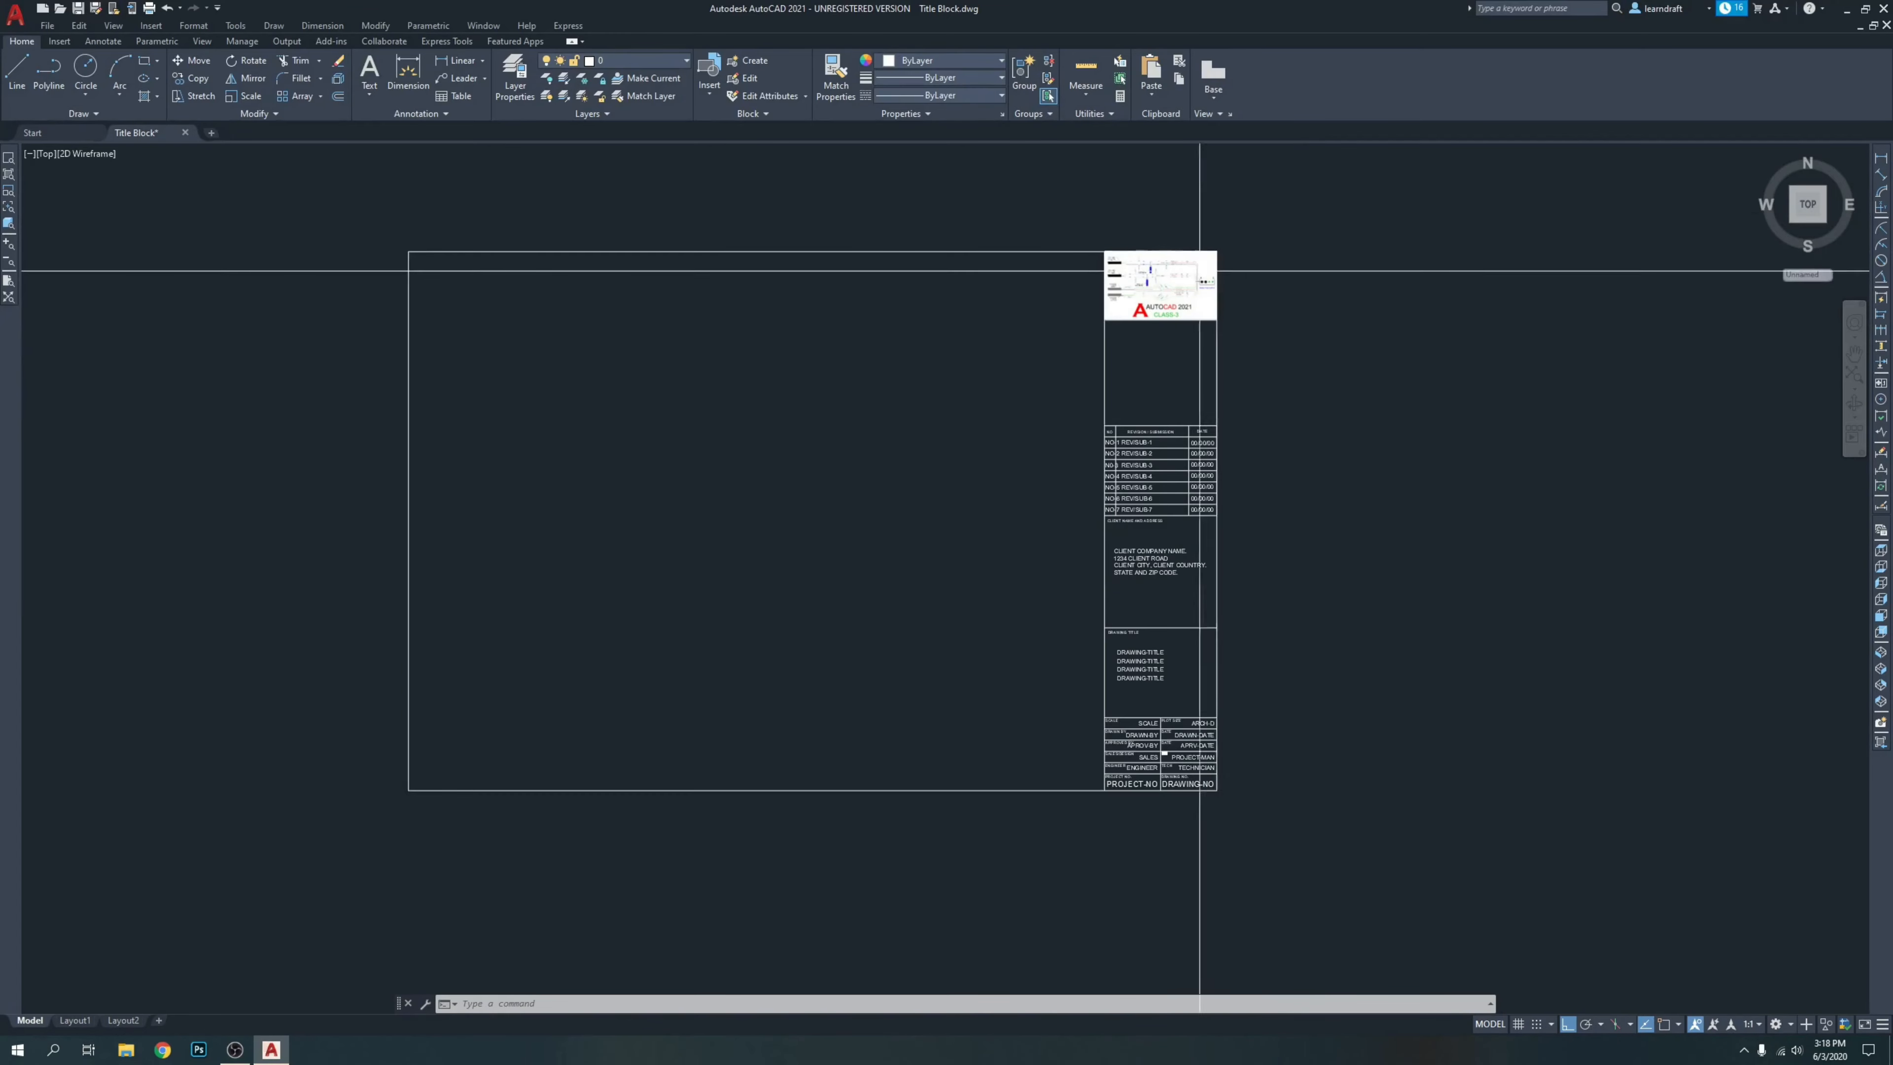
# Examine the finished title block: the logo image, revision table, client address, drawing title and project detail fields.
pyautogui.scroll(4, 1201, 276)
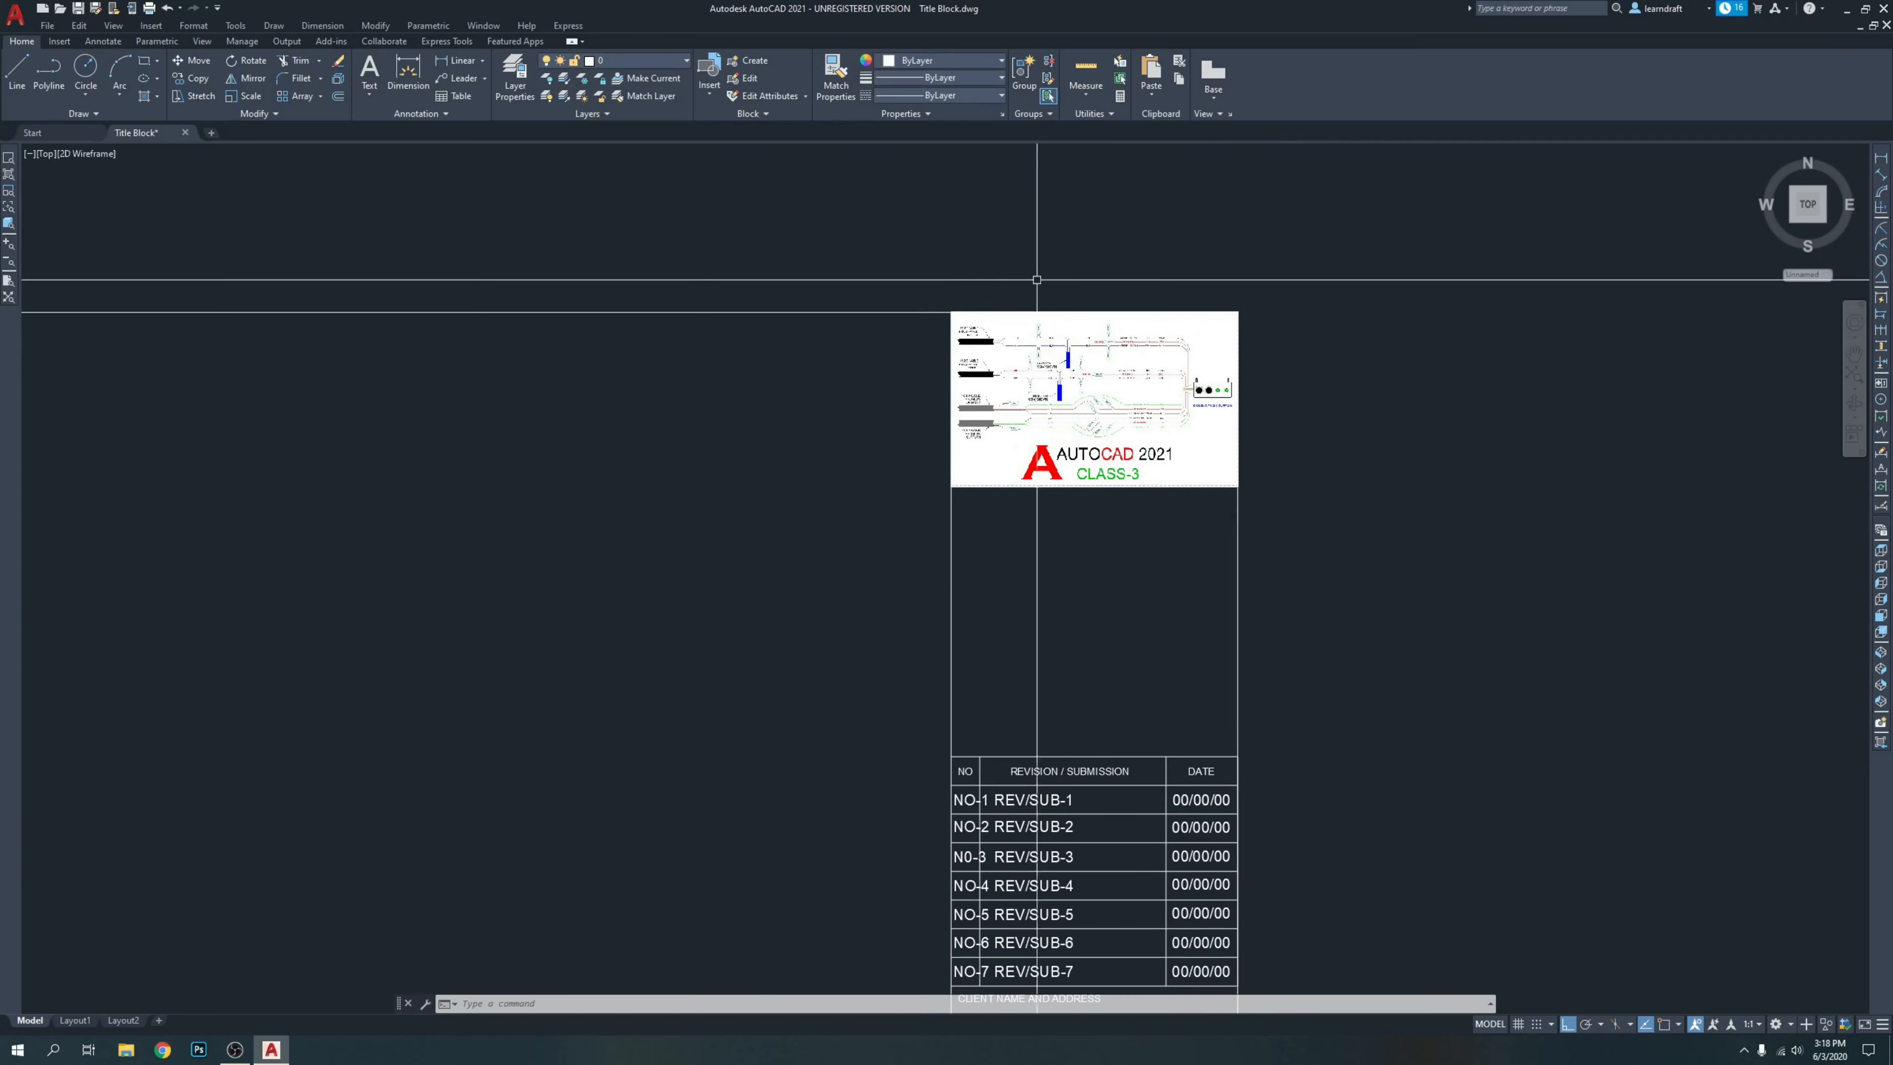
pyautogui.click(1238, 330)
pyautogui.click(1239, 325)
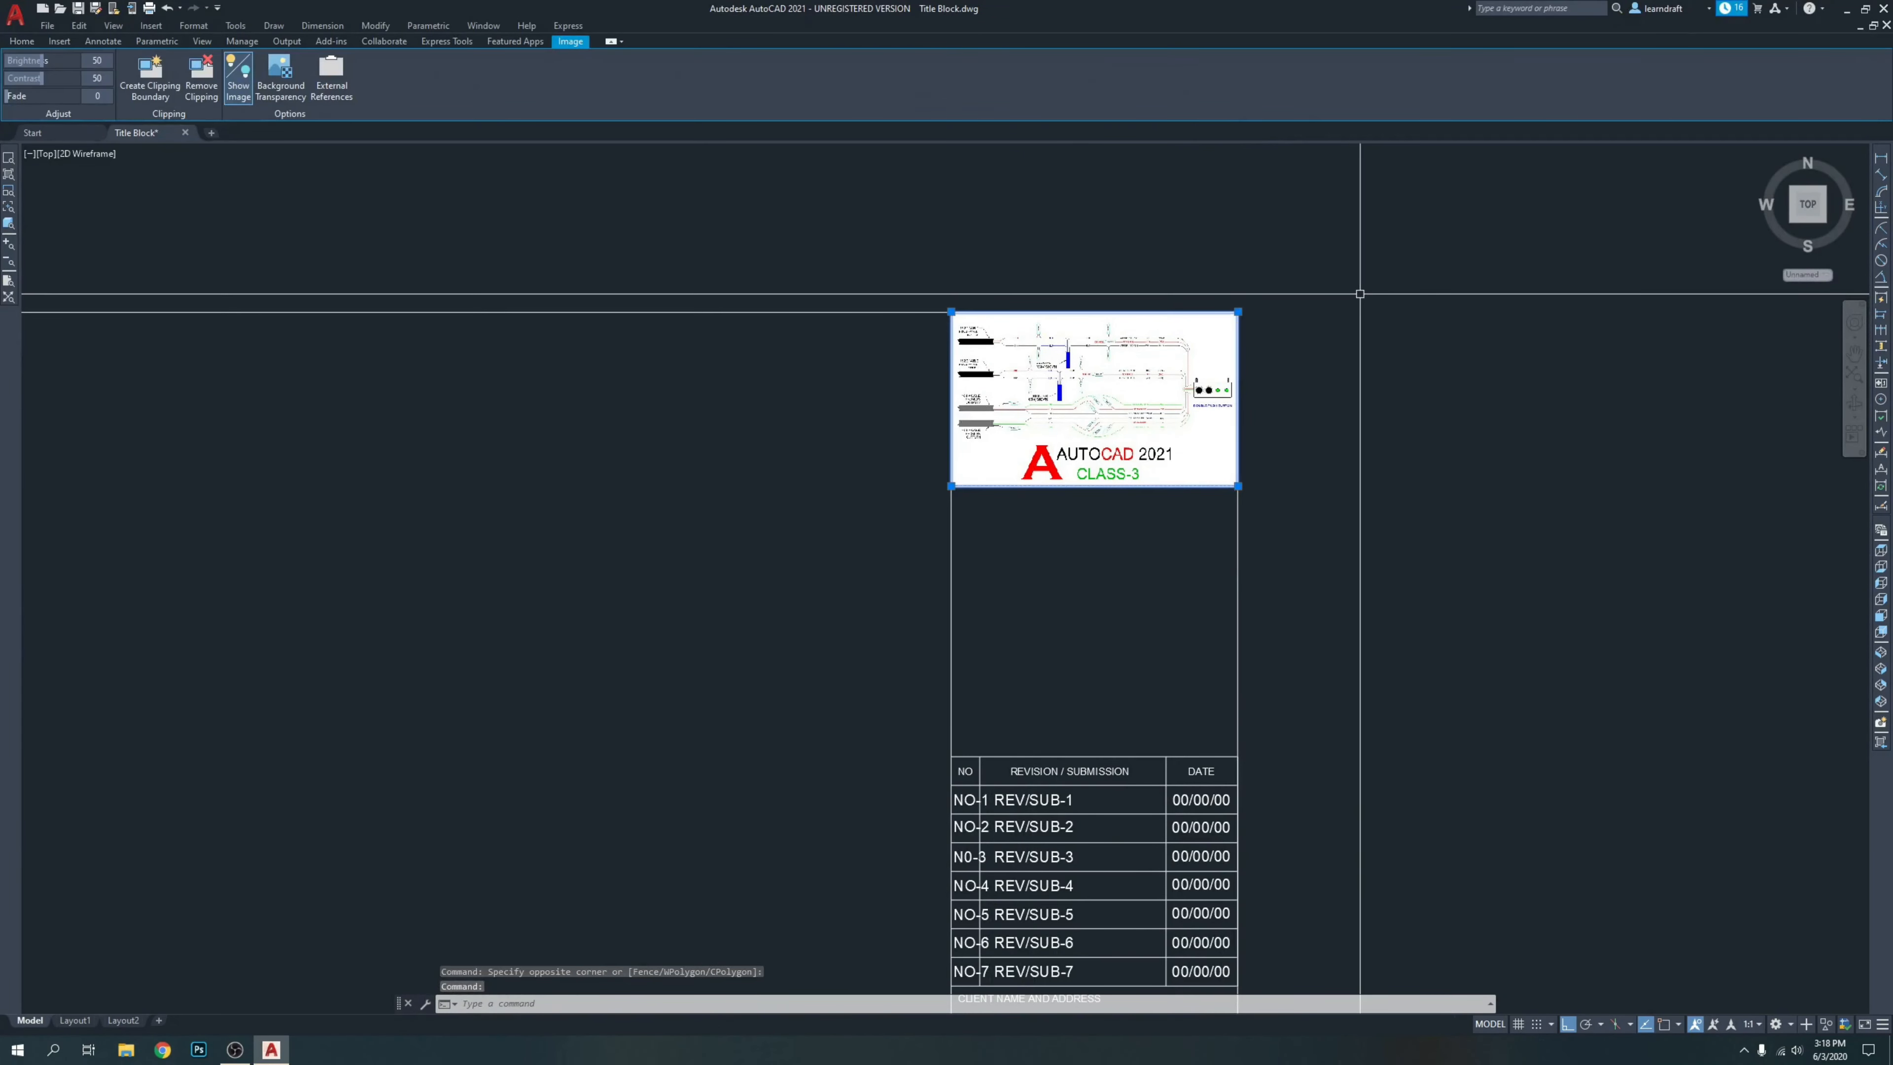
pyautogui.press('Escape')
pyautogui.scroll(-4, 1233, 246)
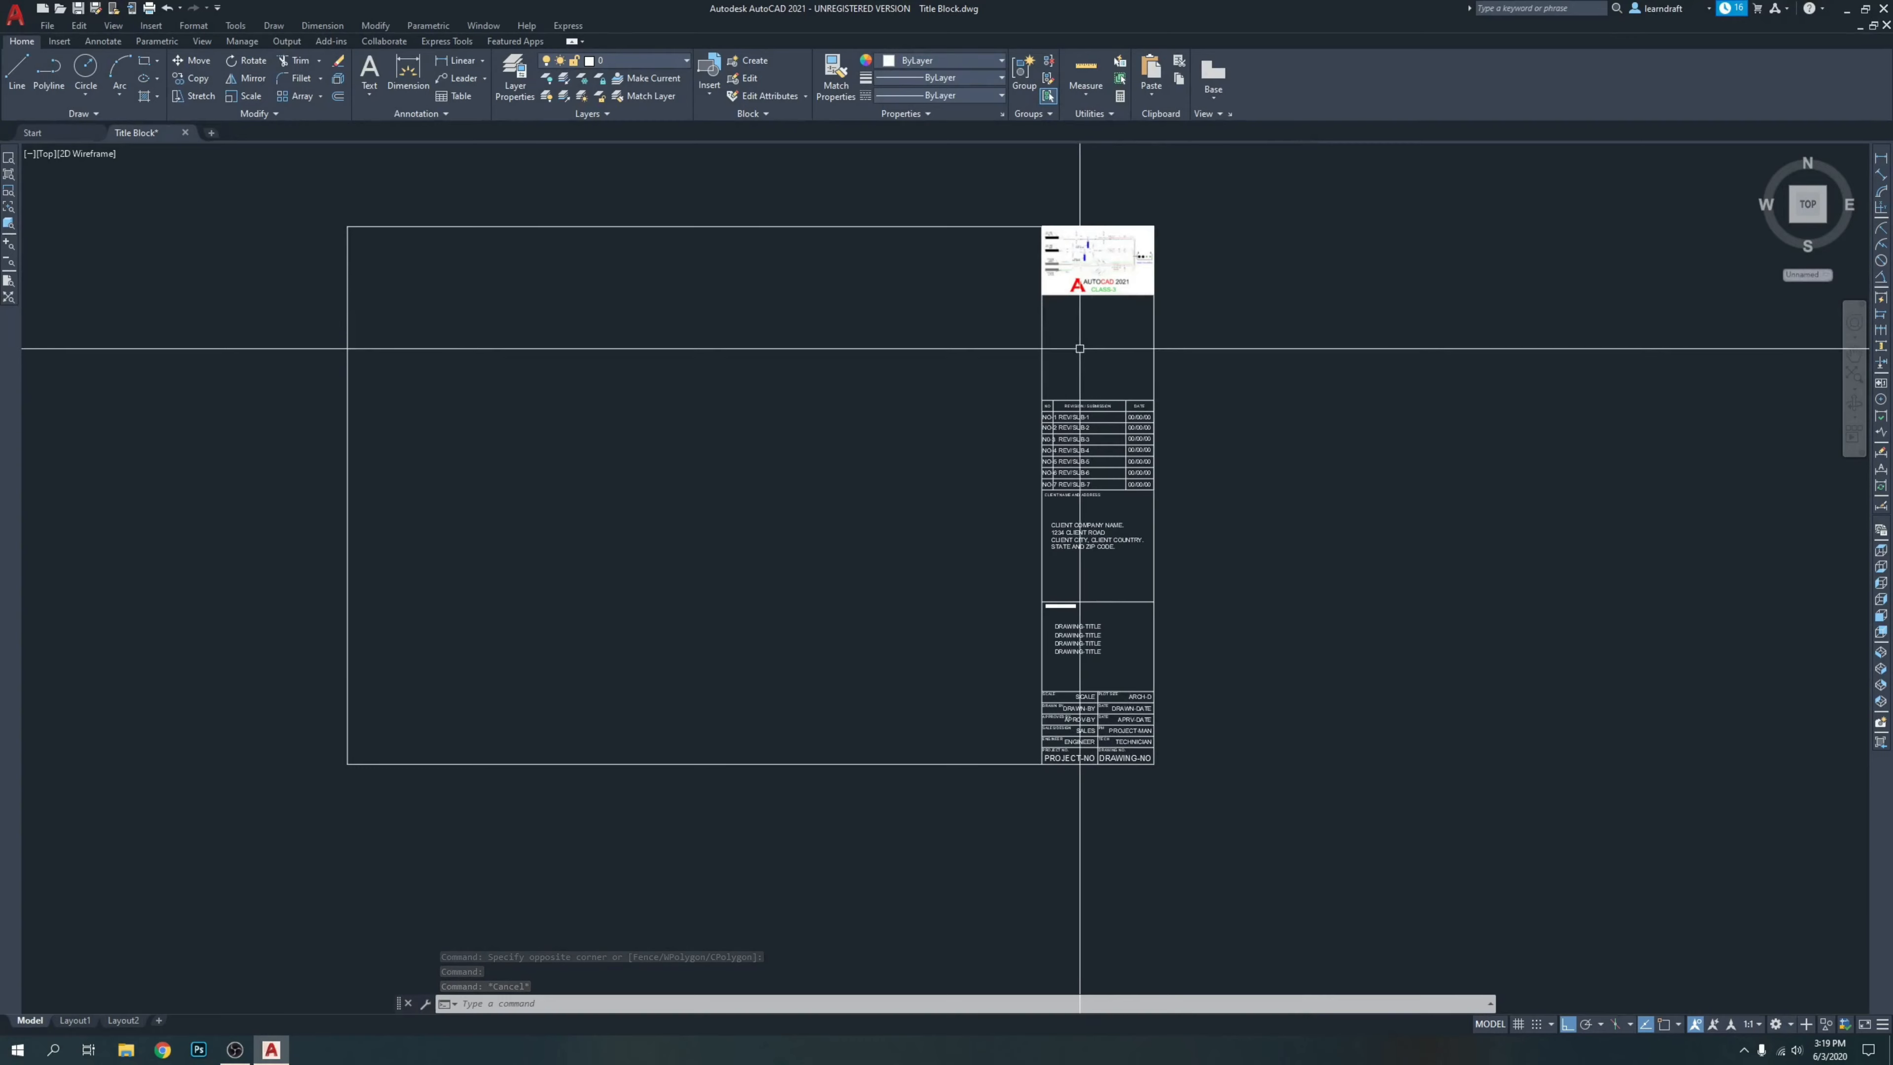
pyautogui.scroll(4, 1112, 434)
pyautogui.moveTo(1116, 444); pyautogui.dragTo(1112, 388, button='middle')
pyautogui.moveTo(1213, 493); pyautogui.dragTo(1216, 474, button='middle')
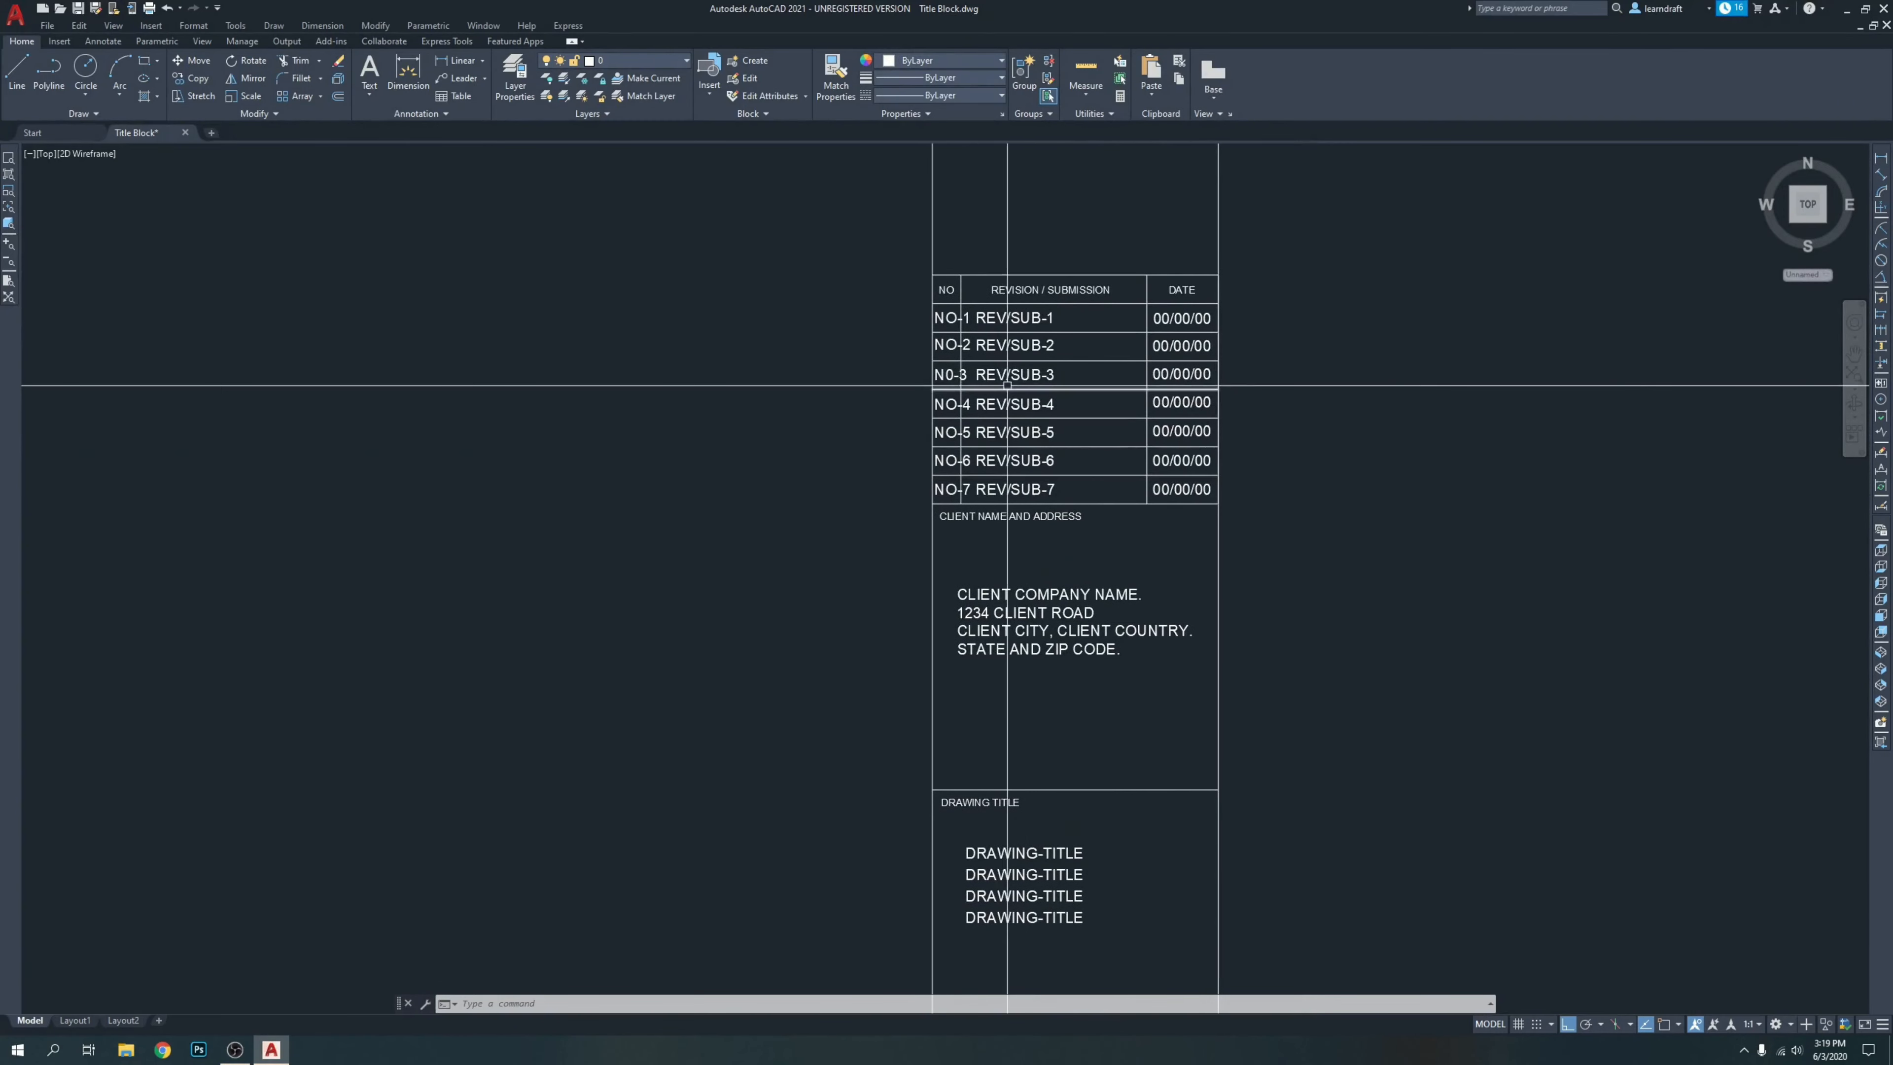
pyautogui.click(1035, 378)
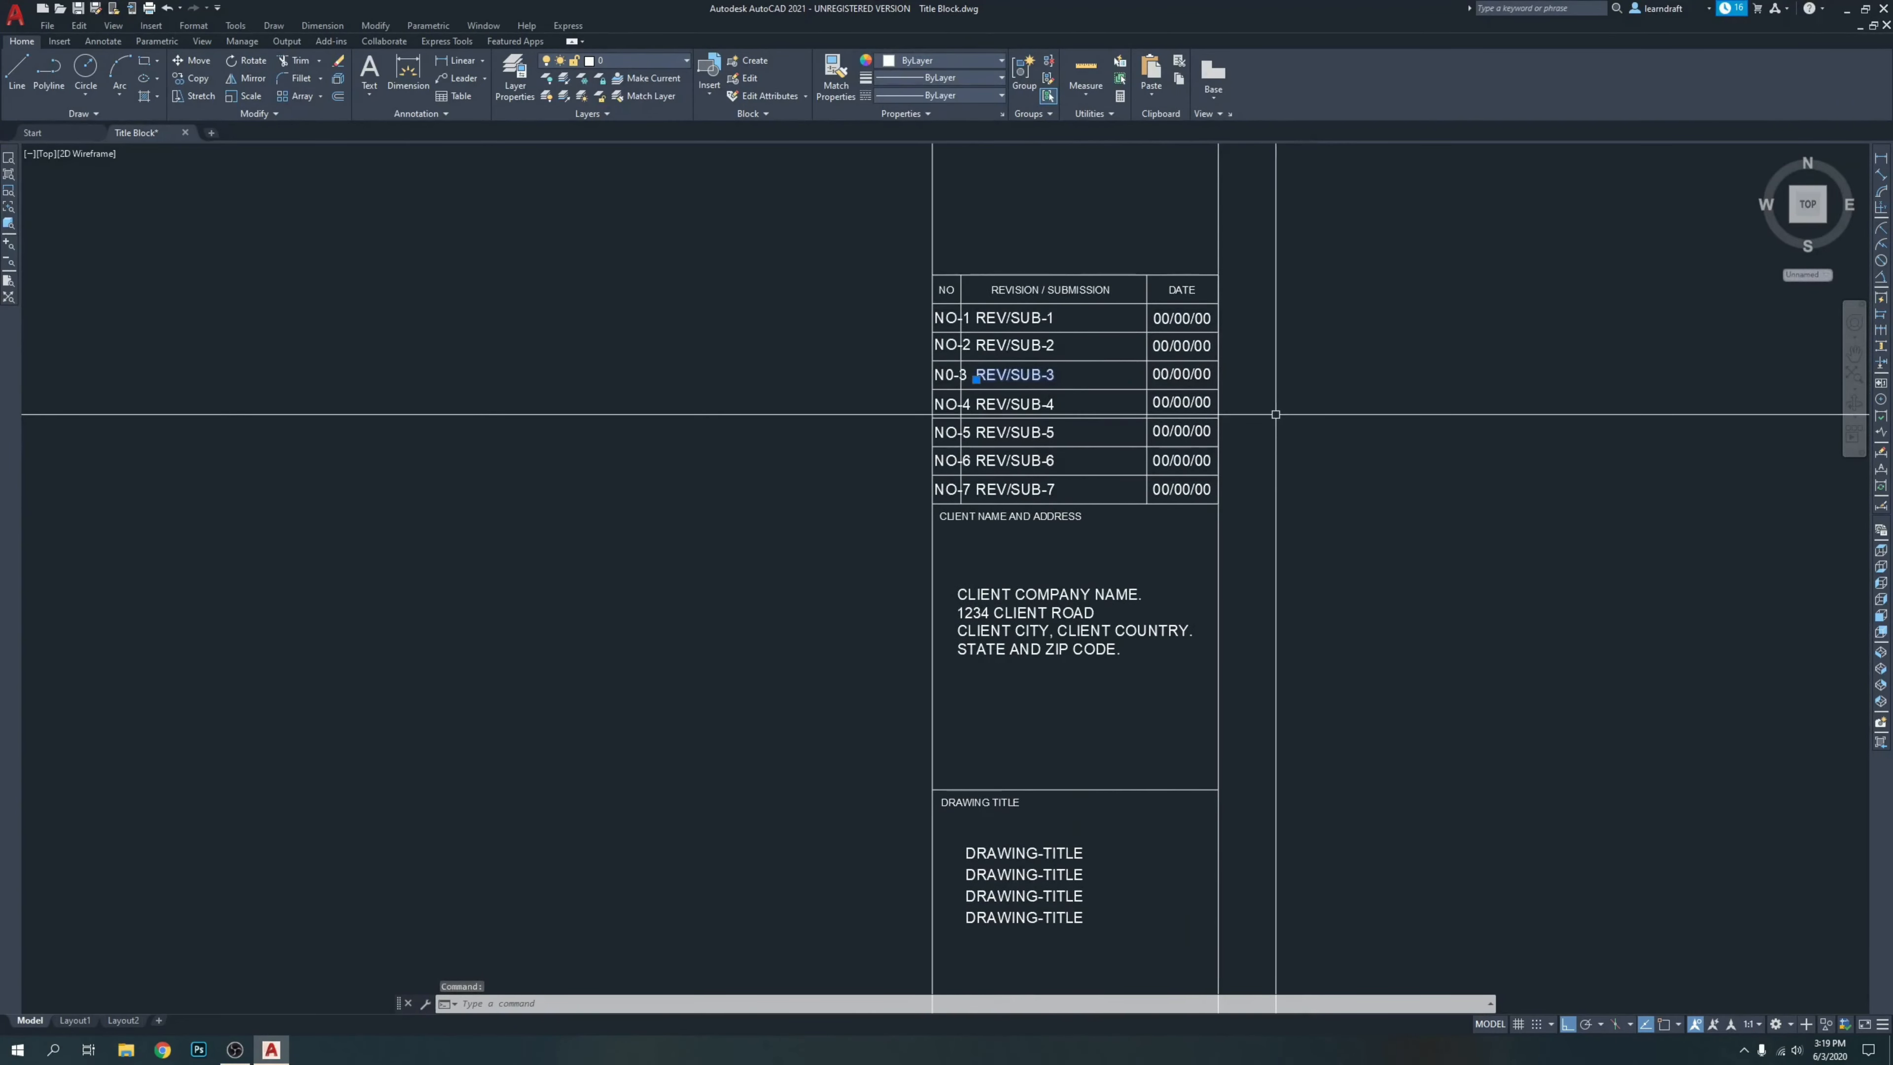
pyautogui.press('Escape')
pyautogui.press('Escape')
pyautogui.scroll(-2, 1275, 414)
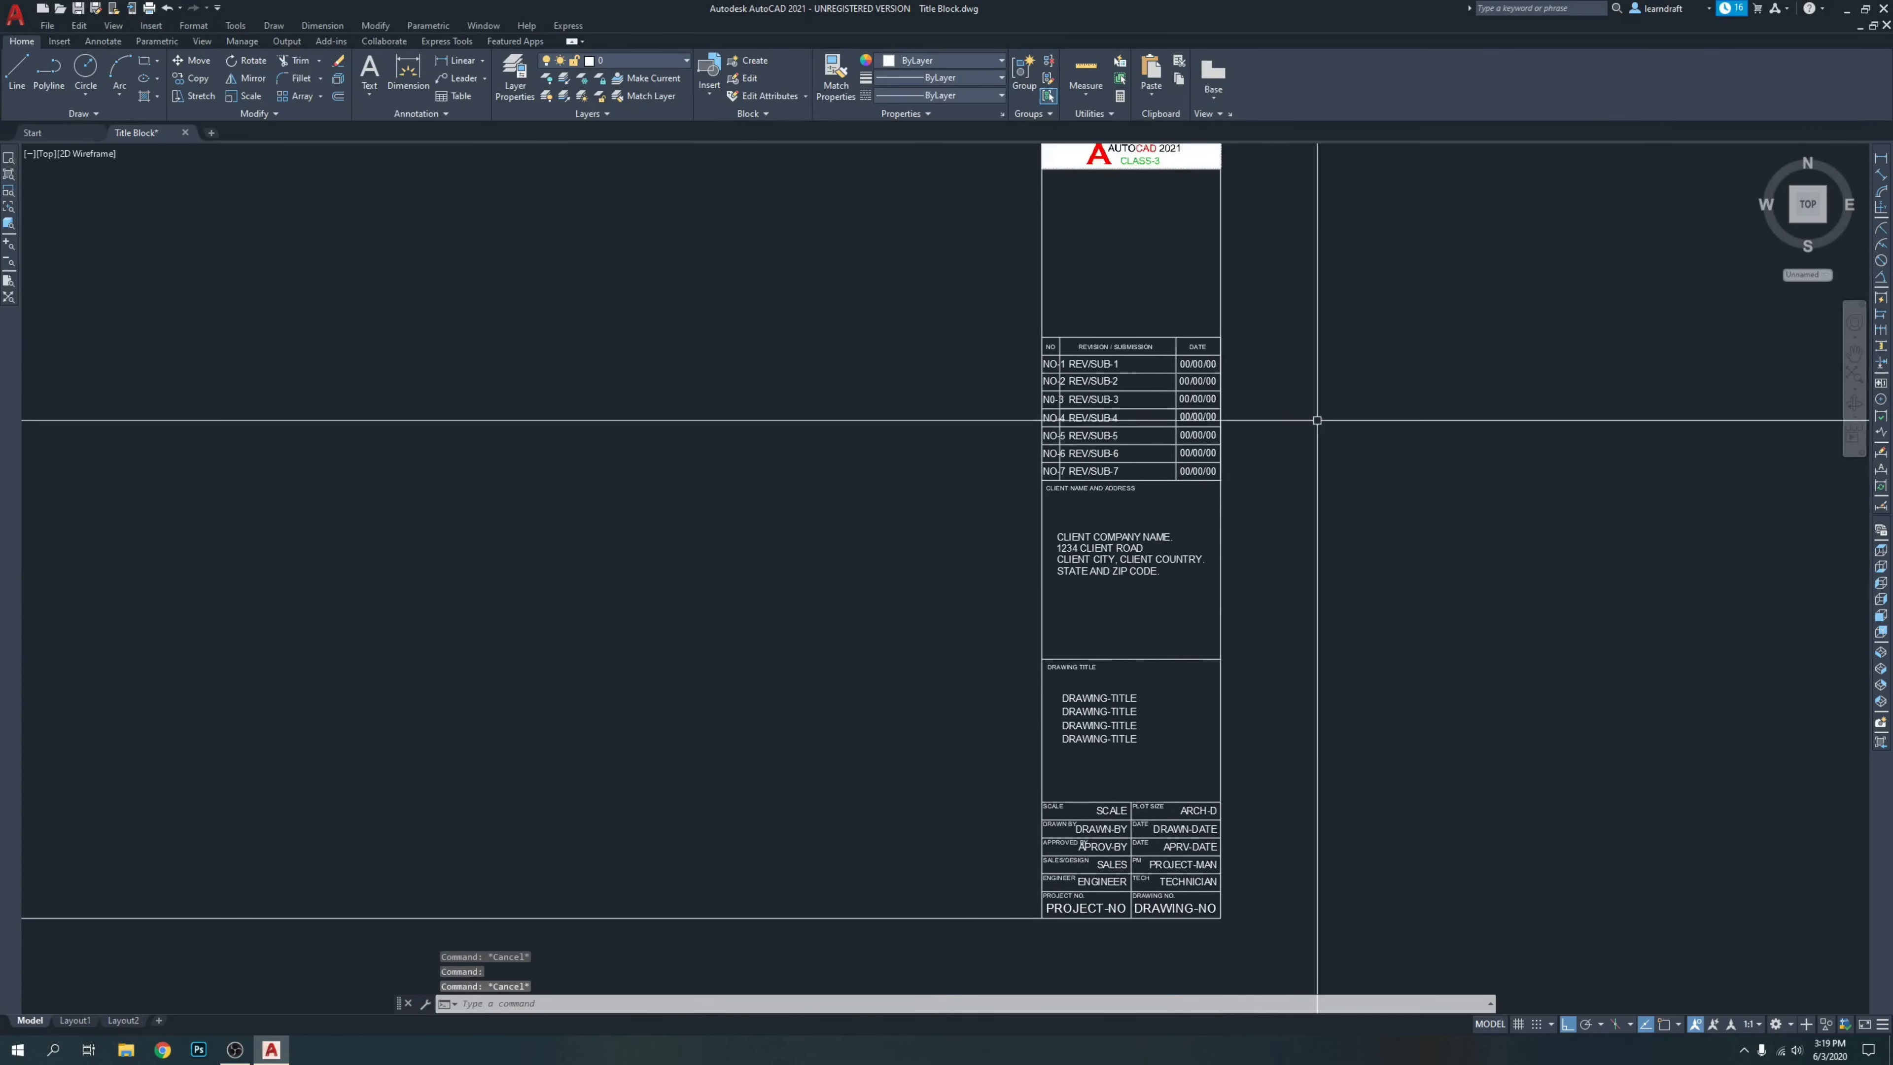
pyautogui.scroll(-2, 1089, 415)
pyautogui.moveTo(1088, 415); pyautogui.dragTo(1128, 433, button='middle')
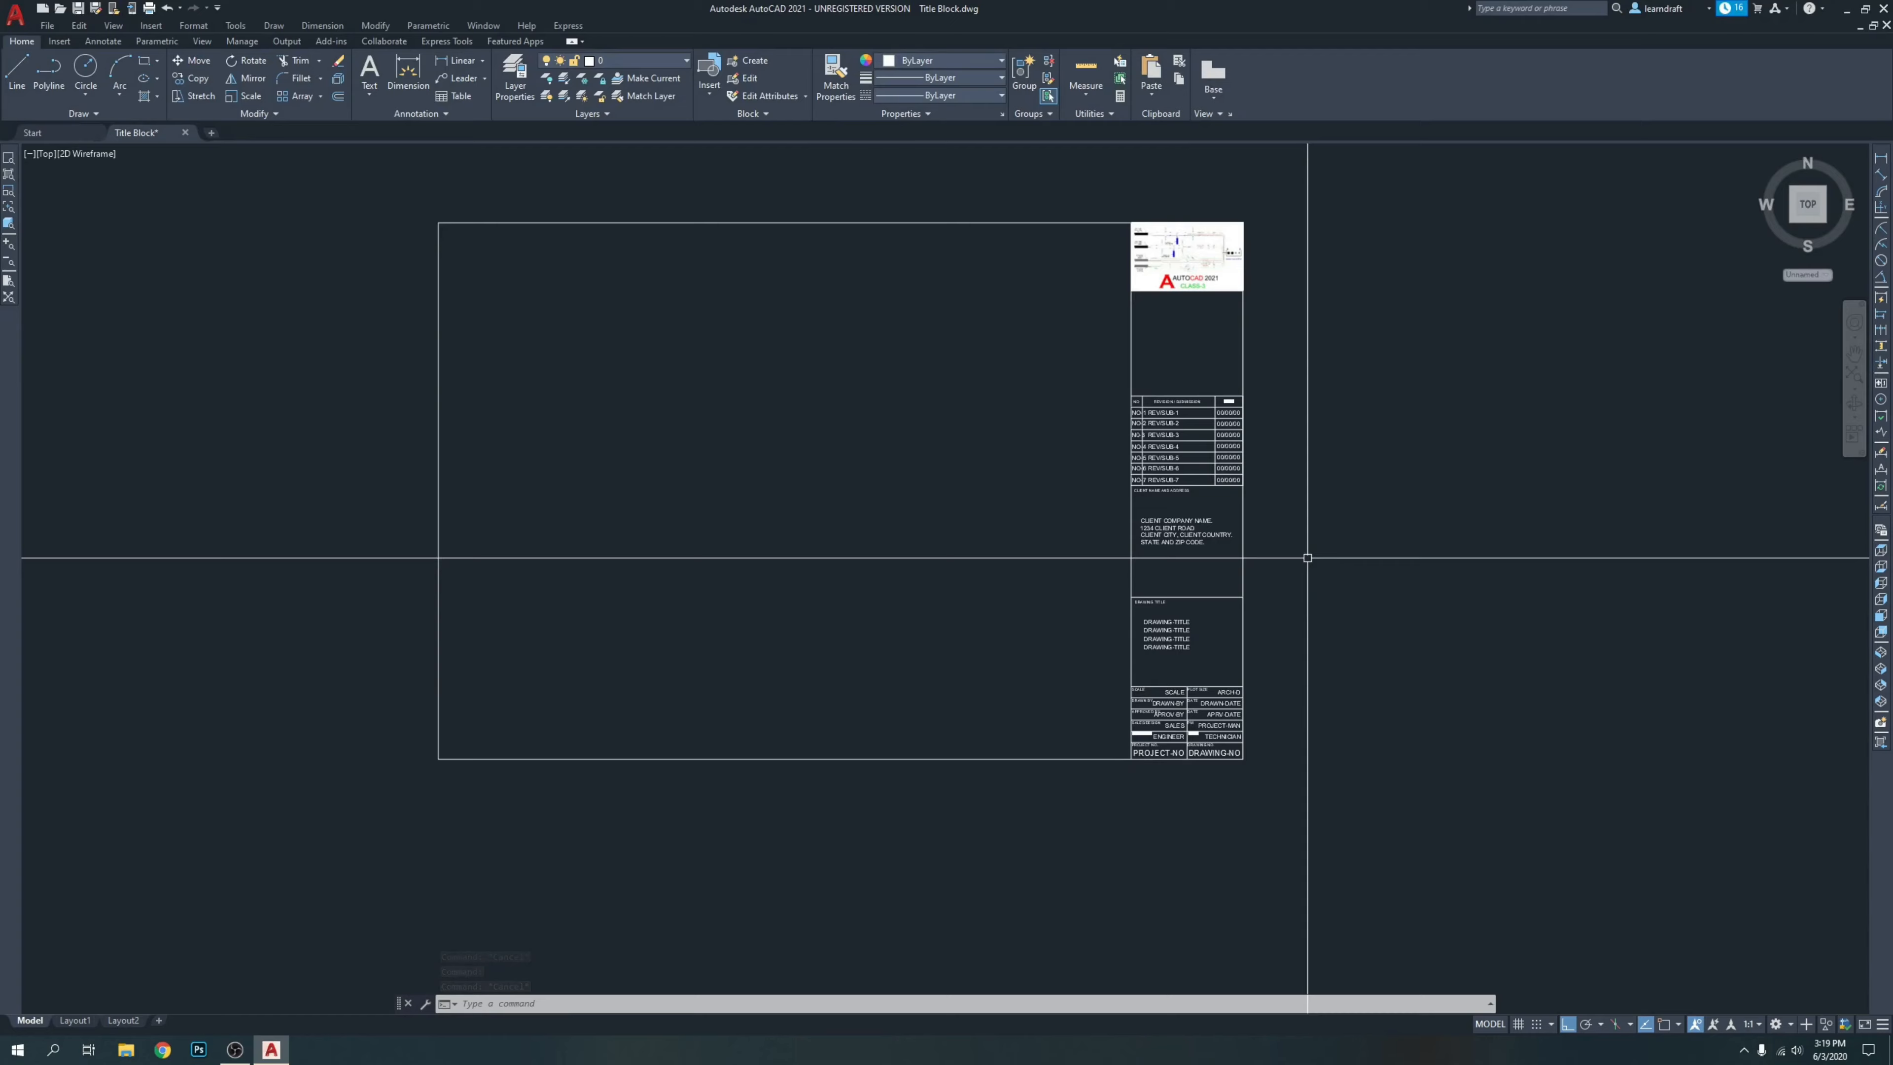
pyautogui.scroll(3, 1265, 477)
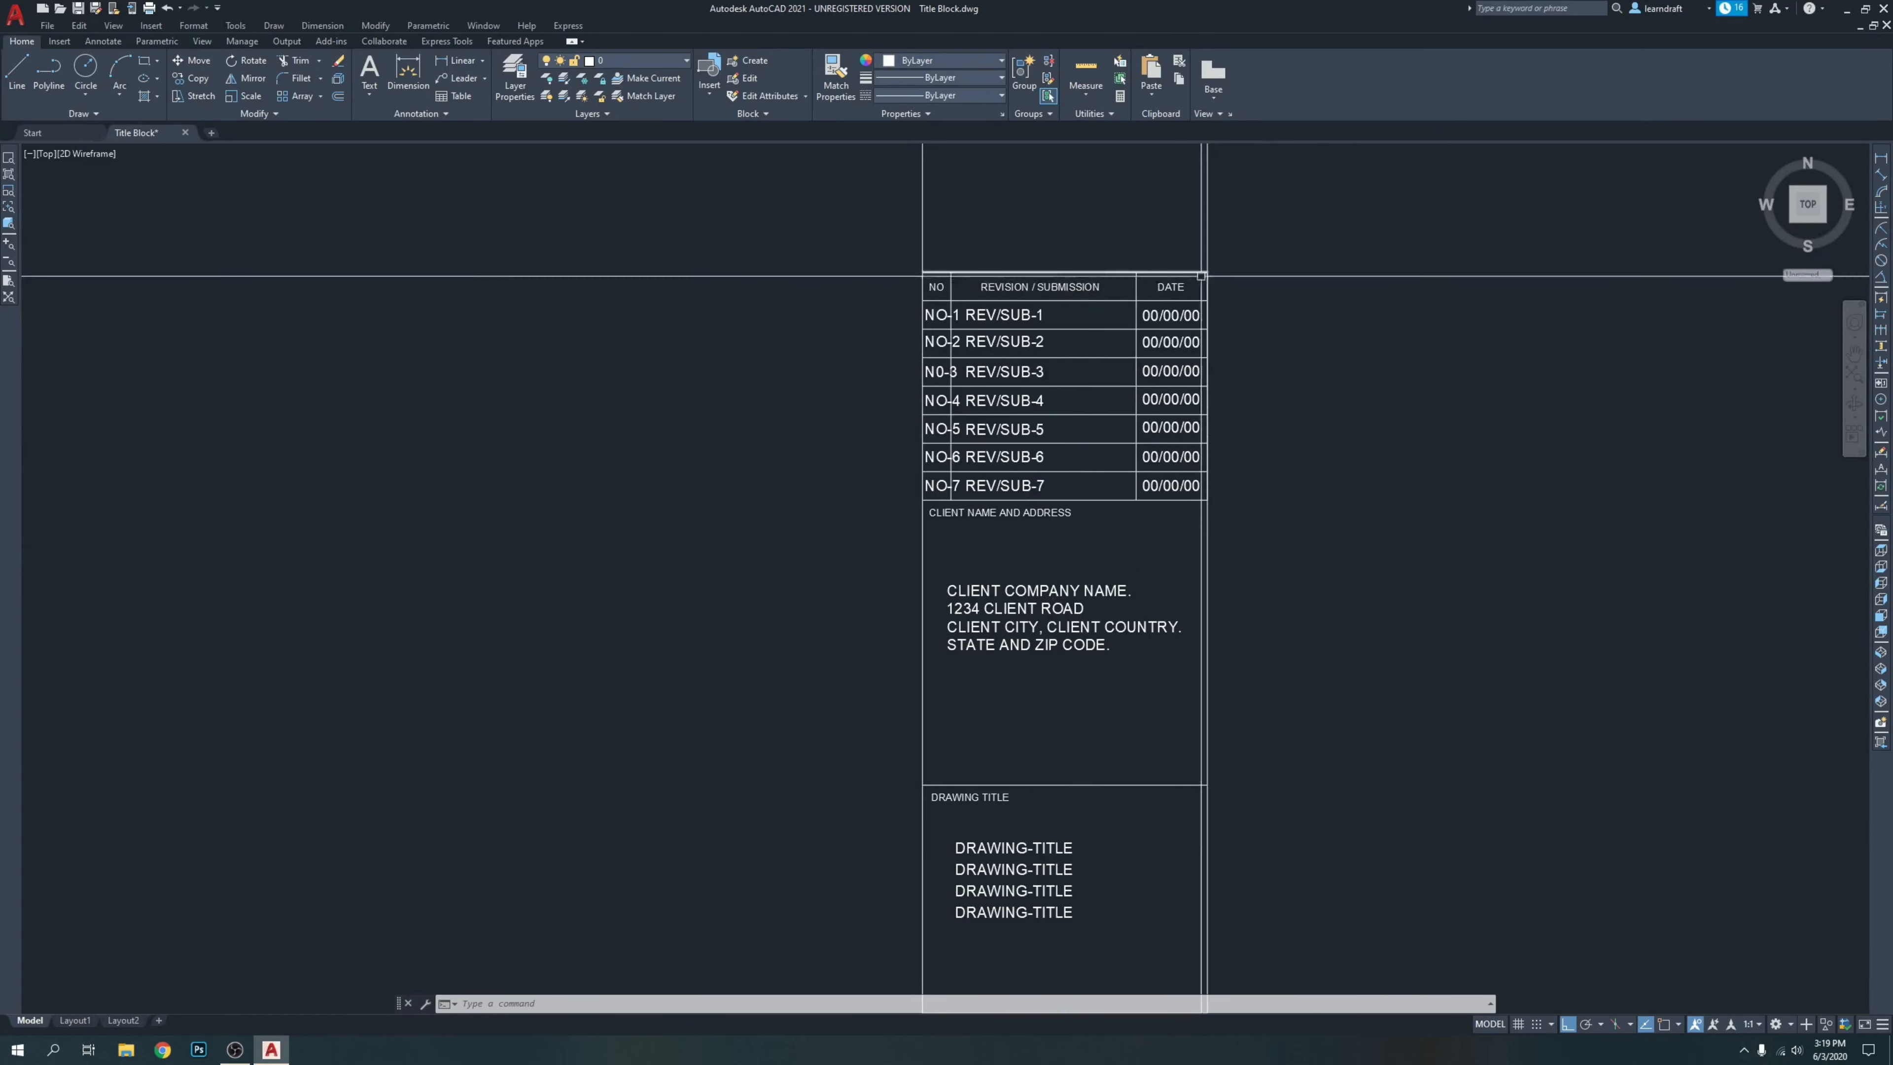
pyautogui.moveTo(1259, 480); pyautogui.dragTo(1251, 276, button='middle')
pyautogui.scroll(-5, 1128, 423)
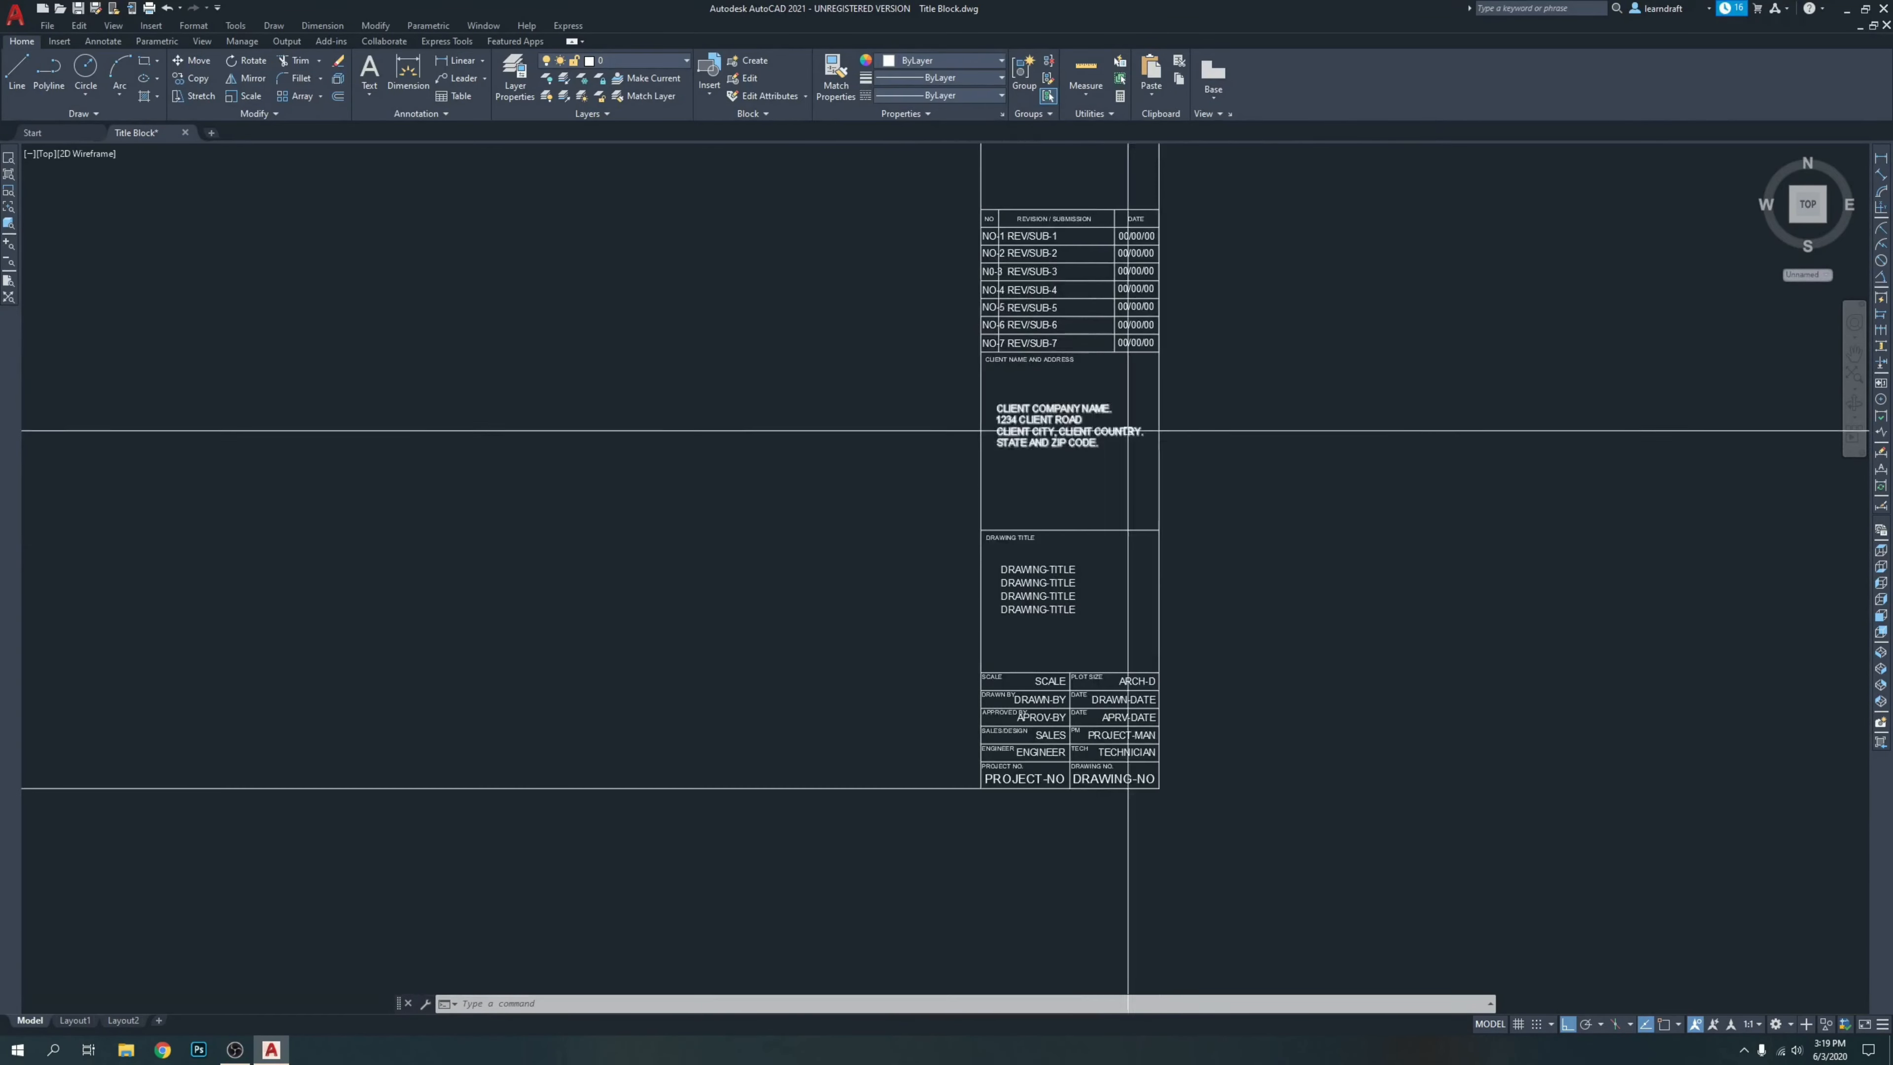
pyautogui.moveTo(1020, 442)
pyautogui.mouseDown(button='middle')
pyautogui.moveTo(976, 477)
pyautogui.moveTo(967, 452)
pyautogui.moveTo(903, 442)
pyautogui.mouseUp(button='middle')
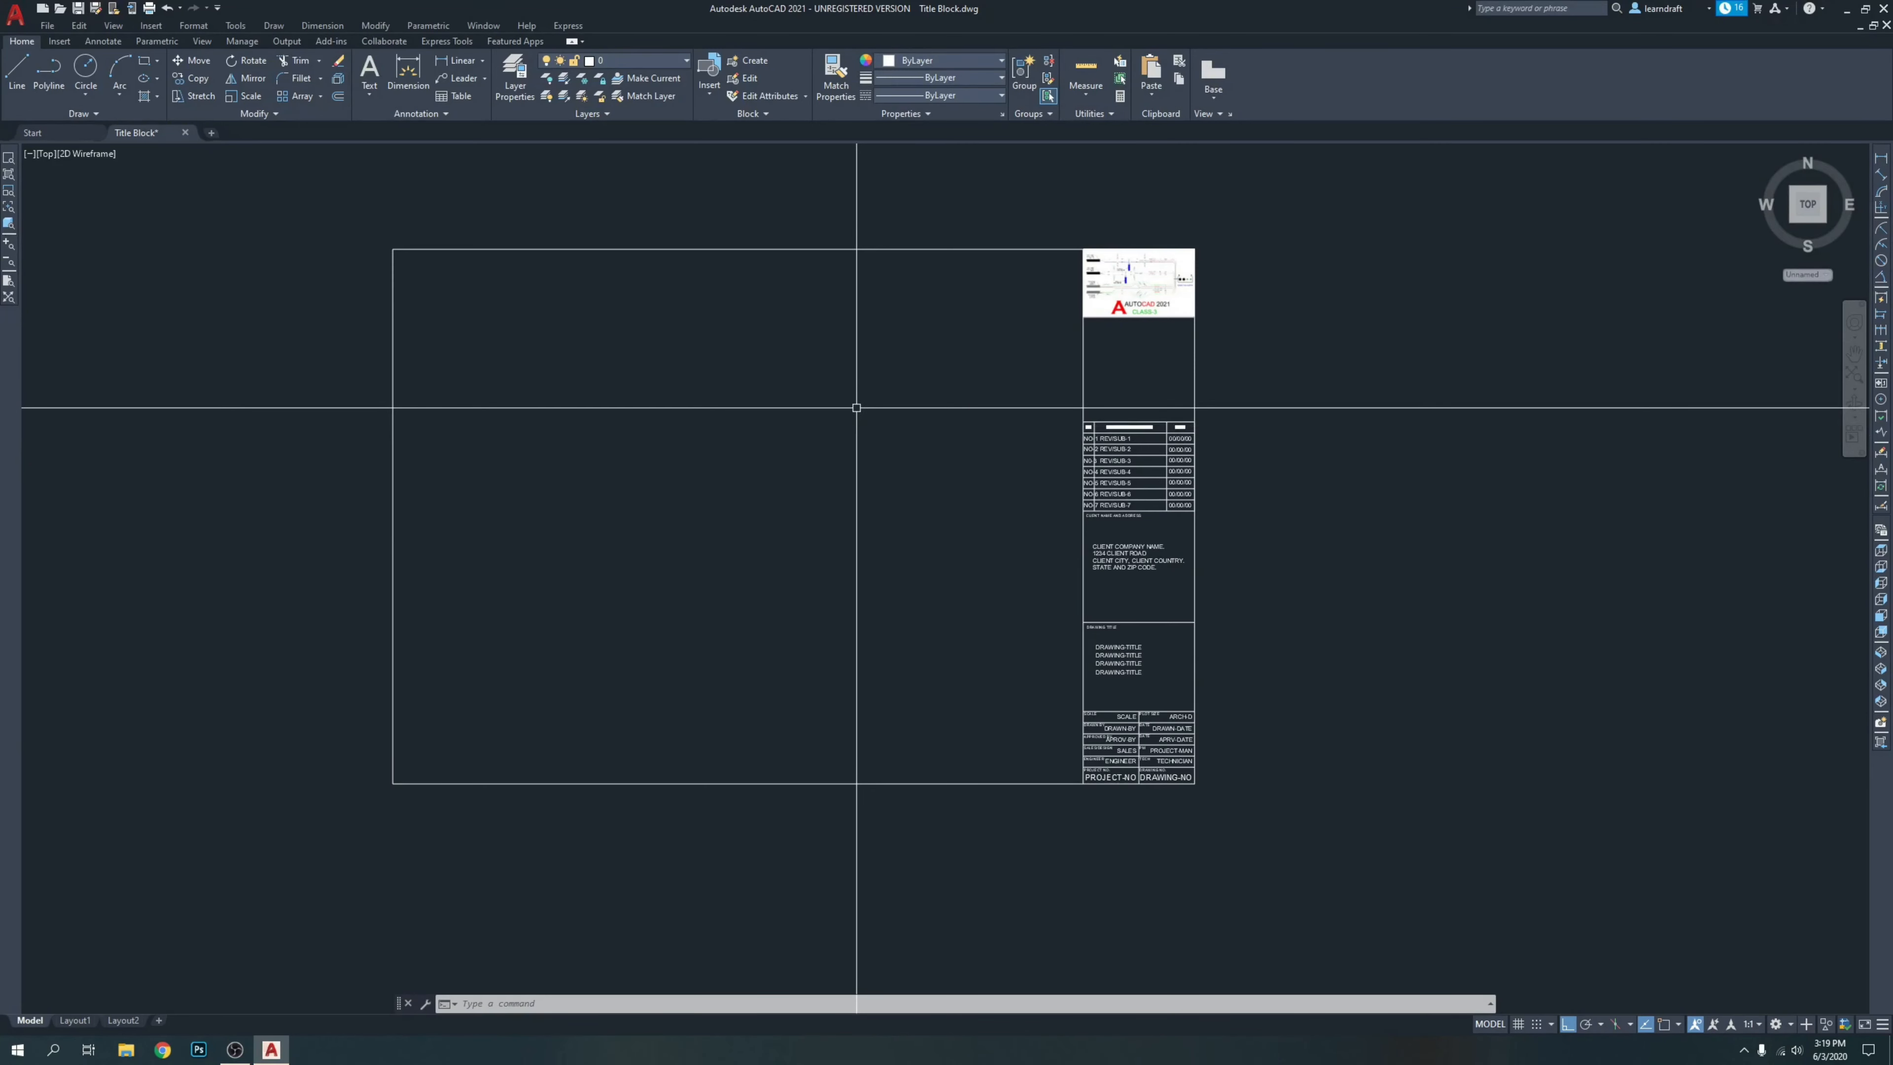
pyautogui.moveTo(856, 407); pyautogui.dragTo(850, 438, button='middle')
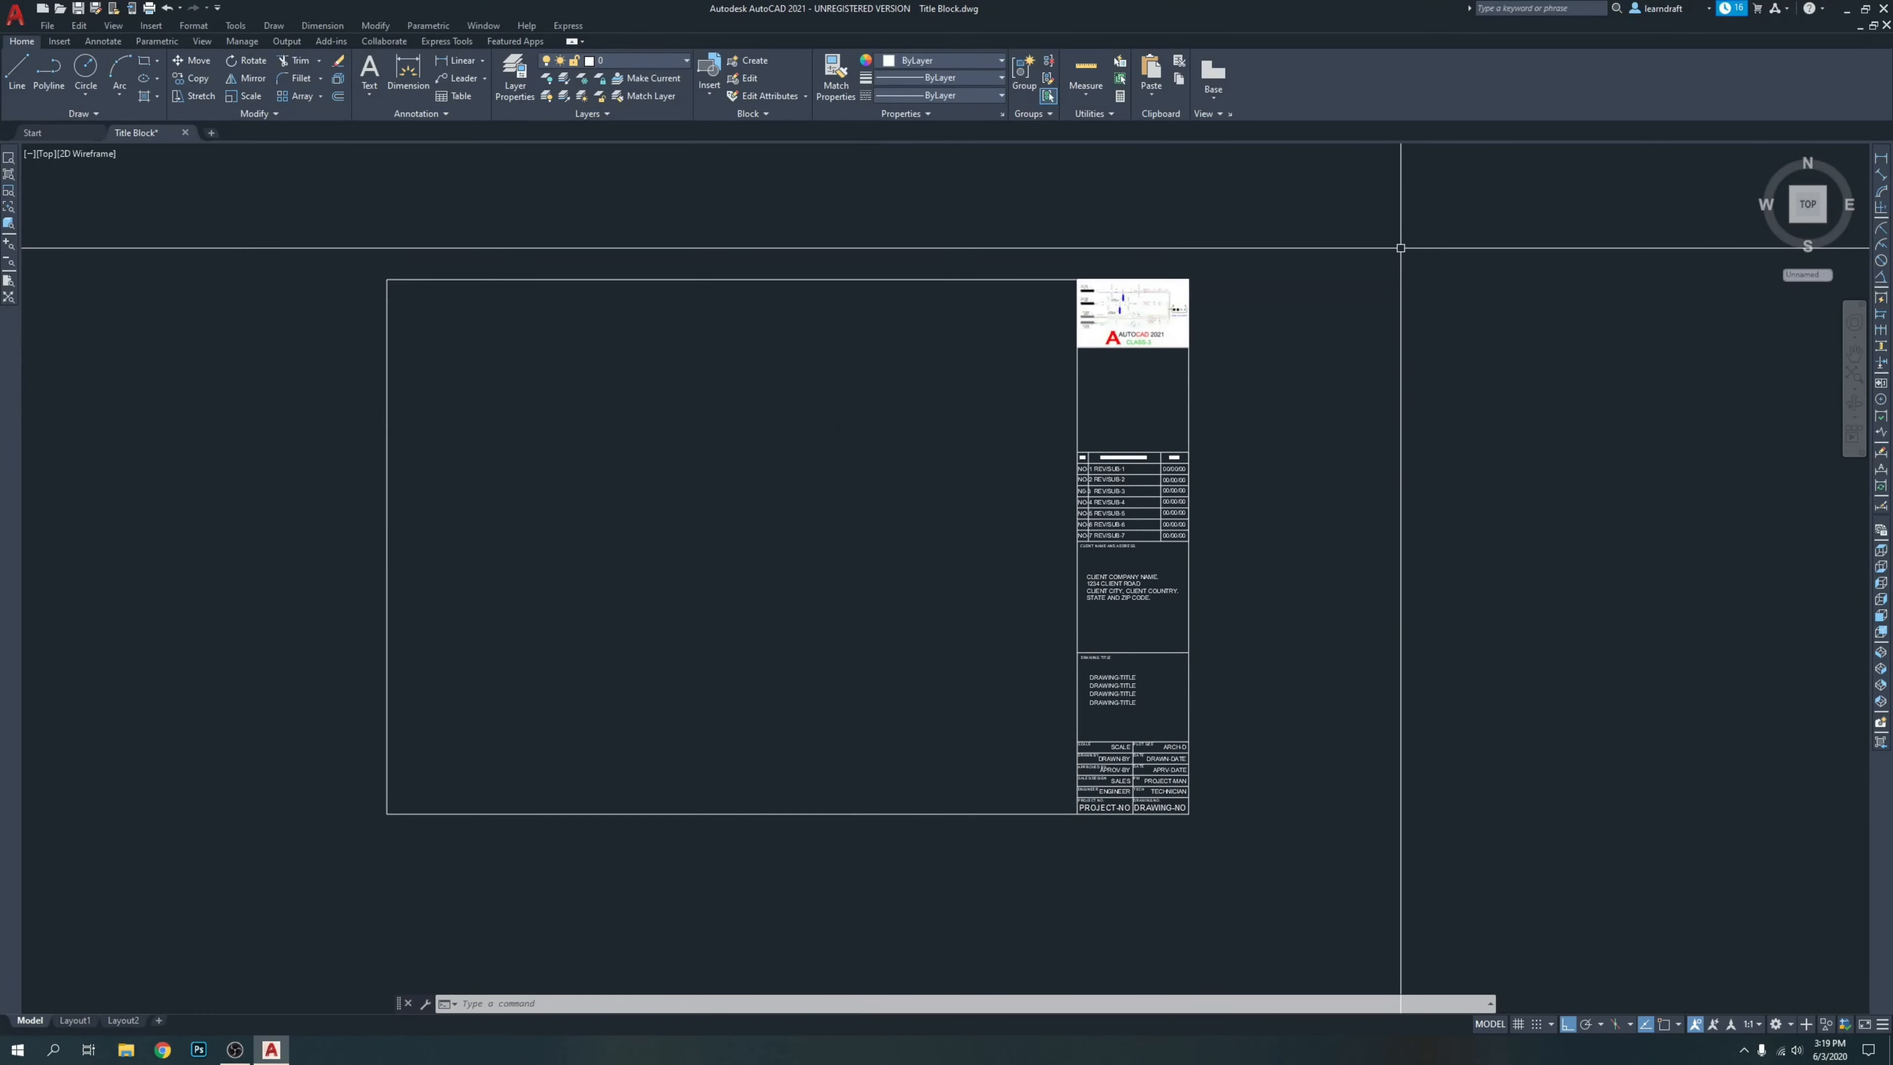
pyautogui.moveTo(1376, 266)
pyautogui.mouseDown(button='middle')
pyautogui.moveTo(1229, 254)
pyautogui.moveTo(1228, 228)
pyautogui.mouseUp(button='middle')
pyautogui.moveTo(1279, 282)
pyautogui.mouseDown(button='middle')
pyautogui.moveTo(1271, 308)
pyautogui.moveTo(1092, 341)
pyautogui.moveTo(889, 293)
pyautogui.mouseUp(button='middle')
pyautogui.scroll(-5, 824, 308)
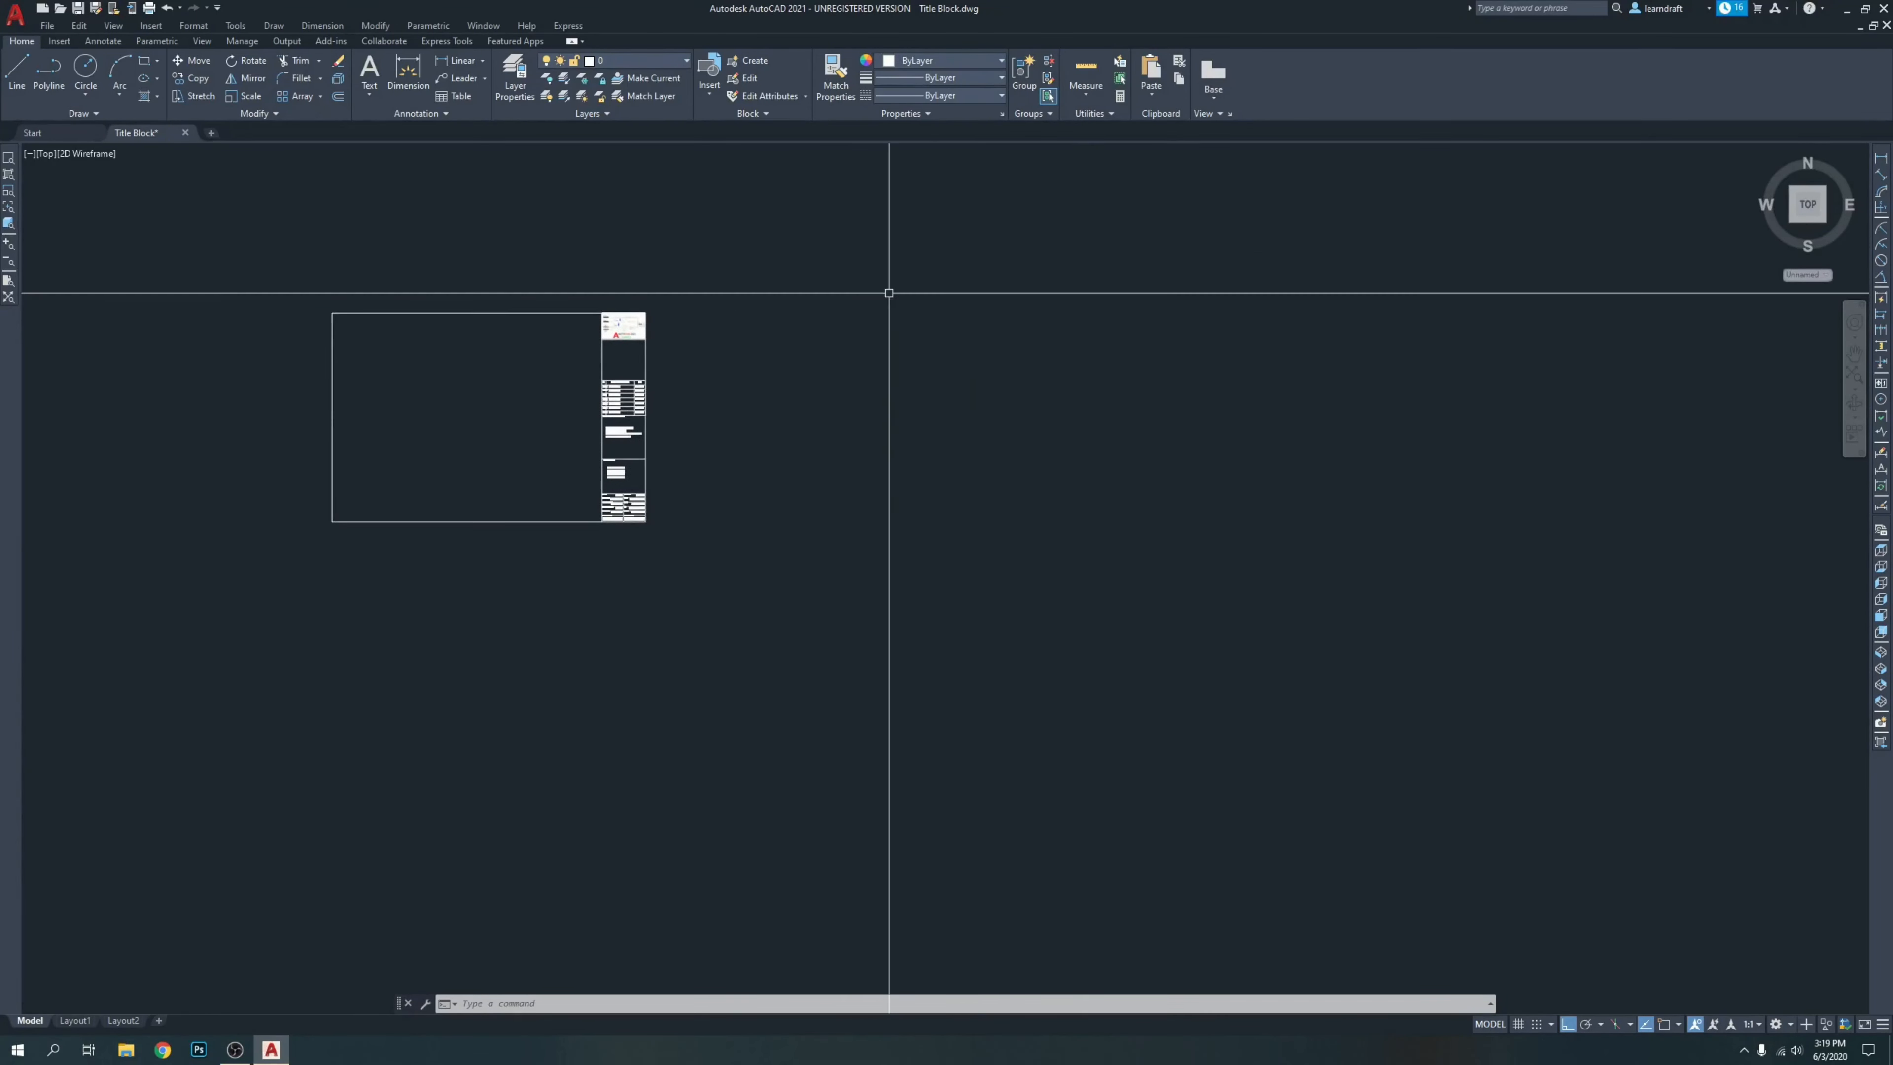
pyautogui.click(820, 285)
pyautogui.click(1276, 556)
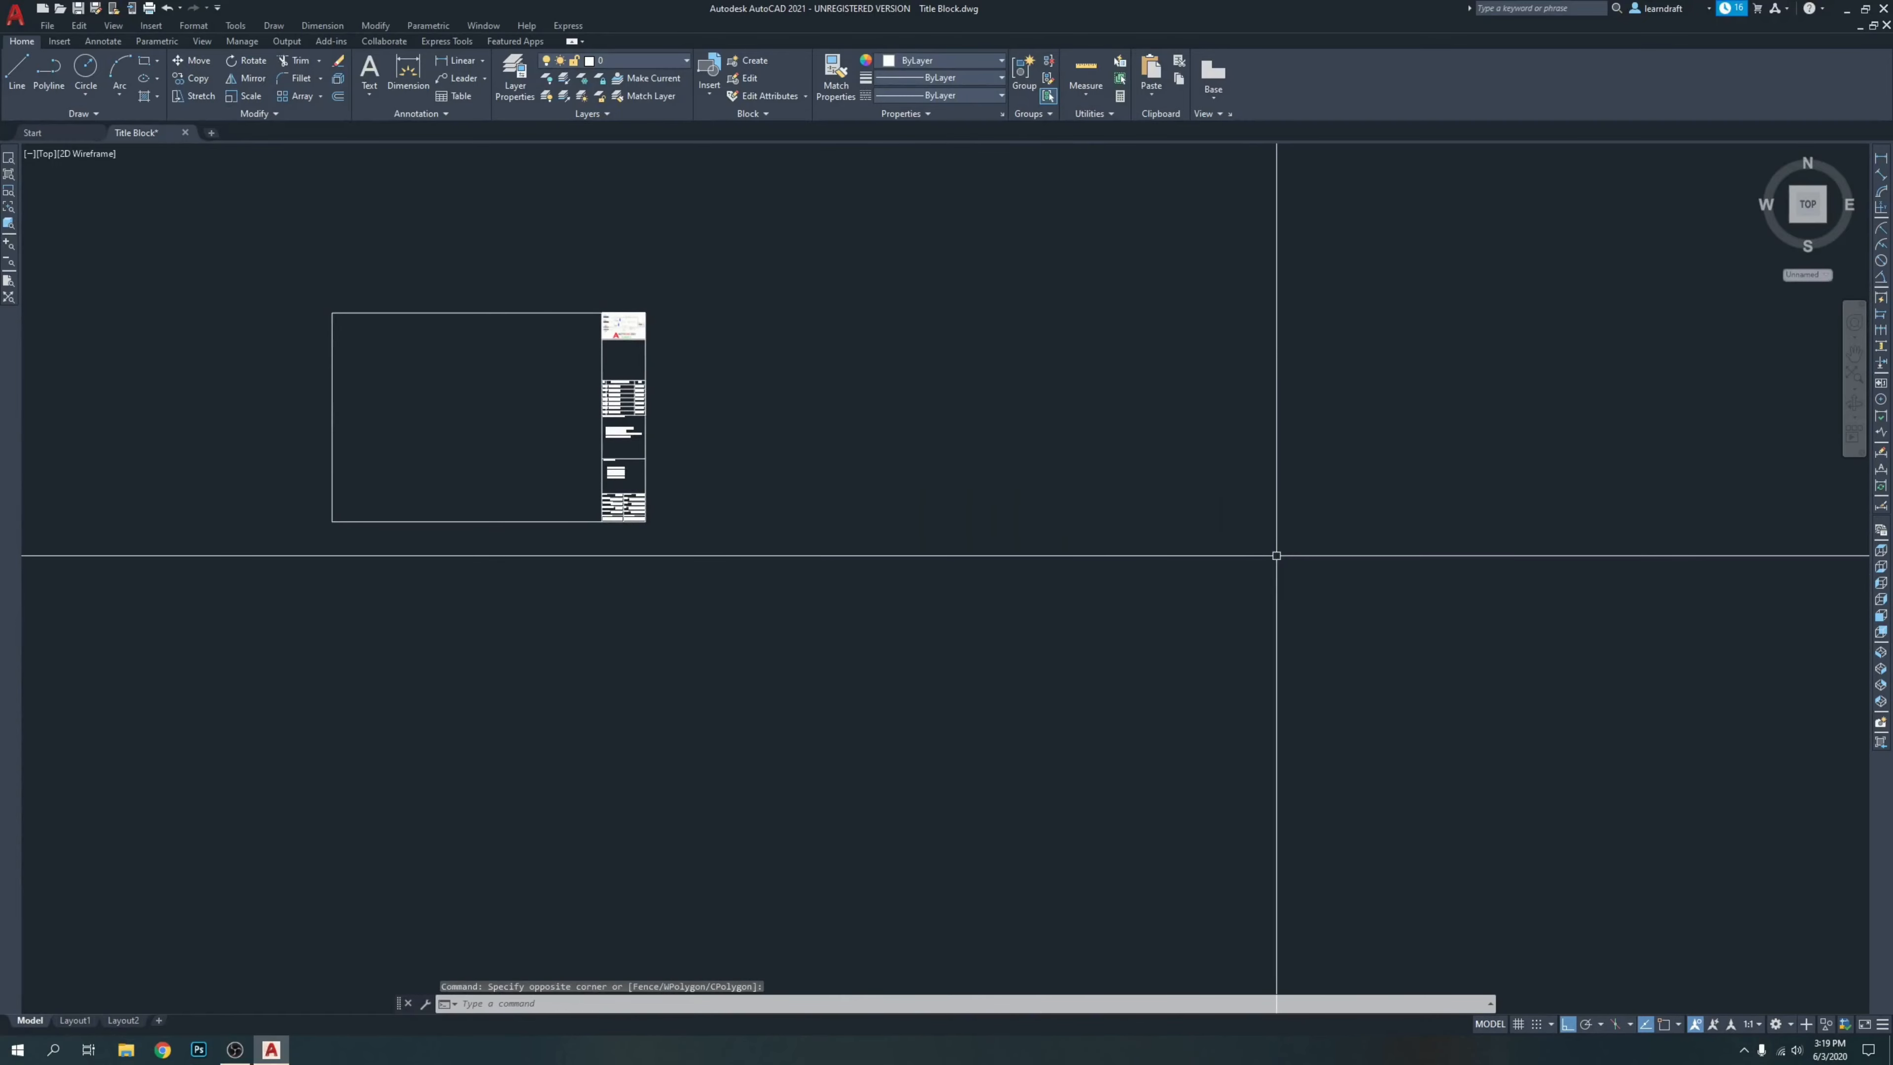
pyautogui.scroll(5, 671, 410)
pyautogui.scroll(2, 579, 330)
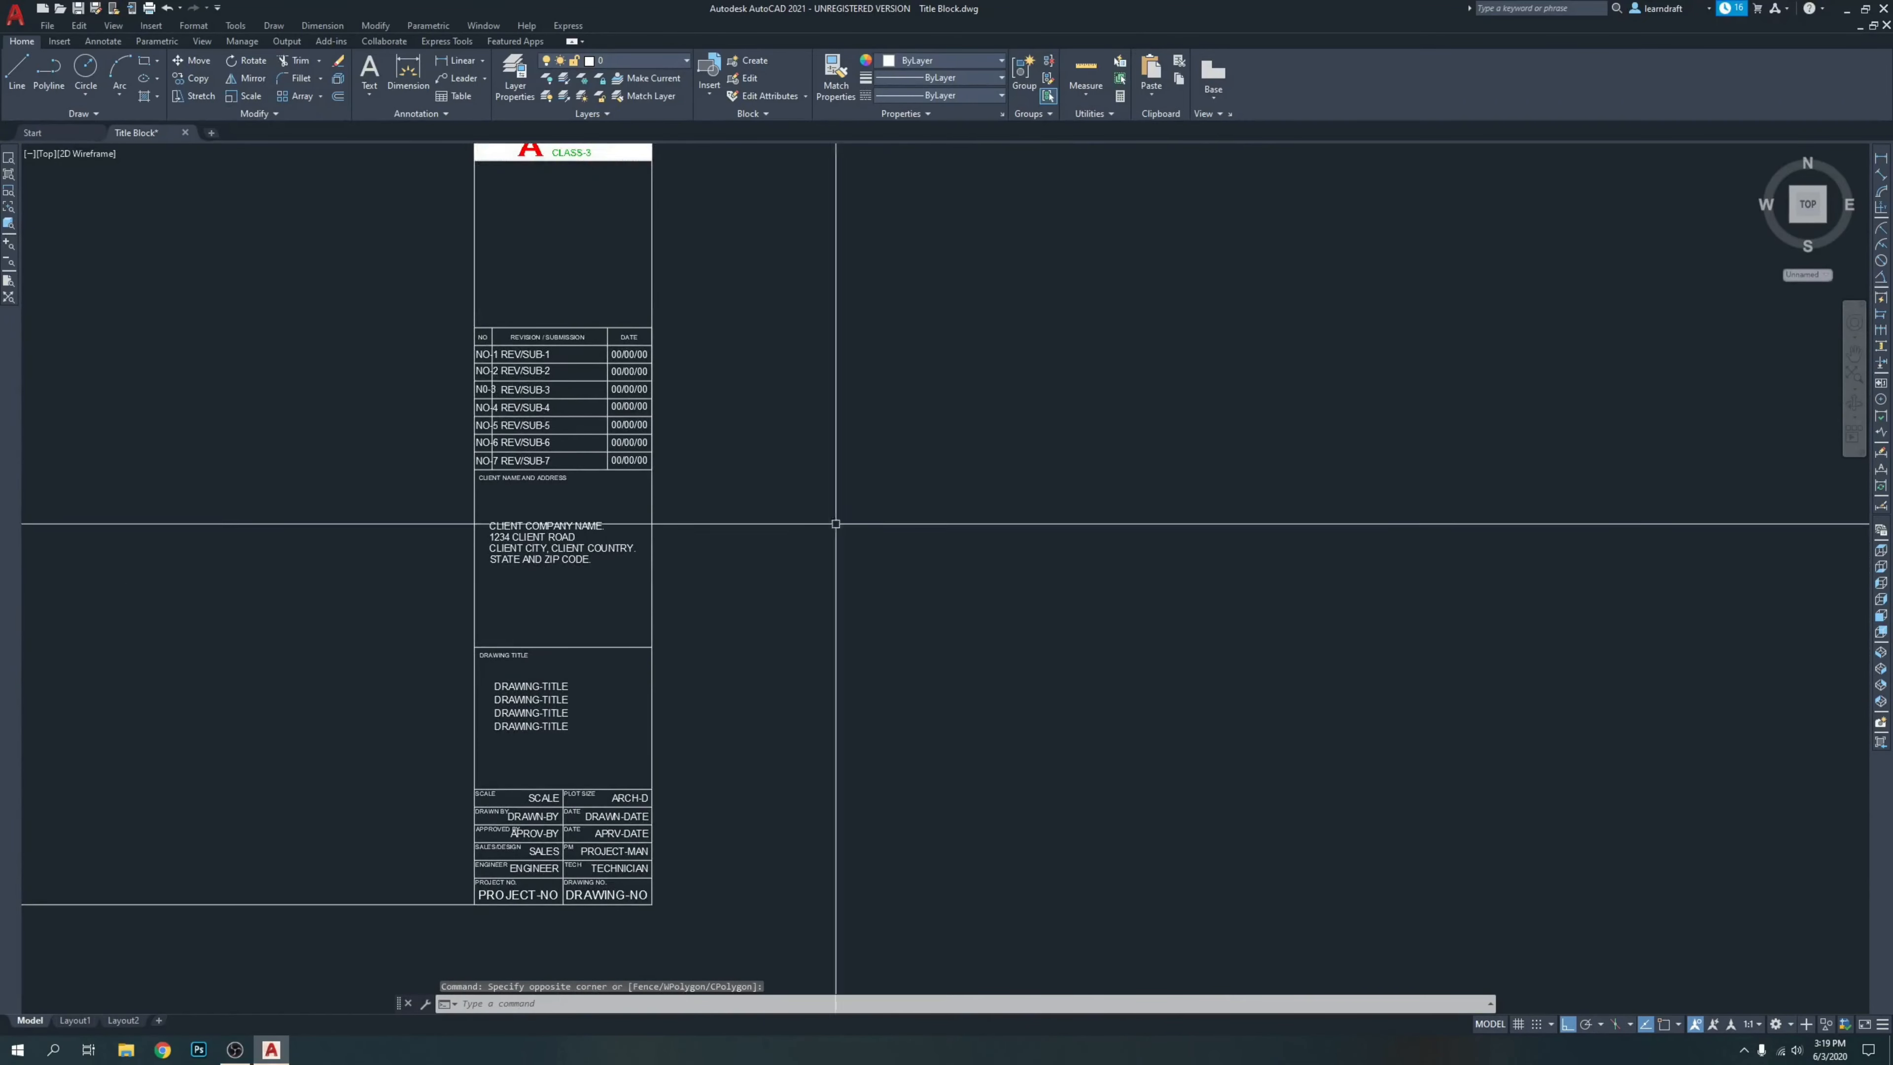
pyautogui.moveTo(900, 406)
pyautogui.mouseDown(button='middle')
pyautogui.moveTo(867, 486)
pyautogui.moveTo(766, 457)
pyautogui.mouseUp(button='middle')
pyautogui.scroll(-5, 798, 462)
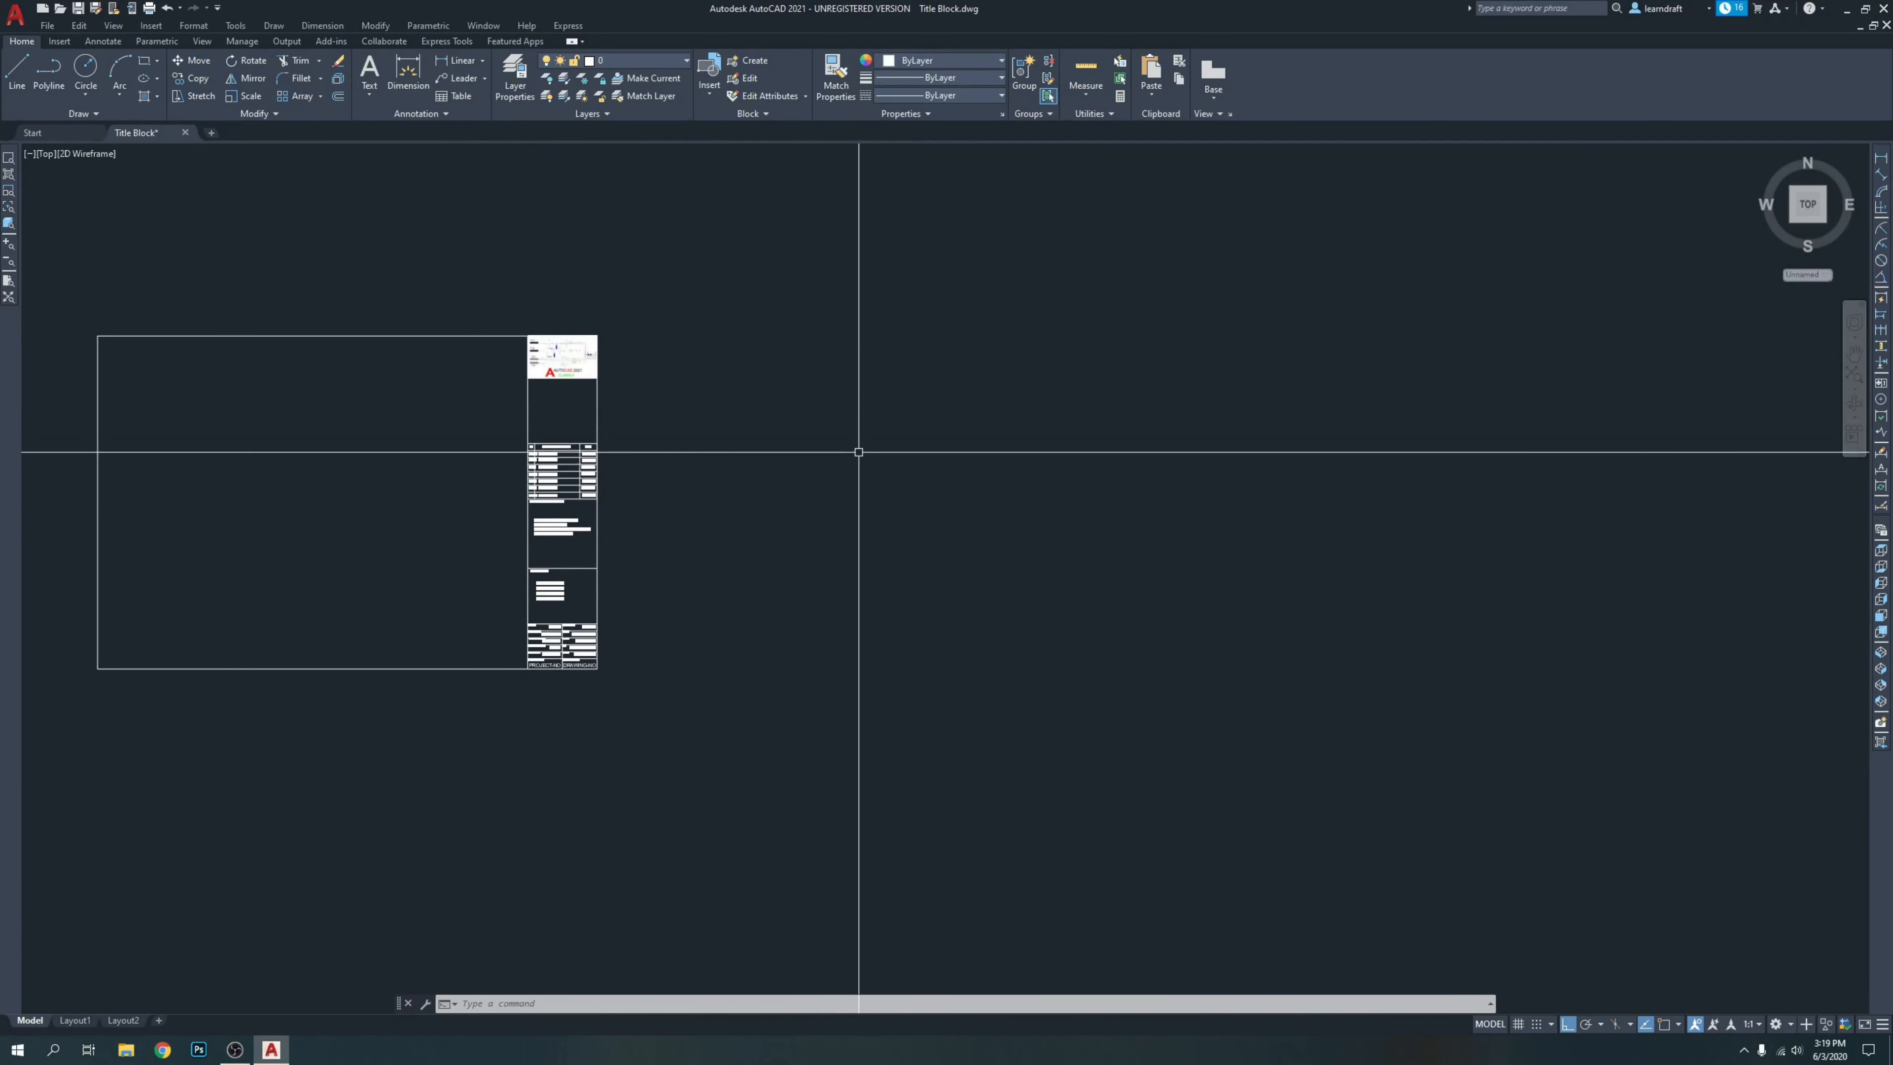
pyautogui.moveTo(1108, 457)
pyautogui.mouseDown(button='middle')
pyautogui.moveTo(1036, 454)
pyautogui.moveTo(1035, 426)
pyautogui.mouseUp(button='middle')
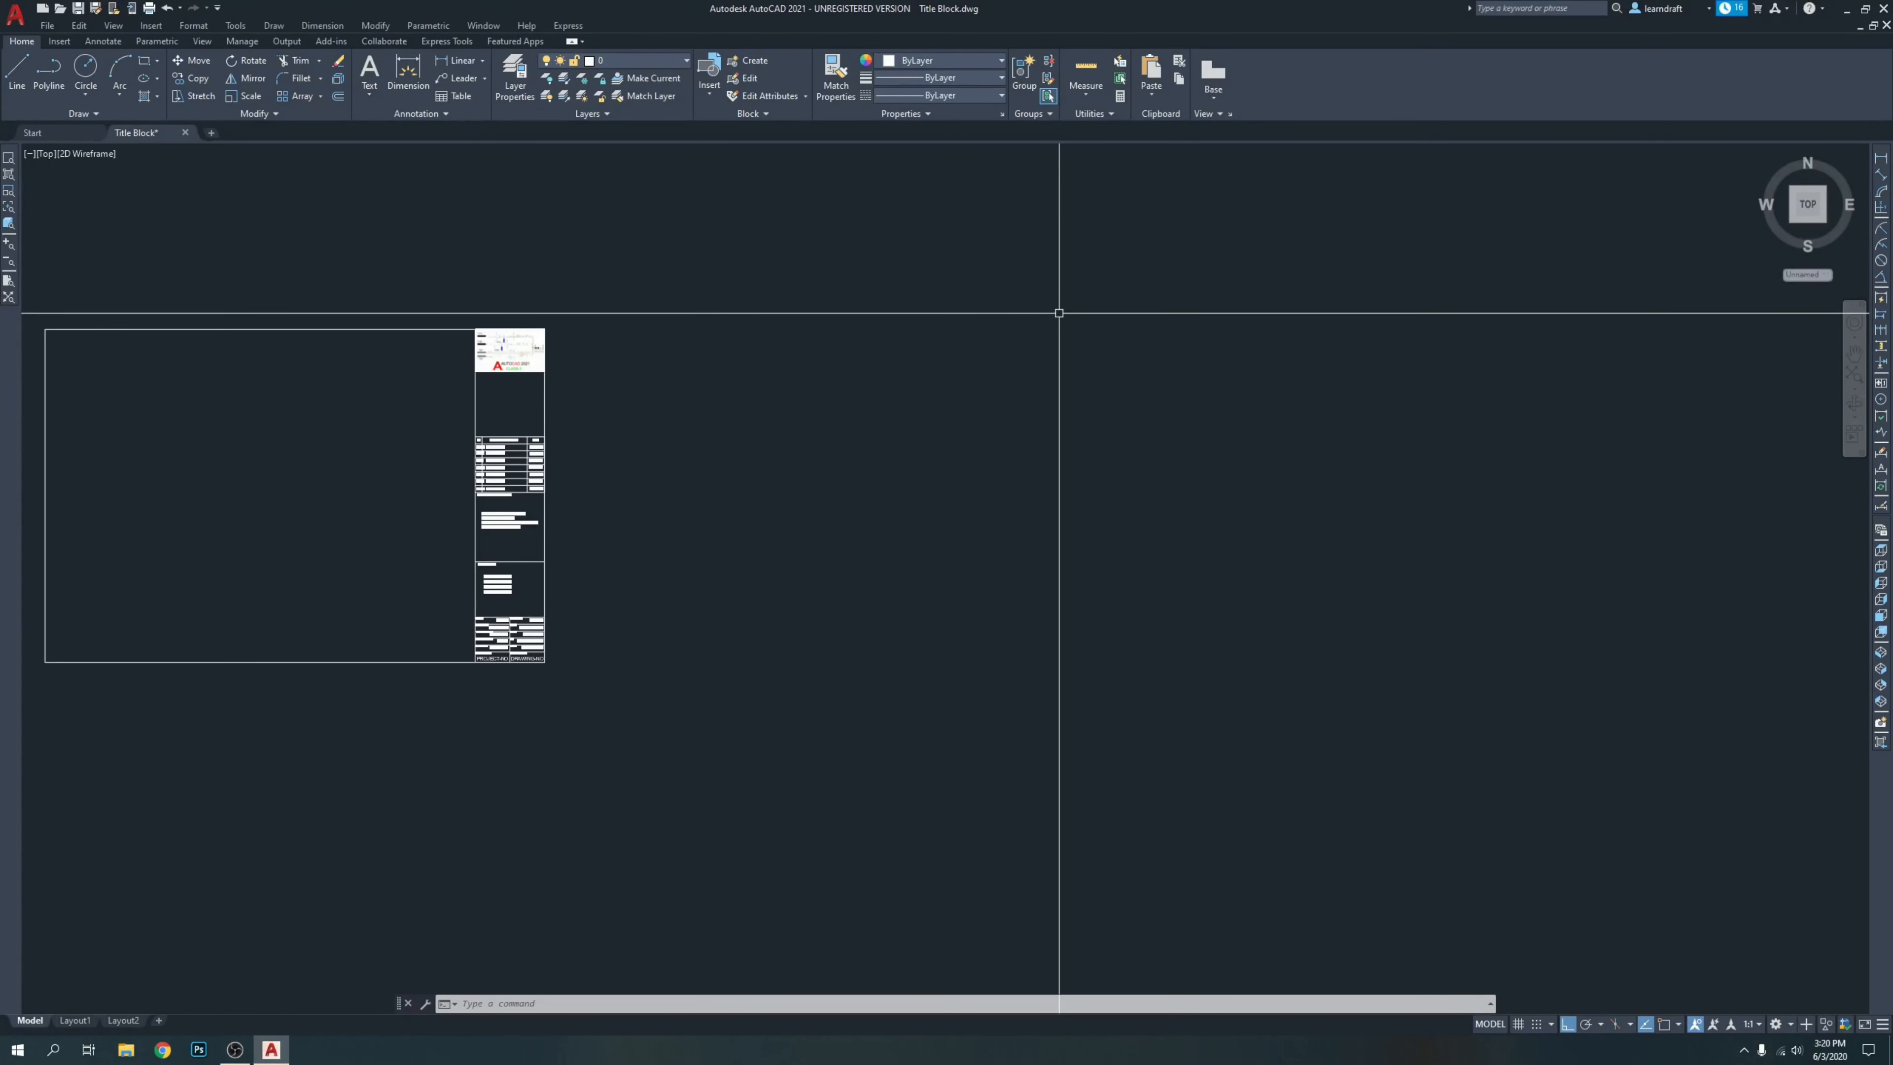
# Draw a vertical separator line in the empty space to the right of the finished title block, taller than the block.
pyautogui.scroll(-1, 1059, 313)
pyautogui.scroll(1, 856, 297)
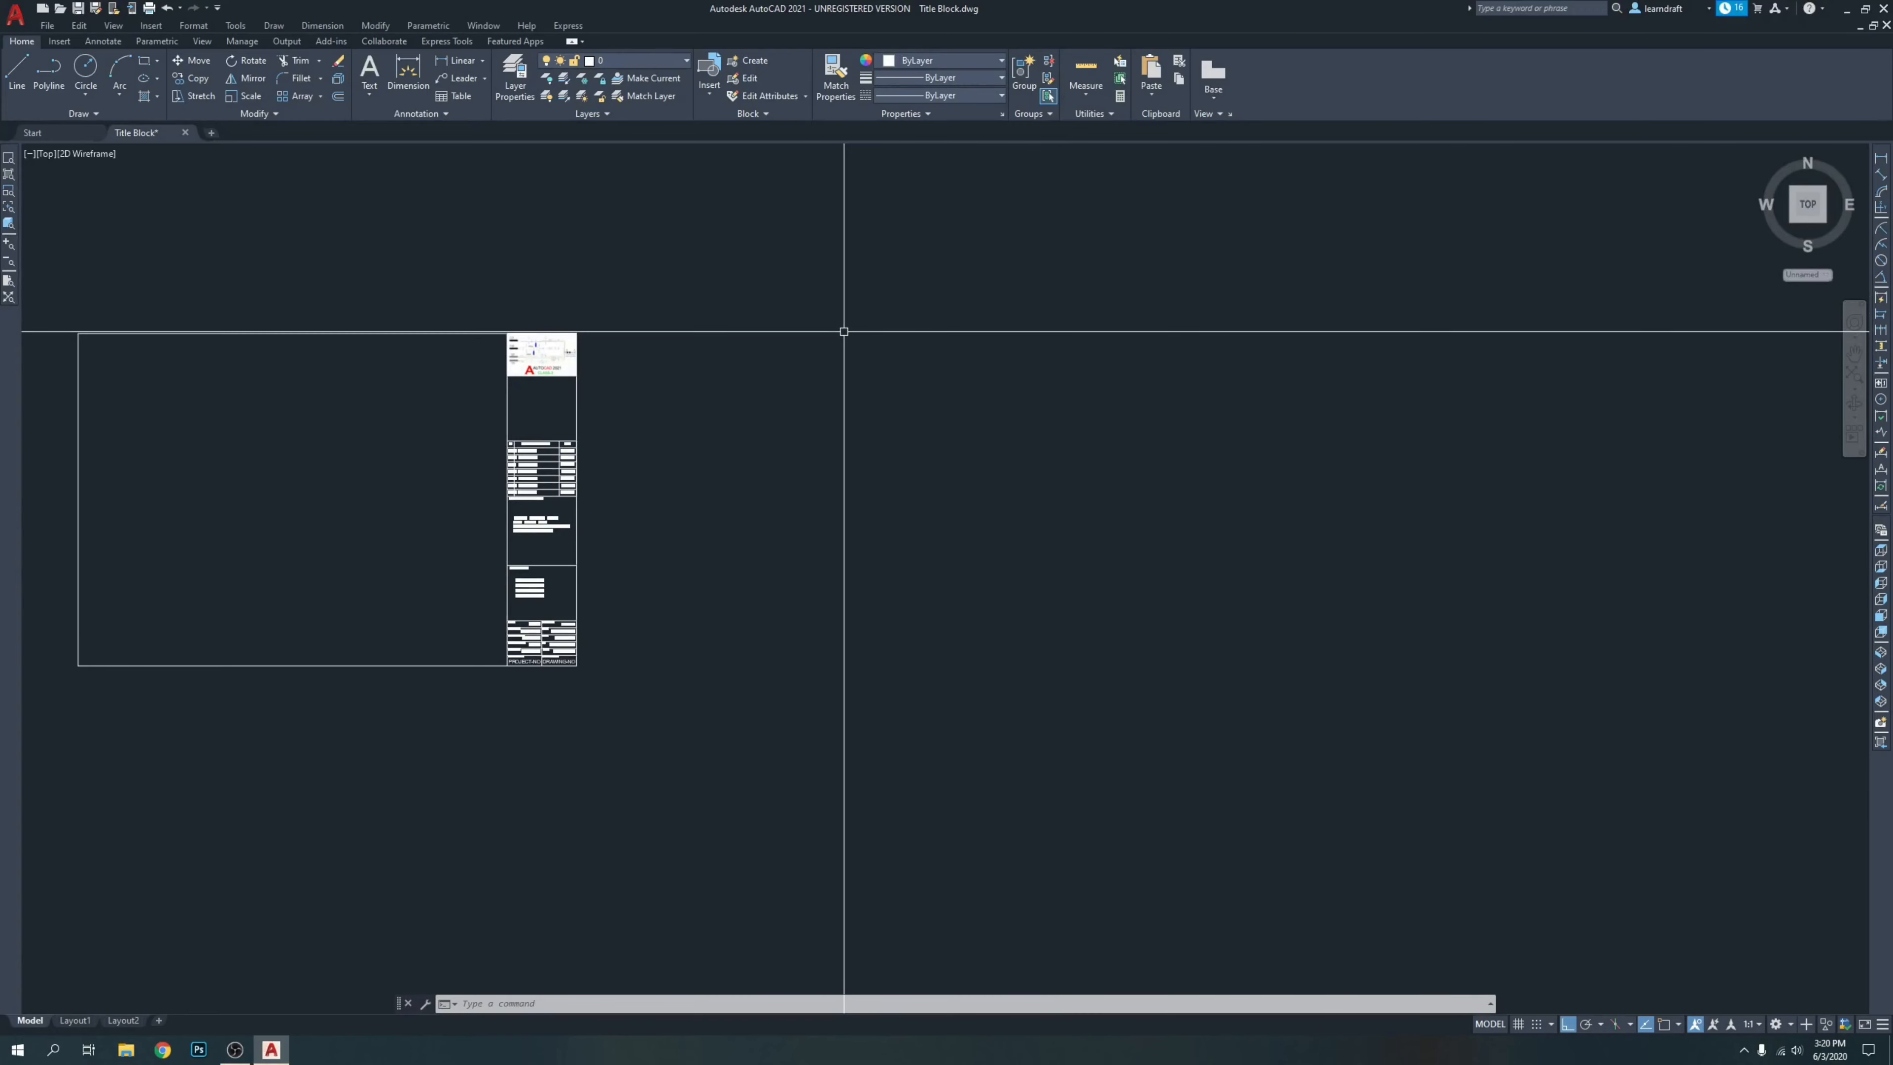
pyautogui.write('l')
pyautogui.press('Return')
pyautogui.click(778, 209)
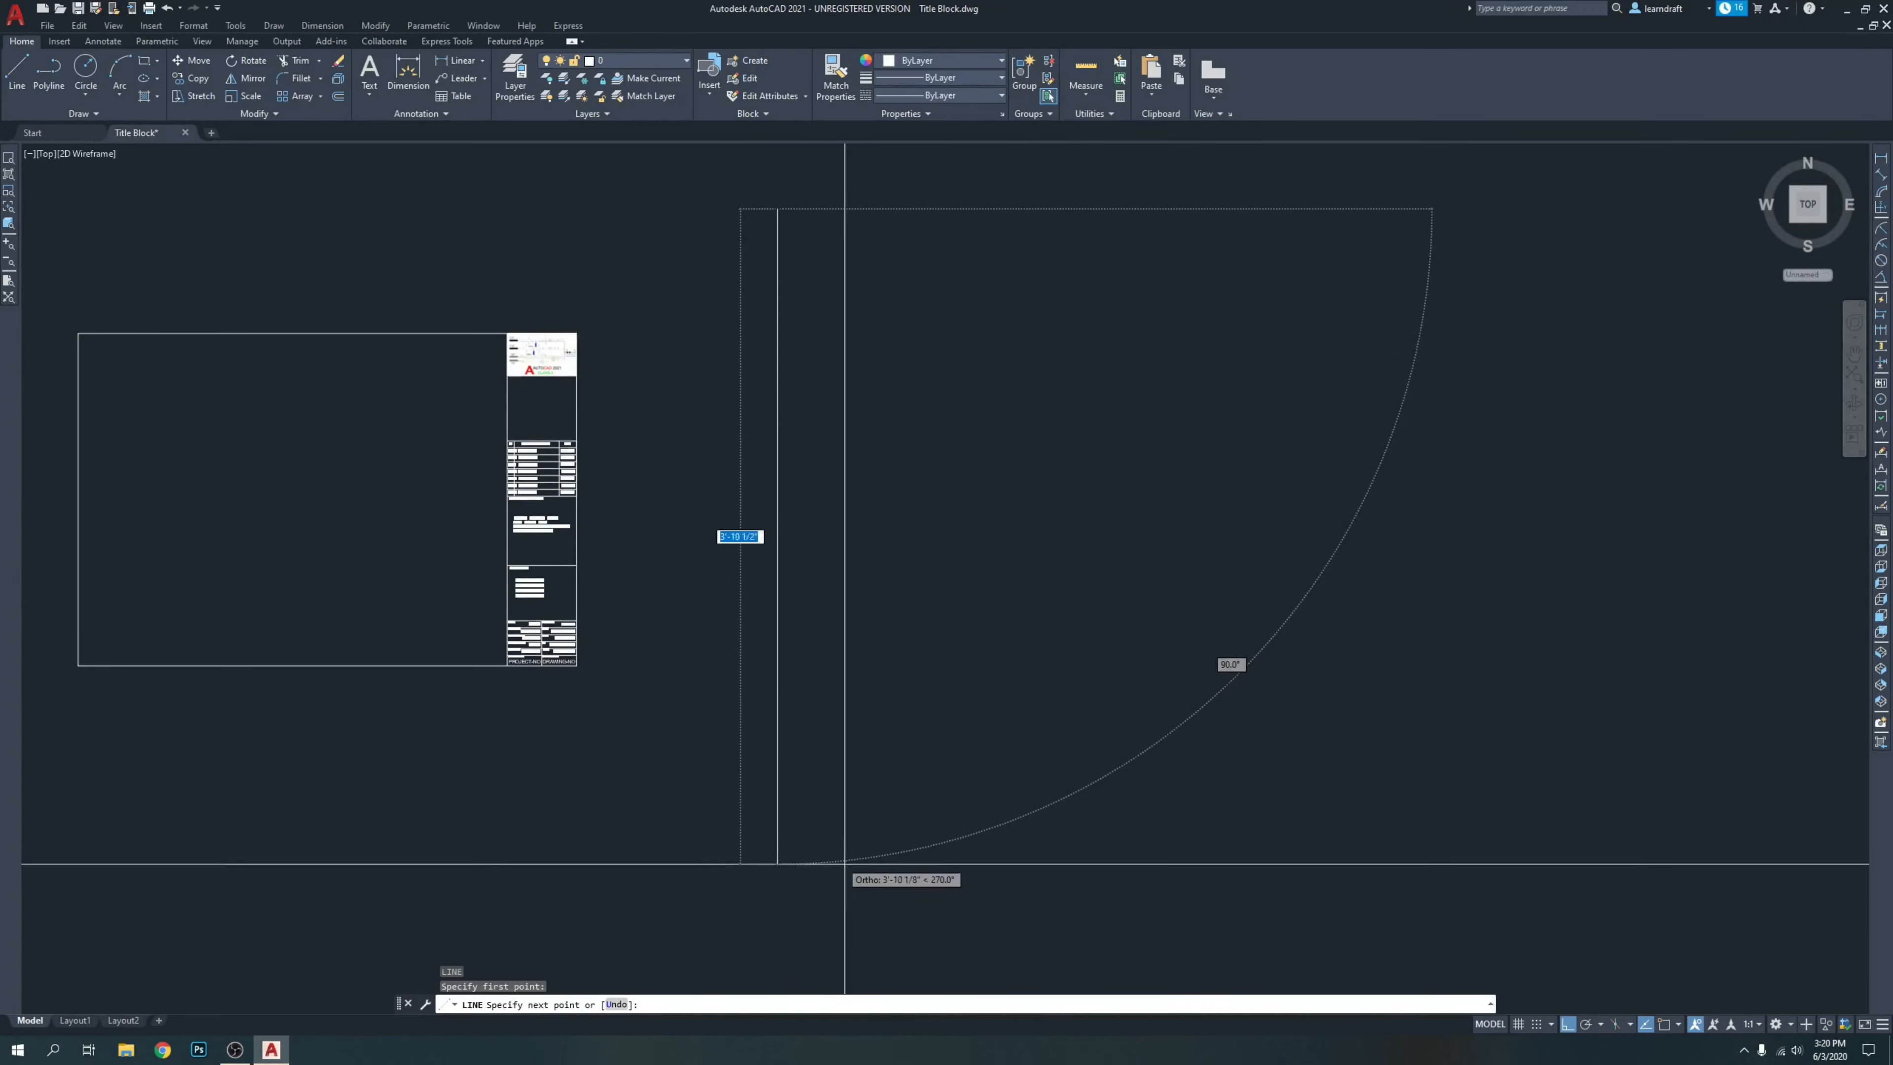
pyautogui.click(825, 899)
pyautogui.press('Return')
pyautogui.scroll(-2, 986, 548)
pyautogui.click(927, 387)
pyautogui.click(1445, 685)
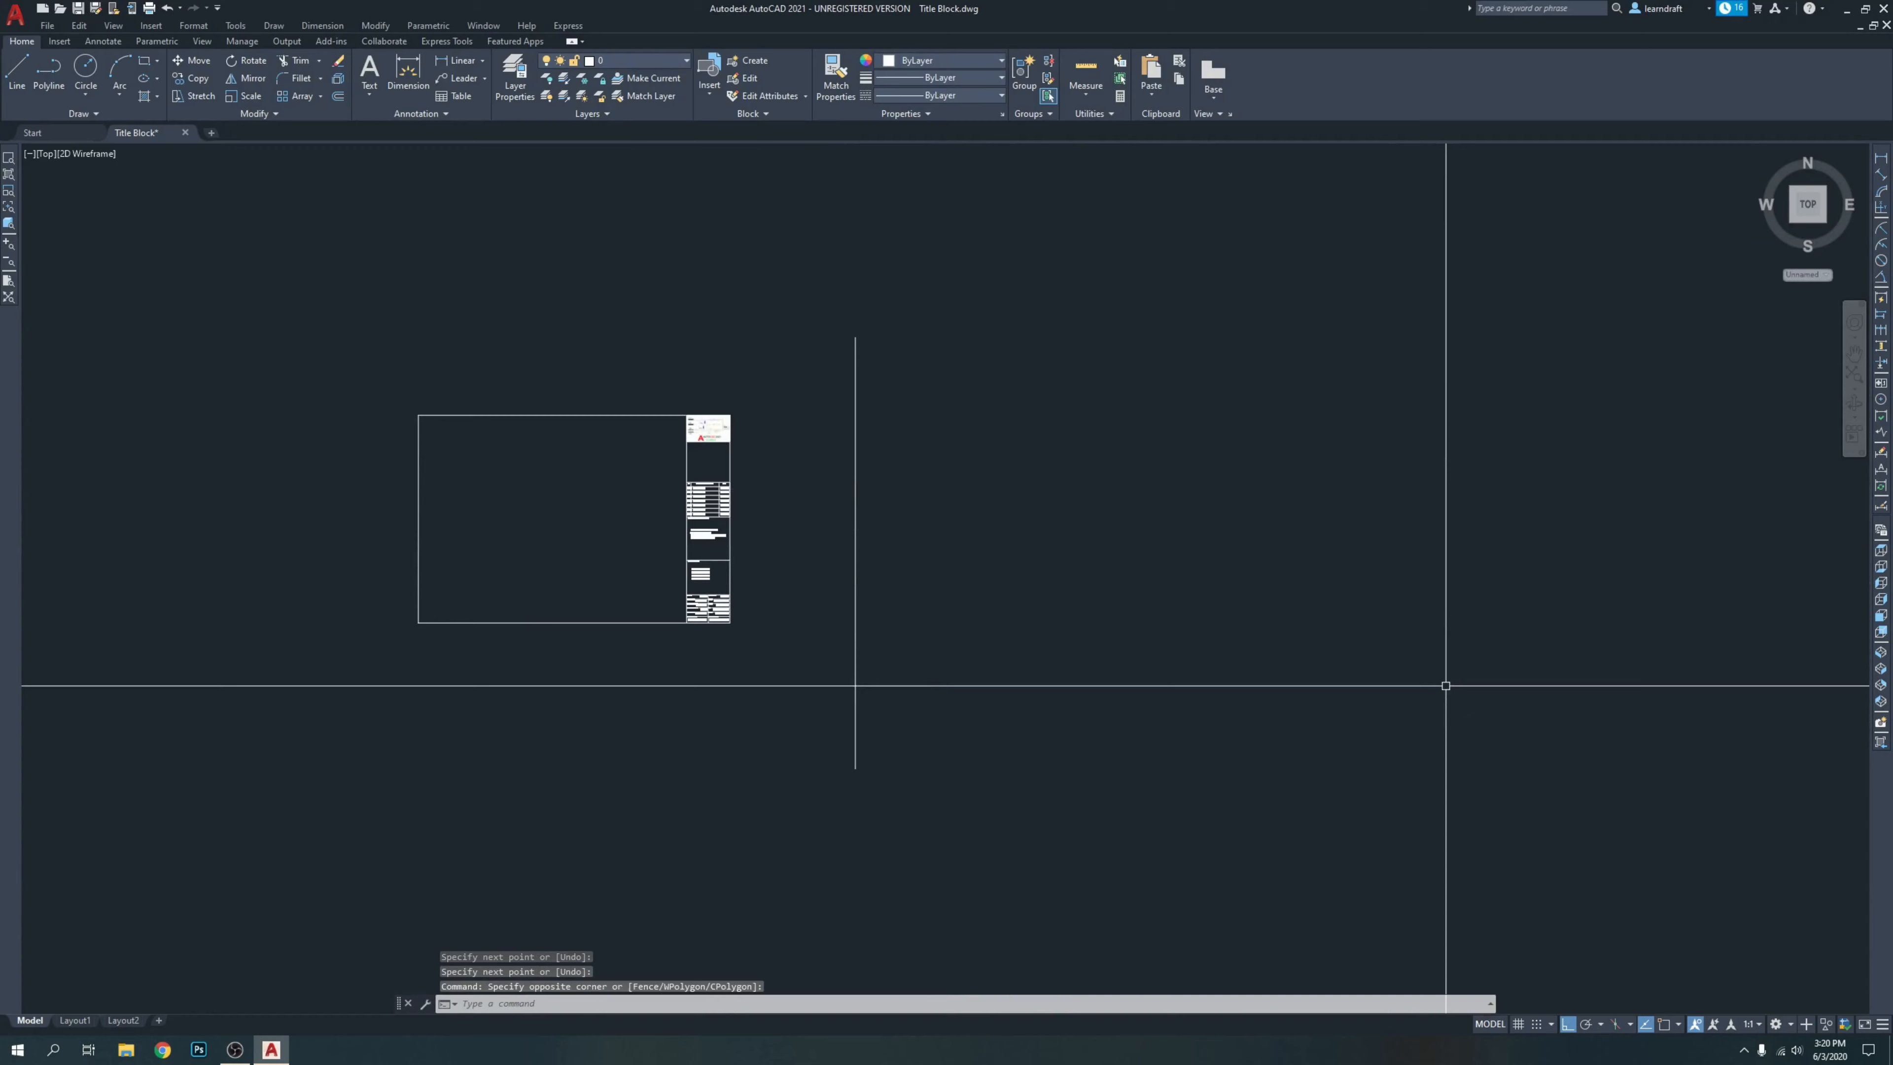
# Draw a rectangle 36 long and 24 wide to the right of the separator line, specifying its size by dimensions.
pyautogui.moveTo(954, 655); pyautogui.dragTo(815, 646, button='middle')
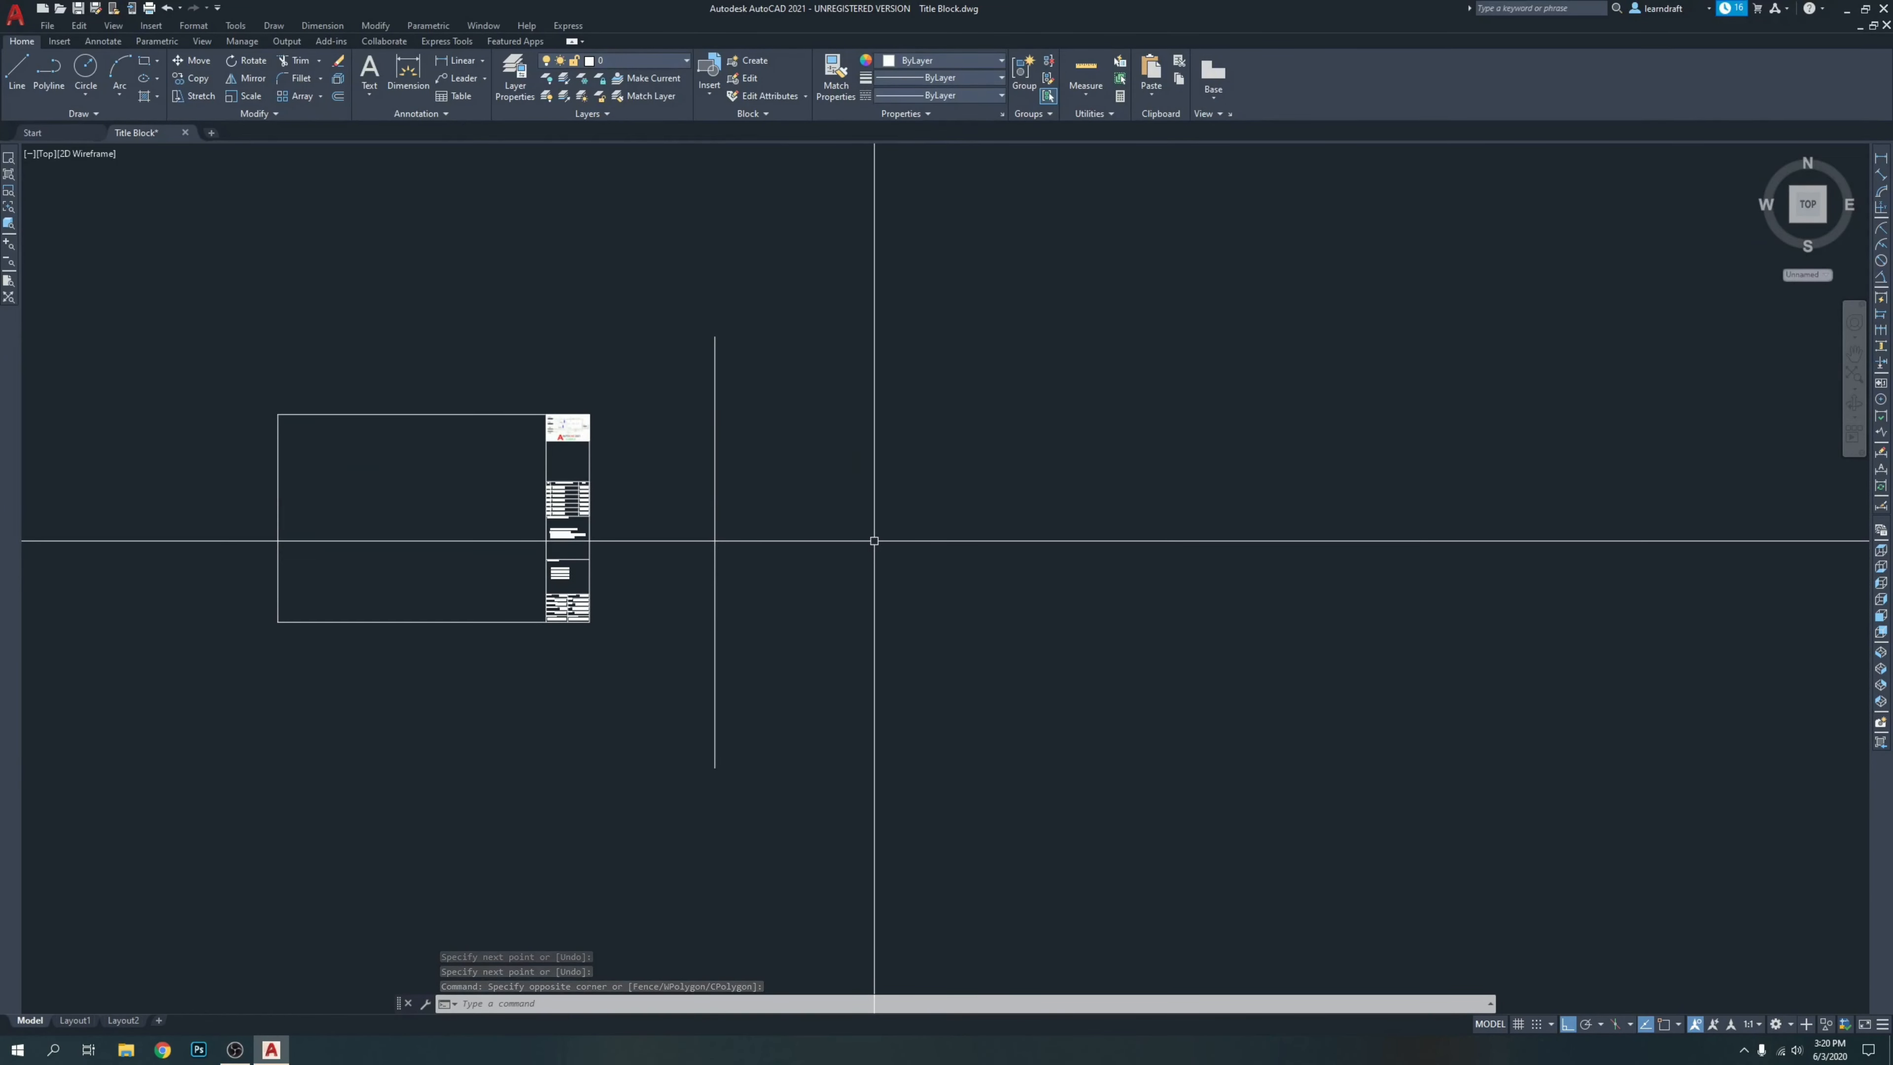
pyautogui.write('REC')
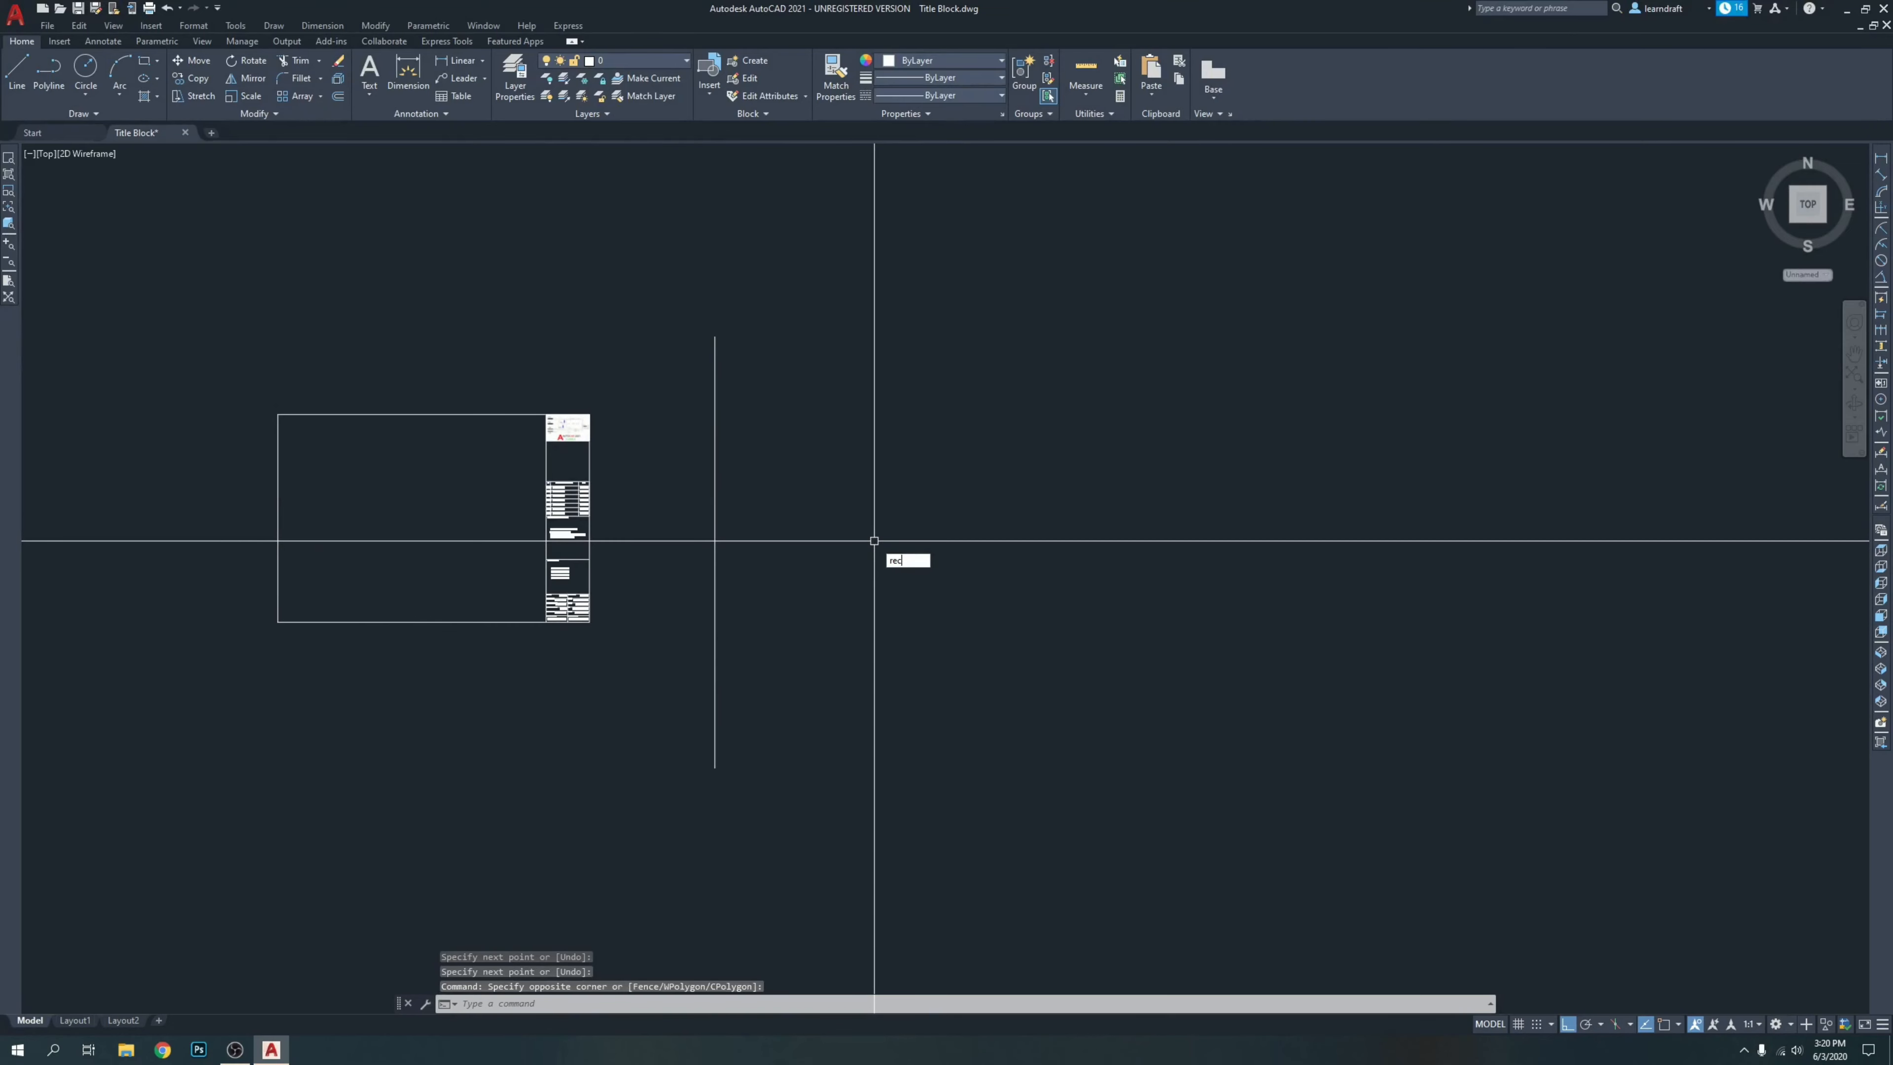
pyautogui.press('Return')
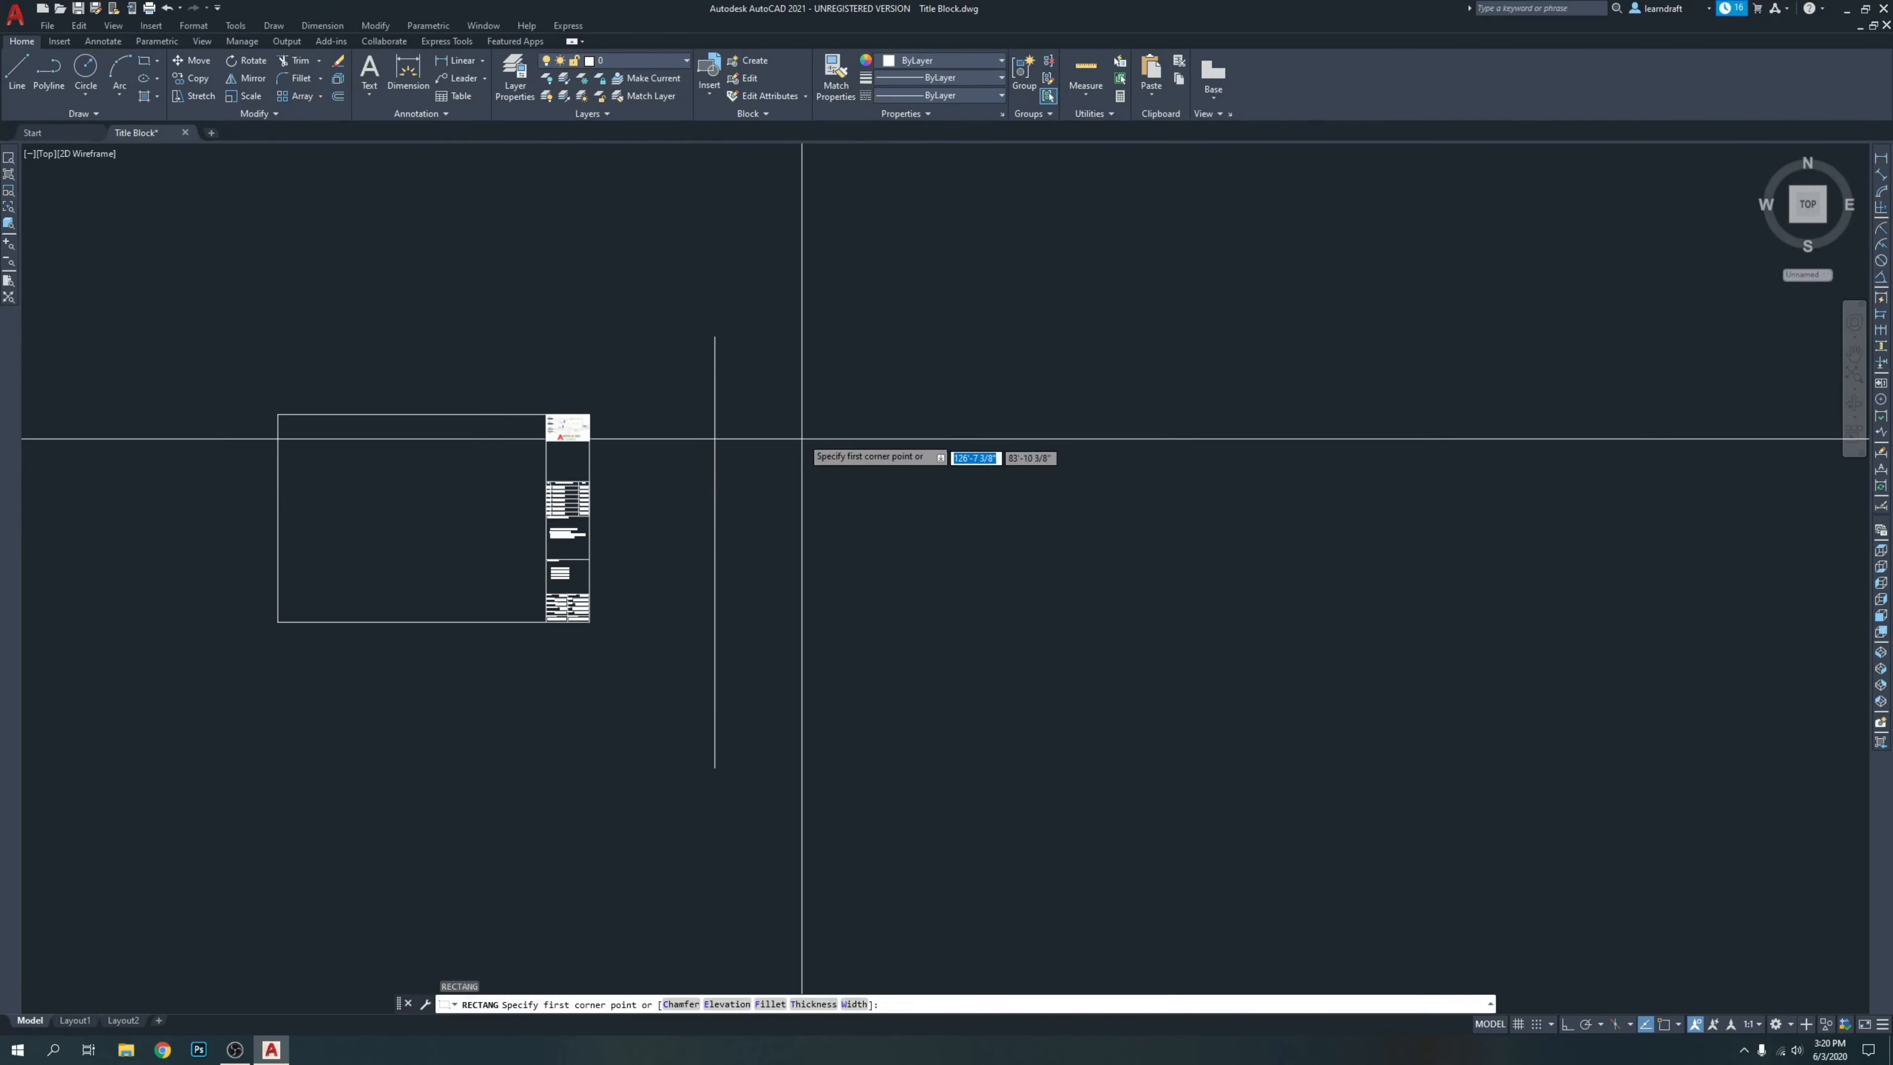
pyautogui.click(792, 408)
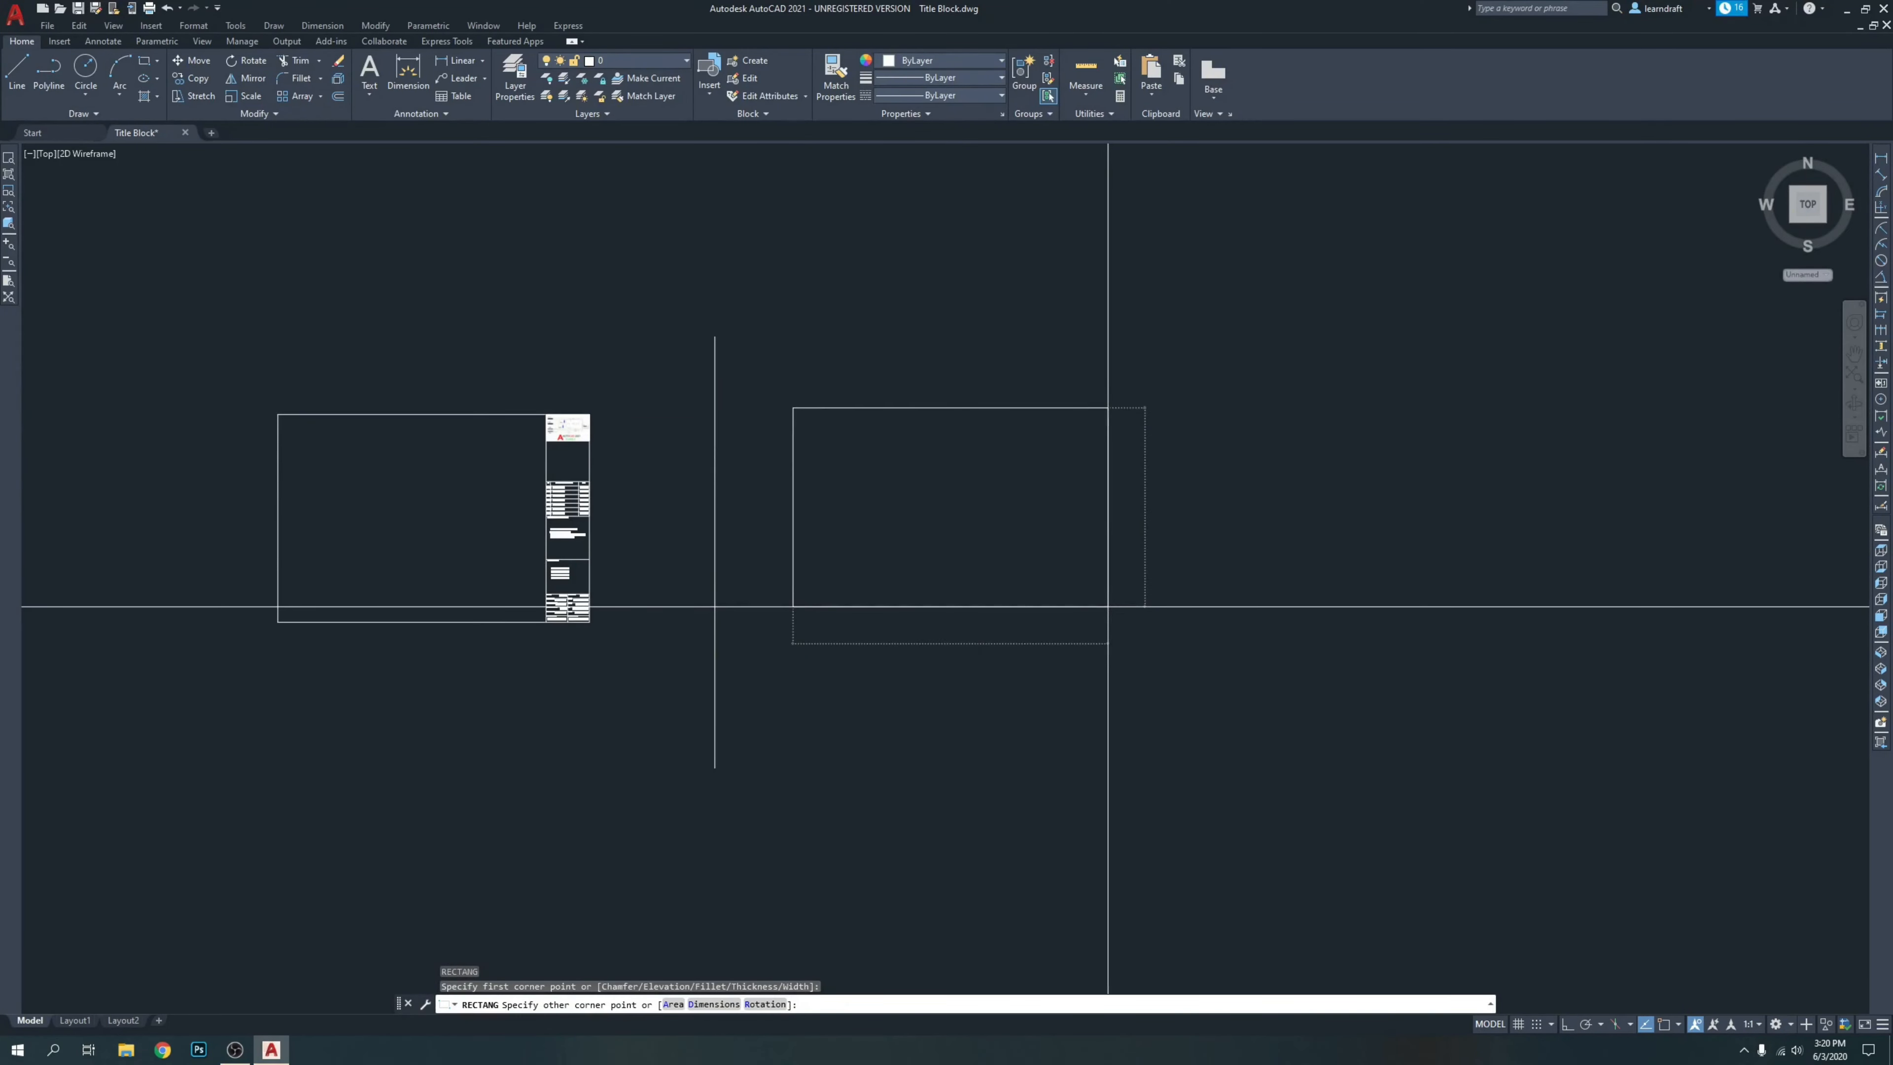
pyautogui.write('d')
pyautogui.press('Return')
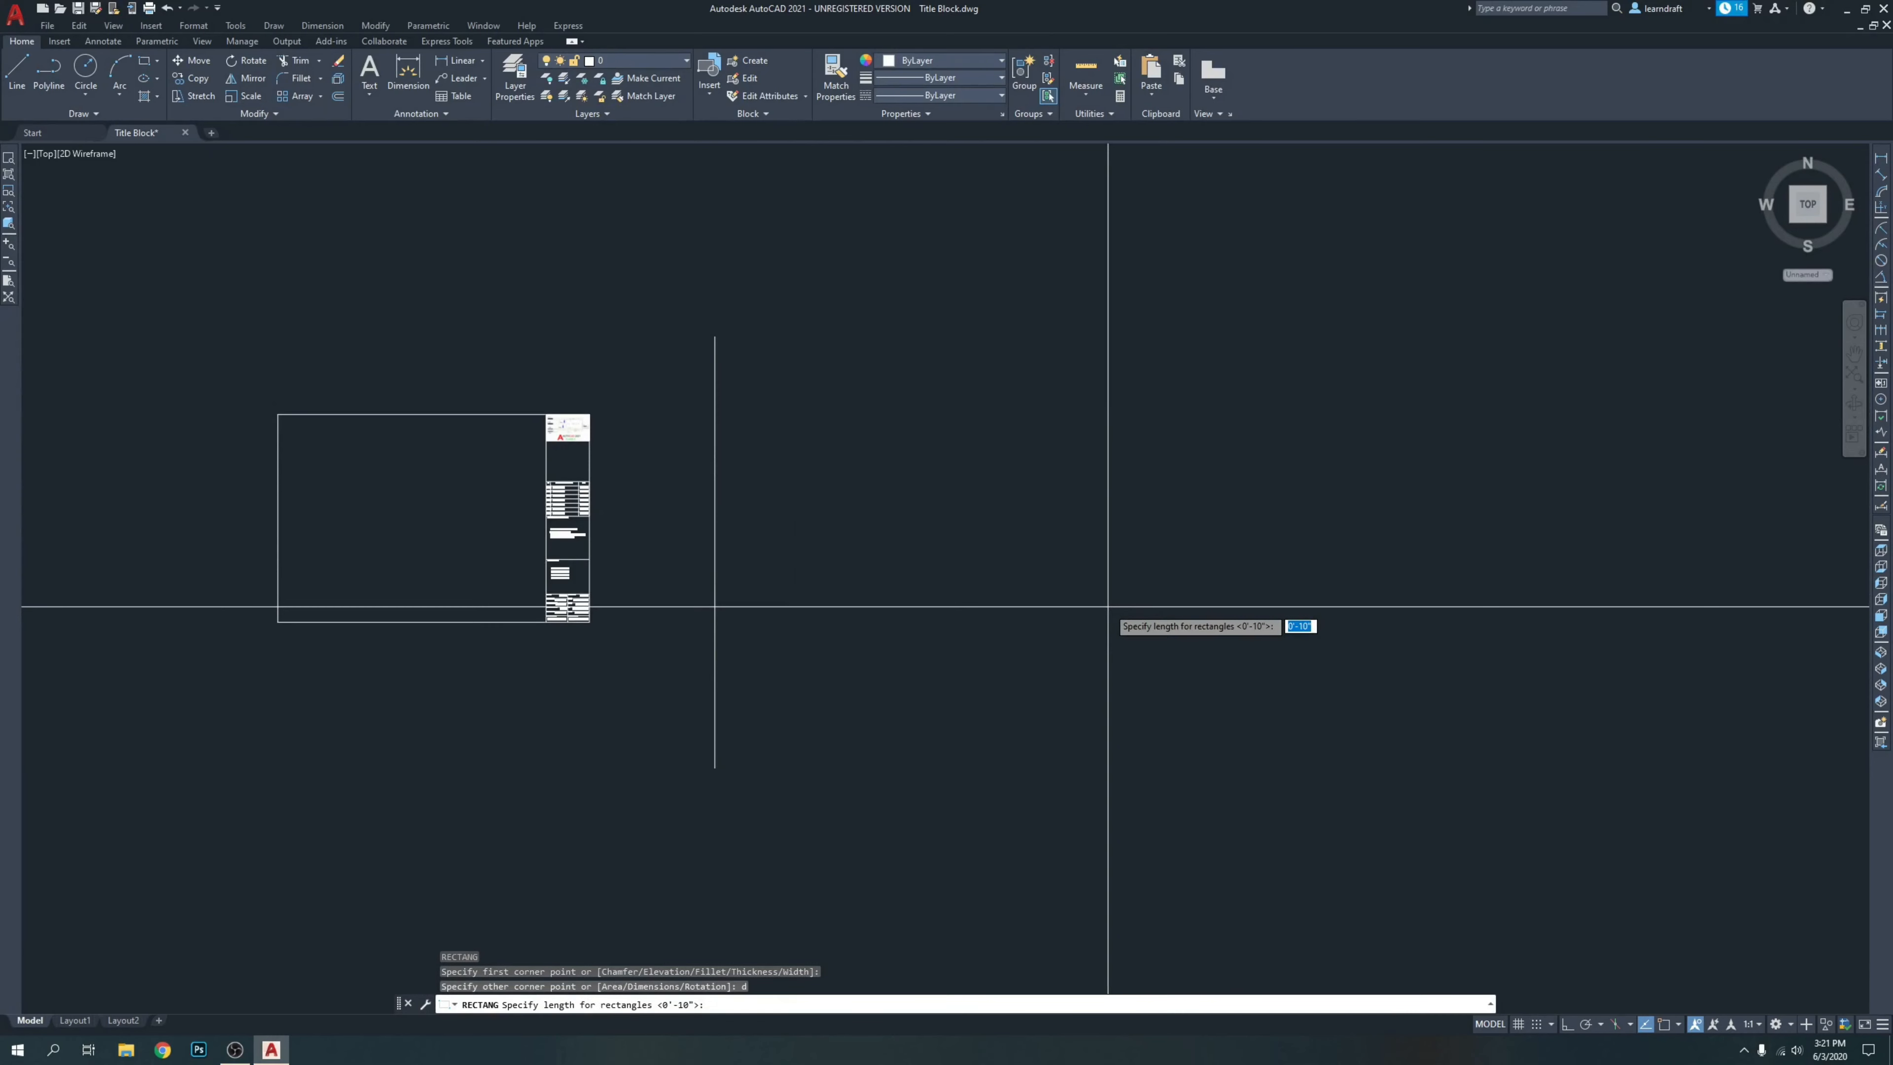
pyautogui.write('36')
pyautogui.press('Return')
pyautogui.write('24')
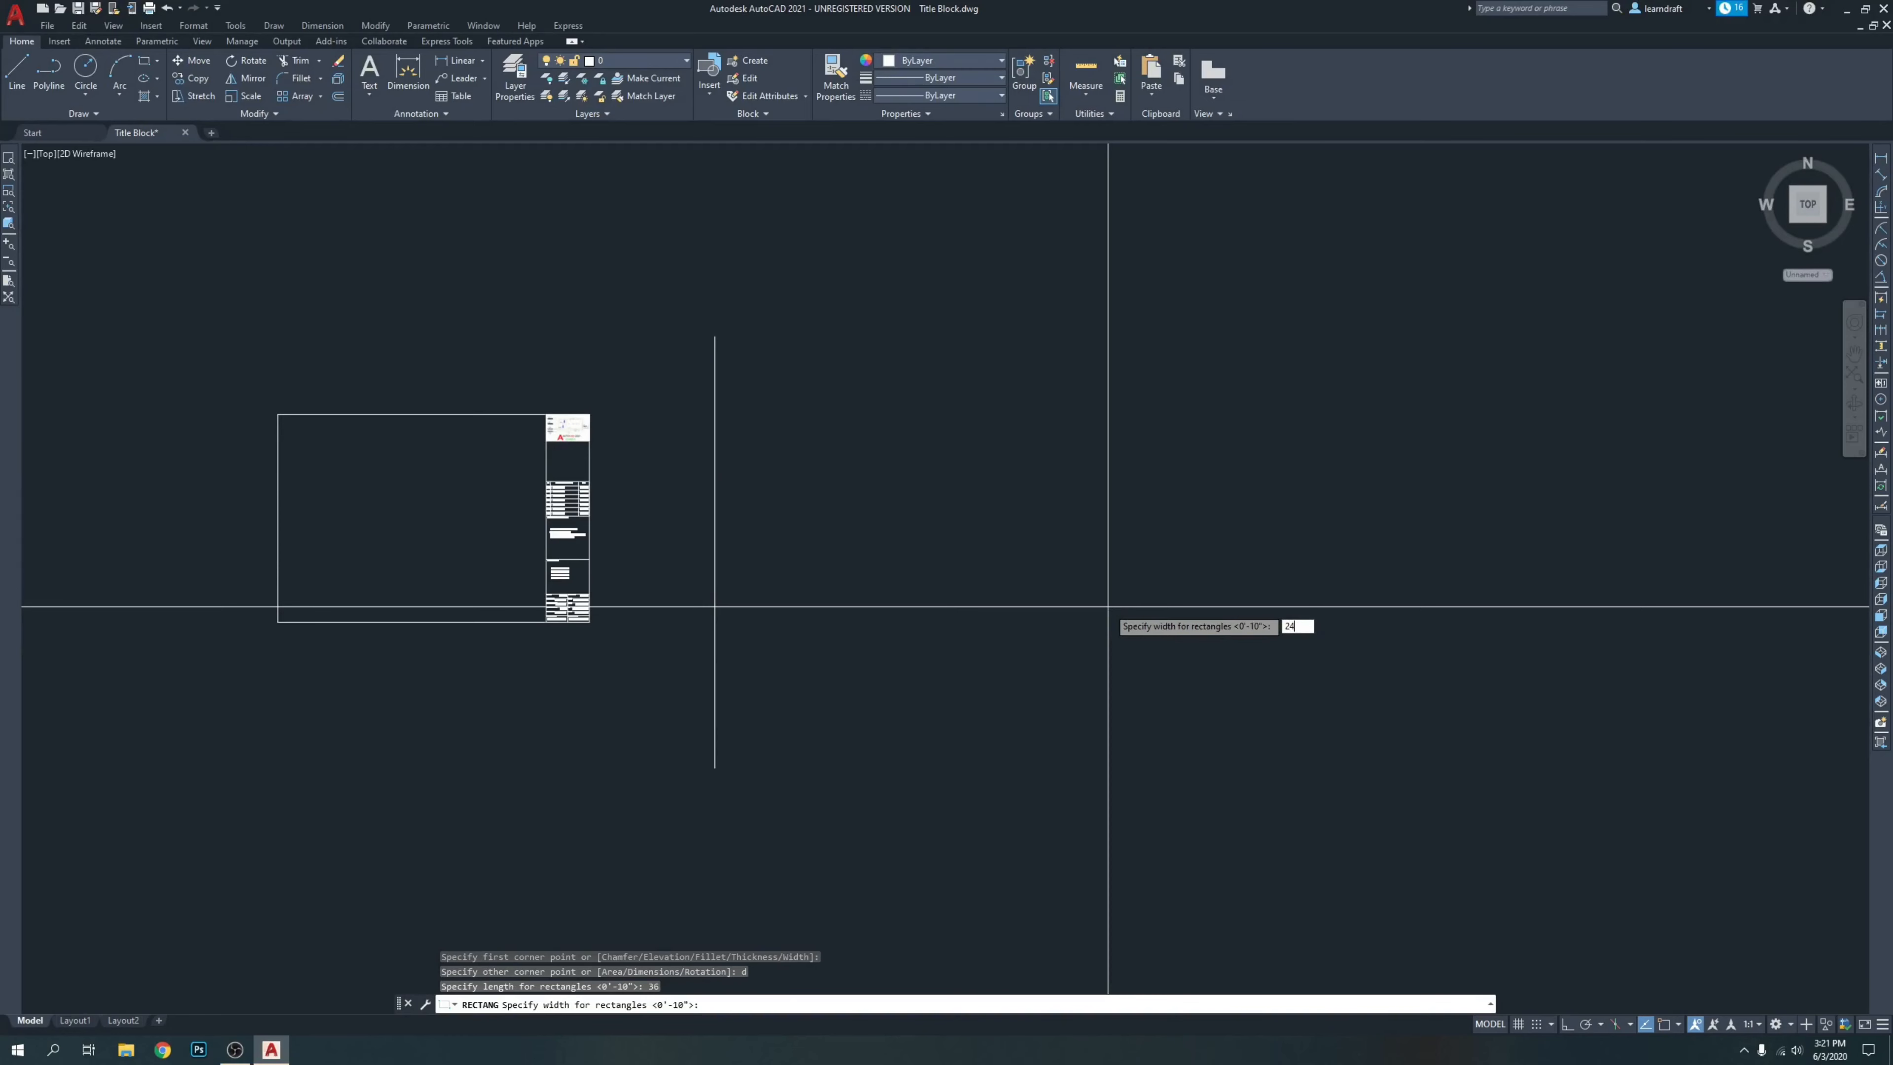
pyautogui.press('Return')
pyautogui.click(1107, 606)
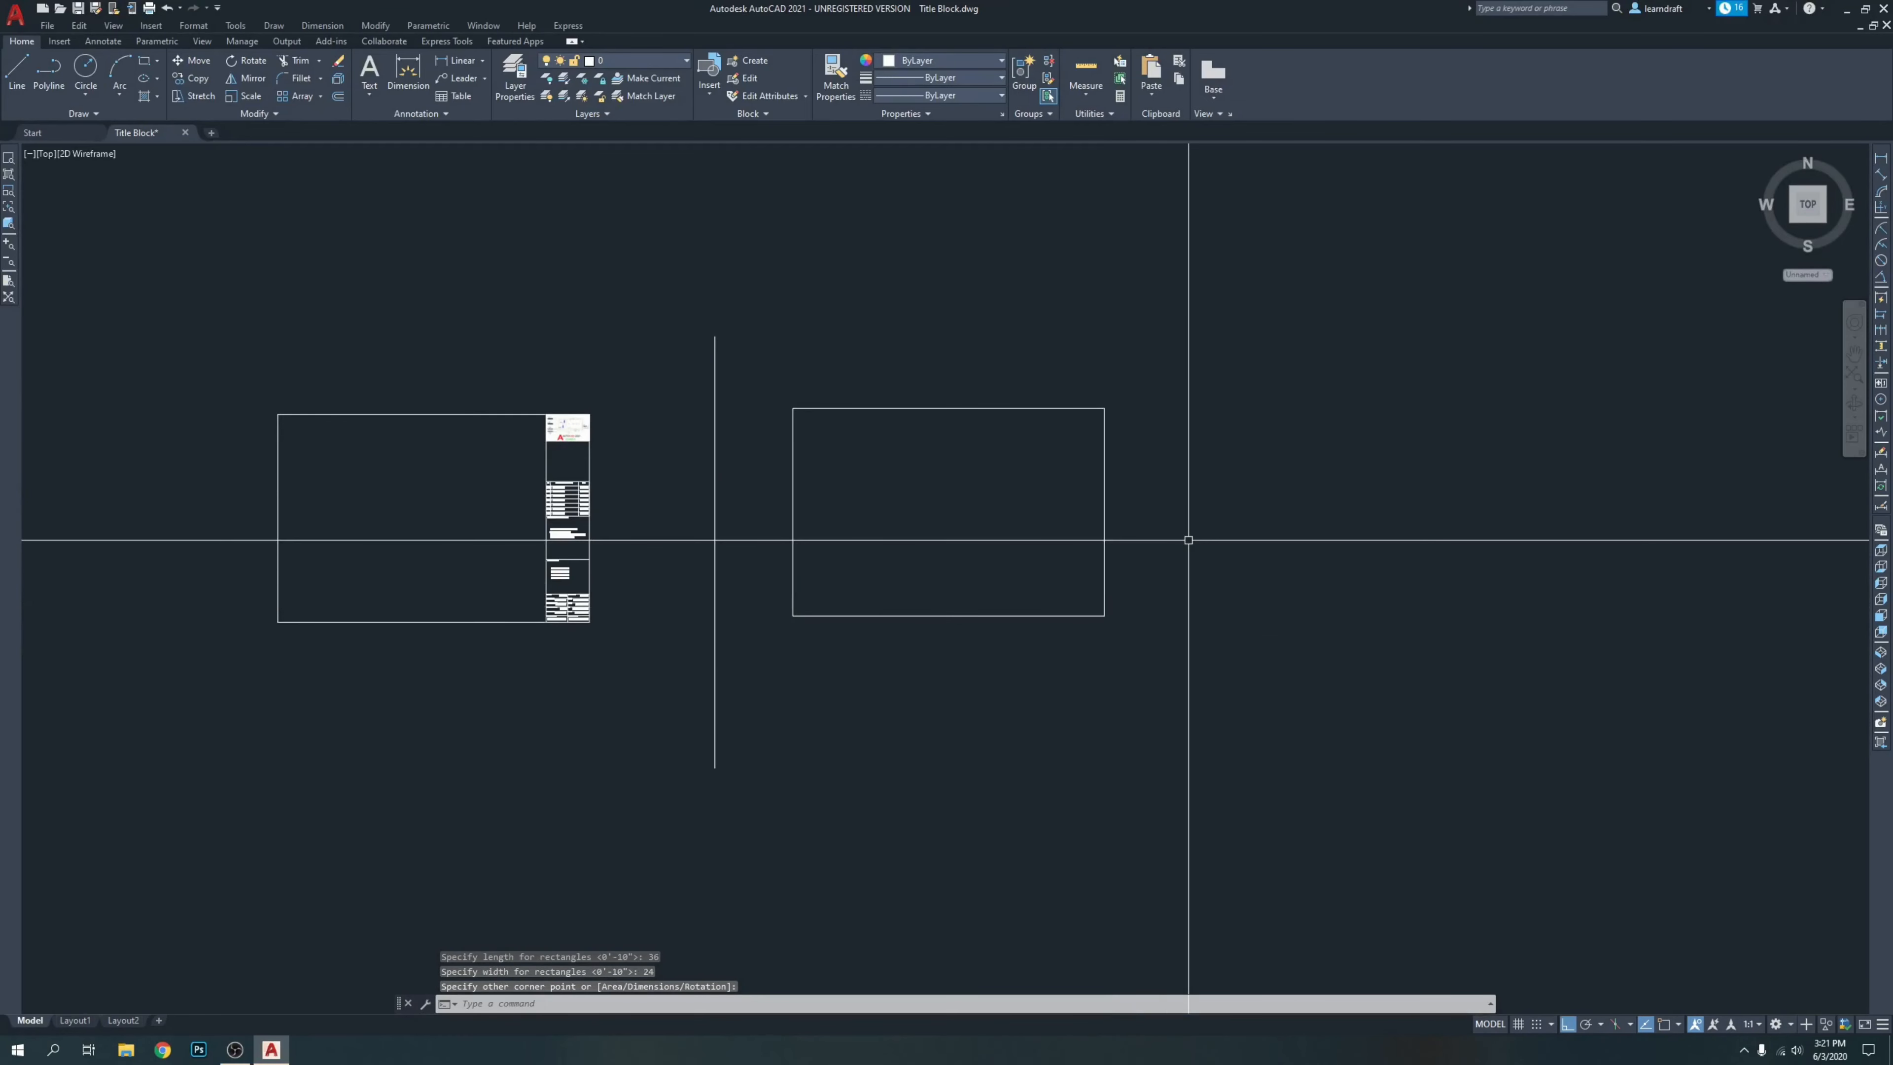
# Turn object snap on and draw a line over the rectangle's right edge, from its upper to its lower corner.
pyautogui.moveTo(1110, 556); pyautogui.dragTo(1060, 537, button='middle')
pyautogui.scroll(2, 855, 448)
pyautogui.moveTo(857, 439); pyautogui.dragTo(857, 415, button='middle')
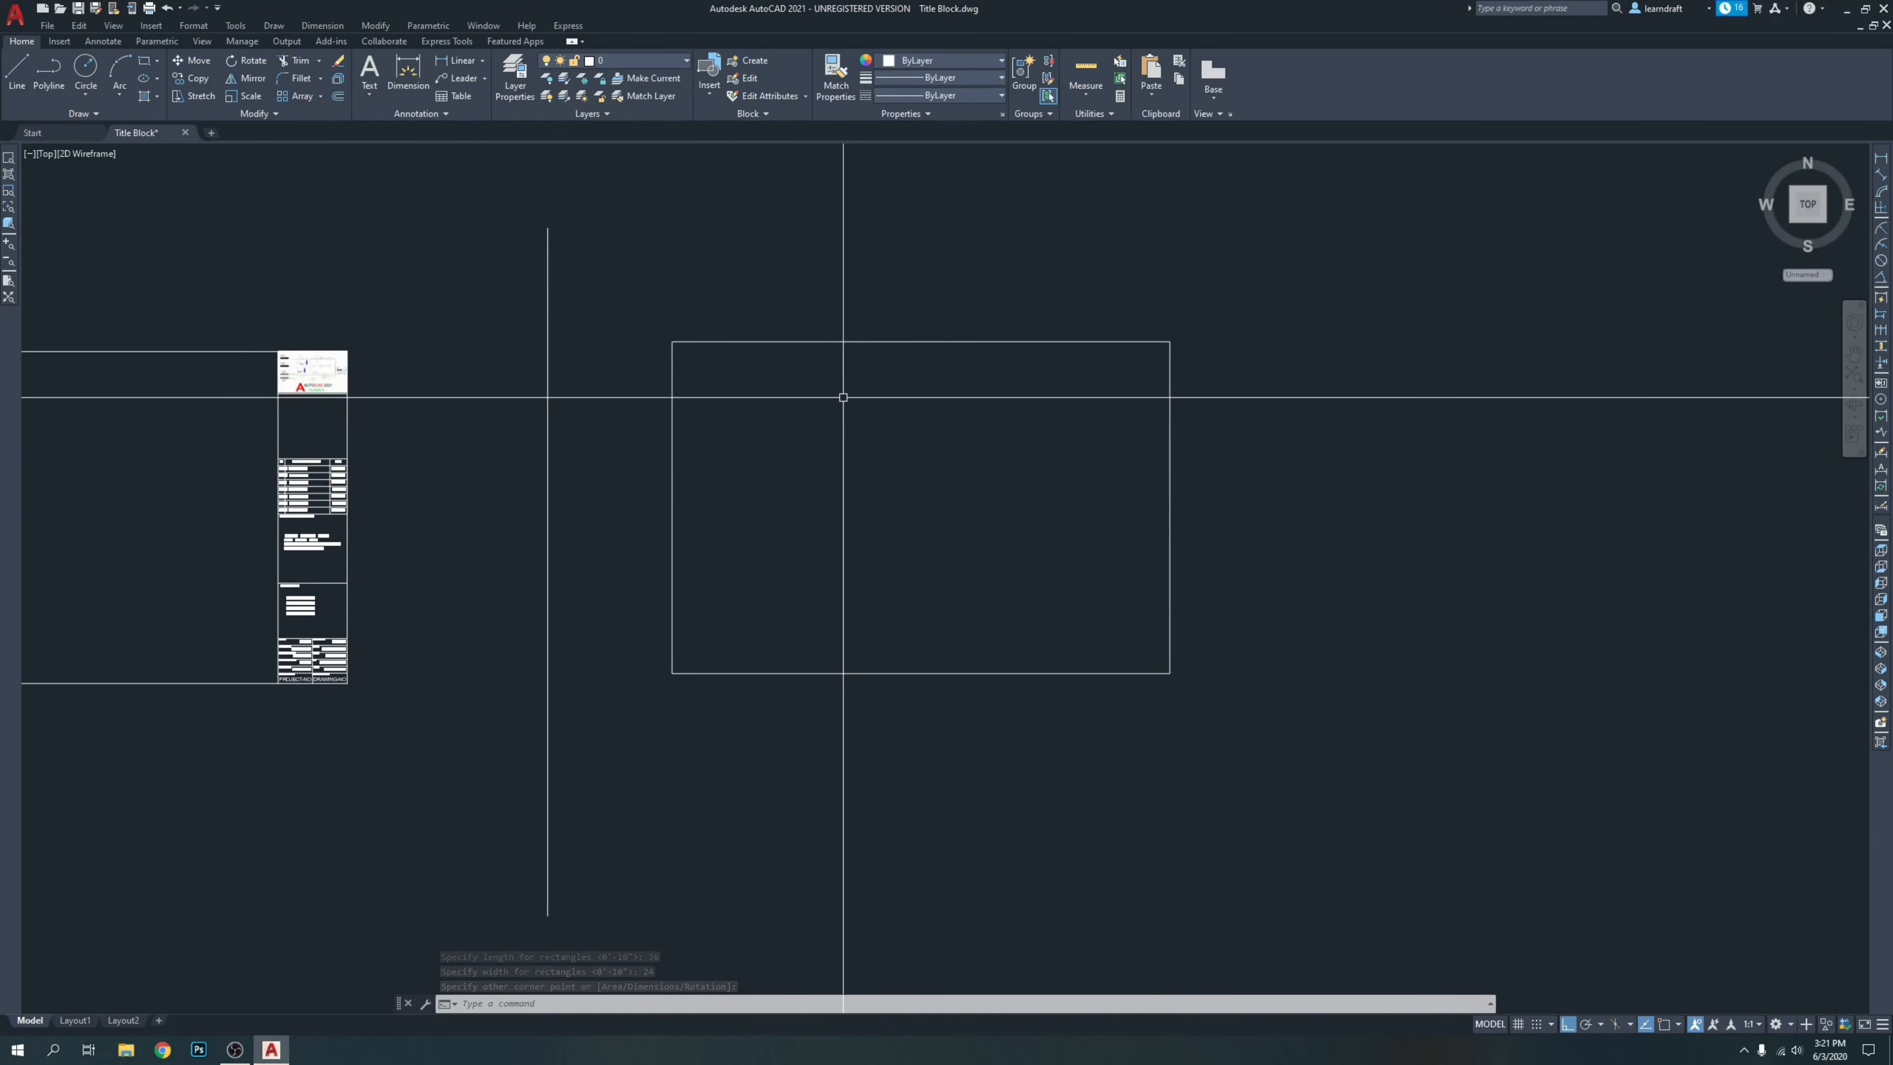
pyautogui.moveTo(814, 452); pyautogui.dragTo(802, 433, button='middle')
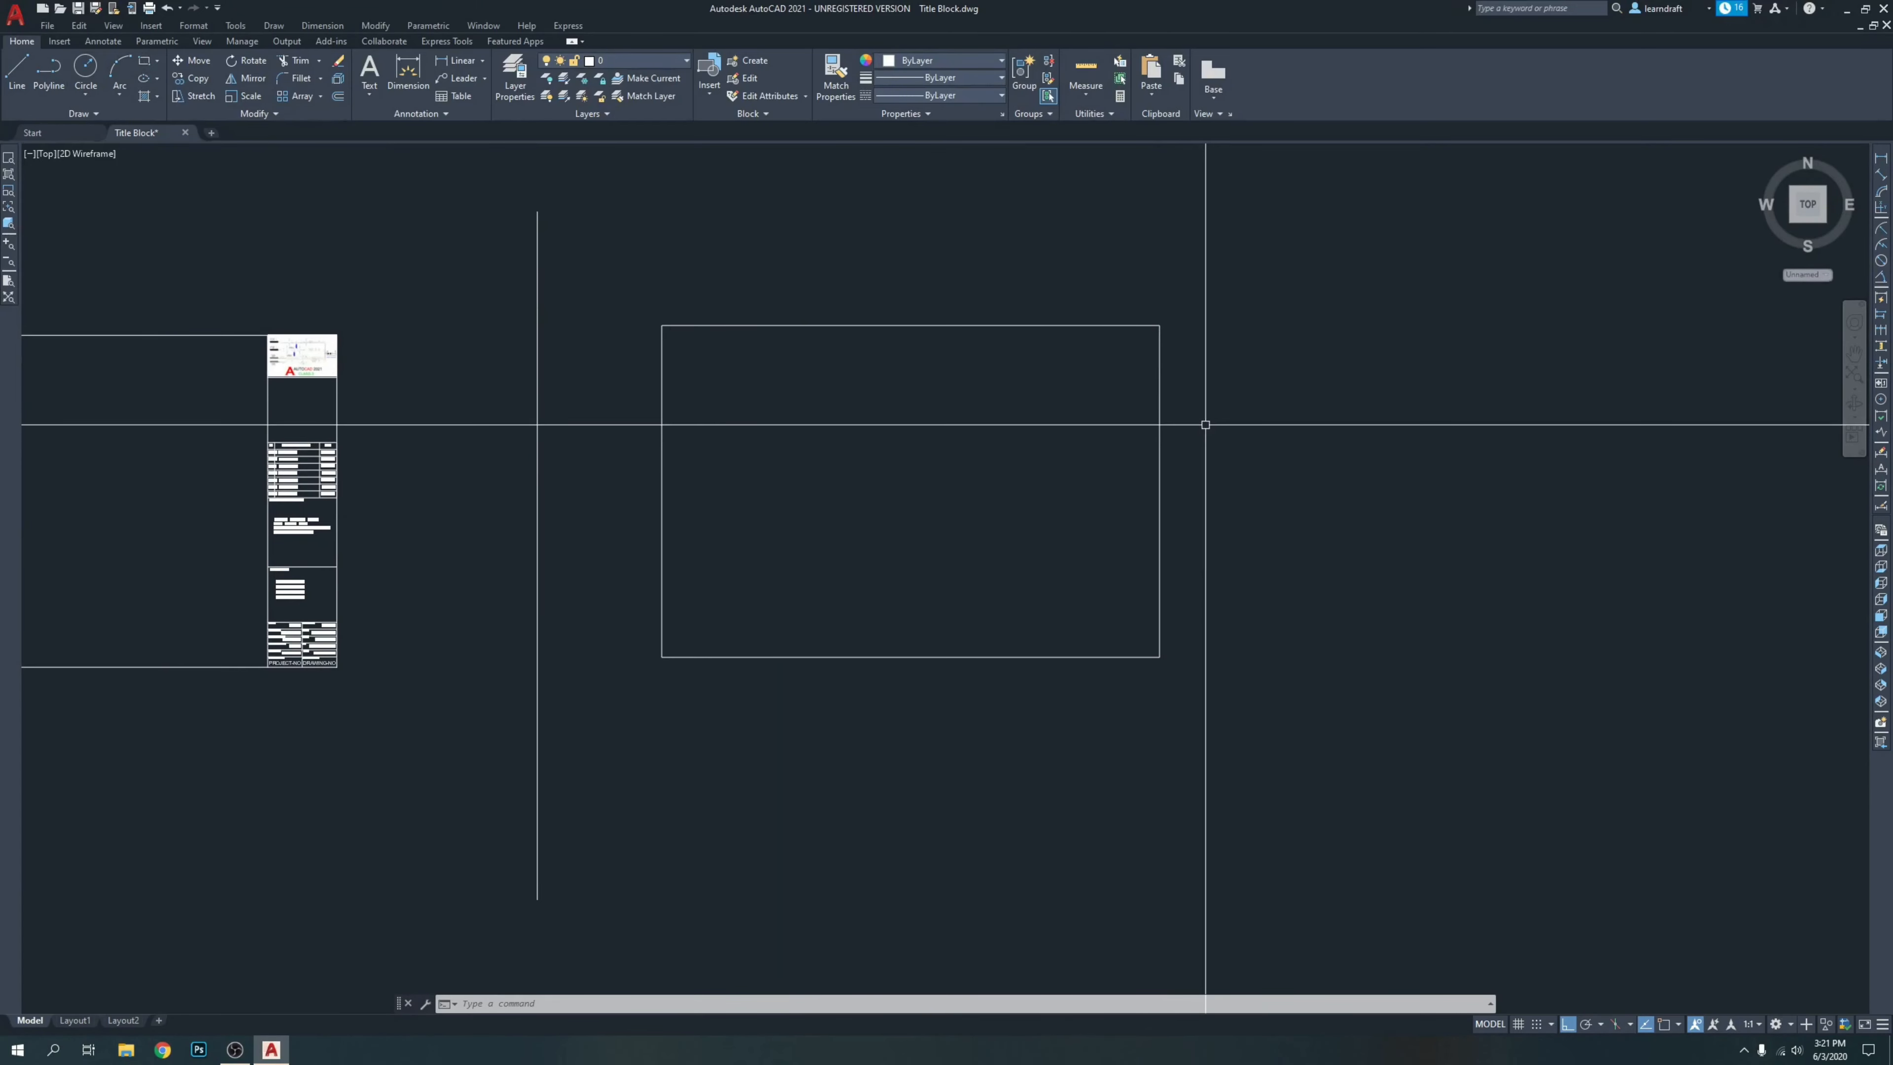
pyautogui.moveTo(1104, 470); pyautogui.dragTo(1040, 465, button='middle')
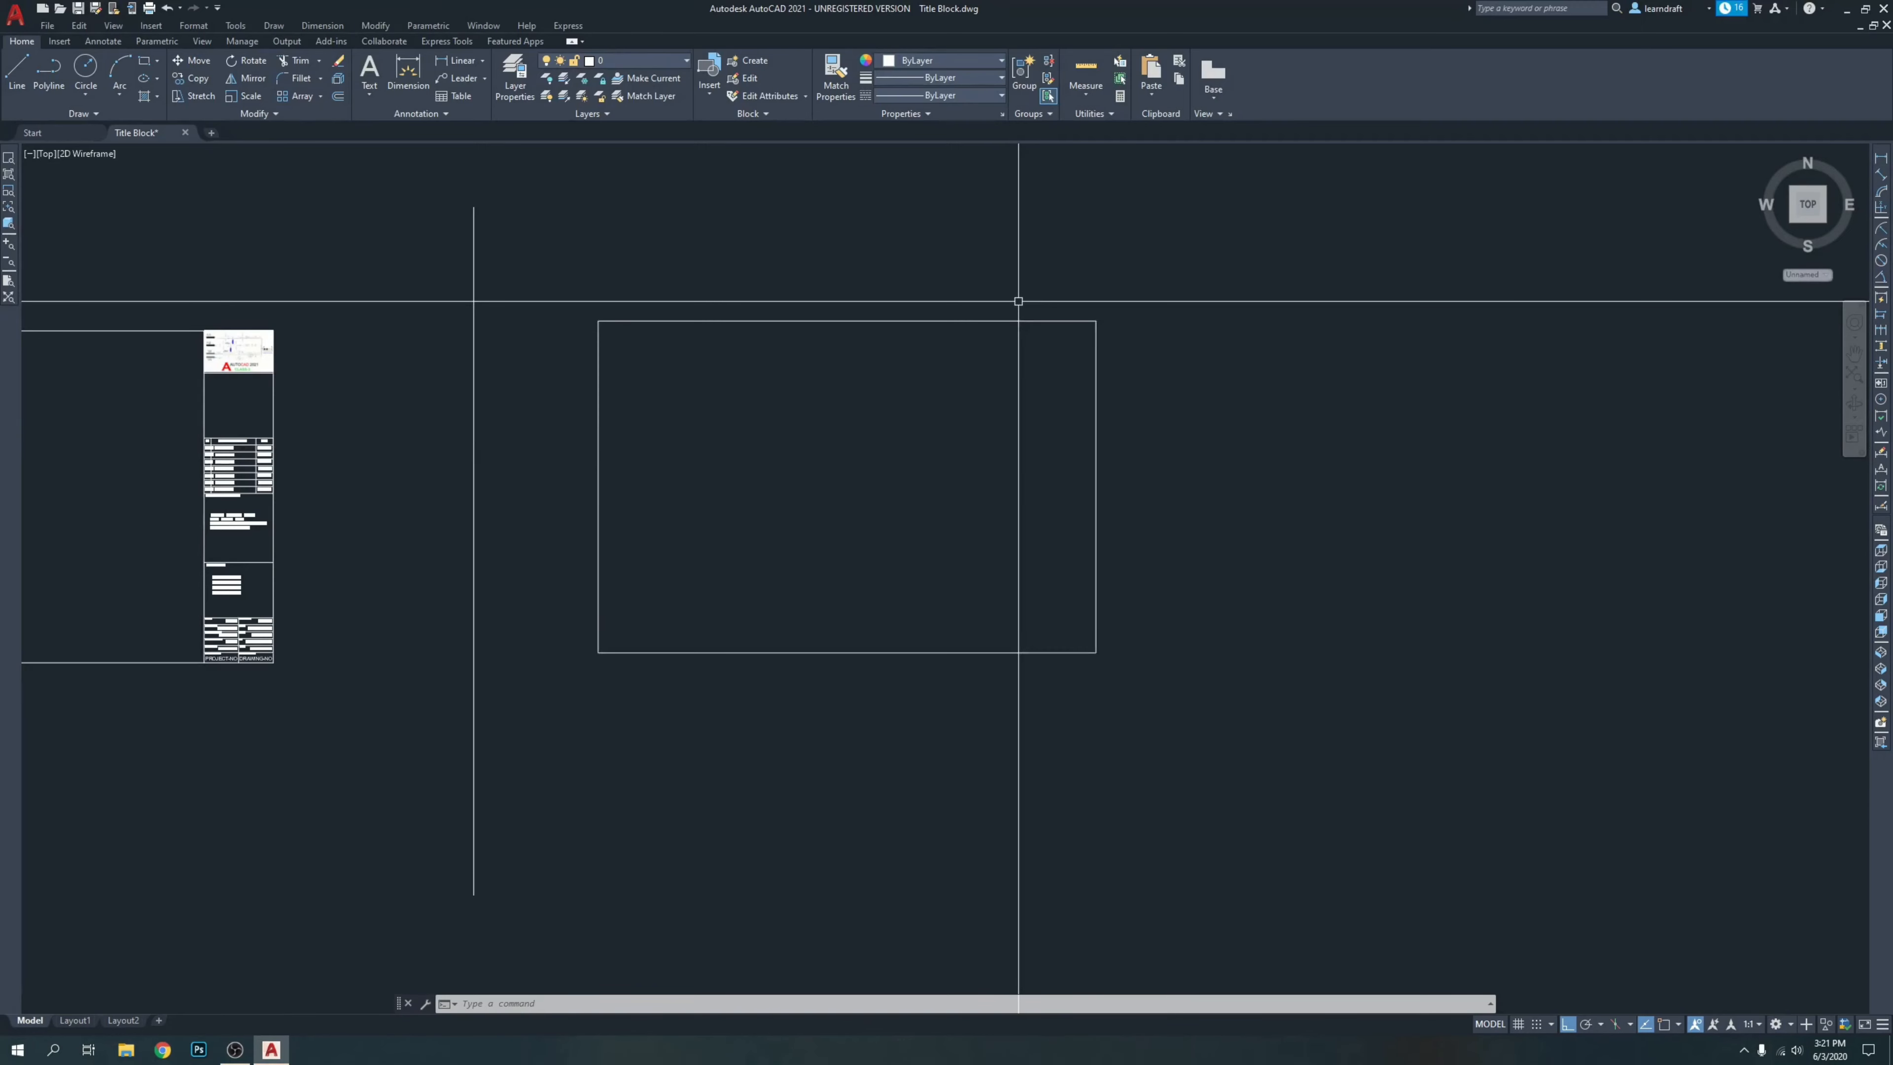
pyautogui.write('l')
pyautogui.press('Return')
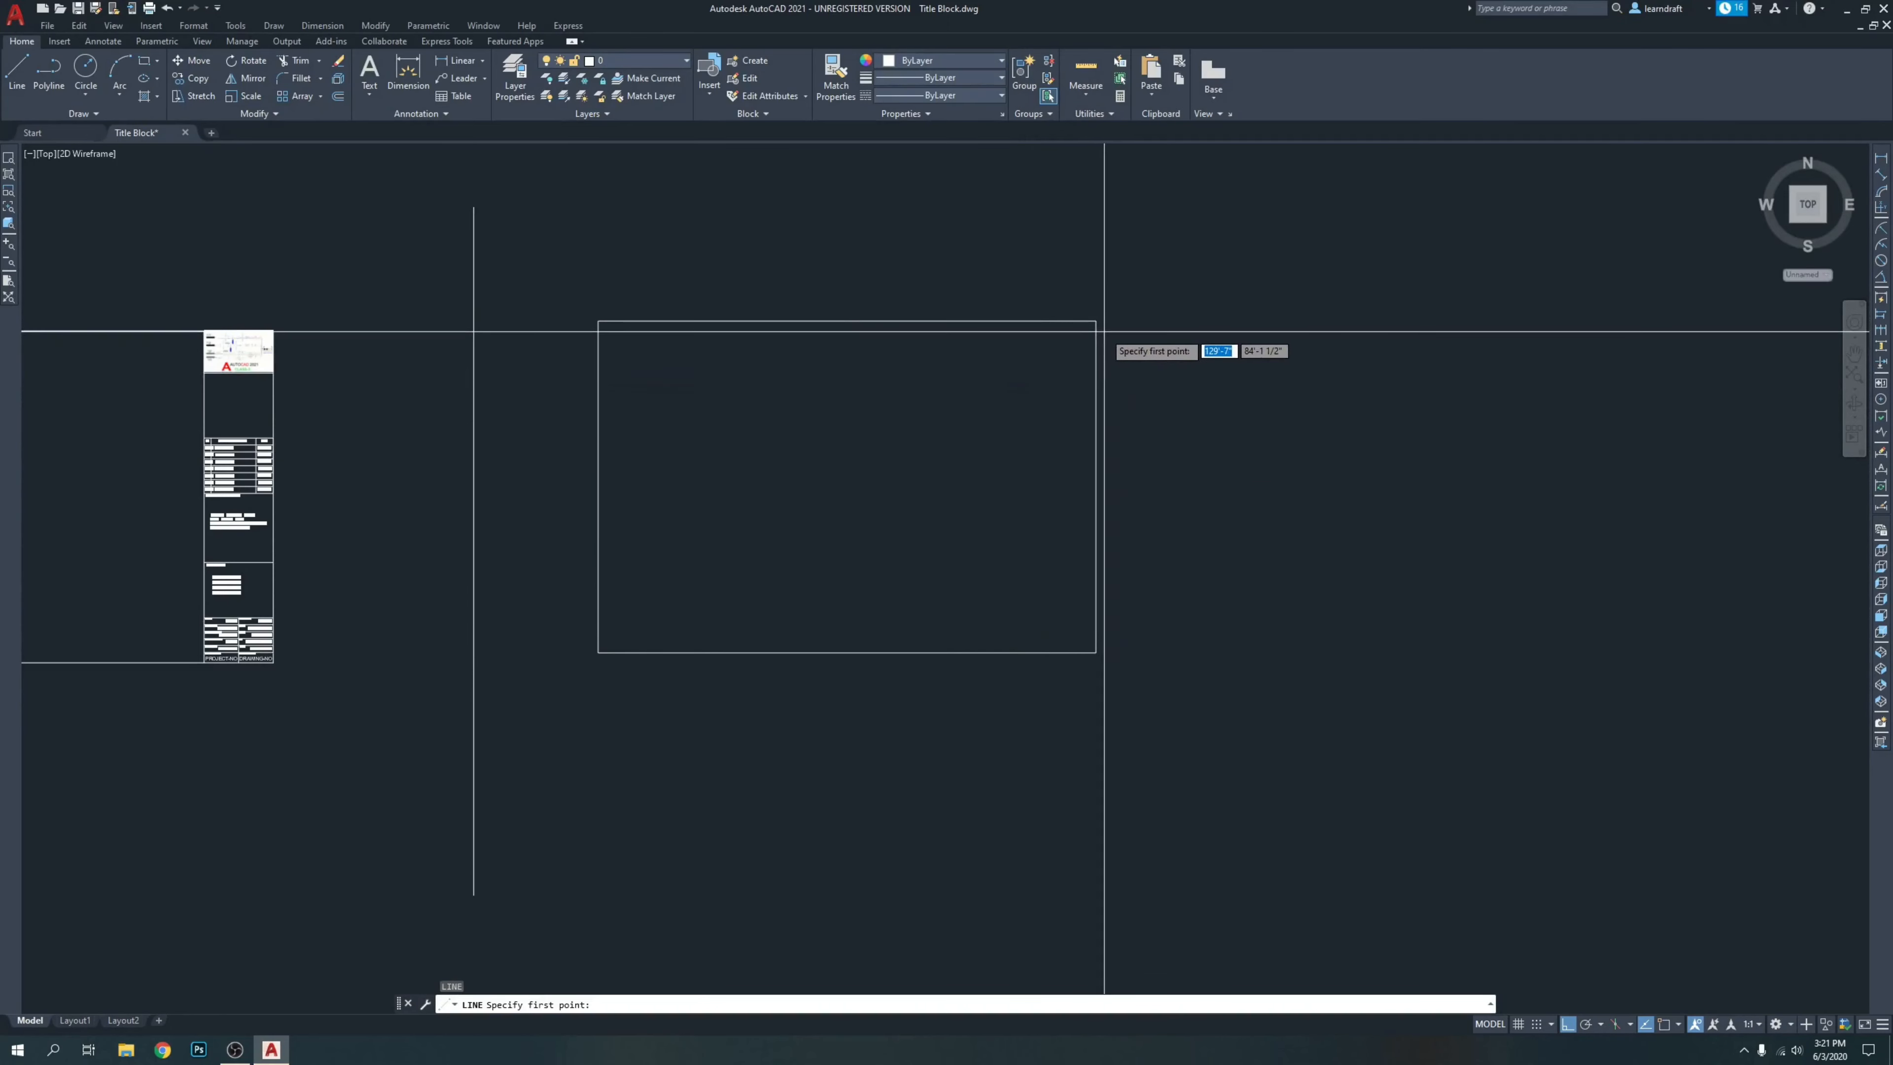
pyautogui.press('F3')
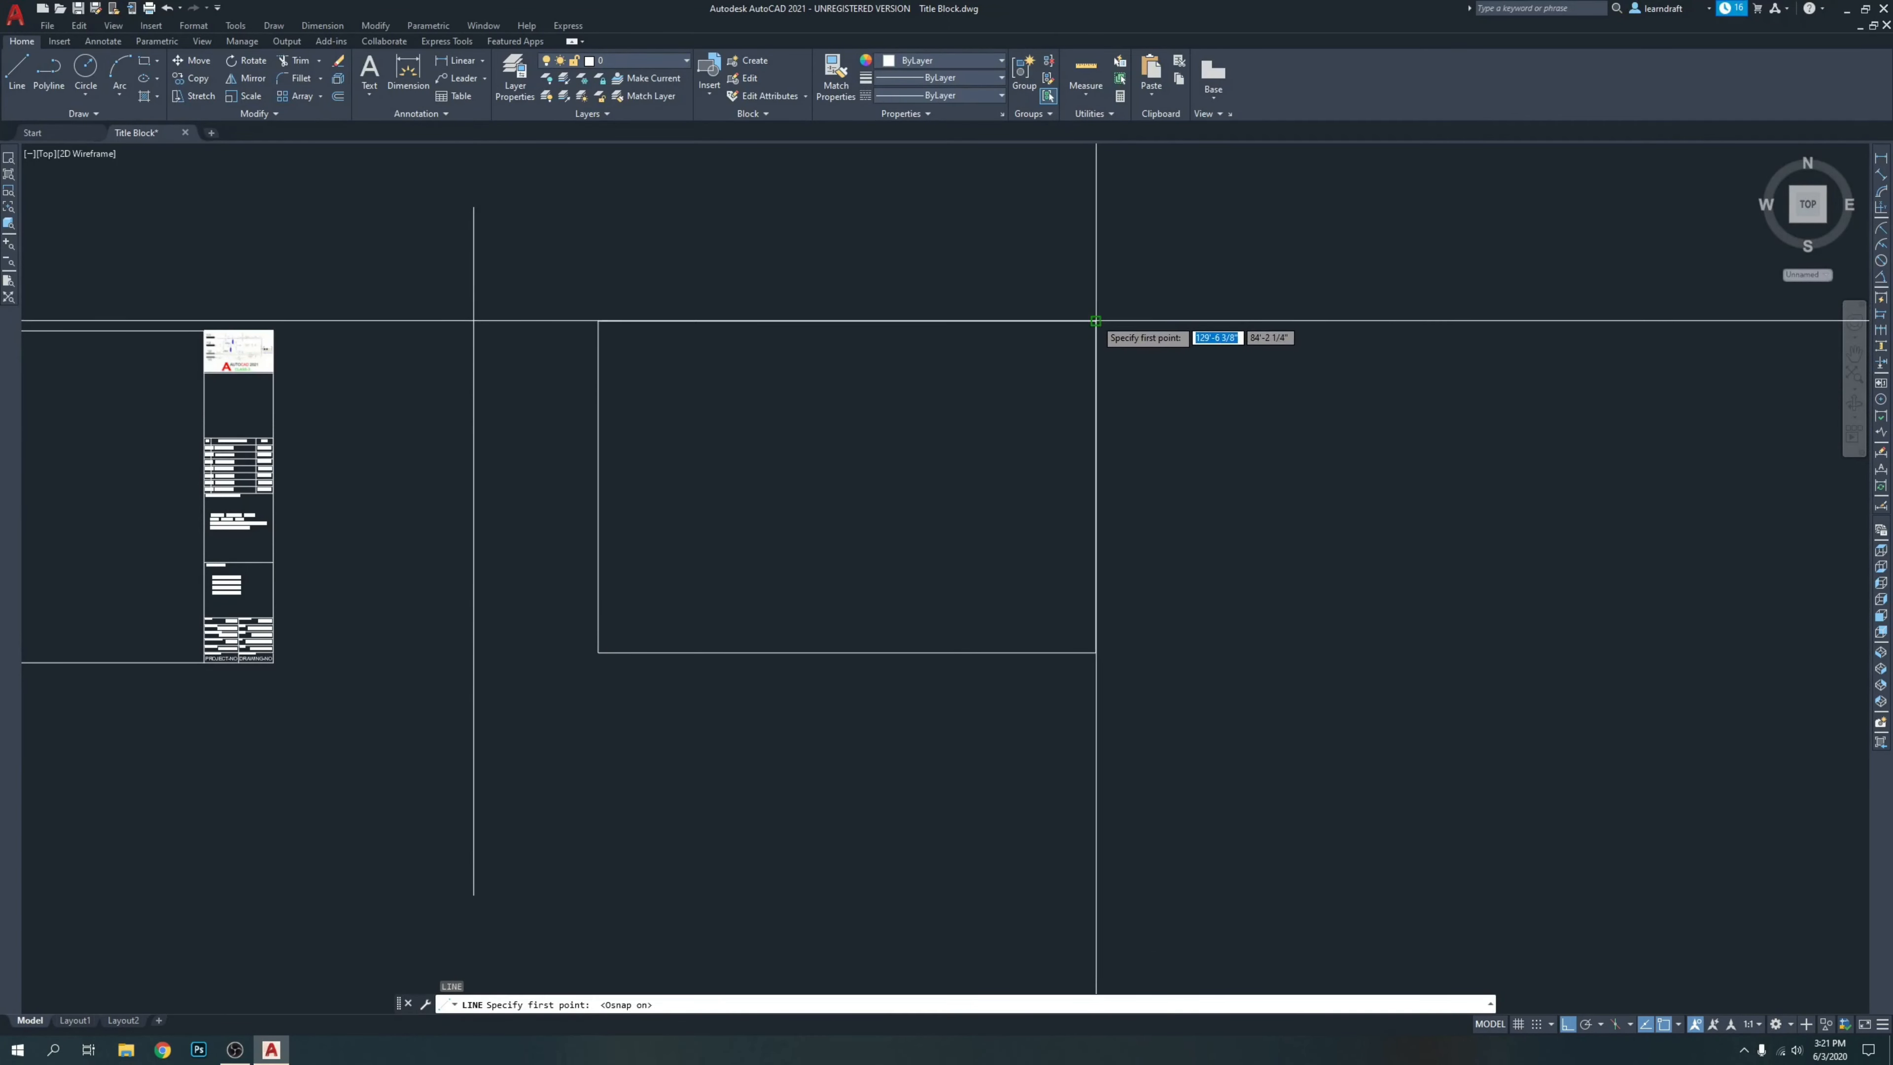
pyautogui.click(1095, 321)
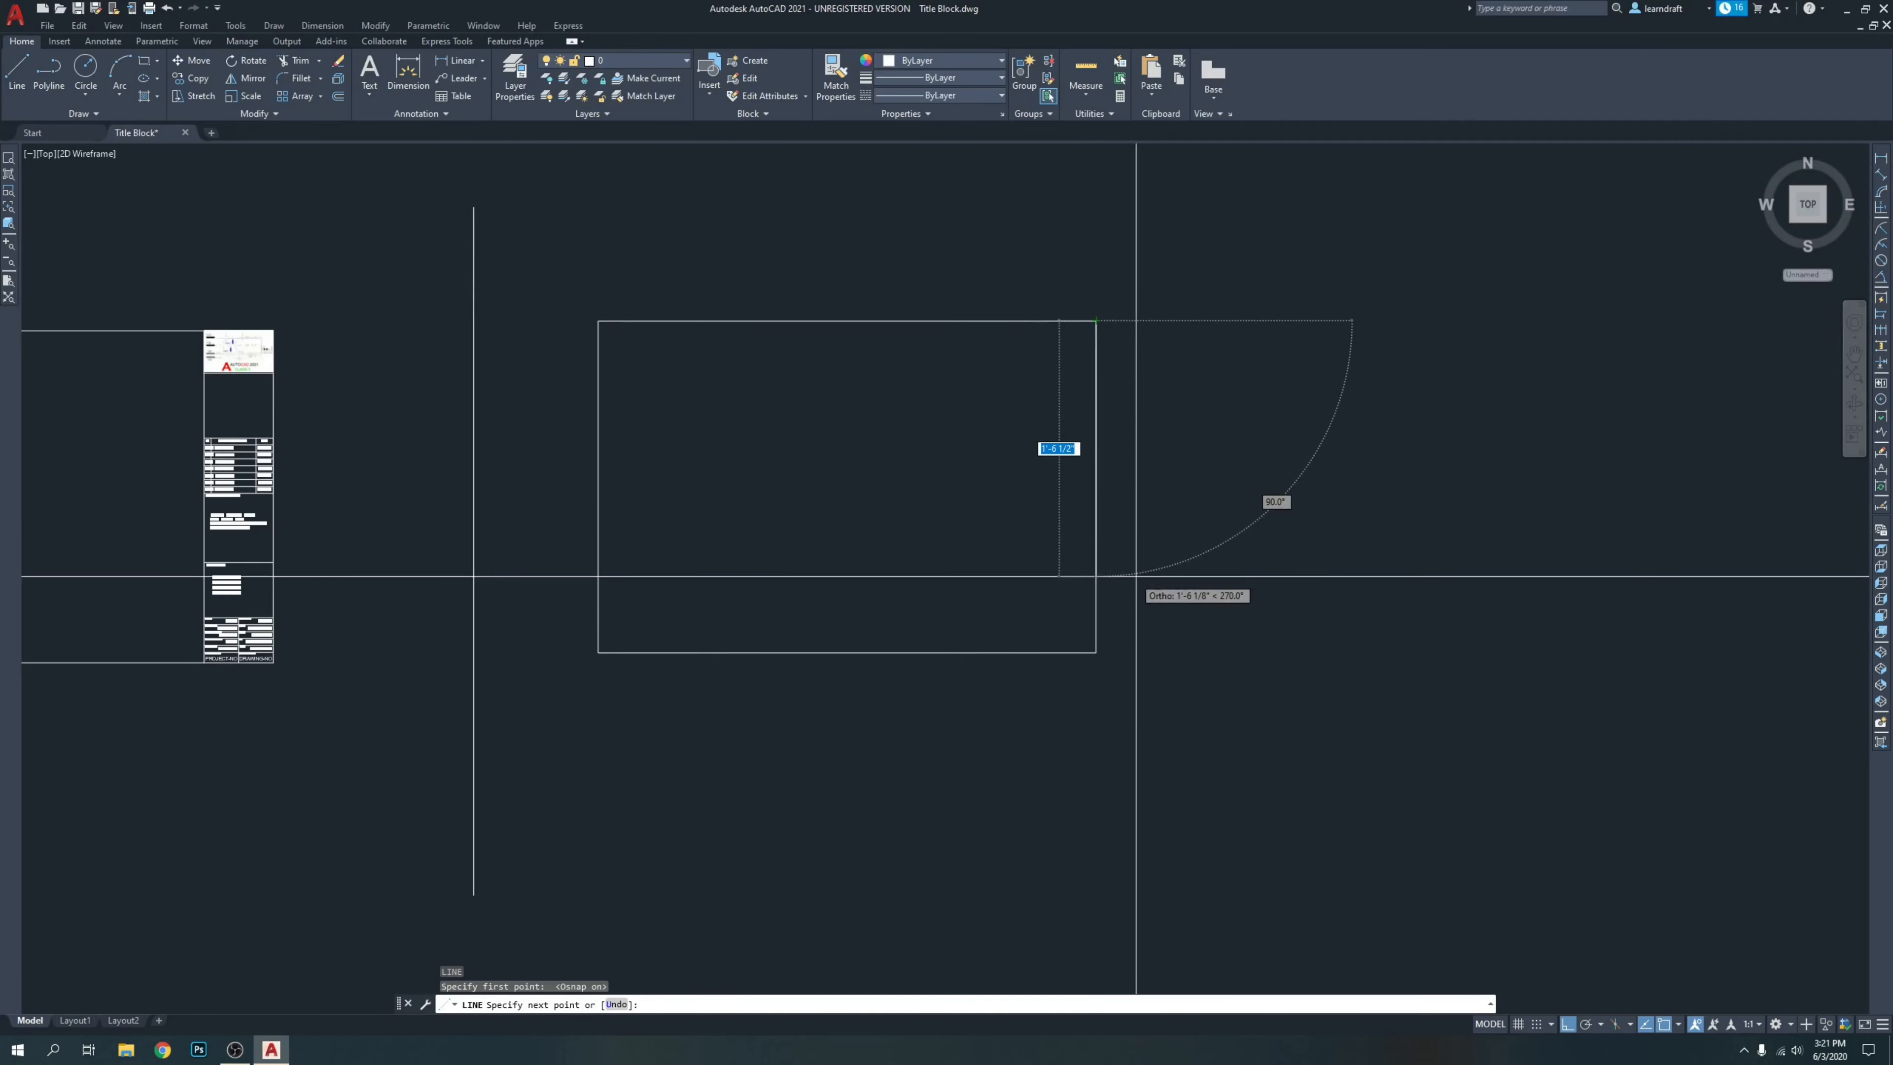
pyautogui.click(1096, 652)
pyautogui.press('Return')
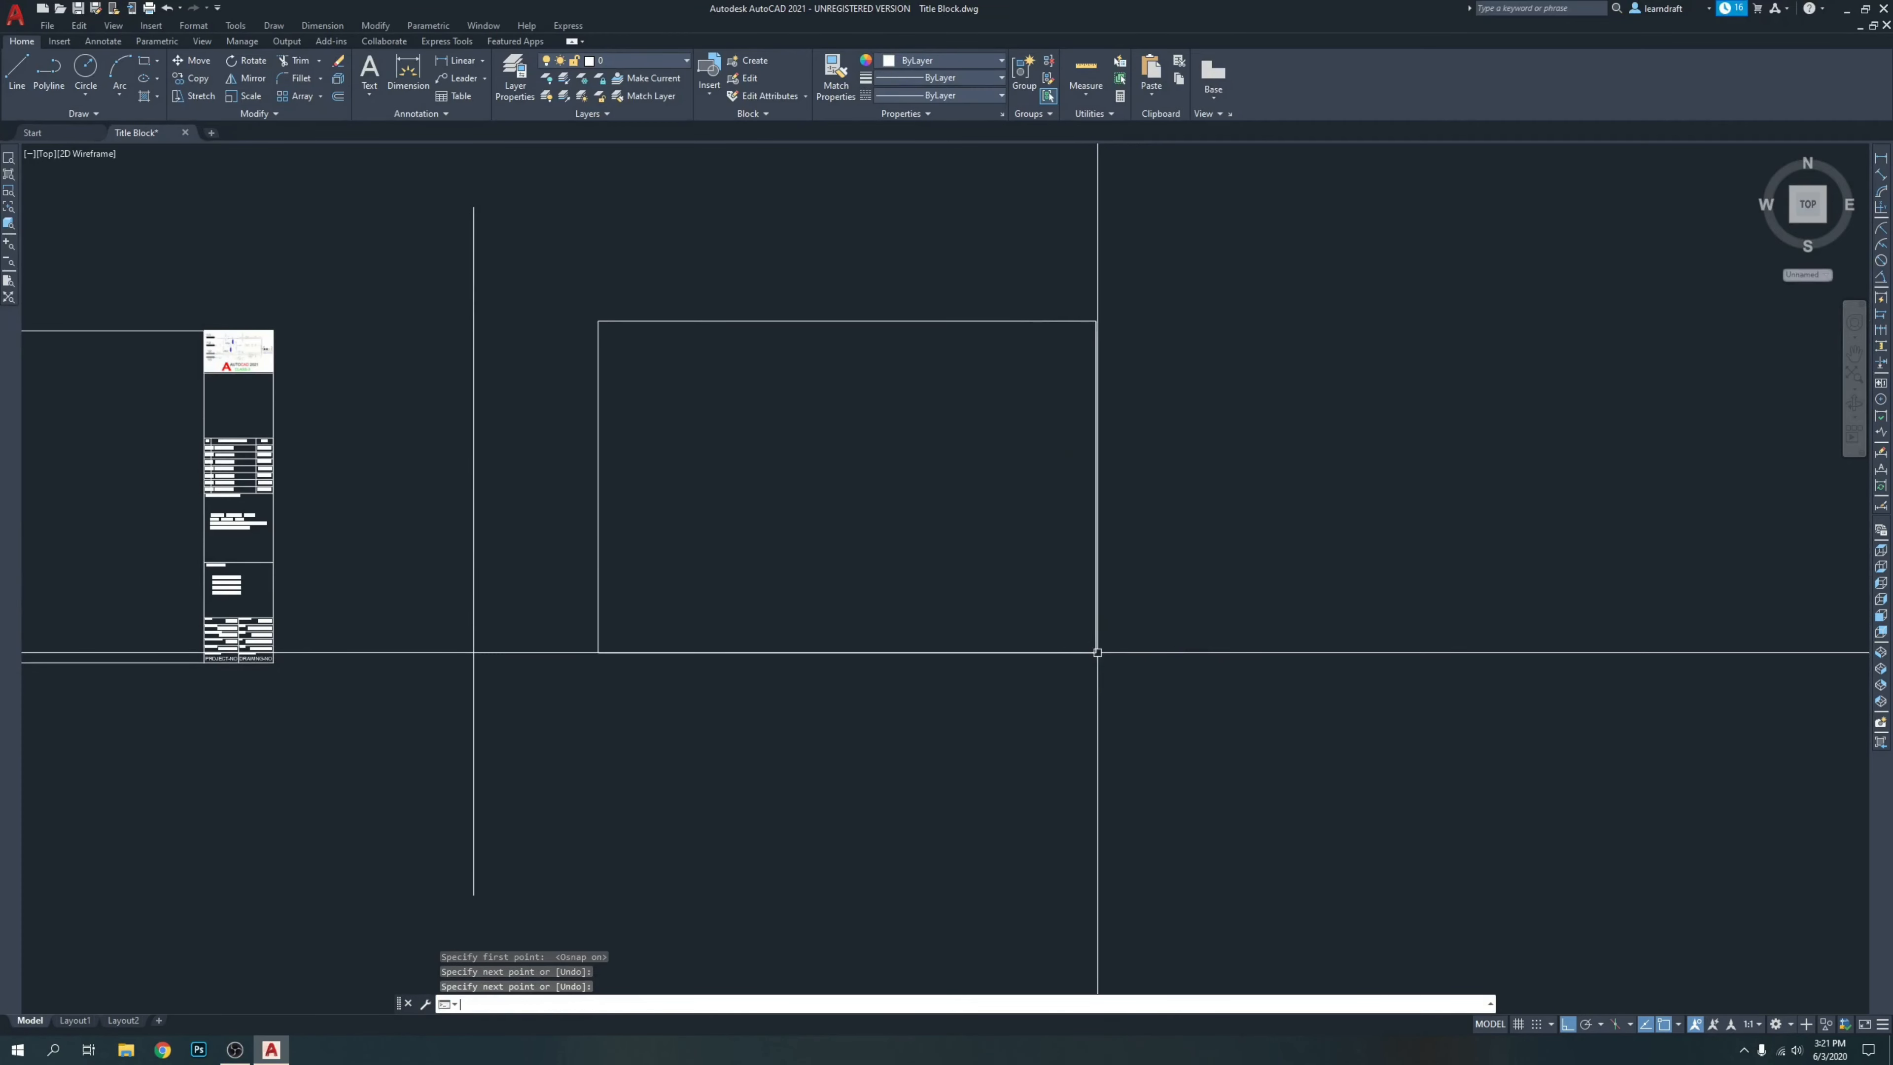
# Move the line on the new rectangle's right edge 5 inches inward to form the title column.
pyautogui.click(1097, 478)
pyautogui.write('m')
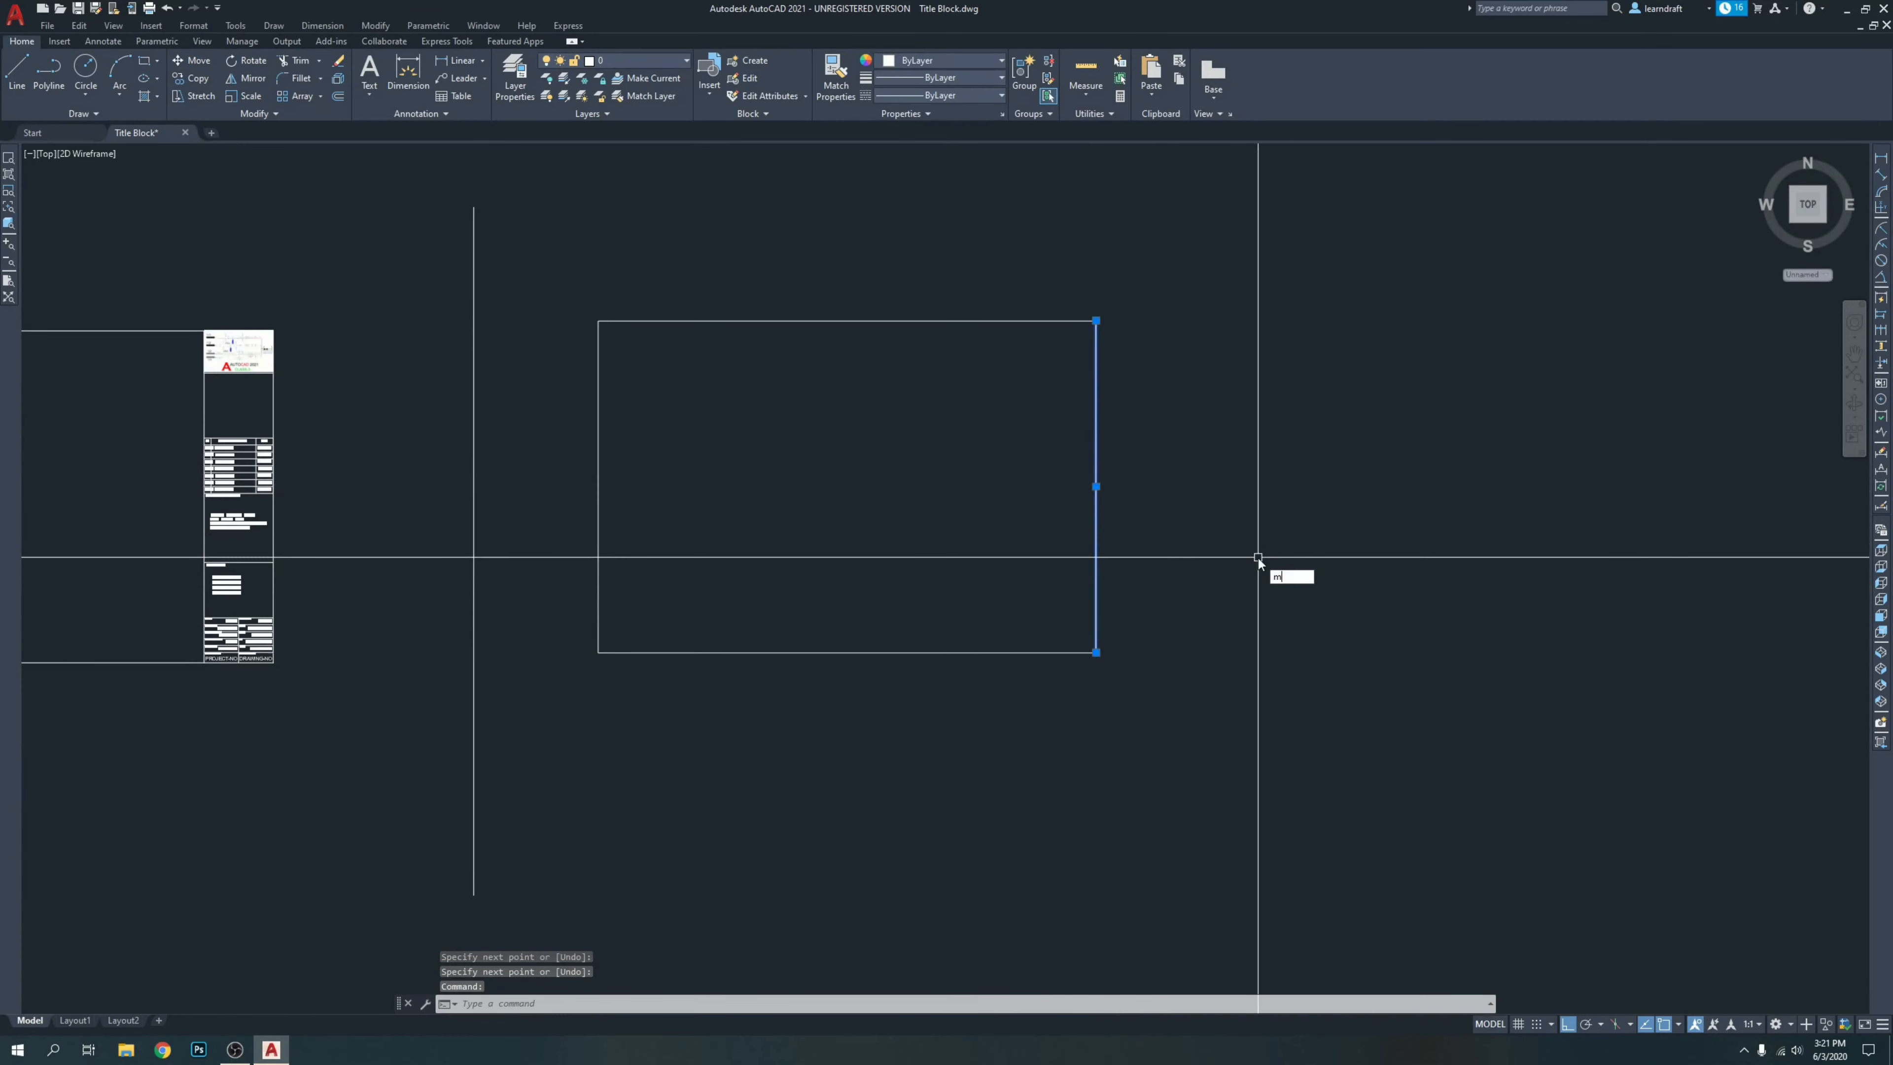
pyautogui.press('Return')
pyautogui.click(1349, 561)
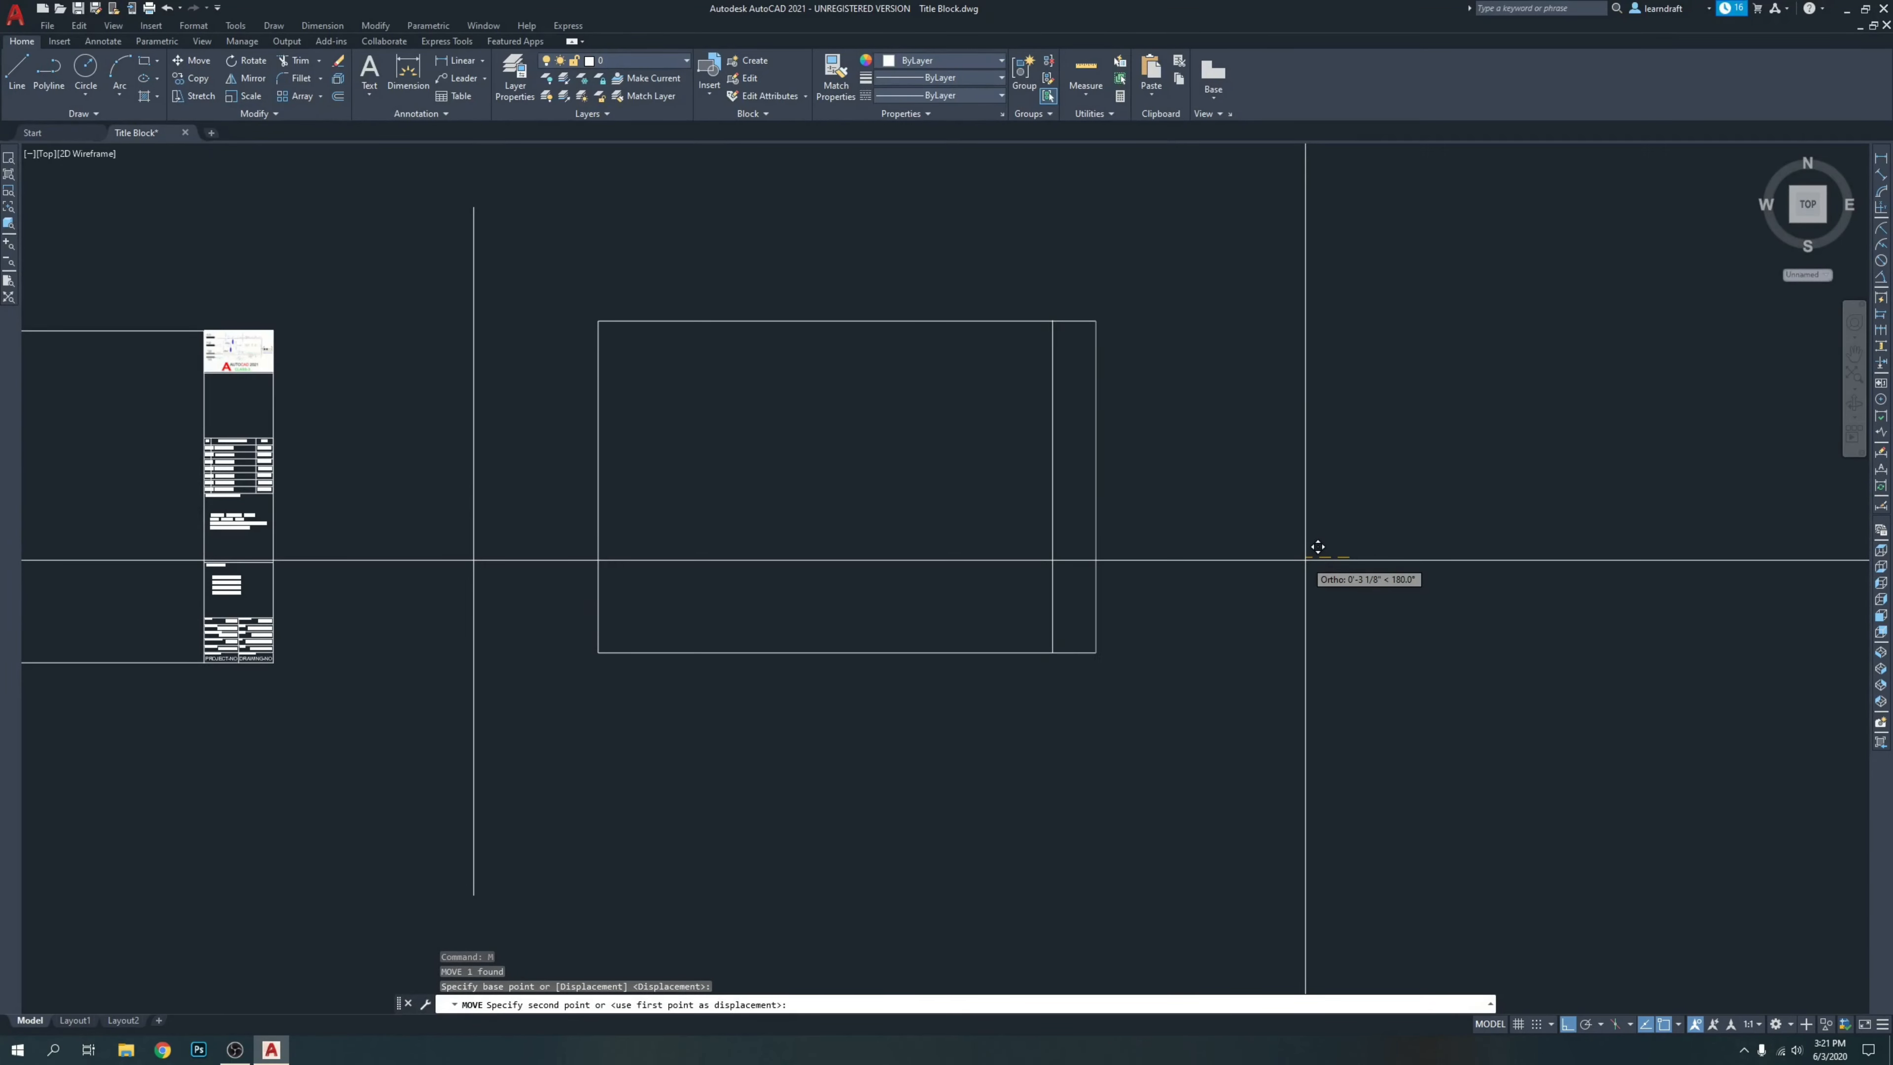
pyautogui.write('5')
pyautogui.press('Return')
# Measure the finished title block's column width with a linear dimension along its bottom edge, and delete the dimension.
pyautogui.scroll(5, 782, 660)
pyautogui.write('dli')
pyautogui.press('Return')
pyautogui.scroll(4, 545, 620)
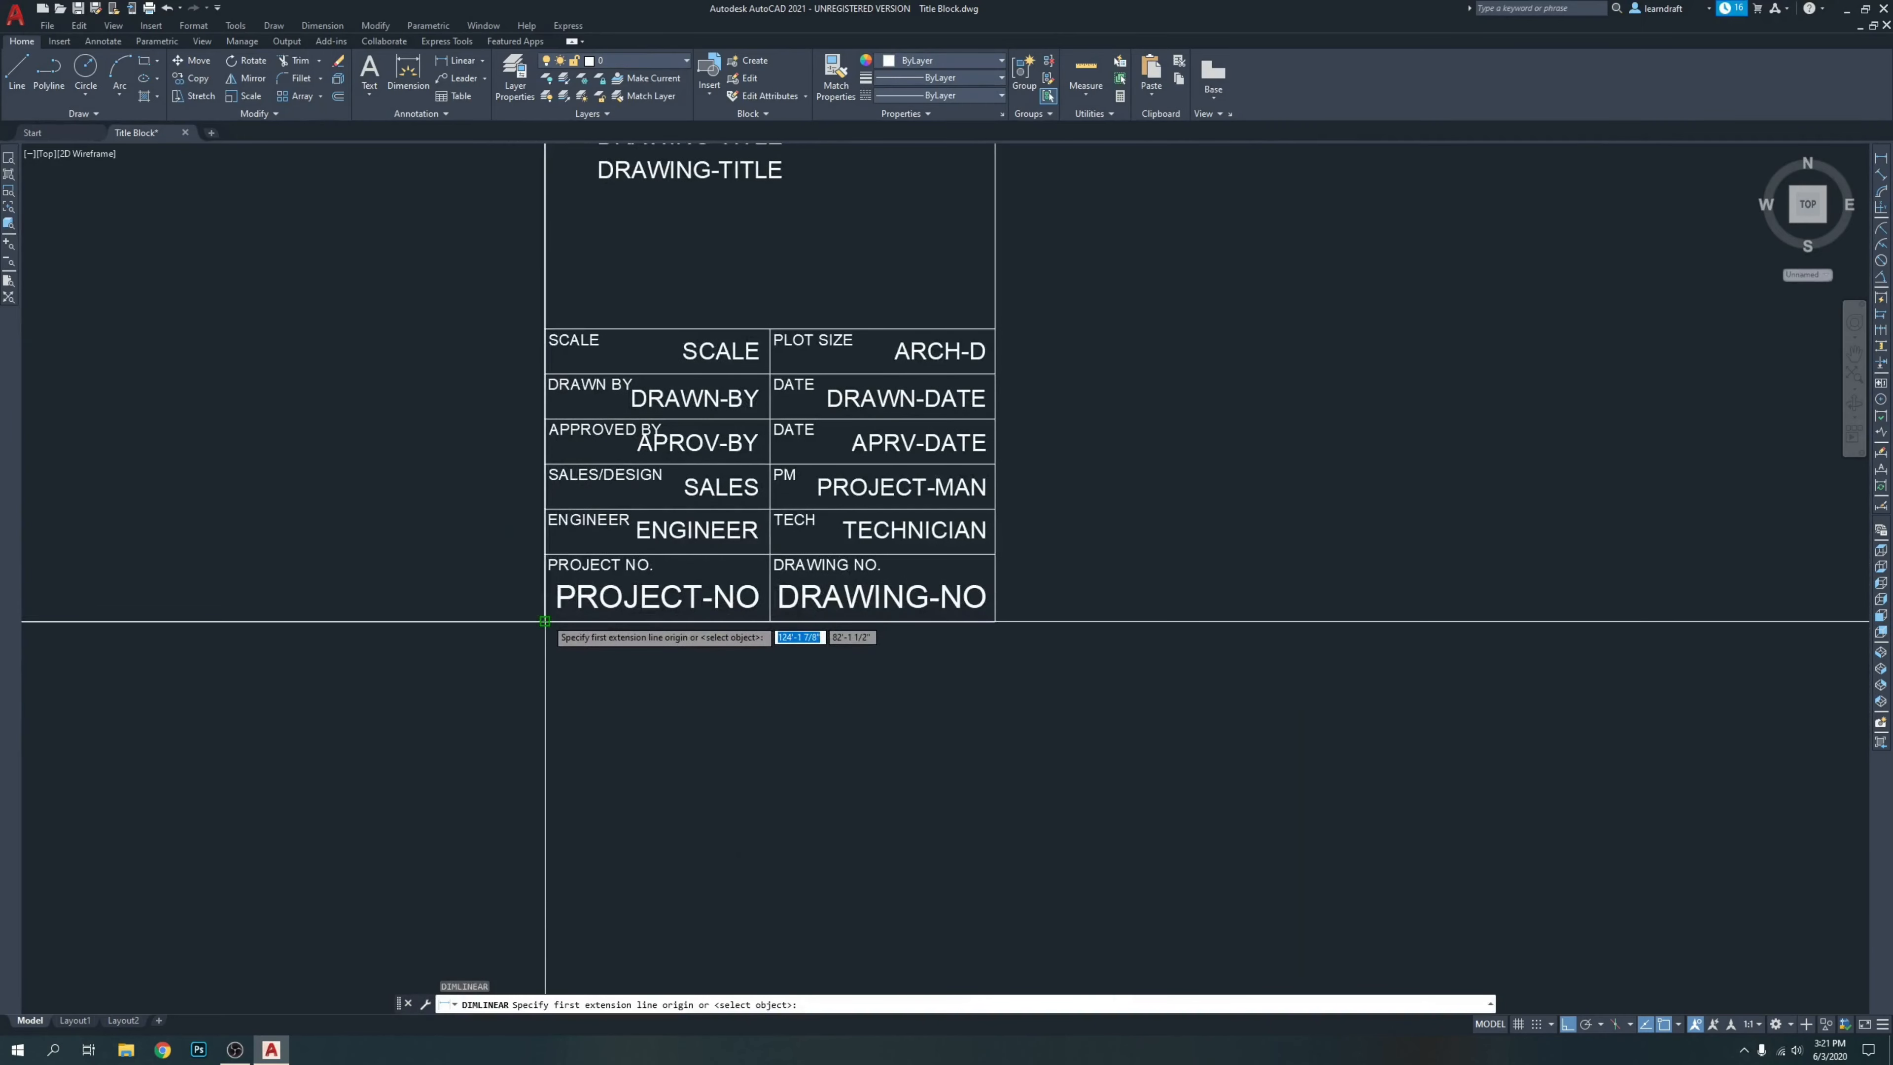
pyautogui.click(545, 621)
pyautogui.click(994, 621)
pyautogui.click(964, 724)
pyautogui.click(1019, 693)
pyautogui.click(911, 763)
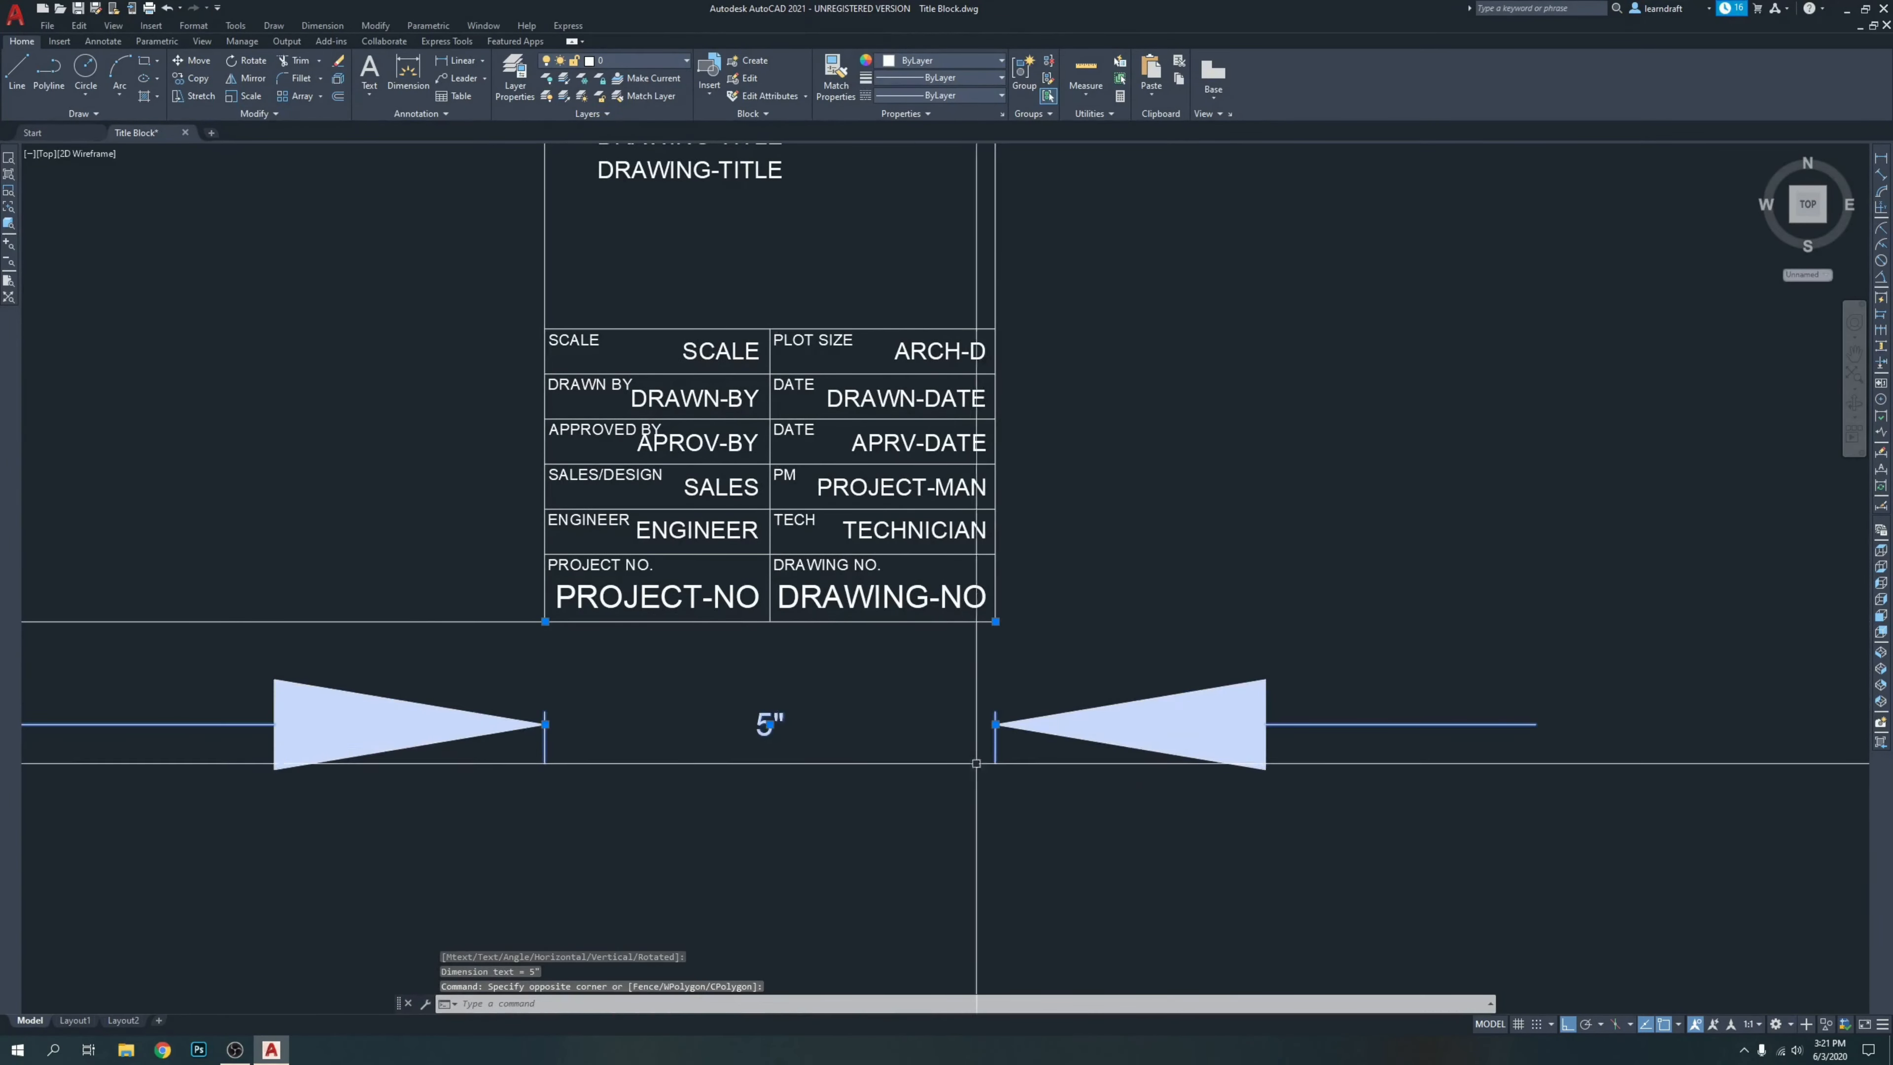
pyautogui.press('Delete')
pyautogui.scroll(-6, 772, 642)
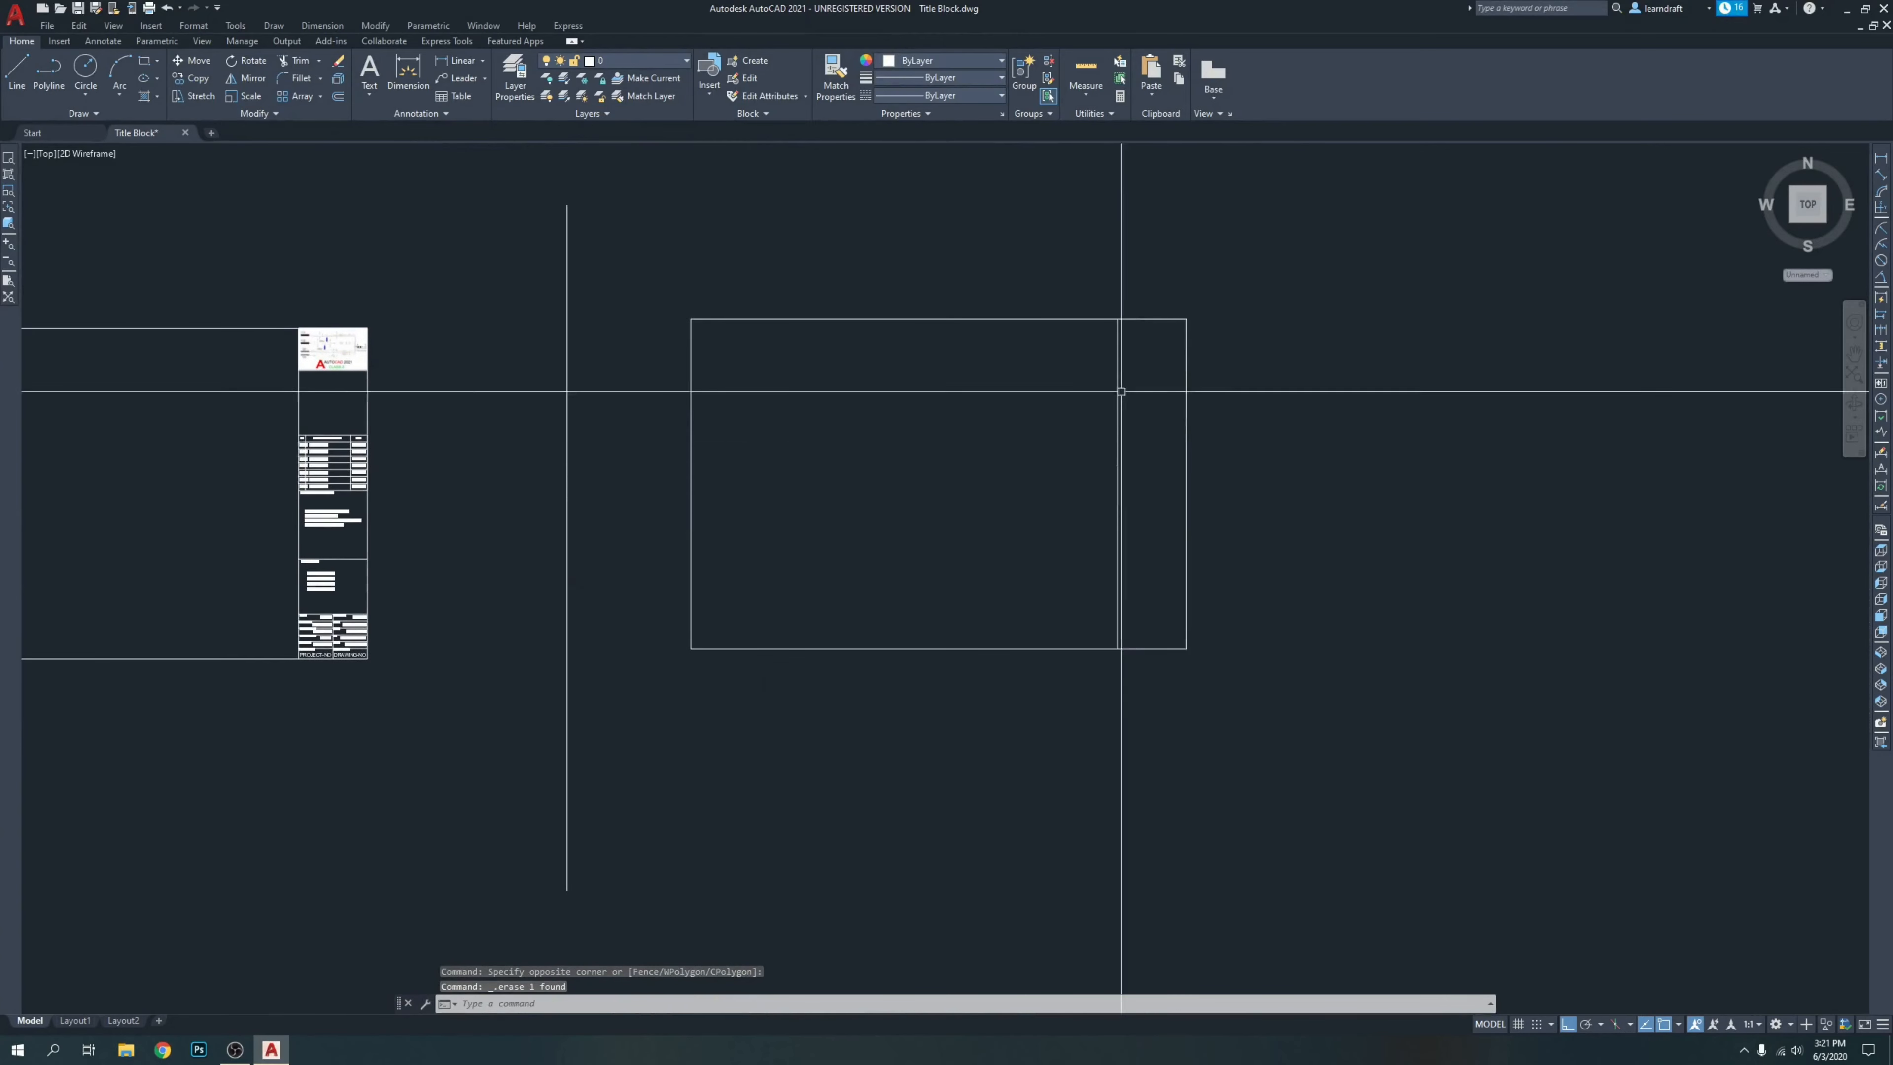
pyautogui.scroll(2, 1118, 365)
pyautogui.moveTo(1172, 374); pyautogui.dragTo(1172, 321, button='middle')
pyautogui.scroll(-2, 1174, 320)
pyautogui.moveTo(998, 312)
pyautogui.mouseDown(button='middle')
pyautogui.moveTo(948, 315)
pyautogui.moveTo(948, 334)
pyautogui.mouseUp(button='middle')
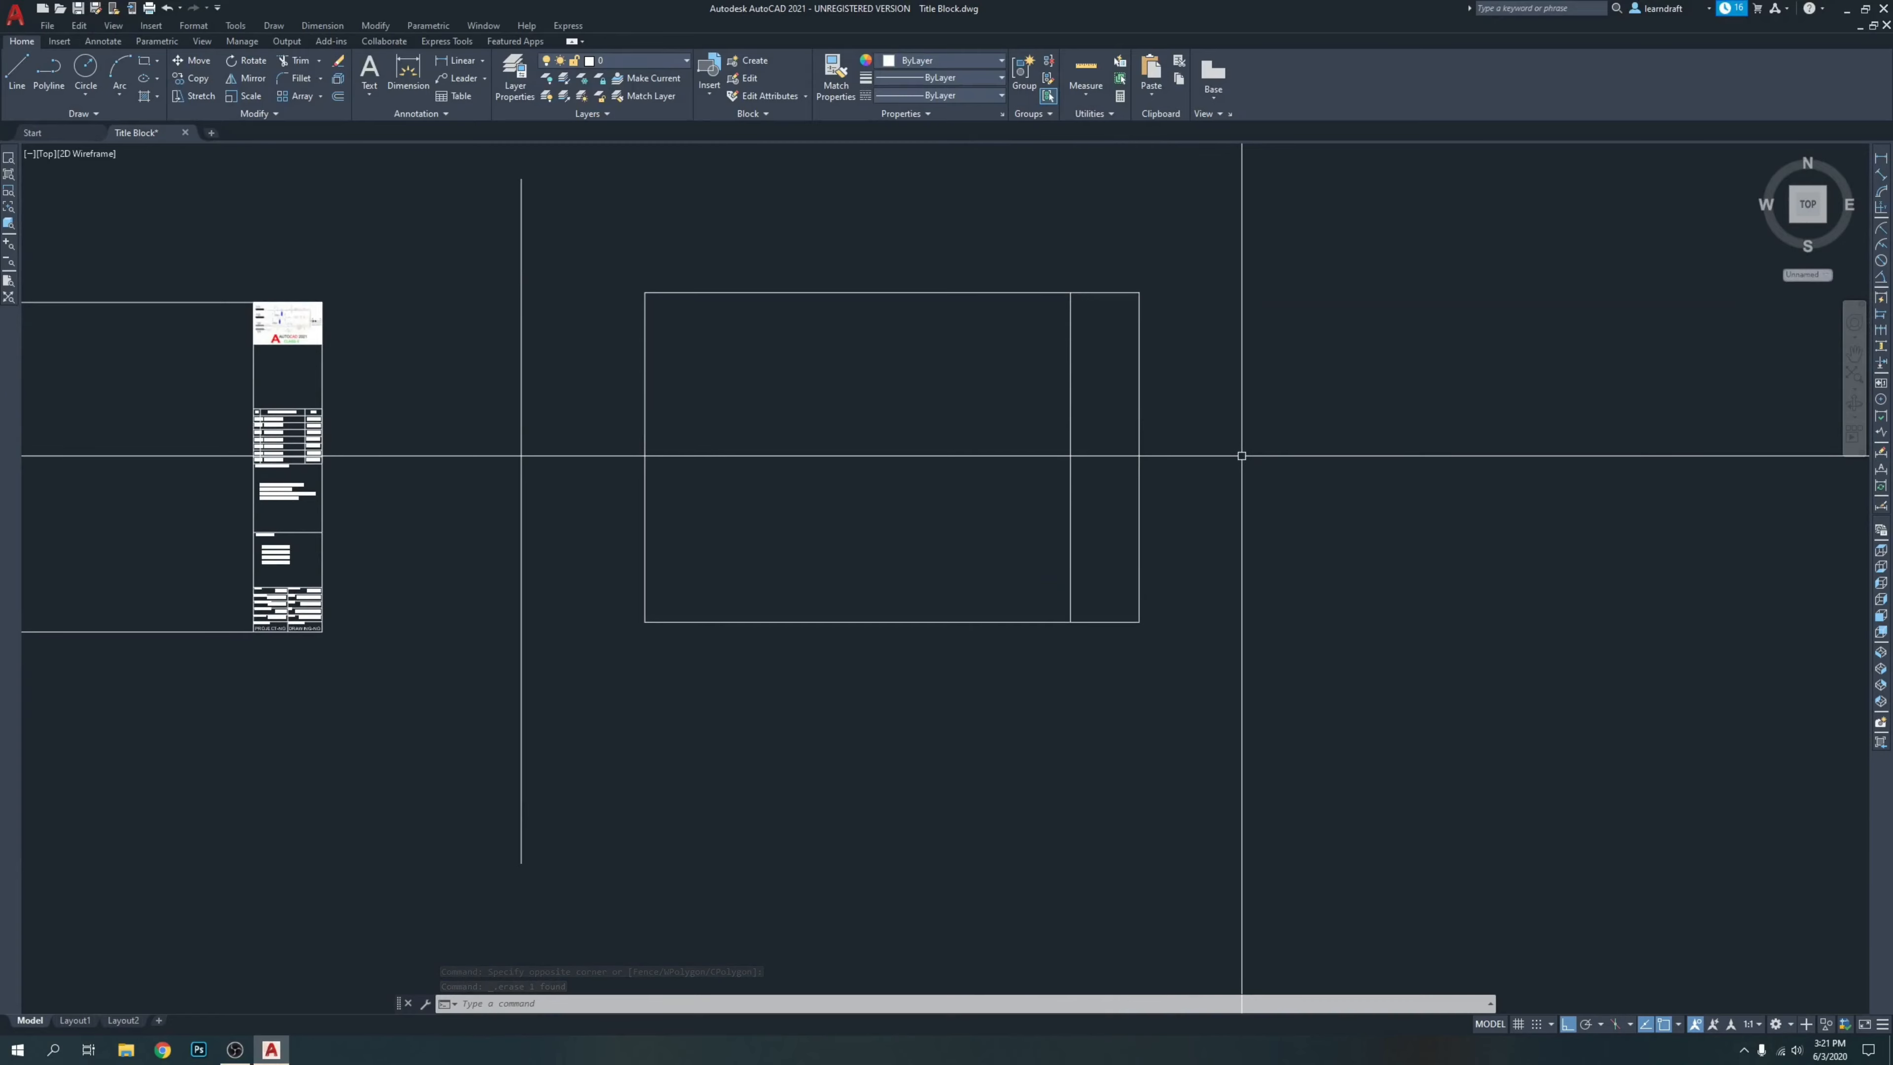
pyautogui.scroll(3, 345, 589)
pyautogui.moveTo(345, 589); pyautogui.dragTo(818, 478, button='middle')
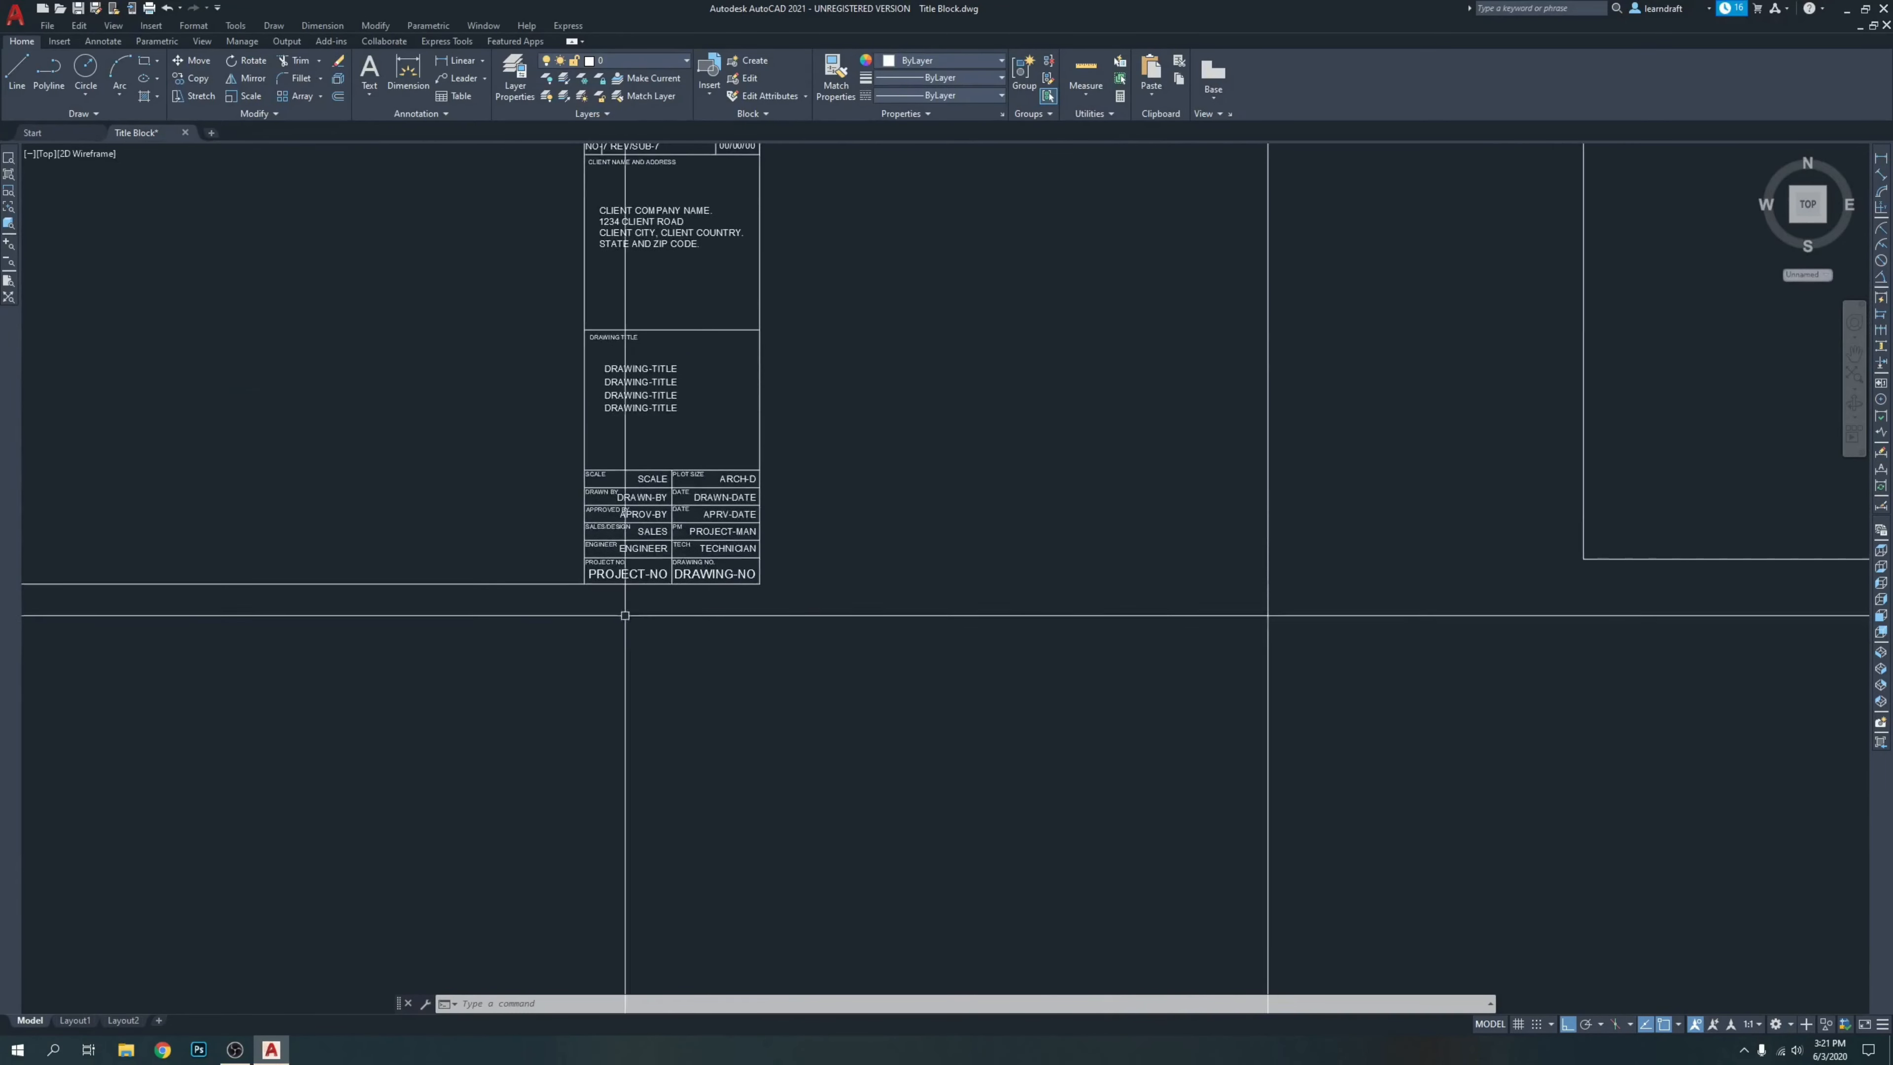
pyautogui.scroll(3, 653, 581)
pyautogui.scroll(3, 917, 567)
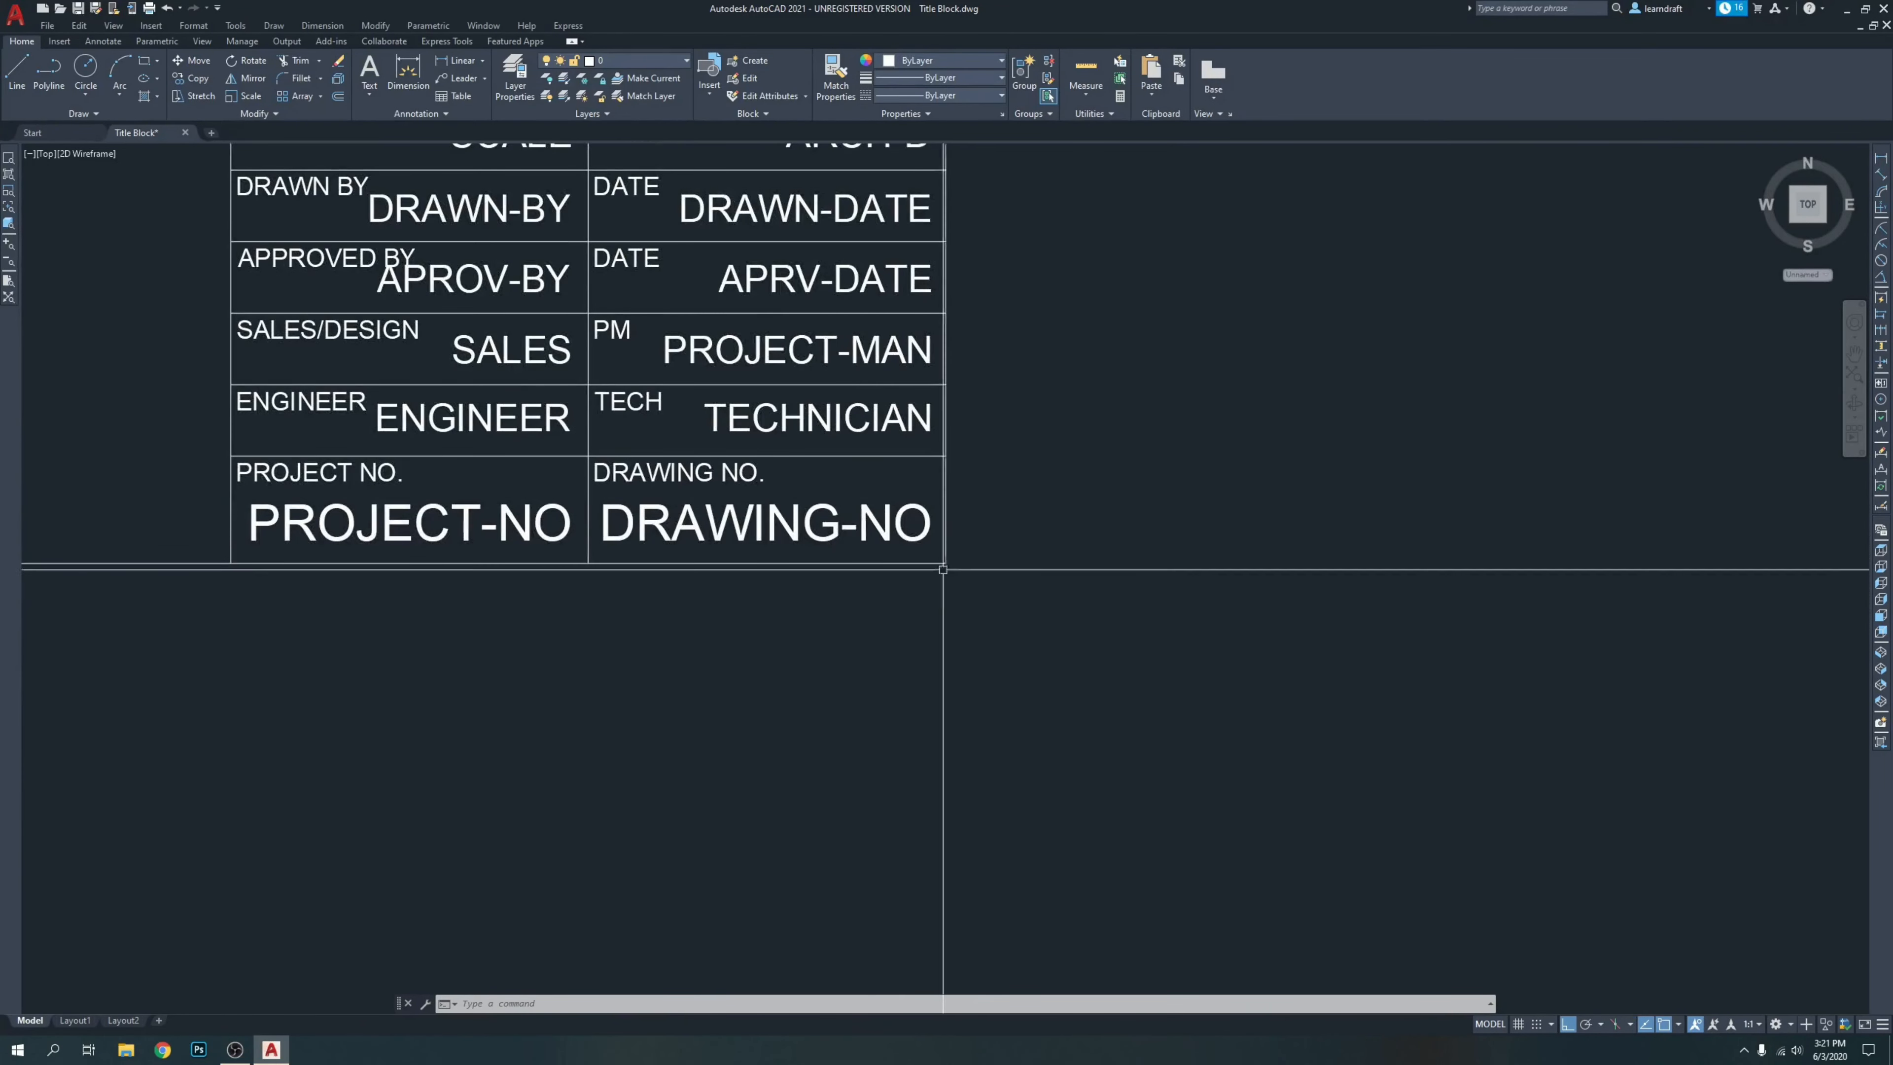
pyautogui.write('dli')
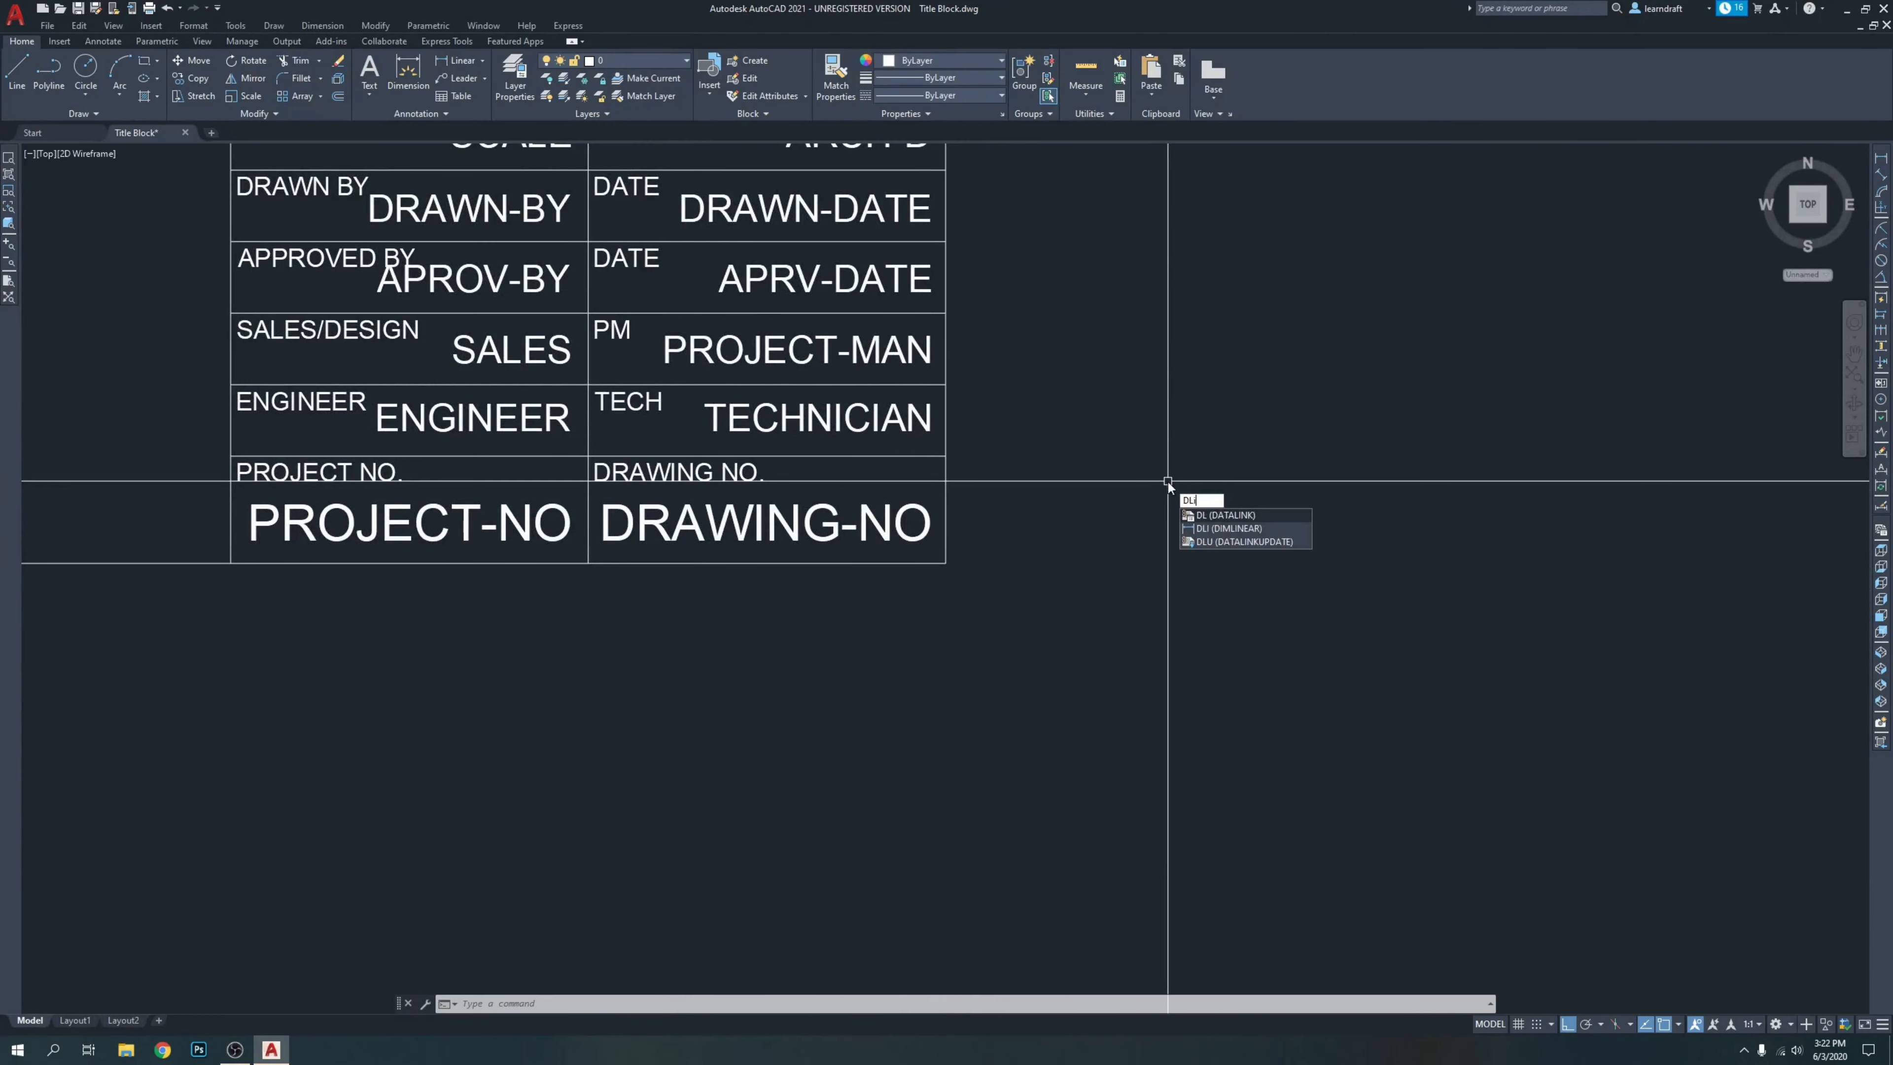
pyautogui.press('Return')
pyautogui.click(944, 458)
pyautogui.click(944, 563)
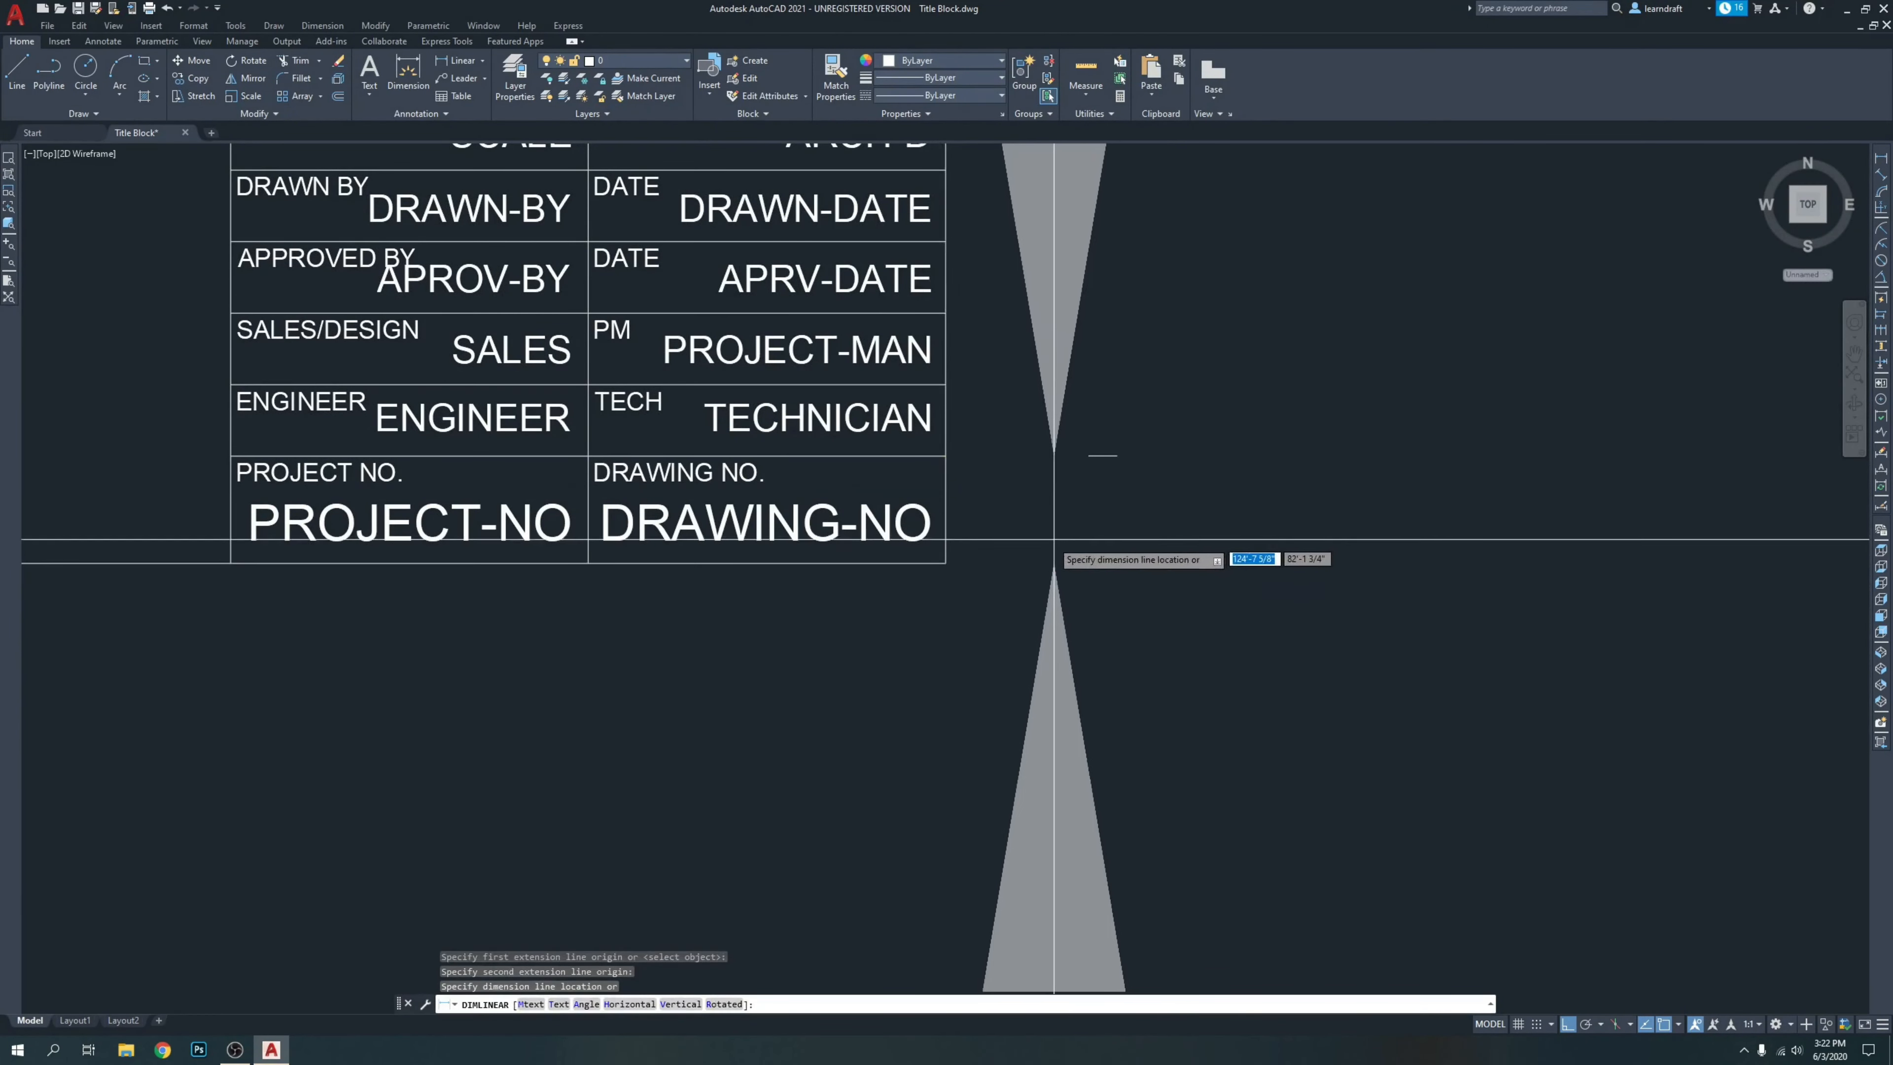
pyautogui.scroll(-5, 1013, 533)
pyautogui.scroll(2, 996, 532)
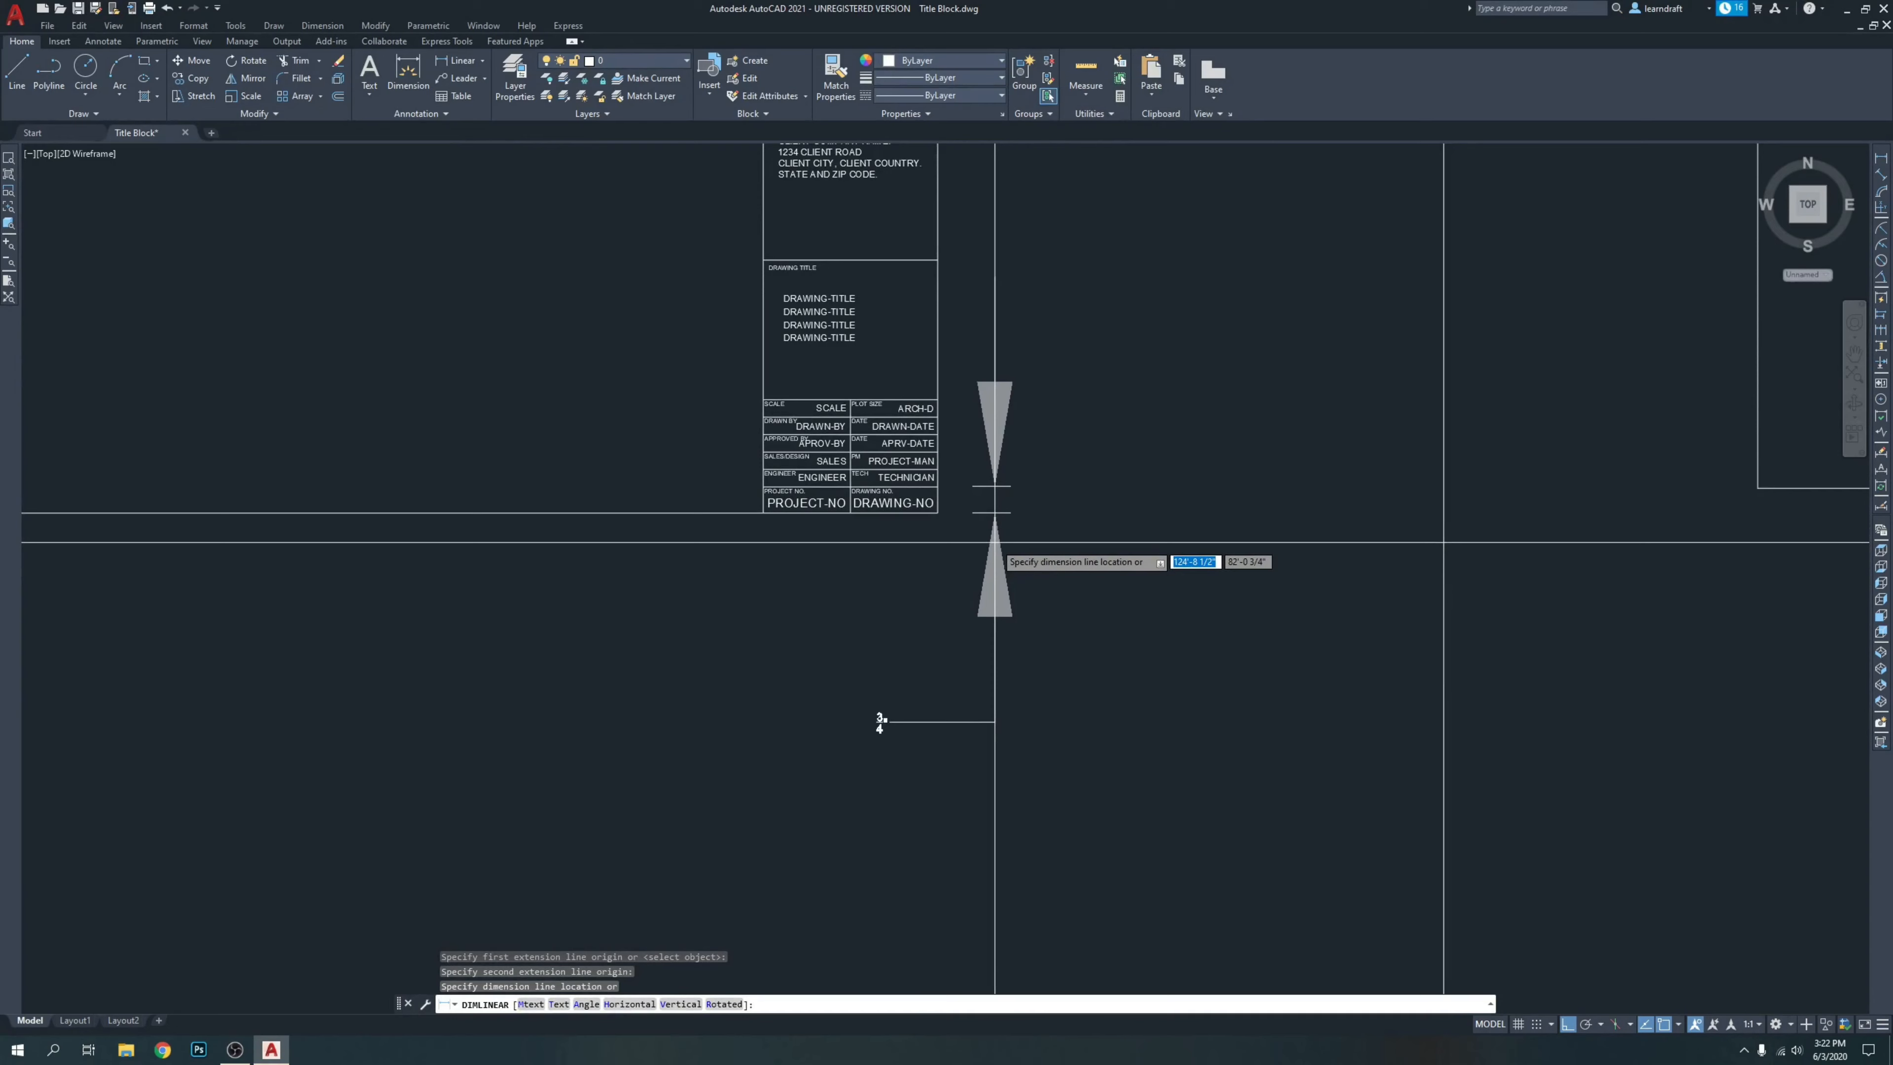
pyautogui.scroll(2, 1000, 535)
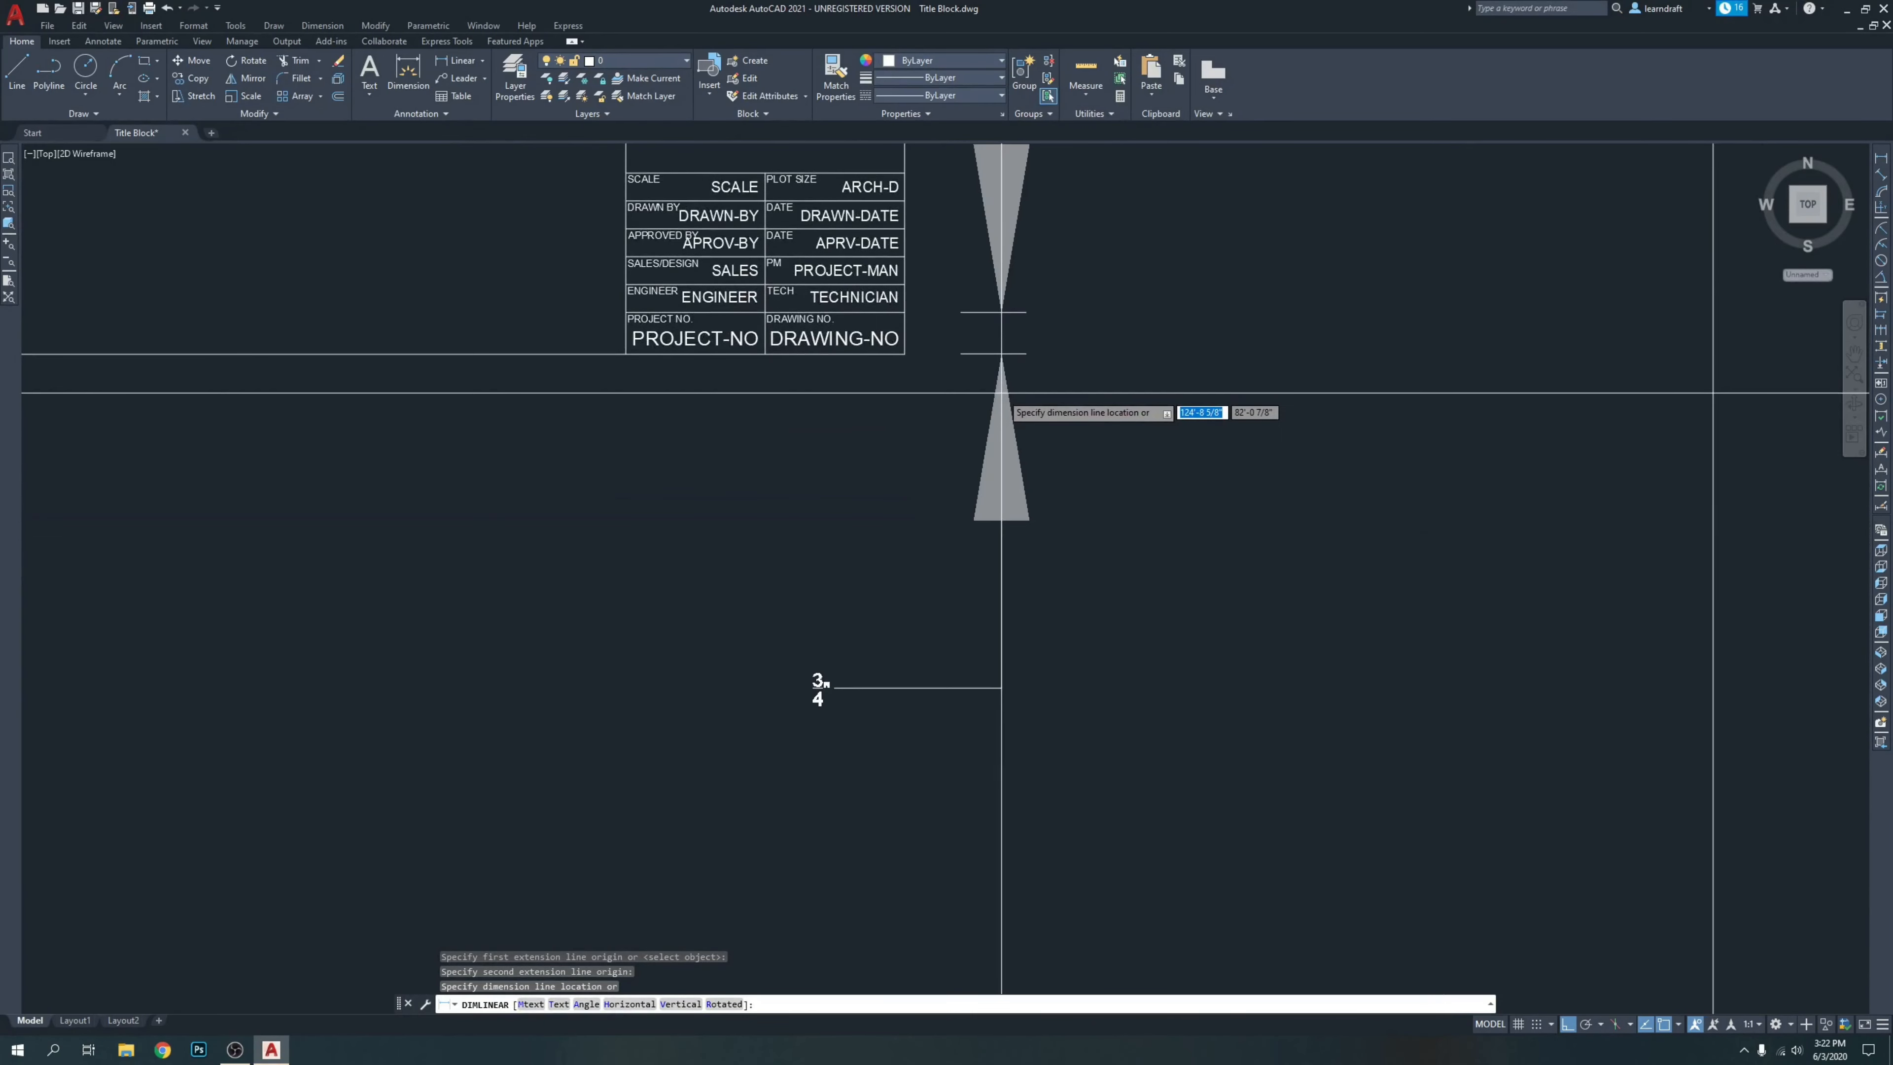
pyautogui.press('Escape')
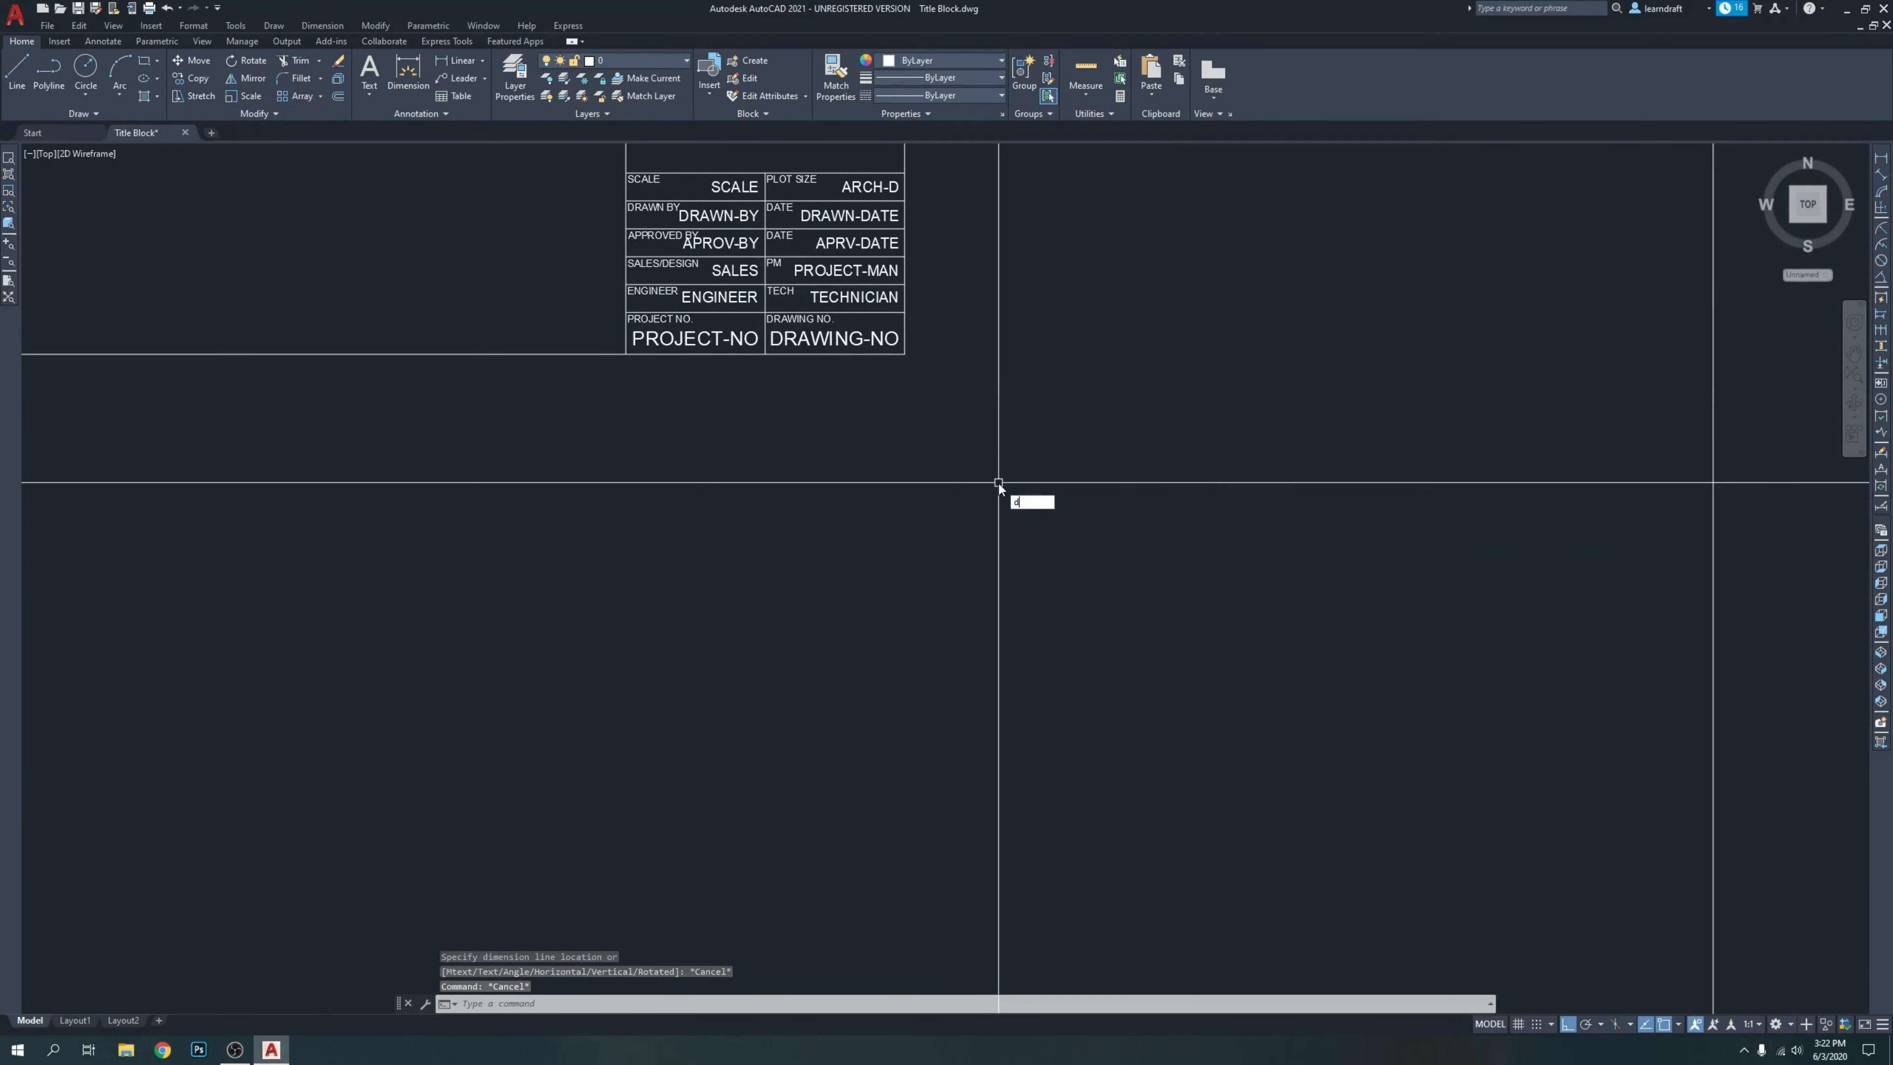
# Set the arrow size of the Standard dimension style to 1/2".
pyautogui.write('d')
pyautogui.press('Return')
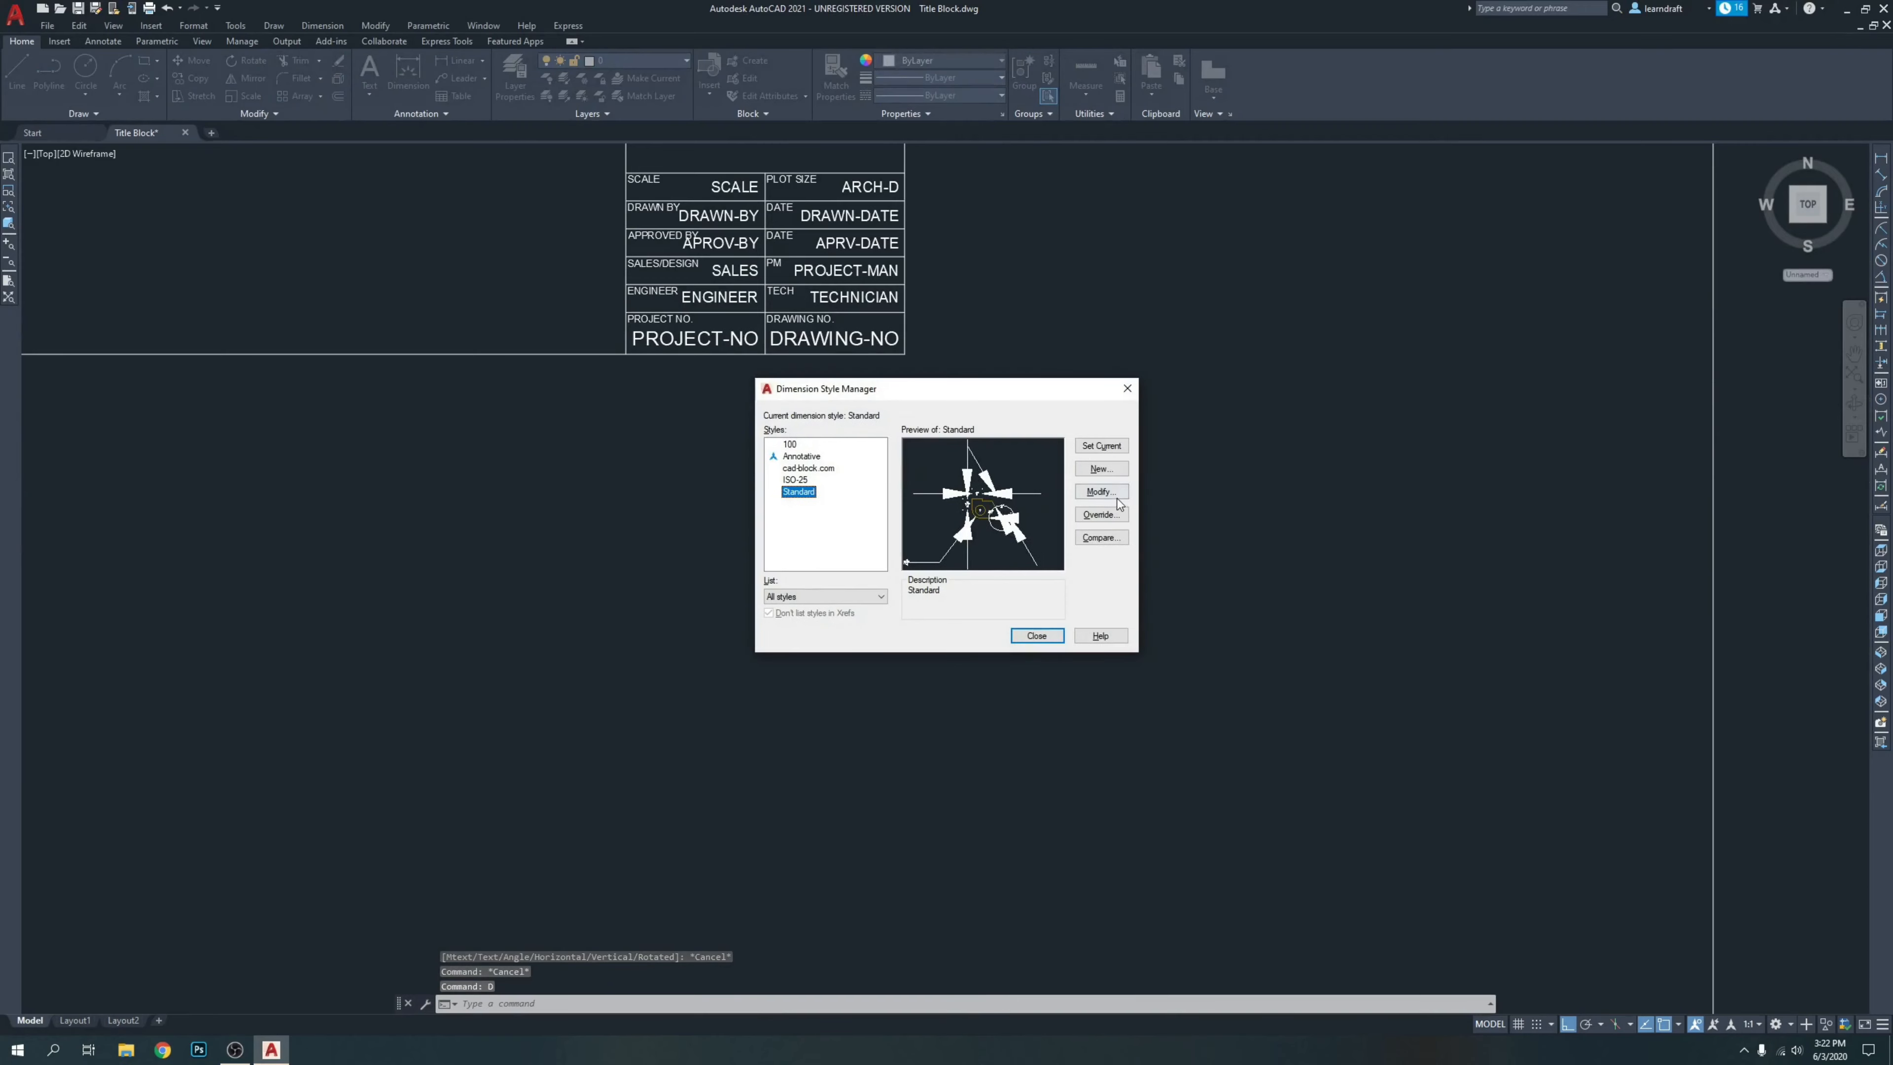
pyautogui.click(1113, 494)
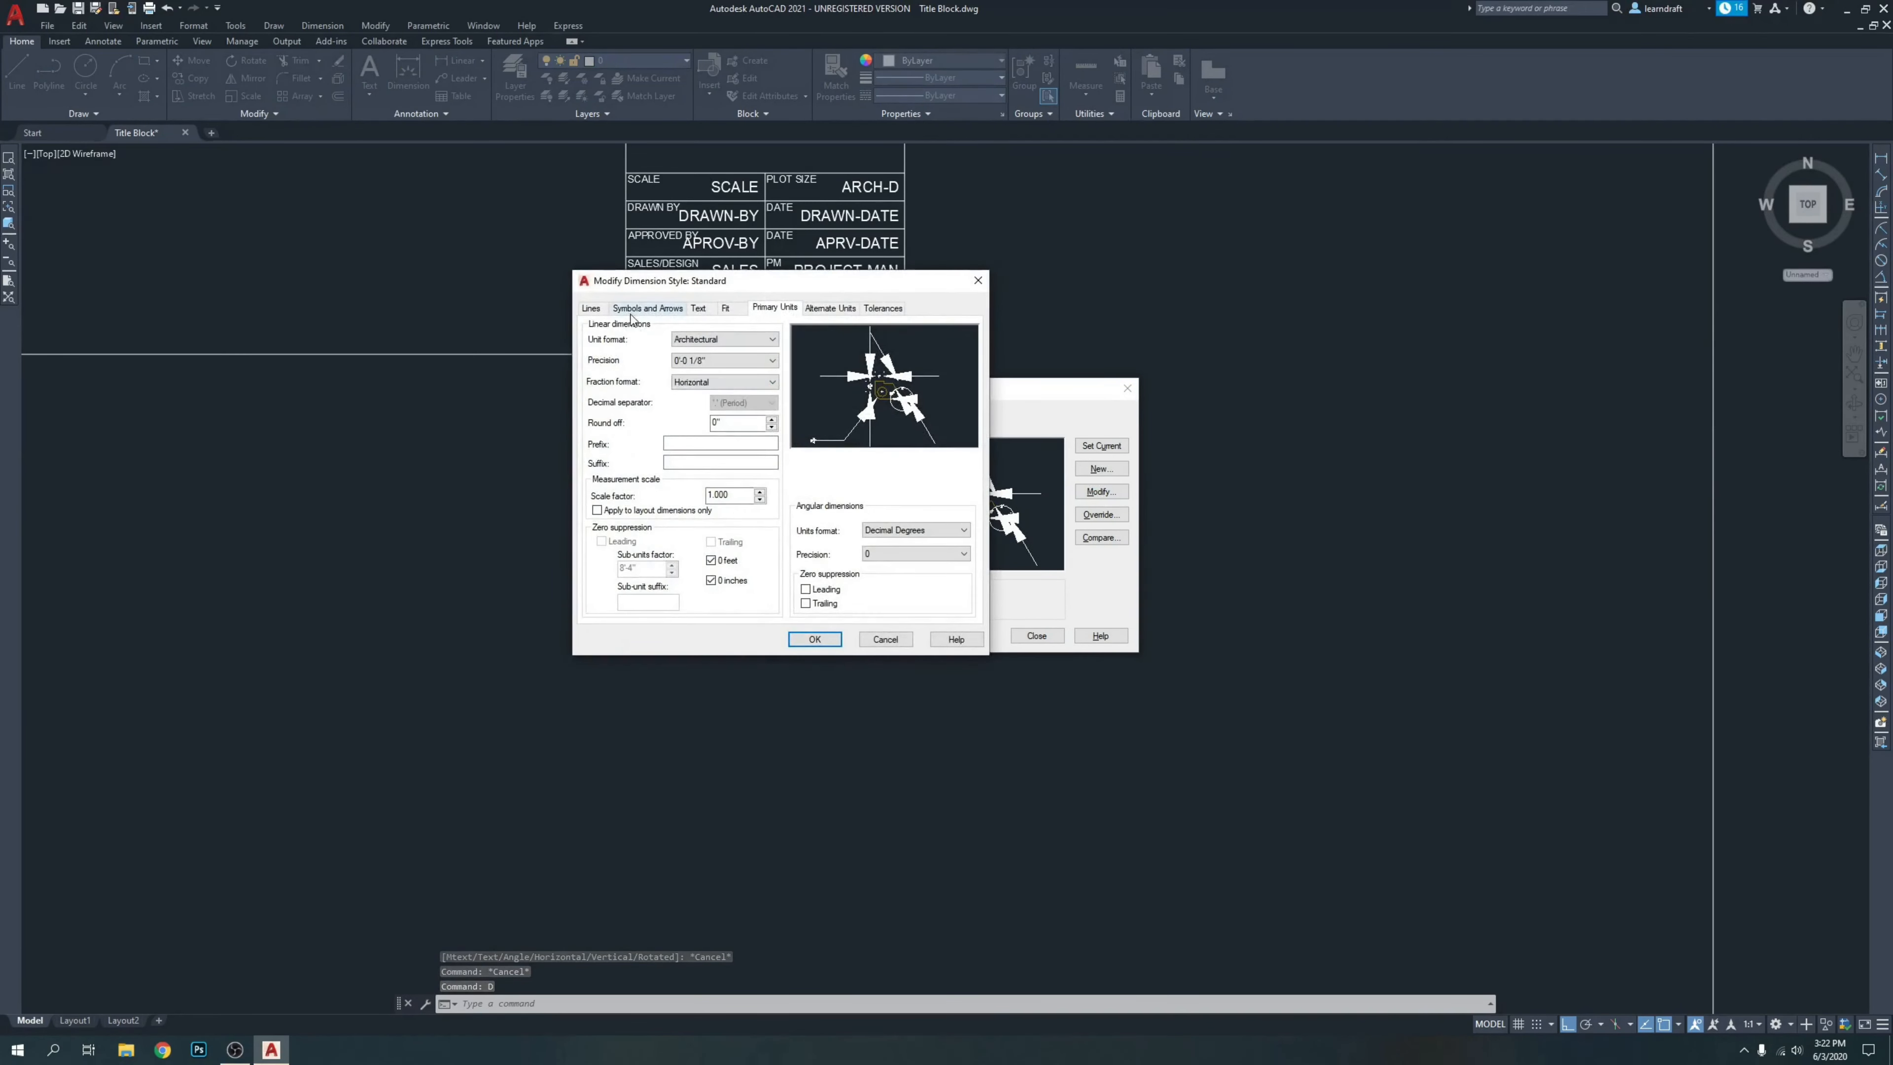
pyautogui.click(637, 311)
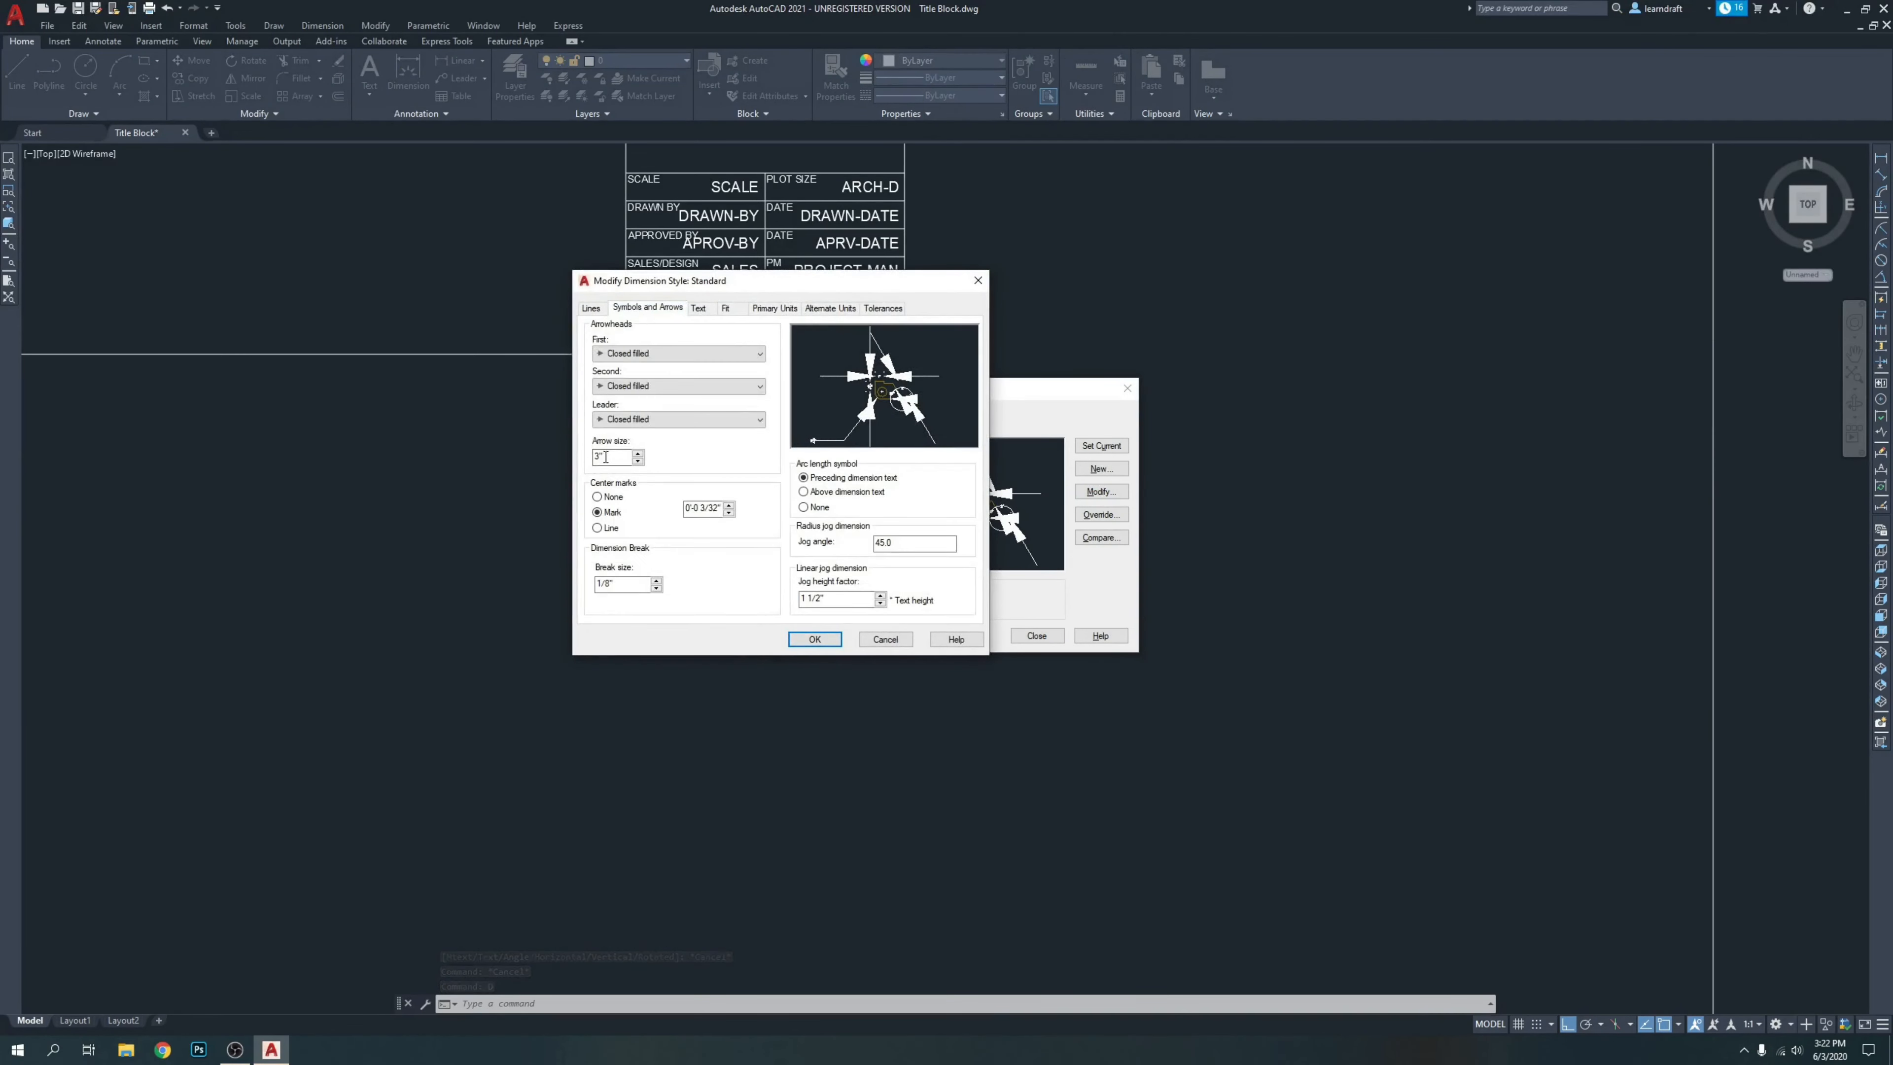
pyautogui.moveTo(613, 457); pyautogui.dragTo(591, 462)
pyautogui.write('.5')
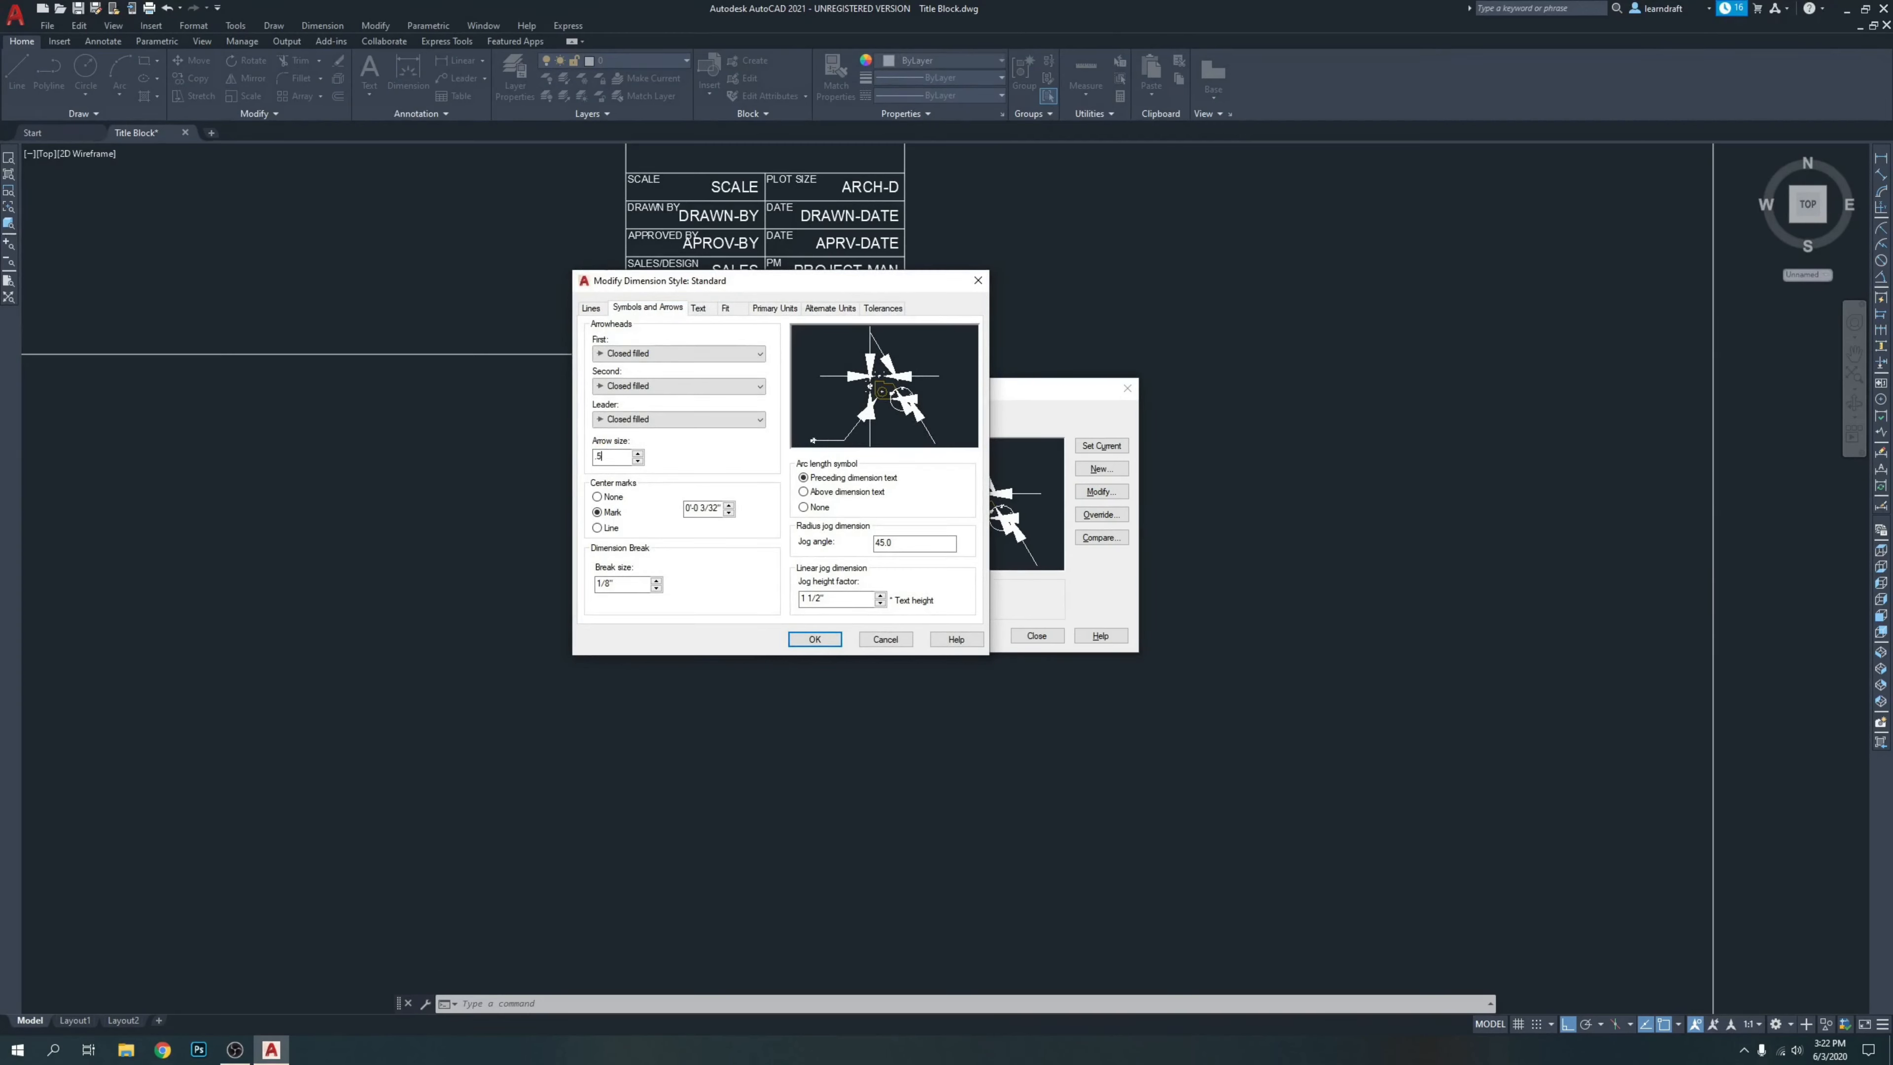
pyautogui.press('Tab')
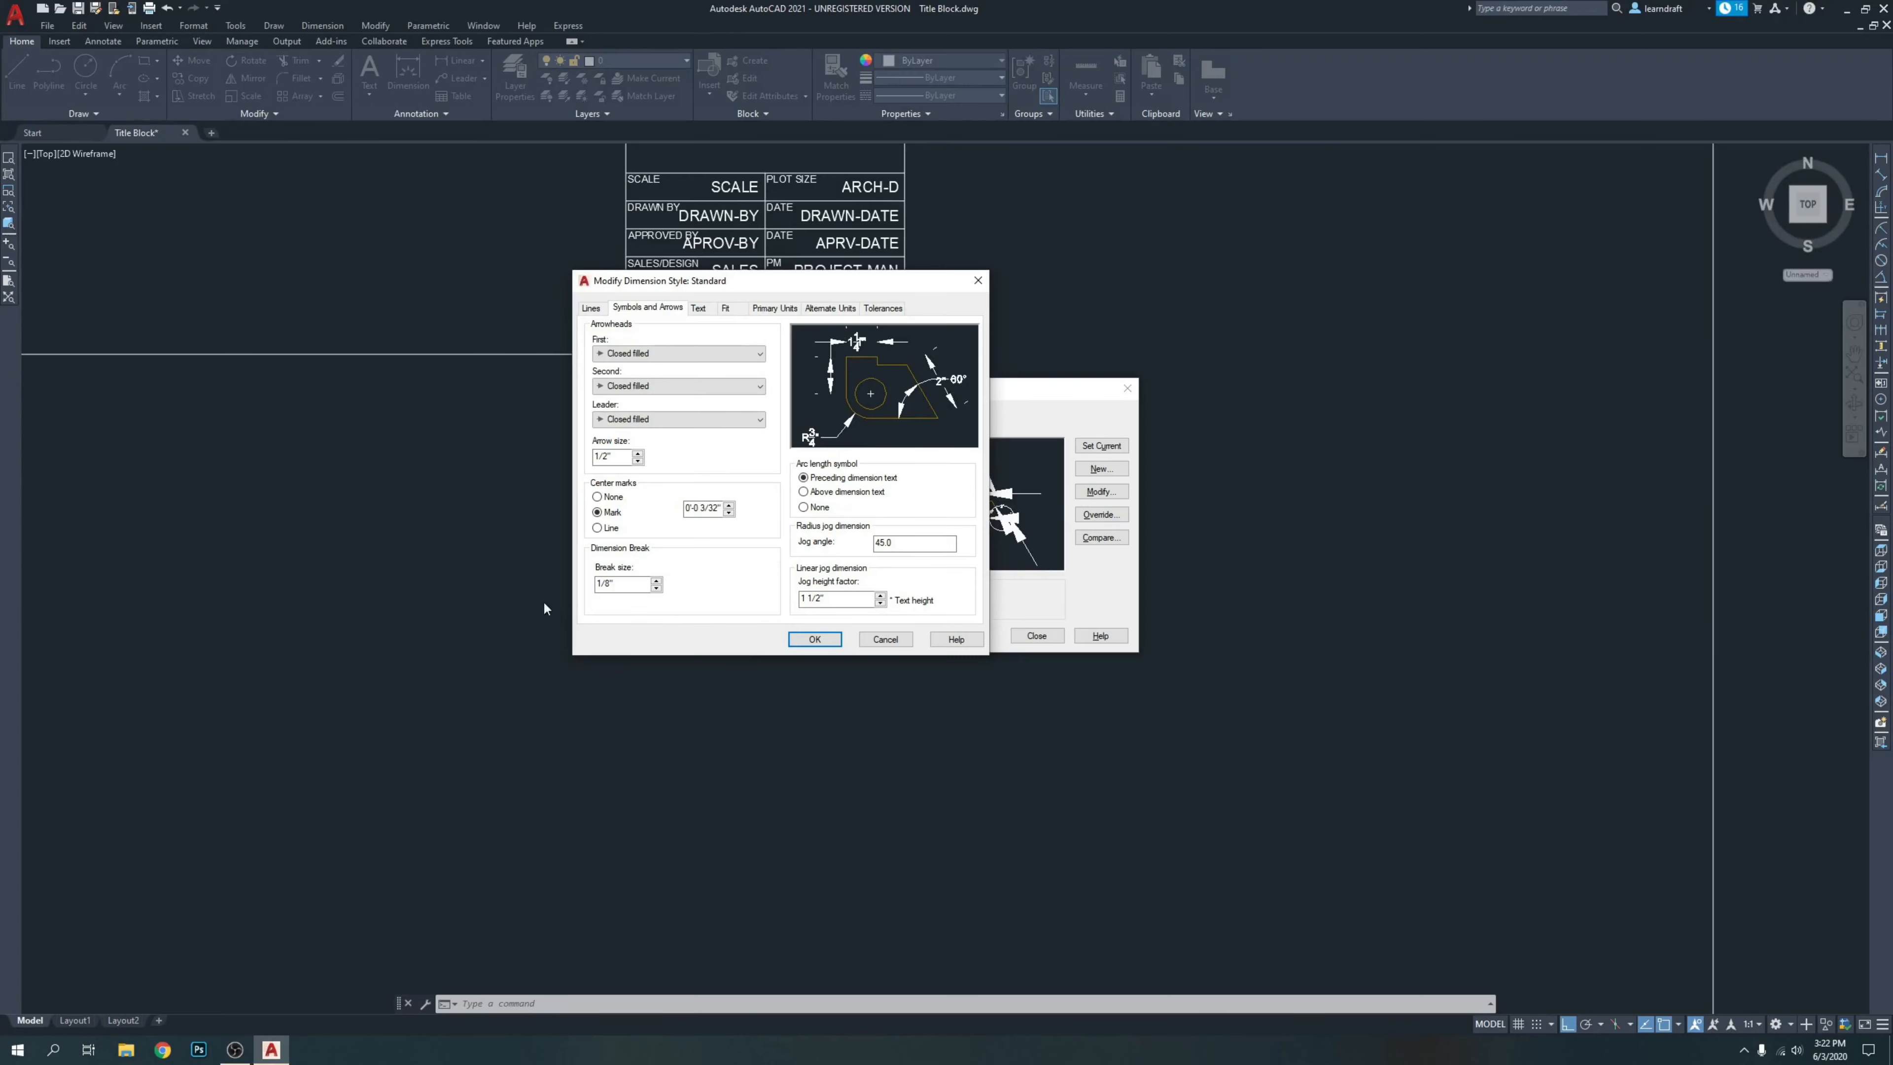
pyautogui.click(814, 639)
pyautogui.click(1035, 635)
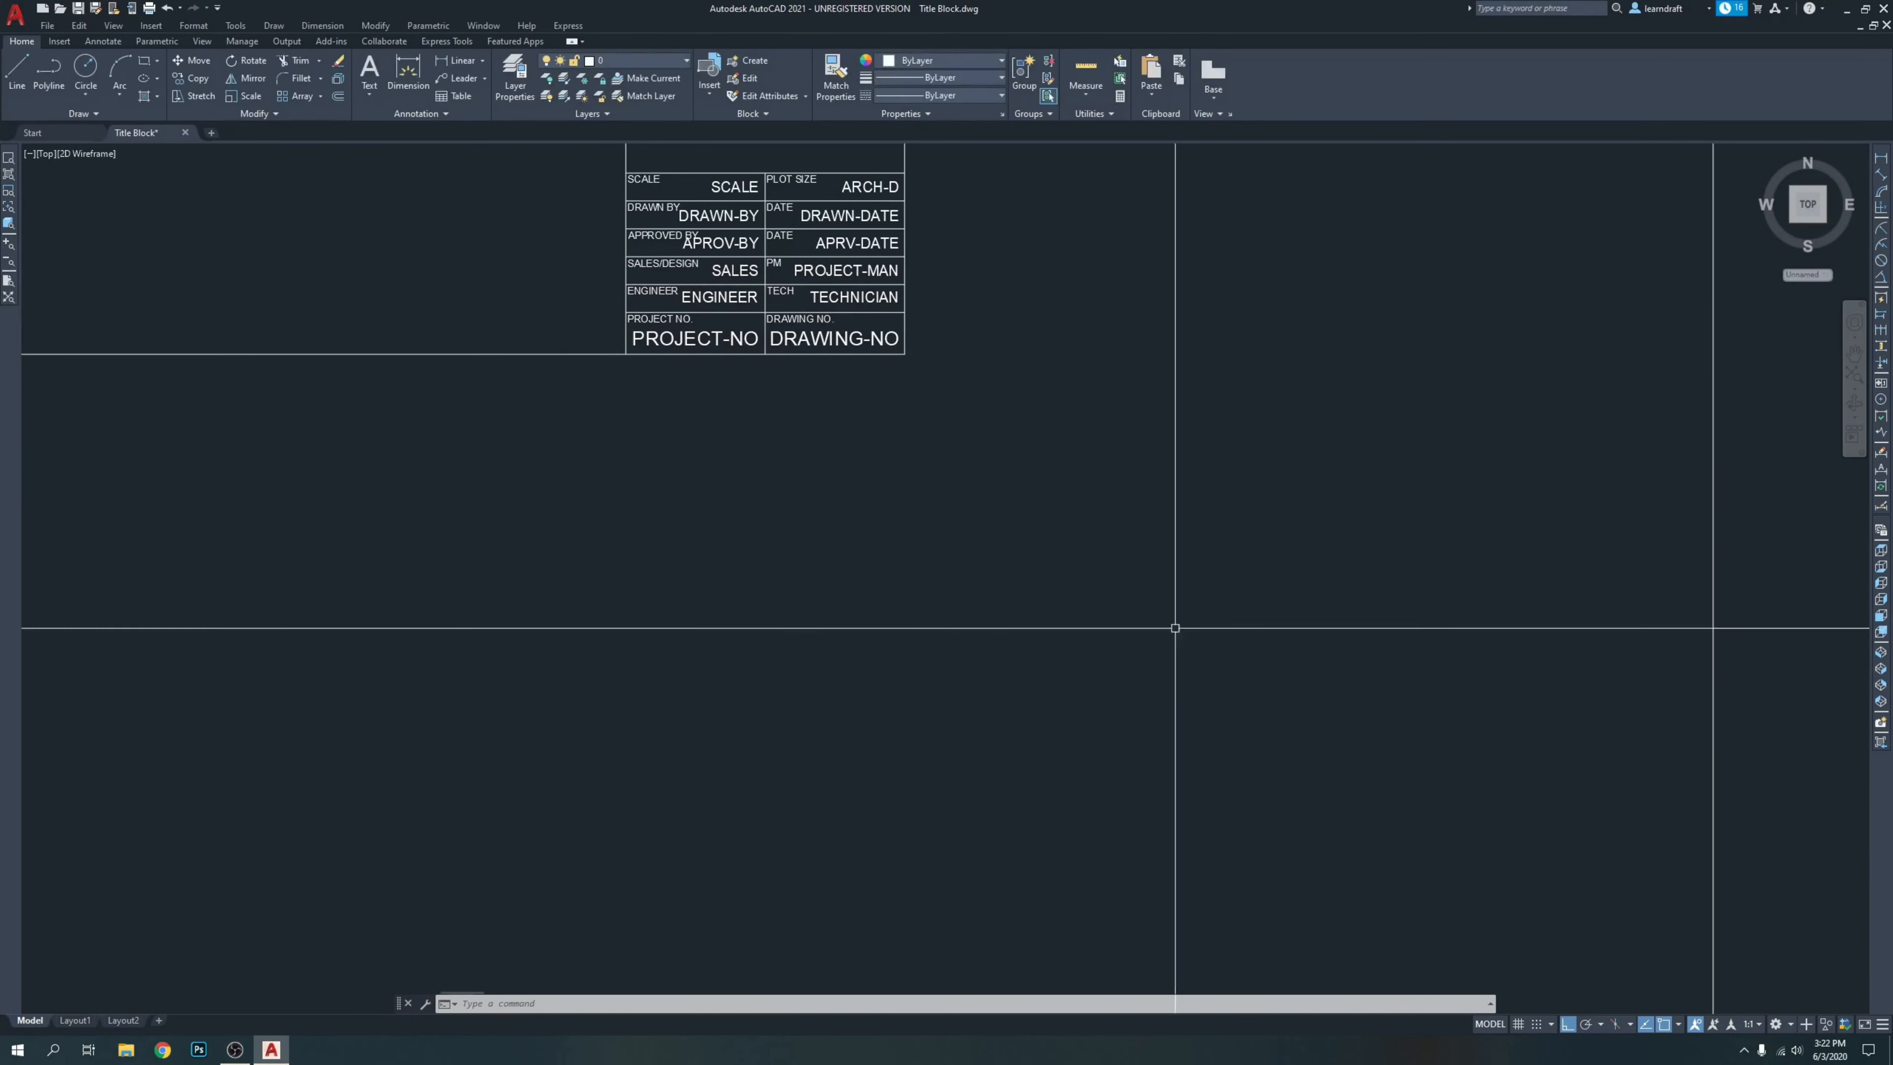
# Measure the height of the finished block's project number row with a linear dimension.
pyautogui.scroll(4, 940, 419)
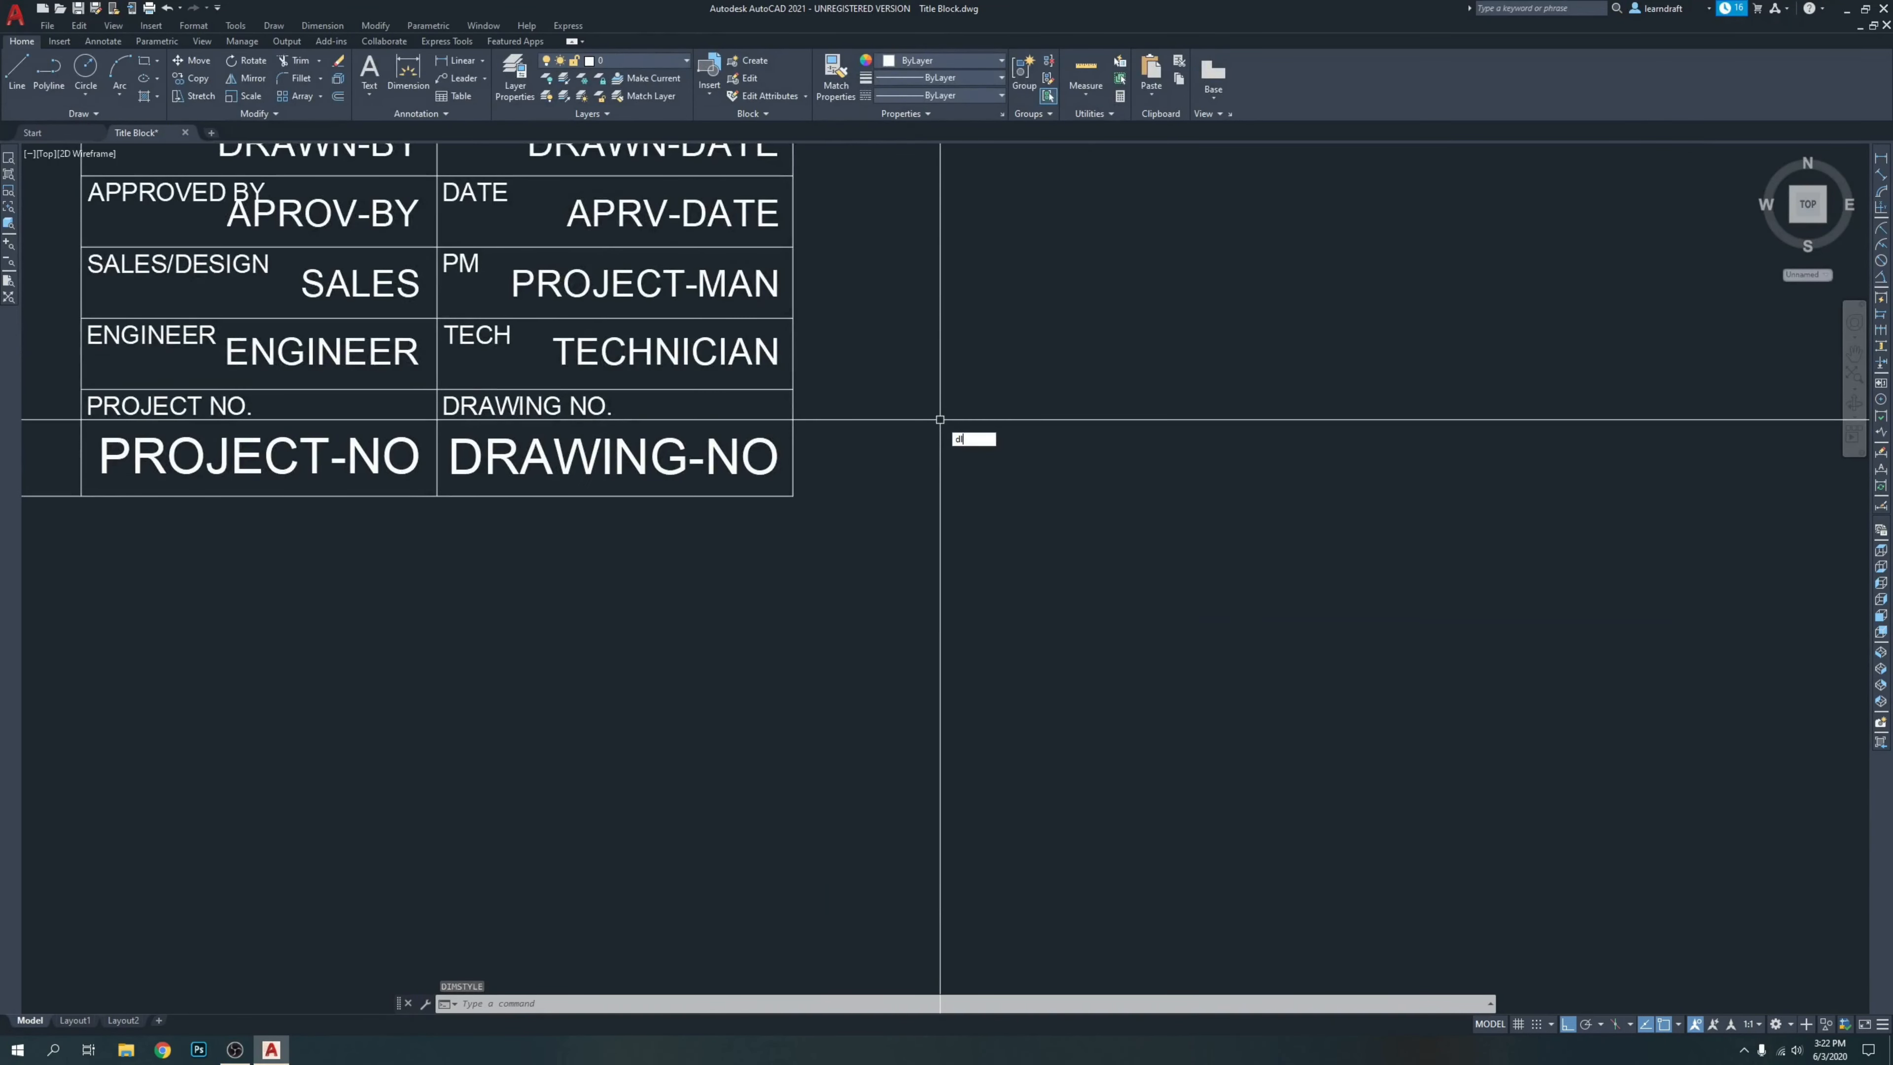
pyautogui.write('li')
pyautogui.press('Return')
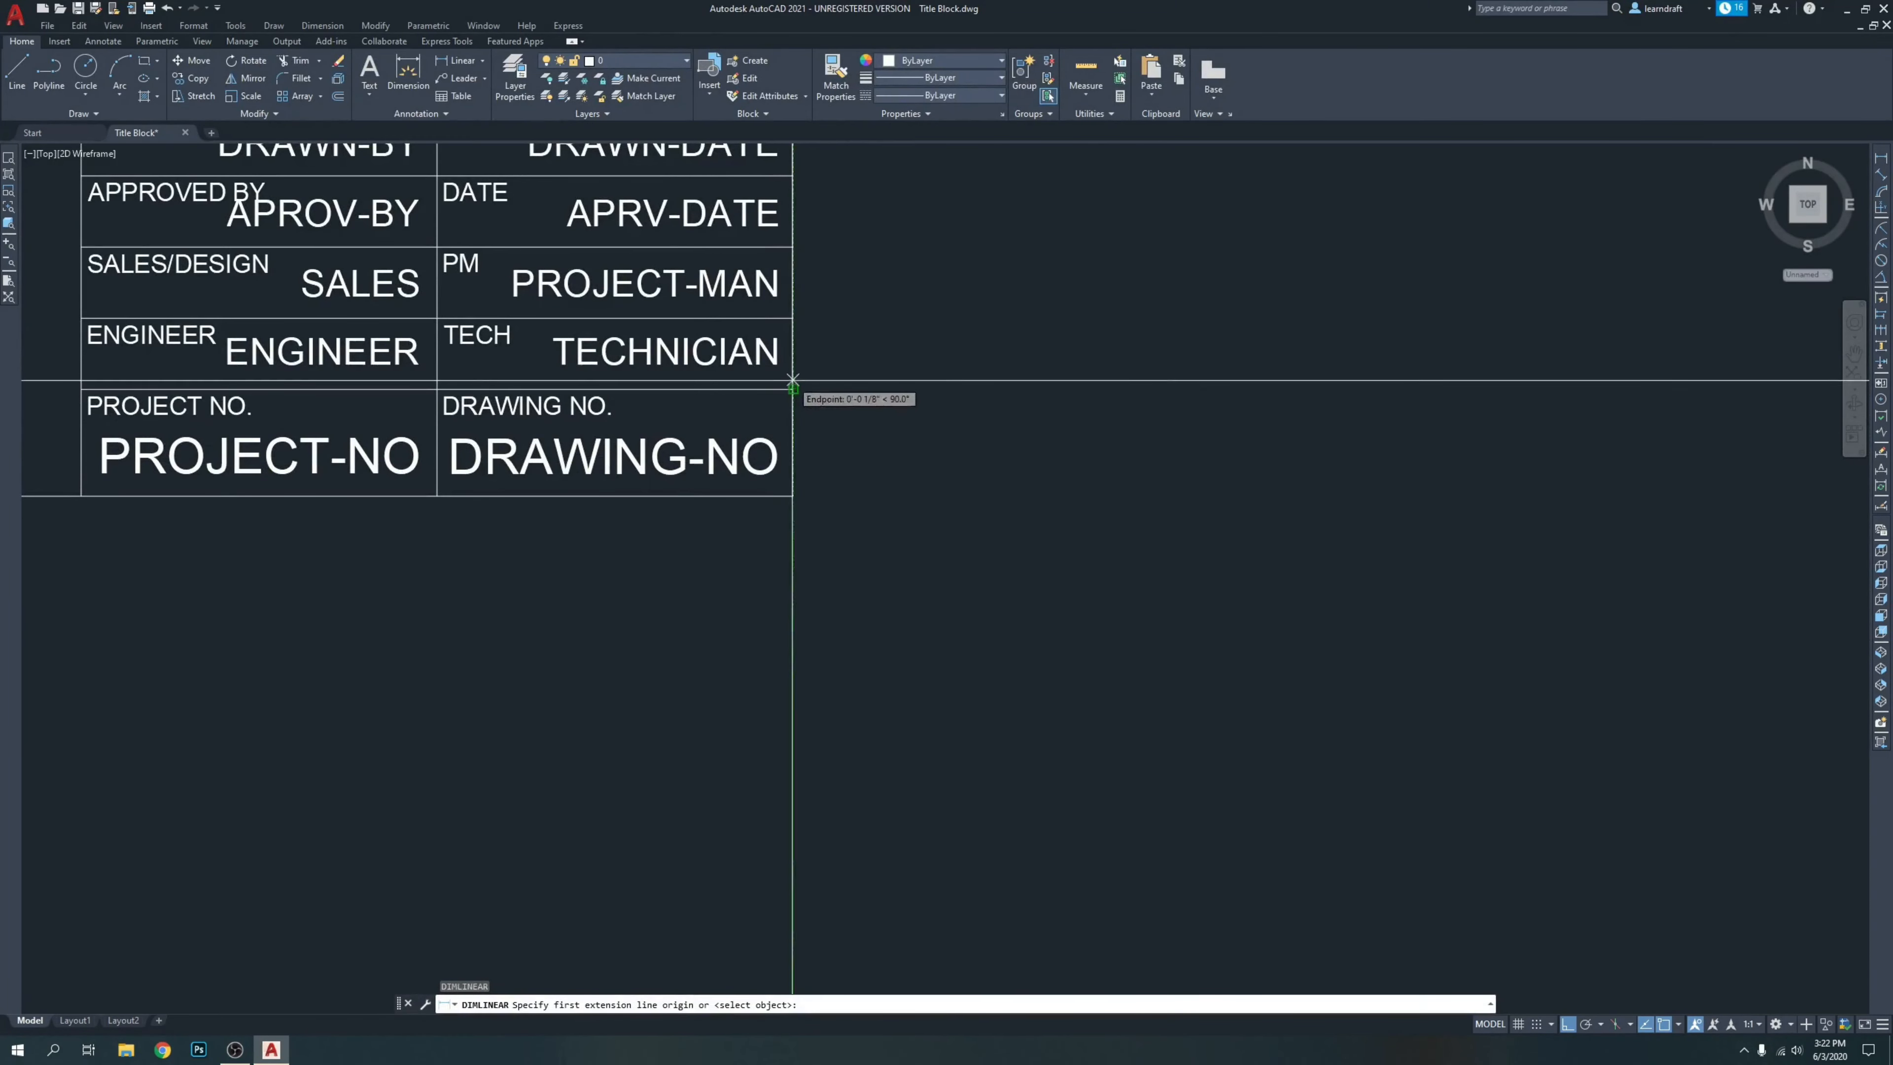
pyautogui.click(792, 381)
pyautogui.click(792, 496)
pyautogui.click(900, 514)
# Measure the height of the engineer row with a linear dimension, and delete both row dimensions.
pyautogui.moveTo(970, 424); pyautogui.dragTo(967, 514, button='middle')
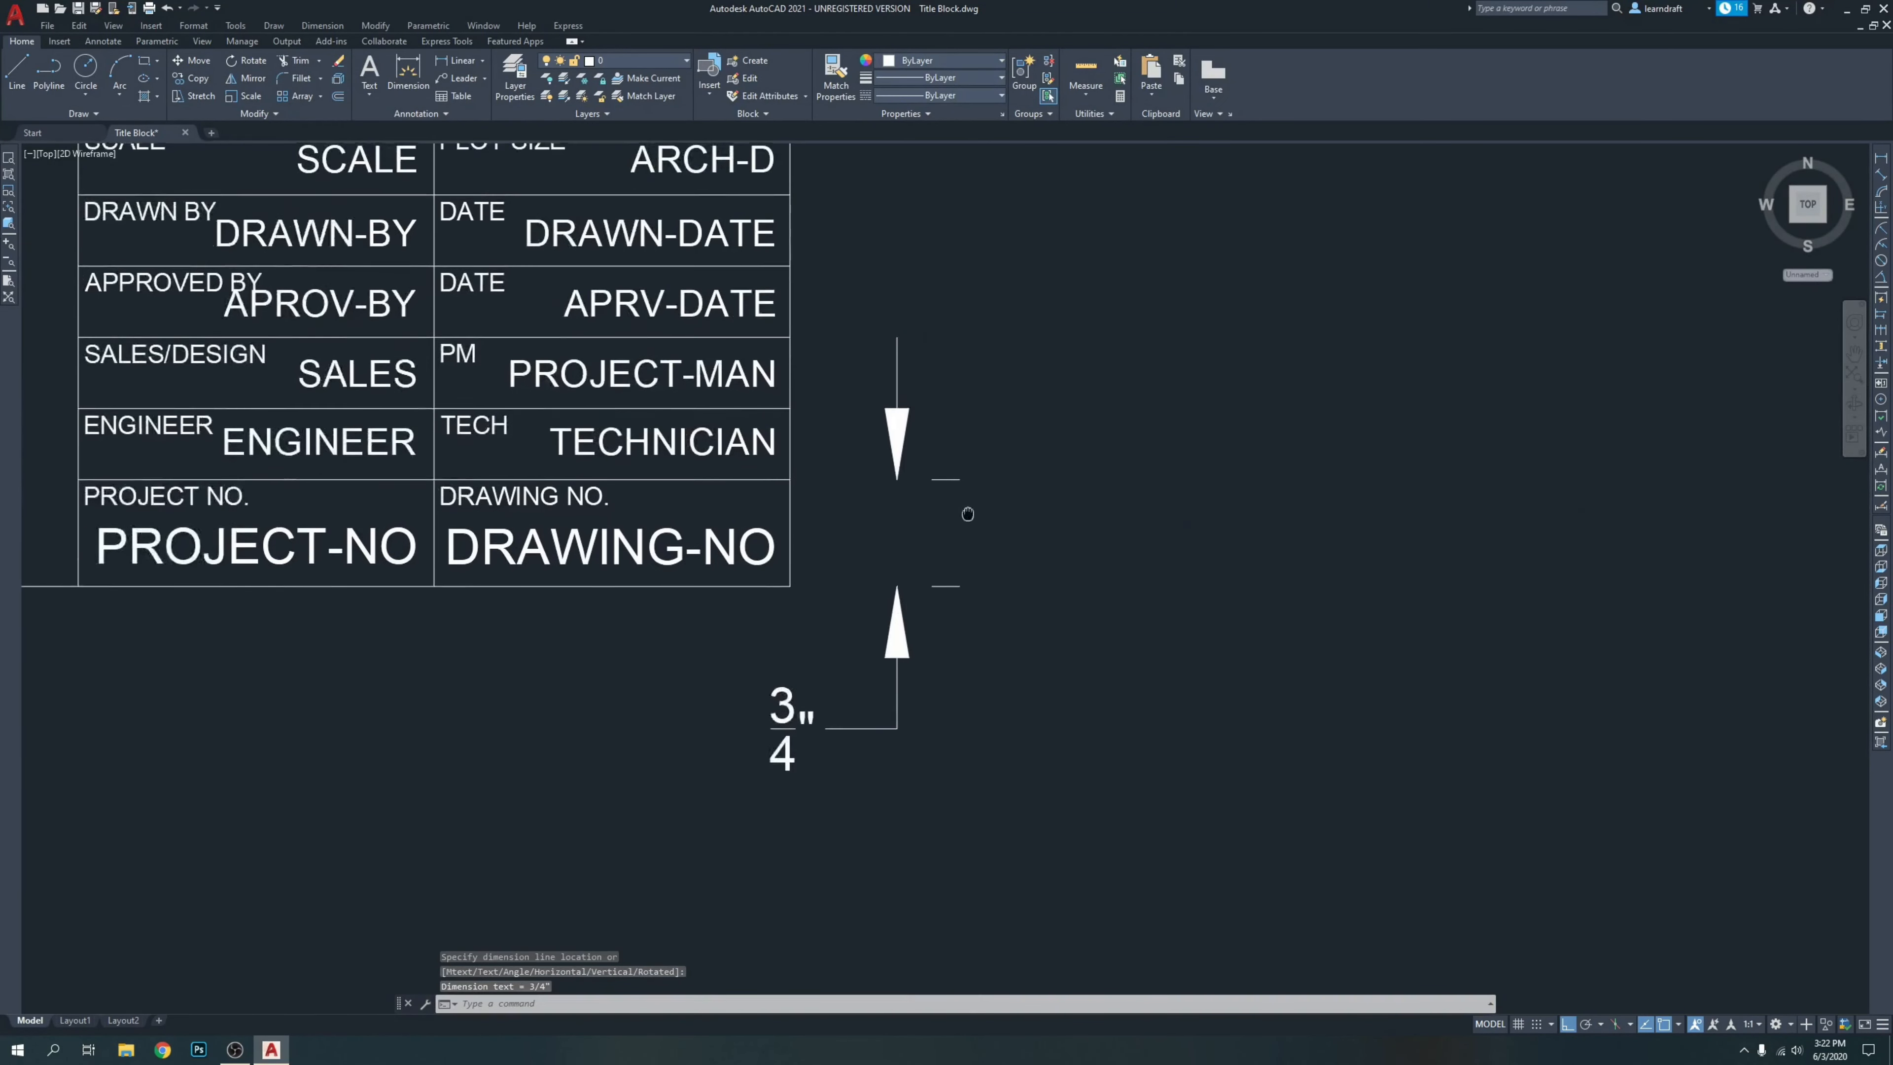
pyautogui.press('Return')
pyautogui.click(789, 408)
pyautogui.click(790, 479)
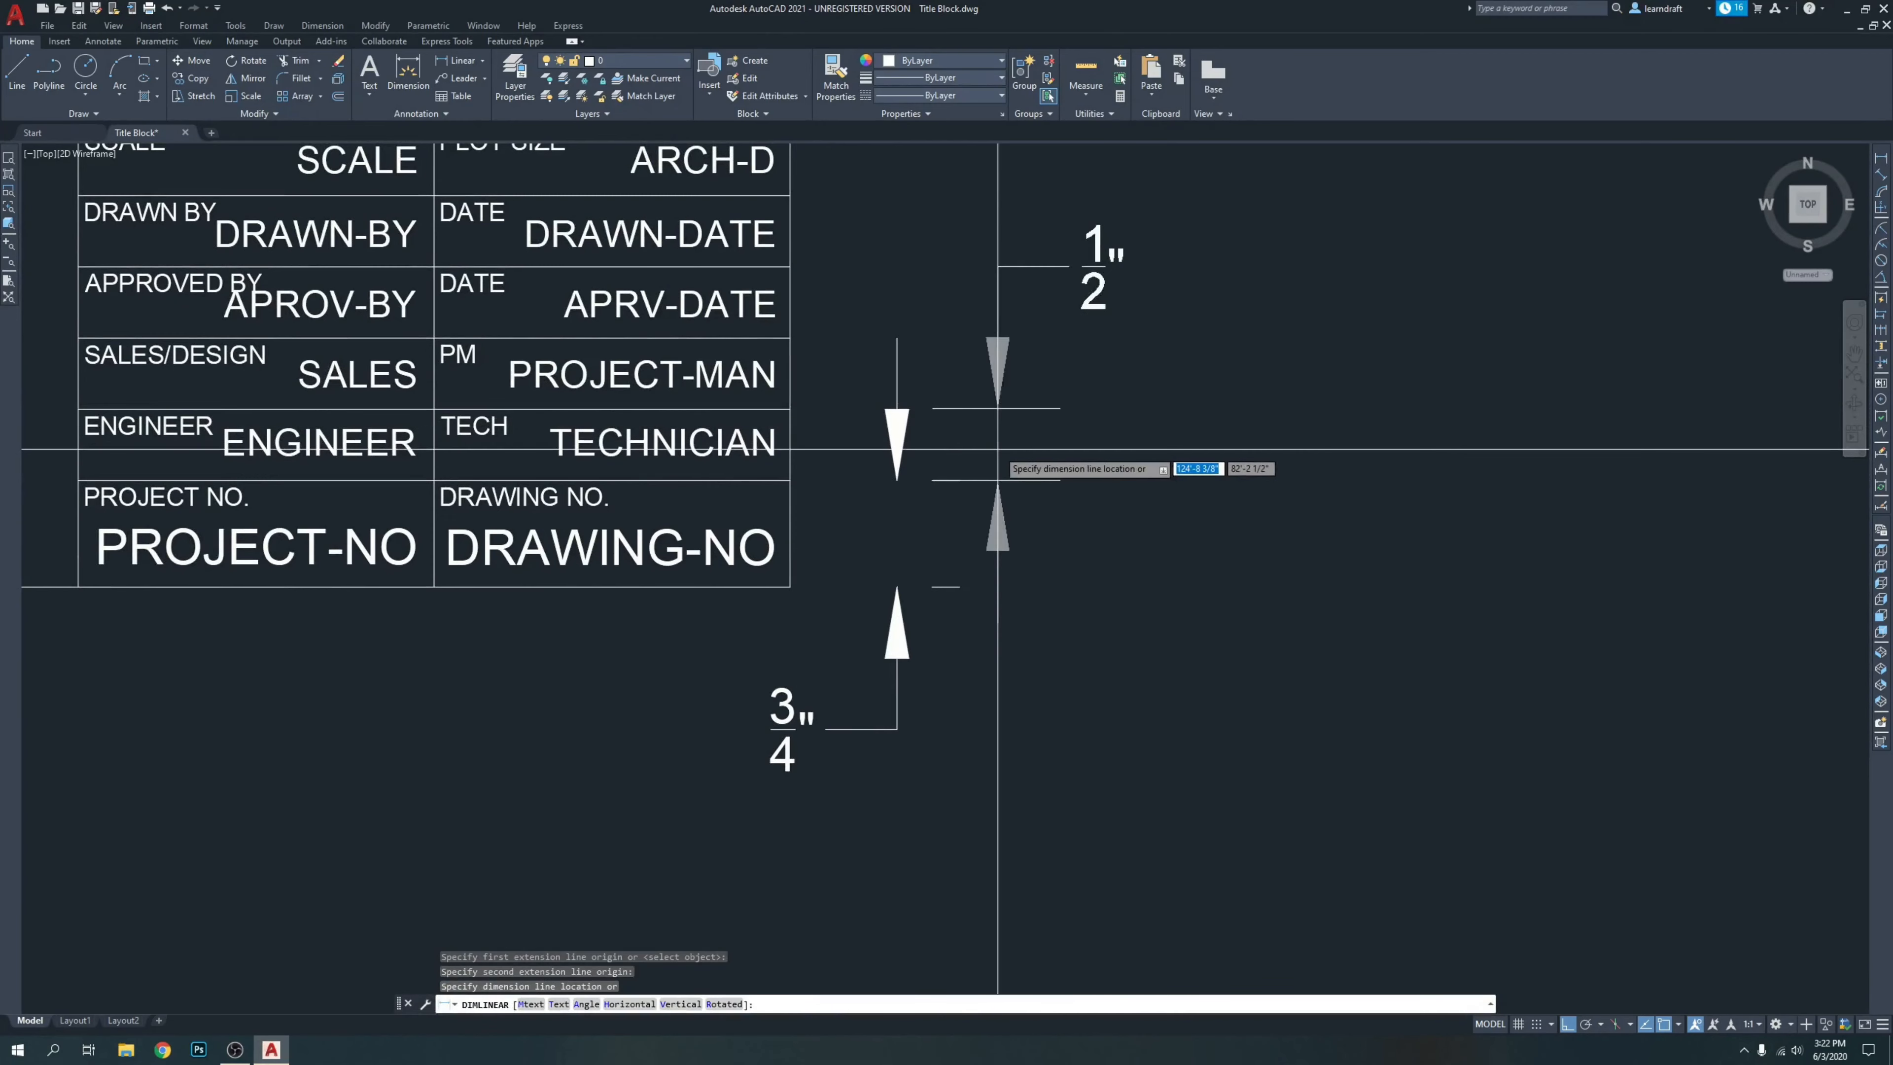
pyautogui.click(1042, 448)
pyautogui.scroll(-2, 798, 576)
pyautogui.click(1067, 344)
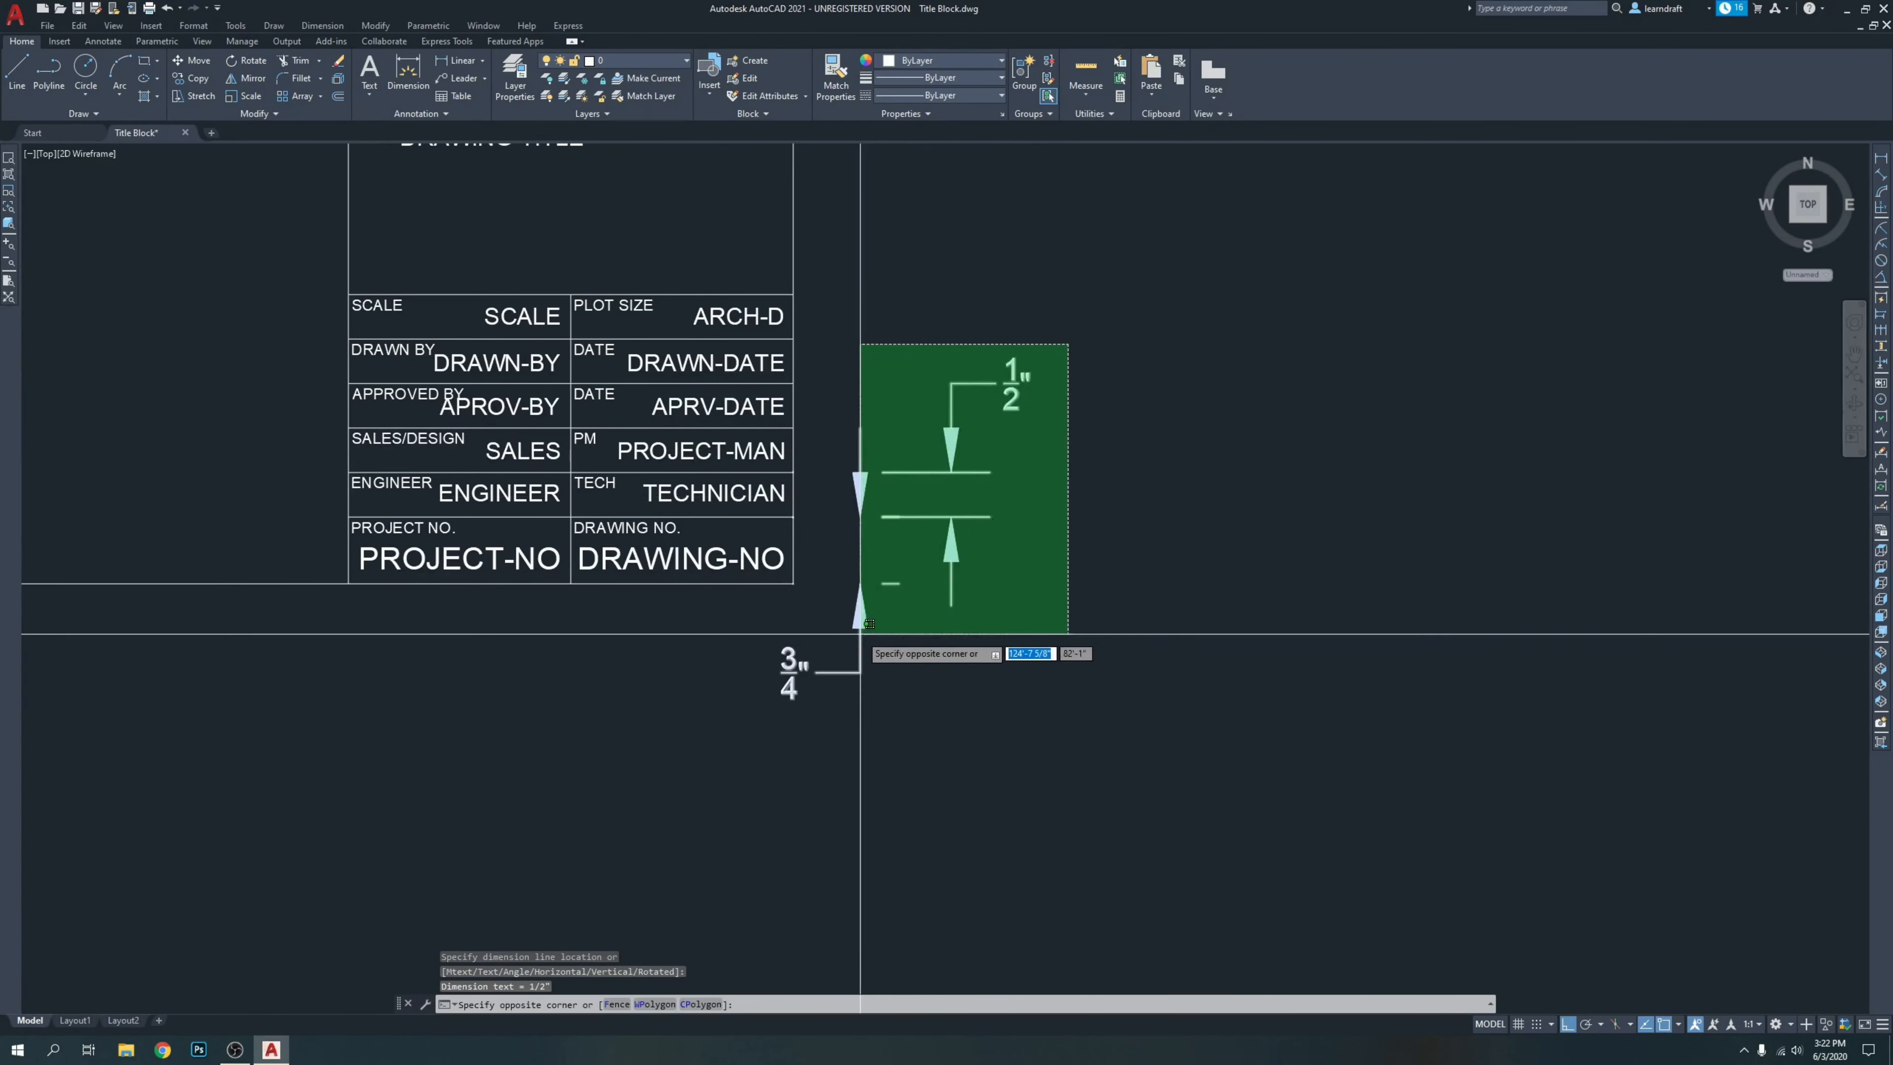
pyautogui.click(869, 621)
pyautogui.press('Delete')
# Draw a line over the bottom edge of the new title column, from the column line to the sheet's lower right corner.
pyautogui.scroll(-5, 545, 473)
pyautogui.scroll(8, 1079, 454)
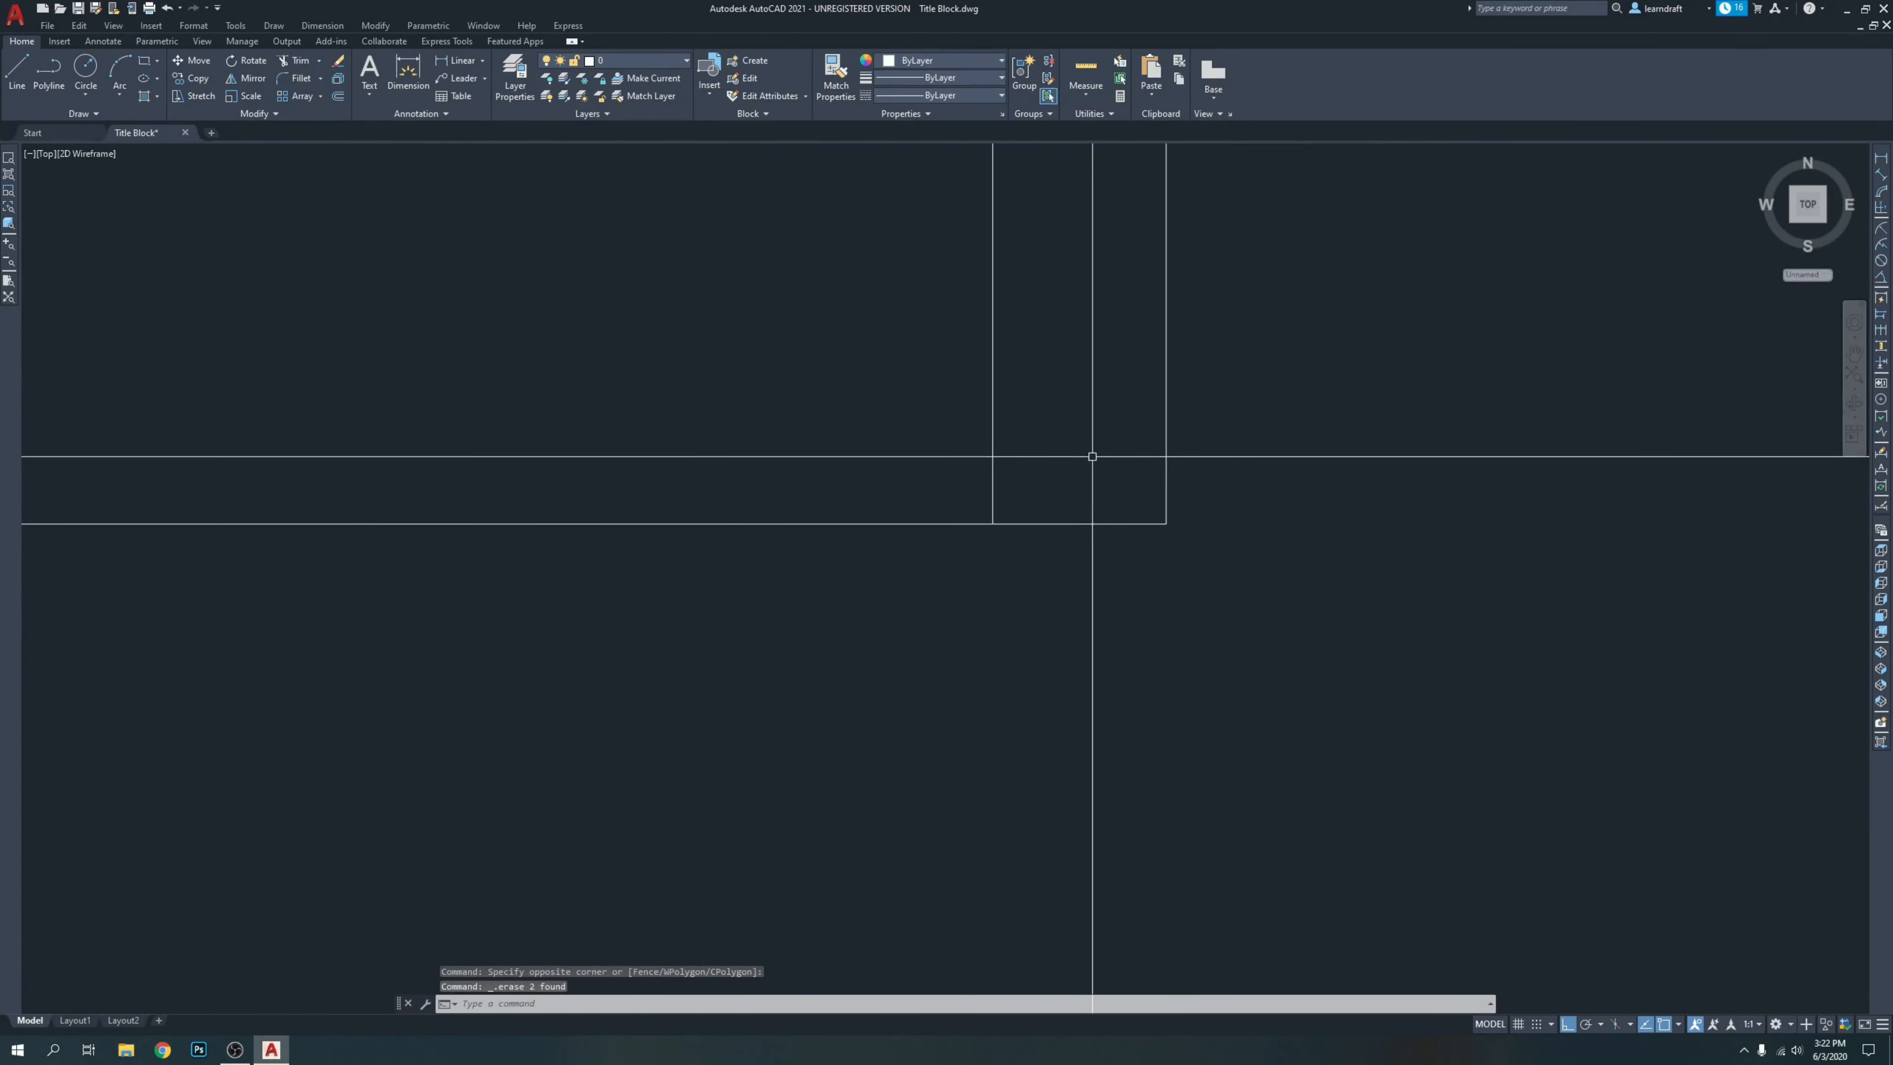
pyautogui.write('l')
pyautogui.press('Return')
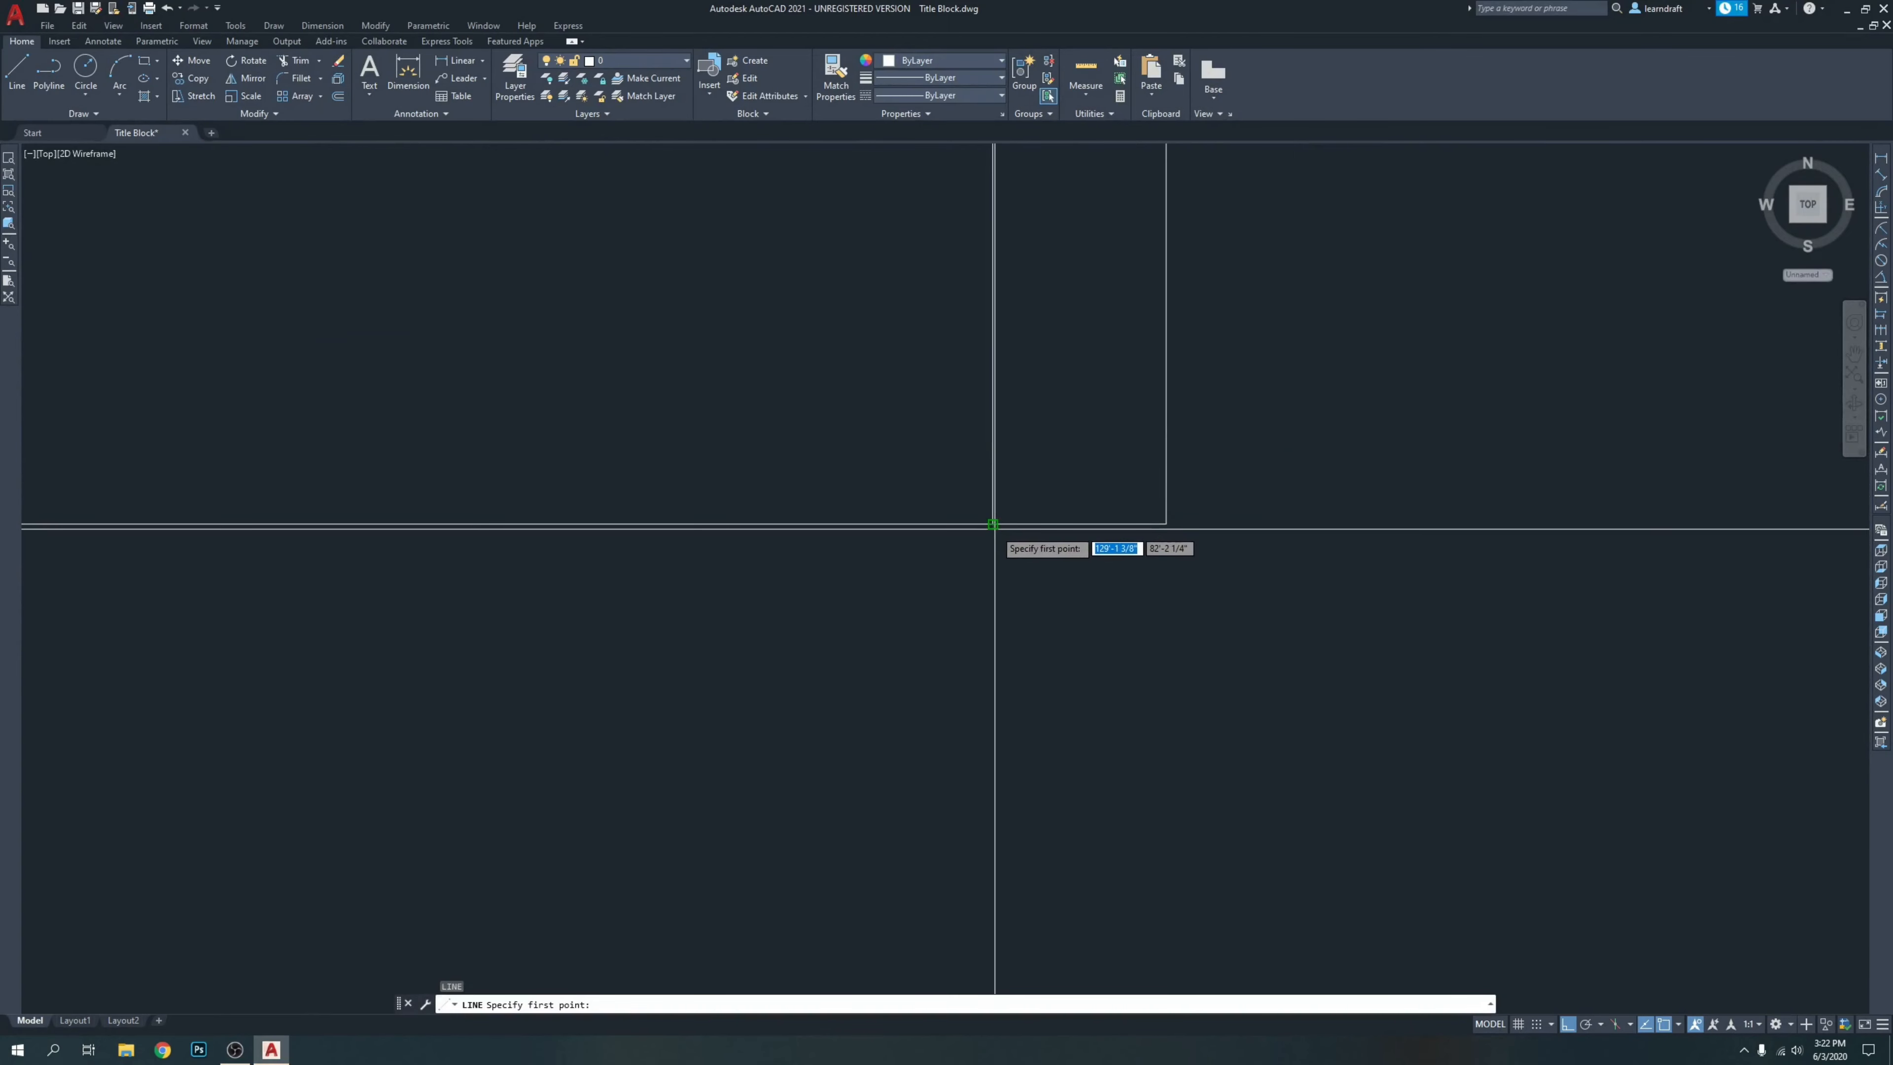
pyautogui.click(1166, 524)
pyautogui.press('Return')
pyautogui.scroll(2, 1188, 517)
pyautogui.moveTo(1190, 506); pyautogui.dragTo(1027, 644, button='middle')
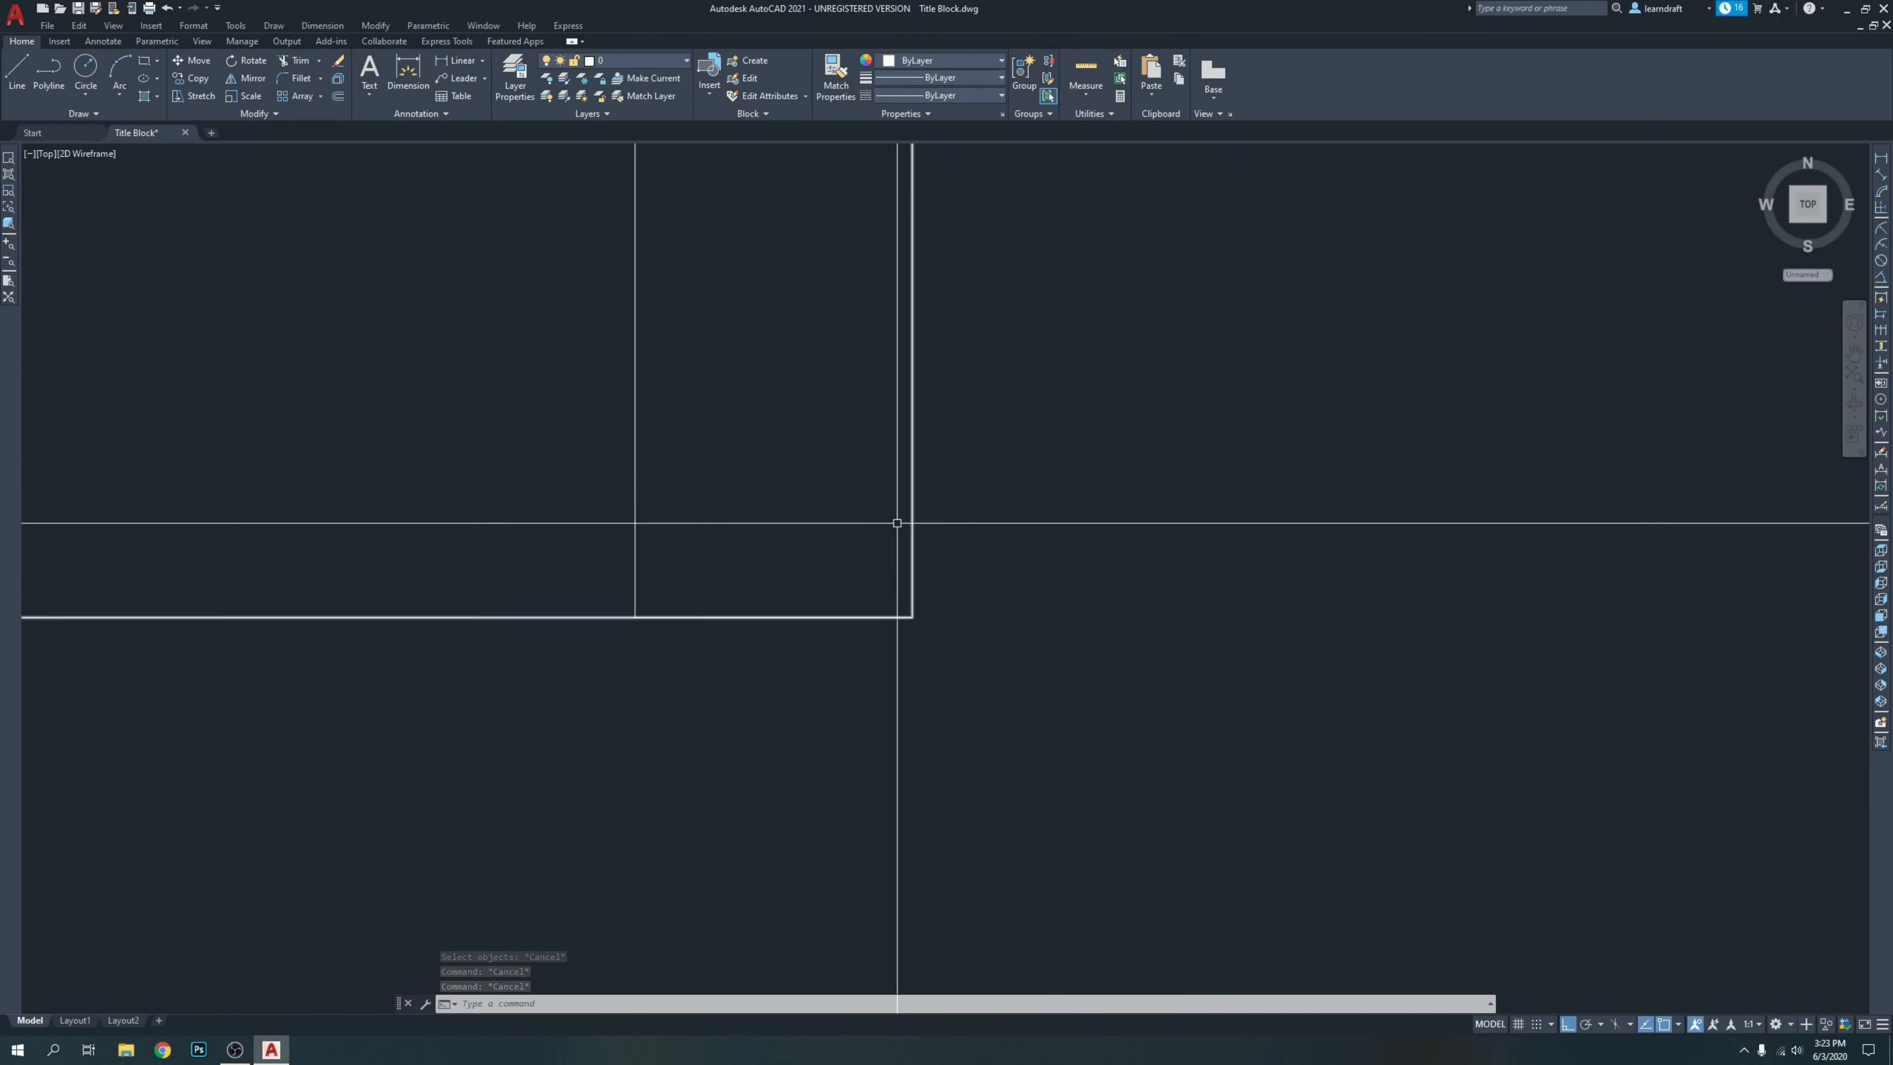
pyautogui.click(875, 617)
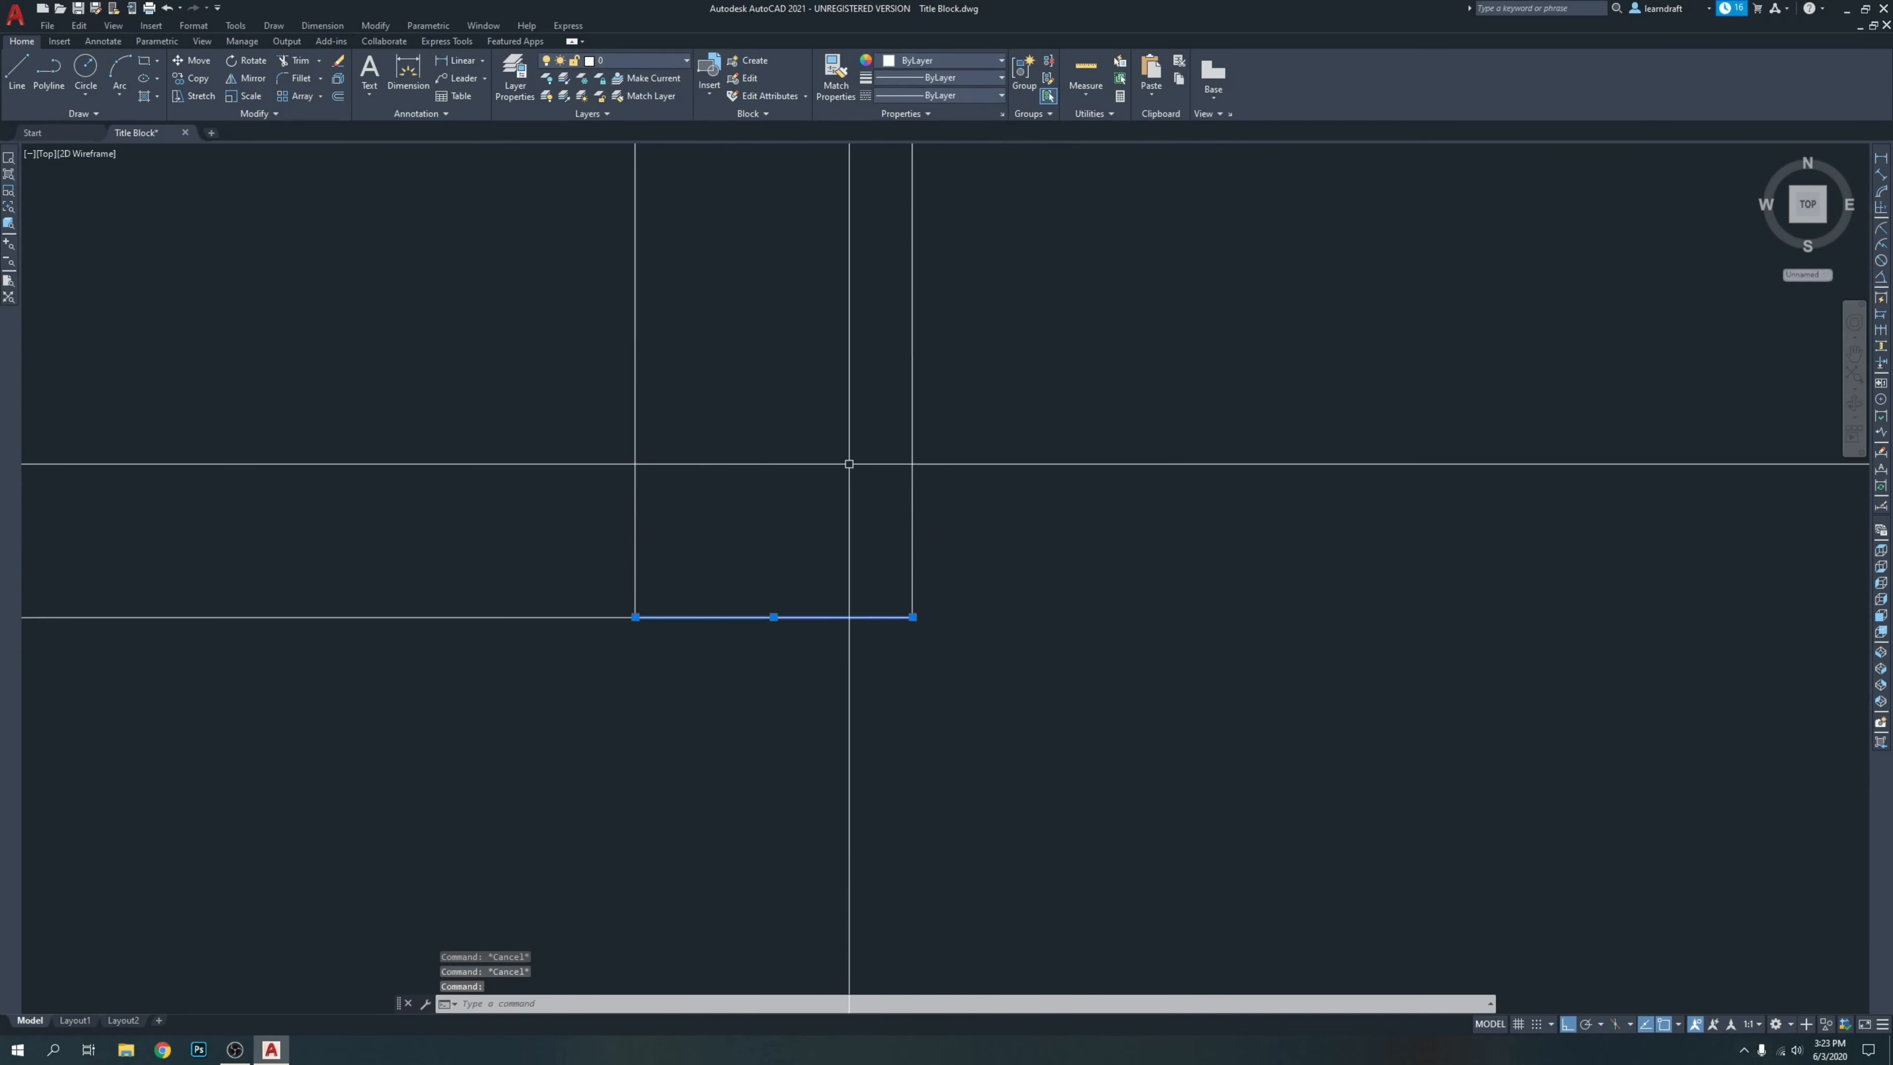
pyautogui.press('Escape')
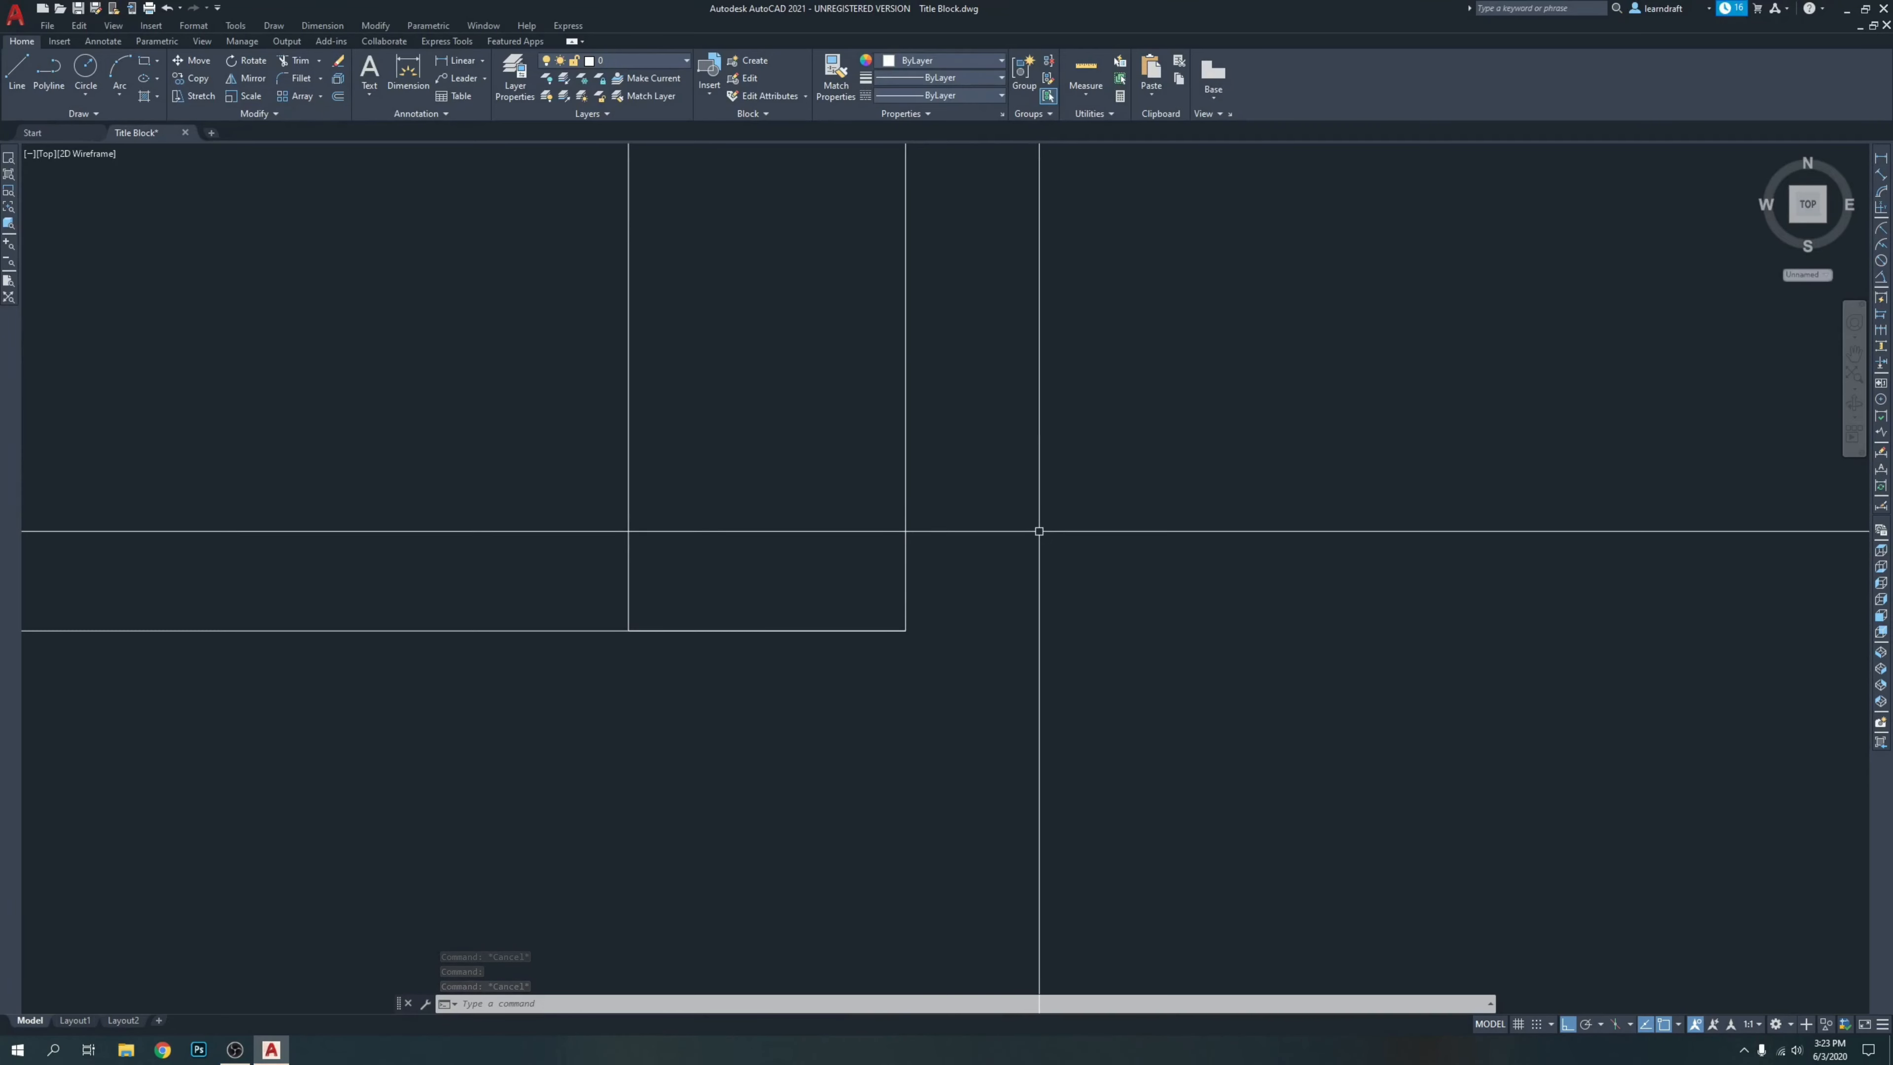
# Move the title column's bottom line up by 0.75 inch to form the lowest row.
pyautogui.moveTo(1035, 541); pyautogui.dragTo(1043, 585, button='middle')
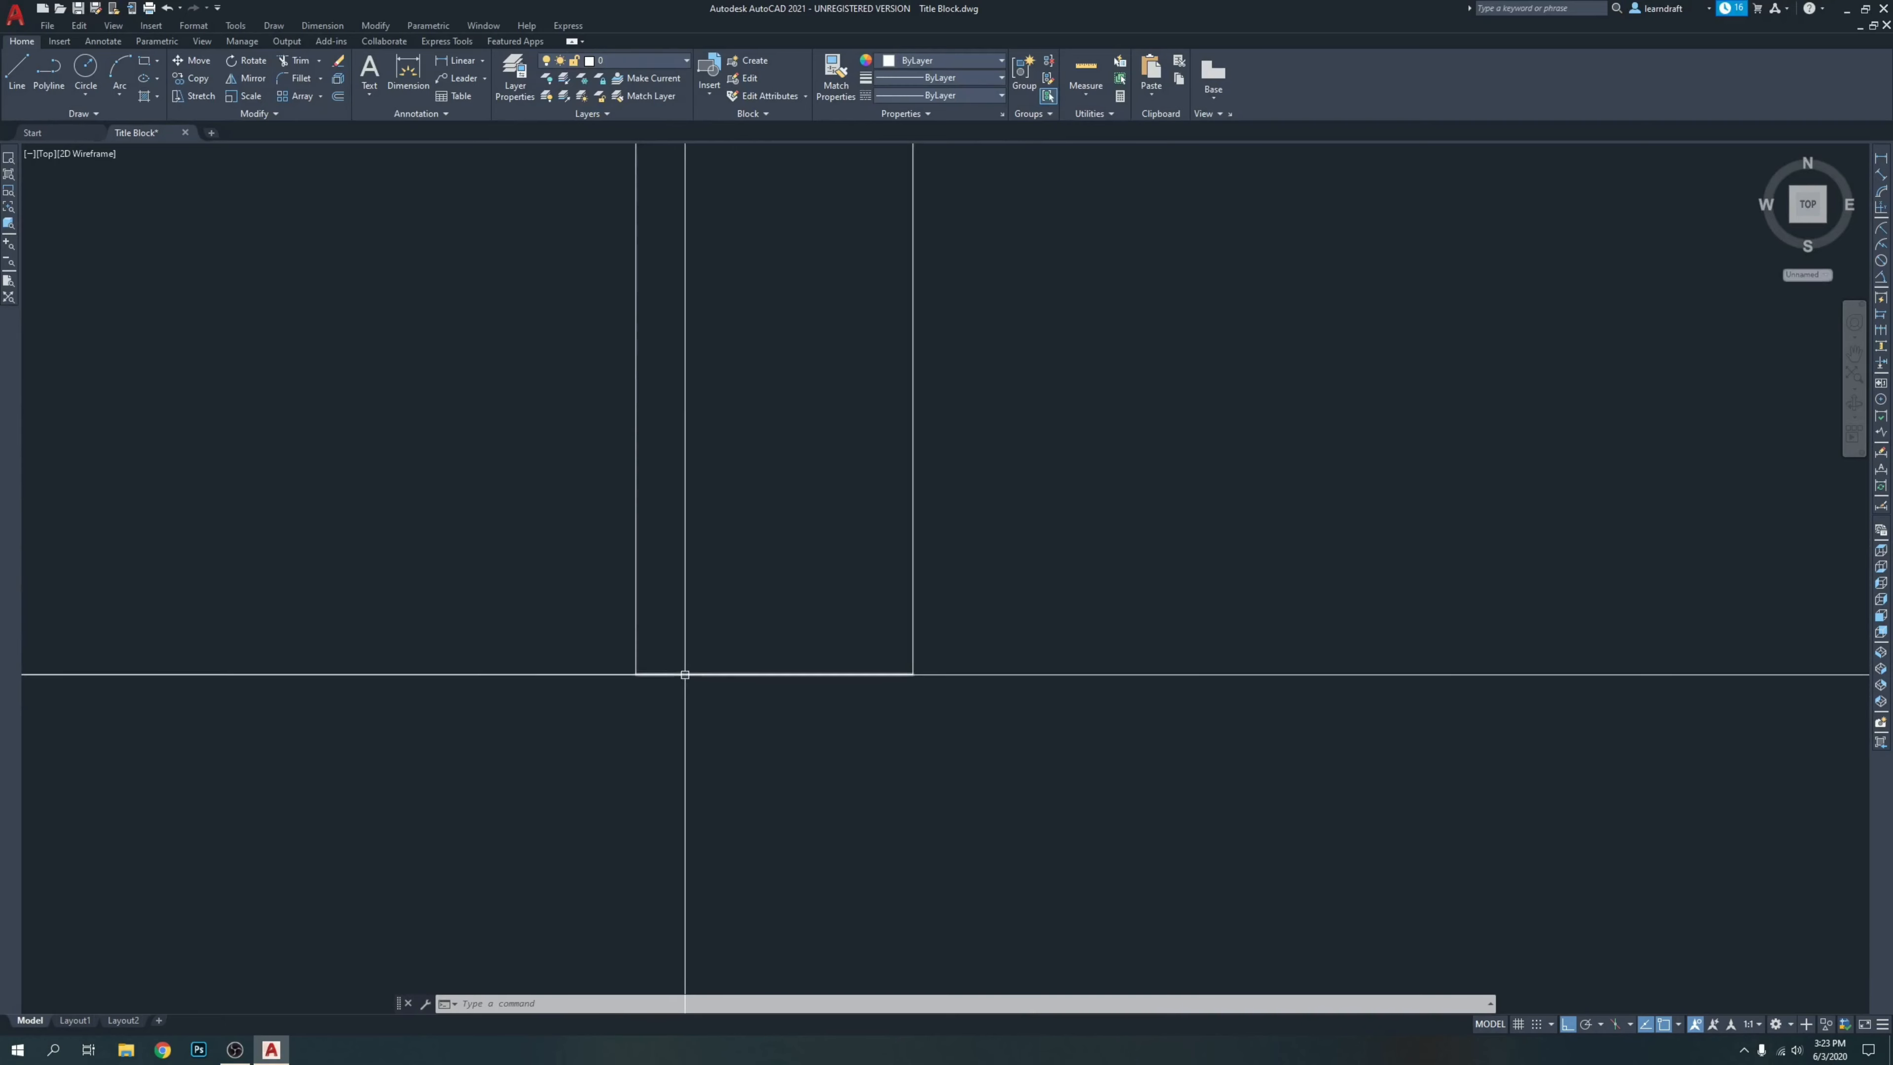
pyautogui.click(735, 672)
pyautogui.press('Return')
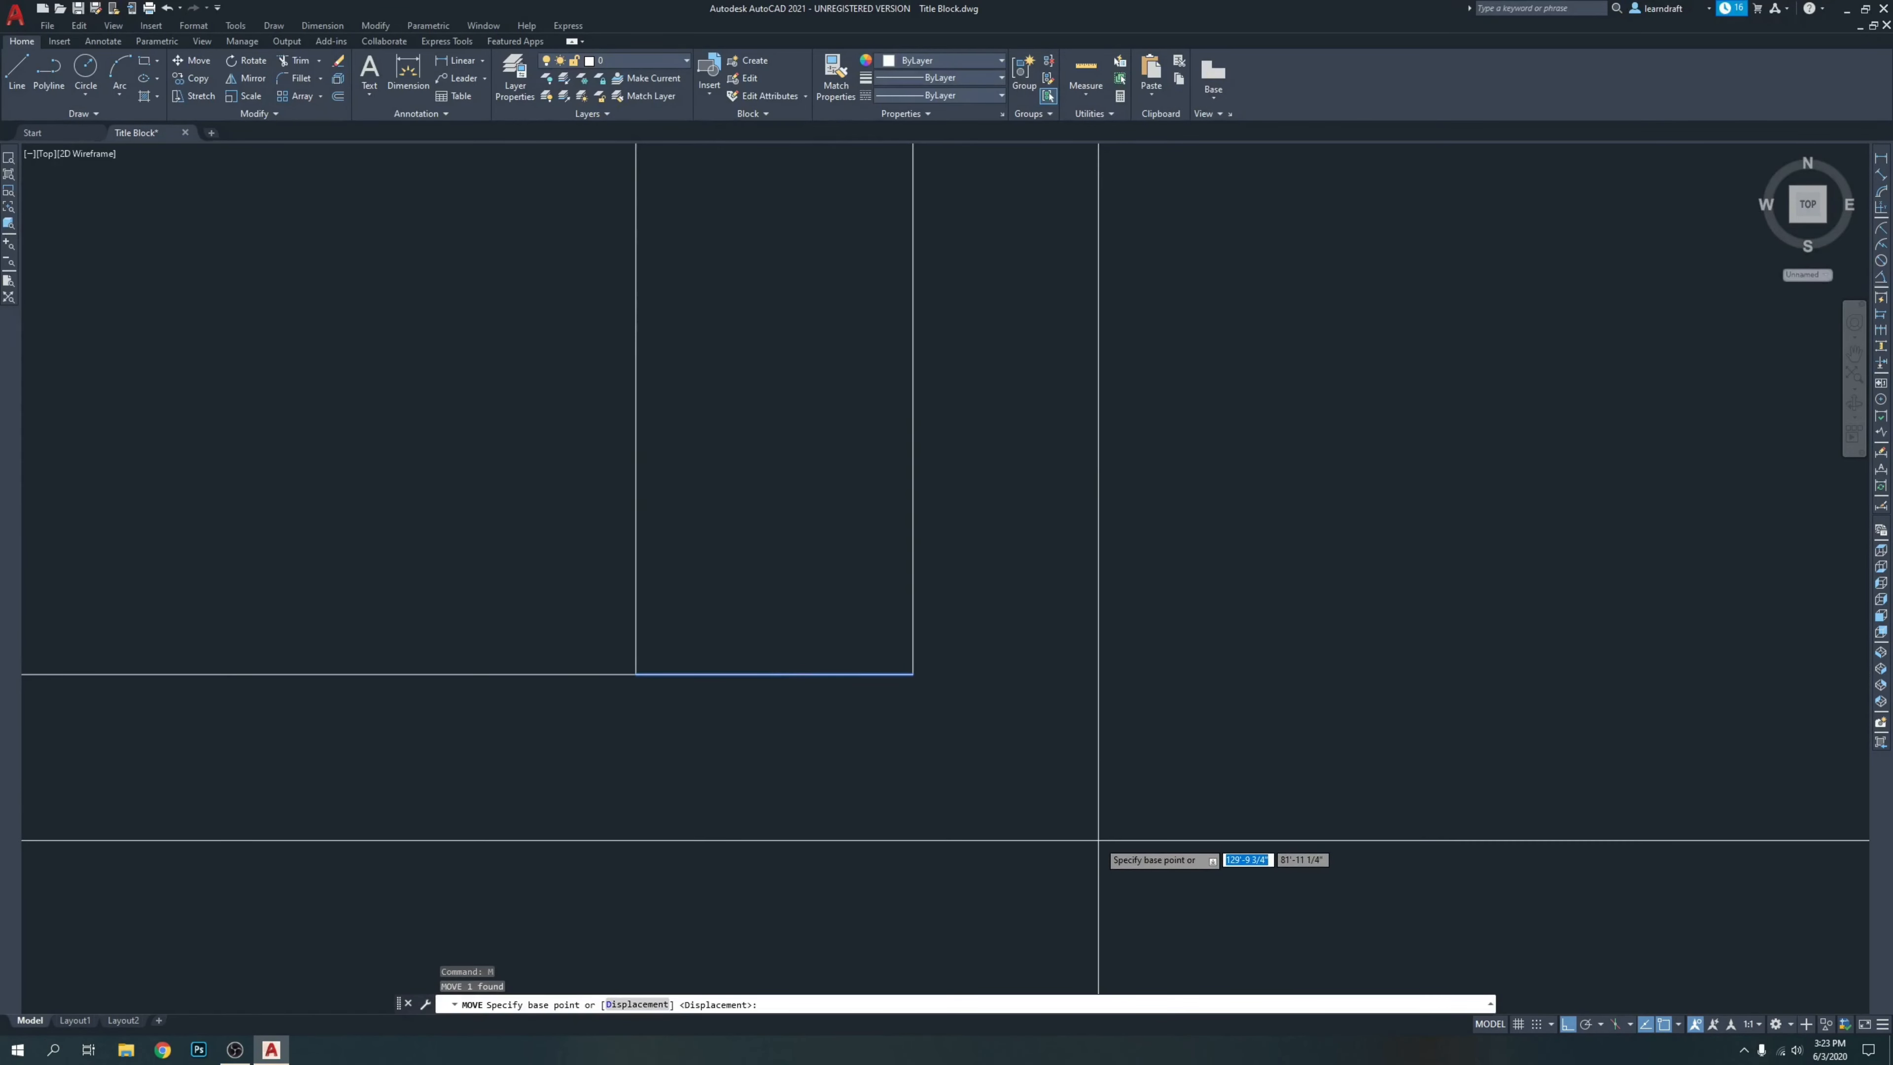
pyautogui.click(1098, 839)
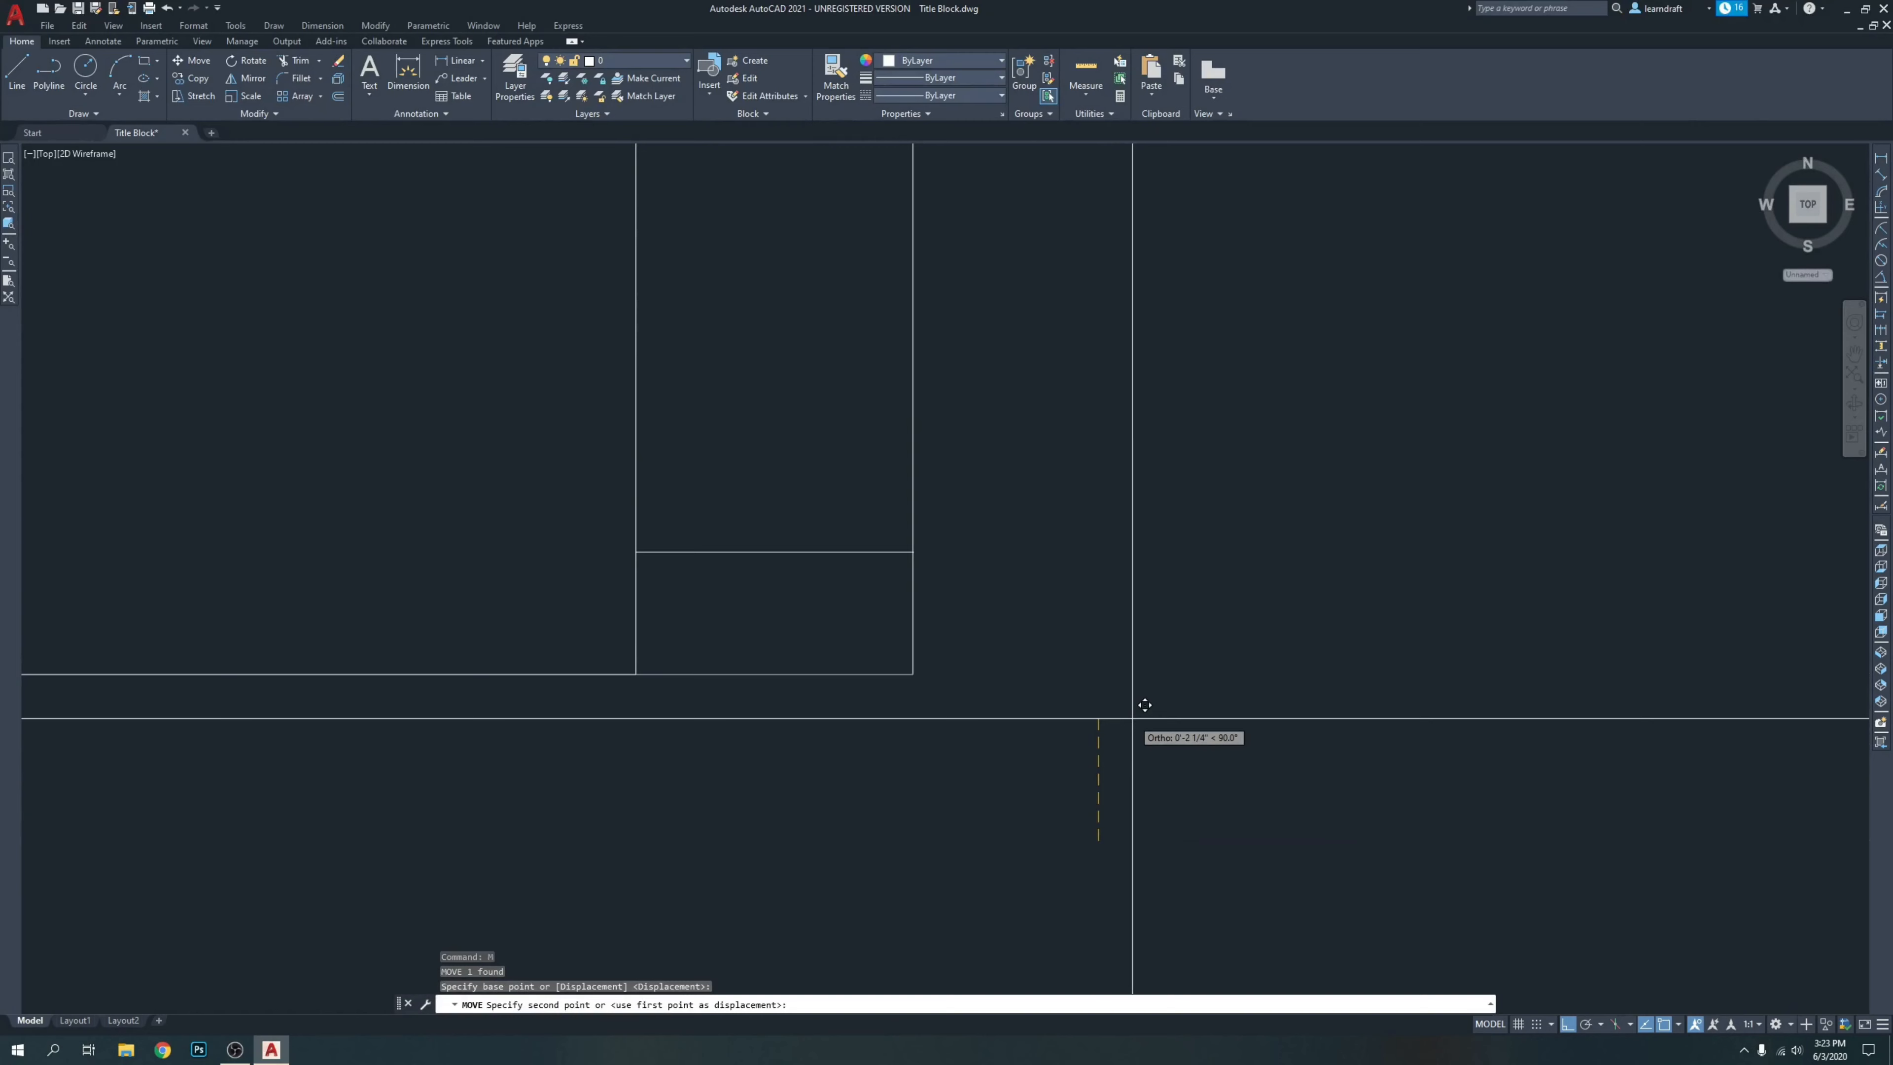
pyautogui.write('.7')
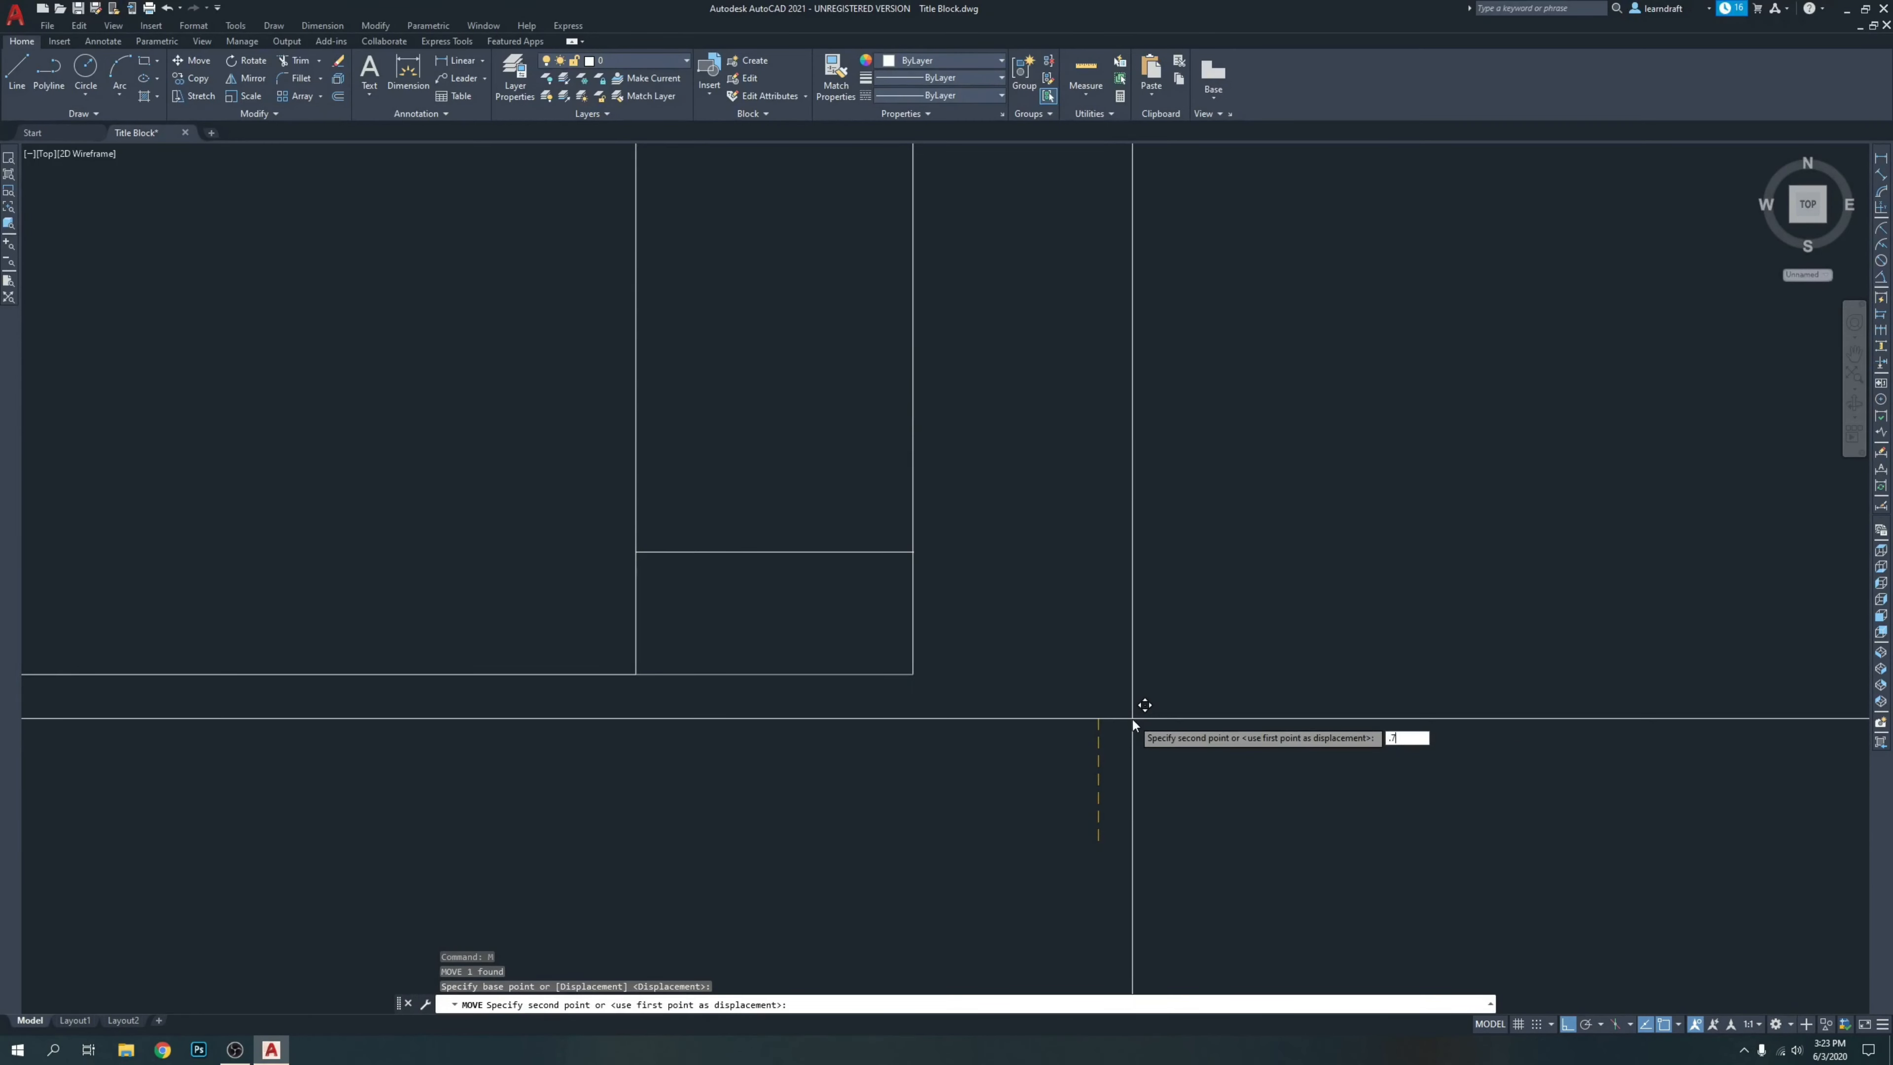
pyautogui.write('5')
pyautogui.press('Return')
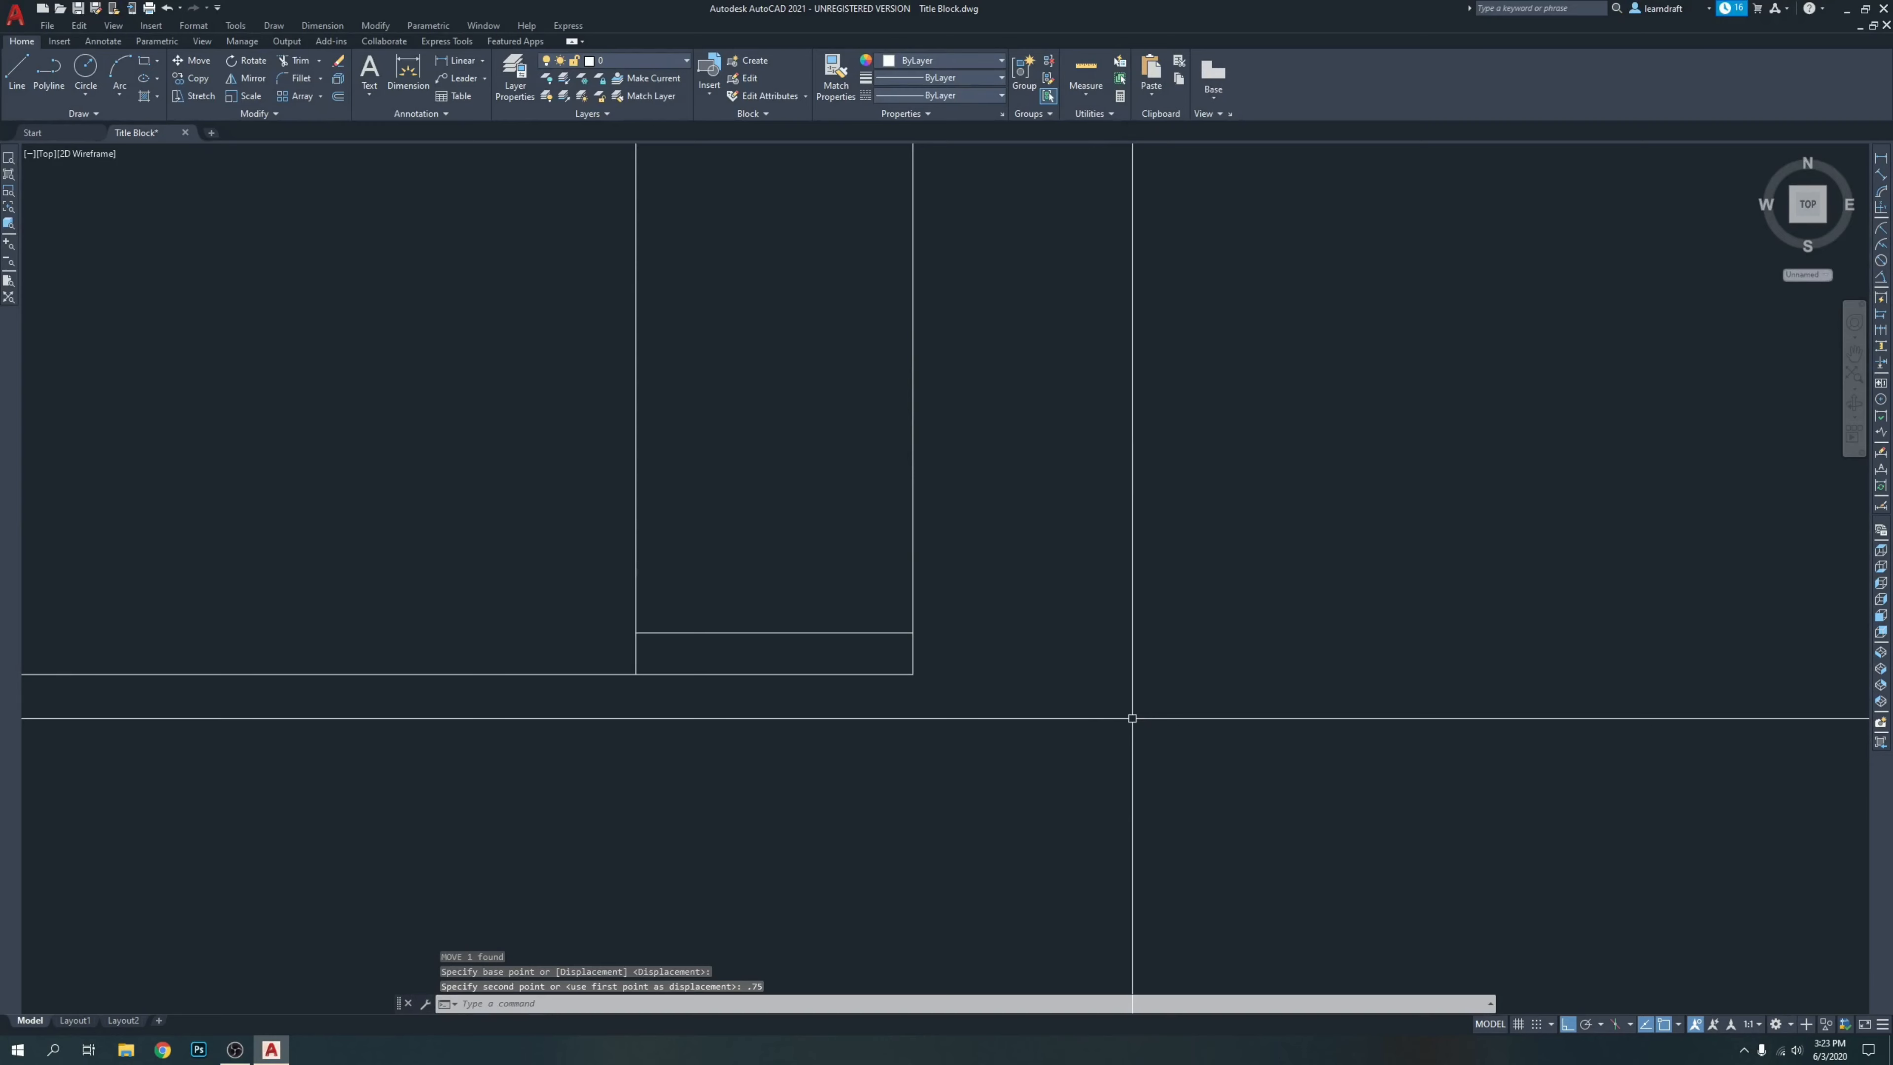
# Offset the lowest row's top line upward in 0.5-inch increments to add five more rows in the new title column.
pyautogui.write('o')
pyautogui.press('Return')
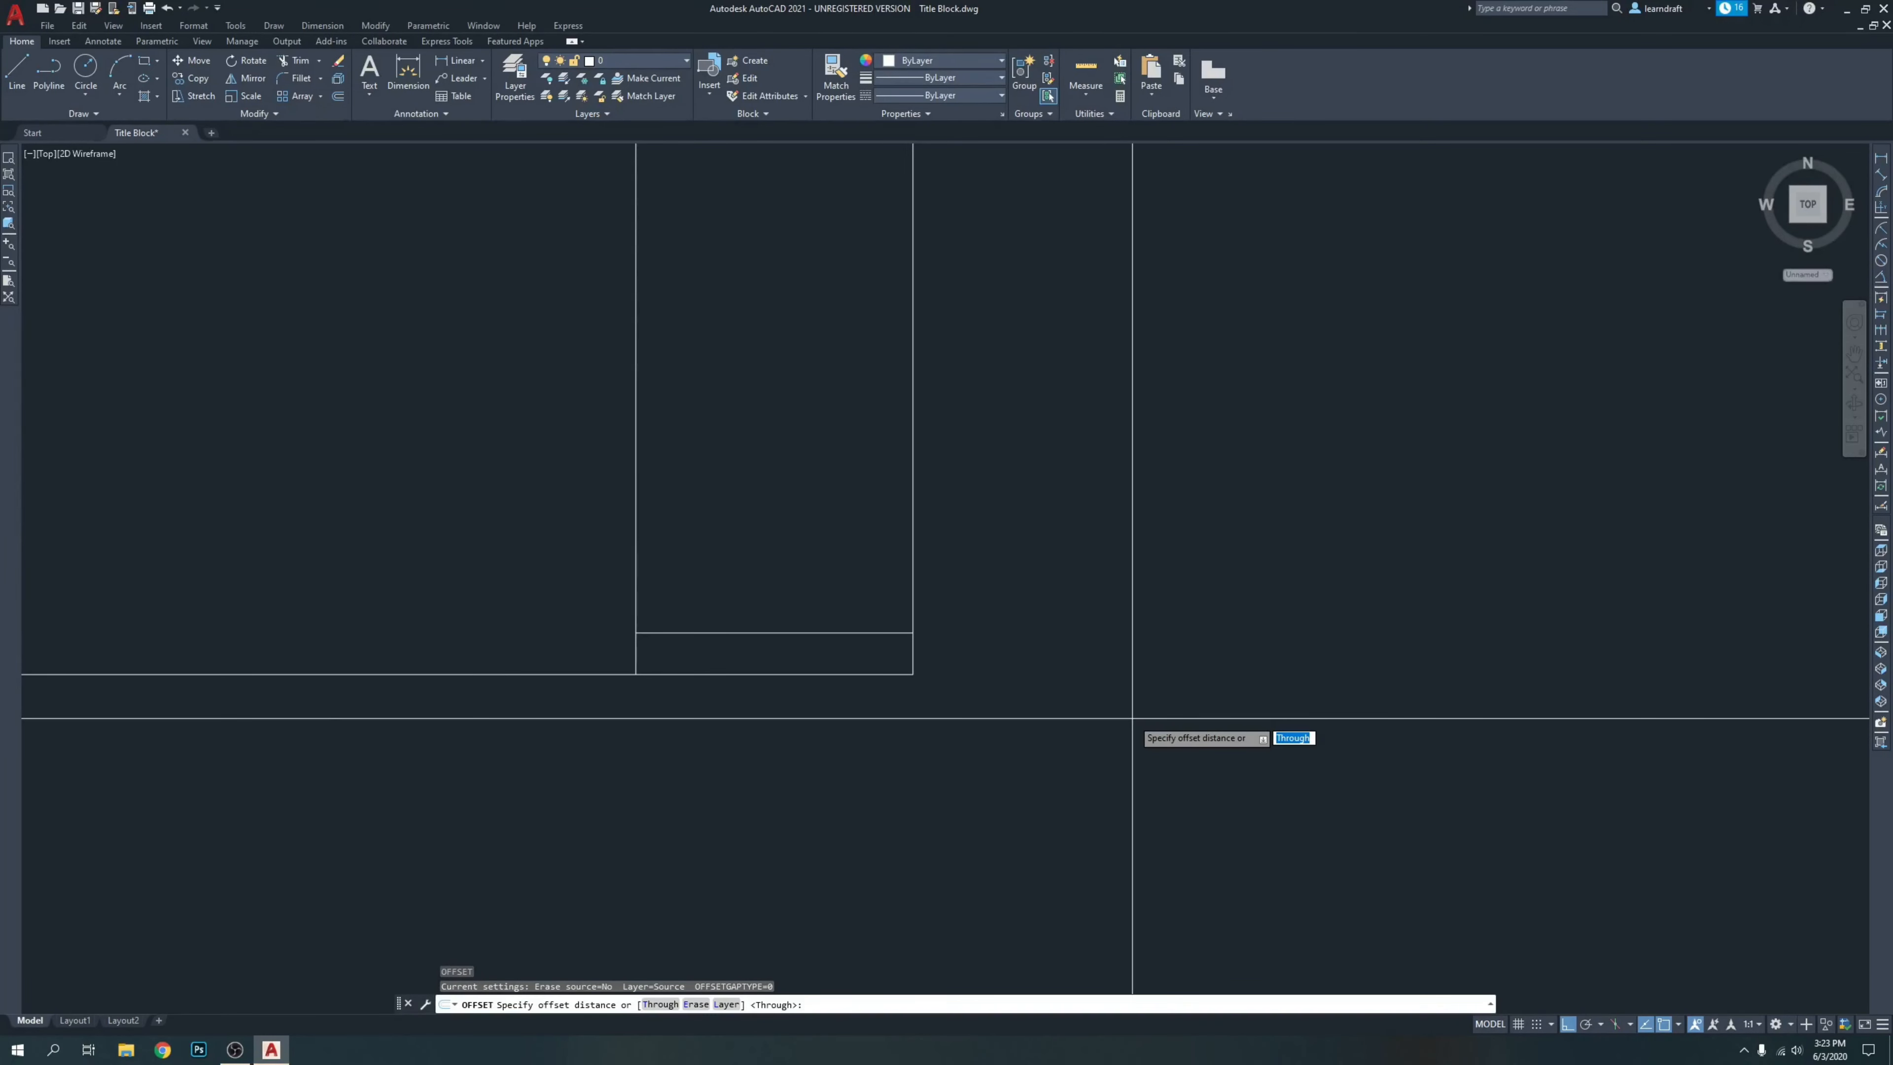
pyautogui.write('.5')
pyautogui.press('Return')
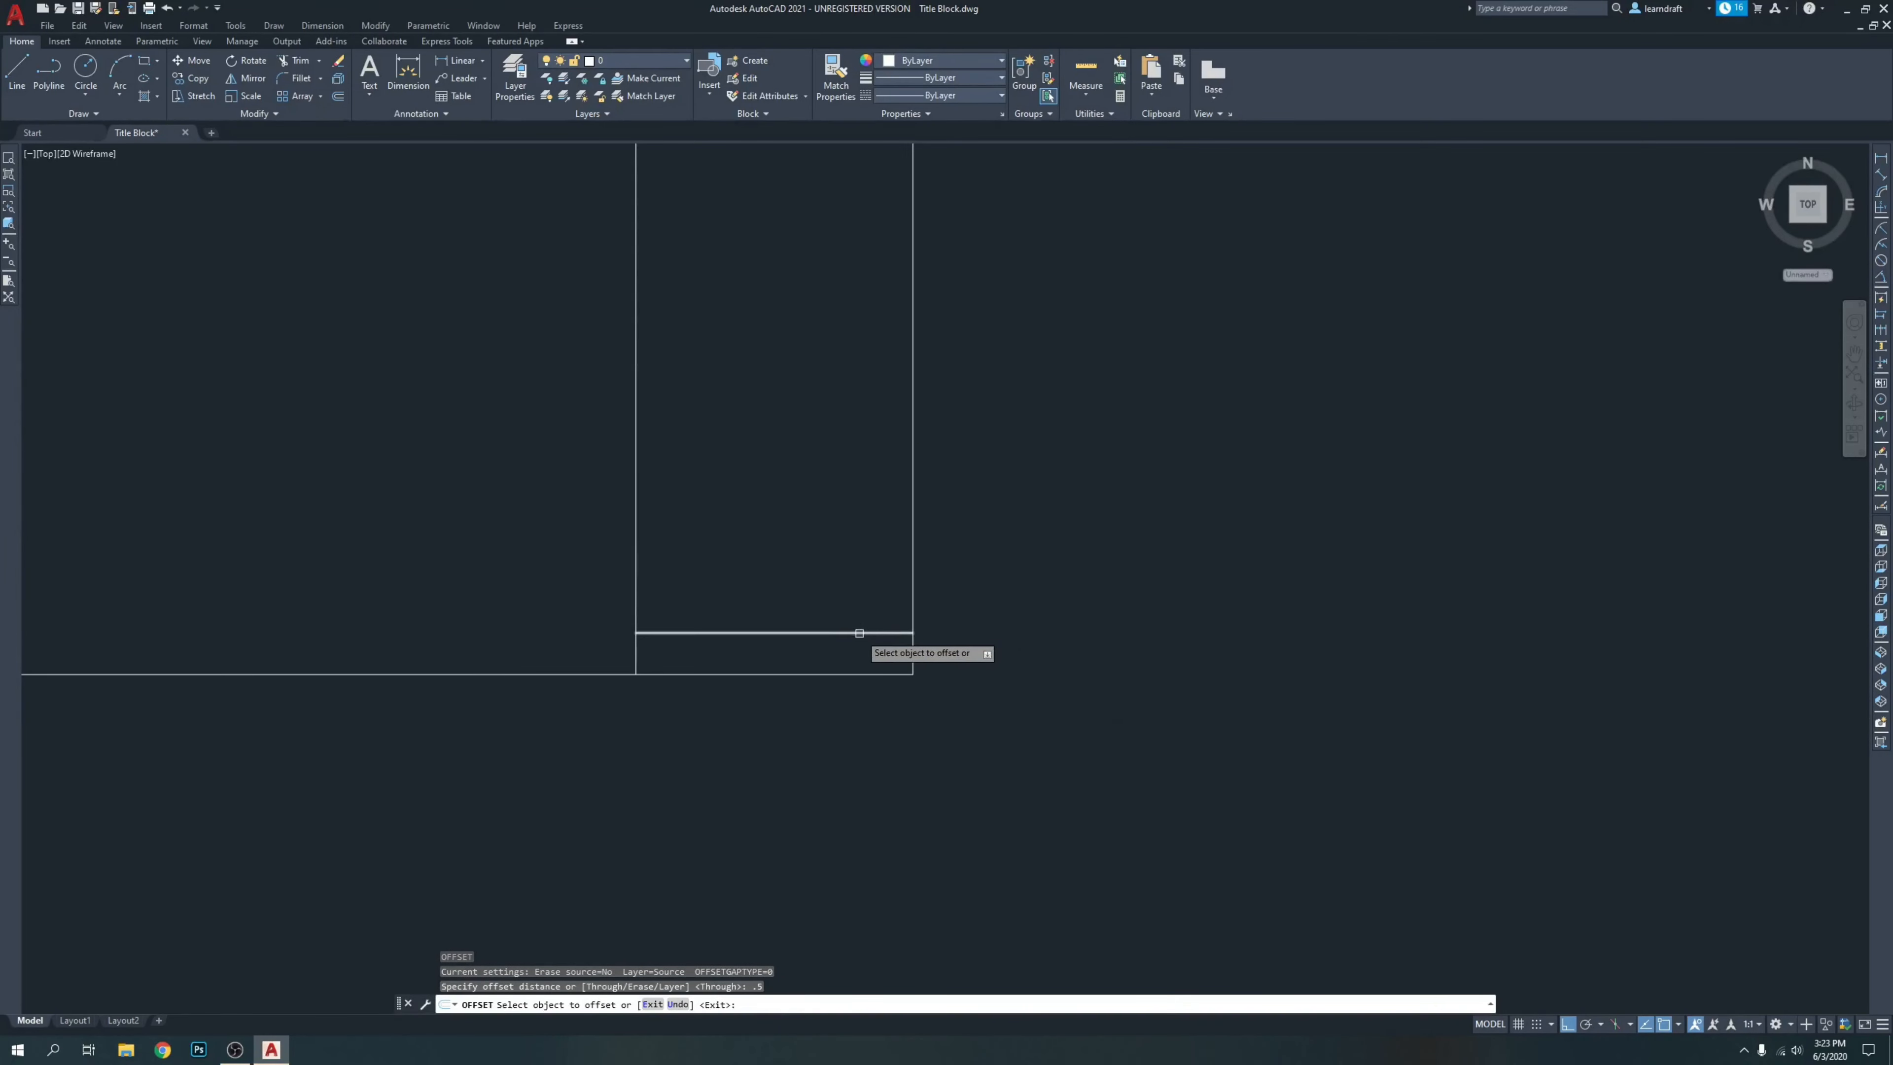
pyautogui.click(859, 633)
pyautogui.click(849, 613)
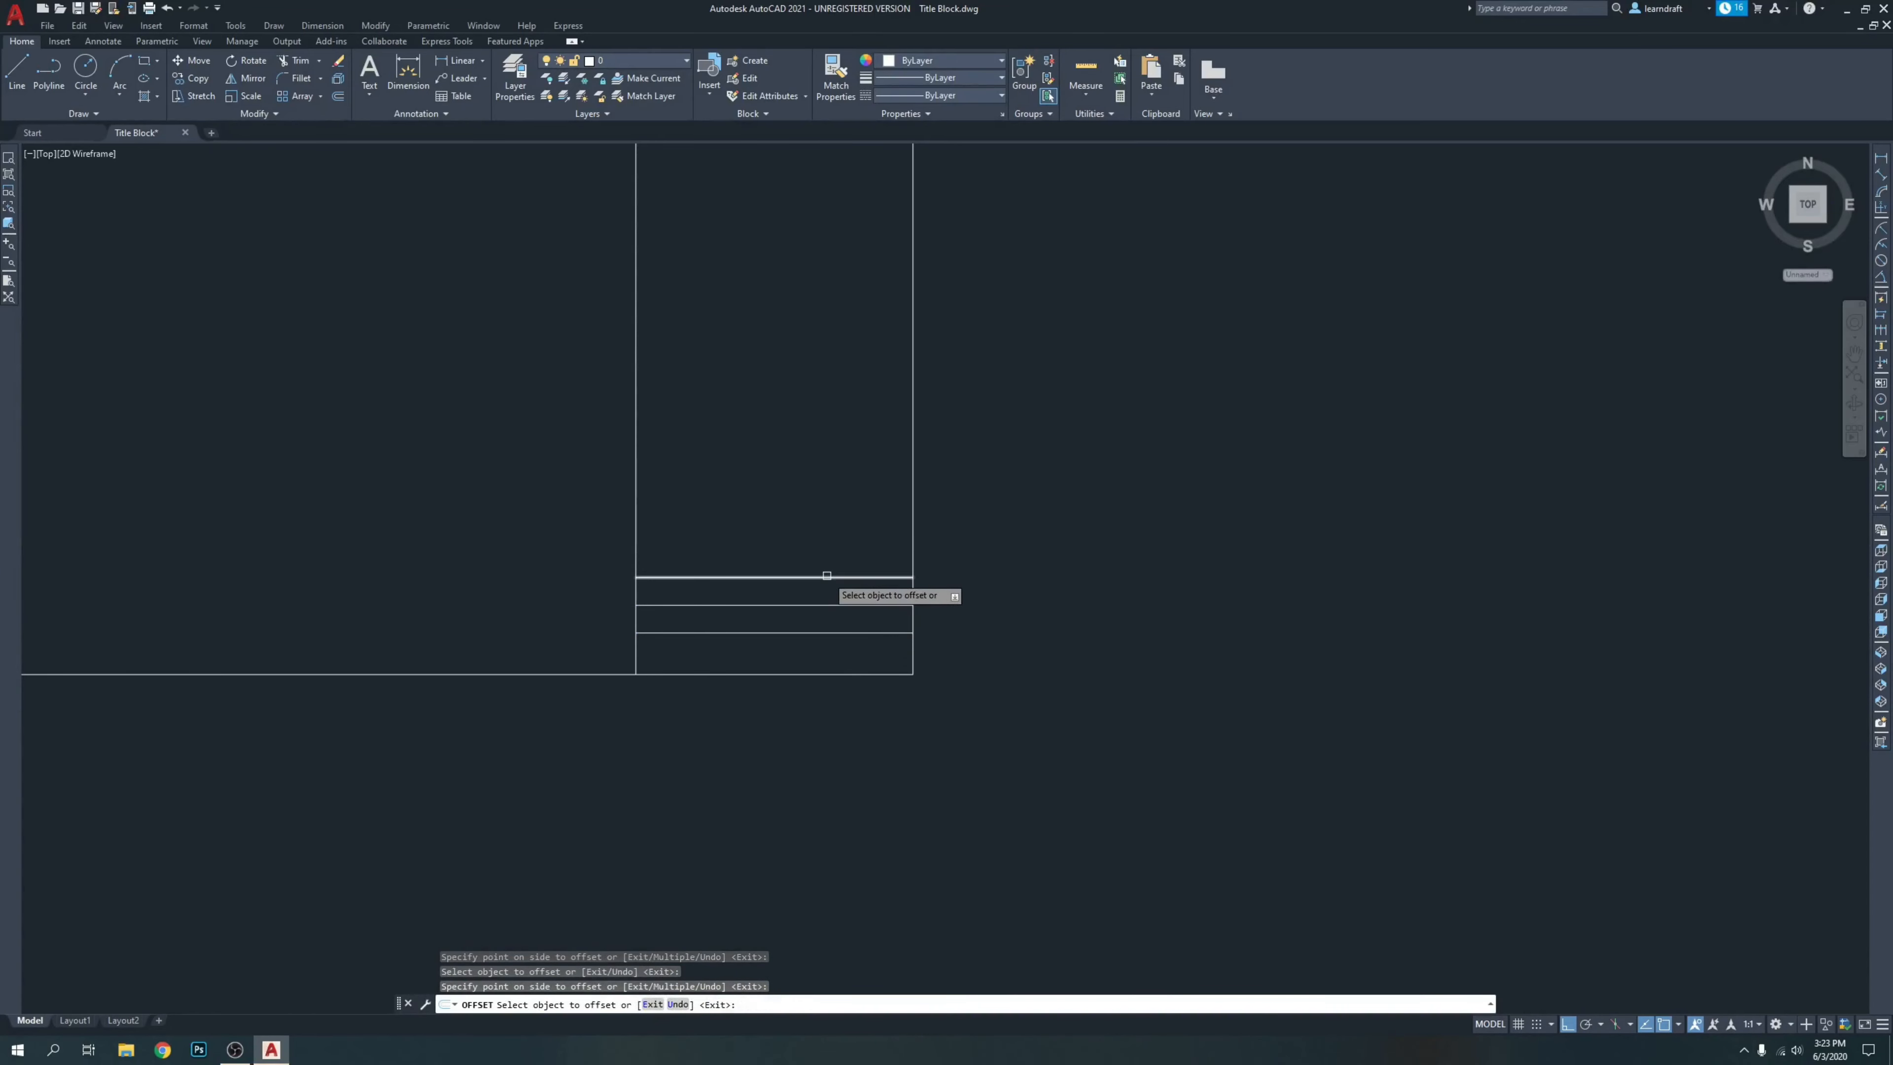
pyautogui.click(826, 576)
pyautogui.click(857, 504)
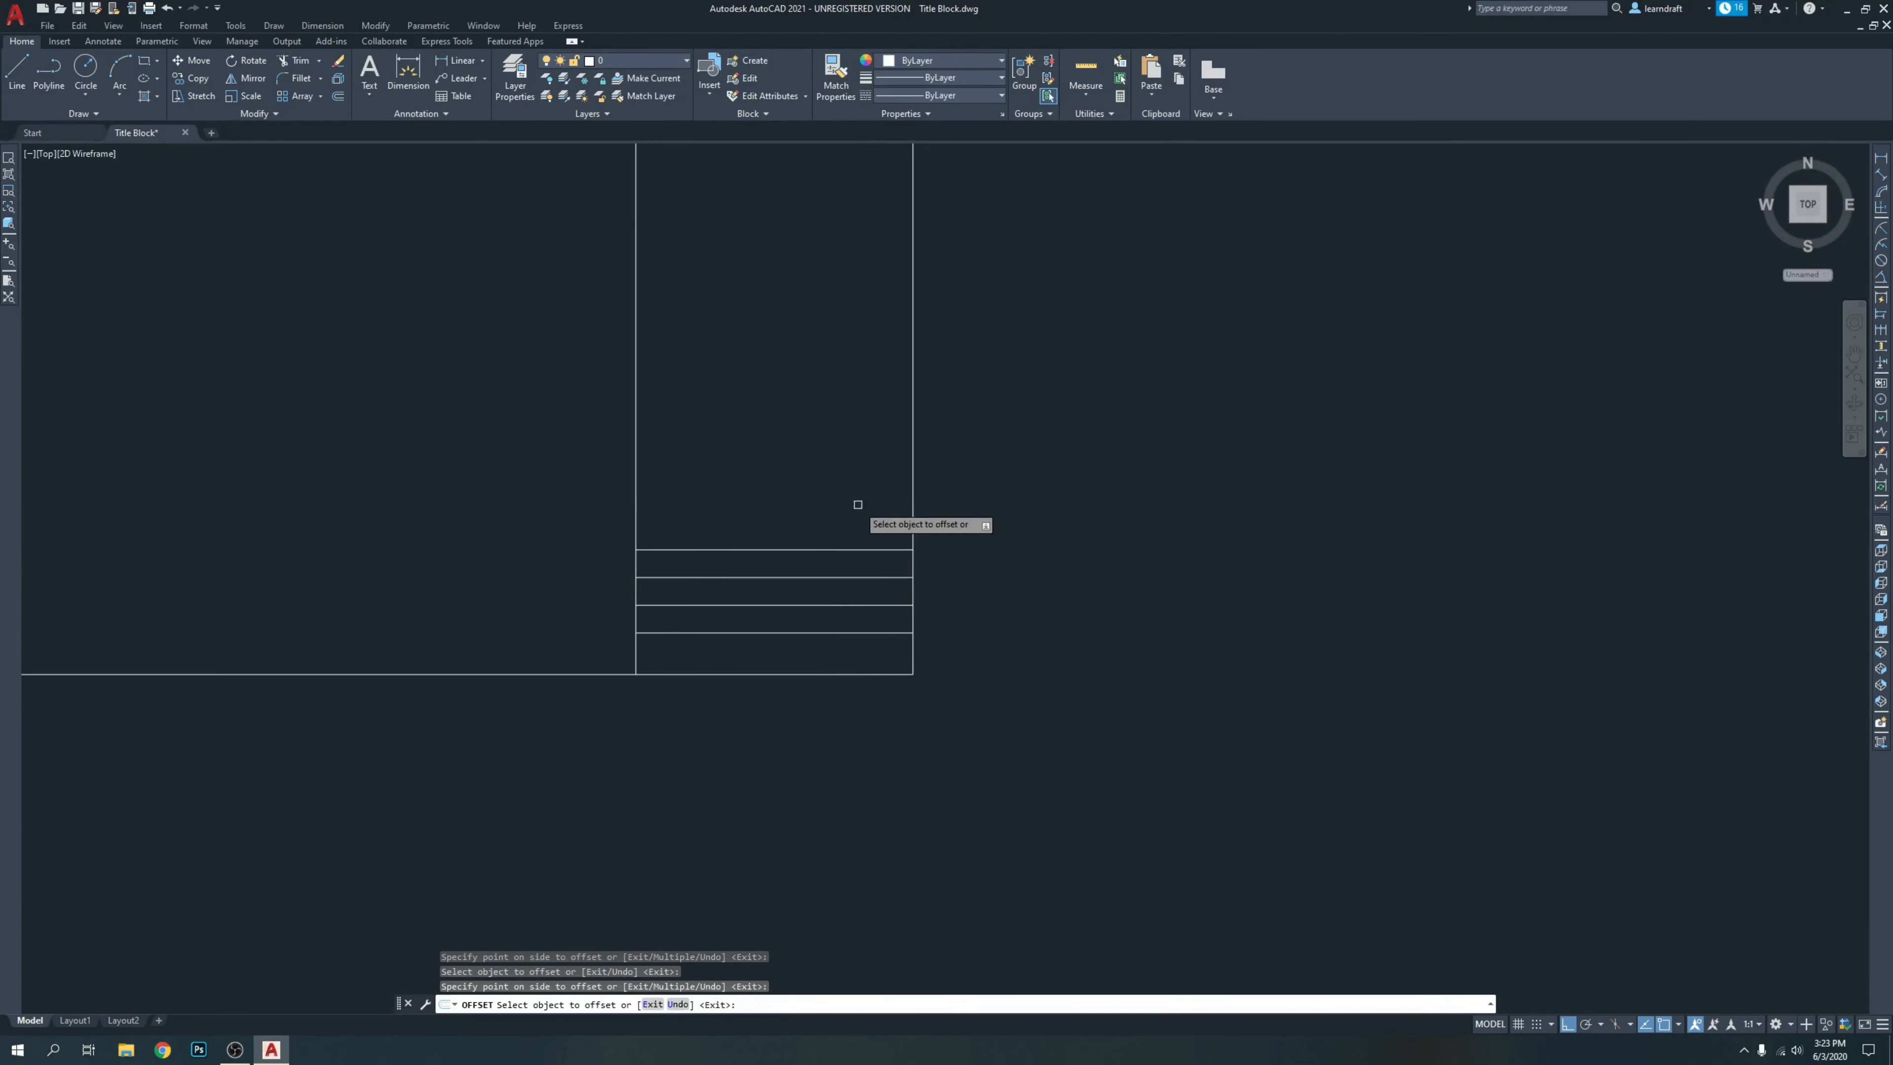
pyautogui.click(711, 549)
pyautogui.click(764, 483)
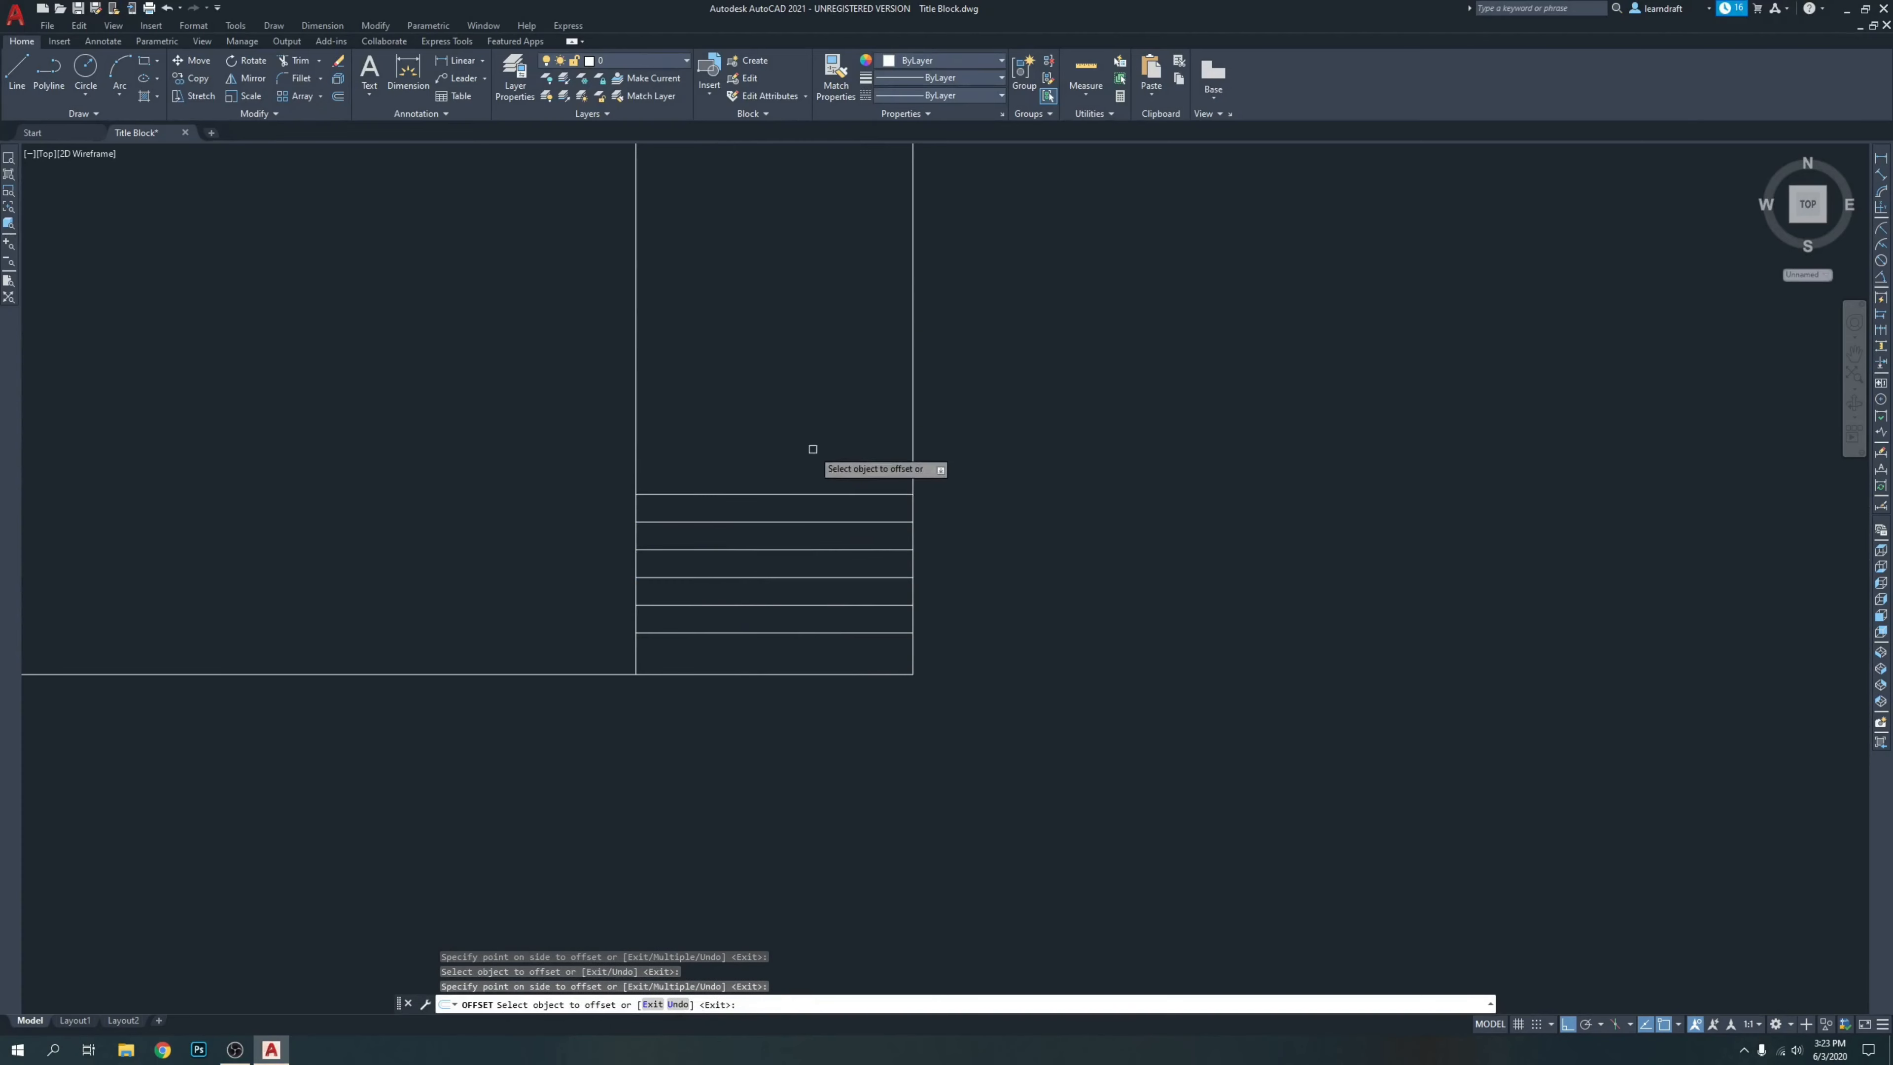
pyautogui.moveTo(955, 500); pyautogui.dragTo(1131, 557, button='middle')
pyautogui.press('Escape')
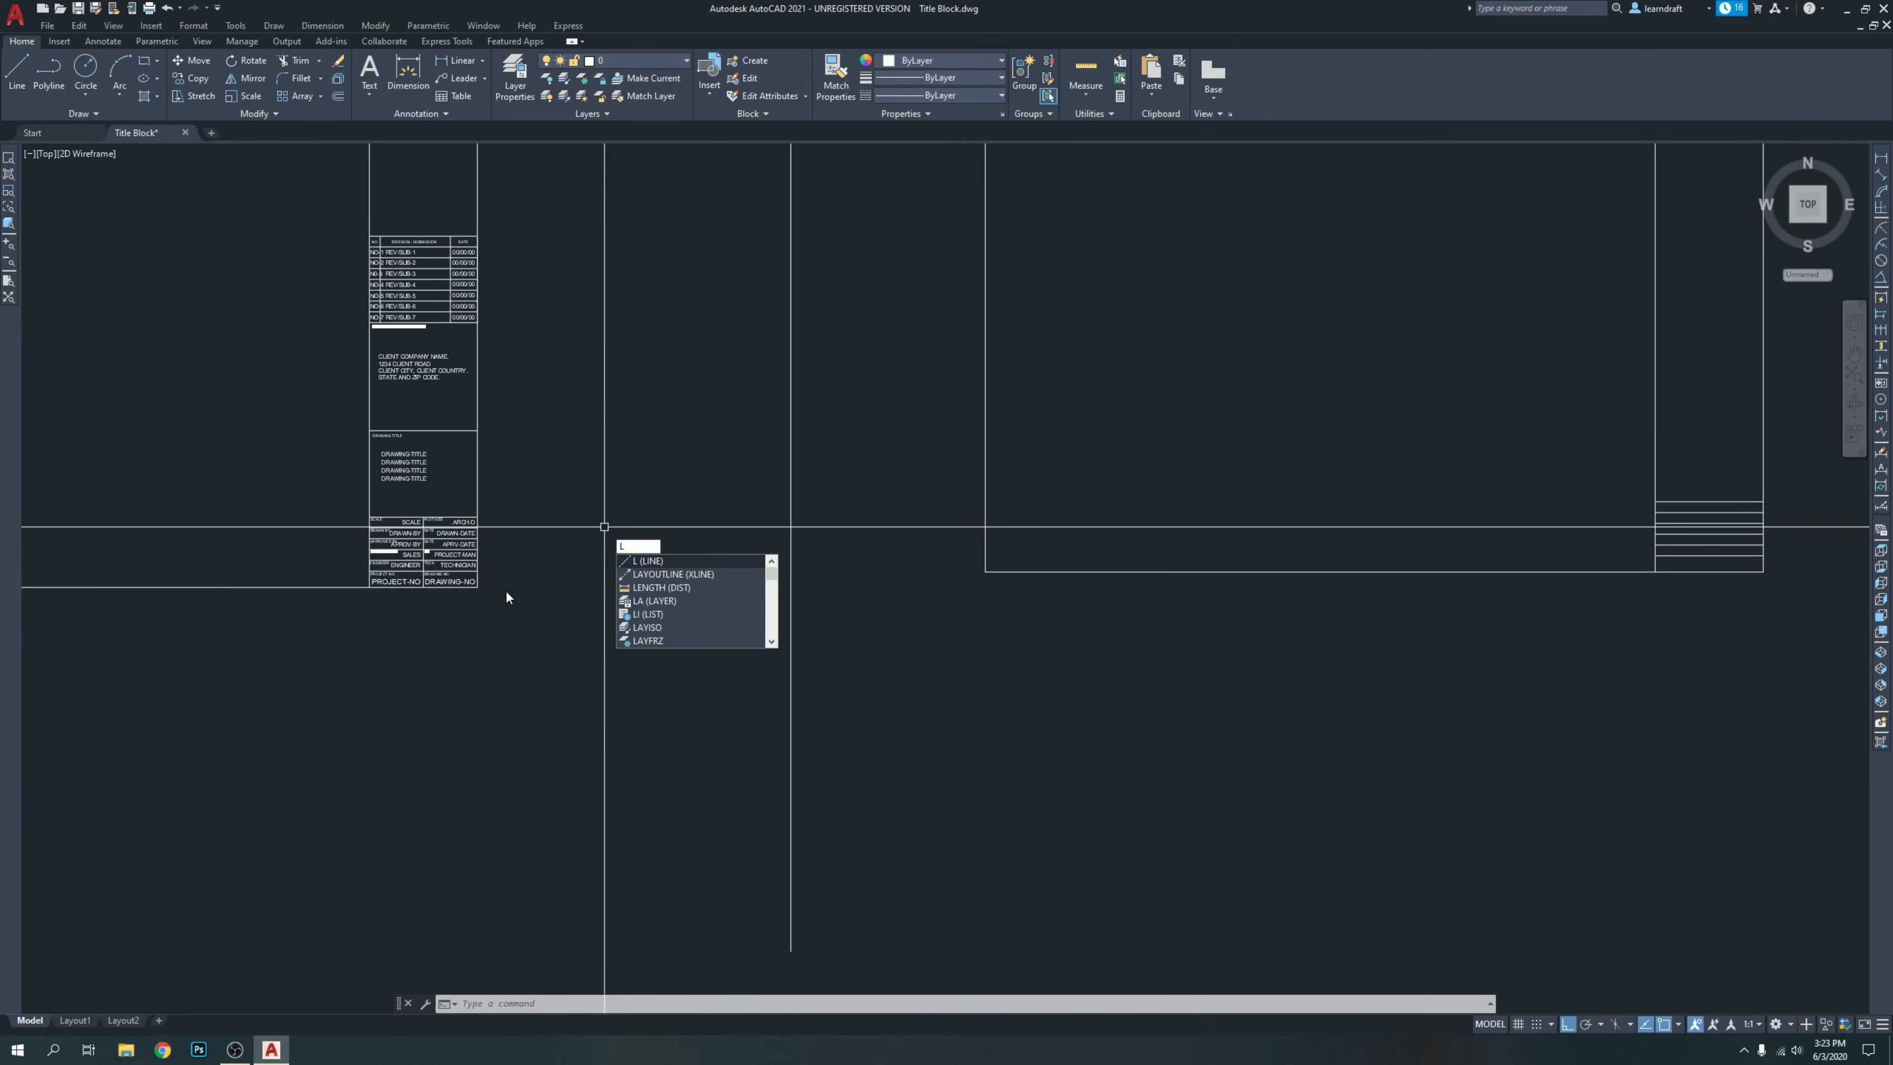
# Draw a horizontal reference line from the finished block's lower right corner to beyond the new sheet's right edge.
pyautogui.press('Escape')
pyautogui.write('l')
pyautogui.press('Return')
pyautogui.scroll(4, 543, 591)
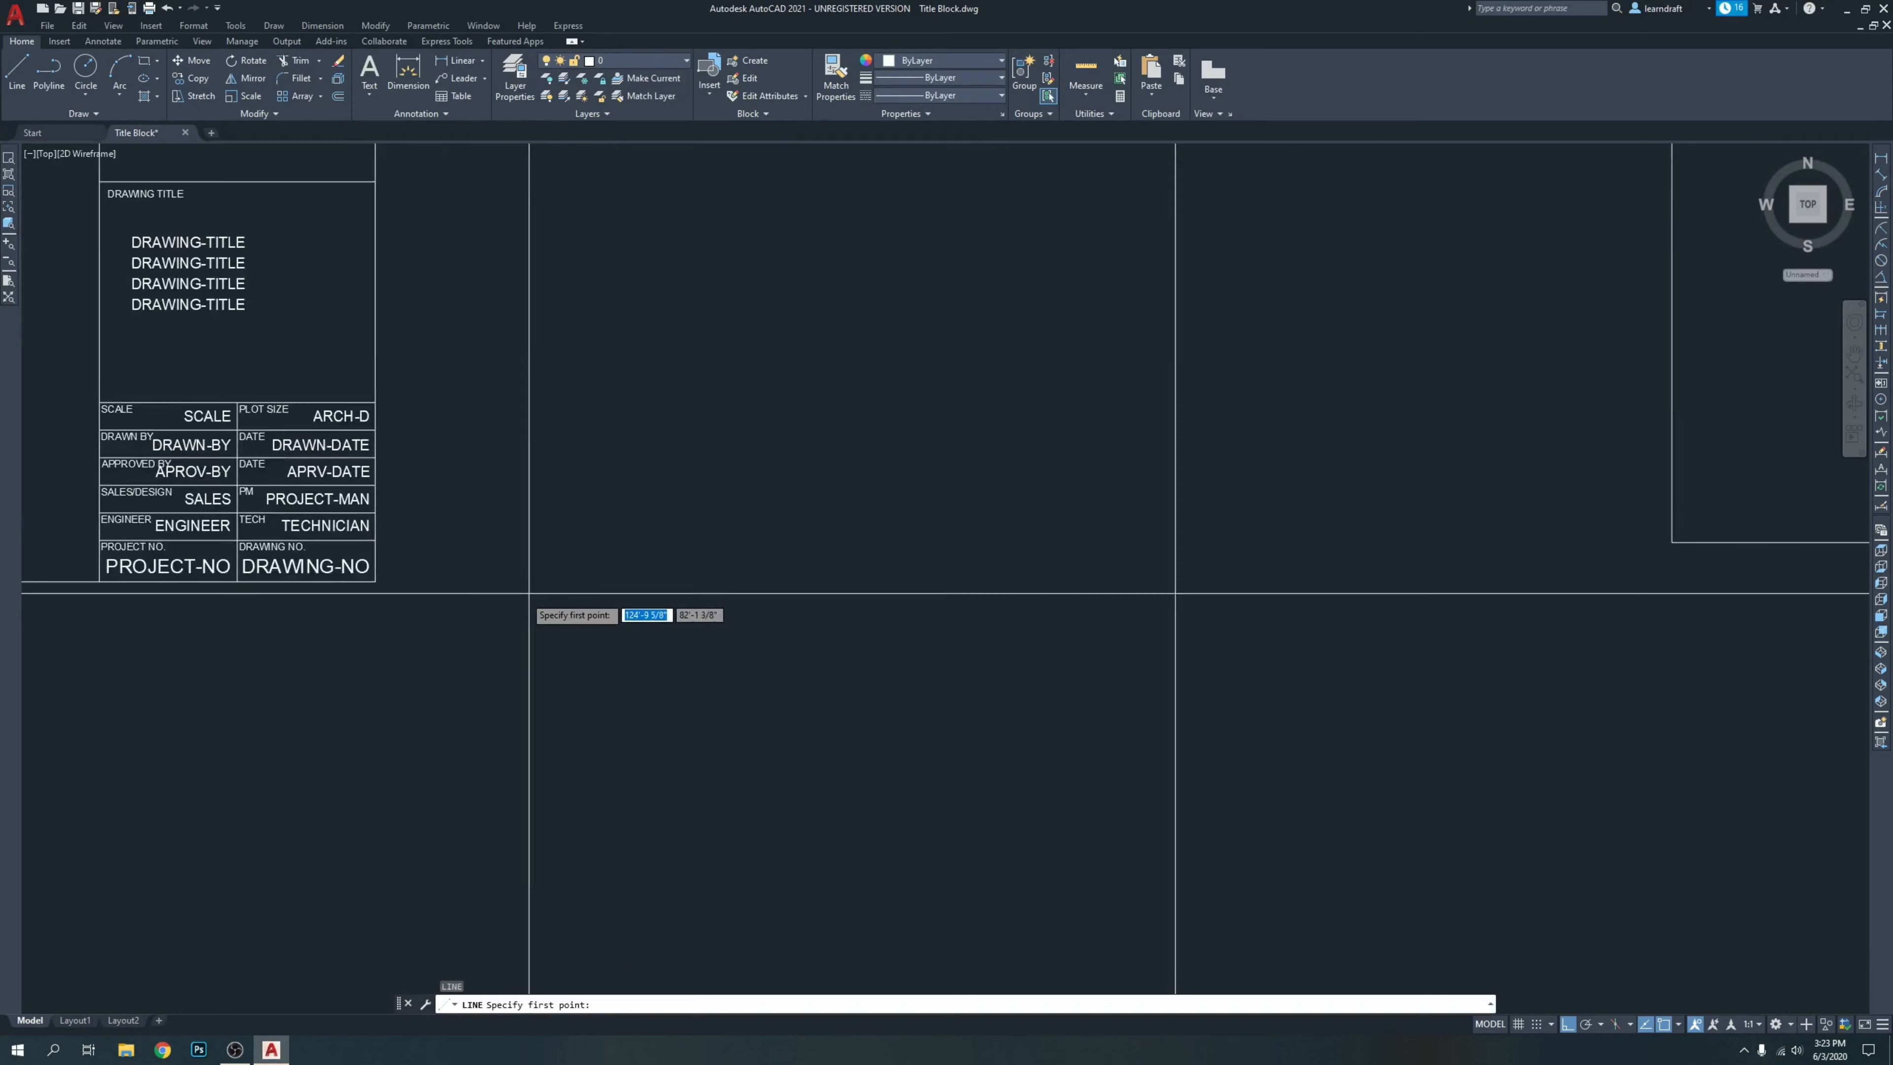
pyautogui.scroll(-2, 376, 589)
pyautogui.click(373, 585)
pyautogui.scroll(-4, 551, 673)
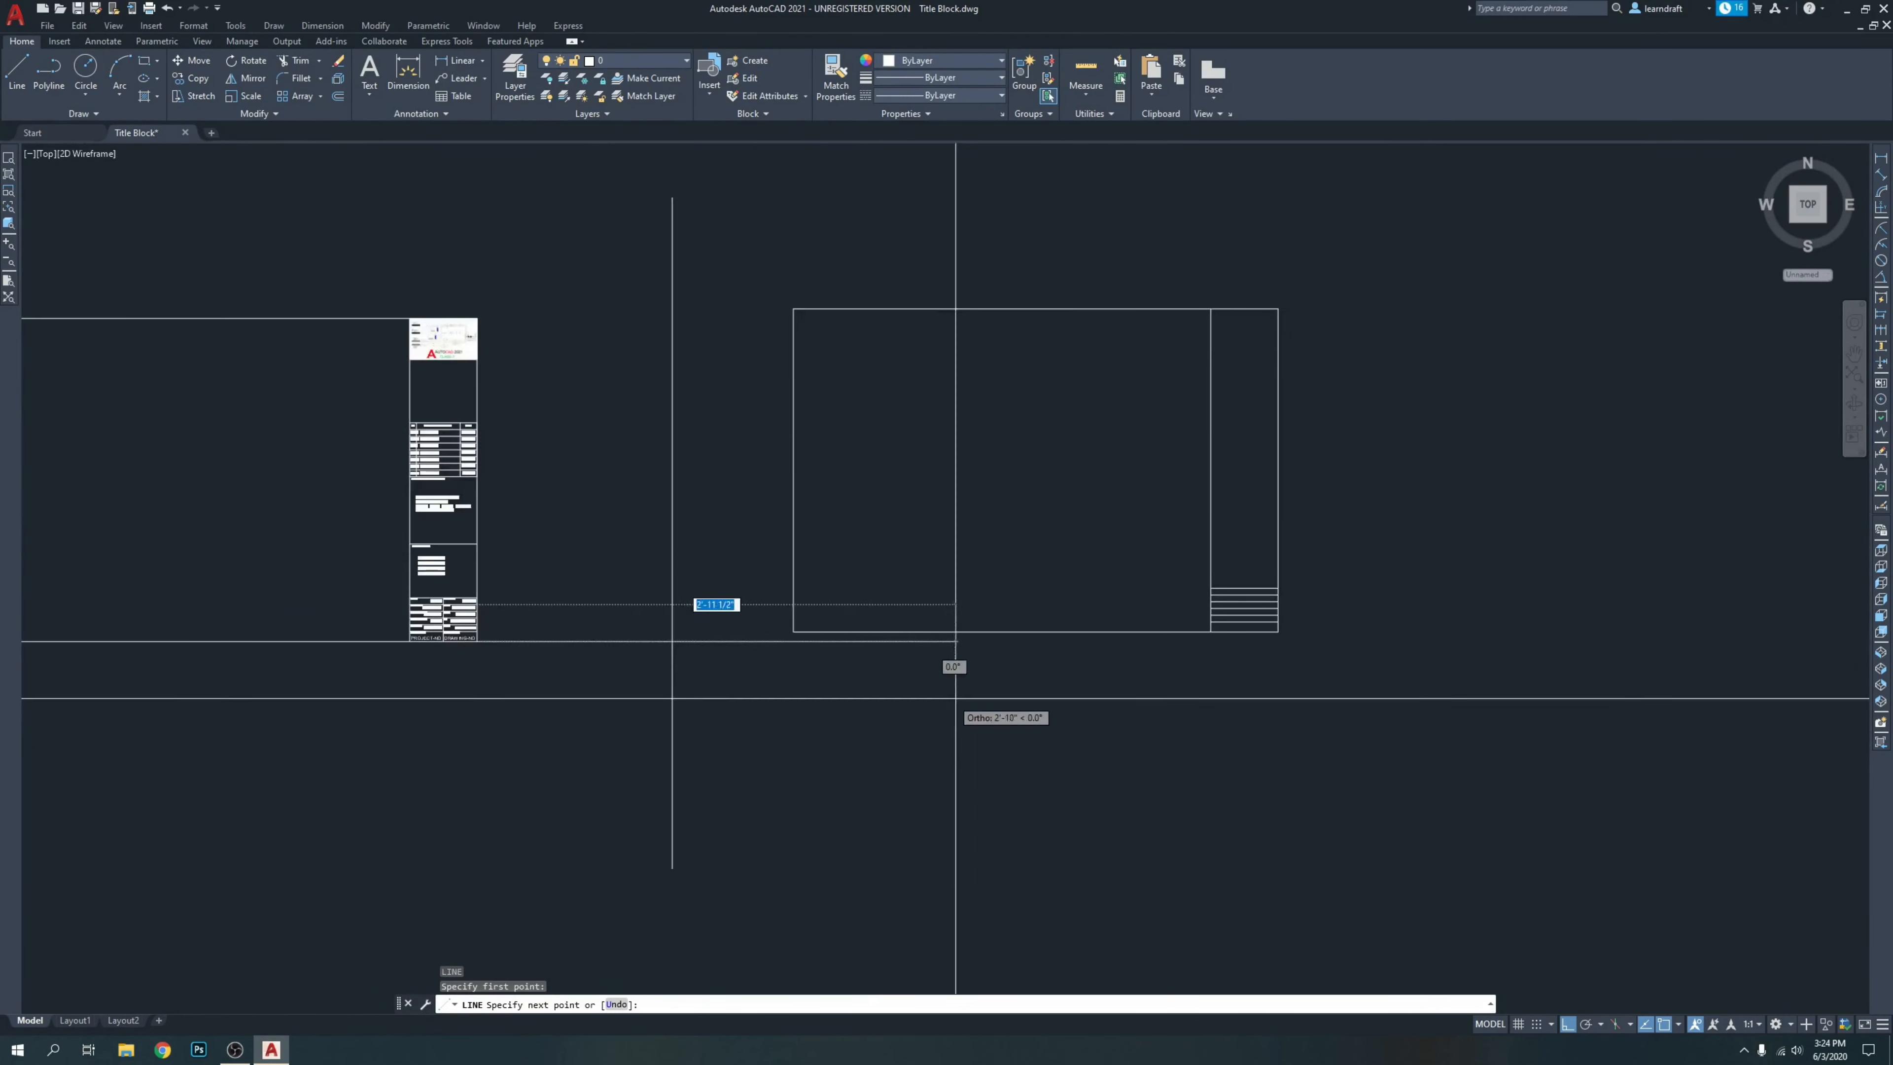
pyautogui.click(1362, 693)
pyautogui.press('Return')
pyautogui.scroll(4, 790, 662)
pyautogui.scroll(-6, 839, 653)
# Move the whole new sheet with its title column straight down so its bottom edge sits on the reference line.
pyautogui.click(1243, 369)
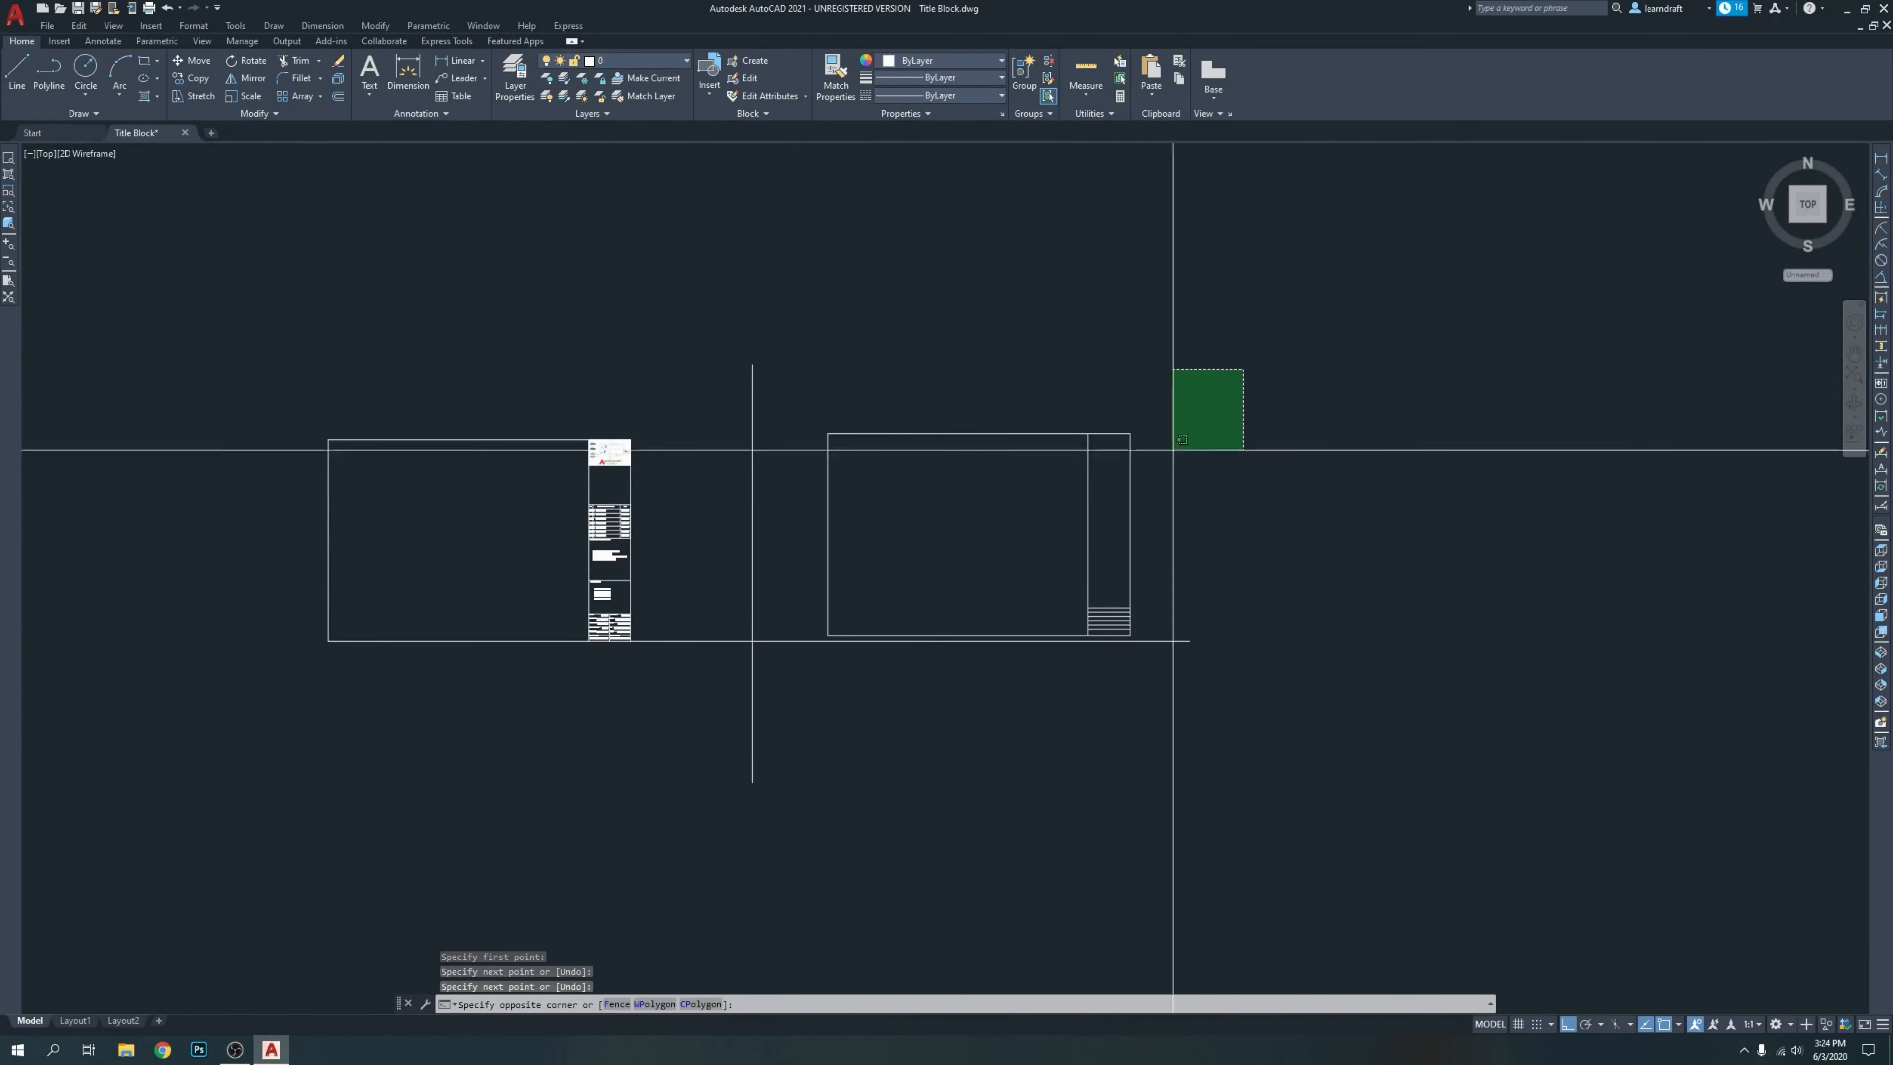
pyautogui.click(994, 622)
pyautogui.scroll(5, 1121, 634)
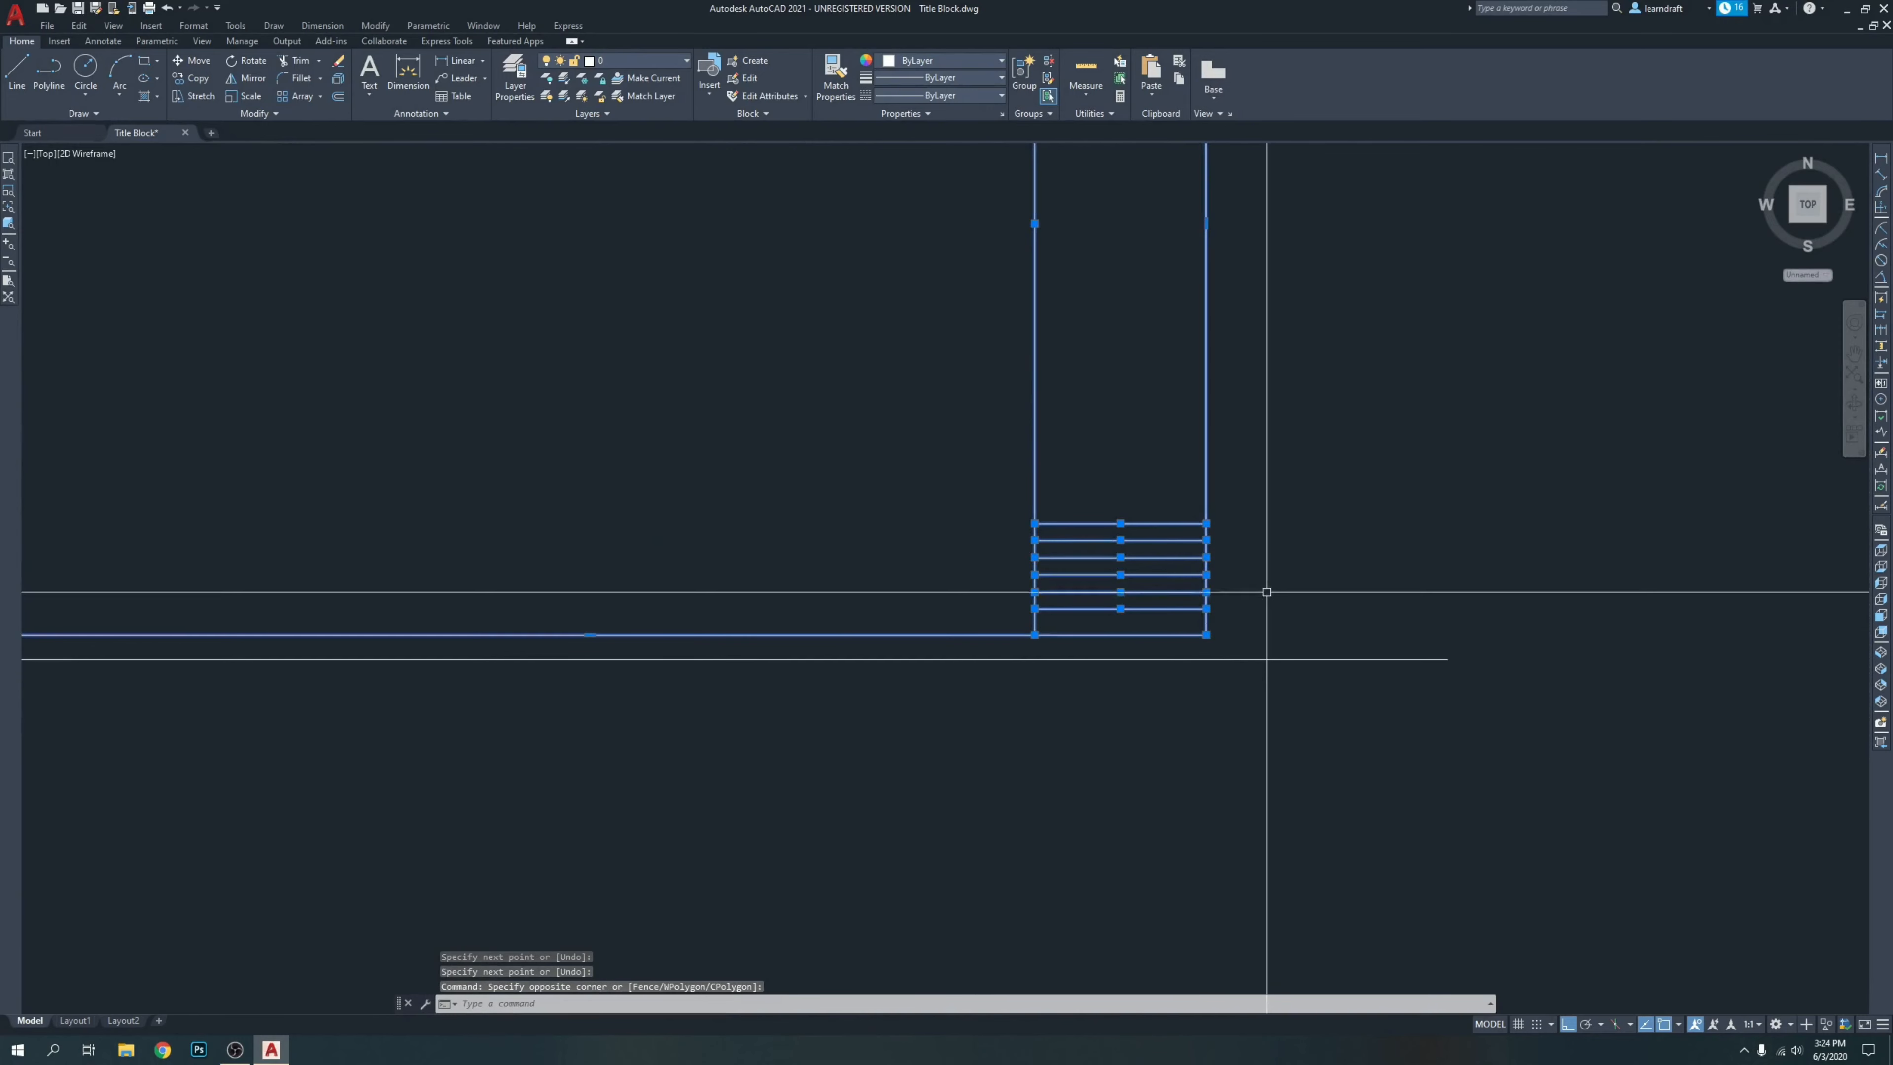
pyautogui.write('m')
pyautogui.press('Return')
pyautogui.click(1156, 636)
pyautogui.scroll(-6, 1055, 655)
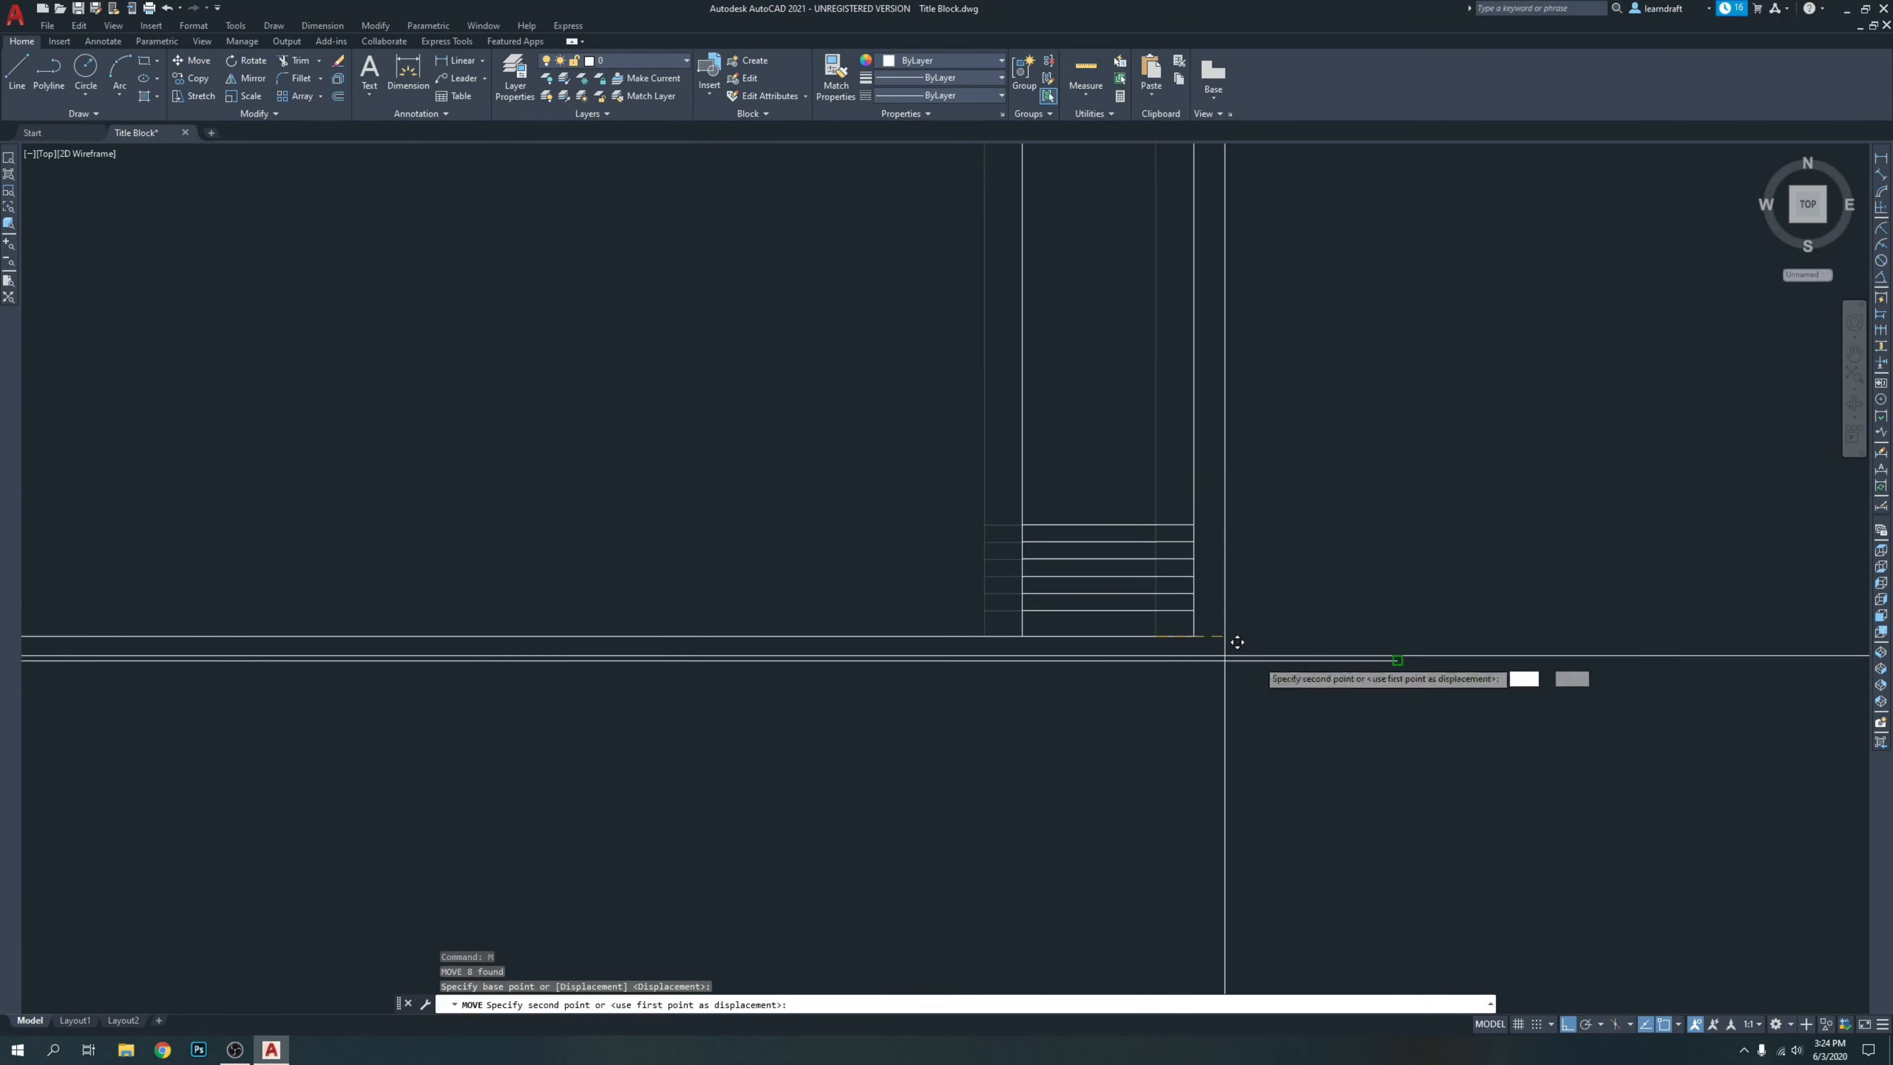
# Delete the horizontal reference line running between the two sheets.
pyautogui.click(1032, 649)
pyautogui.click(1026, 685)
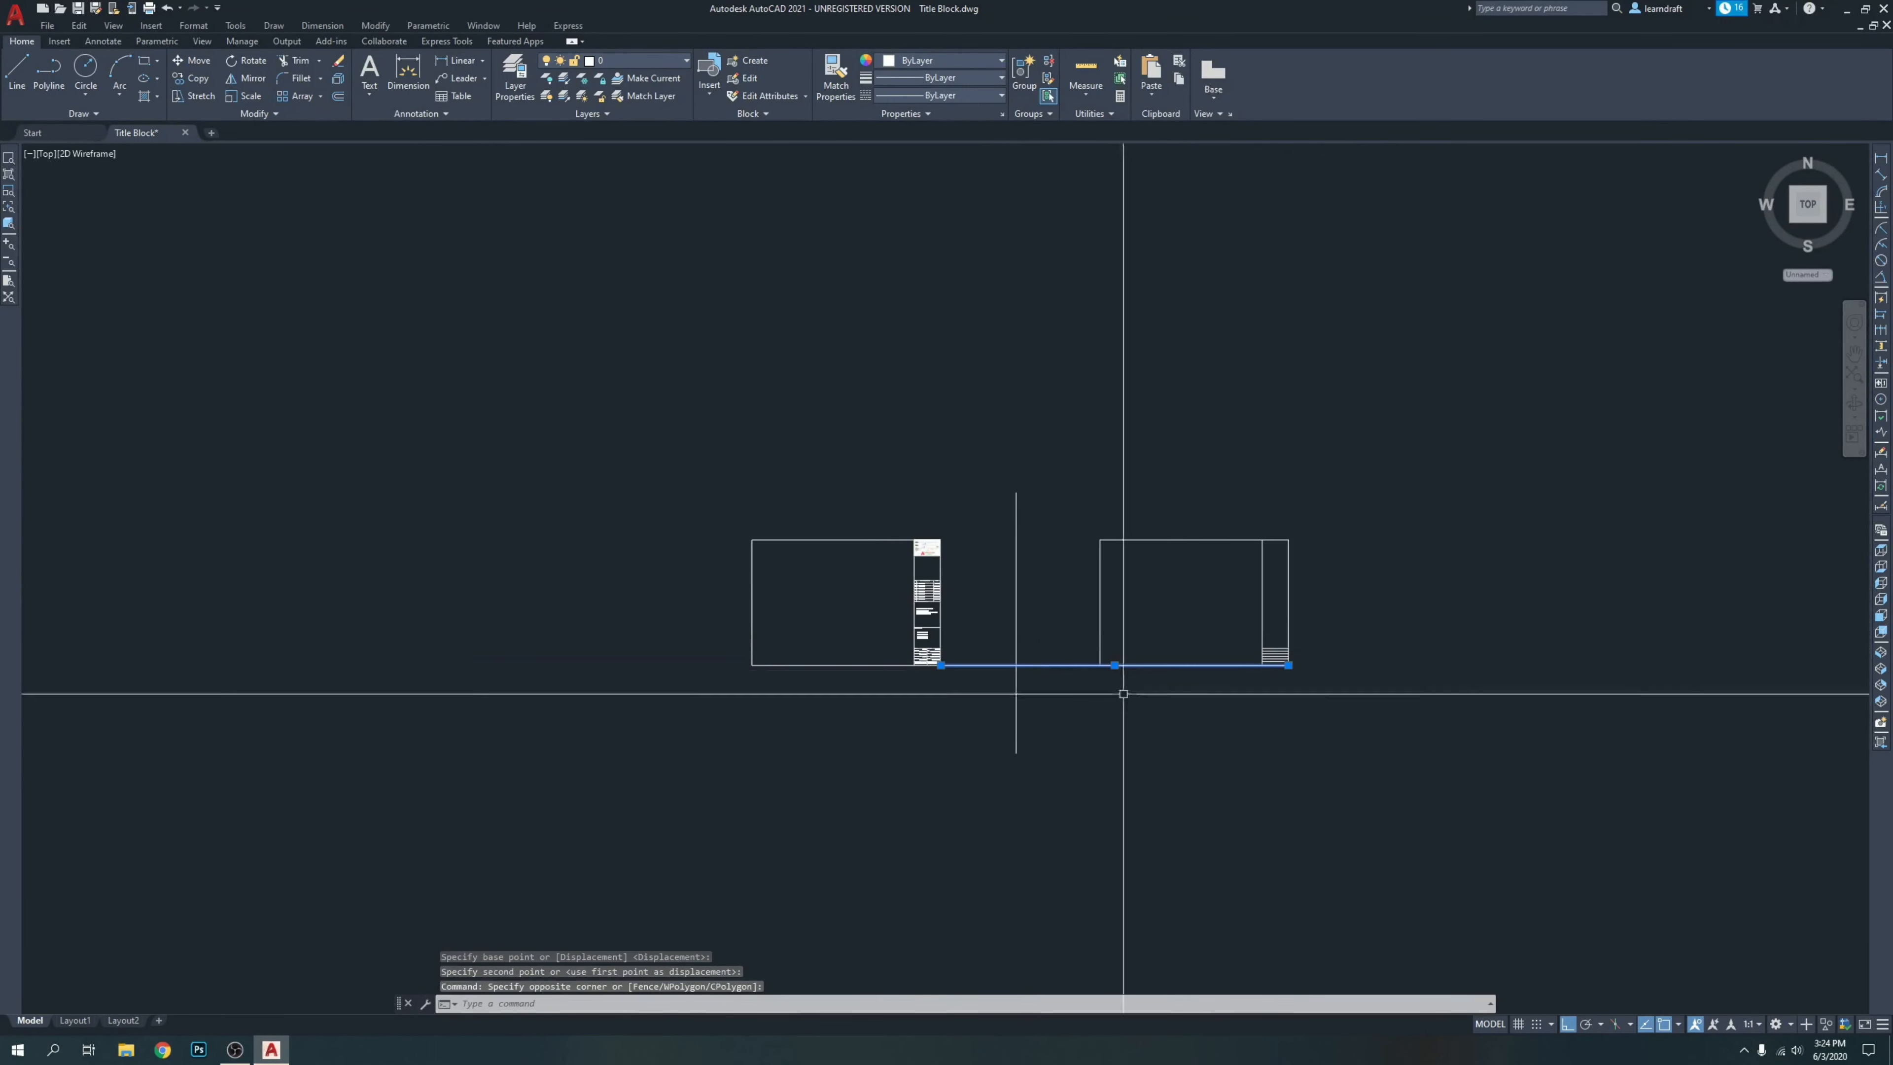
pyautogui.moveTo(1260, 706); pyautogui.dragTo(1107, 701, button='middle')
pyautogui.press('Delete')
# Draw a vertical line about 4 inches long from the midpoint of the uppermost row line down past the sheet's bottom edge.
pyautogui.scroll(5, 1023, 646)
pyautogui.moveTo(1023, 646); pyautogui.dragTo(1010, 640, button='middle')
pyautogui.moveTo(1095, 583); pyautogui.dragTo(951, 567, button='middle')
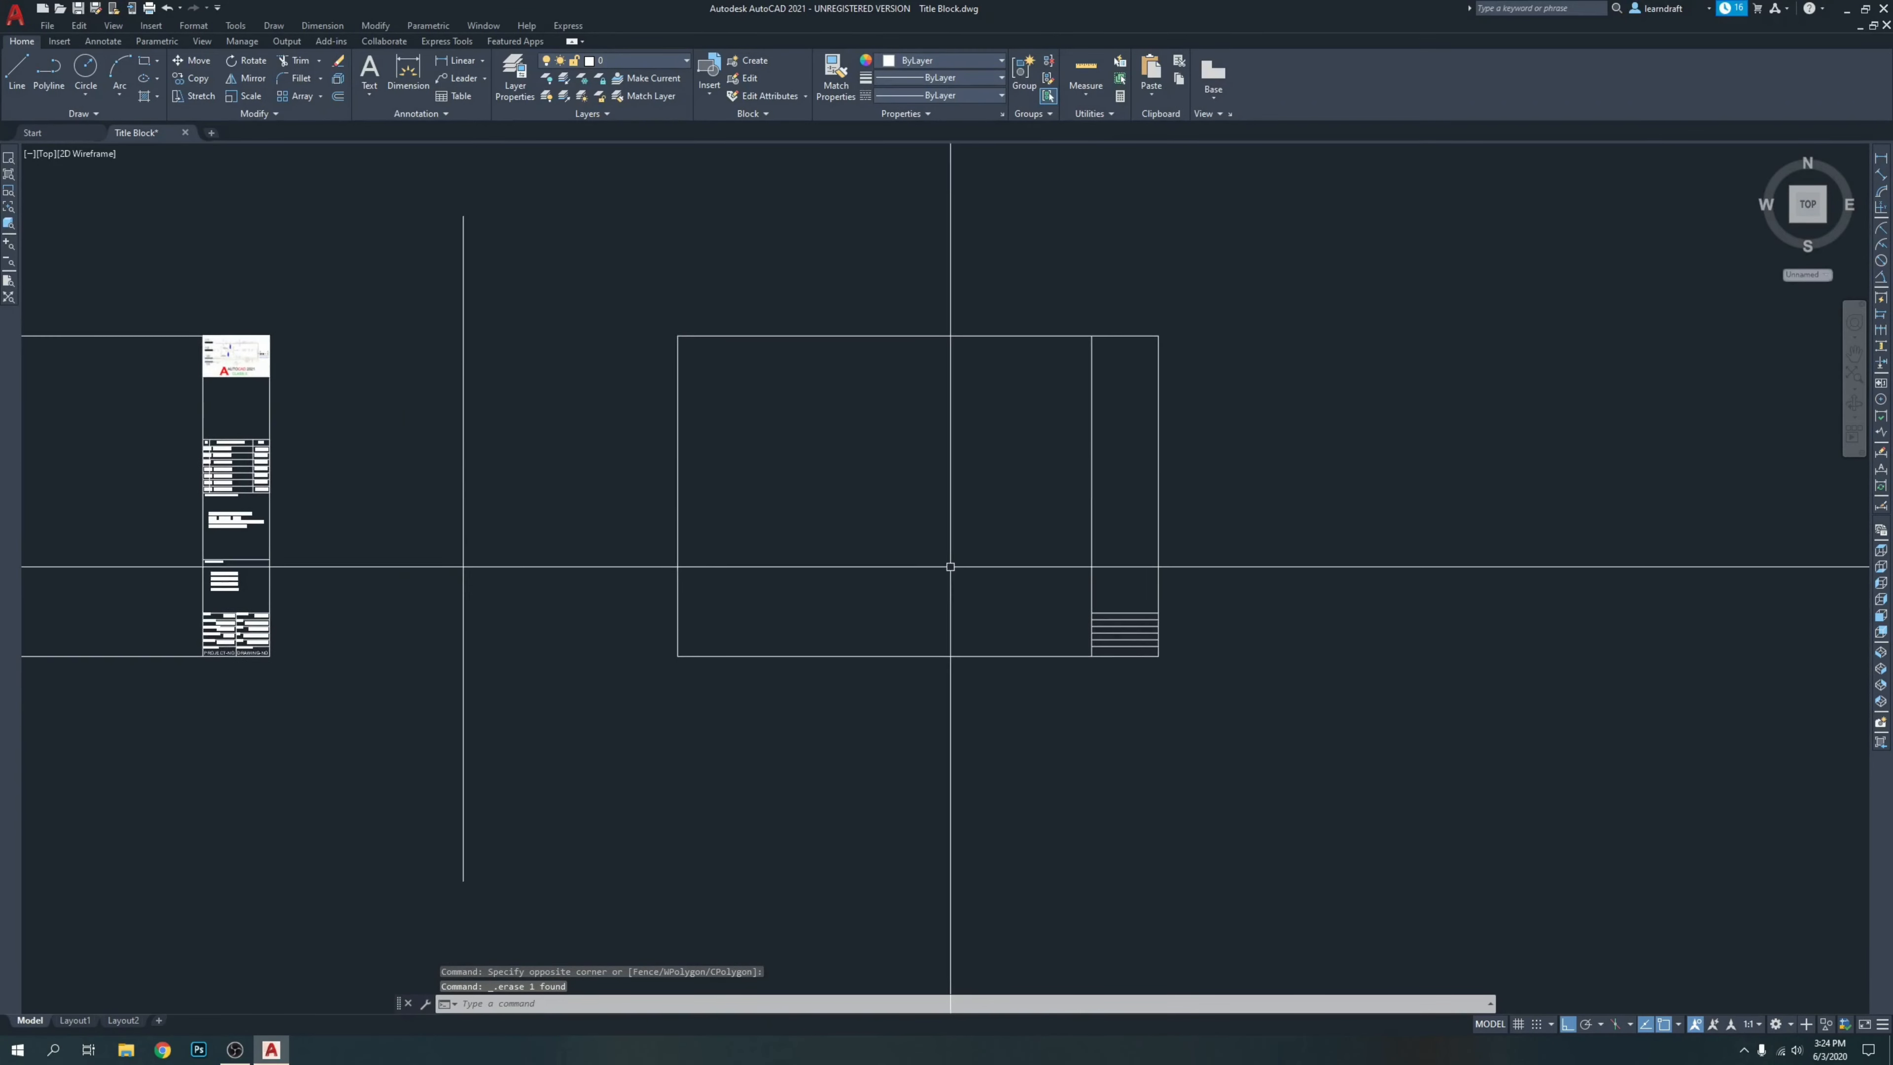
pyautogui.scroll(6, 1159, 617)
pyautogui.moveTo(1218, 627)
pyautogui.mouseDown(button='middle')
pyautogui.moveTo(1115, 578)
pyautogui.moveTo(1175, 508)
pyautogui.mouseUp(button='middle')
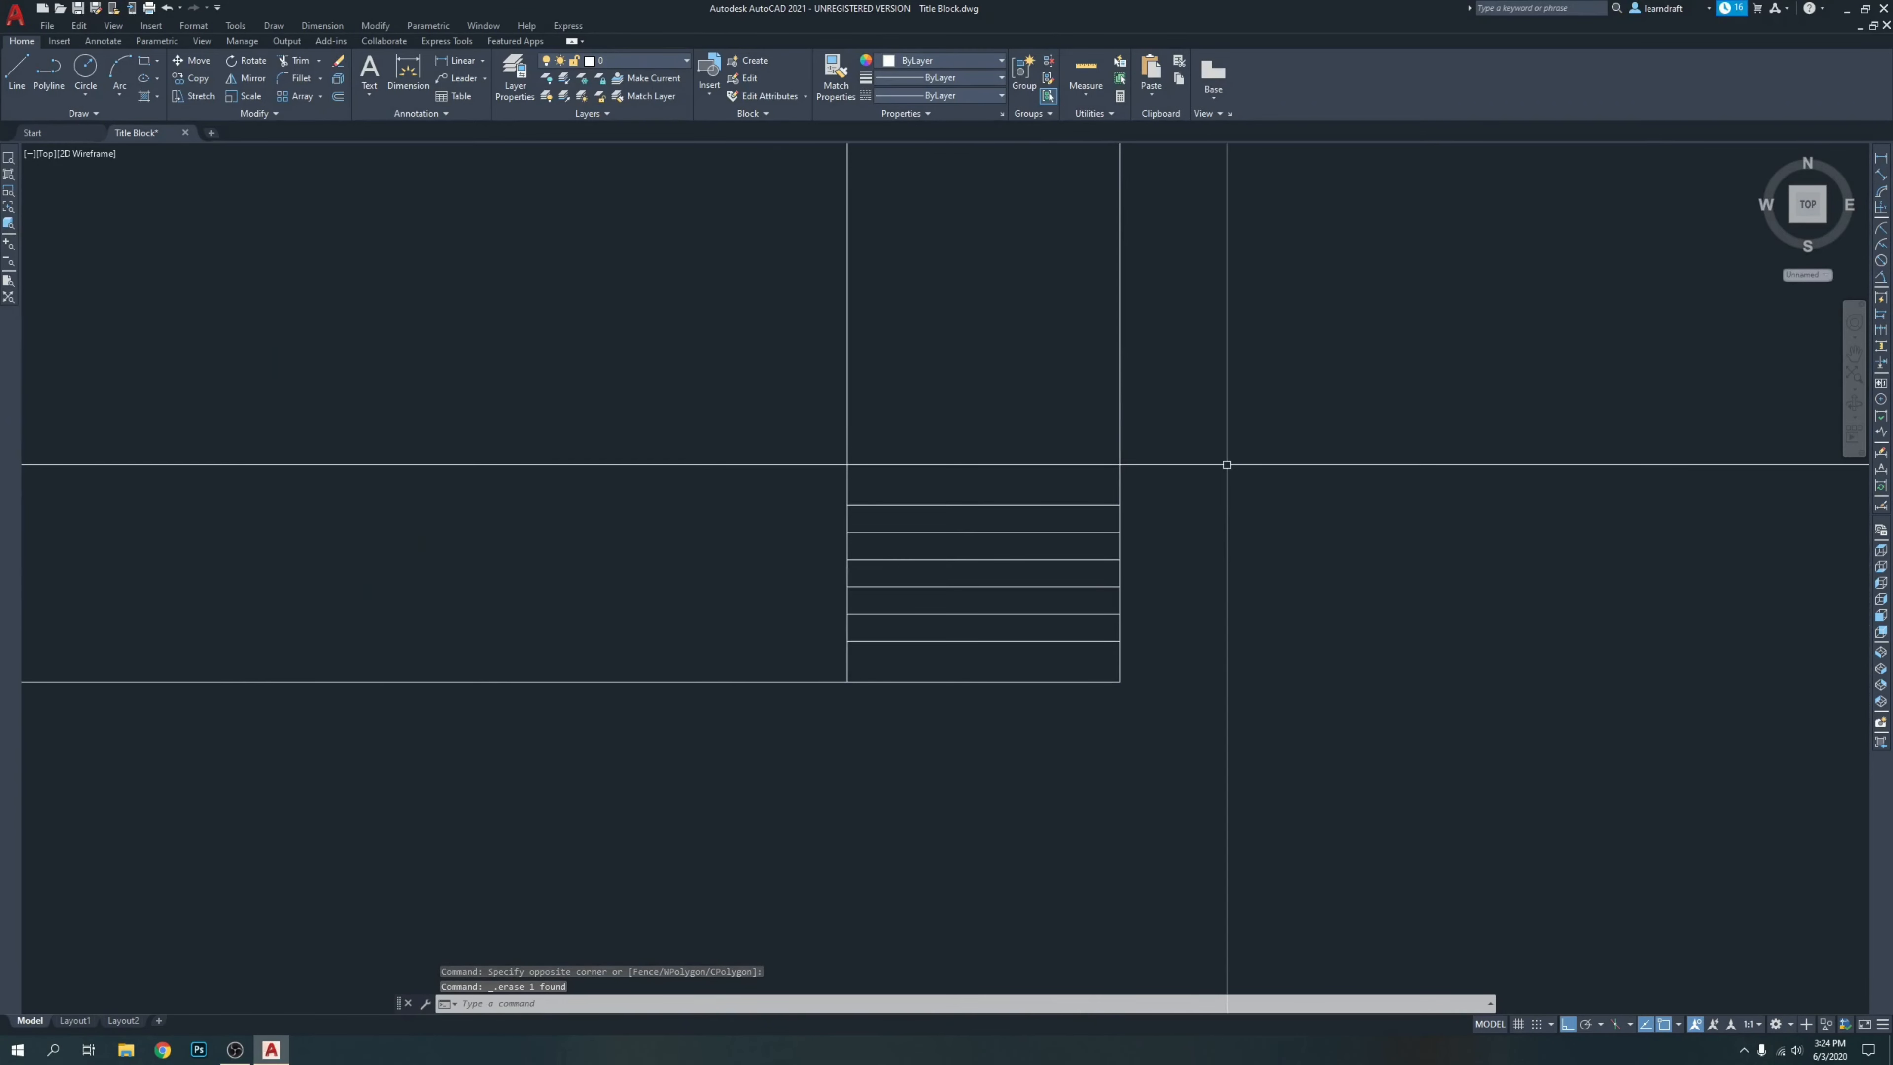
pyautogui.write('l')
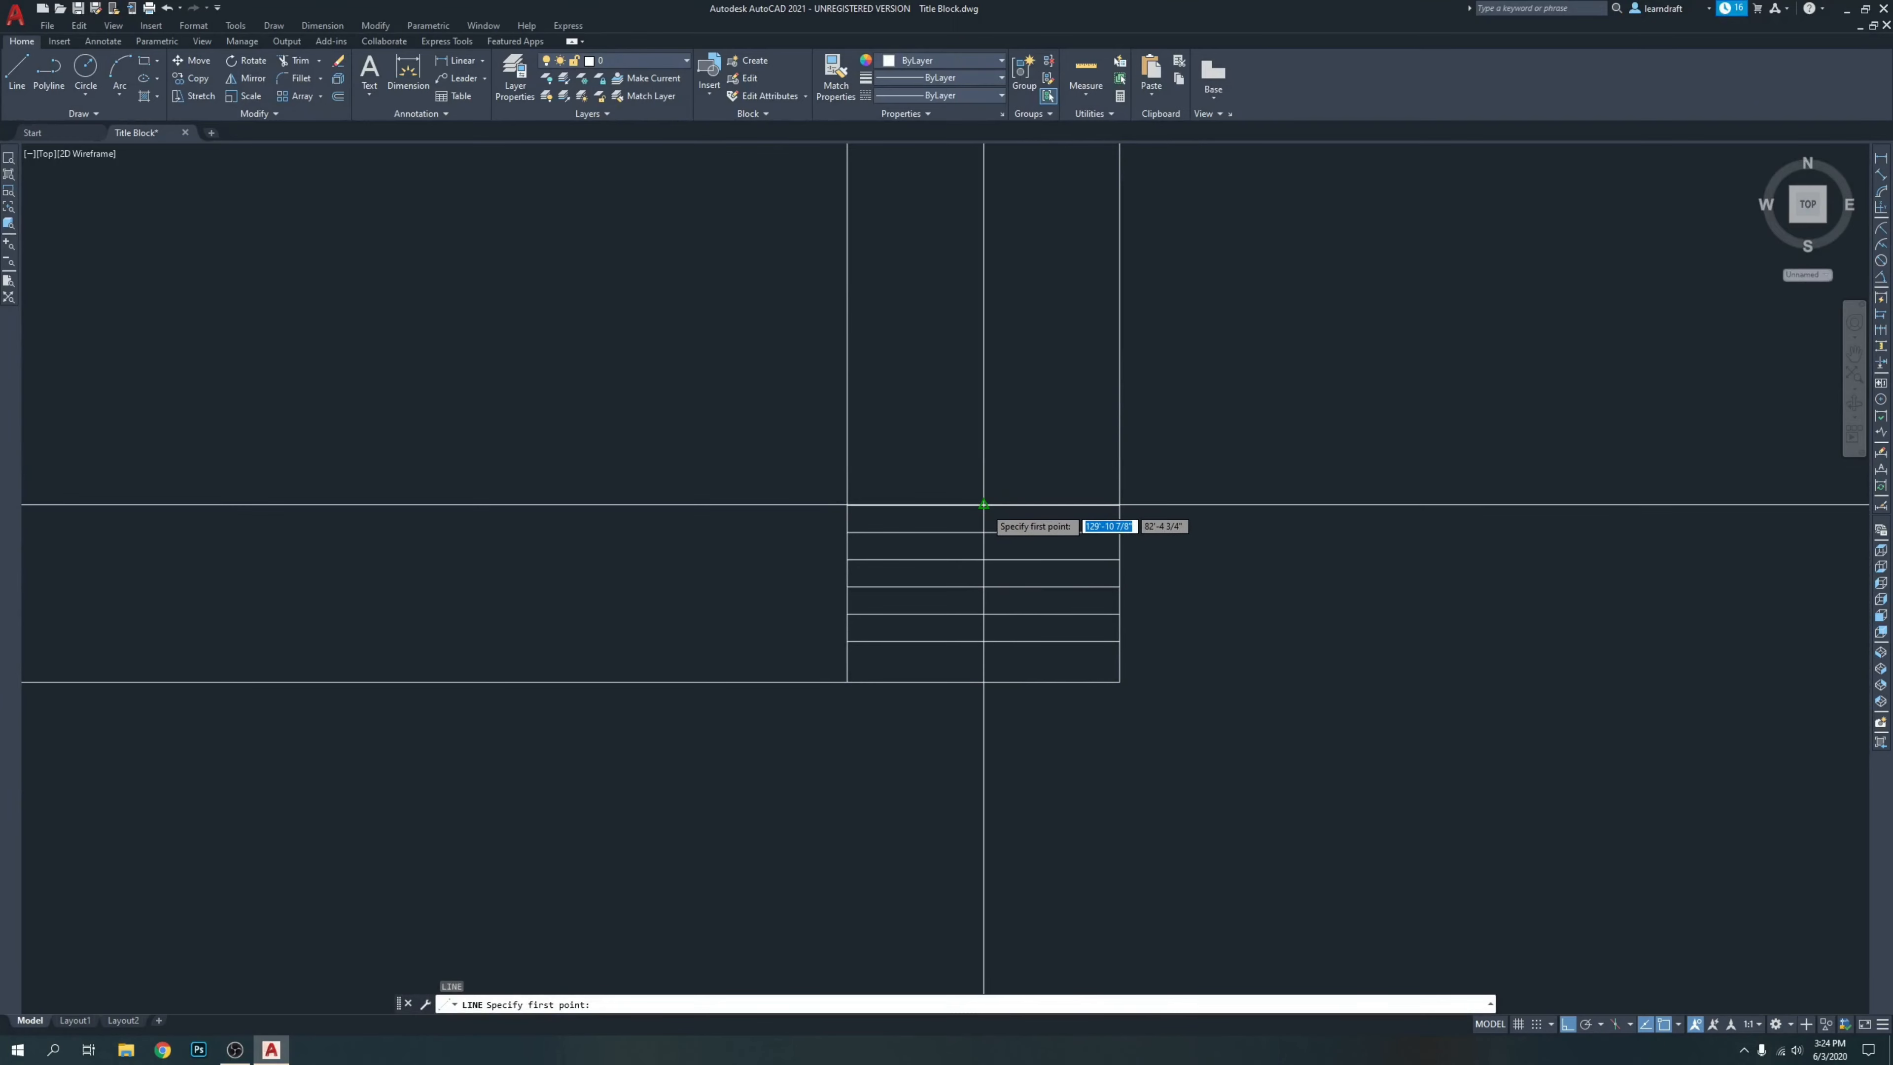
pyautogui.press('Return')
pyautogui.click(982, 504)
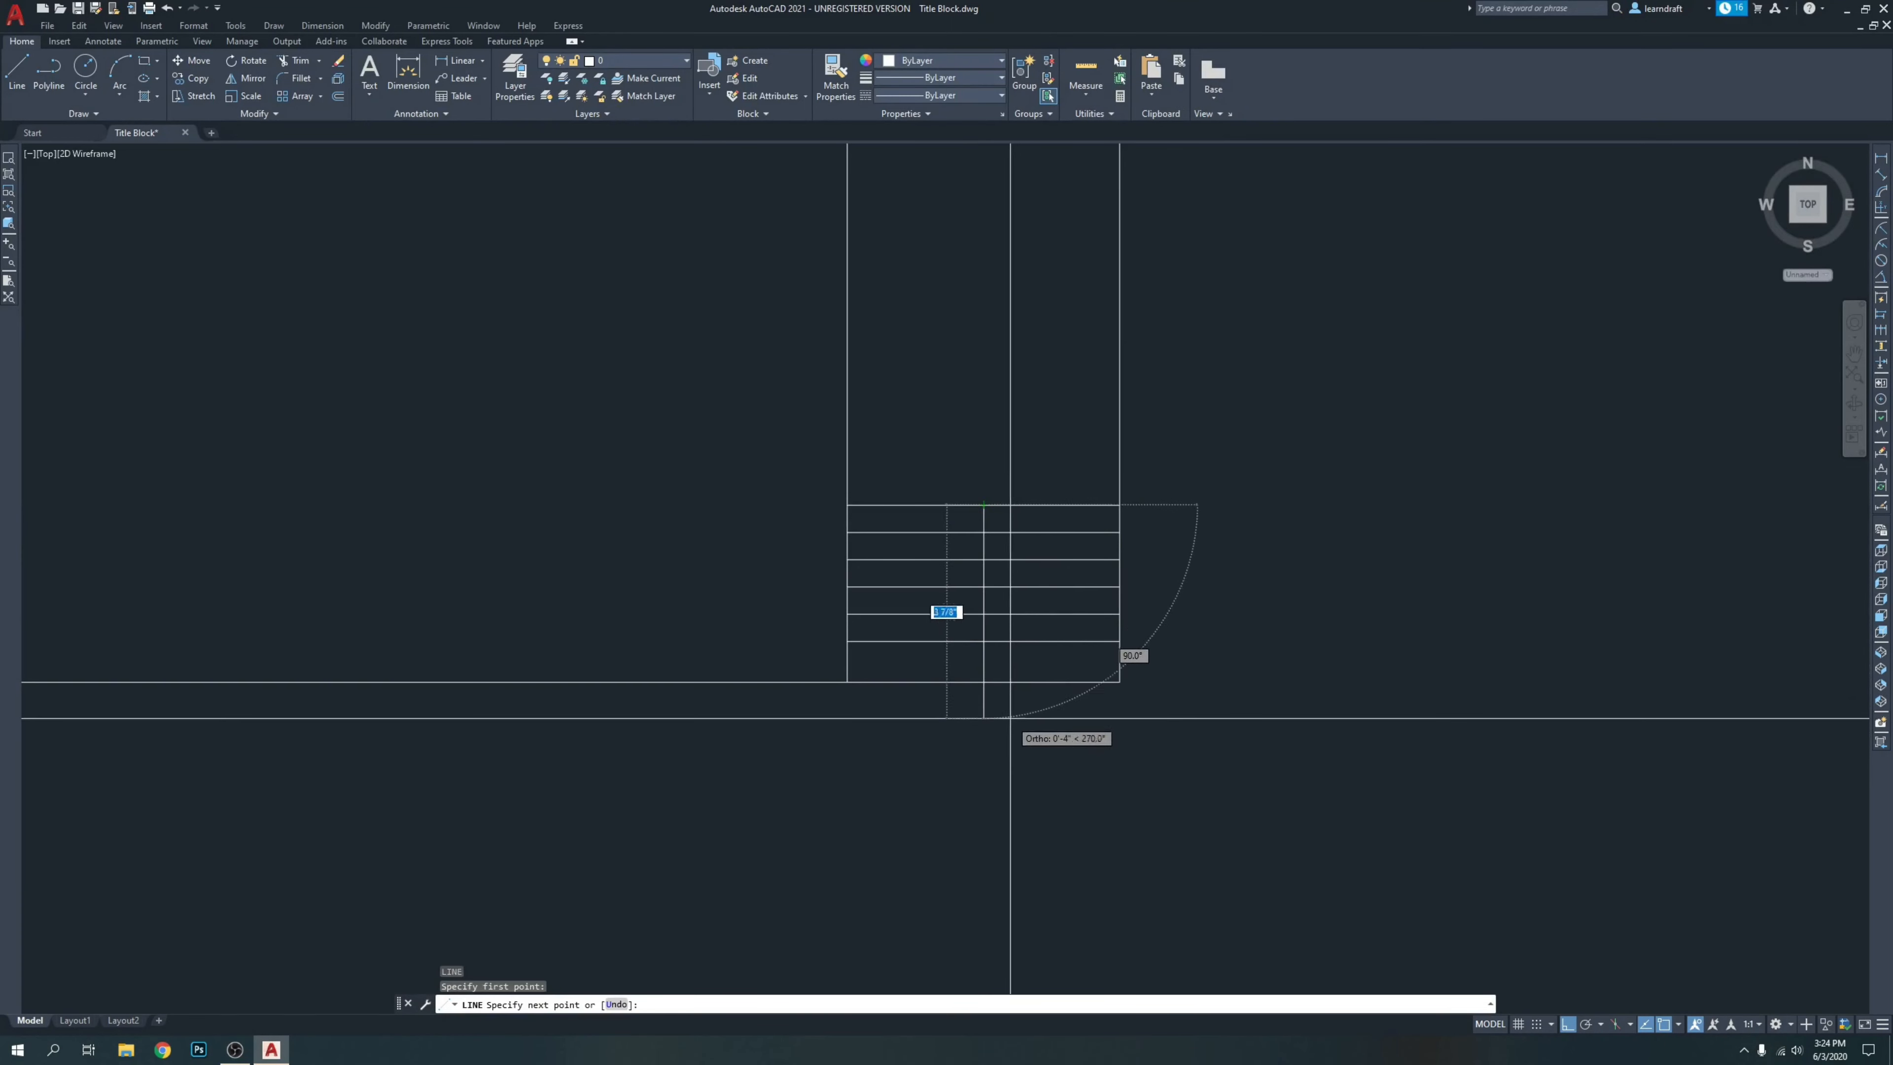
pyautogui.click(983, 718)
pyautogui.press('Return')
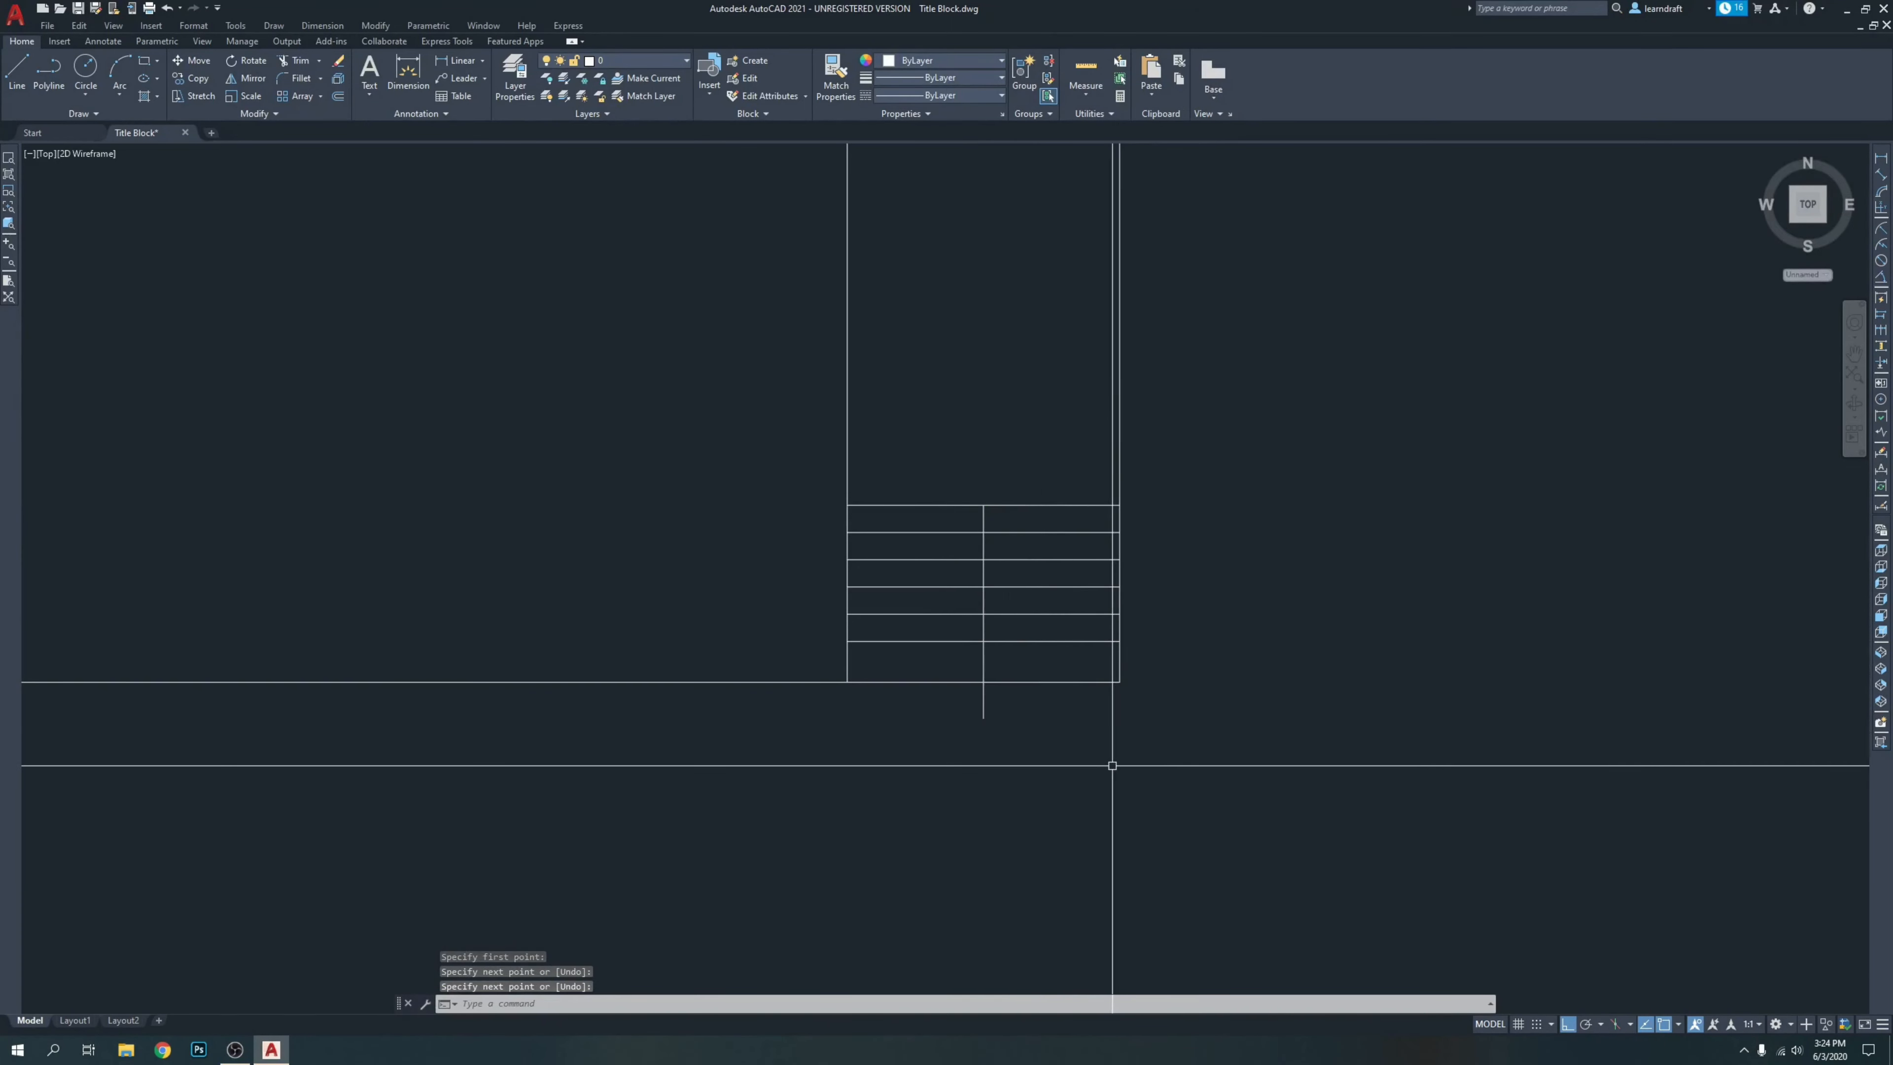
pyautogui.write('tr')
pyautogui.press('Return')
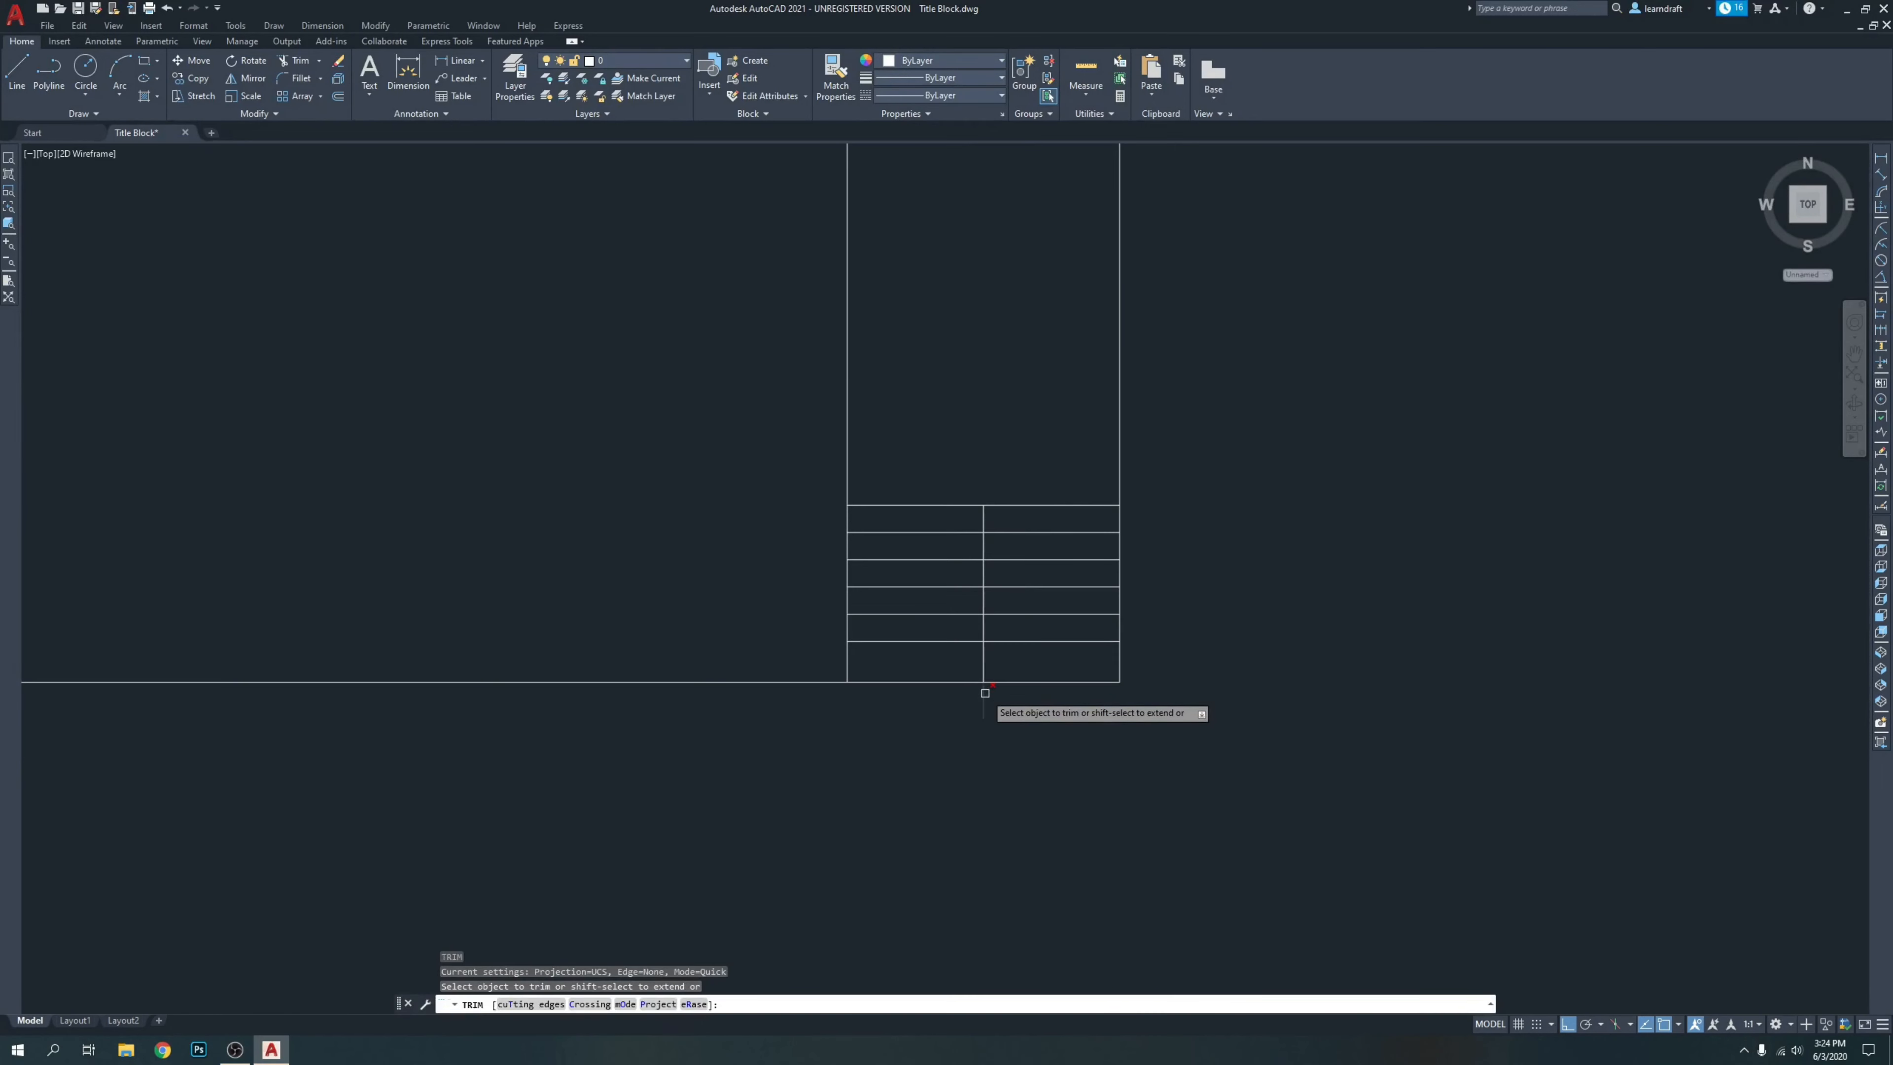
pyautogui.press('Escape')
pyautogui.press('Escape')
pyautogui.press('Escape')
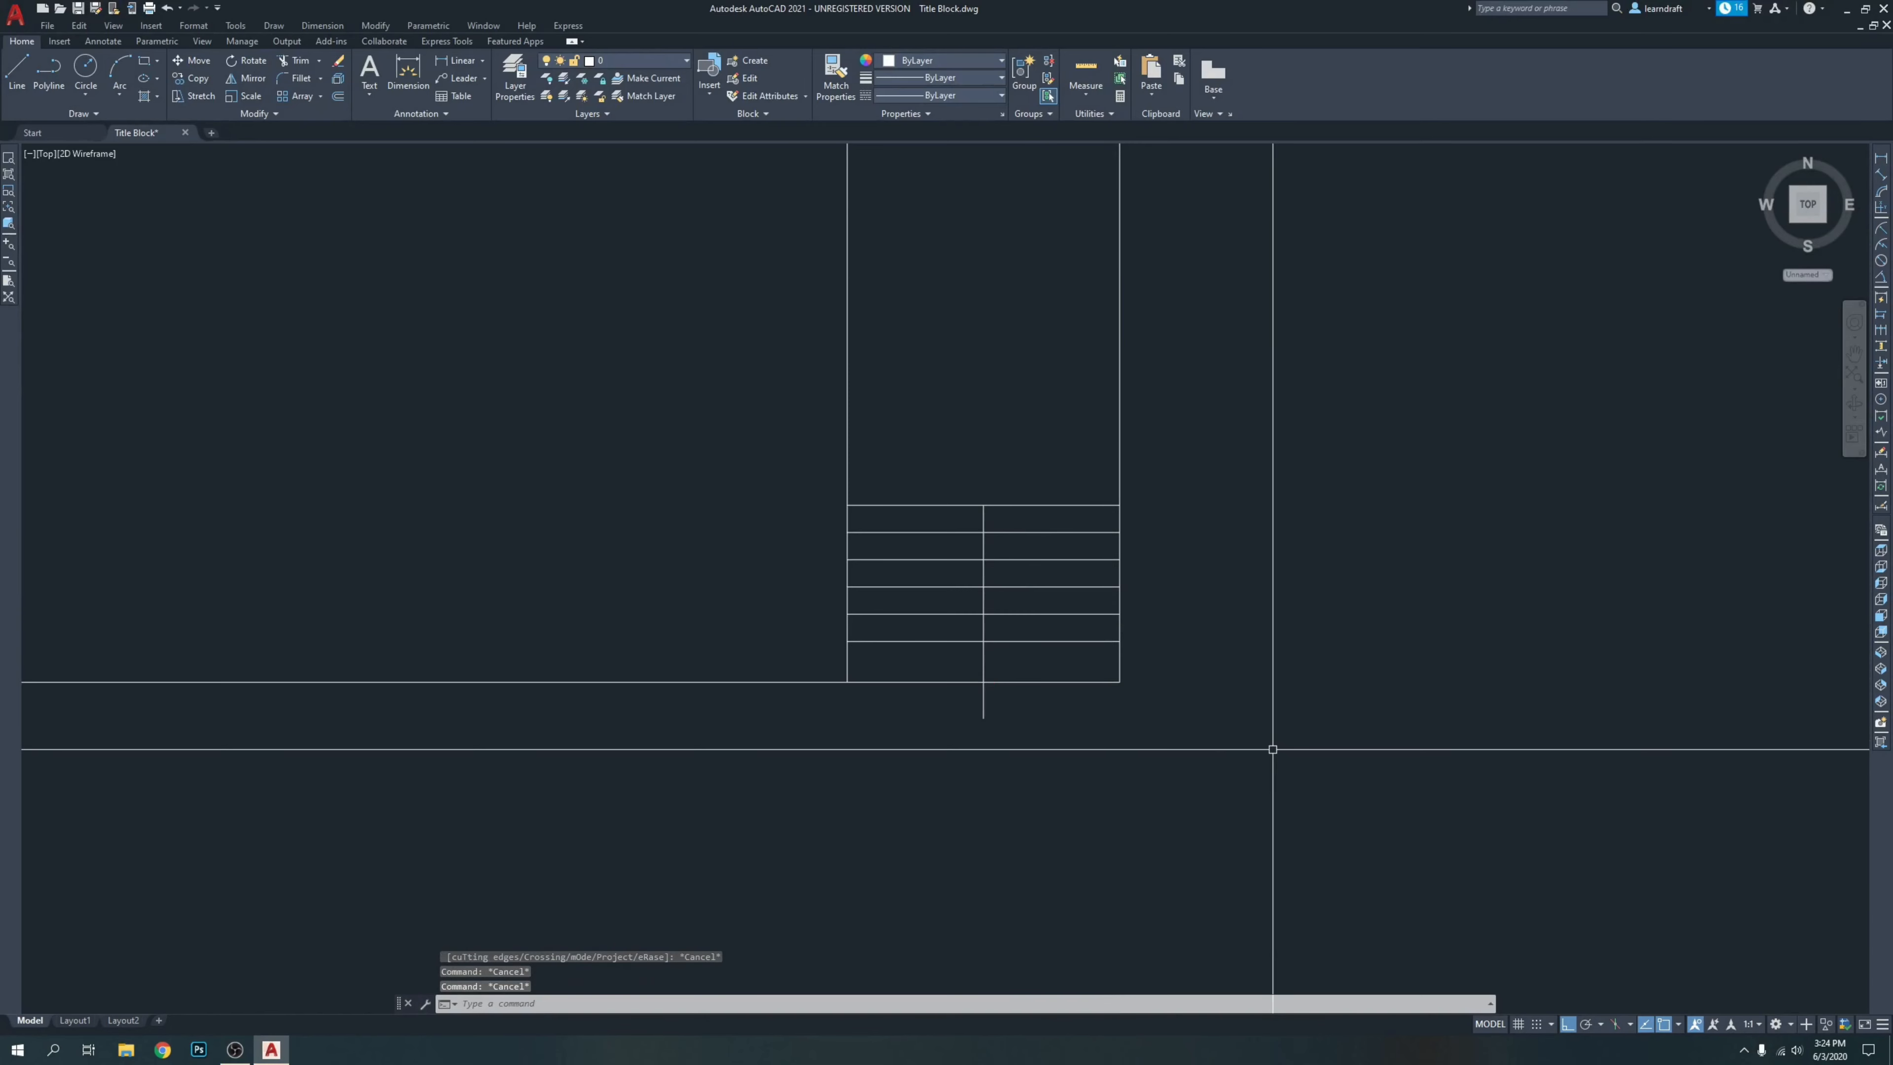
# Trim the part of the vertical divider that extends below the sheet's bottom edge.
pyautogui.press('Return')
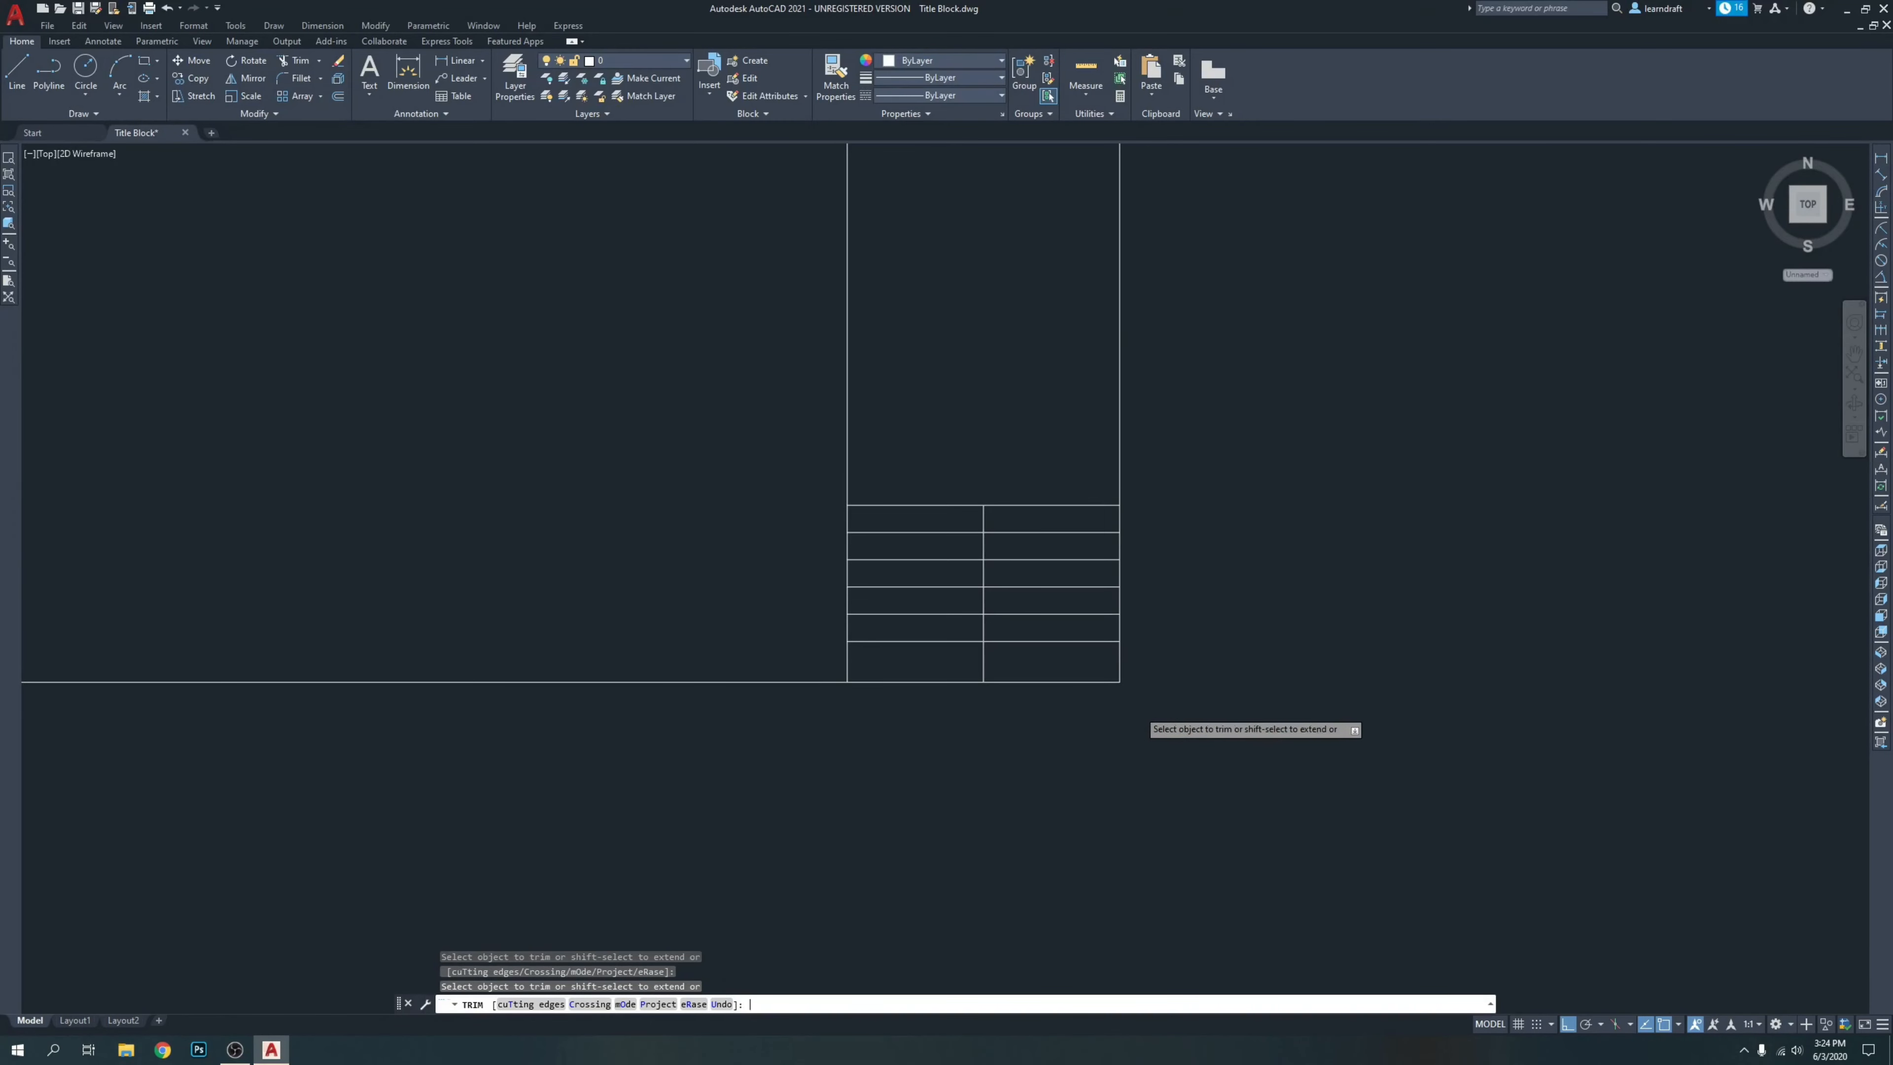
pyautogui.press('Return')
# Measure the height of the finished block's drawing title box with a linear dimension, and delete the dimension.
pyautogui.scroll(-10, 1229, 664)
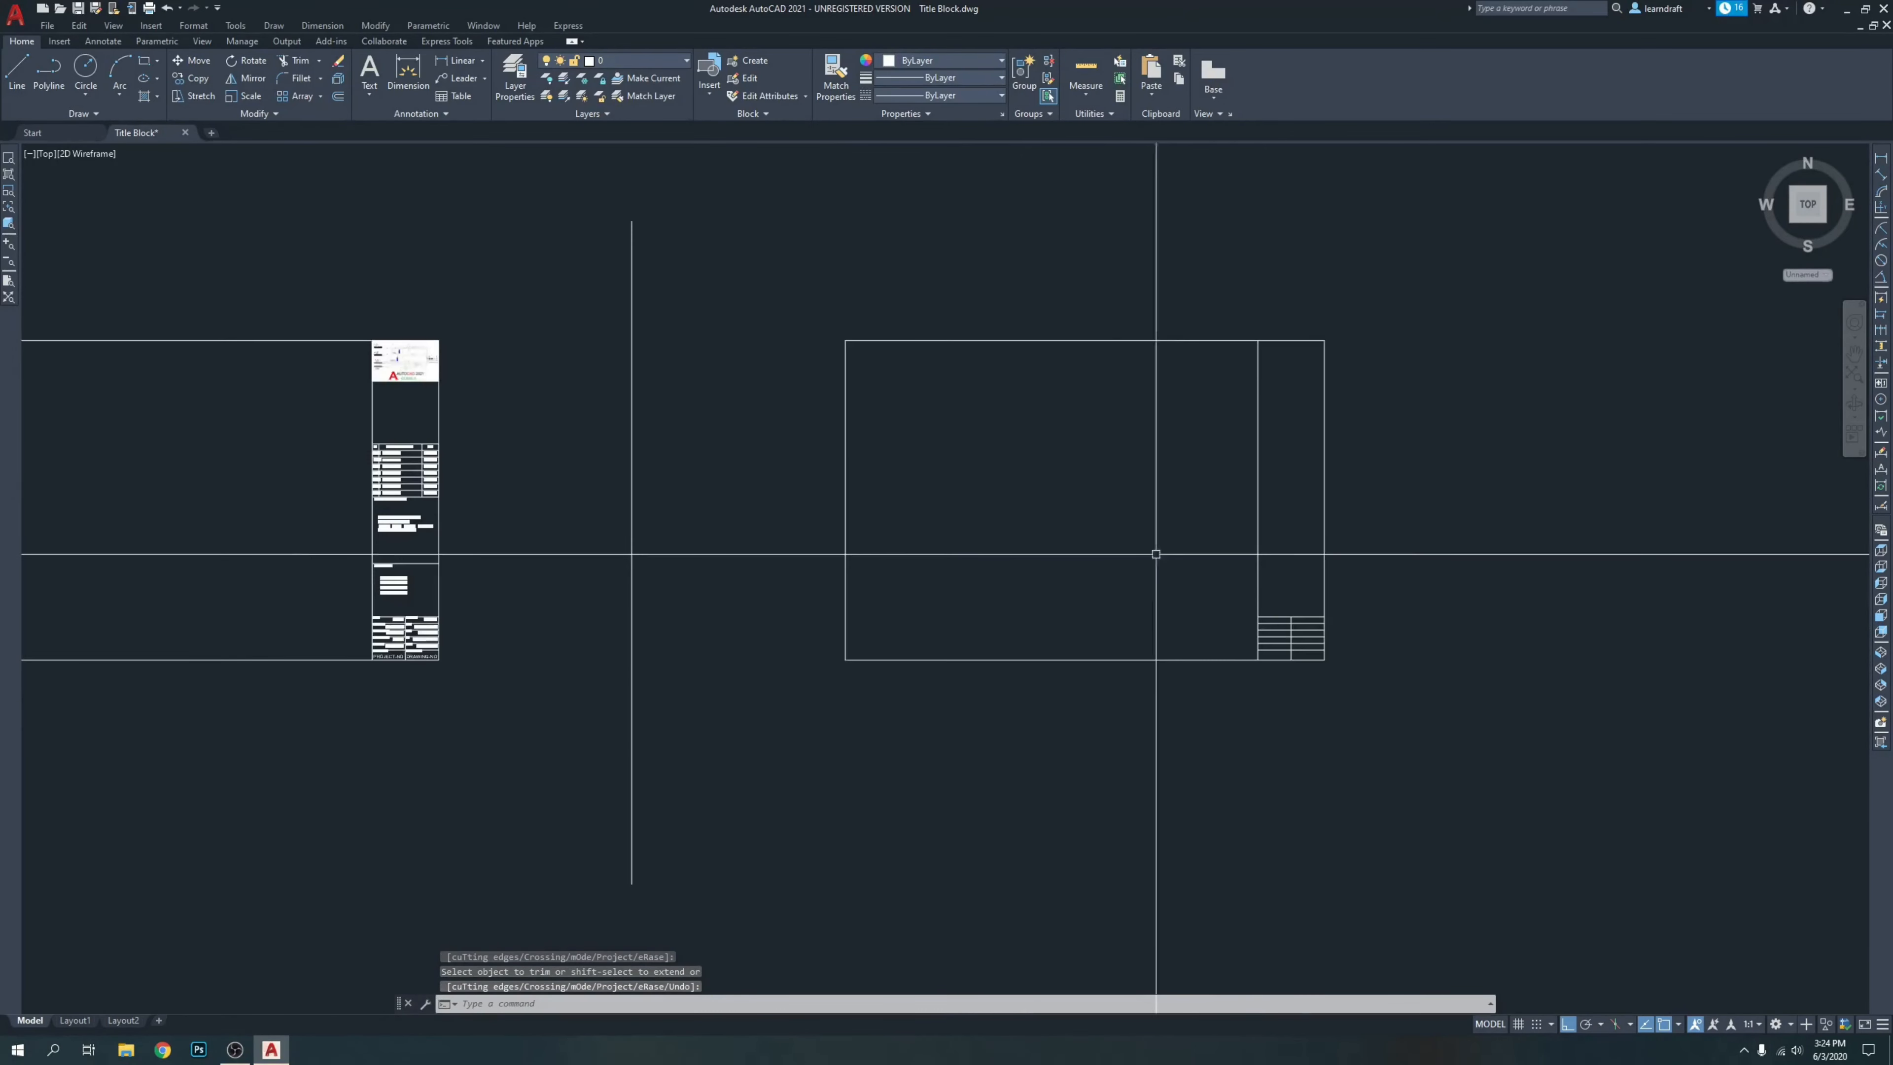
pyautogui.scroll(4, 380, 654)
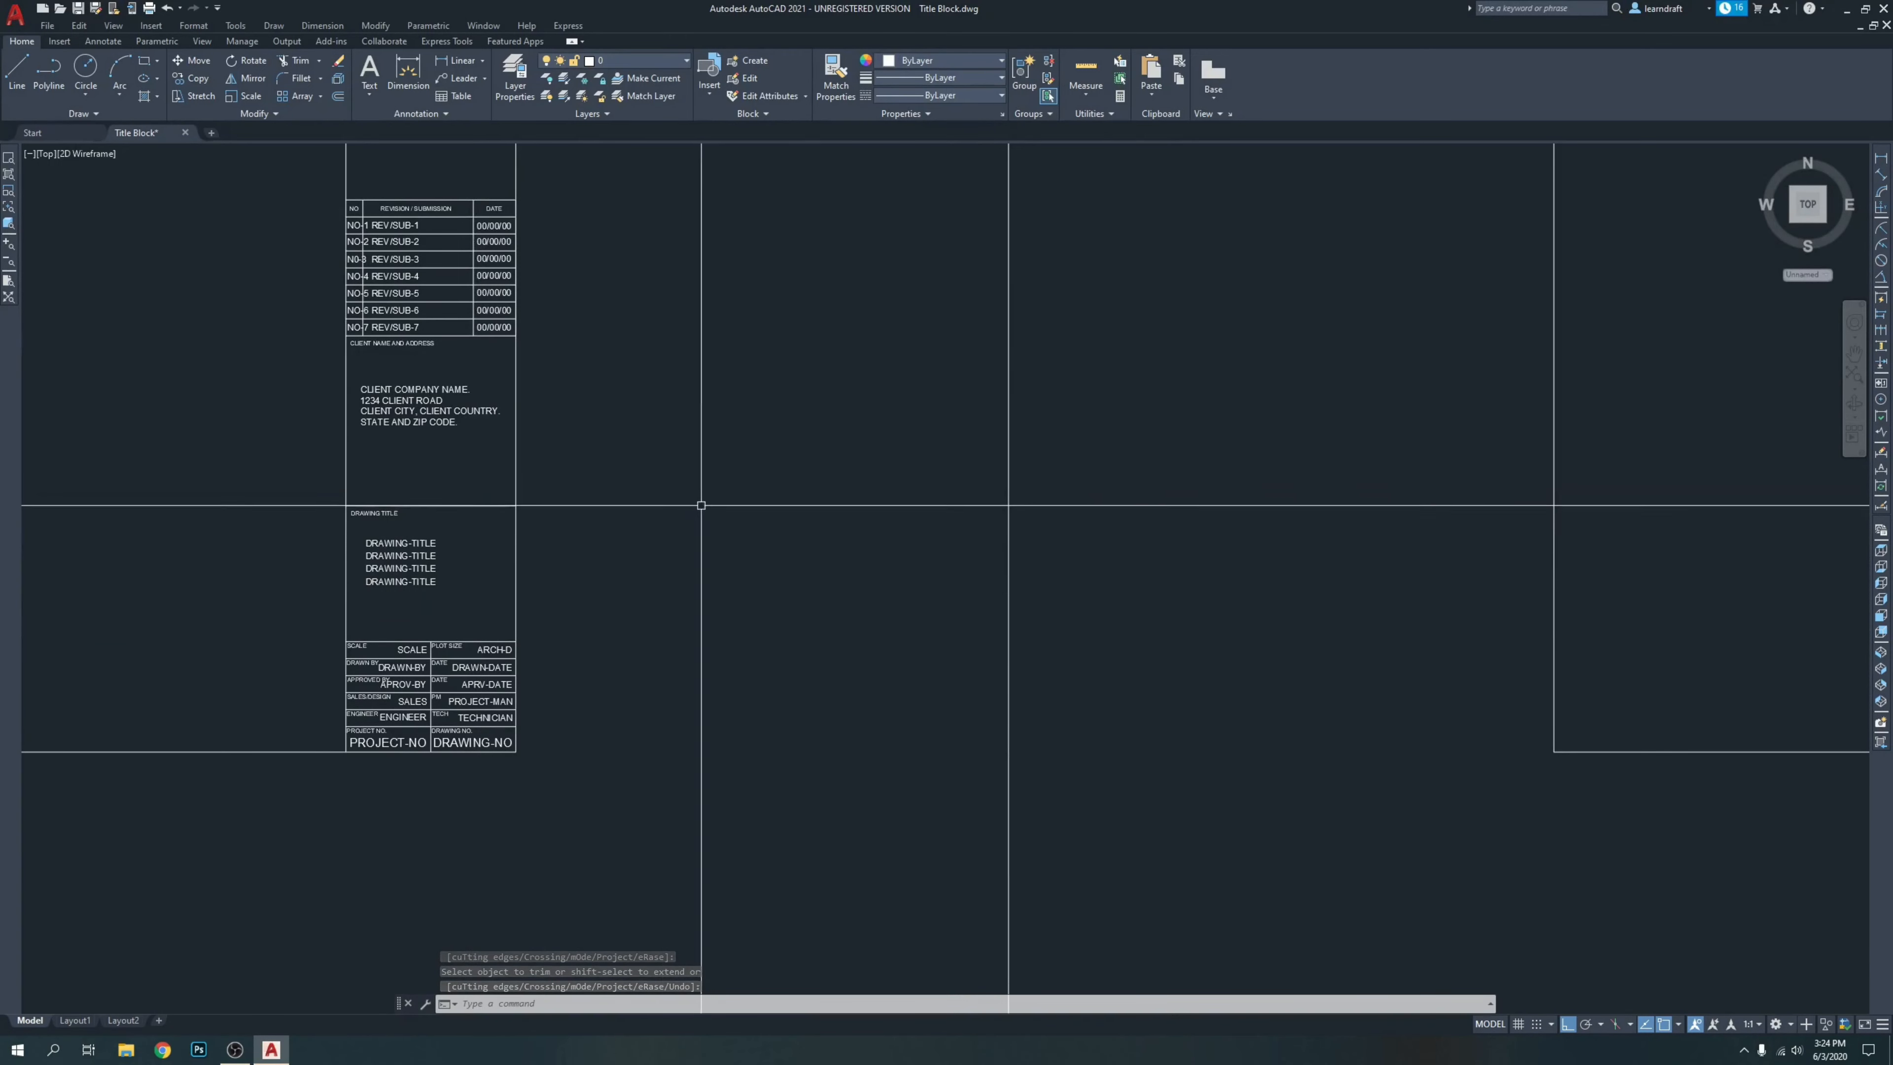
pyautogui.write('dli')
pyautogui.press('Return')
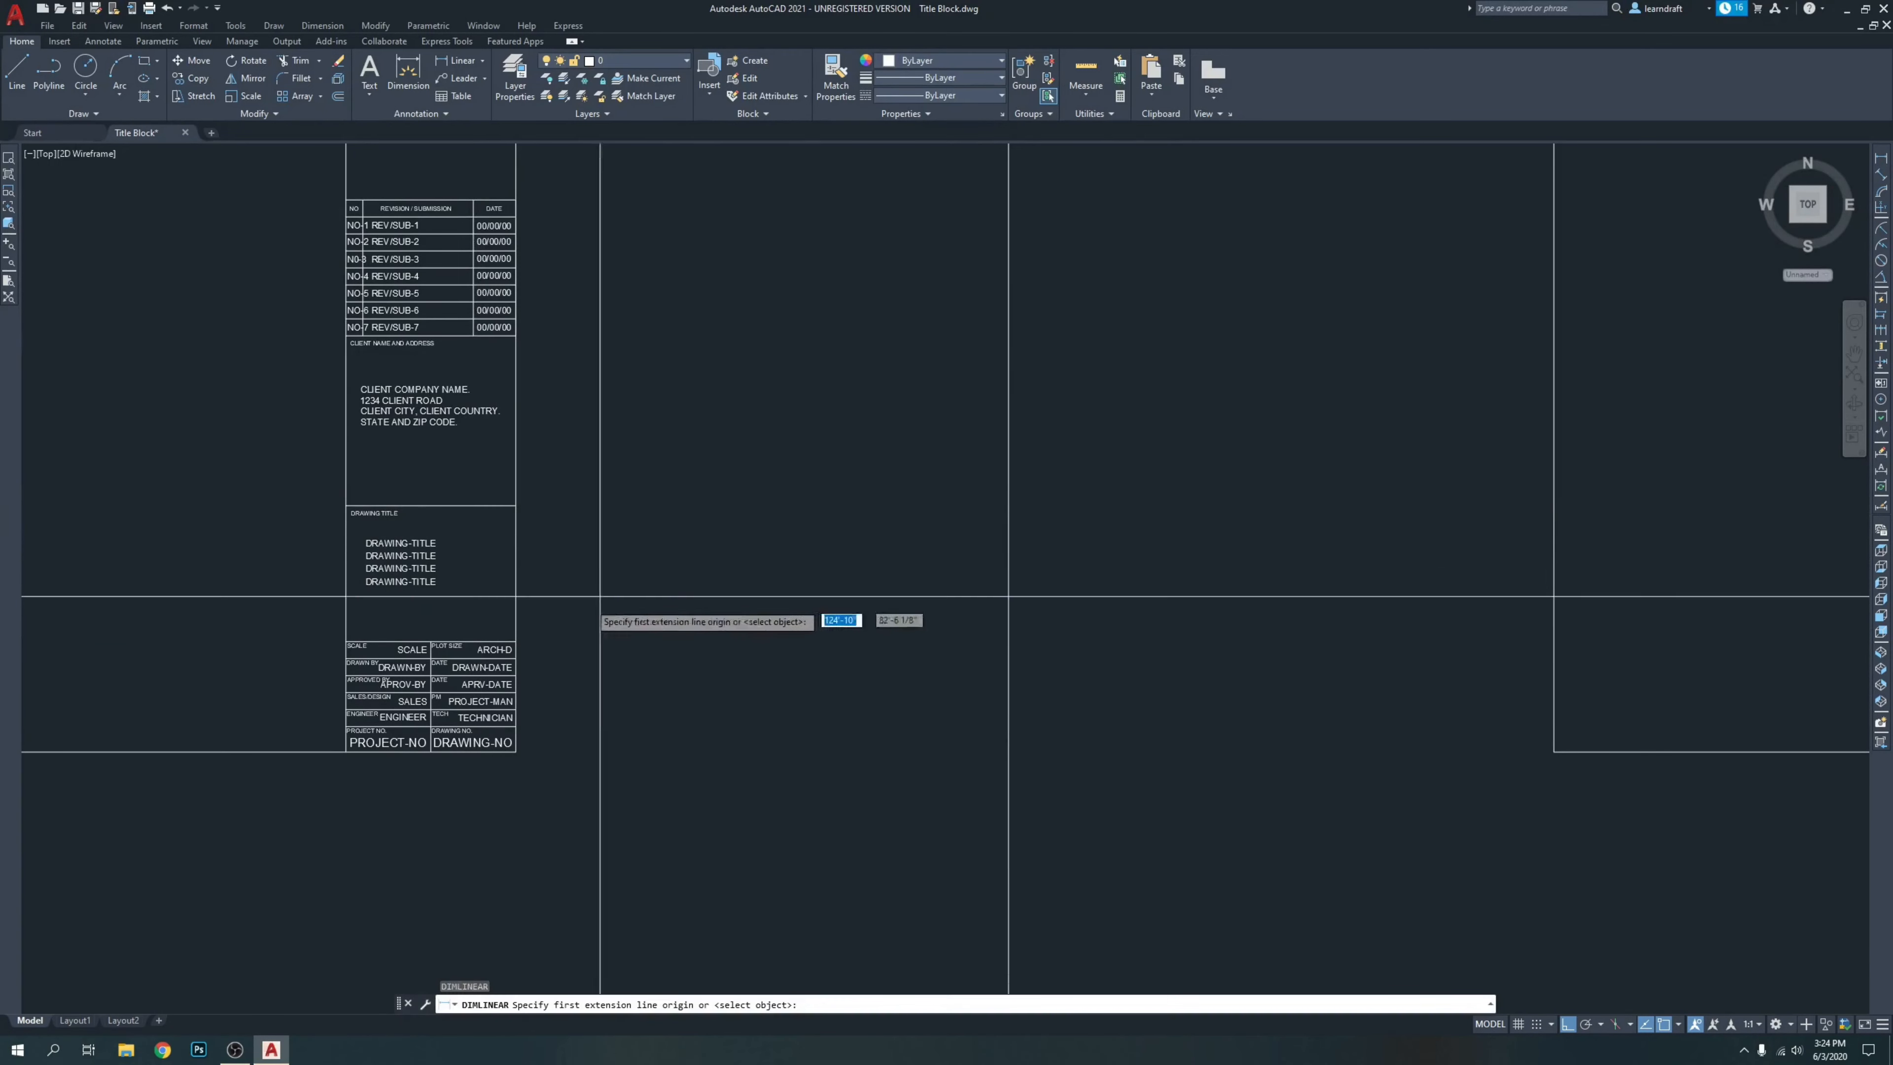
pyautogui.click(516, 505)
pyautogui.scroll(2, 528, 628)
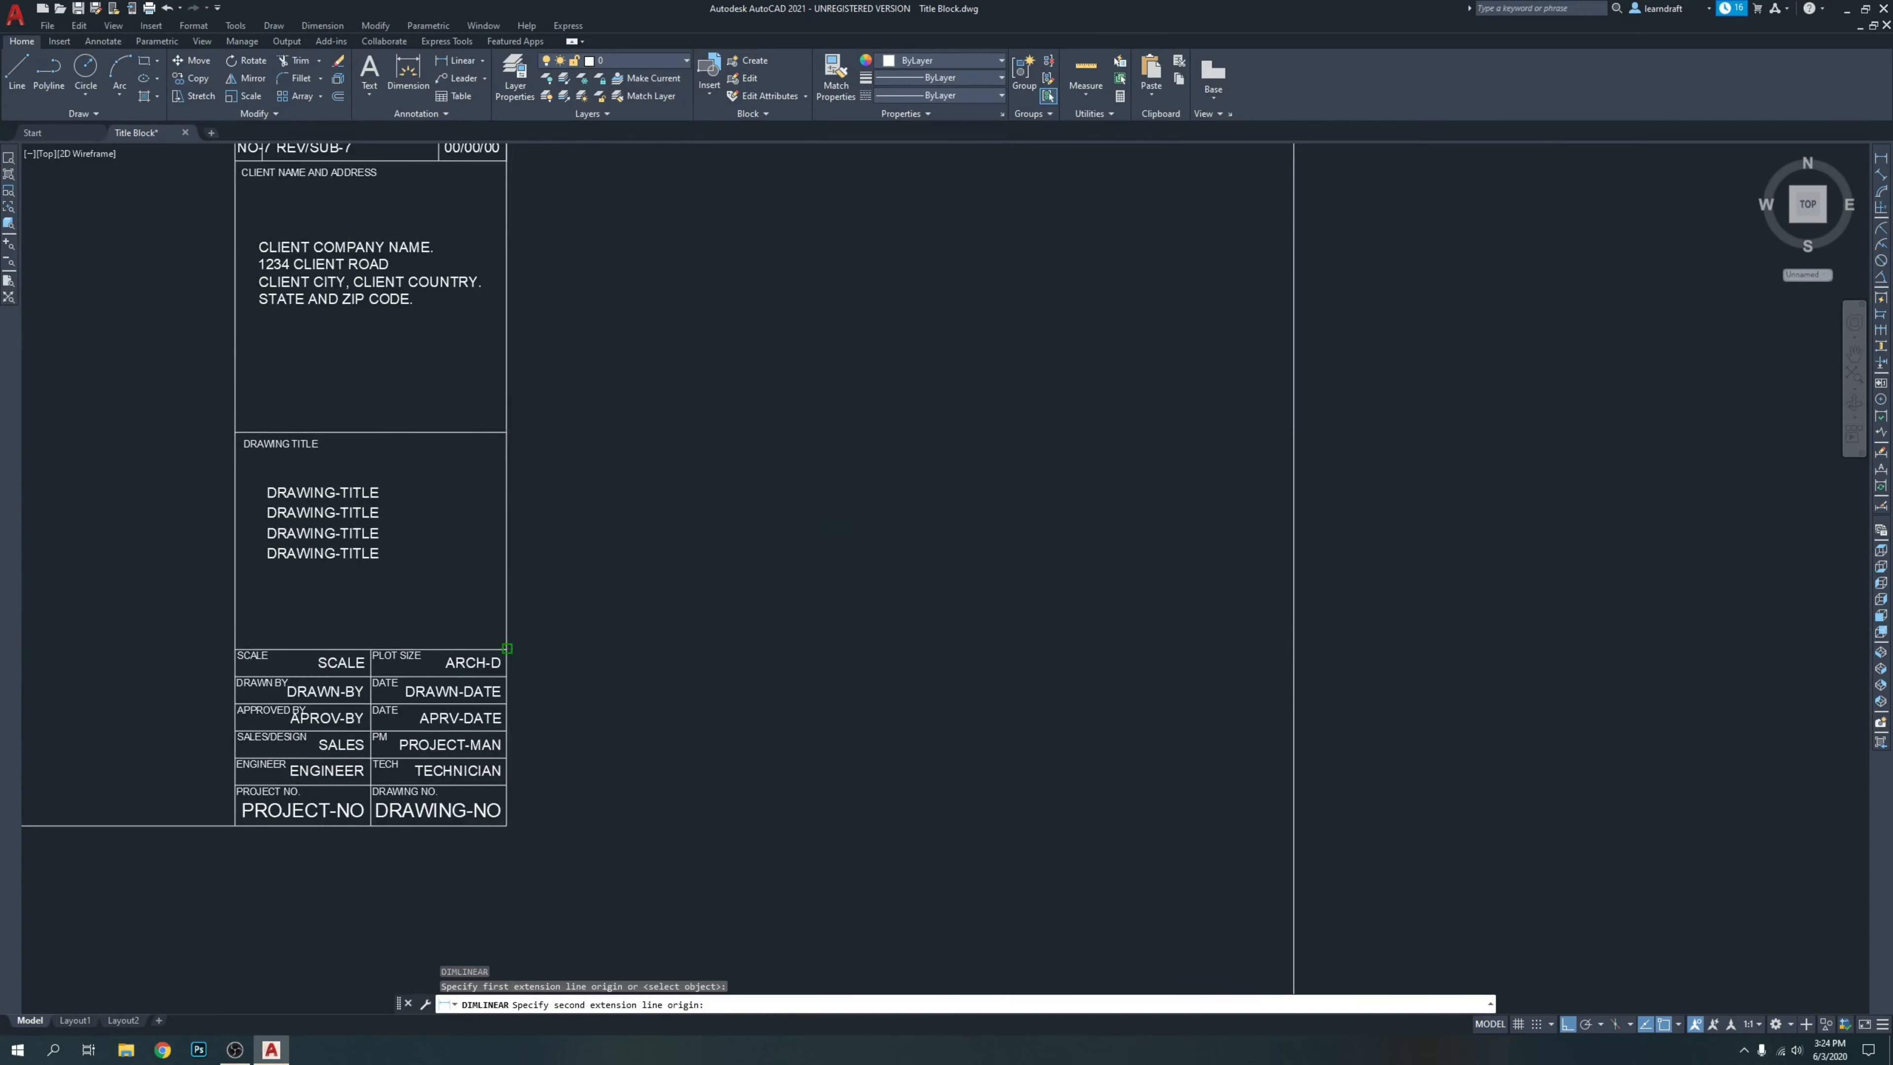
pyautogui.click(507, 649)
pyautogui.click(614, 597)
pyautogui.click(676, 549)
pyautogui.click(589, 570)
pyautogui.moveTo(890, 573); pyautogui.dragTo(805, 554, button='middle')
pyautogui.press('Delete')
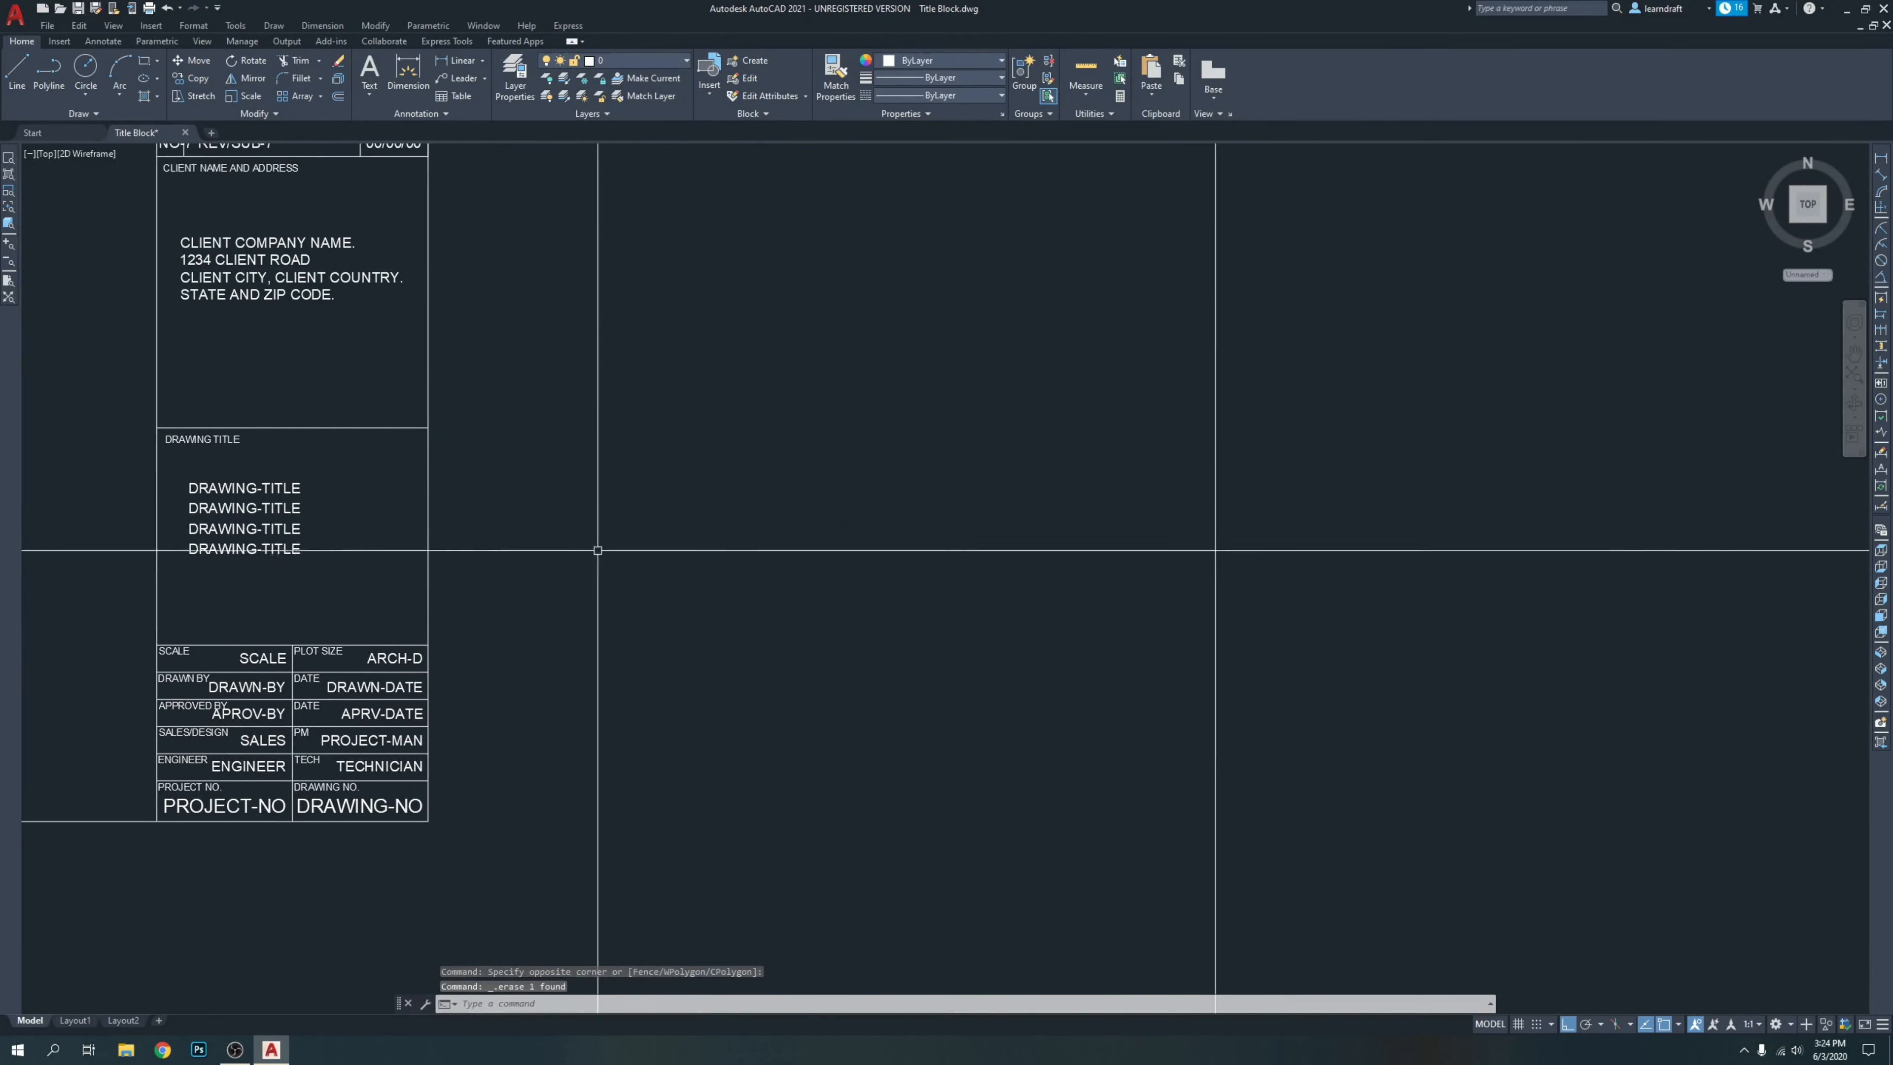
# Measure the height of the client name and address box with a linear dimension, and delete the dimension.
pyautogui.scroll(-2, 664, 589)
pyautogui.scroll(4, 671, 567)
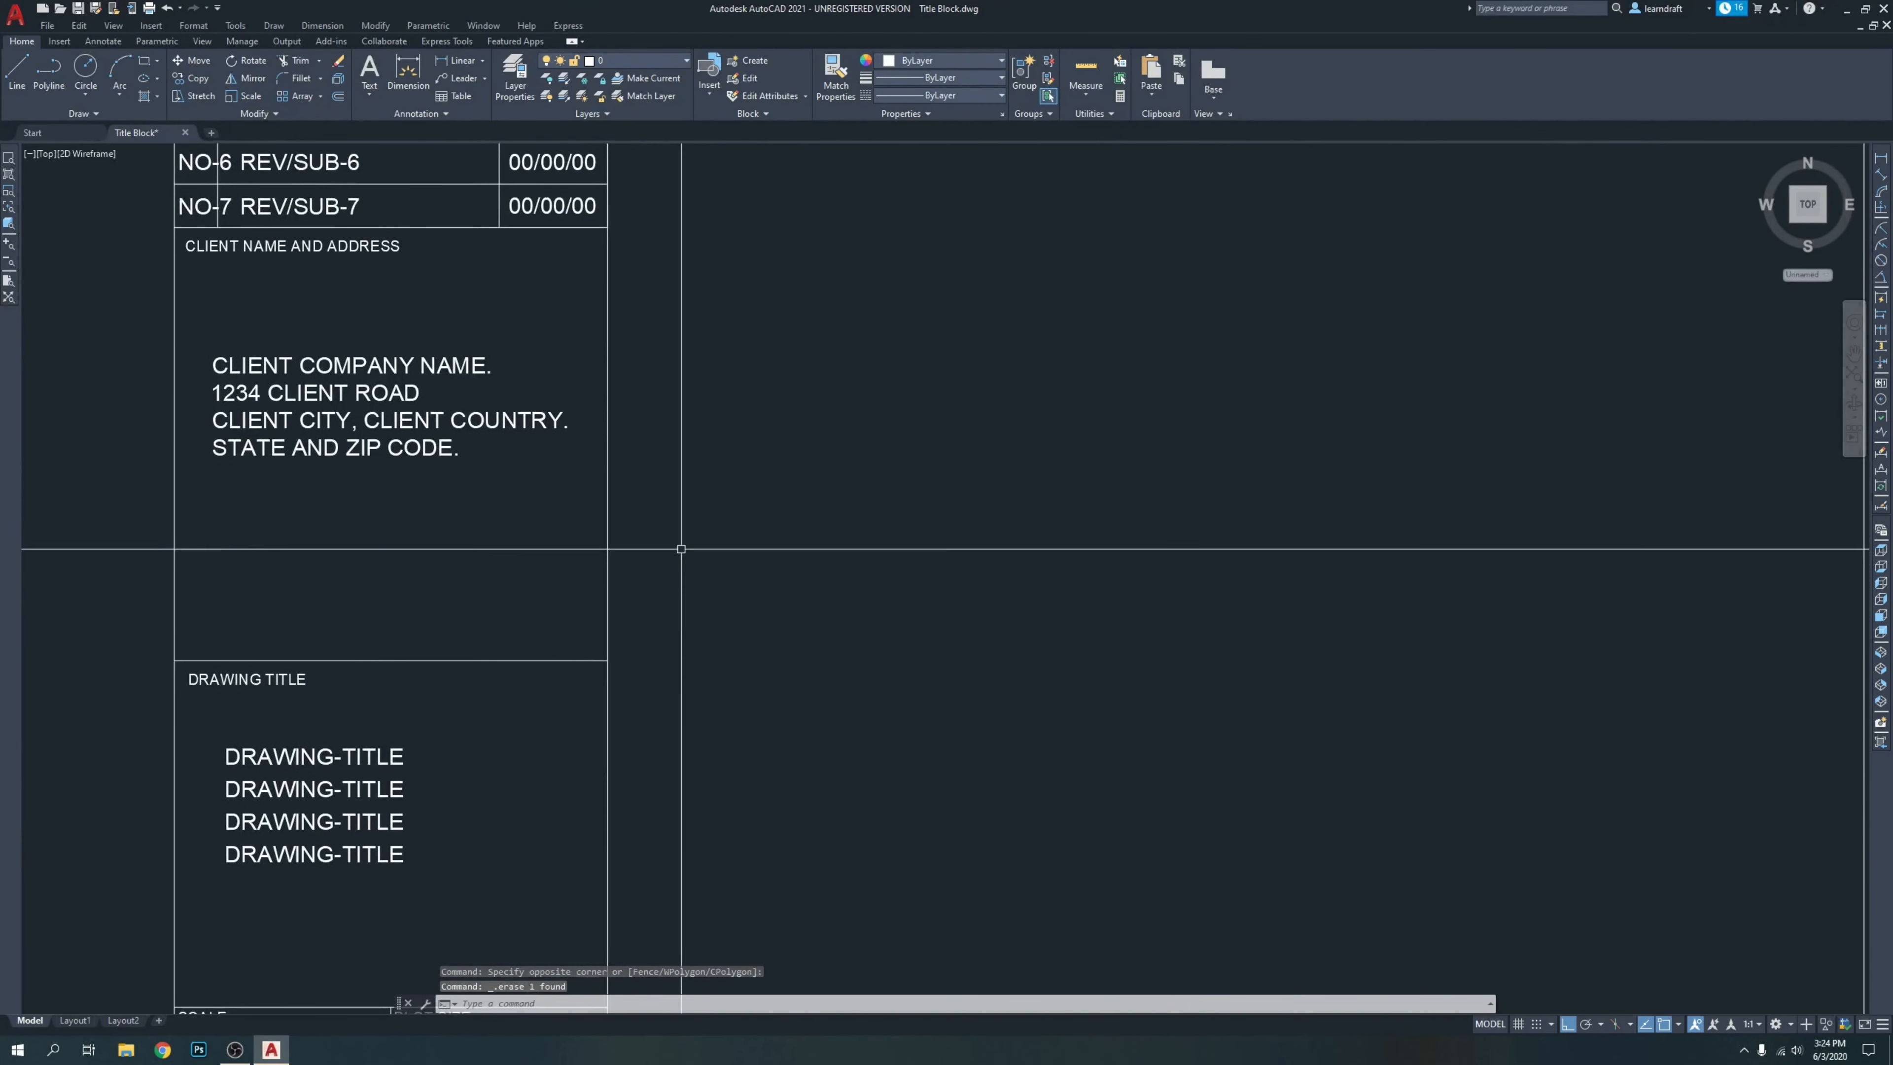
pyautogui.press('Return')
pyautogui.click(607, 659)
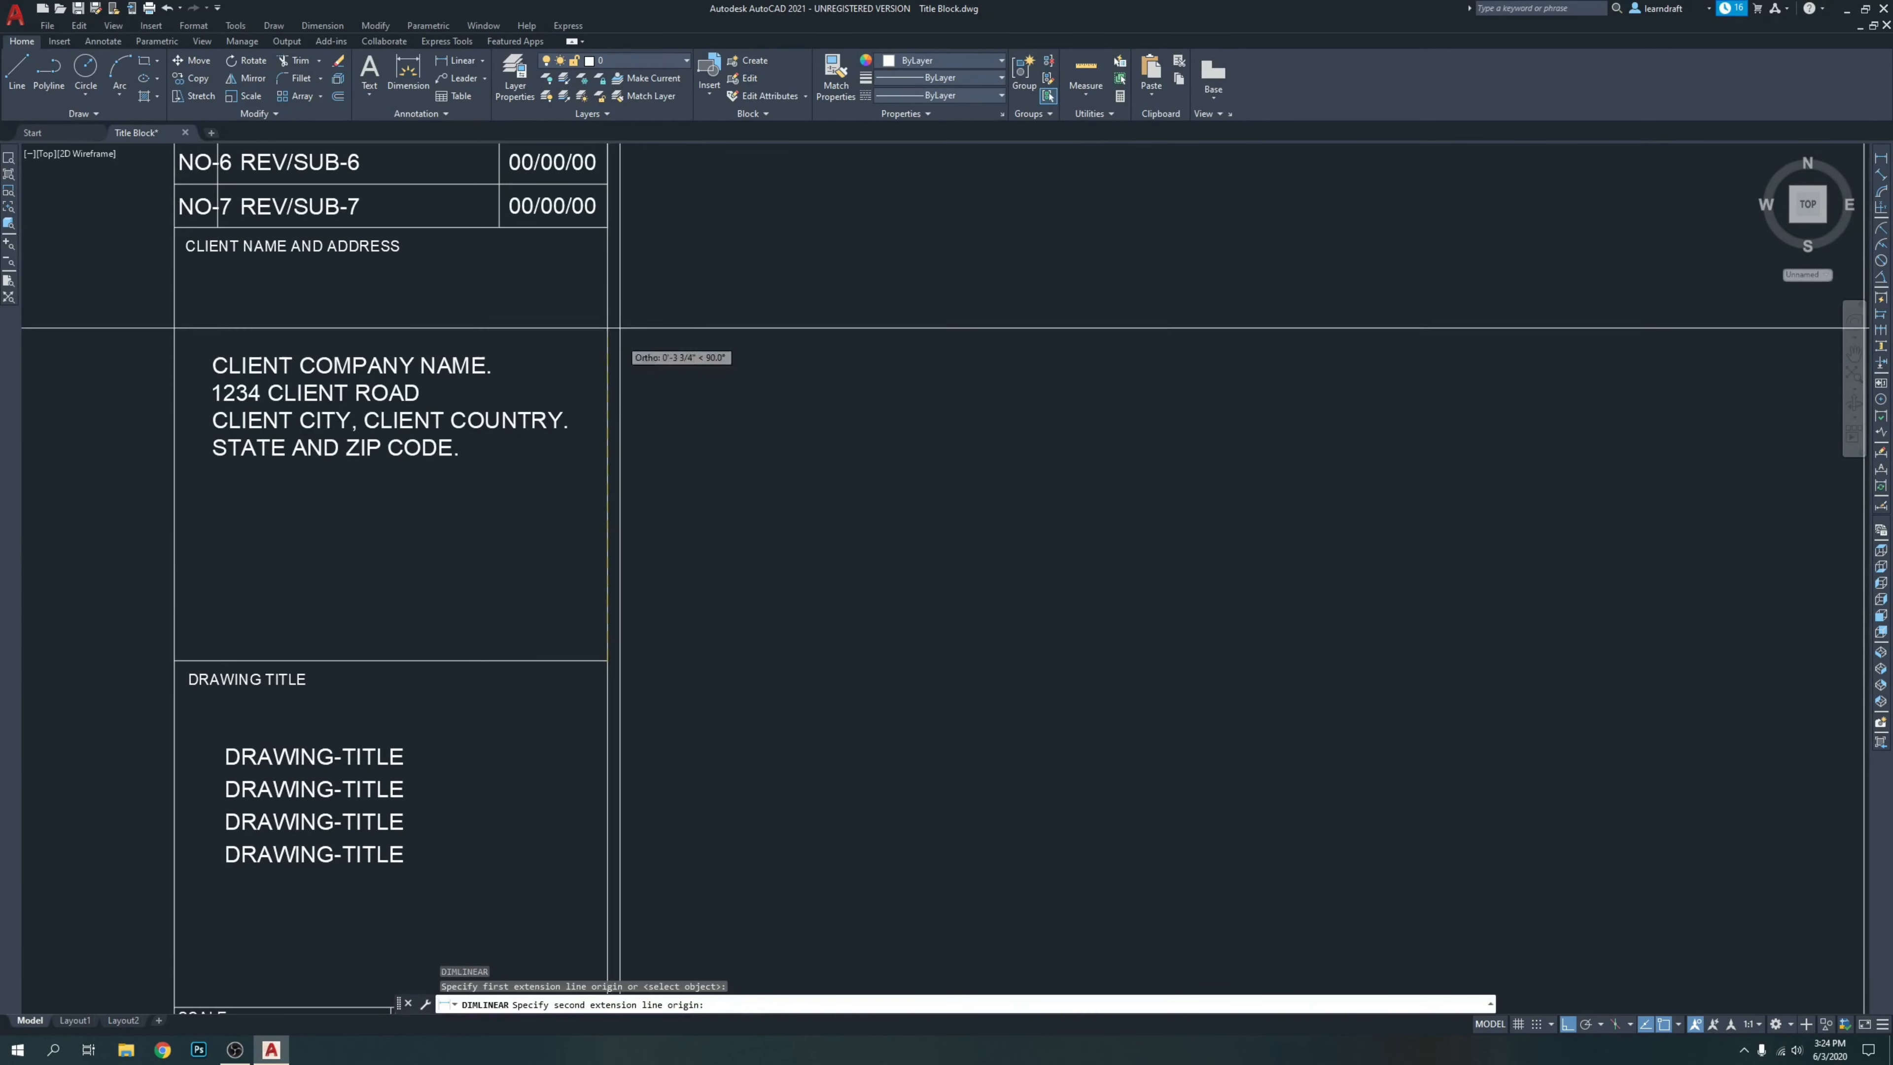
pyautogui.click(607, 227)
pyautogui.click(755, 313)
pyautogui.scroll(-2, 756, 432)
pyautogui.click(820, 418)
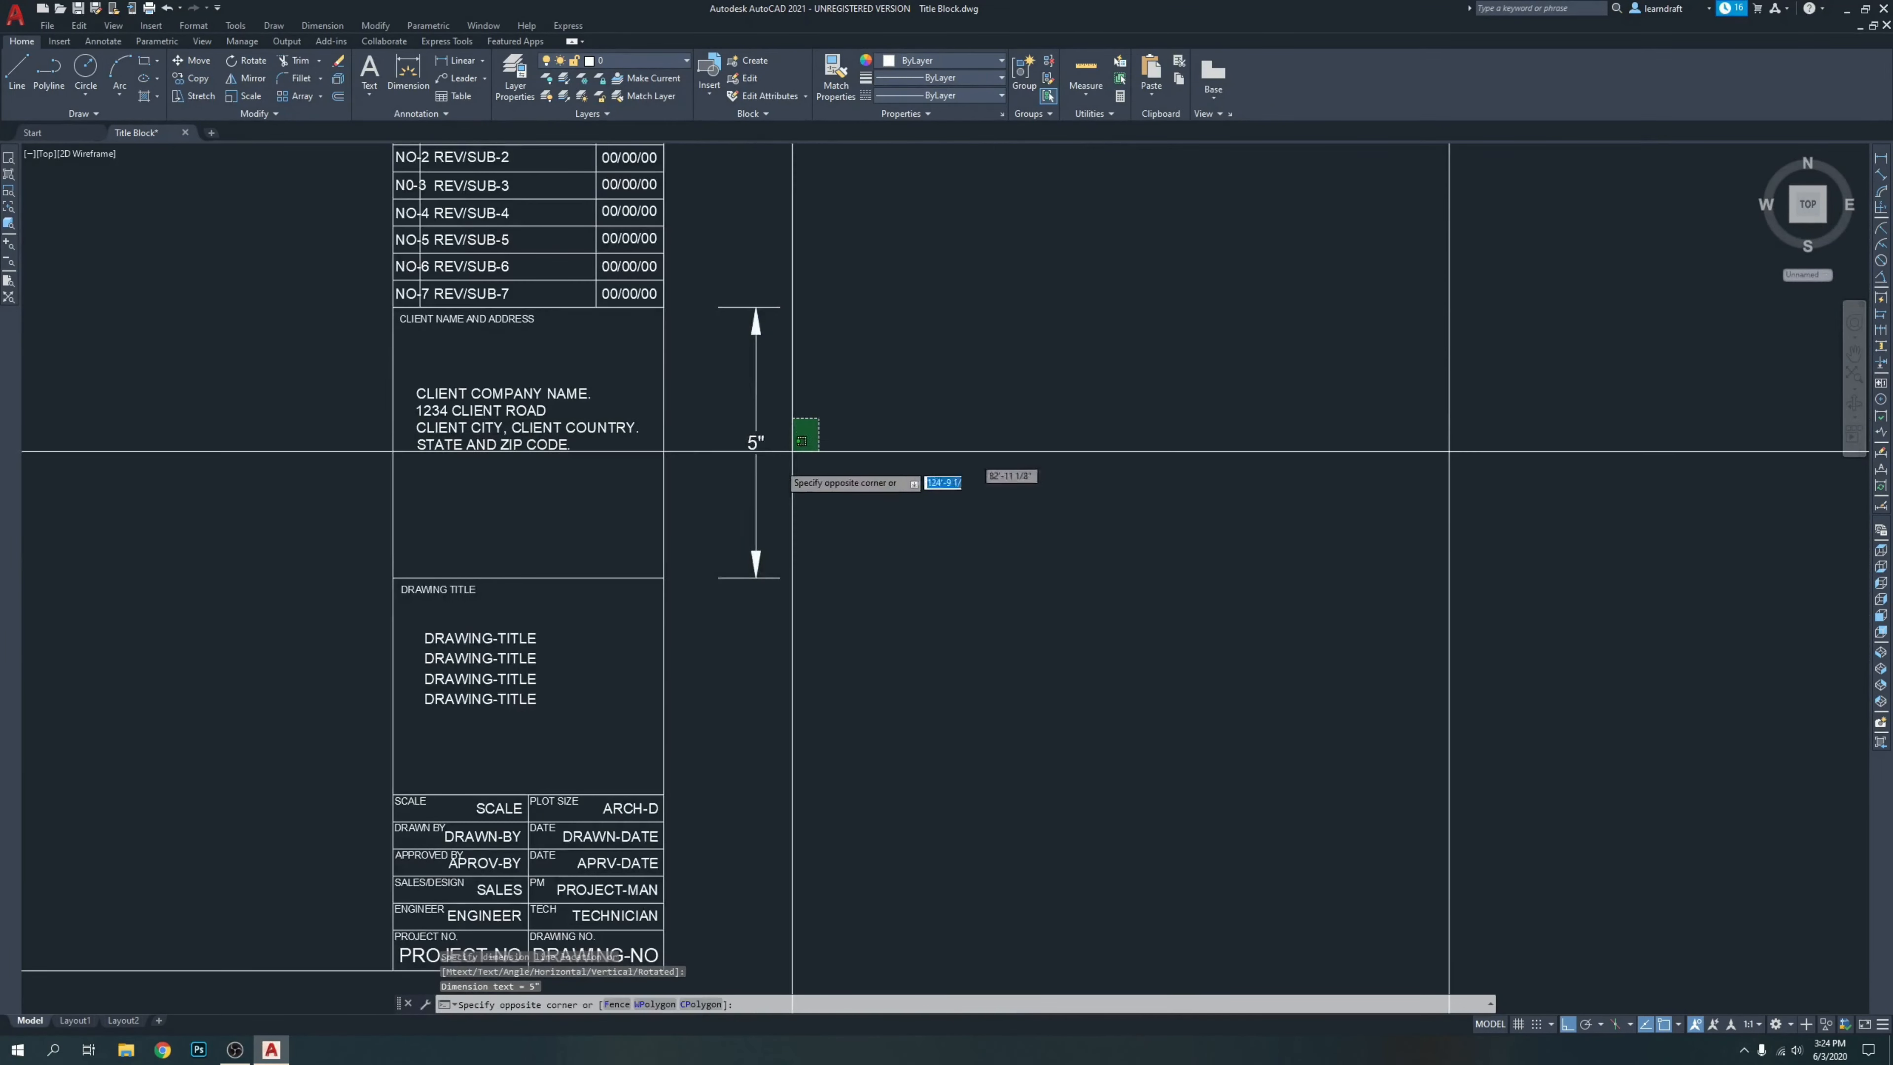
pyautogui.click(719, 477)
pyautogui.moveTo(719, 462); pyautogui.dragTo(649, 567, button='middle')
pyautogui.press('Delete')
# Offset the uppermost row line of the new title column upward by 4 inches to form the drawing title box.
pyautogui.scroll(-3, 613, 495)
pyautogui.scroll(4, 971, 474)
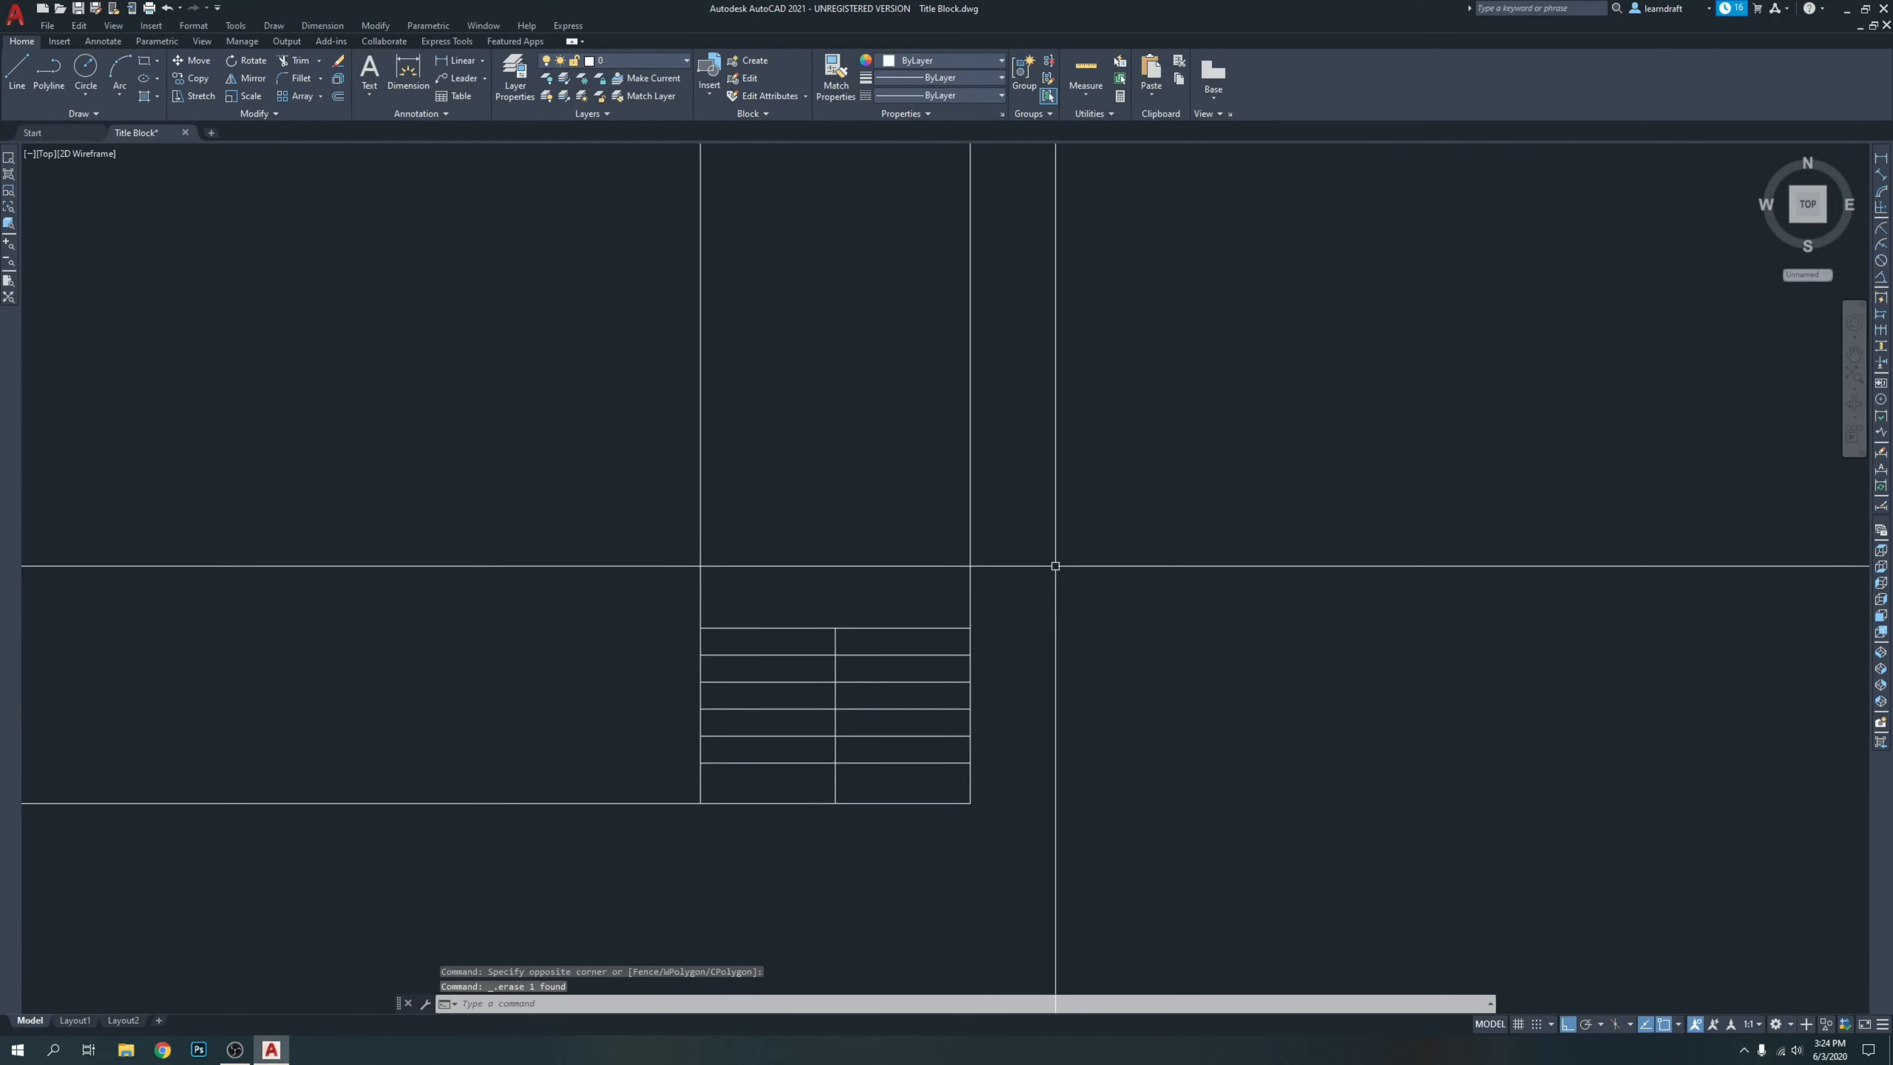
pyautogui.write('o')
pyautogui.press('Return')
pyautogui.write('4')
pyautogui.press('Return')
pyautogui.click(894, 626)
pyautogui.click(891, 548)
pyautogui.press('Return')
# Offset the drawing title box's top line upward by 5 inches to form the client name and address box.
pyautogui.moveTo(1088, 470); pyautogui.dragTo(1121, 623, button='middle')
pyautogui.write('o')
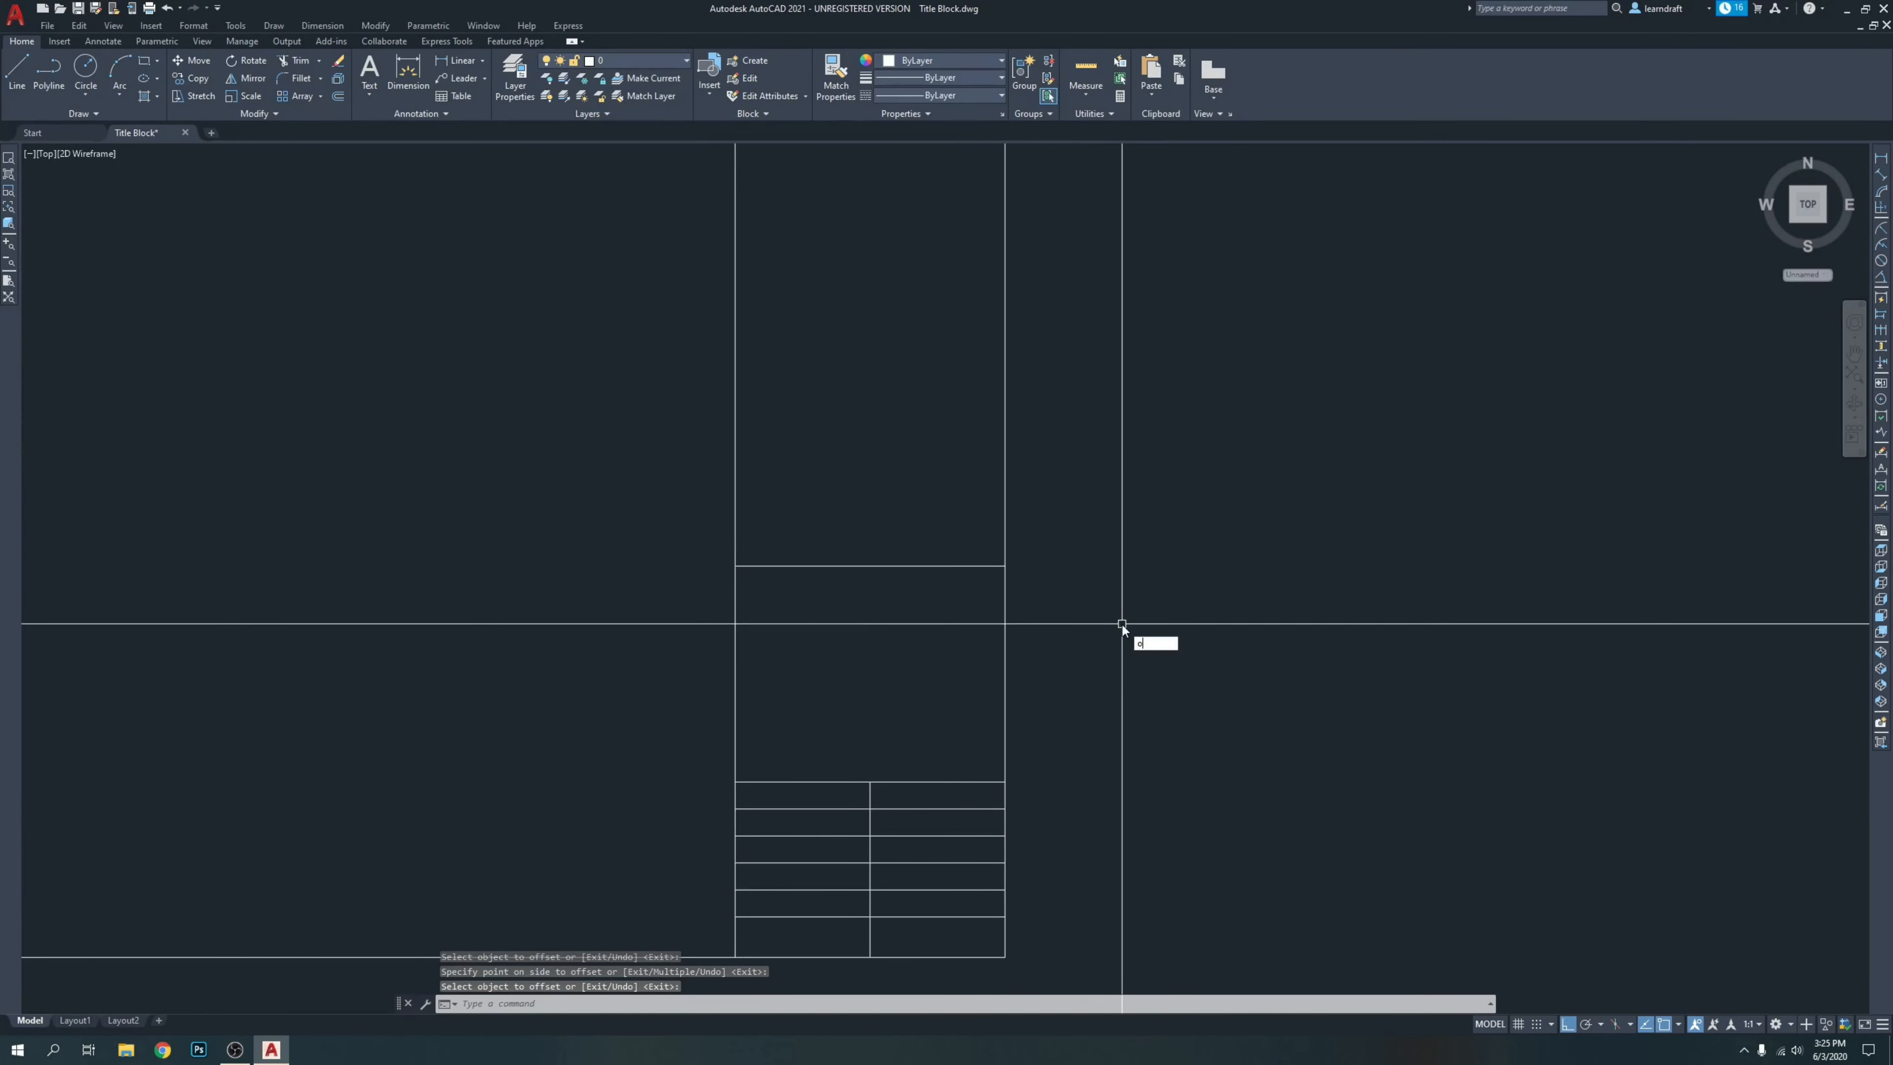
pyautogui.press('Return')
pyautogui.write('5')
pyautogui.press('Return')
pyautogui.click(918, 564)
pyautogui.click(951, 428)
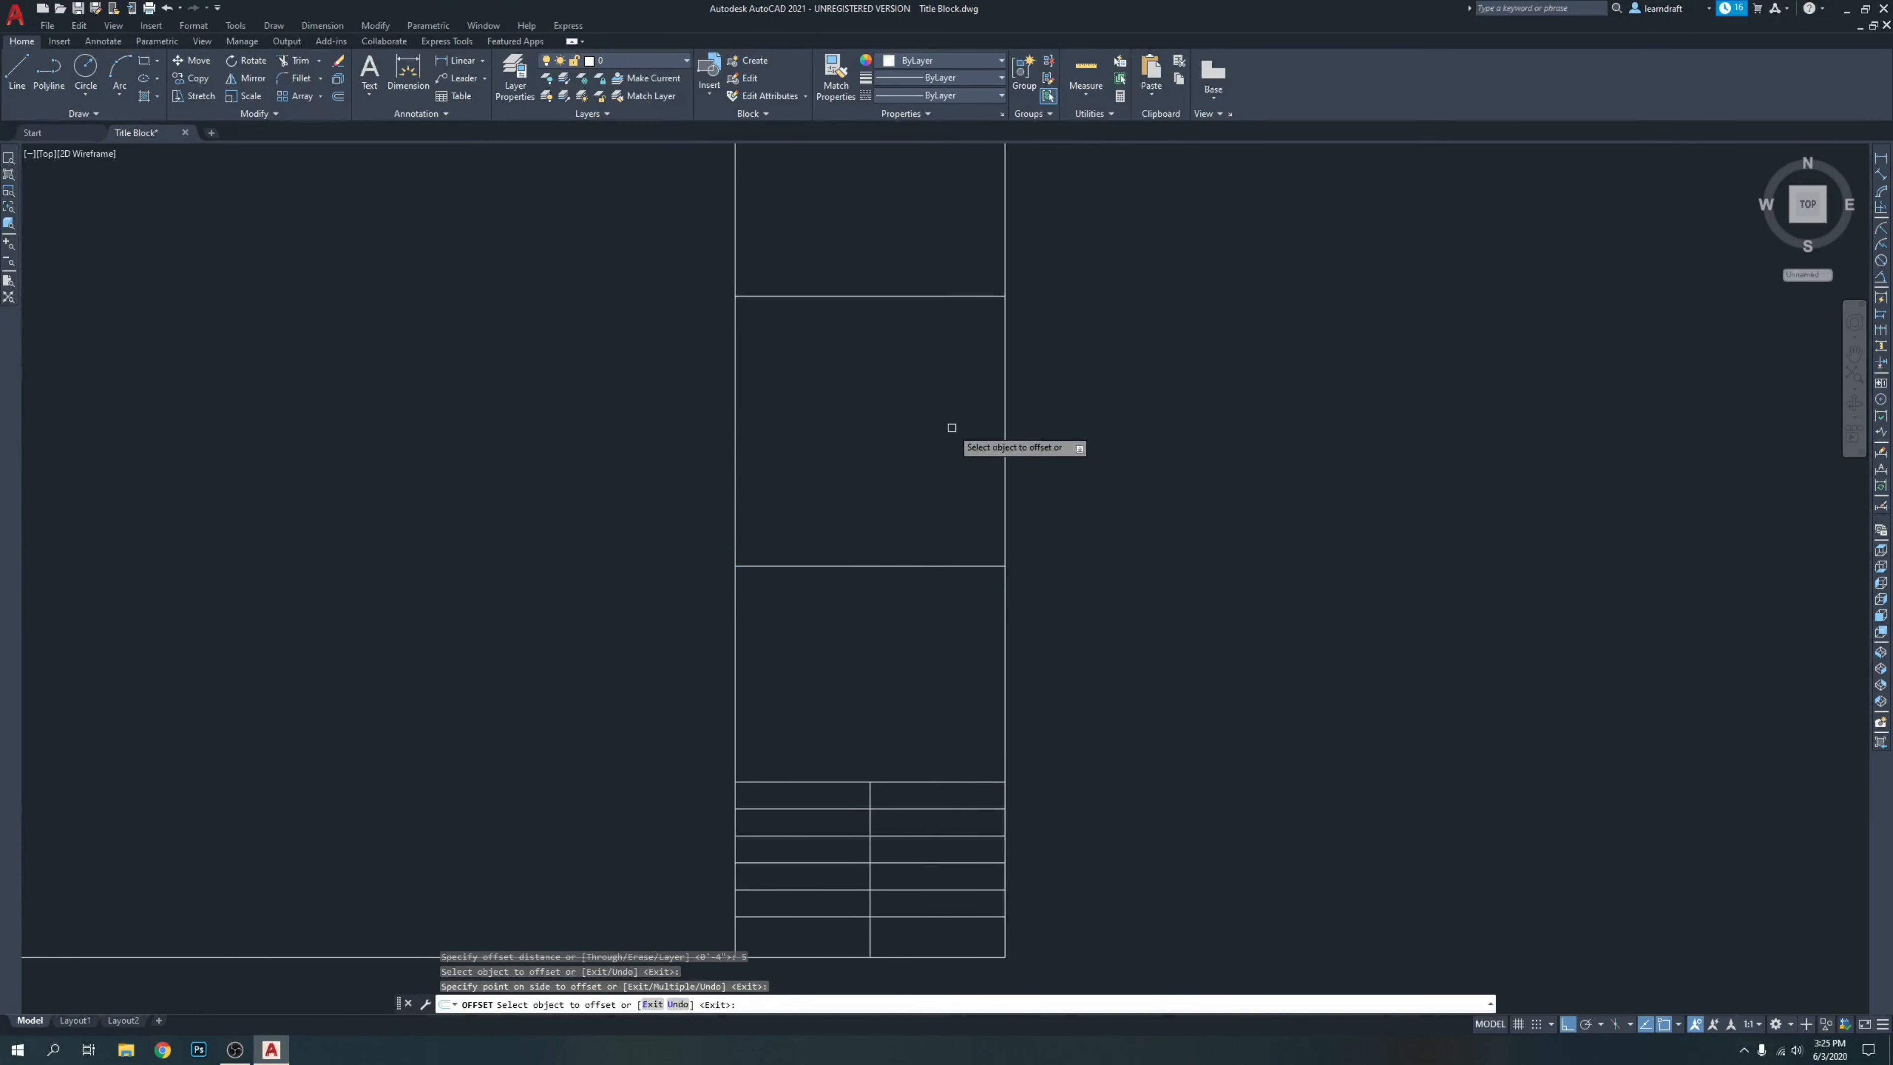
pyautogui.press('Return')
# Examine the row layout of the finished title block's revision and submission table above its client name box.
pyautogui.scroll(-4, 1085, 418)
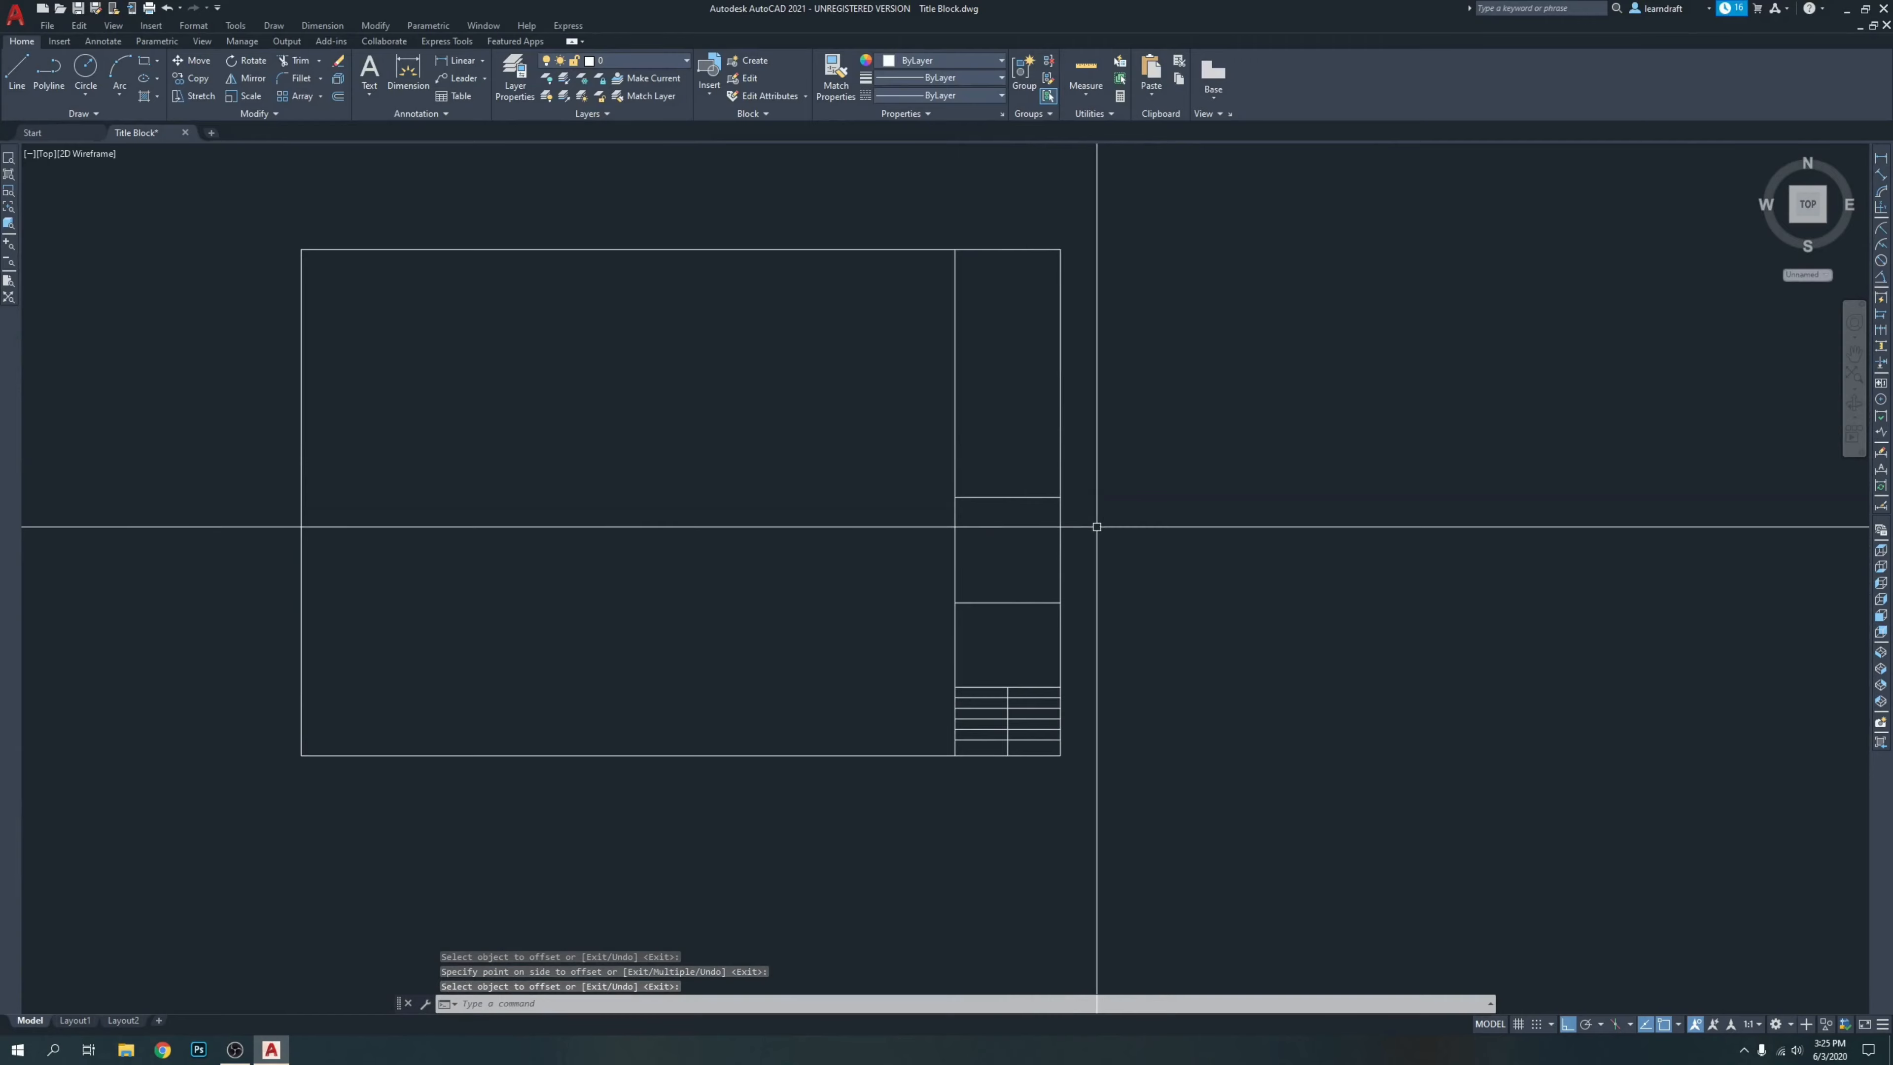
pyautogui.scroll(-3, 1018, 490)
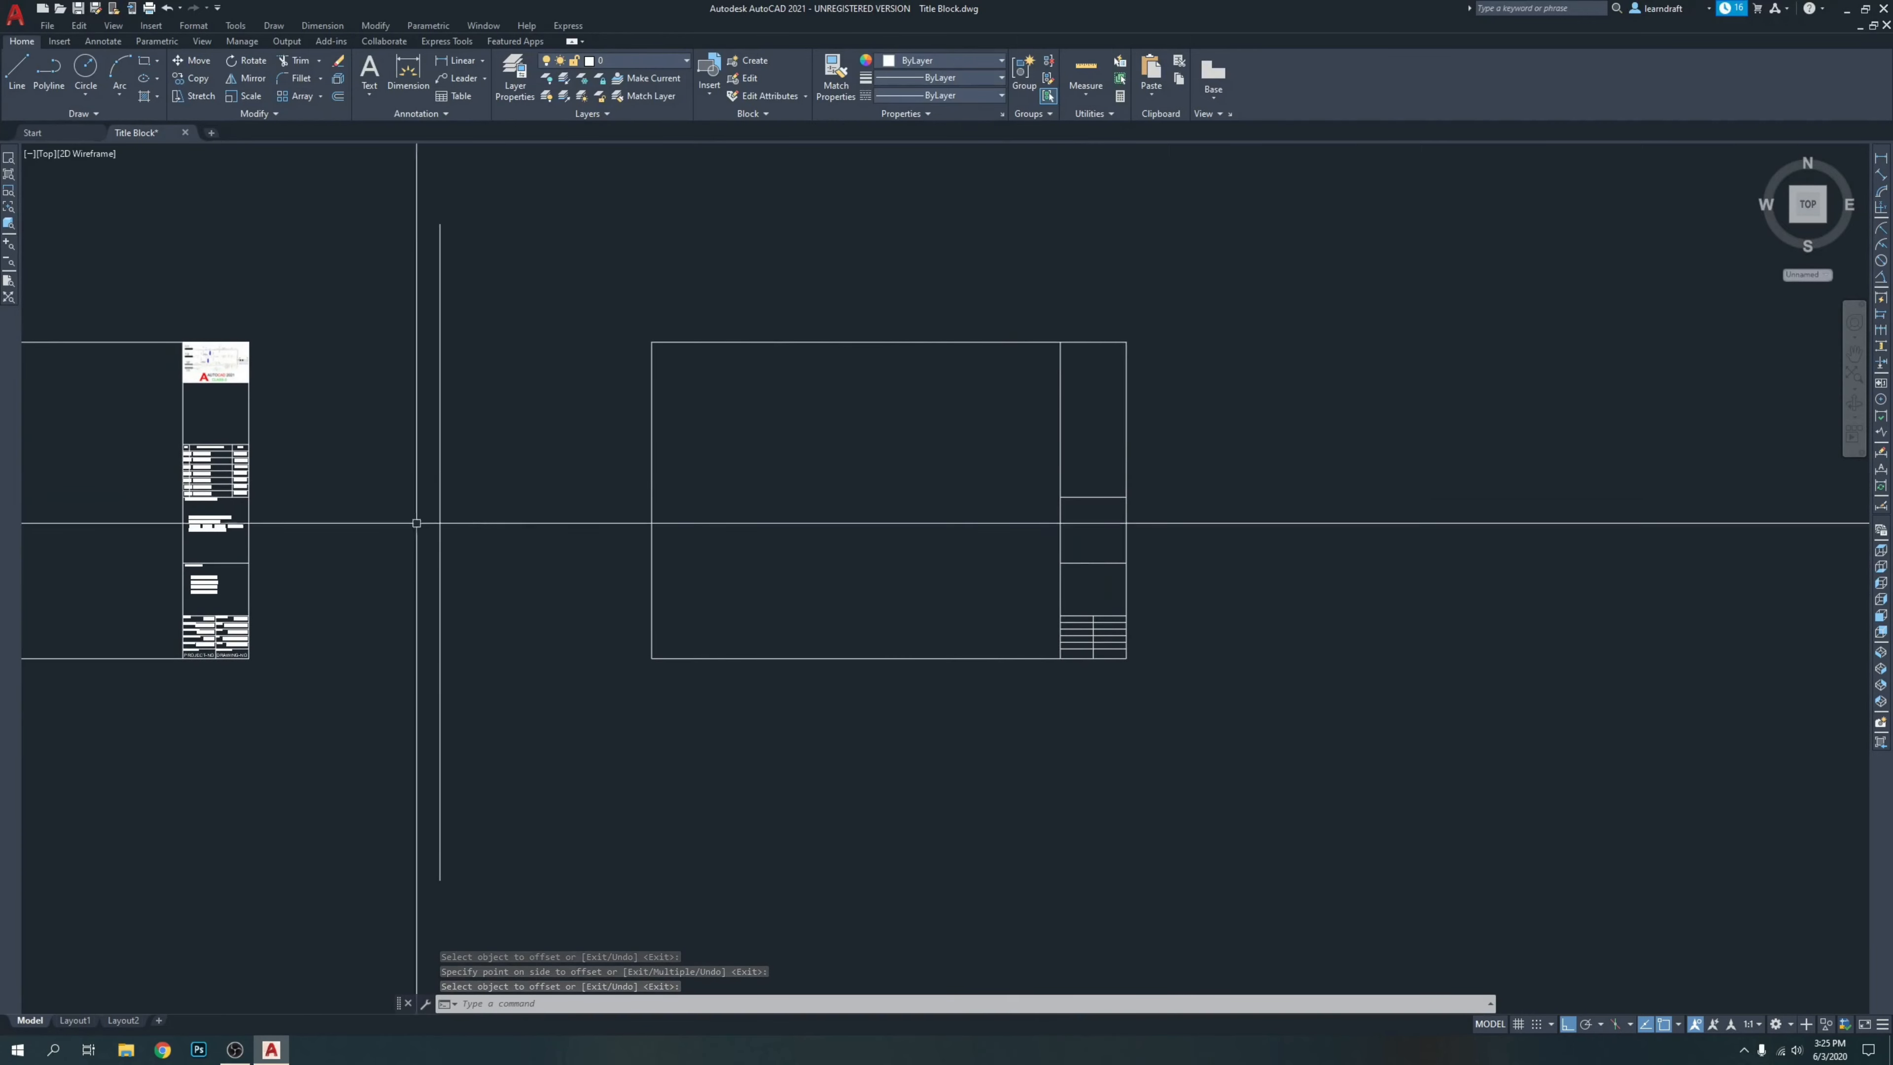
pyautogui.scroll(8, 239, 484)
pyautogui.moveTo(269, 509); pyautogui.dragTo(818, 567, button='middle')
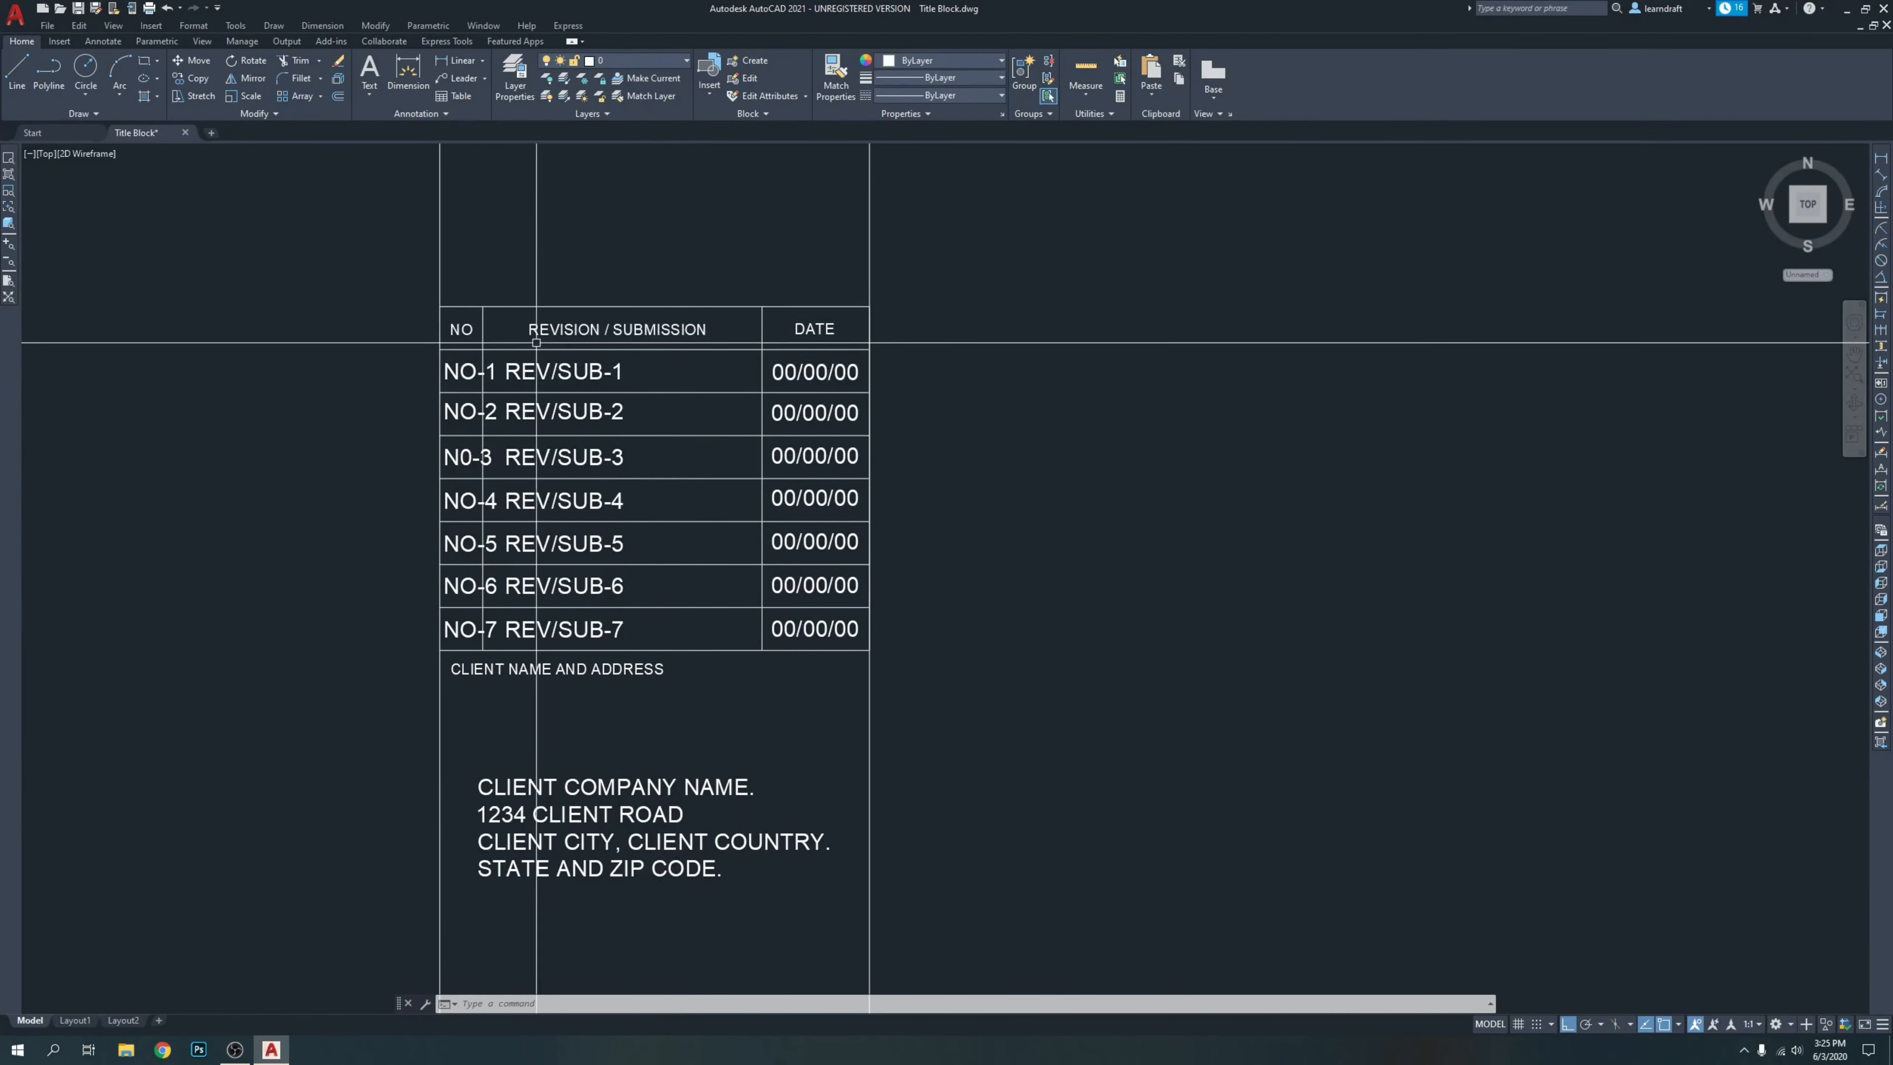
pyautogui.scroll(-2, 519, 346)
pyautogui.click(824, 307)
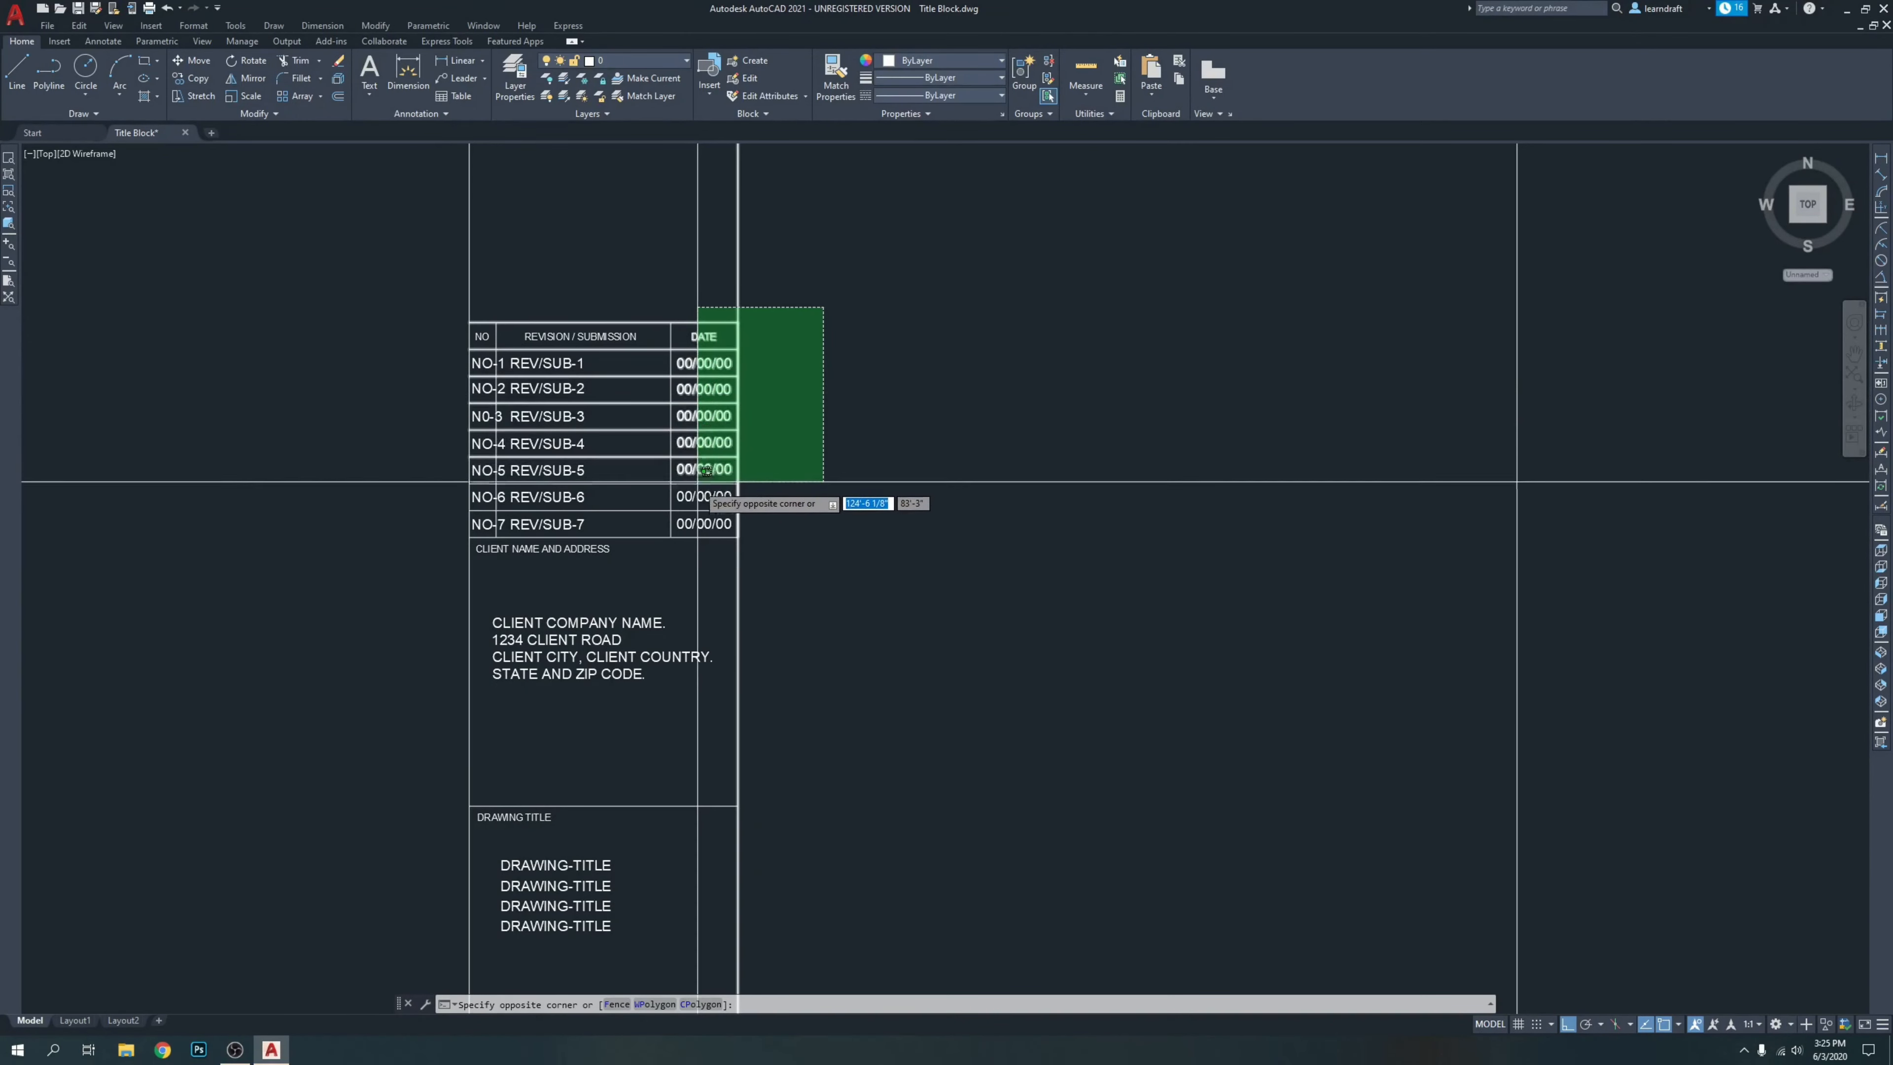
pyautogui.click(892, 596)
pyautogui.scroll(-6, 907, 537)
pyautogui.moveTo(907, 535); pyautogui.dragTo(216, 468, button='middle')
pyautogui.scroll(6, 1089, 520)
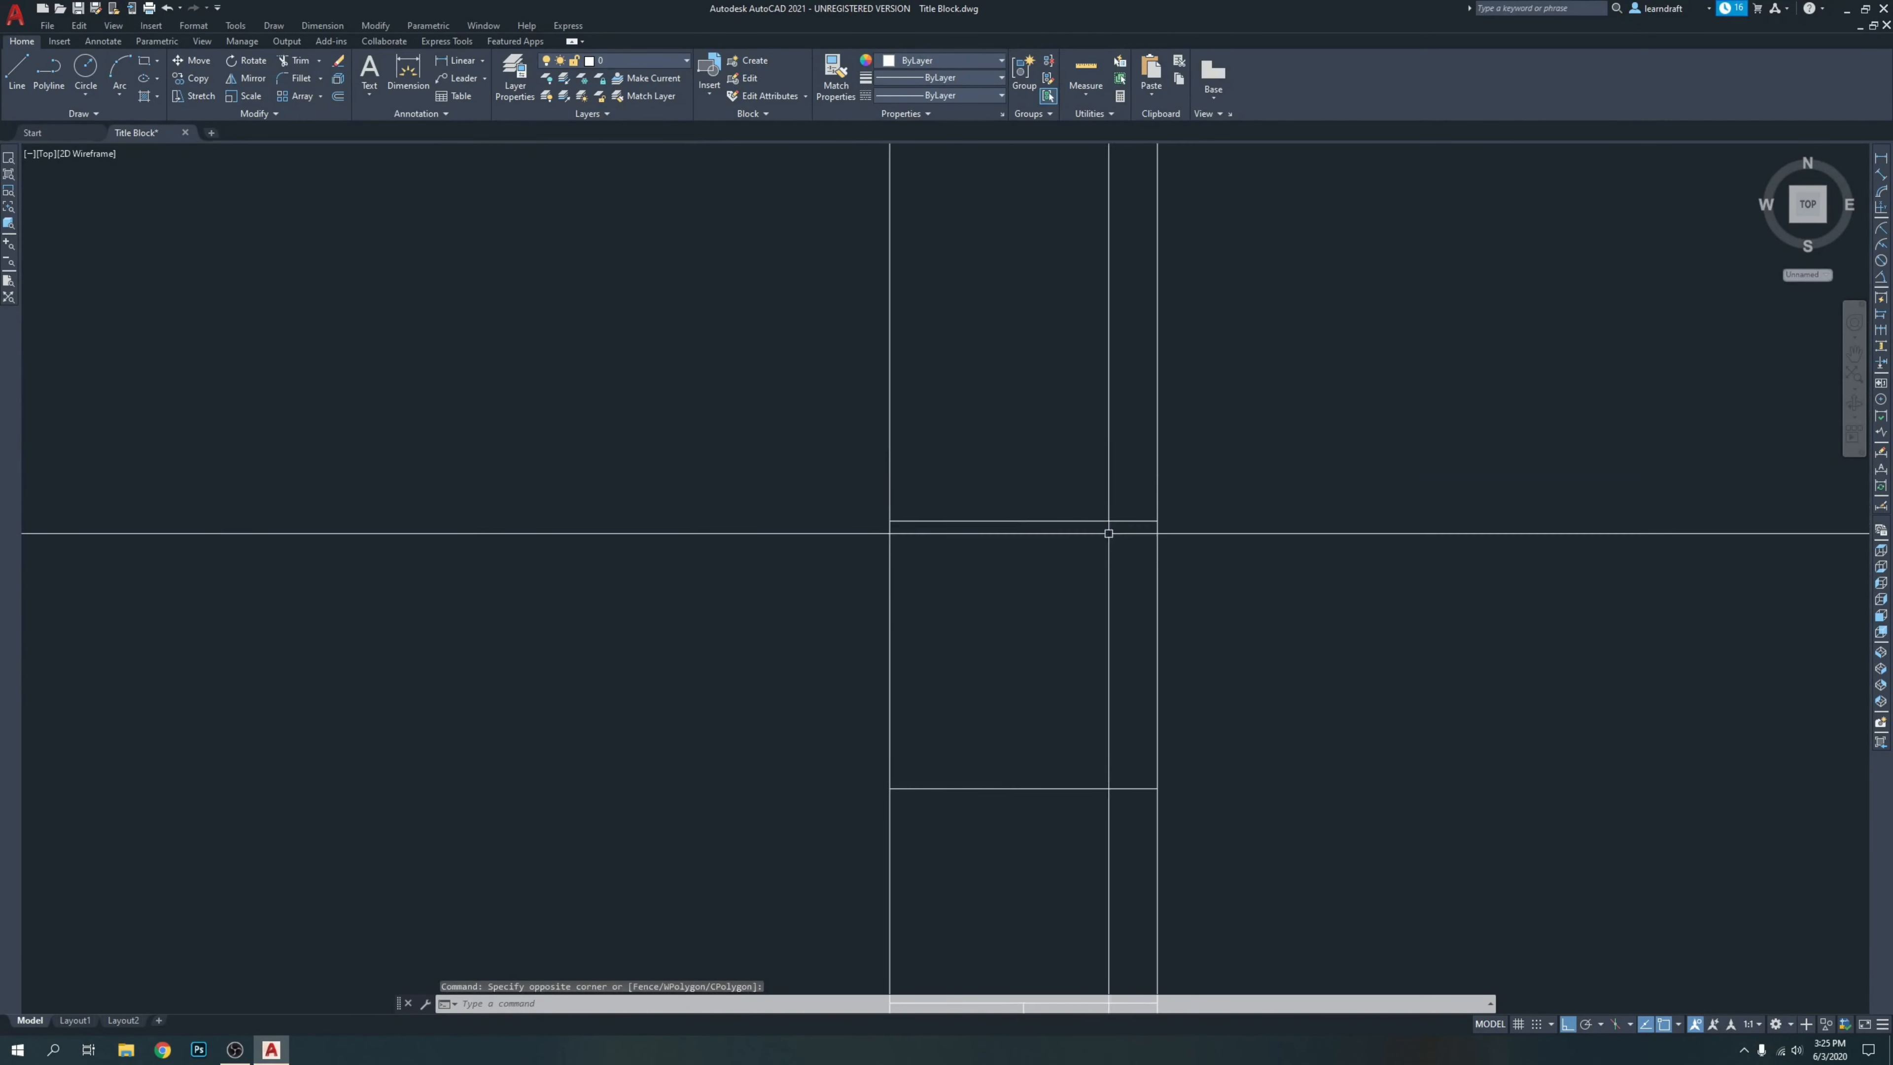
# Offset the new client name and address box's top line upward repeatedly by 0.5 inch to form eight revision table rows.
pyautogui.write('o')
pyautogui.press('Return')
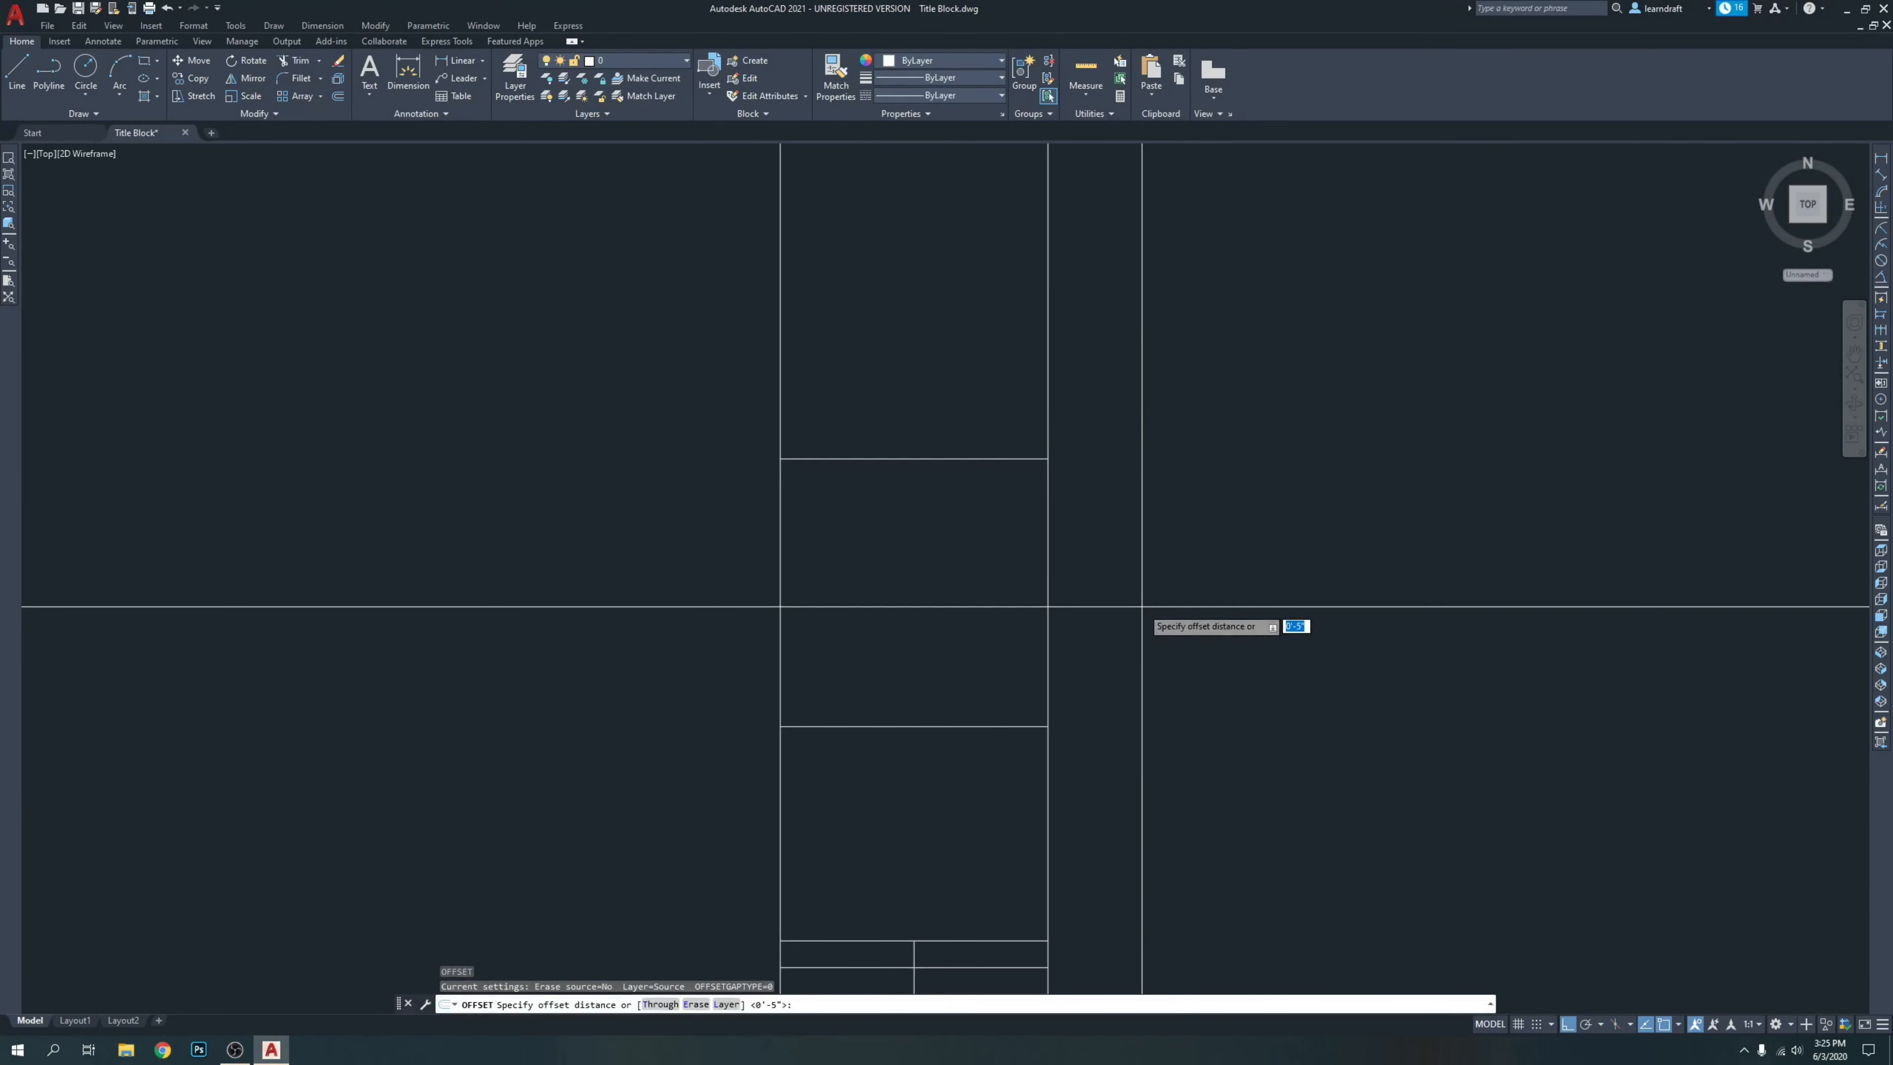
pyautogui.write('.5')
pyautogui.press('Return')
pyautogui.click(958, 456)
pyautogui.click(957, 406)
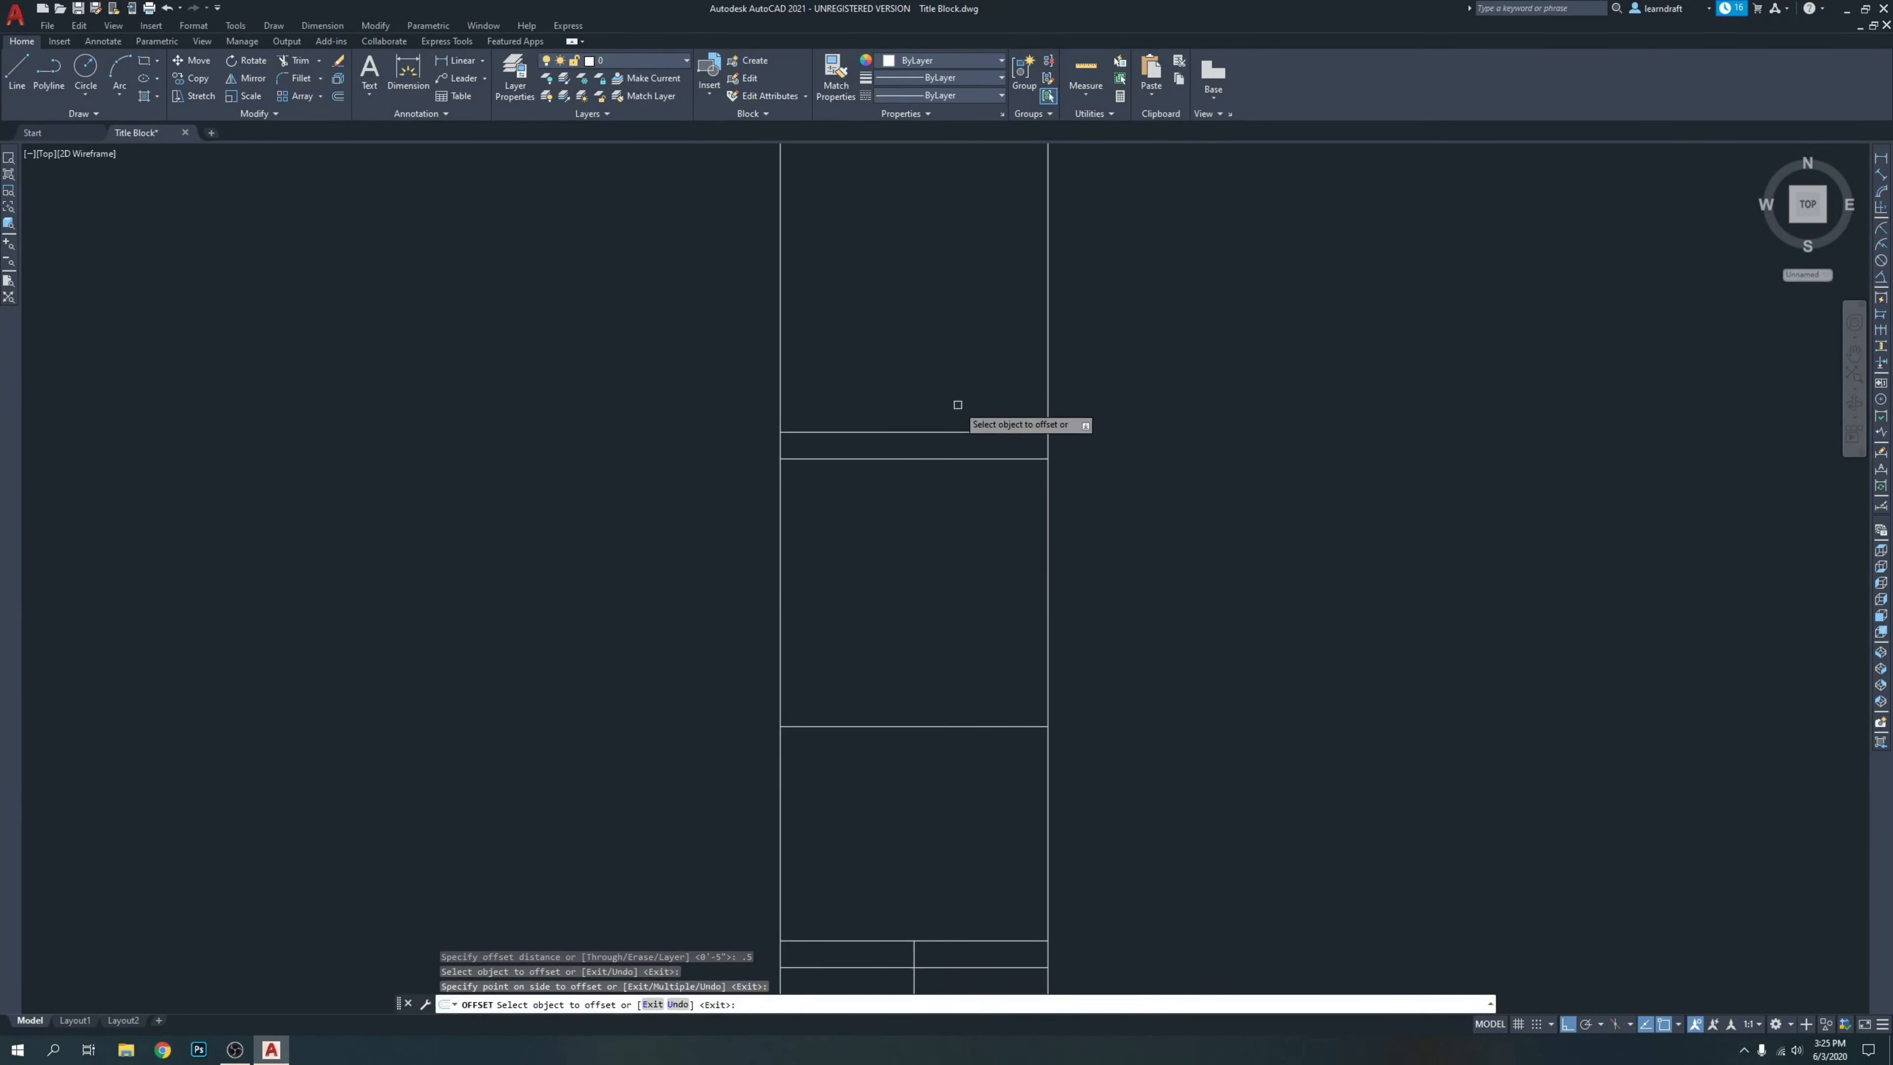
pyautogui.click(949, 432)
pyautogui.click(971, 399)
pyautogui.click(982, 341)
pyautogui.moveTo(981, 352); pyautogui.dragTo(955, 588, button='middle')
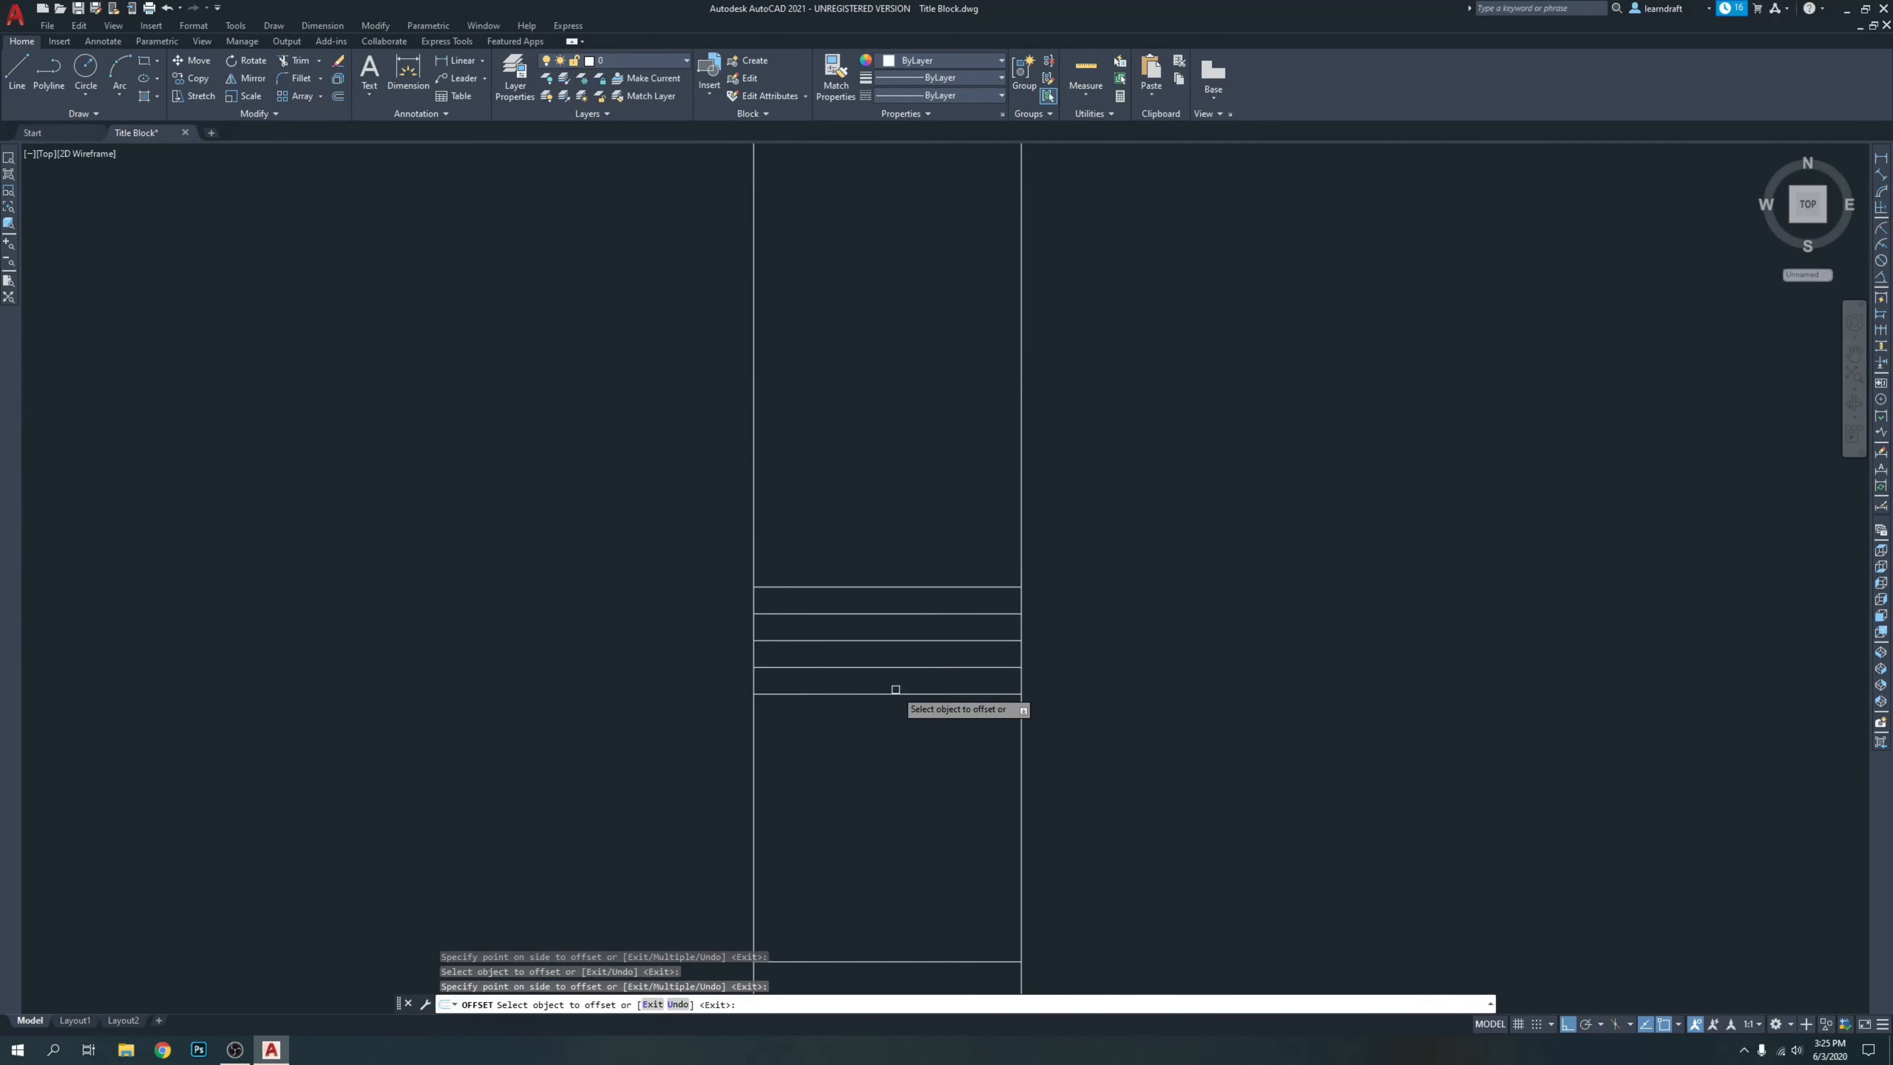
pyautogui.click(889, 586)
pyautogui.click(899, 544)
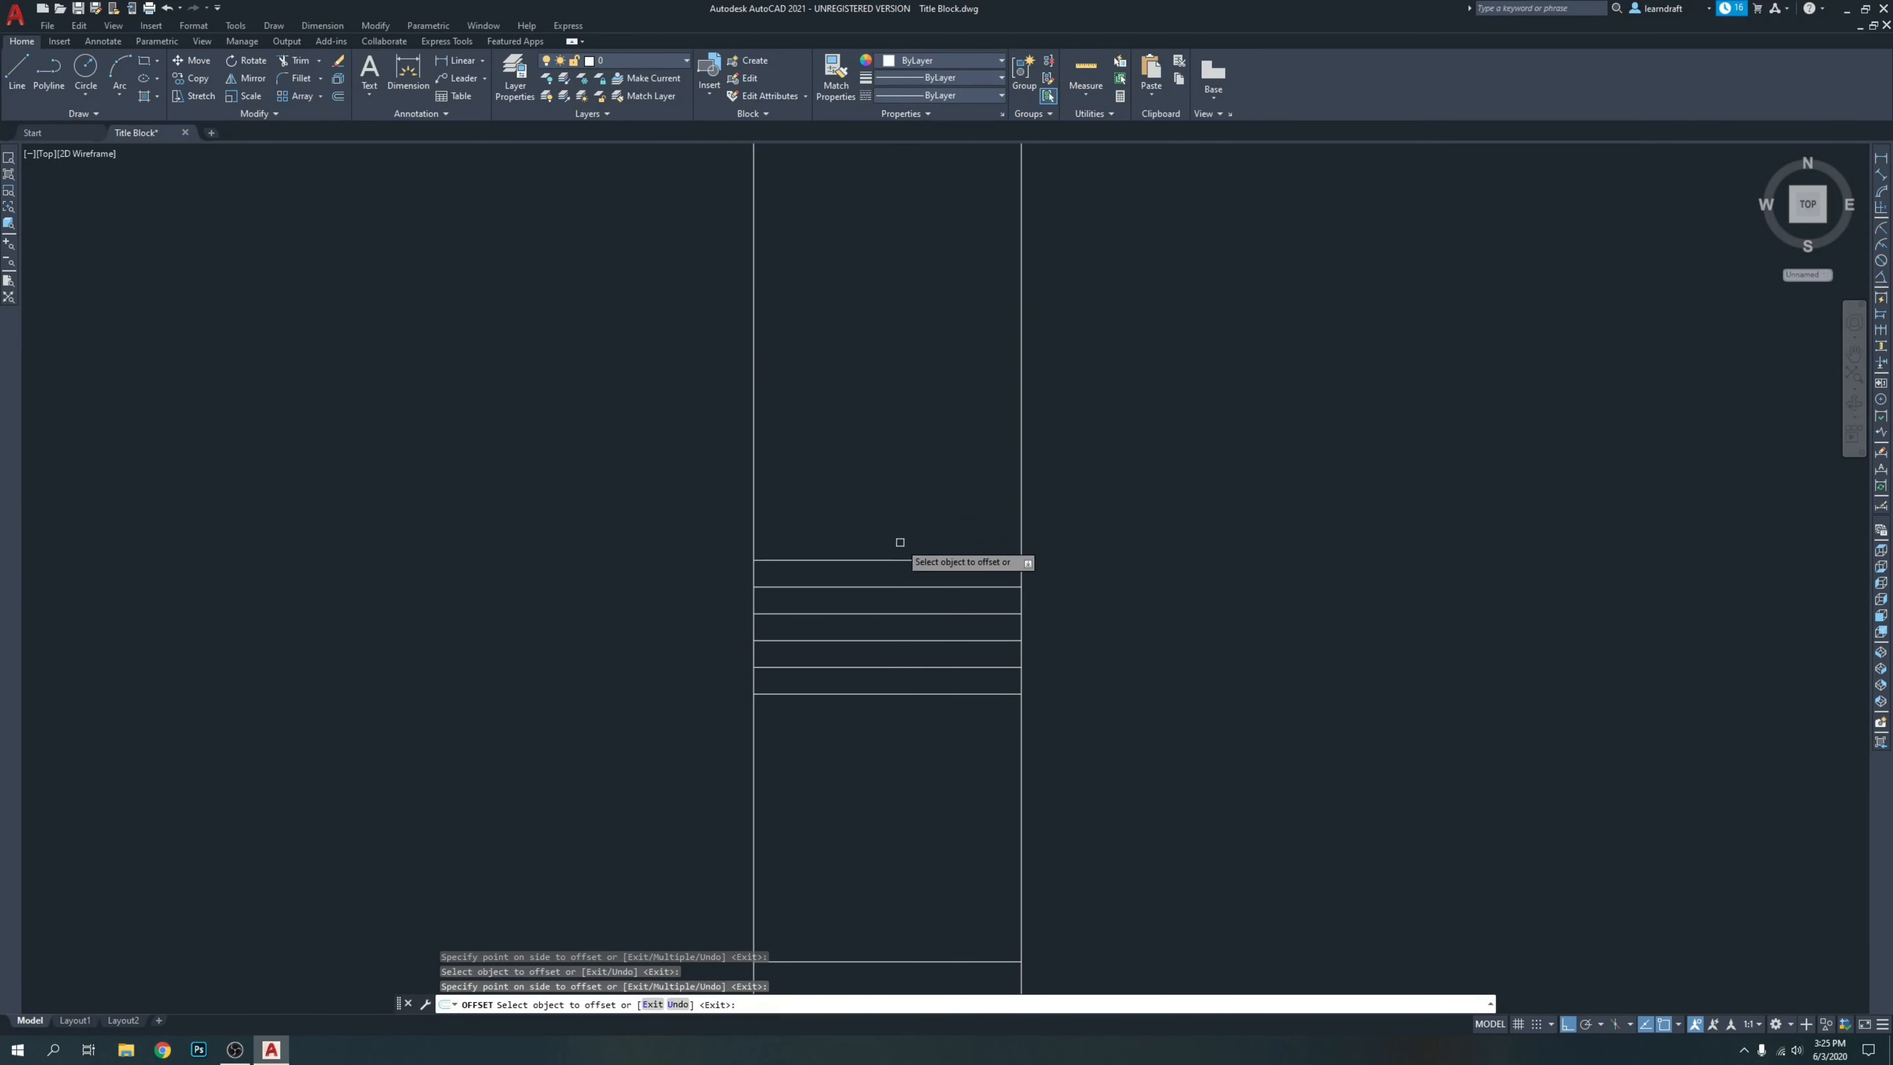
pyautogui.click(897, 559)
pyautogui.click(900, 543)
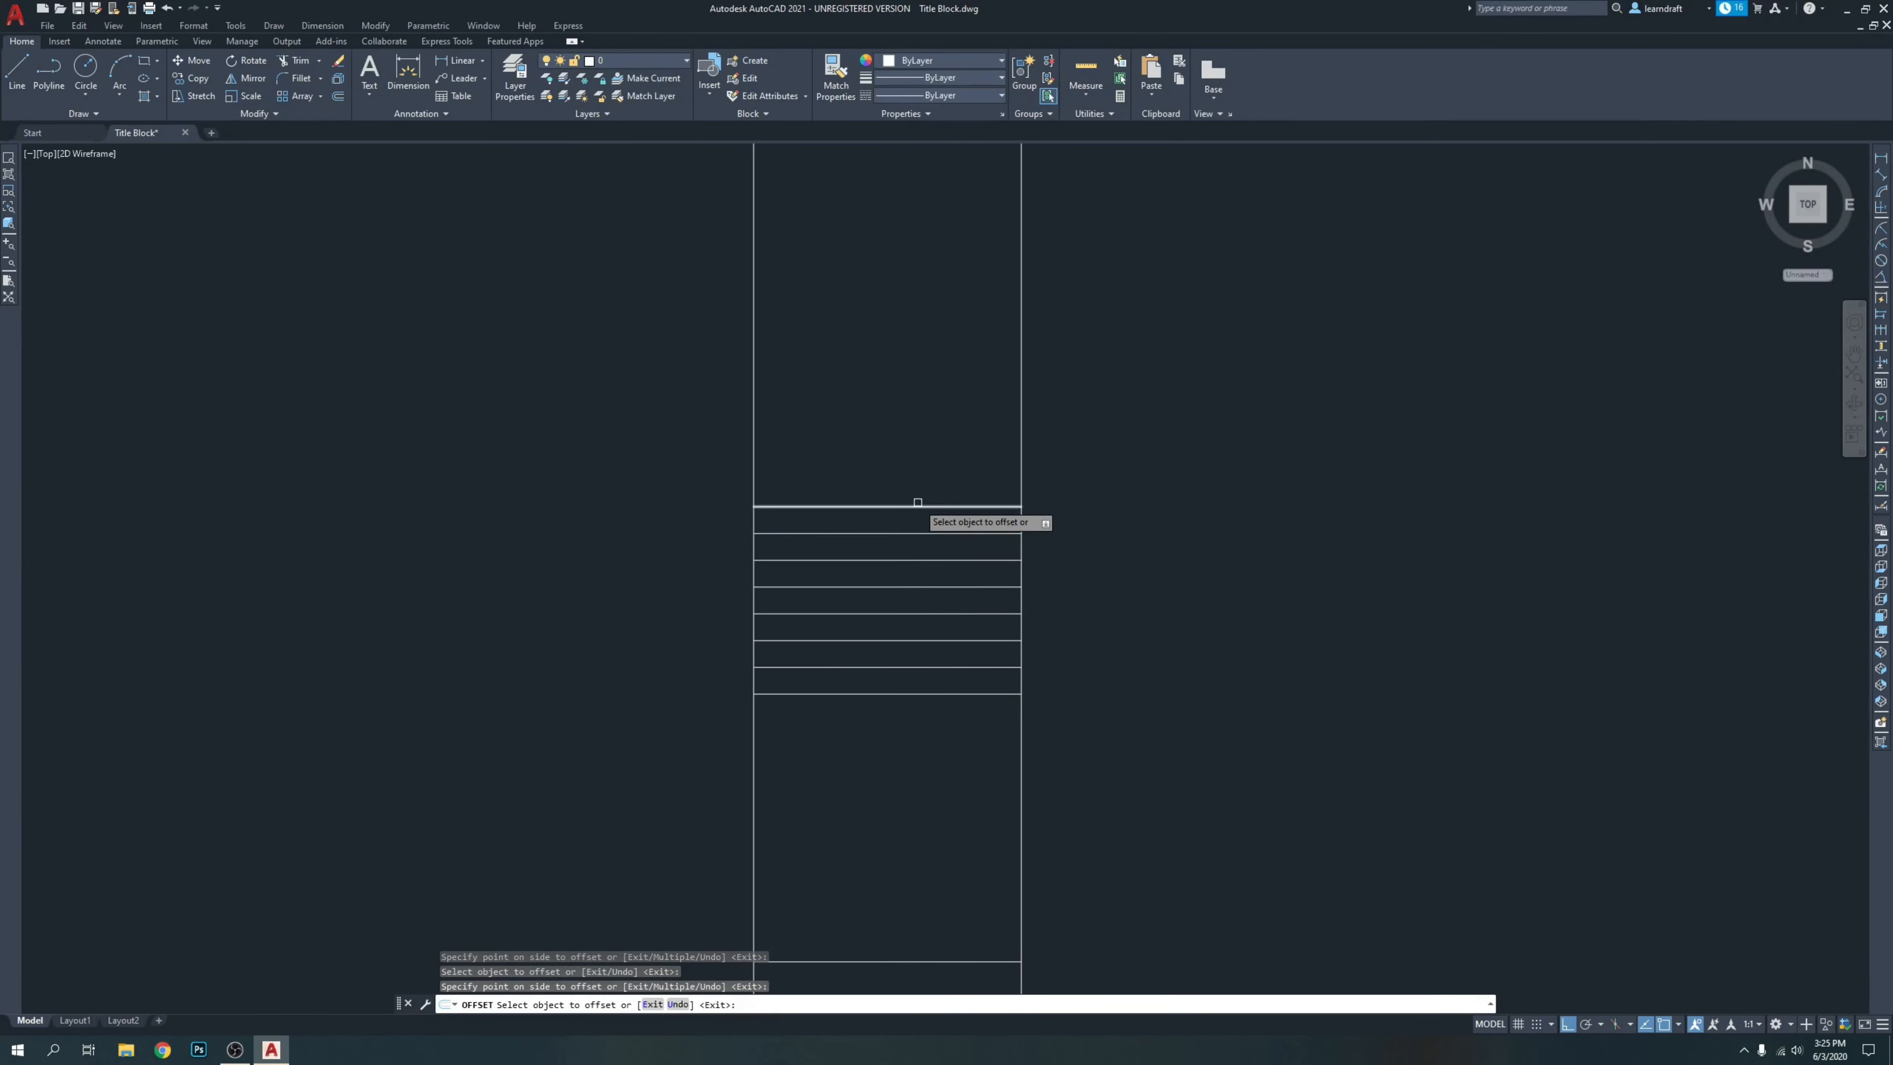
pyautogui.click(917, 503)
pyautogui.click(931, 428)
pyautogui.press('Return')
pyautogui.moveTo(1251, 508); pyautogui.dragTo(1215, 438, button='middle')
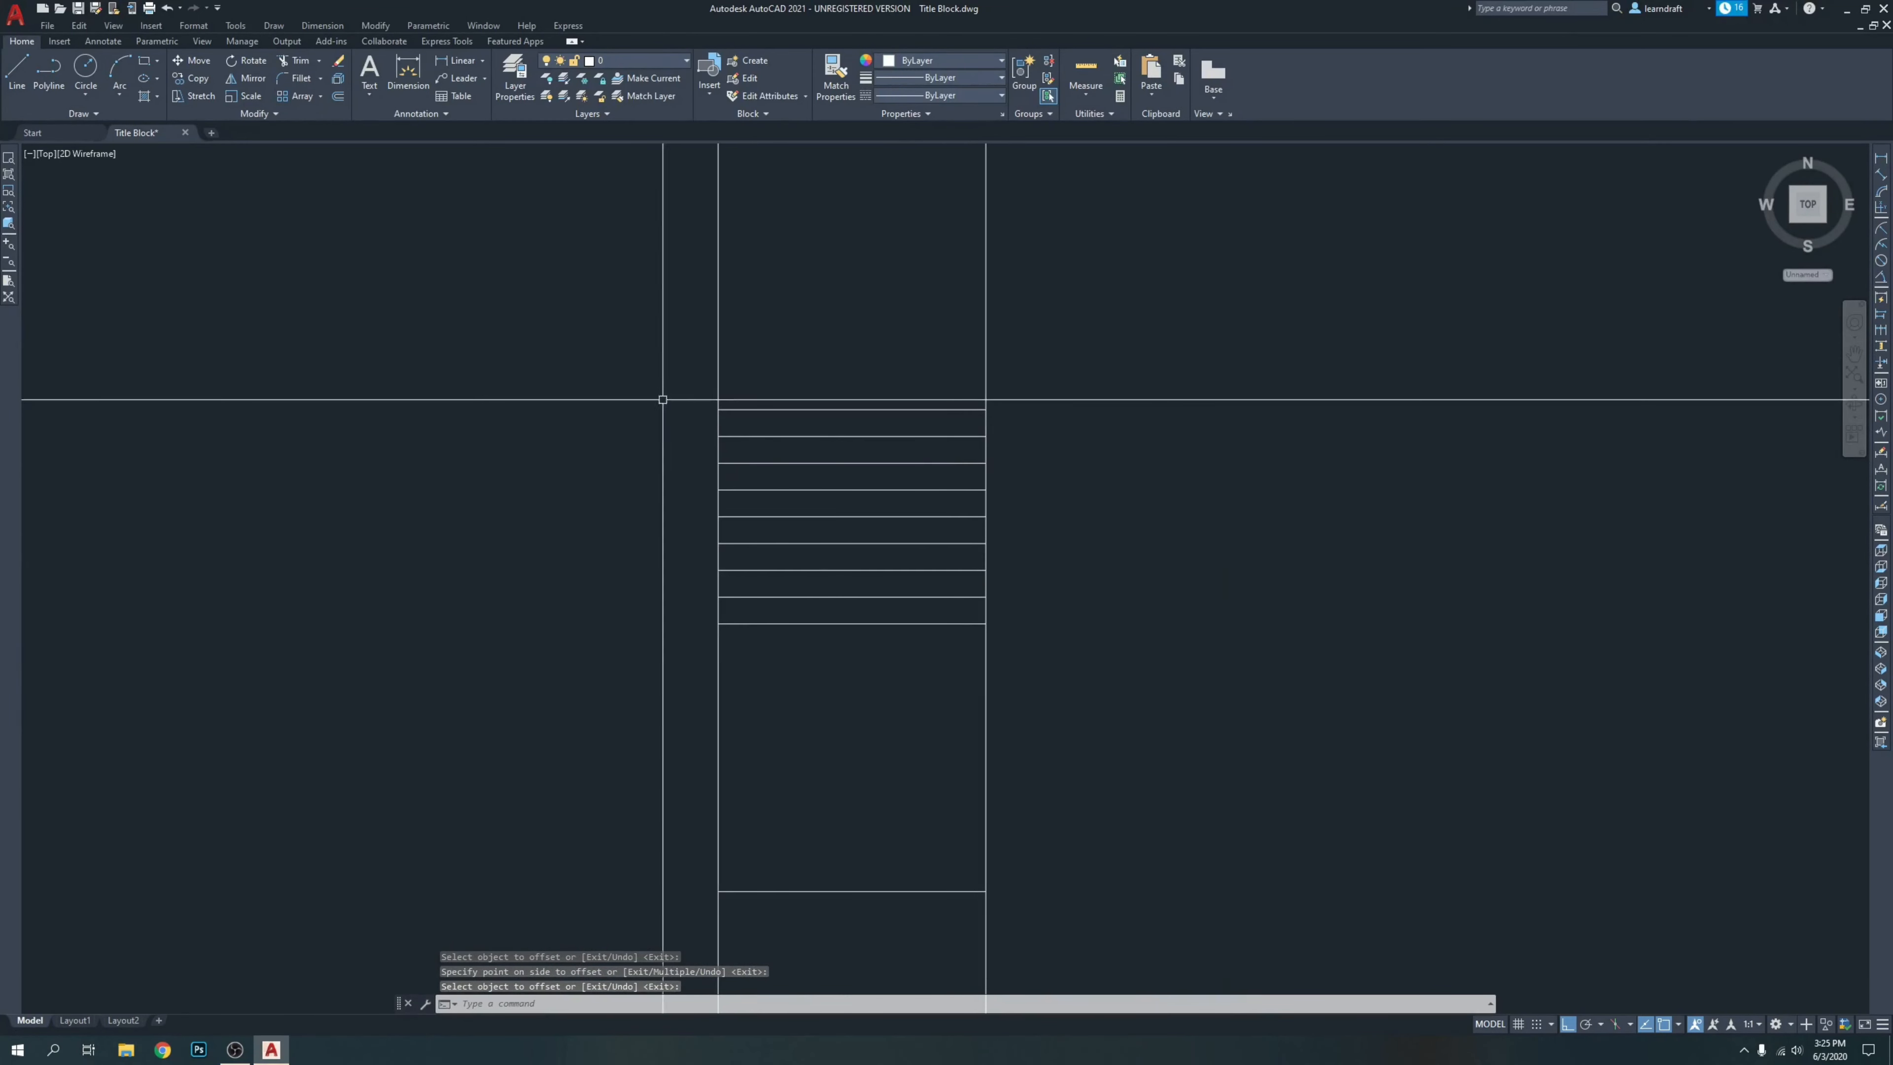
# Measure the width of the DATE column in the finished revision table with a linear dimension.
pyautogui.scroll(-2, 1195, 427)
pyautogui.scroll(-2, 815, 427)
pyautogui.scroll(-3, 993, 477)
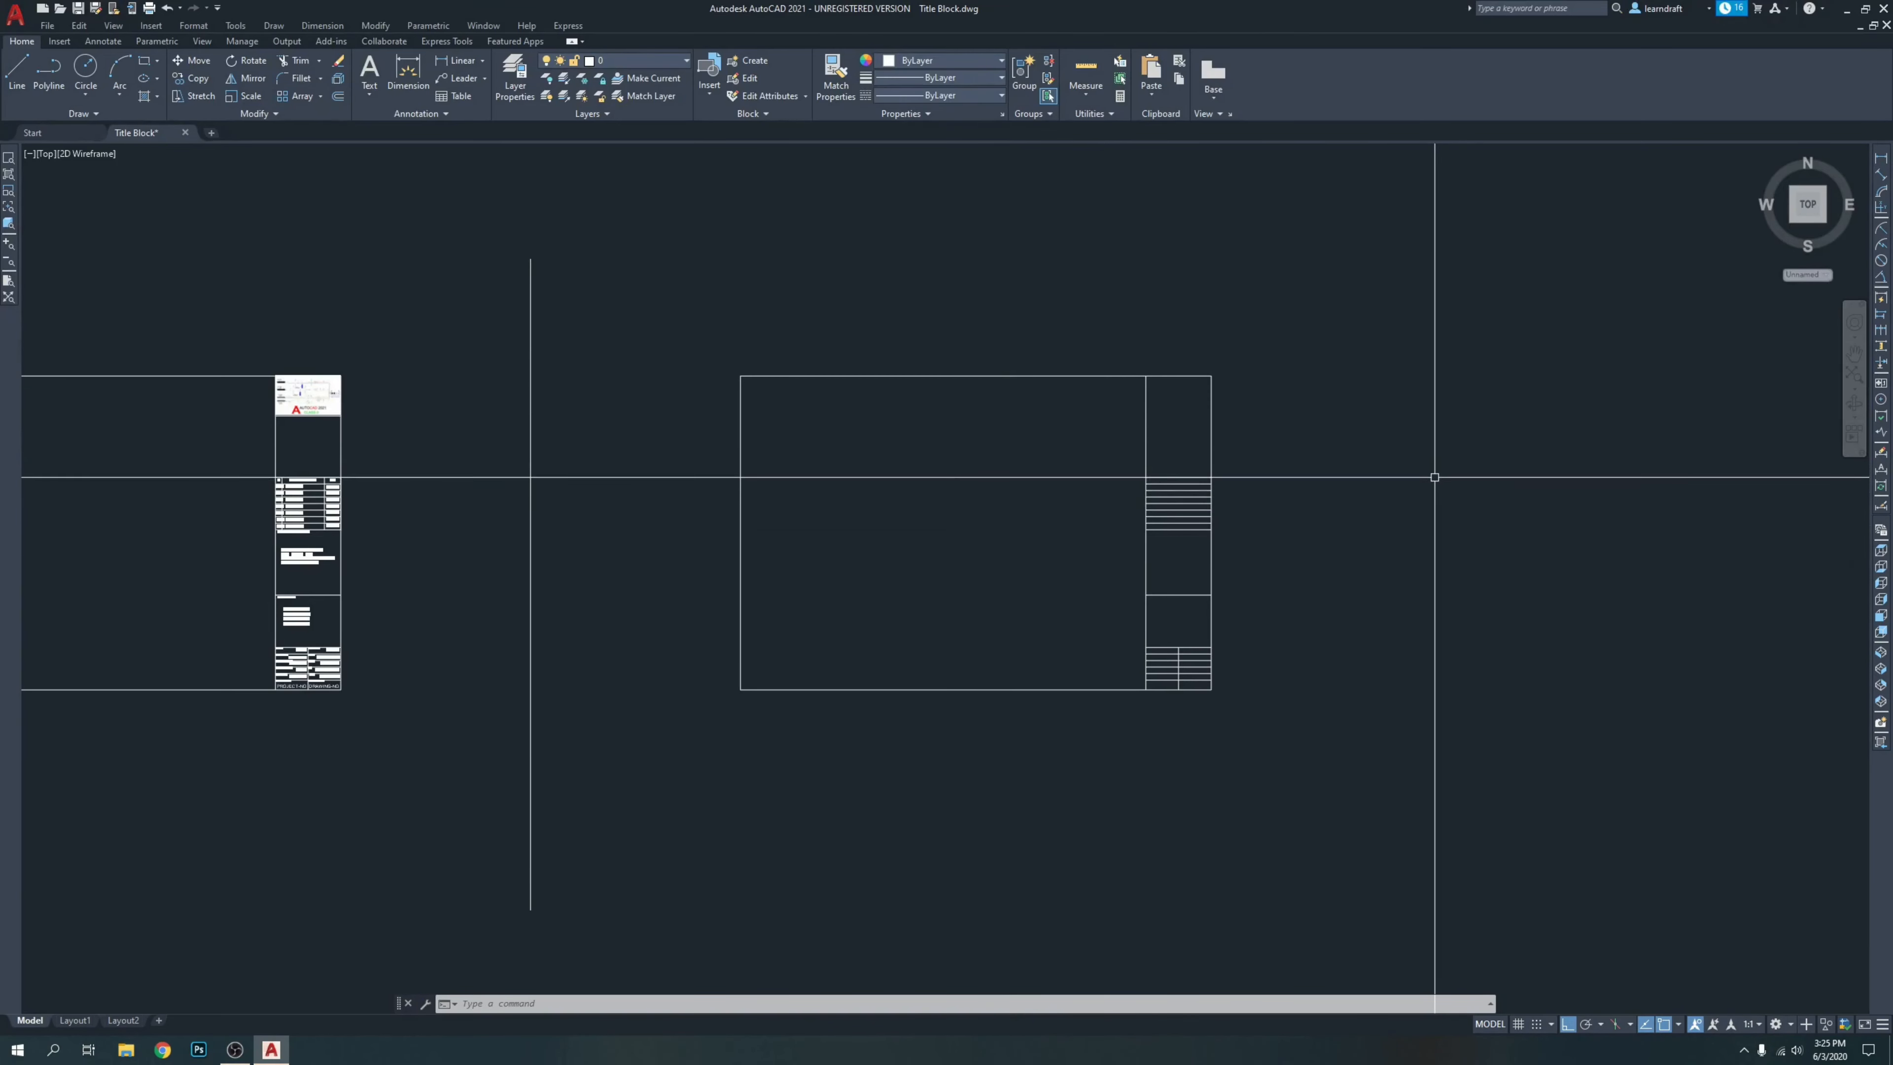
pyautogui.moveTo(1490, 435); pyautogui.dragTo(1421, 438, button='middle')
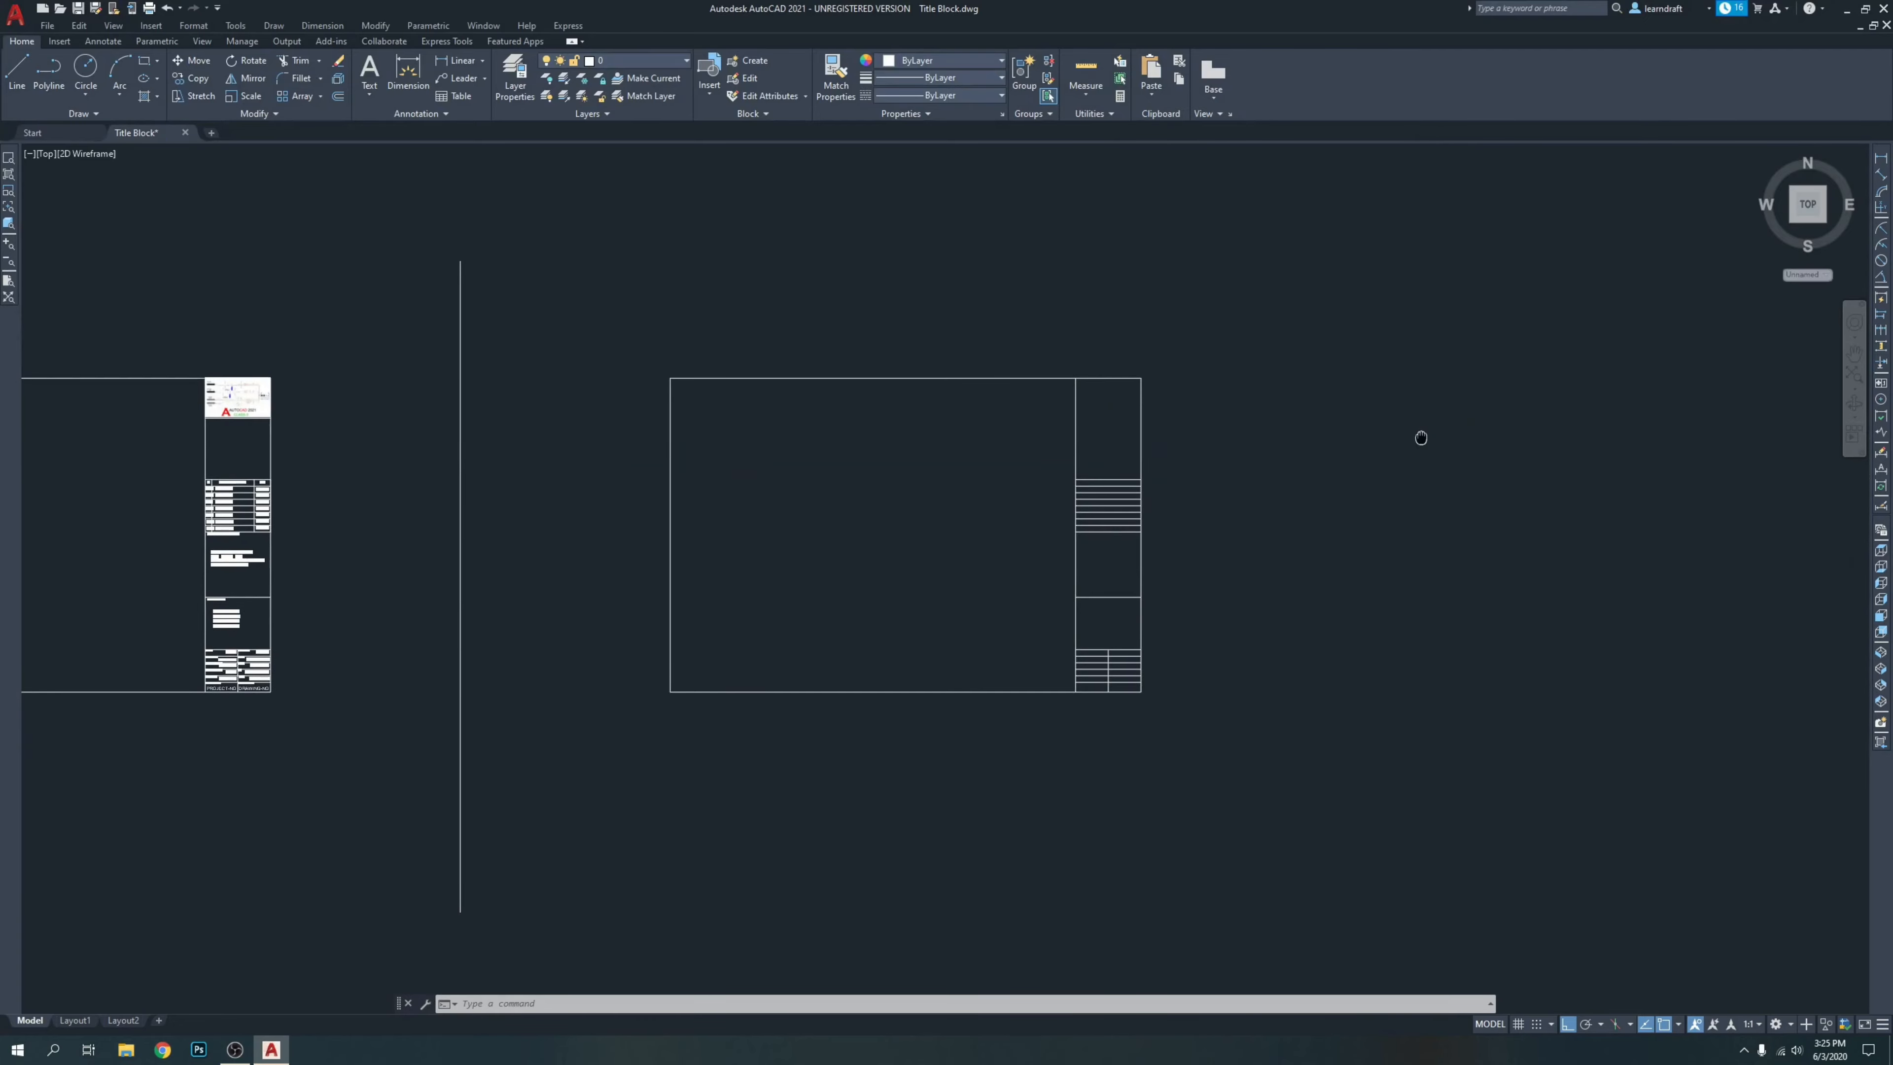
pyautogui.scroll(10, 233, 483)
pyautogui.moveTo(335, 489); pyautogui.dragTo(872, 399, button='middle')
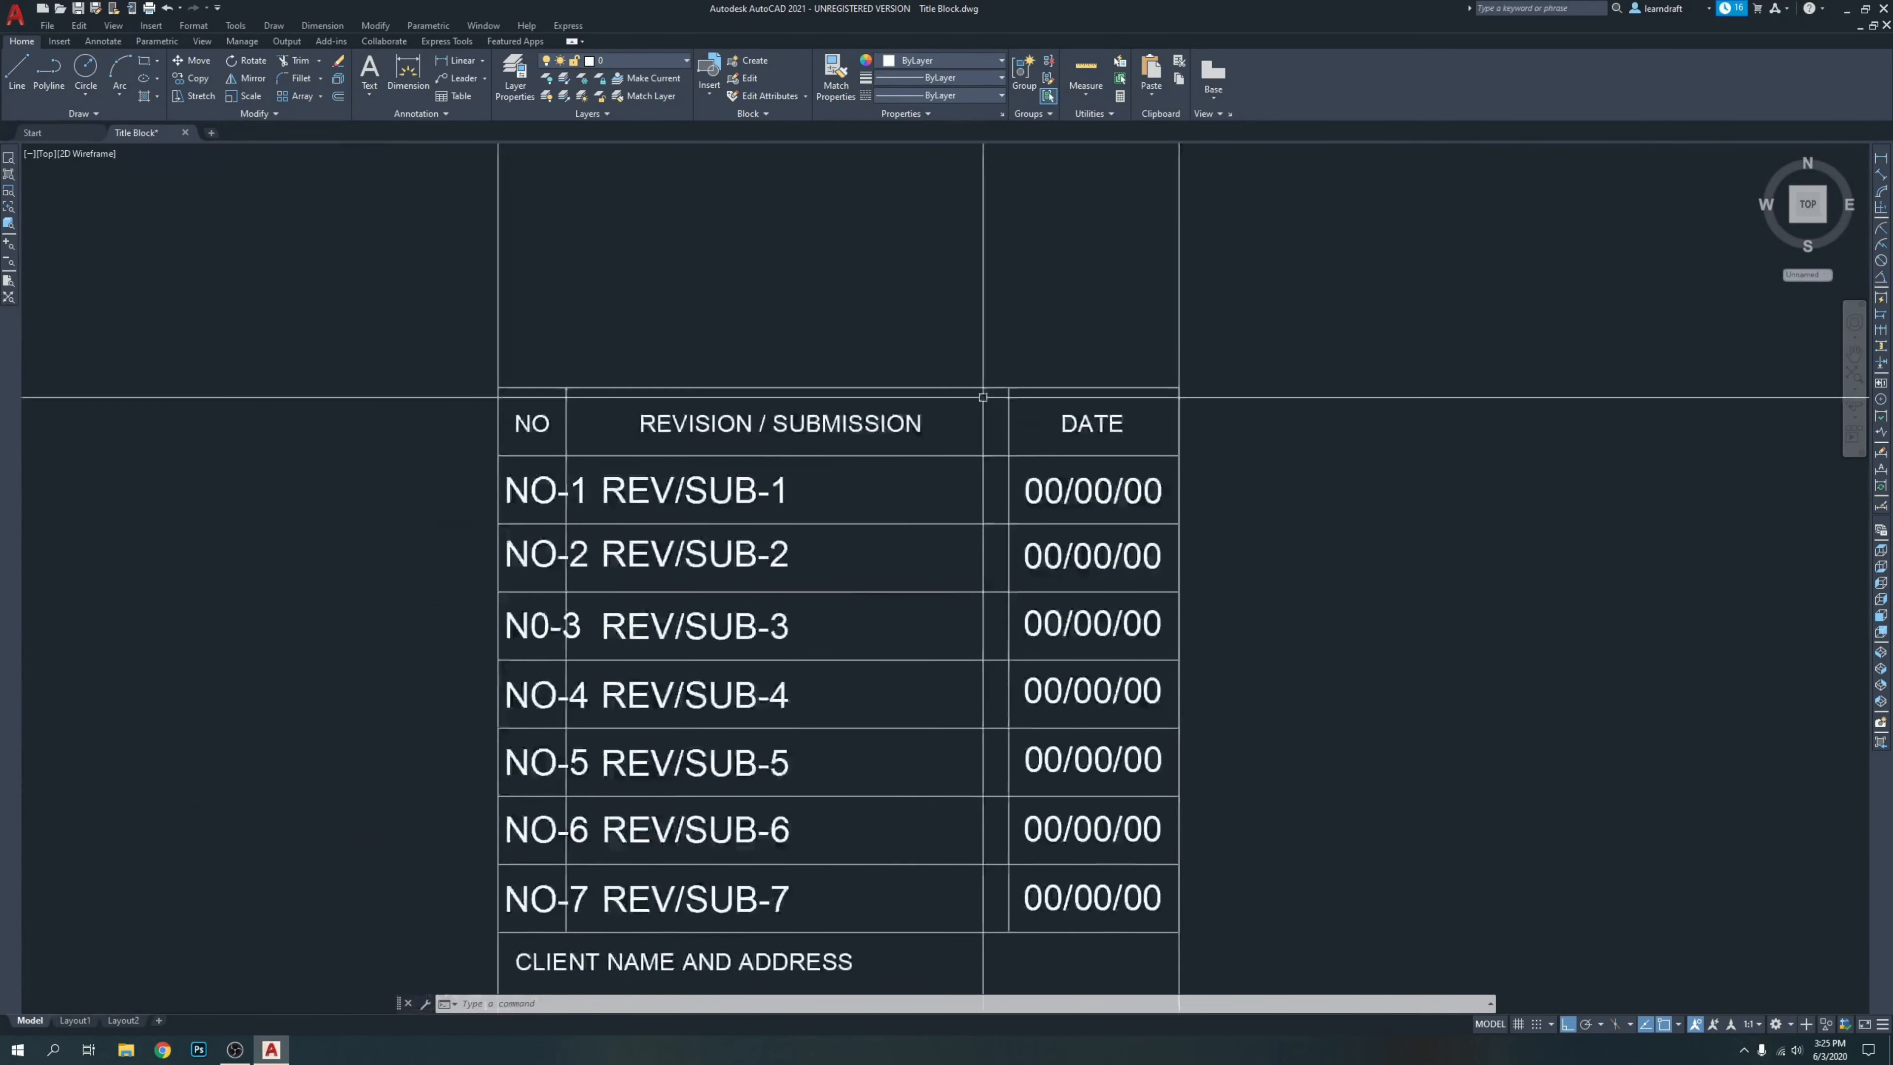
pyautogui.moveTo(1181, 442); pyautogui.dragTo(1094, 457, button='middle')
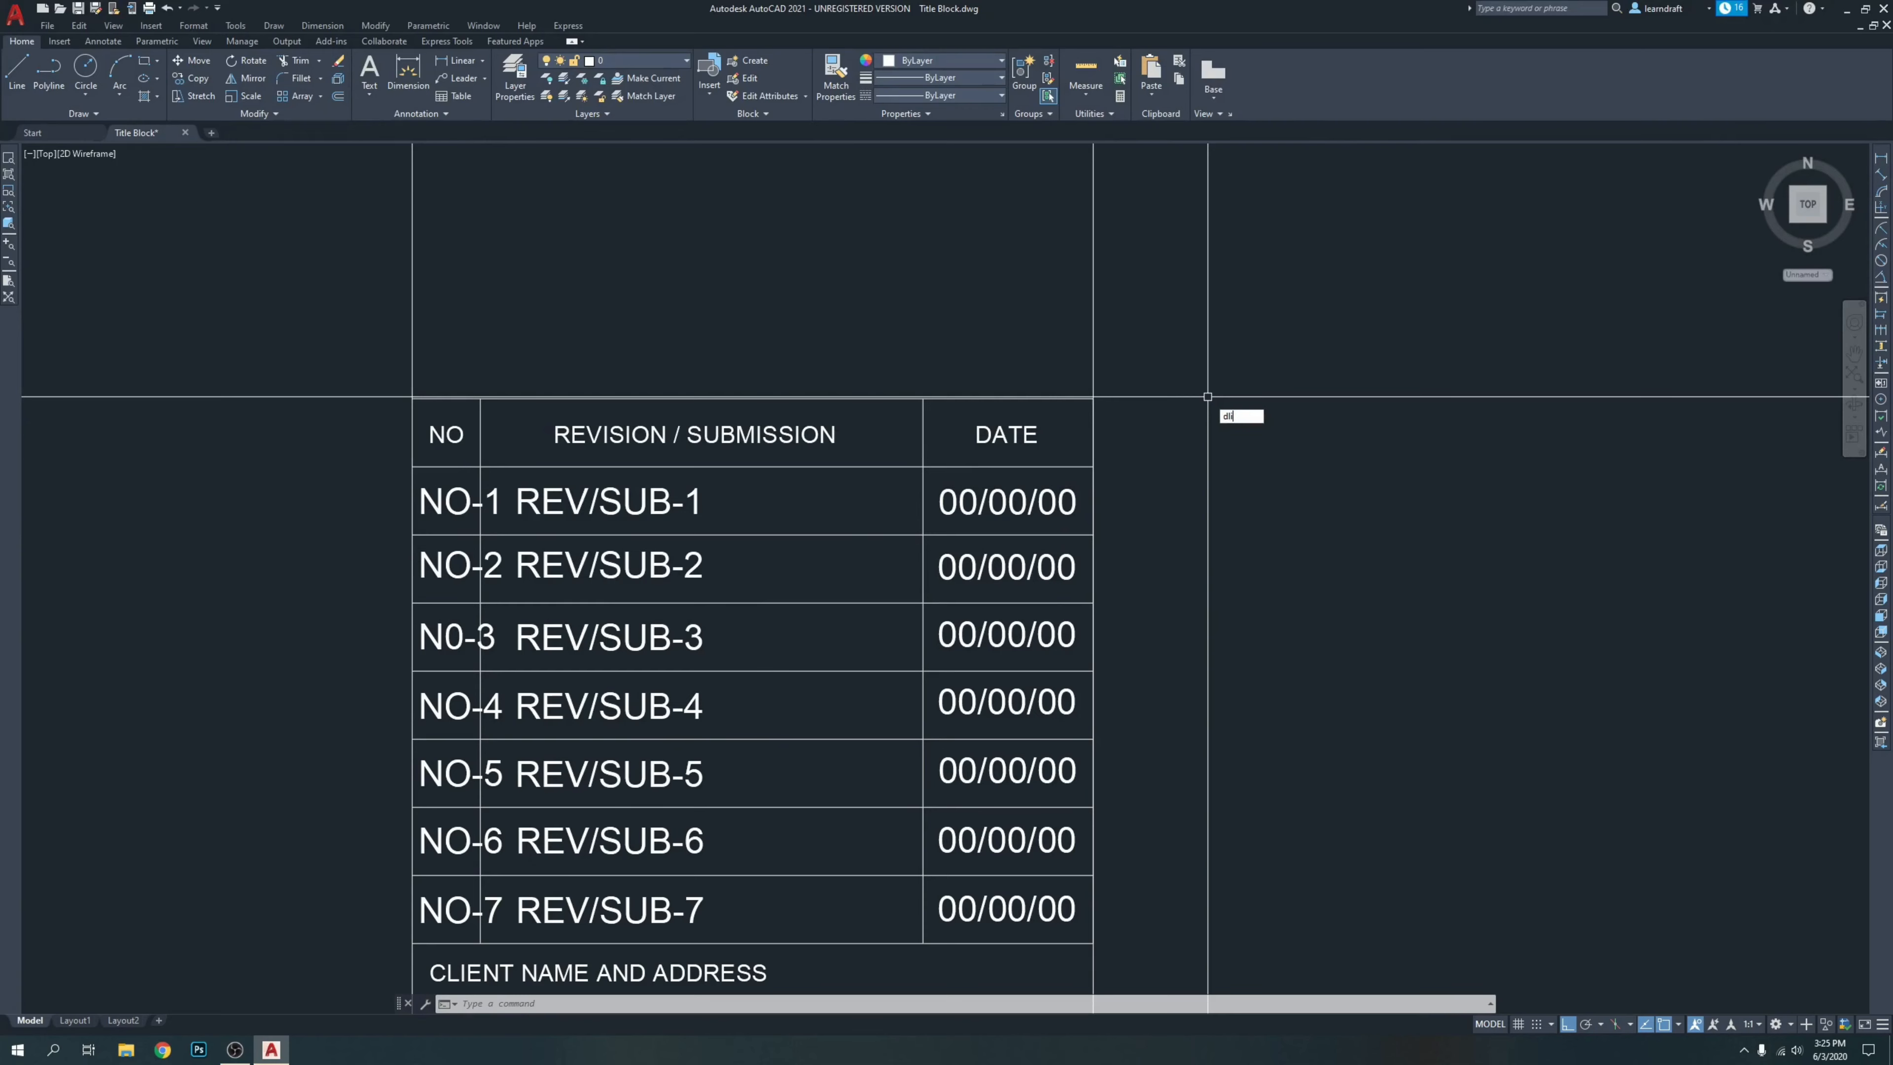
pyautogui.press('Return')
pyautogui.click(1093, 399)
pyautogui.click(922, 399)
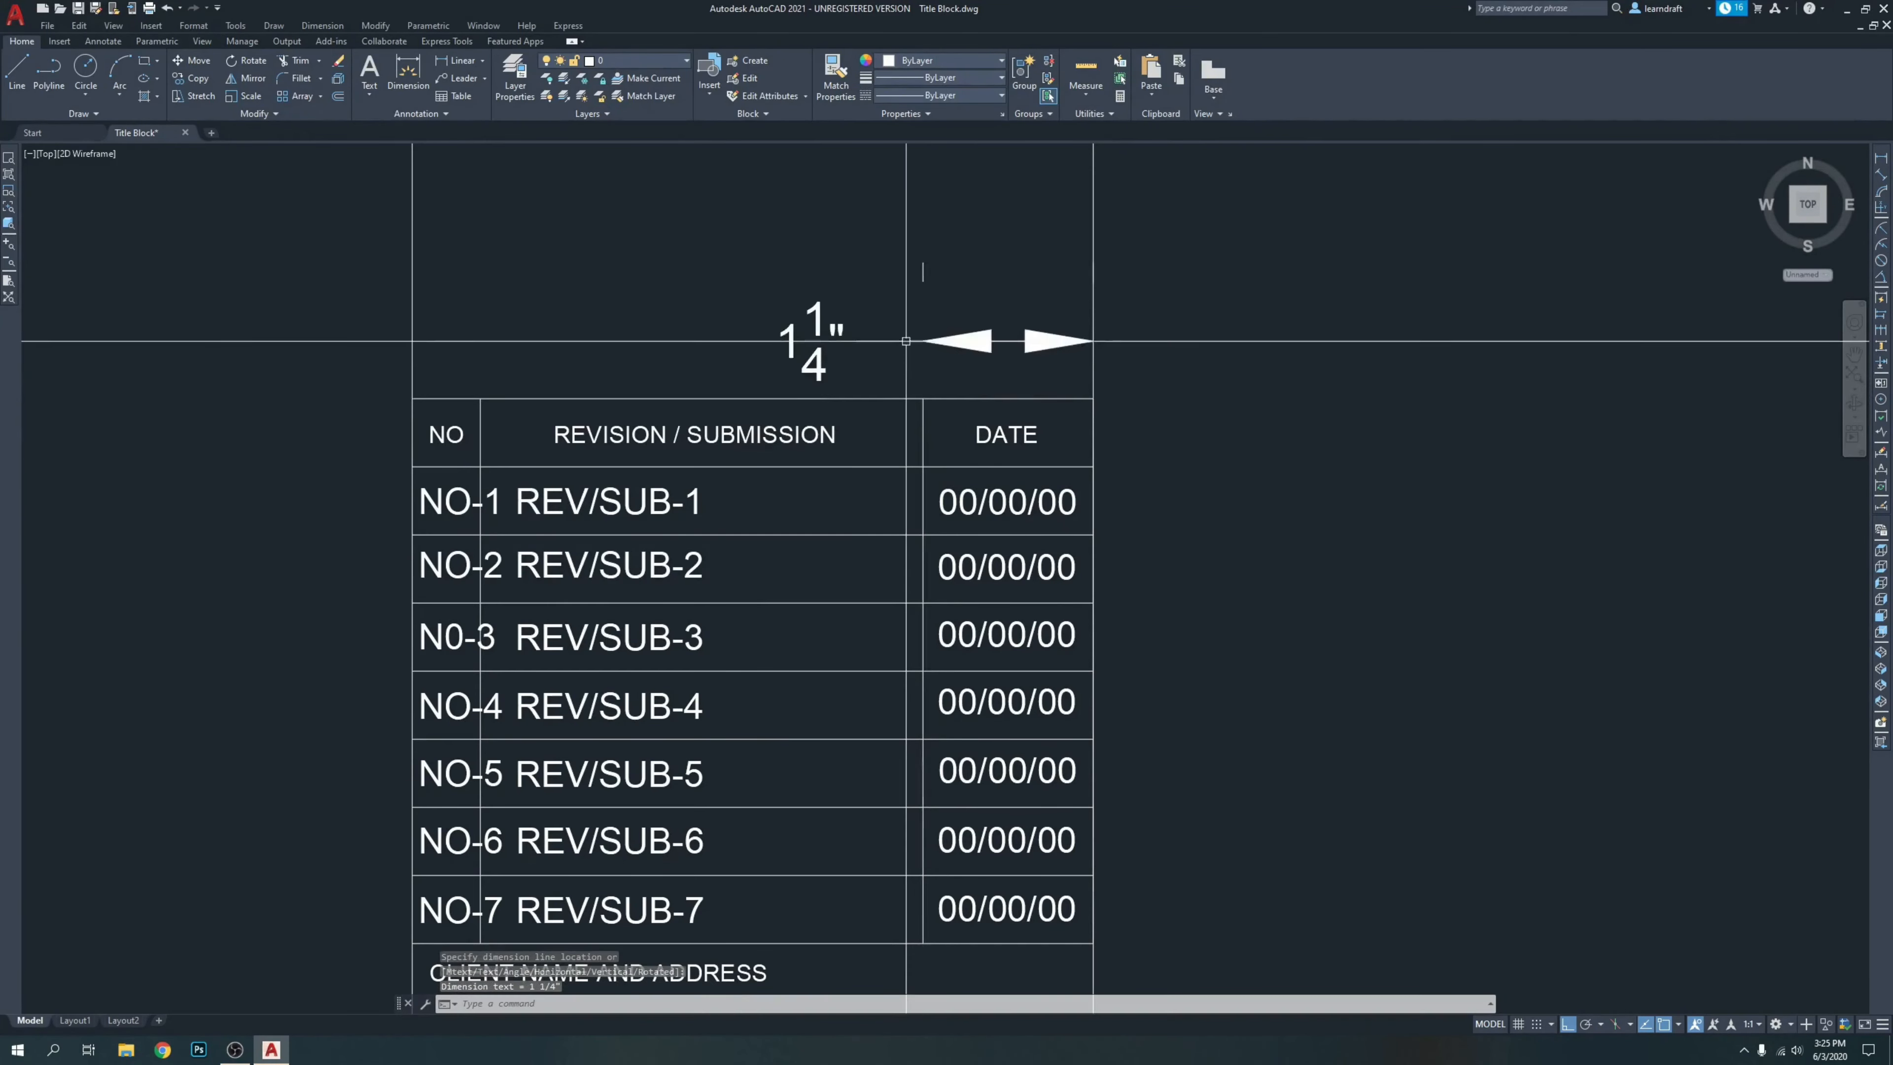
pyautogui.moveTo(906, 341); pyautogui.dragTo(1130, 343, button='middle')
# Measure the width of the finished table's NO column with a linear dimension, and delete both column dimensions.
pyautogui.press('Return')
pyautogui.click(706, 400)
pyautogui.click(637, 400)
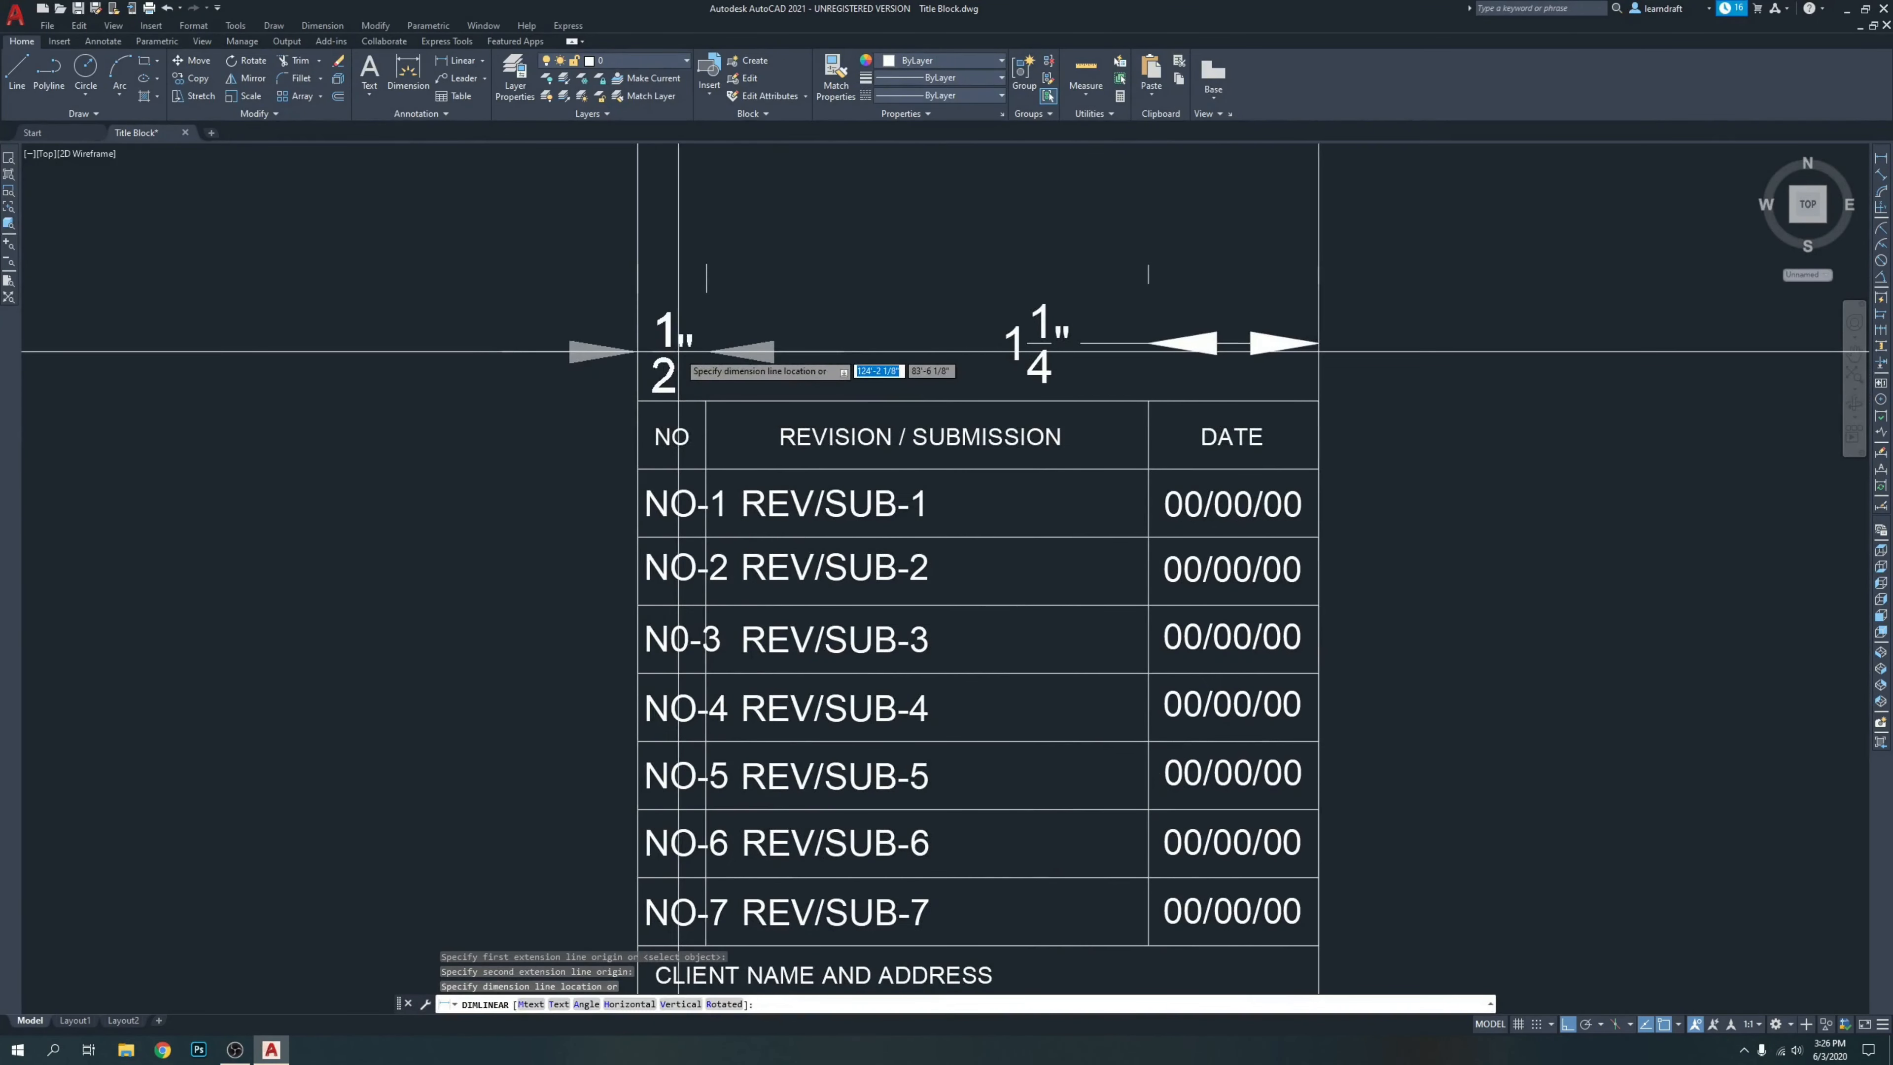
pyautogui.click(686, 332)
pyautogui.click(1146, 288)
pyautogui.click(736, 343)
pyautogui.moveTo(1160, 291)
pyautogui.mouseDown(button='middle')
pyautogui.moveTo(1014, 303)
pyautogui.moveTo(1180, 394)
pyautogui.mouseUp(button='middle')
pyautogui.press('Delete')
# Draw vertical lines over the full height of the new revision table along its right and left edges.
pyautogui.scroll(-5, 1018, 304)
pyautogui.scroll(4, 807, 351)
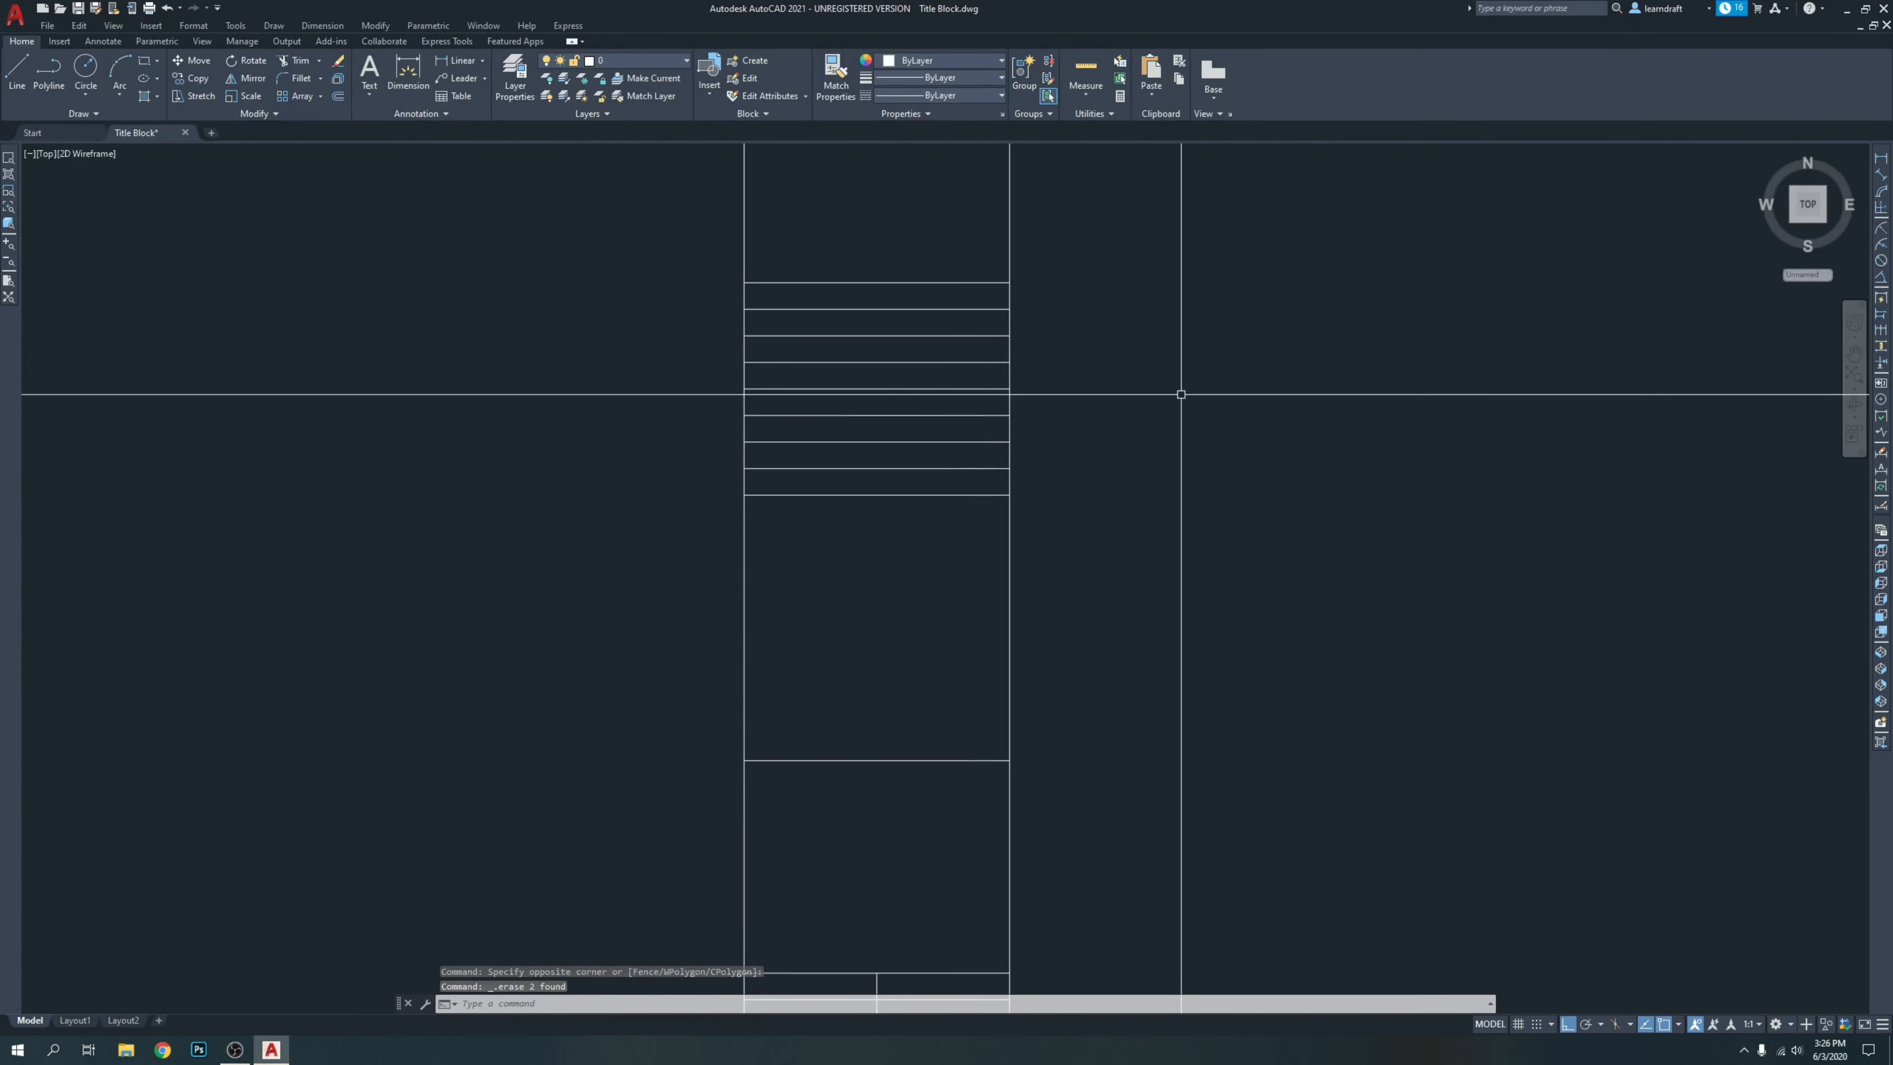
pyautogui.press('l')
pyautogui.press('Return')
pyautogui.click(1008, 282)
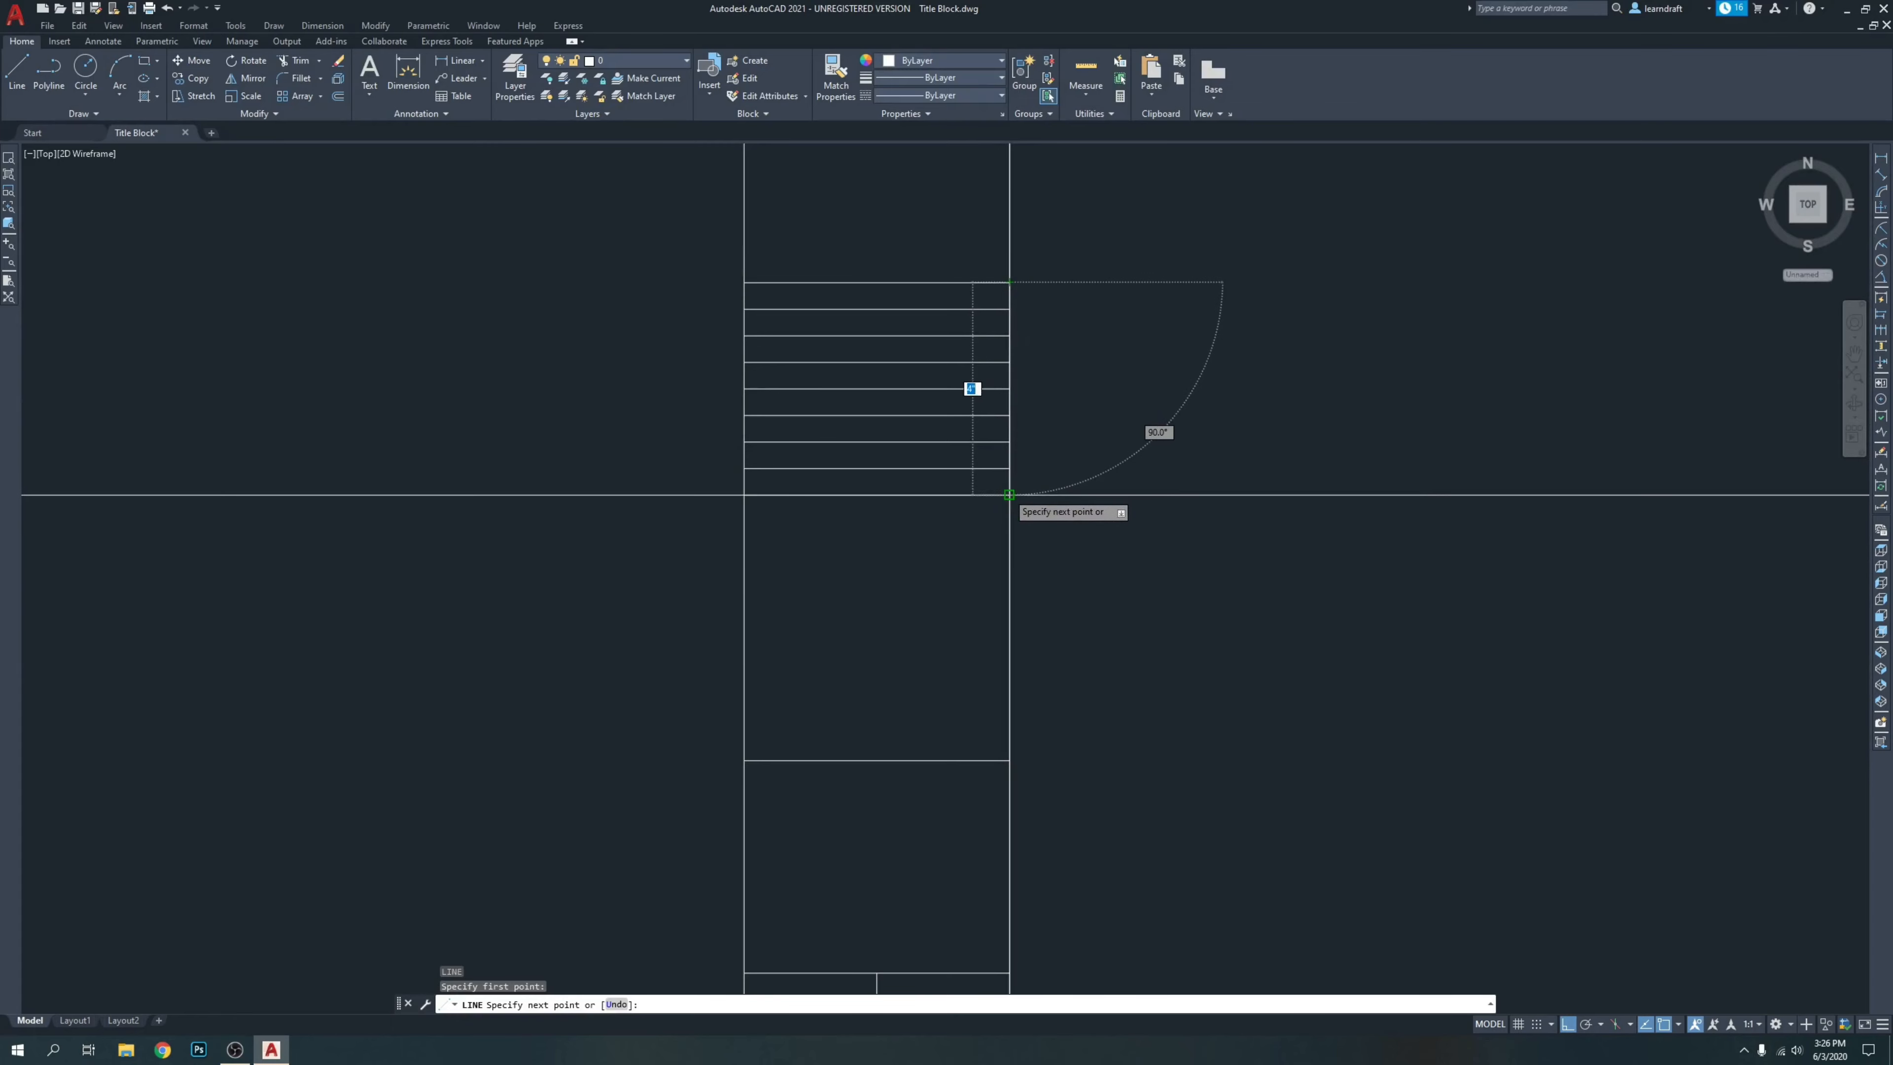
pyautogui.click(744, 282)
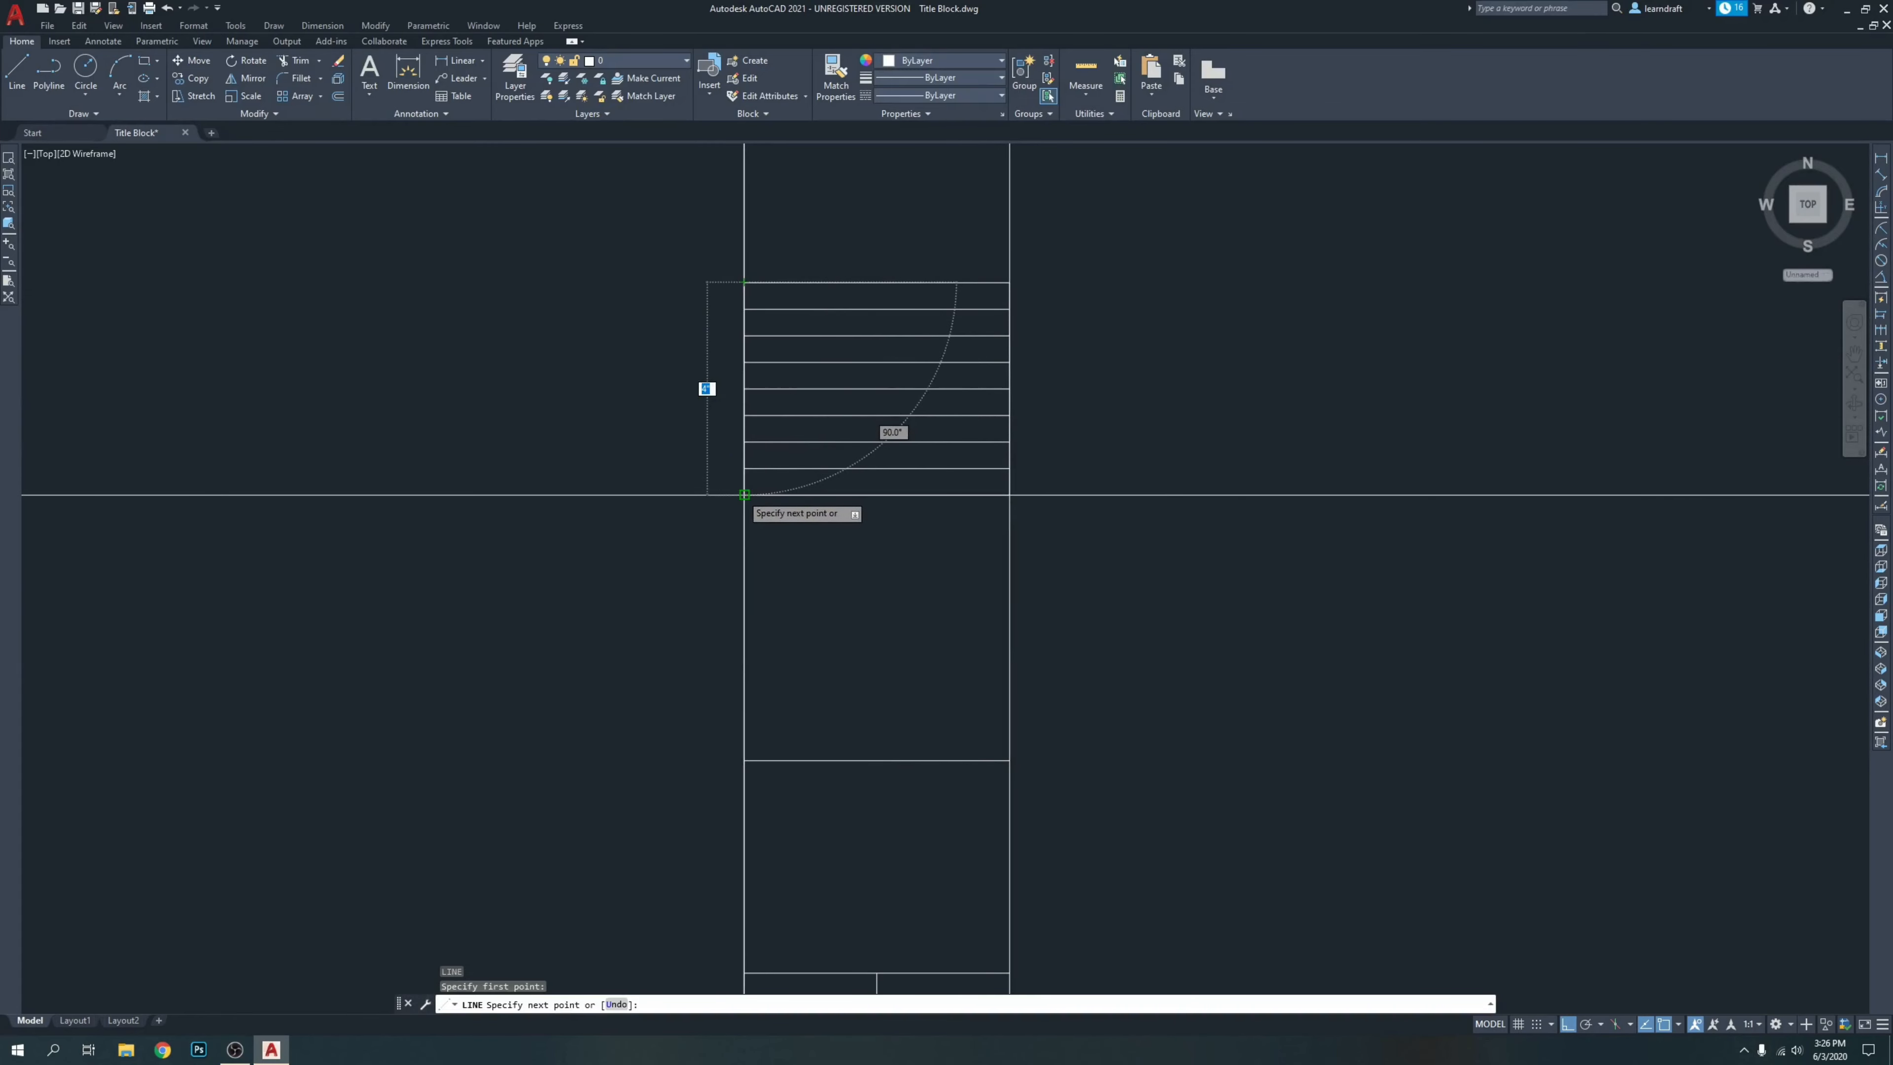
pyautogui.press('Return')
# Move the new revision table's left vertical line 0.5 inch to the right to form the number column.
pyautogui.click(741, 328)
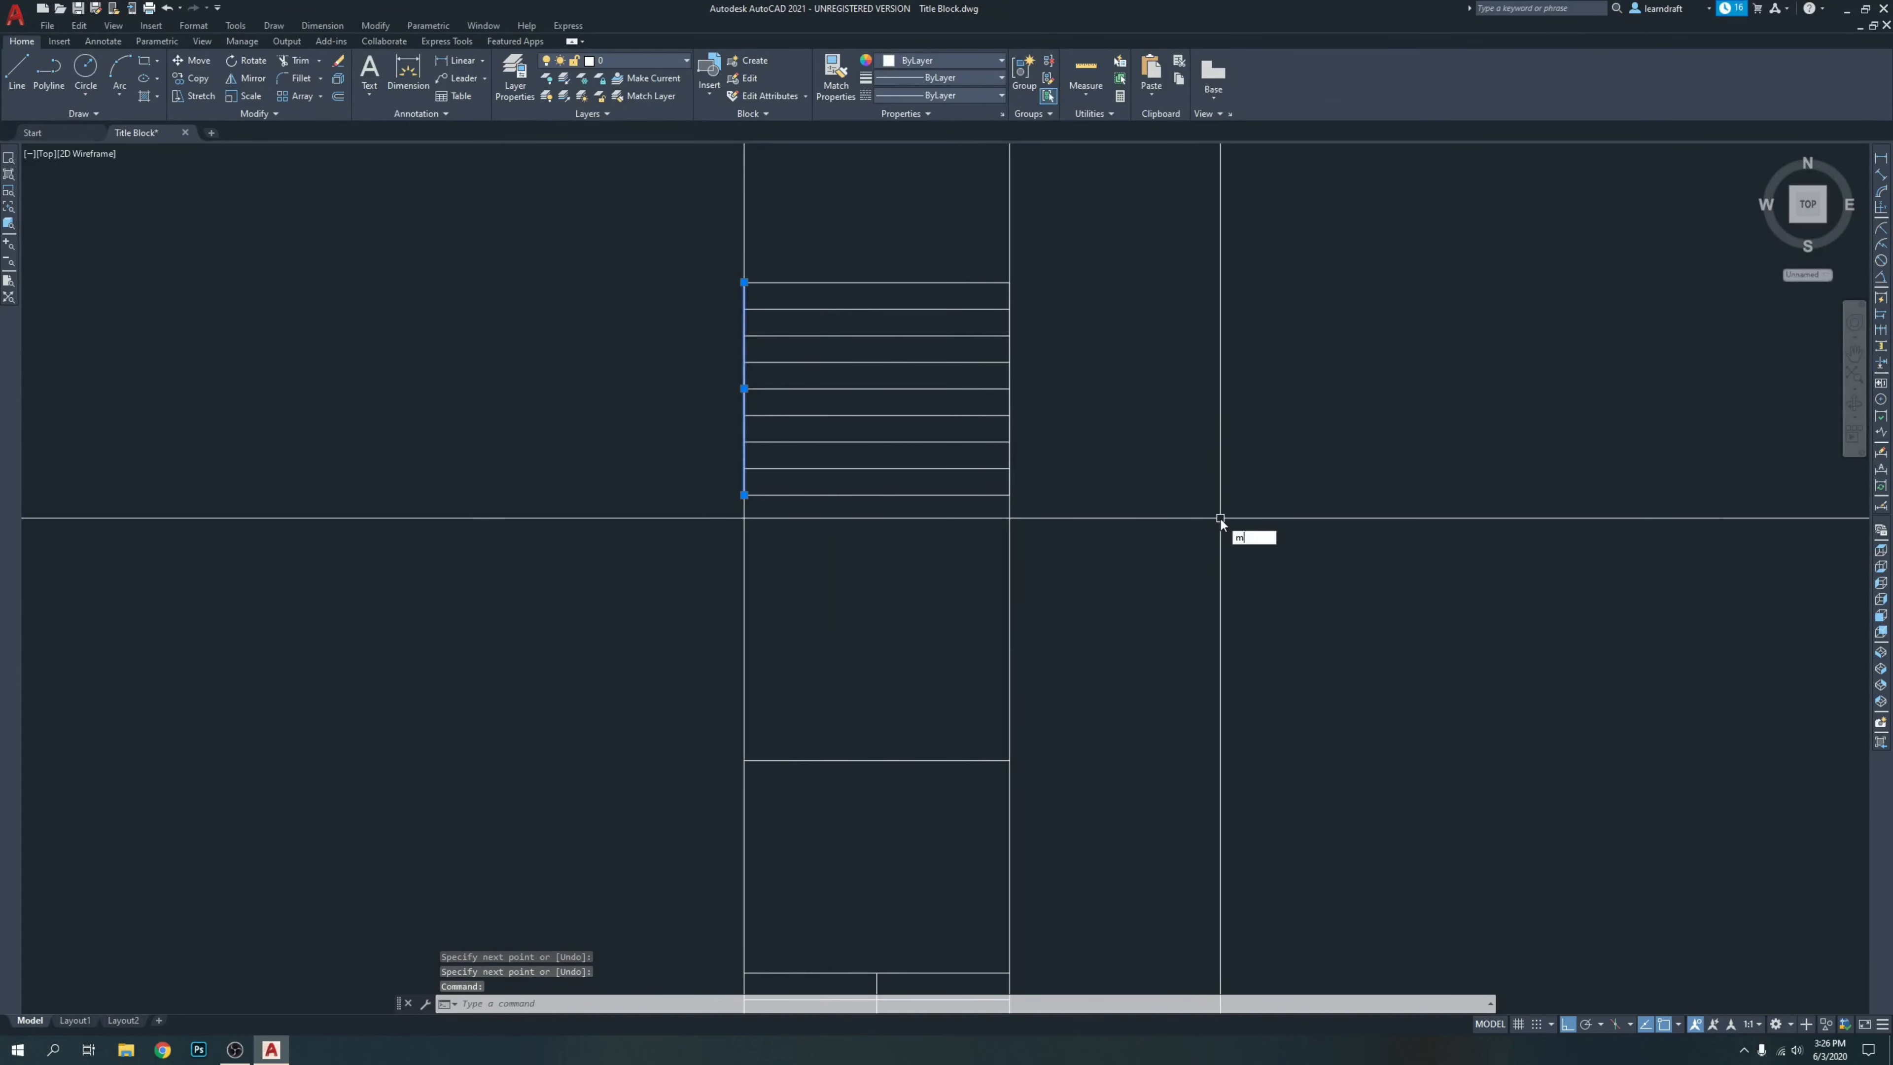
pyautogui.write('m')
pyautogui.press('Return')
pyautogui.click(1214, 511)
pyautogui.write('.5')
pyautogui.press('Return')
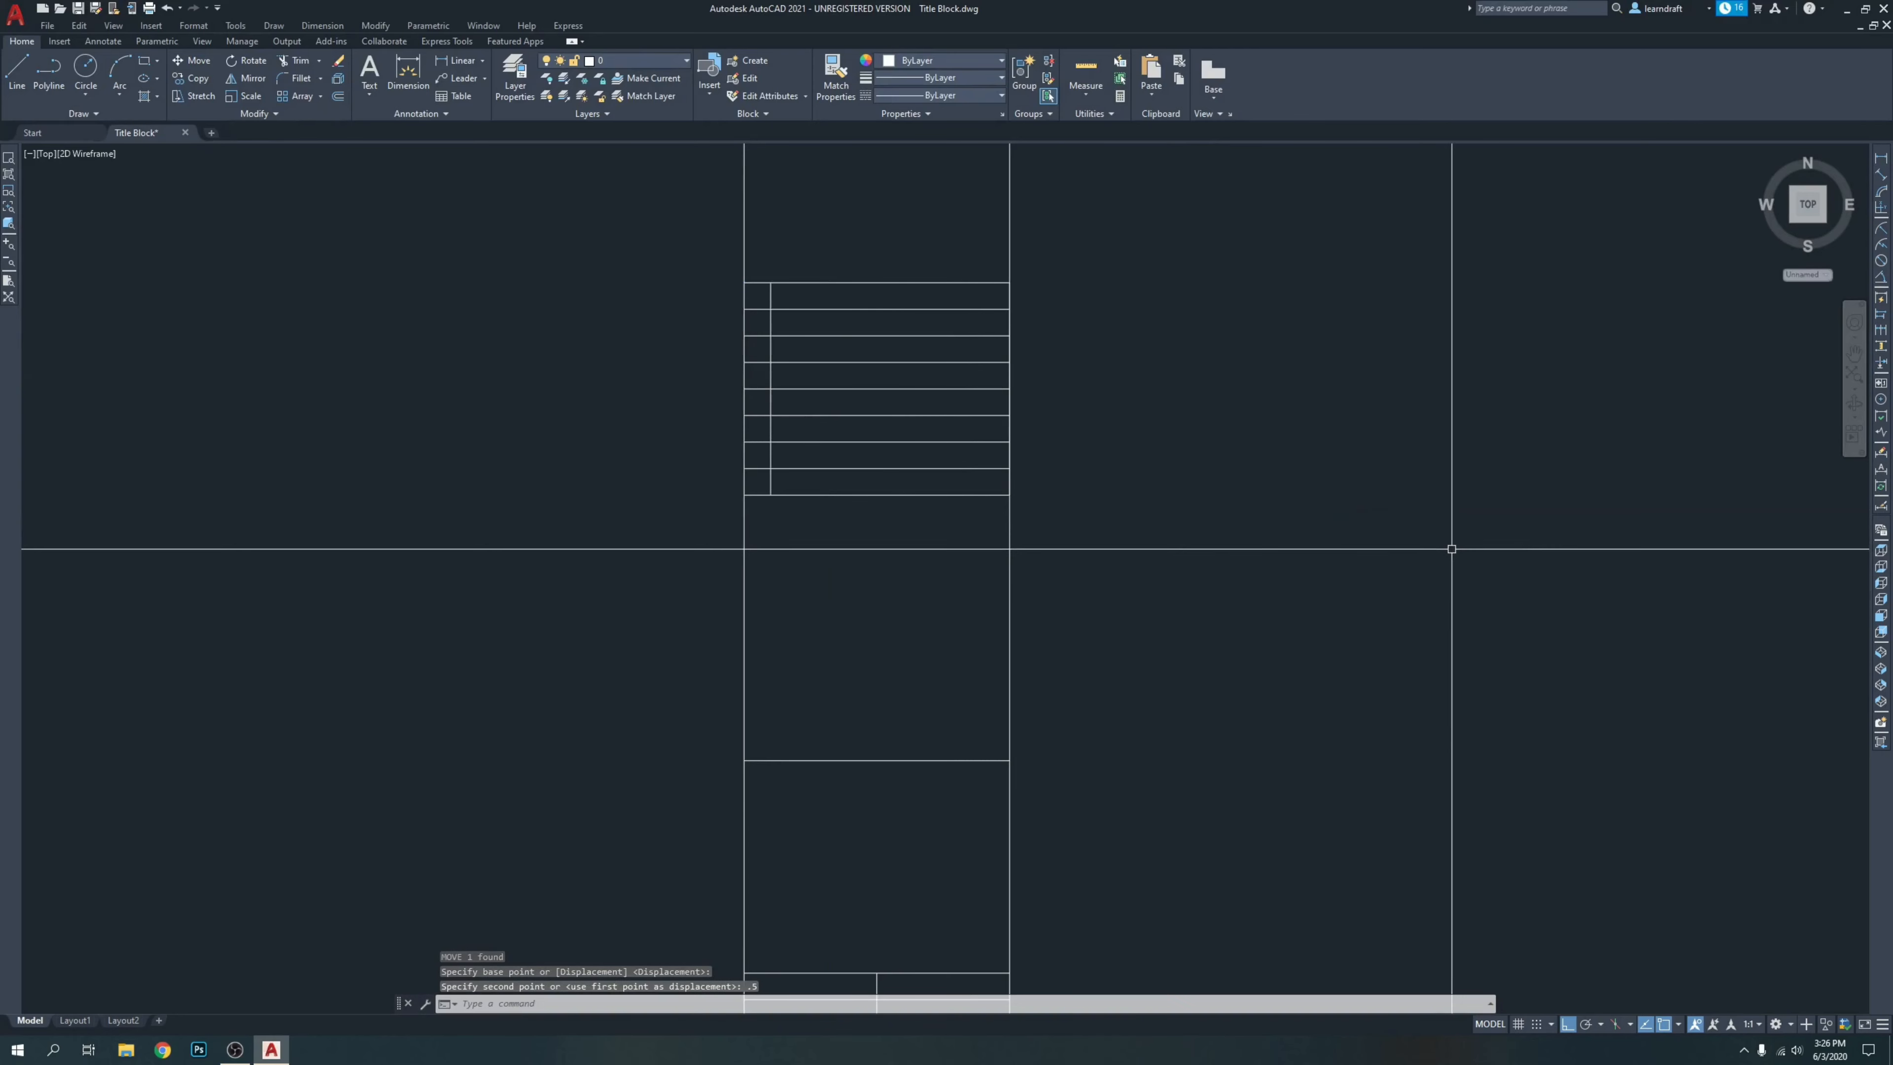
# Move the new revision table's right vertical line 1.25 inches to the left to form the date column.
pyautogui.click(1010, 292)
pyautogui.moveTo(1114, 330); pyautogui.dragTo(1138, 411, button='middle')
pyautogui.write('m')
pyautogui.press('Return')
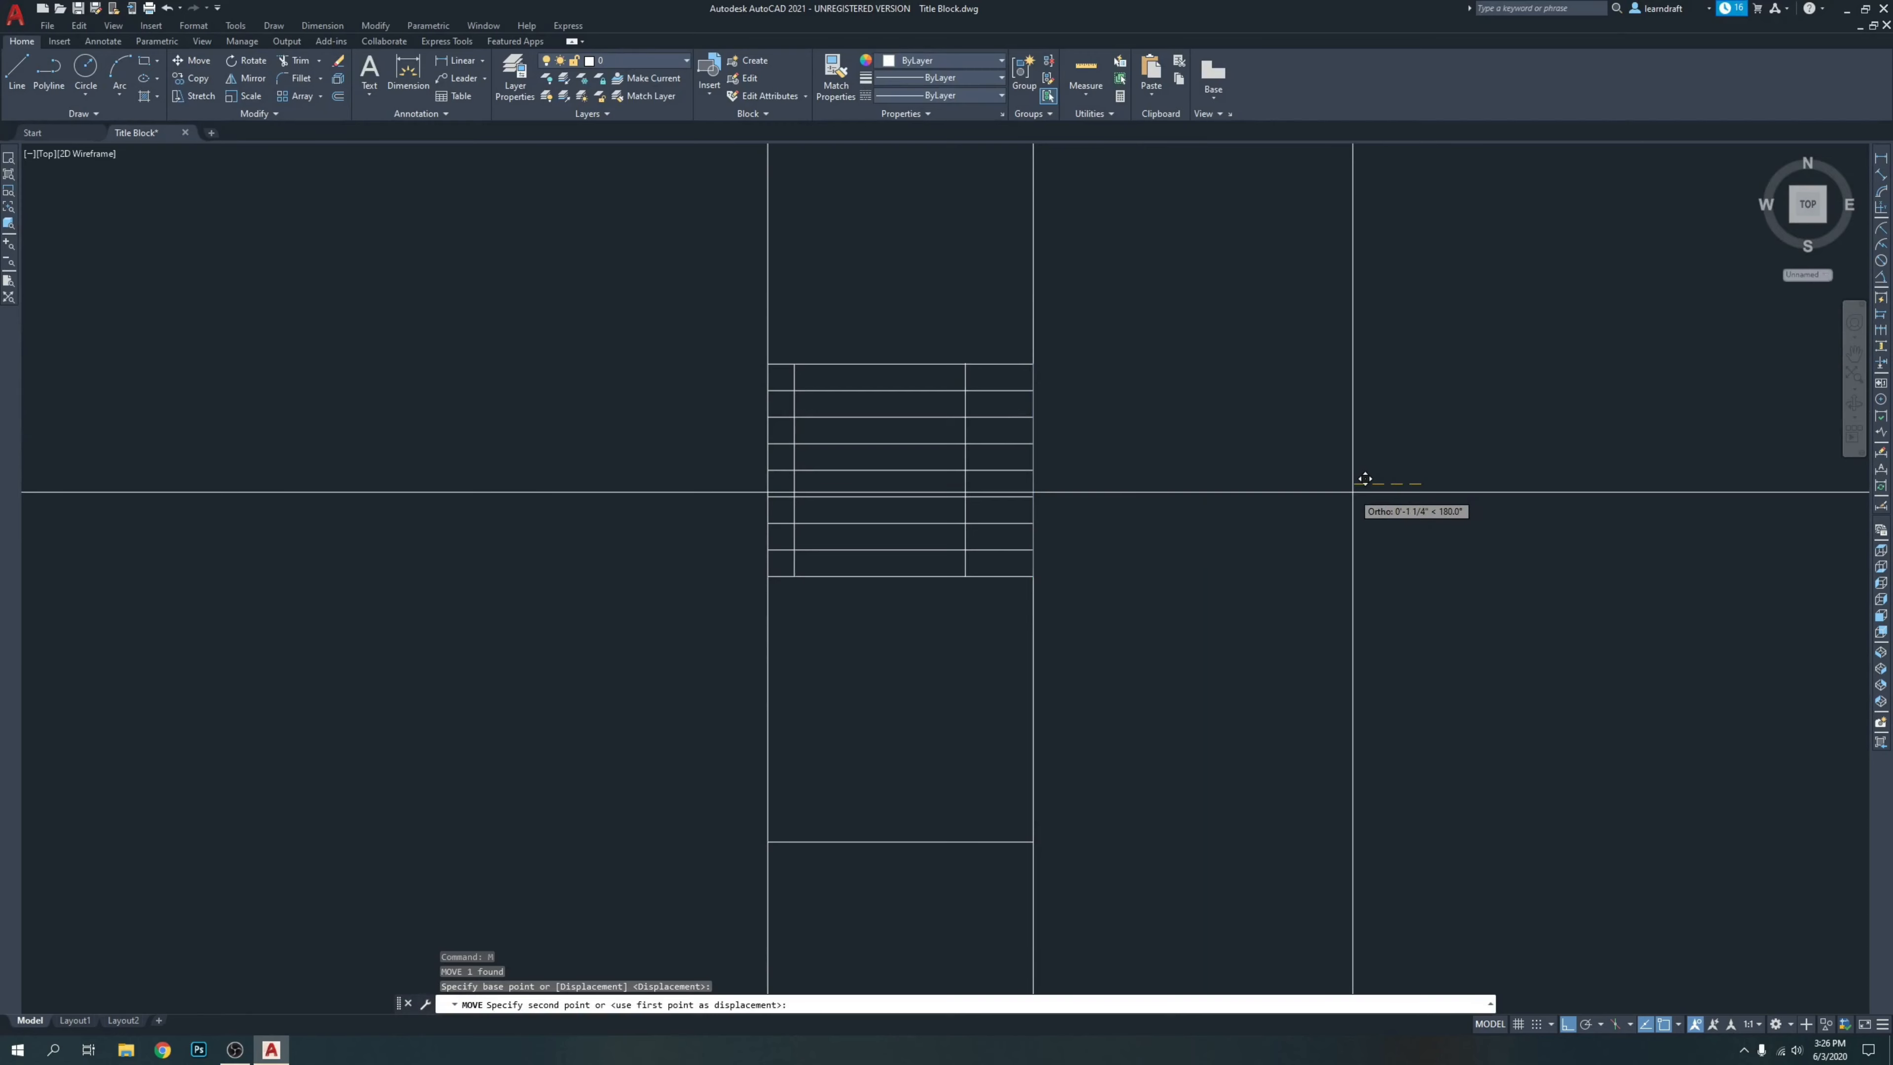
pyautogui.click(1352, 492)
pyautogui.write('1.25')
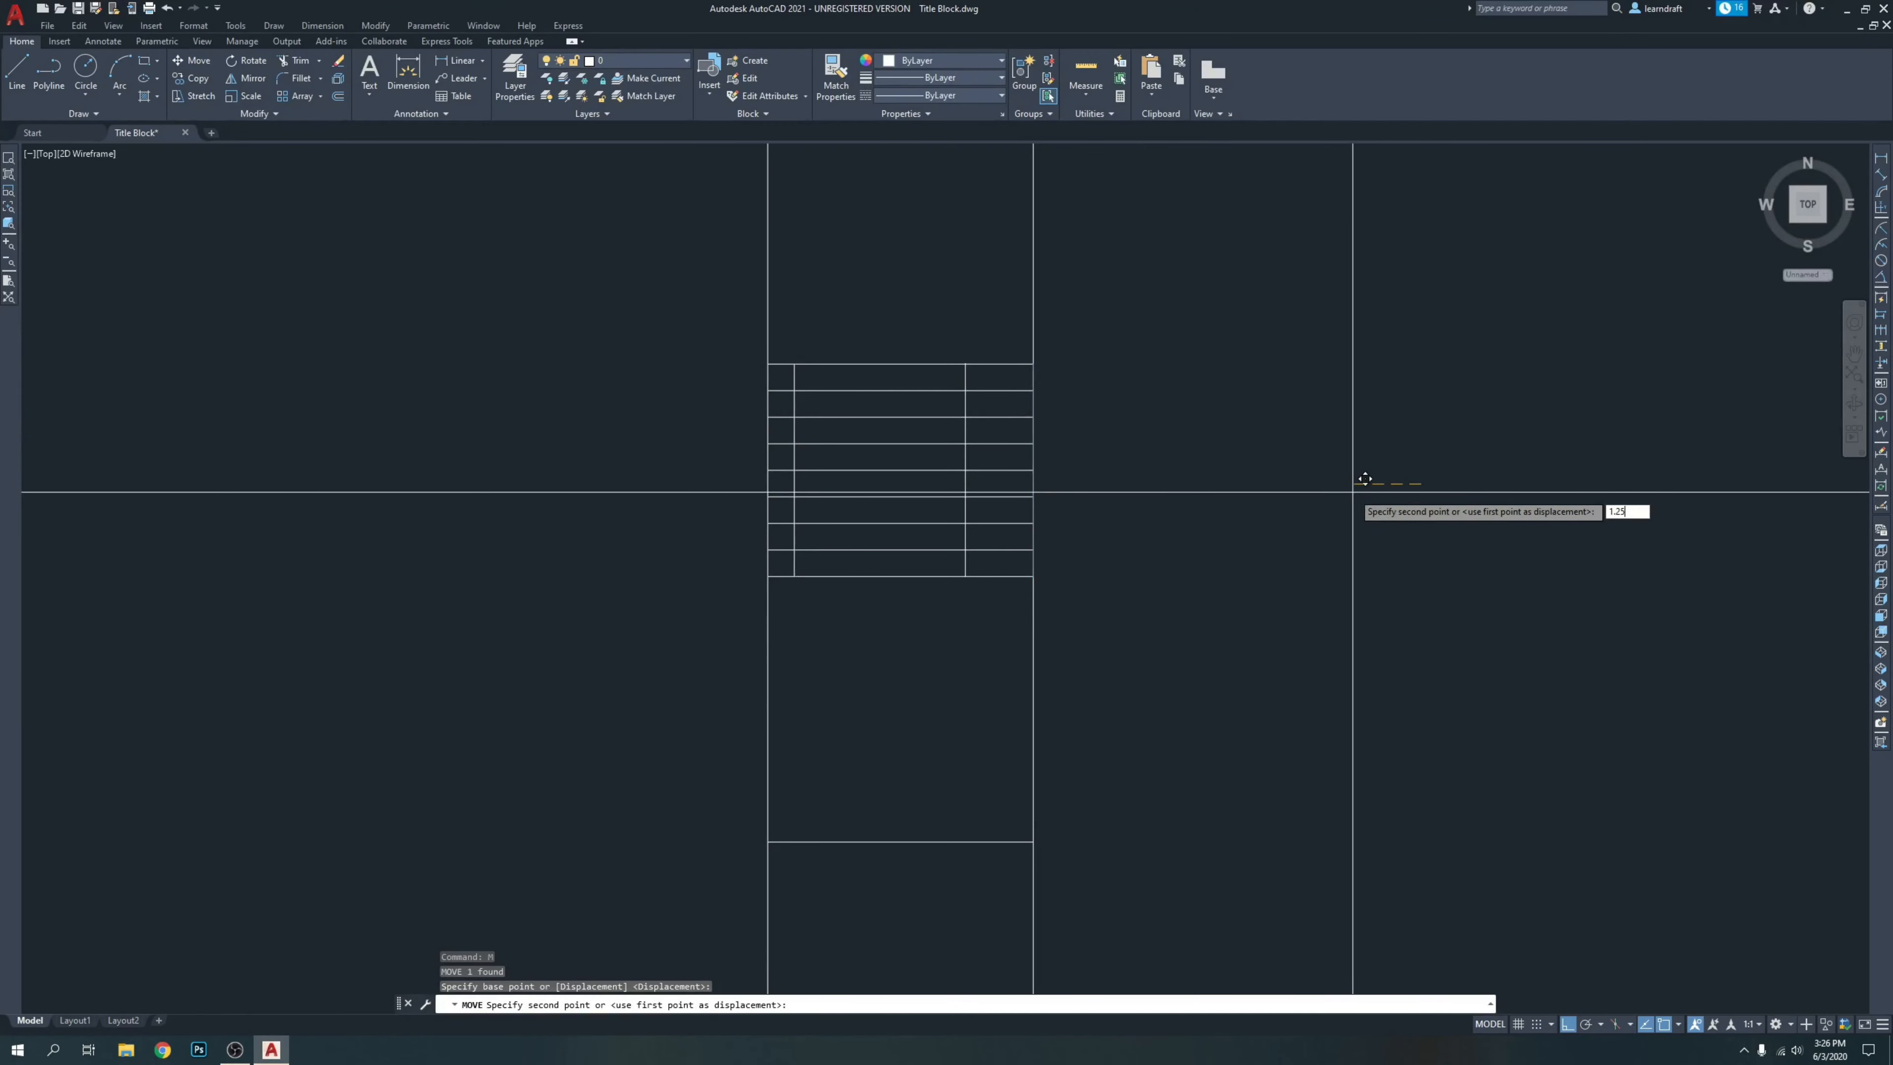
pyautogui.press('Return')
# Check the width of the new revision table's date column with a linear dimension, and delete the dimension.
pyautogui.moveTo(904, 427); pyautogui.dragTo(911, 317, button='middle')
pyautogui.scroll(5, 911, 317)
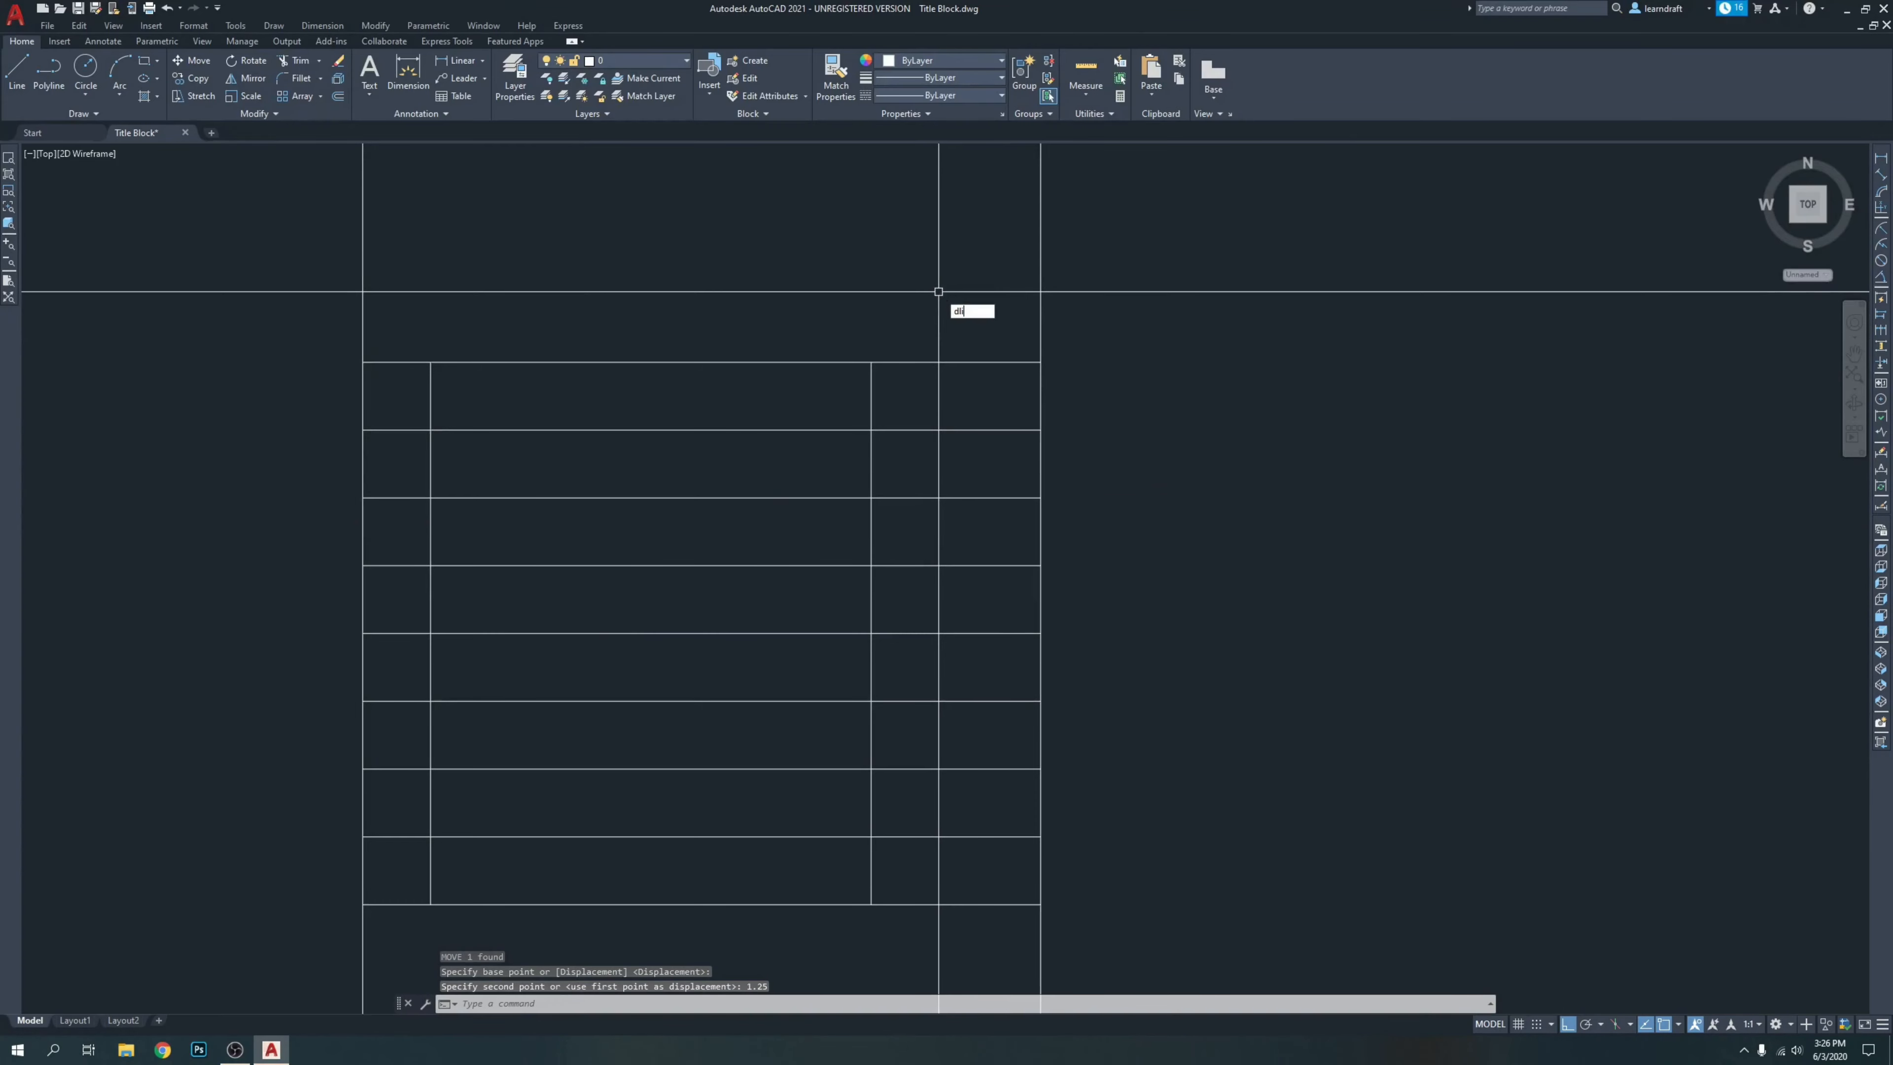
pyautogui.press('Return')
pyautogui.click(872, 364)
pyautogui.click(1037, 363)
pyautogui.click(999, 307)
pyautogui.click(961, 276)
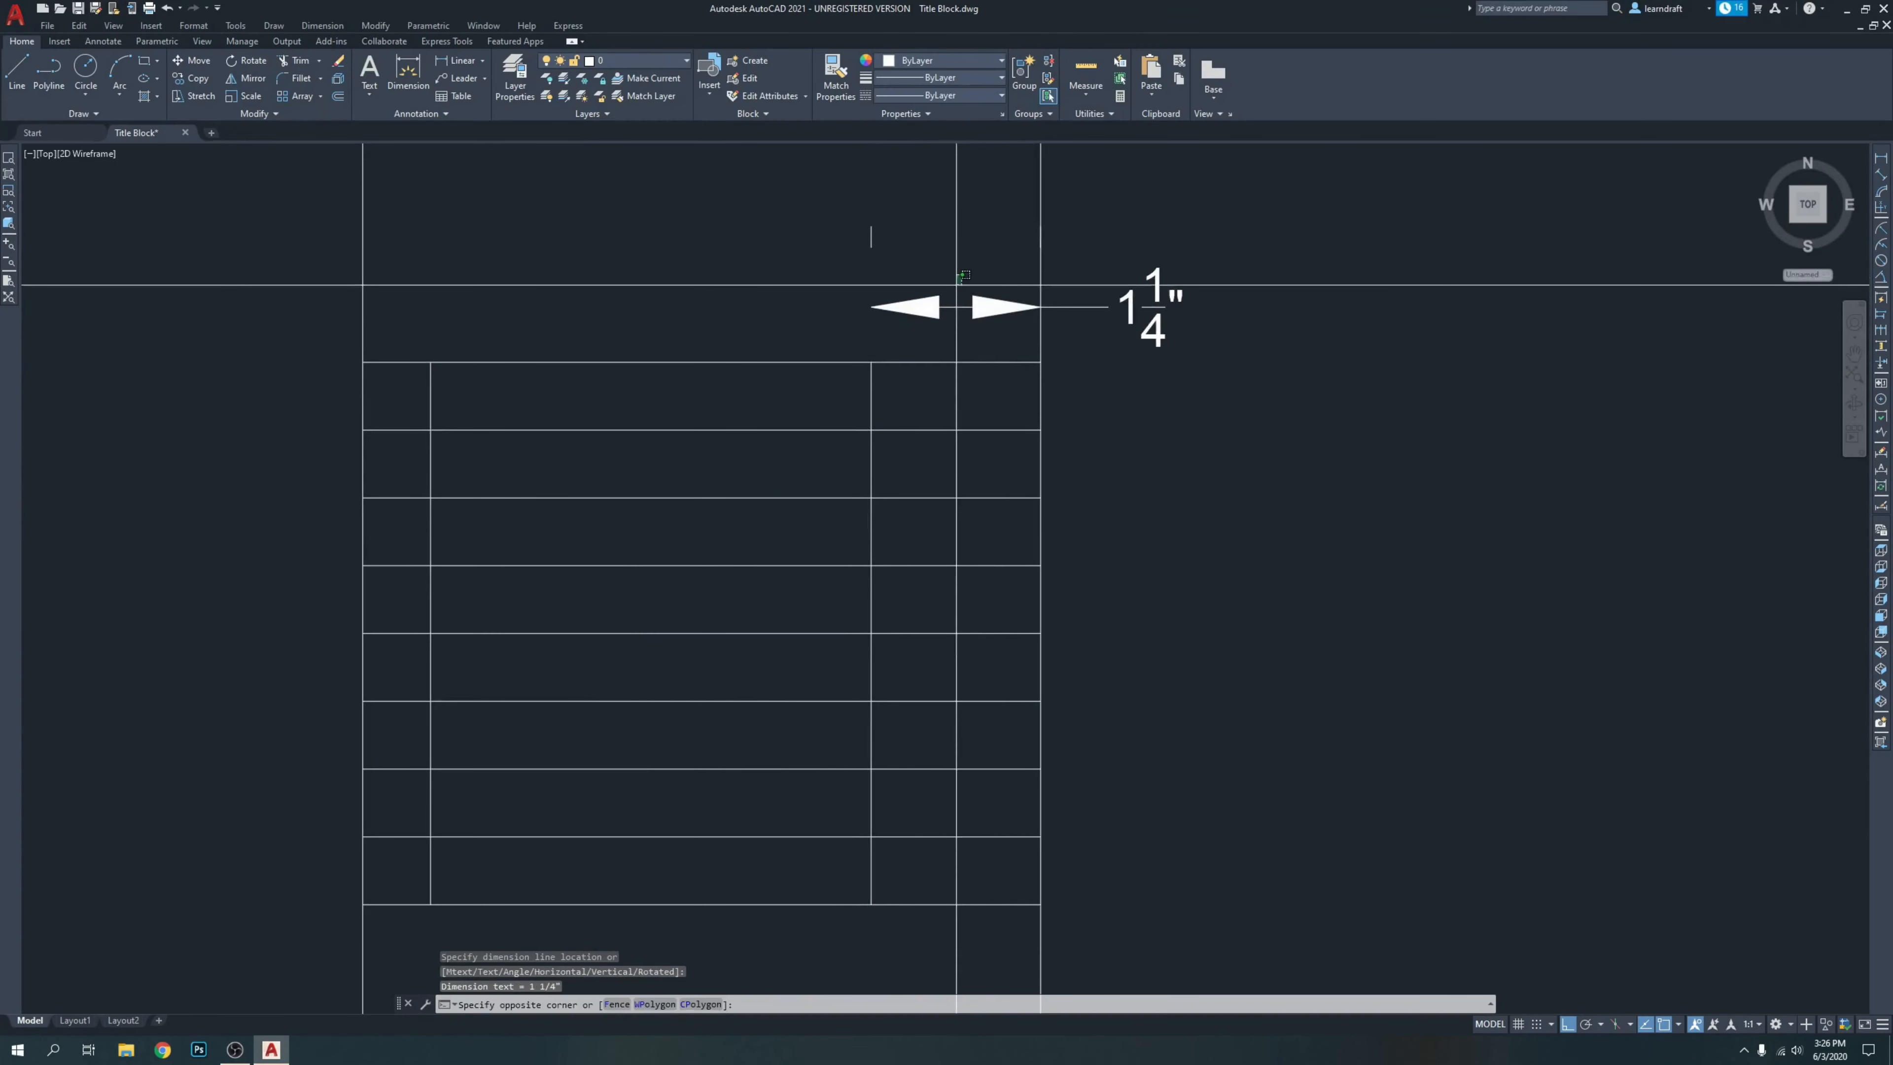
pyautogui.click(1281, 294)
# Compare the new title column with the finished example, including the empty area above the revision table.
pyautogui.scroll(-5, 916, 241)
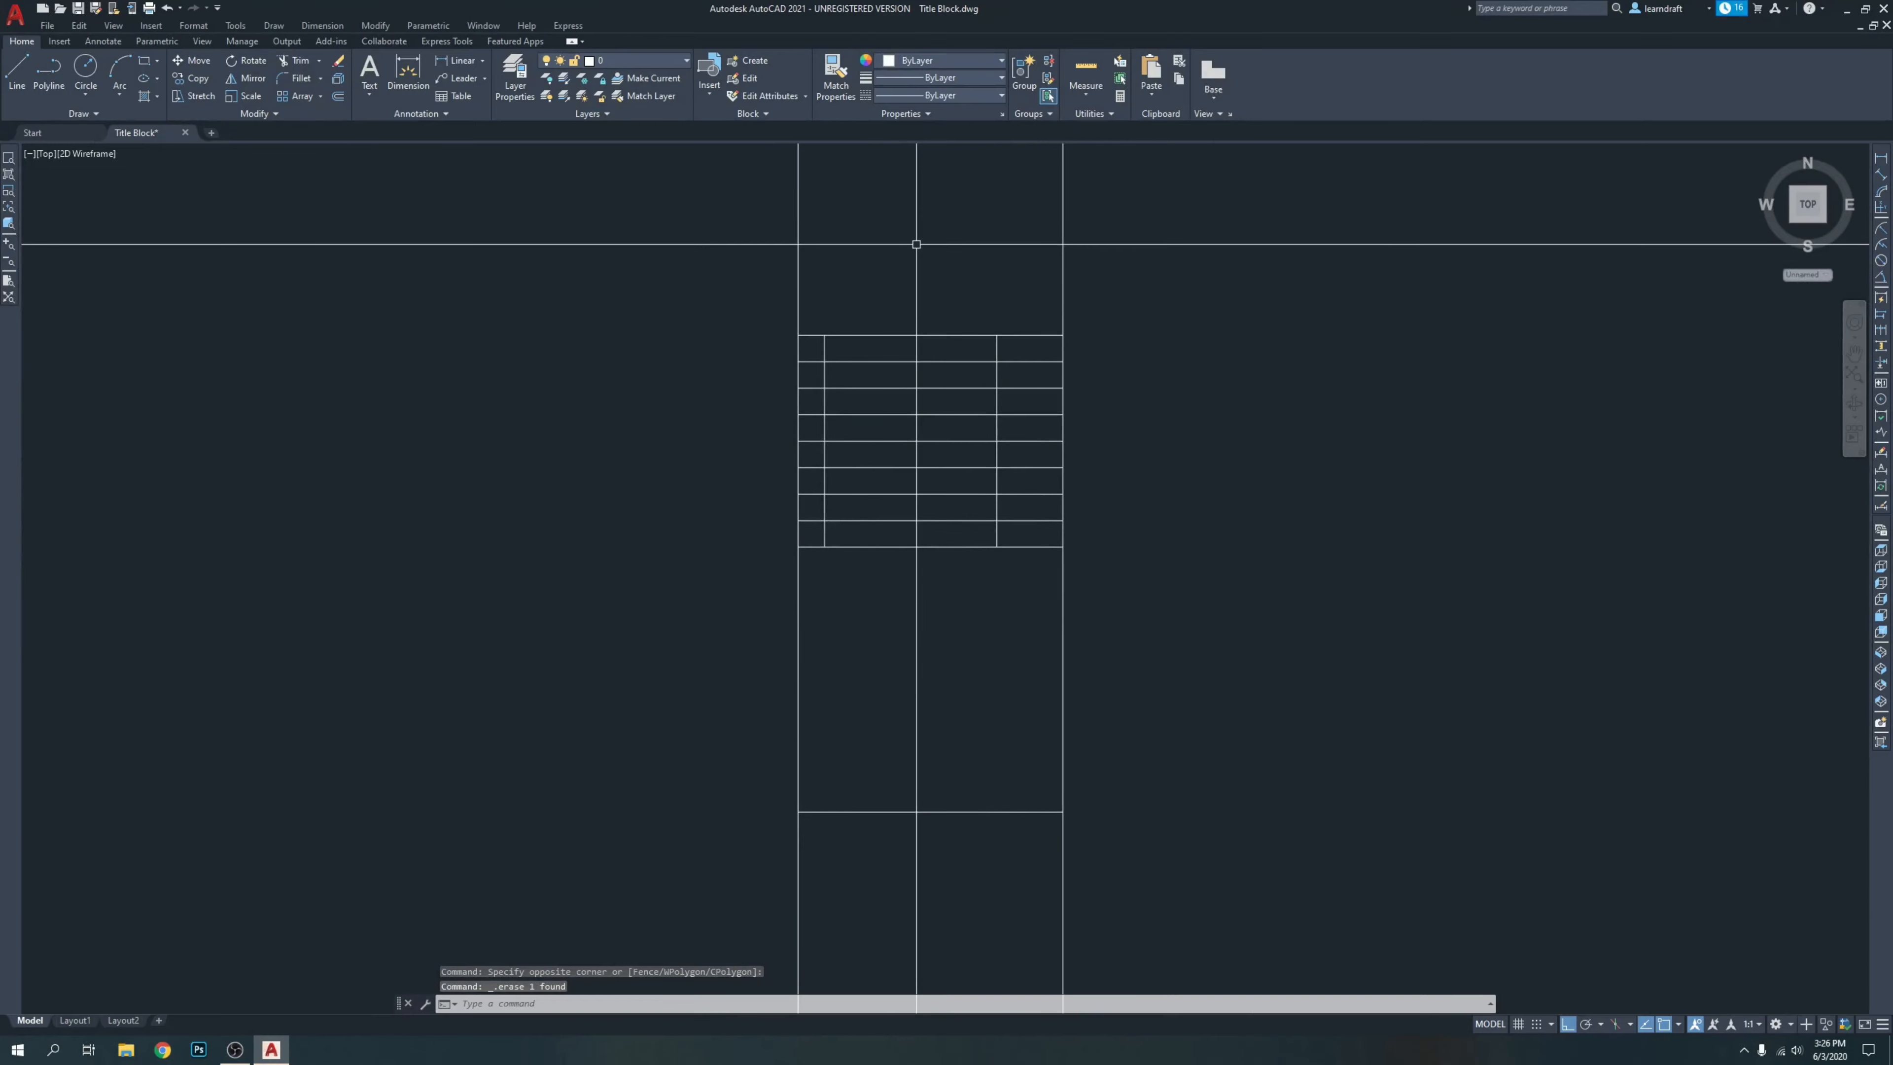
pyautogui.moveTo(788, 305)
pyautogui.mouseDown(button='middle')
pyautogui.moveTo(1677, 372)
pyautogui.moveTo(1521, 346)
pyautogui.mouseUp(button='middle')
pyautogui.moveTo(1709, 293); pyautogui.dragTo(1132, 274, button='middle')
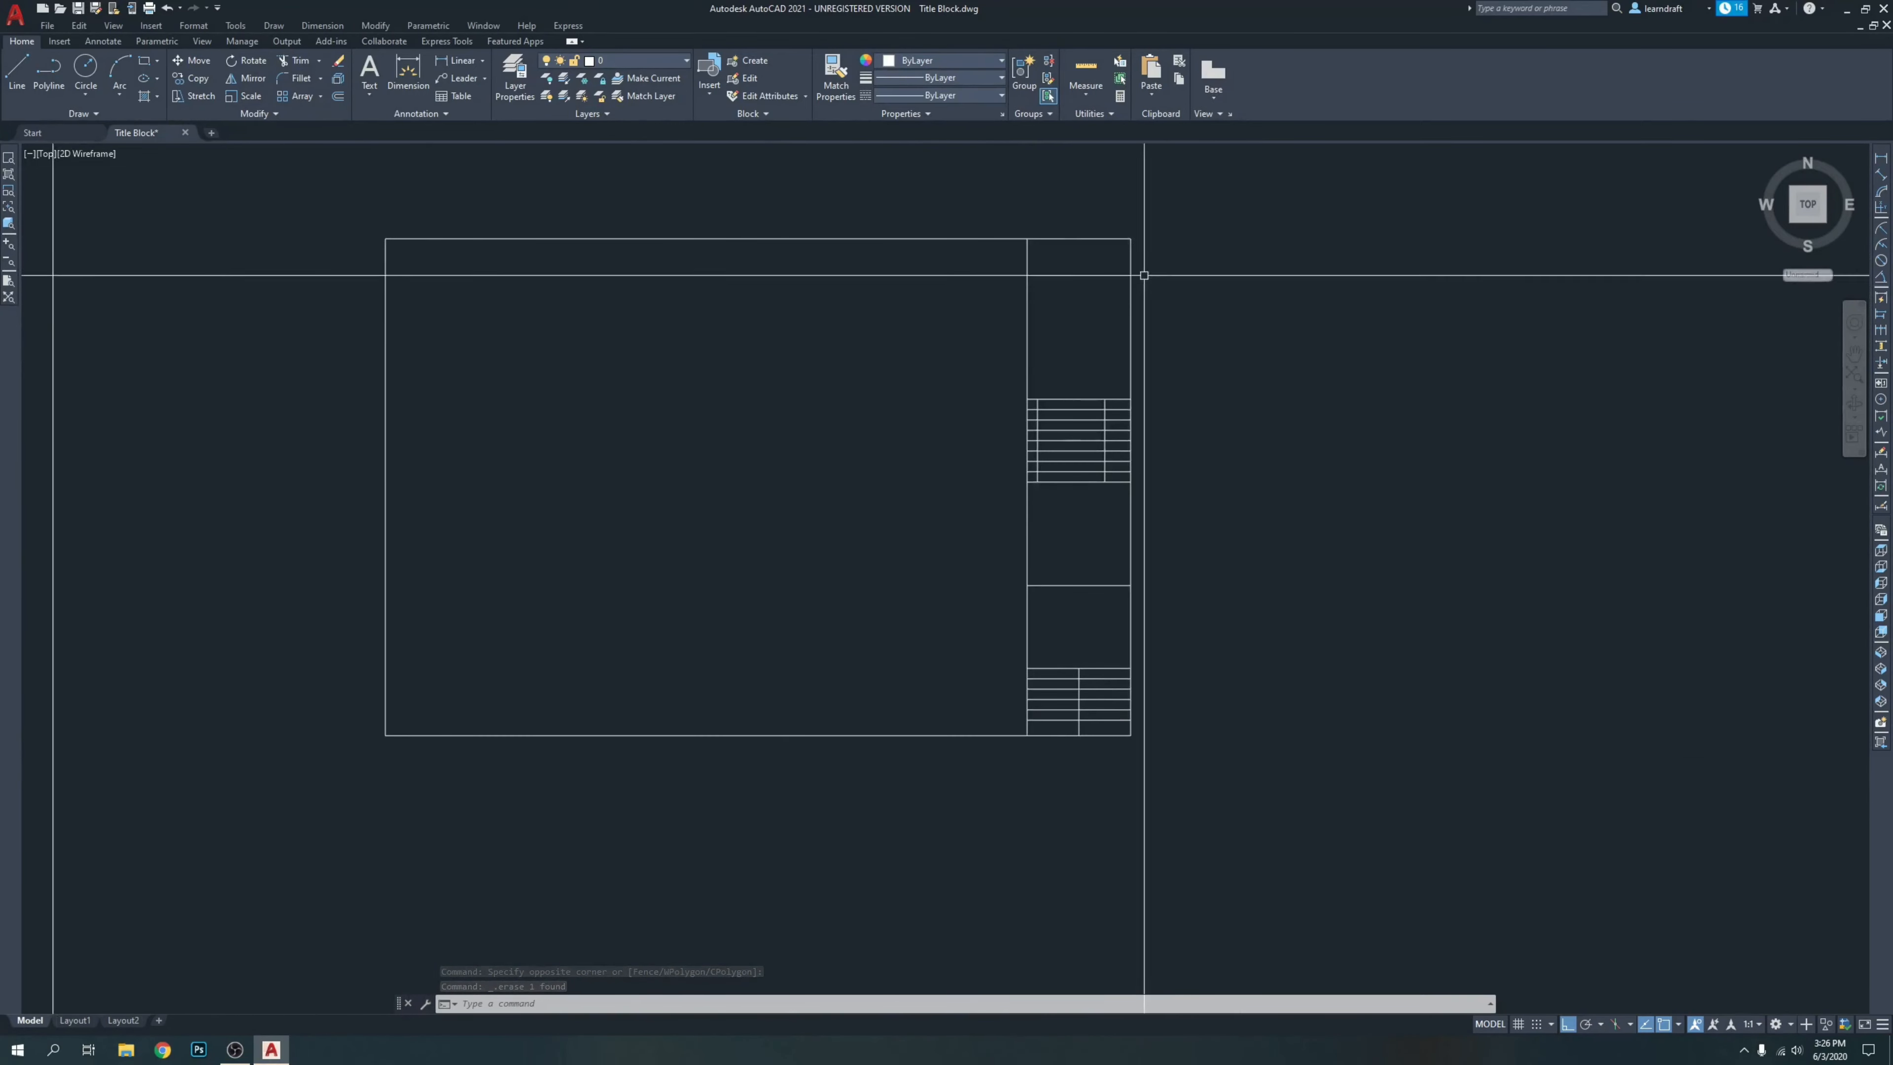
pyautogui.scroll(3, 1118, 268)
pyautogui.scroll(-3, 1133, 287)
pyautogui.scroll(-2, 787, 472)
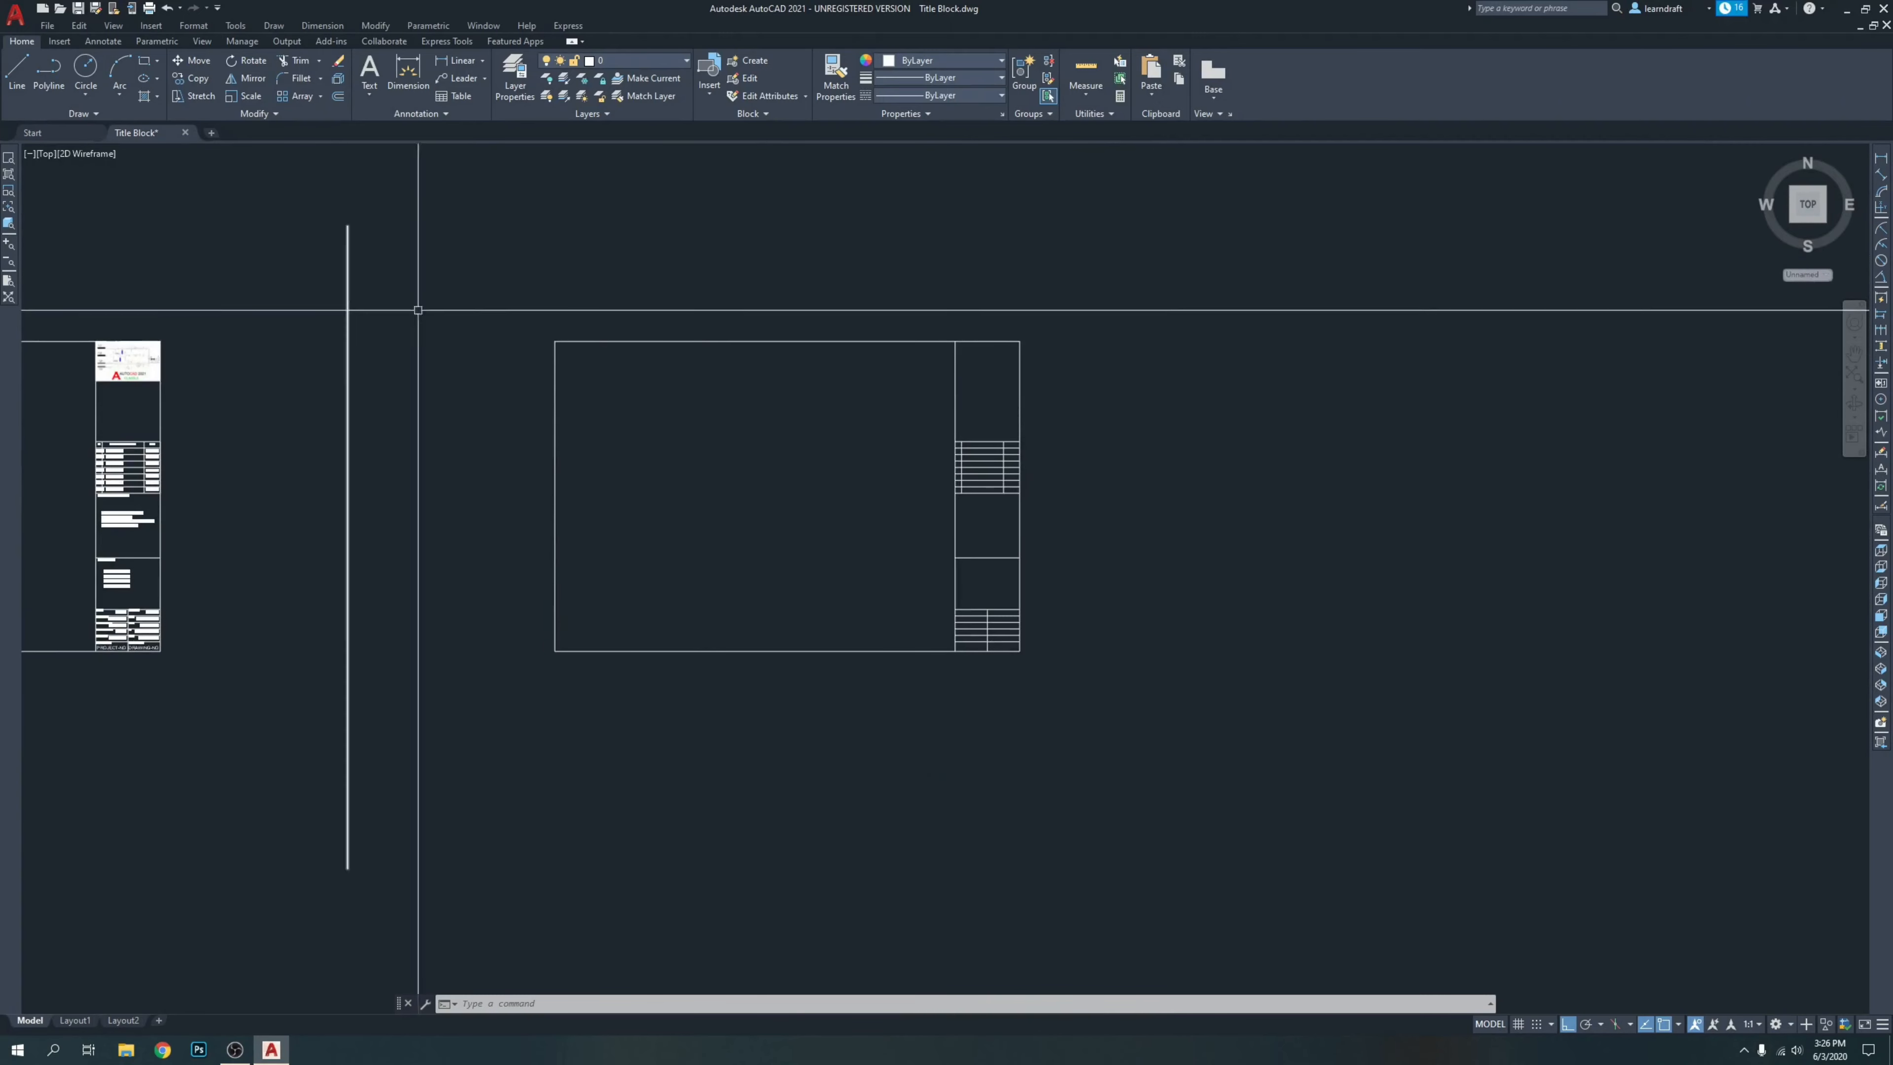
pyautogui.scroll(4, 1031, 346)
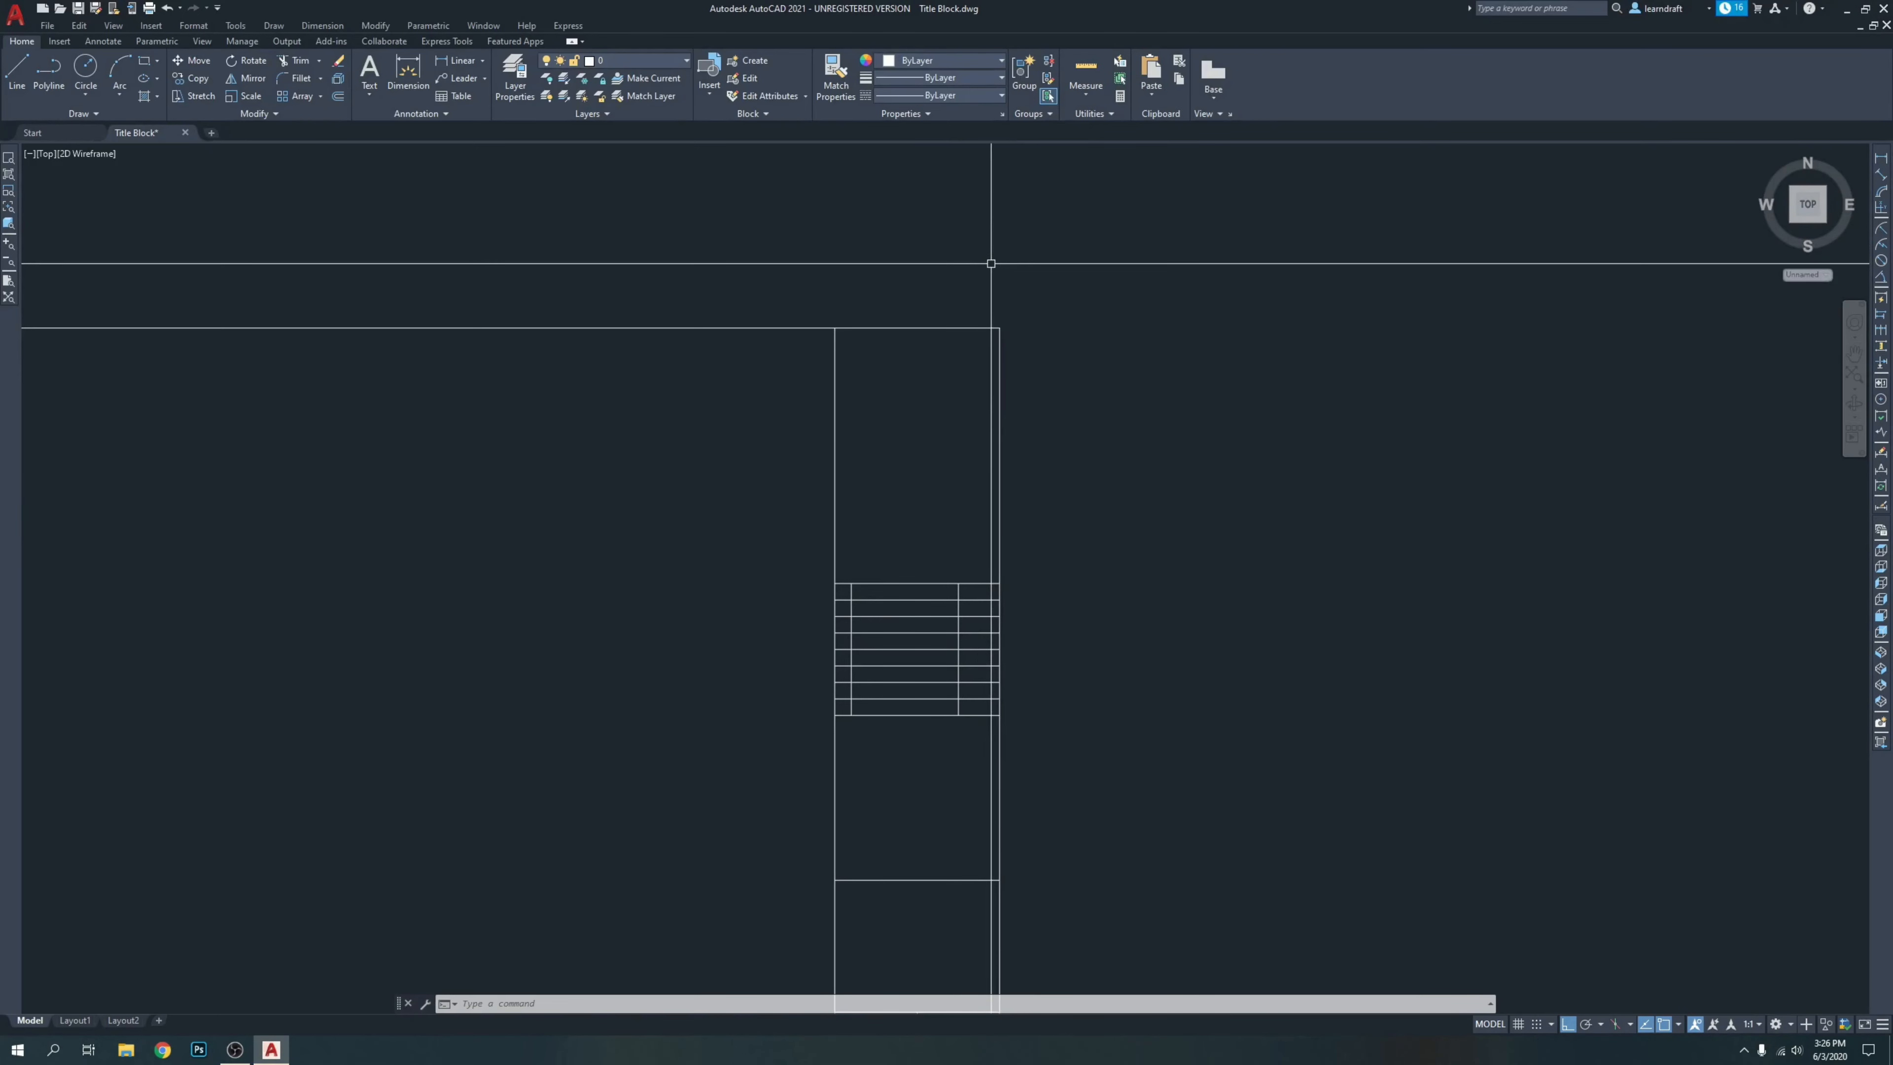
pyautogui.moveTo(600, 225); pyautogui.dragTo(675, 231, button='middle')
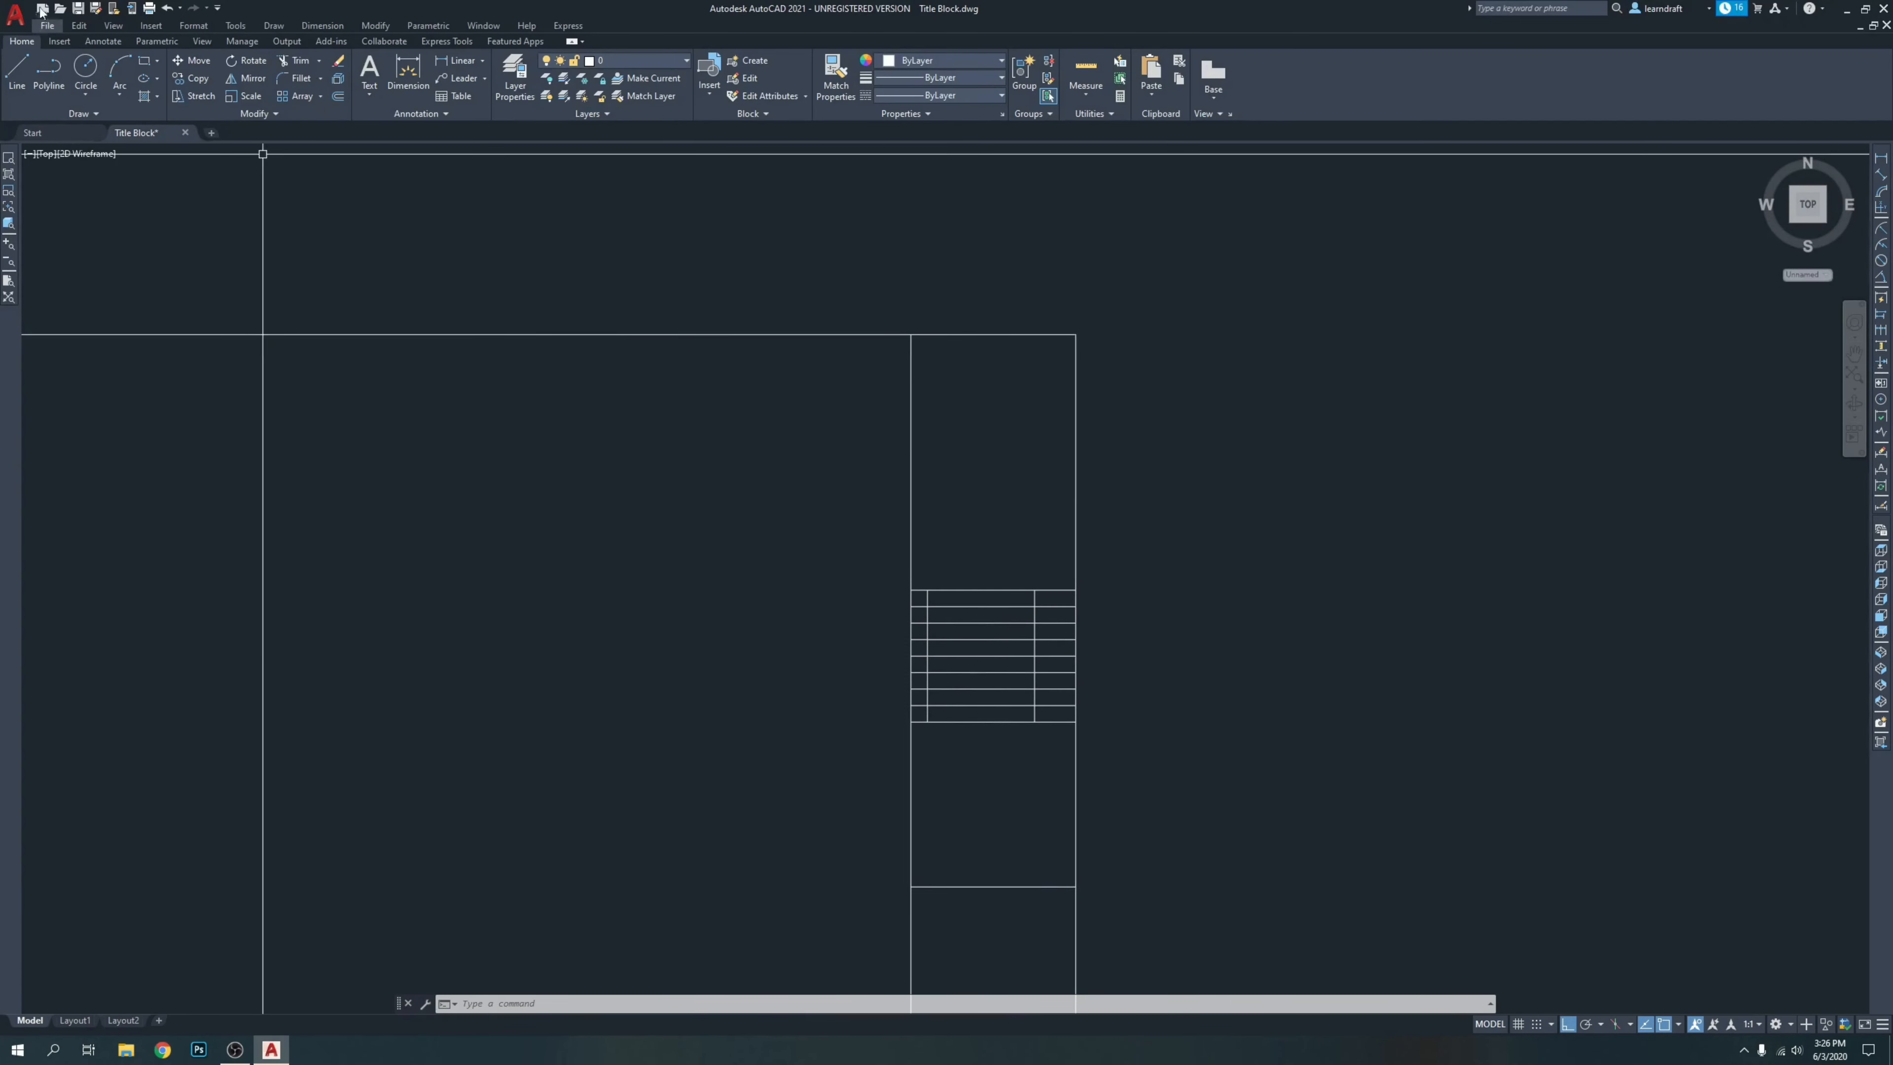
# Start attaching a raster image and choose the ISFIA bannar file from the AutoCAD 2021 Tutorials folder on drive D.
pyautogui.click(153, 26)
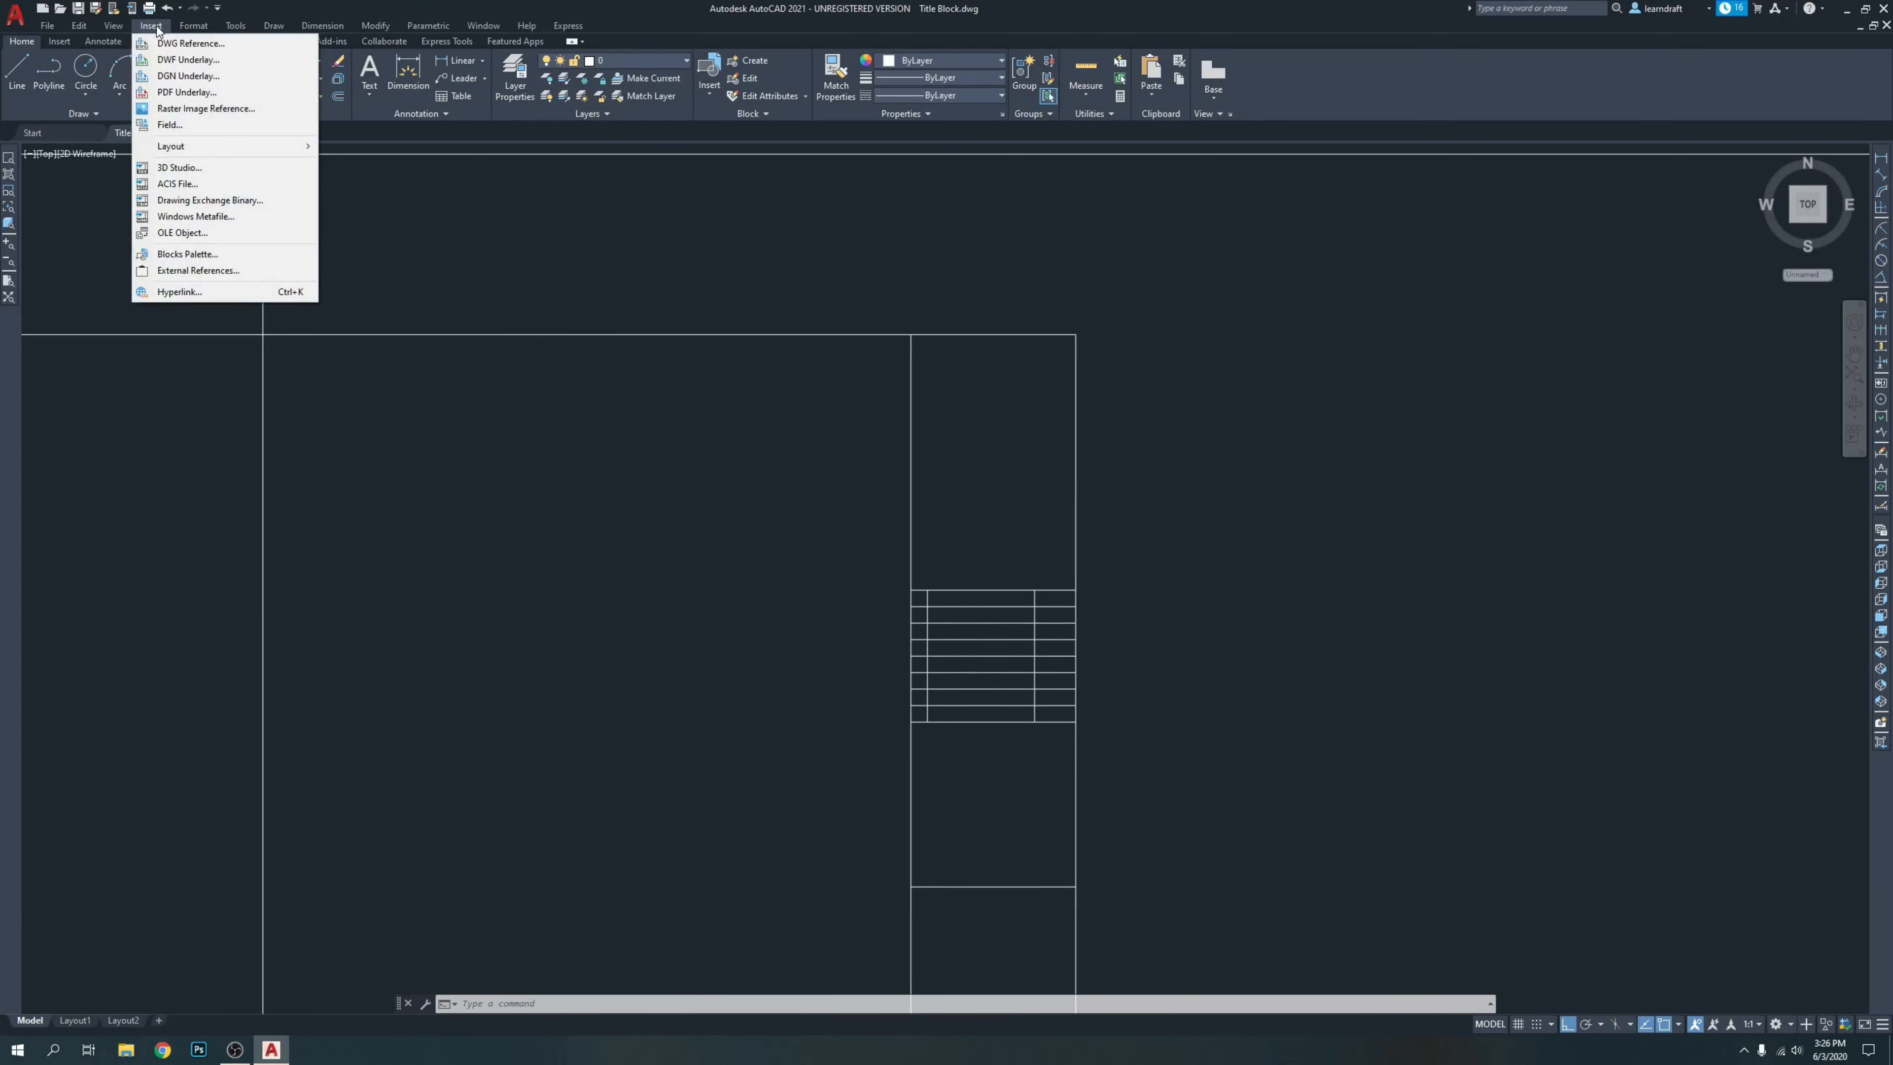
pyautogui.click(192, 108)
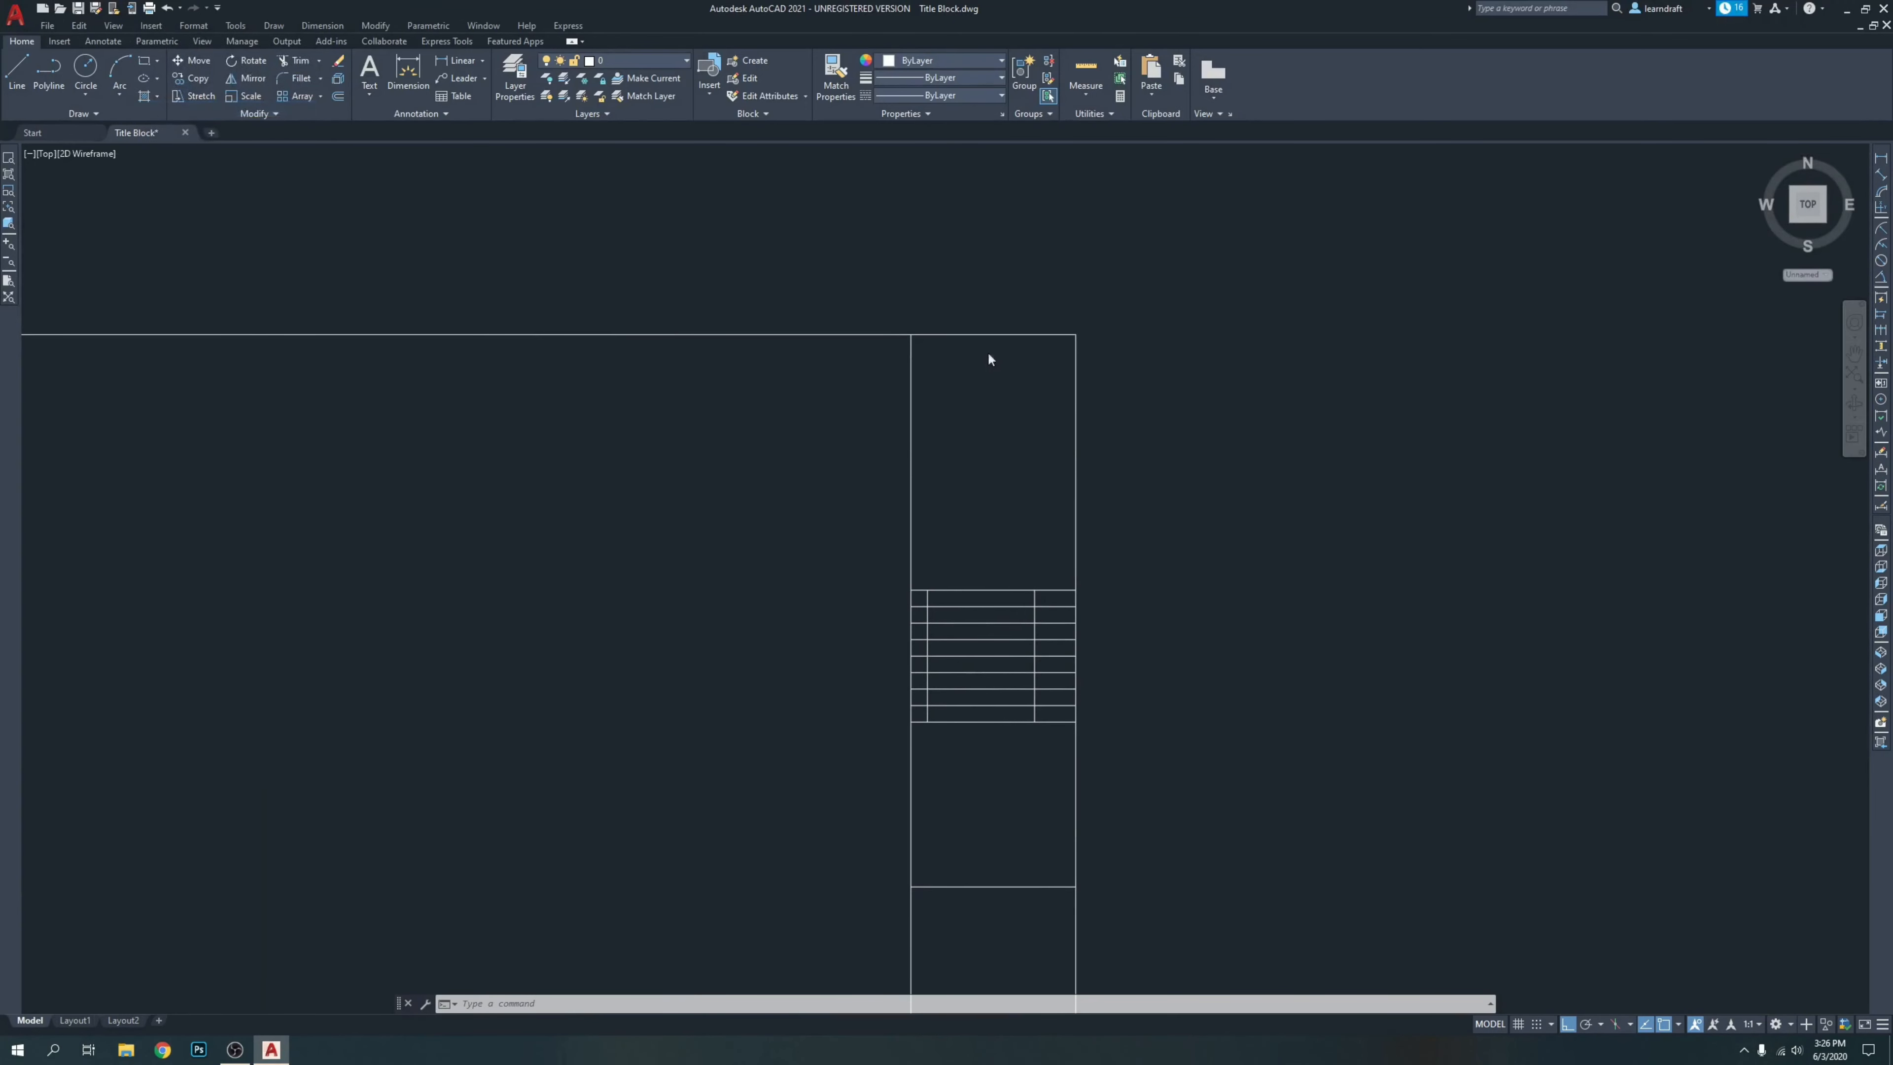
pyautogui.click(915, 364)
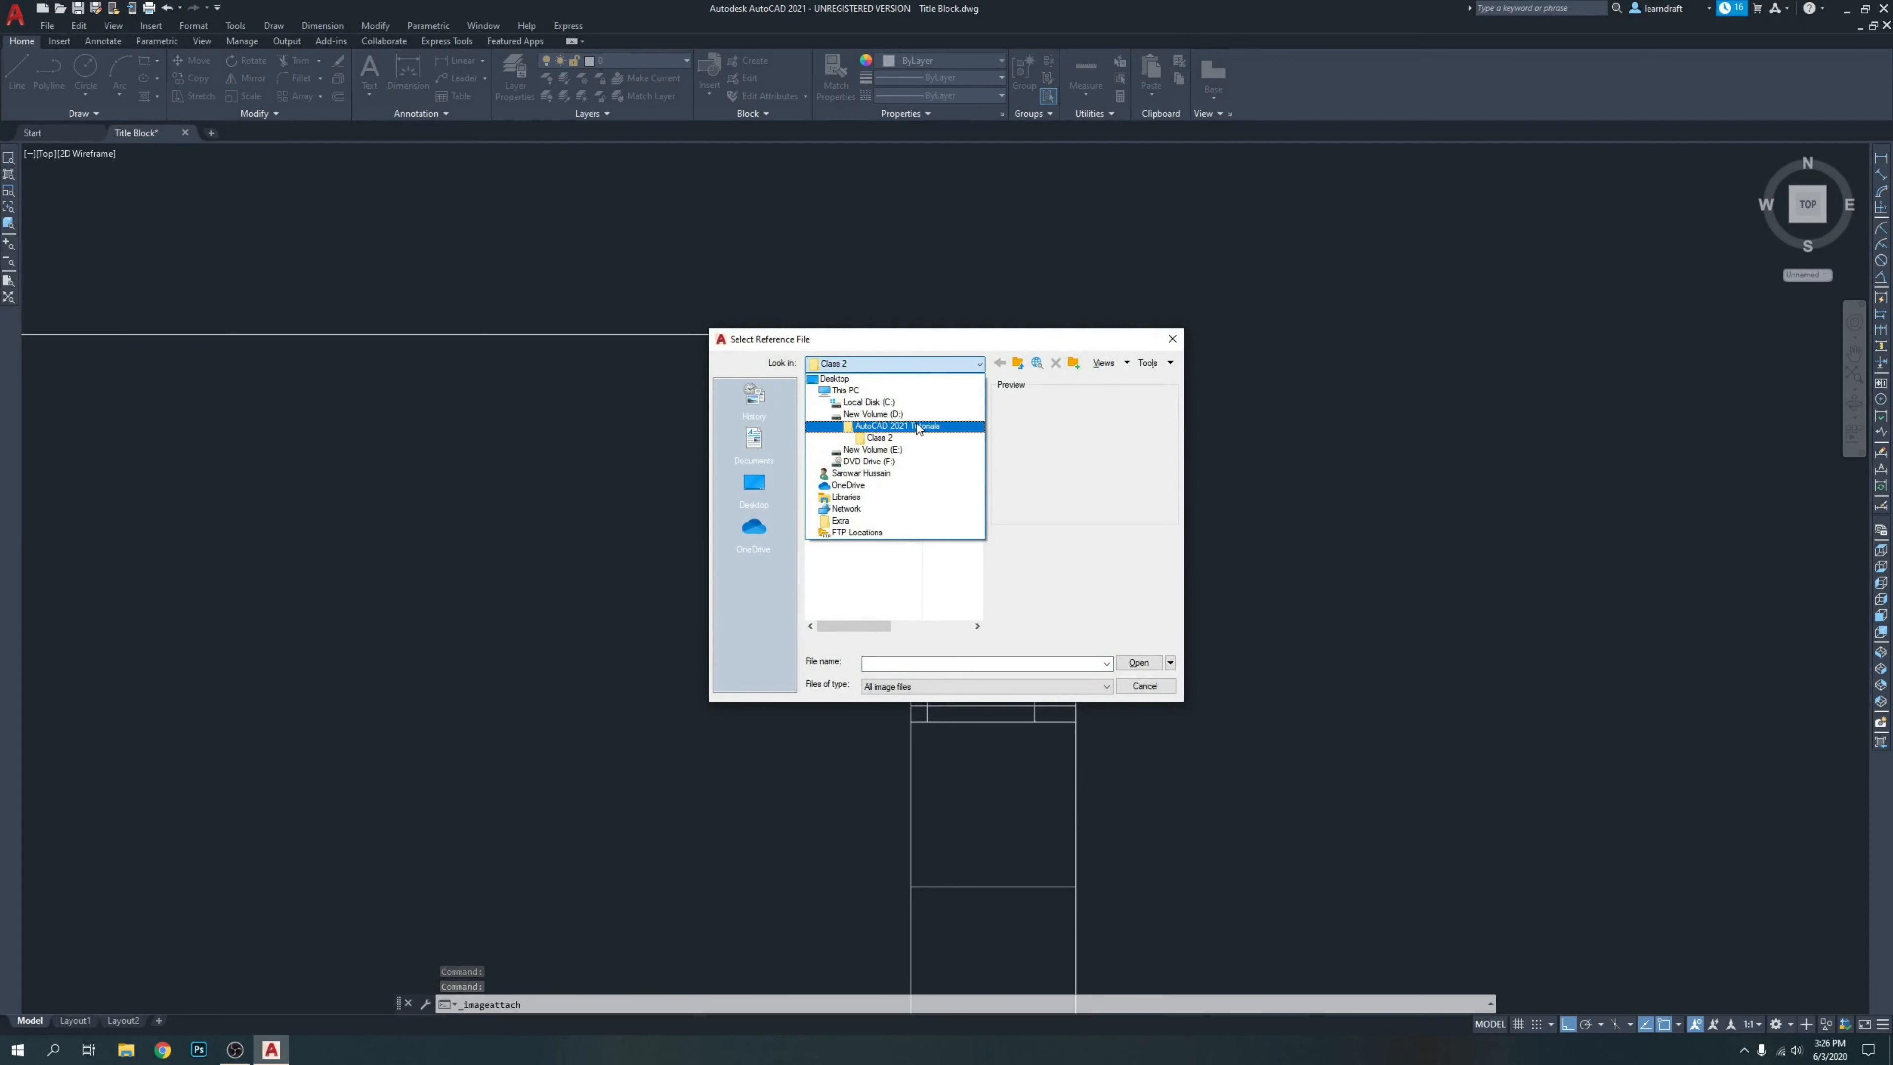
pyautogui.click(909, 415)
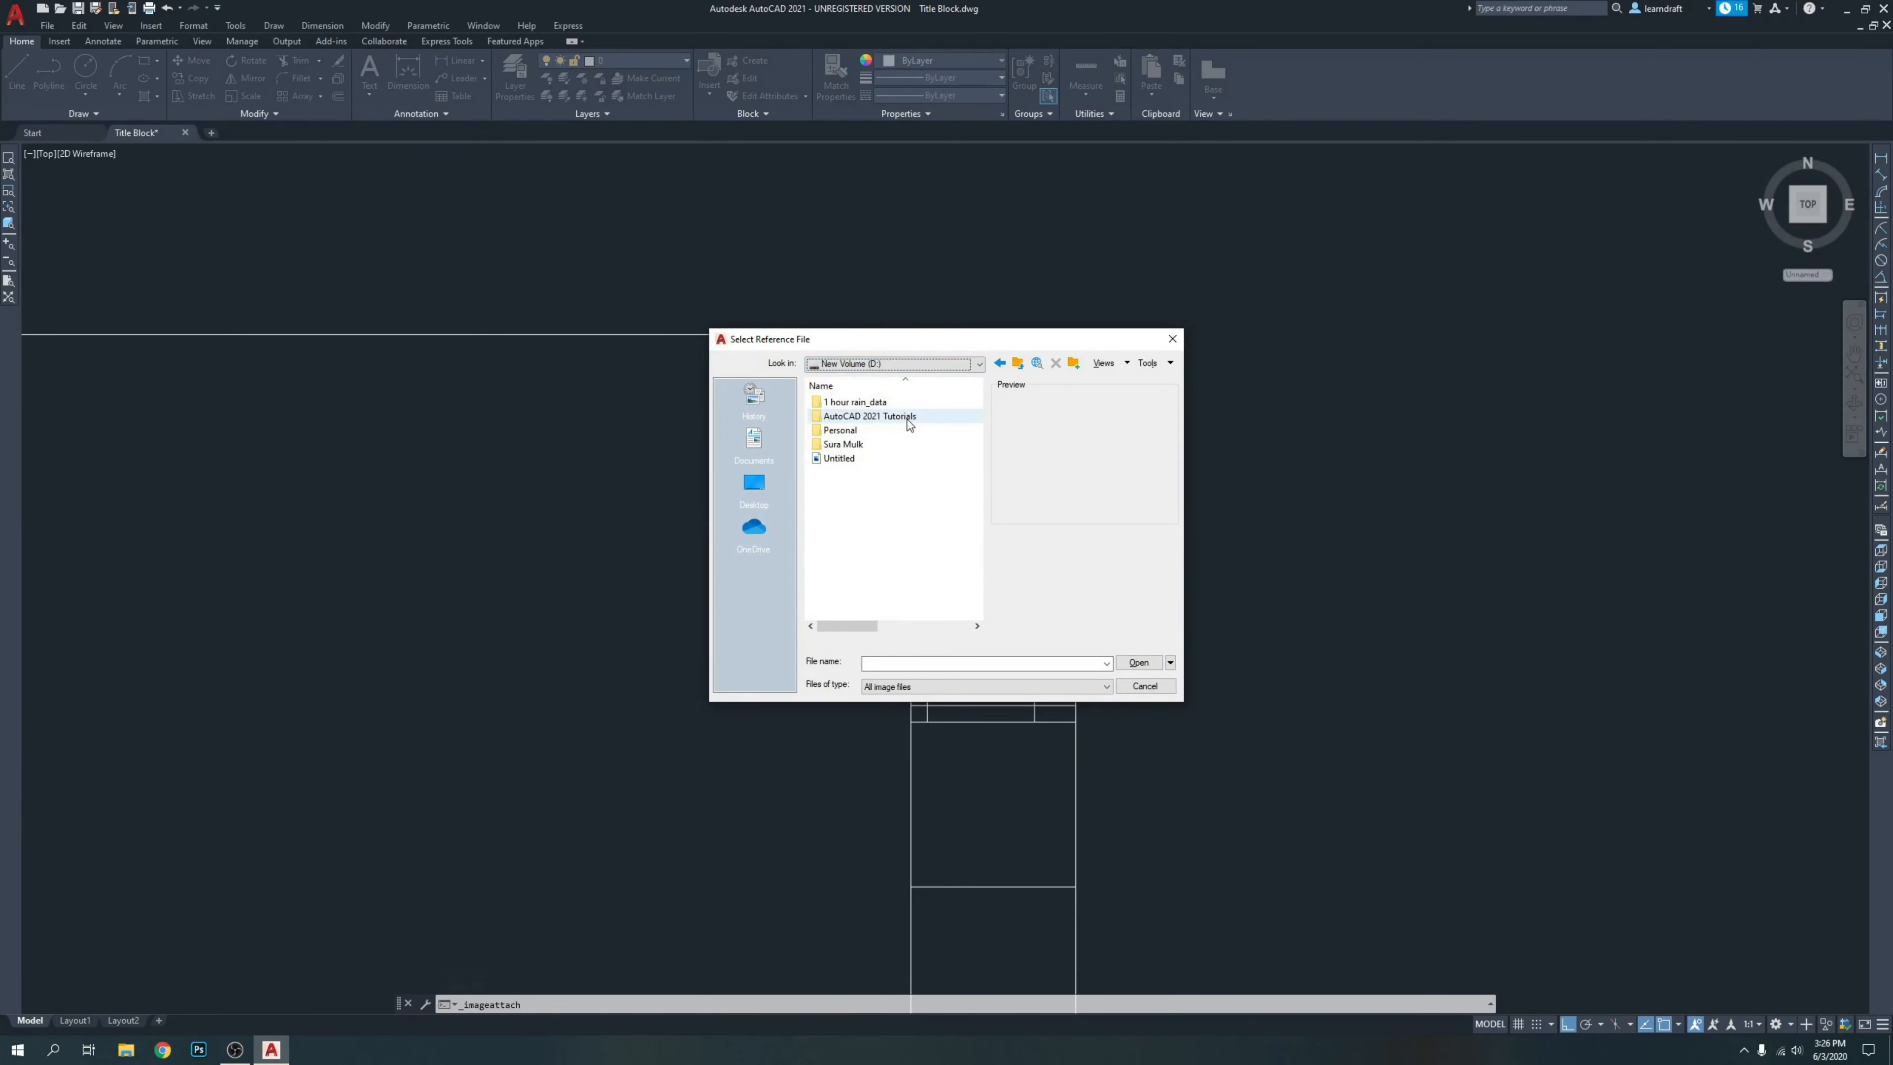
pyautogui.click(849, 458)
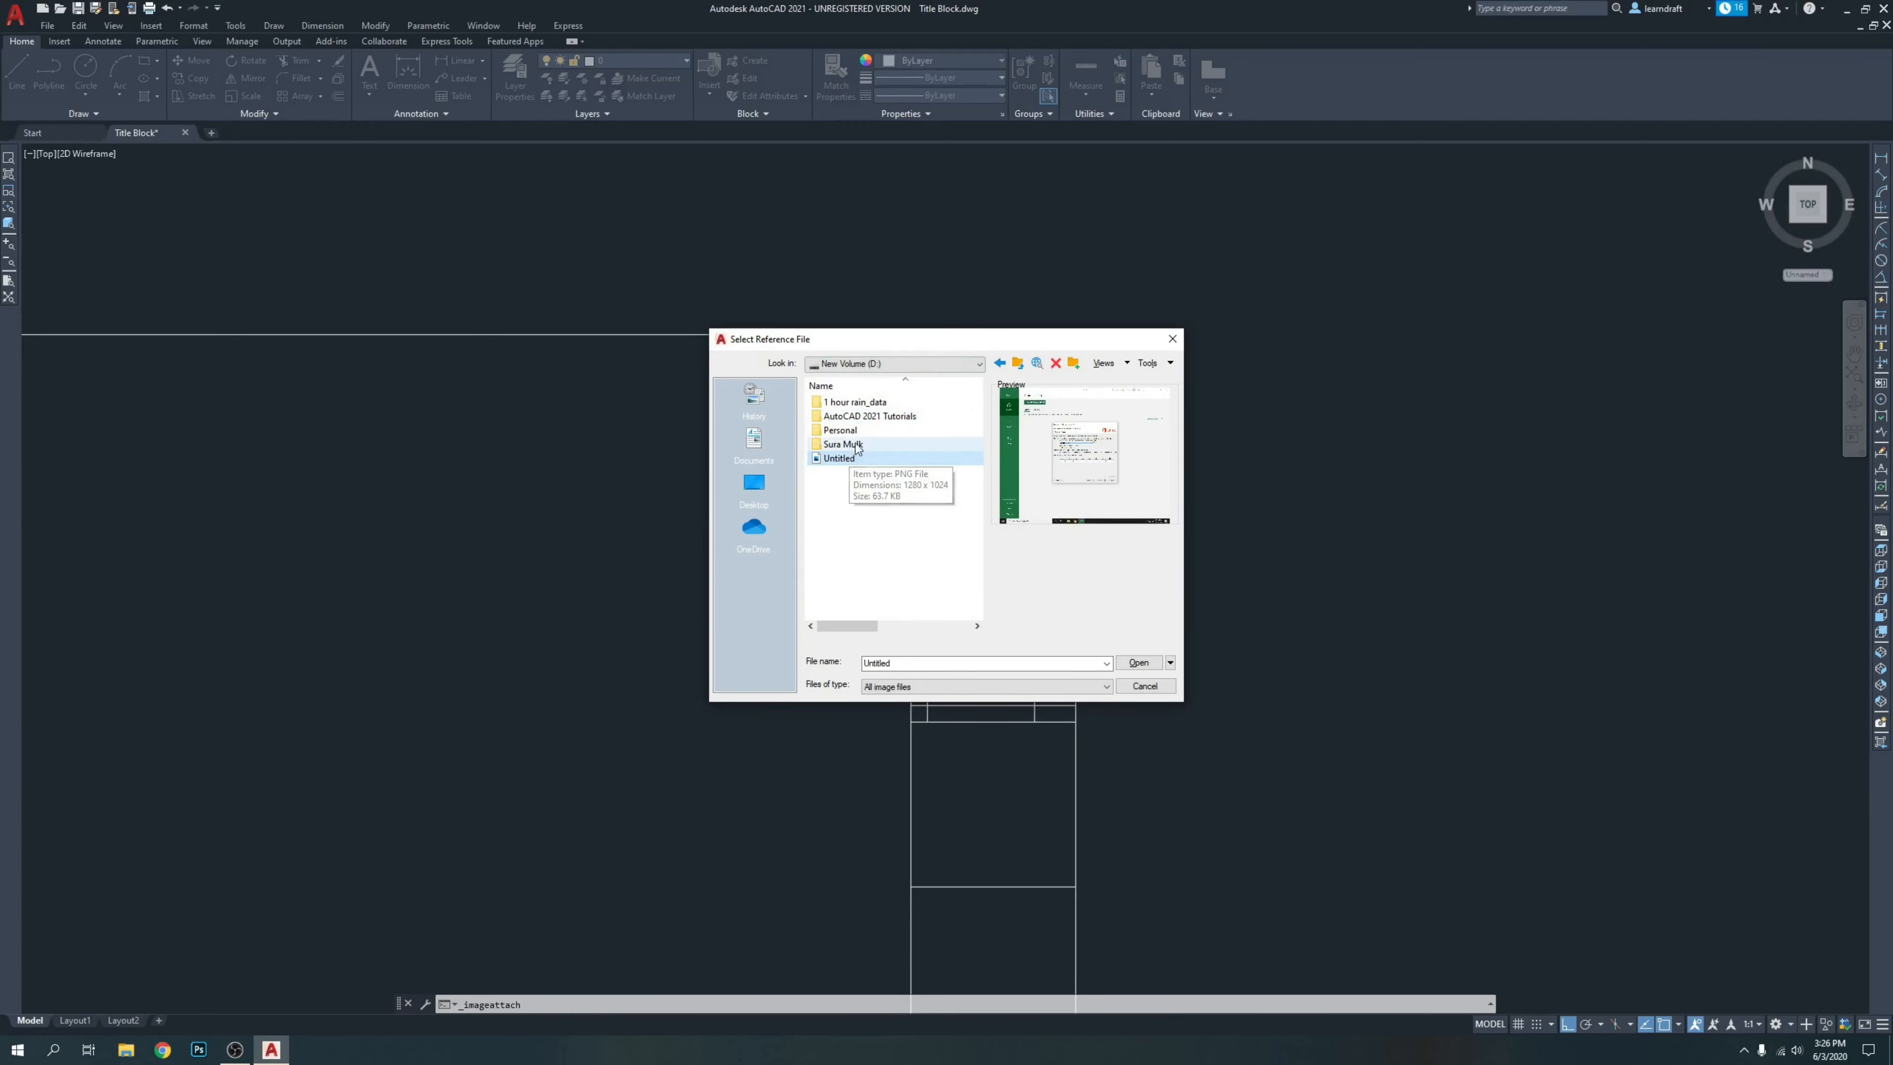
pyautogui.doubleClick(841, 430)
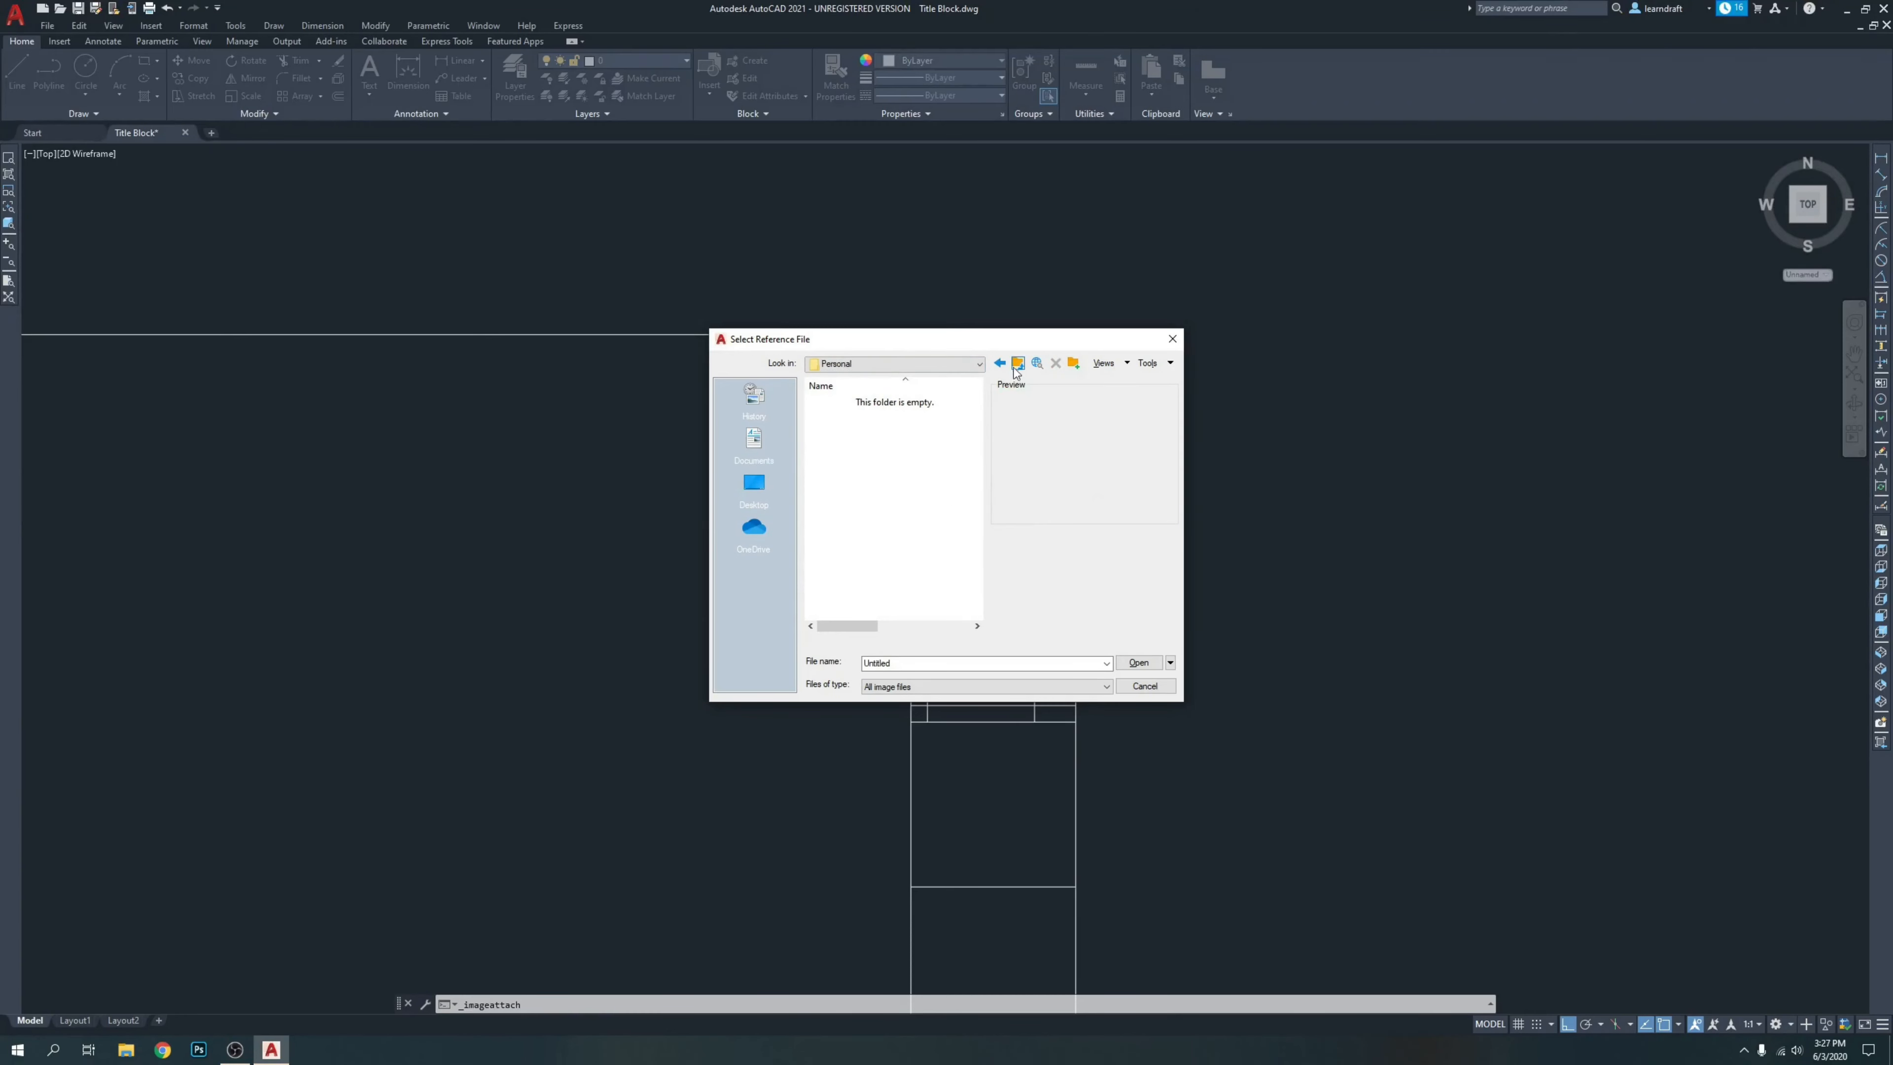
pyautogui.click(1015, 364)
pyautogui.click(861, 417)
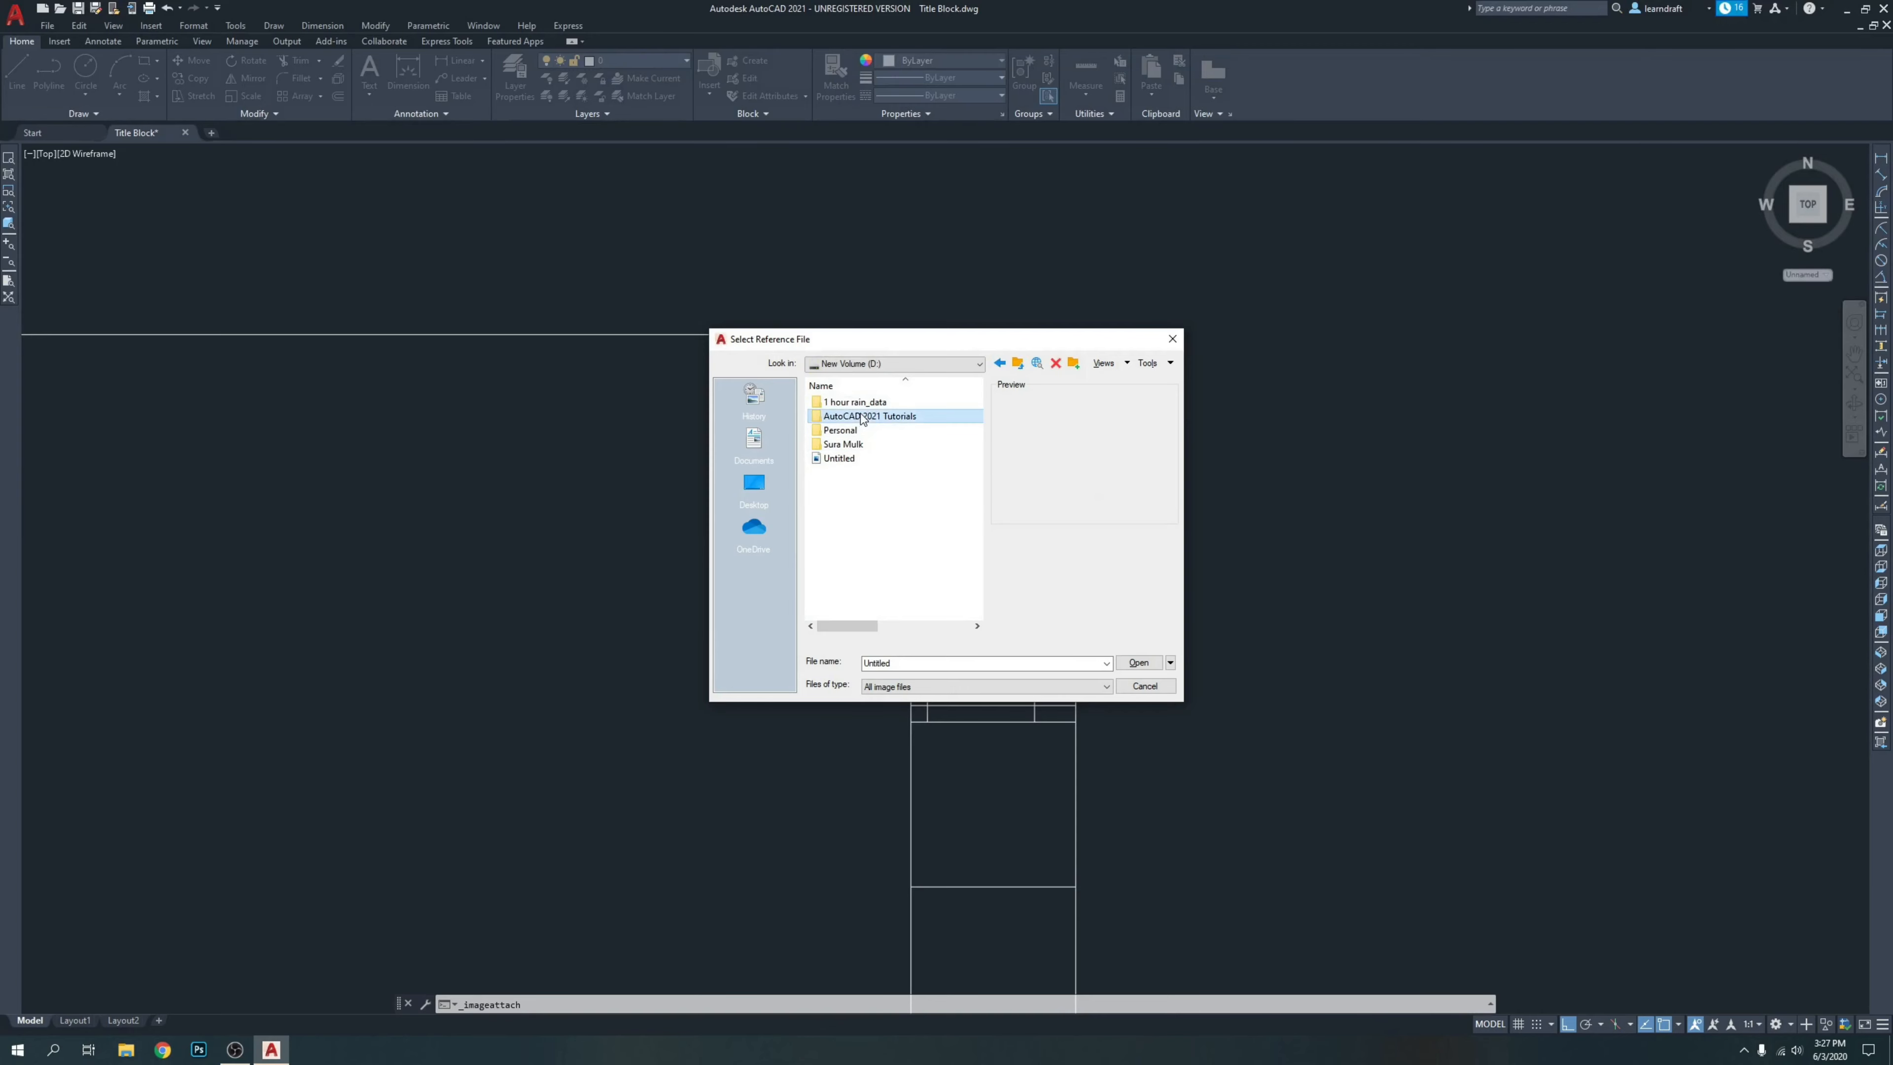
pyautogui.doubleClick(861, 416)
pyautogui.click(854, 514)
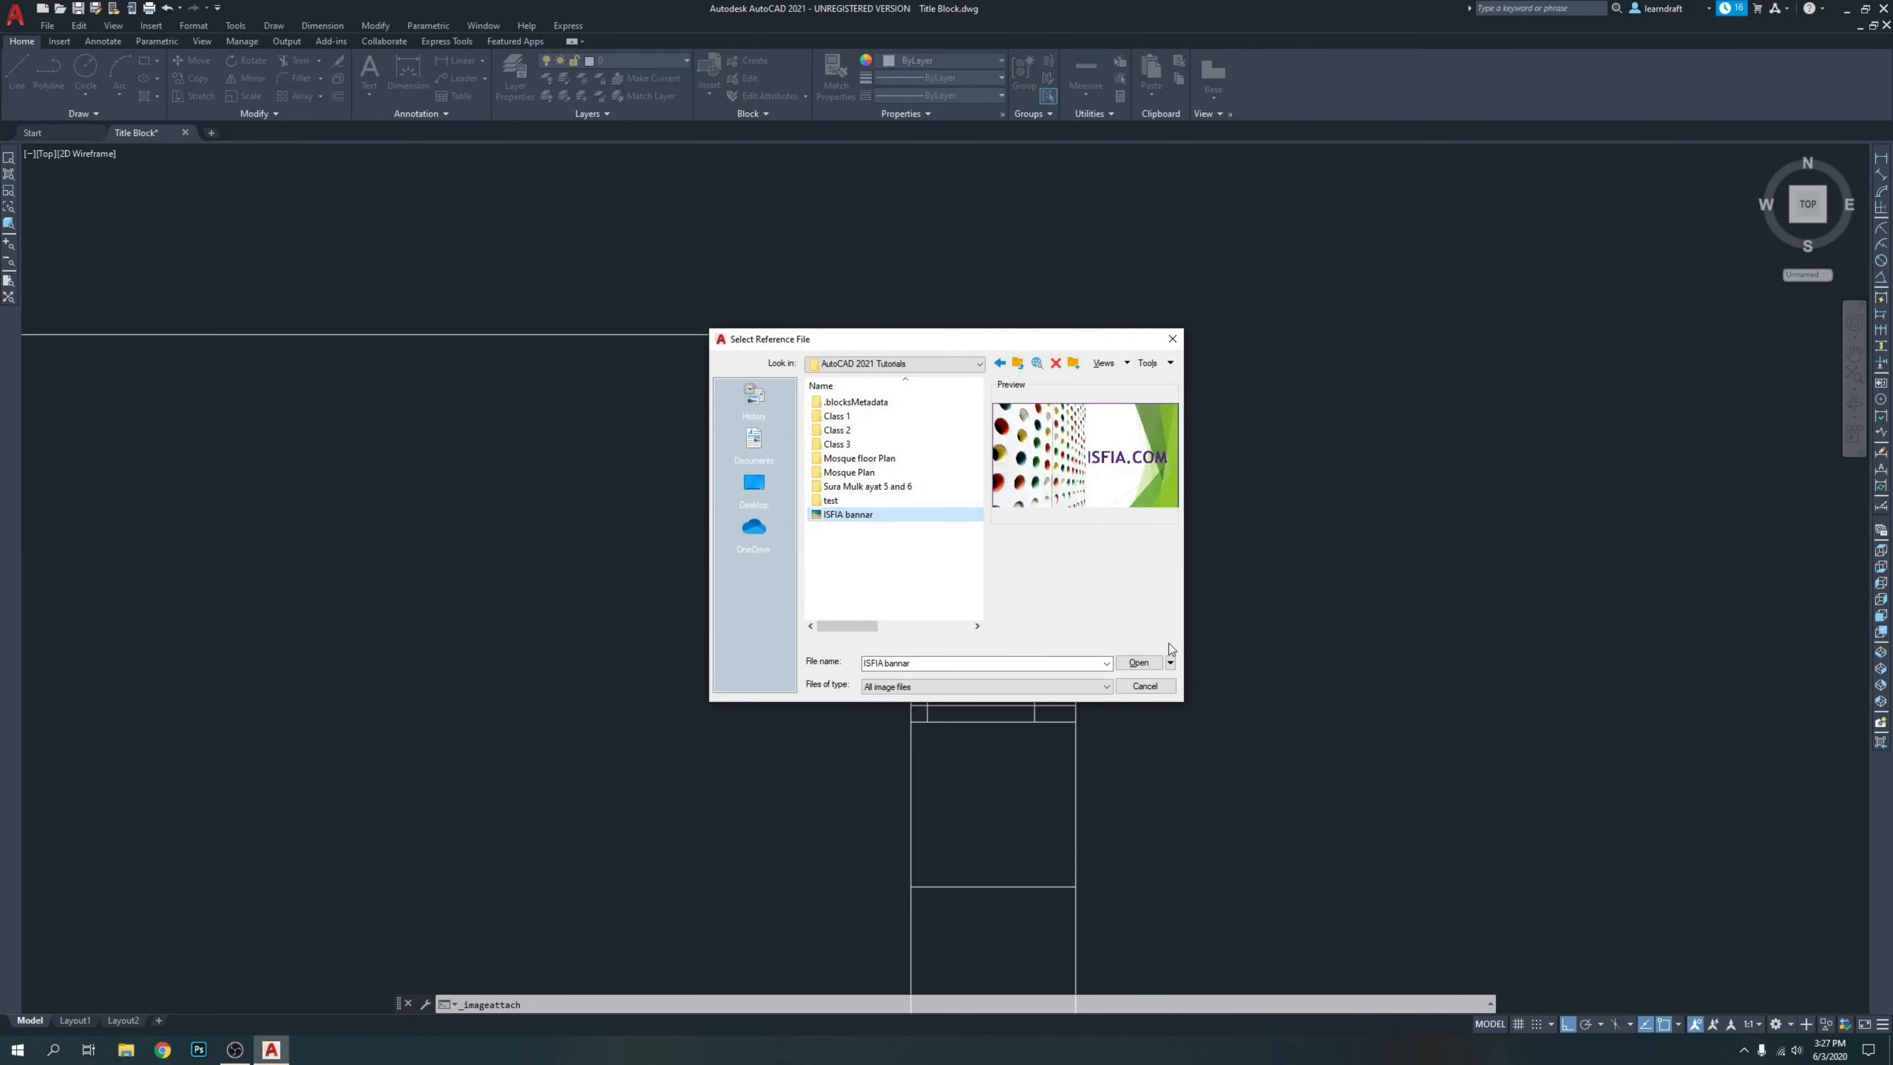
pyautogui.click(1139, 663)
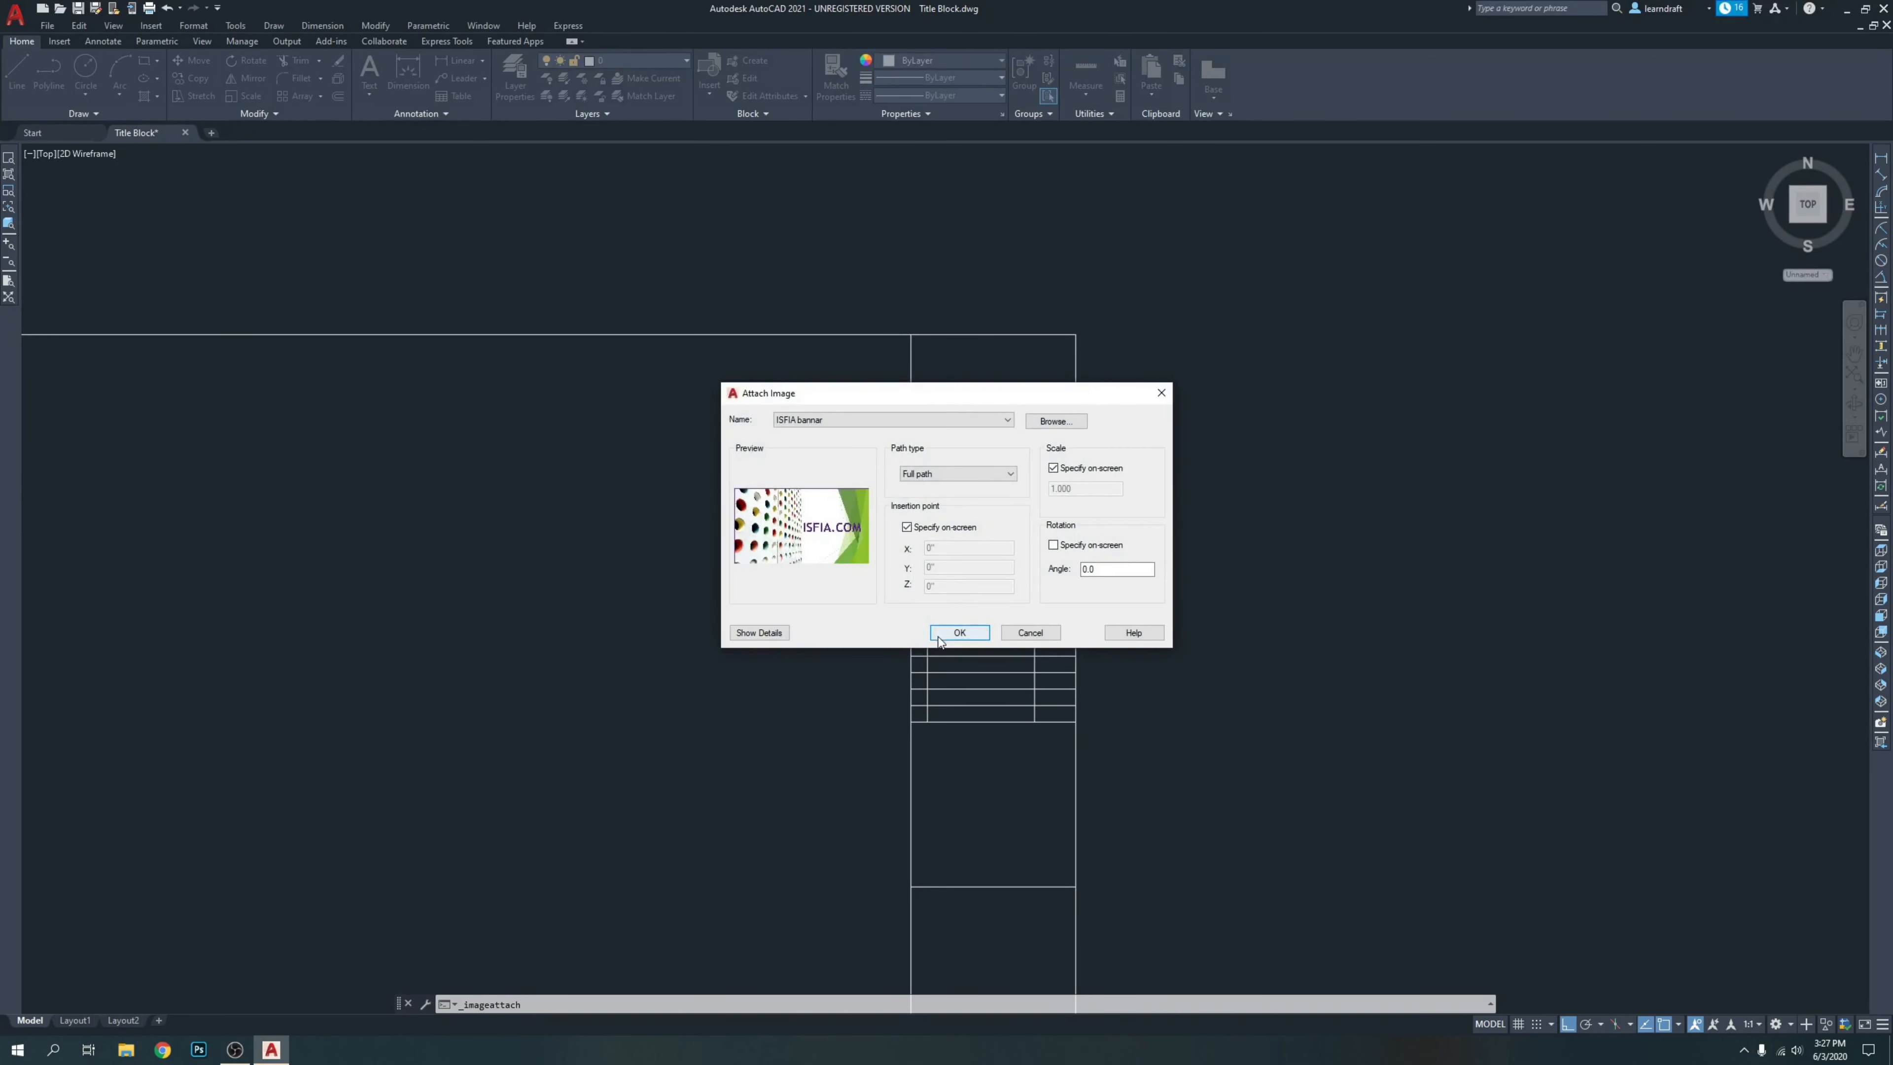
# Insert the banner at the title column's upper-left corner, keeping full path and zero rotation, and scale it to nearly the column's width.
pyautogui.click(957, 633)
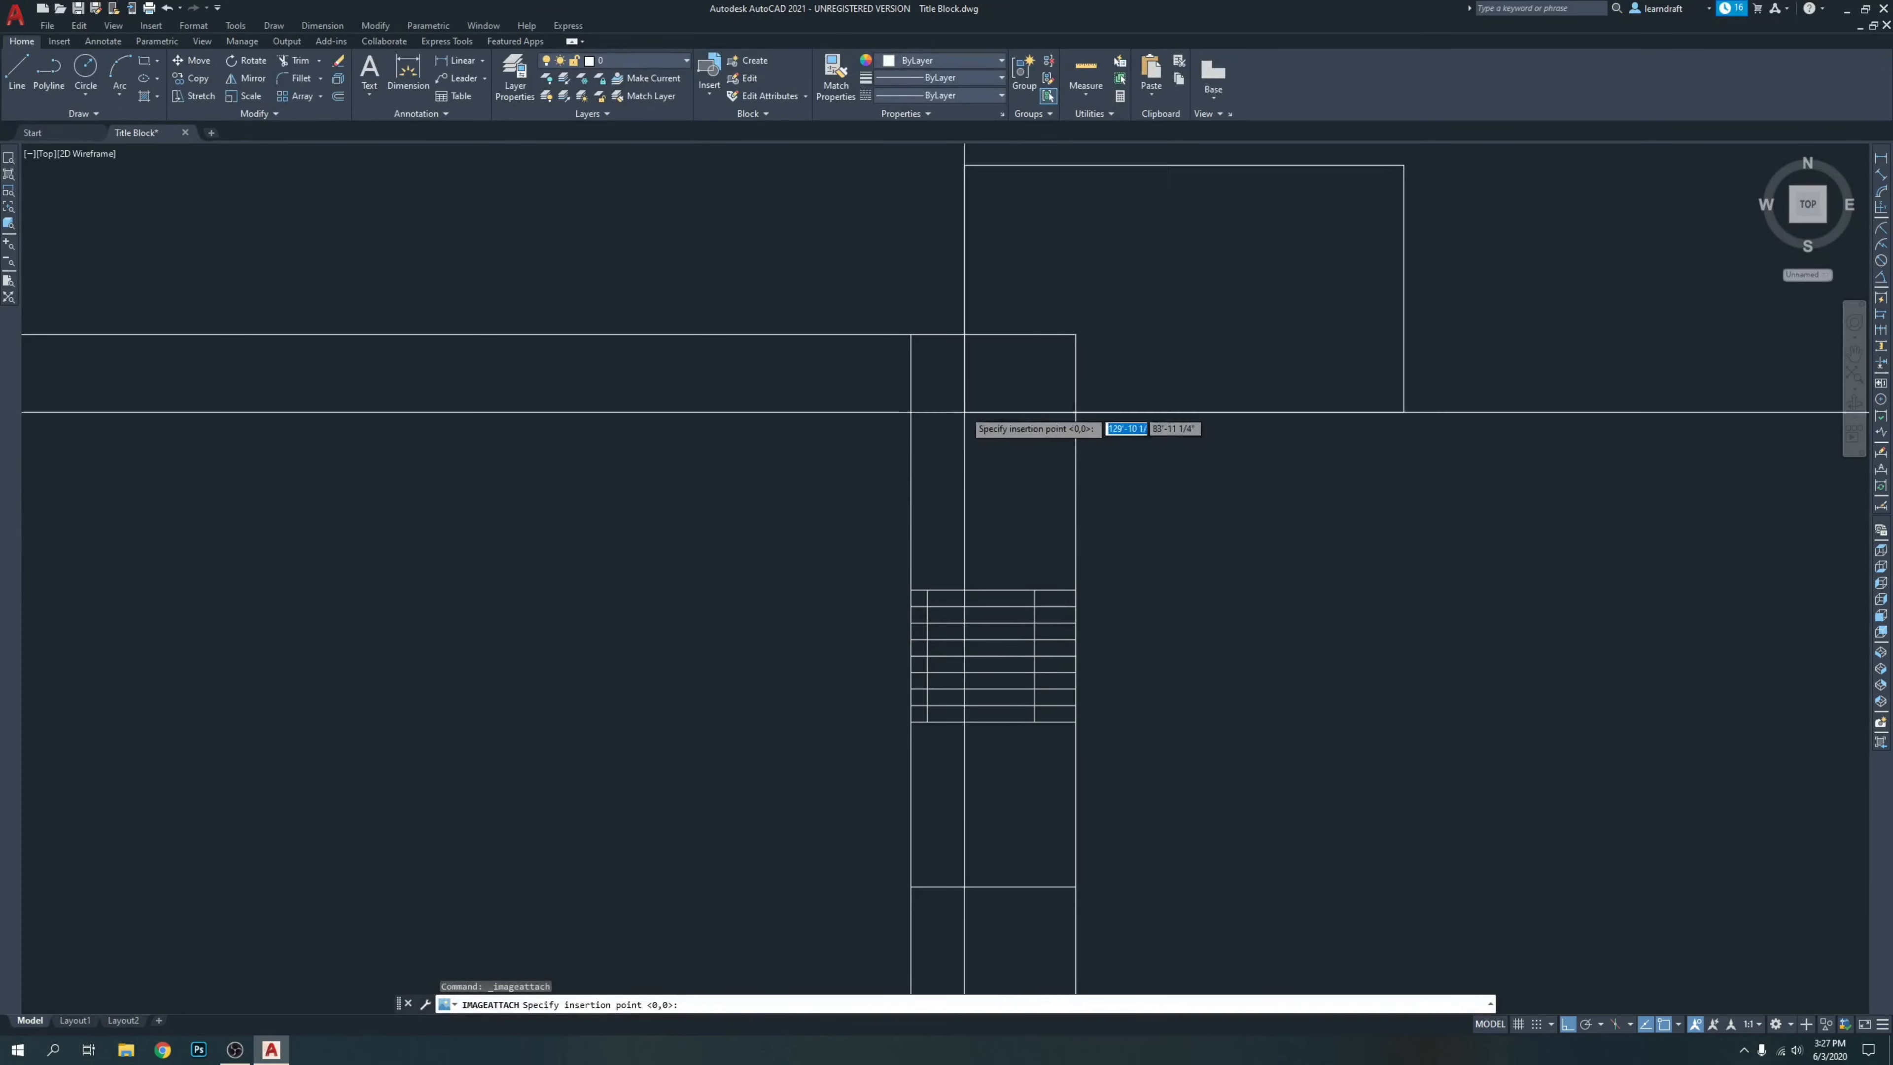
pyautogui.click(911, 334)
pyautogui.scroll(2, 924, 335)
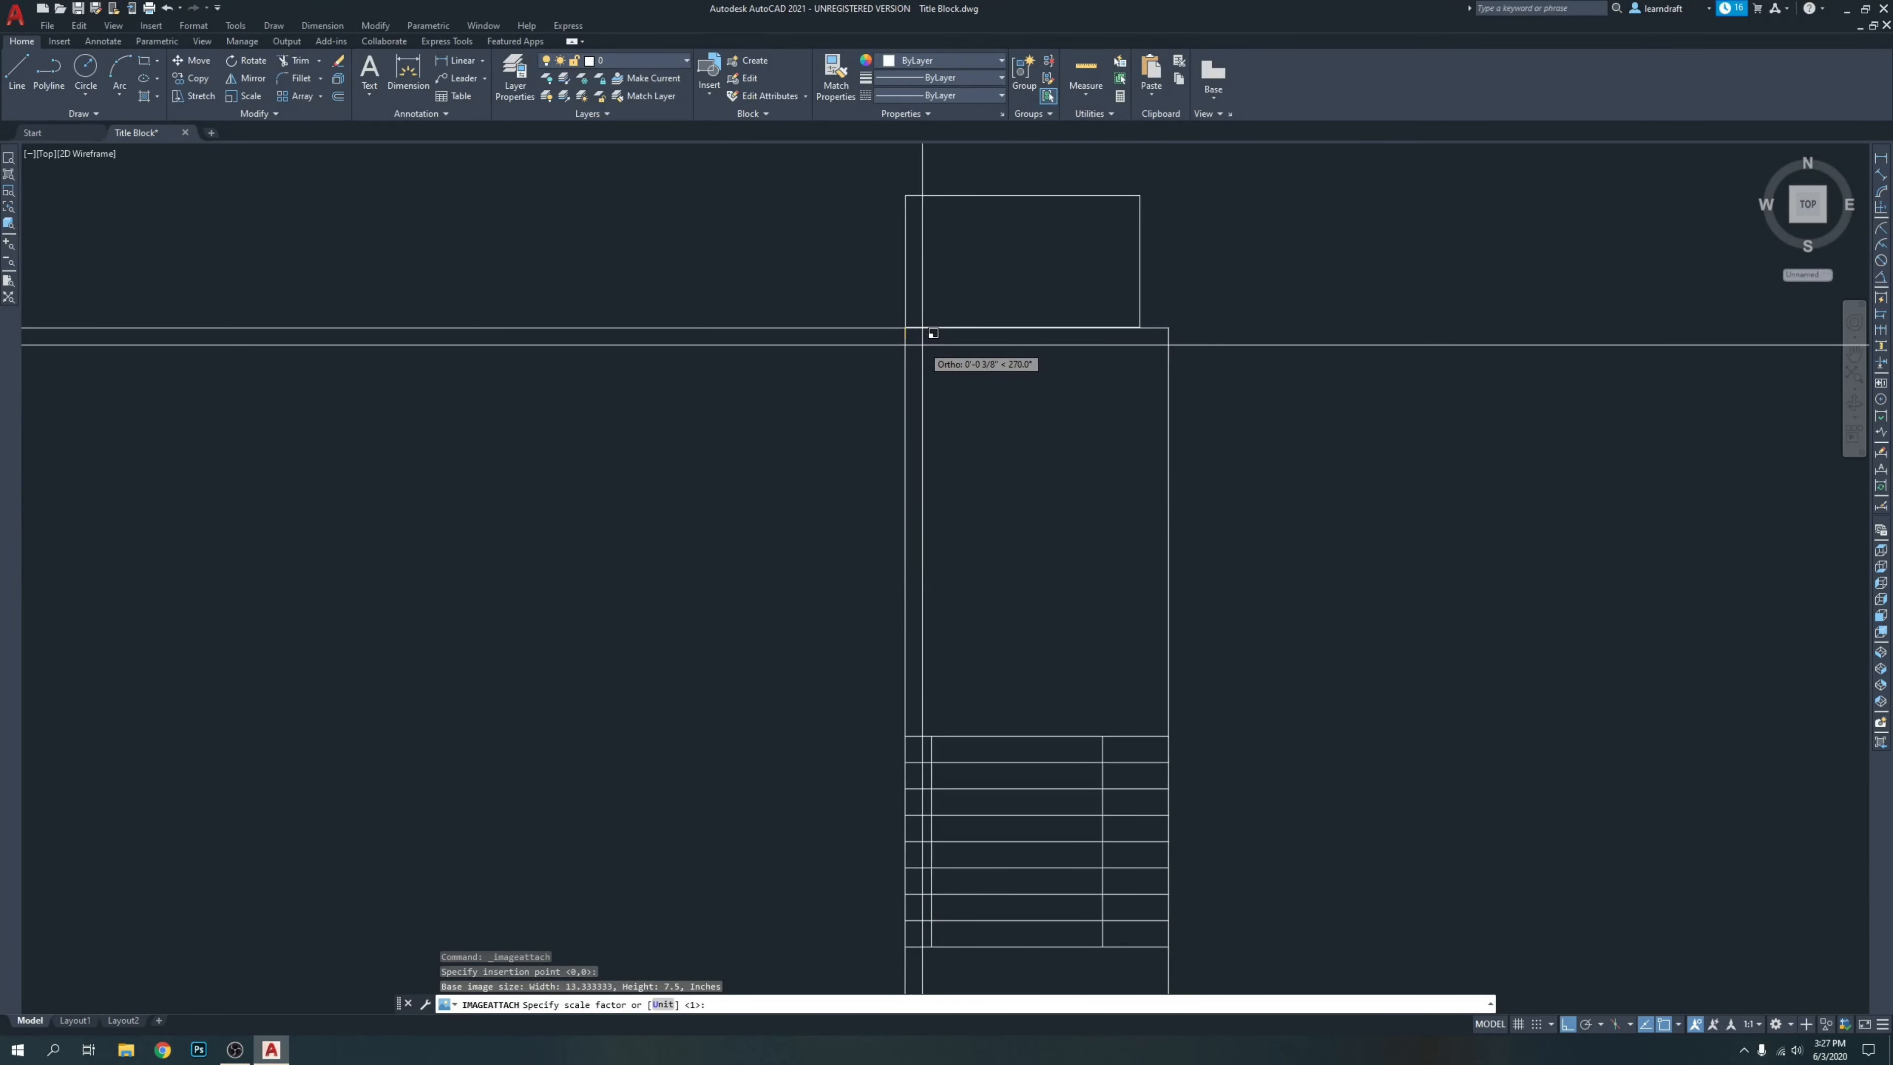
pyautogui.click(924, 346)
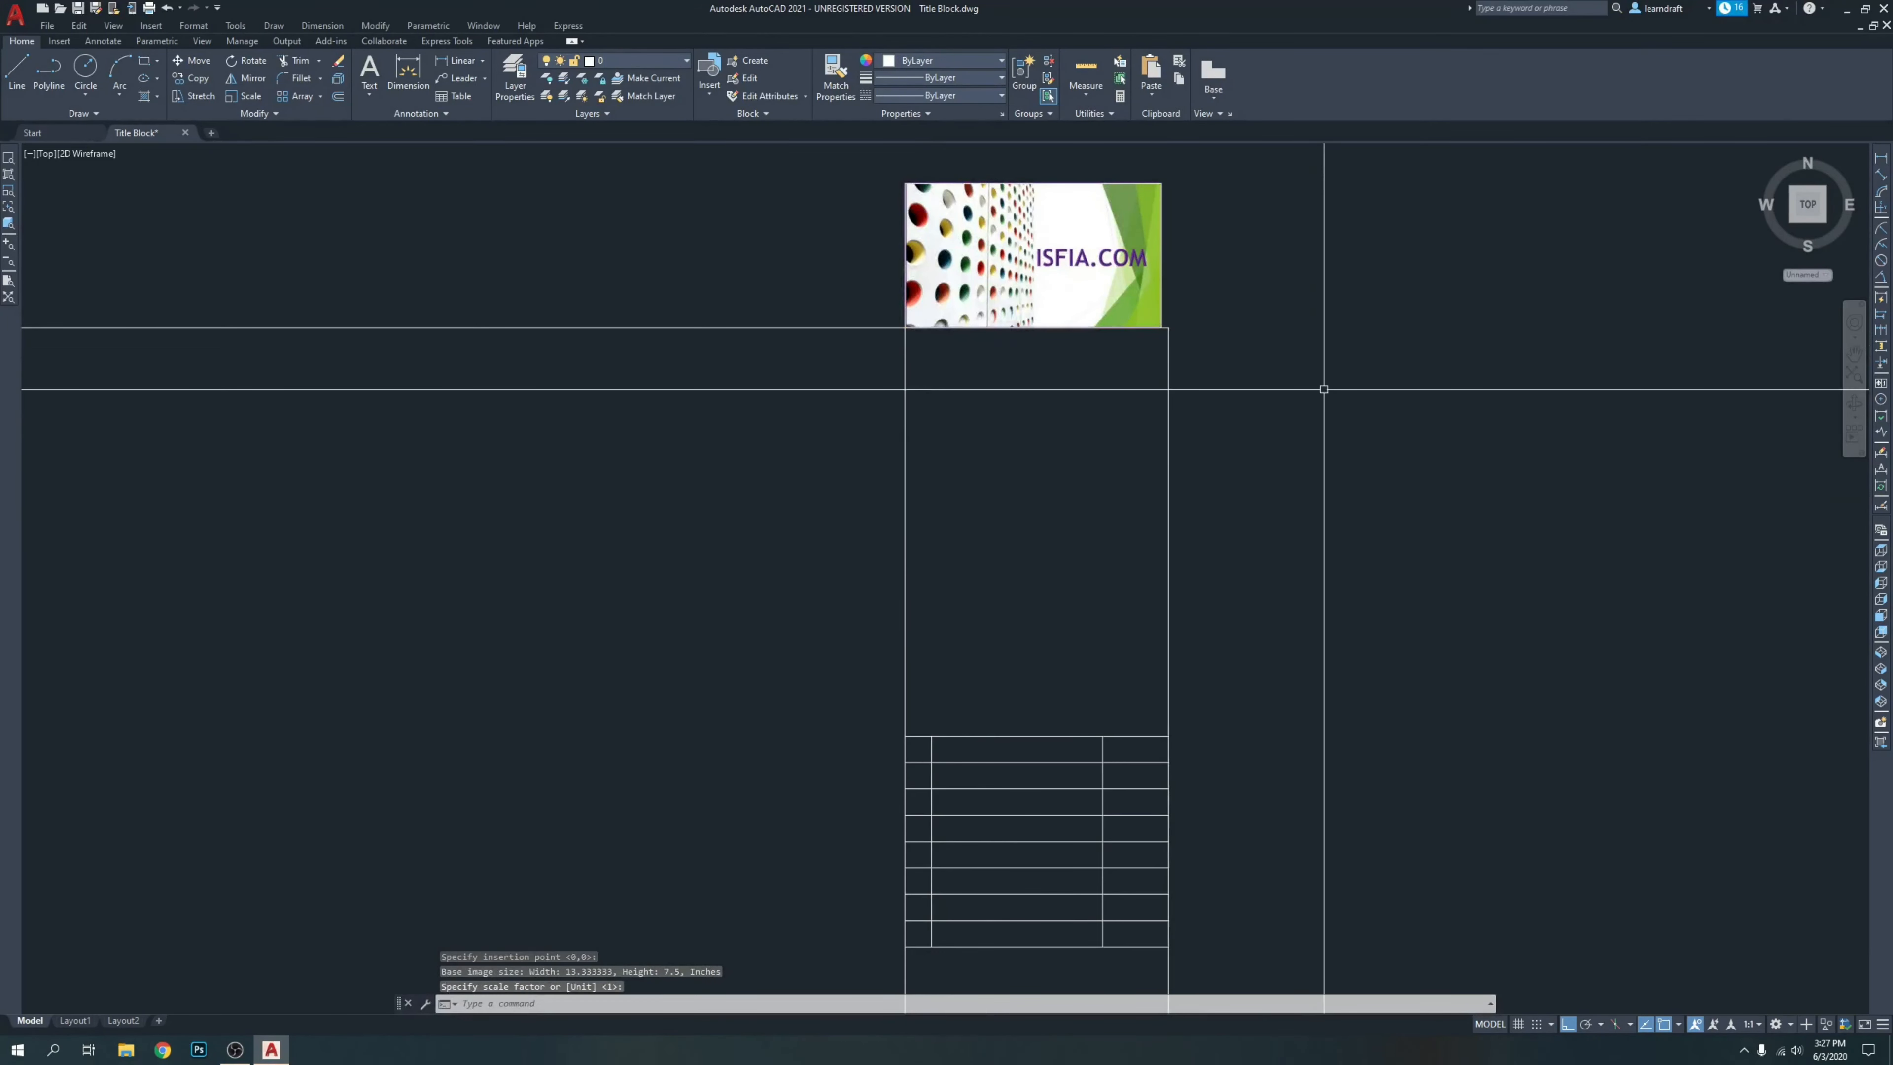
# Move the banner image down so its upper-left corner meets the title column's upper-left corner.
pyautogui.moveTo(1217, 305); pyautogui.dragTo(1124, 411, button='middle')
pyautogui.click(1035, 321)
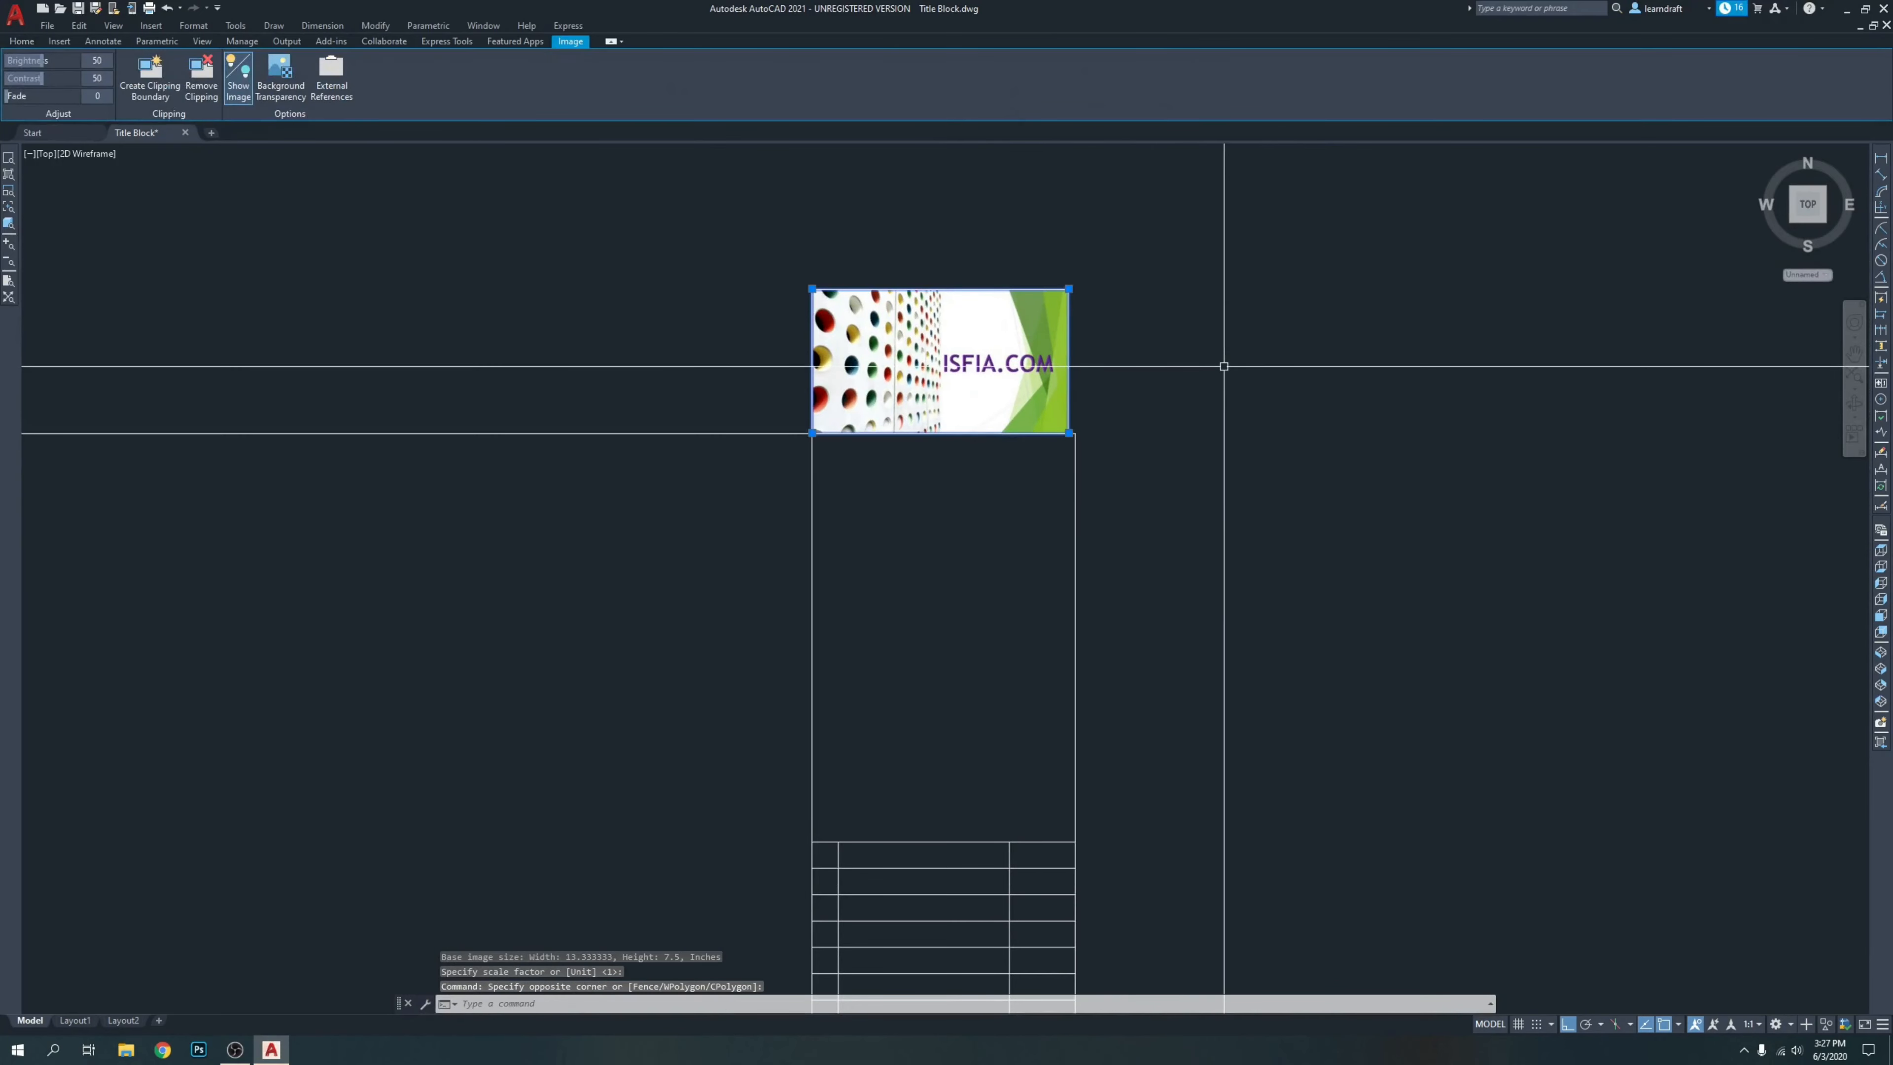
pyautogui.write('m')
pyautogui.press('Return')
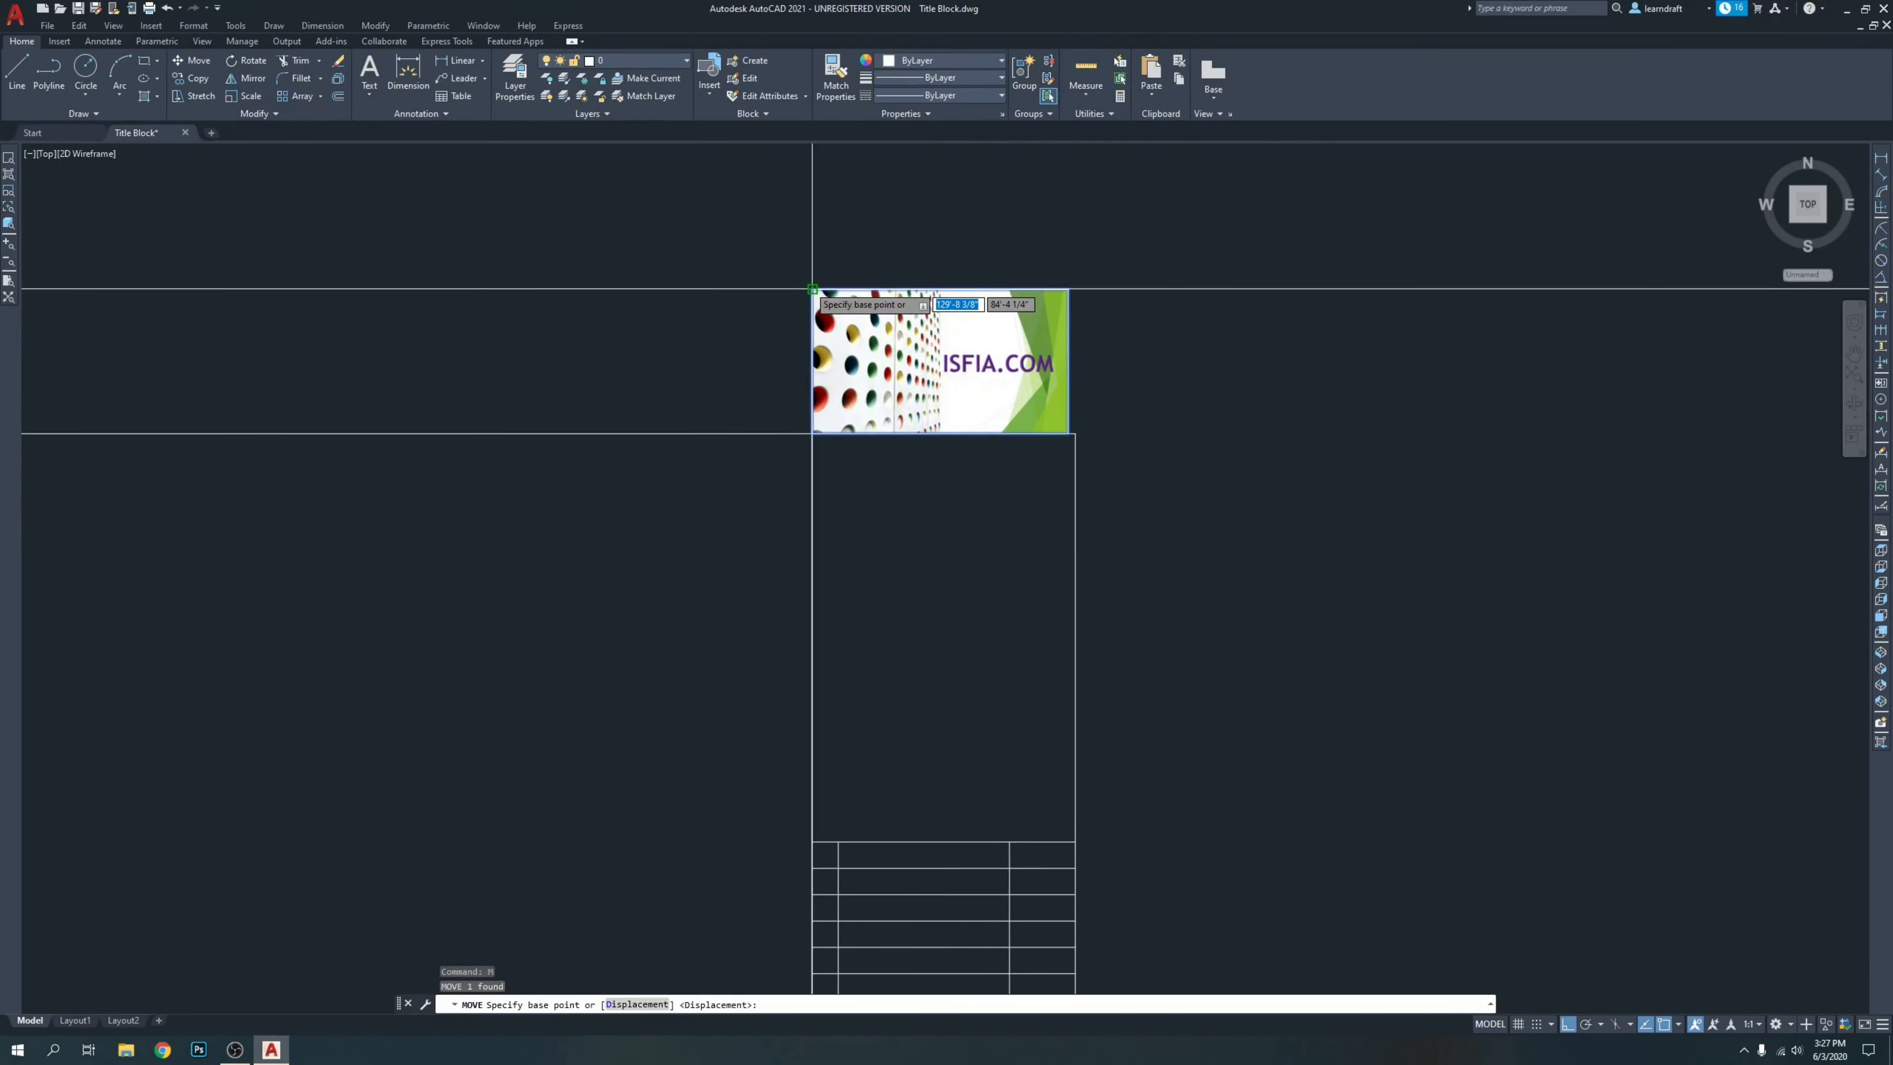
pyautogui.click(813, 289)
pyautogui.click(813, 431)
# Stretch the banner image from its upper-right corner to match the title column's right border.
pyautogui.scroll(7, 1044, 417)
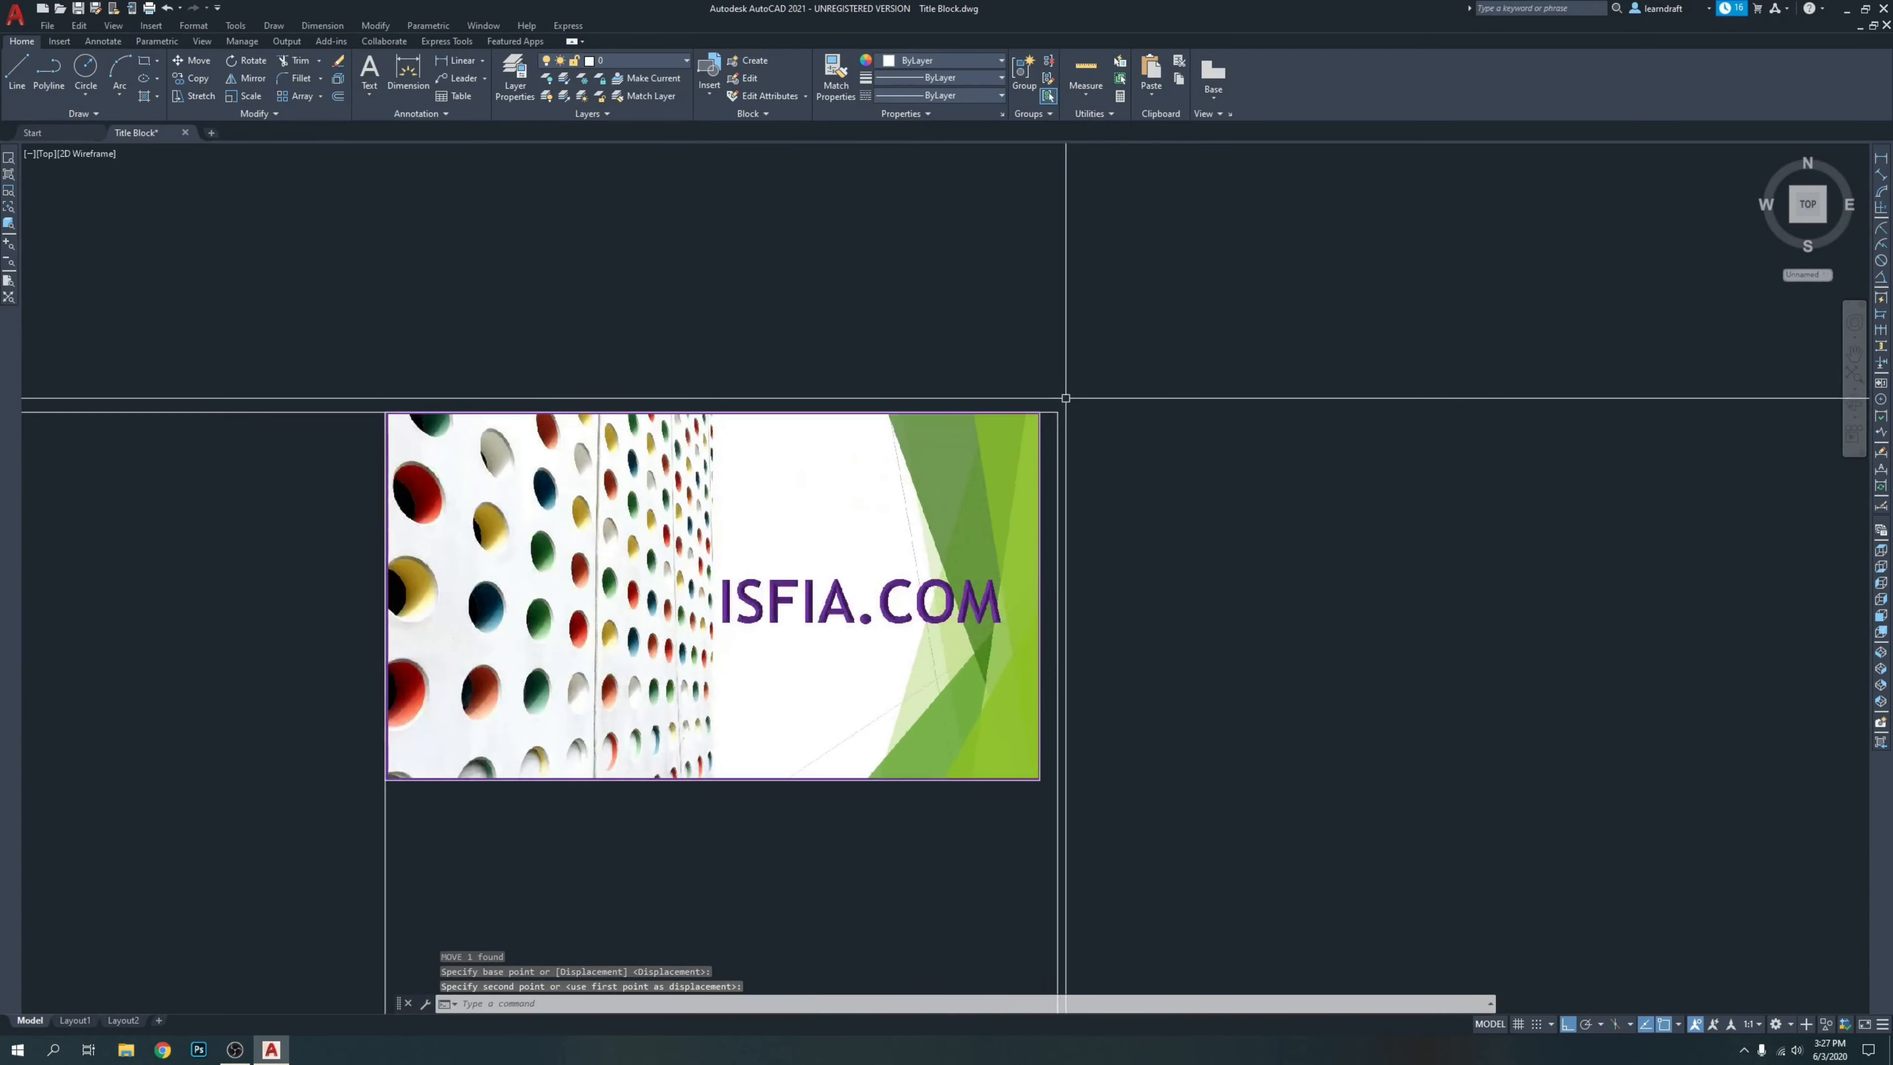
pyautogui.click(1006, 440)
pyautogui.scroll(4, 1055, 385)
pyautogui.click(1056, 381)
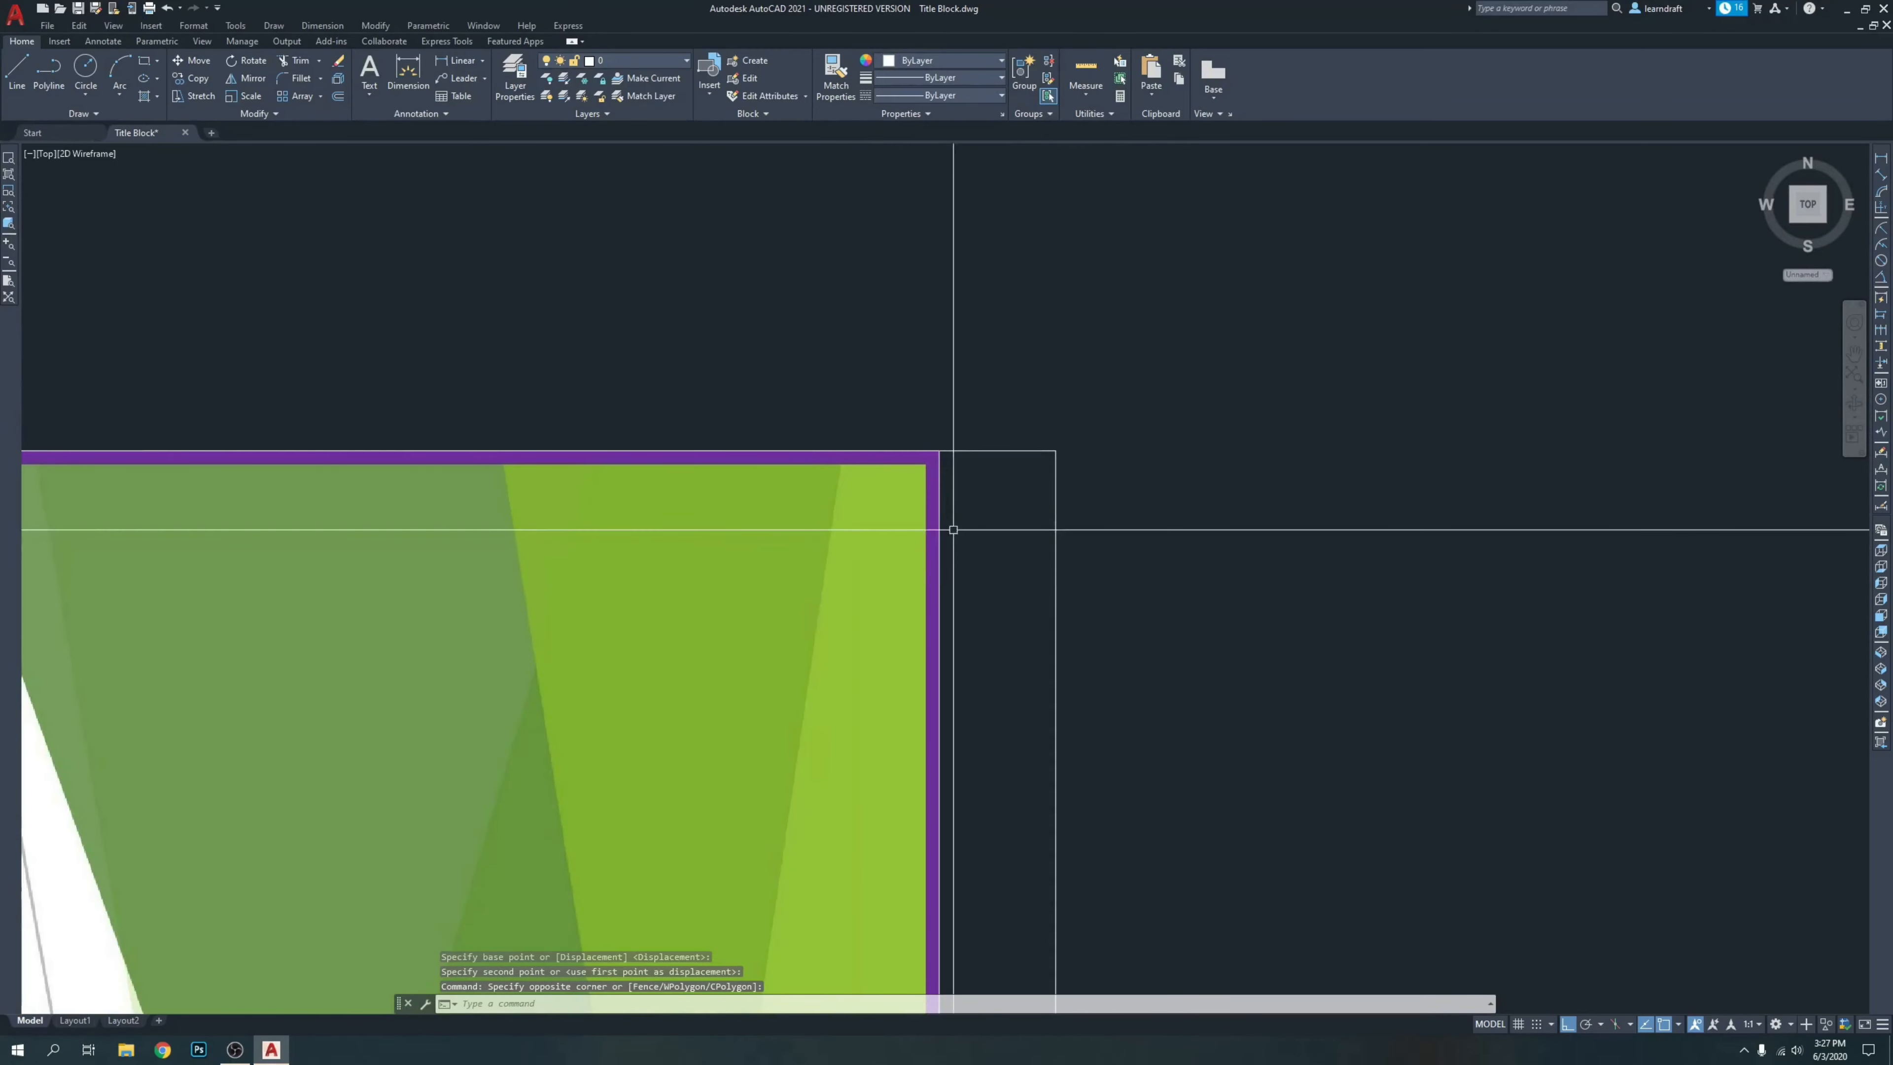
pyautogui.click(952, 528)
pyautogui.click(924, 496)
pyautogui.click(939, 450)
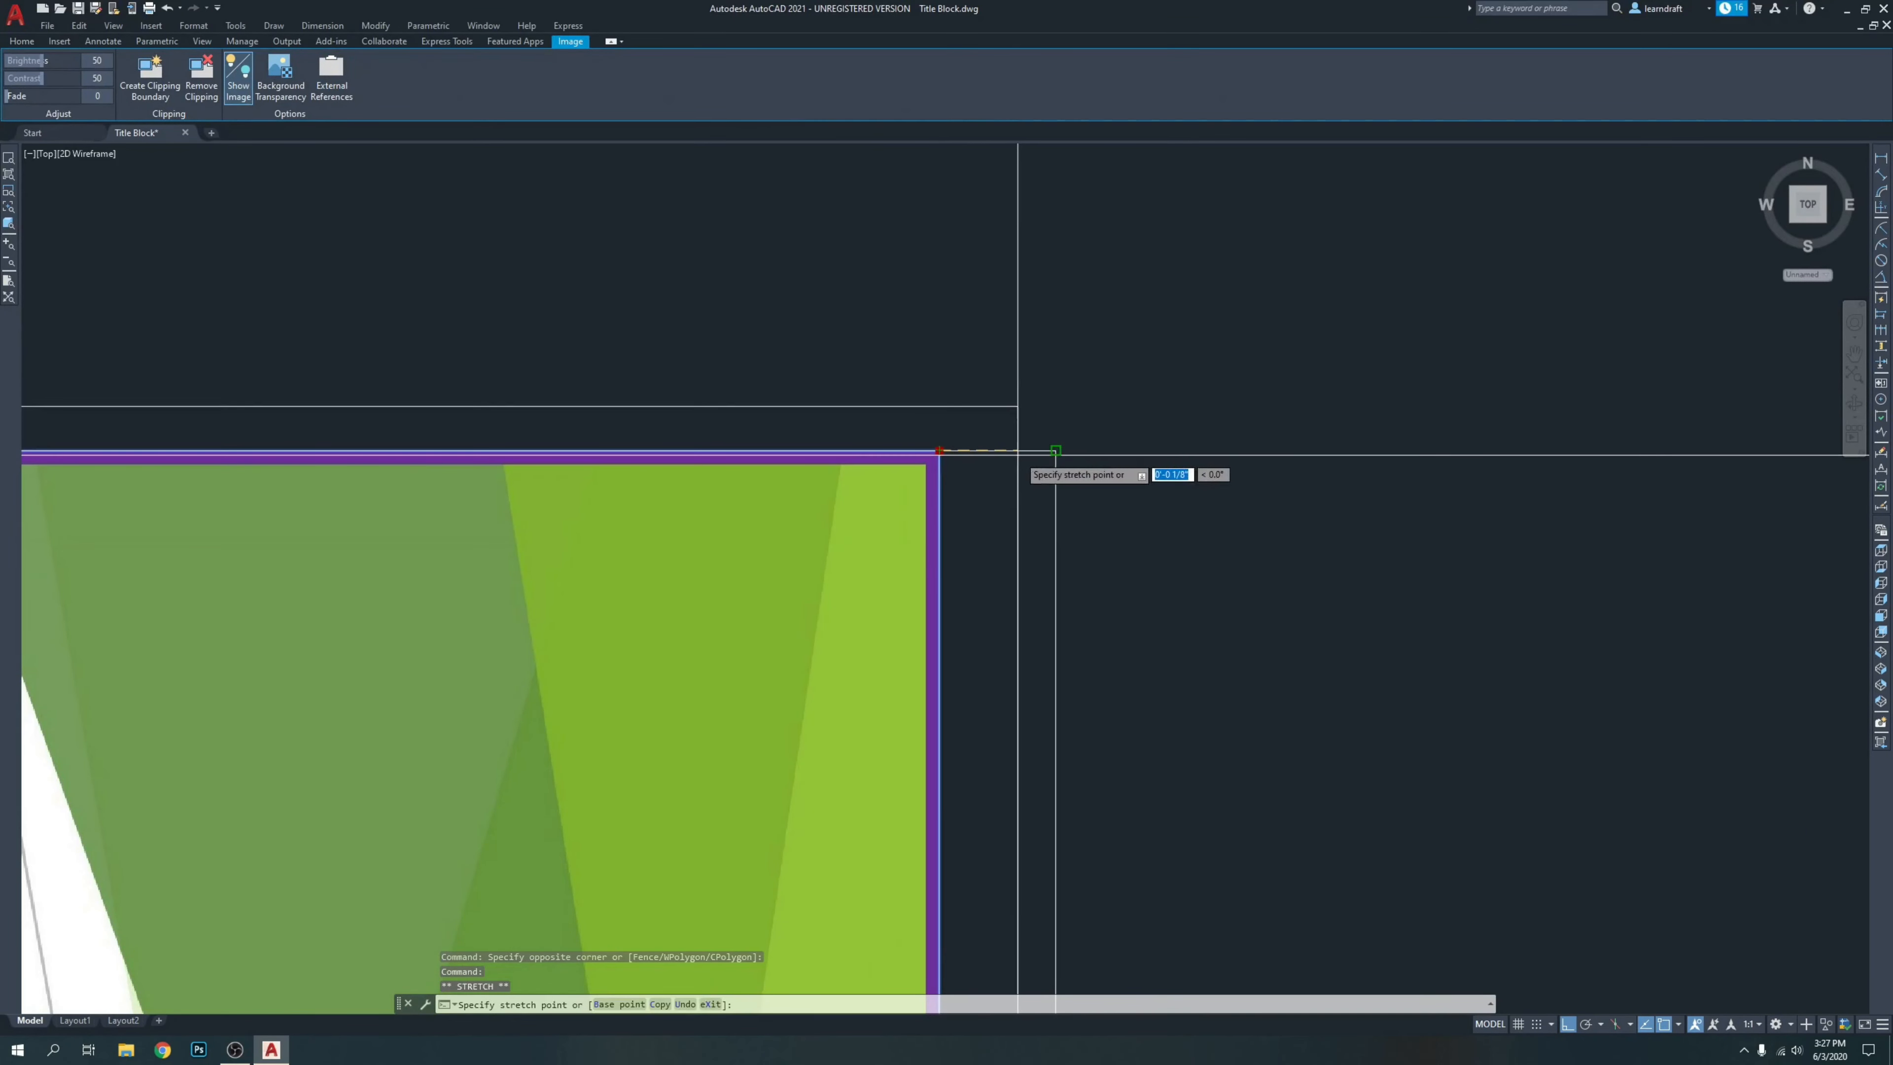
pyautogui.click(1055, 451)
# Move the enlarged banner so its upper-left corner sits on the title column's upper-left corner again.
pyautogui.scroll(-3, 1267, 320)
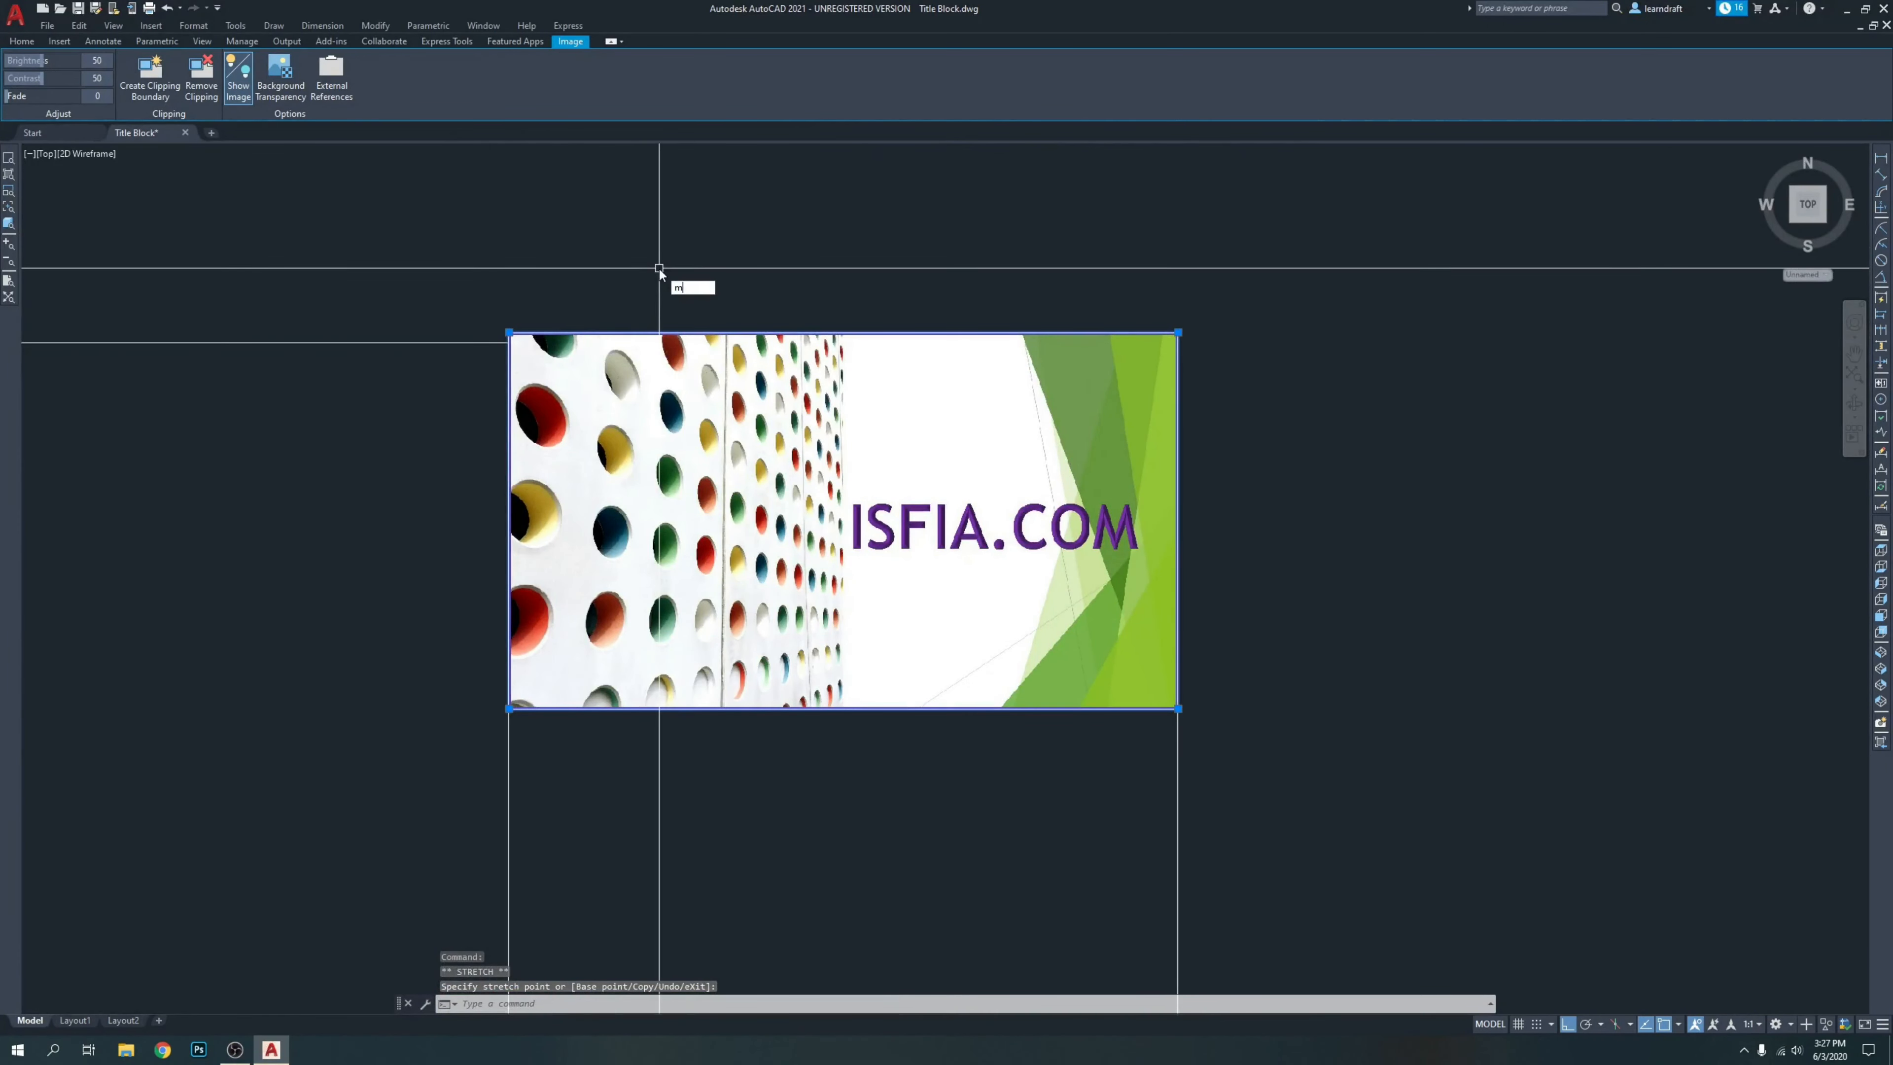
pyautogui.press('Return')
pyautogui.scroll(4, 449, 342)
pyautogui.click(600, 331)
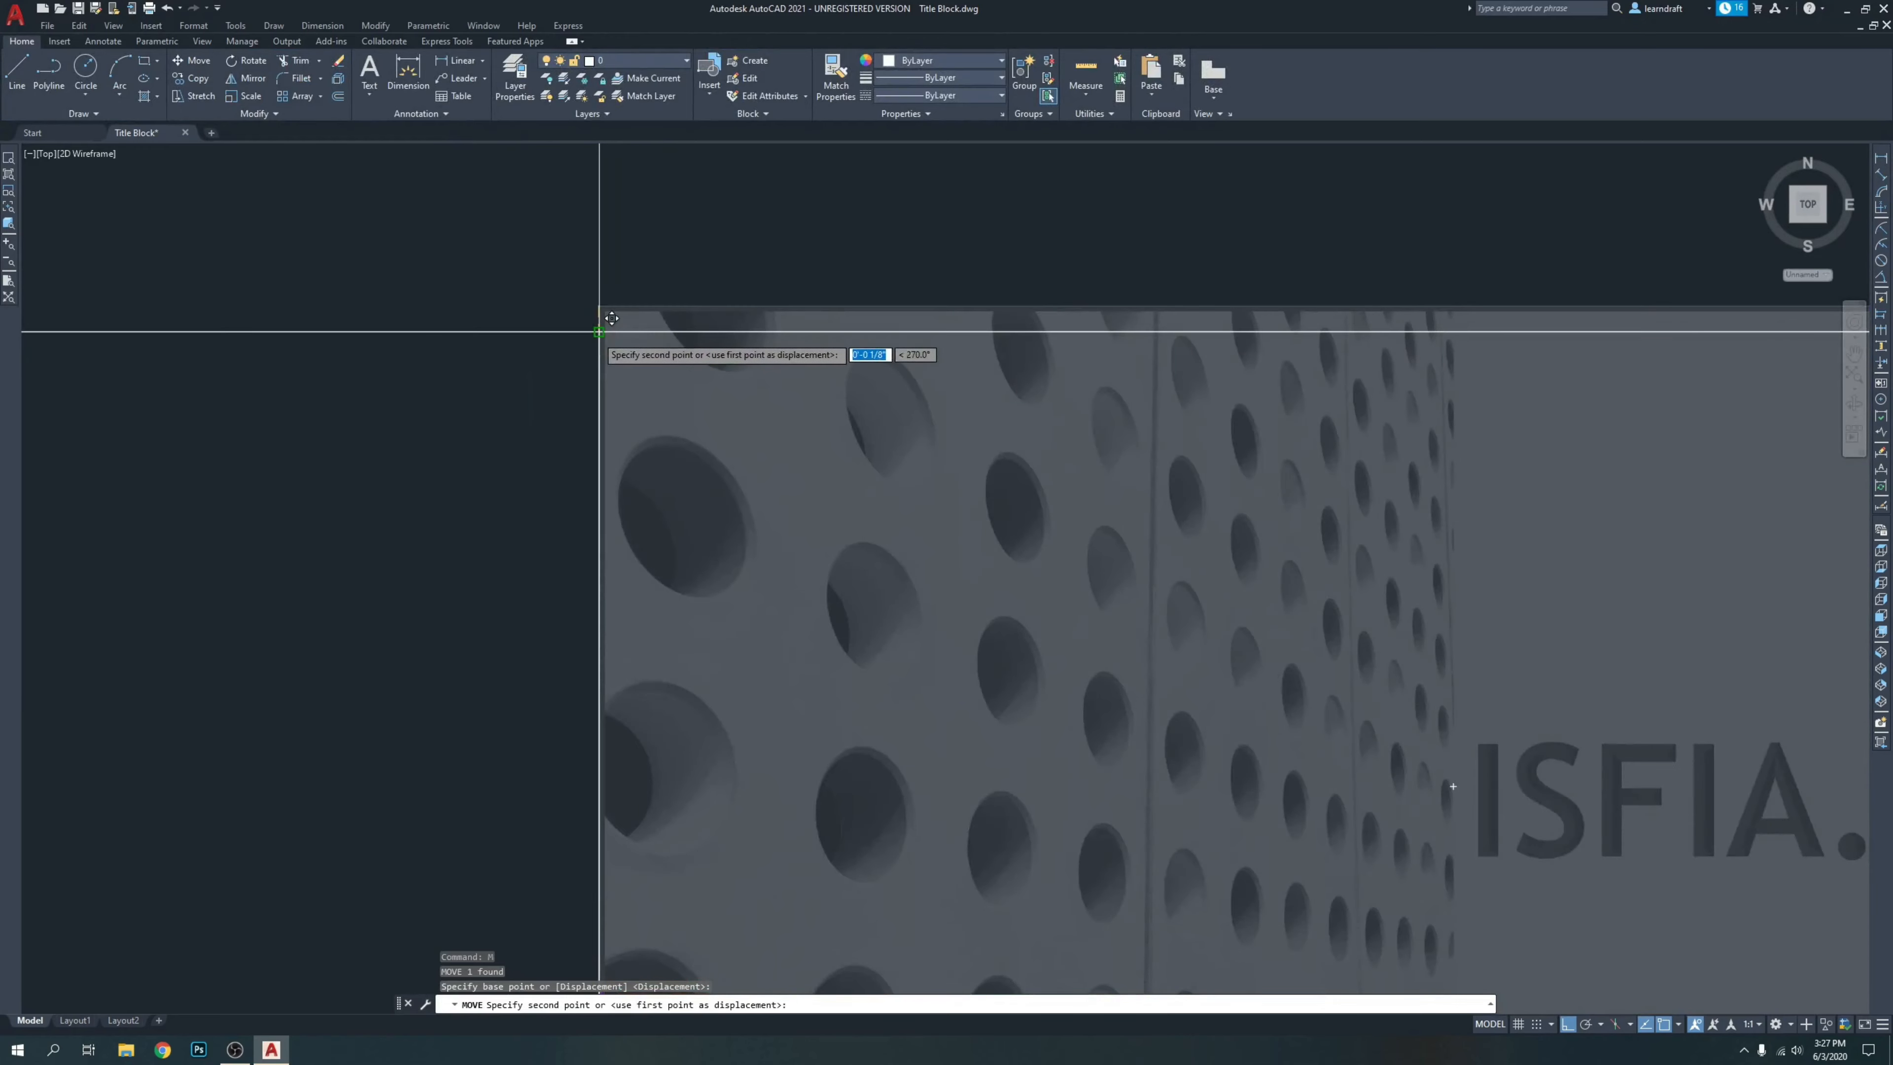
pyautogui.click(600, 331)
# Examine how the banner's corners and edges align with the title column's borders.
pyautogui.scroll(-4, 600, 331)
pyautogui.scroll(4, 1351, 262)
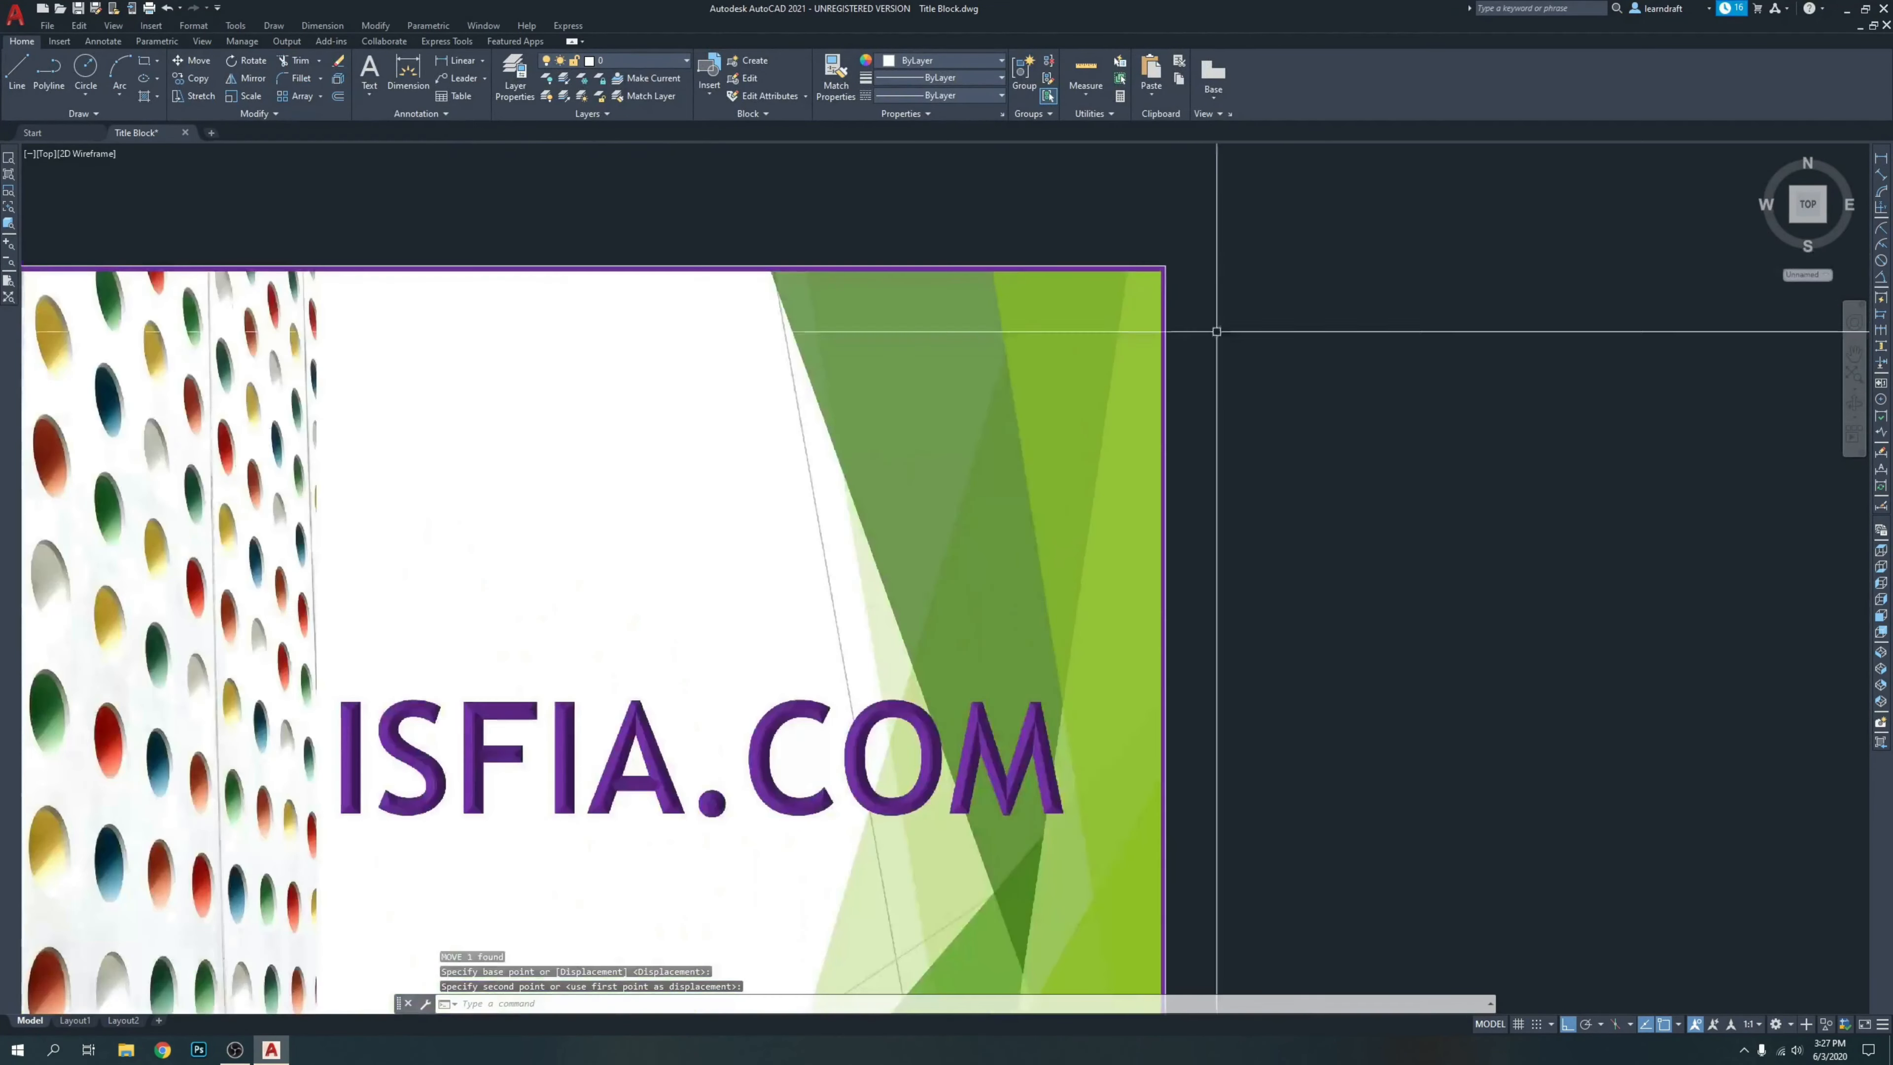
pyautogui.scroll(-4, 1197, 291)
pyautogui.click(1111, 752)
pyautogui.scroll(4, 1125, 690)
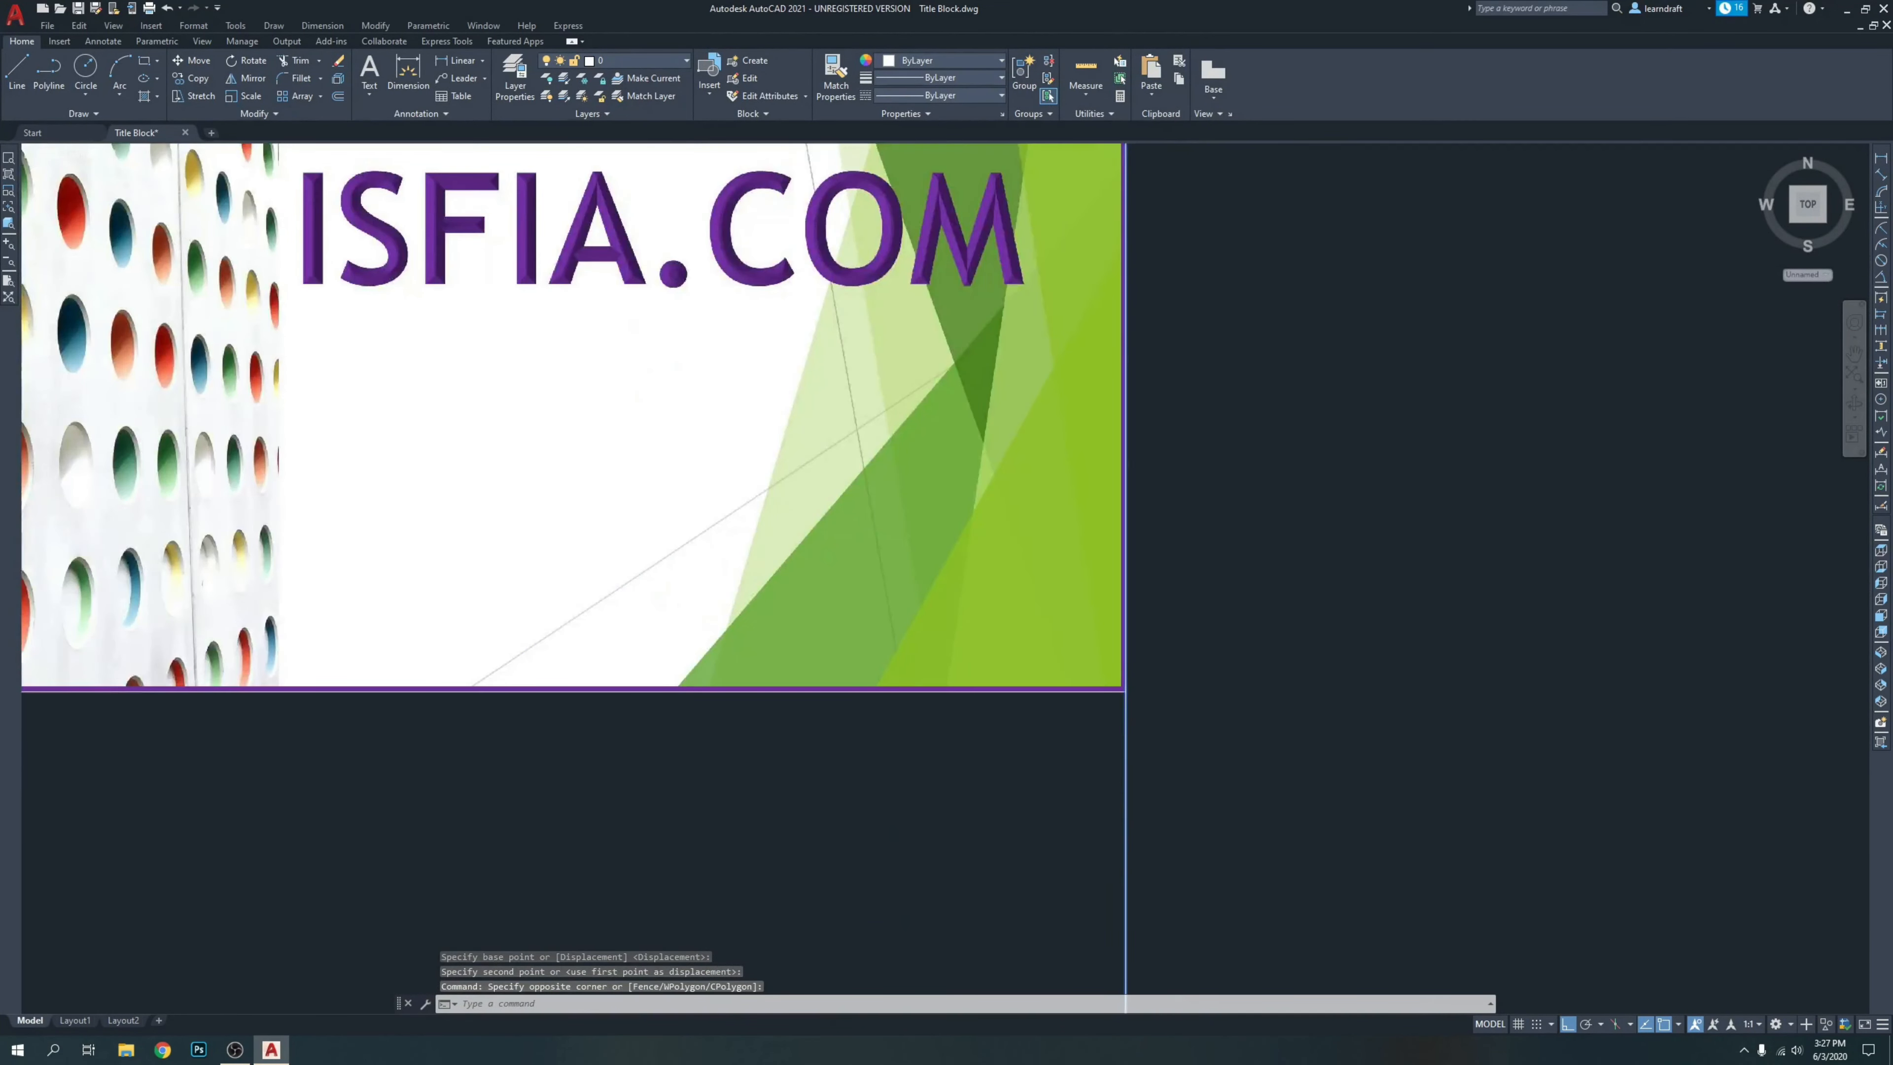
pyautogui.scroll(-4, 1125, 689)
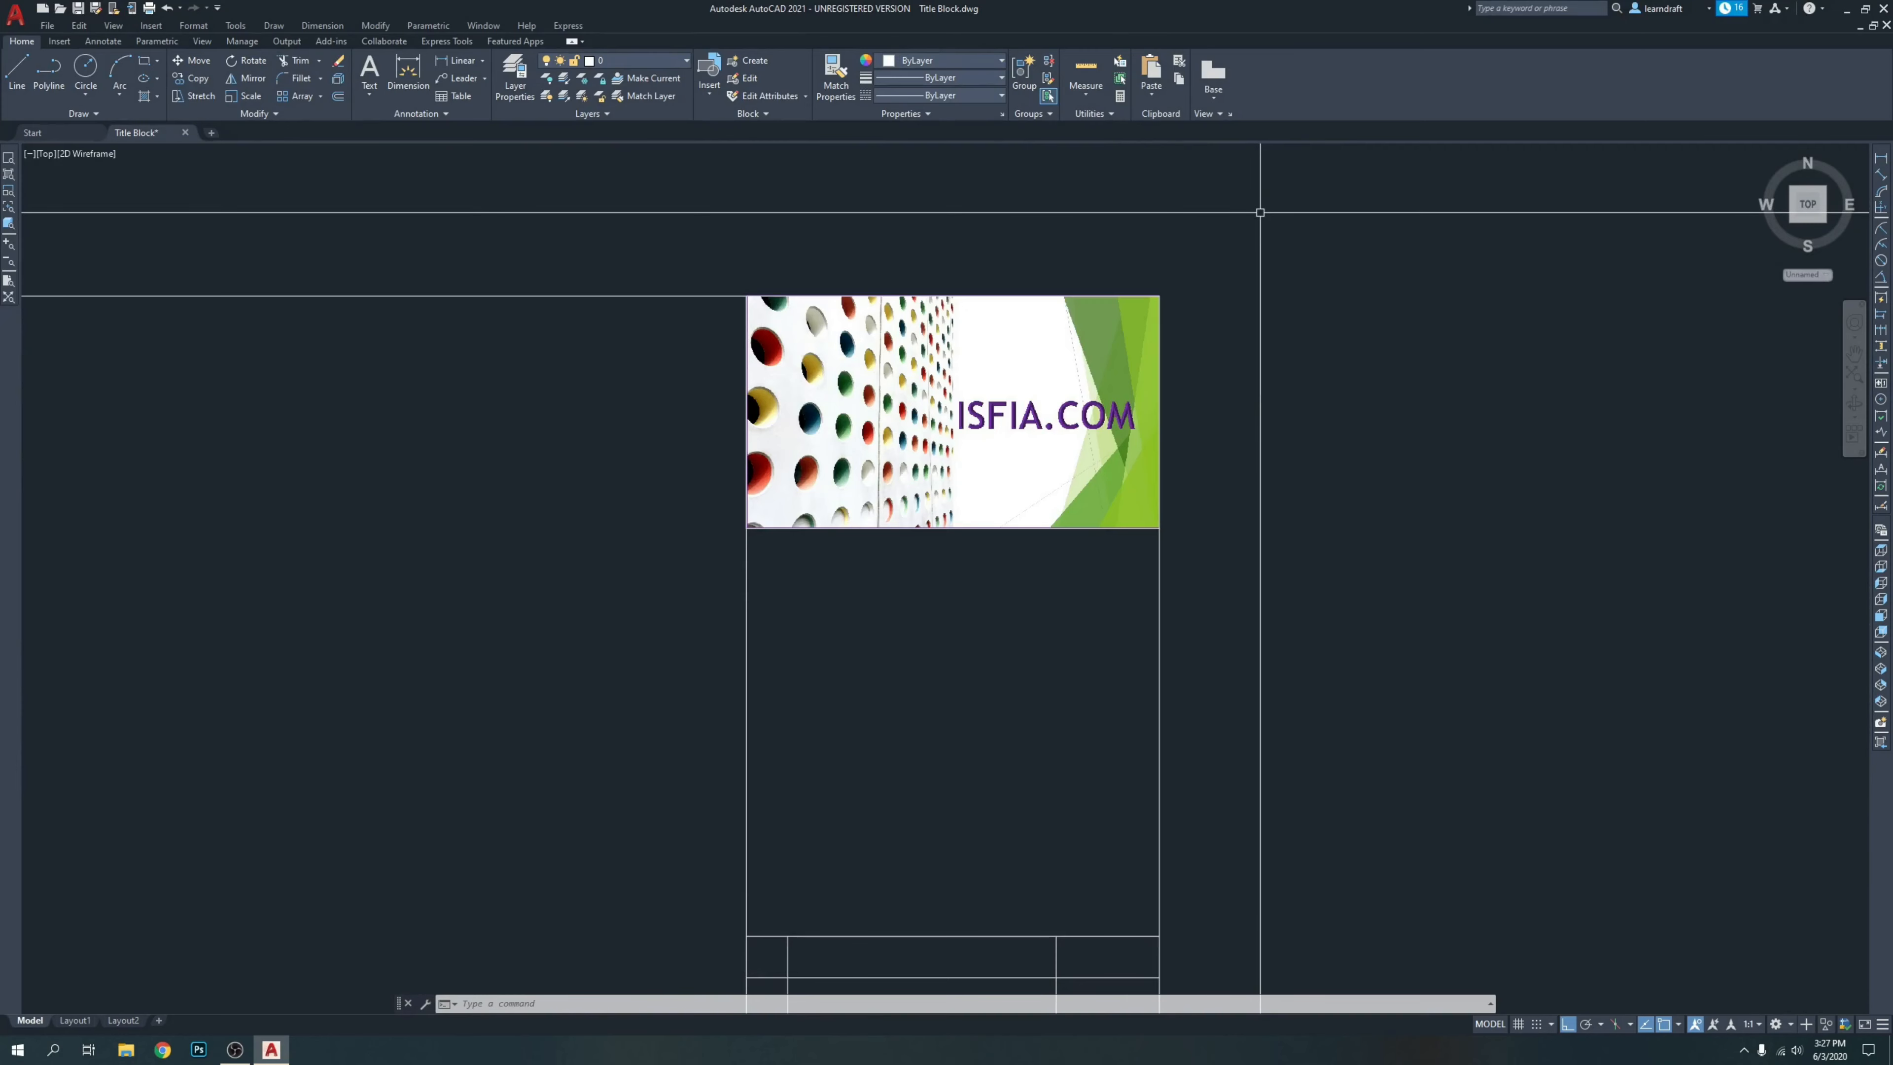
pyautogui.moveTo(1250, 246); pyautogui.dragTo(1217, 203, button='middle')
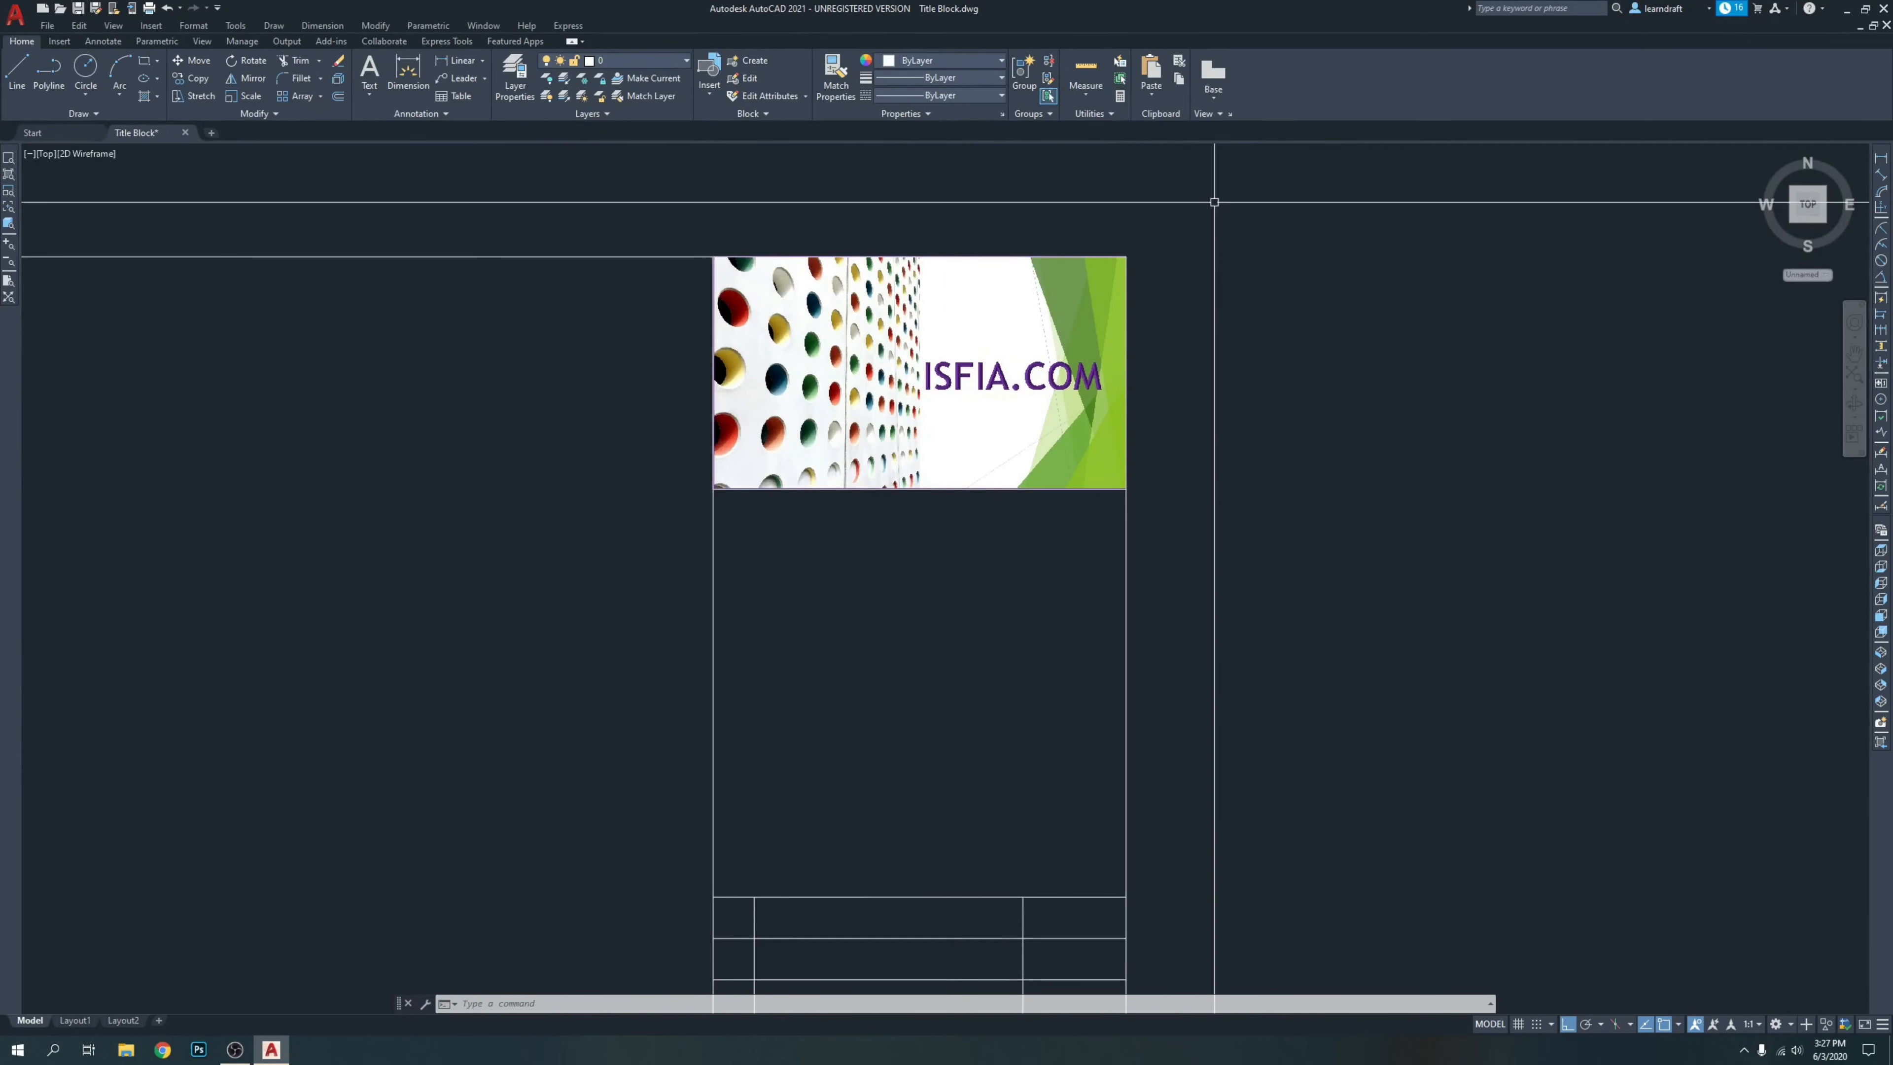
pyautogui.scroll(2, 748, 478)
pyautogui.scroll(-3, 678, 499)
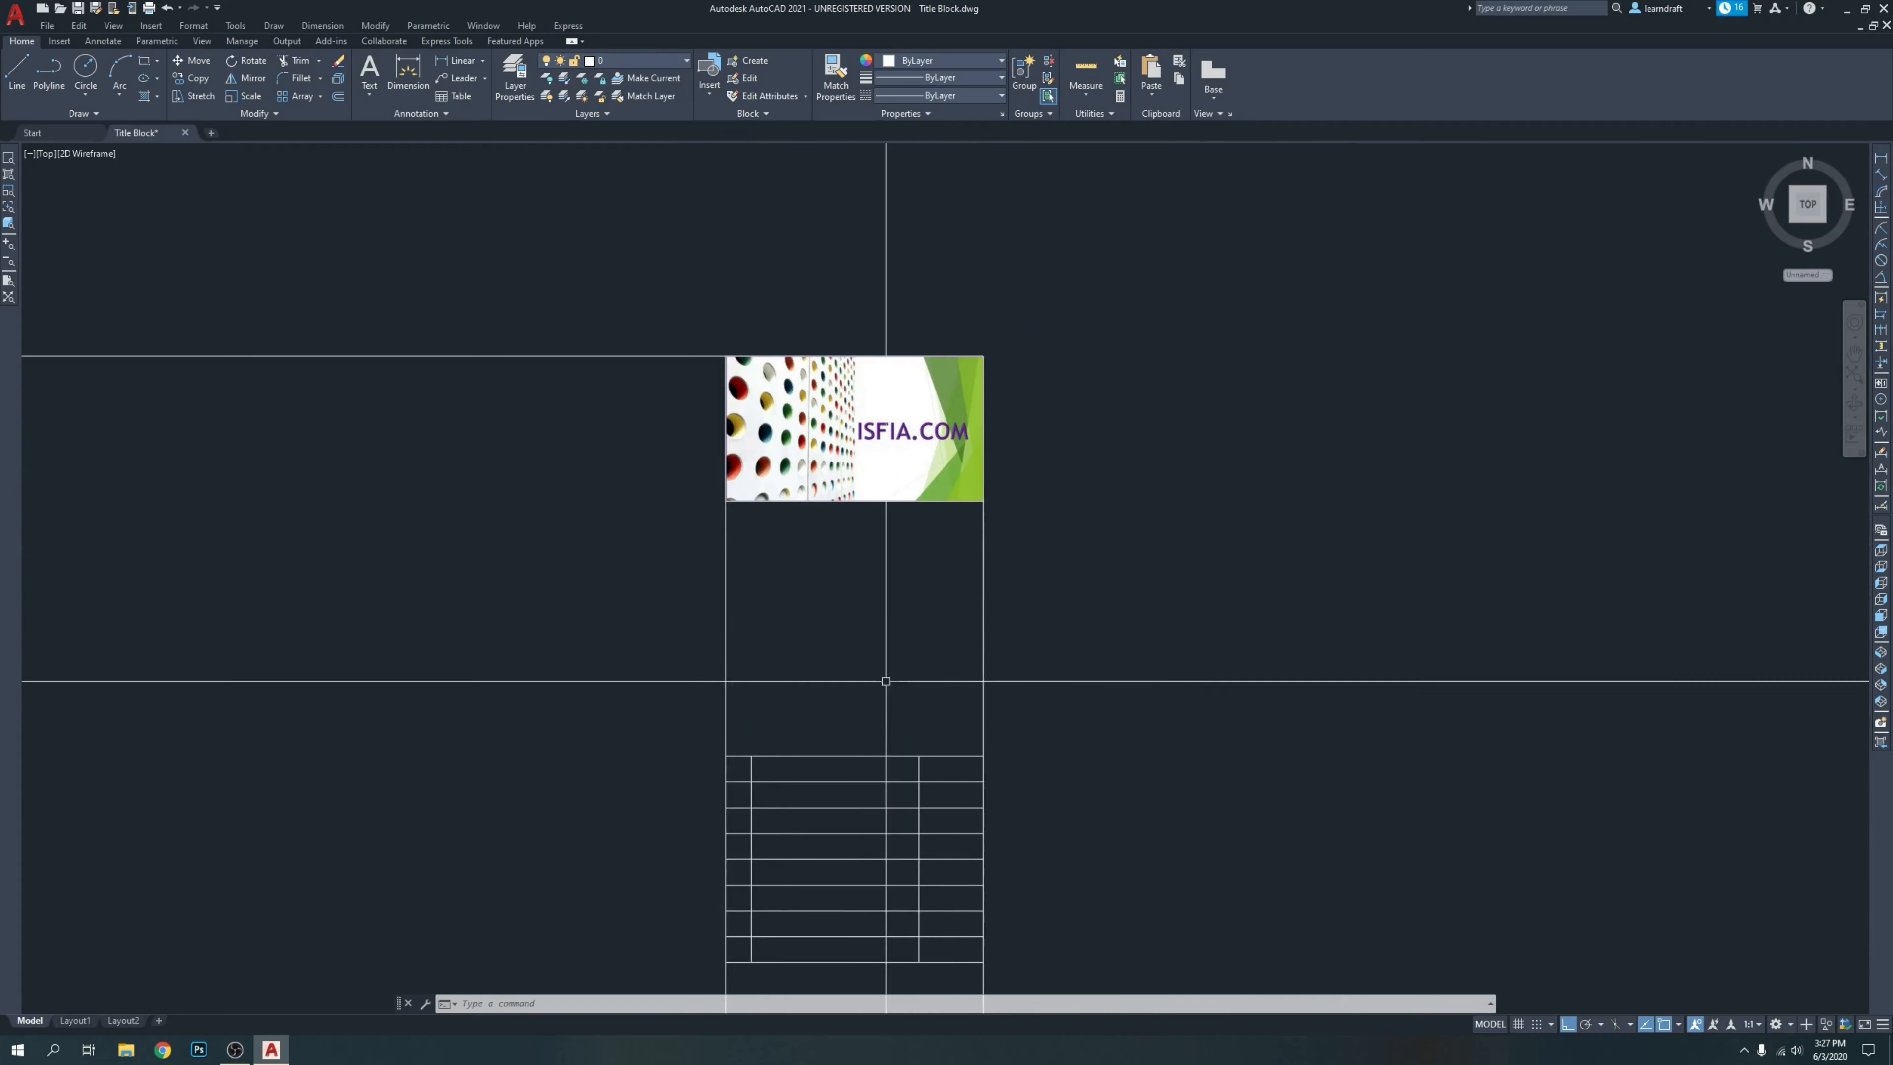
# Copy the revision table's top line up to the banner's lower edge to close off the logo box.
pyautogui.click(802, 756)
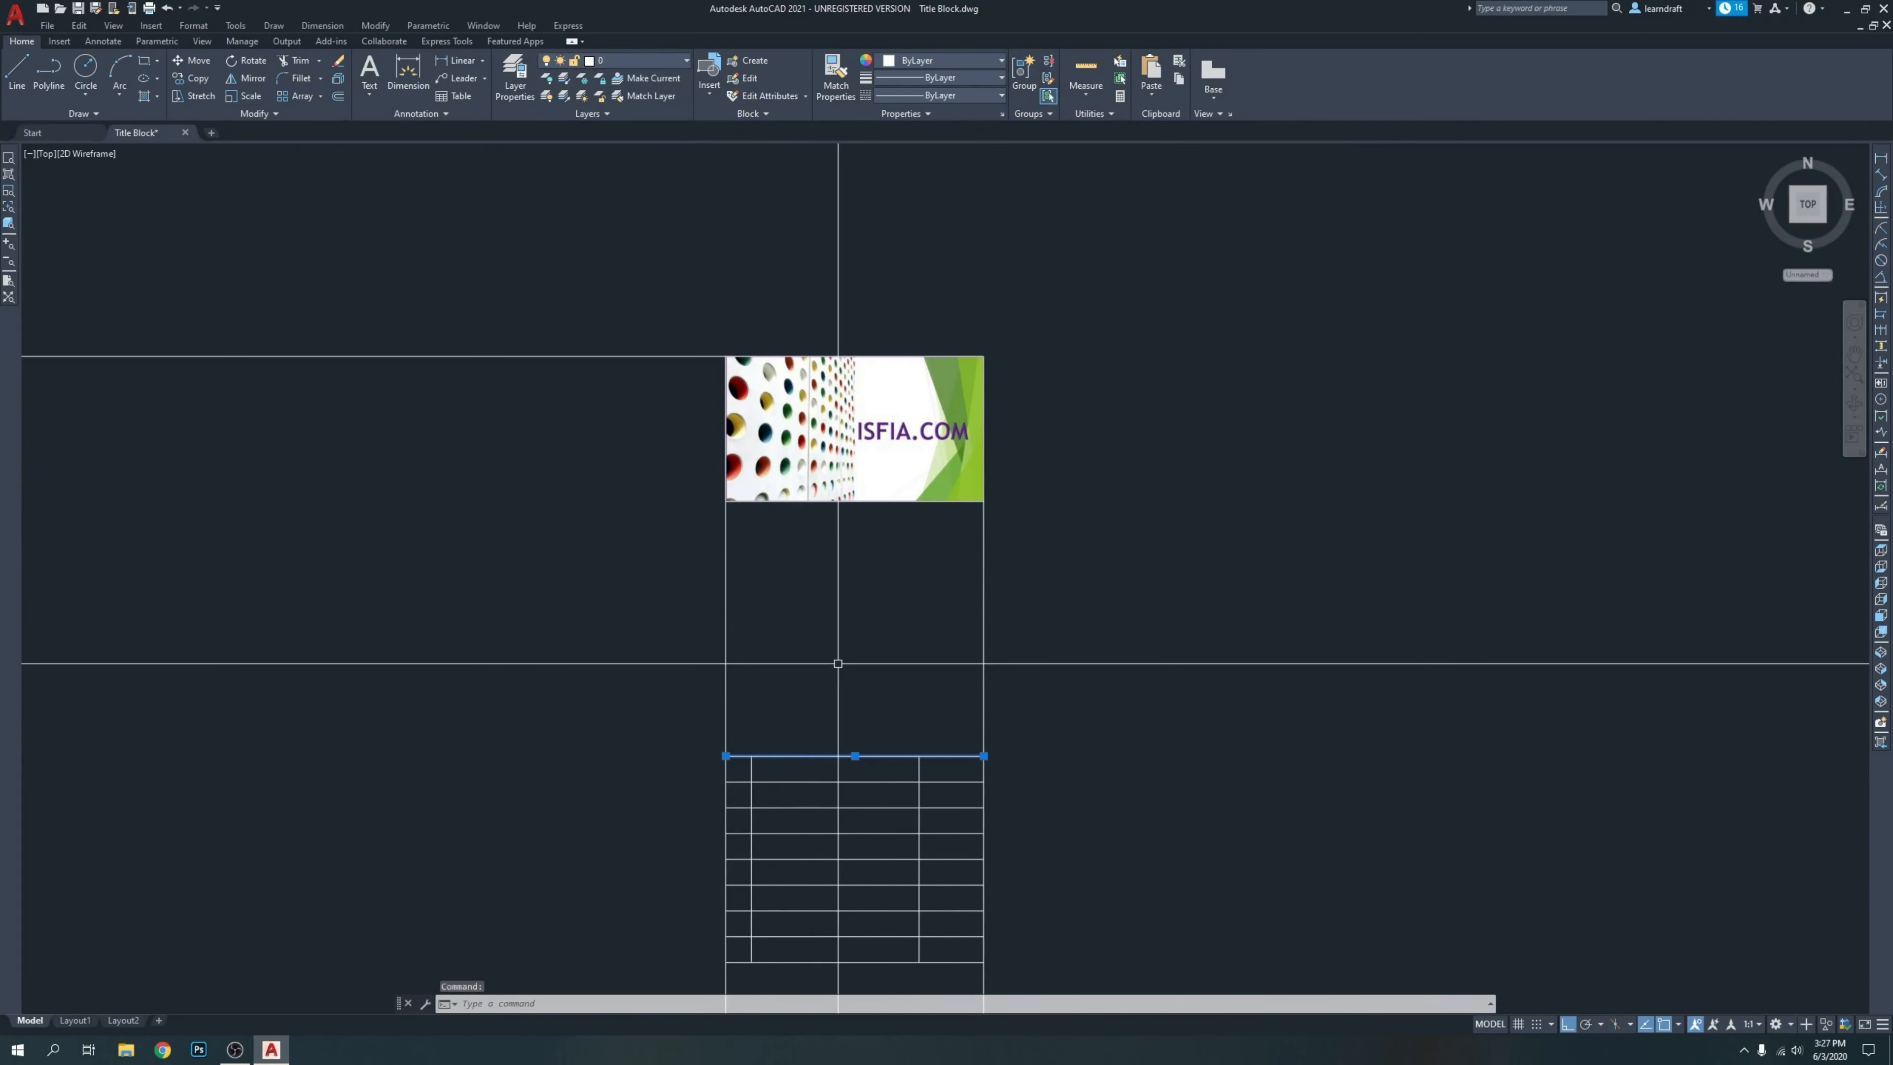
pyautogui.write('co')
pyautogui.press('Return')
pyautogui.click(727, 758)
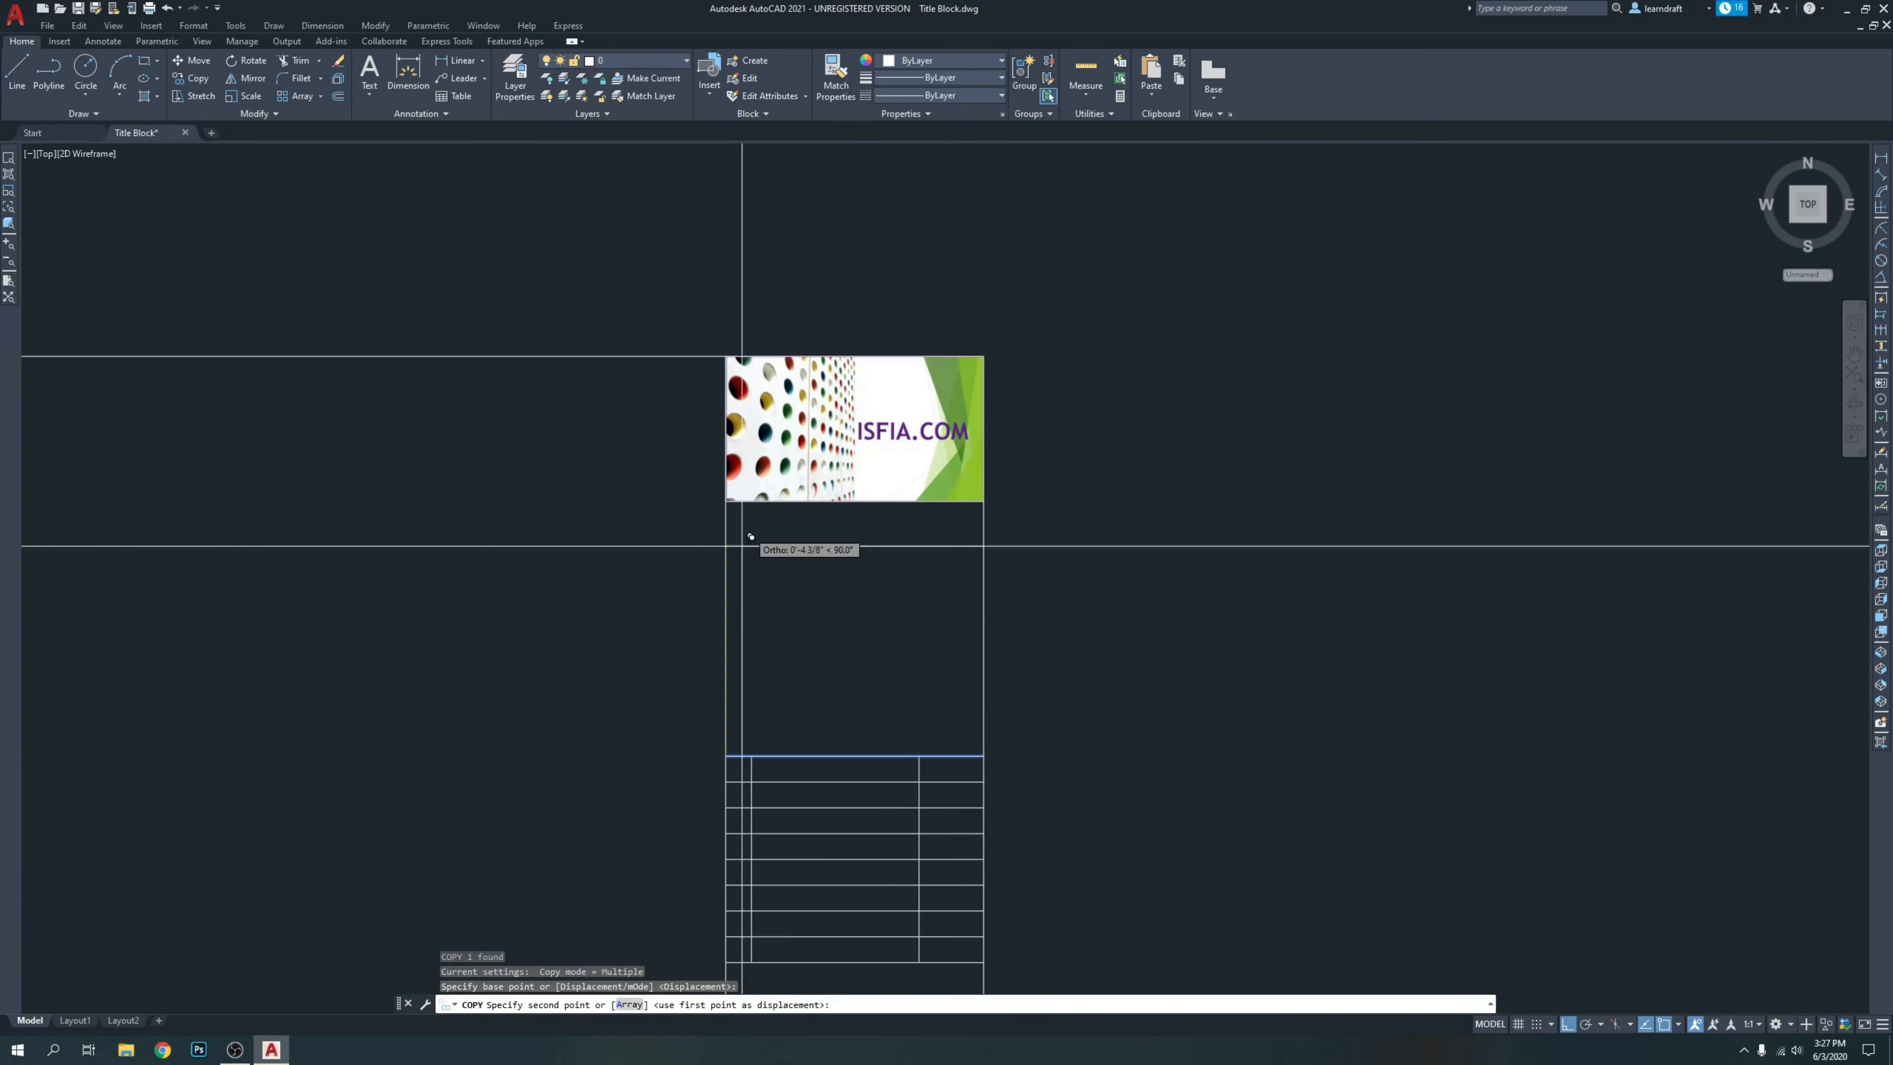
pyautogui.scroll(6, 750, 536)
pyautogui.click(726, 501)
pyautogui.press('Escape')
pyautogui.scroll(-4, 958, 537)
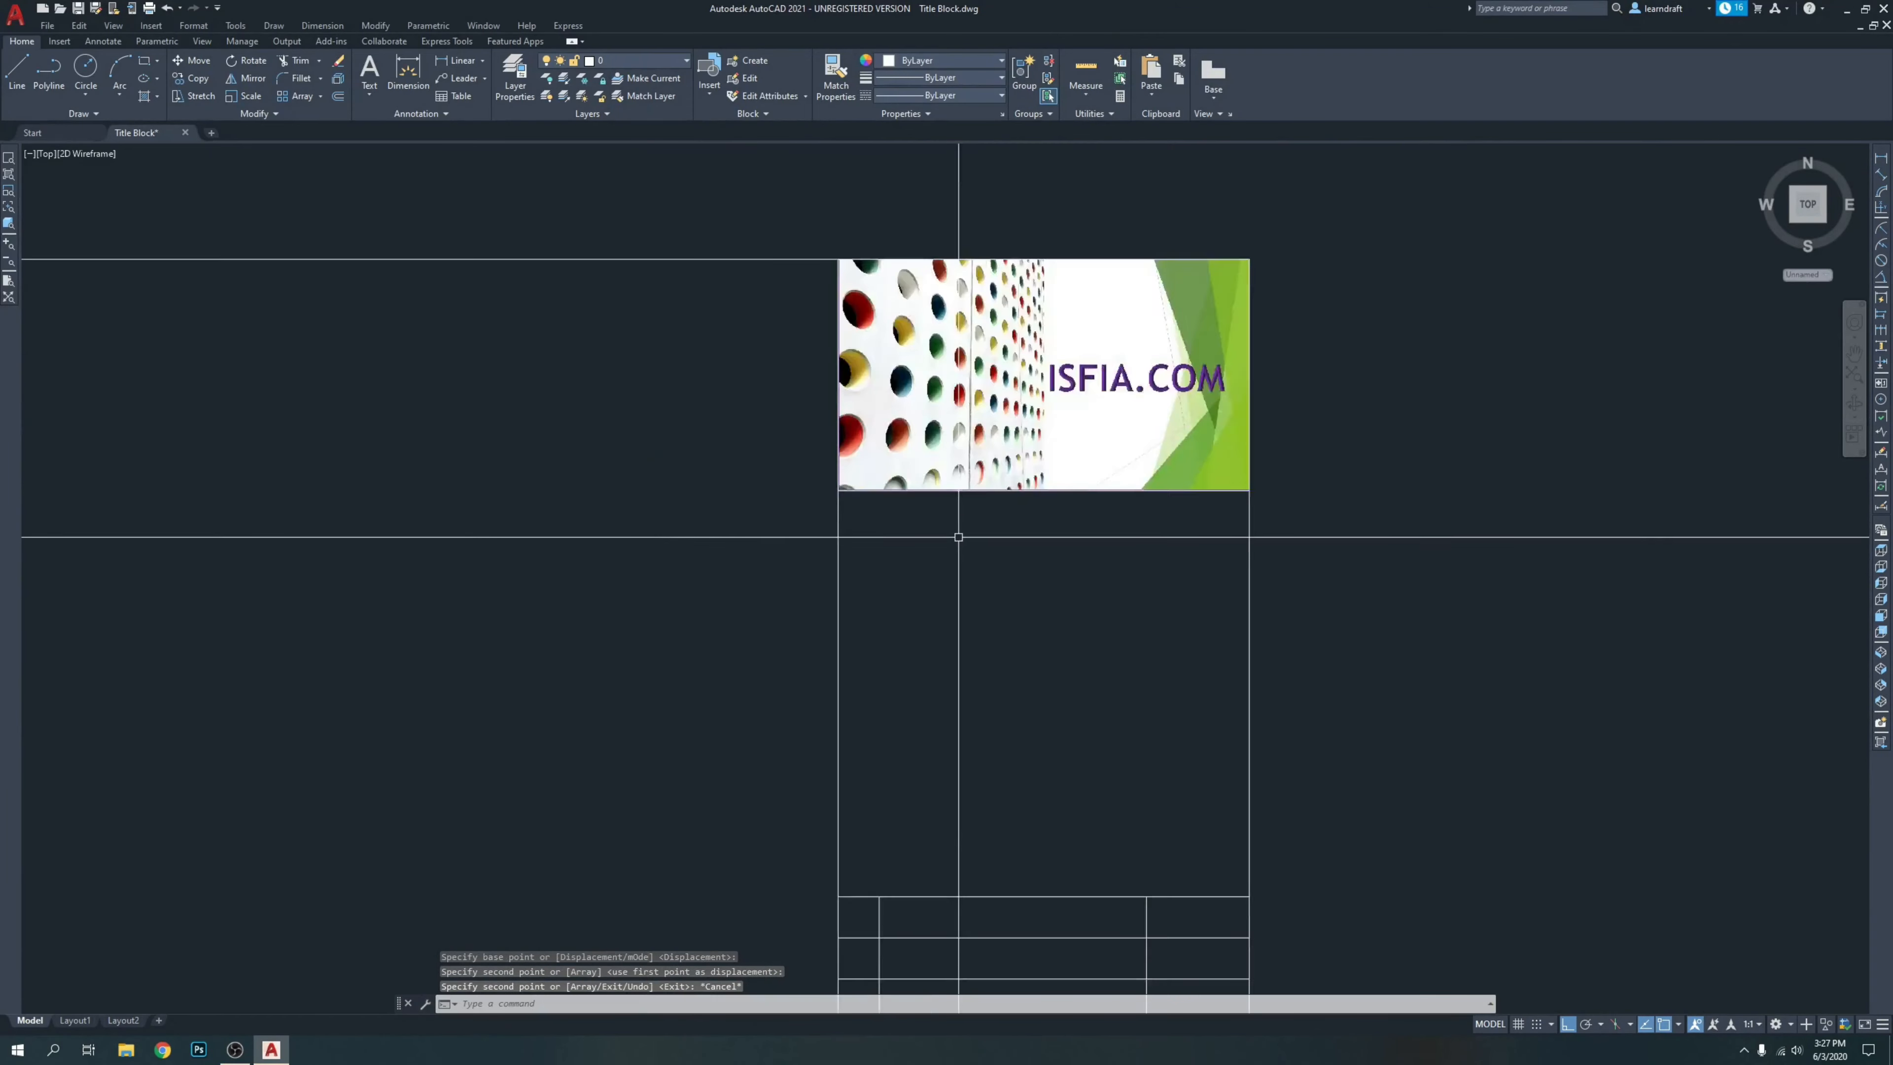
# Move the banner out to the right of the title column to reveal the line beneath it, and undo the move.
pyautogui.scroll(-2, 958, 537)
pyautogui.click(1003, 417)
pyautogui.click(938, 447)
pyautogui.click(1141, 378)
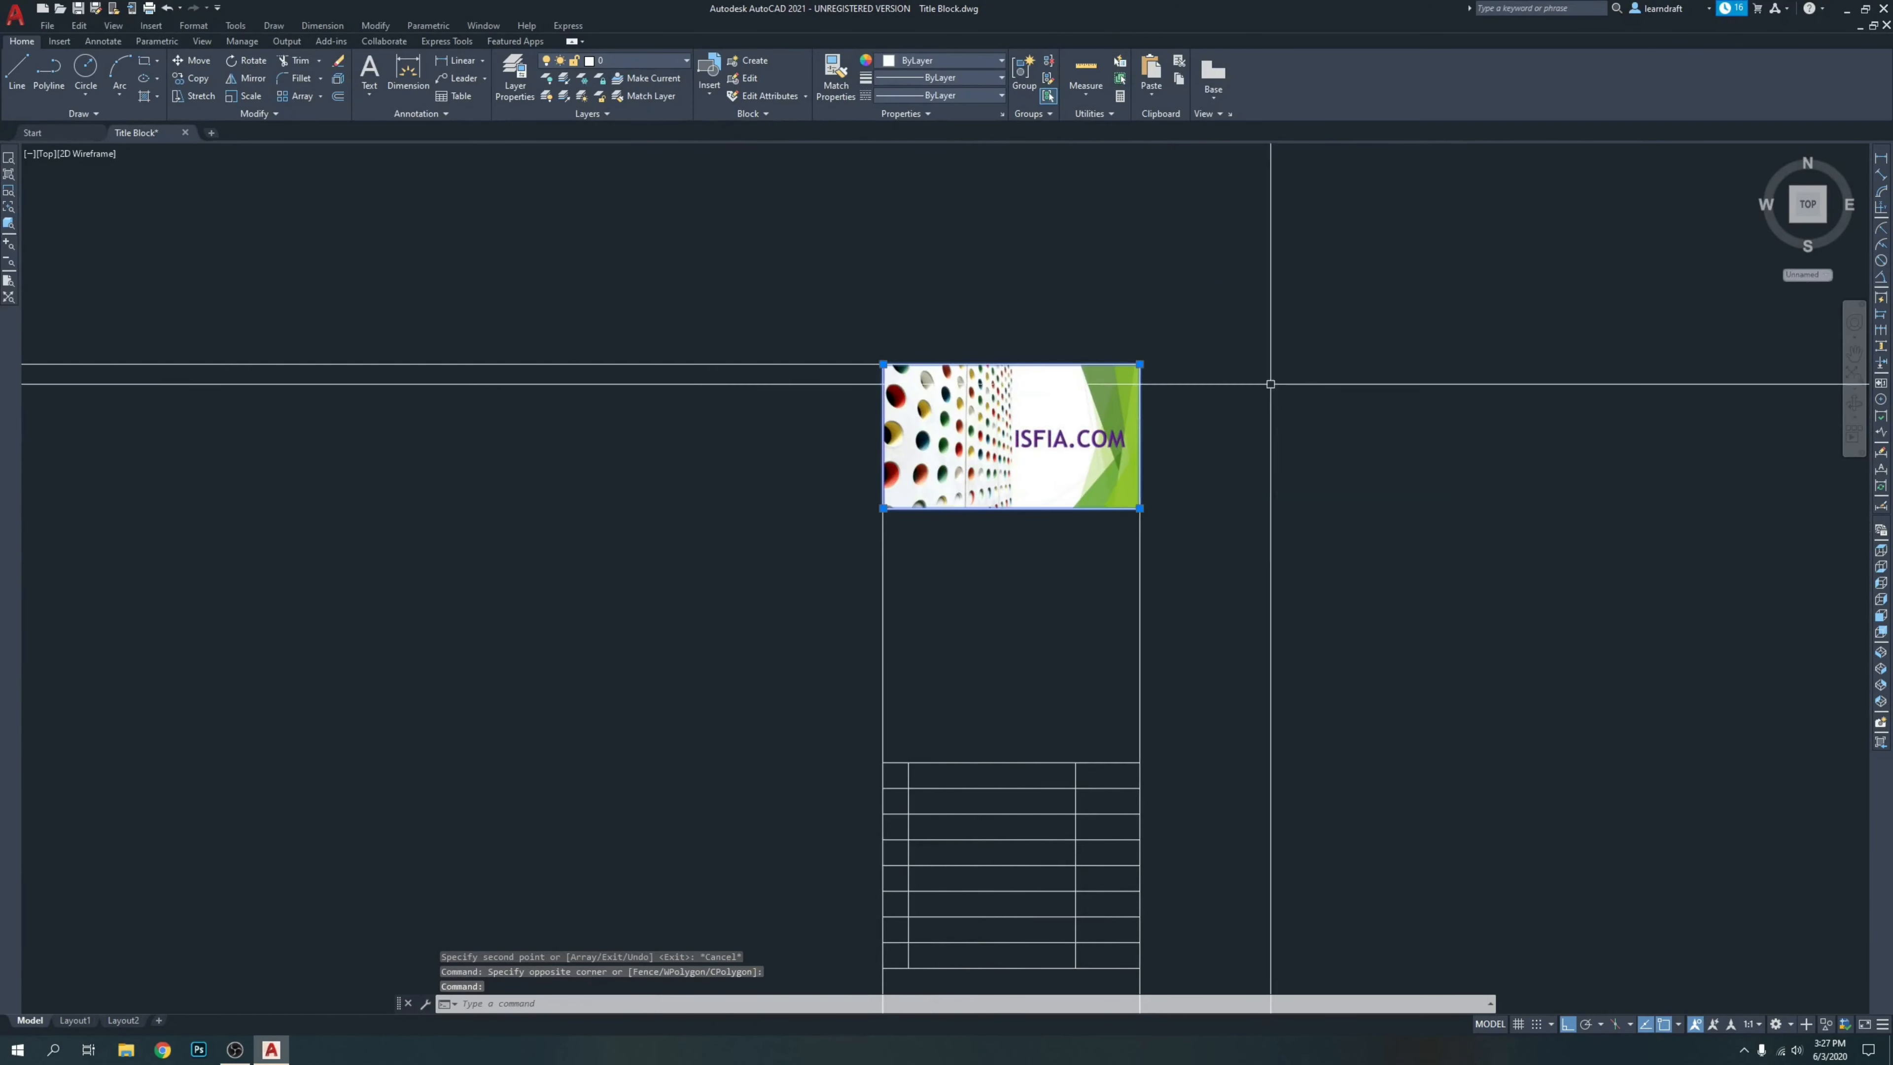
pyautogui.press('Return')
pyautogui.click(1199, 595)
pyautogui.click(1593, 600)
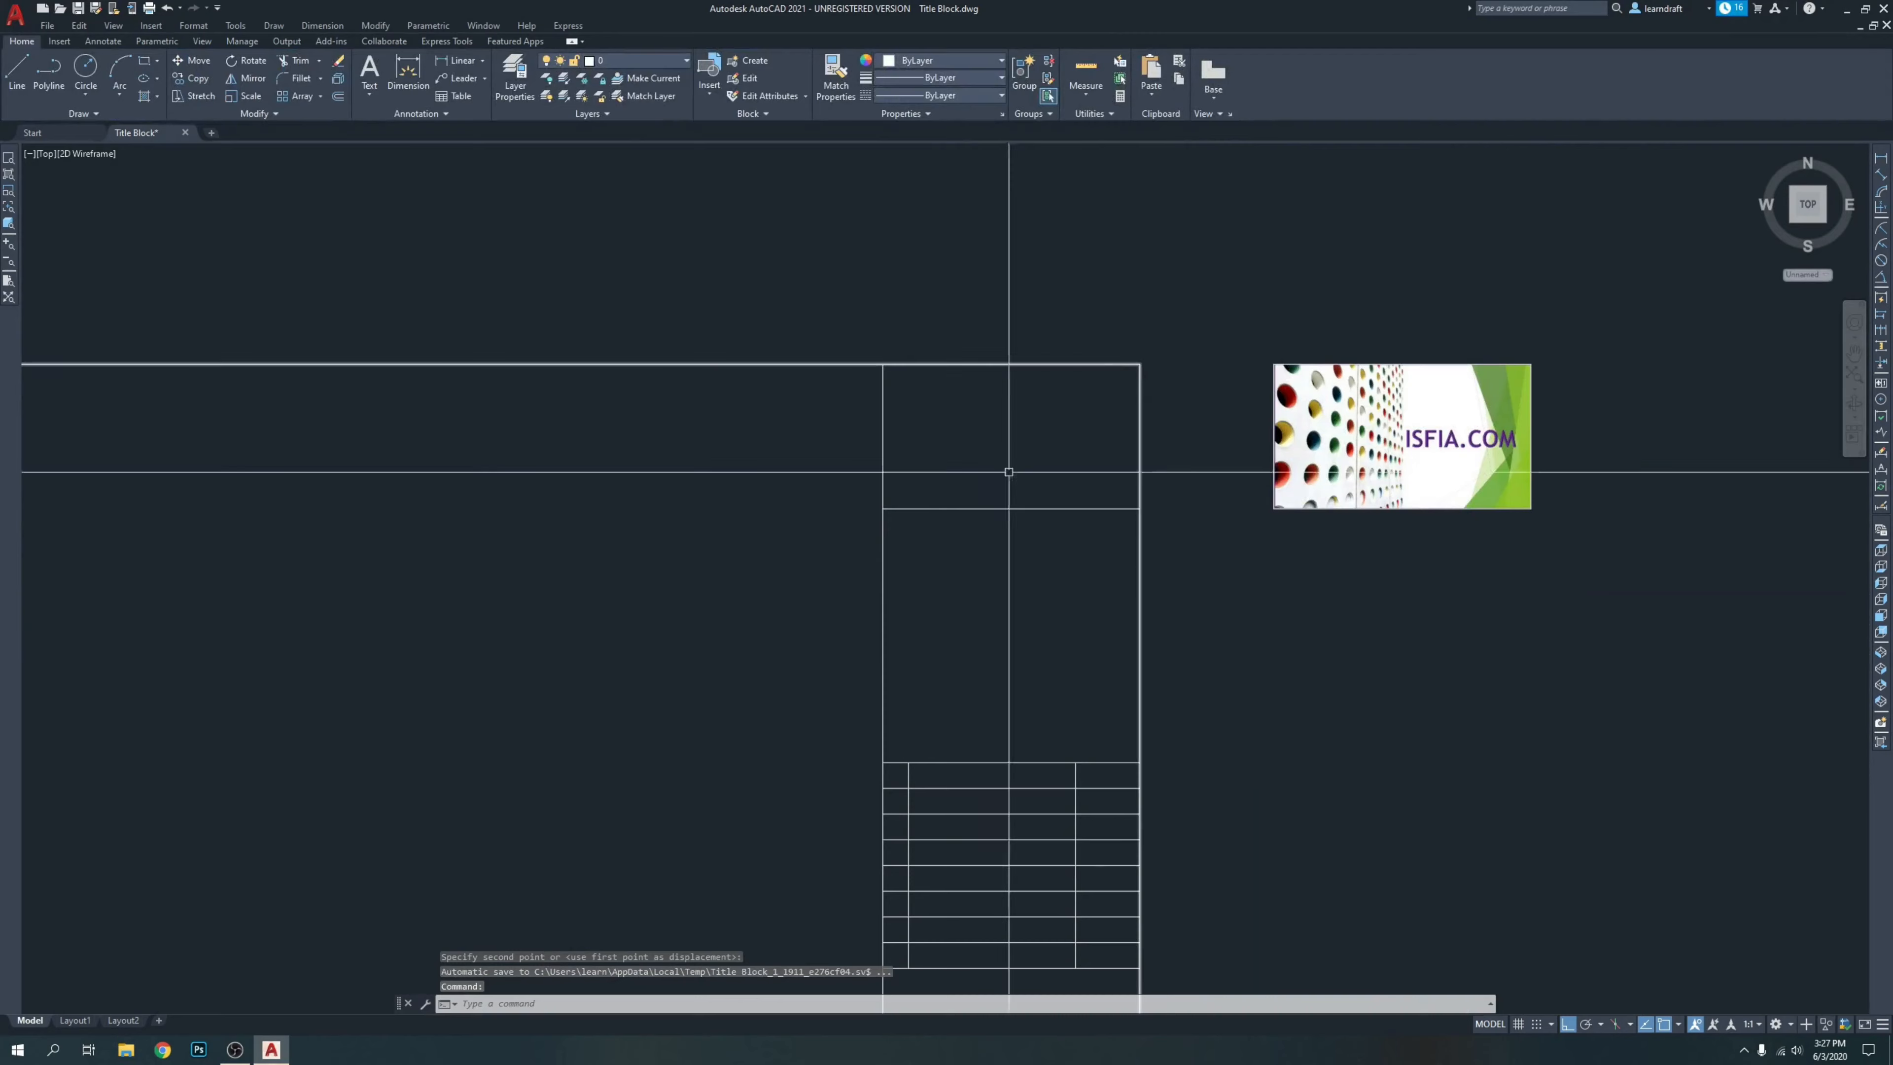
pyautogui.hotkey('ctrl', 'z')
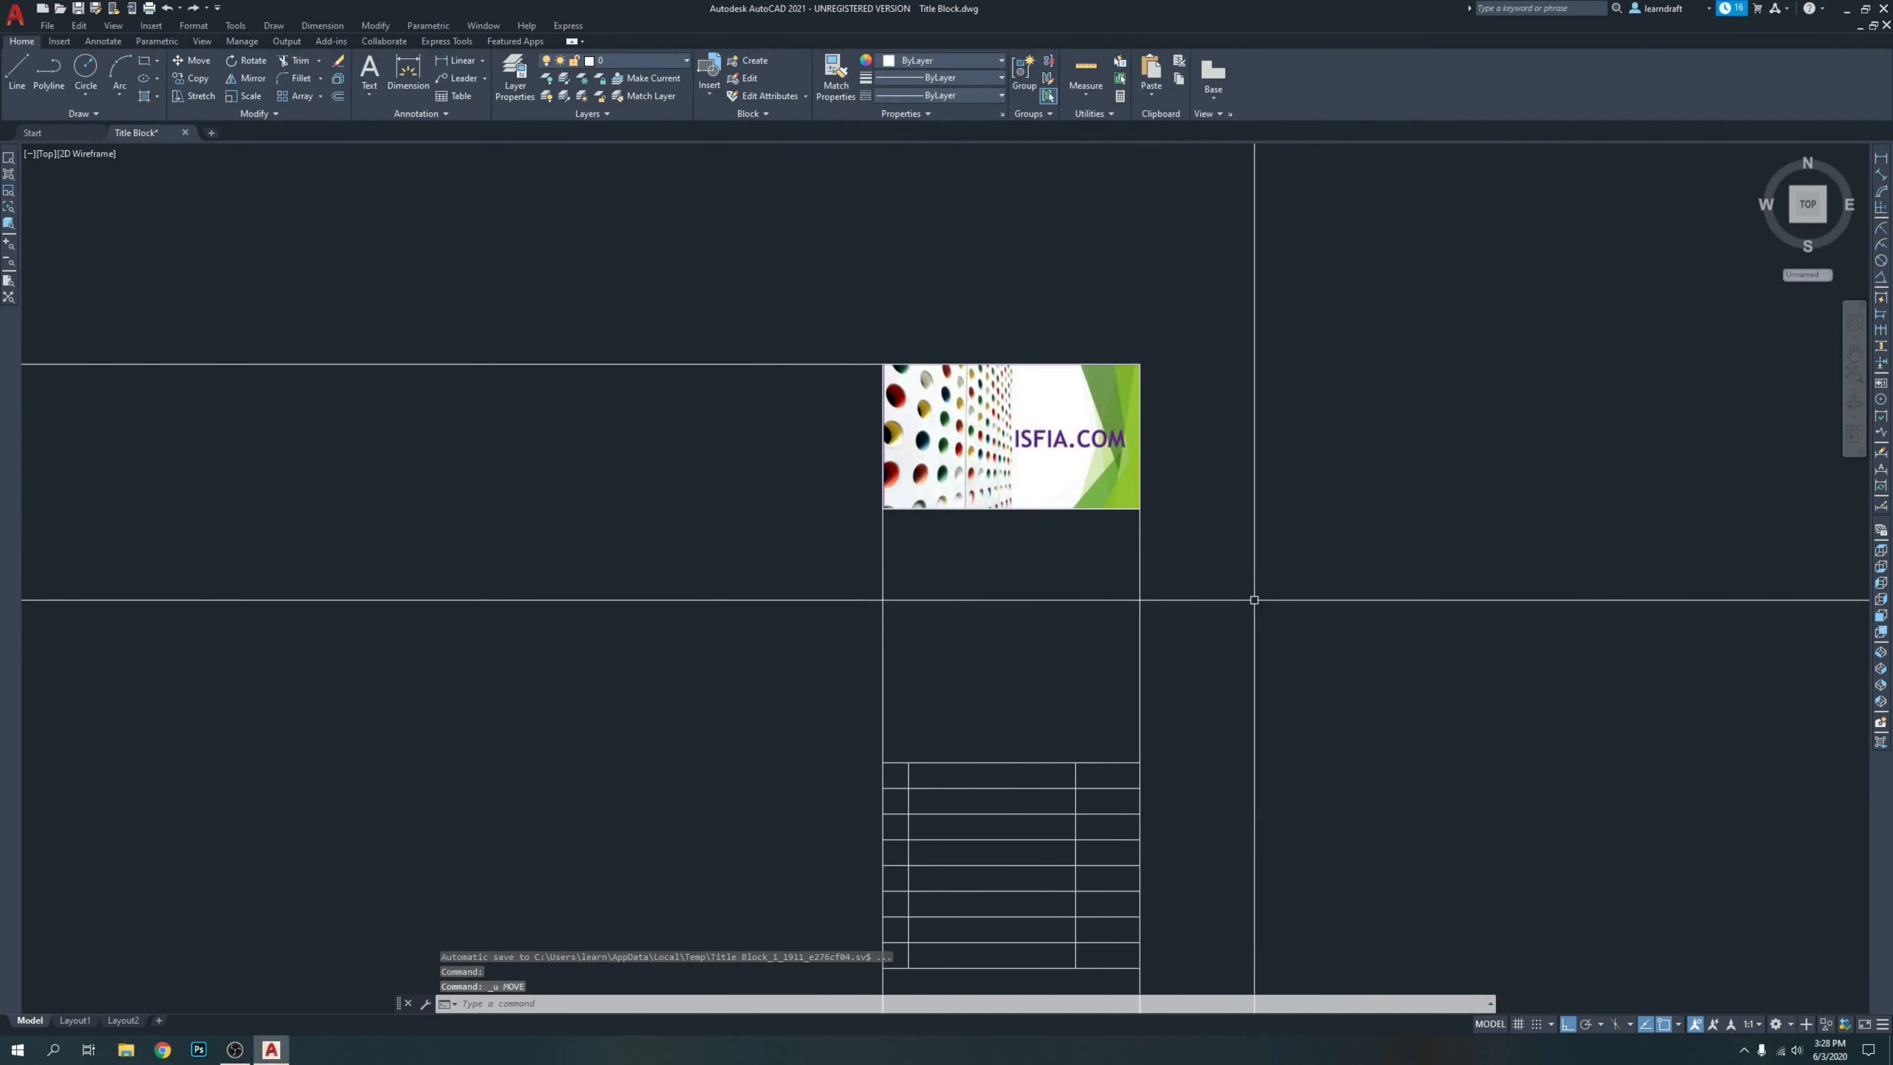
# Review the whole sheet and the new title column, from the banner down to the detail rows.
pyautogui.scroll(-1, 1150, 352)
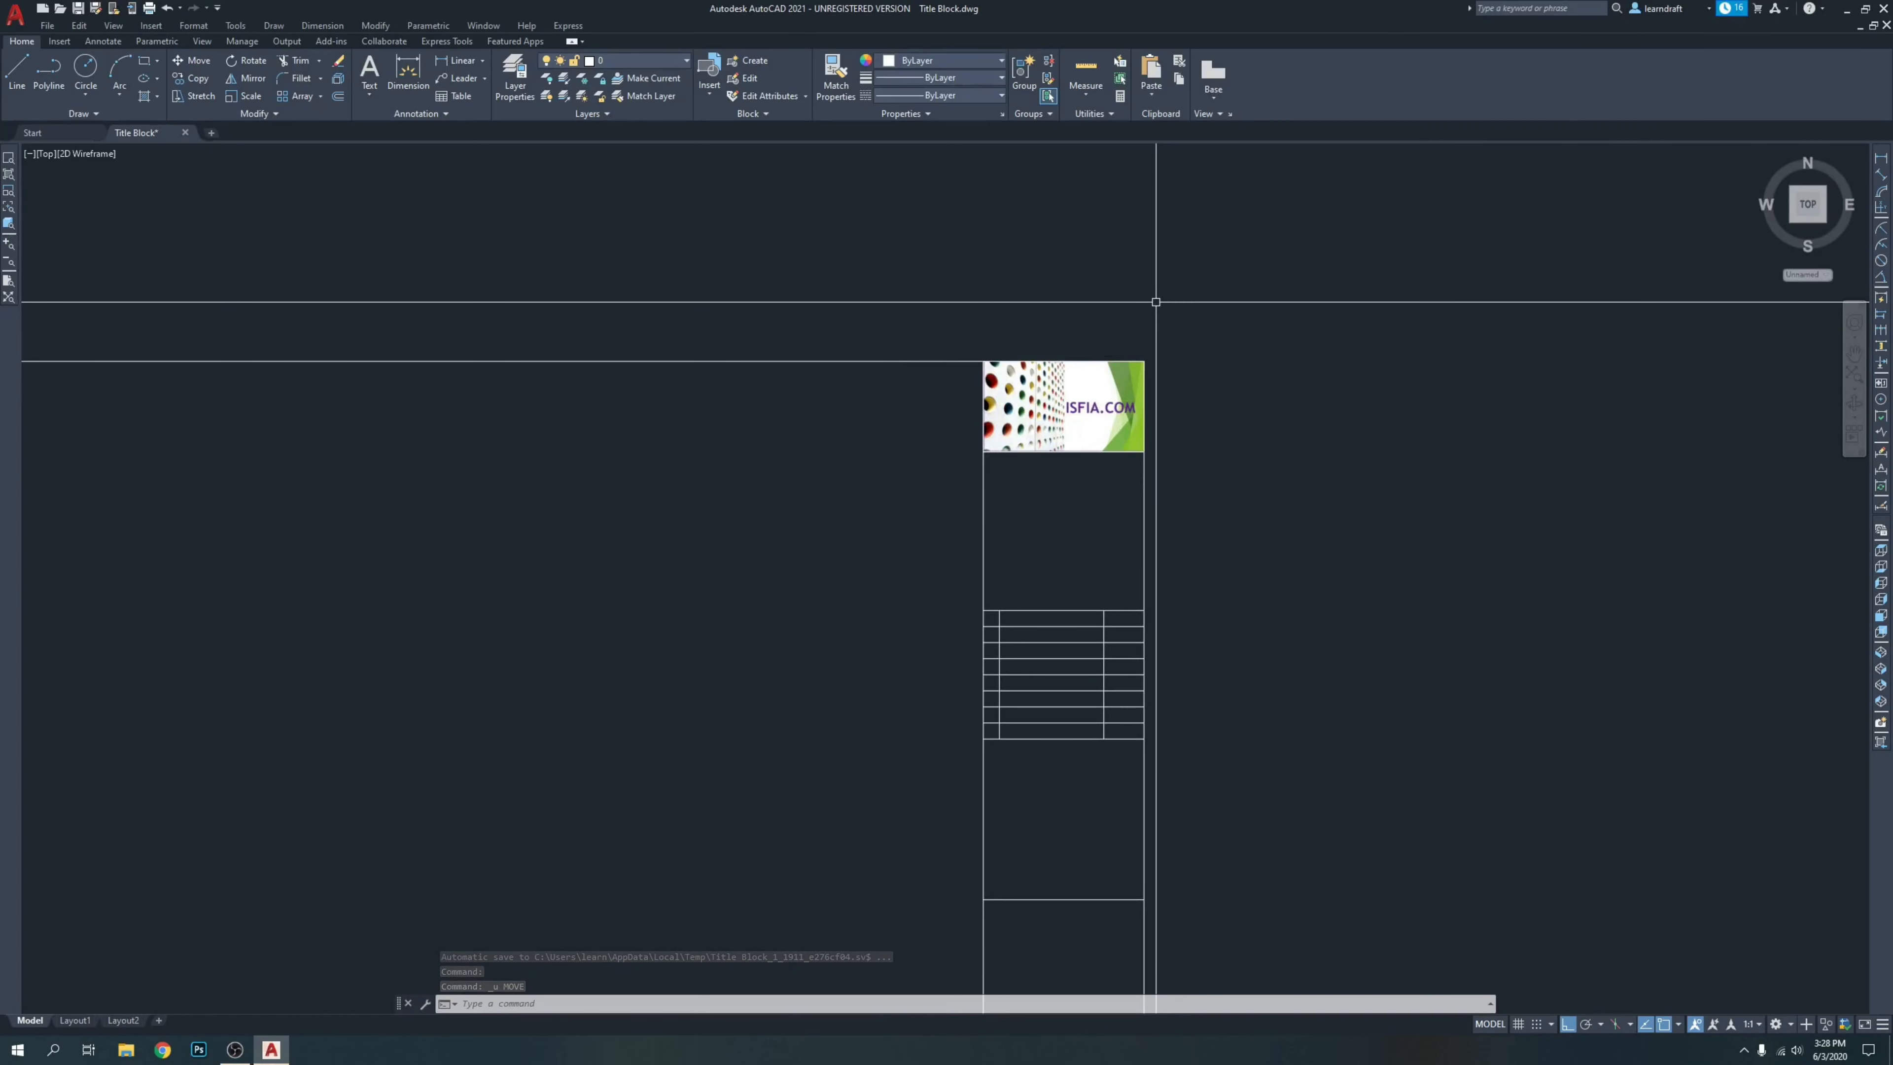
pyautogui.scroll(-2, 1156, 302)
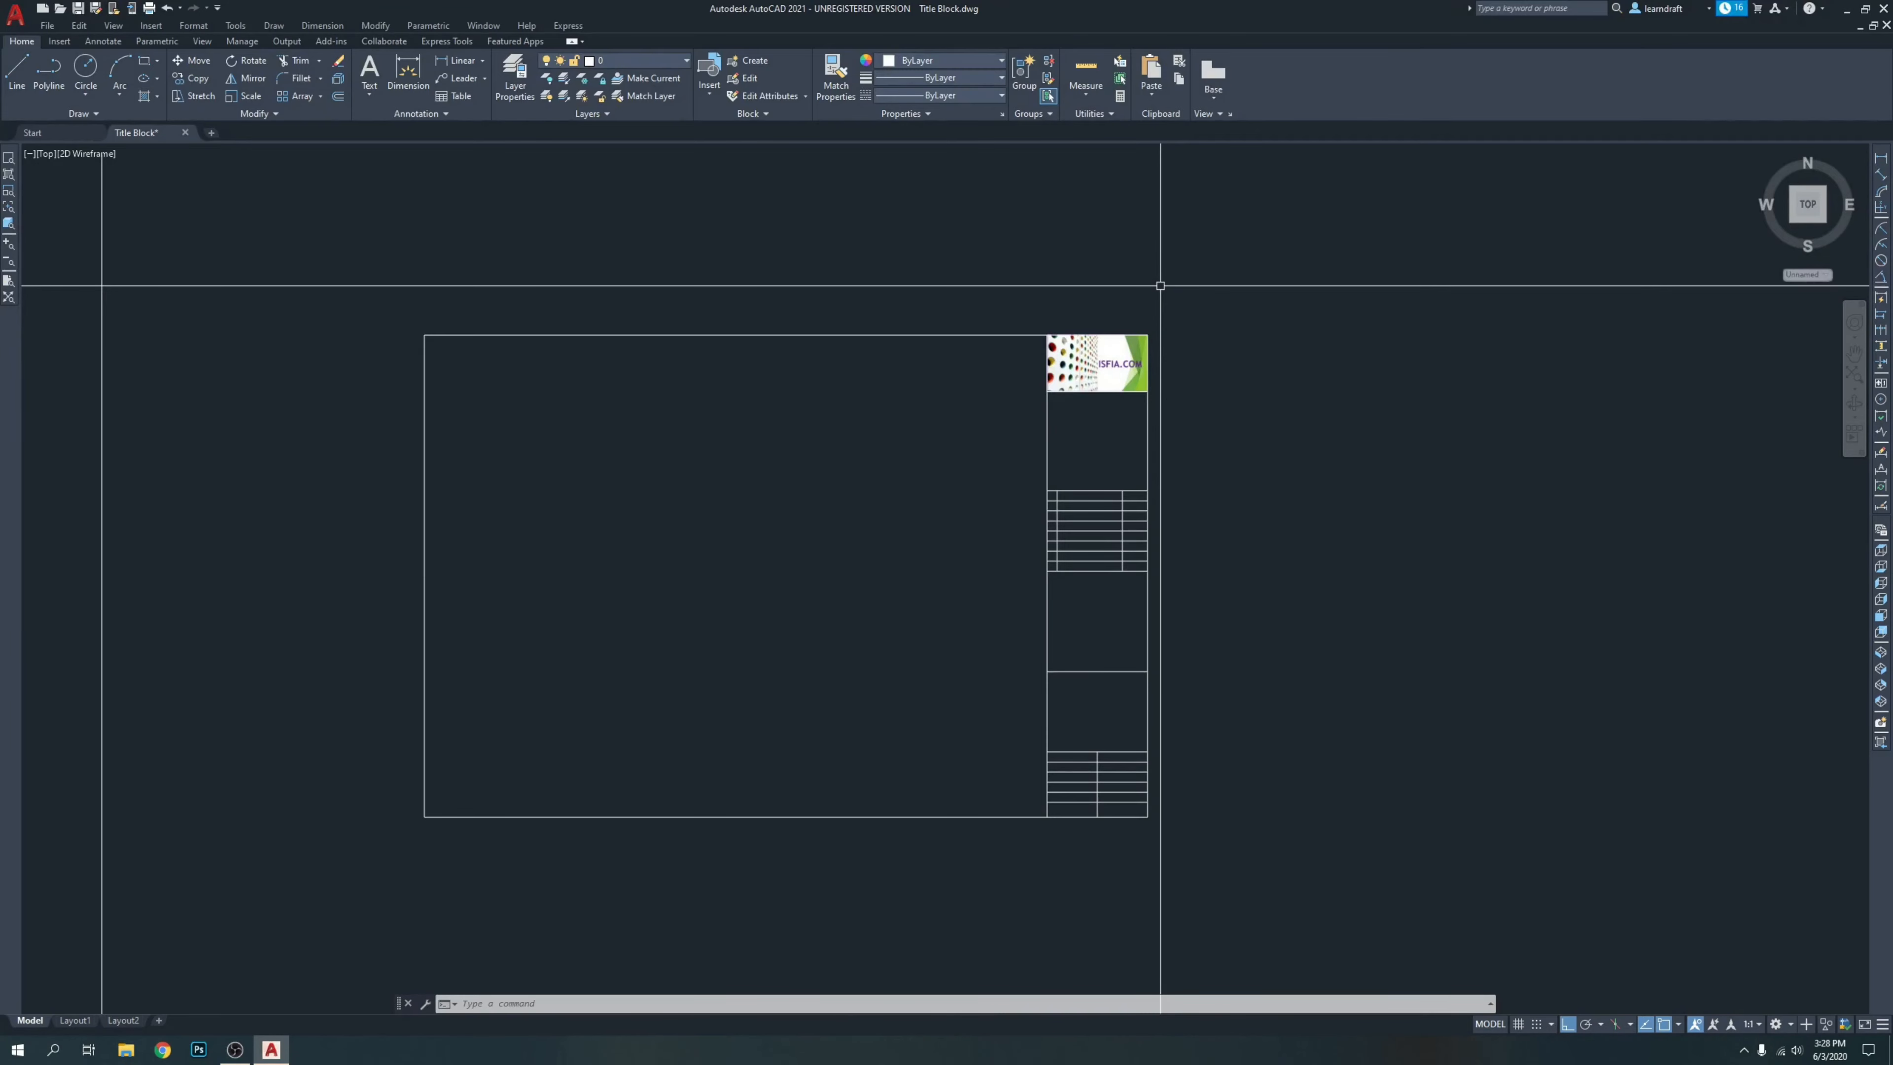
pyautogui.scroll(3, 1160, 285)
pyautogui.scroll(-2, 1192, 305)
pyautogui.click(977, 312)
pyautogui.scroll(2, 967, 403)
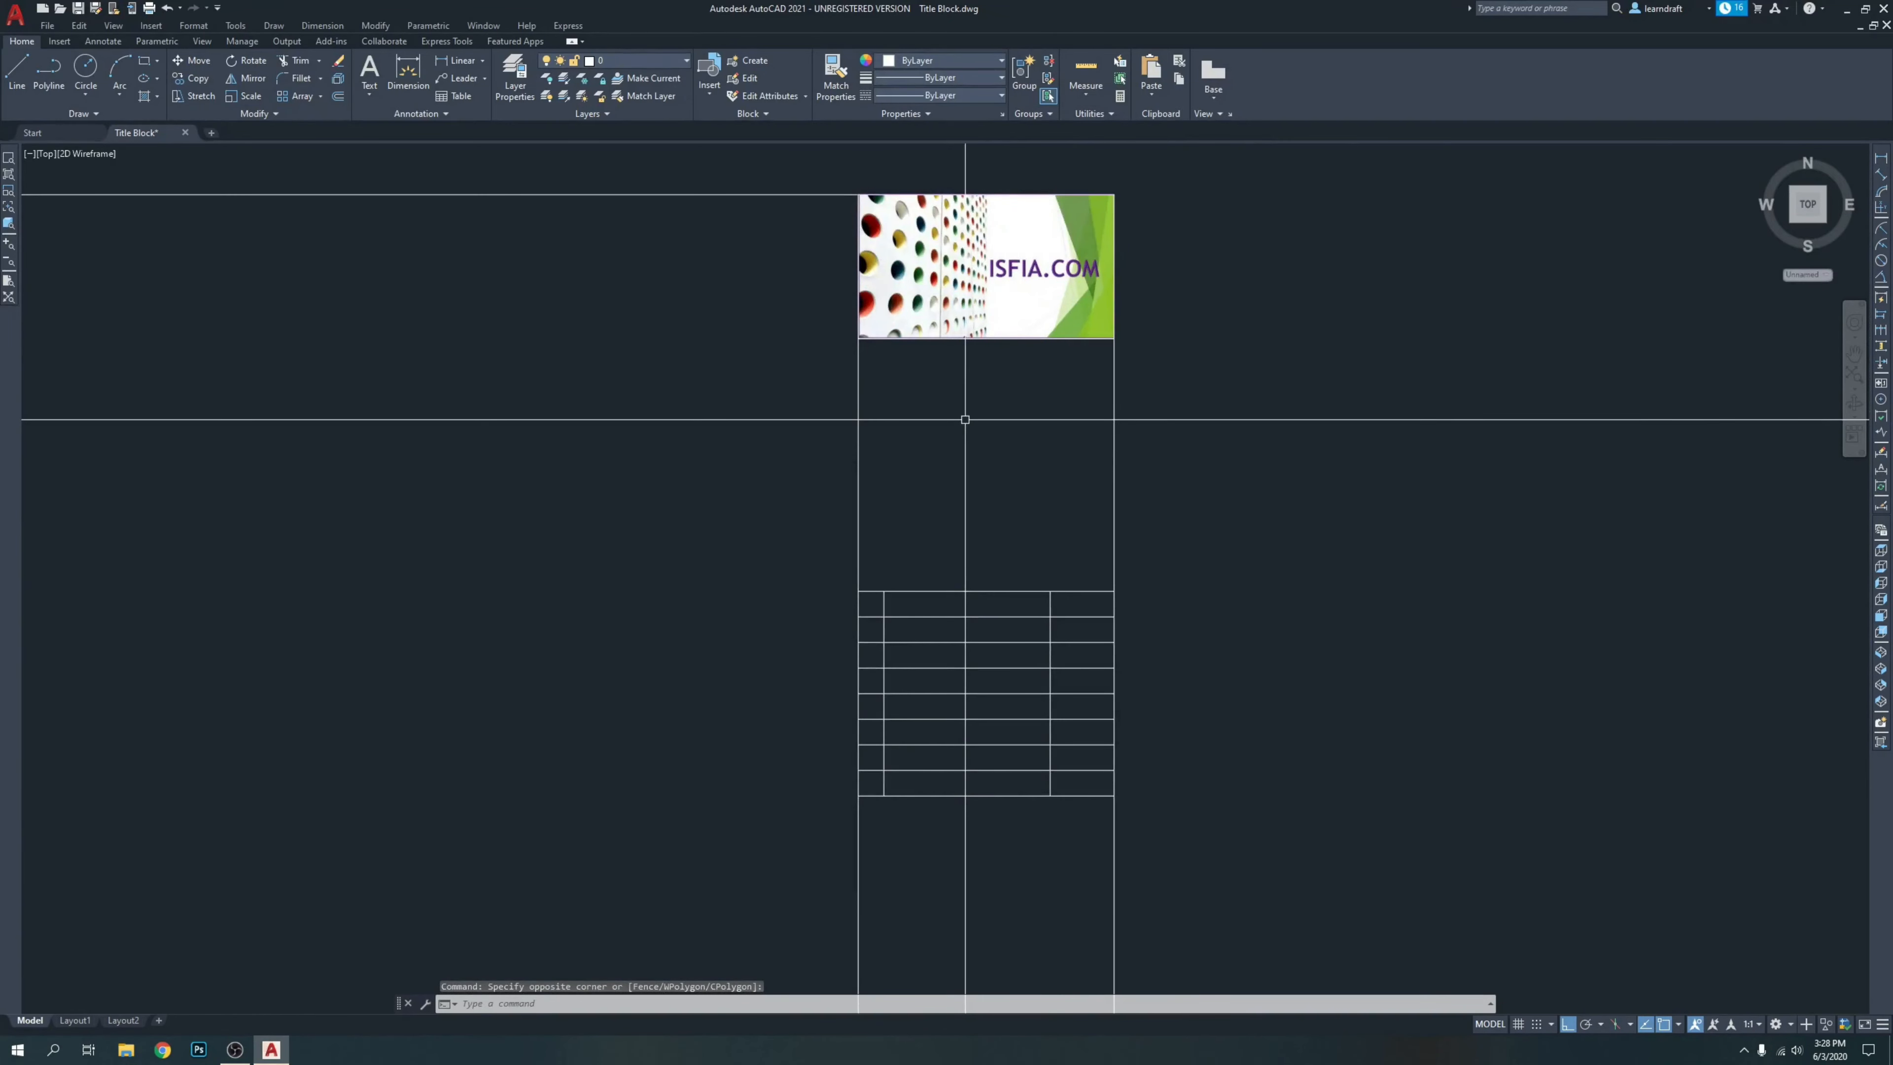
pyautogui.scroll(-2, 1015, 401)
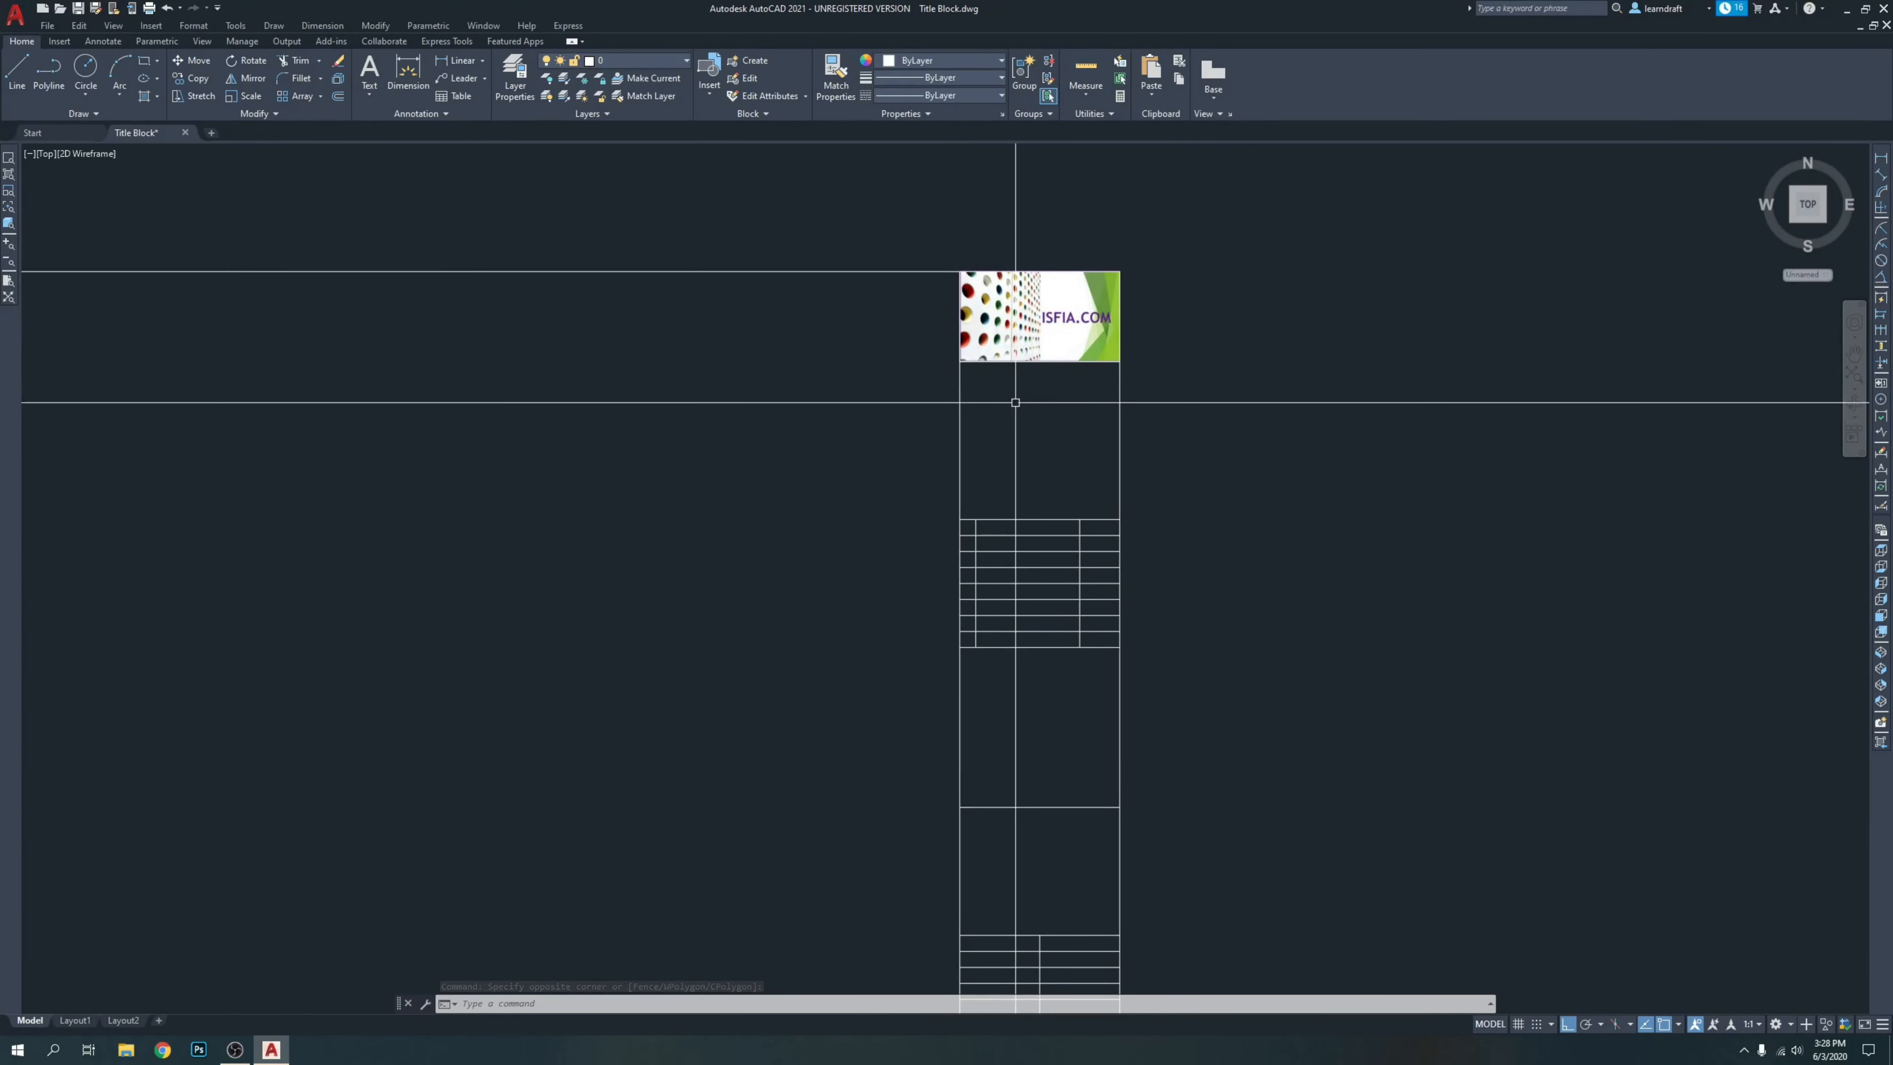
pyautogui.moveTo(1116, 423); pyautogui.dragTo(960, 363, button='middle')
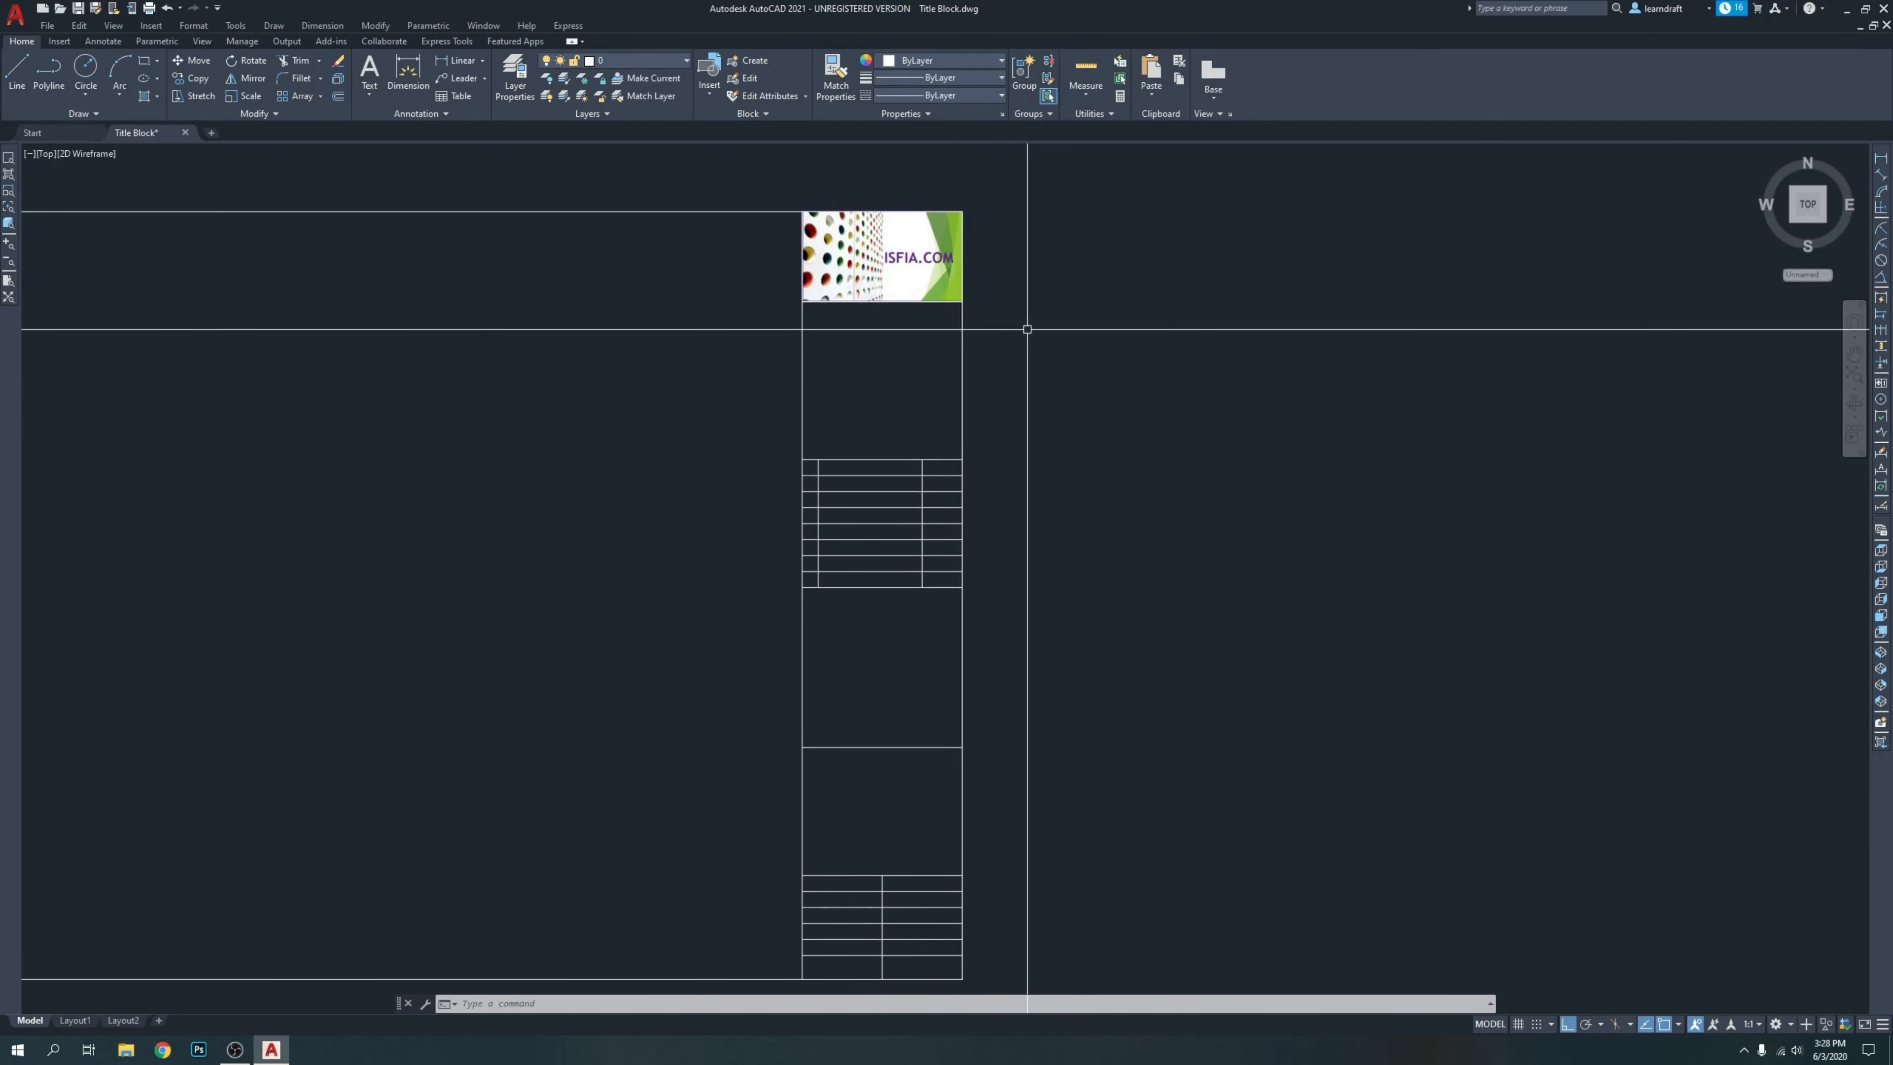
# Examine the revision table headings and rows in the finished example and compare them with the new table's empty header row.
pyautogui.click(820, 314)
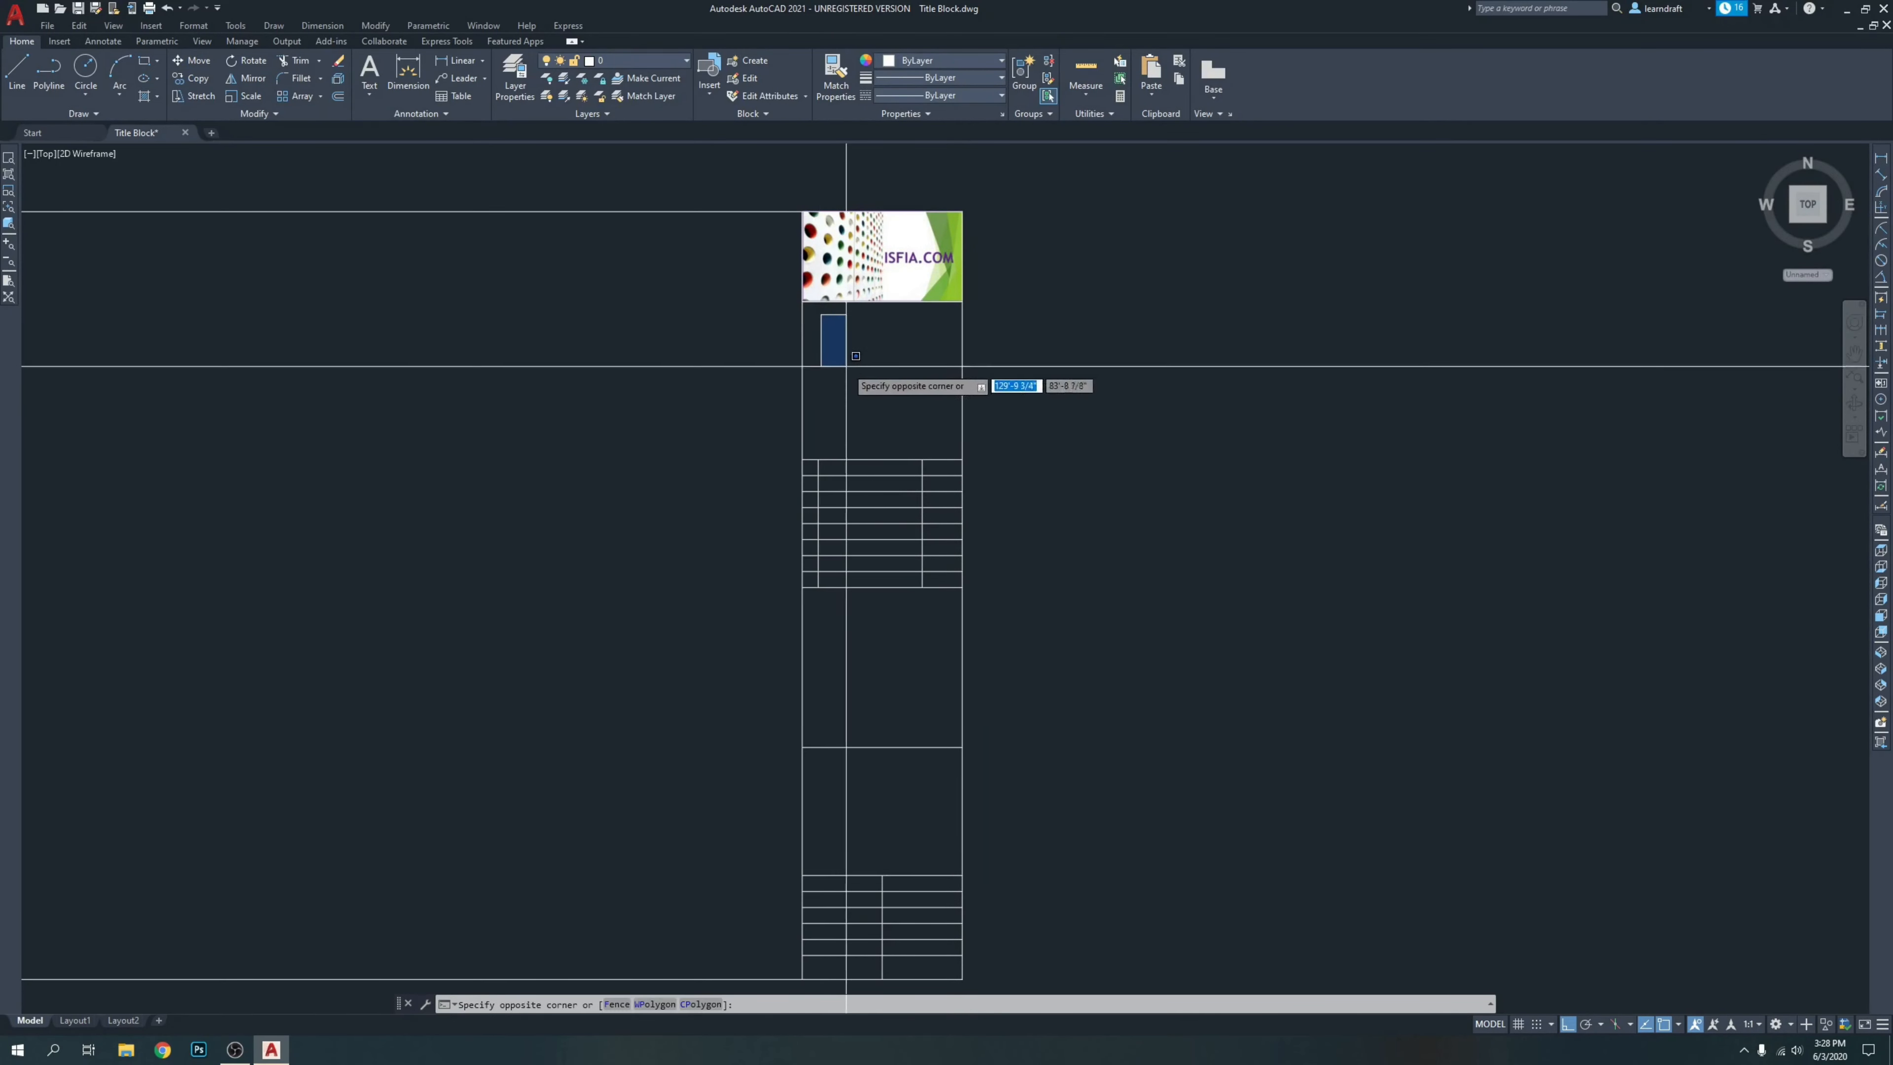
pyautogui.click(935, 431)
pyautogui.moveTo(1055, 466); pyautogui.dragTo(1194, 354, button='middle')
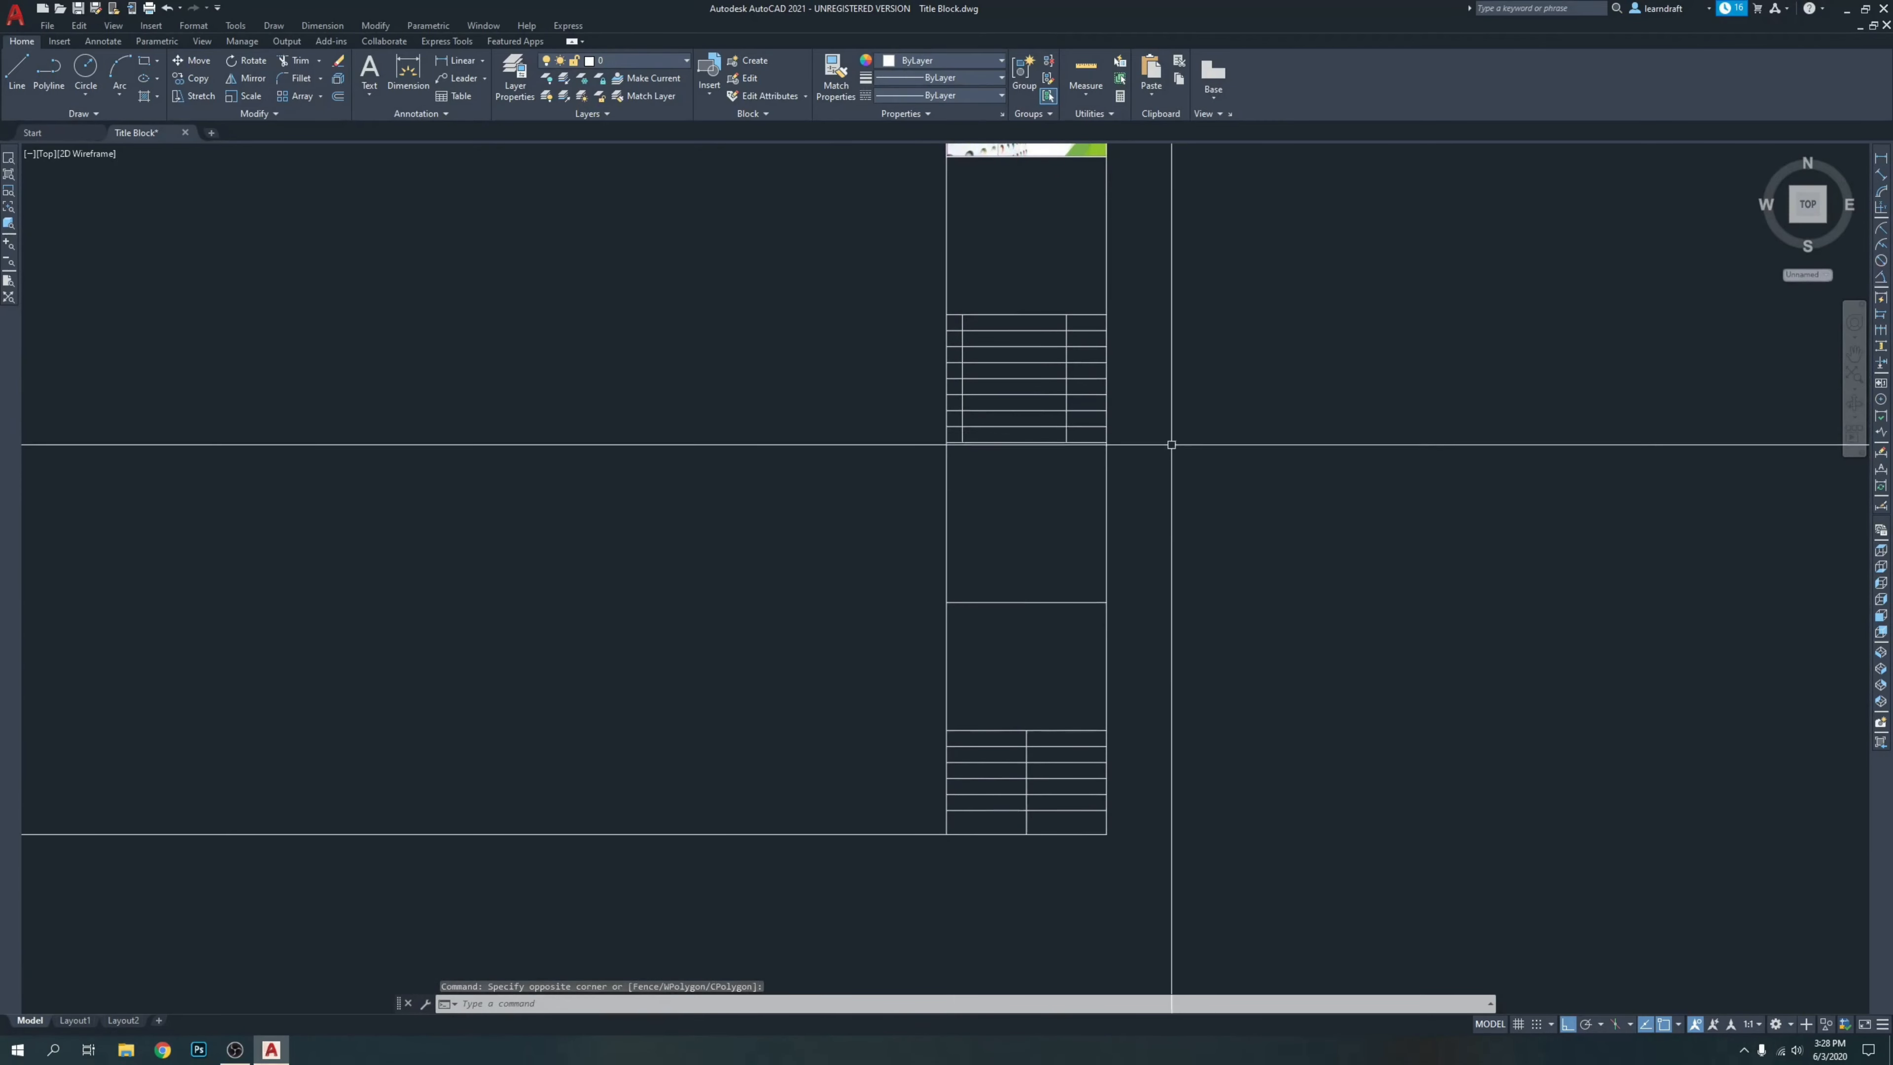
pyautogui.scroll(-2, 1170, 435)
pyautogui.moveTo(1026, 393); pyautogui.dragTo(1271, 441, button='middle')
pyautogui.moveTo(943, 442)
pyautogui.mouseDown(button='middle')
pyautogui.moveTo(955, 410)
pyautogui.moveTo(970, 441)
pyautogui.mouseUp(button='middle')
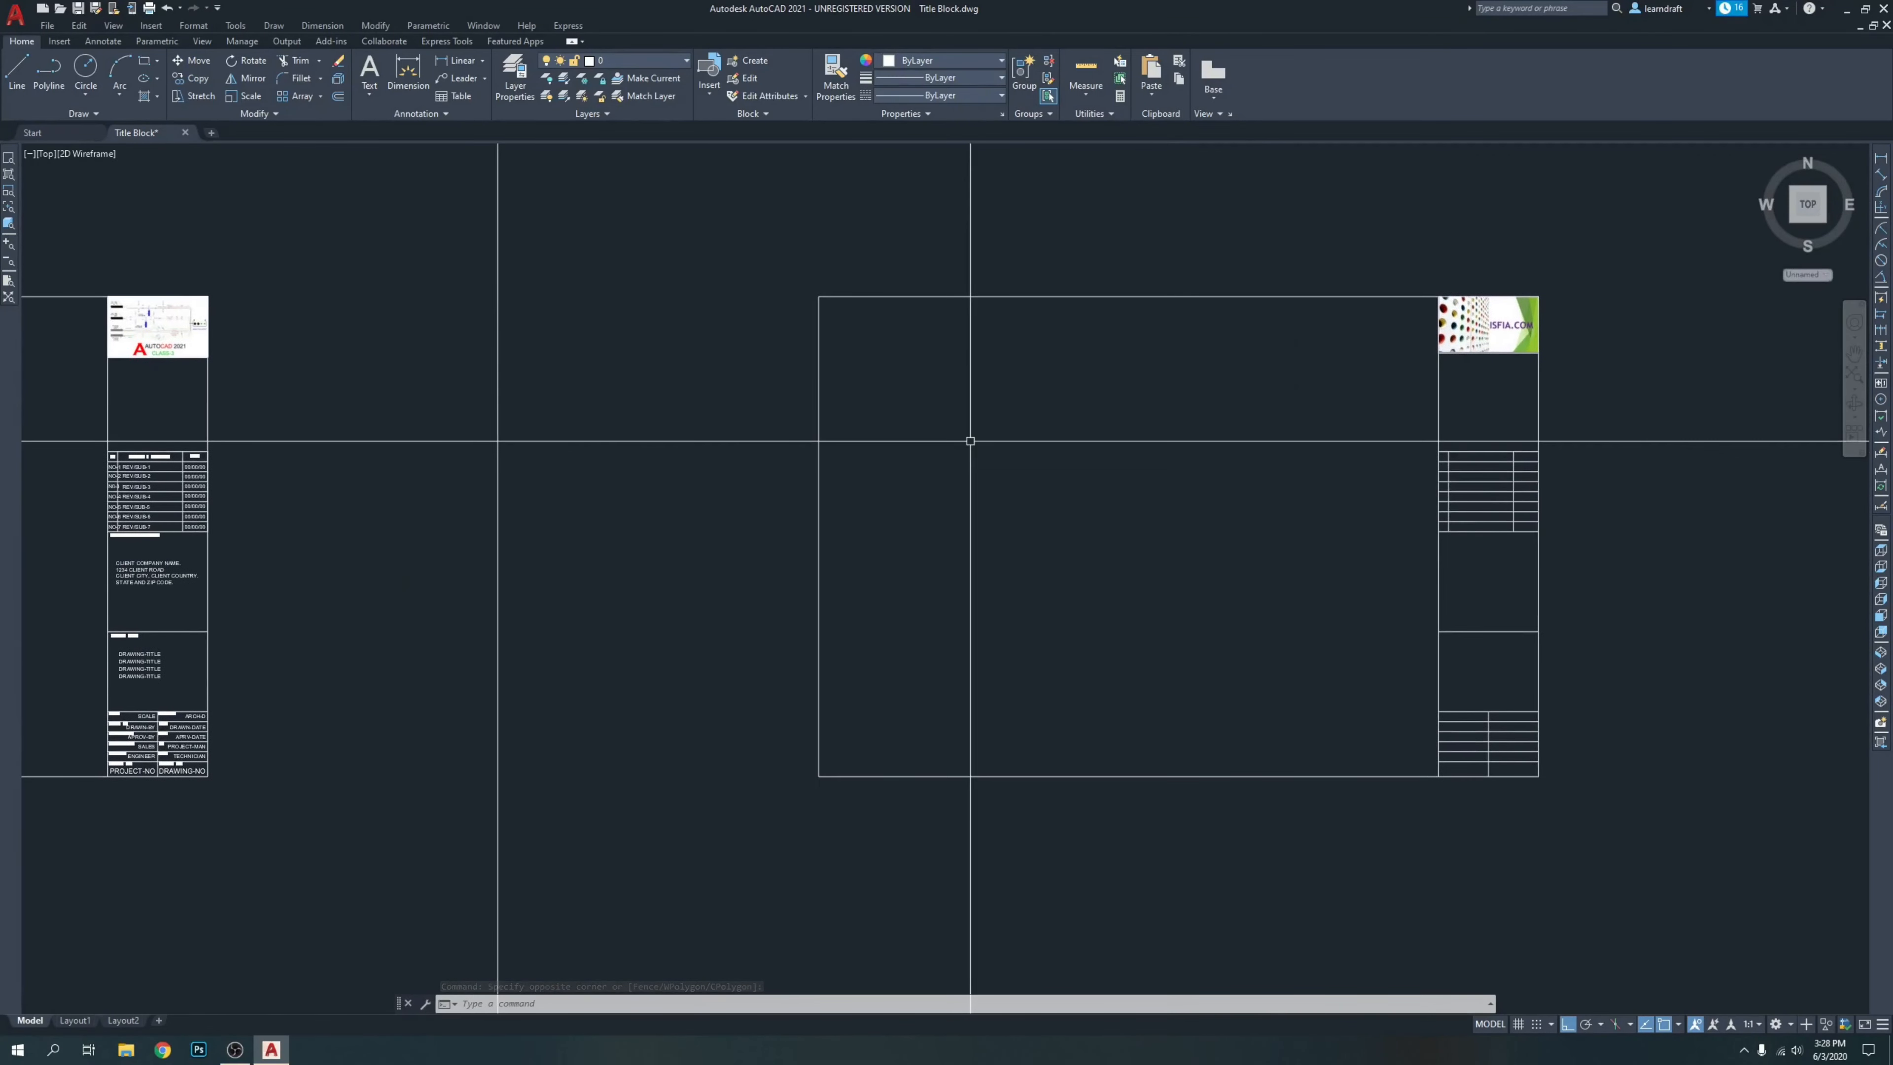
pyautogui.moveTo(433, 431)
pyautogui.mouseDown(button='middle')
pyautogui.moveTo(1297, 461)
pyautogui.moveTo(537, 406)
pyautogui.mouseUp(button='middle')
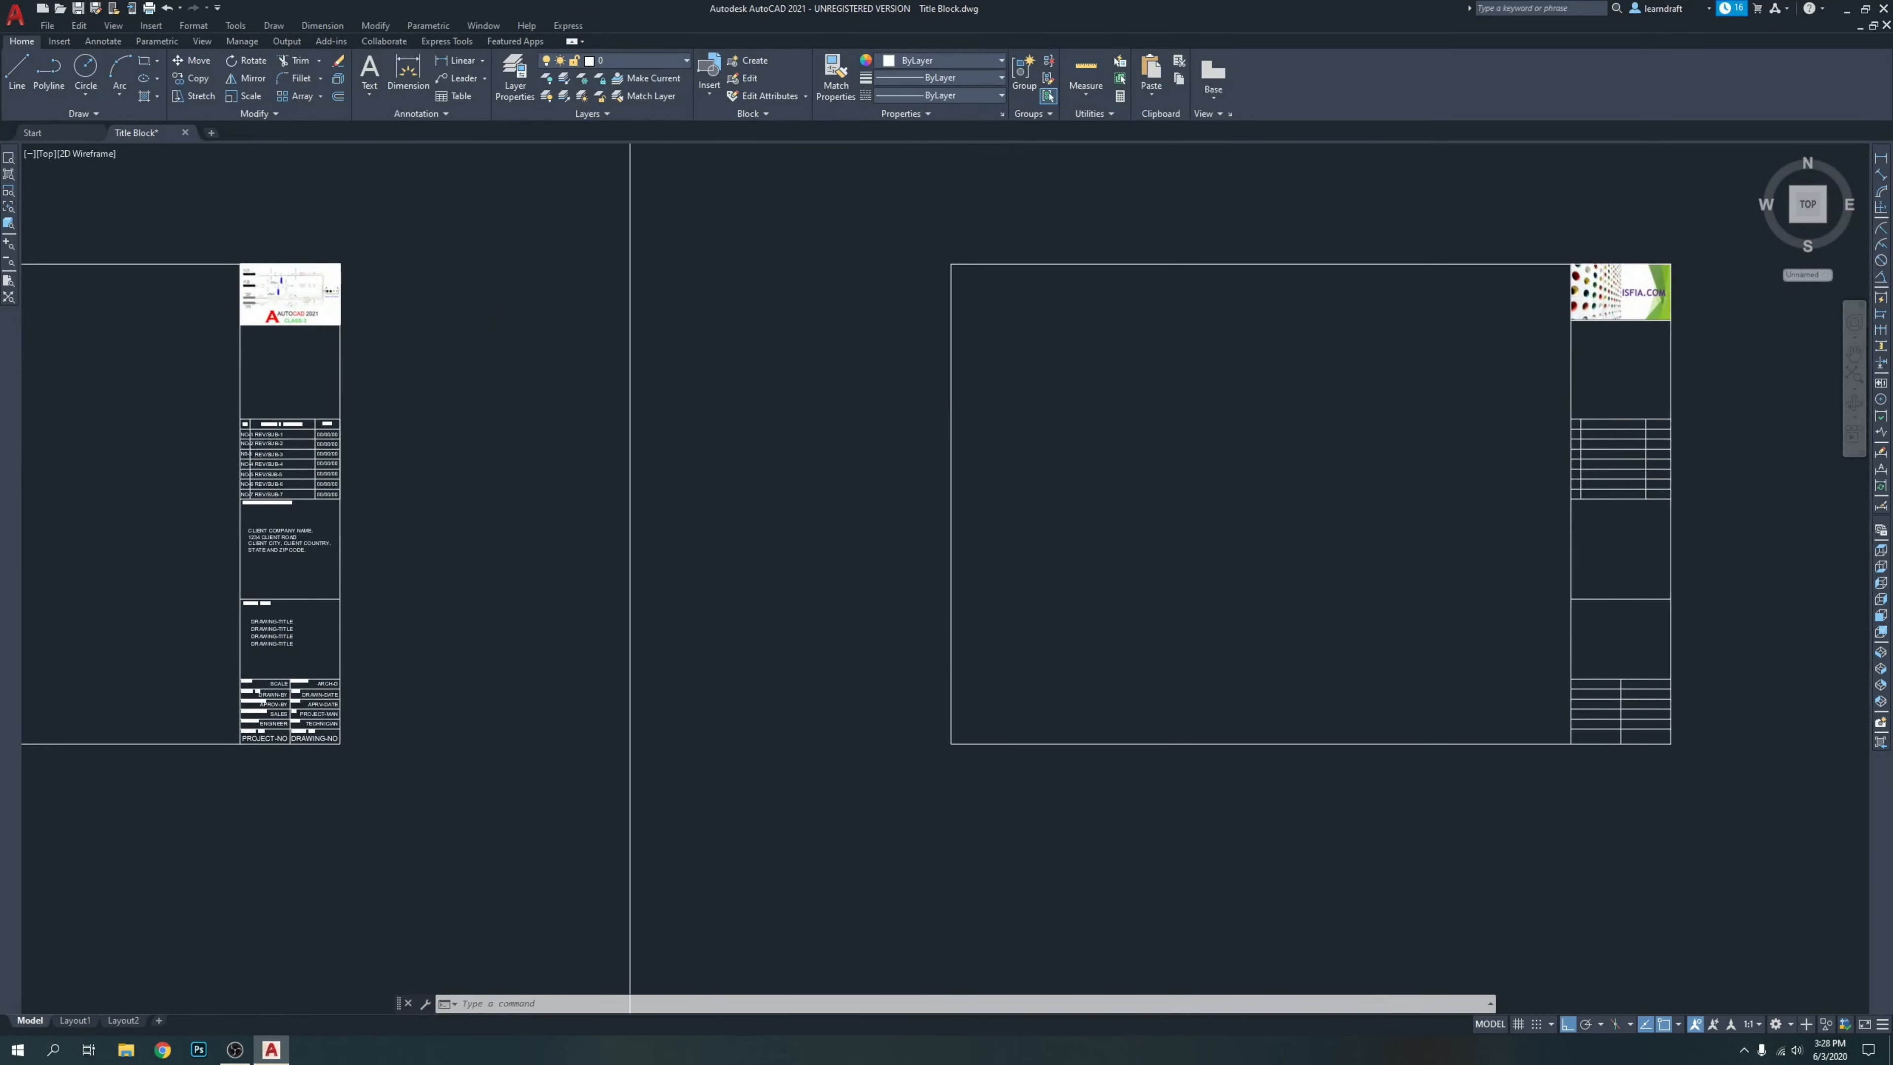
pyautogui.scroll(6, 347, 409)
pyautogui.scroll(2, 348, 410)
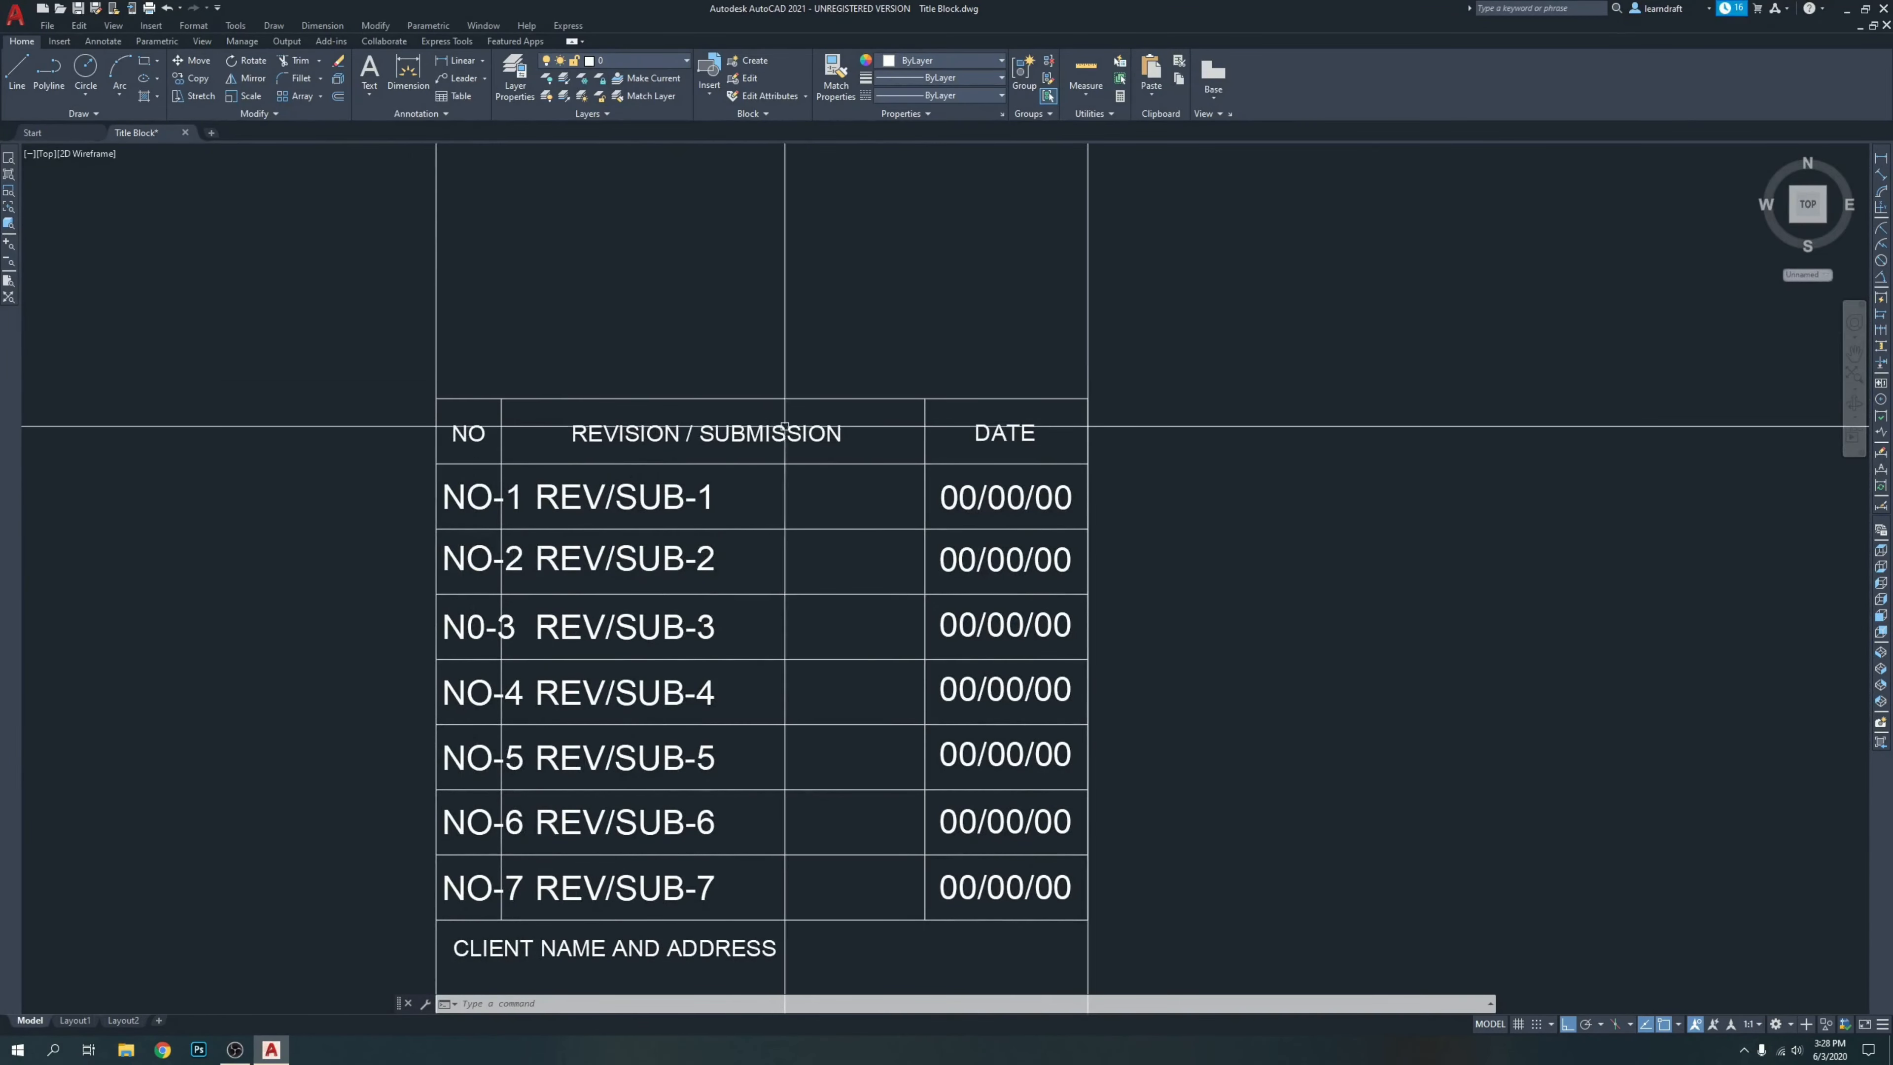
pyautogui.scroll(-4, 466, 276)
pyautogui.scroll(4, 522, 358)
pyautogui.scroll(-6, 592, 426)
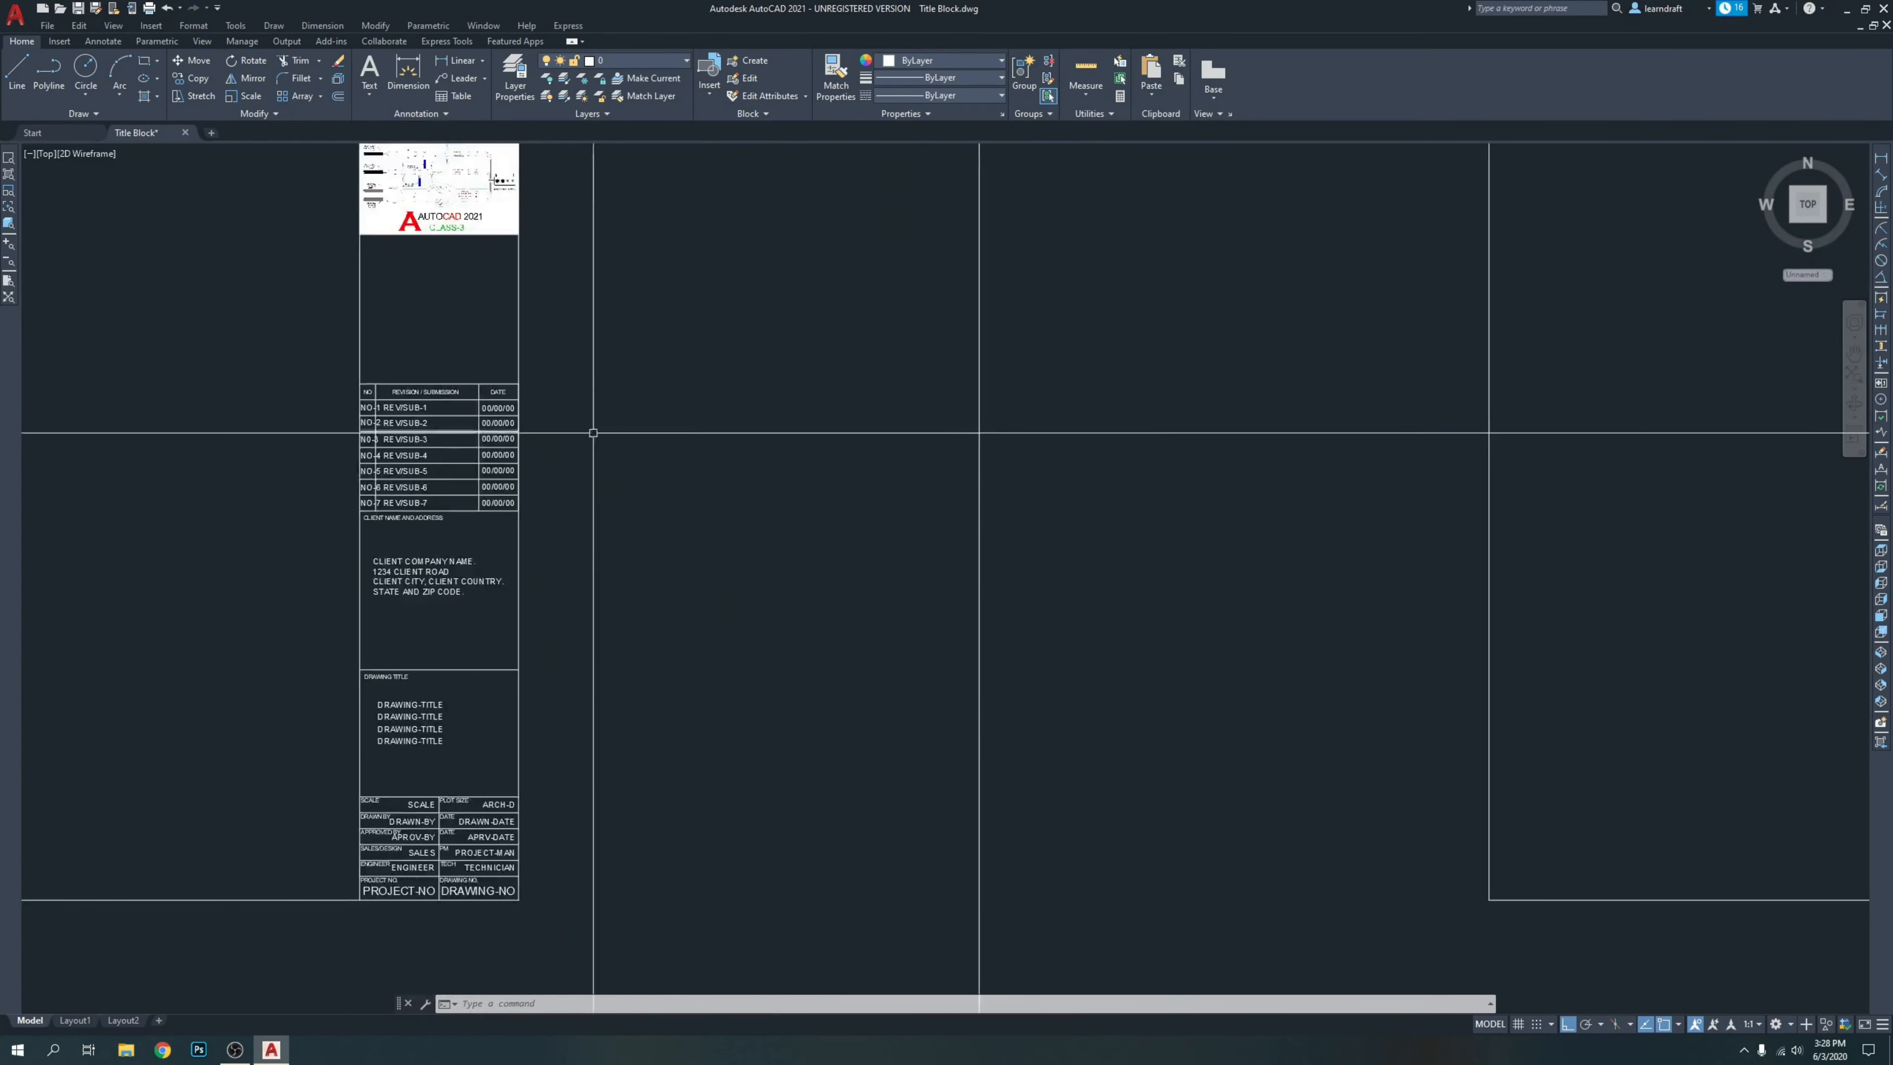
pyautogui.moveTo(1443, 481); pyautogui.dragTo(521, 440, button='middle')
pyautogui.moveTo(1701, 361); pyautogui.dragTo(941, 376, button='middle')
pyautogui.scroll(6, 941, 376)
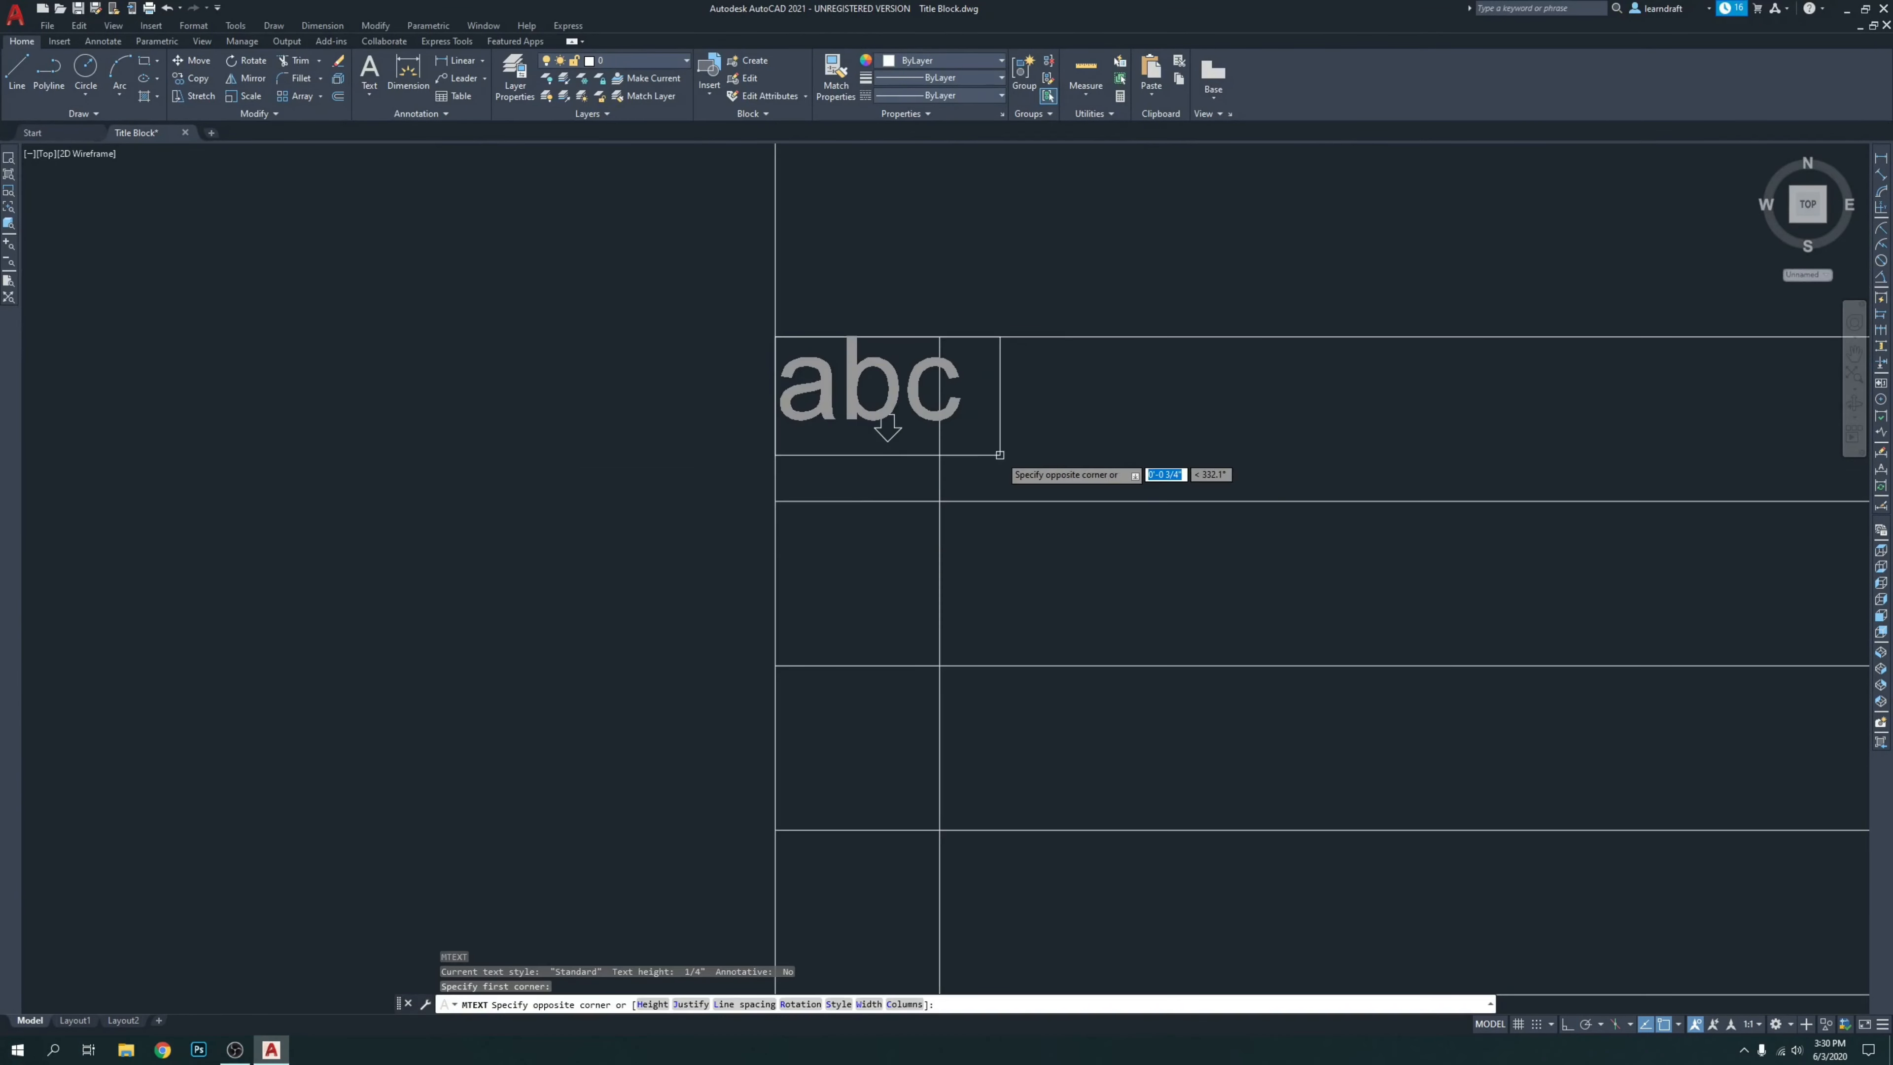
pyautogui.press('Escape')
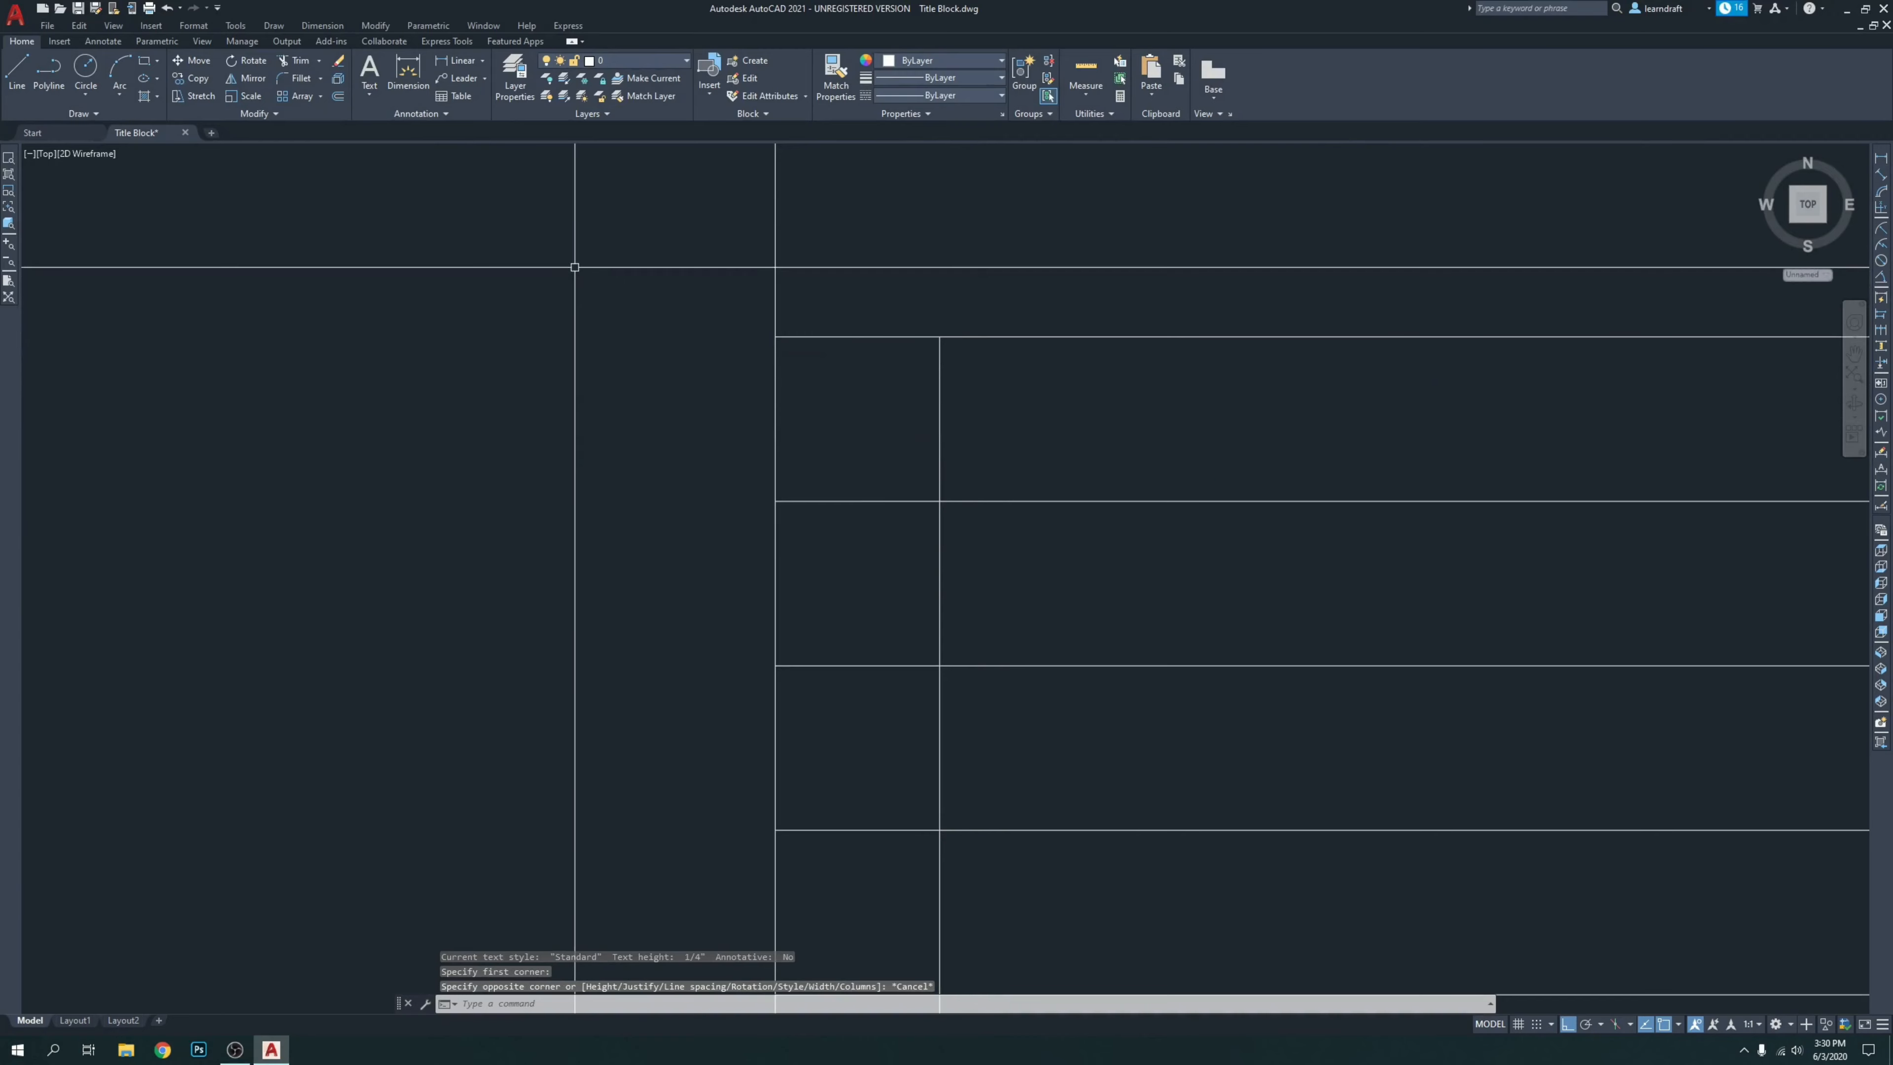
pyautogui.click(195, 27)
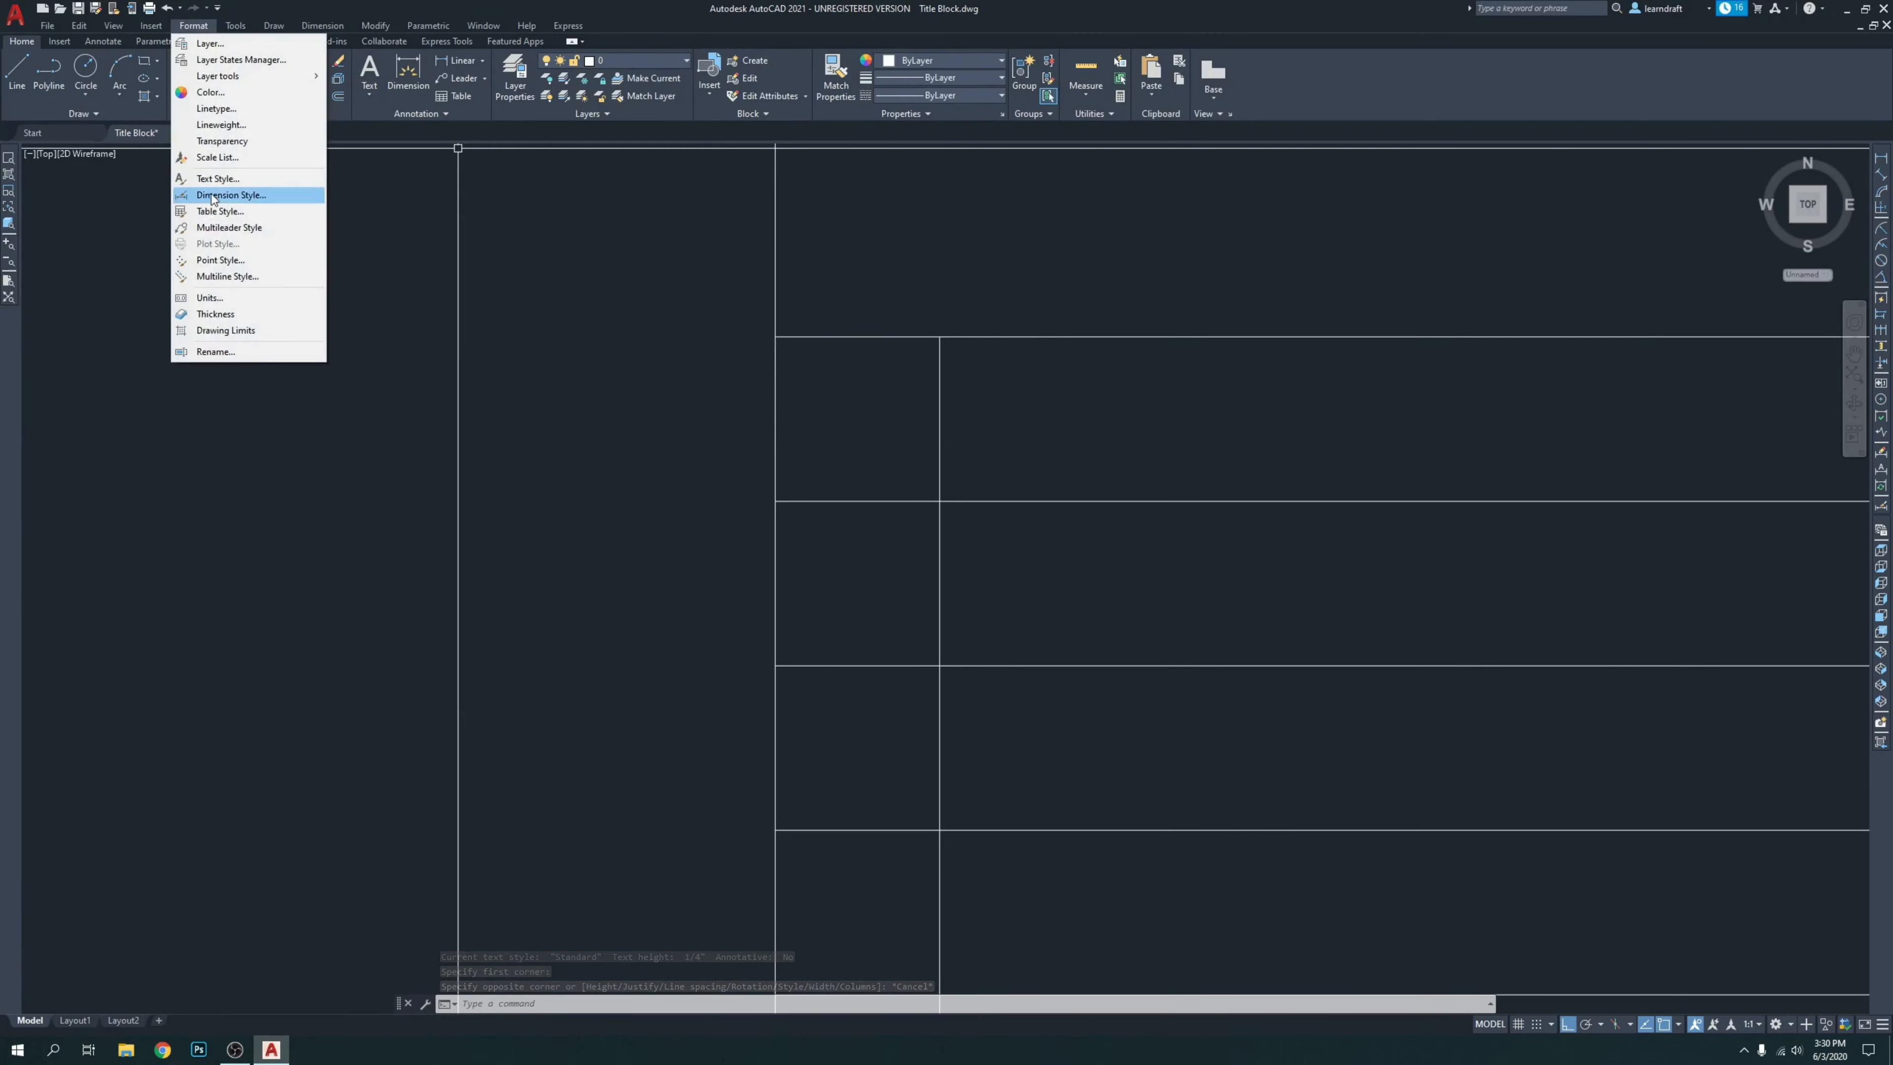
pyautogui.click(219, 179)
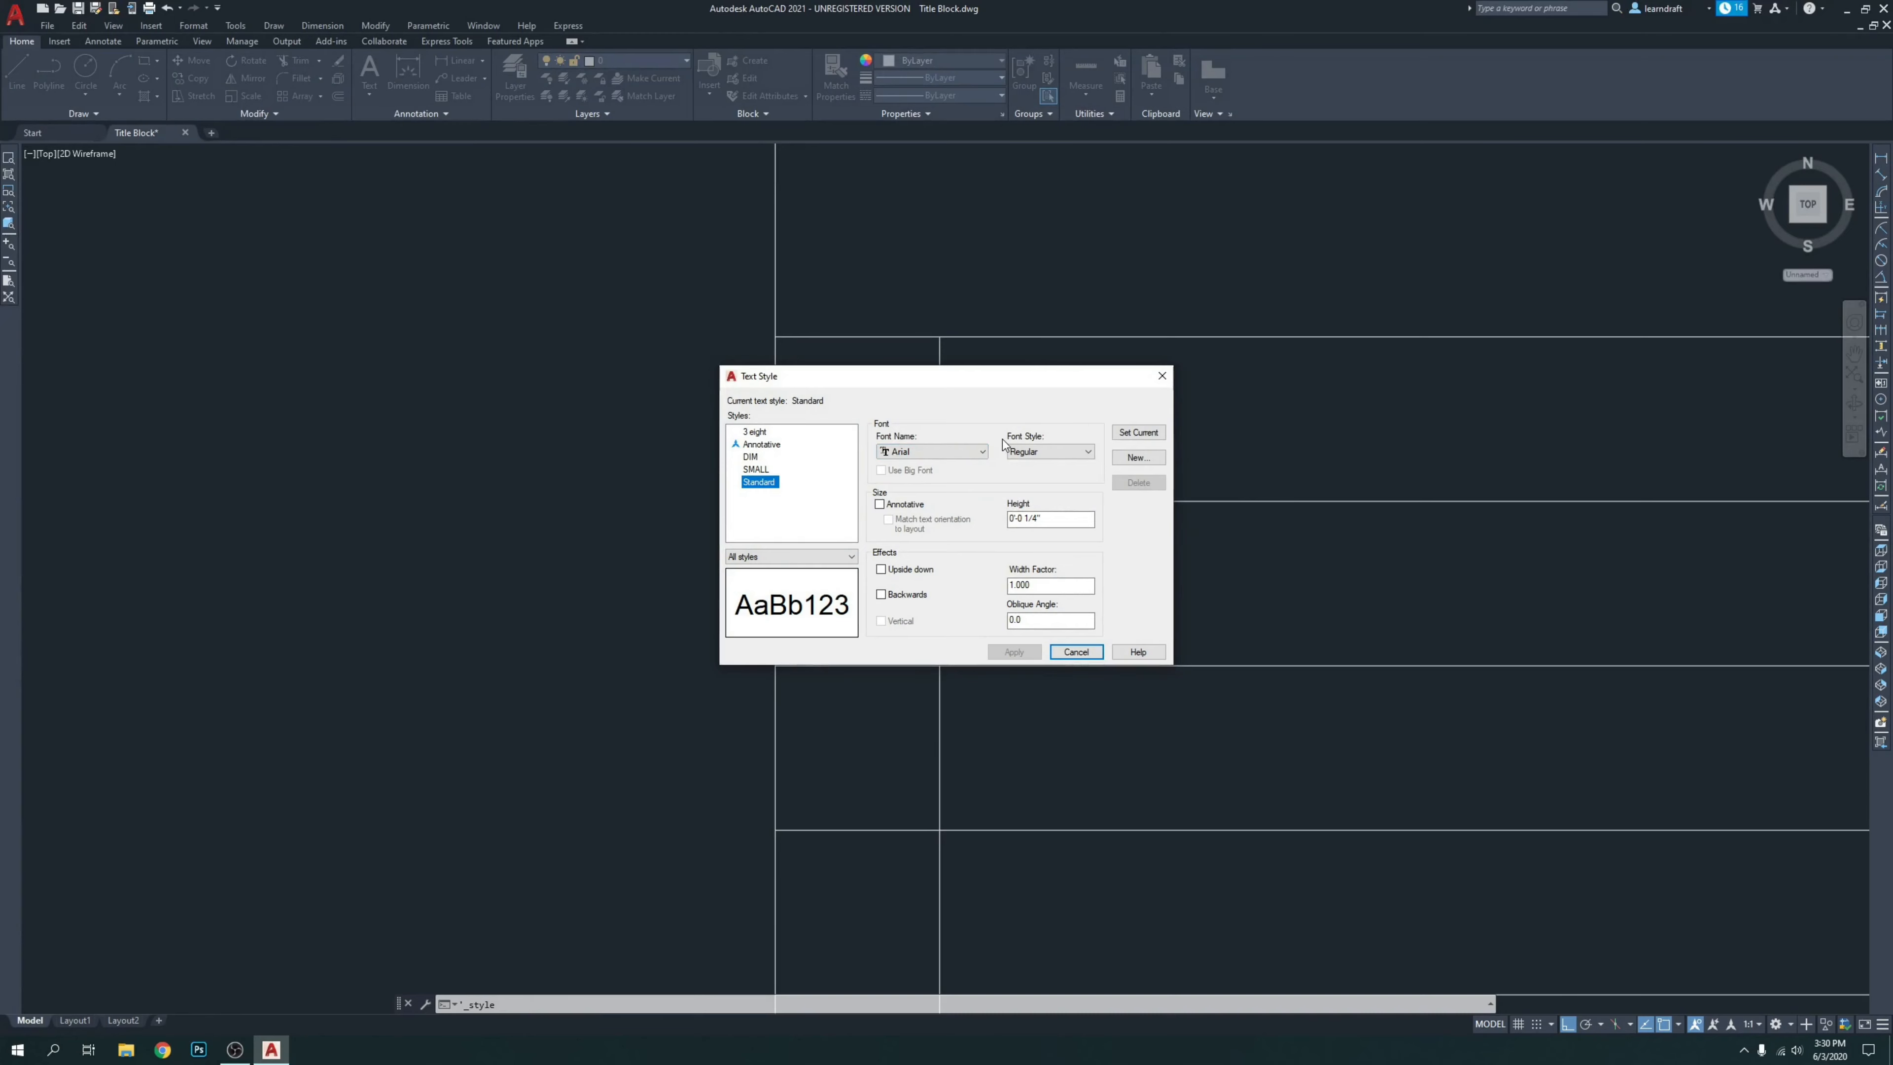
pyautogui.click(1162, 375)
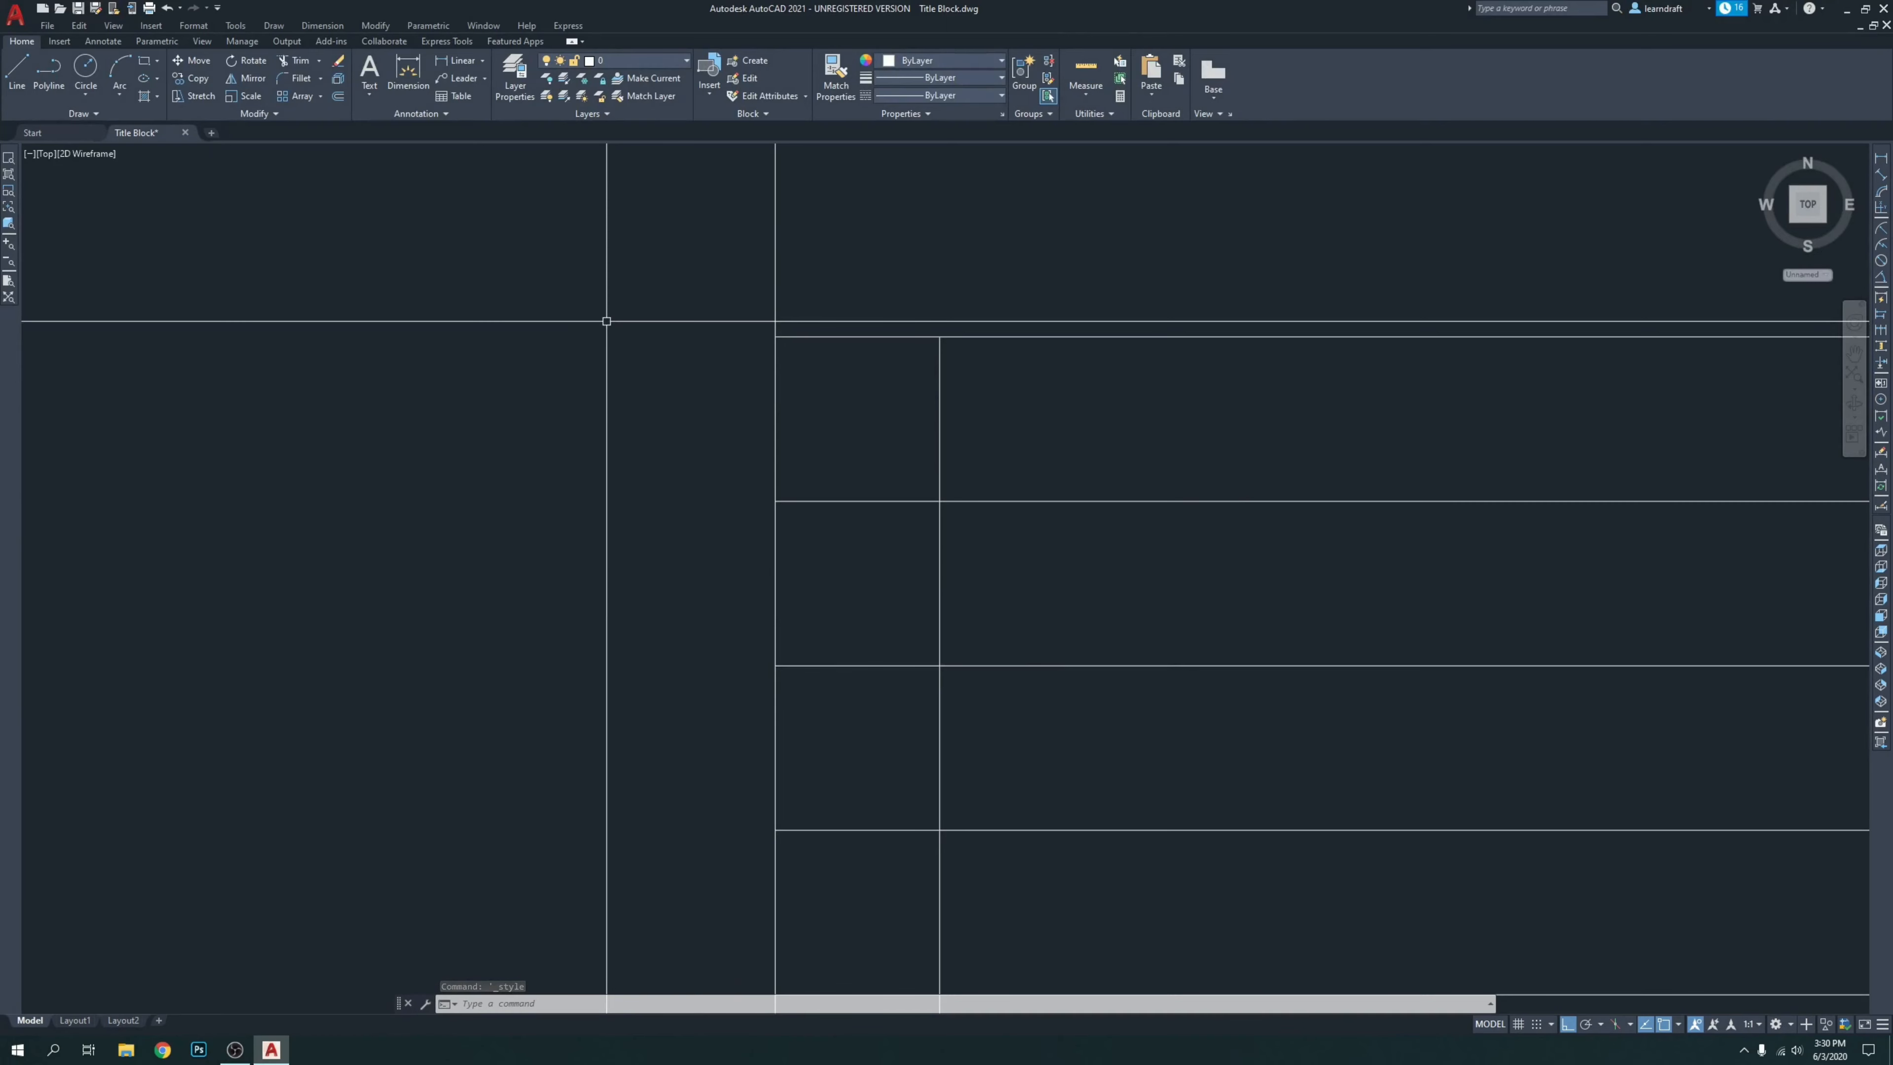
# Create a new text style named 3-16 and enter its text height, keeping the Arial Regular font.
pyautogui.click(193, 27)
pyautogui.click(250, 183)
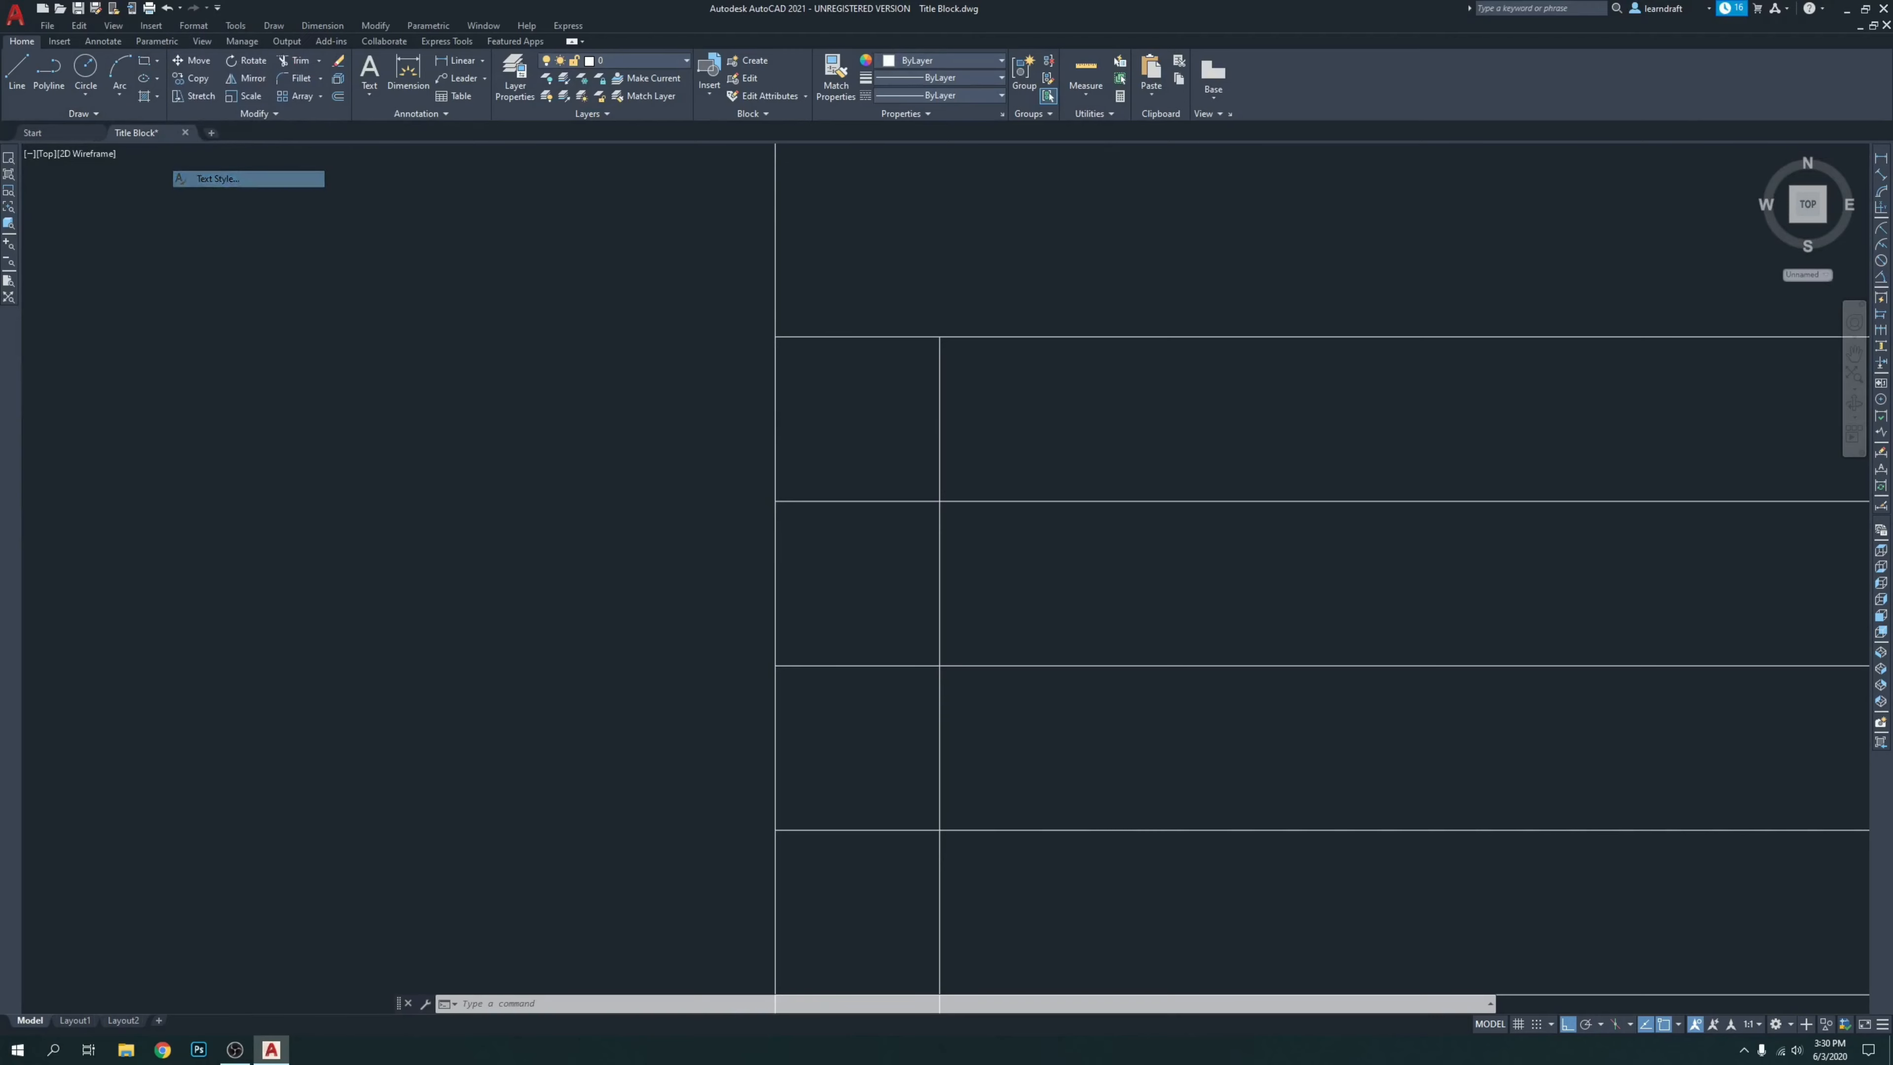
pyautogui.moveTo(1023, 378); pyautogui.dragTo(1083, 362)
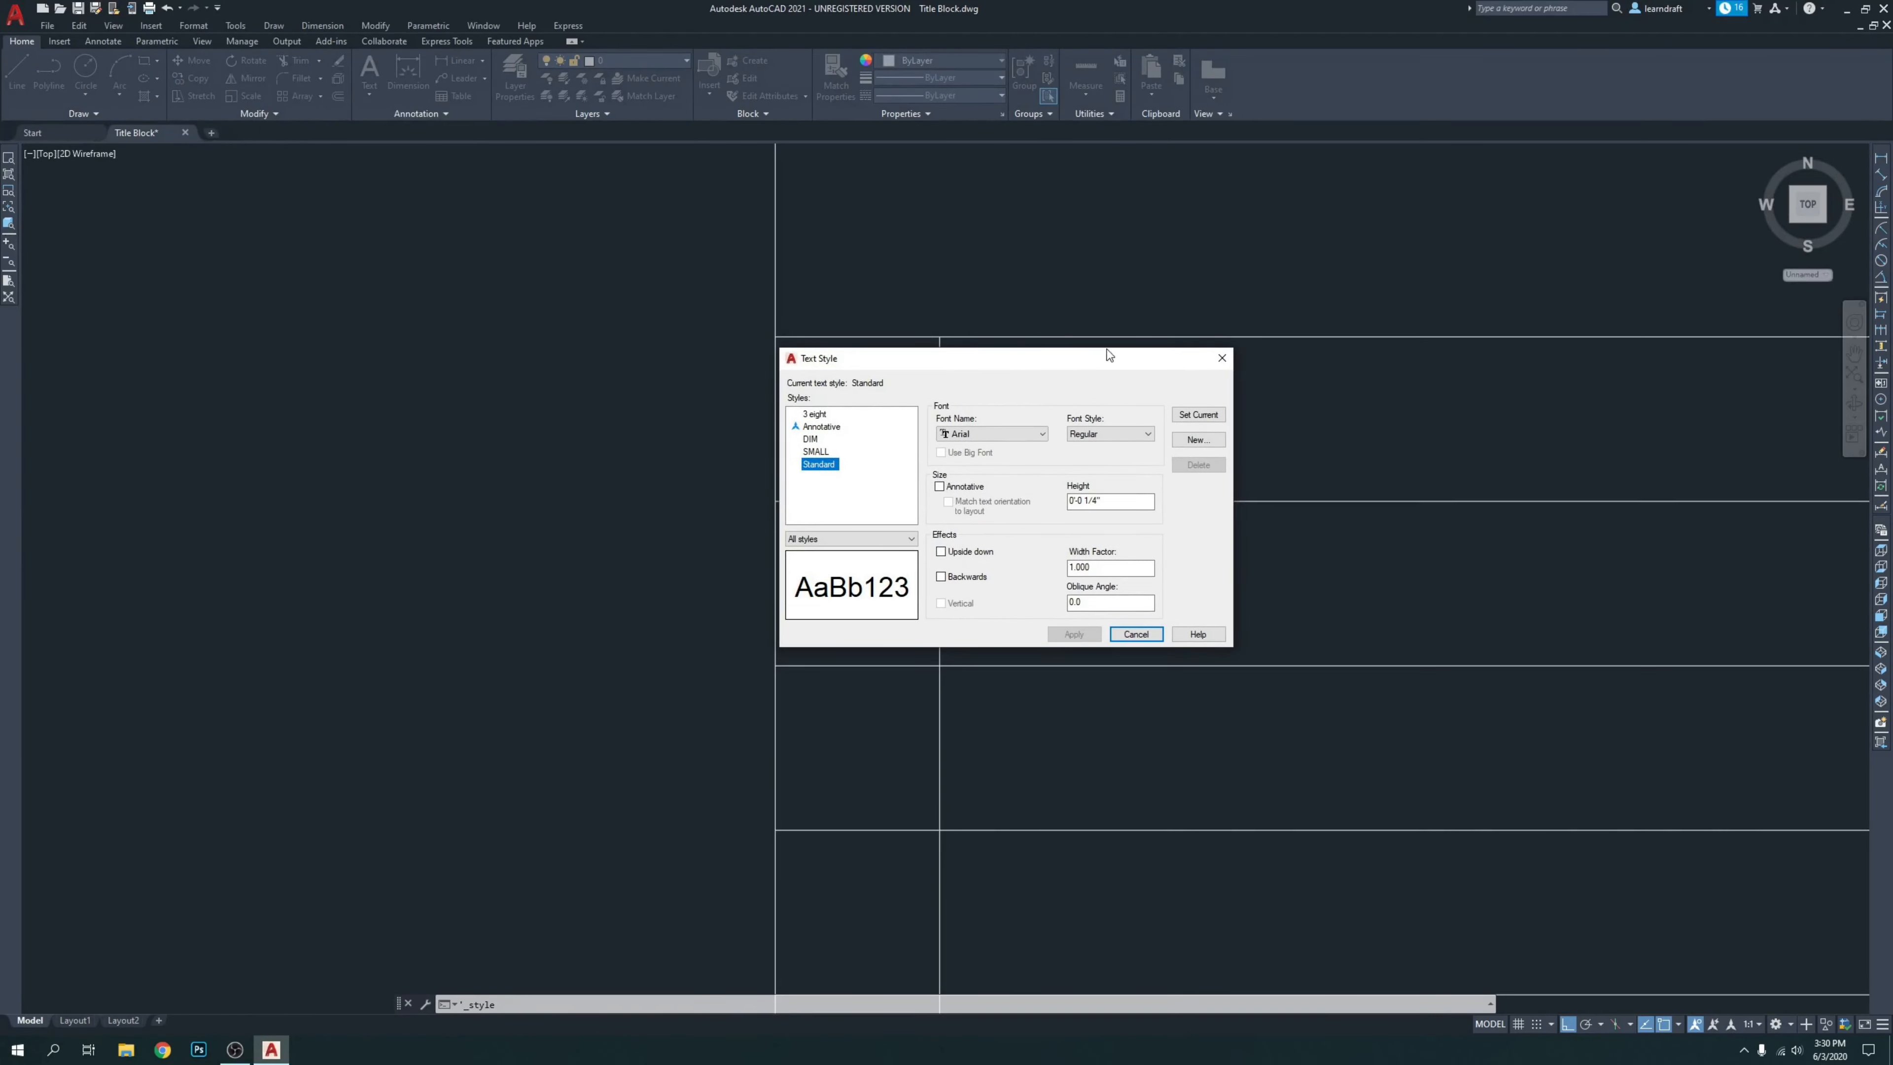
pyautogui.click(1204, 444)
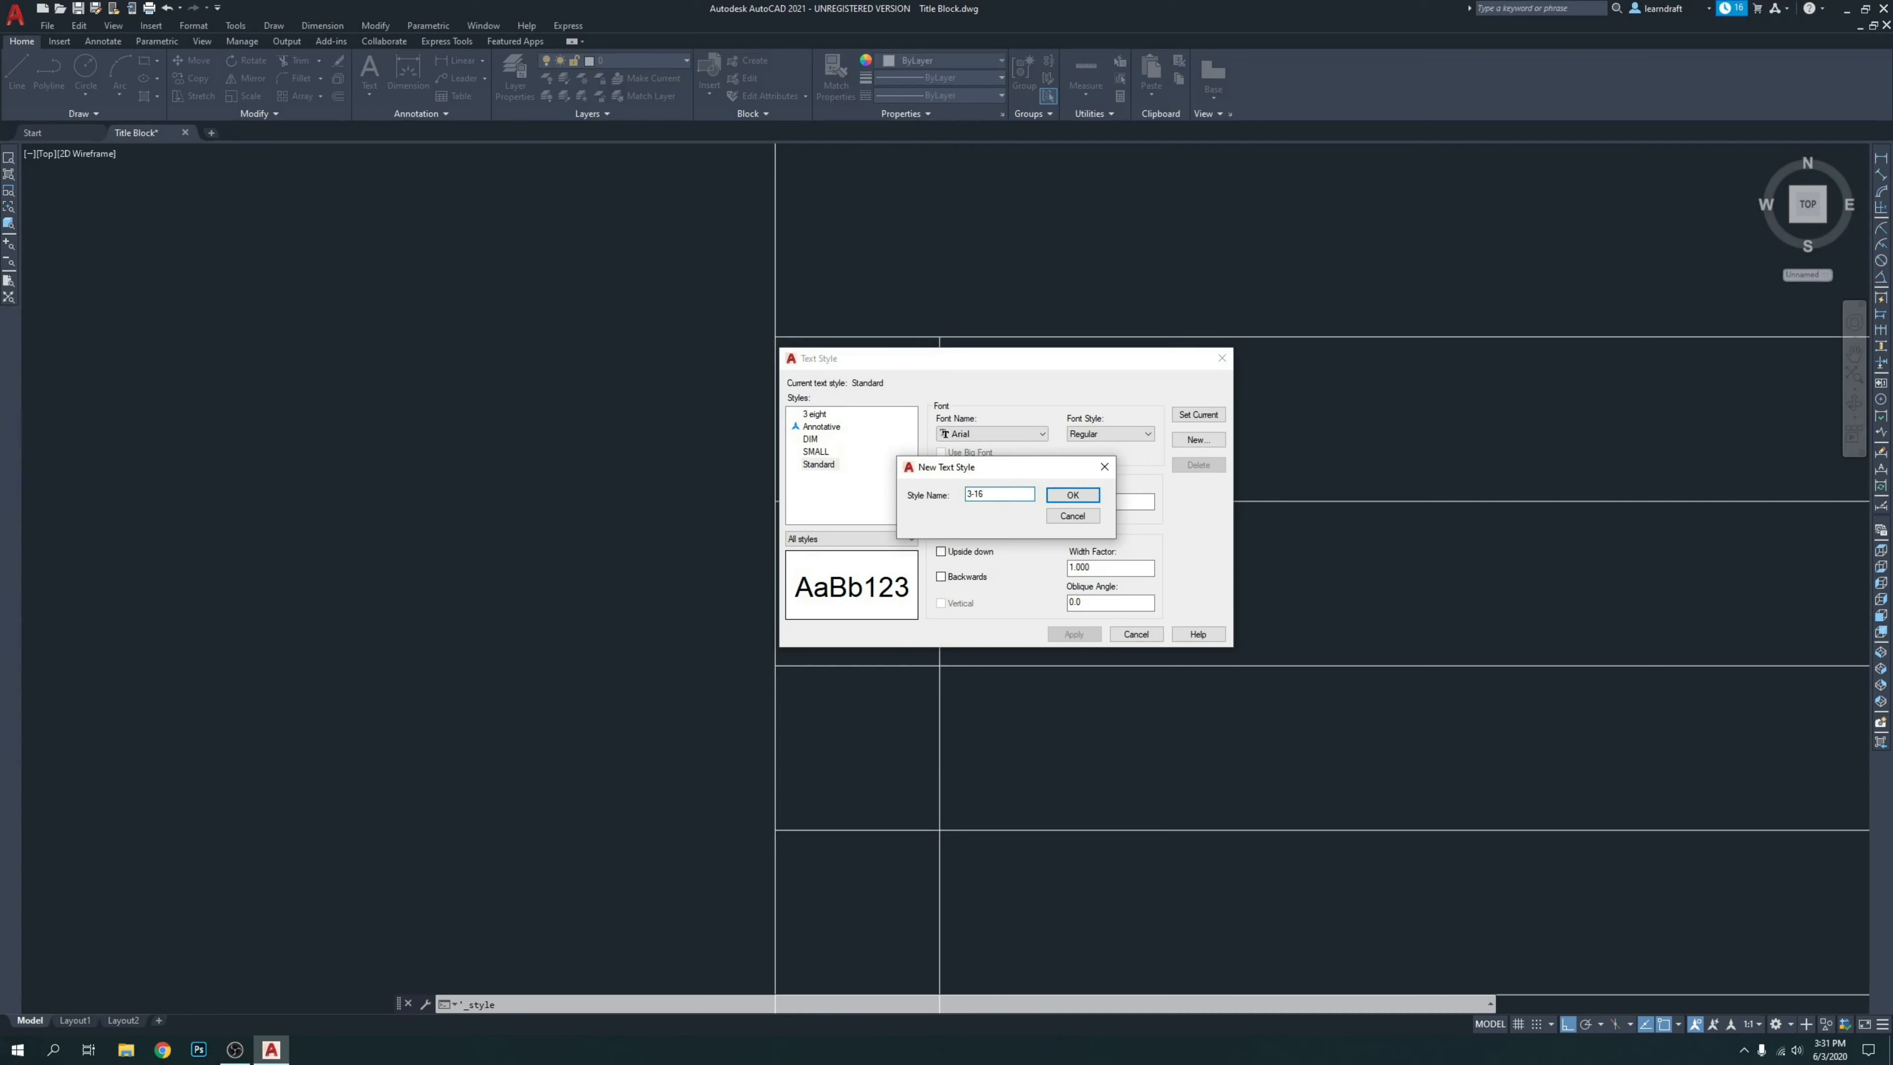
pyautogui.press('Return')
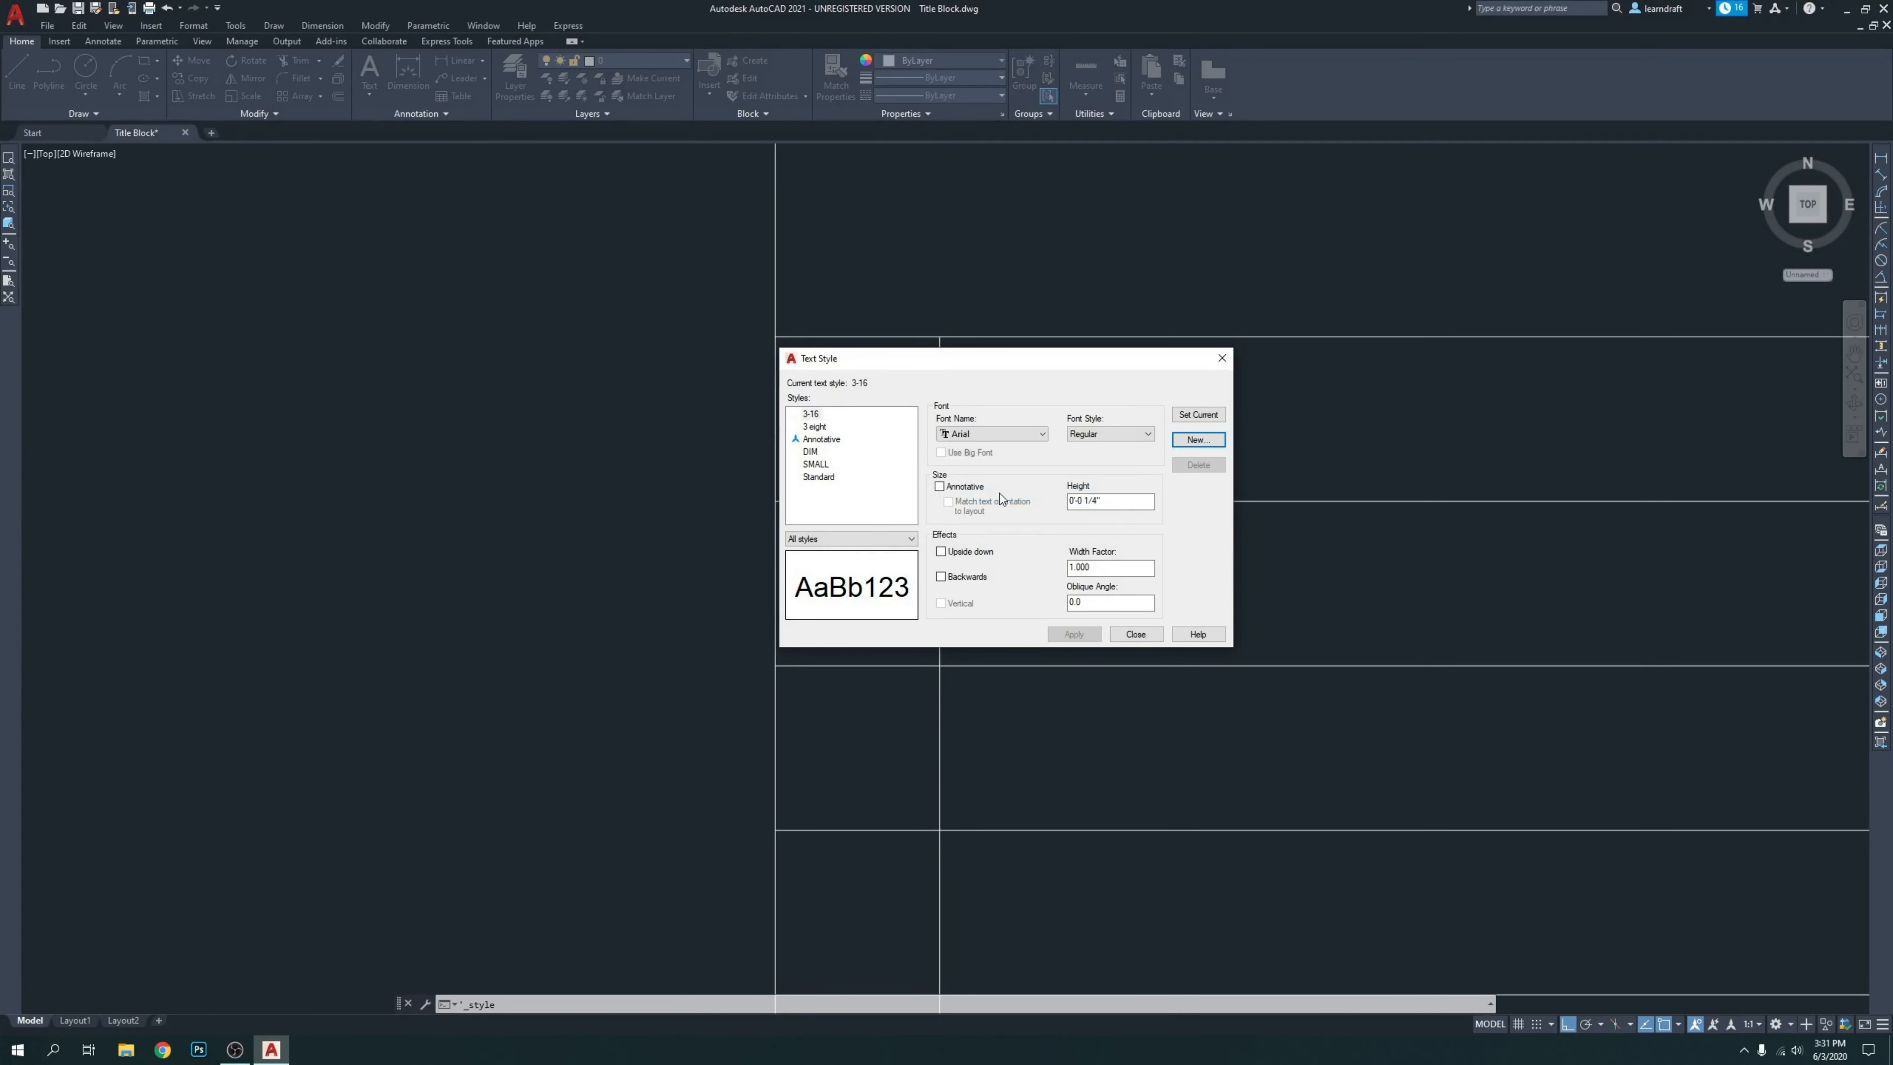
pyautogui.click(1069, 502)
pyautogui.write('.1')
pyautogui.click(1105, 437)
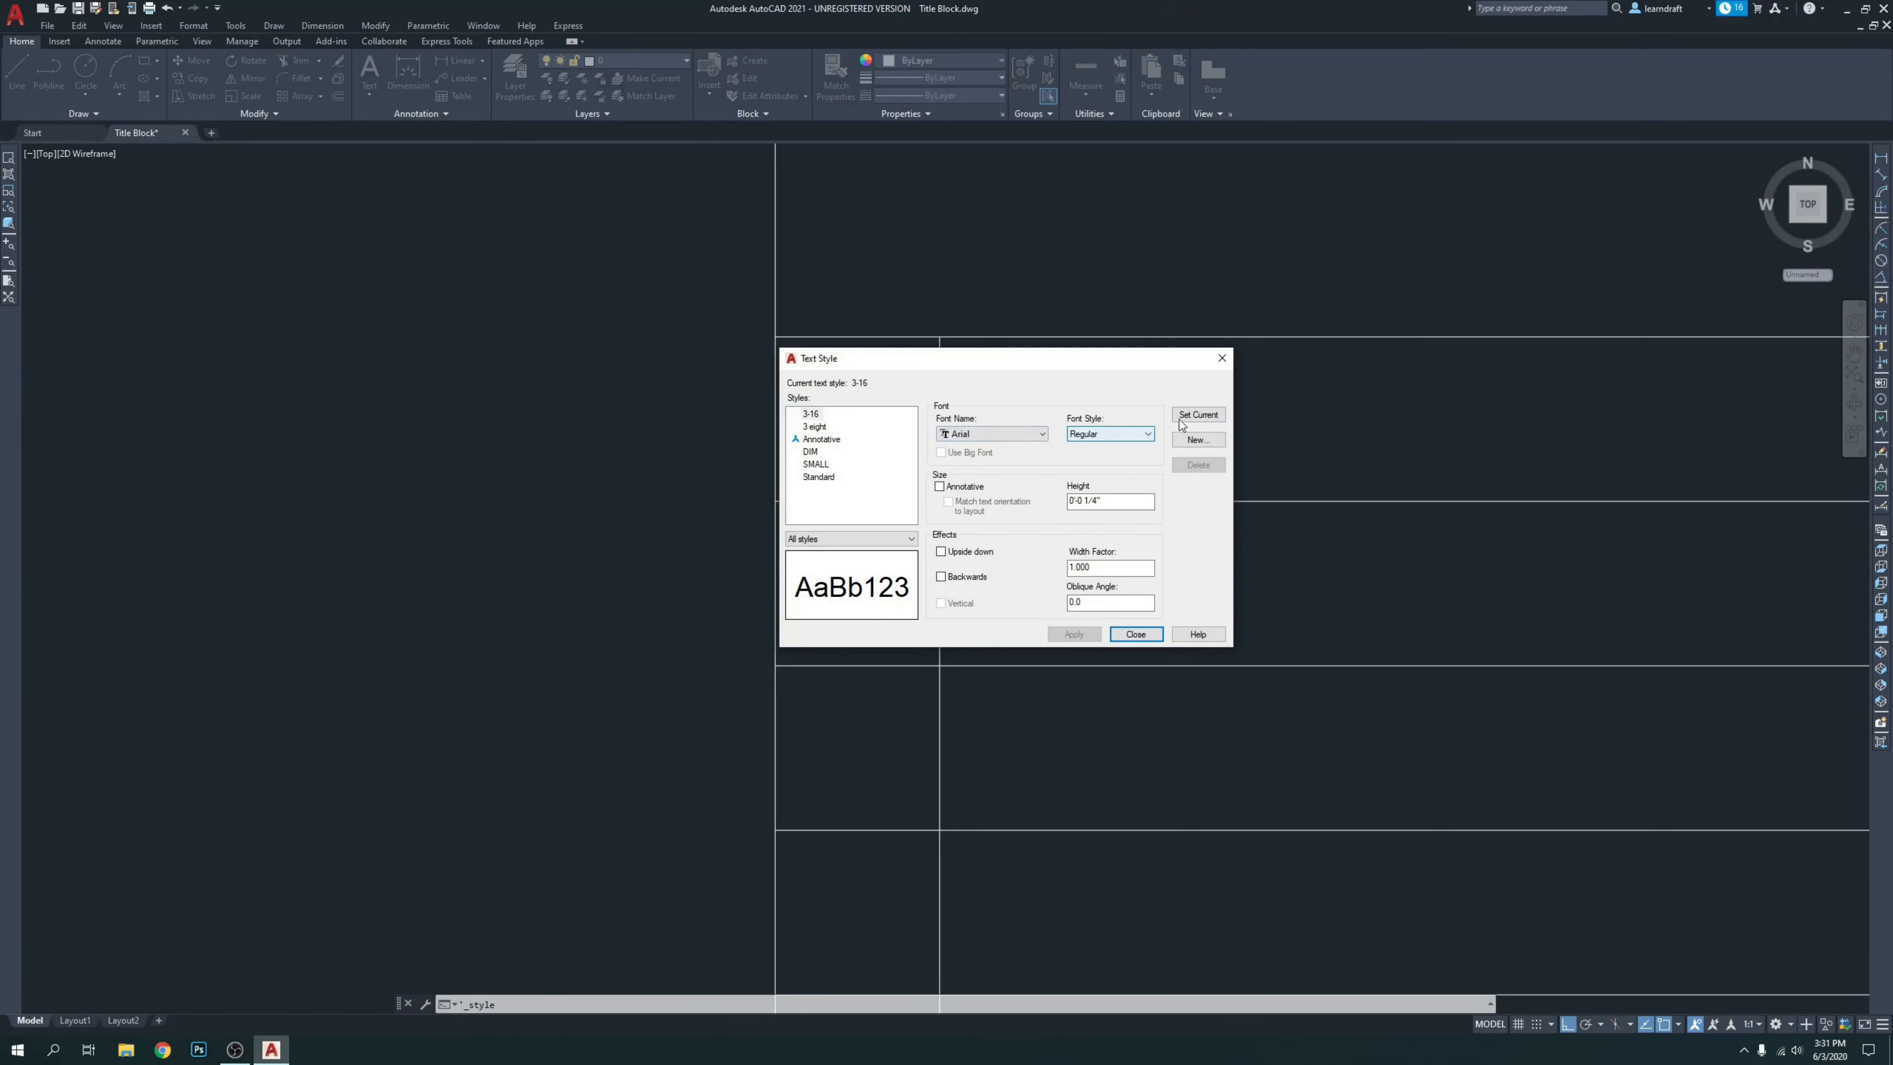
pyautogui.click(1134, 634)
pyautogui.press('Escape')
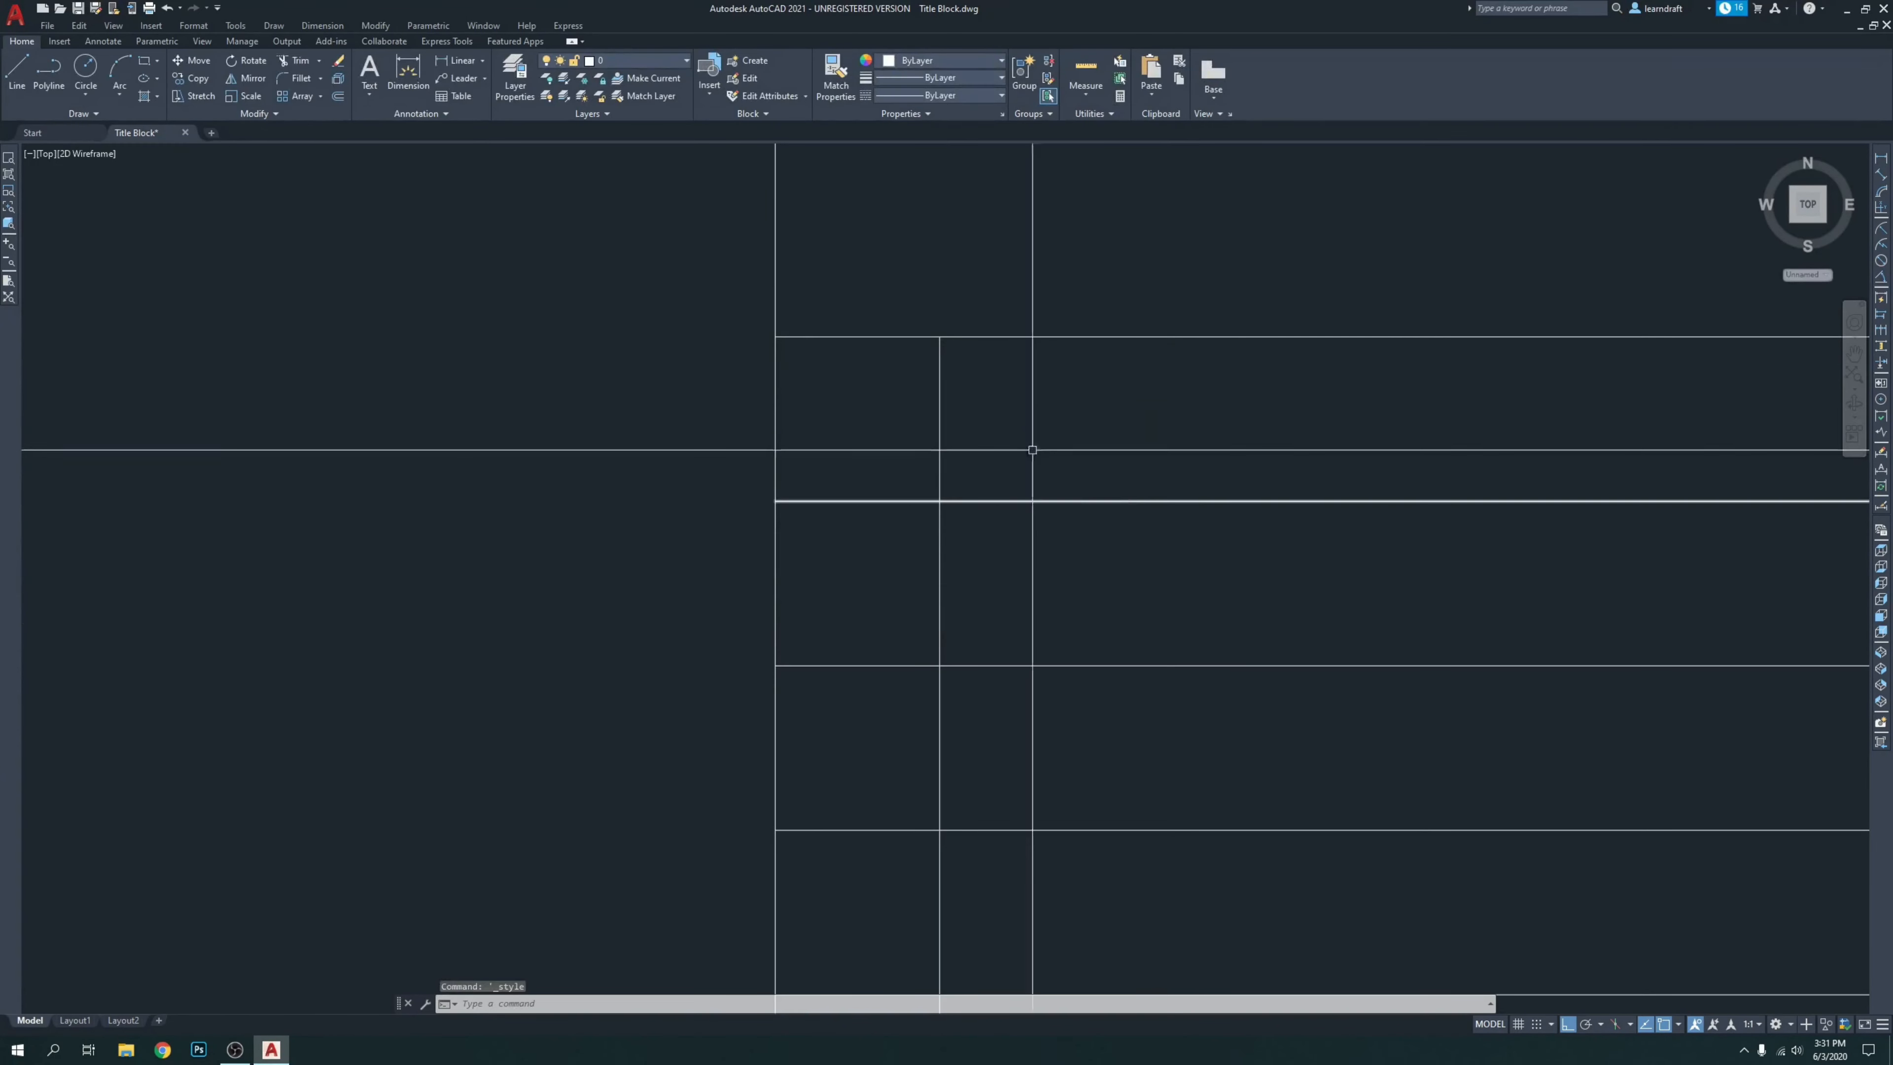
# Make the SMALL text style current for the table headings.
pyautogui.click(202, 25)
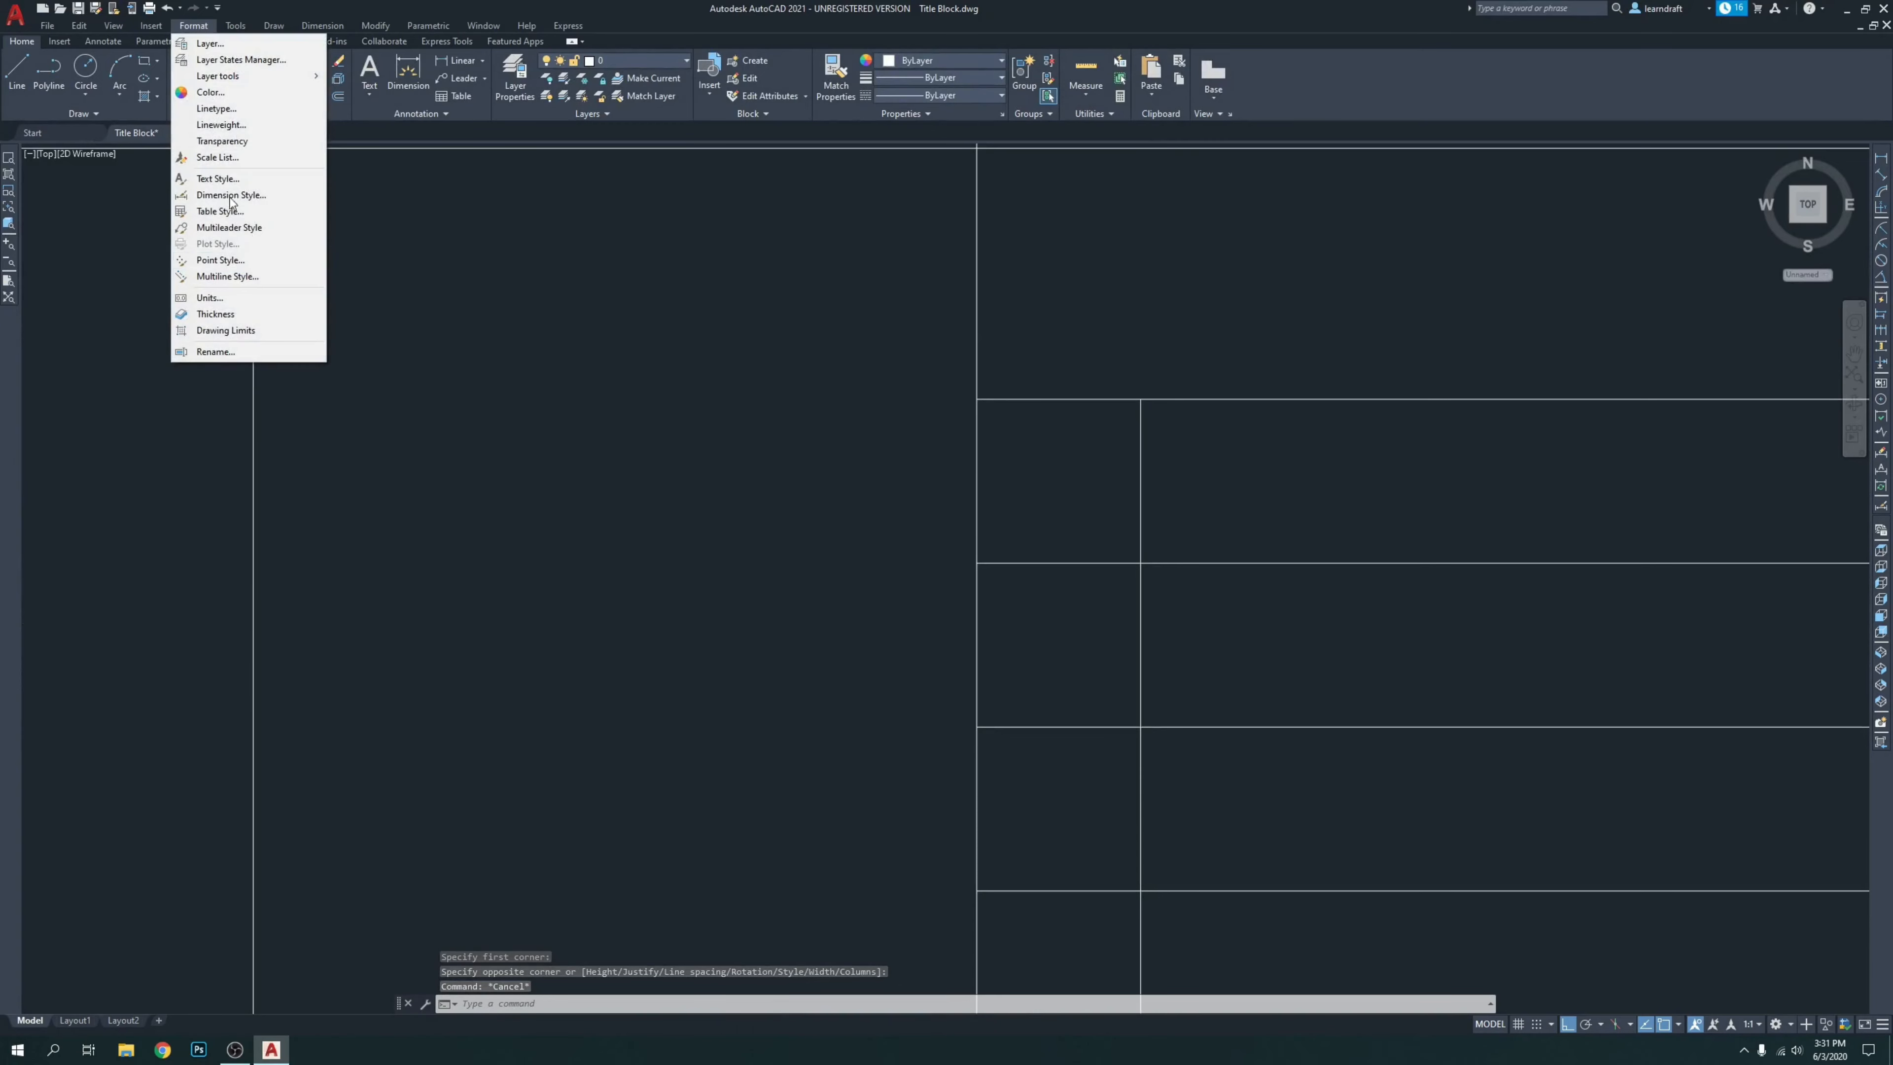
pyautogui.click(224, 179)
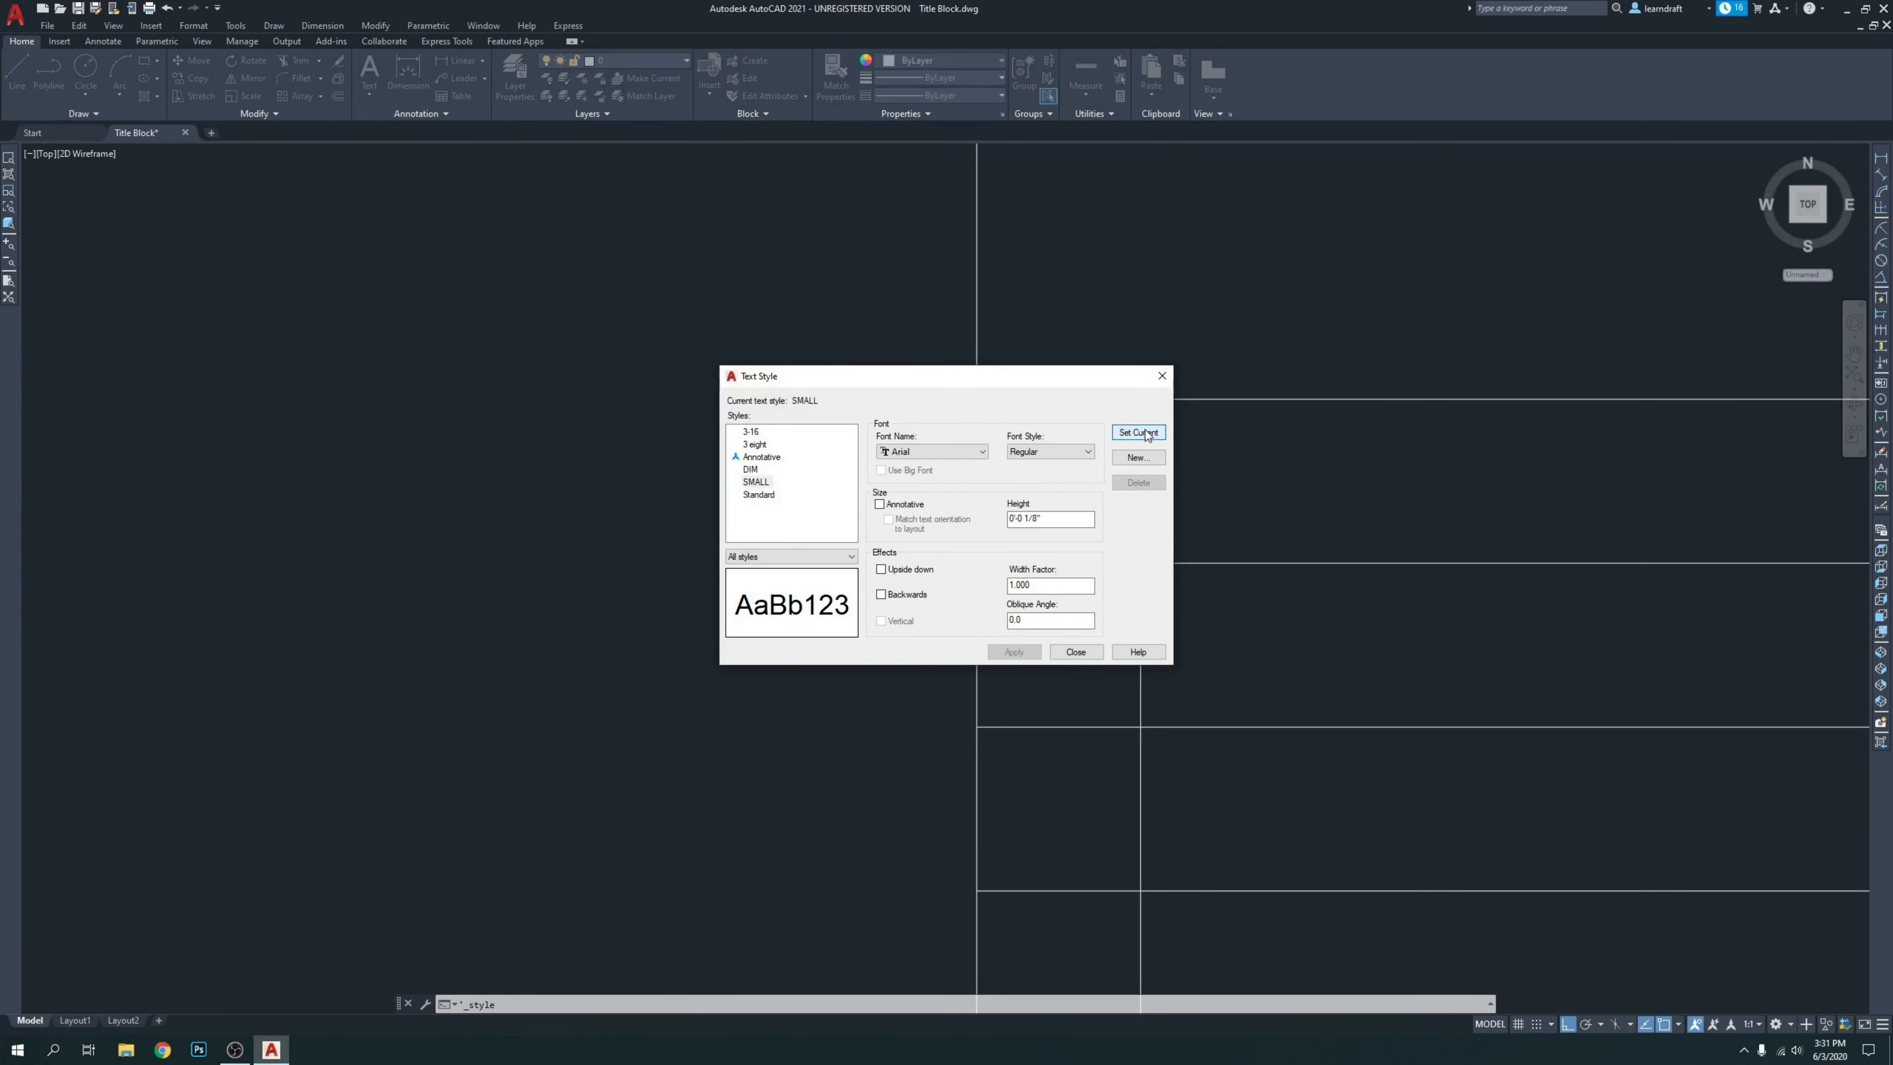
pyautogui.click(1075, 651)
pyautogui.press('Escape')
# Write the multiline text NO in the empty space beside the new revision table.
pyautogui.press('Return')
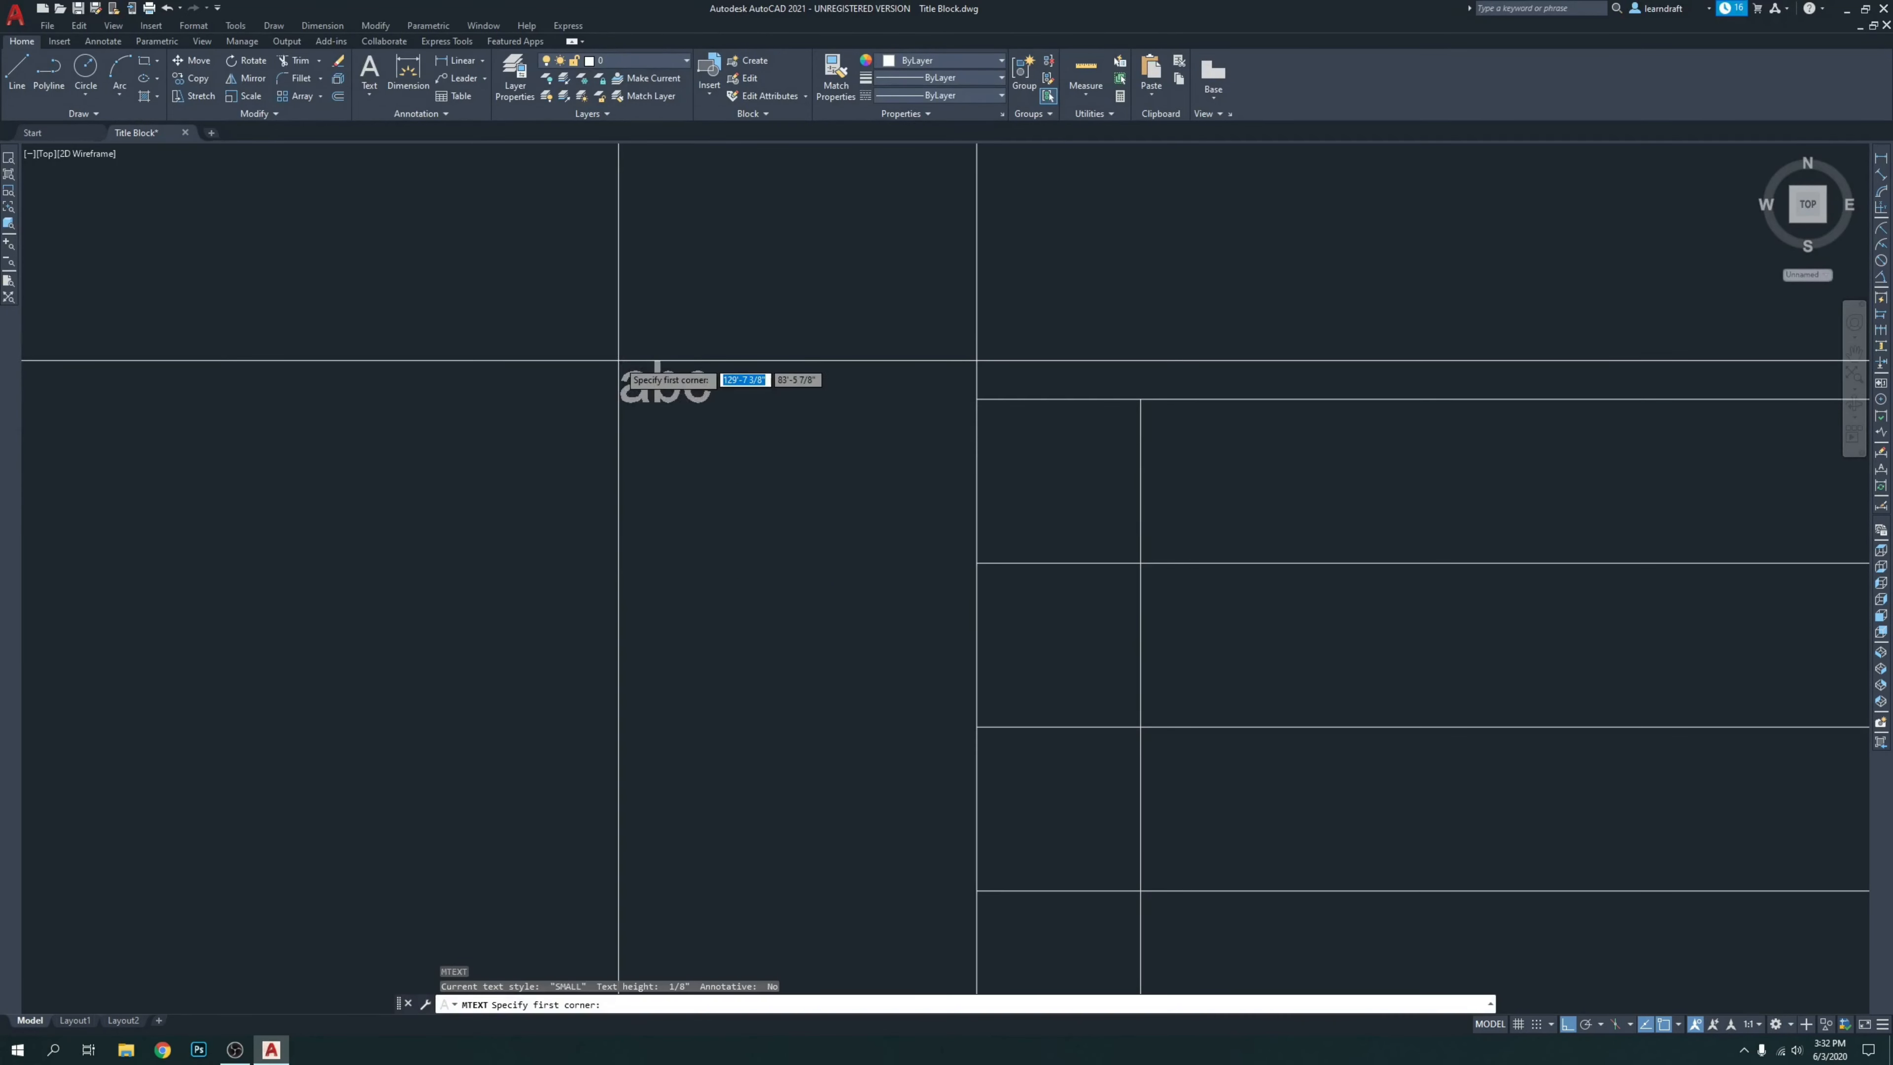
pyautogui.click(619, 361)
pyautogui.click(767, 517)
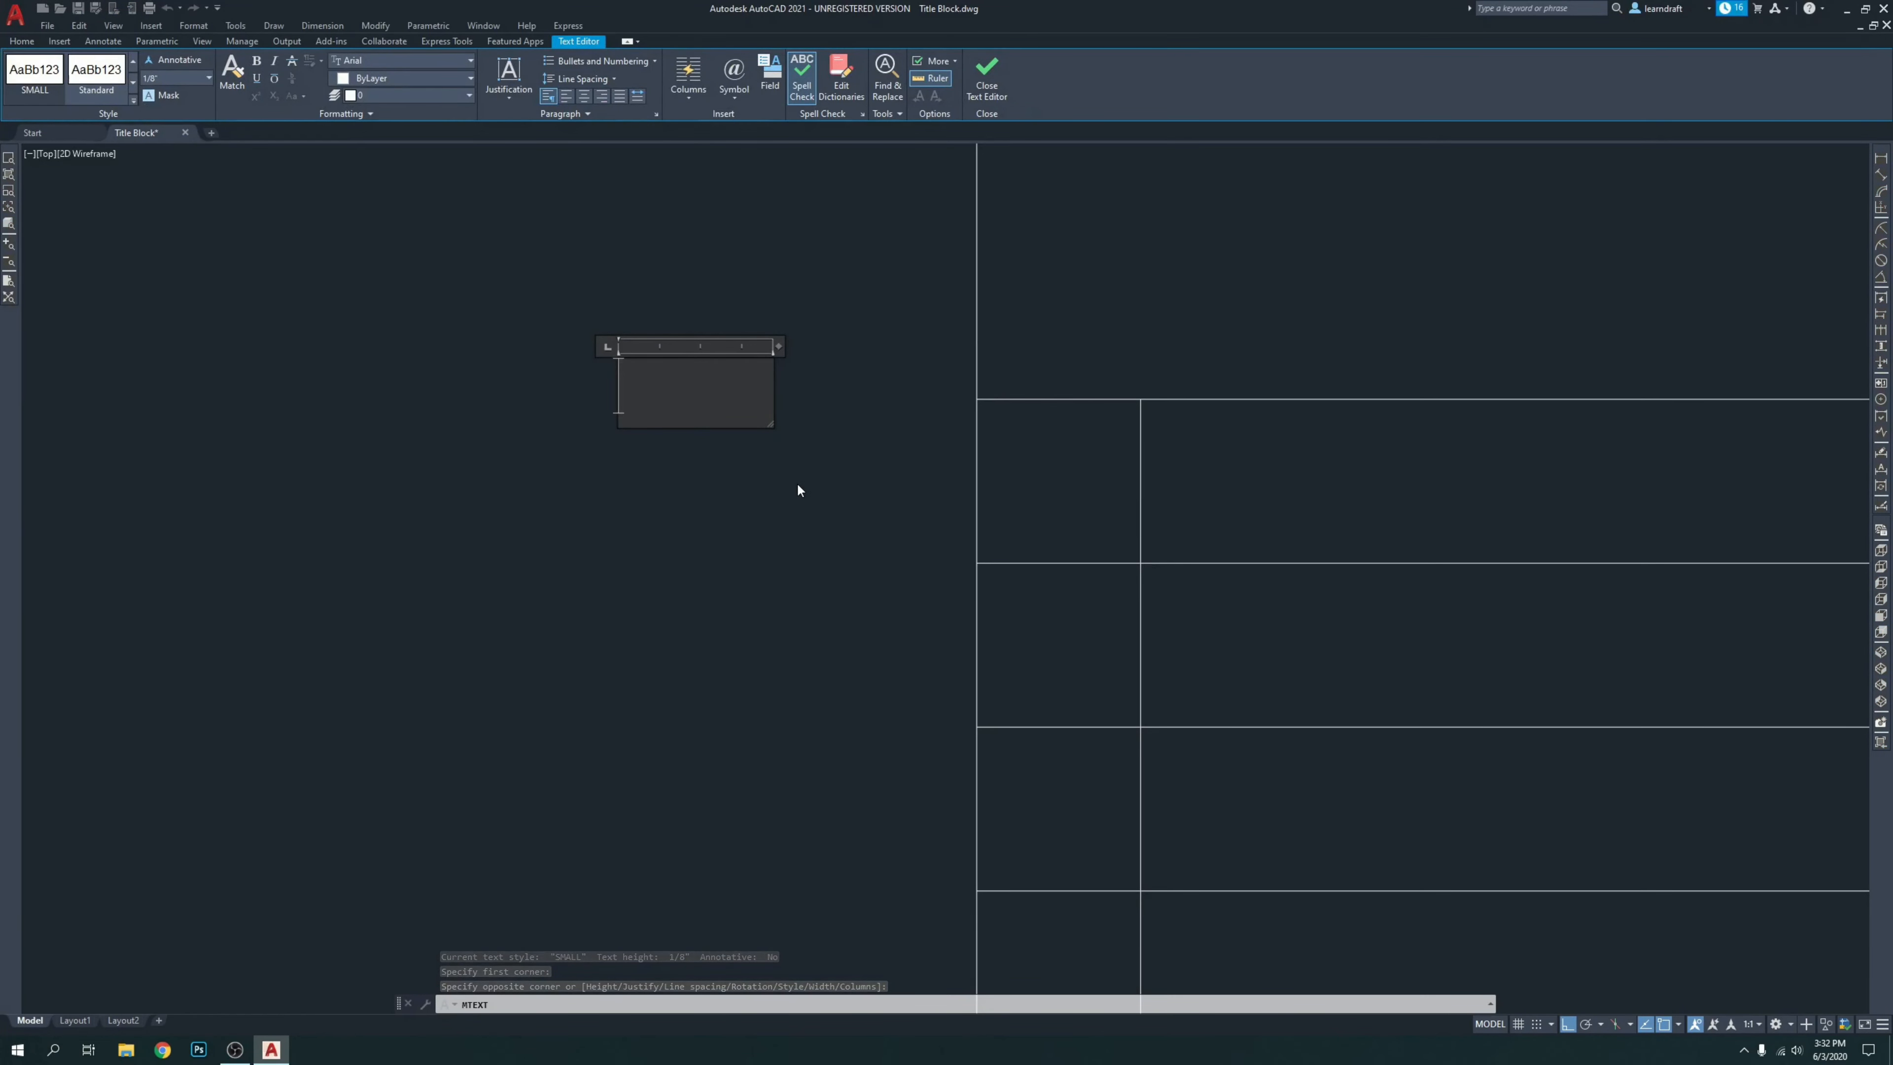
pyautogui.write('NO')
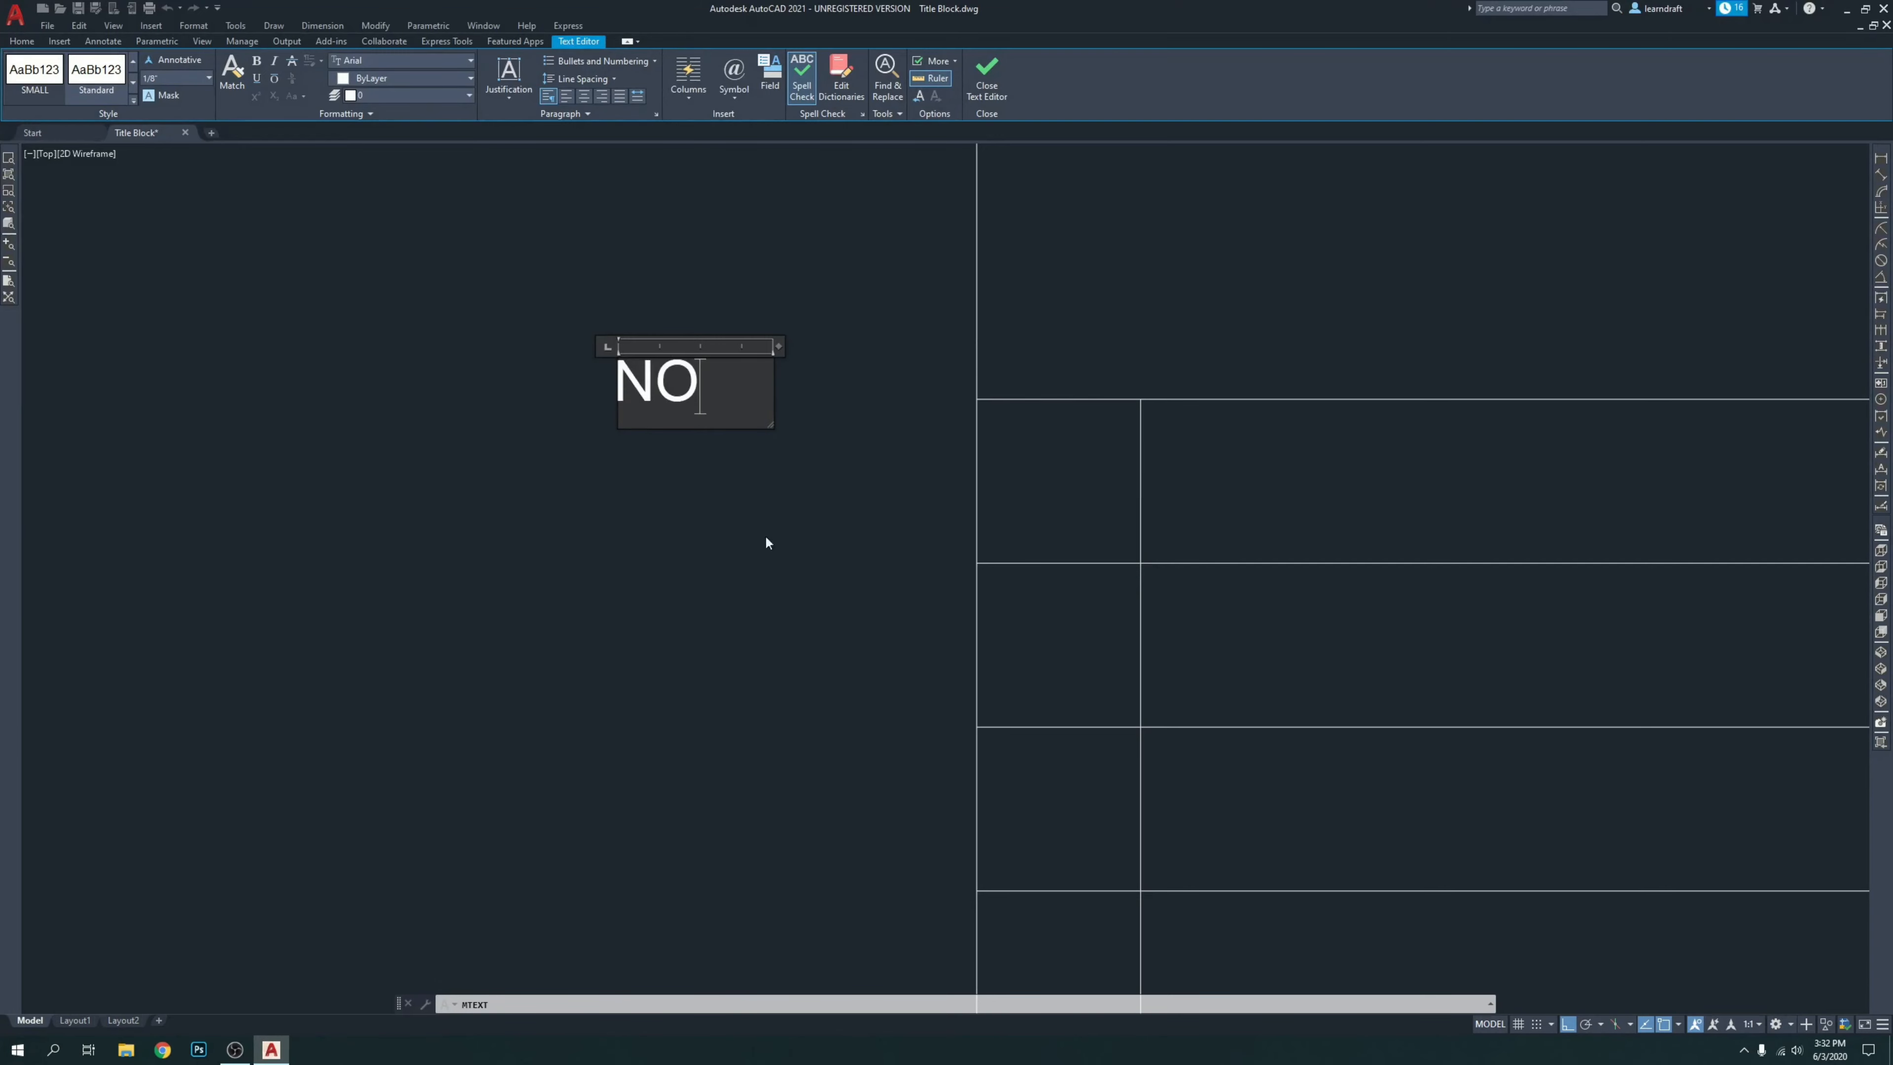
pyautogui.click(762, 515)
# Move the NO text into the first header cell of the new revision table and centre it there by eye.
pyautogui.click(747, 336)
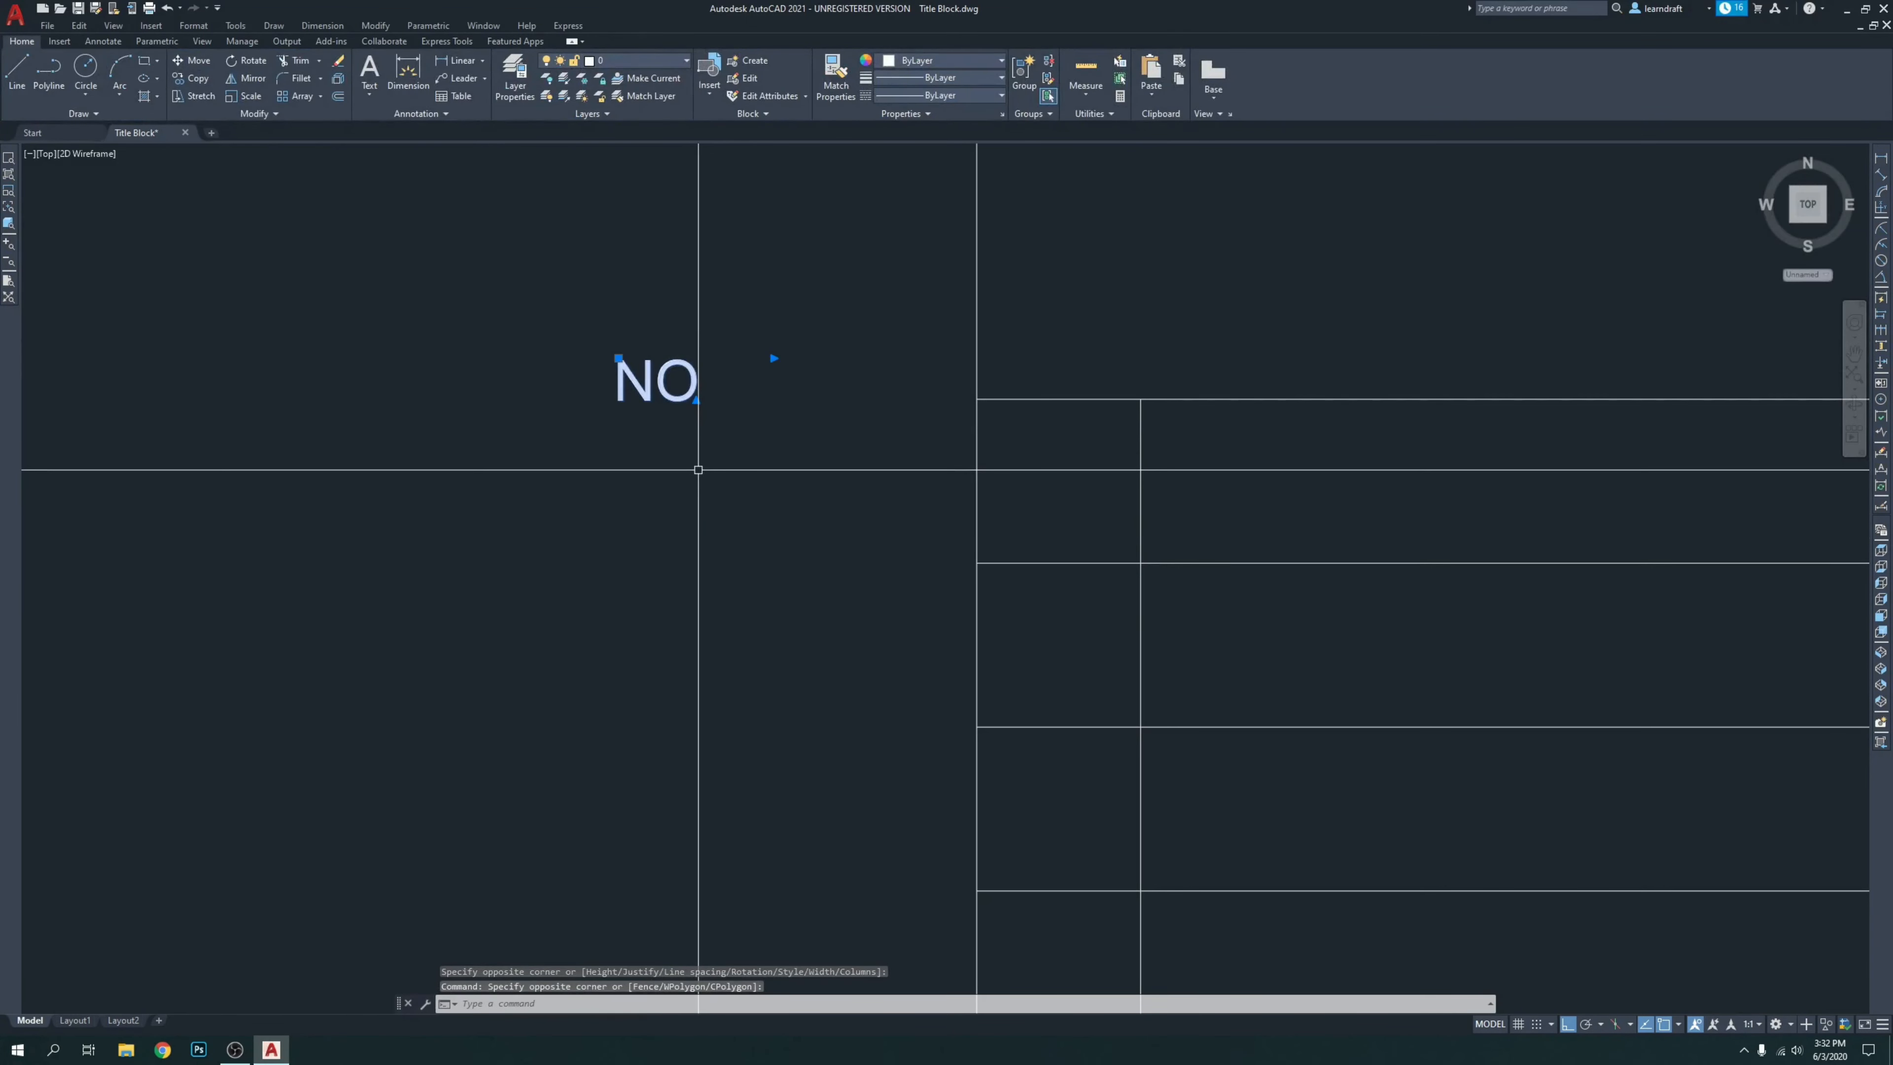
pyautogui.write('m')
pyautogui.press('Return')
pyautogui.click(485, 482)
pyautogui.scroll(2, 1085, 391)
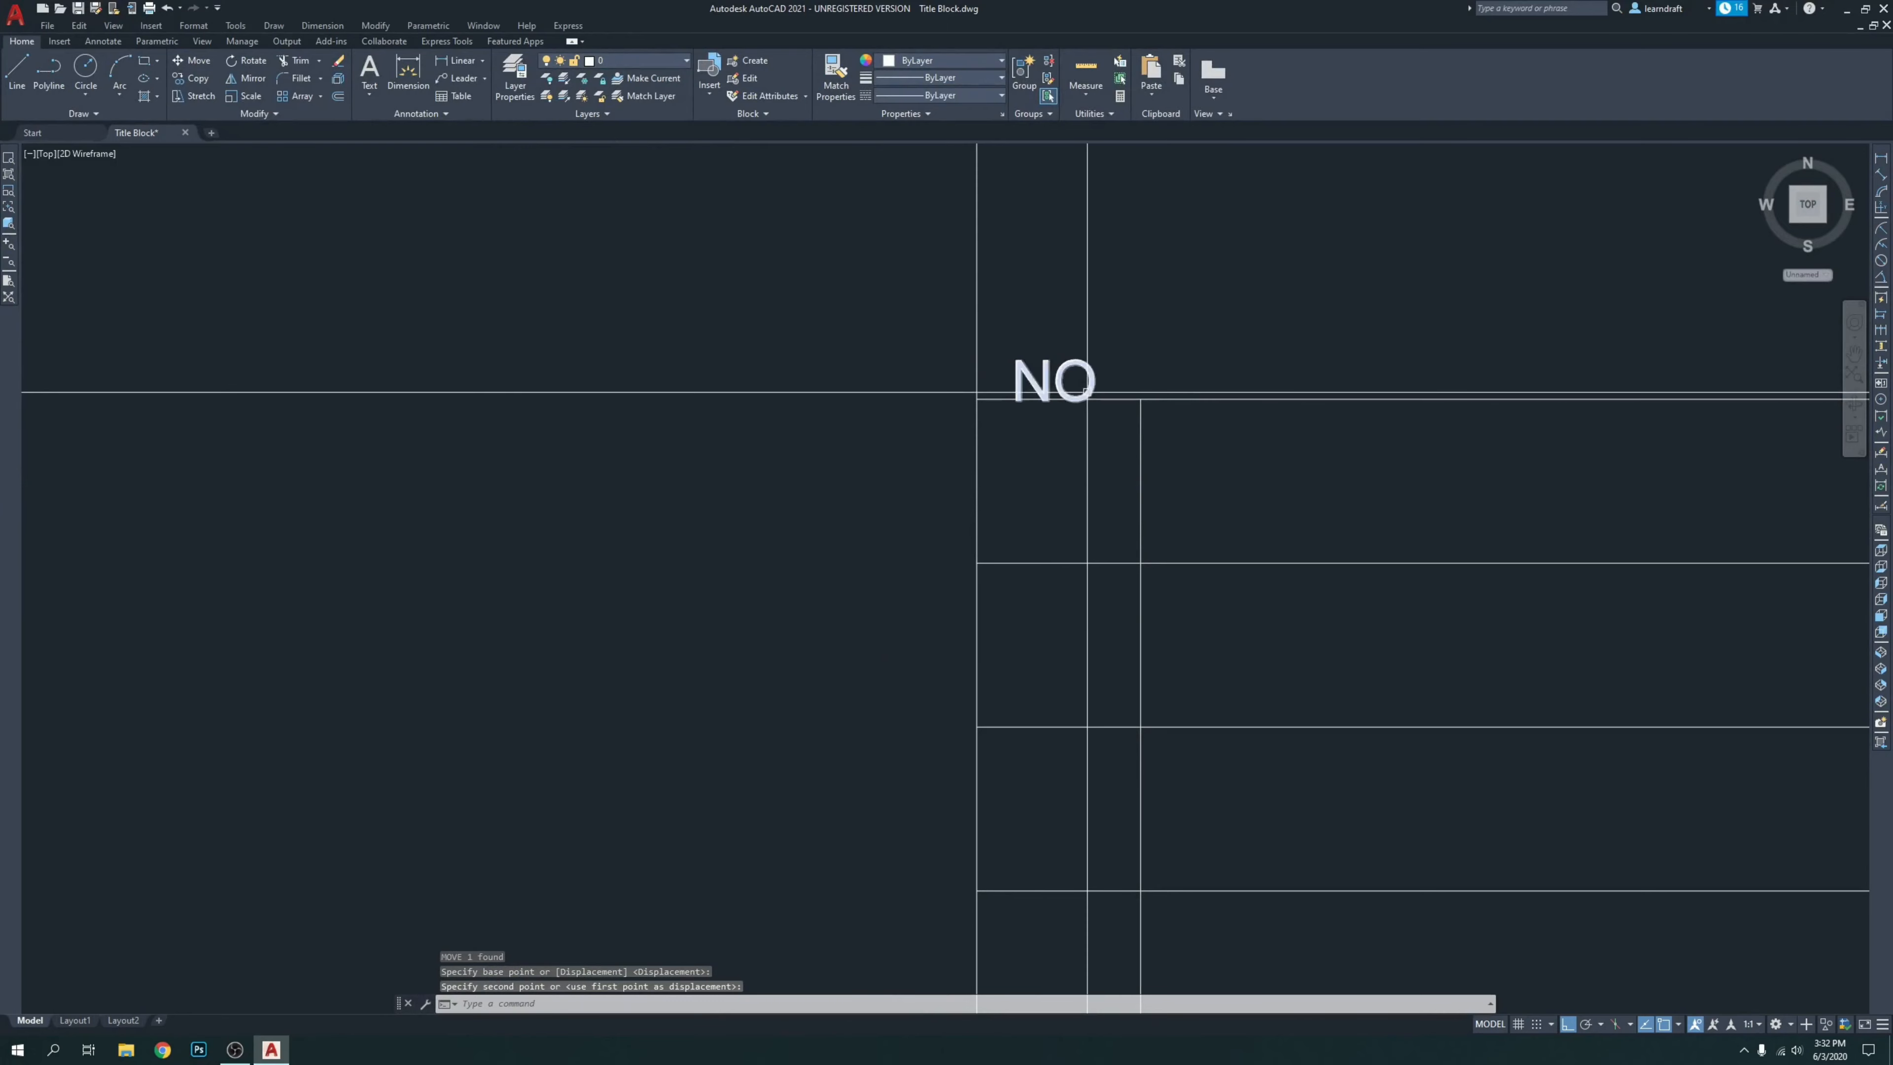
pyautogui.moveTo(1394, 439); pyautogui.dragTo(1217, 380, button='middle')
pyautogui.moveTo(1190, 443); pyautogui.dragTo(1067, 441, button='middle')
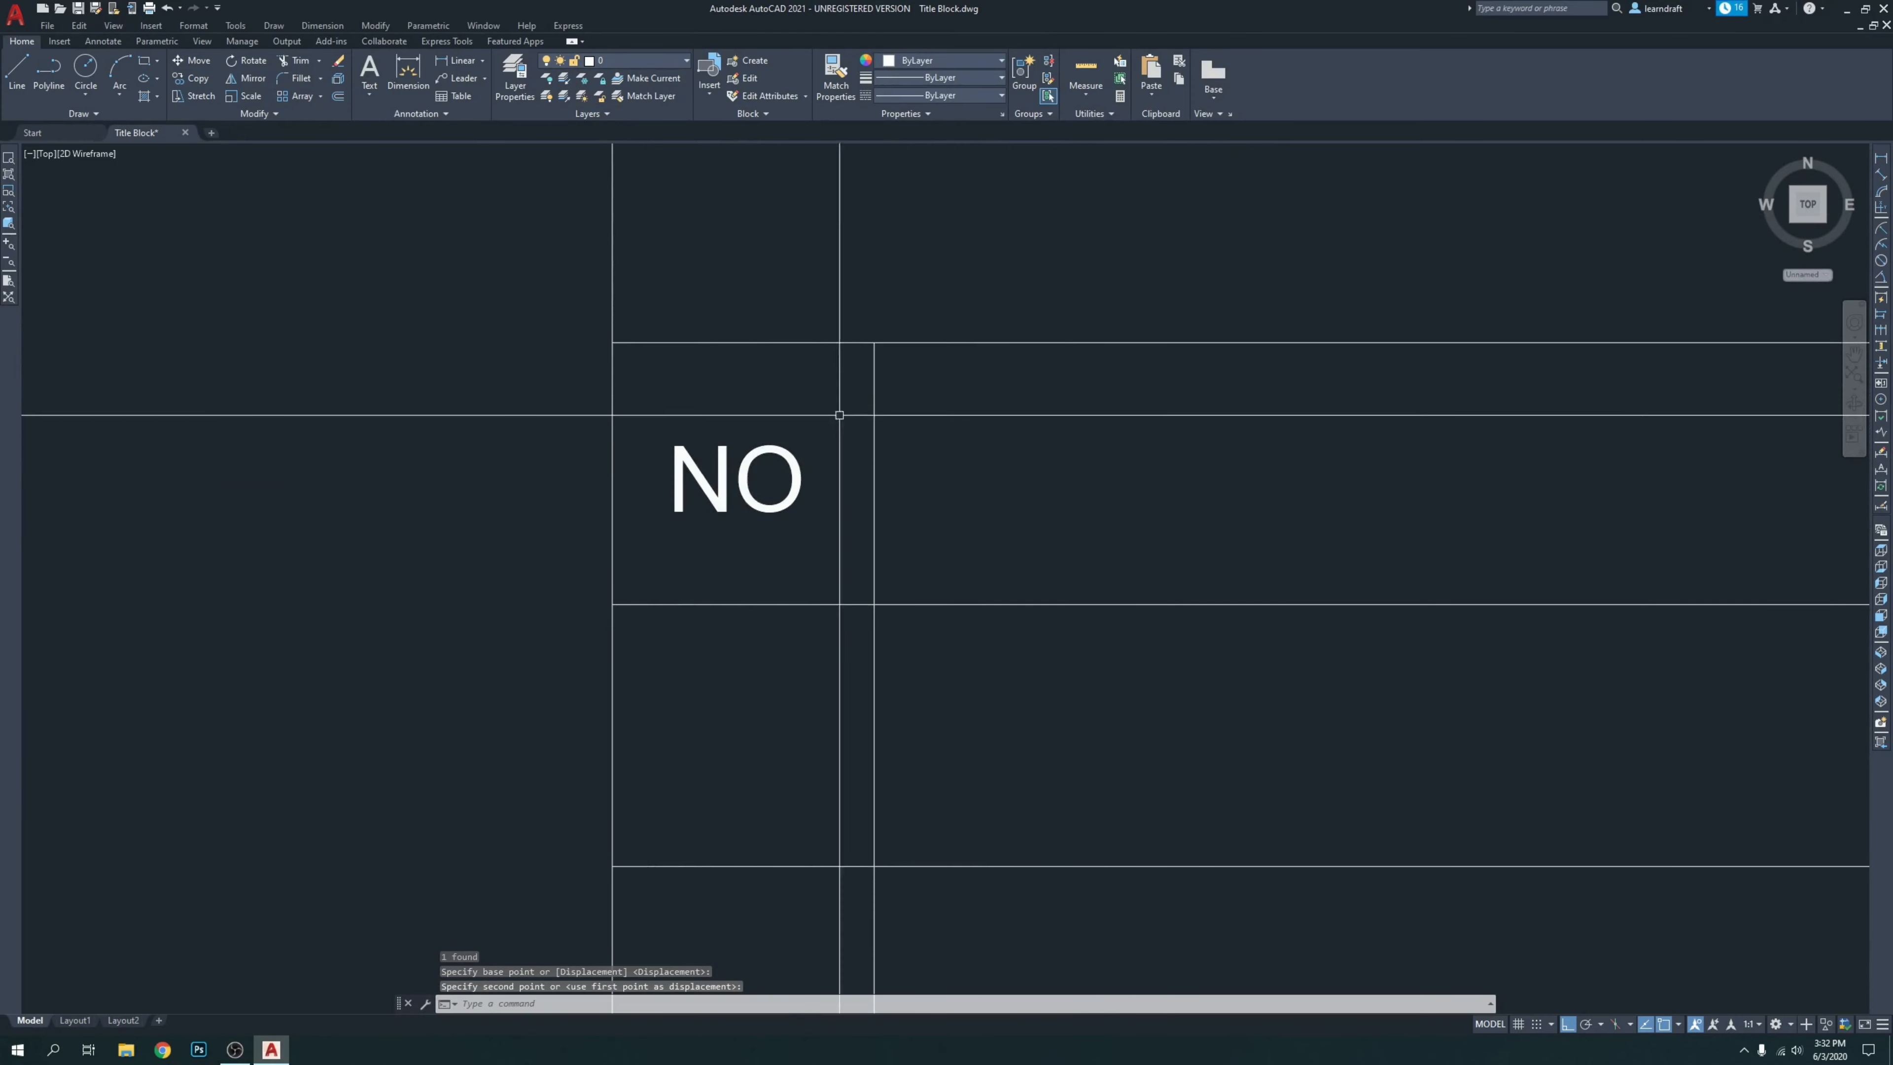
# Draw a horizontal guide line along the base of the NO text, extending past both side borders of the title column.
pyautogui.click(856, 399)
pyautogui.write('l')
pyautogui.press('Return')
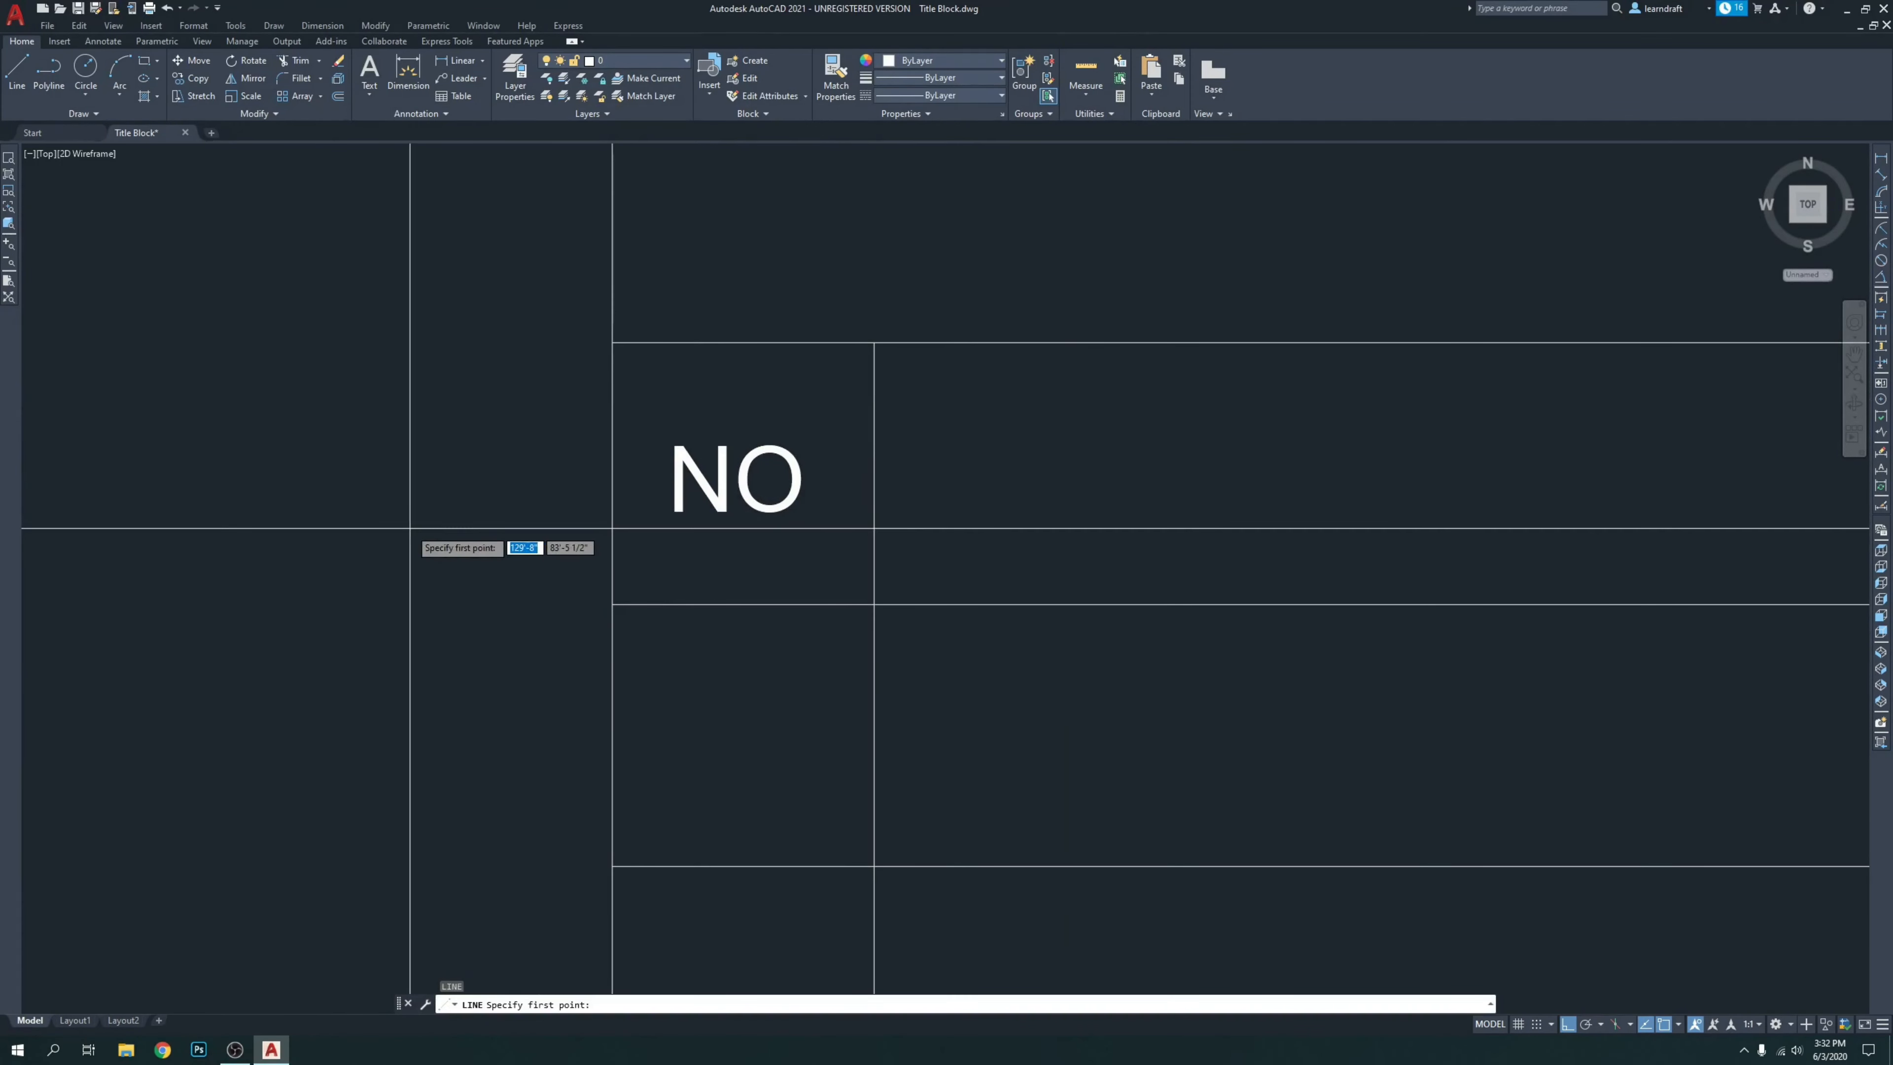
pyautogui.scroll(4, 428, 514)
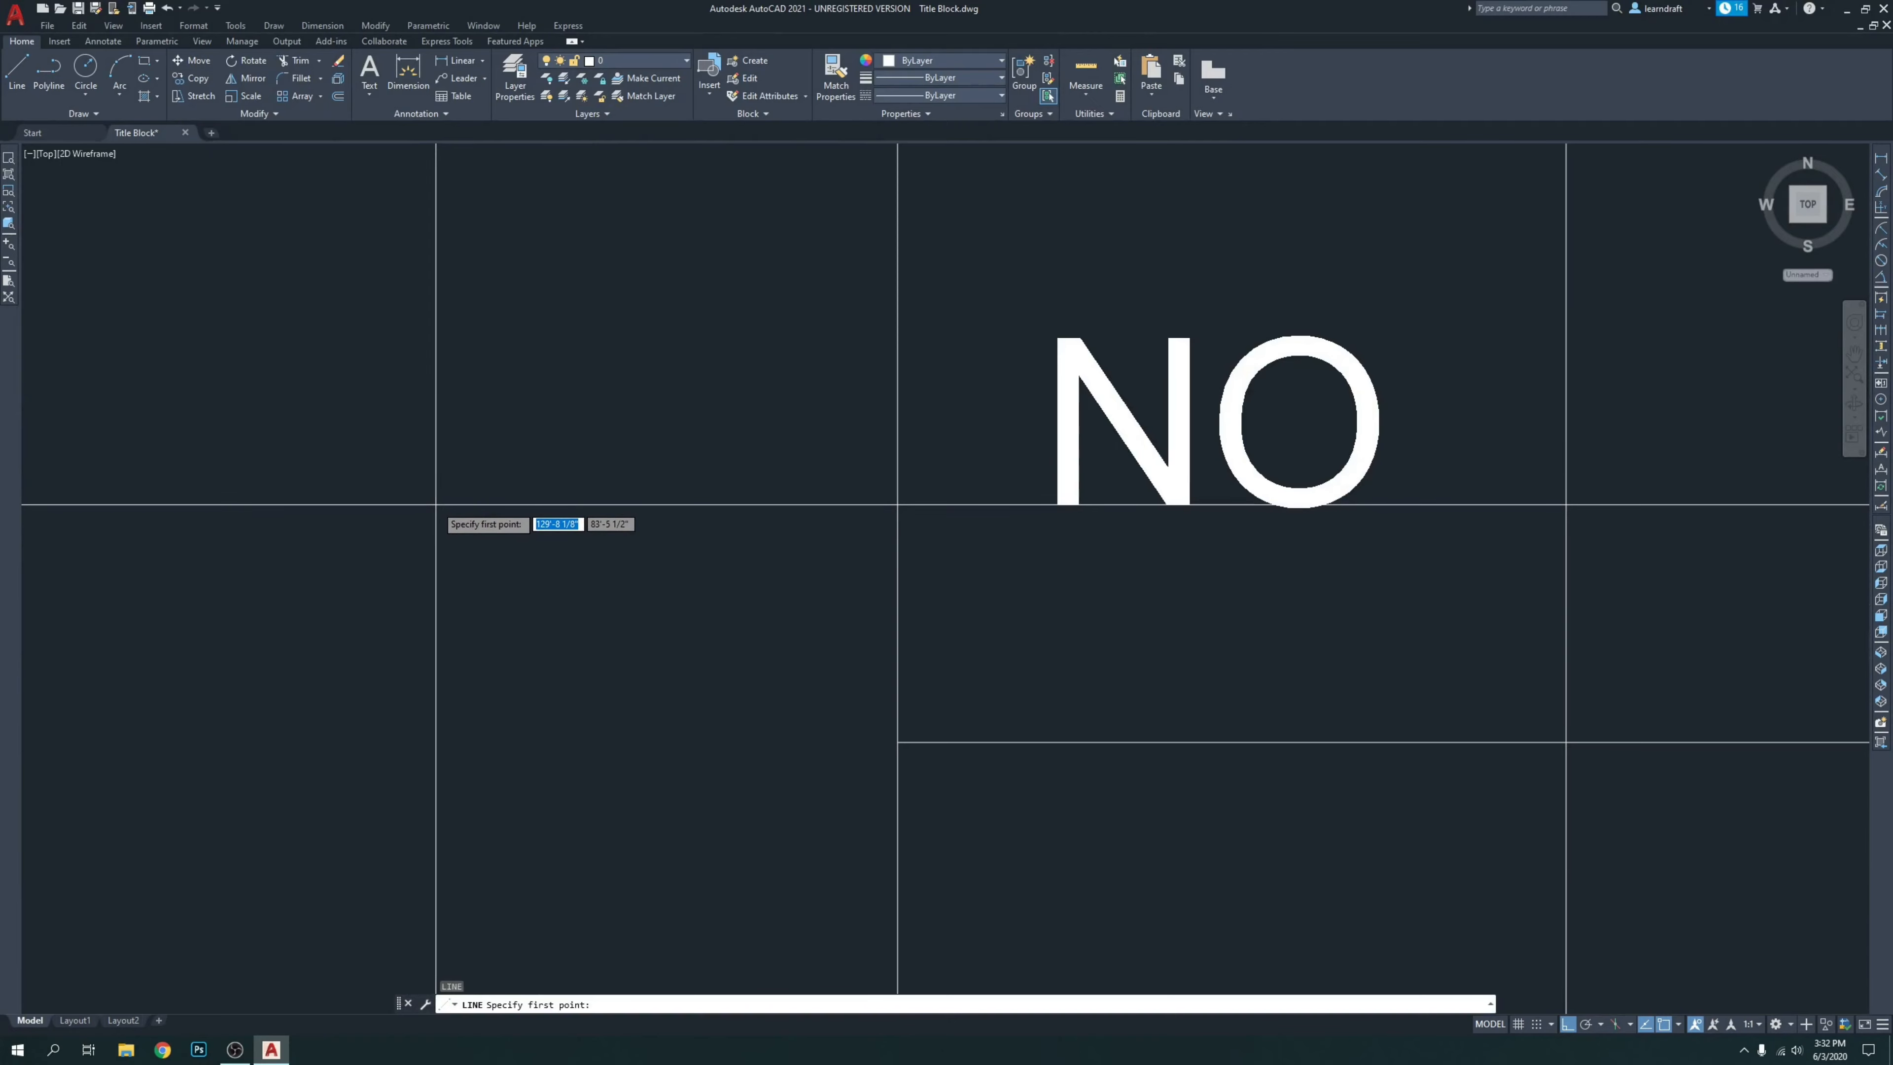
pyautogui.click(435, 506)
pyautogui.scroll(-12, 436, 508)
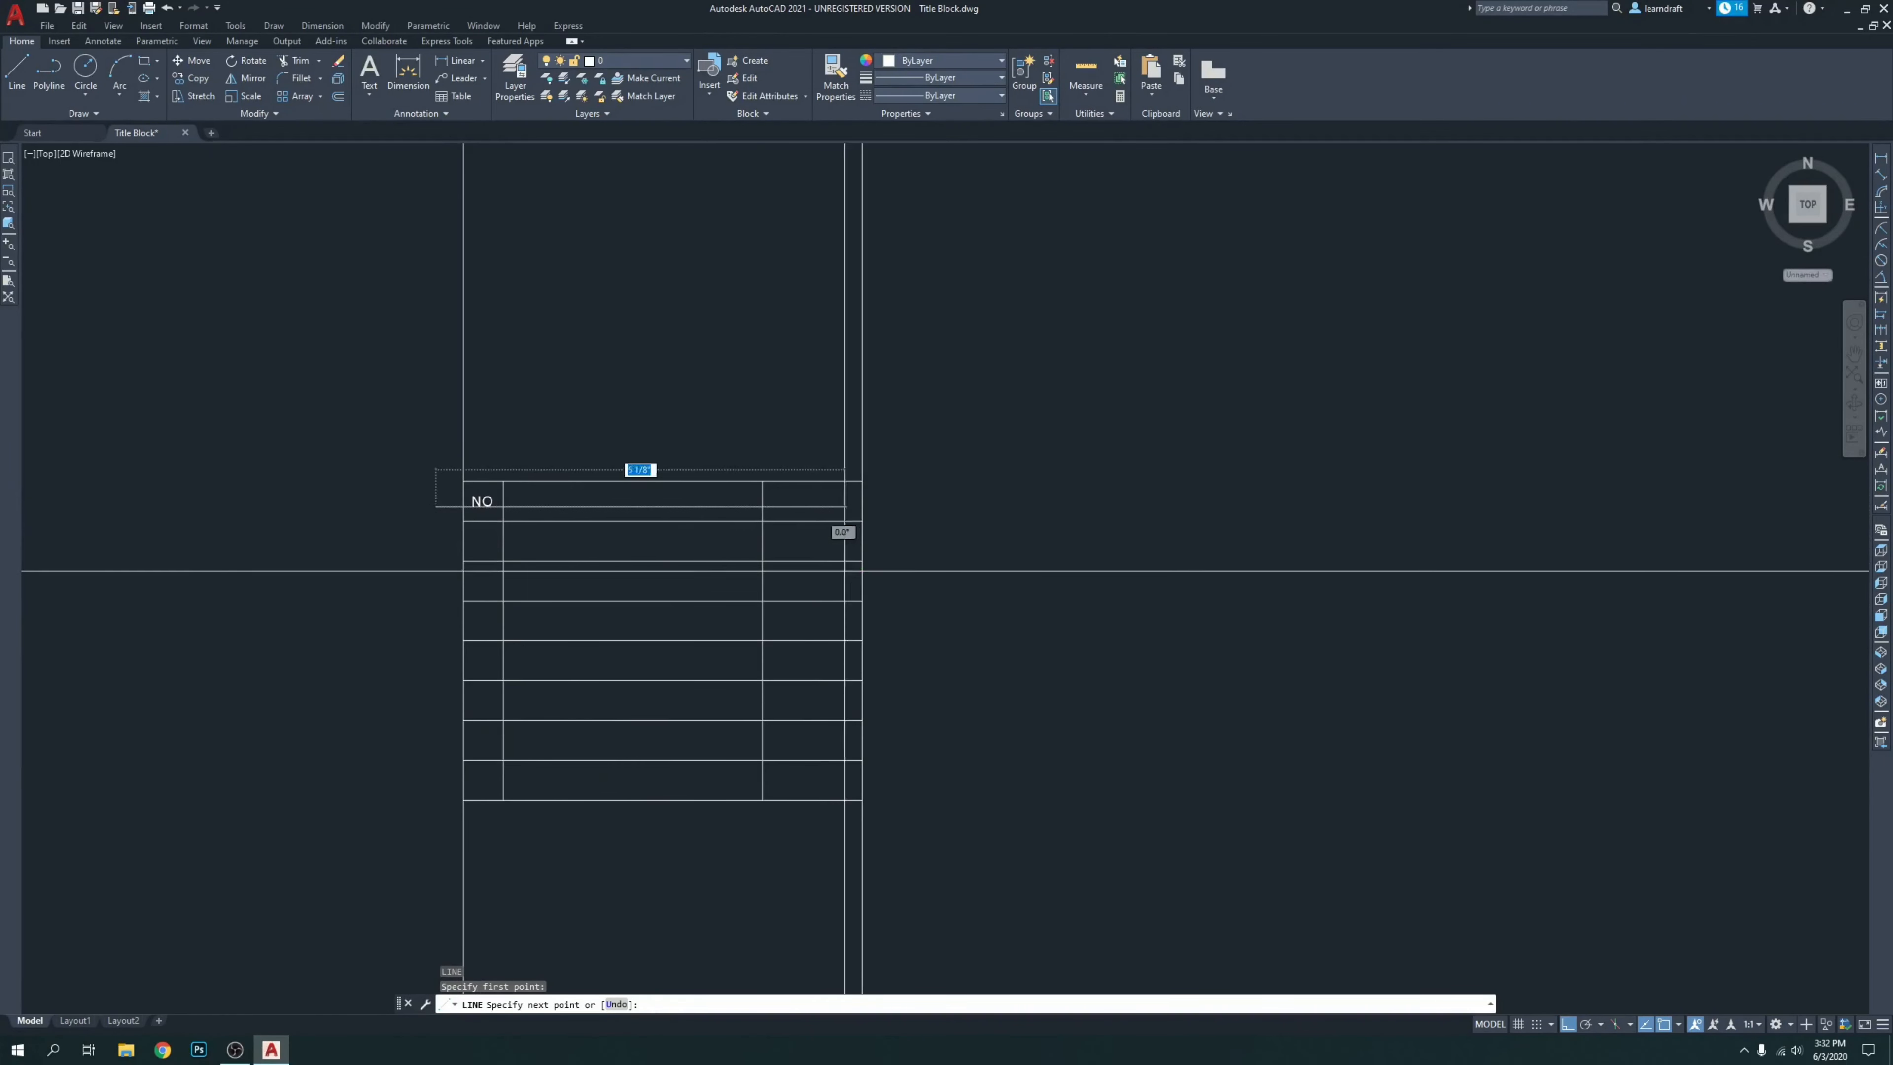
pyautogui.click(1110, 507)
pyautogui.press('Return')
pyautogui.scroll(4, 424, 511)
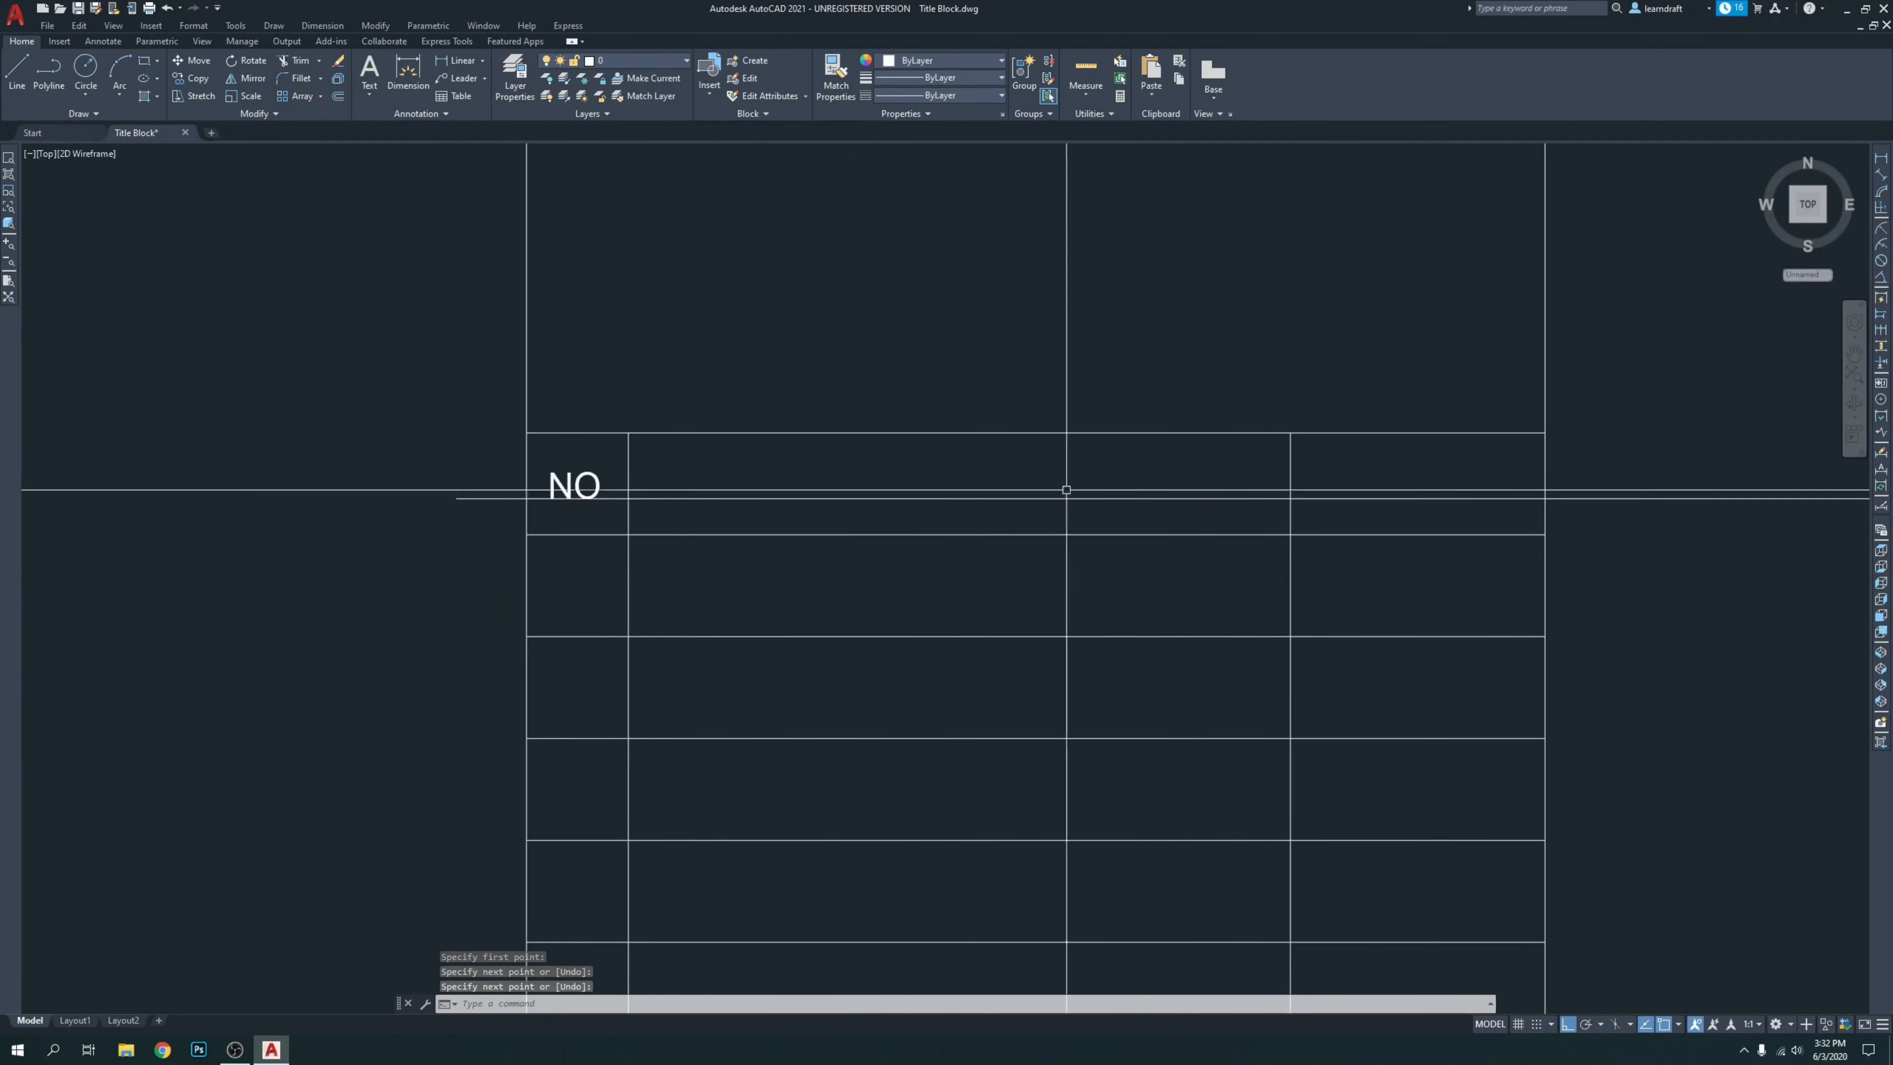
# Erase the horizontal guide line running through the revision table's header row.
pyautogui.moveTo(1395, 511); pyautogui.dragTo(1250, 514, button='middle')
pyautogui.scroll(5, 380, 469)
pyautogui.scroll(-5, 380, 469)
pyautogui.click(1550, 452)
pyautogui.click(1524, 522)
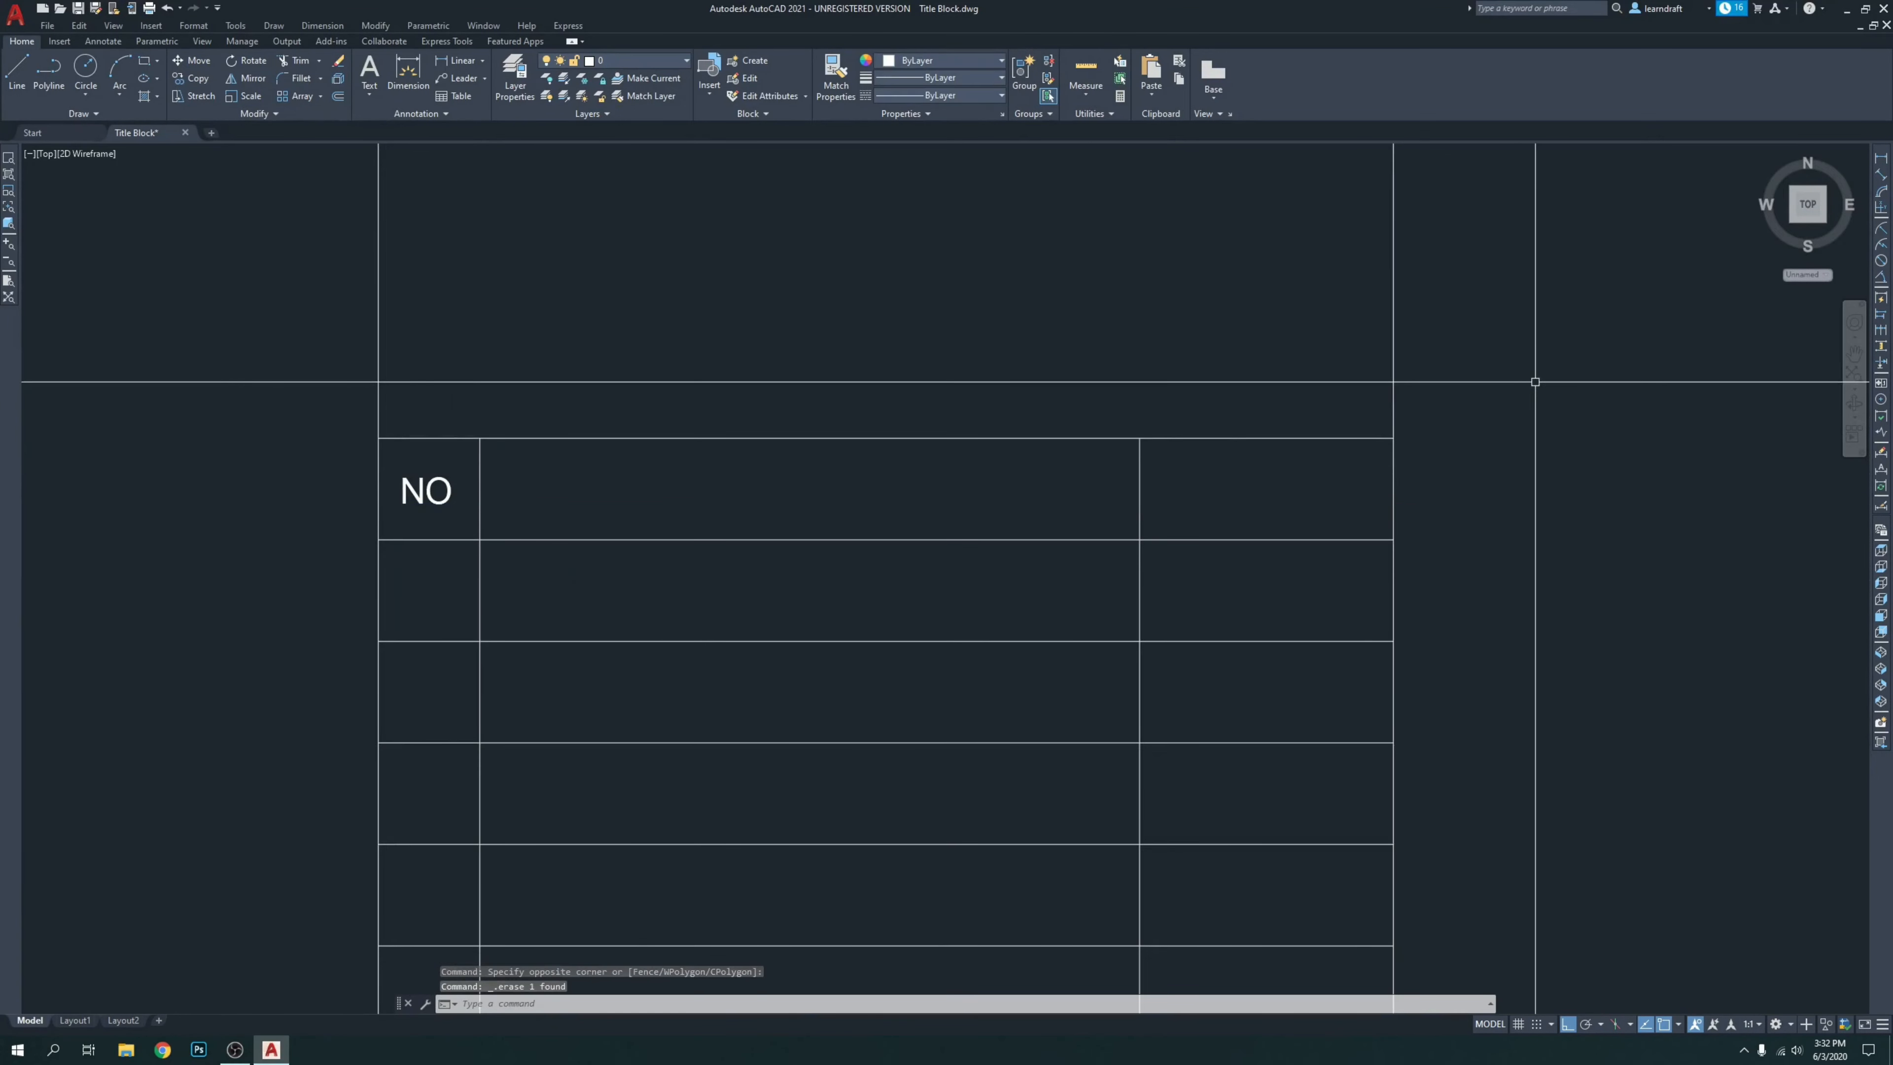
# Copy the NO text horizontally from the first header cell into the middle header cell of the new revision table.
pyautogui.scroll(2, 548, 455)
pyautogui.moveTo(551, 457); pyautogui.dragTo(880, 380, button='middle')
pyautogui.scroll(4, 656, 396)
pyautogui.click(672, 403)
pyautogui.click(669, 473)
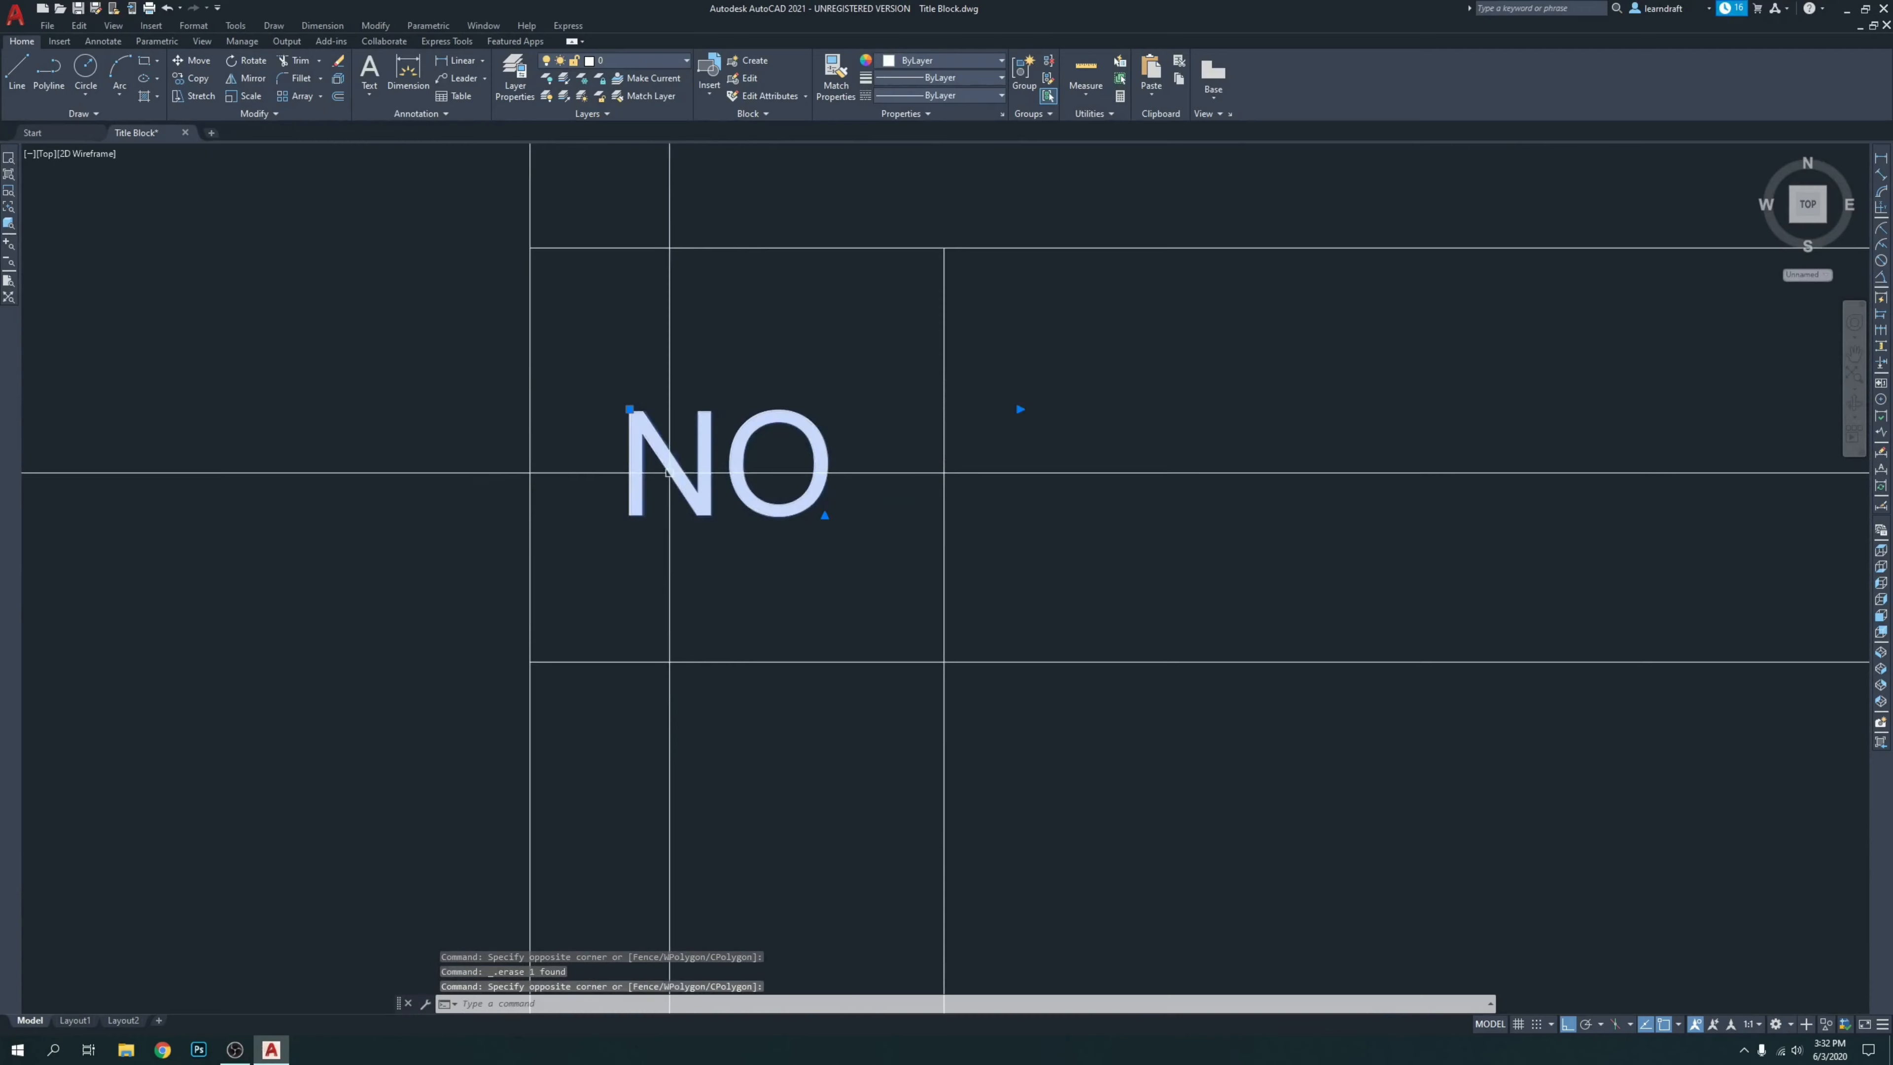
pyautogui.scroll(-4, 670, 473)
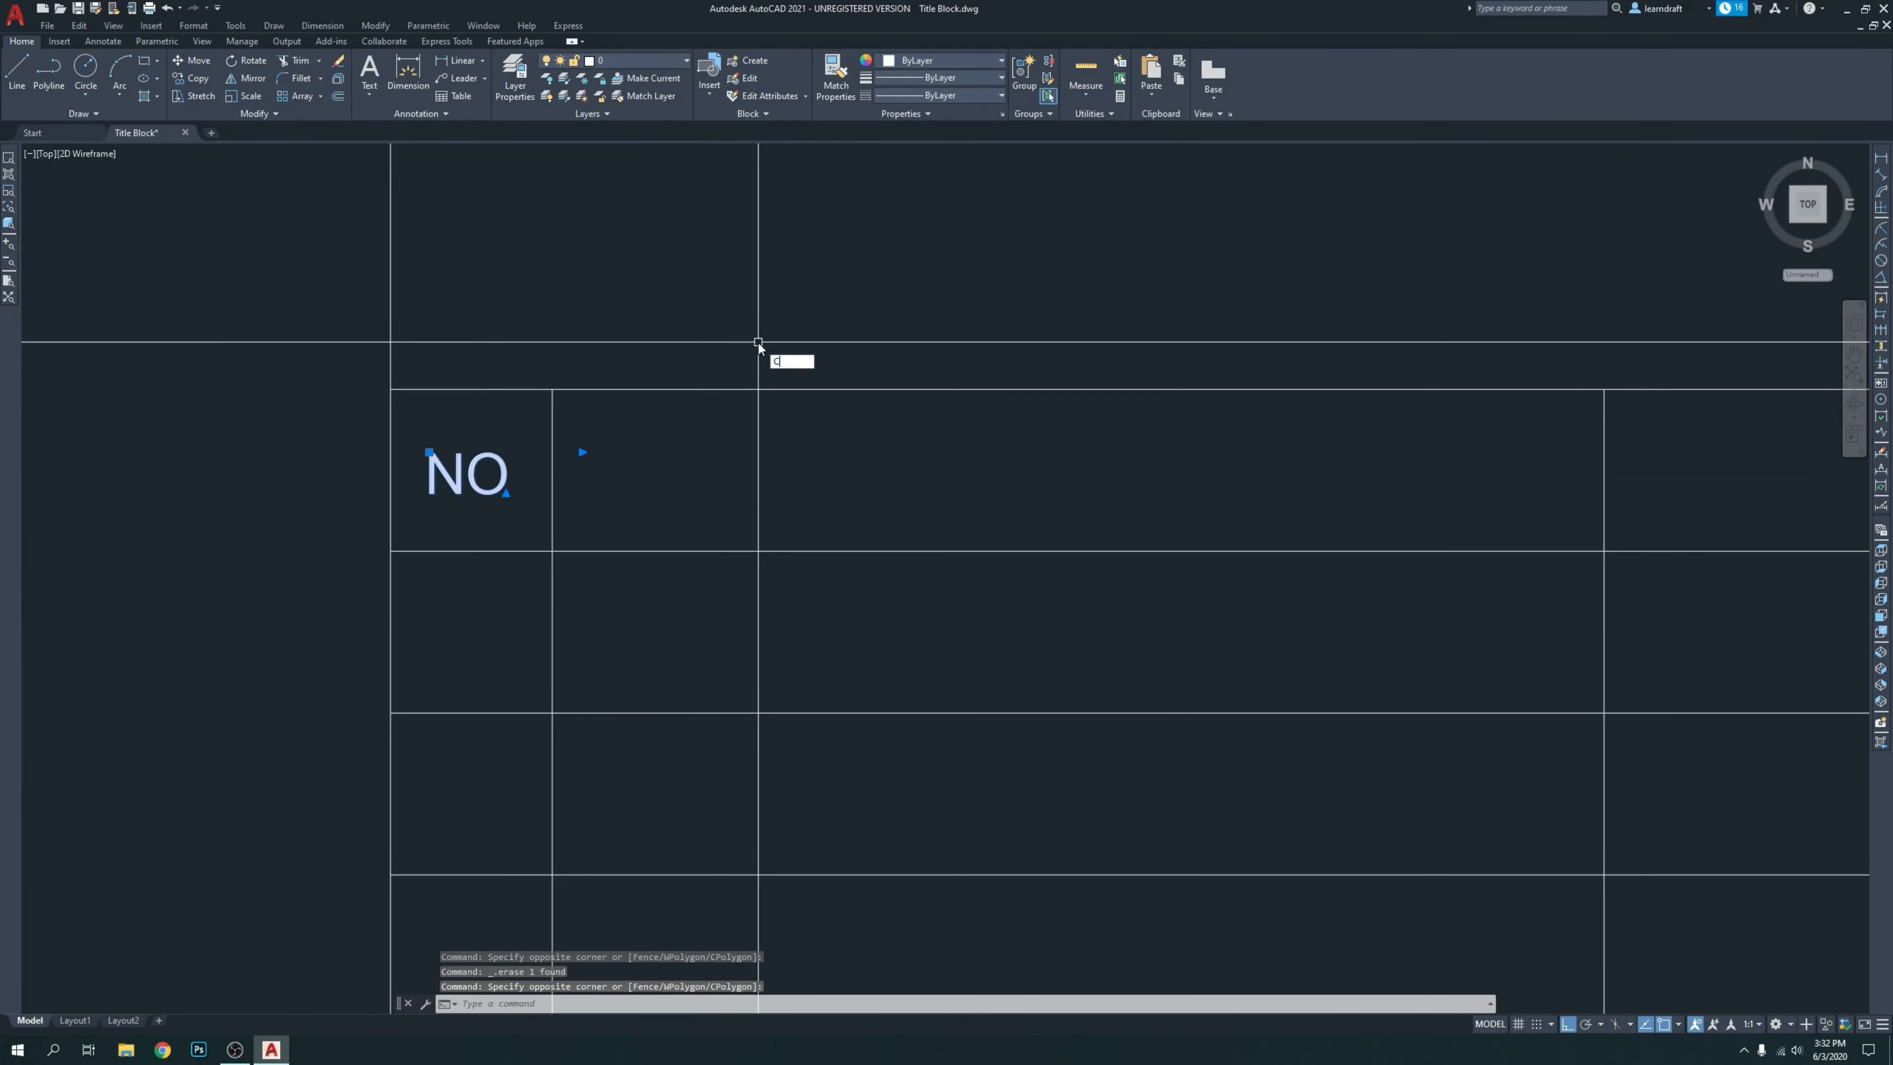
pyautogui.press('Return')
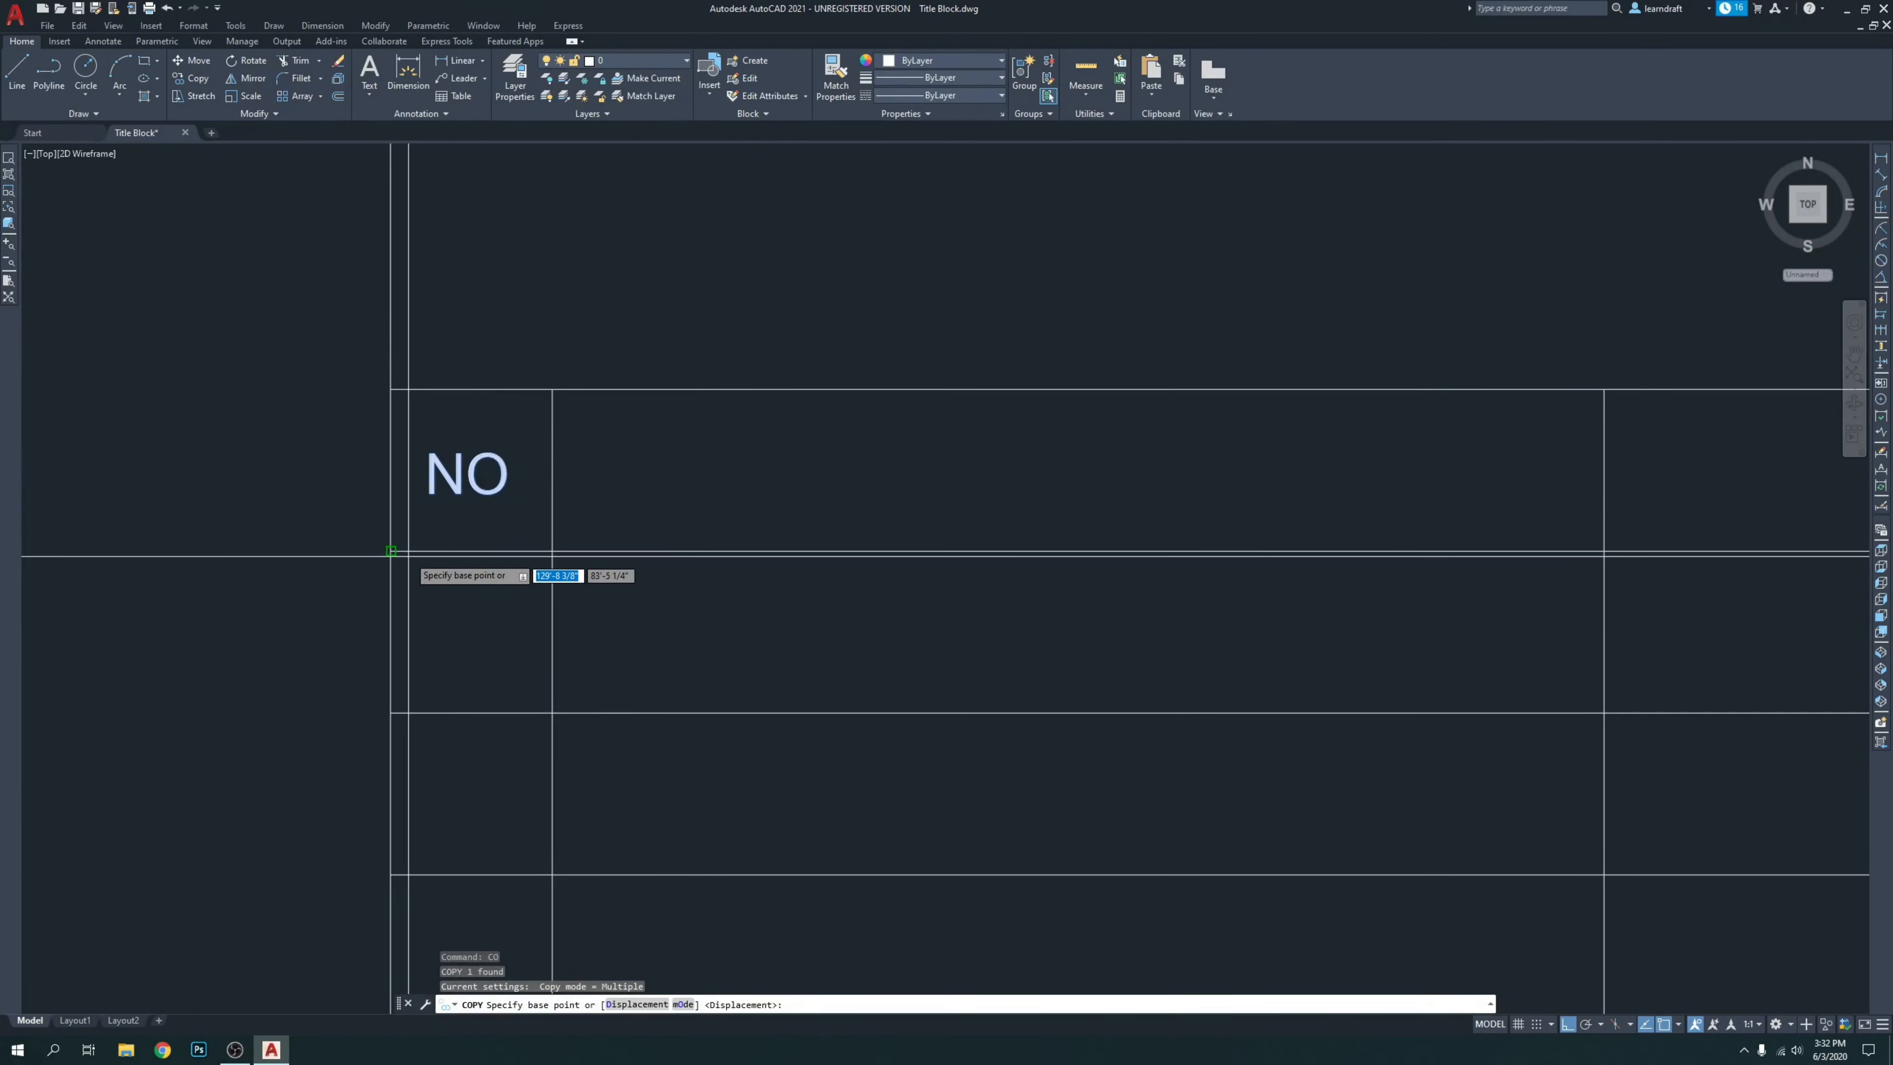
pyautogui.click(697, 288)
pyautogui.click(1319, 308)
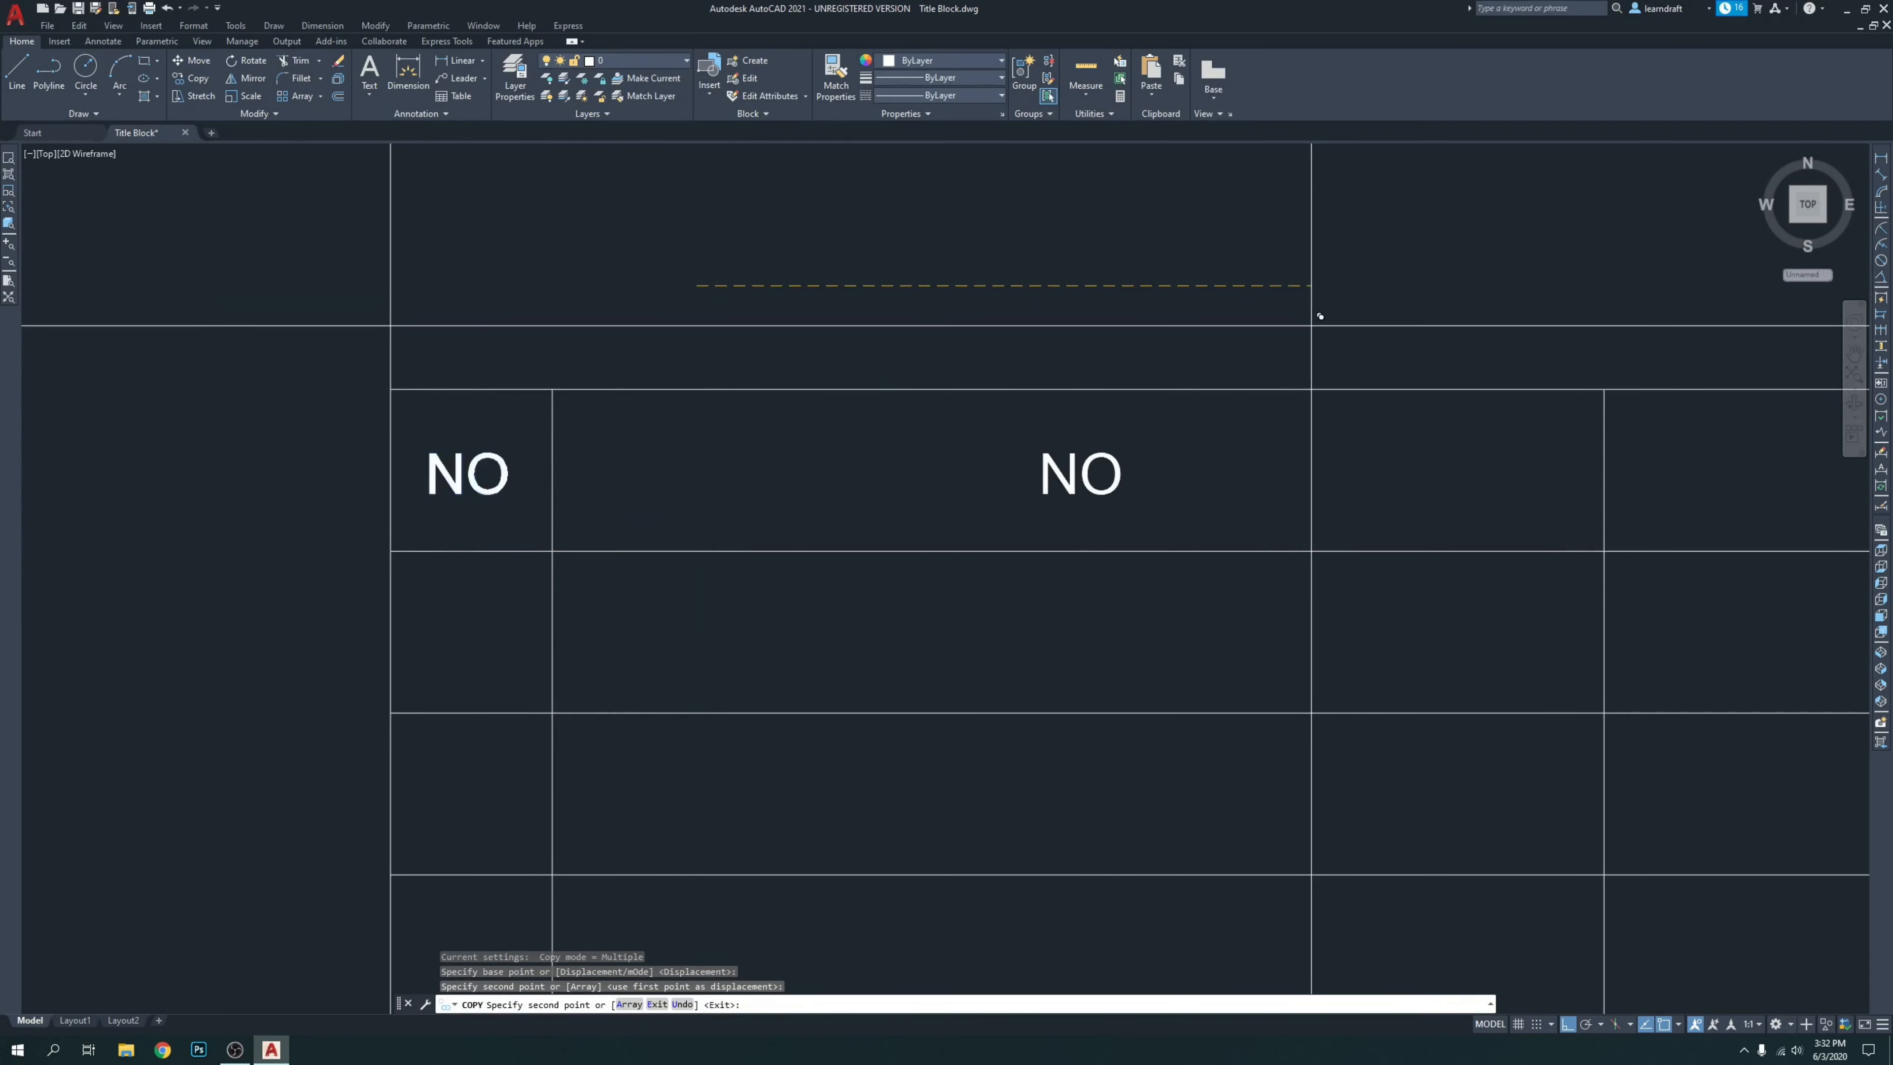
# Place another copy of the NO text in the last header cell, centred by eye with object snap off, and end the copying.
pyautogui.moveTo(1428, 340); pyautogui.dragTo(790, 293, button='middle')
pyautogui.moveTo(1328, 253); pyautogui.dragTo(1095, 348, button='middle')
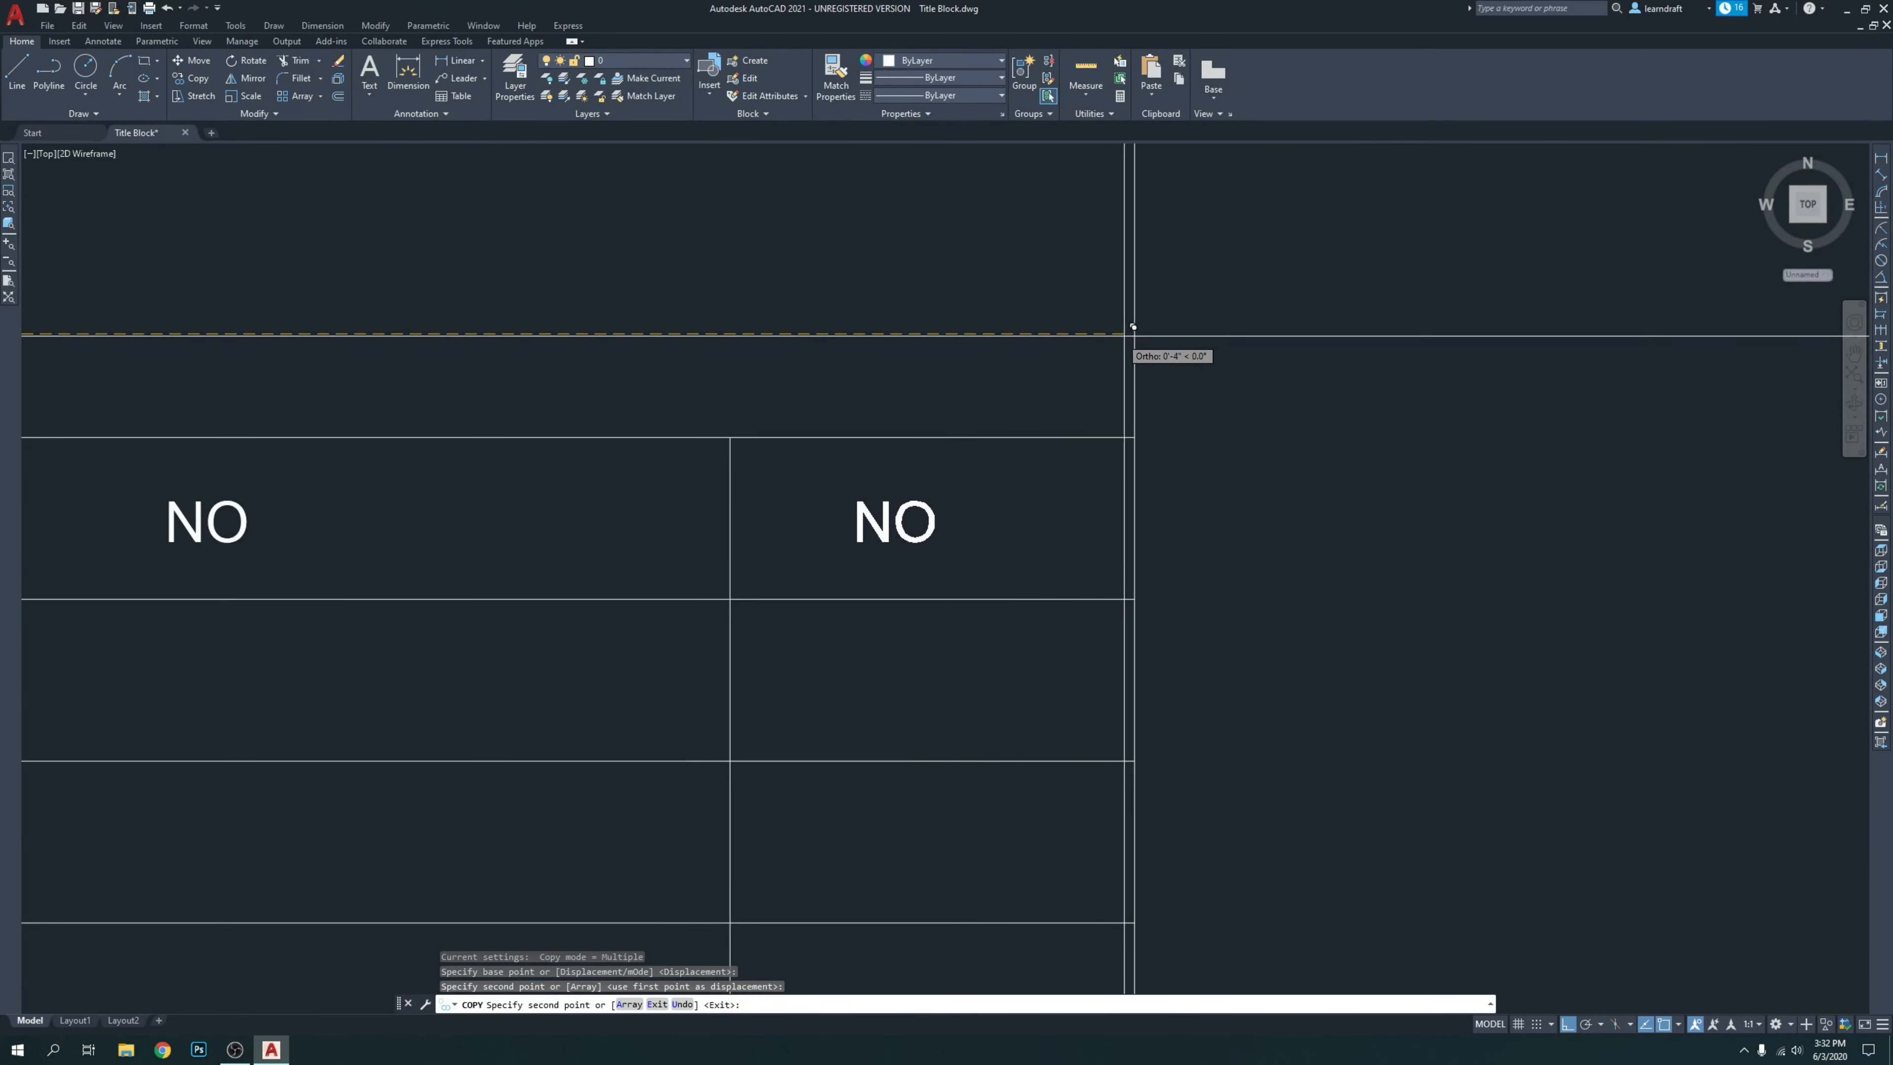
pyautogui.scroll(-5, 1118, 330)
pyautogui.scroll(8, 1118, 331)
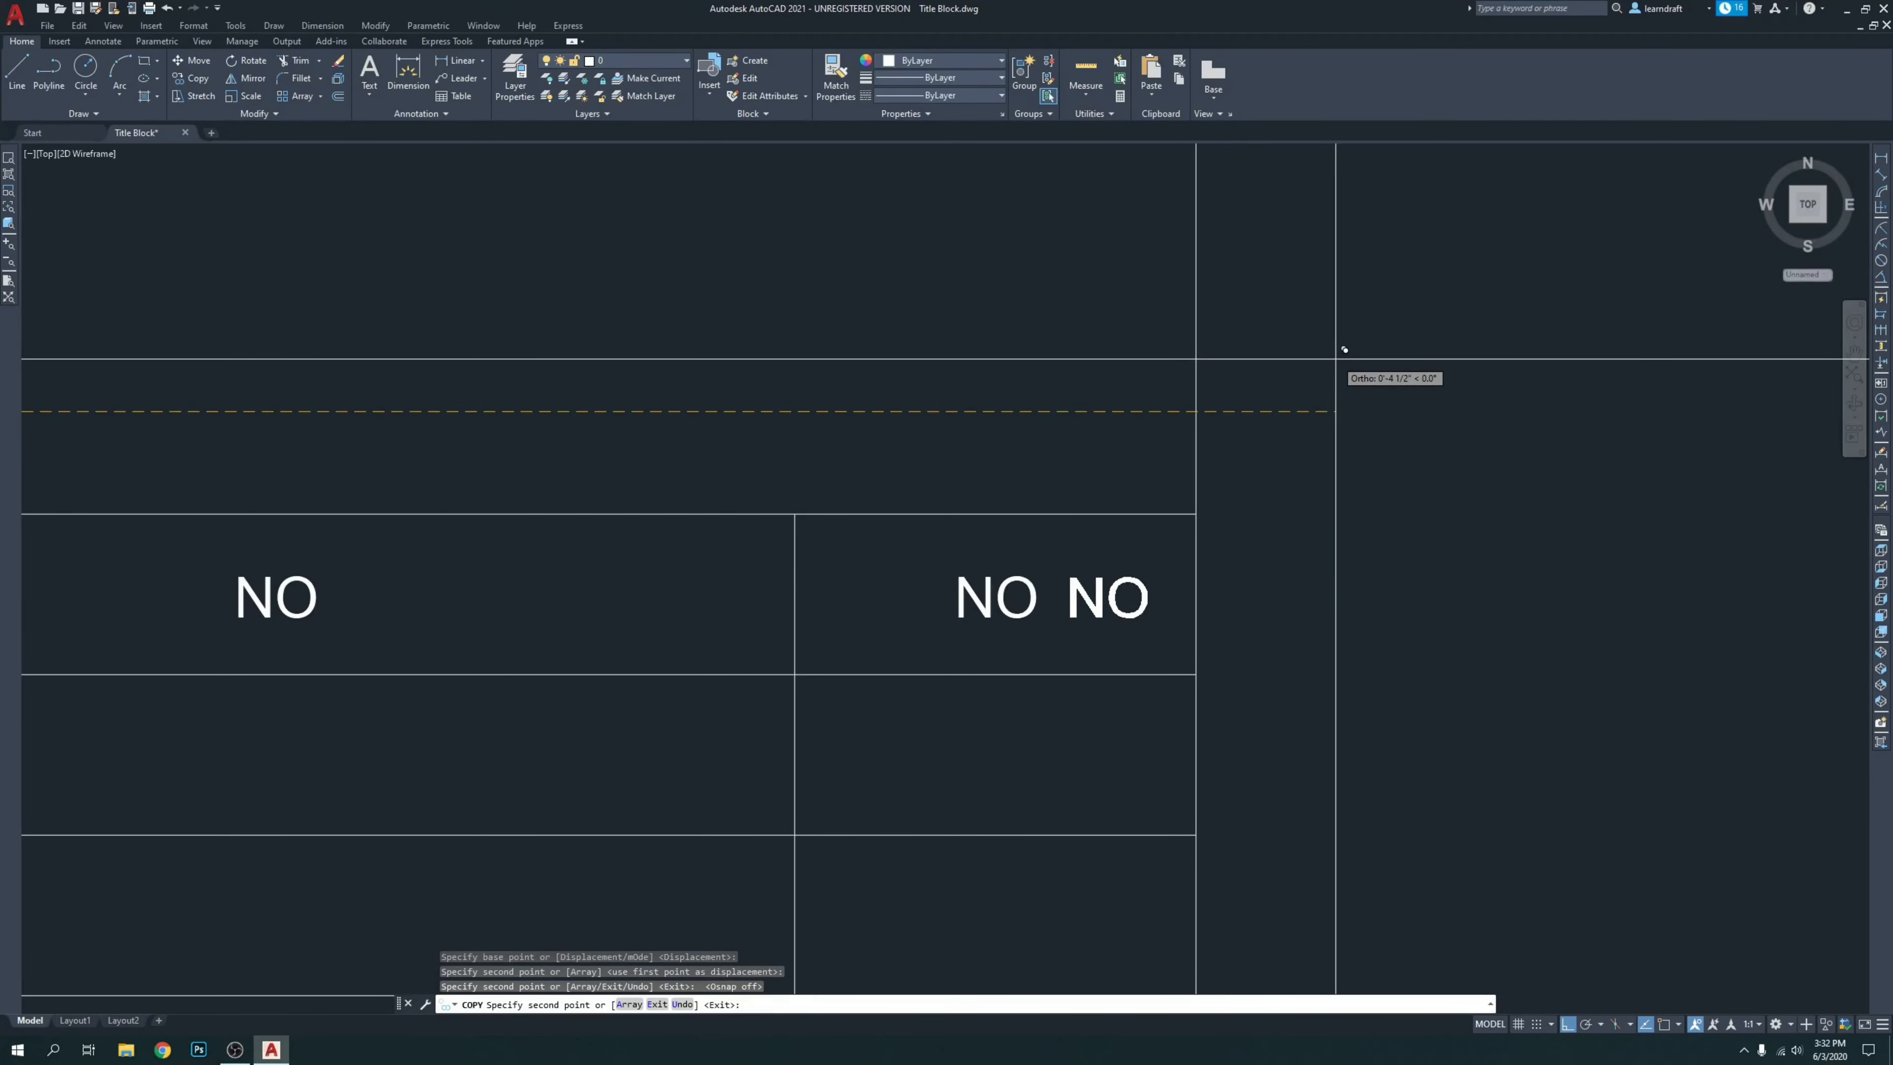
pyautogui.press('Escape')
pyautogui.scroll(-3, 1040, 418)
pyautogui.moveTo(1051, 404); pyautogui.dragTo(1095, 406, button='middle')
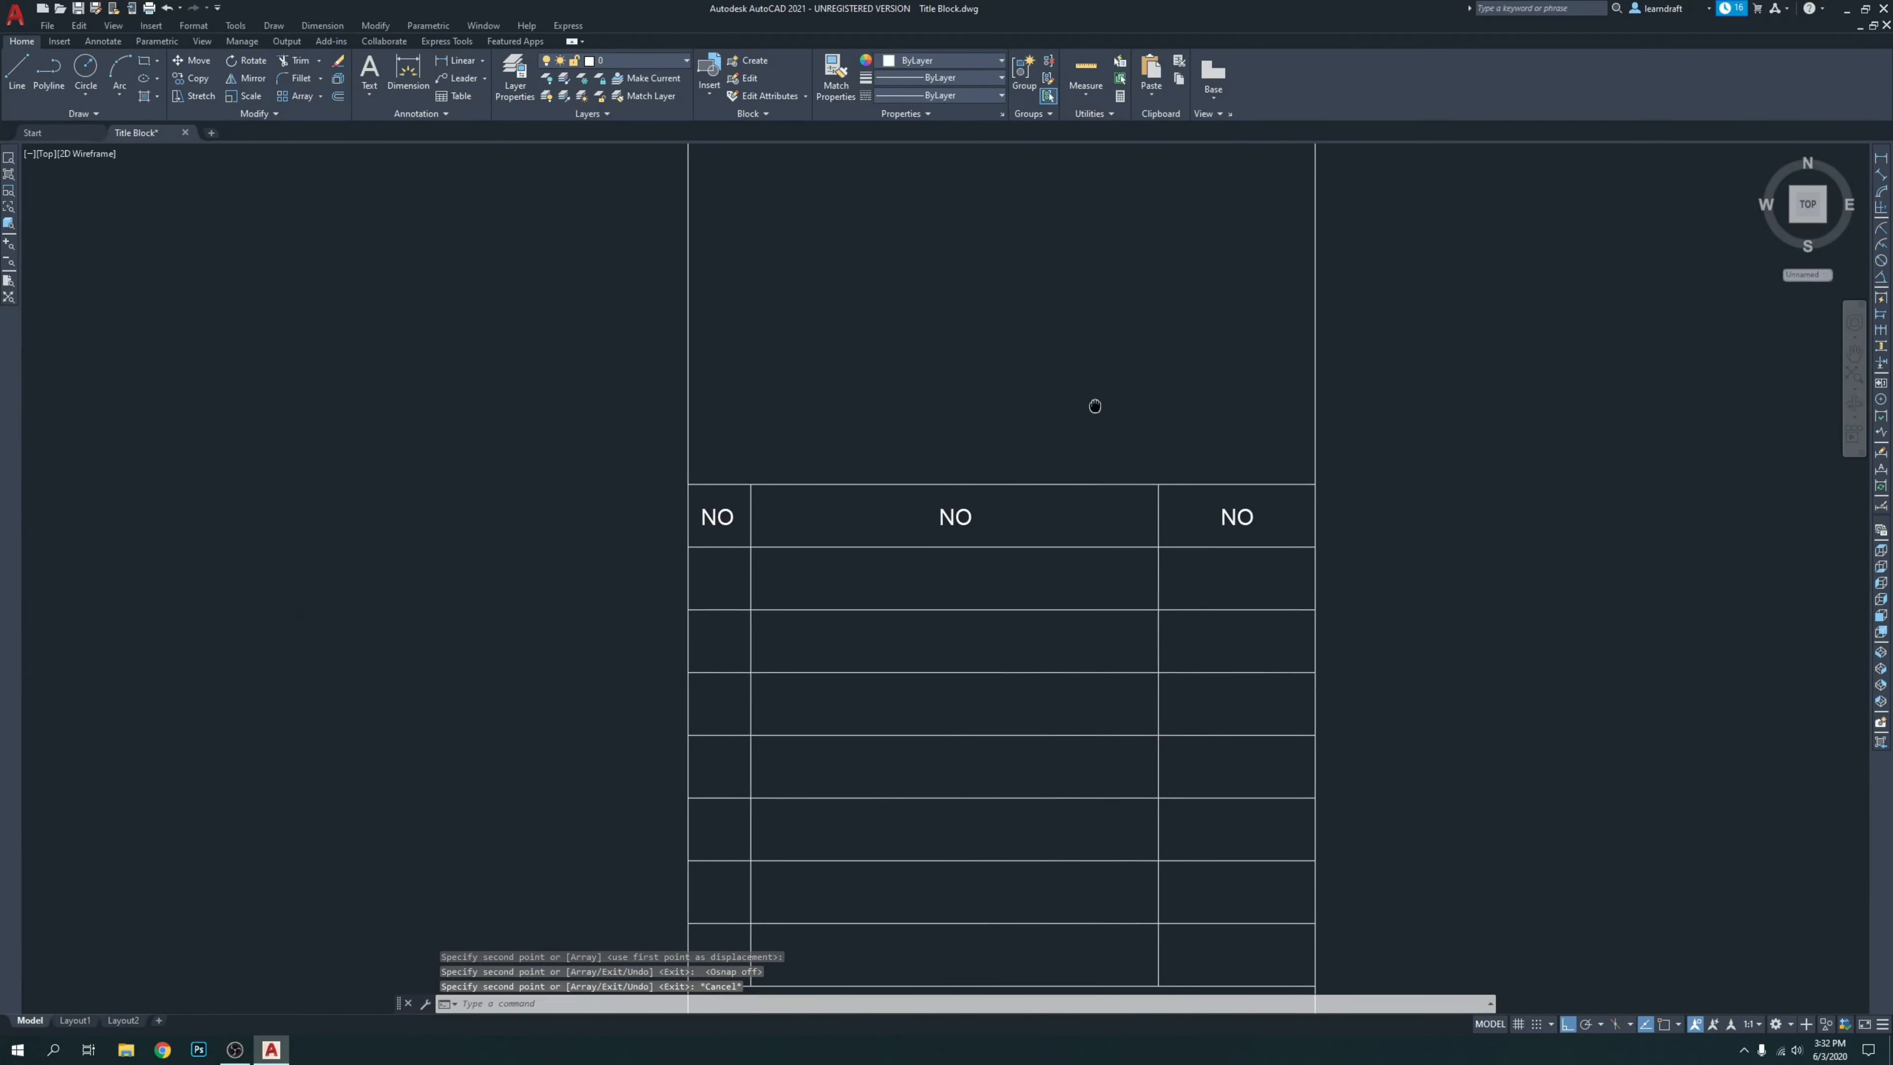
# Examine the middle header text of the finished example's revision table for its wording, and return to the new table.
pyautogui.scroll(3, 1084, 550)
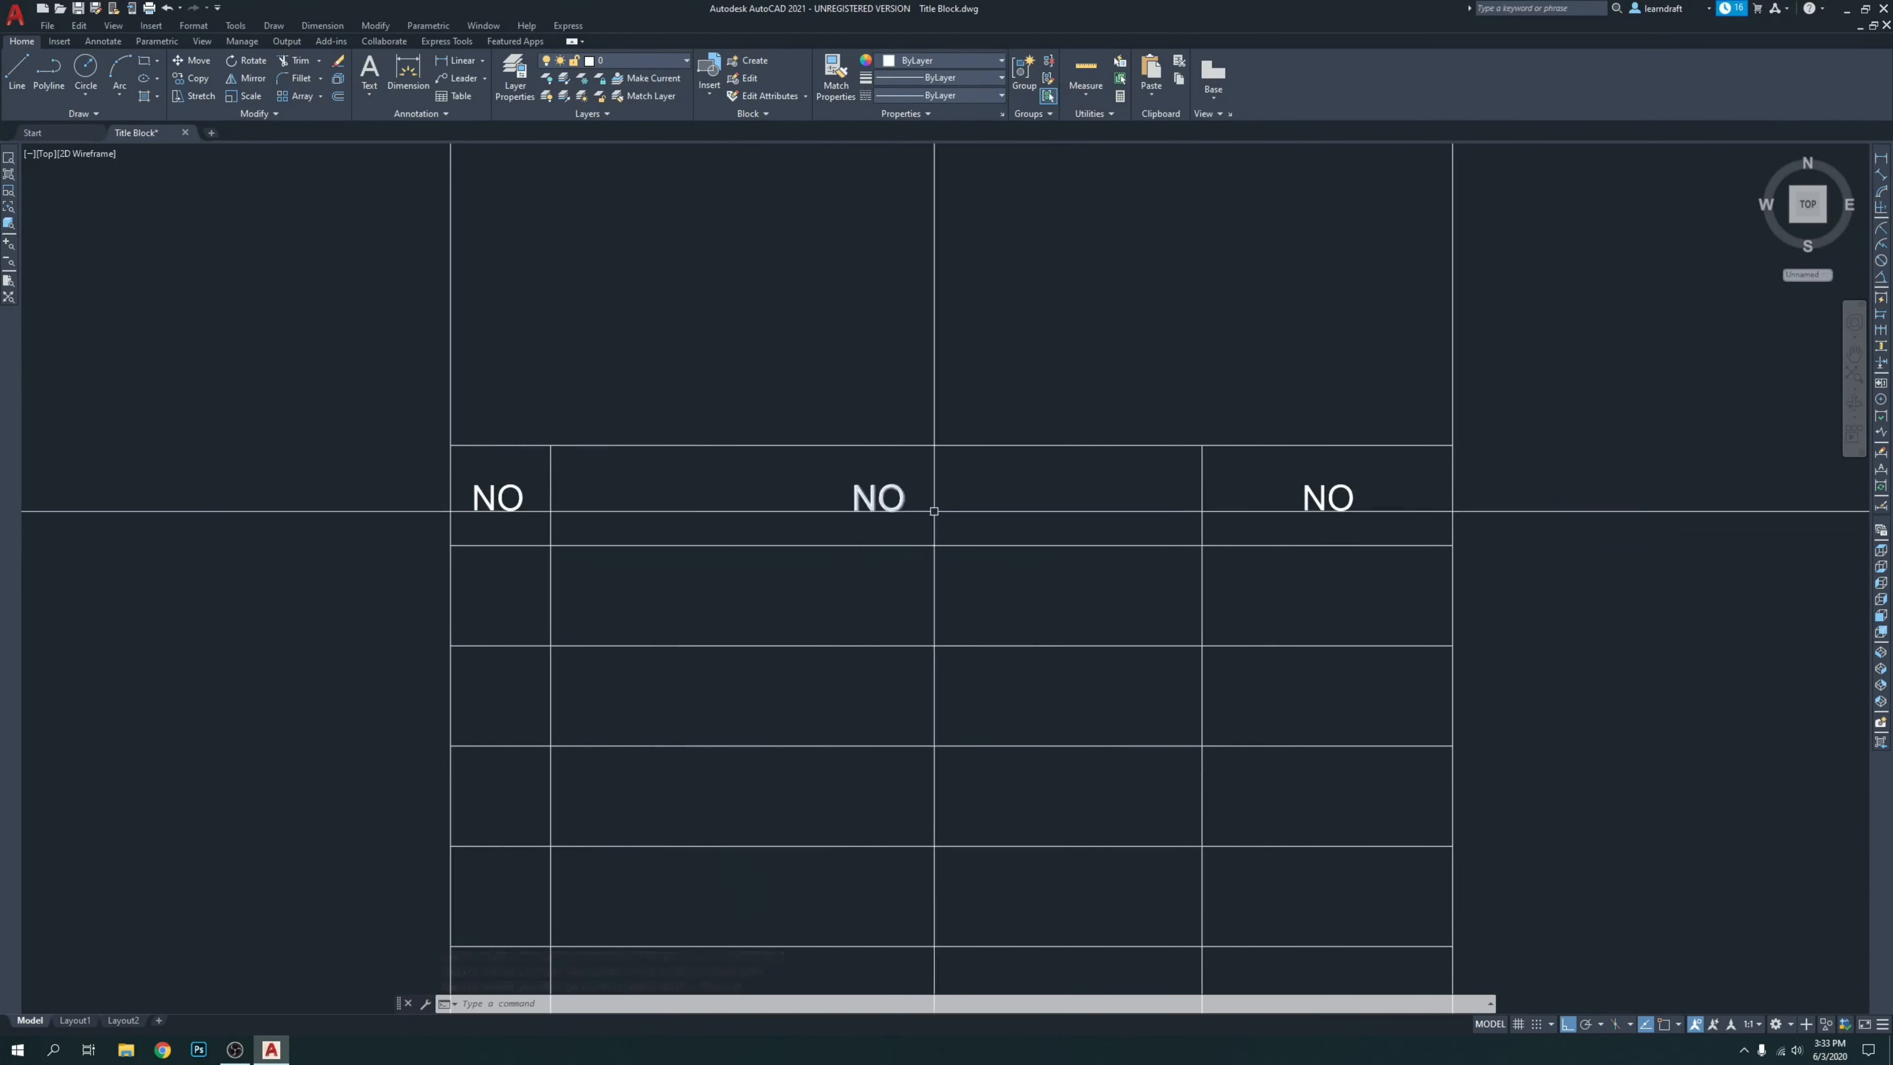
pyautogui.scroll(-5, 1128, 512)
pyautogui.scroll(5, 1247, 576)
pyautogui.scroll(-5, 1248, 576)
pyautogui.moveTo(802, 528); pyautogui.dragTo(1275, 483, button='middle')
pyautogui.scroll(5, 418, 530)
pyautogui.scroll(2, 715, 499)
pyautogui.moveTo(652, 488); pyautogui.dragTo(729, 437, button='middle')
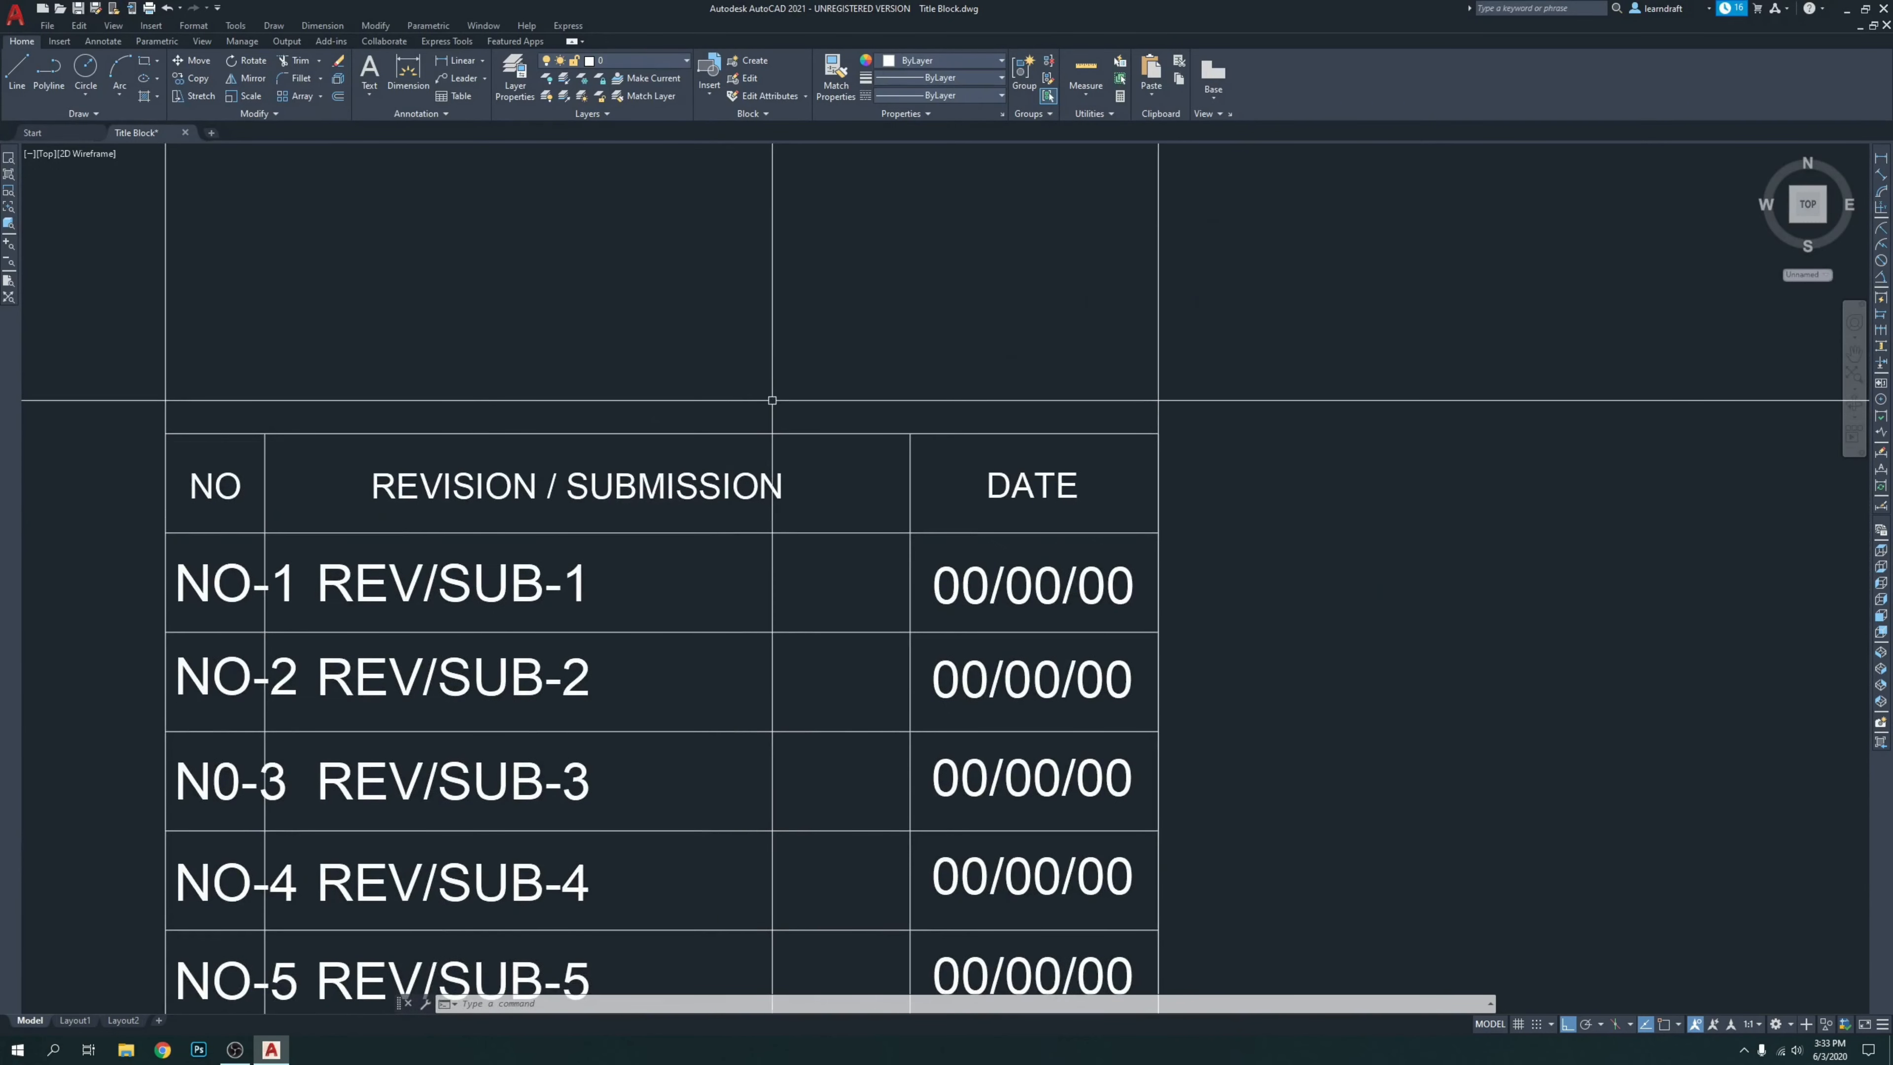
pyautogui.doubleClick(613, 477)
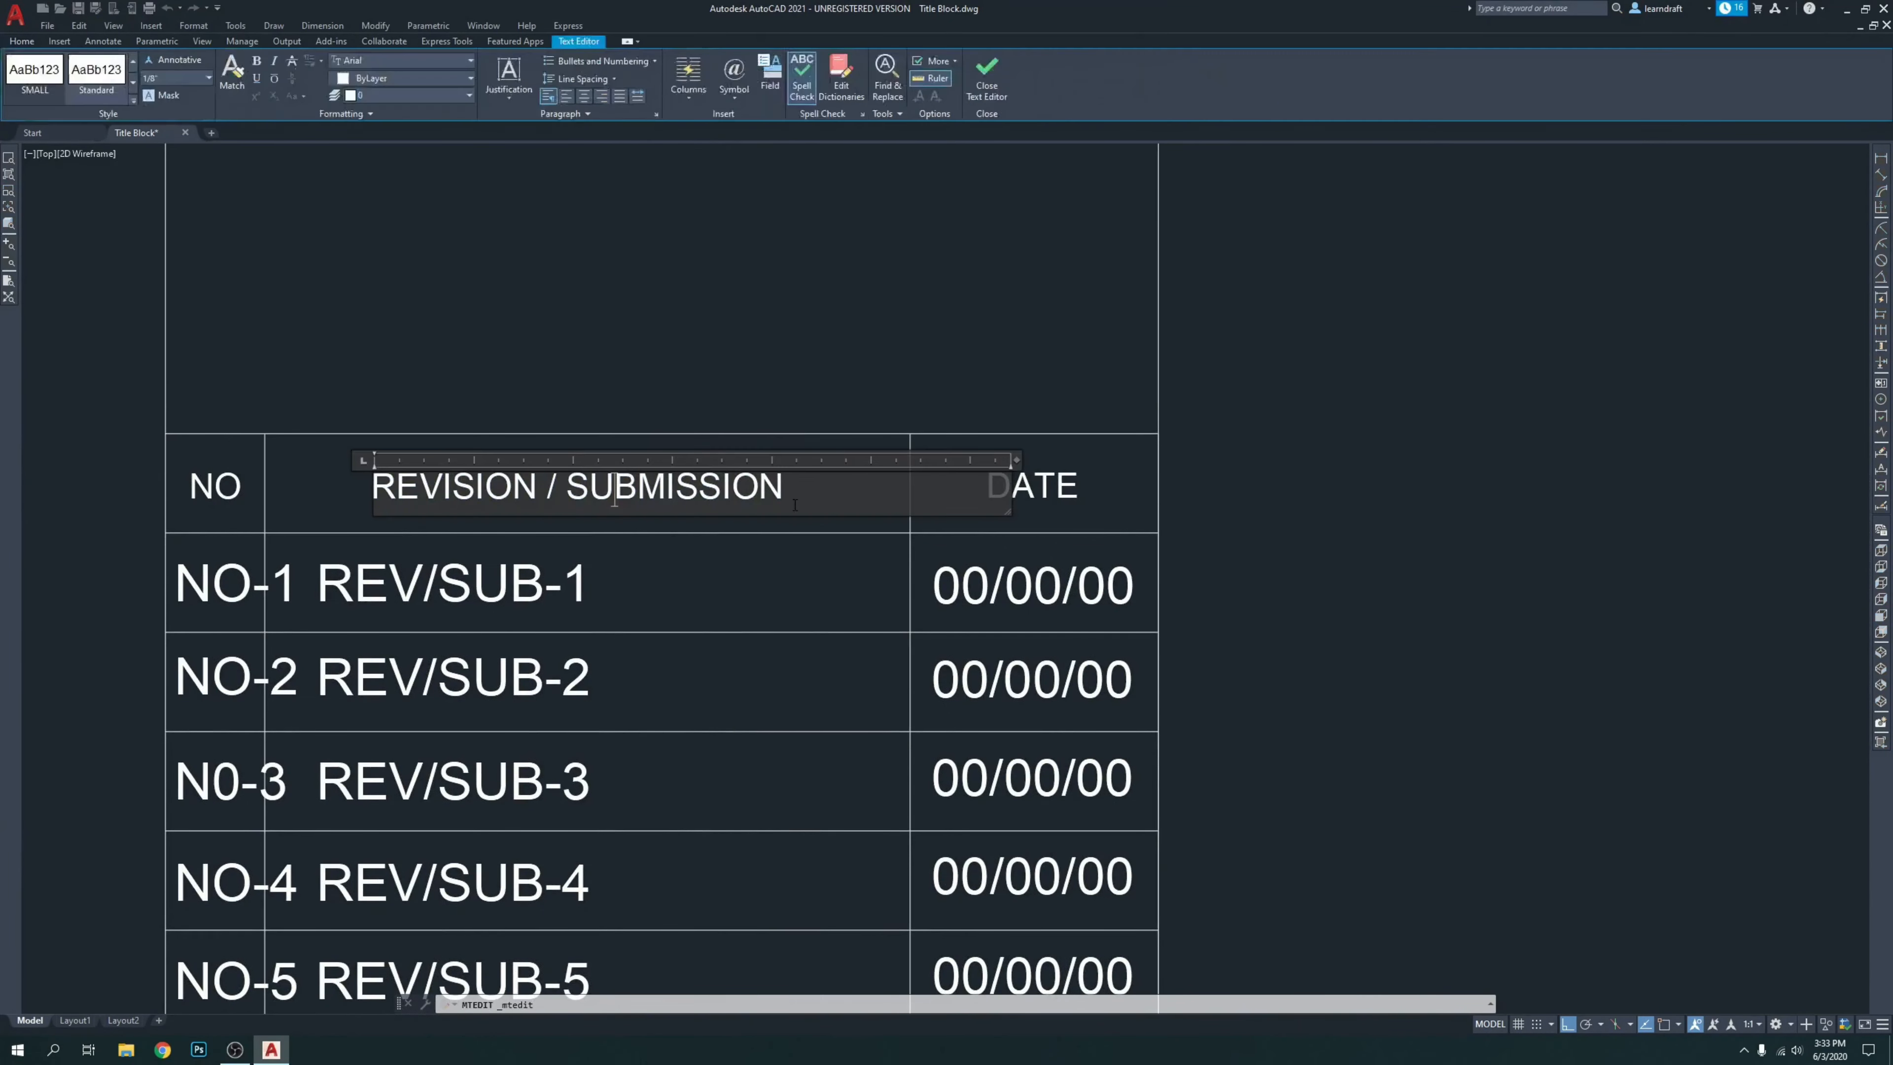
pyautogui.click(745, 369)
pyautogui.scroll(-1, 608, 488)
pyautogui.moveTo(607, 492); pyautogui.dragTo(482, 465, button='middle')
pyautogui.moveTo(1378, 567); pyautogui.dragTo(624, 495, button='middle')
pyautogui.scroll(-2, 1221, 552)
pyautogui.moveTo(1304, 559); pyautogui.dragTo(552, 466, button='middle')
pyautogui.moveTo(1713, 522); pyautogui.dragTo(521, 488, button='middle')
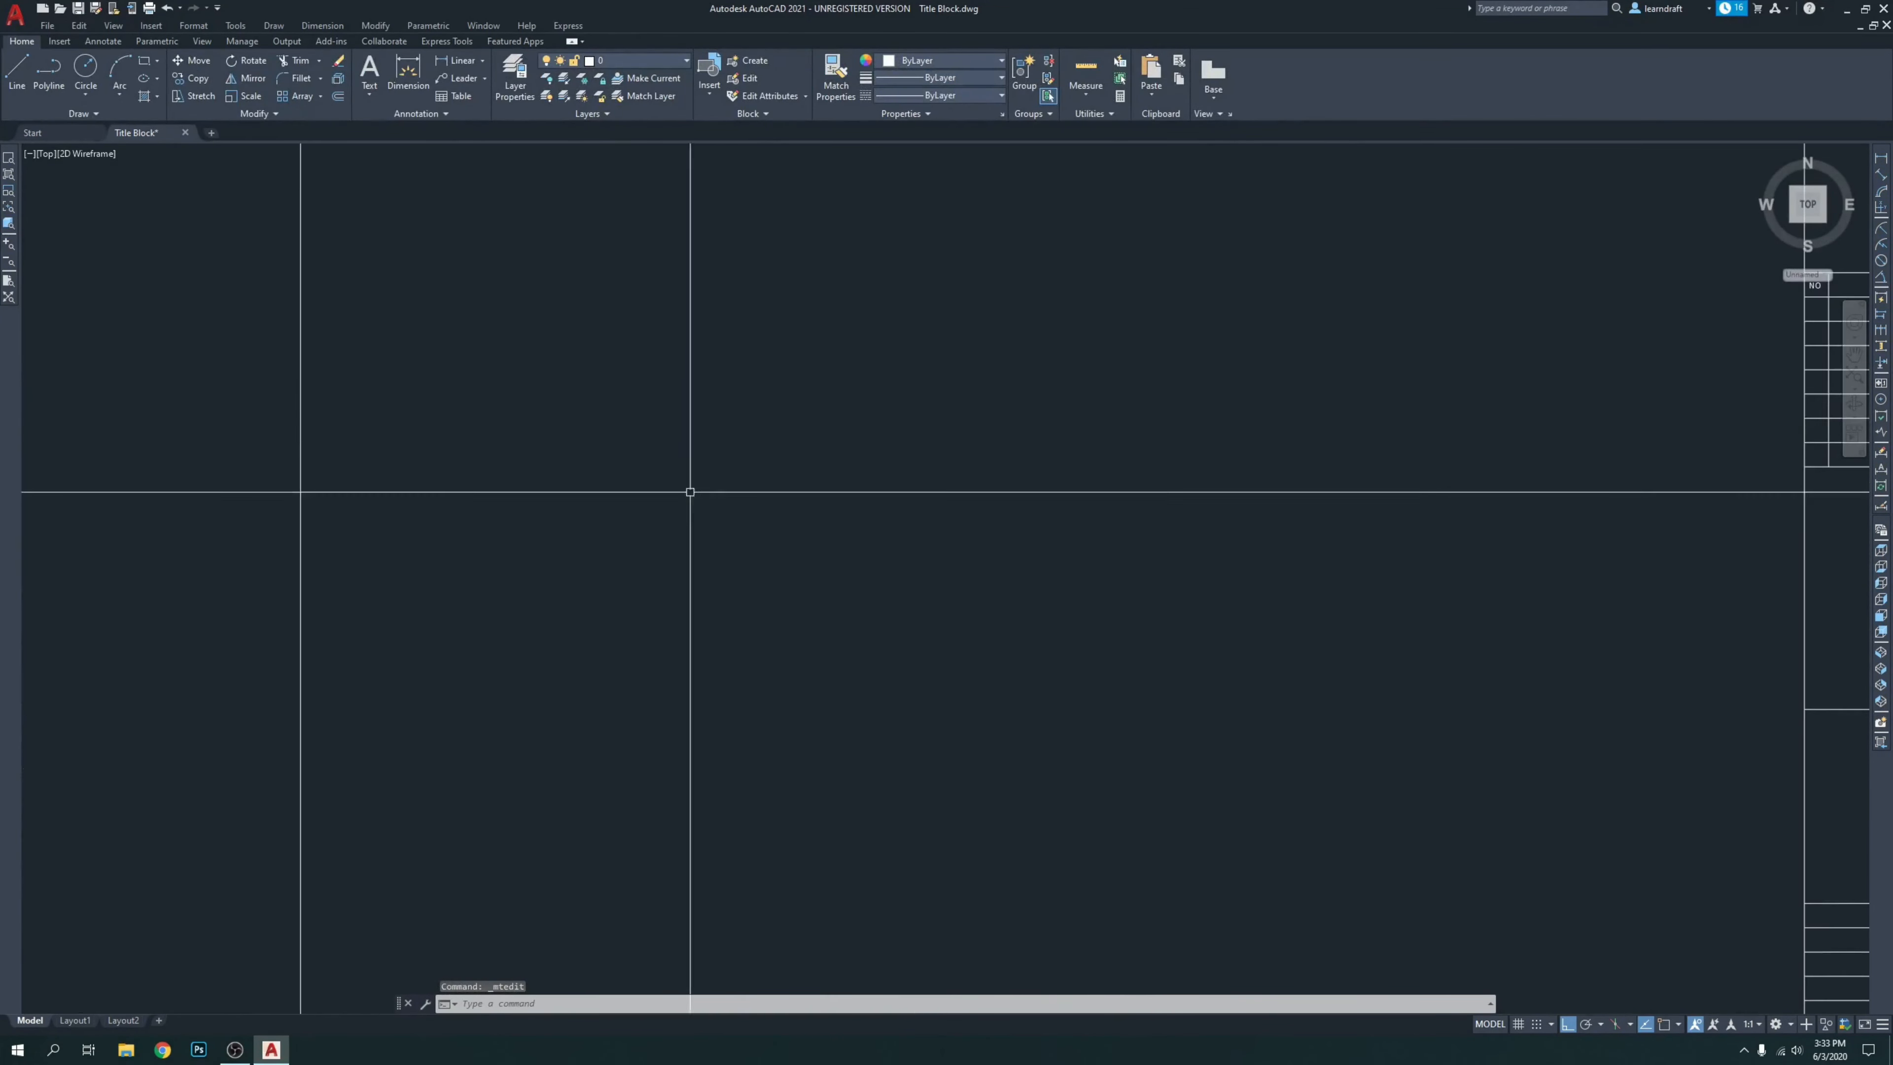
pyautogui.scroll(-2, 760, 489)
pyautogui.scroll(3, 1221, 414)
pyautogui.scroll(3, 1178, 341)
pyautogui.moveTo(1229, 445); pyautogui.dragTo(828, 449, button='middle')
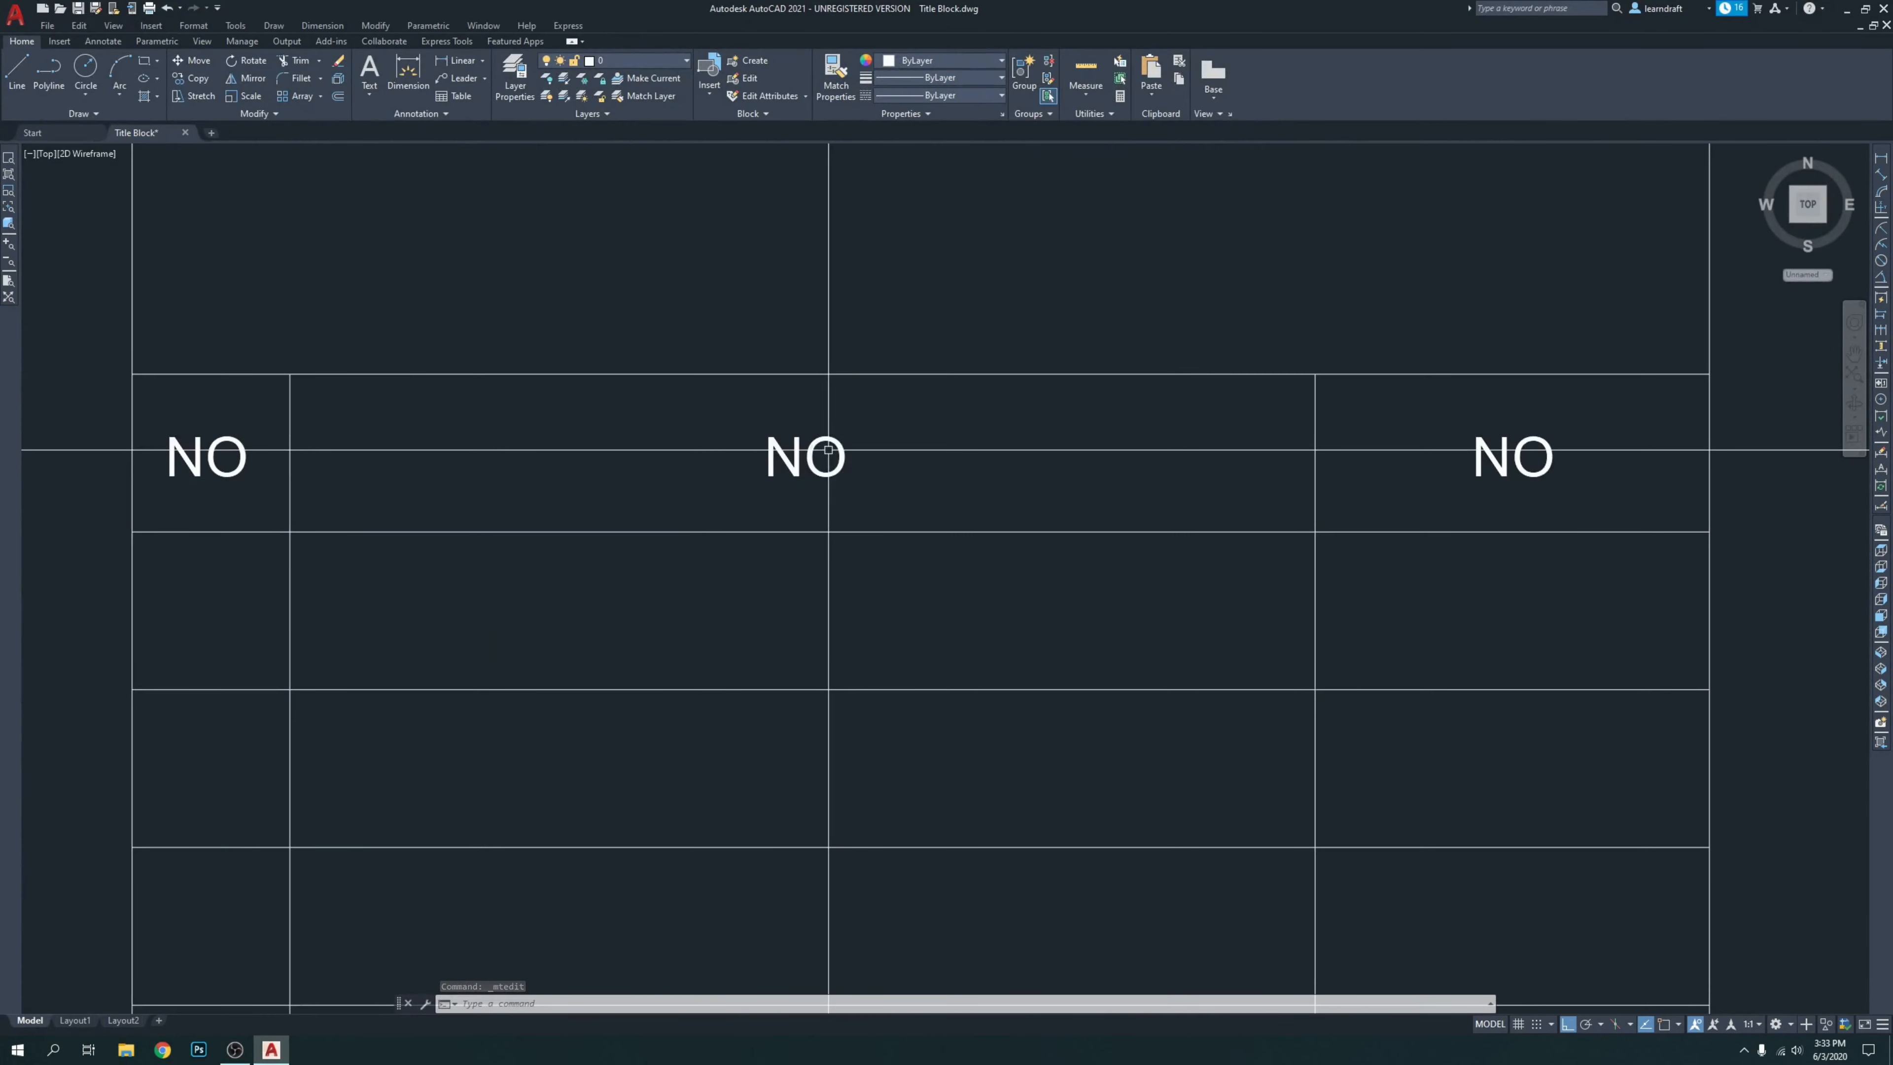
# Replace the middle header text with REVISION / SUBMISSION and widen its text box to 2 1/4" so it fits one line.
pyautogui.click(832, 446)
pyautogui.doubleClick(832, 447)
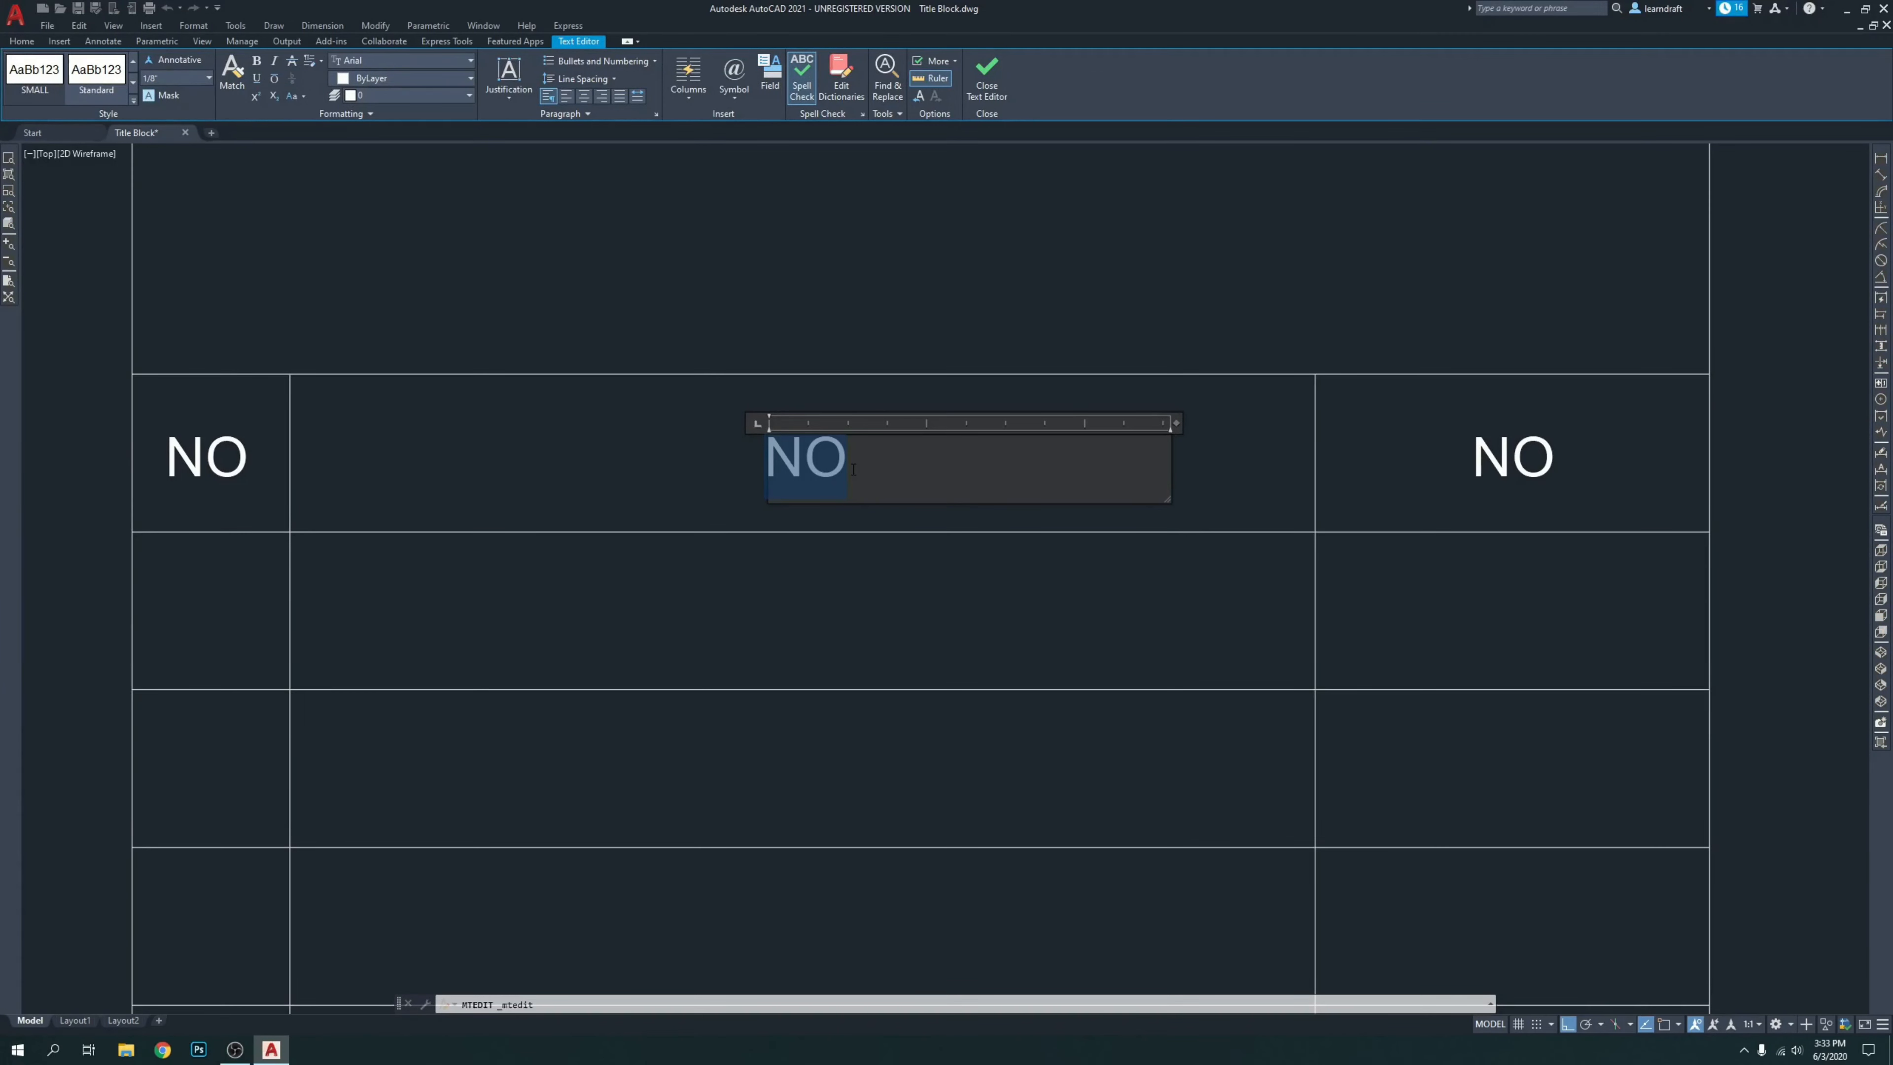
pyautogui.write('REVISION / SUBMISSION')
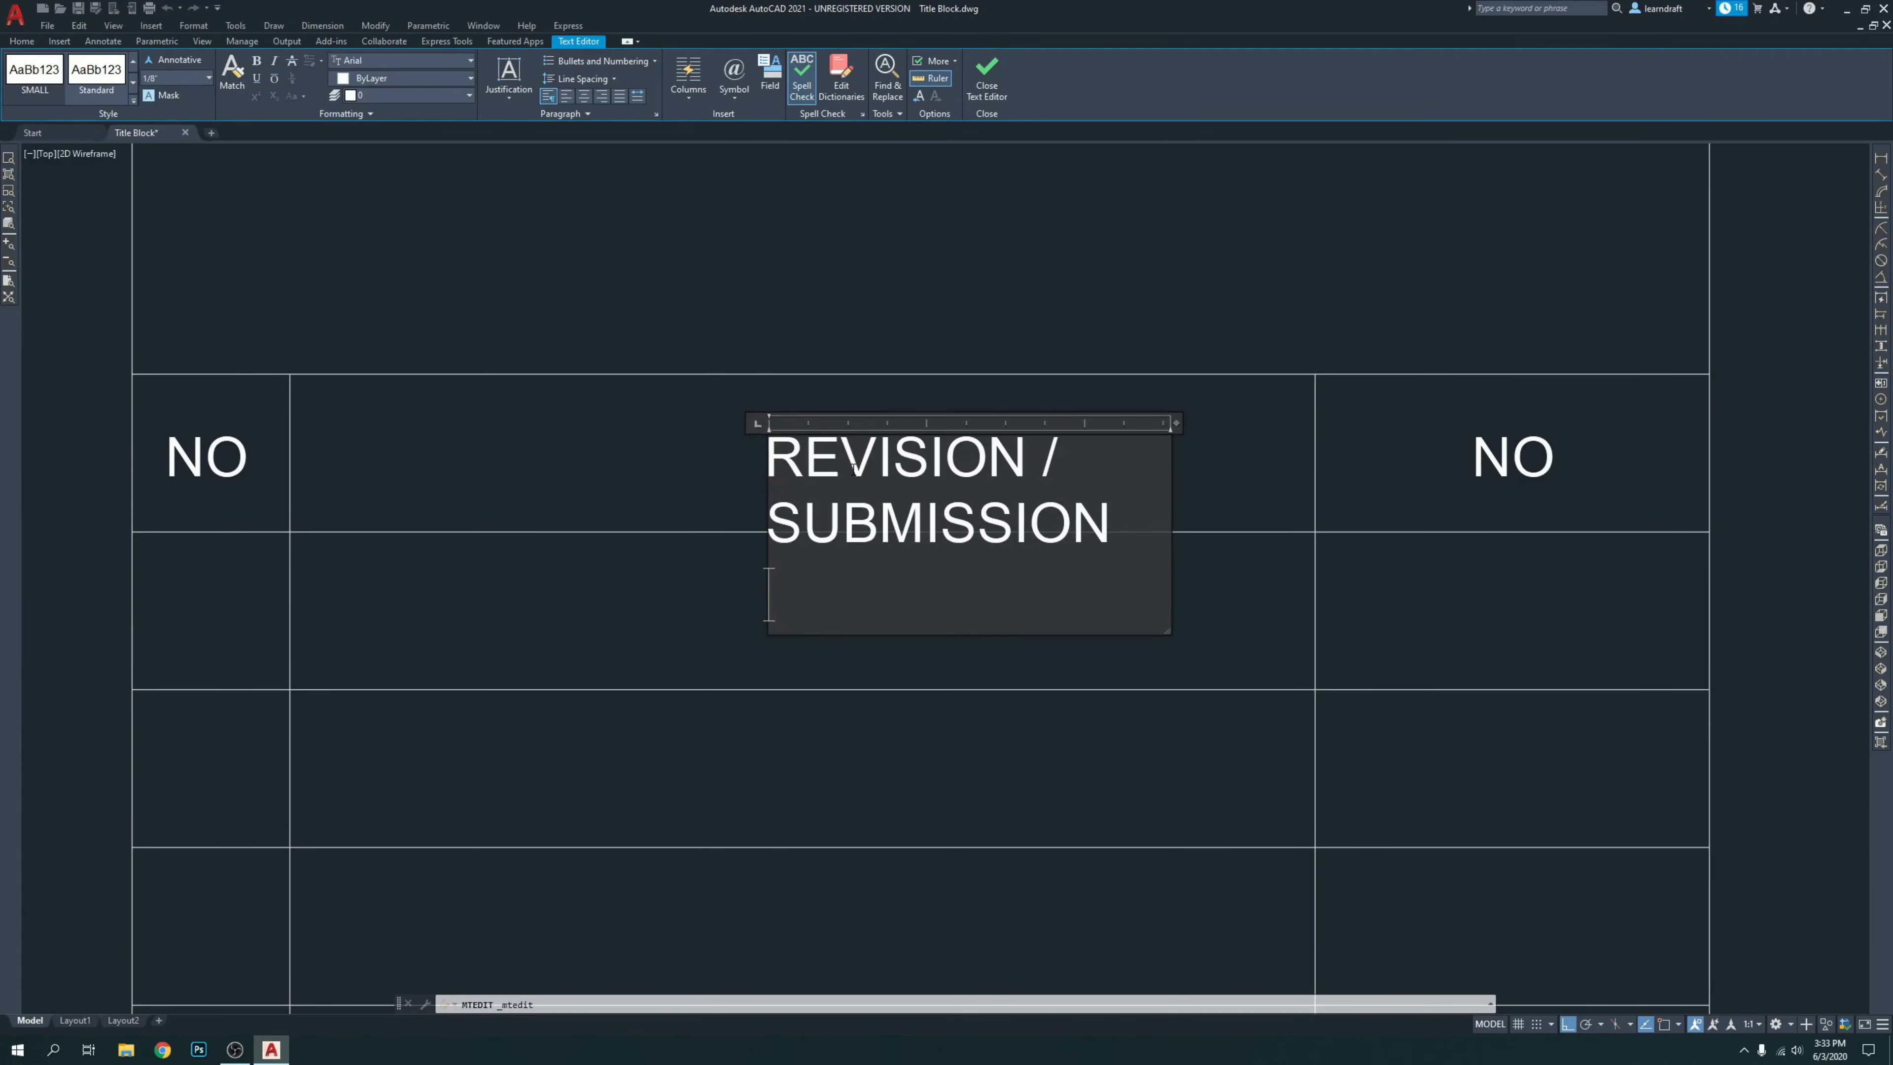
pyautogui.moveTo(1179, 422); pyautogui.dragTo(1479, 438)
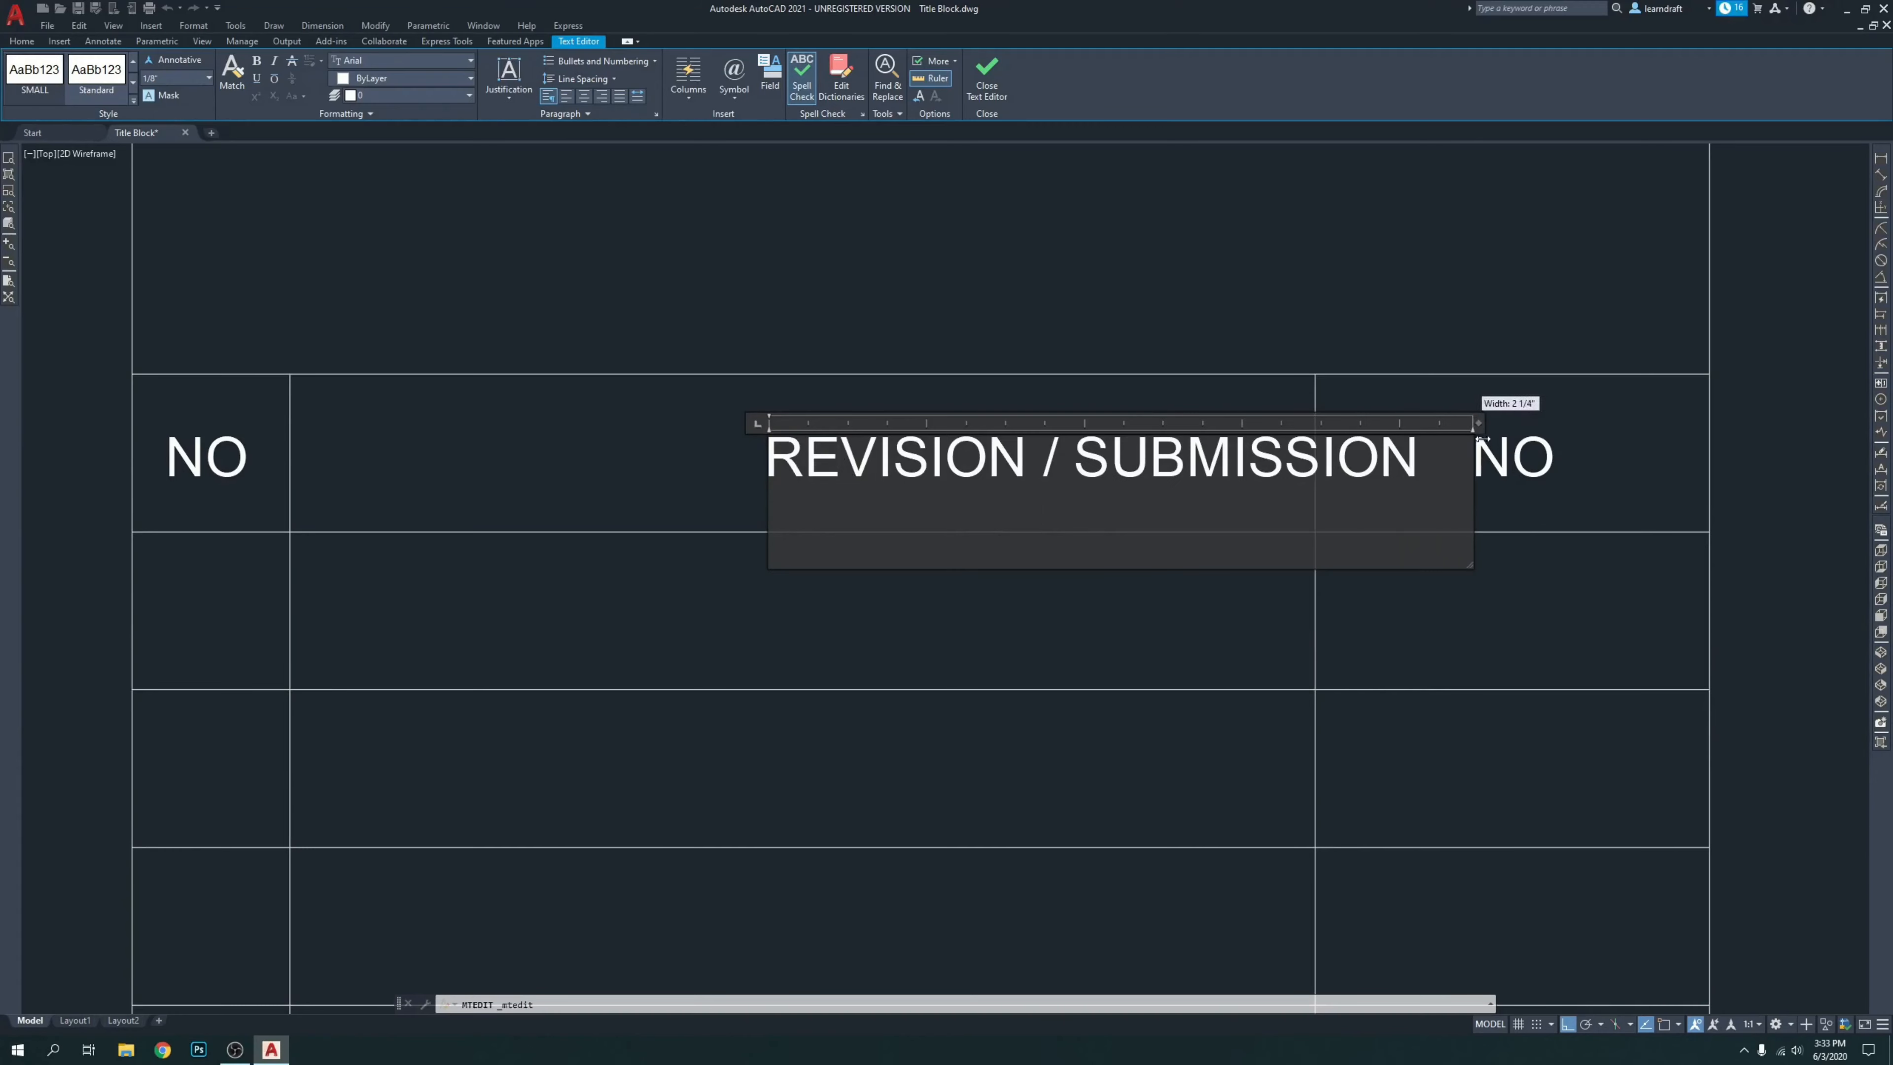
pyautogui.click(1266, 271)
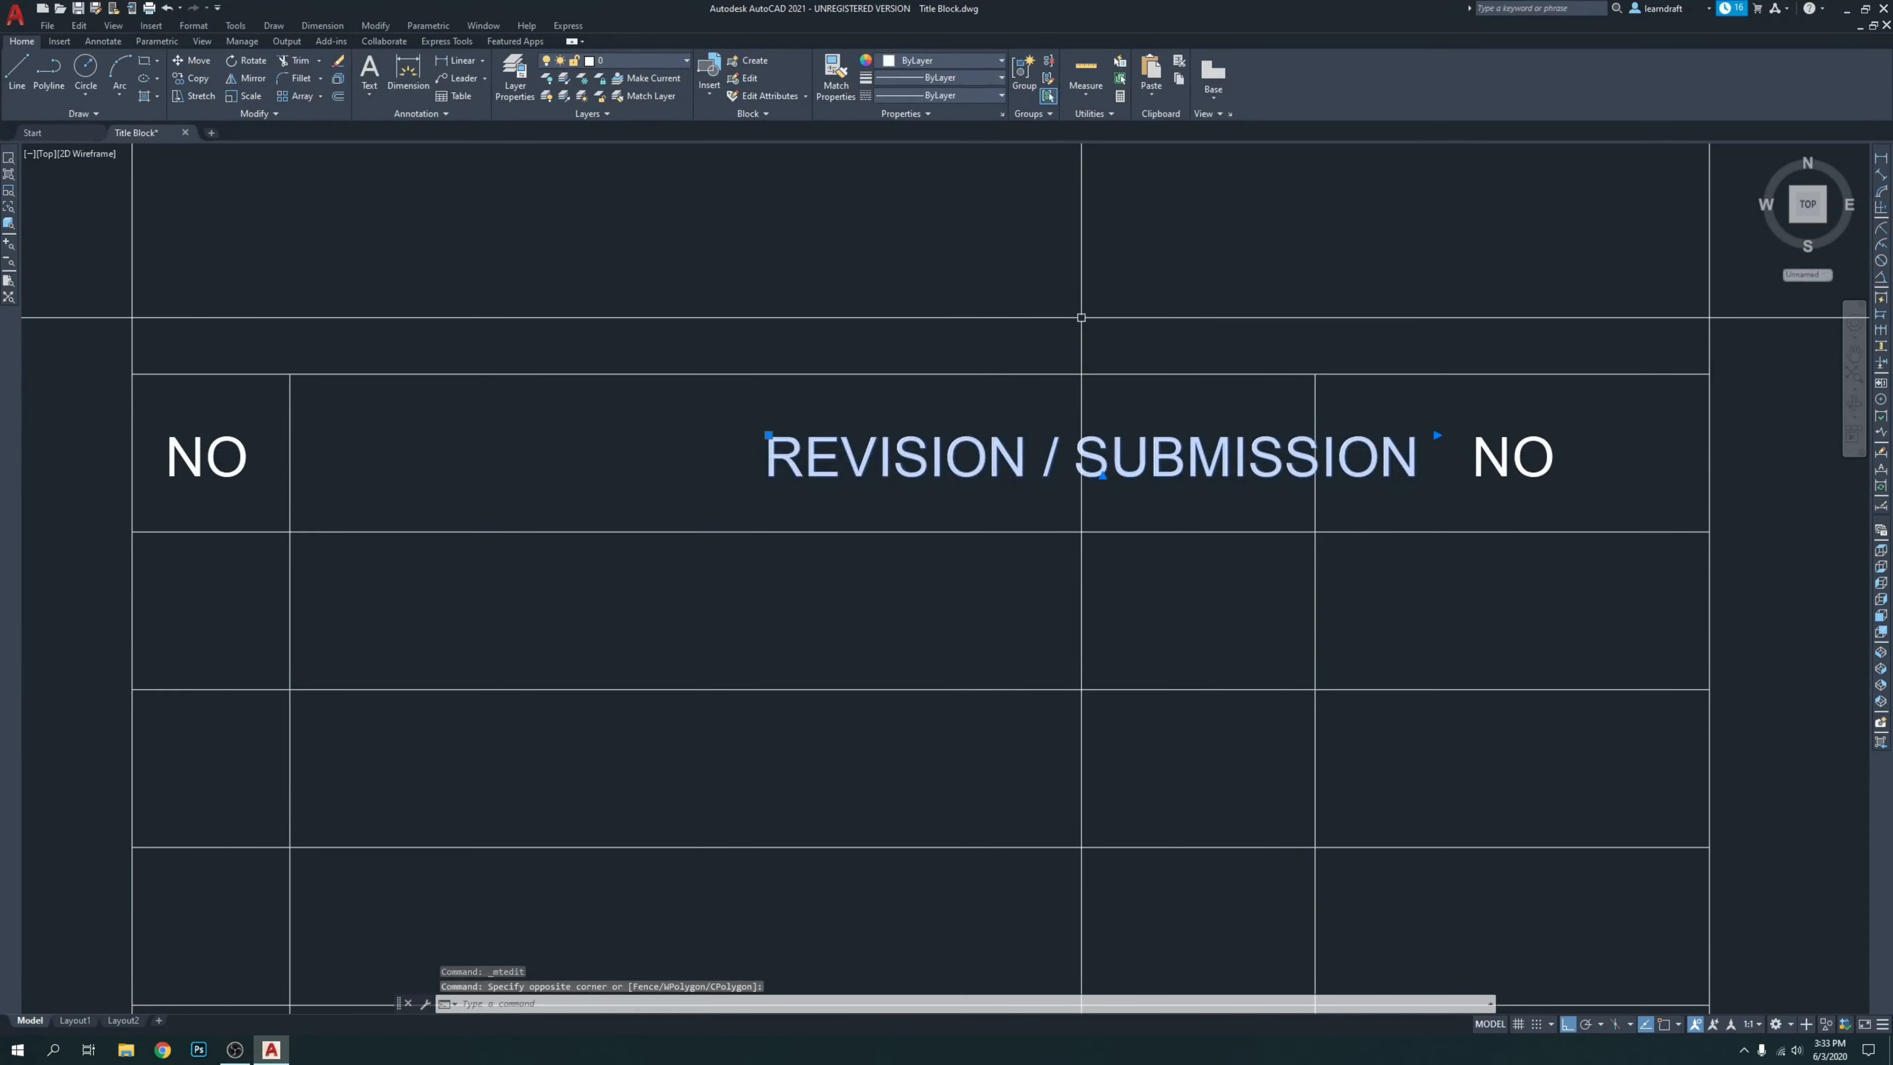
# Move the REVISION / SUBMISSION text horizontally until it sits centred by eye in the middle header cell.
pyautogui.press('Return')
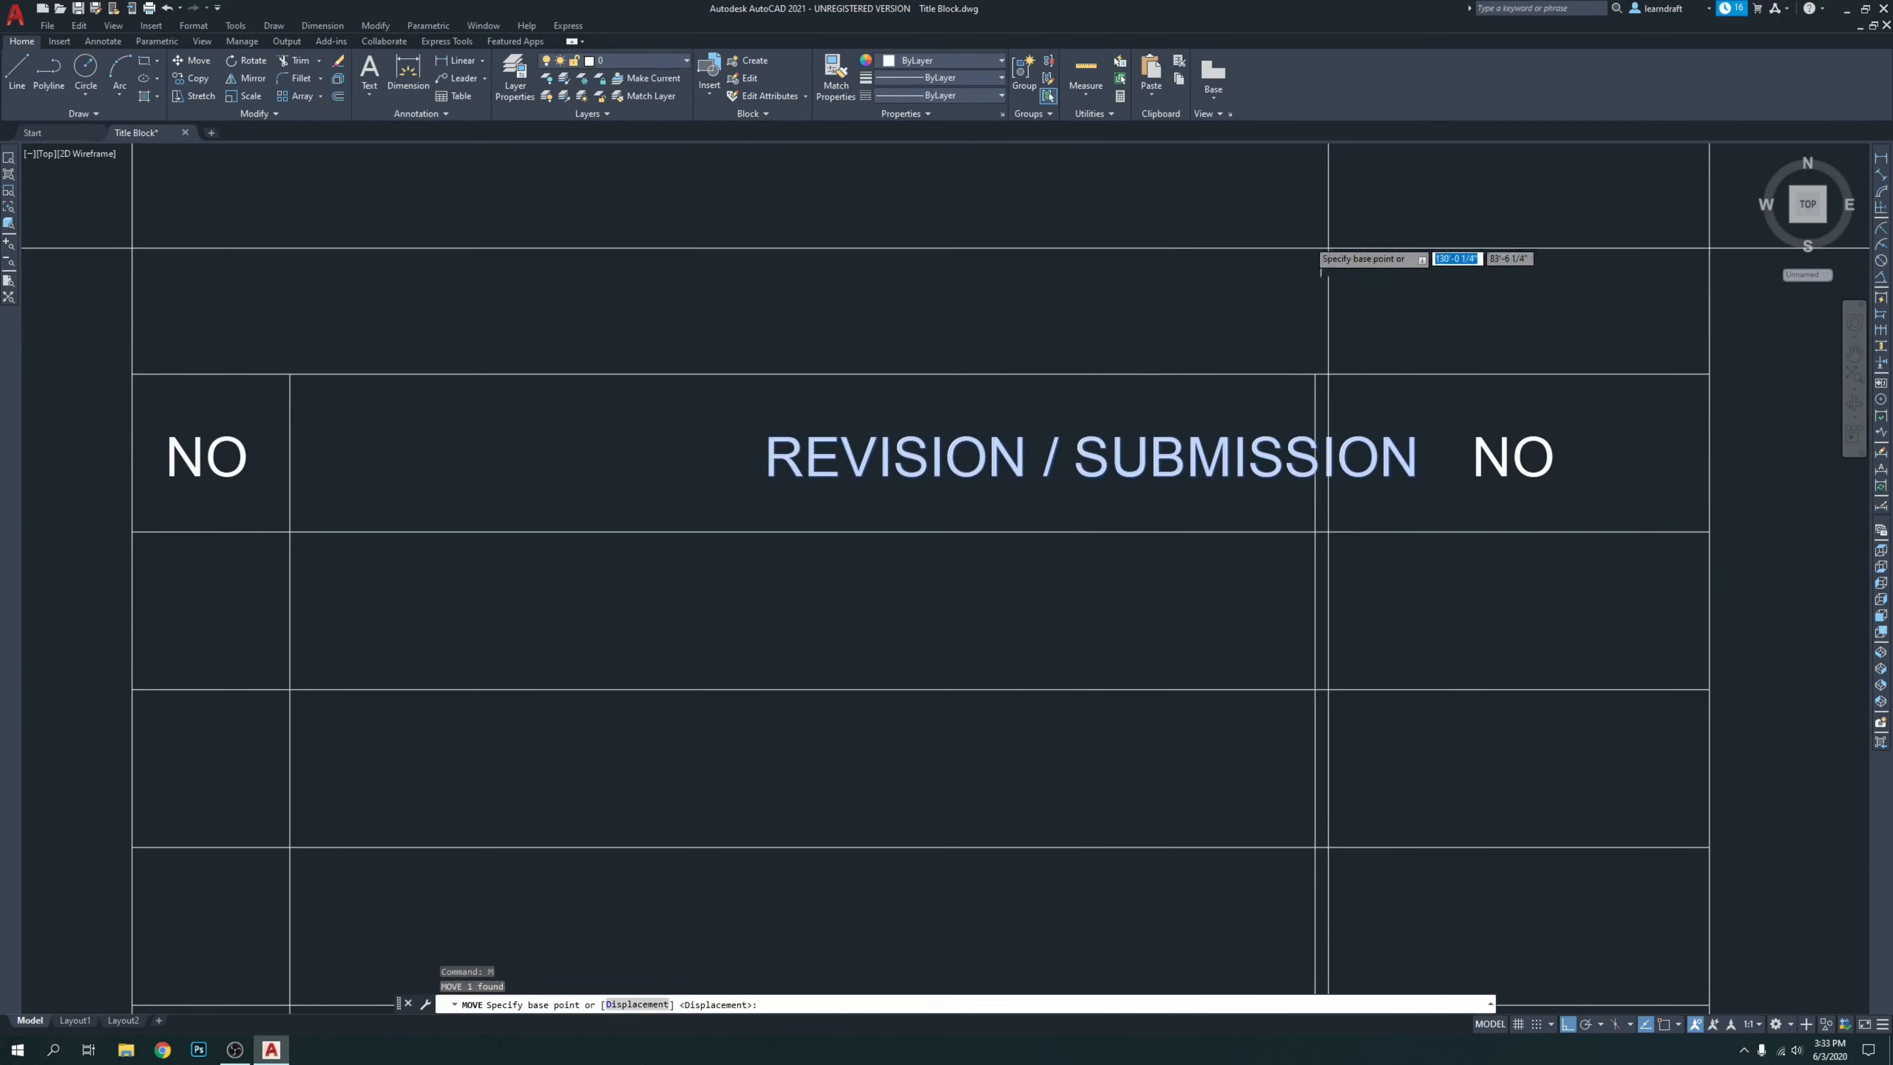
pyautogui.click(1330, 253)
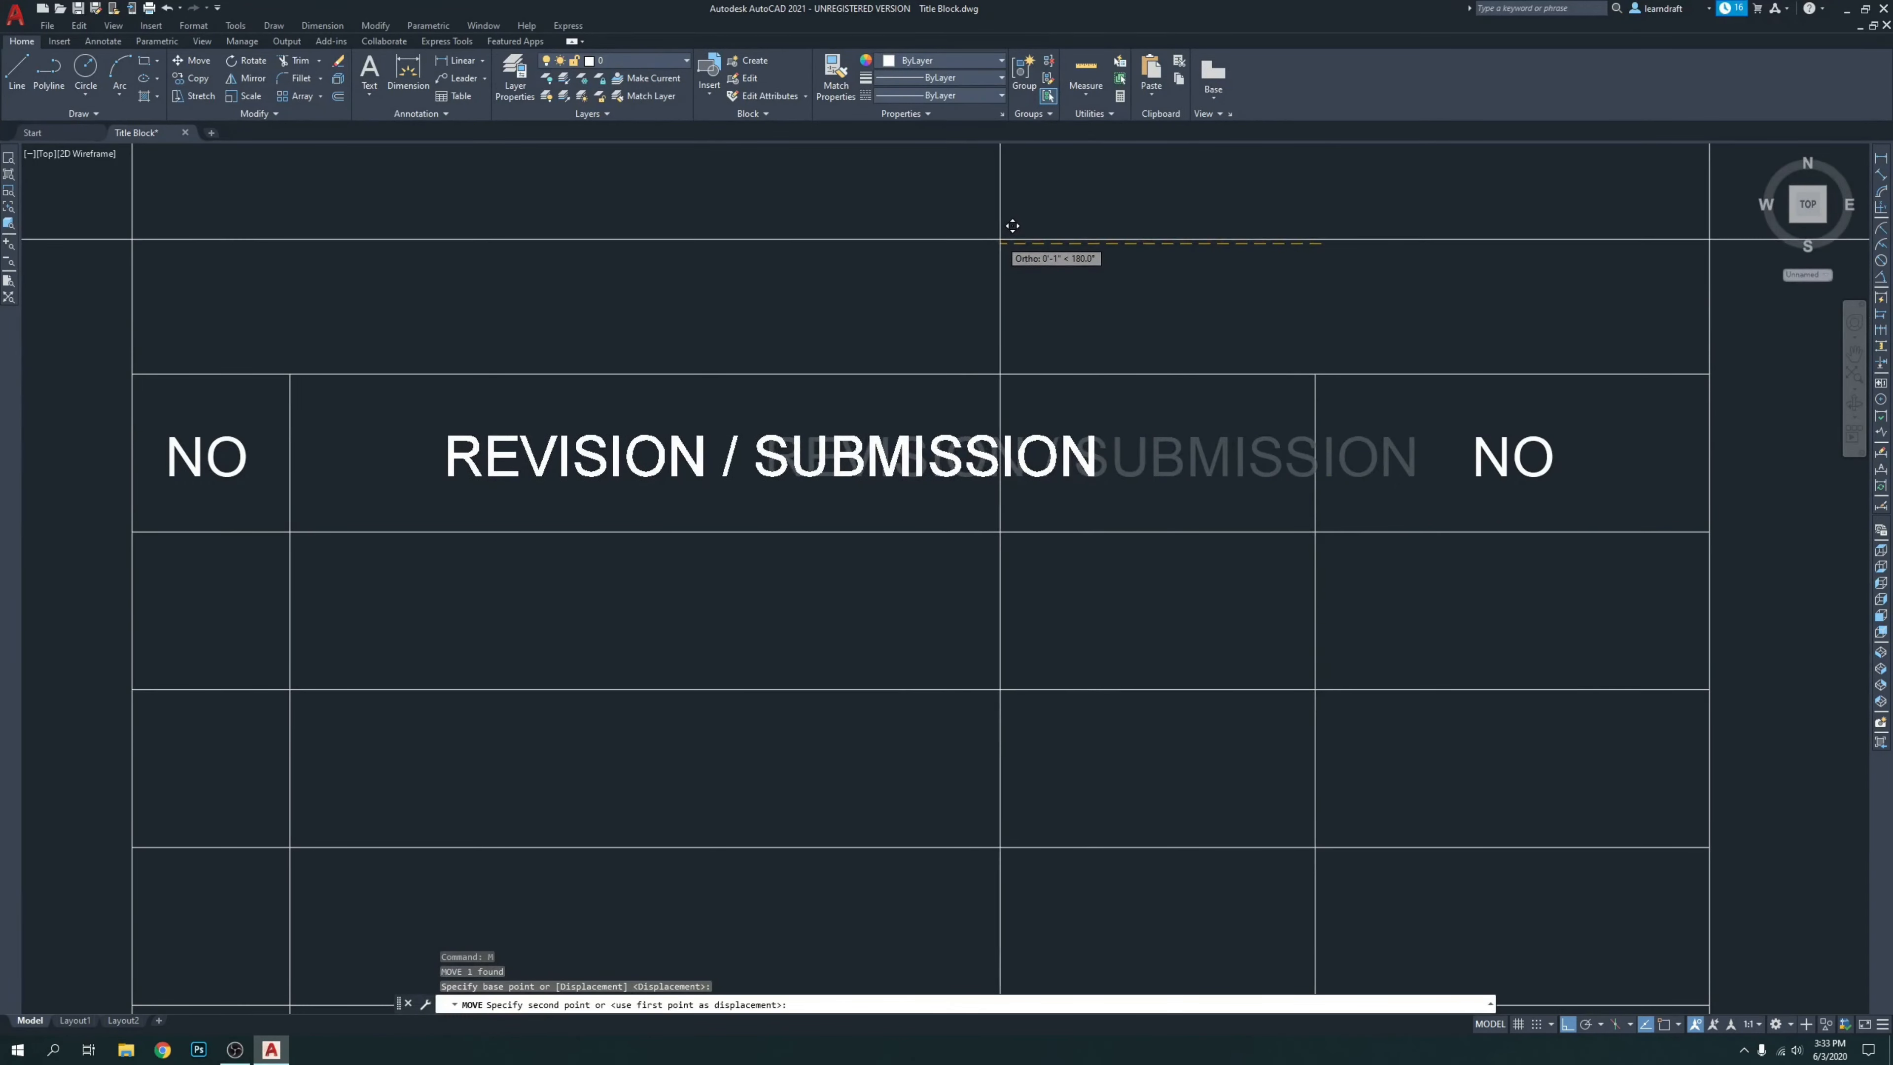
pyautogui.click(1001, 237)
pyautogui.moveTo(1232, 253); pyautogui.dragTo(1153, 276, button='middle')
pyautogui.click(1015, 425)
pyautogui.click(1006, 460)
pyautogui.press('Return')
pyautogui.click(1036, 273)
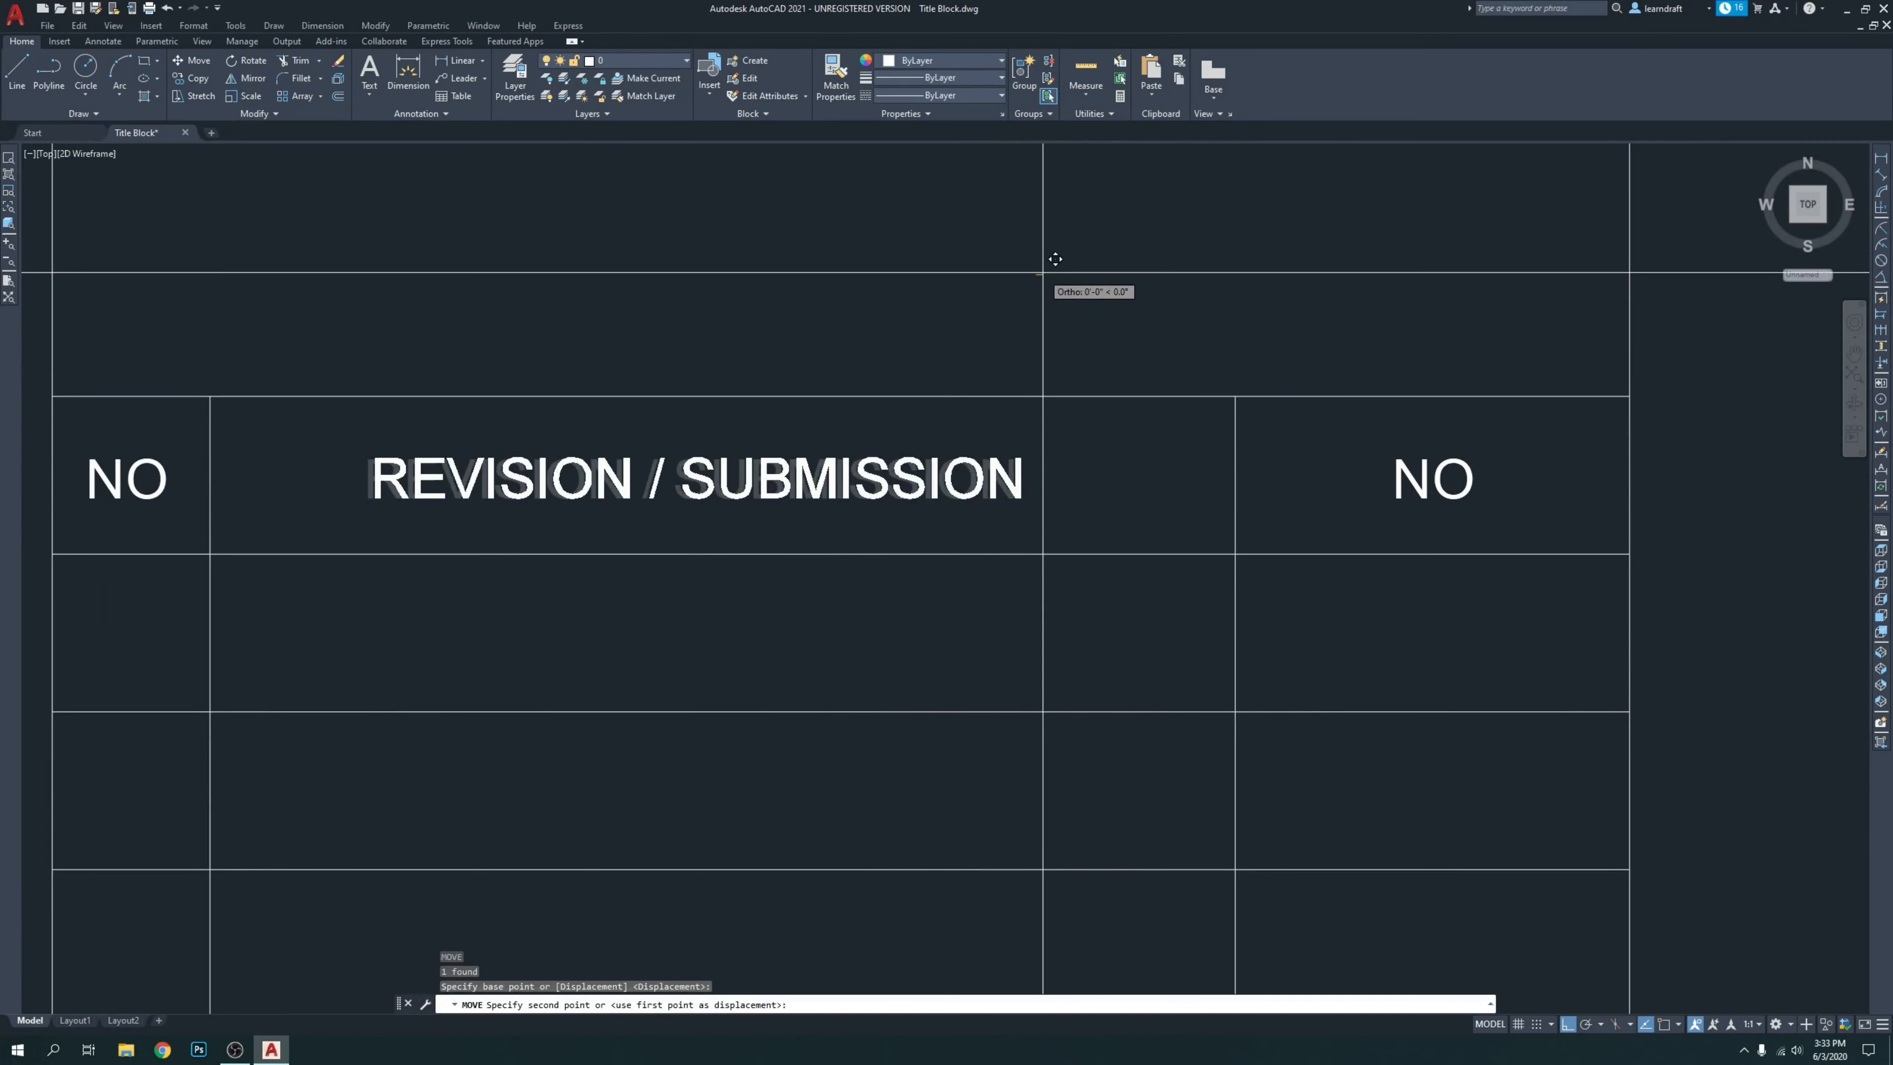
pyautogui.click(1044, 273)
# Replace the NO text in the last header cell of the new revision table with DATE.
pyautogui.scroll(-4, 879, 381)
pyautogui.scroll(3, 1195, 412)
pyautogui.click(968, 420)
pyautogui.doubleClick(969, 418)
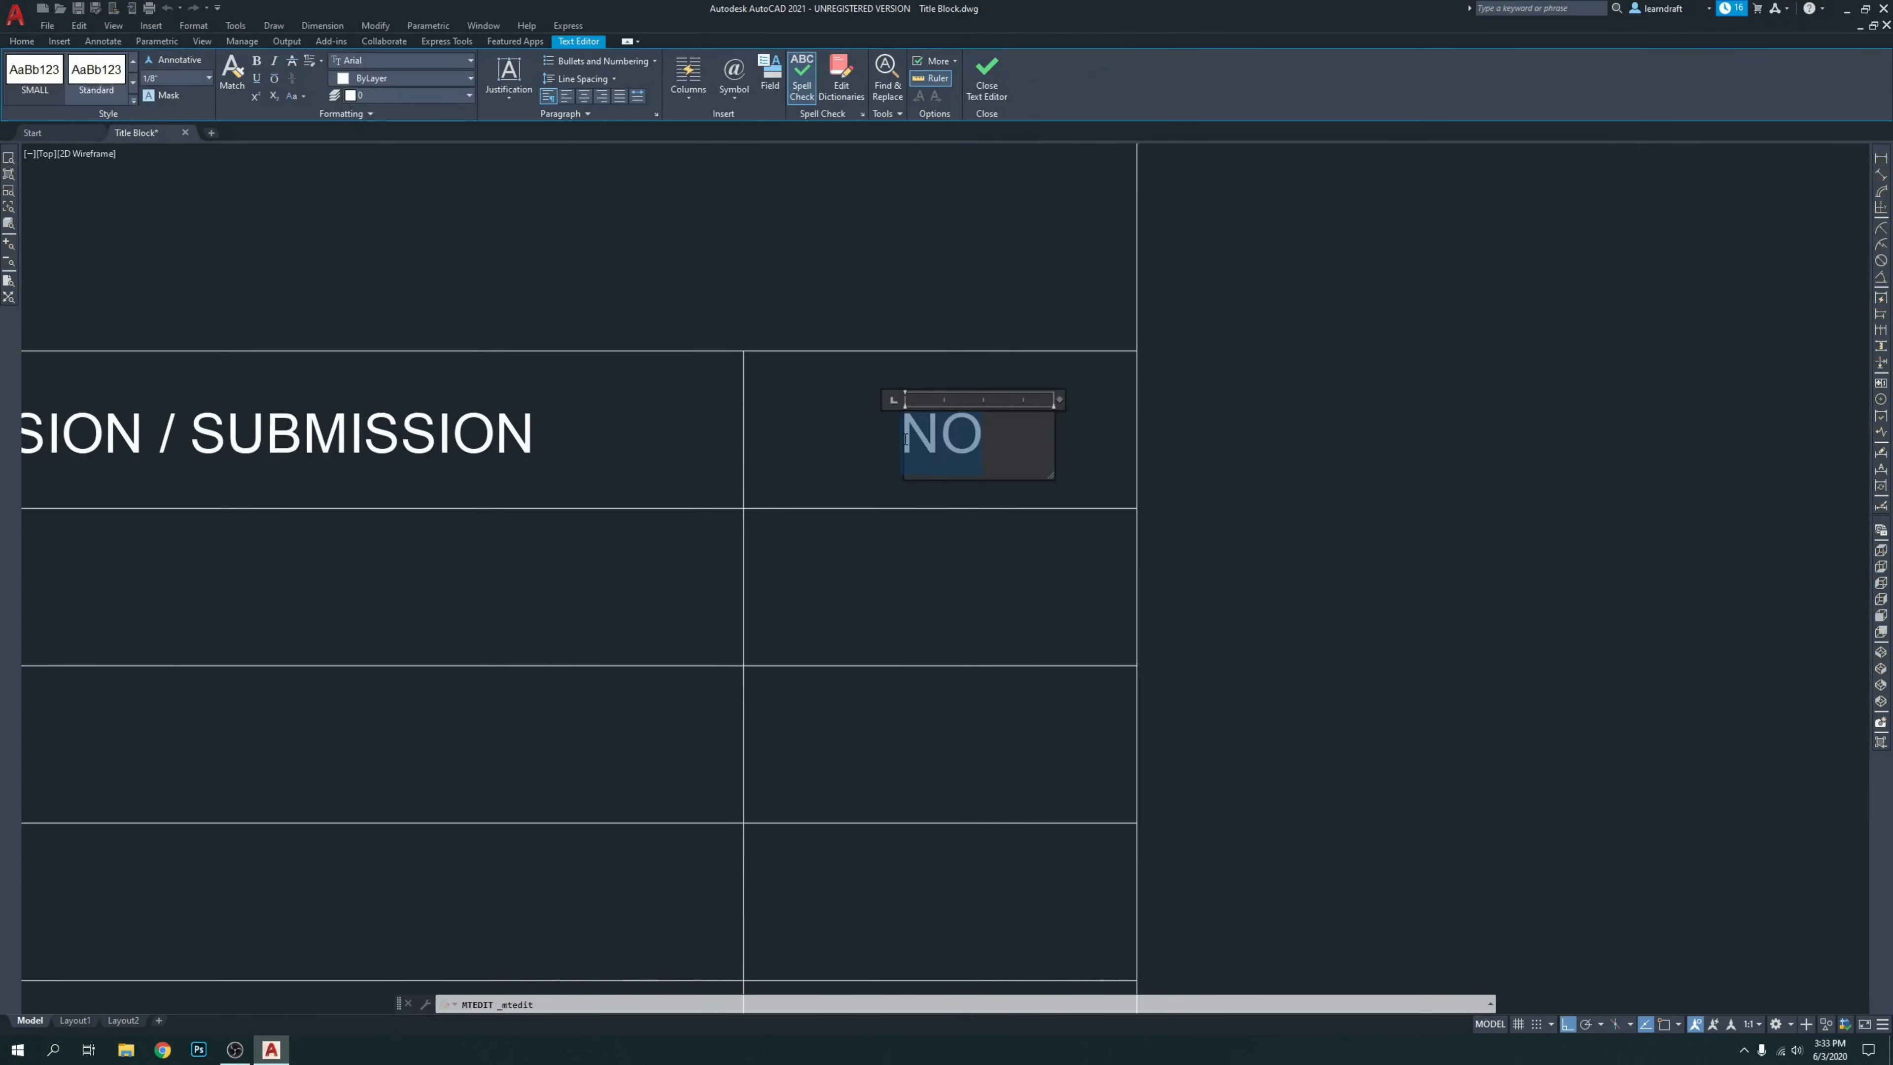
pyautogui.write('DATE')
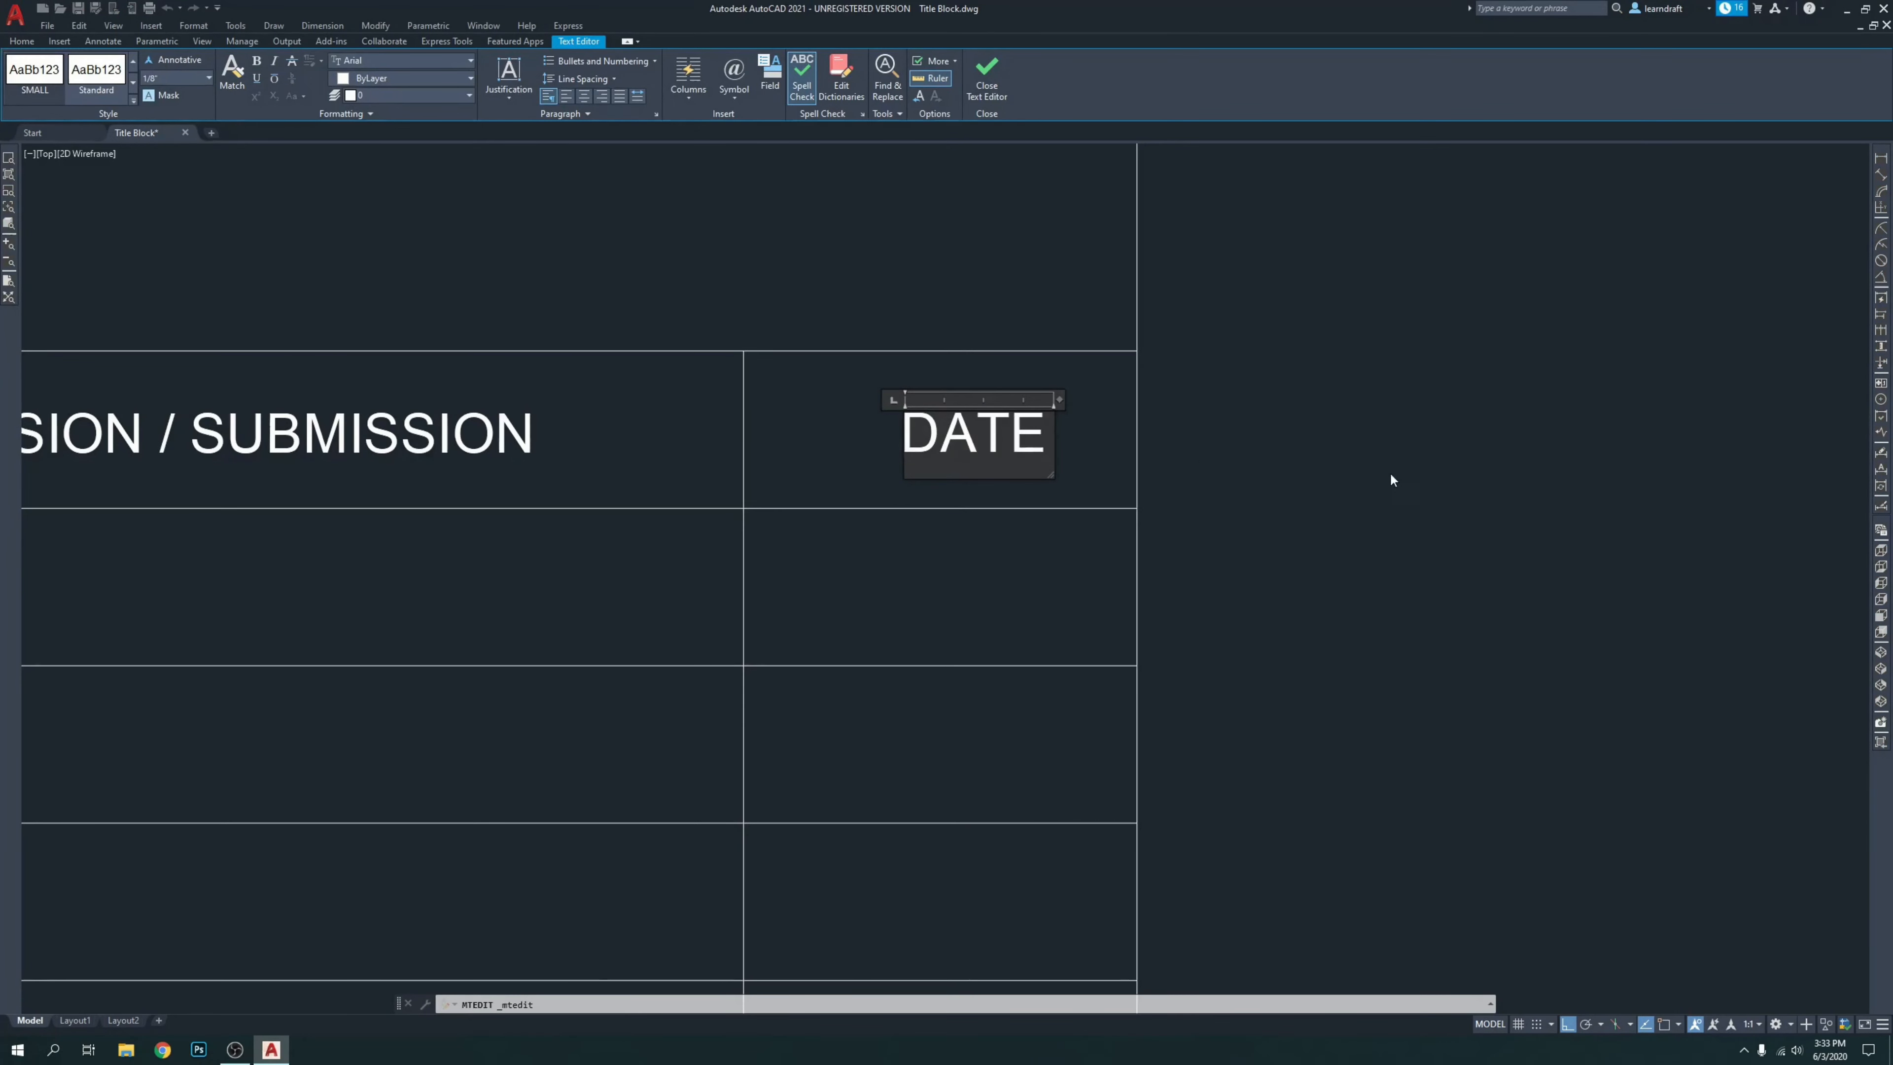
pyautogui.click(1391, 480)
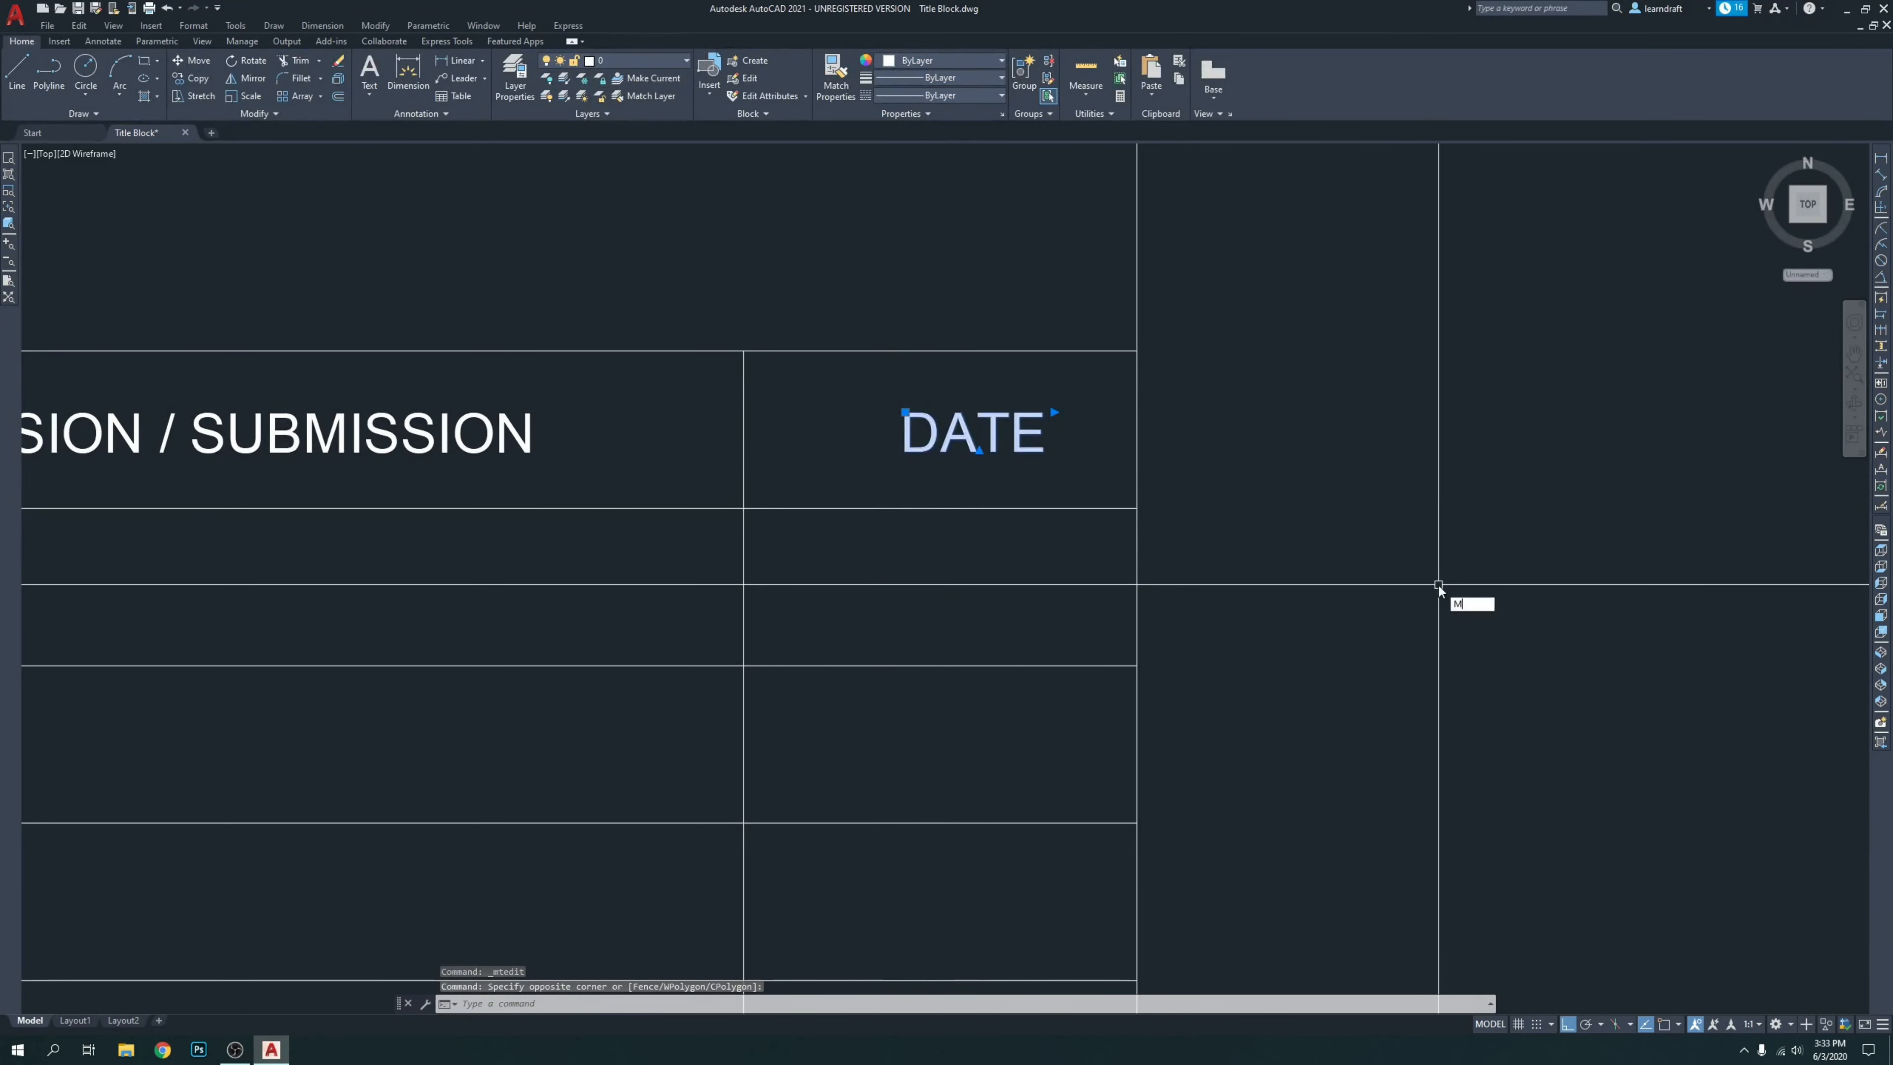
# Move the DATE text slightly towards the middle column to centre it by eye in its header cell.
pyautogui.press('space')
pyautogui.click(1500, 587)
pyautogui.click(1465, 598)
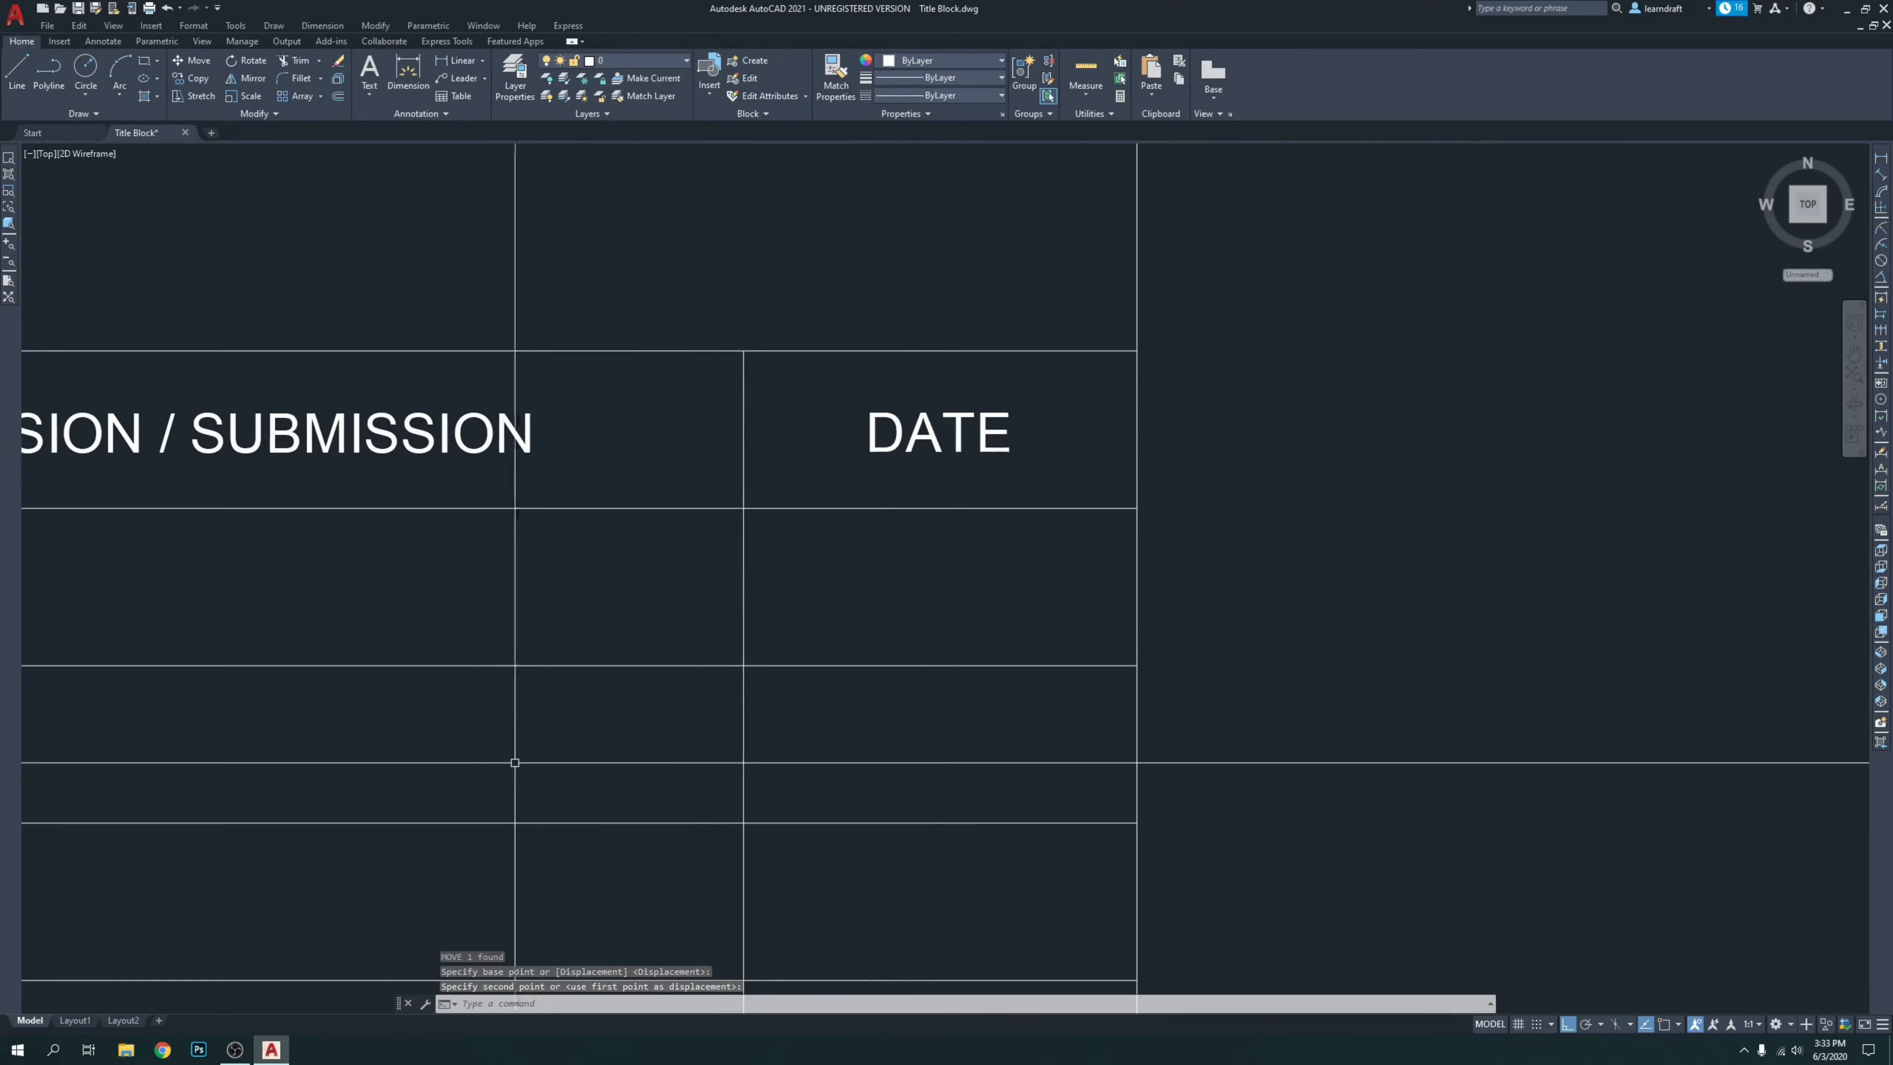
pyautogui.moveTo(656, 709)
pyautogui.mouseDown(button='middle')
pyautogui.moveTo(693, 677)
pyautogui.moveTo(836, 651)
pyautogui.mouseUp(button='middle')
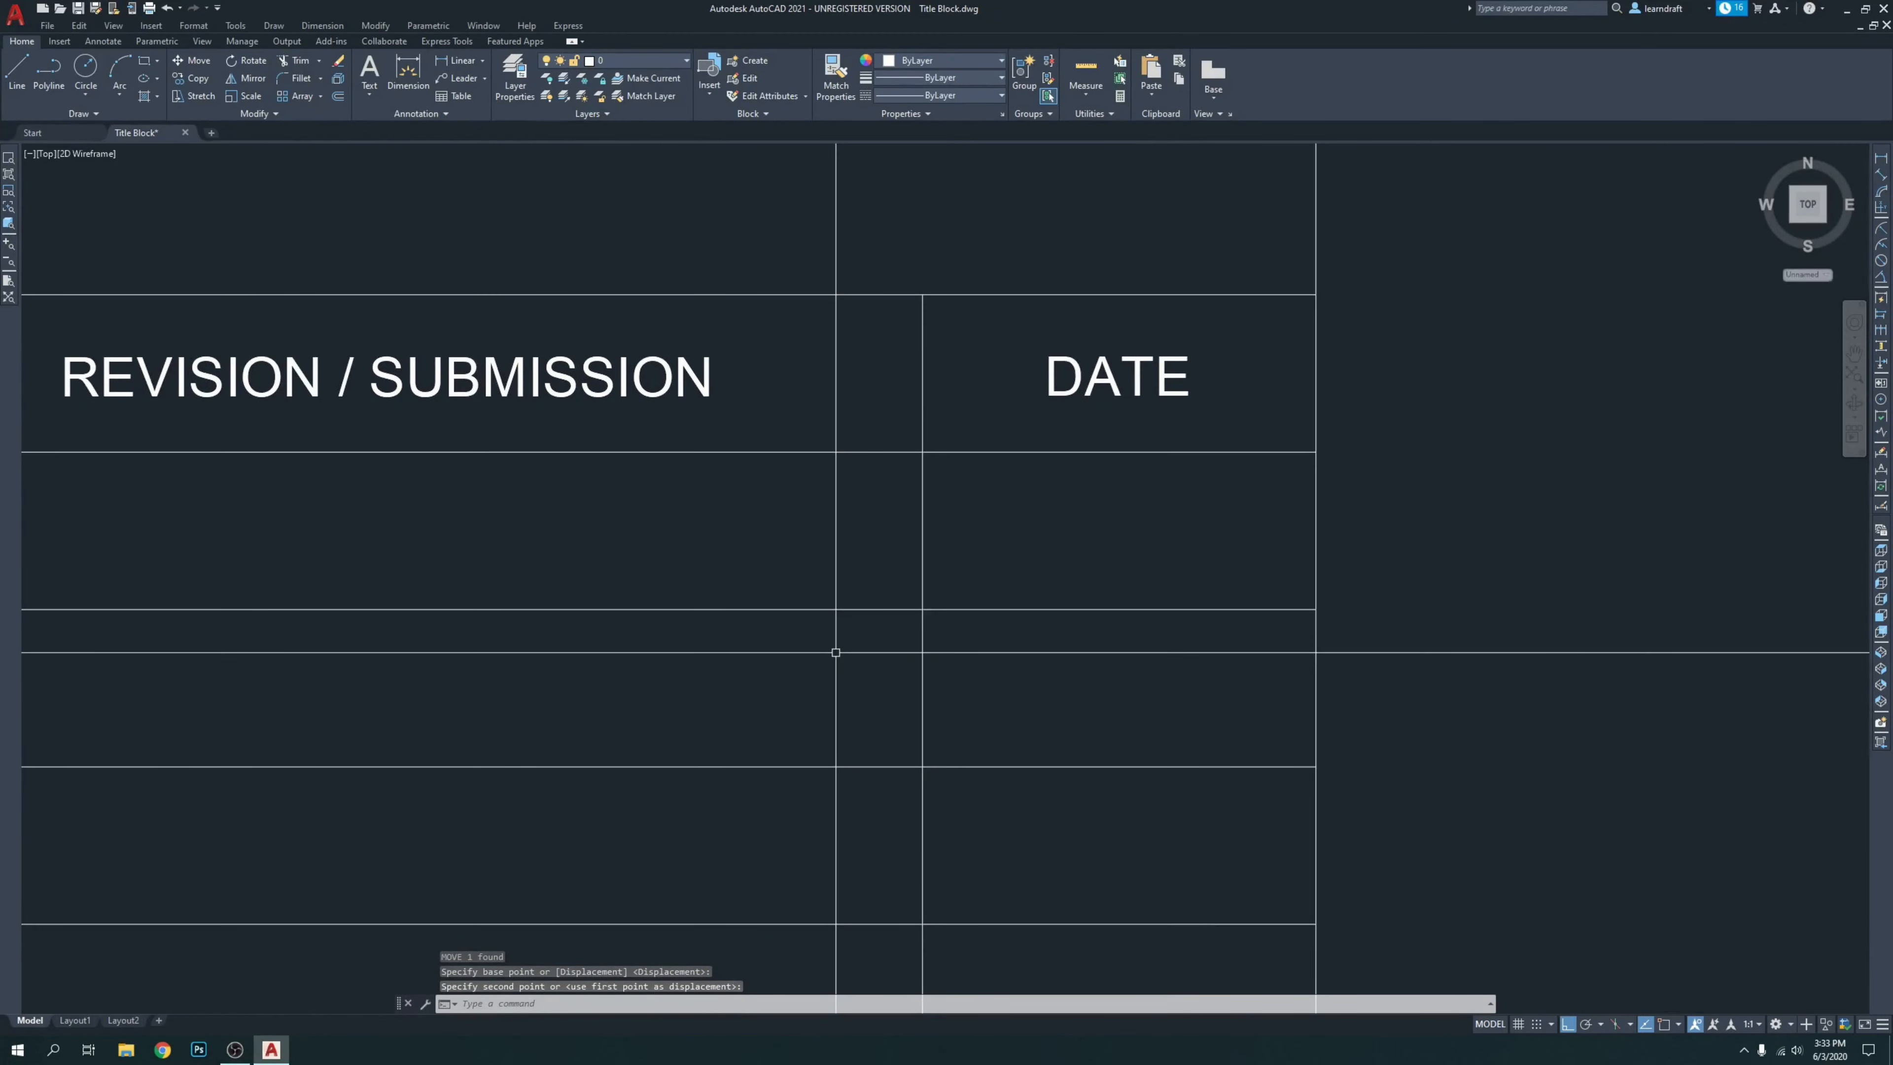
pyautogui.click(228, 1050)
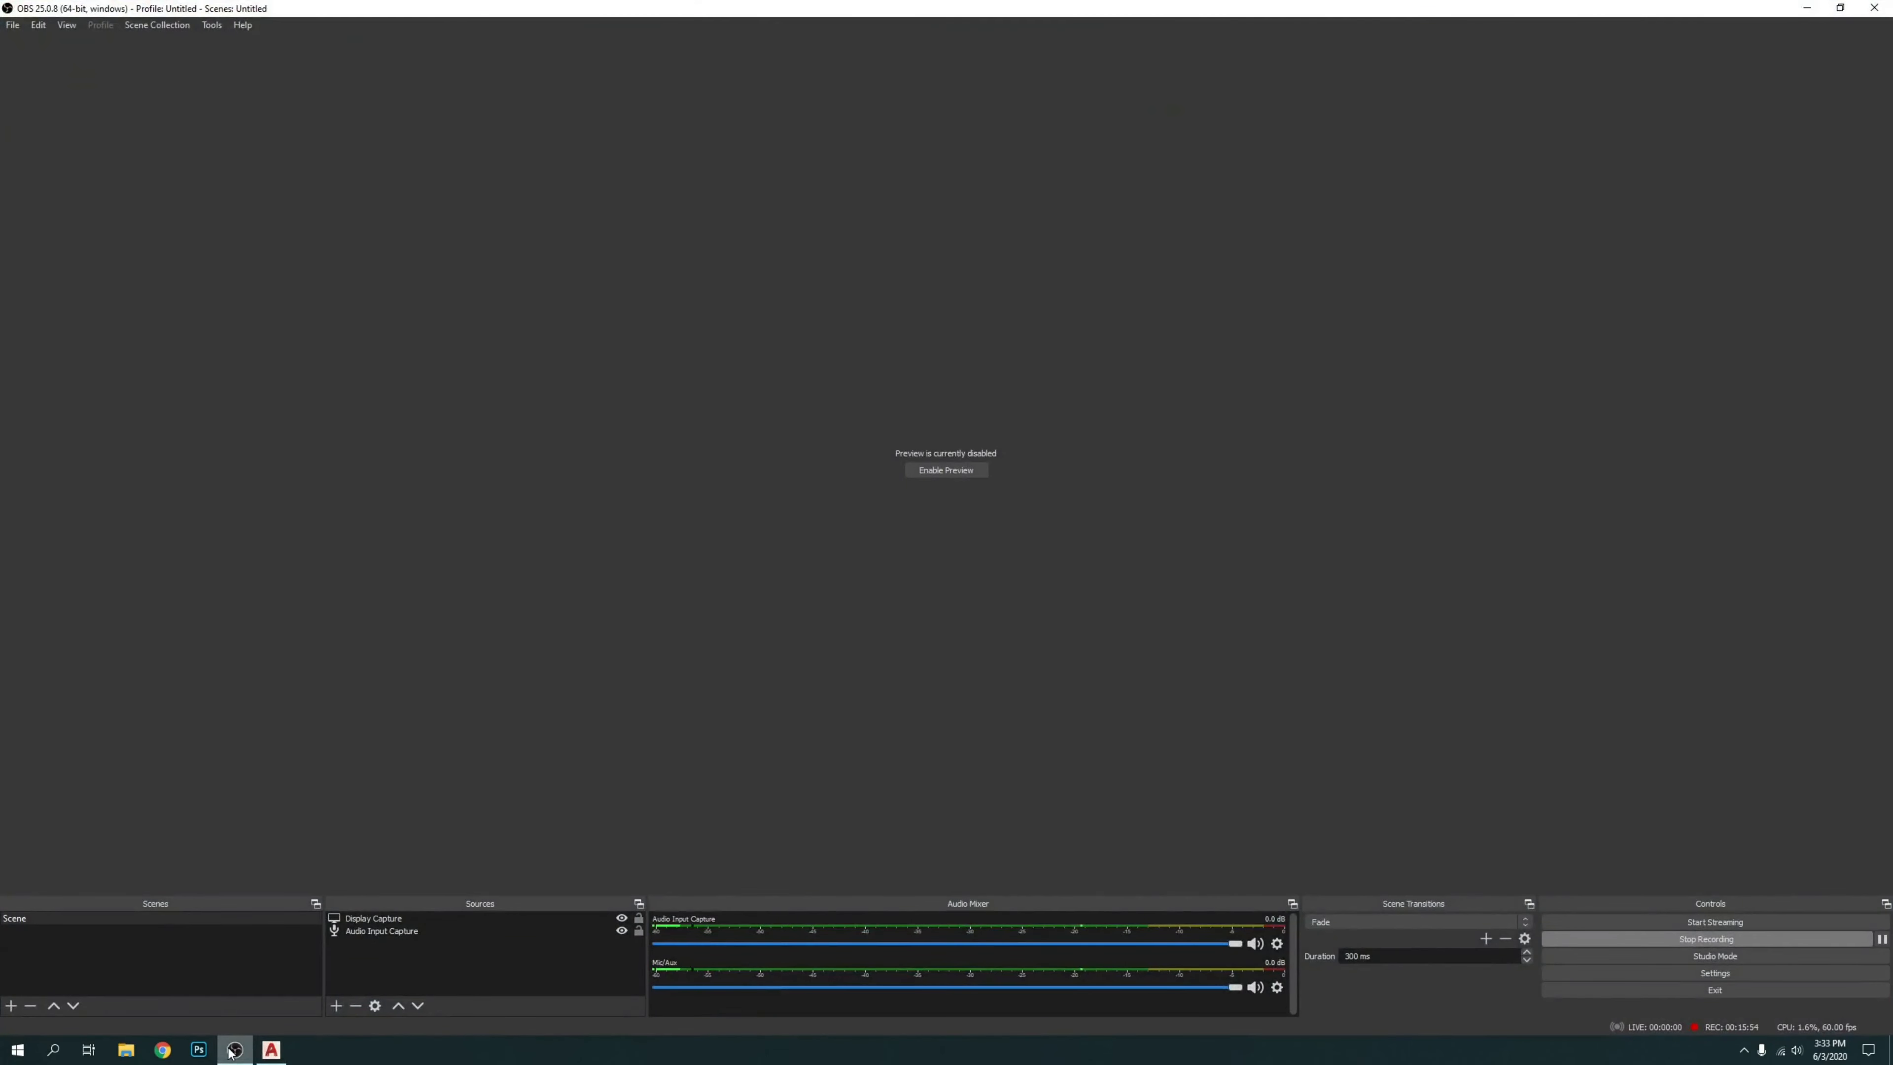
pyautogui.click(230, 1052)
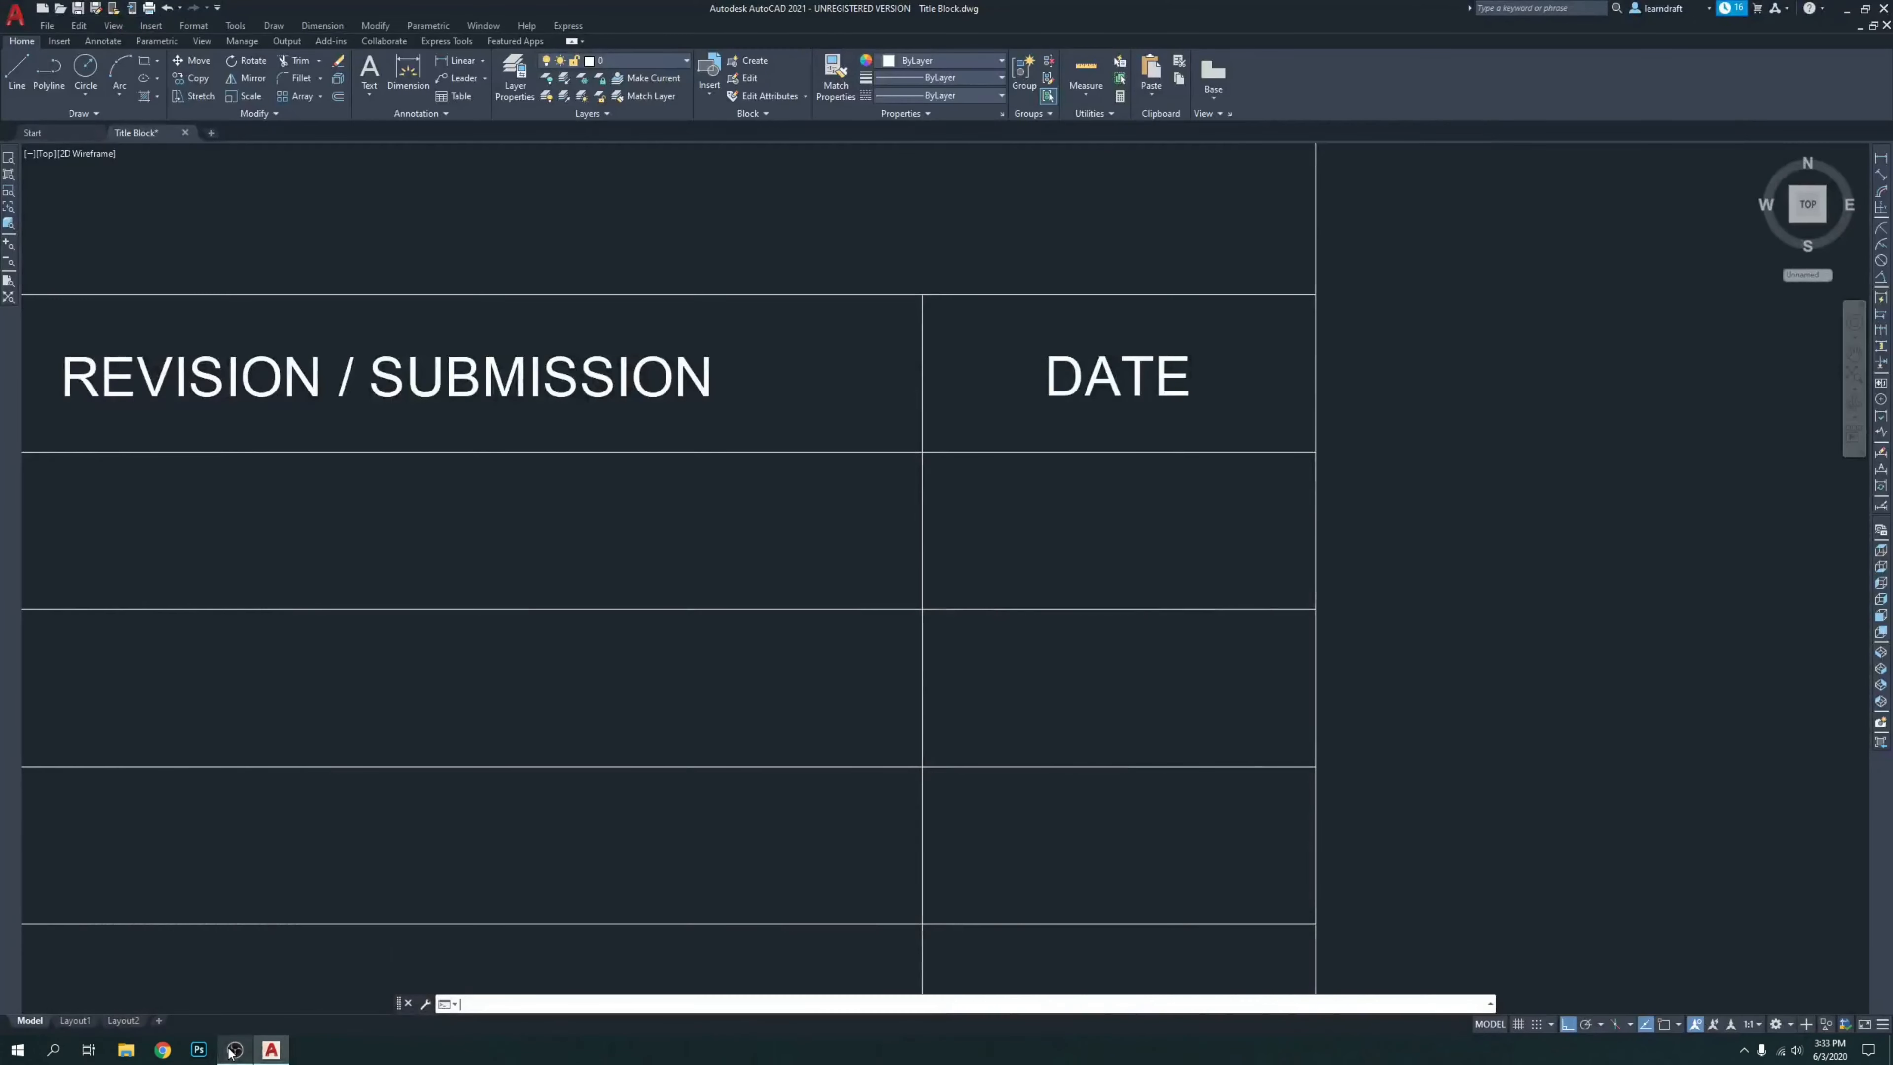
pyautogui.scroll(-2, 998, 496)
pyautogui.moveTo(916, 513); pyautogui.dragTo(1014, 416, button='middle')
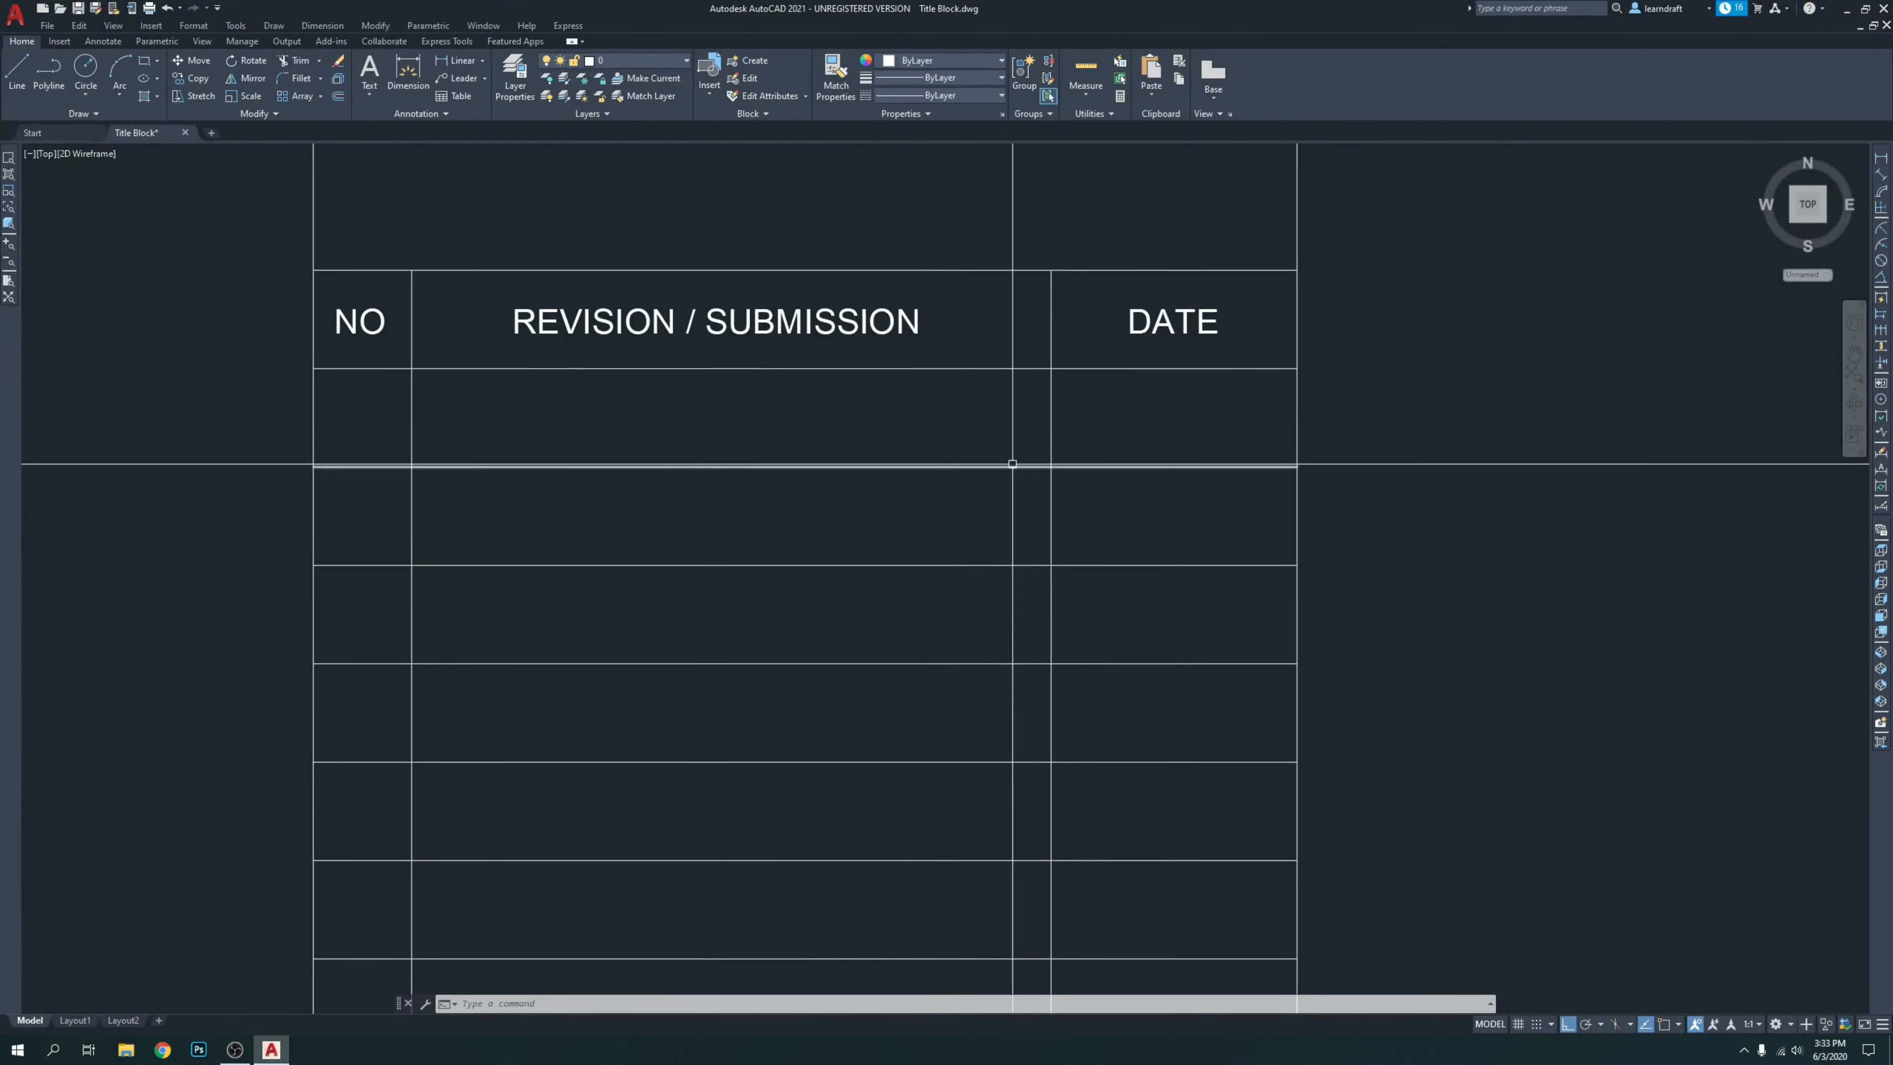
pyautogui.moveTo(1401, 464); pyautogui.dragTo(1381, 466, button='middle')
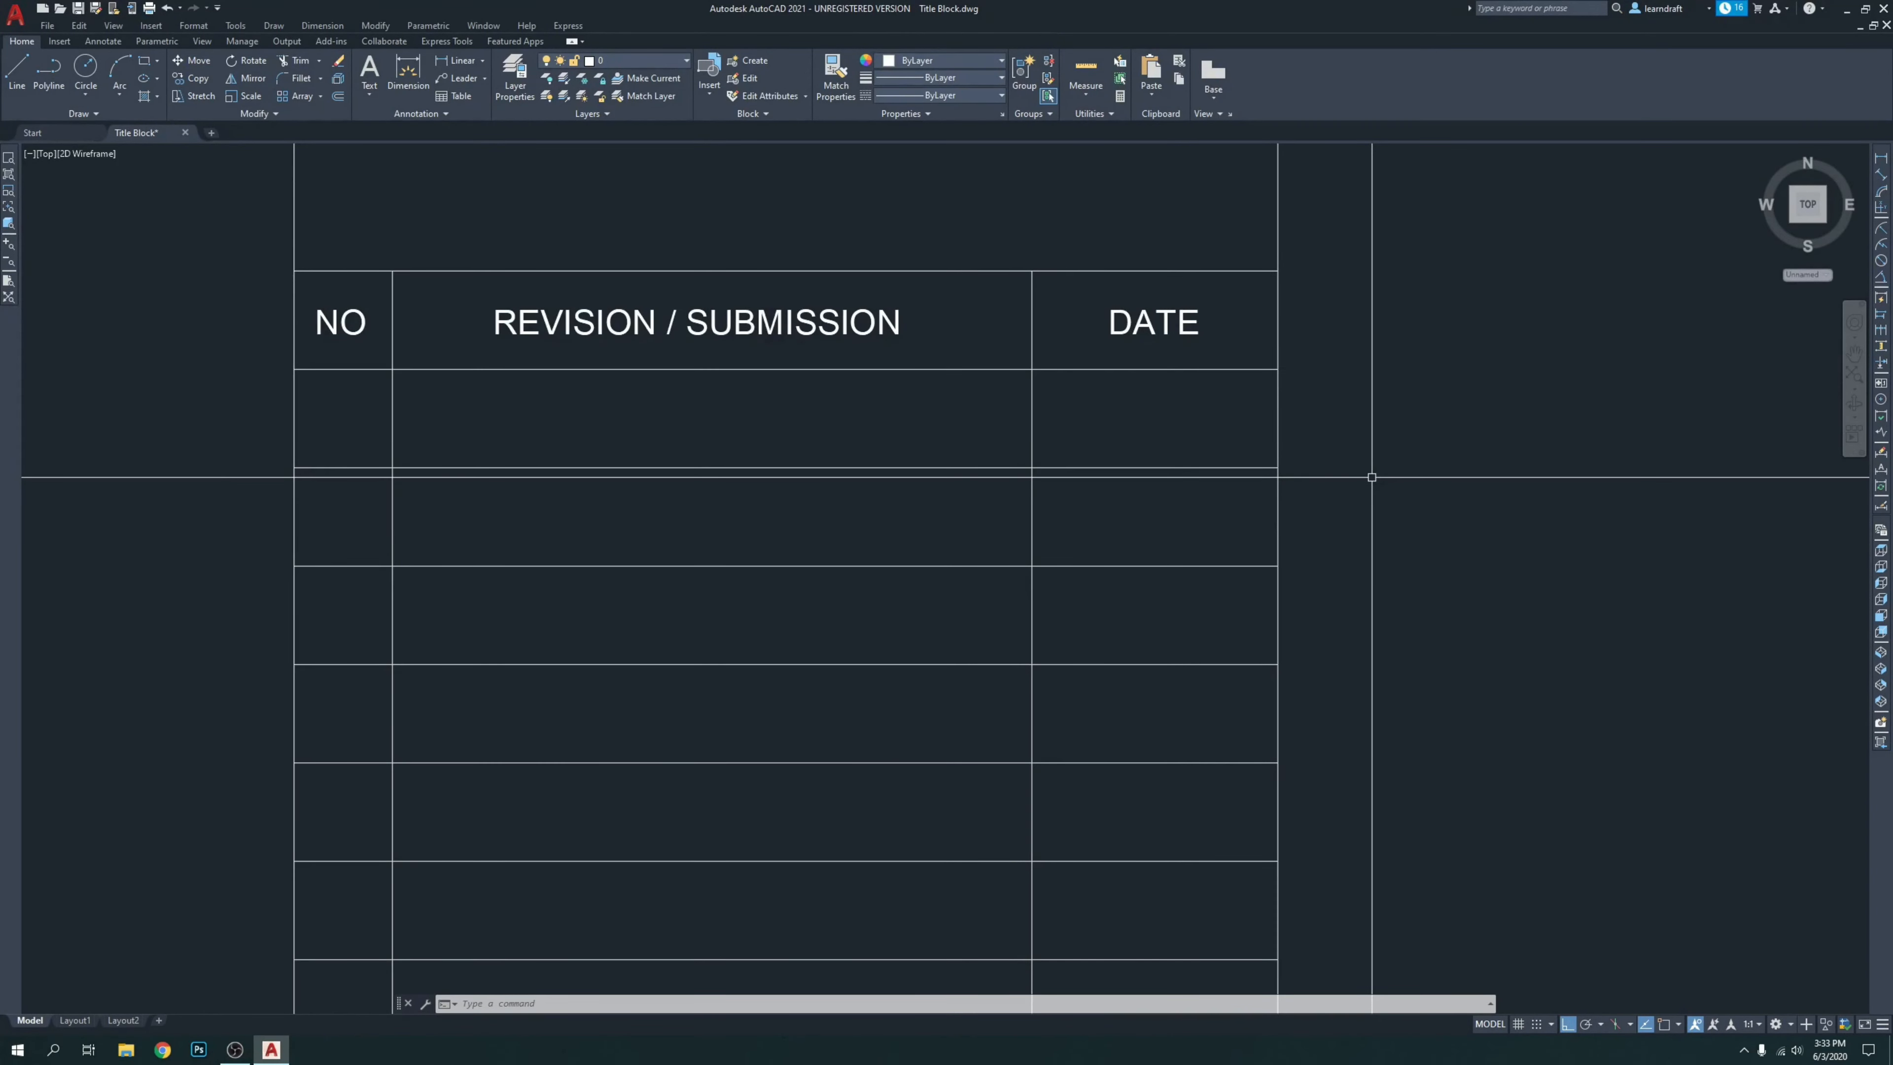
# Examine the finished example's CLIENT NAME AND ADDRESS label below its revision table, and return to the same spot in the new title block.
pyautogui.scroll(-8, 1371, 477)
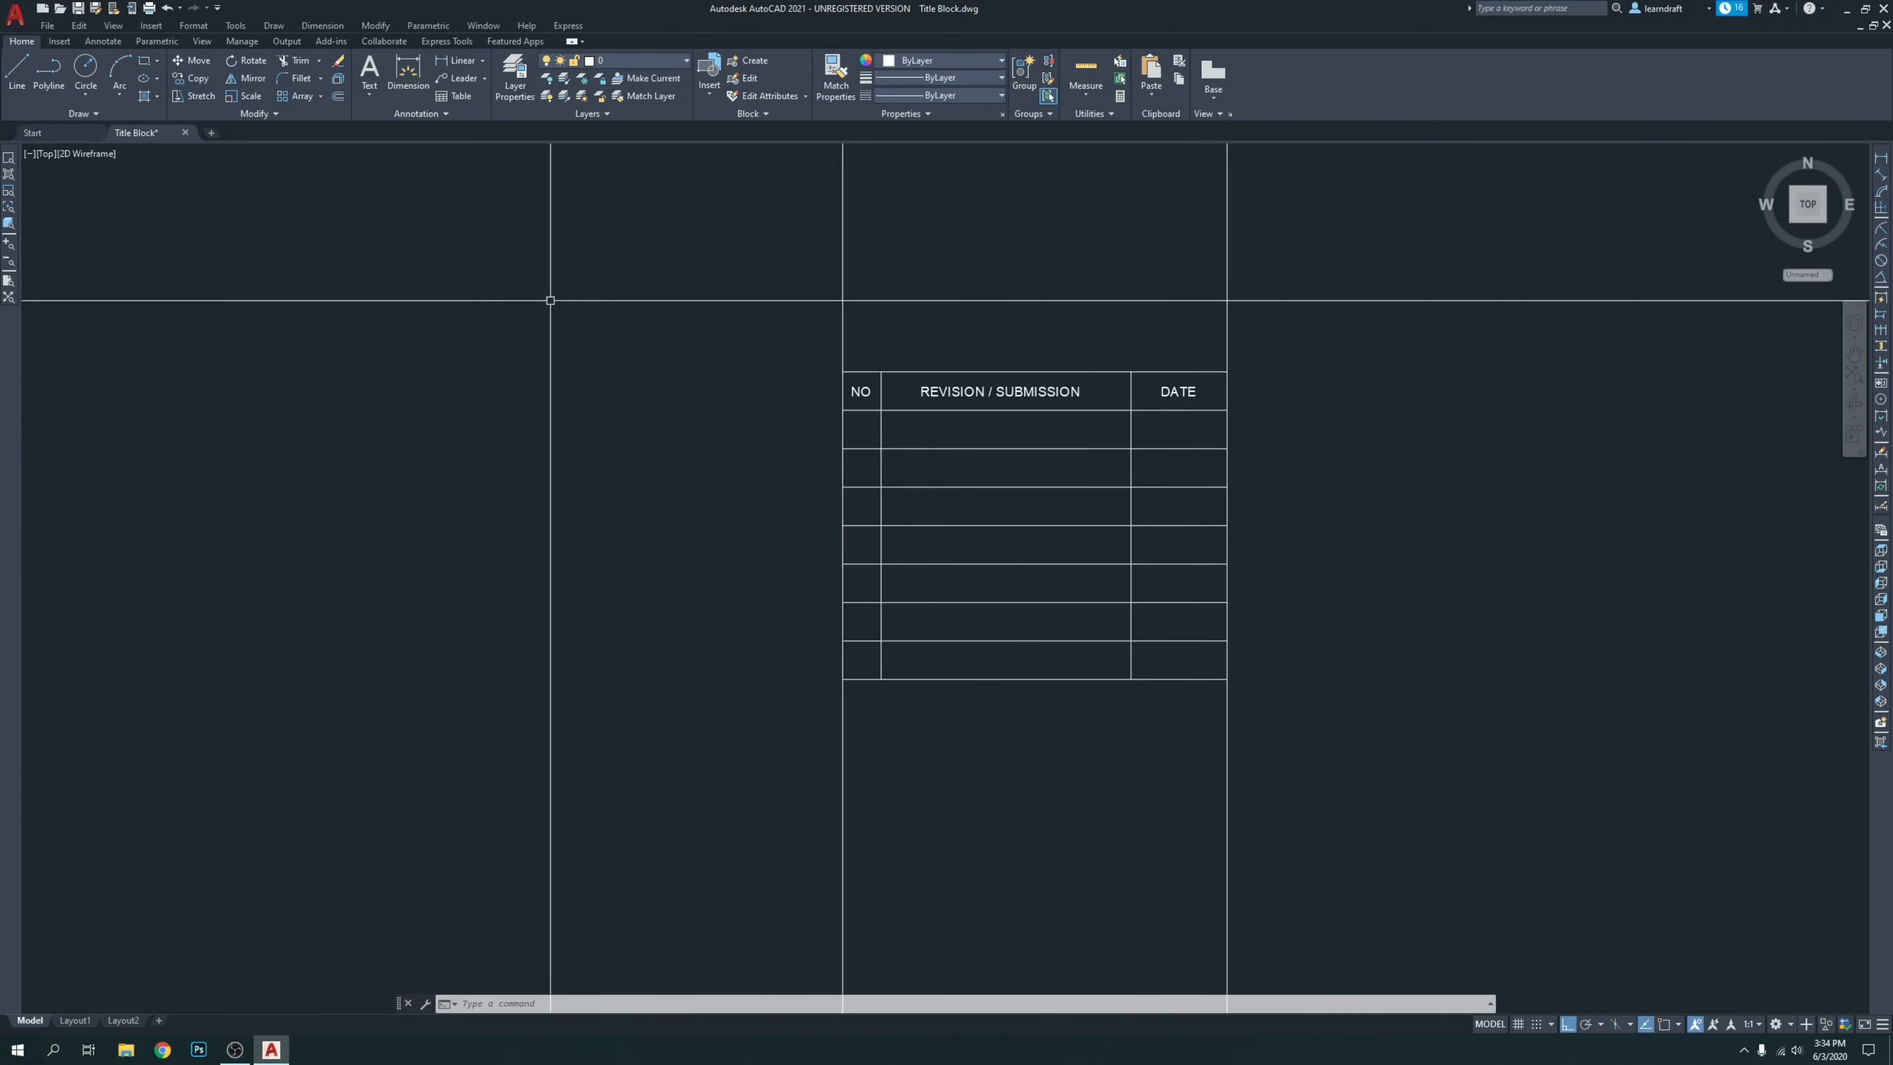
pyautogui.scroll(8, 628, 409)
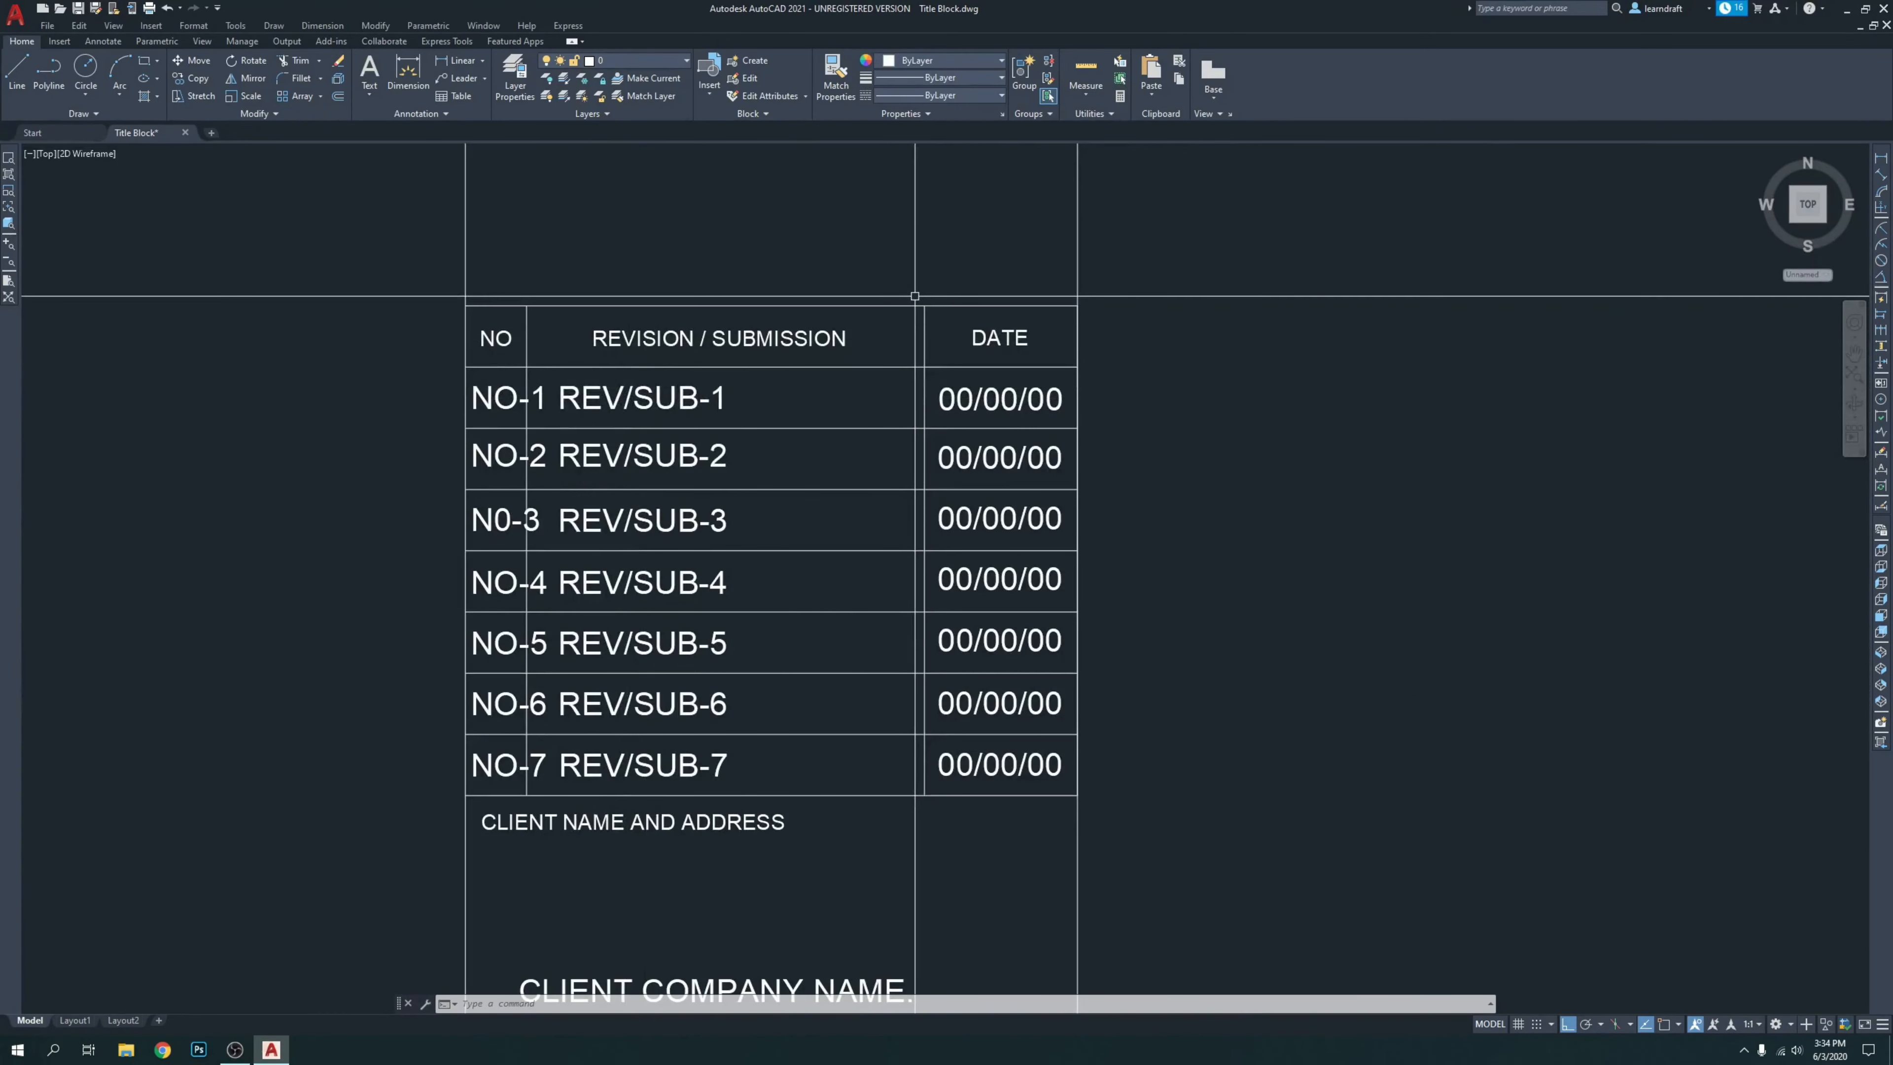
pyautogui.moveTo(1162, 275); pyautogui.dragTo(1148, 274, button='middle')
pyautogui.scroll(-3, 1149, 275)
pyautogui.scroll(5, 835, 318)
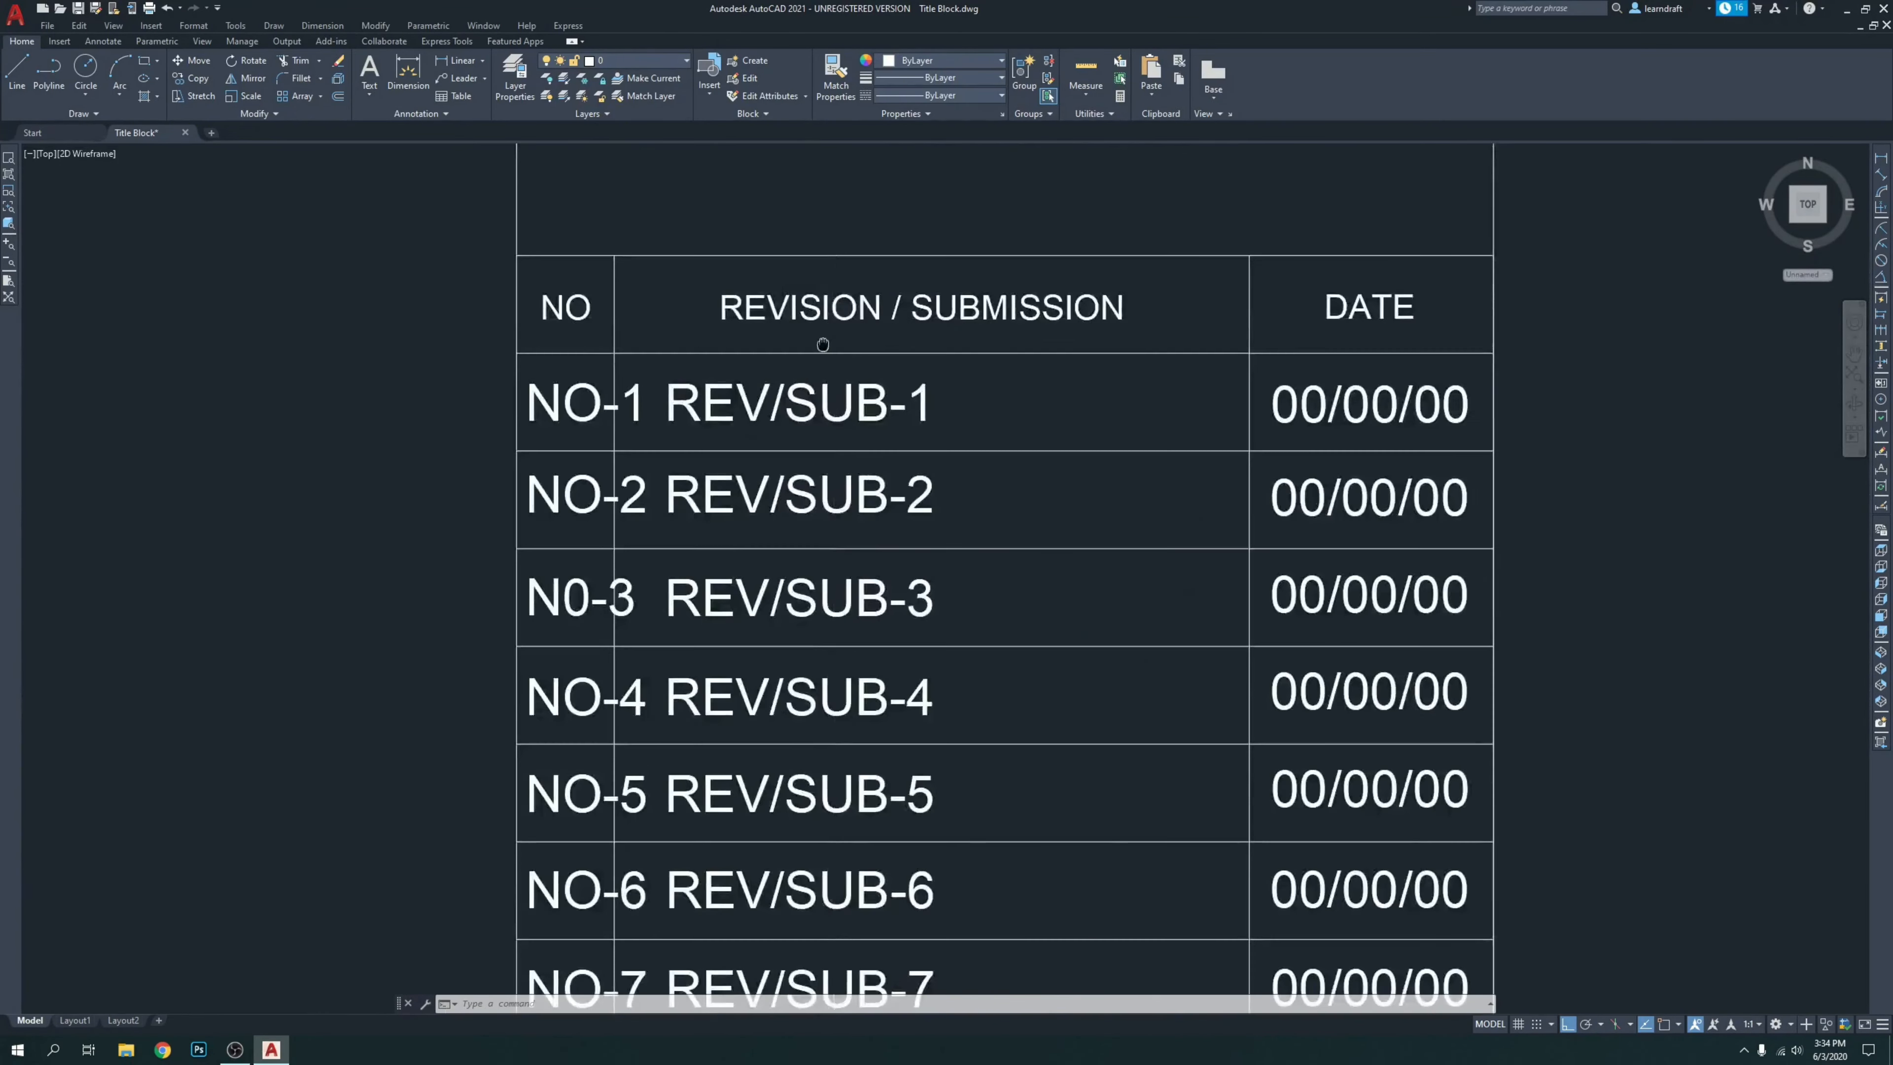
pyautogui.moveTo(672, 400); pyautogui.dragTo(452, 294, button='middle')
pyautogui.scroll(-3, 452, 295)
pyautogui.moveTo(1028, 422); pyautogui.dragTo(1006, 248, button='middle')
pyautogui.moveTo(400, 612); pyautogui.dragTo(444, 443, button='middle')
pyautogui.doubleClick(541, 410)
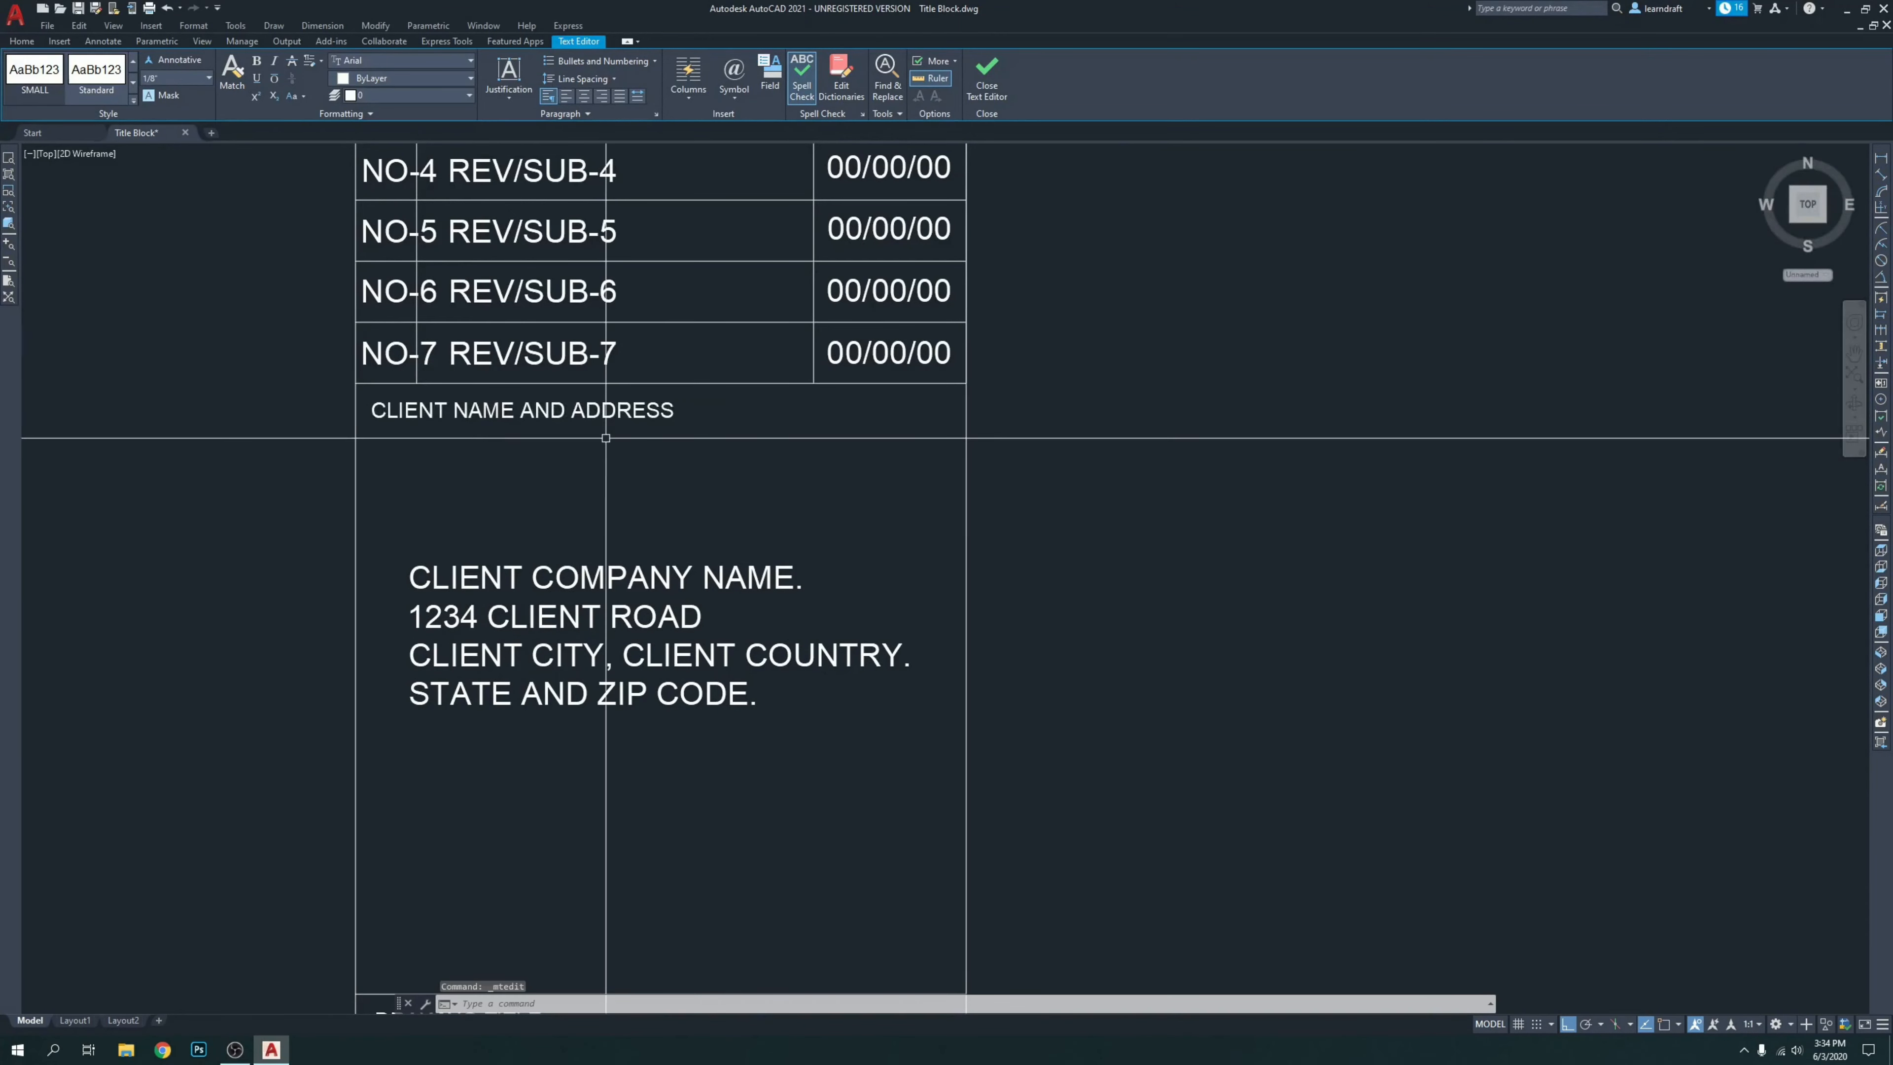
pyautogui.scroll(-2, 606, 438)
pyautogui.moveTo(980, 440); pyautogui.dragTo(161, 435, button='middle')
pyautogui.scroll(-4, 634, 447)
pyautogui.moveTo(1341, 465); pyautogui.dragTo(132, 477, button='middle')
pyautogui.scroll(8, 1062, 320)
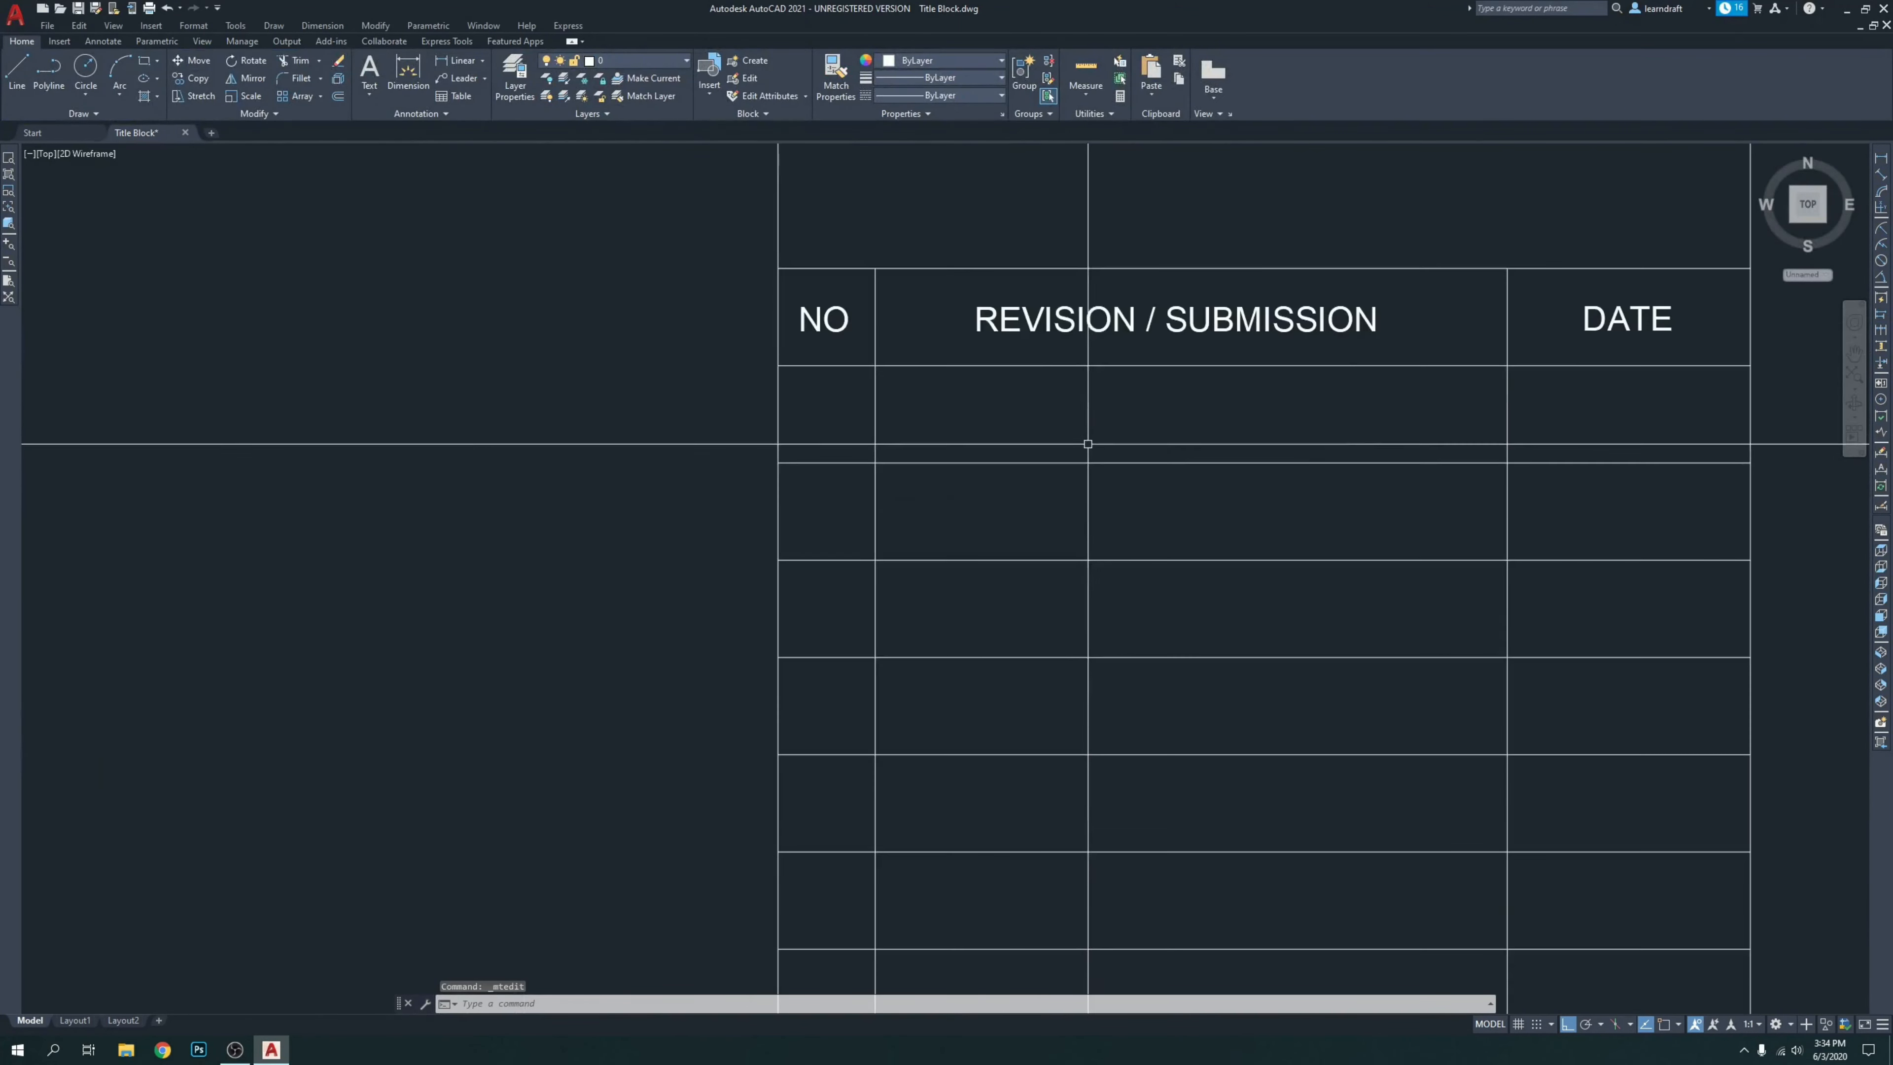
pyautogui.scroll(-5, 1088, 444)
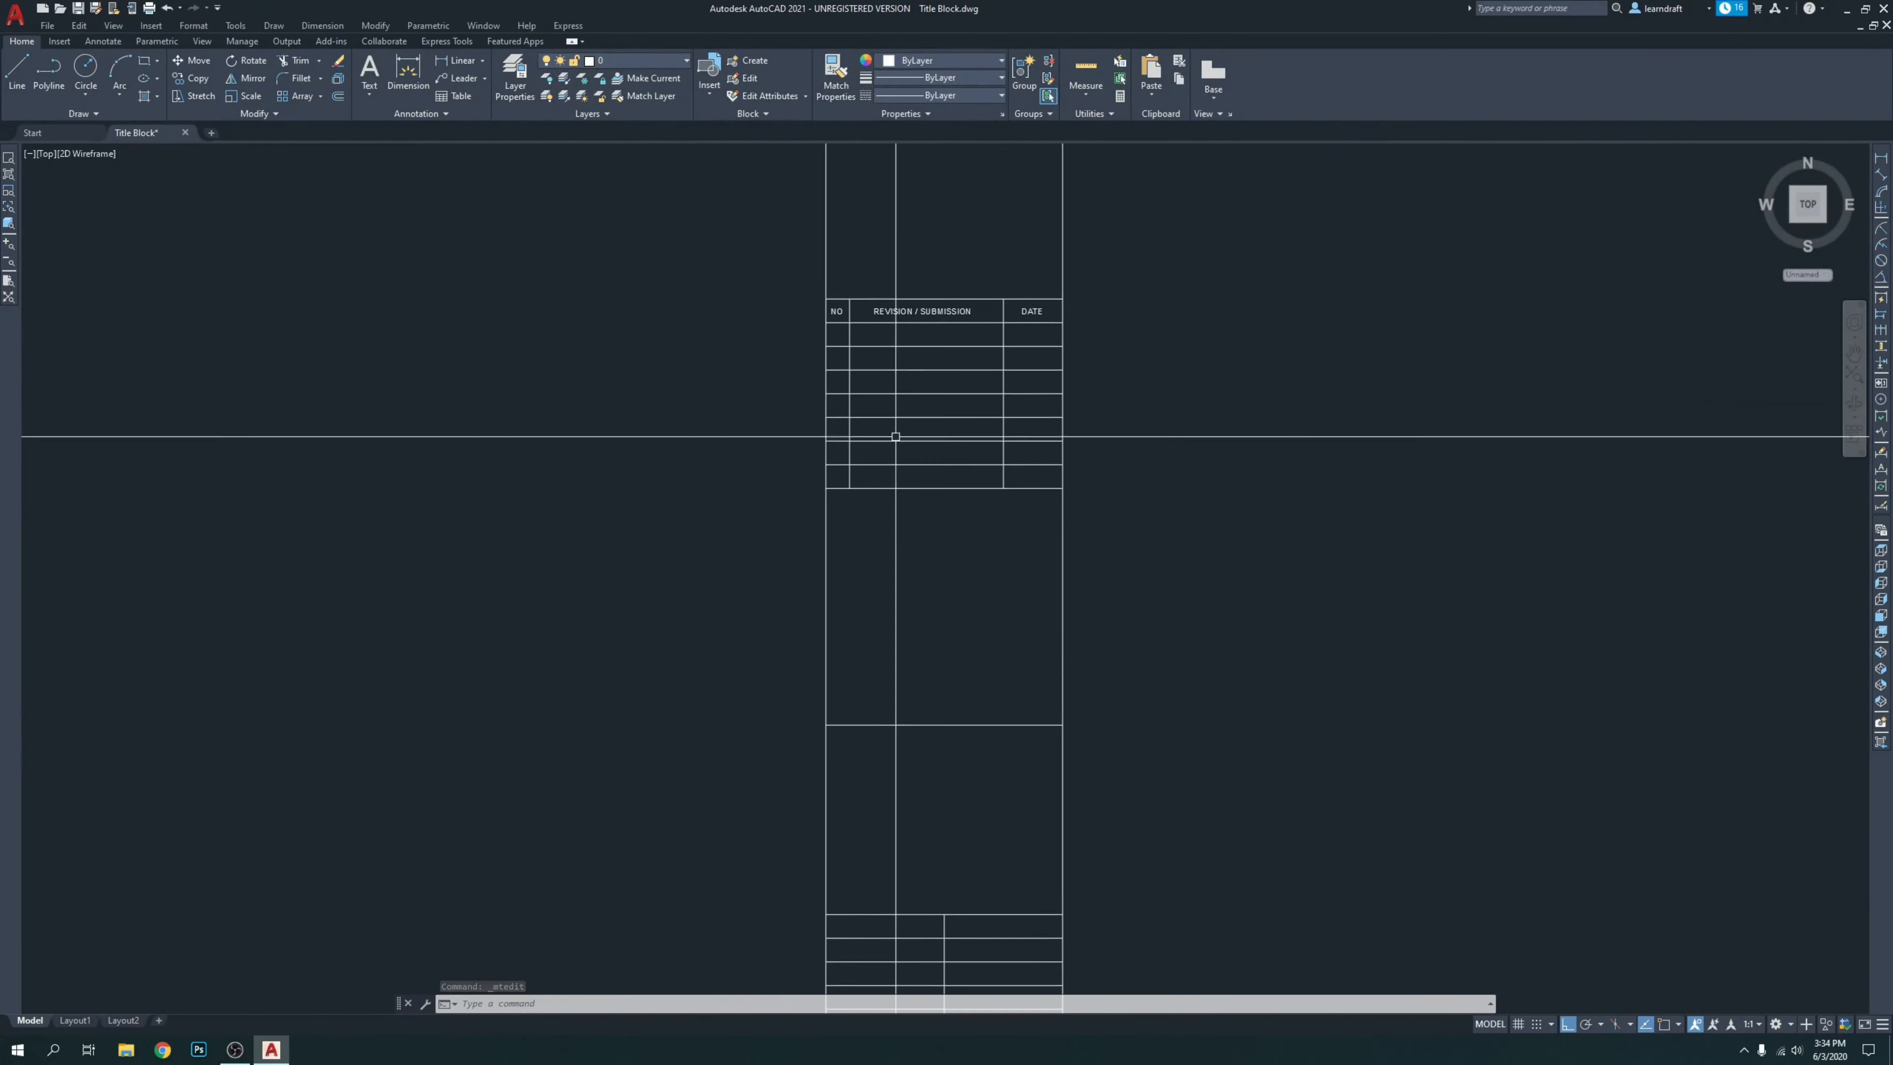
pyautogui.scroll(6, 863, 484)
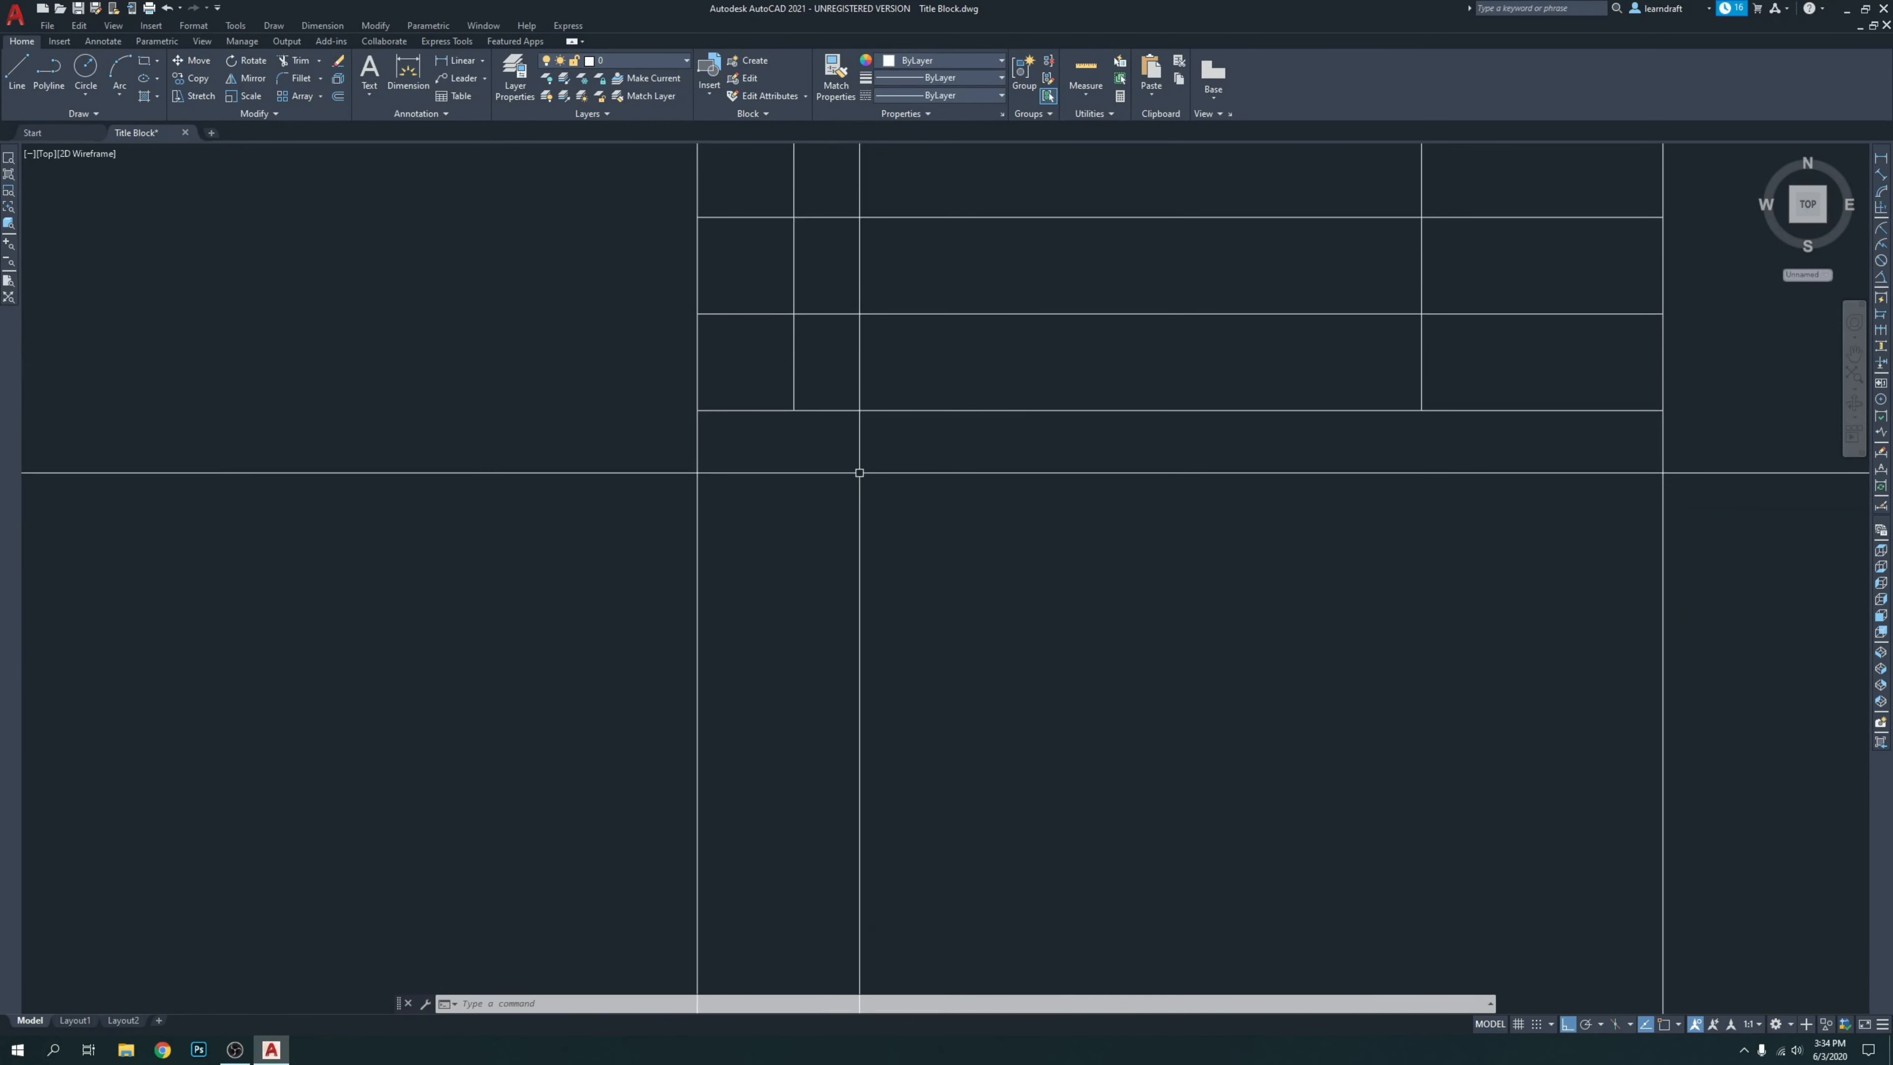
# Add the multiline text CLIENT NAME AND ADDRESS below the new revision table, widening its text box so it fits on one line.
pyautogui.write('t')
pyautogui.press('Return')
pyautogui.click(741, 440)
pyautogui.click(1179, 571)
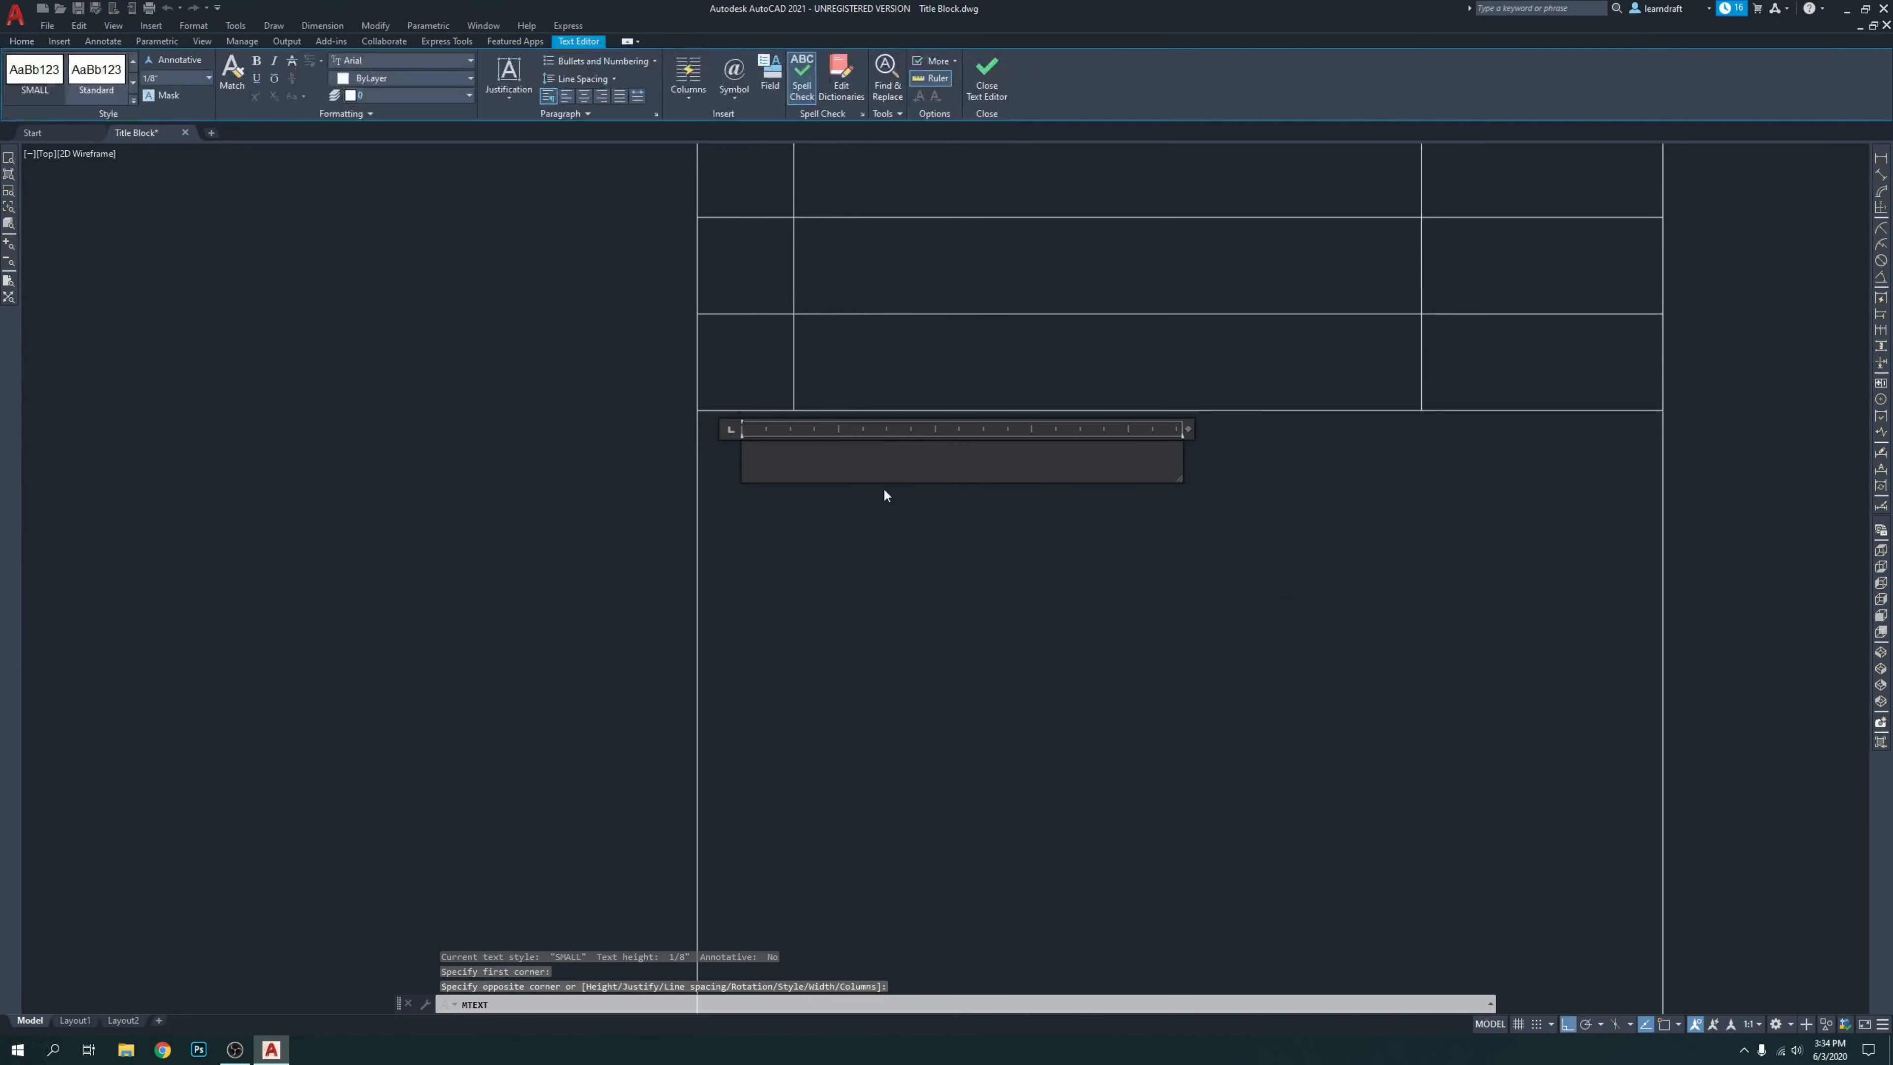
pyautogui.write('CLIENT NAME AND ADDRESS')
pyautogui.press('Return')
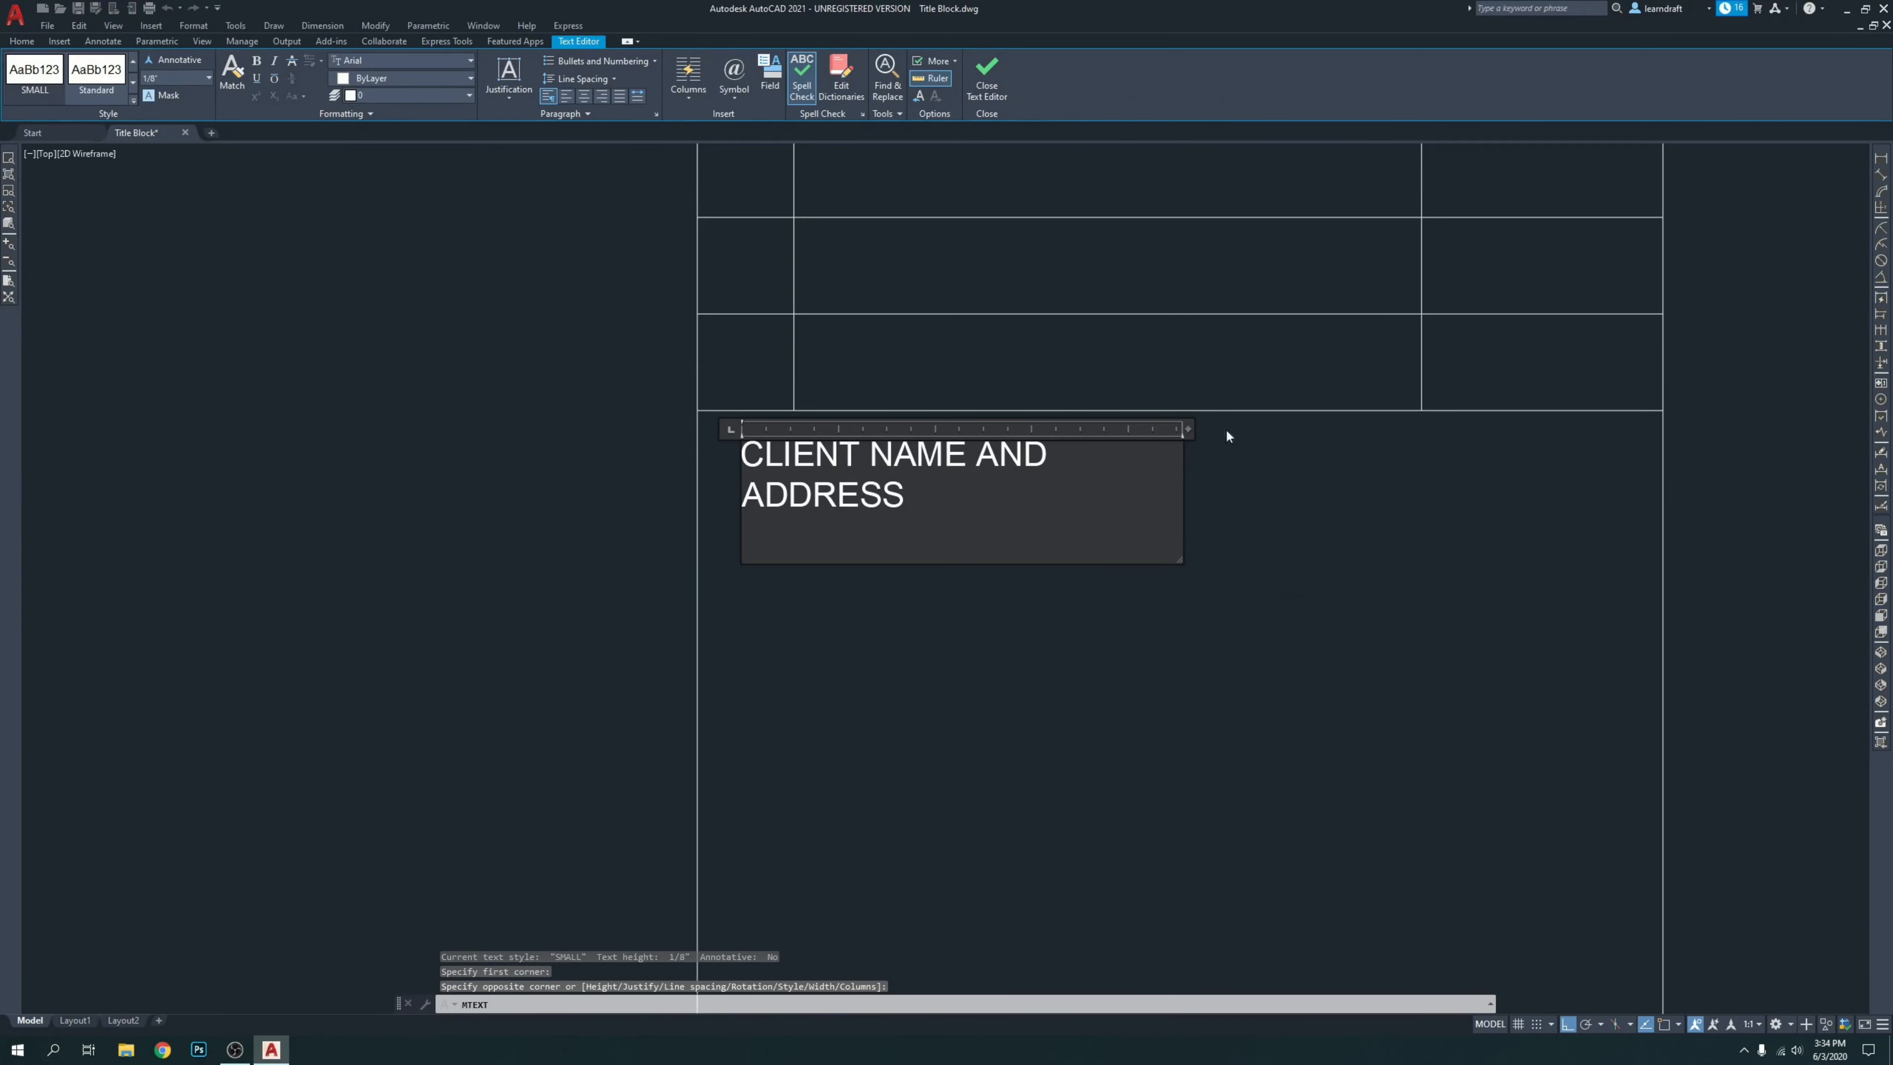
pyautogui.moveTo(1188, 428); pyautogui.dragTo(1462, 429)
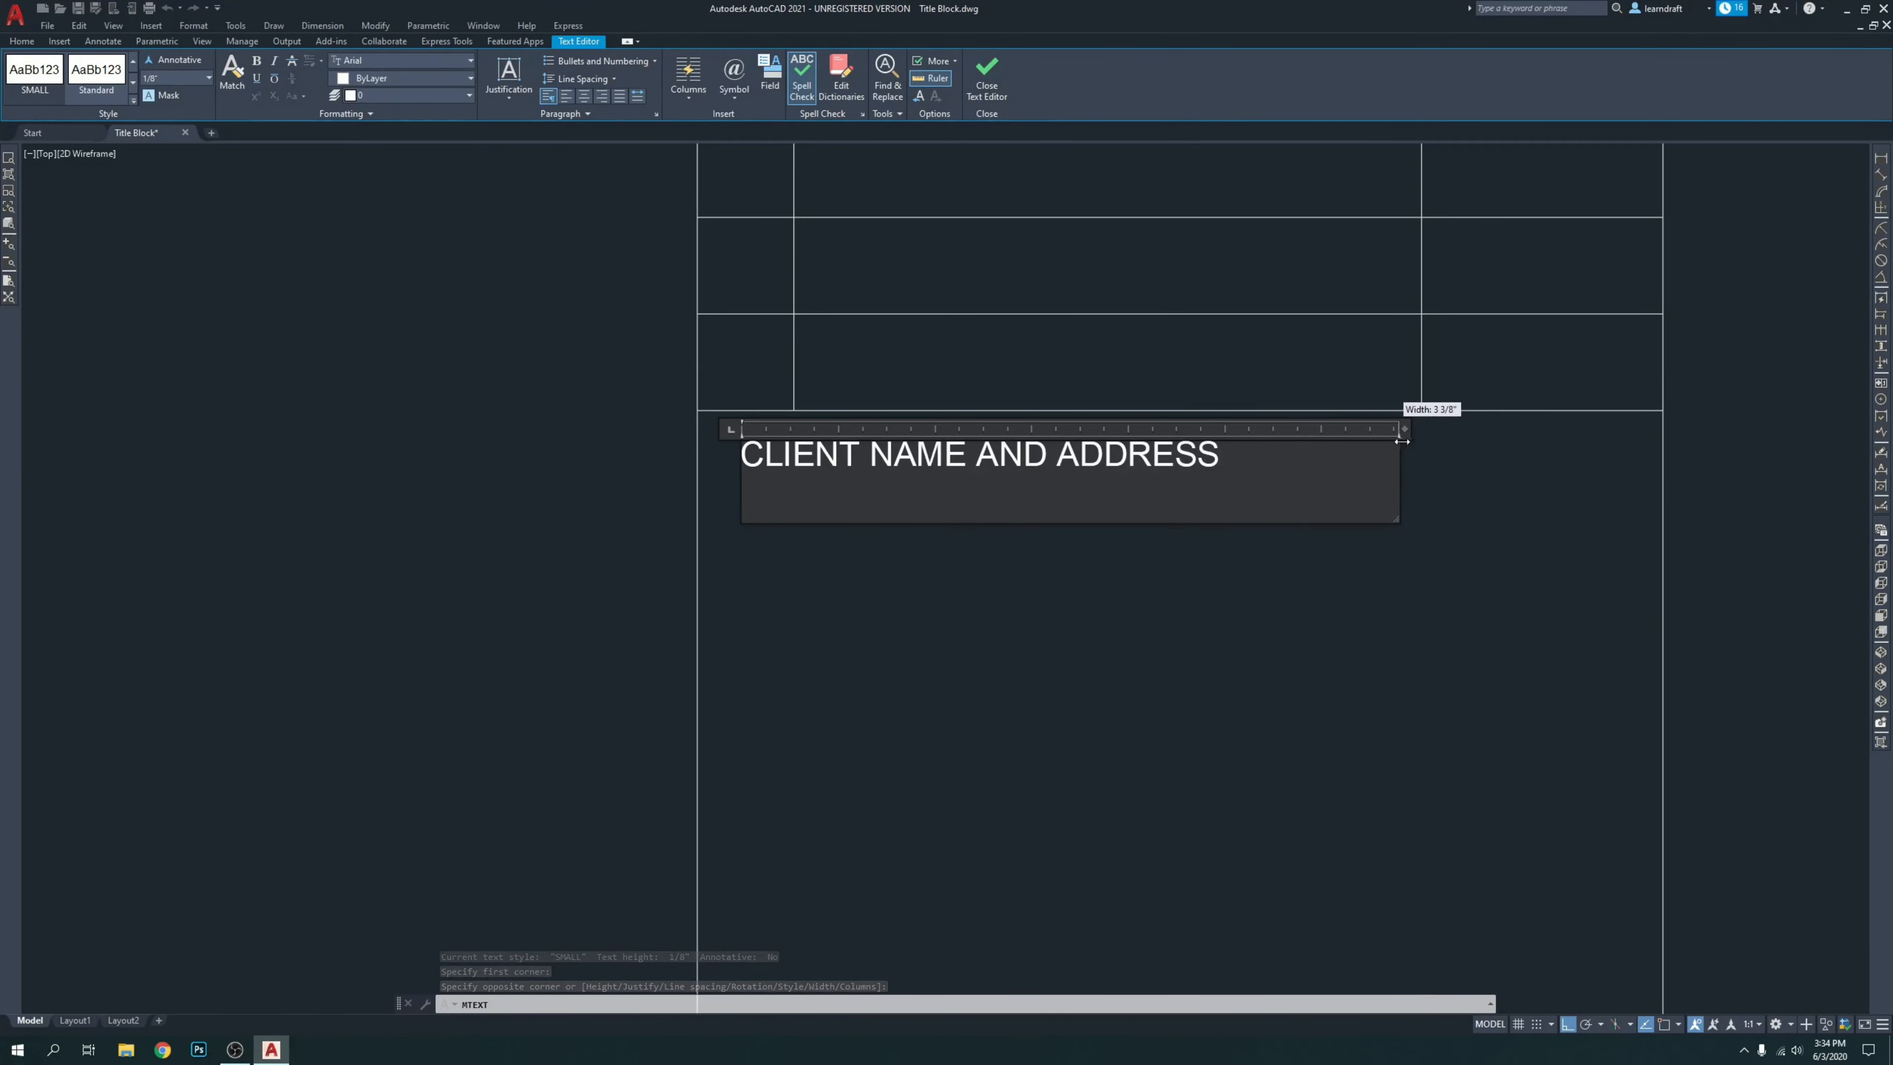
pyautogui.click(1002, 579)
# Move the CLIENT NAME AND ADDRESS text slightly towards the left border of its cell.
pyautogui.click(937, 516)
pyautogui.click(885, 438)
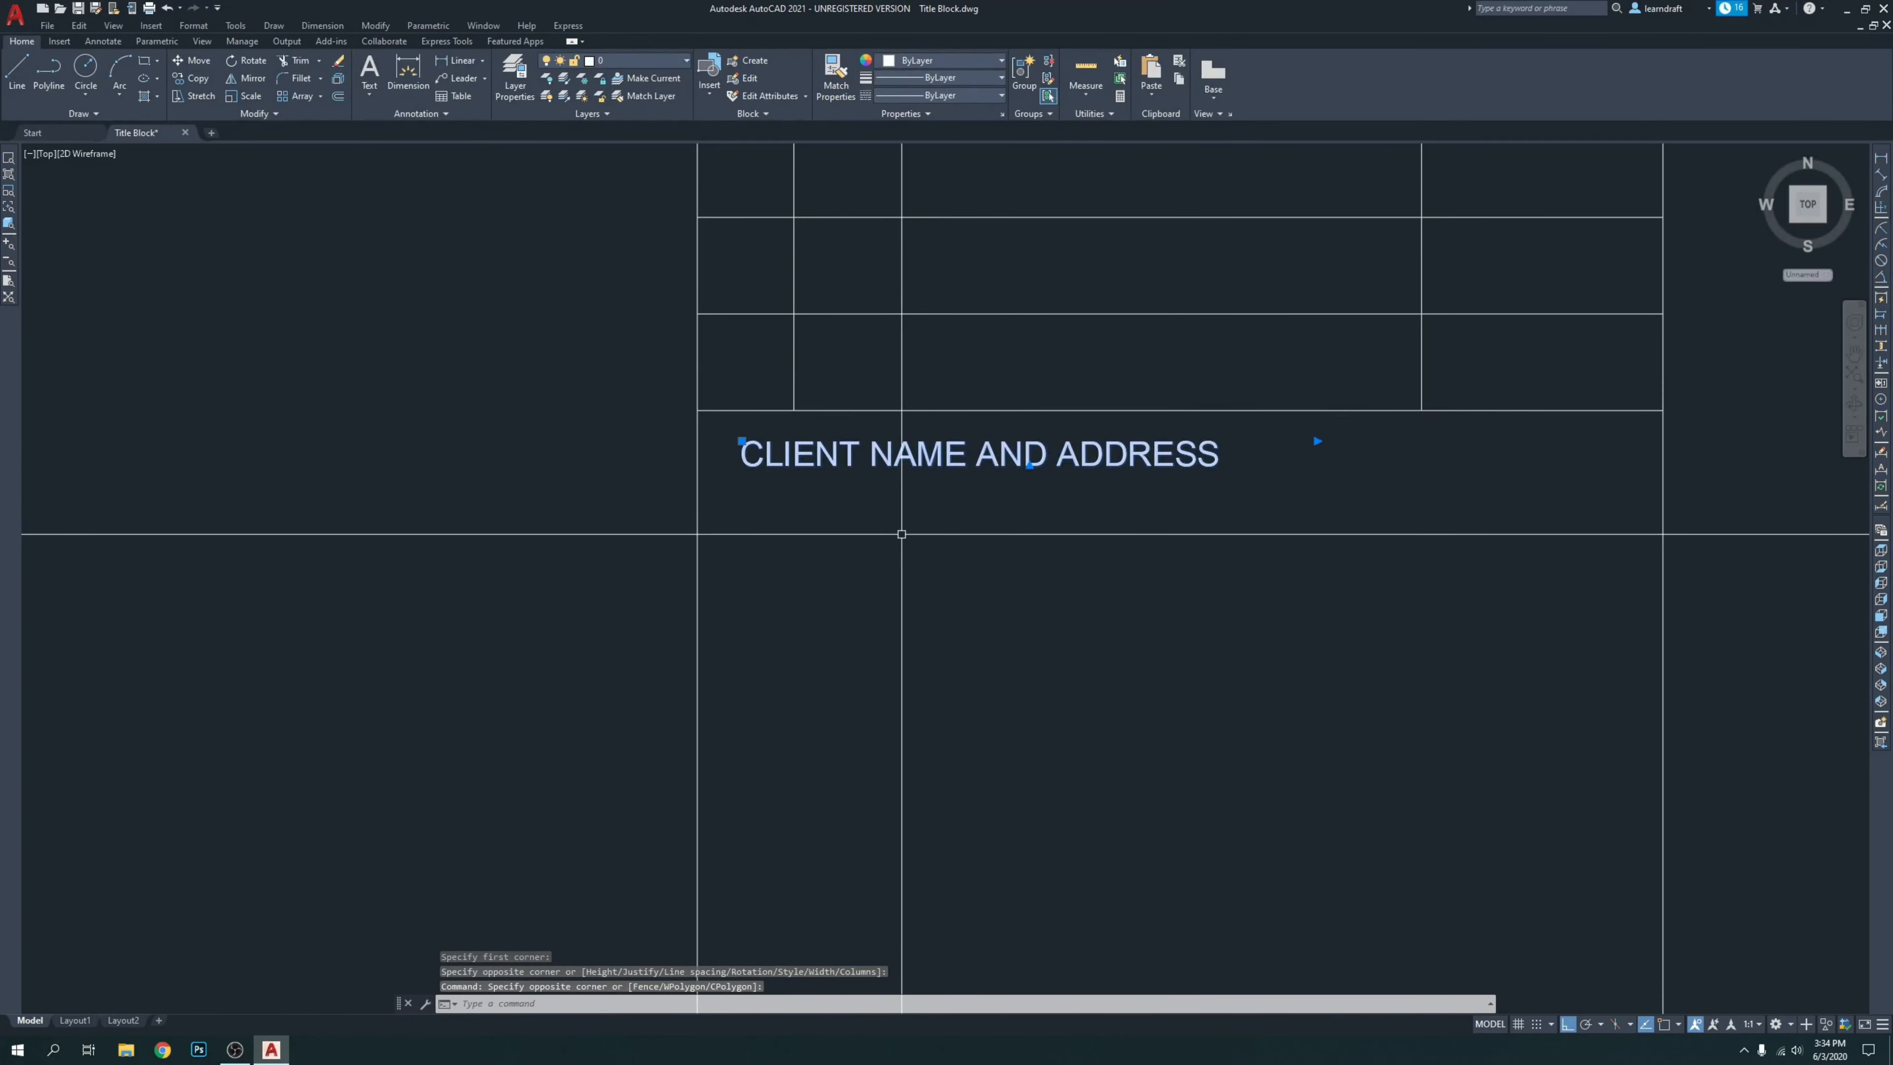
pyautogui.press('Return')
pyautogui.click(900, 534)
pyautogui.click(889, 533)
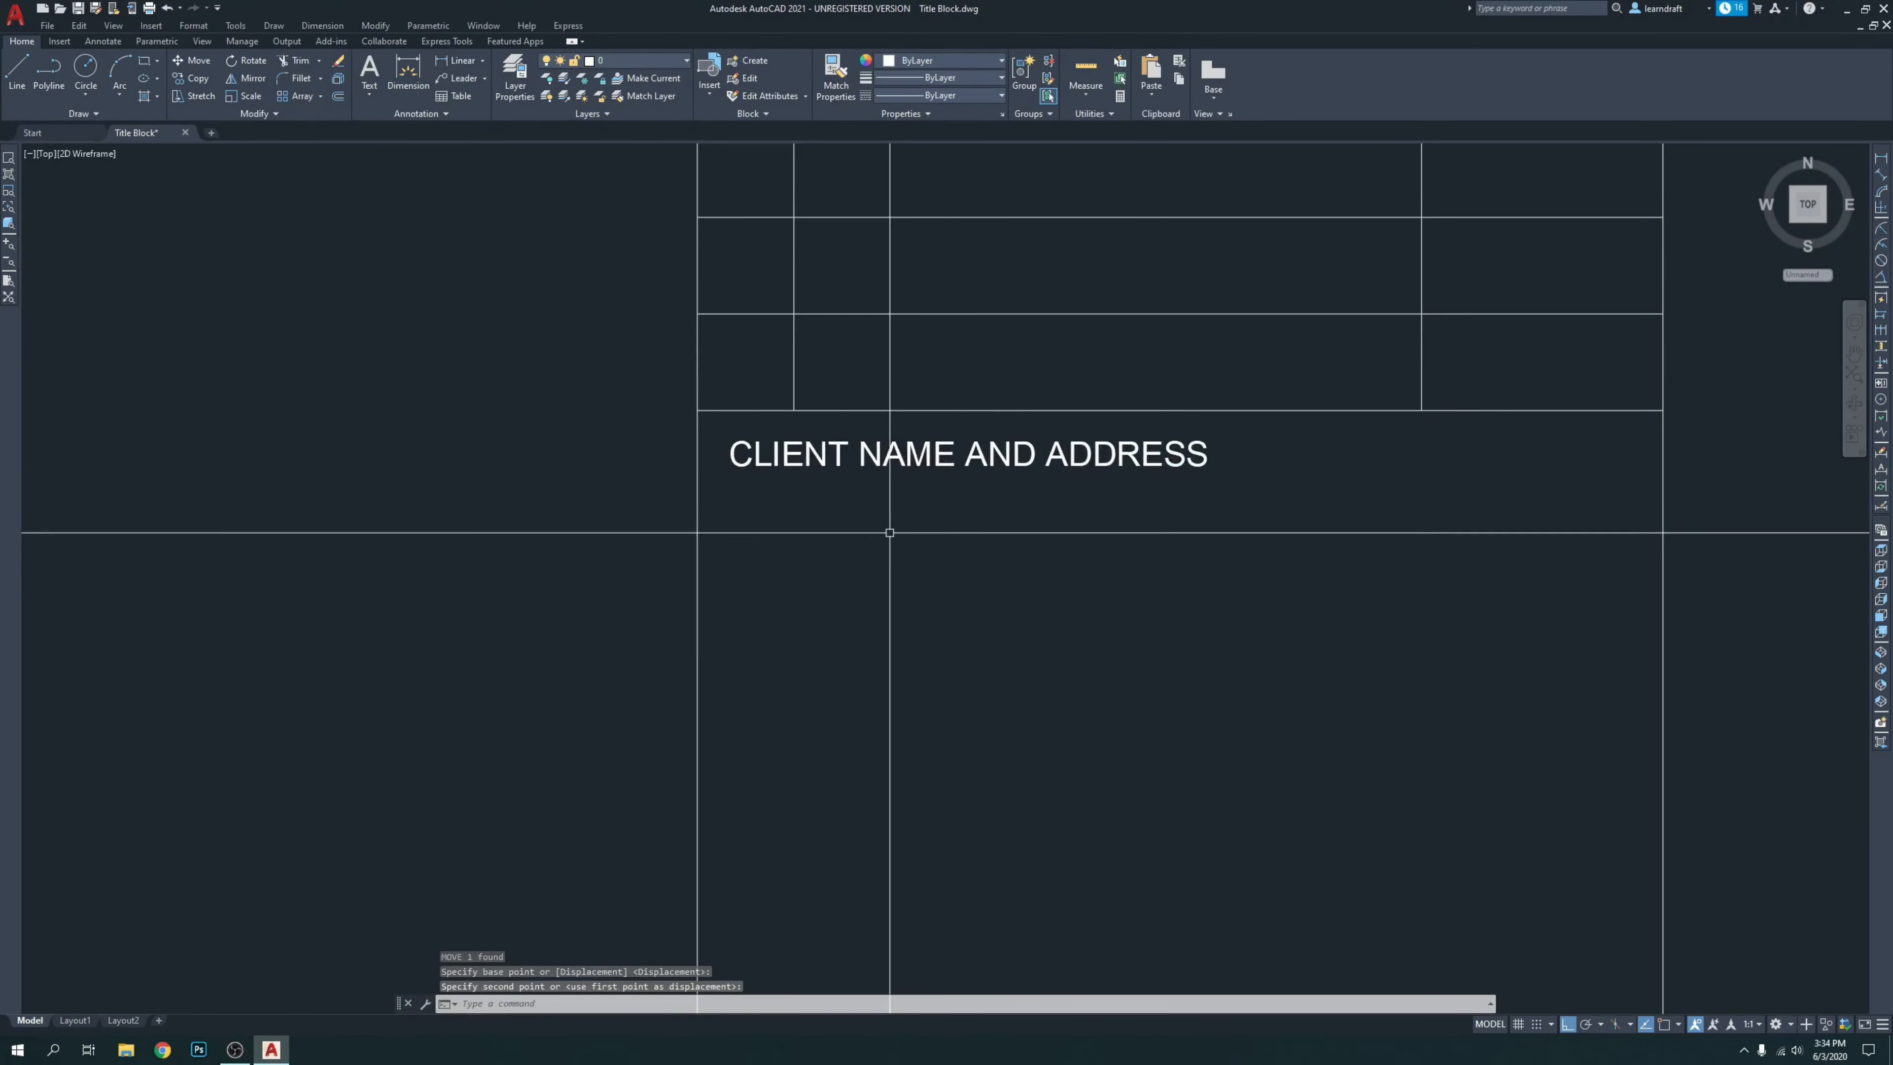
pyautogui.click(888, 528)
pyautogui.click(865, 461)
pyautogui.press('Return')
pyautogui.scroll(-5, 891, 492)
pyautogui.press('Escape')
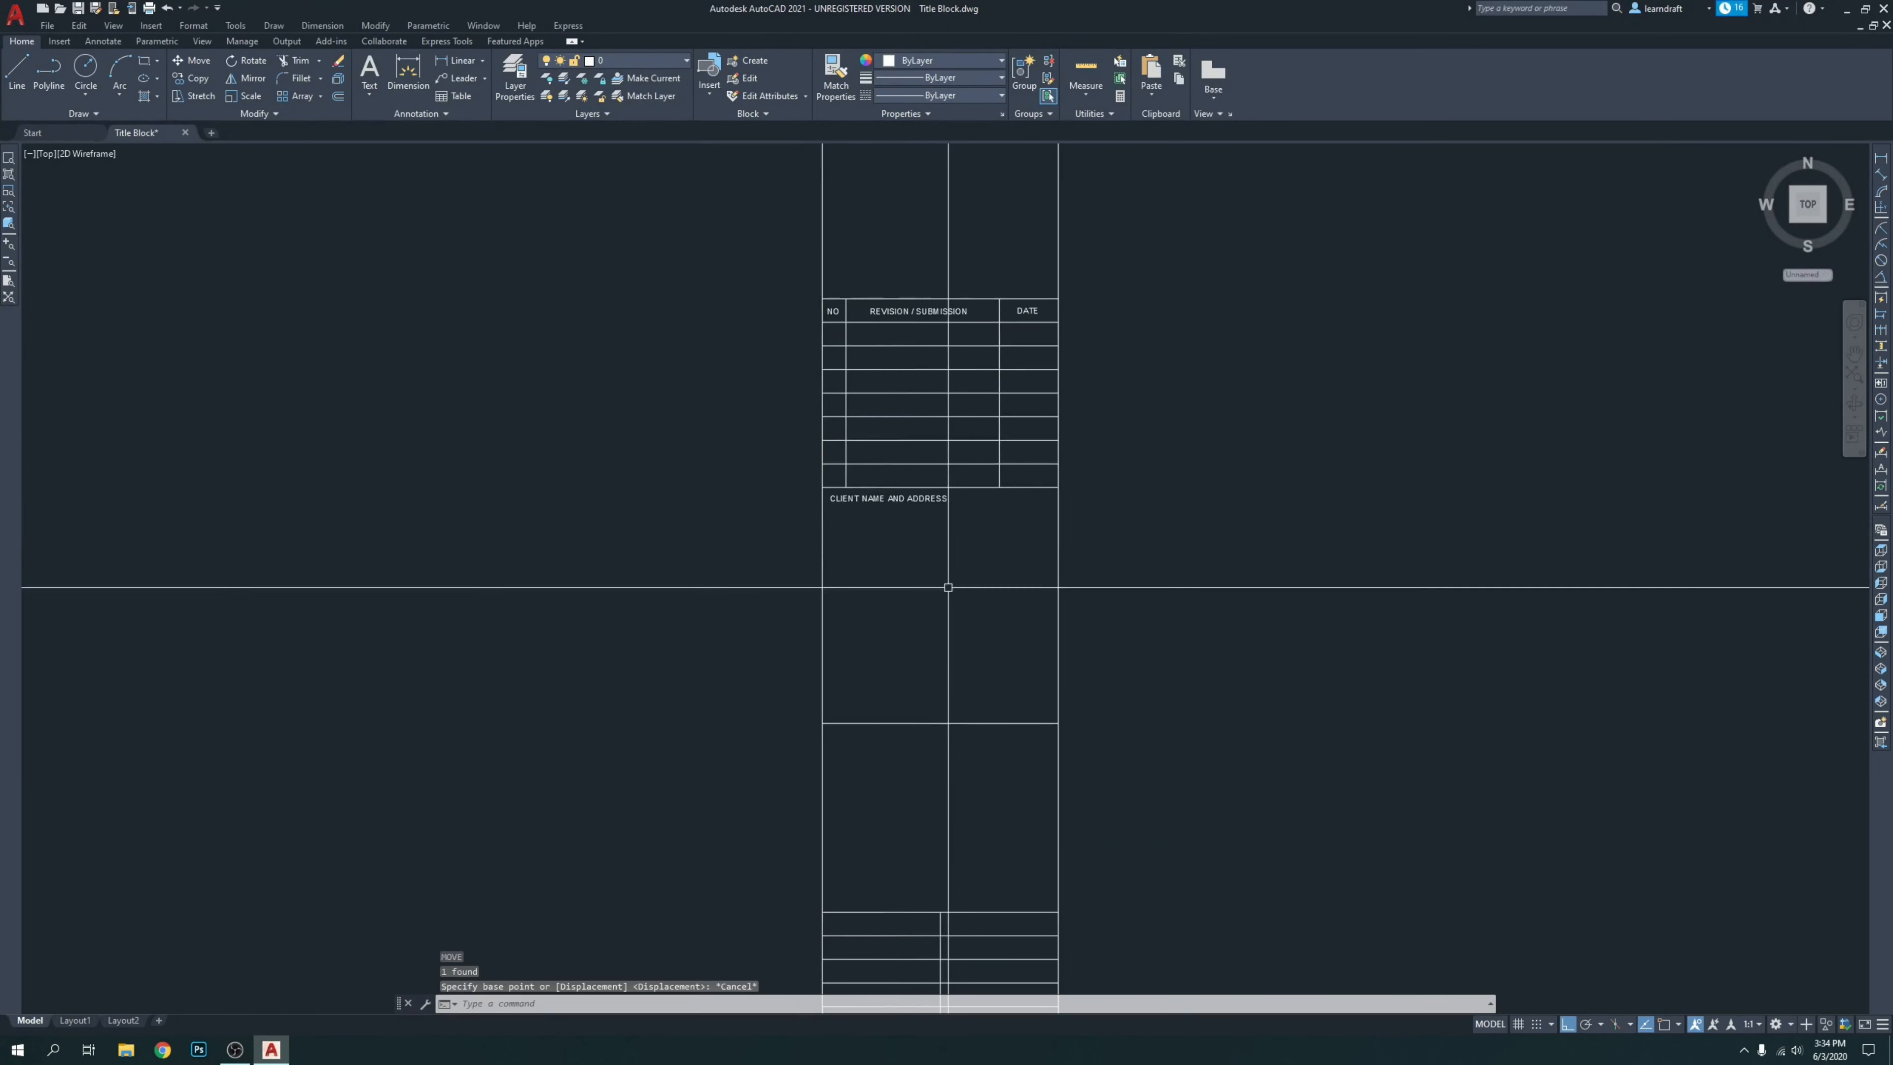
pyautogui.scroll(1, 997, 499)
pyautogui.click(970, 410)
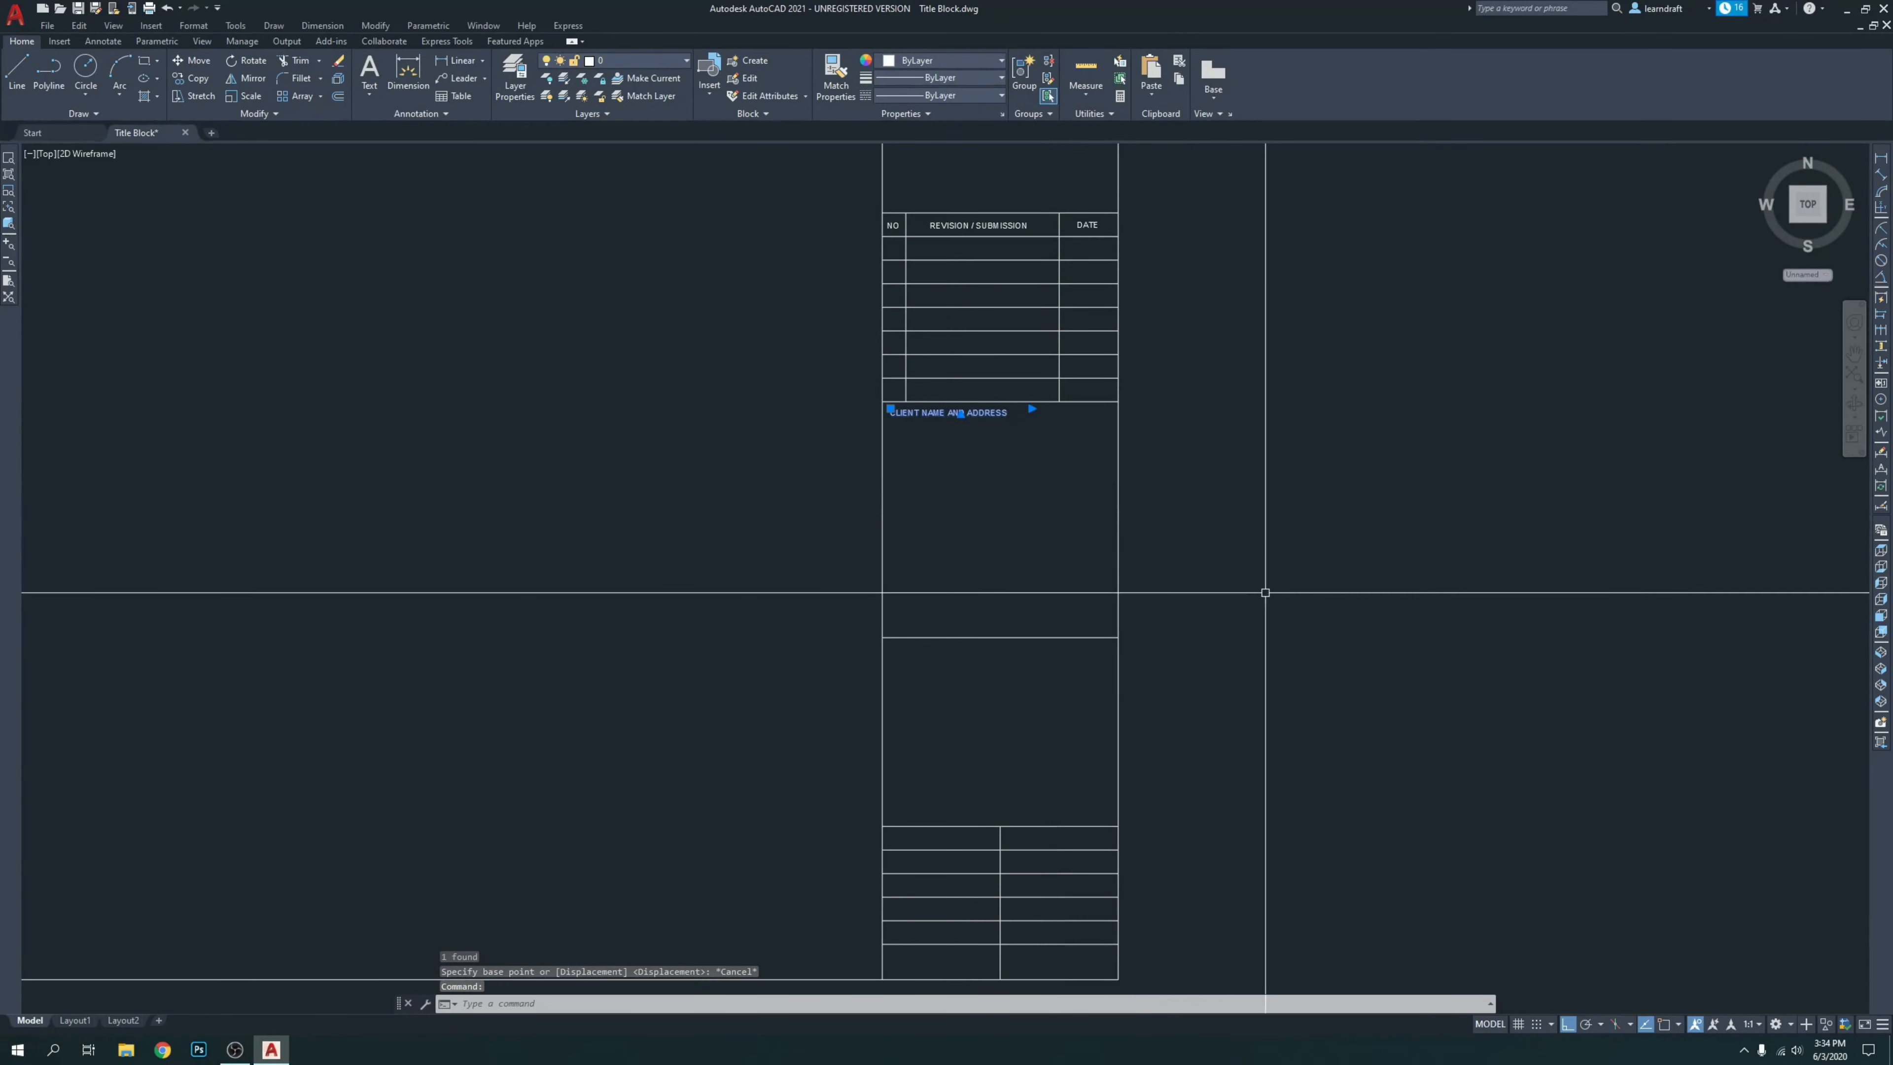
pyautogui.scroll(4, 917, 450)
pyautogui.write('co')
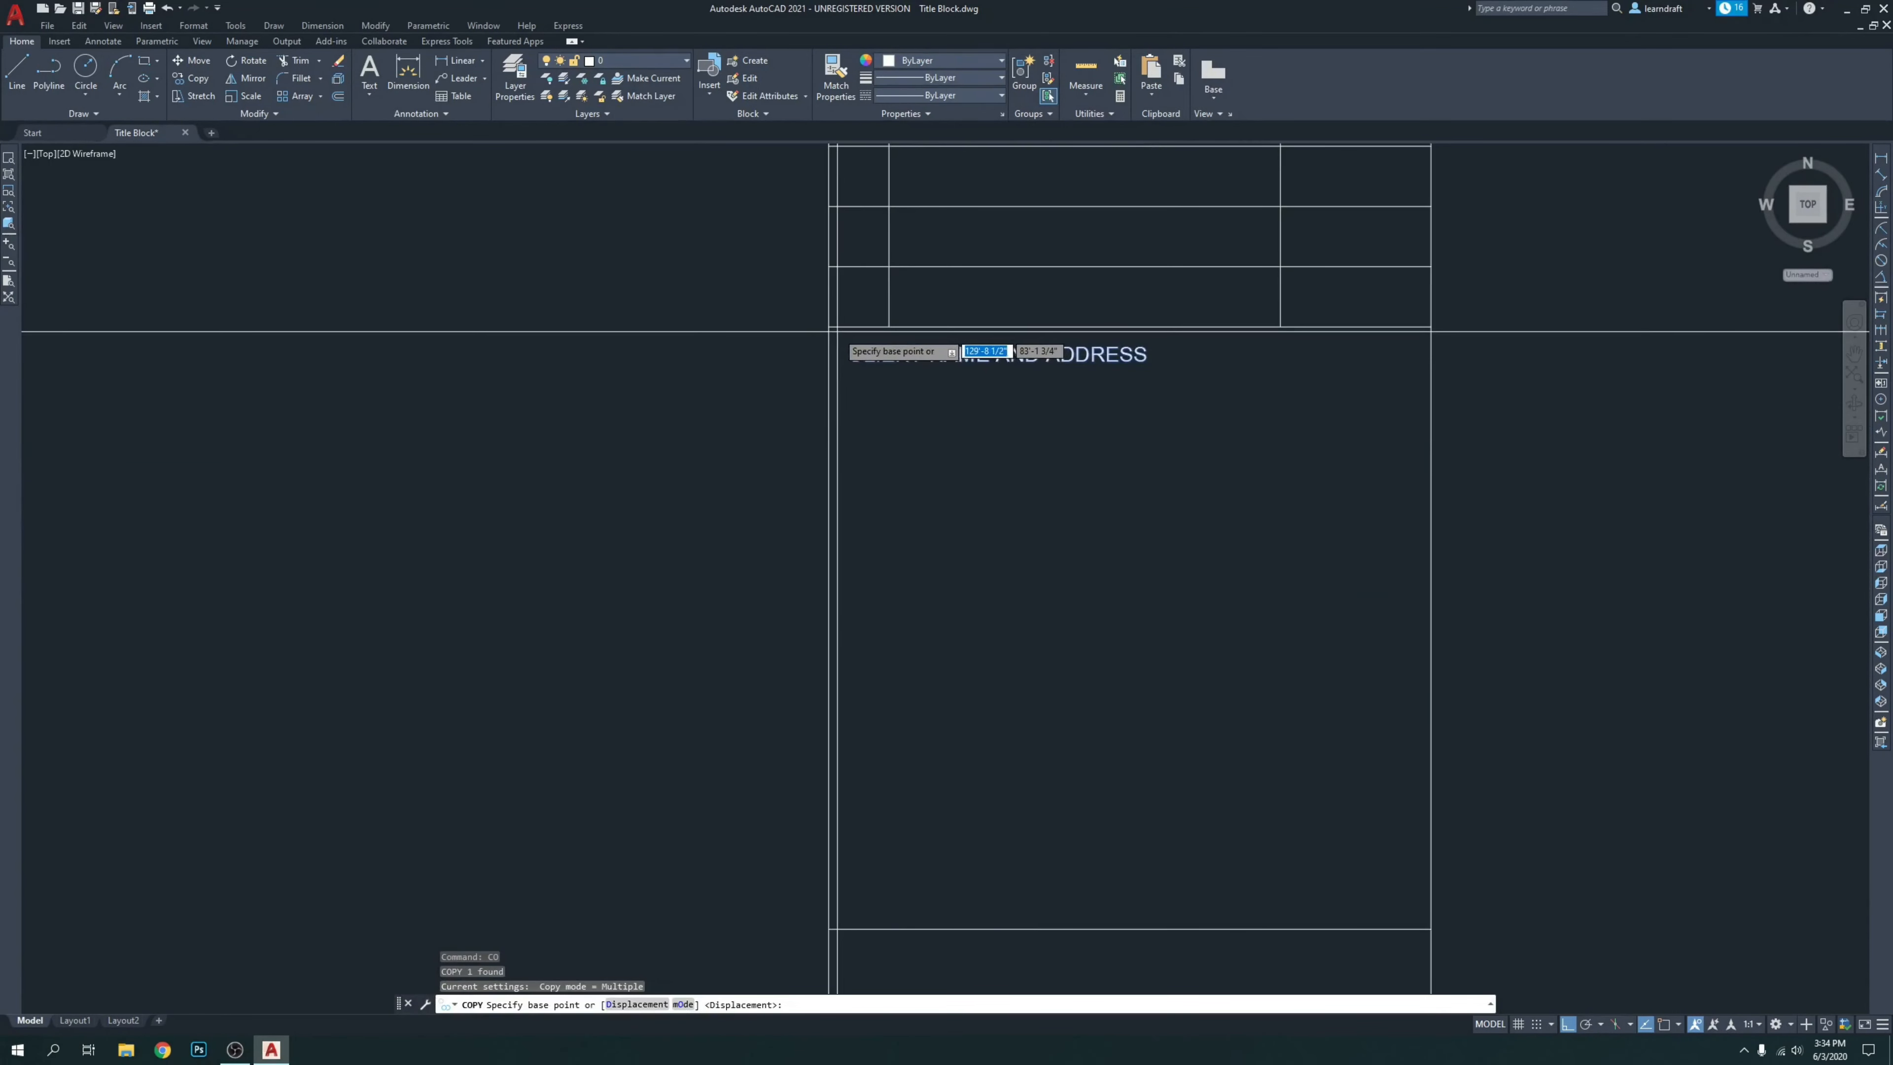
pyautogui.press('Return')
pyautogui.click(883, 402)
pyautogui.press('Escape')
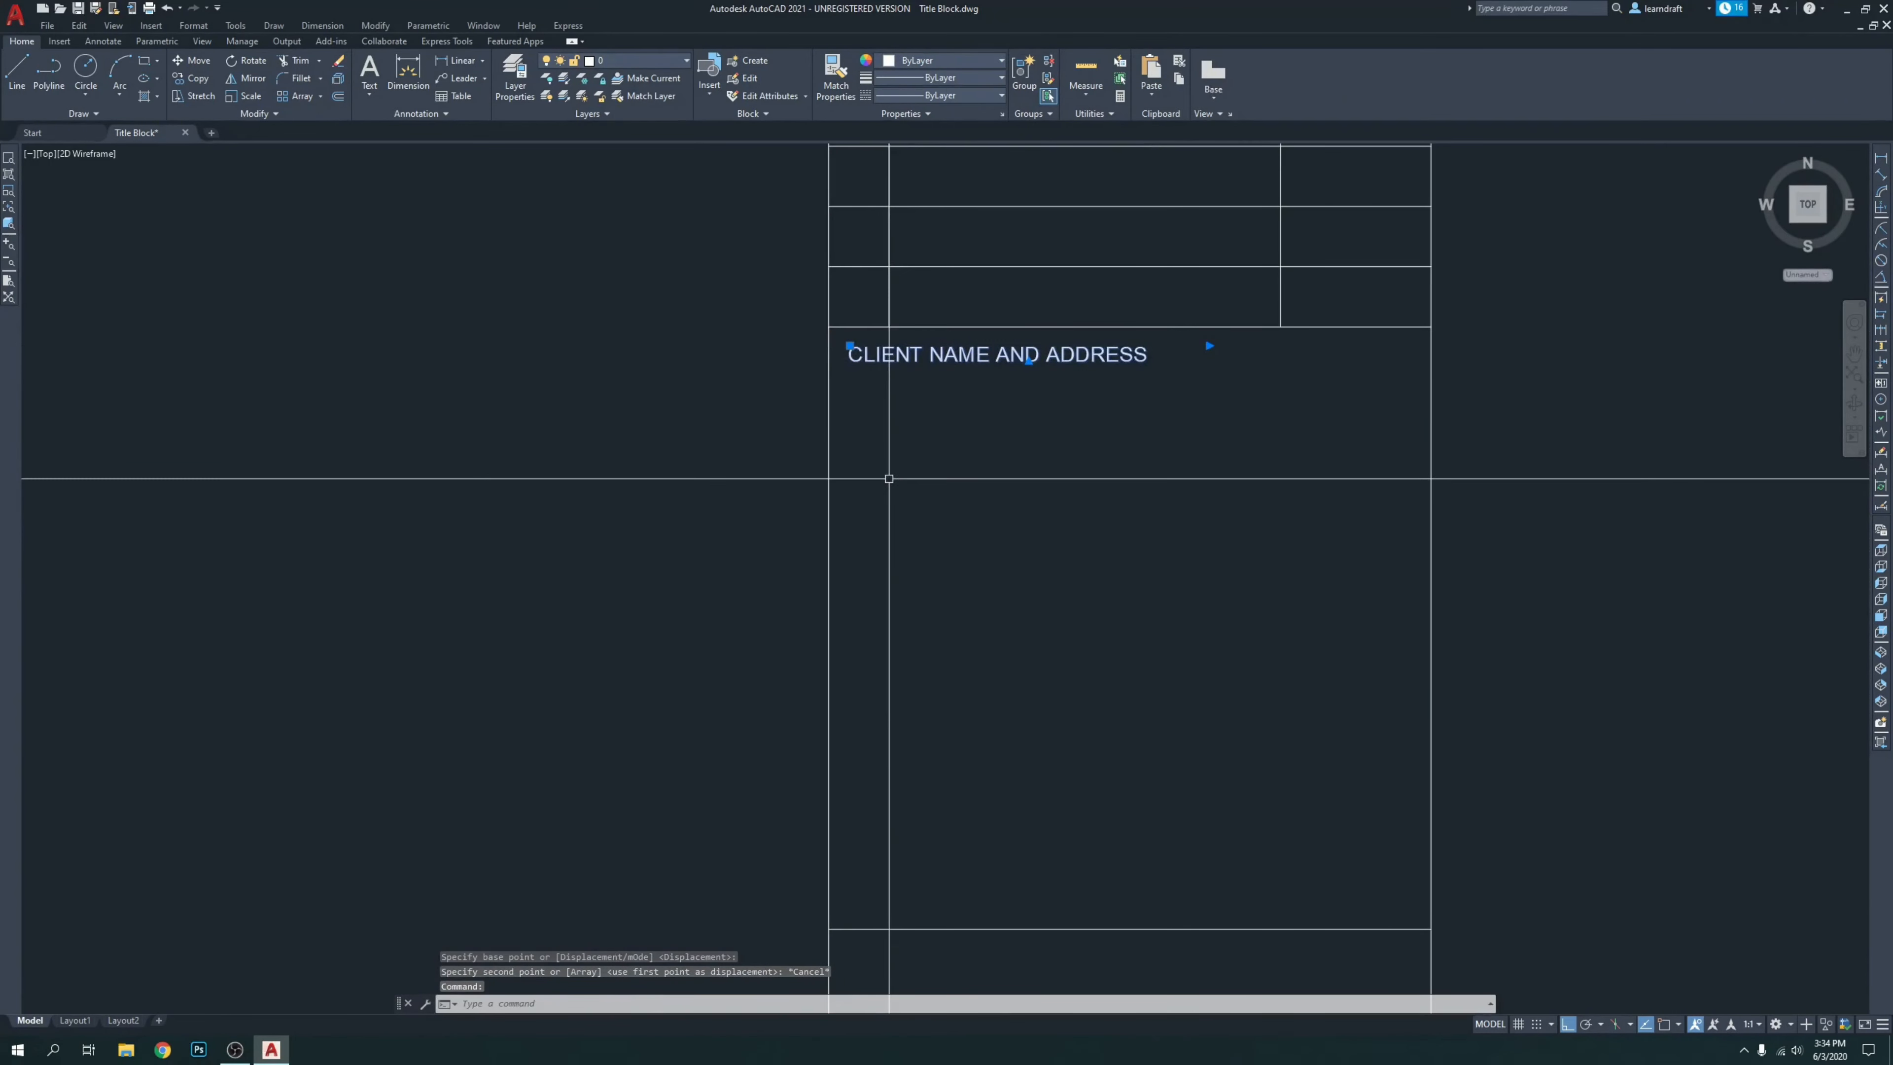
# Copy the CLIENT NAME AND ADDRESS text into the cell below, from its cell's upper-left corner to the matching corner, with object snap on.
pyautogui.write('co')
pyautogui.press('Return')
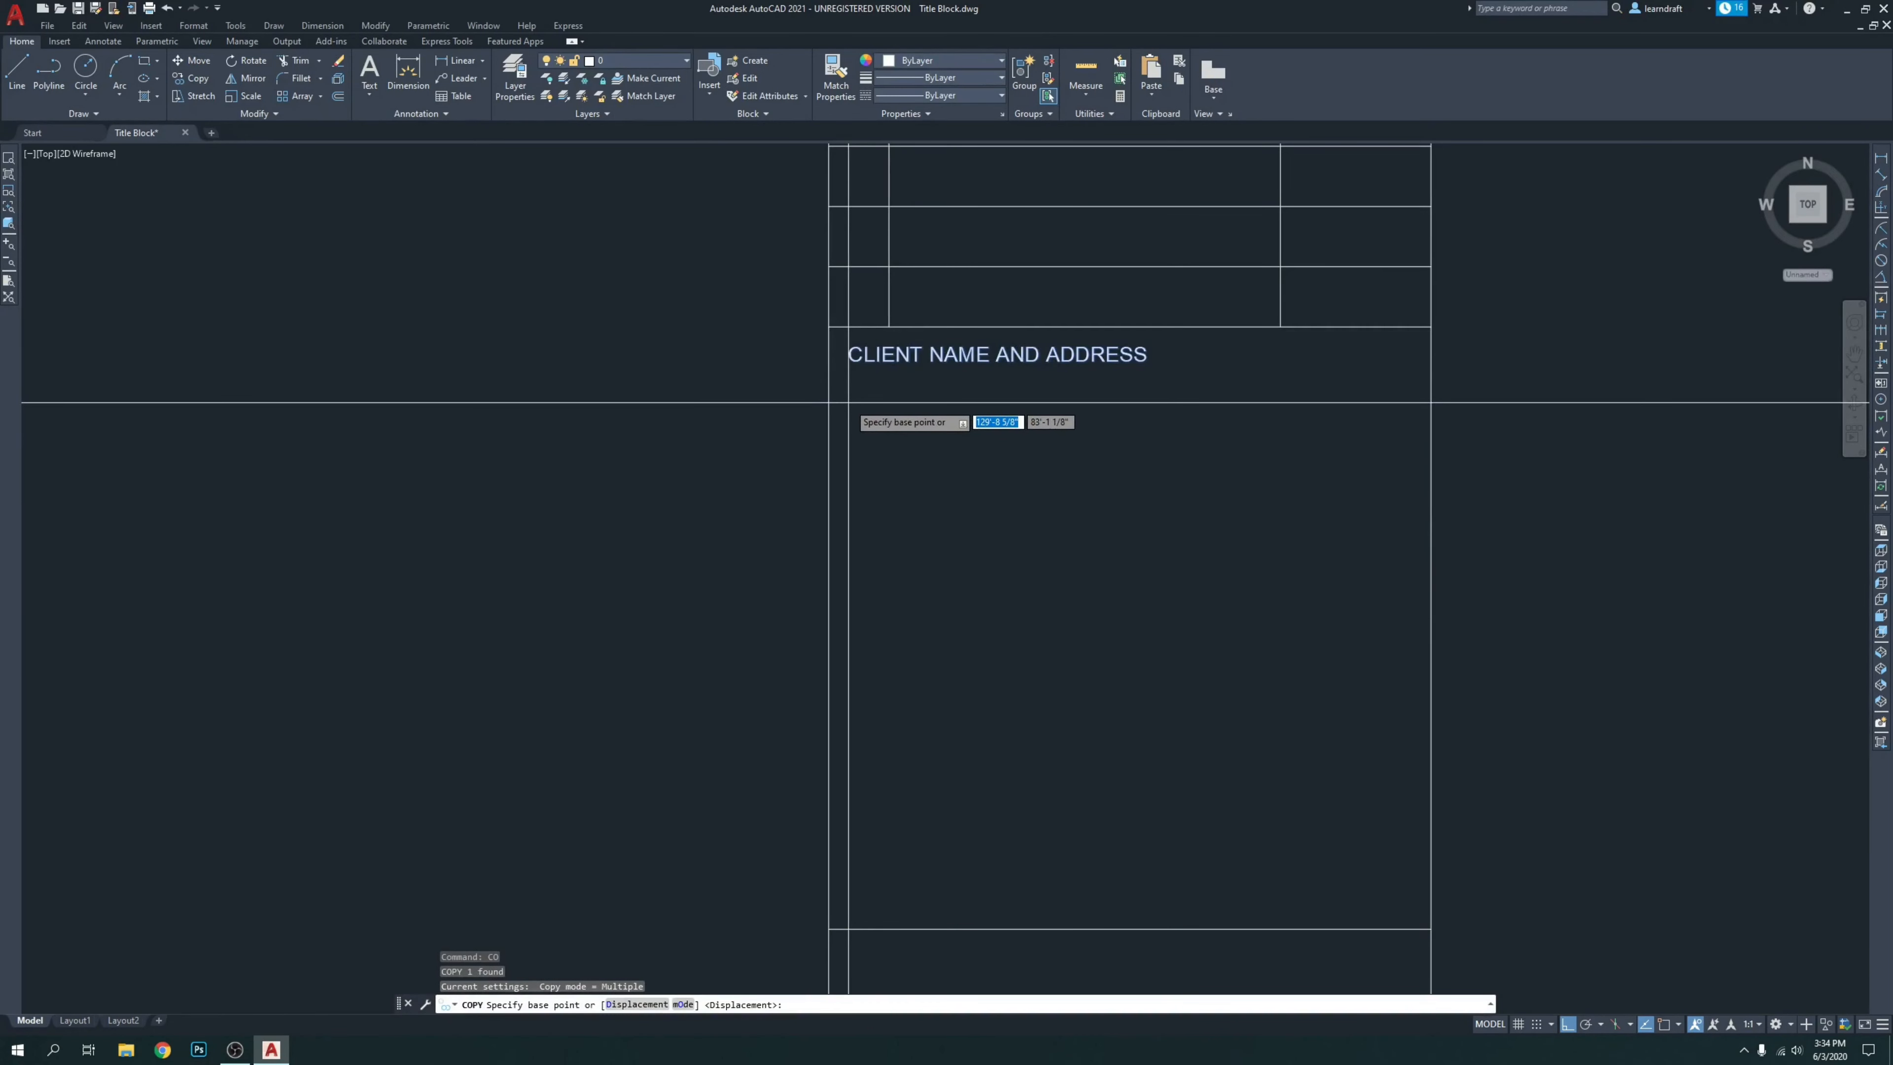
pyautogui.press('F3')
pyautogui.click(829, 327)
pyautogui.scroll(-2, 831, 358)
pyautogui.scroll(5, 820, 522)
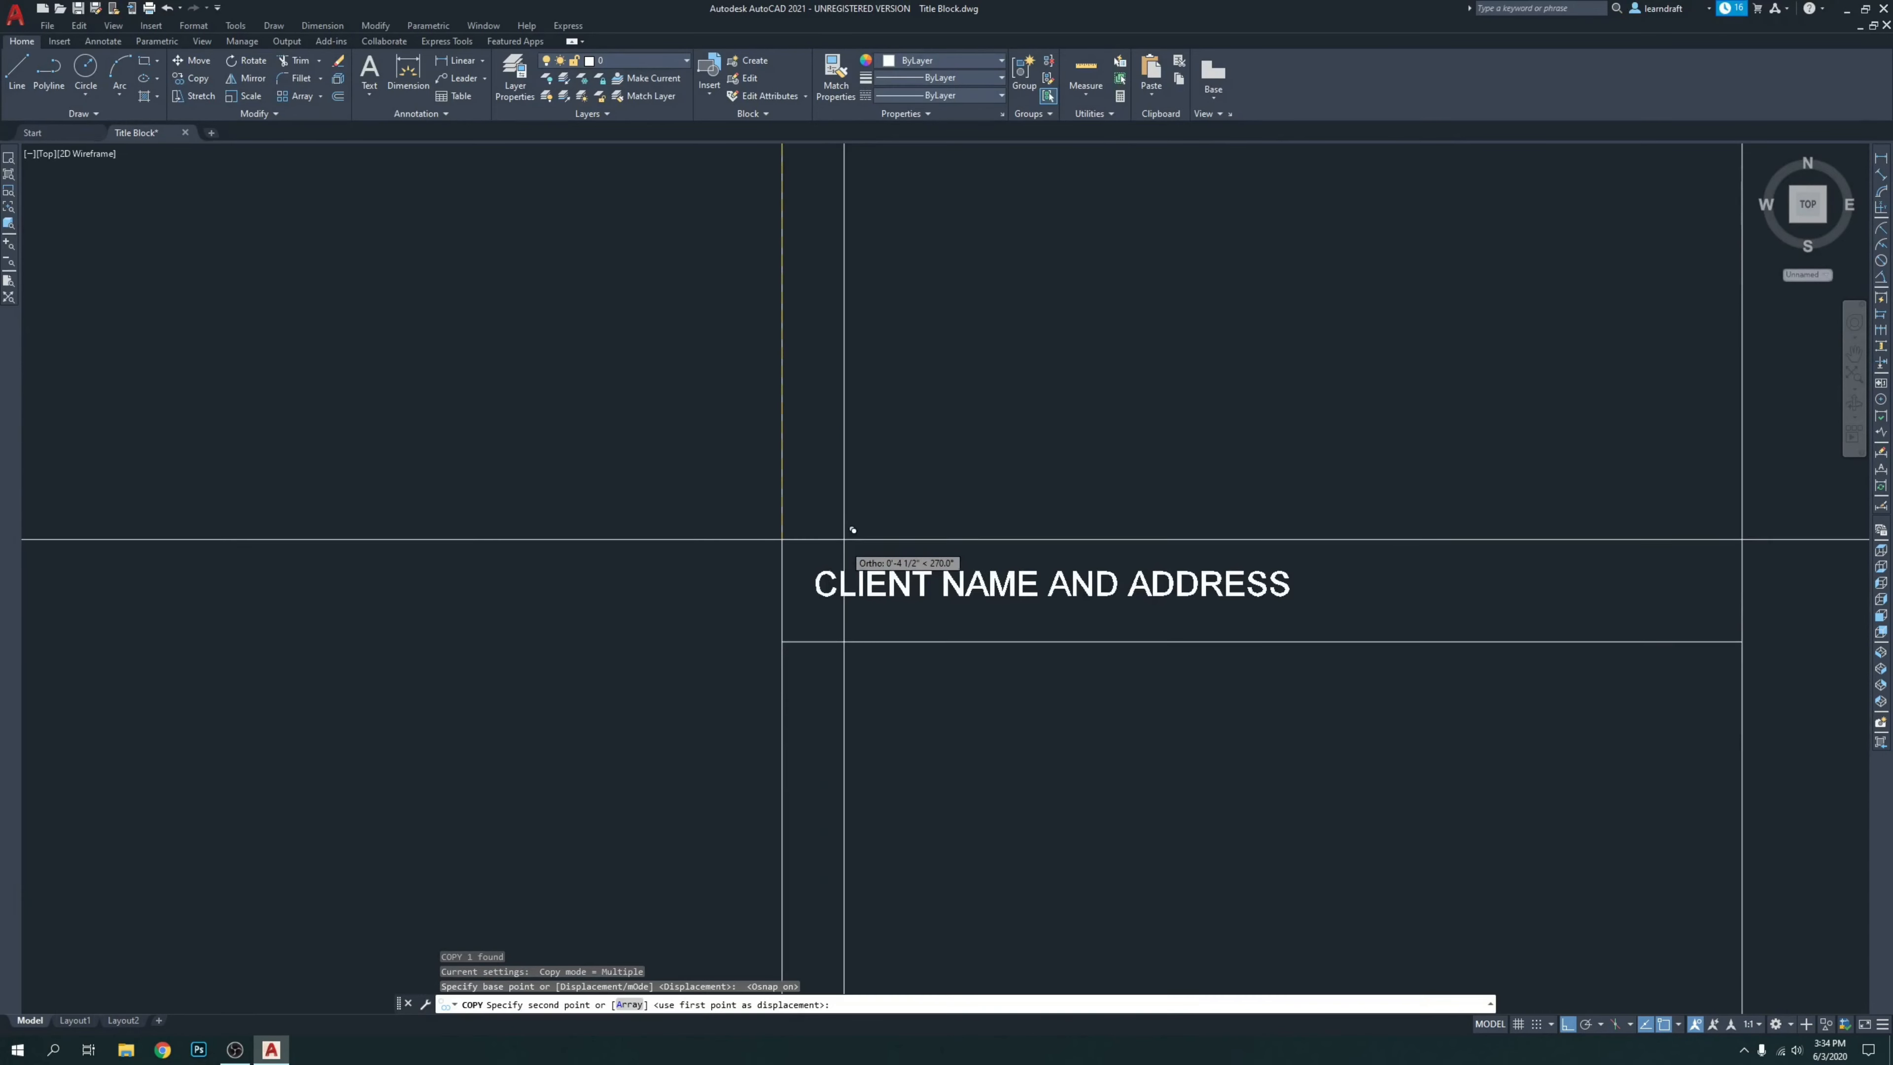
pyautogui.click(782, 640)
pyautogui.press('Escape')
# Replace the text of the lower label copy with DRAWING TITLE, copied from the finished example's label.
pyautogui.scroll(-5, 938, 448)
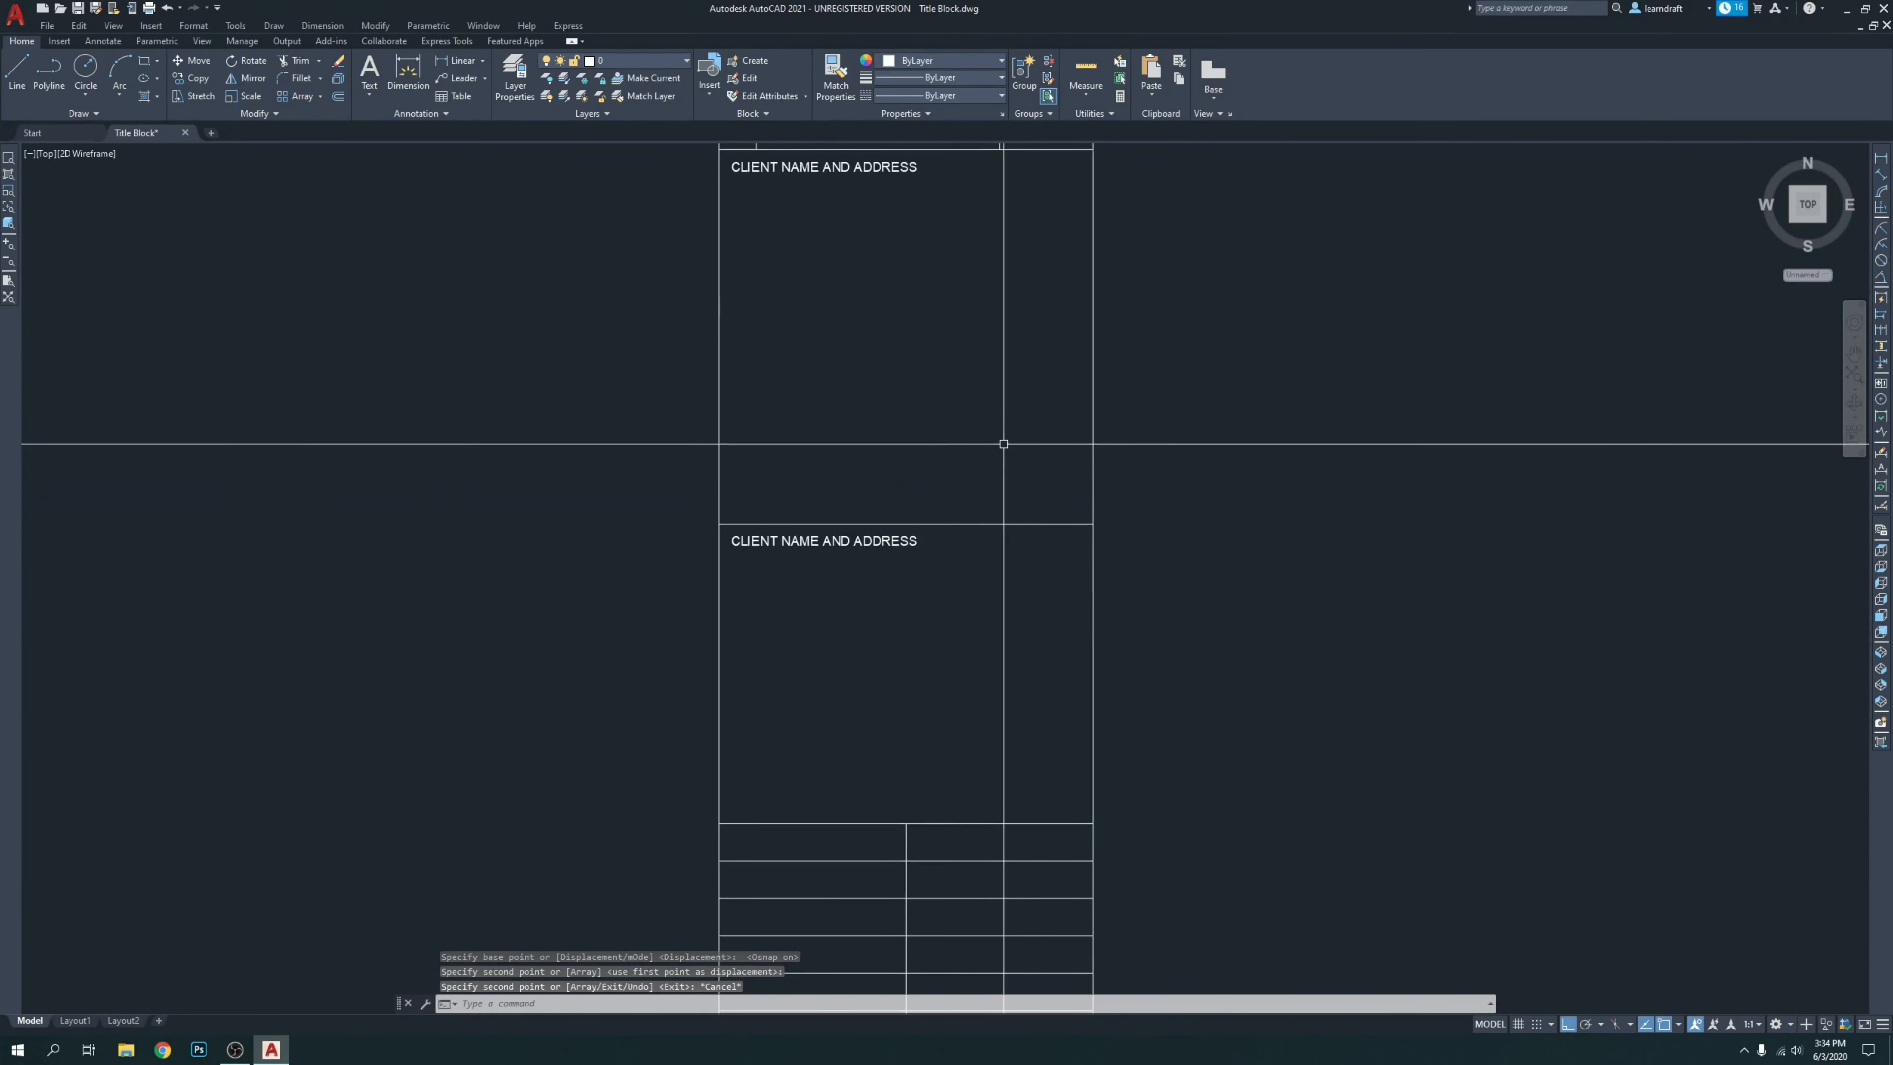
pyautogui.scroll(-5, 1000, 448)
pyautogui.scroll(6, 872, 492)
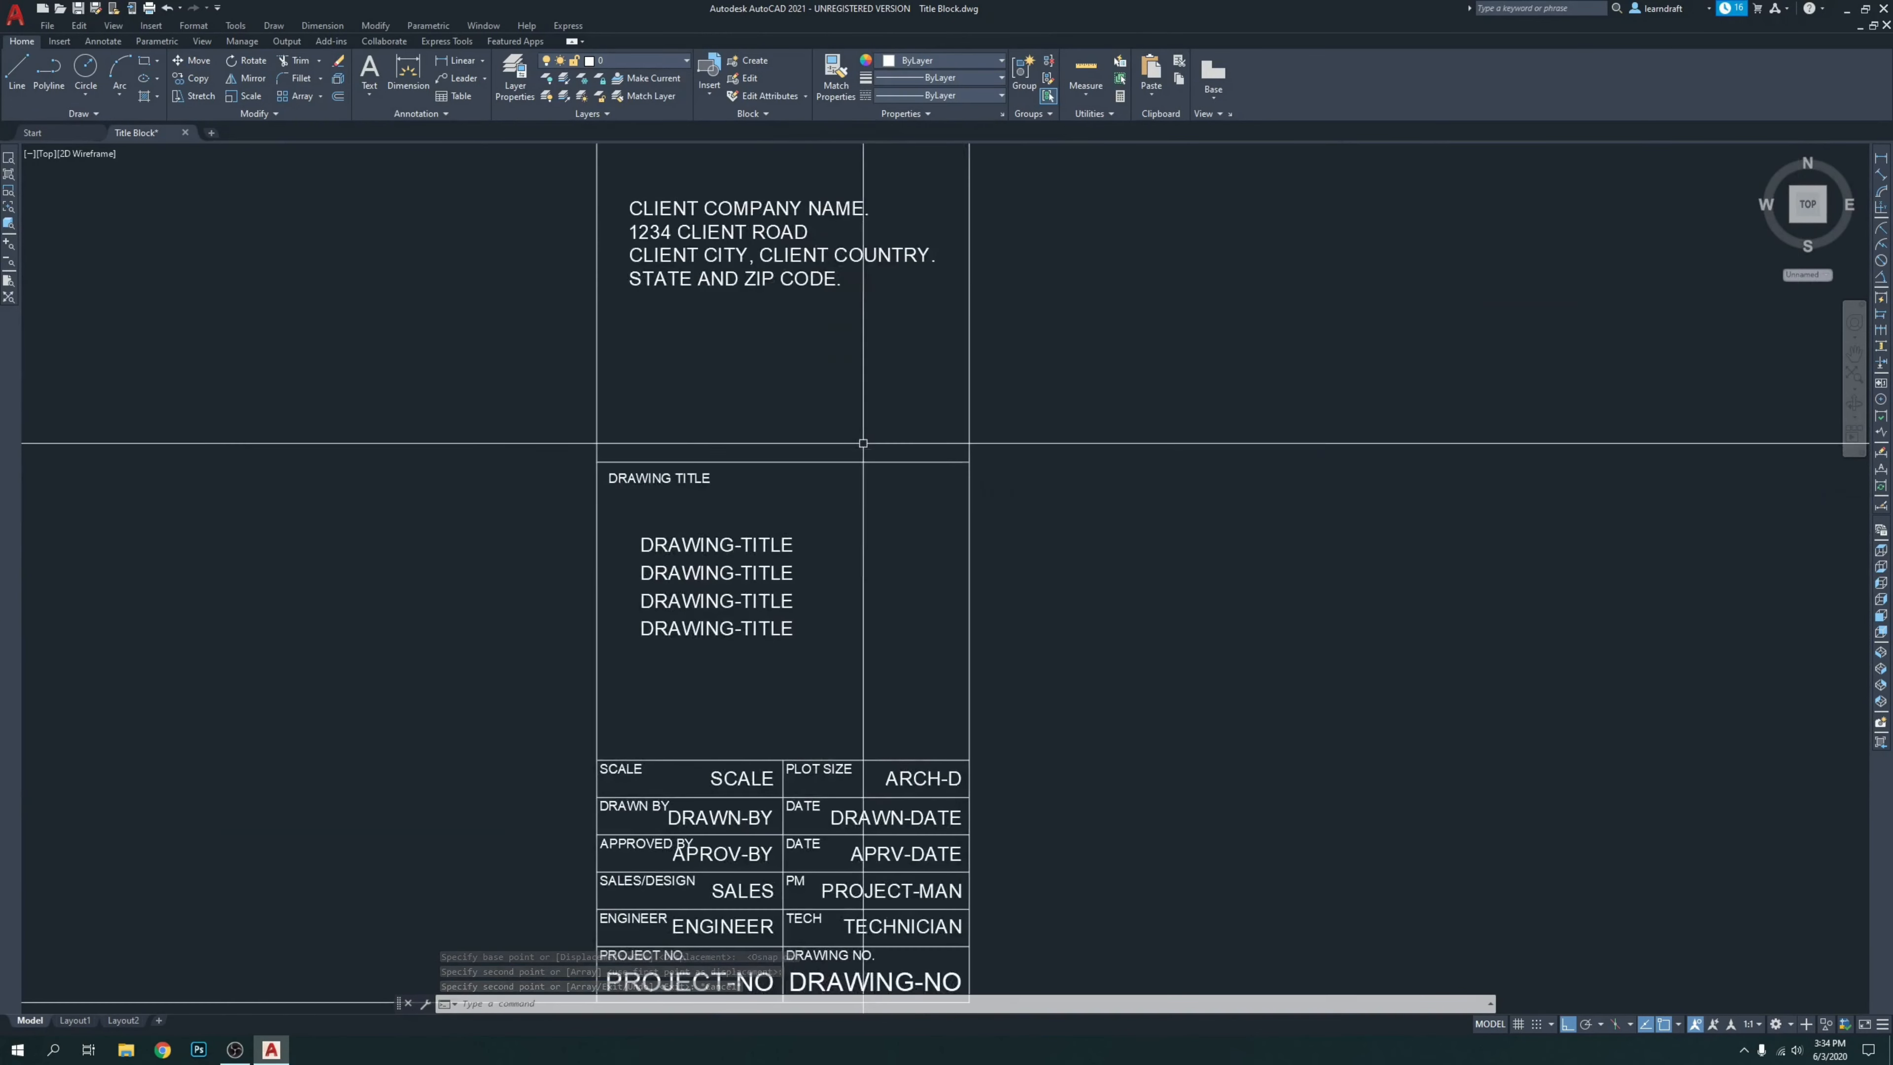
pyautogui.doubleClick(840, 489)
pyautogui.hotkey('ctrl', 'a')
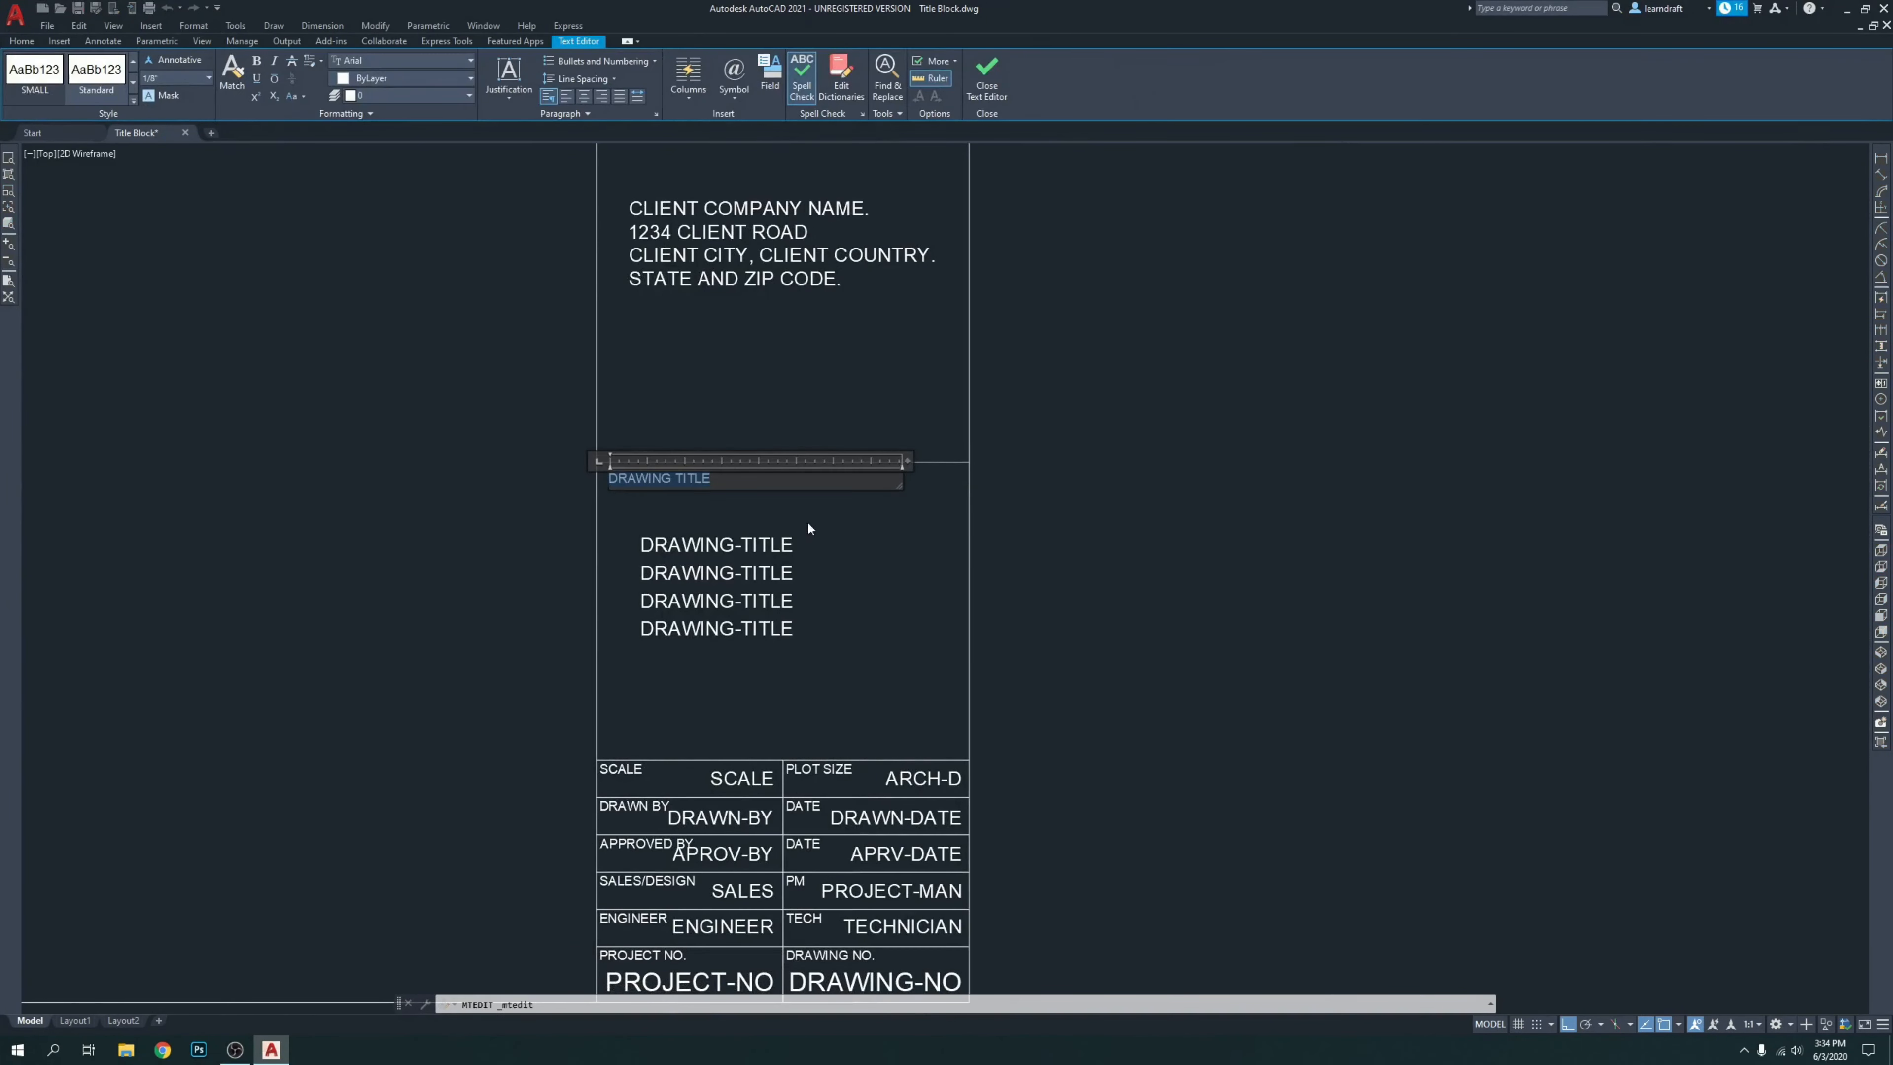
pyautogui.click(807, 522)
pyautogui.scroll(-3, 1208, 565)
pyautogui.scroll(-5, 929, 499)
pyautogui.scroll(6, 760, 486)
pyautogui.doubleClick(940, 466)
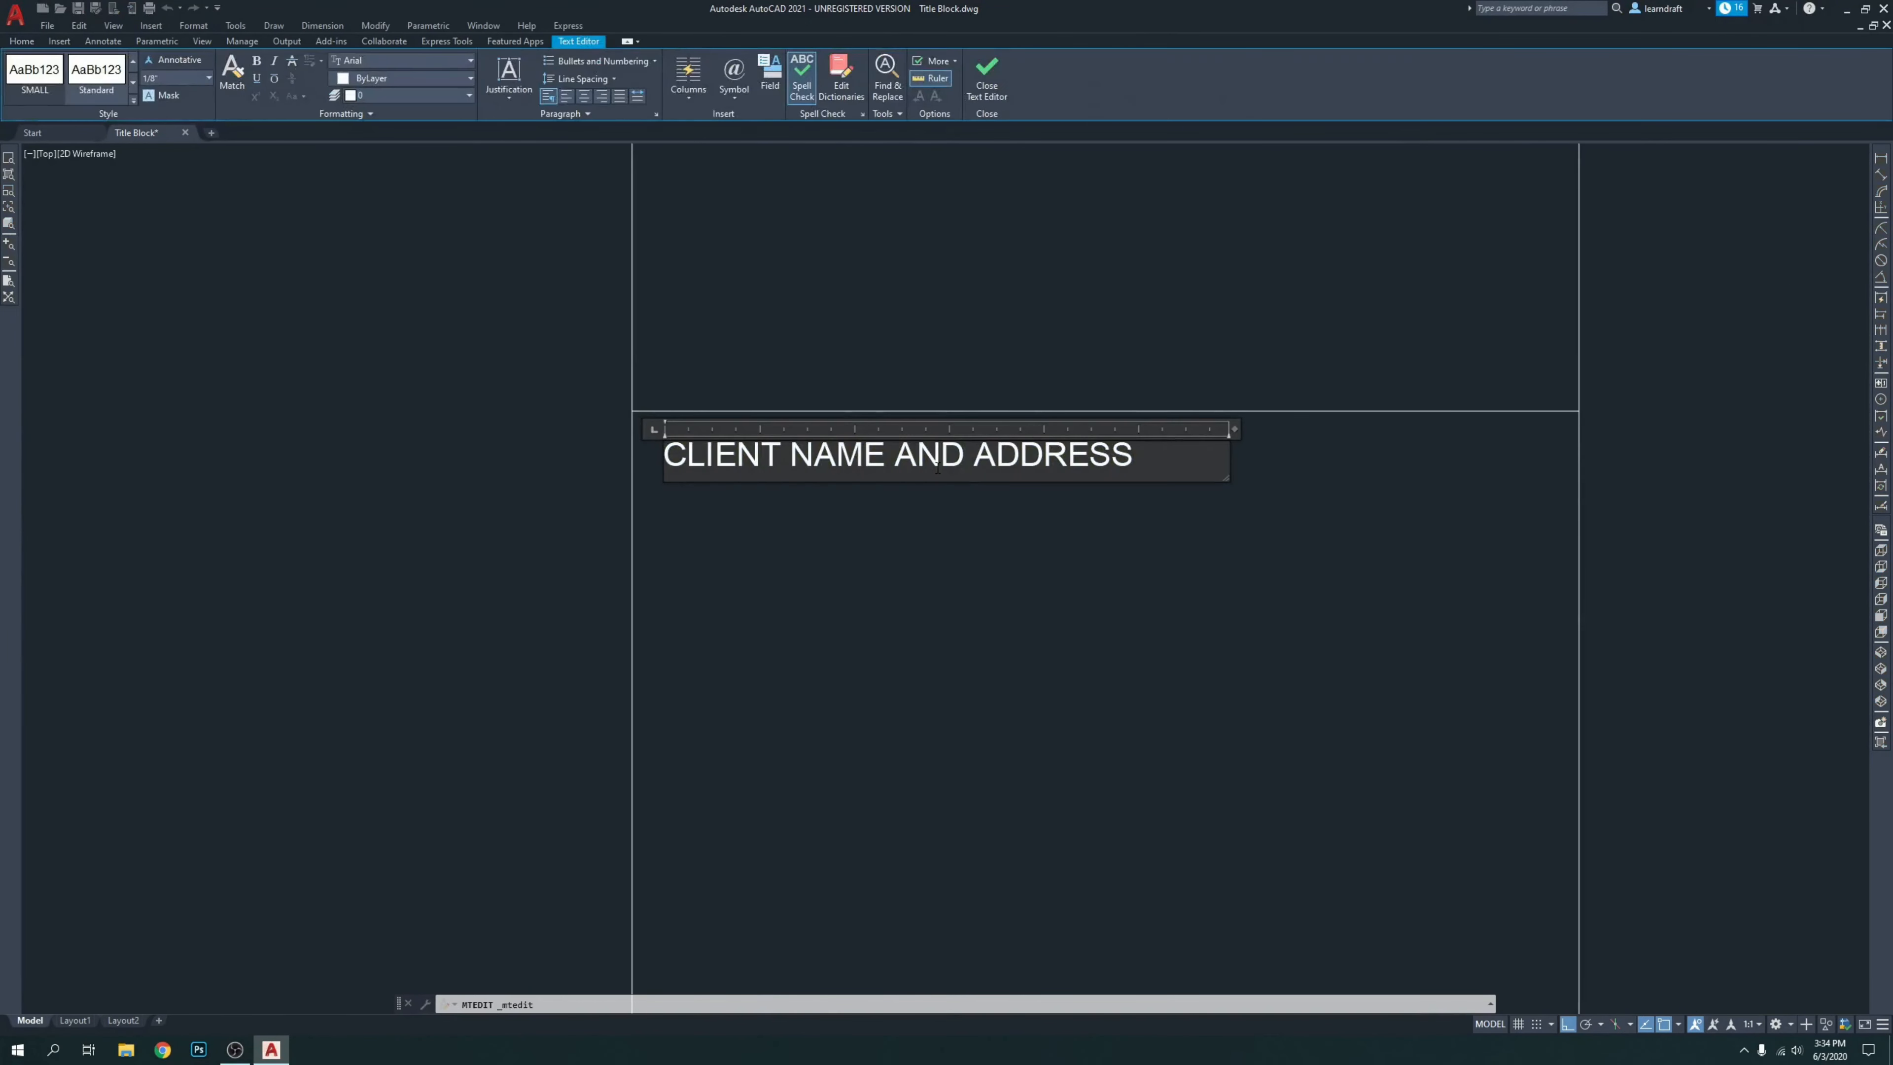
pyautogui.hotkey('ctrl', 'v')
pyautogui.click(808, 609)
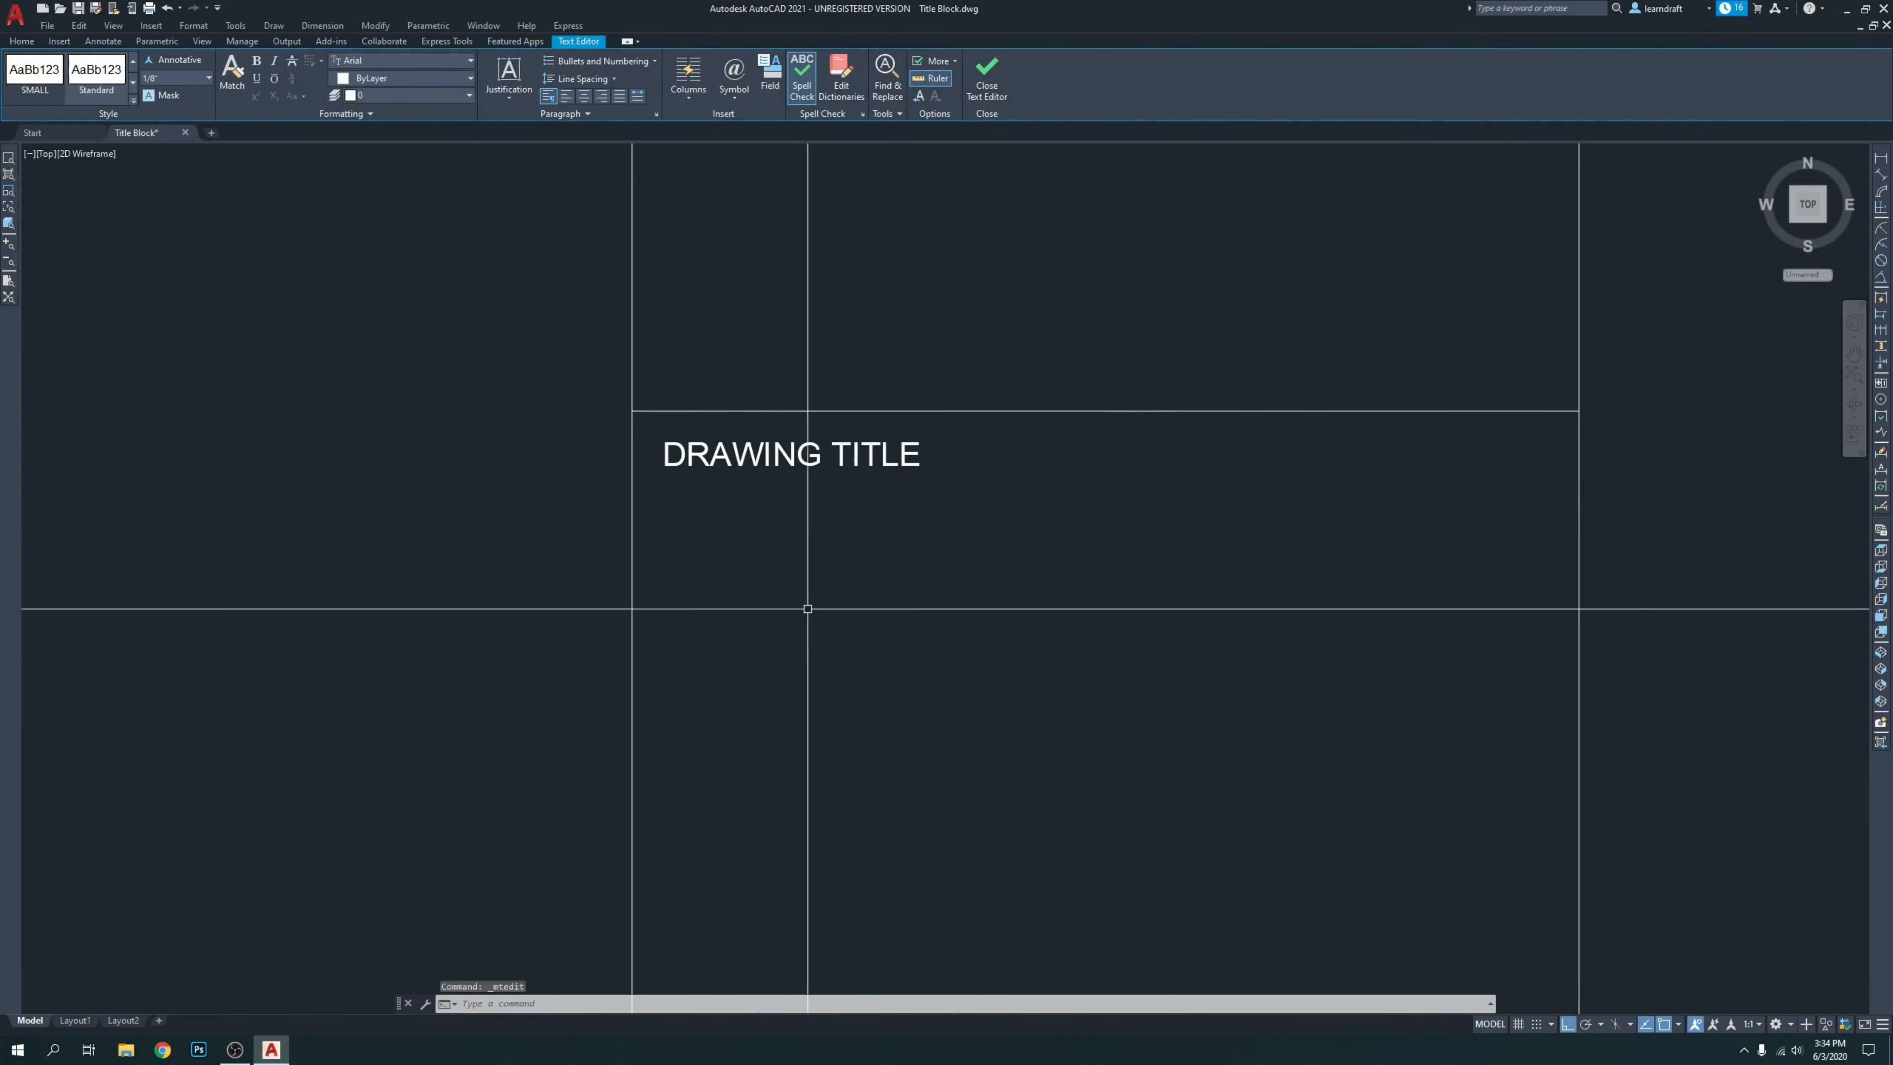
# Copy the twelve small labels, SCALE to DRAWING NO., from the finished example's bottom table into the new one, matching the lower-left corners.
pyautogui.scroll(-4, 887, 268)
pyautogui.moveTo(935, 261)
pyautogui.mouseDown(button='middle')
pyautogui.moveTo(929, 423)
pyautogui.moveTo(965, 702)
pyautogui.moveTo(961, 397)
pyautogui.mouseUp(button='middle')
pyautogui.scroll(-2, 984, 410)
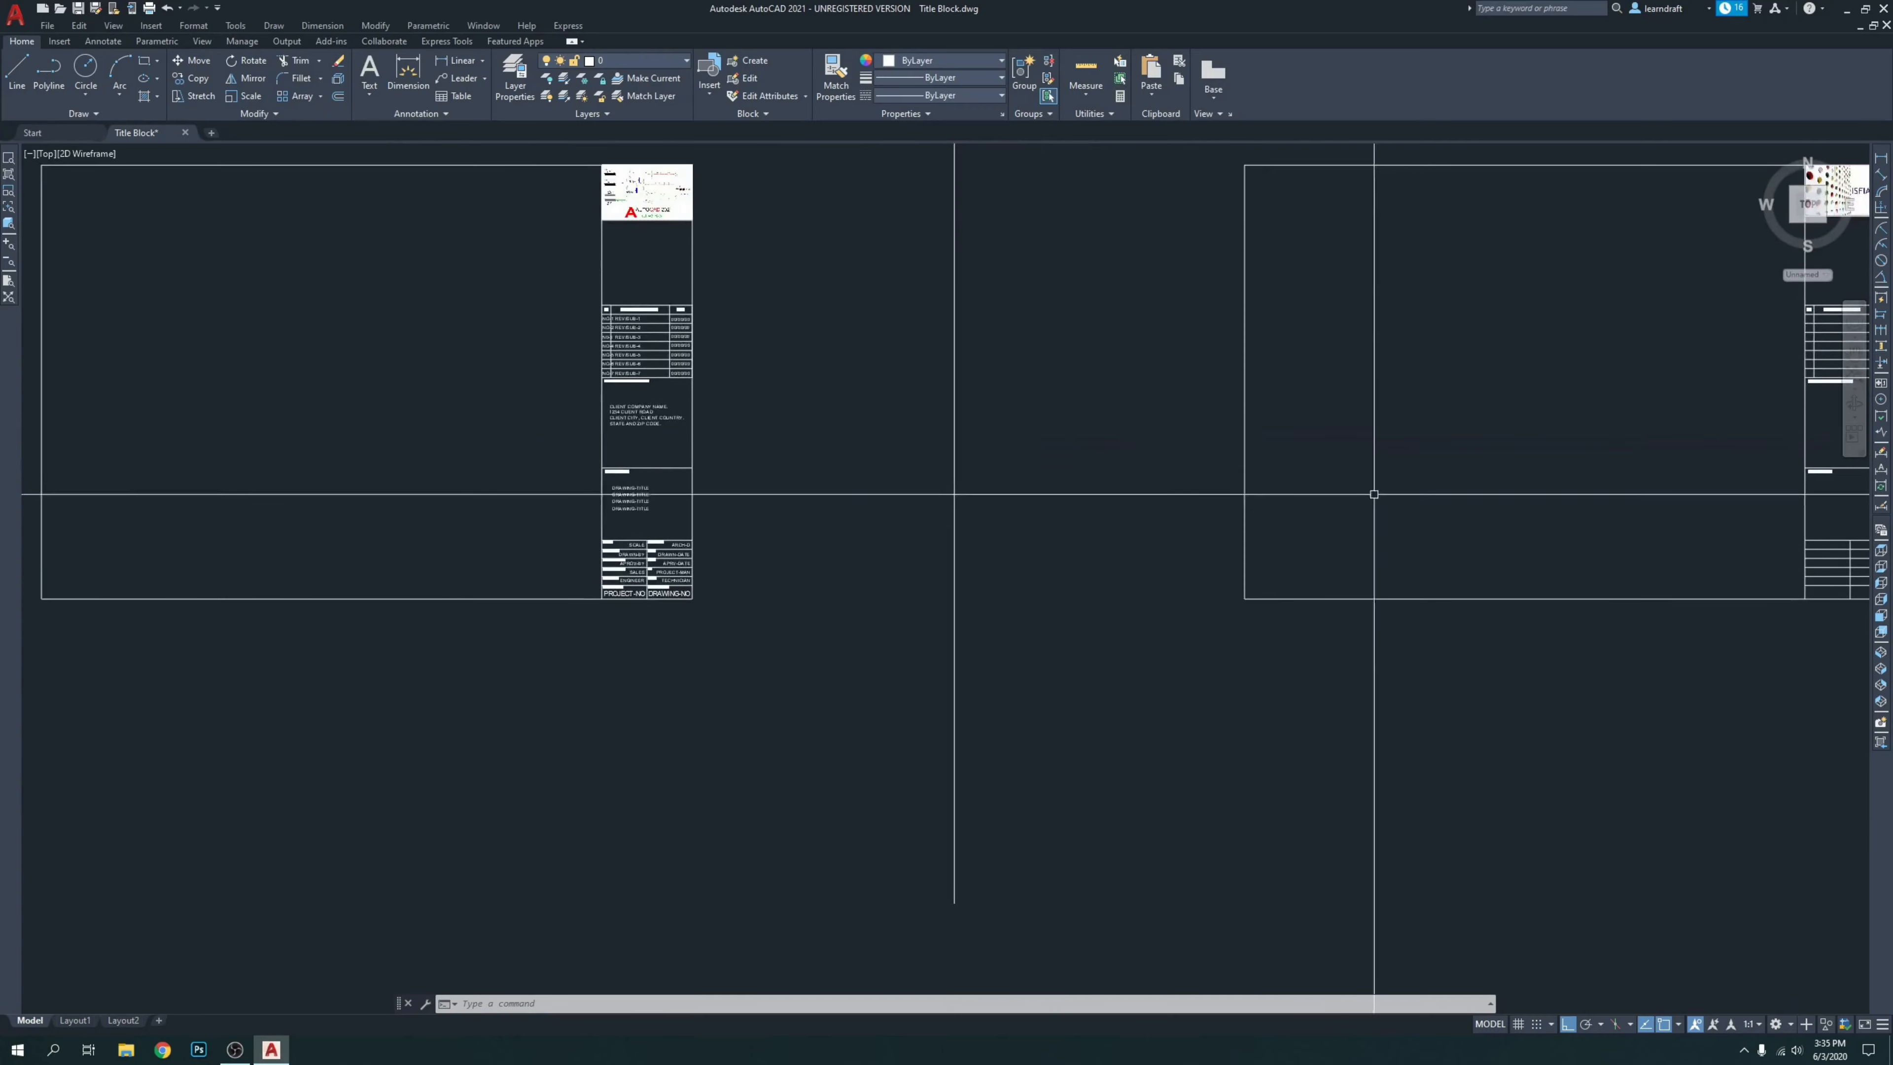
pyautogui.scroll(3, 712, 512)
pyautogui.moveTo(712, 447); pyautogui.dragTo(712, 510, button='middle')
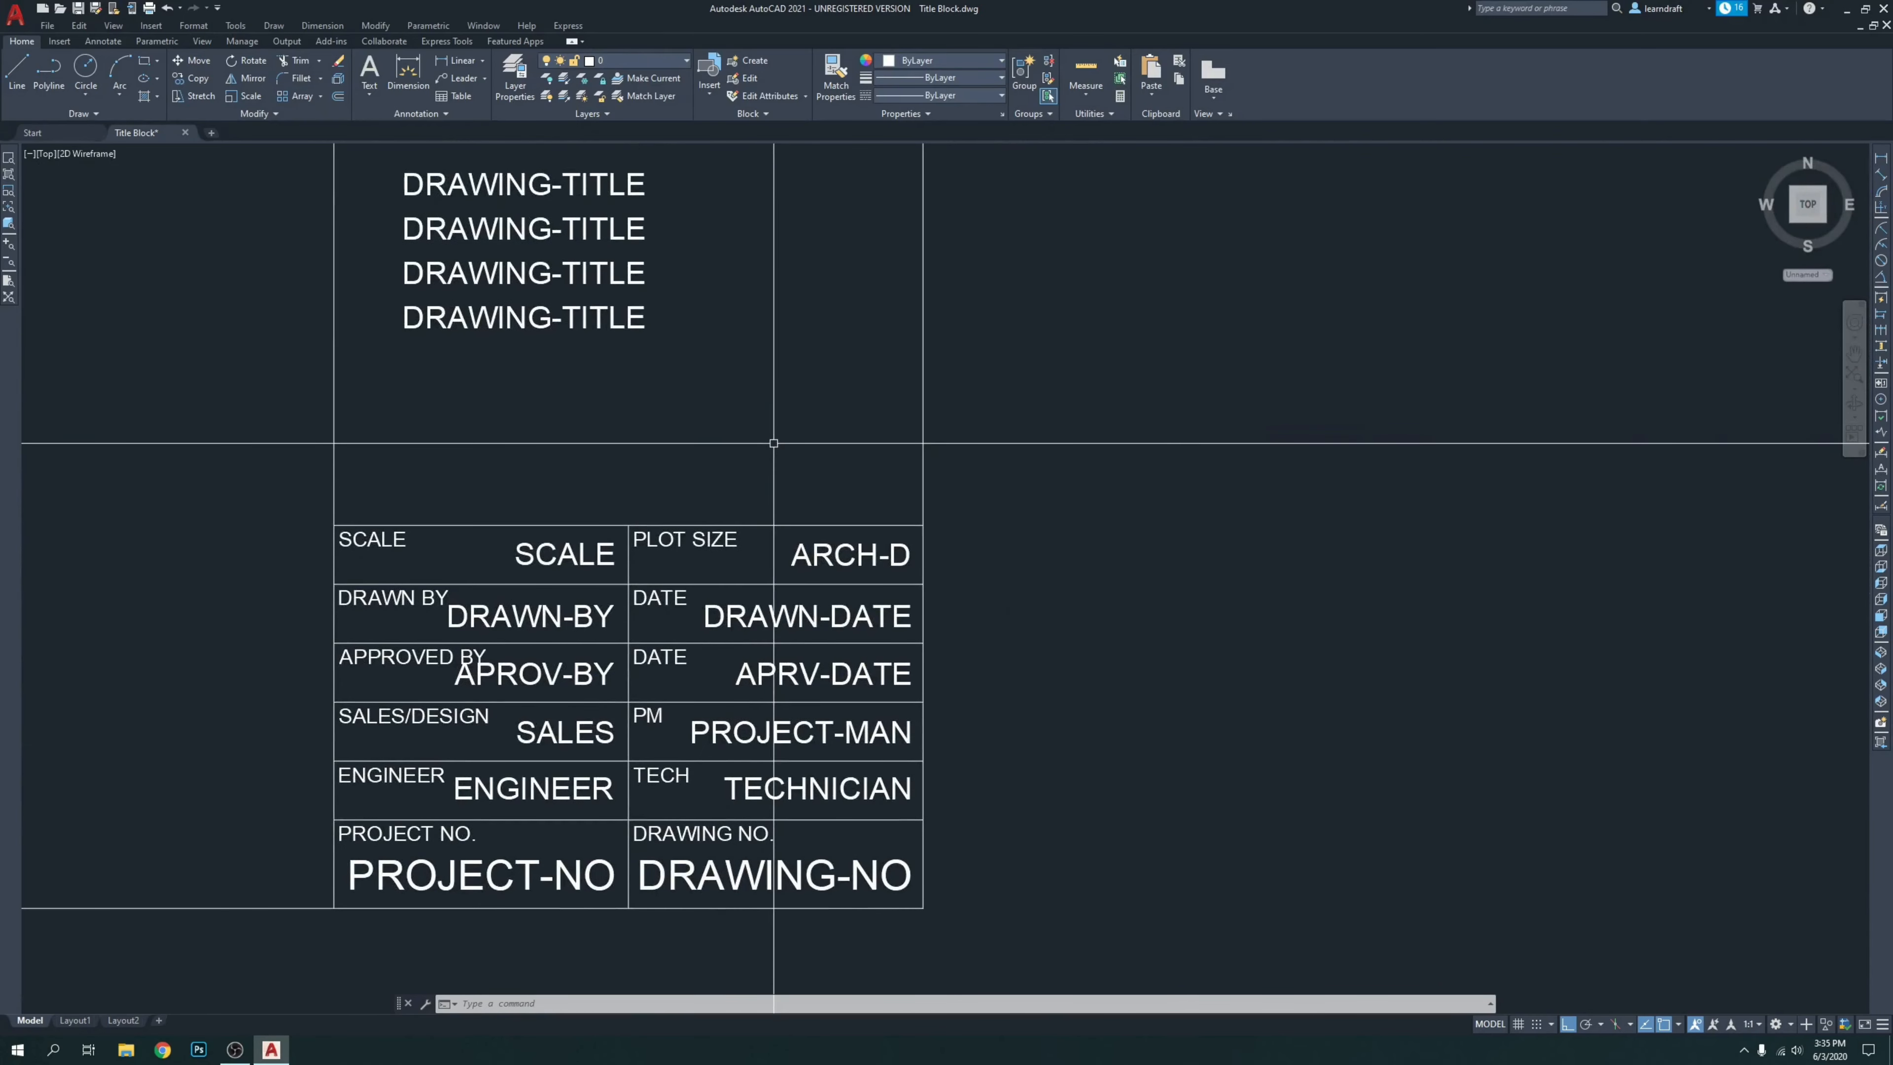
pyautogui.moveTo(924, 471); pyautogui.dragTo(906, 347, button='middle')
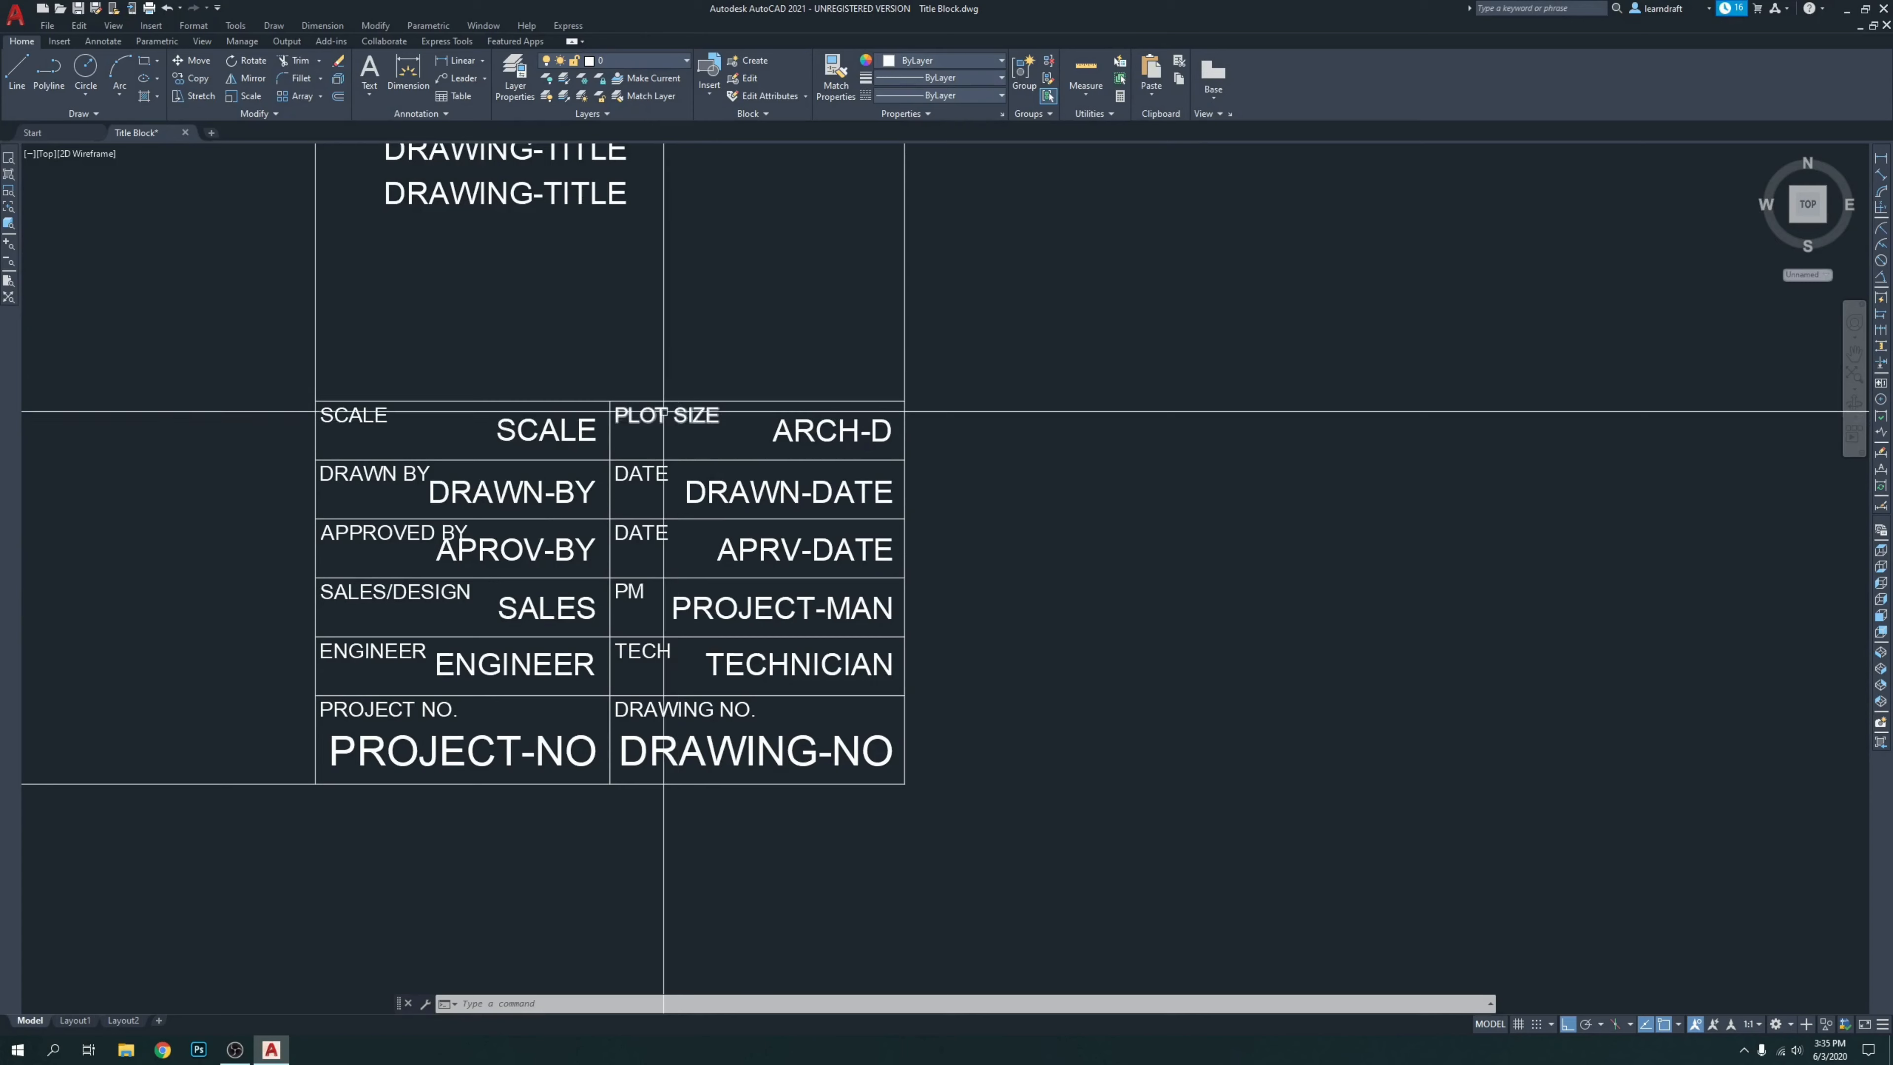
pyautogui.click(339, 413)
pyautogui.click(633, 474)
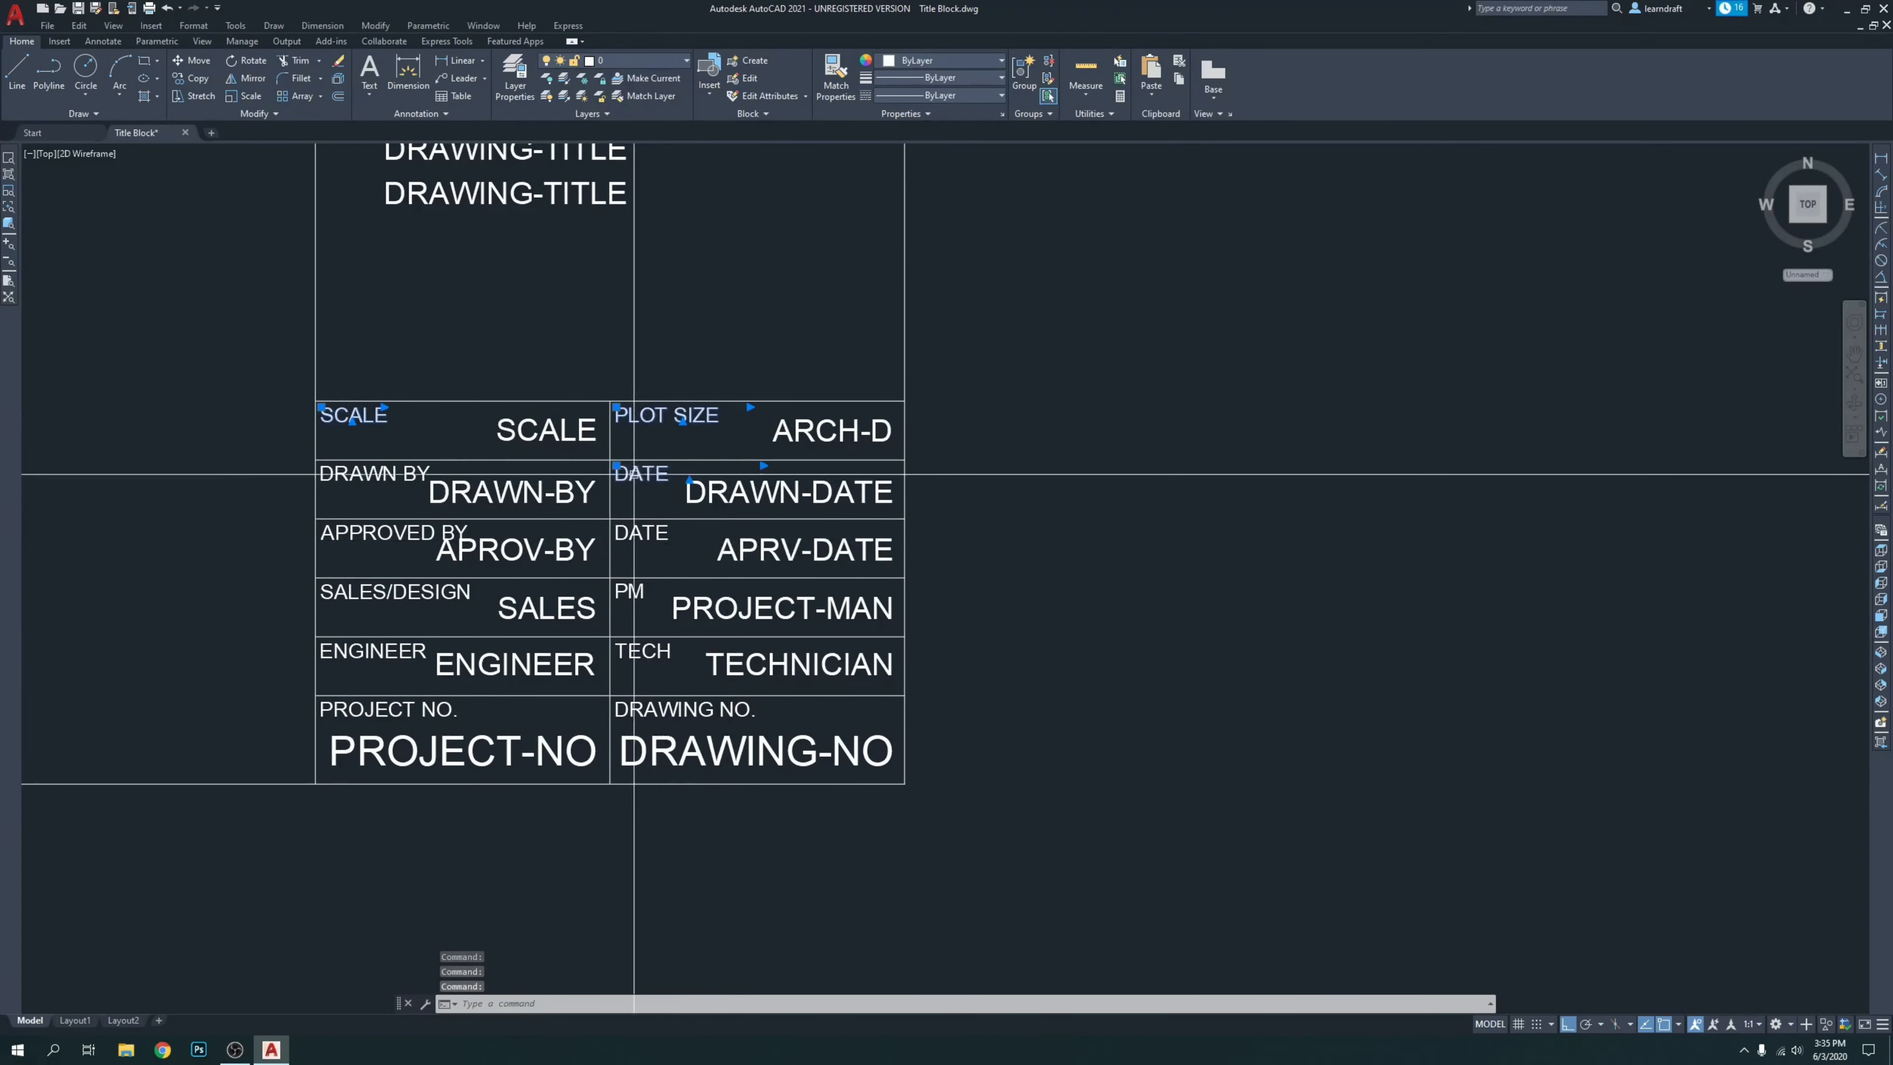
pyautogui.click(646, 532)
pyautogui.click(633, 589)
pyautogui.click(639, 656)
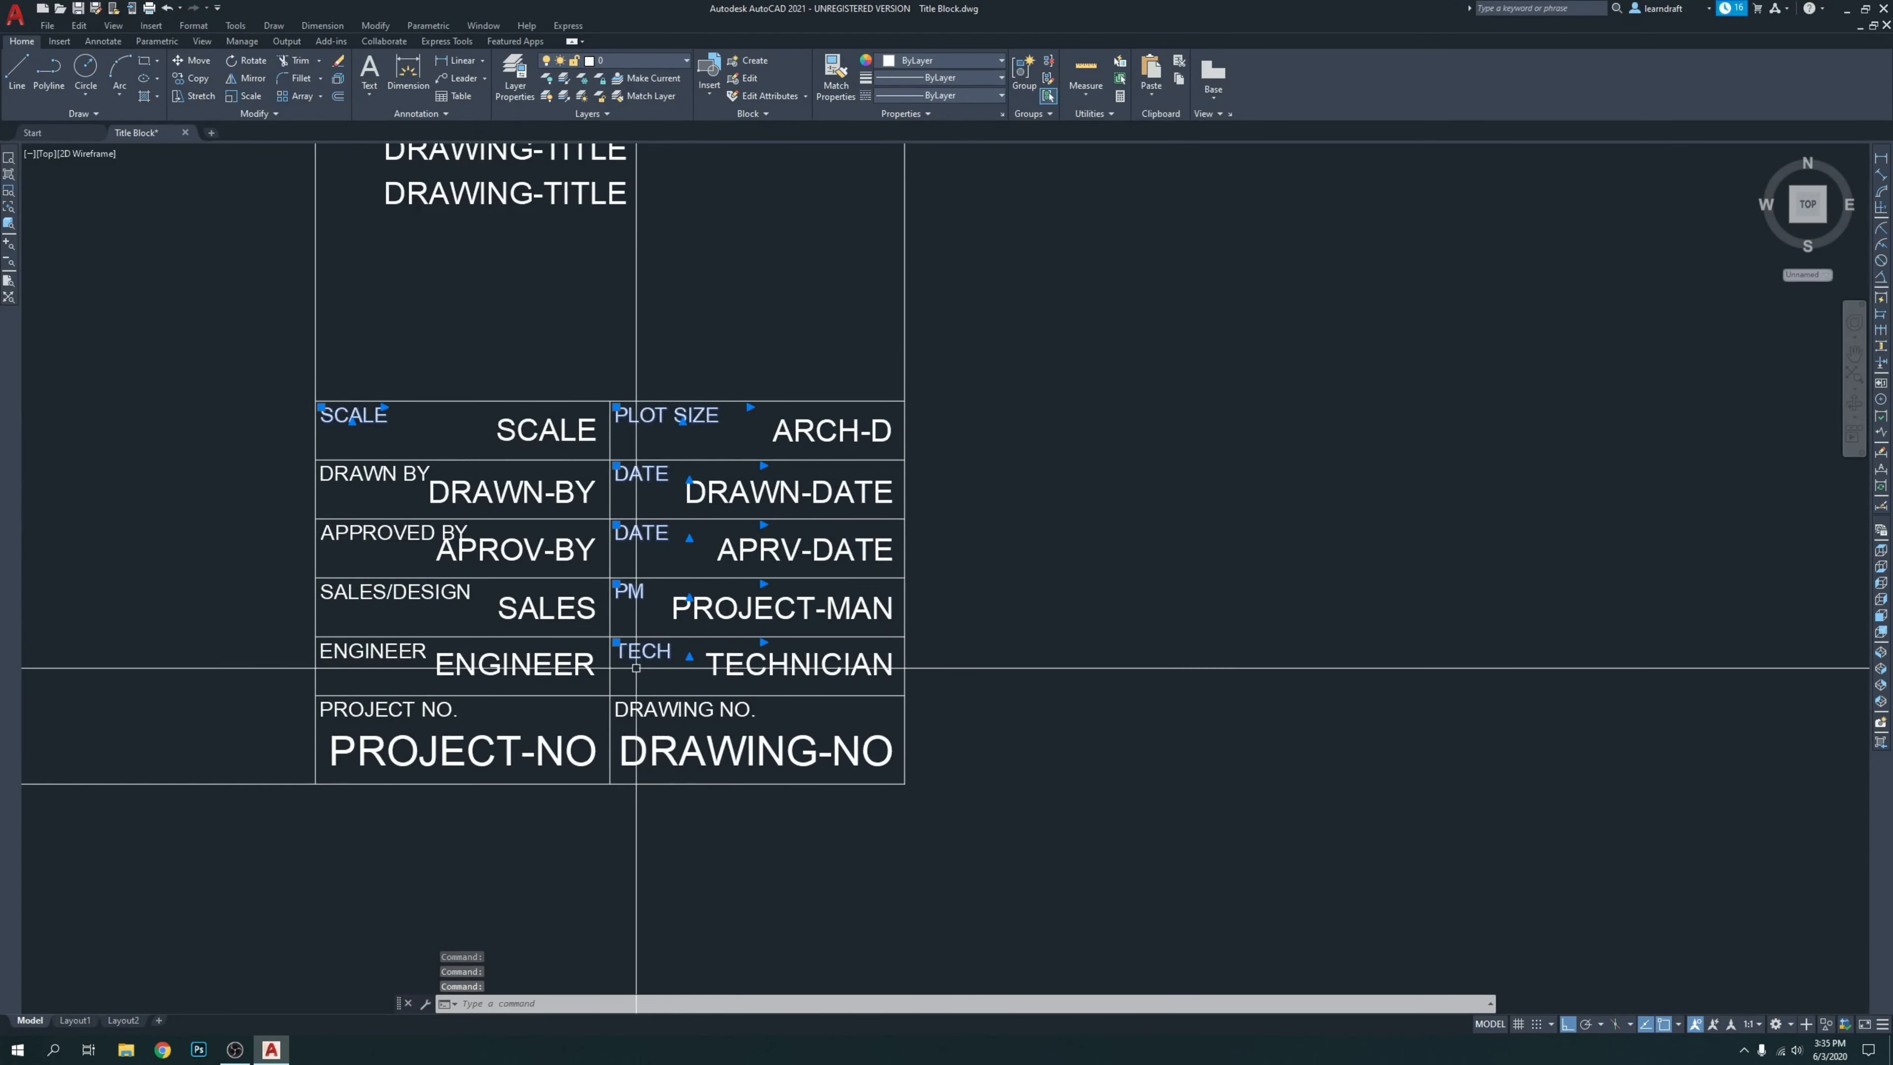
pyautogui.click(638, 713)
pyautogui.click(443, 712)
pyautogui.click(377, 654)
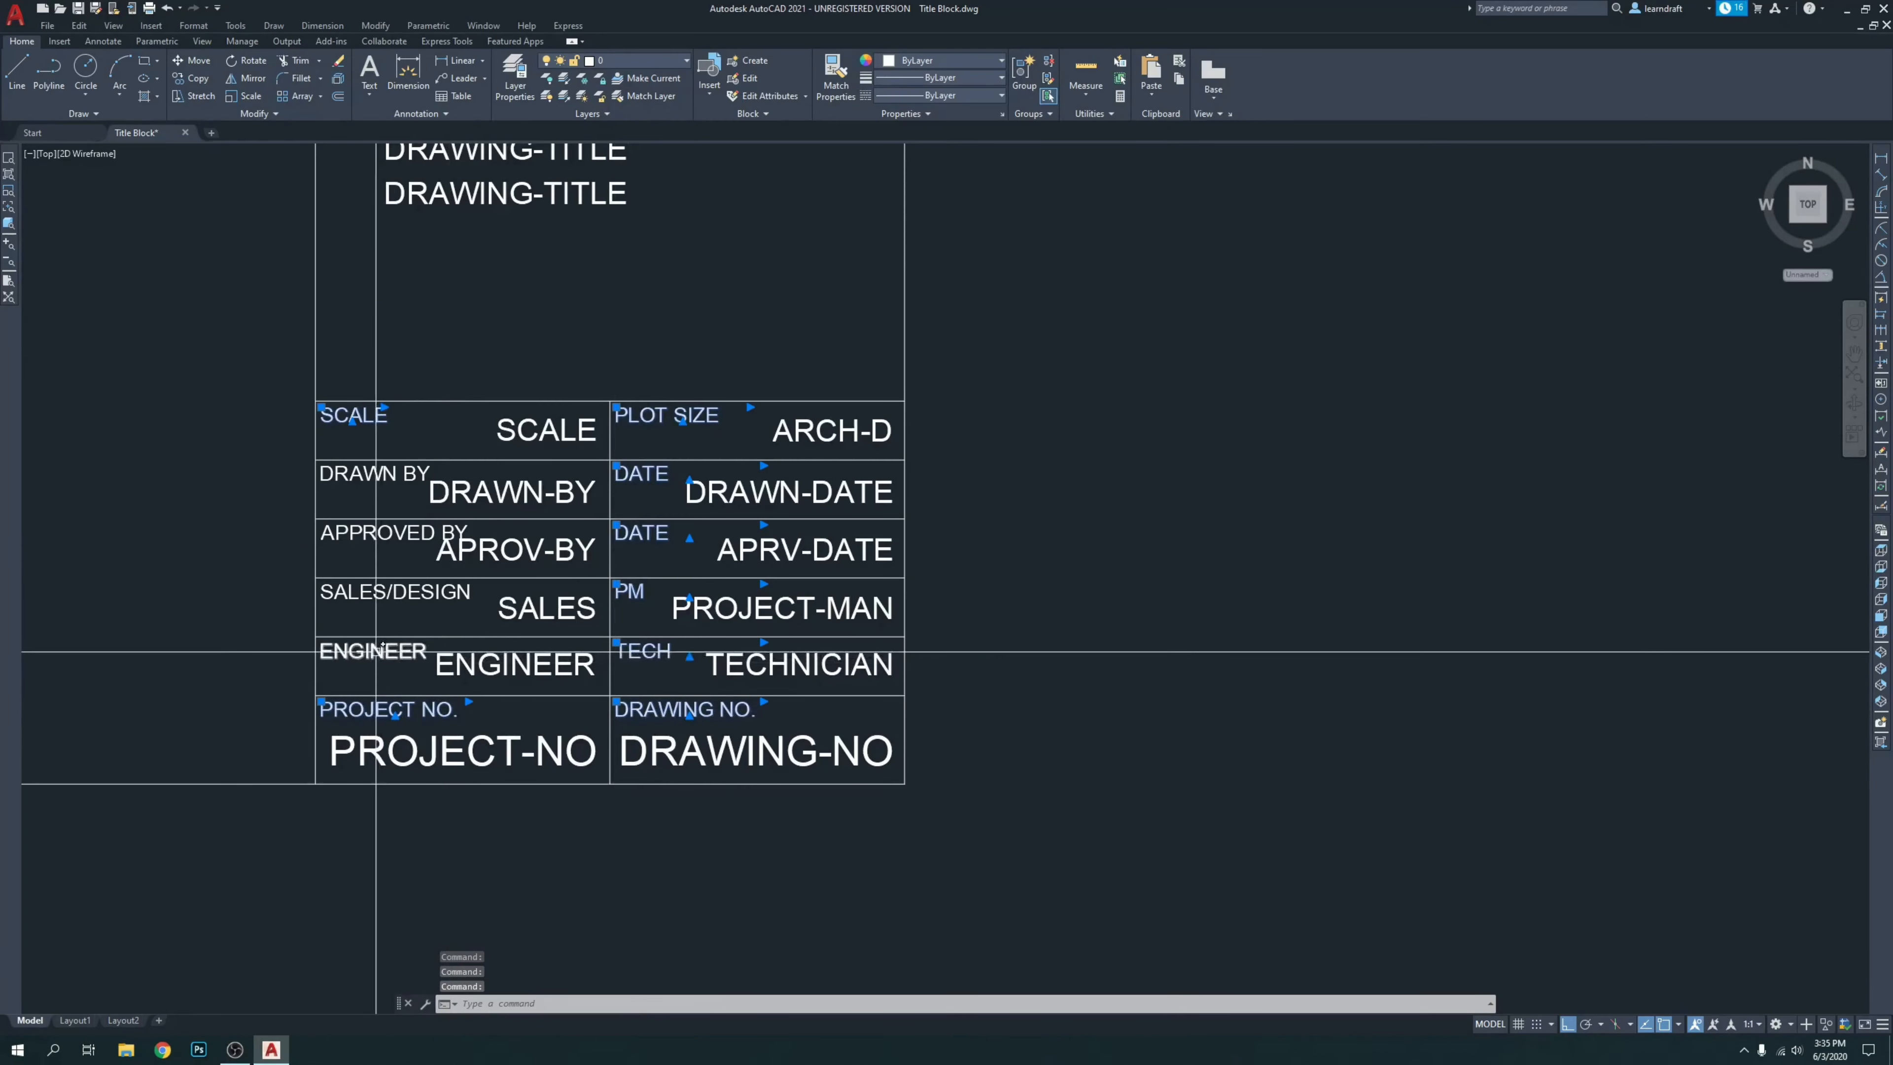
pyautogui.click(341, 594)
pyautogui.click(338, 534)
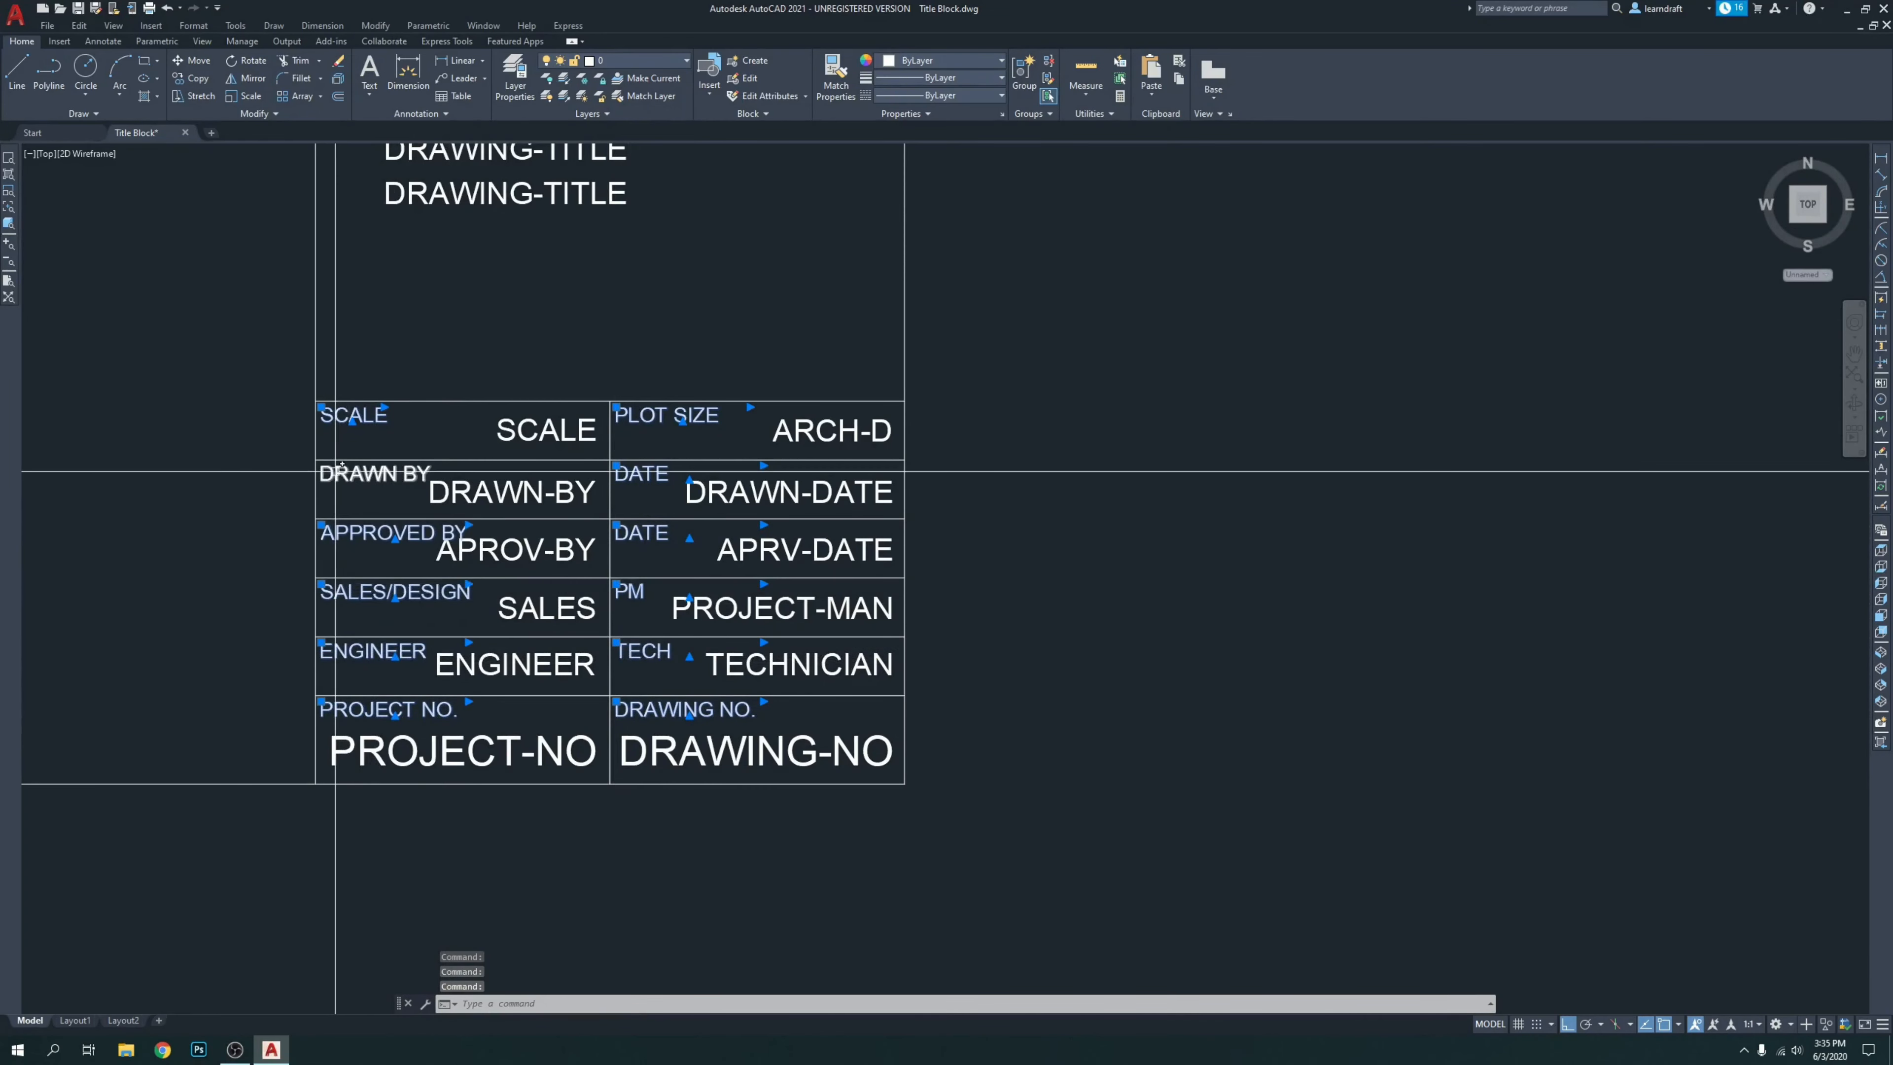
pyautogui.write('co')
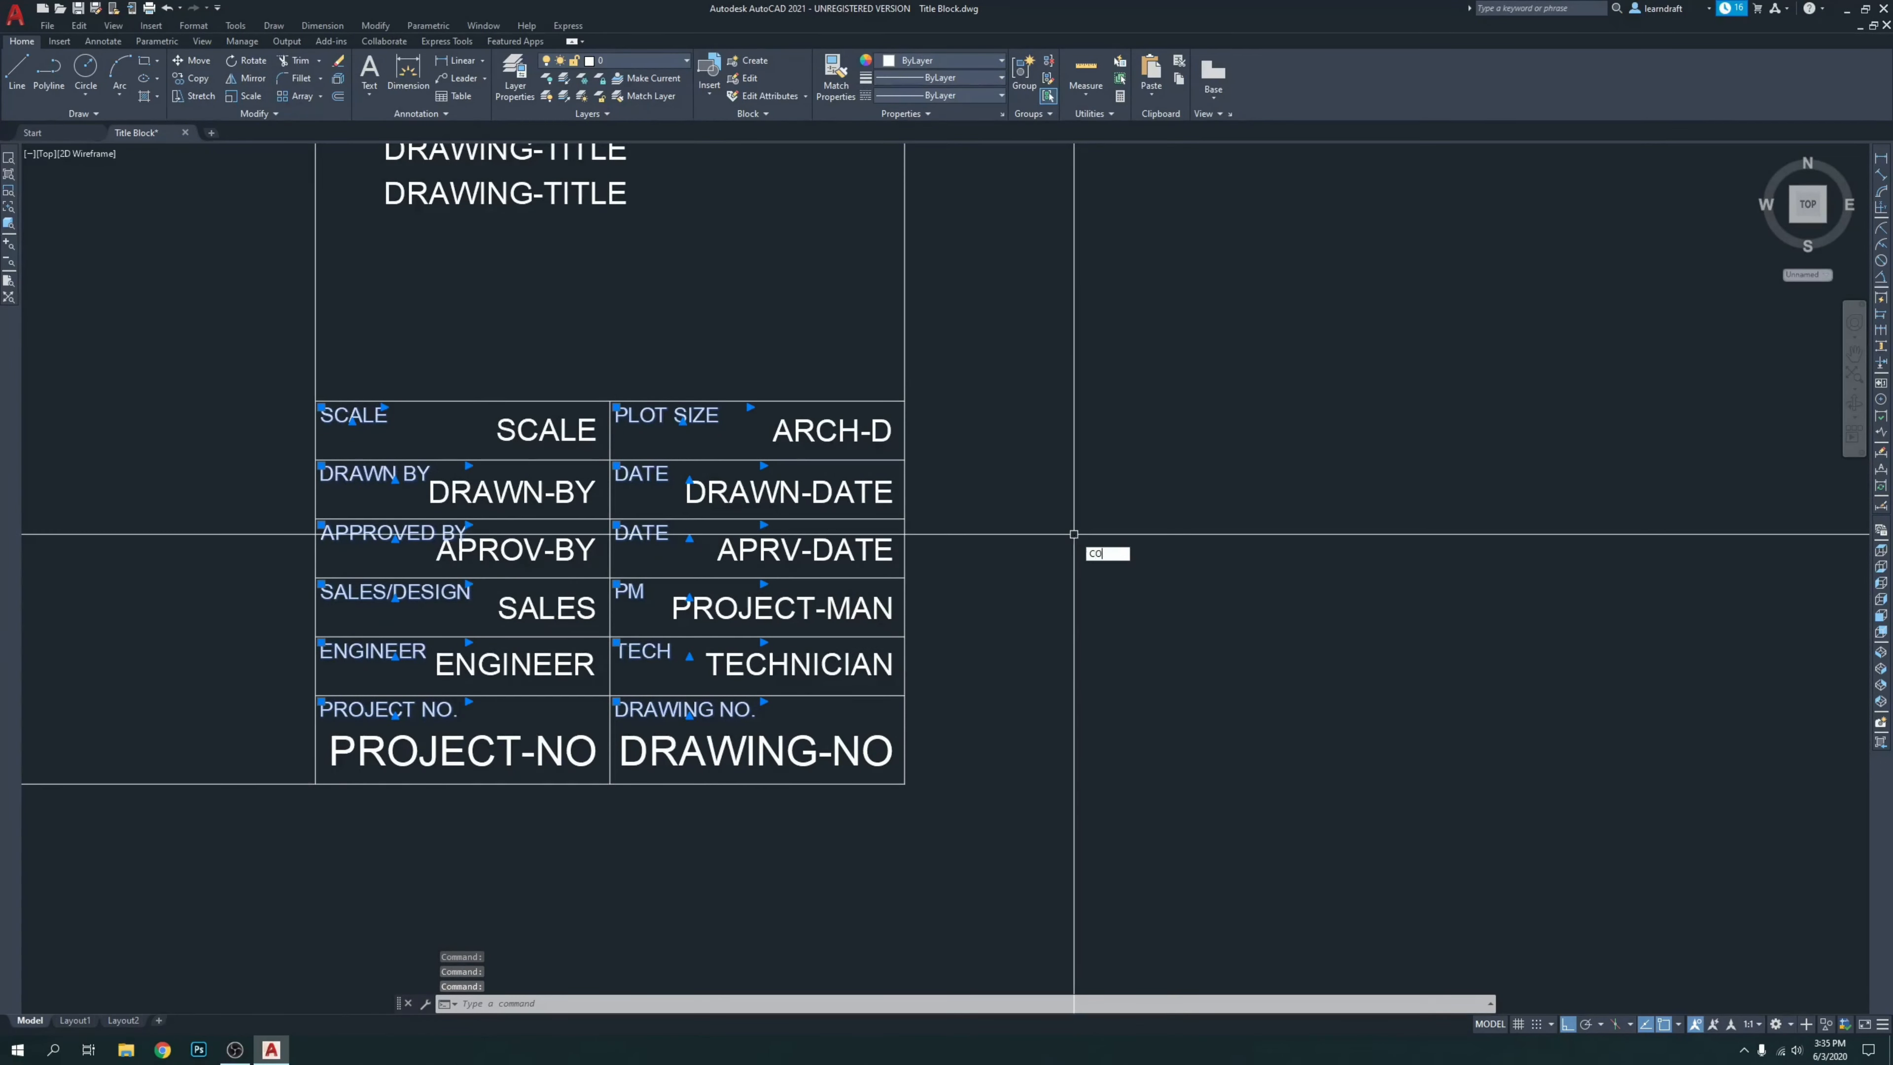
pyautogui.press('Return')
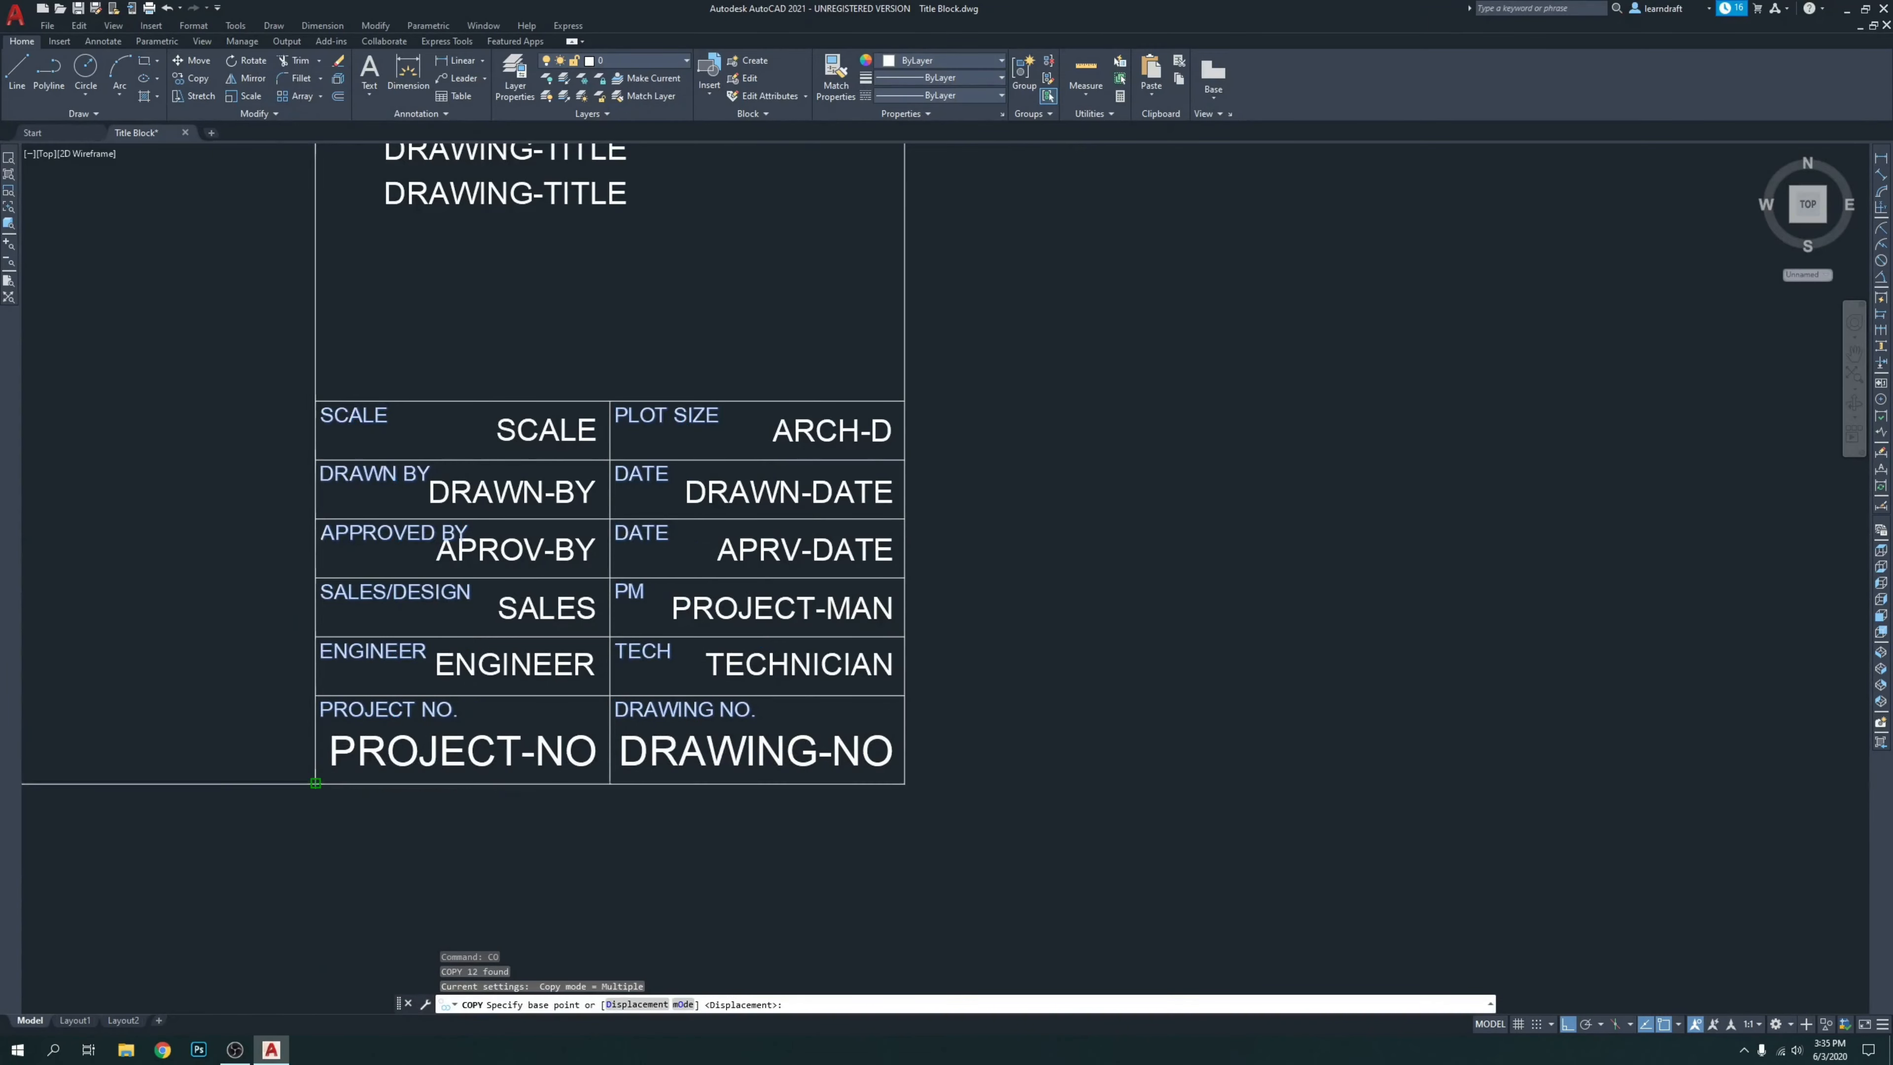
pyautogui.click(320, 781)
pyautogui.scroll(-5, 324, 781)
pyautogui.scroll(3, 612, 562)
pyautogui.scroll(3, 1115, 708)
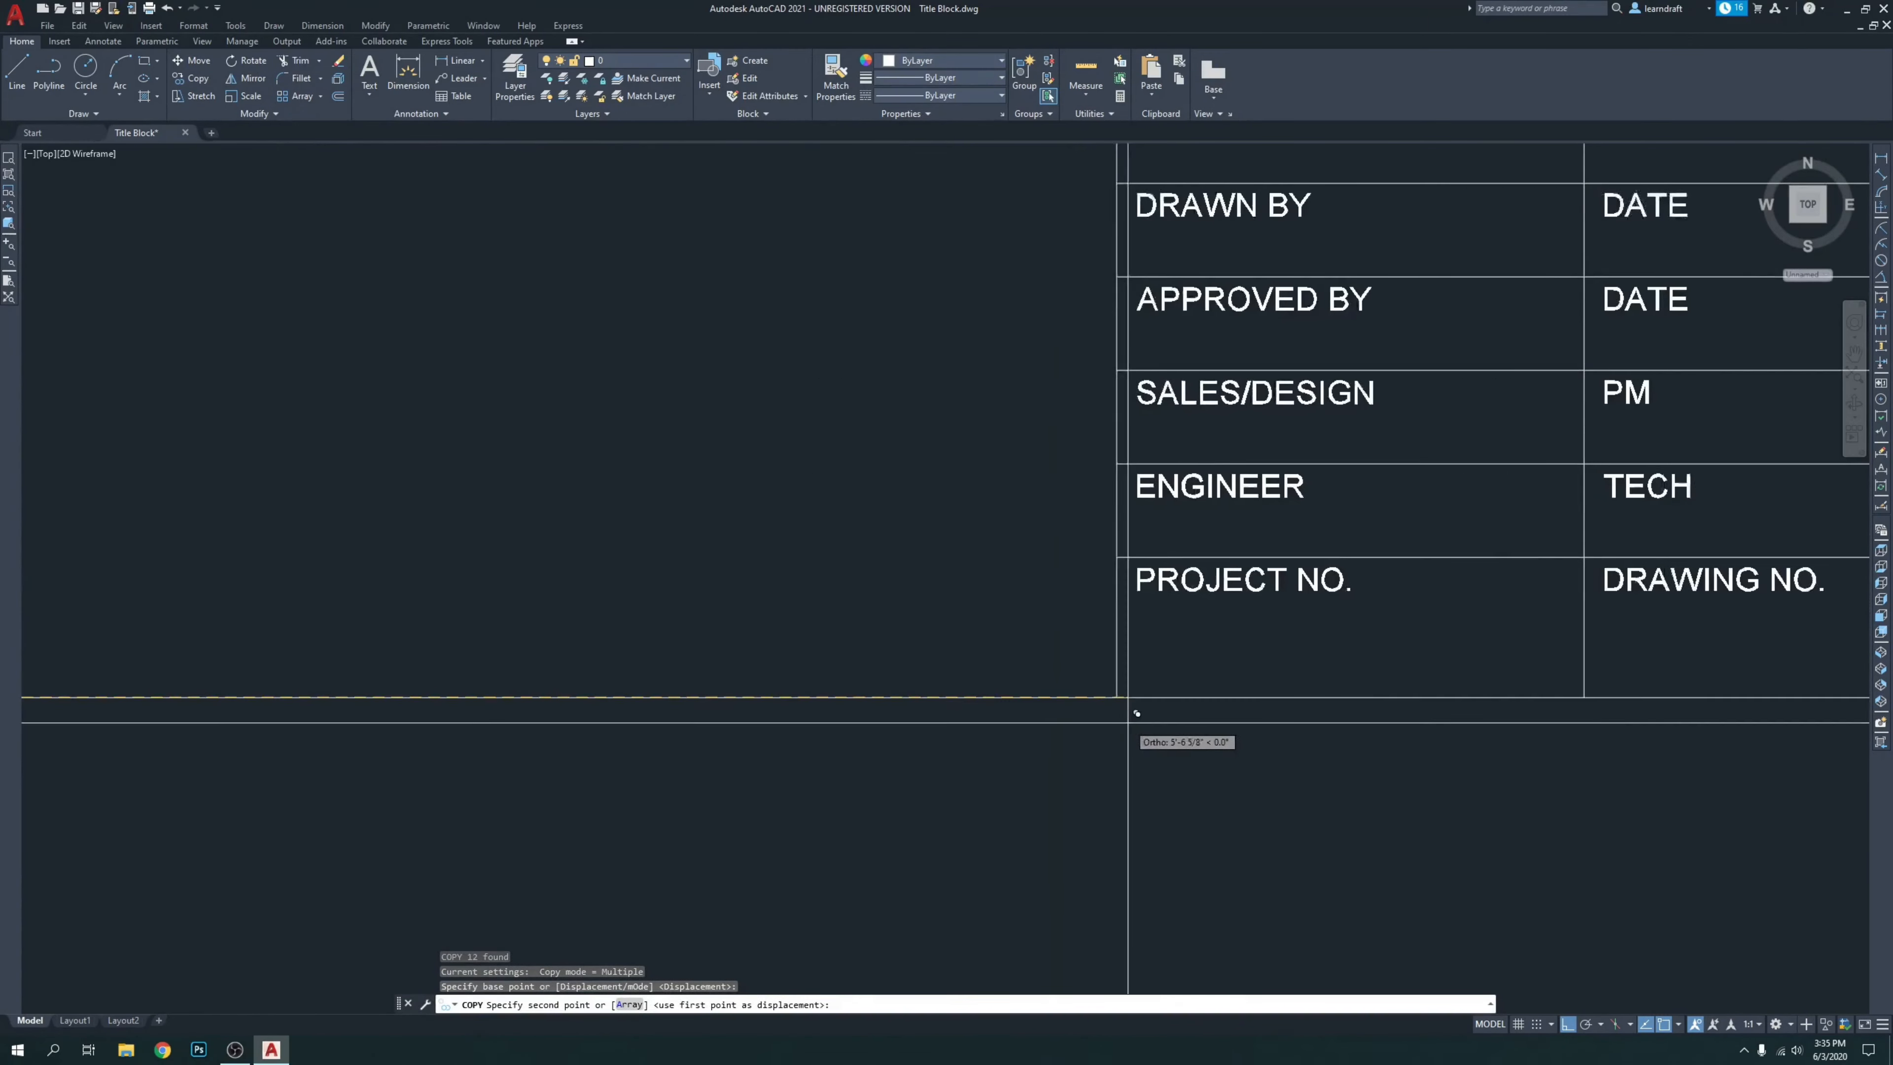
pyautogui.click(1115, 690)
pyautogui.scroll(-3, 743, 762)
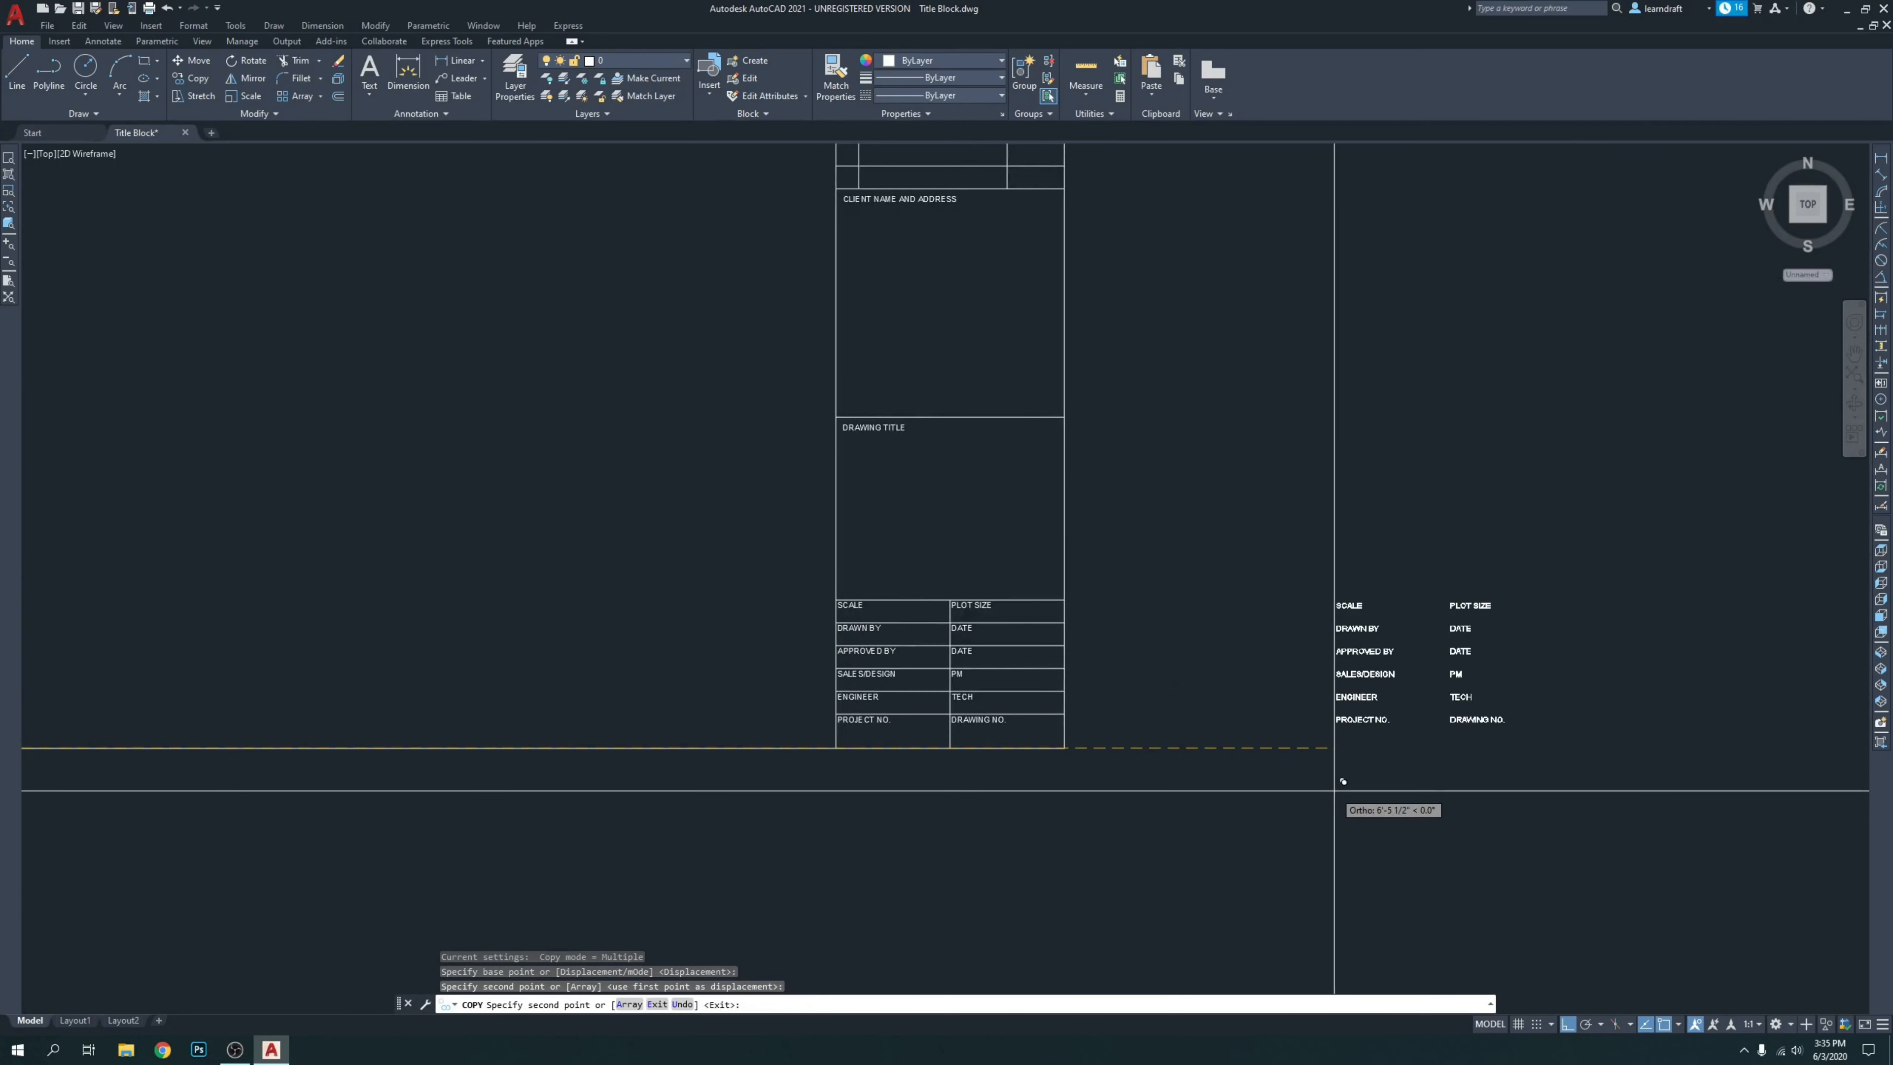
pyautogui.press('Escape')
pyautogui.scroll(4, 947, 753)
pyautogui.moveTo(914, 633); pyautogui.dragTo(840, 651, button='middle')
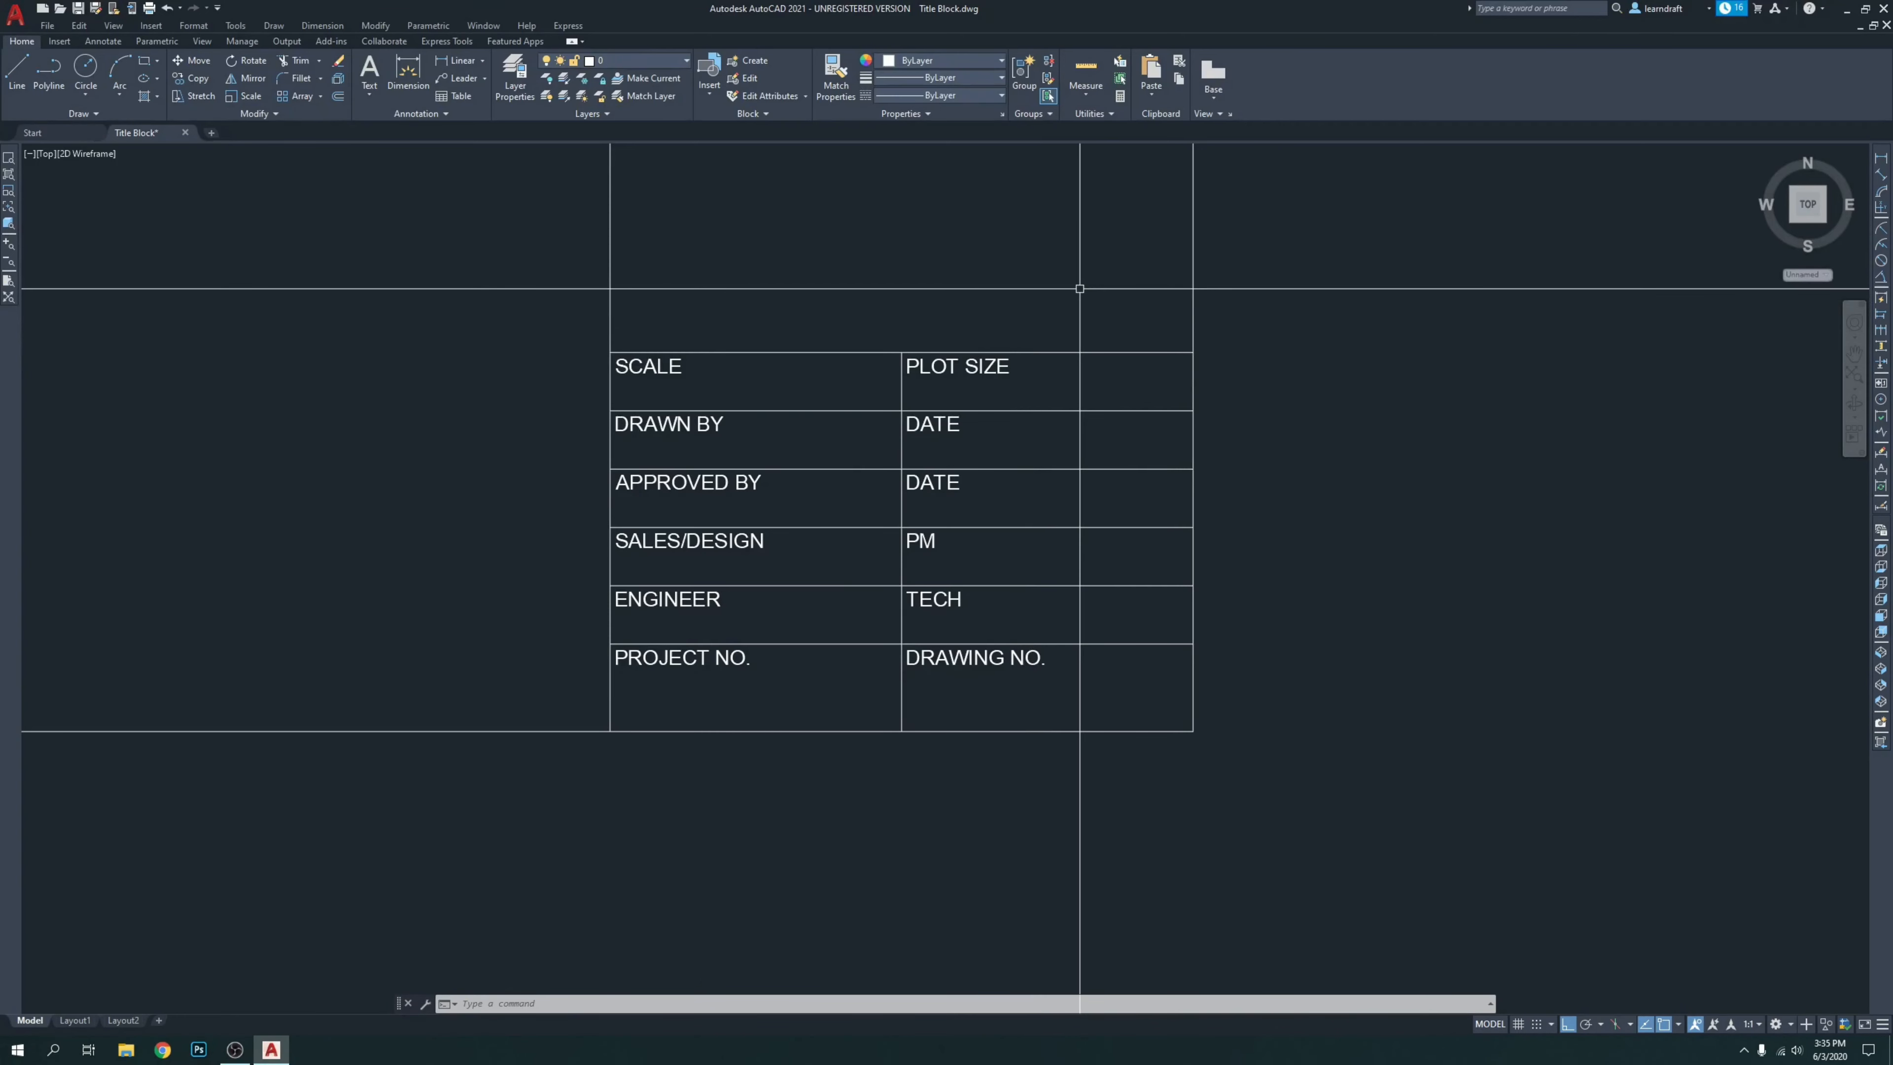
# Copy the example's client company and address text block into the new client cell, using the cell's upper-right corner as reference.
pyautogui.moveTo(1051, 258); pyautogui.dragTo(1031, 410, button='middle')
pyautogui.scroll(-2, 1031, 410)
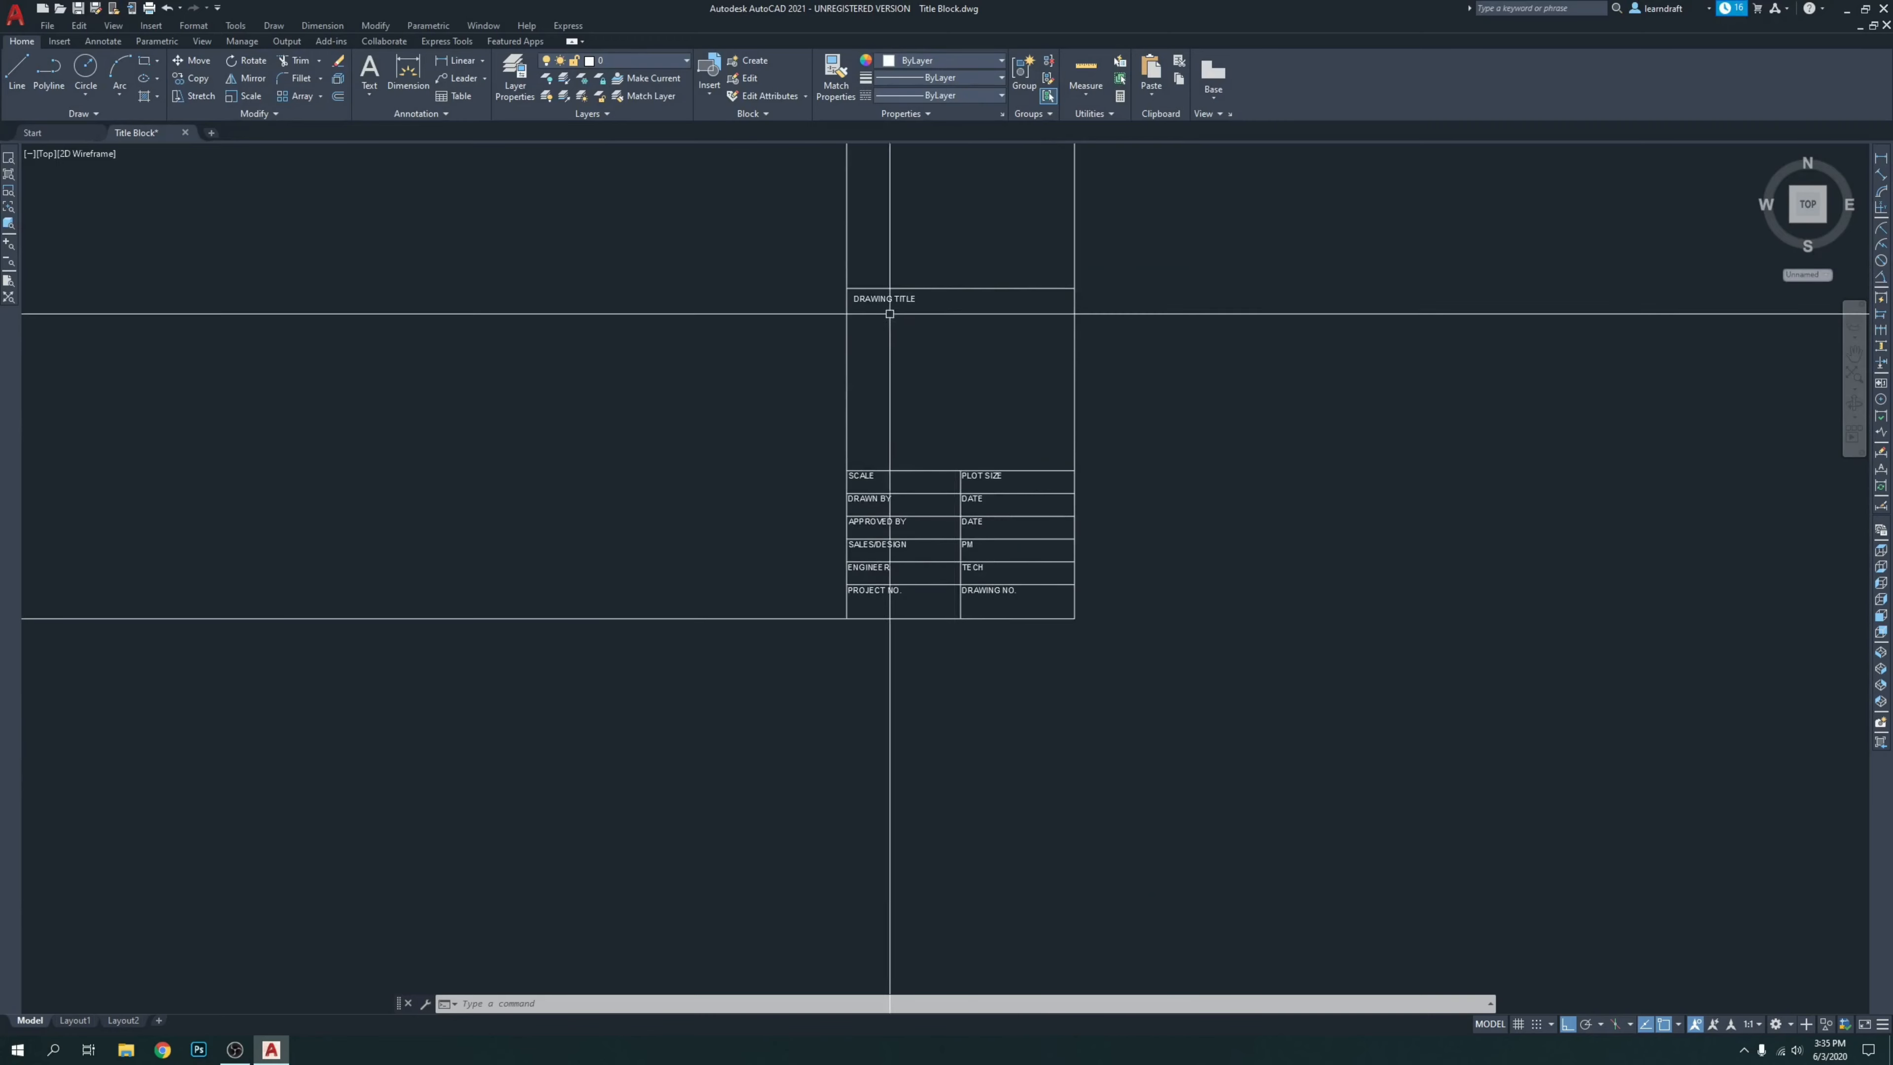
pyautogui.scroll(1, 901, 318)
pyautogui.scroll(-4, 975, 415)
pyautogui.scroll(3, 203, 317)
pyautogui.click(326, 272)
pyautogui.click(305, 334)
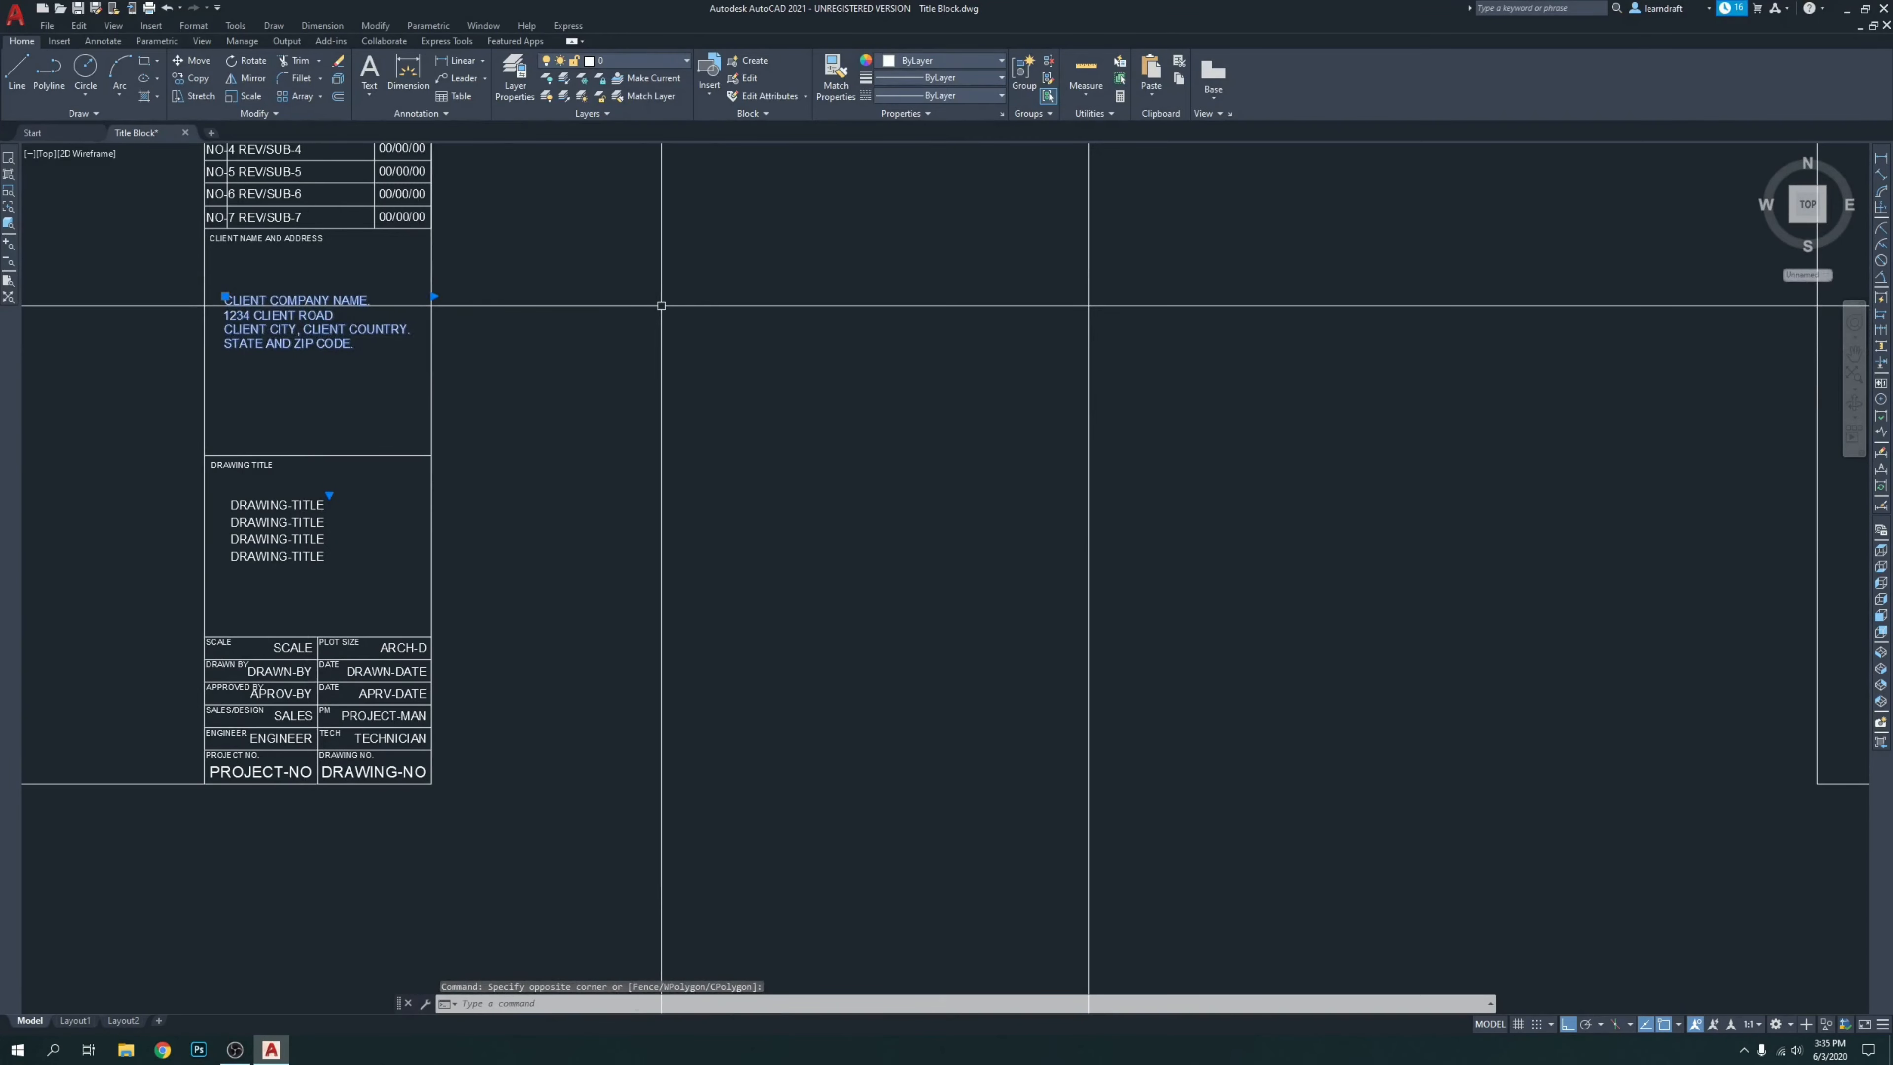
pyautogui.write('co')
pyautogui.press('Return')
pyautogui.scroll(4, 233, 250)
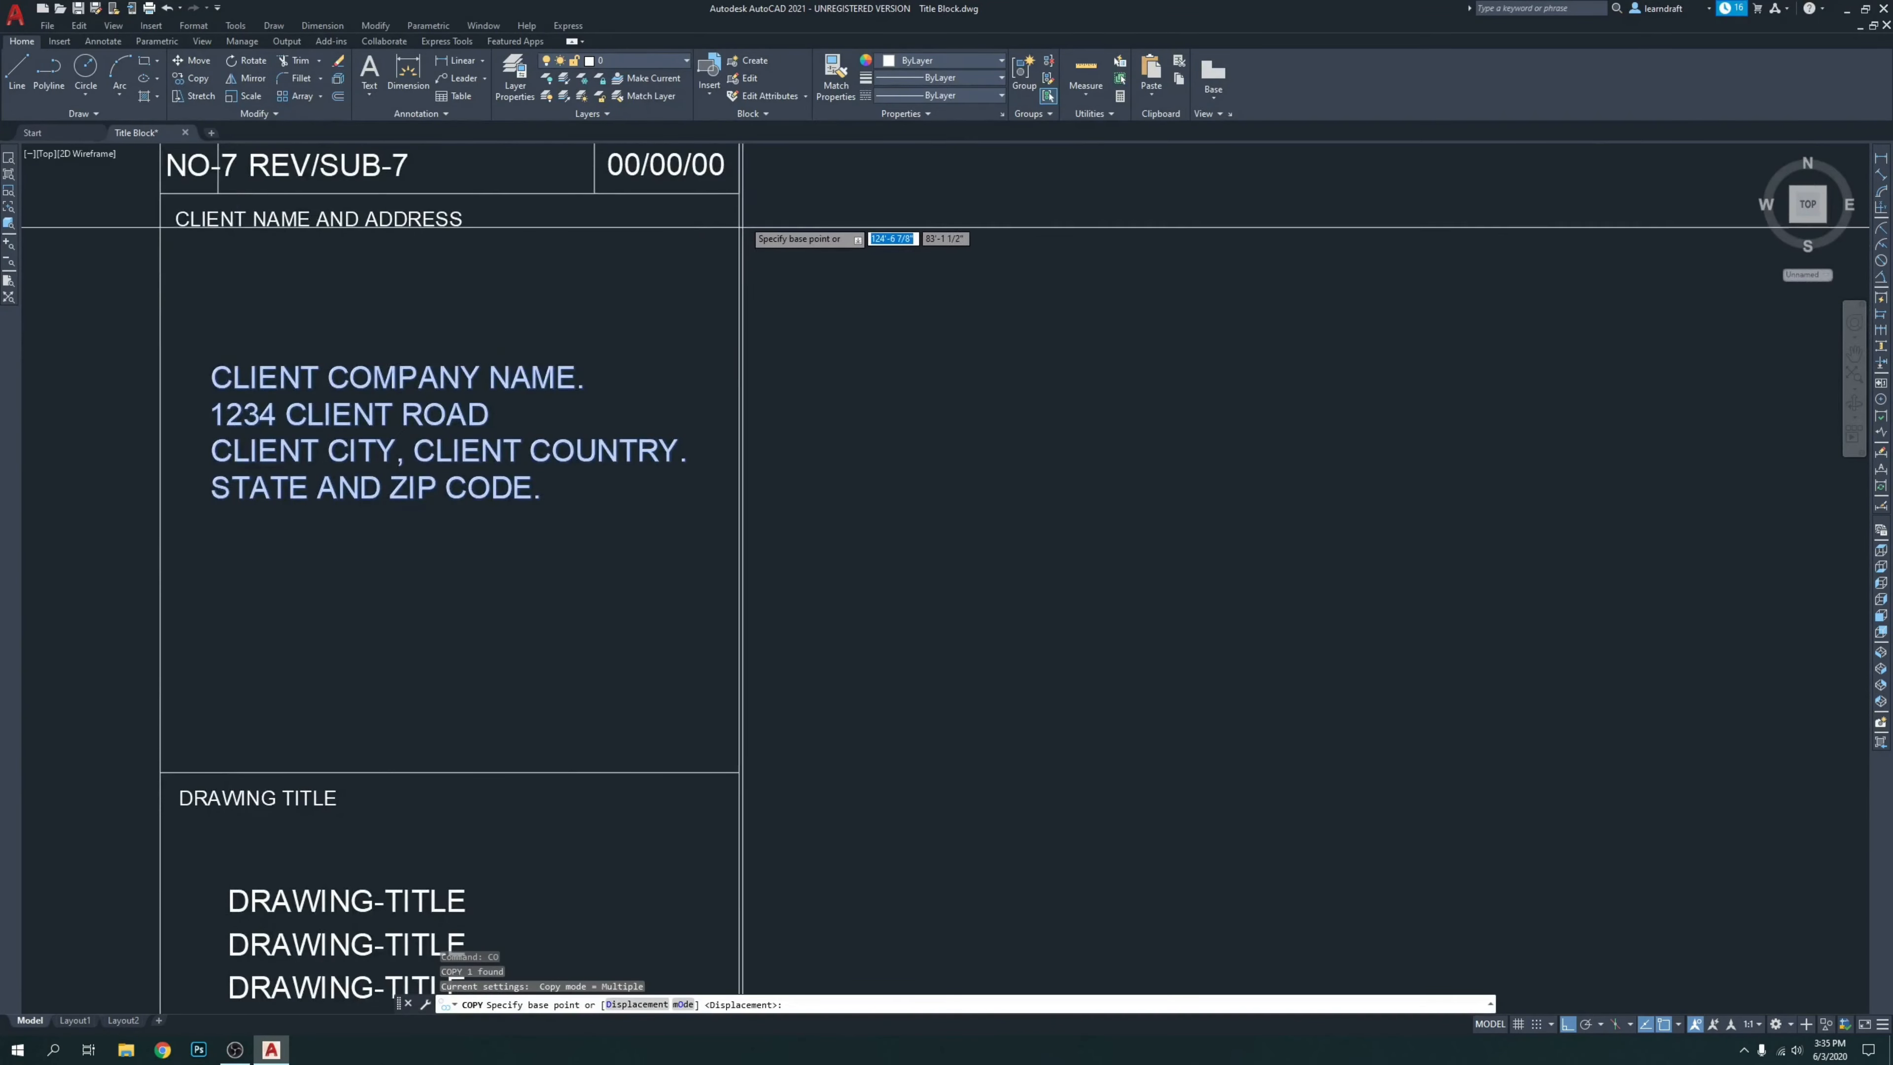
pyautogui.click(739, 193)
pyautogui.scroll(-5, 282, 401)
pyautogui.moveTo(1303, 385); pyautogui.dragTo(645, 458, button='middle')
pyautogui.scroll(5, 856, 437)
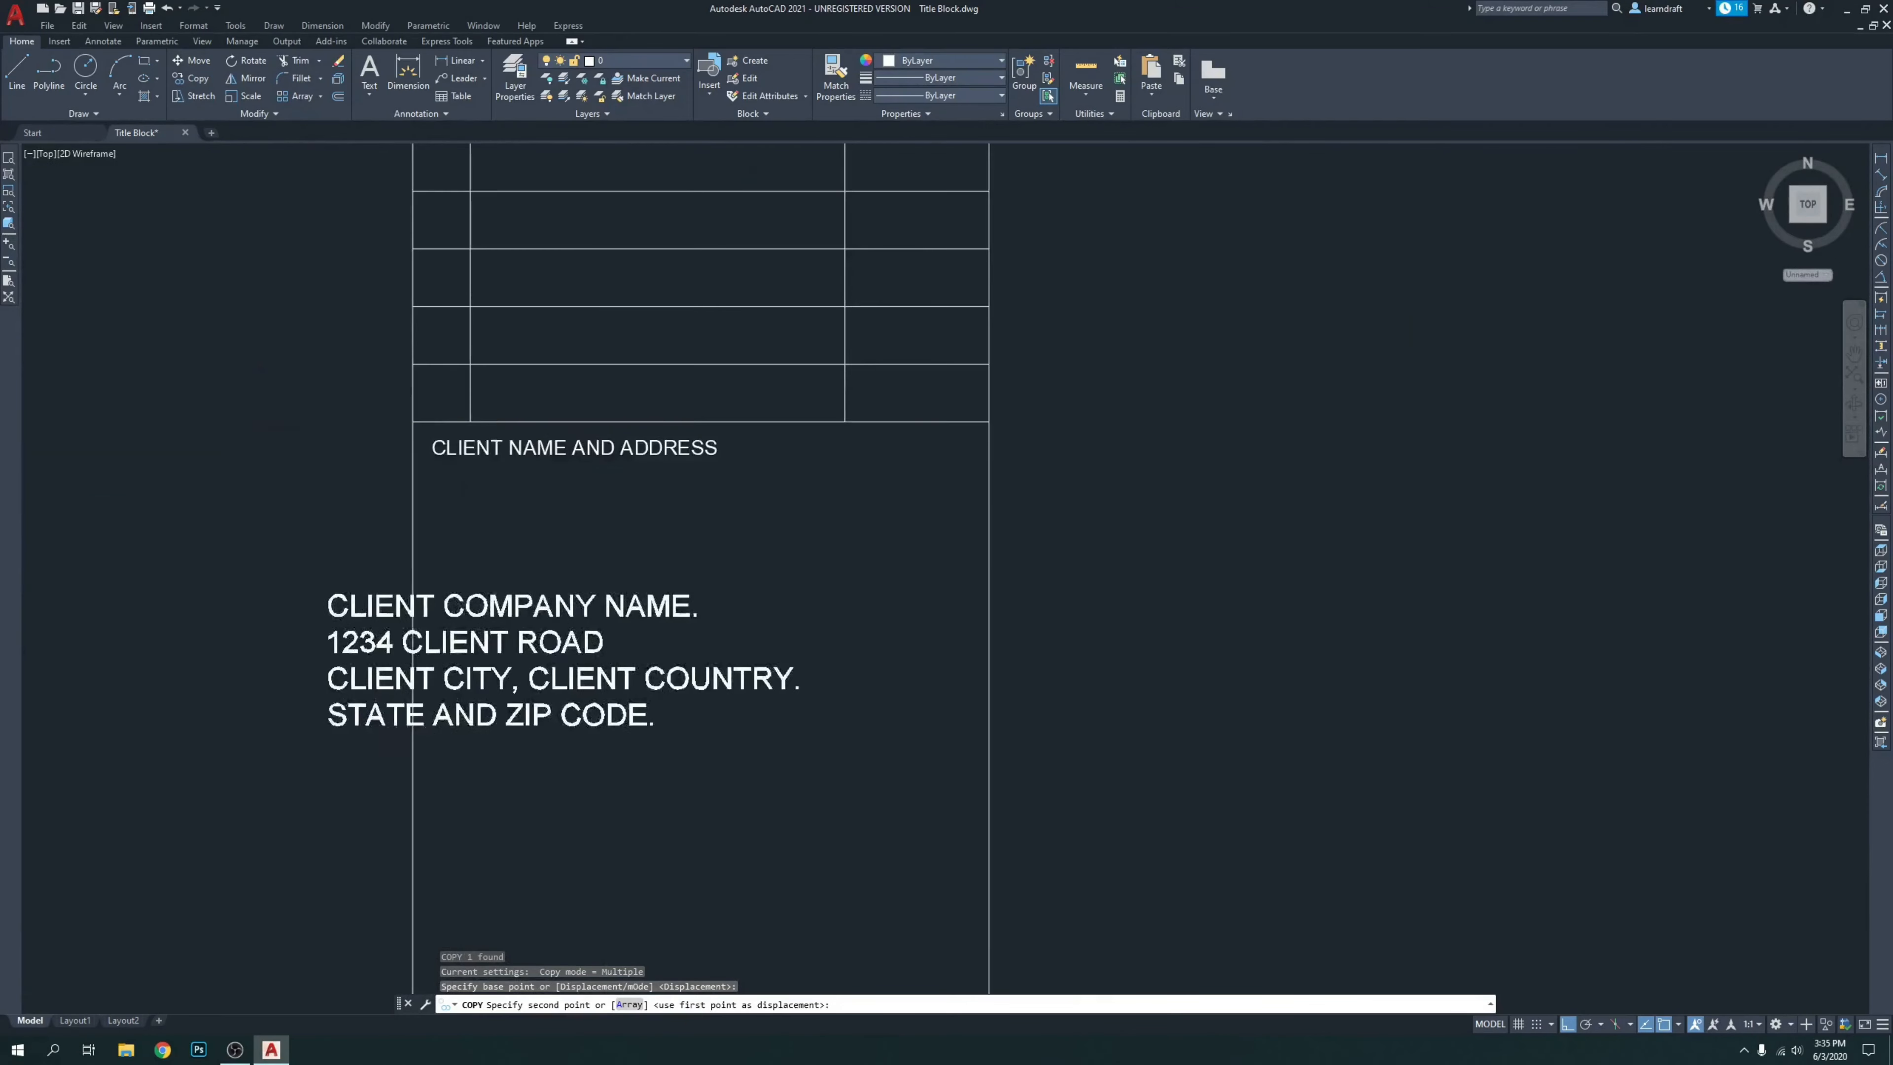
pyautogui.click(990, 422)
pyautogui.press('Escape')
pyautogui.moveTo(1093, 496); pyautogui.dragTo(1082, 431, button='middle')
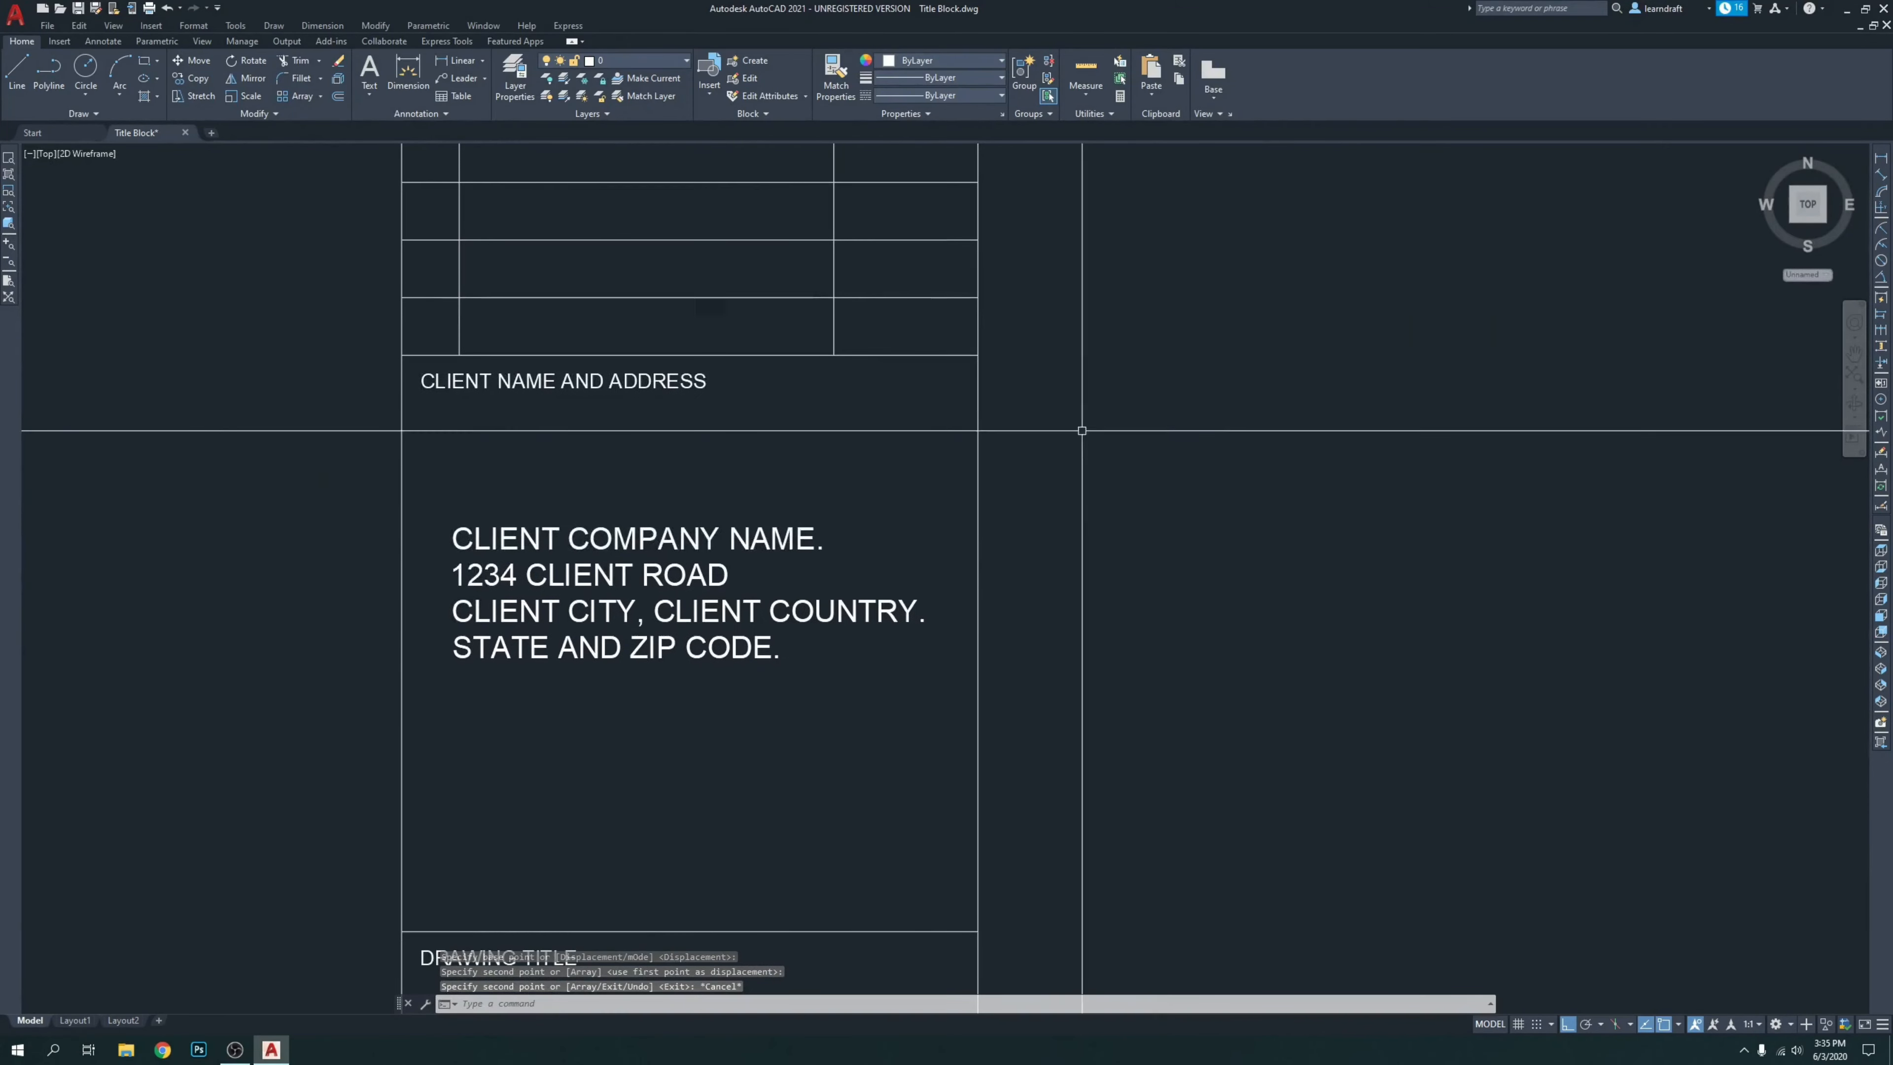
pyautogui.click(857, 458)
pyautogui.click(712, 555)
pyautogui.scroll(-2, 939, 464)
pyautogui.press('Escape')
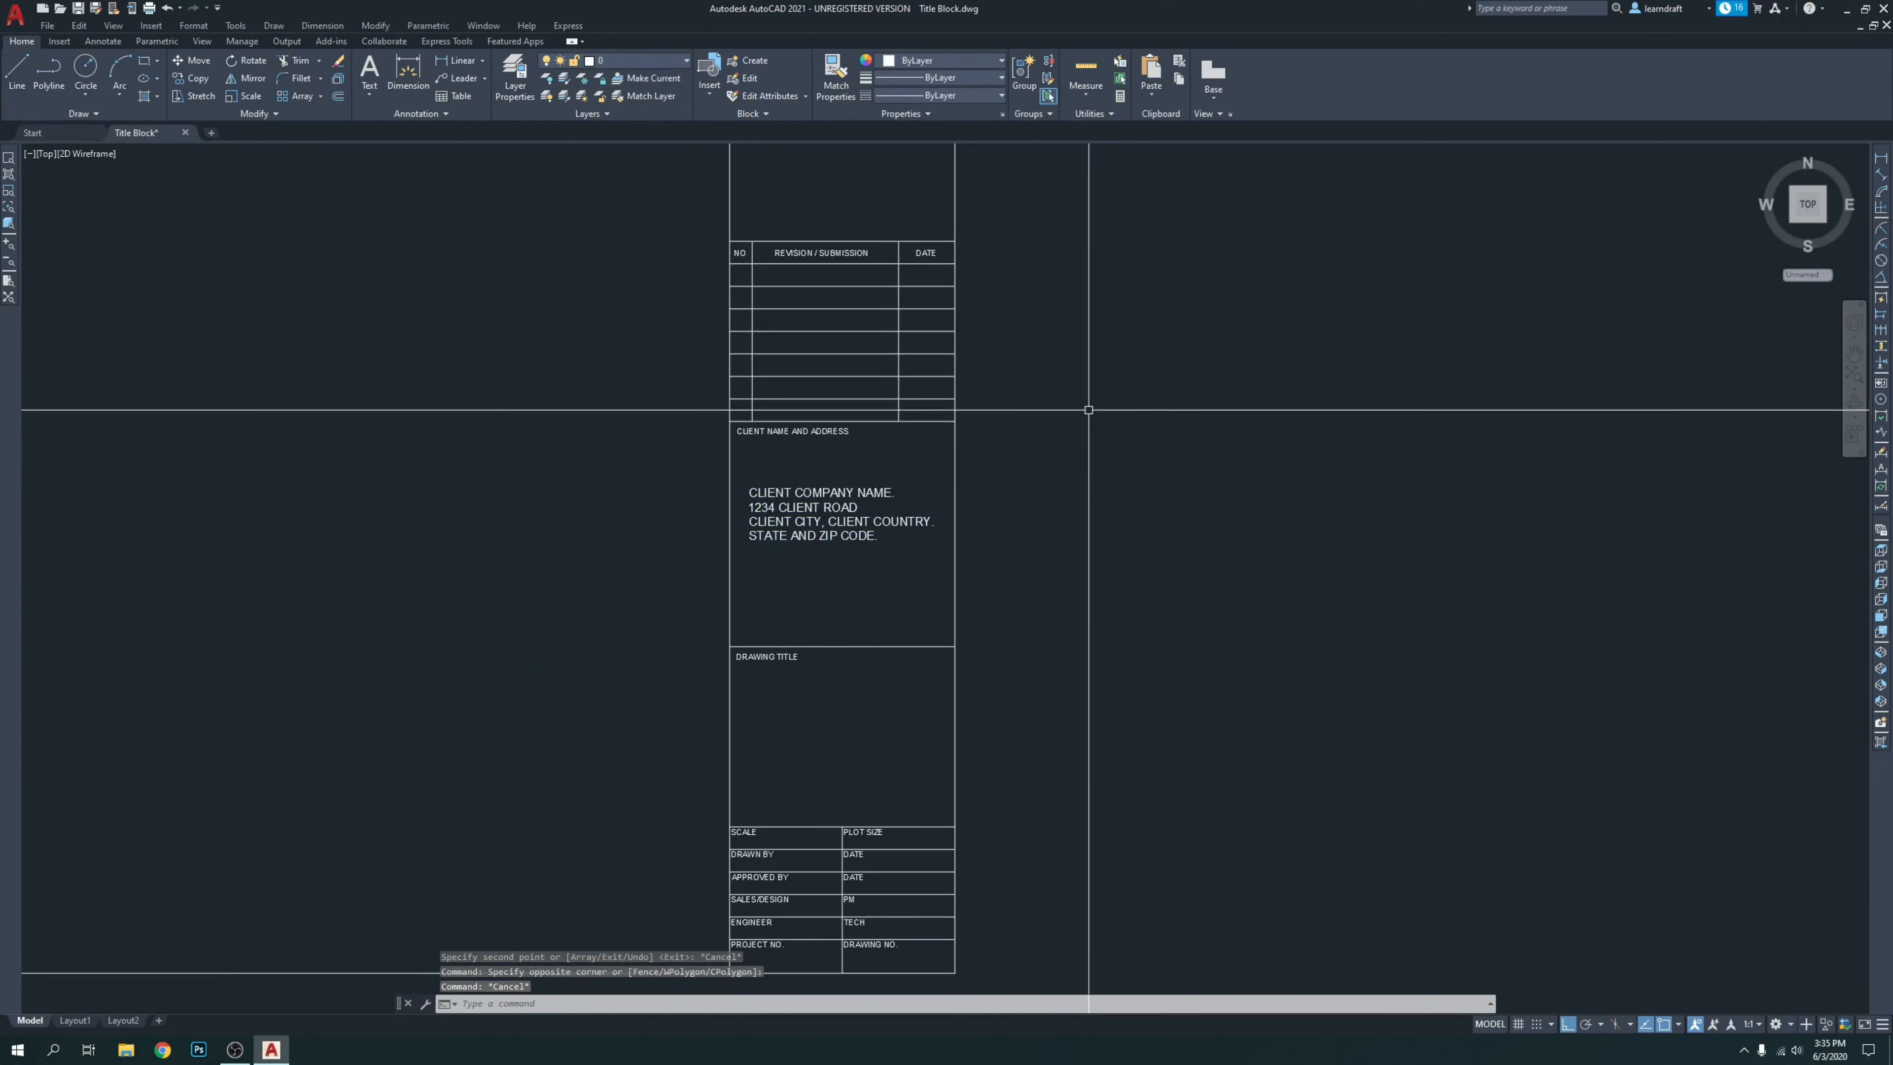
pyautogui.scroll(4, 955, 456)
pyautogui.moveTo(971, 475); pyautogui.dragTo(987, 392, button='middle')
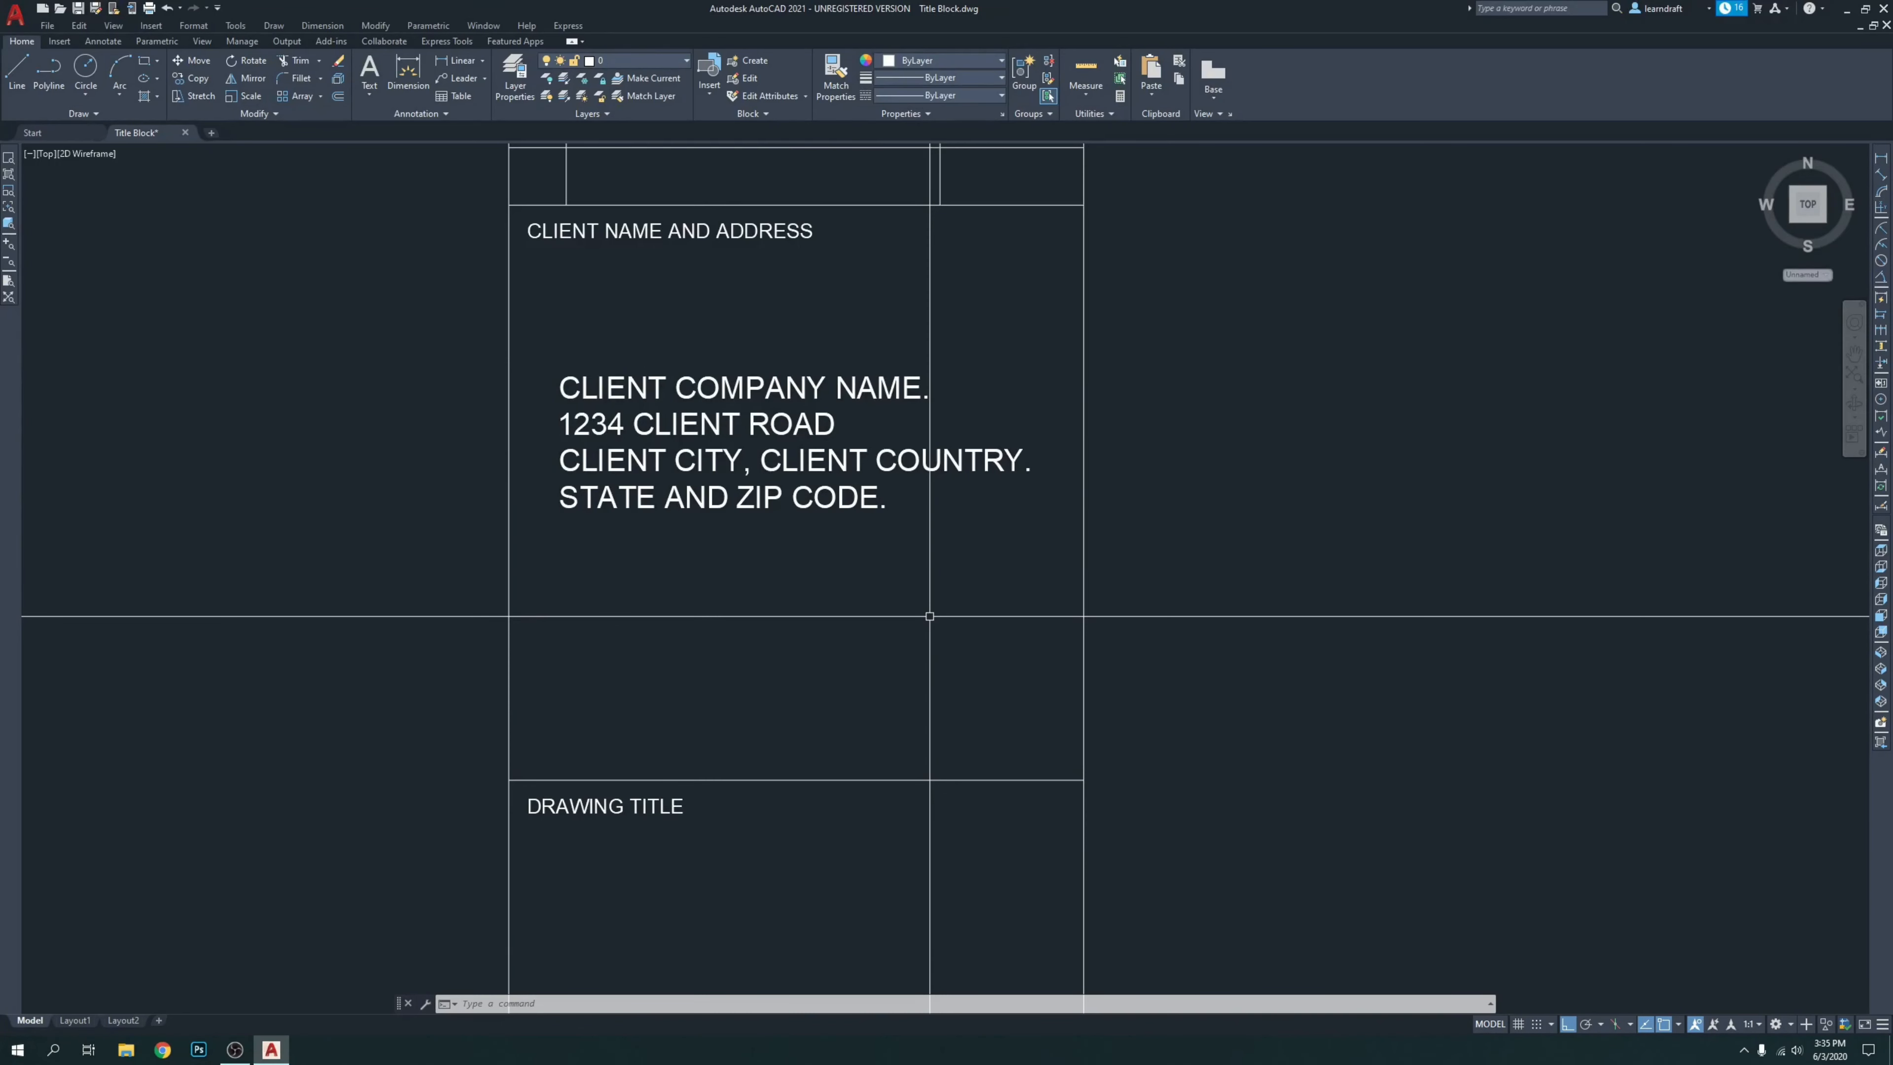
# Correct the third line of the new client address text to read CLIENT CITY, CLIENT COUNTY.
pyautogui.moveTo(1284, 664); pyautogui.dragTo(1240, 612, button='middle')
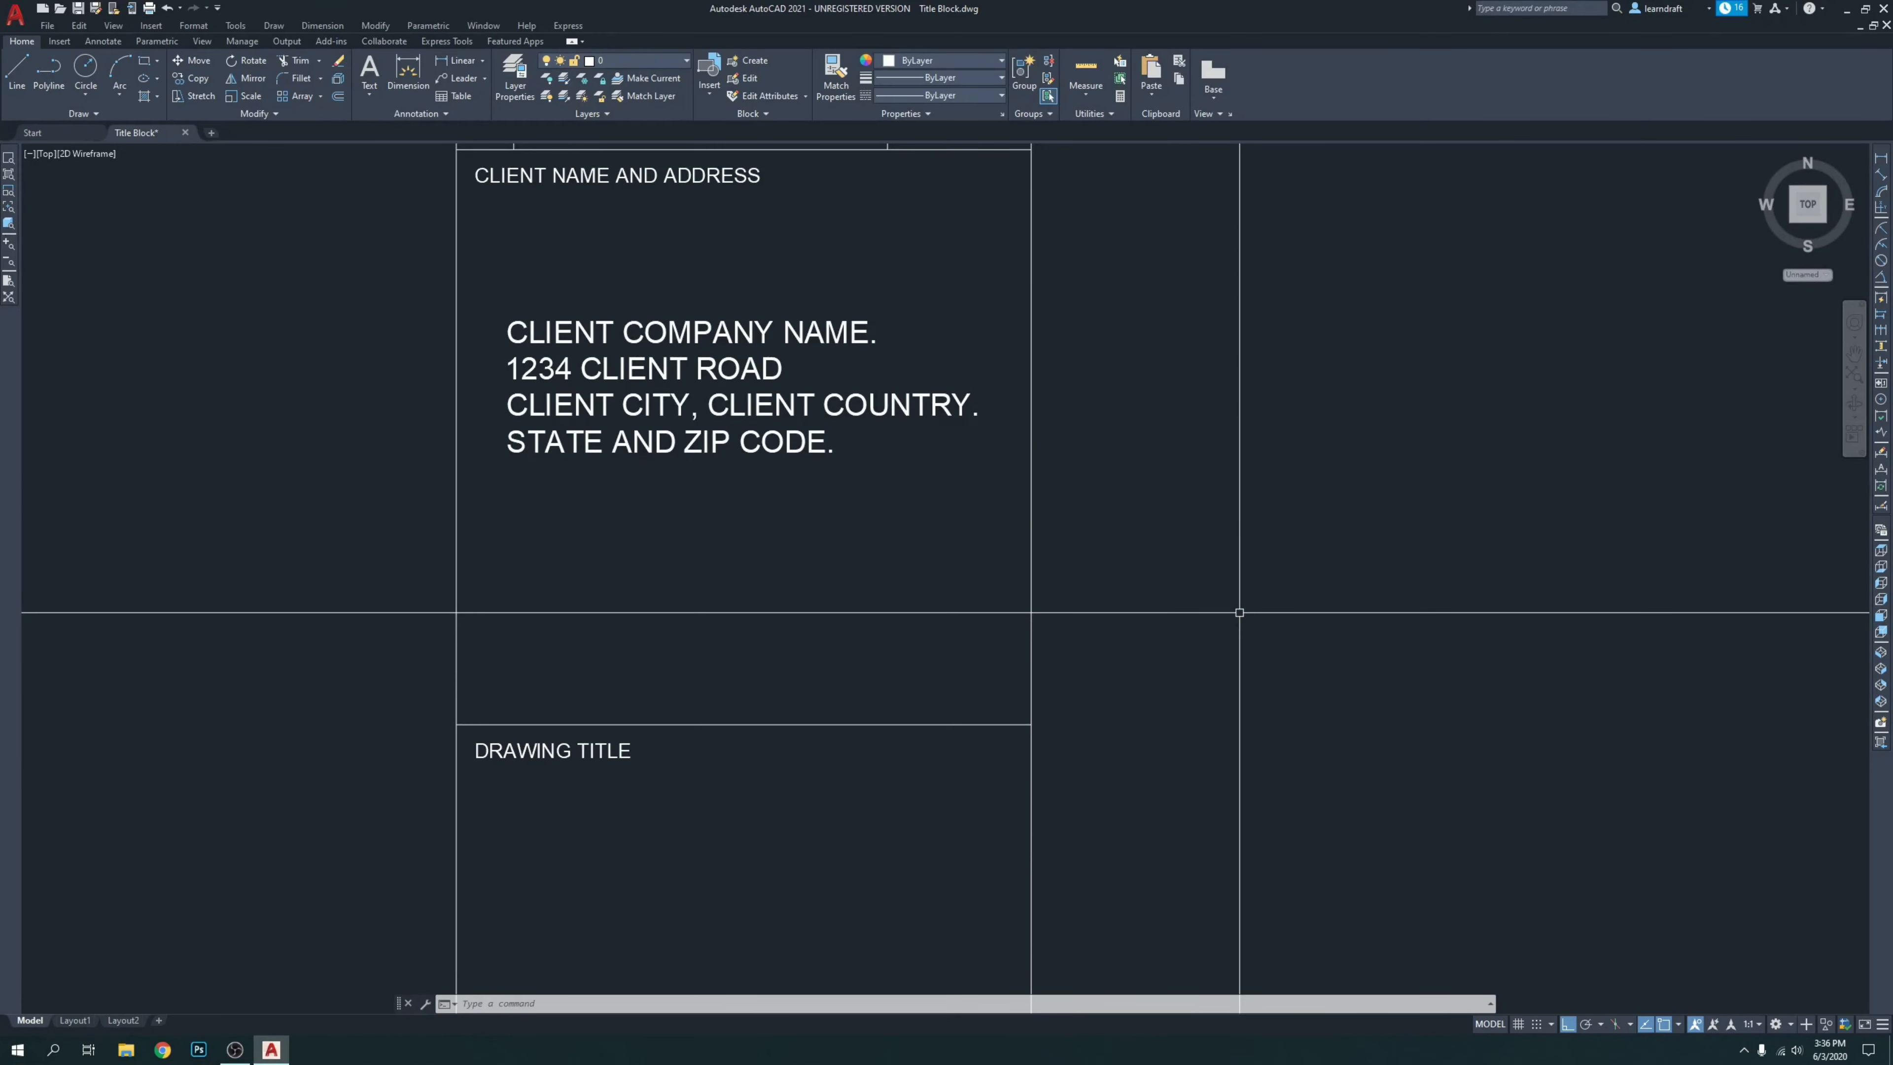
pyautogui.doubleClick(911, 412)
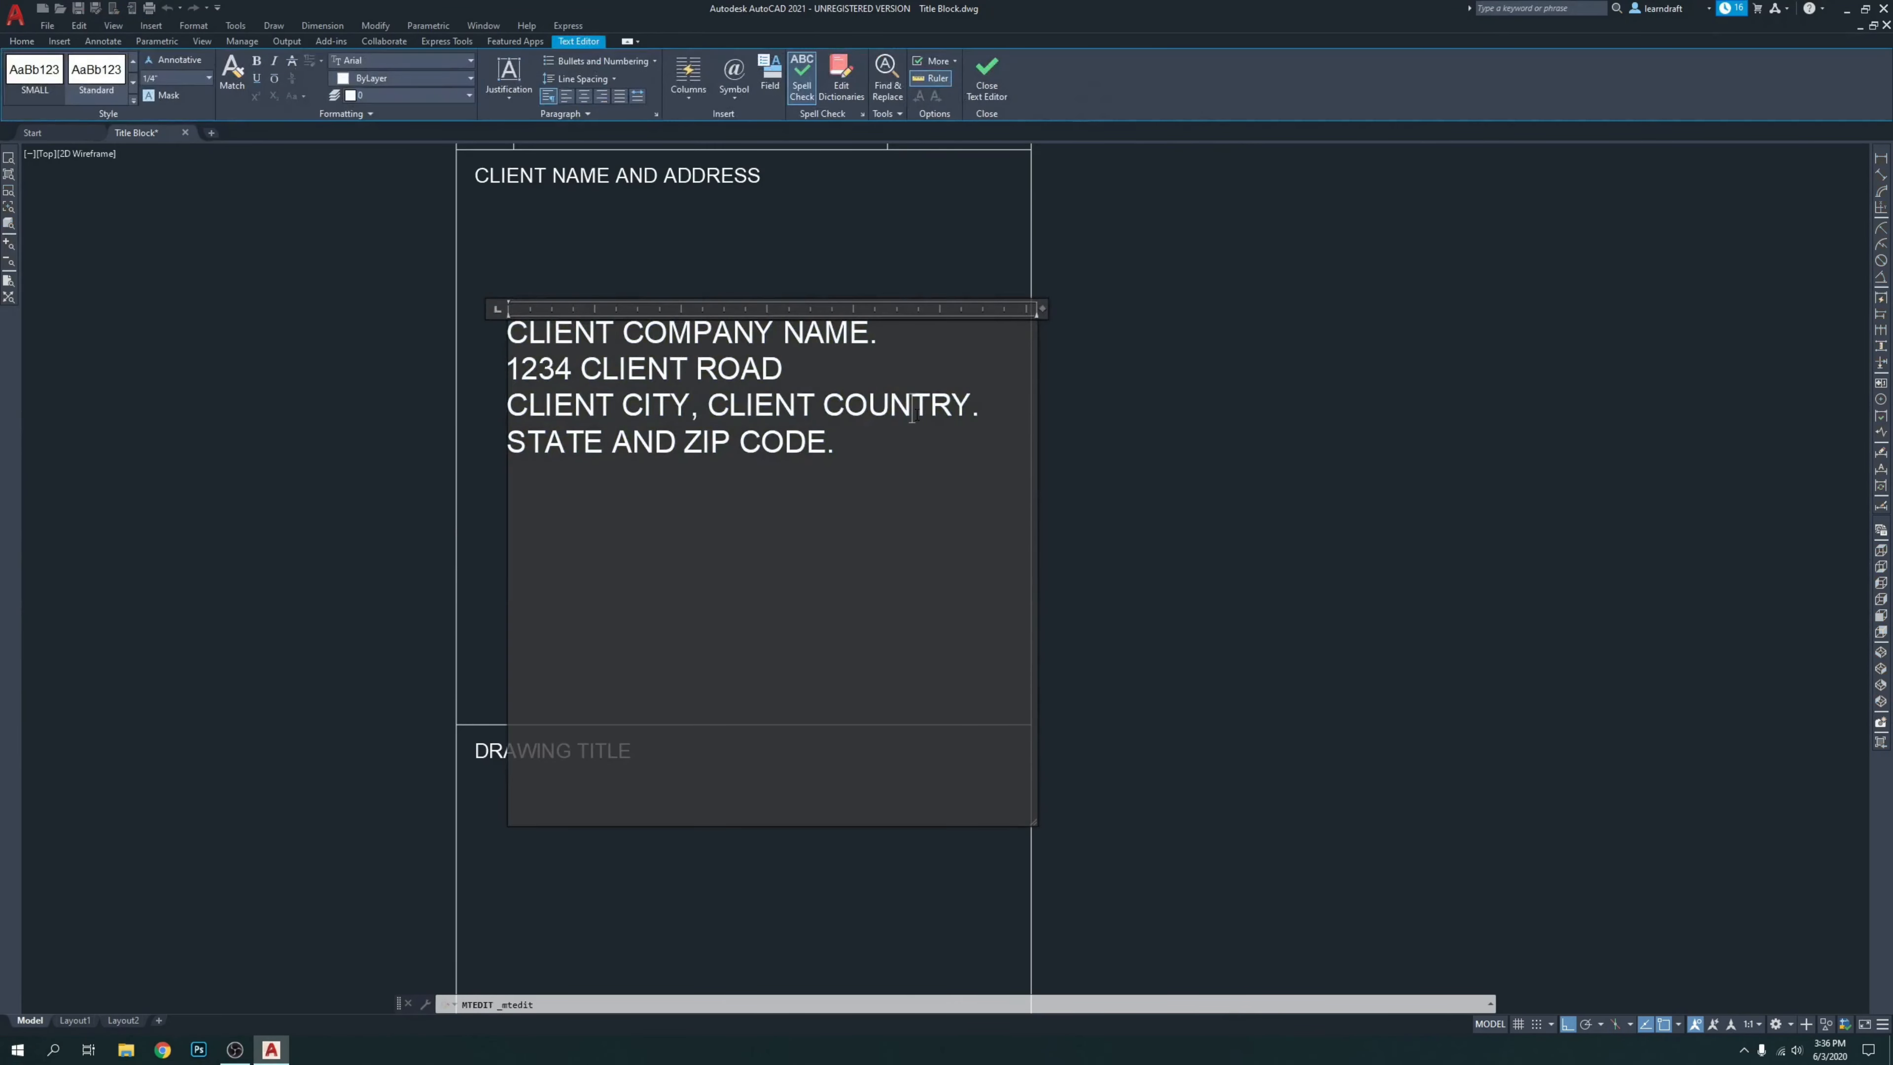
pyautogui.moveTo(952, 404); pyautogui.dragTo(936, 406)
pyautogui.press('Delete')
pyautogui.click(1141, 469)
pyautogui.moveTo(1060, 534); pyautogui.dragTo(1045, 478, button='middle')
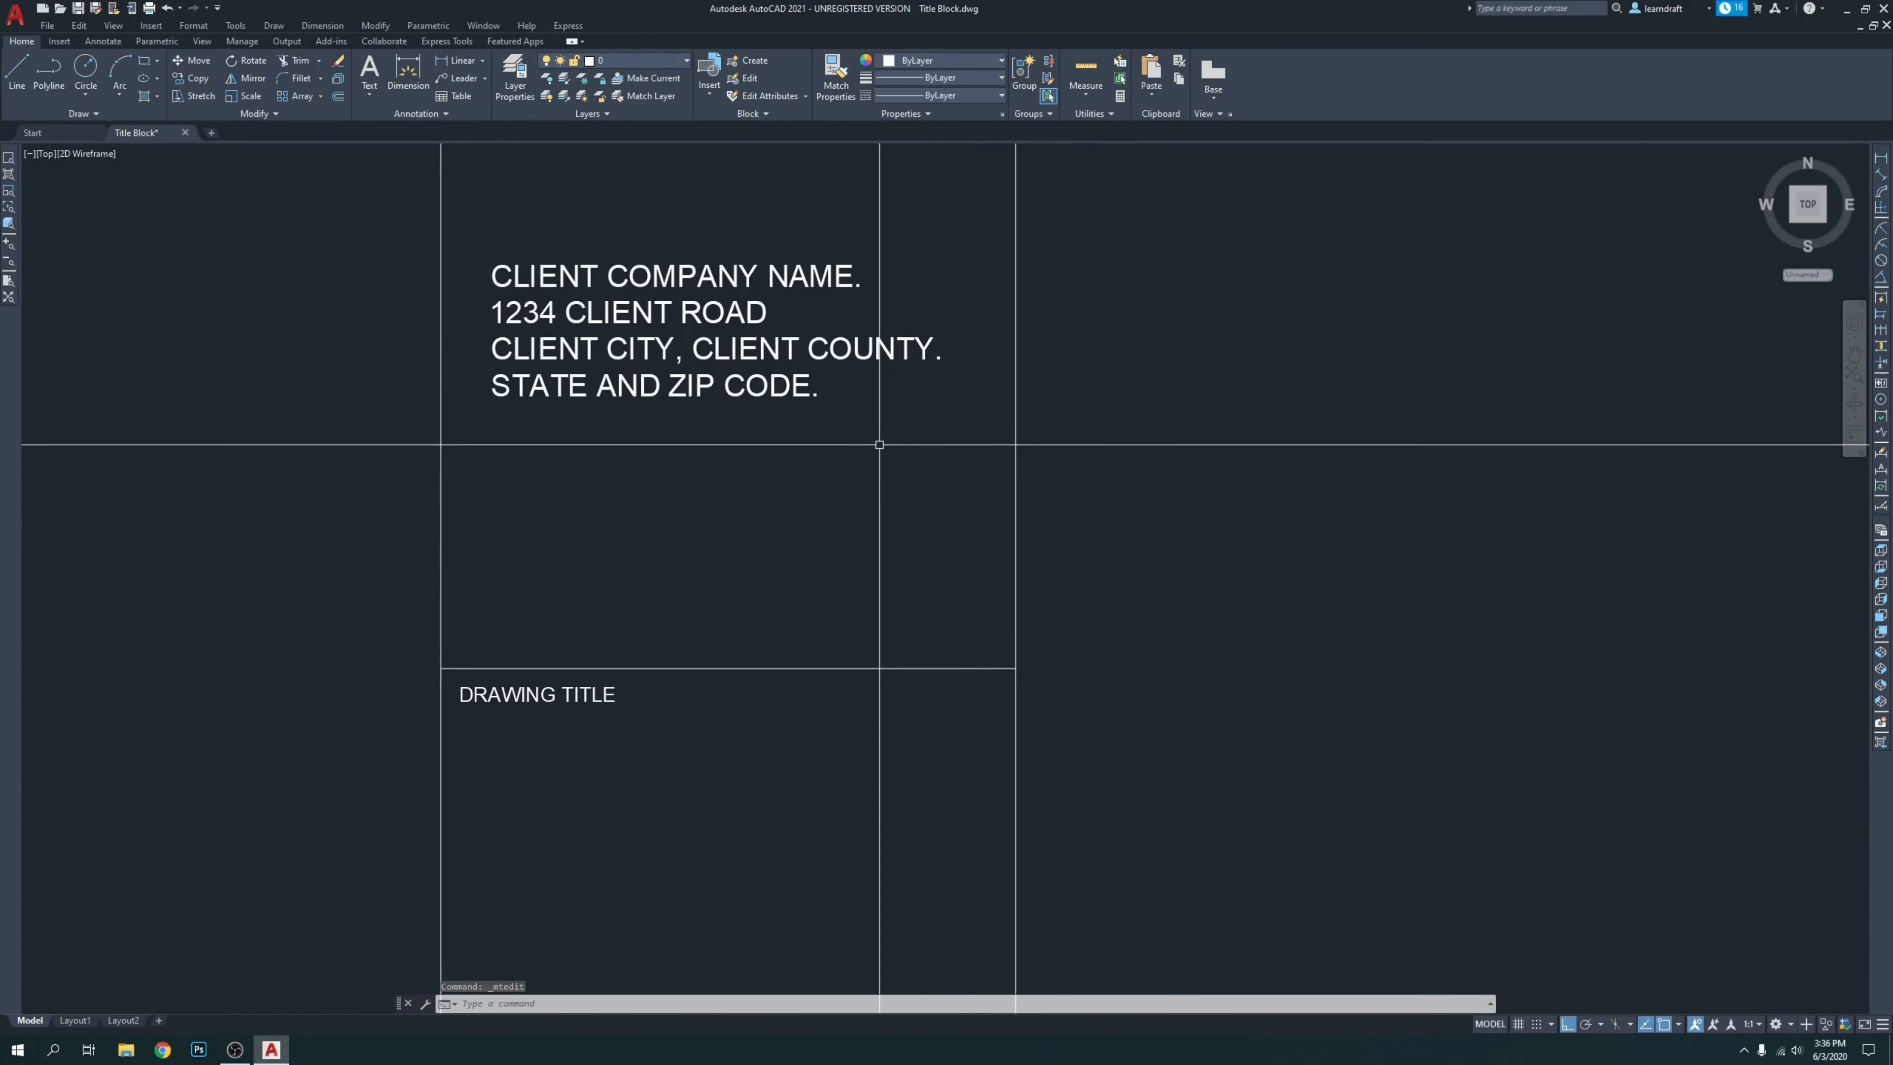
# Compare the new title block's empty revision, drawing title and bottom table cells with the finished example's filled-in entries.
pyautogui.scroll(-2, 804, 376)
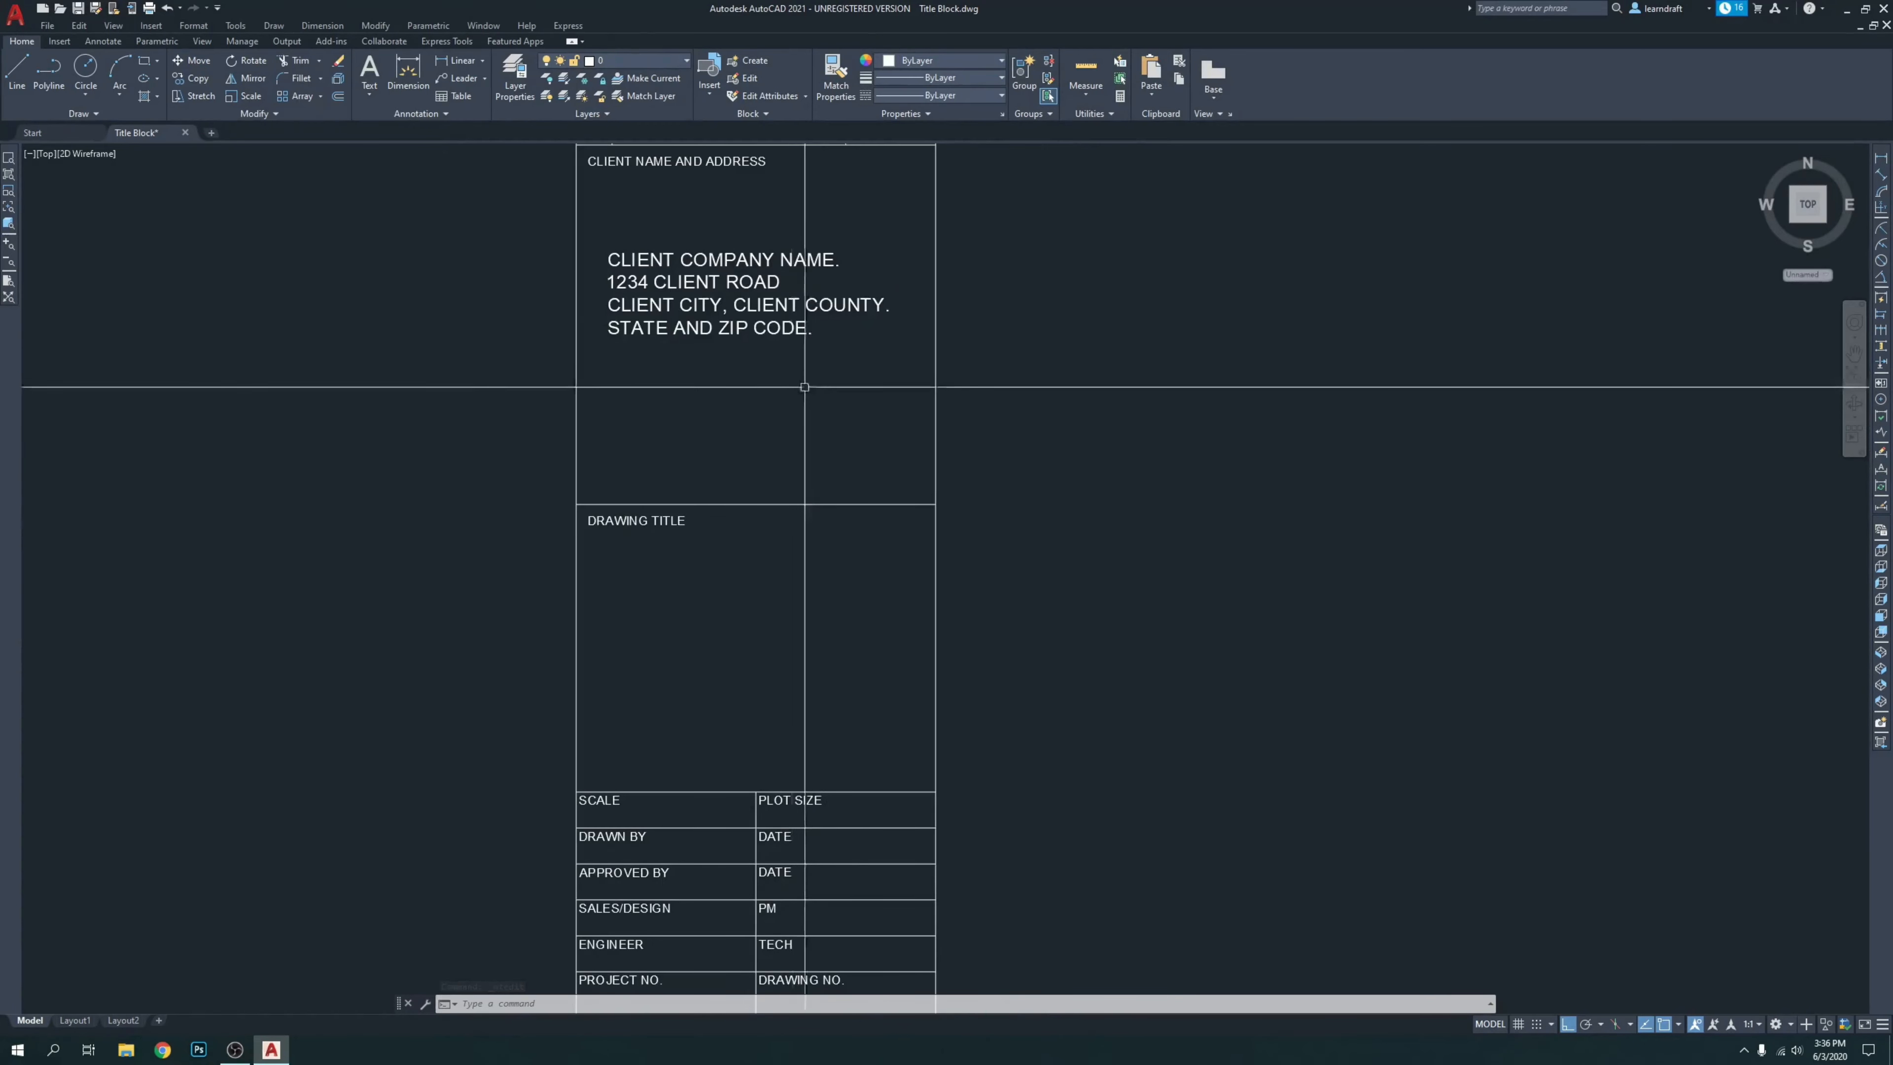
pyautogui.moveTo(803, 387); pyautogui.dragTo(838, 246, button='middle')
pyautogui.scroll(-4, 831, 560)
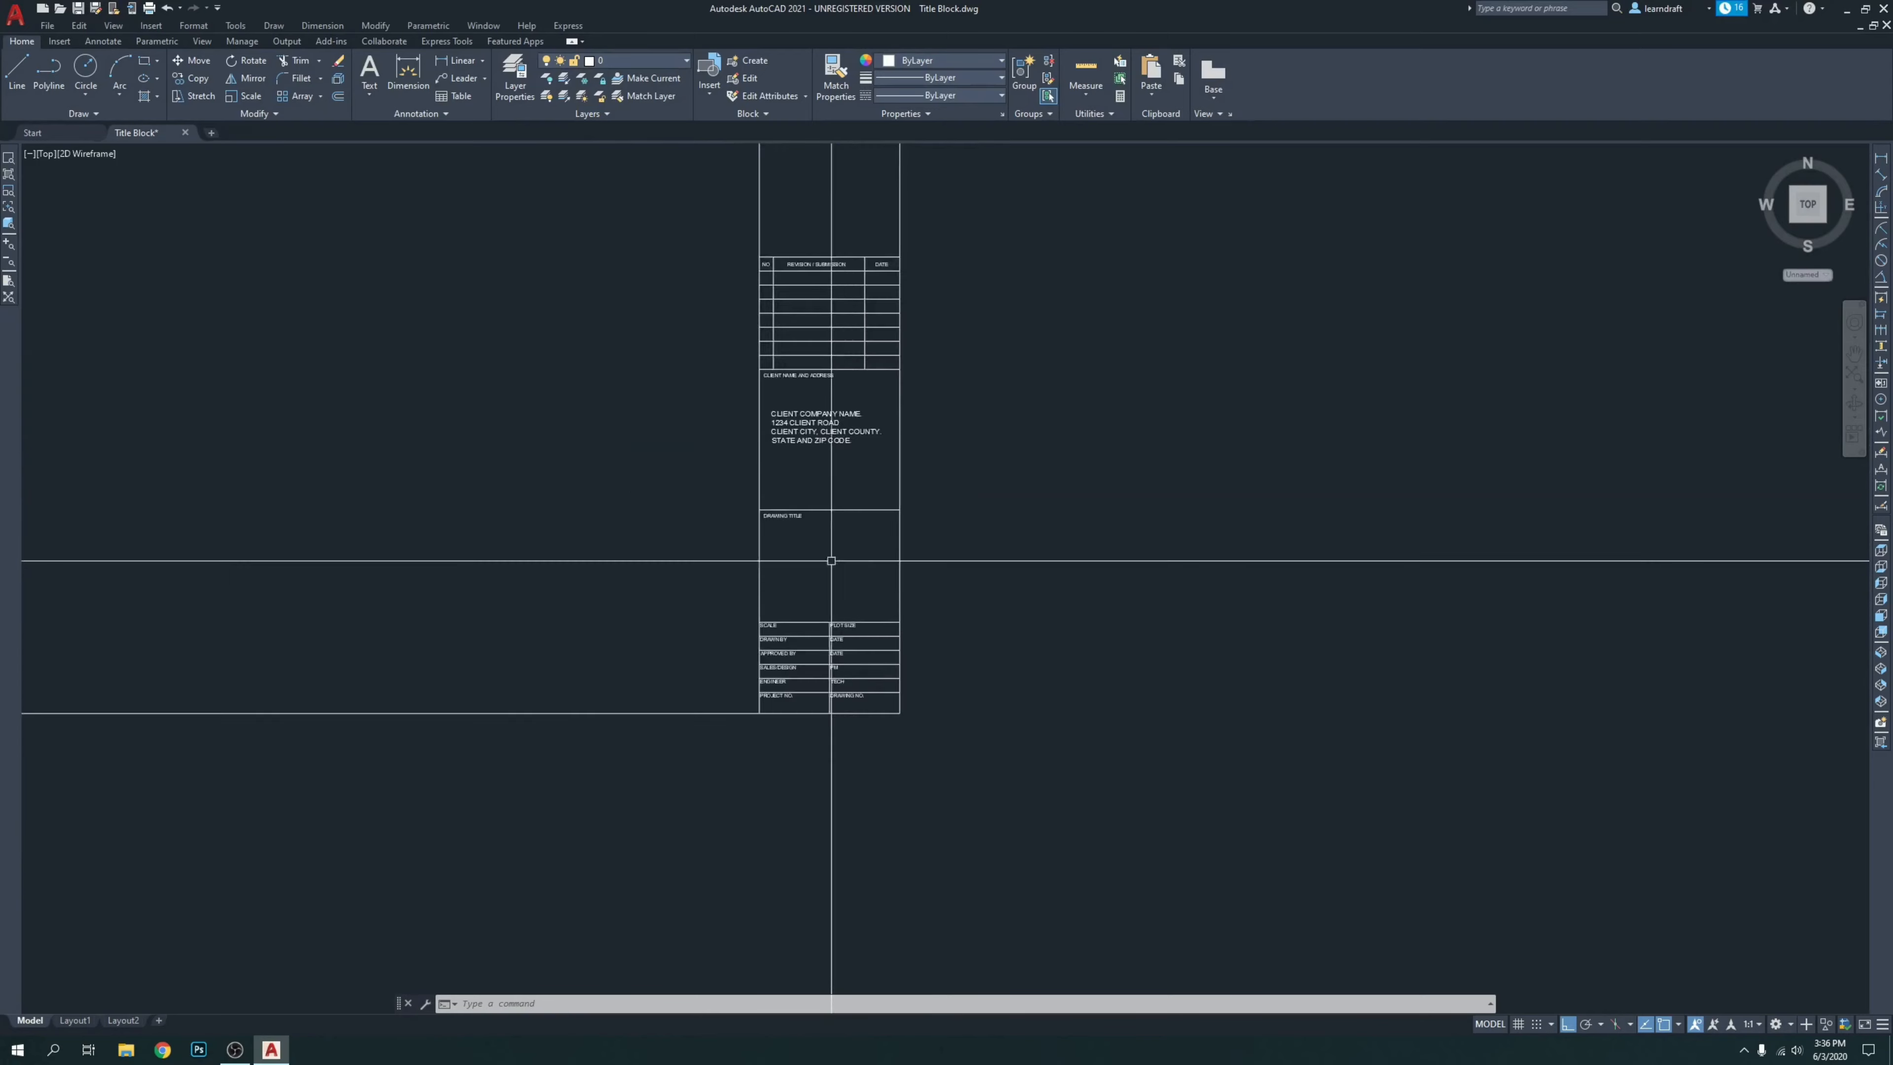
pyautogui.moveTo(831, 560)
pyautogui.mouseDown(button='middle')
pyautogui.moveTo(934, 727)
pyautogui.moveTo(1847, 731)
pyautogui.mouseUp(button='middle')
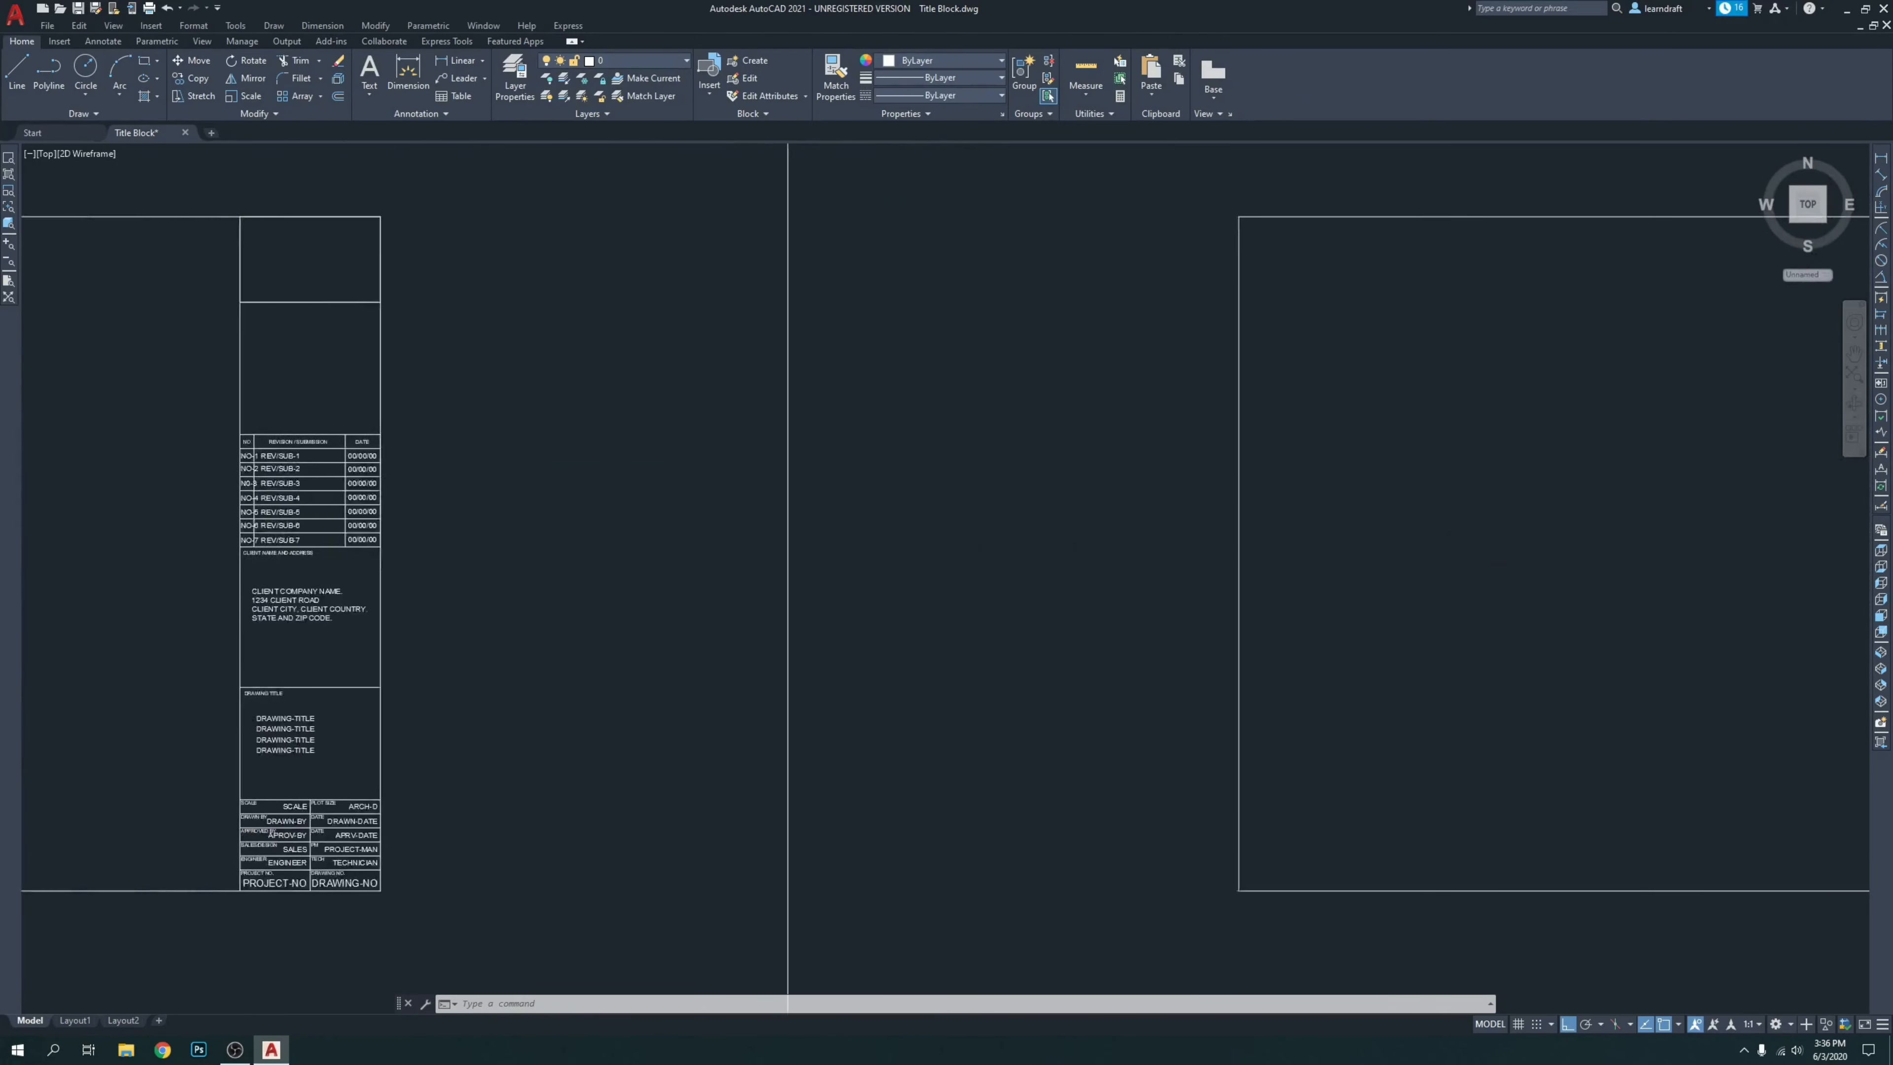
pyautogui.moveTo(969, 552); pyautogui.dragTo(1104, 552, button='middle')
pyautogui.moveTo(1888, 724); pyautogui.dragTo(617, 654, button='middle')
pyautogui.scroll(6, 1073, 407)
pyautogui.moveTo(1114, 406); pyautogui.dragTo(888, 471, button='middle')
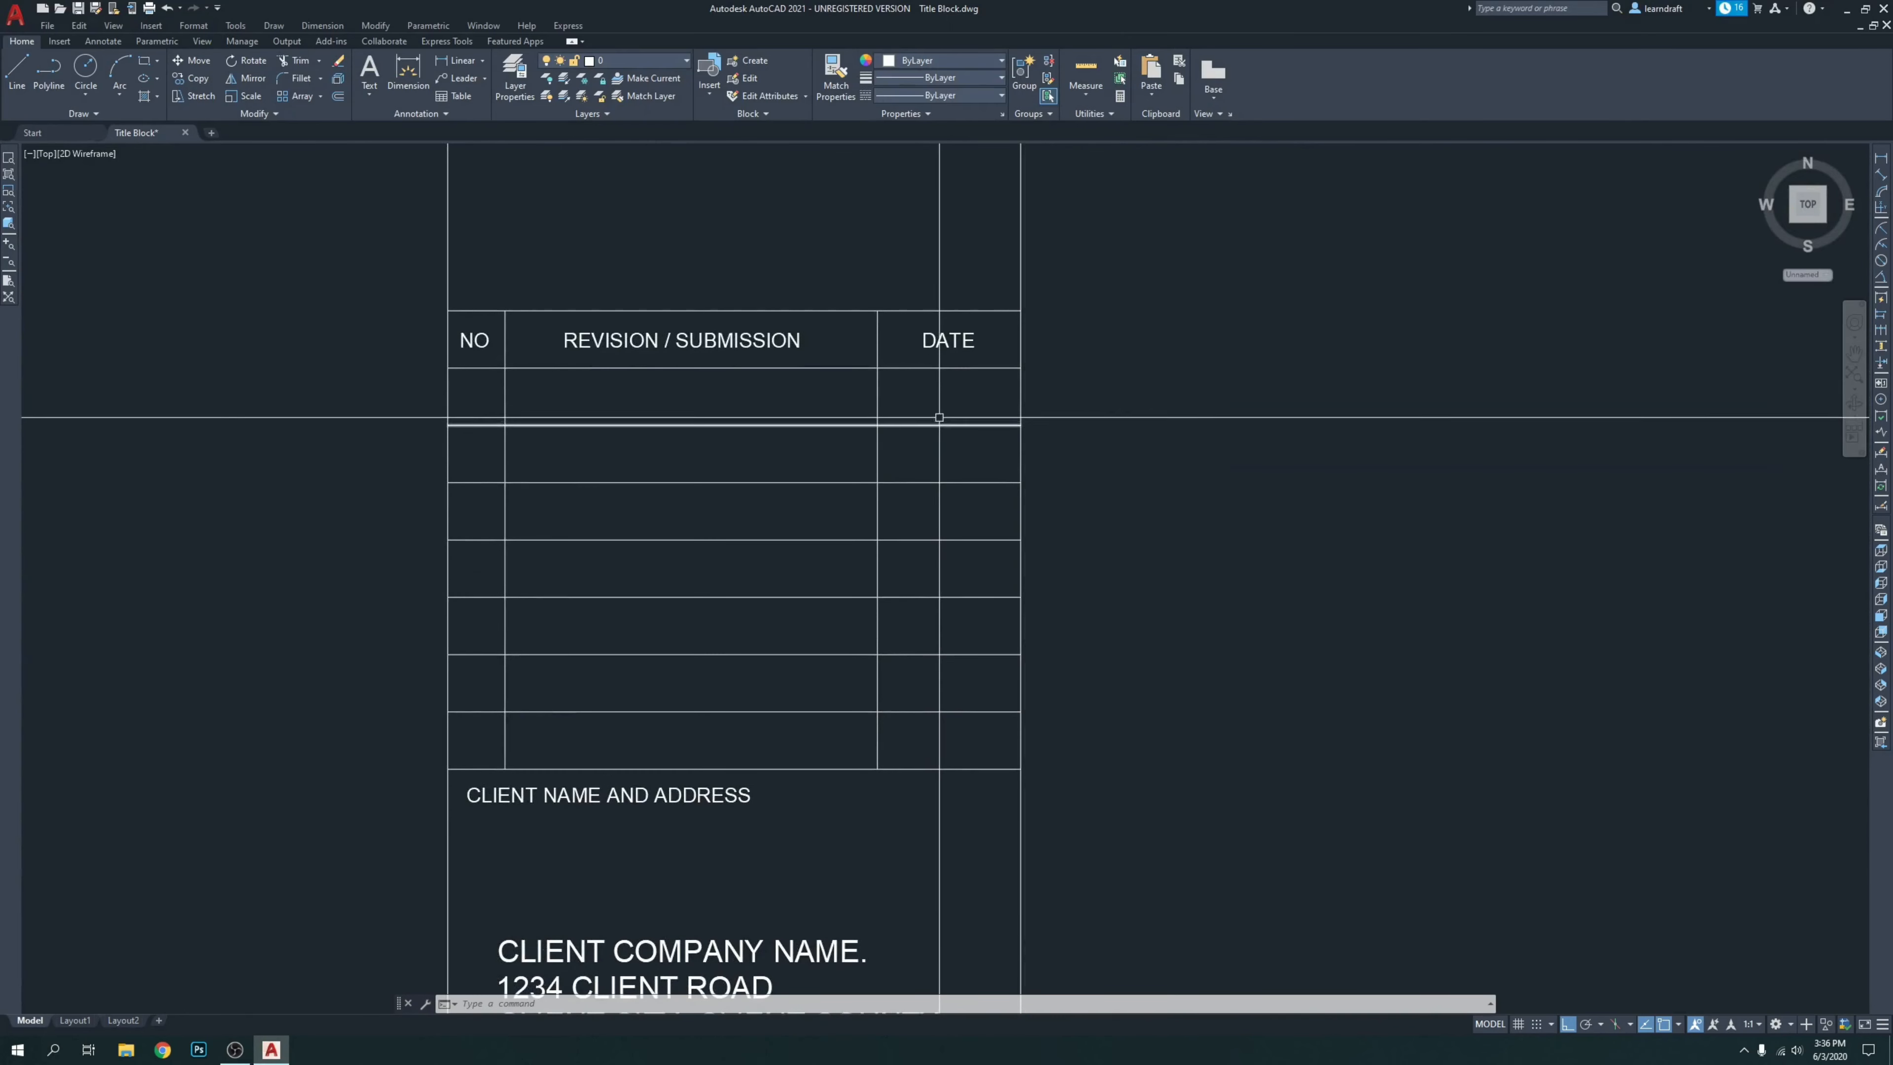
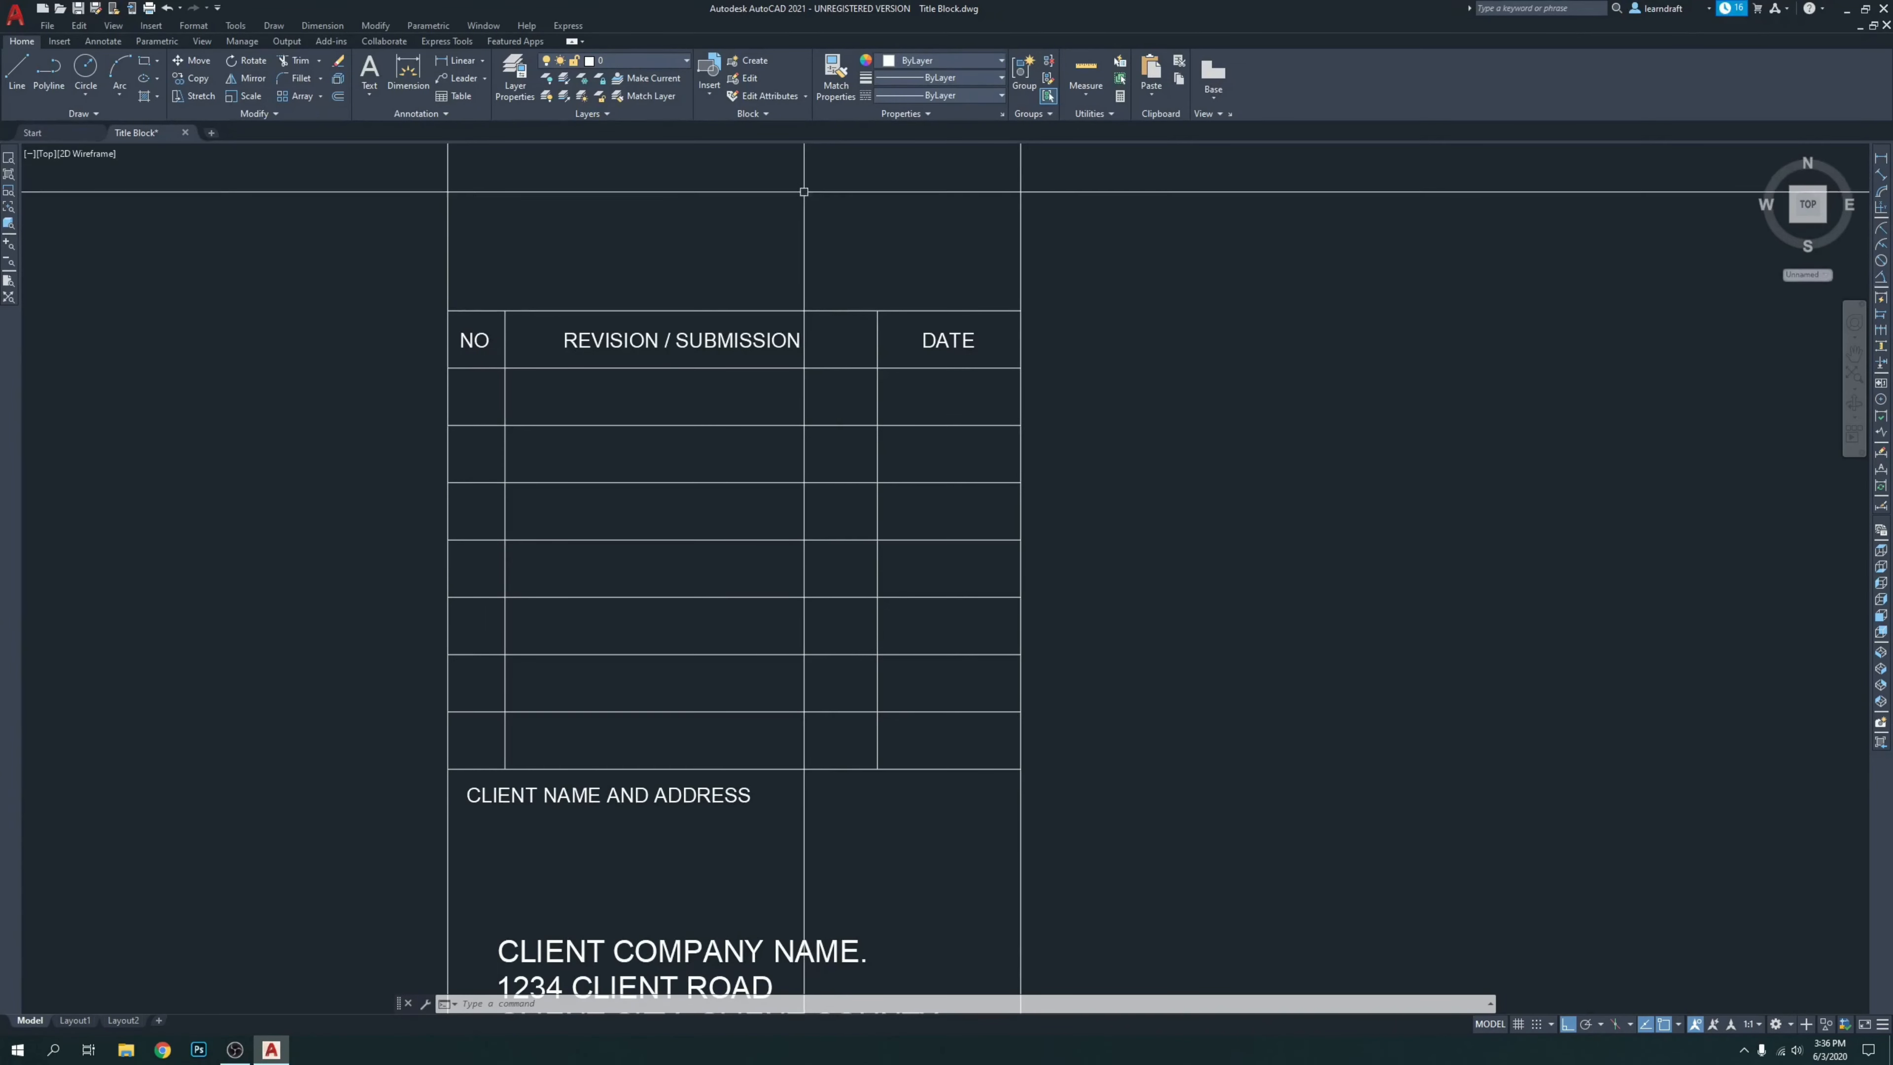
pyautogui.click(766, 112)
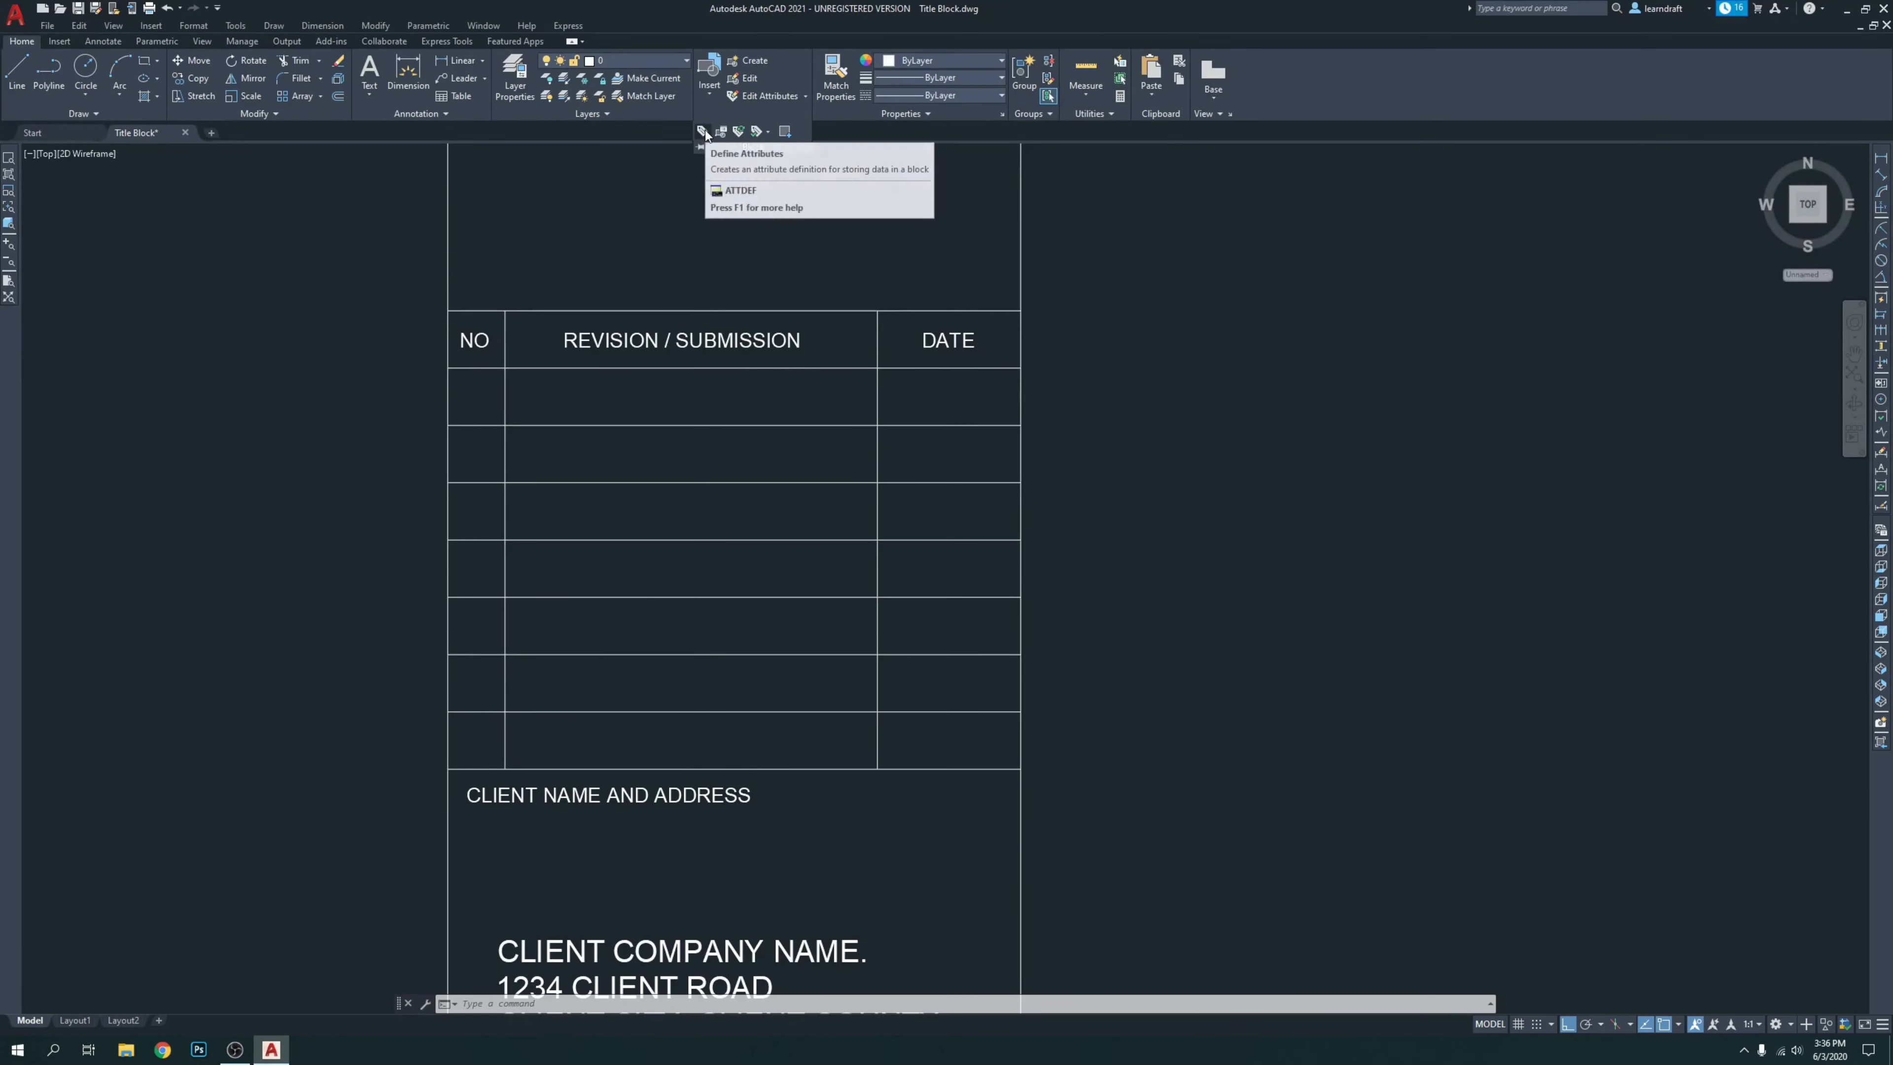
pyautogui.click(1131, 291)
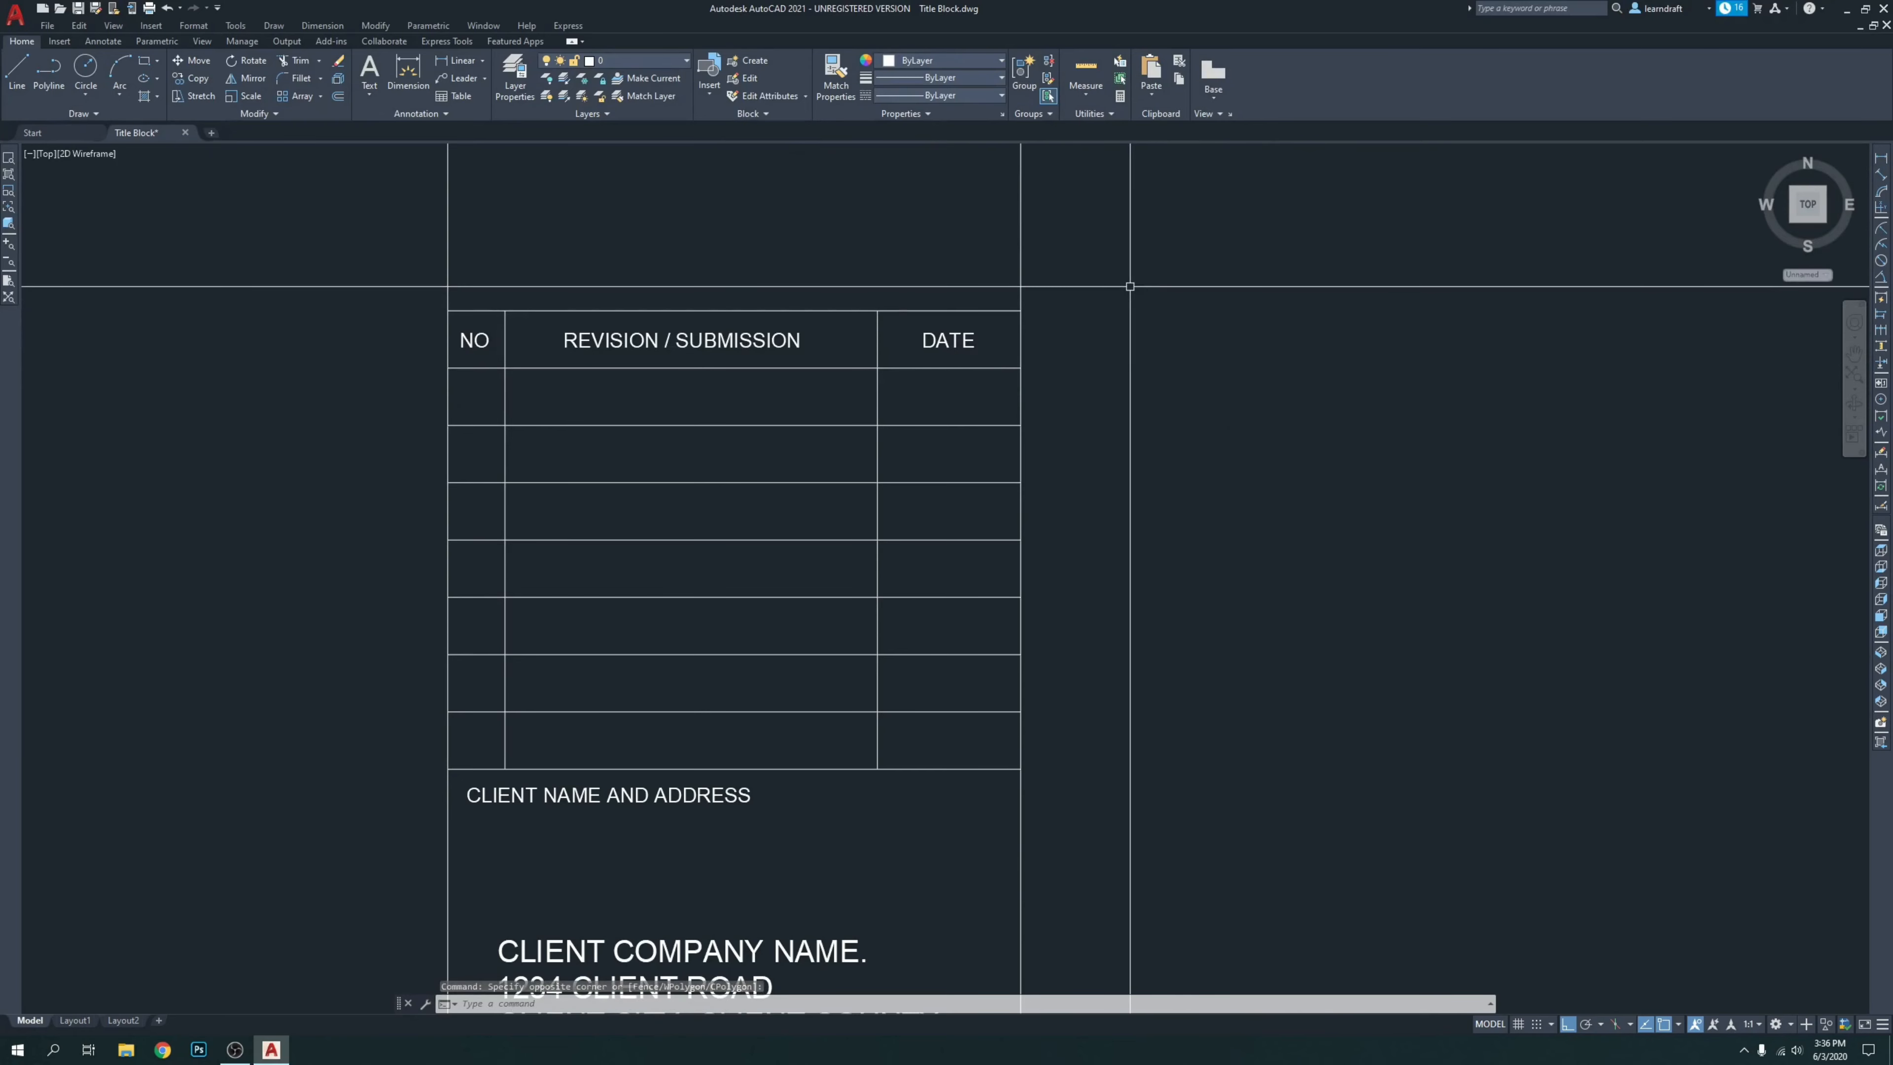
pyautogui.write('ATT')
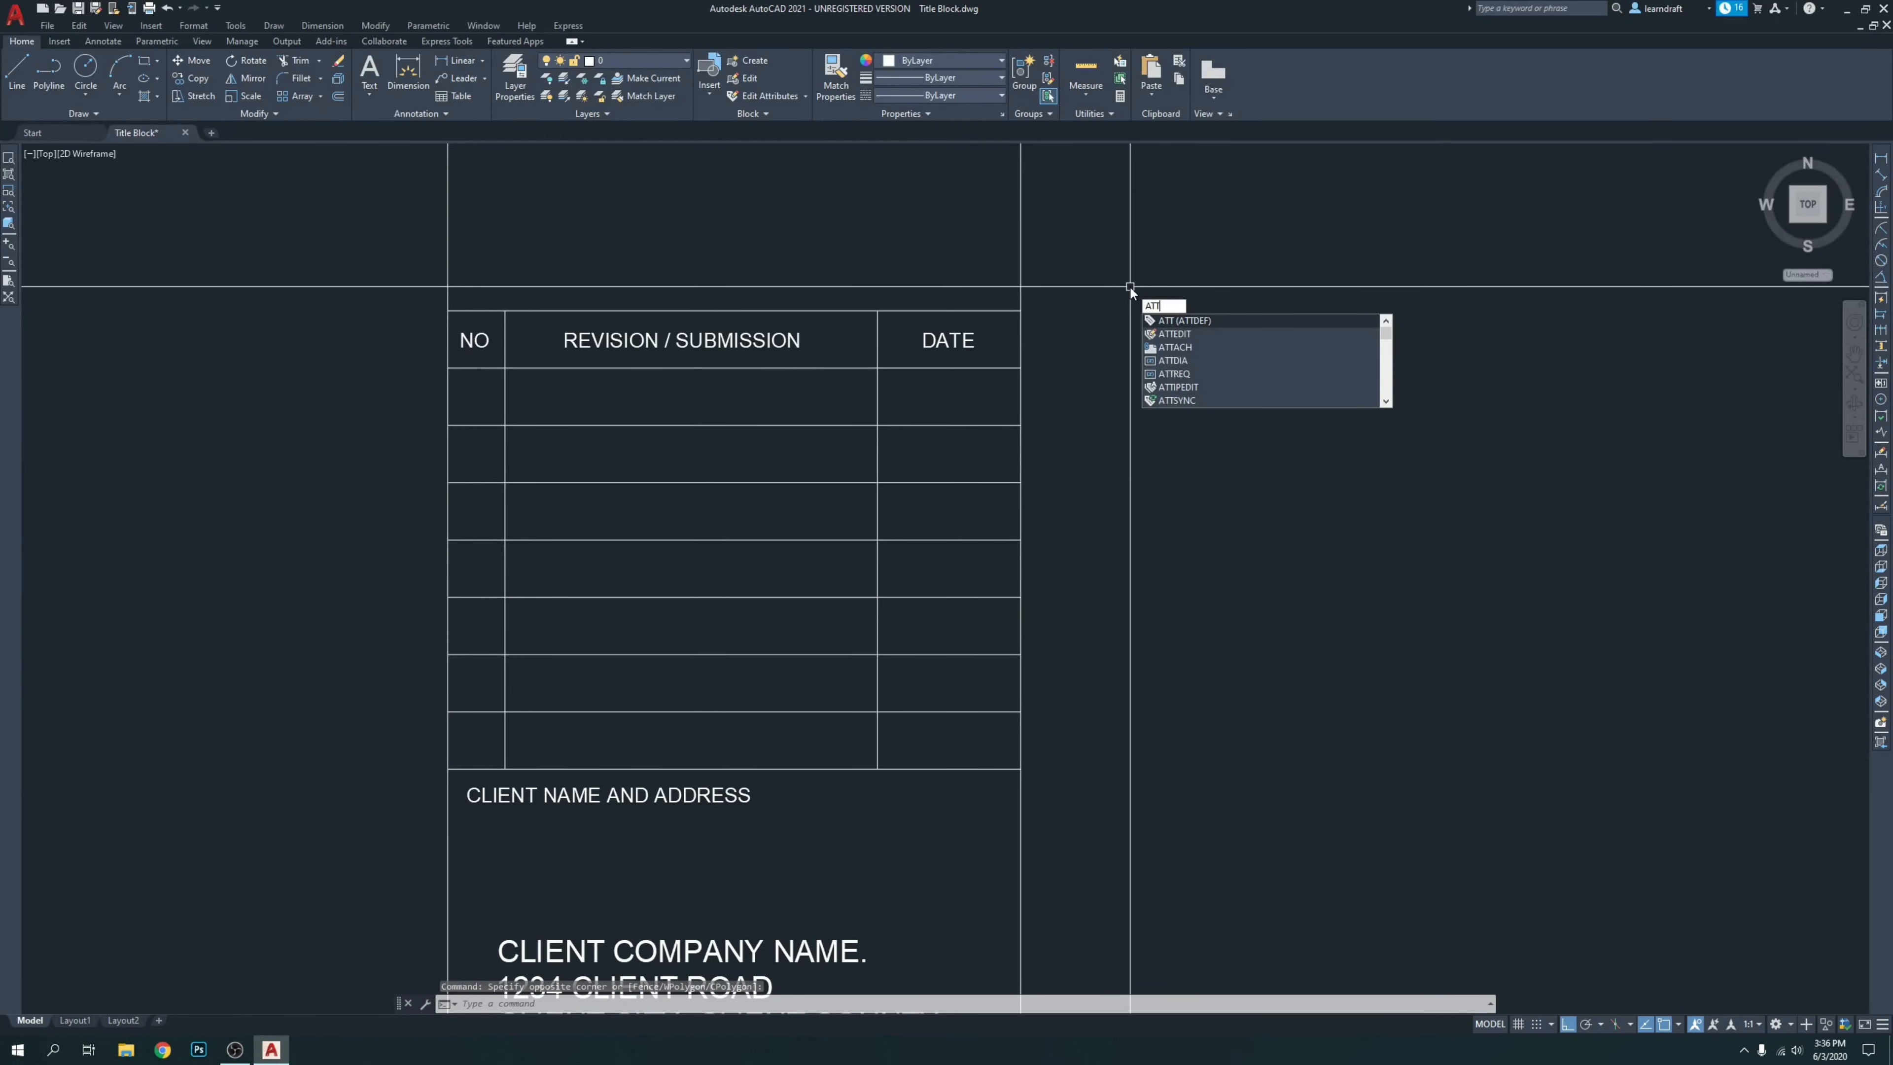
pyautogui.press('Return')
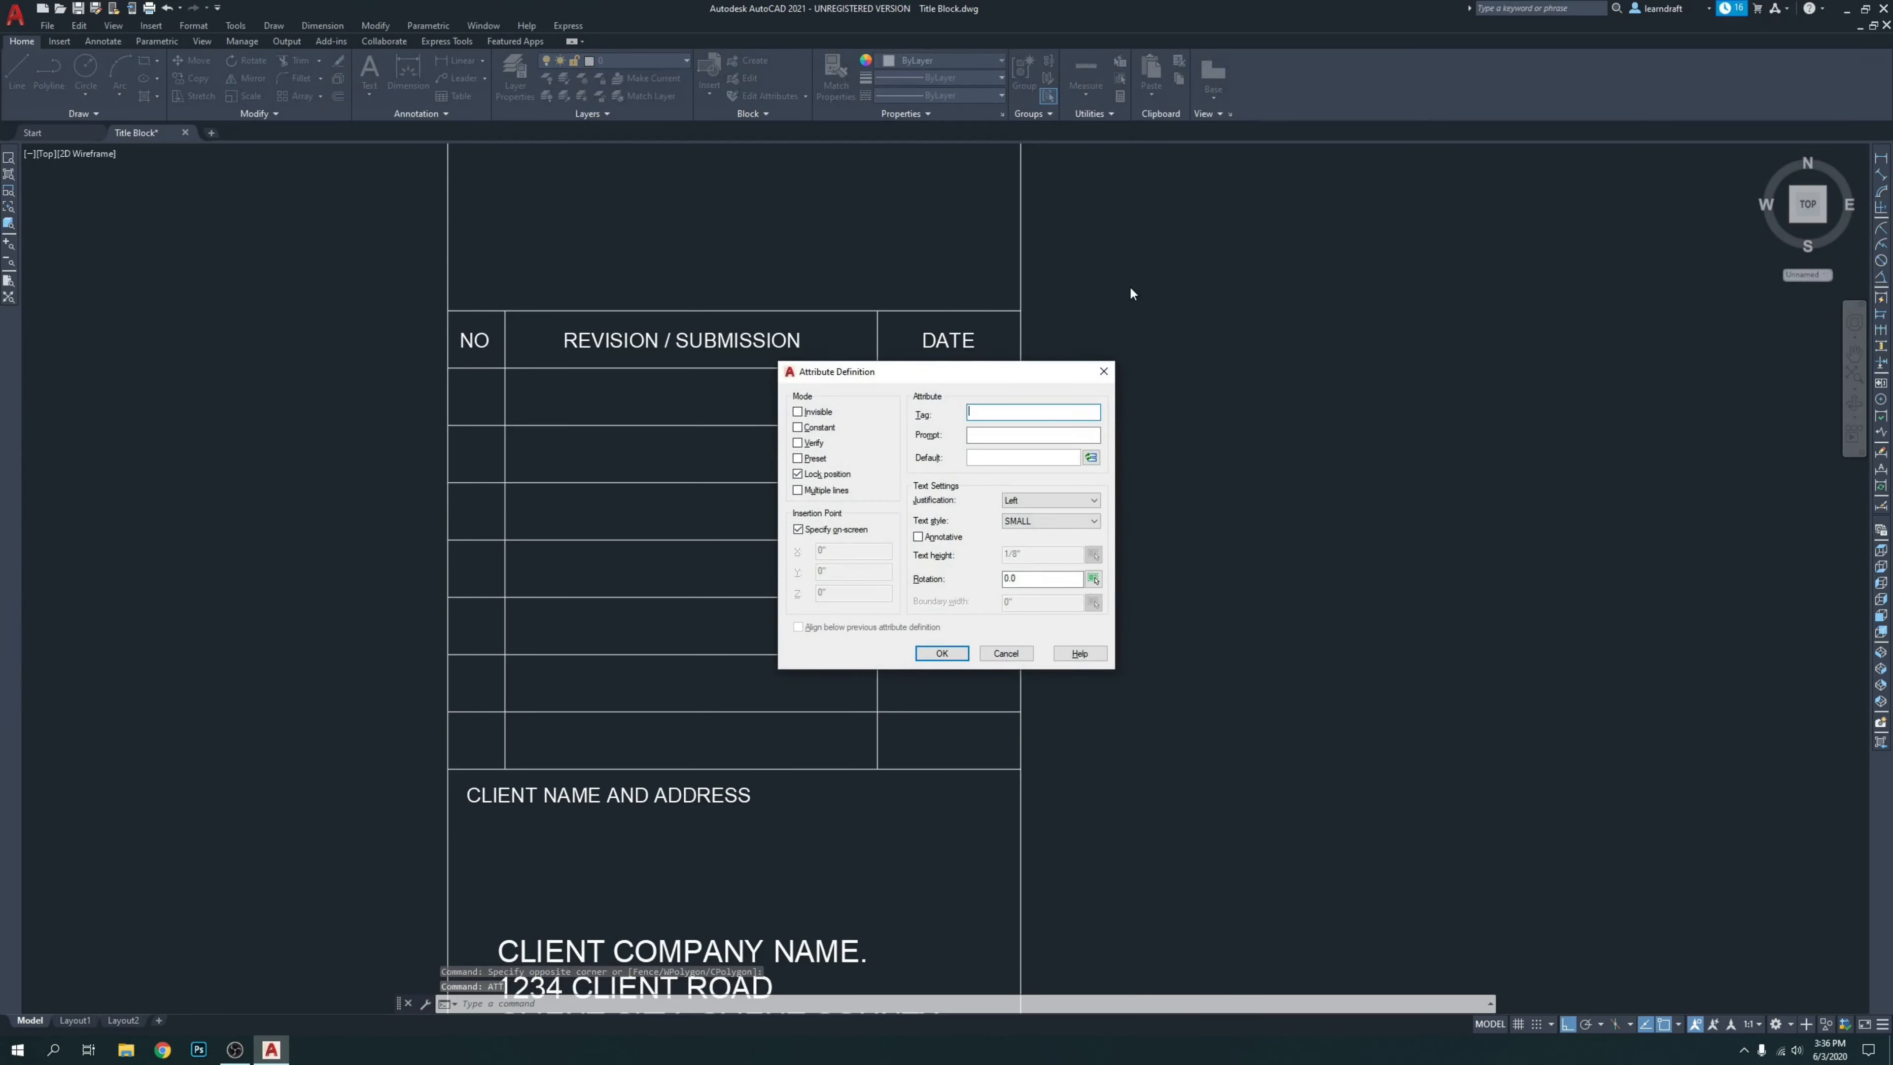
pyautogui.moveTo(1017, 374); pyautogui.dragTo(1251, 272)
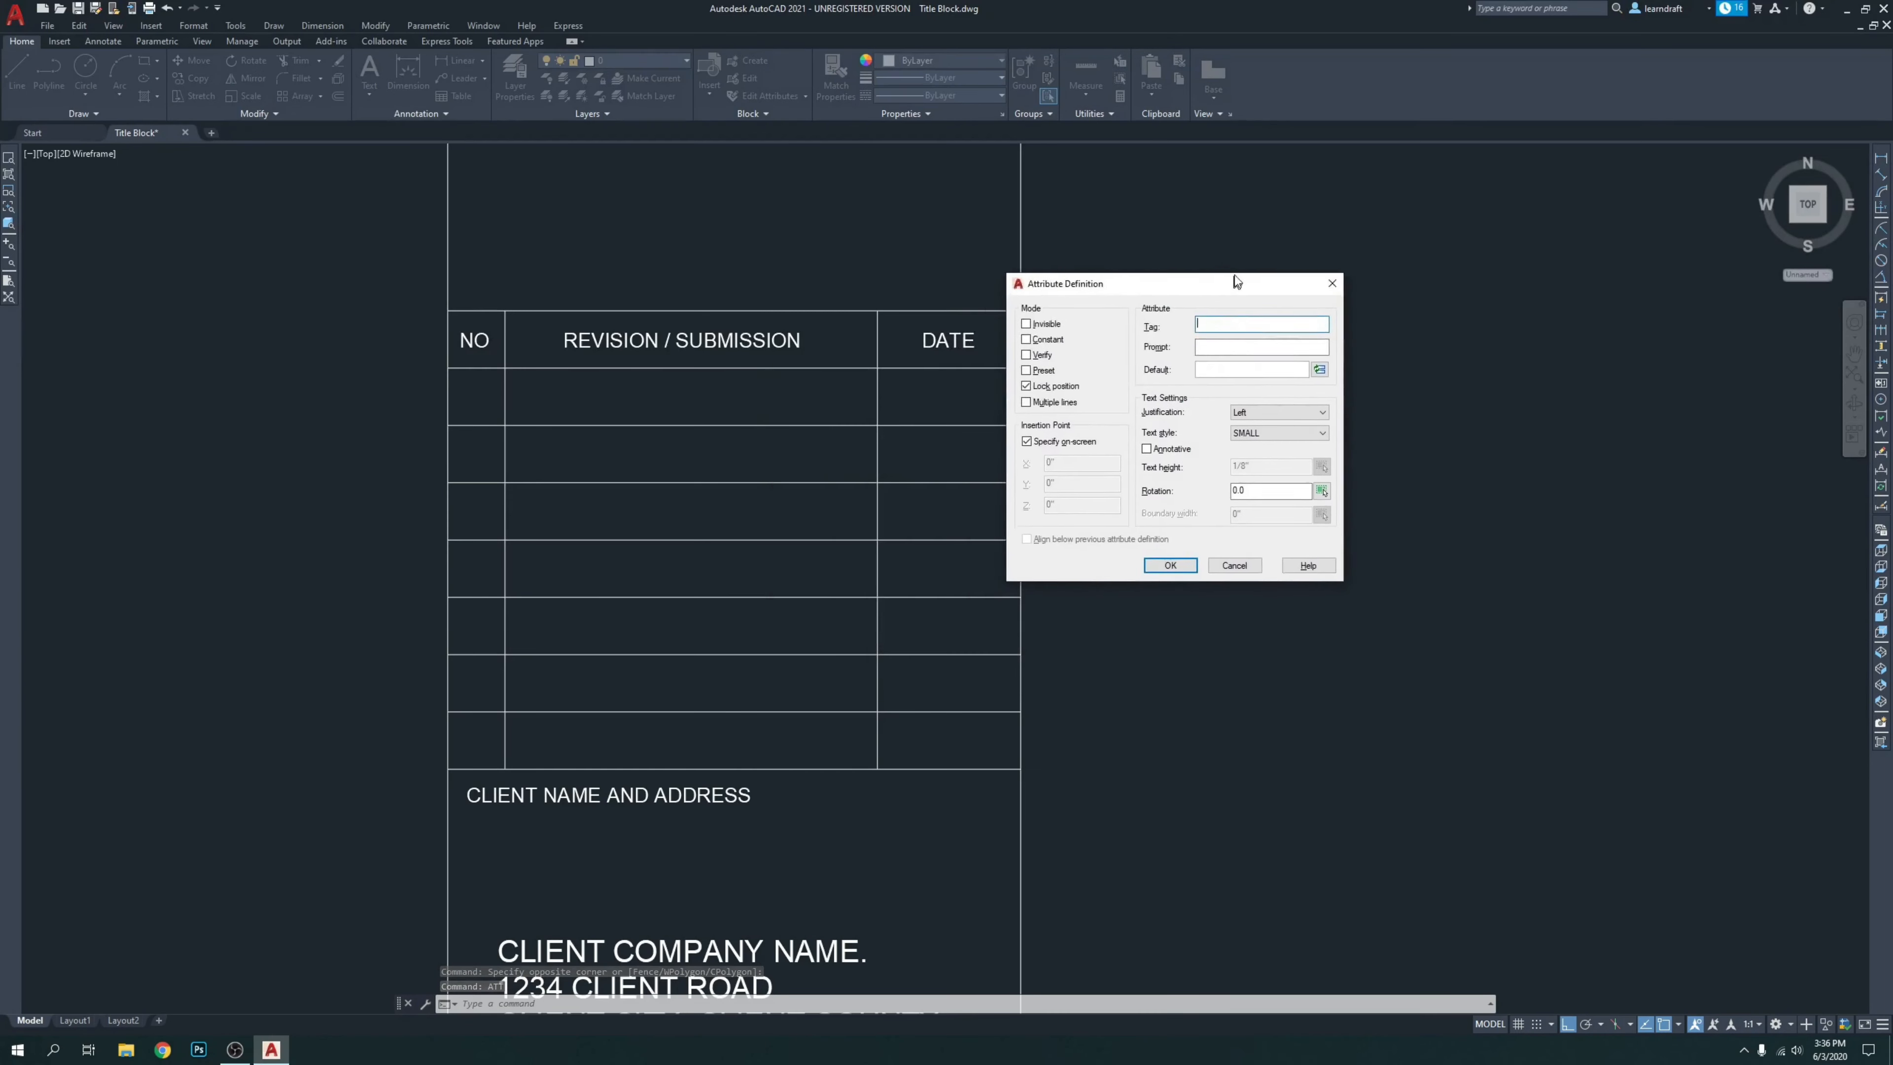
pyautogui.click(1245, 313)
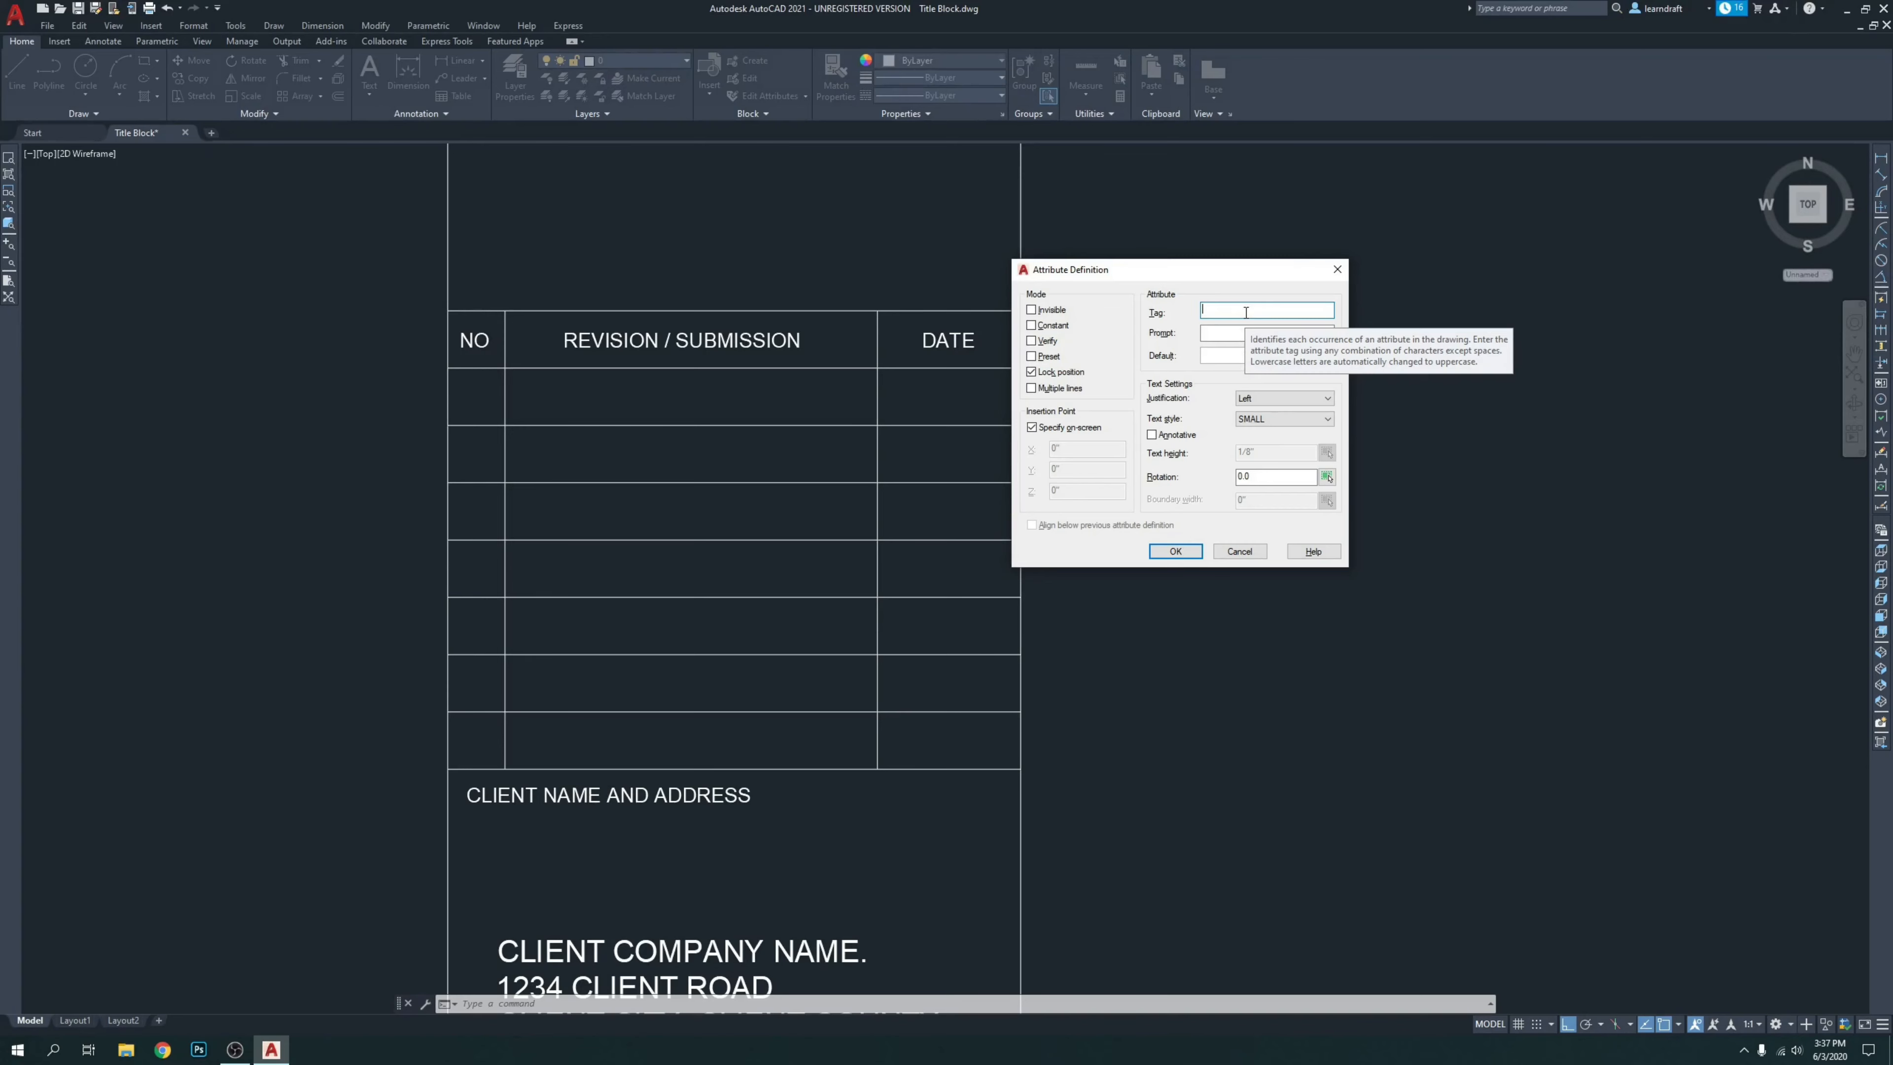
pyautogui.press('Escape')
# Review the finished example and the new title block side by side, checking which objects make up the example.
pyautogui.scroll(-6, 1250, 313)
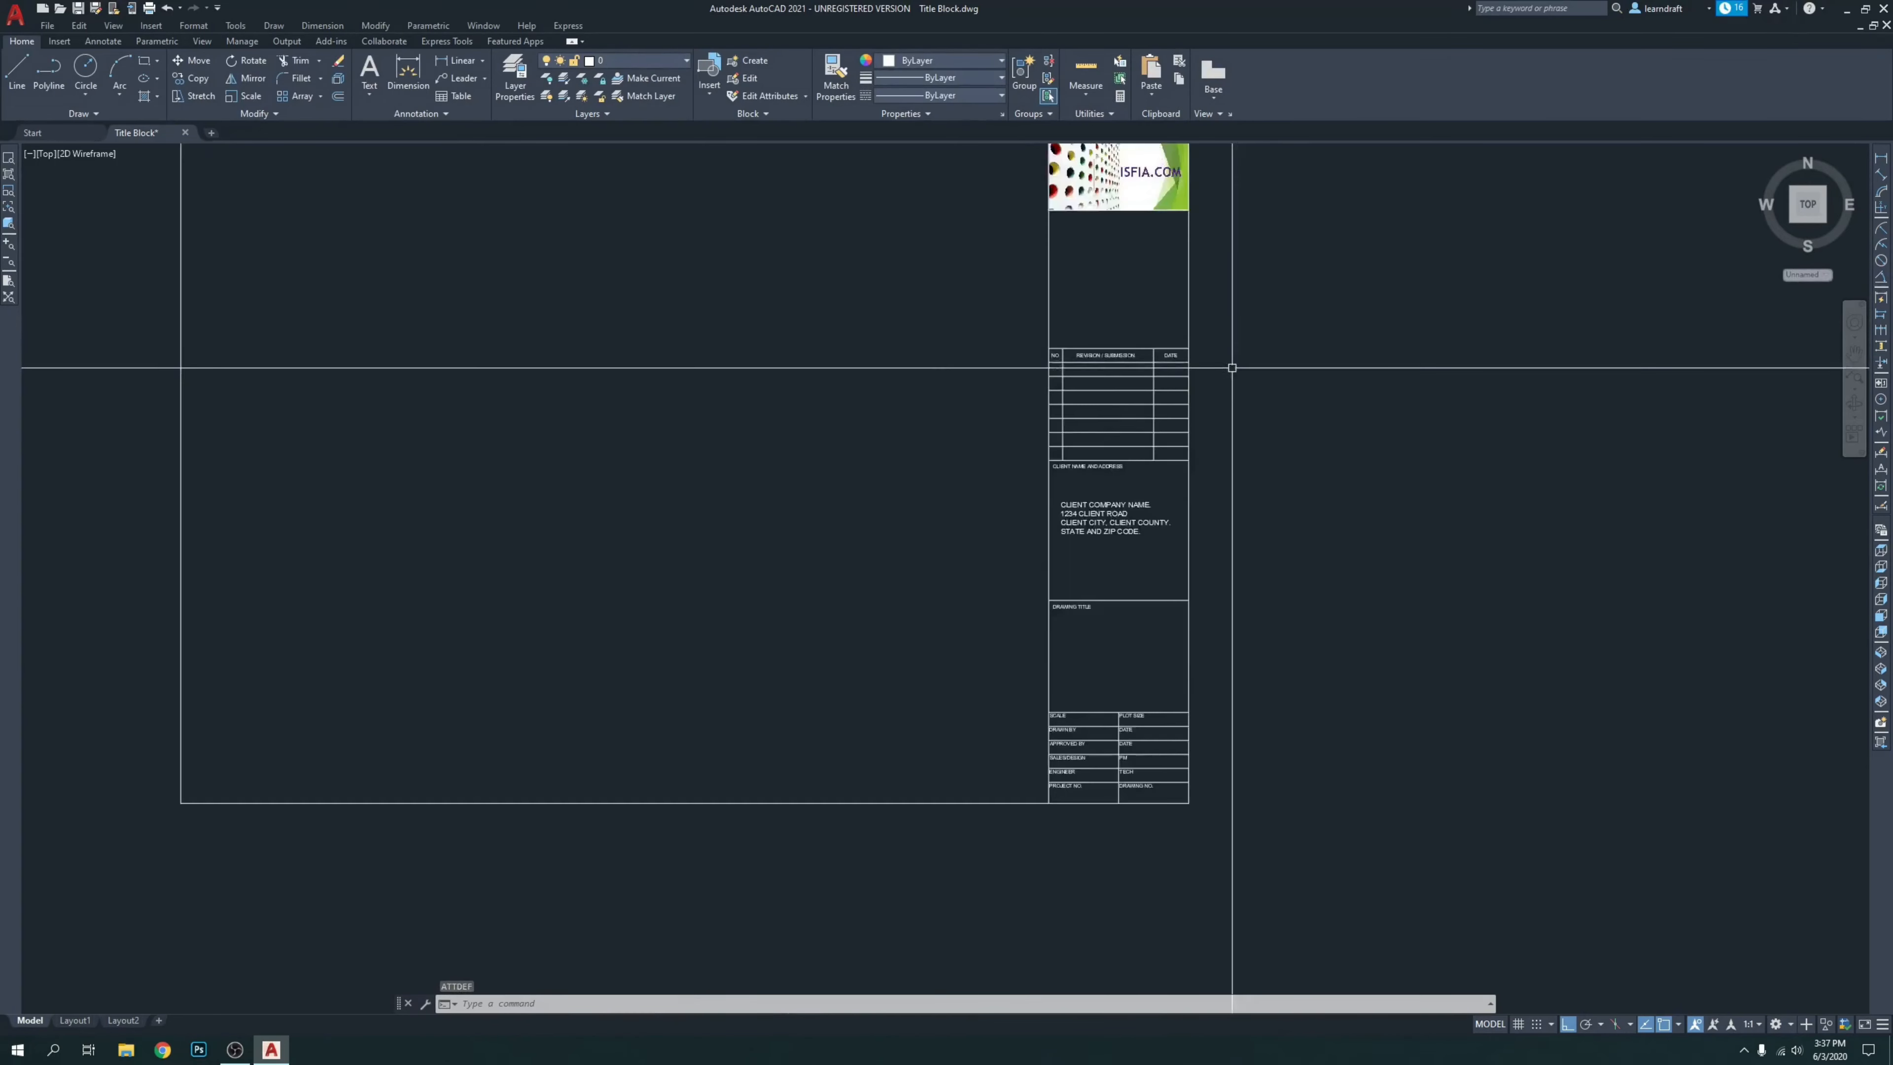
pyautogui.scroll(3, 968, 343)
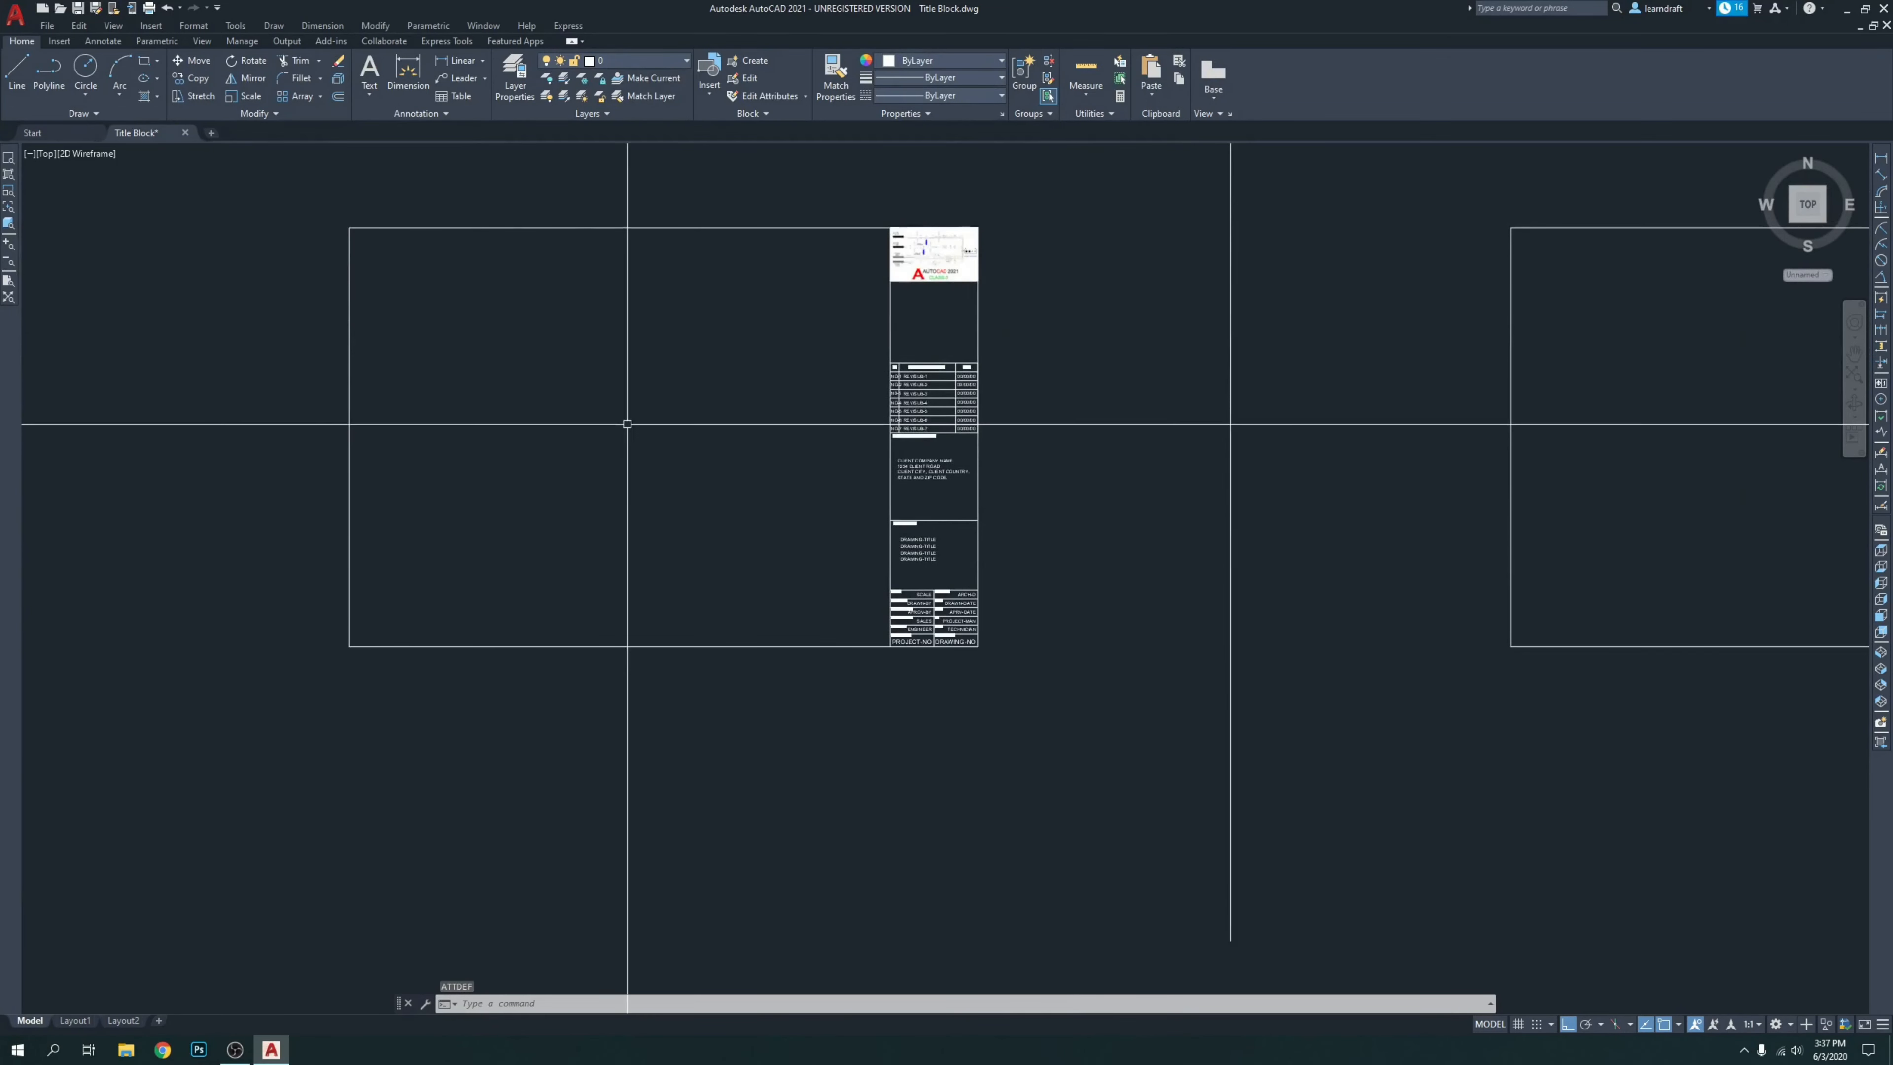
pyautogui.moveTo(838, 495)
pyautogui.mouseDown(button='middle')
pyautogui.moveTo(744, 452)
pyautogui.moveTo(765, 504)
pyautogui.moveTo(844, 510)
pyautogui.moveTo(613, 507)
pyautogui.mouseUp(button='middle')
pyautogui.scroll(-2, 613, 508)
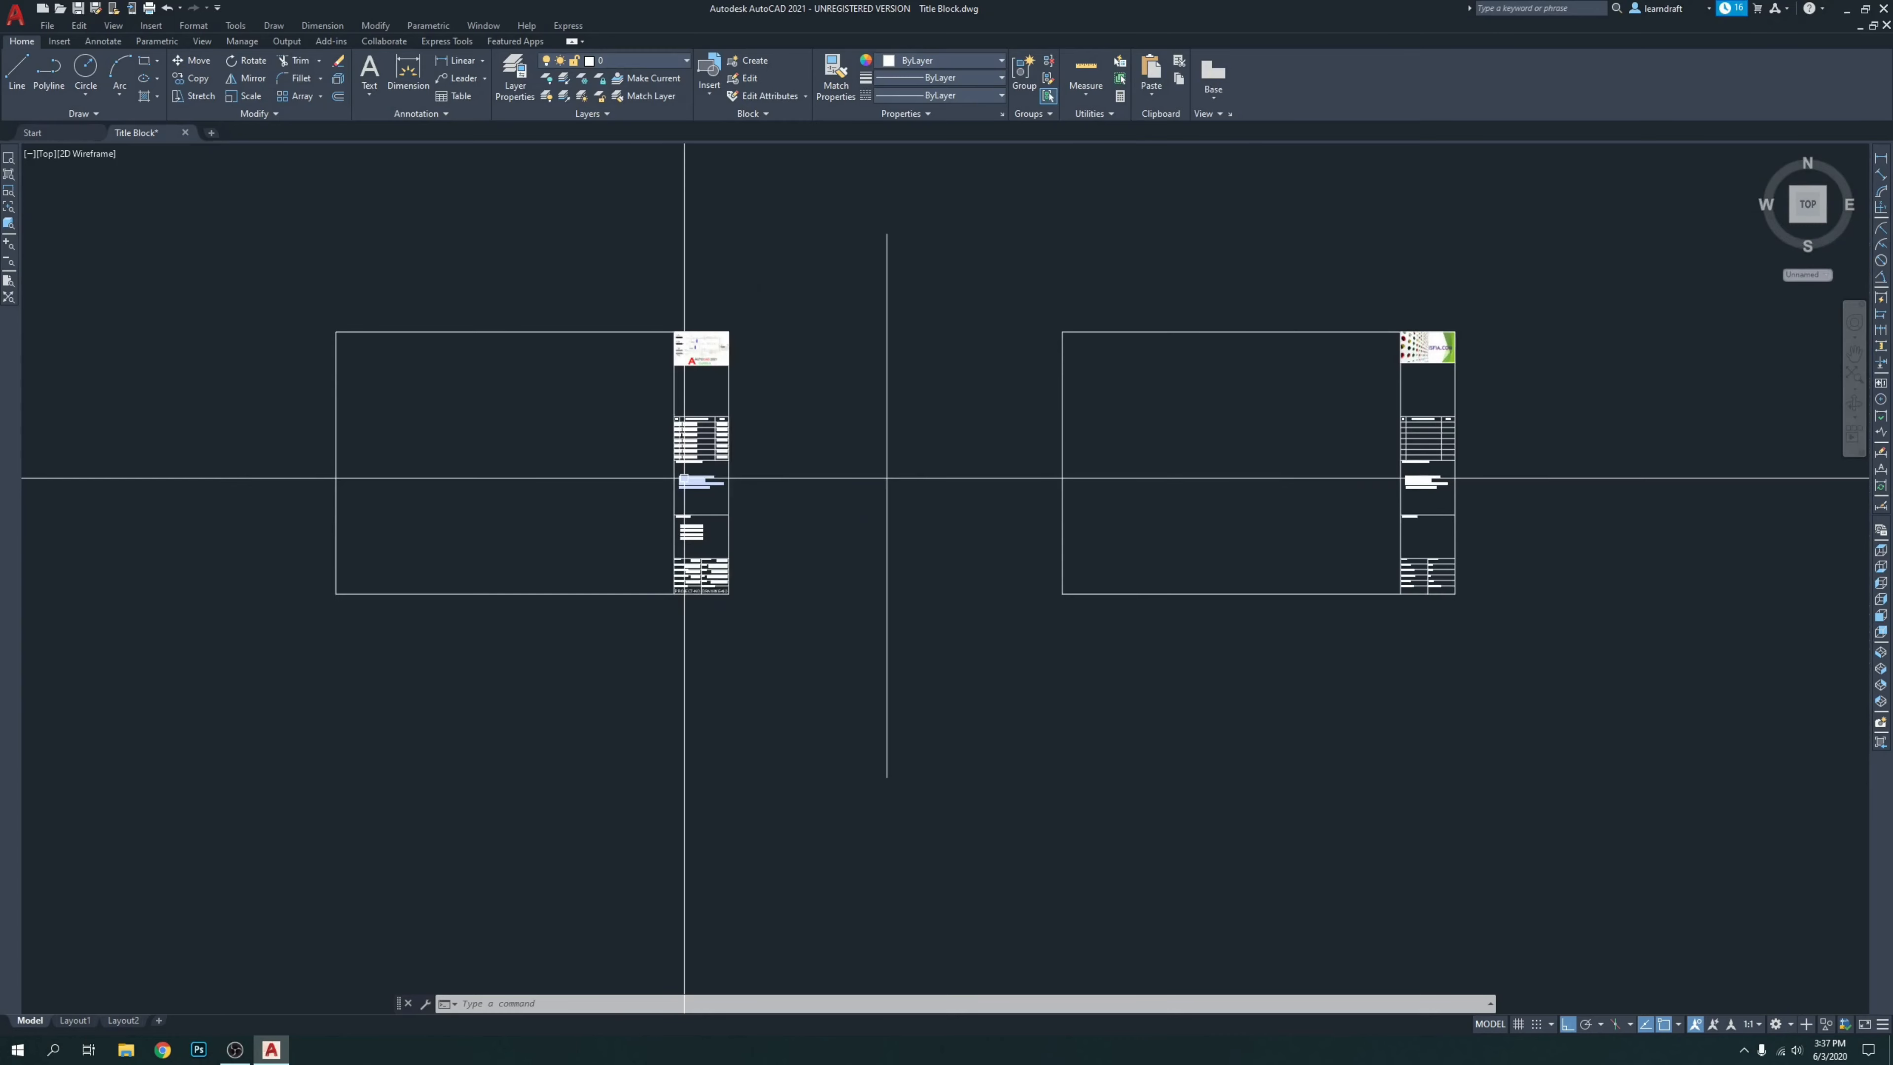
pyautogui.scroll(2, 612, 478)
pyautogui.moveTo(612, 478); pyautogui.dragTo(642, 460, button='middle')
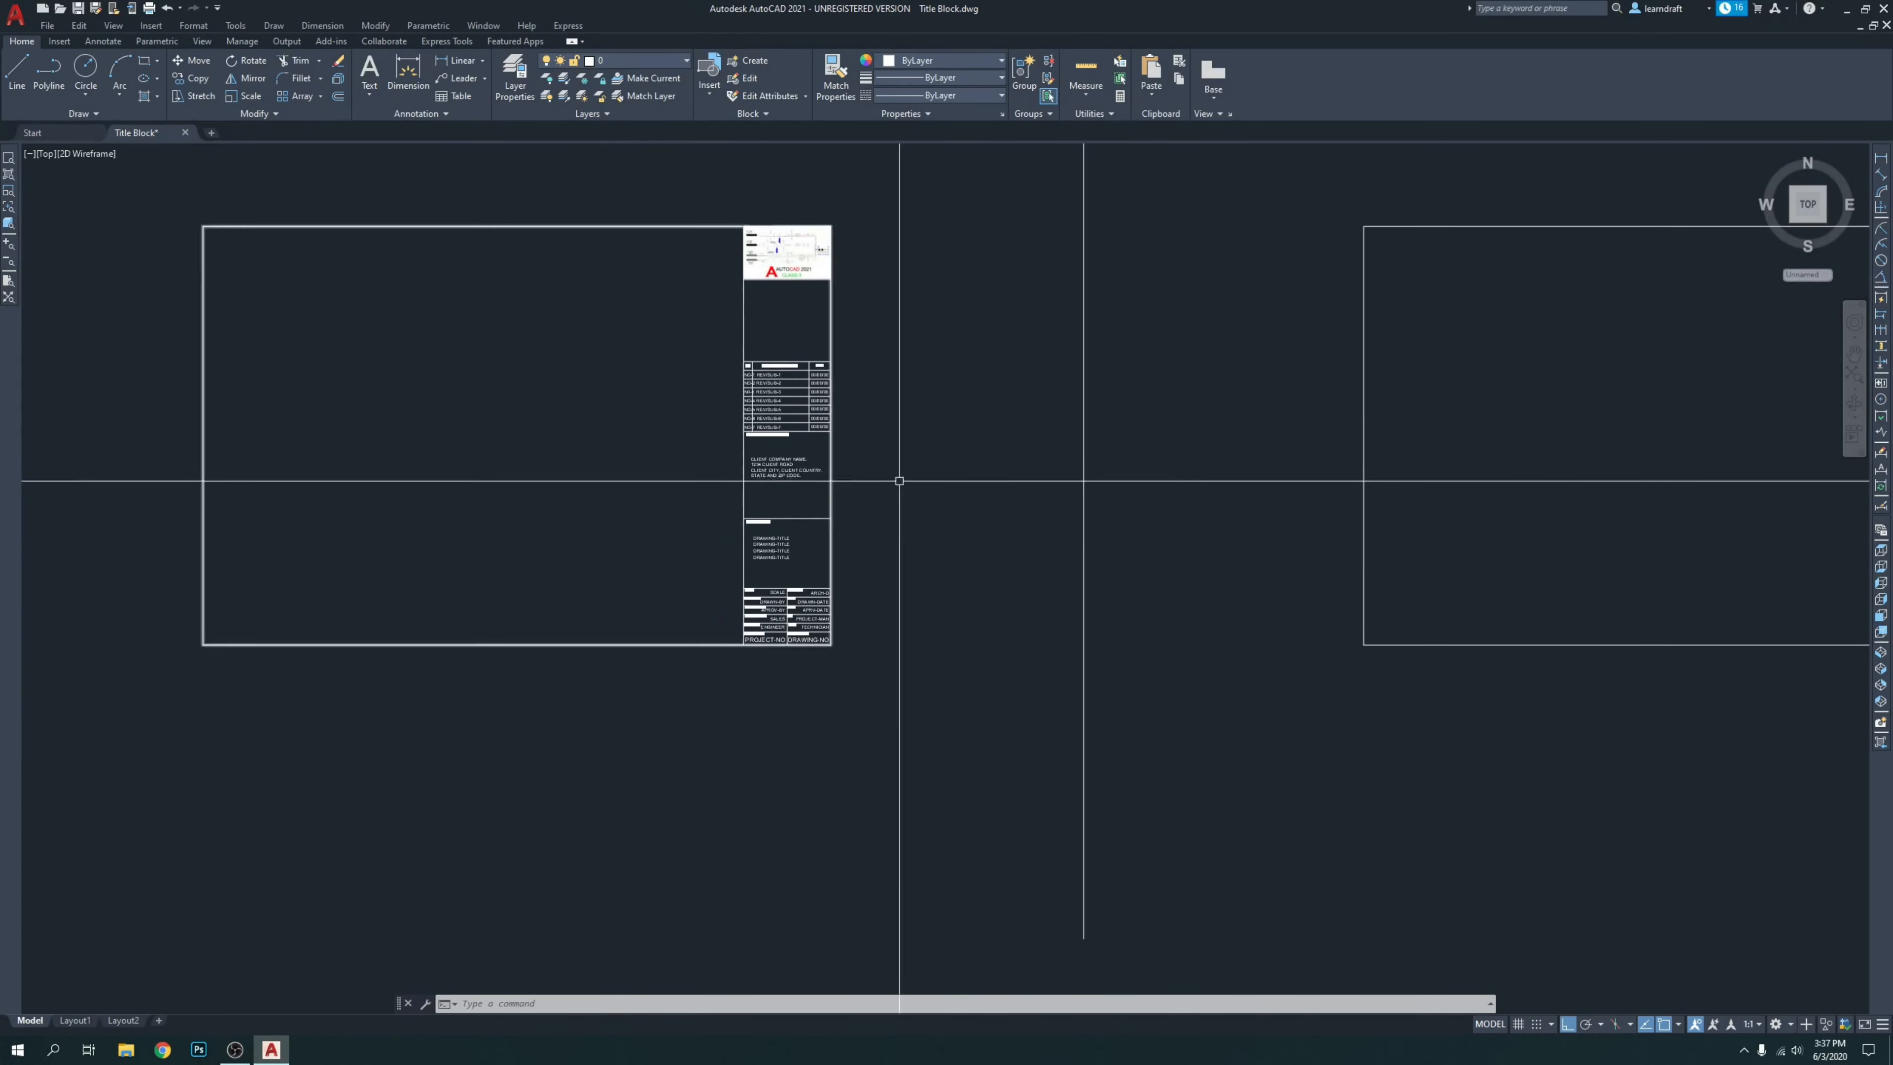
pyautogui.scroll(-2, 896, 478)
pyautogui.click(918, 252)
pyautogui.click(400, 658)
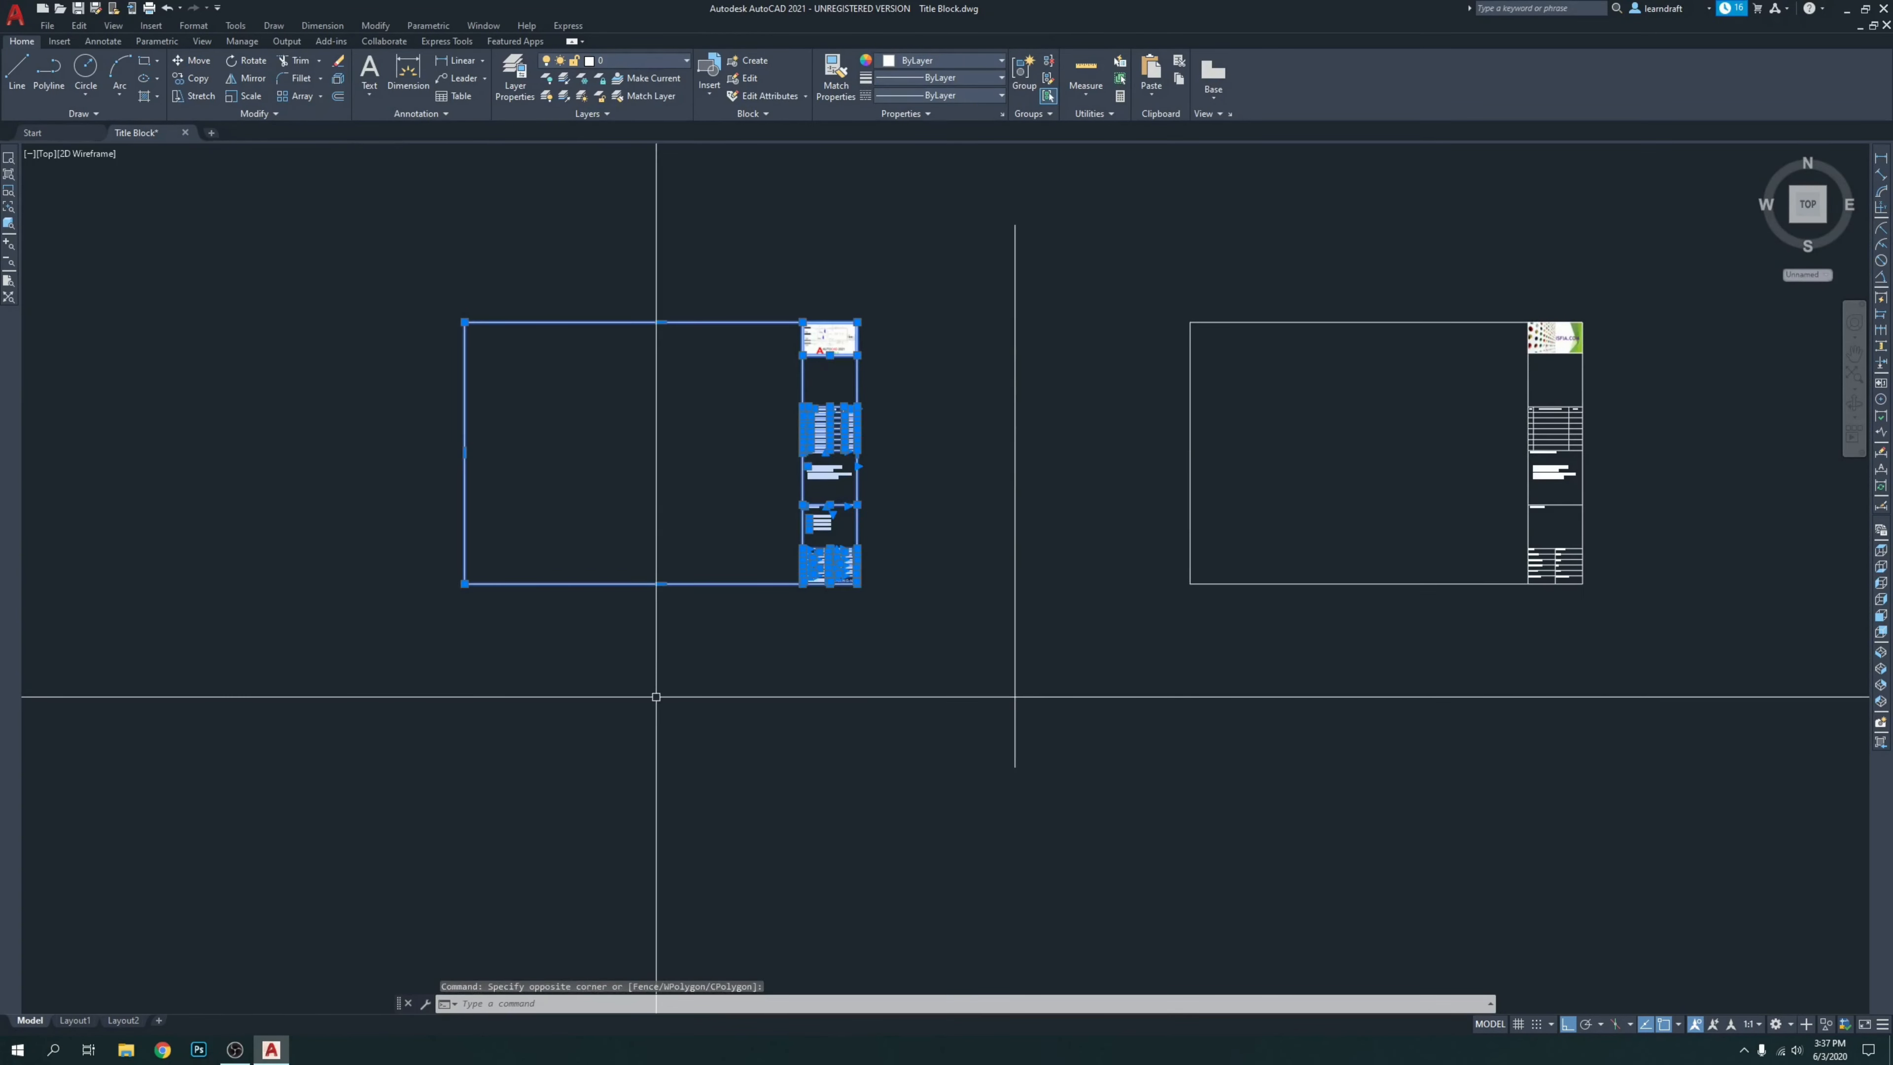
pyautogui.press('Escape')
pyautogui.press('Escape')
pyautogui.moveTo(1415, 519); pyautogui.dragTo(1029, 504, button='middle')
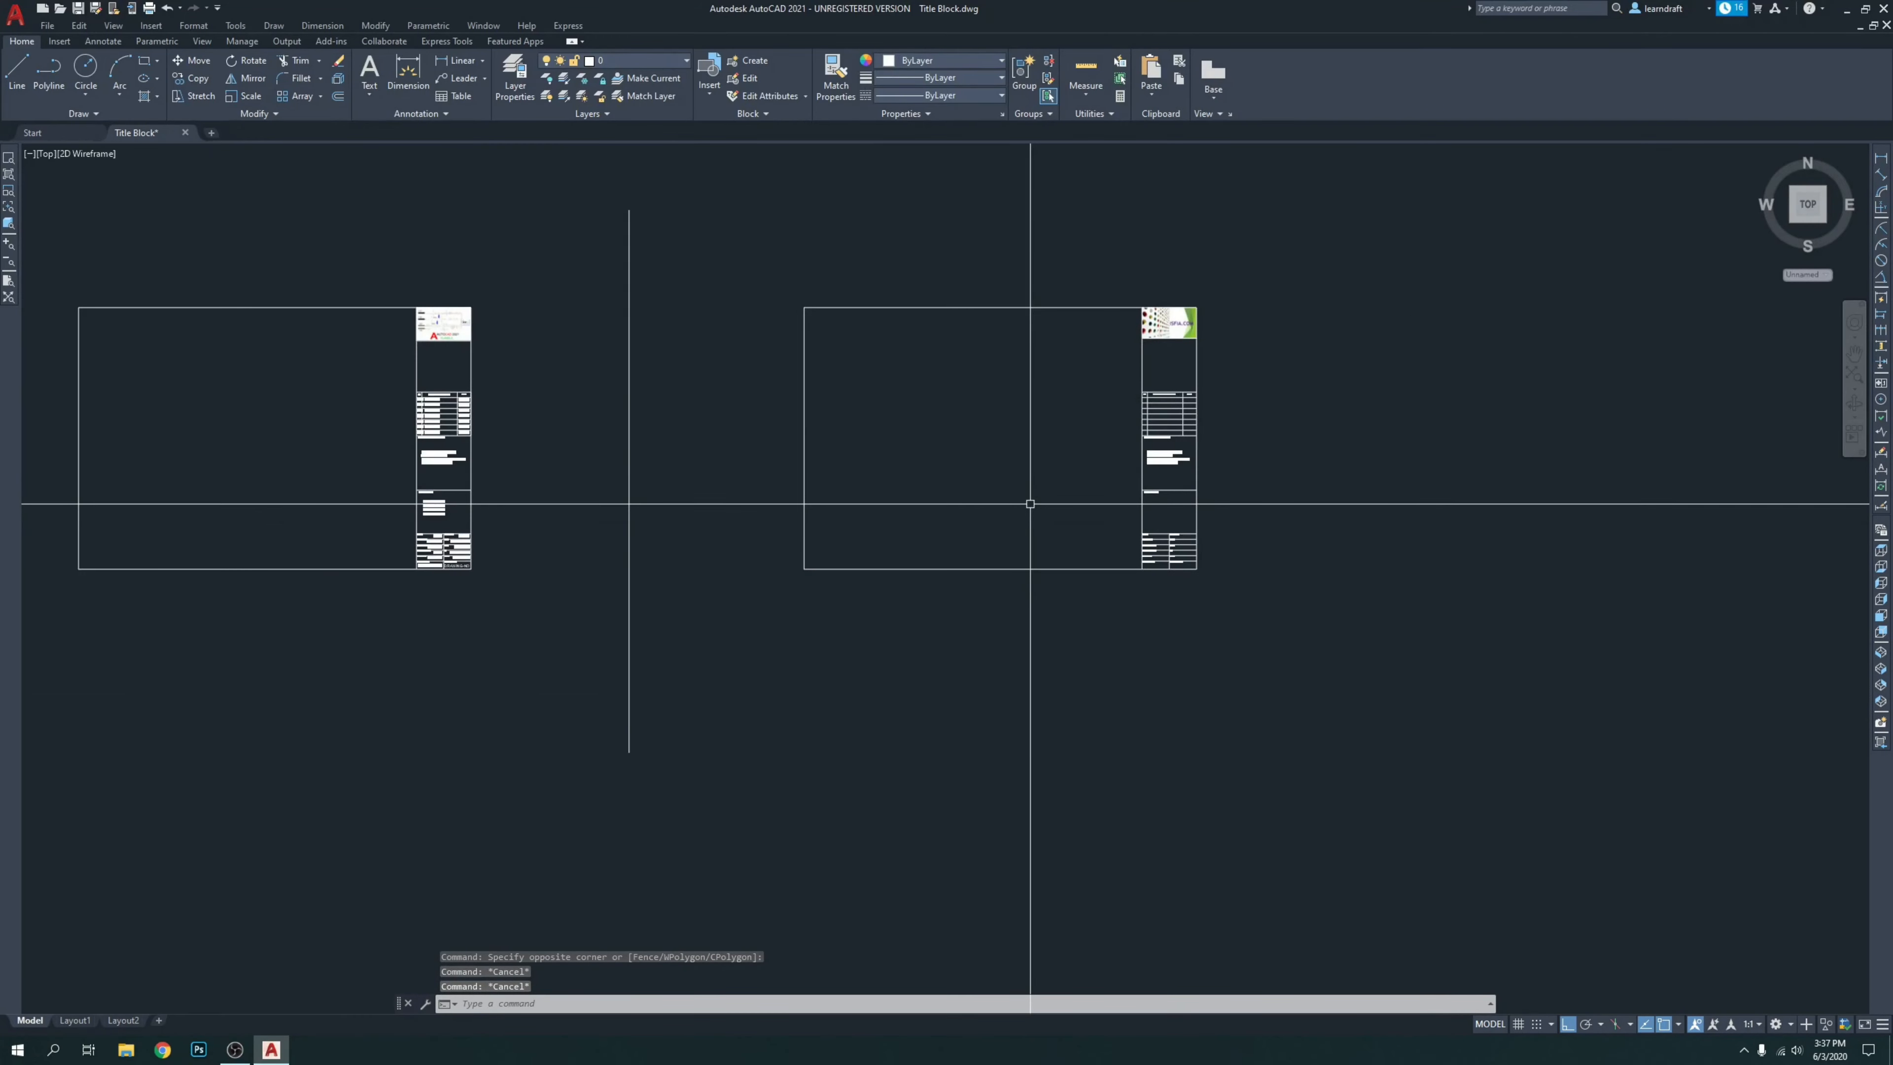
# Save the drawing as a new file named Title Block FOR YOUTUBE in the AutoCAD 2021 Tutorials folder.
pyautogui.hotkey('ctrl', 'shift', 's')
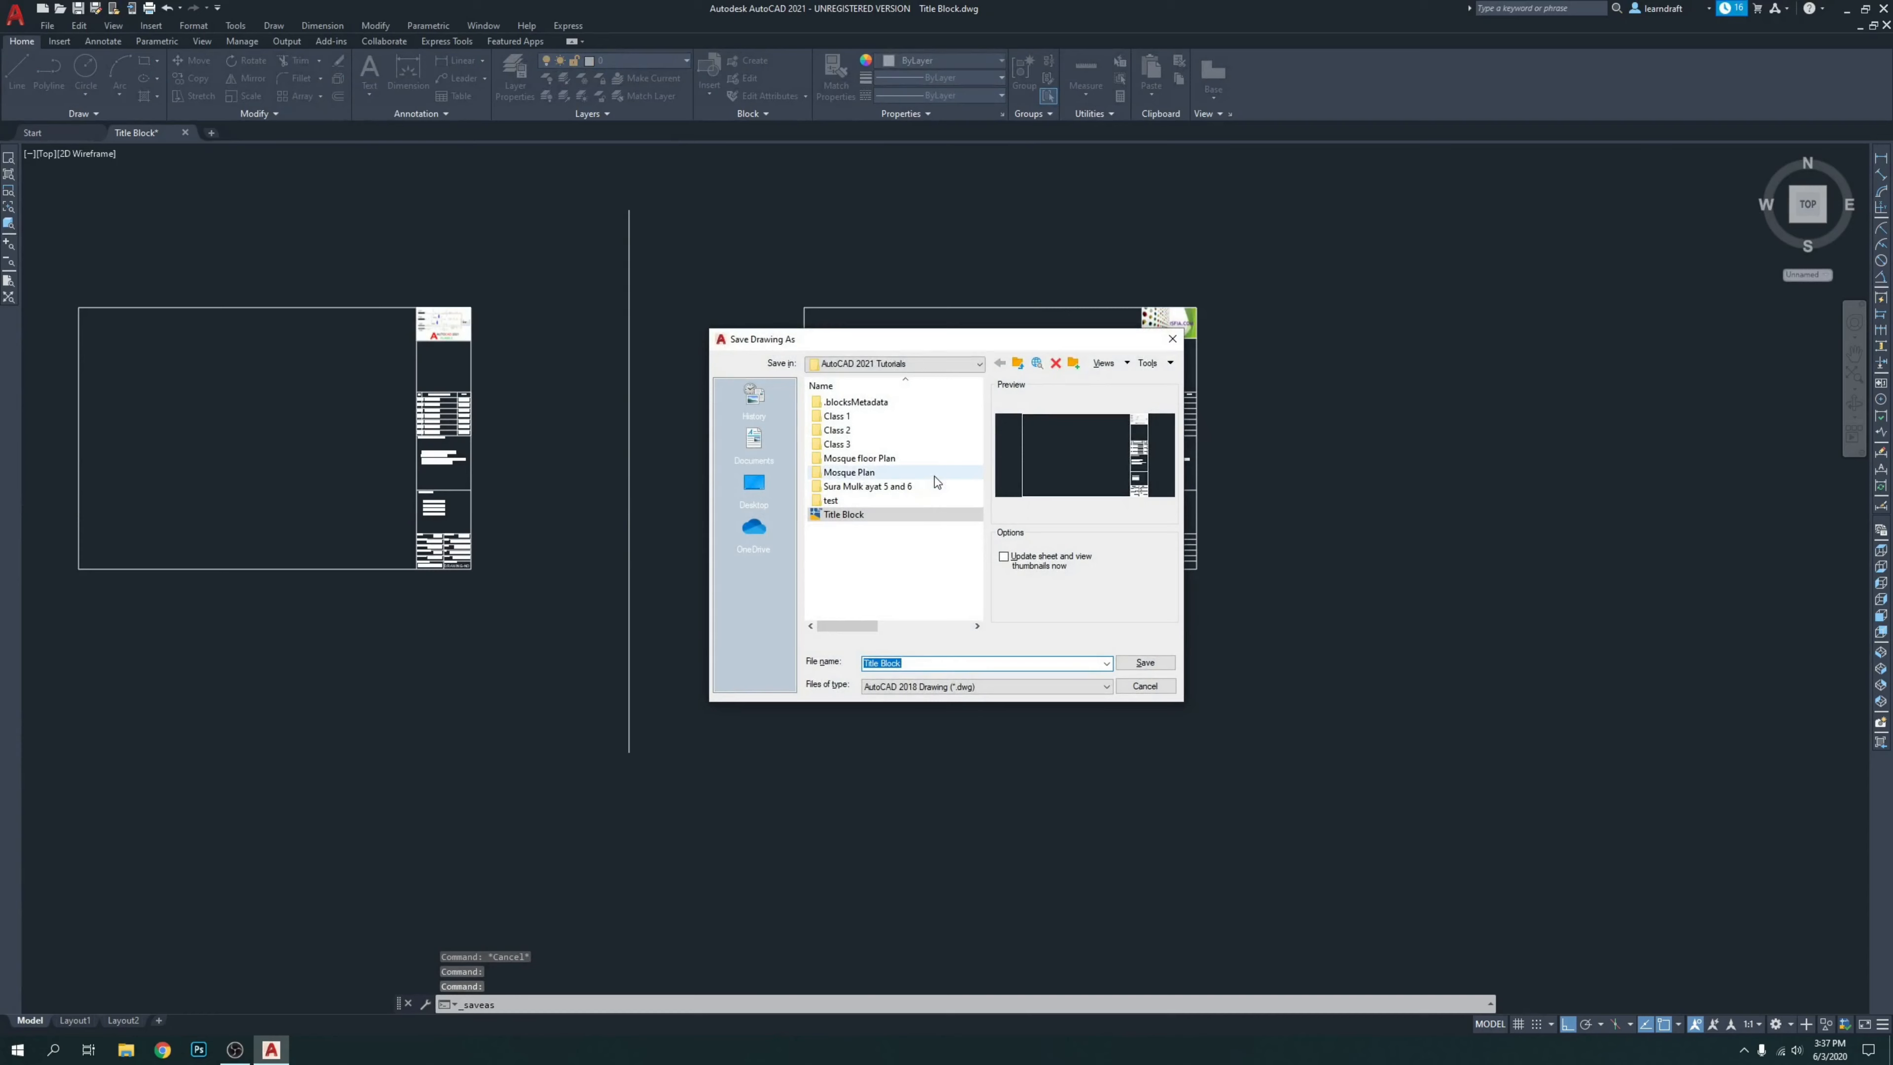
pyautogui.click(924, 664)
pyautogui.write('FOR YOUTUBE')
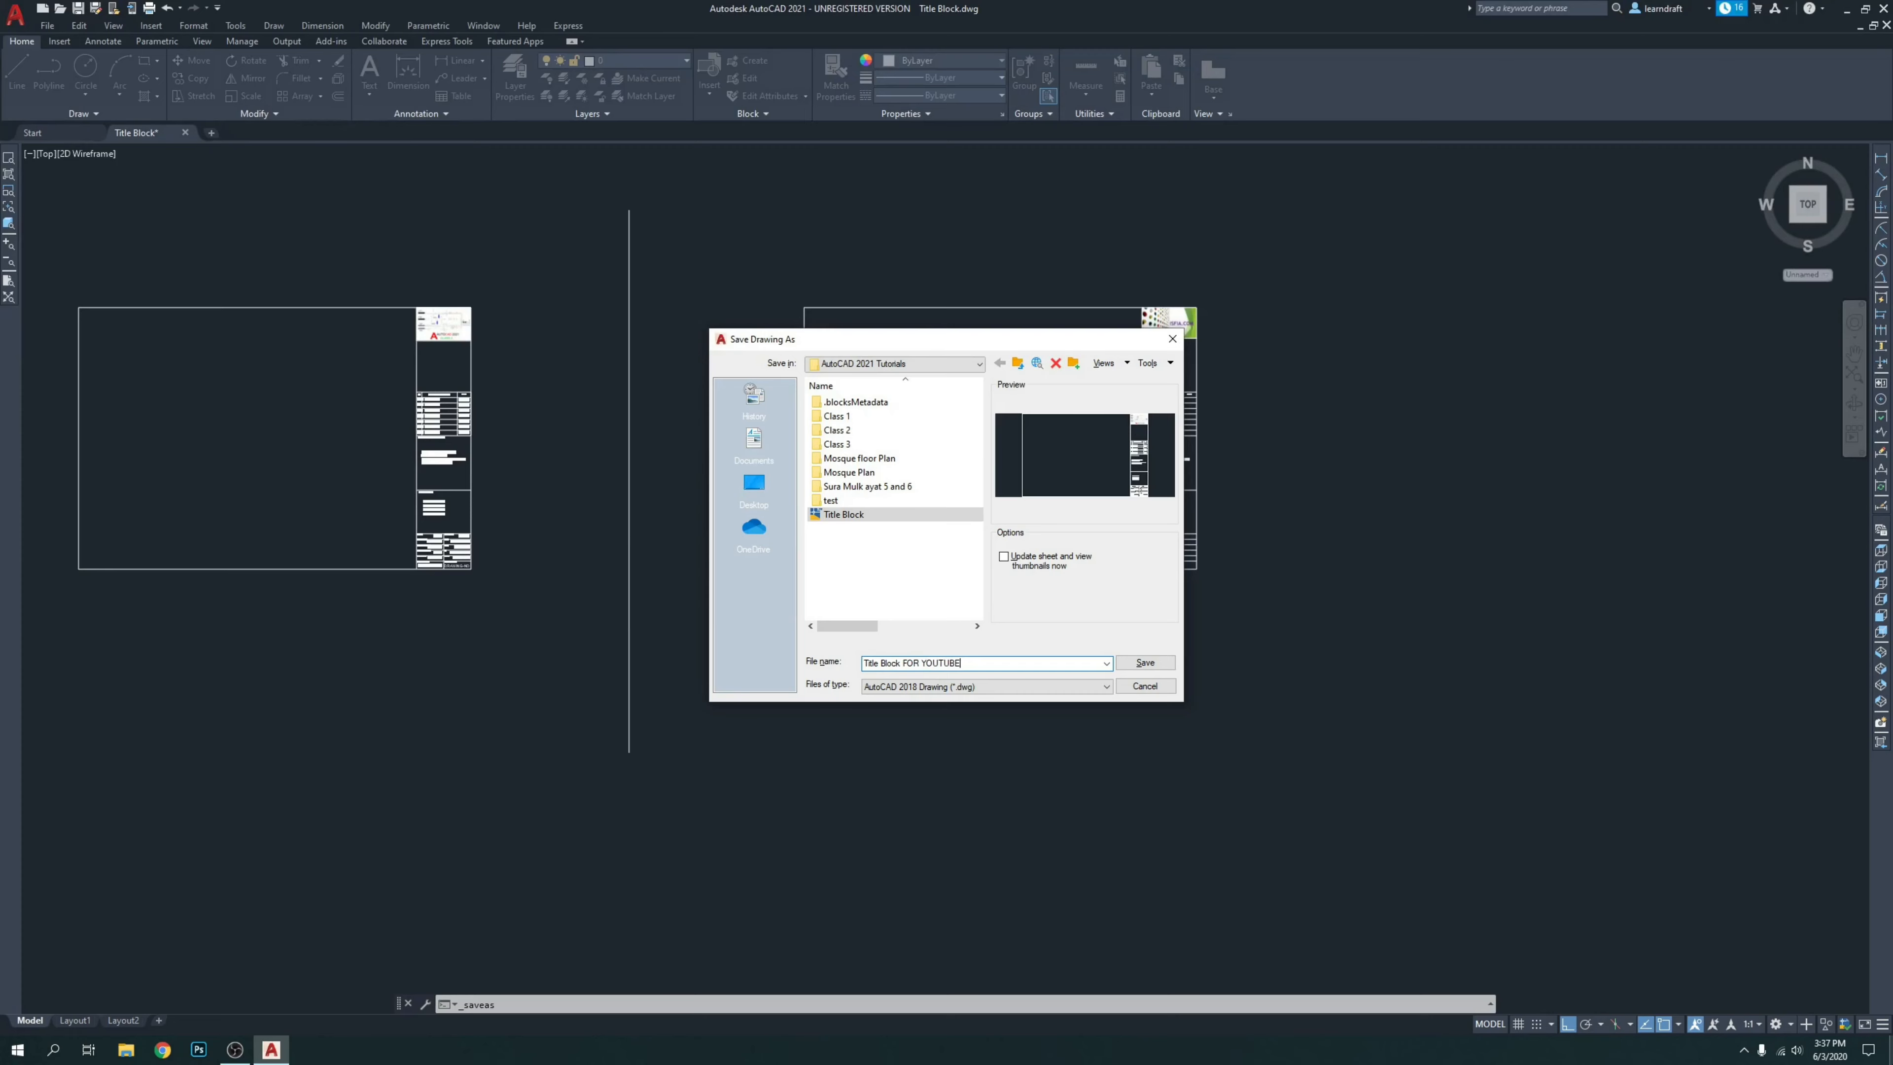
pyautogui.click(1146, 662)
# Delete the finished example title block and the vertical divider line, leaving only the new title block.
pyautogui.scroll(-2, 823, 449)
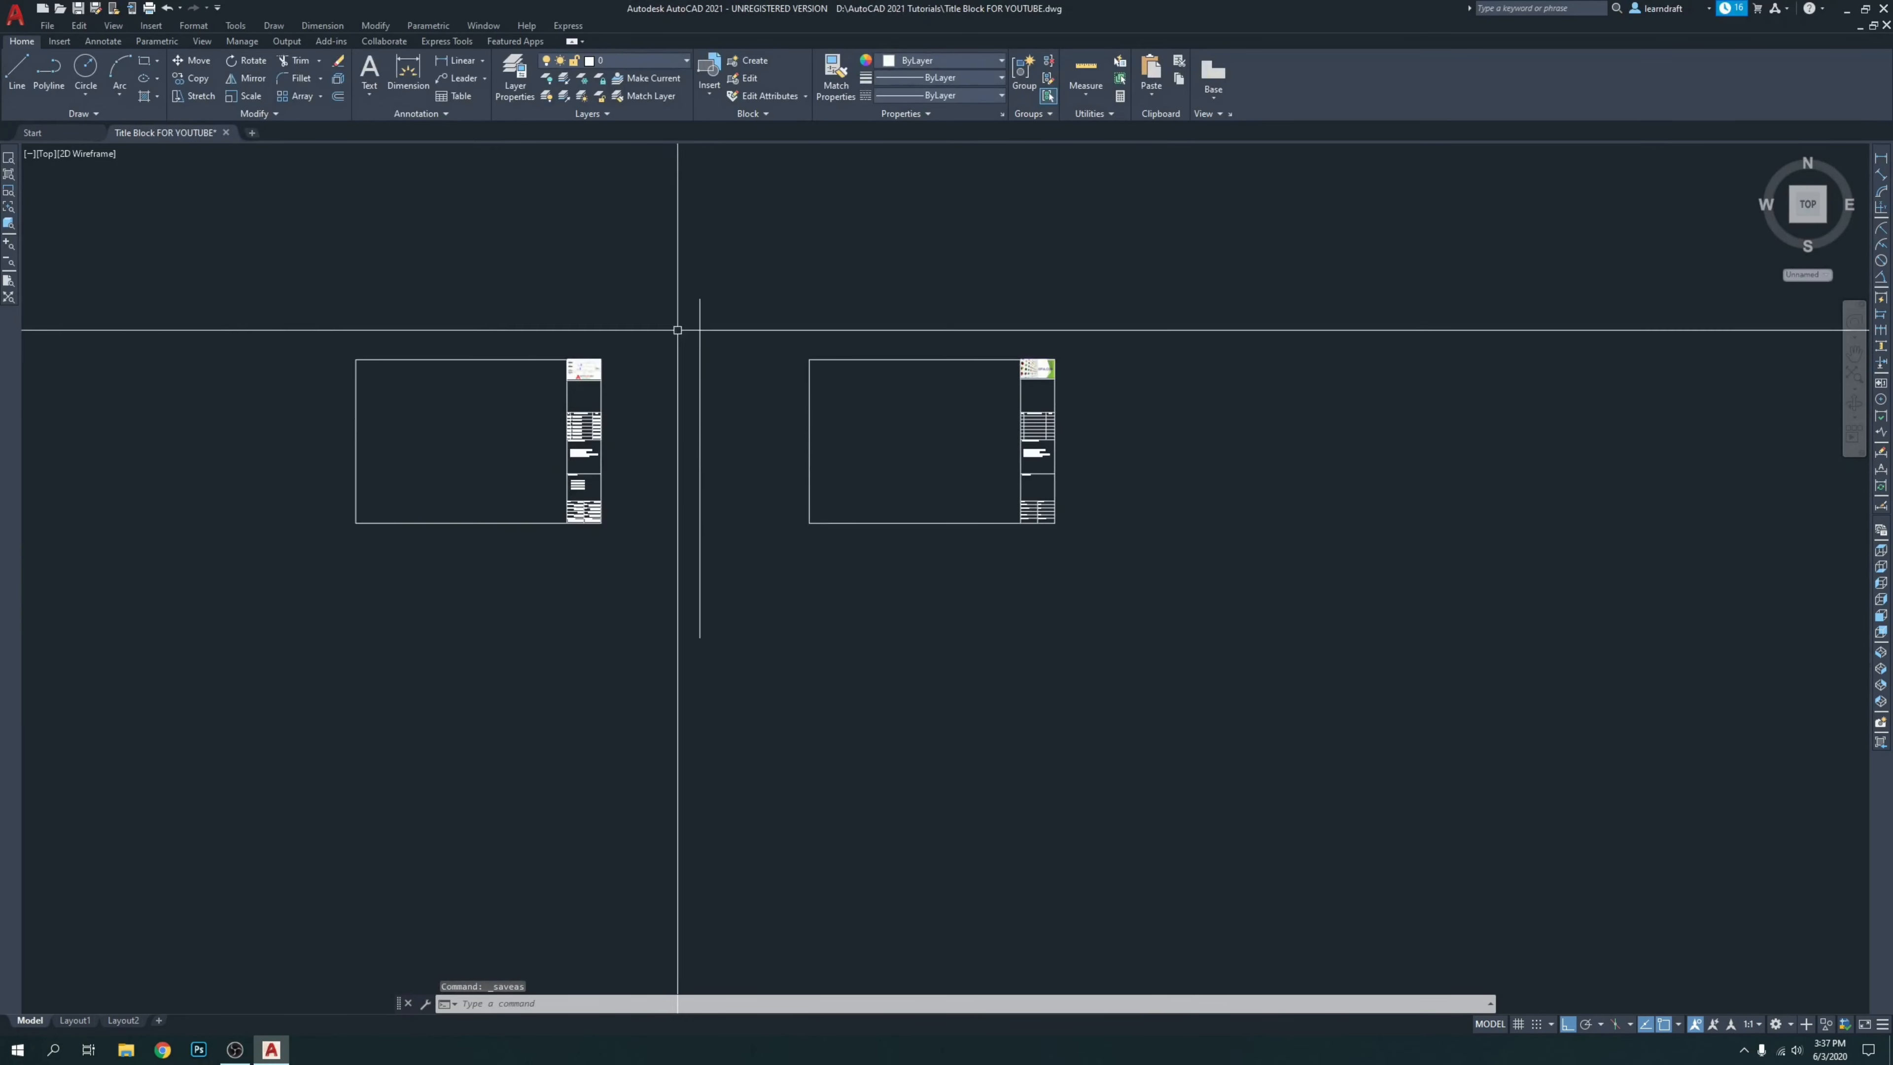
pyautogui.click(748, 287)
pyautogui.click(347, 634)
pyautogui.press('Delete')
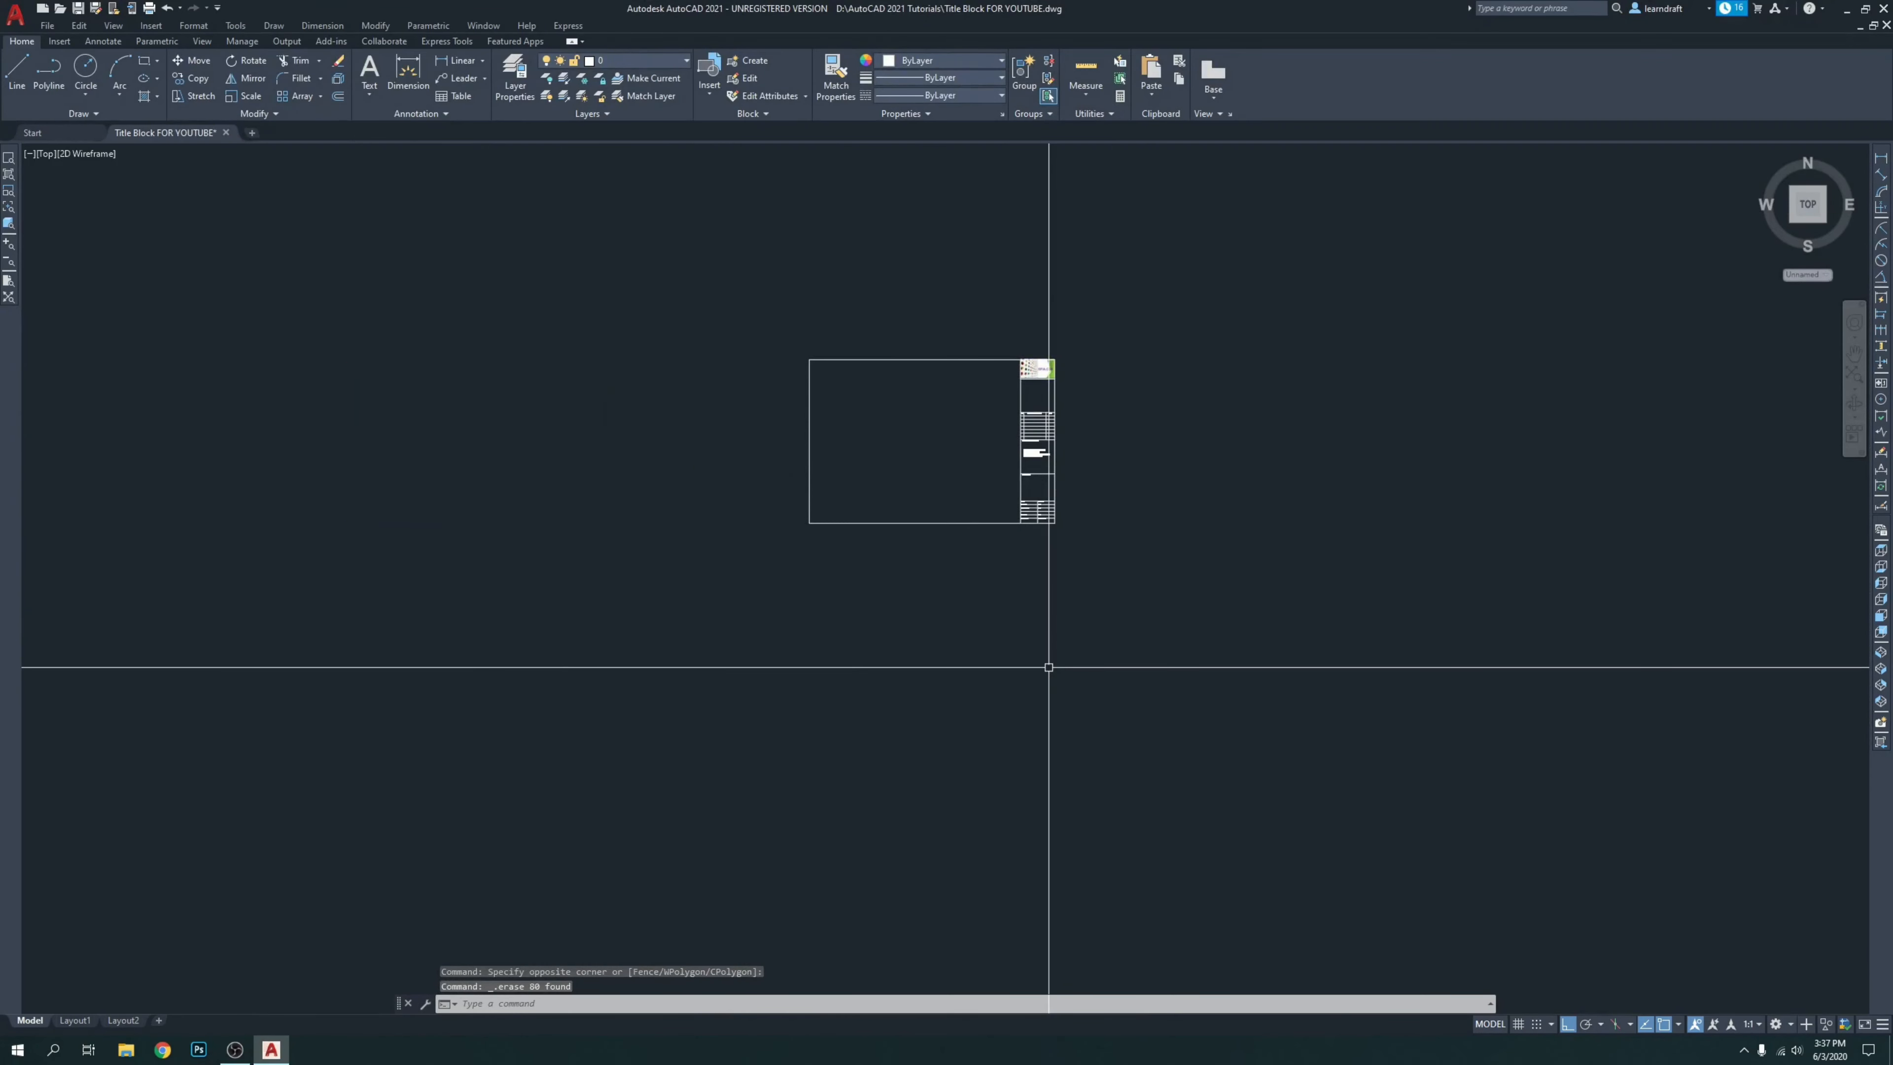
# Purge all unused named items from the drawing, repeating until nothing purgeable is left.
pyautogui.write('P')
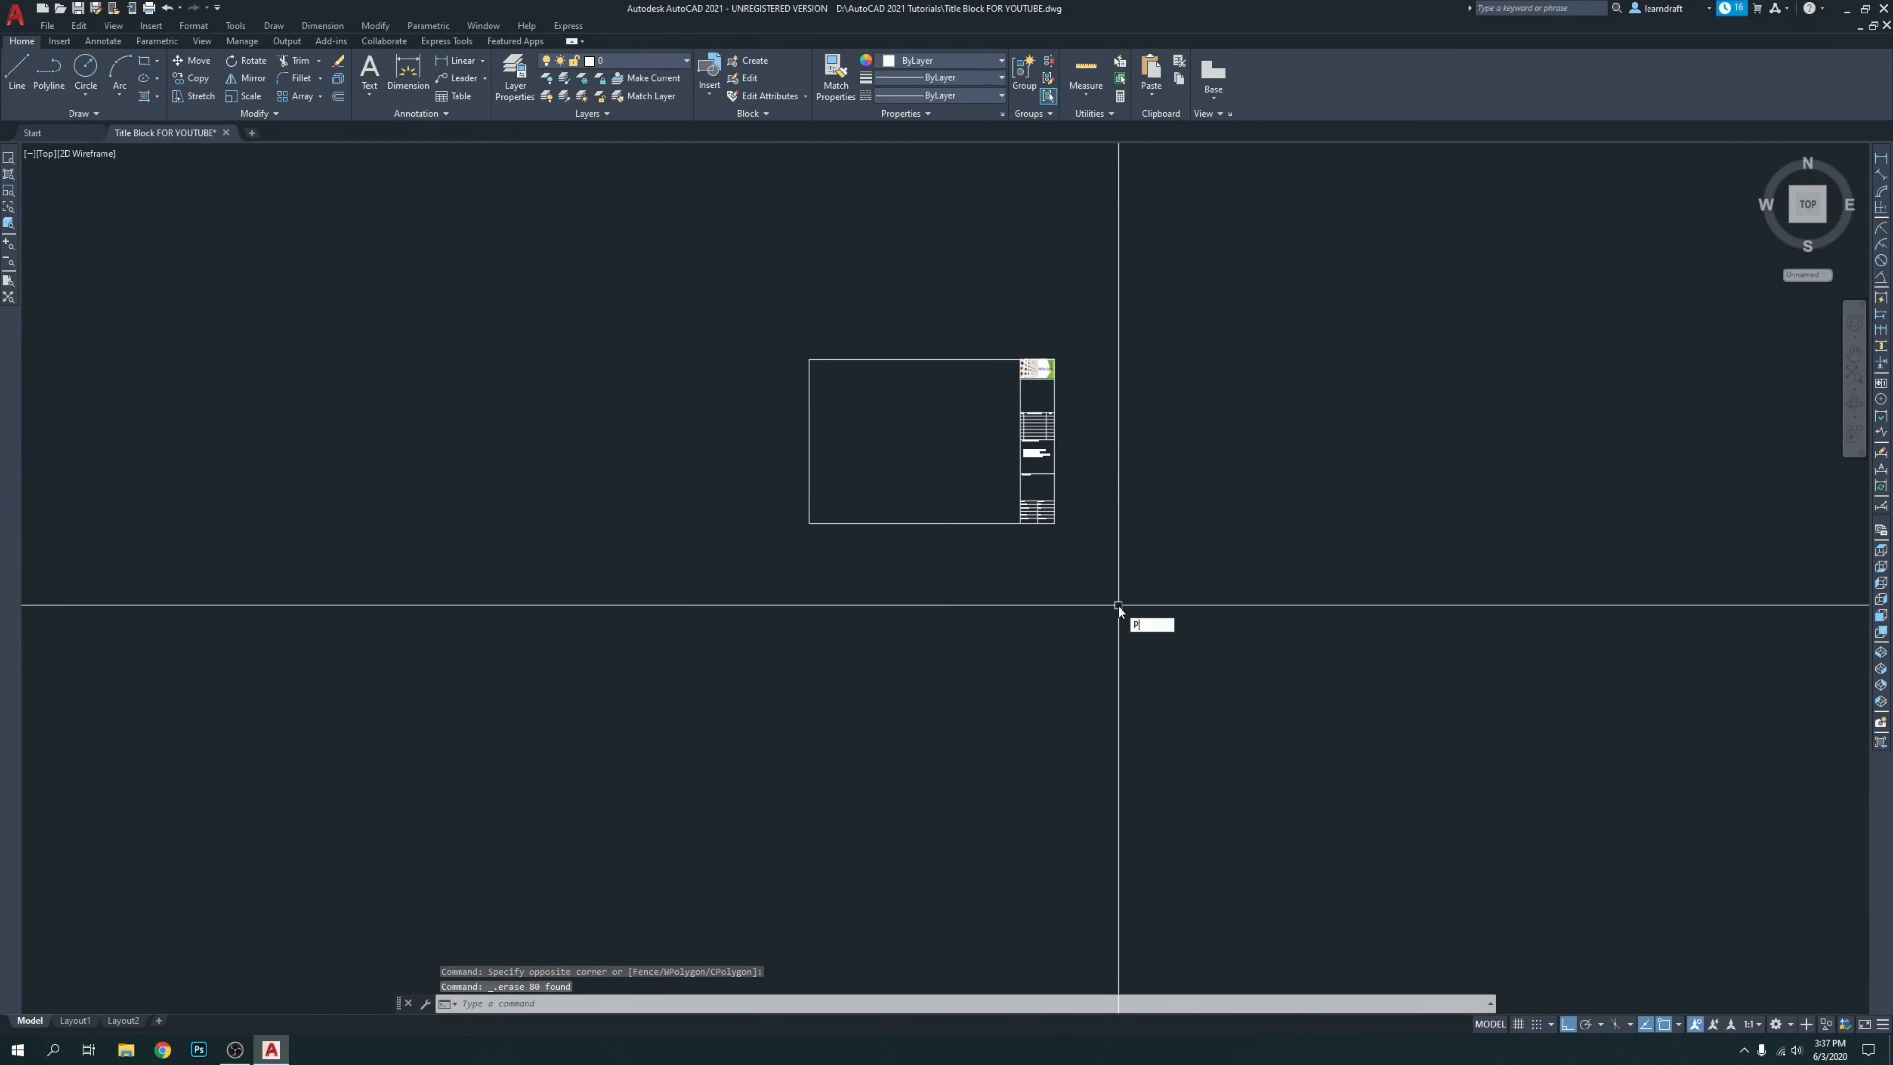
pyautogui.write('U')
pyautogui.press('Return')
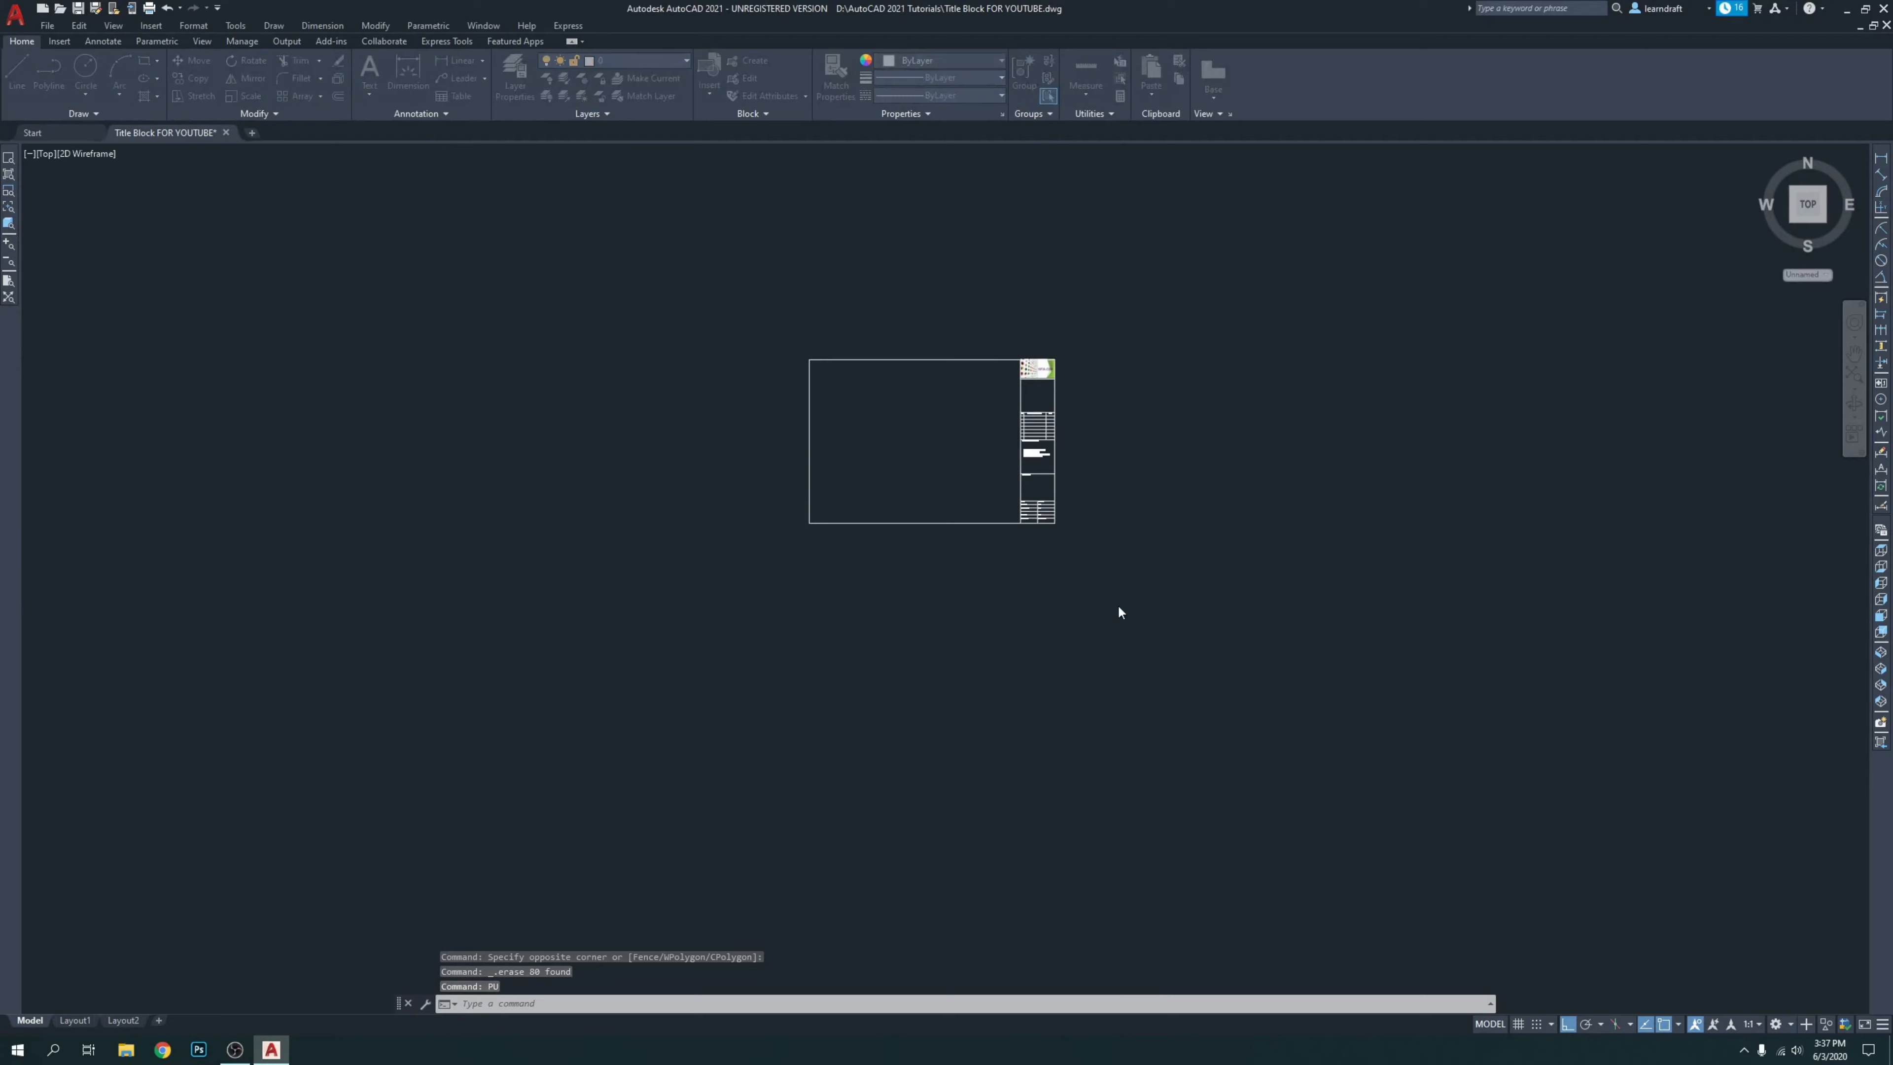
pyautogui.click(1013, 673)
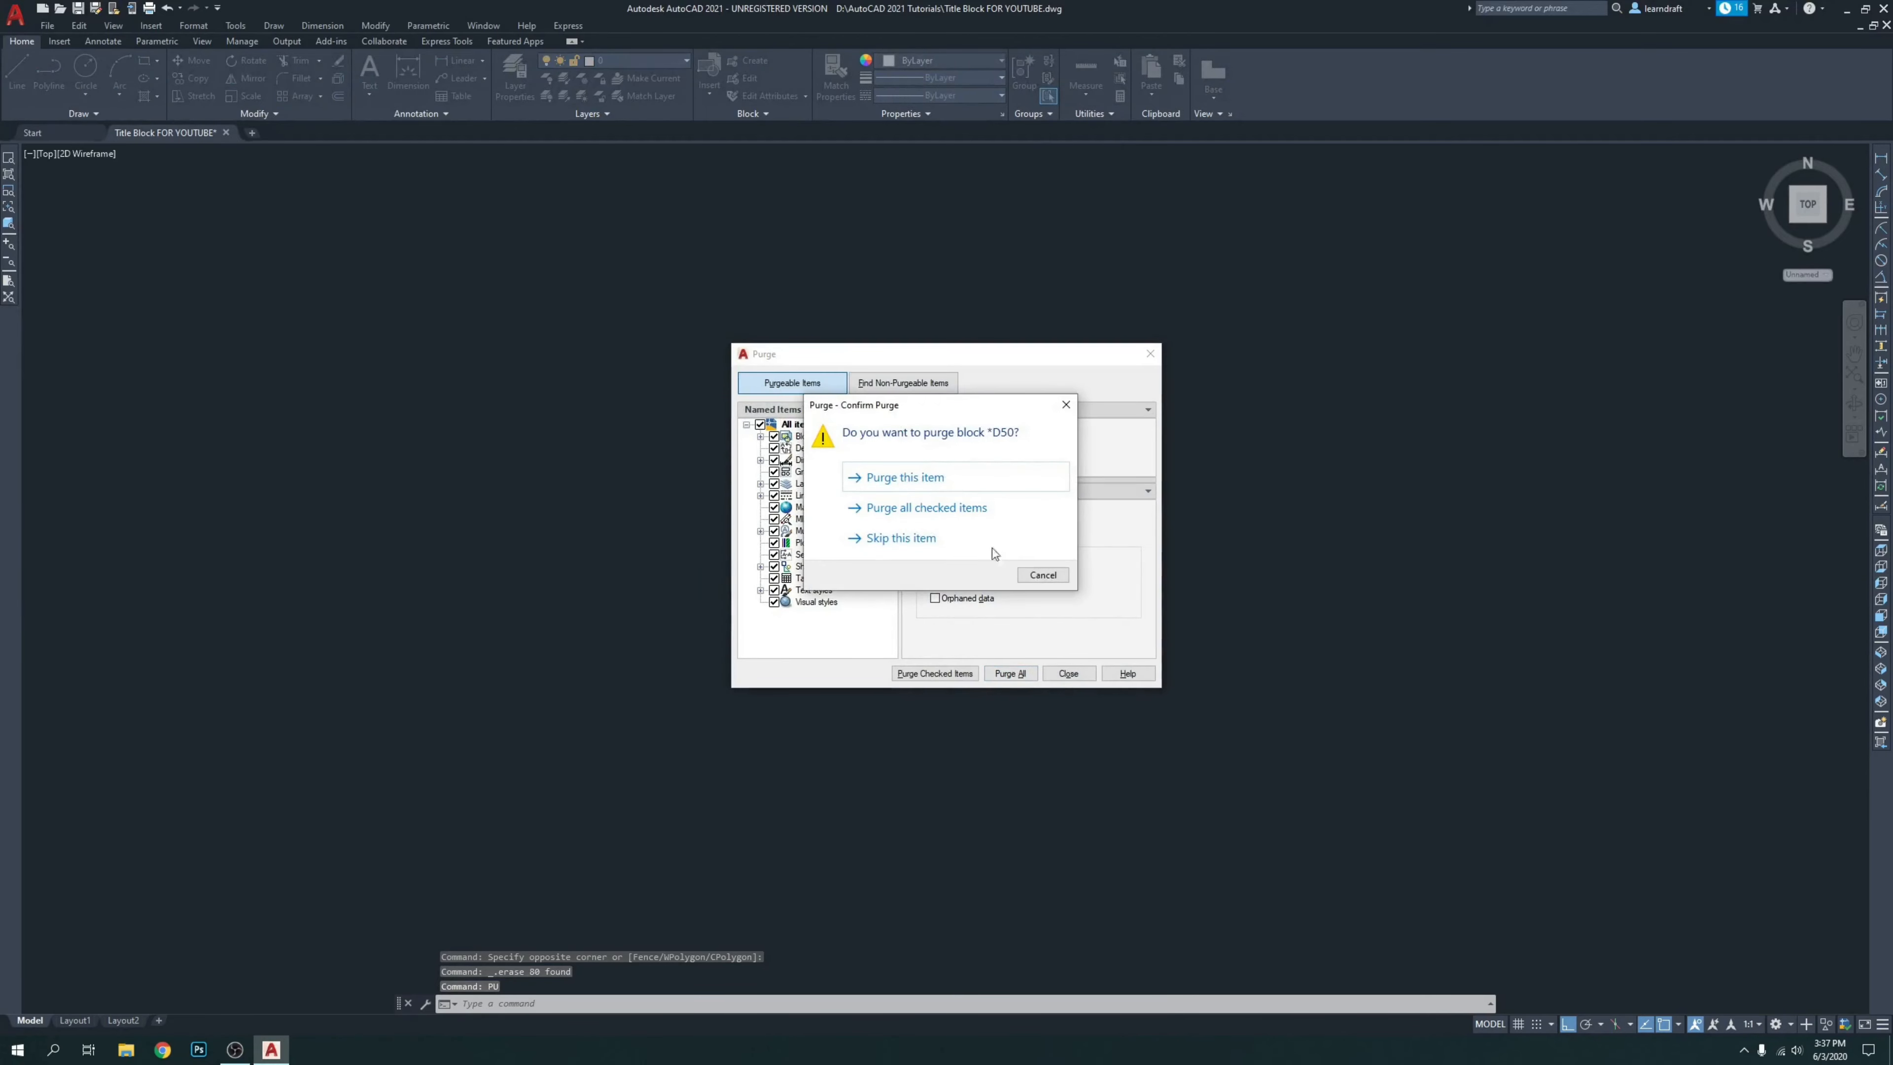
pyautogui.click(978, 482)
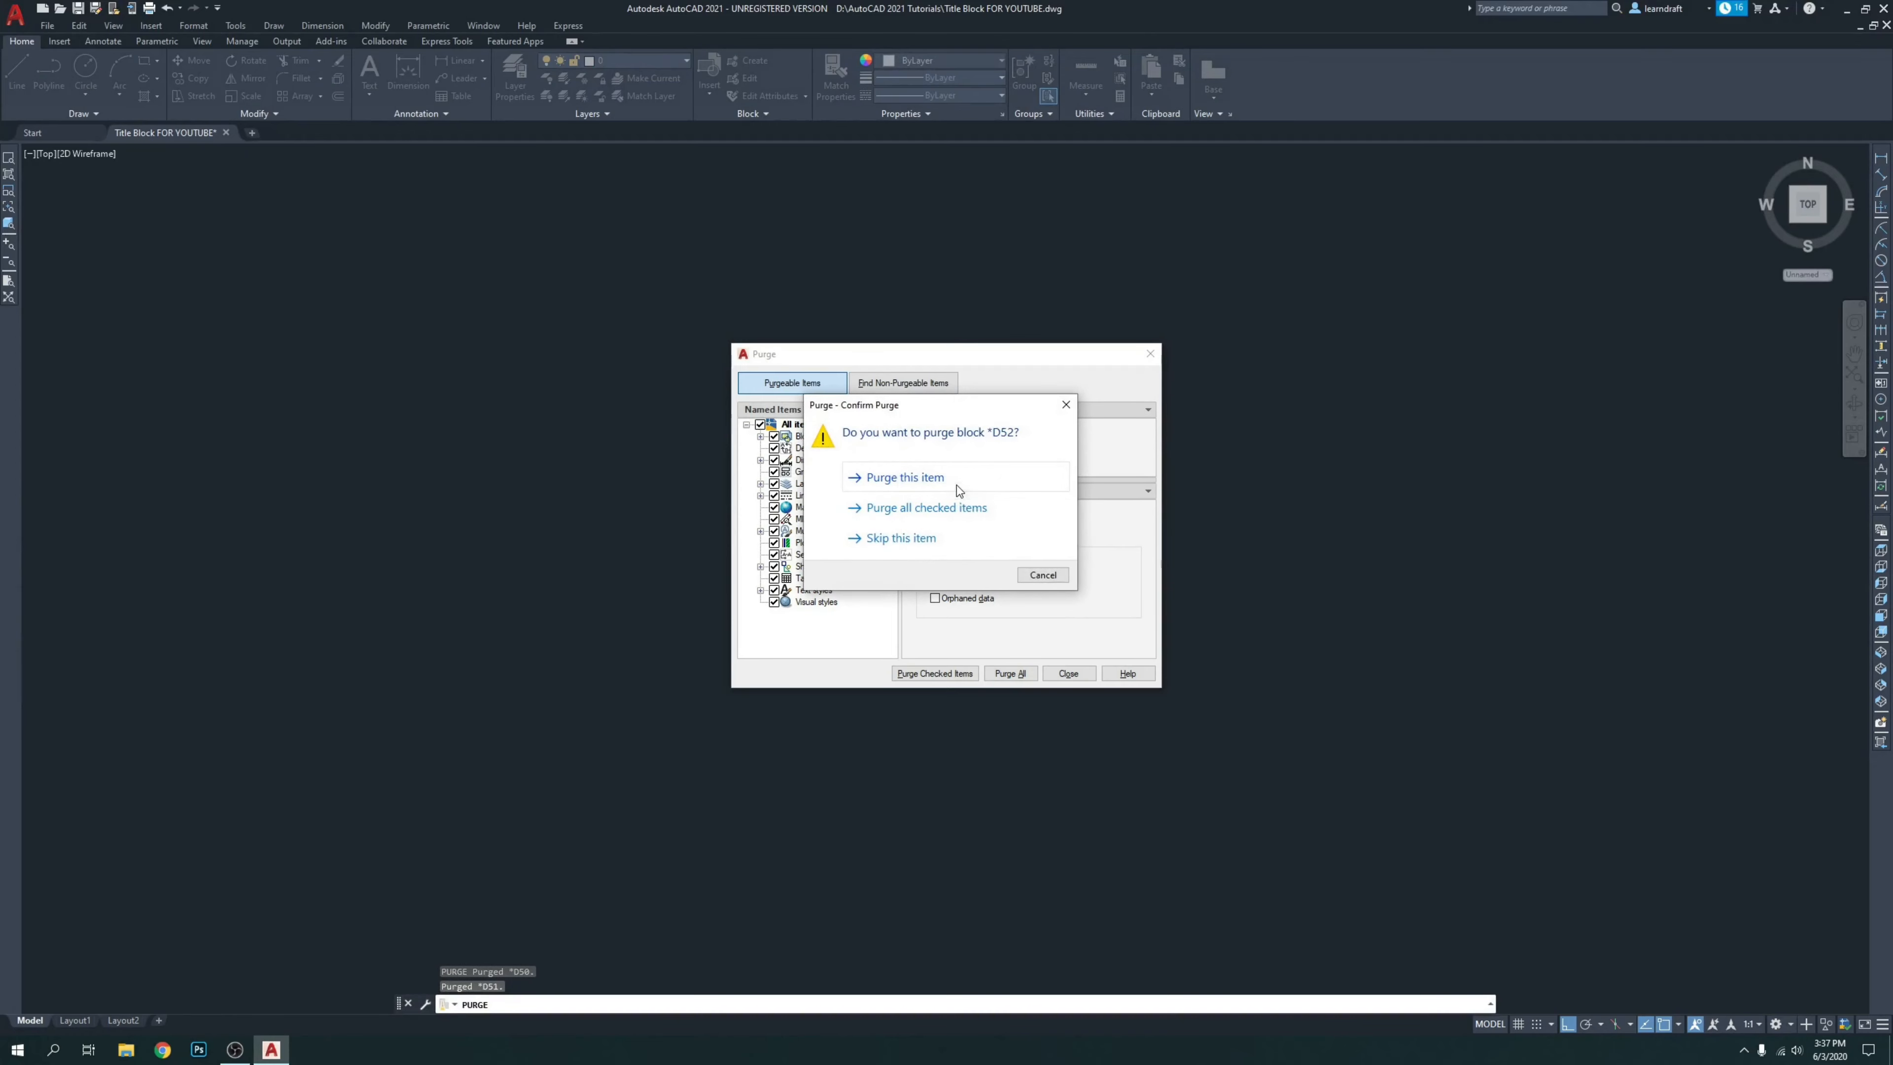
pyautogui.click(929, 508)
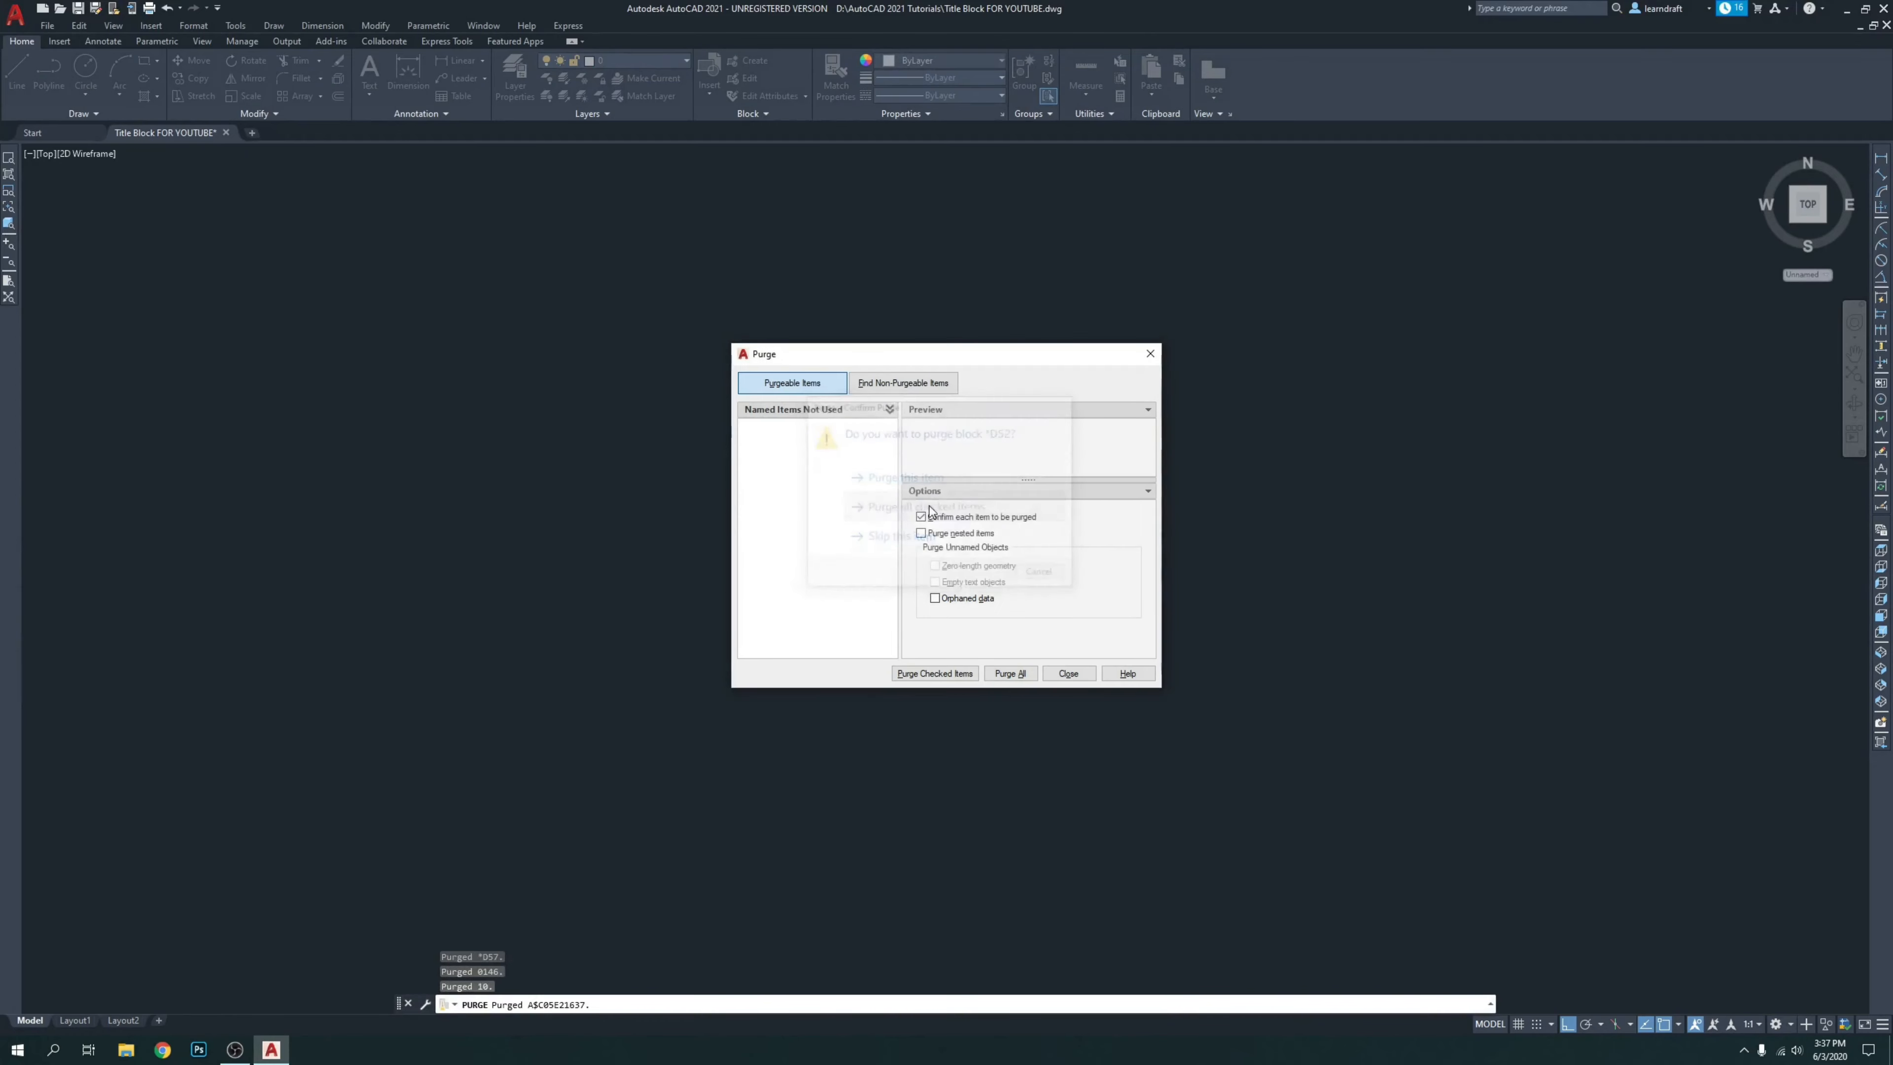
pyautogui.click(1010, 673)
pyautogui.click(955, 509)
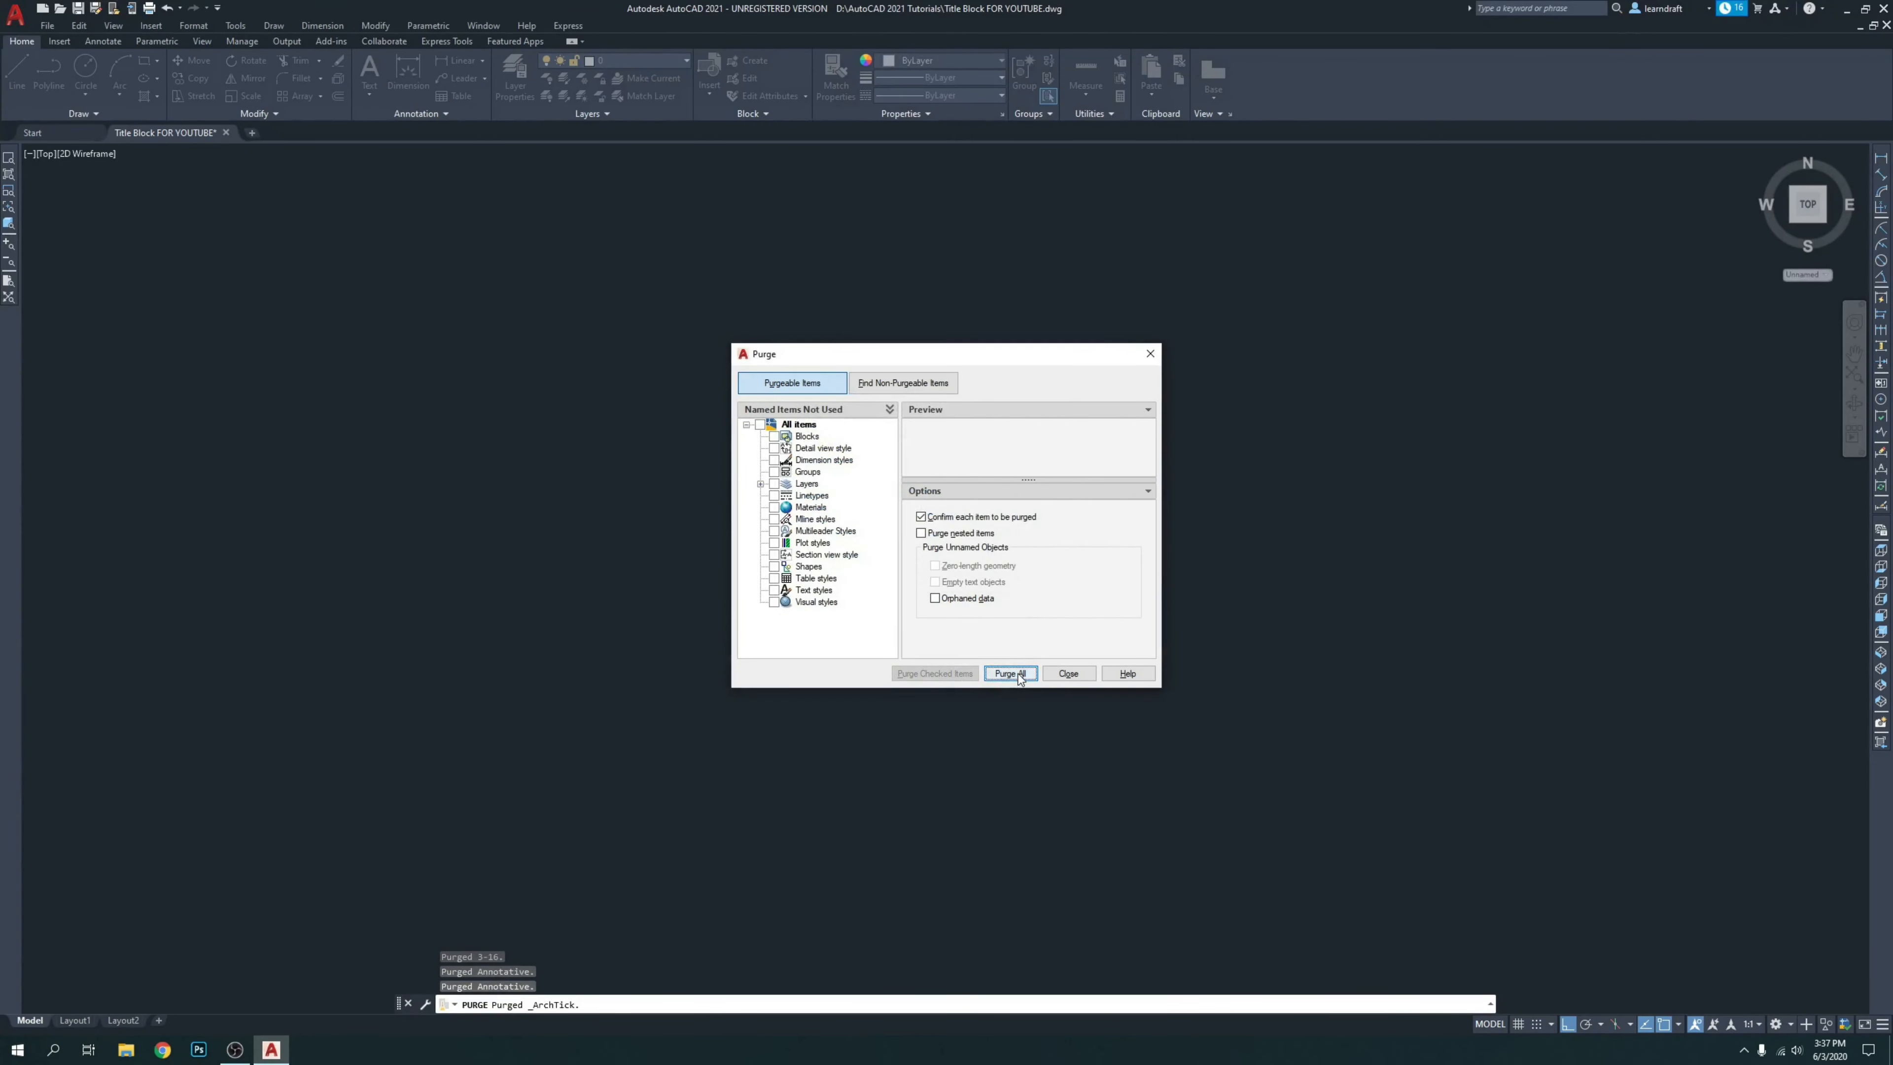
pyautogui.click(1010, 673)
pyautogui.click(938, 508)
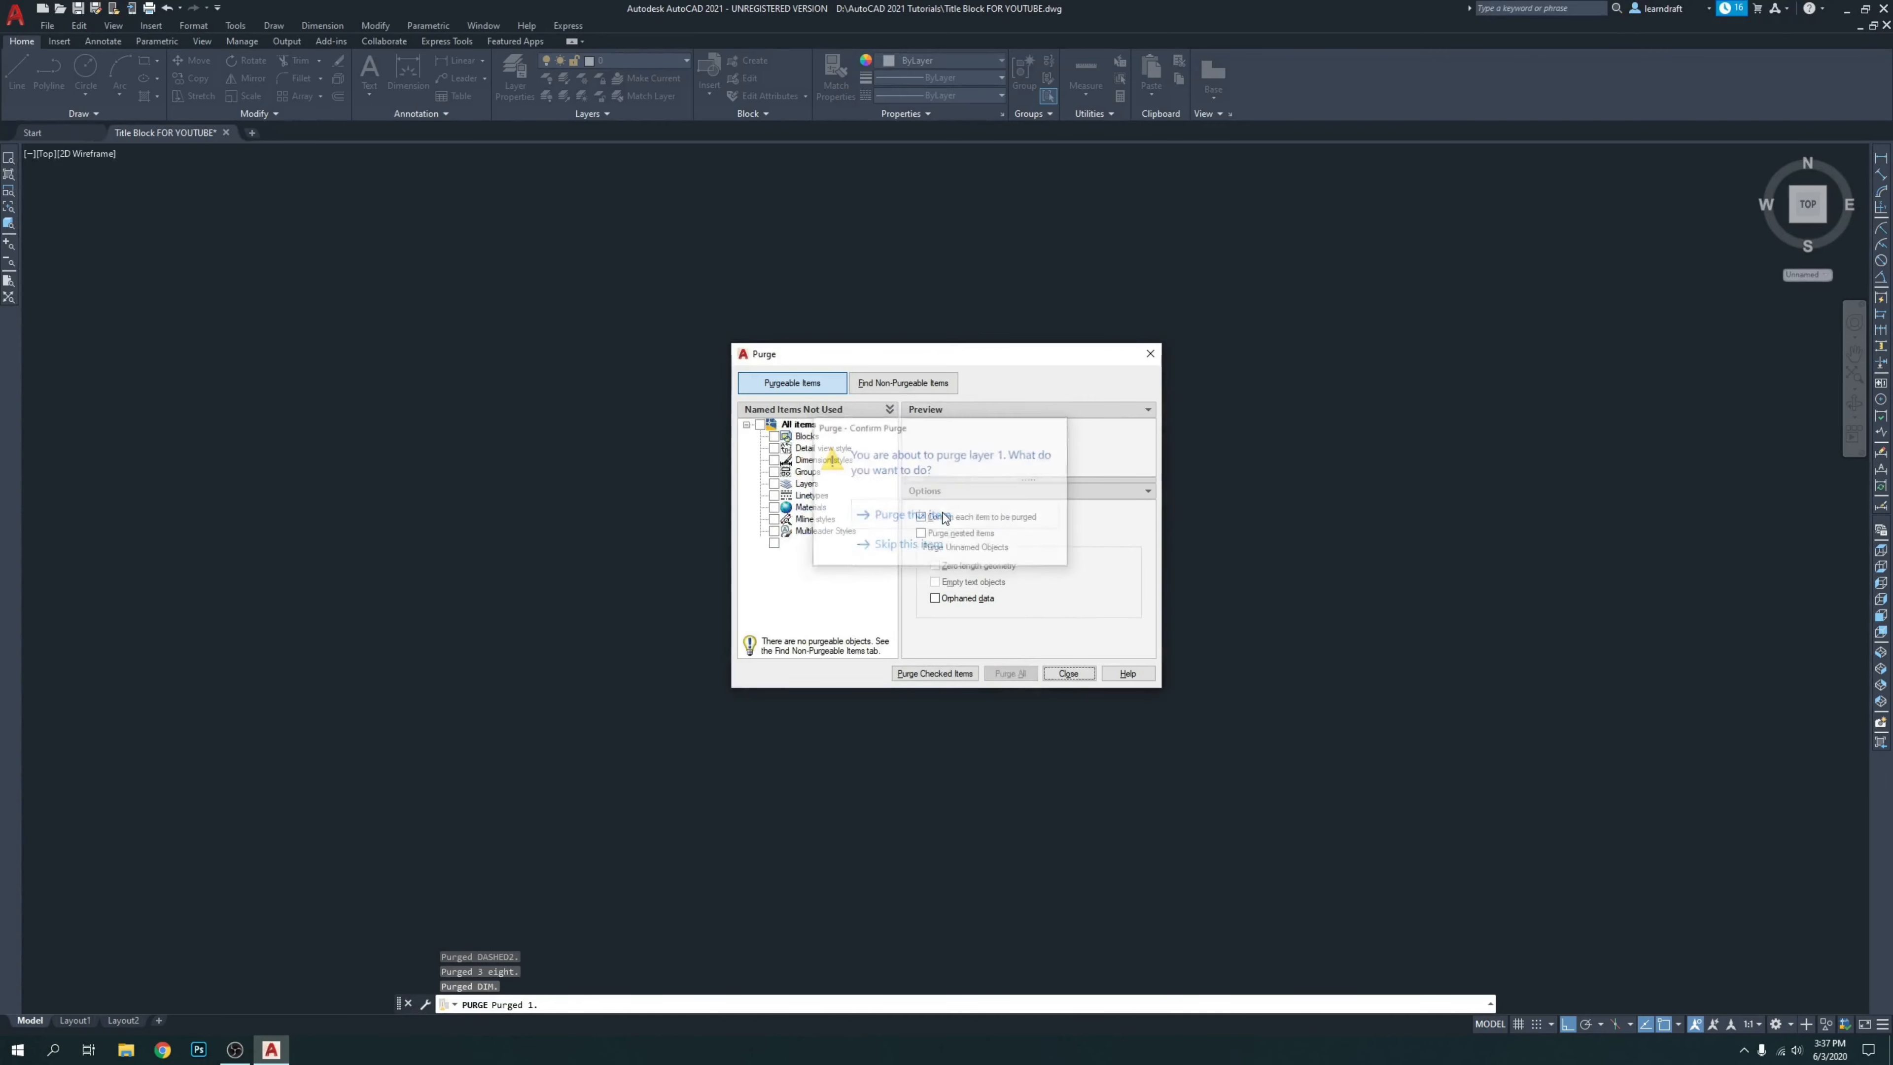
pyautogui.click(1068, 673)
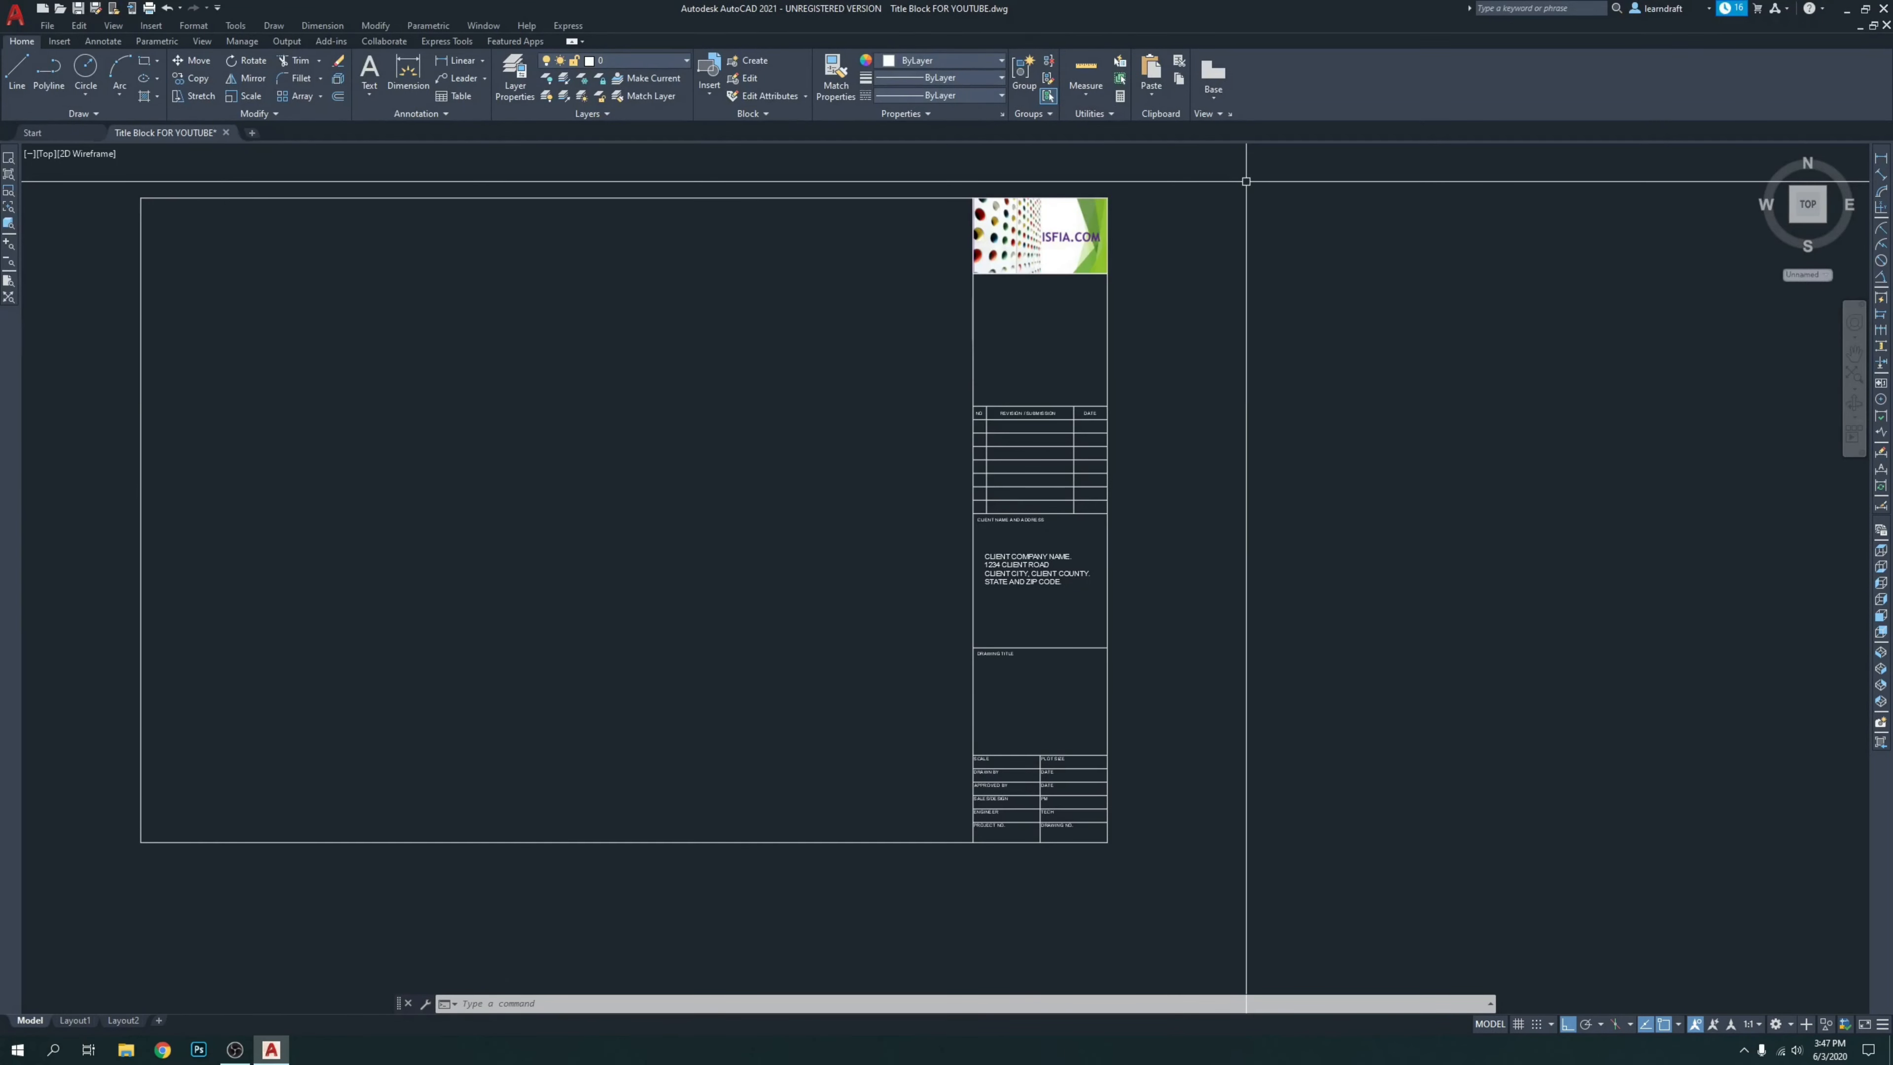
# Create a new text style named NEW 3-16 based on the existing 3-16 style.
pyautogui.scroll(6, 1091, 425)
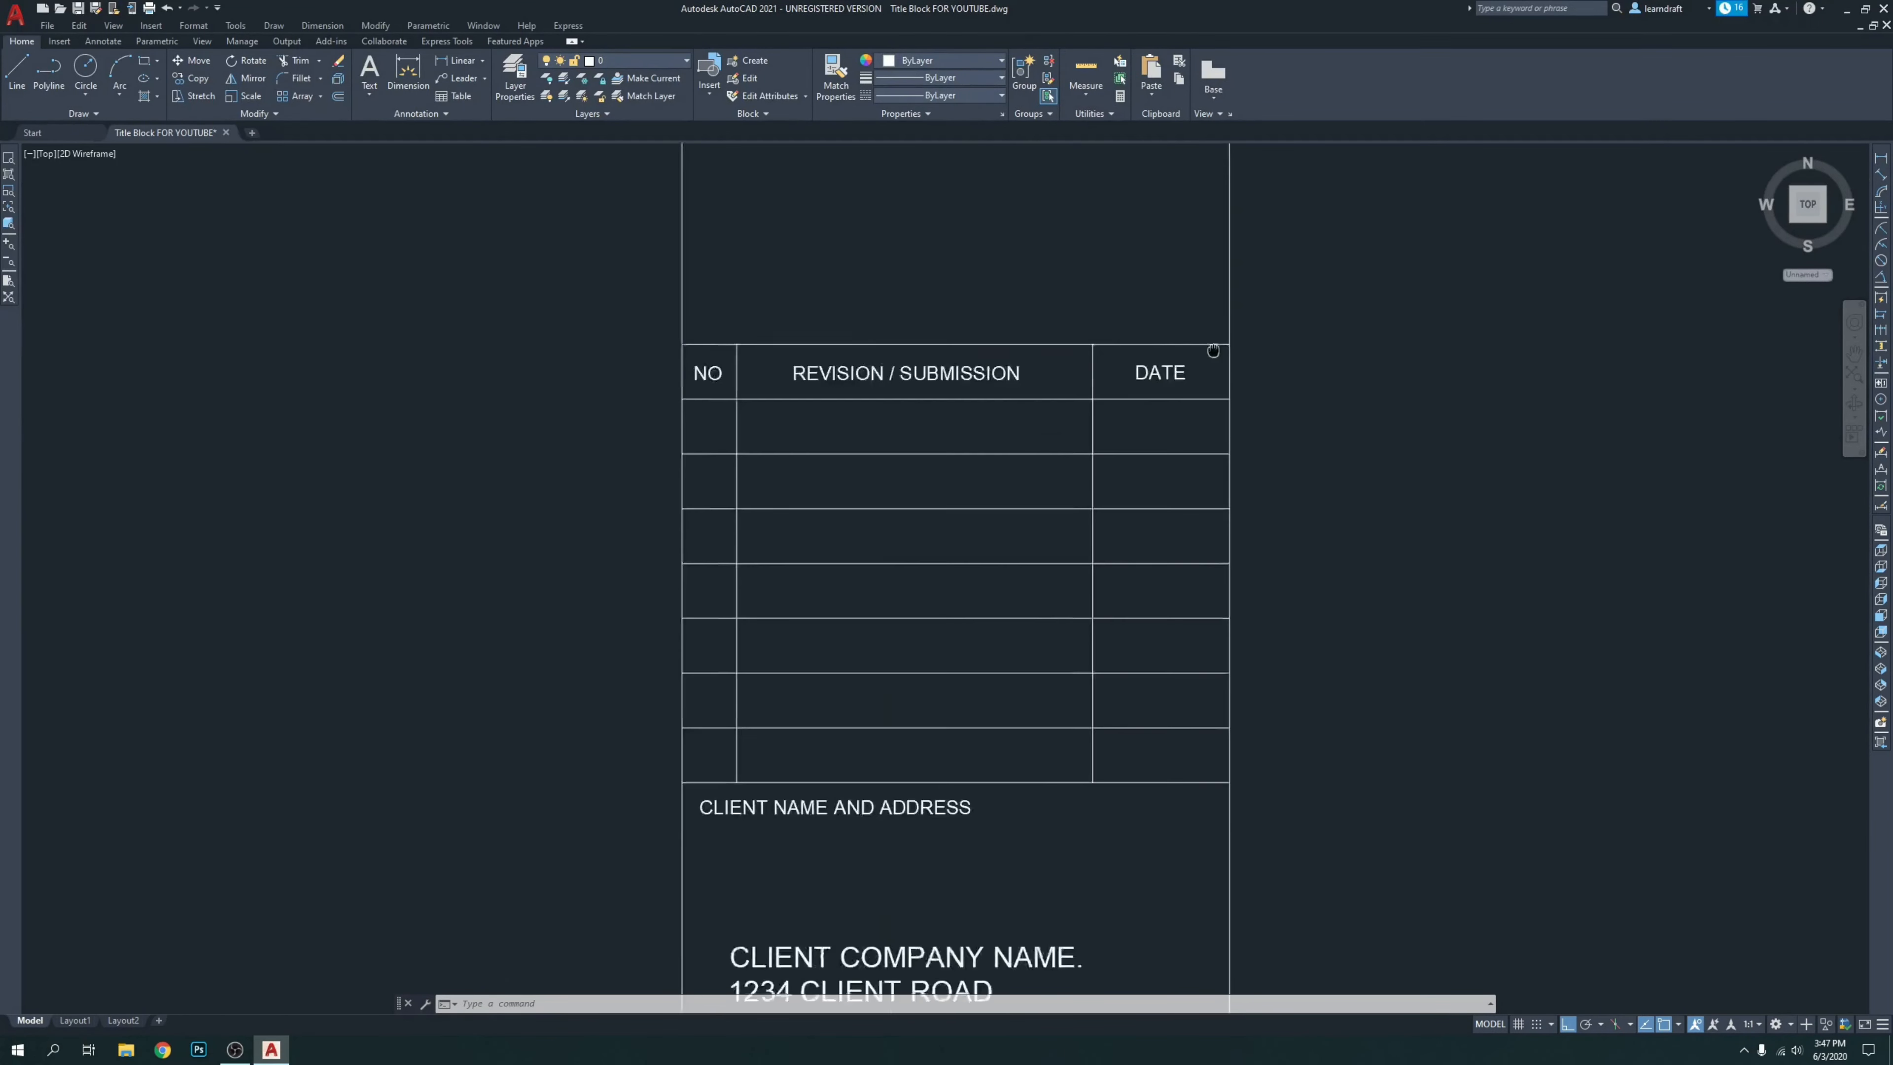
pyautogui.moveTo(667, 304); pyautogui.dragTo(768, 271, button='middle')
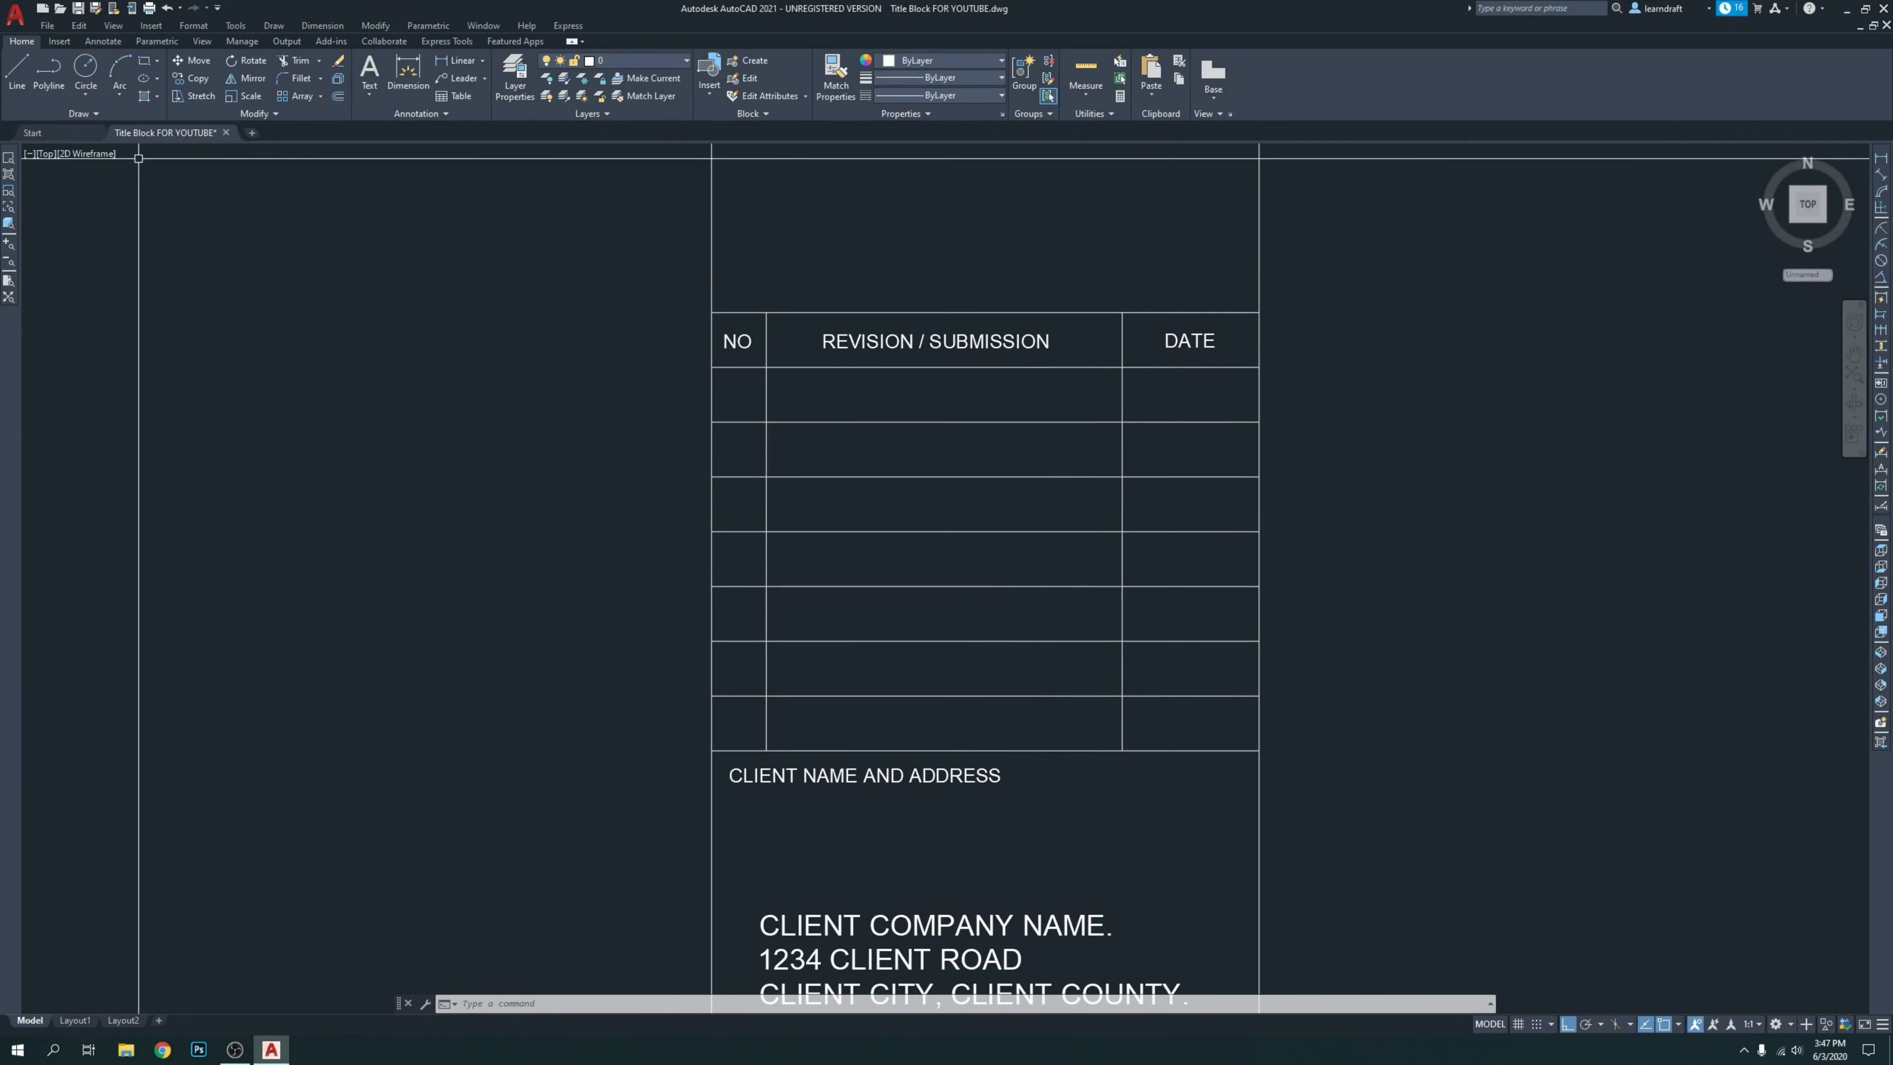
pyautogui.click(199, 28)
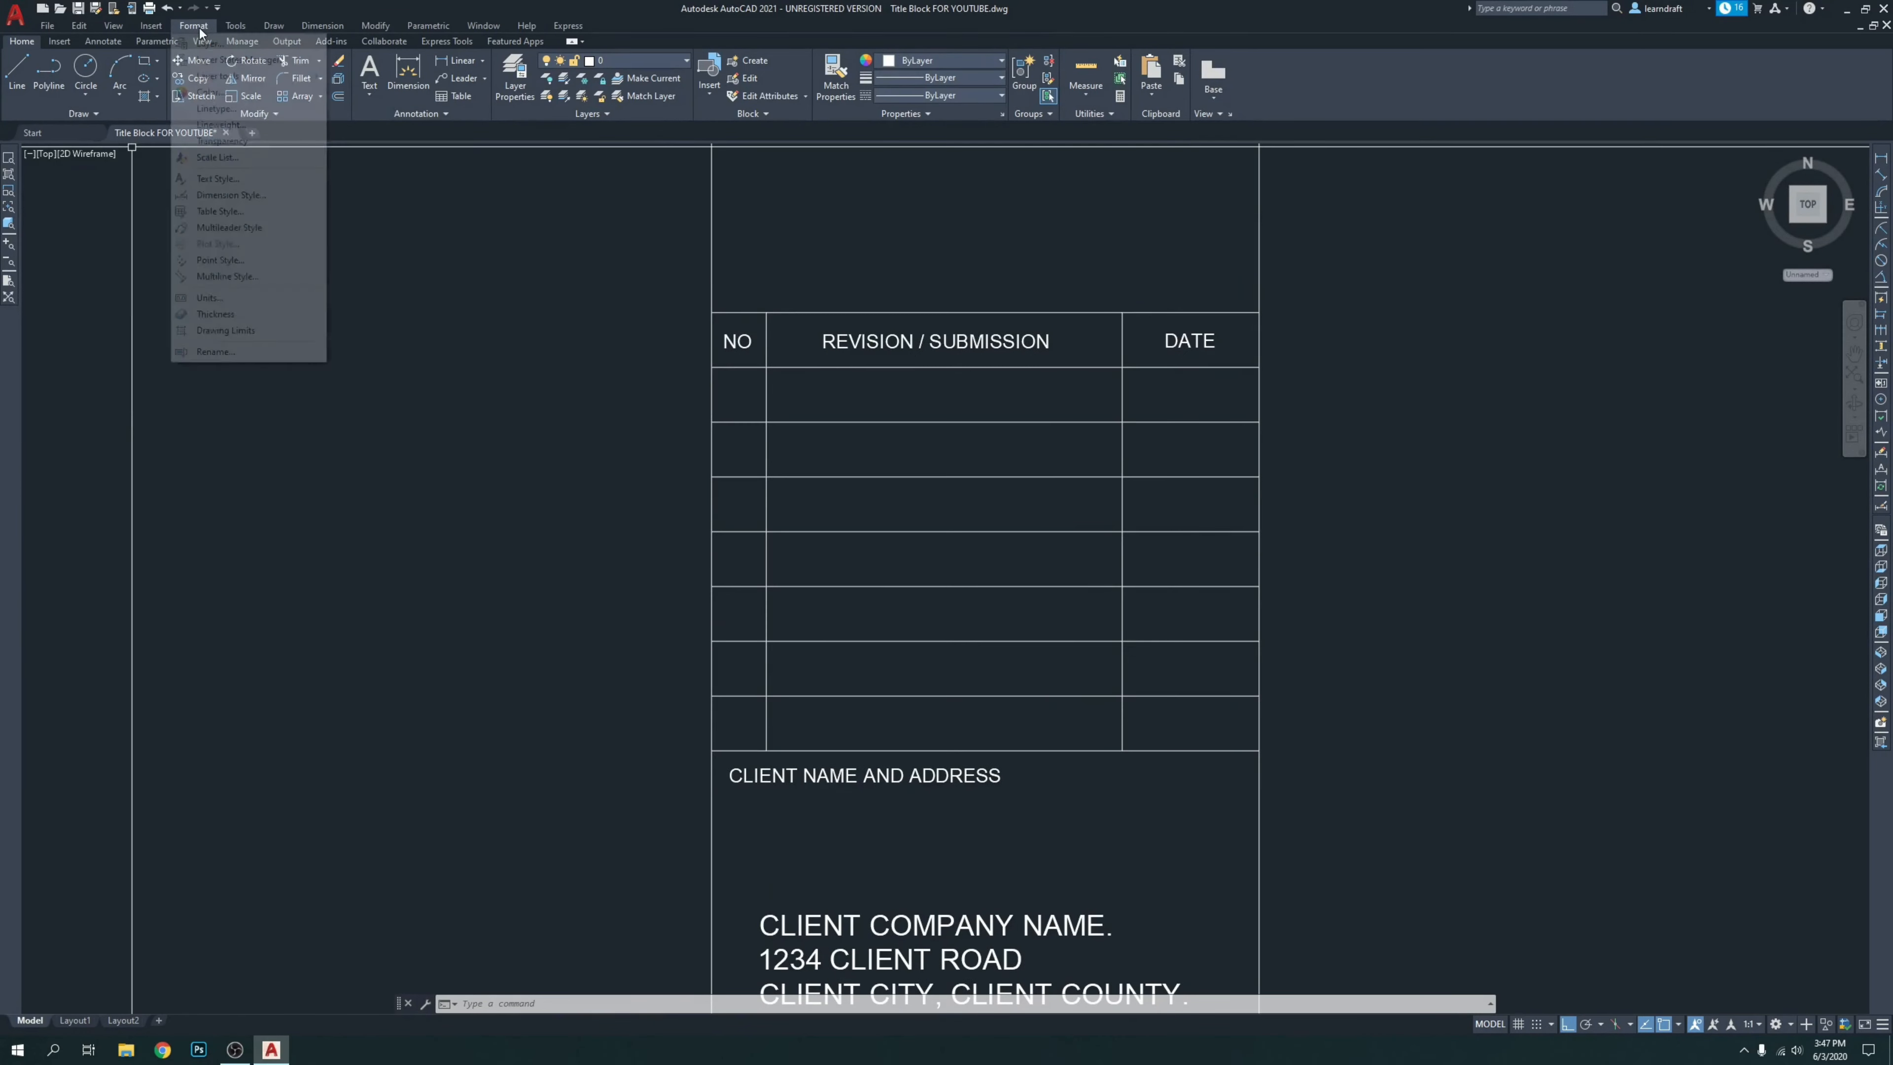
pyautogui.click(210, 179)
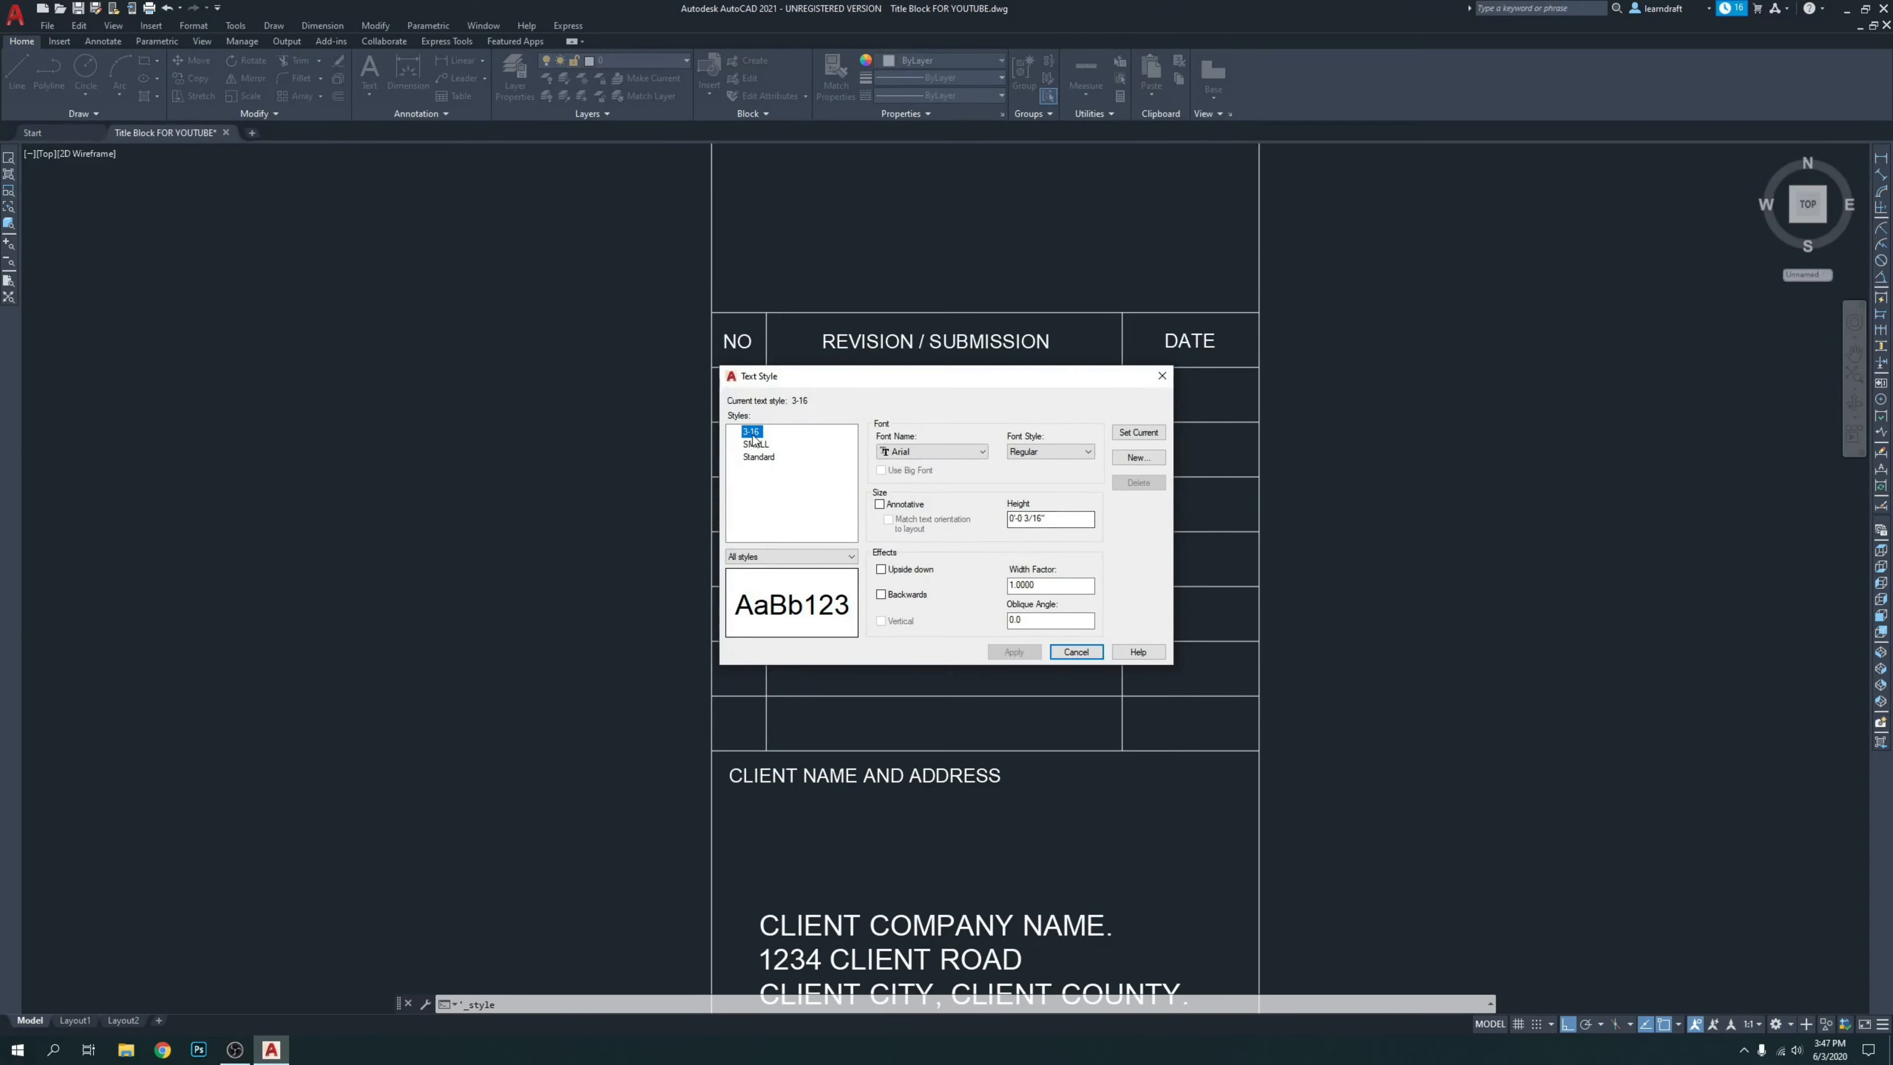
pyautogui.click(1044, 520)
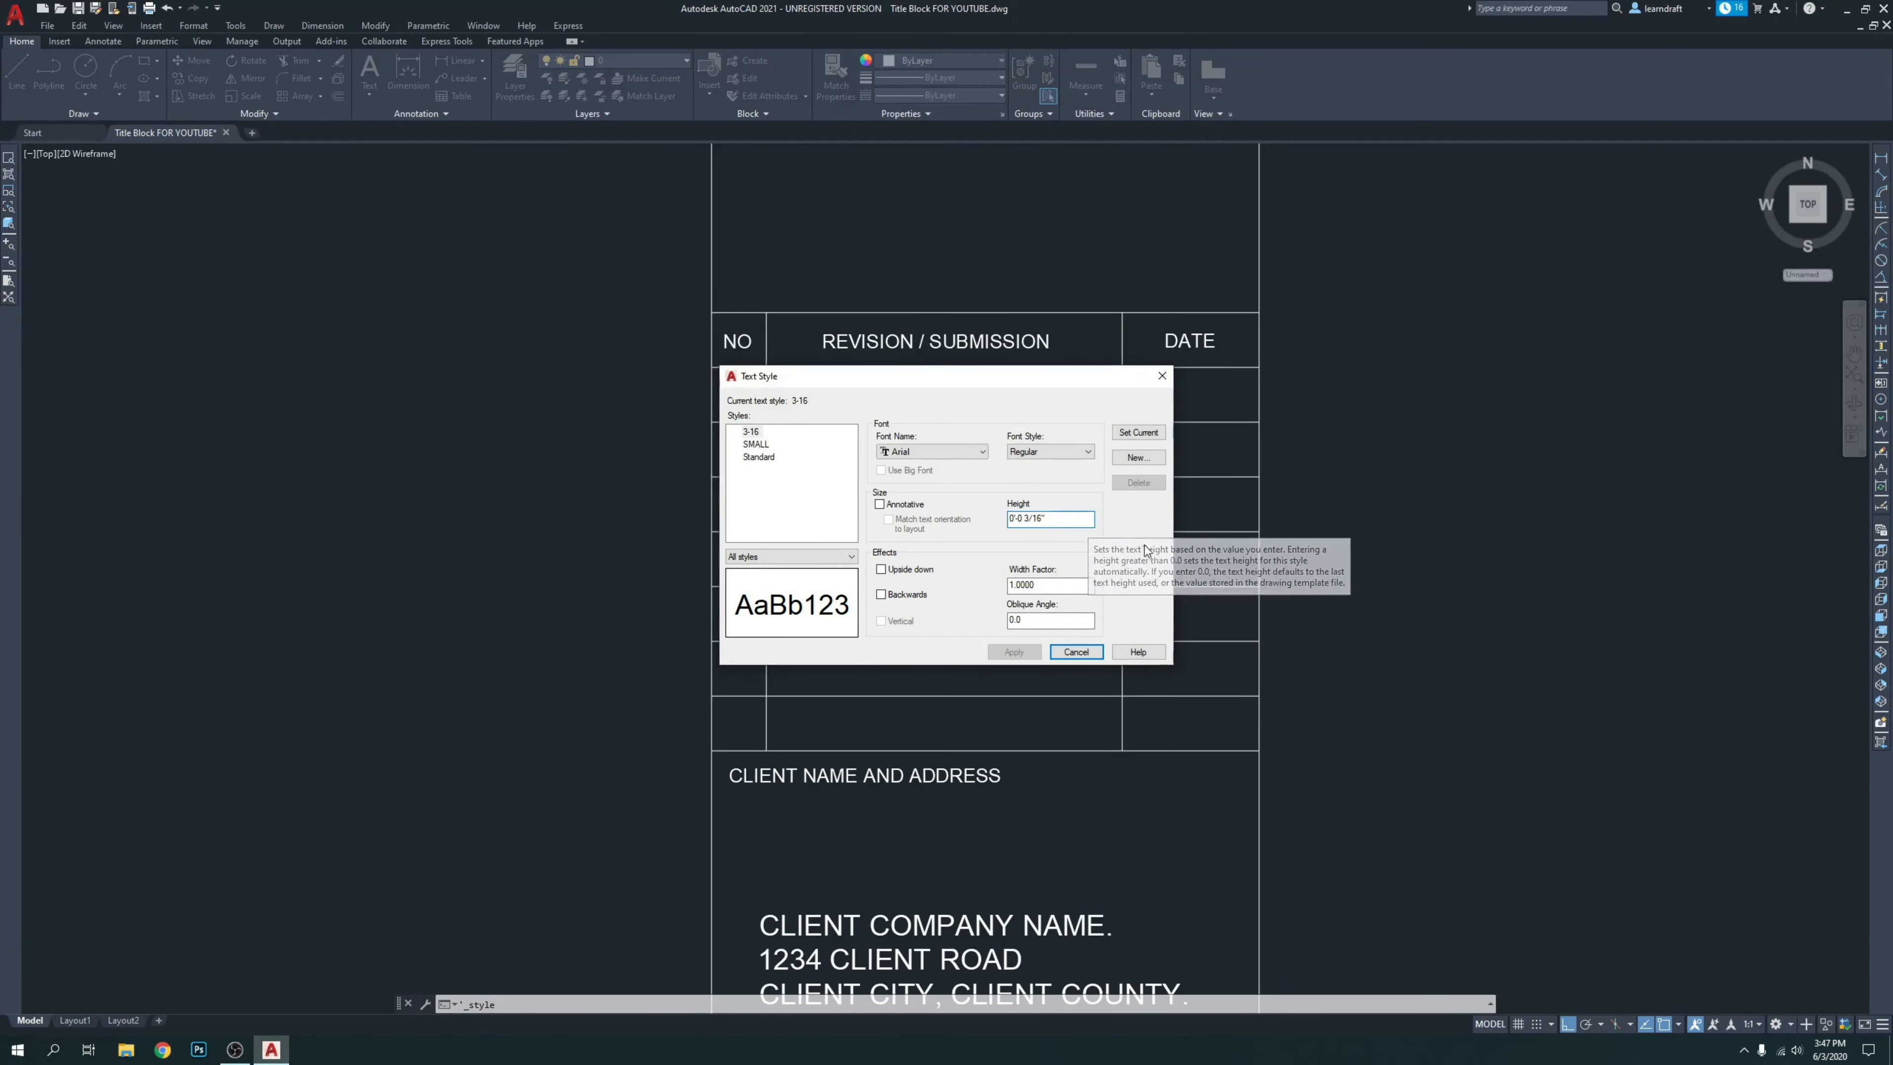
pyautogui.click(1138, 457)
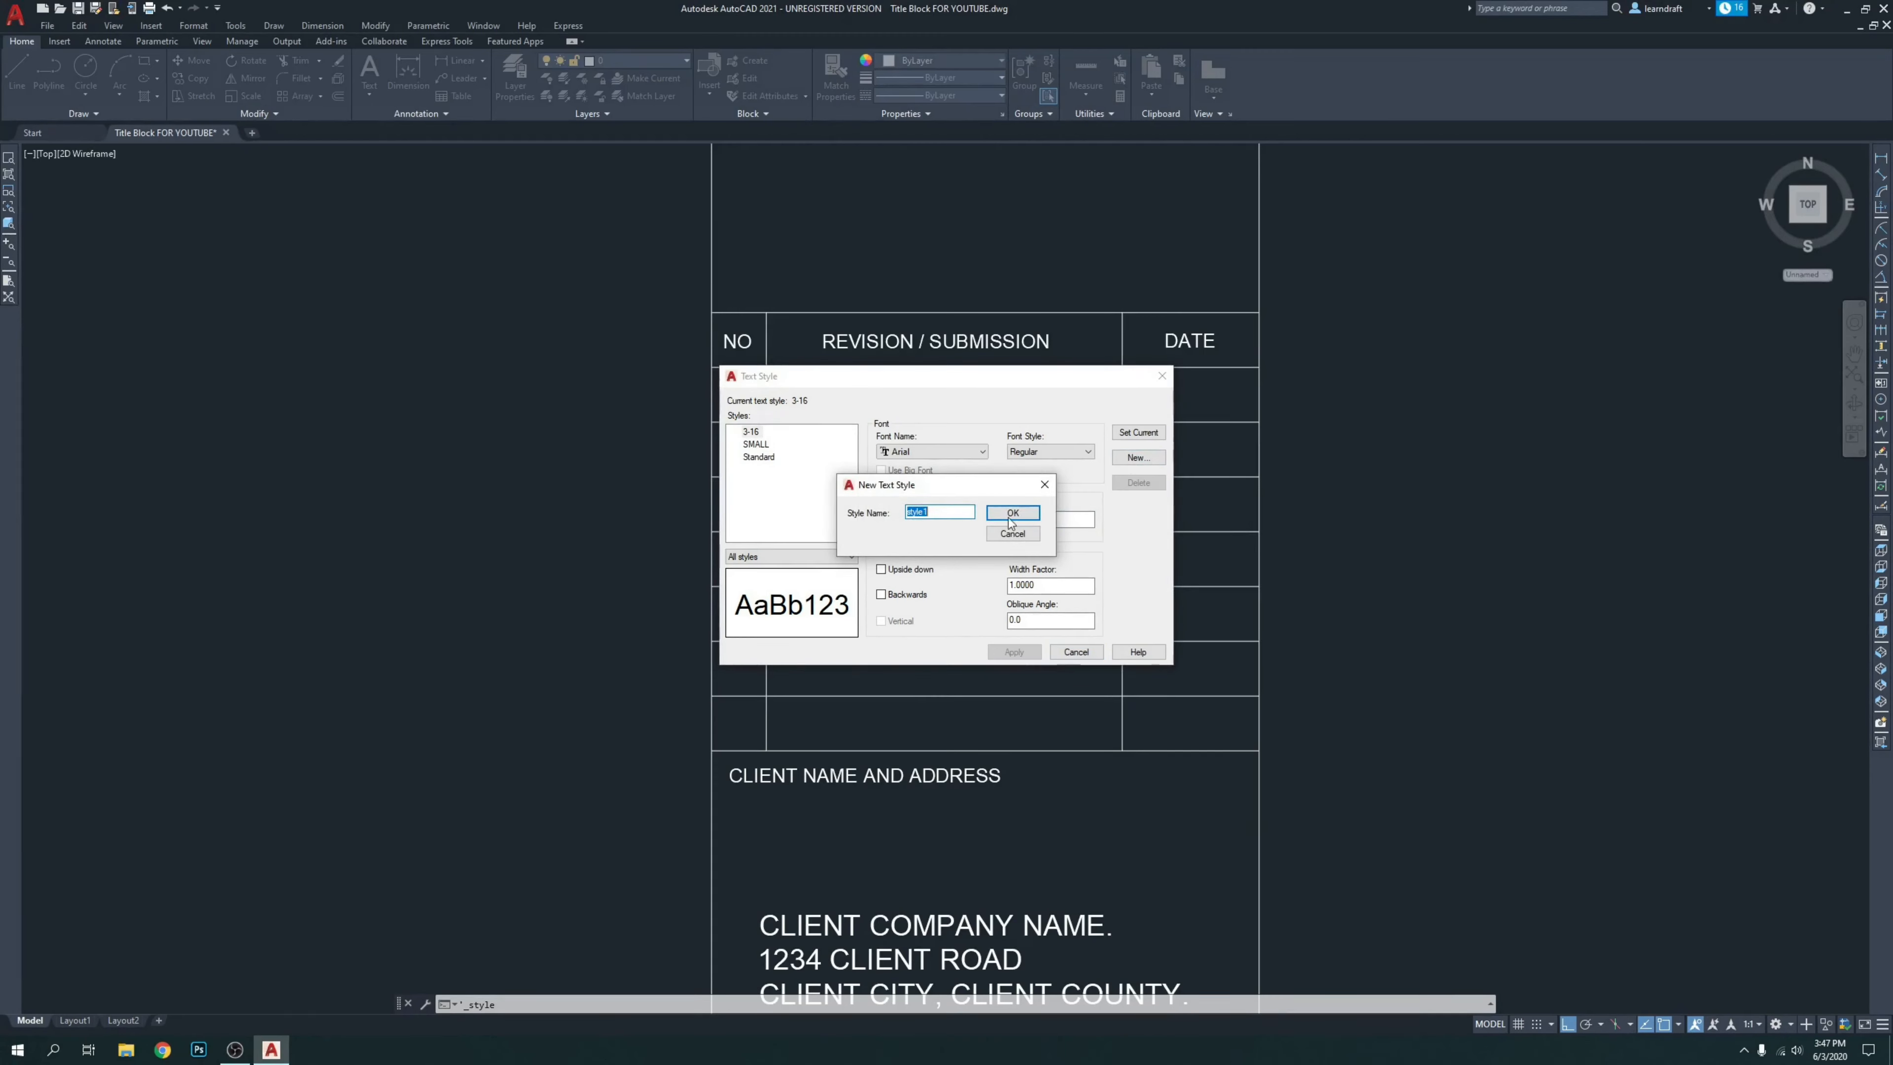
pyautogui.moveTo(1006, 484); pyautogui.dragTo(953, 542)
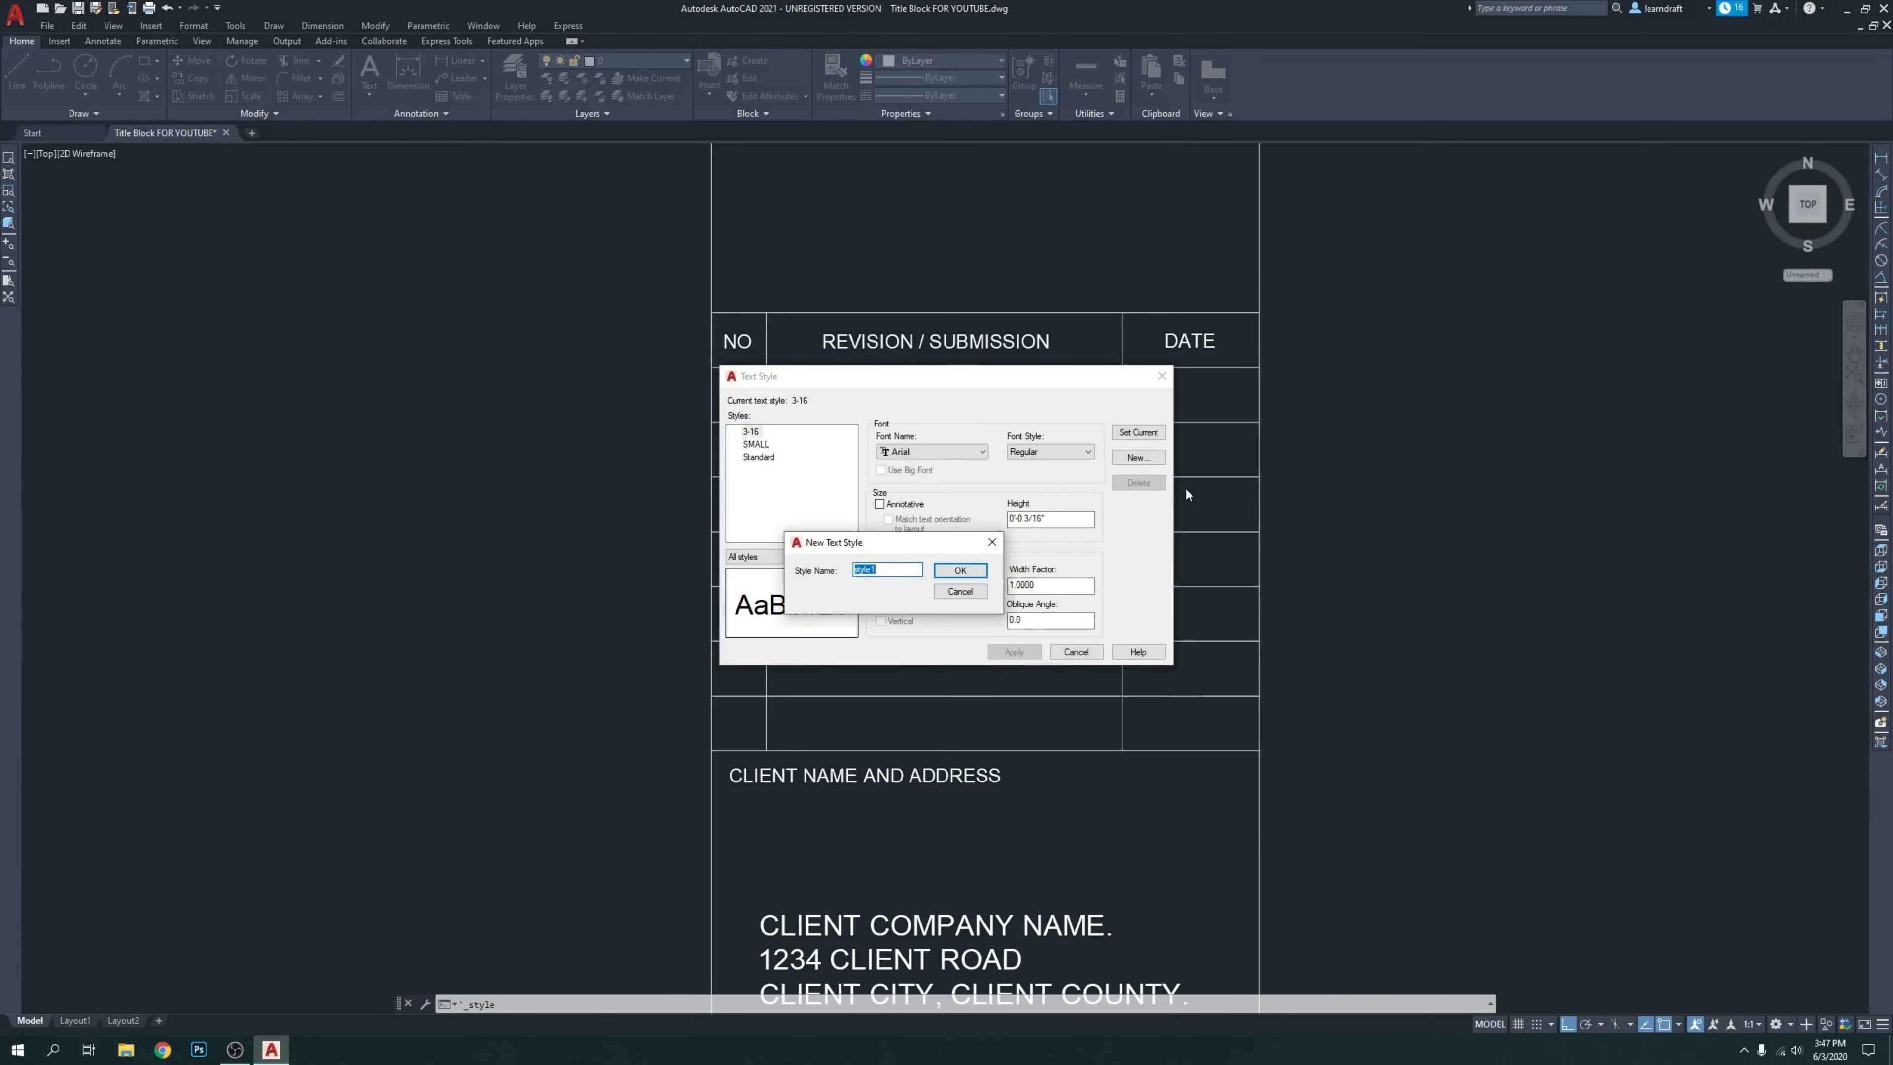
pyautogui.moveTo(938, 543); pyautogui.dragTo(1033, 587)
pyautogui.write('NEW 3-16')
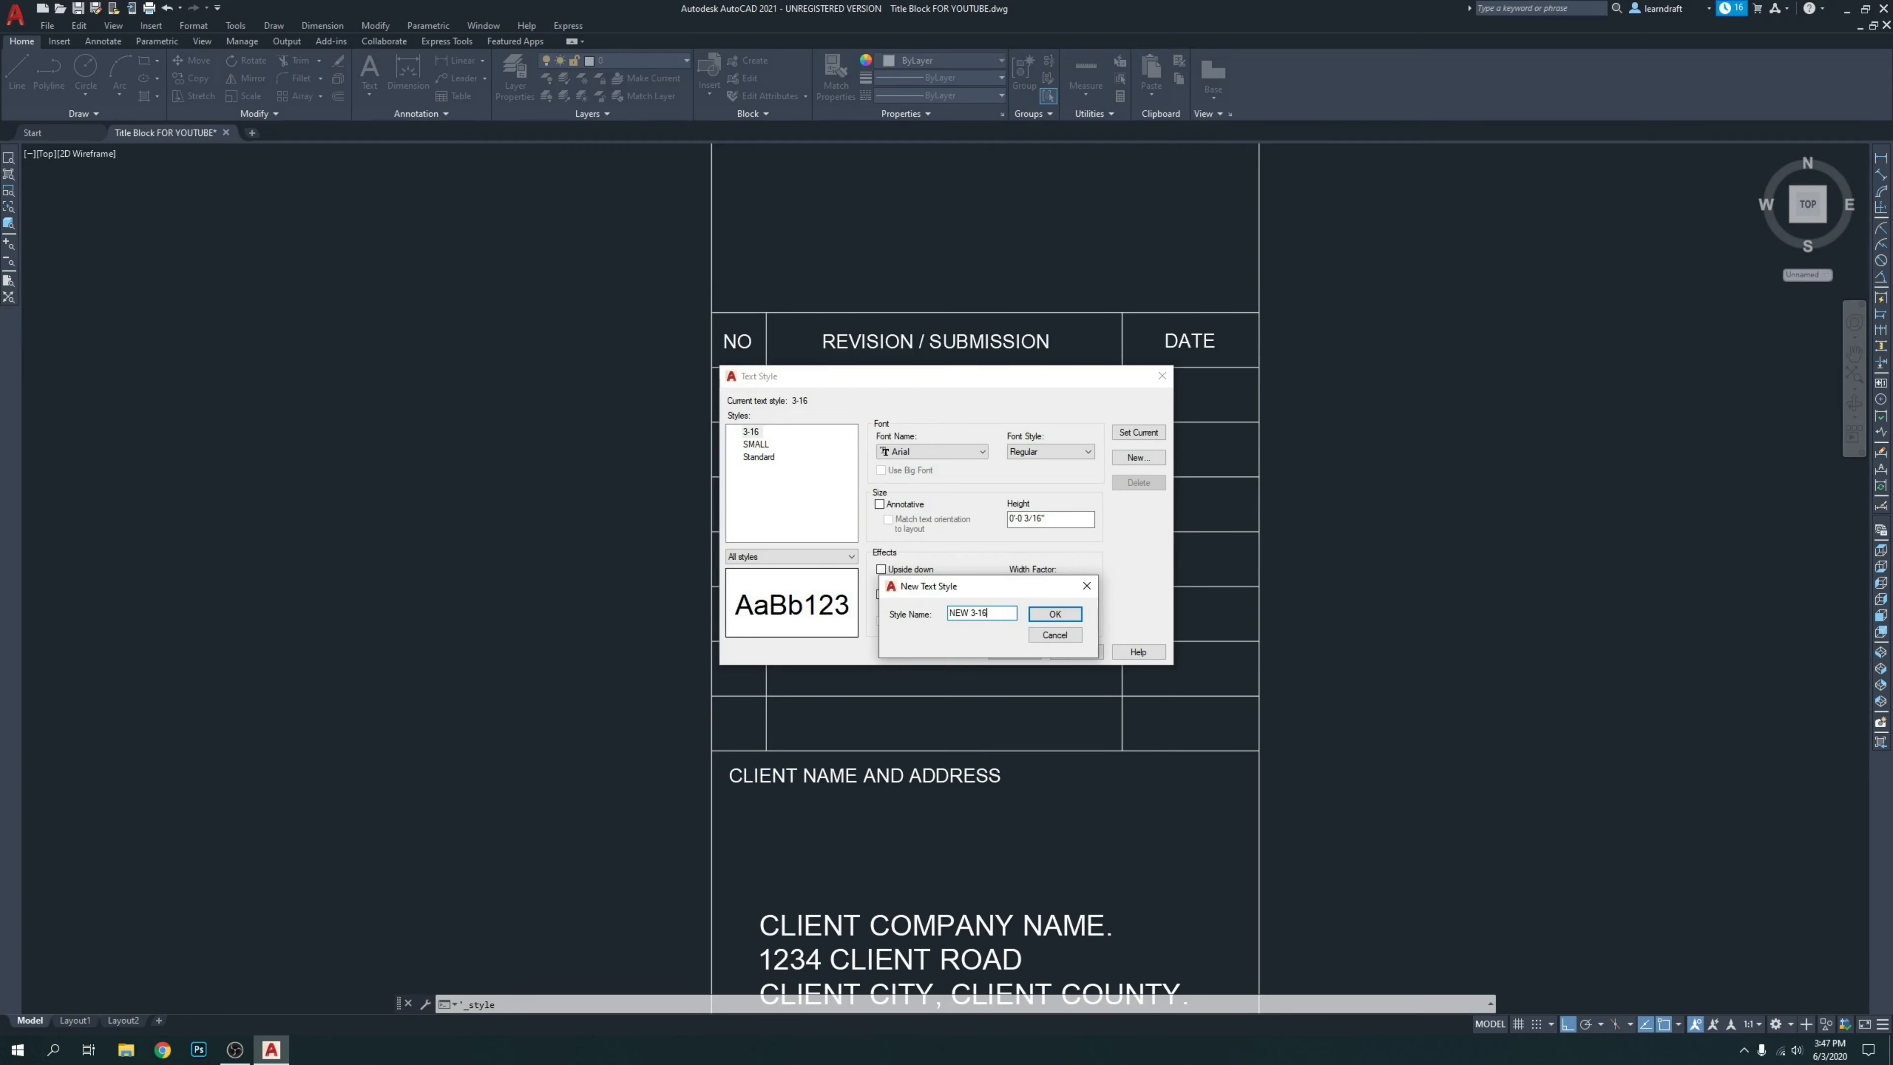
pyautogui.click(1054, 613)
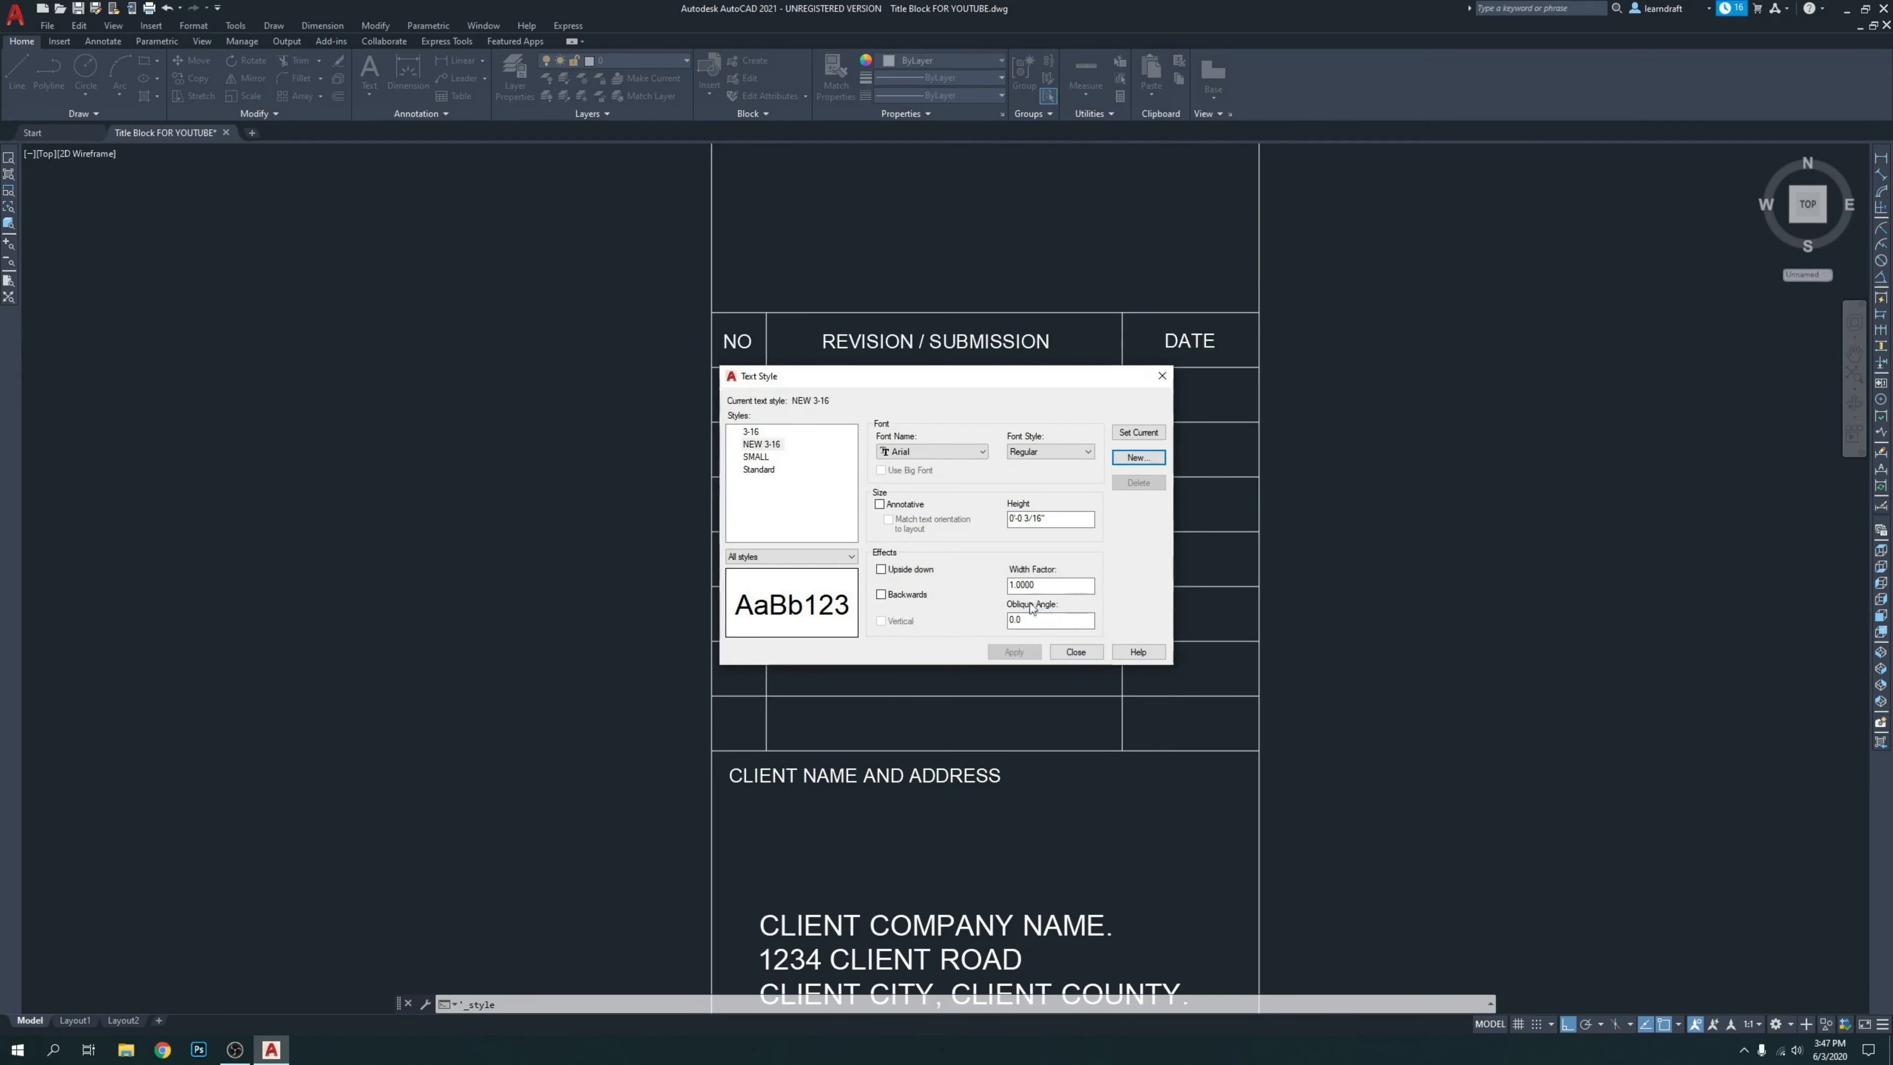
# Keep the NEW 3-16 text style's height at 3/16" and make it the current style.
pyautogui.click(764, 444)
pyautogui.click(1054, 521)
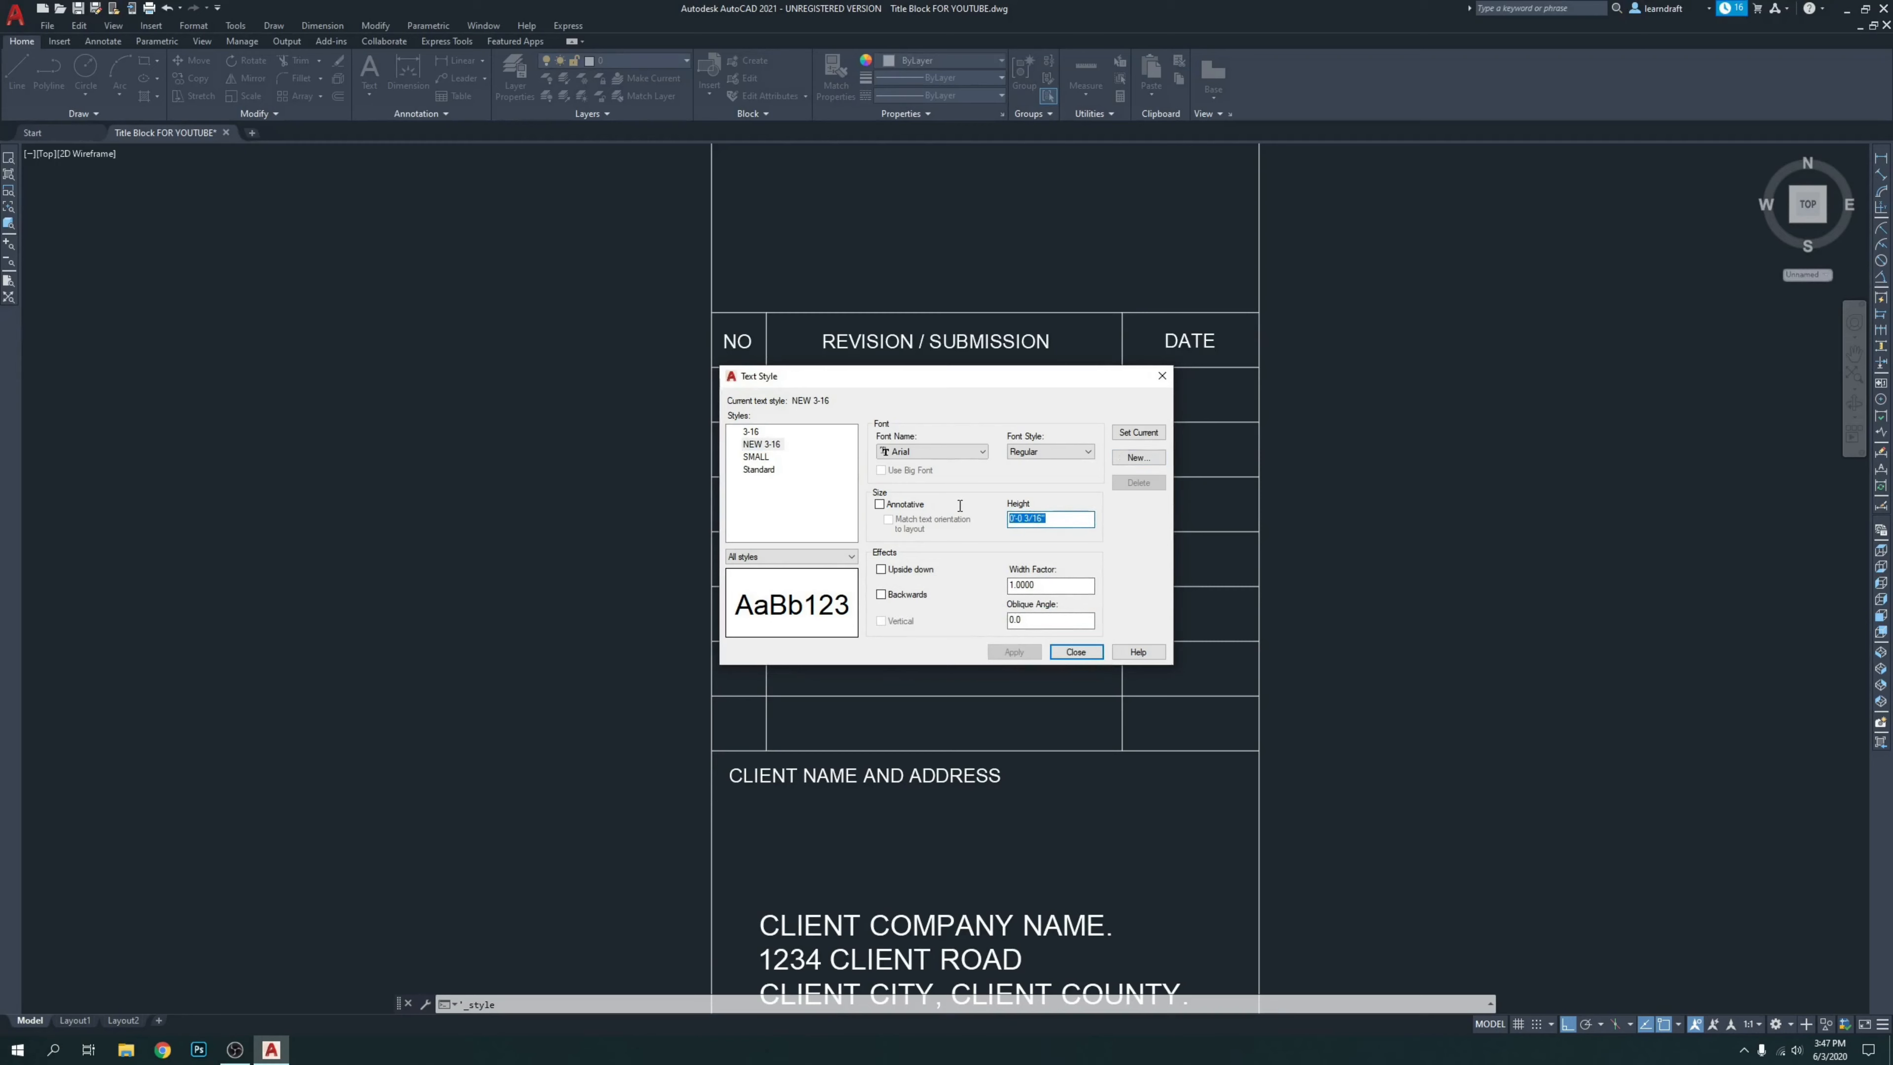
pyautogui.write('0\'-5"')
pyautogui.doubleClick(1036, 524)
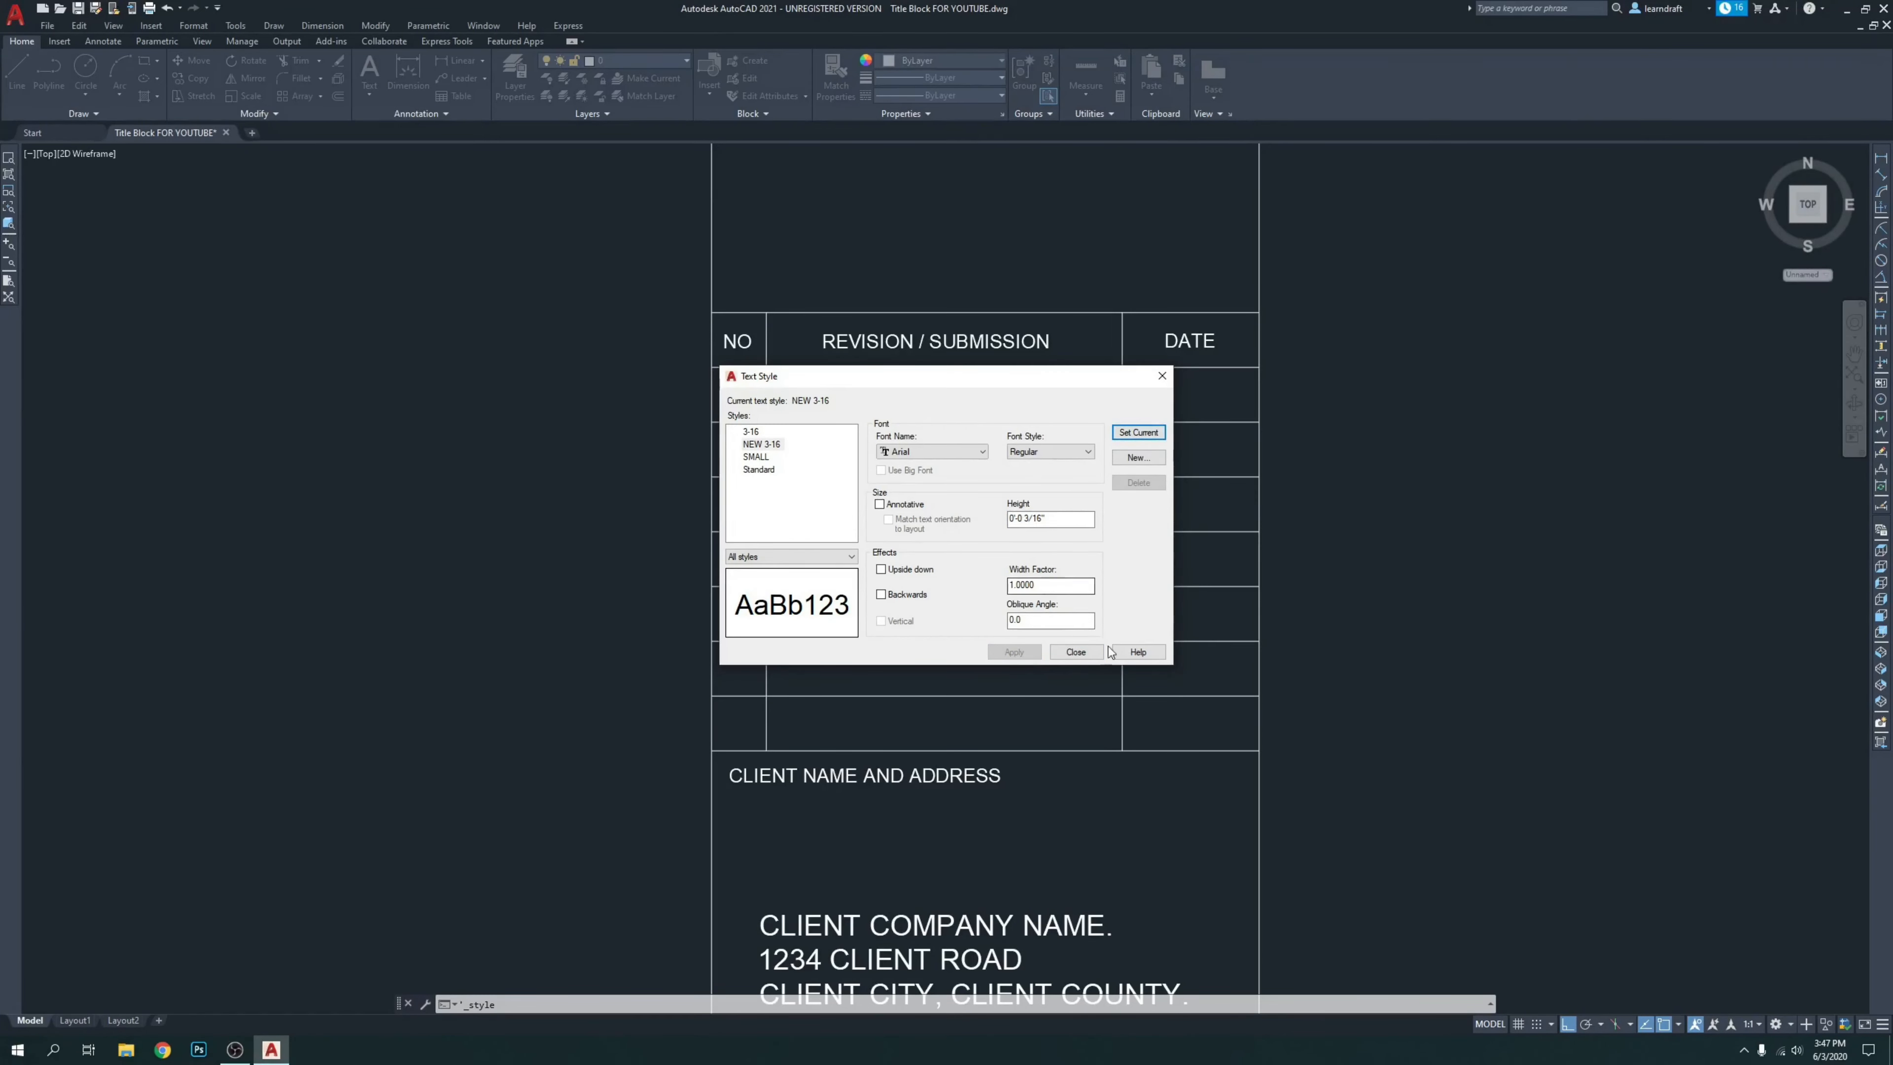
pyautogui.click(1076, 652)
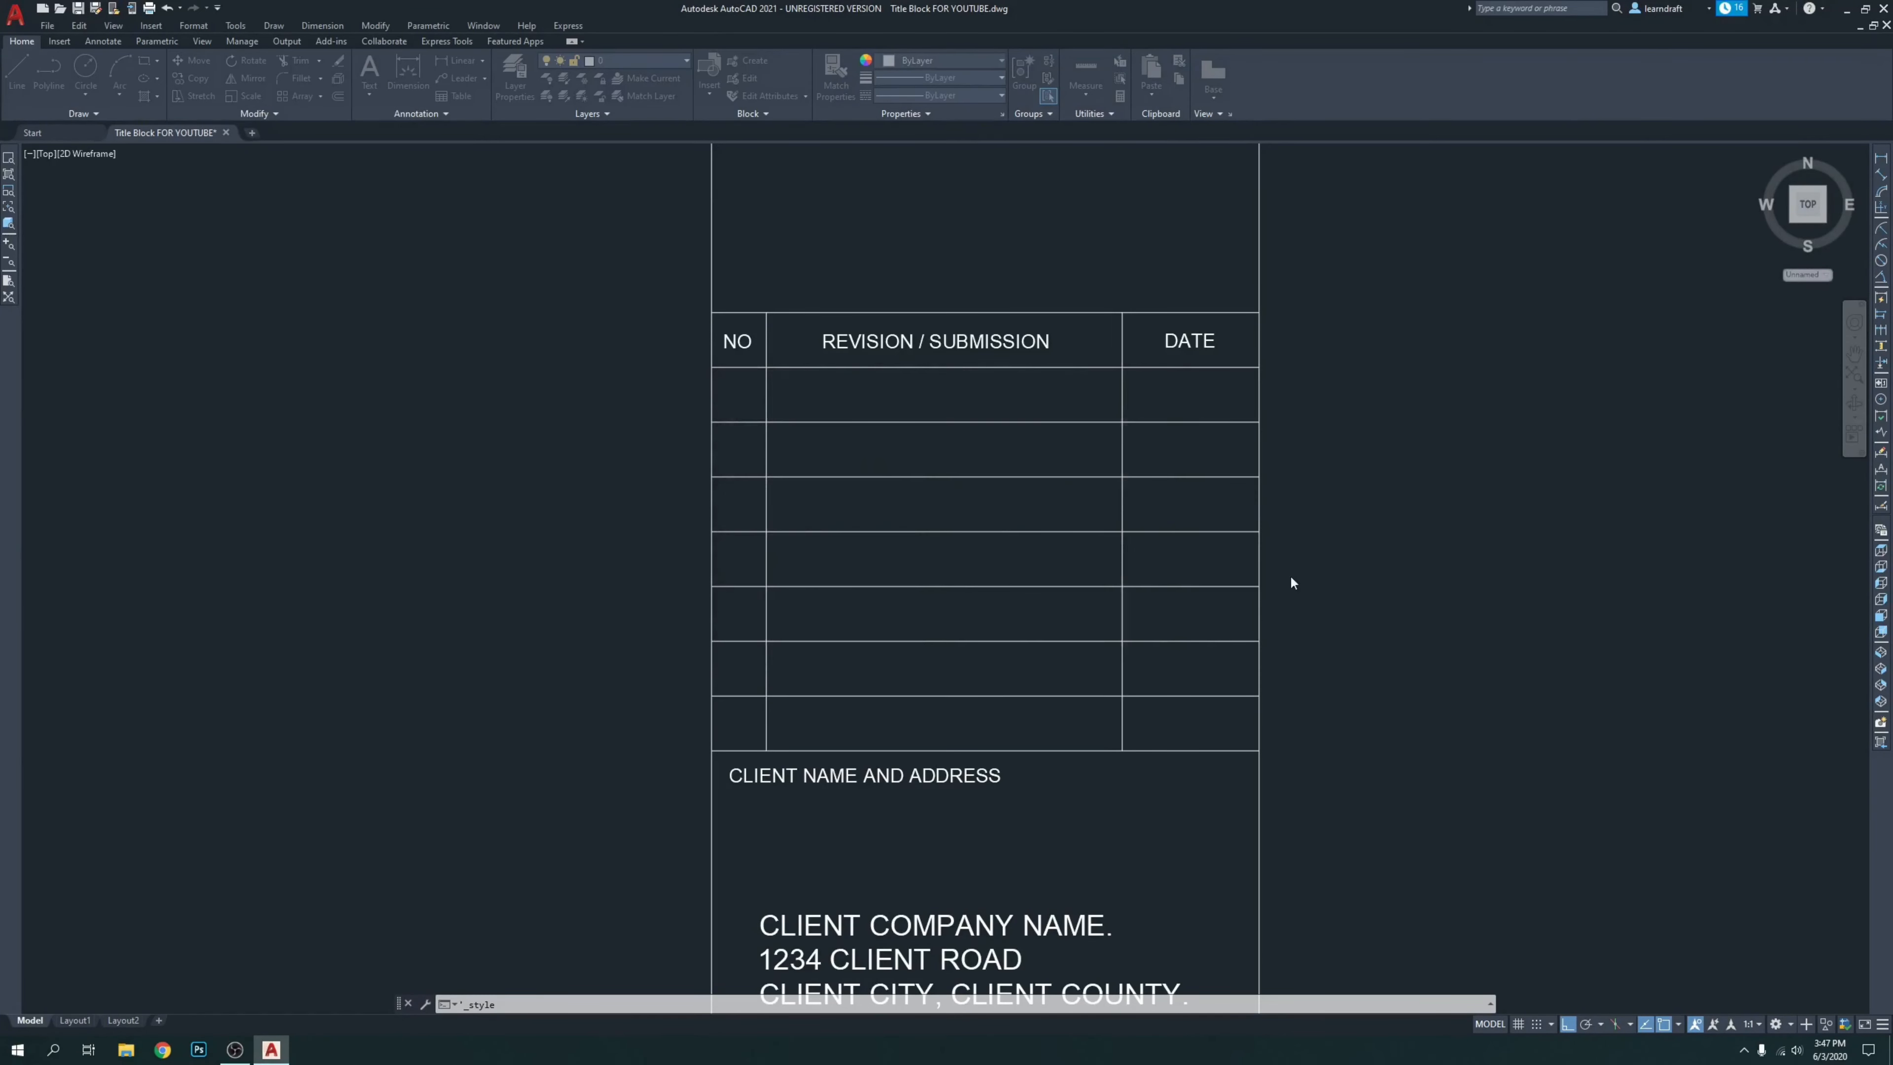
pyautogui.click(1132, 378)
pyautogui.click(1222, 401)
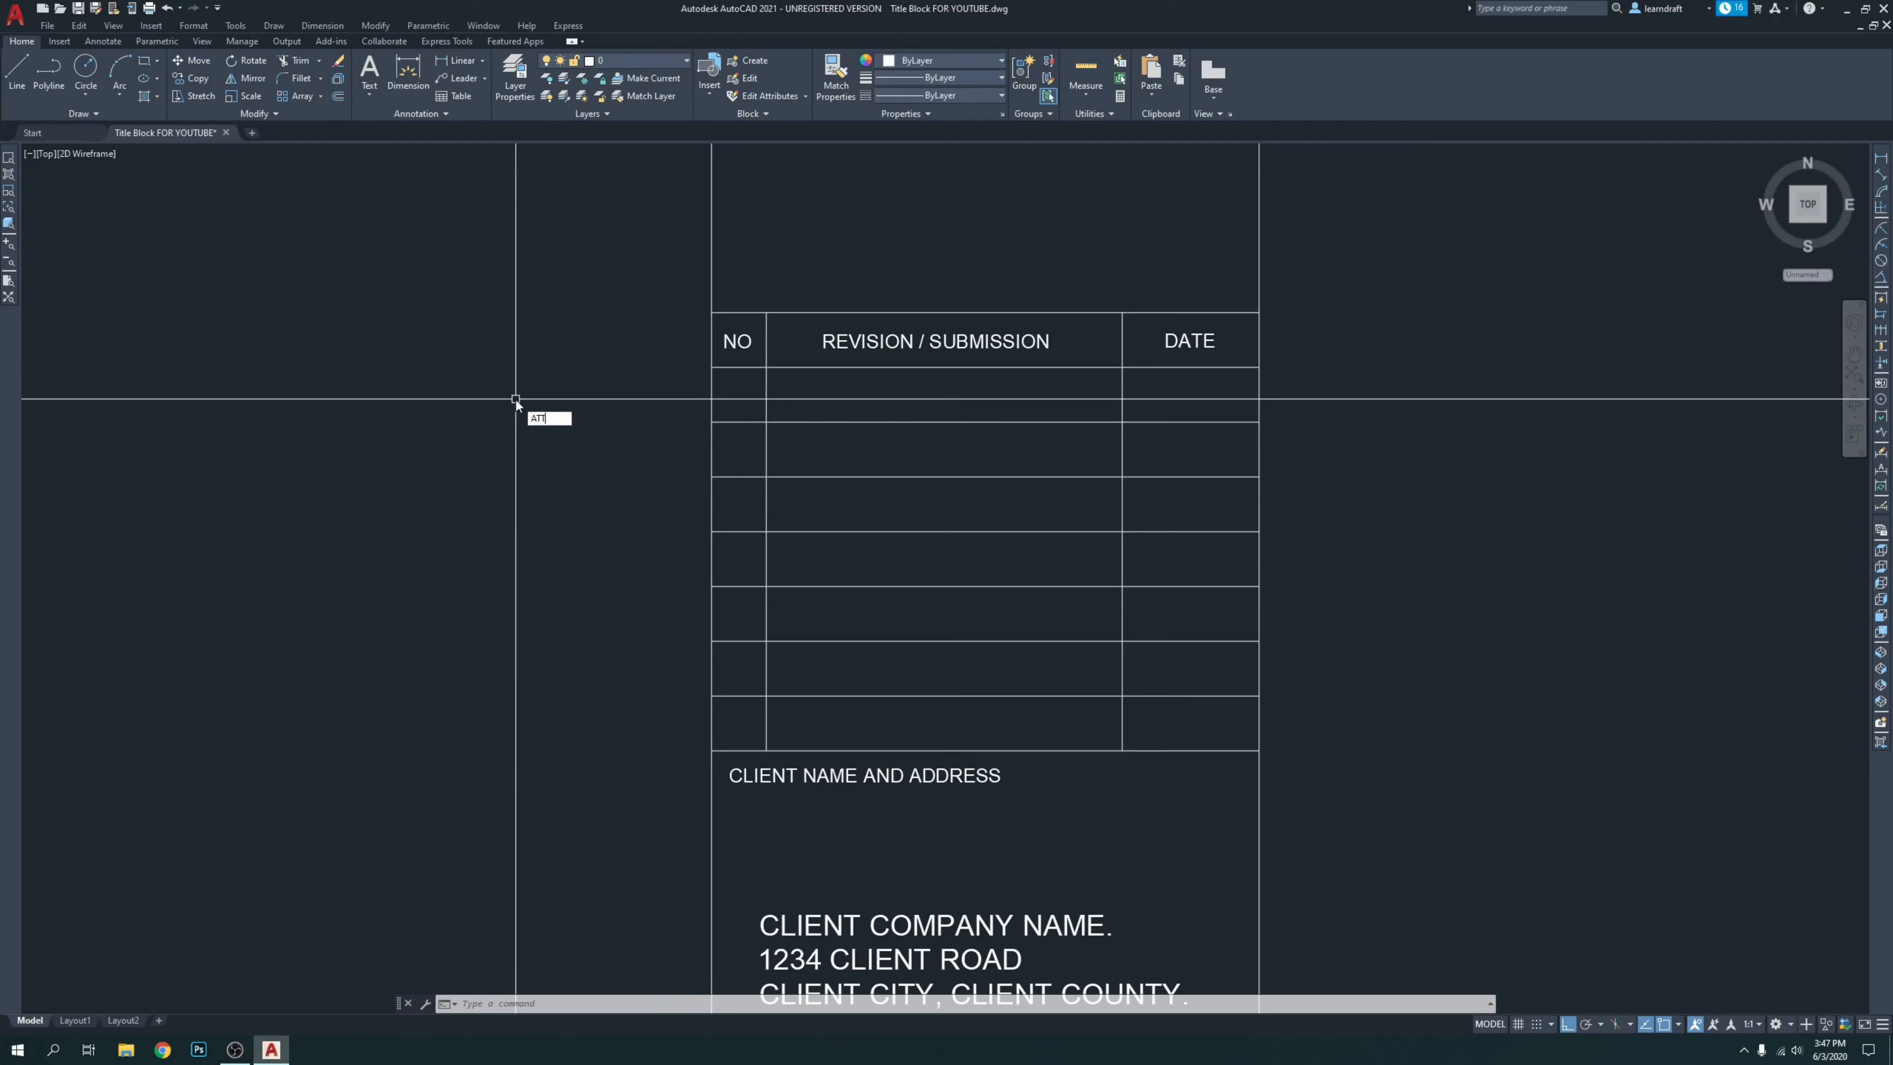
# Define an attribute with the tag NO-1 in the NEW 3-16 style and place it at the first empty row of the NO column.
pyautogui.press('Return')
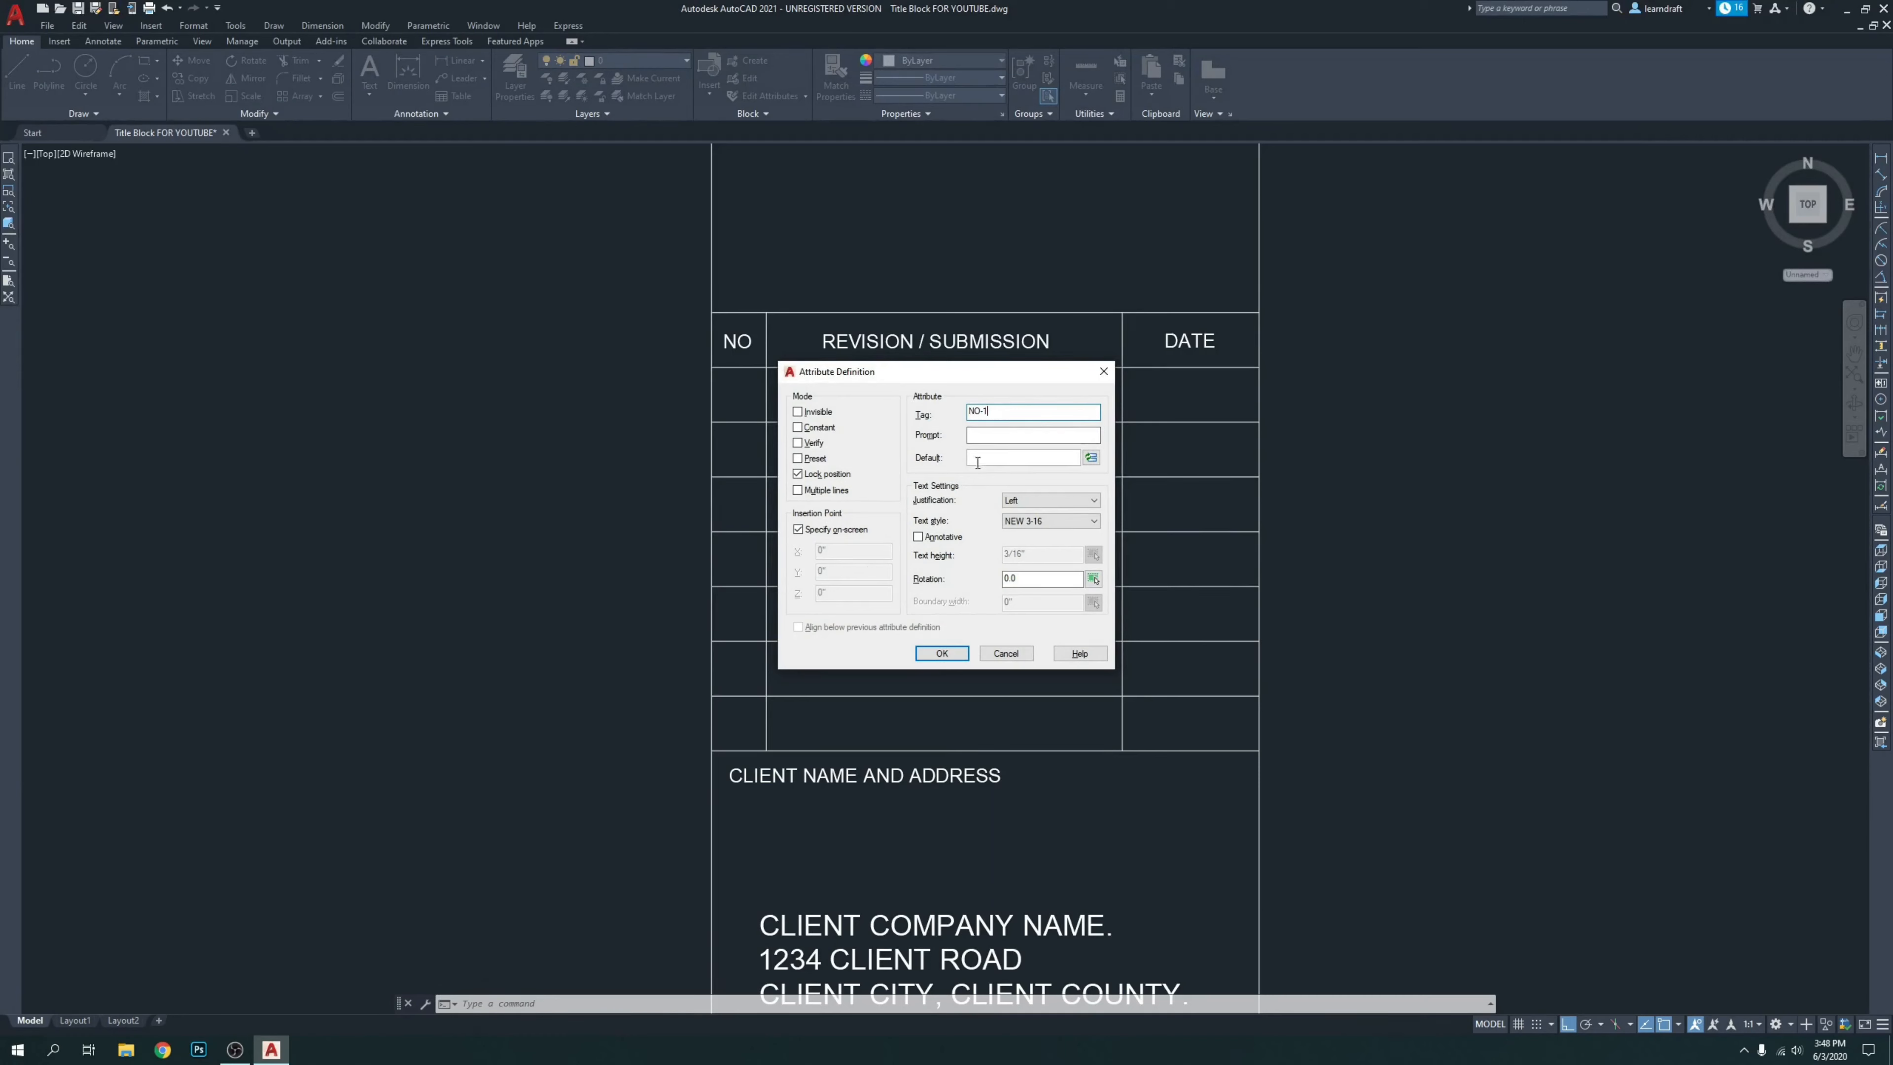
pyautogui.click(941, 653)
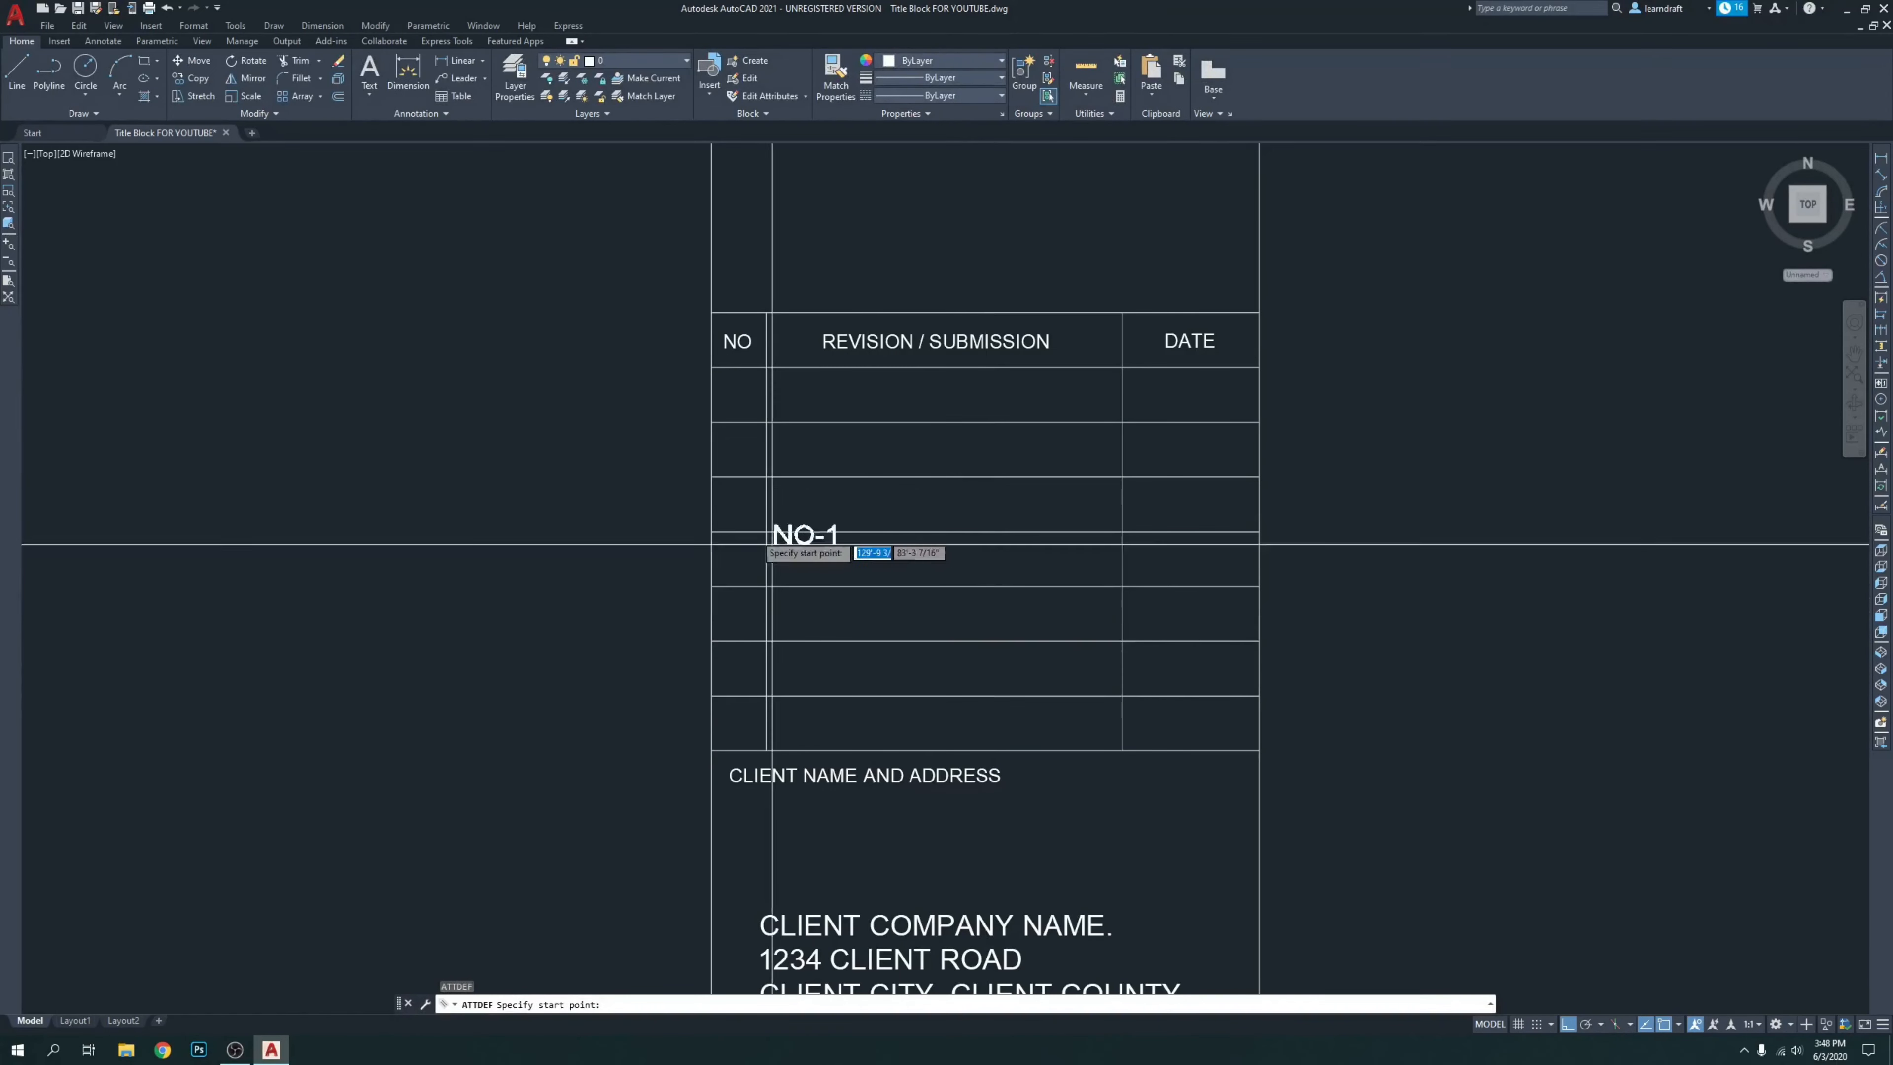
pyautogui.scroll(4, 708, 434)
pyautogui.moveTo(1069, 347); pyautogui.dragTo(881, 371, button='middle')
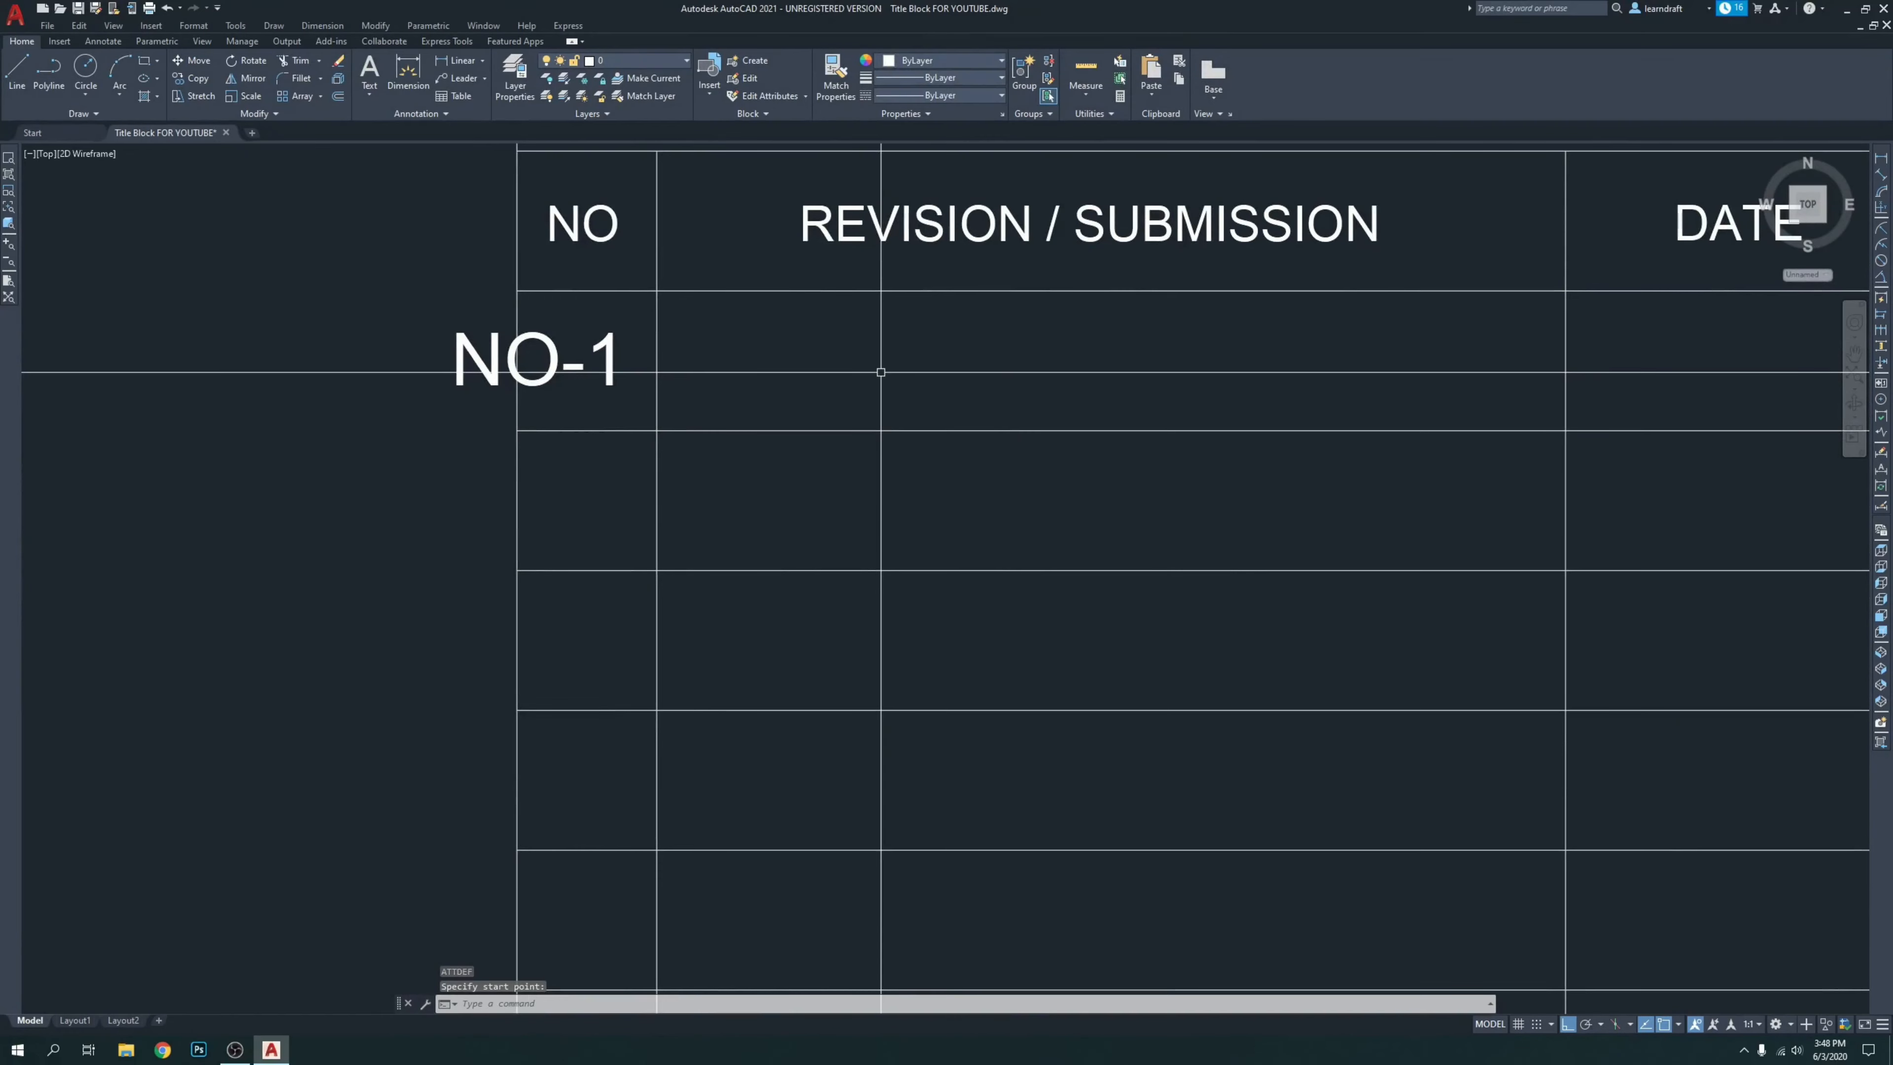
# Move the NO-1 attribute horizontally so that it starts just inside the first cell of the NO column.
pyautogui.moveTo(590, 338); pyautogui.dragTo(719, 355, button='middle')
pyautogui.scroll(2, 721, 354)
pyautogui.click(722, 389)
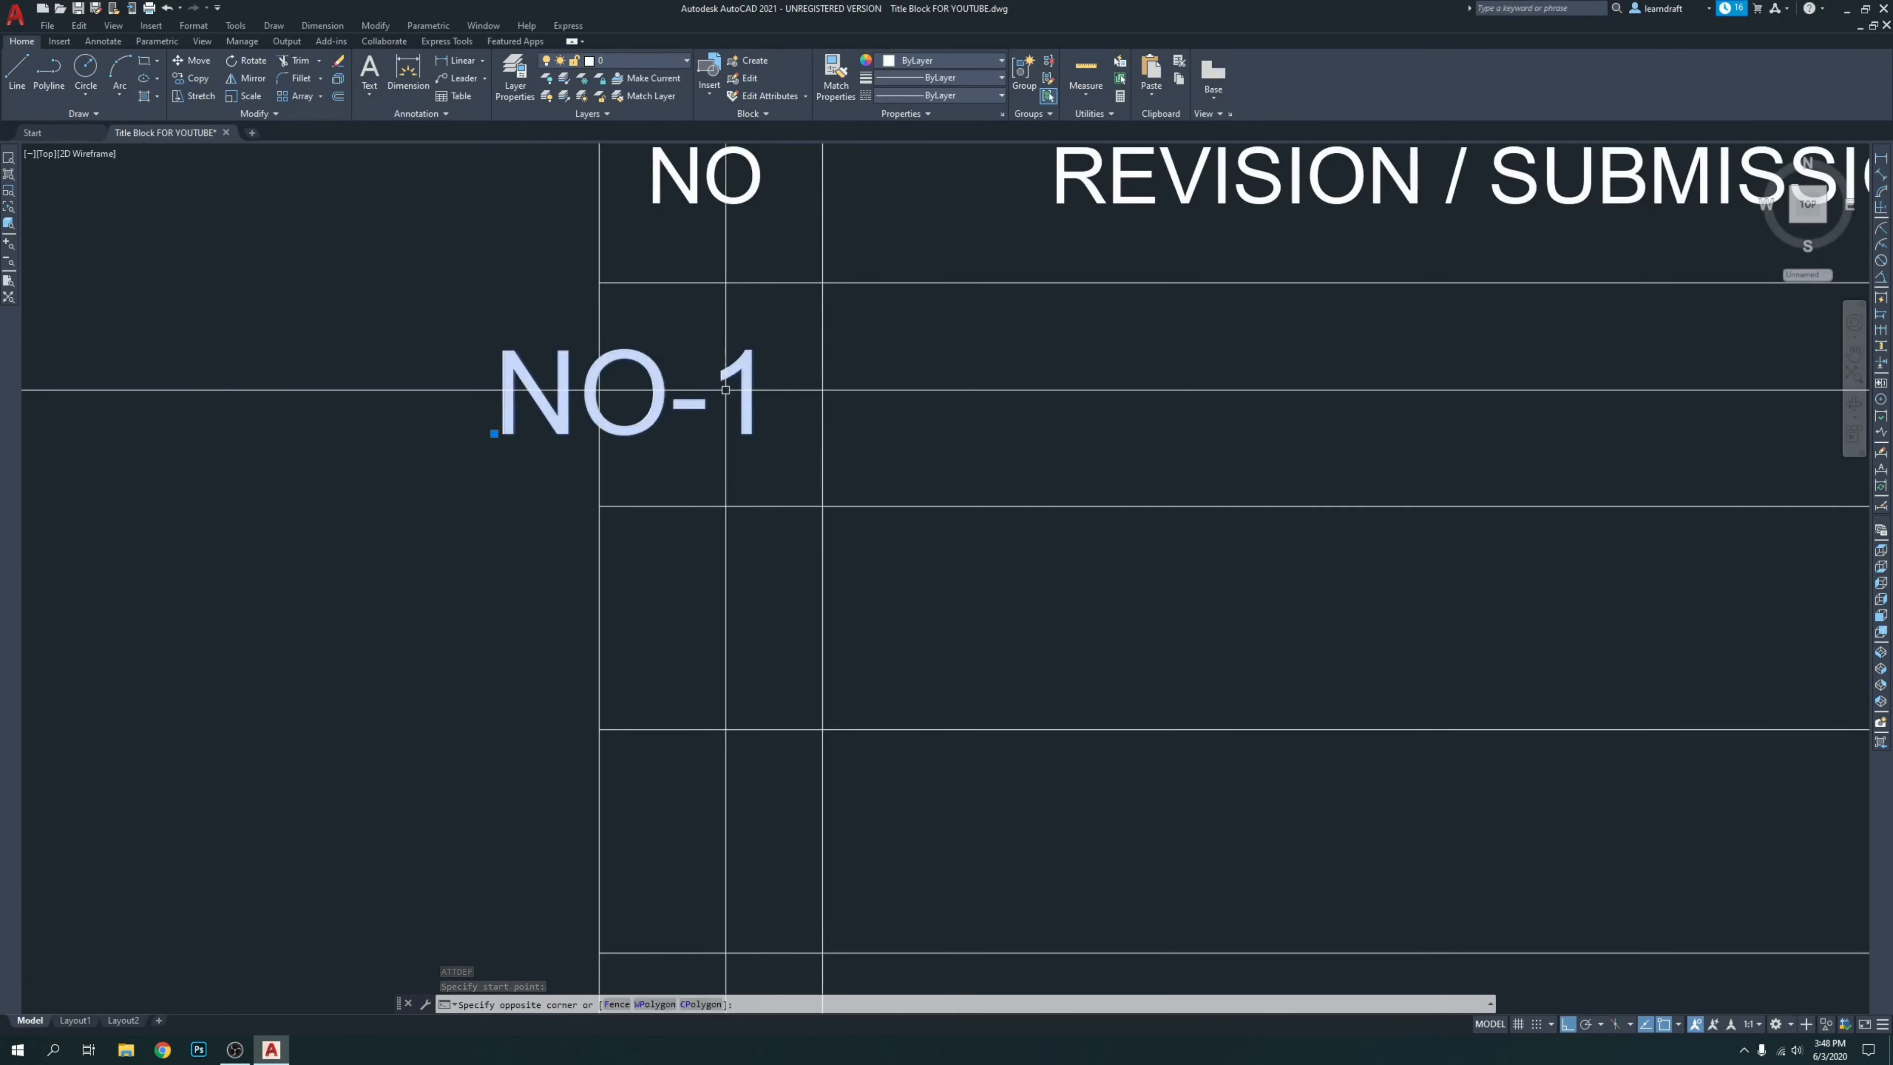
pyautogui.press('Return')
pyautogui.click(954, 381)
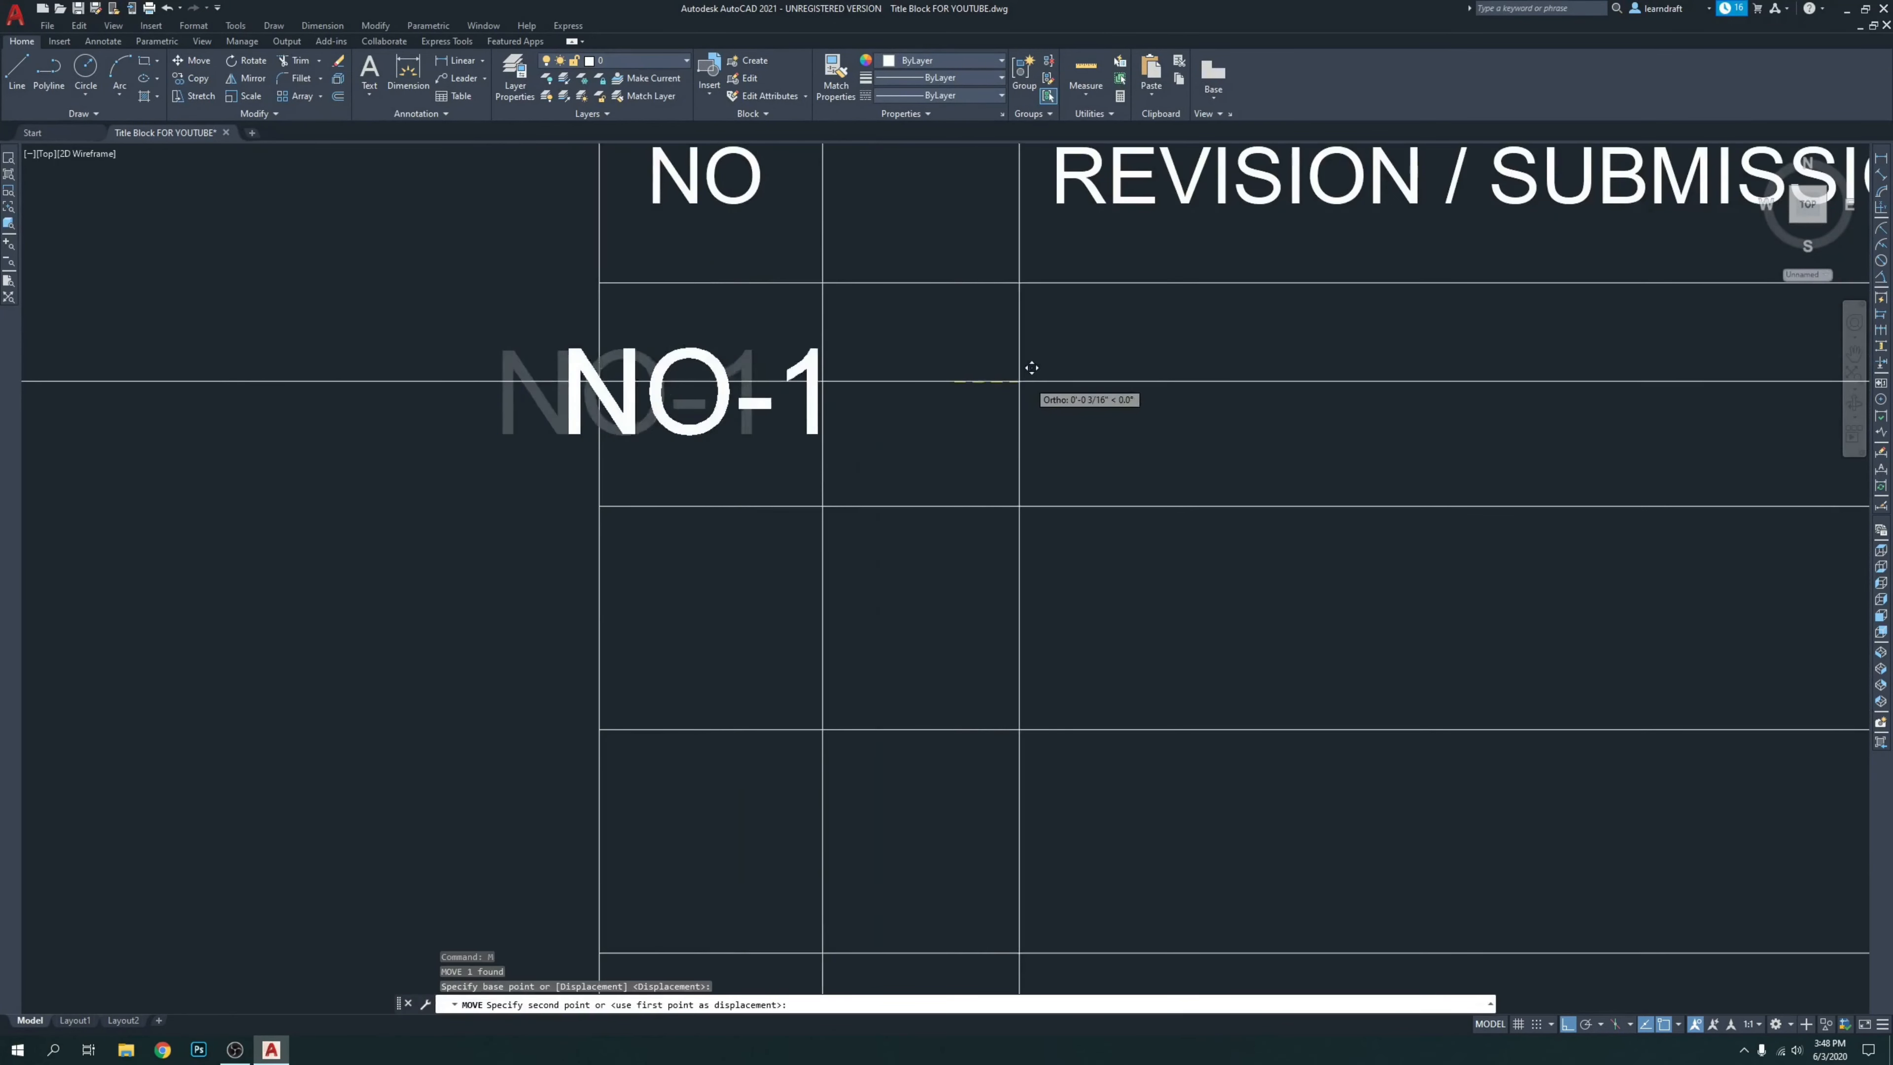
pyautogui.click(1086, 376)
pyautogui.click(845, 336)
pyautogui.click(971, 466)
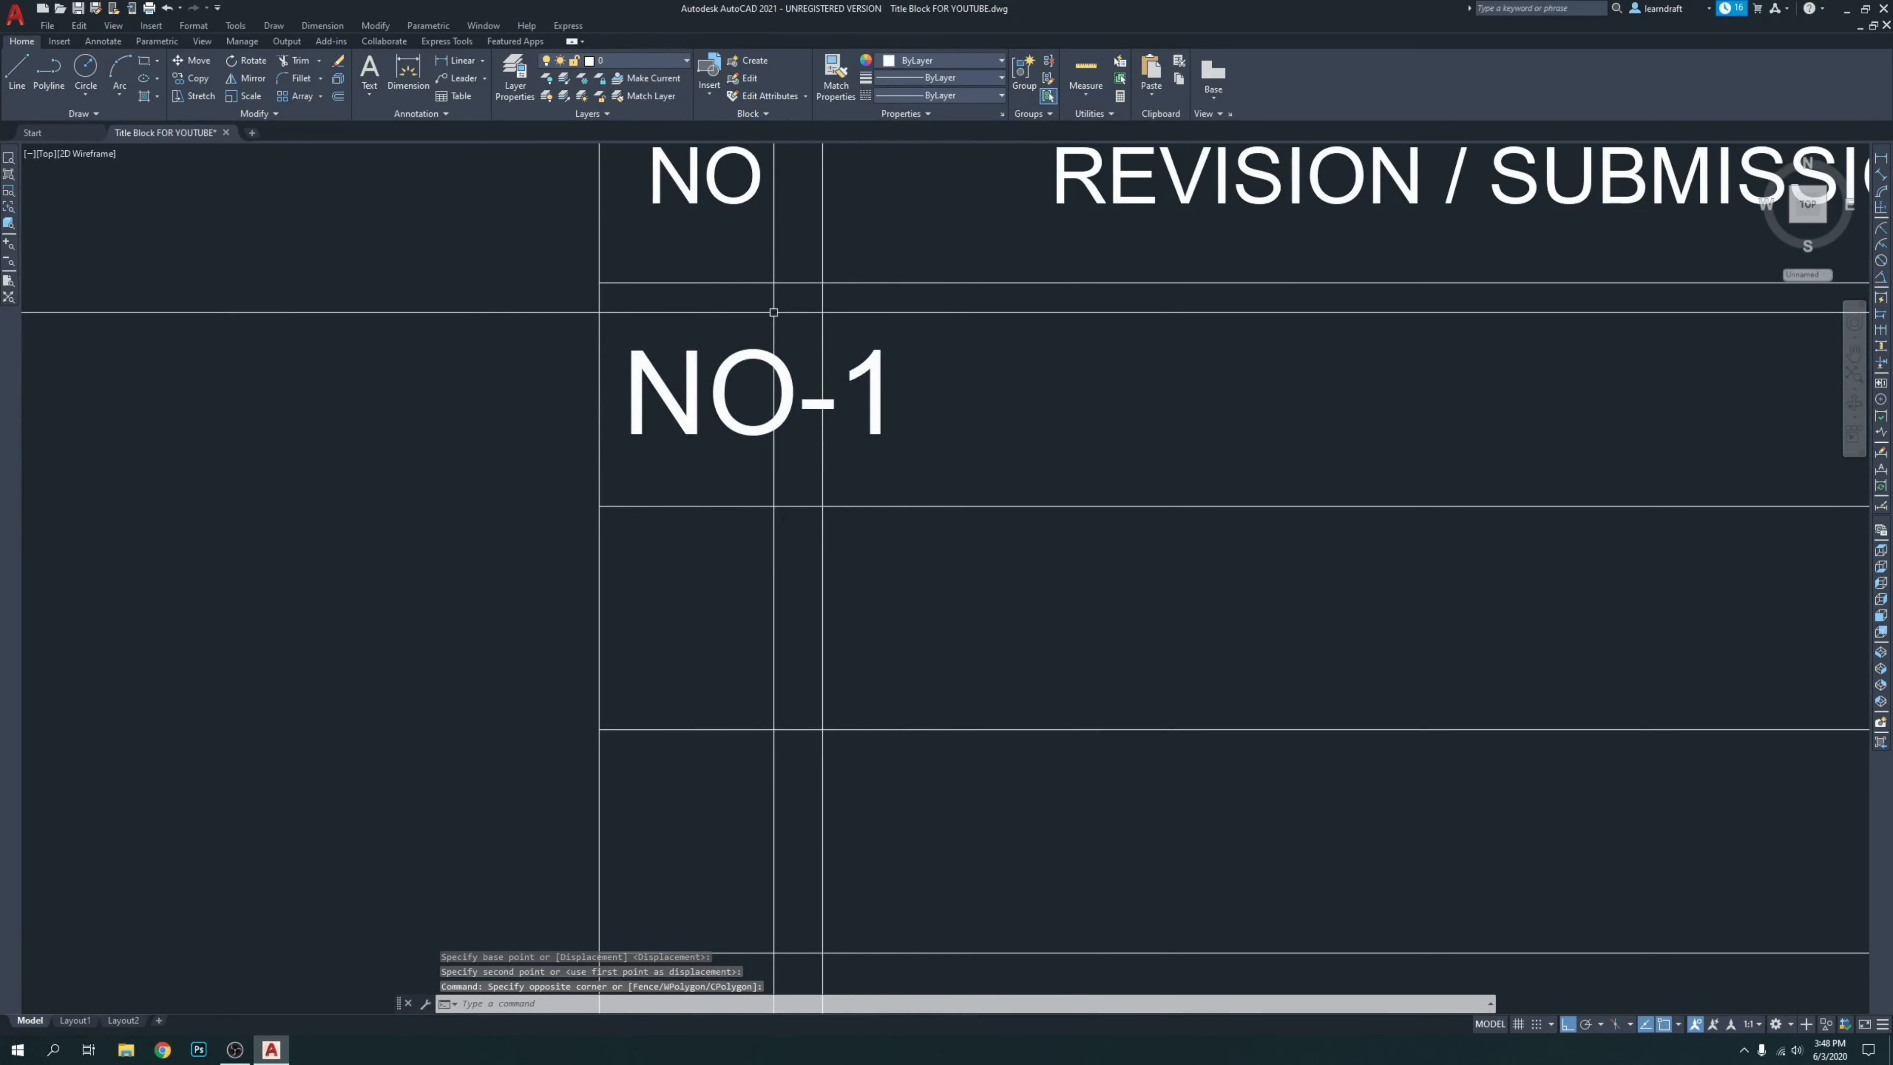
pyautogui.moveTo(773, 311); pyautogui.dragTo(793, 350, button='middle')
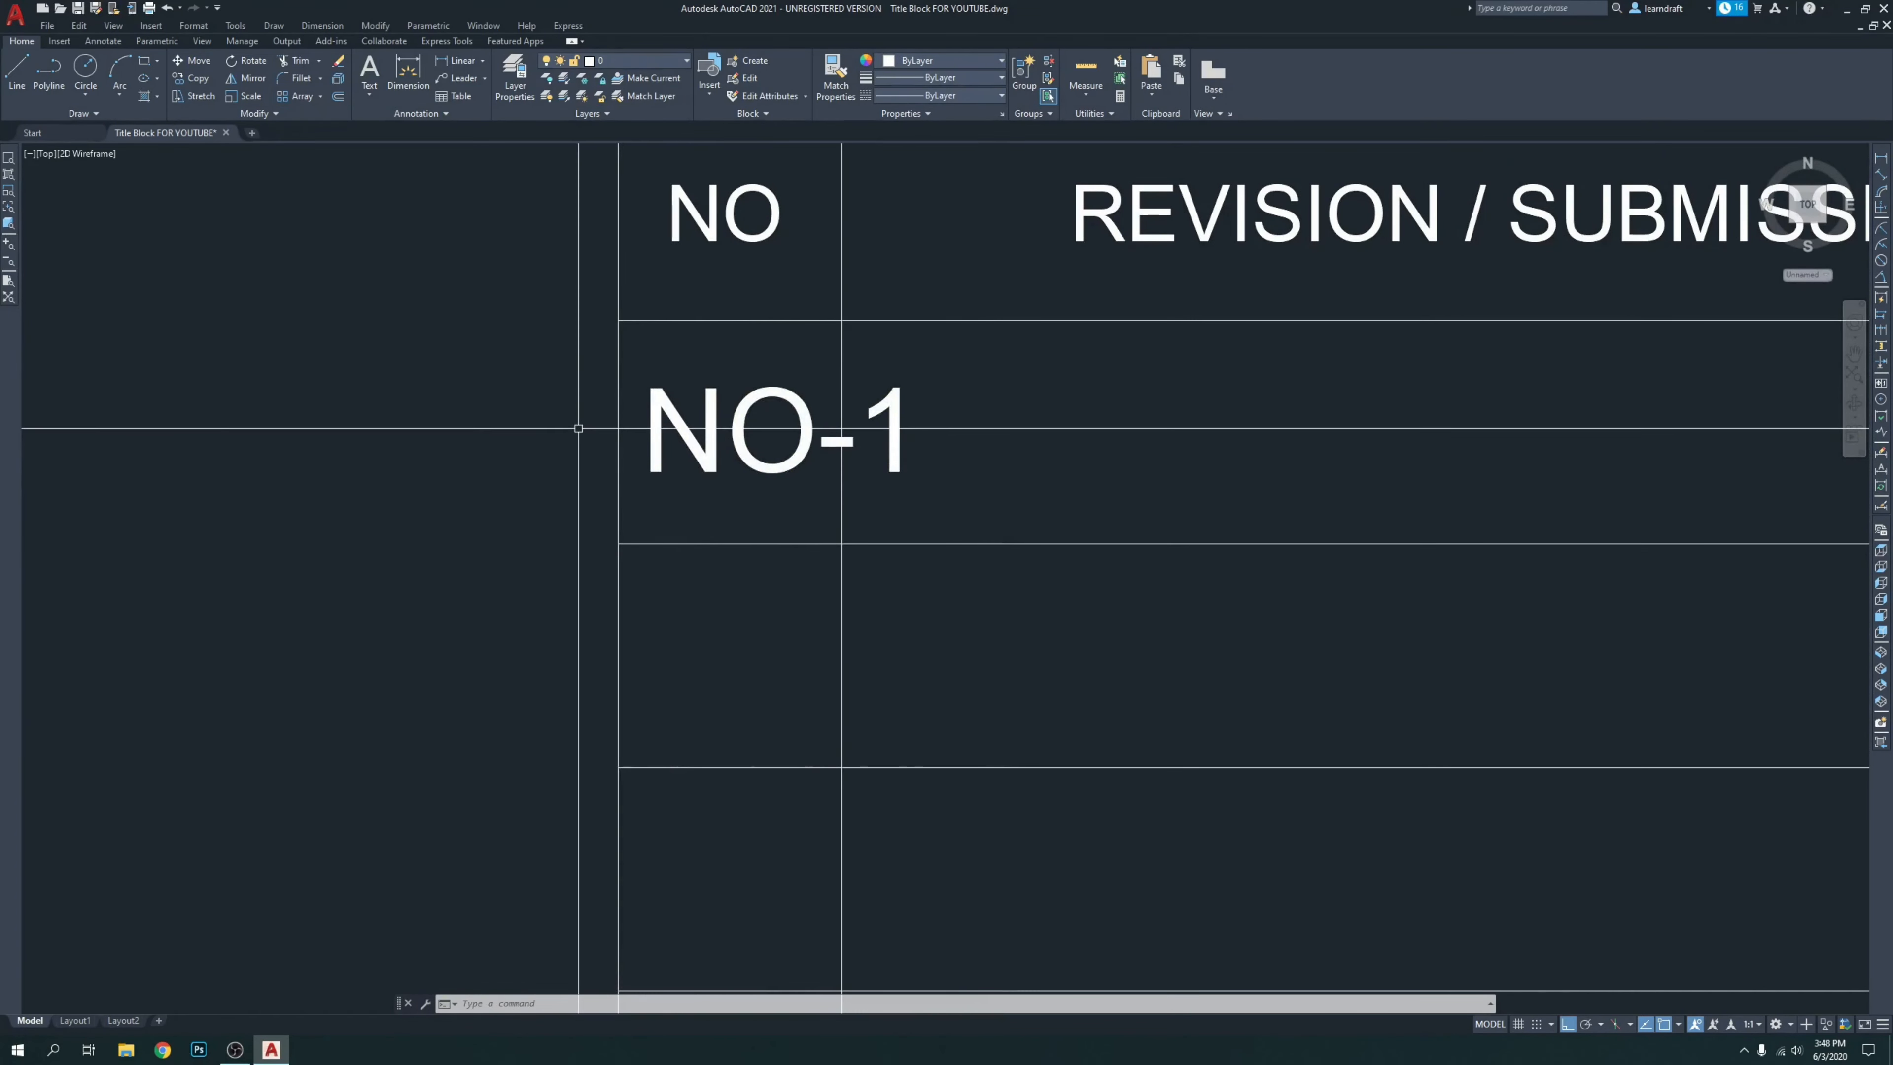
# Draw a horizontal guide line along the baseline of NO-1, running across the revision table and past both of its sides.
pyautogui.scroll(-2, 819, 396)
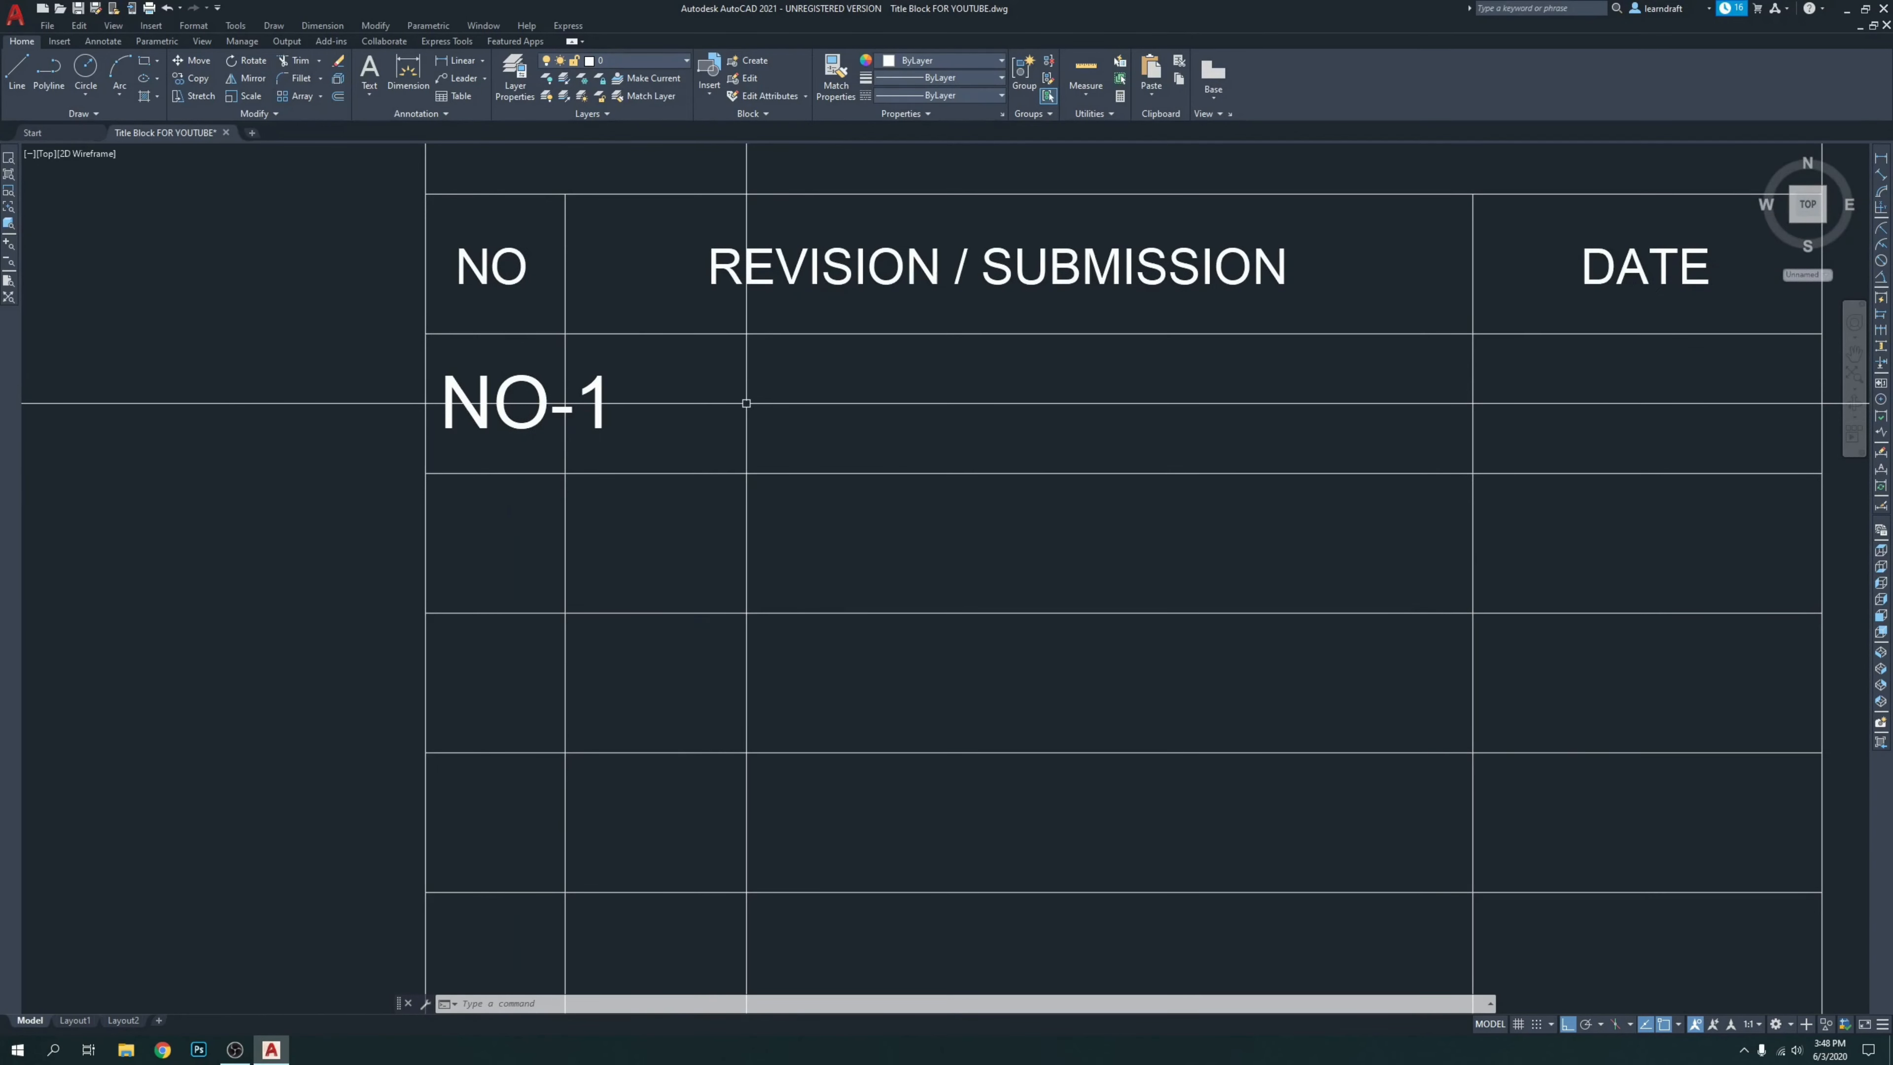
pyautogui.write('l')
pyautogui.press('Return')
pyautogui.scroll(4, 306, 432)
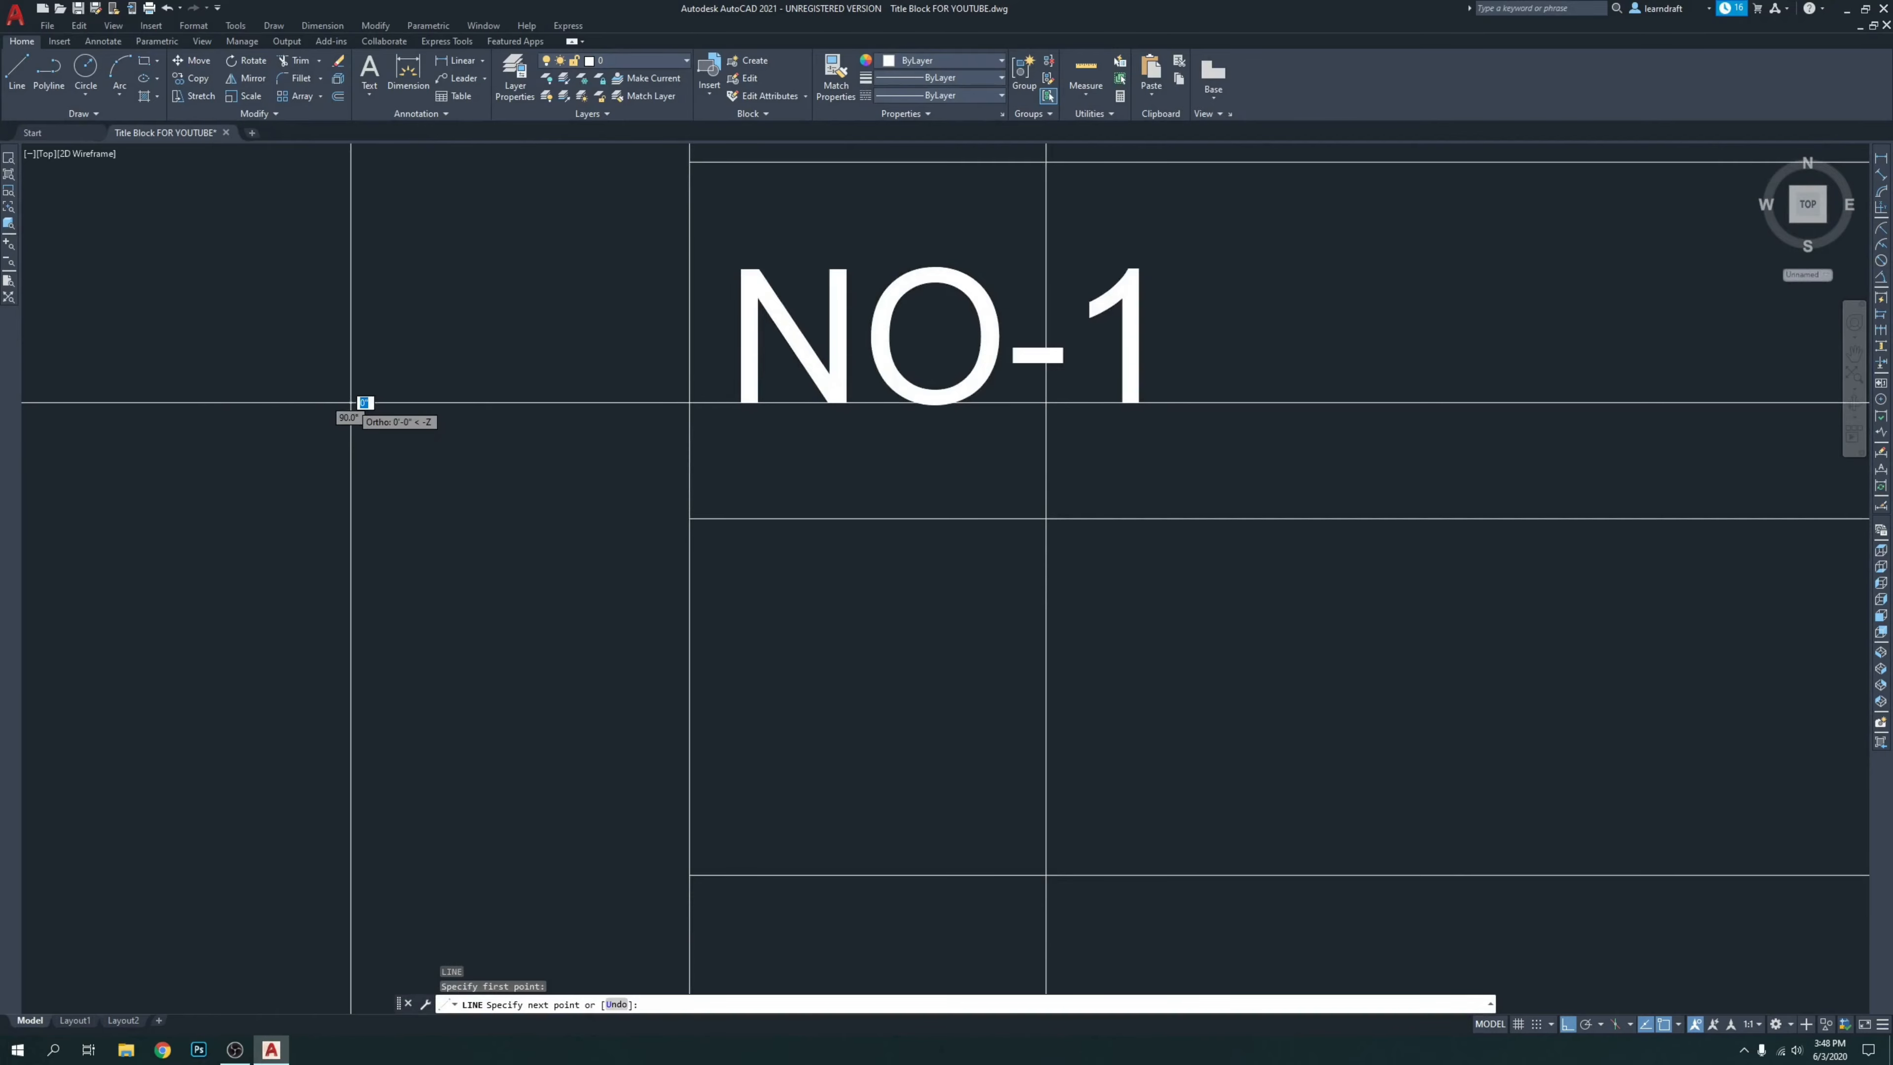
pyautogui.scroll(-2, 351, 403)
pyautogui.moveTo(1263, 521); pyautogui.dragTo(537, 512, button='middle')
pyautogui.scroll(-2, 537, 511)
pyautogui.click(1170, 461)
pyautogui.press('Return')
pyautogui.scroll(2, 557, 390)
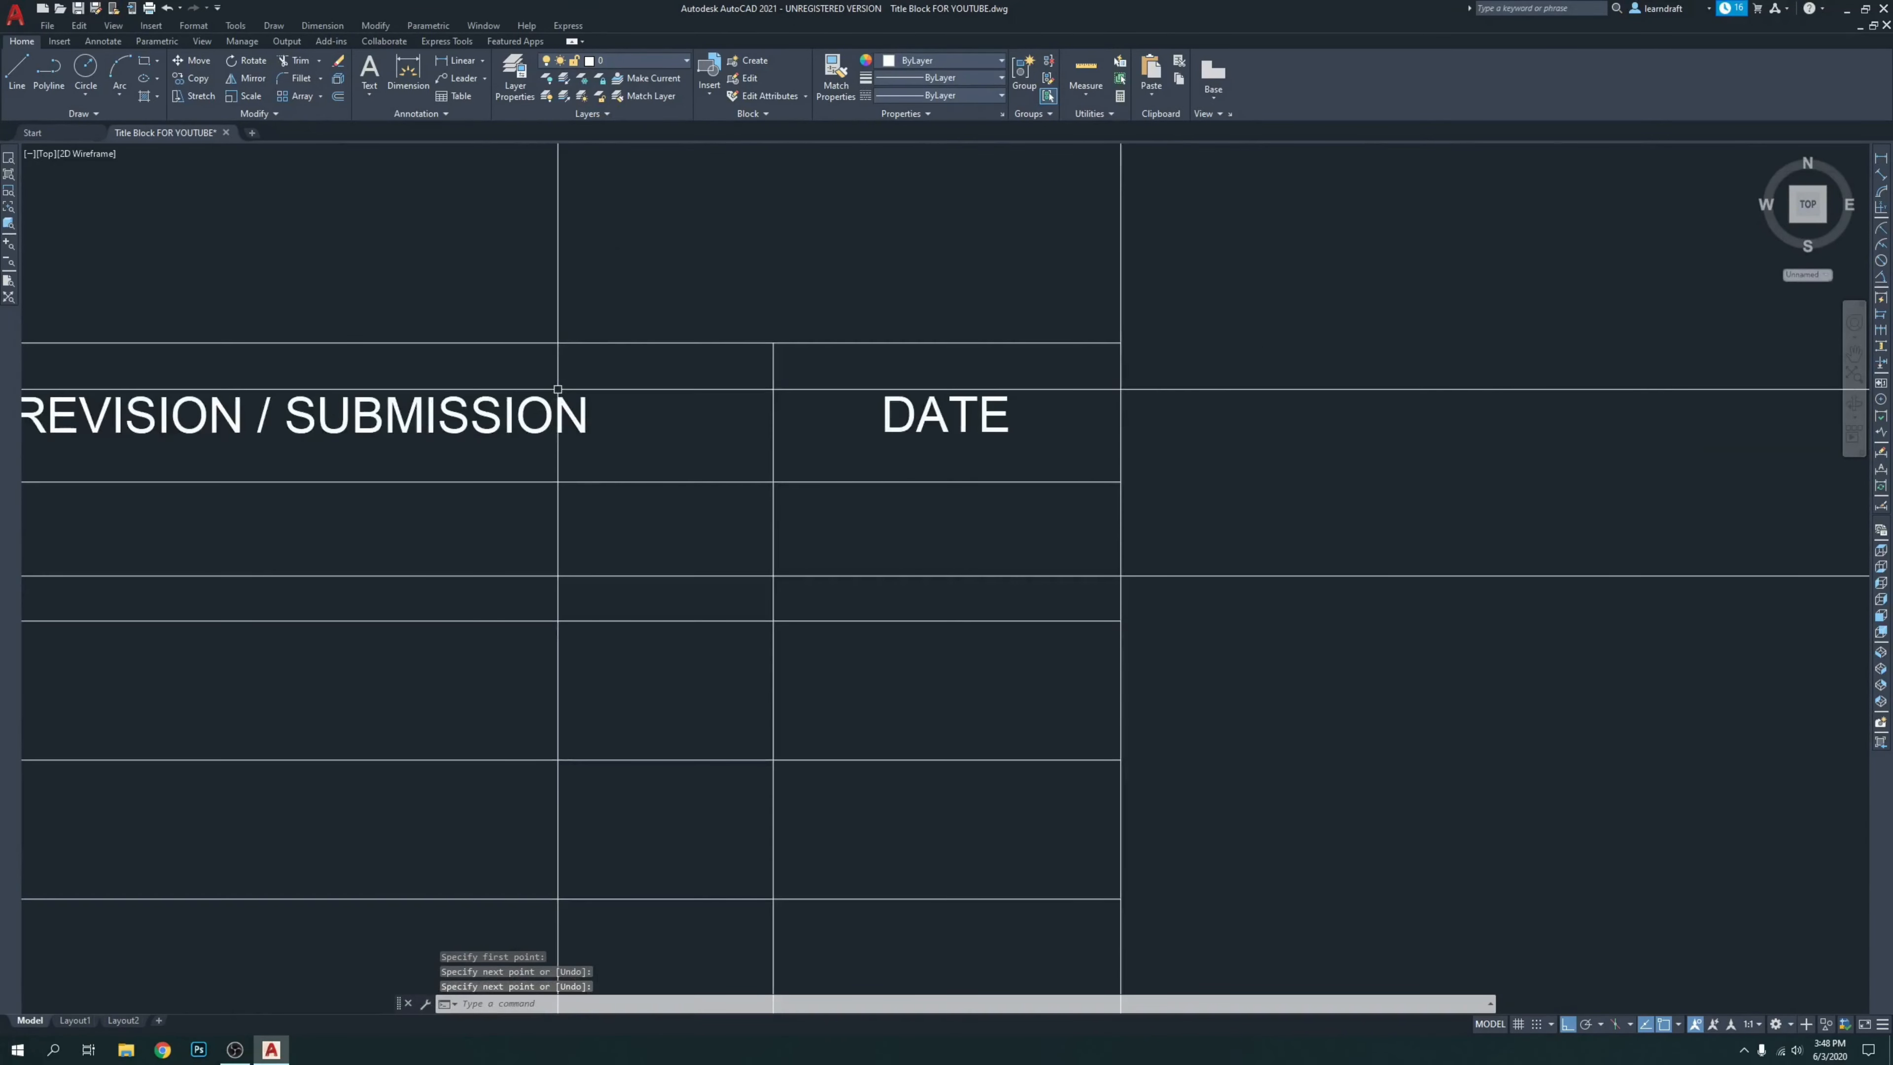
pyautogui.scroll(-2, 447, 485)
pyautogui.moveTo(342, 532)
pyautogui.mouseDown(button='middle')
pyautogui.moveTo(625, 507)
pyautogui.moveTo(562, 490)
pyautogui.moveTo(555, 438)
pyautogui.moveTo(581, 447)
pyautogui.mouseUp(button='middle')
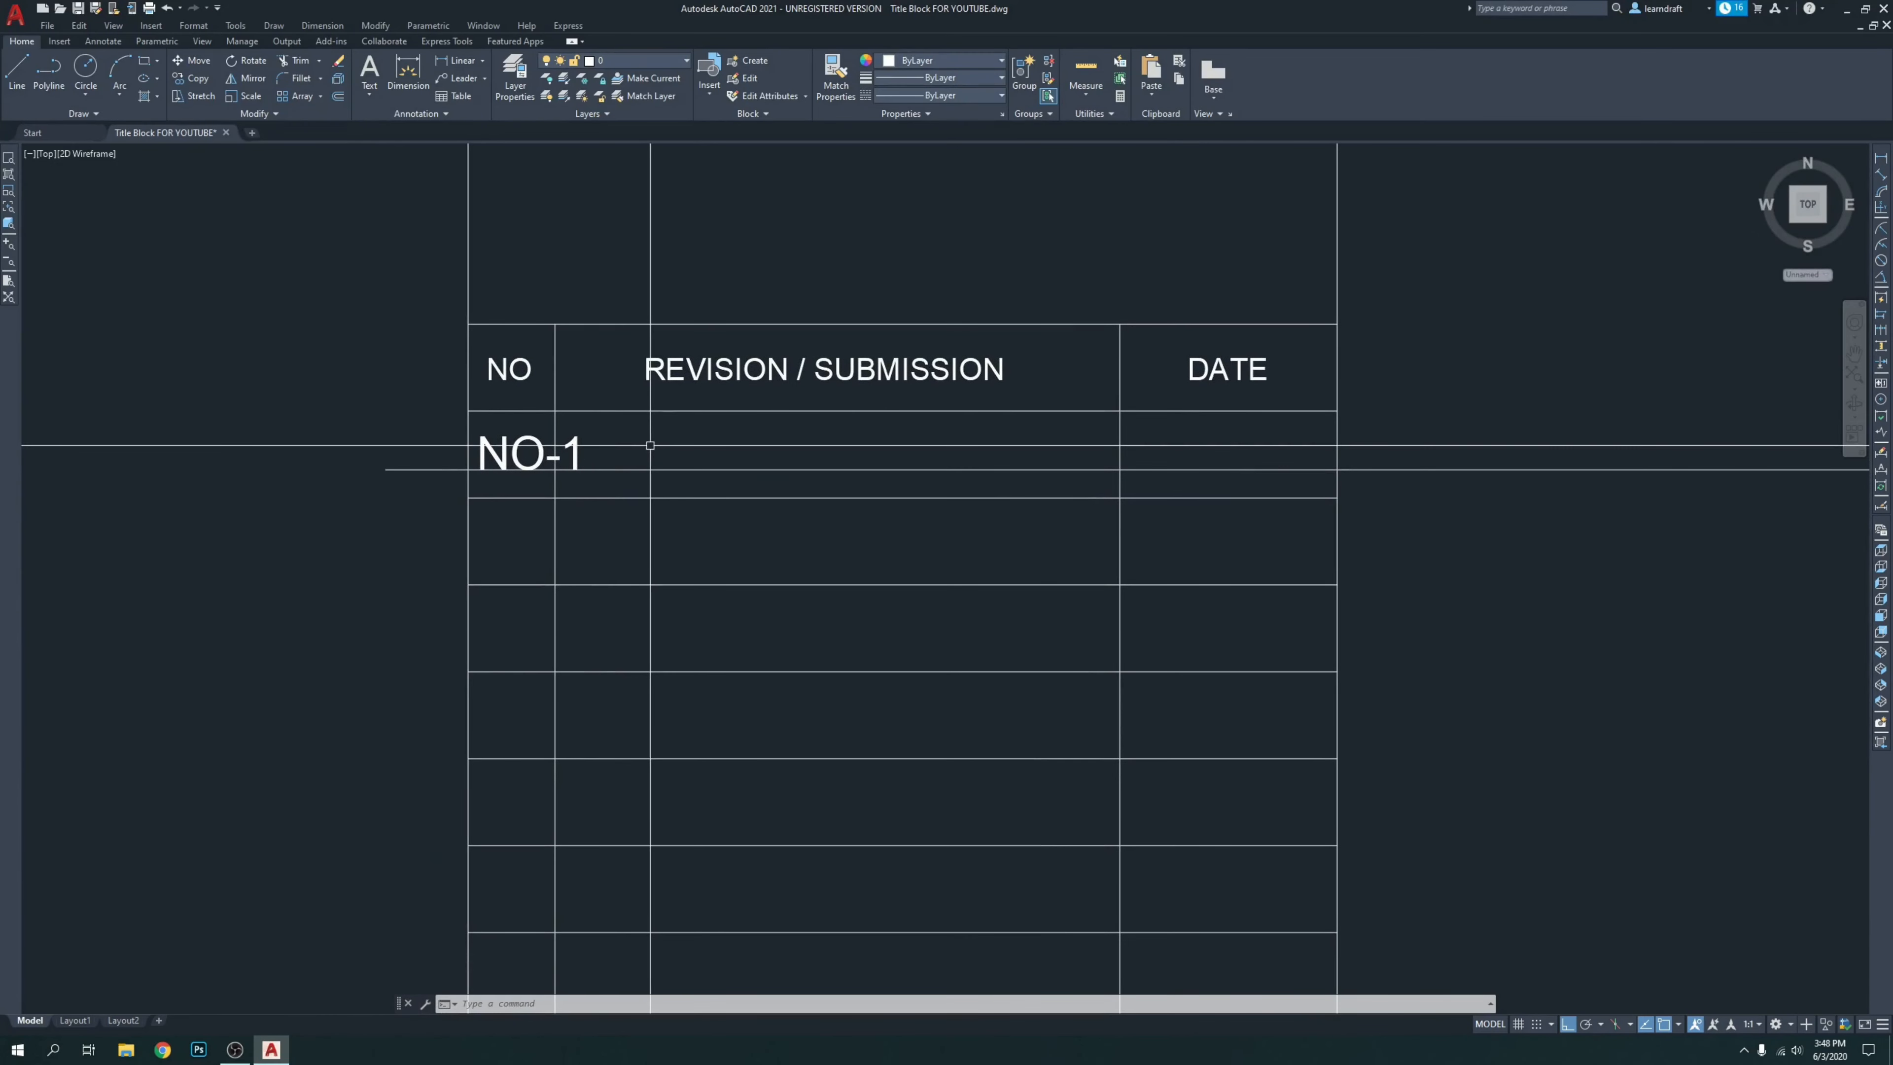
# Define an attribute with the tag NO-2 and place it outside the revision table, beside the second empty row.
pyautogui.moveTo(386, 380)
pyautogui.mouseDown(button='middle')
pyautogui.moveTo(357, 413)
pyautogui.moveTo(455, 316)
pyautogui.mouseUp(button='middle')
pyautogui.moveTo(478, 447)
pyautogui.mouseDown(button='middle')
pyautogui.moveTo(689, 410)
pyautogui.moveTo(711, 350)
pyautogui.mouseUp(button='middle')
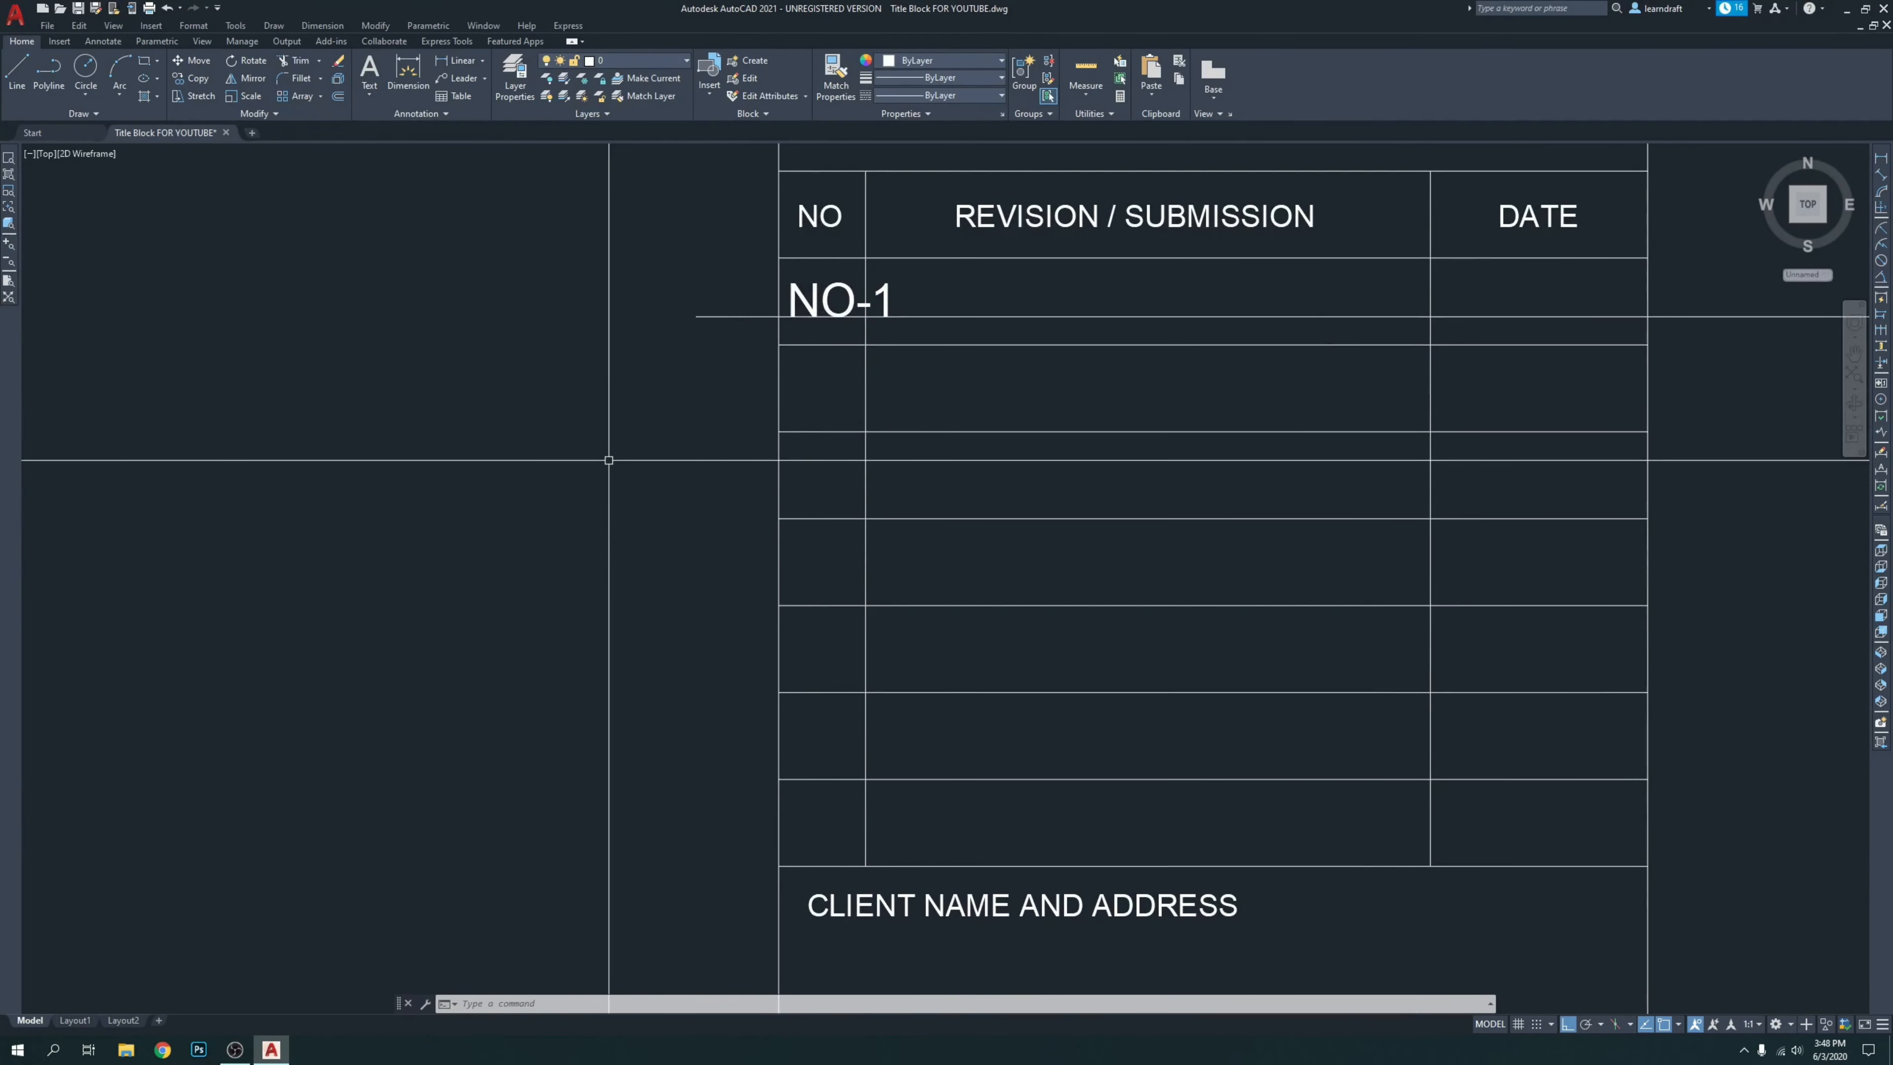
pyautogui.write('T')
pyautogui.press('Return')
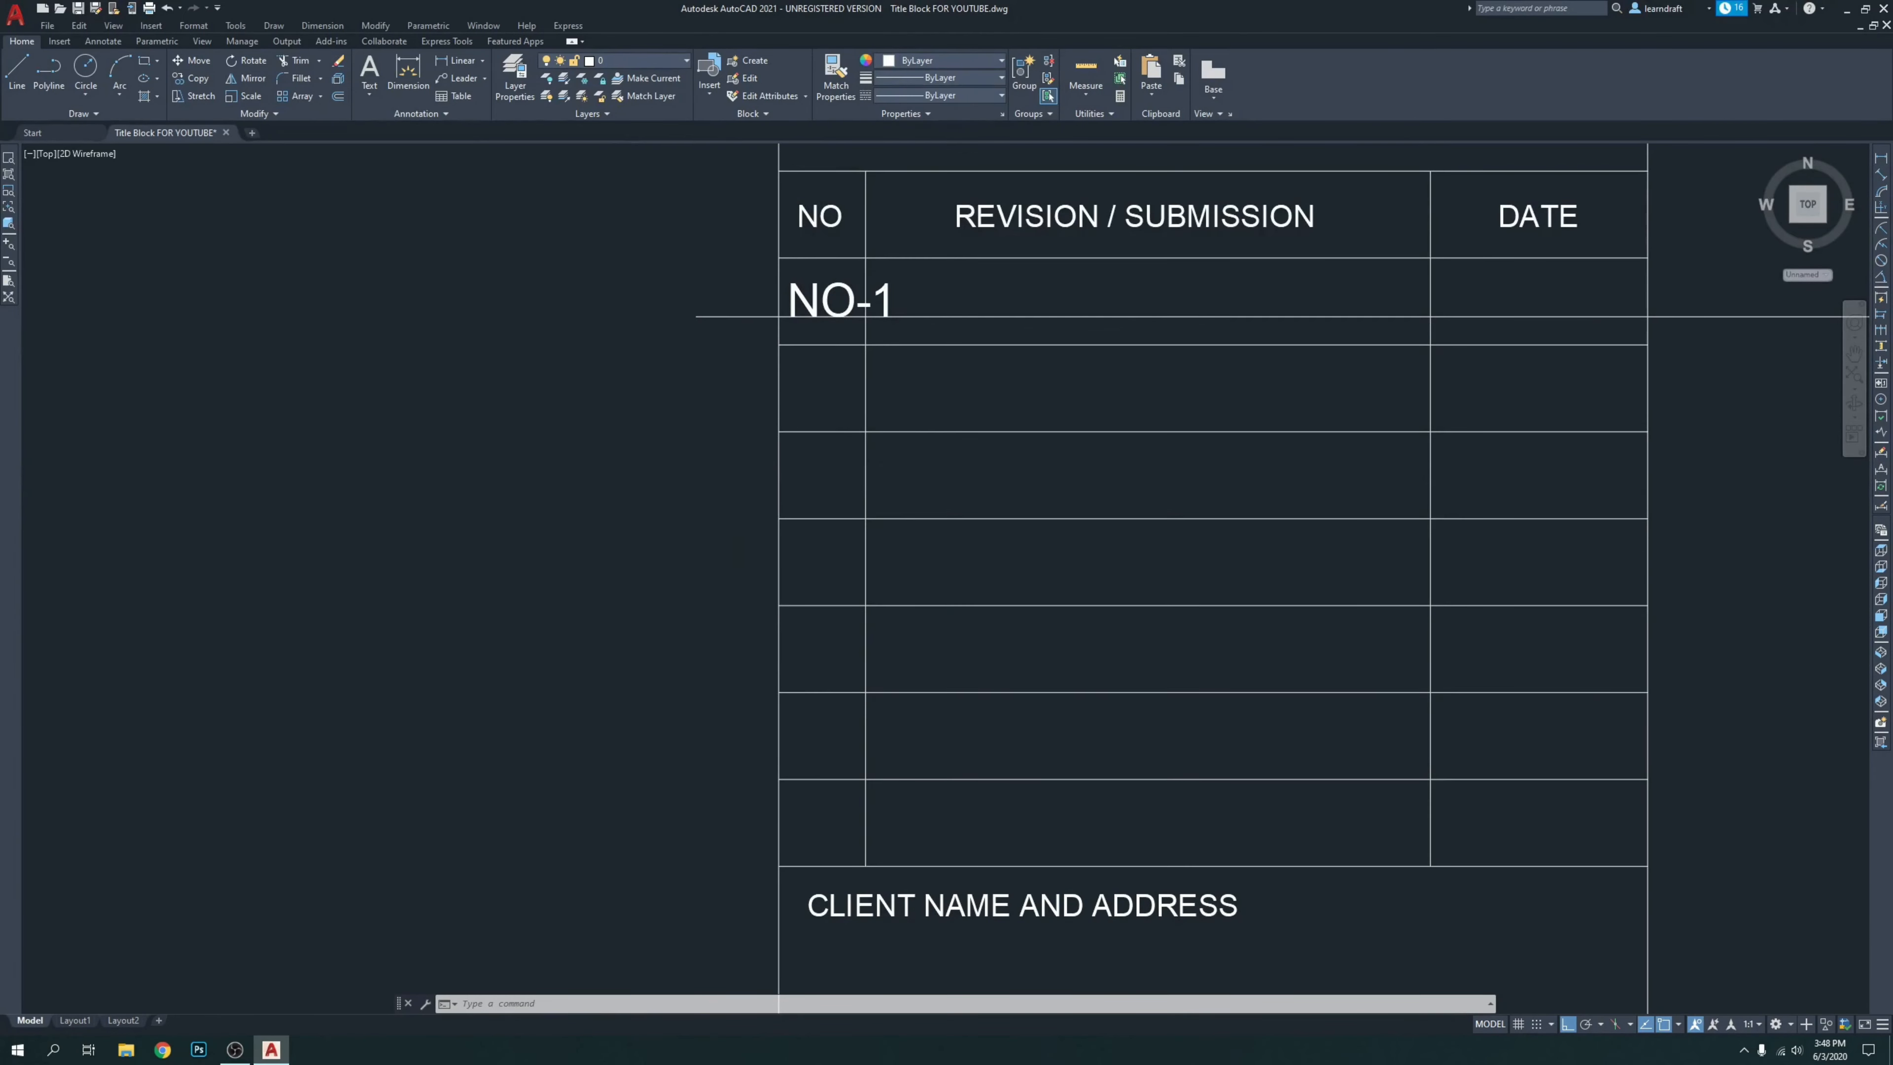
pyautogui.write('NO-2')
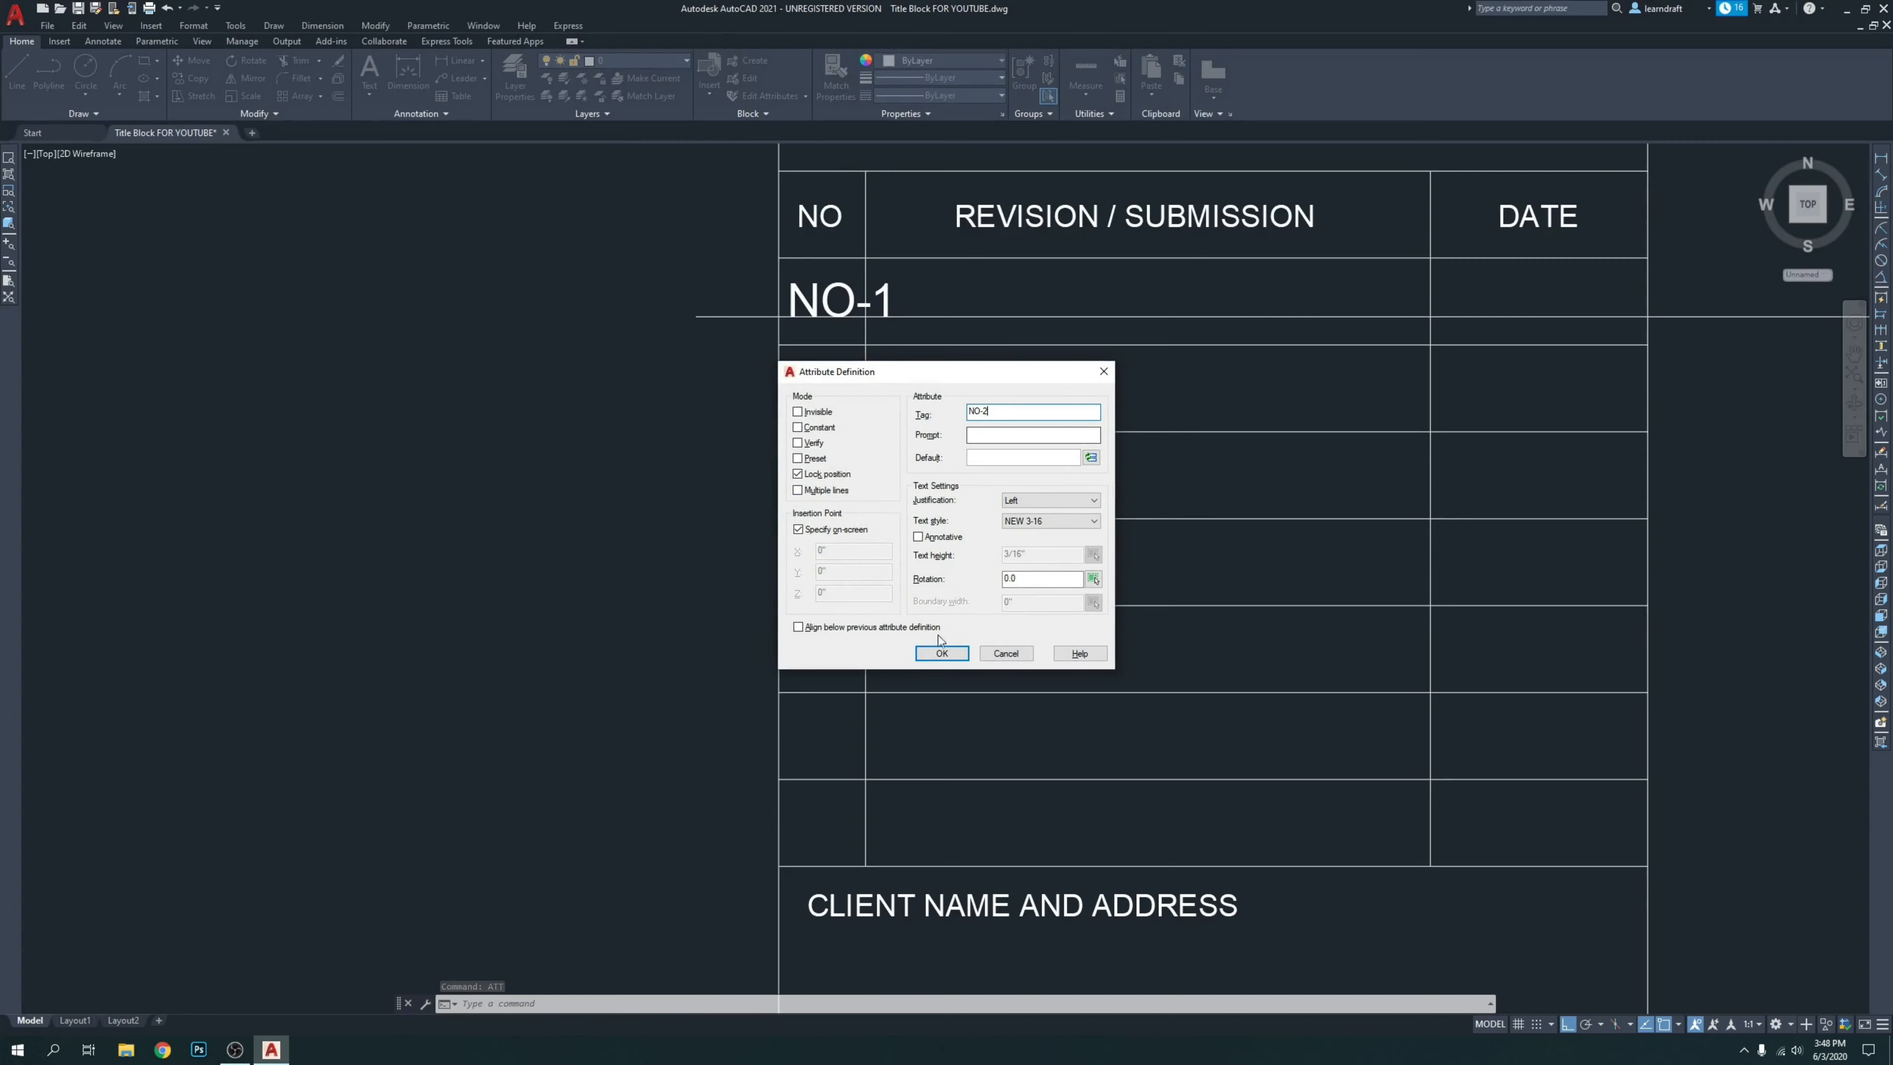
pyautogui.click(940, 654)
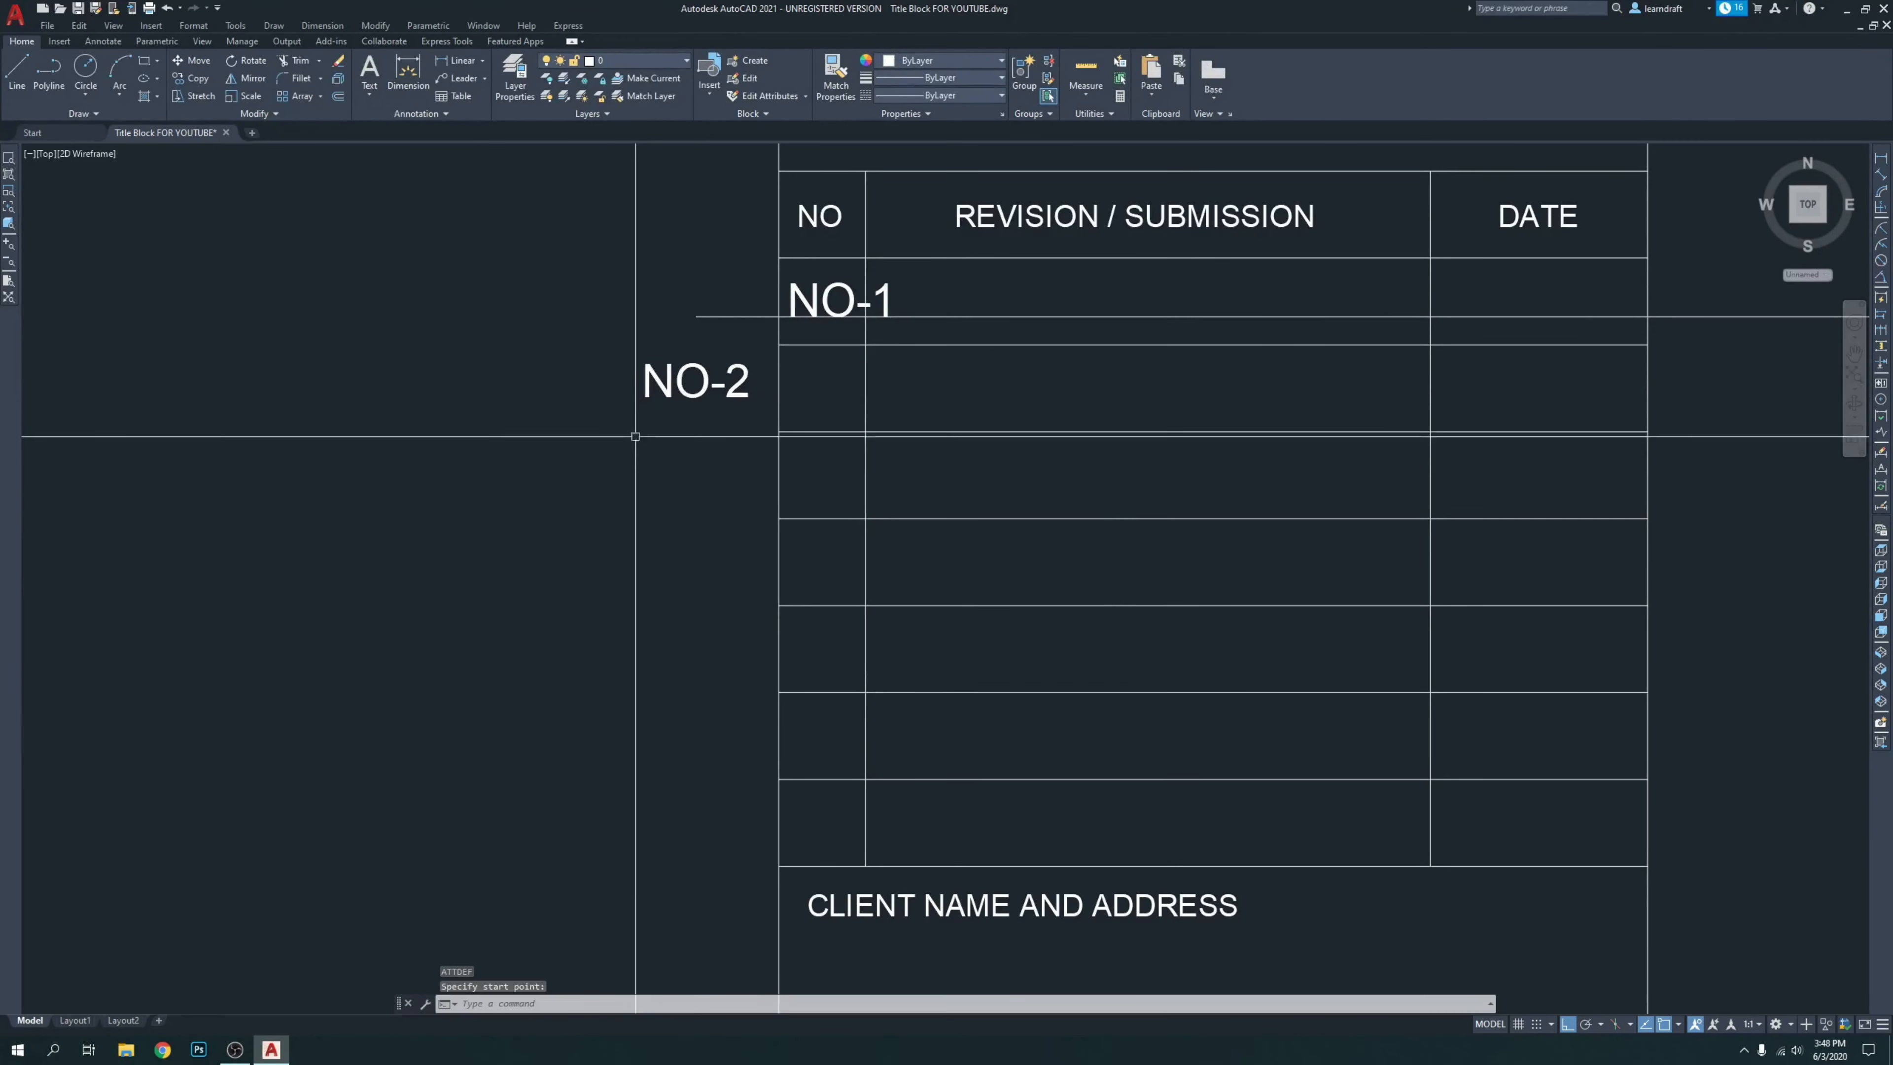
pyautogui.click(620, 477)
# Define attributes with the tags NO-3 and NO-4 and place them below NO-2, beside the third and fourth empty rows.
pyautogui.press('Return')
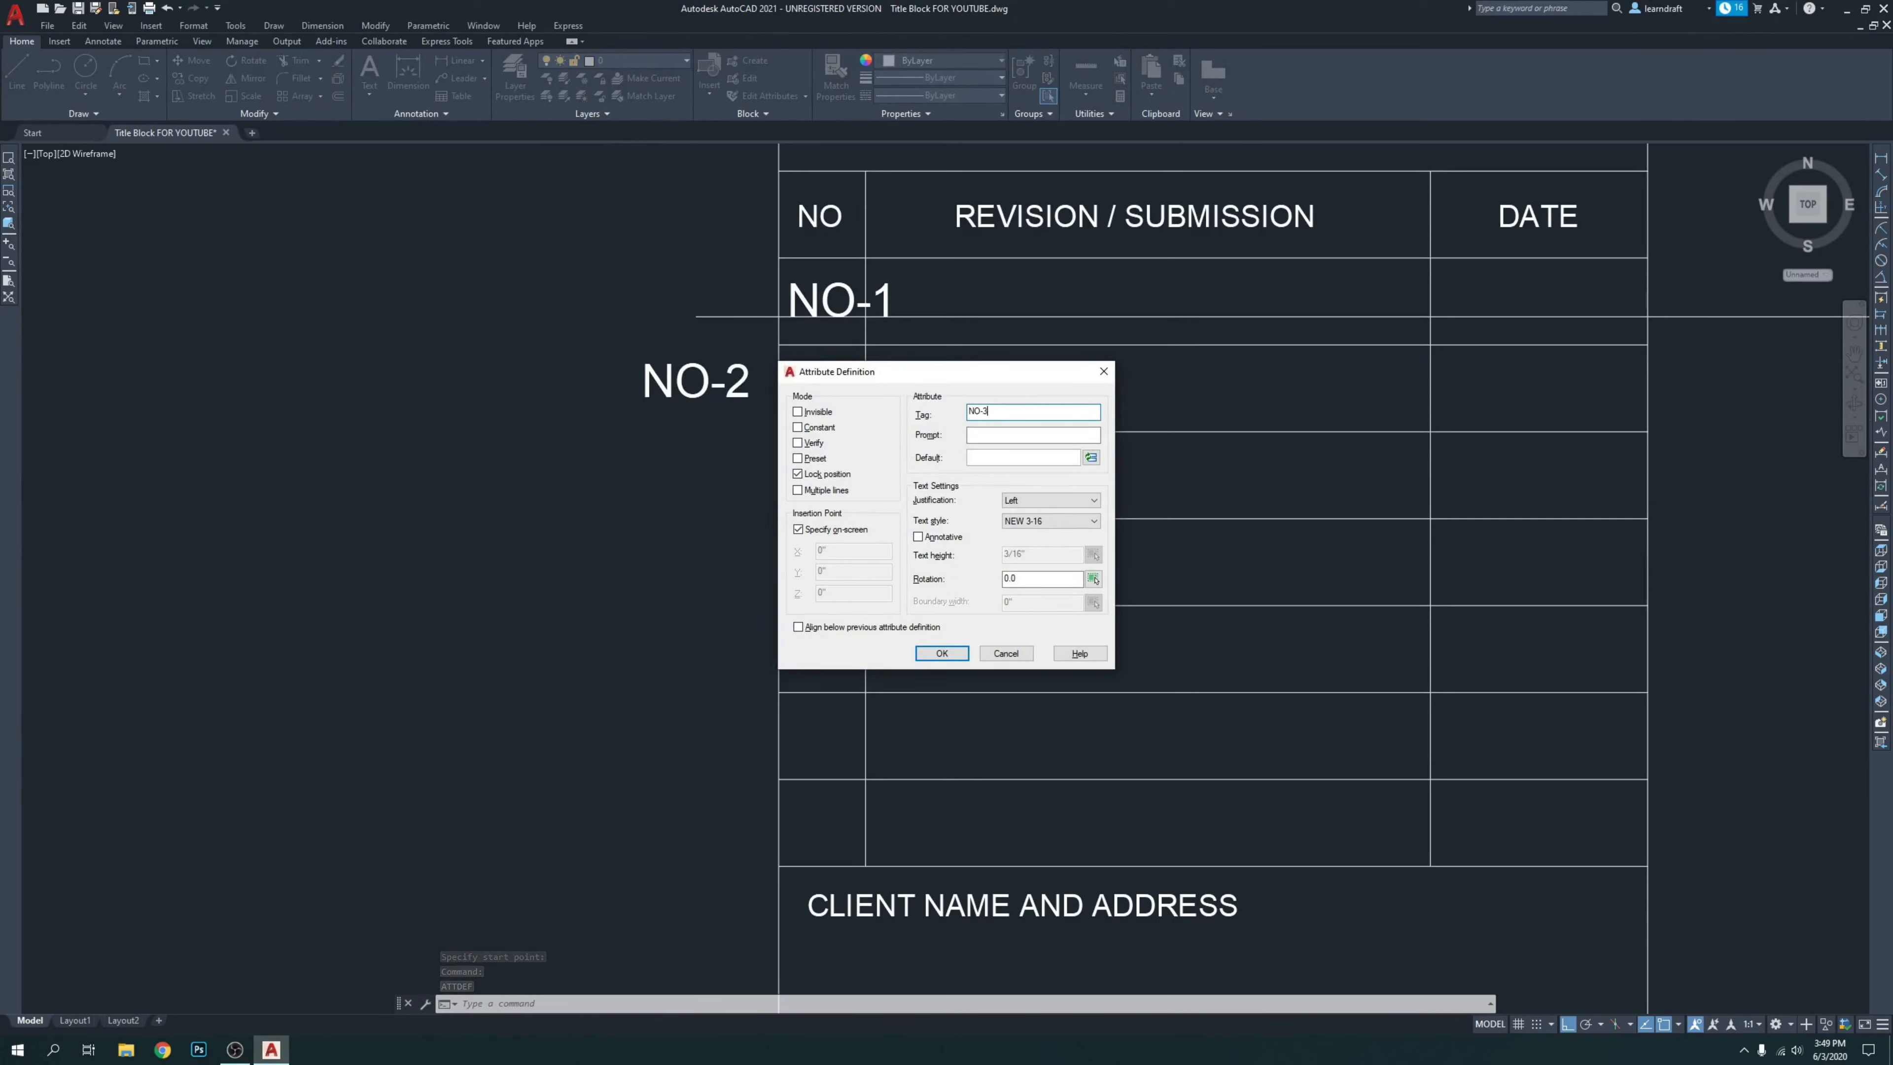
pyautogui.click(940, 653)
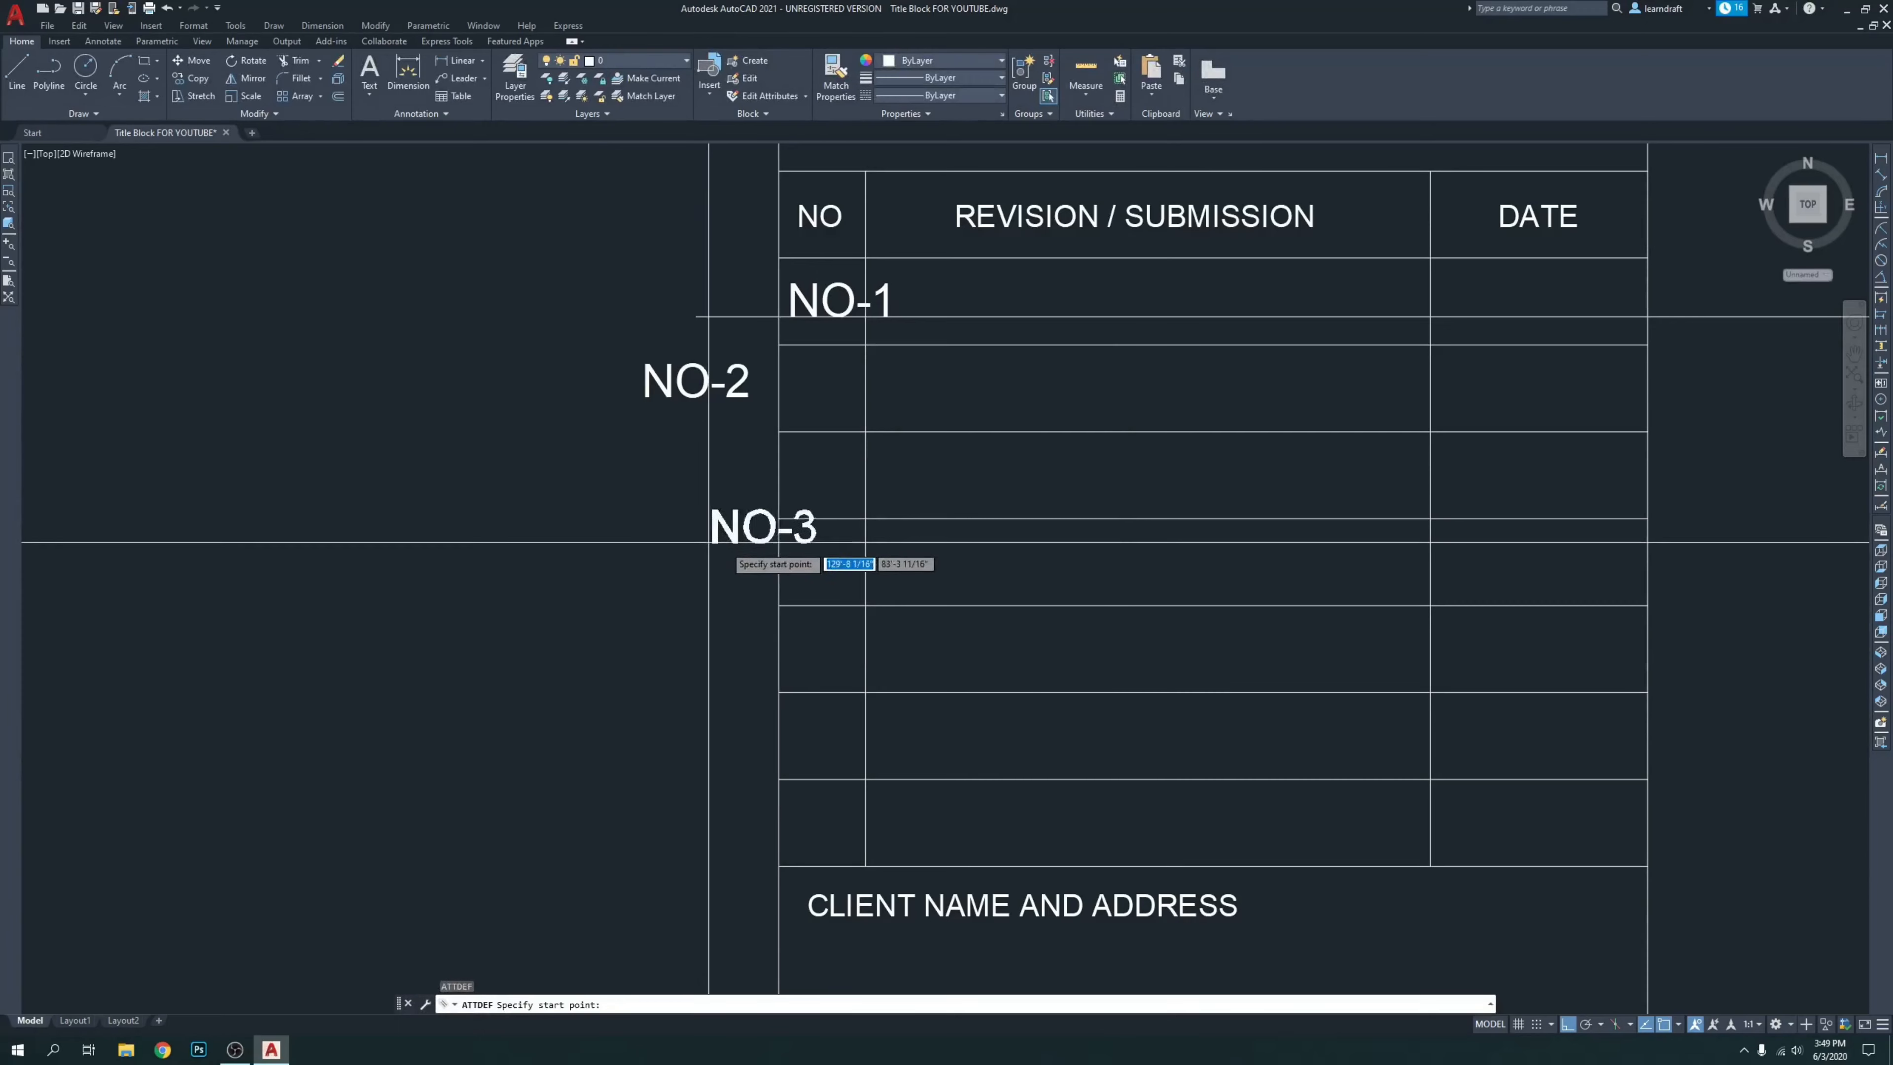
pyautogui.moveTo(677, 567); pyautogui.dragTo(751, 509, button='middle')
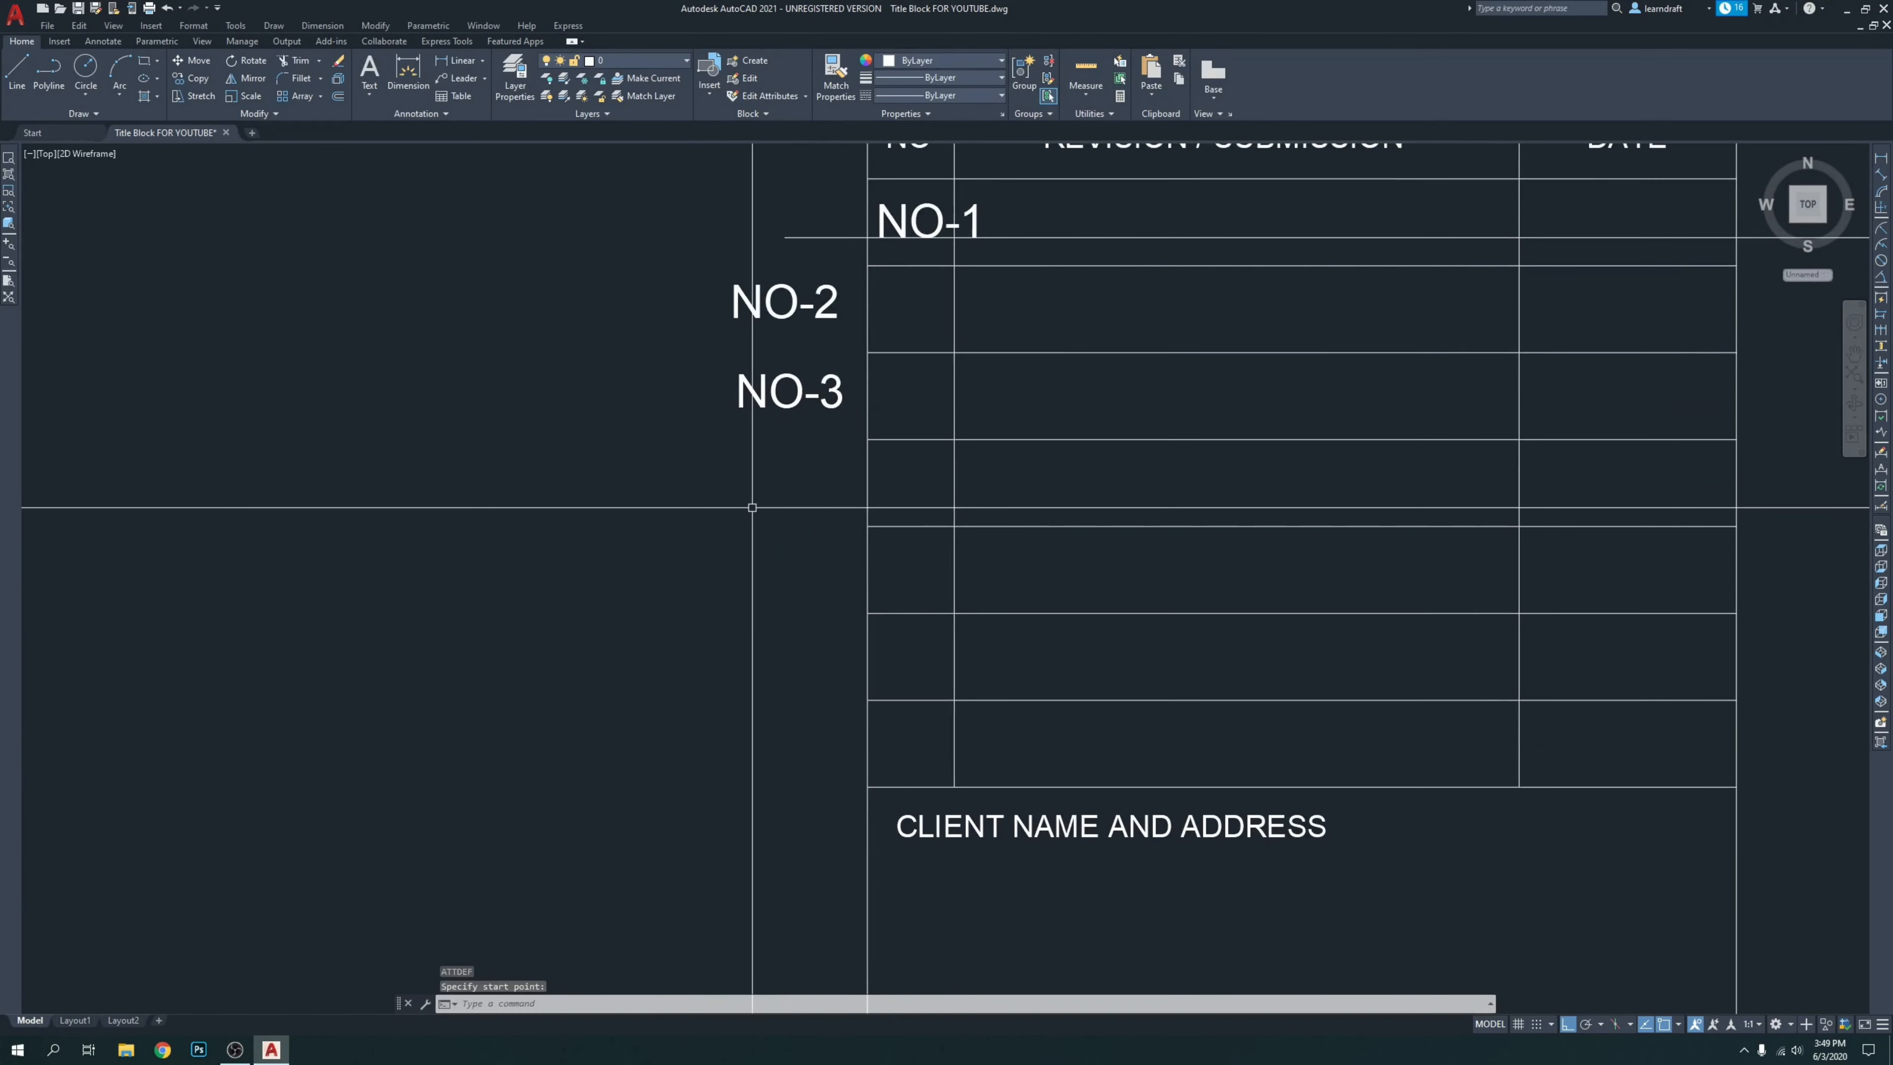
pyautogui.click(752, 508)
pyautogui.press('Return')
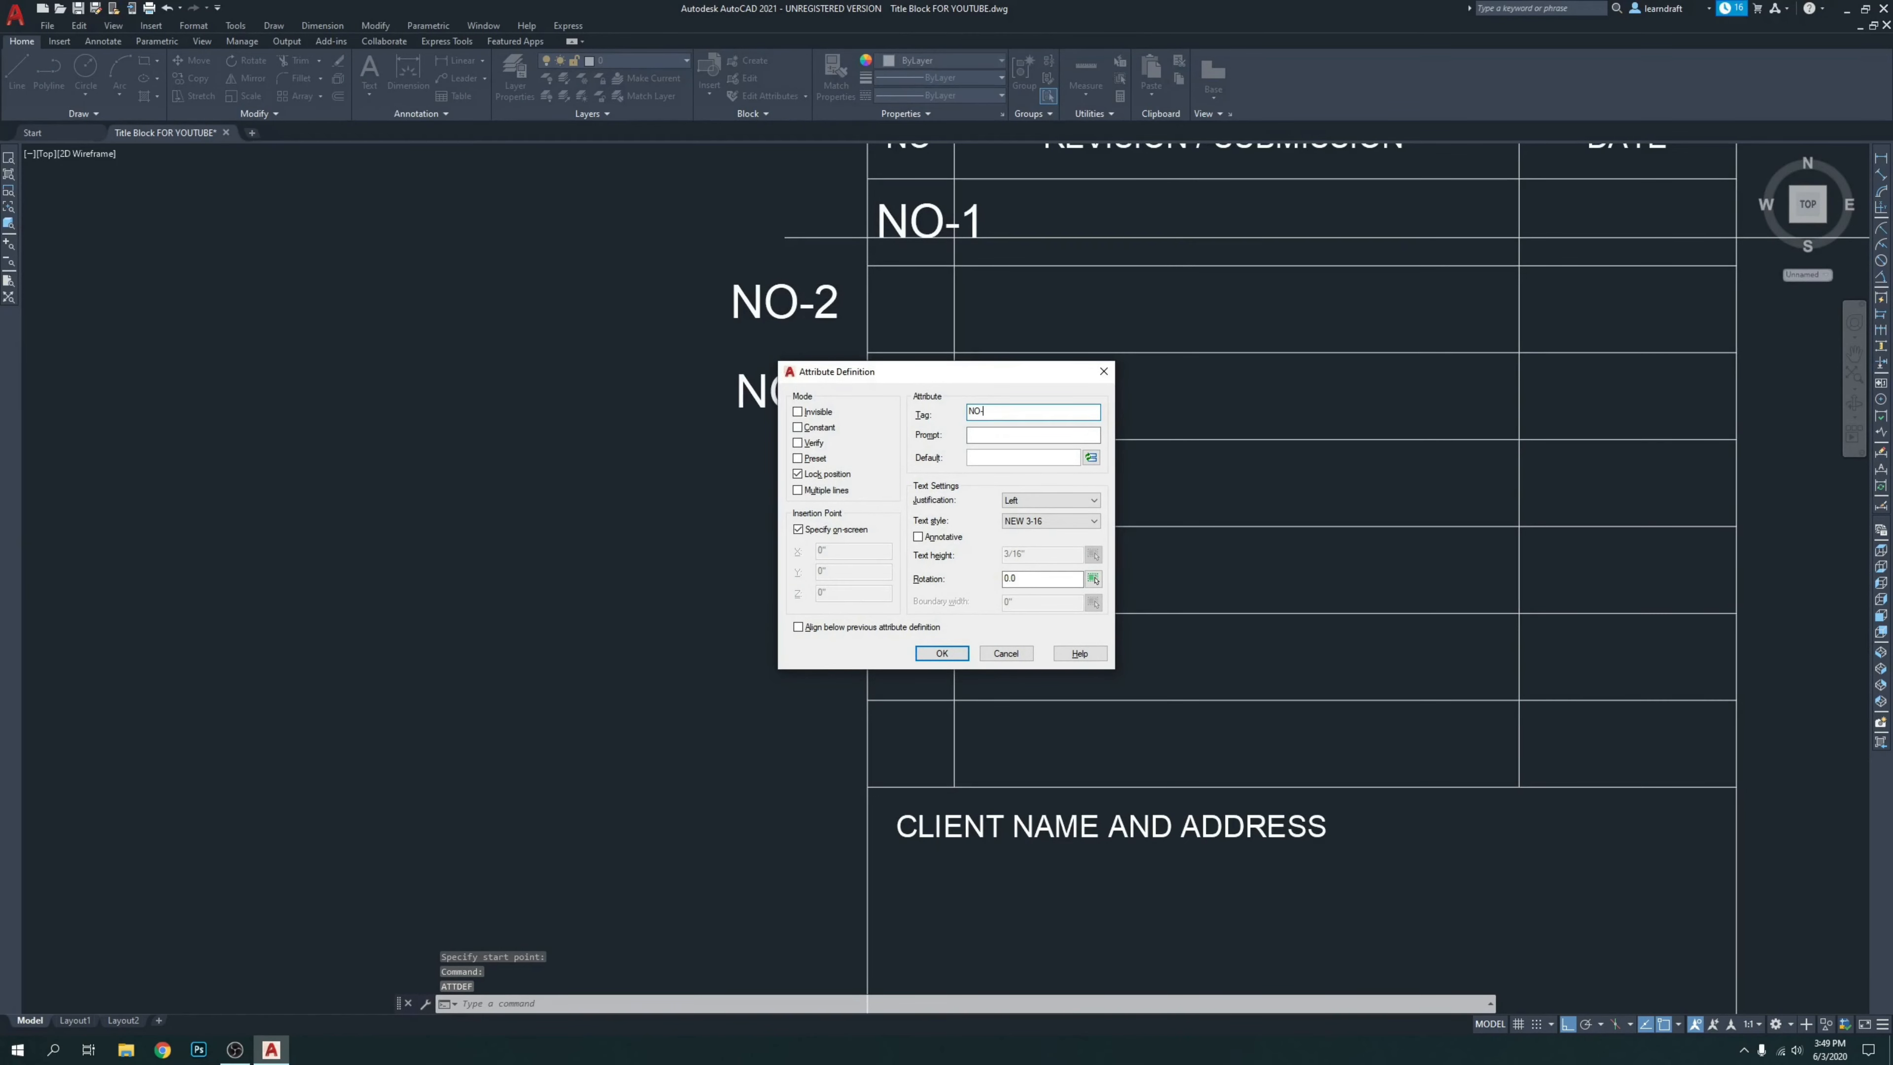
pyautogui.click(941, 653)
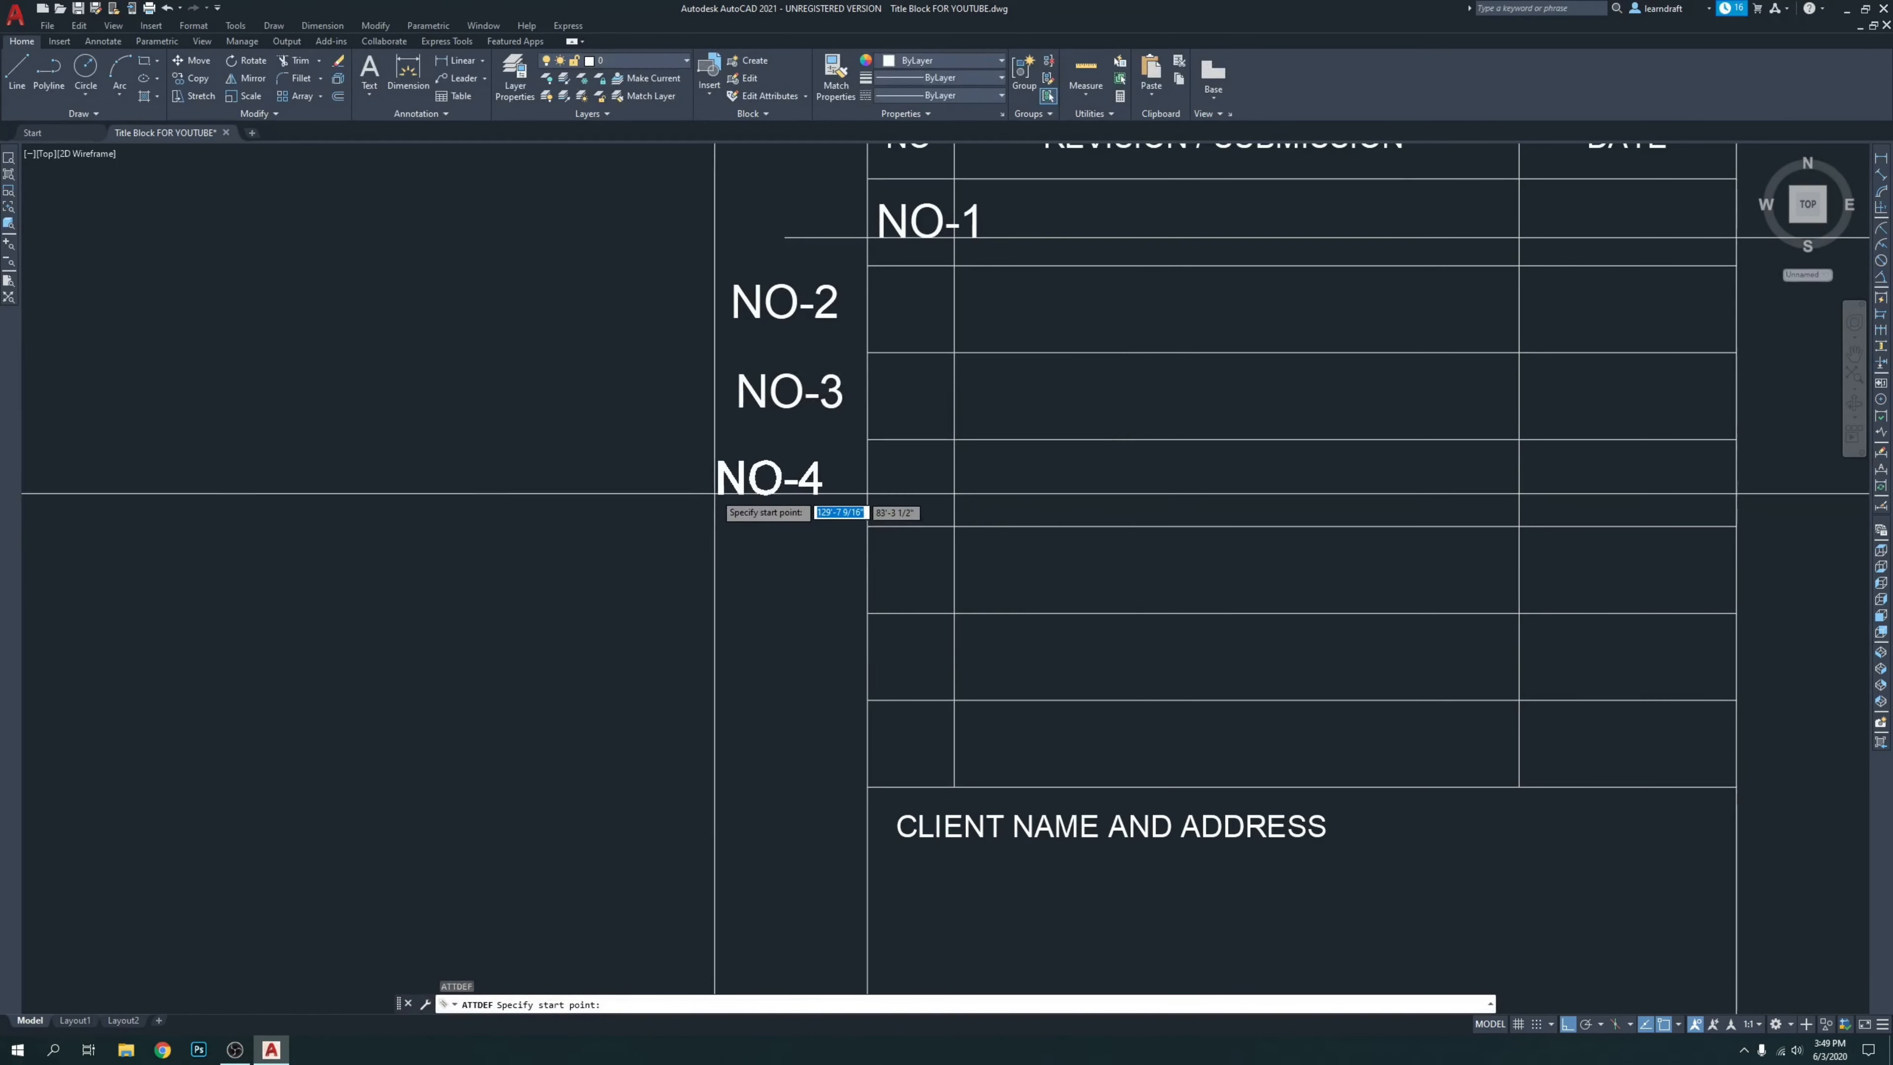
pyautogui.click(723, 489)
pyautogui.moveTo(737, 528); pyautogui.dragTo(722, 428, button='middle')
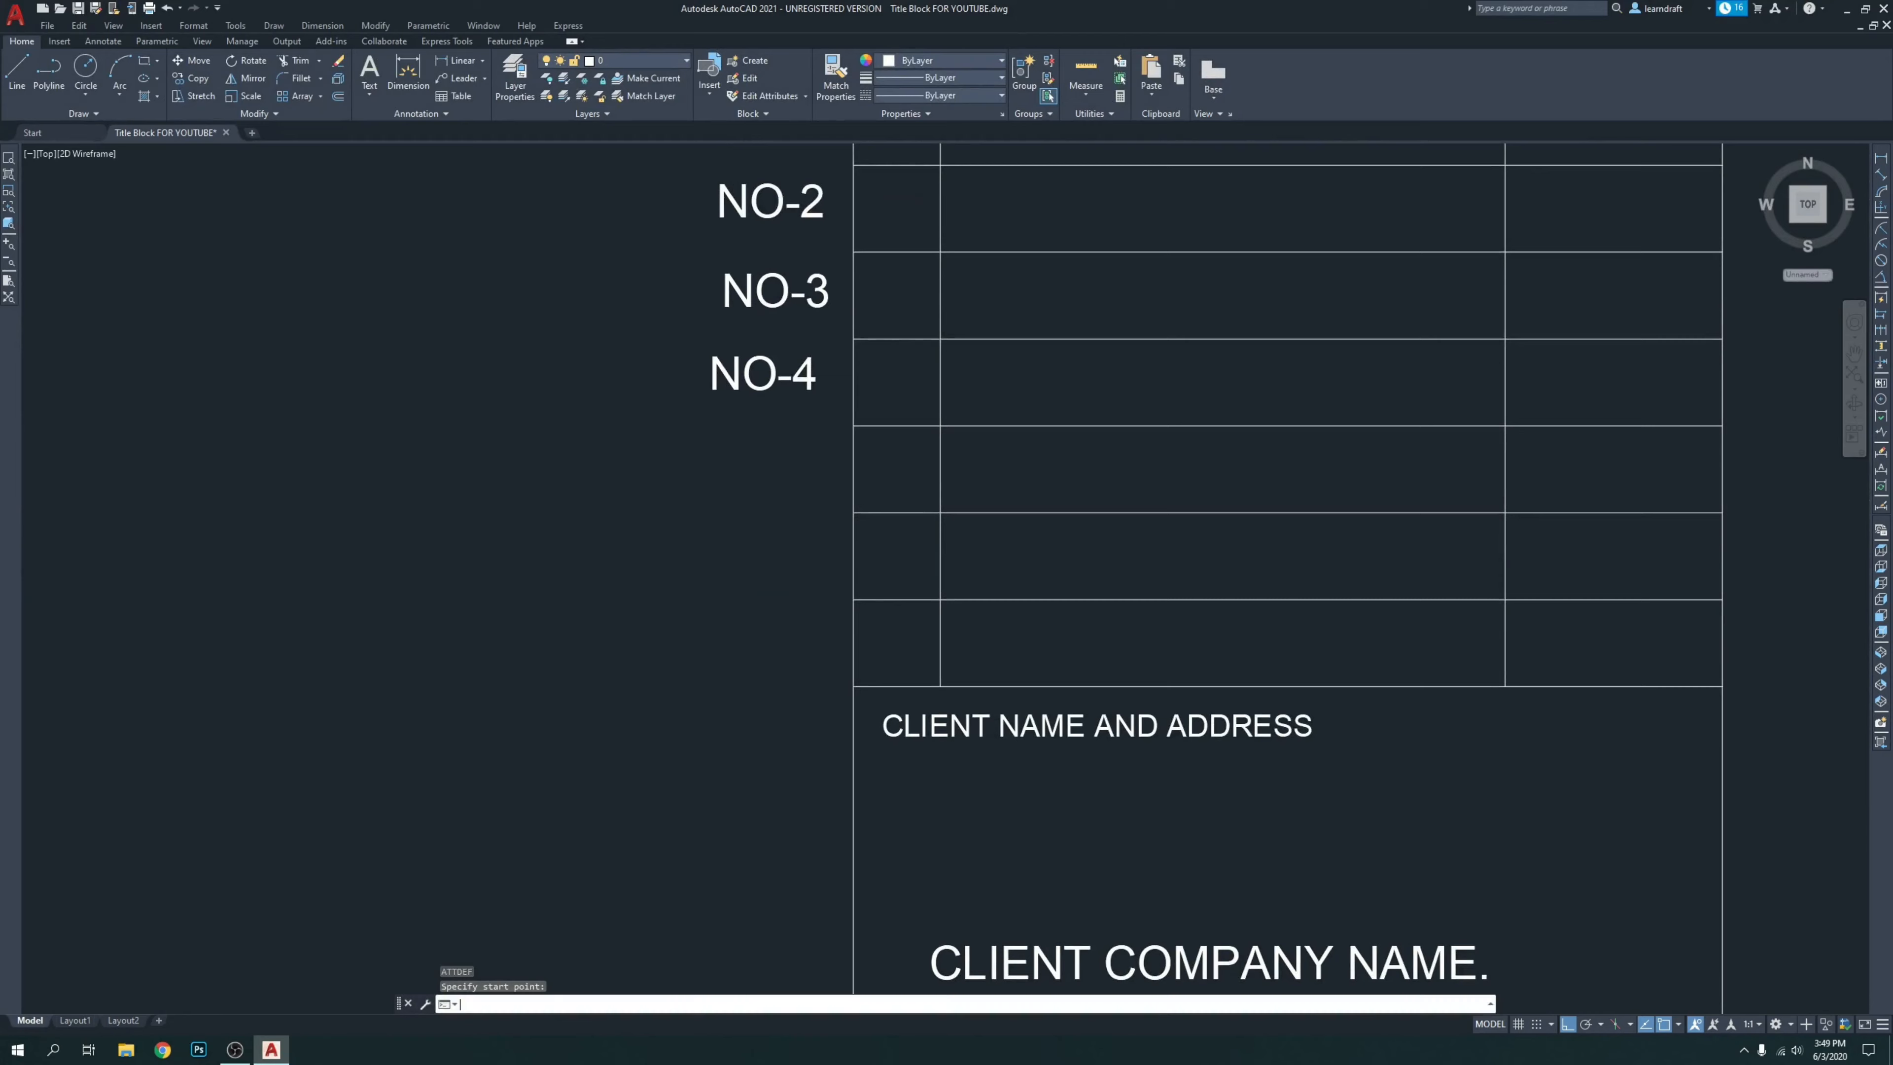
# Define an attribute with the tag NO-5 and place it below NO-4, outside the revision table.
pyautogui.press('Return')
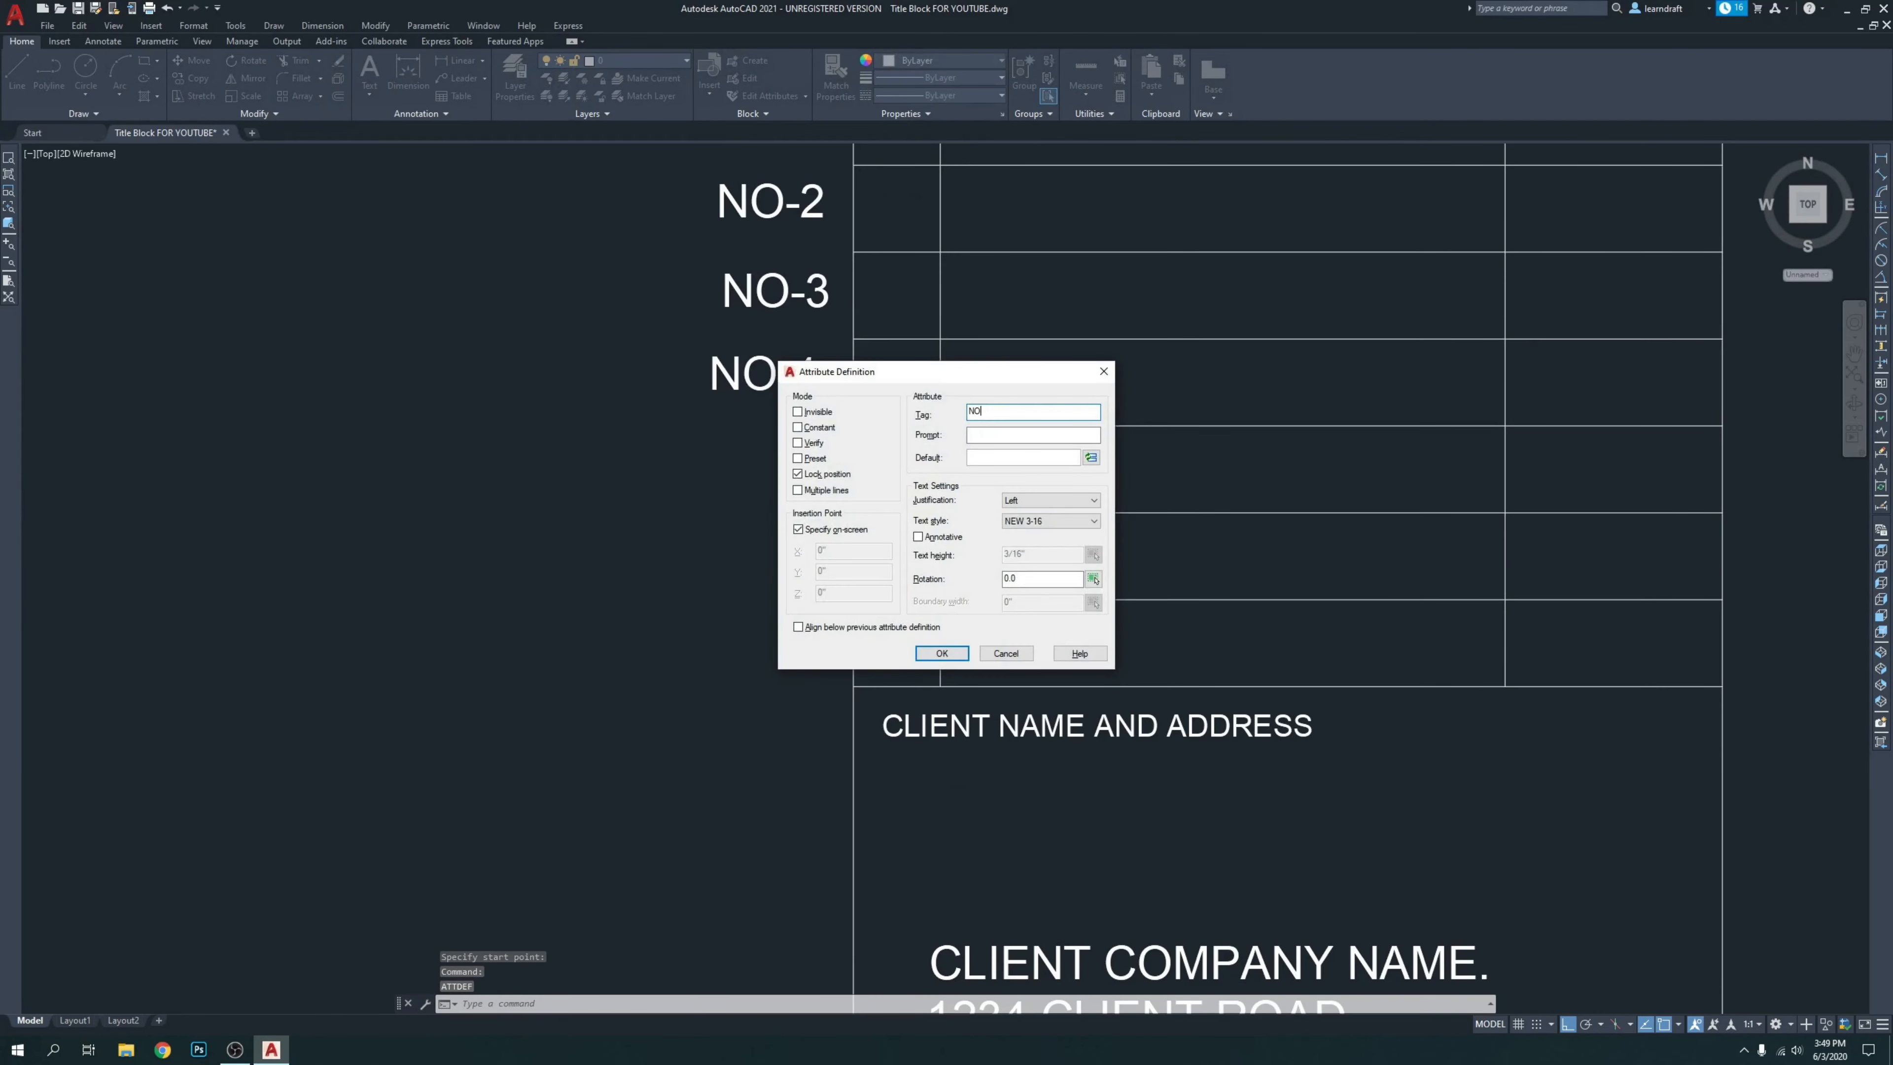
pyautogui.press('Return')
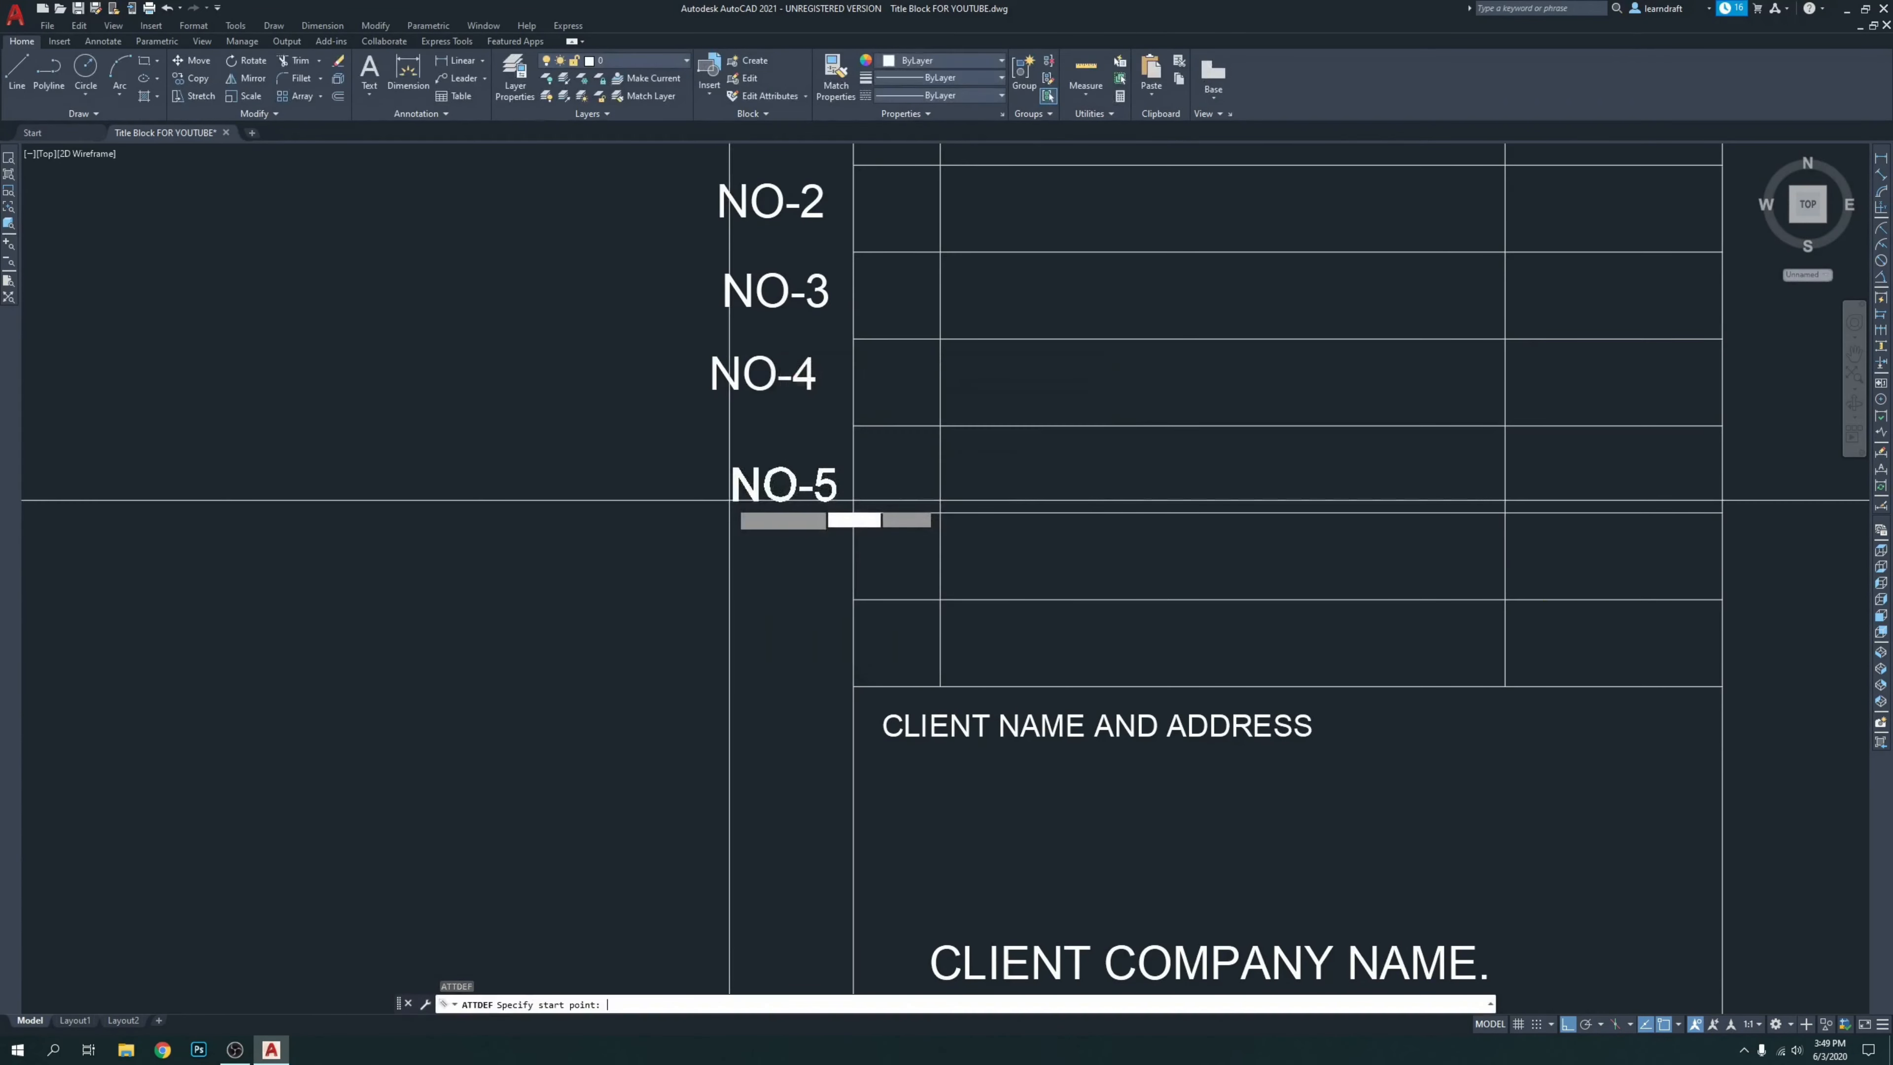
pyautogui.click(722, 490)
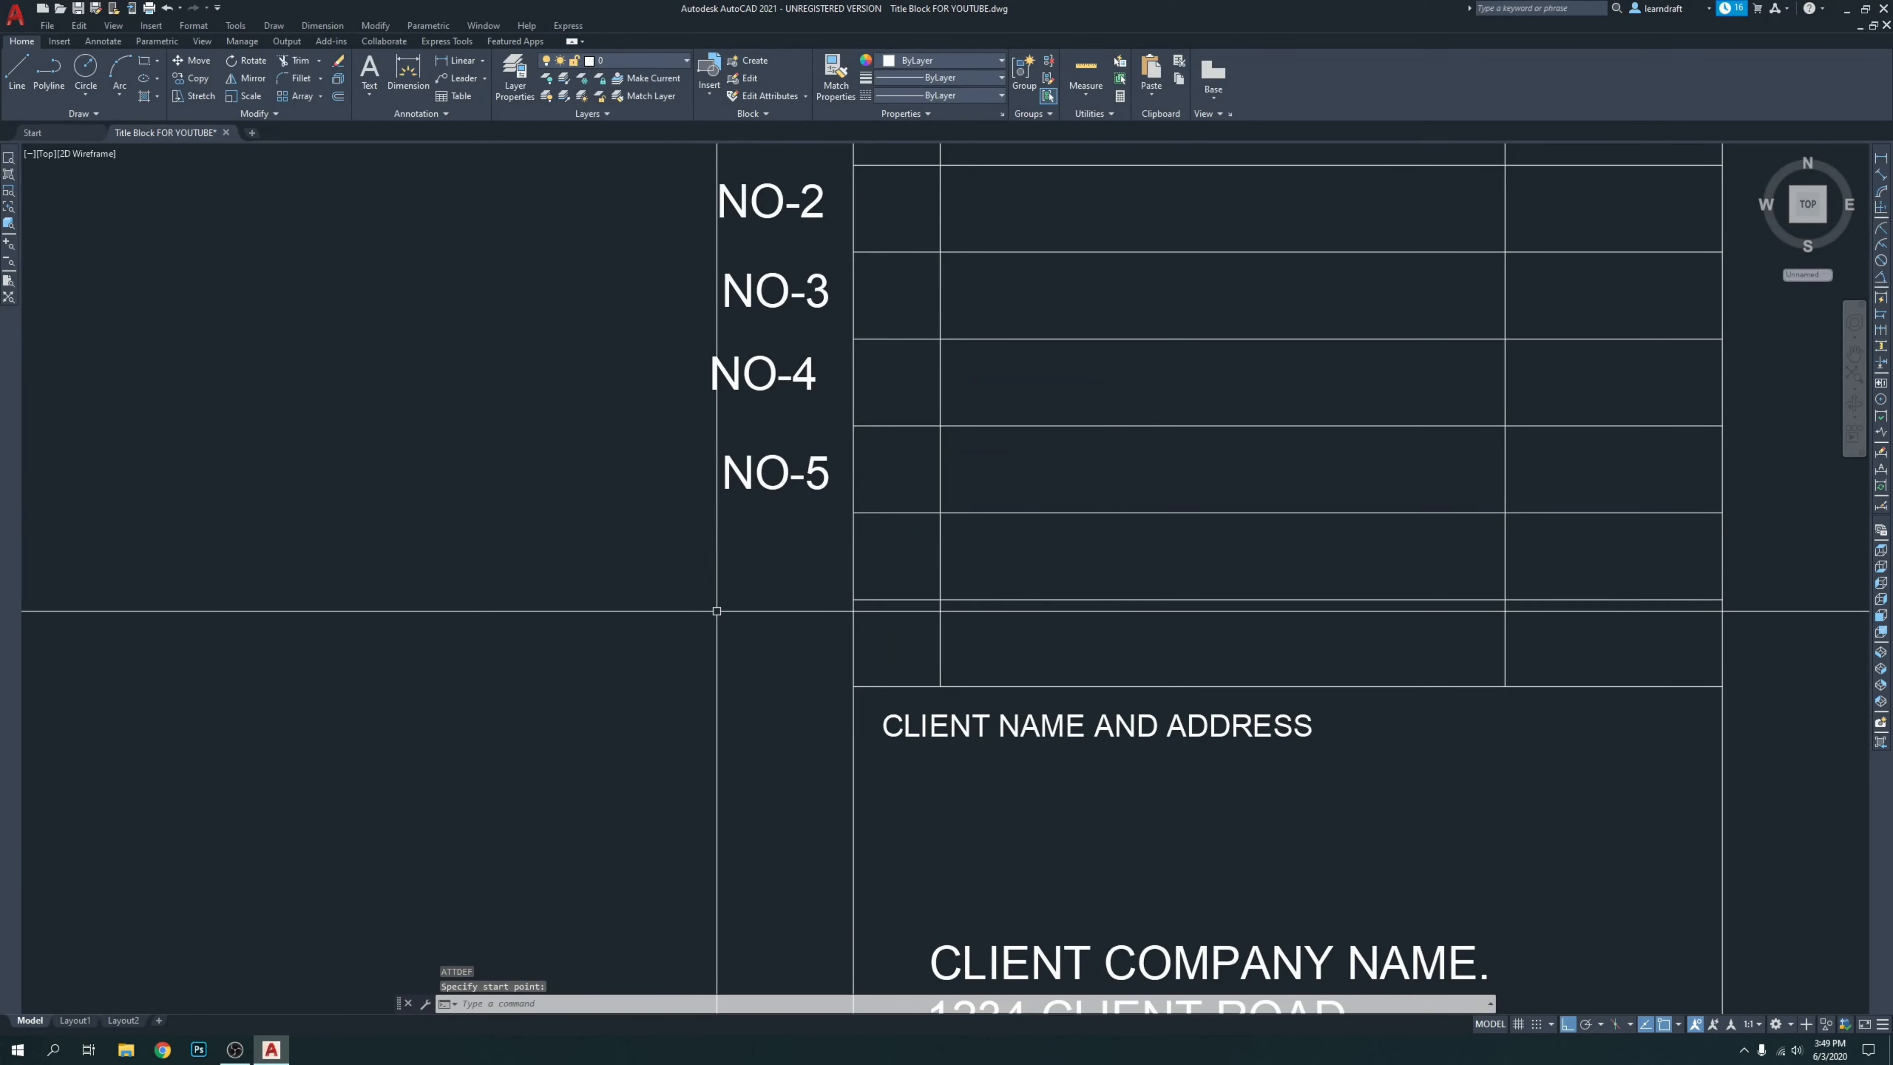
pyautogui.press('Return')
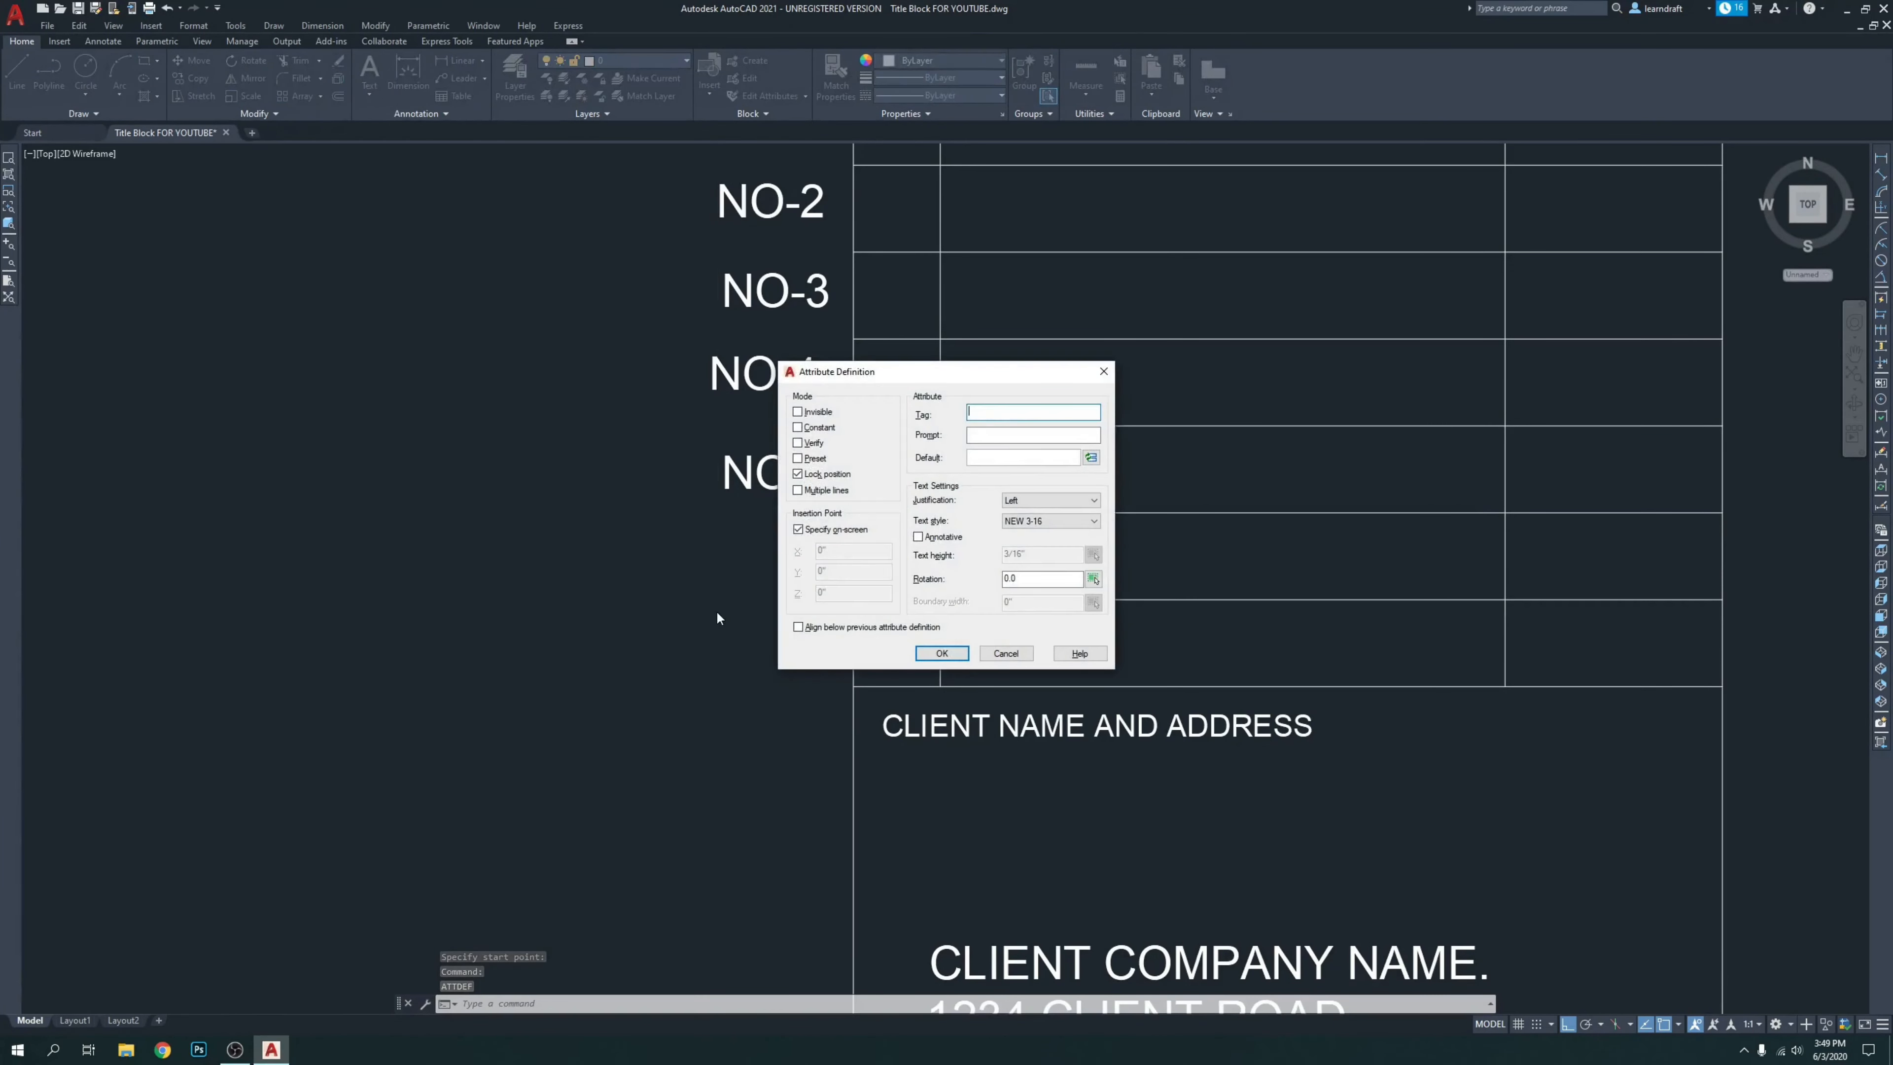
pyautogui.press('Escape')
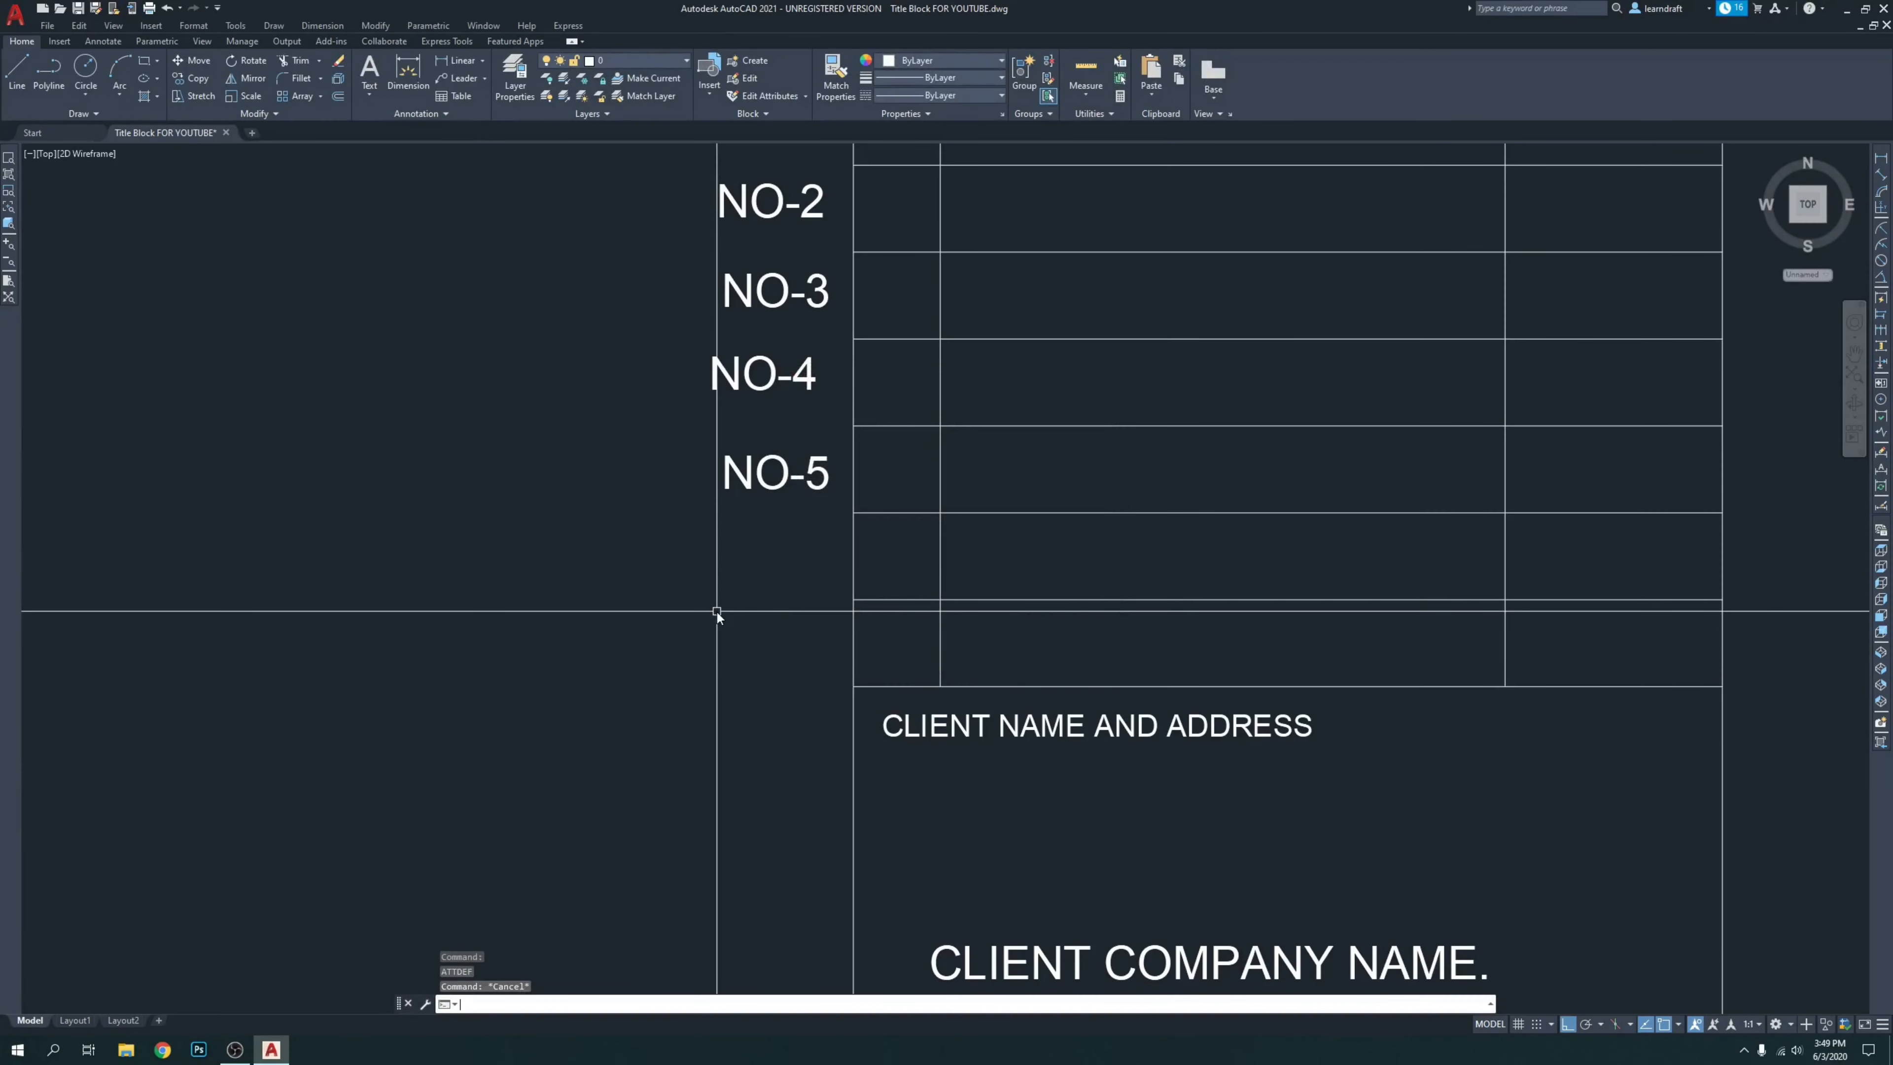
# Define an attribute with the tag NO-6 and place it below NO-5, beside the sixth empty row.
pyautogui.write('ATT')
pyautogui.press('Return')
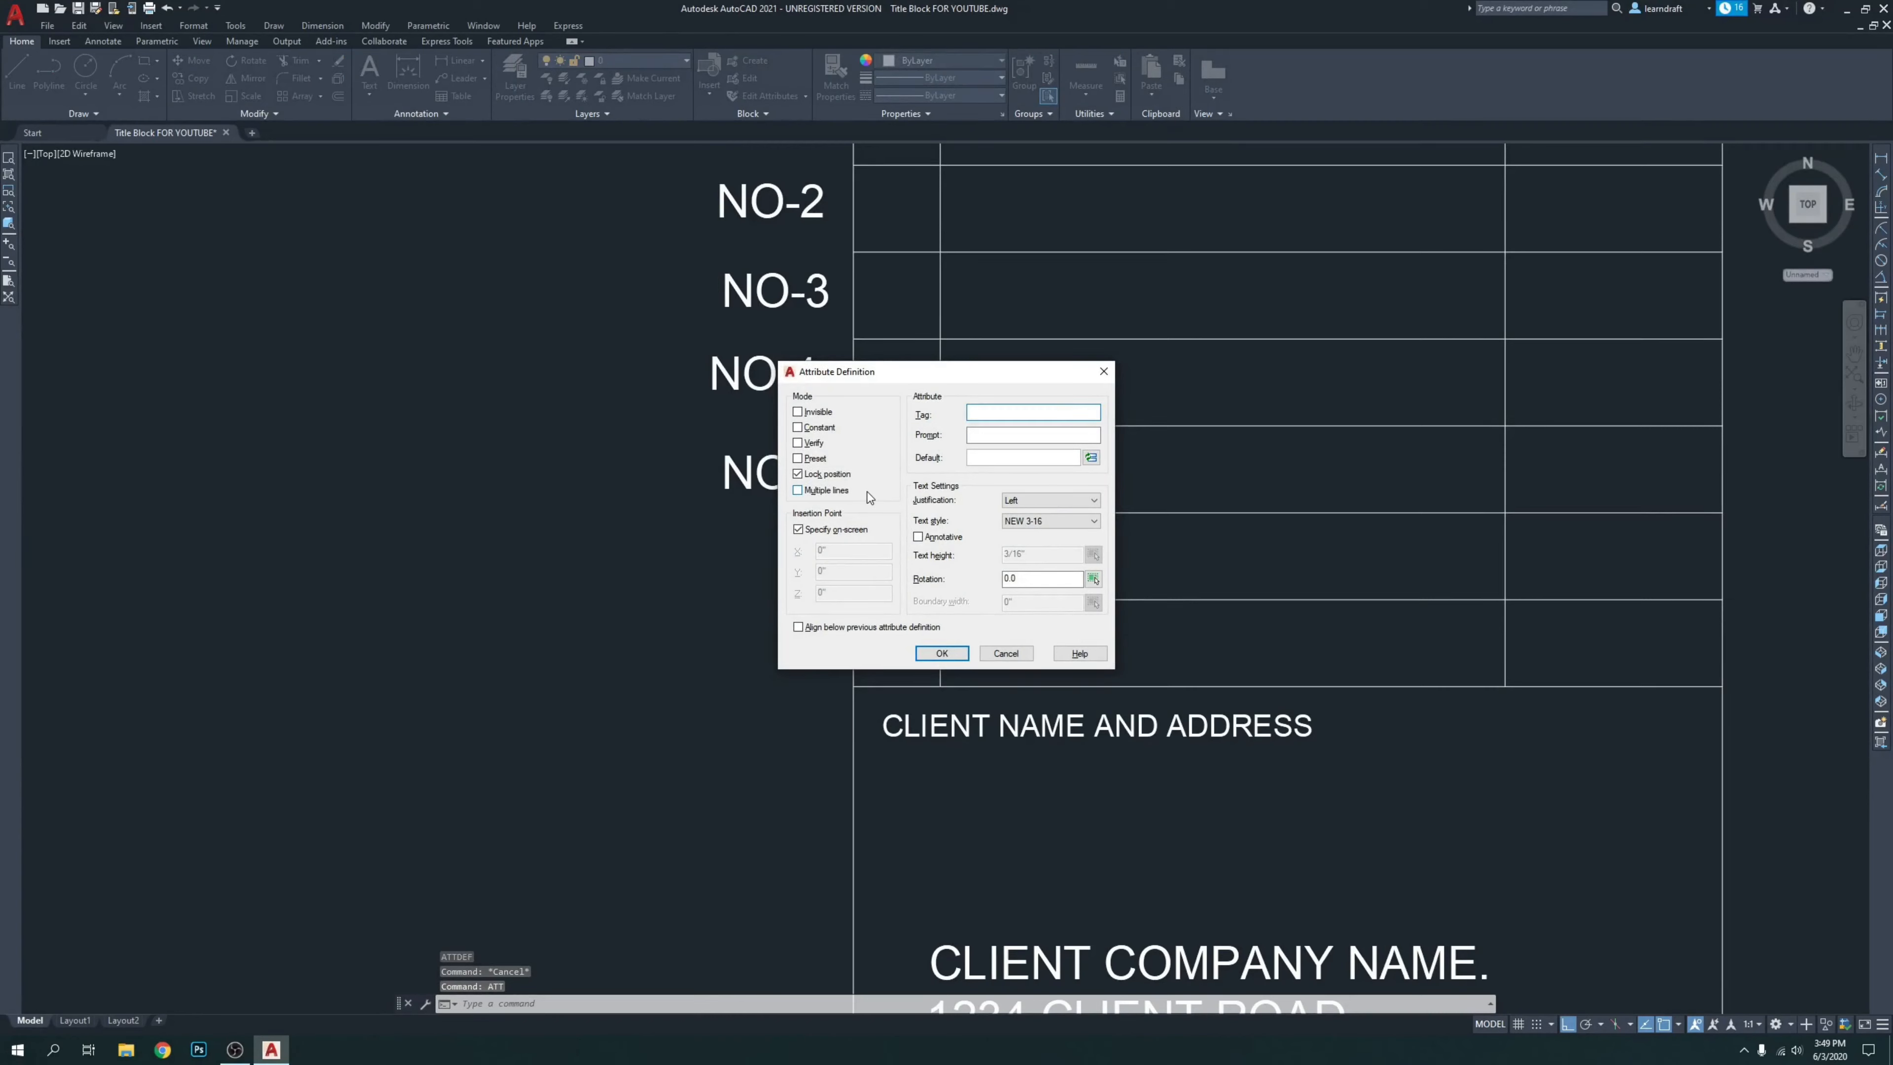
pyautogui.moveTo(904, 380); pyautogui.dragTo(1045, 381)
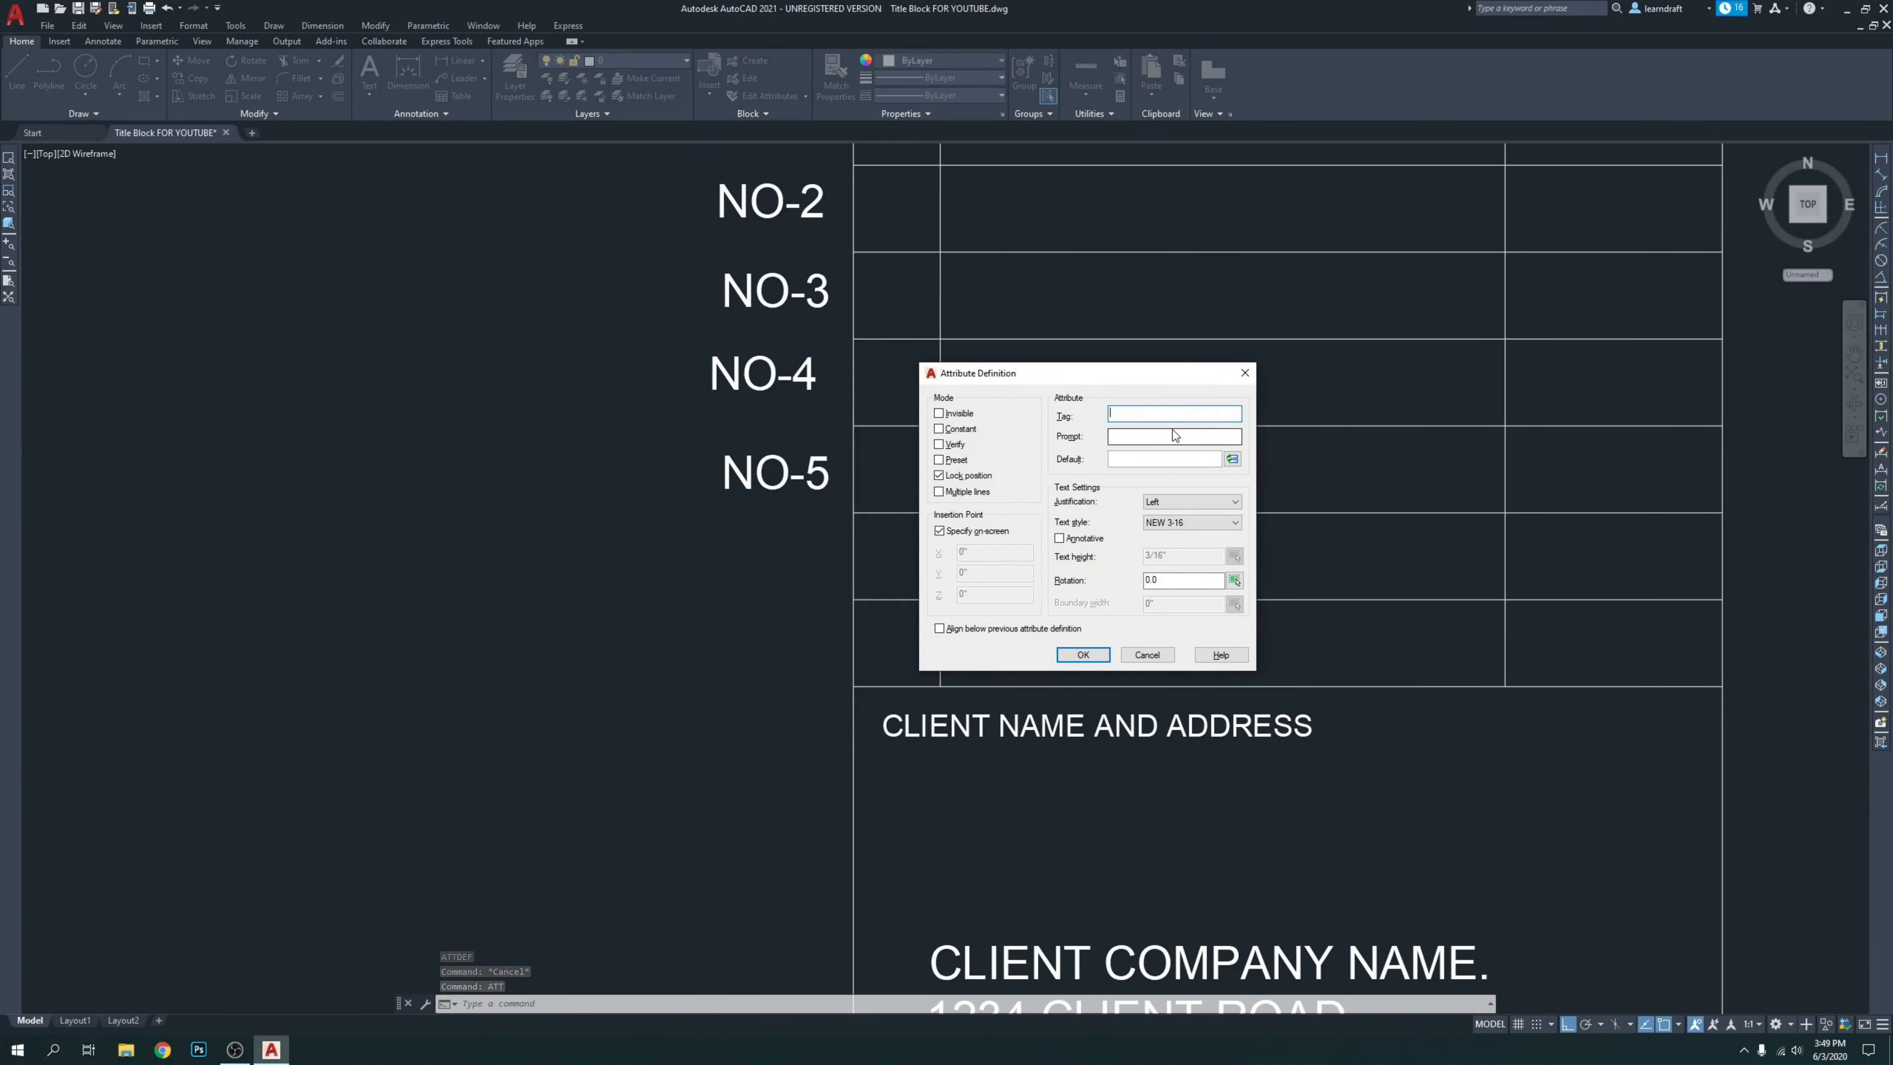
pyautogui.write('NO-6')
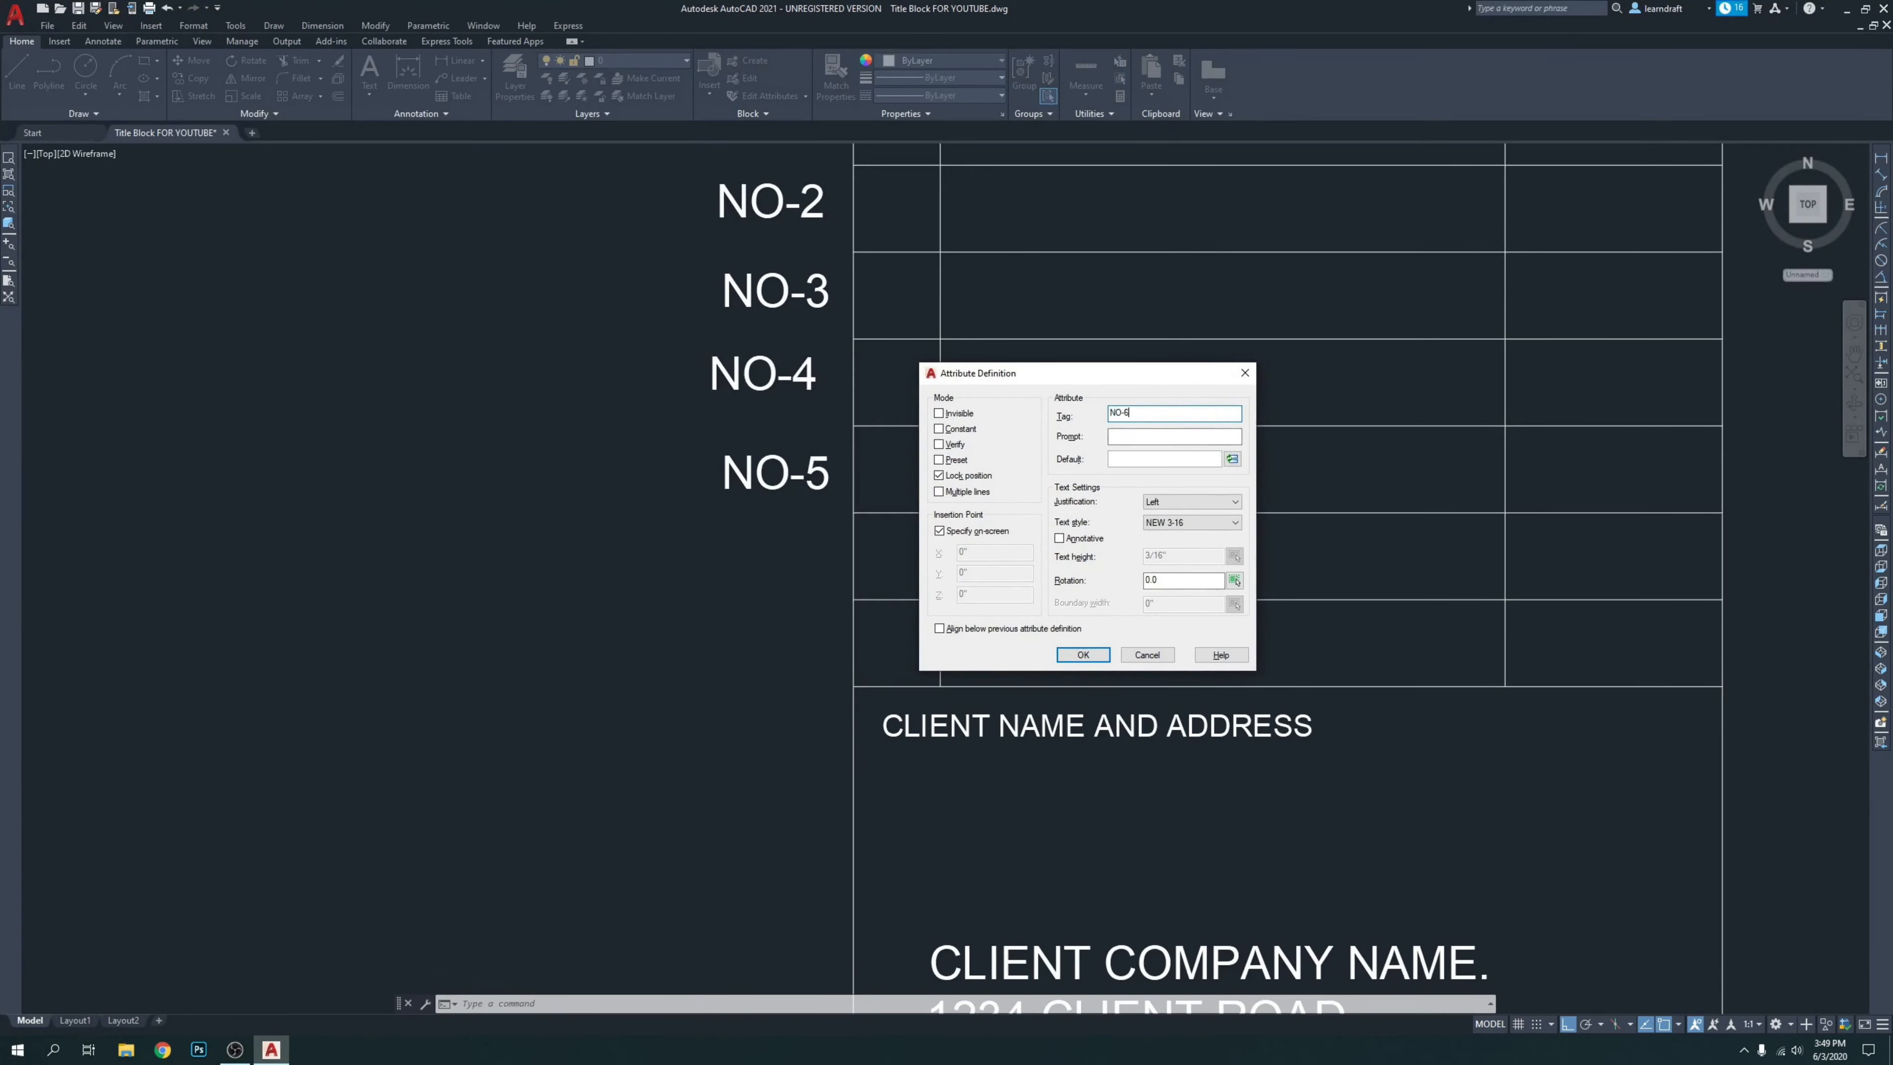
pyautogui.press('Return')
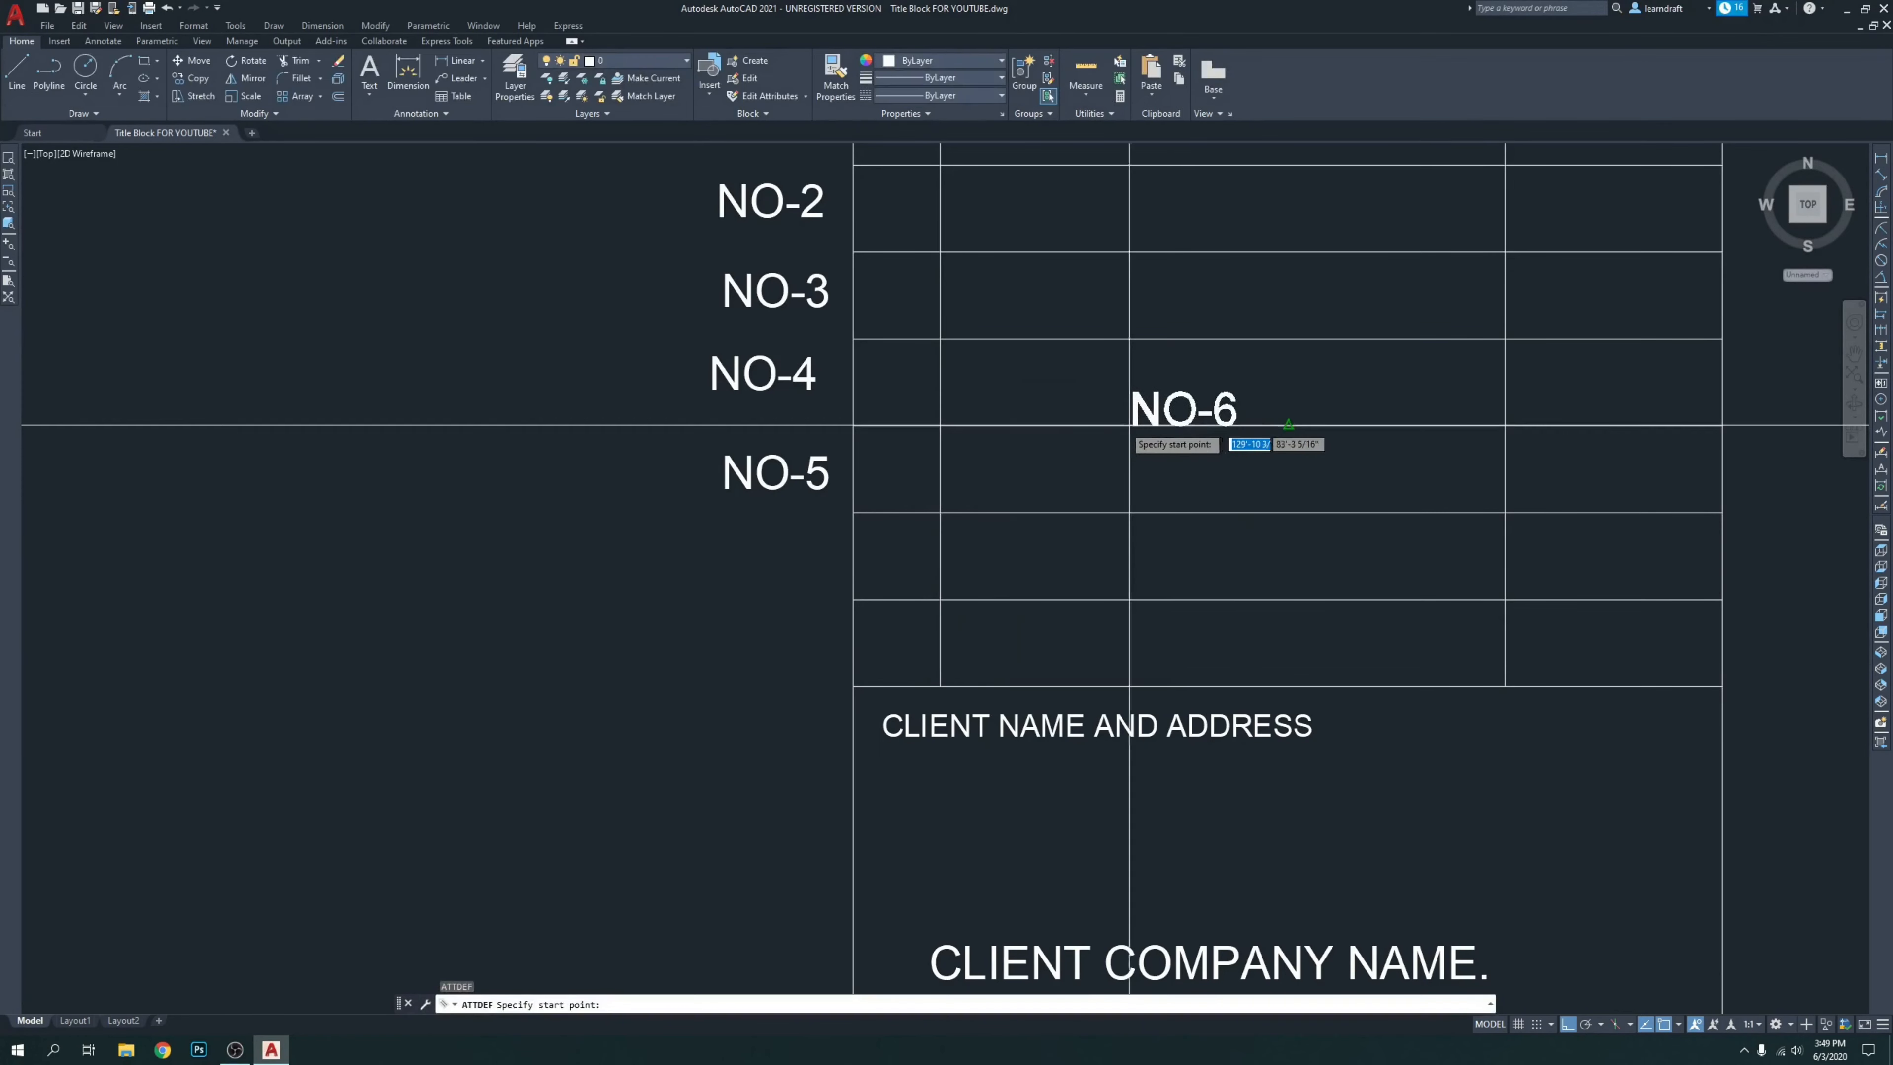
pyautogui.click(718, 564)
# Define an attribute with the tag N0-7 and place it below NO-6, beside the last revision row.
pyautogui.moveTo(719, 677); pyautogui.dragTo(722, 566, button='middle')
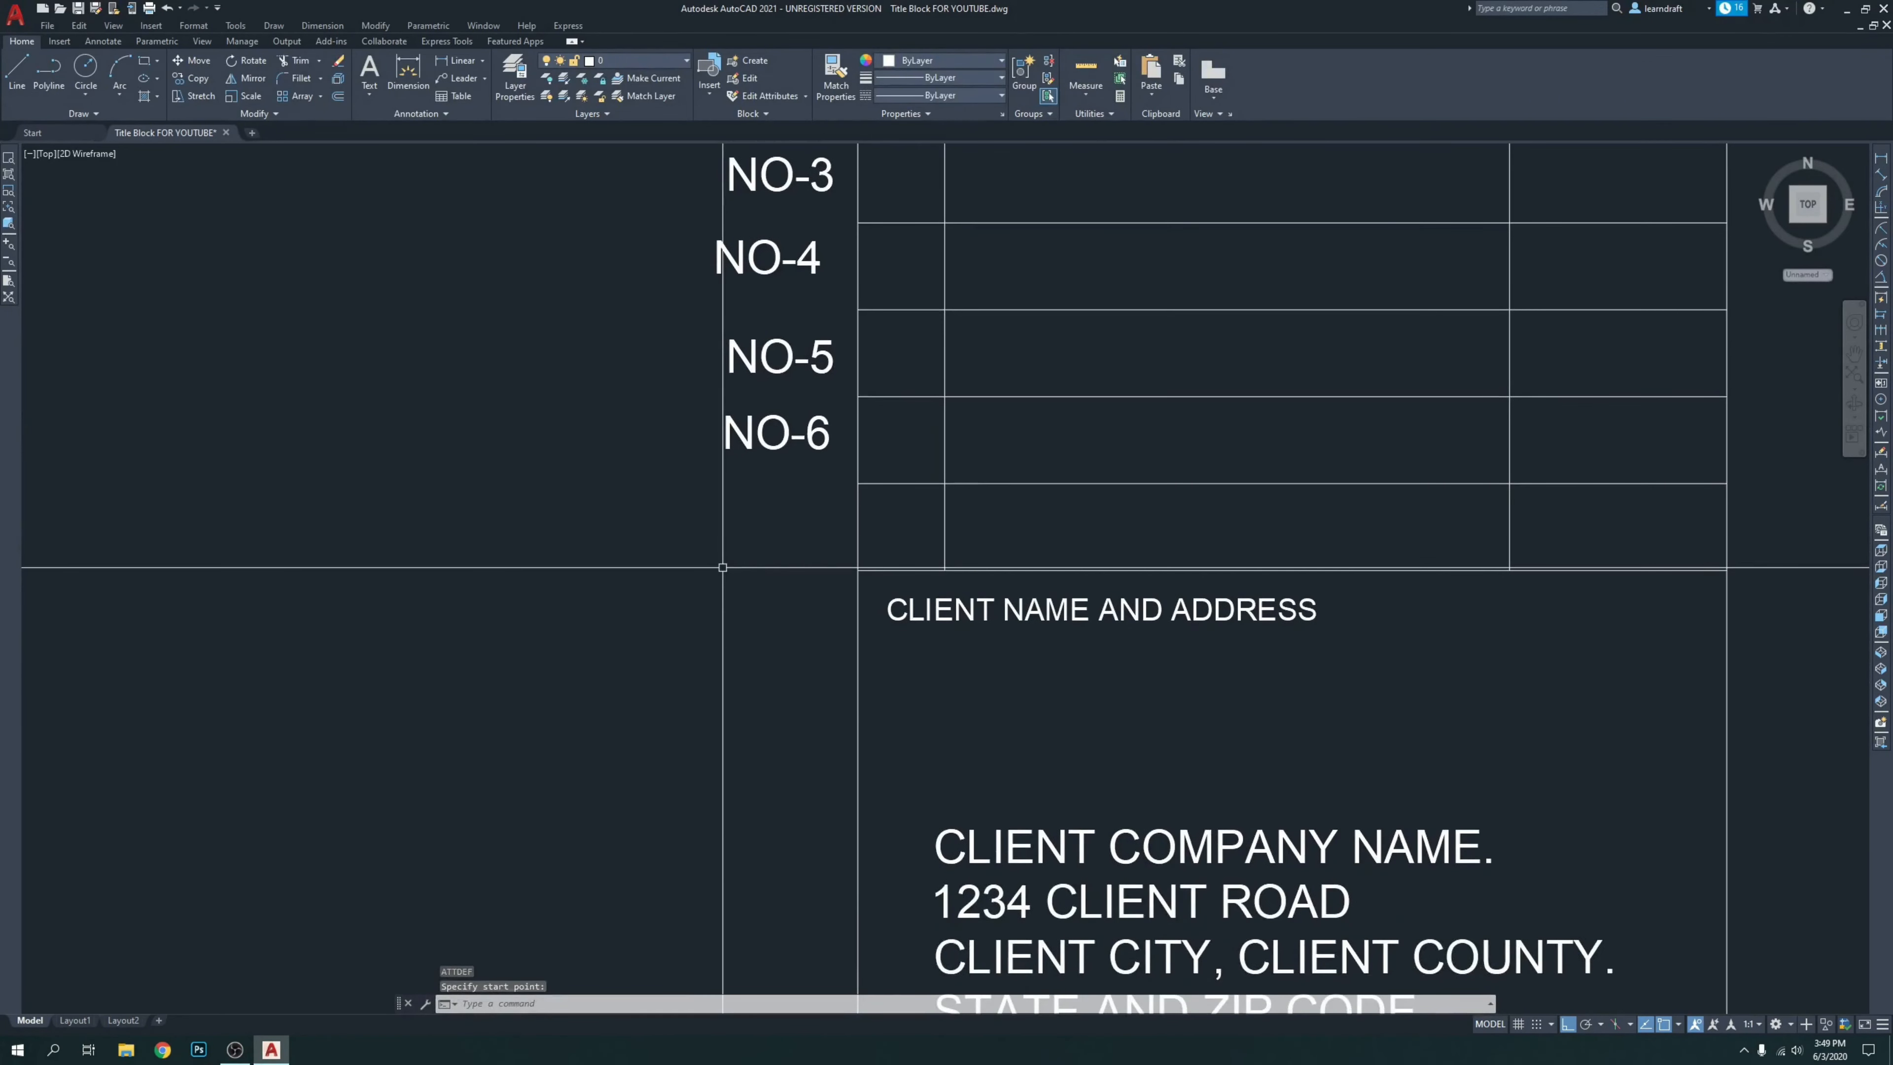
pyautogui.press('Return')
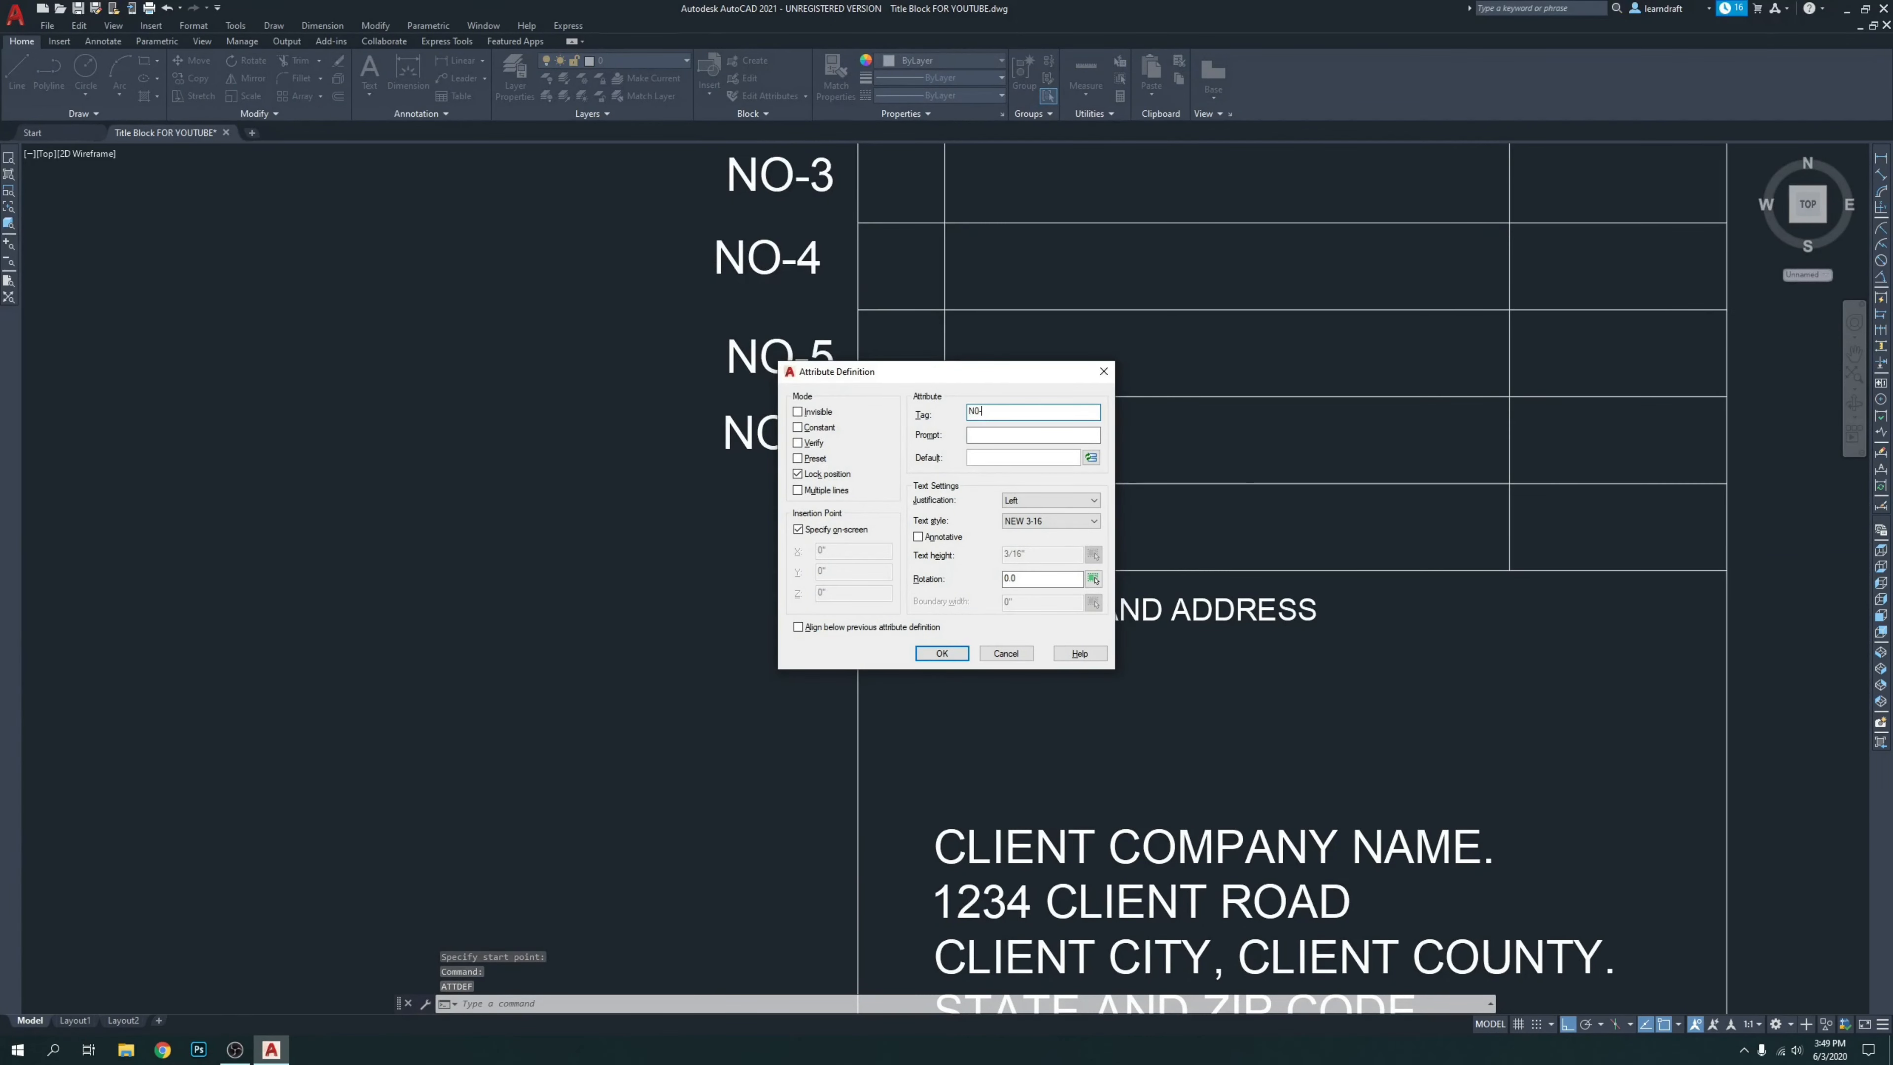
pyautogui.press('Return')
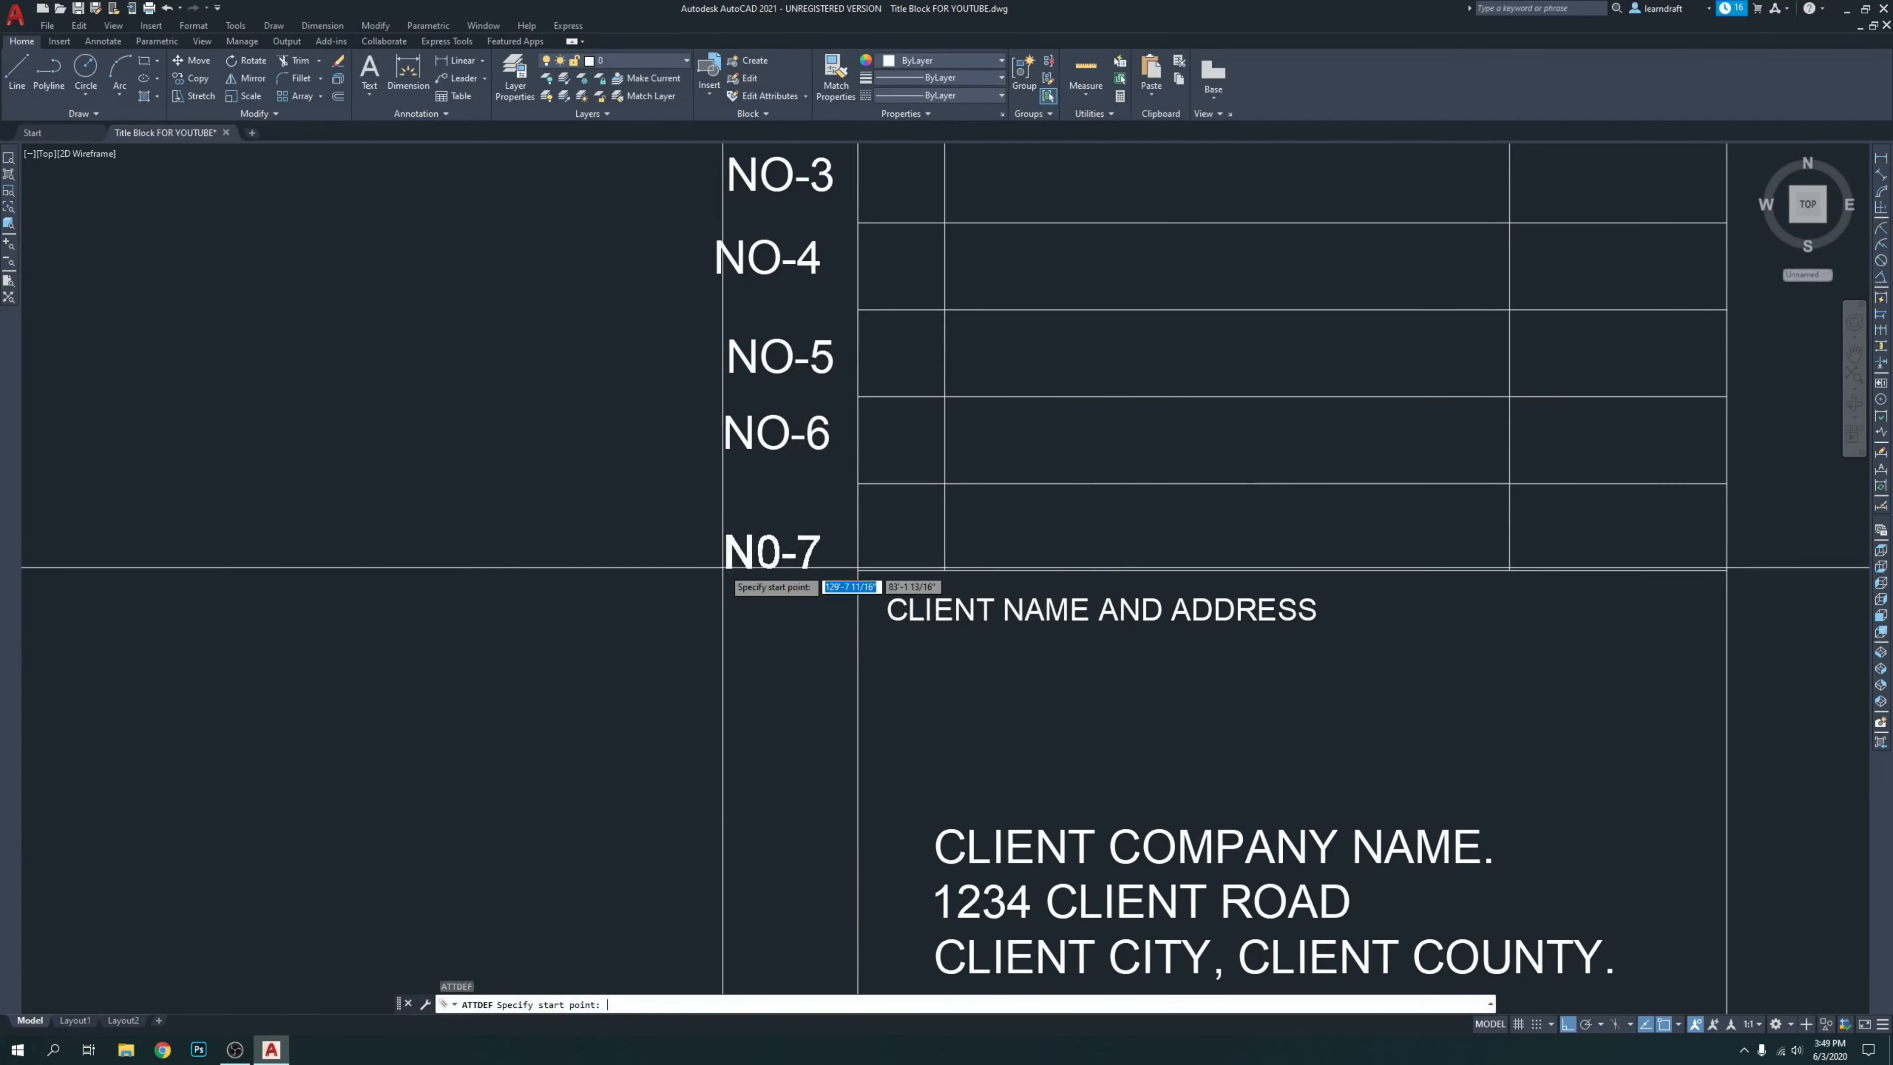
pyautogui.scroll(-2, 650, 548)
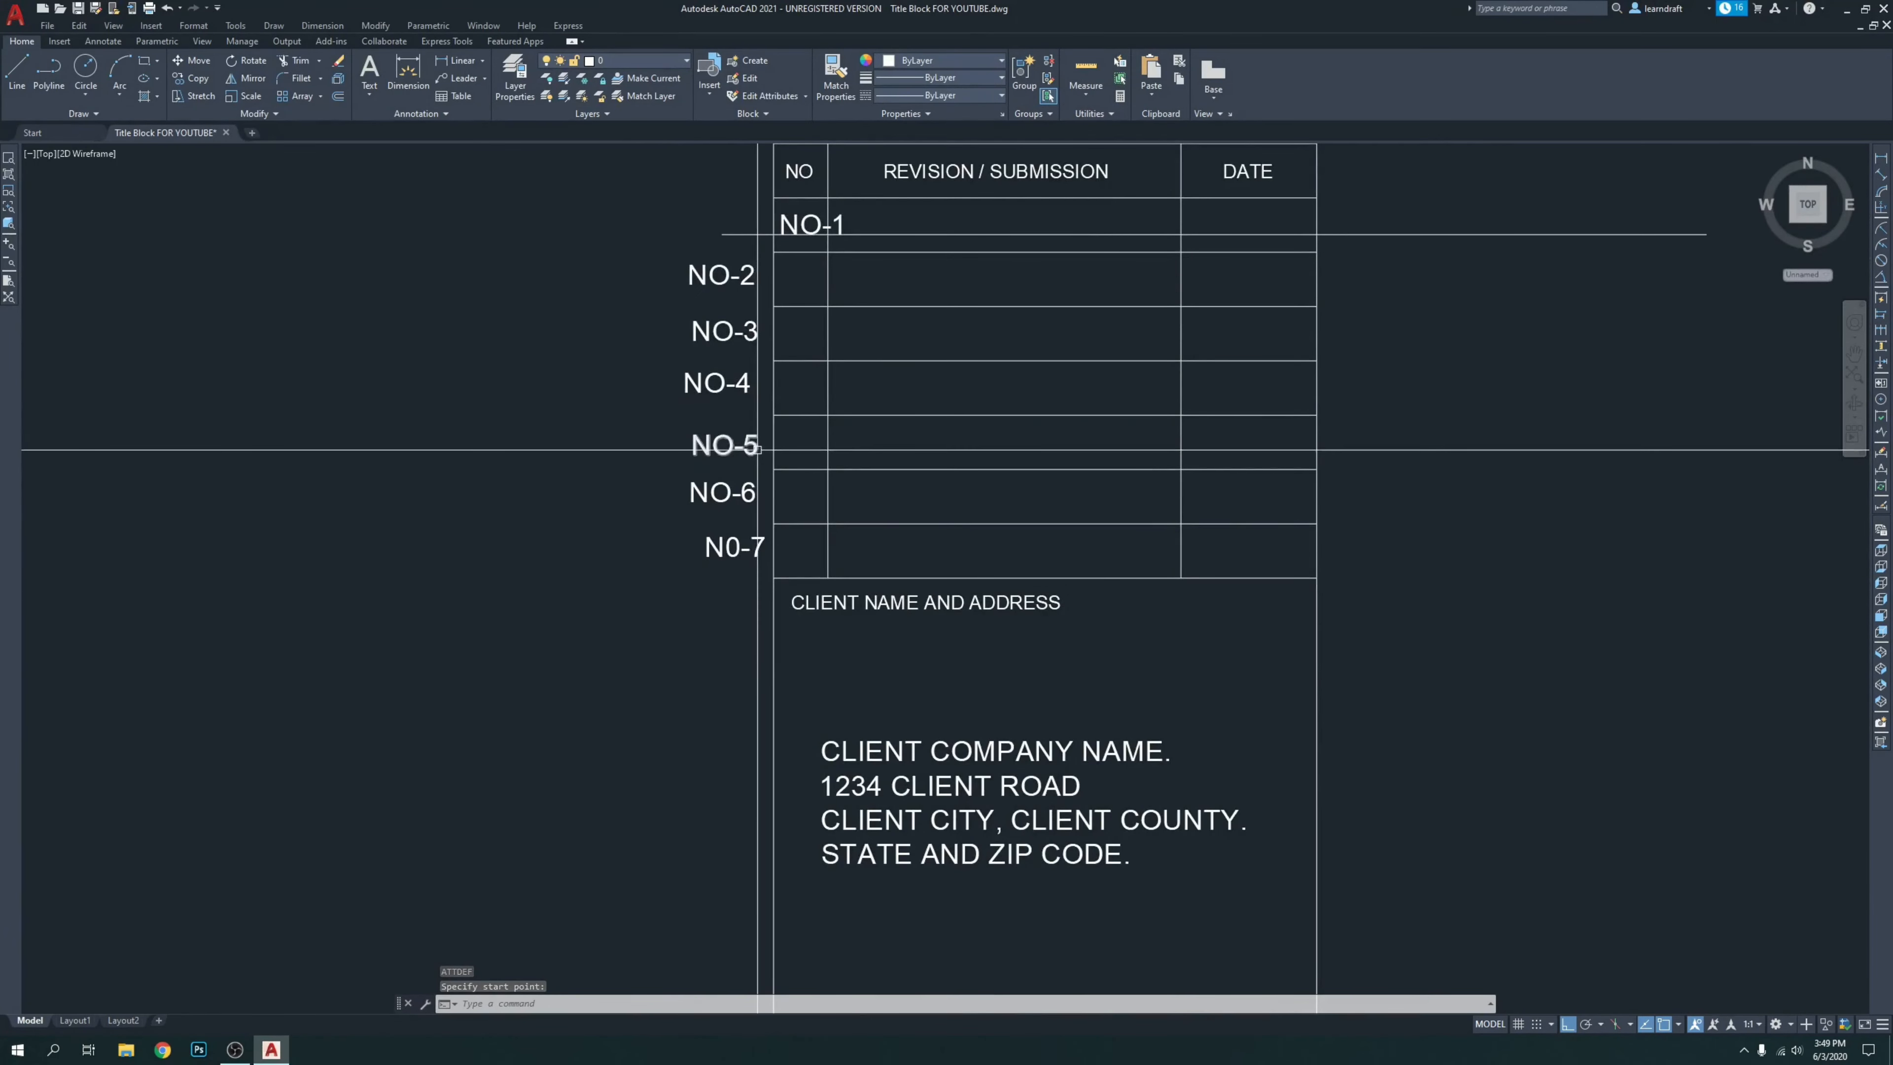
# Move the NO-2 attribute into the second row's cell of the NO column, roughly lined up under NO-1.
pyautogui.moveTo(626, 233); pyautogui.dragTo(556, 277, button='middle')
pyautogui.scroll(5, 570, 270)
pyautogui.click(868, 382)
pyautogui.click(649, 410)
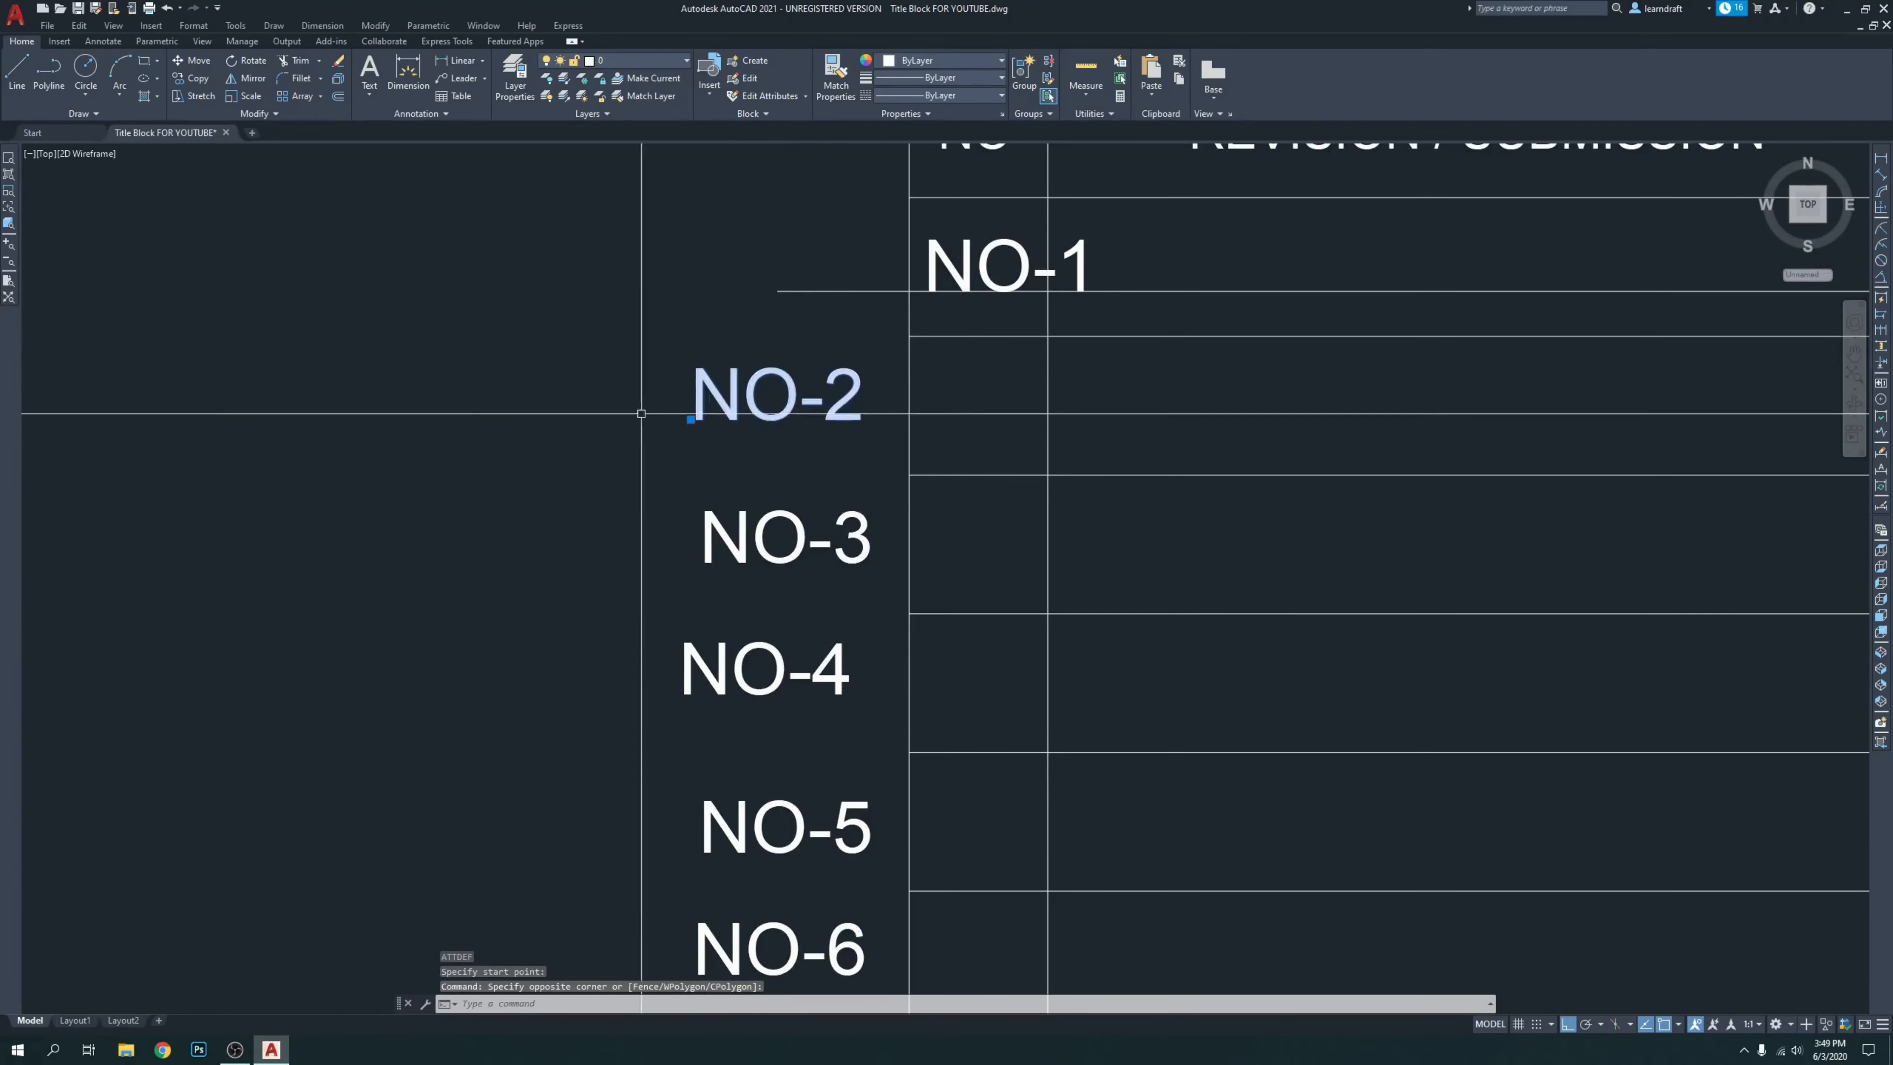
pyautogui.press('Return')
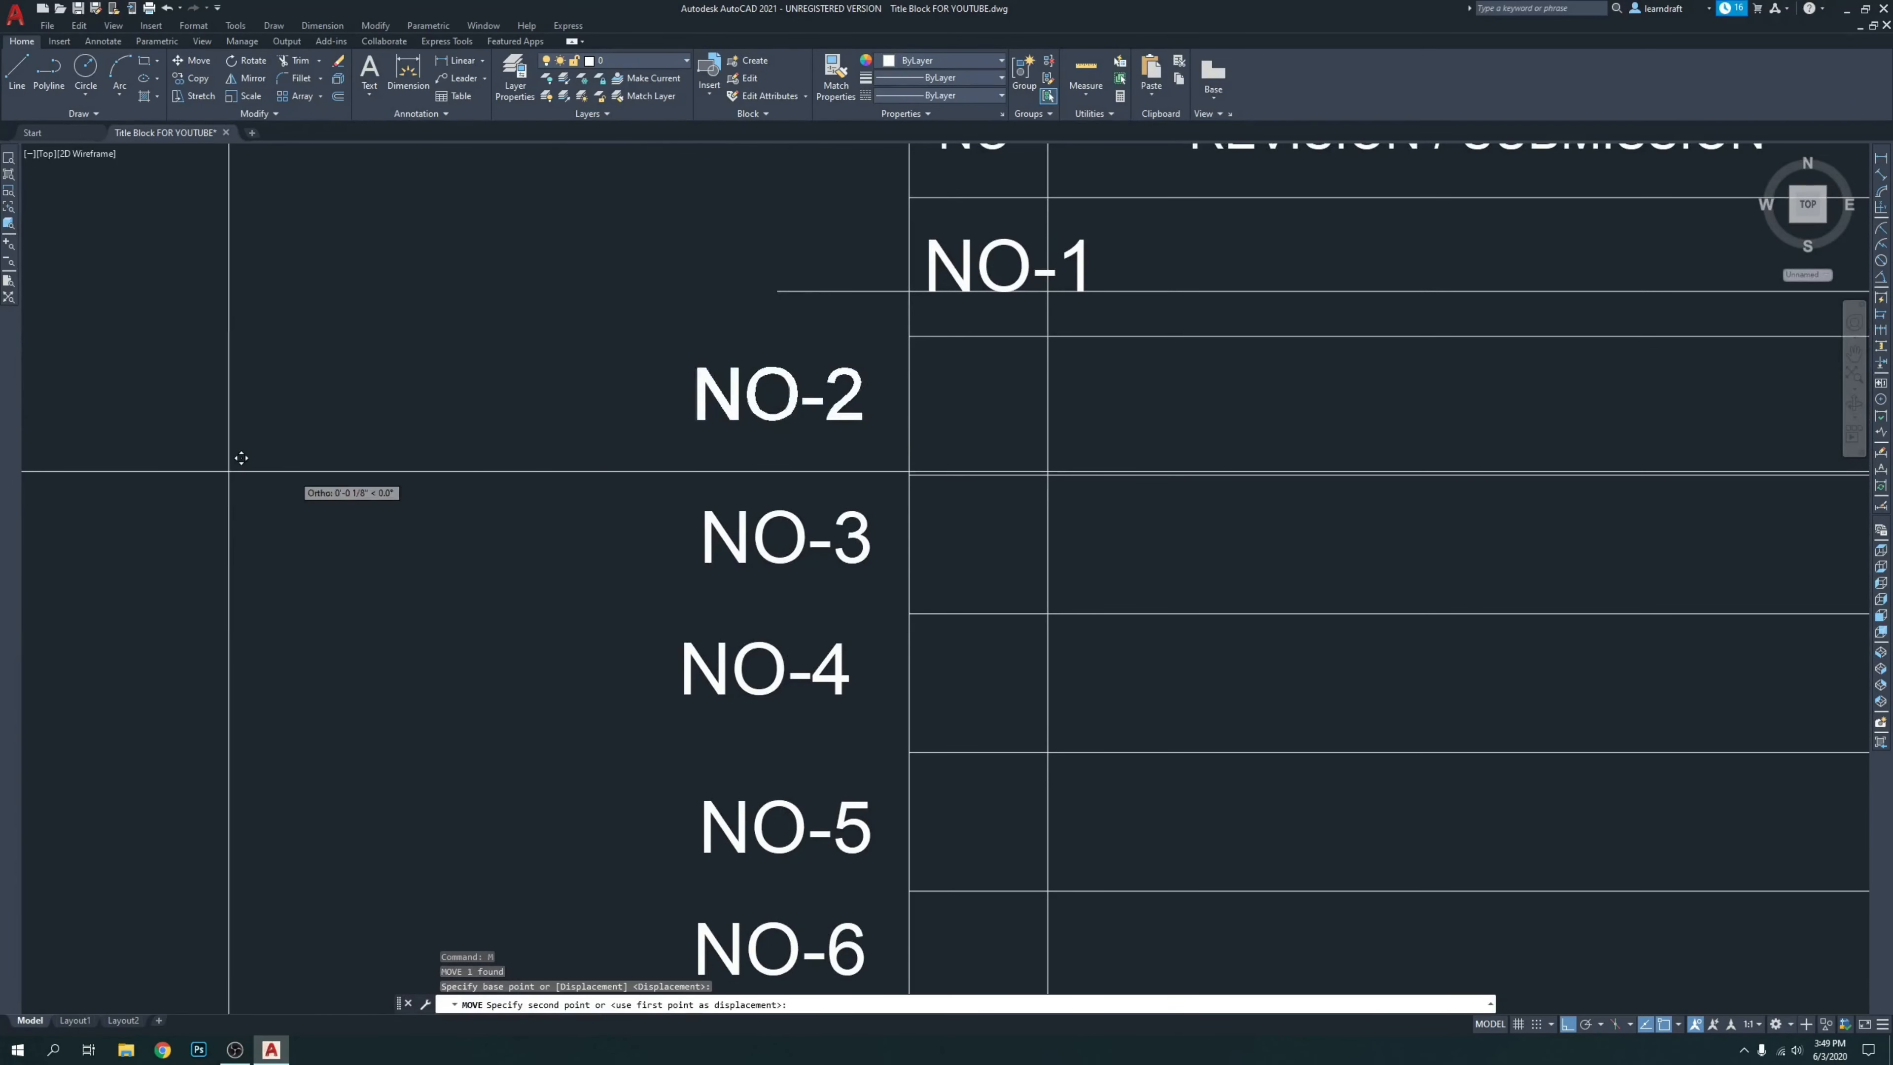
pyautogui.click(228, 471)
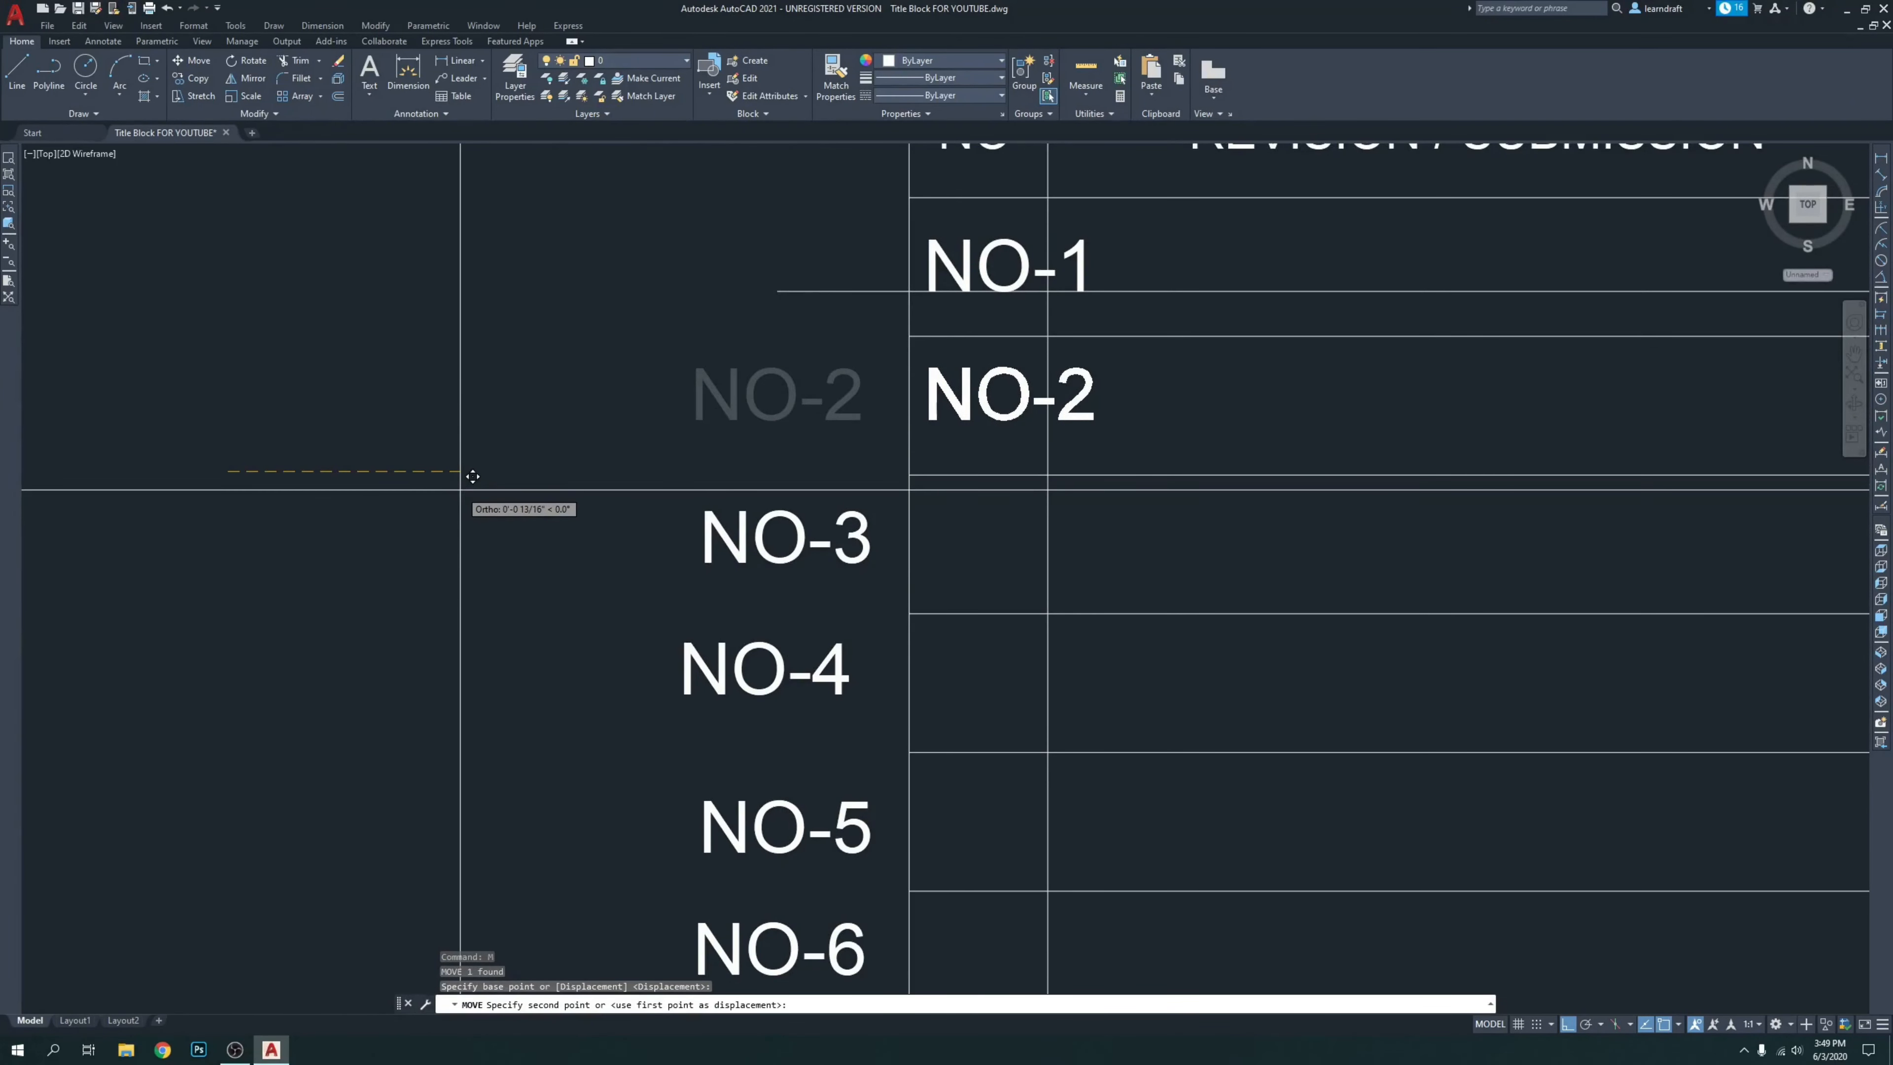
pyautogui.press('F8')
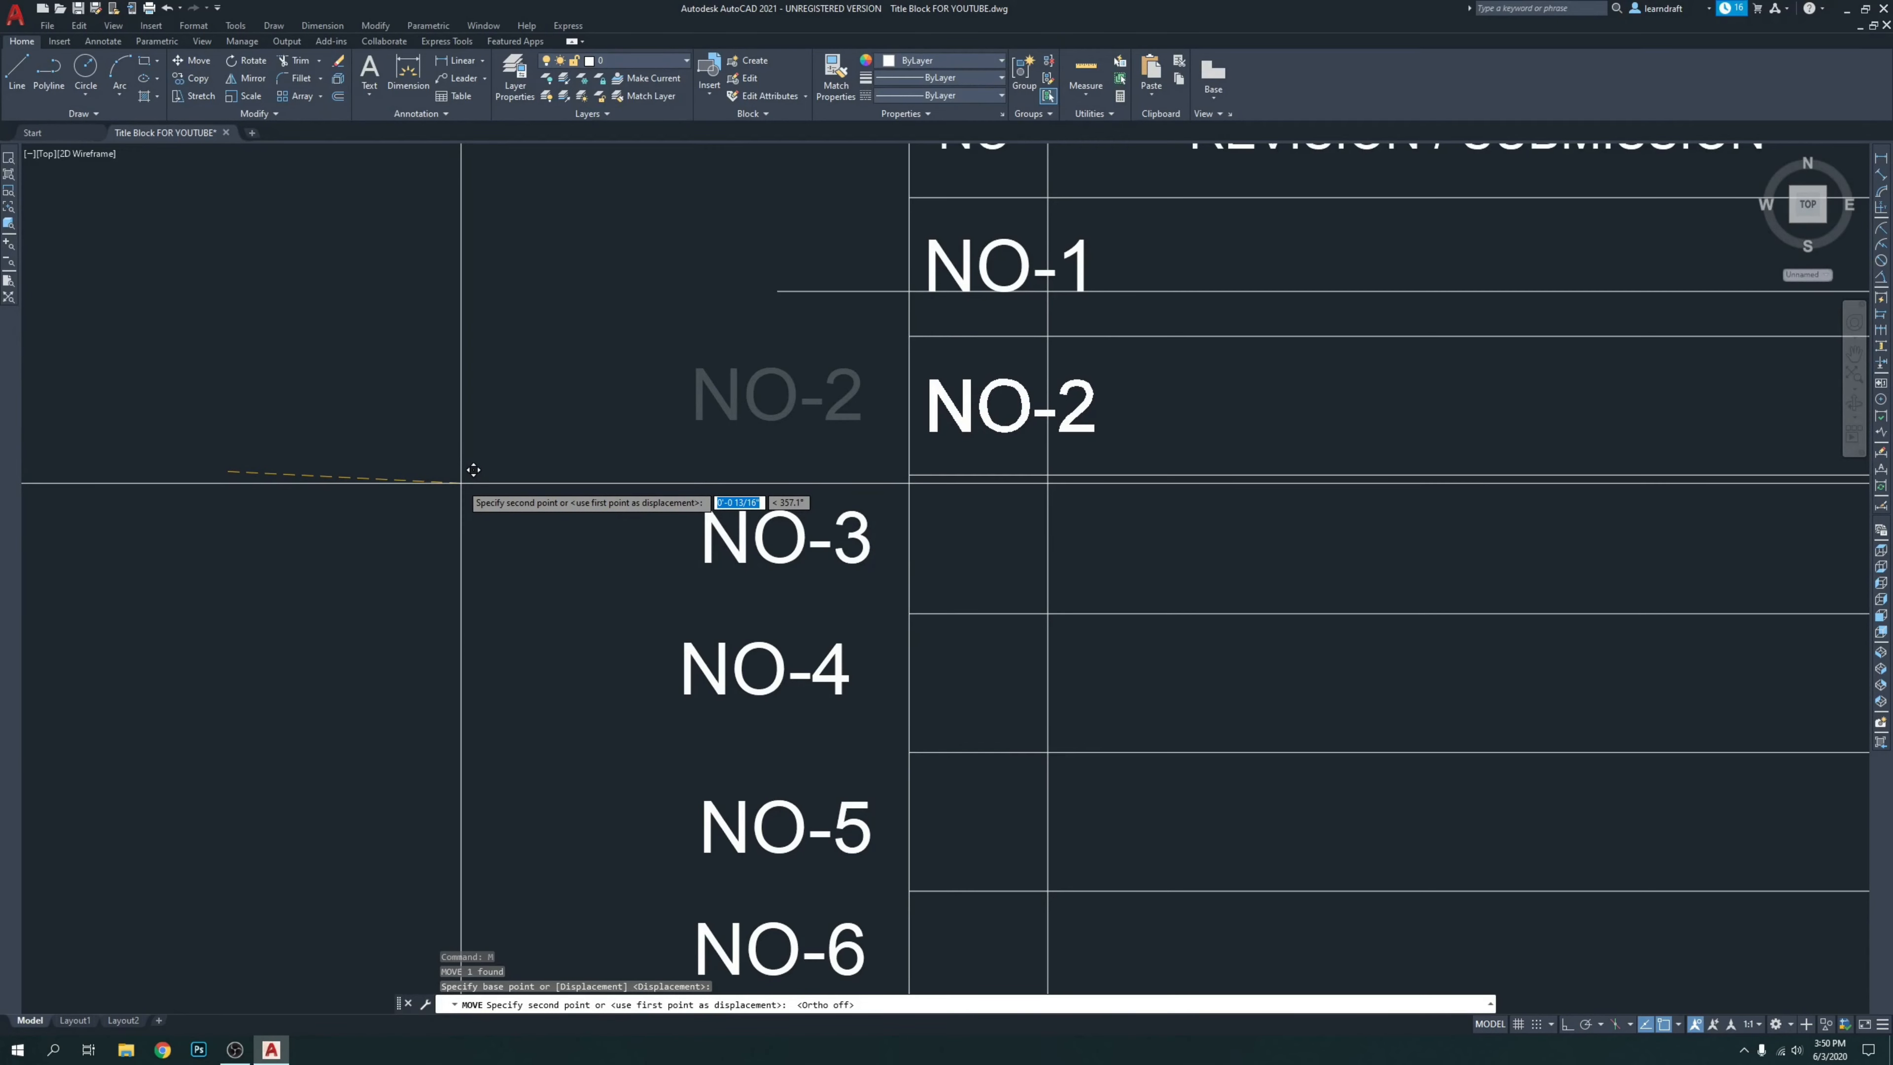
pyautogui.press('Escape')
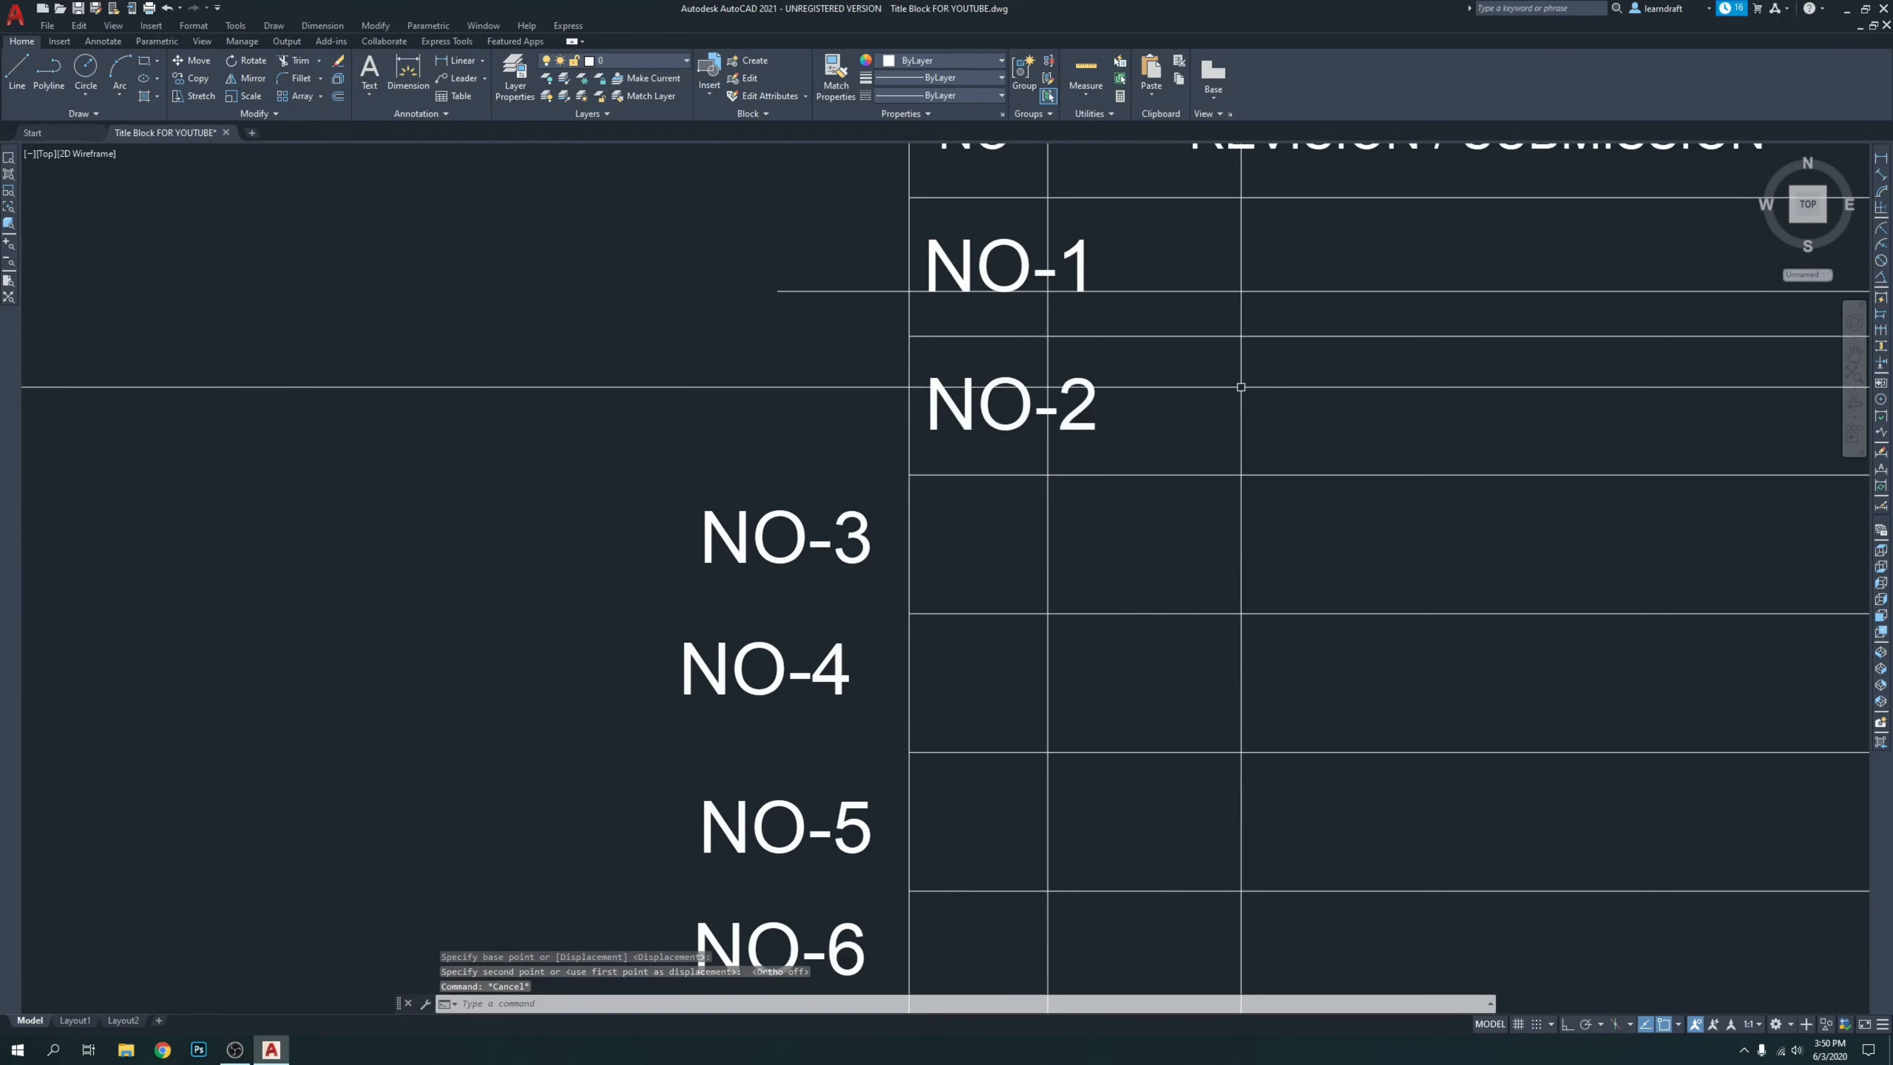
# Draw a vertical guide line along the starting edge of NO-1, running down past the revision table.
pyautogui.press('Return')
pyautogui.scroll(4, 931, 238)
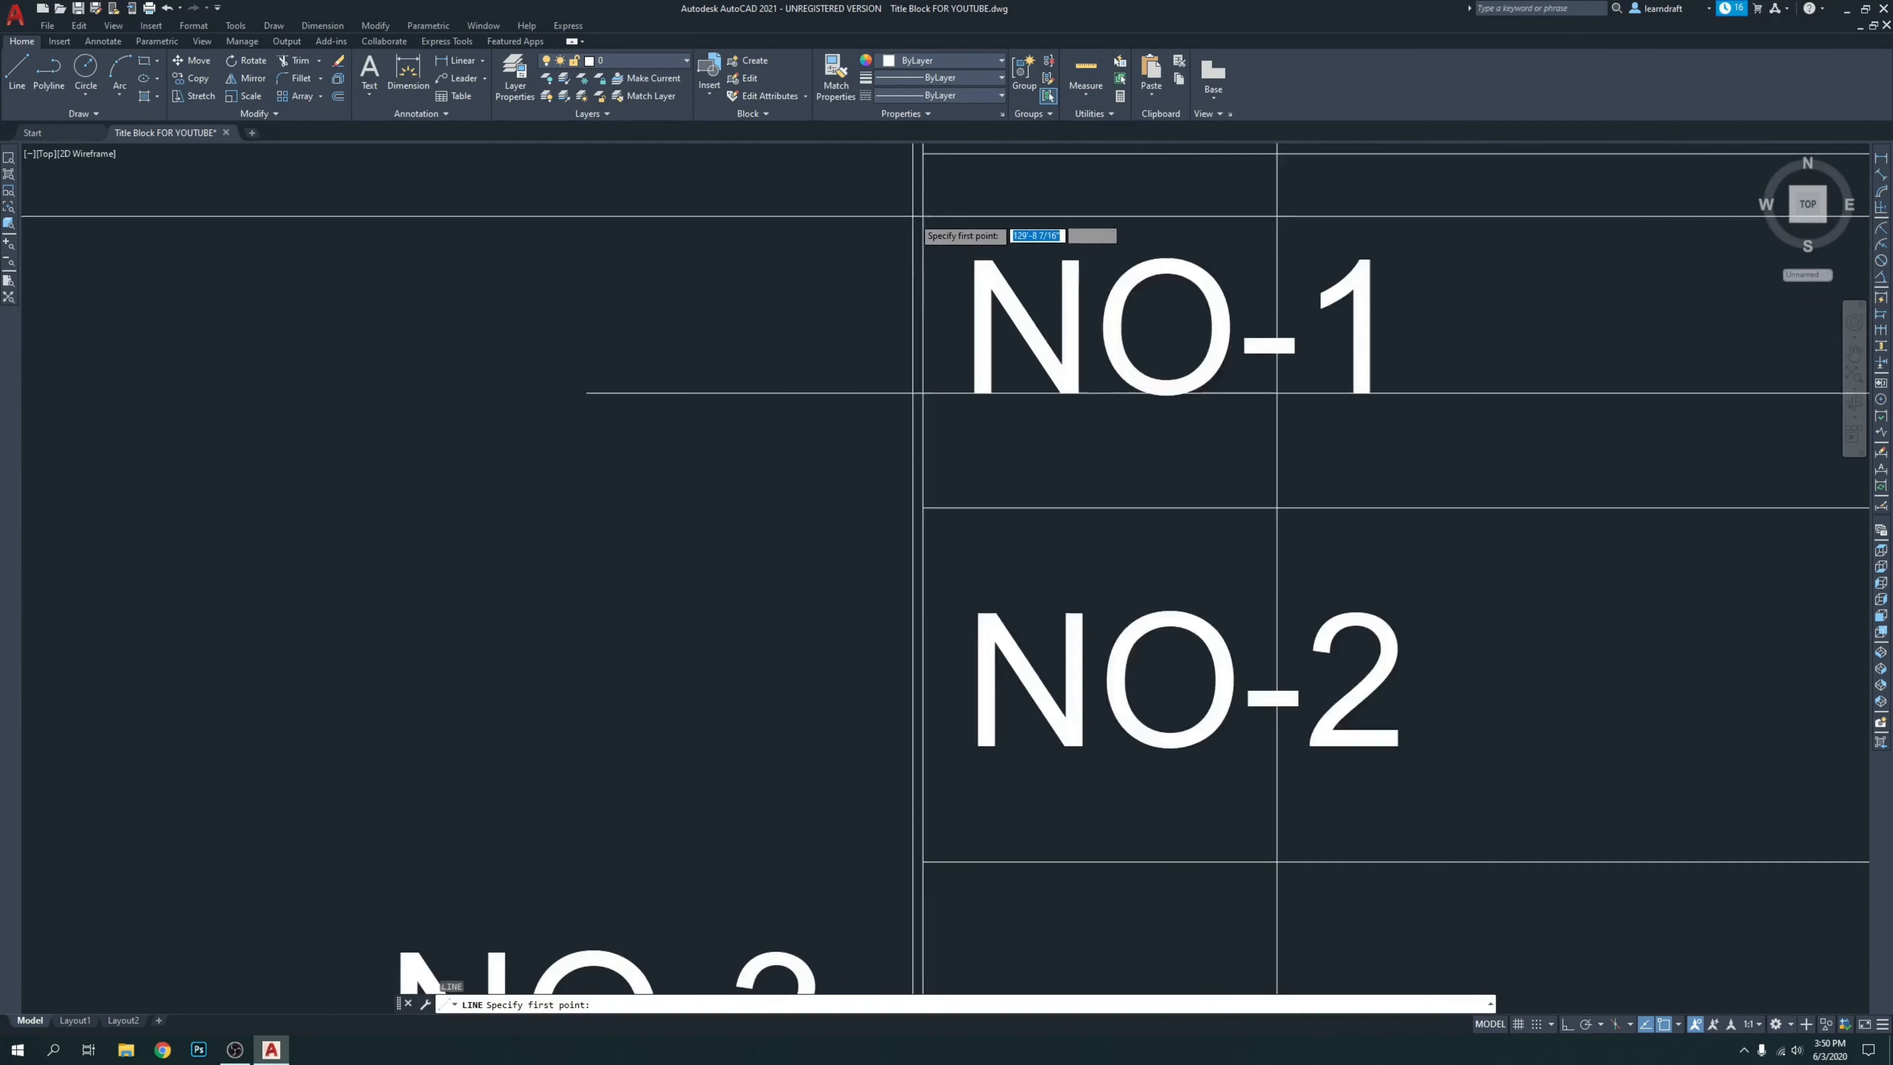
pyautogui.click(973, 225)
pyautogui.scroll(-2, 969, 225)
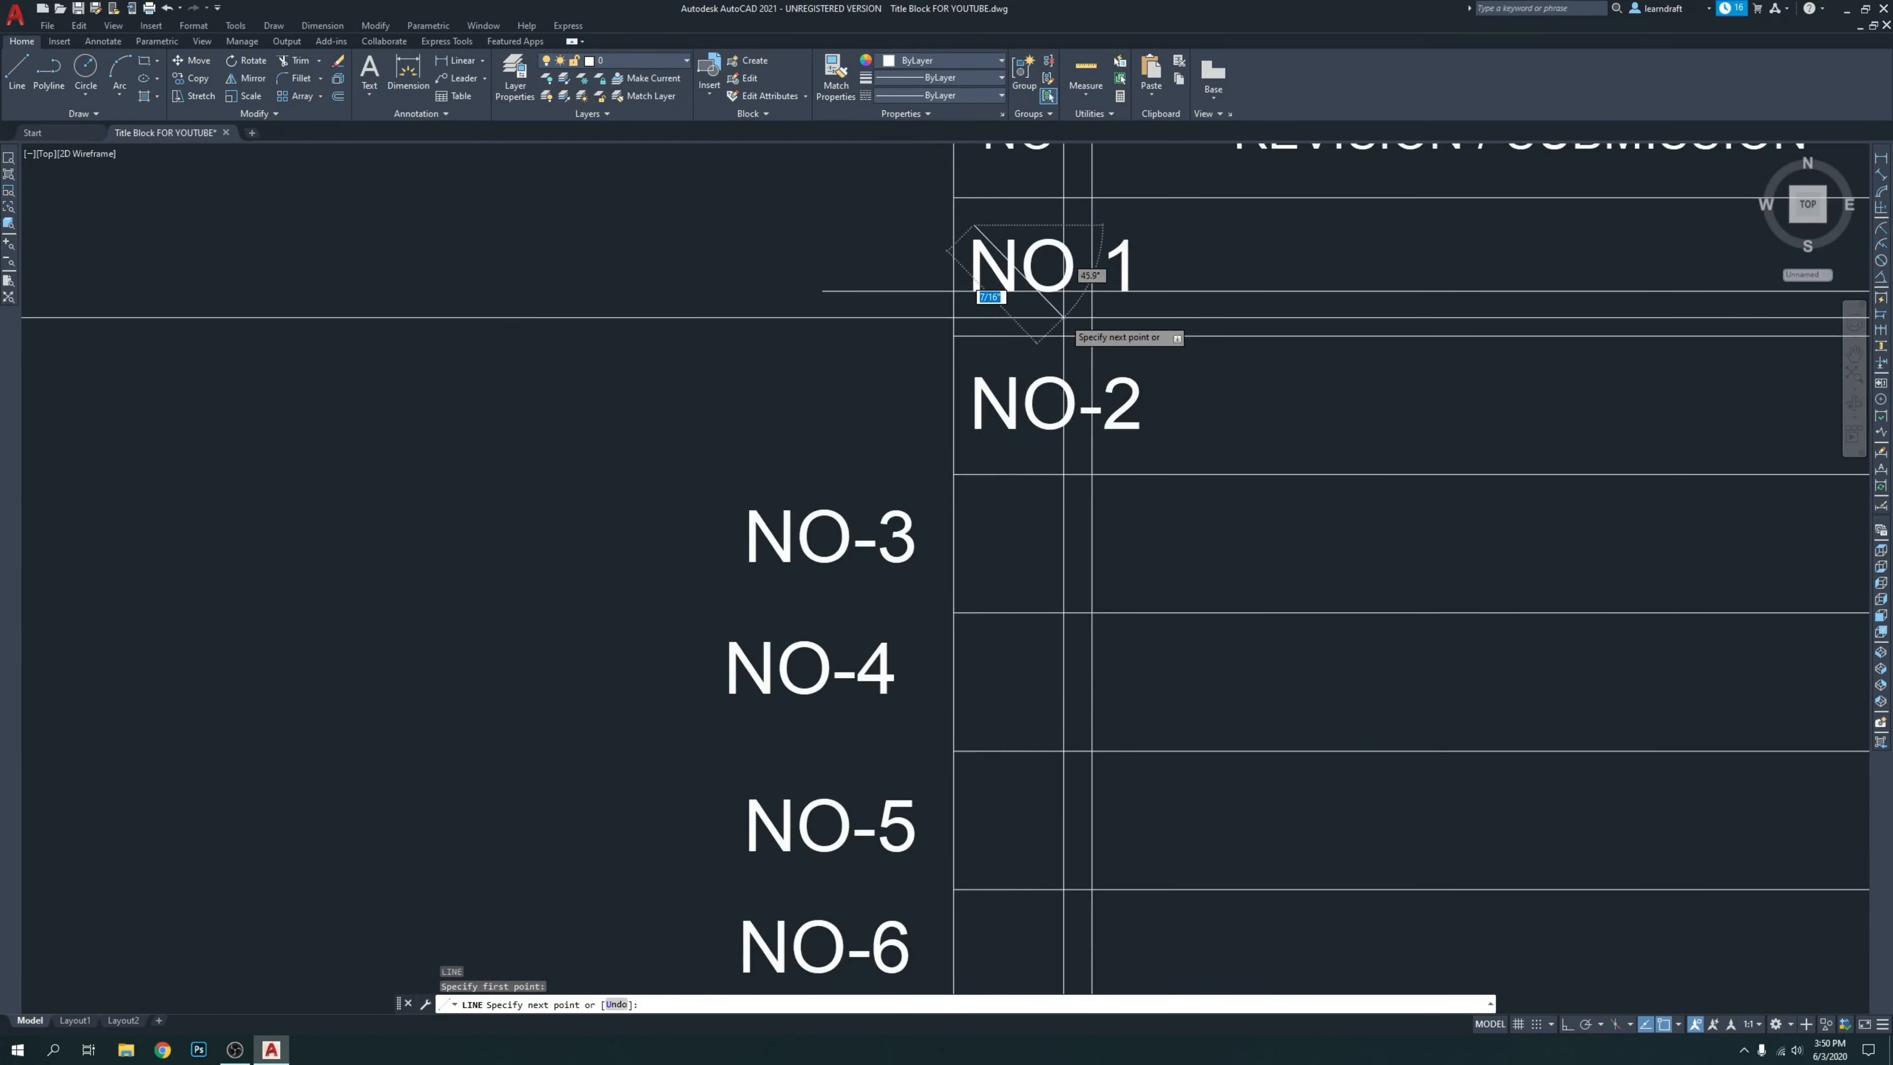
pyautogui.press('F8')
pyautogui.scroll(-3, 942, 287)
pyautogui.press('Escape')
# Change the color of the horizontal and vertical guide lines to yellow.
pyautogui.scroll(8, 968, 281)
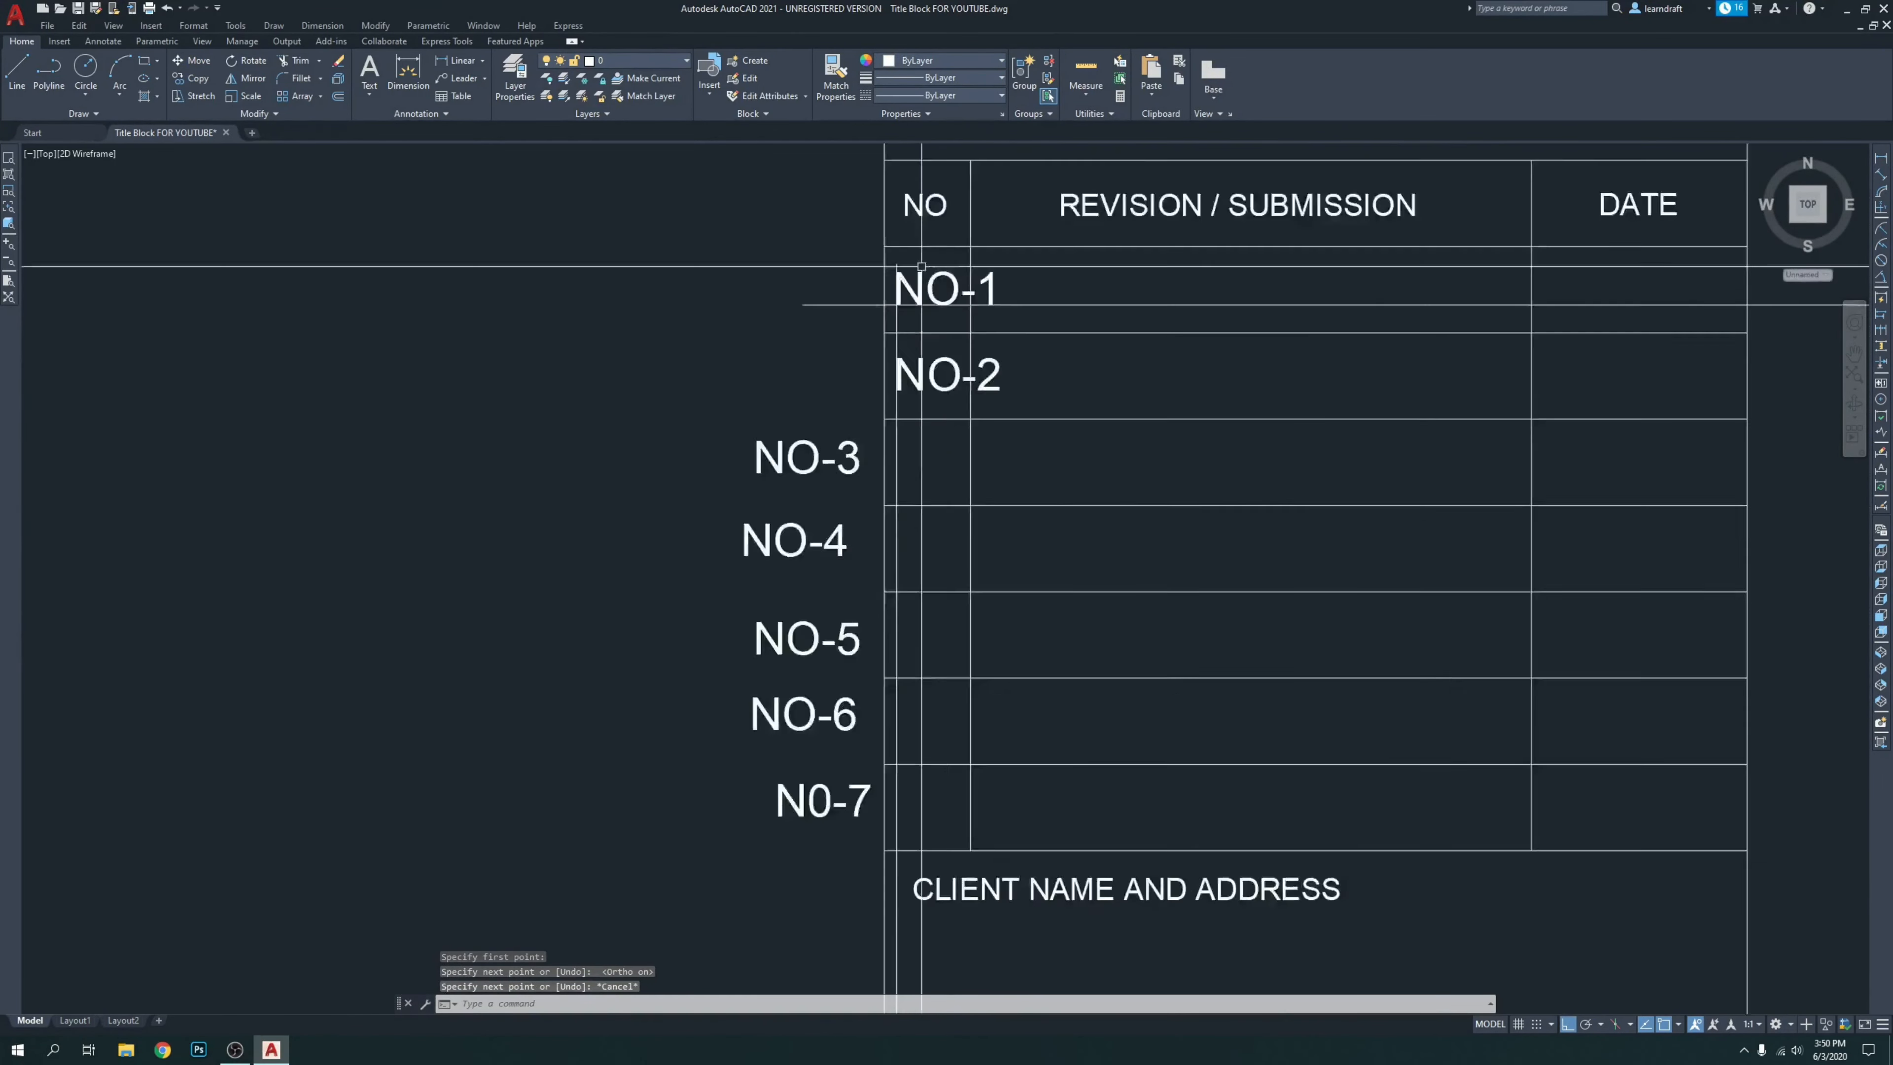
pyautogui.click(865, 283)
pyautogui.click(839, 262)
pyautogui.click(714, 407)
pyautogui.click(656, 343)
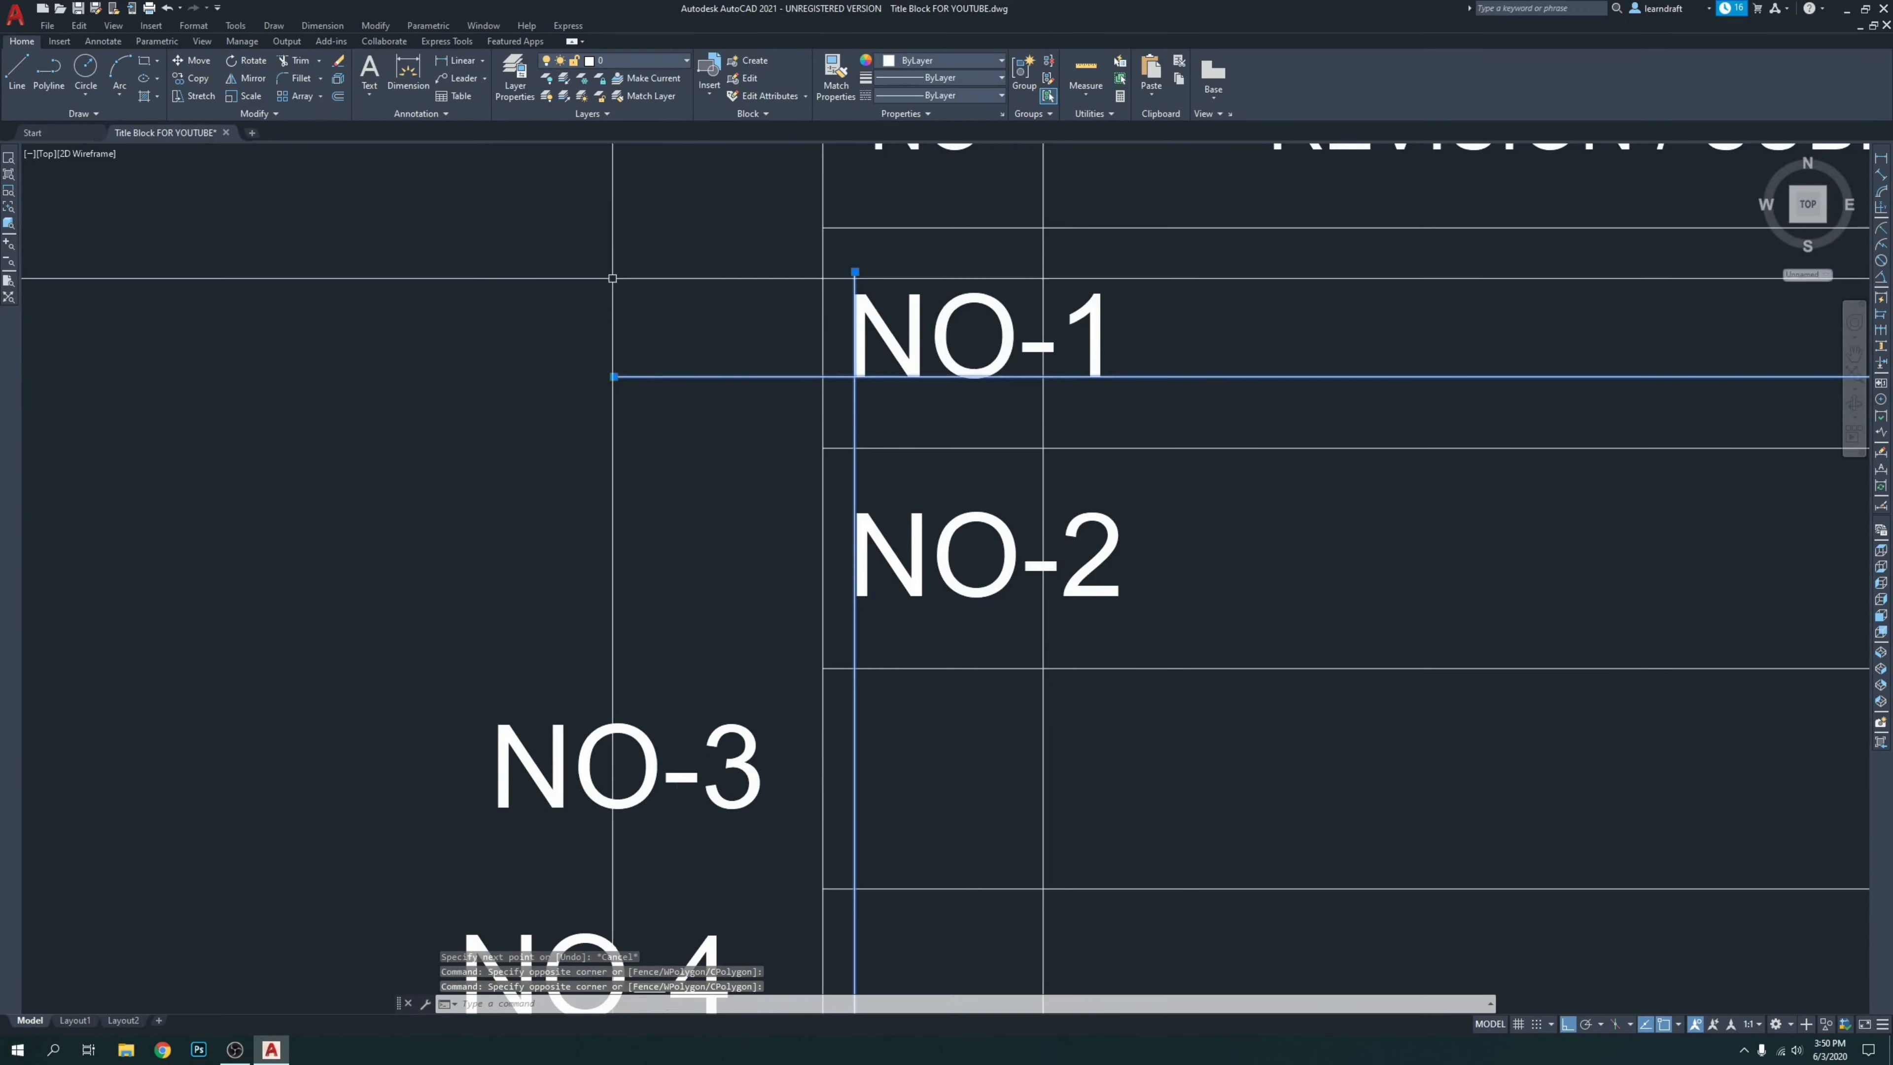
pyautogui.click(961, 60)
pyautogui.click(904, 182)
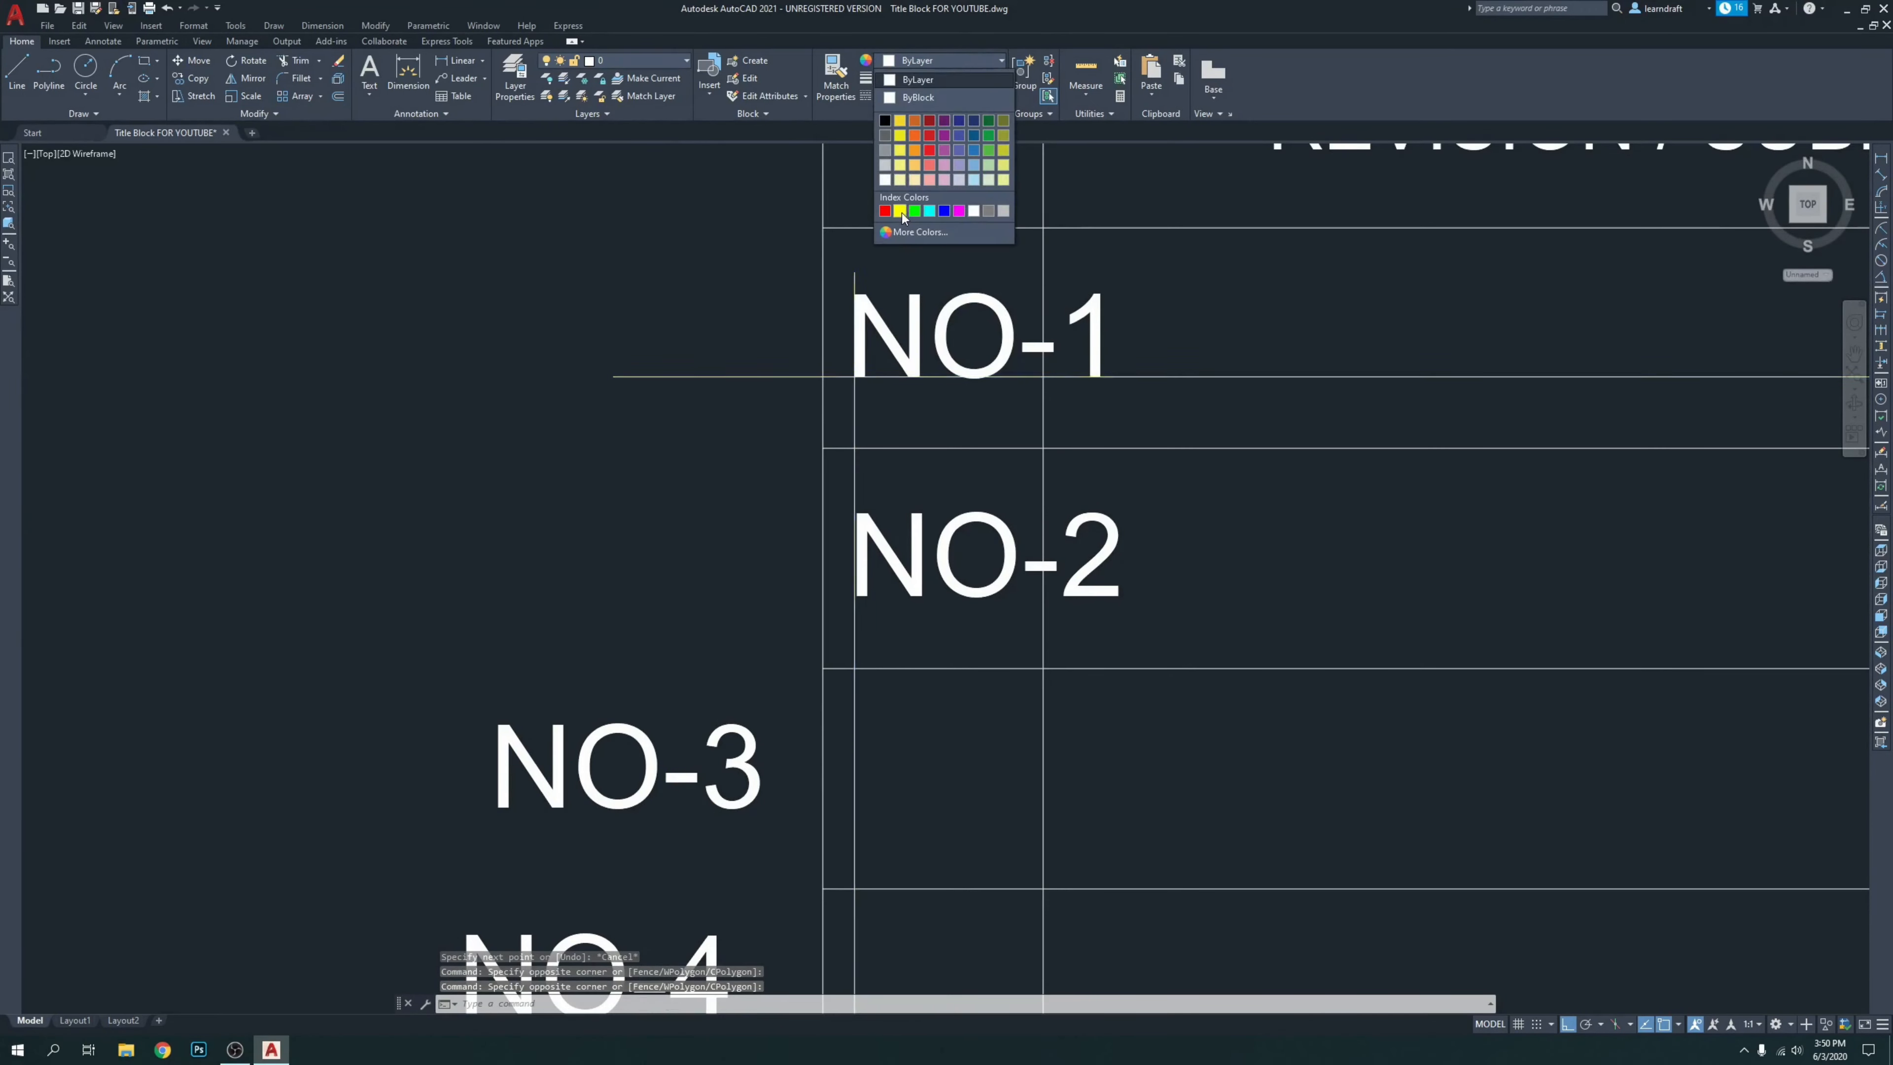
pyautogui.press('Escape')
# Move NO-2 horizontally so that its first letter starts exactly on the yellow vertical guide line.
pyautogui.scroll(4, 874, 452)
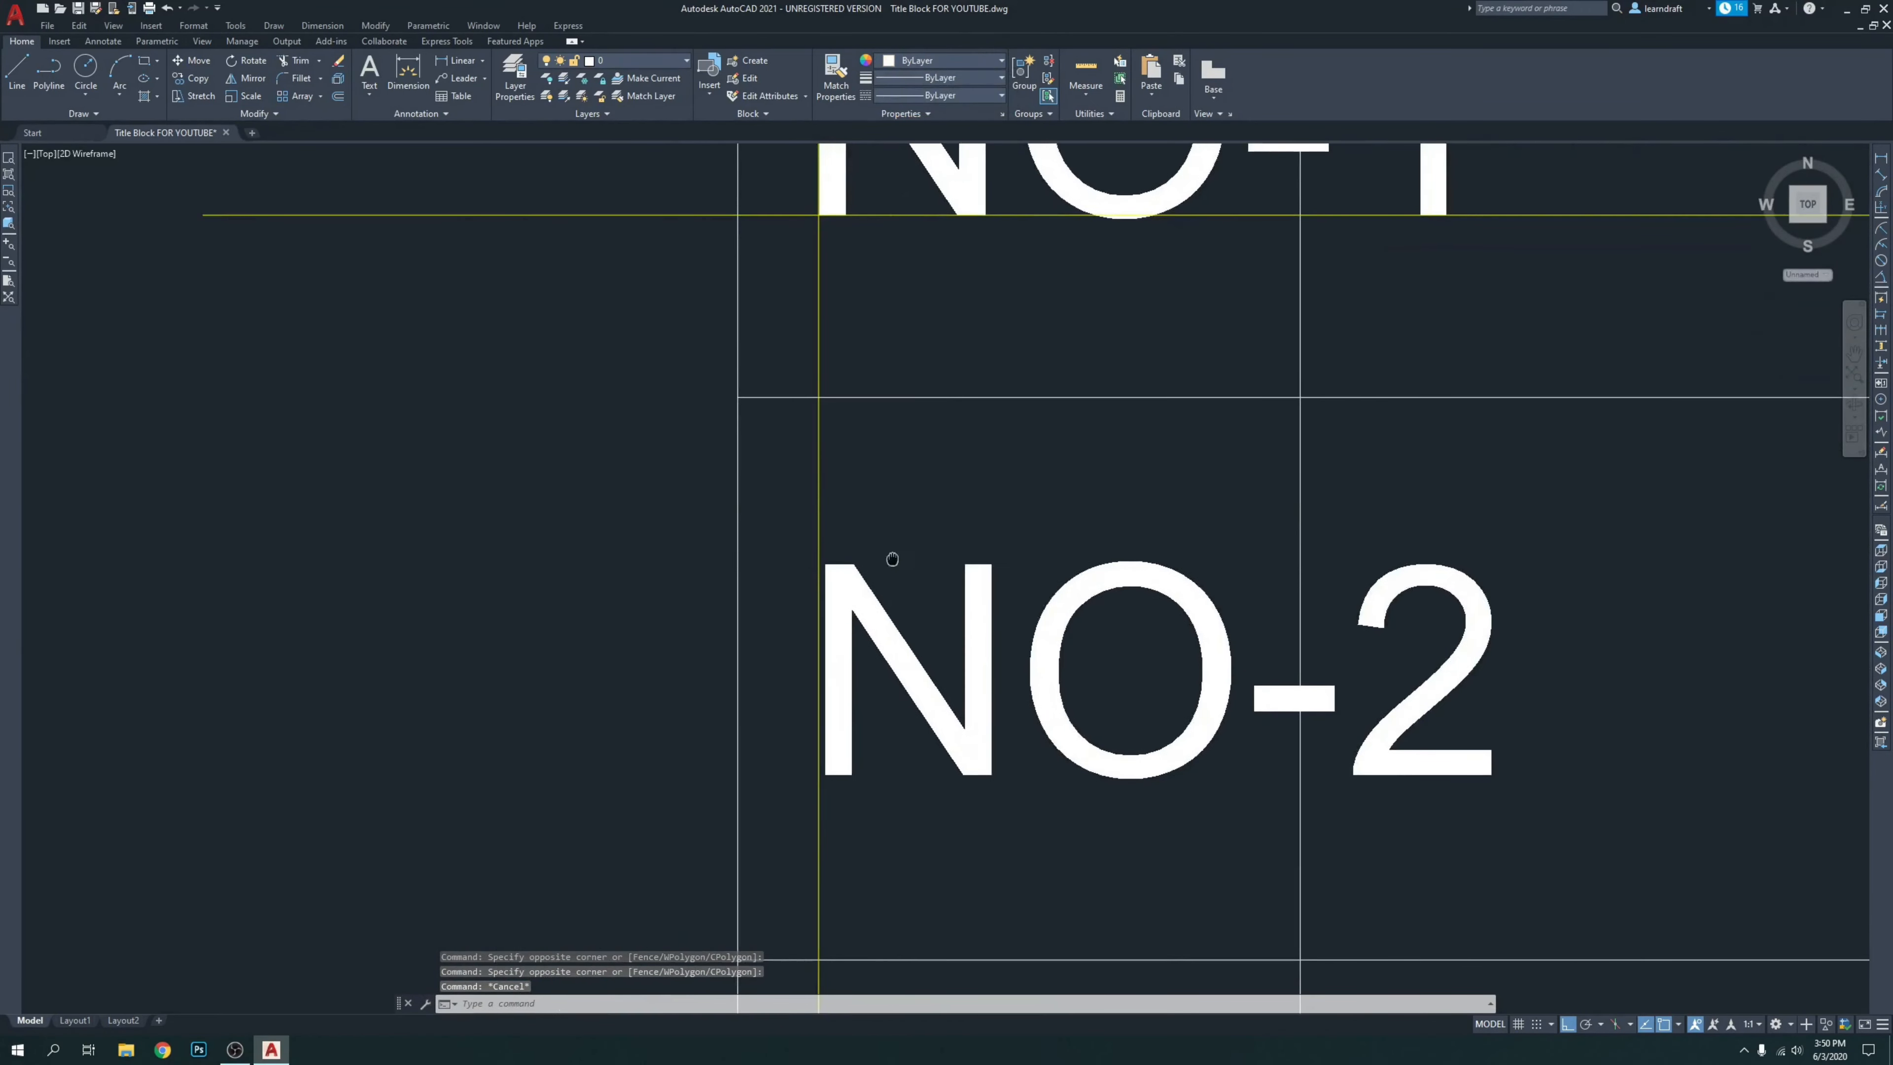
pyautogui.scroll(2, 904, 329)
pyautogui.write('m')
pyautogui.press('Return')
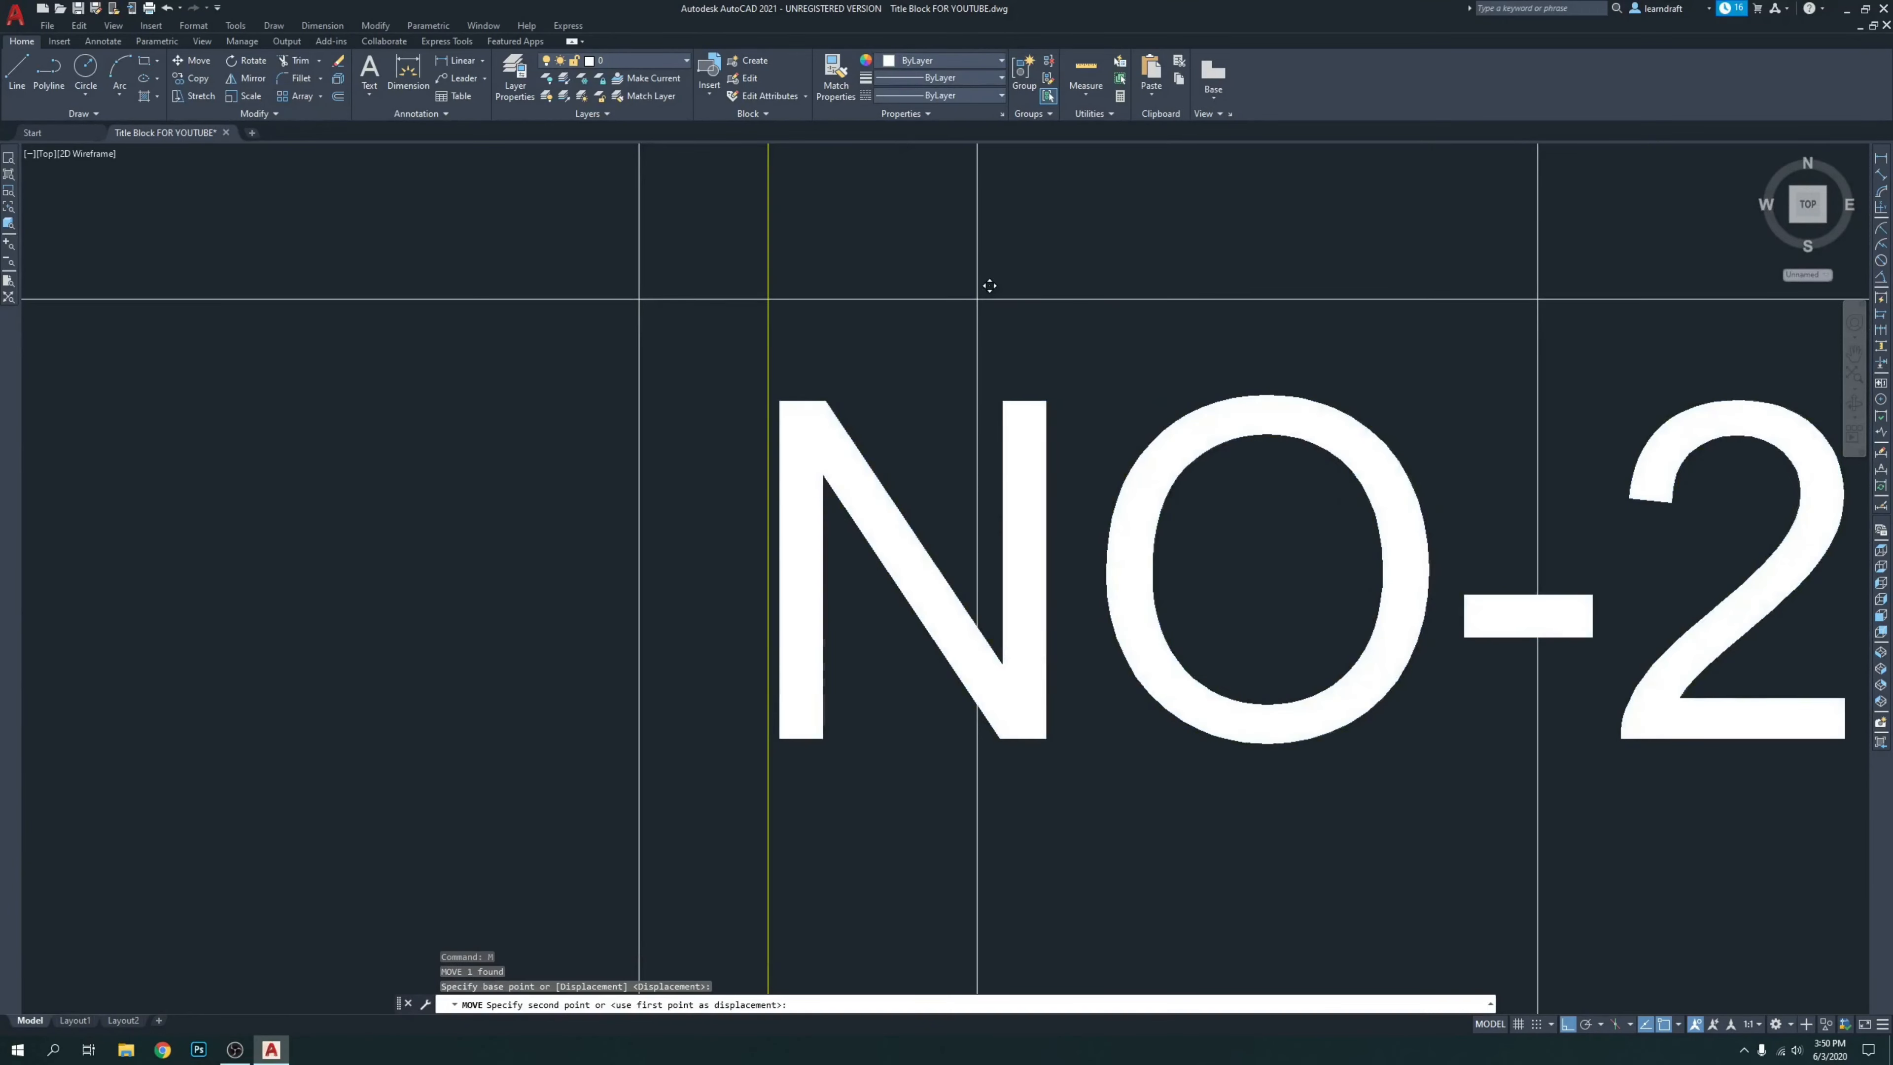
pyautogui.click(982, 287)
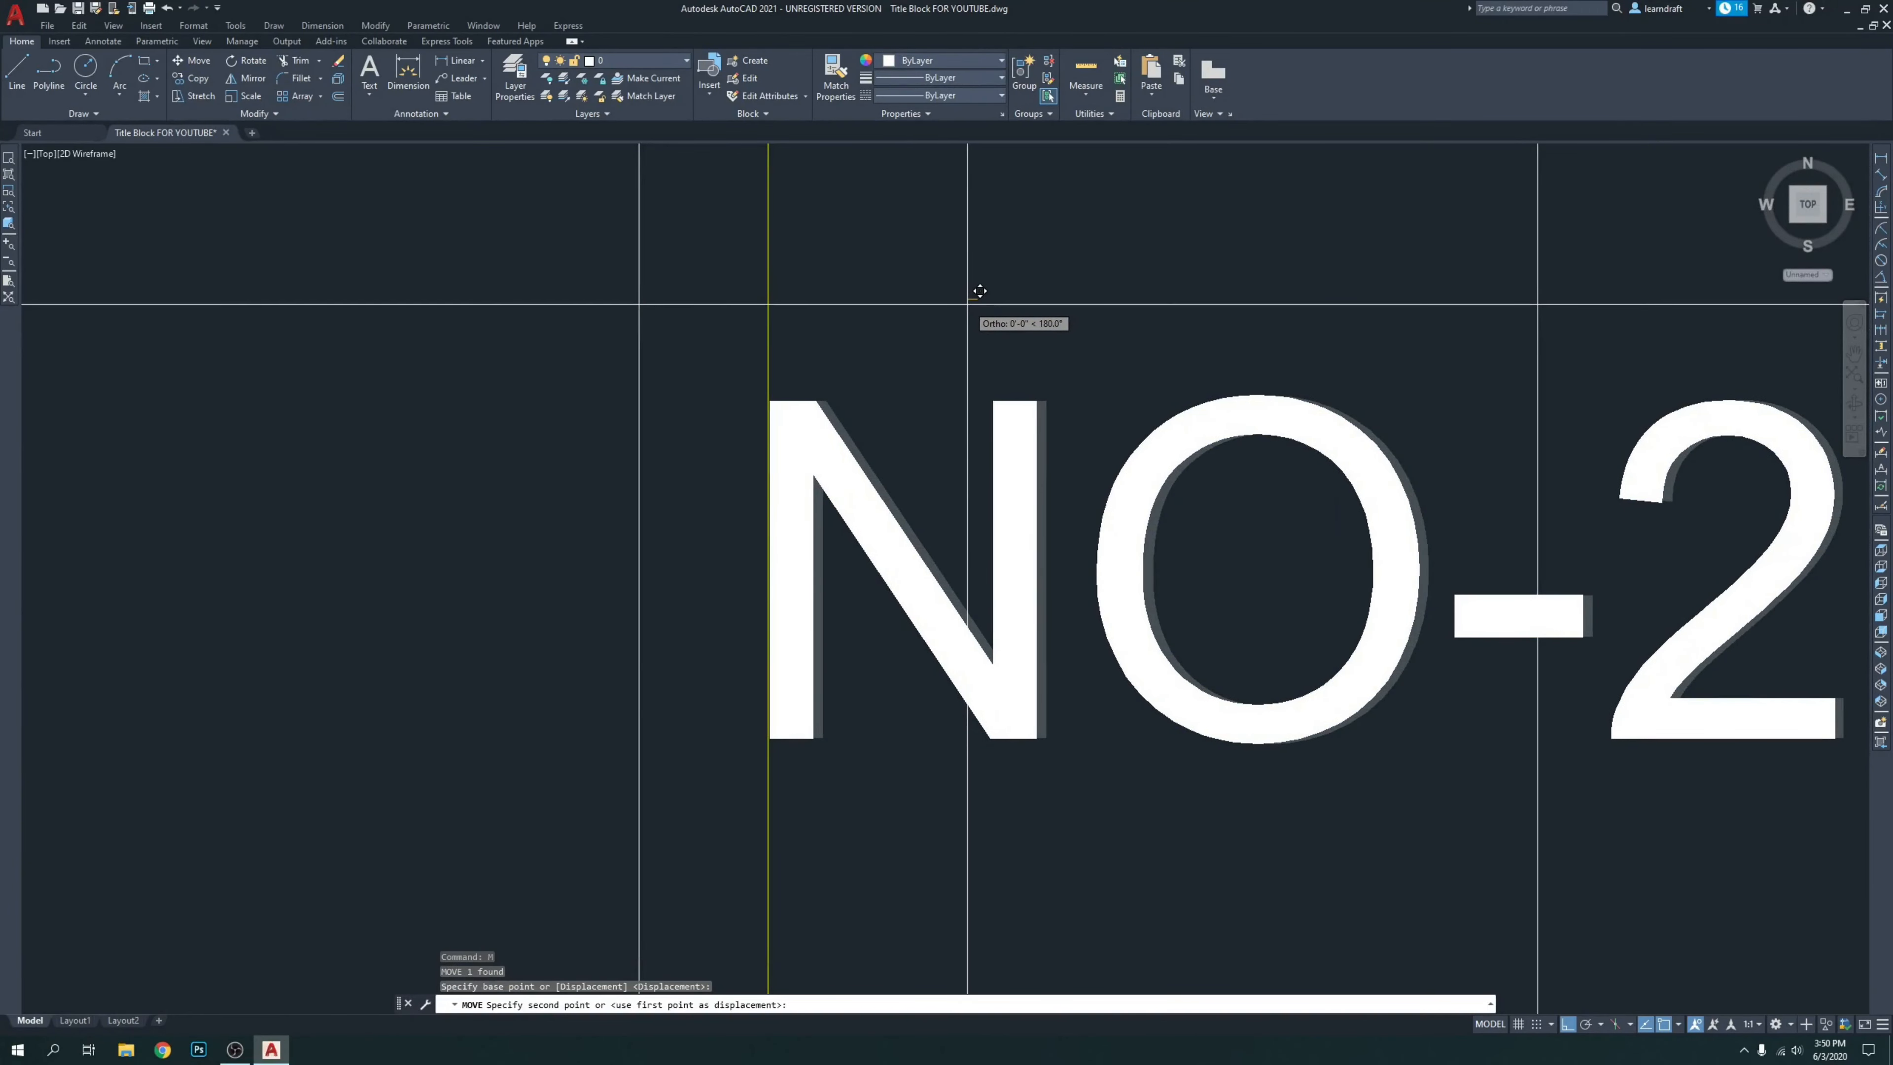
pyautogui.click(979, 293)
pyautogui.scroll(-6, 891, 362)
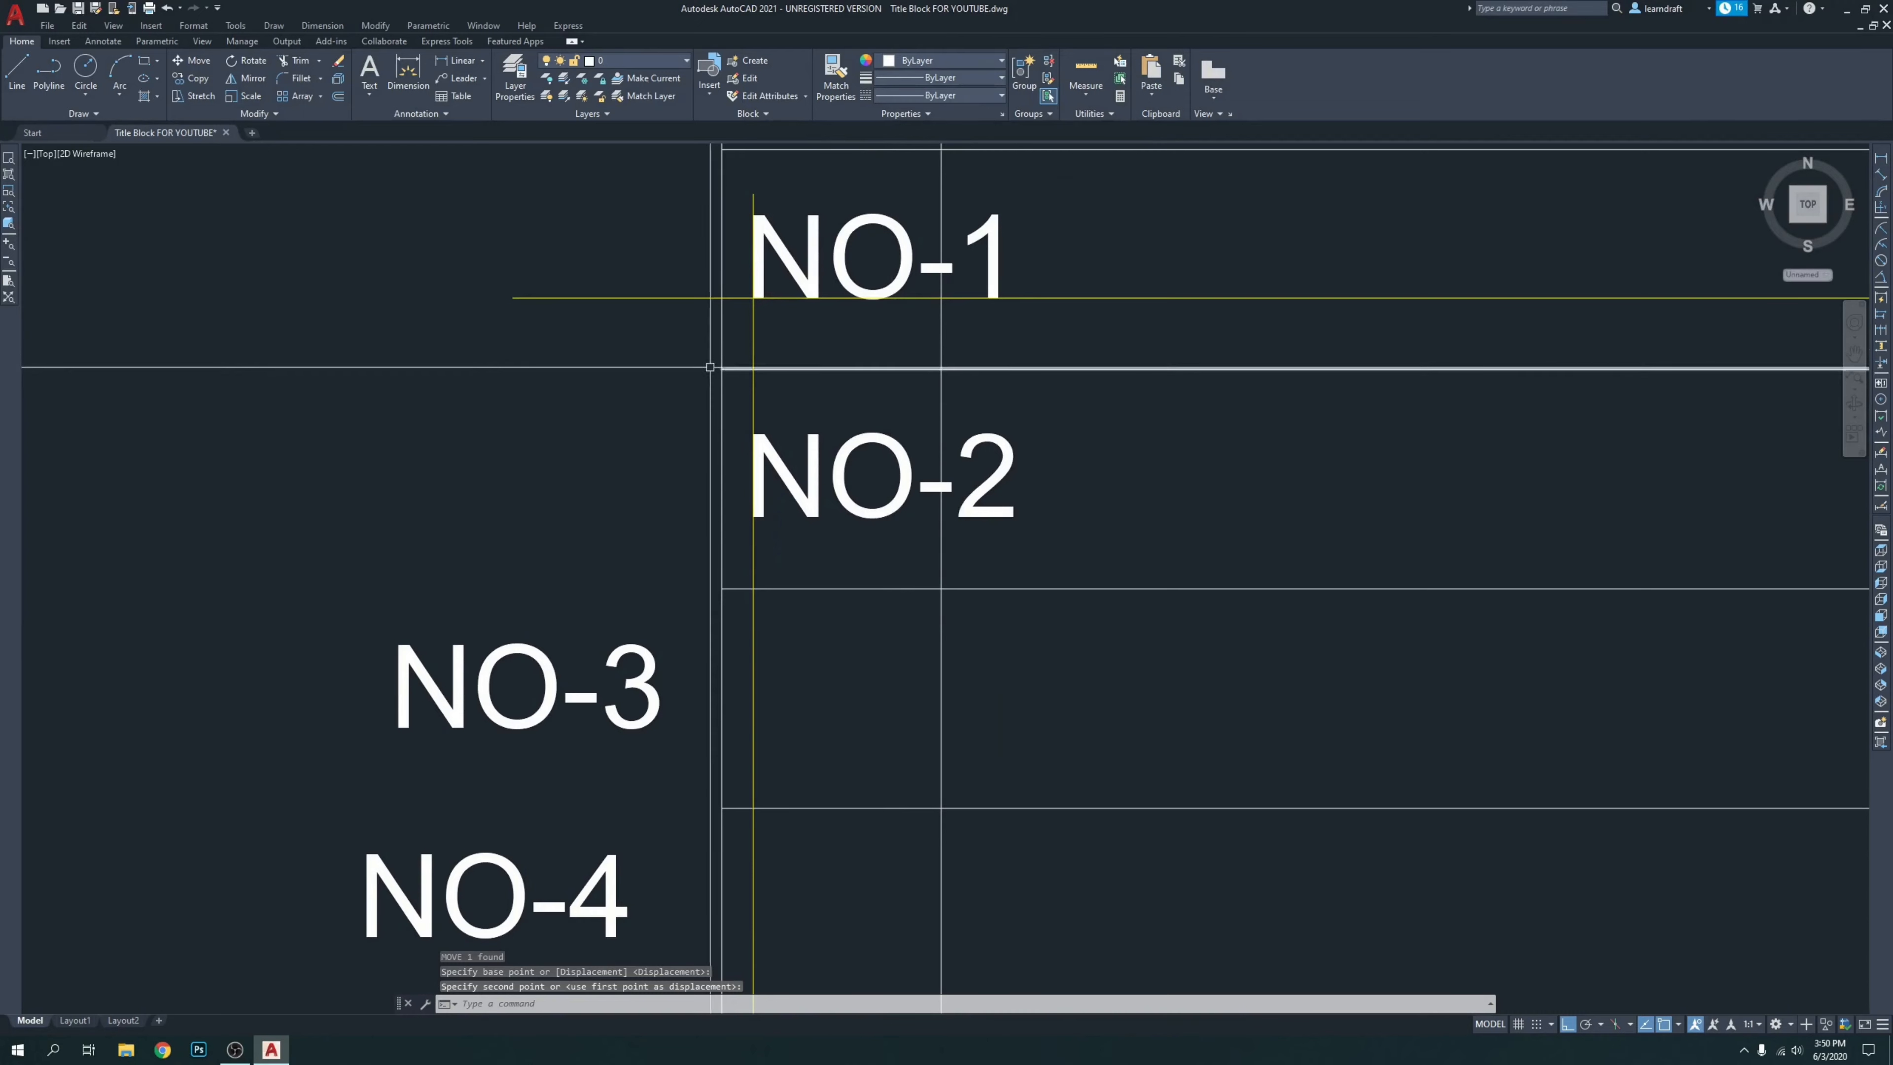
pyautogui.moveTo(1006, 432); pyautogui.dragTo(890, 454, button='middle')
pyautogui.moveTo(945, 306)
pyautogui.mouseDown(button='middle')
pyautogui.moveTo(770, 339)
pyautogui.moveTo(824, 300)
pyautogui.moveTo(831, 320)
pyautogui.mouseUp(button='middle')
pyautogui.scroll(-4, 827, 290)
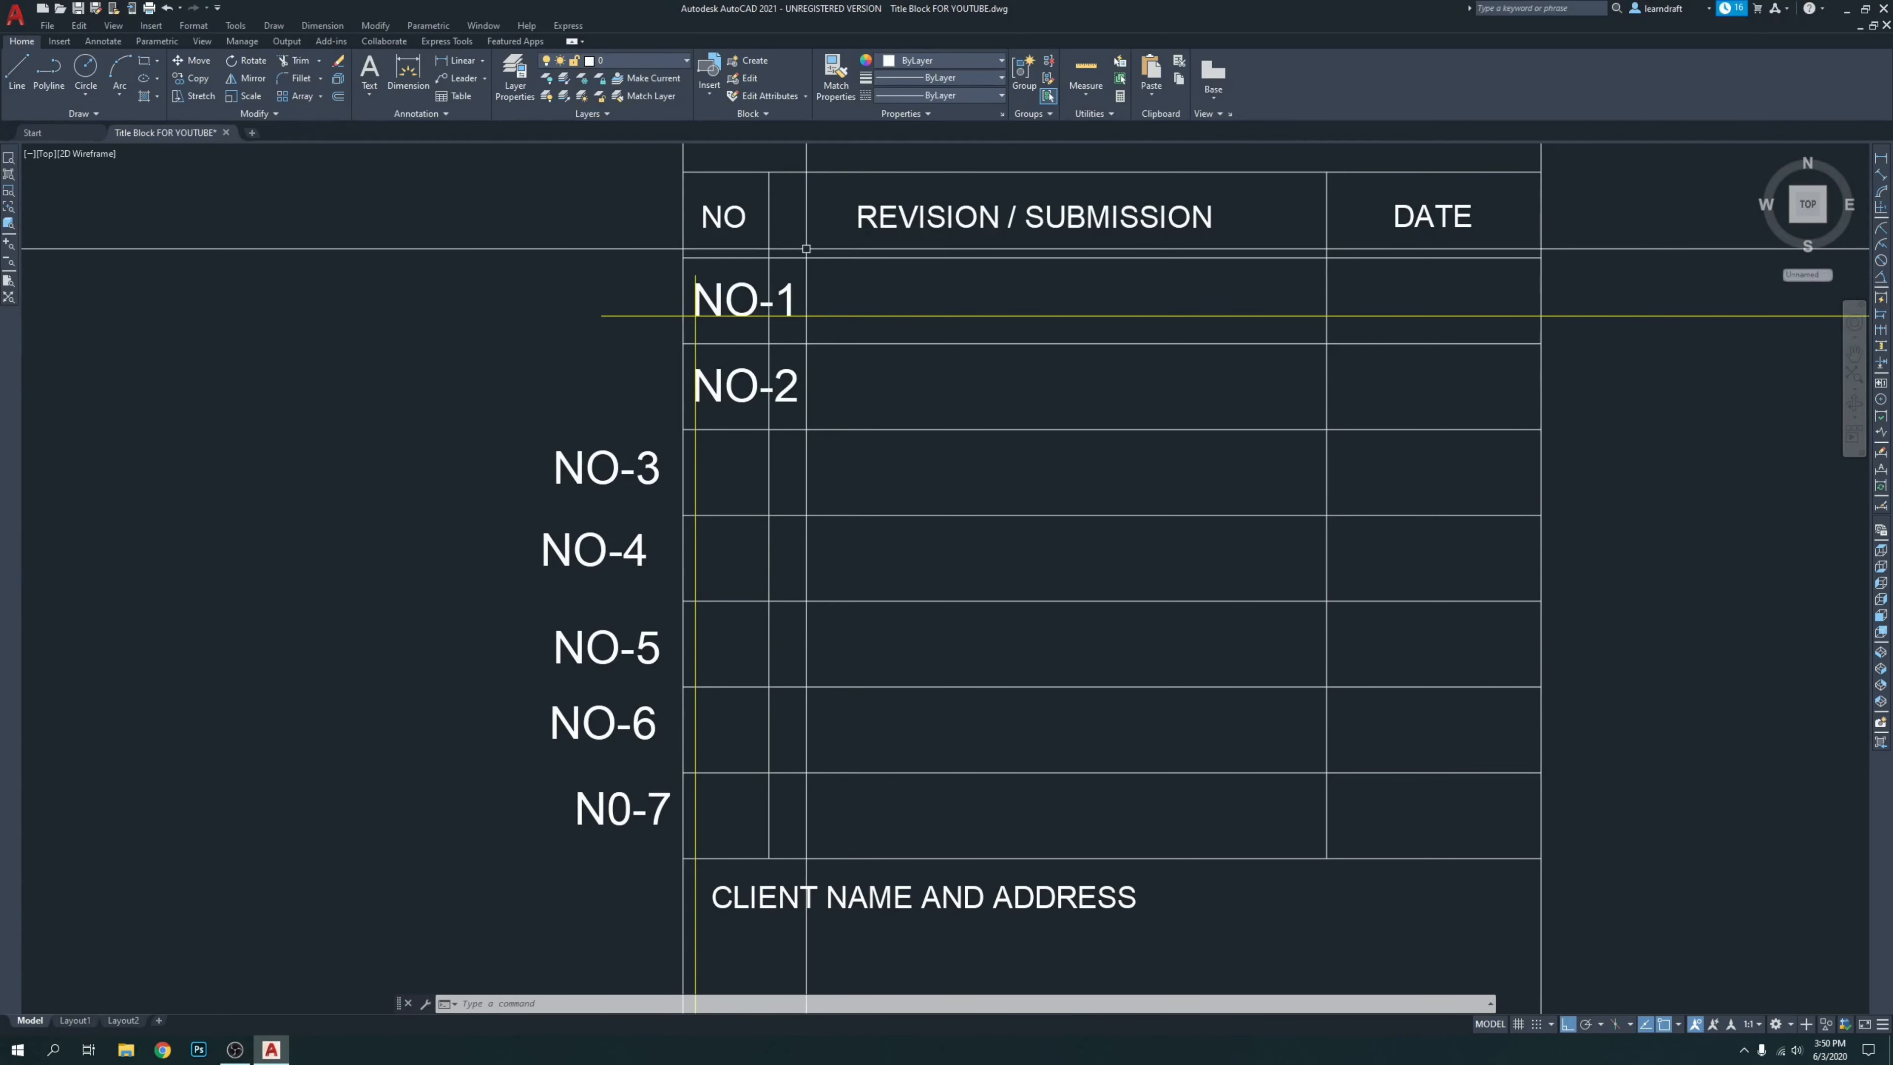
pyautogui.moveTo(854, 375); pyautogui.dragTo(870, 305, button='middle')
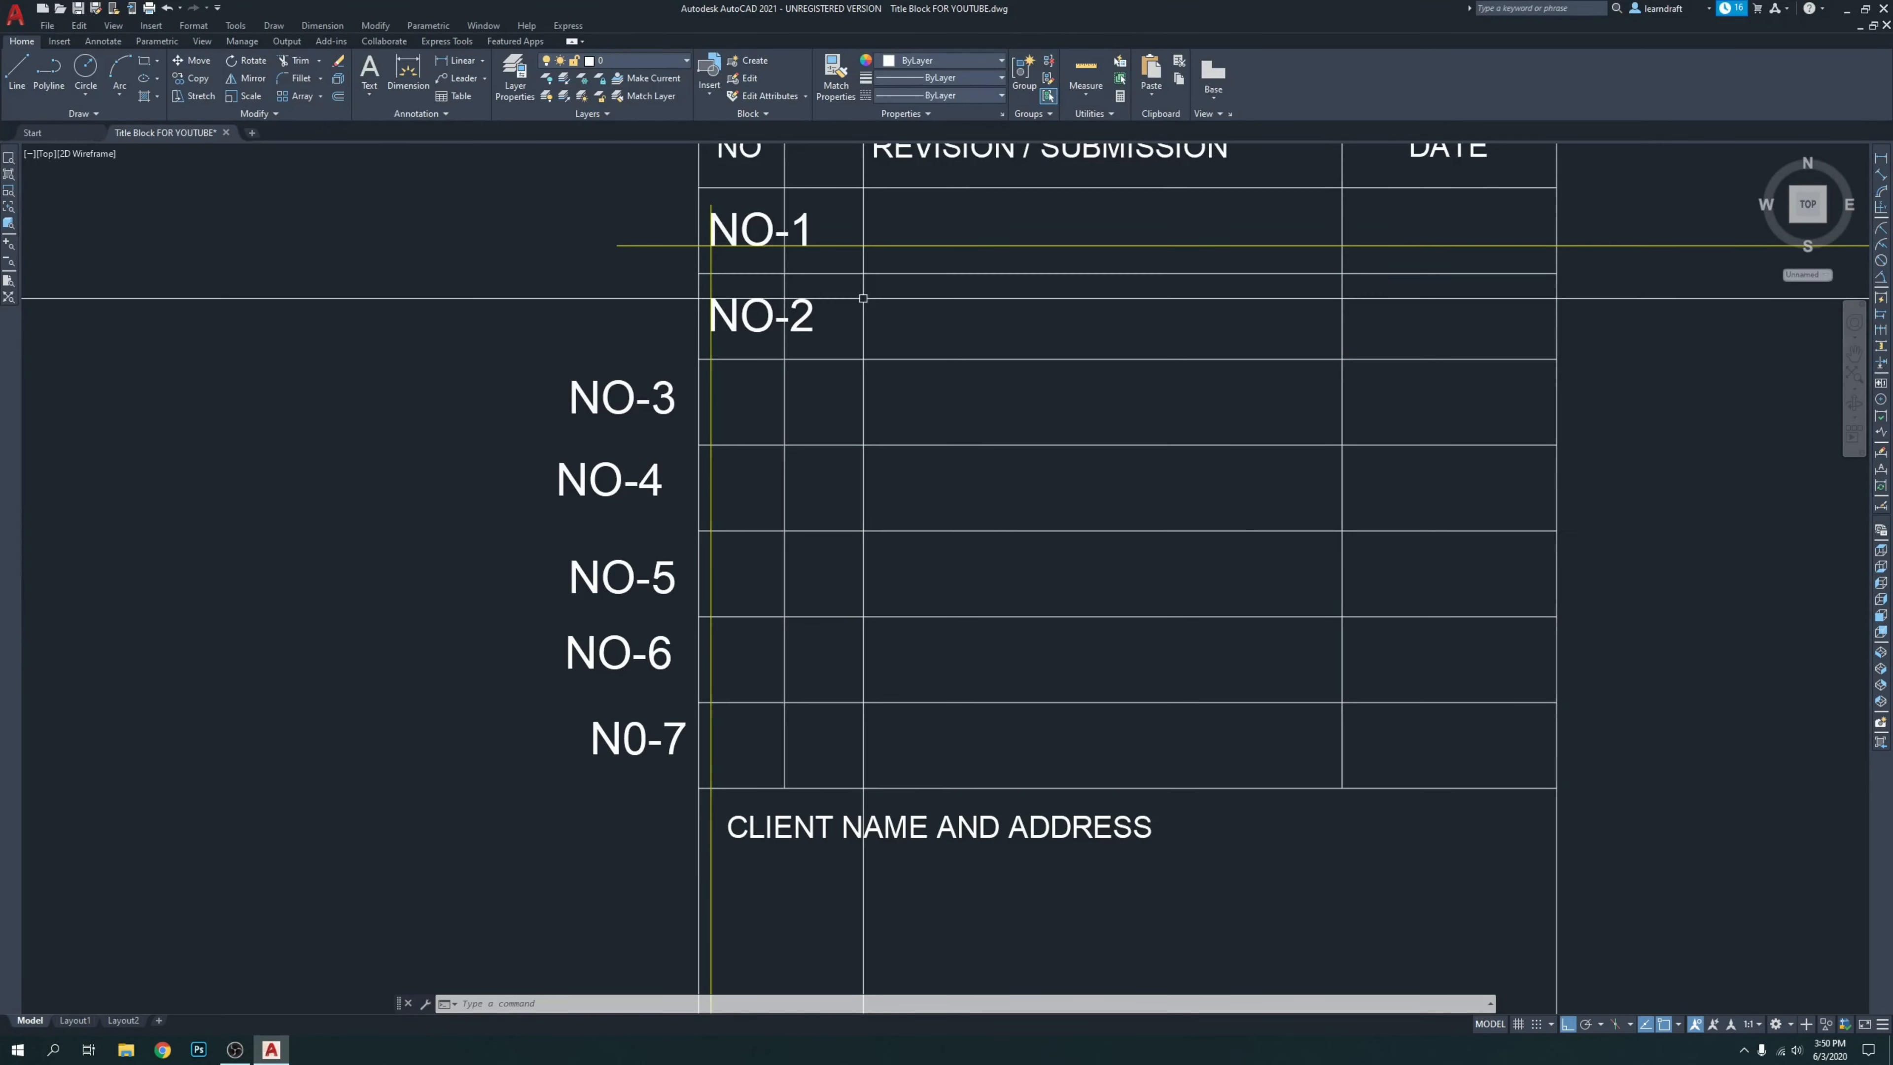
pyautogui.click(820, 293)
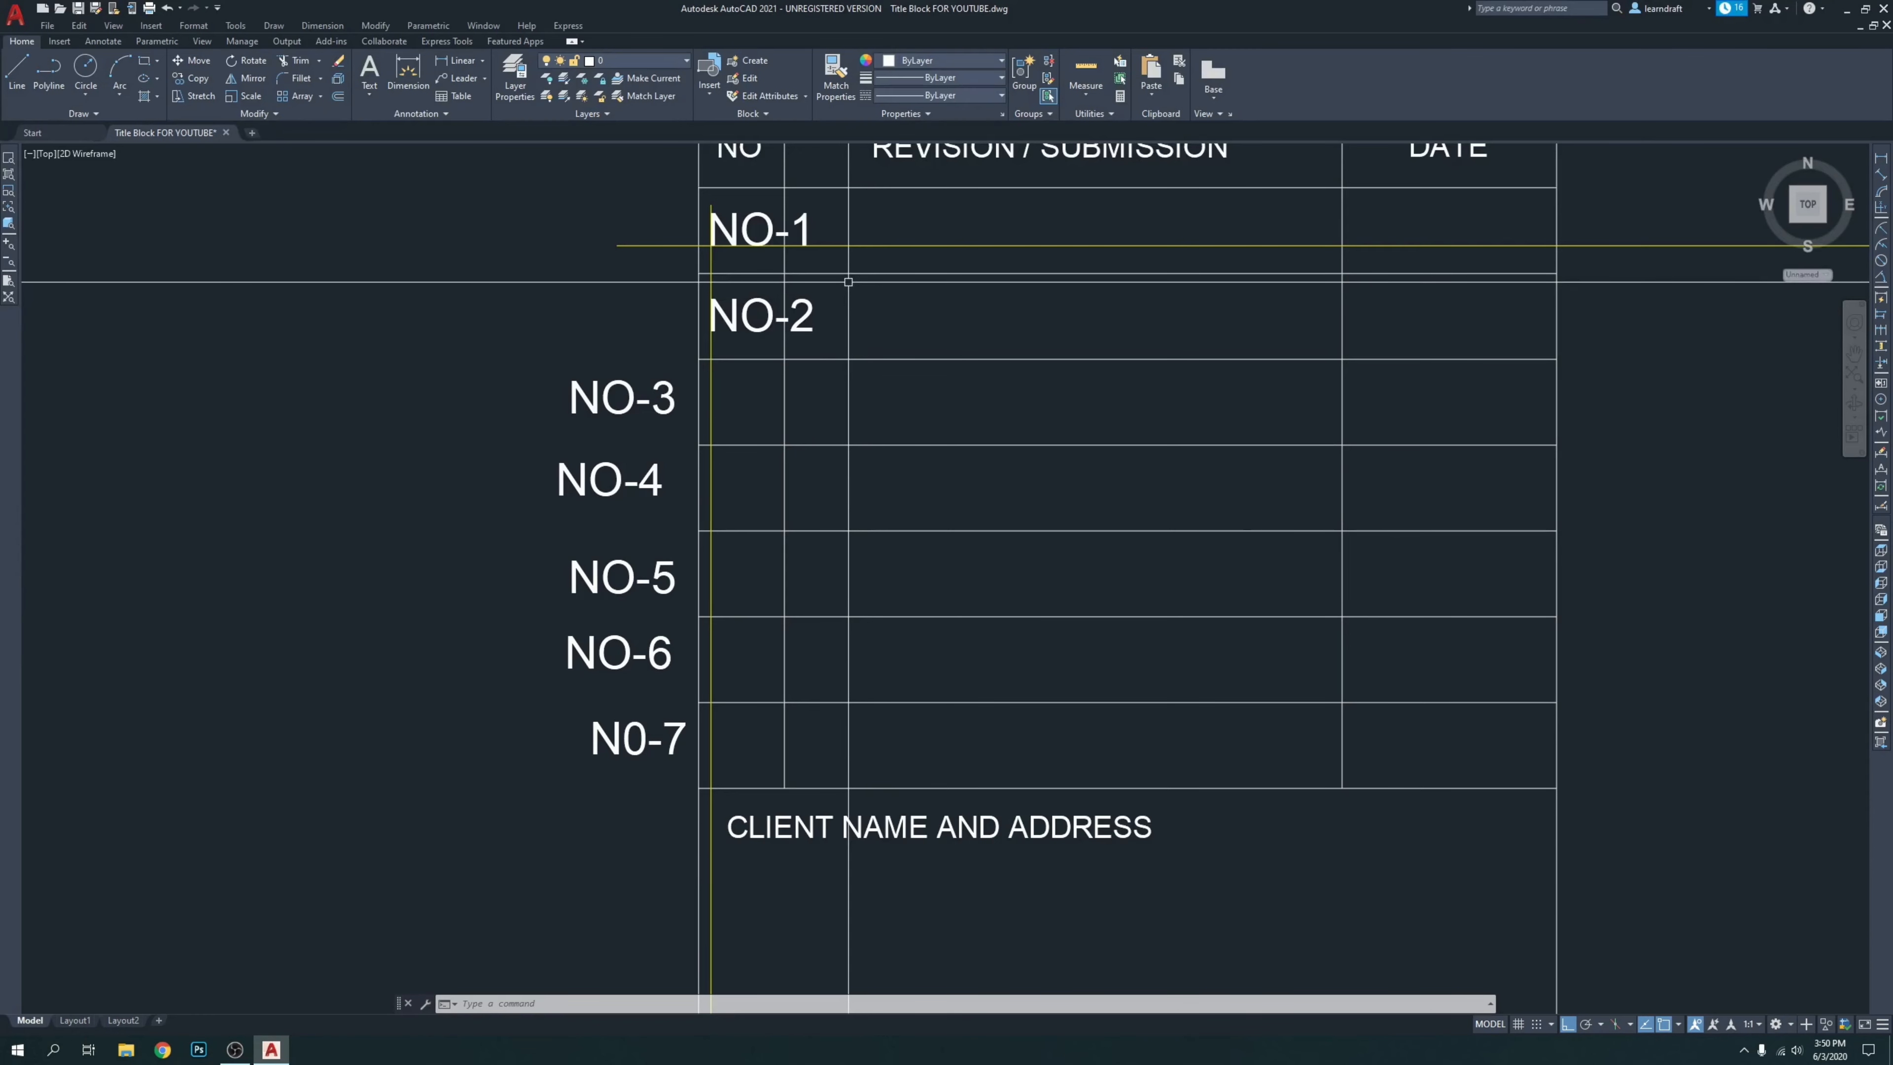
pyautogui.scroll(2, 820, 292)
pyautogui.click(671, 310)
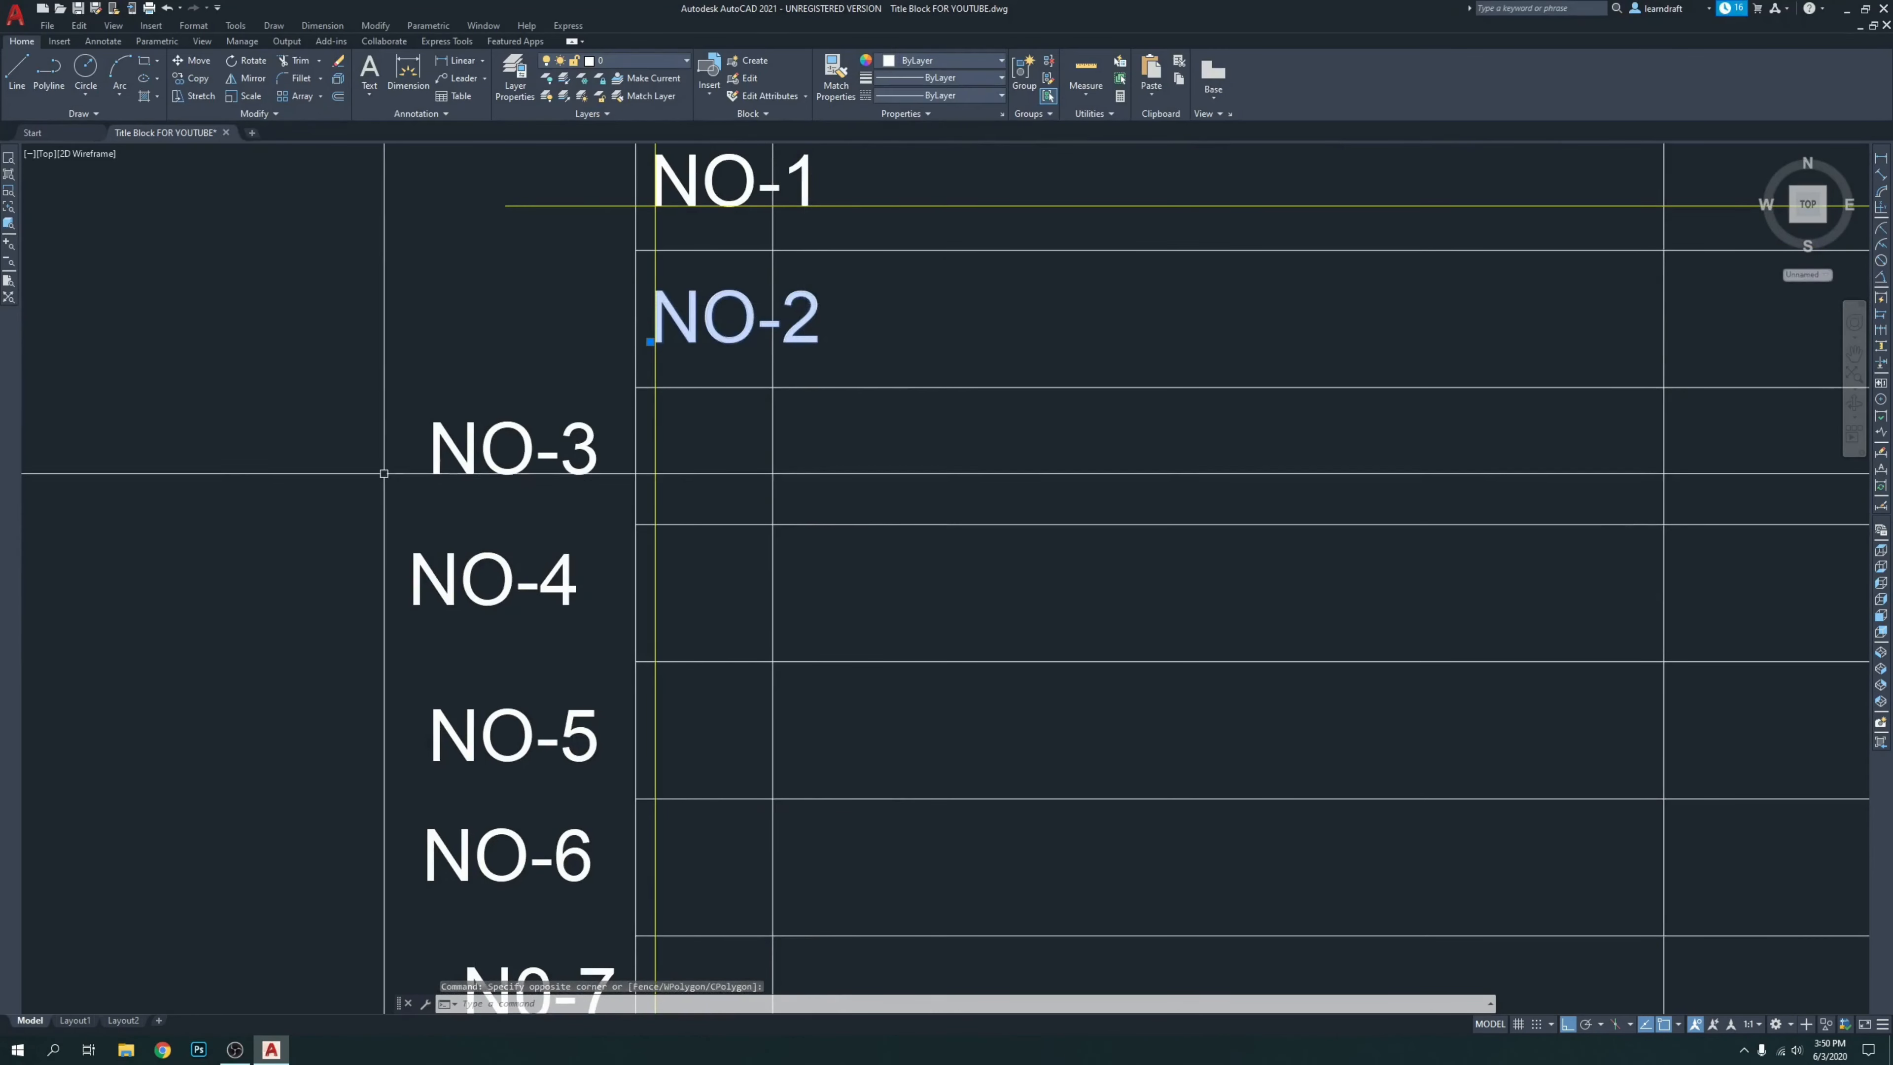
pyautogui.moveTo(380, 473); pyautogui.dragTo(401, 451, button='middle')
pyautogui.press('Escape')
pyautogui.press('Escape')
# Move the NO-3 attribute horizontally into the third row's cell of the NO column, next to the vertical guide line.
pyautogui.scroll(1, 507, 365)
pyautogui.click(529, 498)
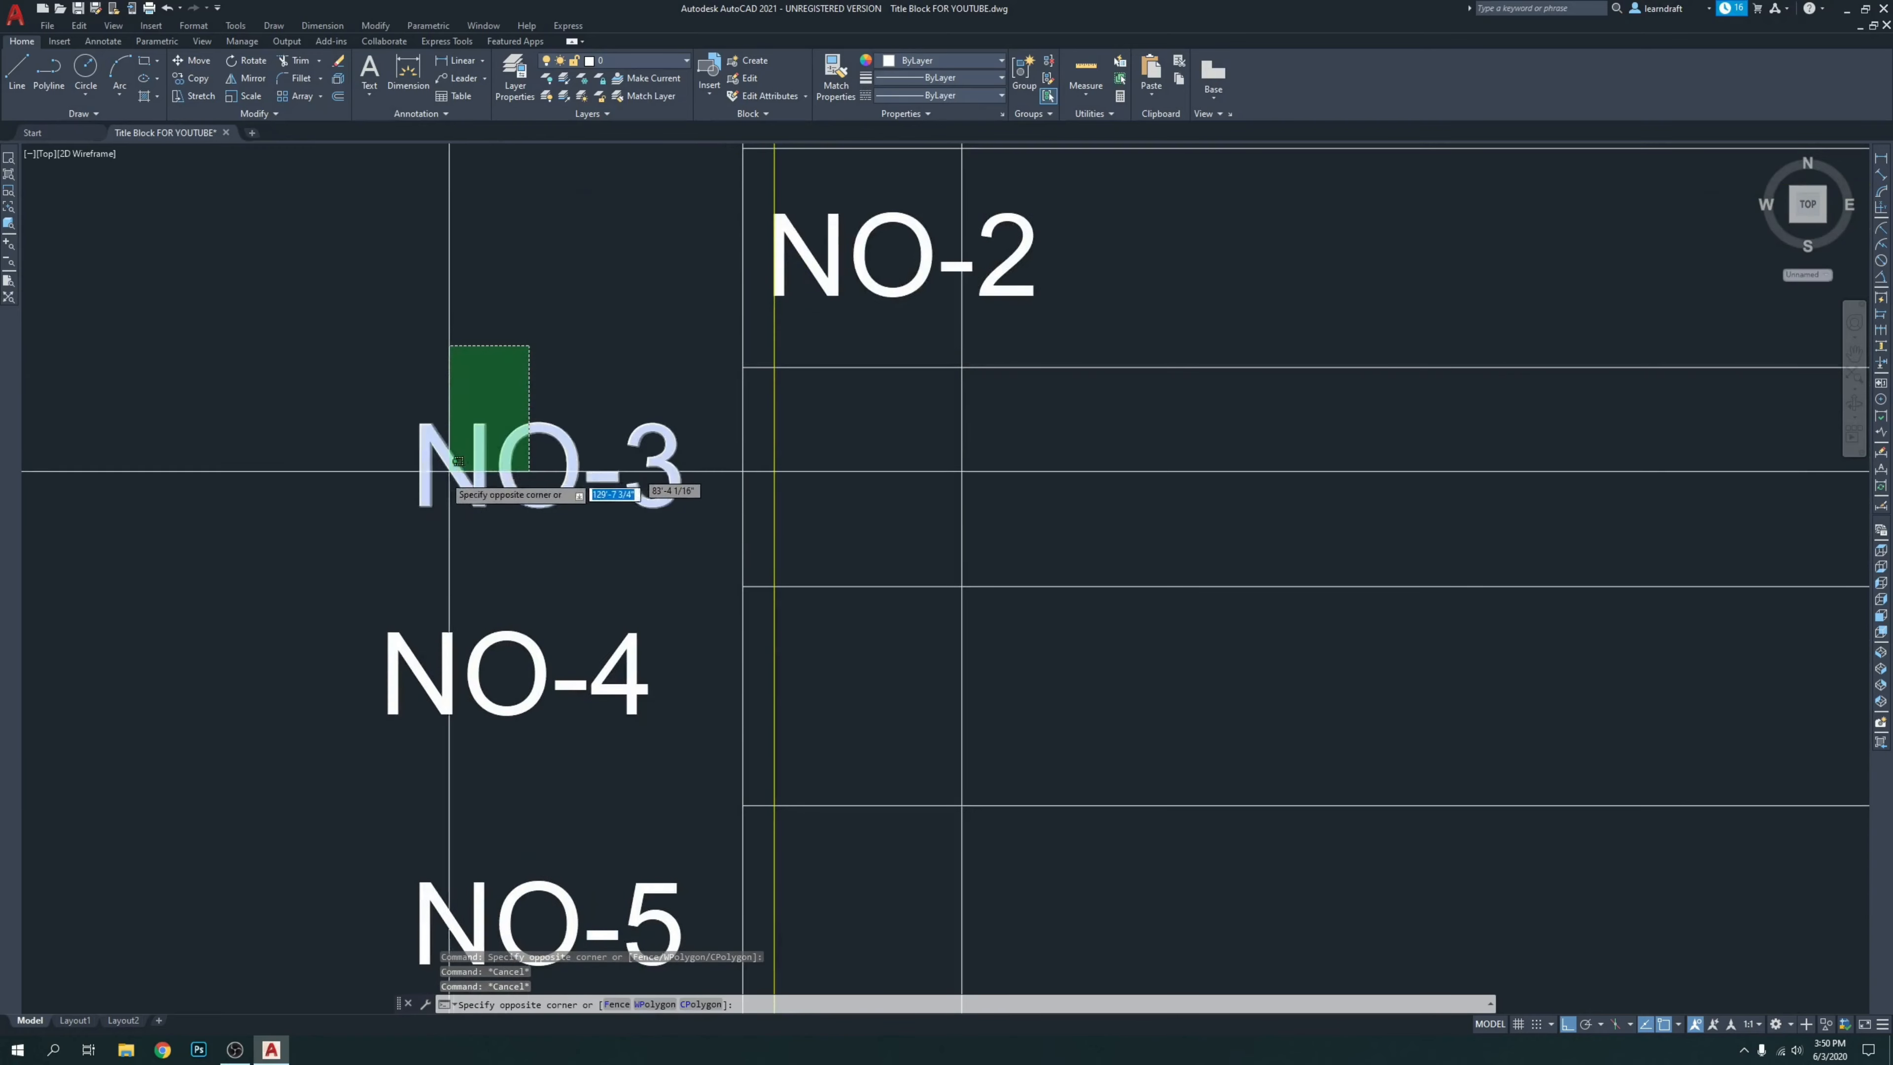
pyautogui.click(453, 346)
pyautogui.moveTo(317, 516); pyautogui.dragTo(442, 533, button='middle')
pyautogui.write('m')
pyautogui.press('Return')
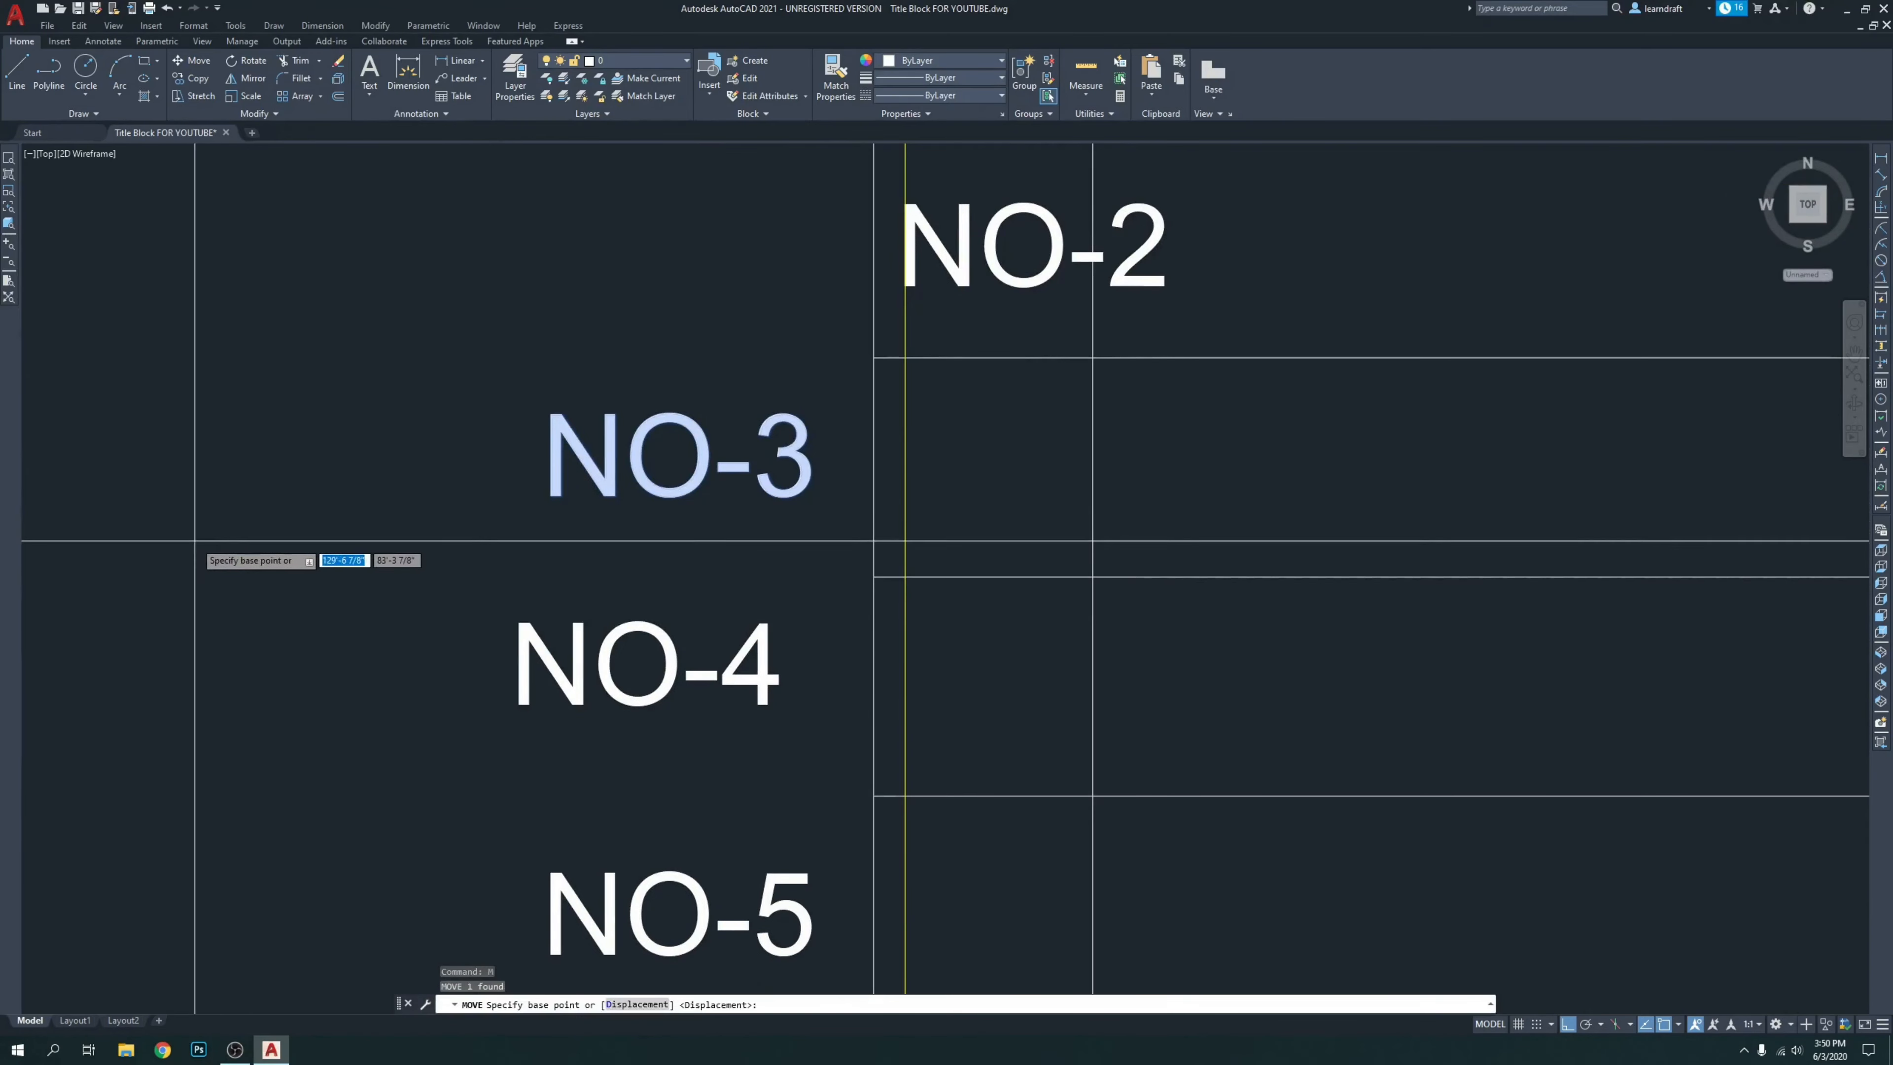
pyautogui.click(195, 541)
pyautogui.click(555, 513)
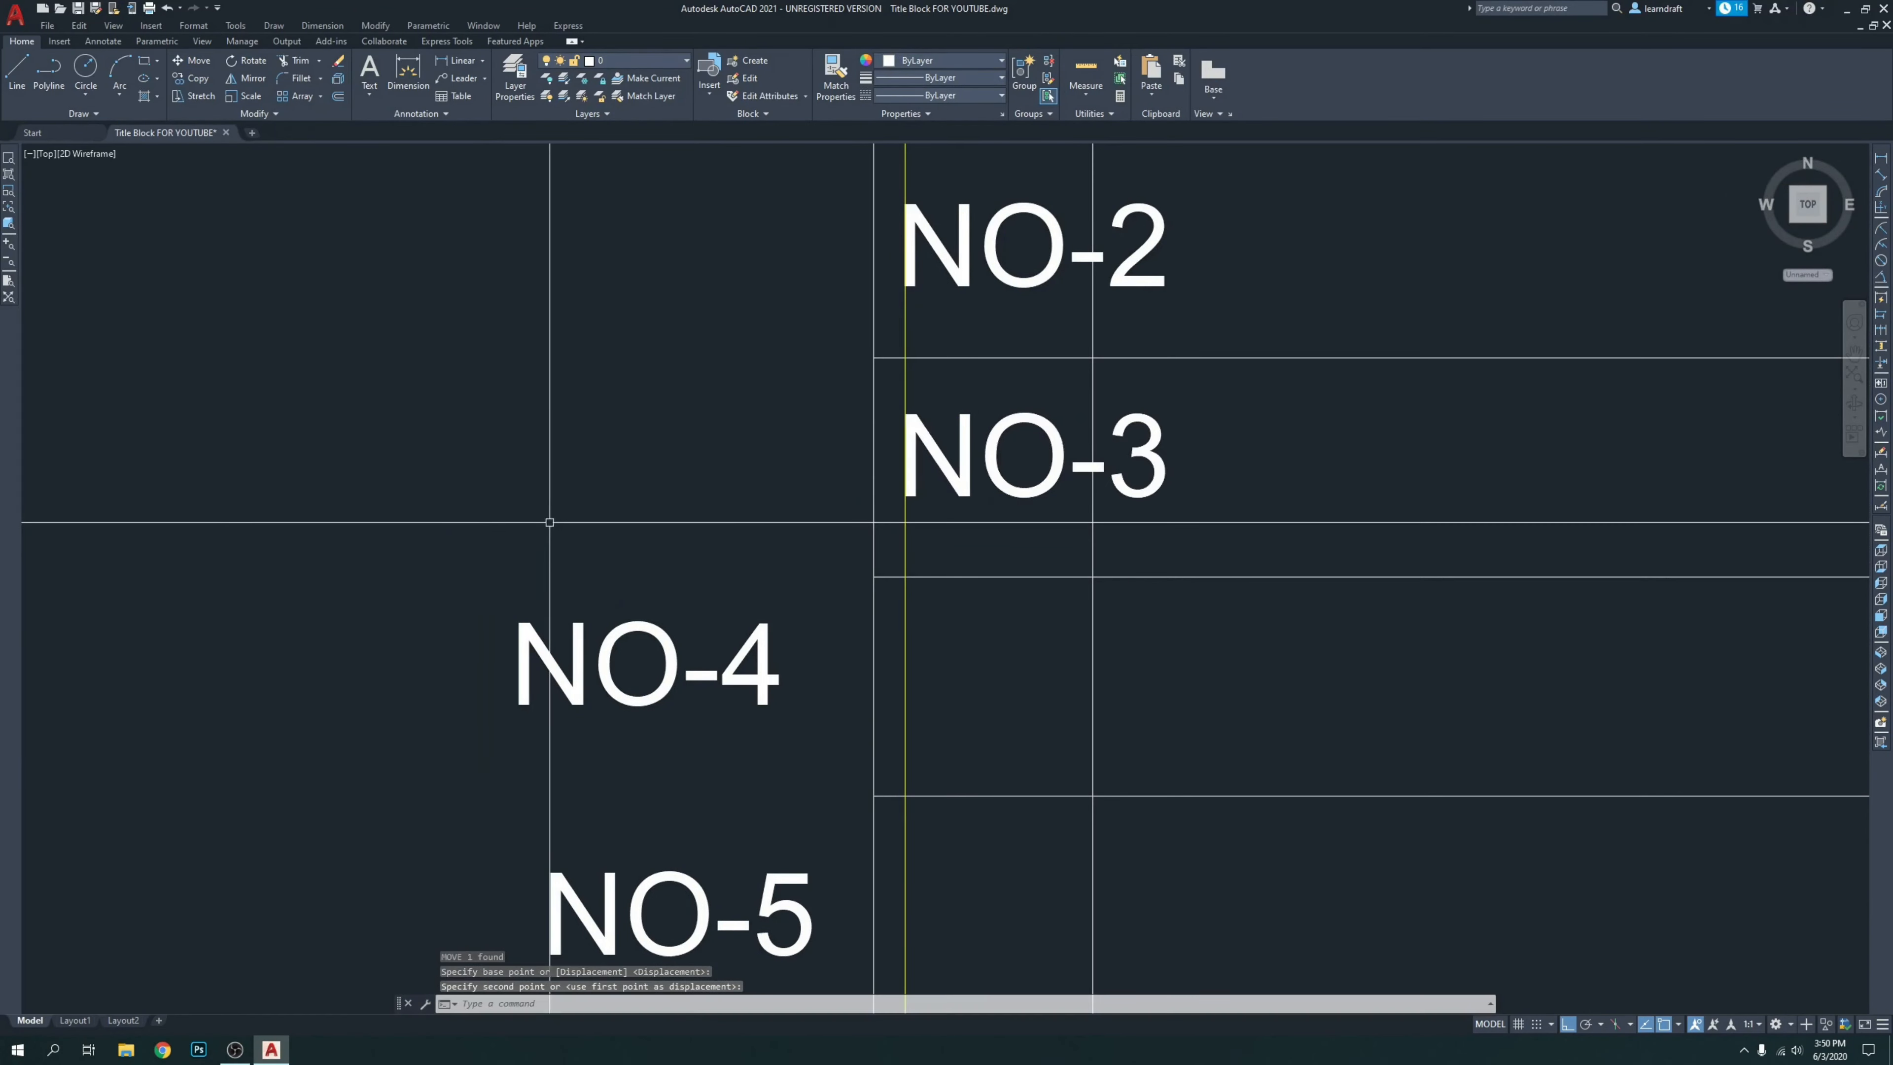
# Move the NO-3 attribute horizontally so that its first letter starts exactly on the yellow vertical guide line.
pyautogui.scroll(4, 979, 359)
pyautogui.click(768, 415)
pyautogui.scroll(6, 770, 338)
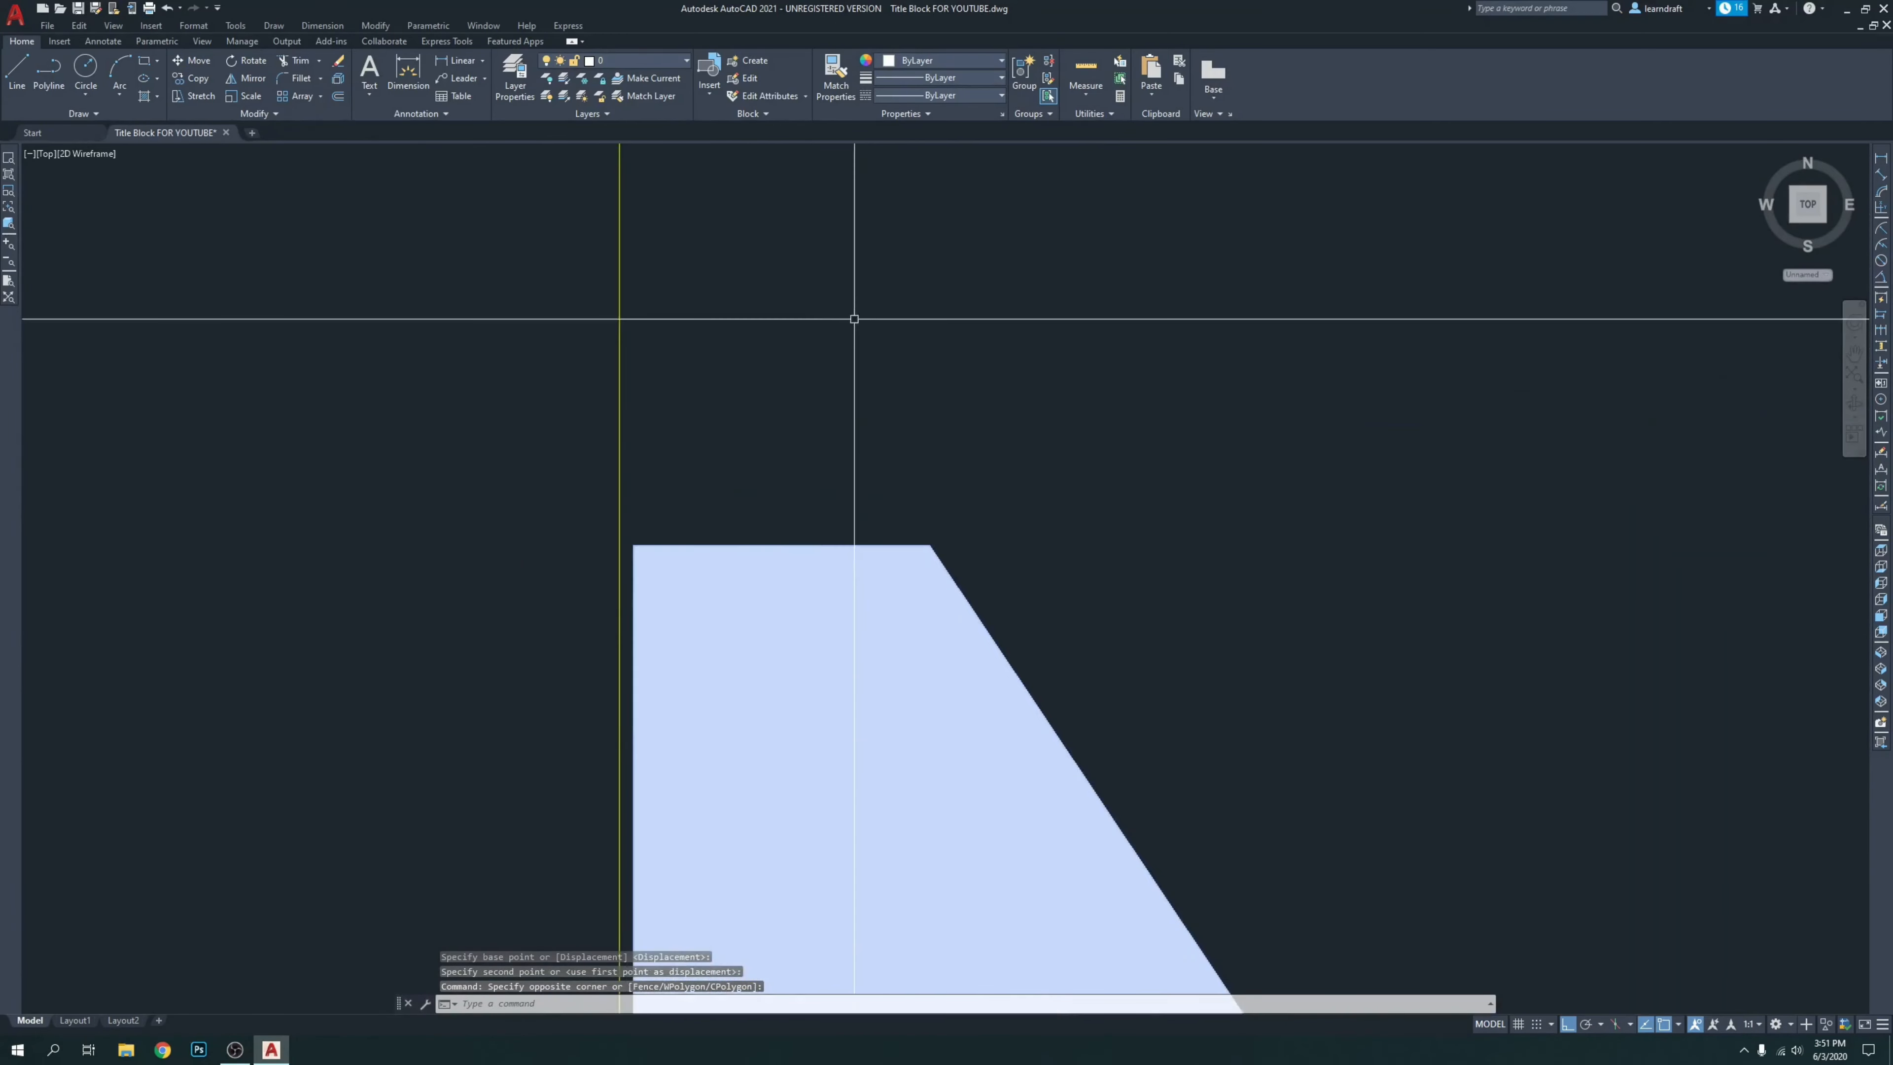
pyautogui.write('m')
pyautogui.press('Return')
pyautogui.click(886, 319)
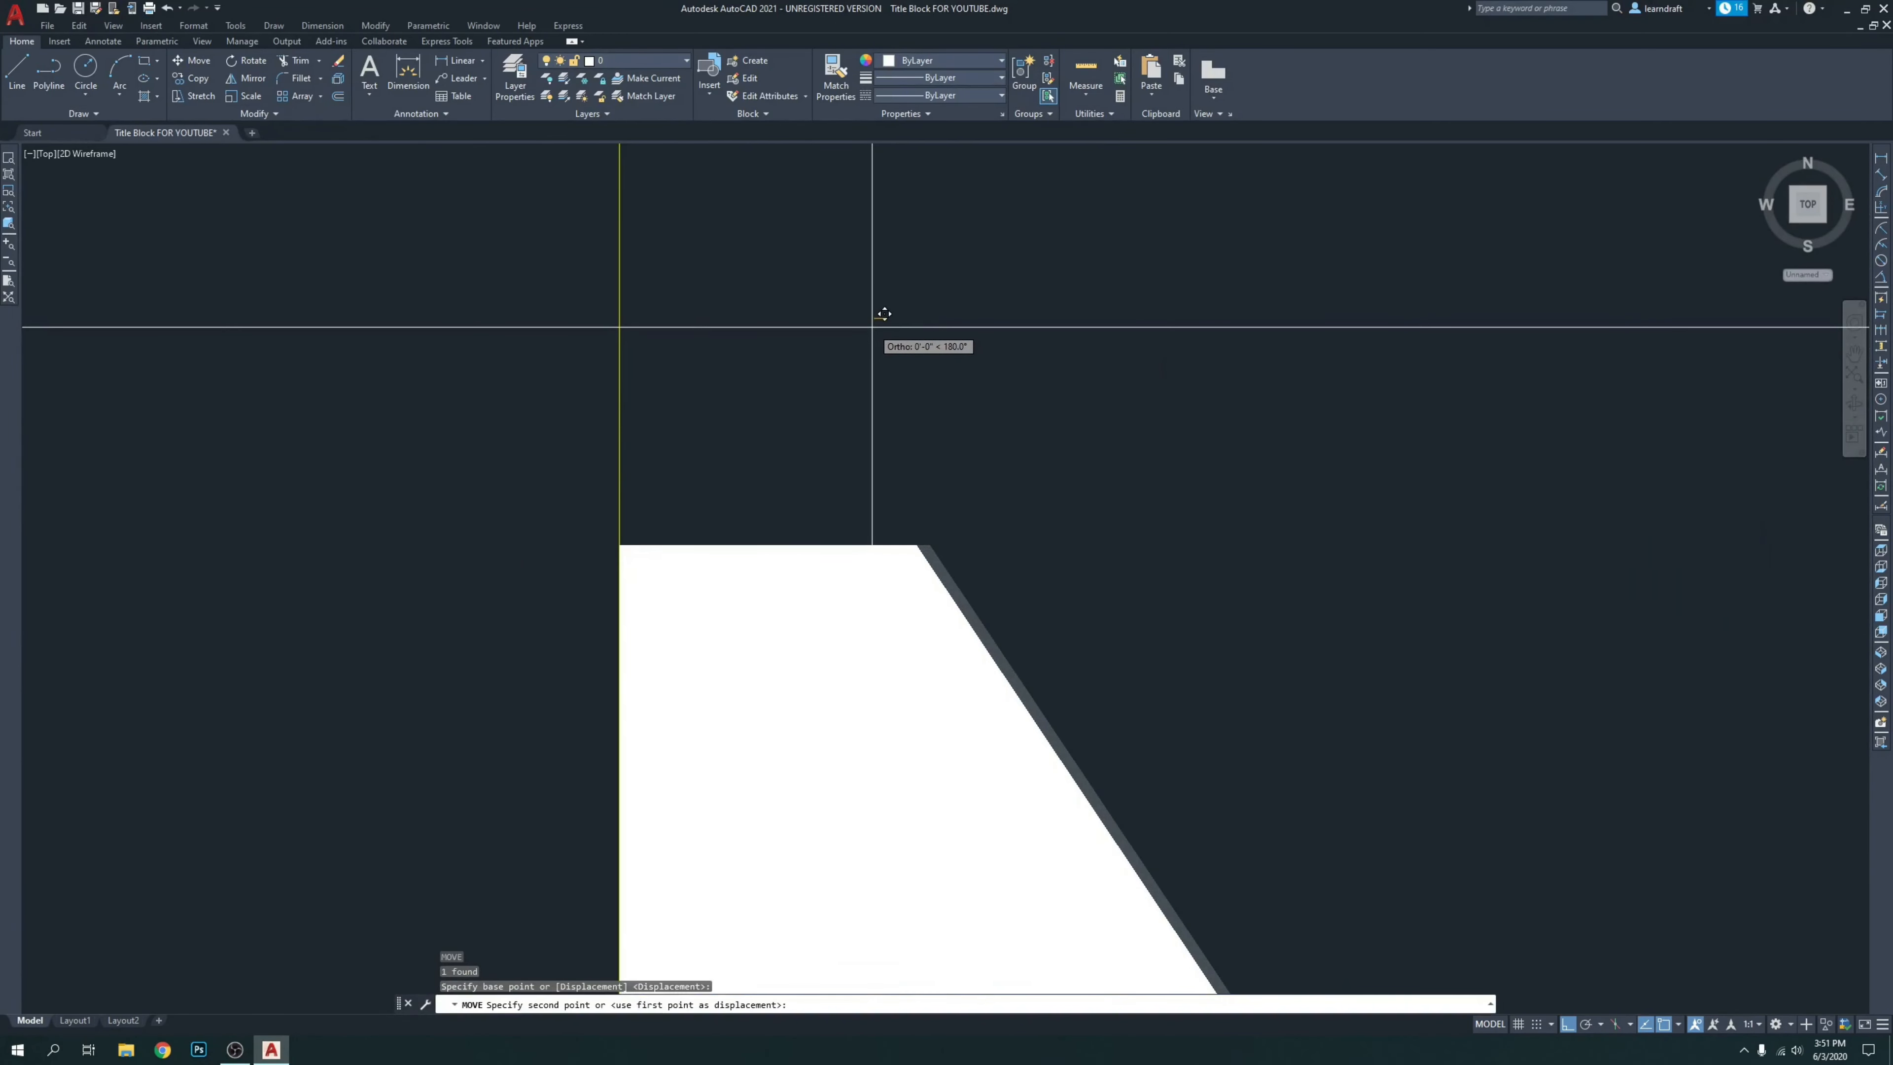
pyautogui.click(877, 320)
# Nudge NO-3 straight down slightly so that it sits vertically centered in the third row.
pyautogui.scroll(-8, 642, 423)
pyautogui.scroll(-5, 861, 383)
pyautogui.click(932, 410)
pyautogui.write('m')
pyautogui.press('Return')
pyautogui.click(1457, 378)
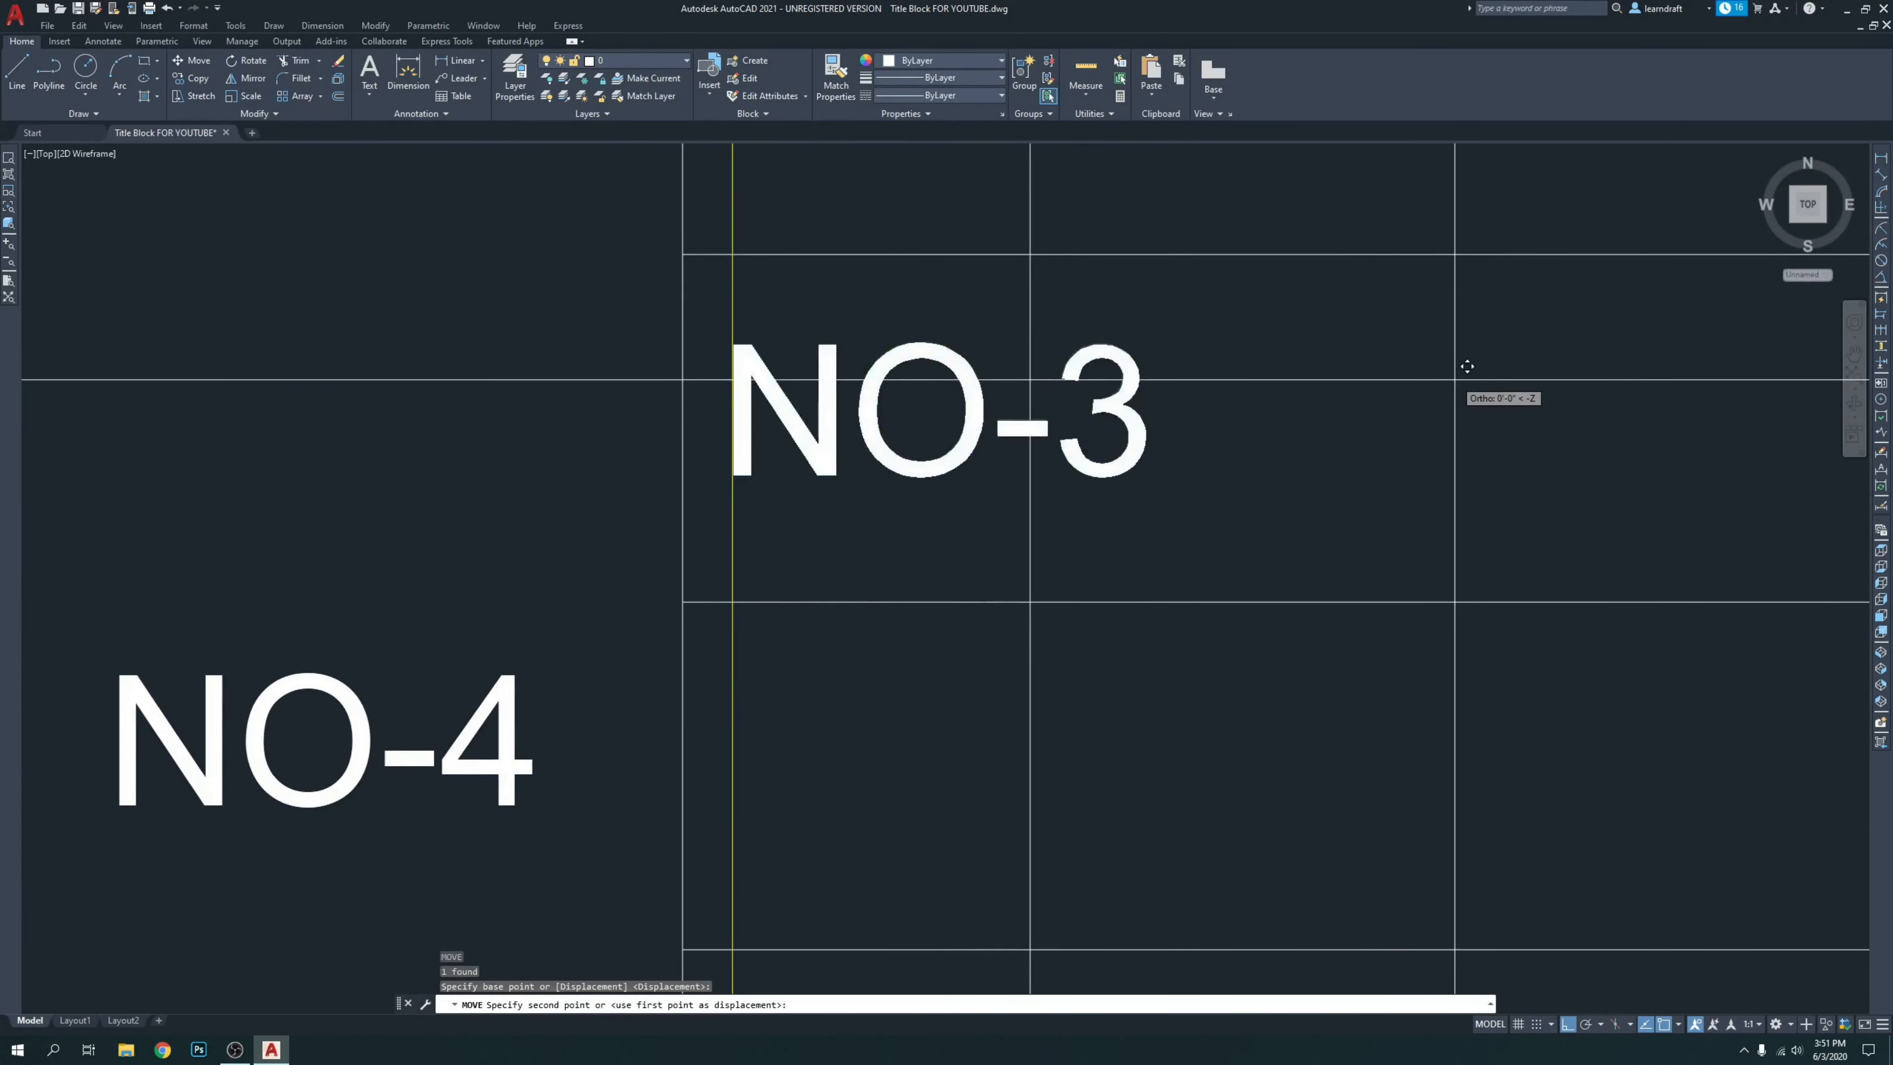
pyautogui.click(1466, 385)
# Move the NO-4 attribute horizontally into the fourth row's cell of the NO column, starting at the vertical guide line.
pyautogui.moveTo(968, 480); pyautogui.dragTo(886, 423, button='middle')
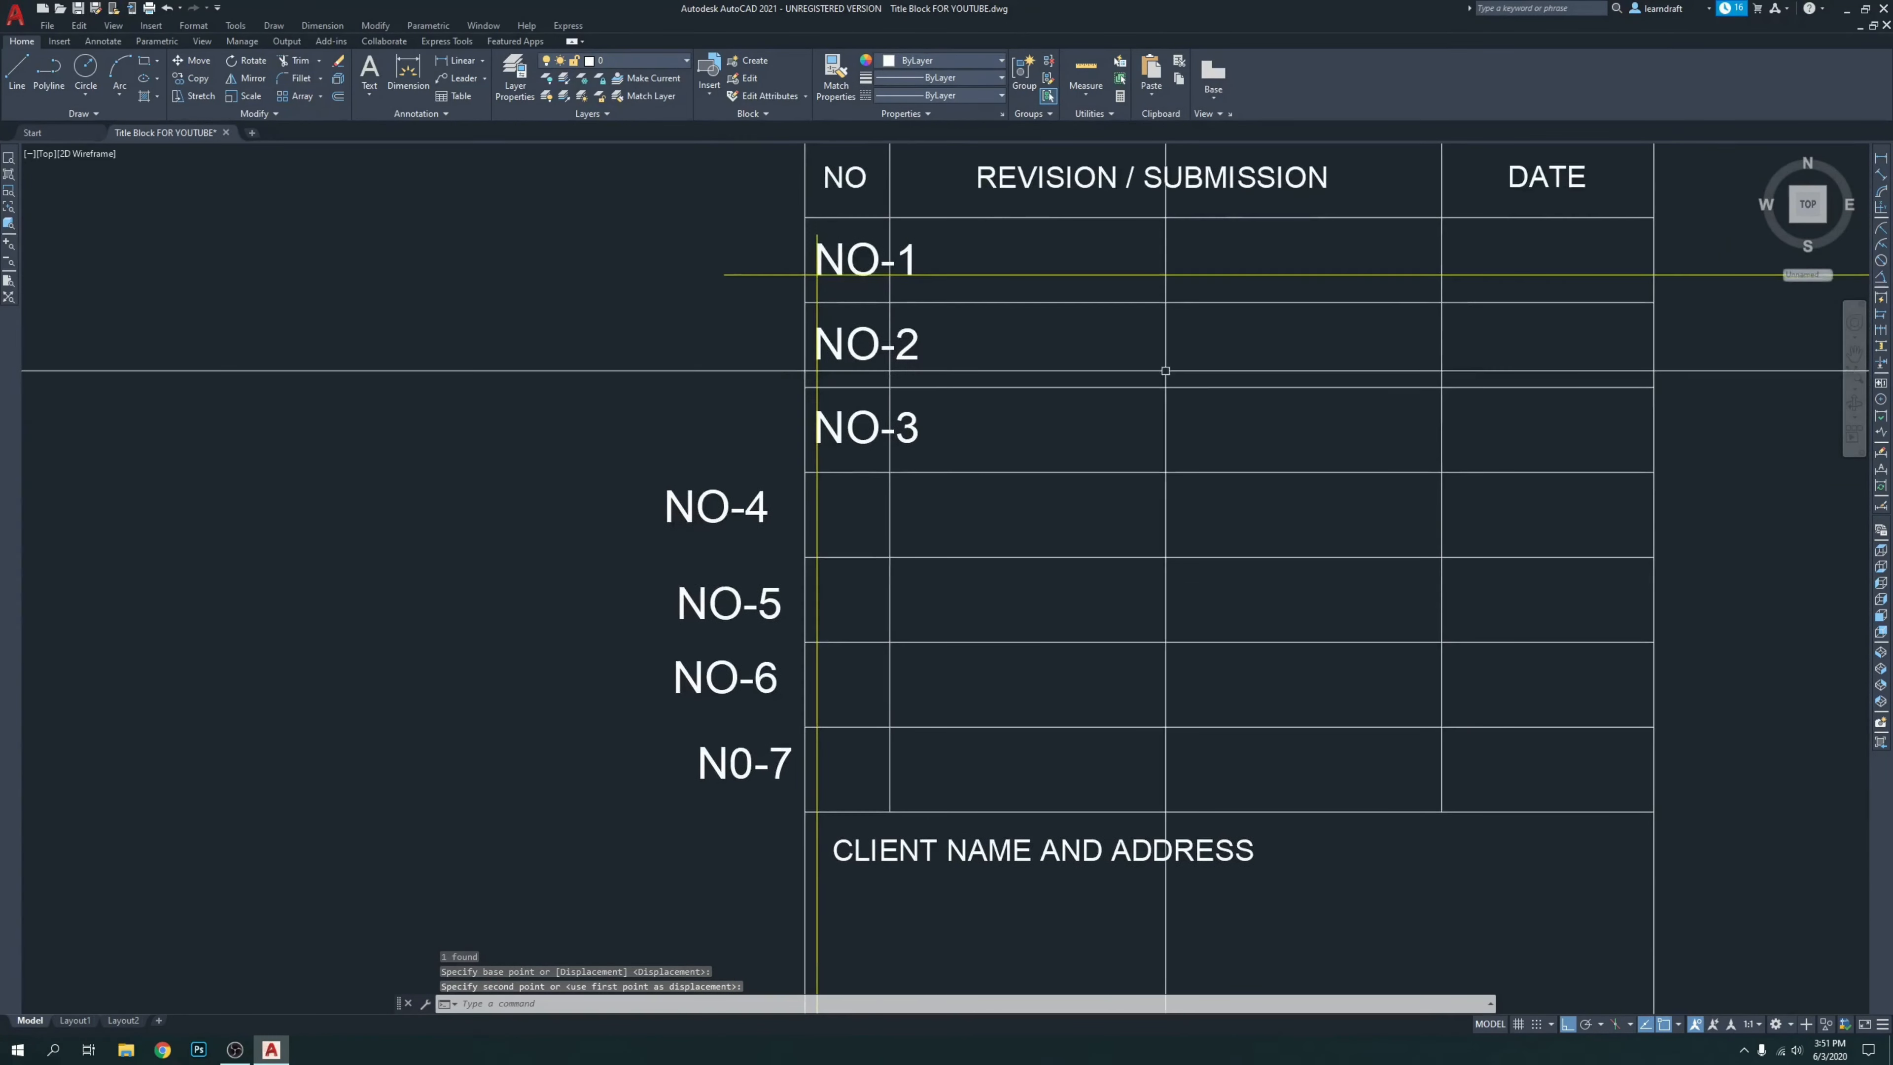
pyautogui.moveTo(1024, 486); pyautogui.dragTo(1027, 435, button='middle')
pyautogui.scroll(2, 777, 421)
pyautogui.click(779, 388)
pyautogui.click(697, 483)
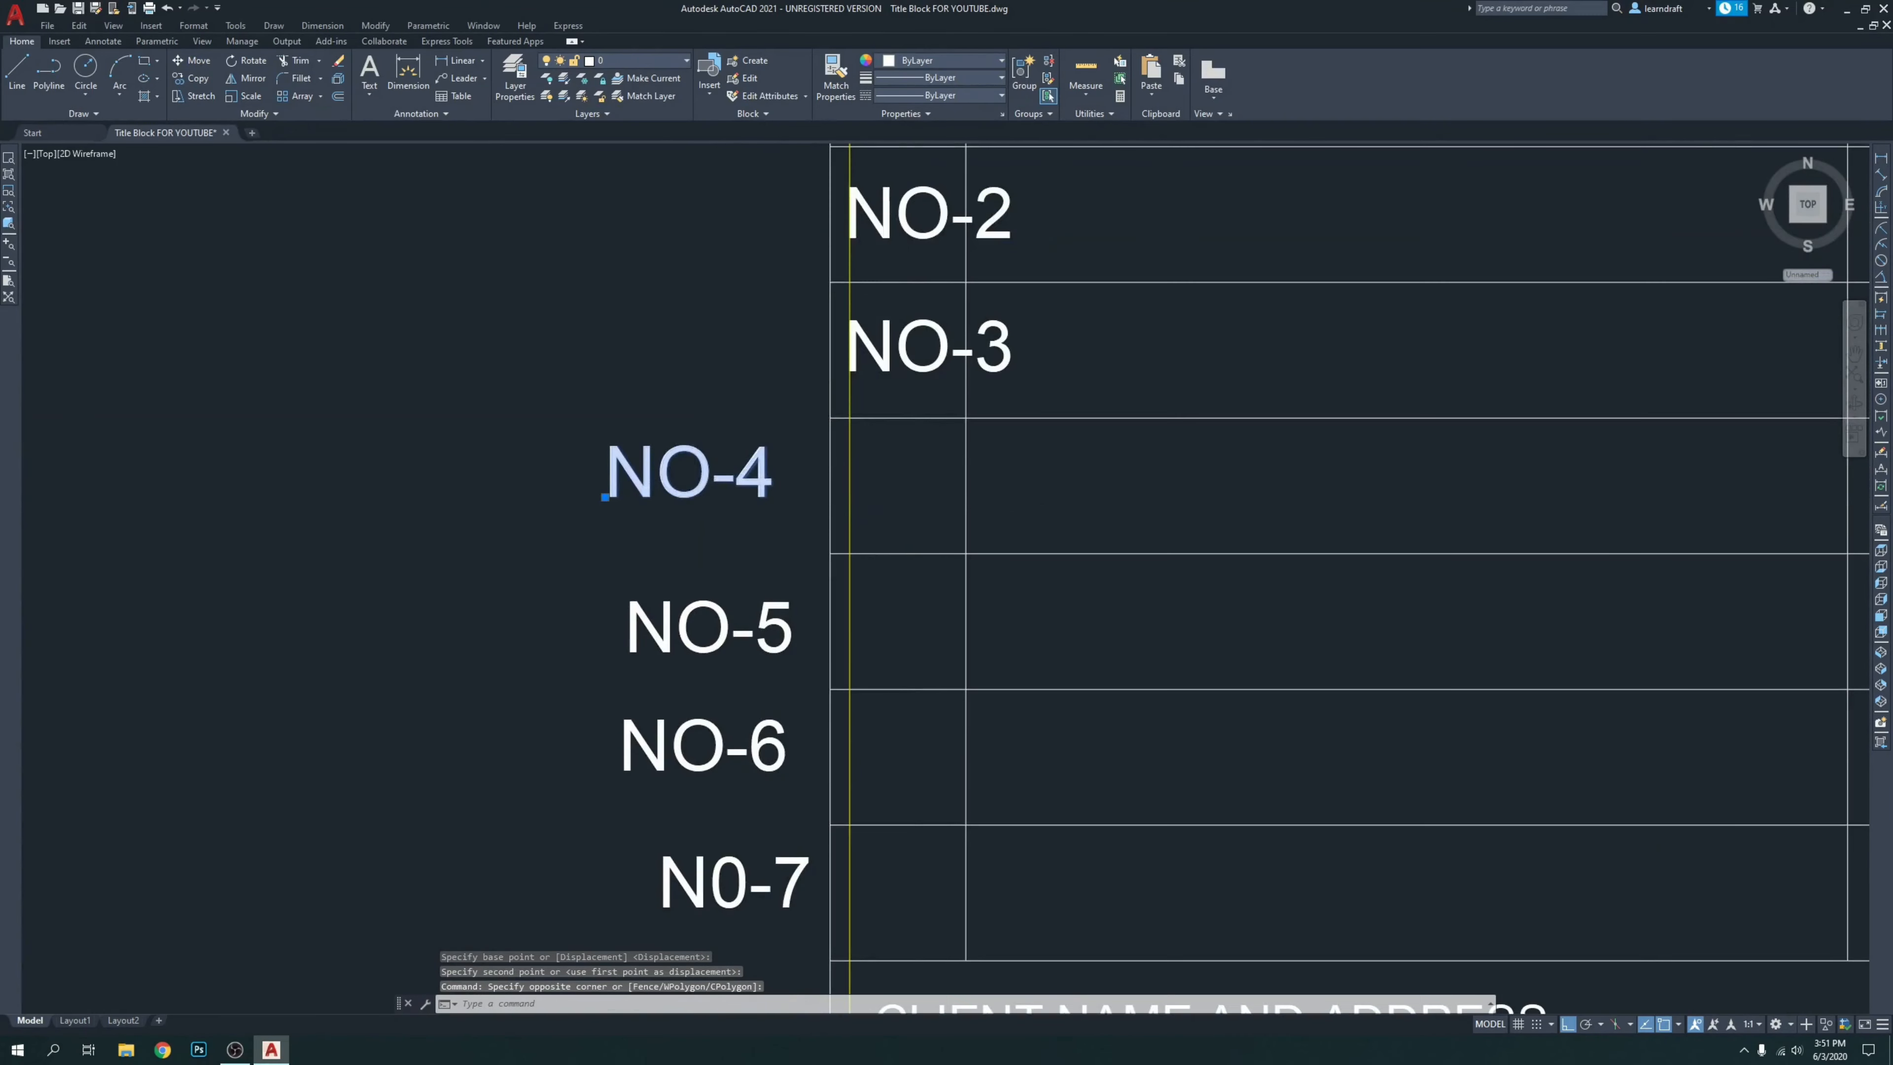
pyautogui.scroll(2, 904, 504)
pyautogui.write('m')
pyautogui.press('Return')
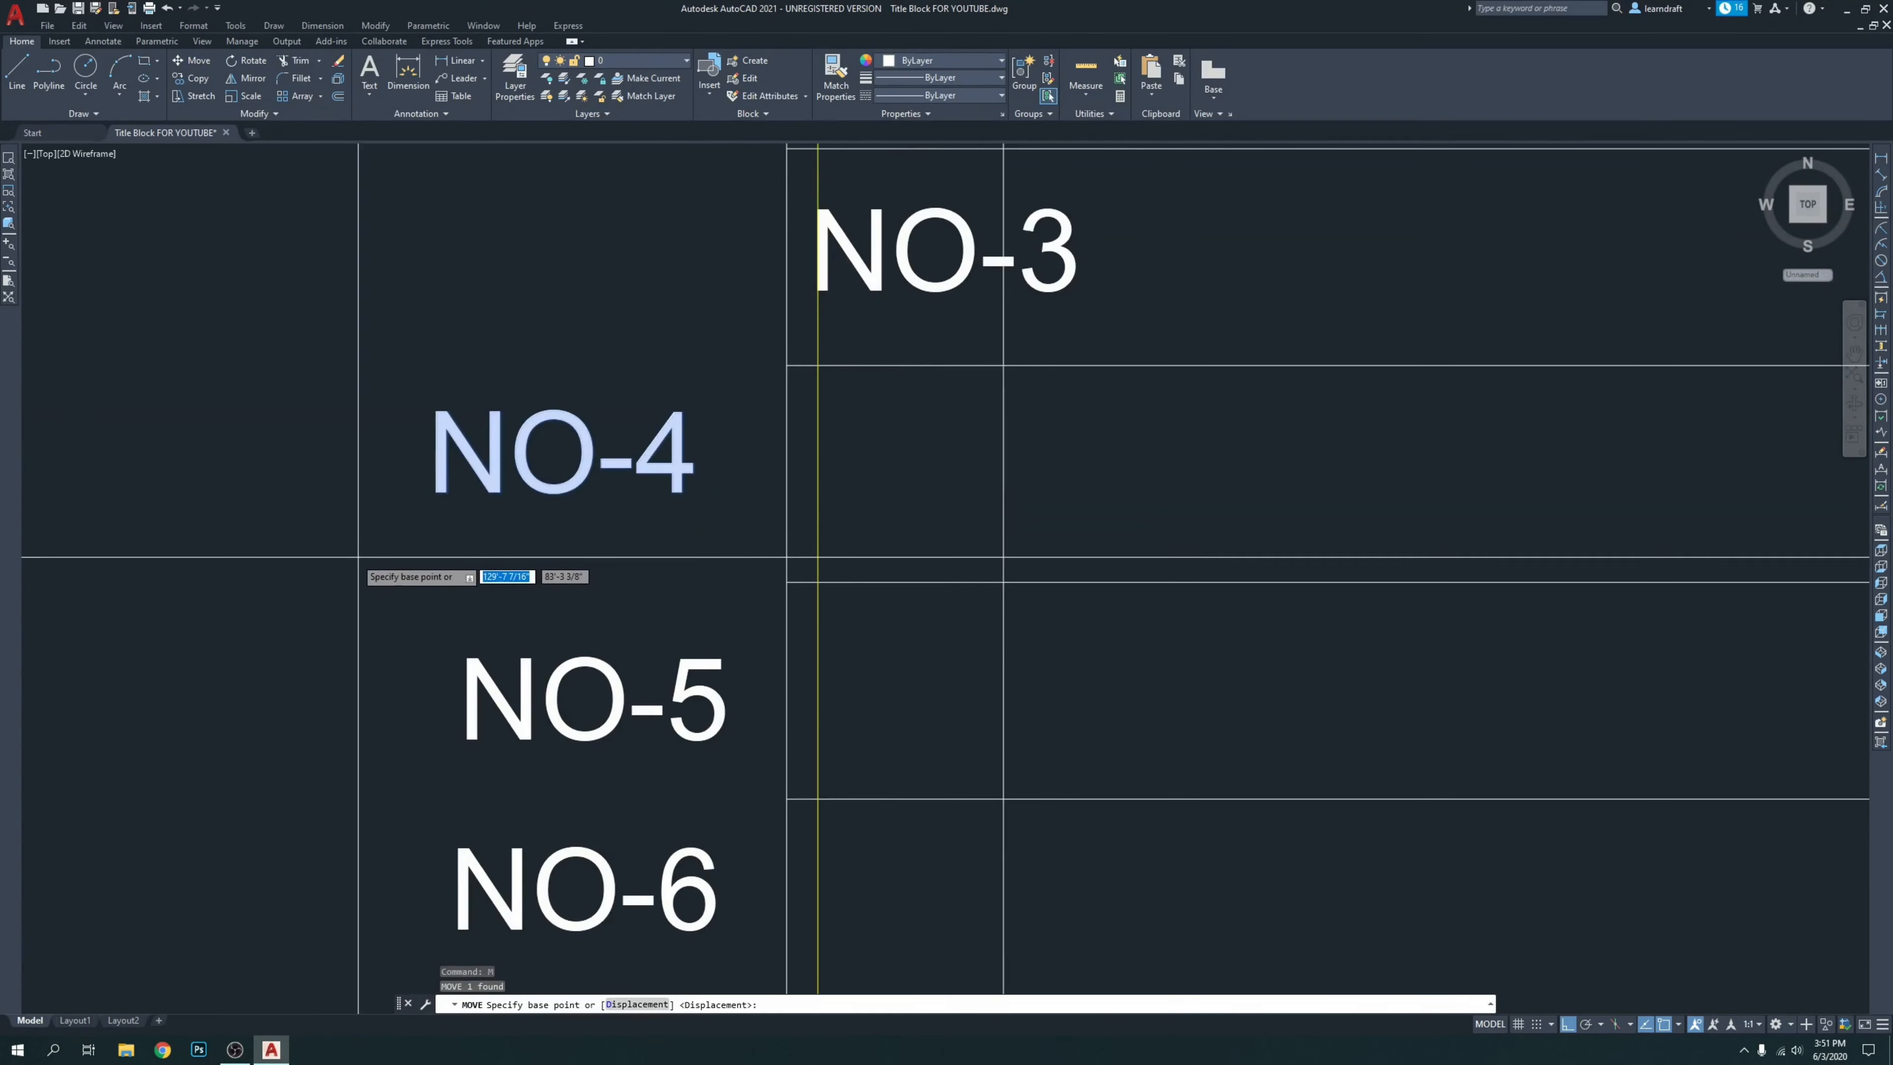
pyautogui.click(164, 533)
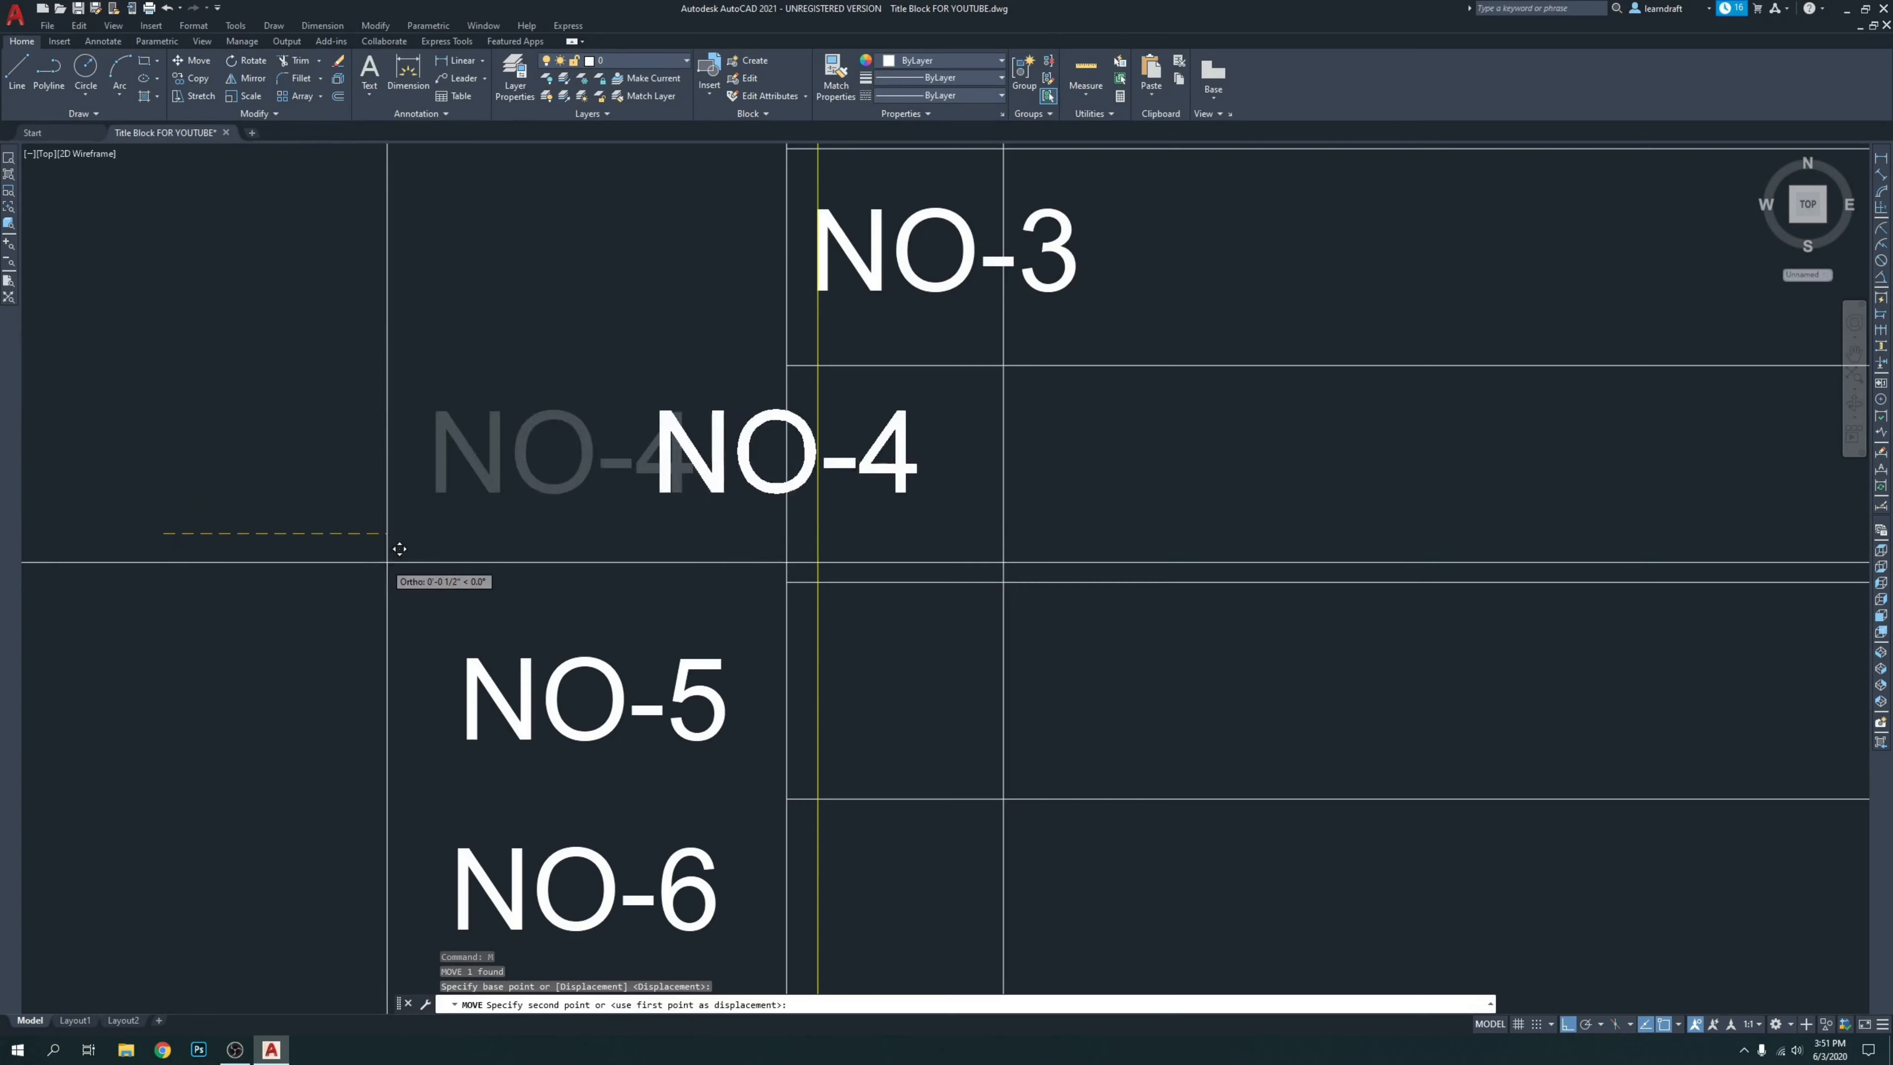
pyautogui.click(546, 516)
# Shift NO-4 slightly straight down within the fourth row, keeping its first letter on the guide line.
pyautogui.scroll(8, 961, 418)
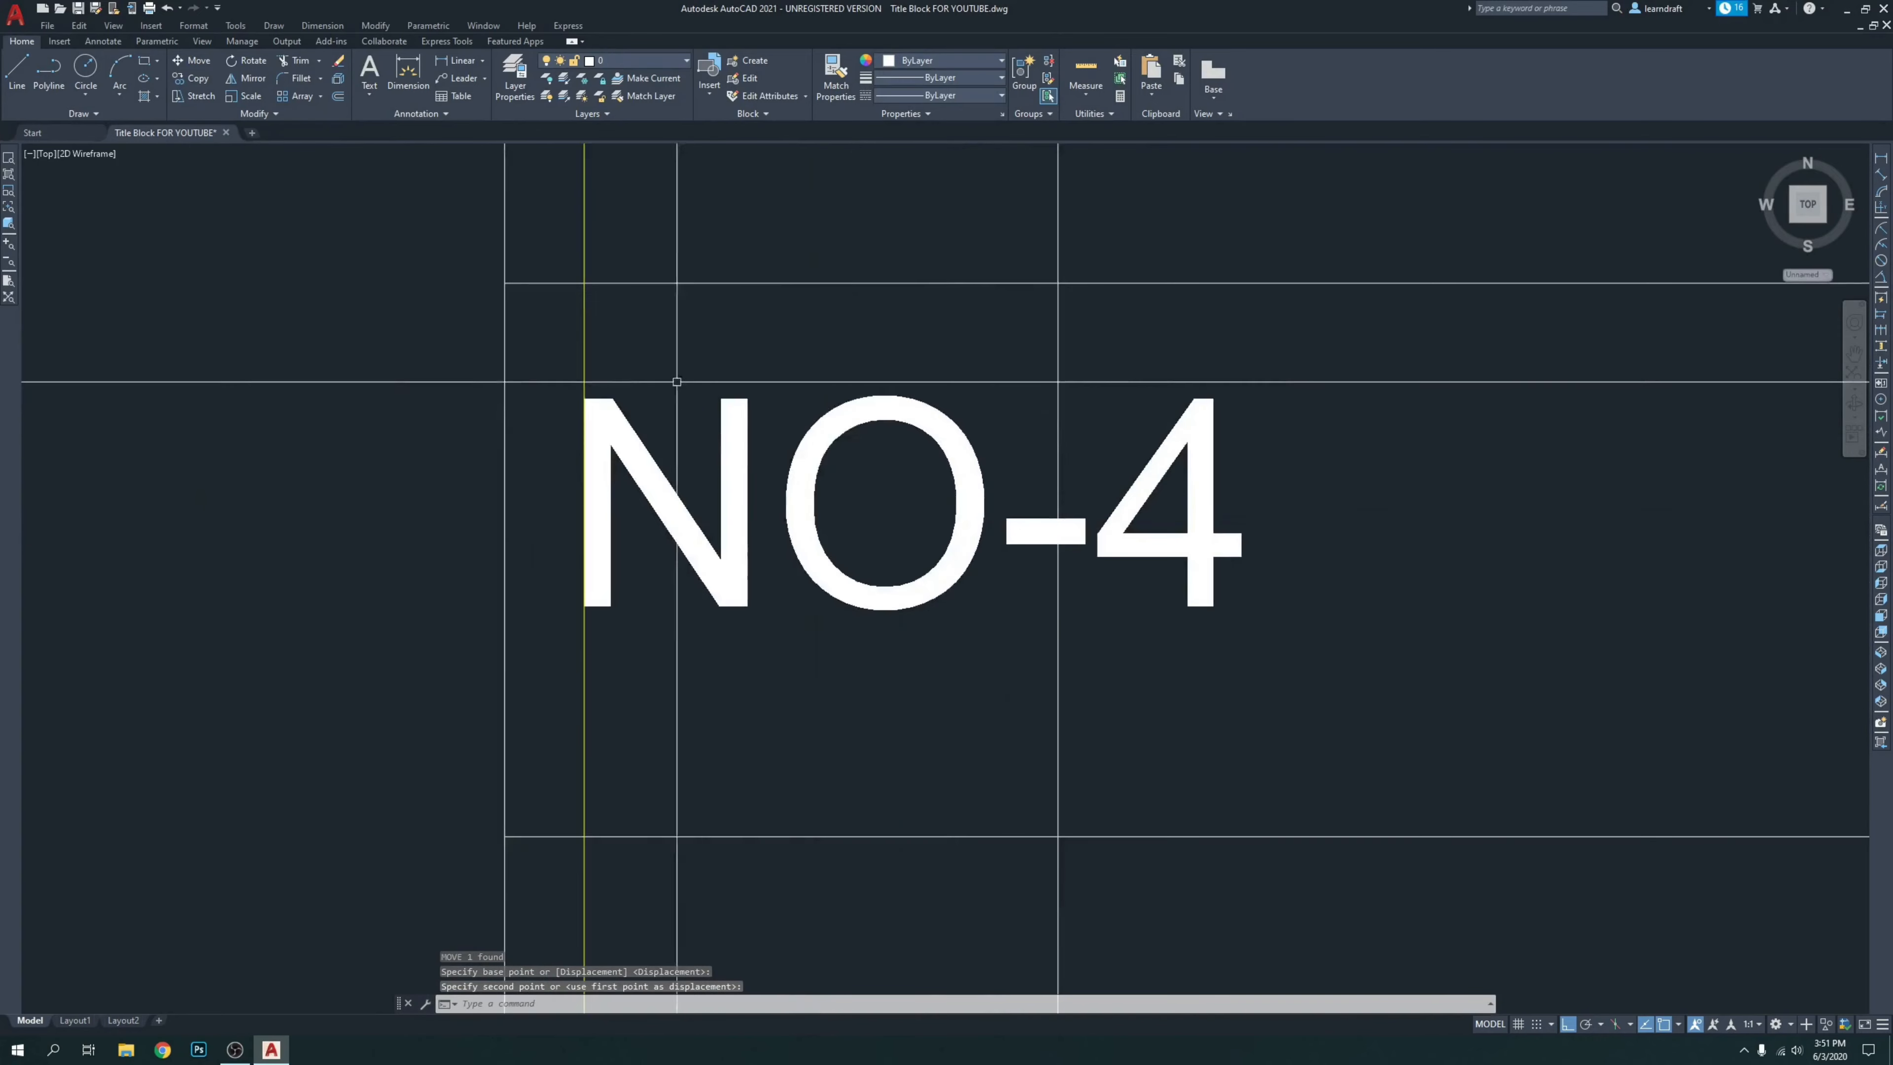
pyautogui.moveTo(657, 378); pyautogui.dragTo(1023, 351, button='middle')
pyautogui.click(1022, 351)
pyautogui.click(900, 405)
pyautogui.scroll(-8, 900, 405)
pyautogui.scroll(4, 745, 416)
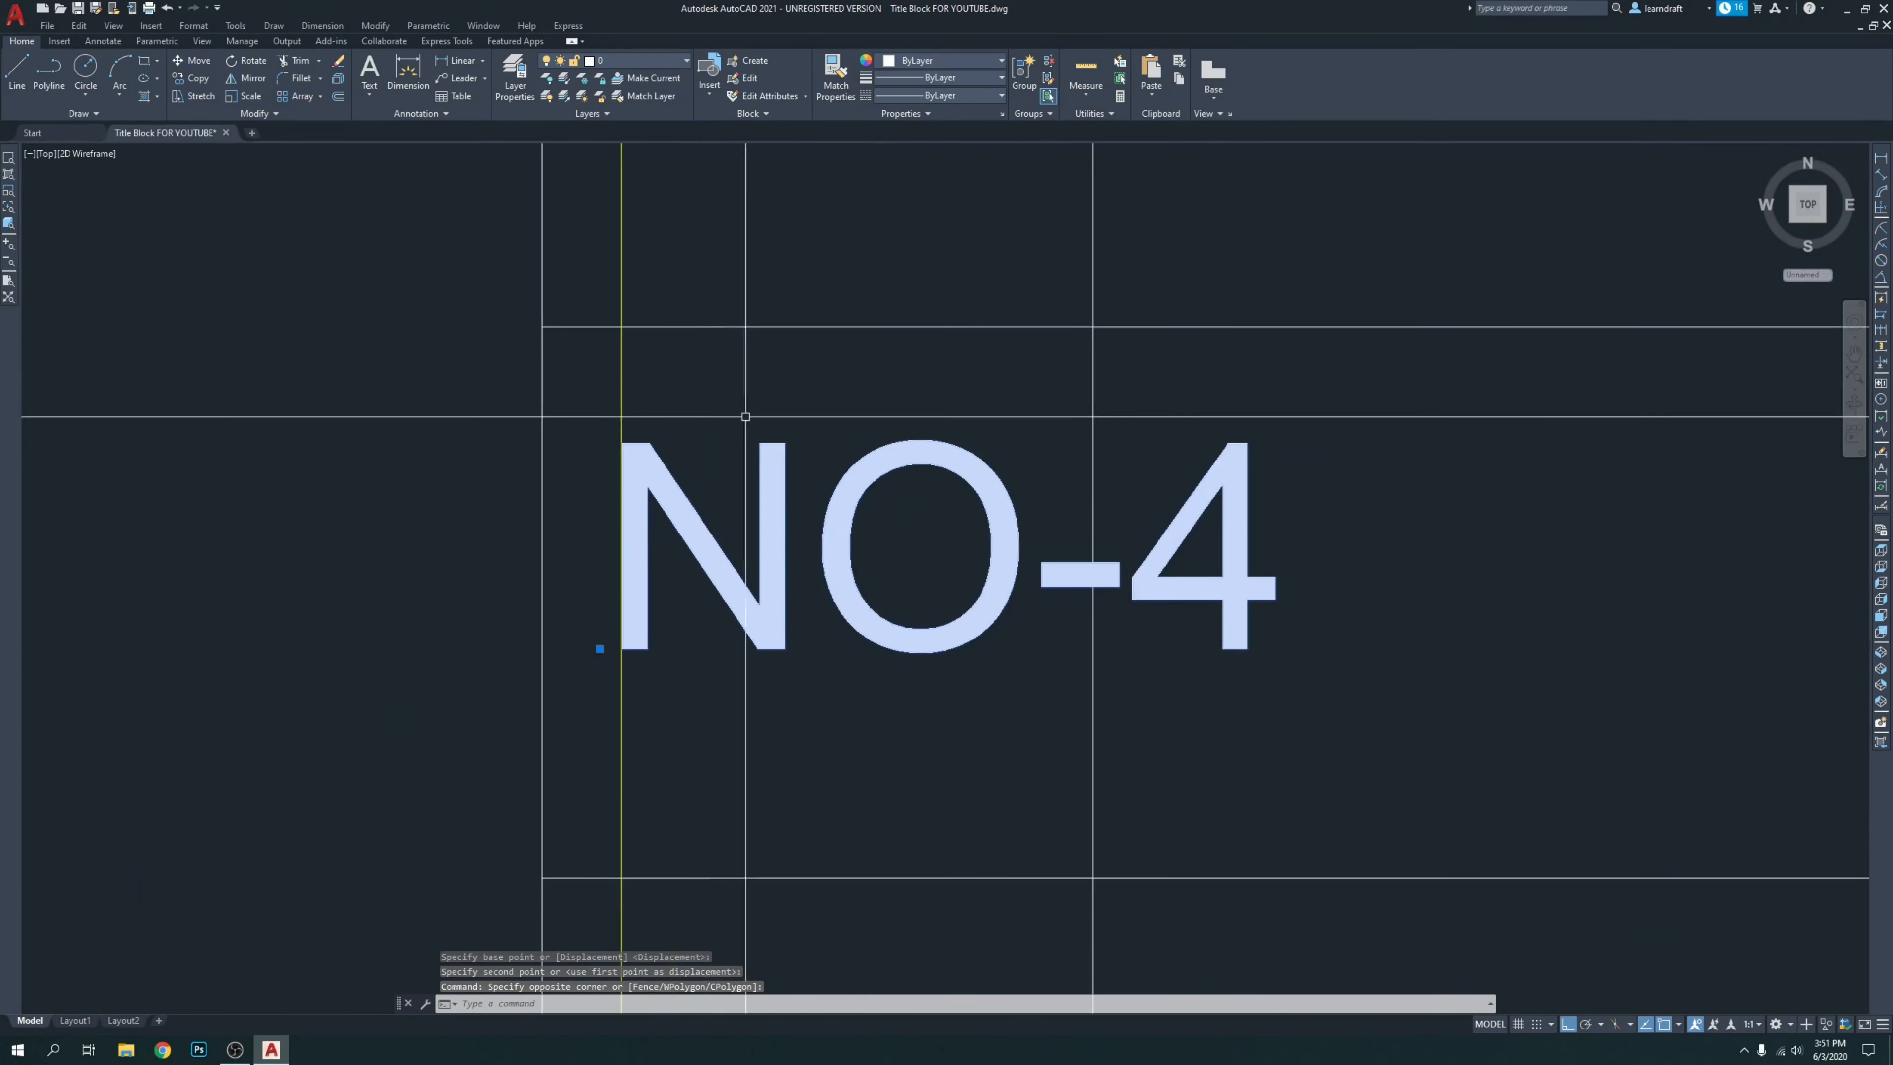
pyautogui.moveTo(661, 526); pyautogui.dragTo(676, 404, button='middle')
pyautogui.write('m')
pyautogui.press('space')
pyautogui.click(1528, 426)
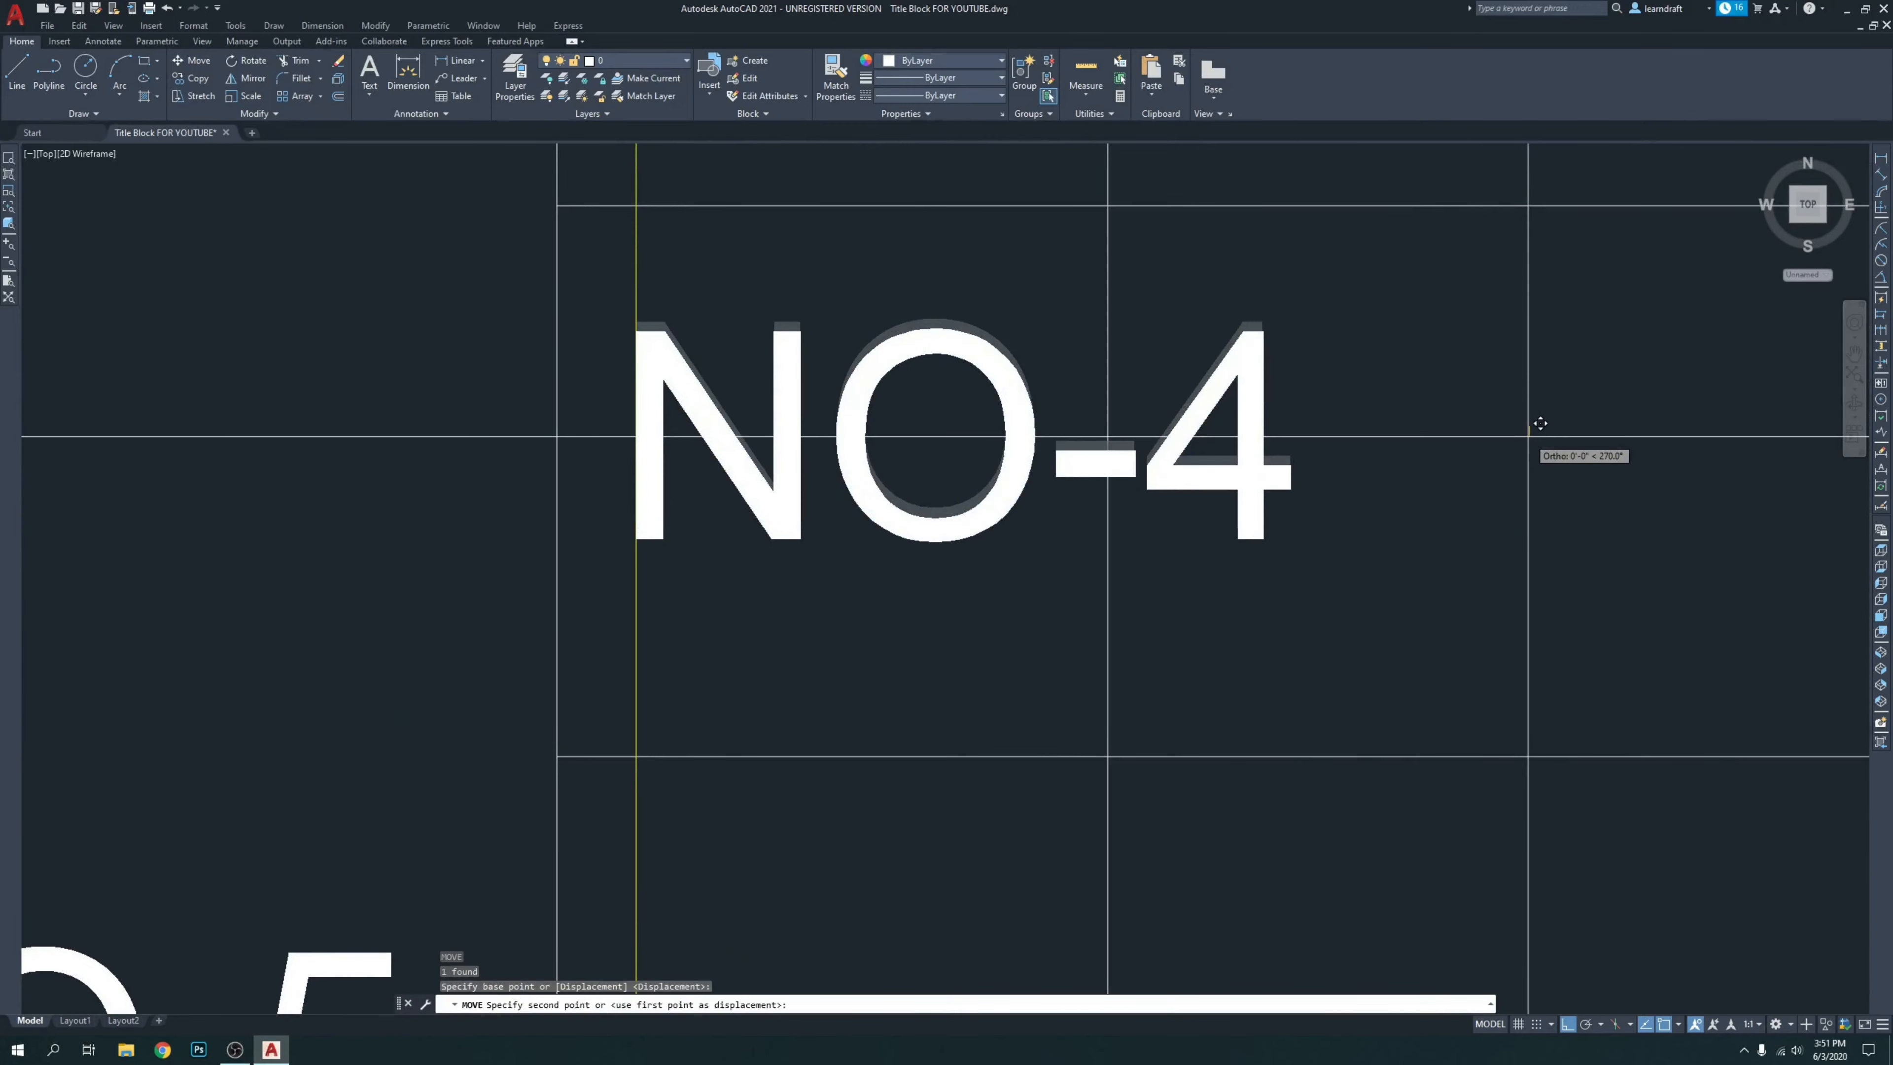
pyautogui.click(1527, 445)
# Examine the spacing and alignment of NO-1 through NO-4 in the rows of the revision table.
pyautogui.scroll(-4, 1186, 448)
pyautogui.moveTo(1209, 460); pyautogui.dragTo(927, 216, button='middle')
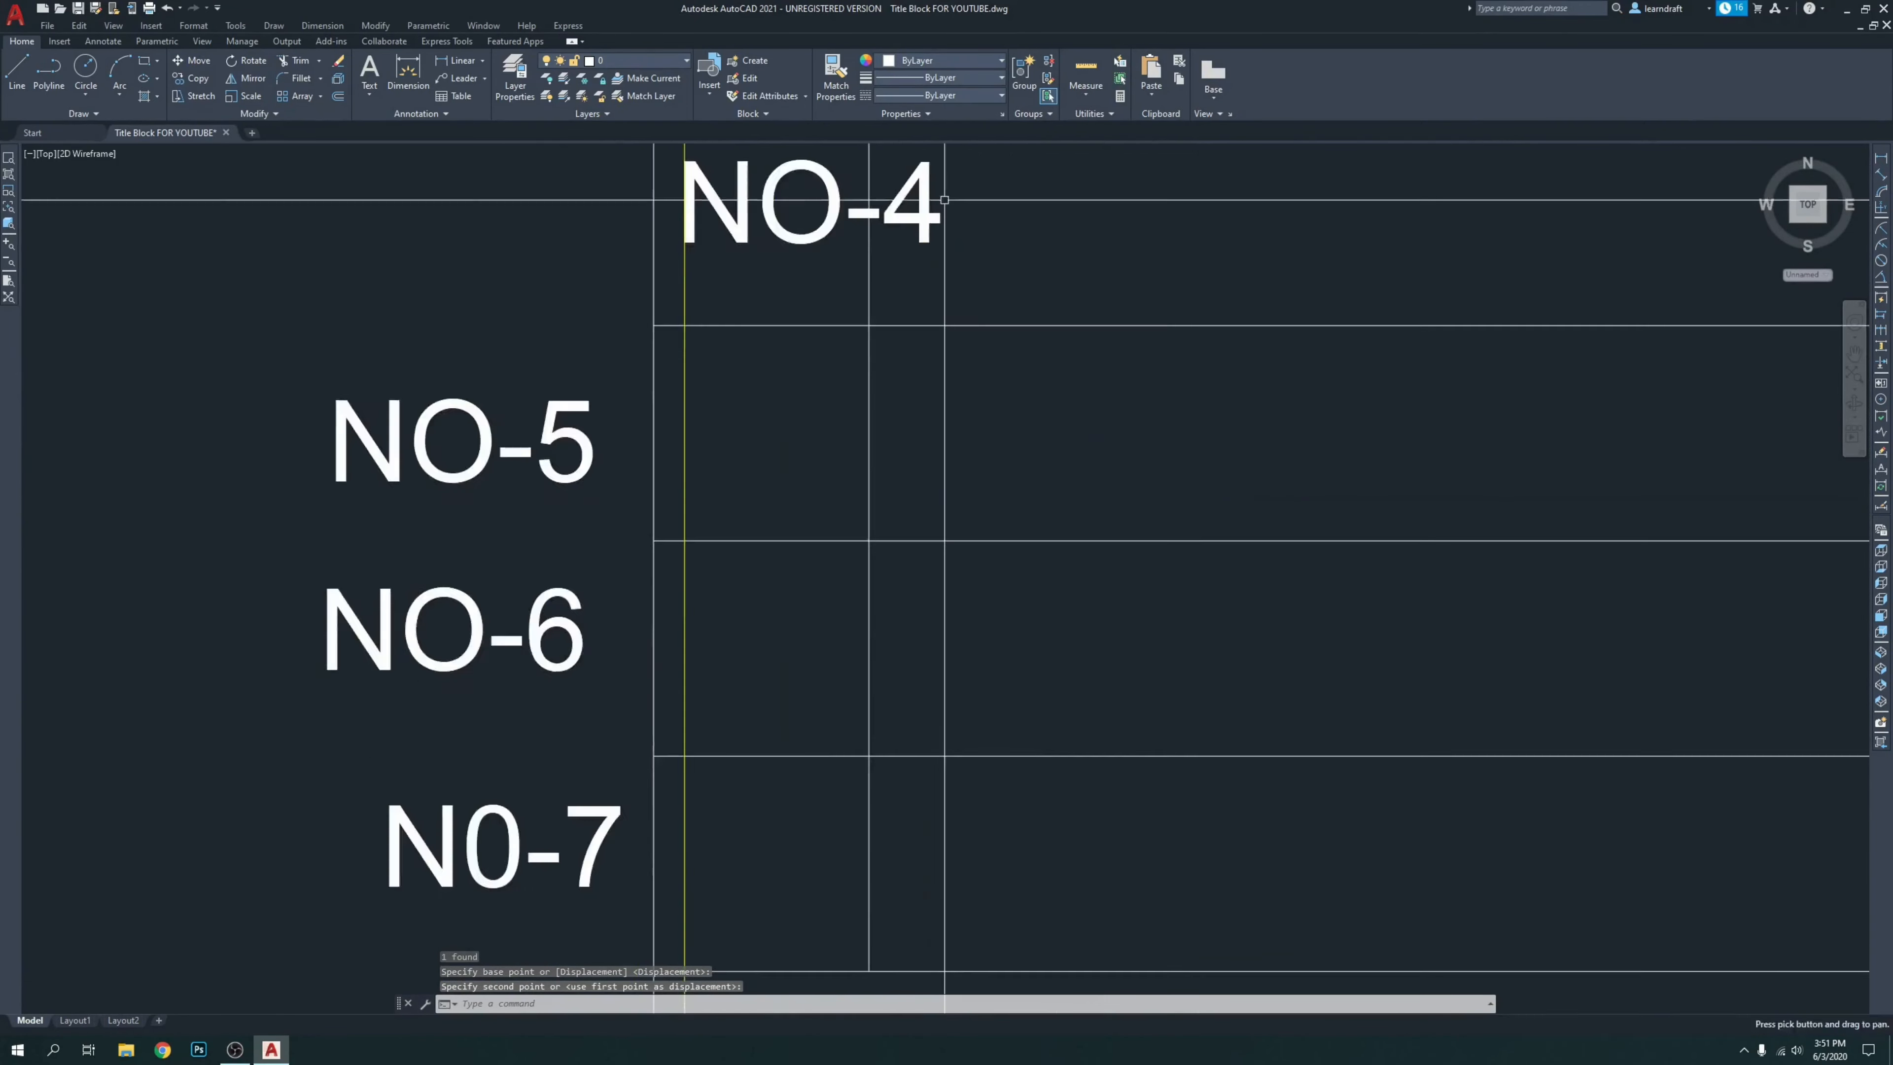
pyautogui.scroll(-4, 943, 214)
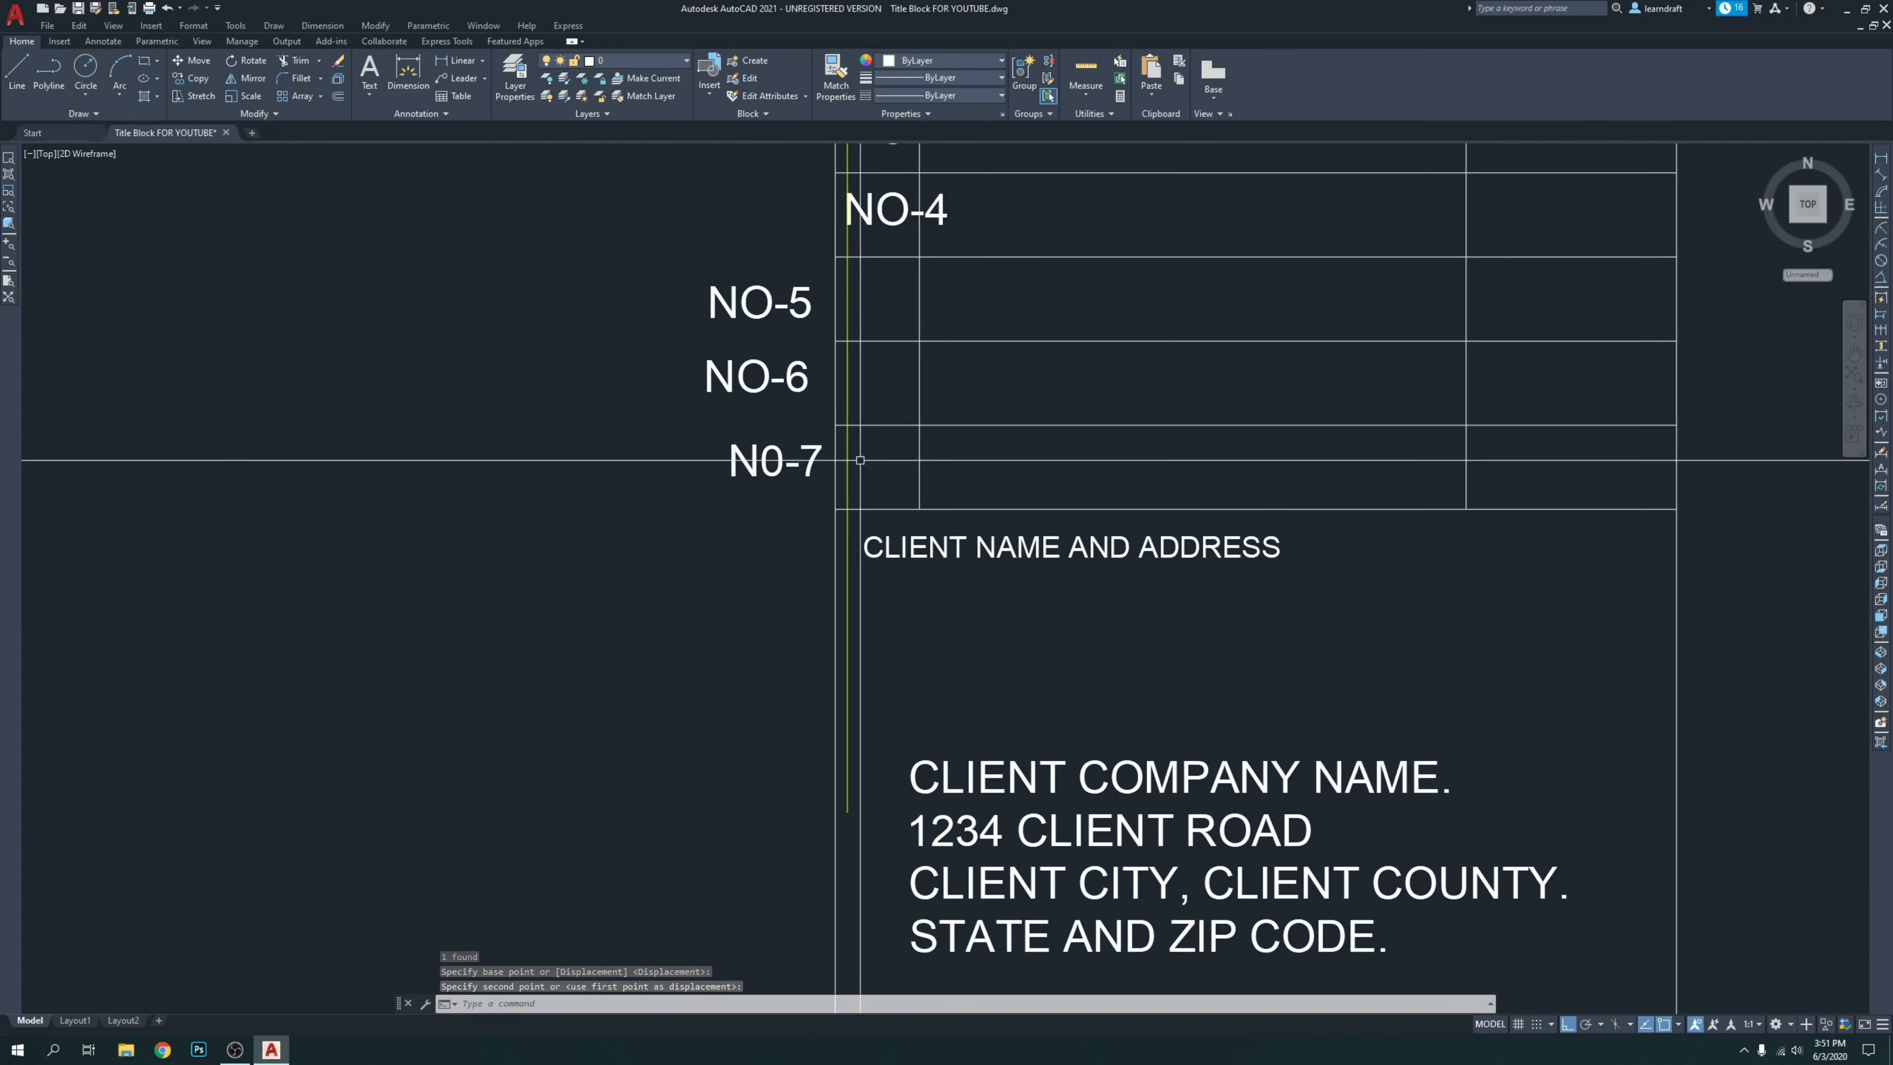
pyautogui.moveTo(887, 461); pyautogui.dragTo(831, 492, button='middle')
pyautogui.moveTo(857, 343); pyautogui.dragTo(793, 551, button='middle')
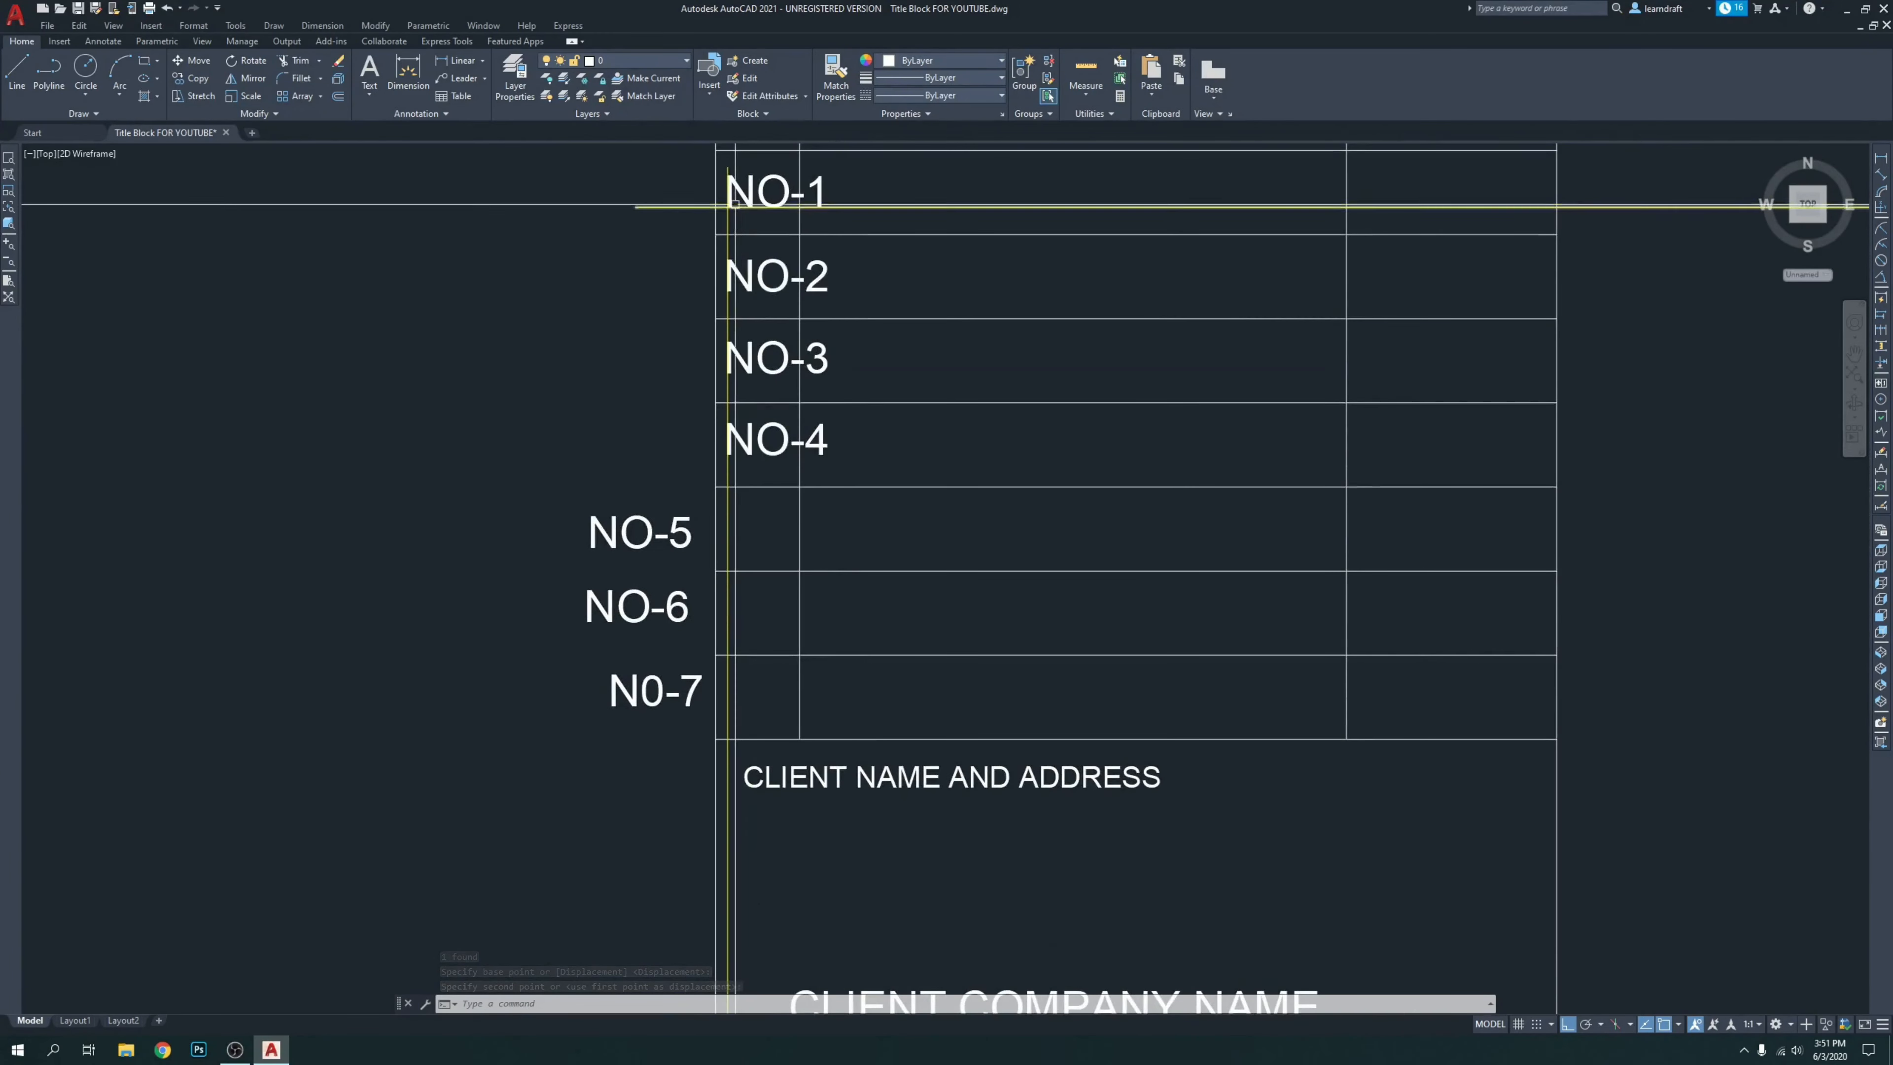
pyautogui.moveTo(758, 169); pyautogui.dragTo(760, 323, button='middle')
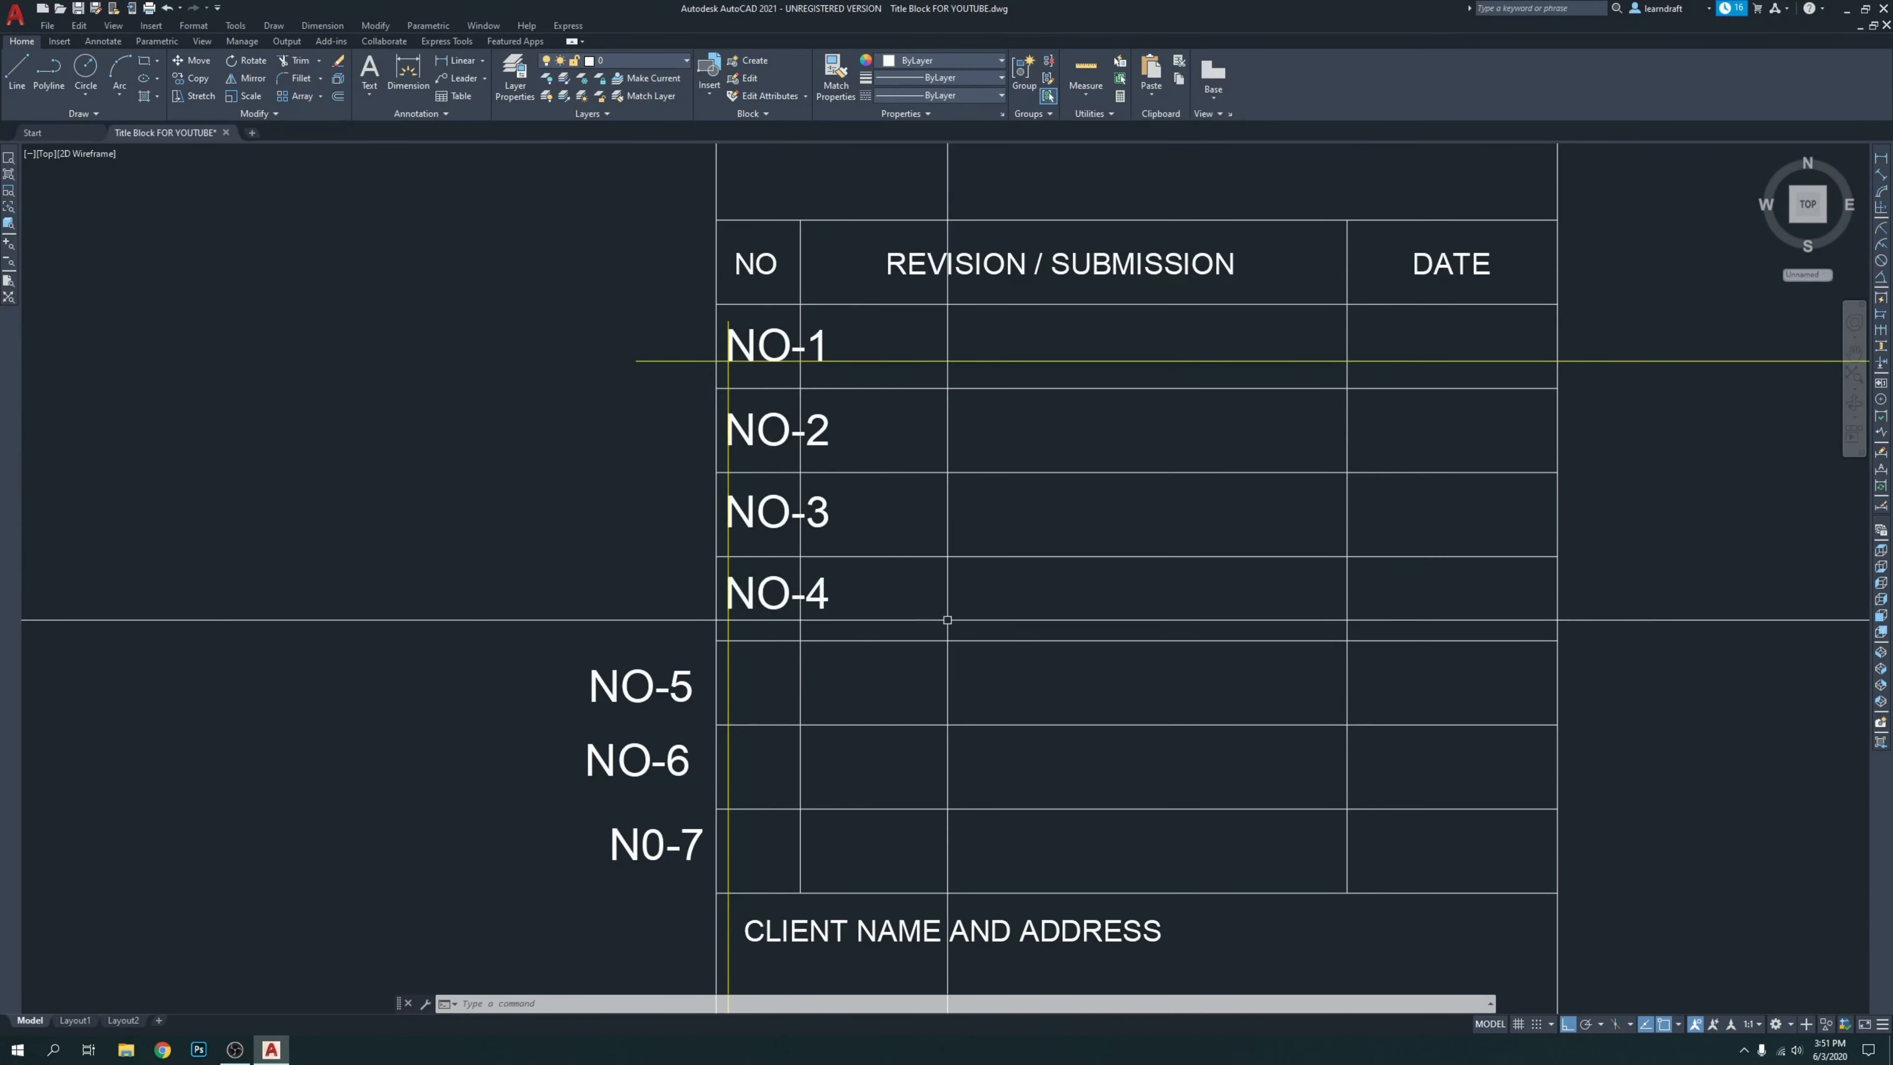
pyautogui.moveTo(950, 618); pyautogui.dragTo(971, 423, button='middle')
pyautogui.scroll(2, 752, 521)
pyautogui.scroll(1, 845, 422)
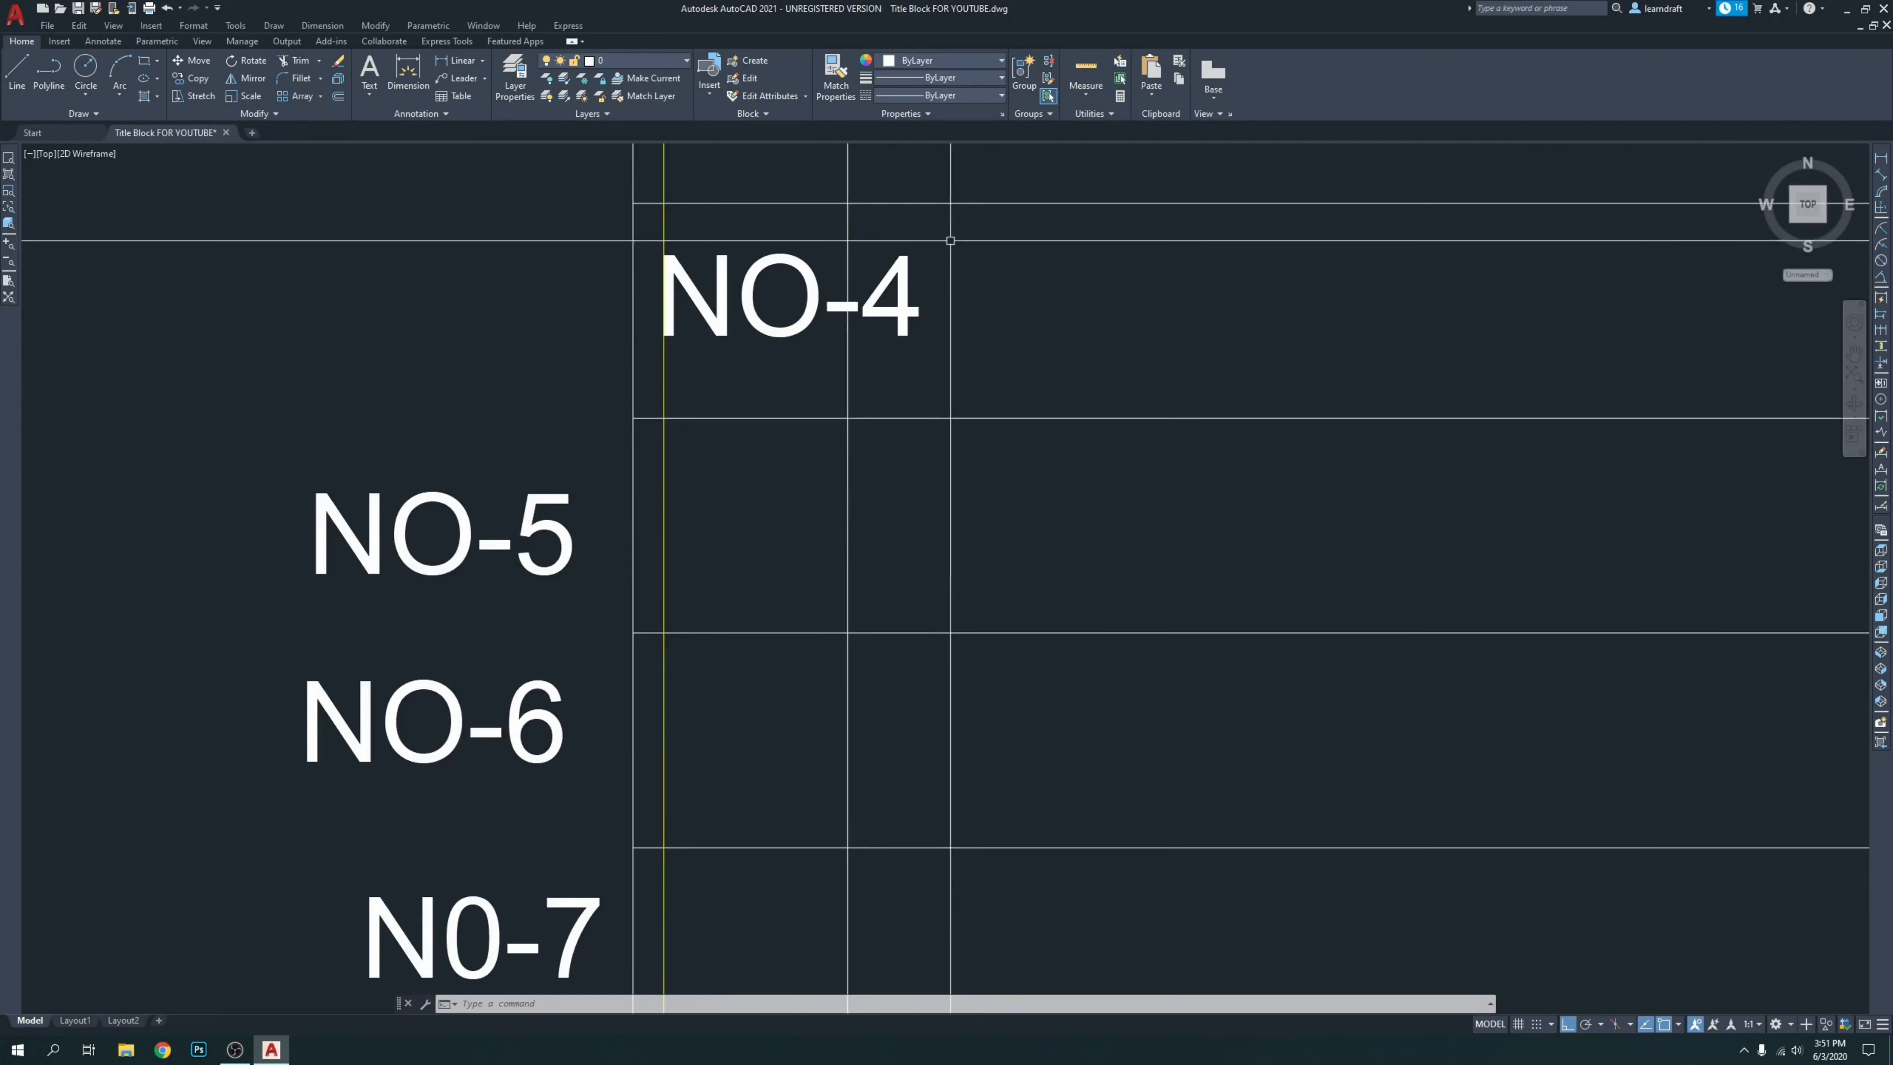
# Move NO-4 a little further straight down to center it vertically in its row.
pyautogui.moveTo(951, 249); pyautogui.dragTo(959, 342, button='middle')
pyautogui.click(970, 314)
pyautogui.click(868, 422)
pyautogui.scroll(1, 901, 422)
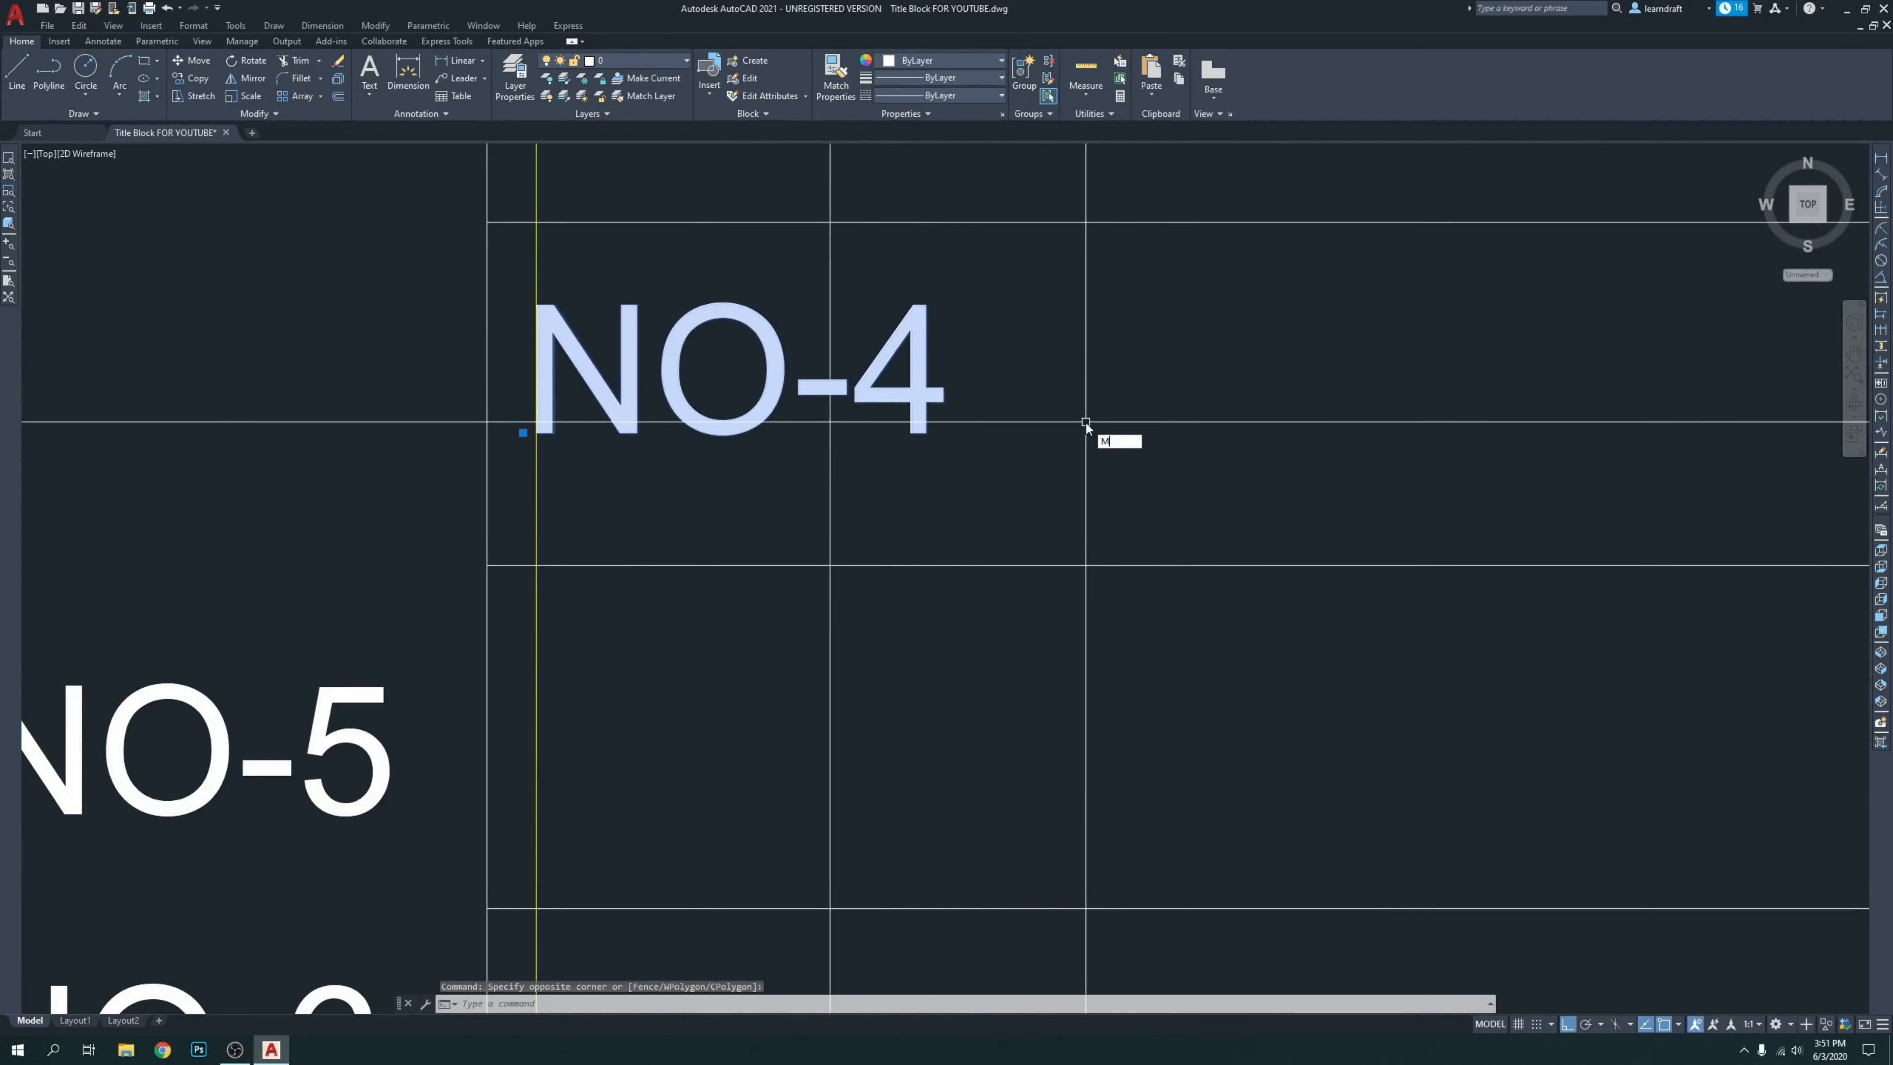
pyautogui.write('m')
pyautogui.press('Return')
pyautogui.click(1099, 422)
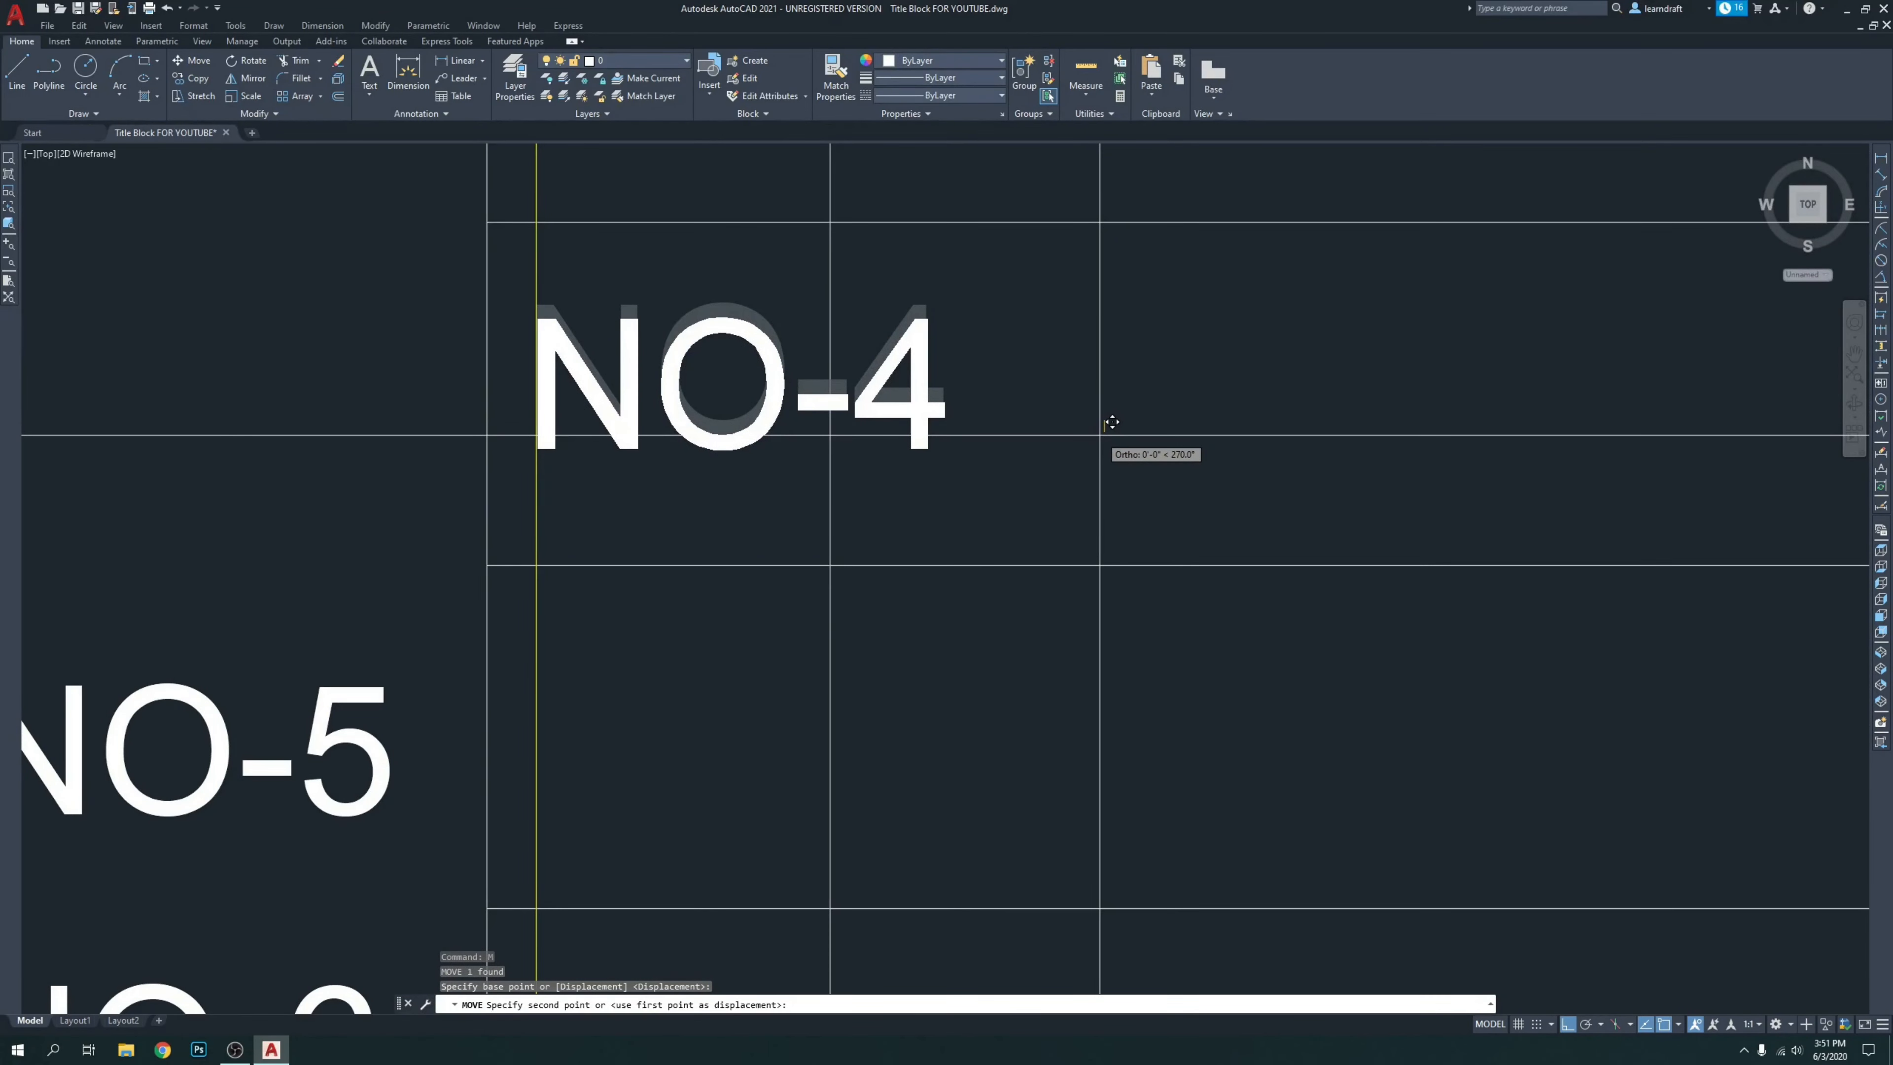
pyautogui.click(1101, 432)
# Move the NO-5 attribute horizontally into the fifth row's cell of the NO column, next to the vertical guide line.
pyautogui.scroll(-2, 782, 380)
pyautogui.moveTo(805, 358)
pyautogui.mouseDown(button='middle')
pyautogui.moveTo(805, 432)
pyautogui.moveTo(857, 438)
pyautogui.mouseUp(button='middle')
pyautogui.scroll(-4, 834, 417)
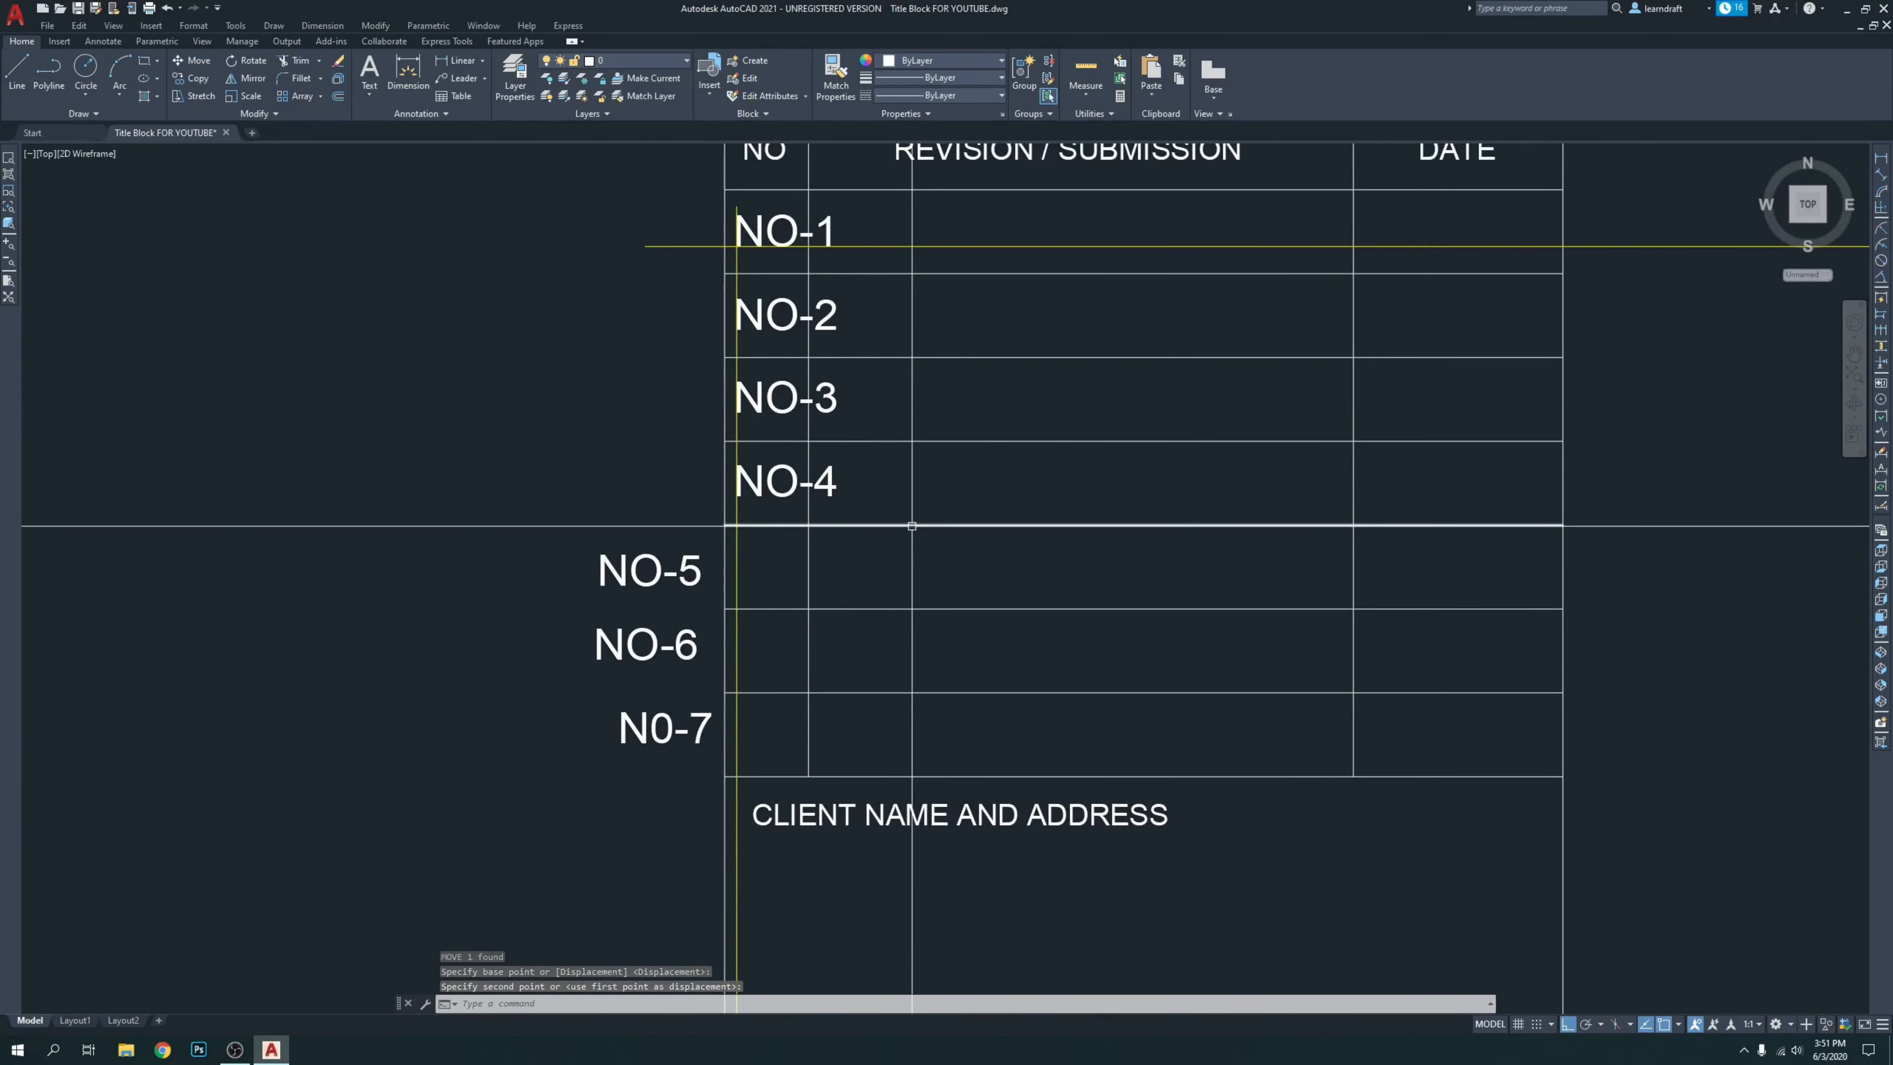
pyautogui.scroll(4, 864, 567)
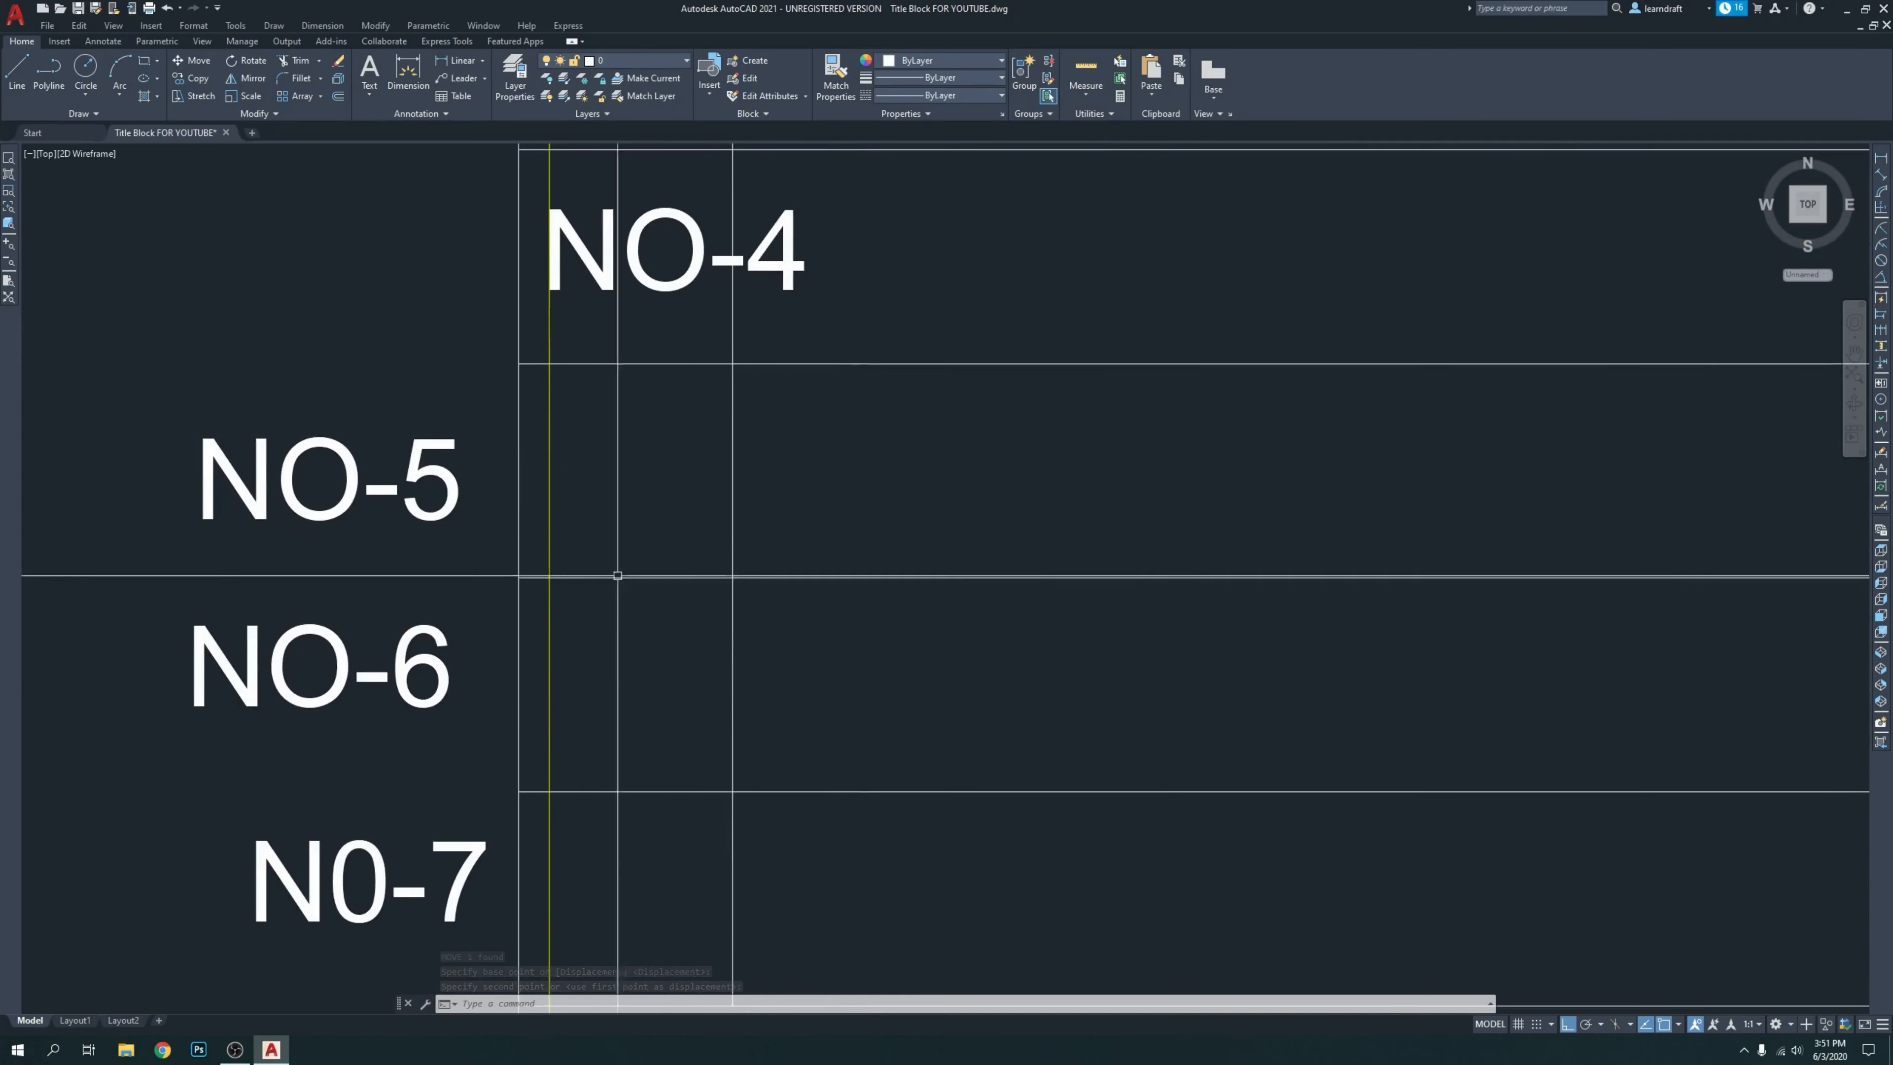
pyautogui.moveTo(617, 576); pyautogui.dragTo(940, 586, button='middle')
pyautogui.click(780, 412)
pyautogui.click(663, 533)
pyautogui.write('m')
pyautogui.press('Return')
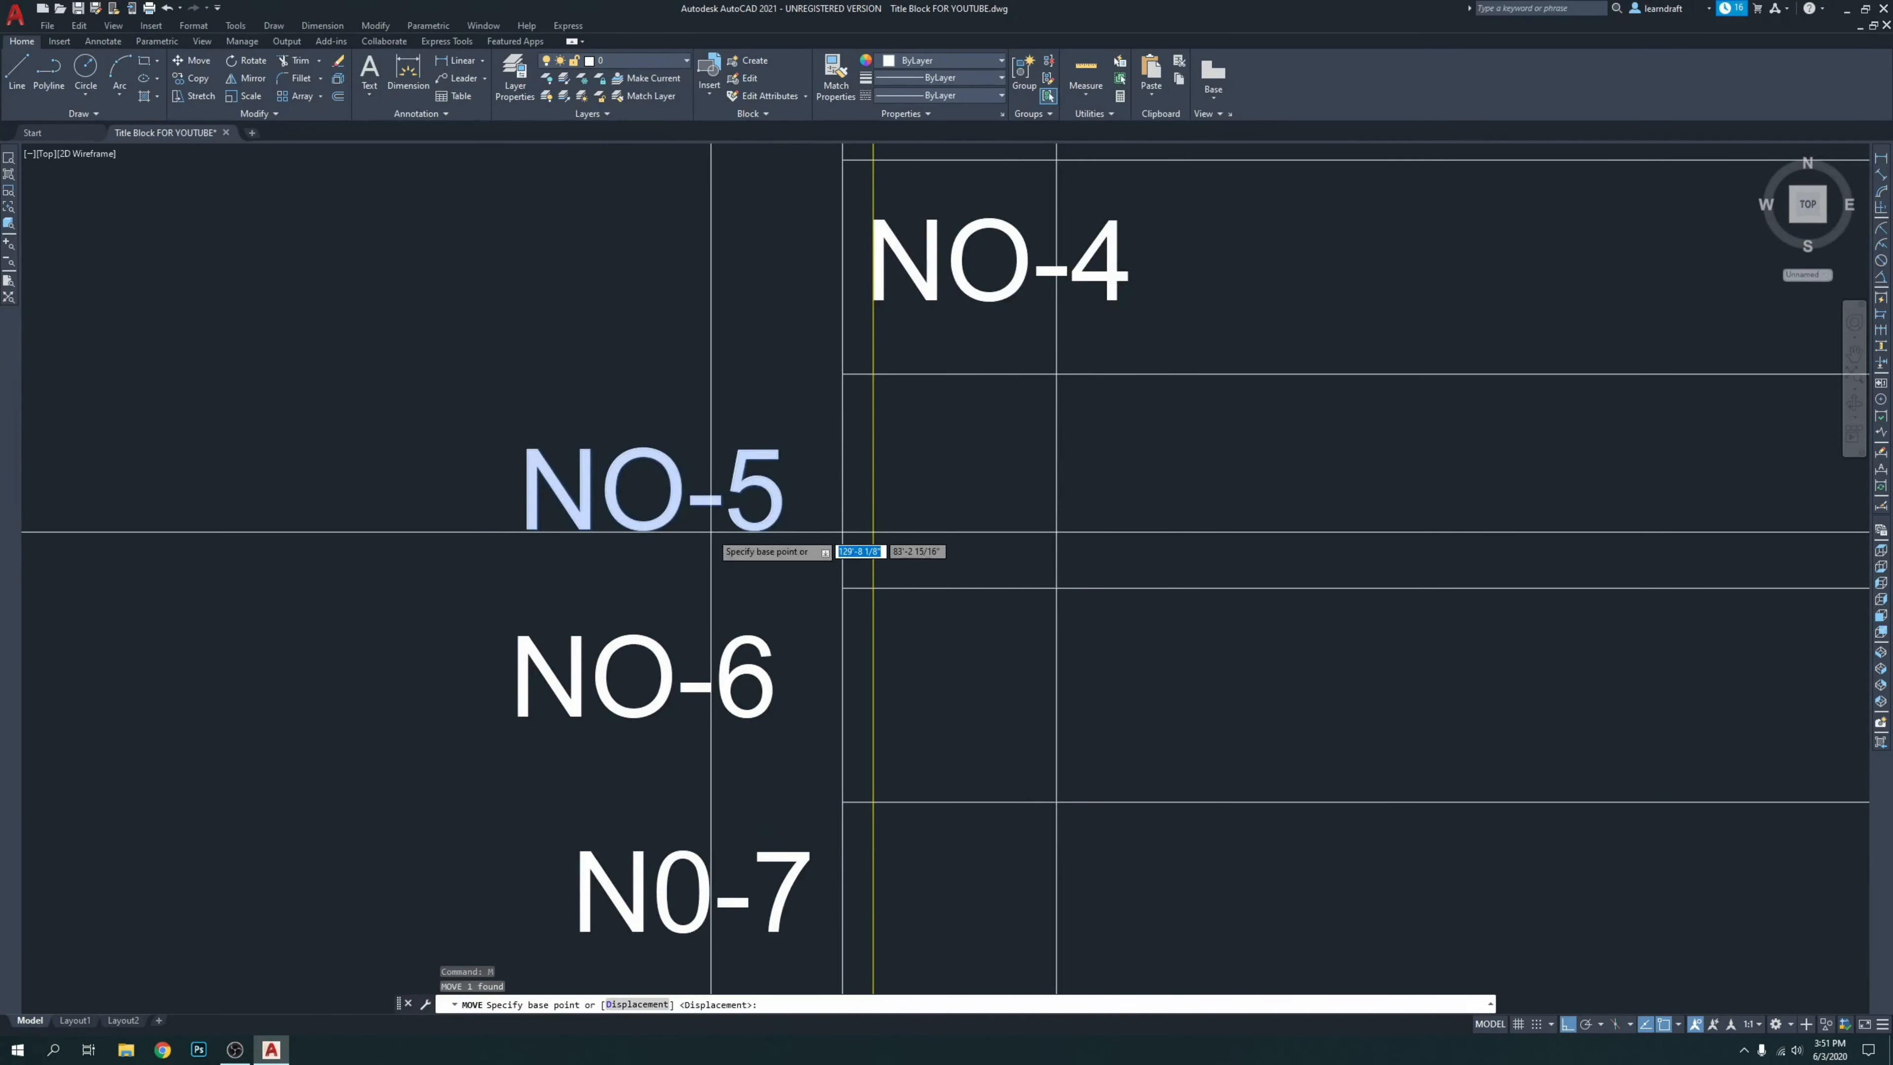
pyautogui.click(947, 485)
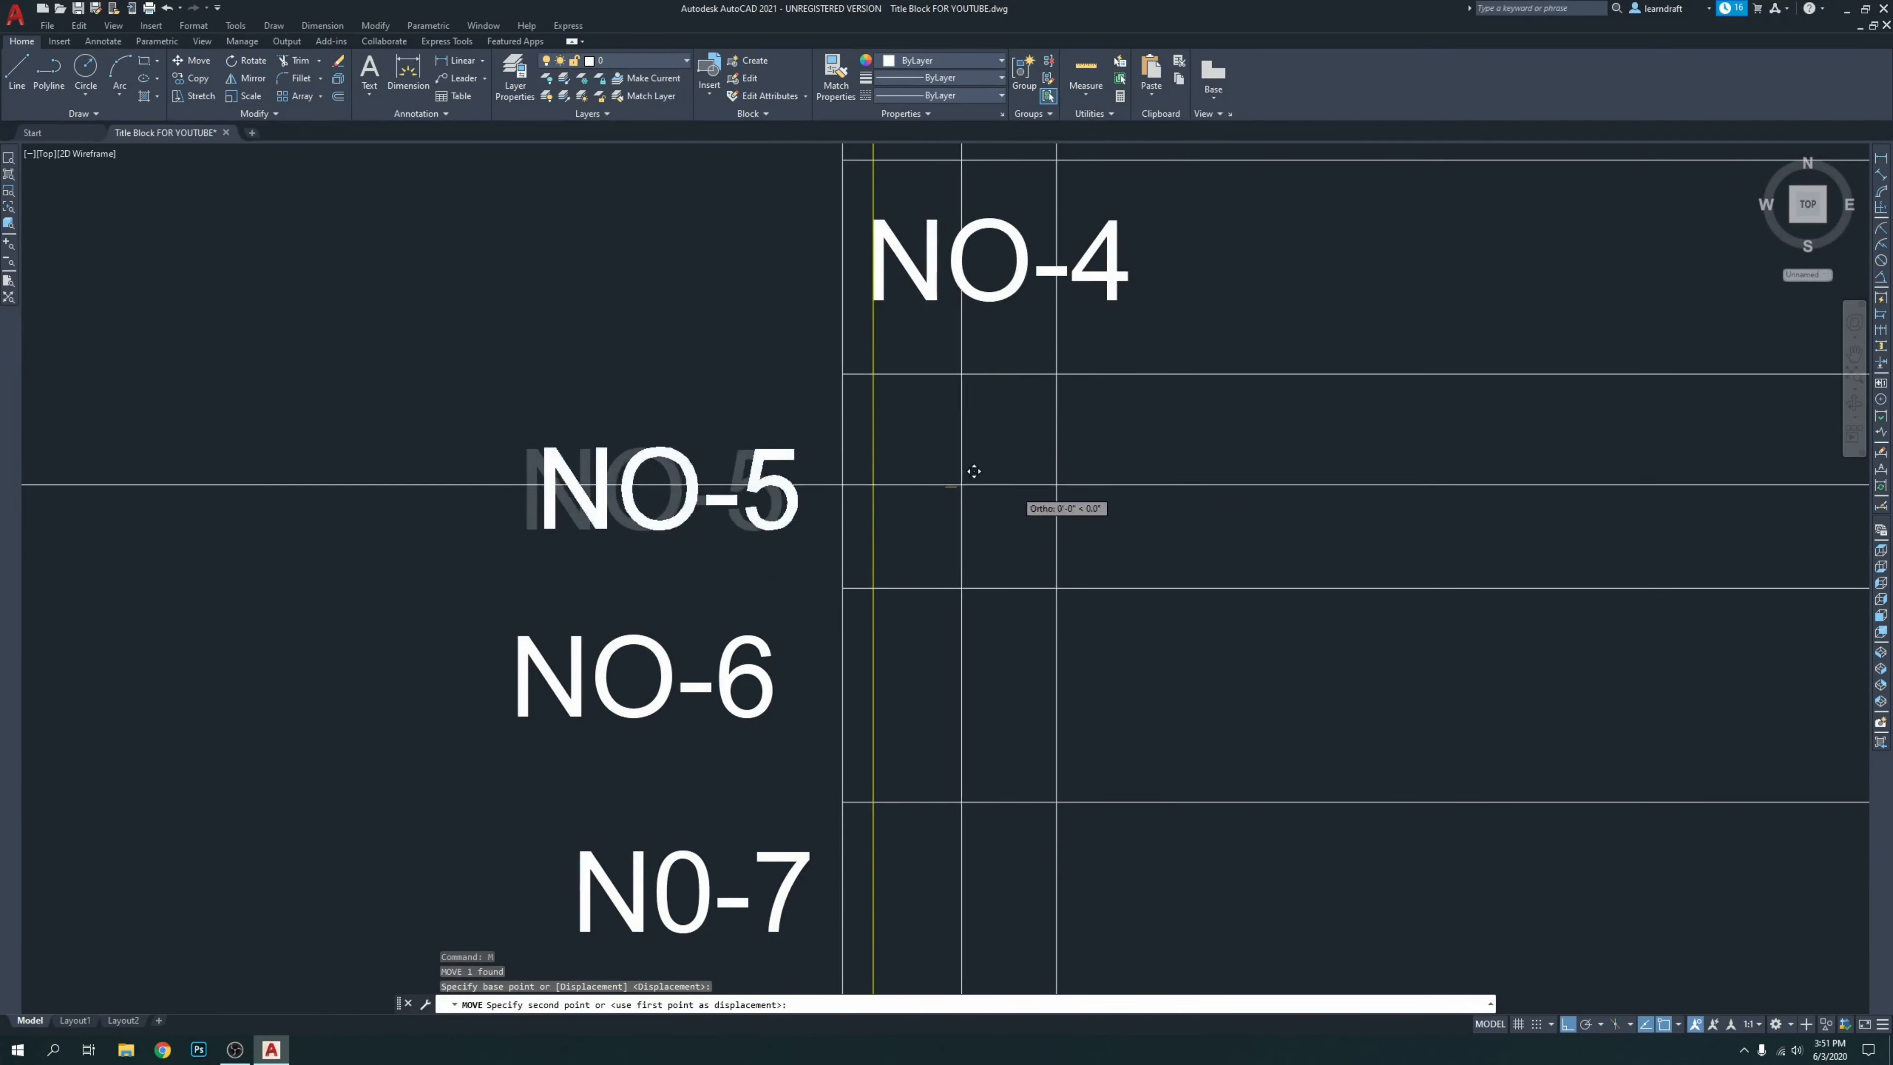
pyautogui.click(1301, 470)
# Shift NO-5 slightly sideways so that its first letter lines up with the yellow vertical guide line.
pyautogui.scroll(8, 996, 496)
pyautogui.moveTo(1025, 463); pyautogui.dragTo(984, 419, button='middle')
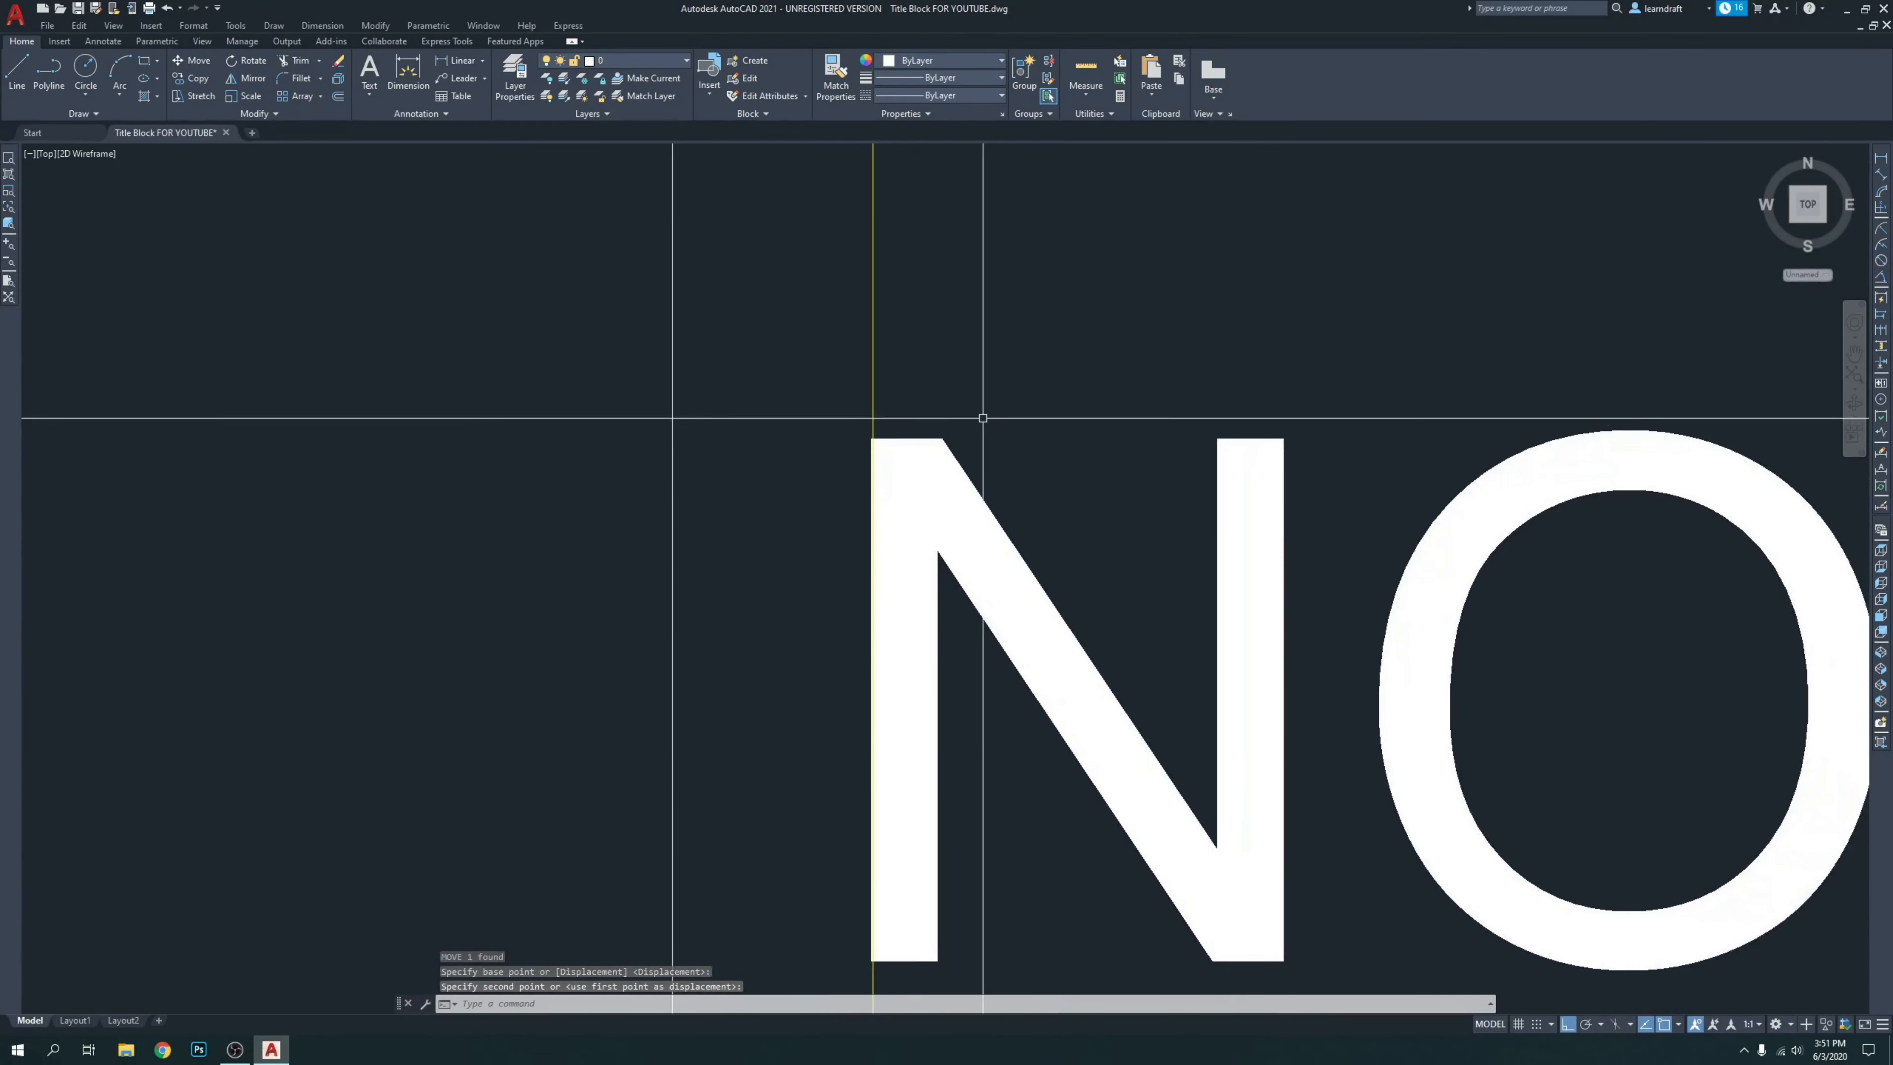
pyautogui.click(984, 418)
pyautogui.click(931, 451)
pyautogui.scroll(4, 936, 420)
pyautogui.write('m')
pyautogui.press('Return')
pyautogui.click(938, 327)
pyautogui.click(943, 321)
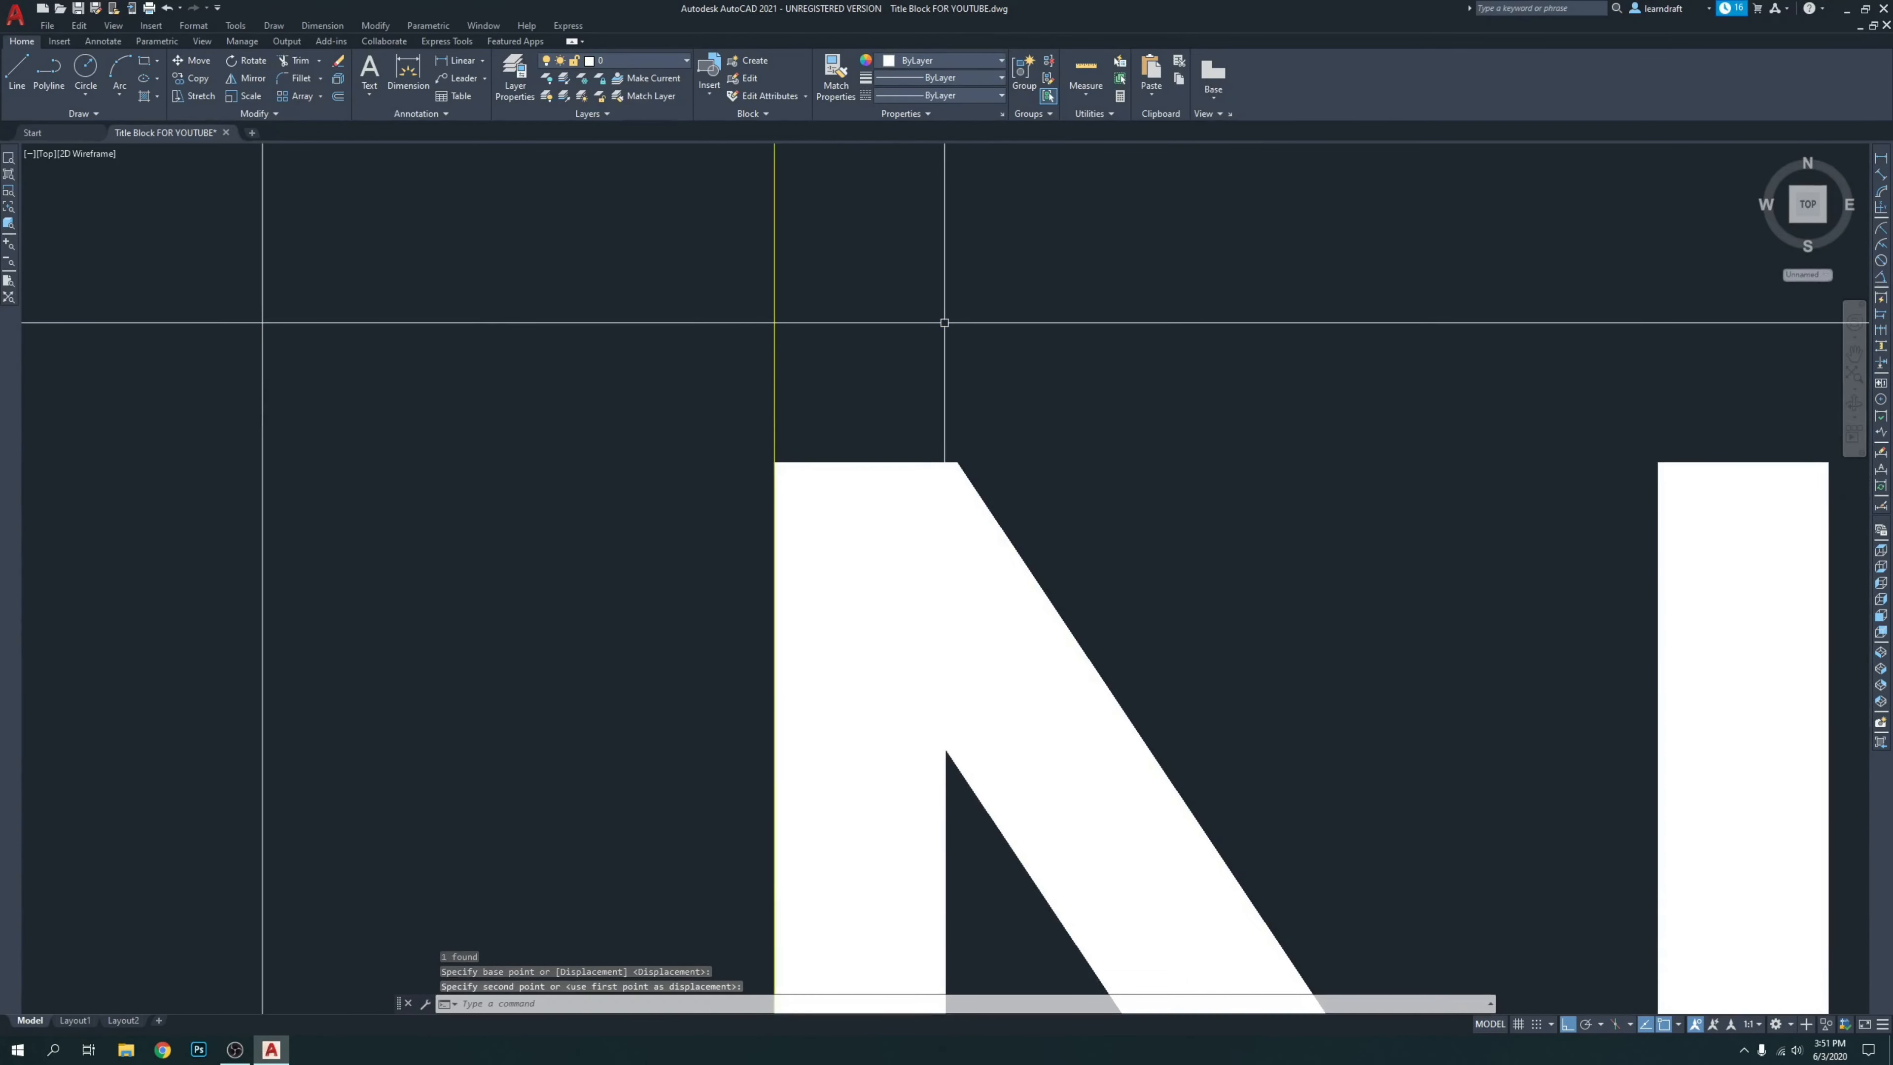
pyautogui.scroll(8, 775, 480)
pyautogui.click(823, 427)
pyautogui.click(824, 427)
pyautogui.press('Return')
pyautogui.click(964, 226)
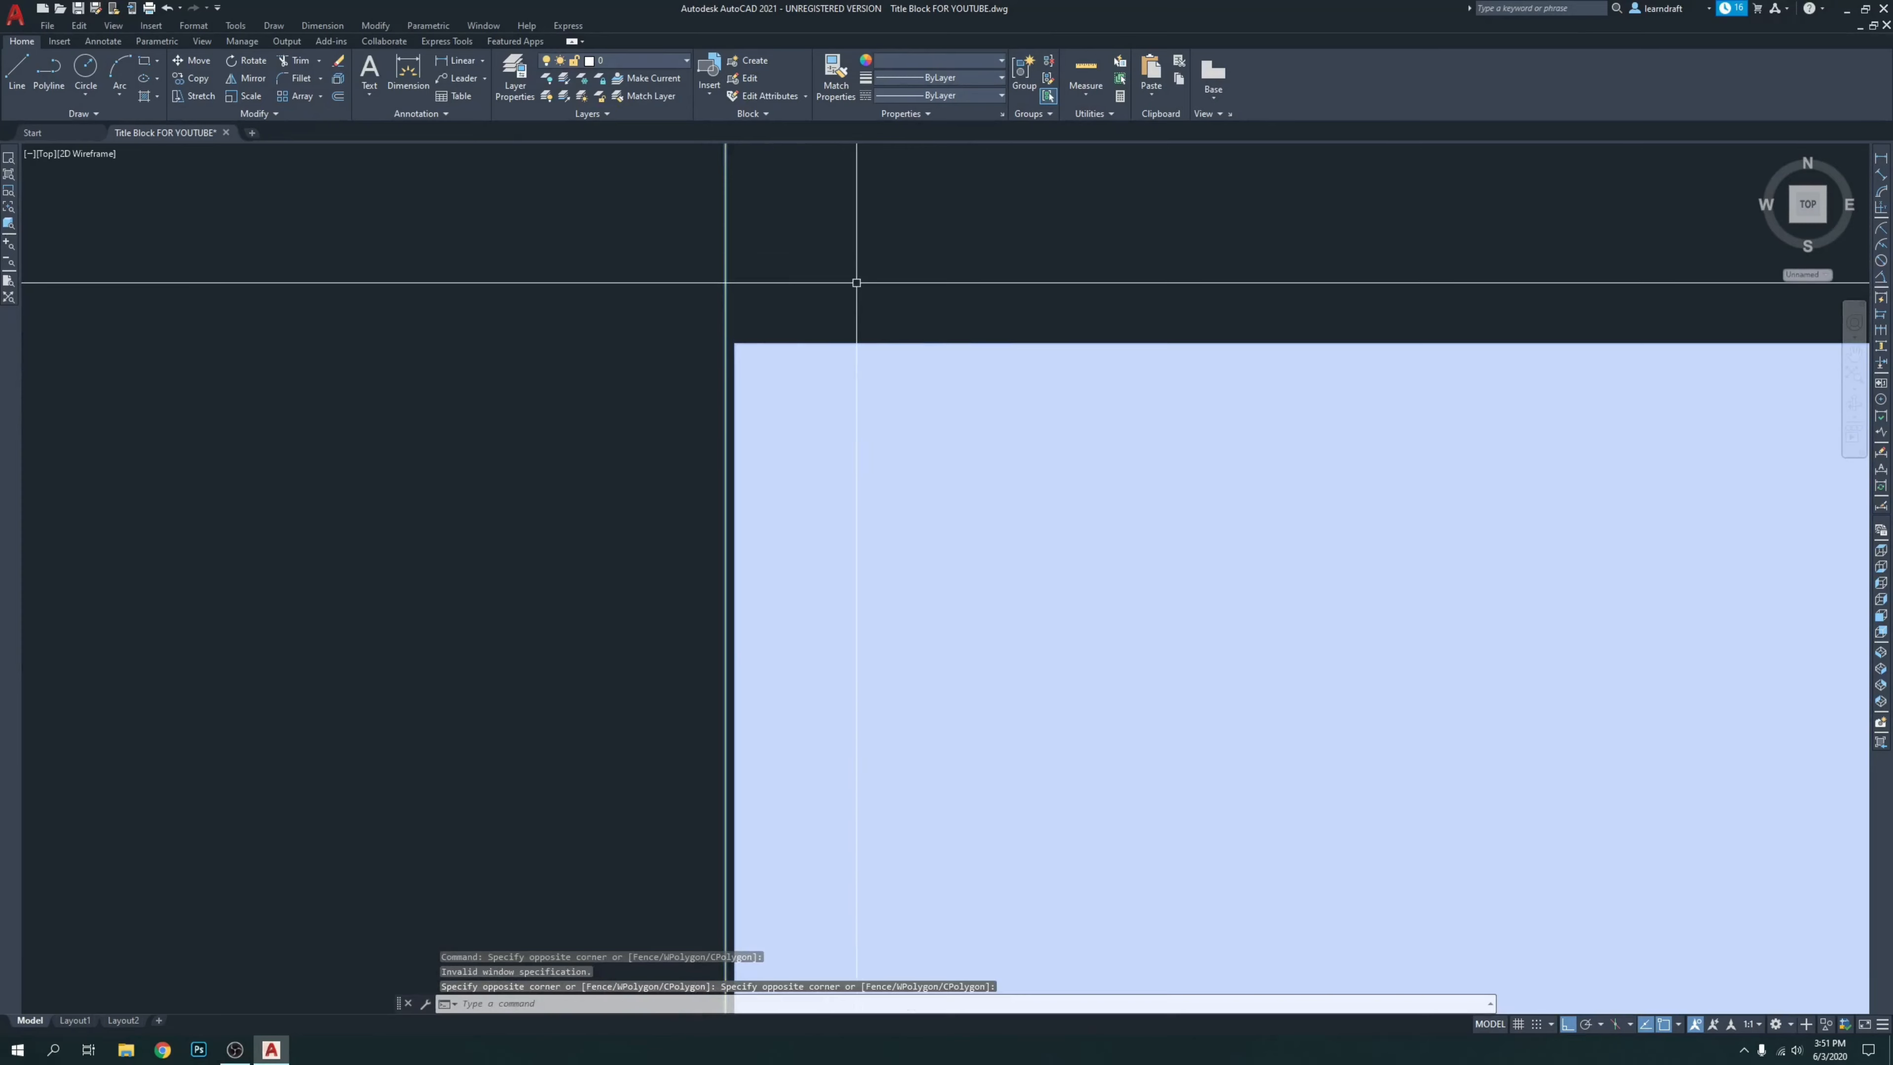
pyautogui.press('Escape')
pyautogui.press('Escape')
# Close the remaining tiny gap by moving NO-5 horizontally until its first letter touches the guide line exactly.
pyautogui.click(939, 256)
pyautogui.click(926, 278)
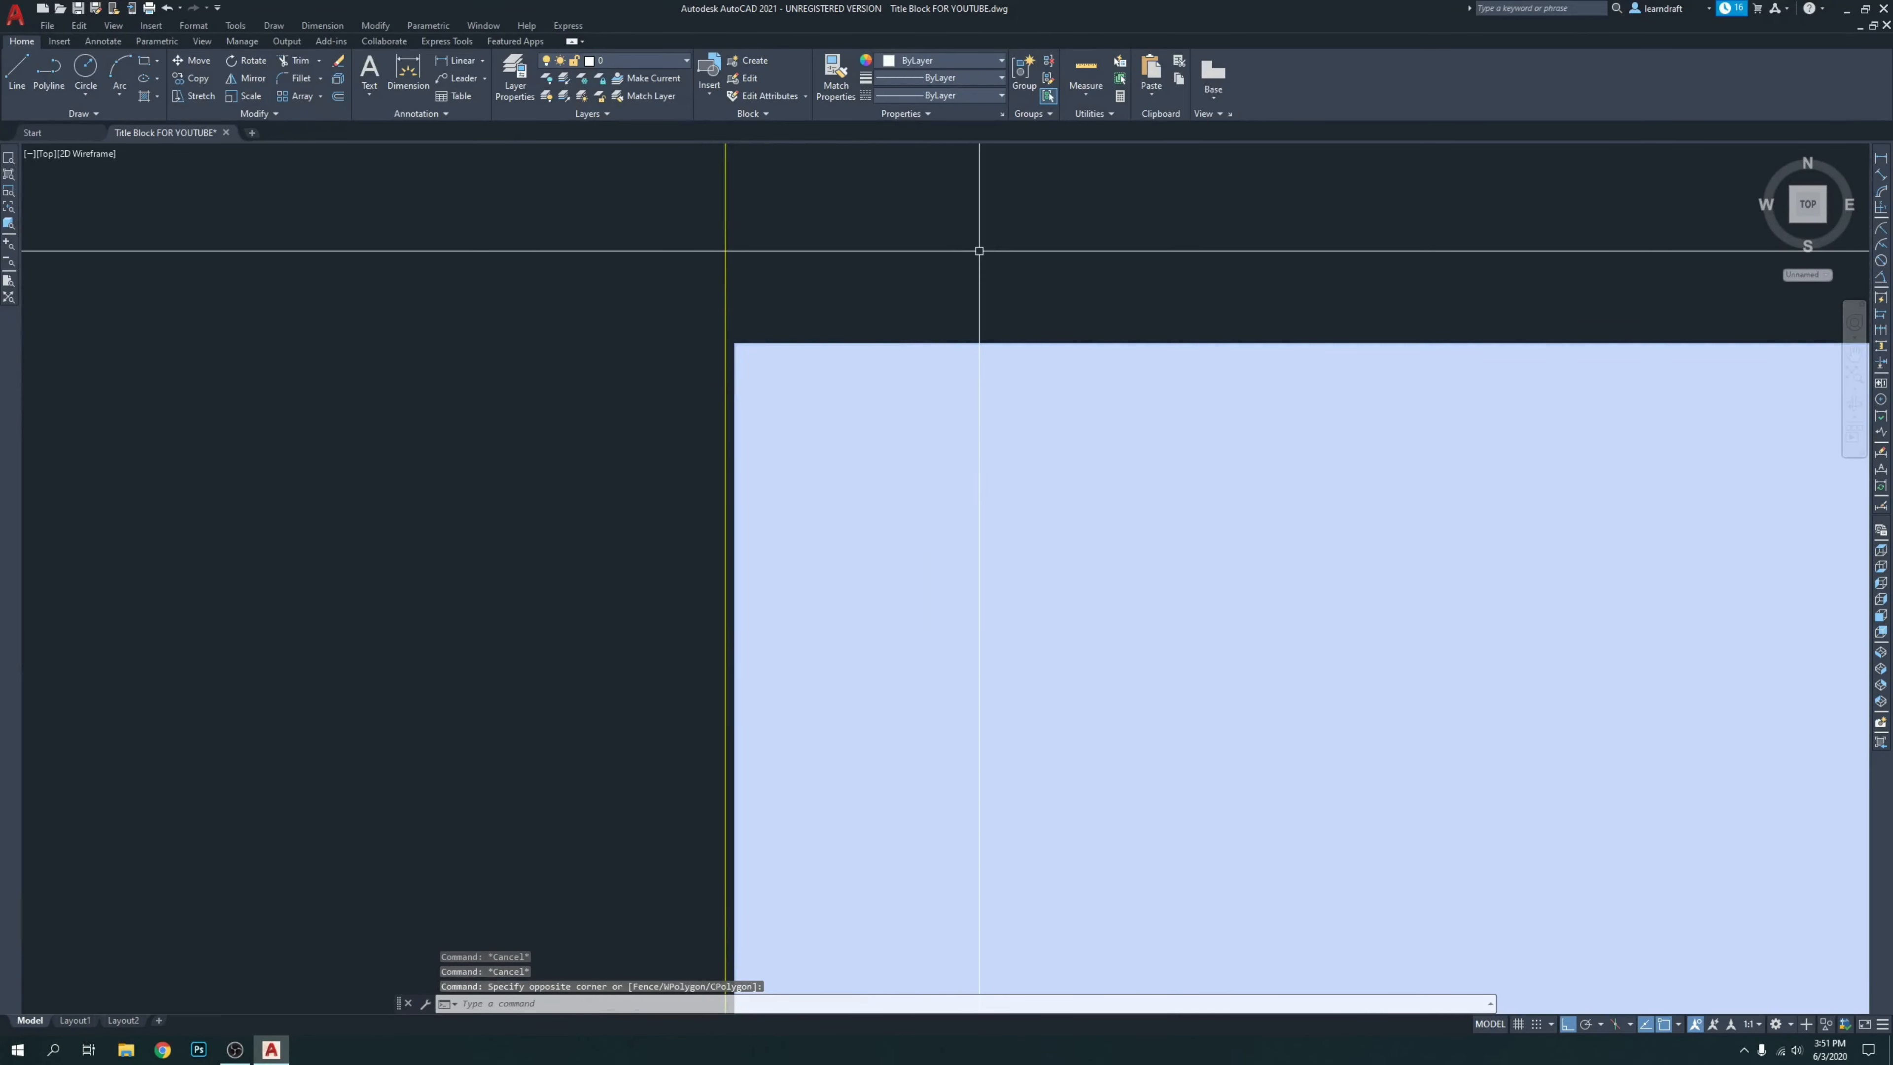
pyautogui.write('m')
pyautogui.press('BackSpace')
pyautogui.write('m')
pyautogui.press('Return')
pyautogui.click(1033, 231)
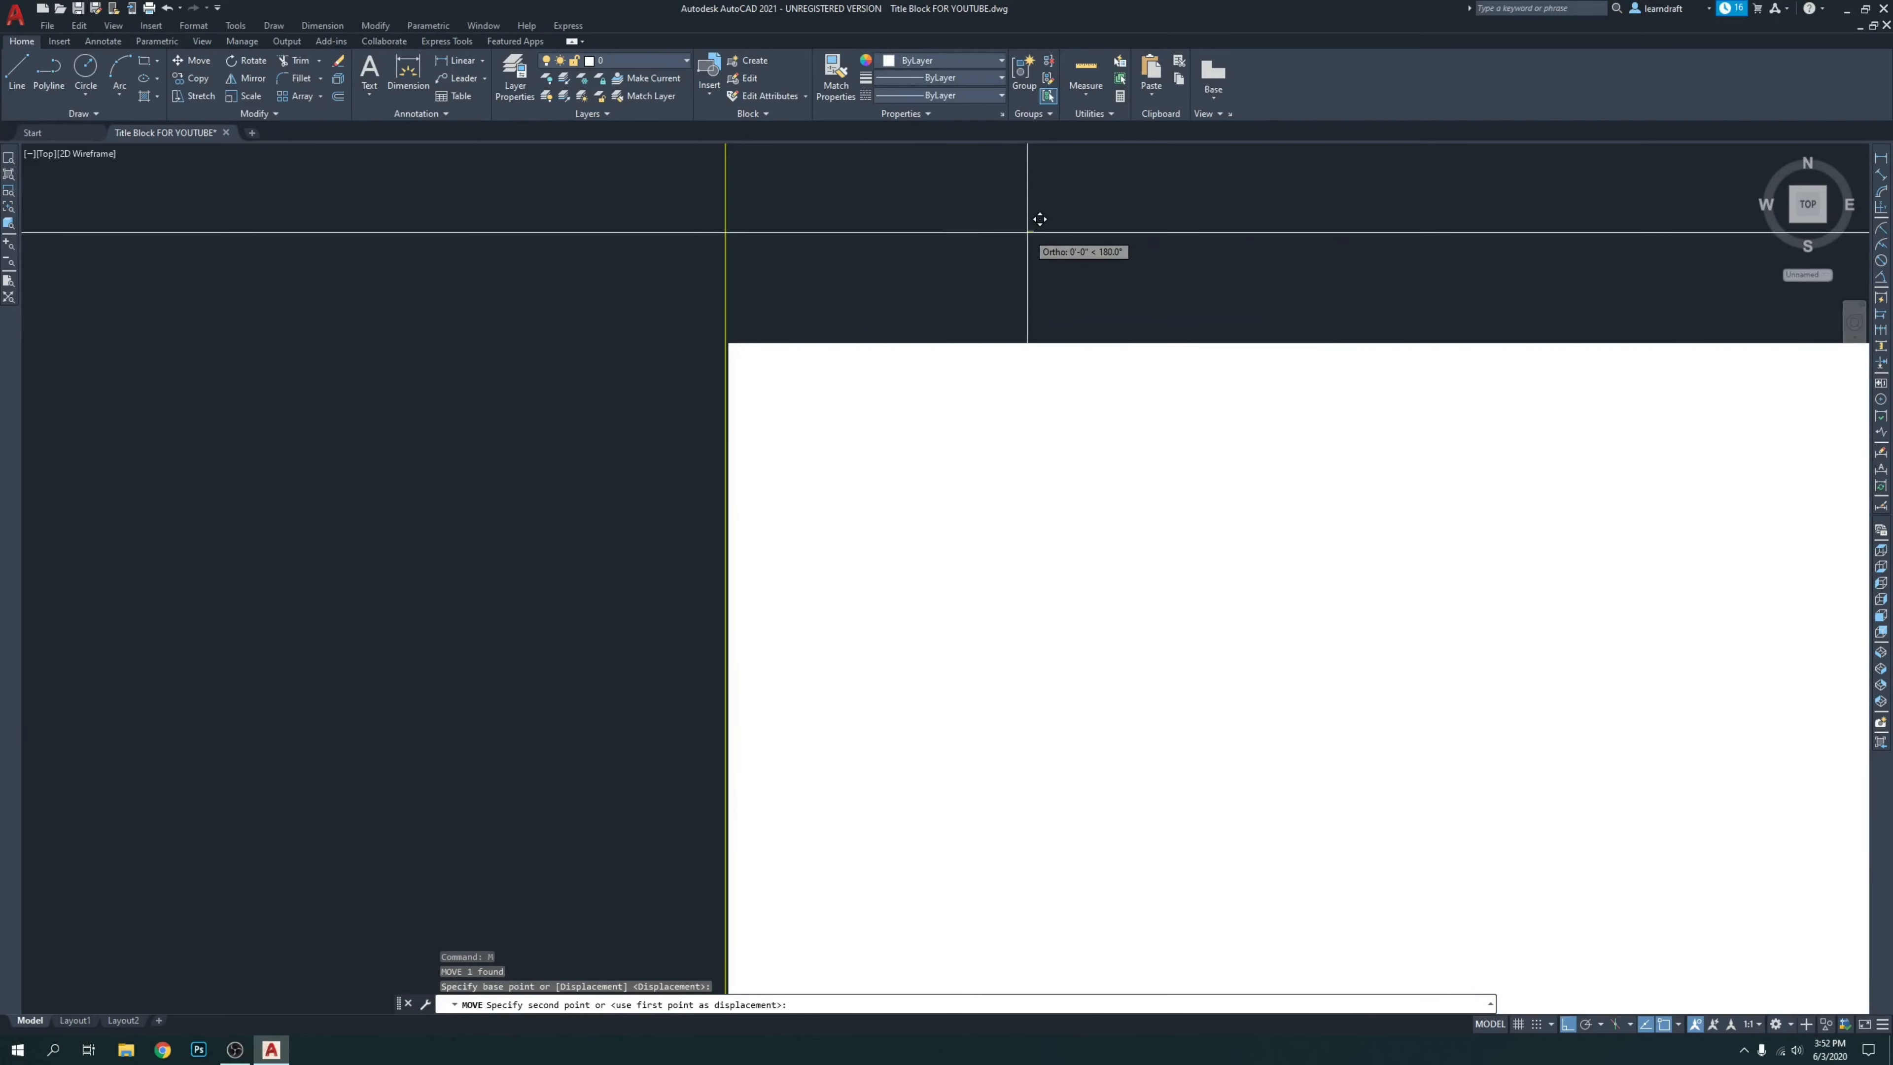
pyautogui.click(701, 321)
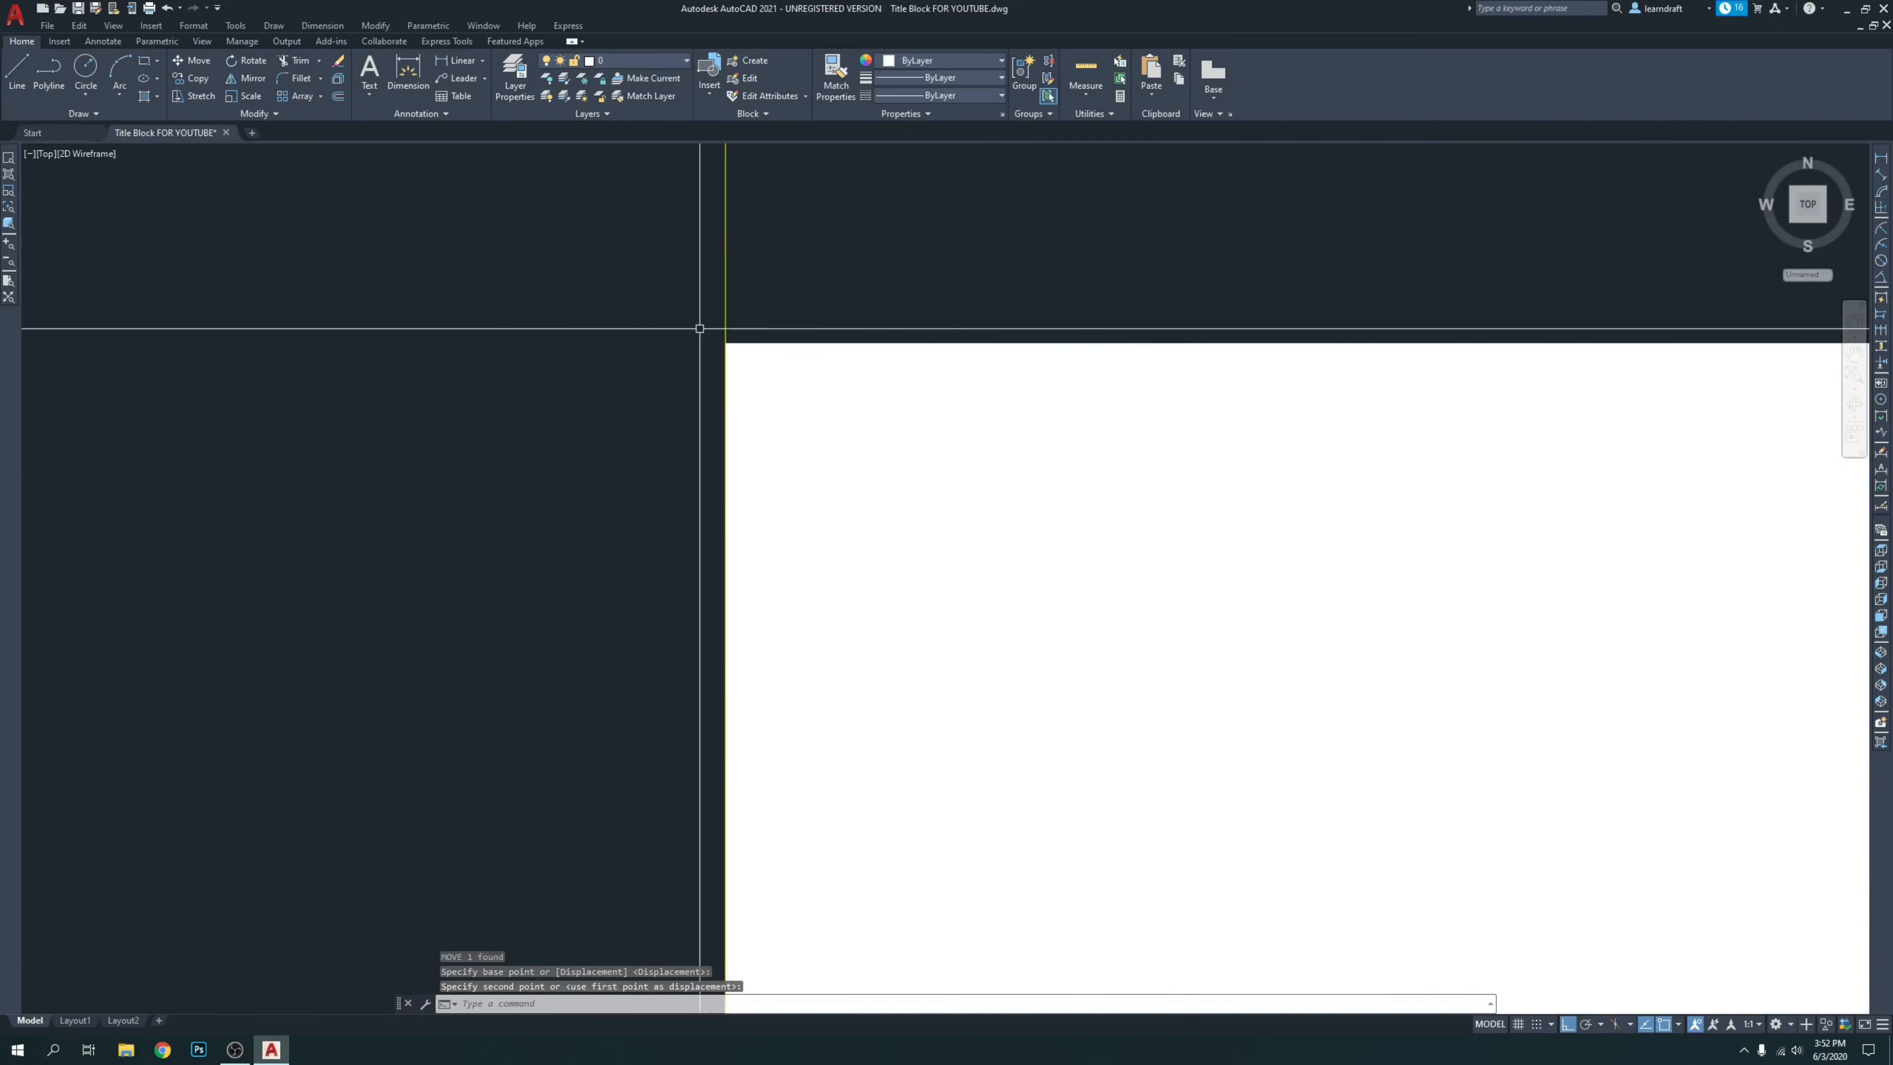
pyautogui.scroll(-6, 746, 328)
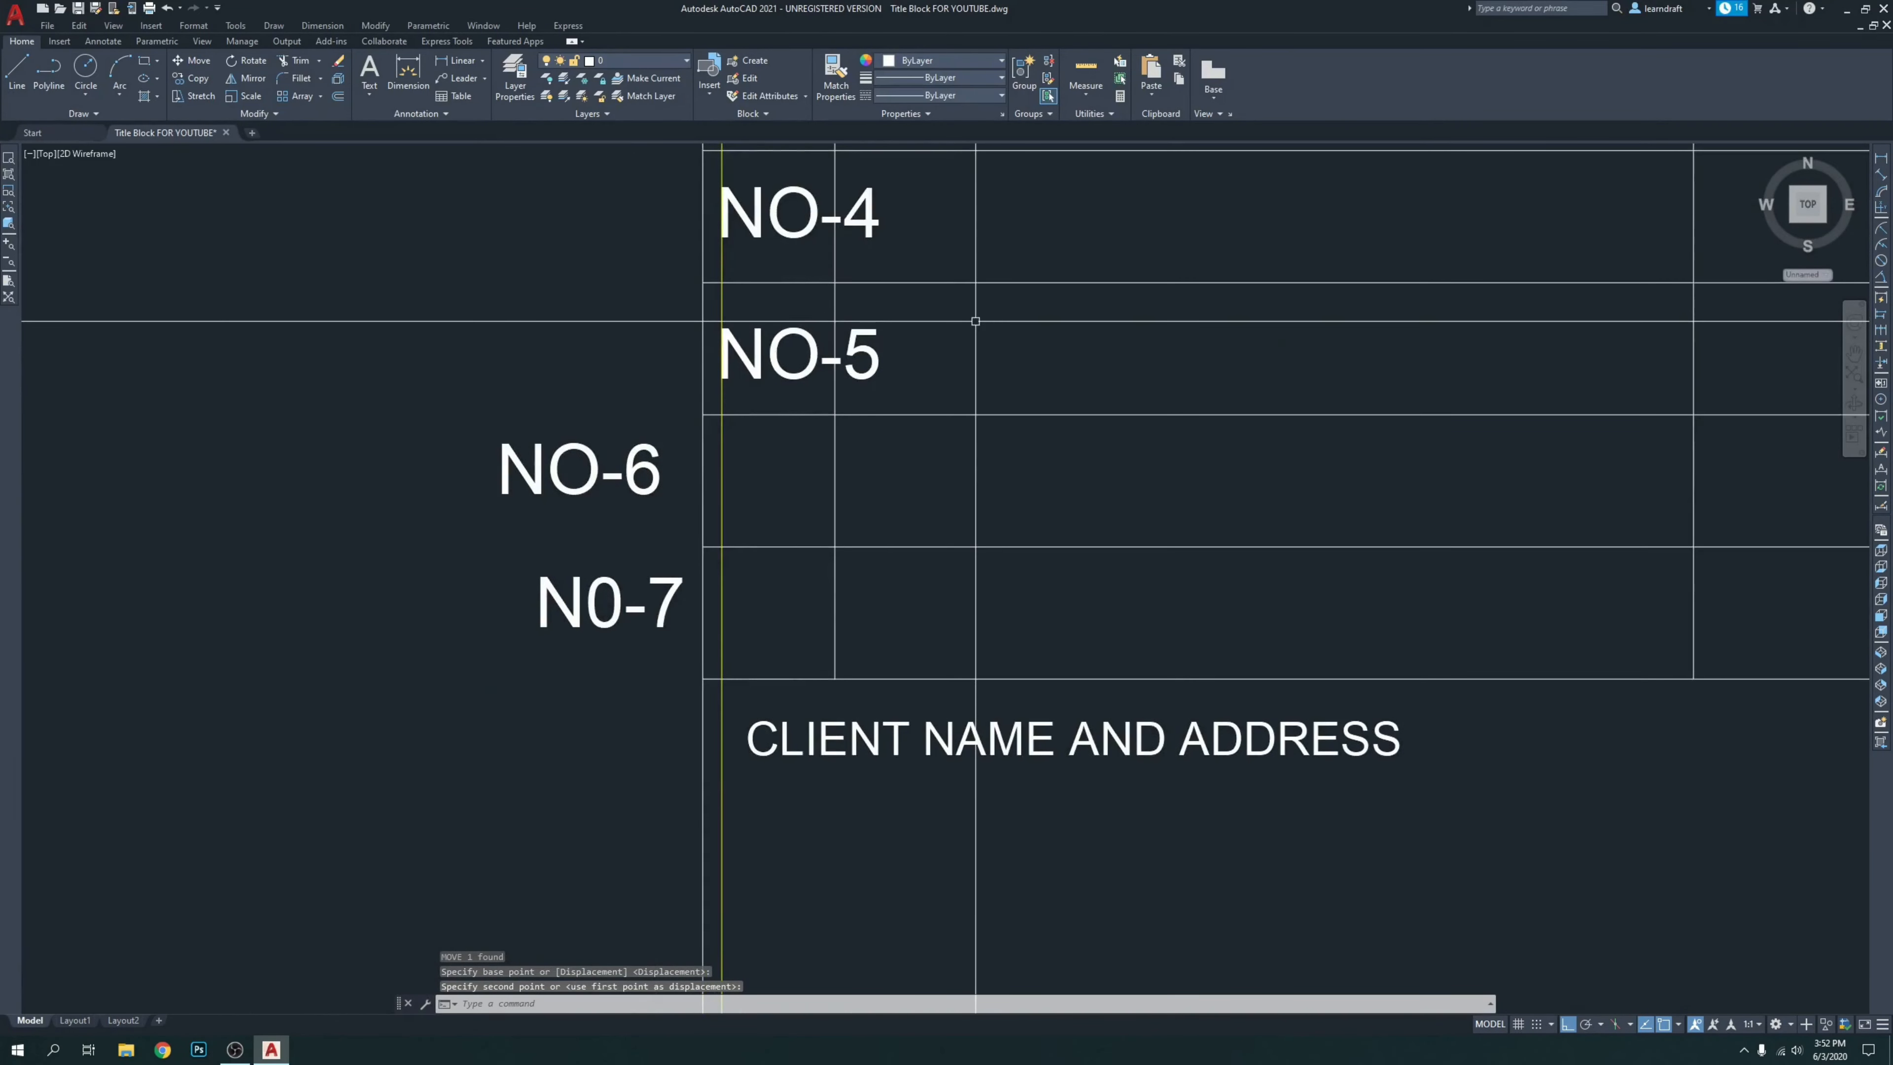
# Move the NO-5 text horizontally so its left edge lines up with the vertical yellow guide line.
pyautogui.moveTo(975, 322)
pyautogui.mouseDown(button='middle')
pyautogui.moveTo(1001, 355)
pyautogui.moveTo(909, 330)
pyautogui.moveTo(935, 209)
pyautogui.moveTo(976, 285)
pyautogui.mouseUp(button='middle')
pyautogui.scroll(4, 797, 292)
pyautogui.click(926, 330)
pyautogui.click(835, 423)
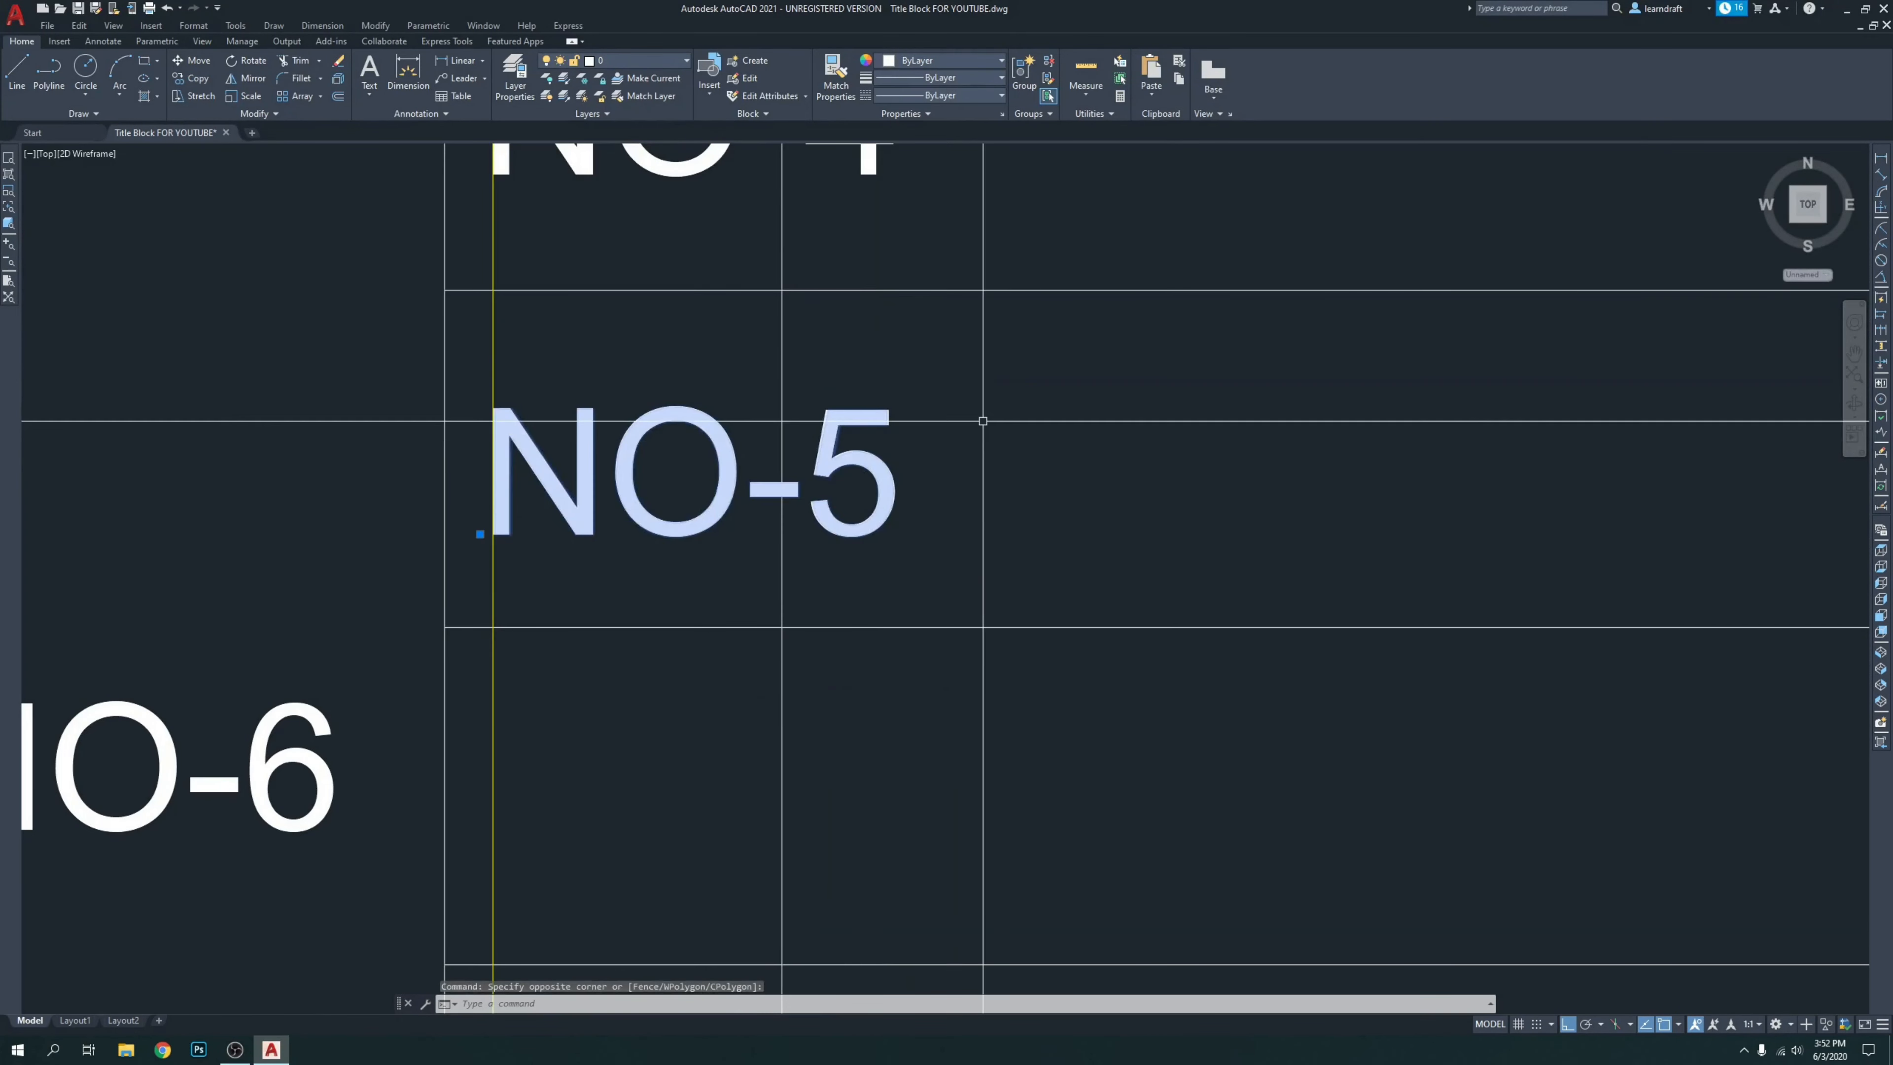
pyautogui.write('m')
pyautogui.press('Return')
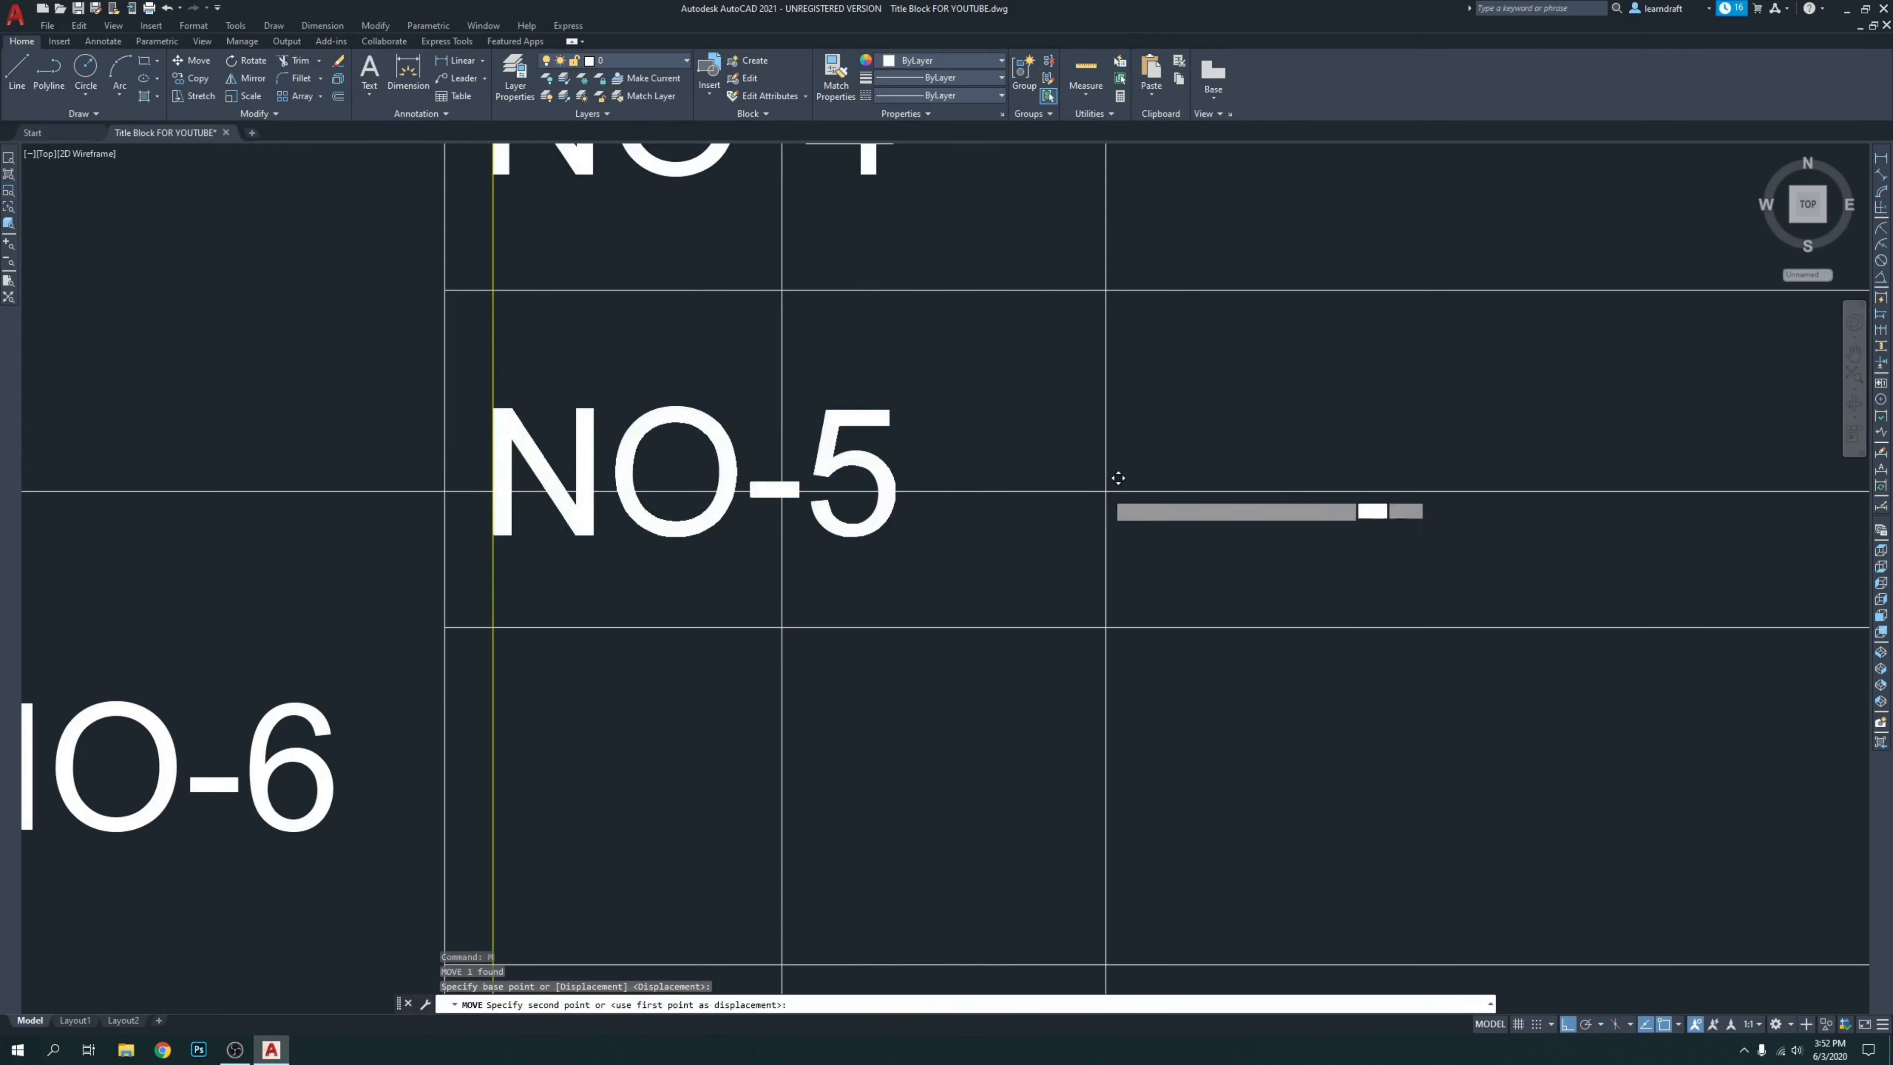
pyautogui.click(1106, 486)
pyautogui.click(1107, 483)
pyautogui.scroll(-3, 714, 424)
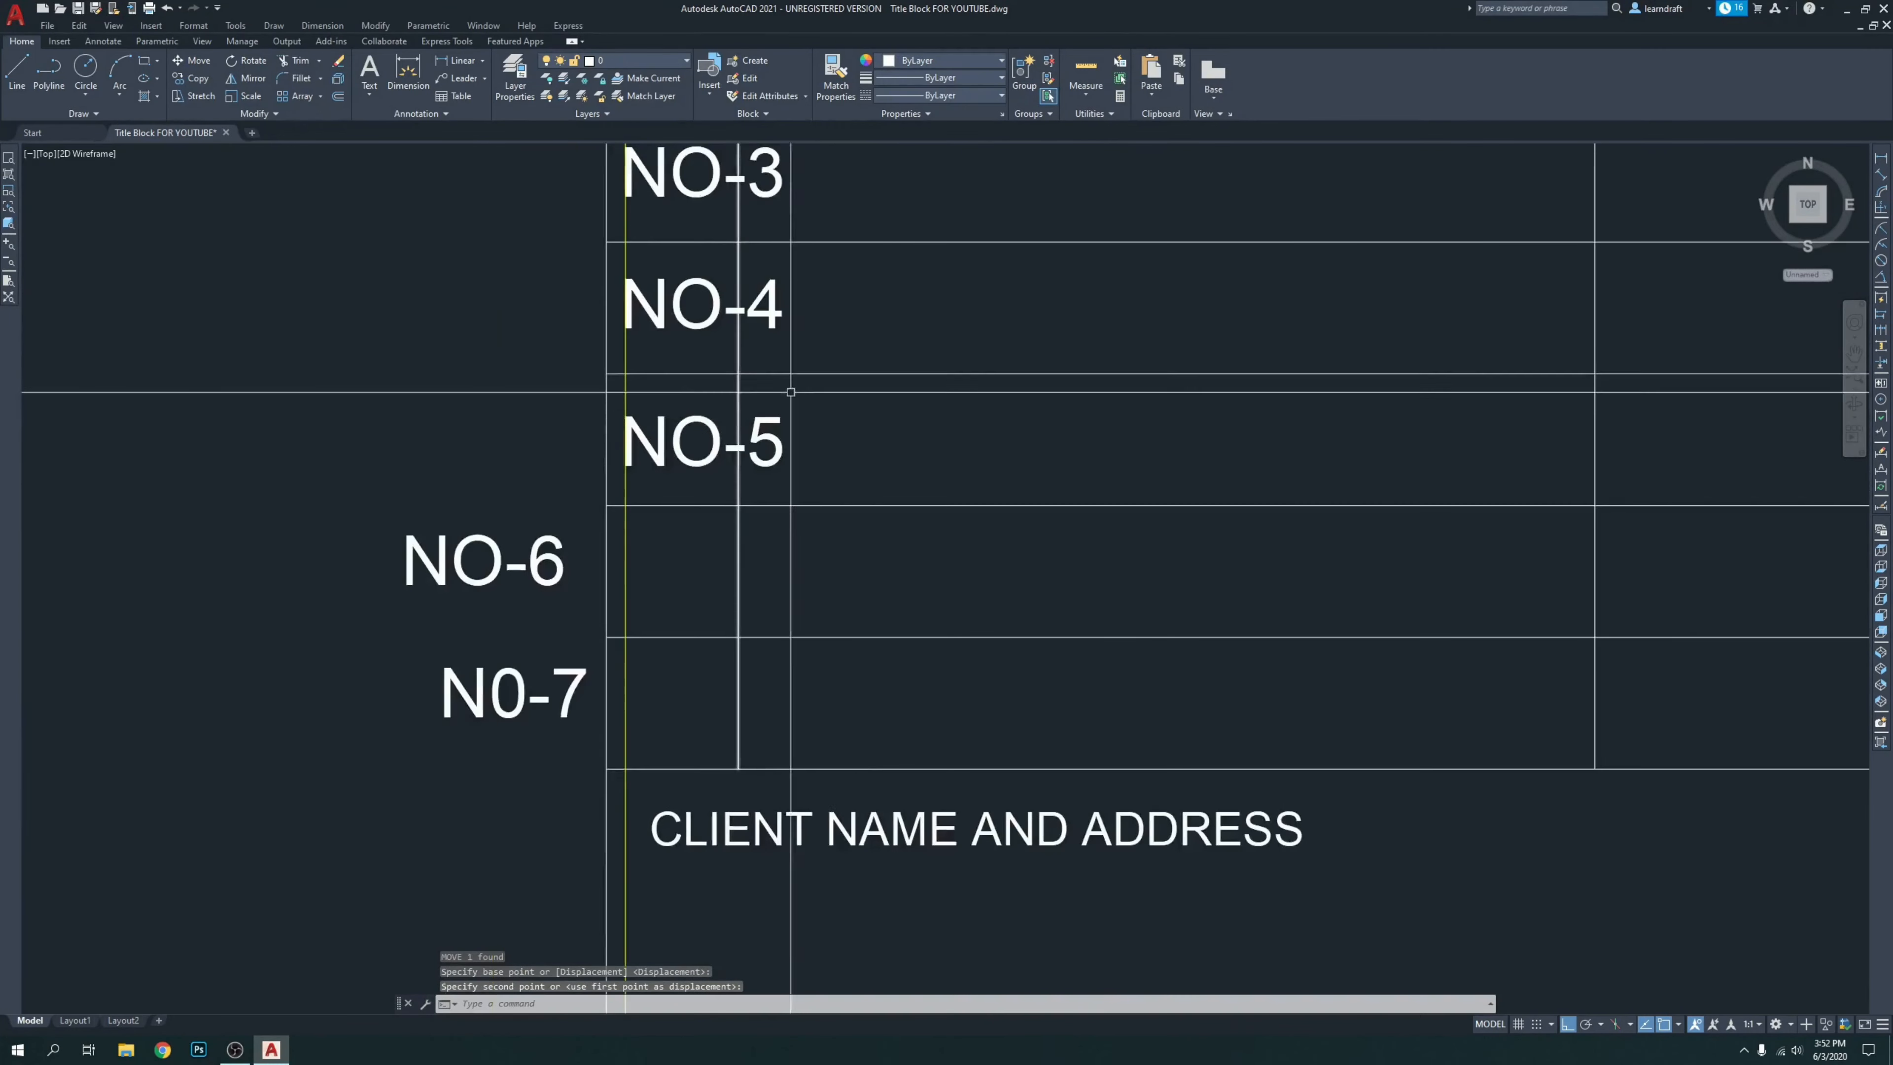
pyautogui.moveTo(885, 287); pyautogui.dragTo(877, 383, button='middle')
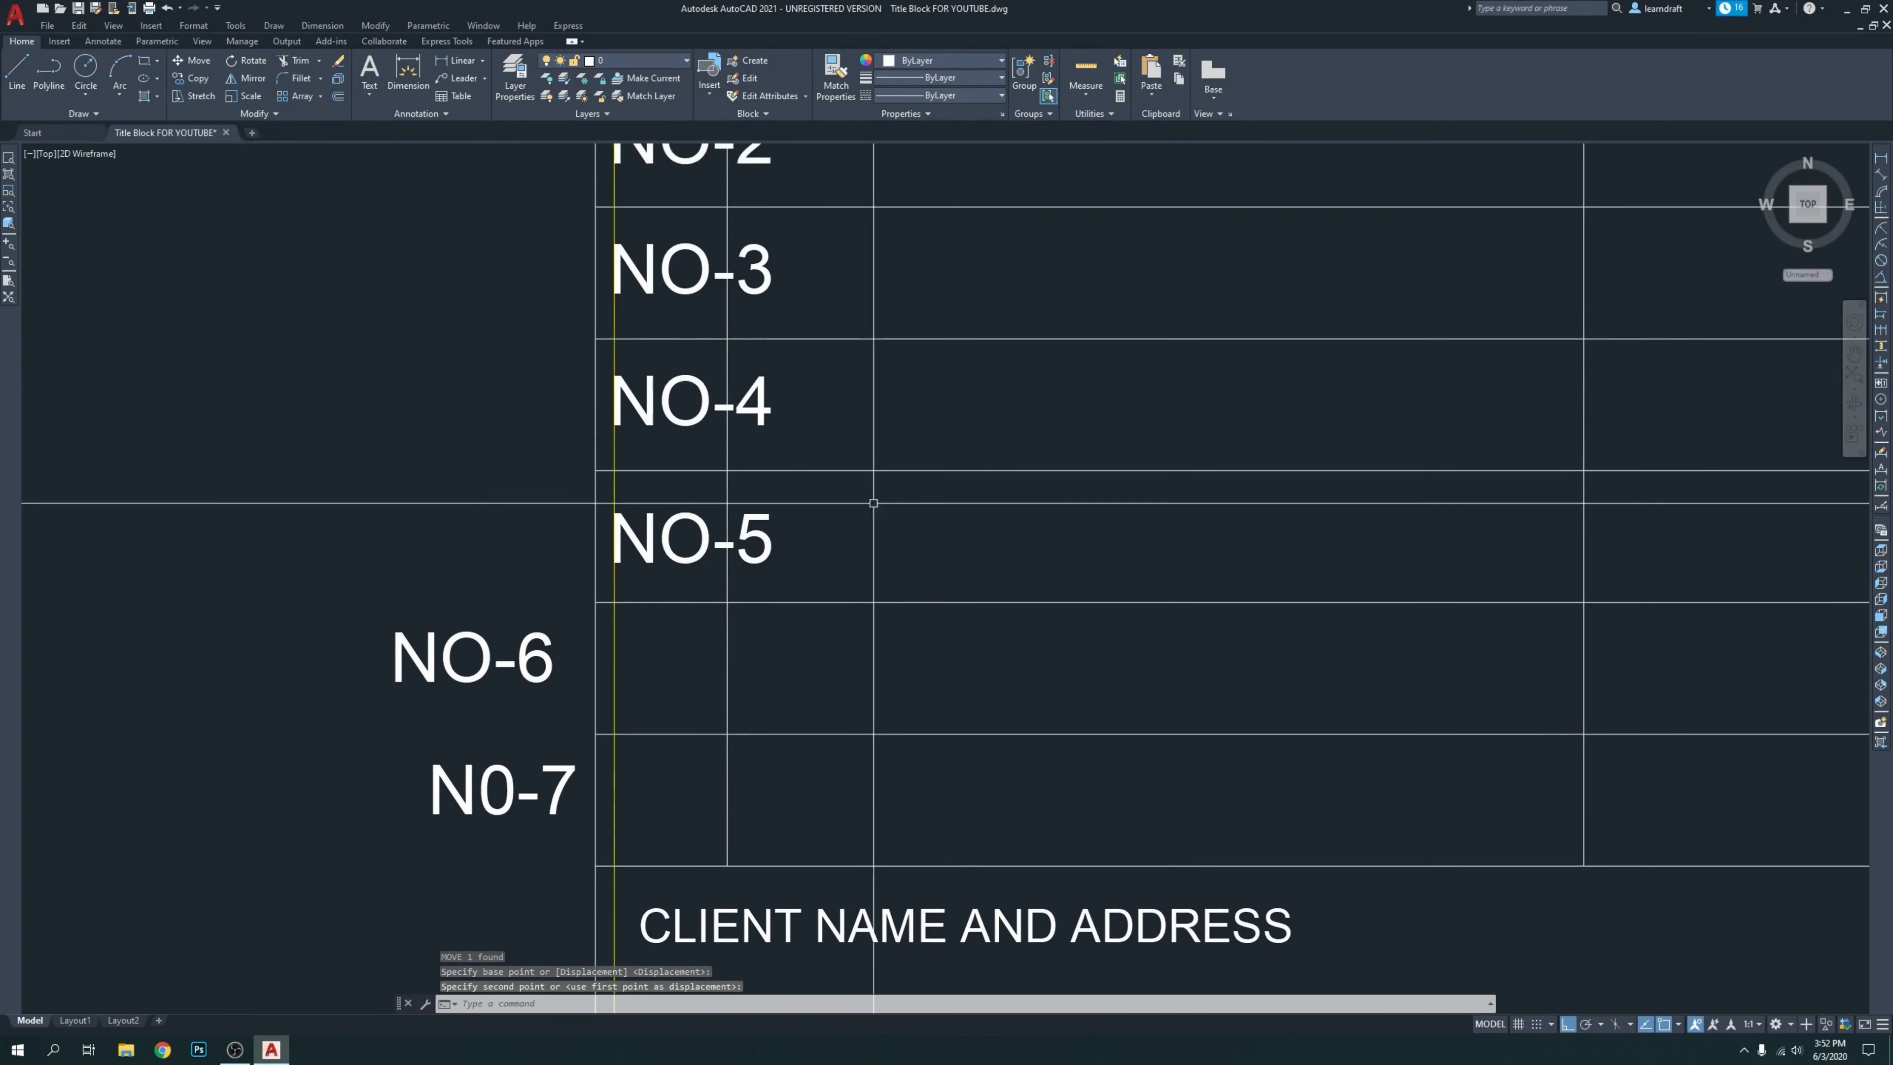
# Move the NO-6 text horizontally into the NO column of the row below NO-5.
pyautogui.moveTo(875, 503); pyautogui.dragTo(915, 339, button='middle')
pyautogui.click(548, 419)
pyautogui.click(481, 494)
pyautogui.scroll(2, 594, 496)
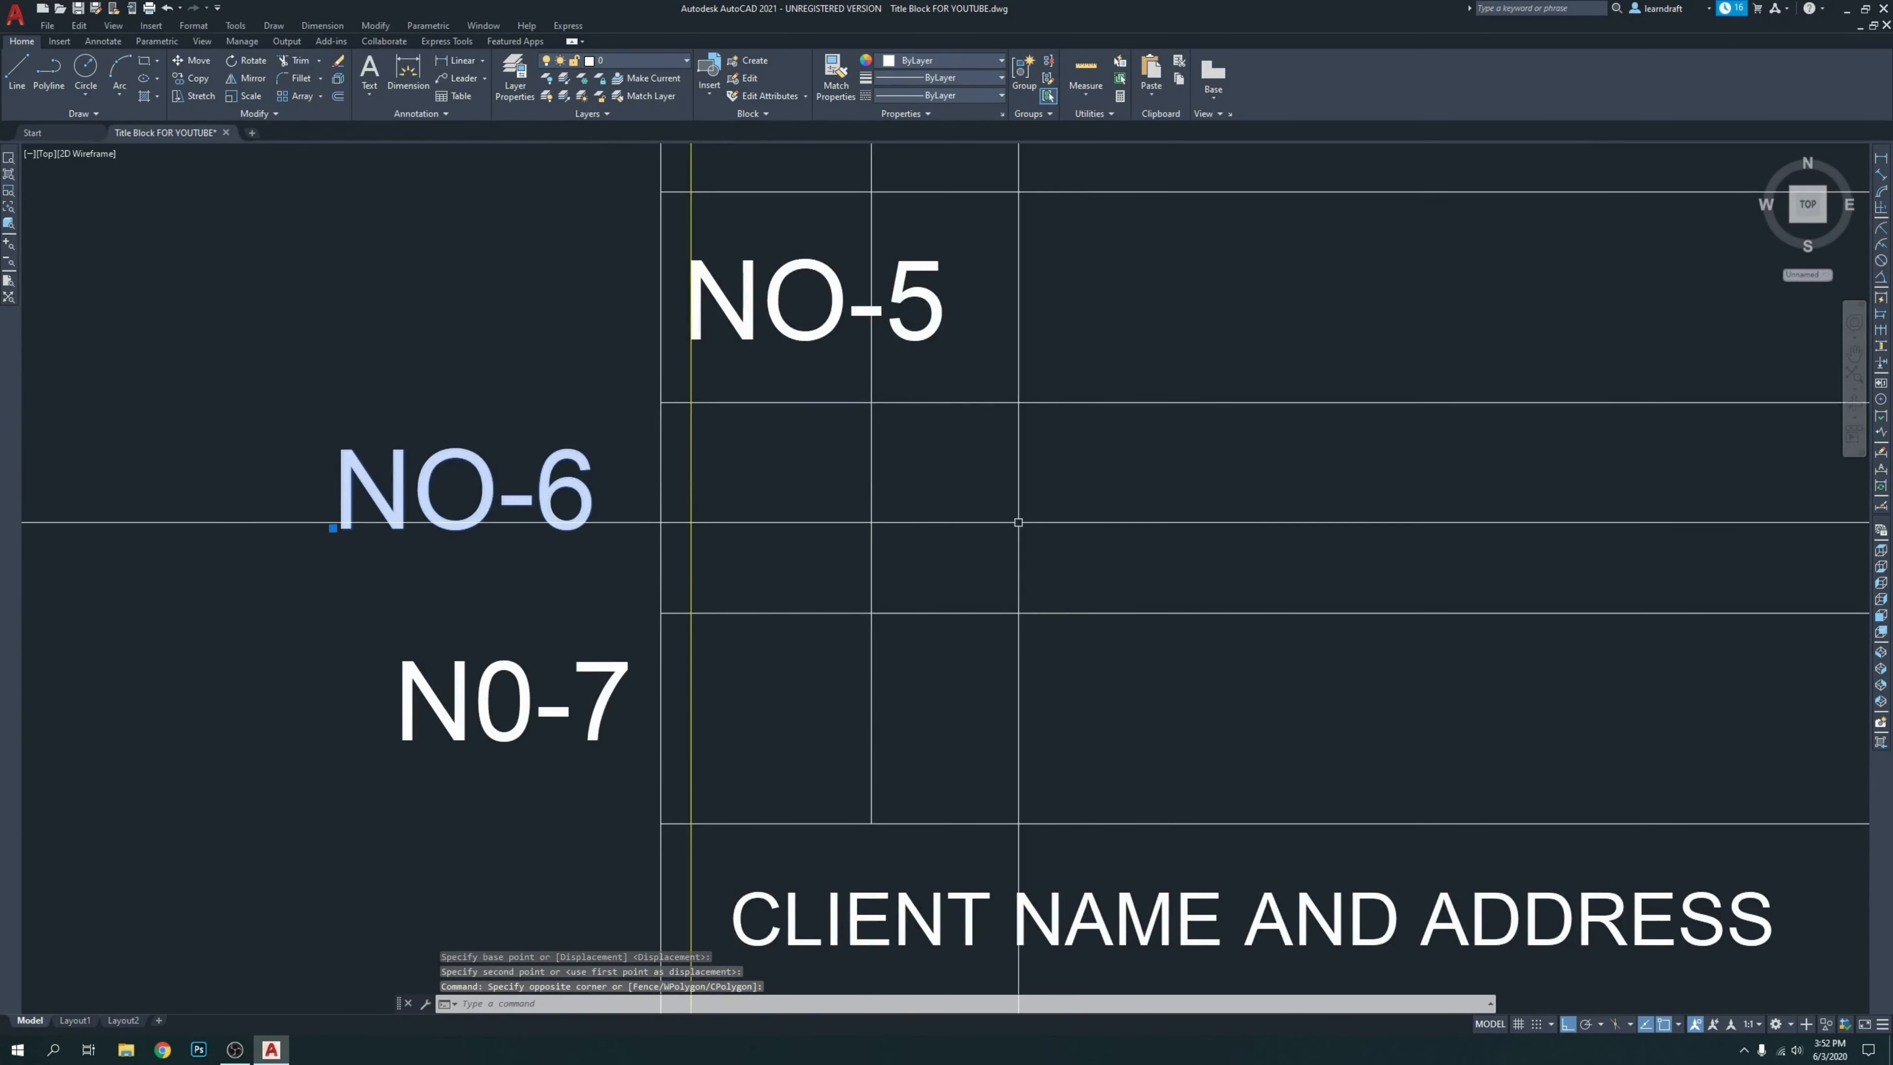
pyautogui.write('m')
pyautogui.press('Return')
pyautogui.scroll(2, 731, 492)
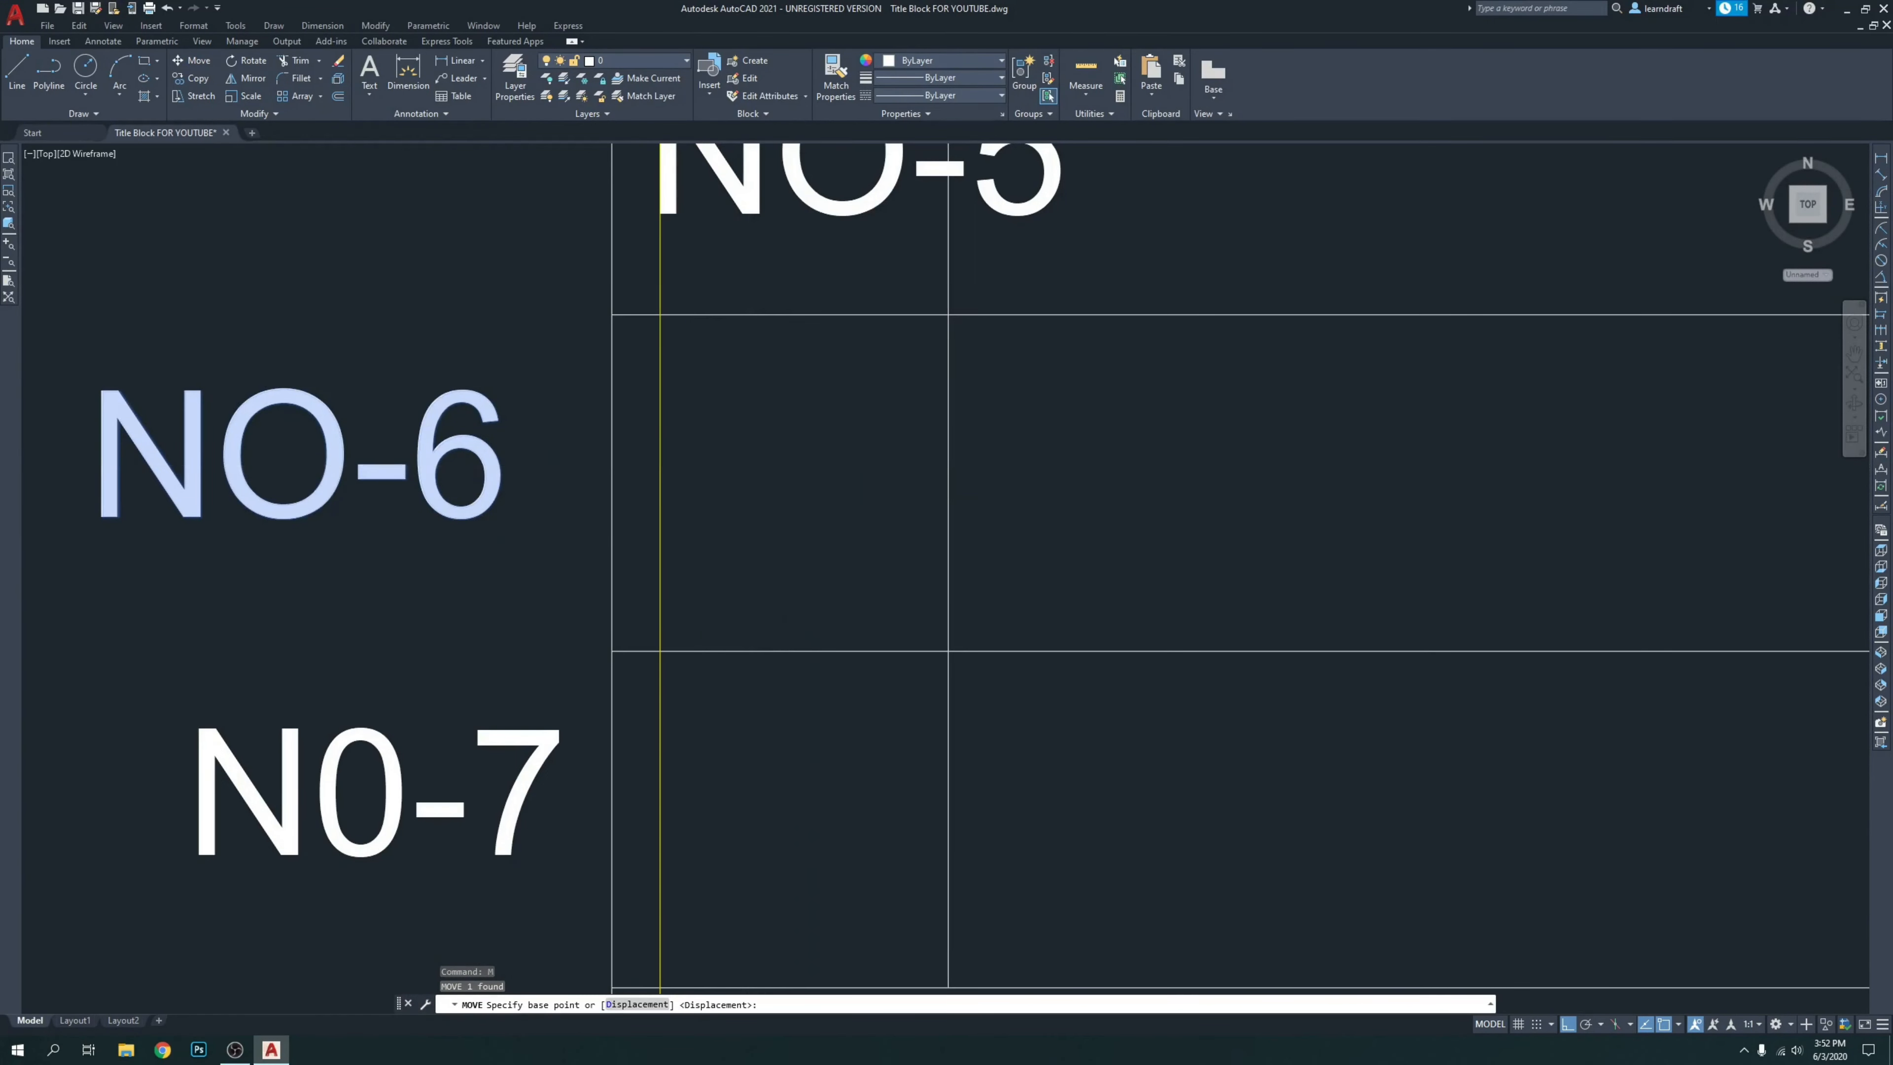
pyautogui.click(819, 463)
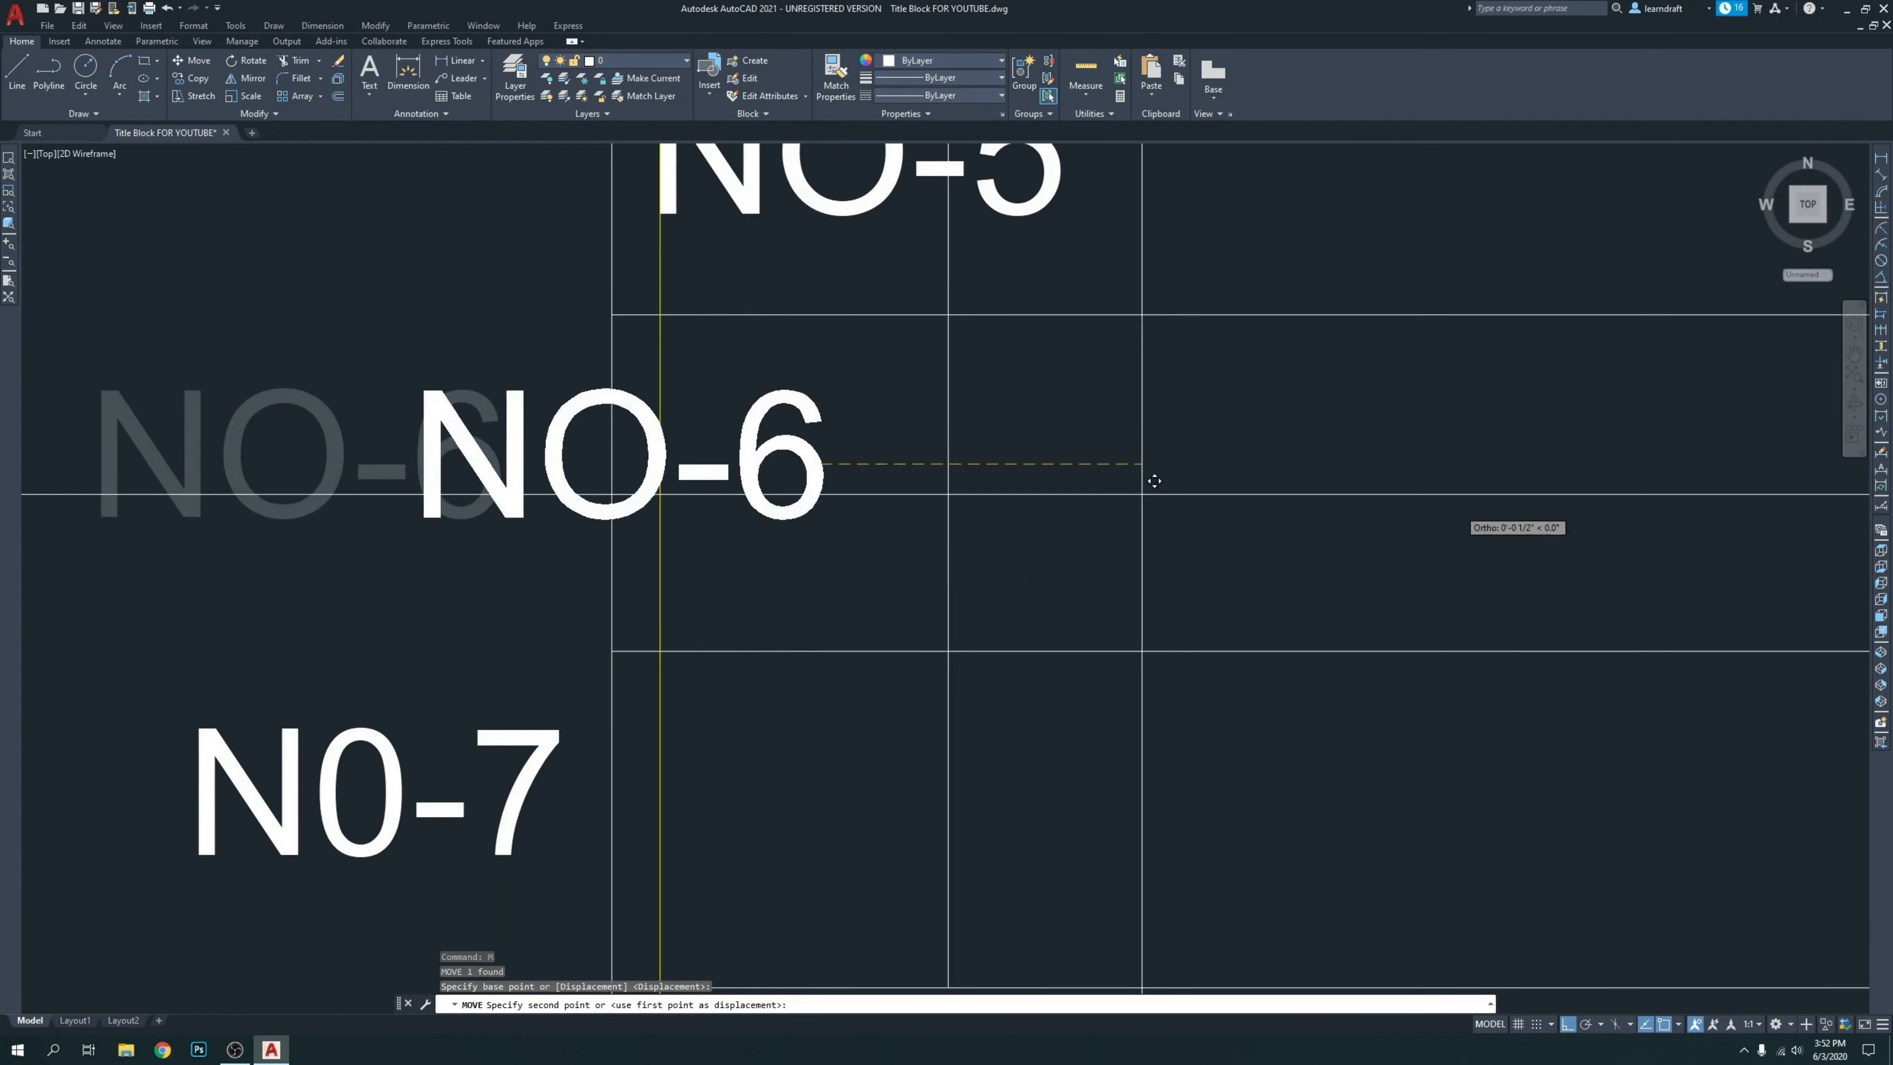
pyautogui.click(1394, 499)
# Shift the NO-6 text slightly right so its left edge meets the vertical yellow guide line.
pyautogui.scroll(5, 626, 406)
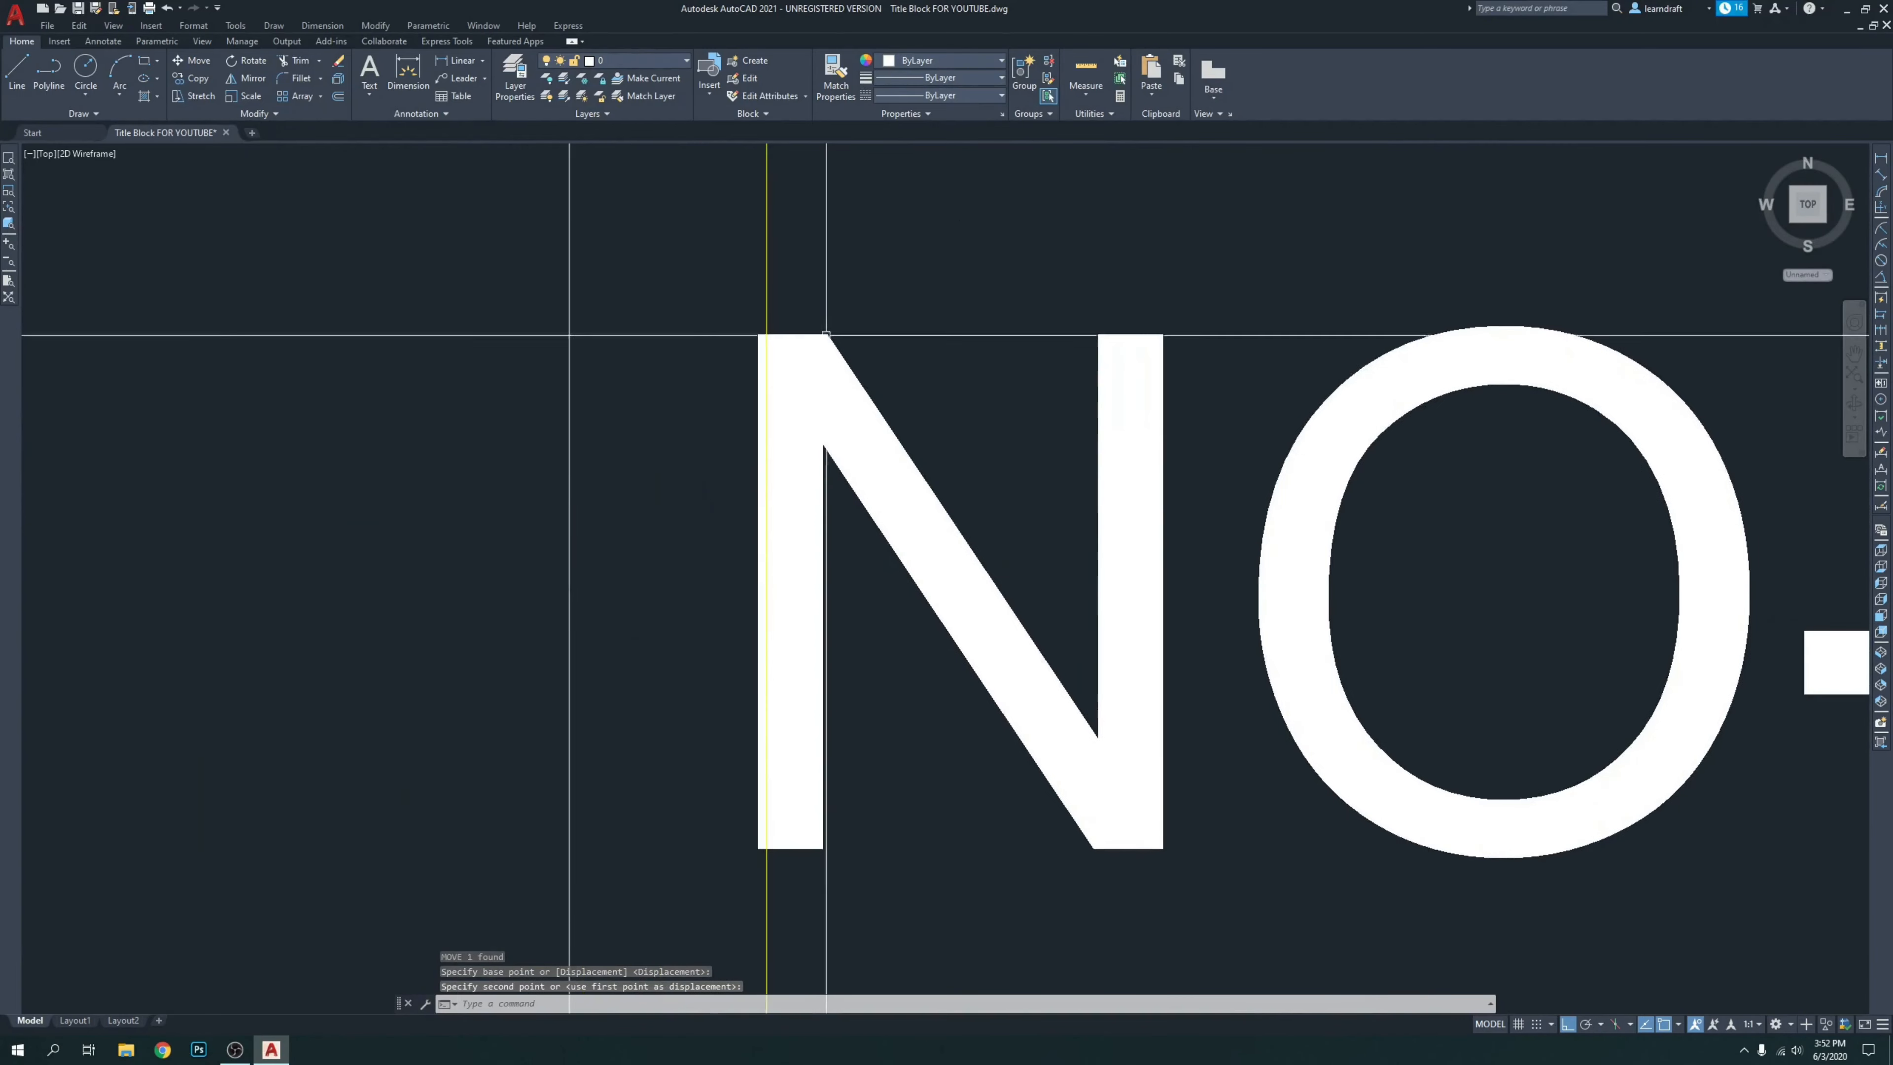
pyautogui.scroll(6, 828, 344)
pyautogui.click(813, 285)
pyautogui.click(813, 283)
pyautogui.write('m')
pyautogui.press('Return')
pyautogui.click(729, 287)
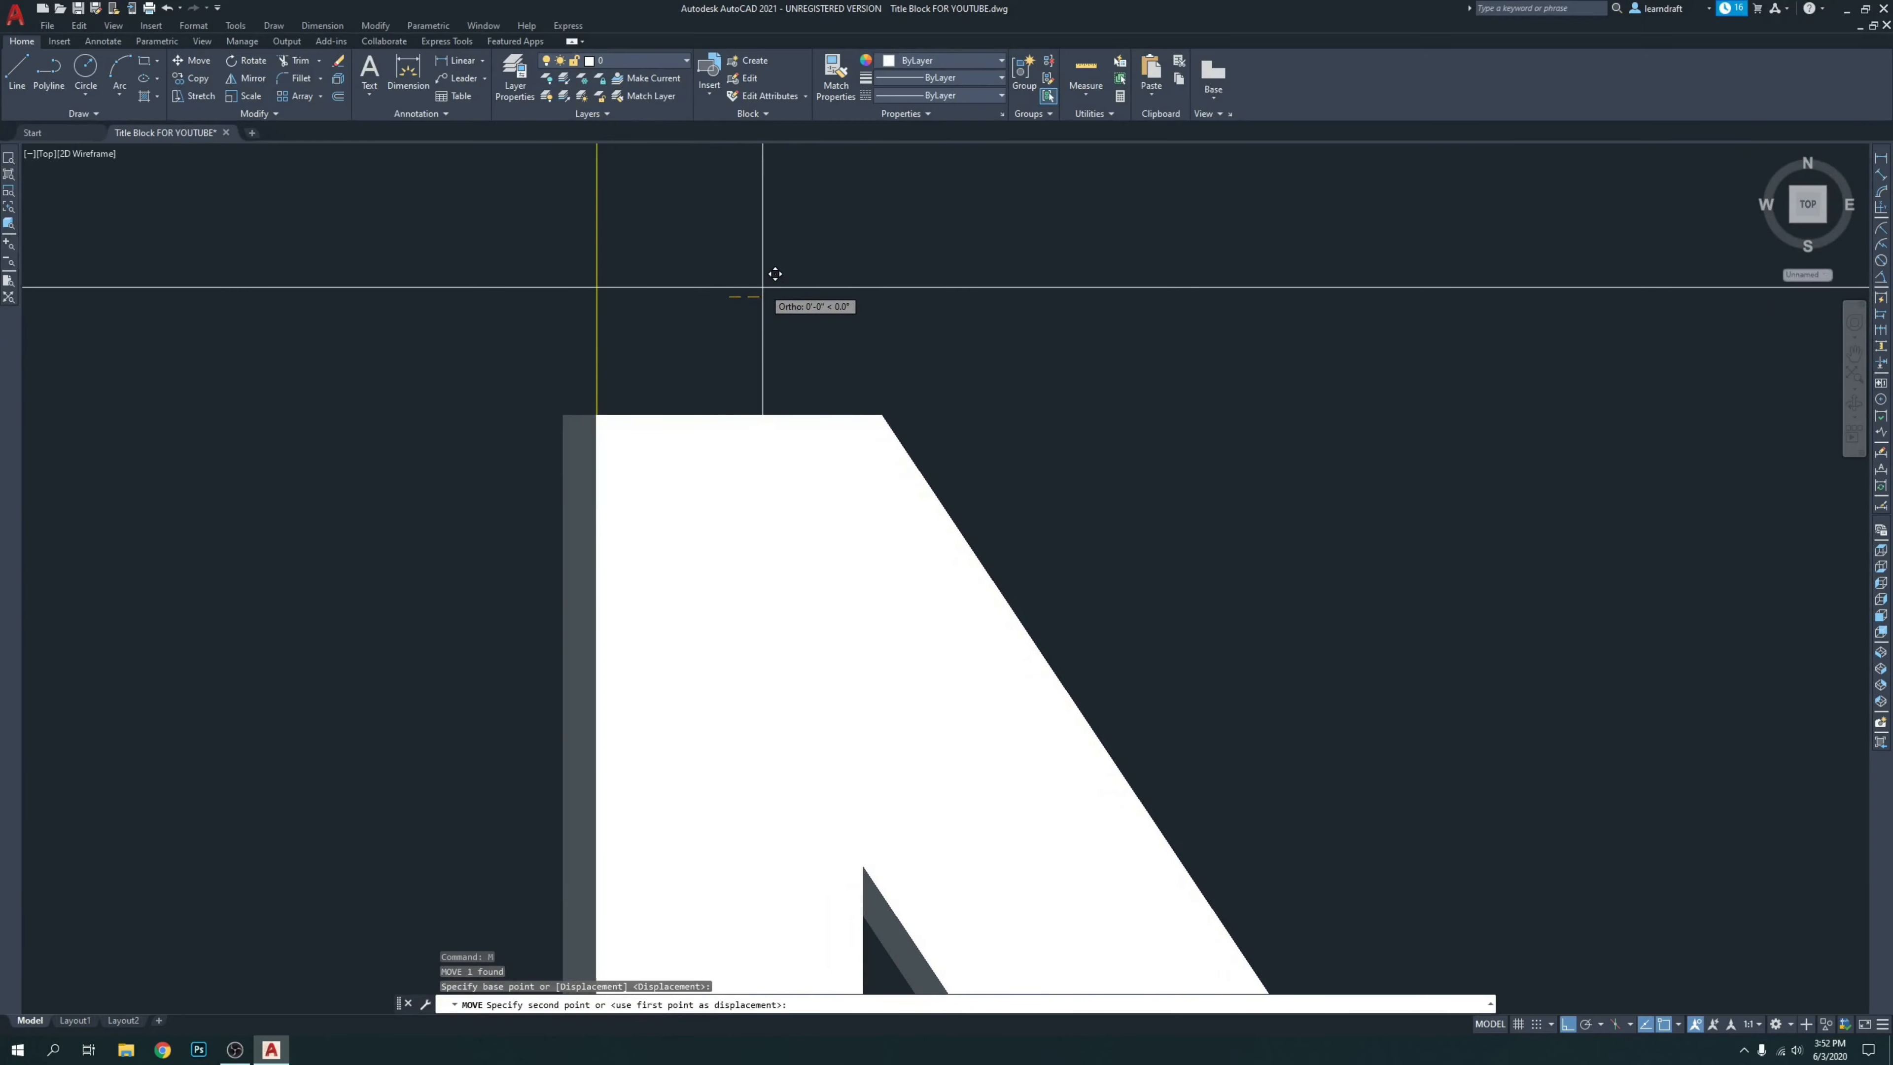
pyautogui.click(762, 287)
# Nudge the NO-6 text right once more, placing the N's left edge exactly on the guide line at close range.
pyautogui.scroll(6, 609, 398)
pyautogui.click(674, 425)
pyautogui.click(665, 564)
pyautogui.press('Return')
pyautogui.click(715, 317)
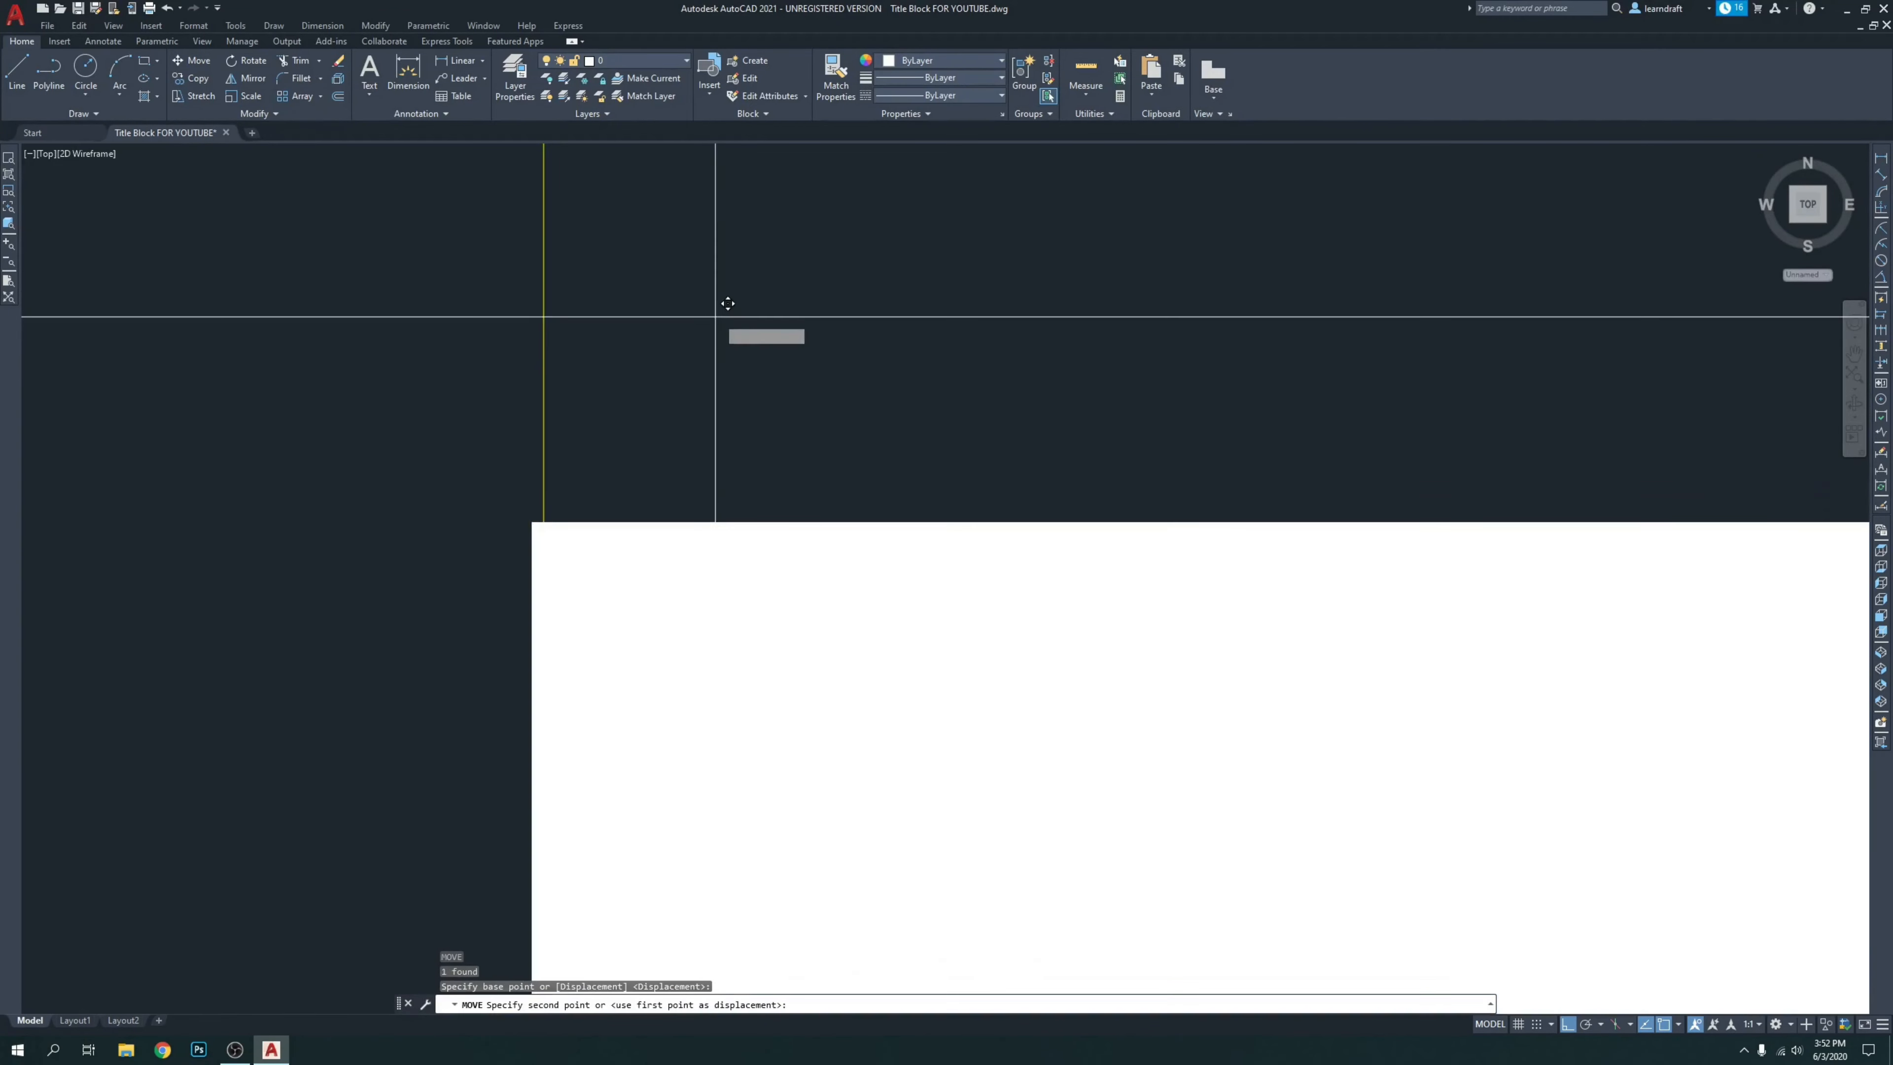
pyautogui.click(727, 313)
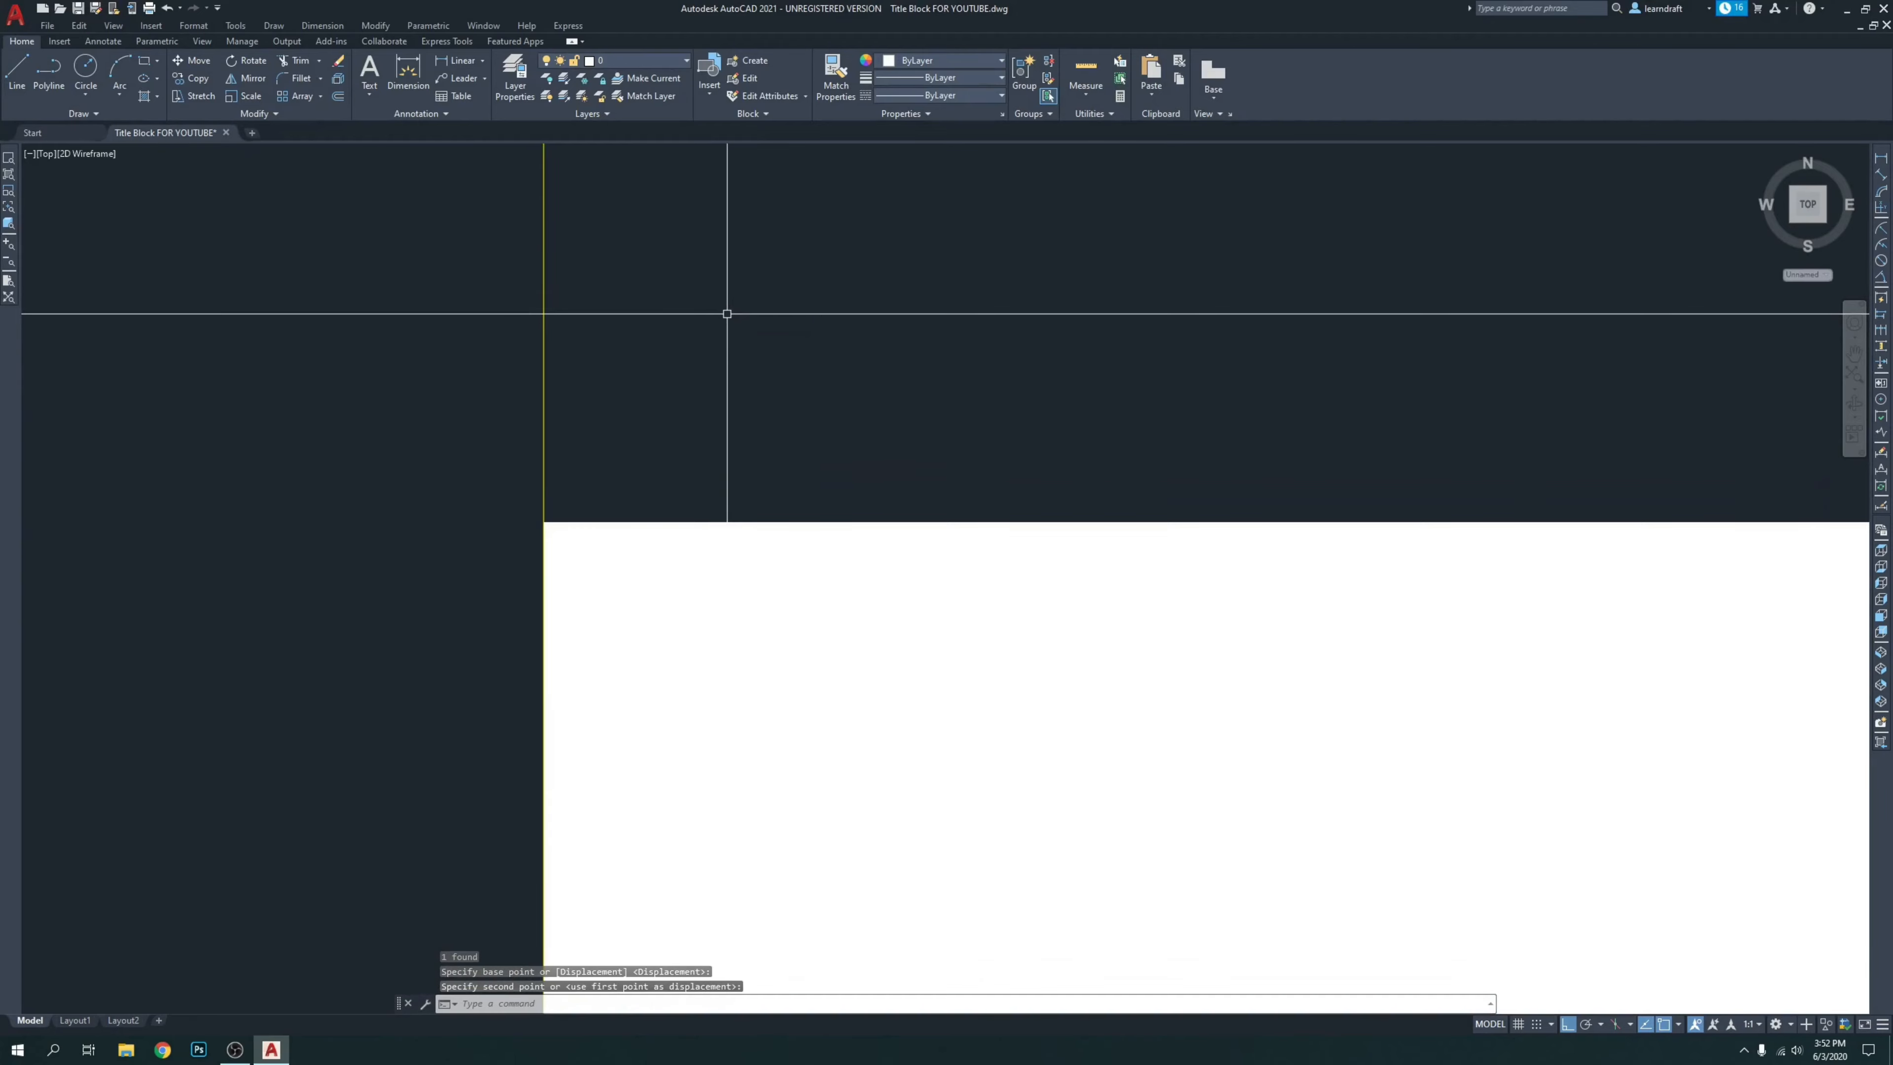
pyautogui.scroll(-5, 591, 423)
pyautogui.scroll(-2, 588, 423)
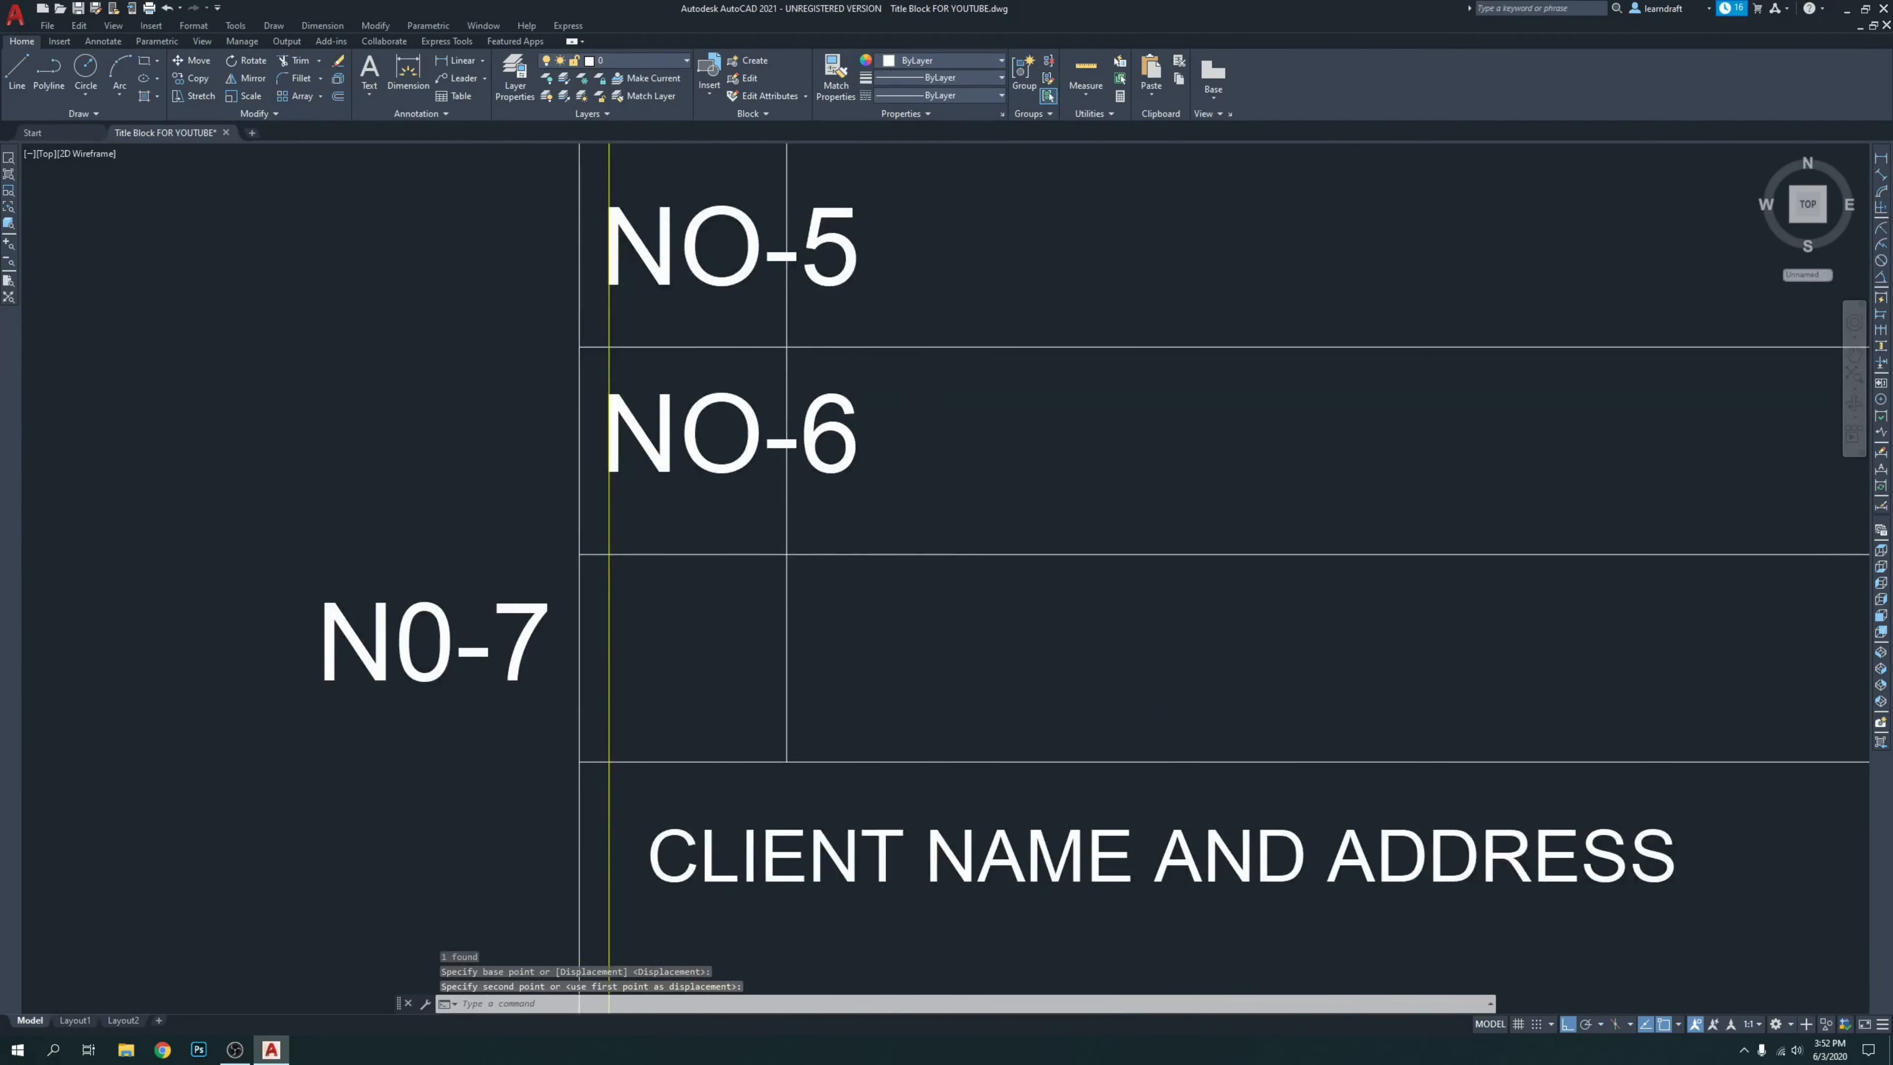
pyautogui.scroll(4, 691, 376)
pyautogui.click(693, 406)
pyautogui.click(663, 503)
pyautogui.moveTo(569, 376); pyautogui.dragTo(741, 318, button='middle')
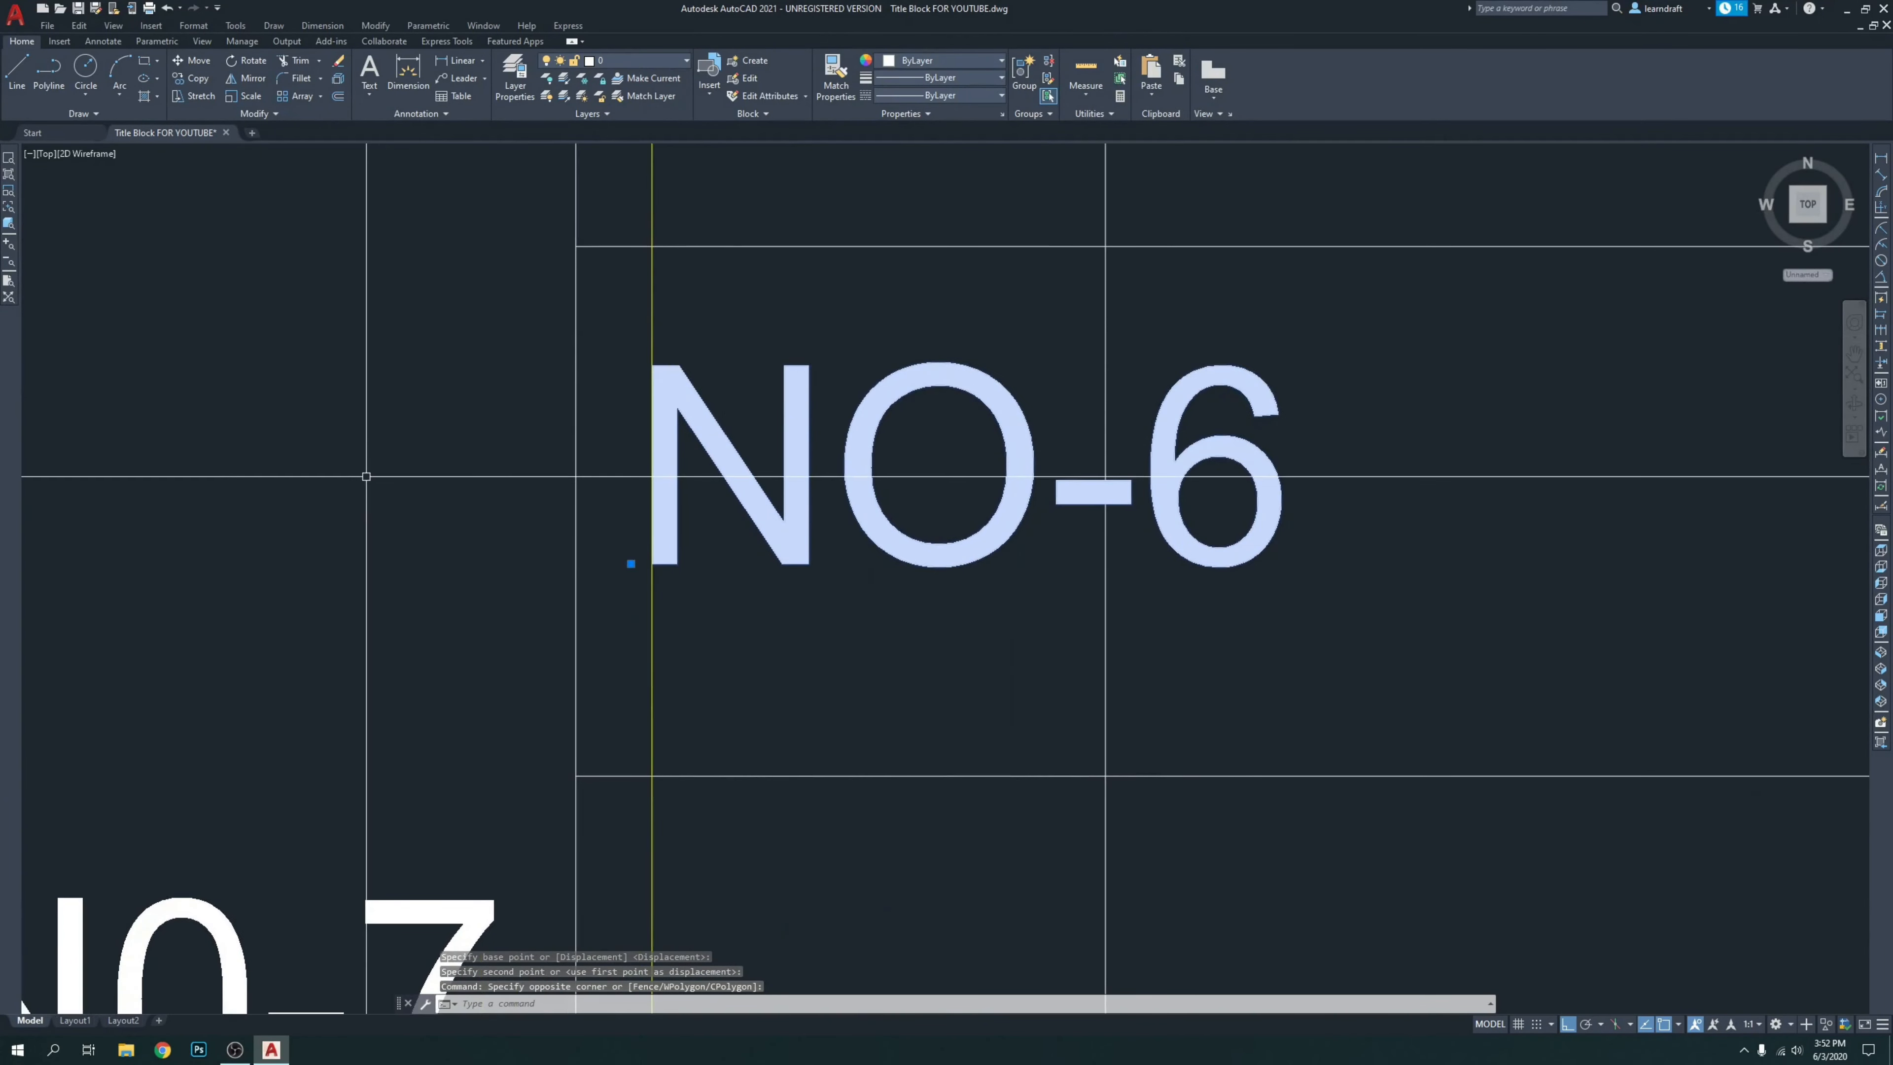
pyautogui.press('Escape')
# Define an attribute with the tag REV/SUB-1 and place it in the REVISION / SUBMISSION cell of the NO-1 row.
pyautogui.scroll(-3, 502, 379)
pyautogui.scroll(-4, 915, 477)
pyautogui.moveTo(1073, 498); pyautogui.dragTo(862, 541, button='middle')
pyautogui.scroll(2, 825, 603)
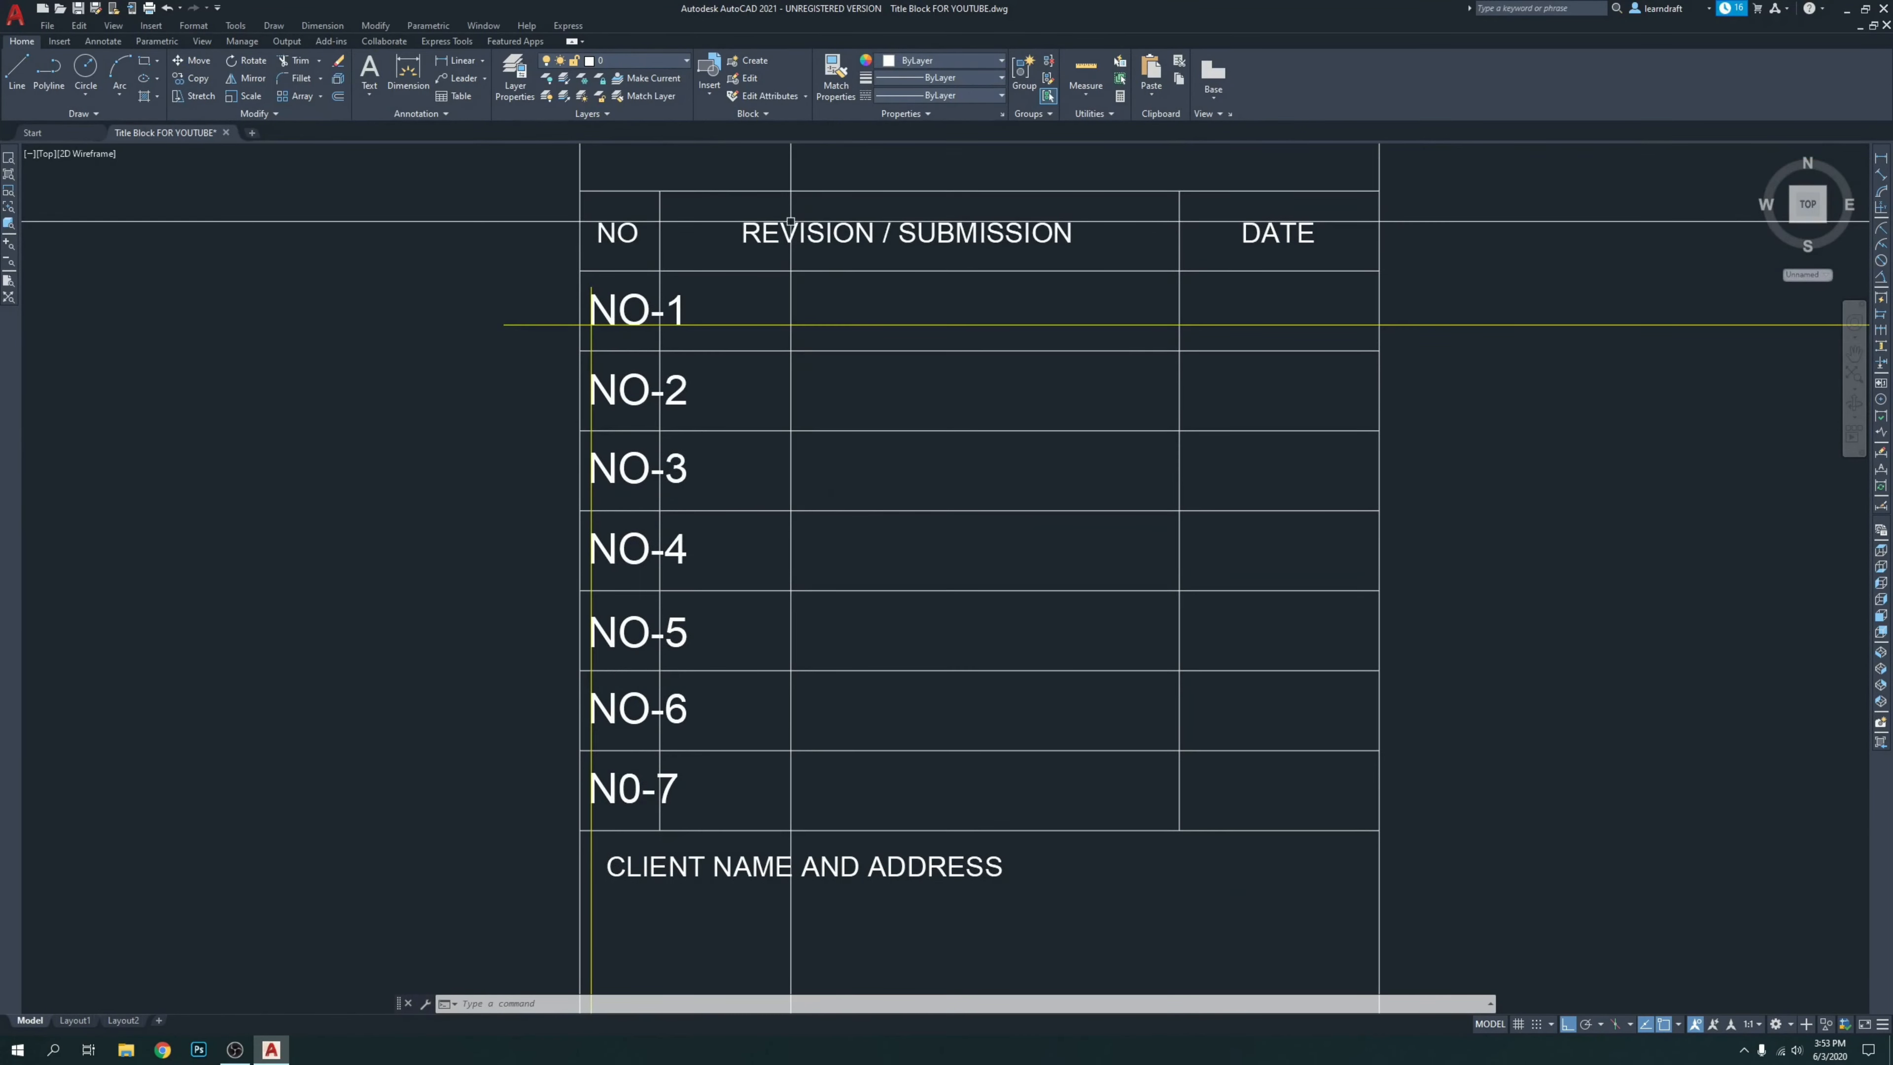
pyautogui.moveTo(816, 503)
pyautogui.mouseDown(button='middle')
pyautogui.moveTo(771, 394)
pyautogui.moveTo(760, 508)
pyautogui.moveTo(774, 443)
pyautogui.moveTo(756, 476)
pyautogui.mouseUp(button='middle')
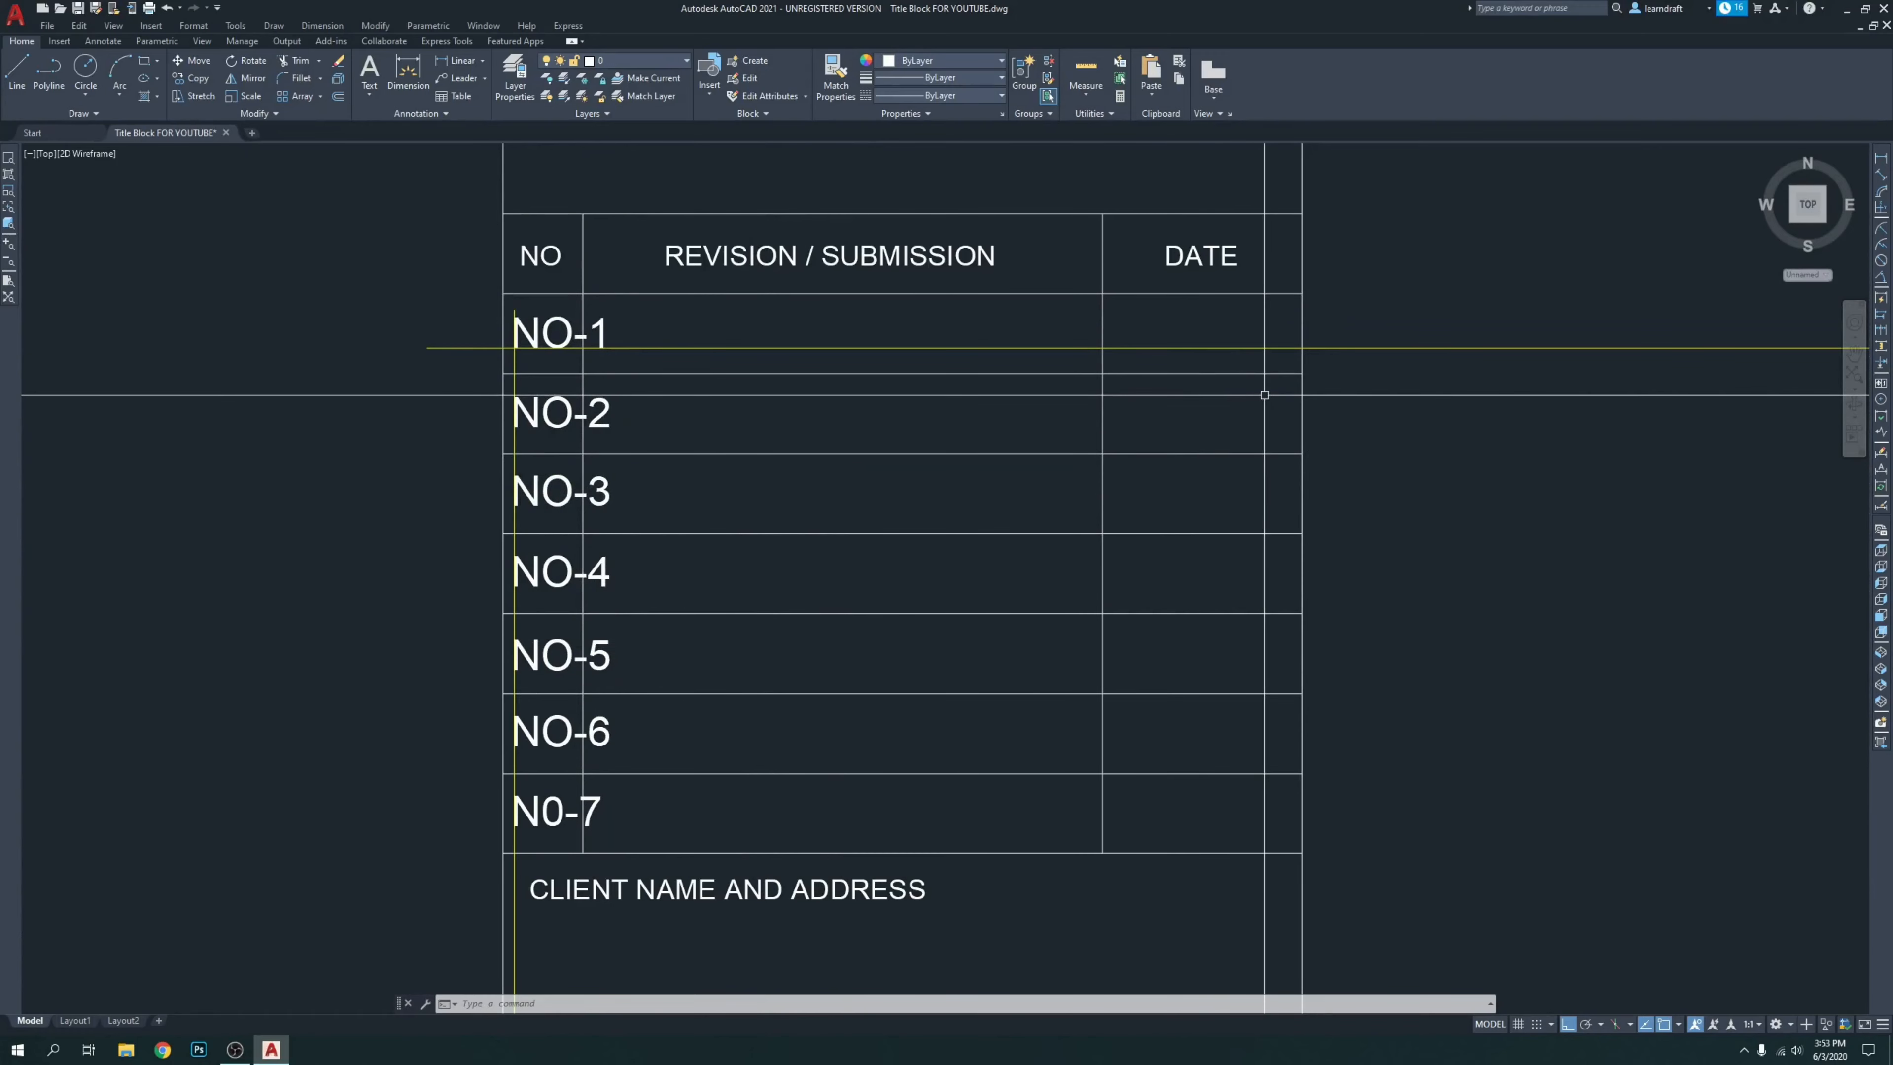
pyautogui.moveTo(790, 334); pyautogui.dragTo(873, 434, button='middle')
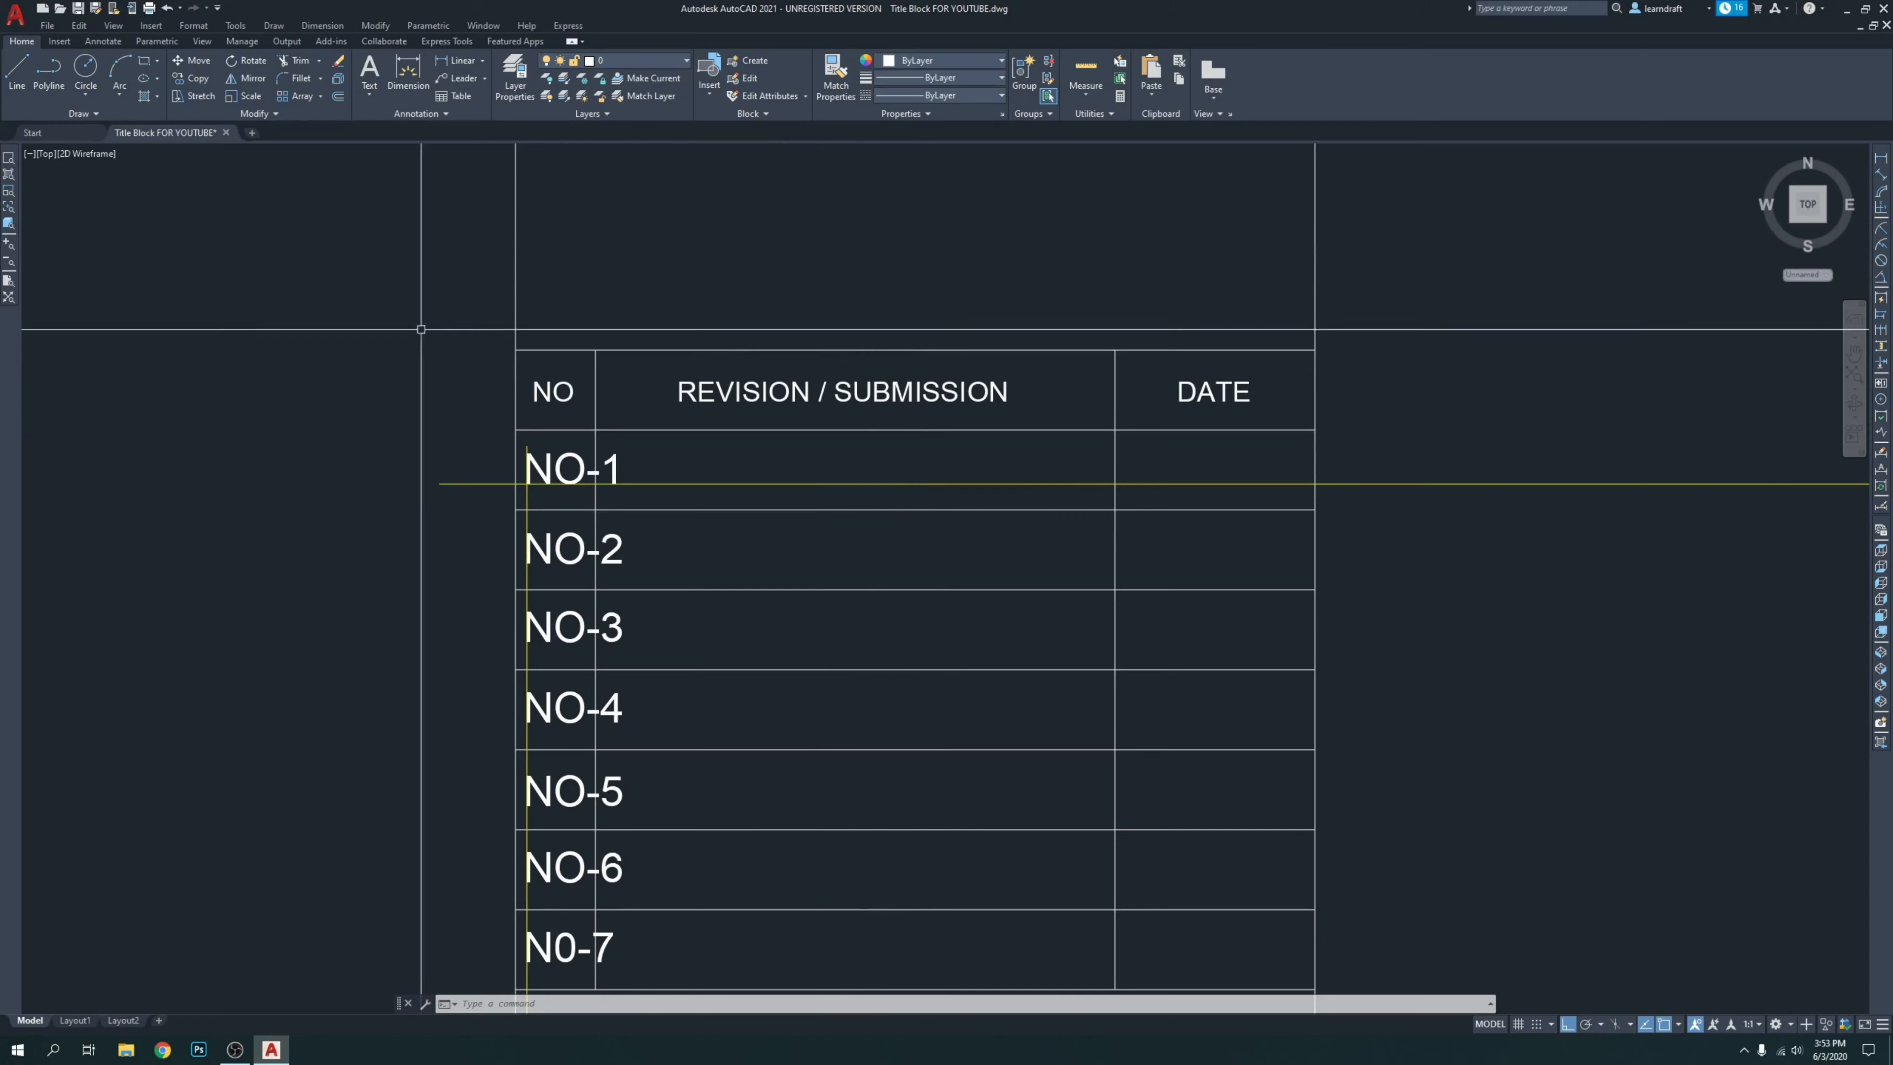
pyautogui.moveTo(444, 317); pyautogui.dragTo(753, 276, button='middle')
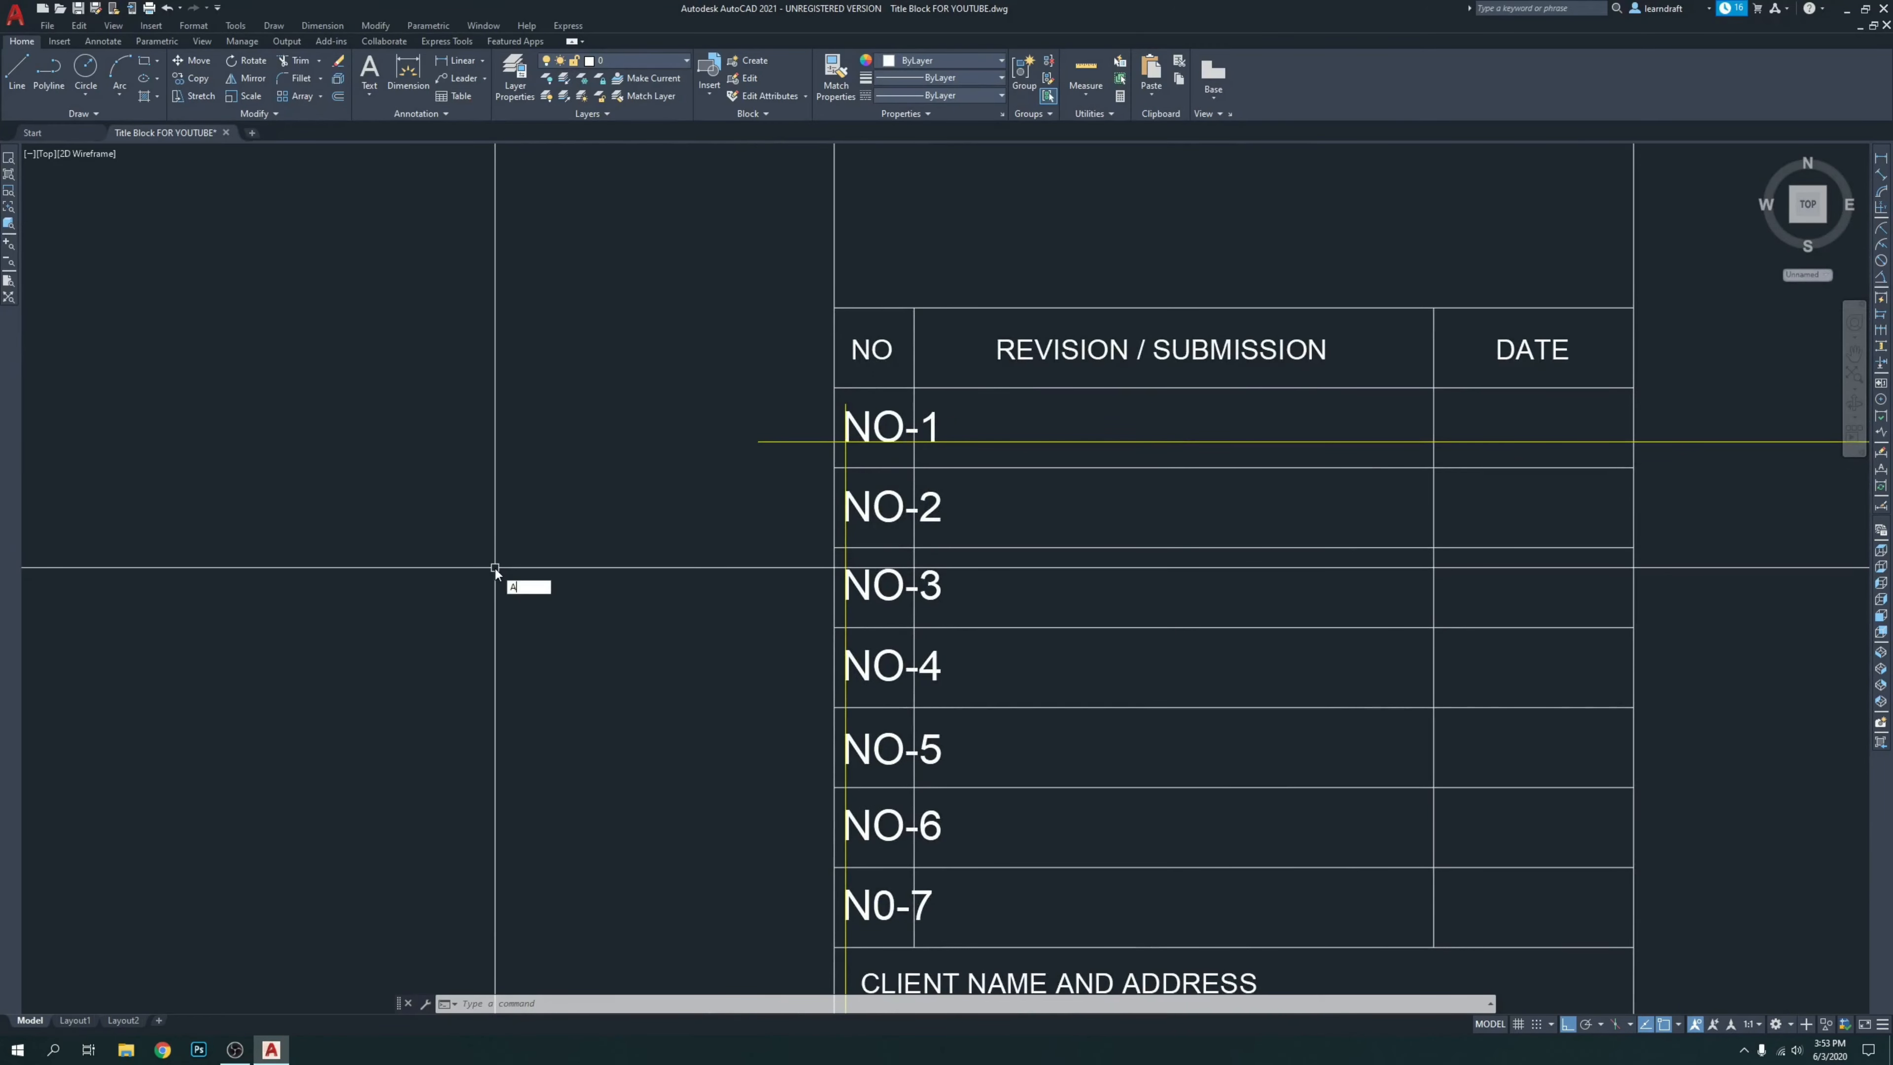
pyautogui.press('Return')
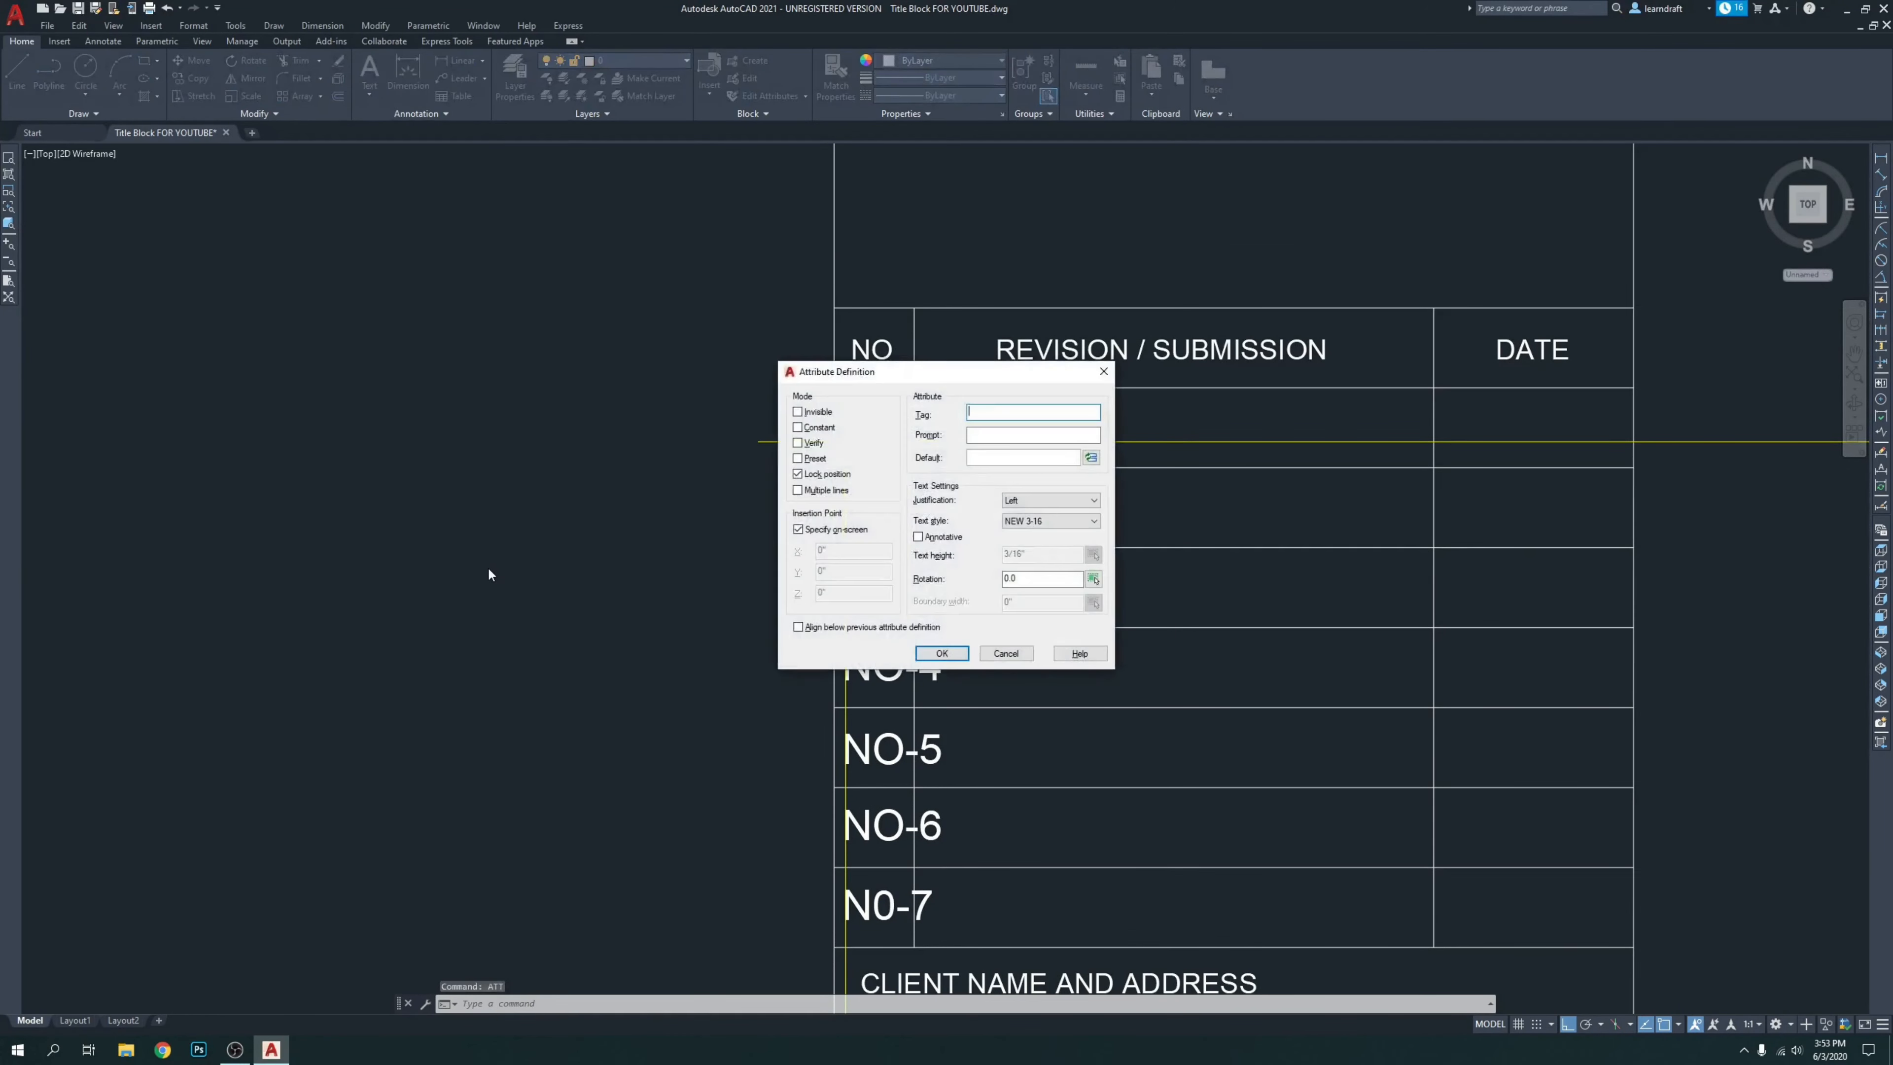
pyautogui.moveTo(981, 371); pyautogui.dragTo(570, 288)
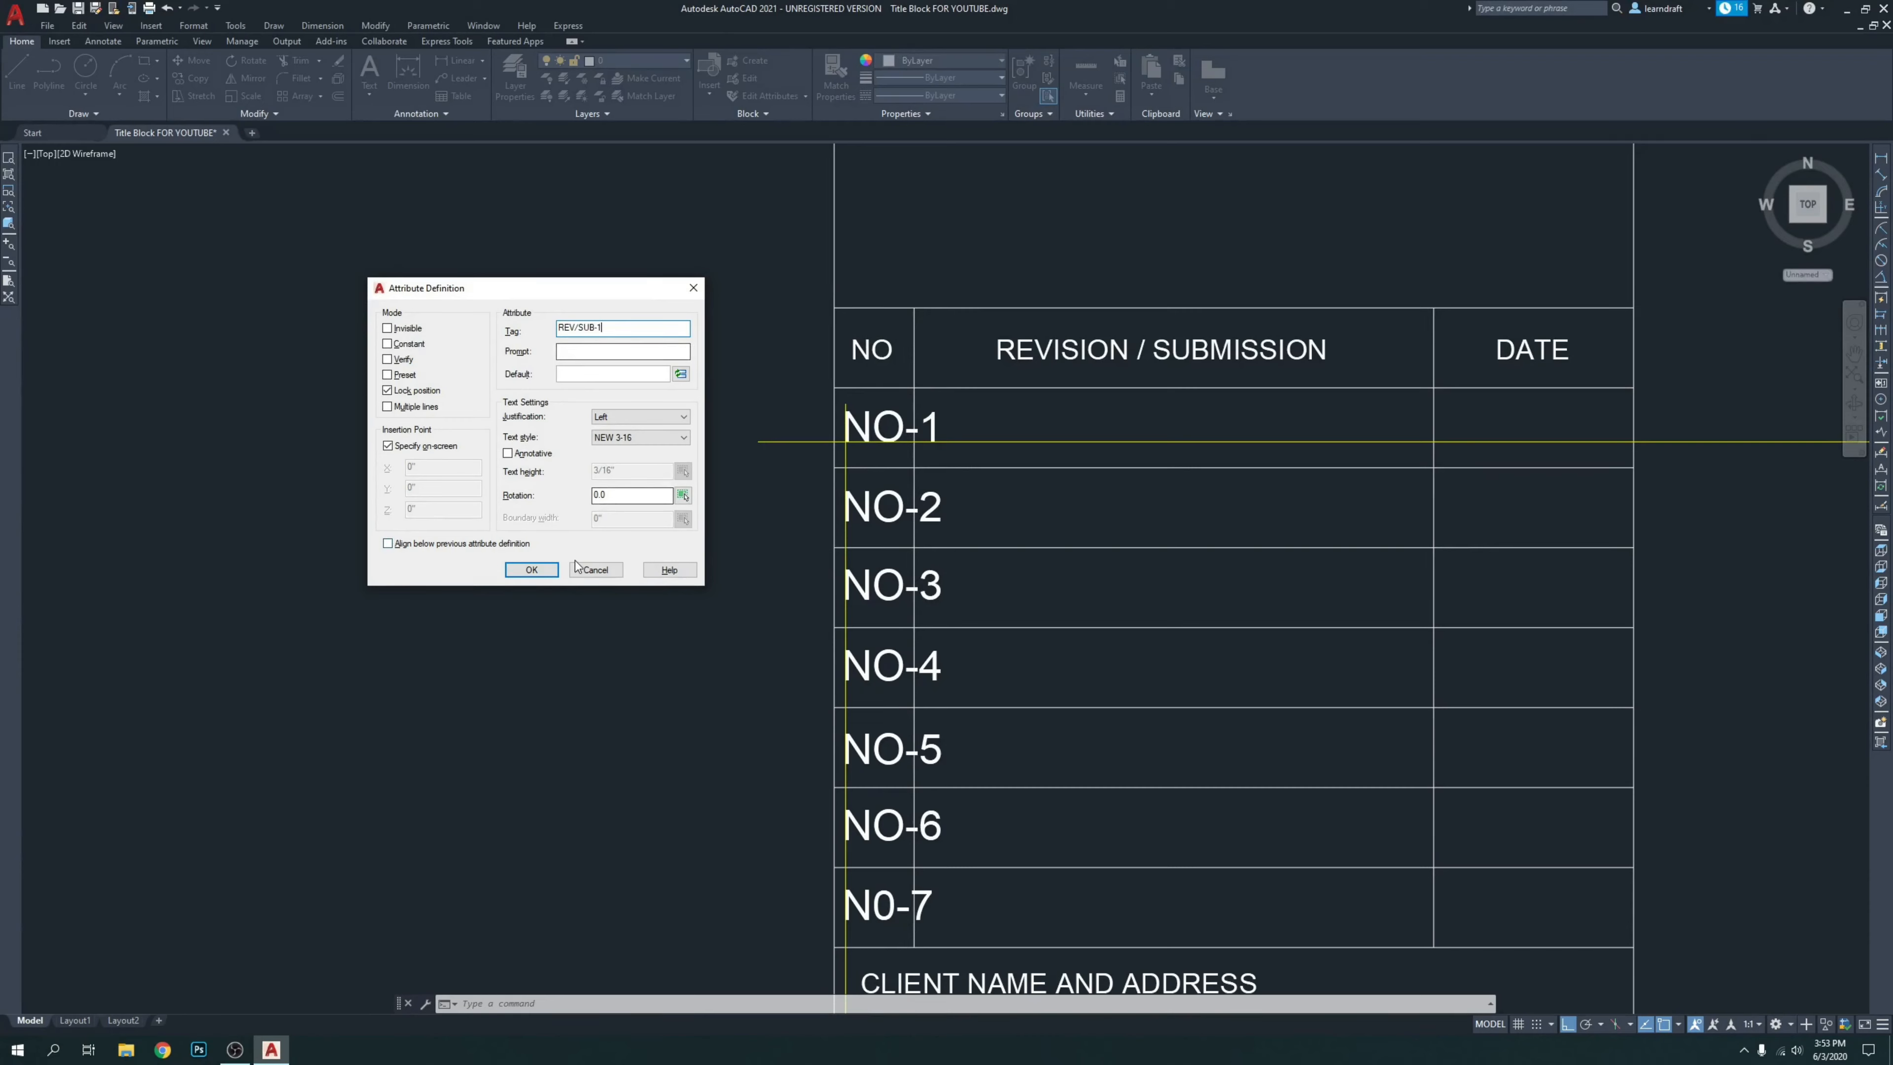
pyautogui.click(532, 570)
pyautogui.scroll(4, 1179, 424)
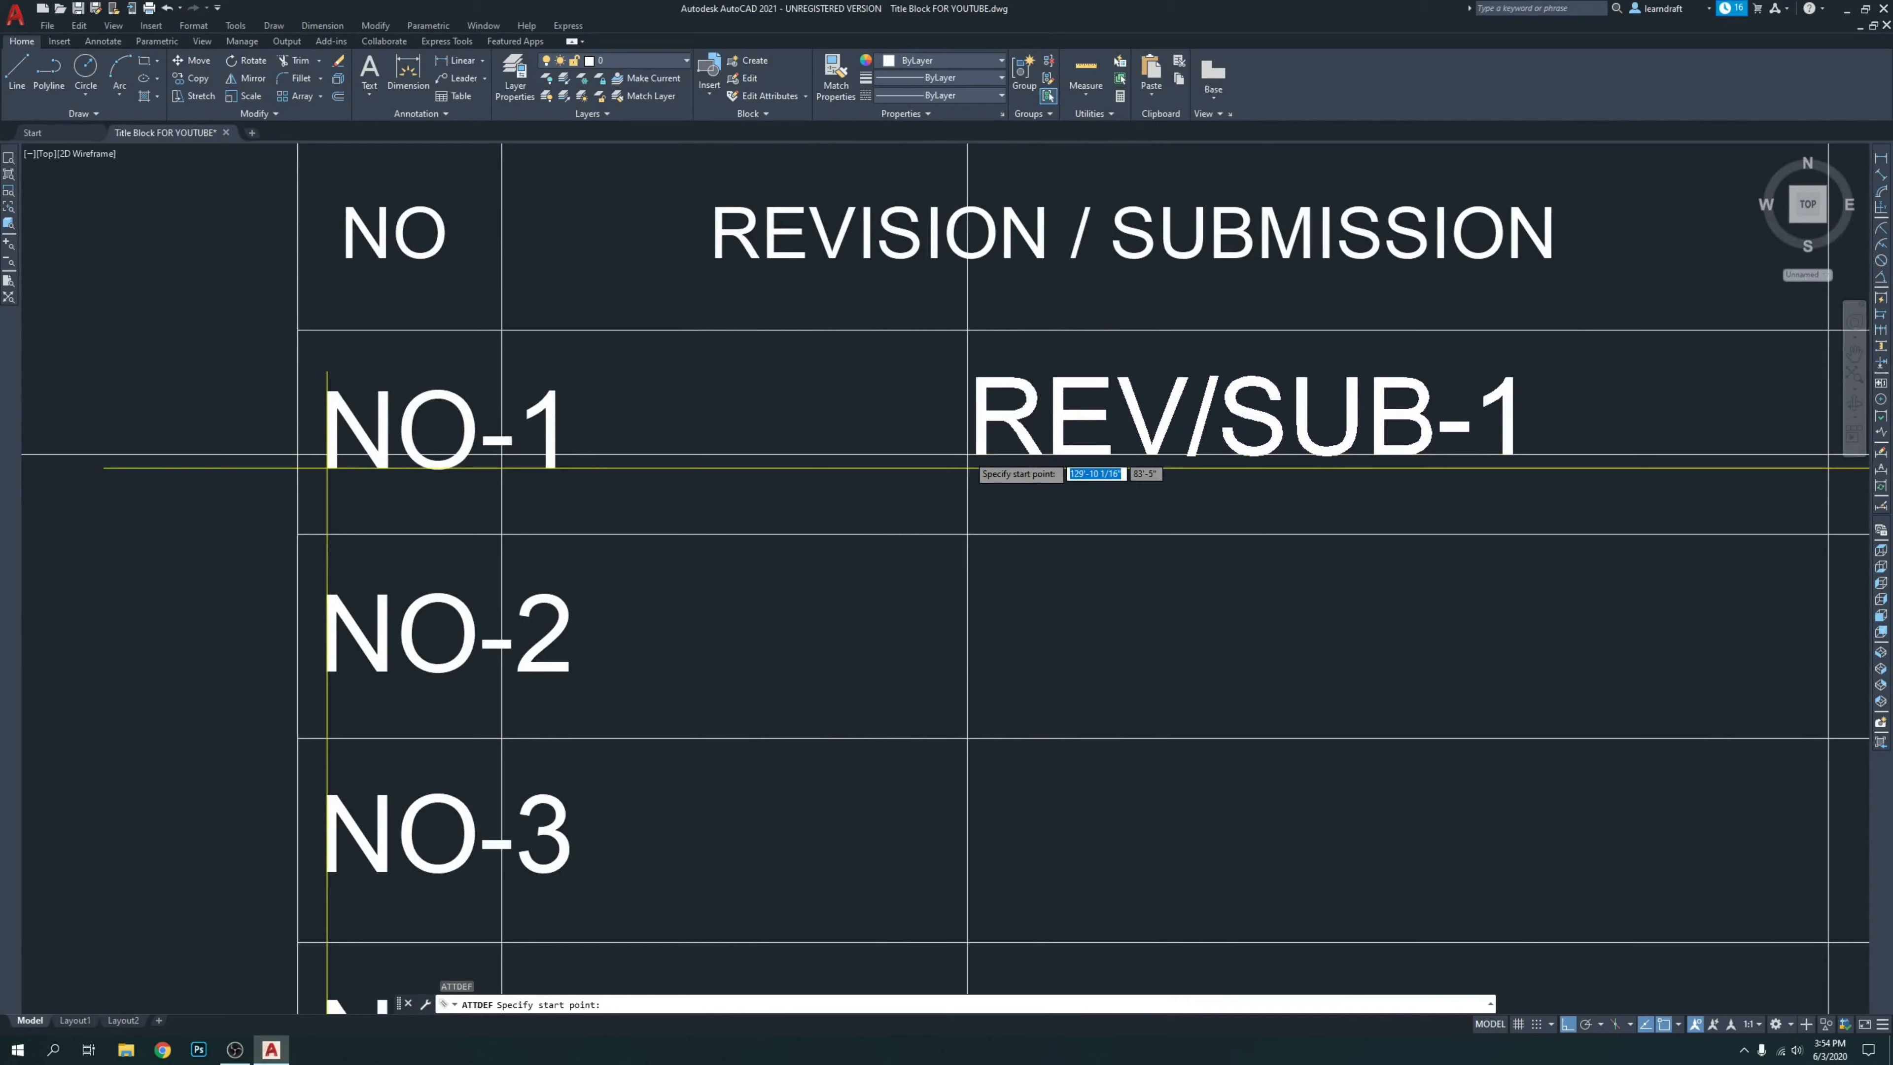
pyautogui.click(883, 456)
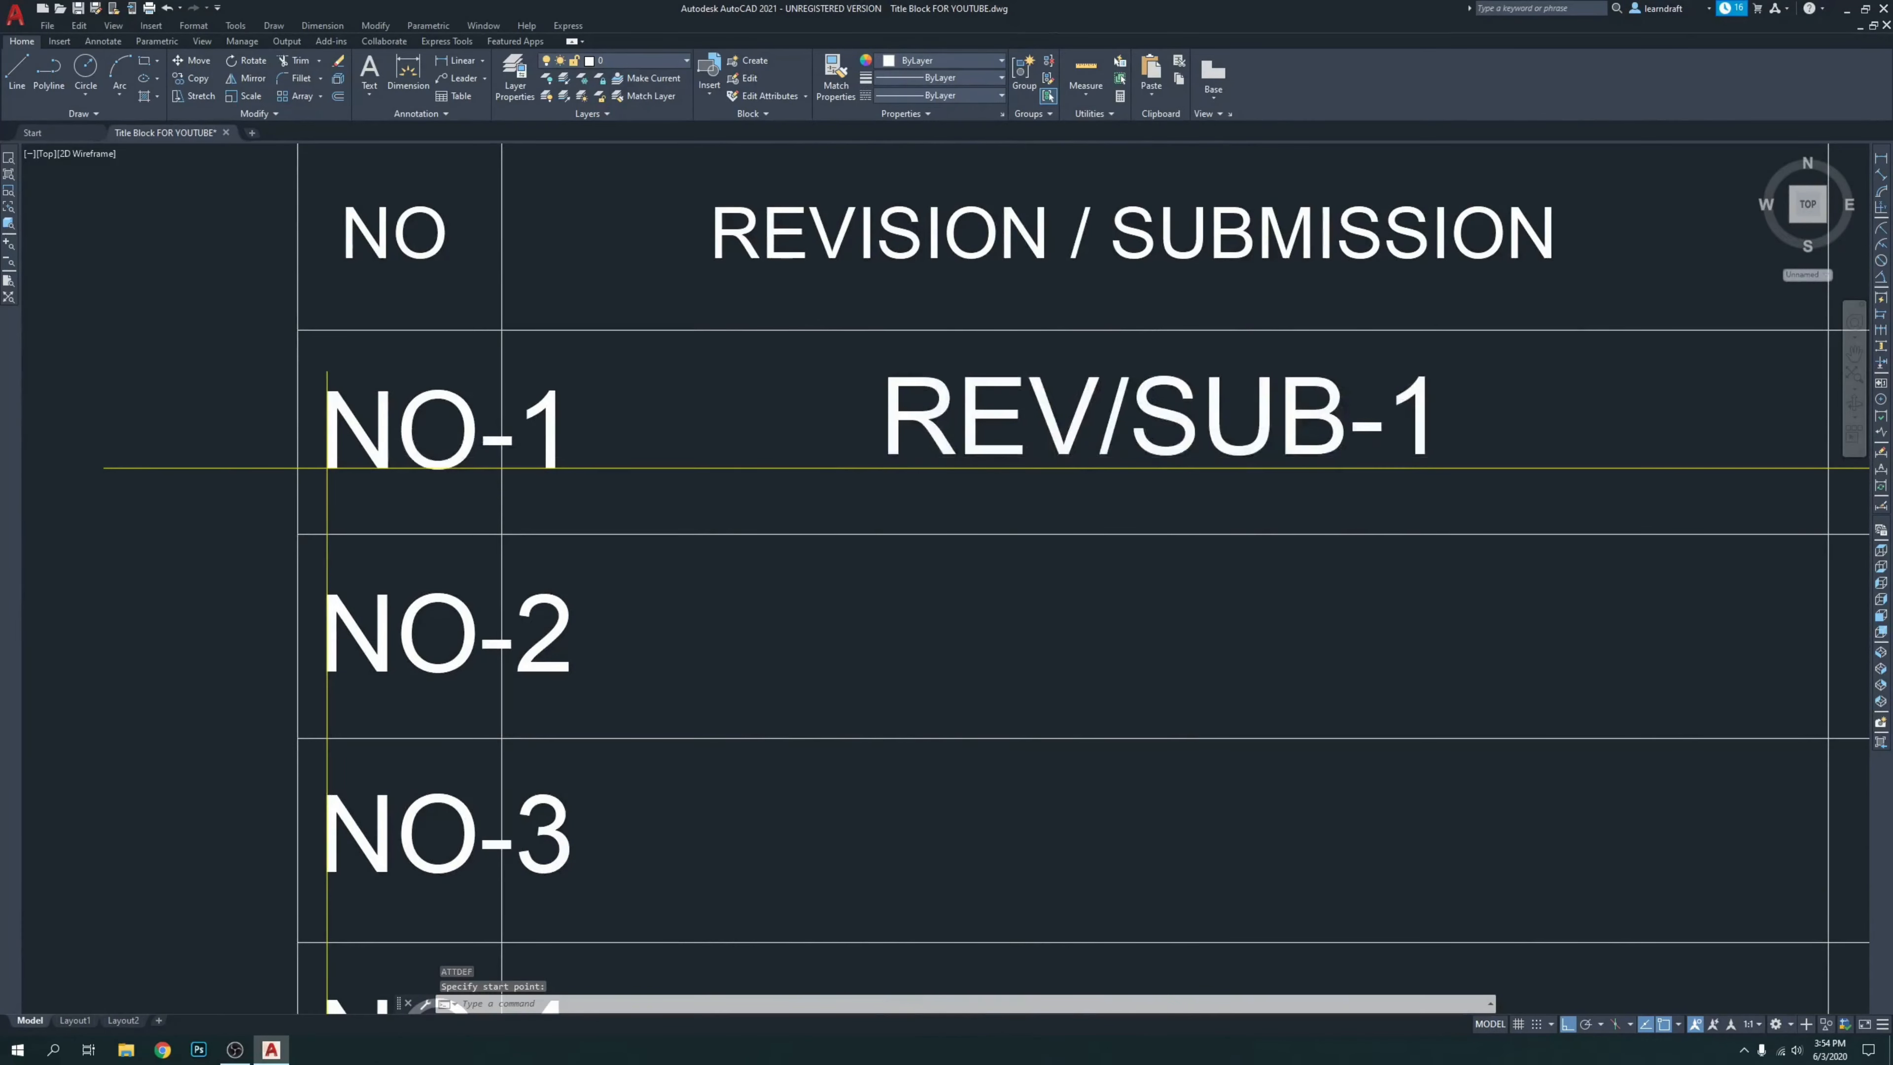
# Move the REV/SUB-1 attribute straight down so its baseline sits on the horizontal yellow guide line.
pyautogui.scroll(4, 957, 451)
pyautogui.click(887, 446)
pyautogui.click(802, 469)
pyautogui.scroll(6, 797, 475)
pyautogui.moveTo(844, 511); pyautogui.dragTo(978, 458, button='middle')
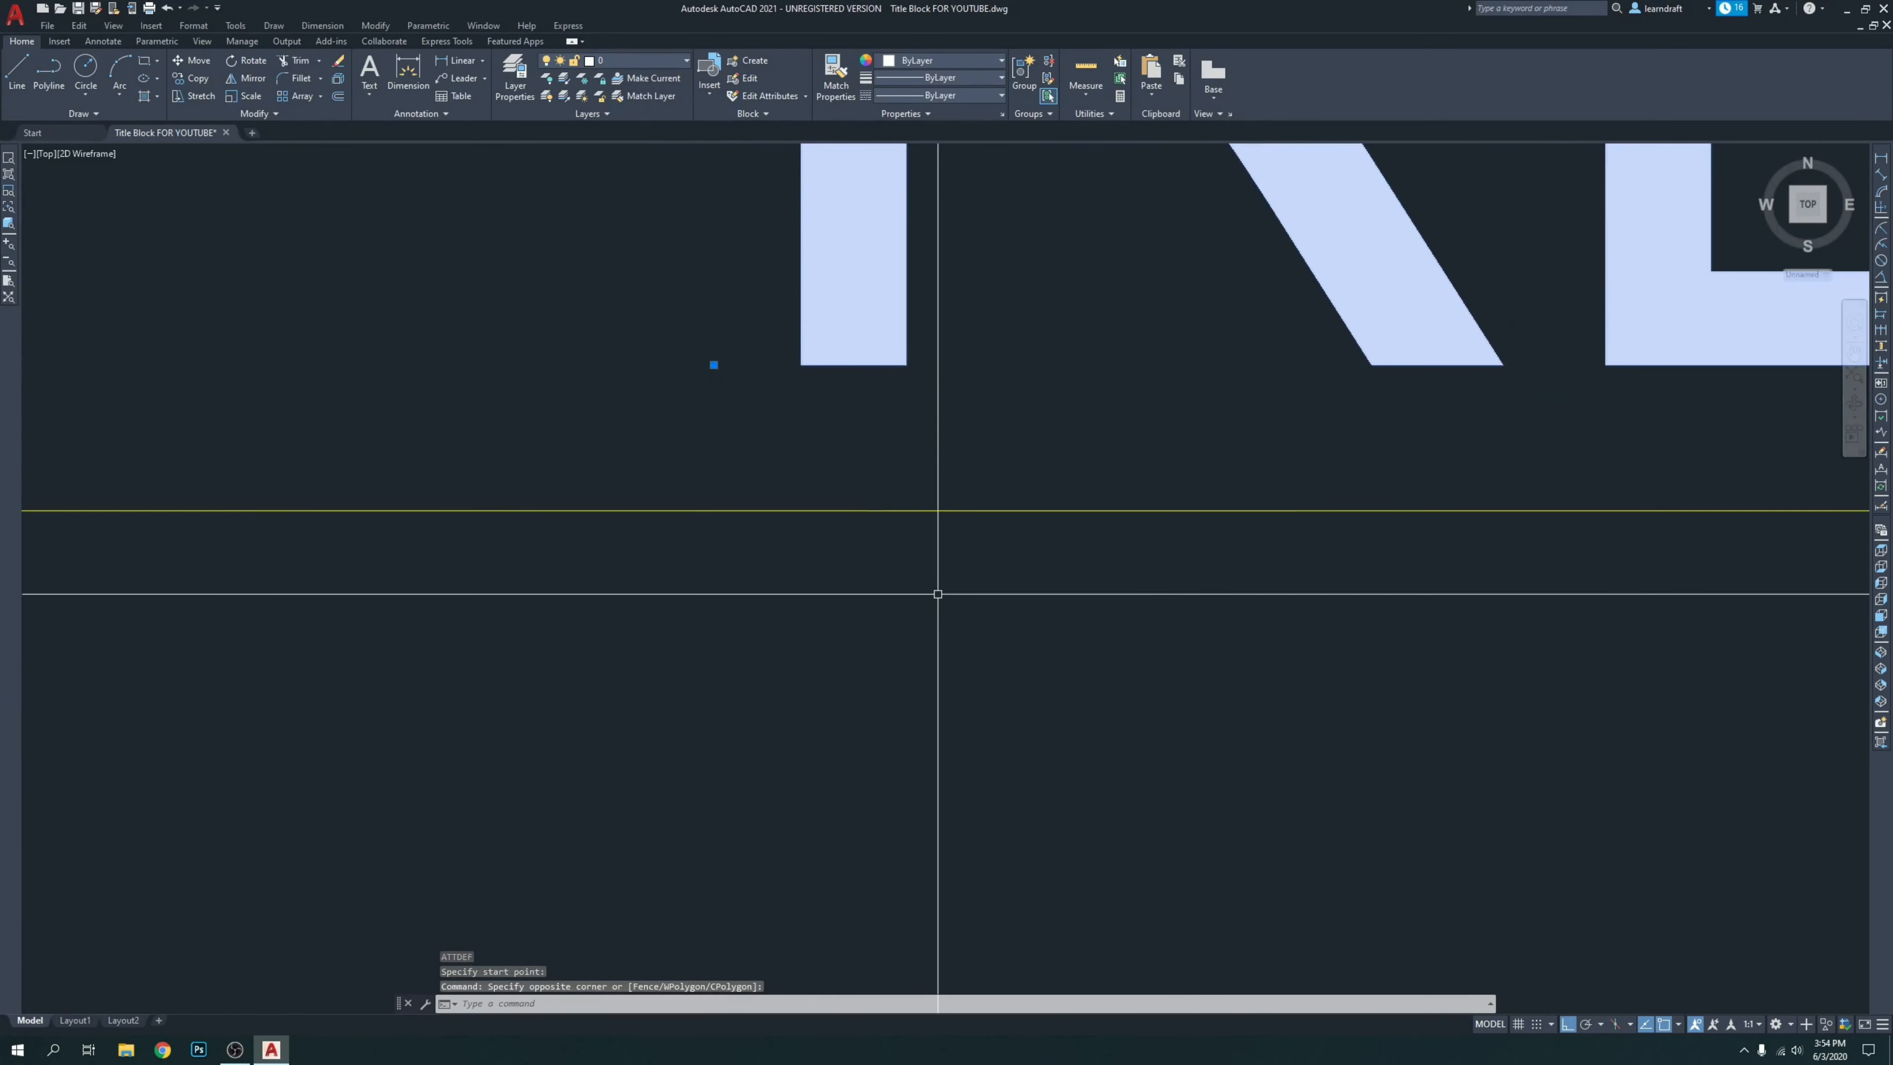
pyautogui.press('Return')
pyautogui.click(911, 548)
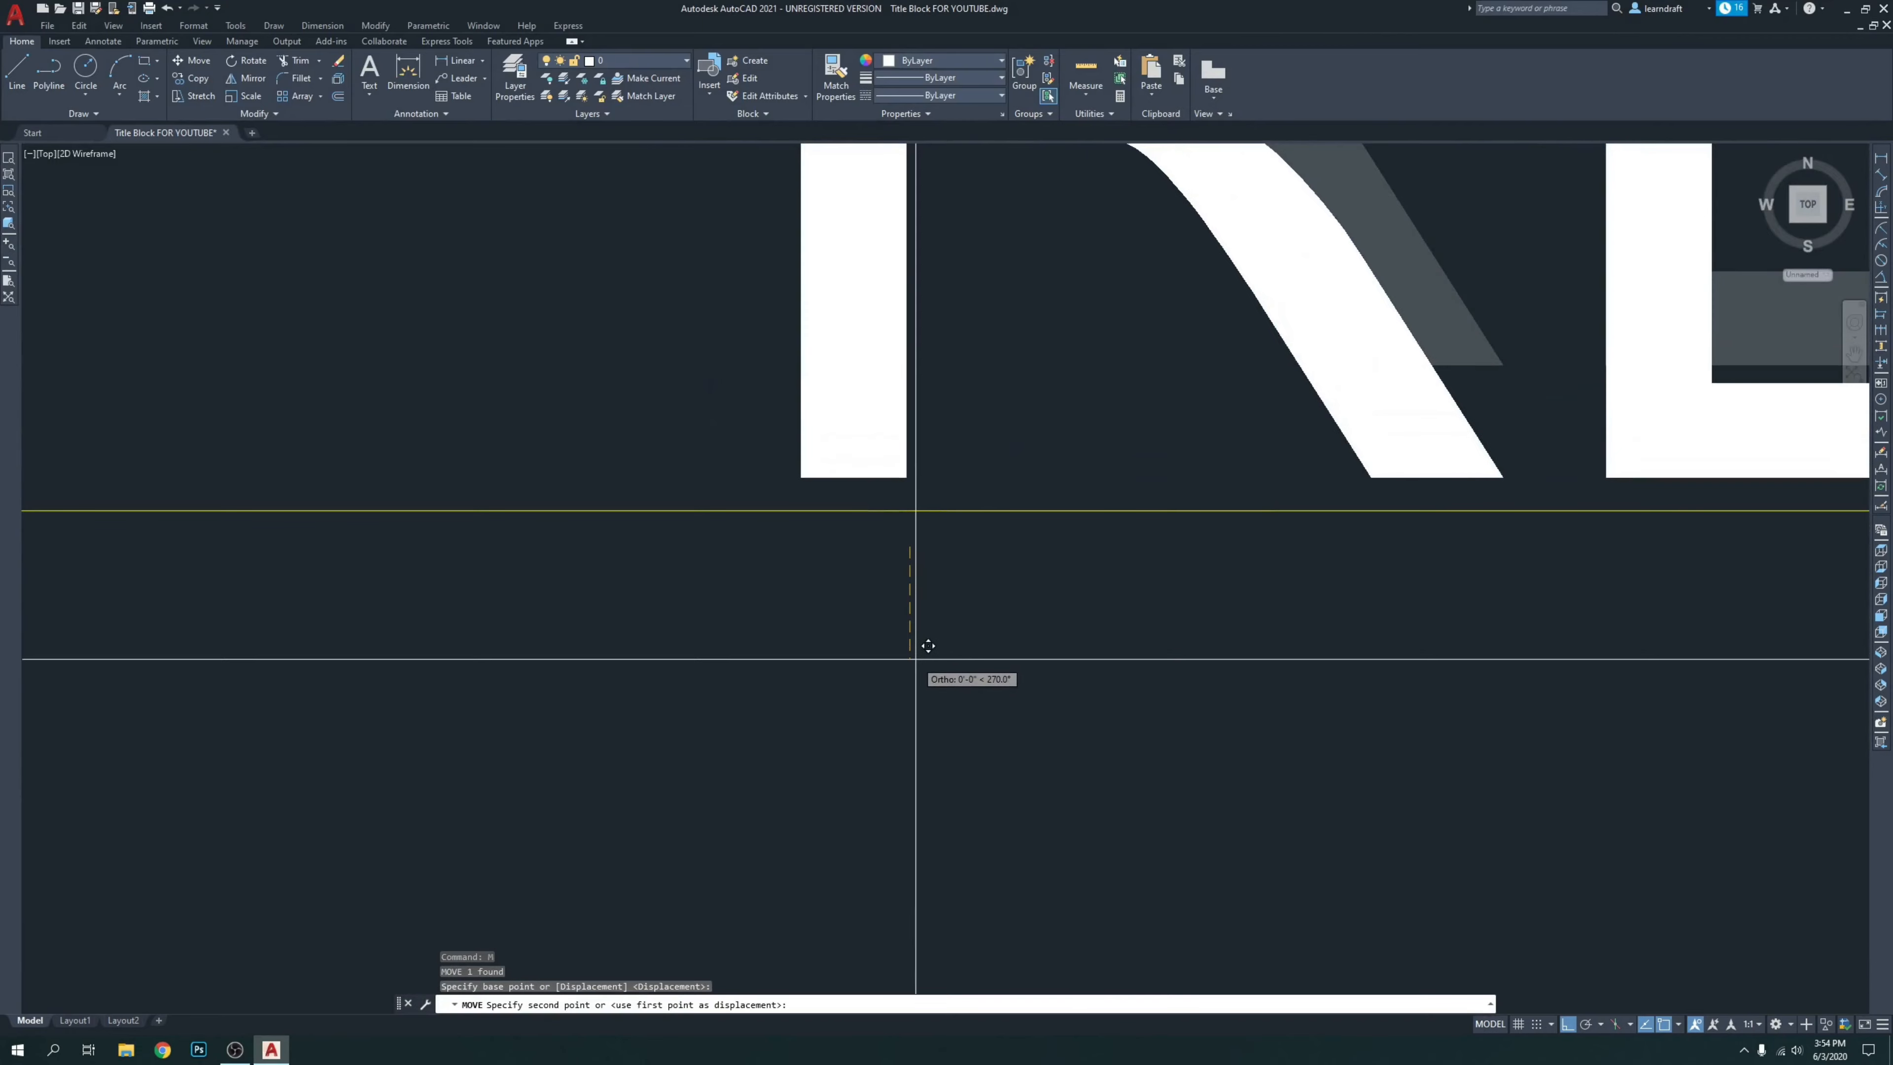
pyautogui.click(910, 692)
pyautogui.scroll(-11, 812, 533)
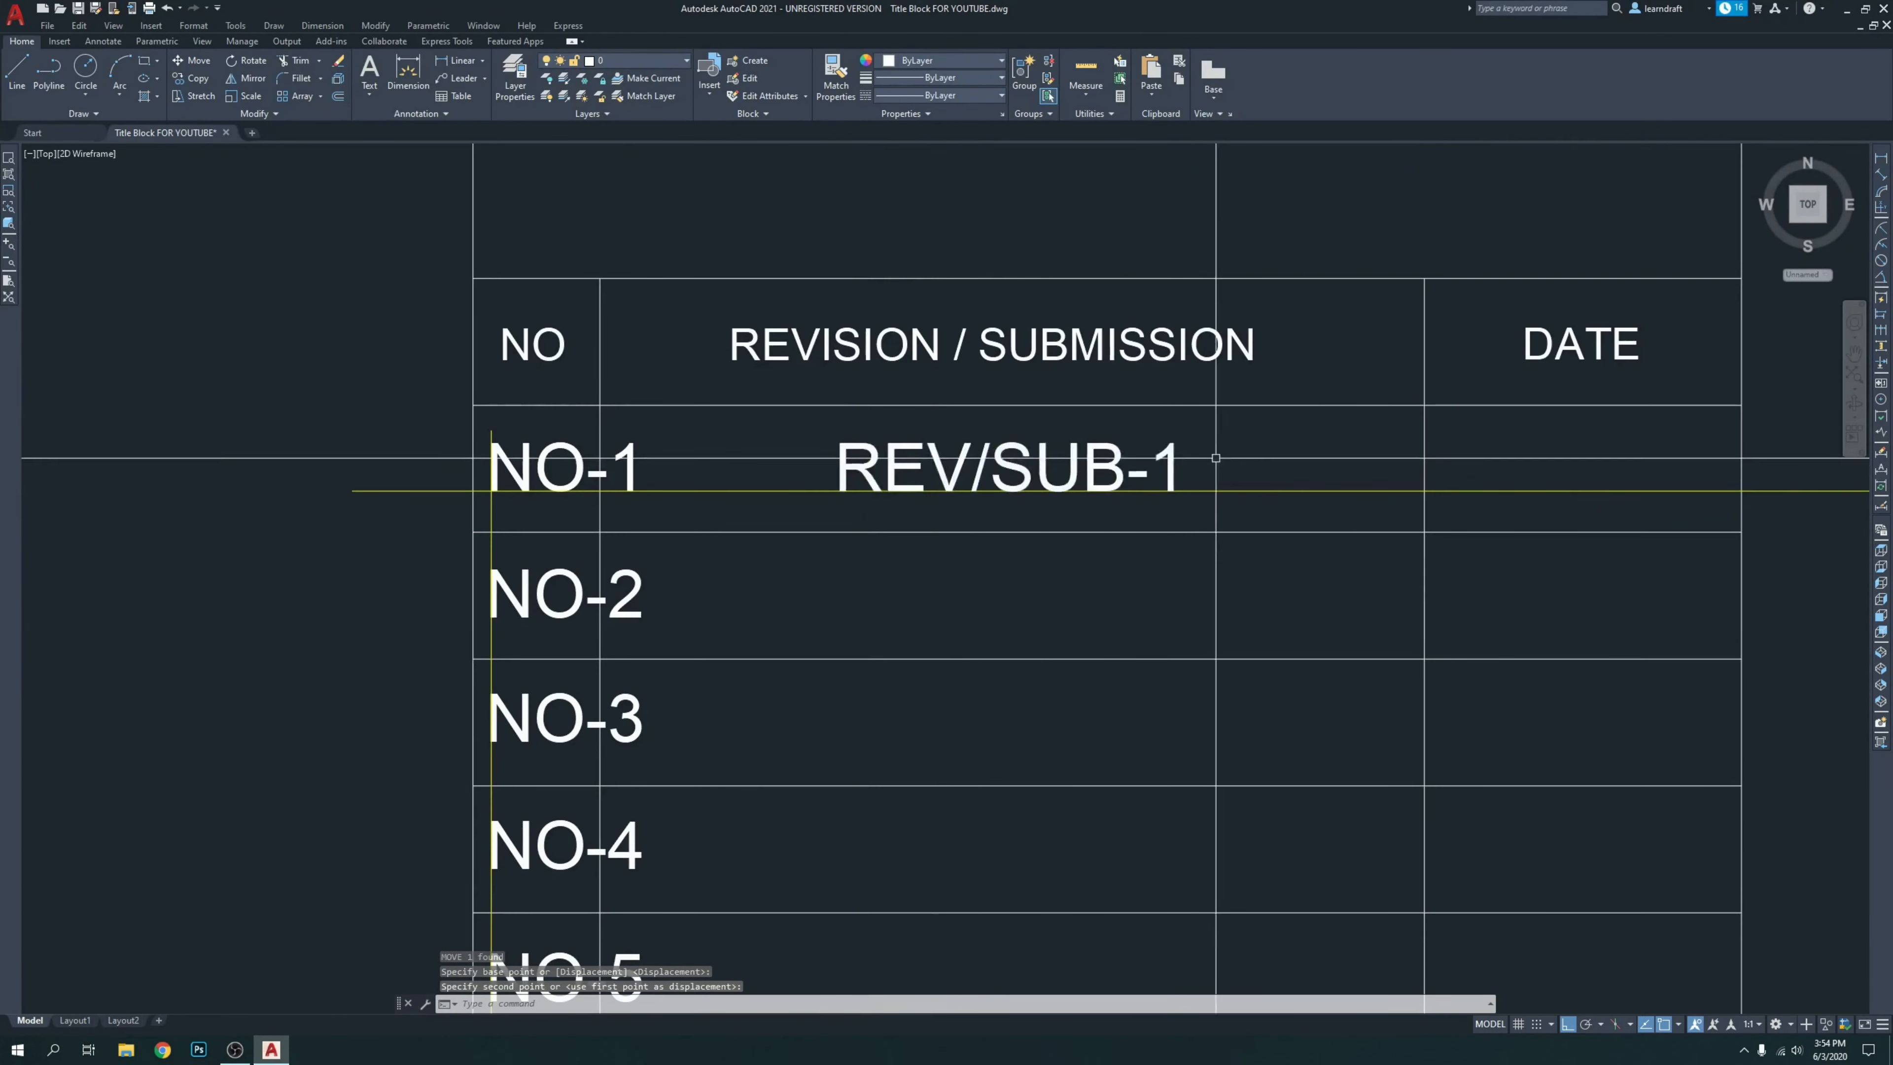
# Move the REV/SUB-1 attribute horizontally to the left end of its cell, just beside the NO-1 text.
pyautogui.moveTo(1208, 442); pyautogui.dragTo(961, 425, button='middle')
pyautogui.scroll(3, 902, 427)
pyautogui.click(967, 411)
pyautogui.click(886, 462)
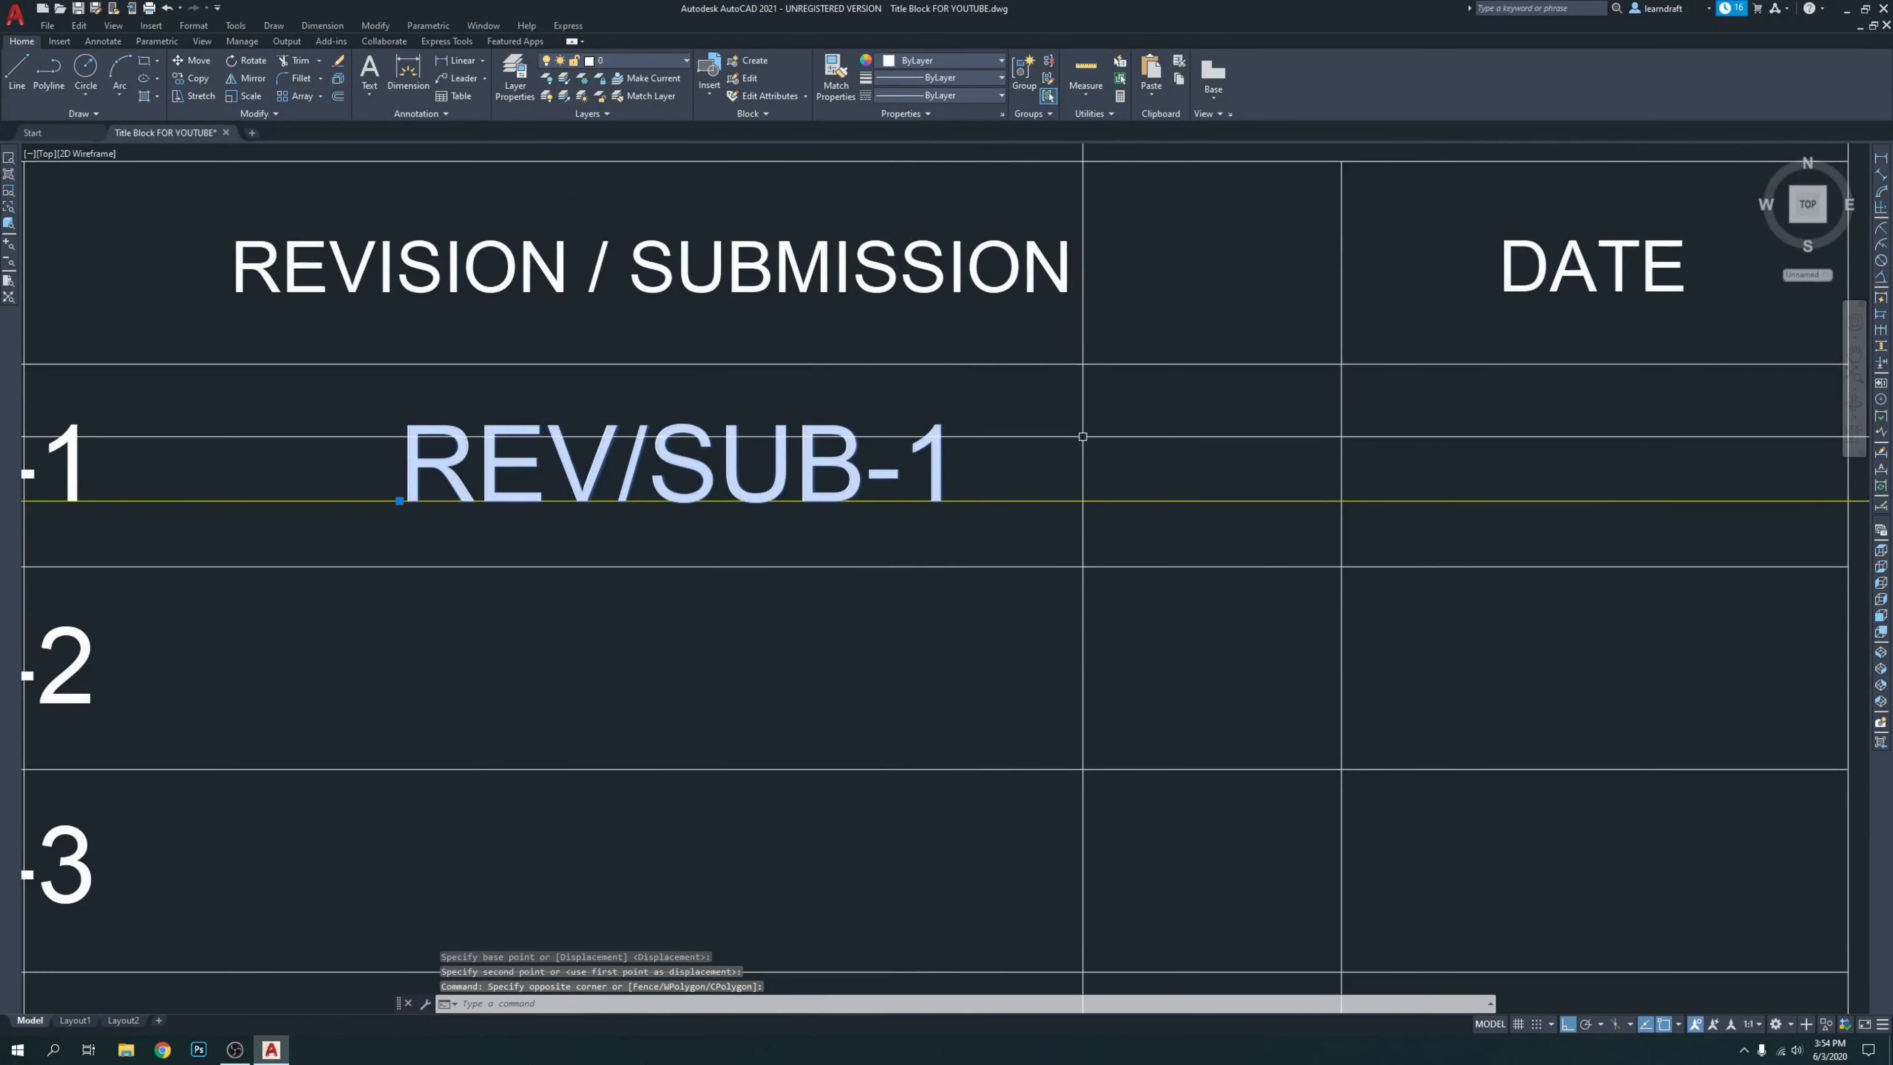
pyautogui.scroll(-2, 1009, 411)
pyautogui.press('Escape')
pyautogui.click(790, 408)
pyautogui.click(707, 495)
pyautogui.moveTo(699, 519); pyautogui.dragTo(824, 514, button='middle')
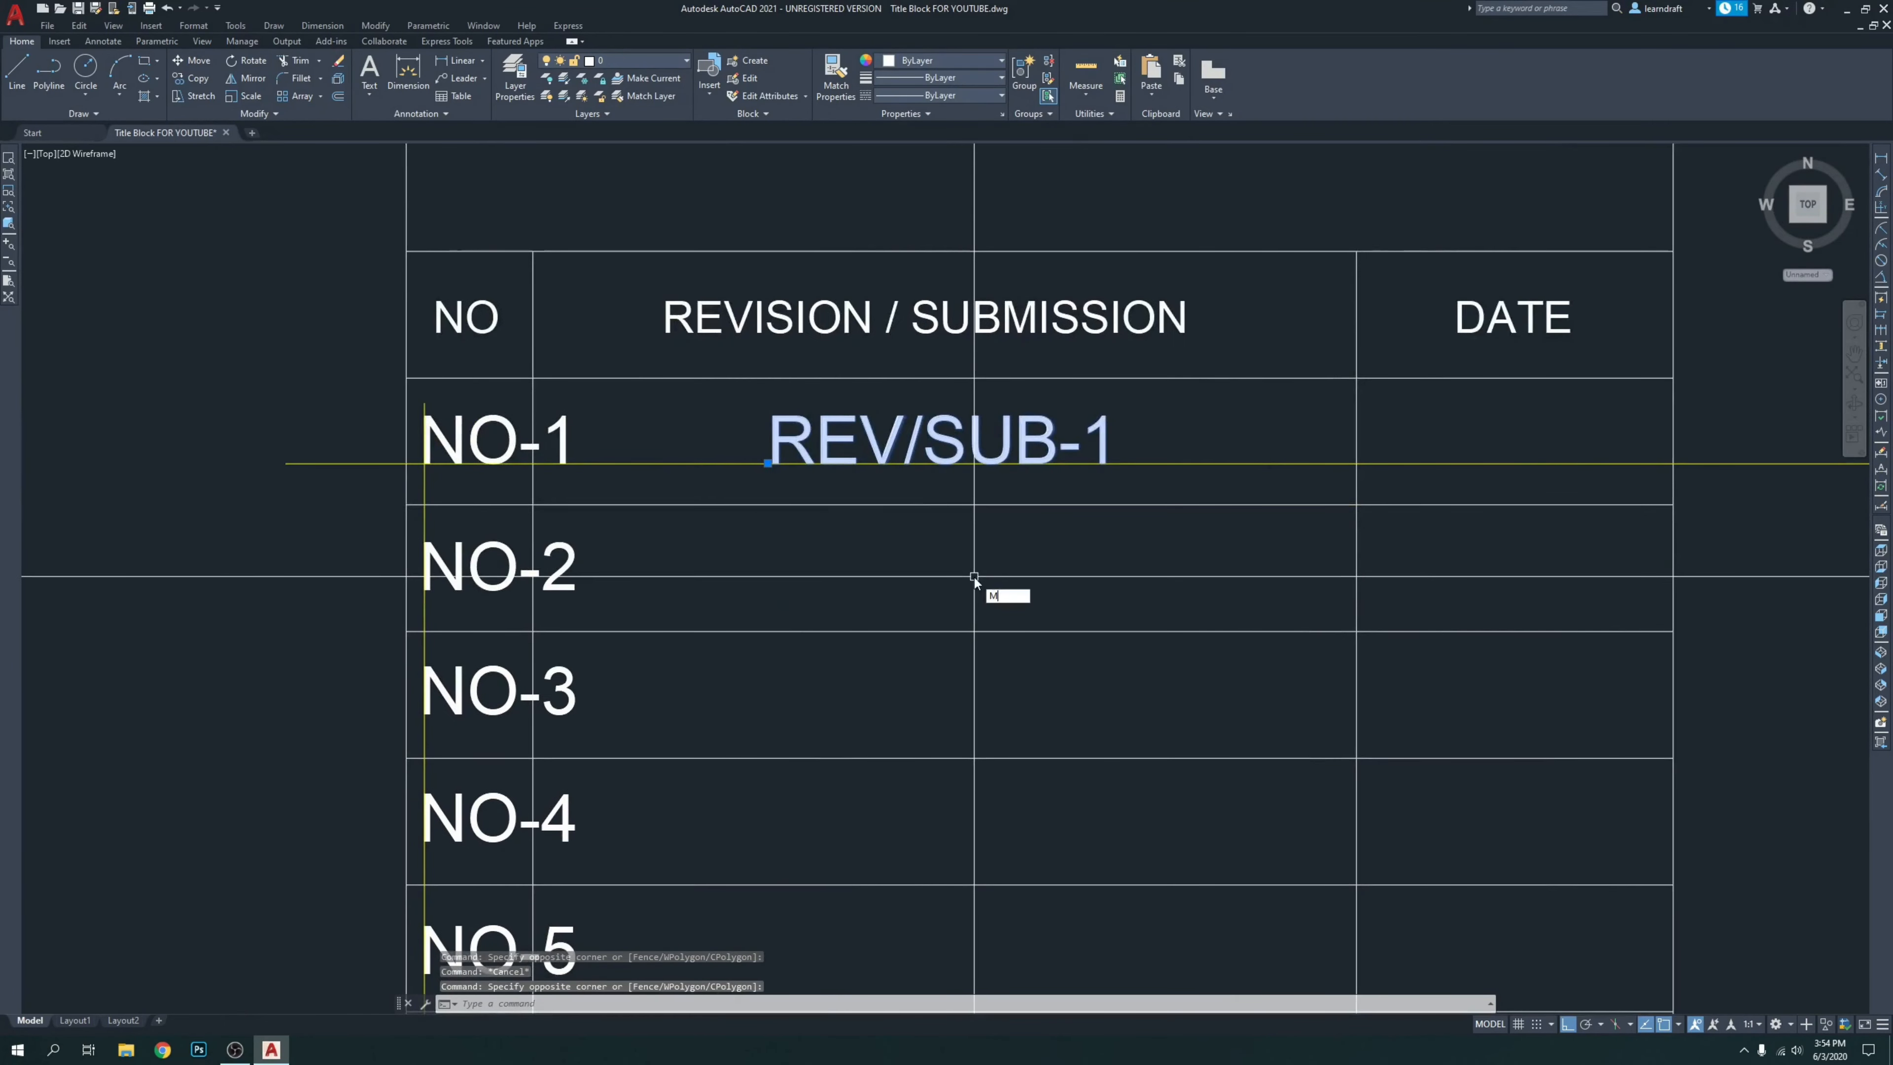
pyautogui.press('Return')
pyautogui.click(1064, 580)
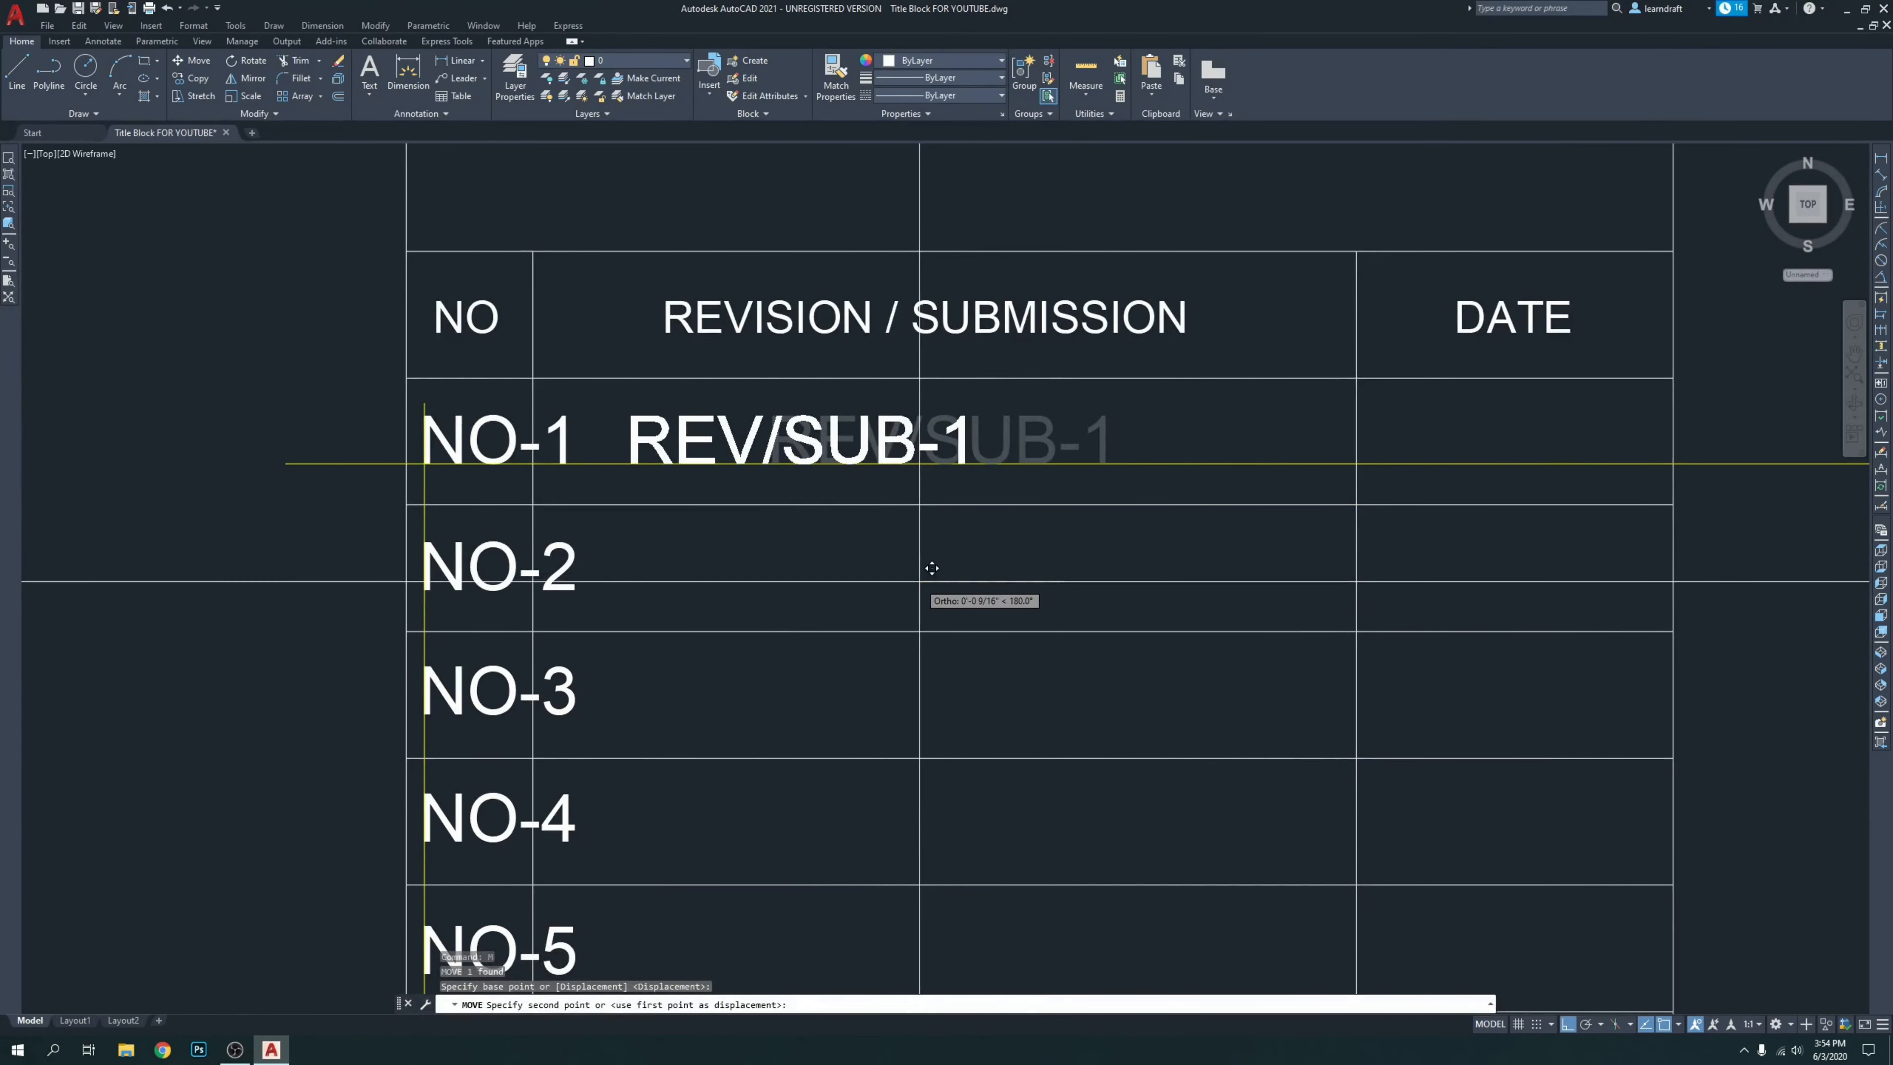
pyautogui.click(894, 576)
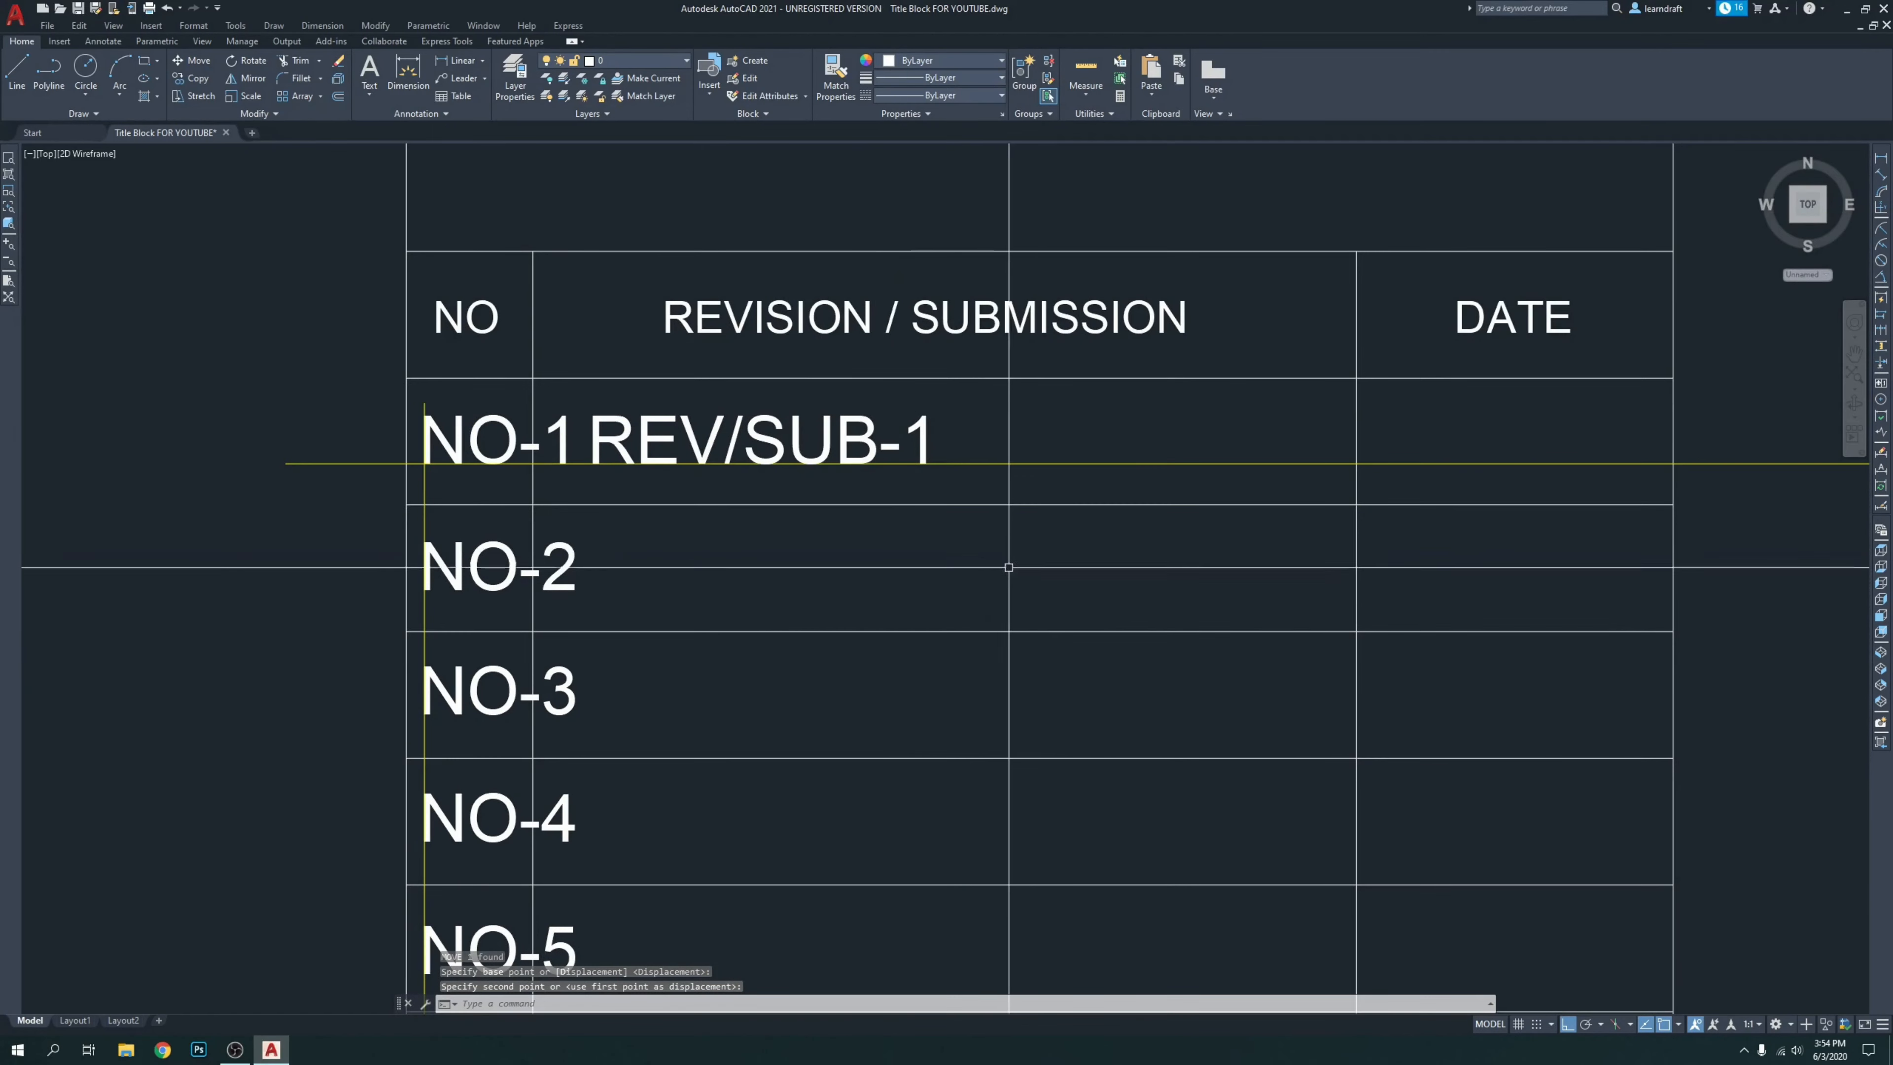
pyautogui.moveTo(820, 542); pyautogui.dragTo(834, 478, button='middle')
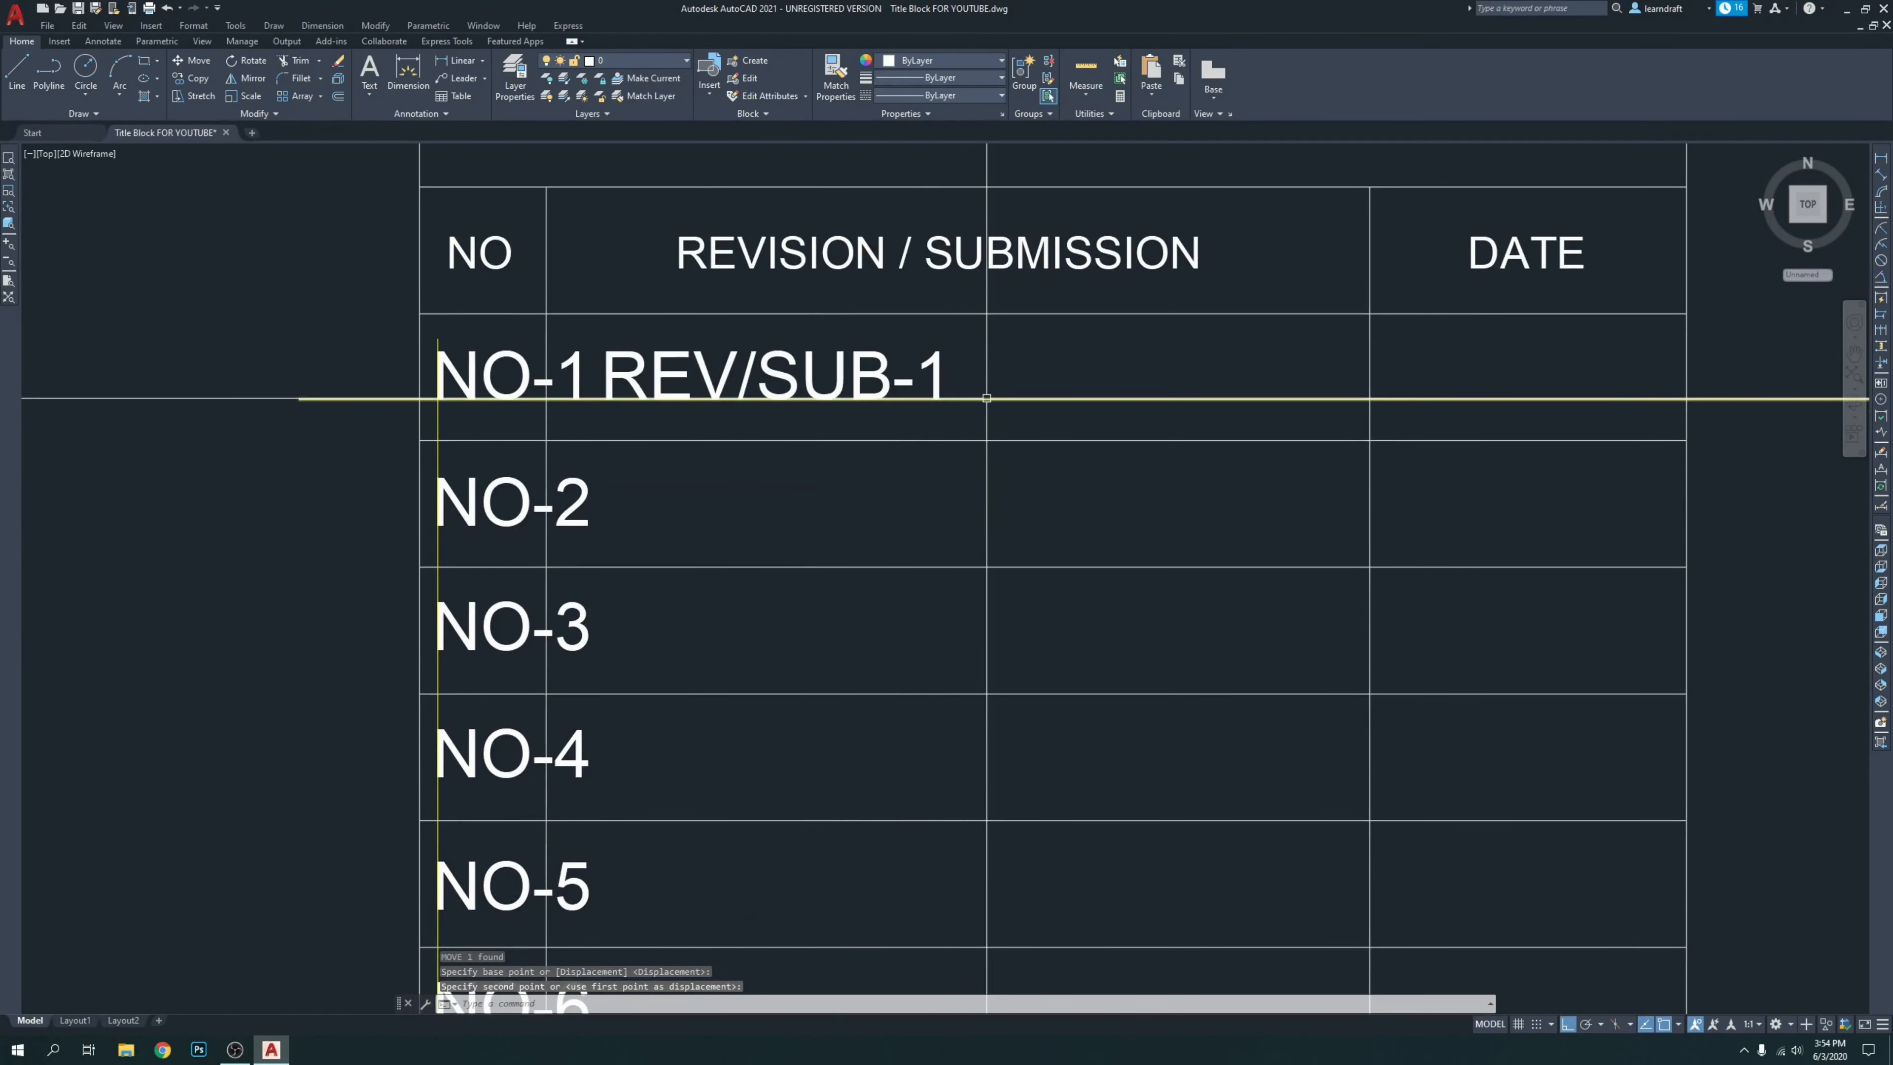
pyautogui.moveTo(985, 398); pyautogui.dragTo(976, 423, button='middle')
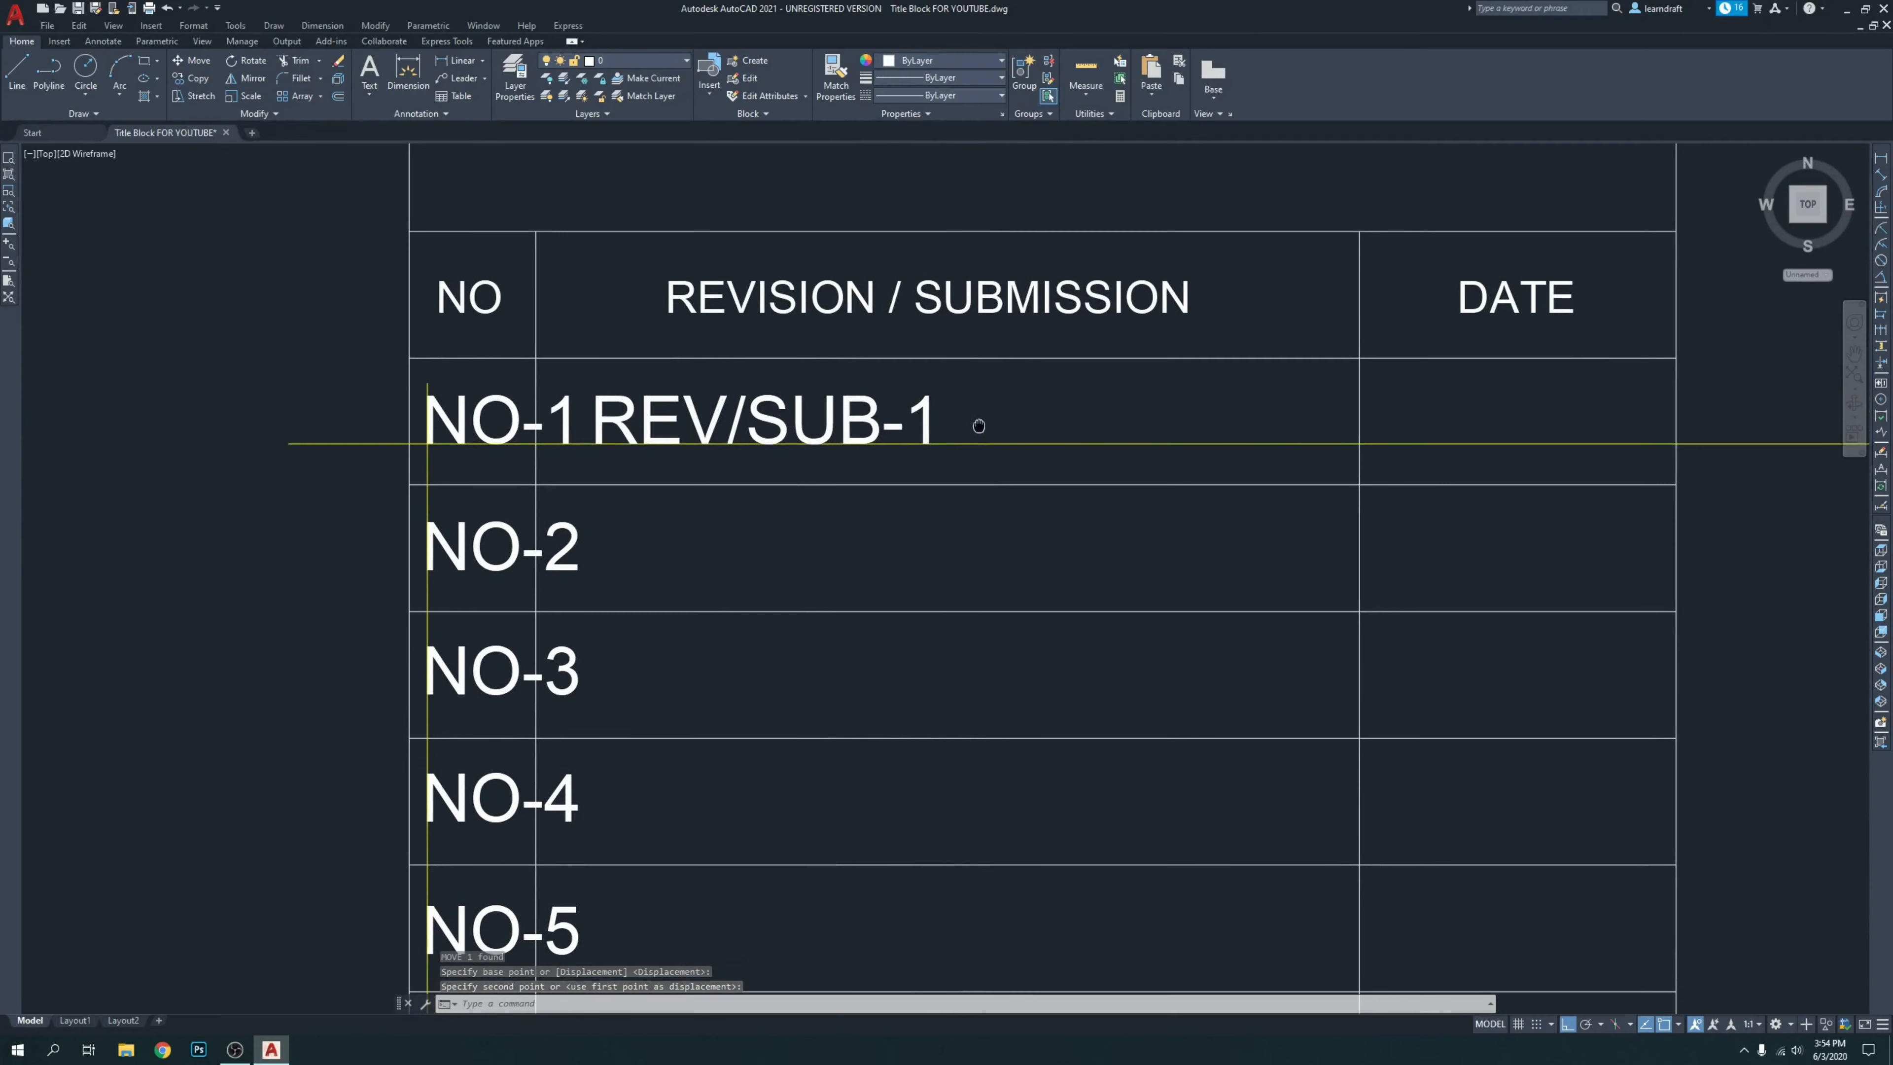
pyautogui.click(997, 406)
pyautogui.click(896, 408)
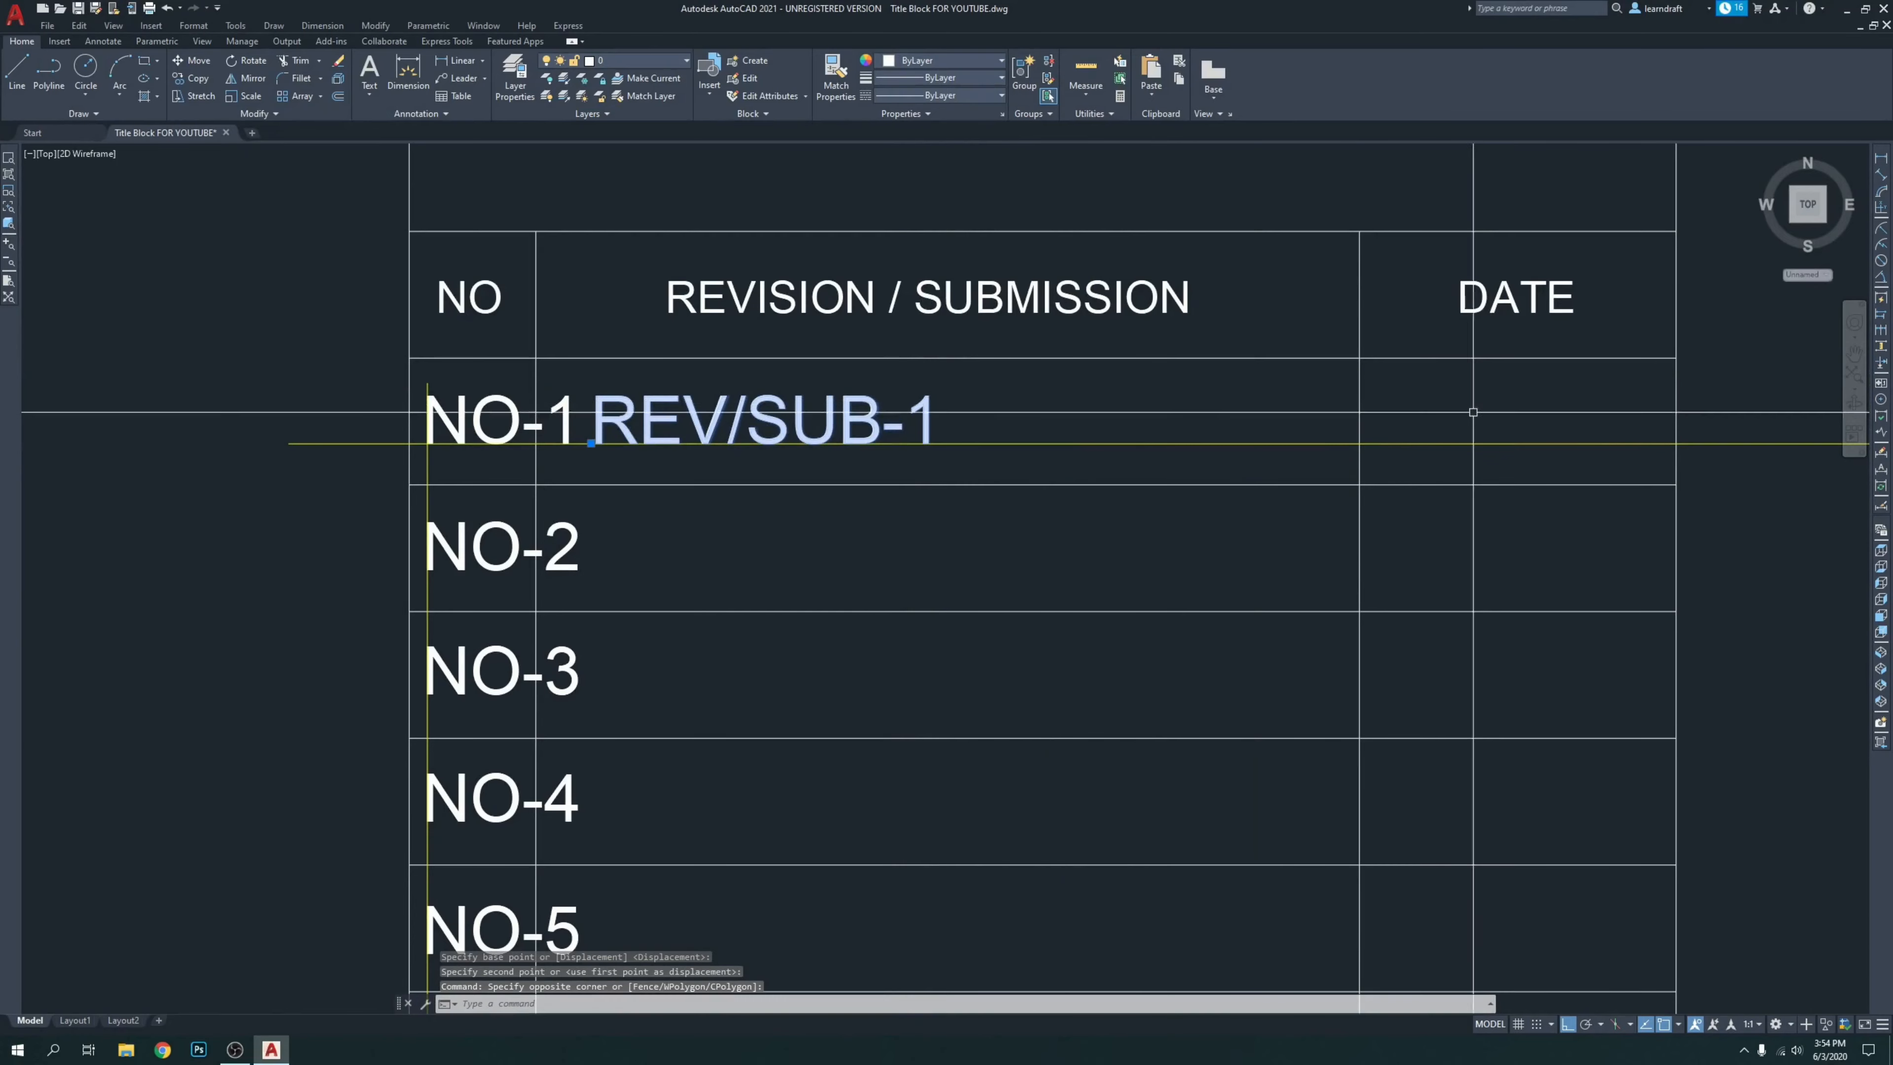
pyautogui.moveTo(1490, 403); pyautogui.dragTo(1321, 300, button='middle')
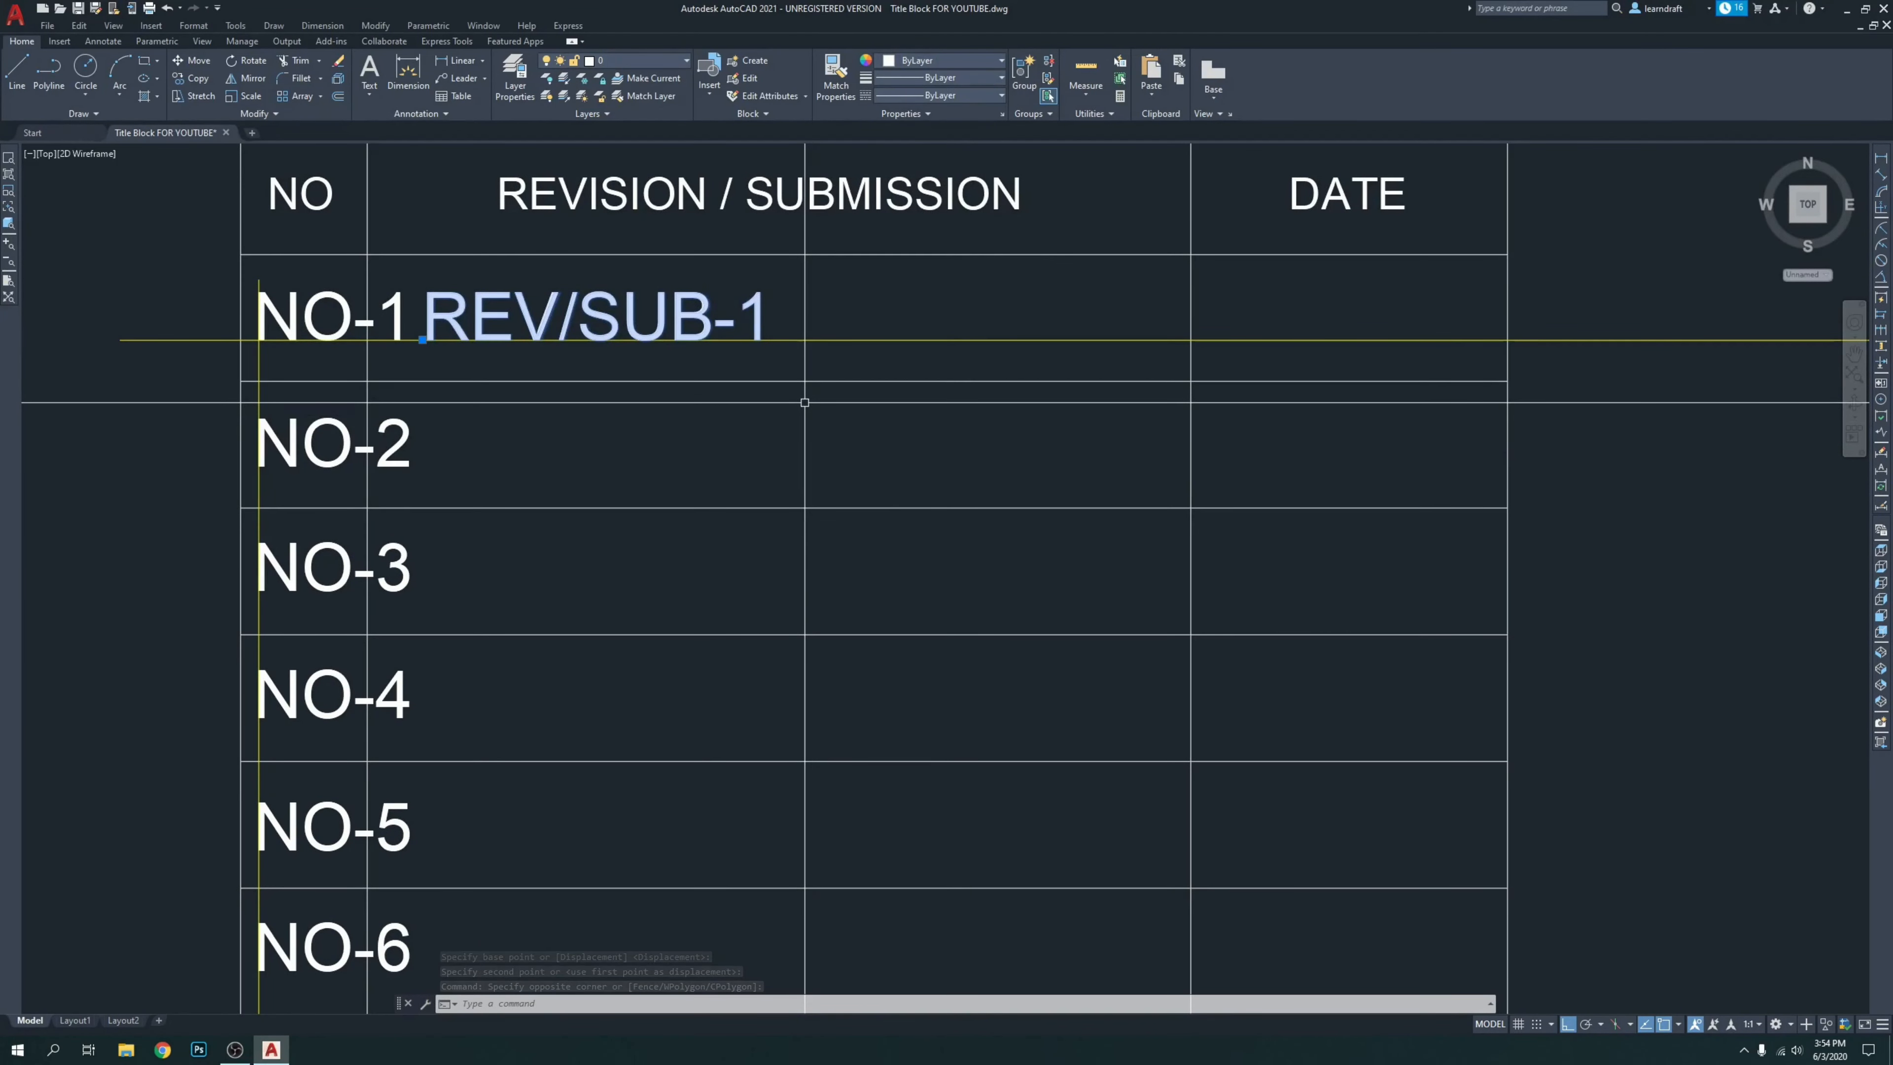
pyautogui.write('c')
pyautogui.press('Escape')
pyautogui.press('Escape')
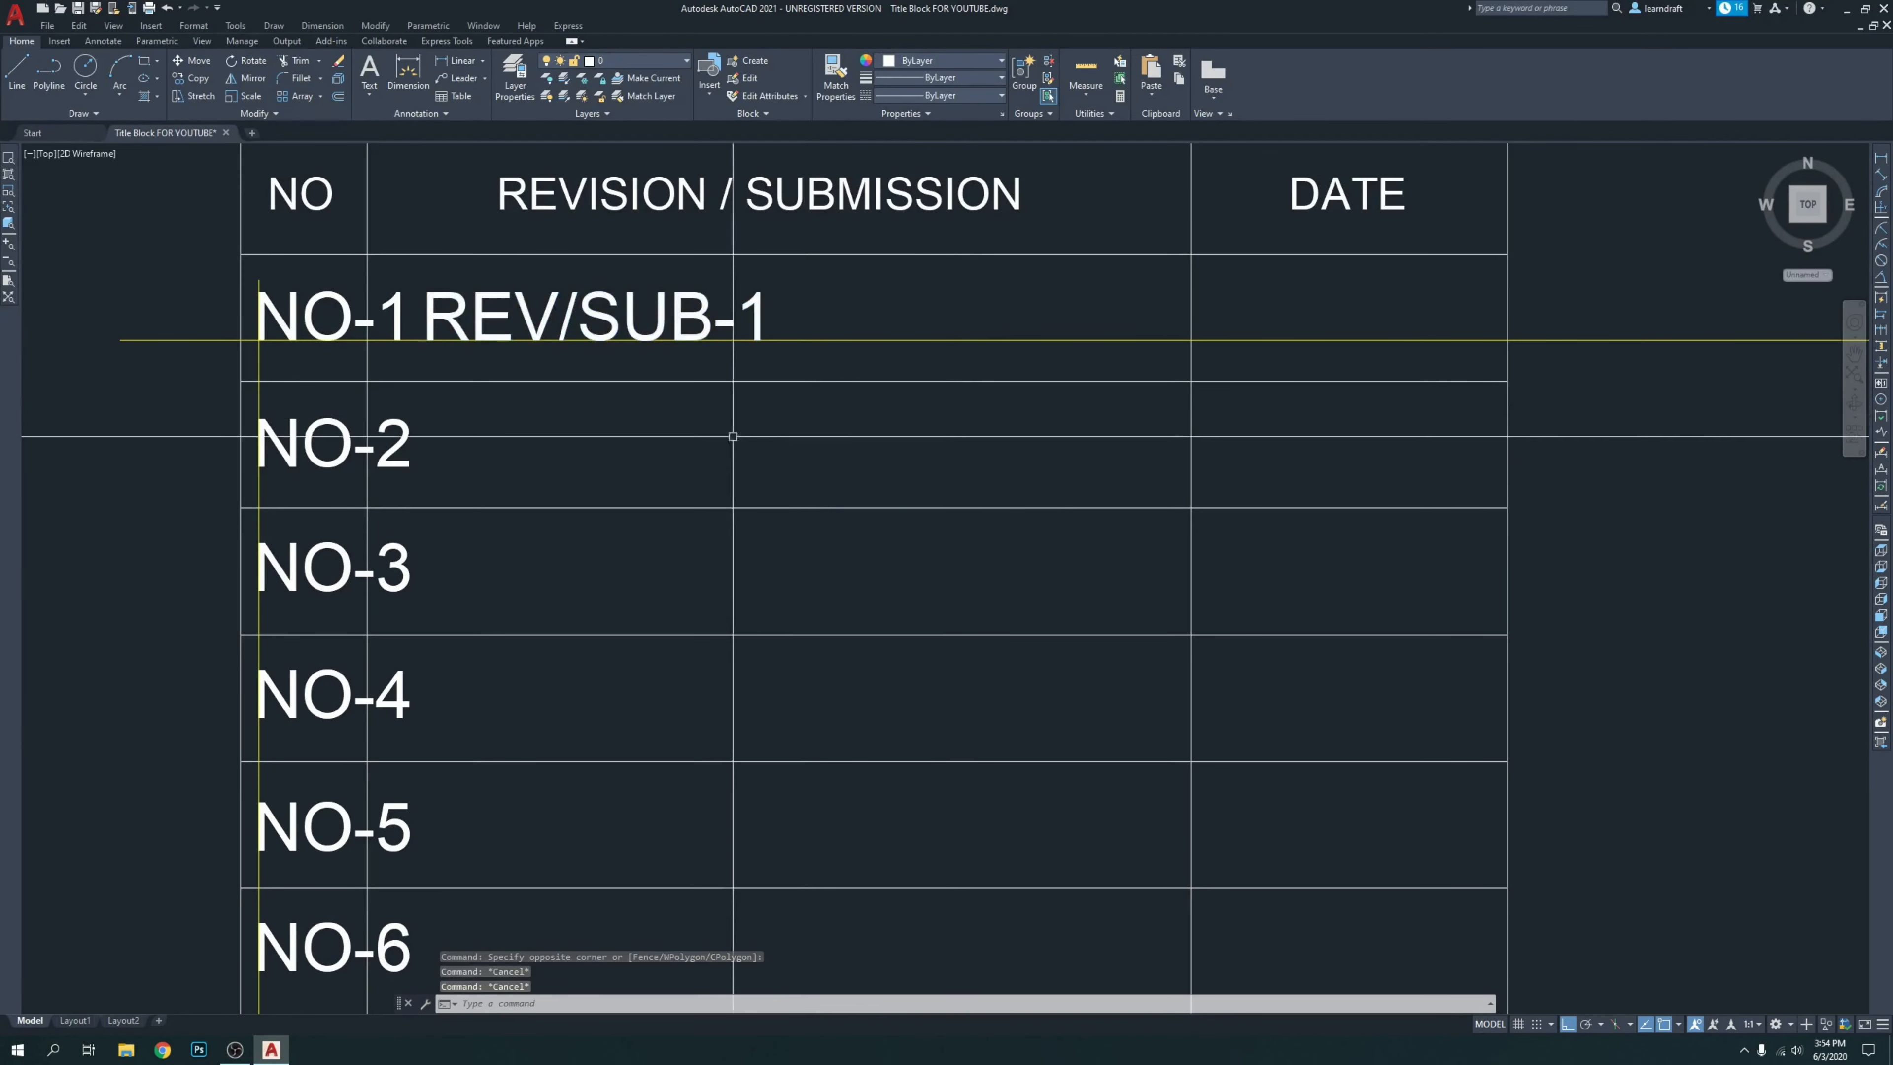
# Define an attribute with the tag REV/SUB-2 and place it in the REVISION / SUBMISSION cell of the NO-2 row.
pyautogui.moveTo(736, 412); pyautogui.dragTo(980, 394, button='middle')
pyautogui.moveTo(1151, 417)
pyautogui.mouseDown(button='middle')
pyautogui.moveTo(735, 524)
pyautogui.moveTo(1284, 474)
pyautogui.mouseUp(button='middle')
pyautogui.scroll(-2, 827, 439)
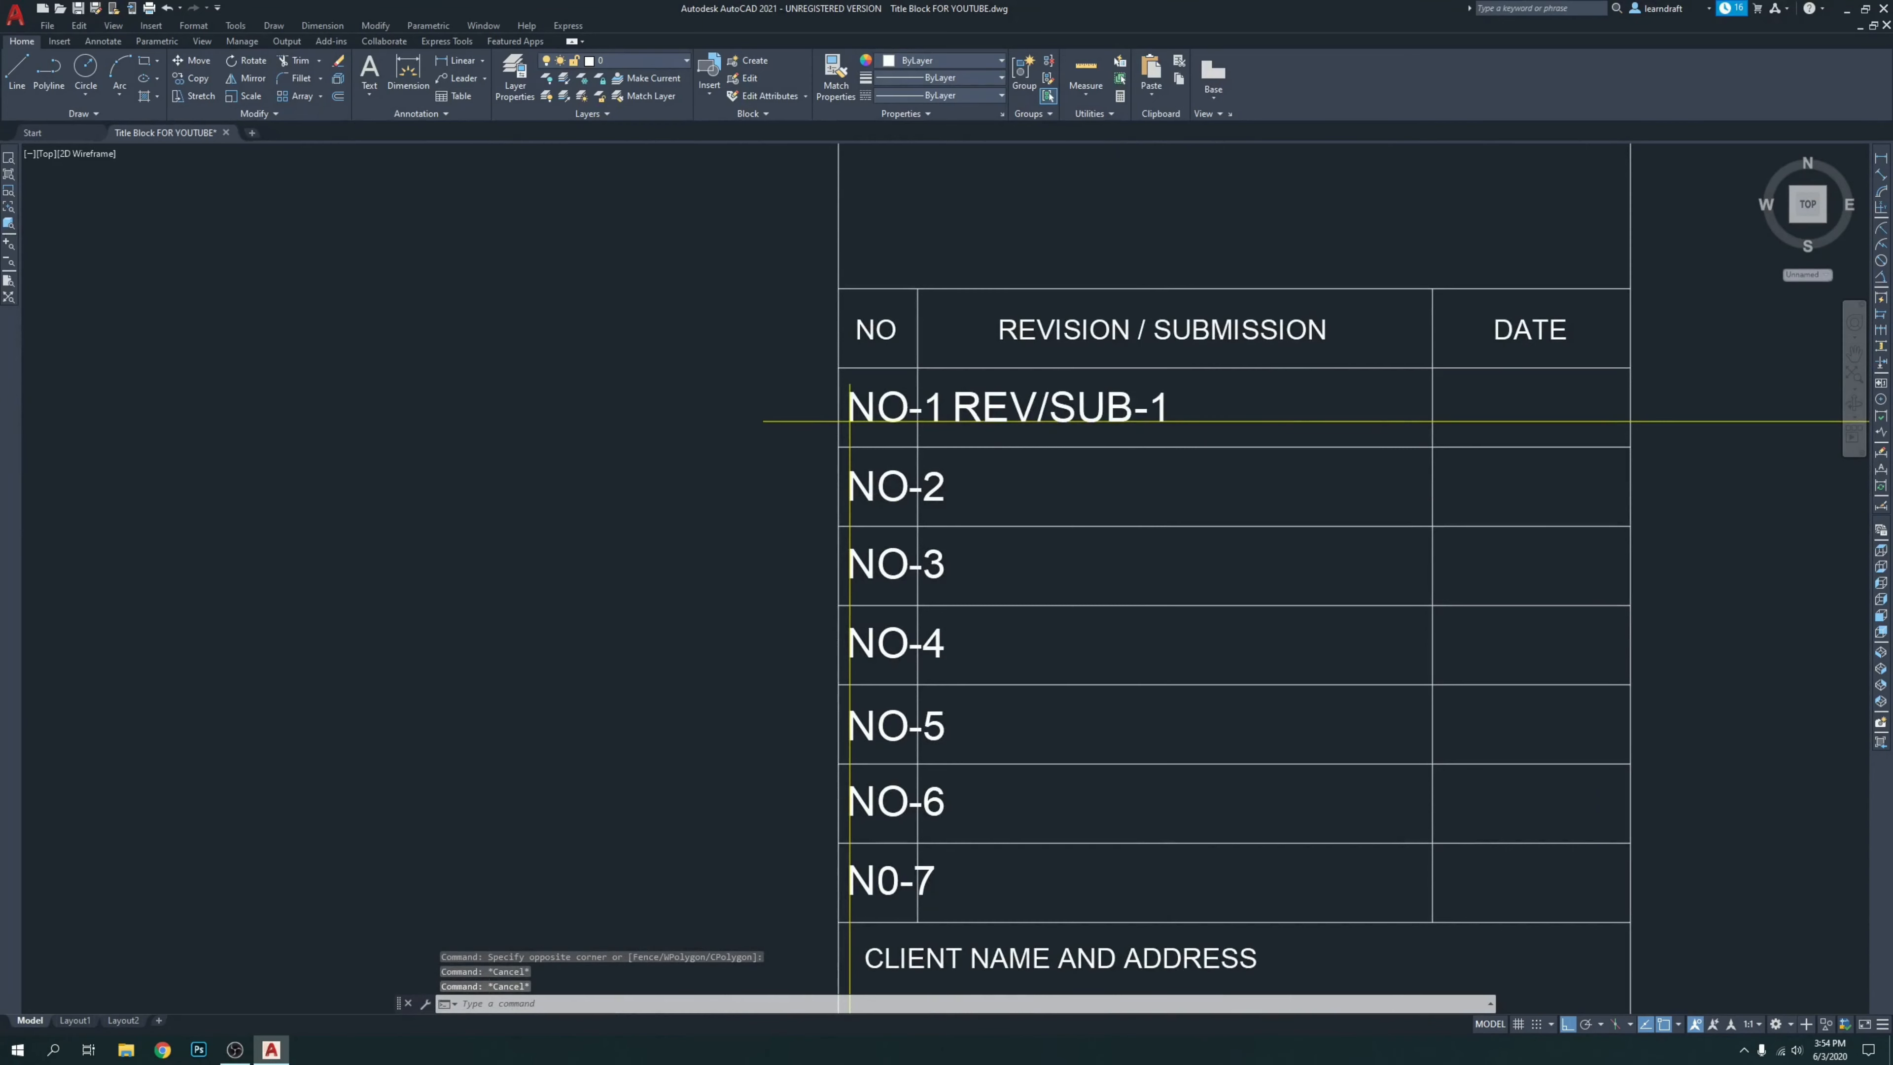
pyautogui.write('att')
pyautogui.press('Return')
pyautogui.moveTo(934, 385); pyautogui.dragTo(573, 402)
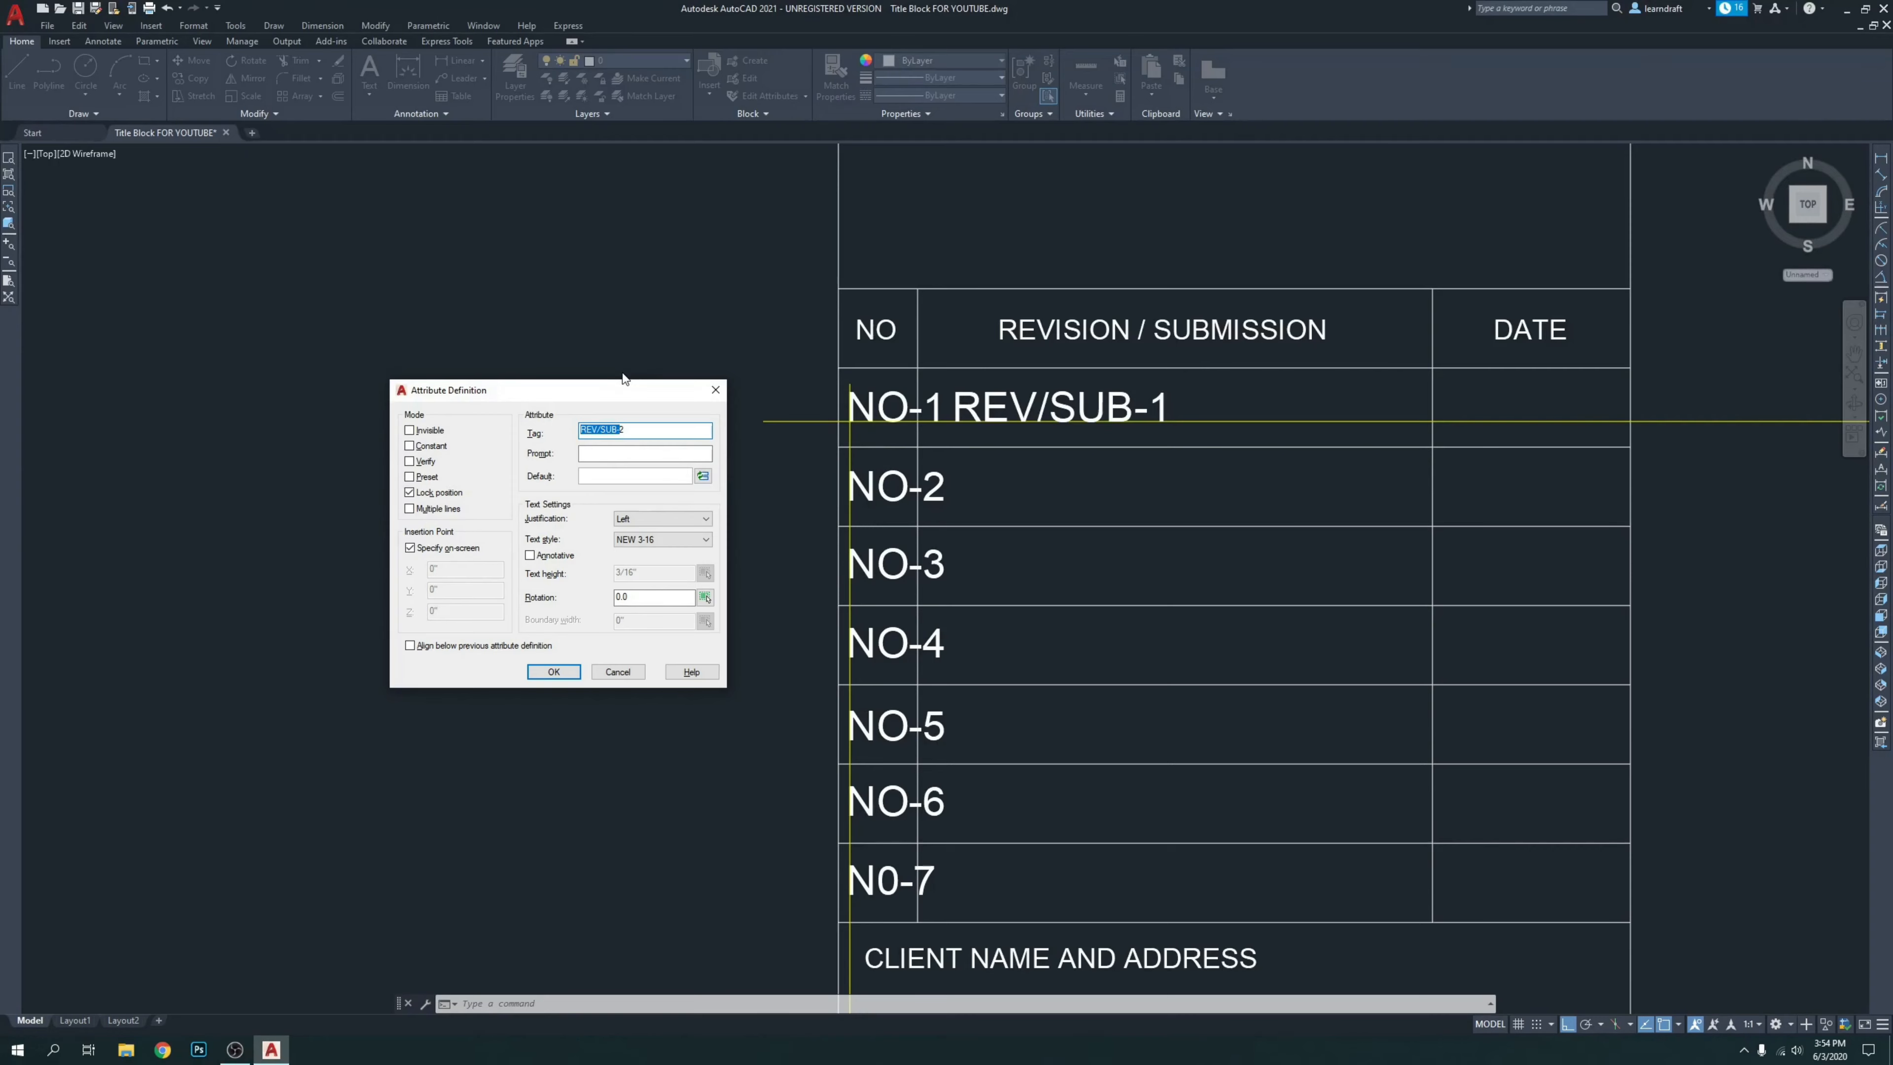
pyautogui.click(554, 672)
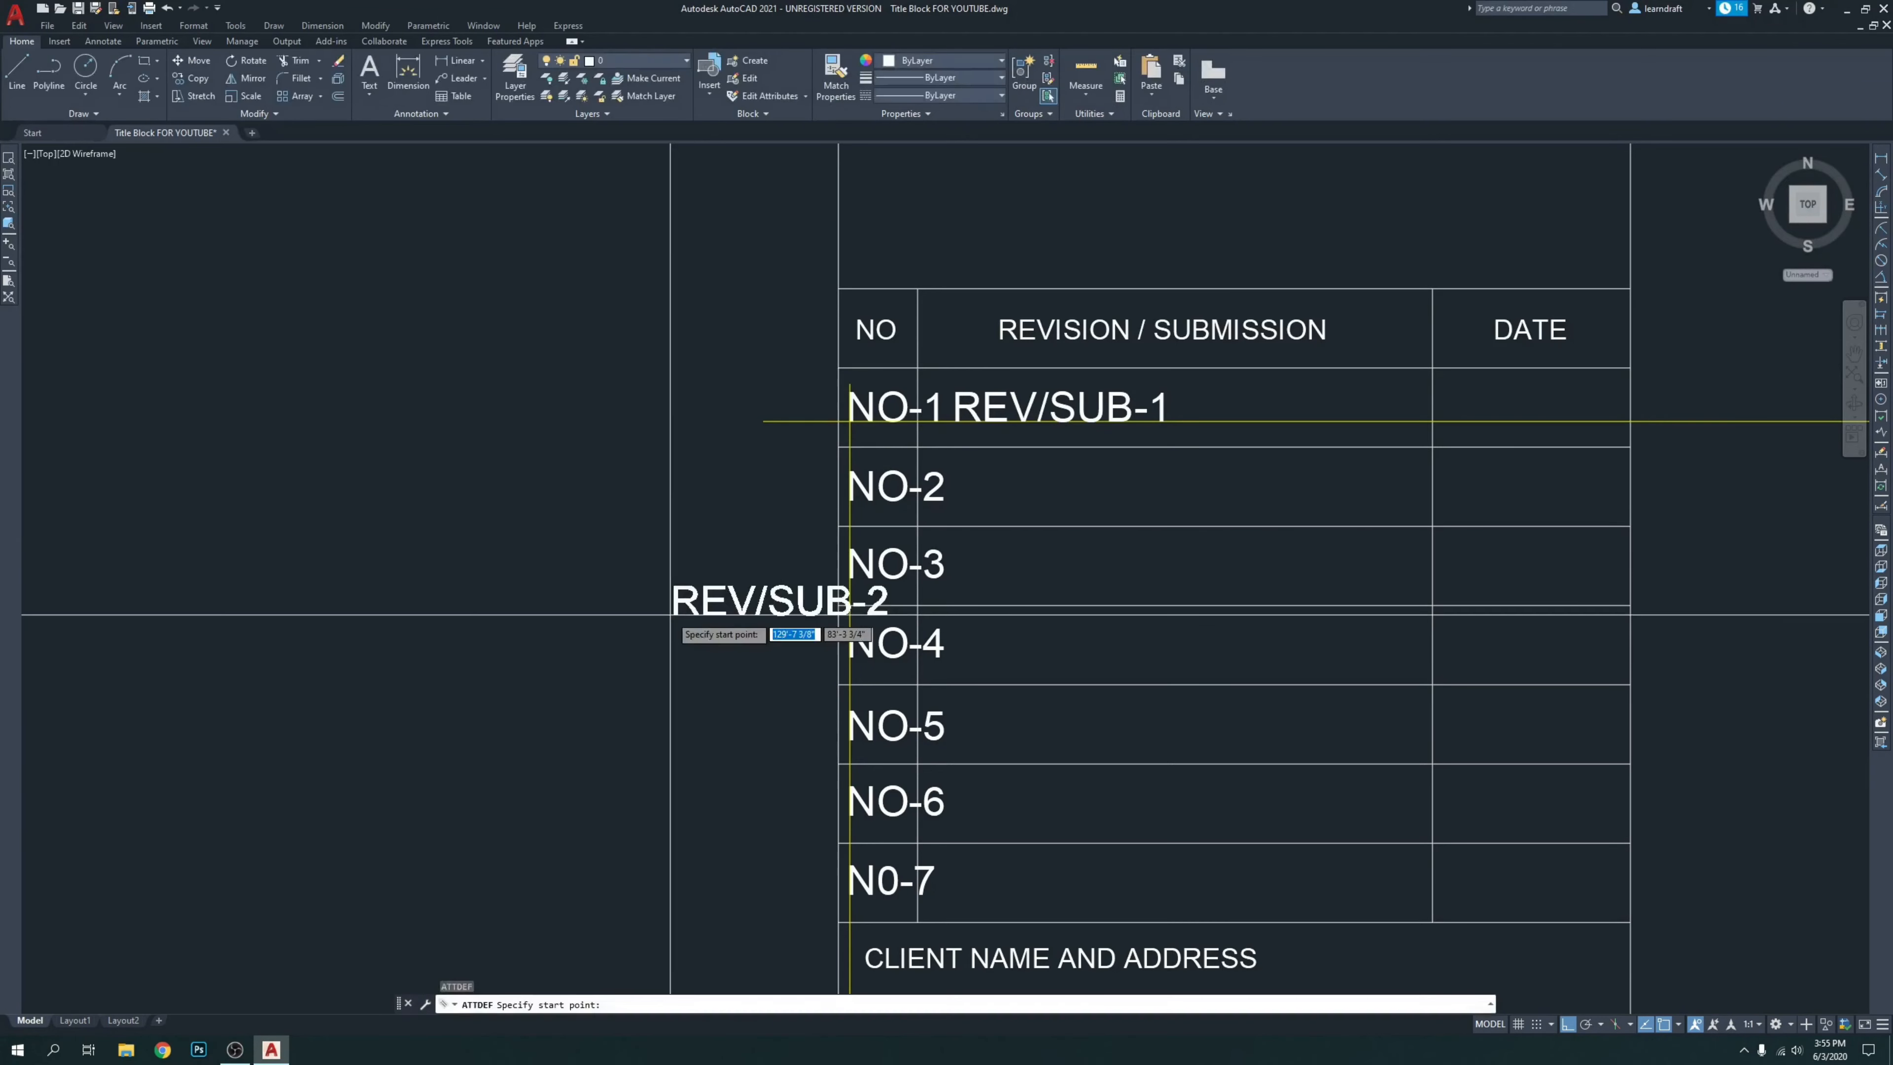
pyautogui.scroll(4, 1118, 466)
pyautogui.scroll(-1, 838, 551)
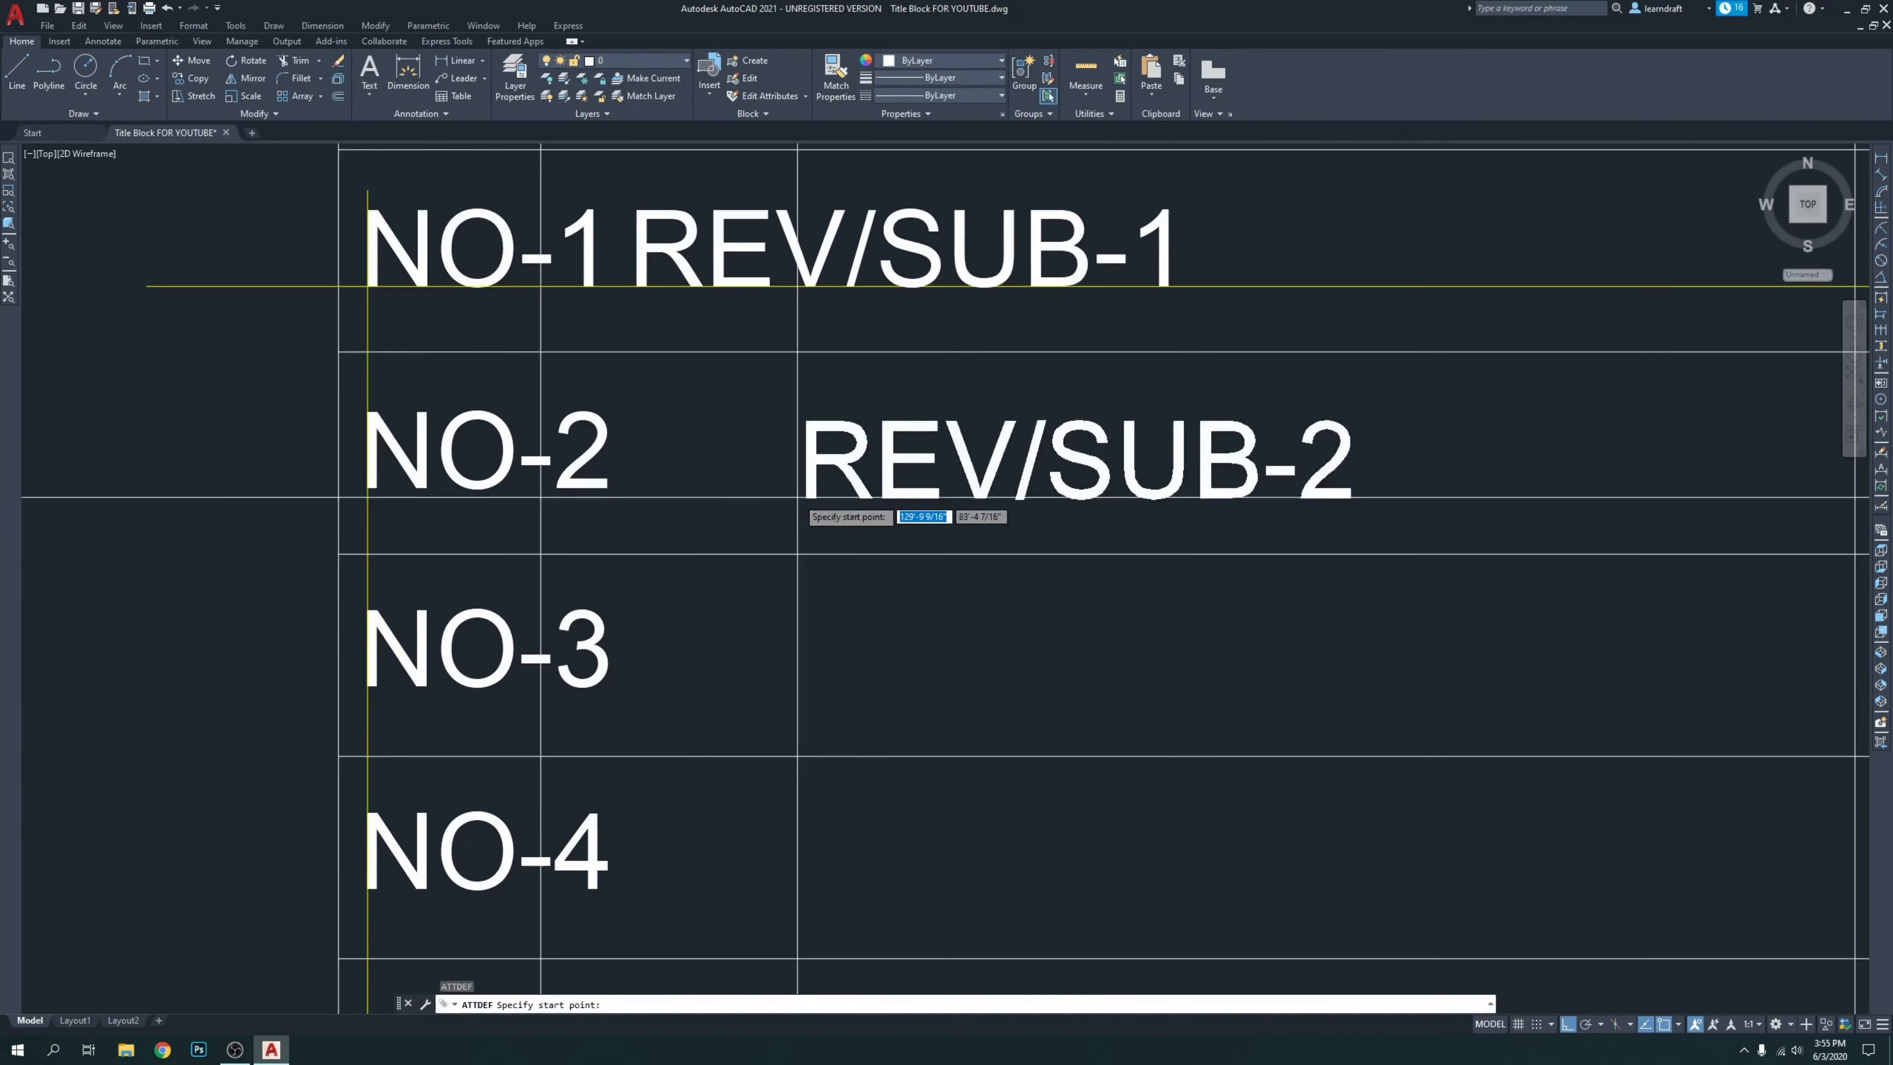
pyautogui.scroll(-4, 845, 507)
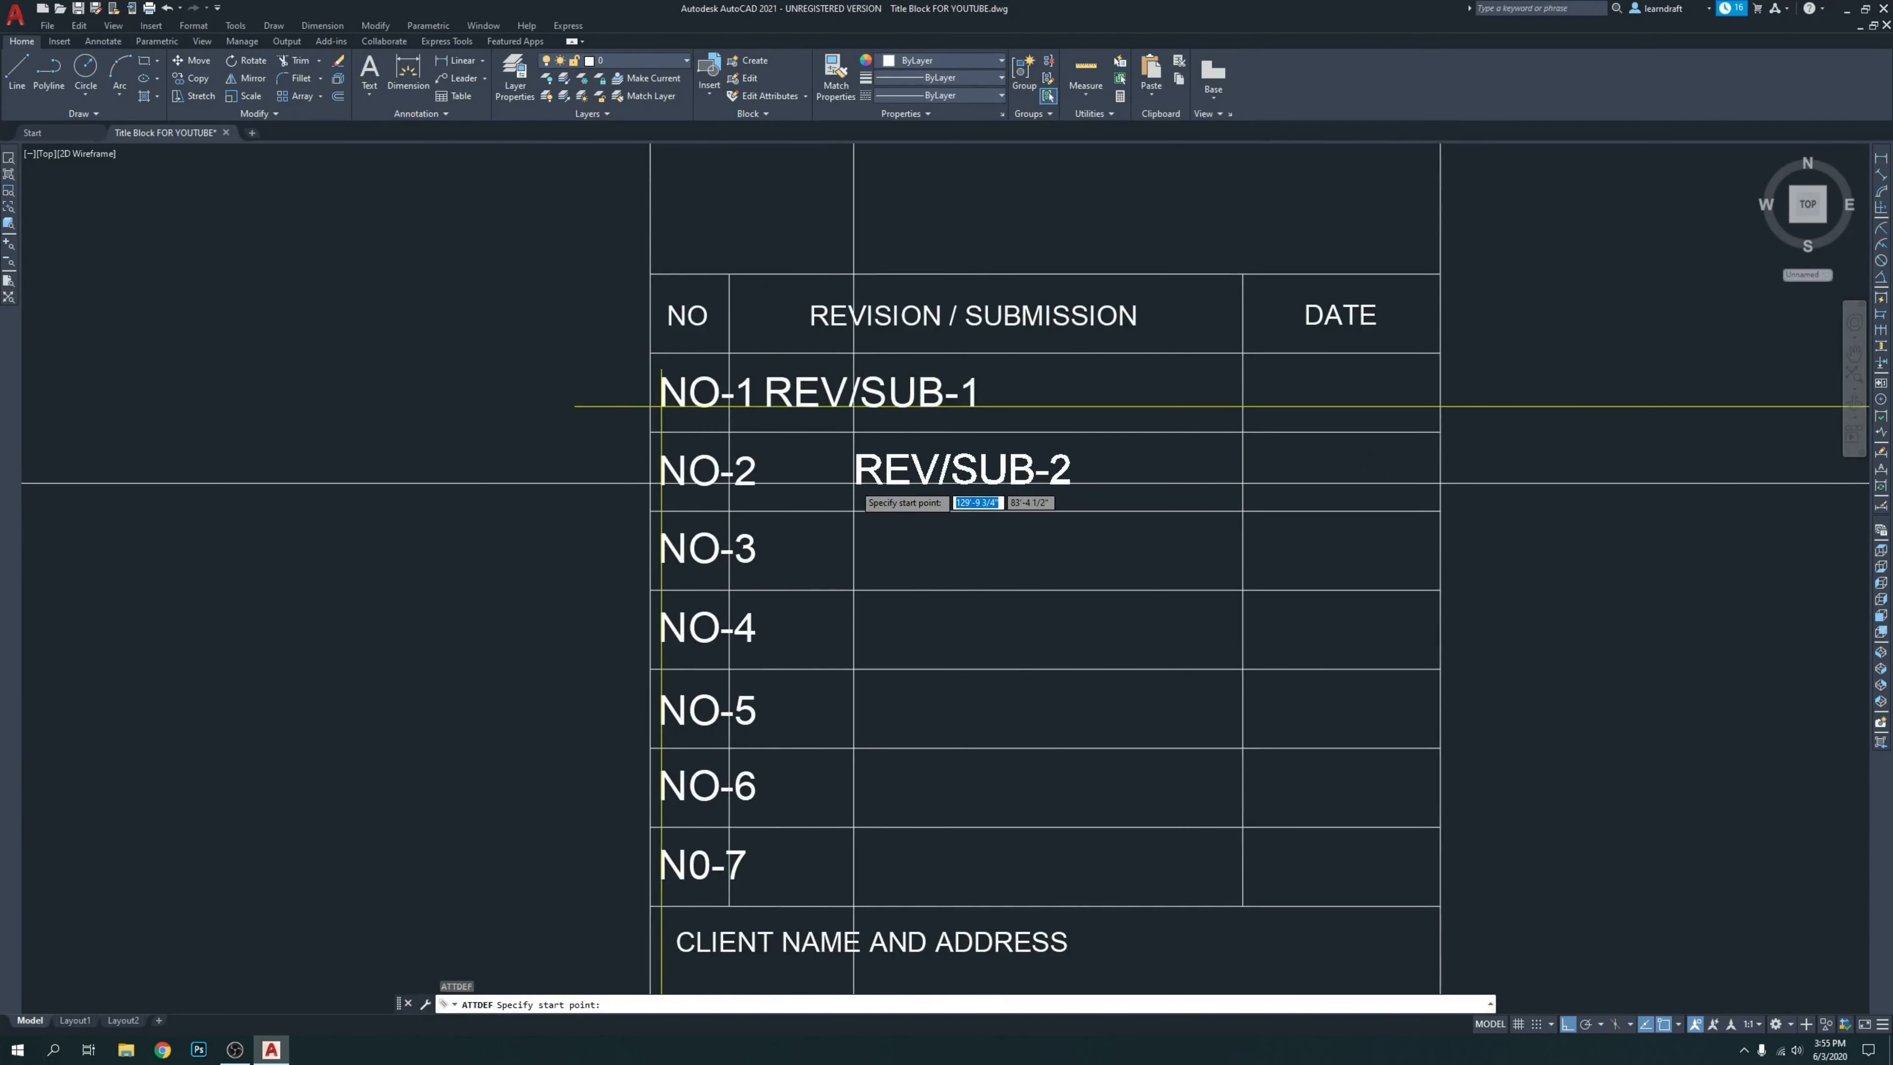
pyautogui.click(854, 484)
# Define an attribute with the tag REV/SUB-3 and place it in the REVISION / SUBMISSION cell of the NO-3 row.
pyautogui.moveTo(524, 601)
pyautogui.mouseDown(button='middle')
pyautogui.moveTo(575, 499)
pyautogui.moveTo(609, 495)
pyautogui.mouseUp(button='middle')
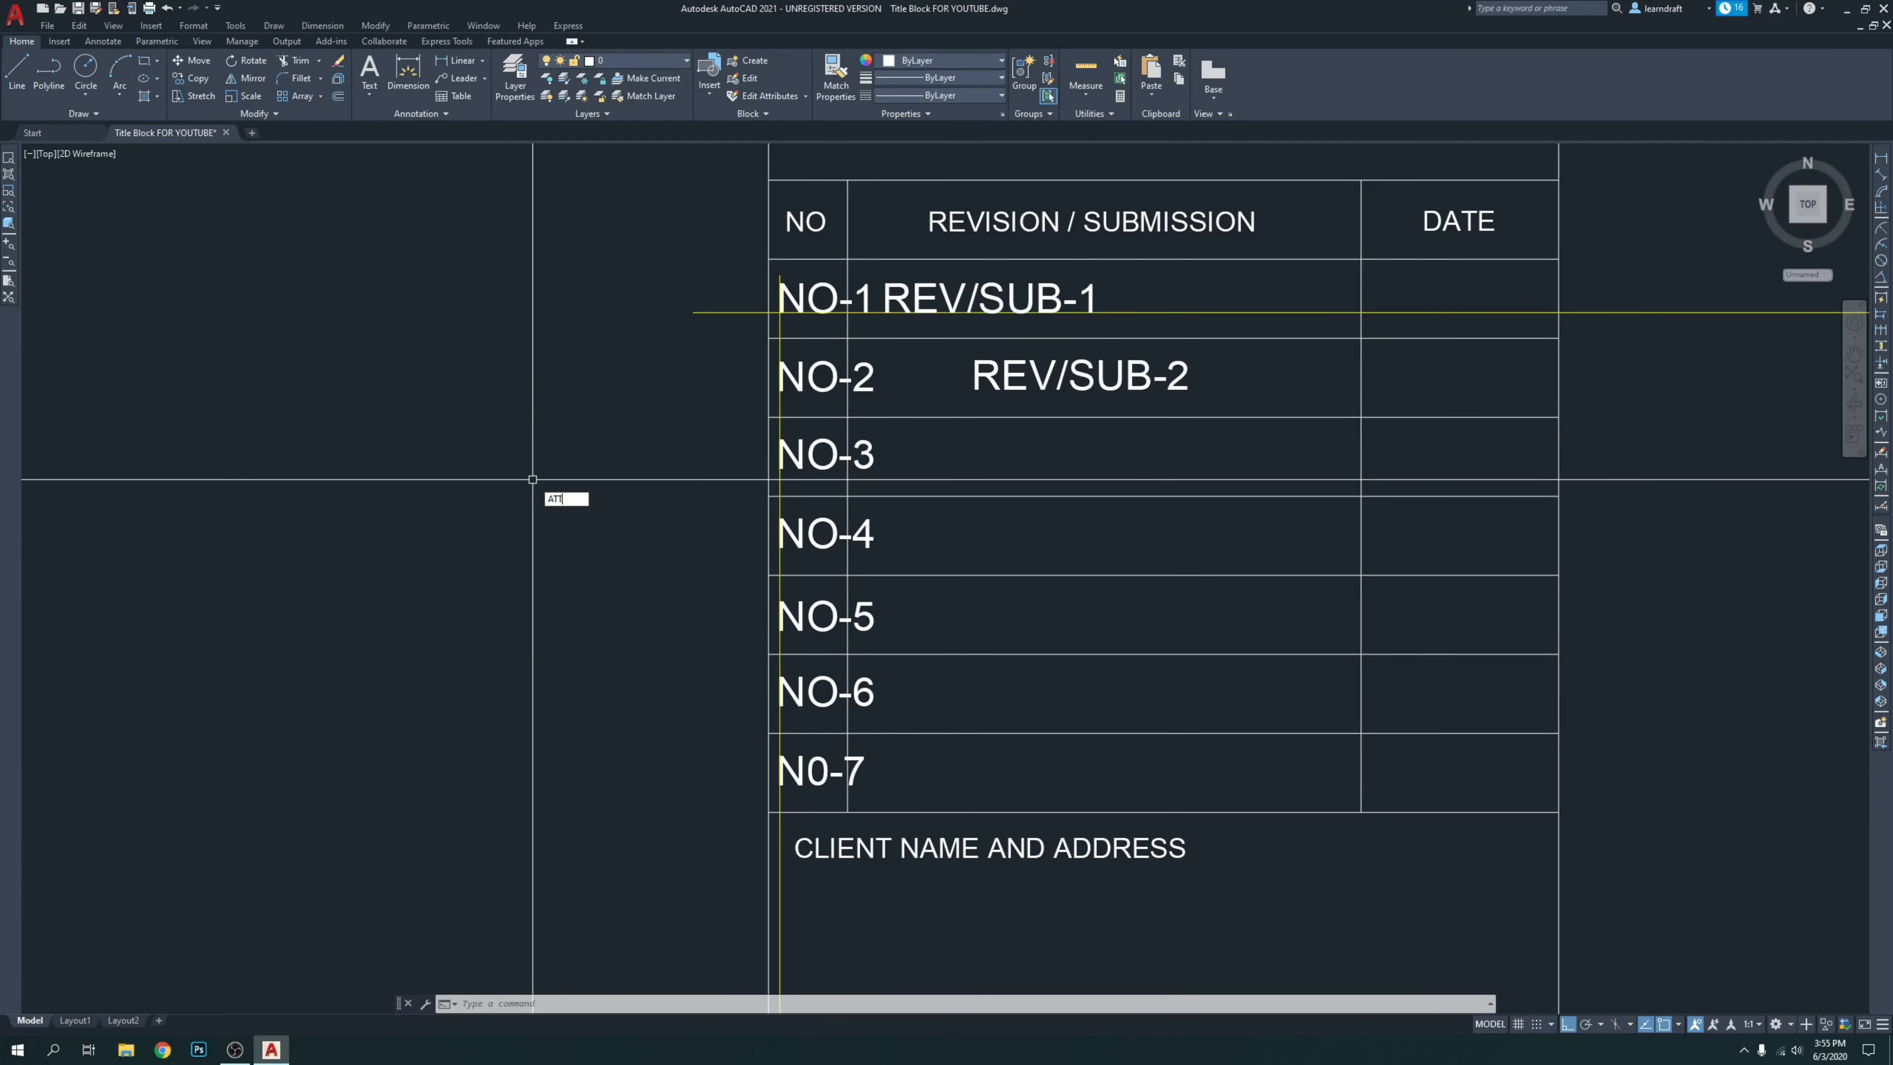
pyautogui.press('Return')
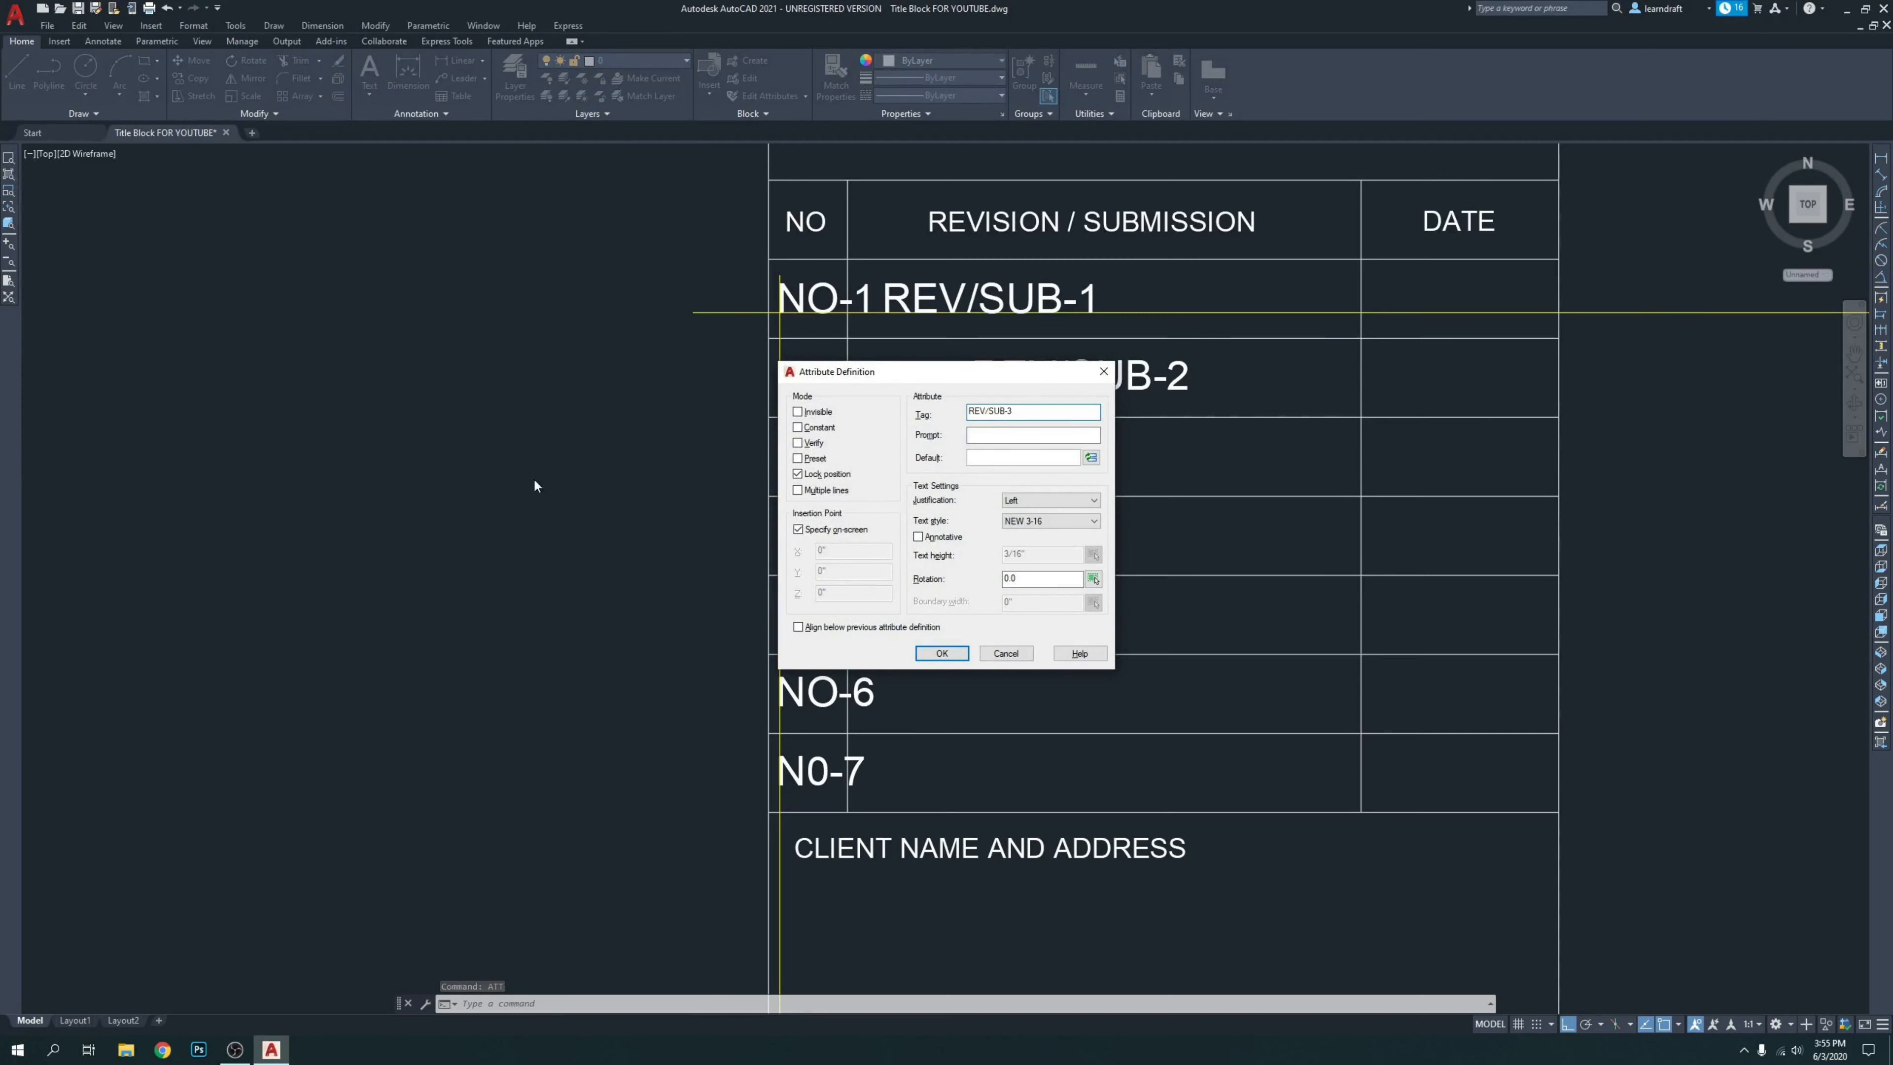
pyautogui.click(942, 654)
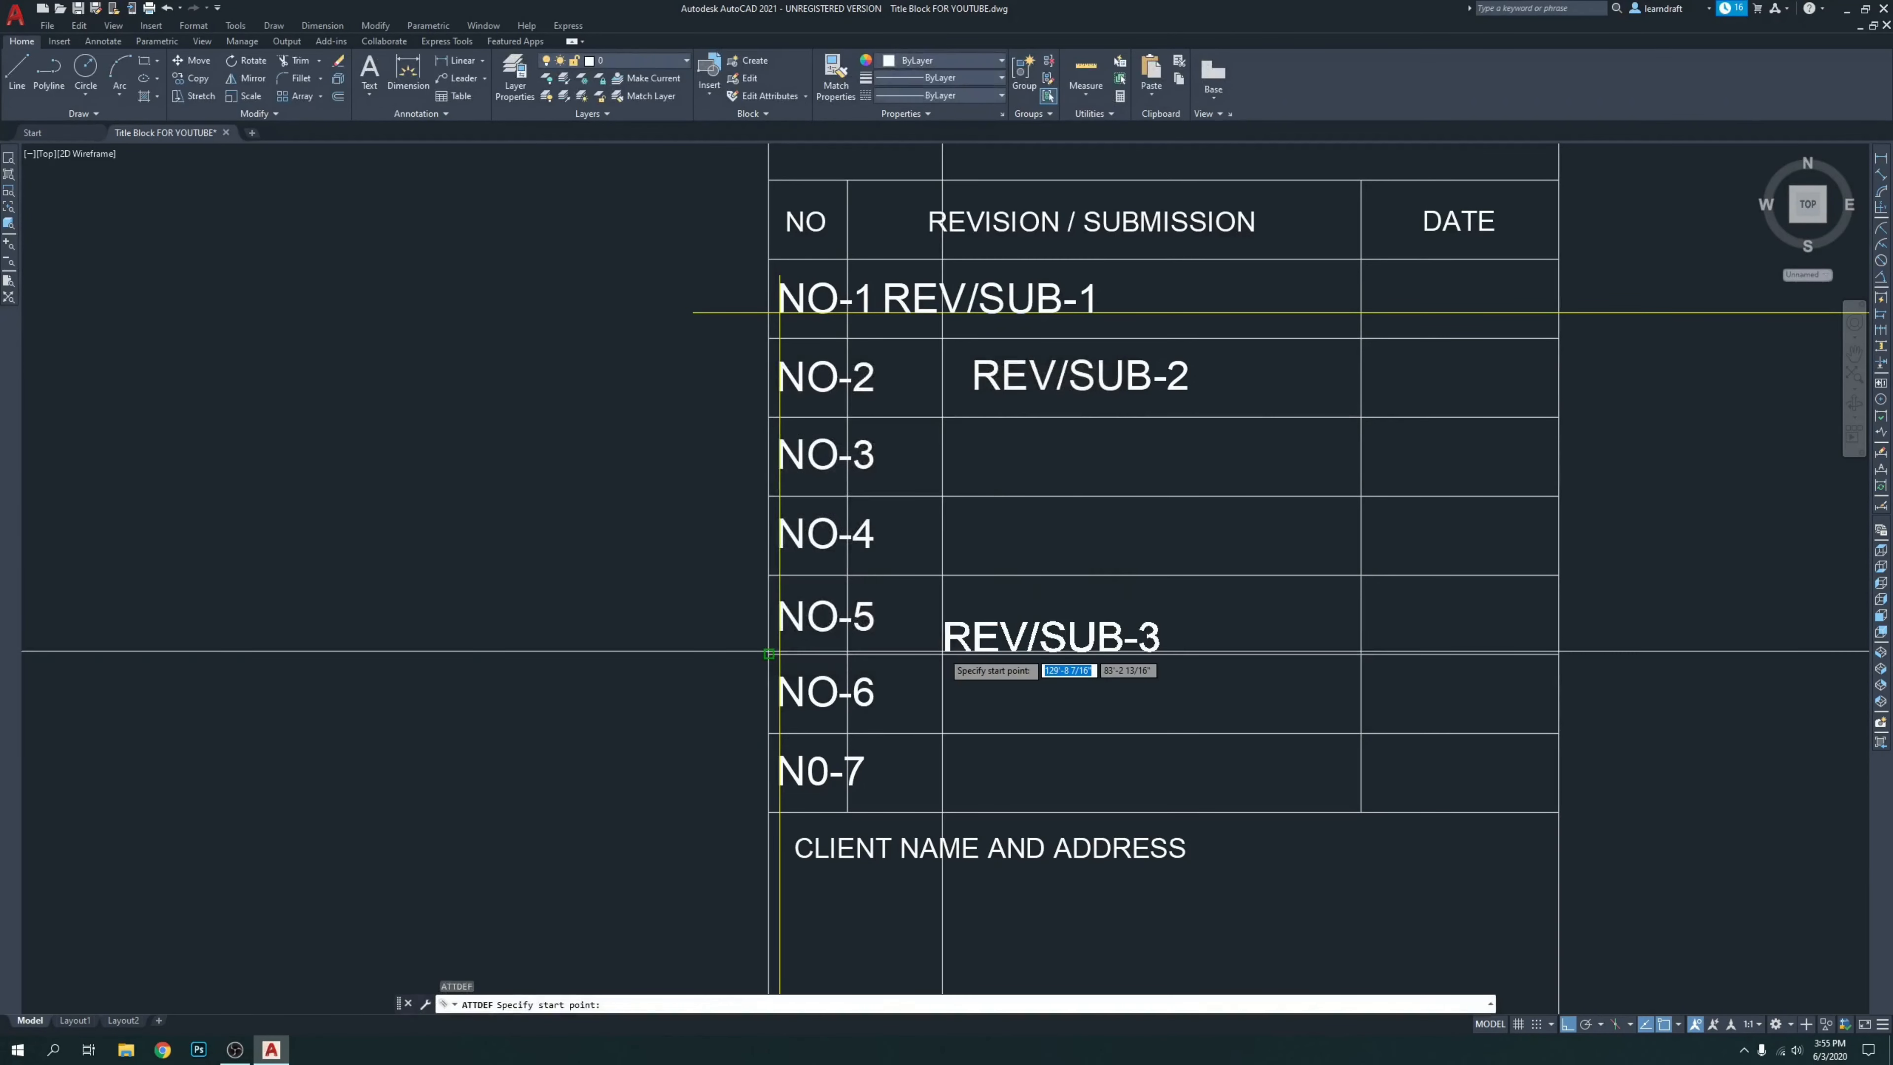
pyautogui.click(982, 474)
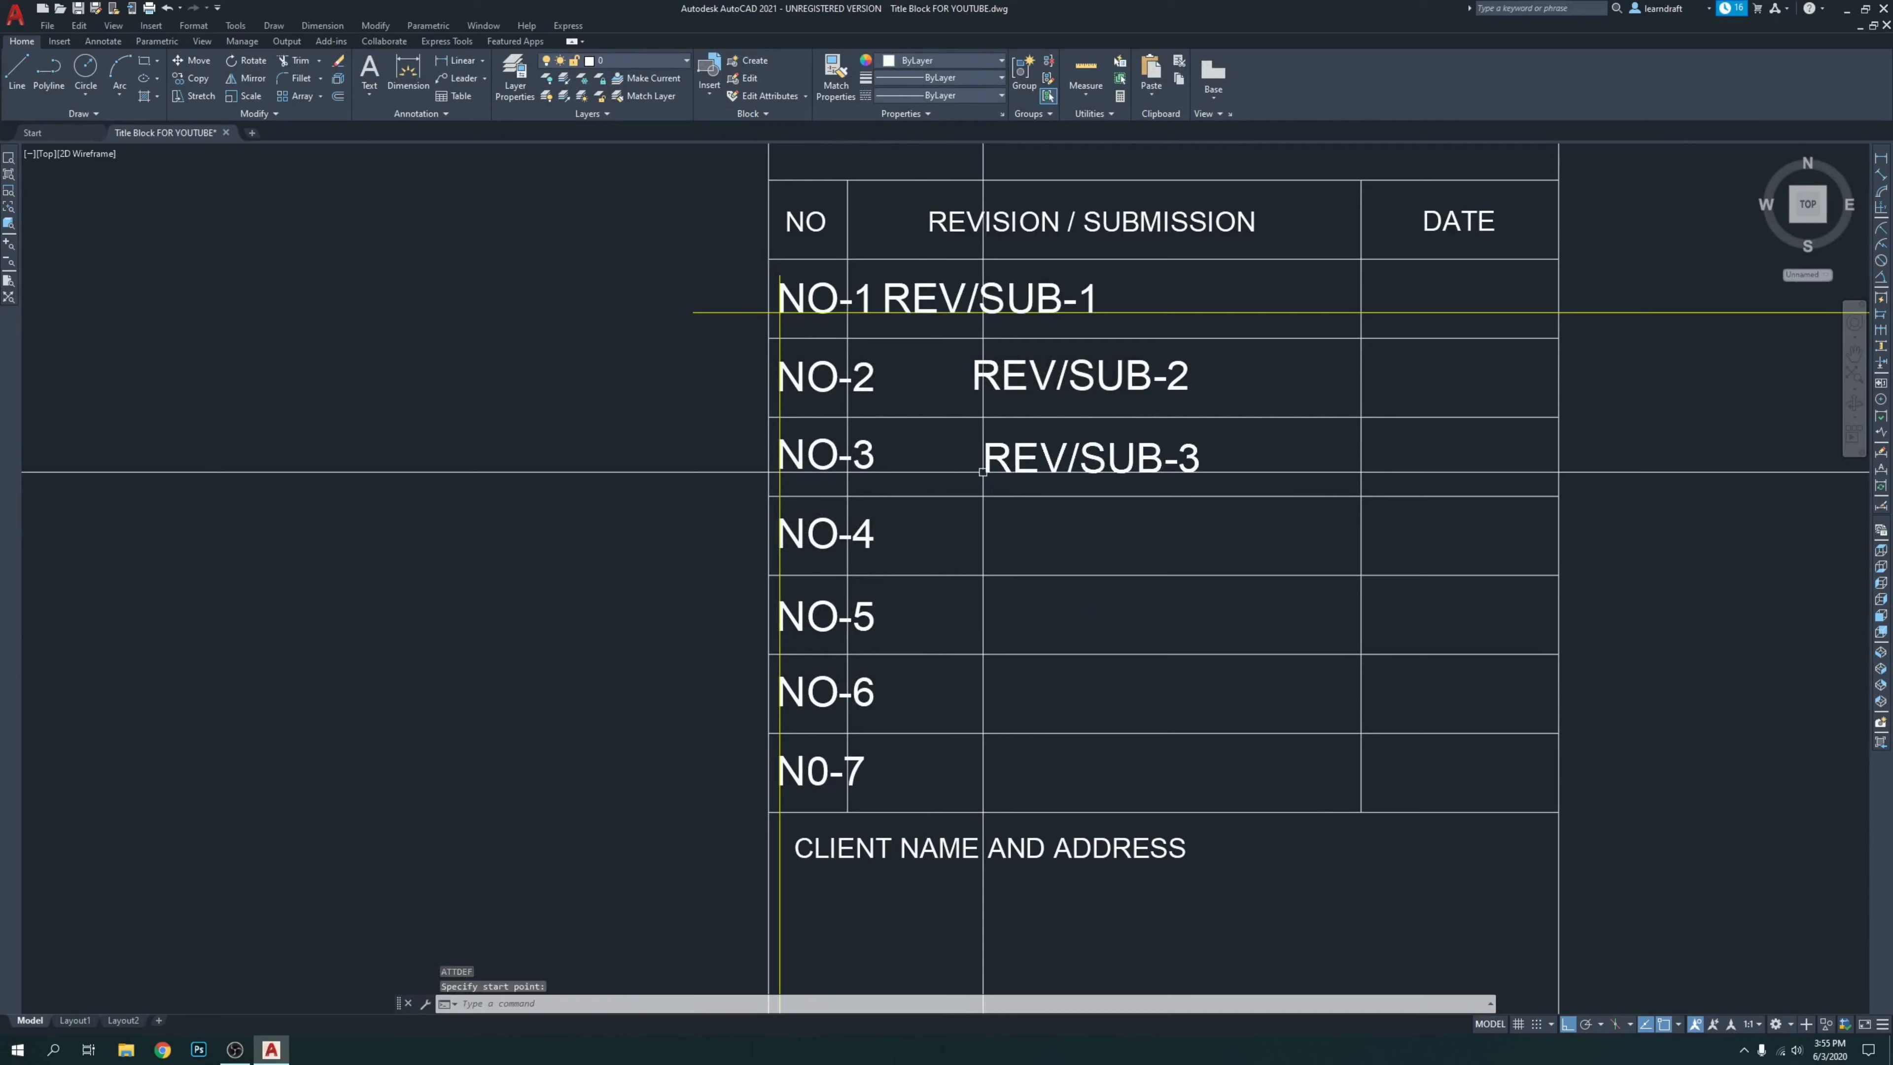
# Define an attribute with the tag REV/SUB-4 and place it in the REVISION / SUBMISSION cell of the NO-4 row.
pyautogui.moveTo(566, 563); pyautogui.dragTo(594, 482, button='middle')
pyautogui.press('Return')
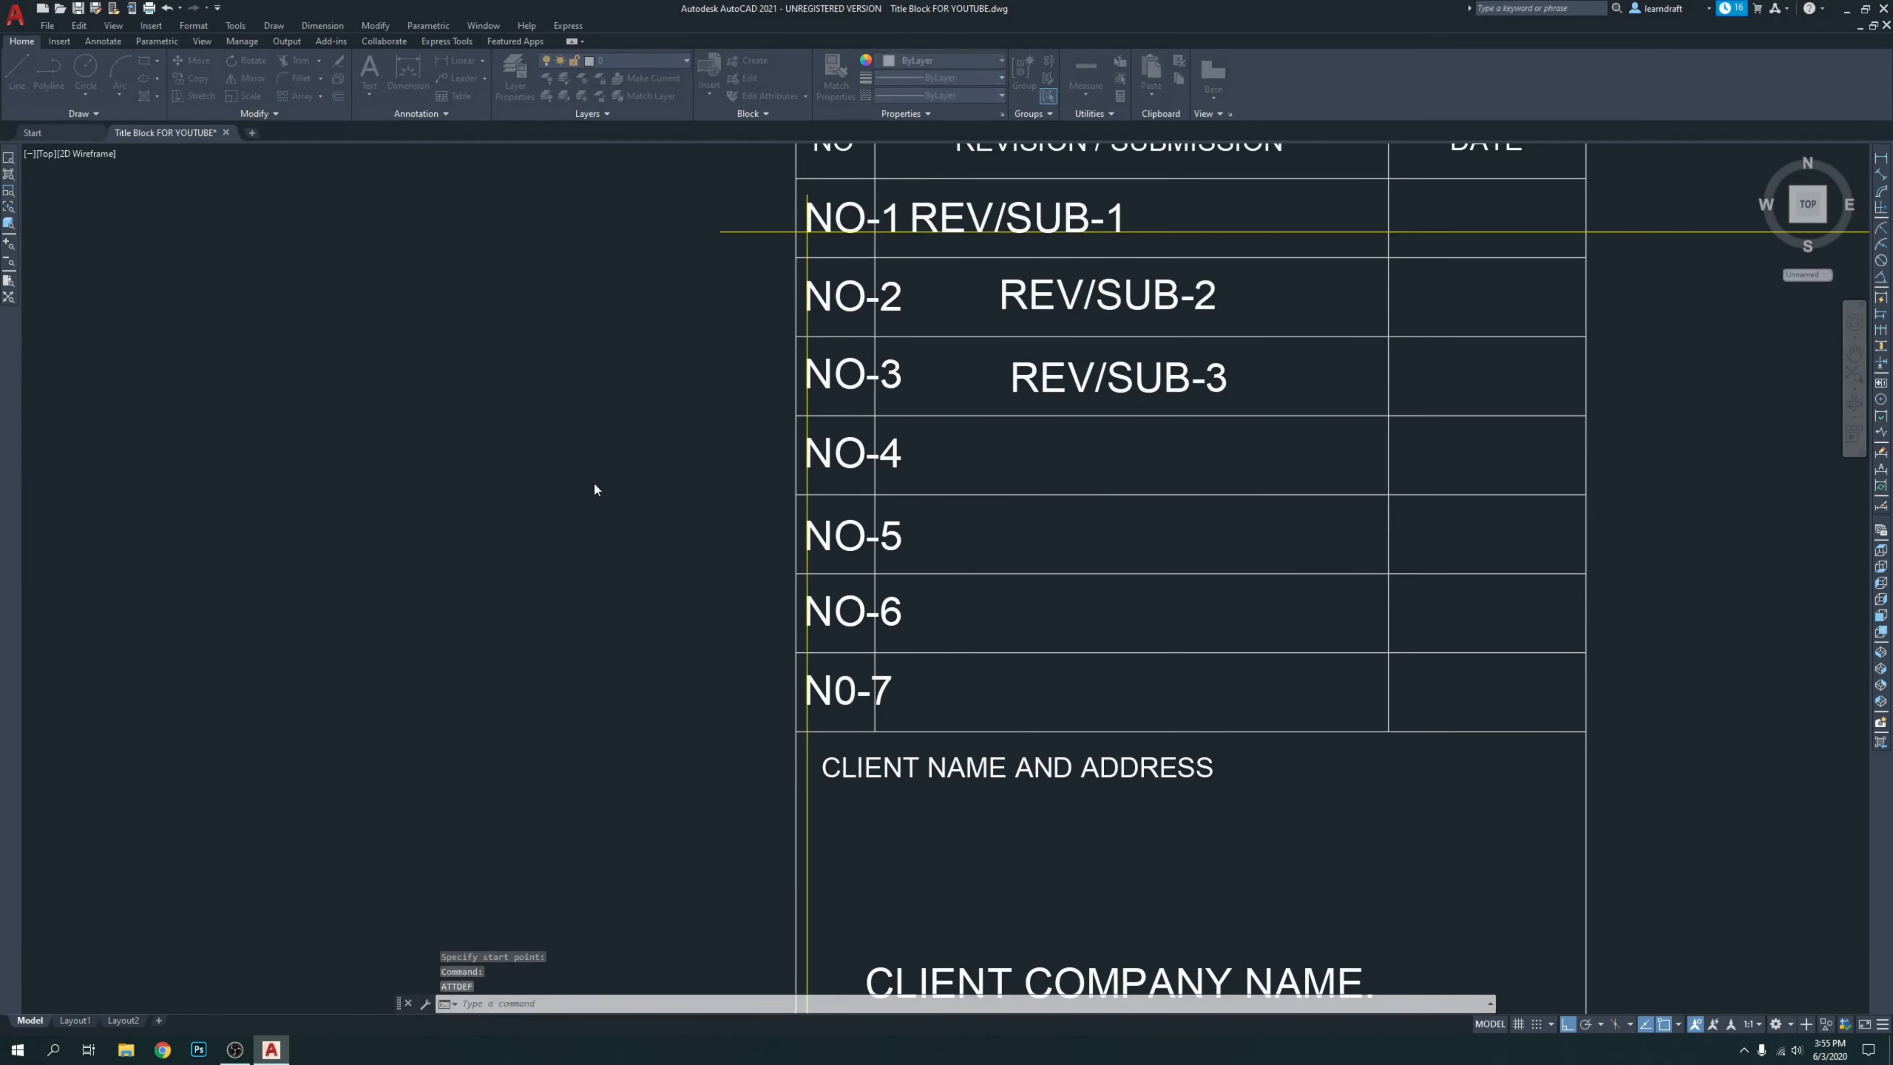
pyautogui.press('Return')
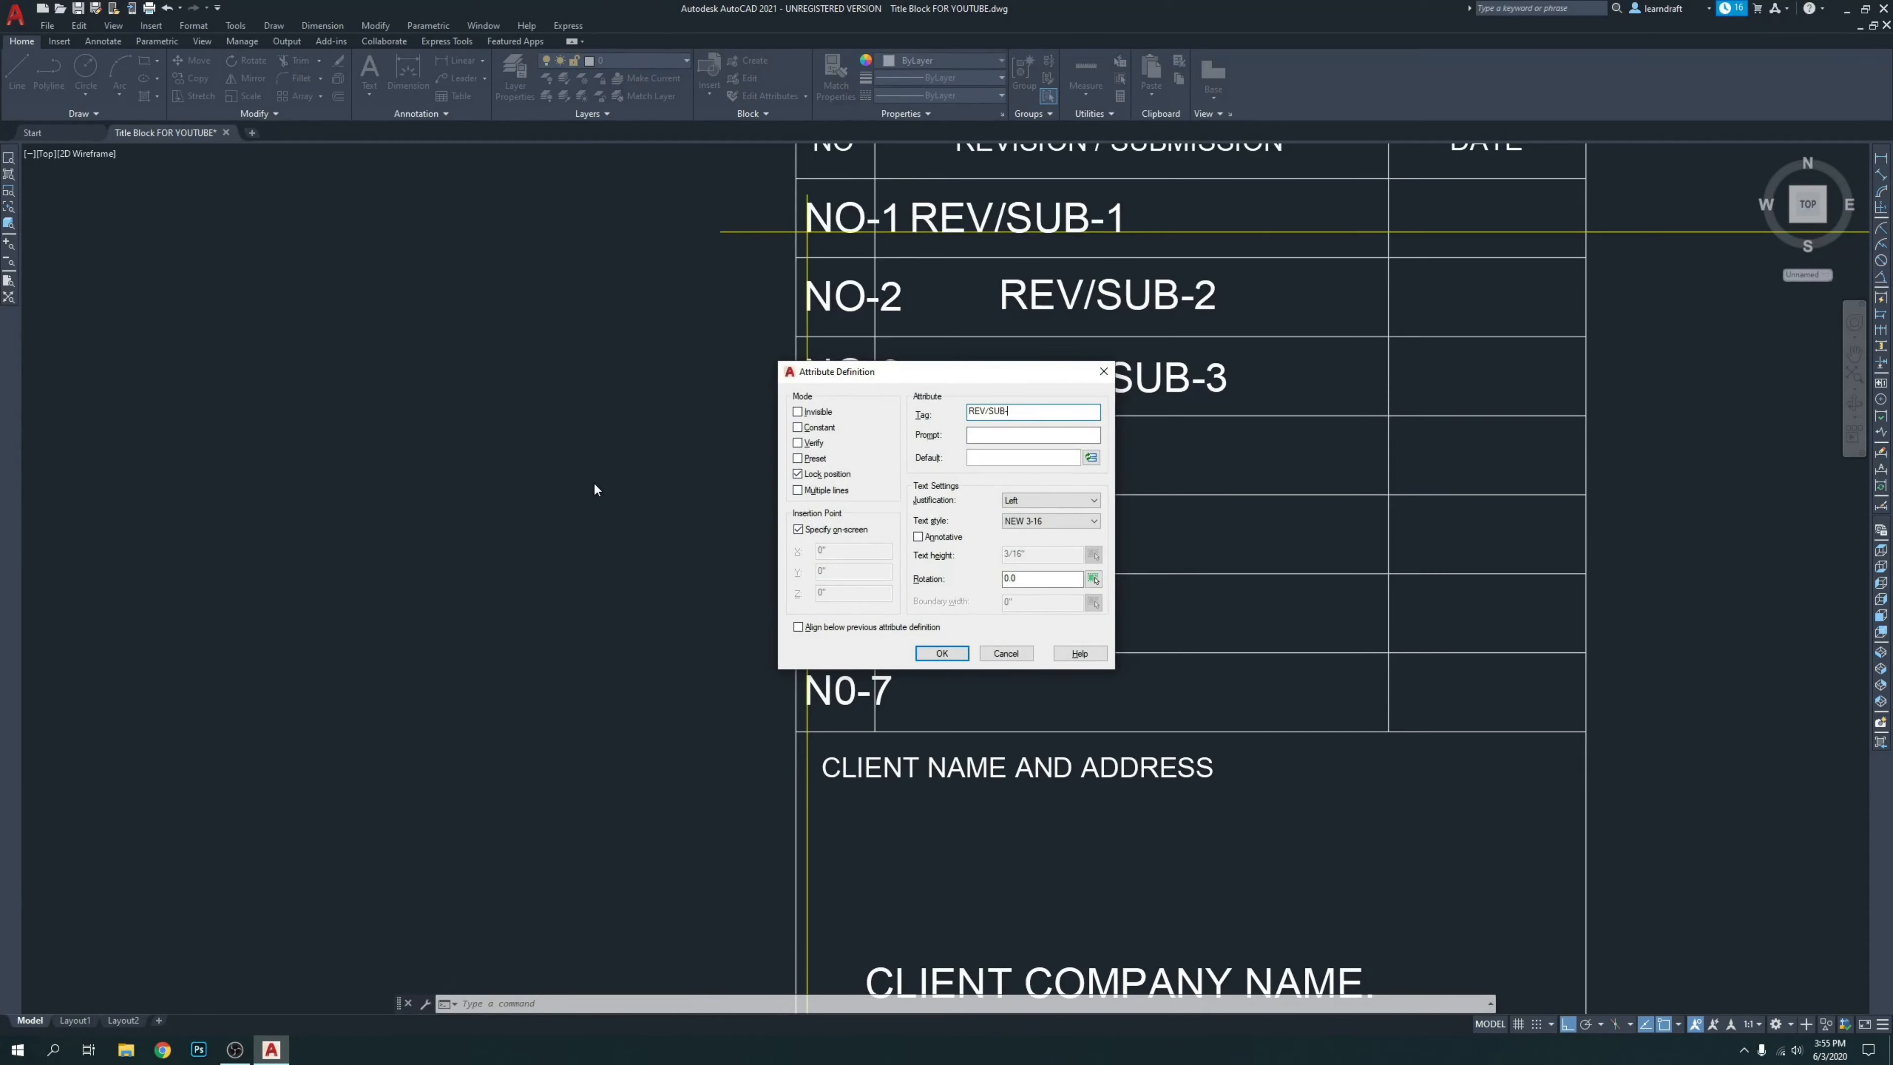
pyautogui.press('Return')
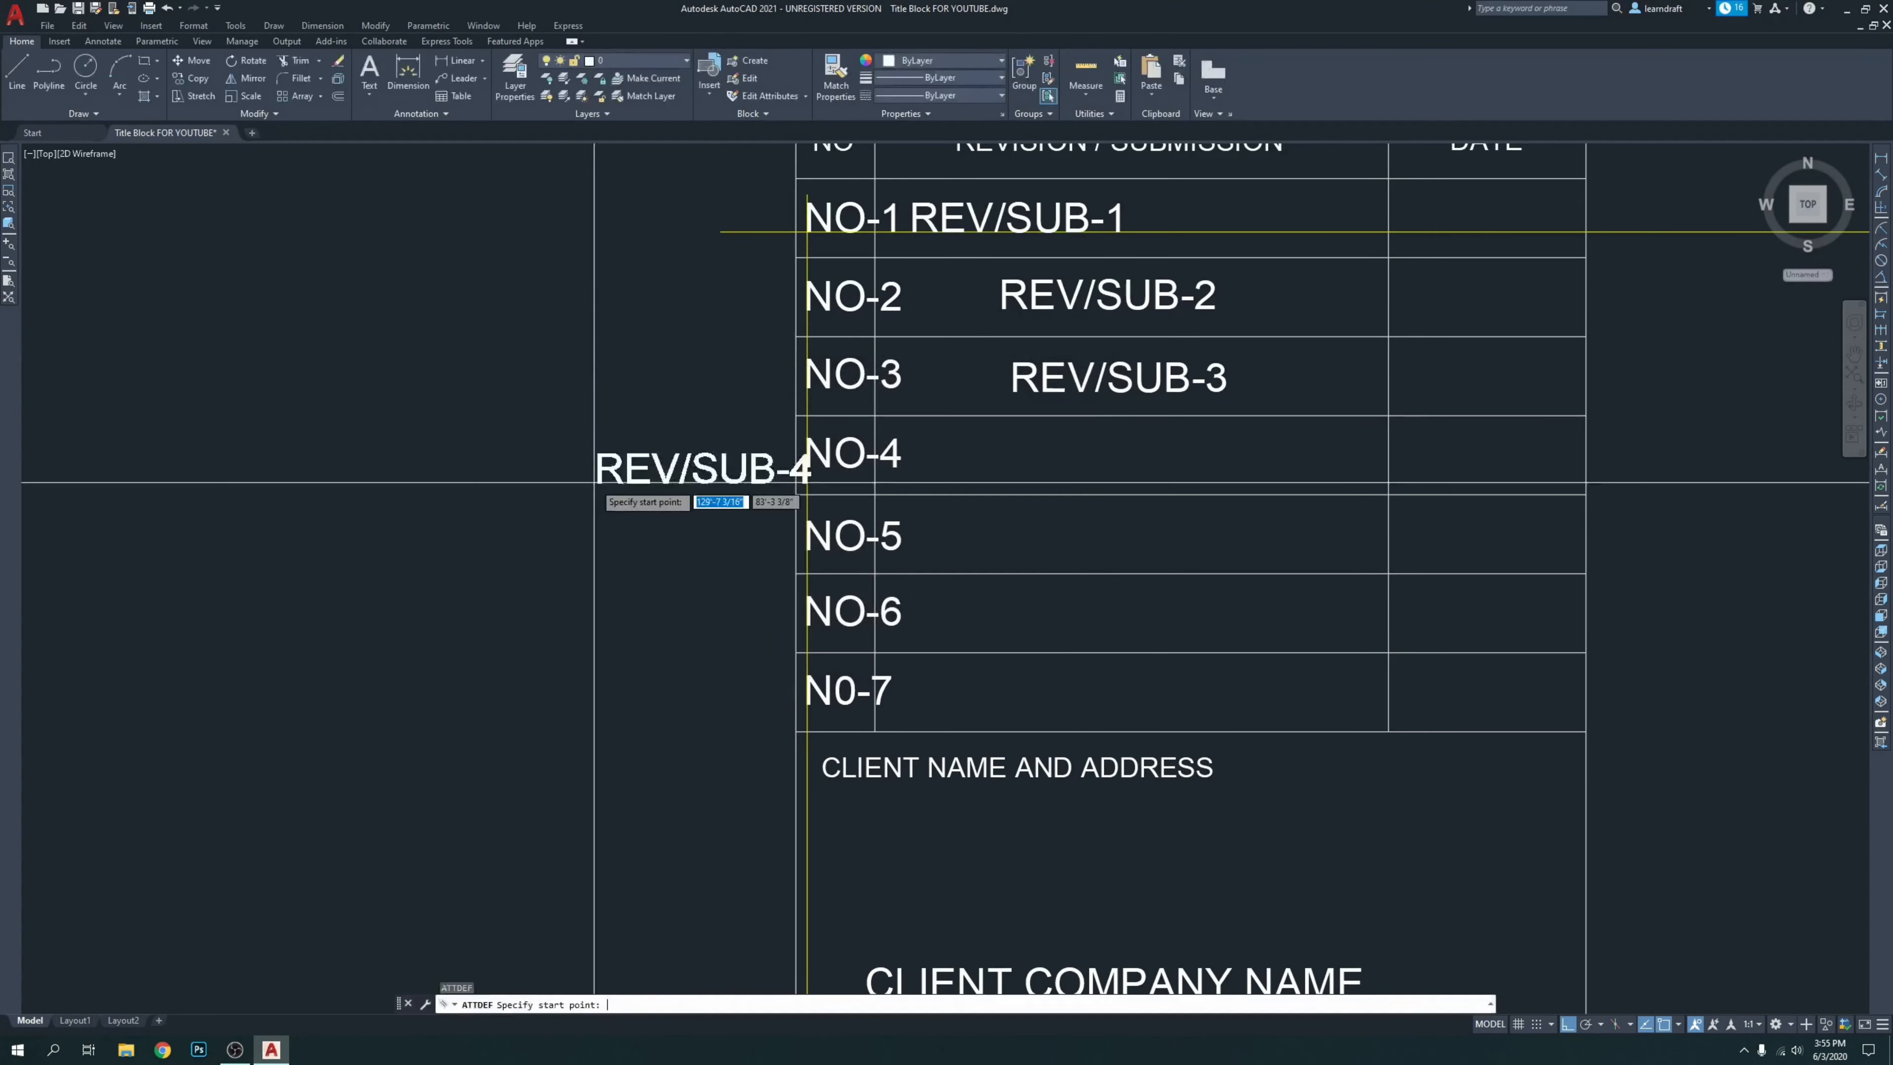
pyautogui.click(1028, 470)
# Define an attribute with the tag REV/SUB--5 and place it in the REVISION / SUBMISSION cell of the NO-5 row.
pyautogui.moveTo(793, 521); pyautogui.dragTo(839, 429, button='middle')
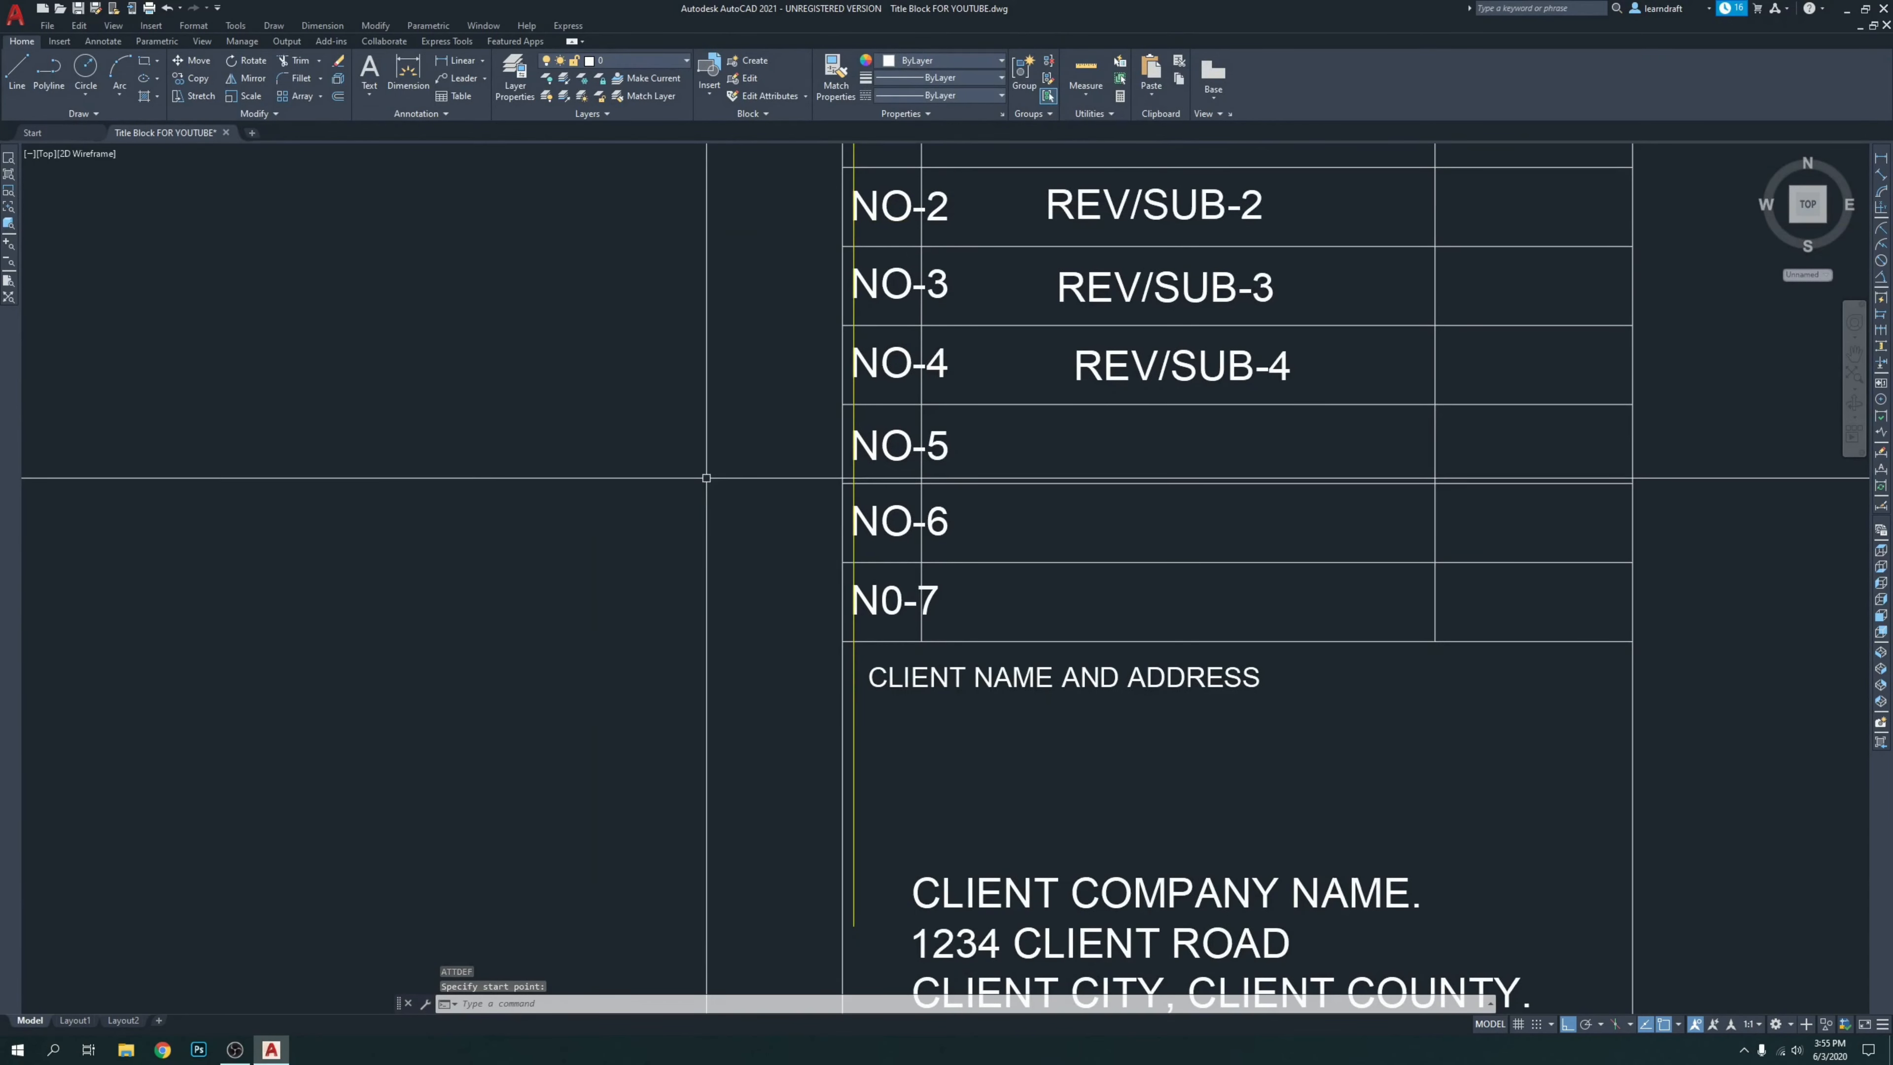
pyautogui.press('Return')
pyautogui.press('Return')
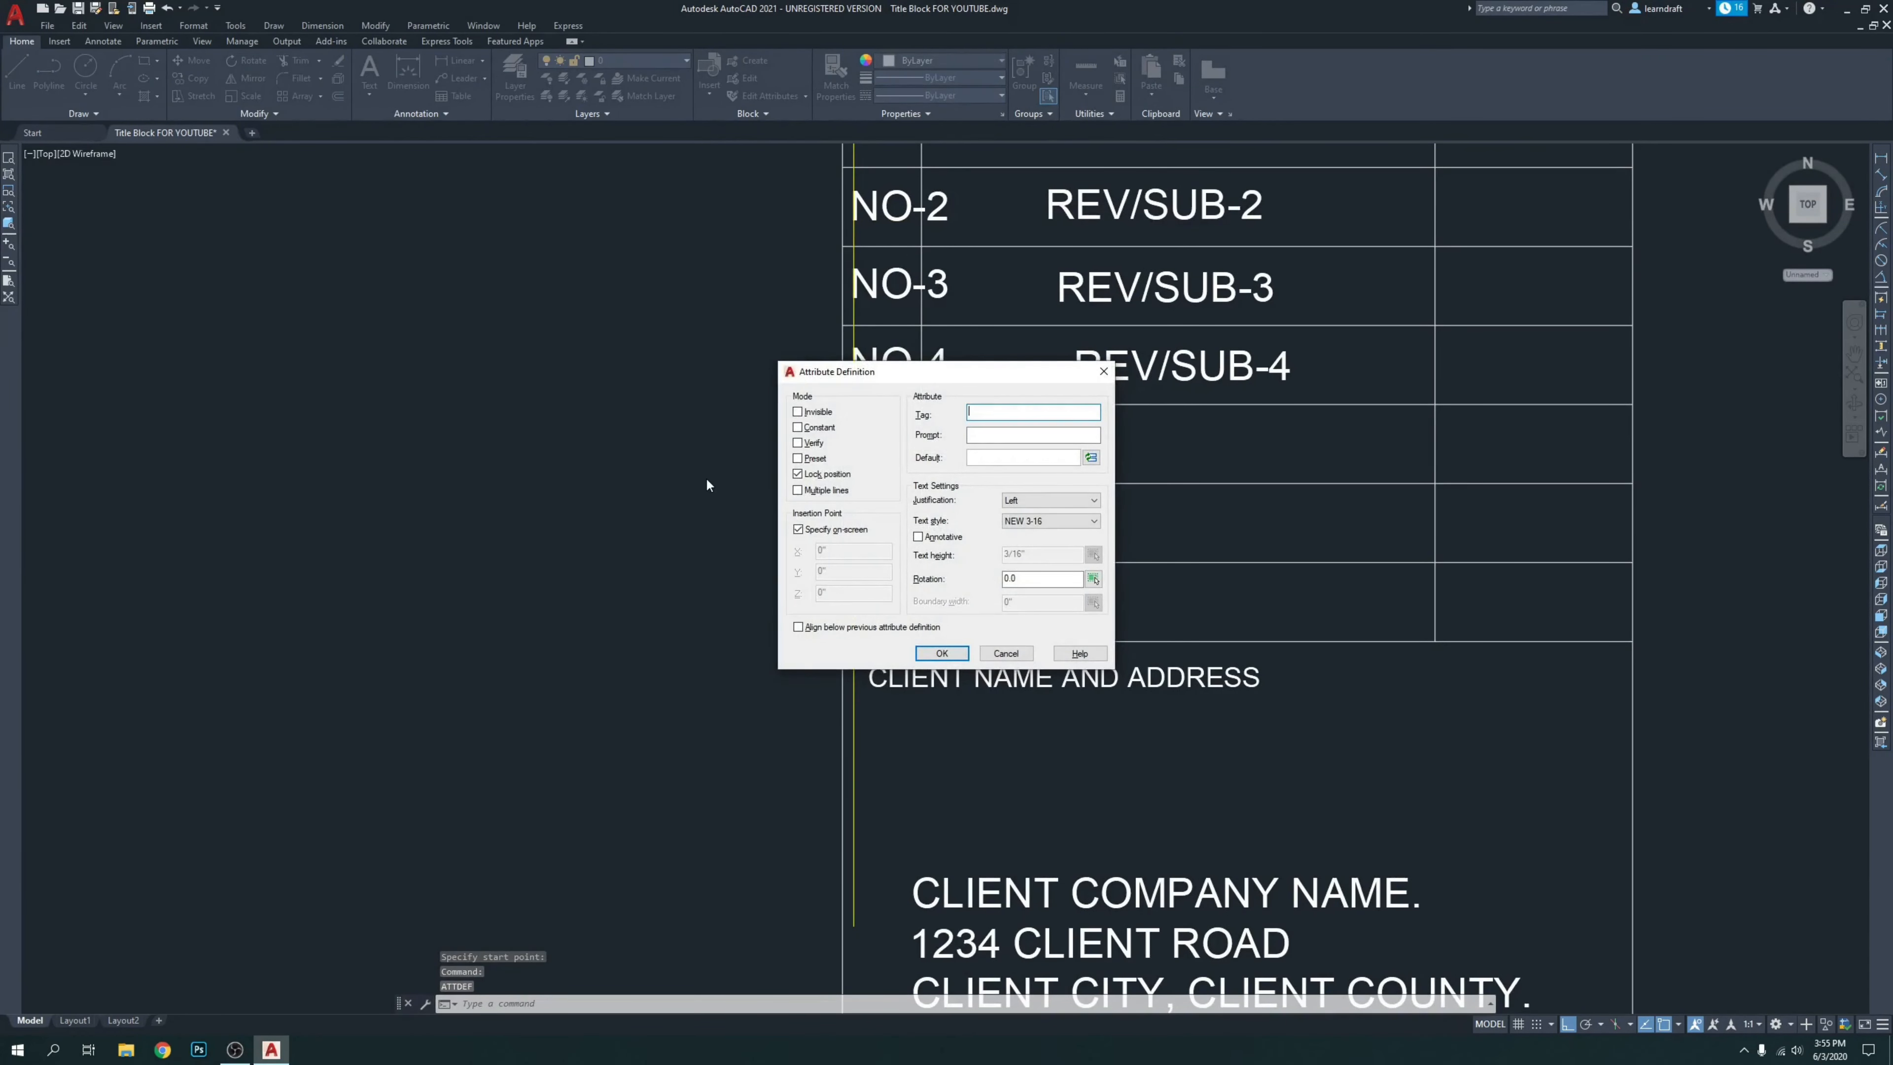
pyautogui.write('REV/SUB-5')
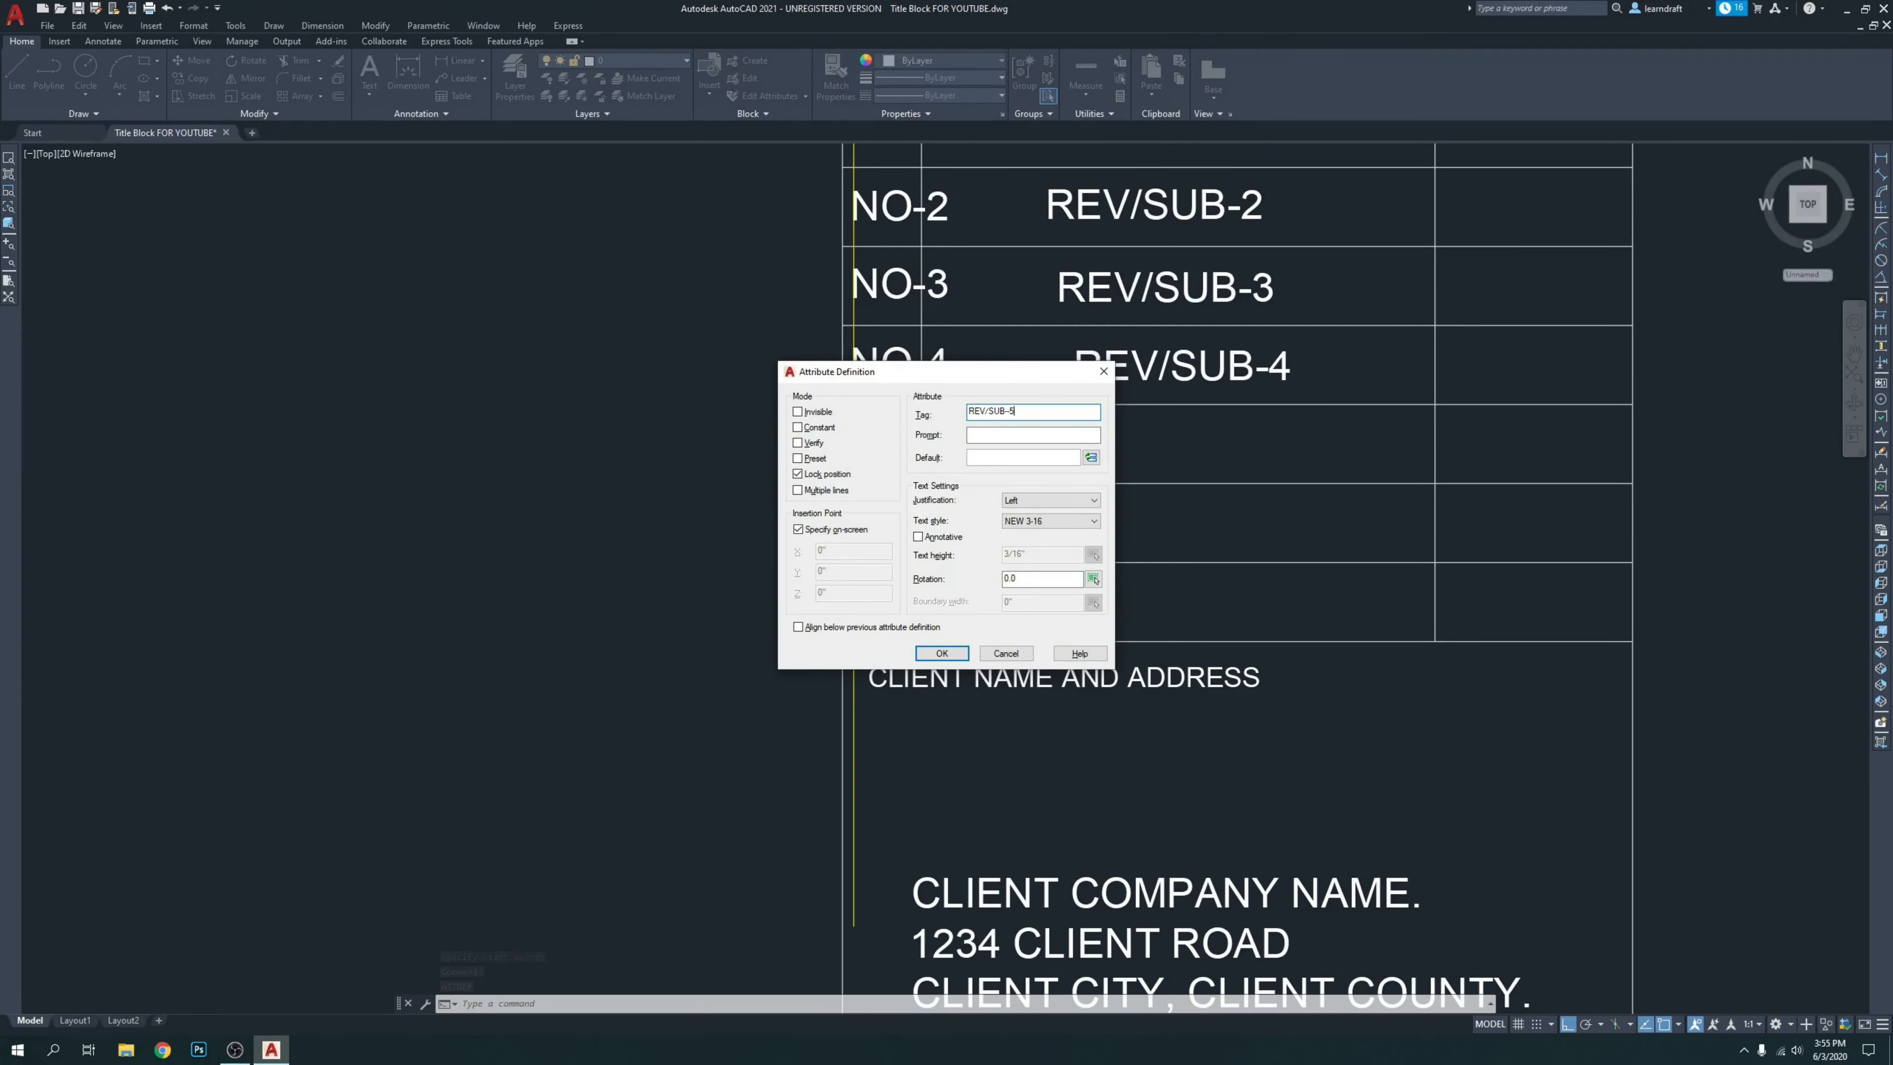
pyautogui.press('Return')
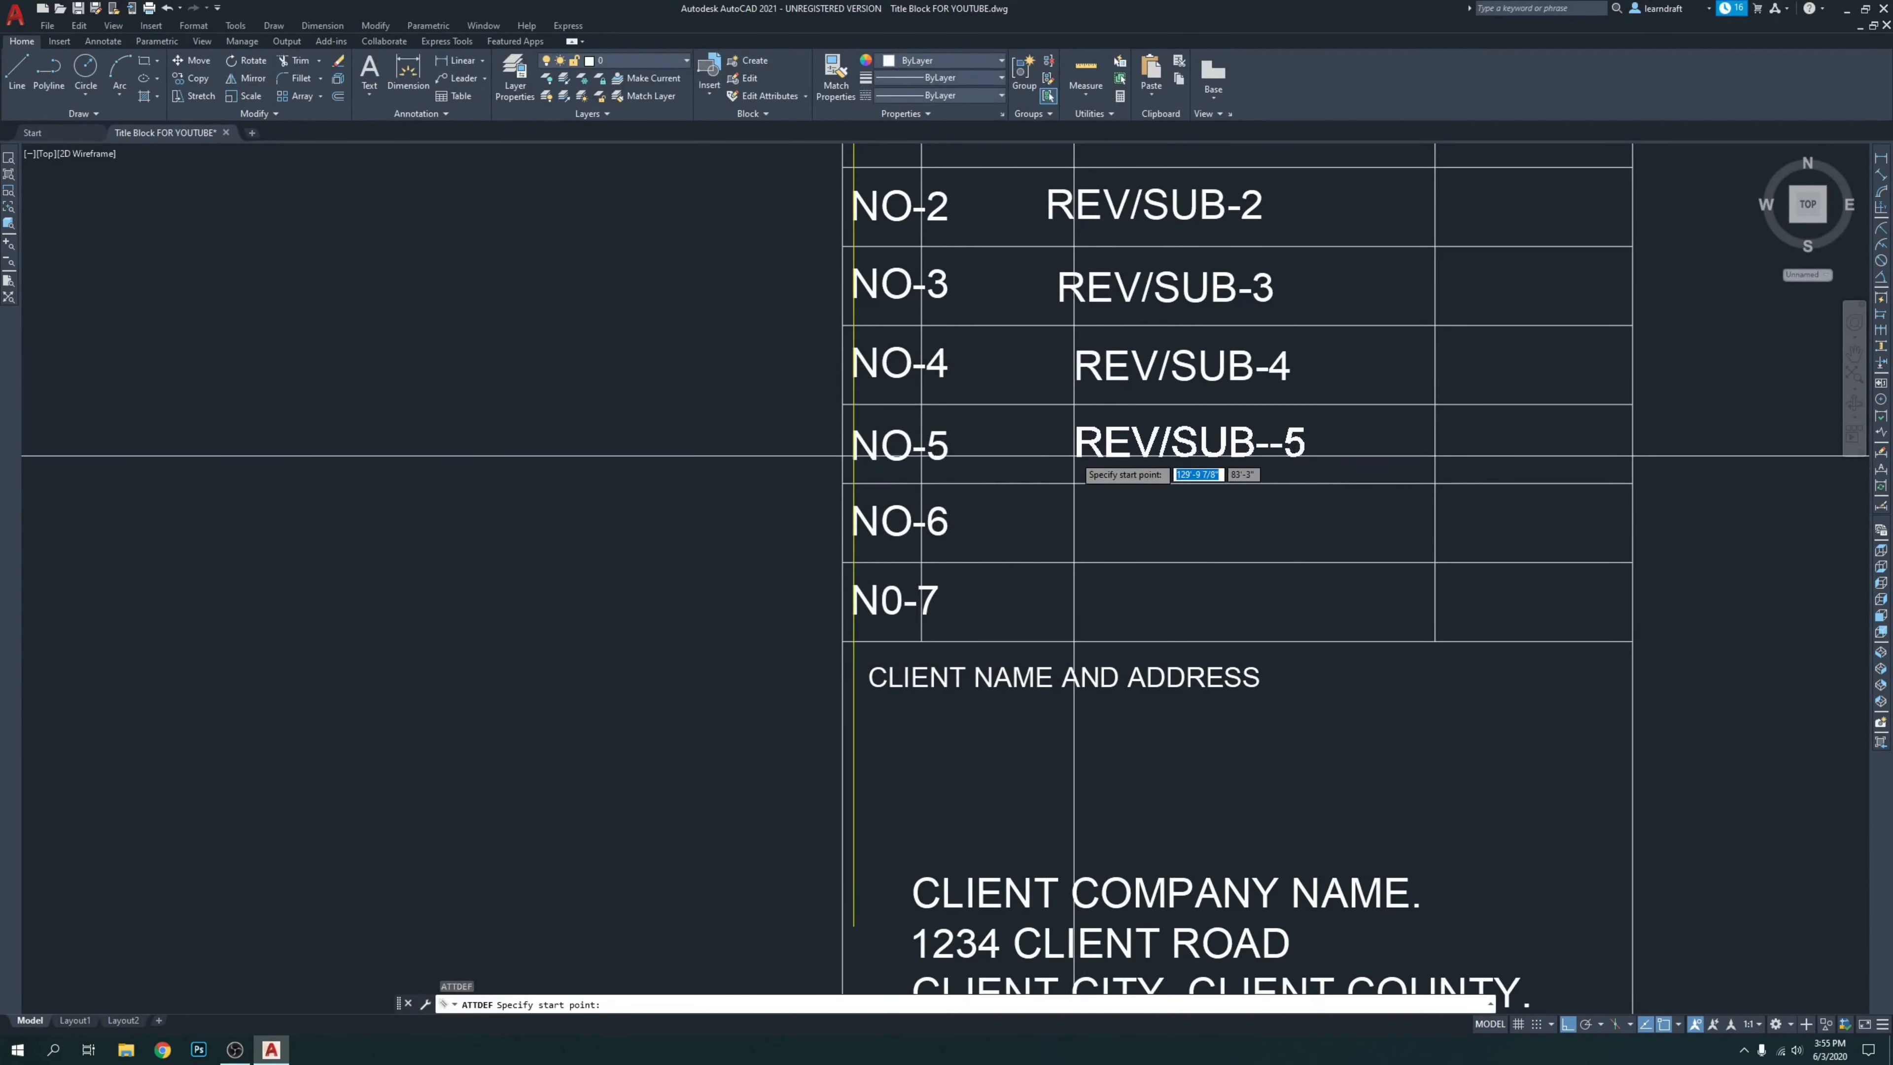
pyautogui.click(1075, 457)
# Define an attribute with the tag REV/SUB--6 and place it in the REVISION / SUBMISSION cell of the NO-6 row.
pyautogui.press('Return')
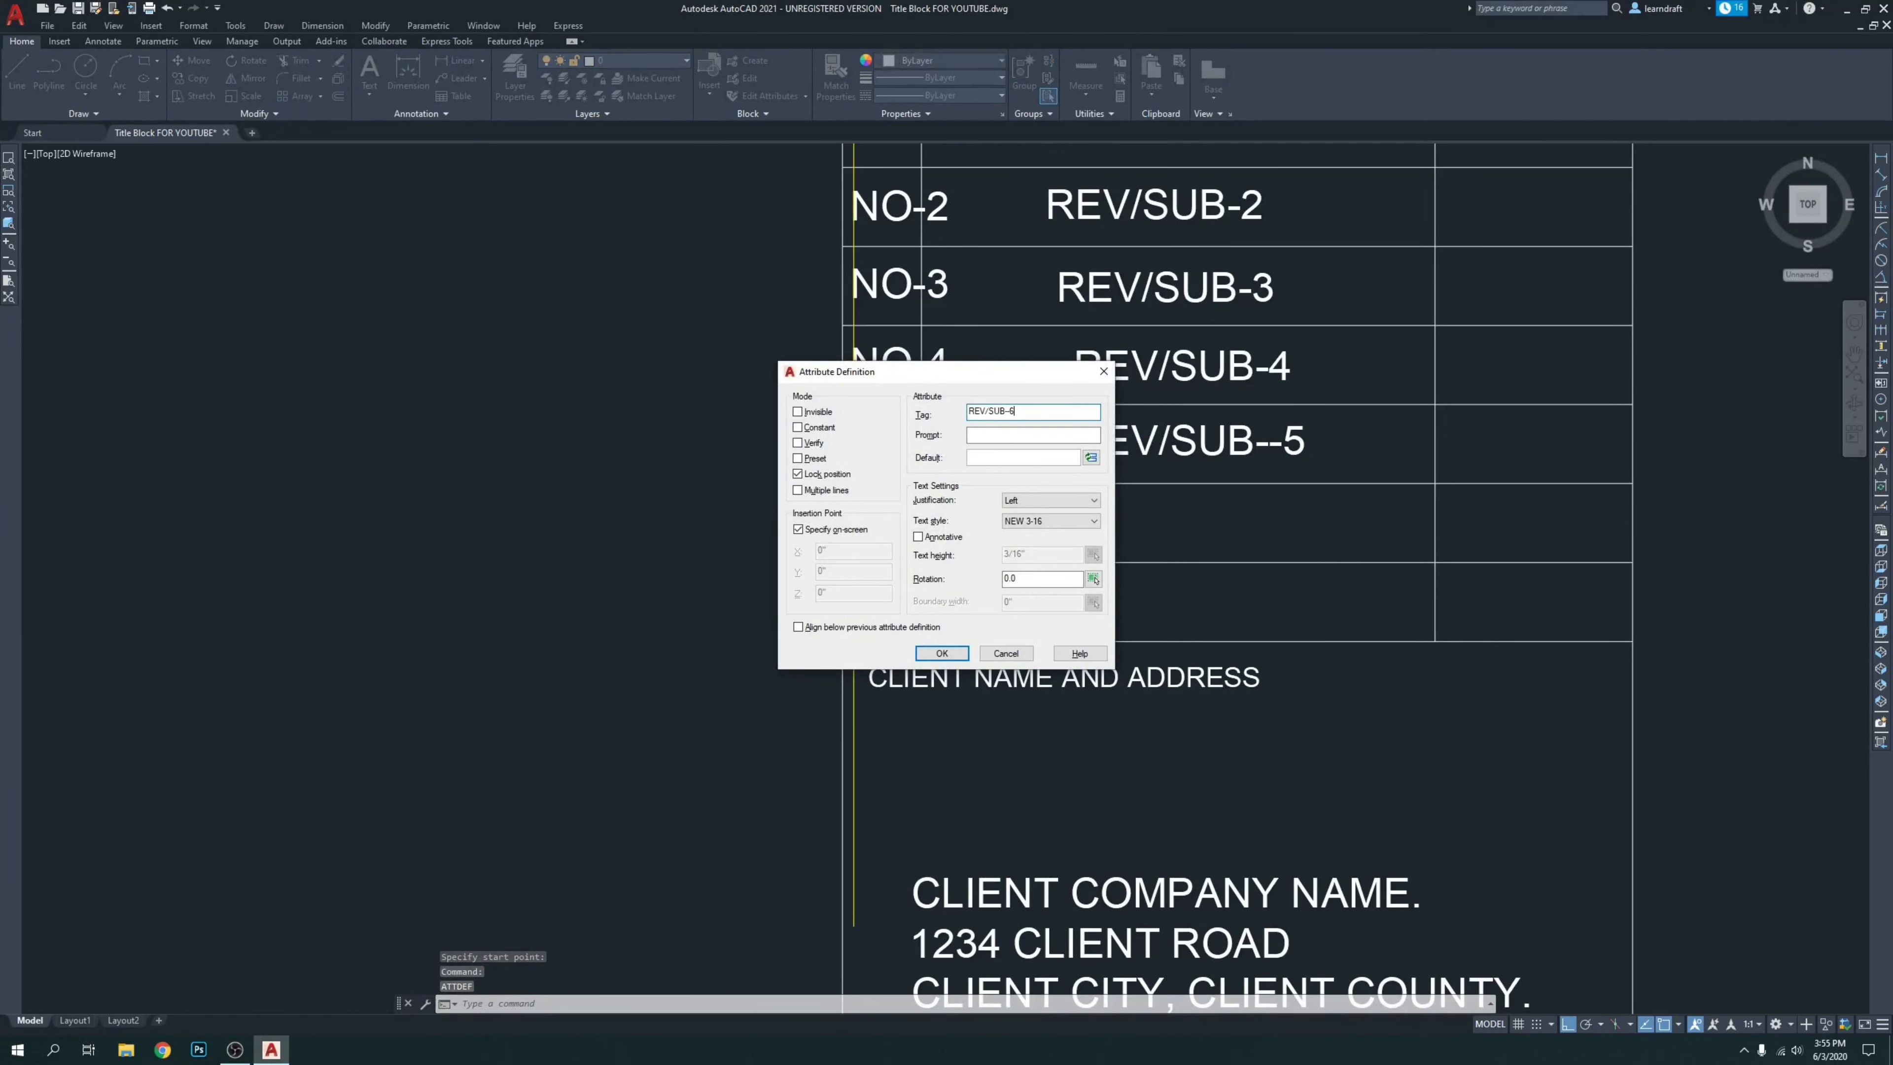
pyautogui.press('Return')
pyautogui.click(1090, 538)
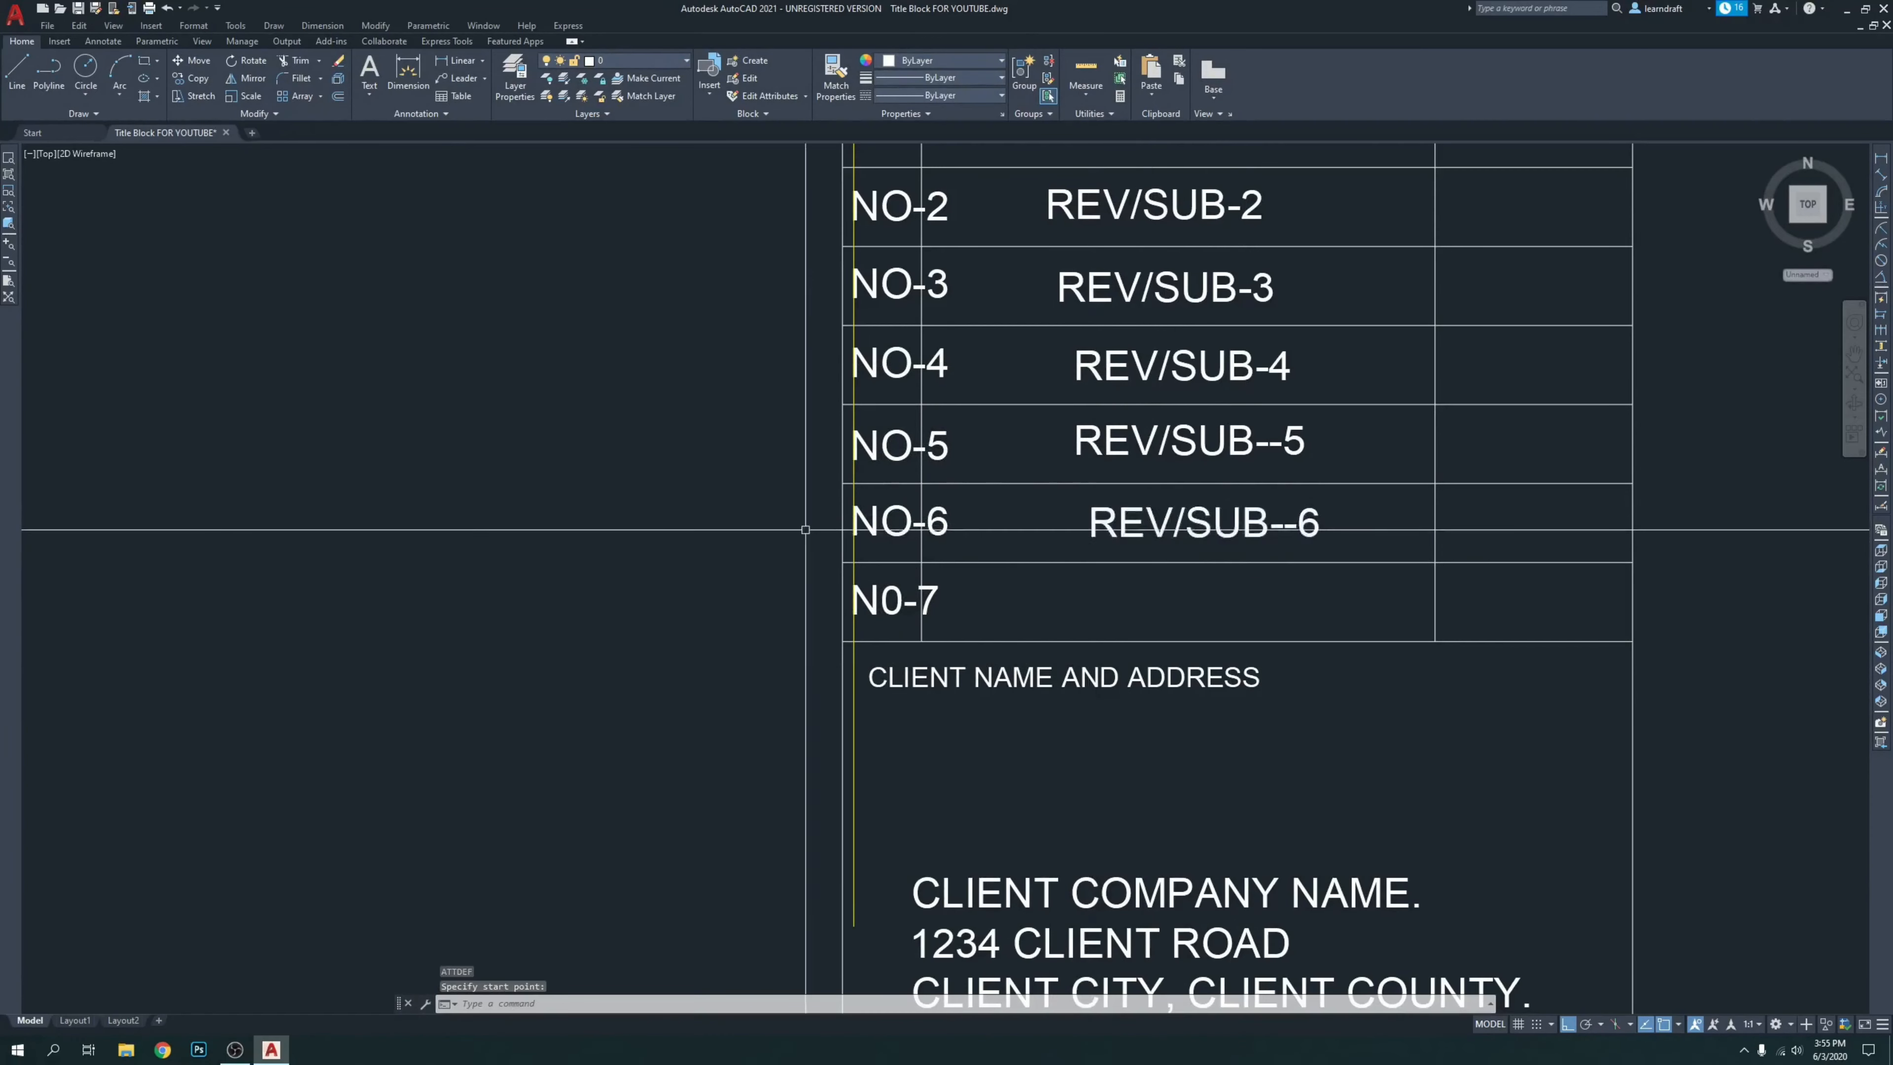
# Define an attribute with the tag REV/SUB--7 and place it in the REVISION / SUBMISSION cell of the seventh row.
pyautogui.press('Return')
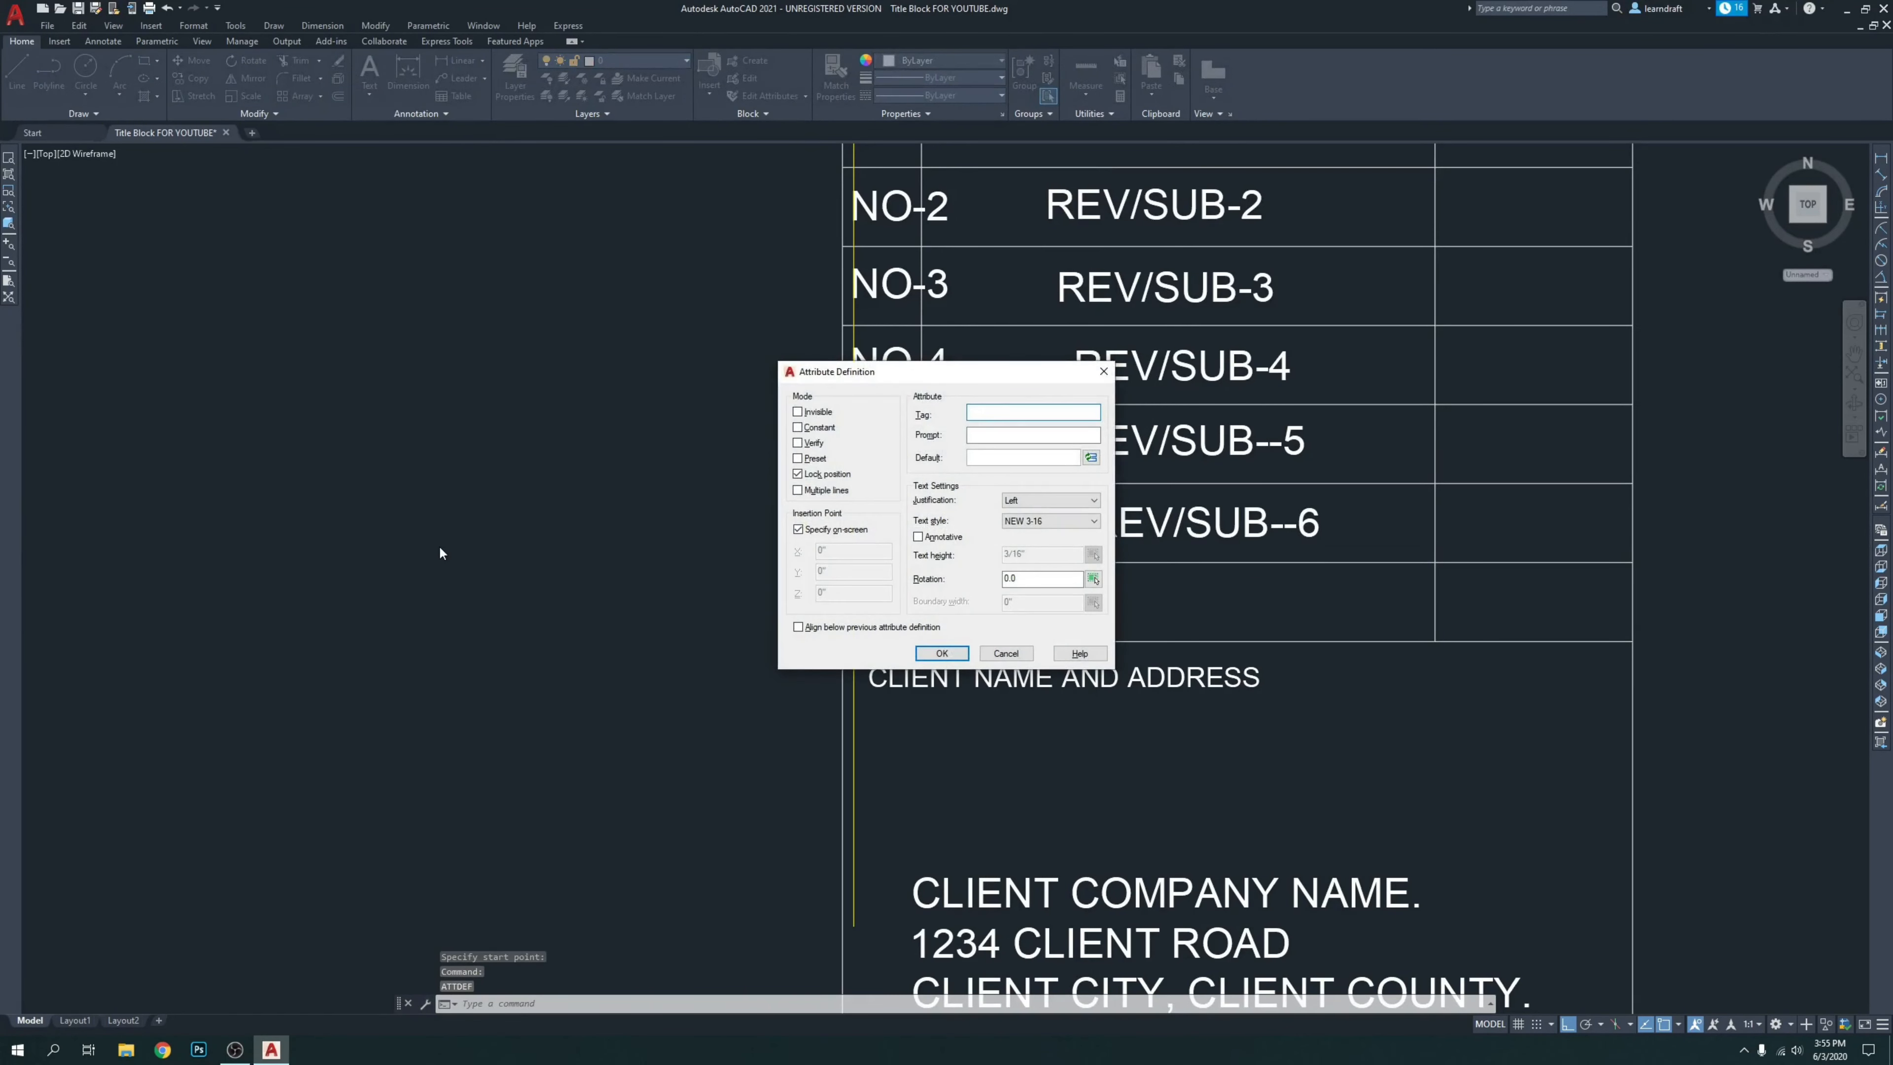
pyautogui.write('REV/SUB--7')
pyautogui.press('Return')
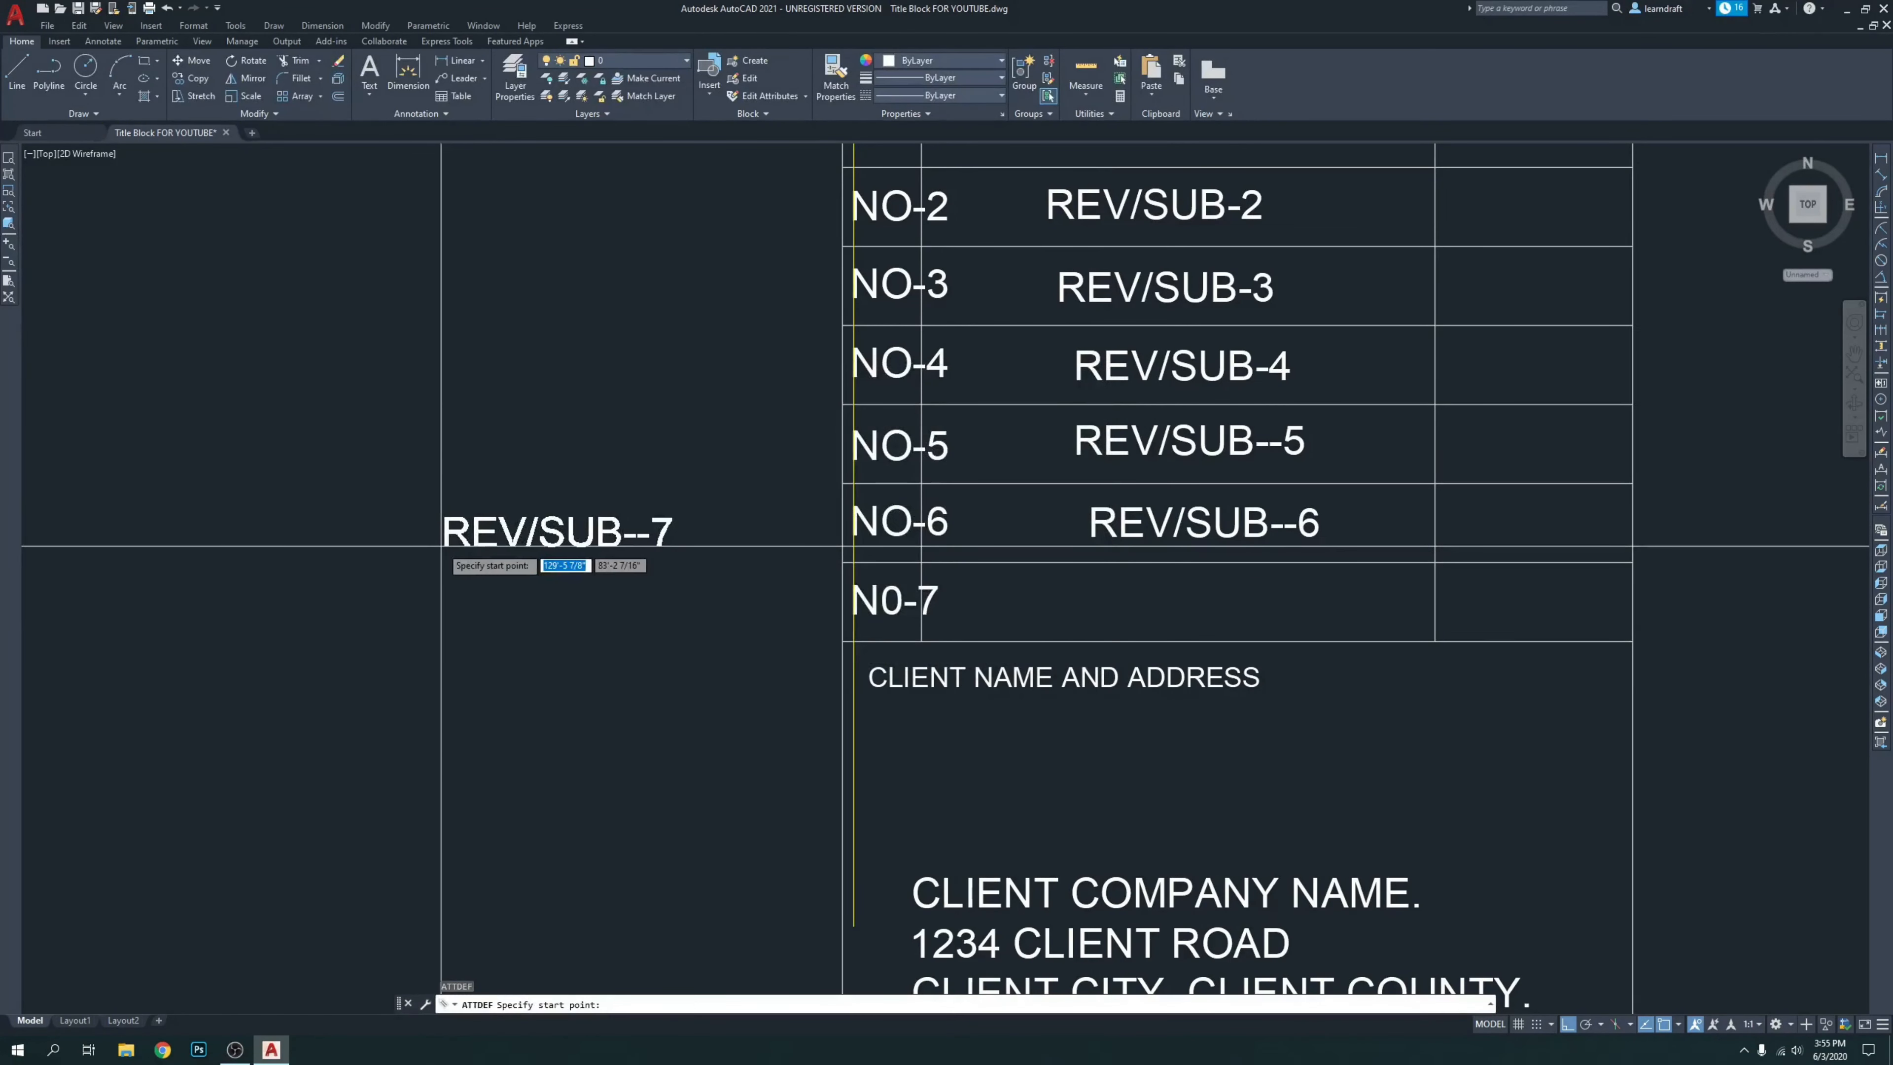
pyautogui.click(1101, 621)
# Erase the vertical yellow guide line running through the NO column.
pyautogui.moveTo(1101, 621); pyautogui.dragTo(716, 639, button='middle')
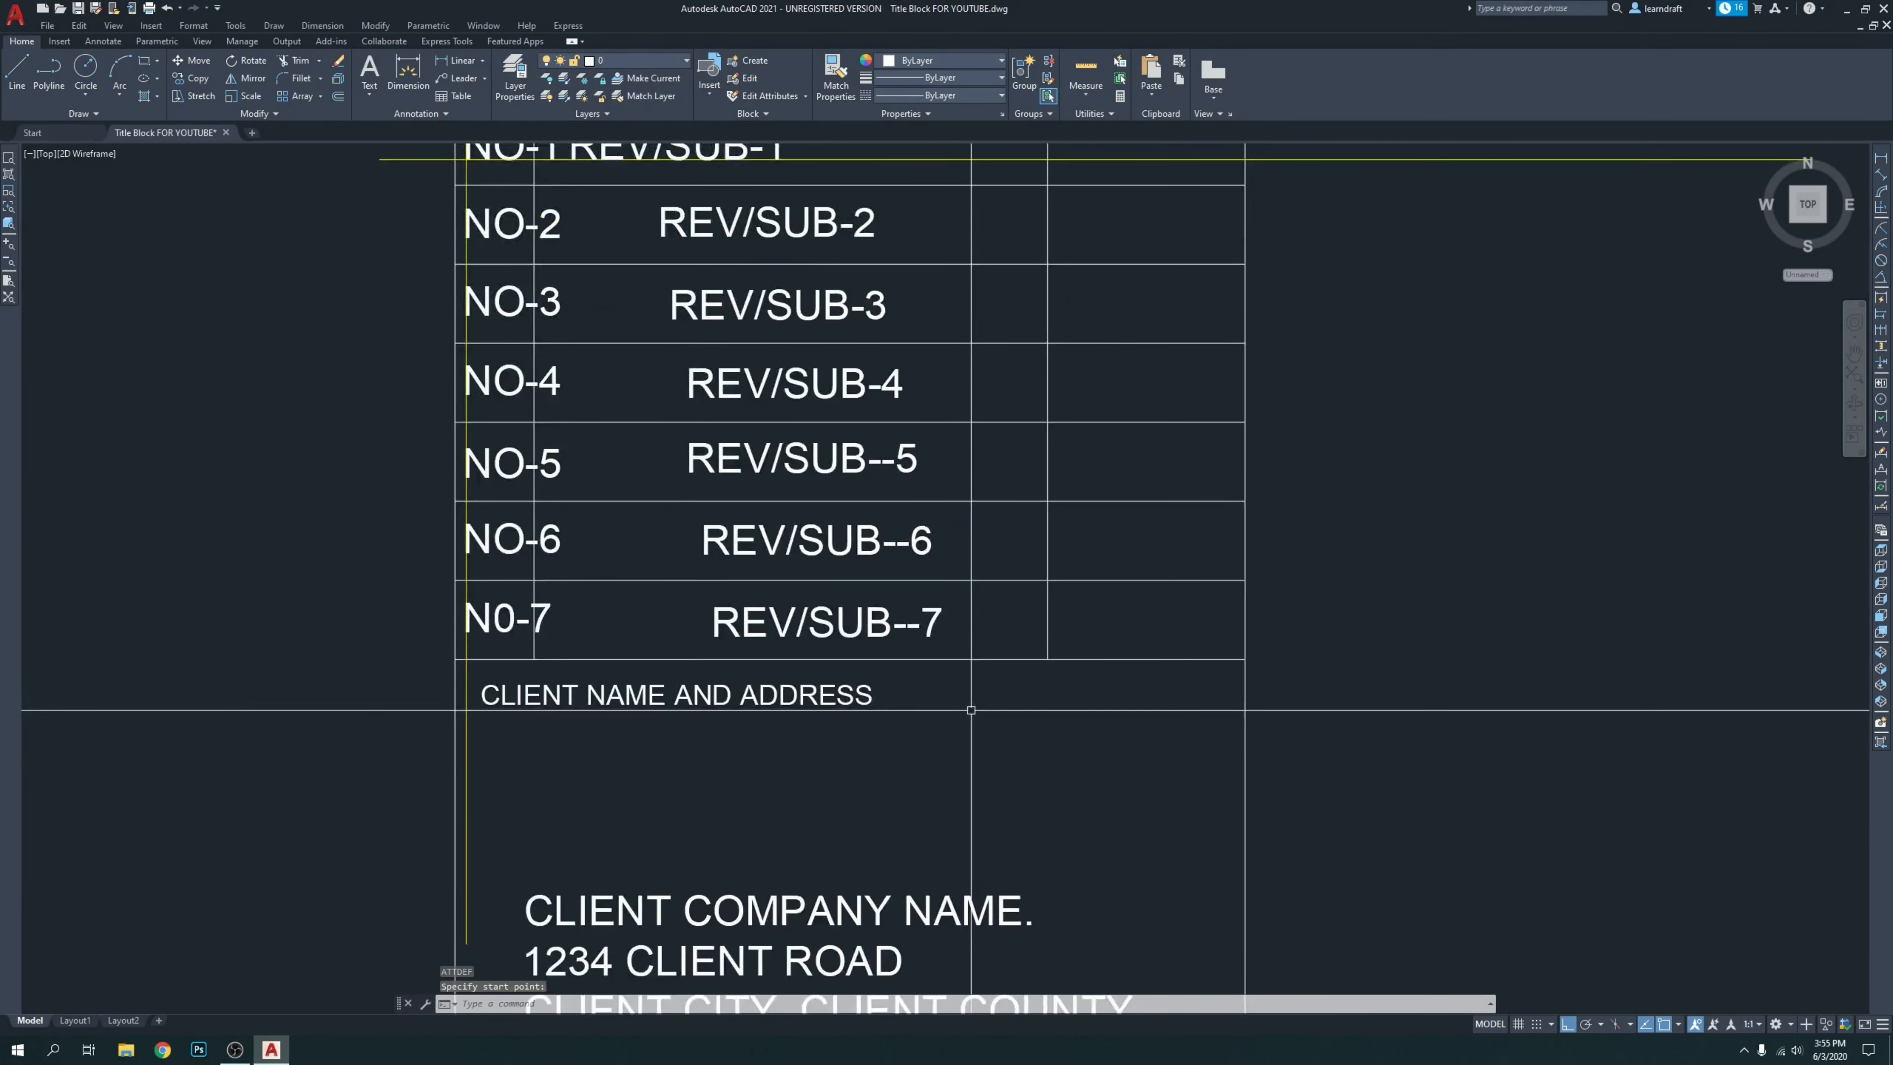
pyautogui.scroll(-2, 946, 680)
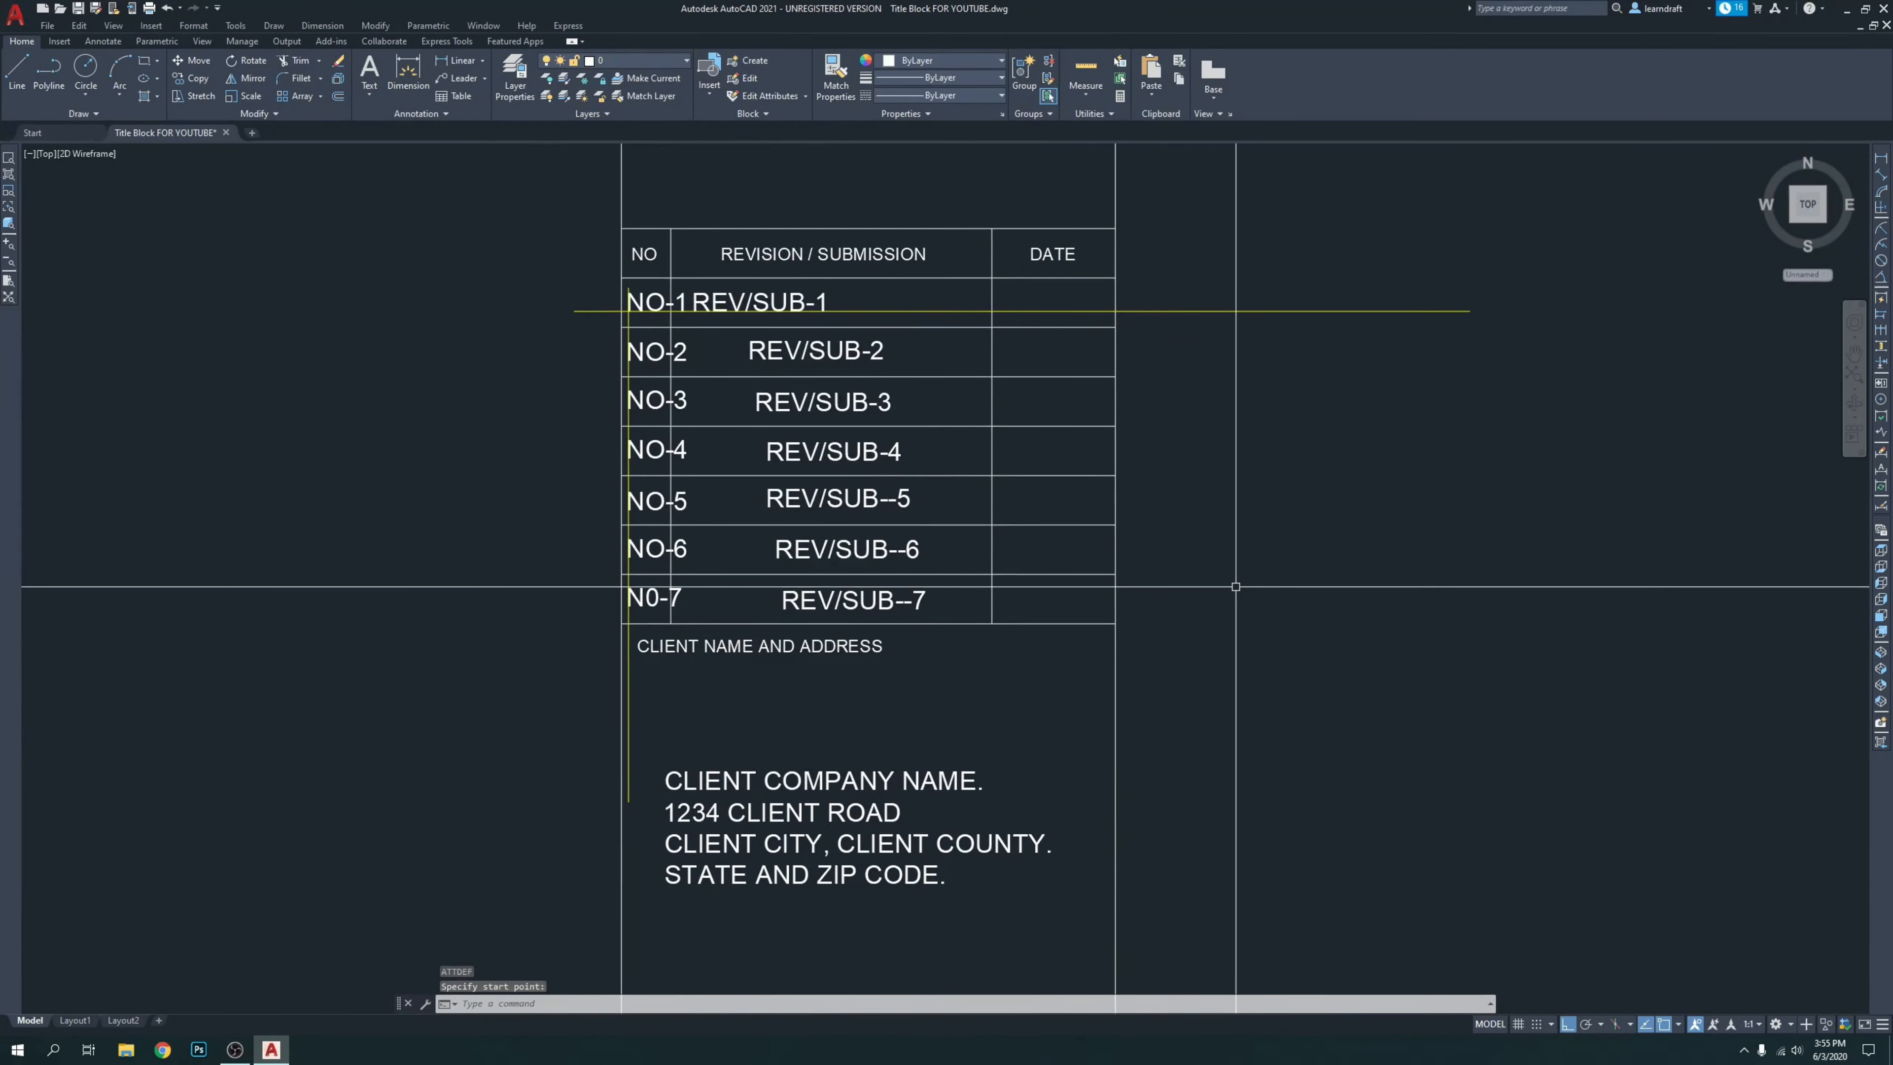
pyautogui.scroll(2, 636, 290)
pyautogui.moveTo(559, 389); pyautogui.dragTo(607, 390, button='middle')
pyautogui.scroll(4, 924, 347)
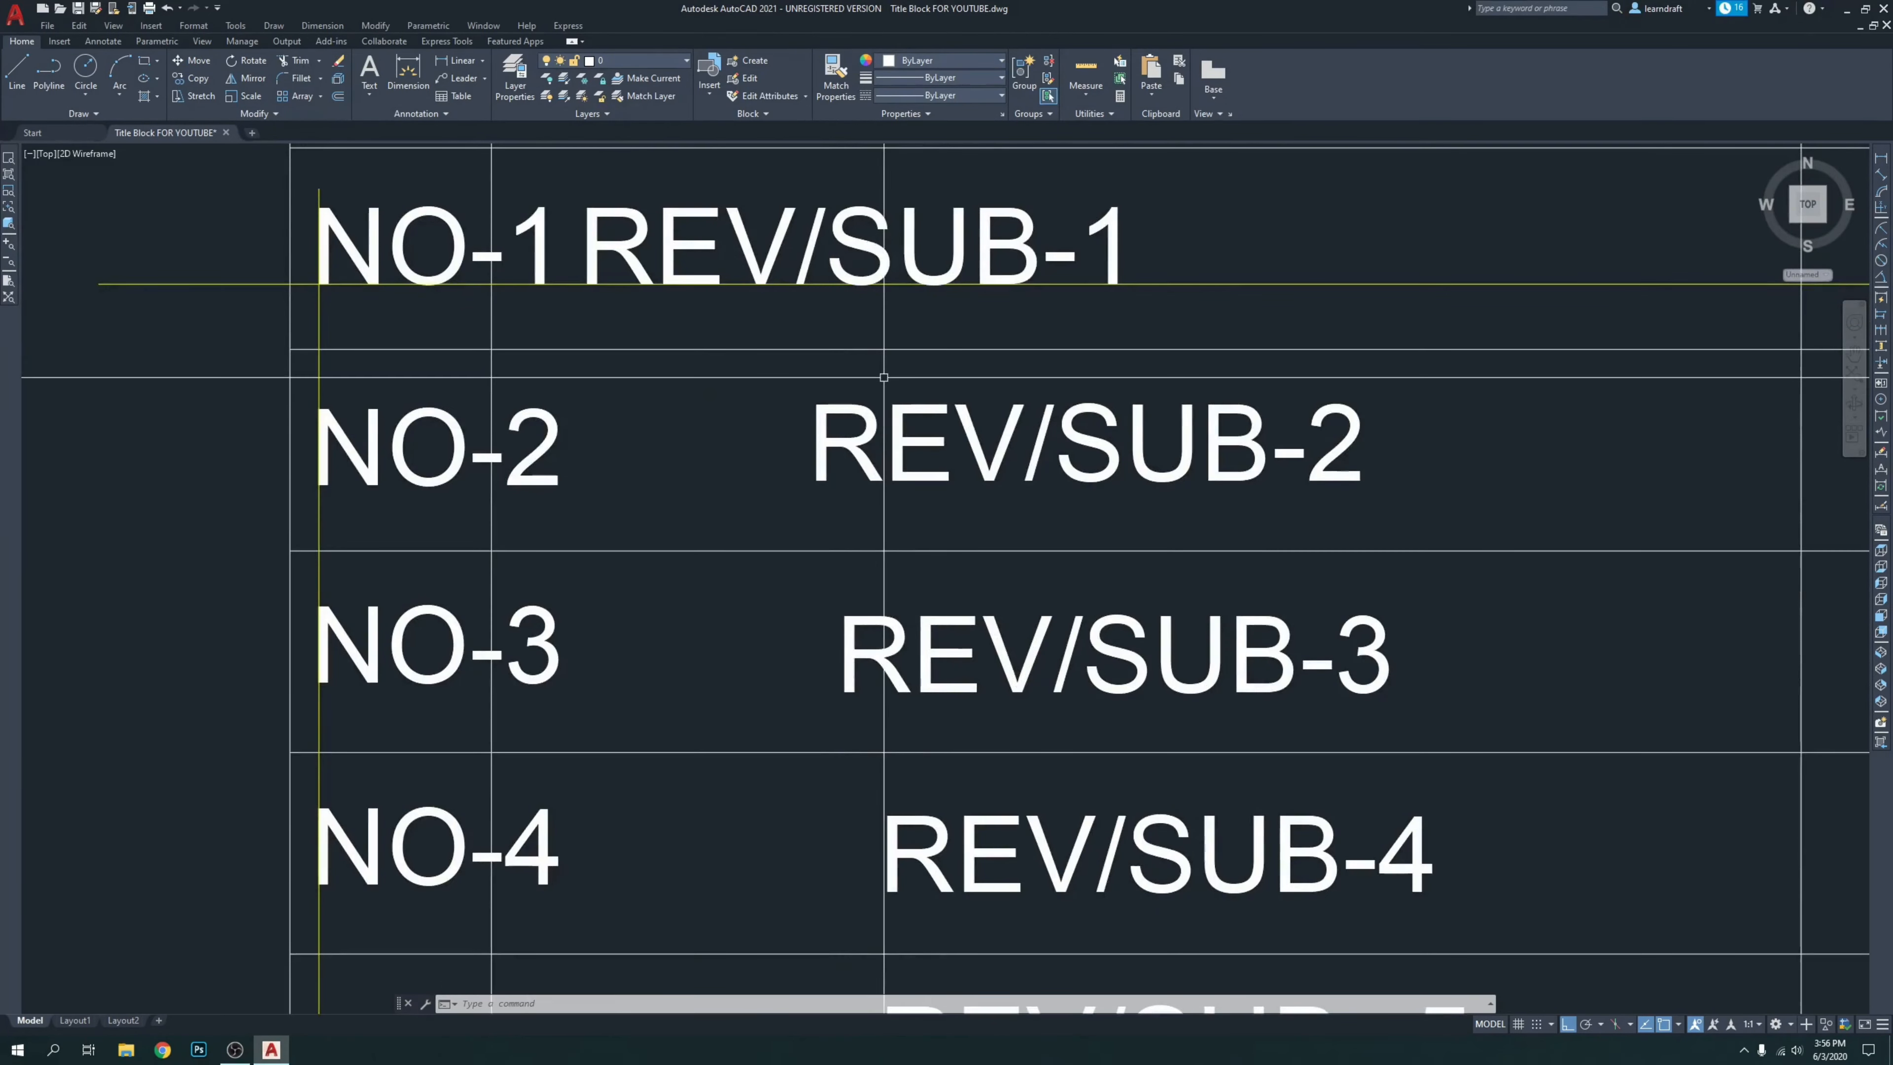
pyautogui.moveTo(871, 371); pyautogui.dragTo(862, 410, button='middle')
pyautogui.click(862, 410)
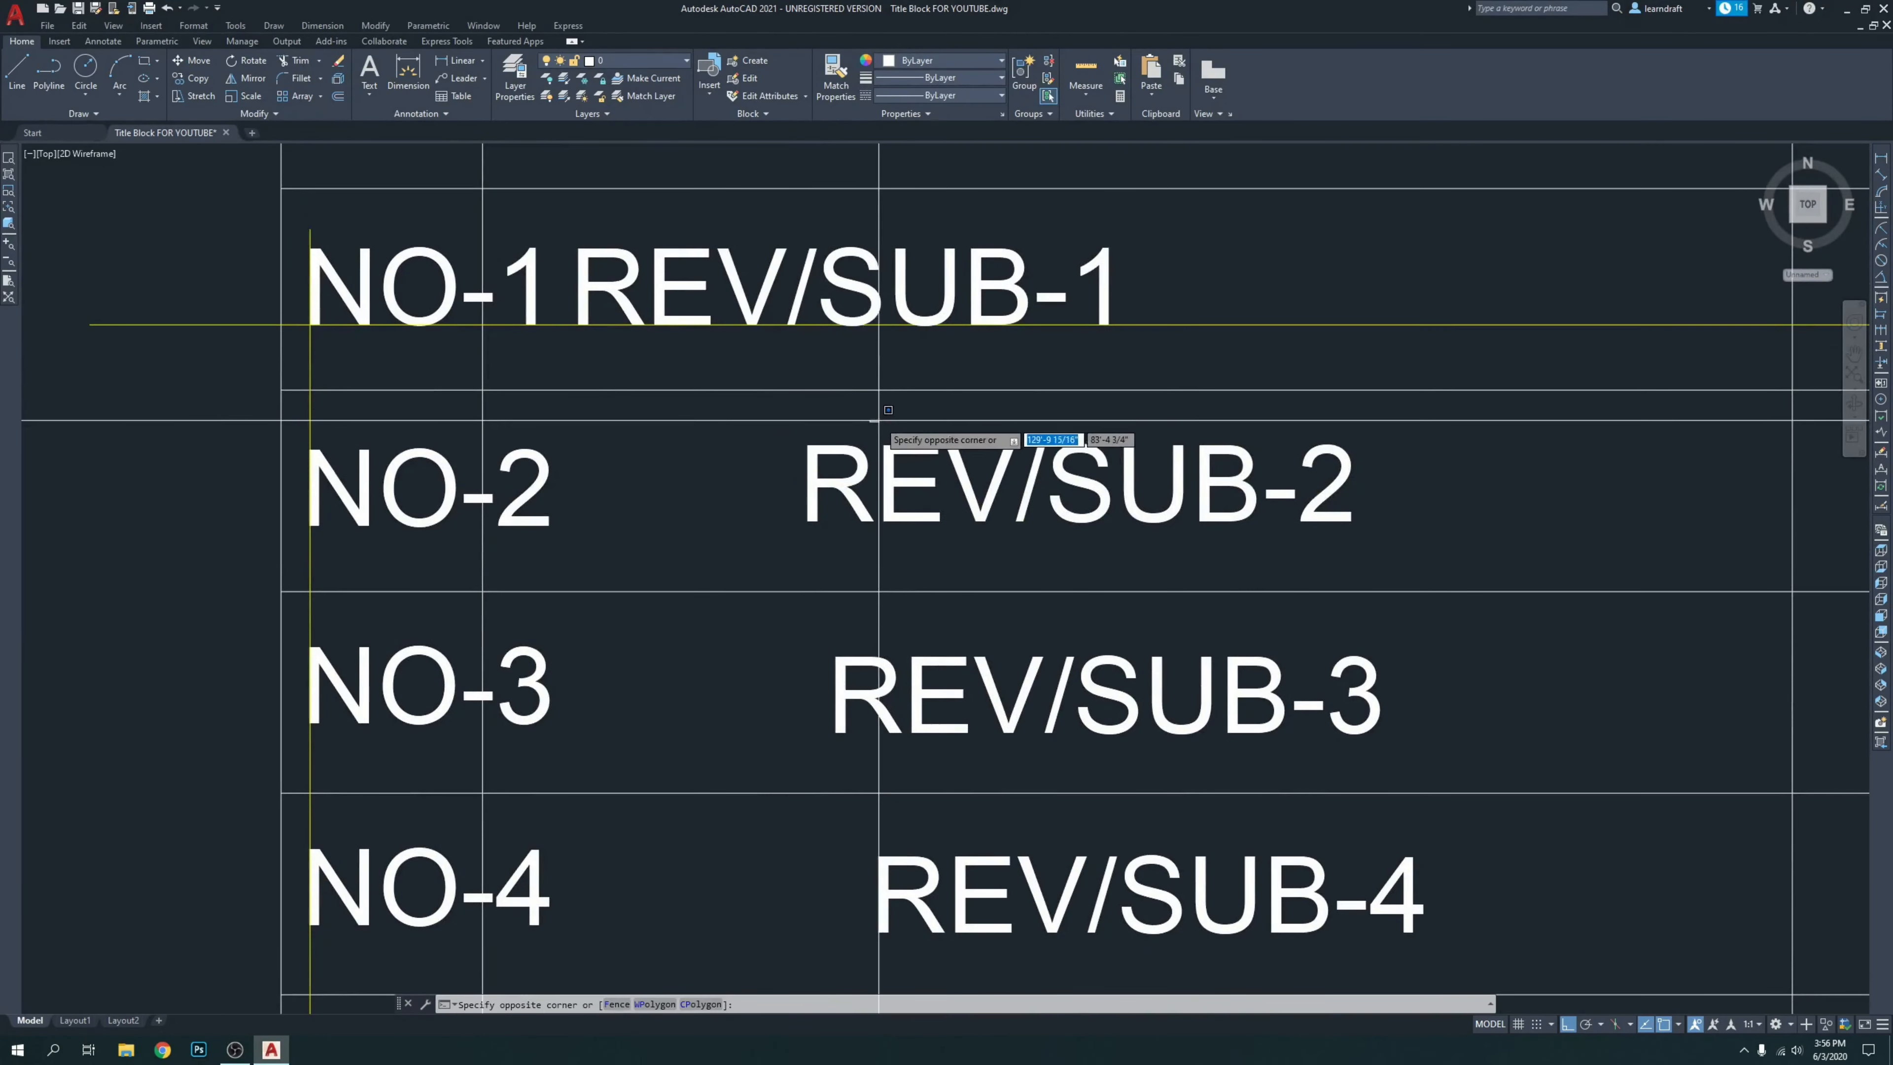
pyautogui.scroll(-3, 859, 409)
pyautogui.scroll(3, 717, 316)
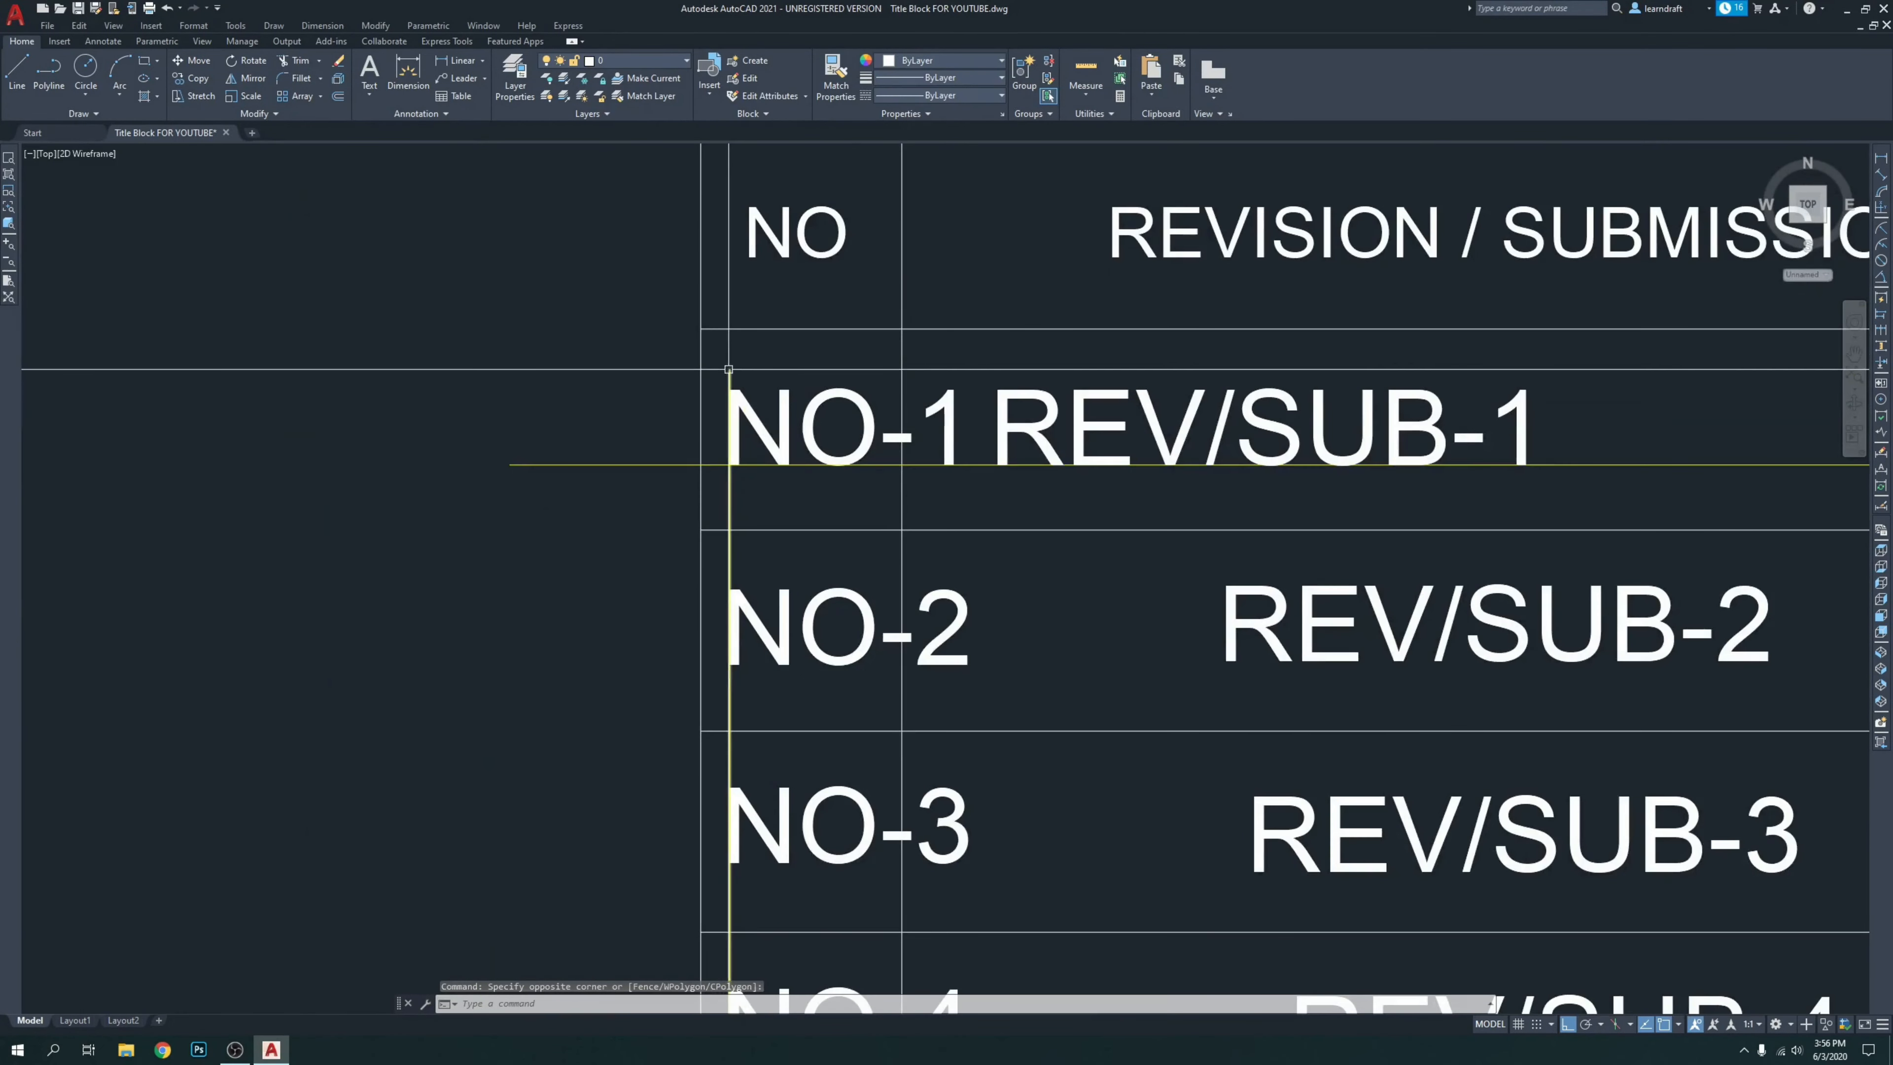
pyautogui.scroll(-5, 670, 313)
pyautogui.click(614, 302)
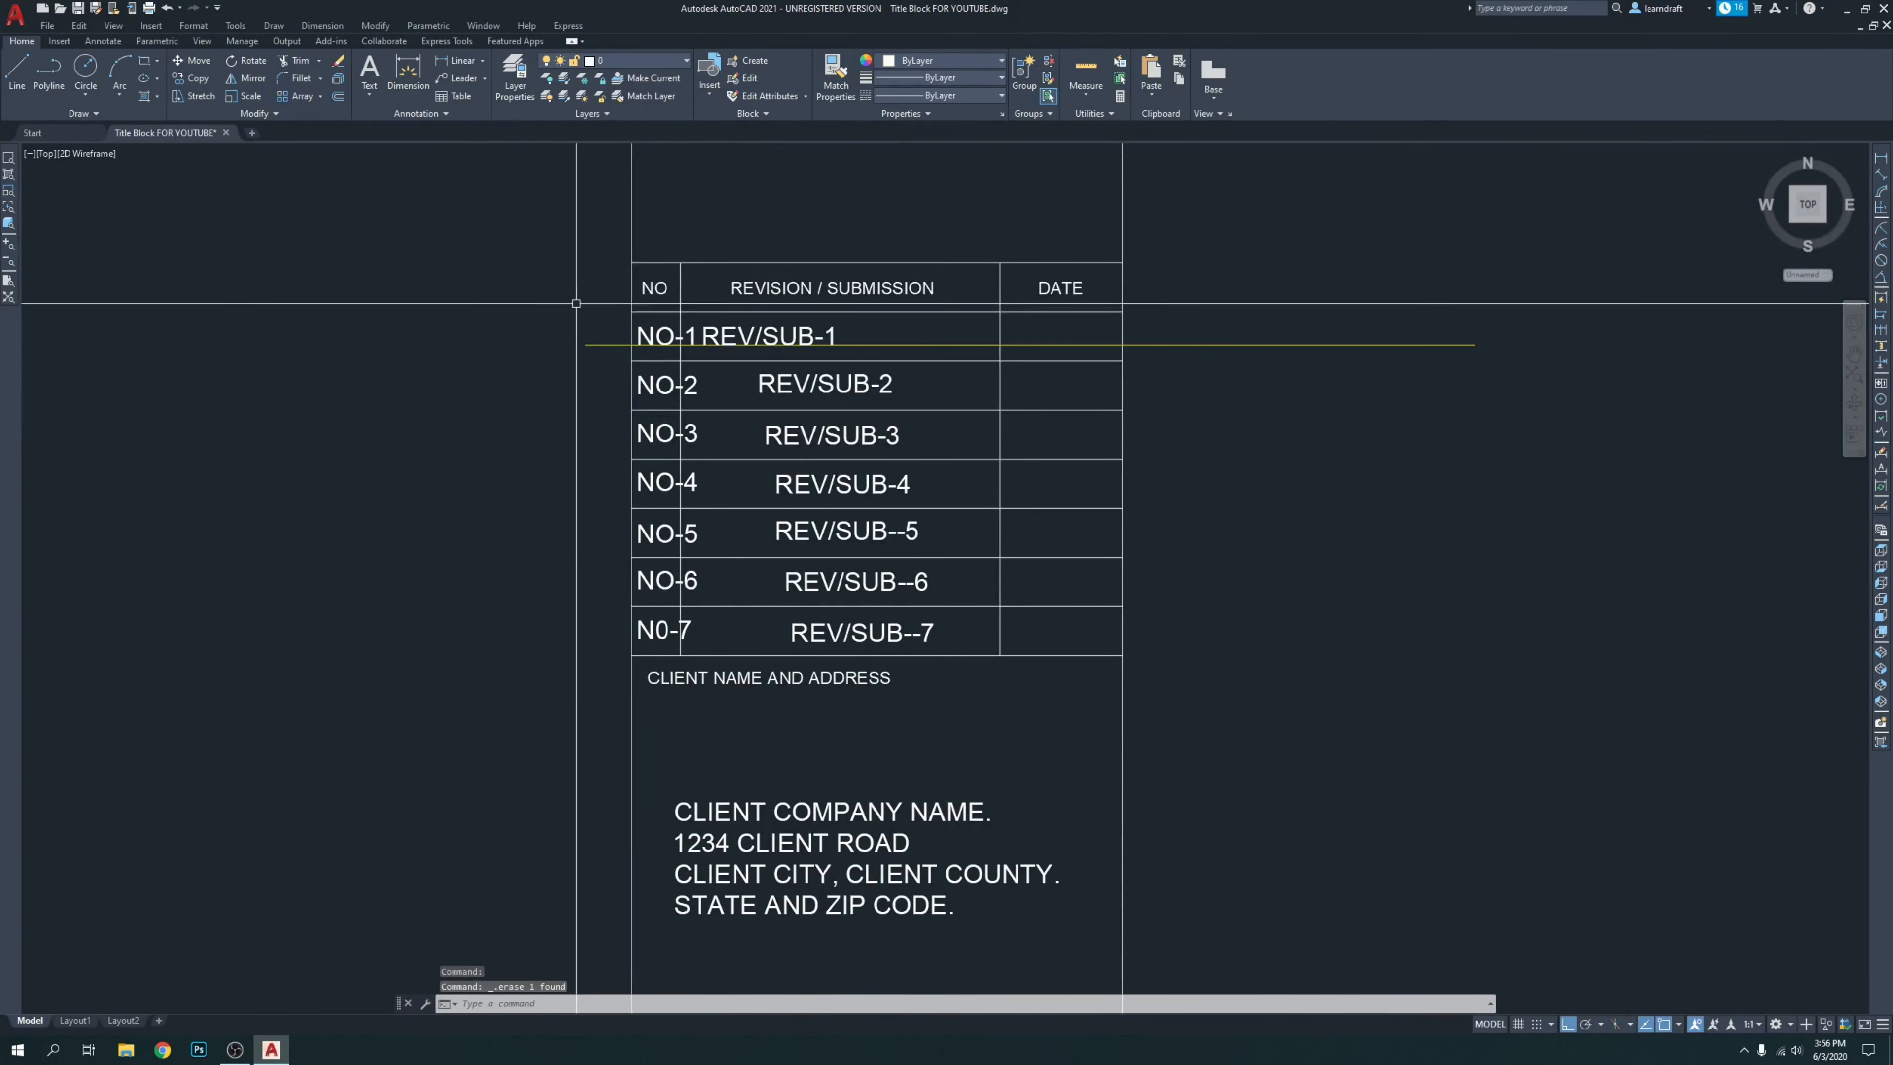
# Draw a vertical line from just above the left edge of REV/SUB-1's R down past the CLIENT NAME AND ADDRESS label.
pyautogui.scroll(2, 566, 307)
pyautogui.press('Return')
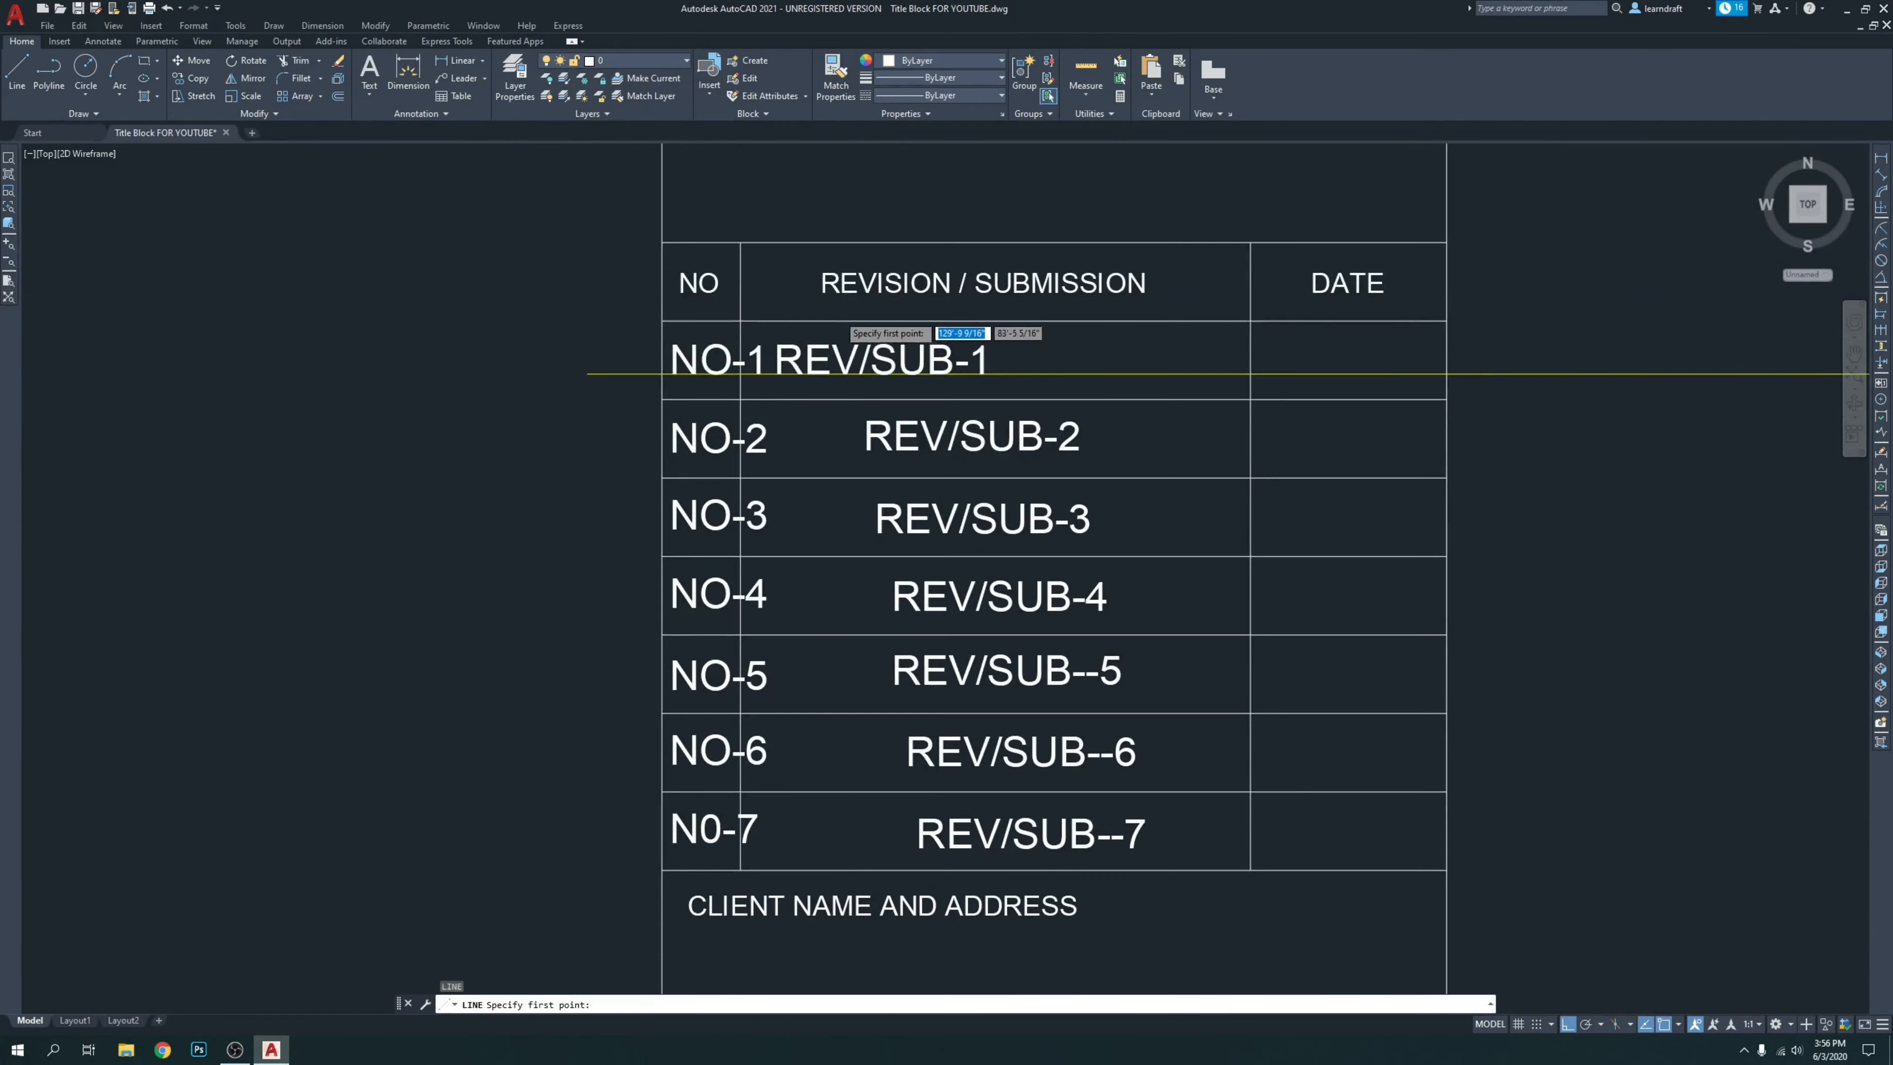
pyautogui.scroll(4, 675, 348)
pyautogui.scroll(4, 680, 332)
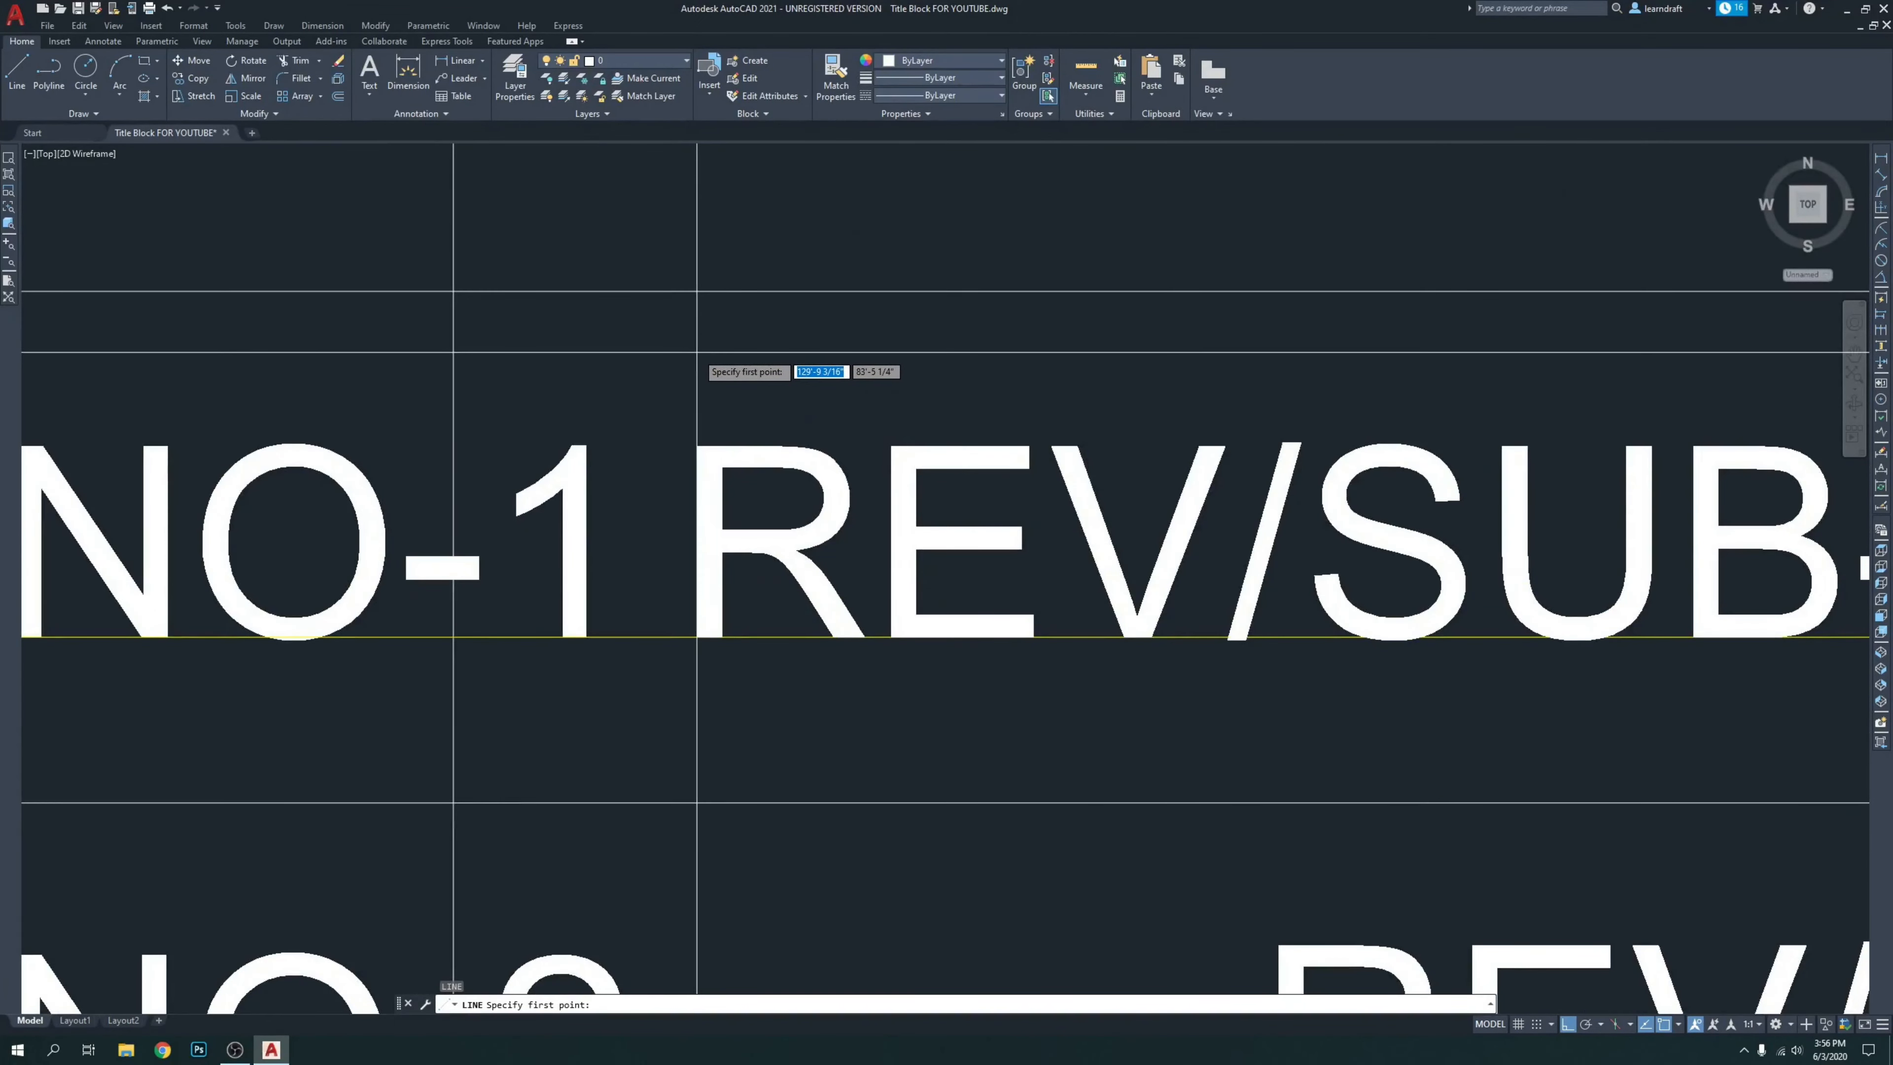
pyautogui.scroll(-12, 700, 343)
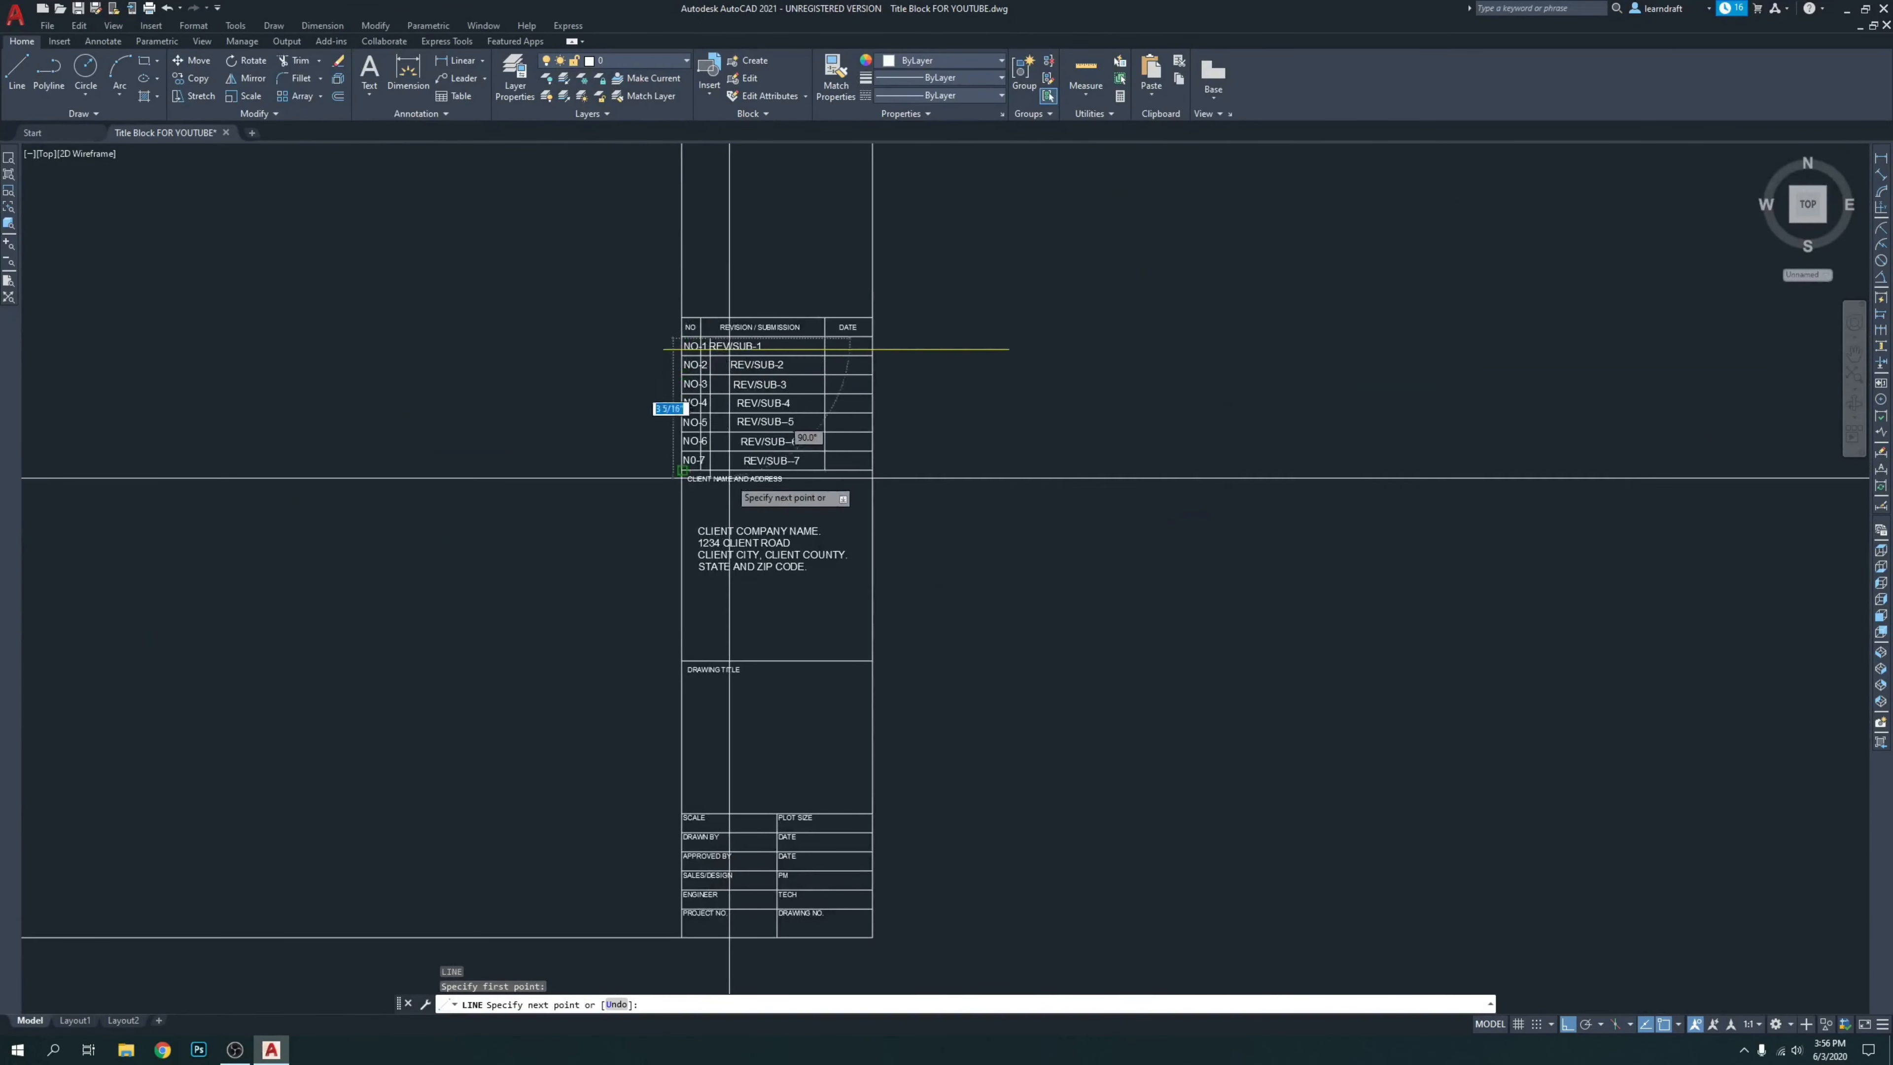
pyautogui.scroll(5, 724, 479)
pyautogui.click(675, 538)
pyautogui.press('Return')
# Change the color of the new vertical guide line to yellow and deselect it.
pyautogui.click(727, 510)
pyautogui.click(644, 553)
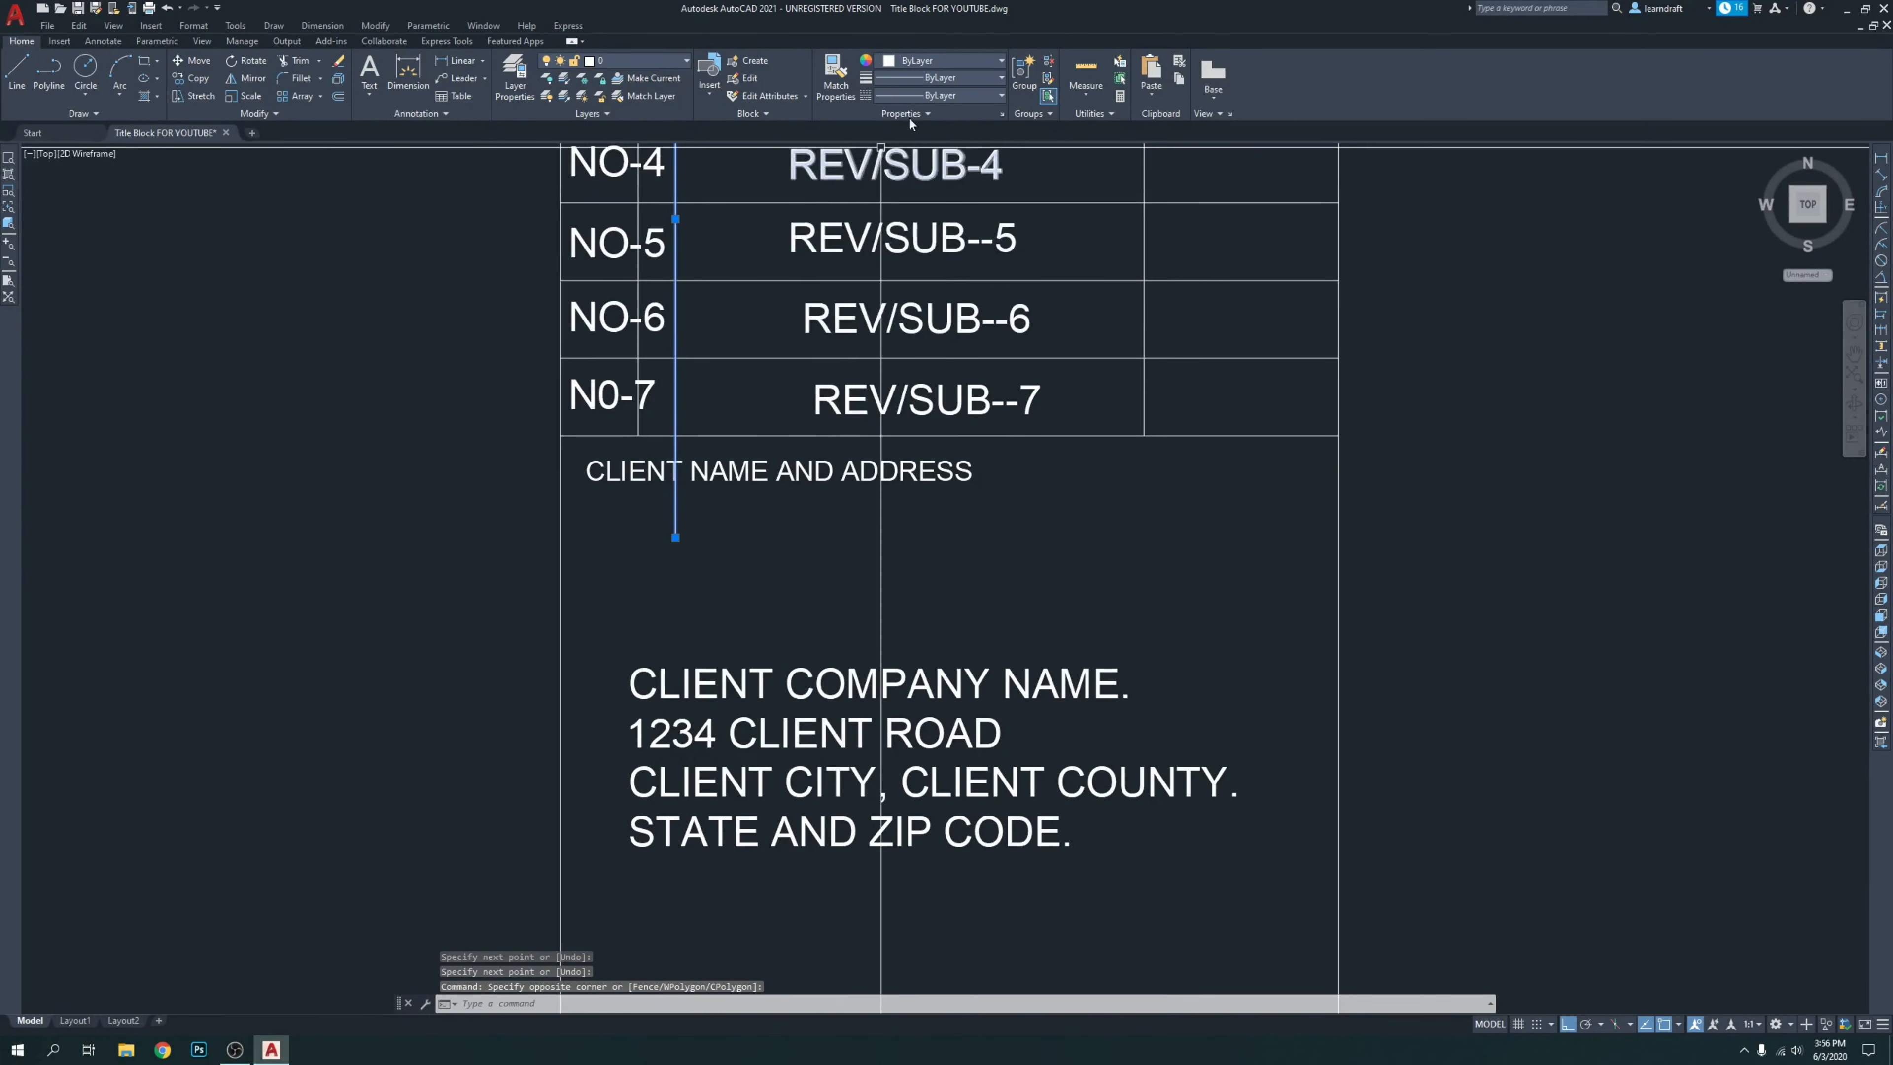
pyautogui.click(945, 66)
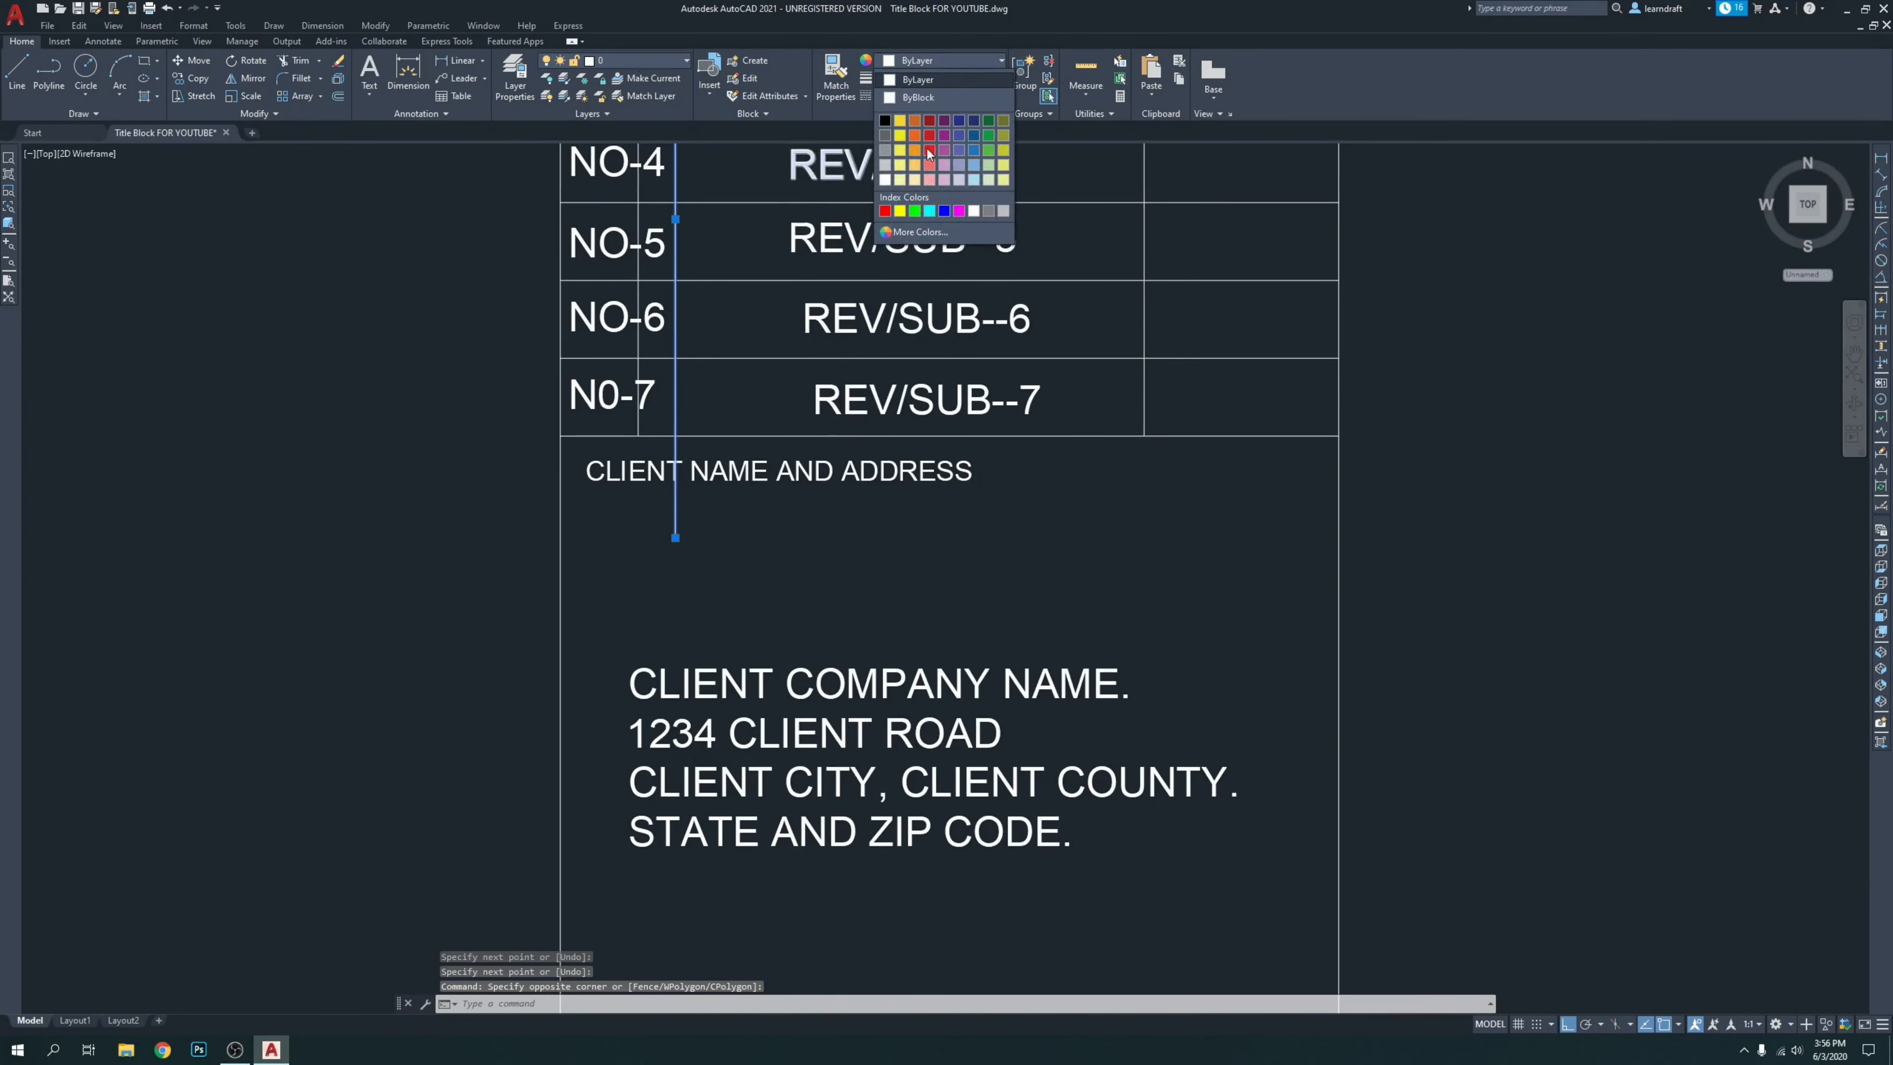
pyautogui.click(899, 212)
pyautogui.moveTo(745, 250); pyautogui.dragTo(765, 481, button='middle')
pyautogui.scroll(2, 803, 376)
pyautogui.moveTo(805, 384); pyautogui.dragTo(831, 291, button='middle')
pyautogui.press('Escape')
# Move the REV/SUB-2 attribute horizontally left so its R starts at the vertical yellow guide line.
pyautogui.moveTo(982, 326); pyautogui.dragTo(936, 252, button='middle')
pyautogui.click(942, 375)
pyautogui.click(824, 440)
pyautogui.press('Escape')
pyautogui.scroll(1, 891, 437)
pyautogui.click(870, 461)
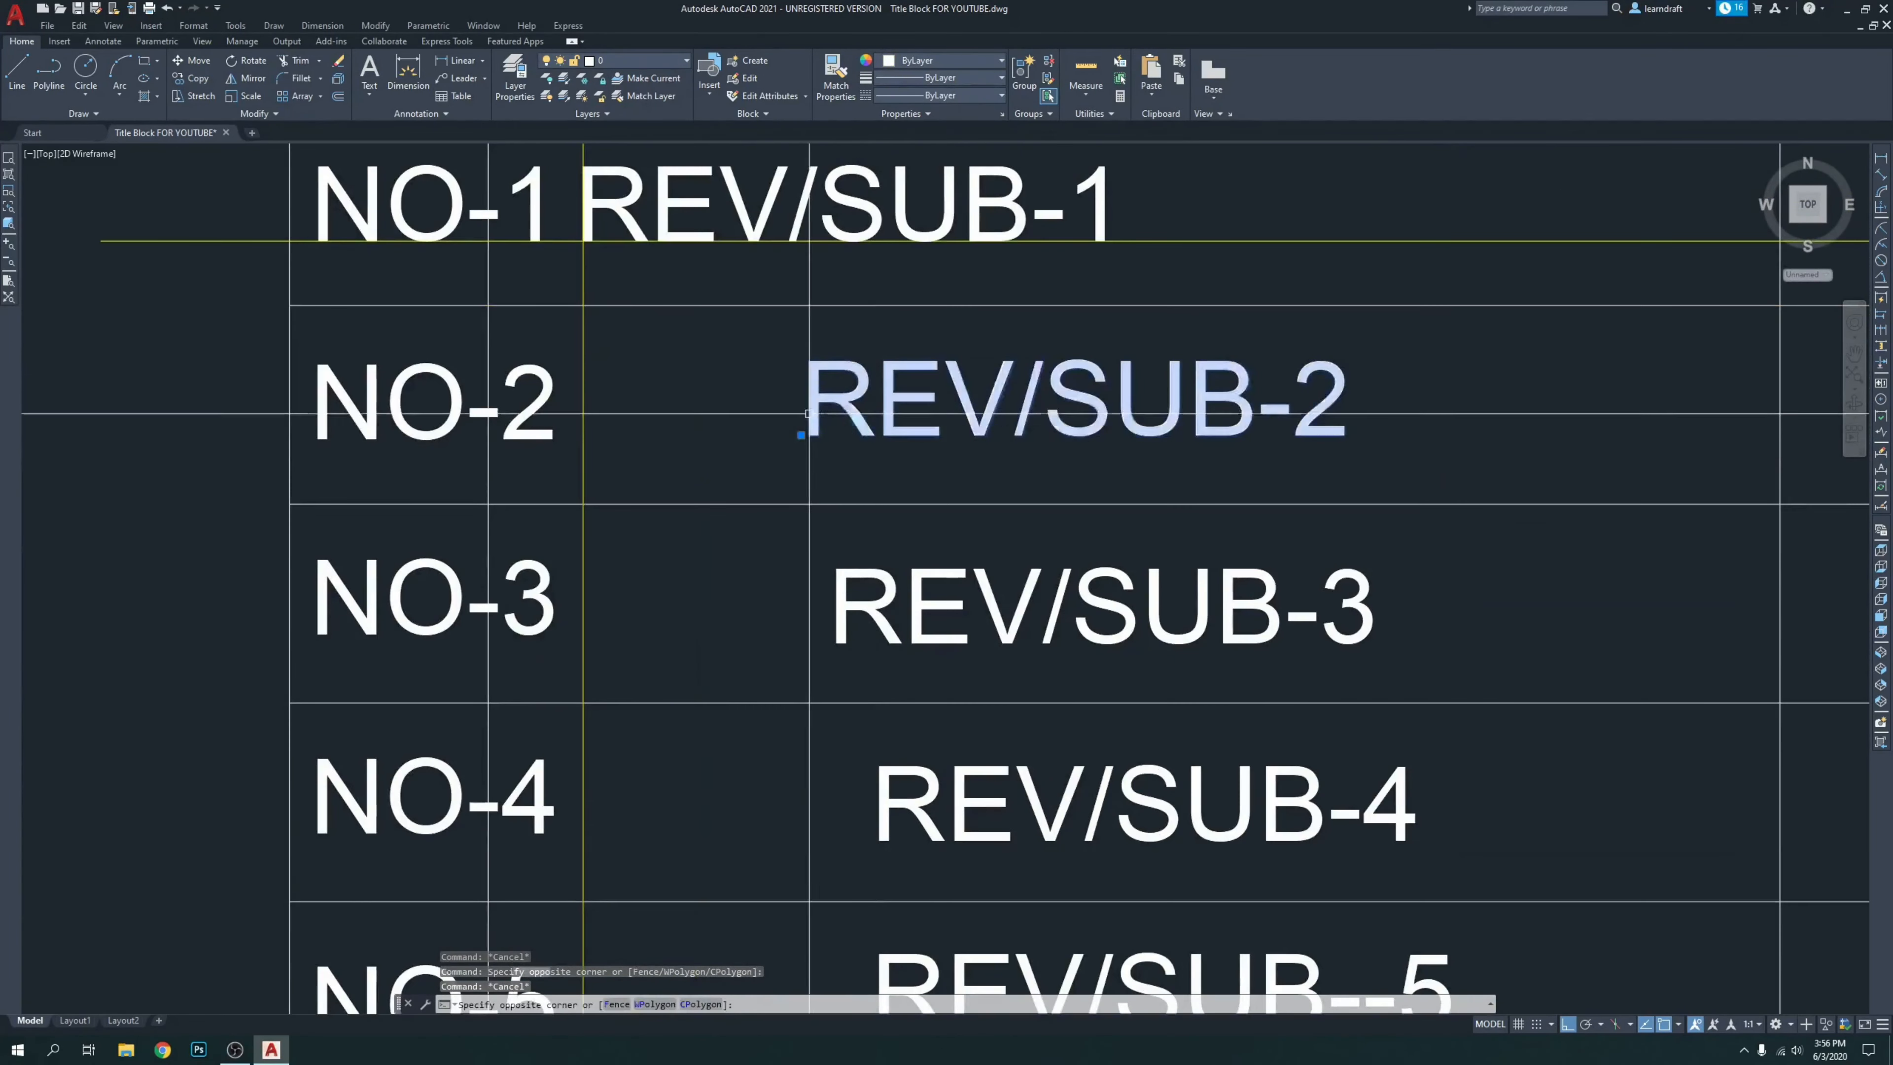
pyautogui.click(806, 403)
pyautogui.scroll(2, 762, 439)
pyautogui.press('Return')
pyautogui.click(1024, 524)
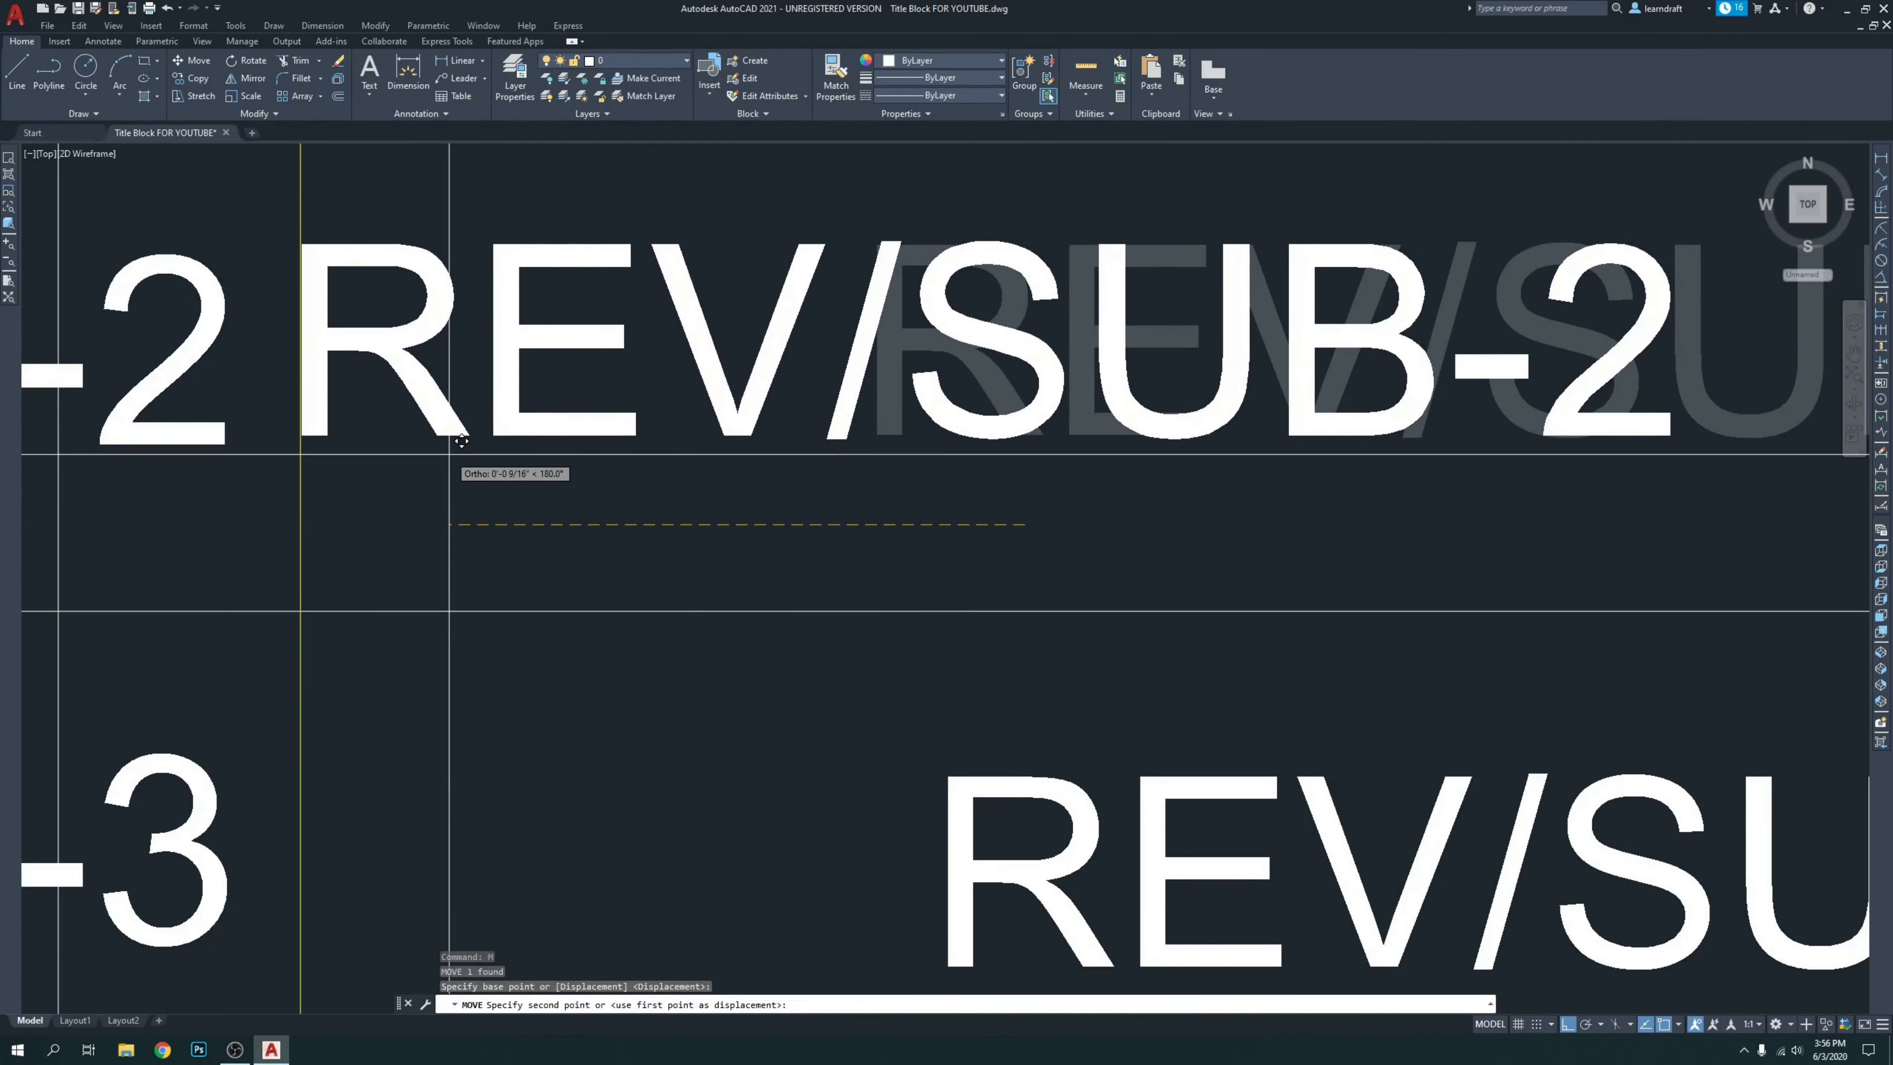
pyautogui.click(461, 440)
# Place REV/SUB-2 near the vertical yellow guide and nudge it left until its R sits exactly on the line.
pyautogui.scroll(8, 298, 238)
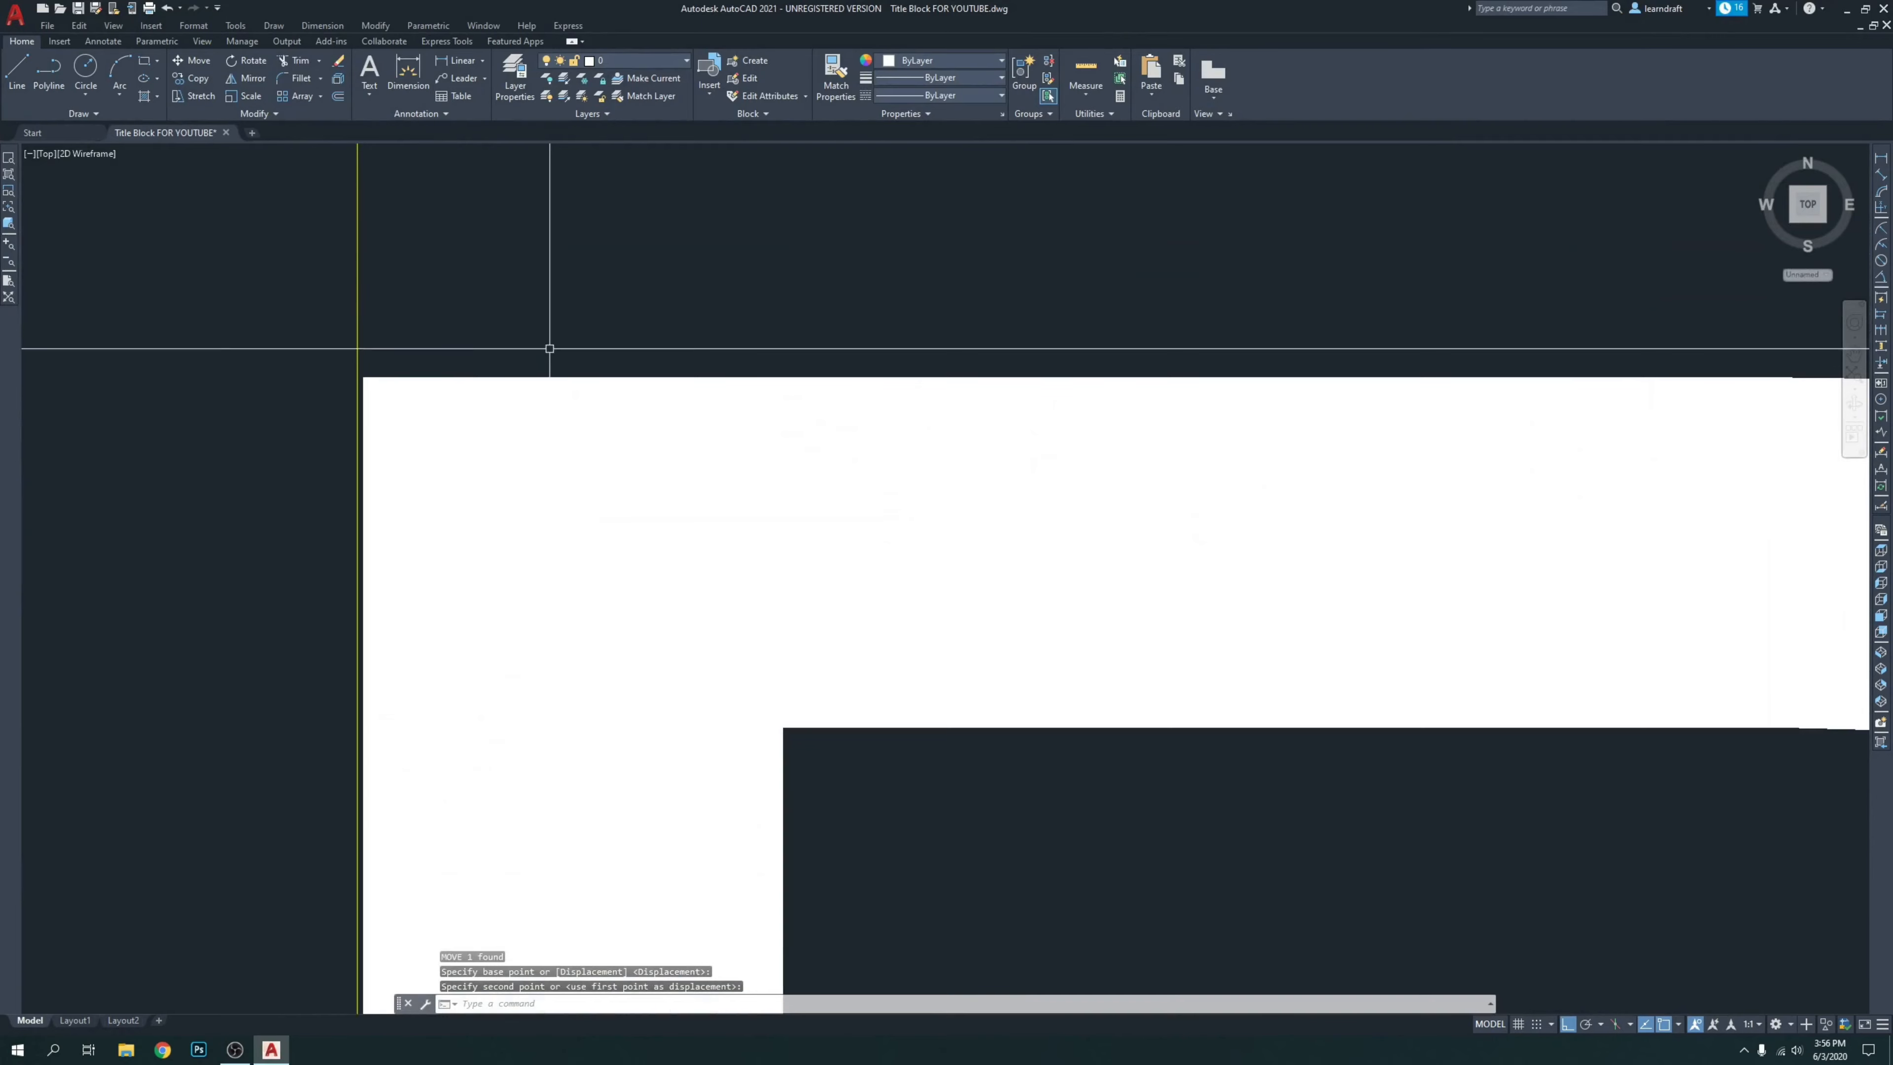
pyautogui.click(549, 348)
pyautogui.click(492, 432)
pyautogui.scroll(4, 358, 359)
pyautogui.press('Return')
pyautogui.click(655, 307)
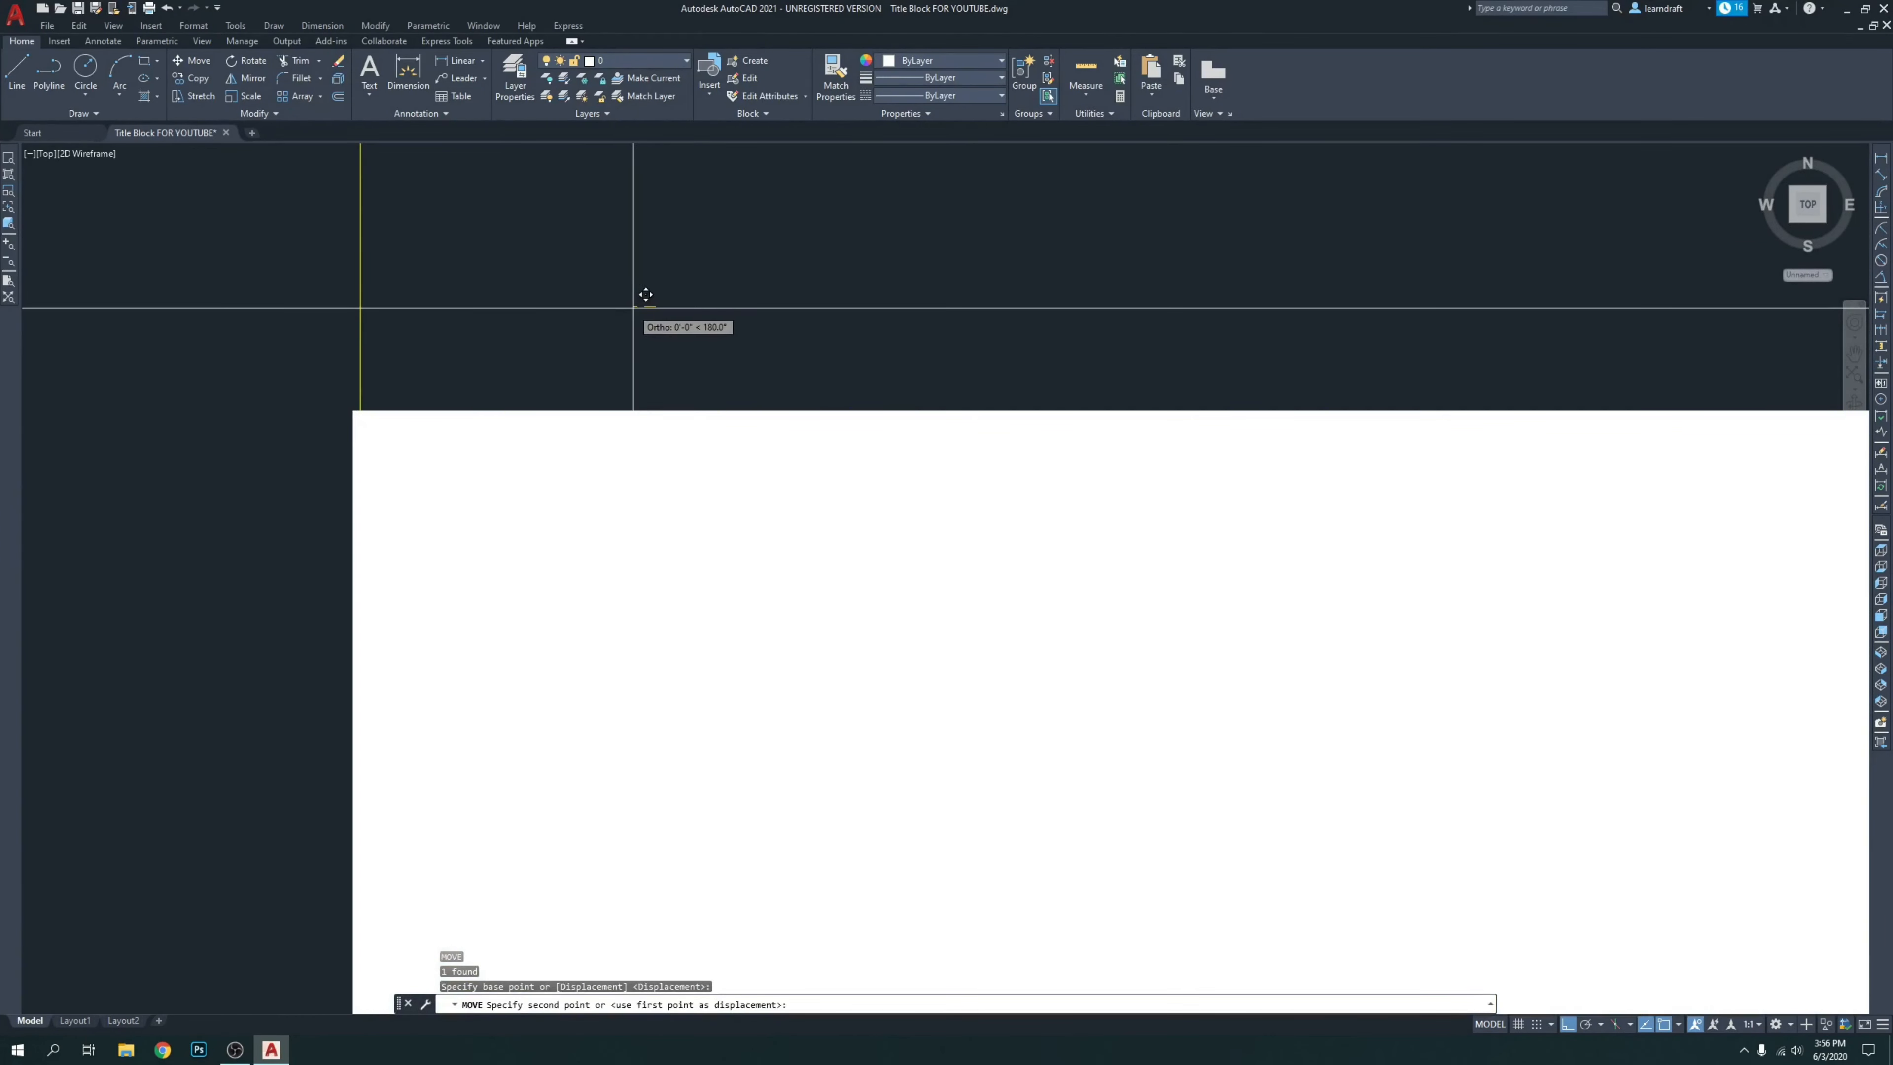
pyautogui.click(641, 306)
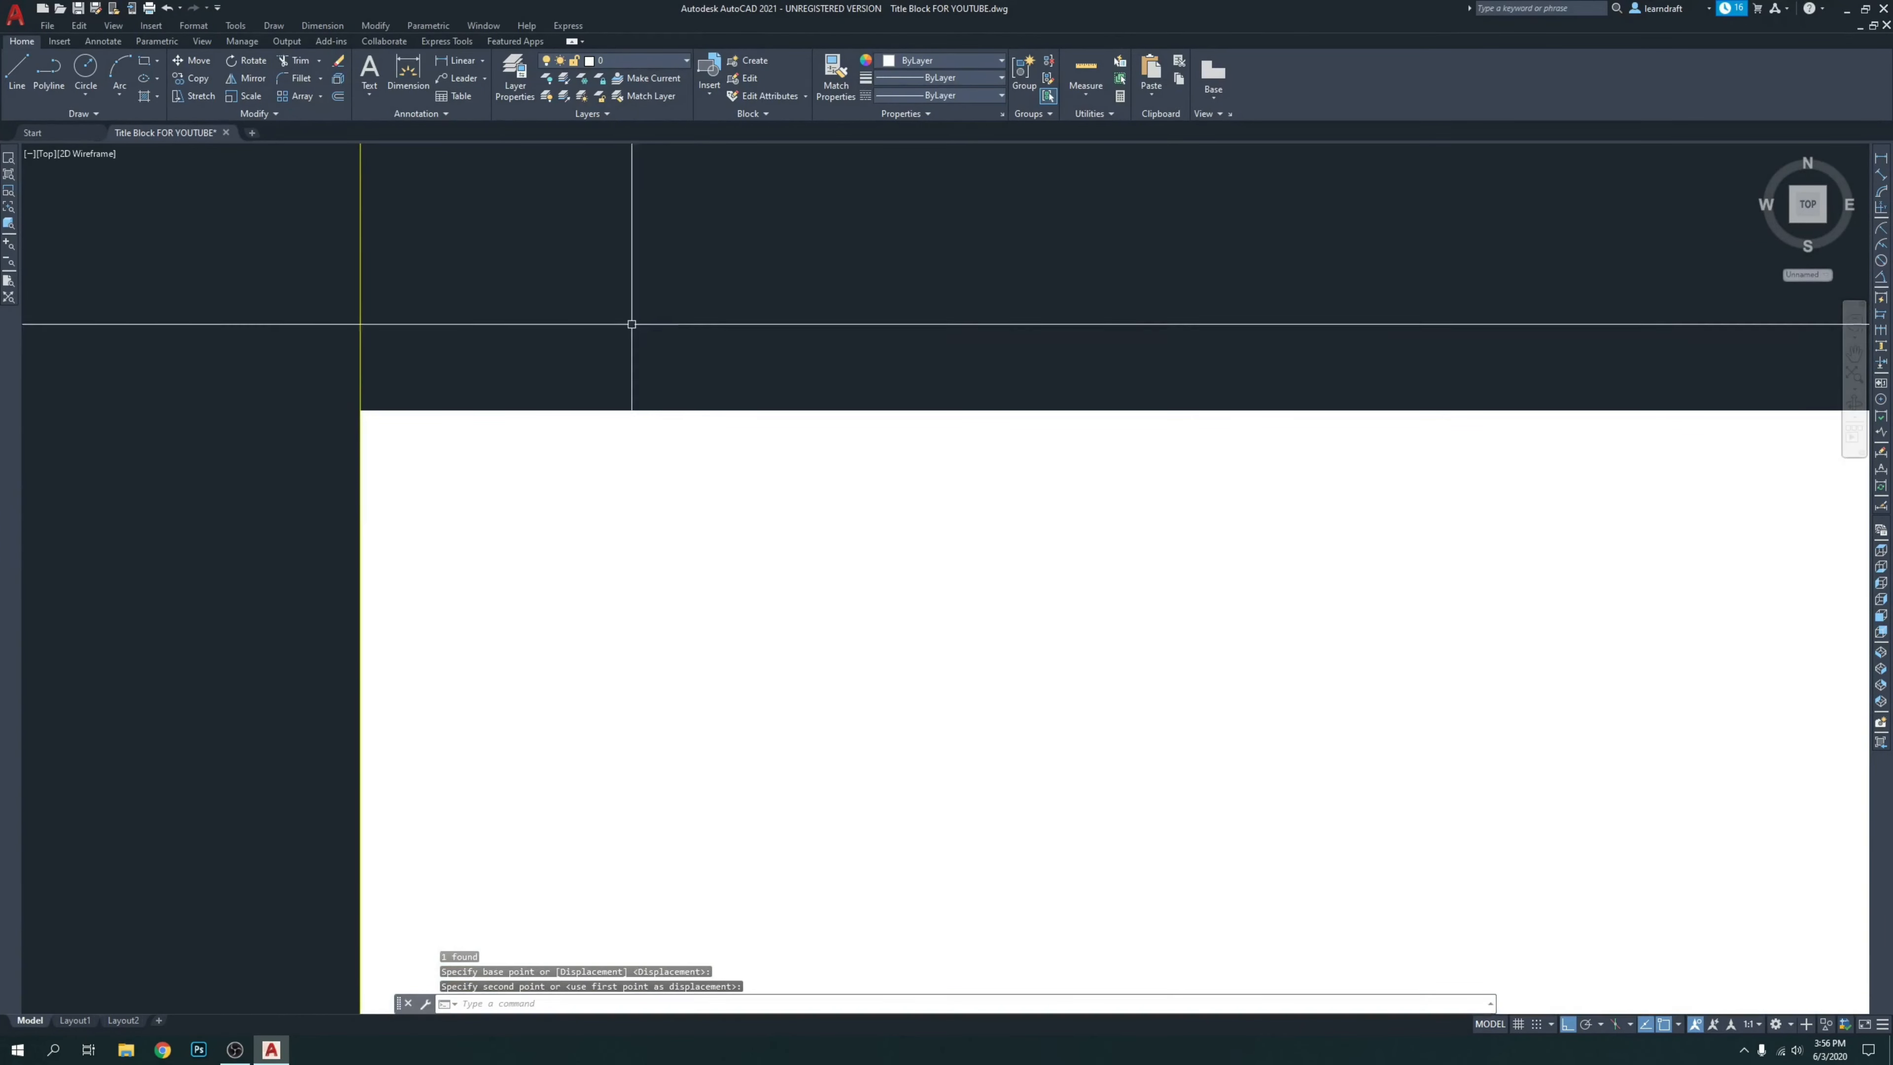
# Move the REV/SUB-2 attribute straight down until its baseline lines up with the bottom of NO-2.
pyautogui.scroll(-5, 635, 320)
pyautogui.moveTo(782, 385); pyautogui.dragTo(704, 523, button='middle')
pyautogui.scroll(-2, 747, 484)
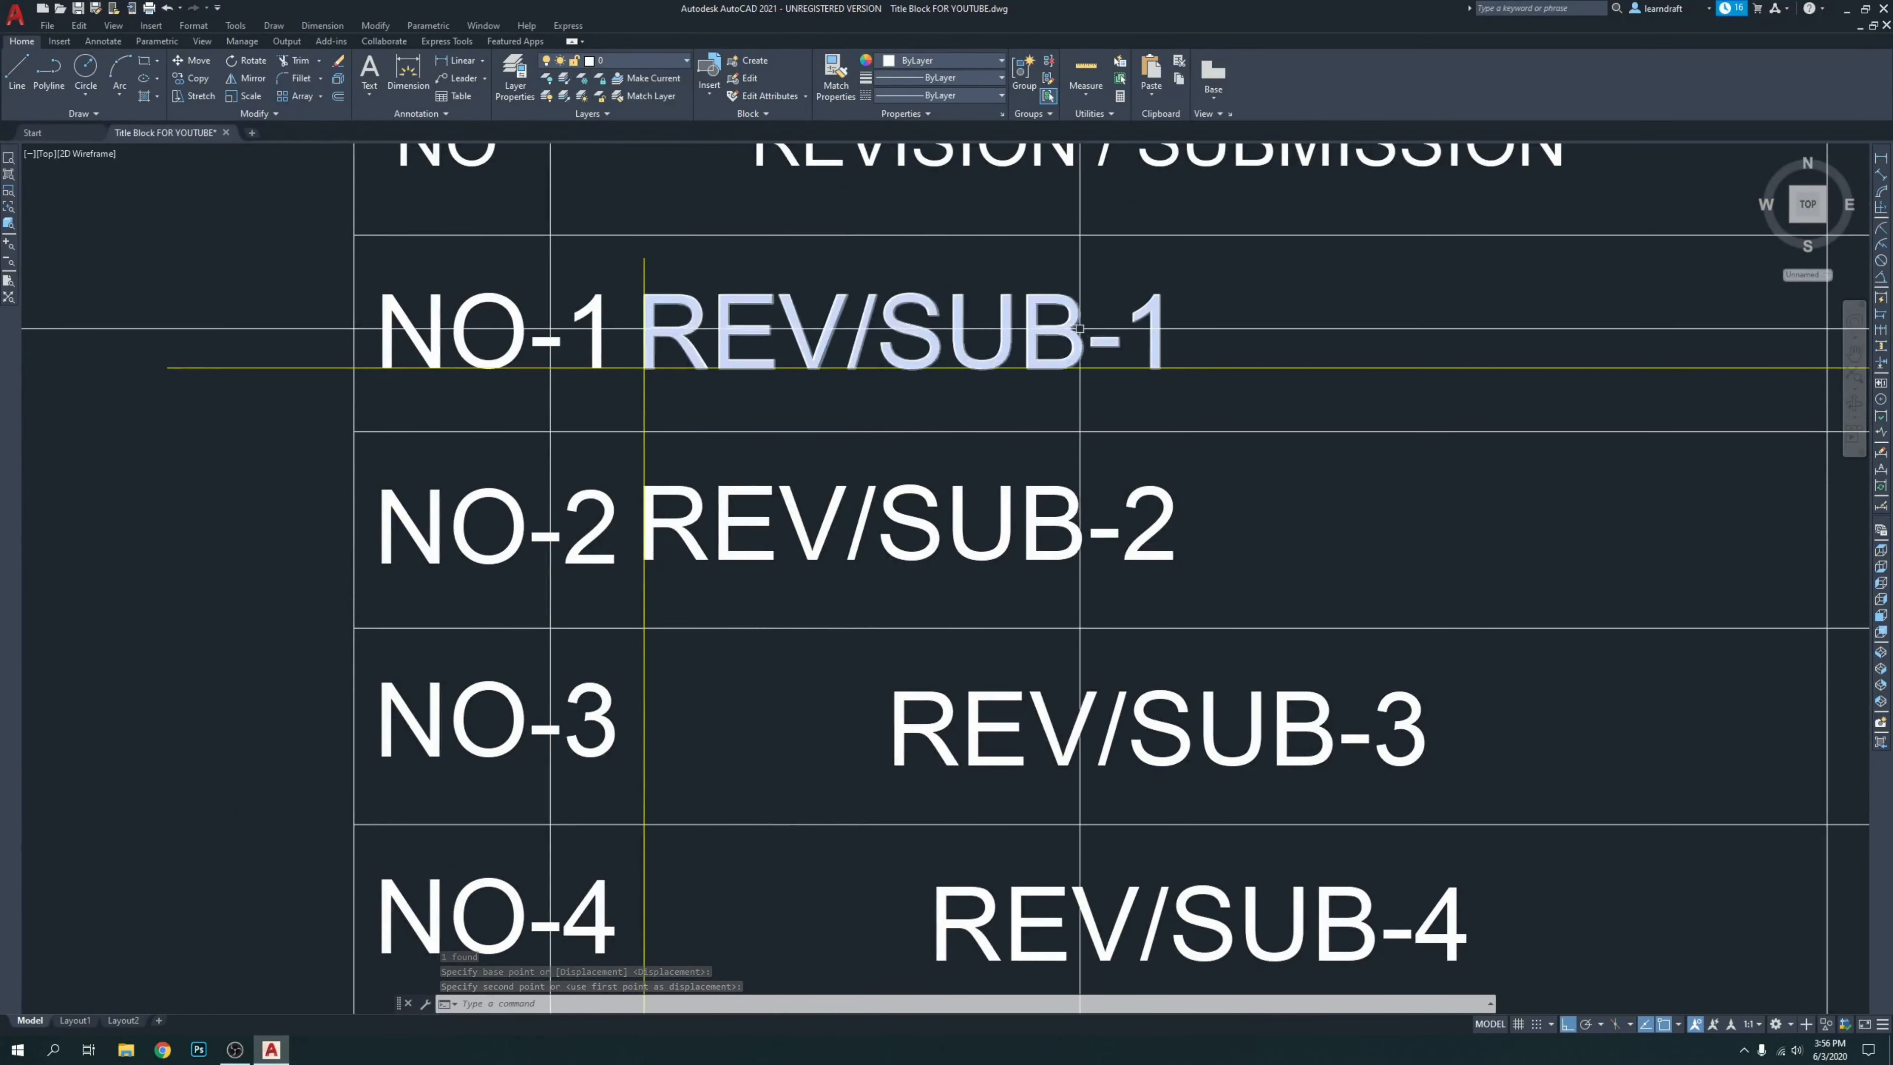
pyautogui.scroll(4, 681, 600)
pyautogui.scroll(-3, 683, 610)
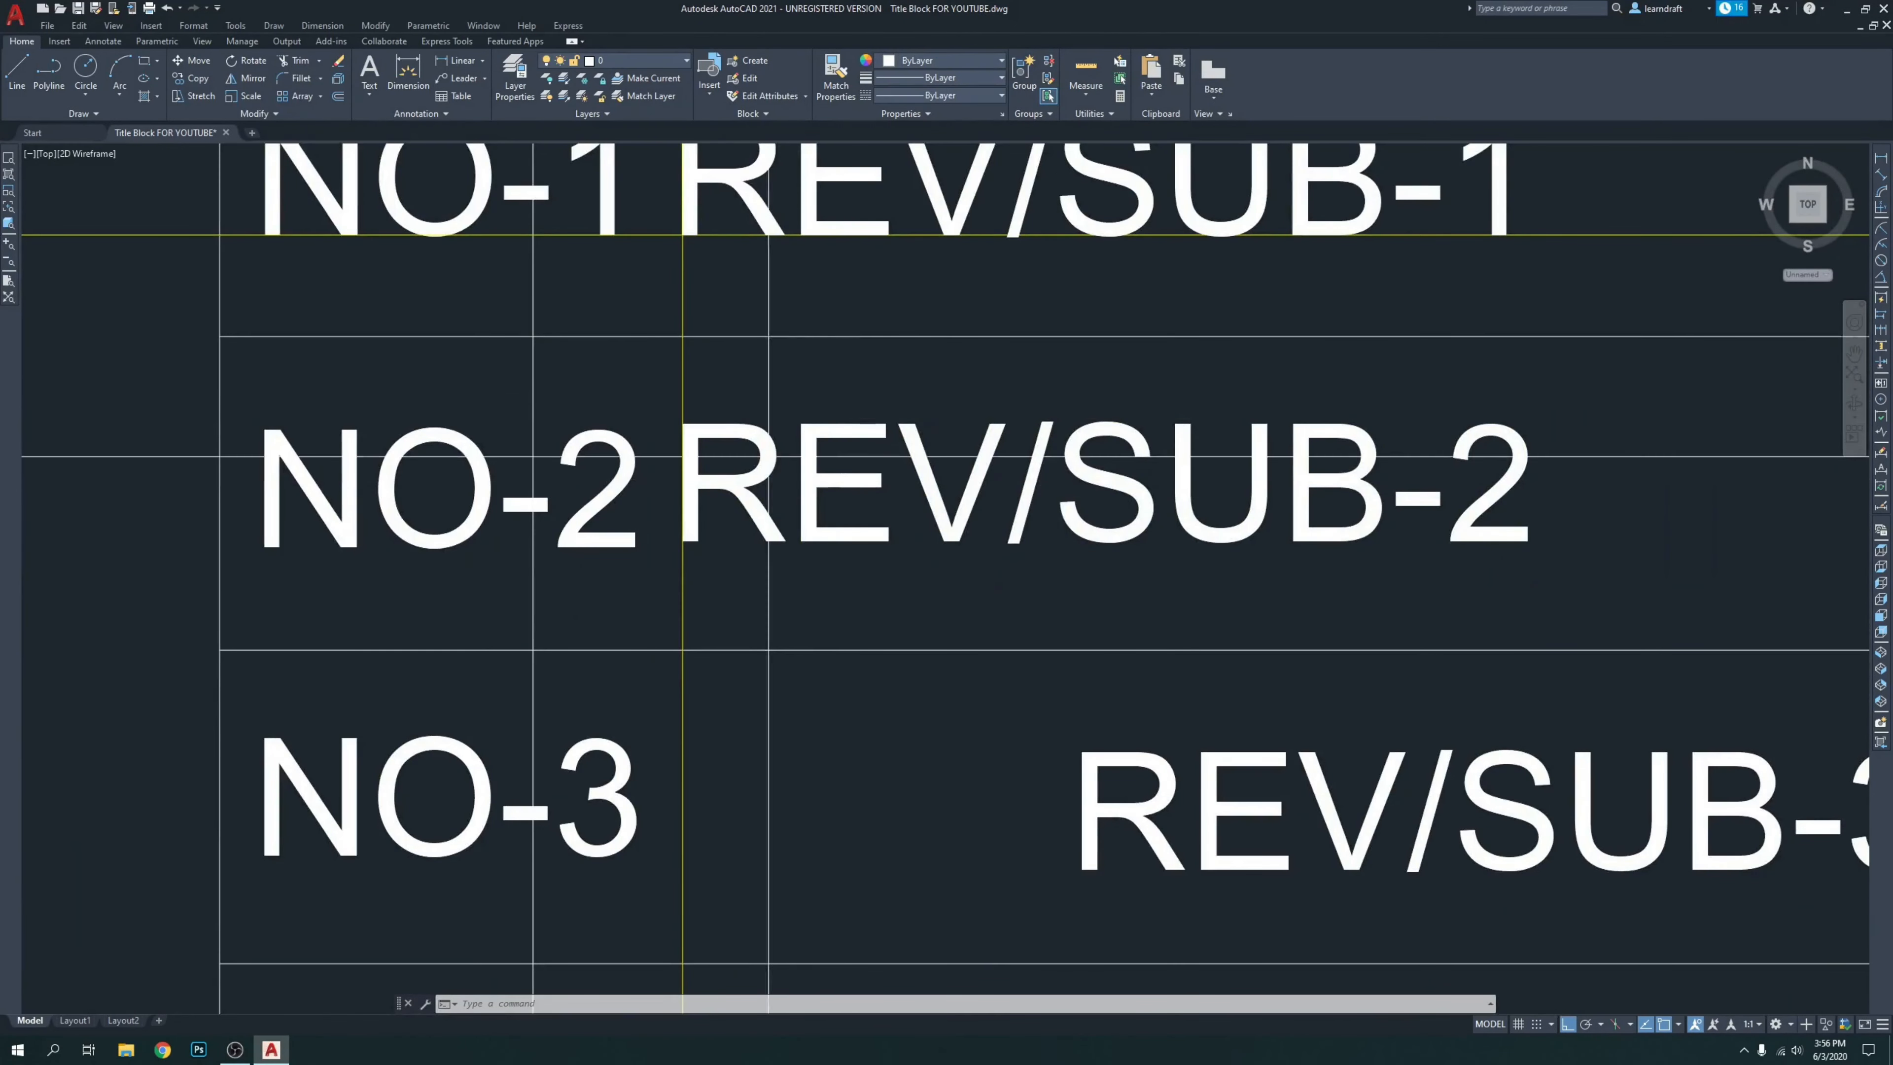
pyautogui.scroll(2, 671, 565)
pyautogui.scroll(-2, 849, 509)
pyautogui.scroll(3, 767, 522)
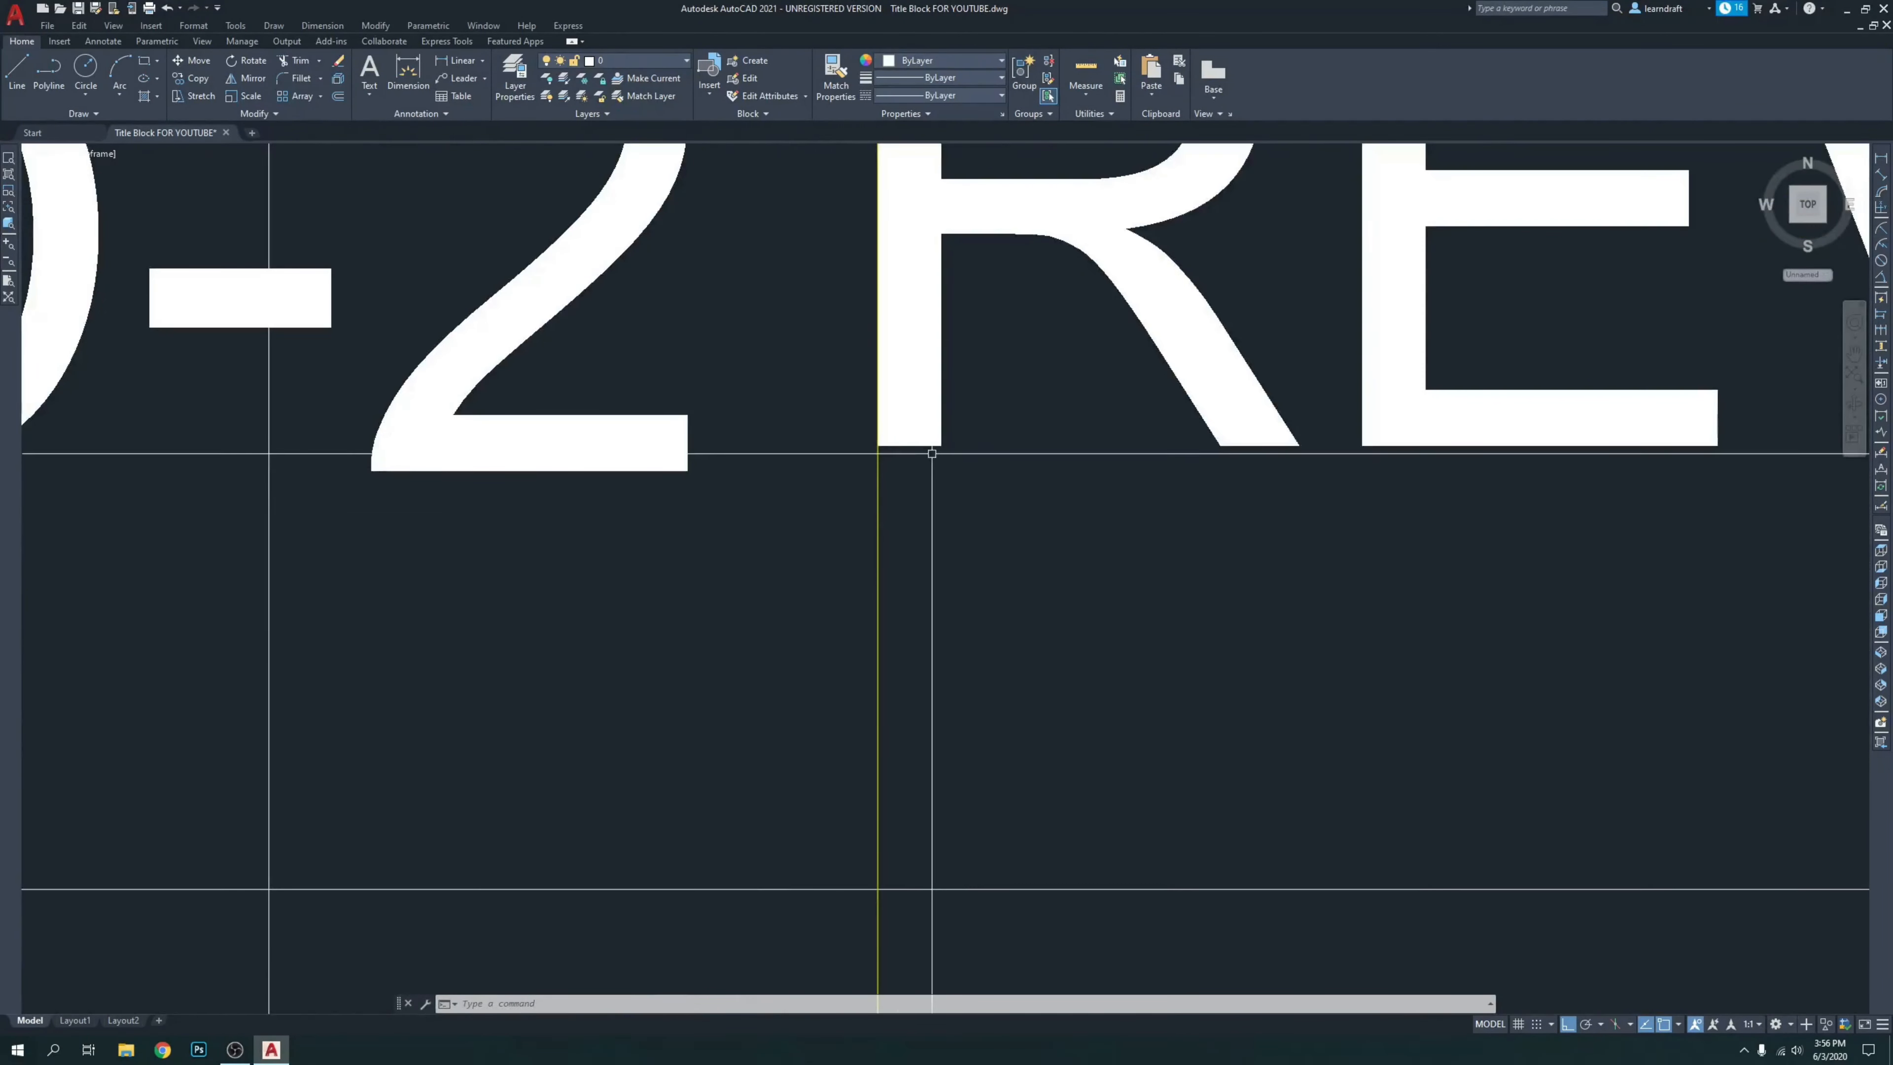
pyautogui.click(1002, 433)
pyautogui.click(978, 482)
pyautogui.press('Return')
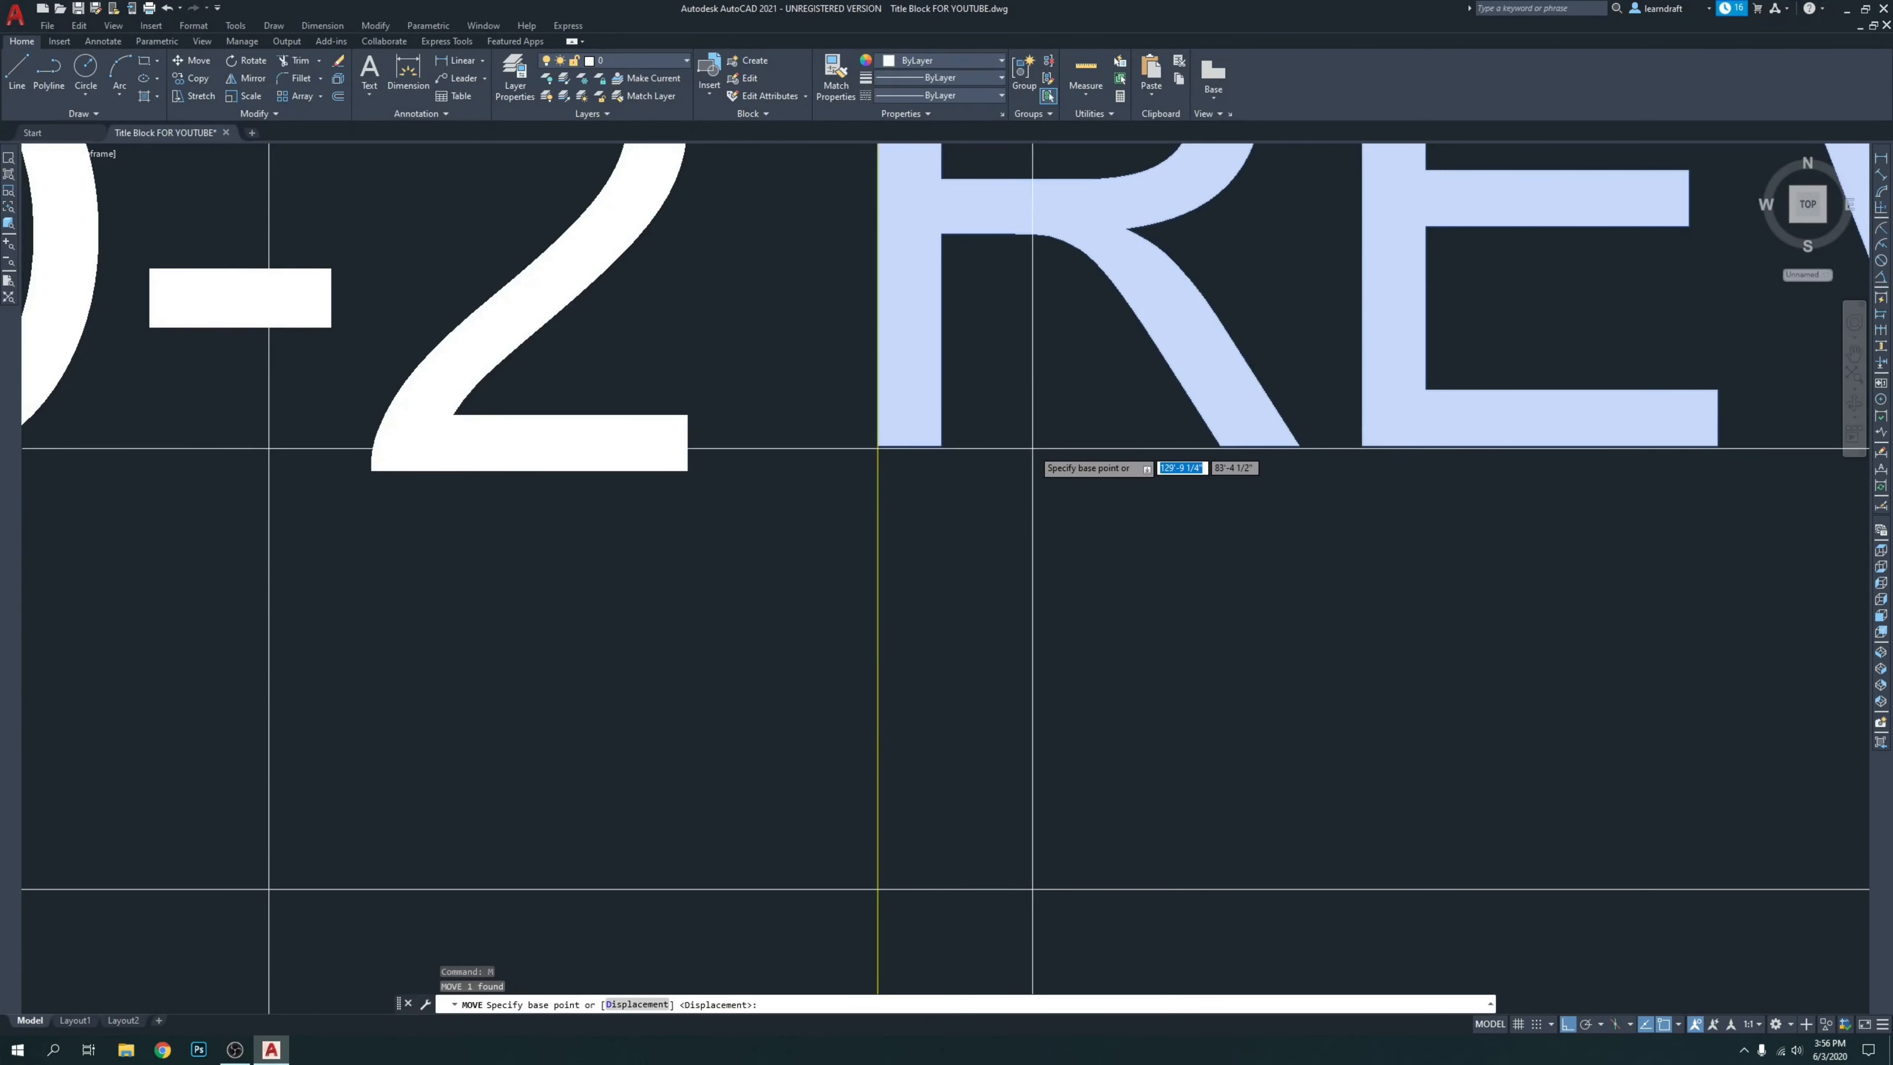
pyautogui.click(1035, 446)
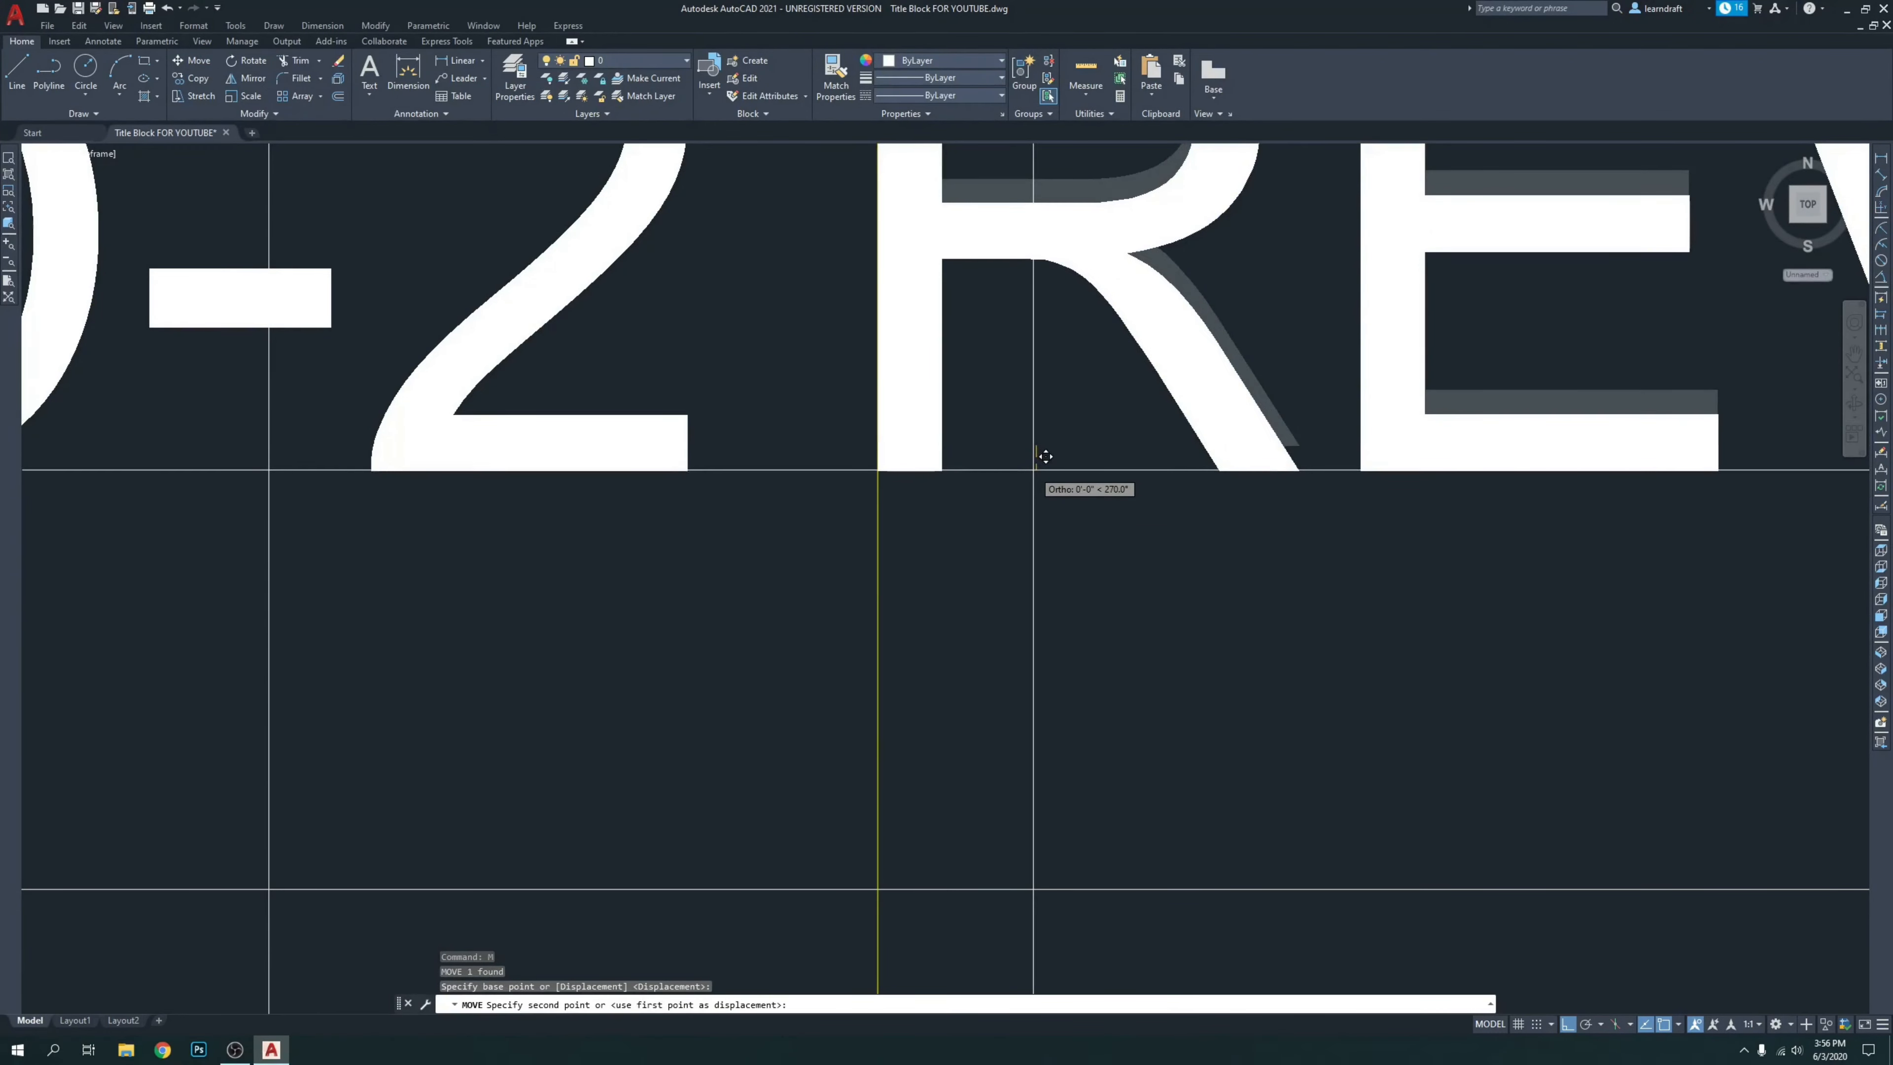
pyautogui.click(986, 486)
# Move the REV/SUB-3 attribute horizontally left to the vertical yellow guide line.
pyautogui.scroll(-7, 833, 507)
pyautogui.scroll(-4, 843, 398)
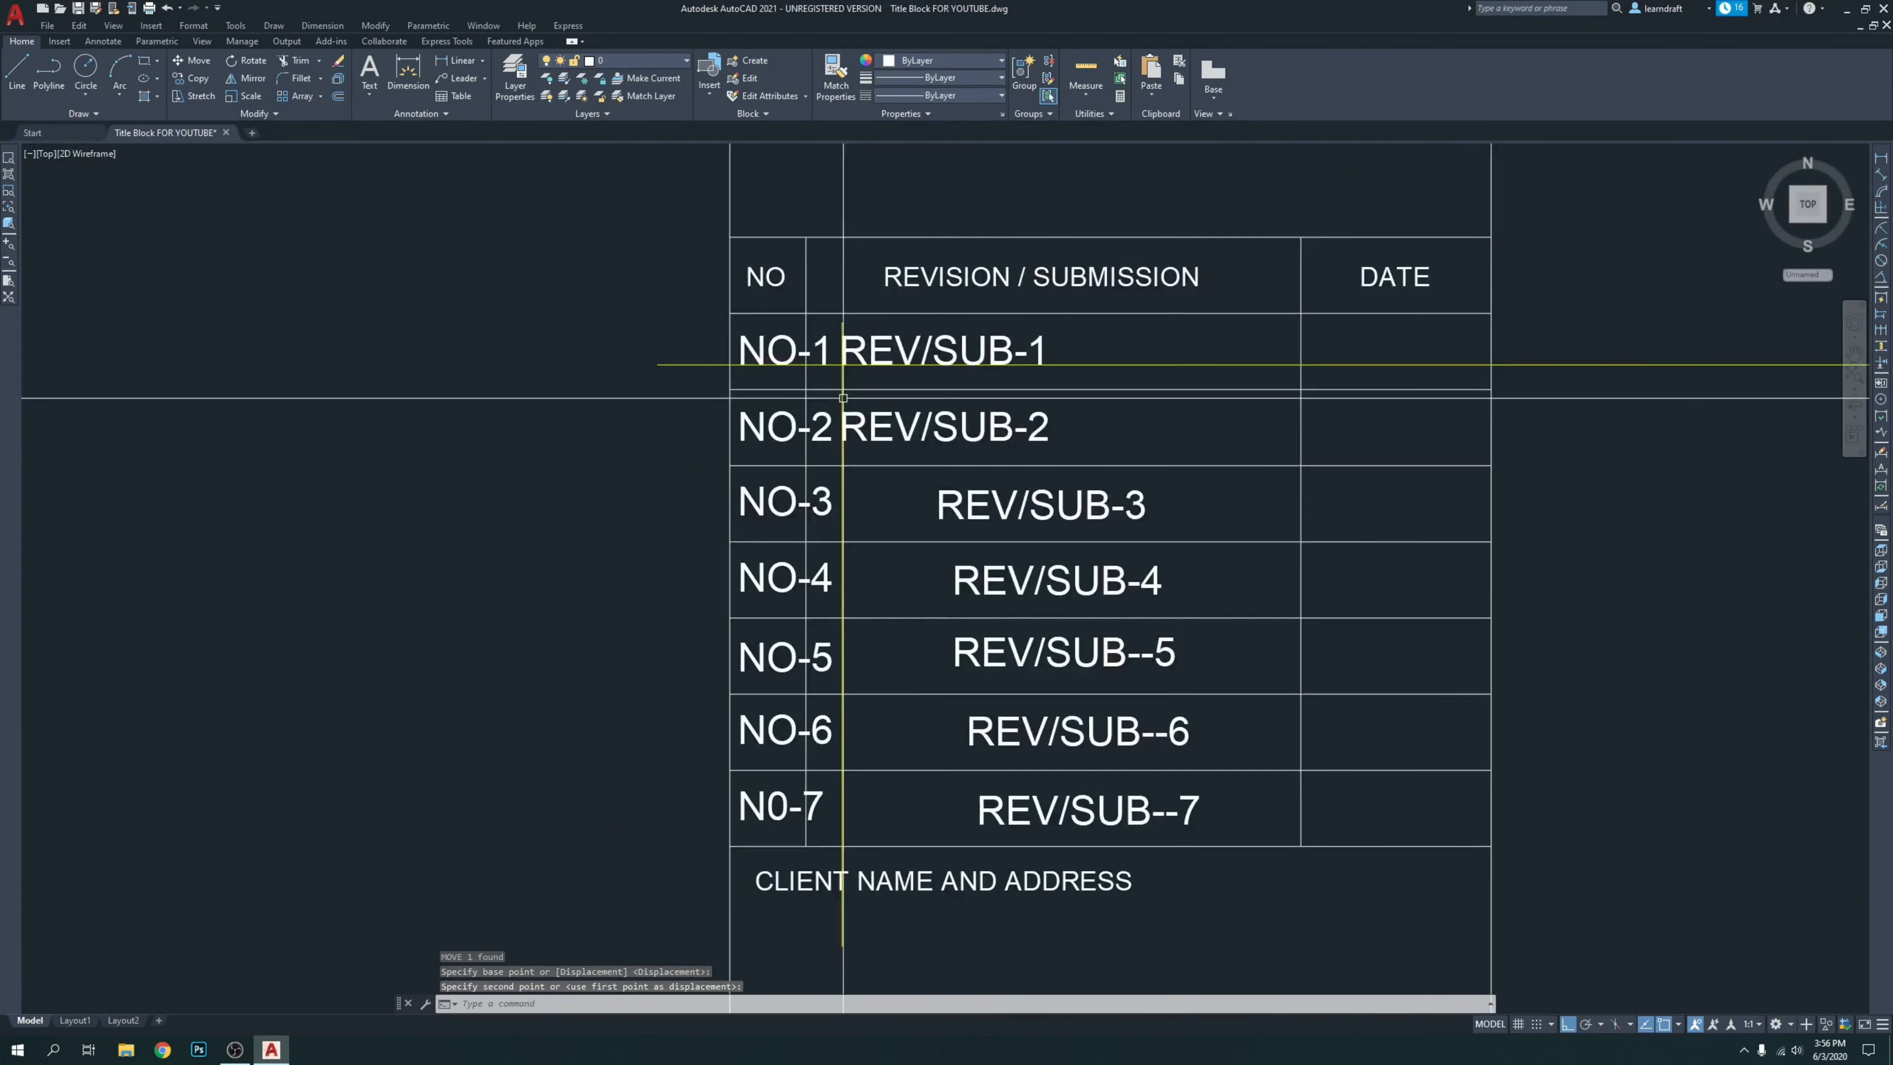
pyautogui.click(985, 477)
pyautogui.scroll(4, 931, 505)
pyautogui.click(861, 525)
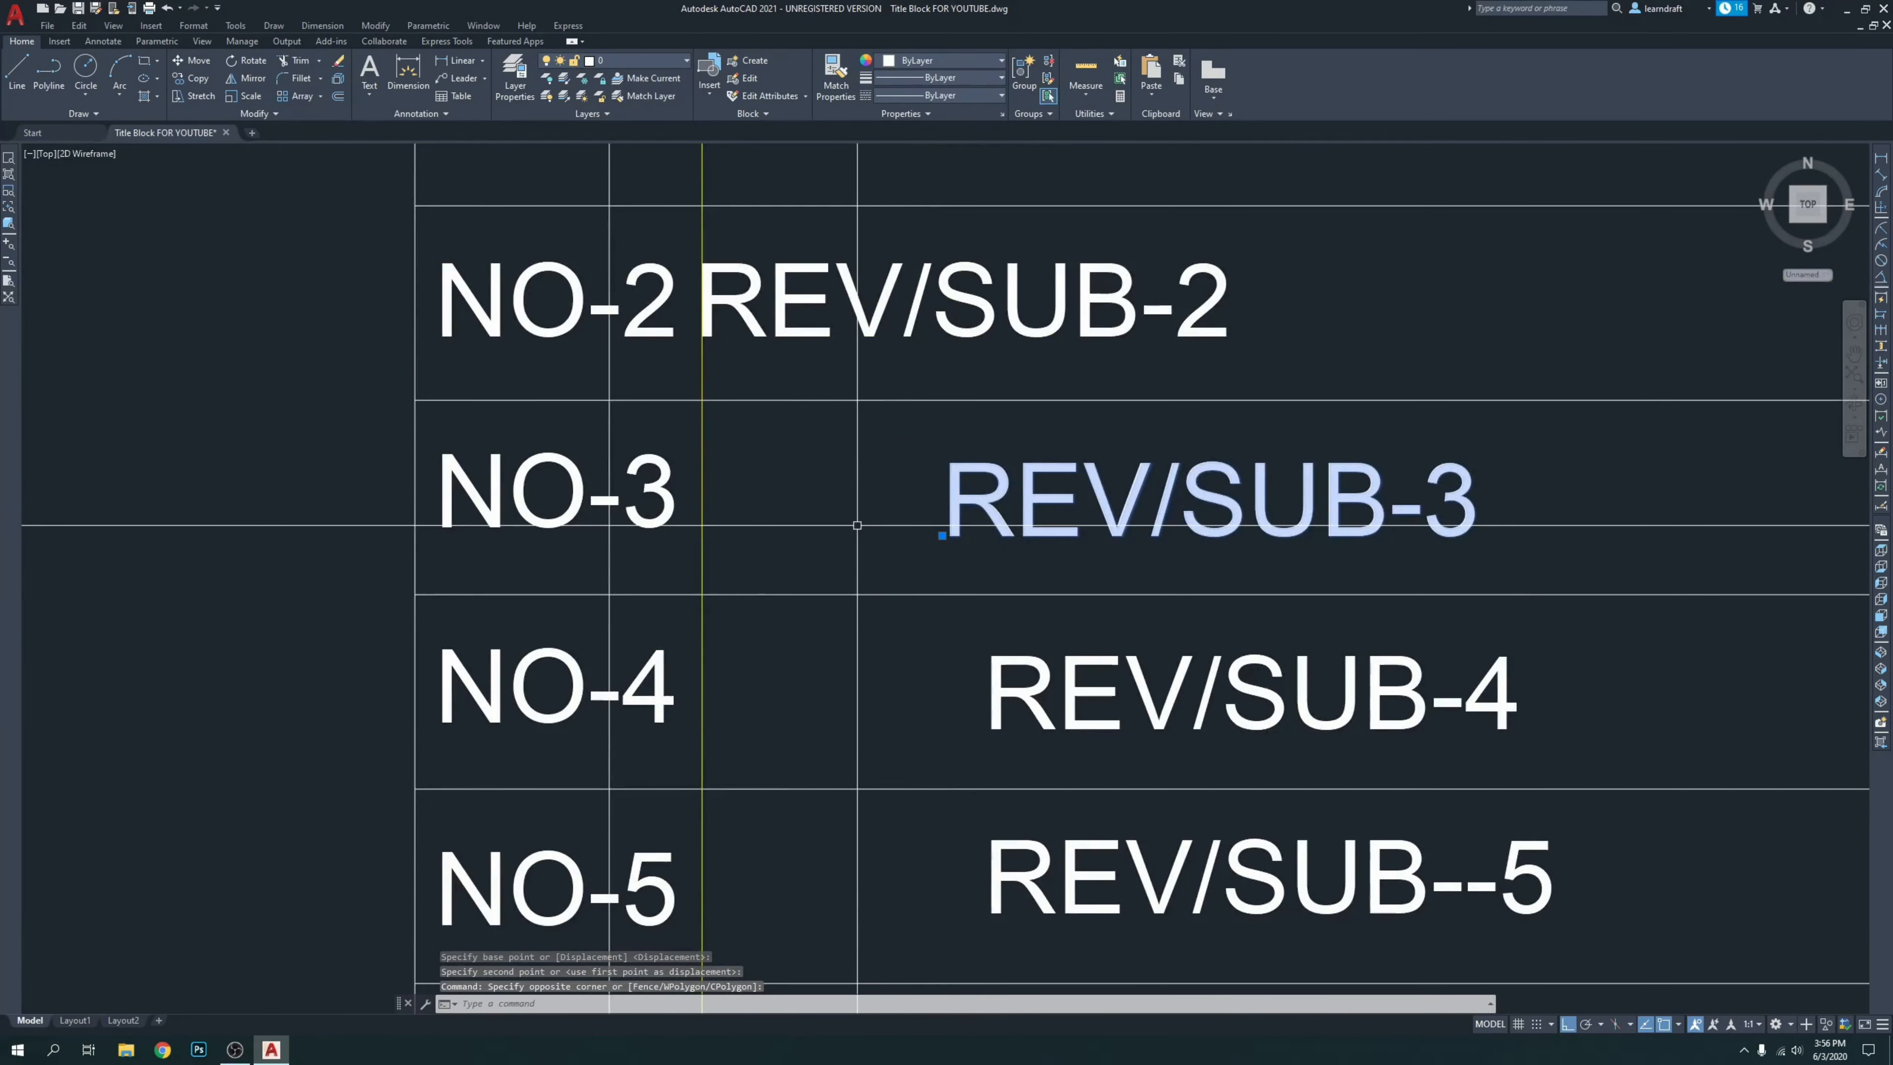
pyautogui.write('m')
pyautogui.press('Return')
pyautogui.scroll(4, 889, 538)
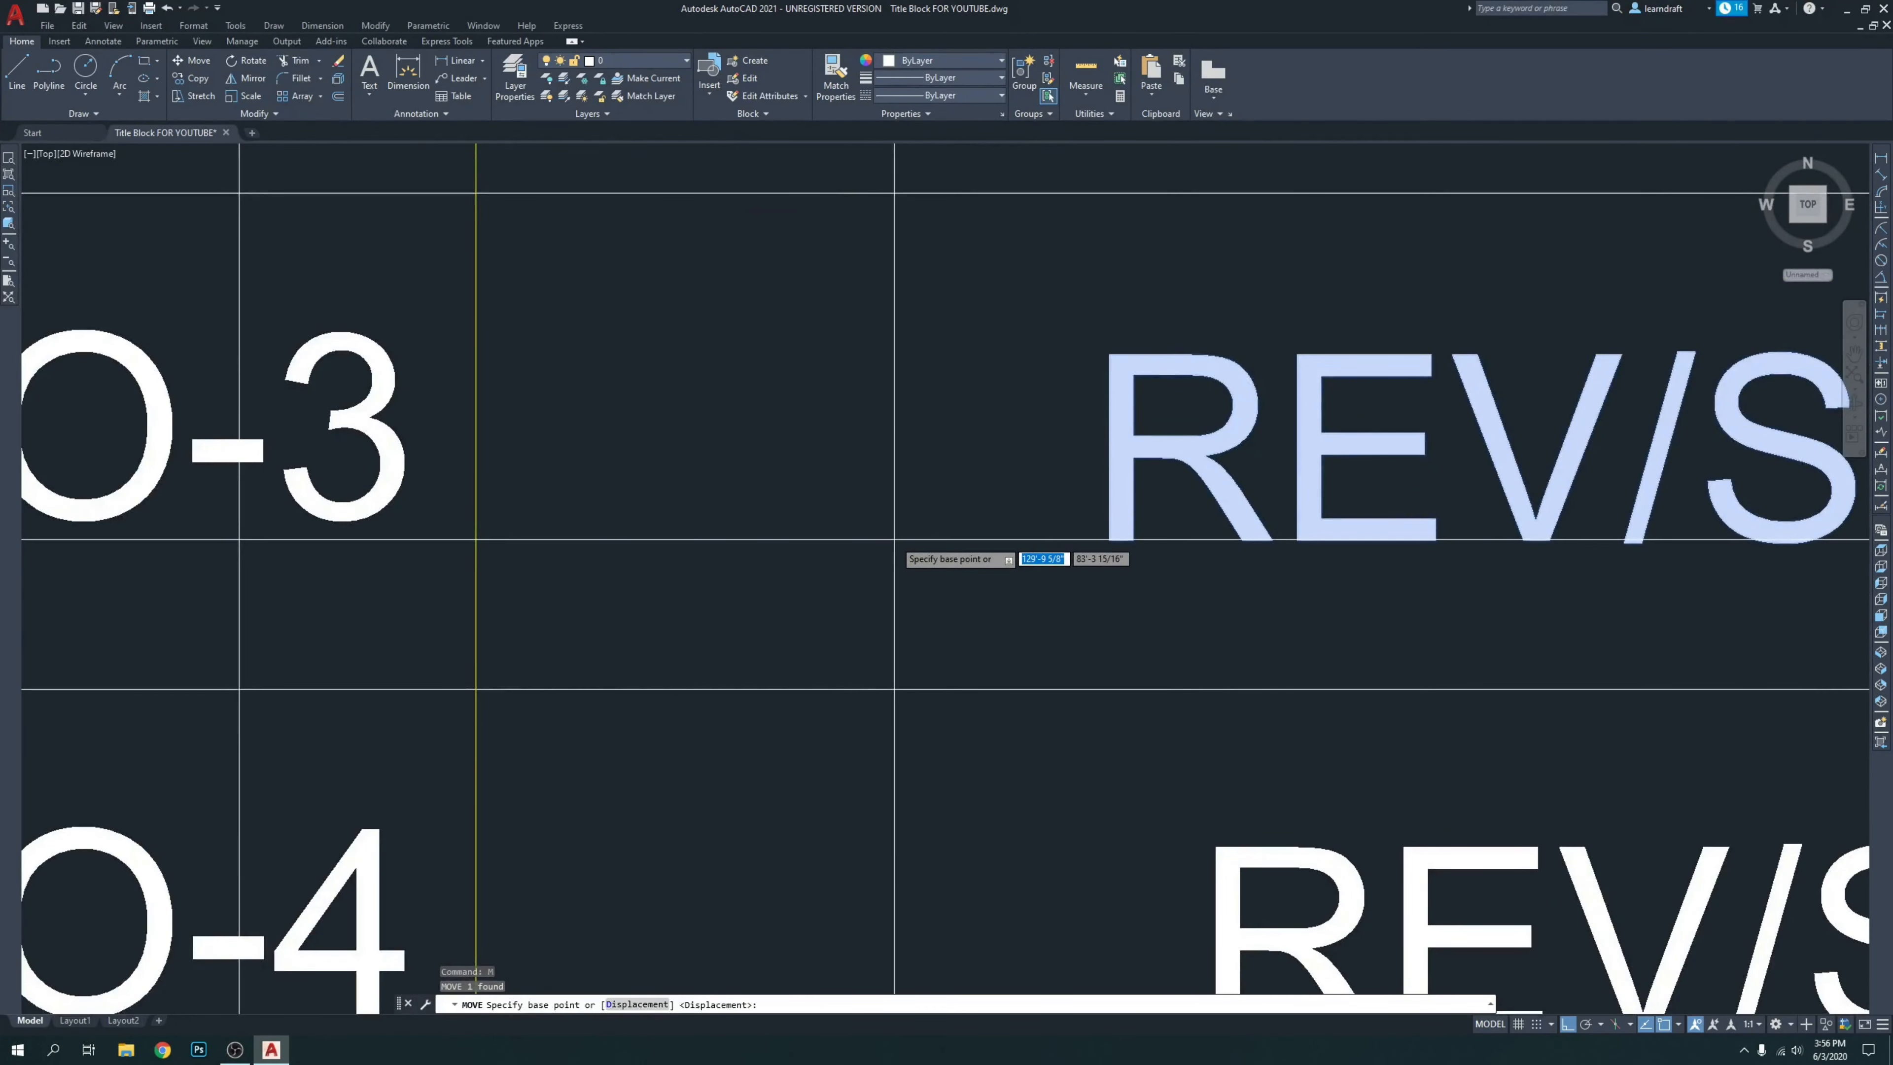
pyautogui.click(894, 540)
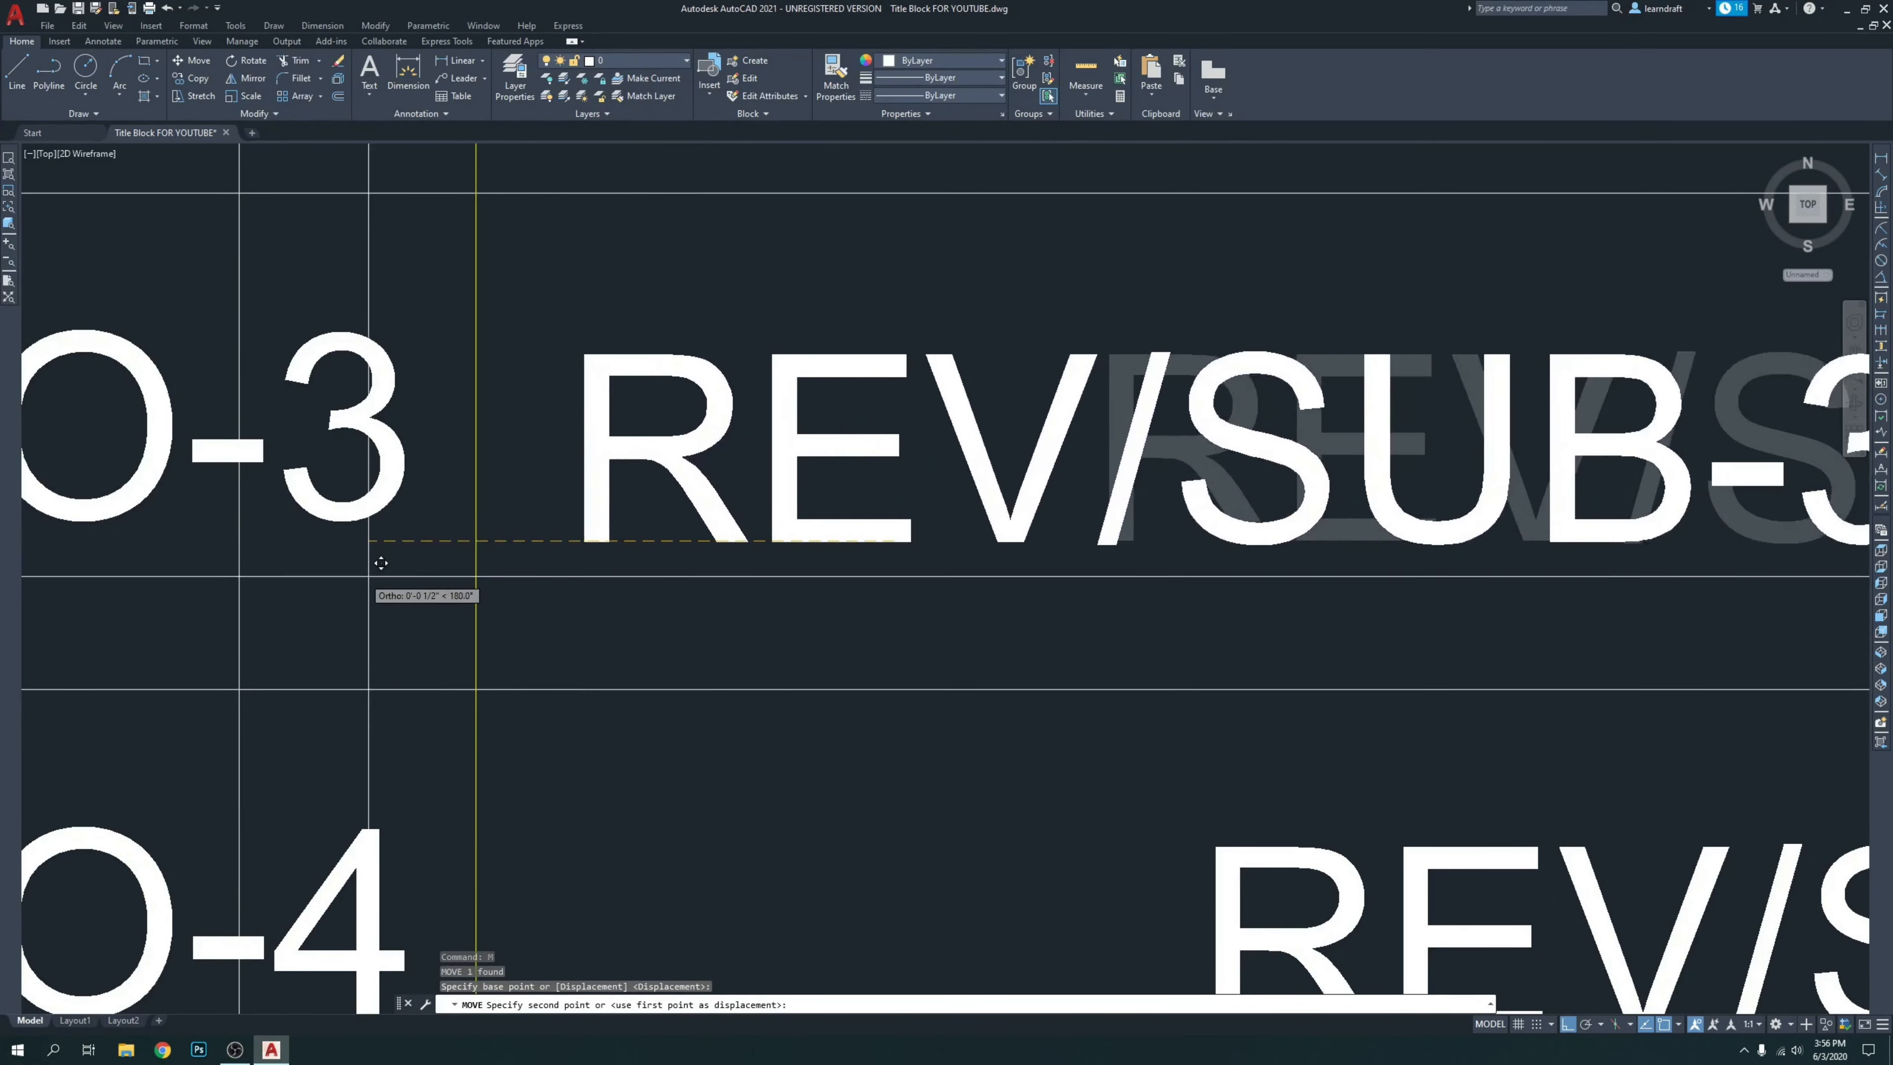
pyautogui.moveTo(291, 581); pyautogui.dragTo(589, 588, button='middle')
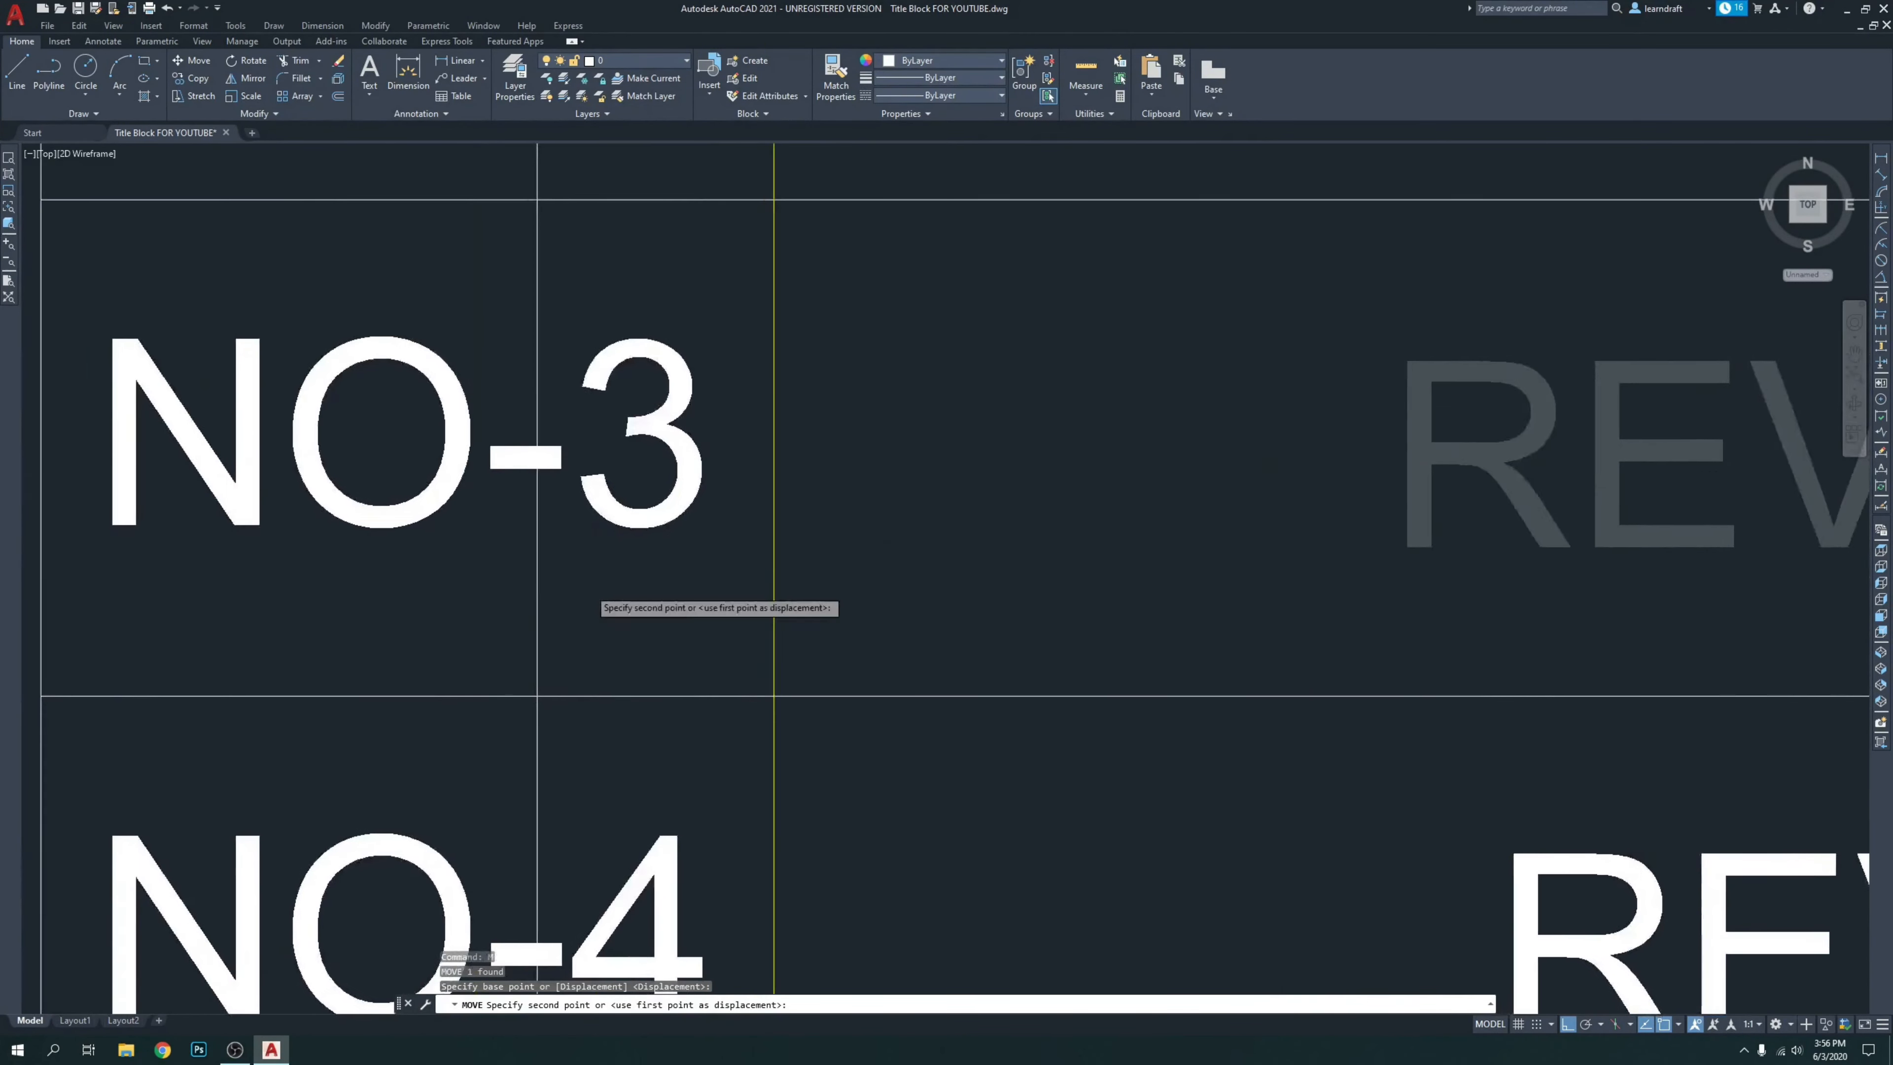
pyautogui.click(571, 582)
# Nudge REV/SUB-3 slightly right so the left edge of its R sits exactly on the yellow guide.
pyautogui.scroll(10, 571, 585)
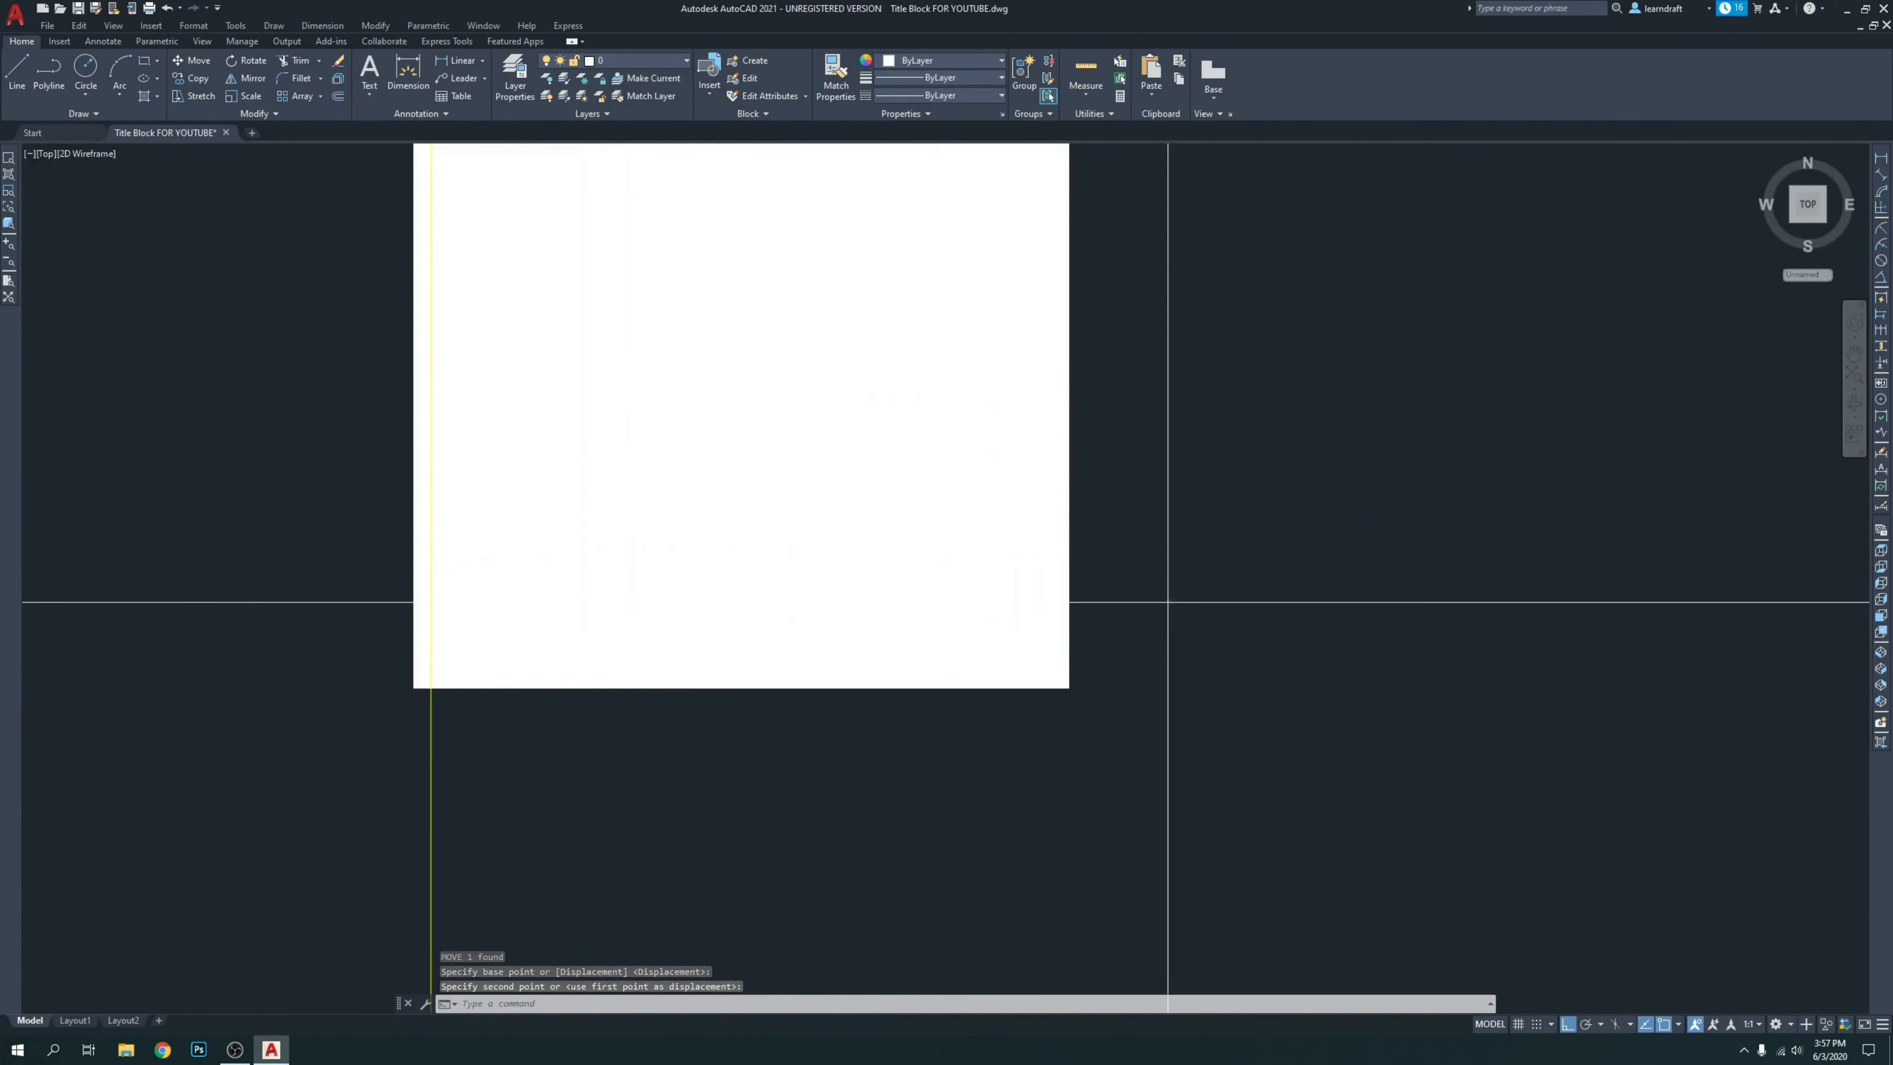
pyautogui.click(1168, 602)
pyautogui.click(823, 754)
pyautogui.moveTo(824, 754); pyautogui.dragTo(1060, 613, button='middle')
pyautogui.press('space')
pyautogui.click(753, 634)
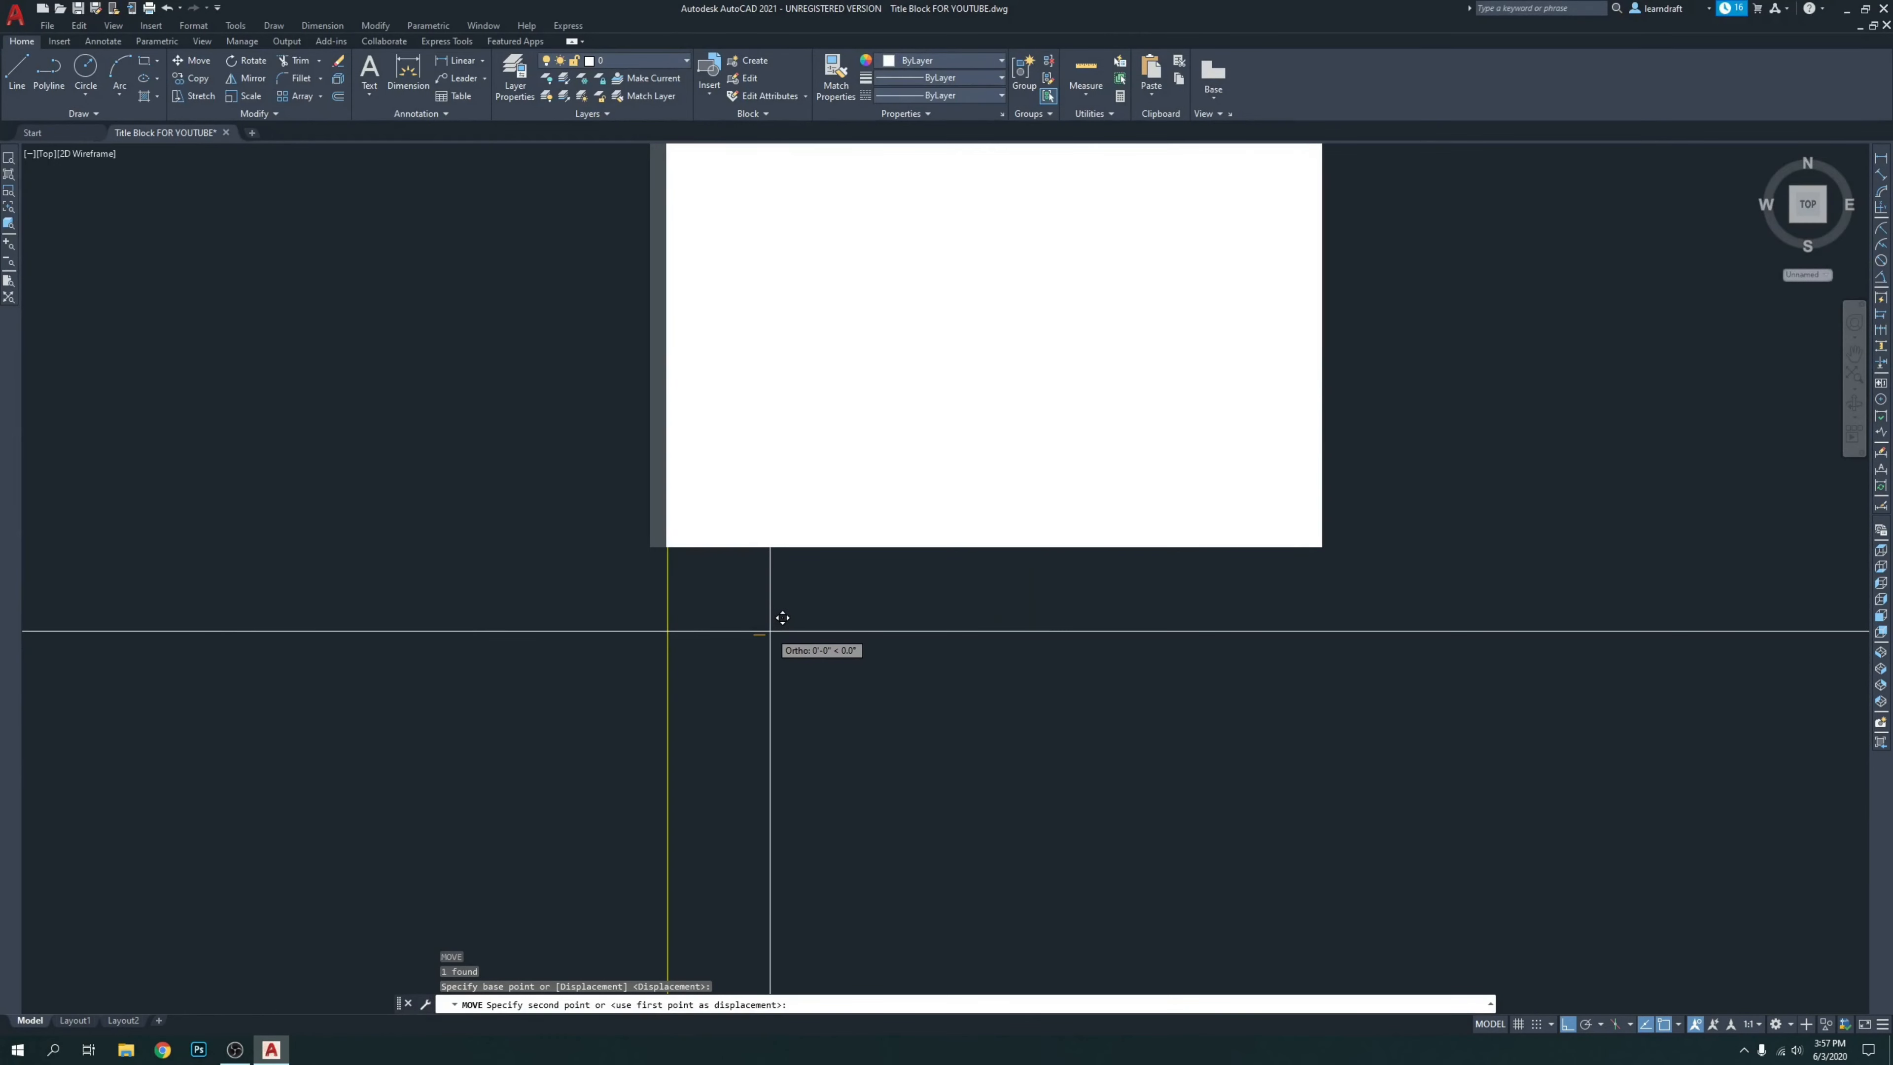
pyautogui.click(783, 617)
# Move the REV/SUB-3 attribute straight up until its baseline lines up with the bottom of NO-3.
pyautogui.scroll(-5, 939, 597)
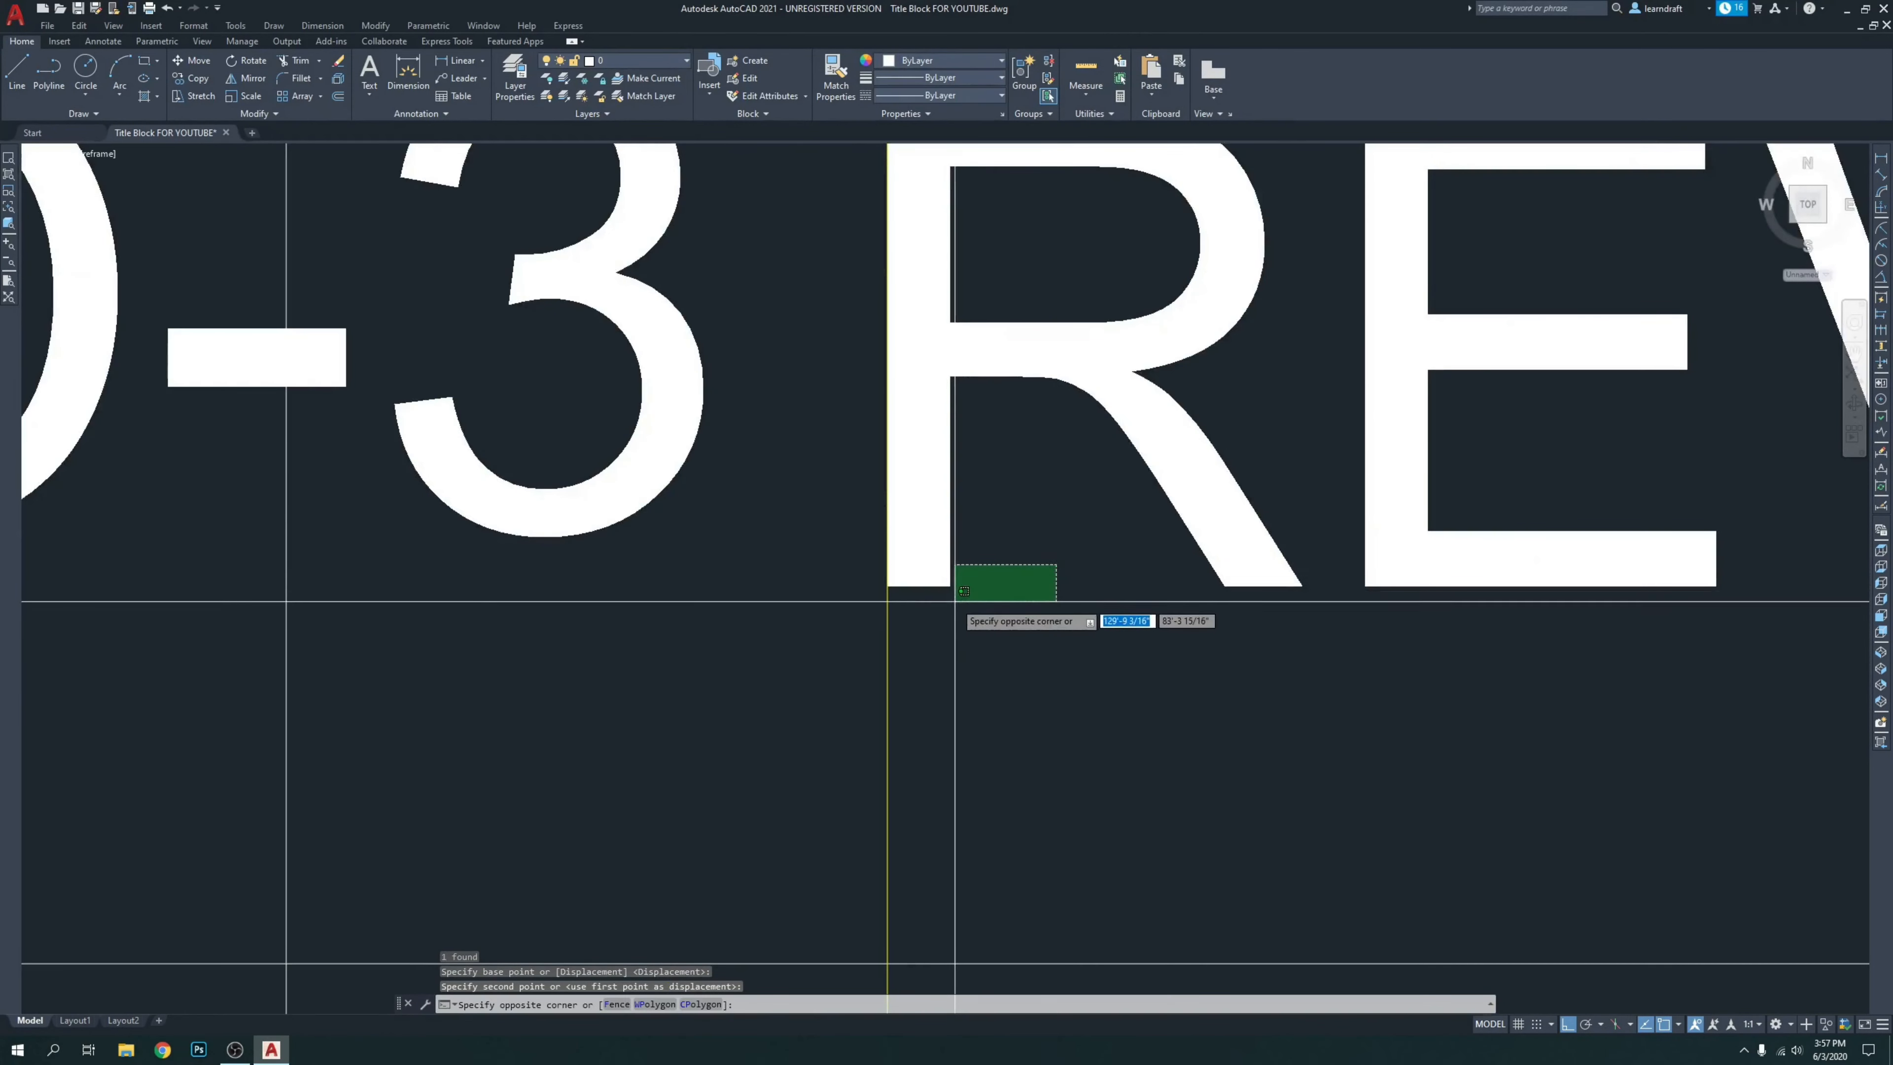
pyautogui.click(955, 600)
pyautogui.press('space')
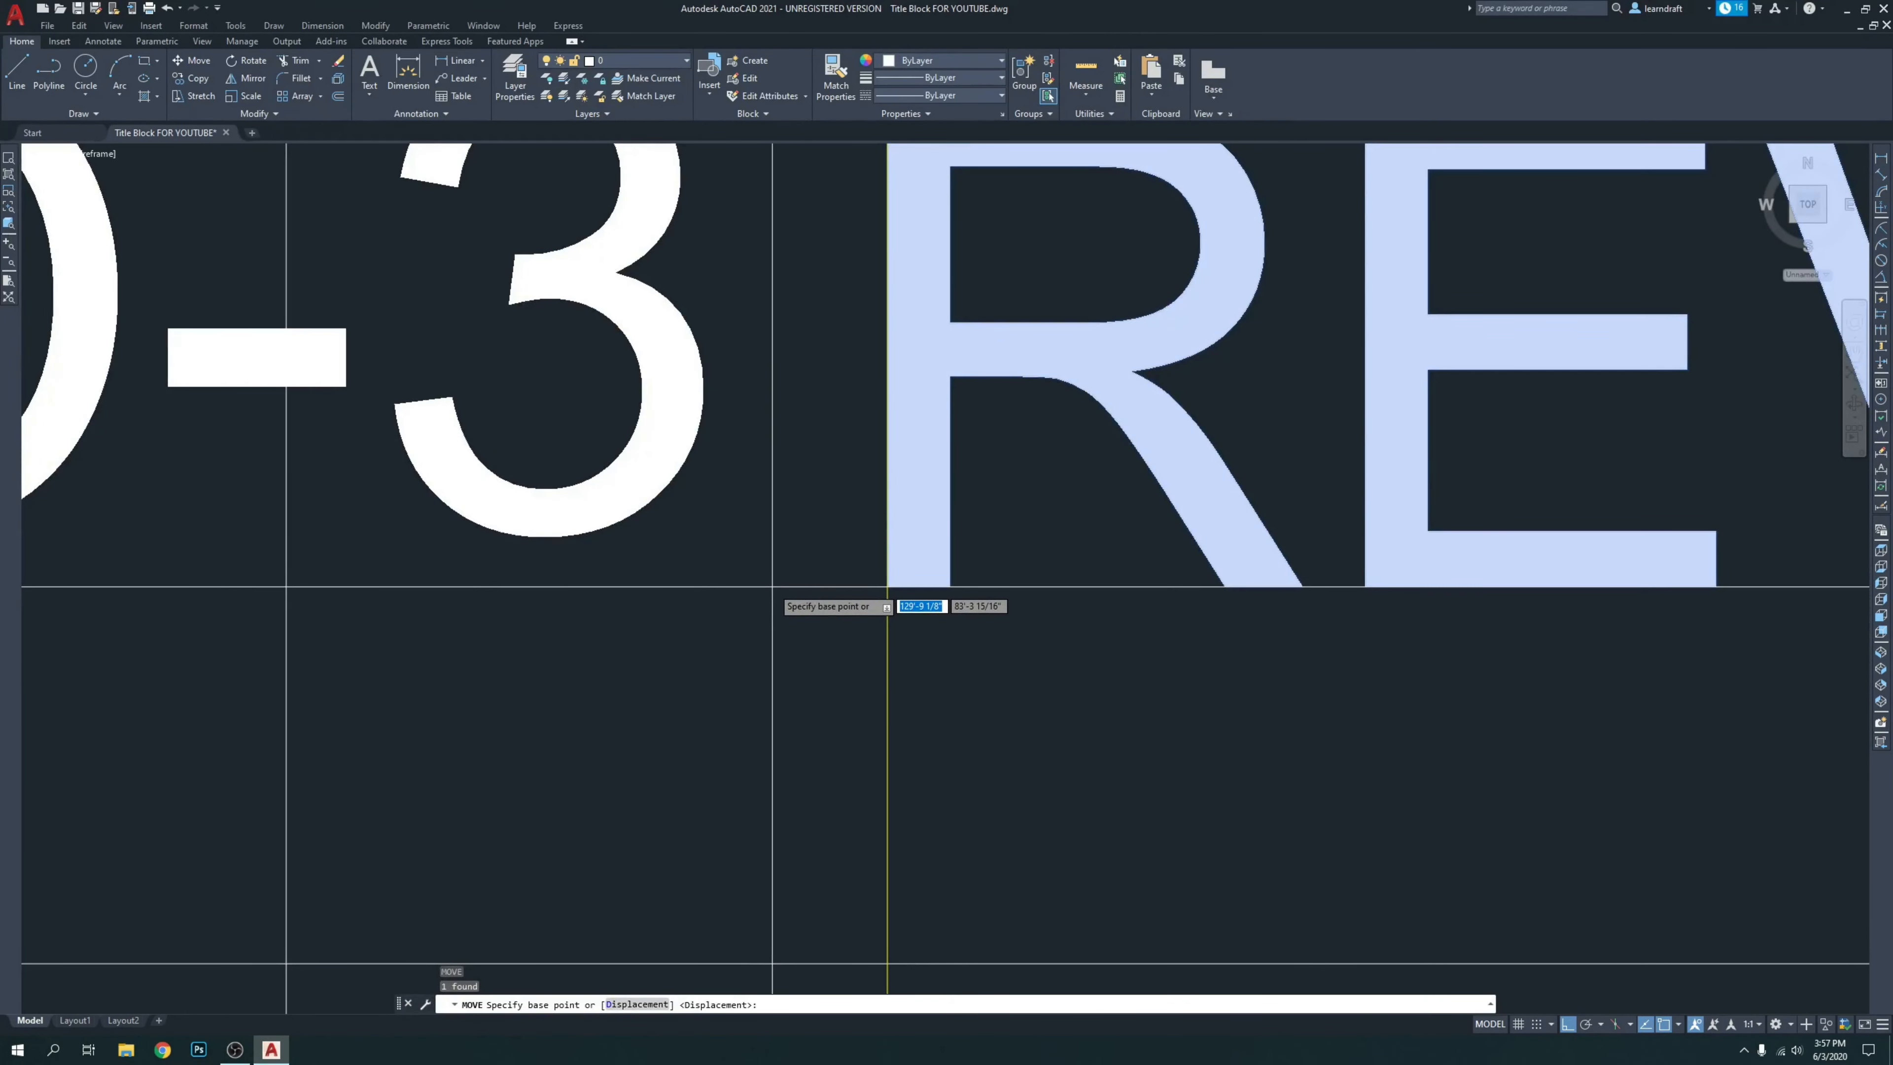
pyautogui.click(772, 587)
pyautogui.click(780, 538)
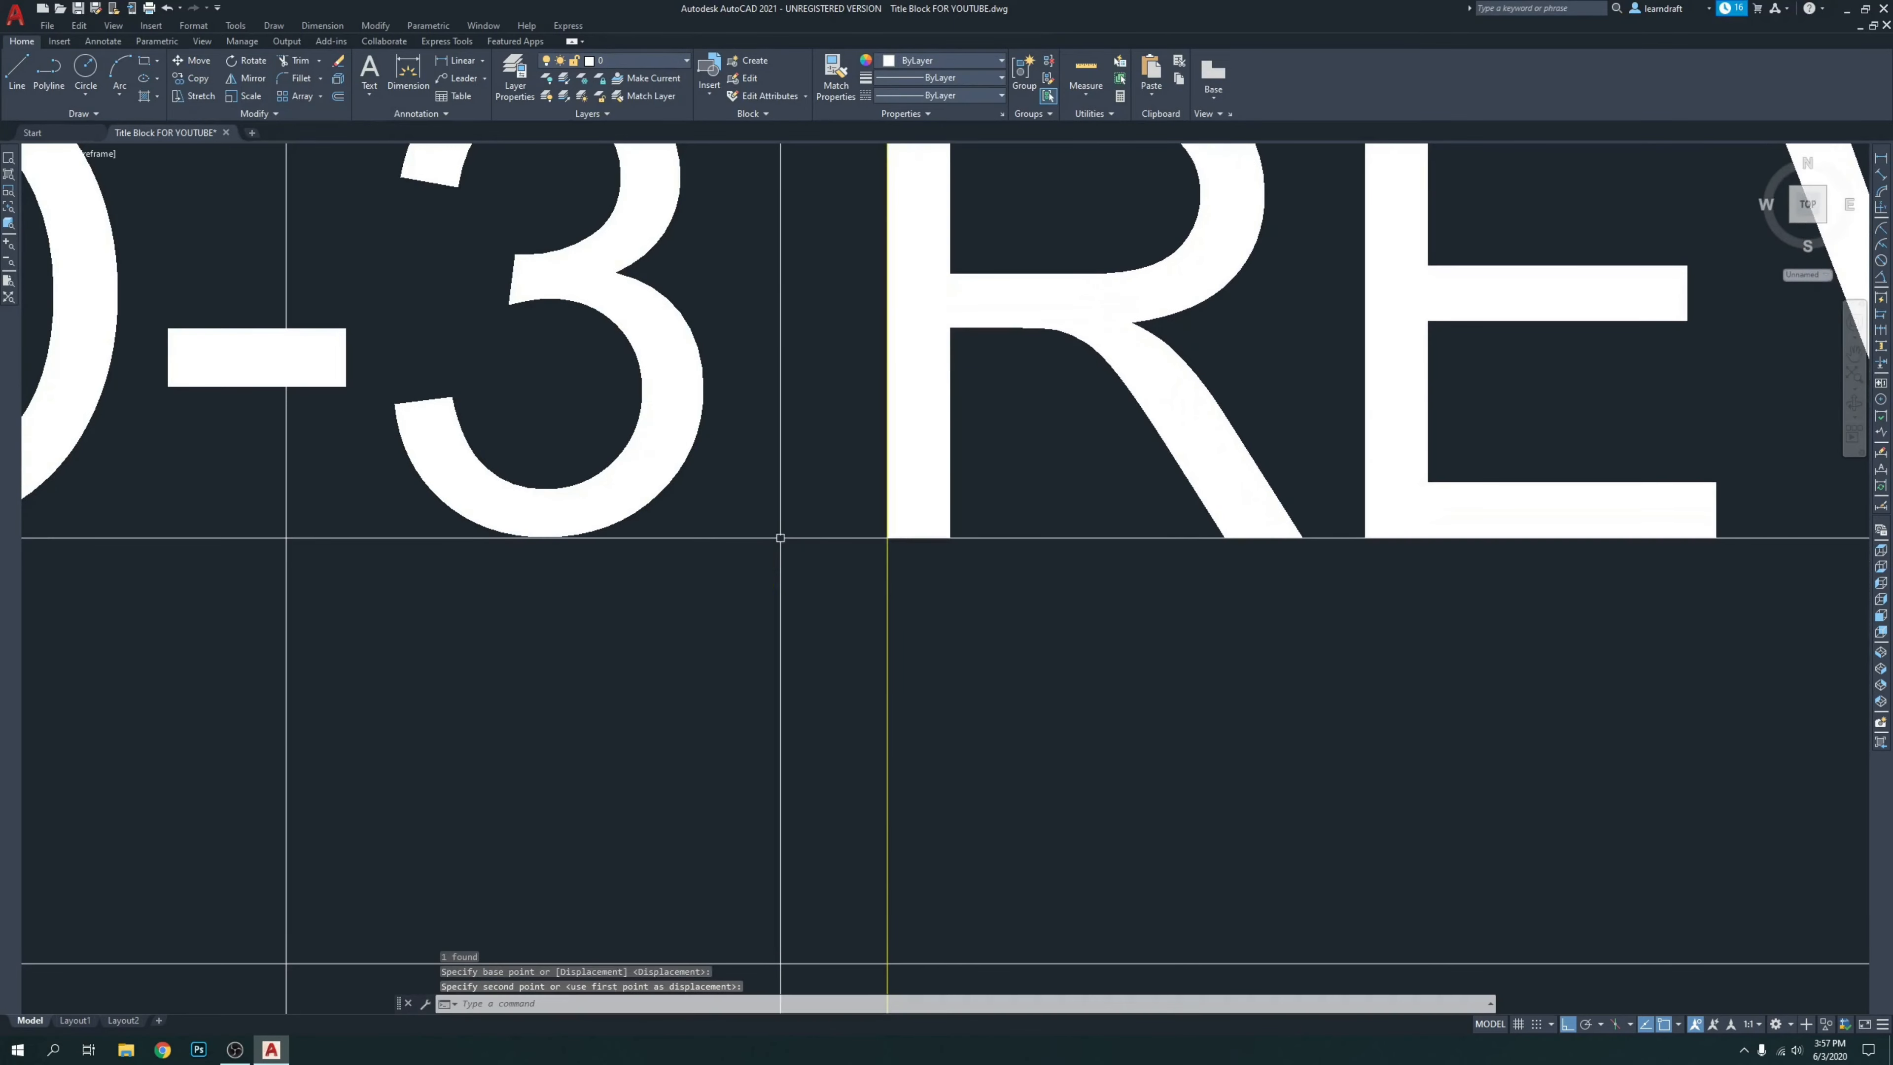
# Move the REV/SUB-4 attribute horizontally left so its R starts at the vertical yellow guide line.
pyautogui.scroll(-8, 780, 538)
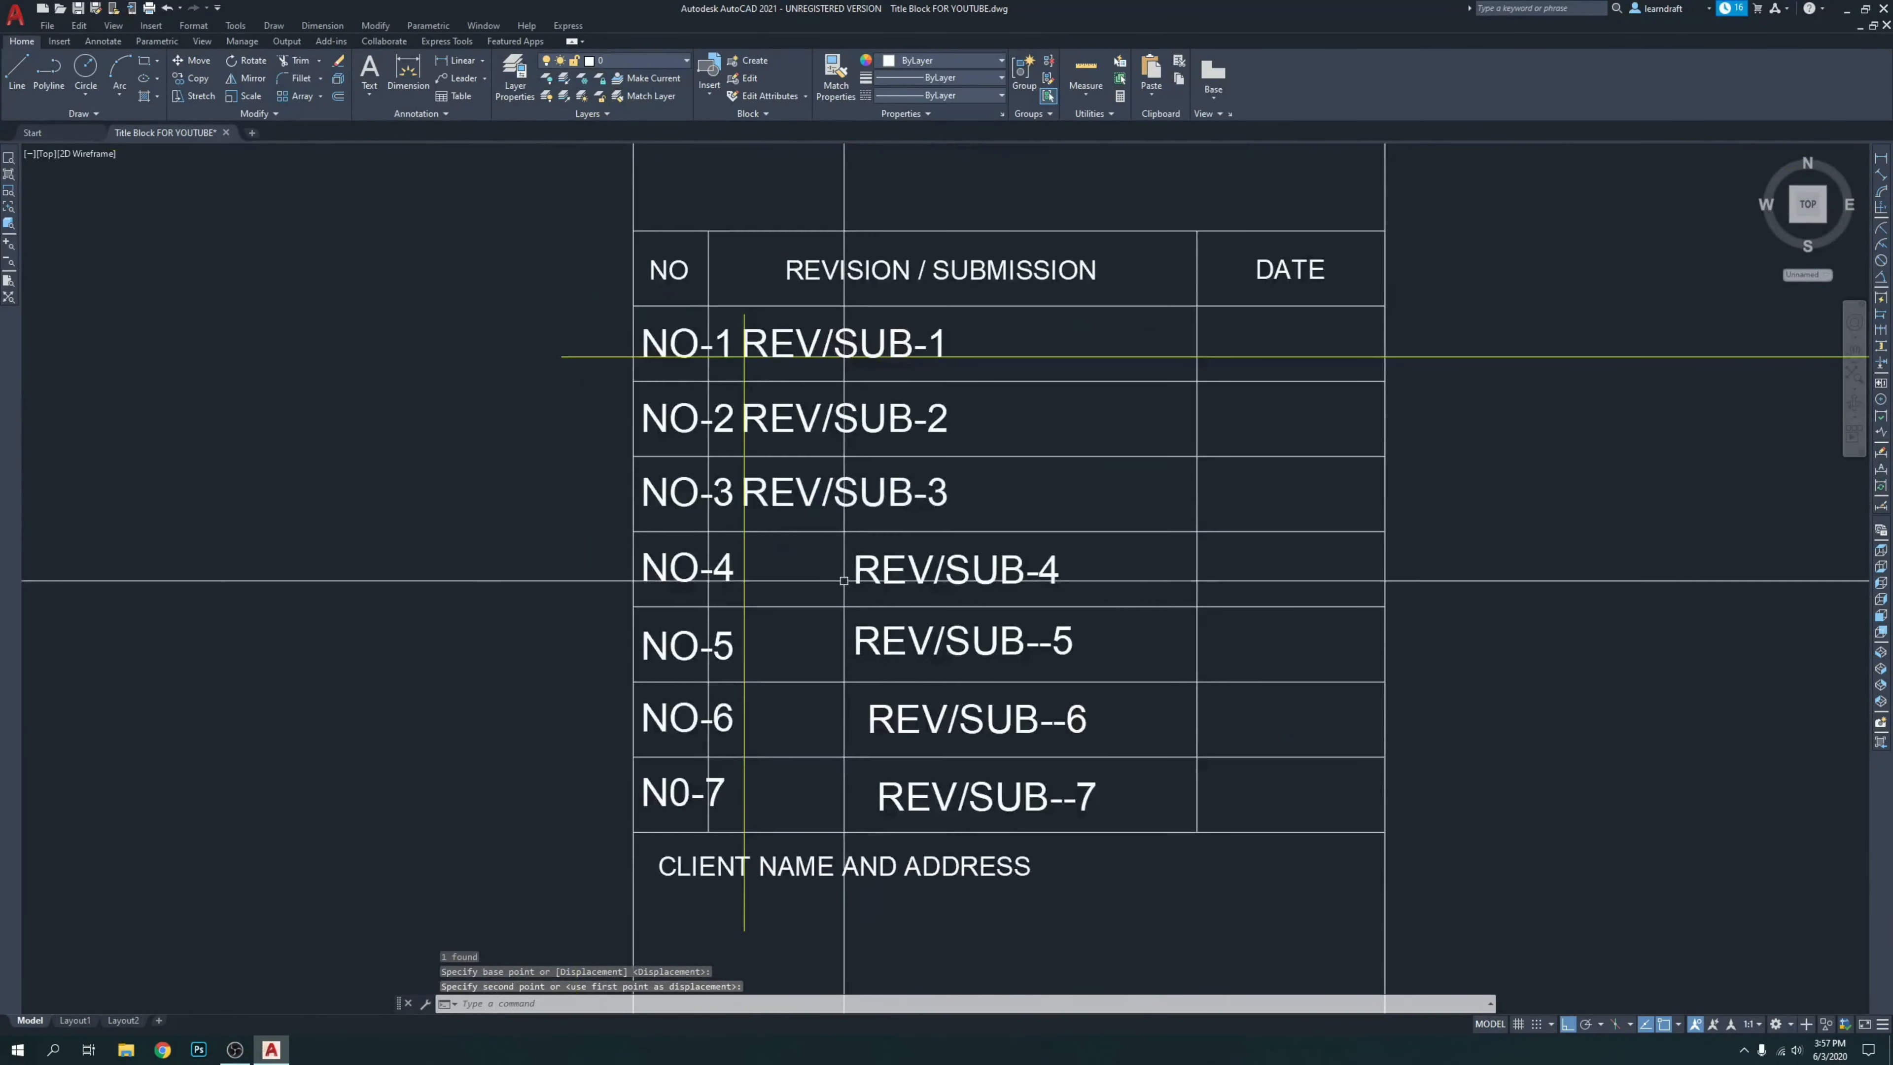
pyautogui.moveTo(843, 580); pyautogui.dragTo(863, 524, button='middle')
pyautogui.scroll(4, 910, 506)
pyautogui.click(927, 469)
pyautogui.click(875, 514)
pyautogui.scroll(2, 726, 557)
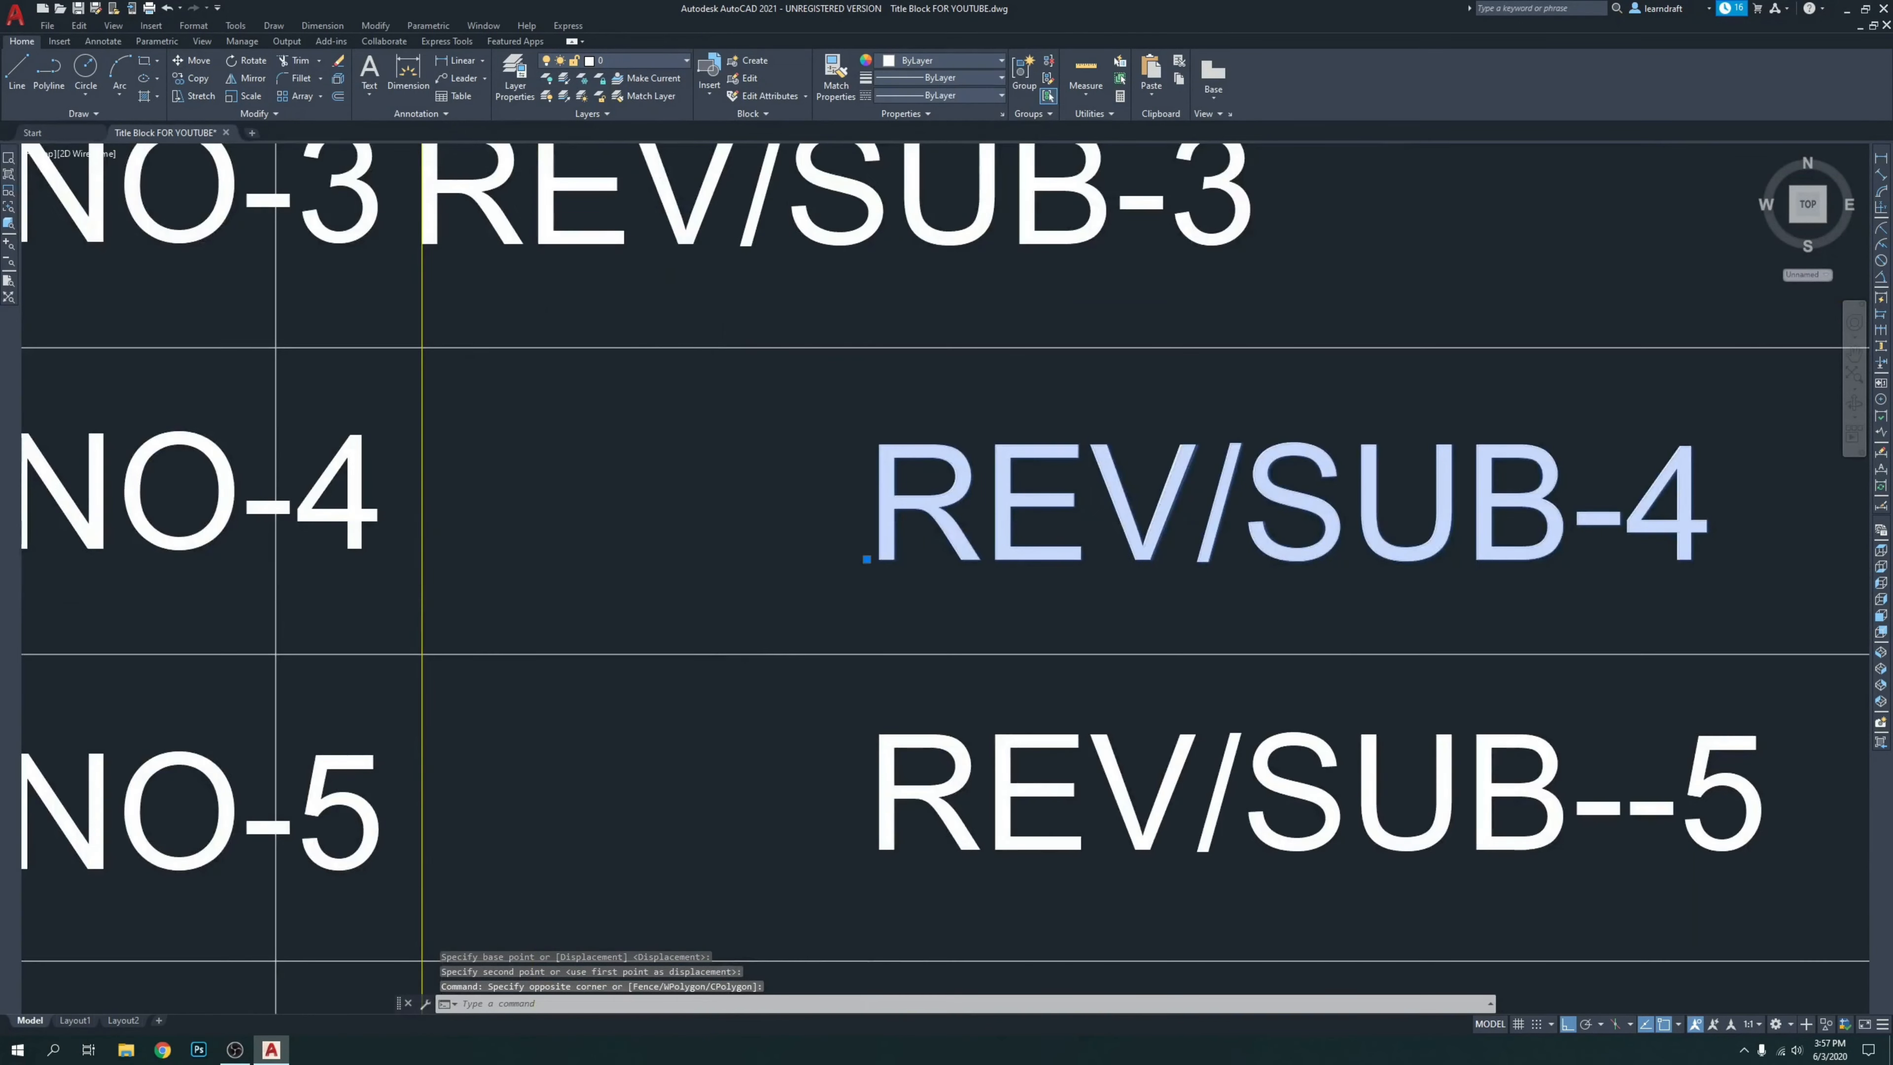
pyautogui.press('space')
pyautogui.click(1166, 618)
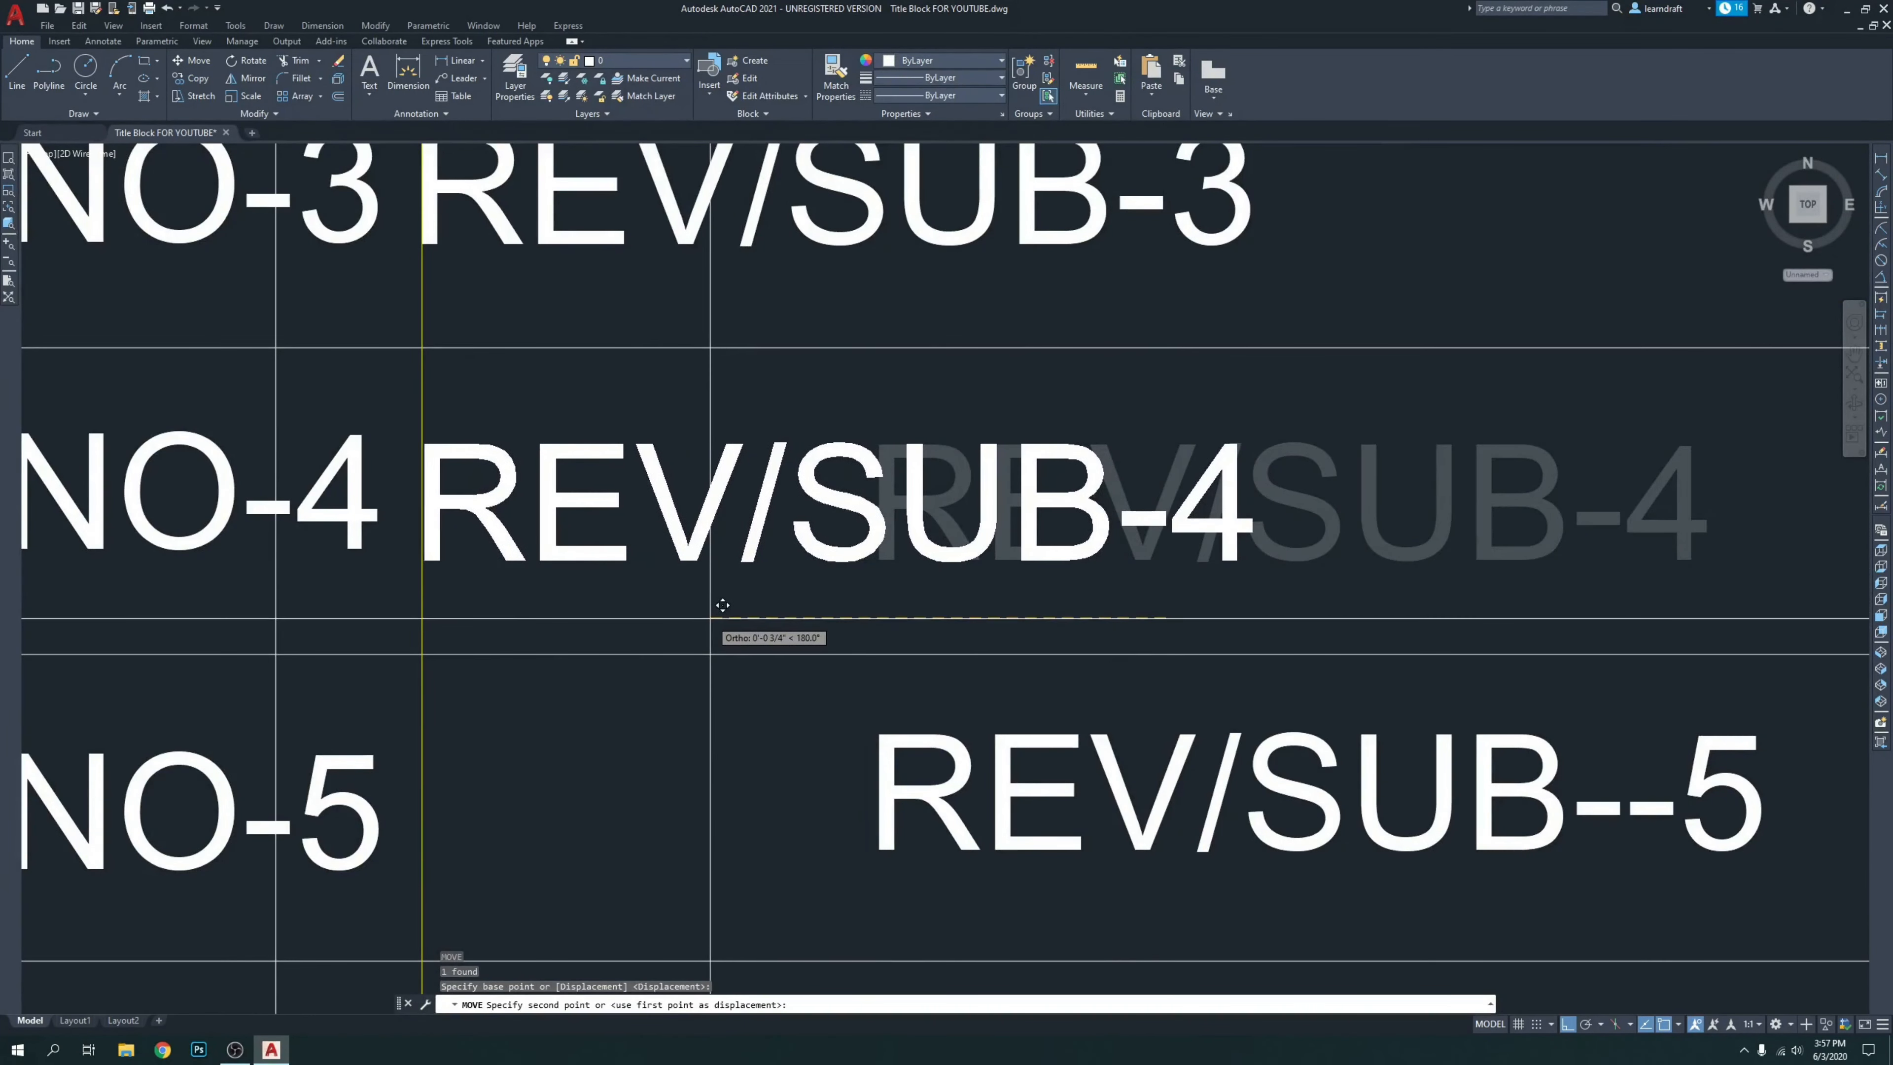
pyautogui.click(722, 604)
# Nudge REV/SUB-4 slightly left to bring the edge of its R closer to the yellow guide.
pyautogui.scroll(6, 857, 558)
pyautogui.click(929, 496)
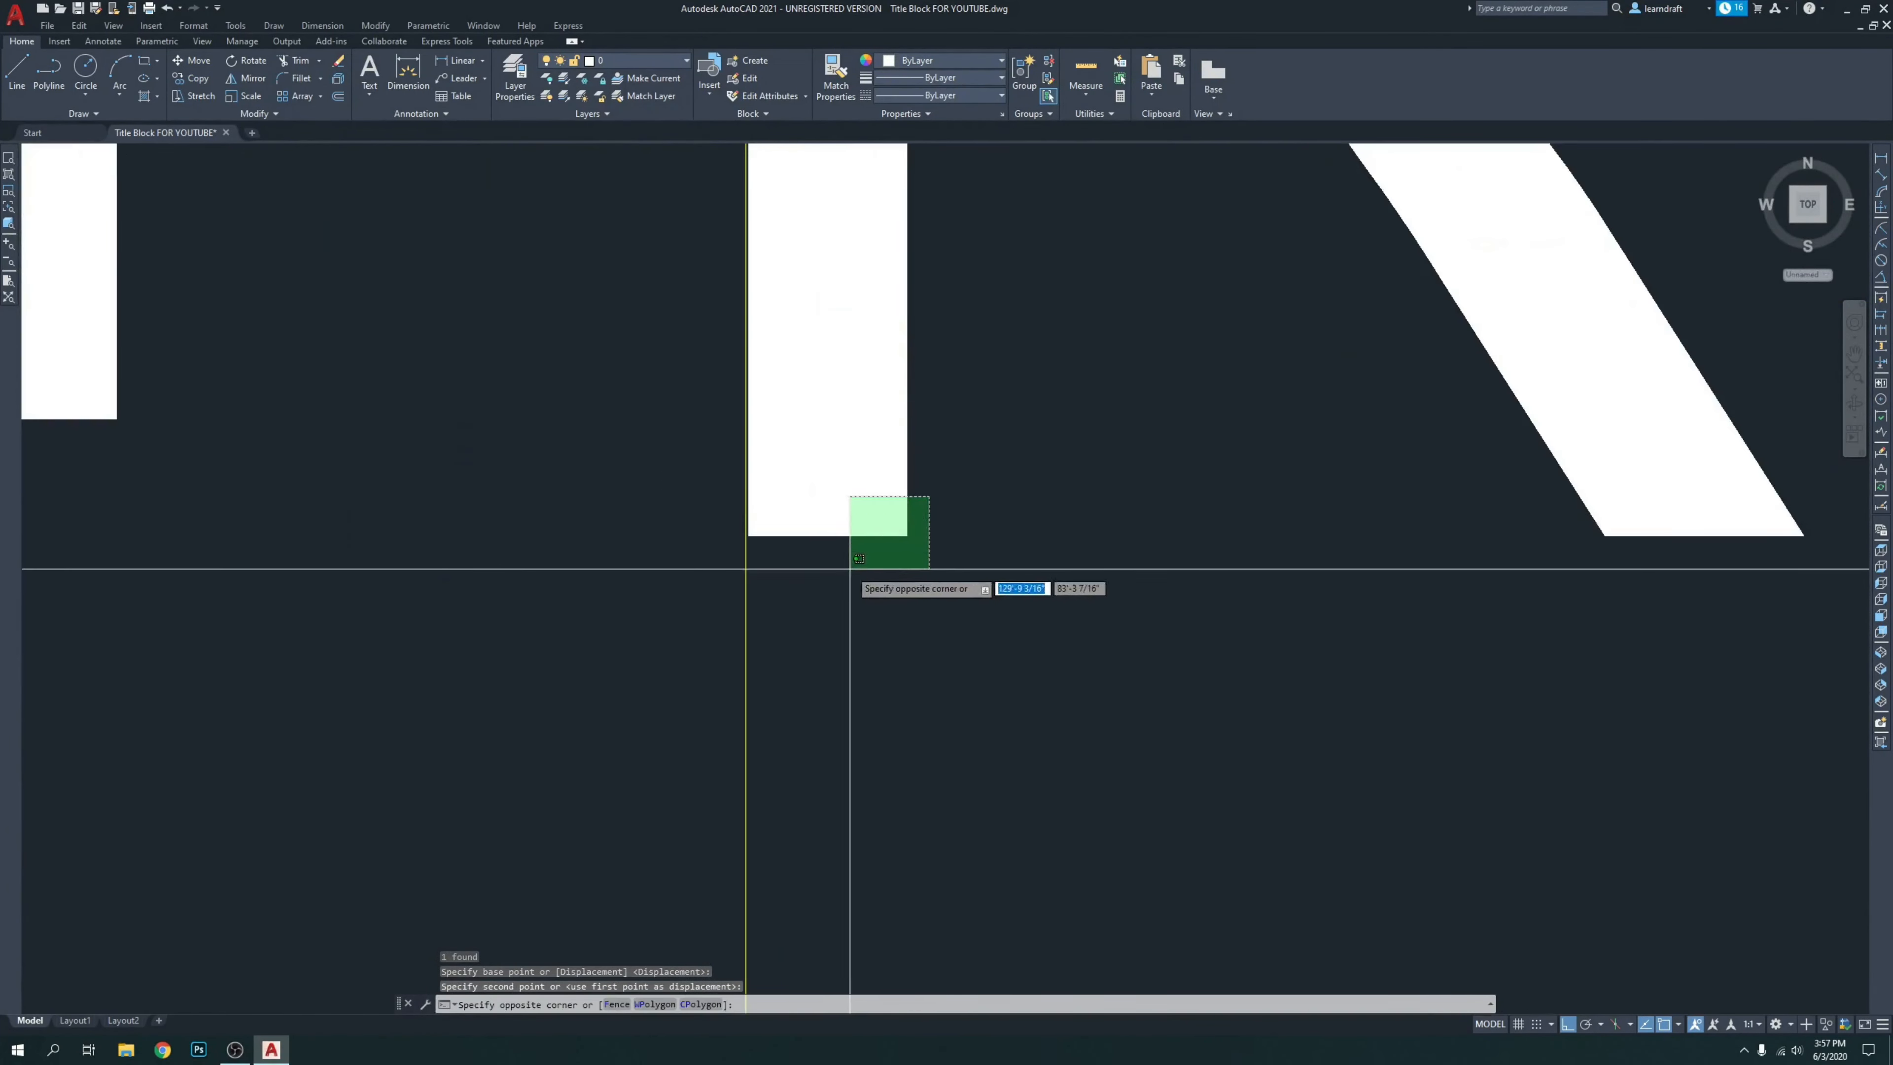
pyautogui.click(846, 569)
pyautogui.scroll(2, 768, 554)
pyautogui.press('space')
pyautogui.click(1150, 630)
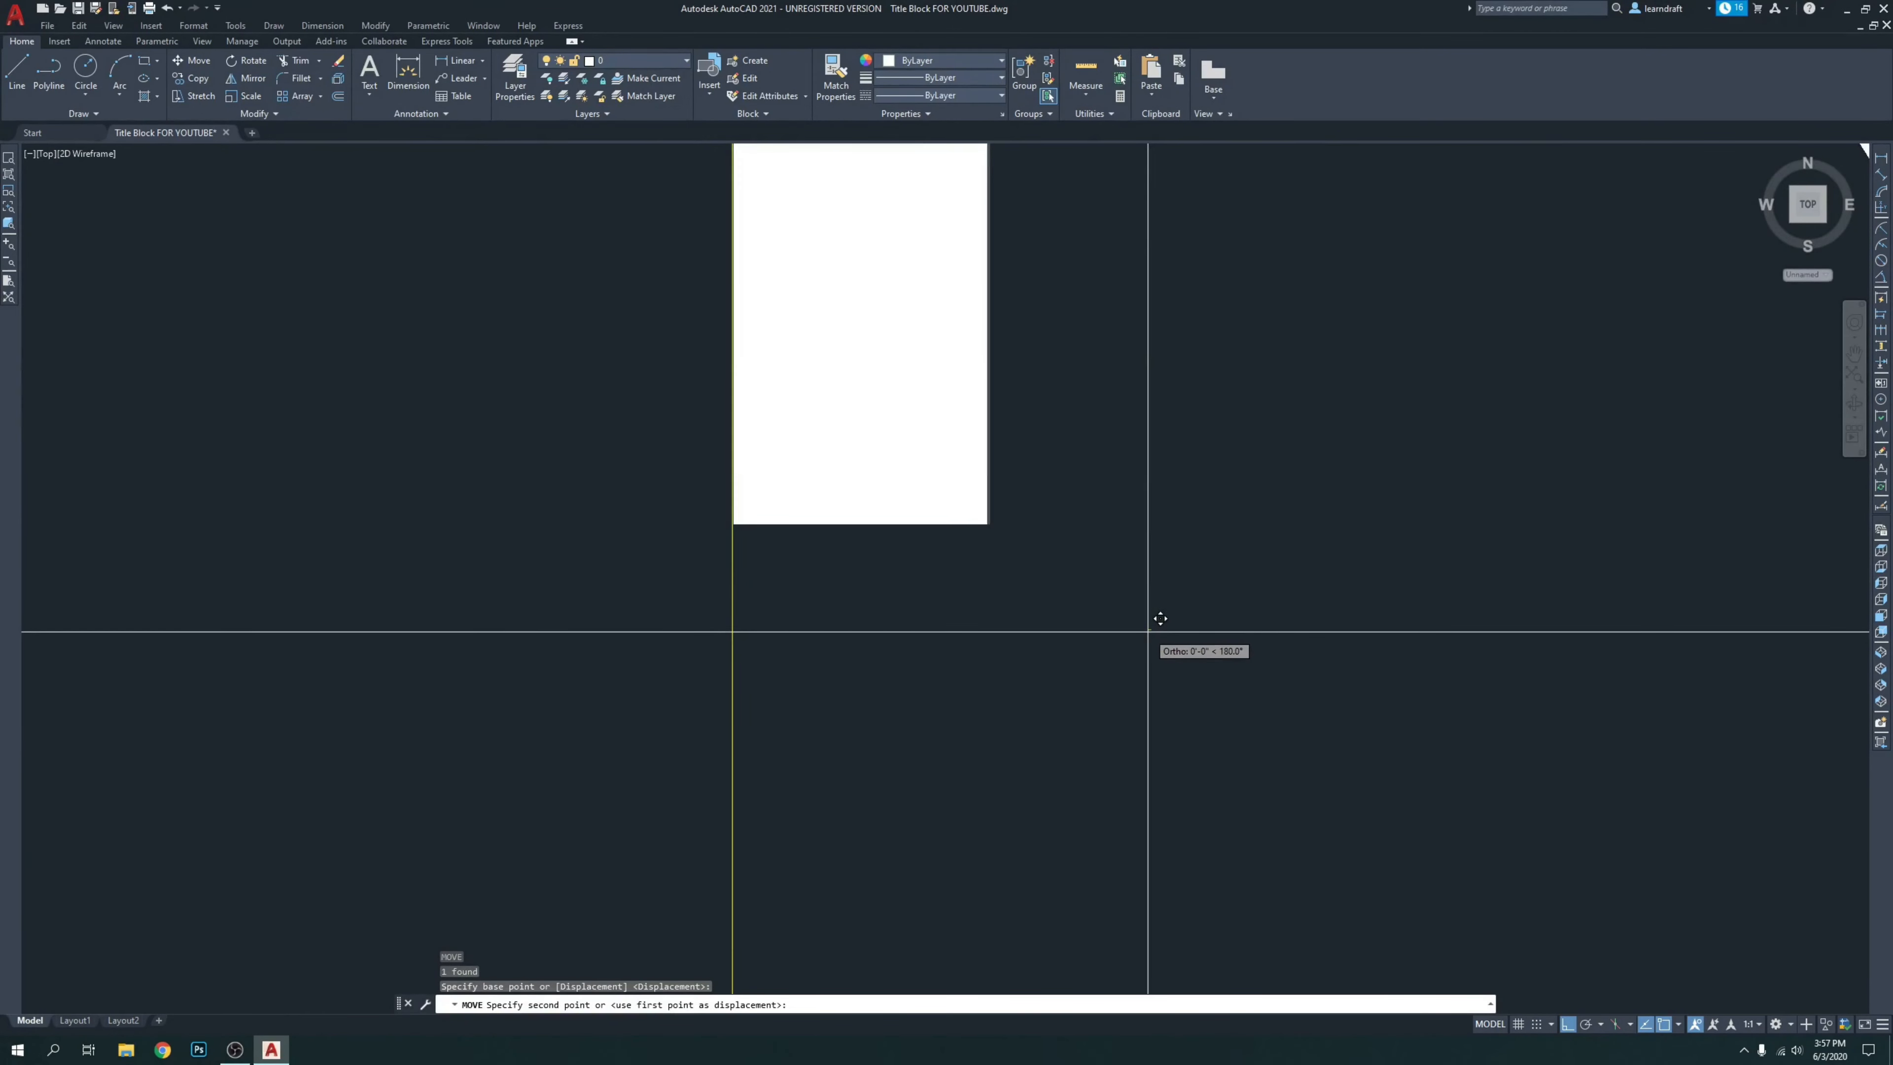
pyautogui.click(1147, 632)
pyautogui.scroll(5, 702, 514)
pyautogui.click(1094, 659)
pyautogui.click(995, 548)
pyautogui.press('space')
pyautogui.scroll(4, 1024, 653)
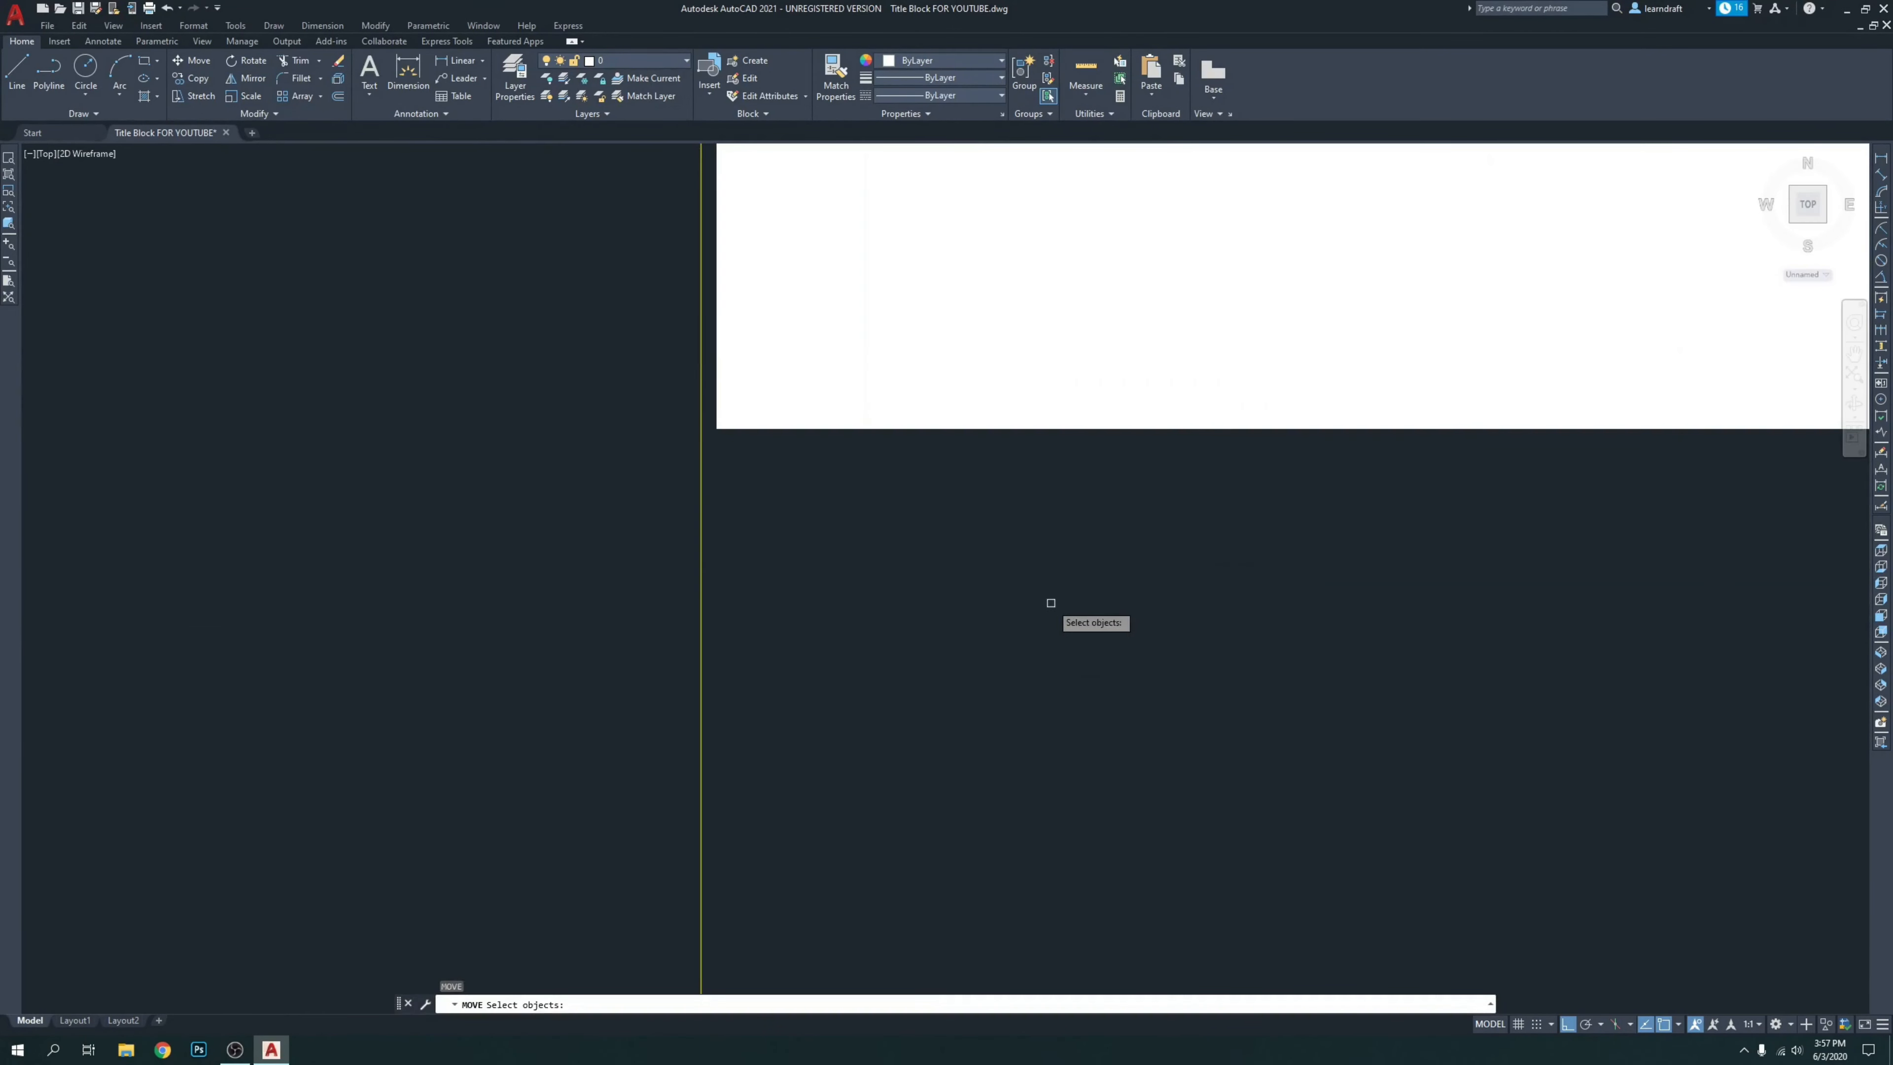
pyautogui.press('space')
pyautogui.press('space')
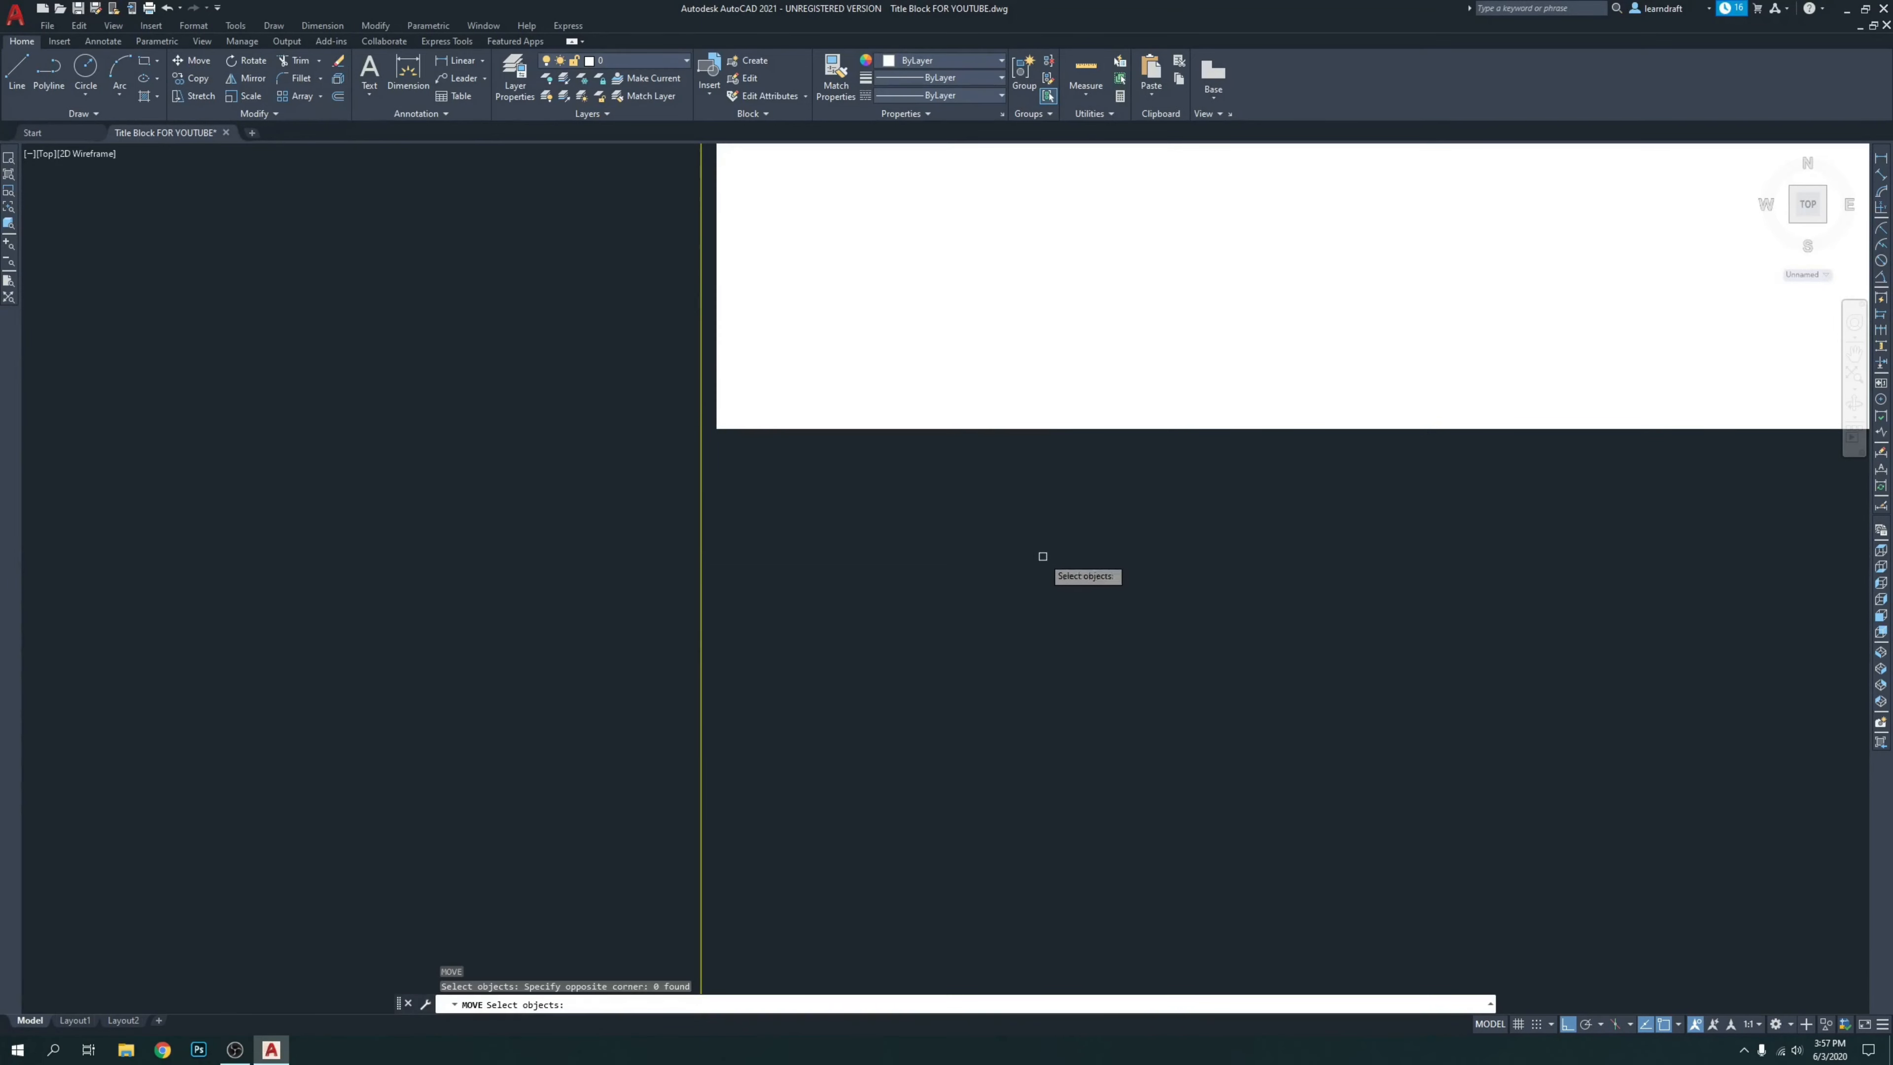
pyautogui.scroll(-8, 879, 511)
pyautogui.press('Escape')
# Reselect REV/SUB-4 and shift it left by the remaining gap so its R touches the yellow guide.
pyautogui.click(1070, 425)
pyautogui.click(925, 525)
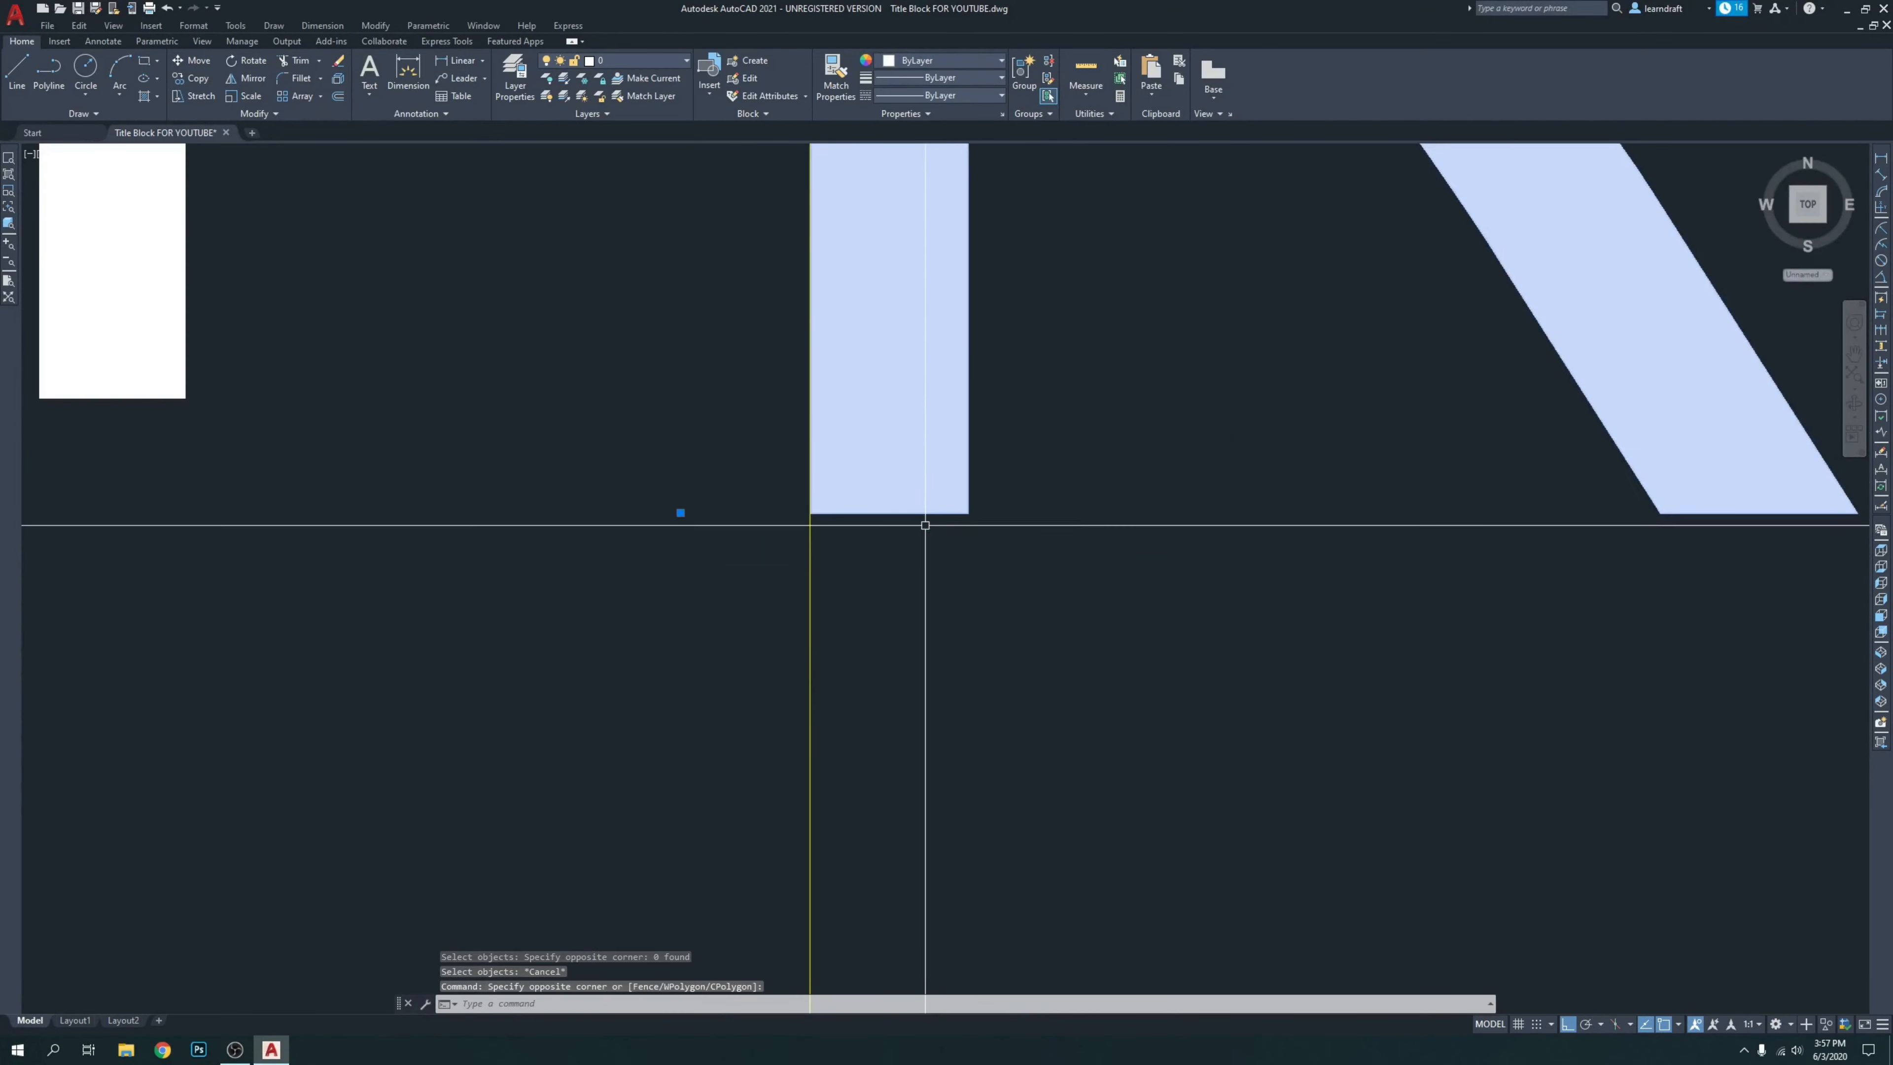
pyautogui.scroll(-6, 925, 525)
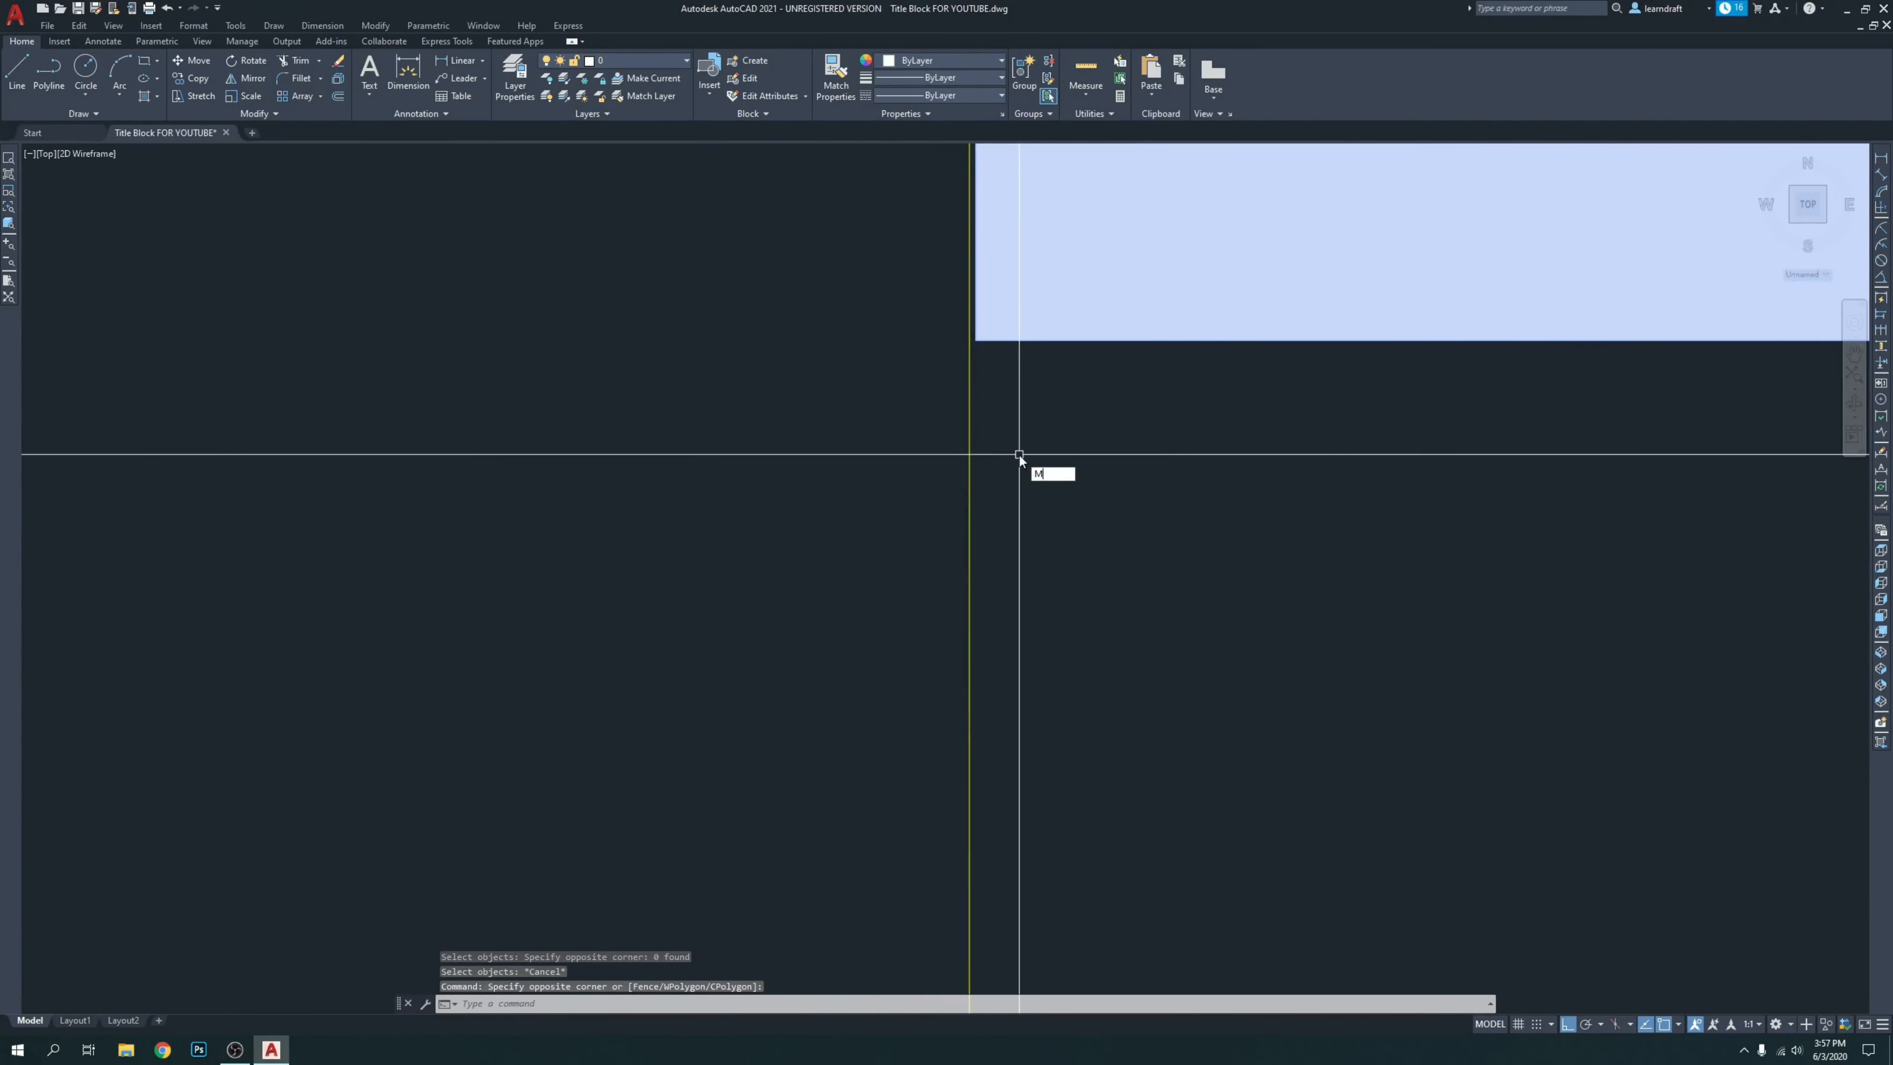
pyautogui.press('space')
pyautogui.click(1057, 451)
pyautogui.click(1051, 451)
# Move the REV/SUB-4 attribute straight up until its baseline lines up with the bottom of NO-4.
pyautogui.scroll(-8, 705, 491)
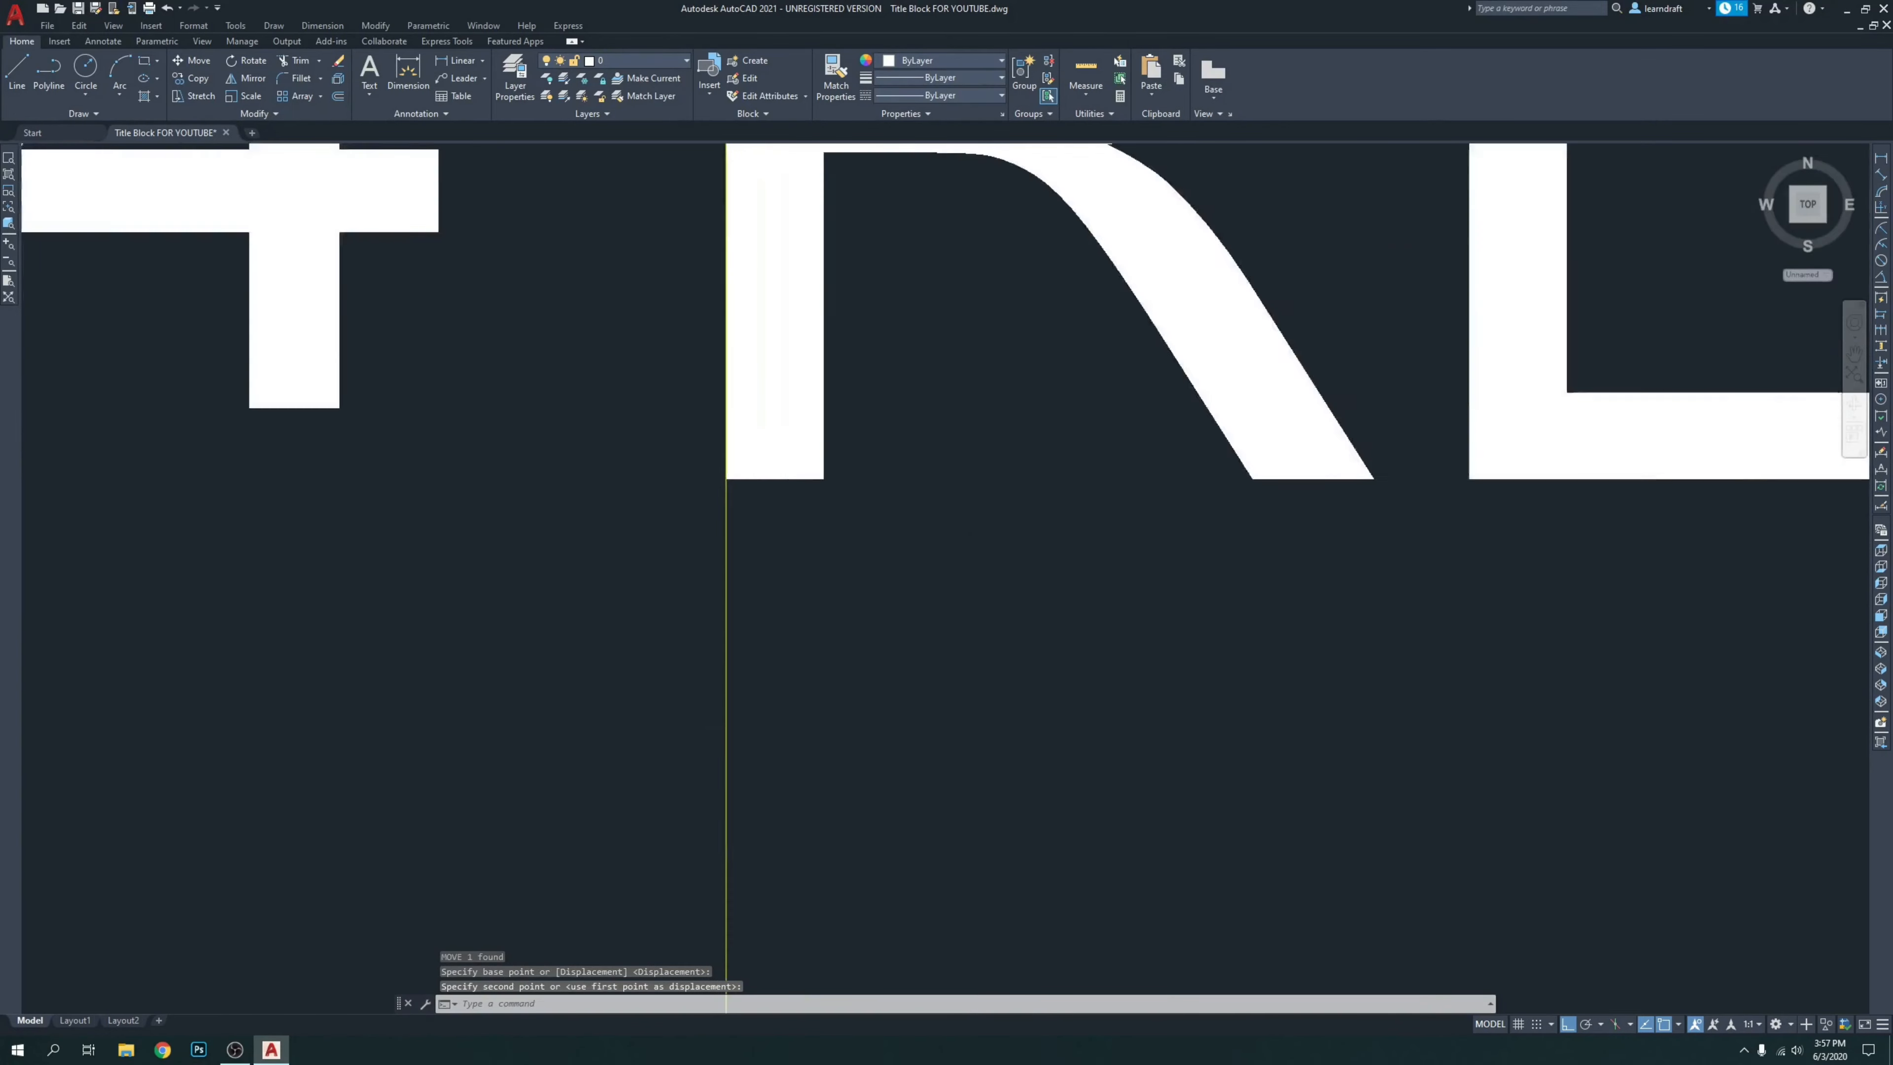
pyautogui.scroll(-6, 716, 488)
pyautogui.click(868, 496)
pyautogui.press('space')
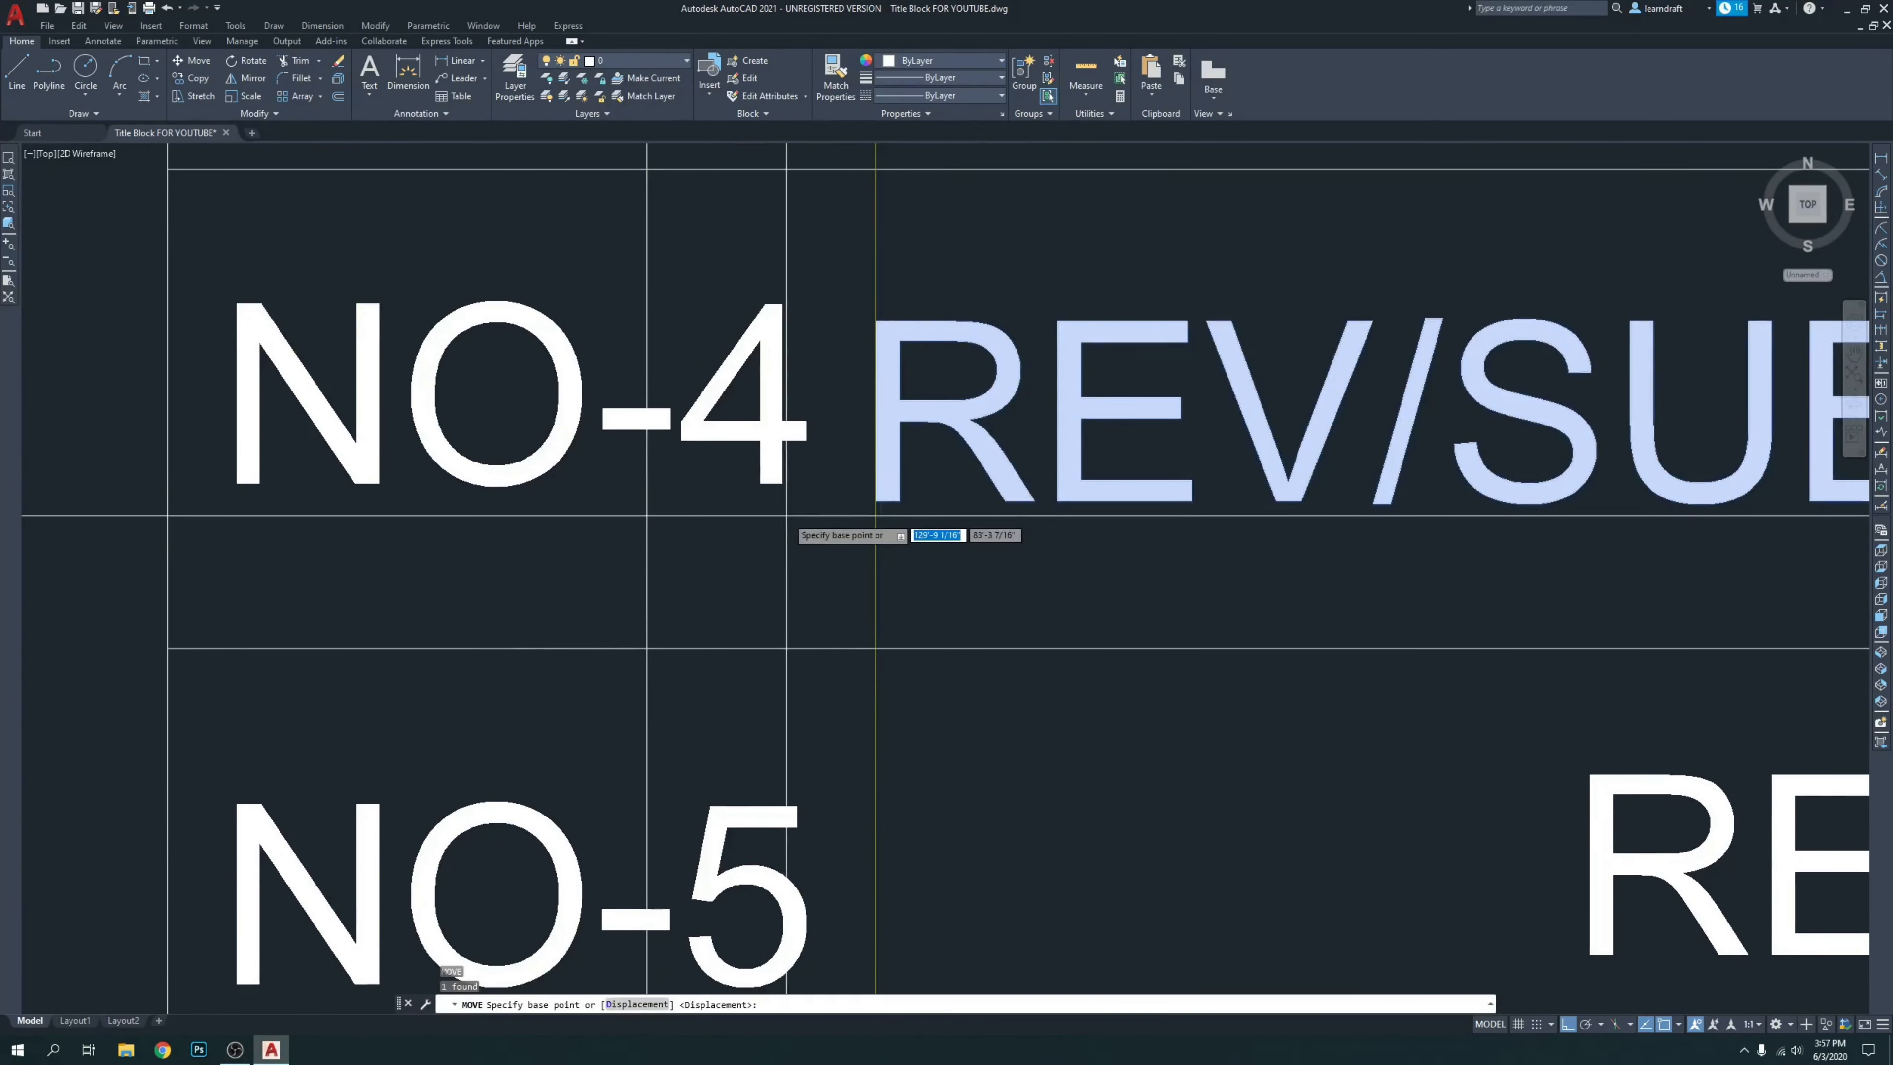
pyautogui.click(688, 500)
pyautogui.click(692, 484)
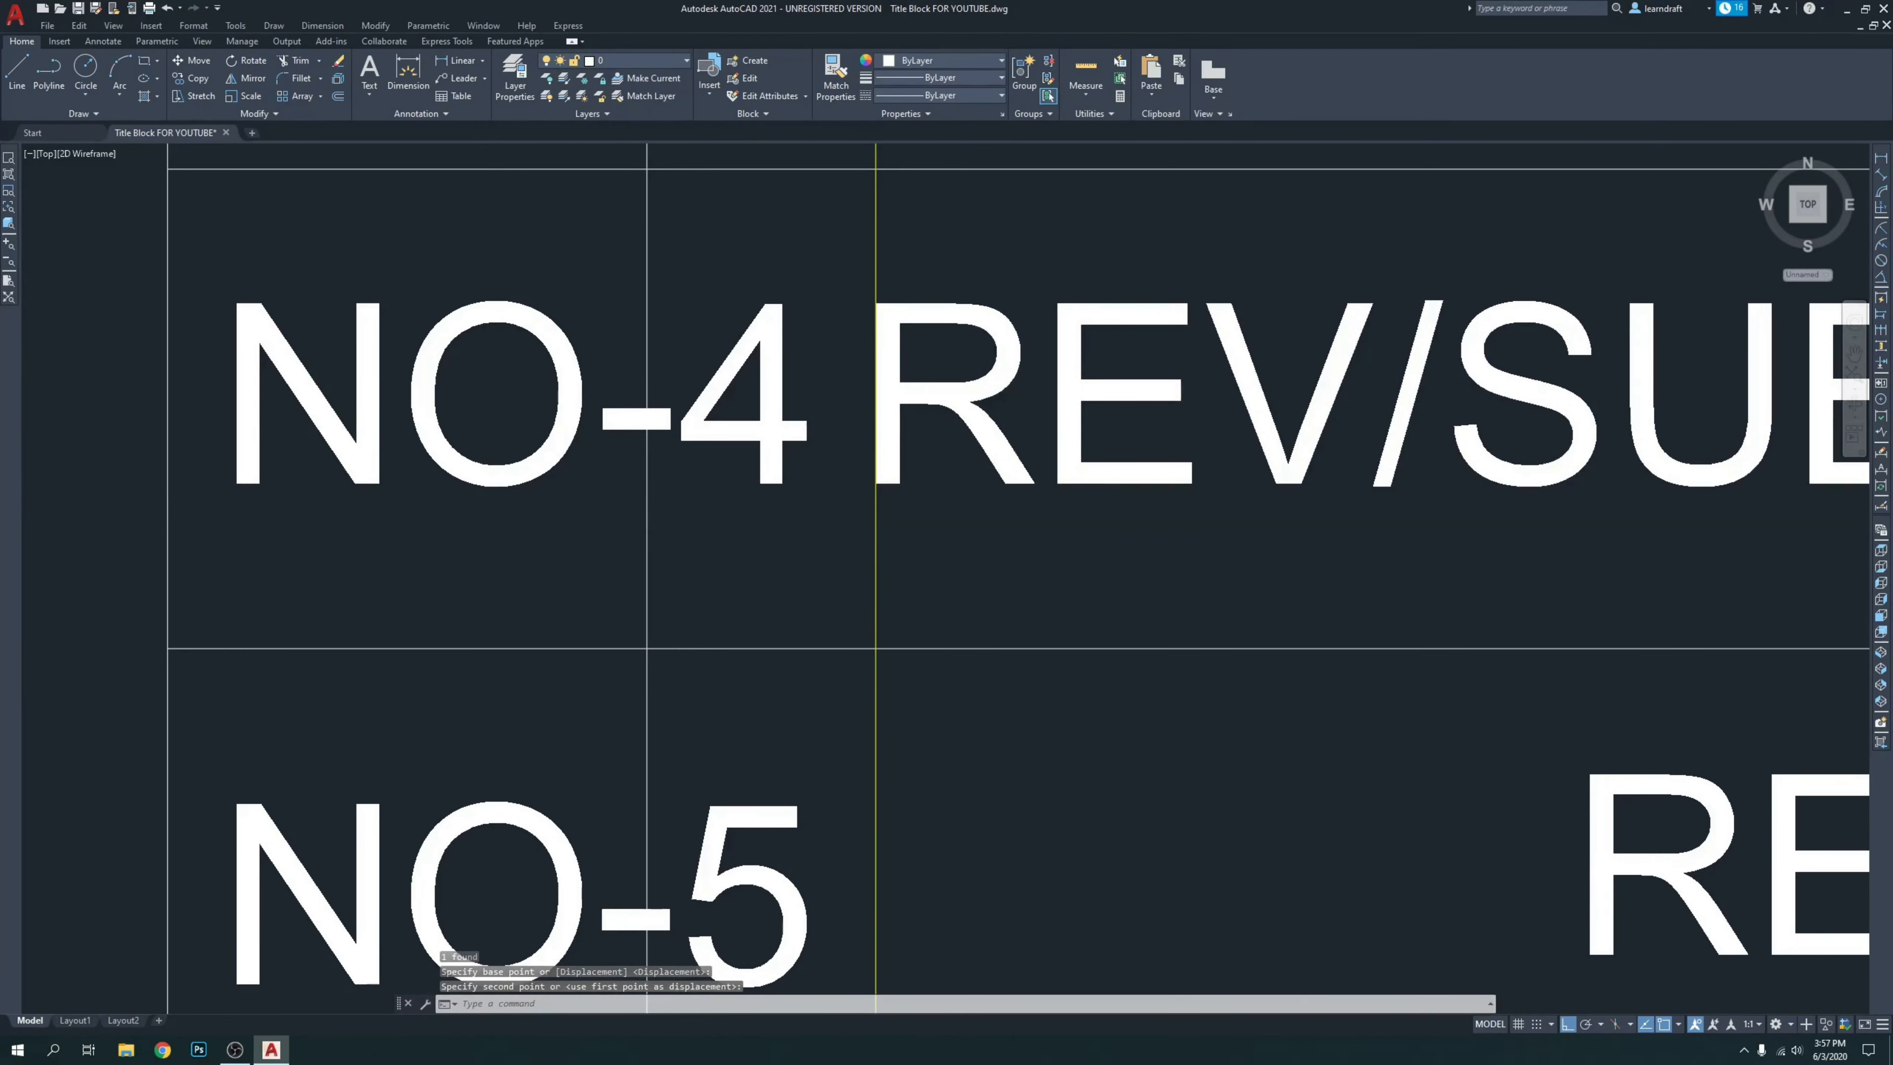
# Move the REV/SUB--5 attribute horizontally left to just beside the vertical yellow guide line.
pyautogui.scroll(-10, 700, 477)
pyautogui.scroll(2, 940, 519)
pyautogui.click(940, 520)
pyautogui.scroll(5, 803, 550)
pyautogui.click(887, 541)
pyautogui.press('space')
pyautogui.click(1275, 556)
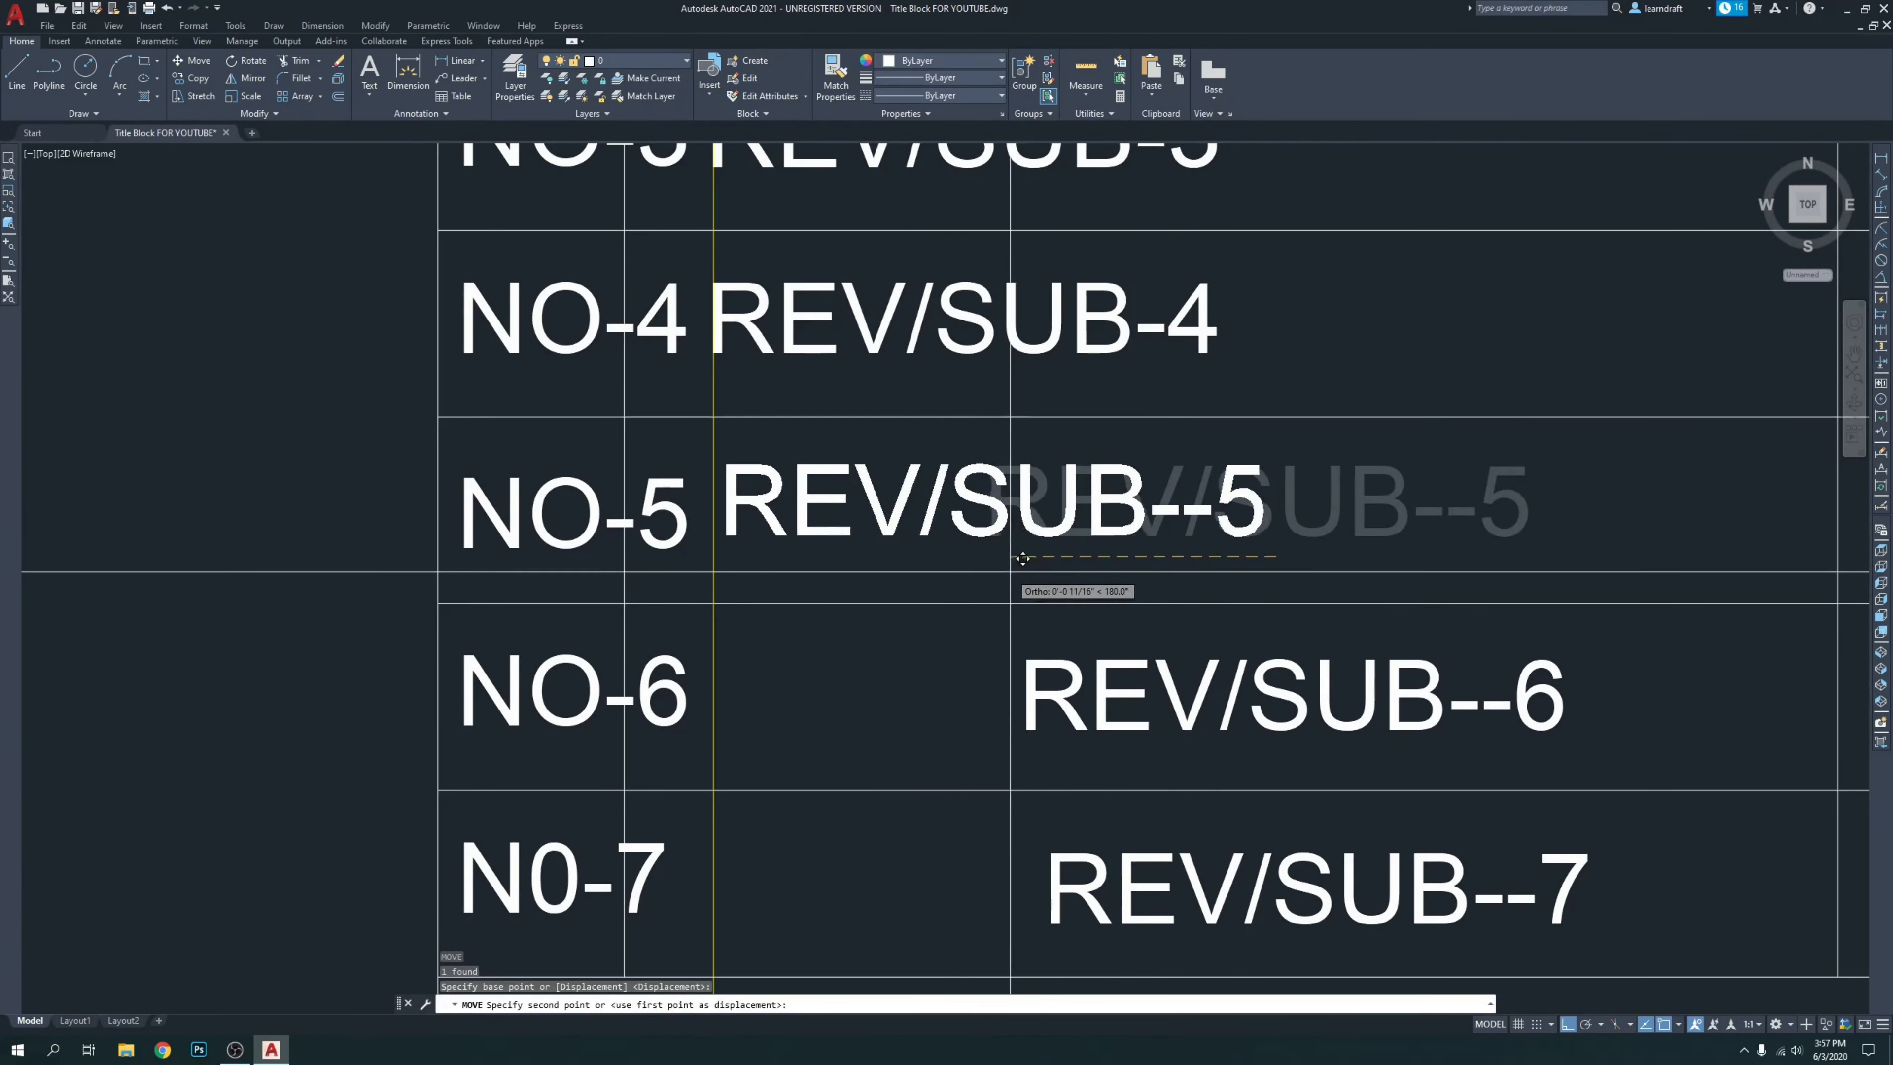
pyautogui.click(1010, 567)
# Move the REV/SUB--5 attribute straight down until its baseline lines up with the bottom of NO-5.
pyautogui.scroll(4, 629, 536)
pyautogui.scroll(2, 792, 537)
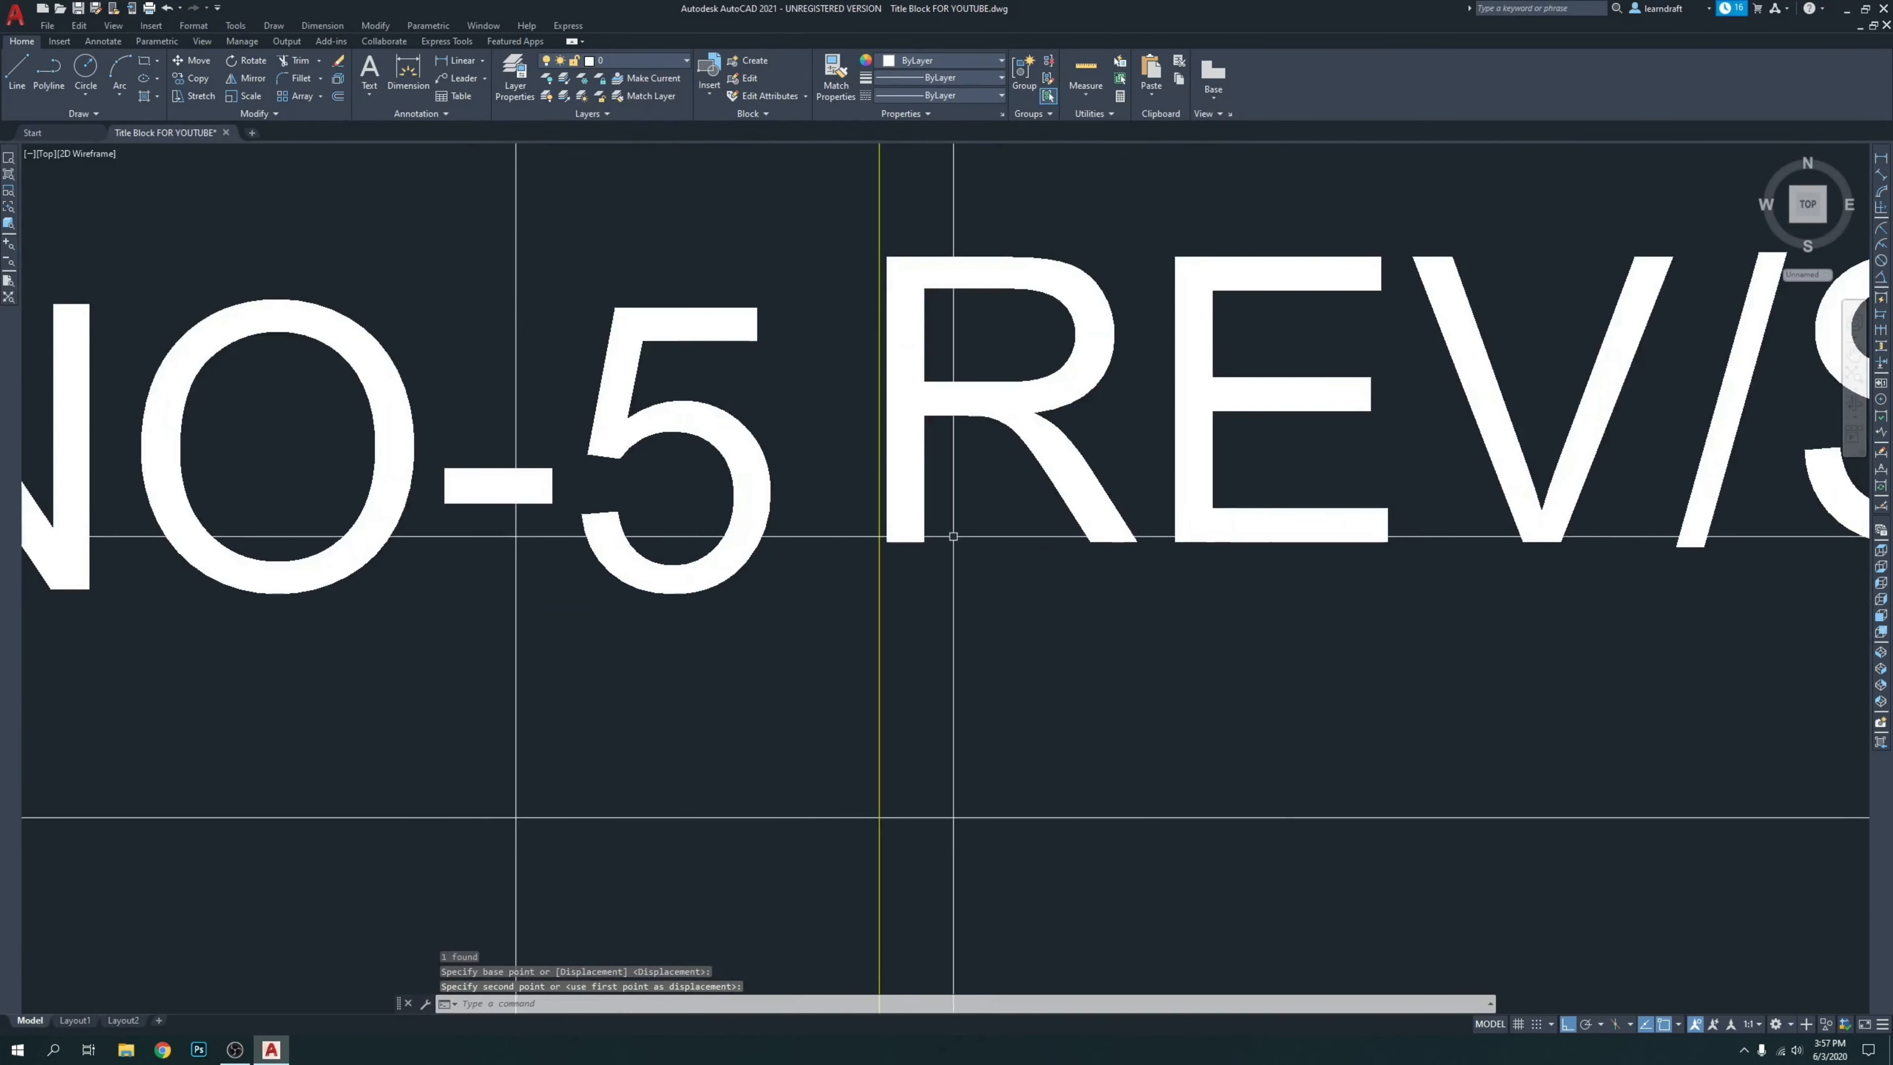
pyautogui.click(980, 516)
pyautogui.click(900, 571)
pyautogui.press('space')
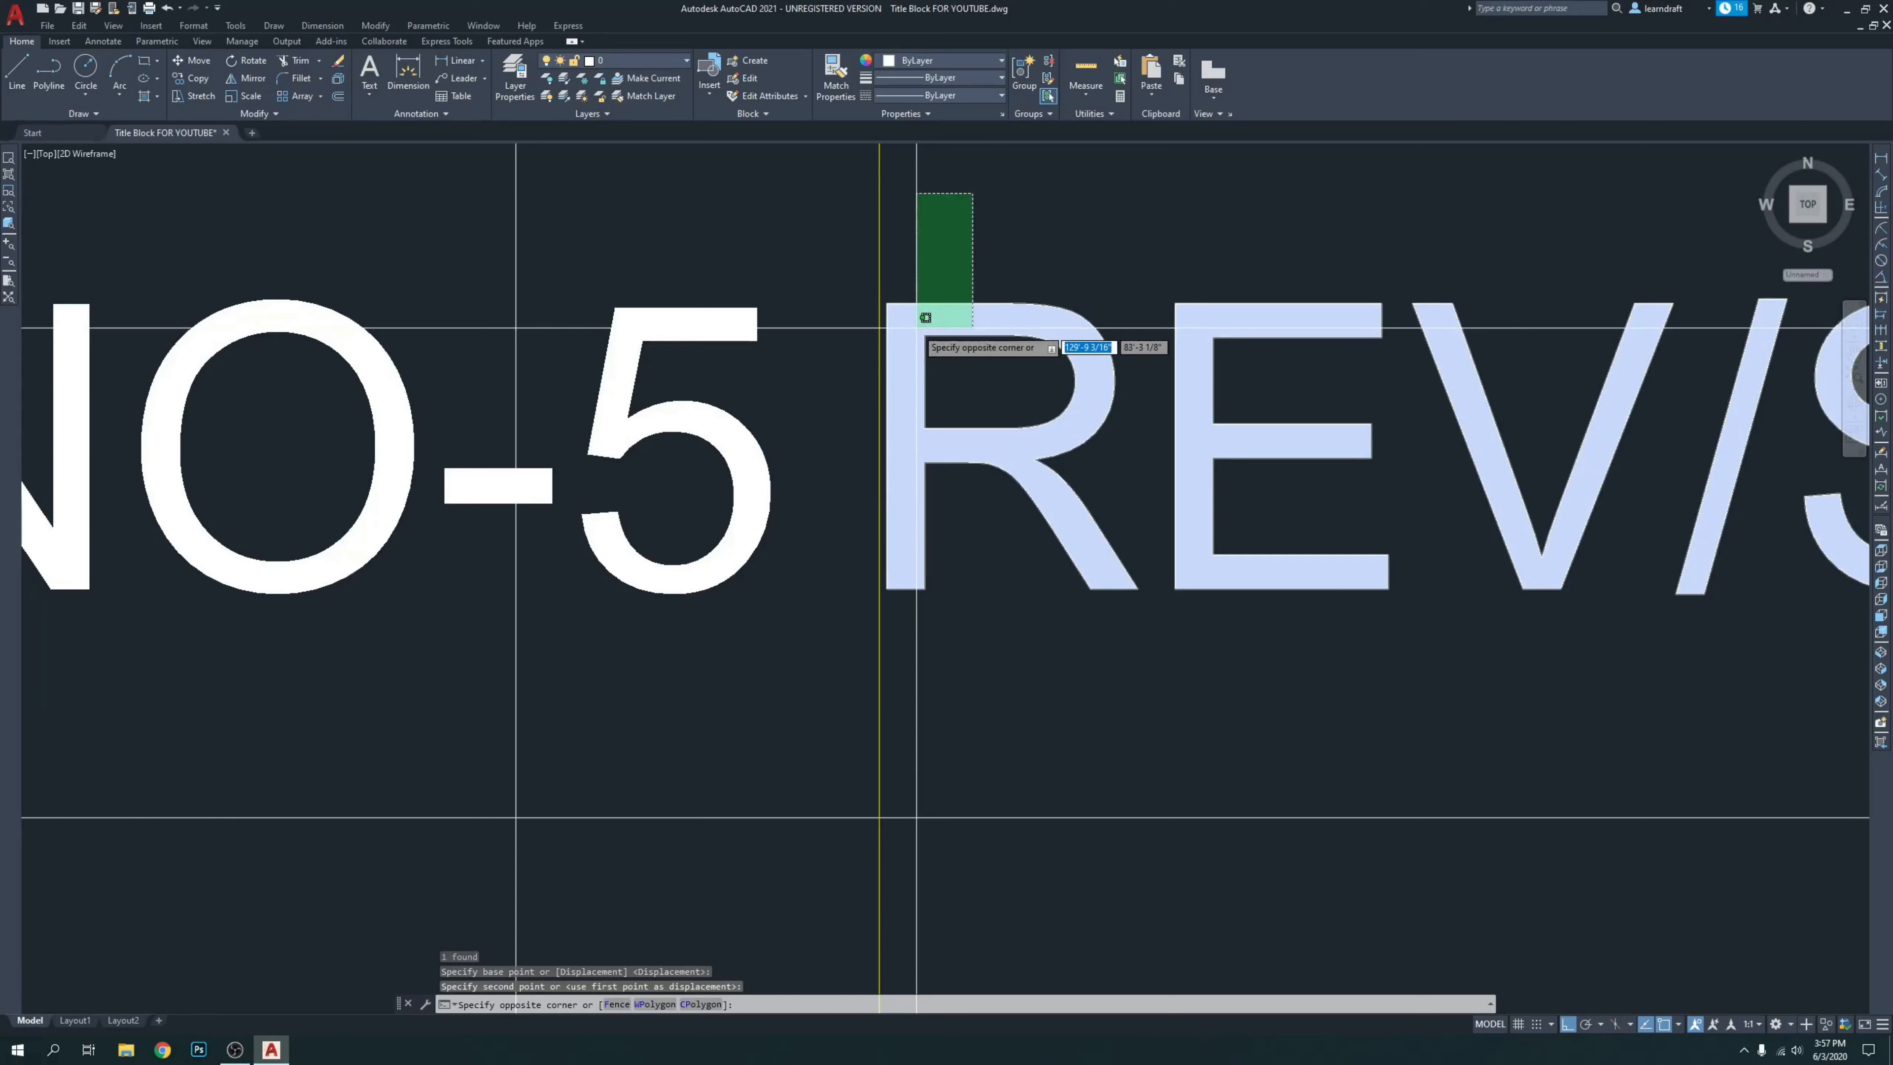
# Nudge REV/SUB--5 slightly left so the left edge of its R sits exactly on the yellow guide.
pyautogui.scroll(5, 1118, 320)
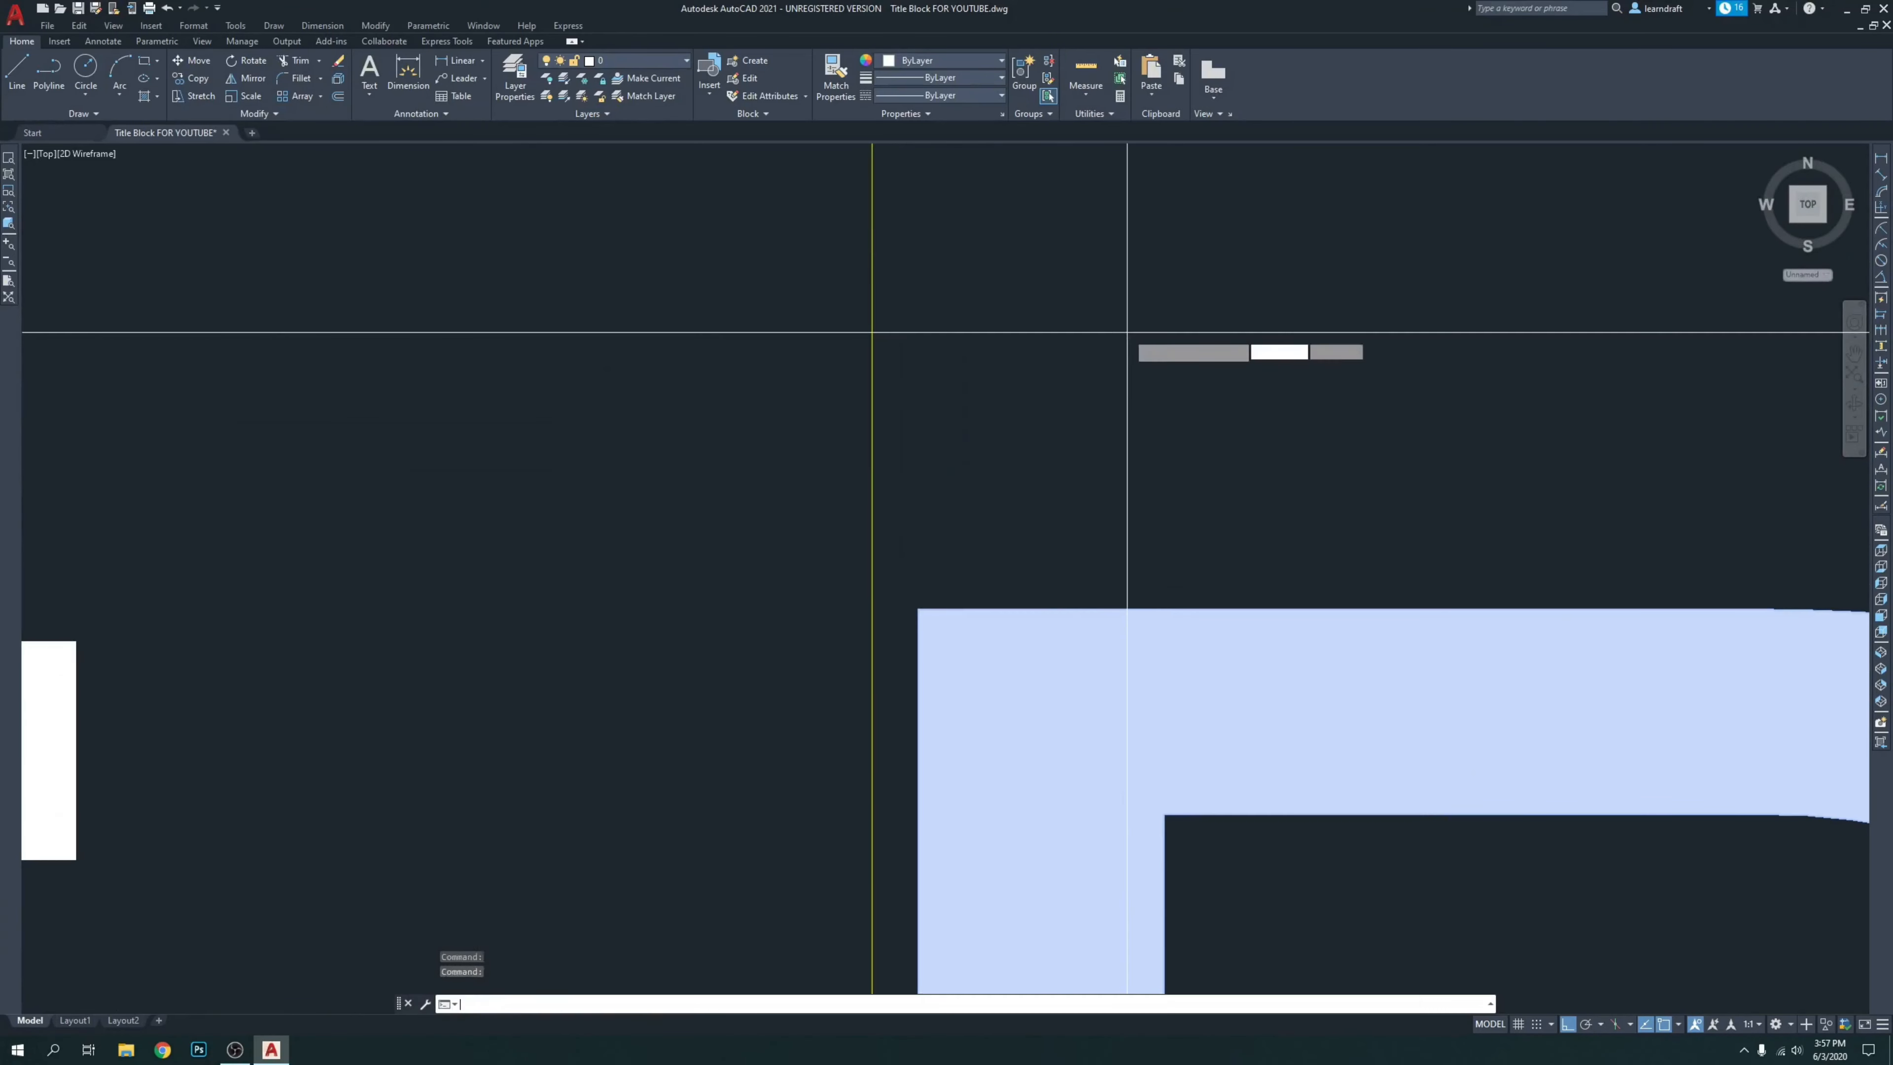
pyautogui.click(1130, 317)
pyautogui.click(1125, 317)
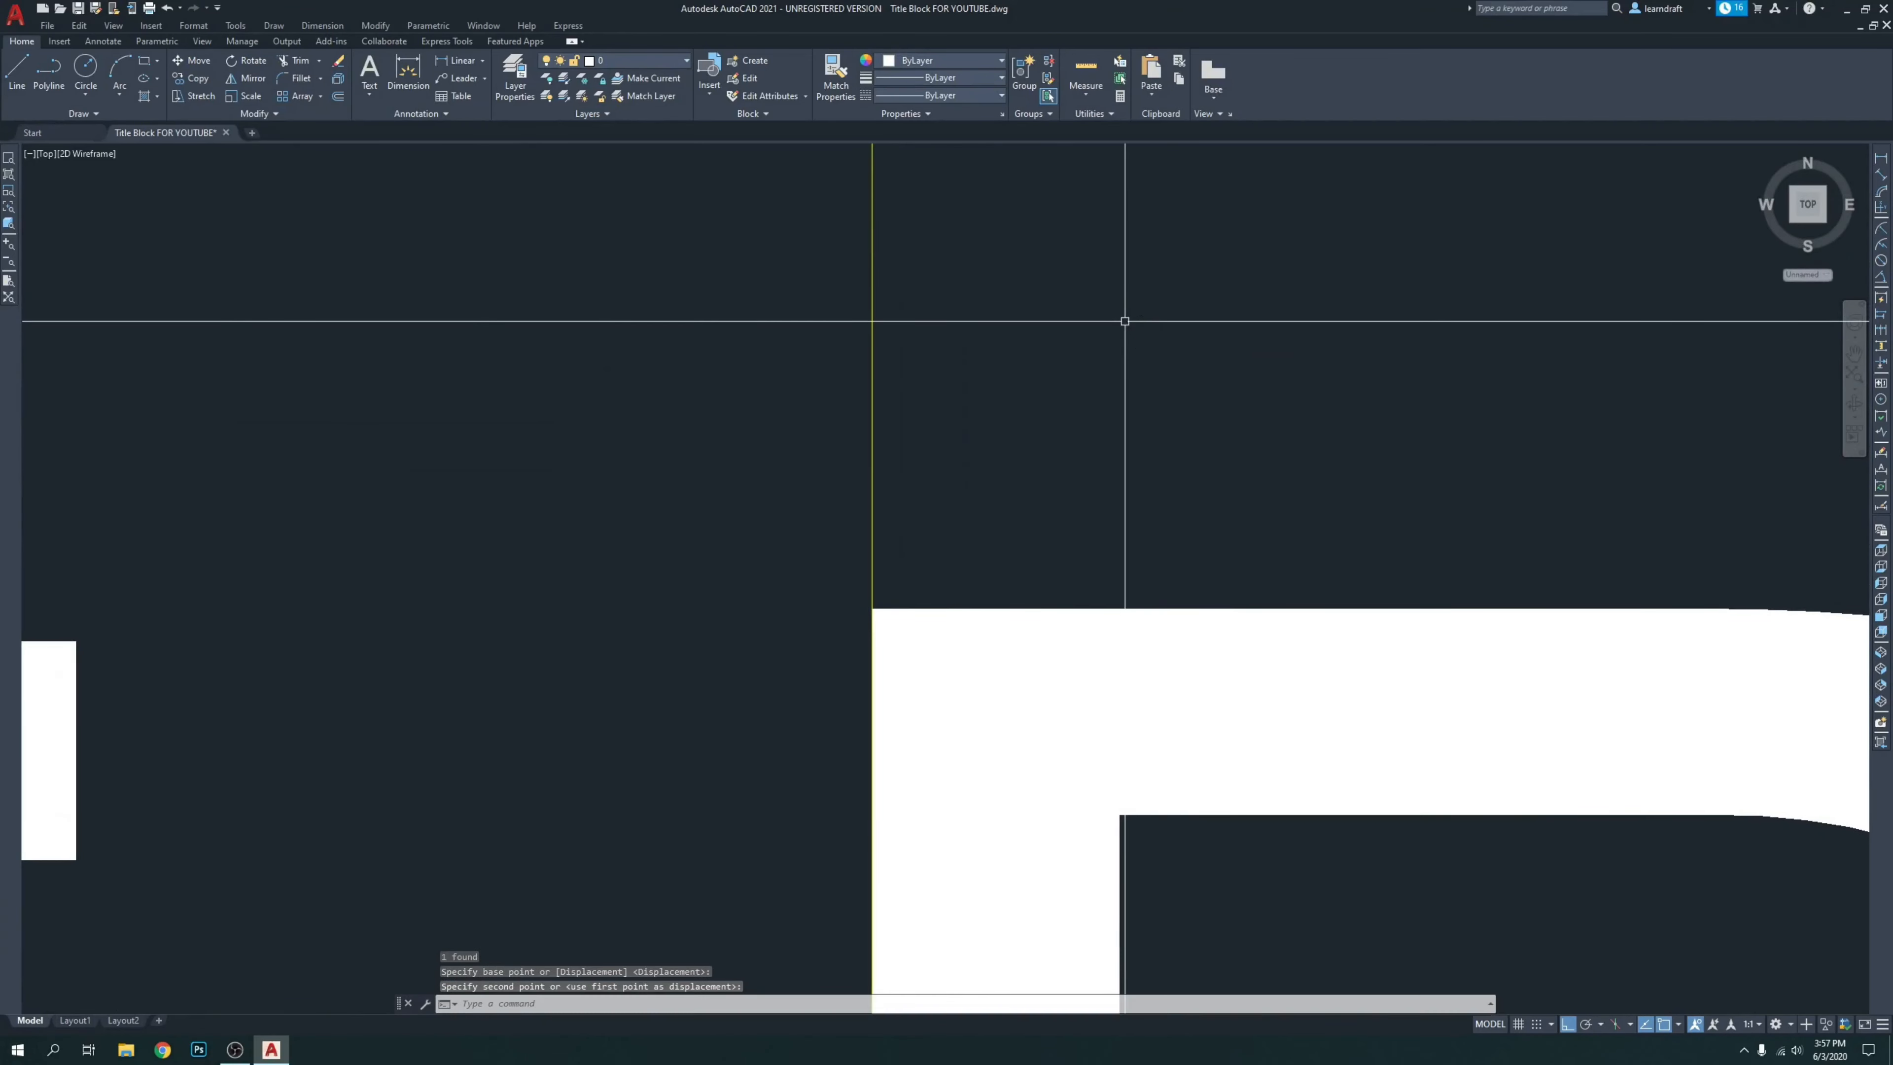
# Move the REV/SUB--6 attribute horizontally left to just beside the vertical yellow guide line.
pyautogui.scroll(-8, 546, 445)
pyautogui.scroll(-3, 546, 445)
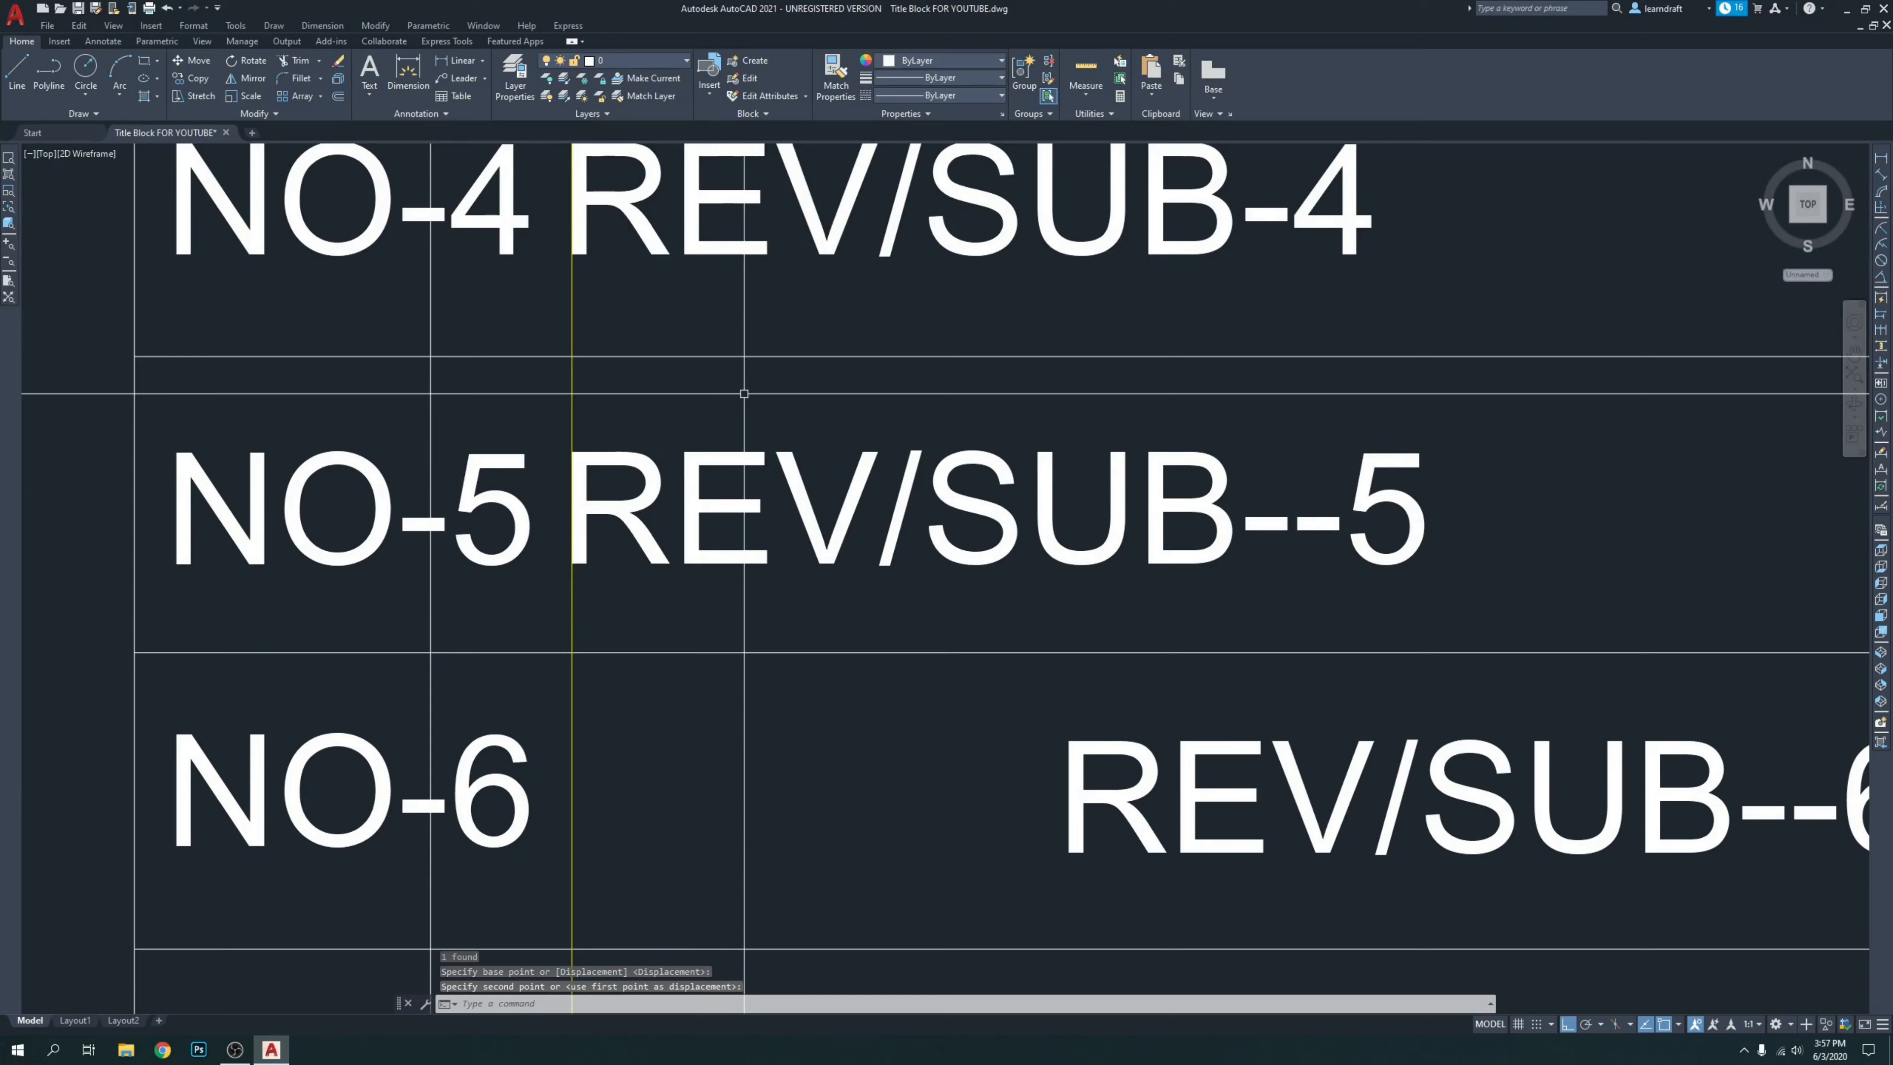
pyautogui.scroll(-4, 835, 404)
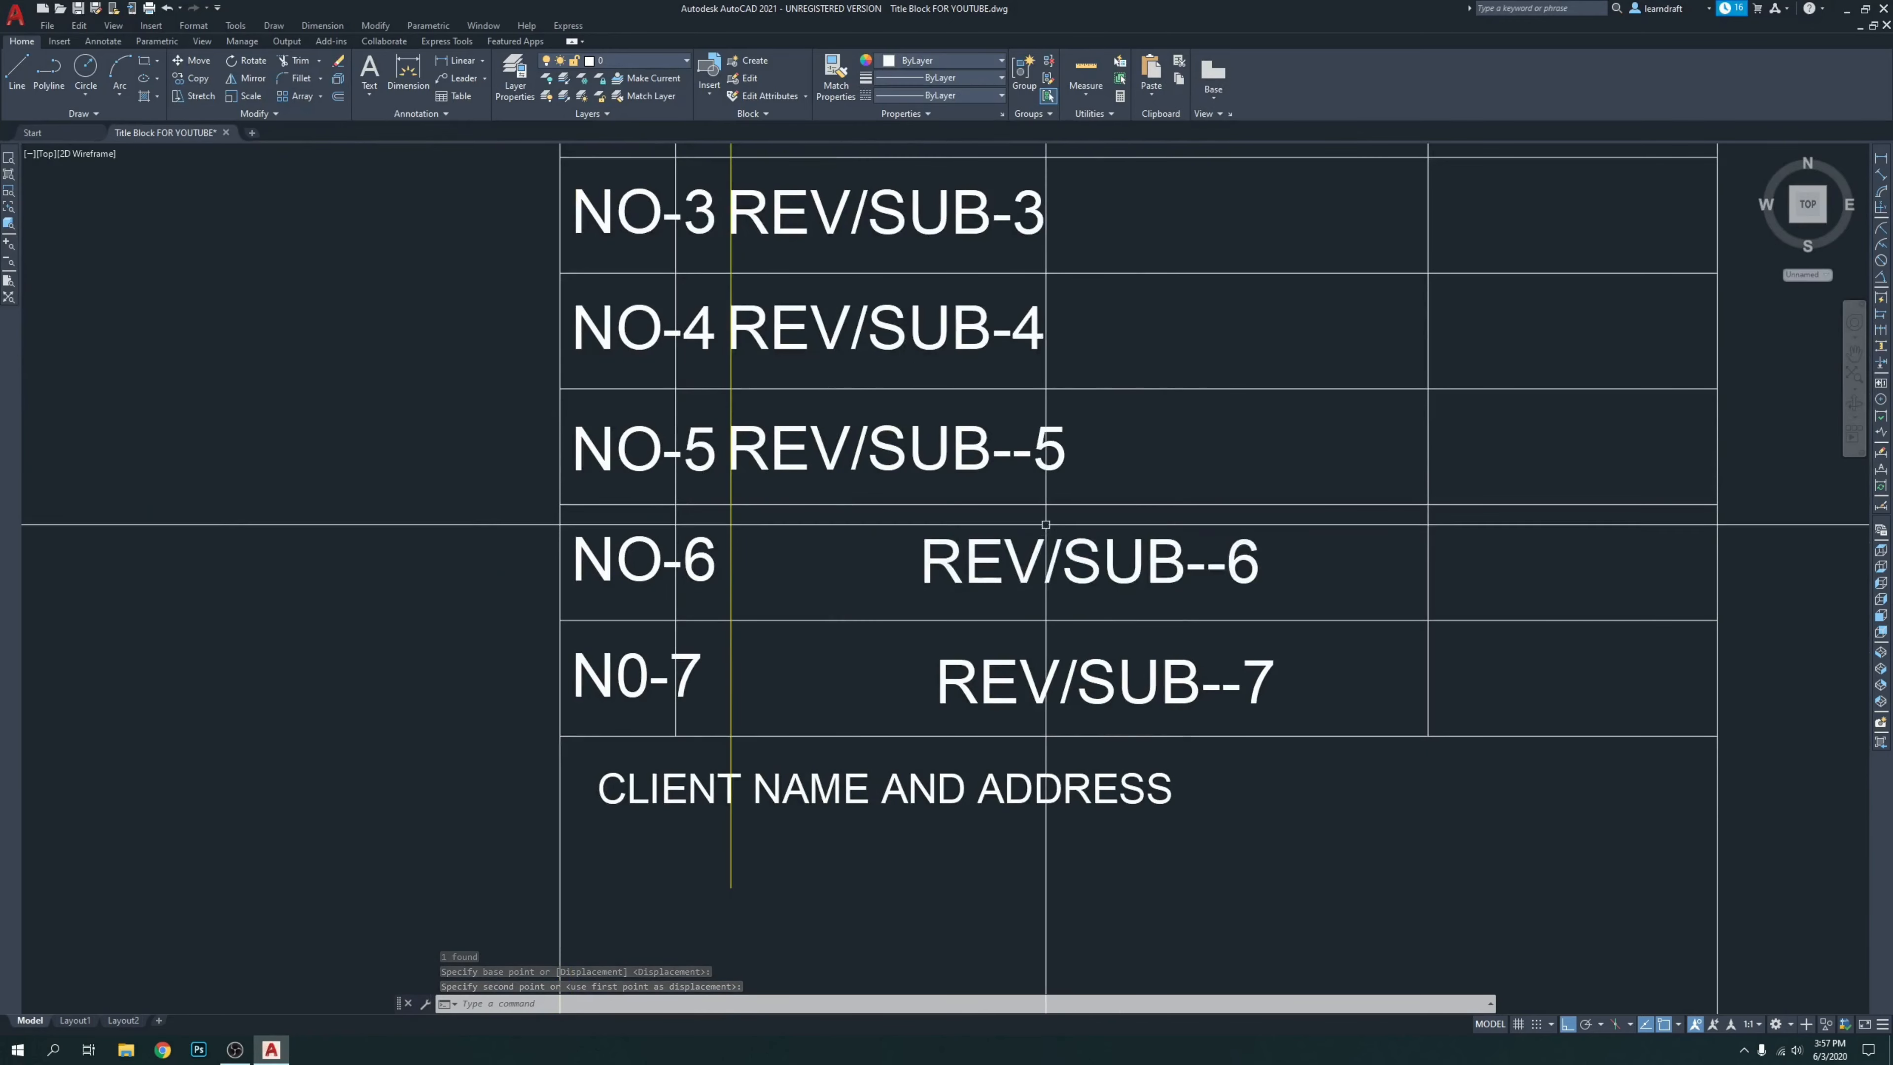
pyautogui.click(902, 549)
pyautogui.write('M')
pyautogui.press('Return')
pyautogui.scroll(4, 868, 575)
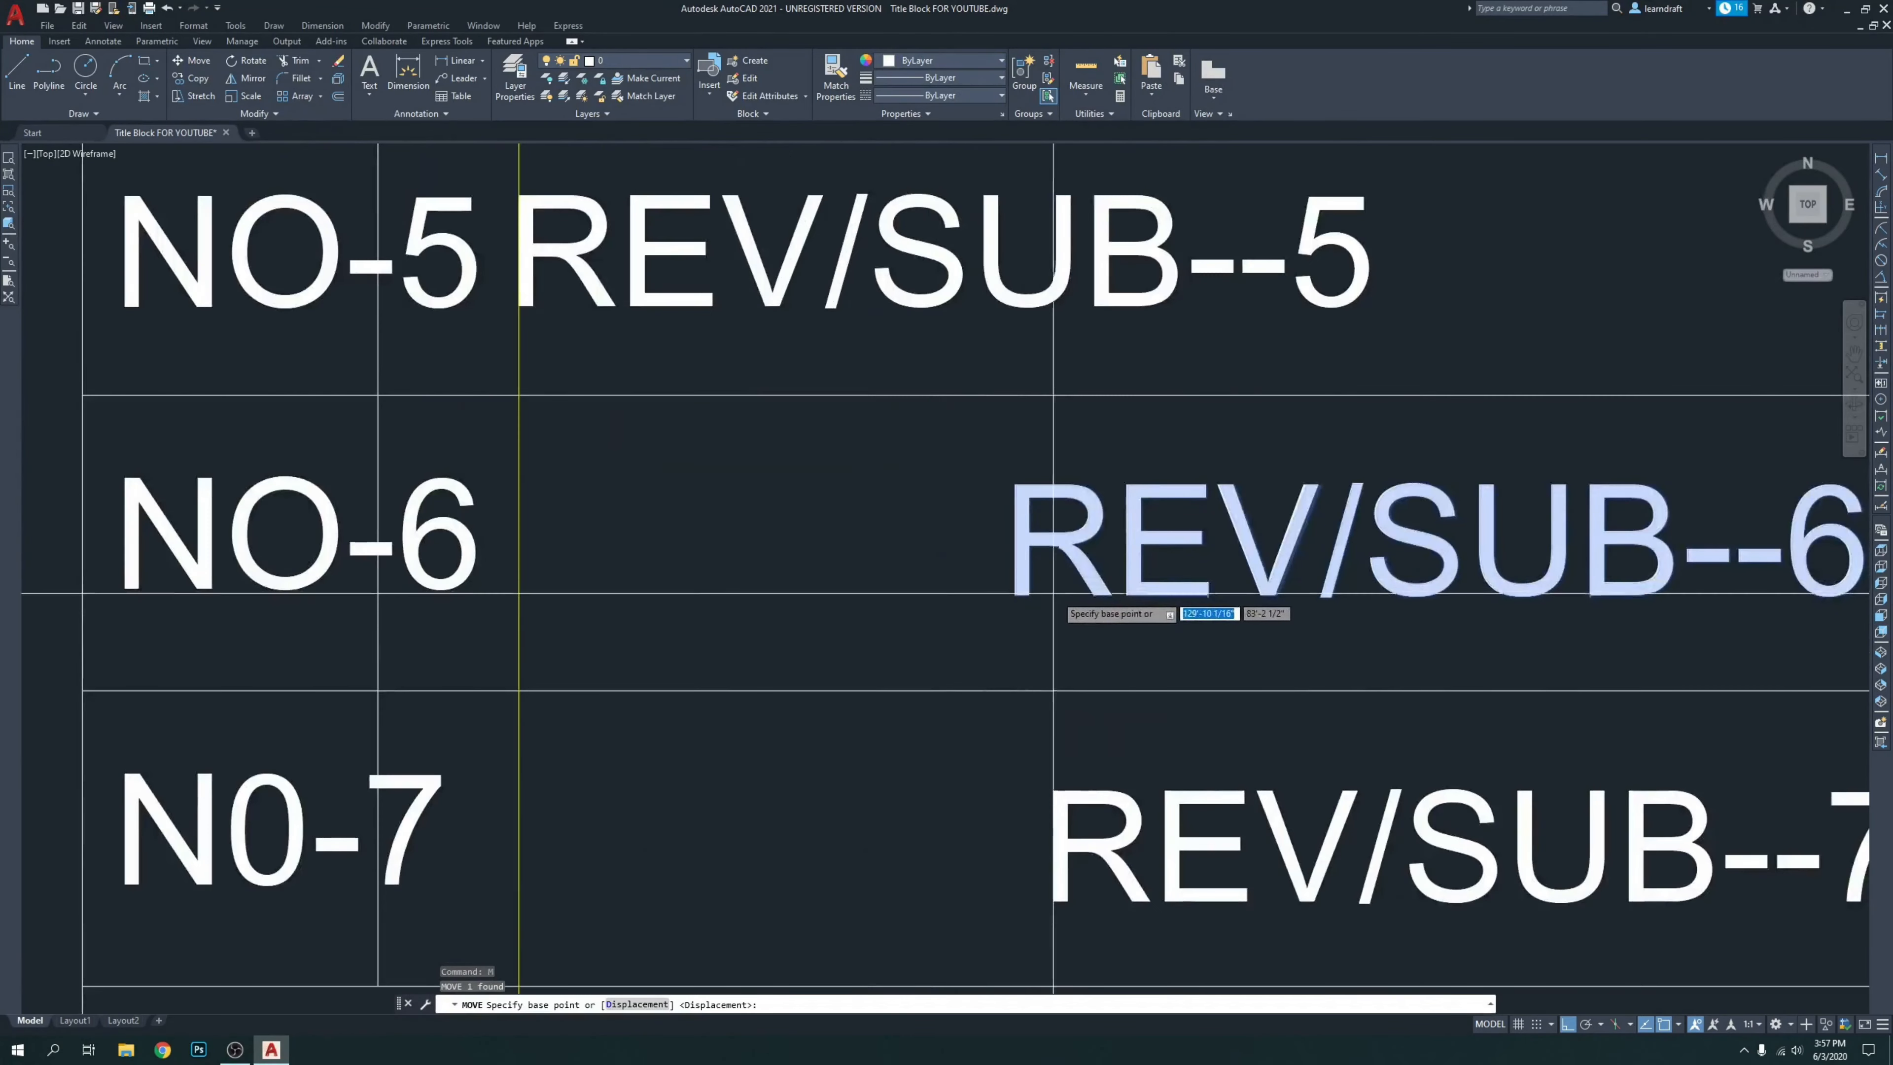
pyautogui.click(963, 598)
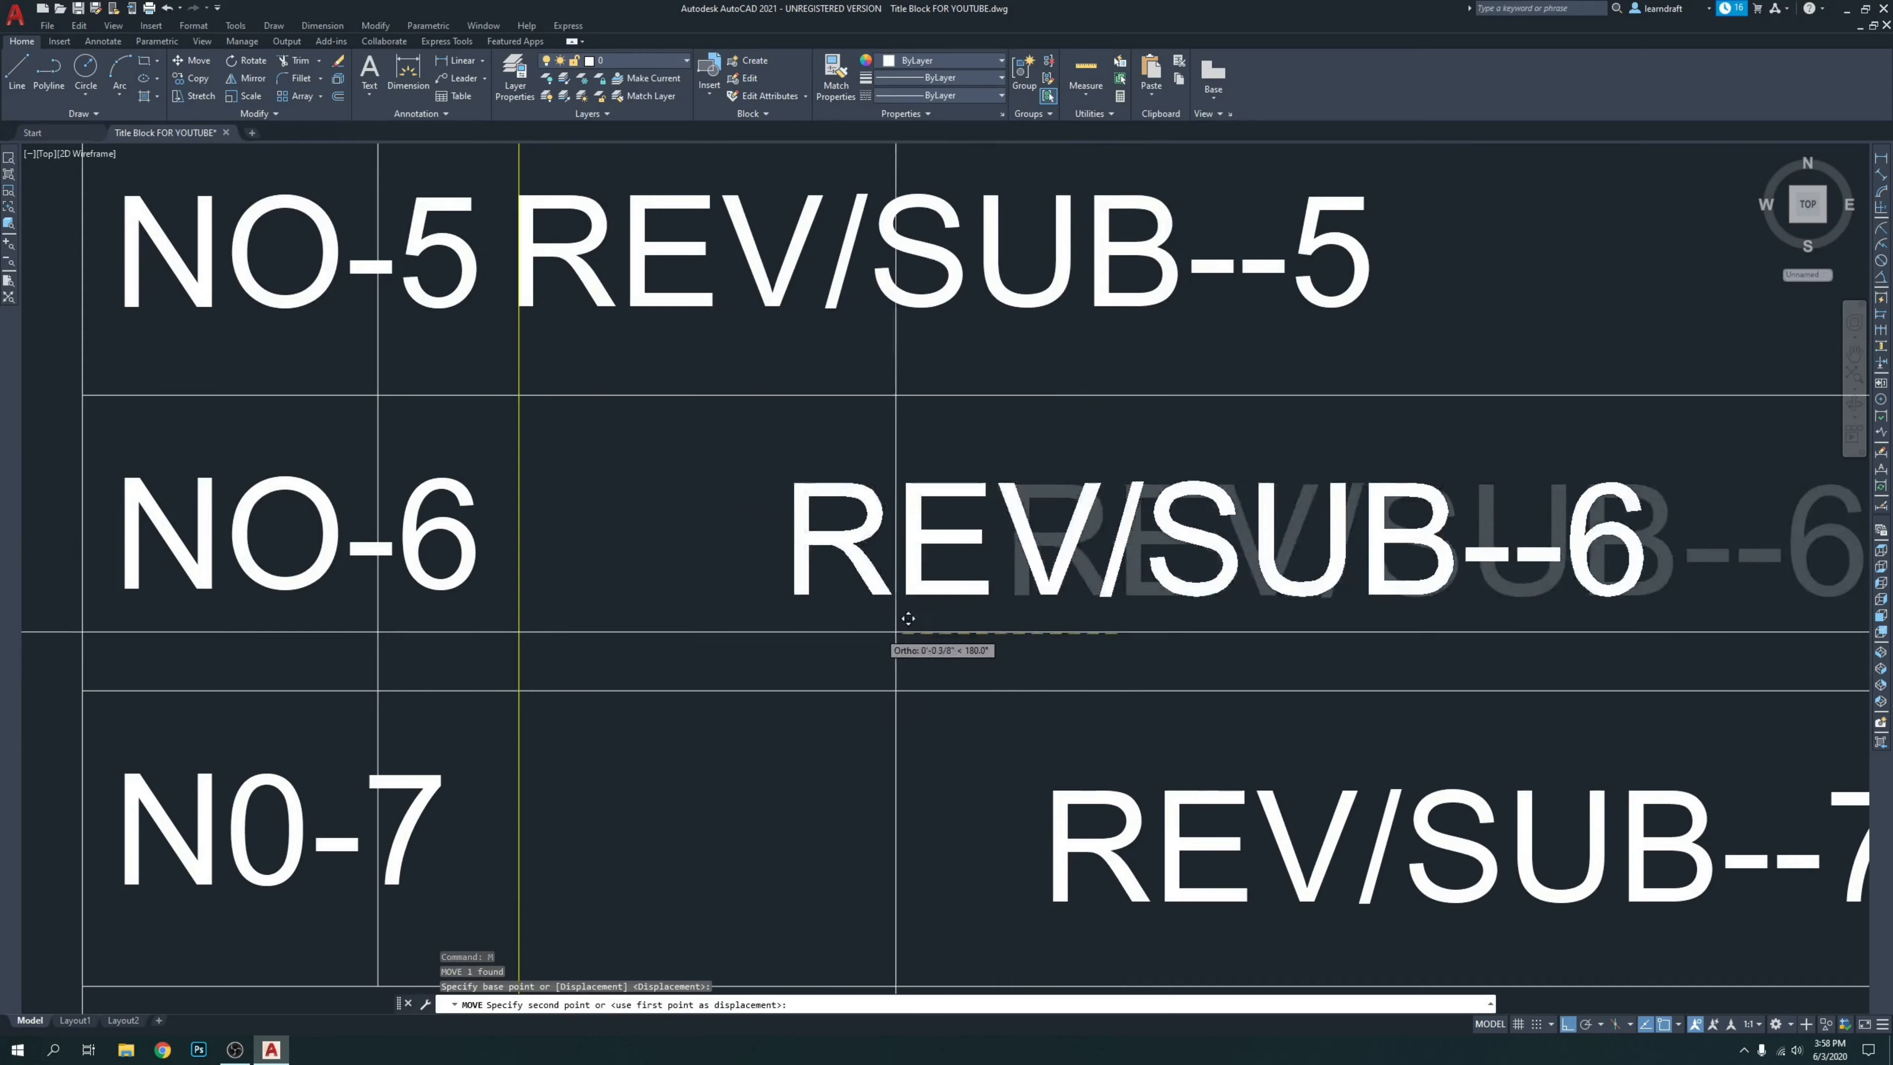
pyautogui.click(631, 615)
# Nudge REV/SUB--6 slightly left so the left edge of its R sits exactly on the yellow guide.
pyautogui.moveTo(615, 548); pyautogui.dragTo(1149, 567, button='middle')
pyautogui.scroll(2, 1148, 566)
pyautogui.click(1141, 423)
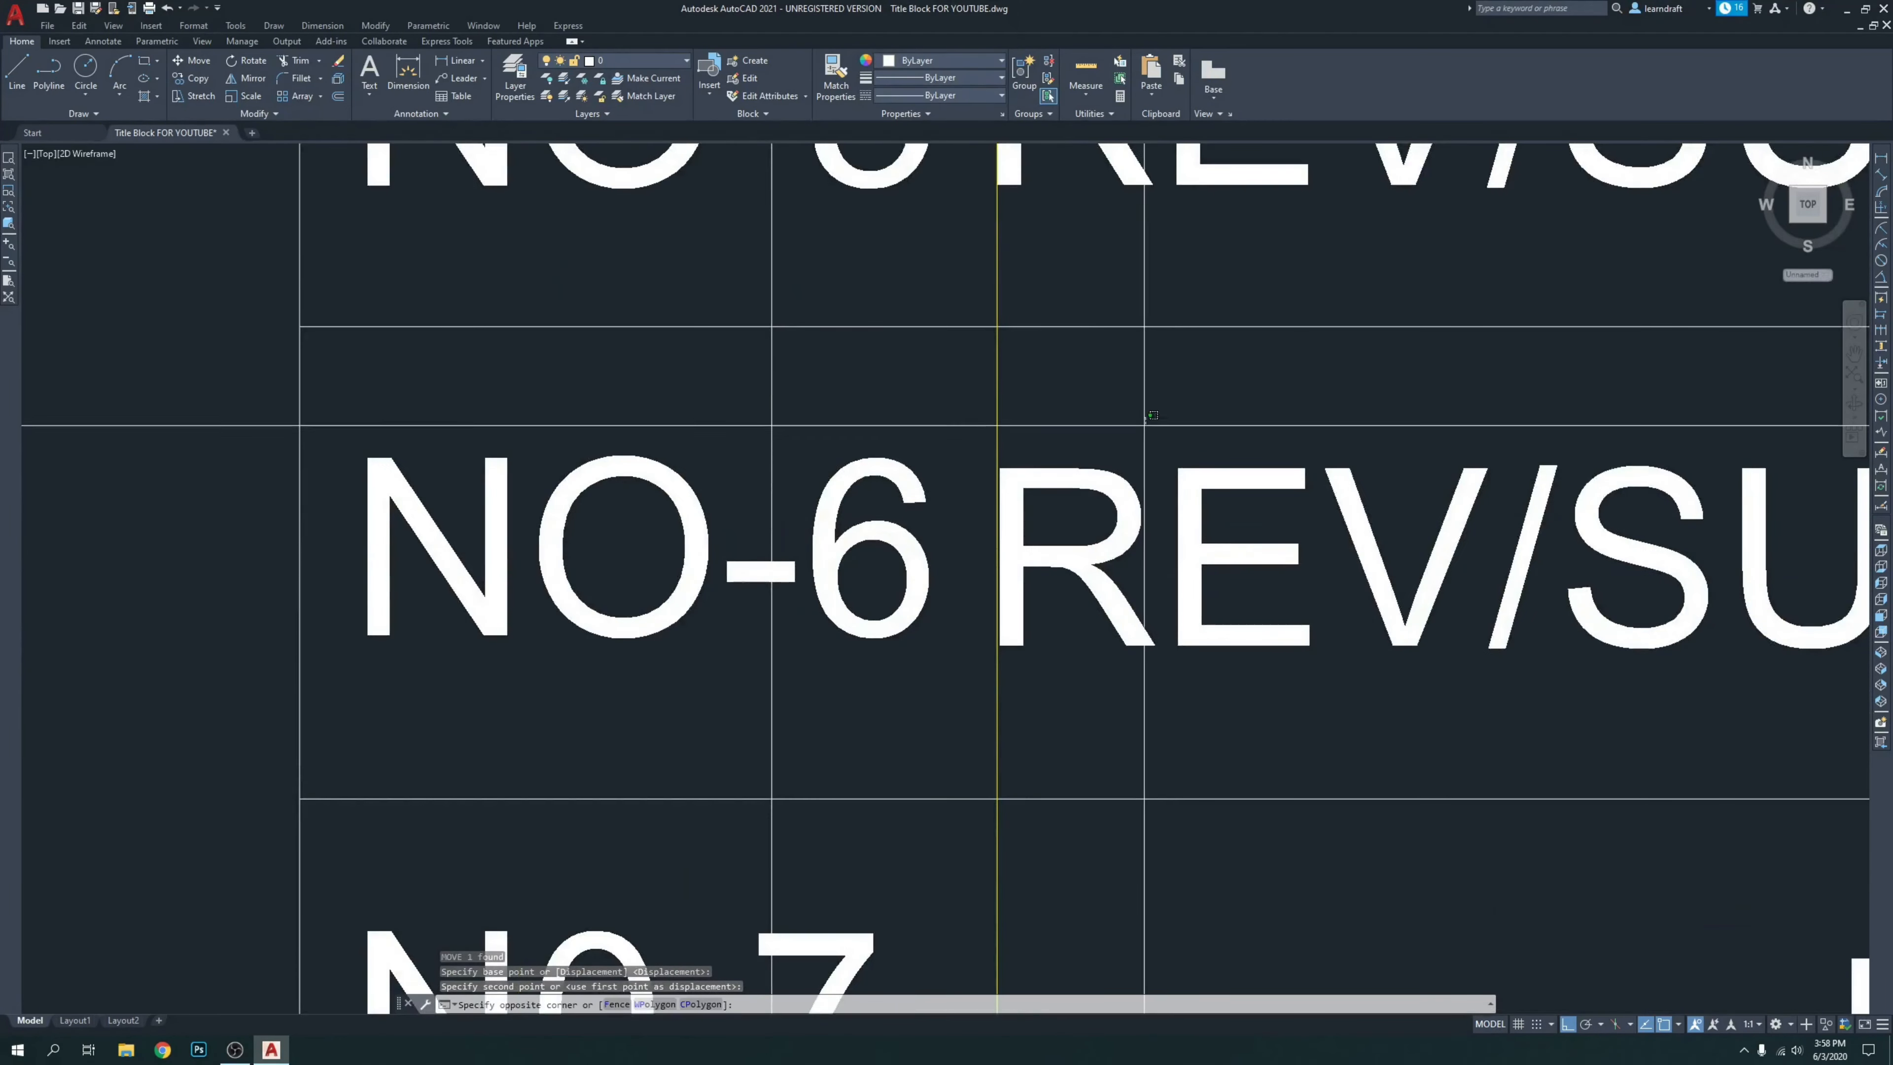
pyautogui.click(1073, 507)
pyautogui.scroll(6, 943, 457)
pyautogui.write('M')
pyautogui.press('Return')
pyautogui.click(1644, 439)
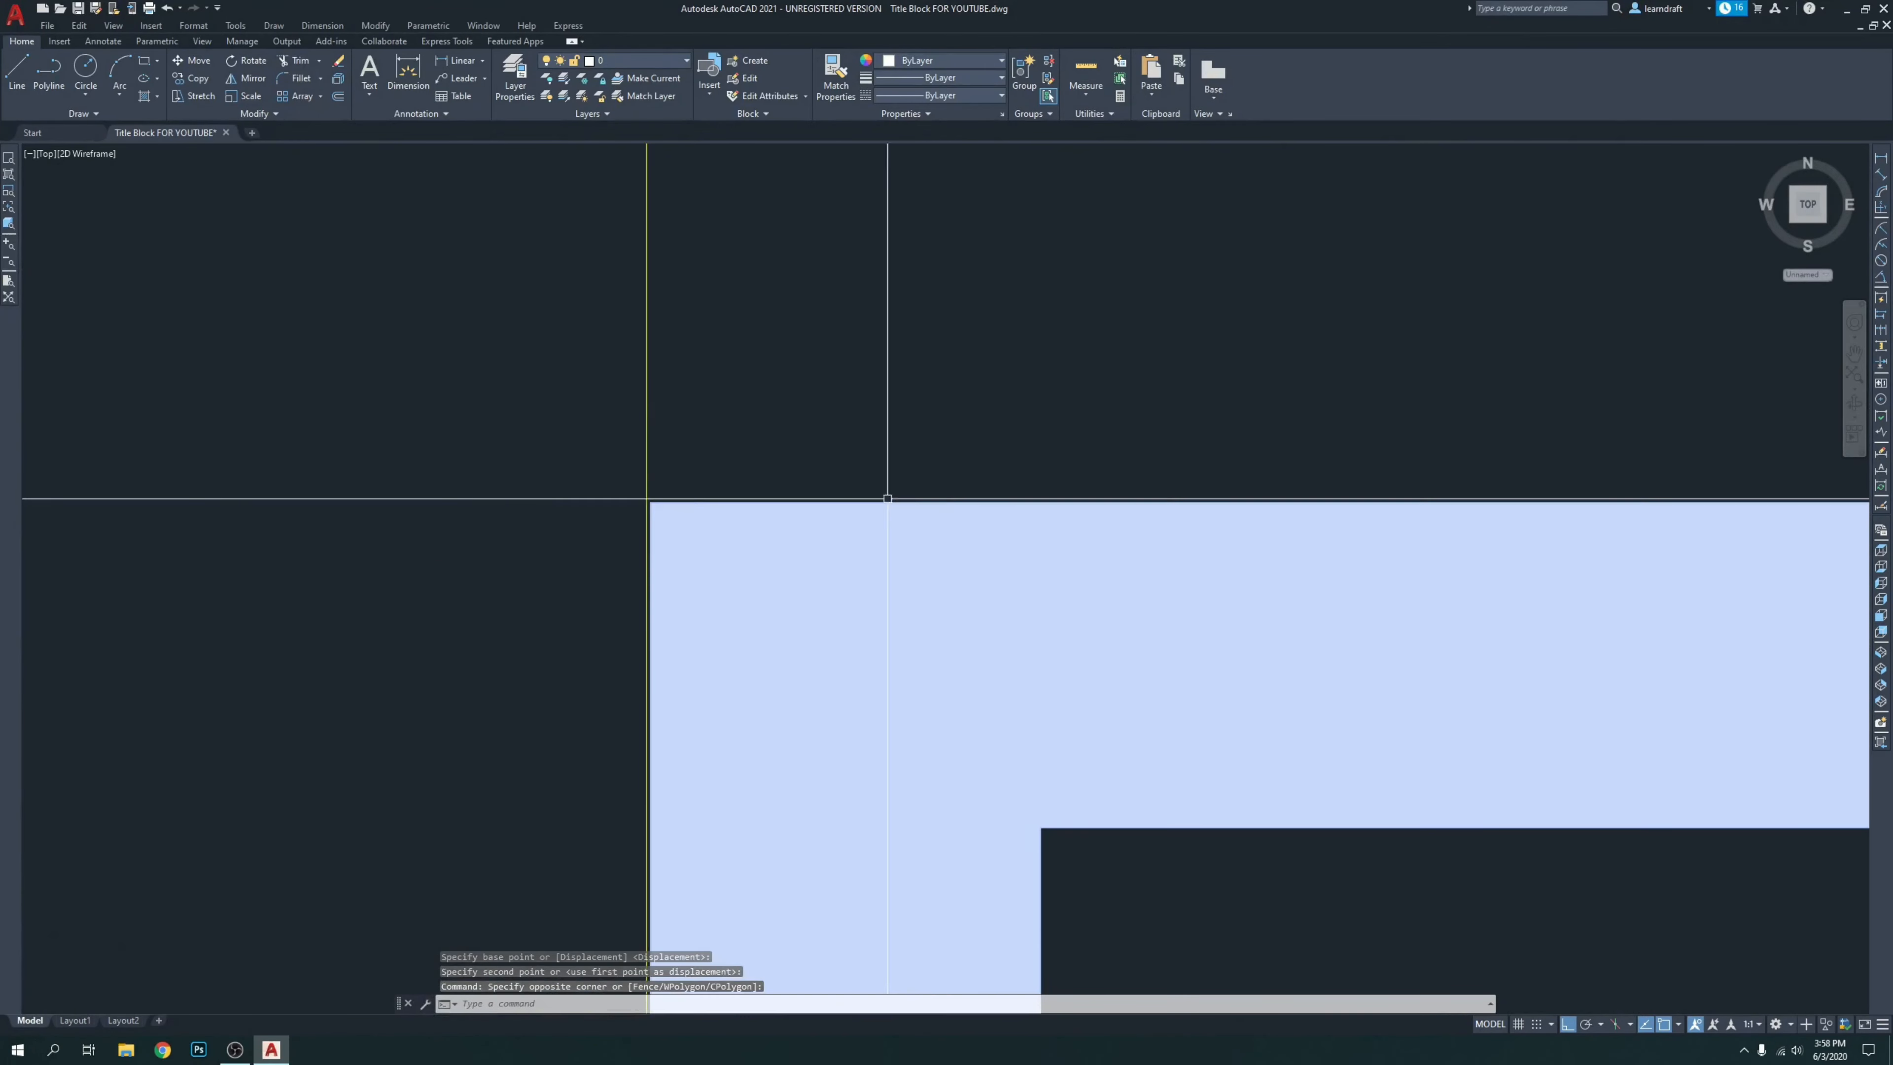
pyautogui.click(1131, 358)
pyautogui.click(1111, 395)
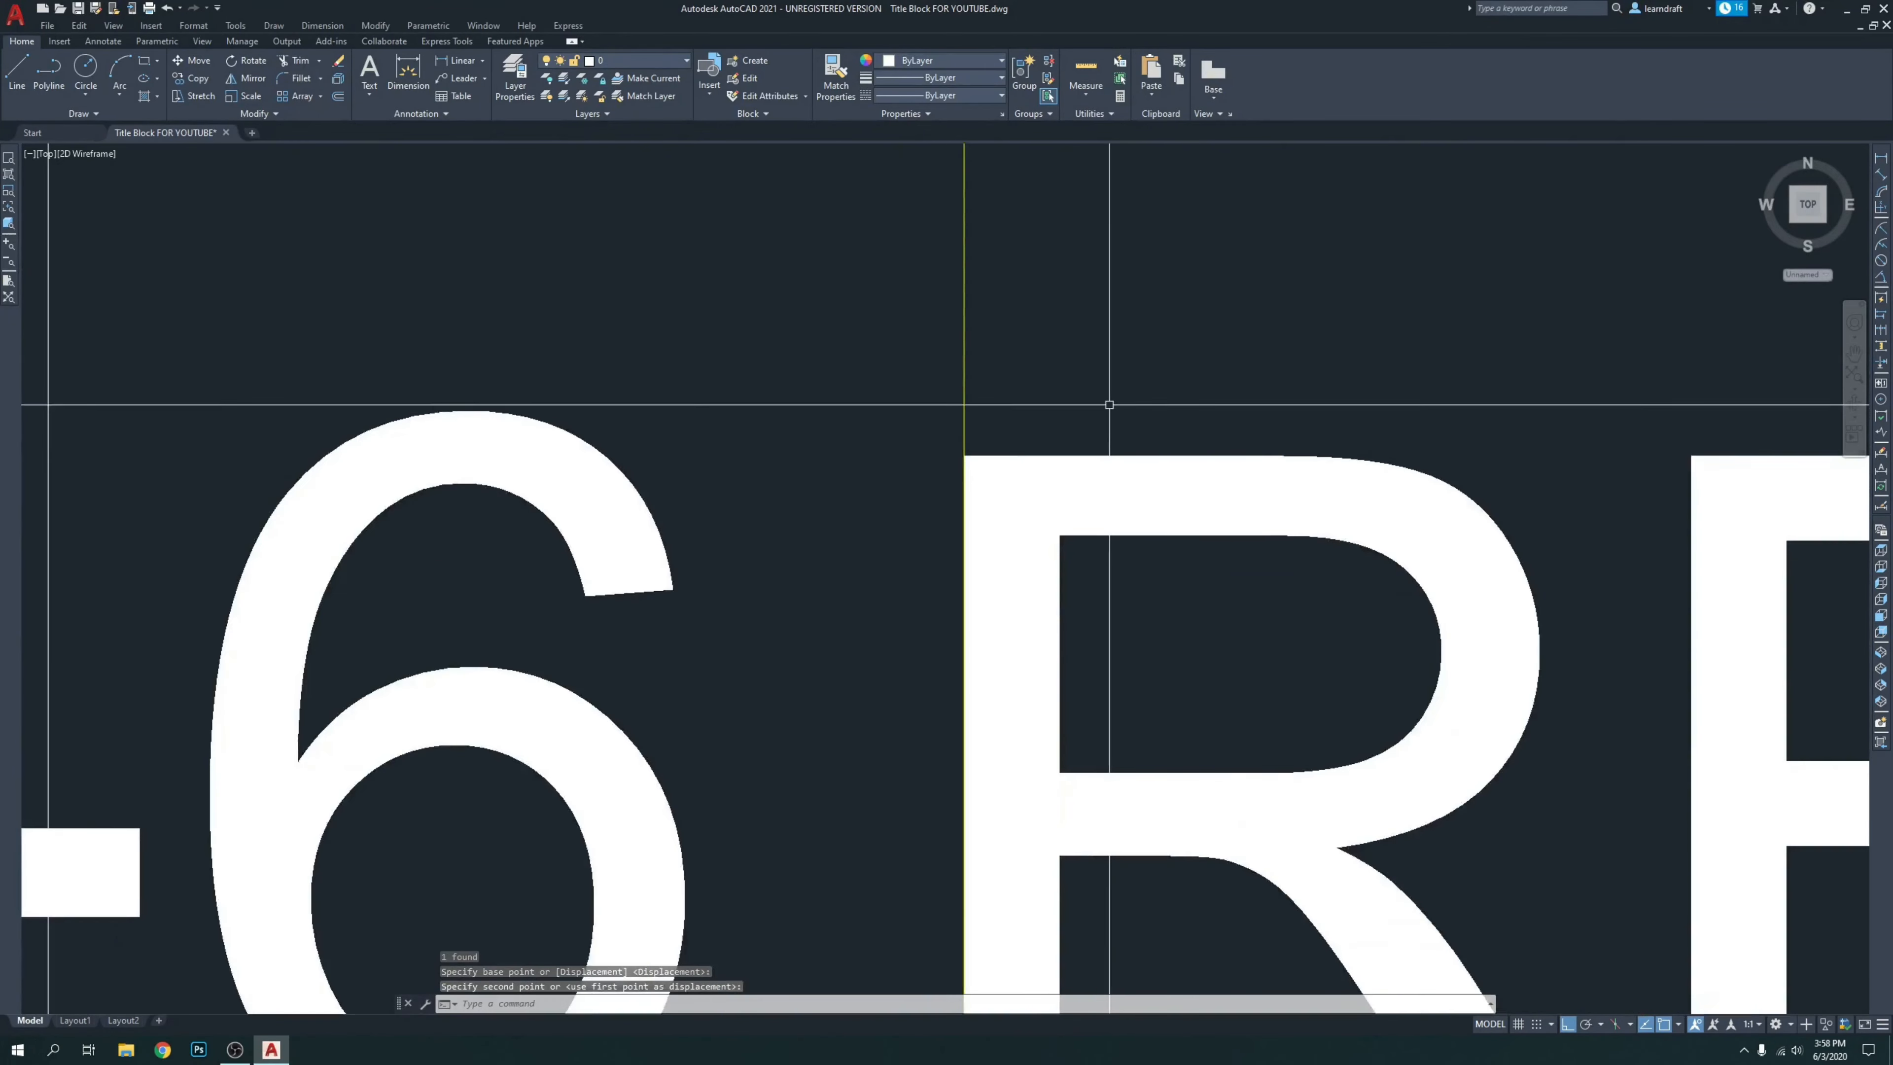
# Move the REV/SUB--6 attribute straight up until its baseline lines up with the bottom of NO-6.
pyautogui.click(1139, 380)
pyautogui.moveTo(952, 792); pyautogui.dragTo(1001, 534, button='middle')
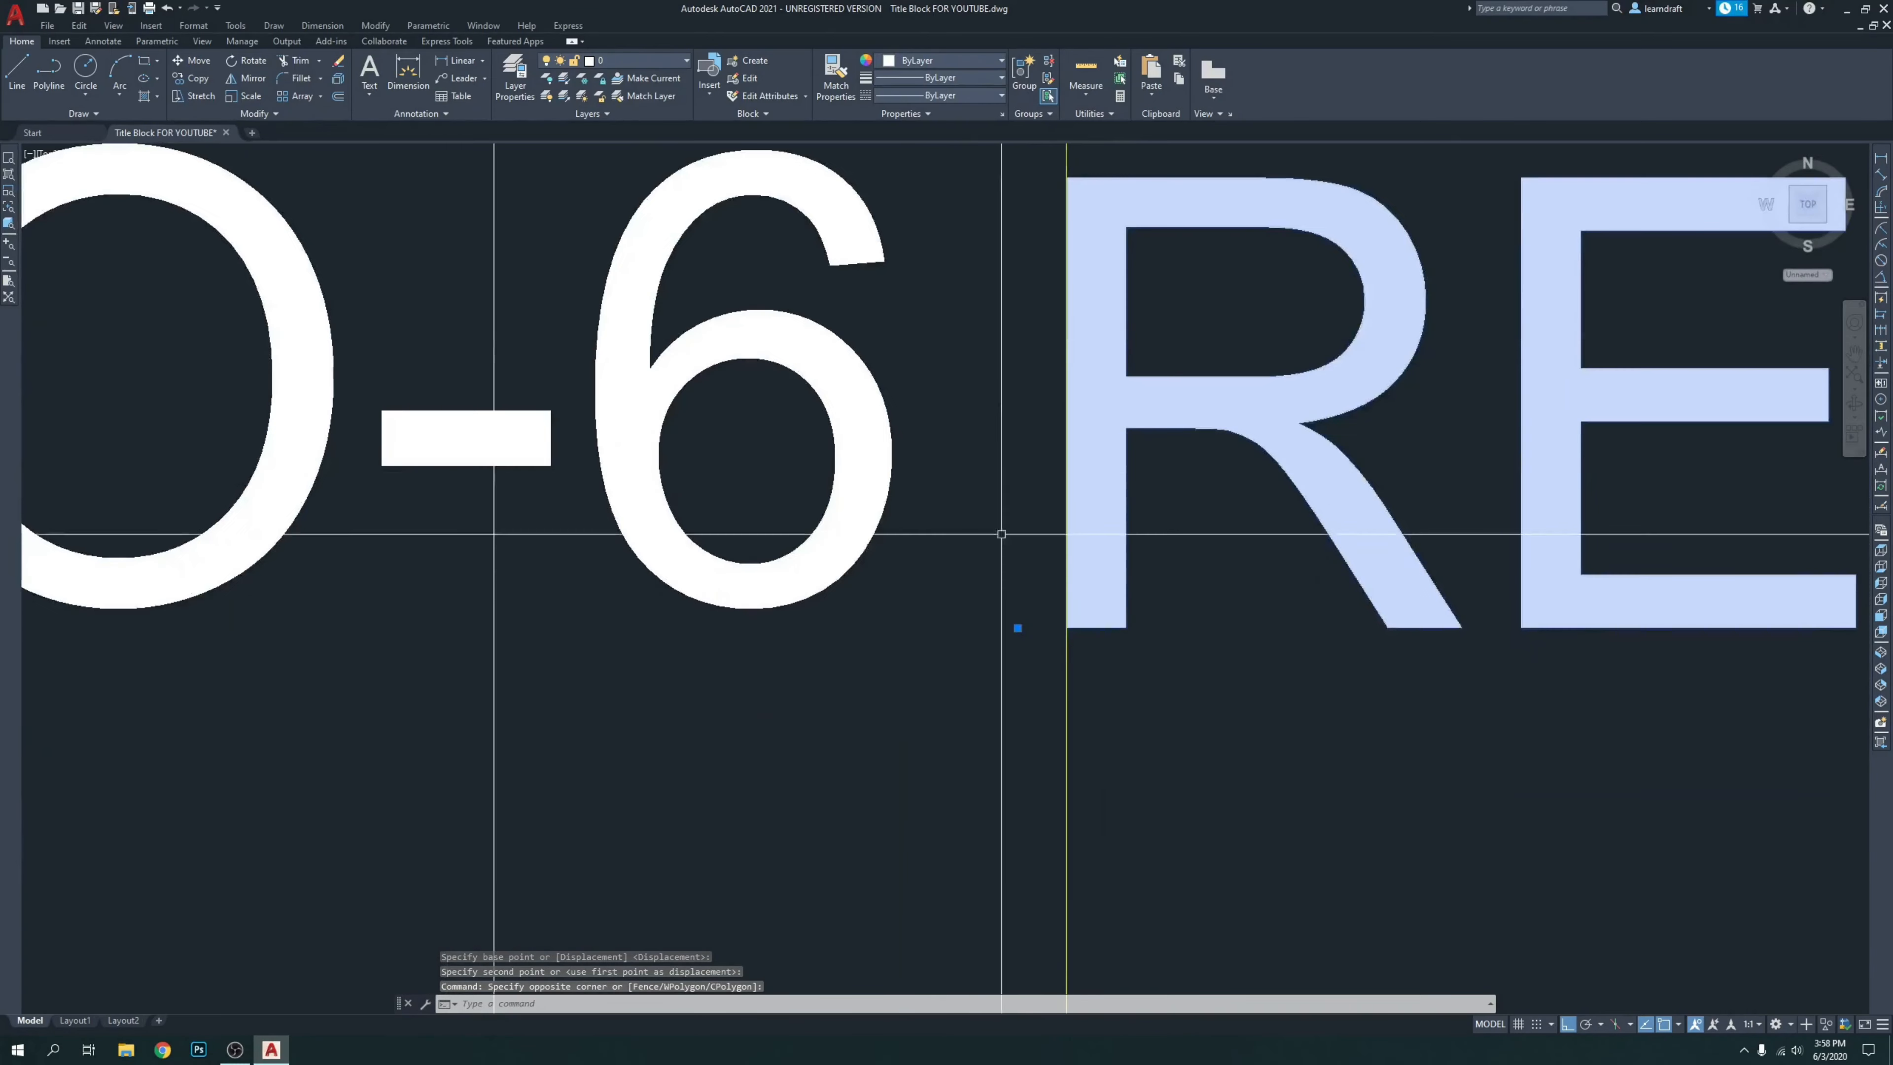
pyautogui.moveTo(921, 649); pyautogui.dragTo(1258, 611, button='middle')
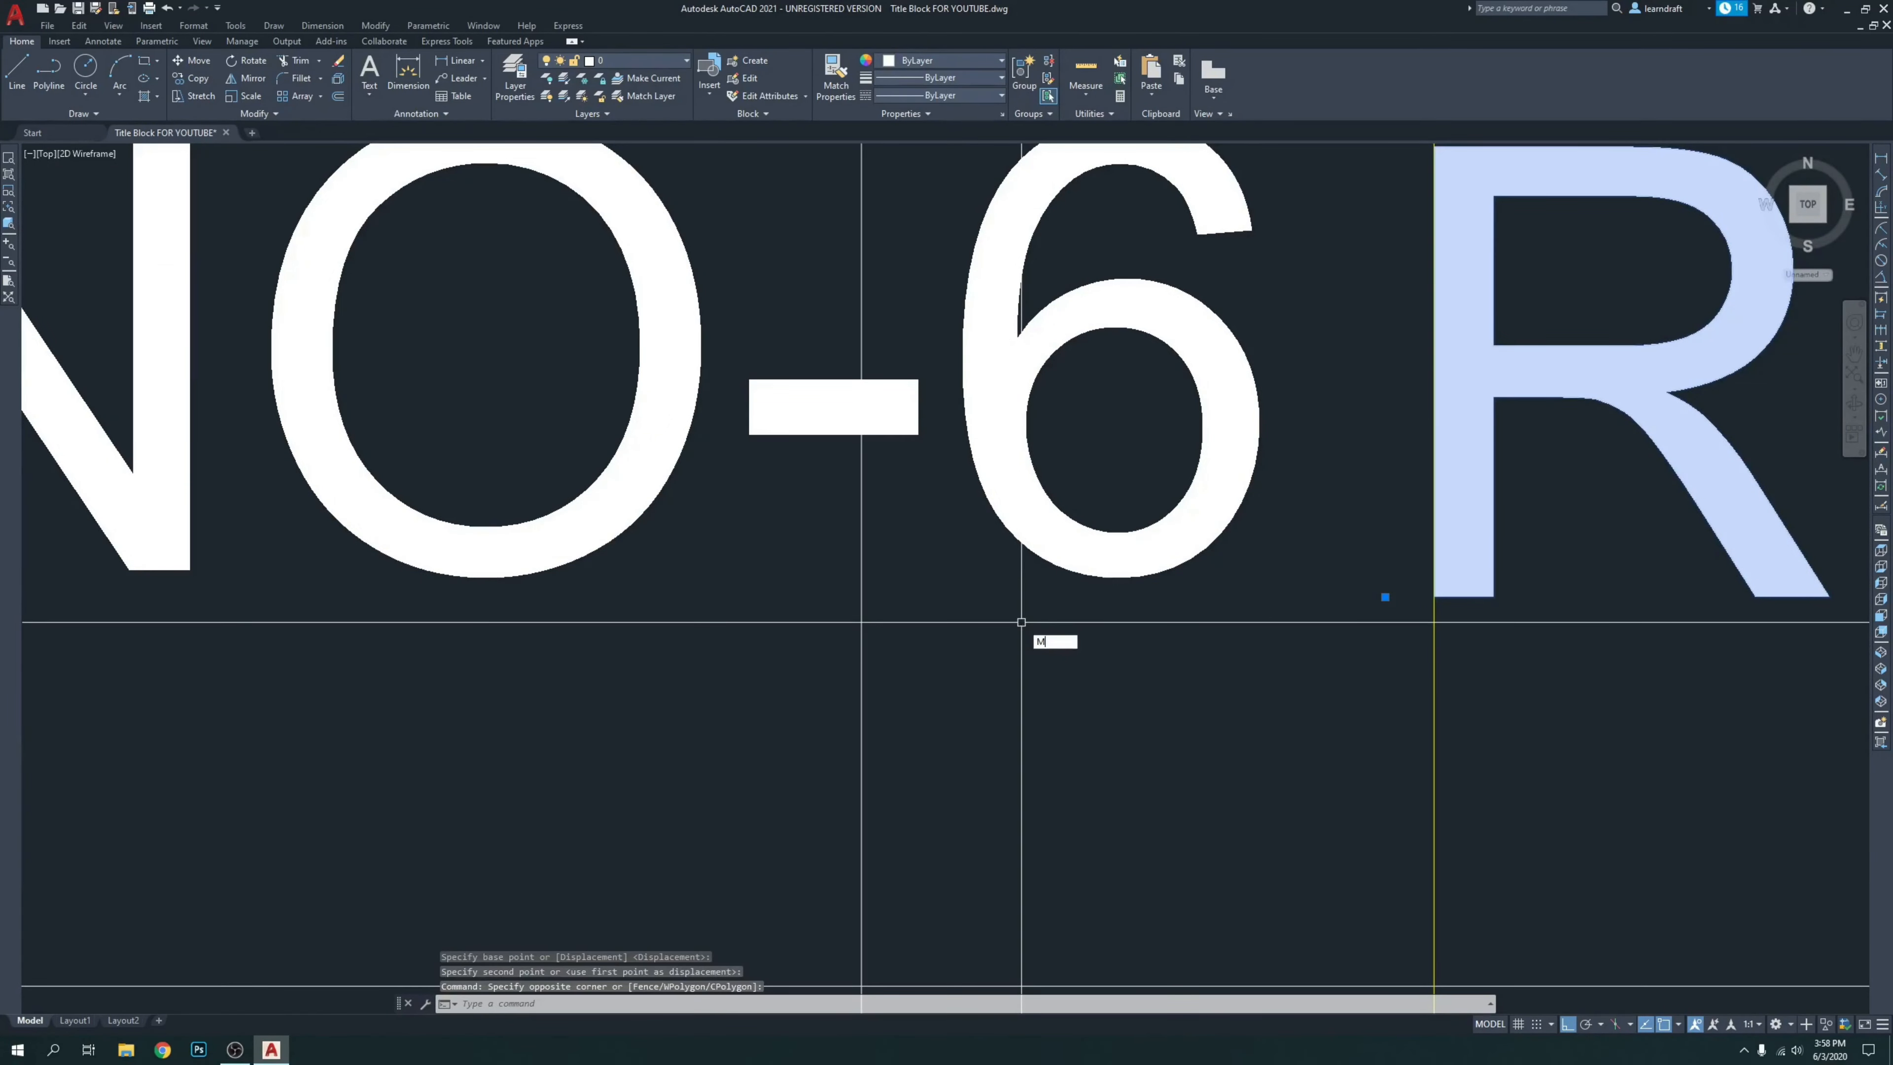
pyautogui.press('Return')
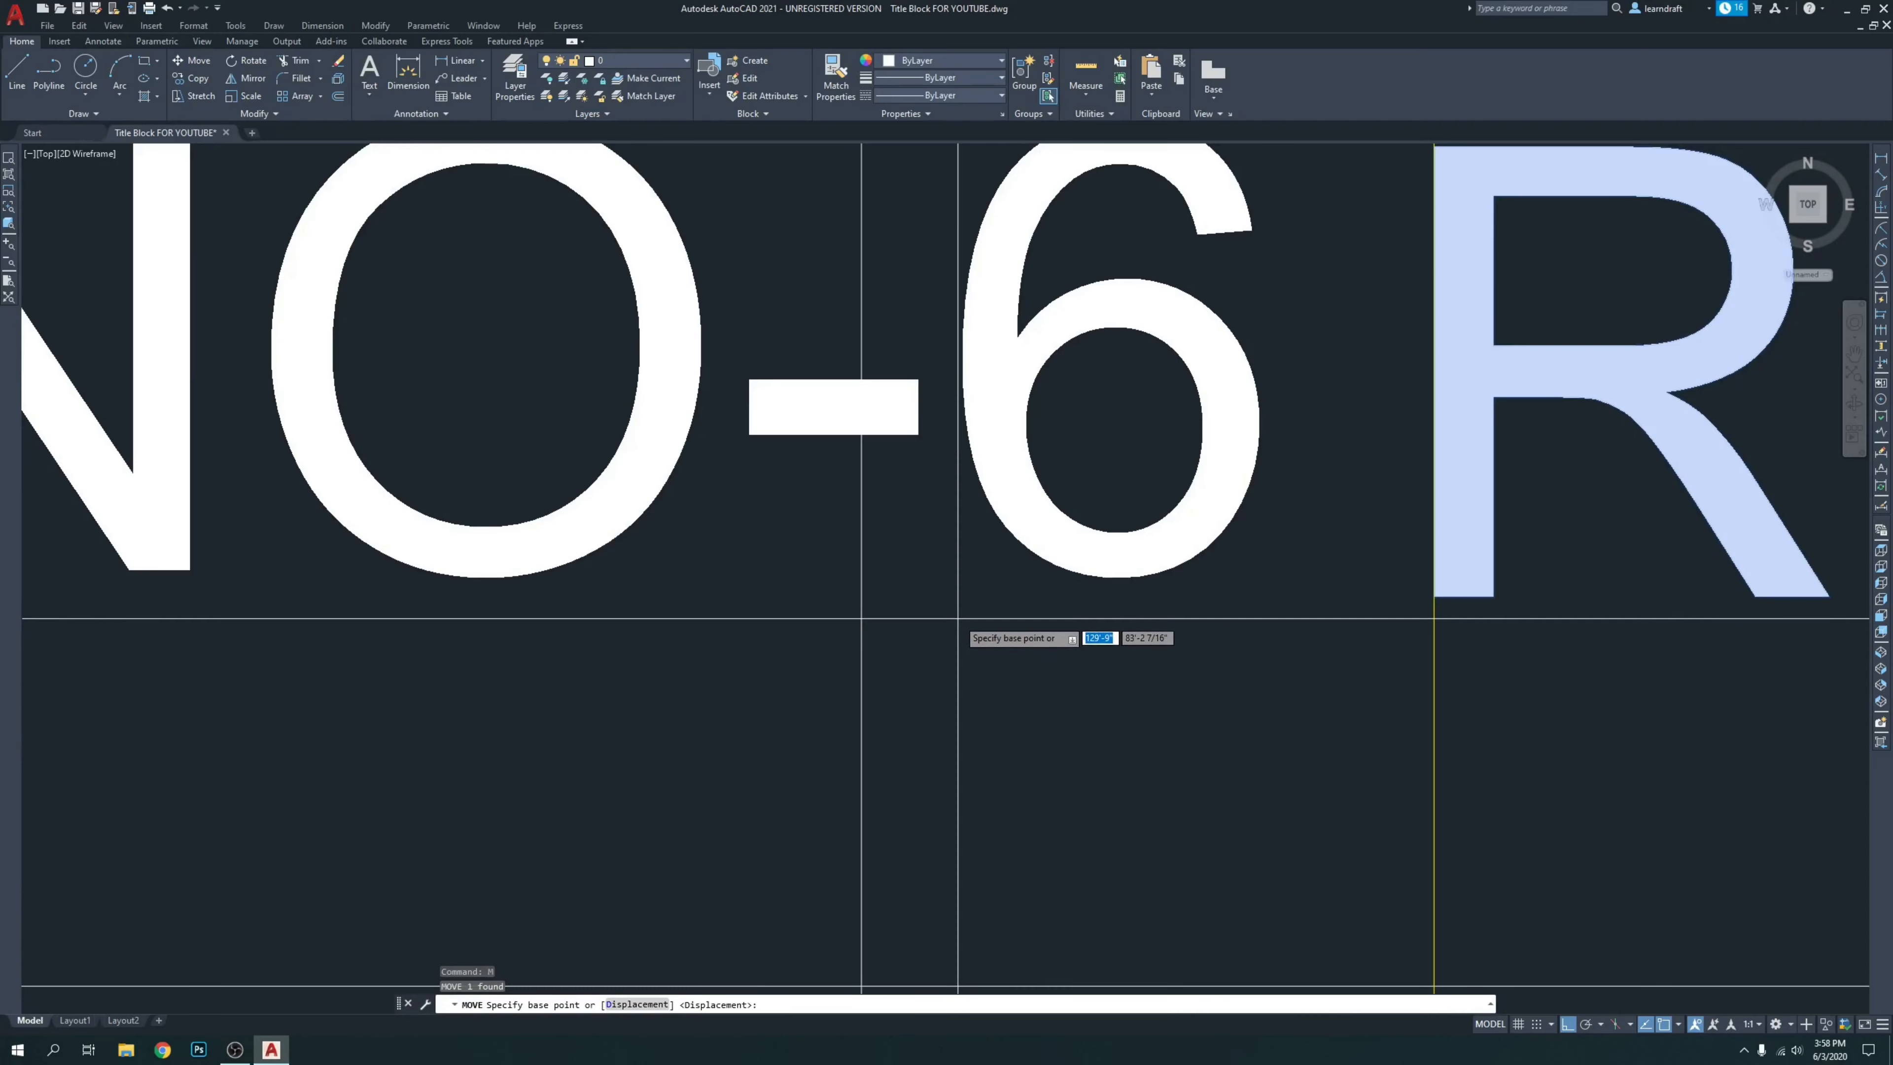
pyautogui.click(1281, 597)
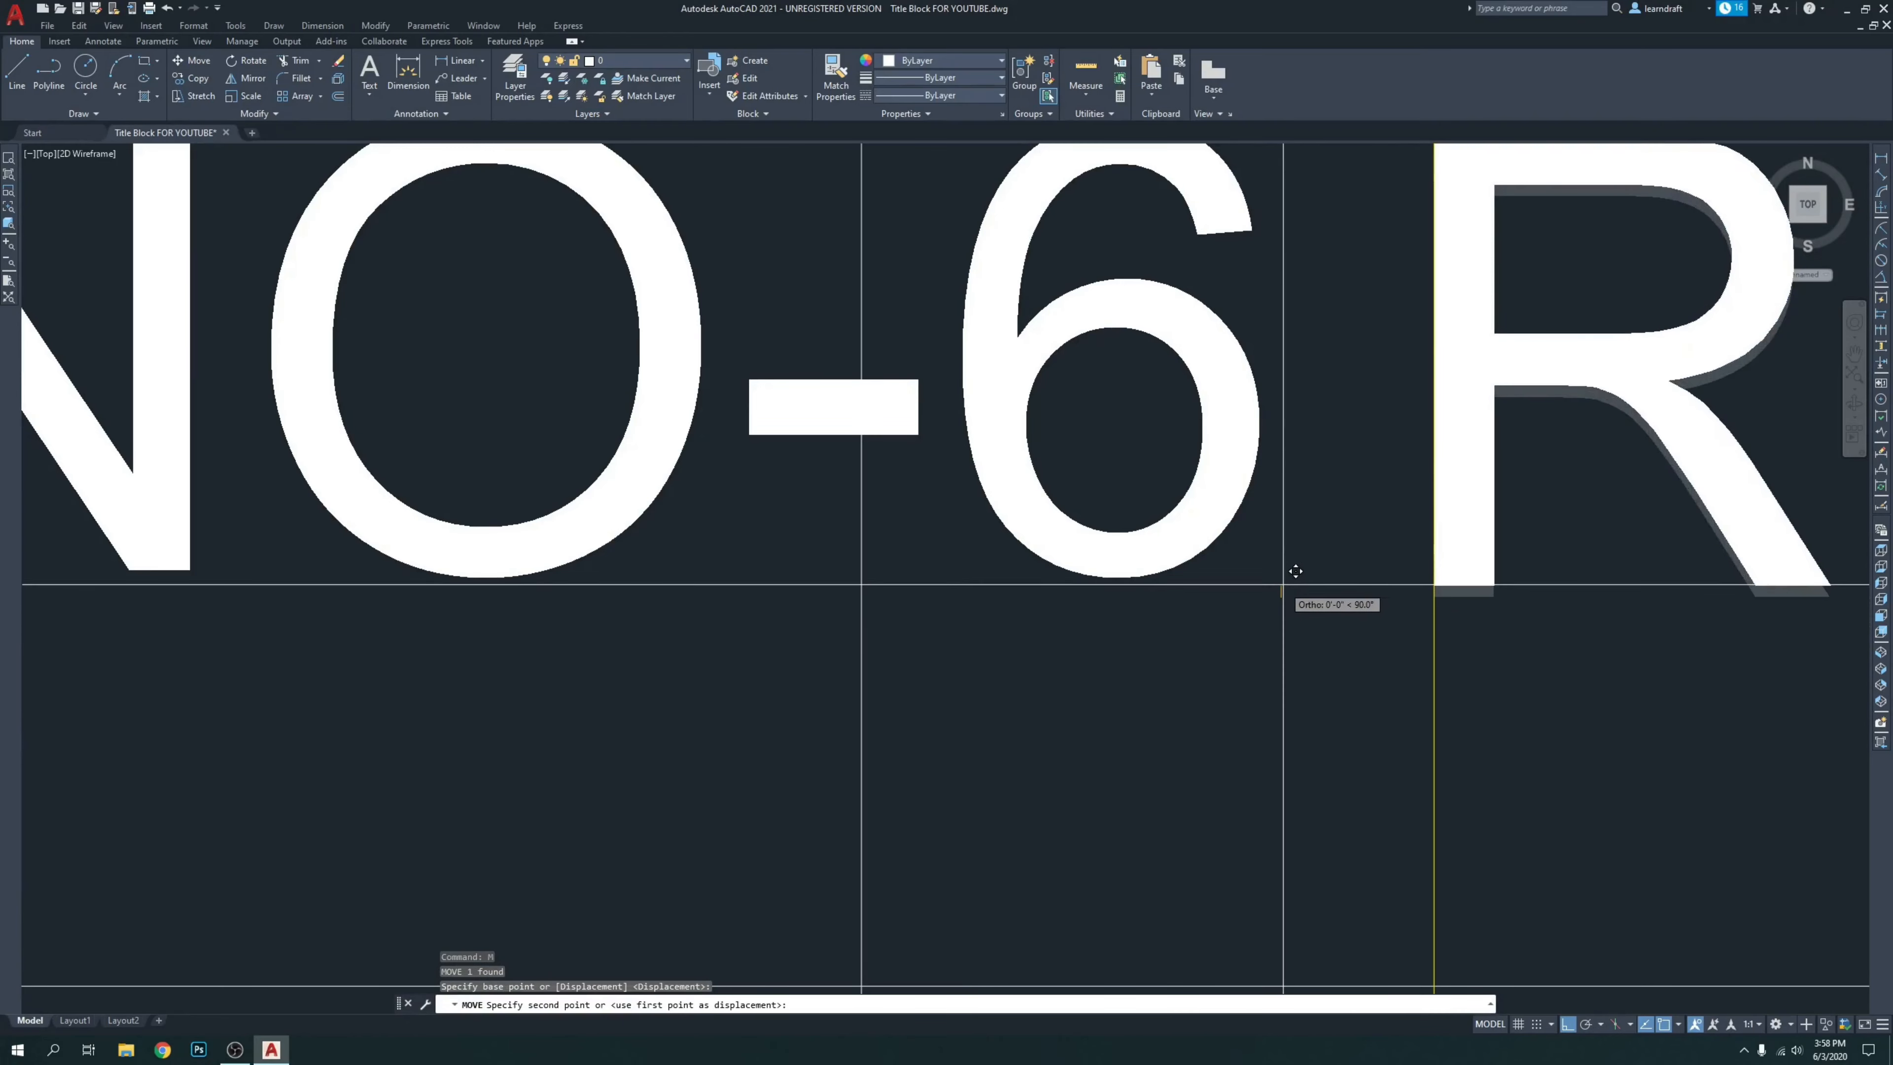
pyautogui.click(1298, 556)
# Move the REV/SUB--7 attribute horizontally left to just beside the vertical yellow guide line.
pyautogui.scroll(-8, 1298, 557)
pyautogui.moveTo(1318, 589); pyautogui.dragTo(1058, 542, button='middle')
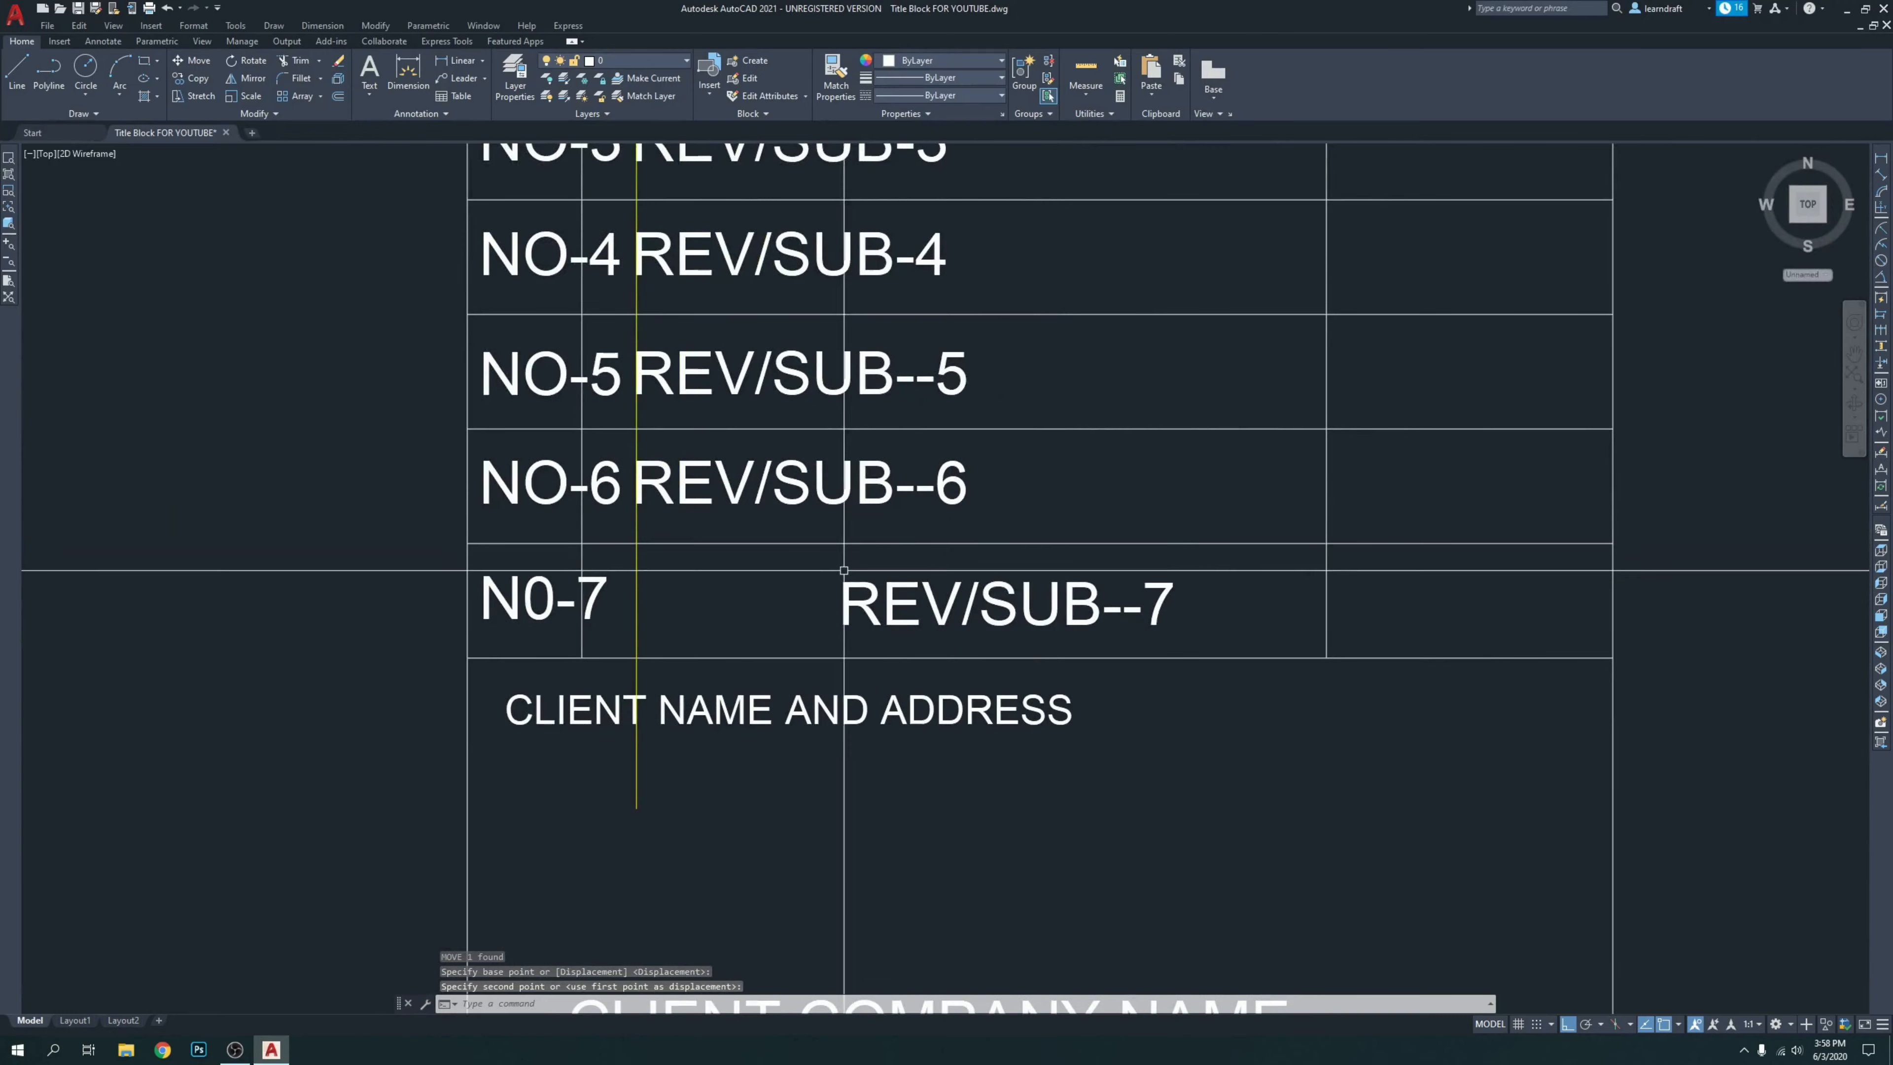
pyautogui.click(875, 590)
pyautogui.scroll(4, 772, 630)
pyautogui.moveTo(765, 642); pyautogui.dragTo(917, 592, button='middle')
pyautogui.write('m')
pyautogui.press('Return')
pyautogui.click(1285, 611)
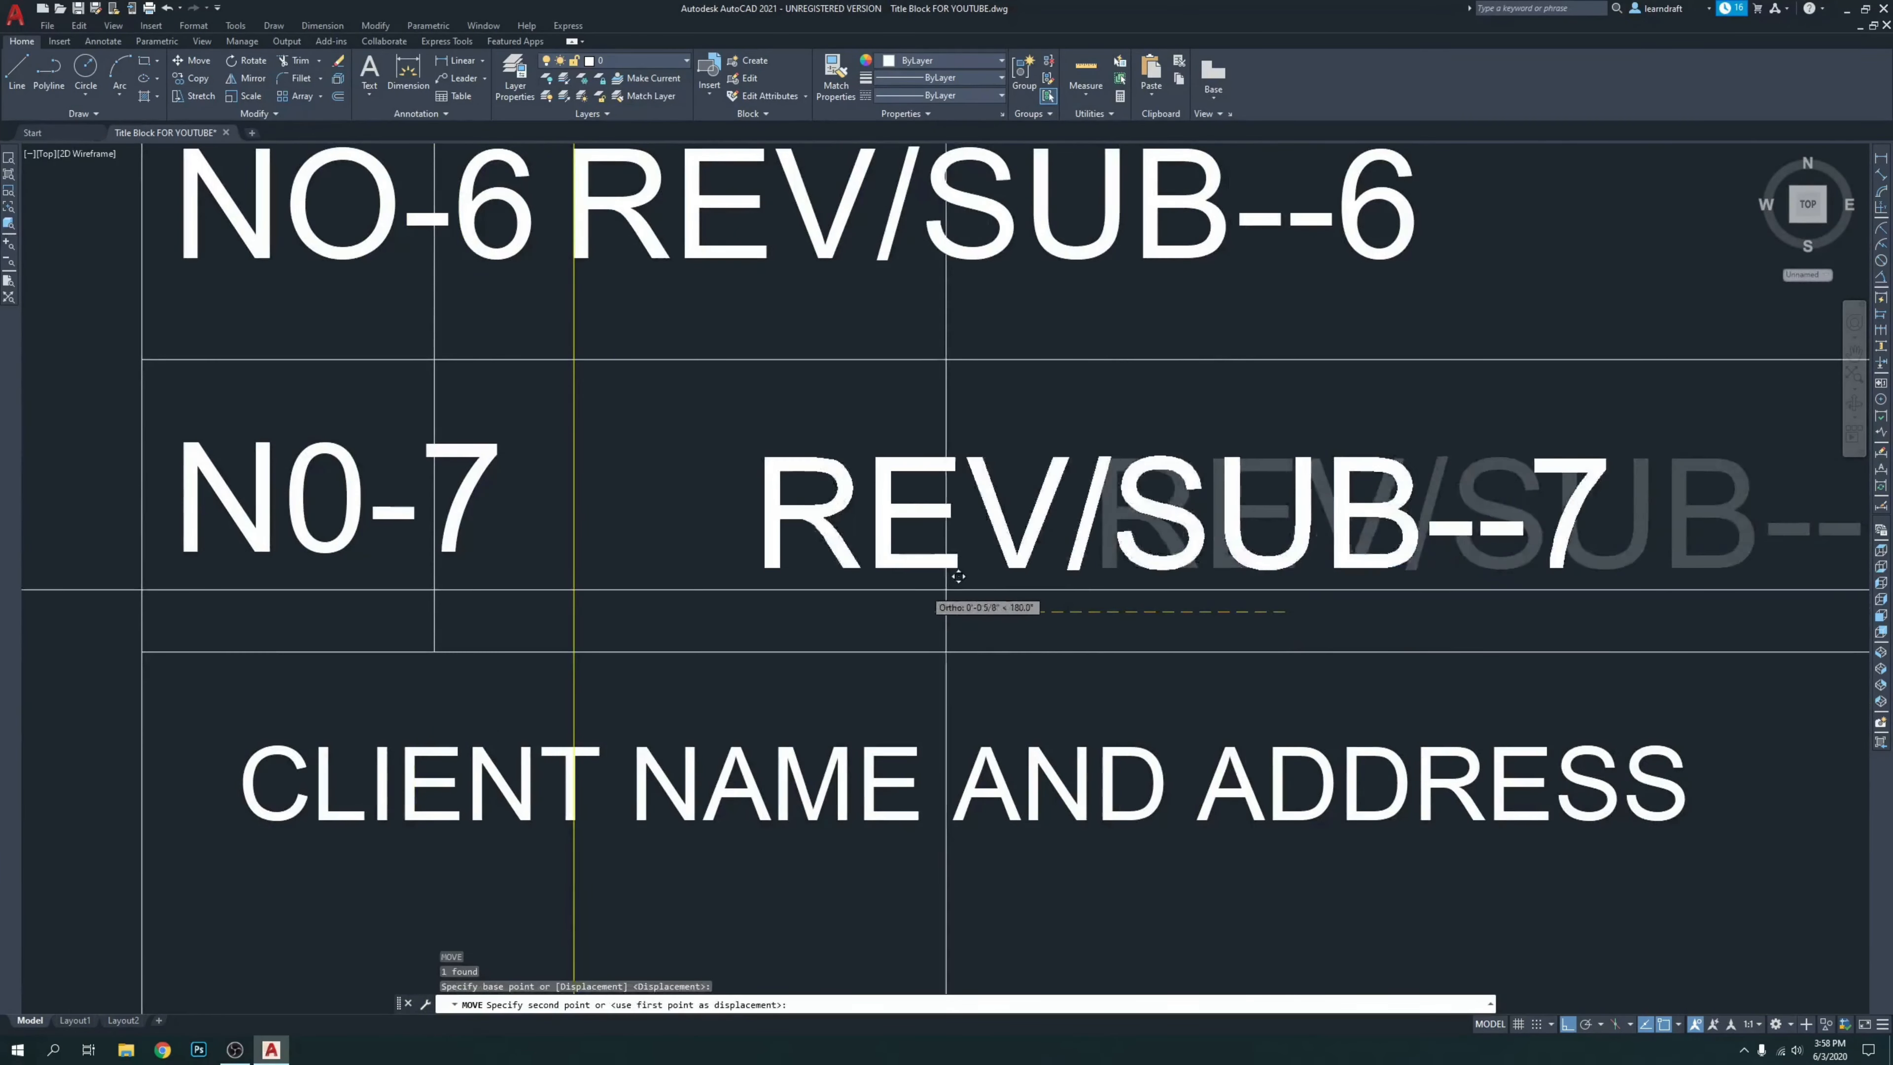
pyautogui.click(767, 593)
# Nudge REV/SUB--7 slightly left so the left edge of its R sits exactly on the yellow guide.
pyautogui.scroll(6, 661, 631)
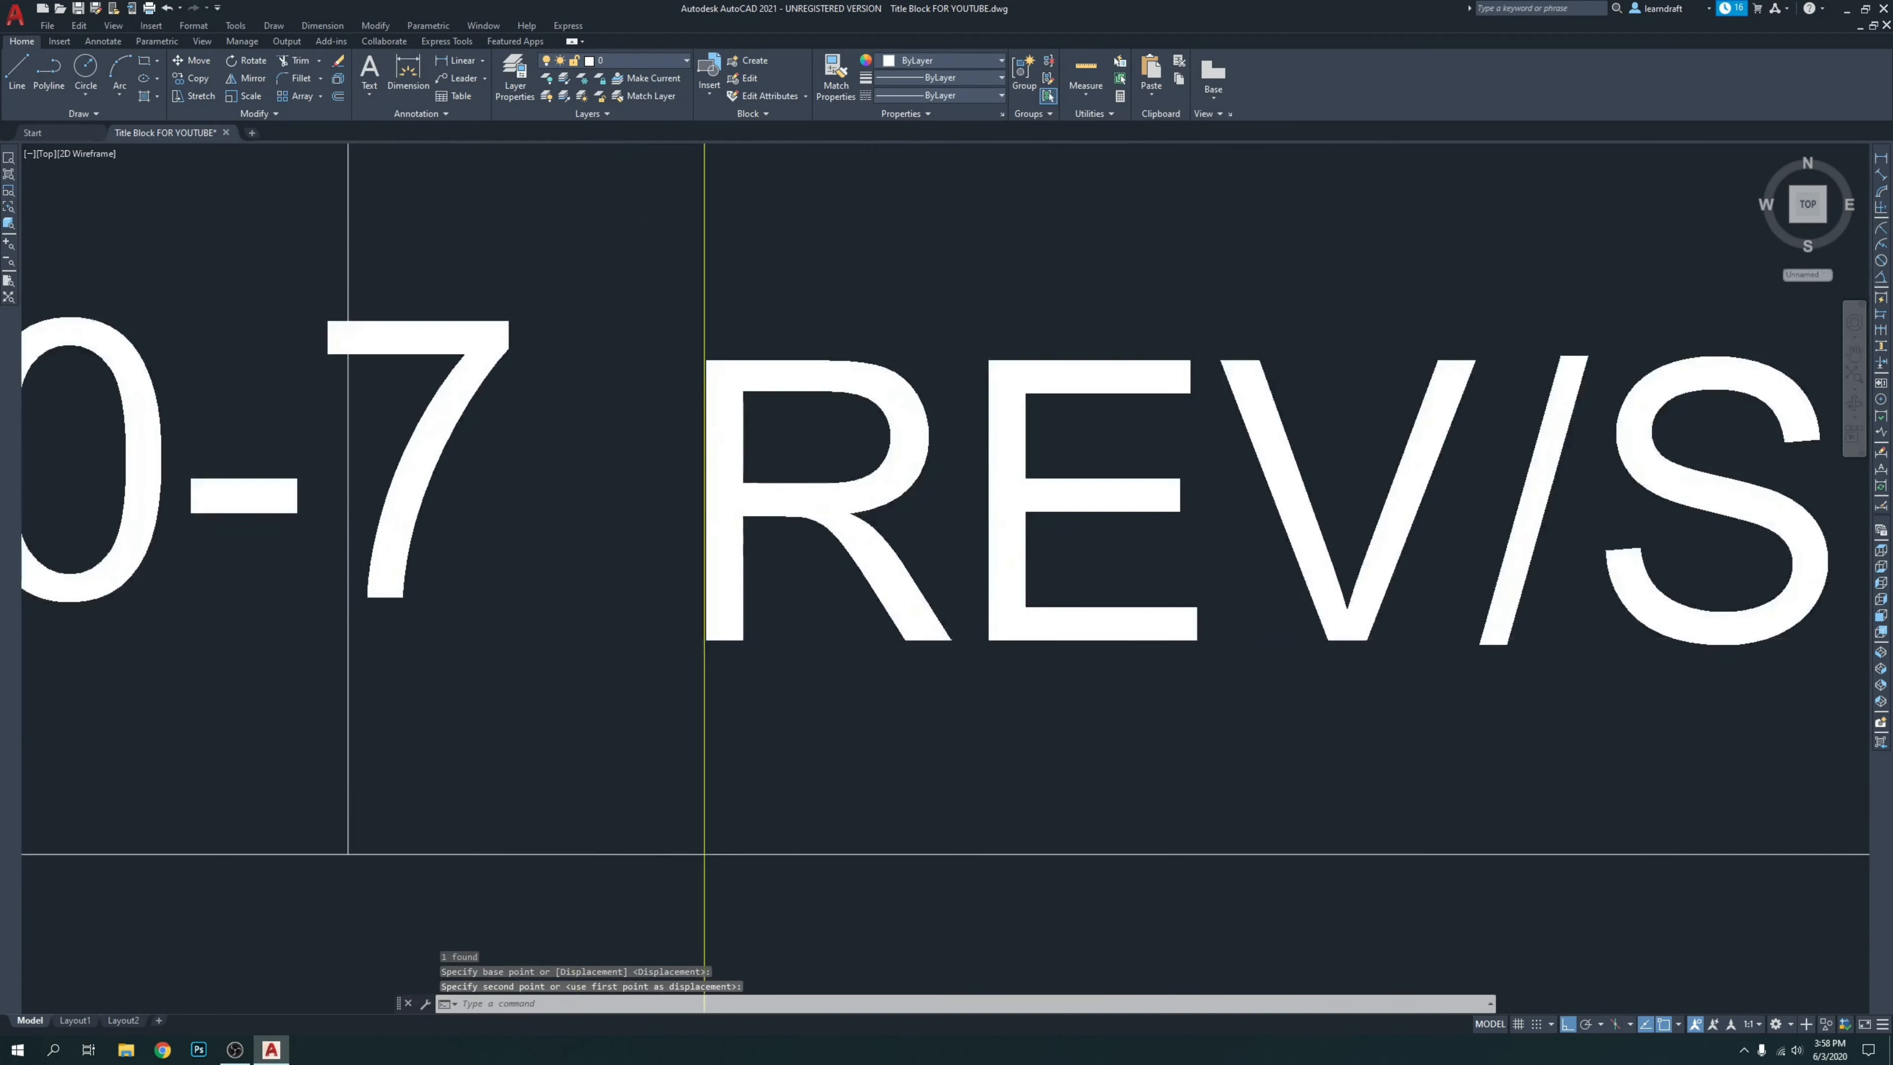
pyautogui.moveTo(662, 631); pyautogui.dragTo(900, 591, button='middle')
pyautogui.click(1224, 549)
pyautogui.click(1026, 666)
pyautogui.write('m')
pyautogui.press('Return')
pyautogui.click(1241, 704)
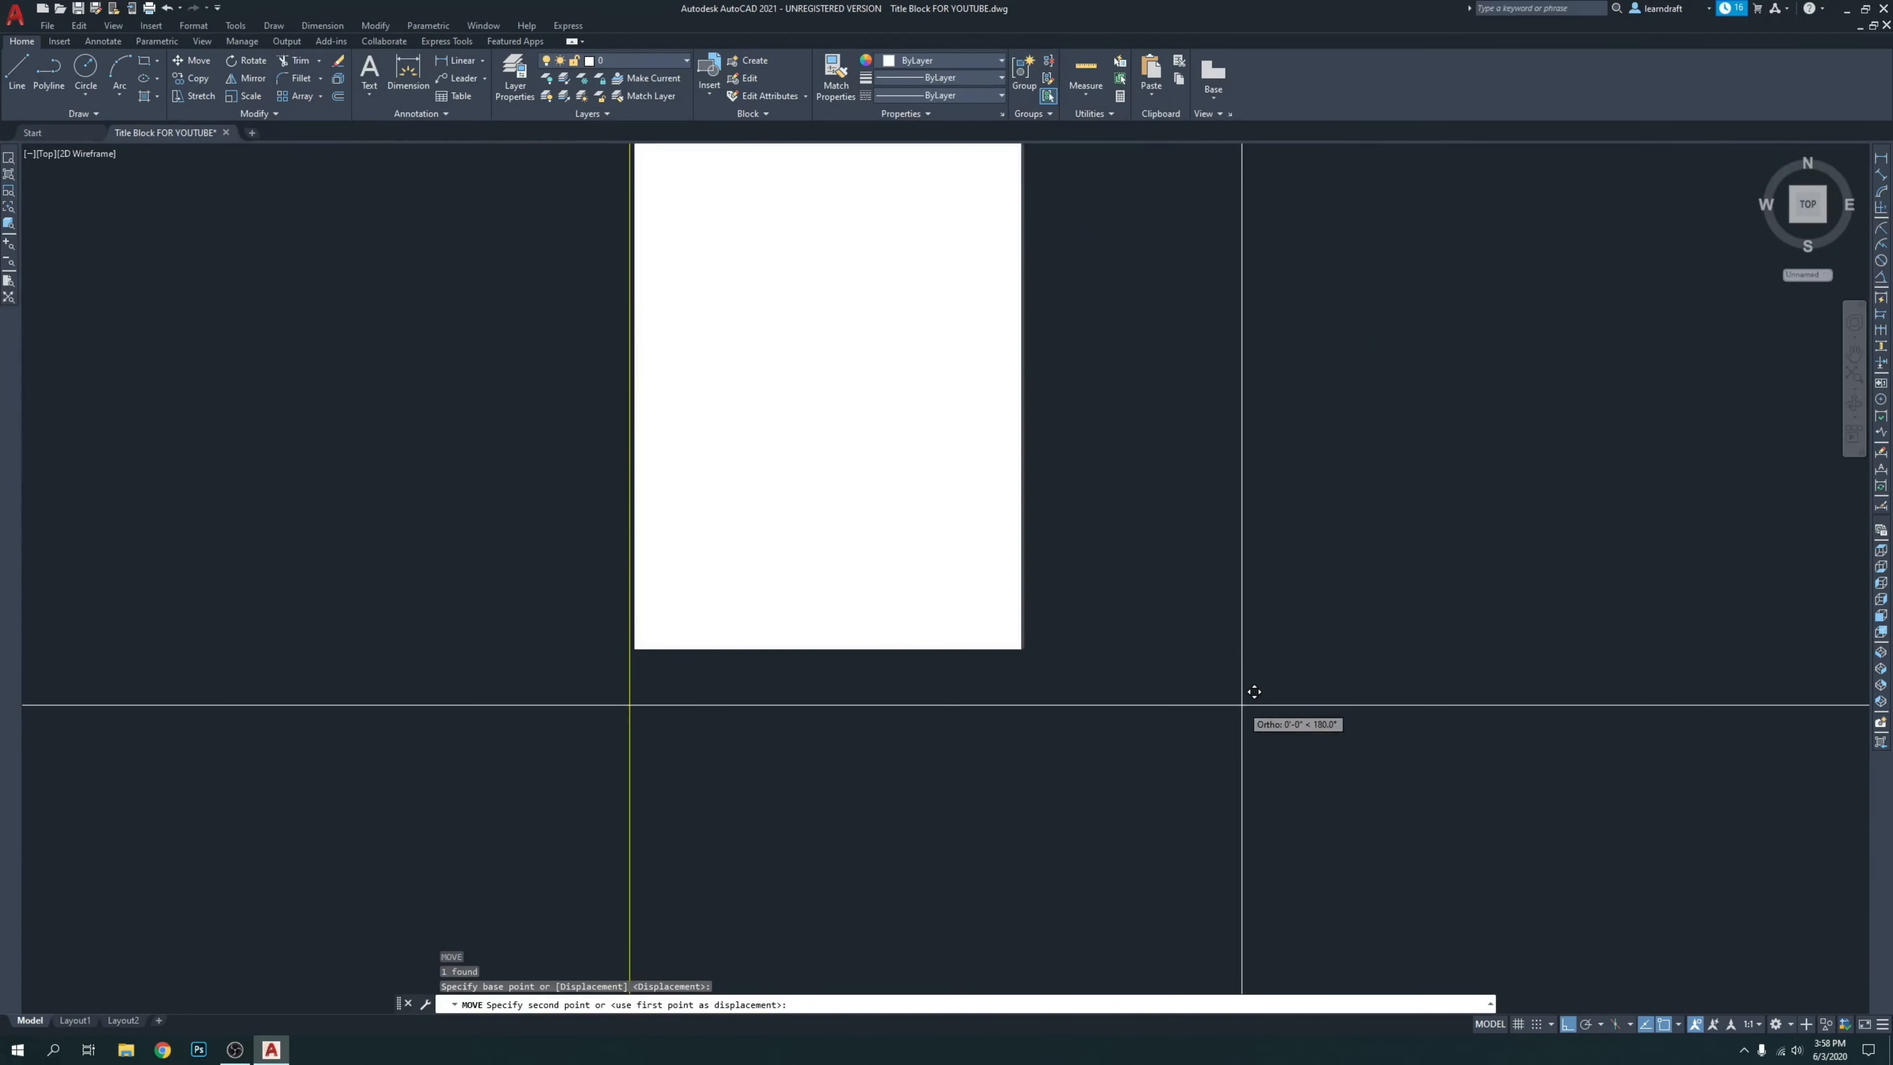
pyautogui.click(1238, 704)
# Move the REV/SUB--7 attribute straight up until its baseline lines up with the bottom of N0-7.
pyautogui.scroll(-4, 1290, 639)
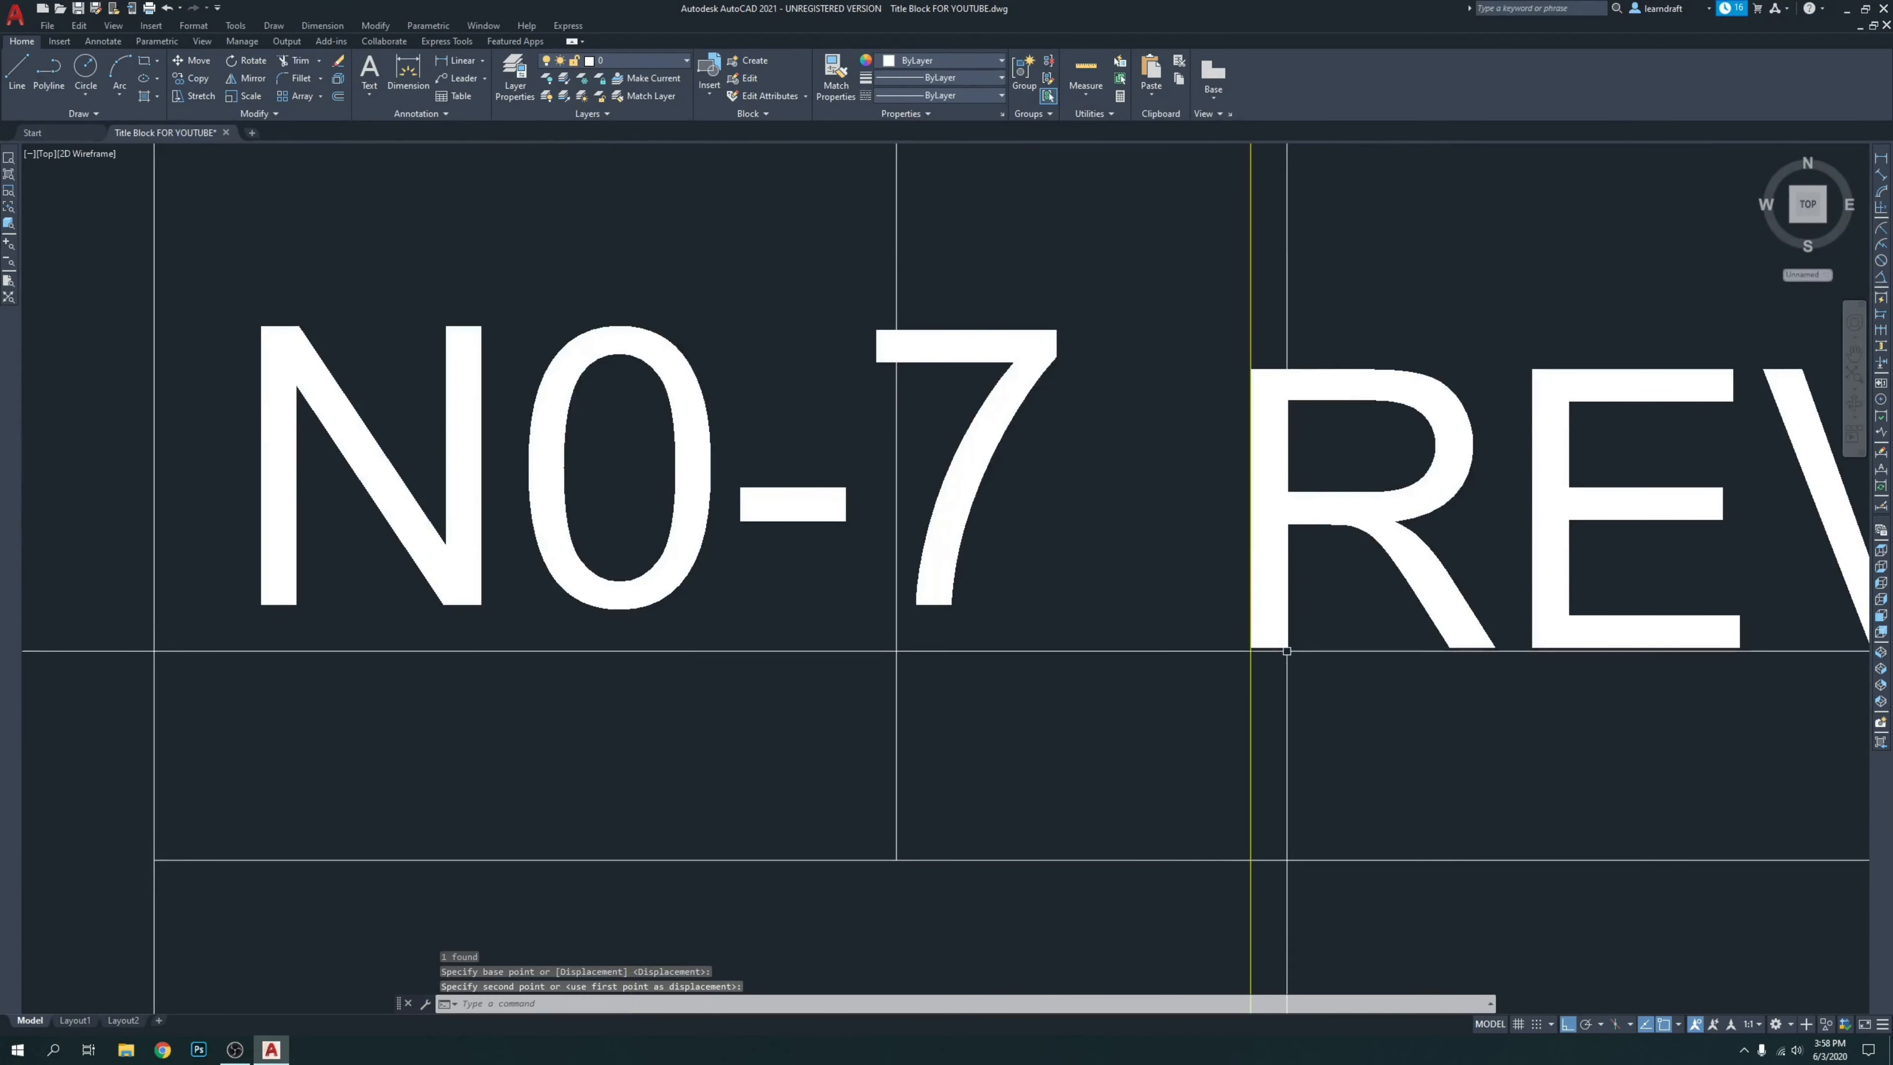
pyautogui.scroll(2, 1286, 651)
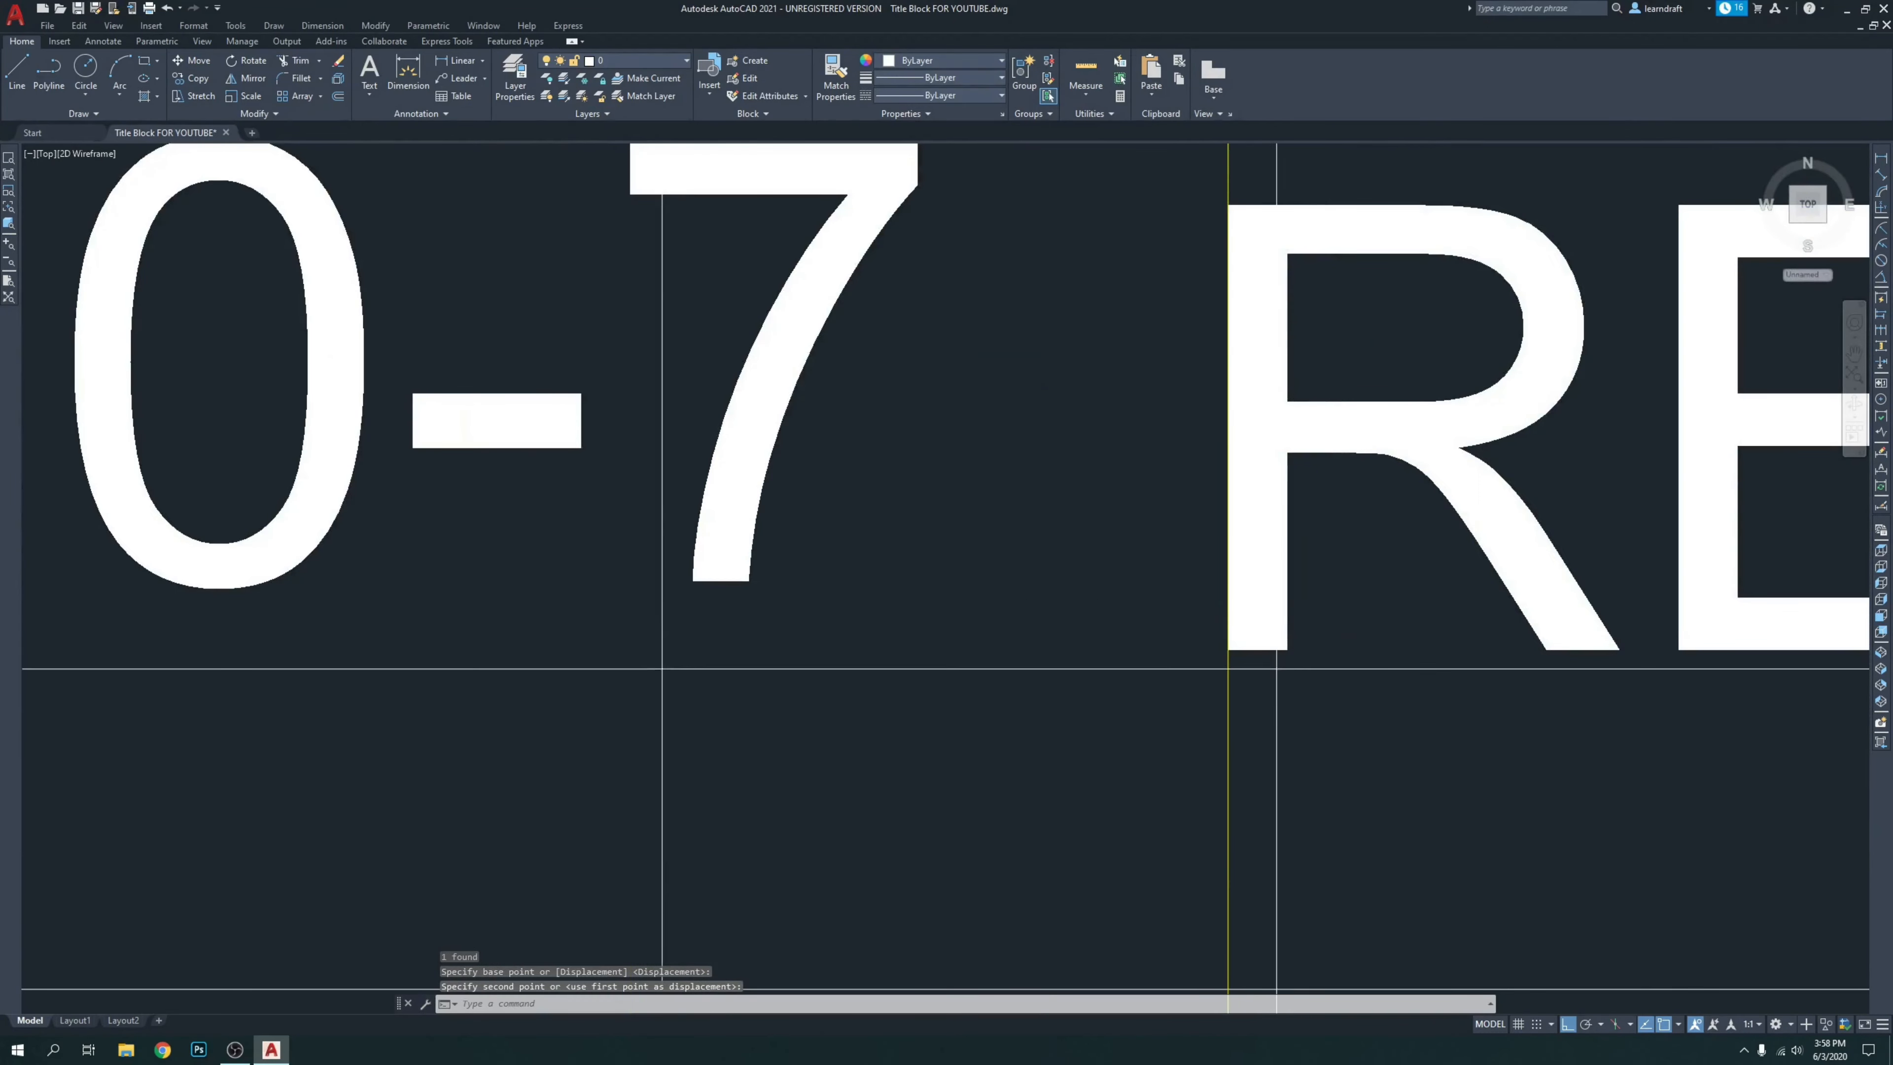
pyautogui.click(1543, 532)
pyautogui.write('m')
pyautogui.press('Return')
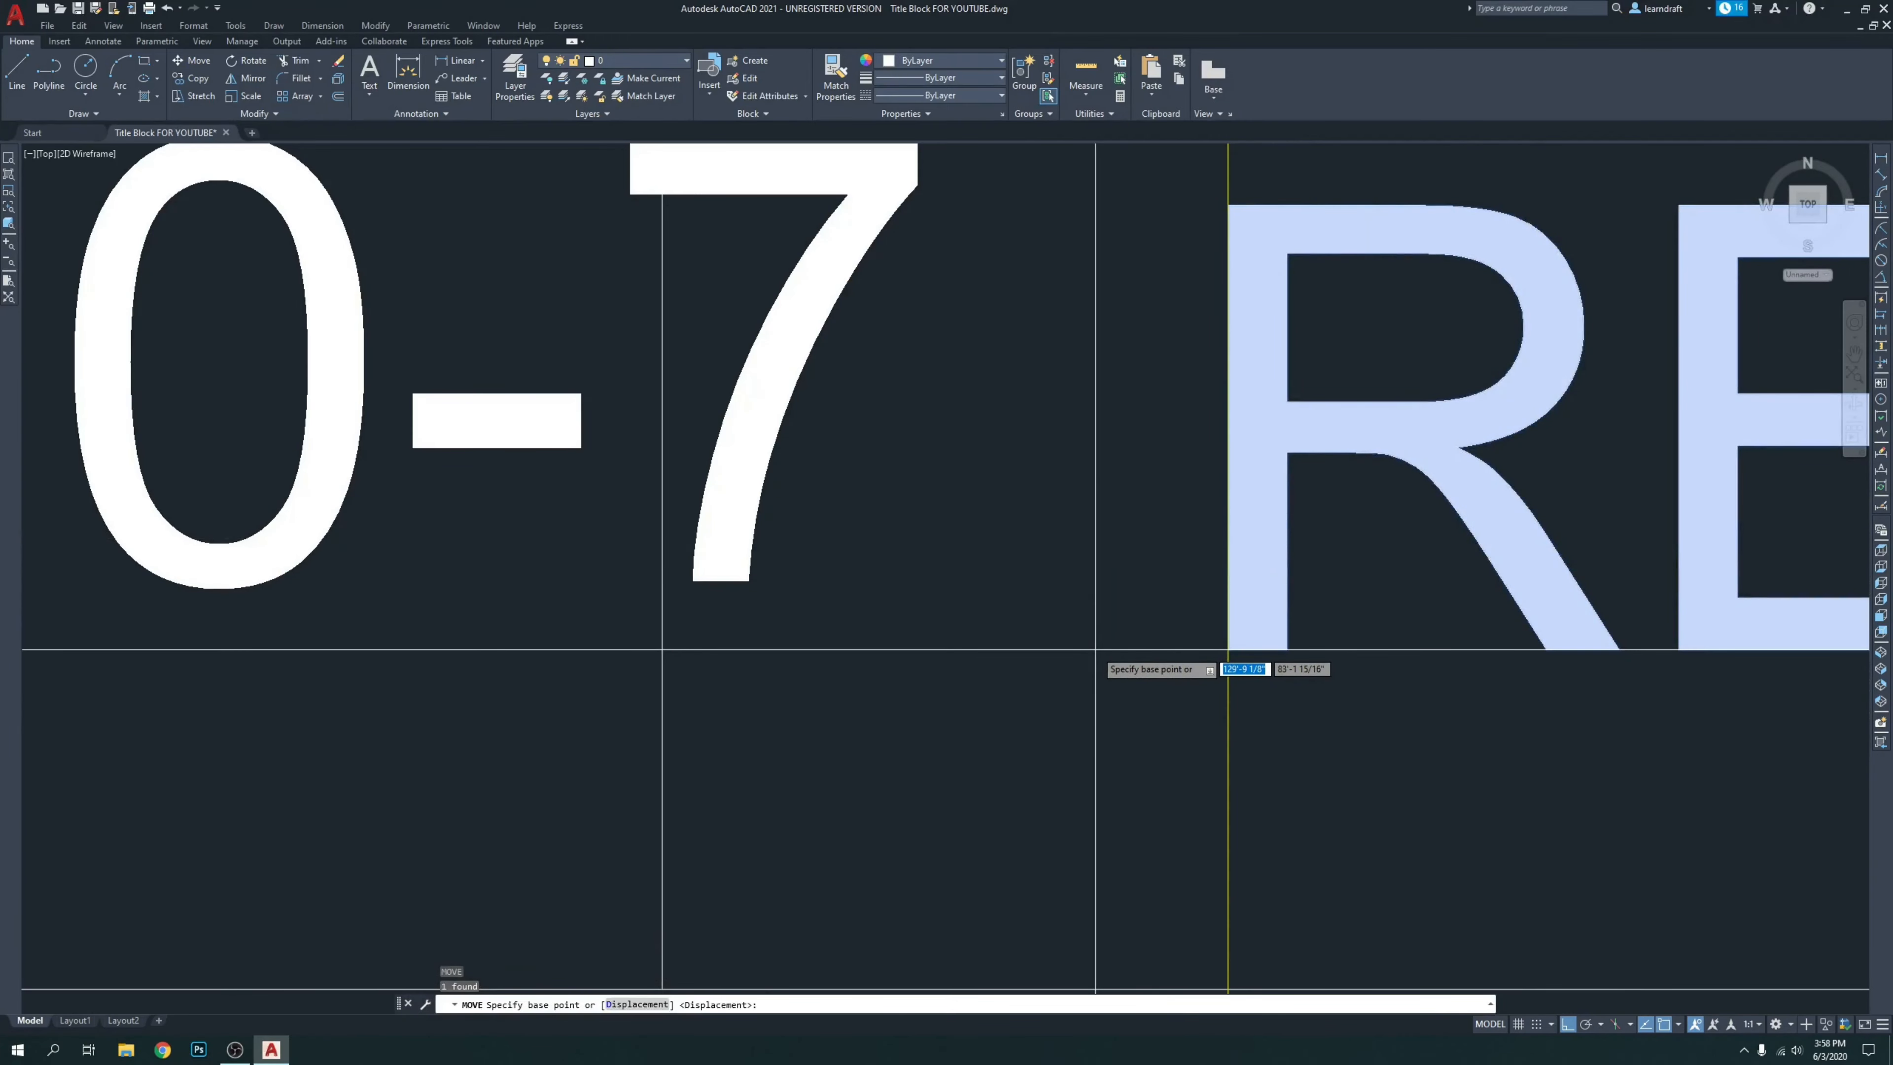
pyautogui.click(1096, 649)
pyautogui.click(1096, 580)
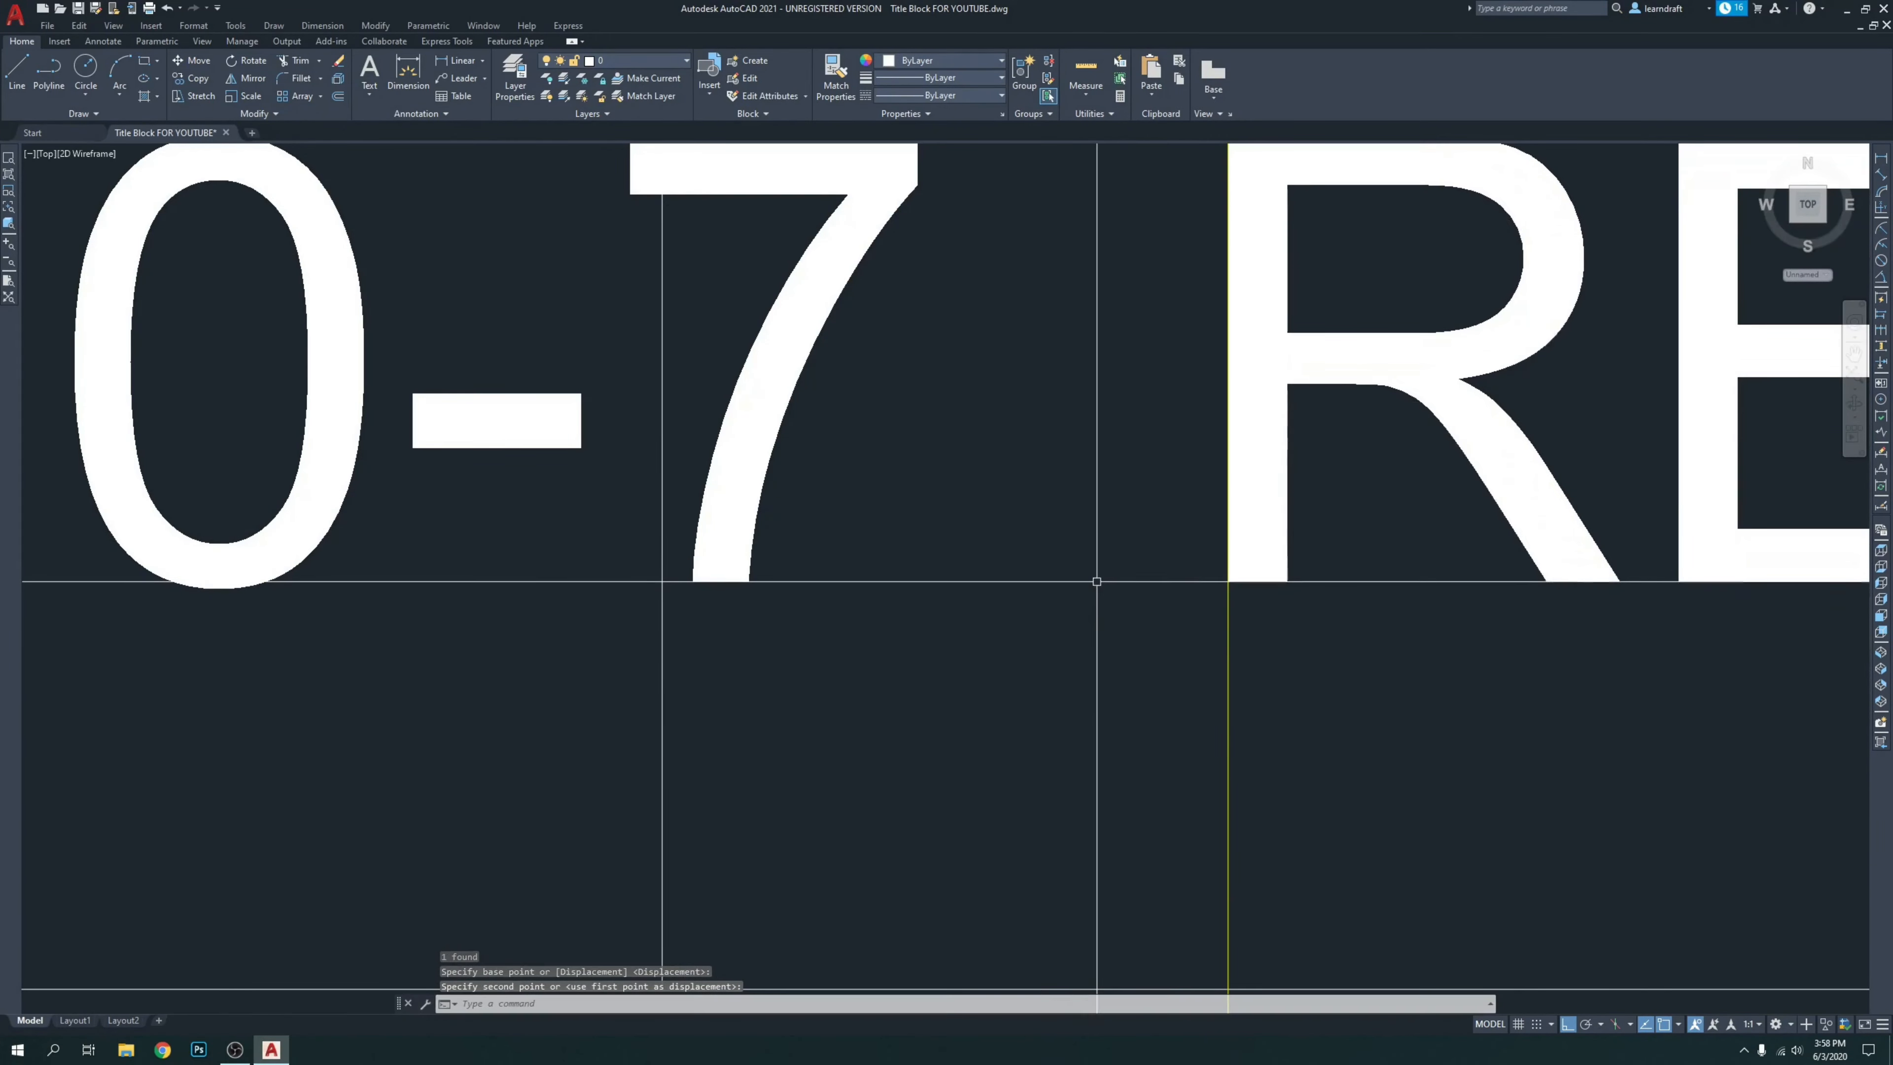
# Delete the vertical and horizontal yellow guide lines crossing the revision table.
pyautogui.scroll(-10, 1096, 580)
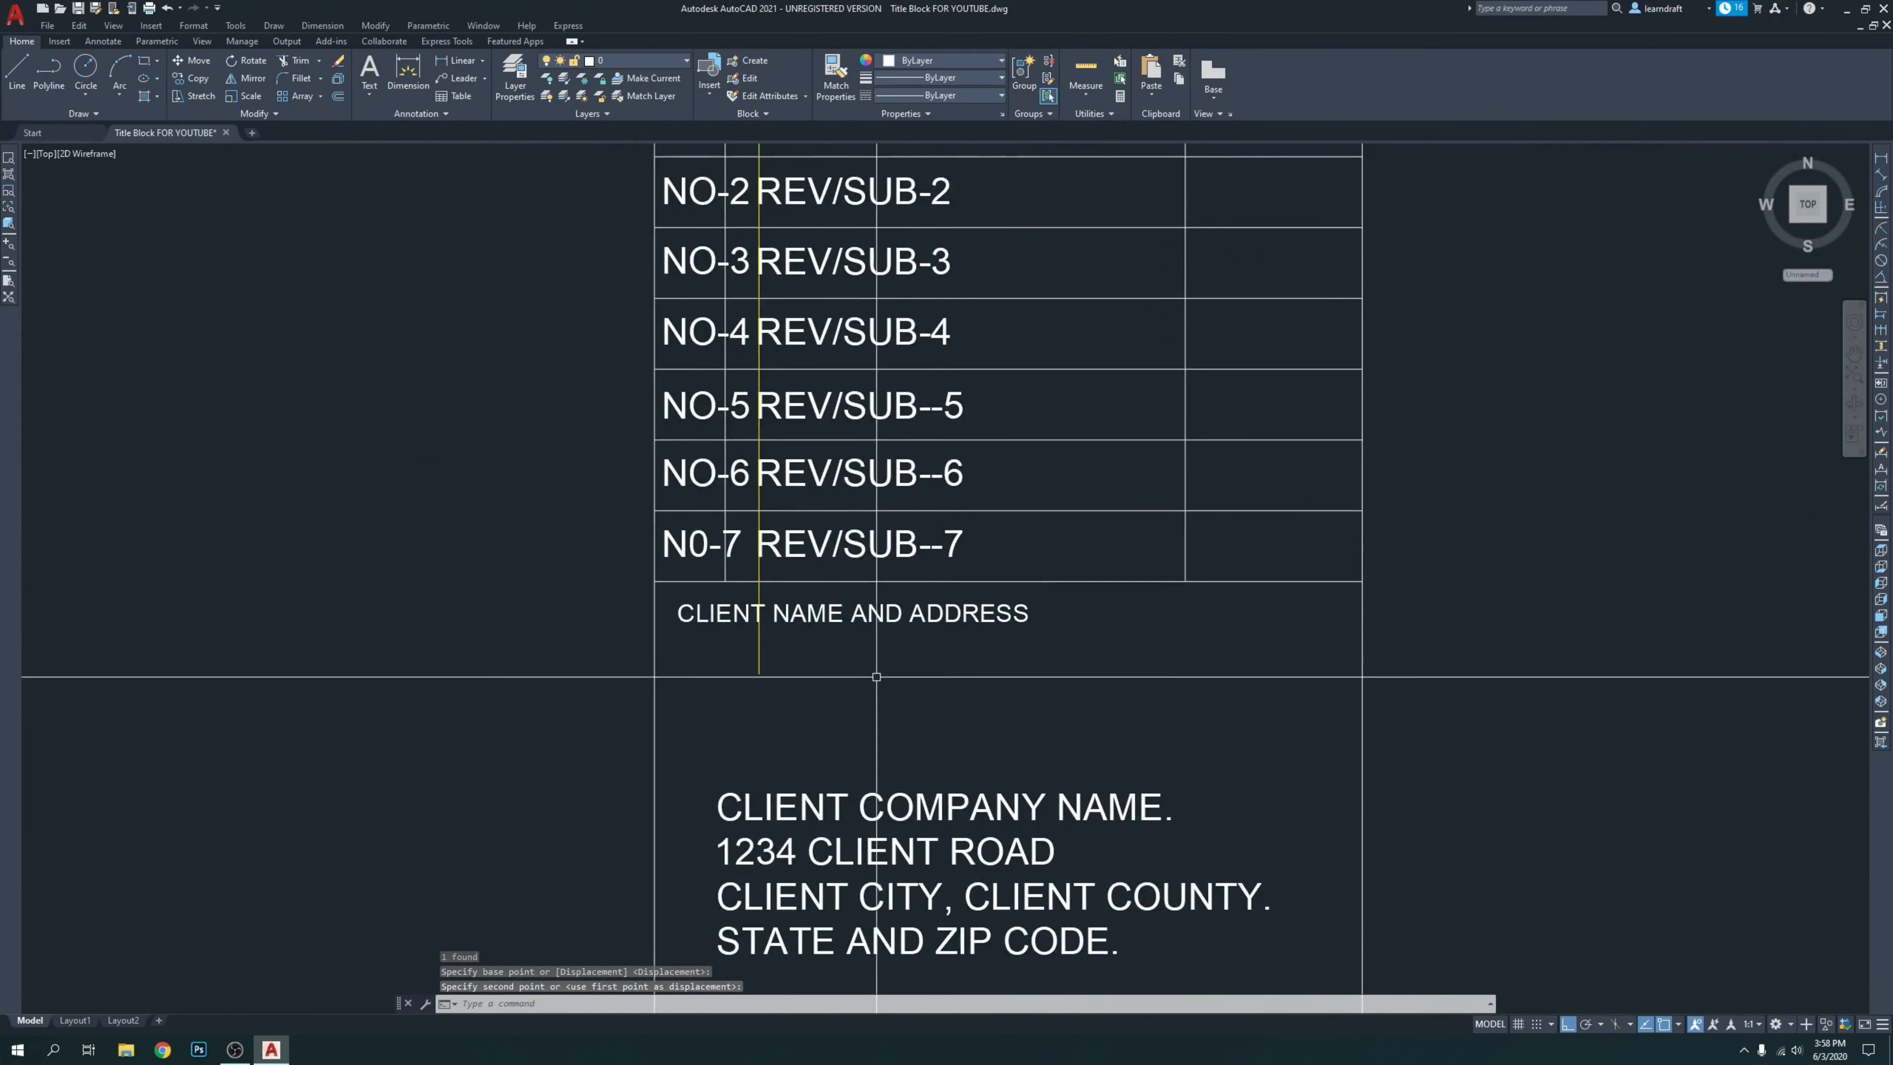
pyautogui.click(780, 659)
pyautogui.click(745, 645)
pyautogui.scroll(-2, 880, 676)
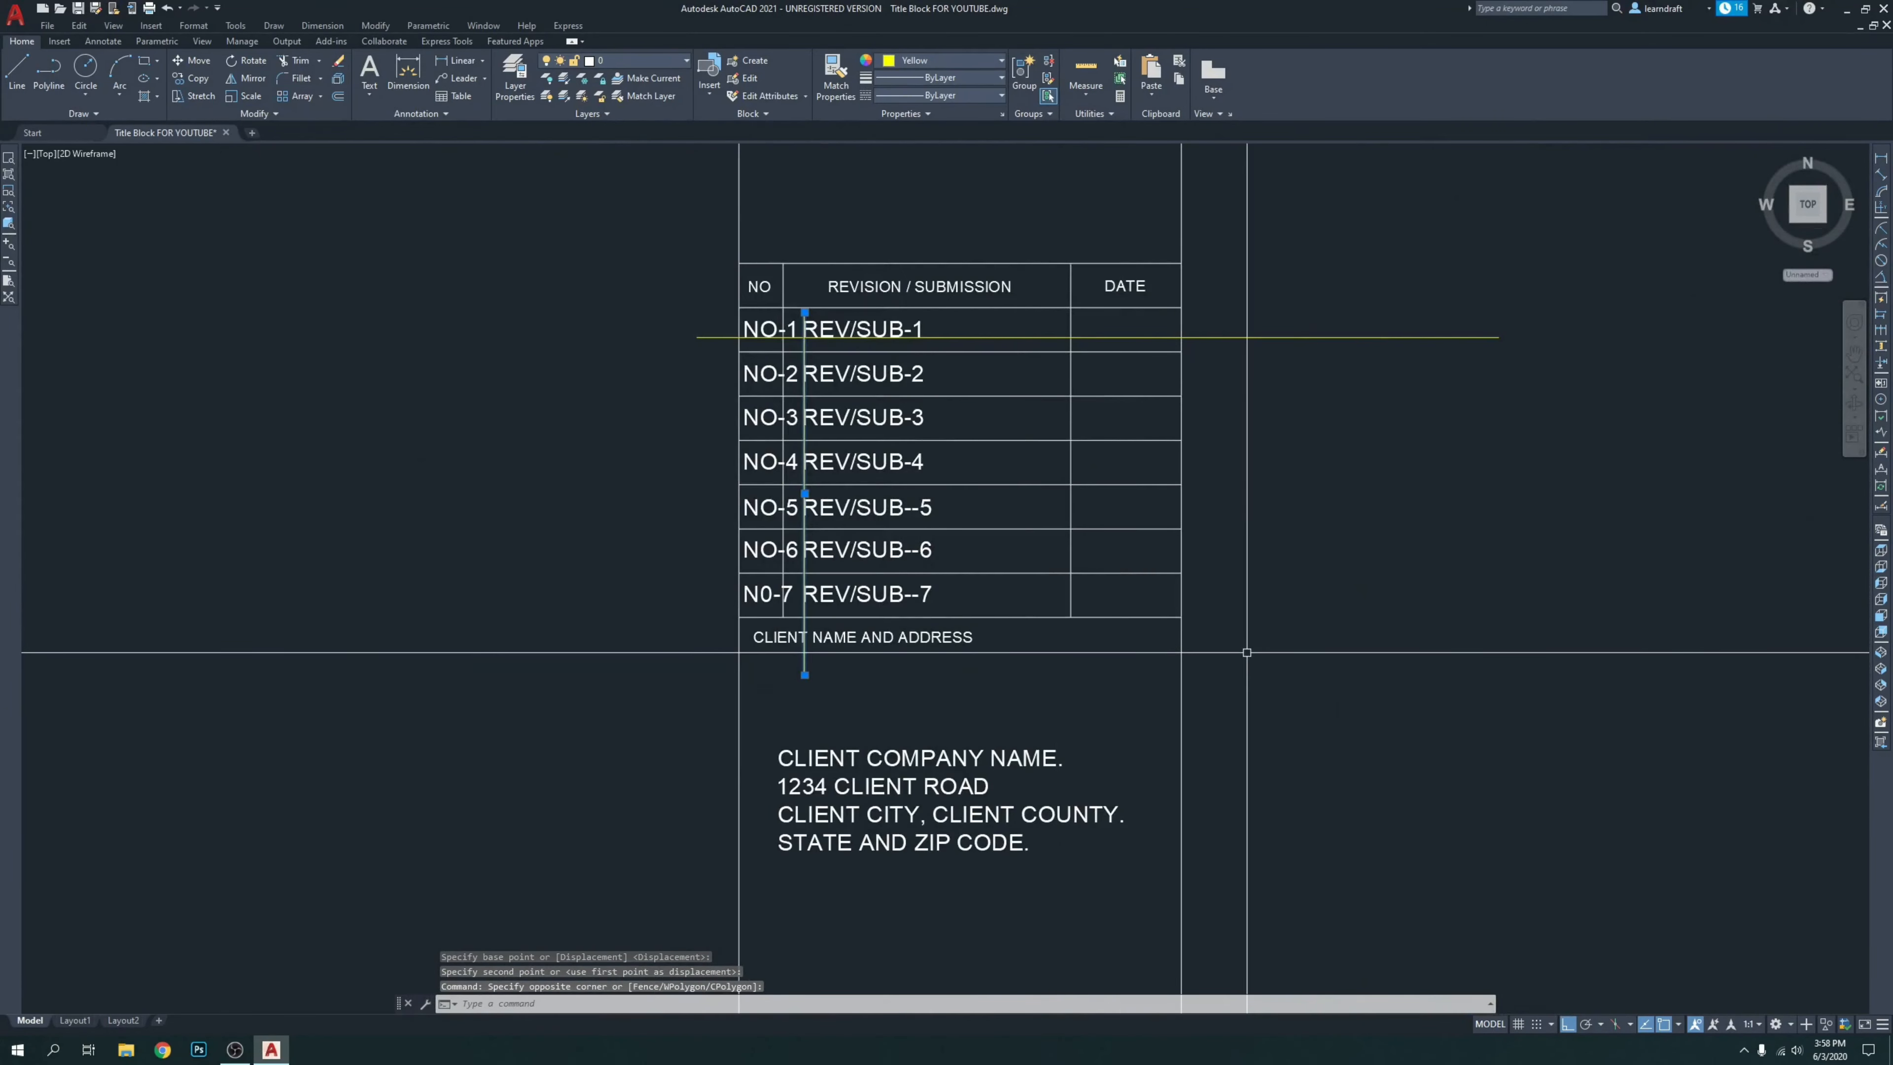
pyautogui.click(1348, 283)
pyautogui.click(1304, 395)
pyautogui.press('Delete')
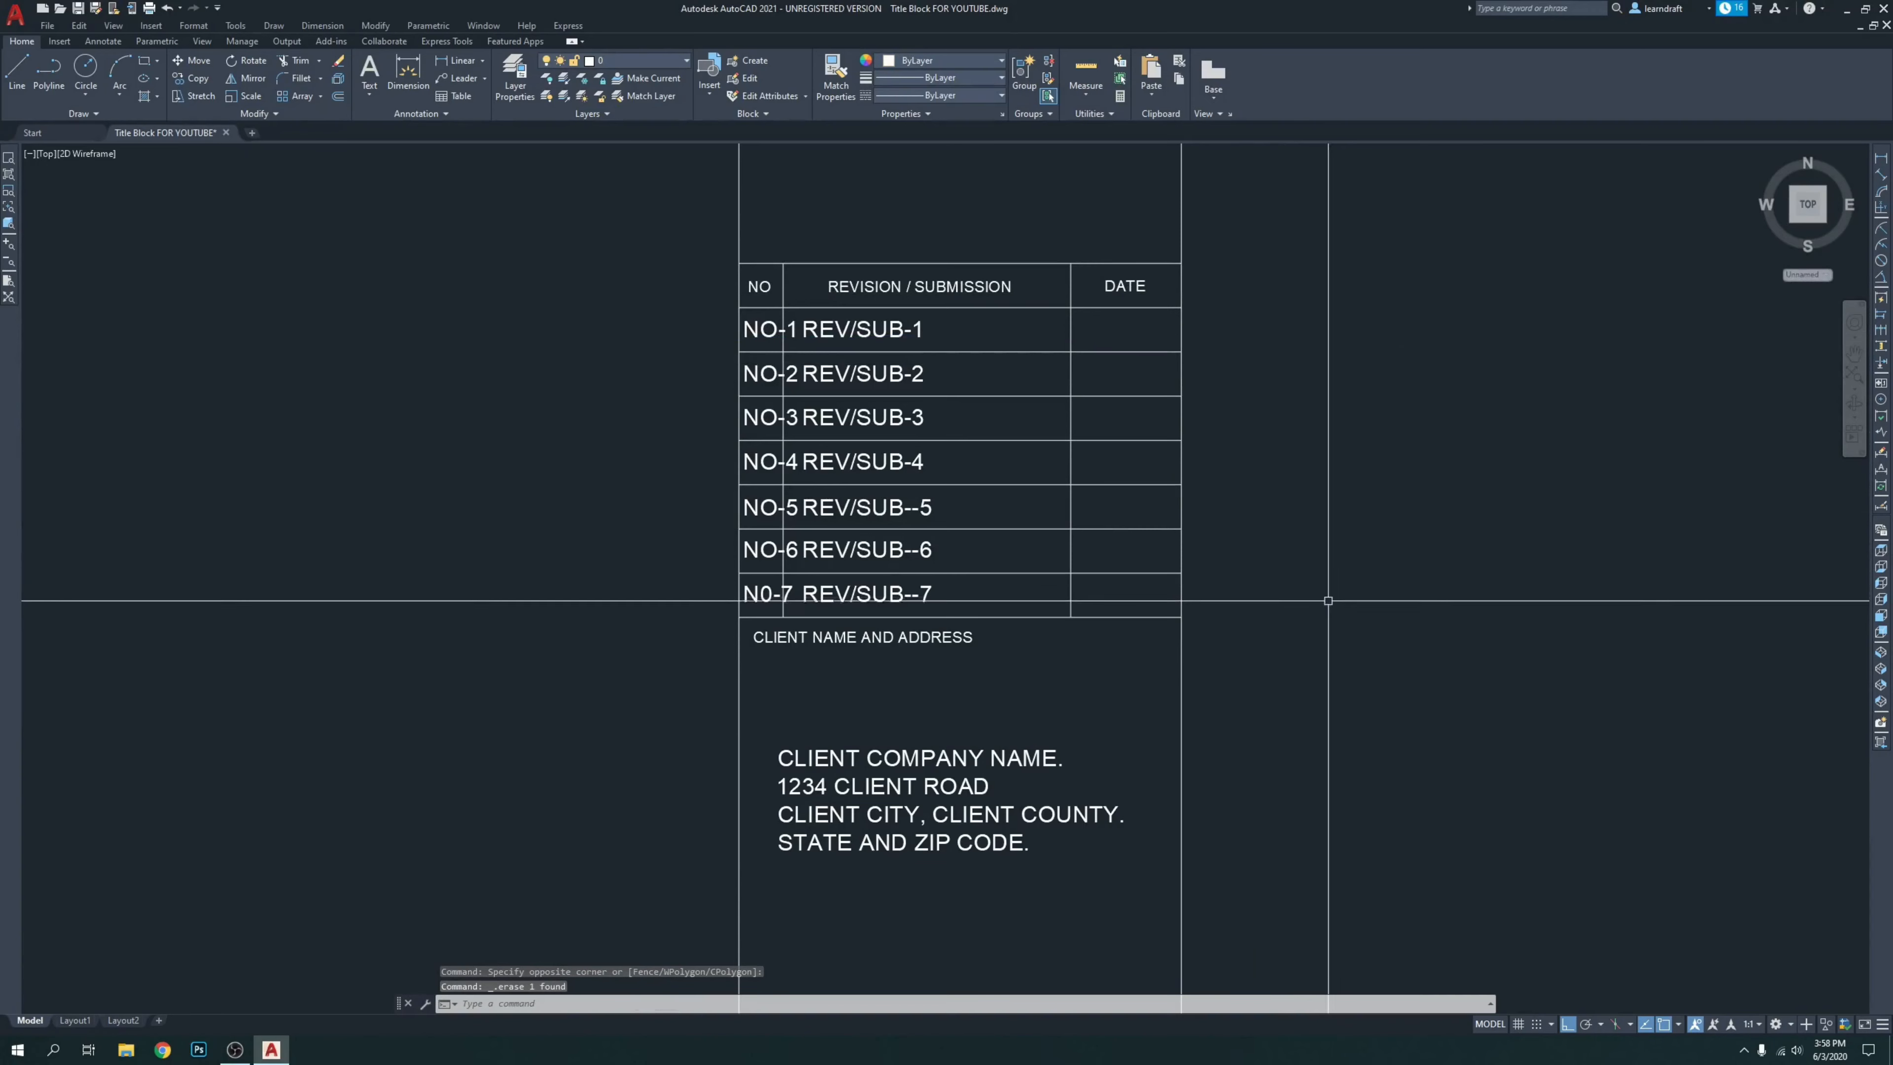
# Define an attribute with the tag DATE-1 and place it in the first row's cell under the DATE heading.
pyautogui.moveTo(1362, 566)
pyautogui.mouseDown(button='middle')
pyautogui.moveTo(1231, 569)
pyautogui.moveTo(1194, 517)
pyautogui.mouseUp(button='middle')
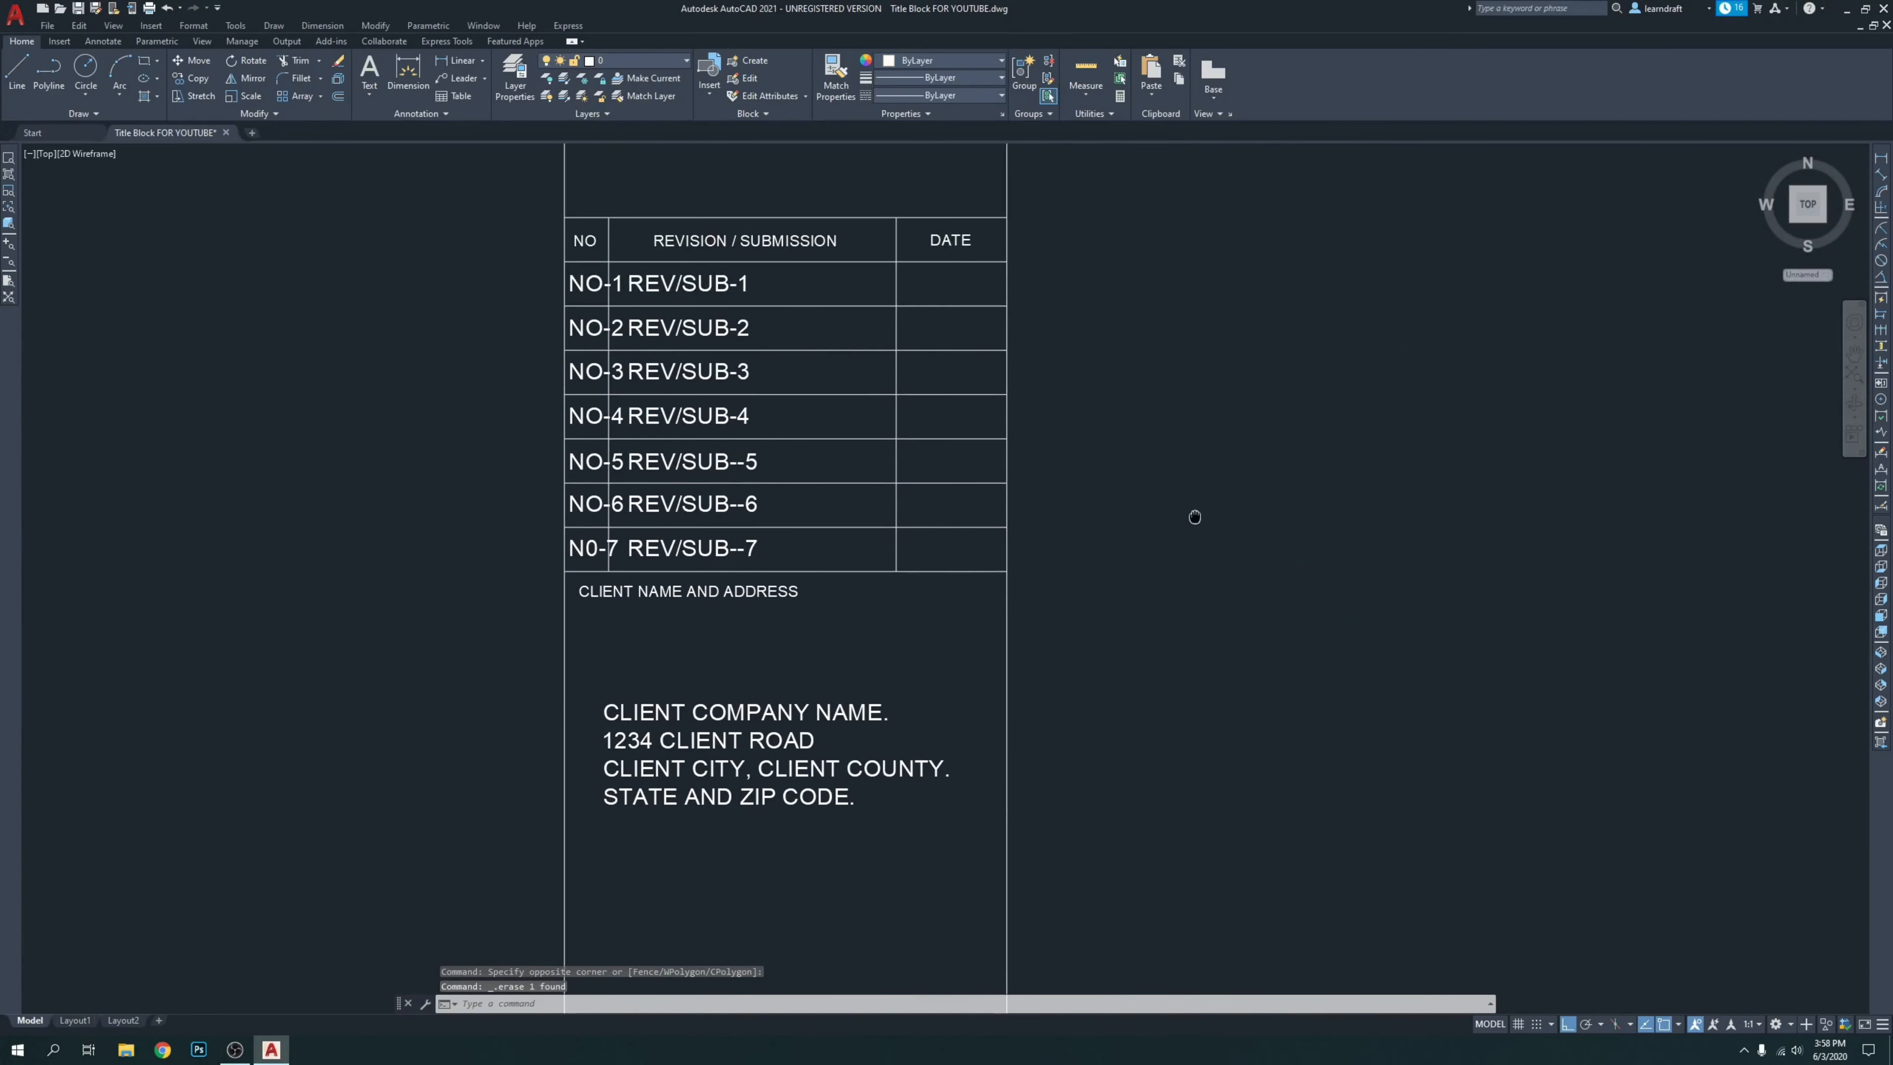
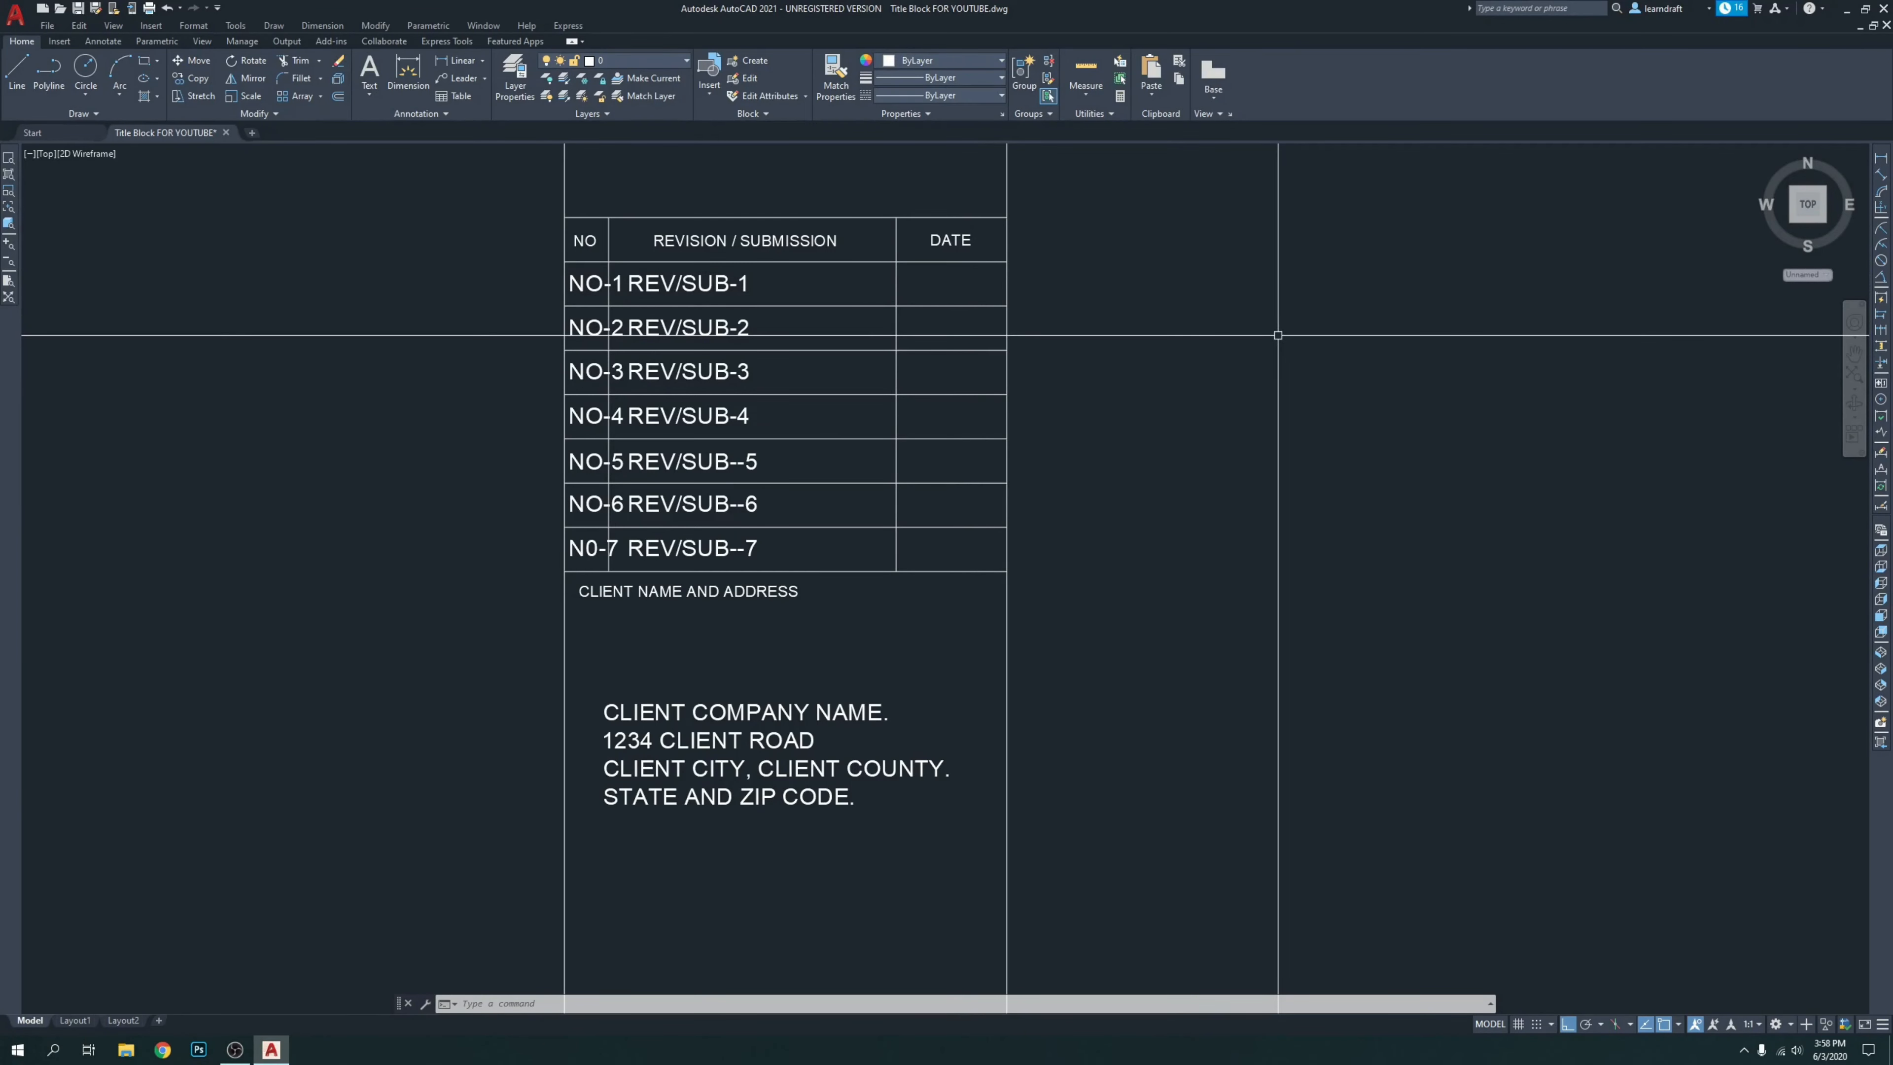
pyautogui.write('att')
pyautogui.press('Return')
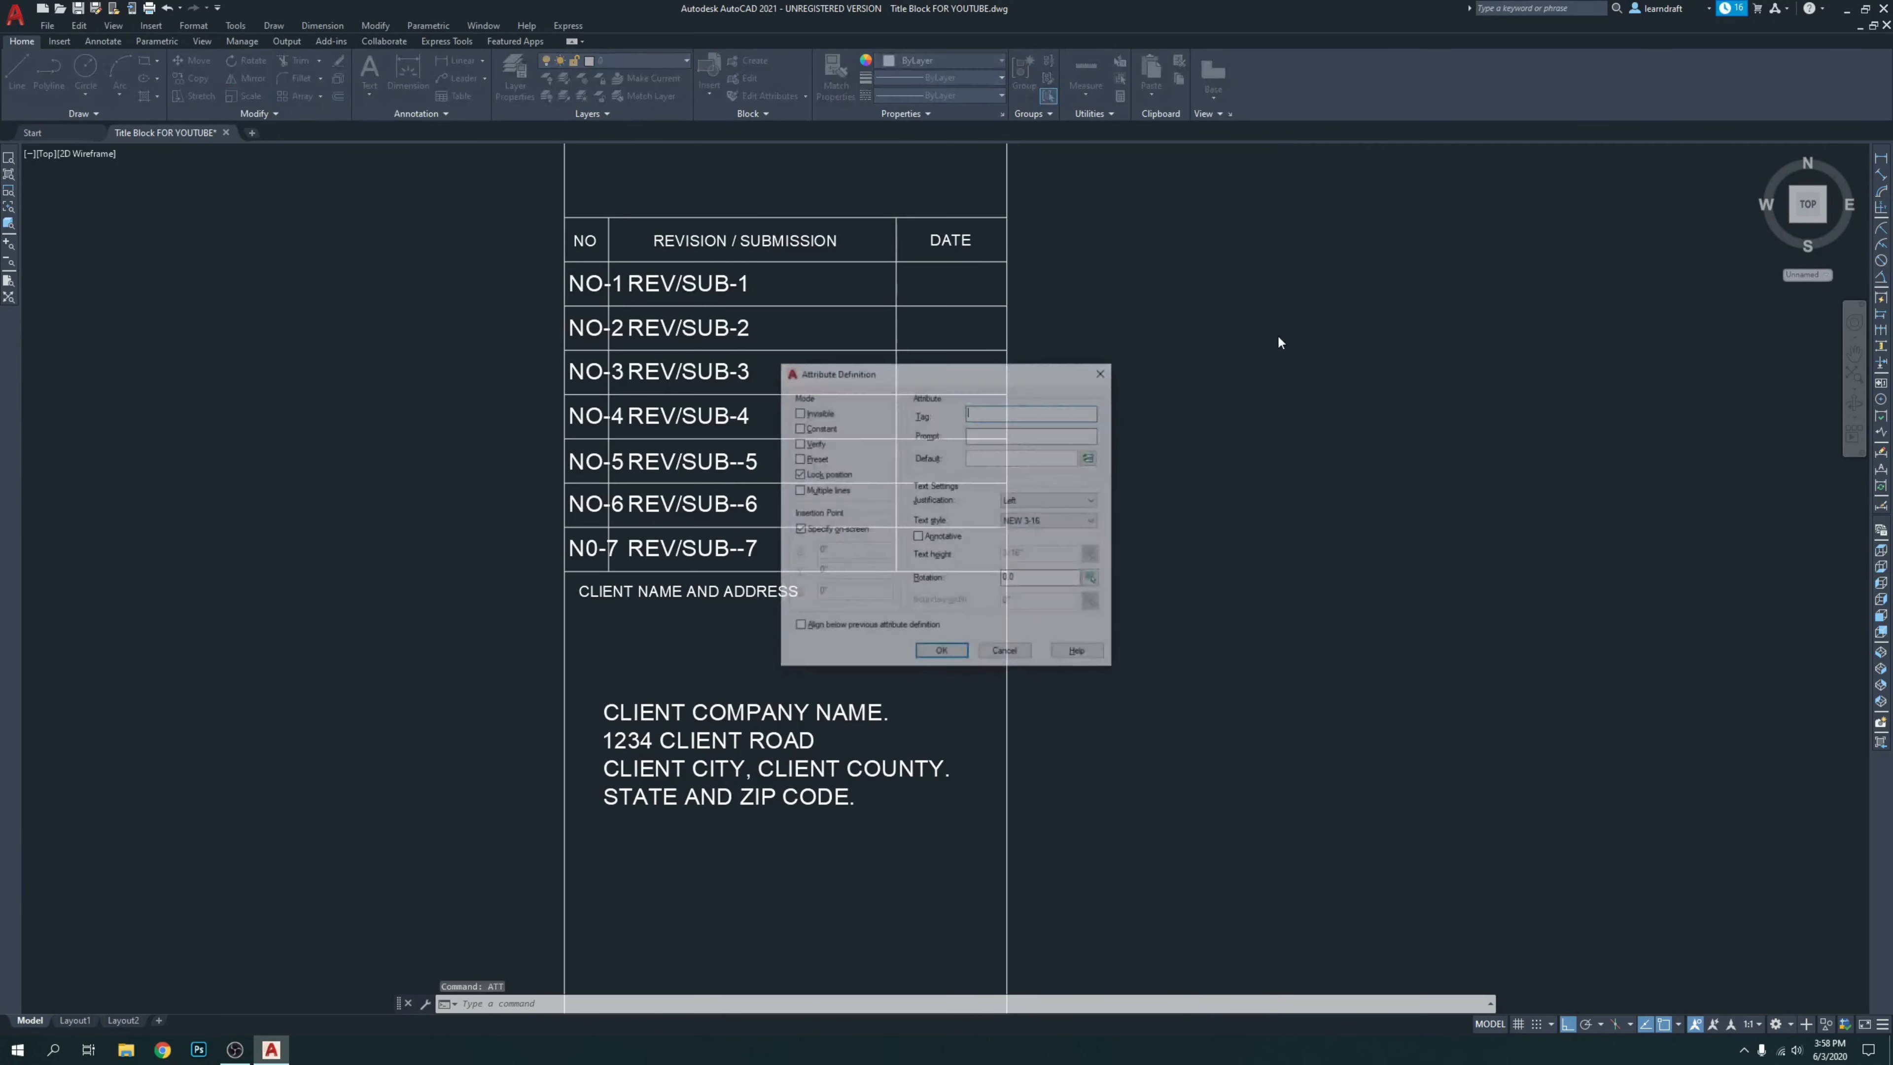
pyautogui.moveTo(999, 369); pyautogui.dragTo(1423, 356)
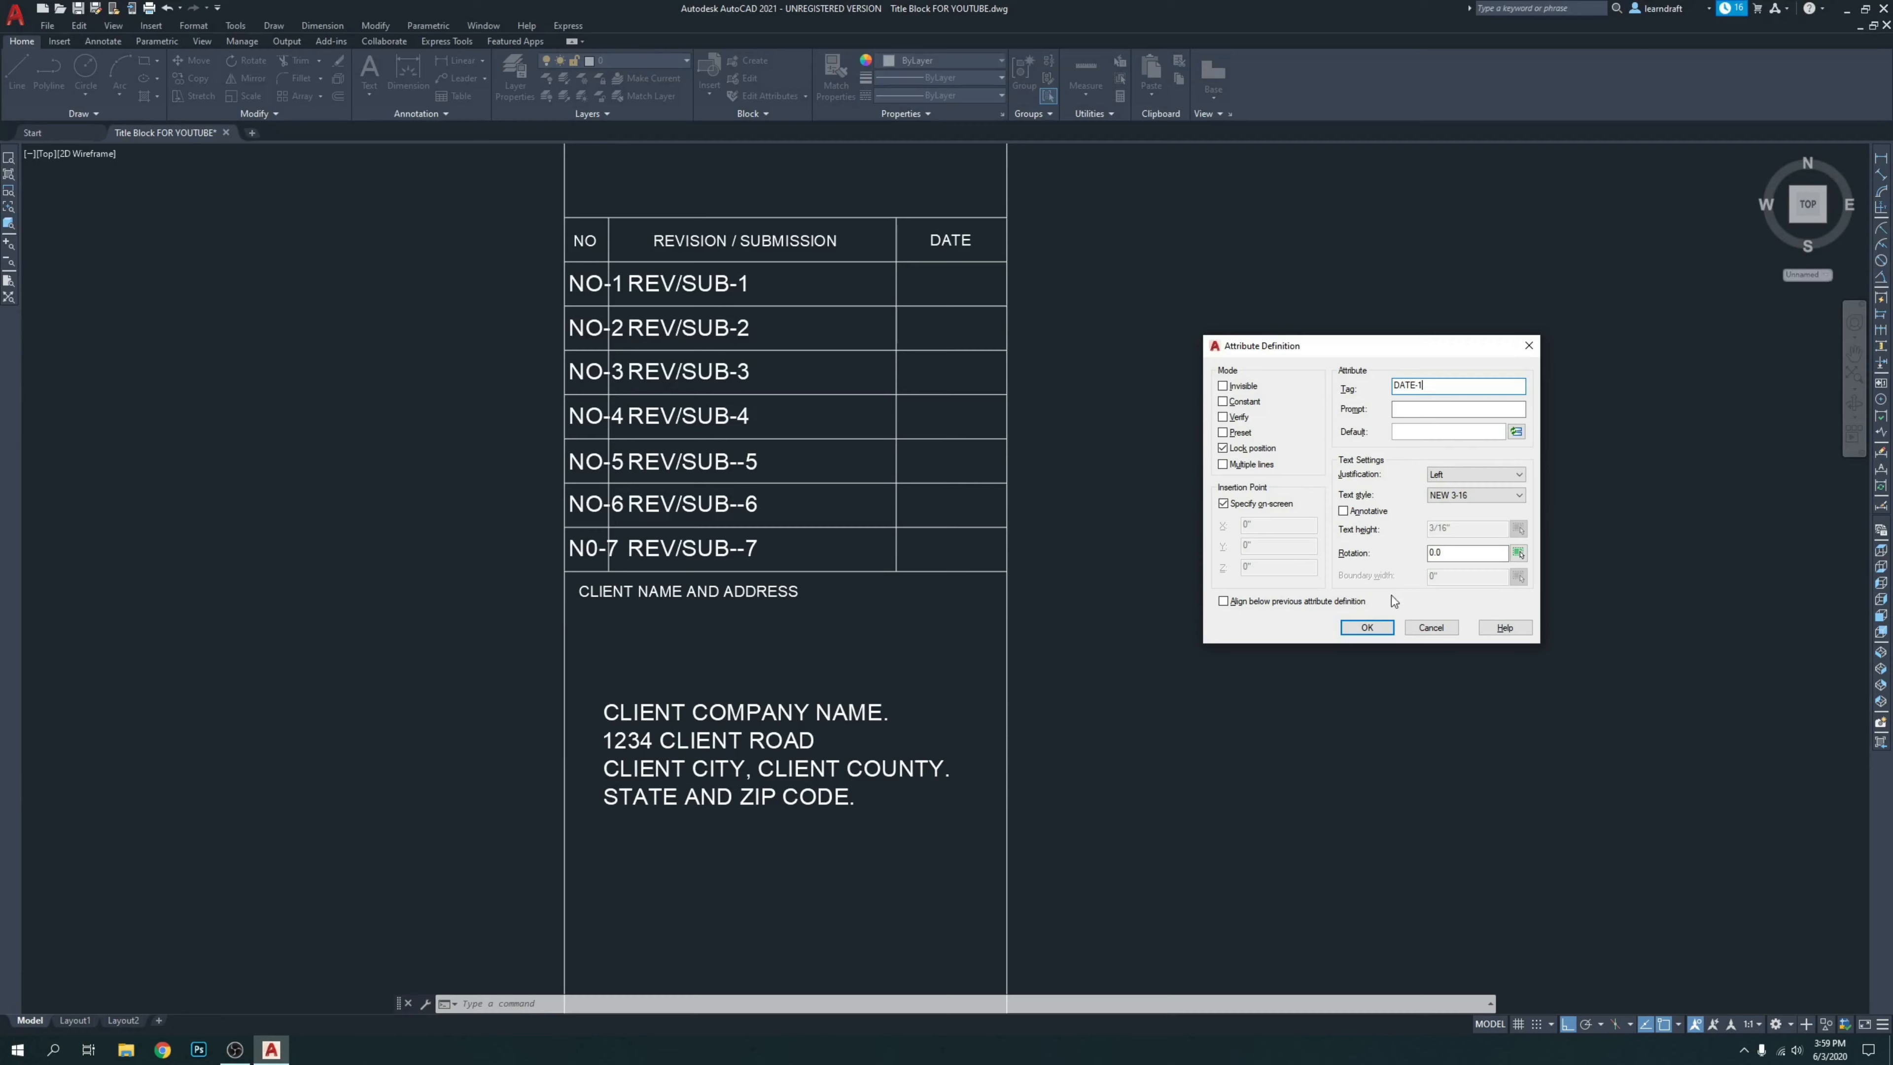
pyautogui.click(1366, 627)
pyautogui.scroll(4, 928, 198)
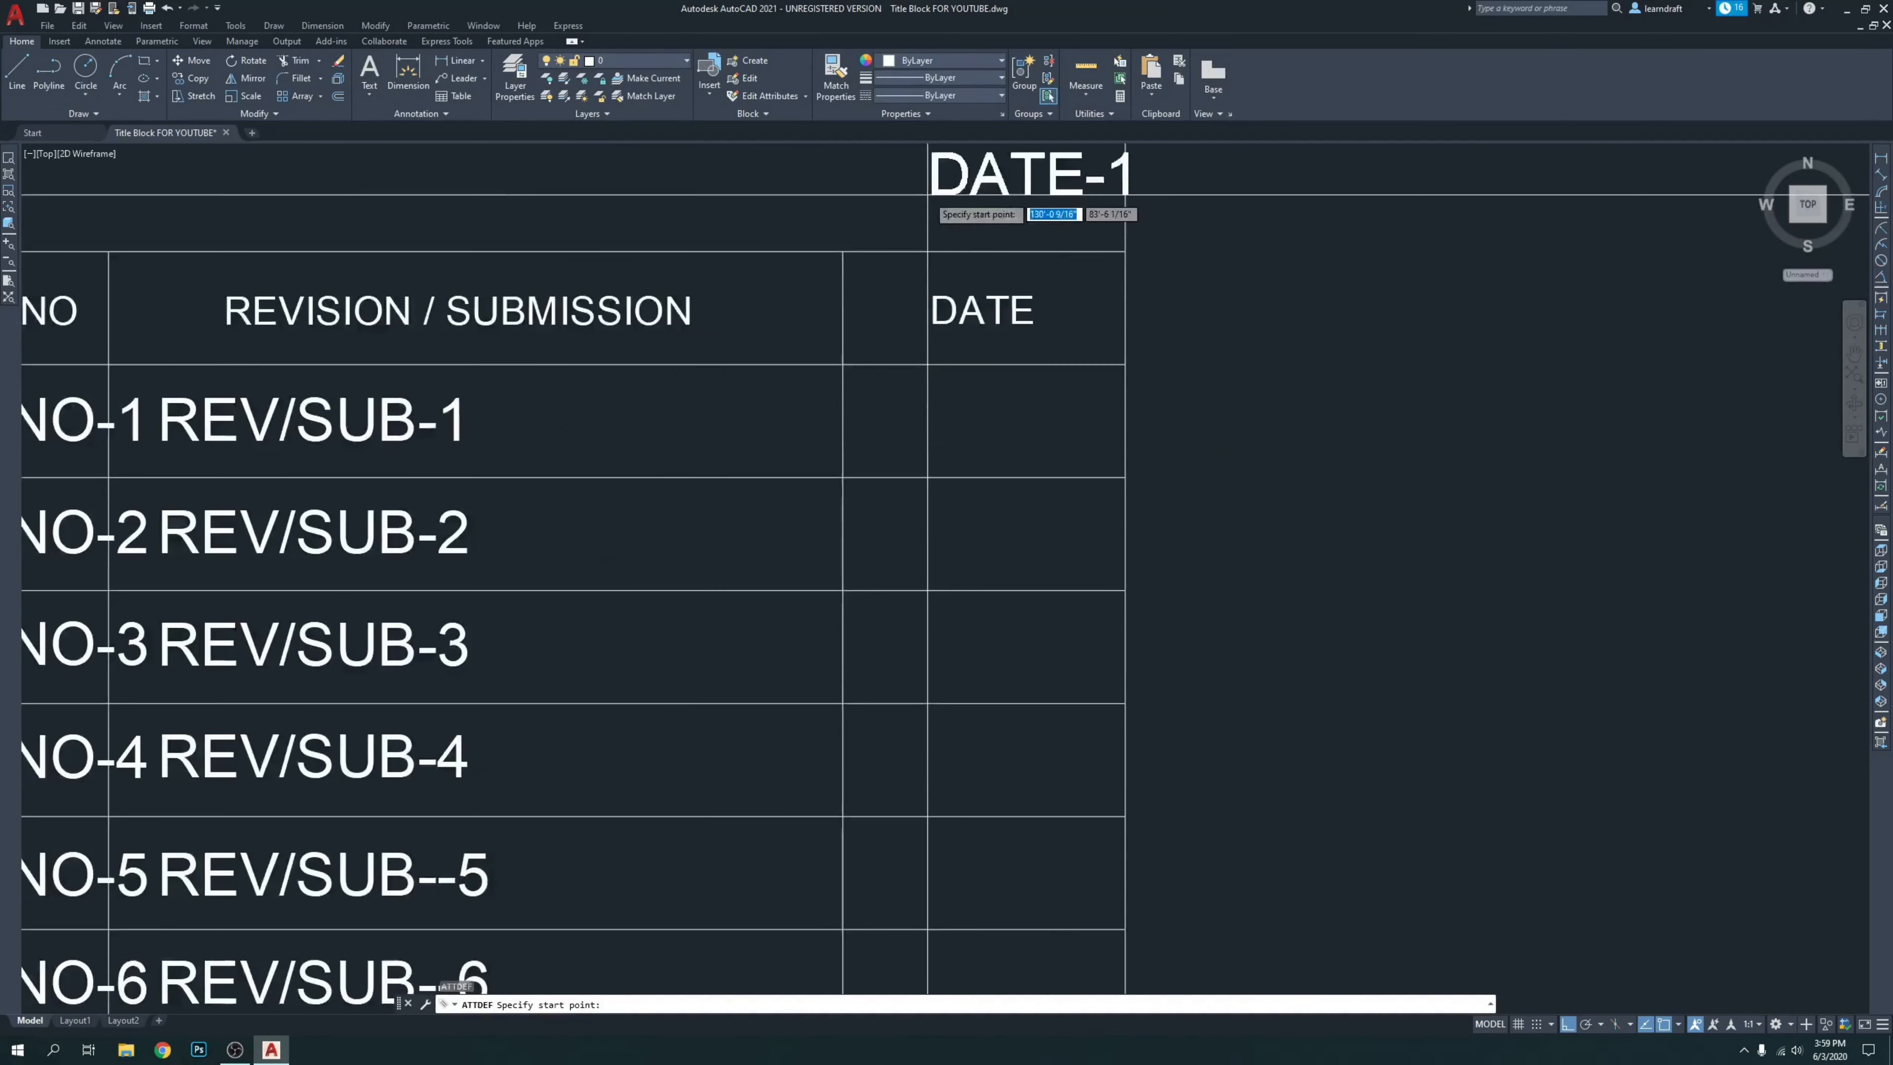
pyautogui.click(872, 441)
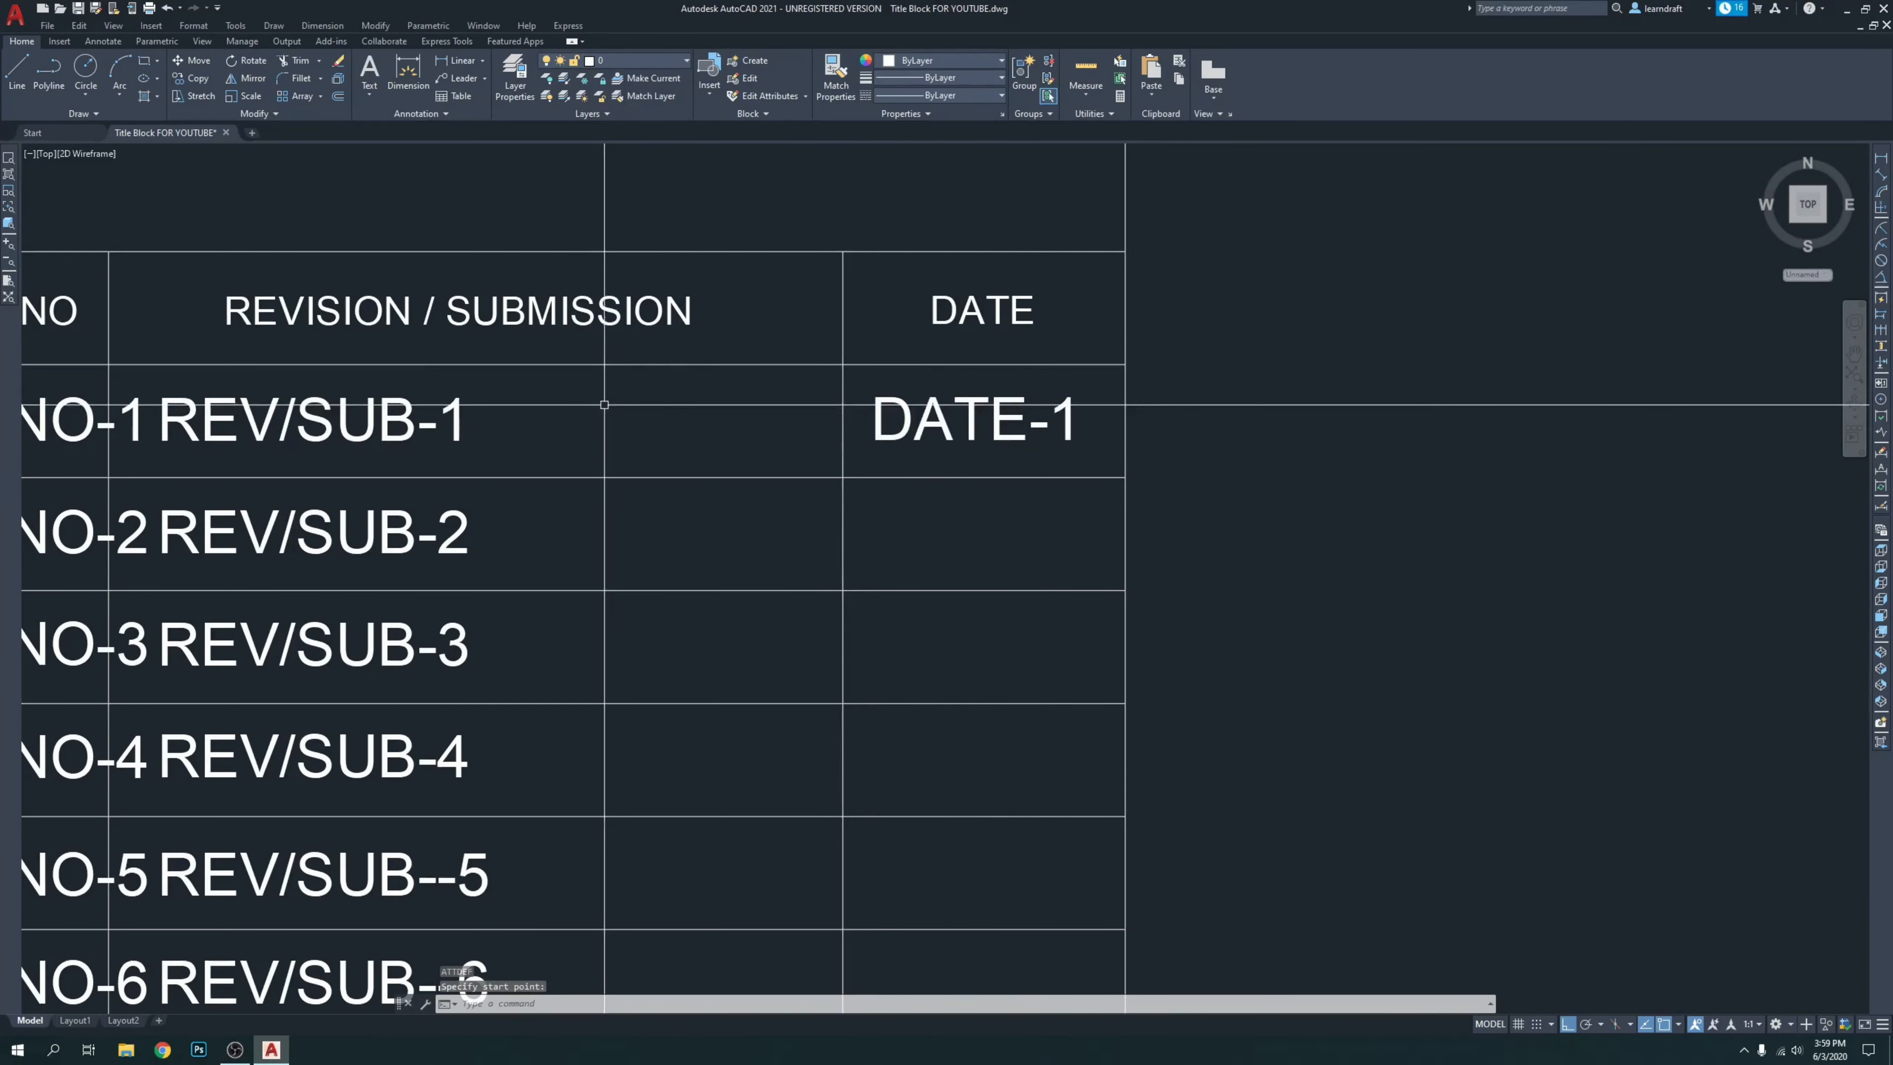
# Draw a horizontal guide line from the baseline of REV/SUB-1 across the DATE column to beyond the table's right edge.
pyautogui.scroll(5, 335, 469)
pyautogui.write('l')
pyautogui.press('Return')
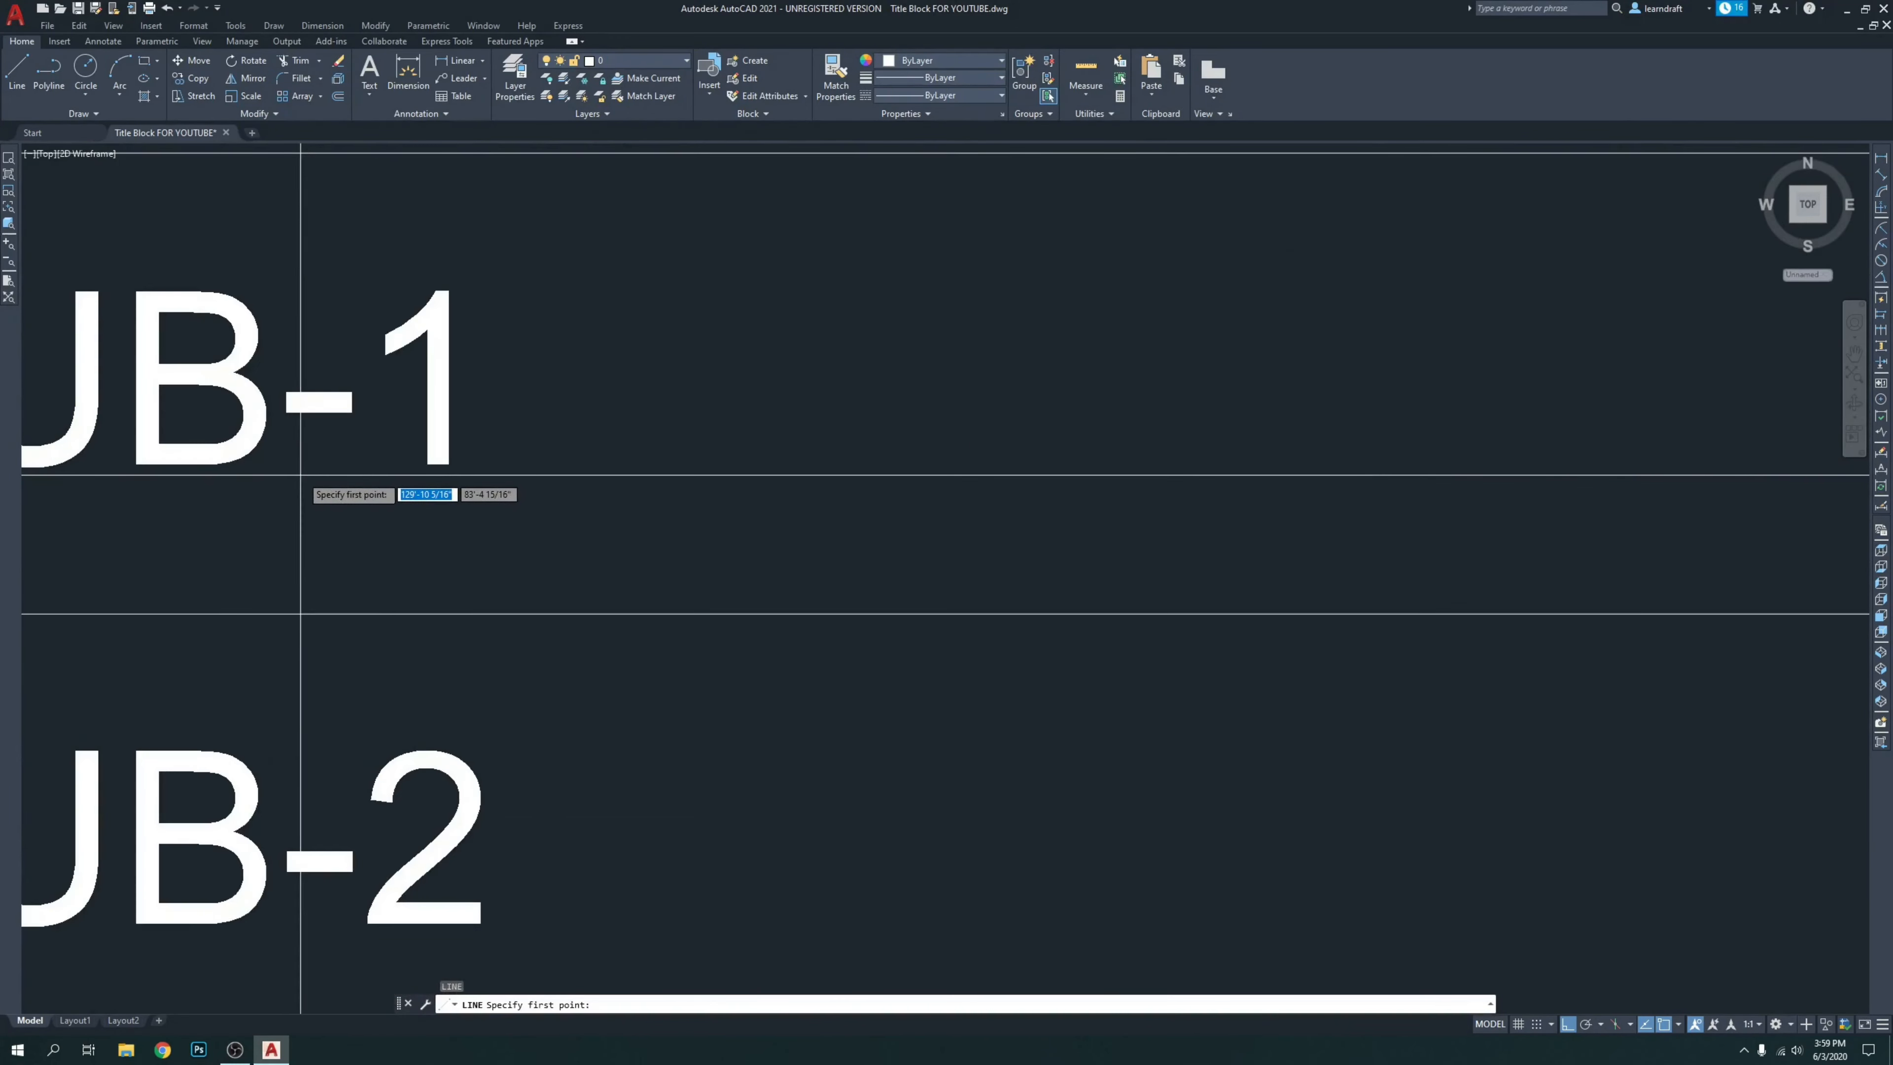
pyautogui.click(316, 464)
pyautogui.scroll(-4, 316, 464)
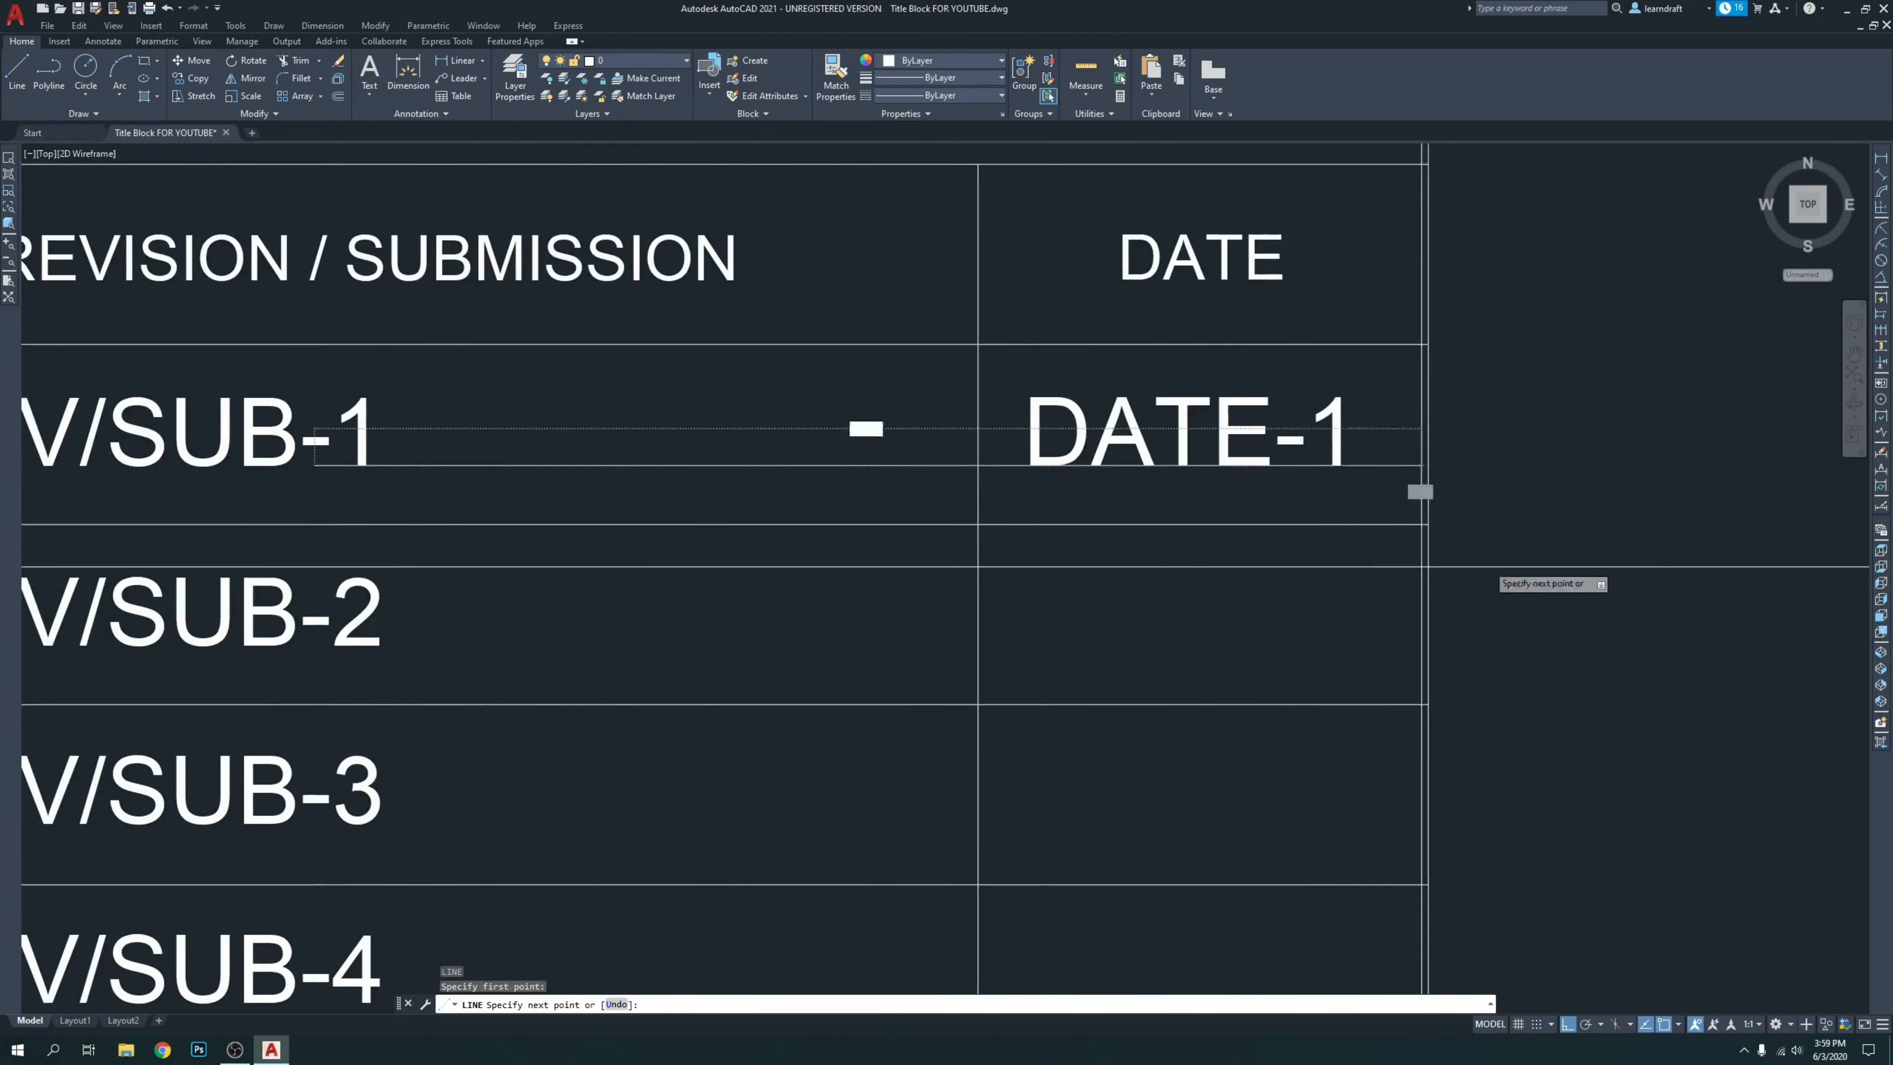
pyautogui.click(1647, 528)
pyautogui.press('Return')
# Move the DATE-1 attribute straight down until its baseline sits on the horizontal guide line.
pyautogui.scroll(6, 1316, 464)
pyautogui.moveTo(1457, 352); pyautogui.dragTo(1140, 422, button='middle')
pyautogui.scroll(2, 1140, 423)
pyautogui.click(1246, 439)
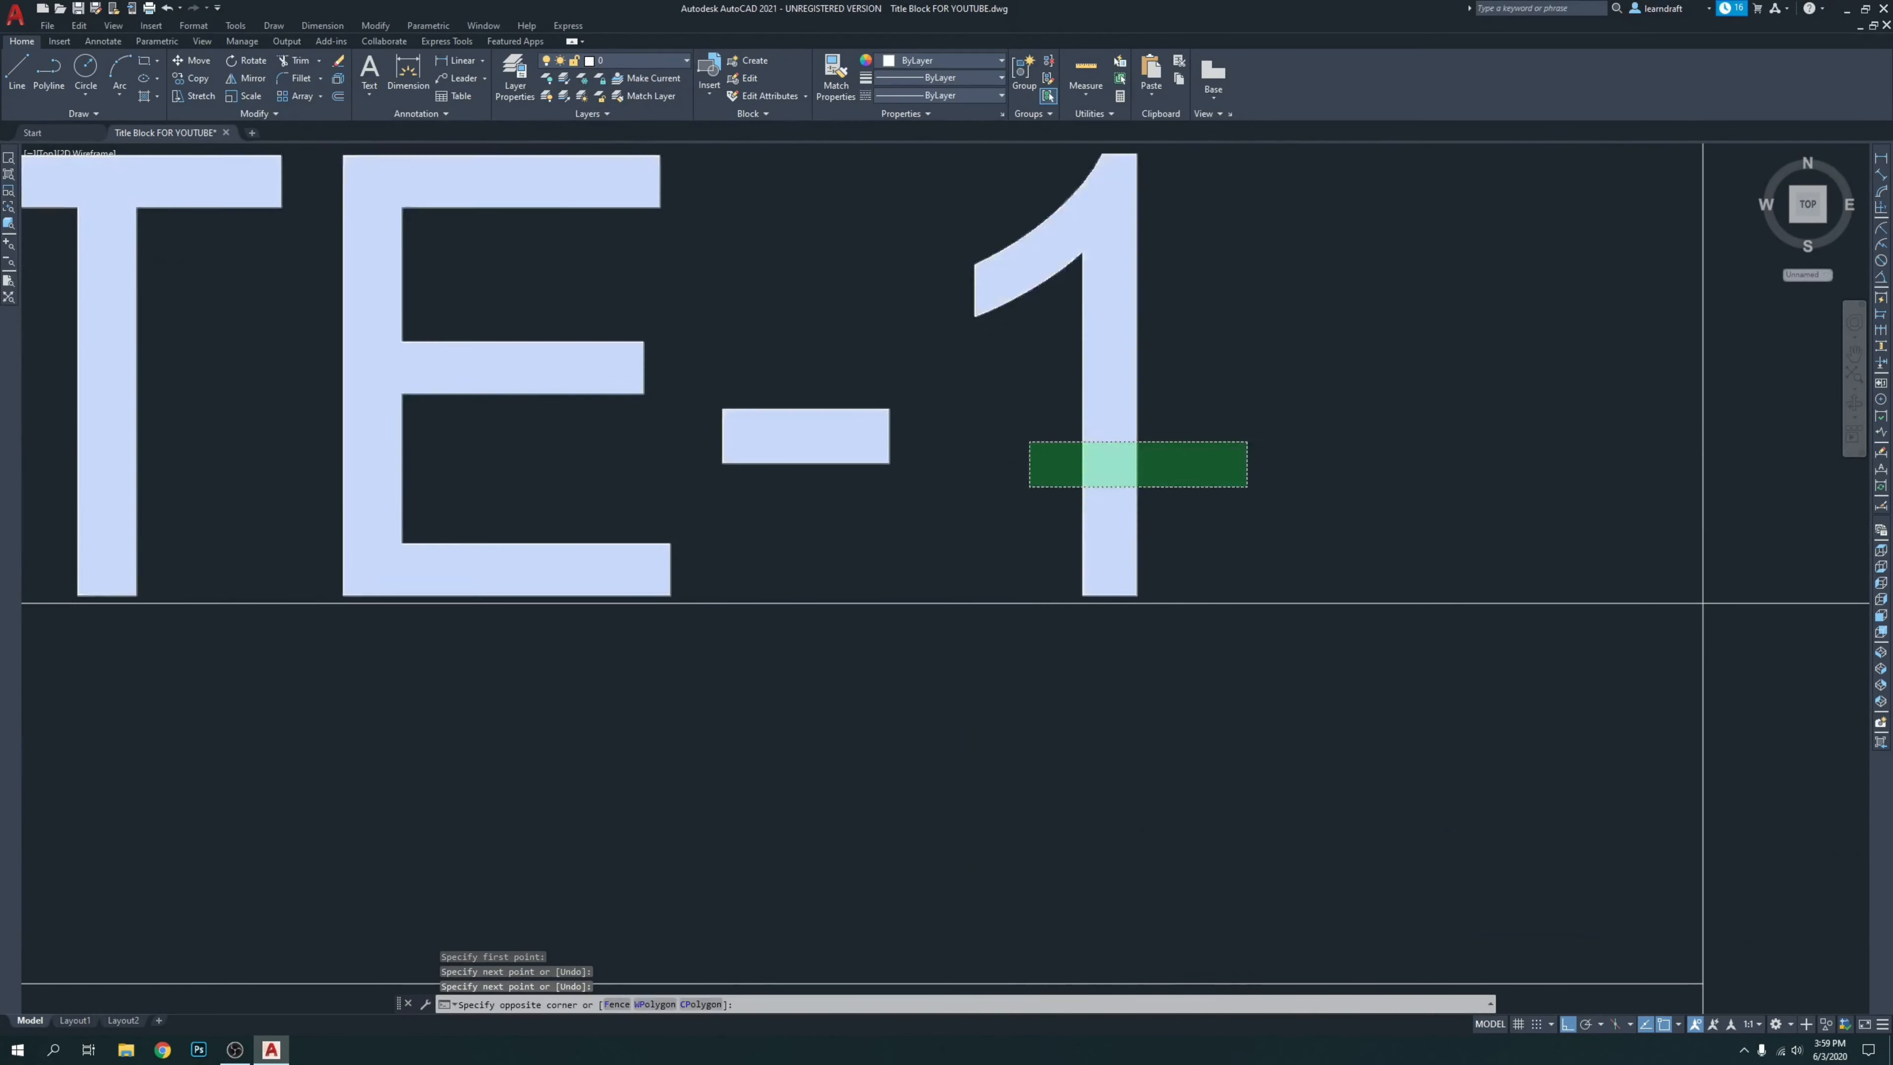
pyautogui.click(1064, 485)
pyautogui.moveTo(1298, 501); pyautogui.dragTo(1195, 430, button='middle')
pyautogui.write('m')
pyautogui.press('Return')
pyautogui.click(1175, 305)
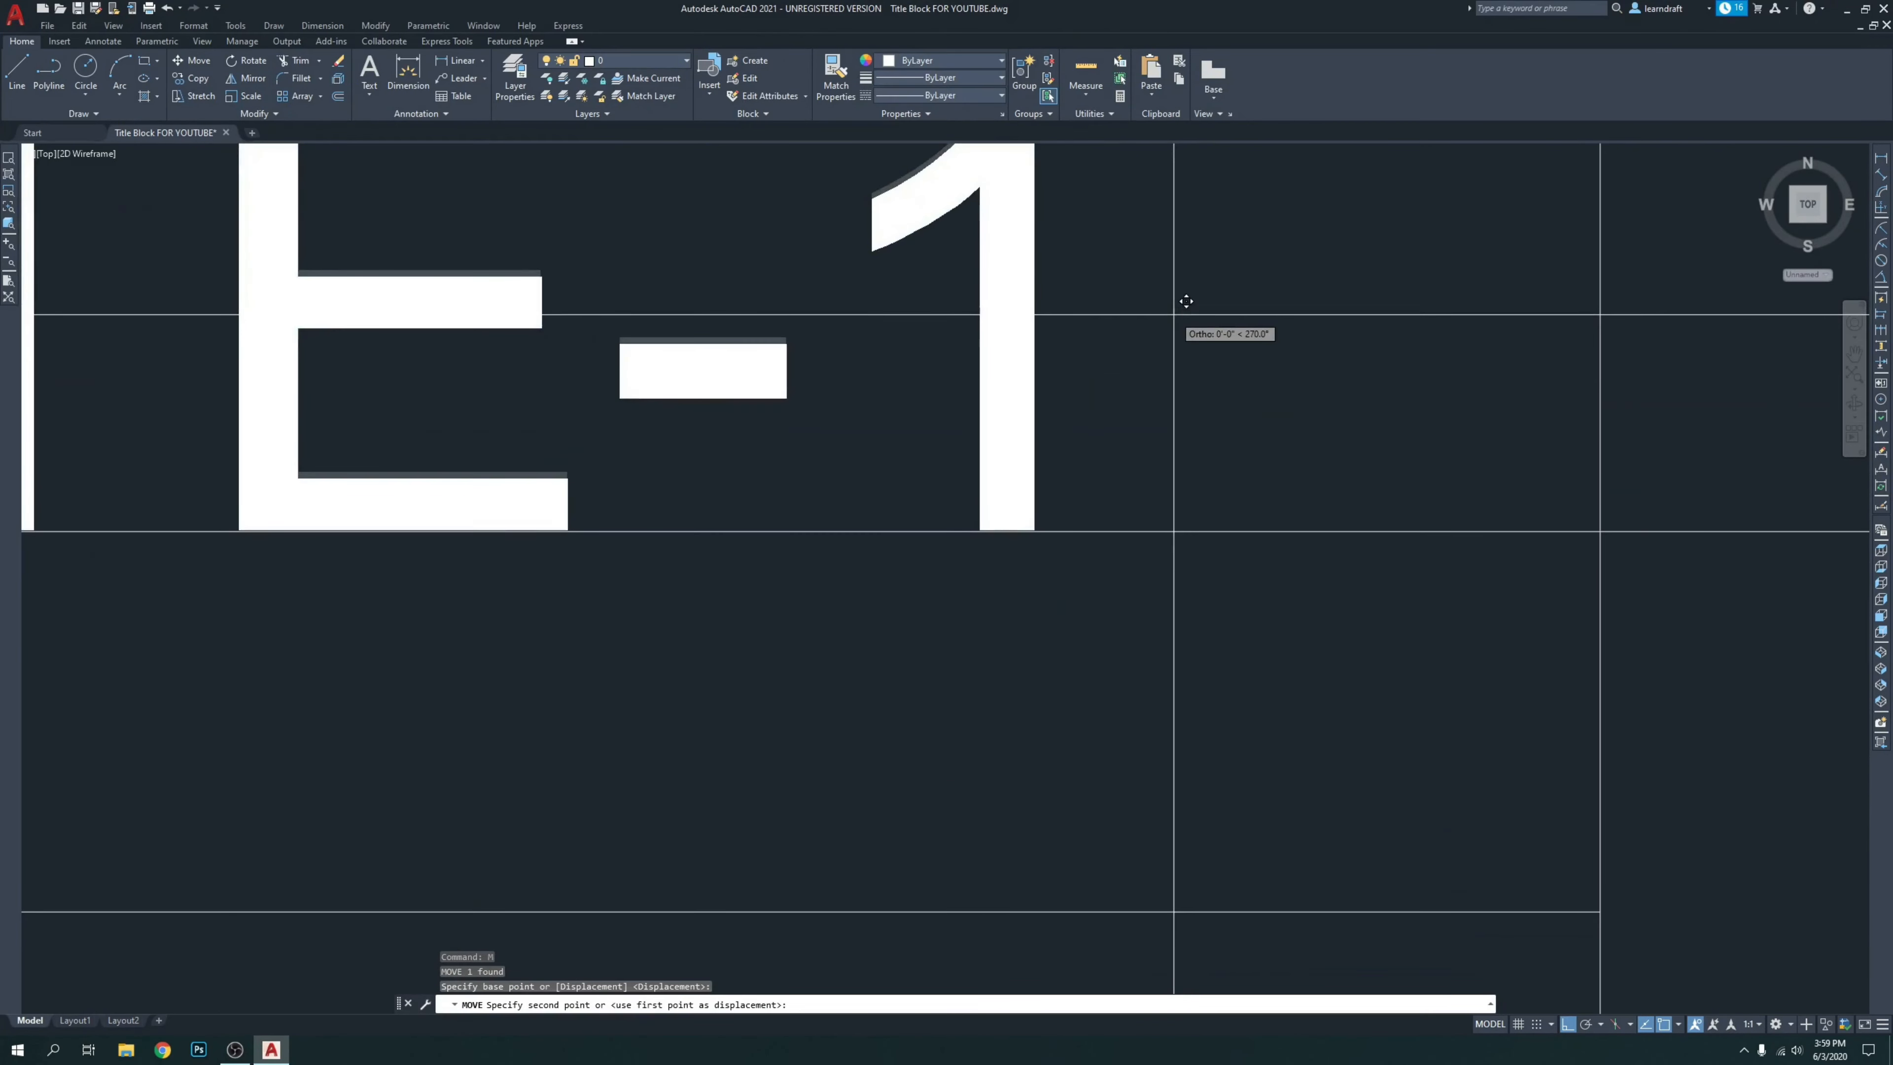
pyautogui.click(1173, 316)
# Delete the horizontal guide line under DATE-1.
pyautogui.scroll(-5, 1080, 451)
pyautogui.click(1246, 432)
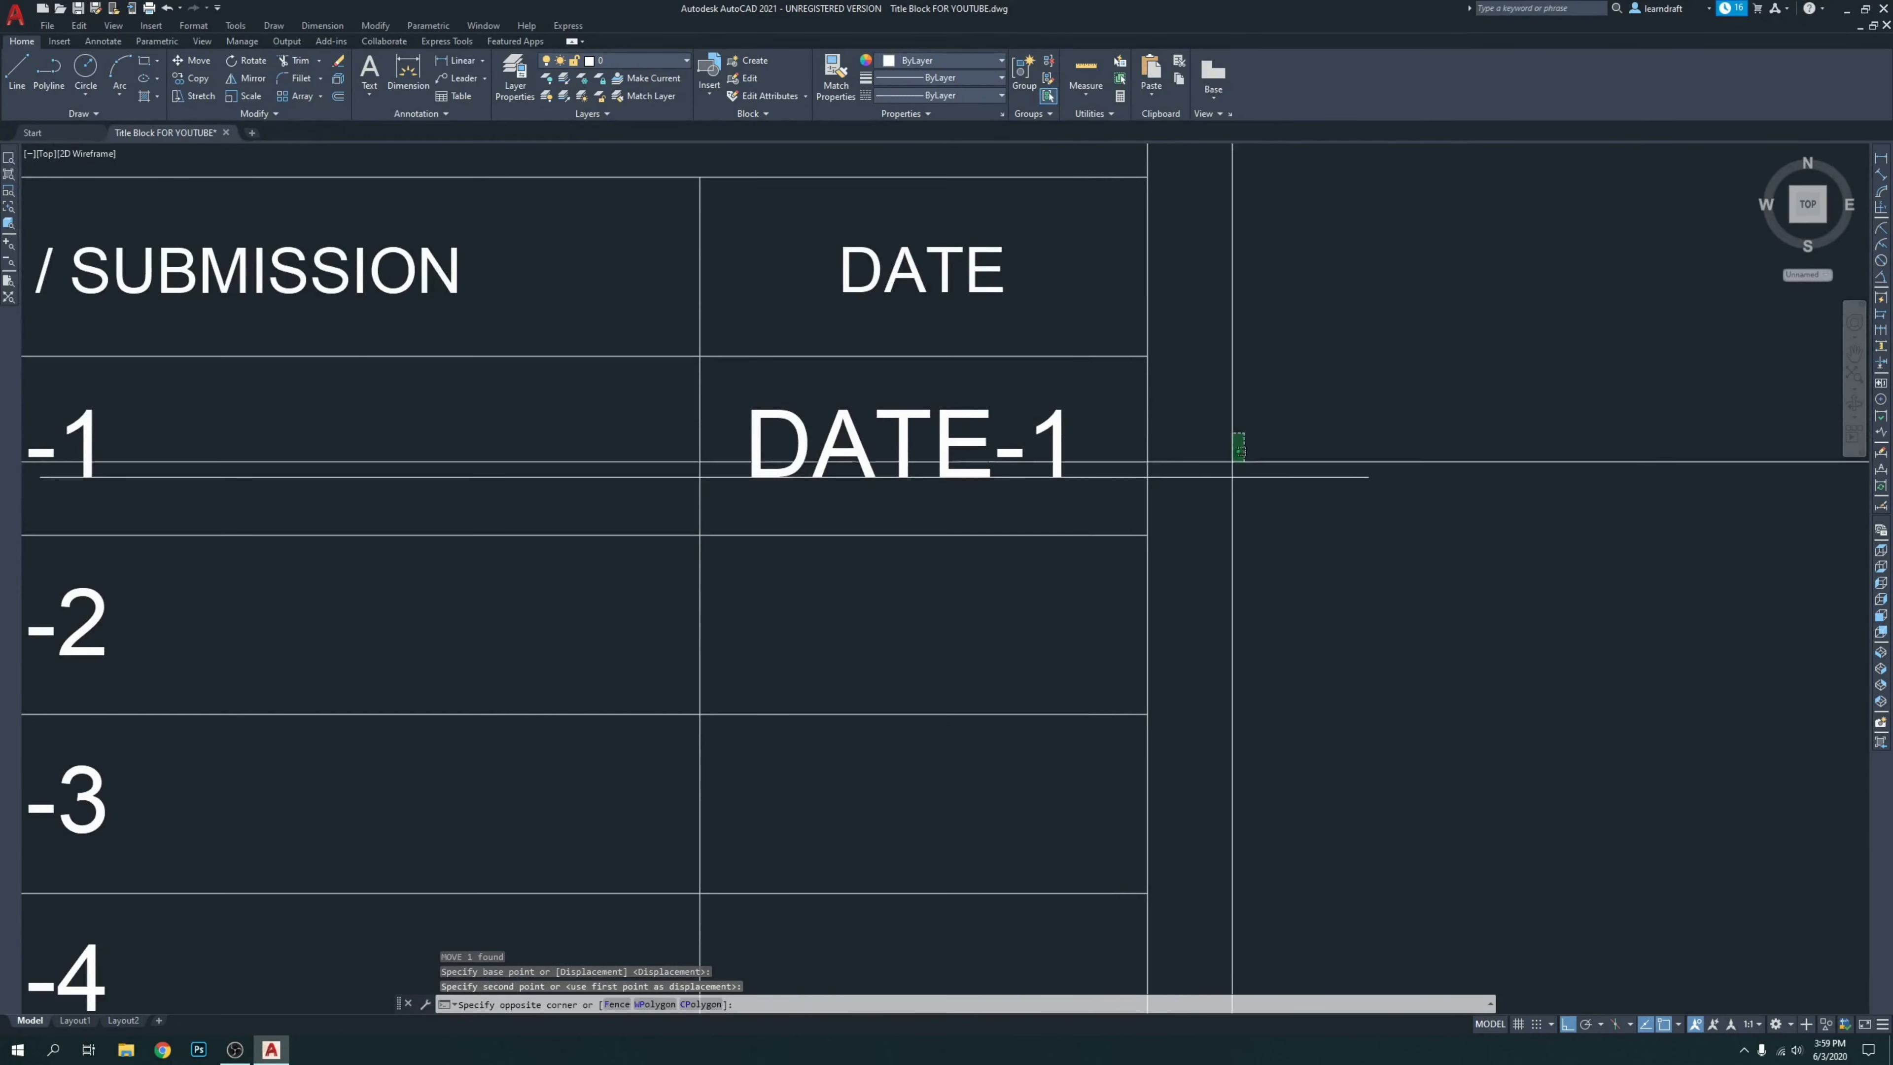
pyautogui.click(1170, 518)
pyautogui.press('Delete')
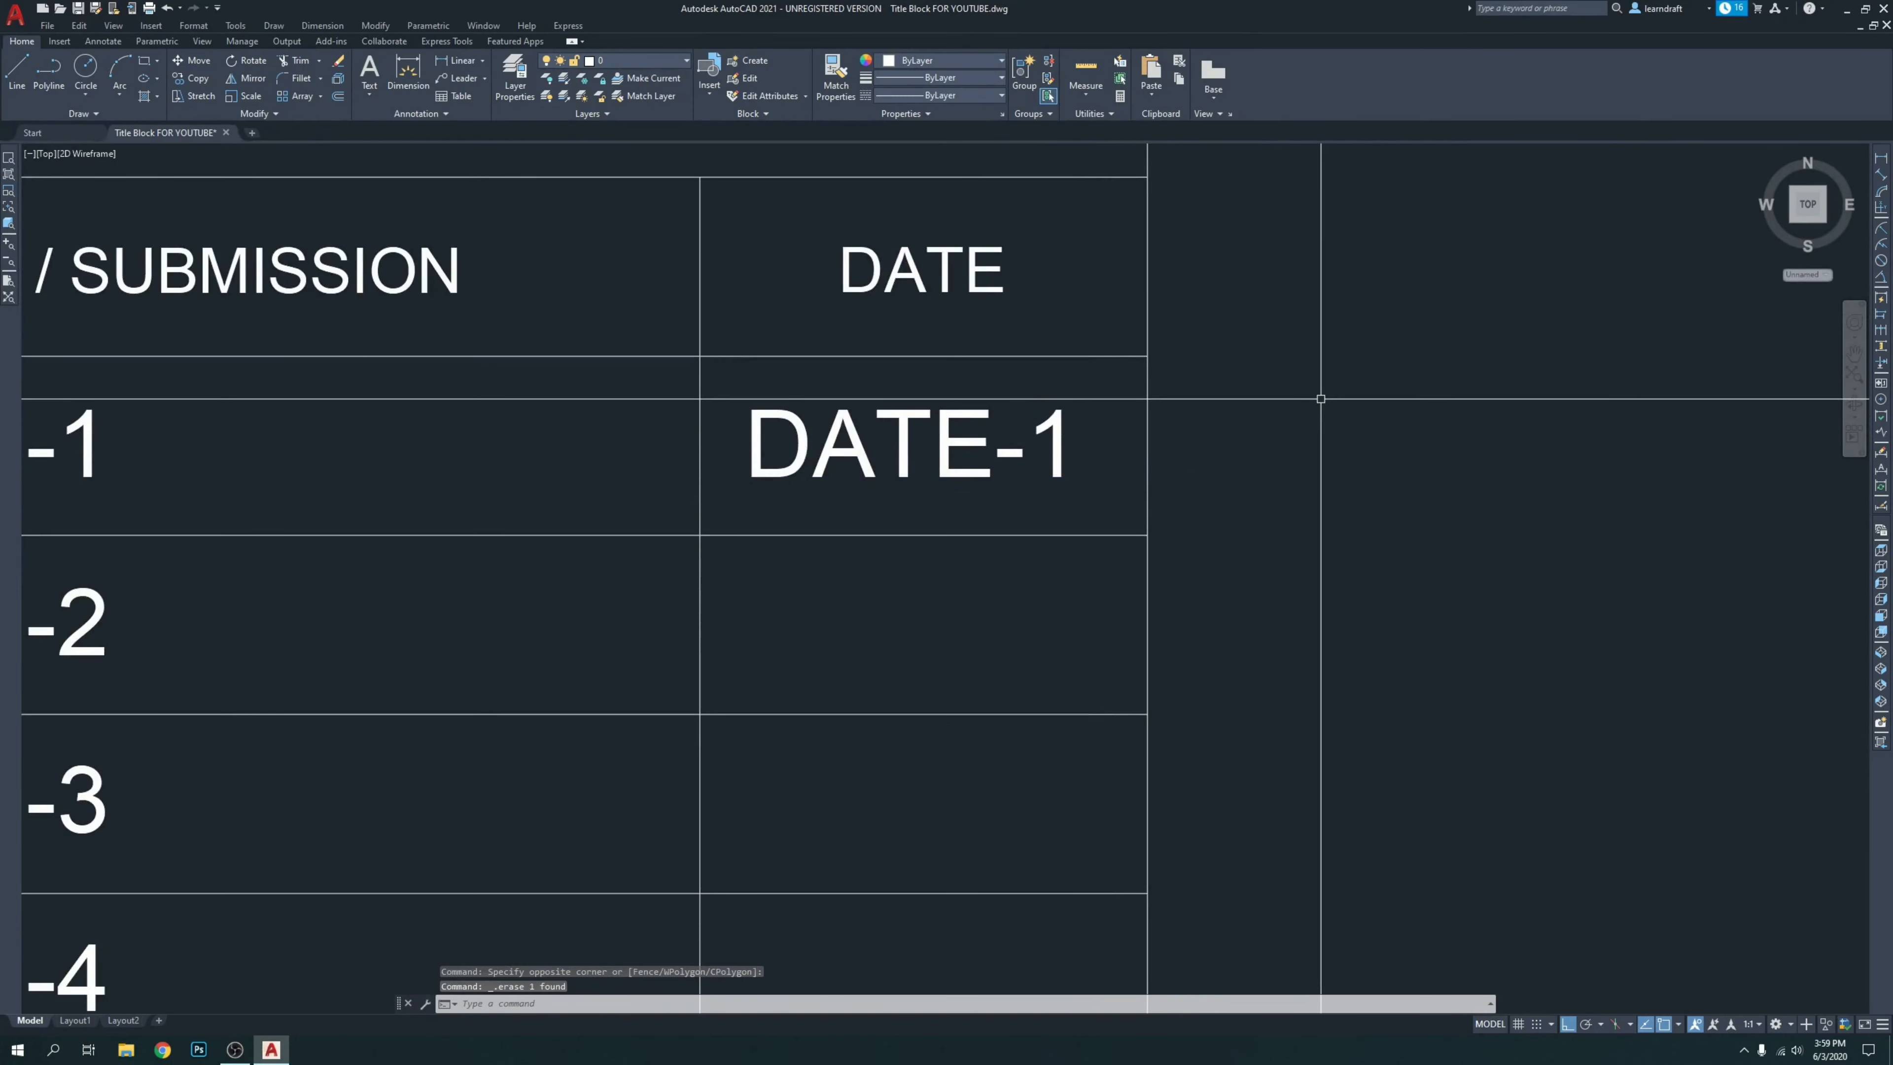
pyautogui.press('Return')
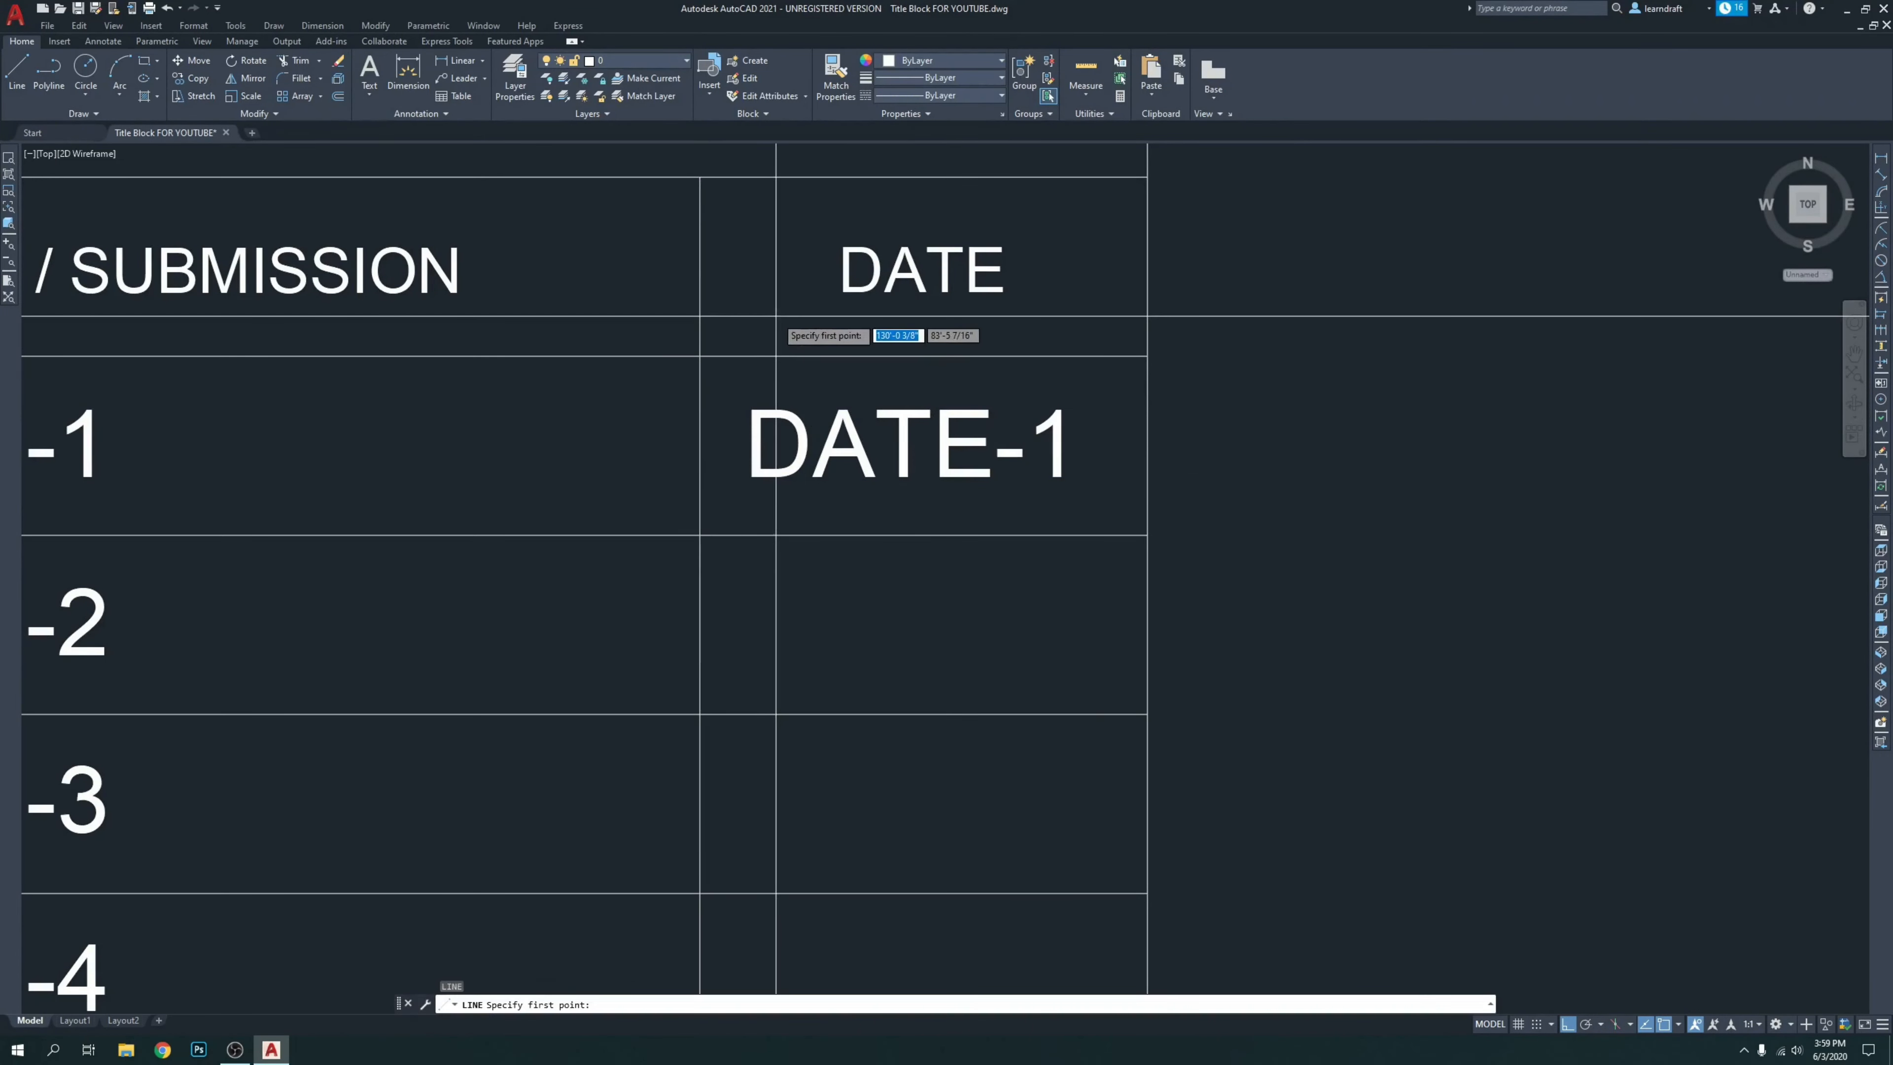
pyautogui.scroll(2, 753, 313)
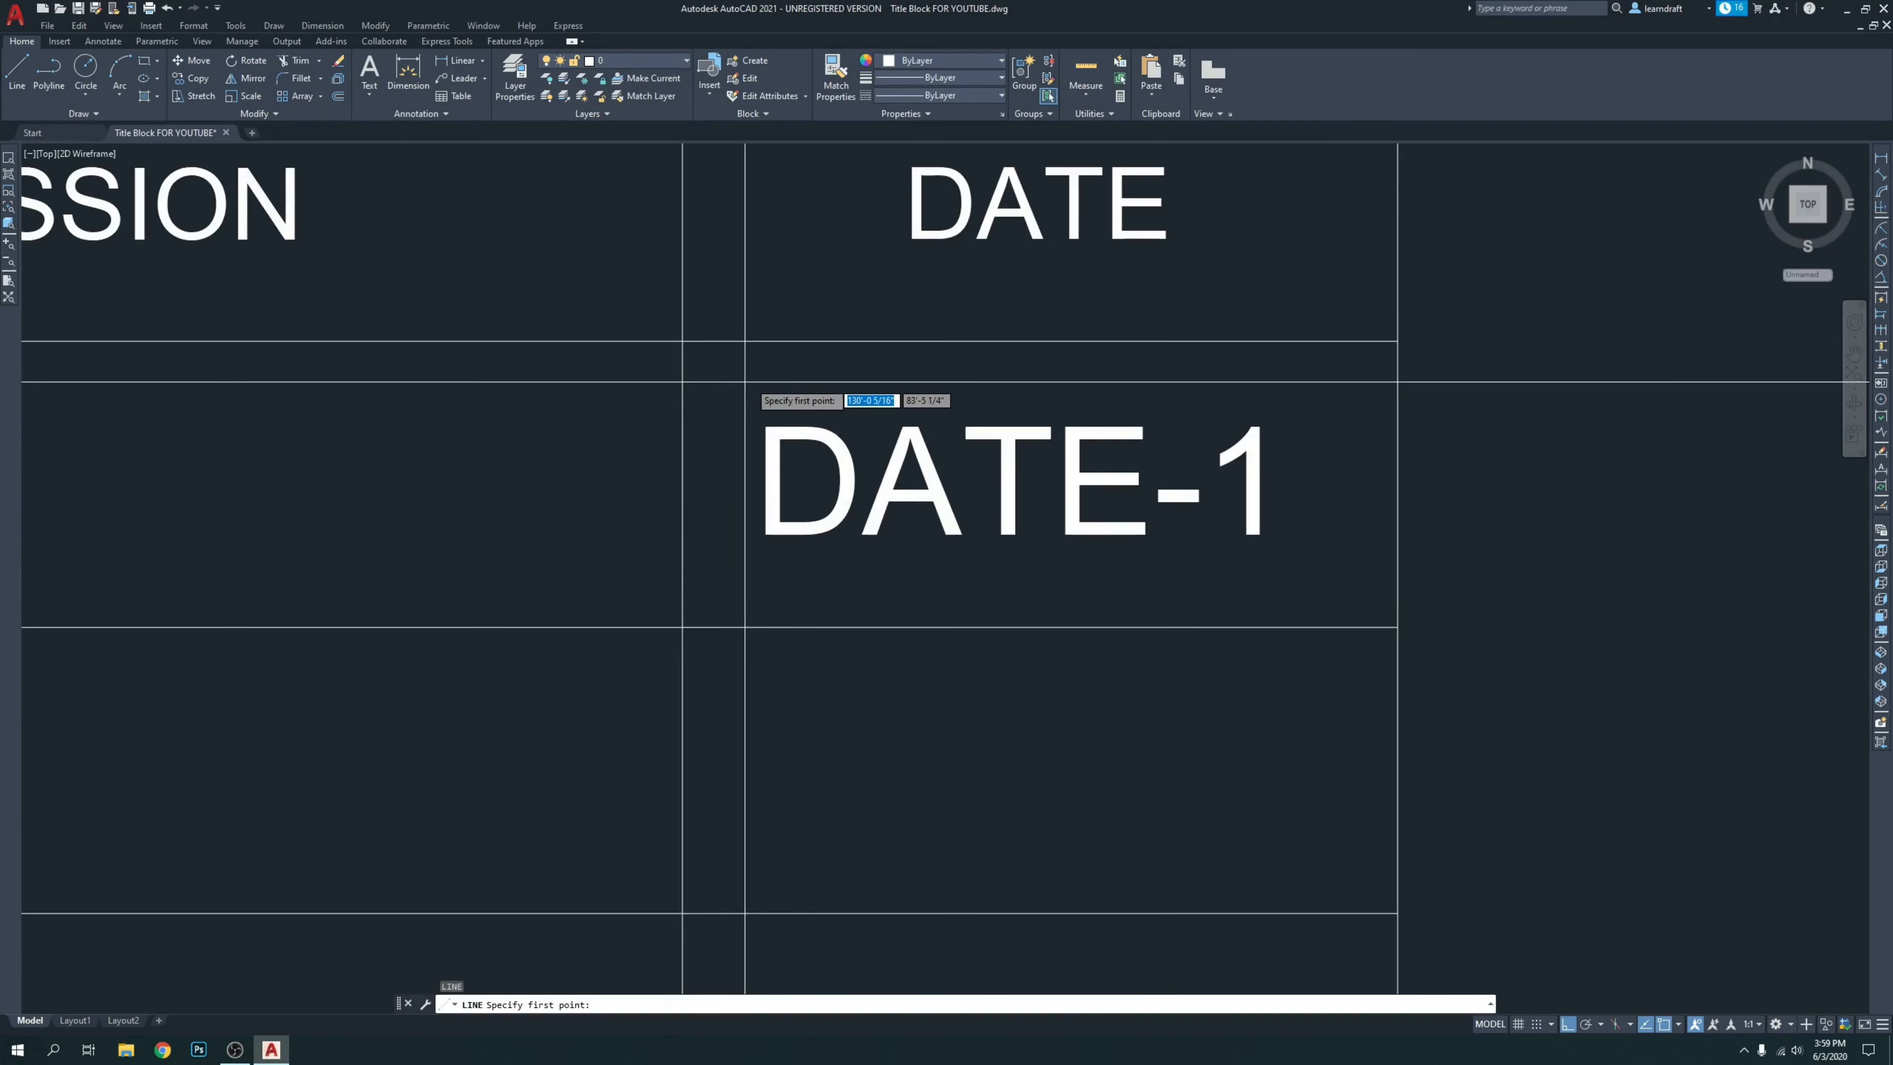
pyautogui.click(771, 250)
pyautogui.press('Escape')
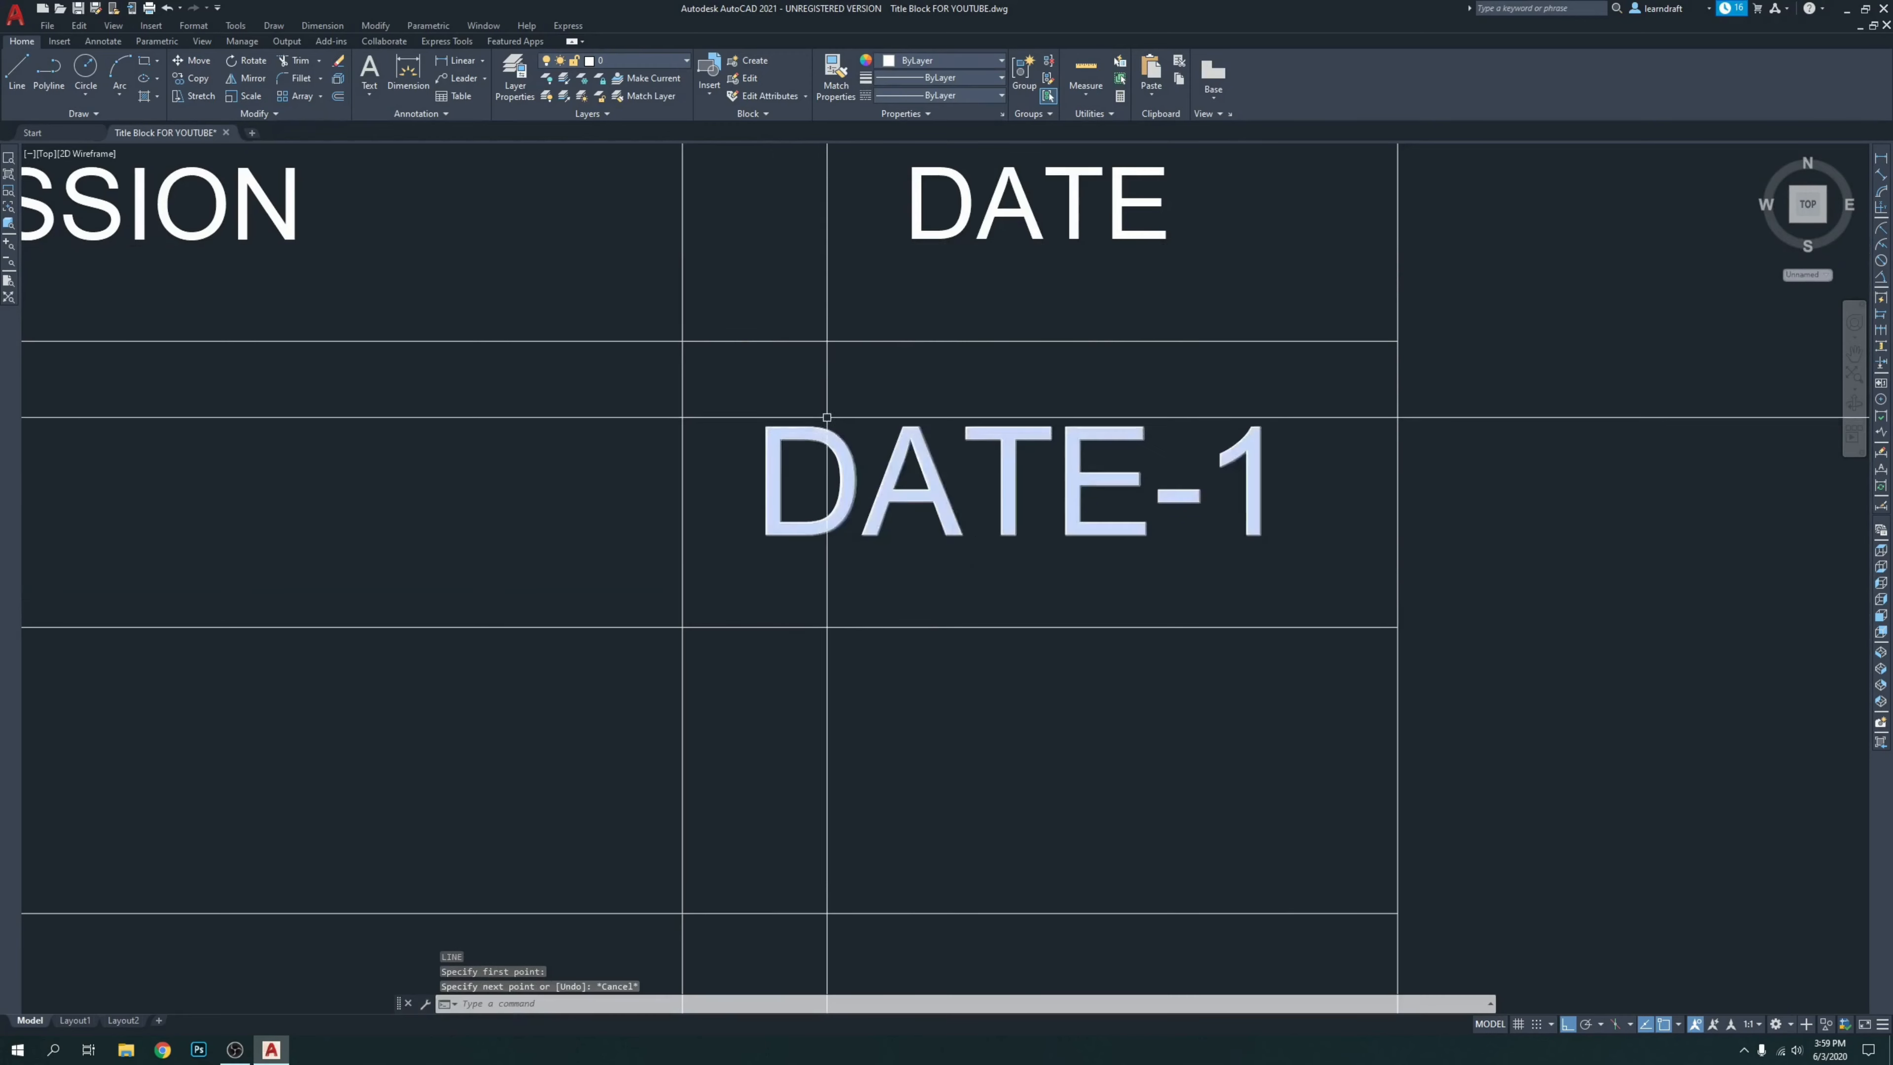
# Move the DATE-1 attribute slightly to the left, closer to the DATE column's left border.
pyautogui.click(823, 416)
pyautogui.click(808, 454)
pyautogui.write('m')
pyautogui.press('Return')
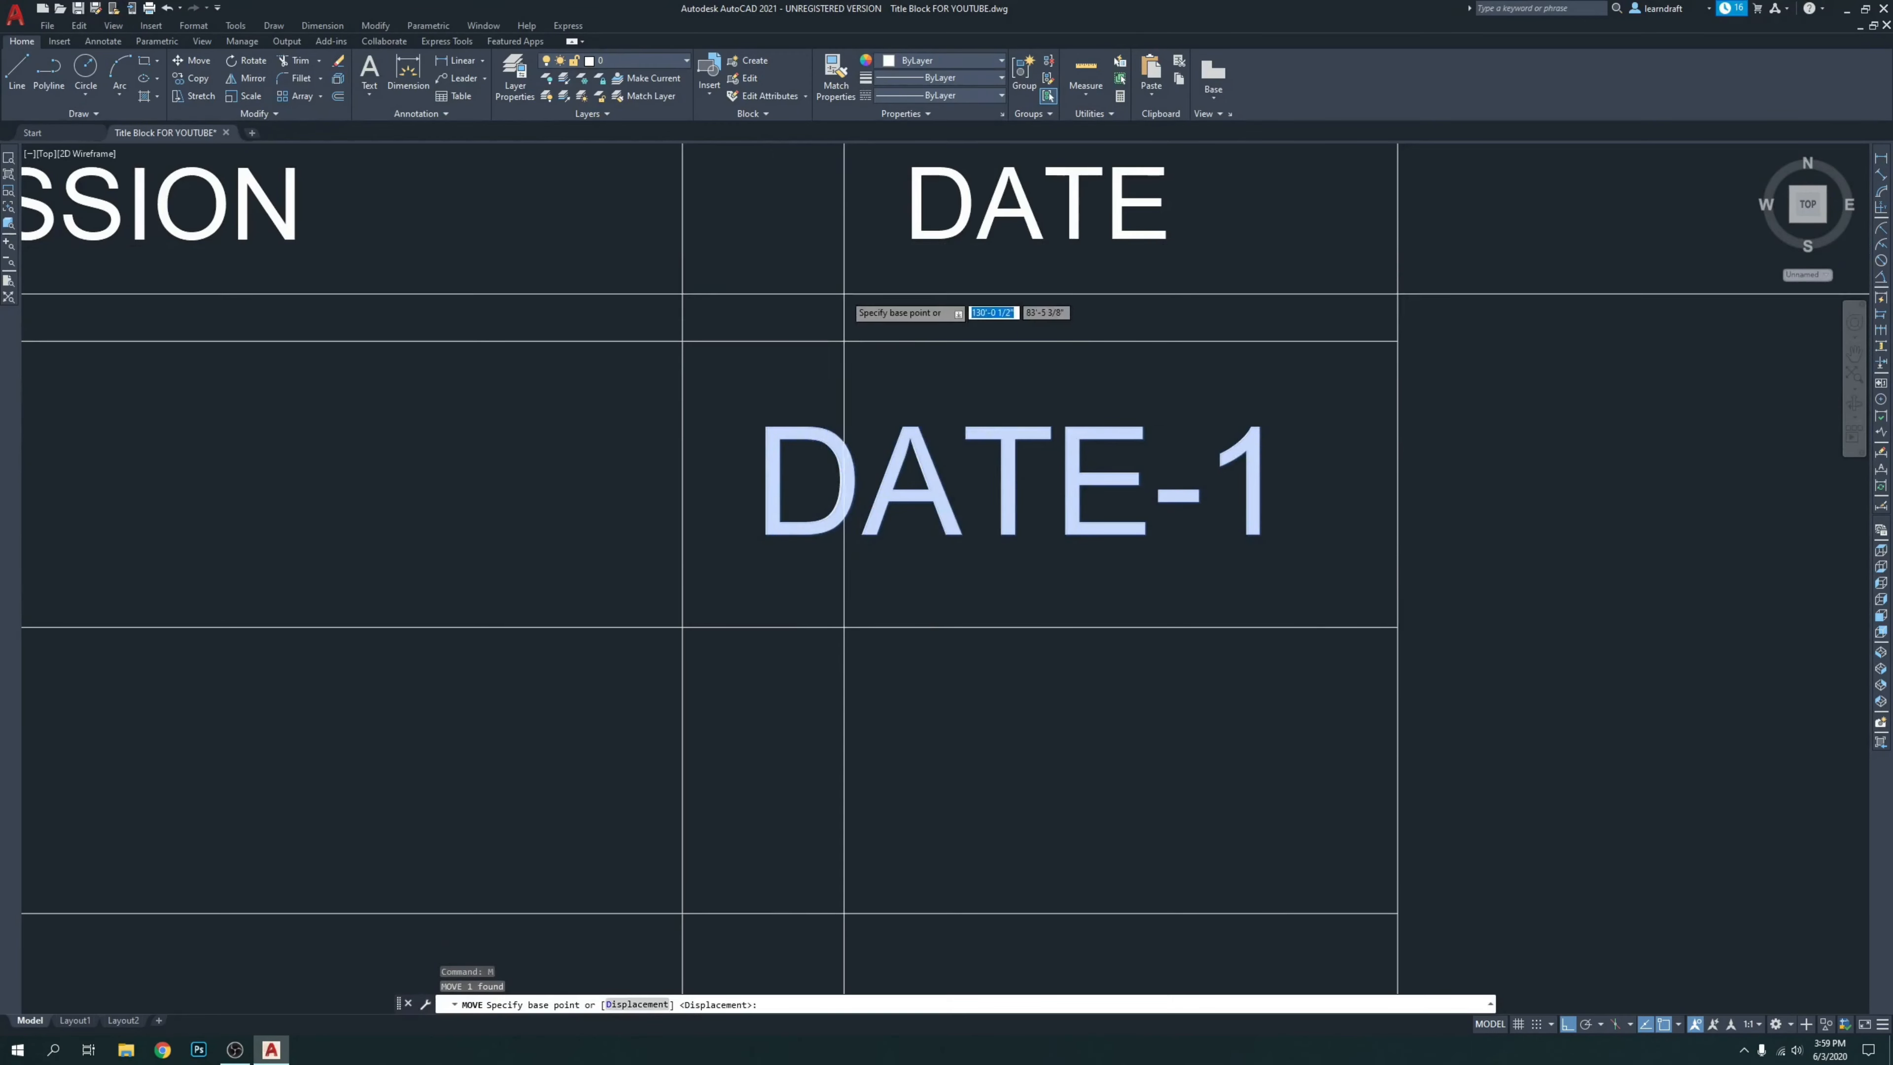
pyautogui.click(858, 316)
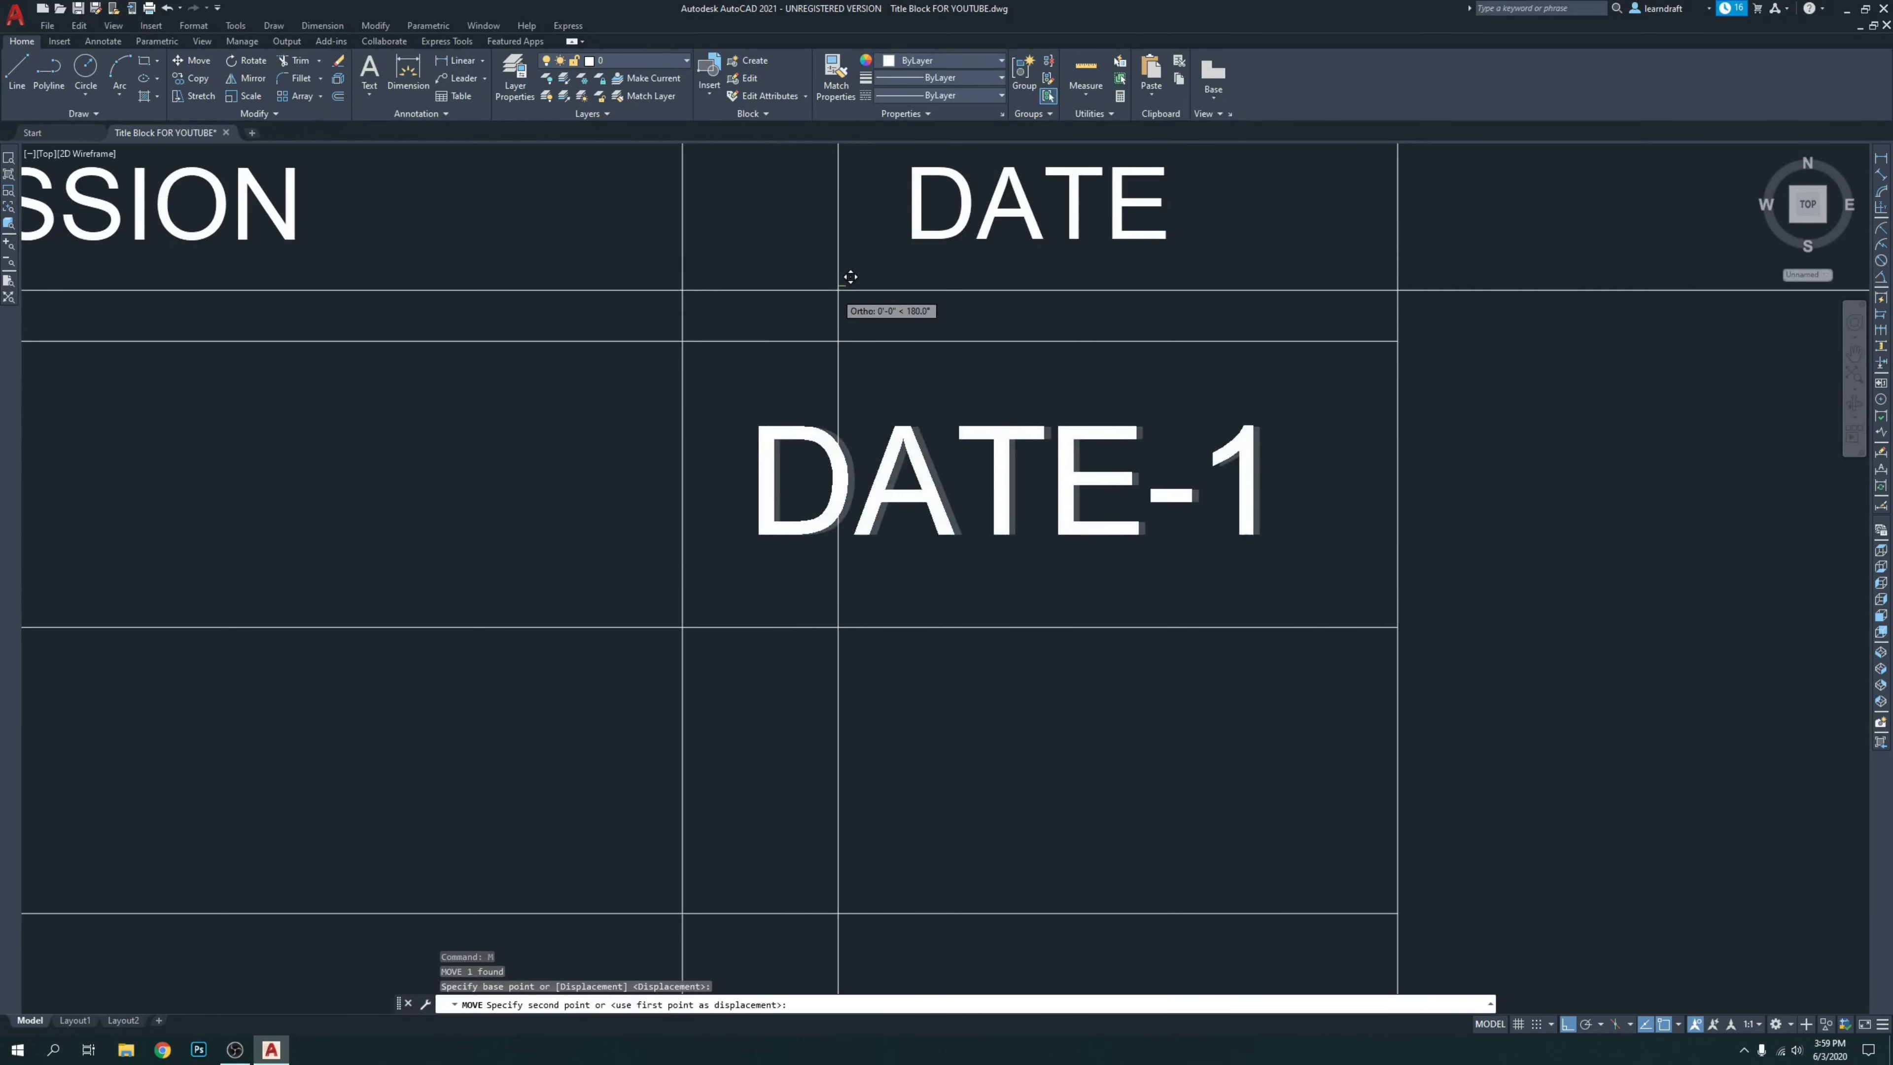
pyautogui.click(812, 300)
# Draw a vertical guide line along the left edge of DATE-1, from above its row down past the table's last row.
pyautogui.press('Return')
pyautogui.scroll(3, 671, 410)
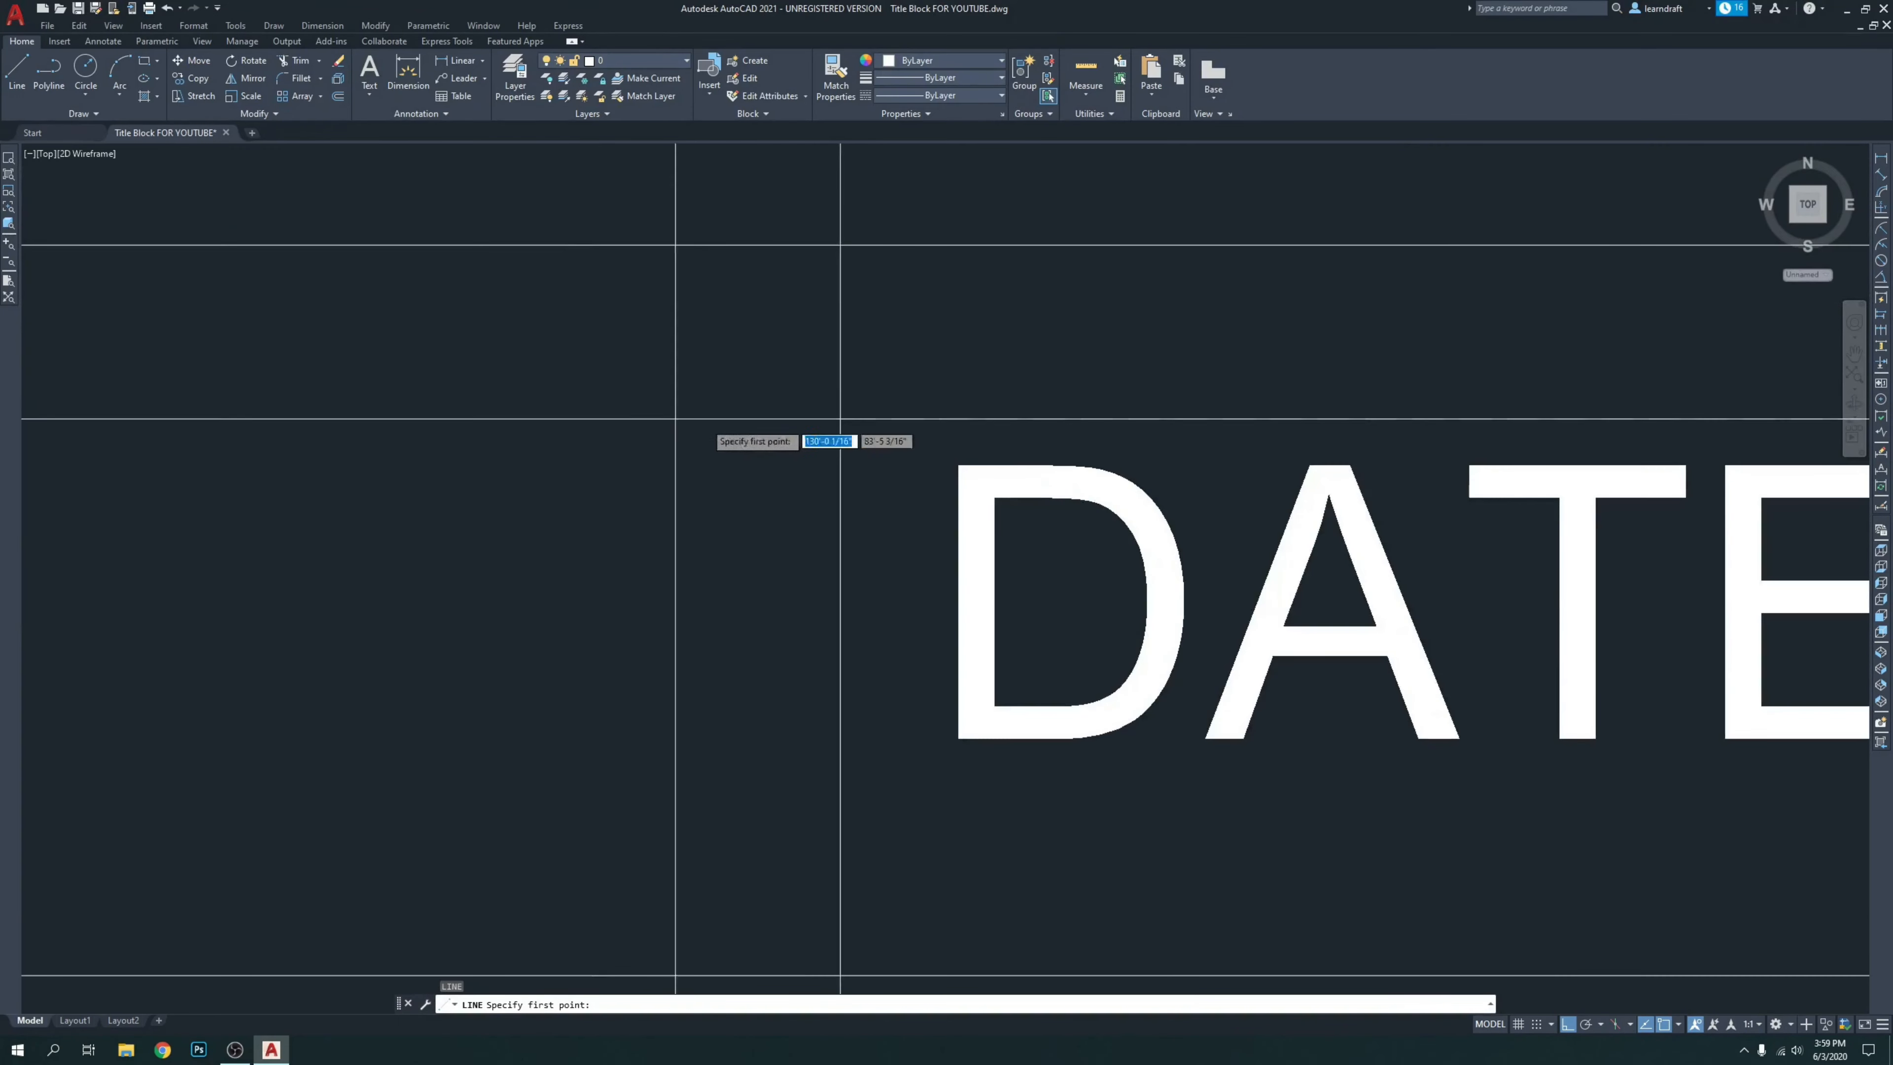
pyautogui.click(957, 244)
pyautogui.scroll(-5, 956, 216)
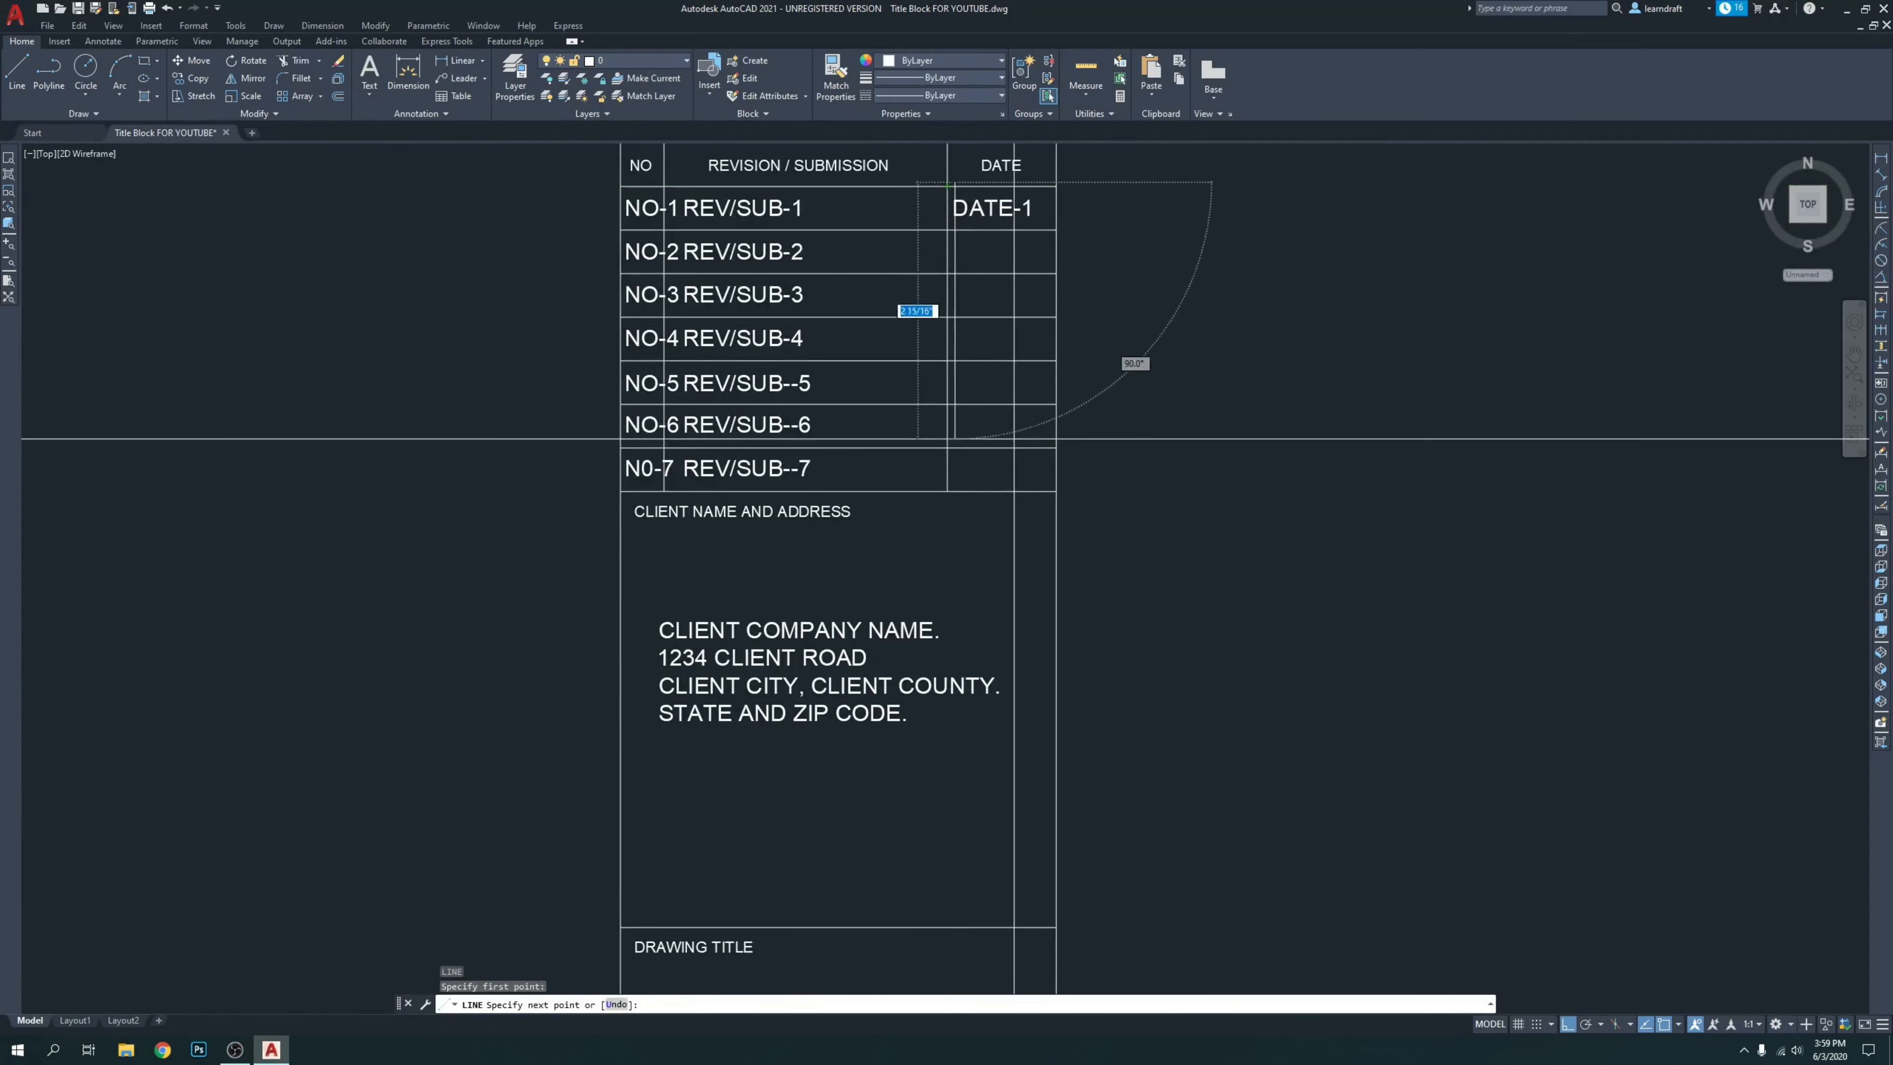
pyautogui.click(991, 594)
# Change the color of the vertical guide line in the DATE column to yellow.
pyautogui.scroll(5, 1035, 171)
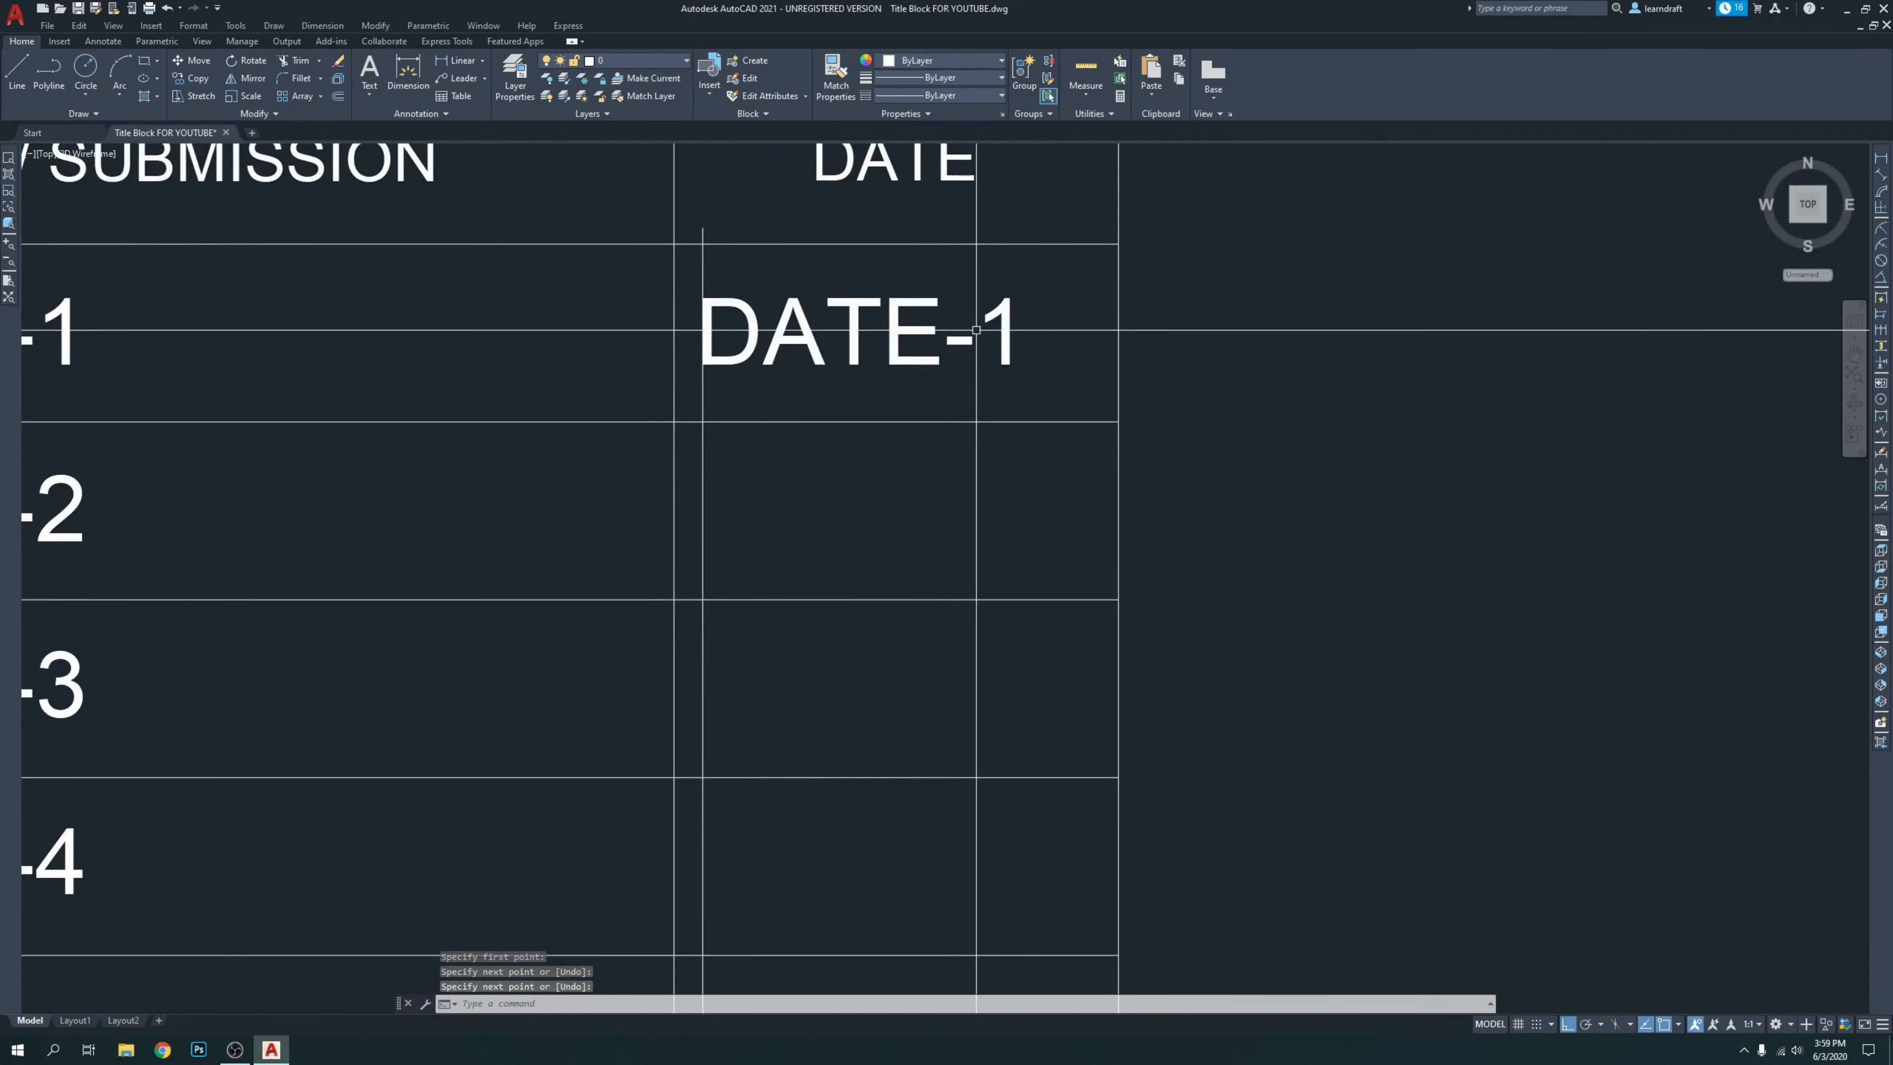
pyautogui.click(704, 258)
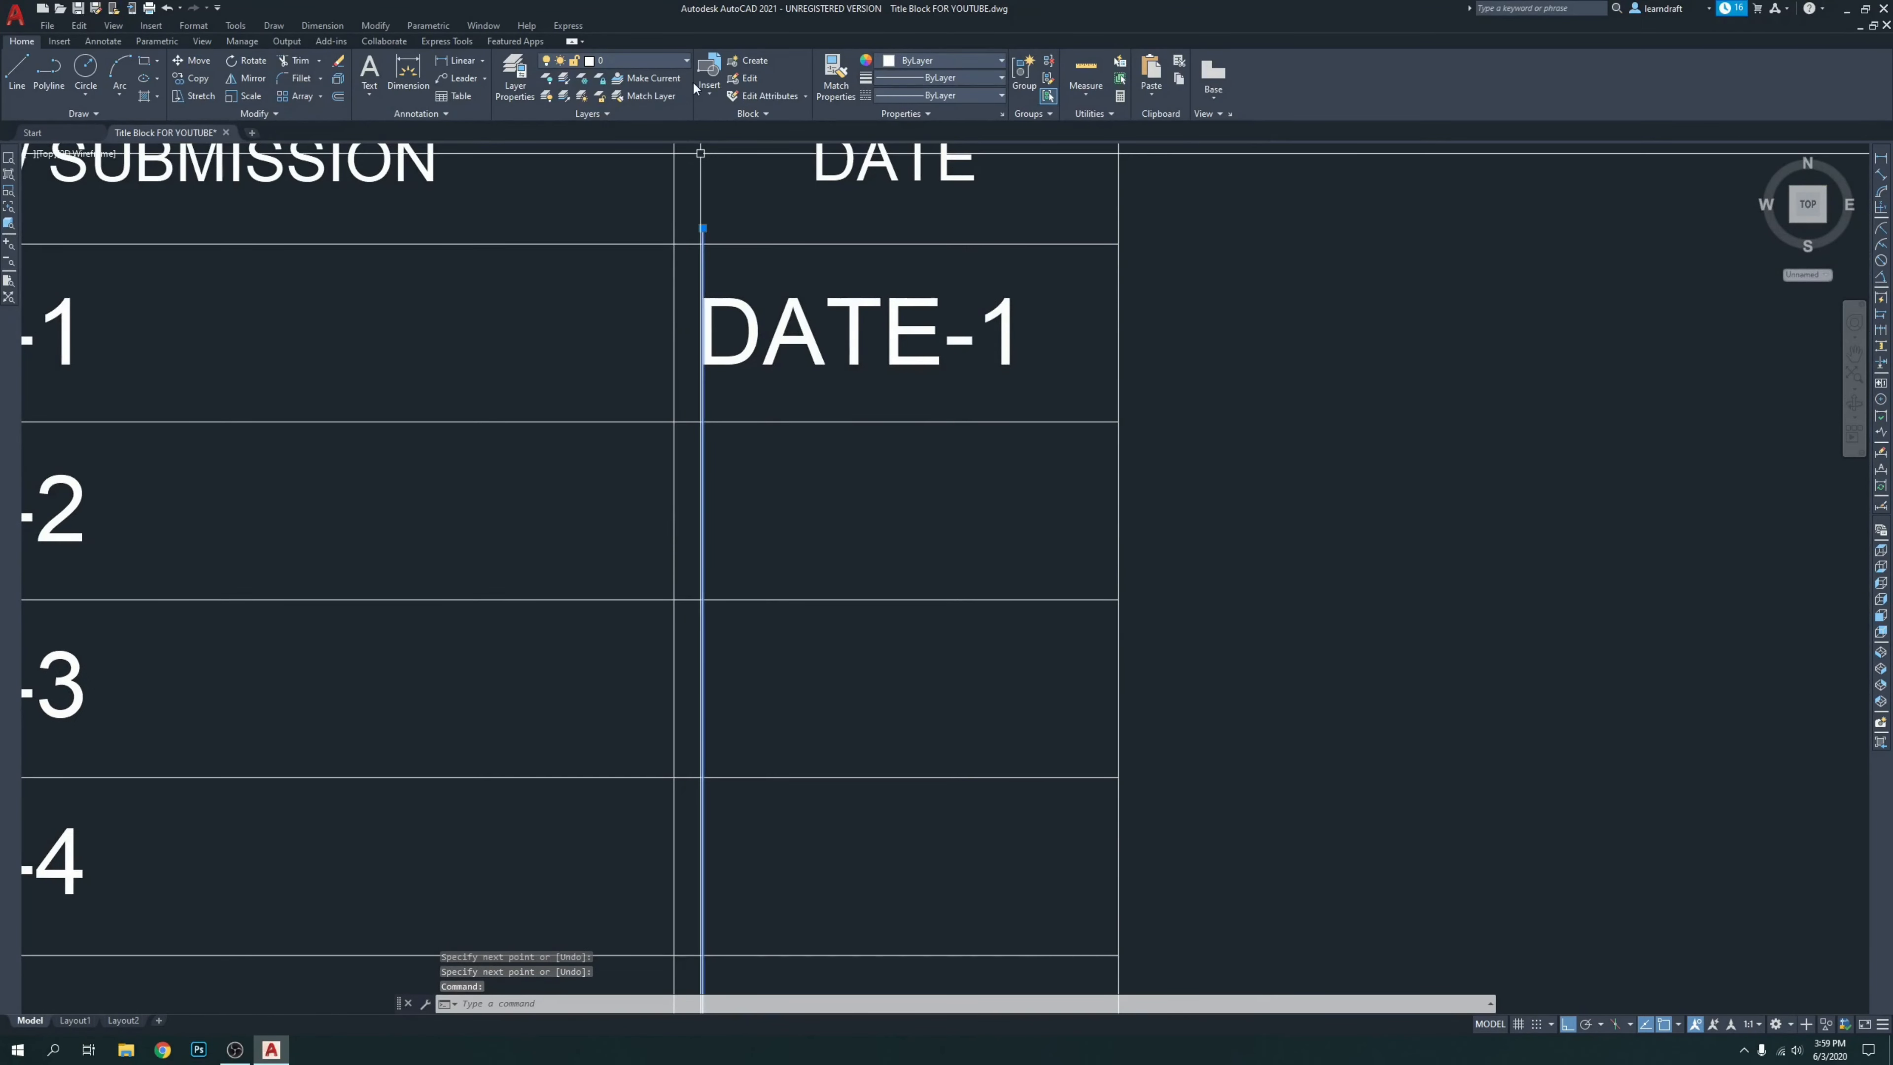
pyautogui.click(928, 63)
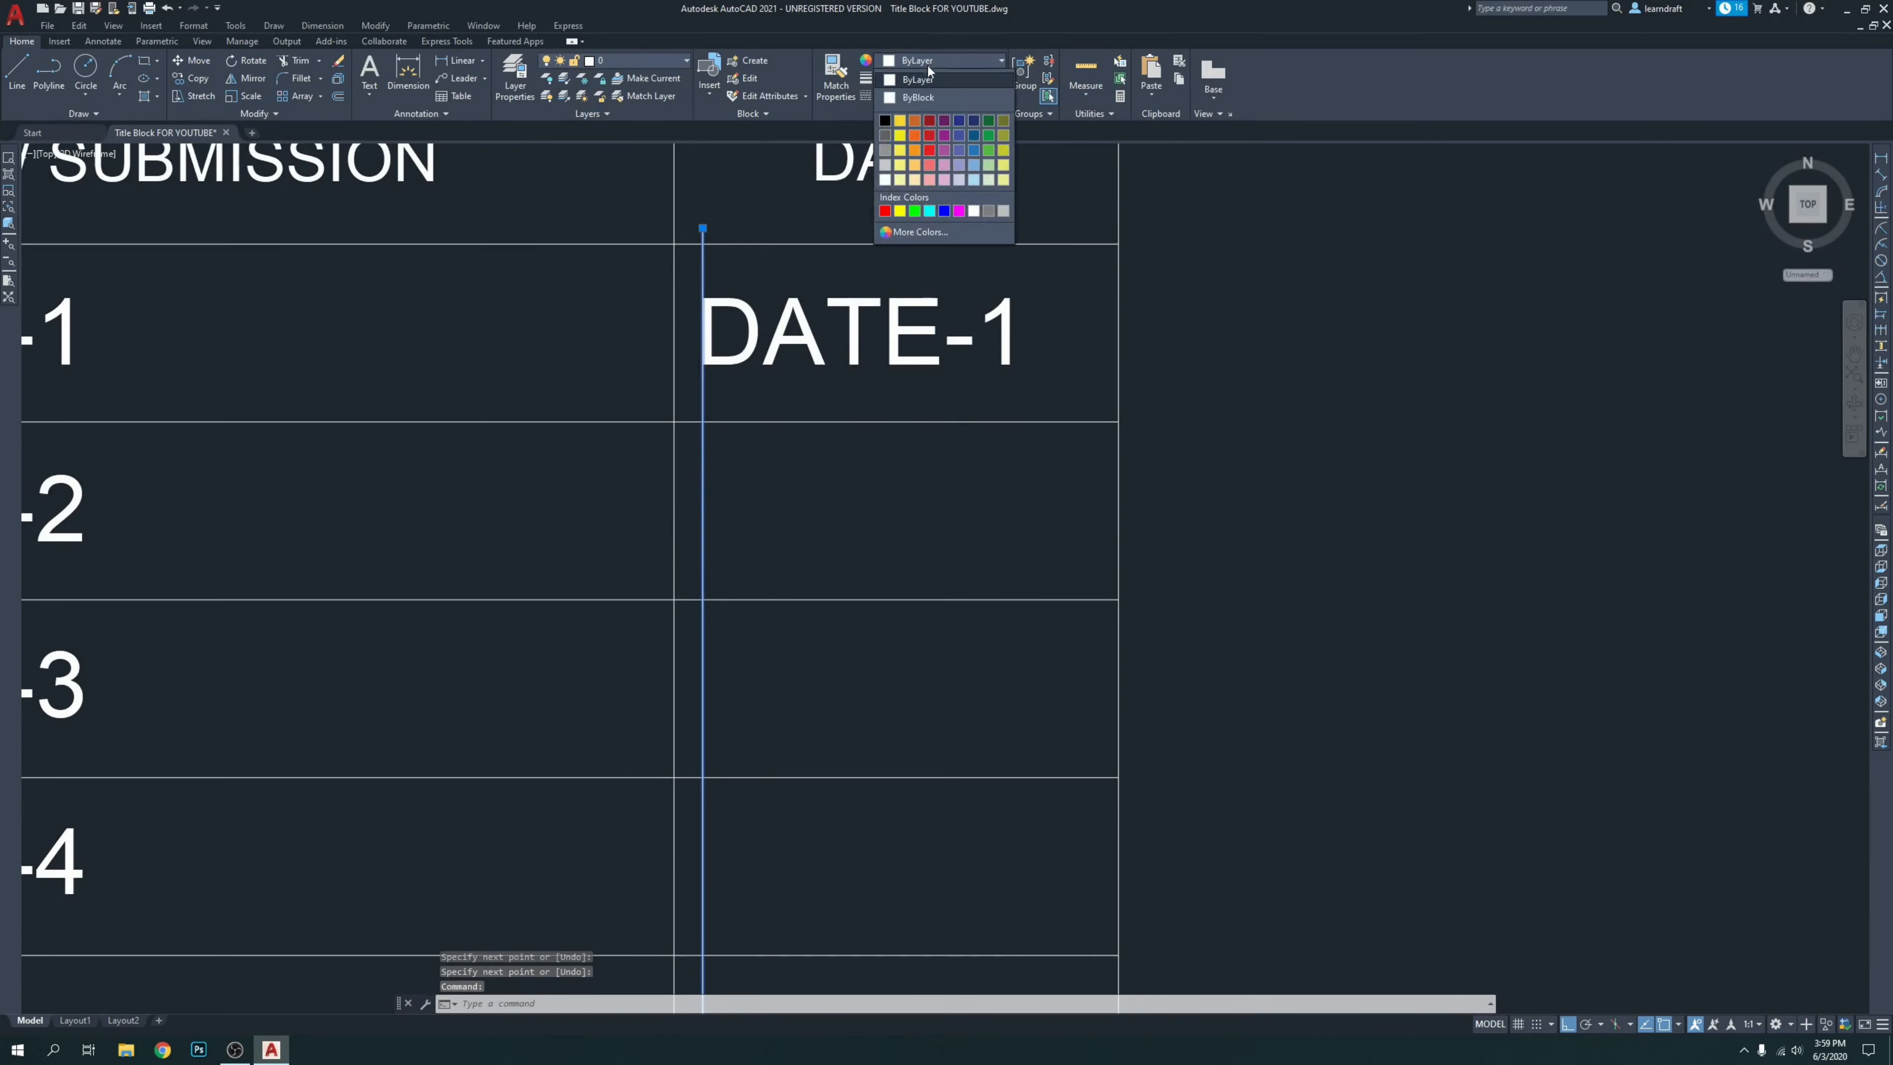
pyautogui.click(900, 137)
pyautogui.press('Escape')
pyautogui.press('Escape')
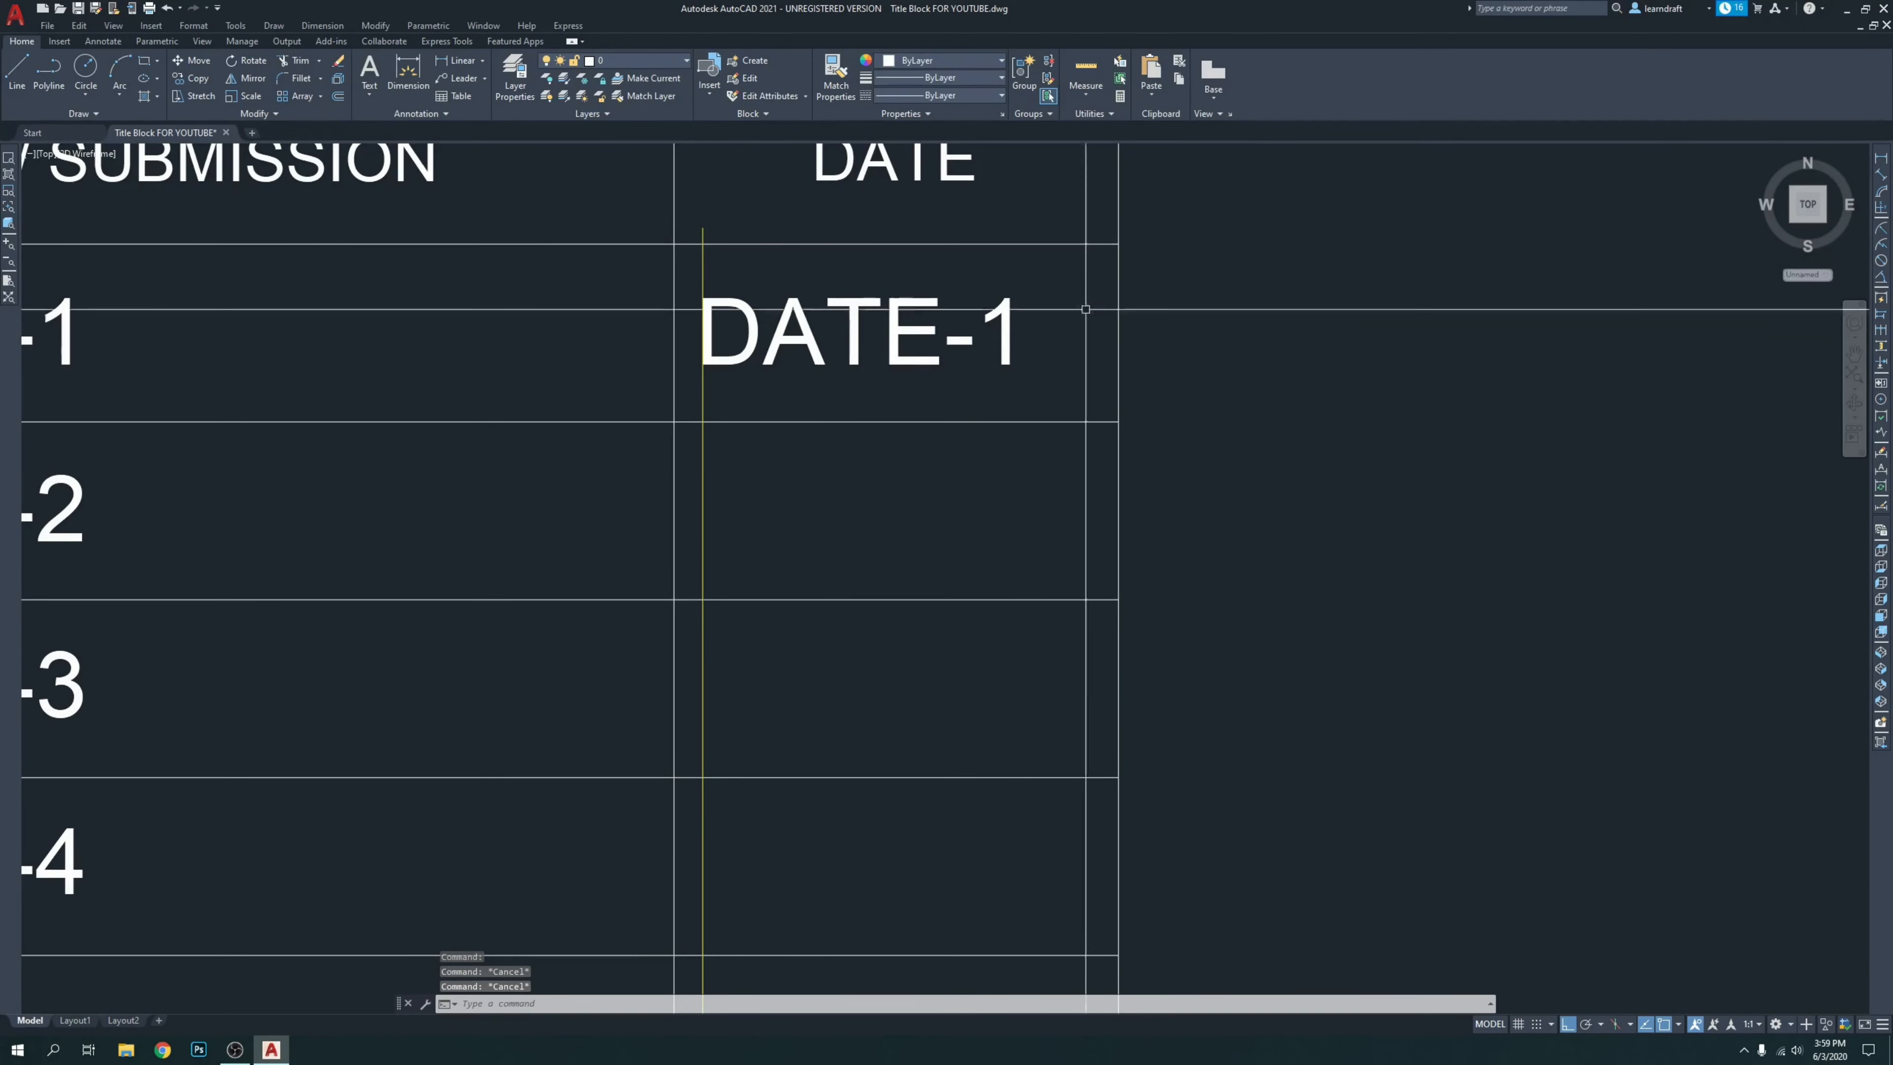
pyautogui.scroll(-3, 1149, 398)
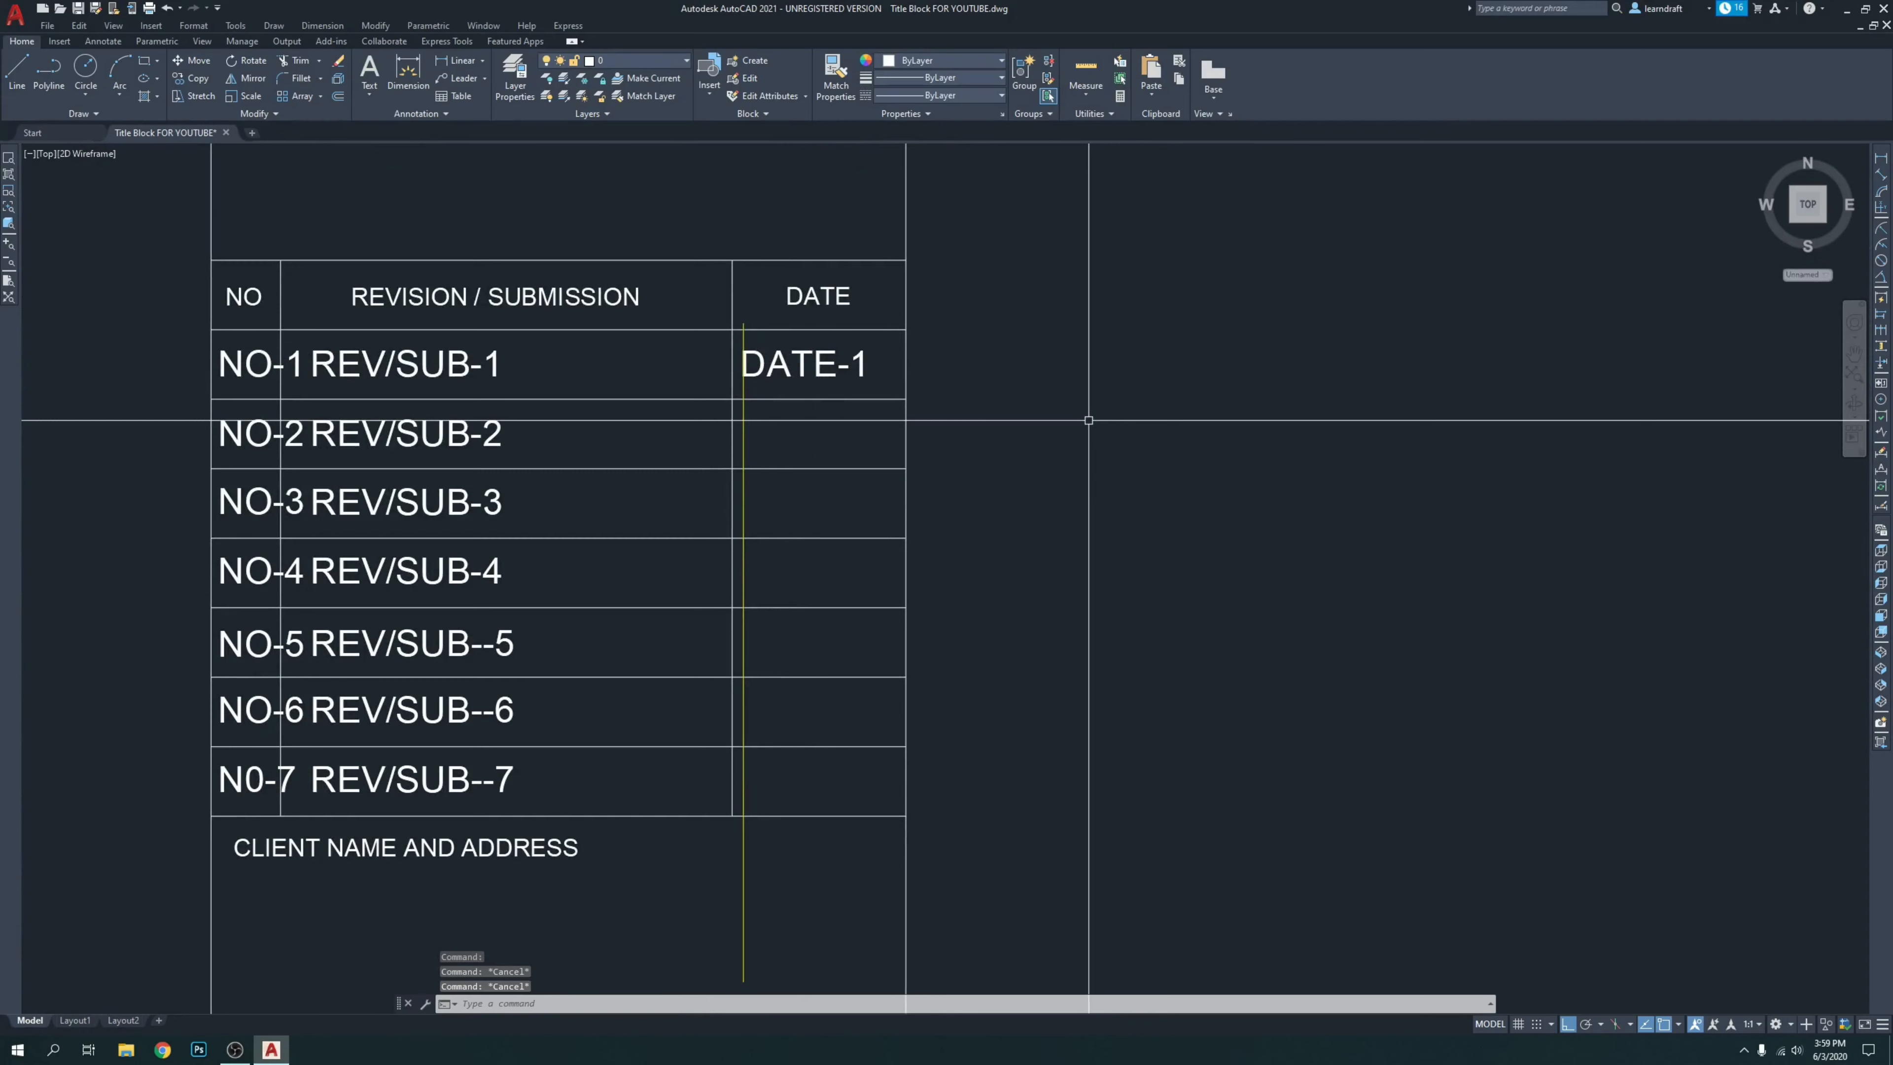
pyautogui.press('Return')
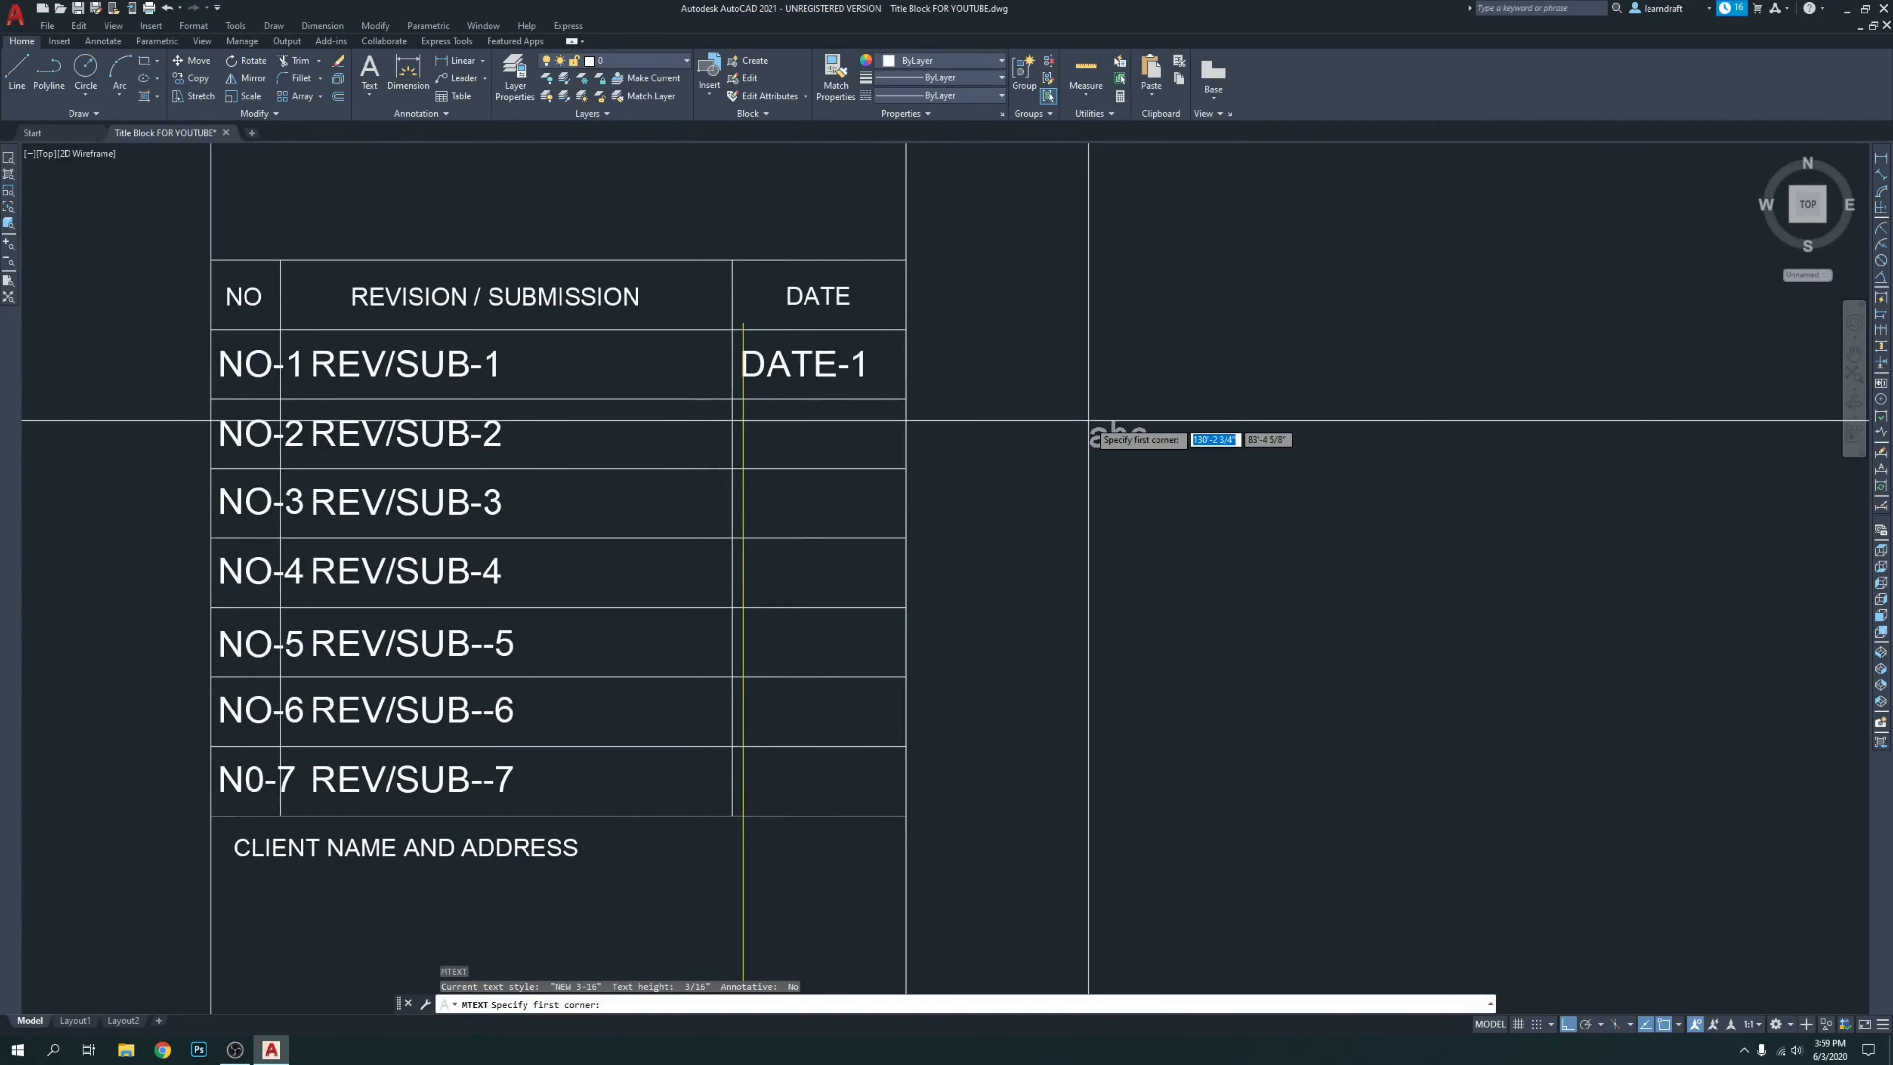
pyautogui.press('Escape')
pyautogui.press('Escape')
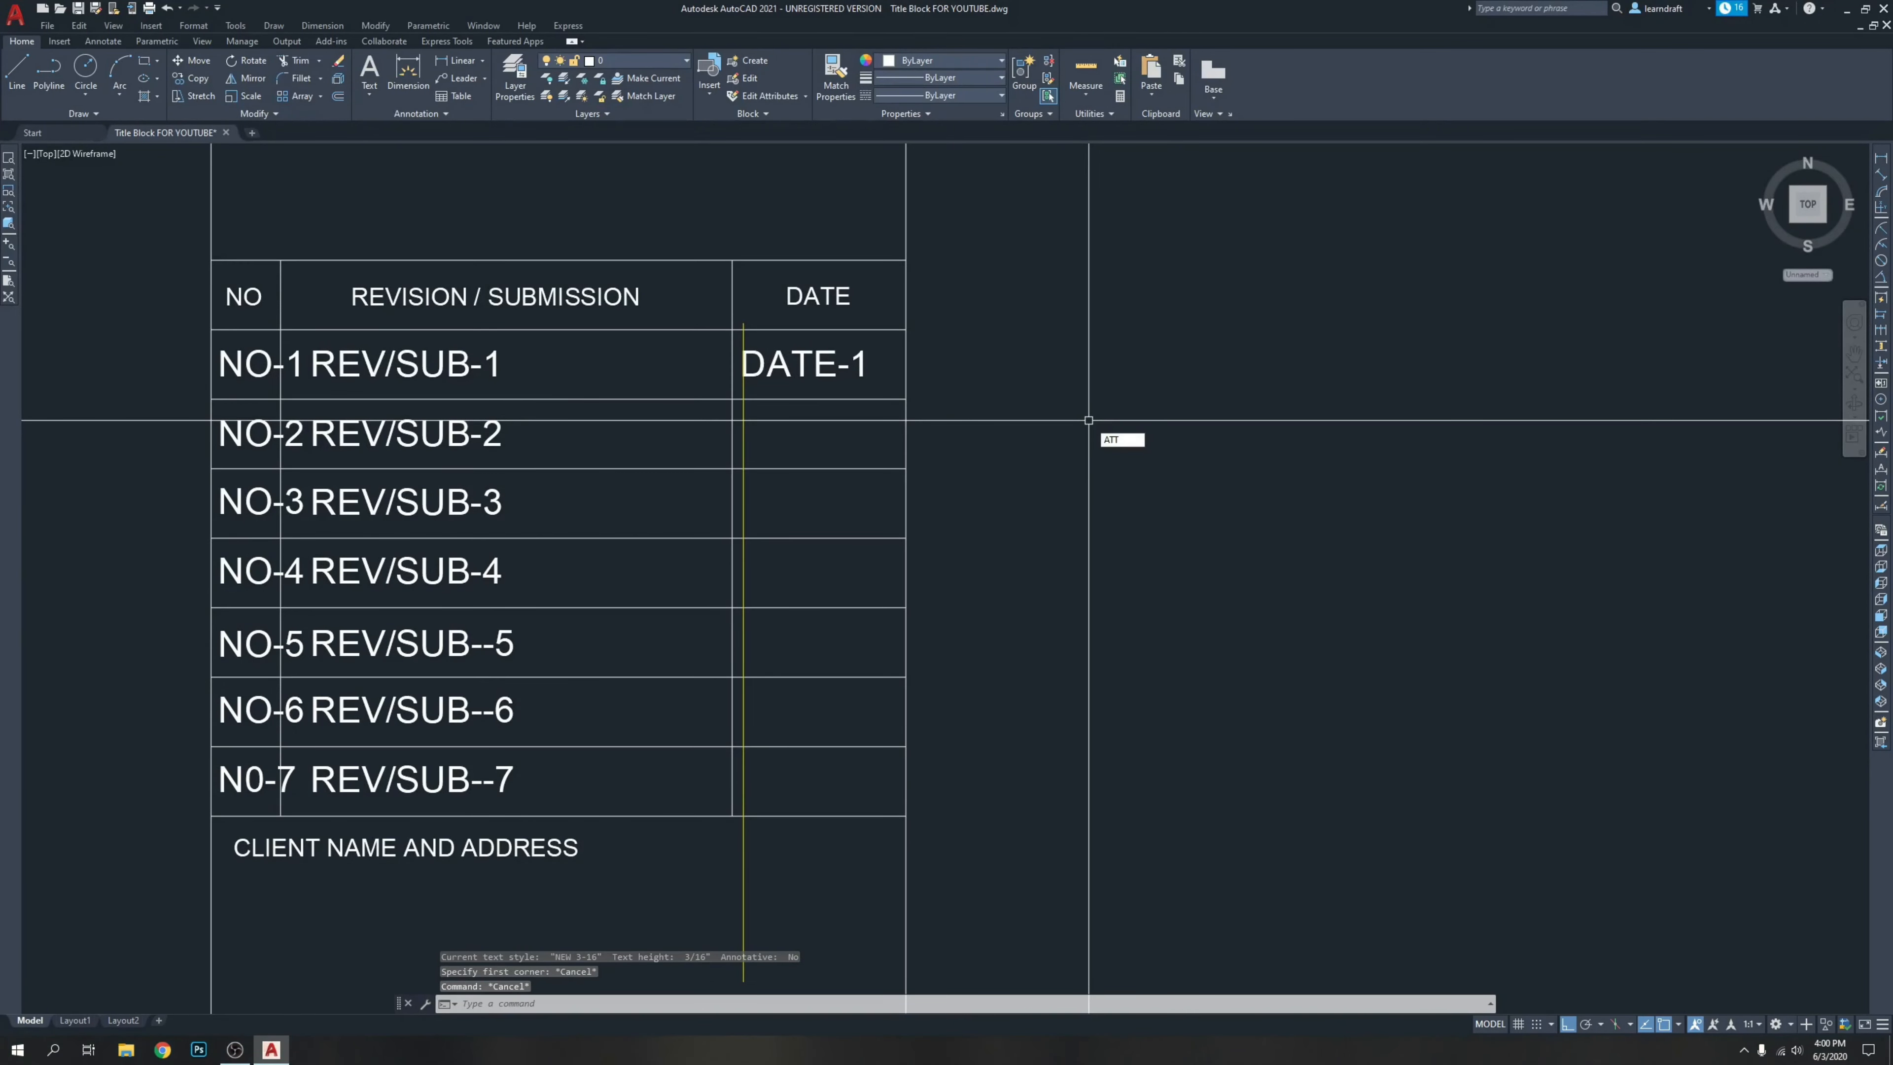
pyautogui.press('Return')
pyautogui.click(1014, 351)
pyautogui.click(1176, 493)
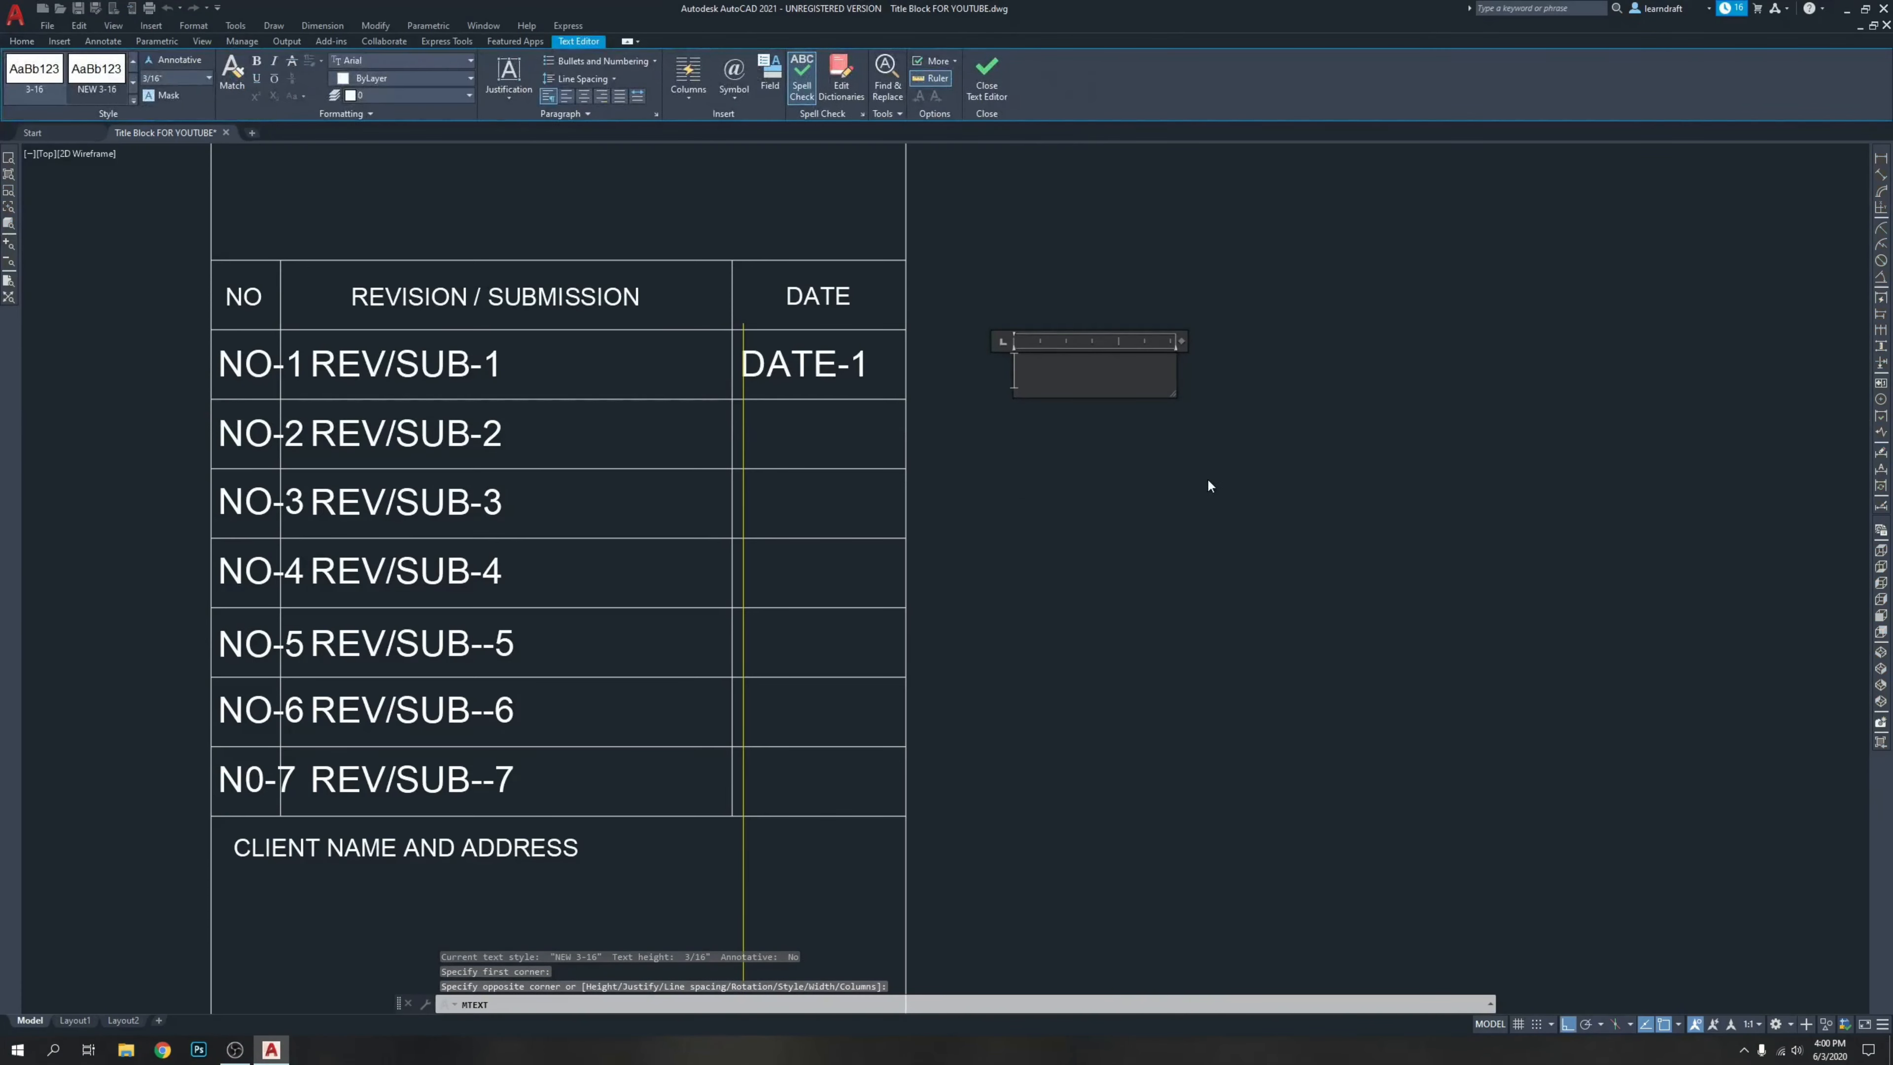
pyautogui.press('Escape')
# Define an attribute with the tag DATE-2 and place it outside the table, right of the second row.
pyautogui.write('ATT')
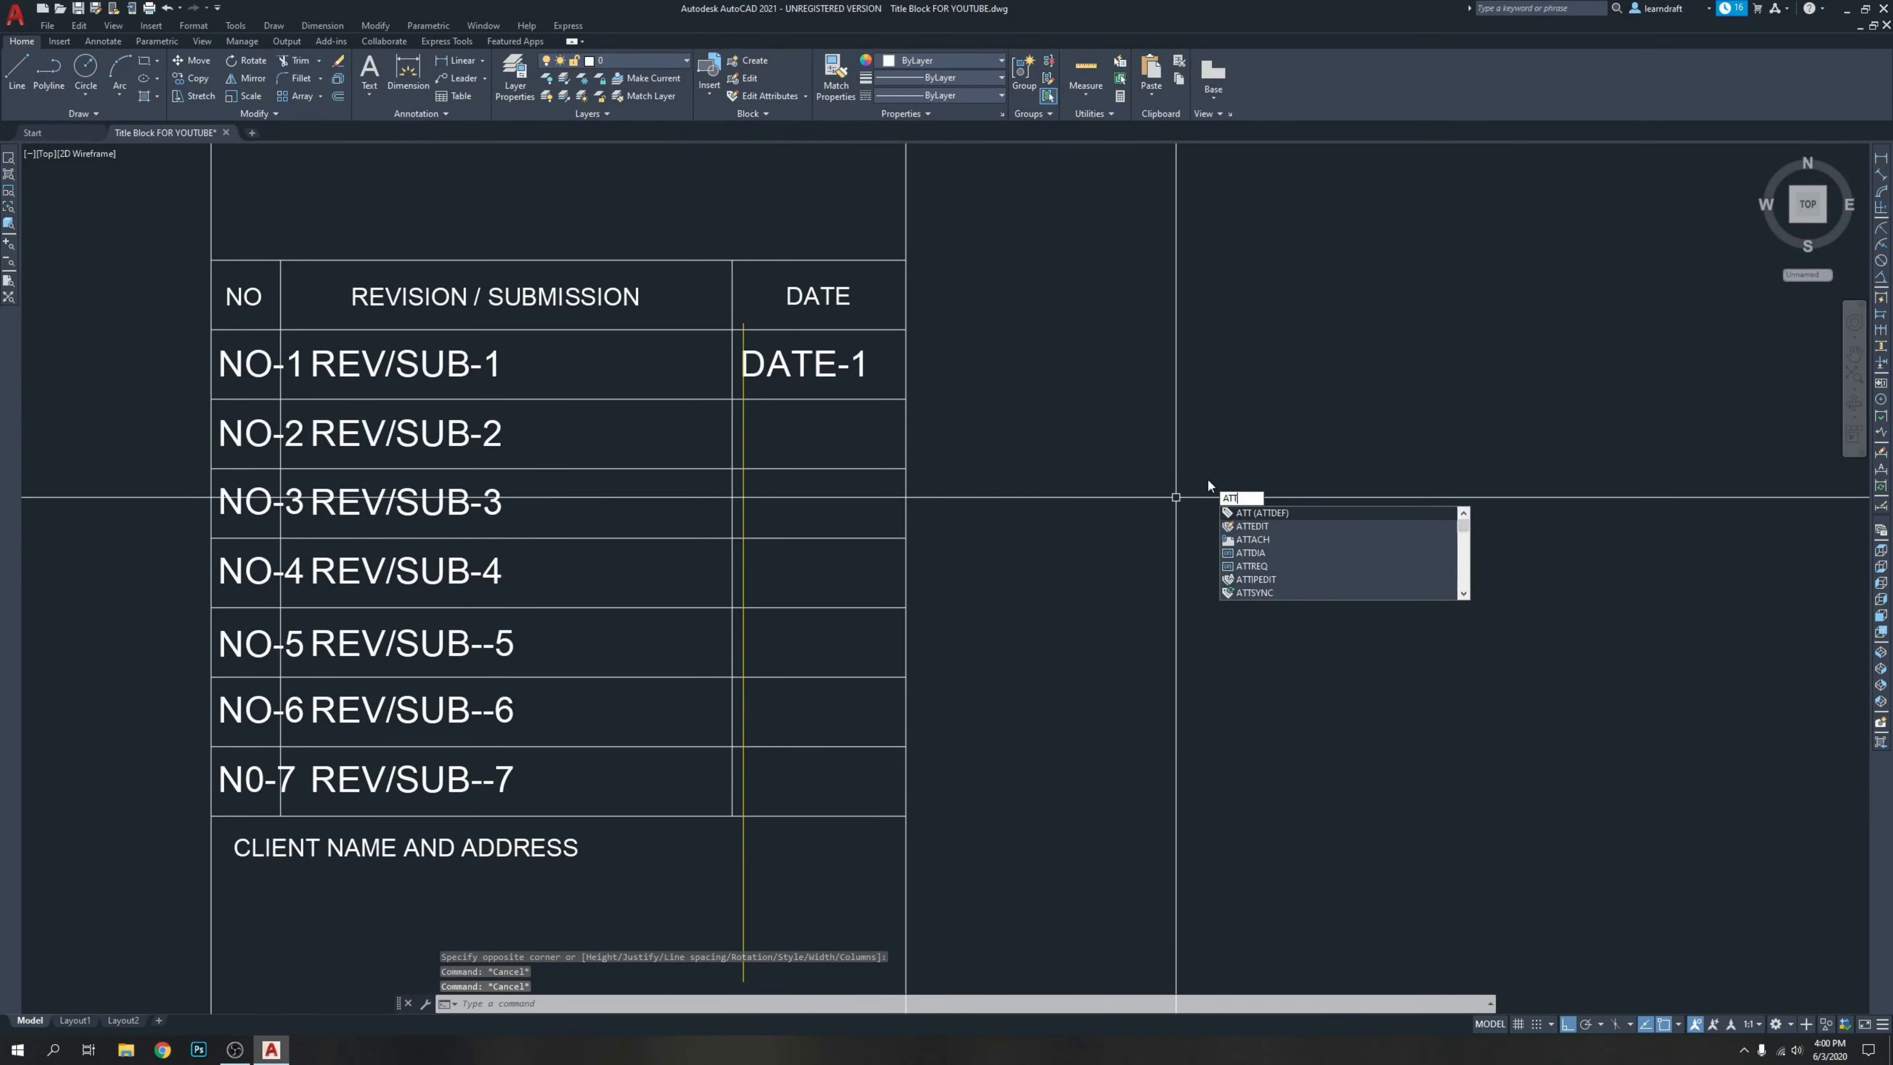
pyautogui.press('Return')
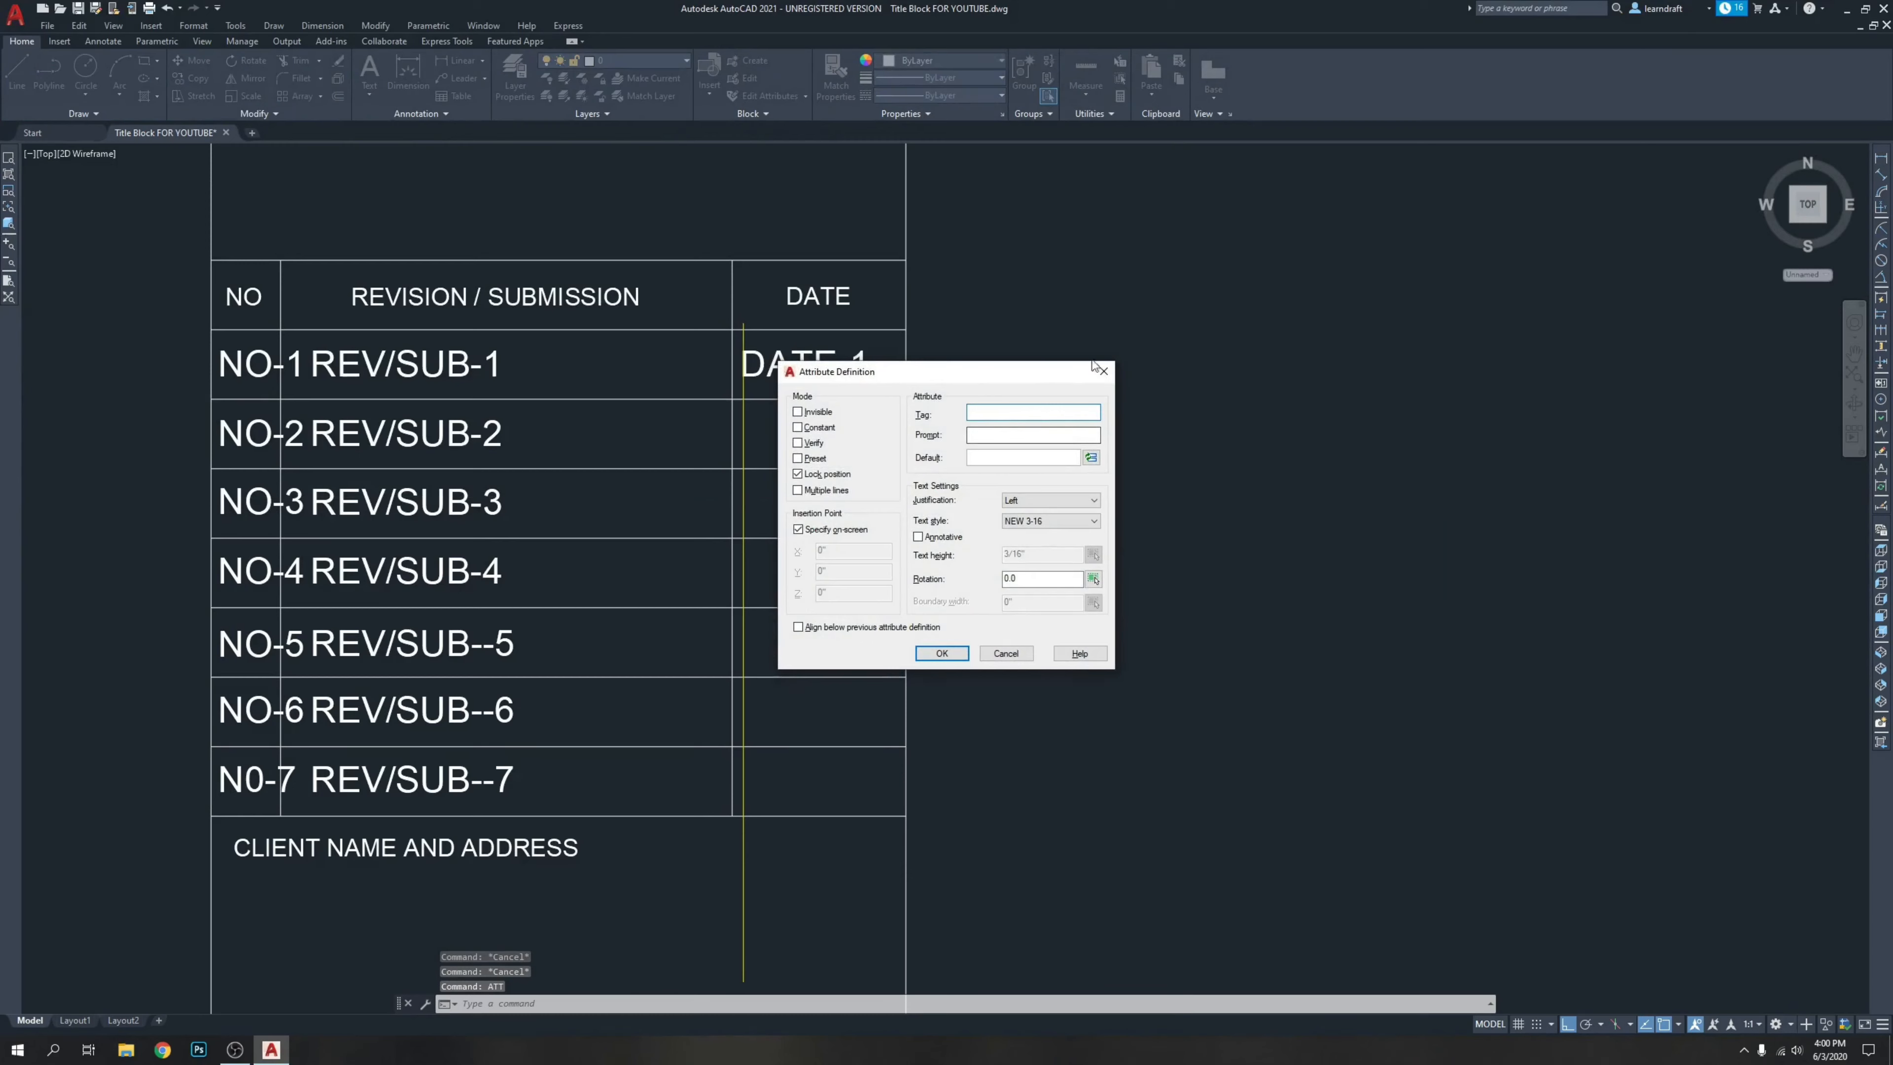
pyautogui.moveTo(1058, 371); pyautogui.dragTo(1286, 334)
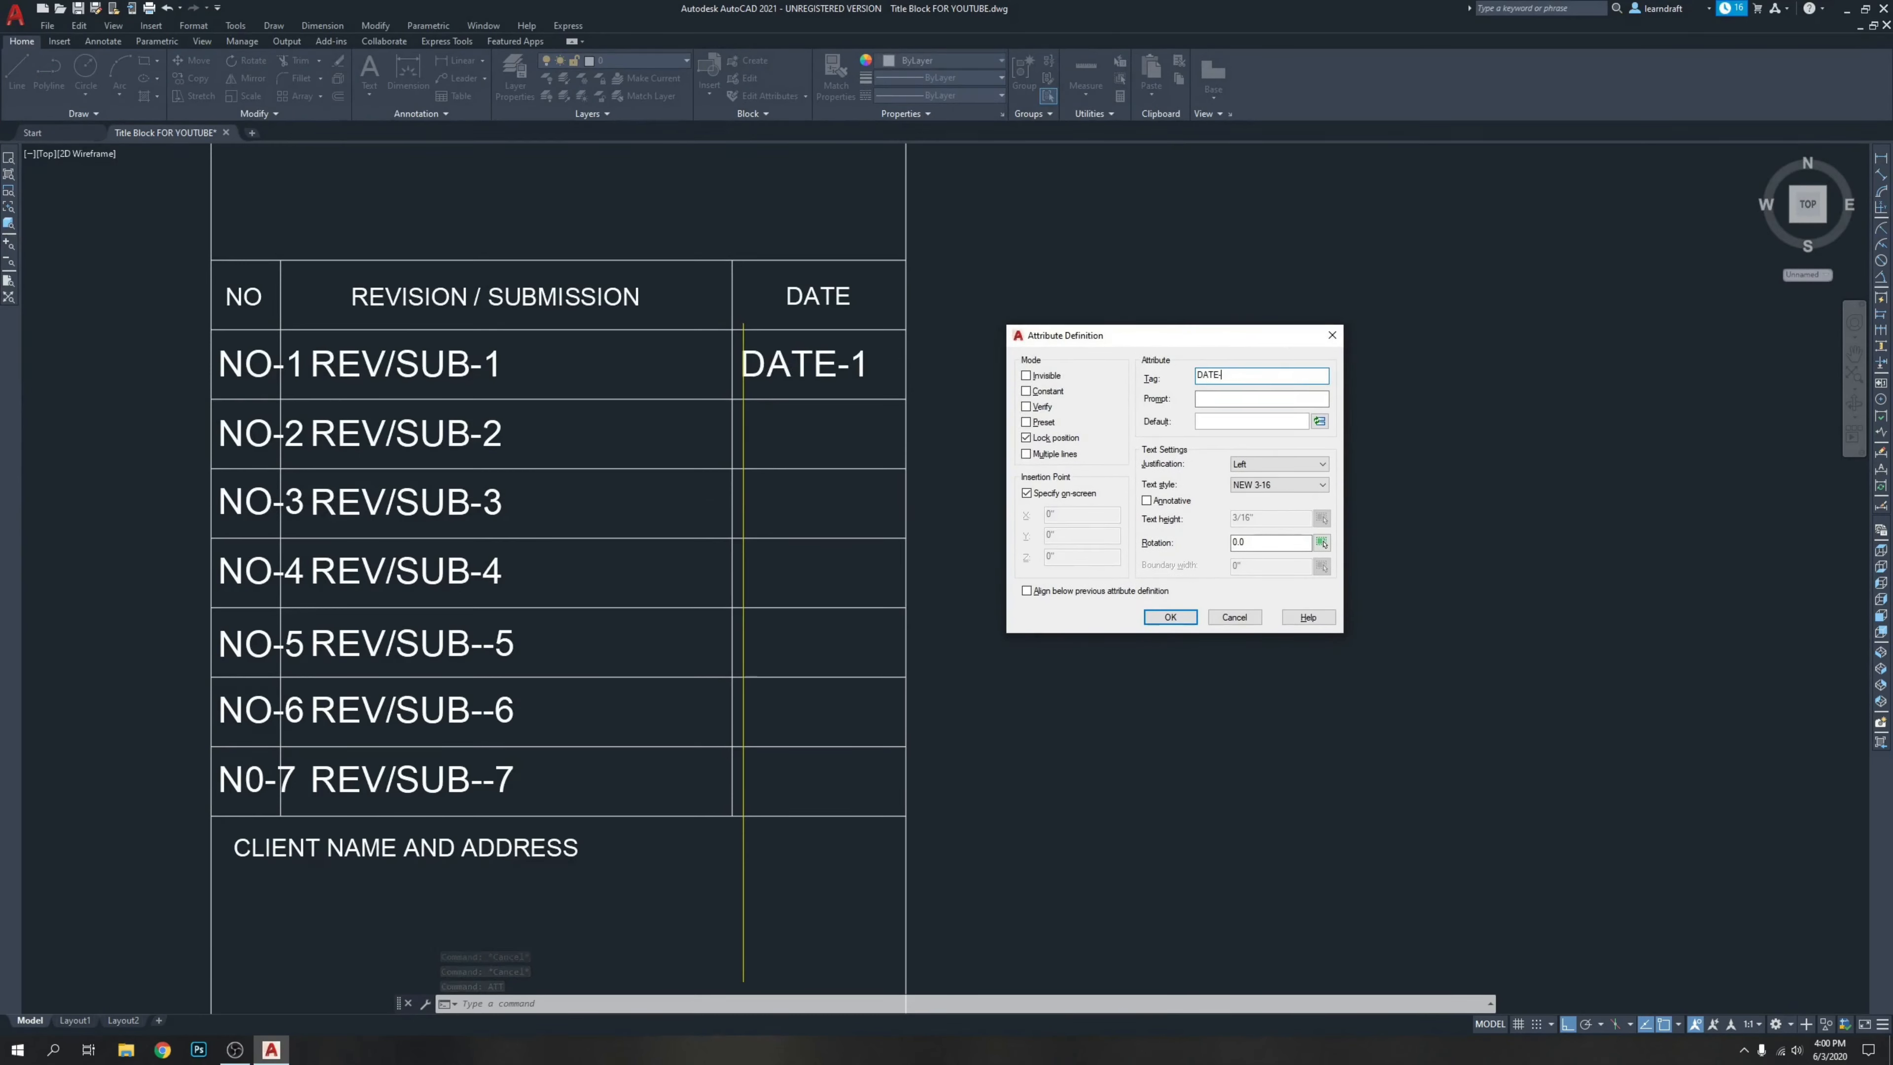
pyautogui.press('Return')
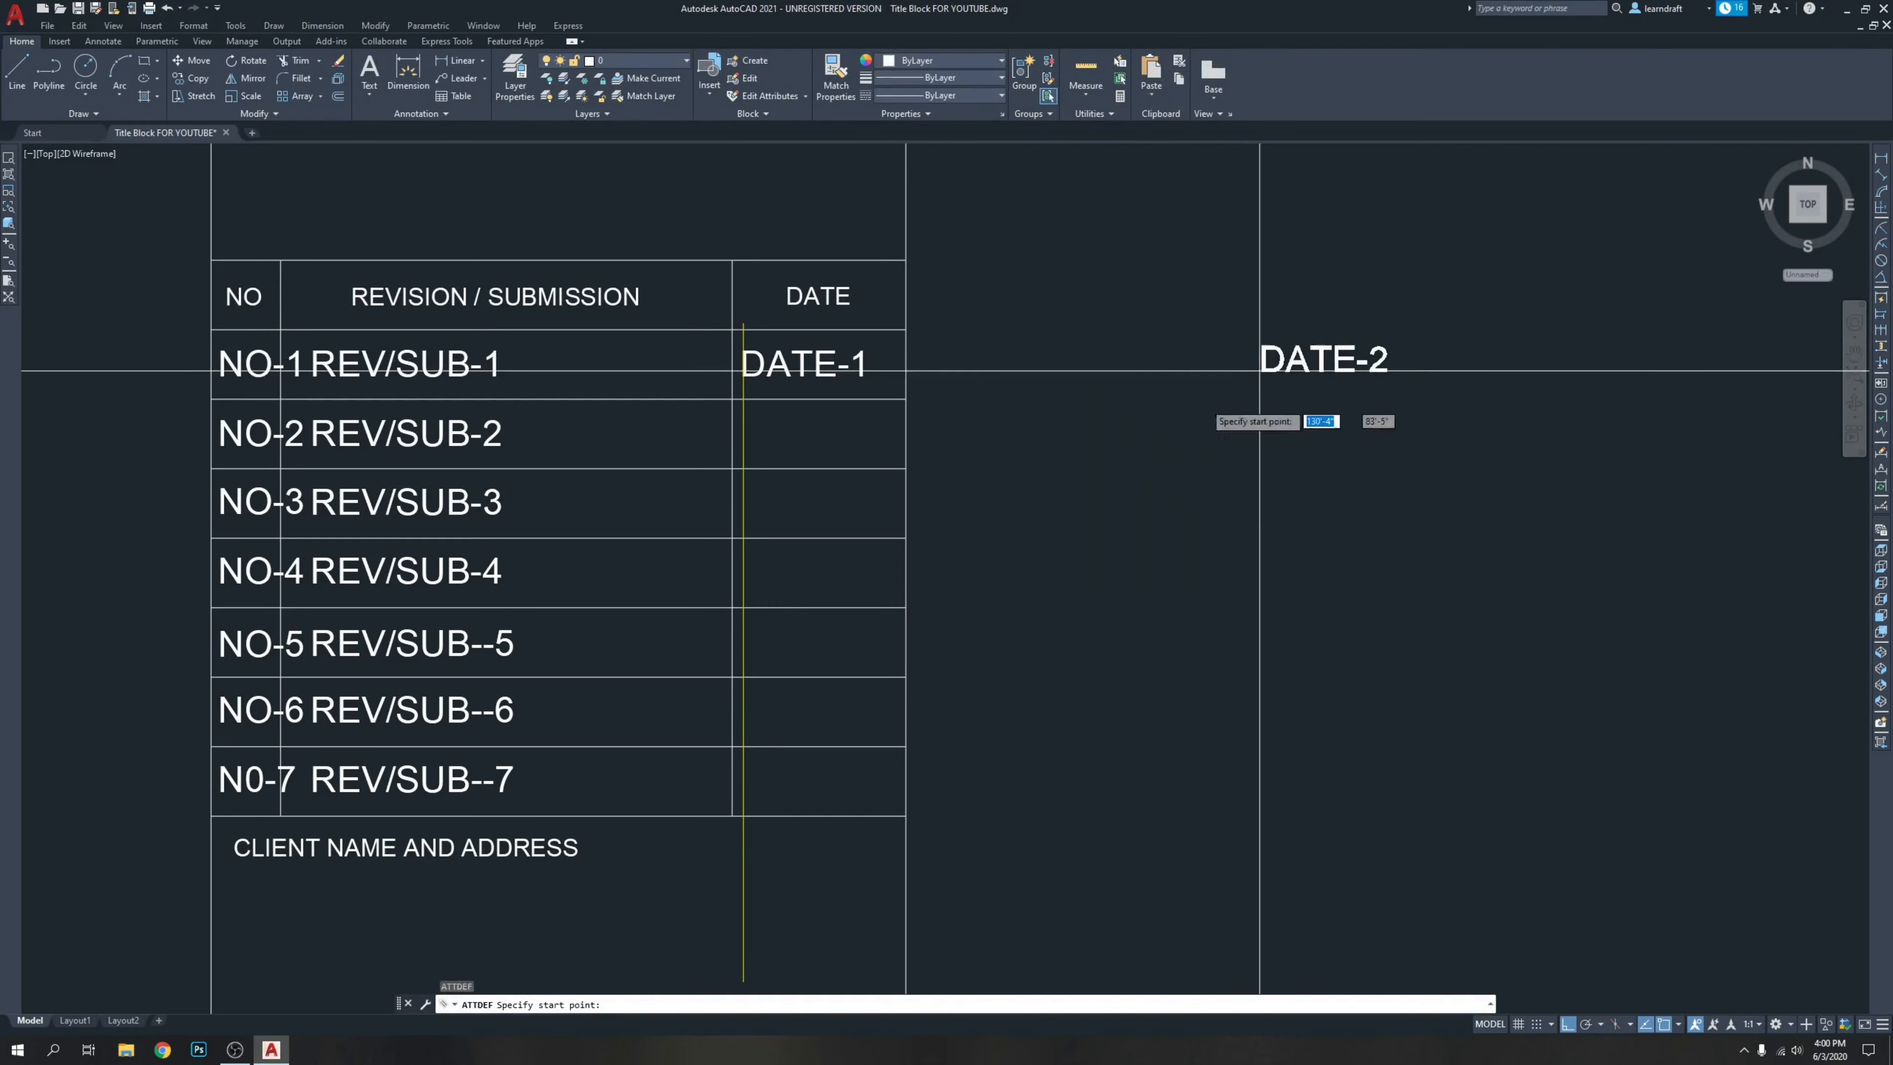
pyautogui.click(1107, 512)
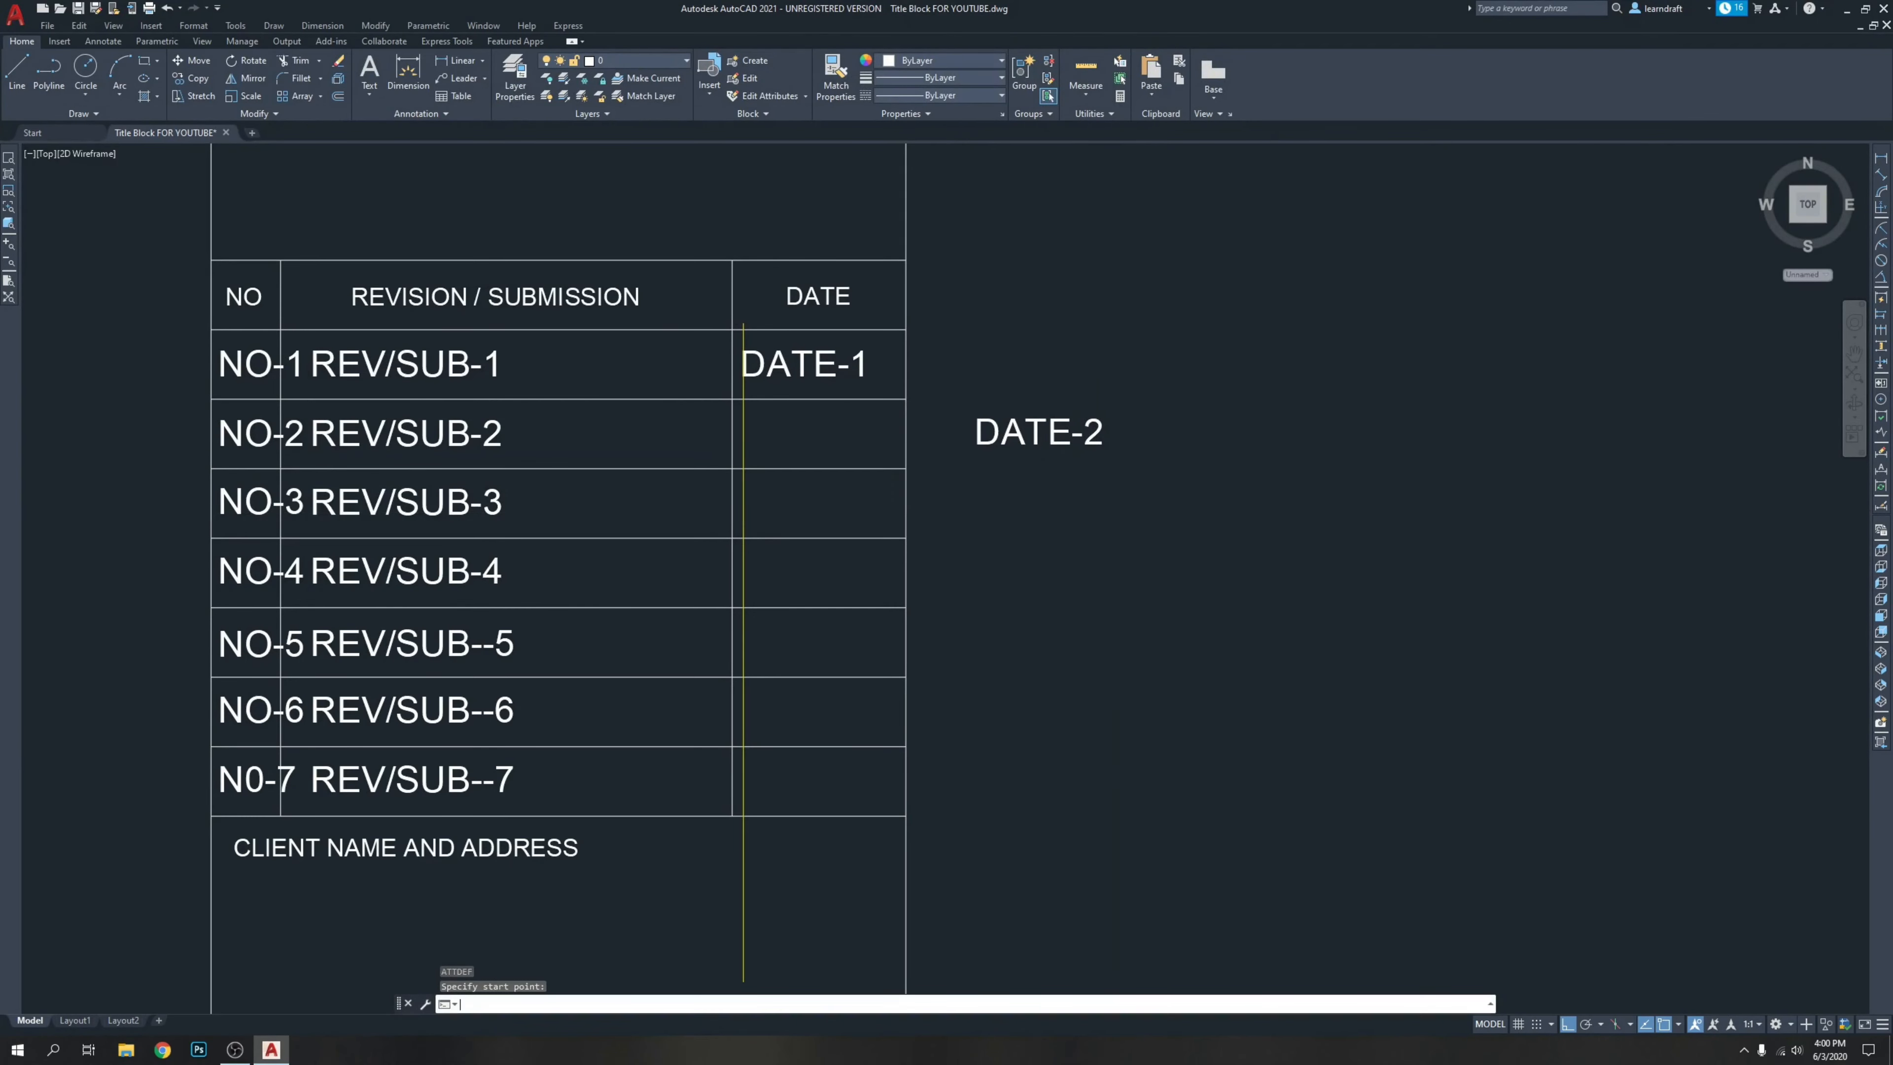
# Define an attribute with the tag DATE-3 and place it outside the table, right of the third row.
pyautogui.press('Return')
pyautogui.write('DATE-')
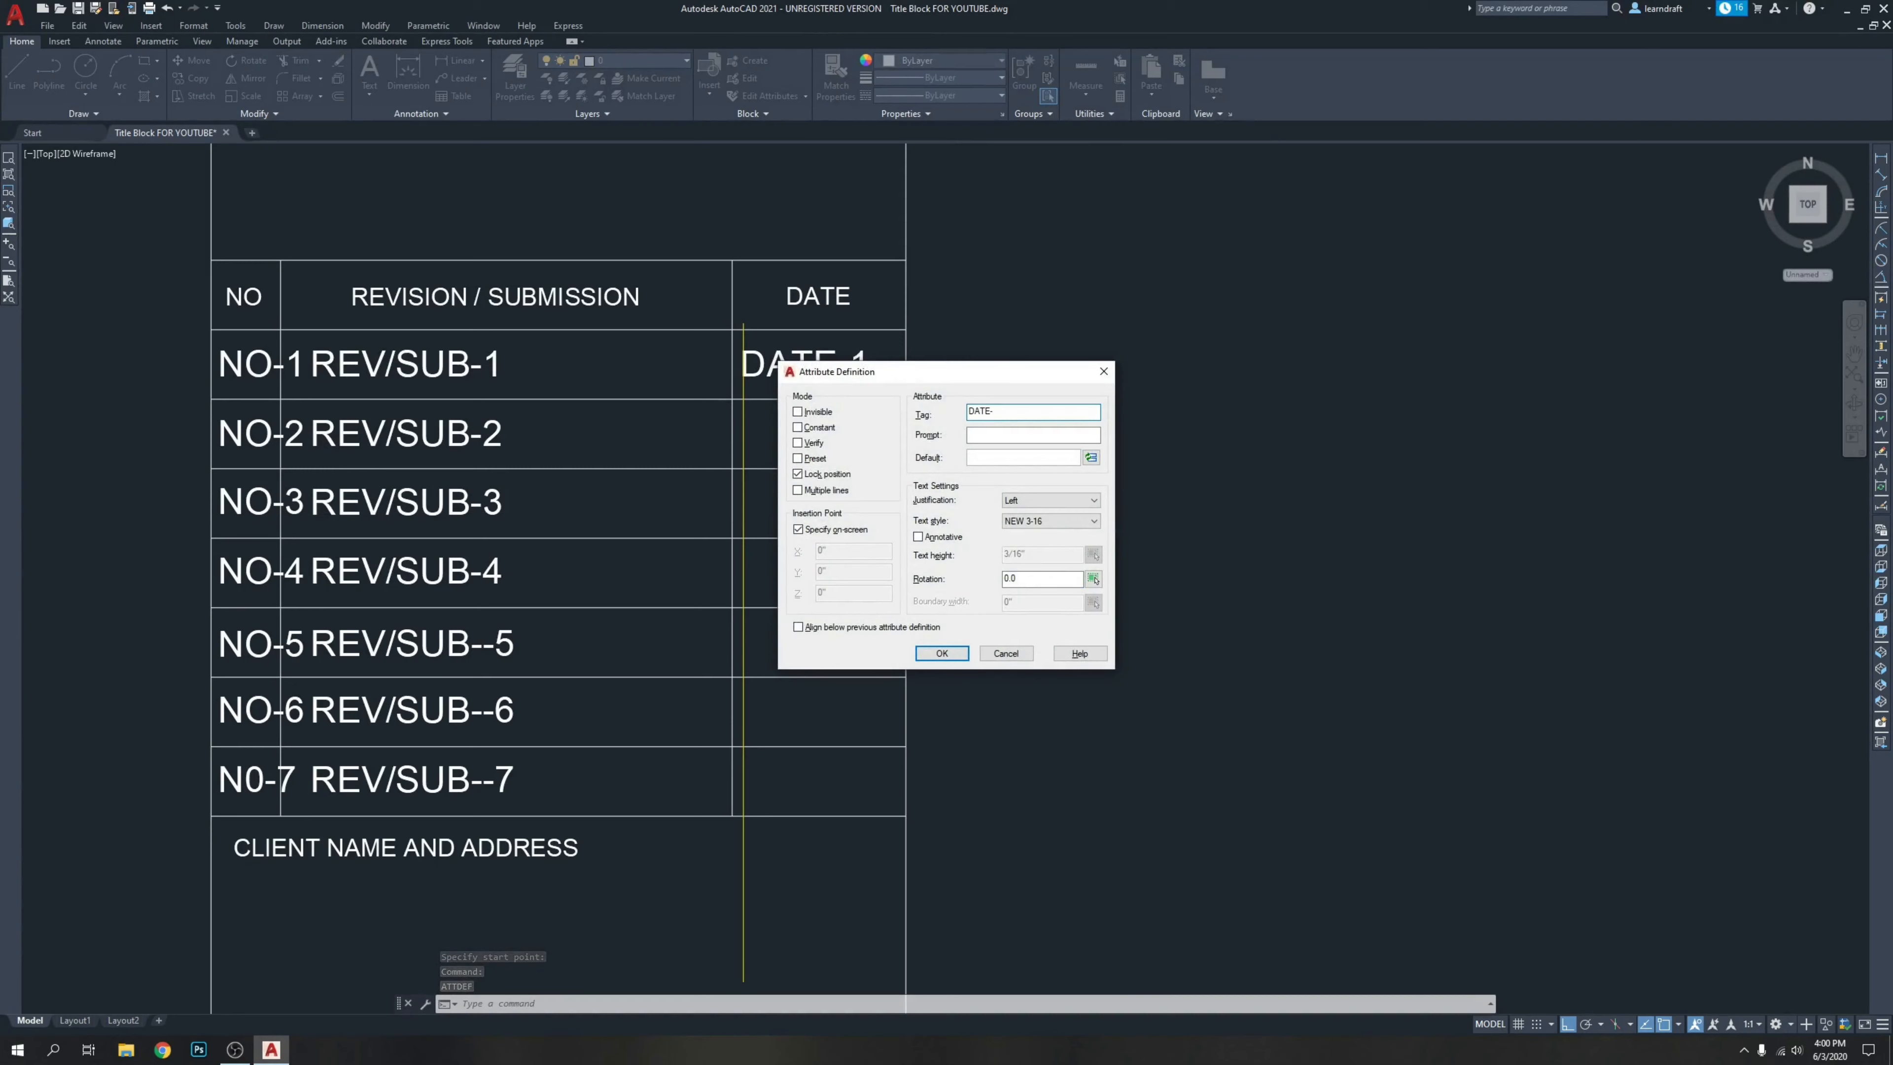
pyautogui.moveTo(1036, 377); pyautogui.dragTo(1427, 387)
pyautogui.write('-3')
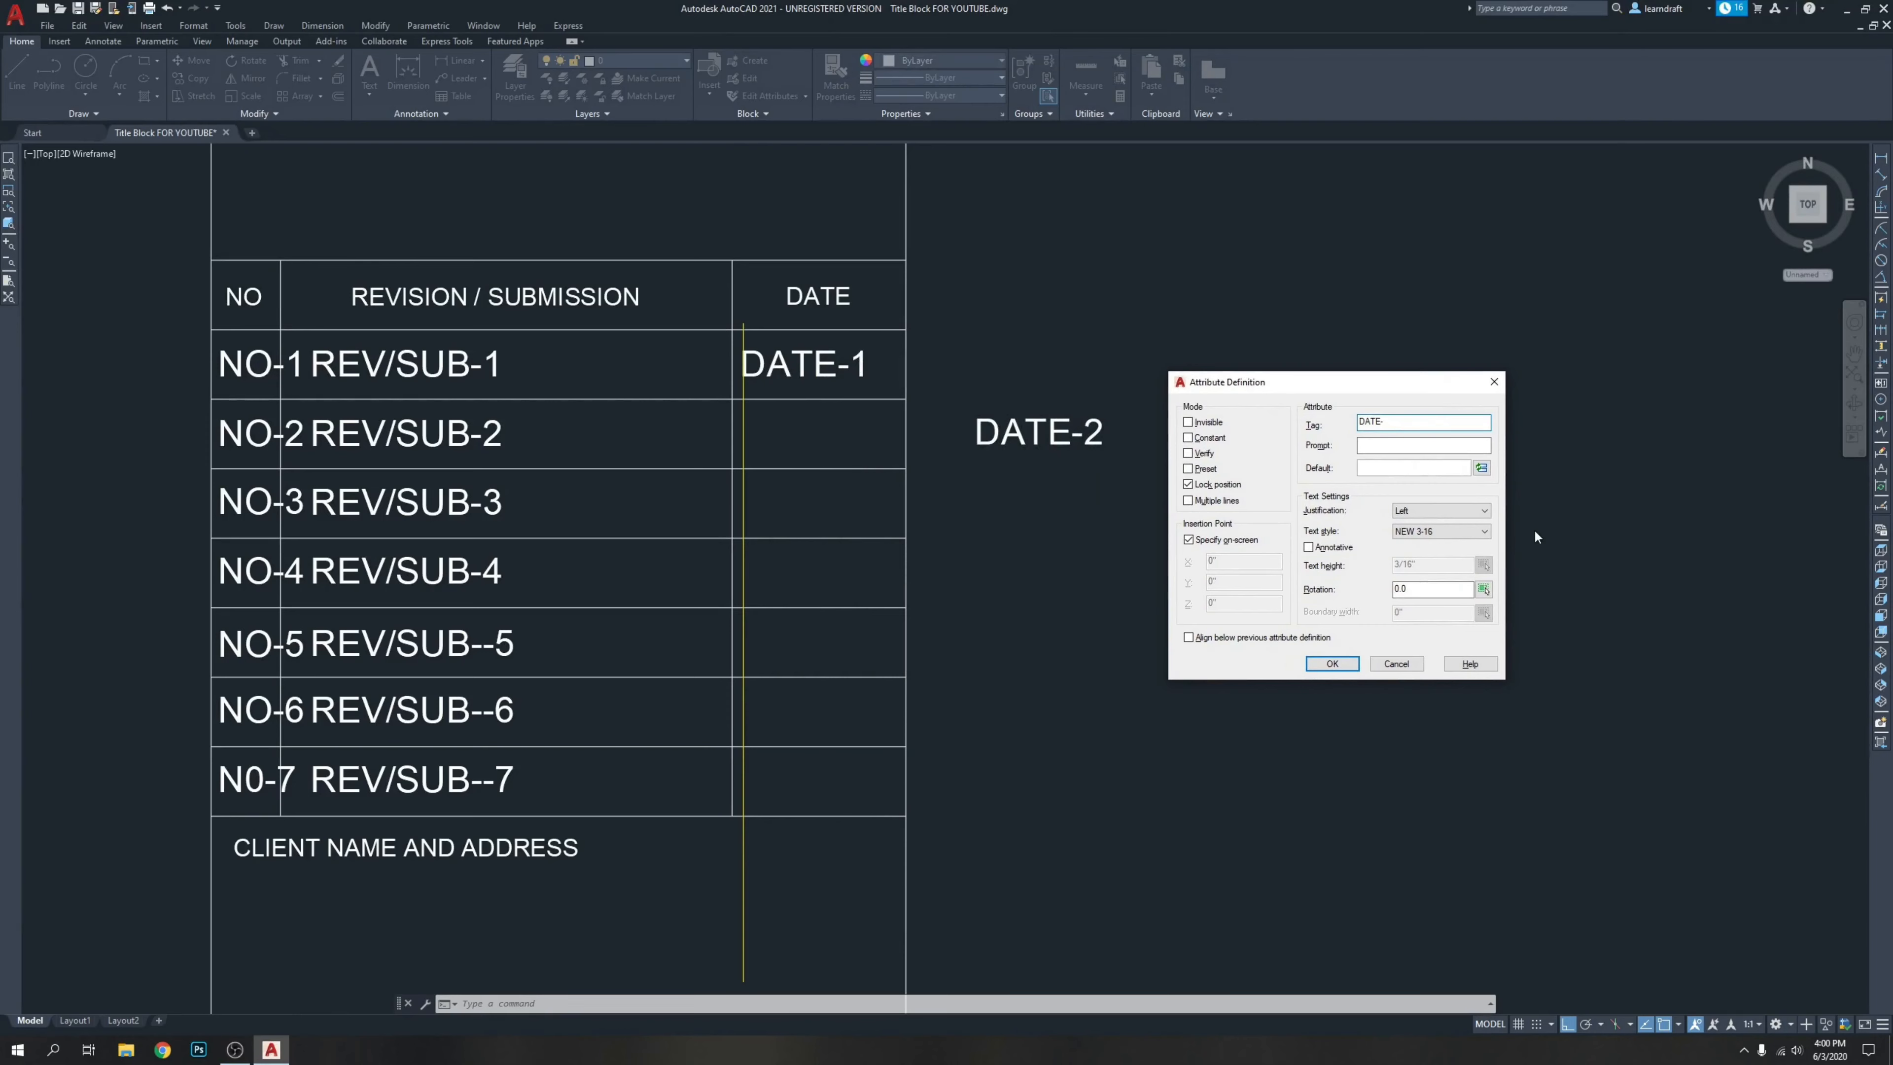
pyautogui.press('Return')
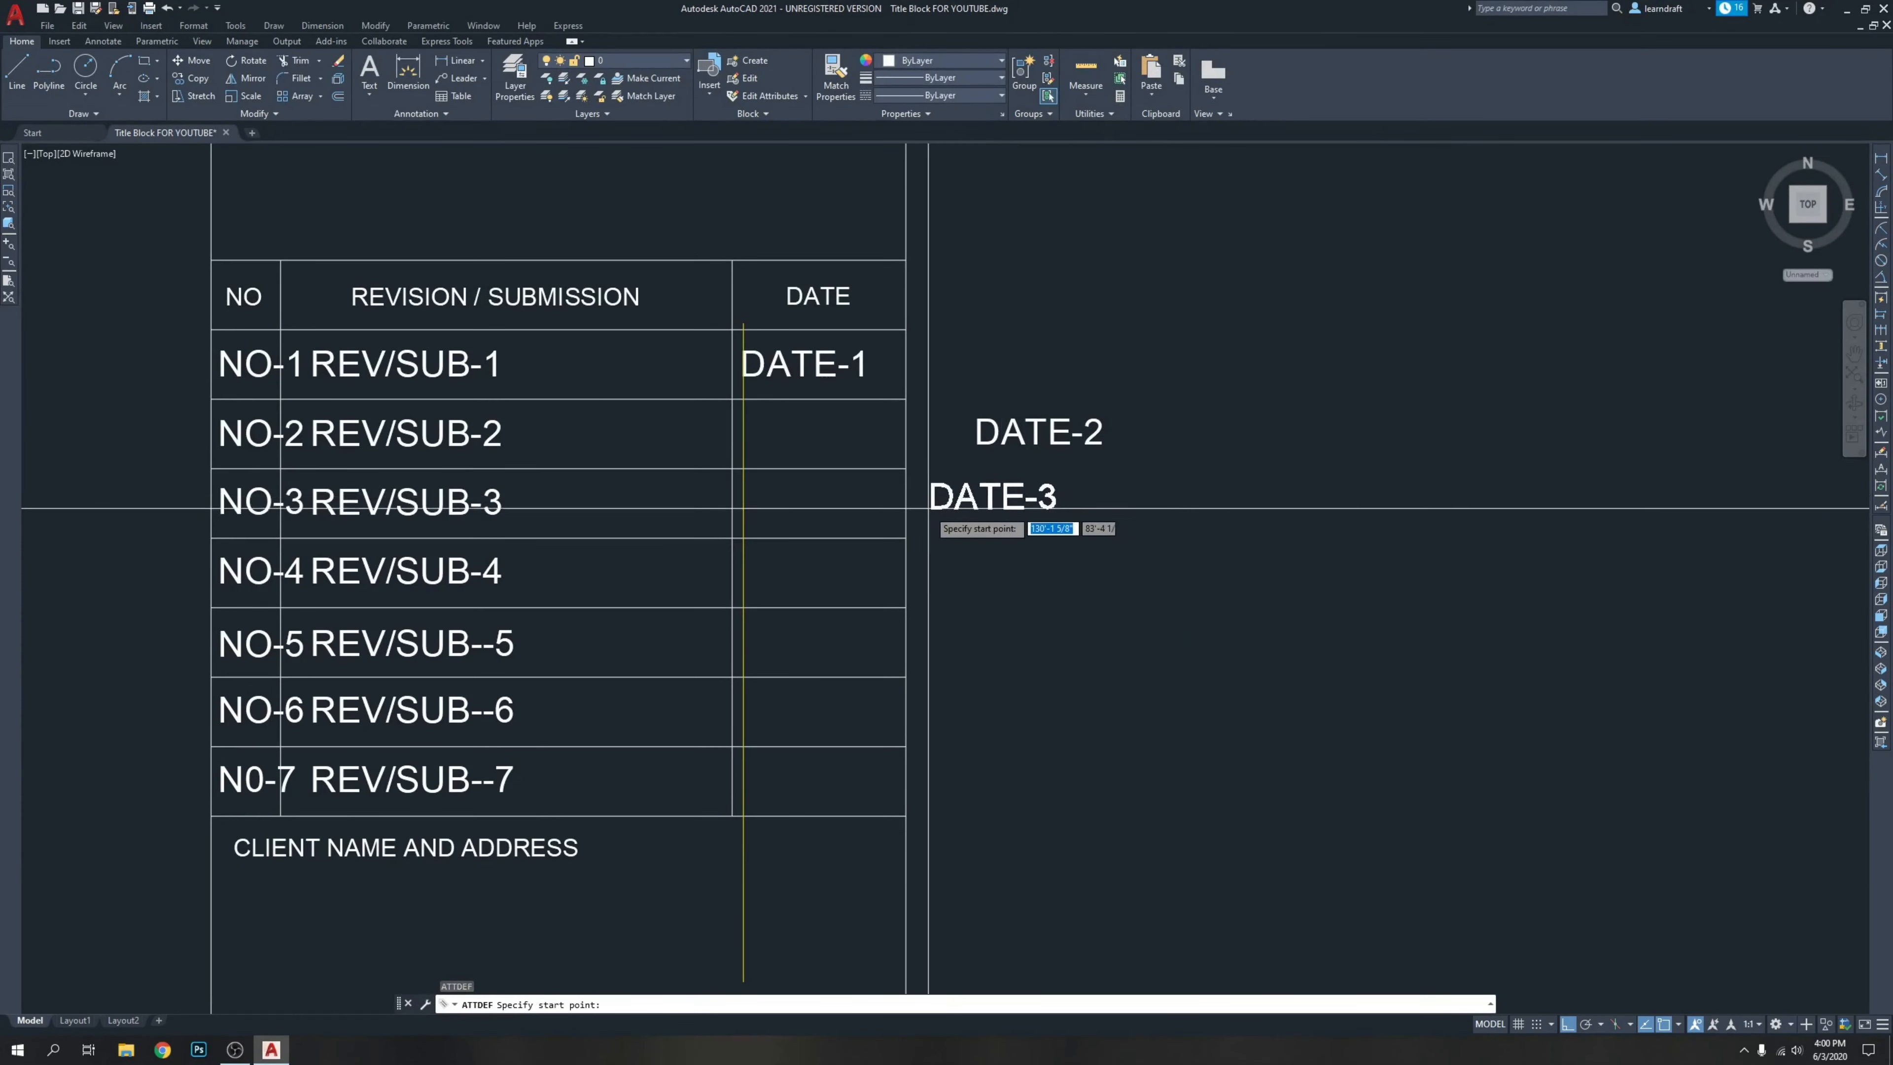
pyautogui.click(968, 505)
# Define an attribute with the tag DATE-4 and place it outside the table, right of the fourth row.
pyautogui.moveTo(1122, 630); pyautogui.dragTo(1079, 519, button='middle')
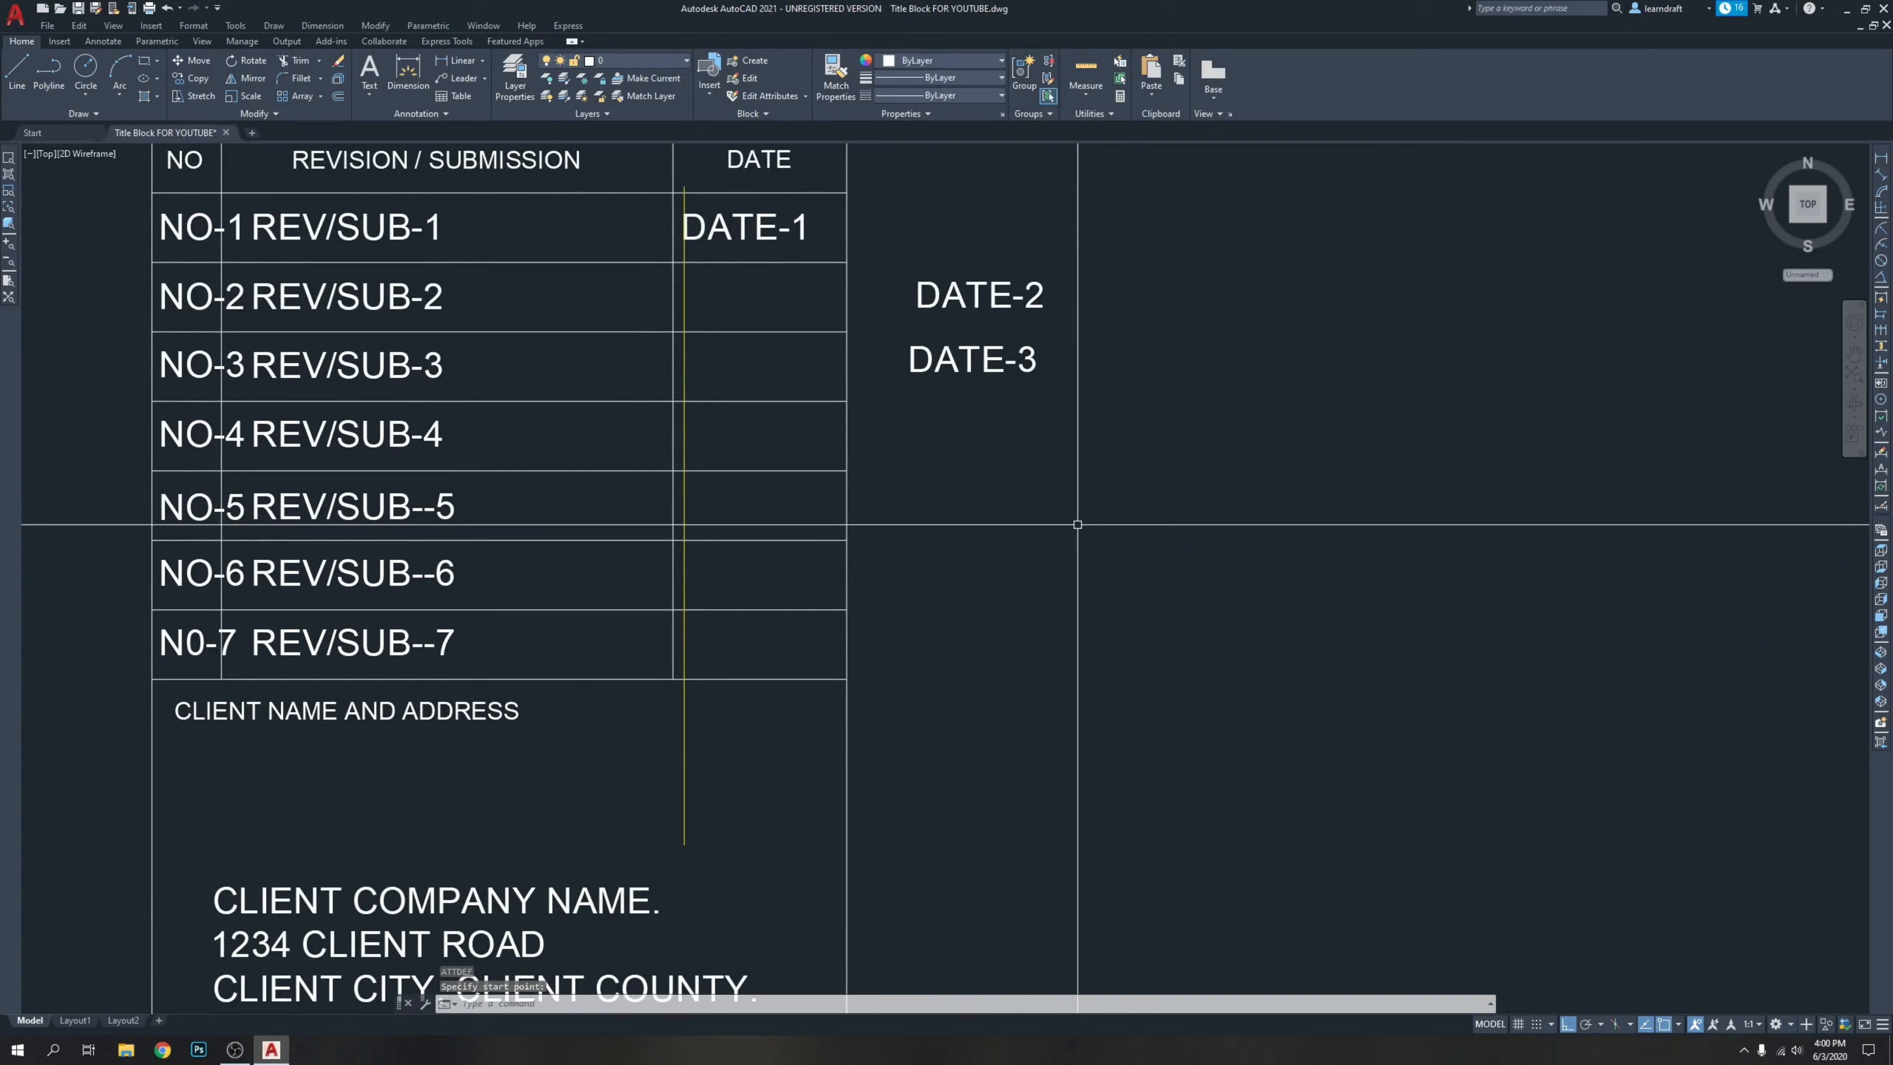
pyautogui.press('Return')
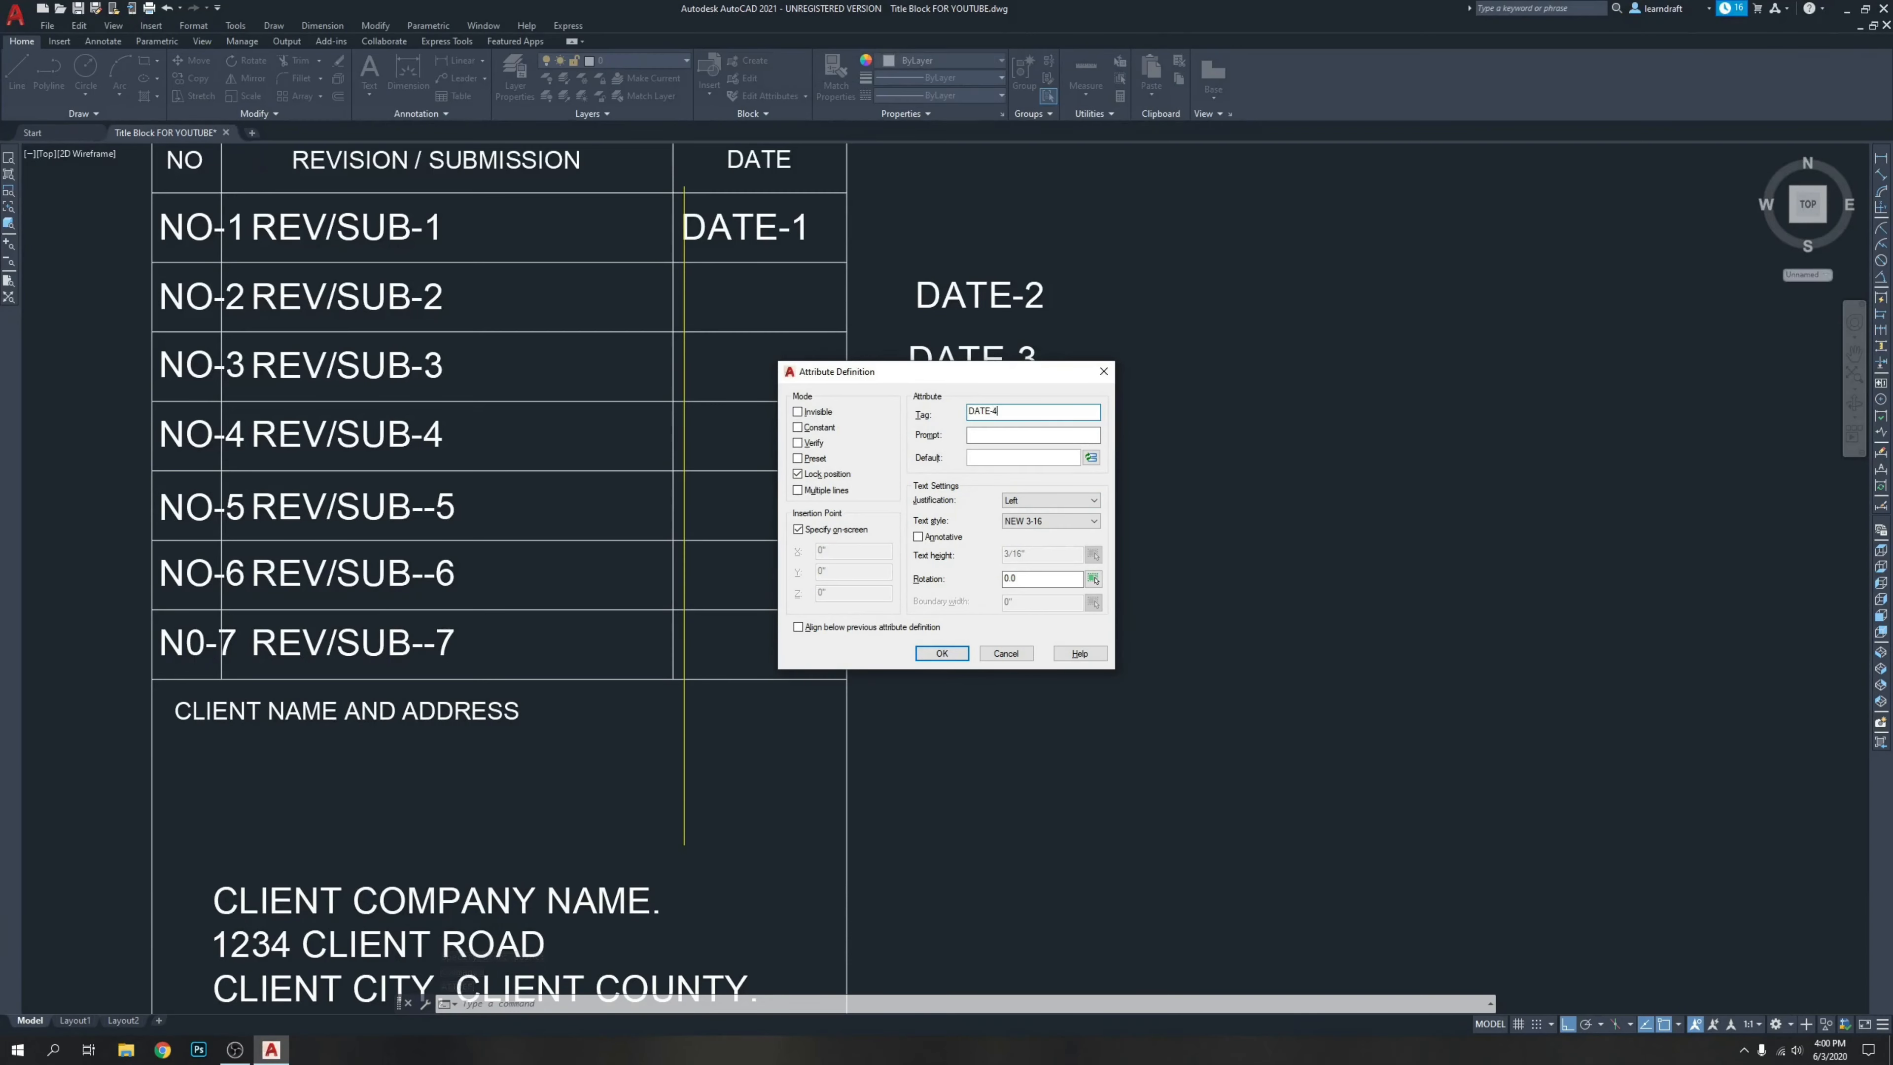
pyautogui.press('Return')
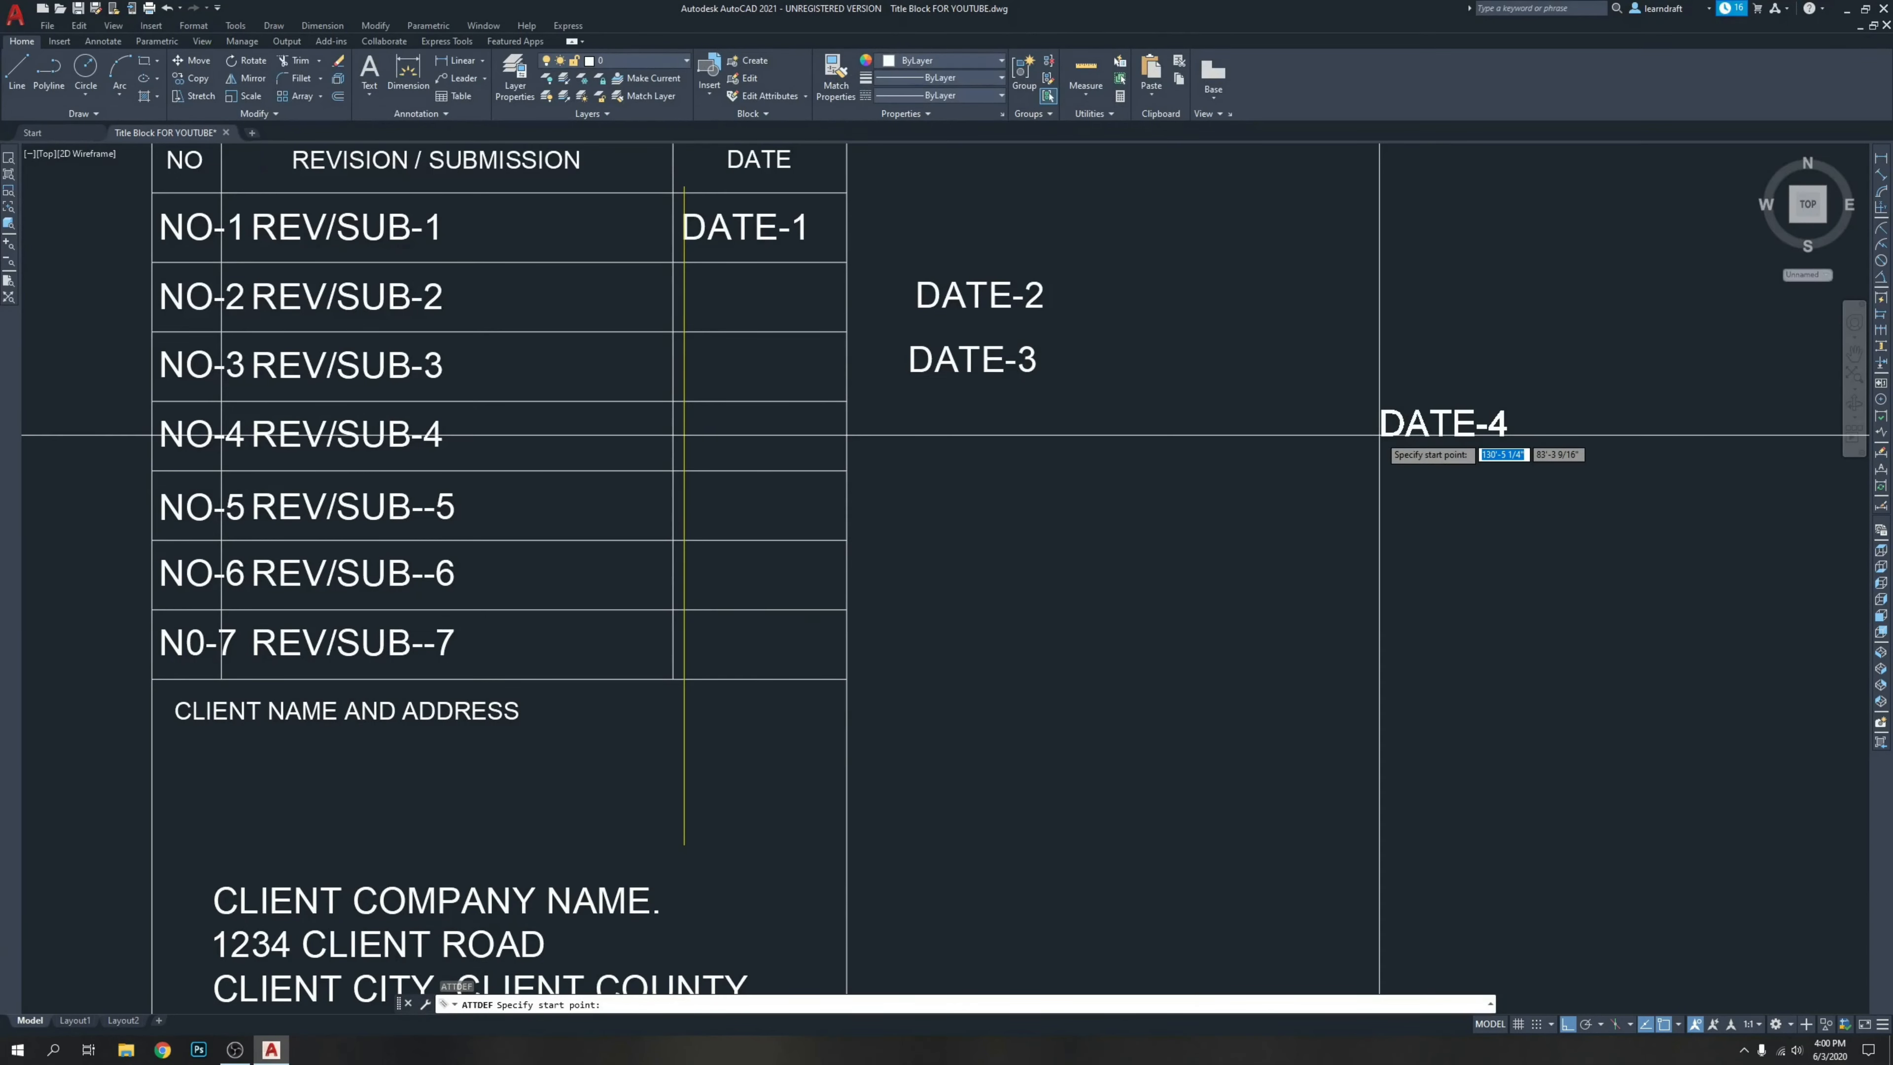
pyautogui.click(916, 451)
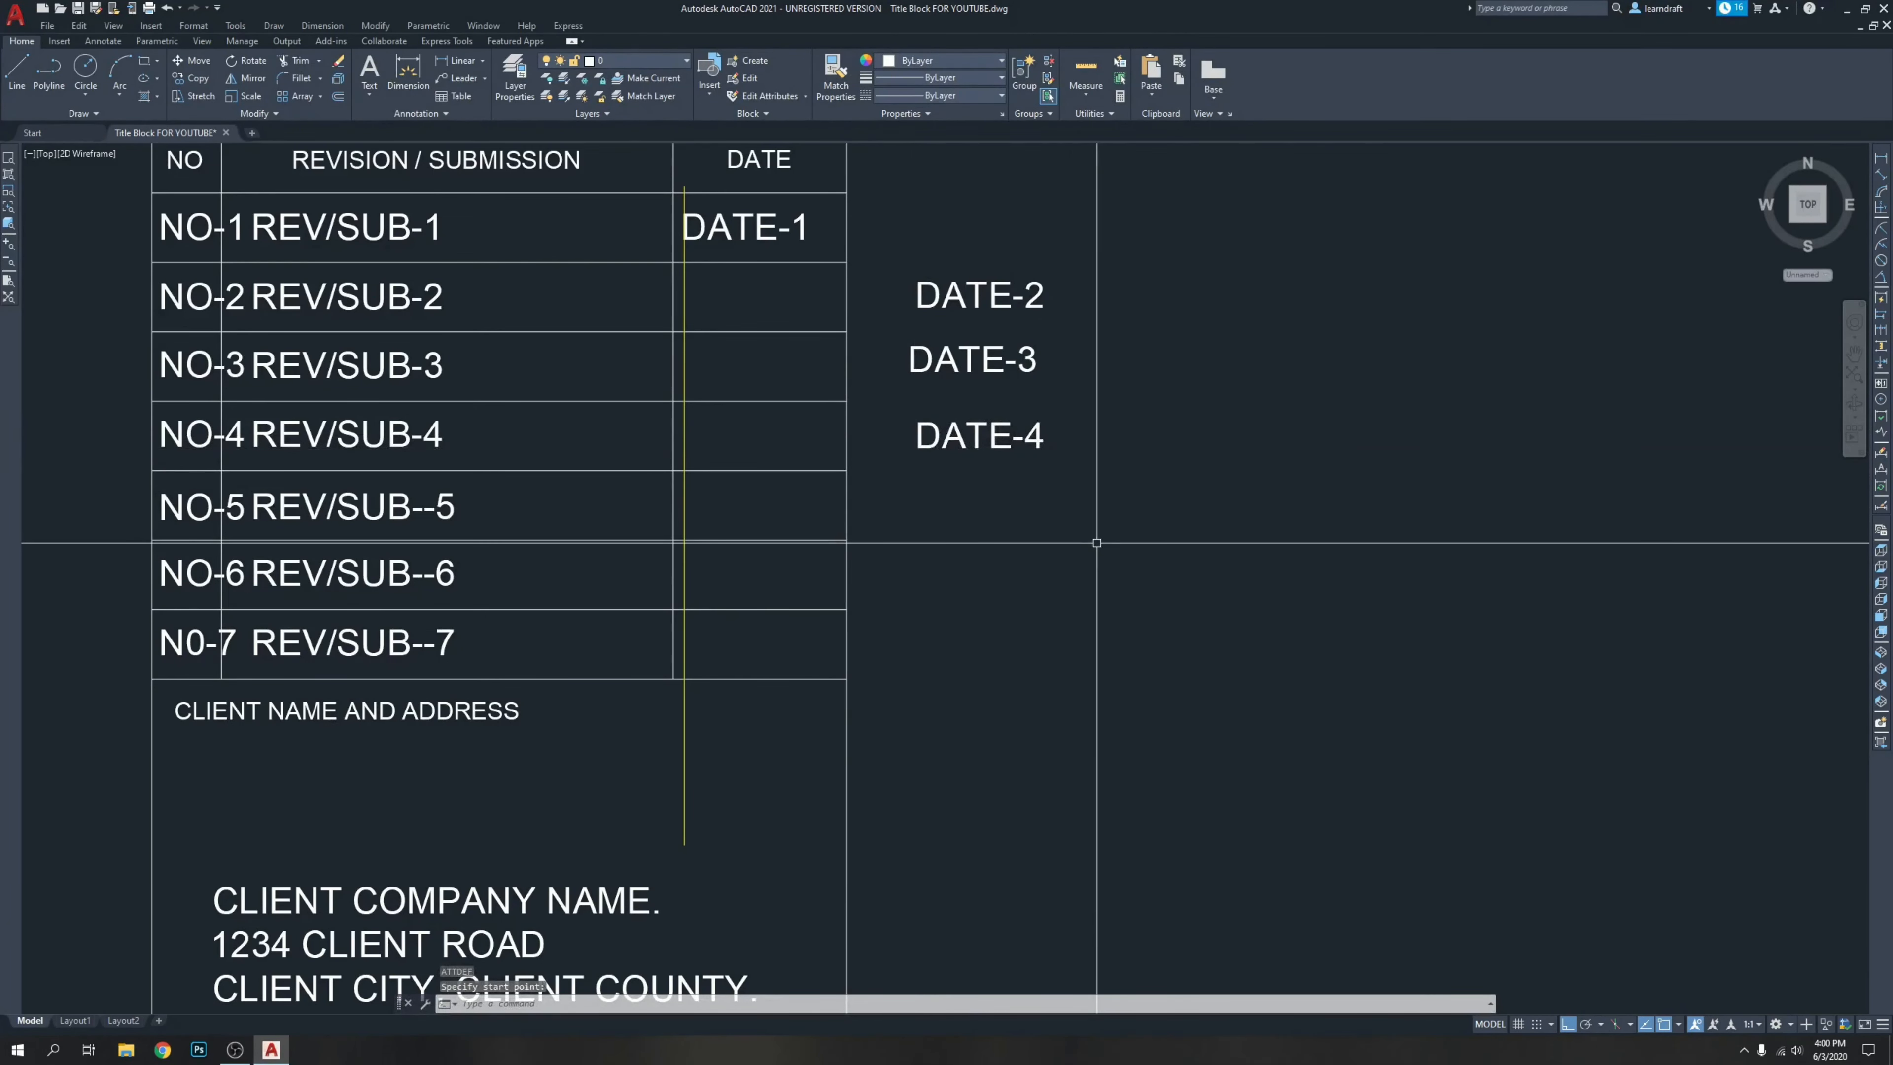
# Define an attribute with the tag DATE-5 and place it outside the table, right of the fifth row.
pyautogui.press('Return')
pyautogui.moveTo(1154, 456); pyautogui.dragTo(1367, 495)
pyautogui.write('DATE-5')
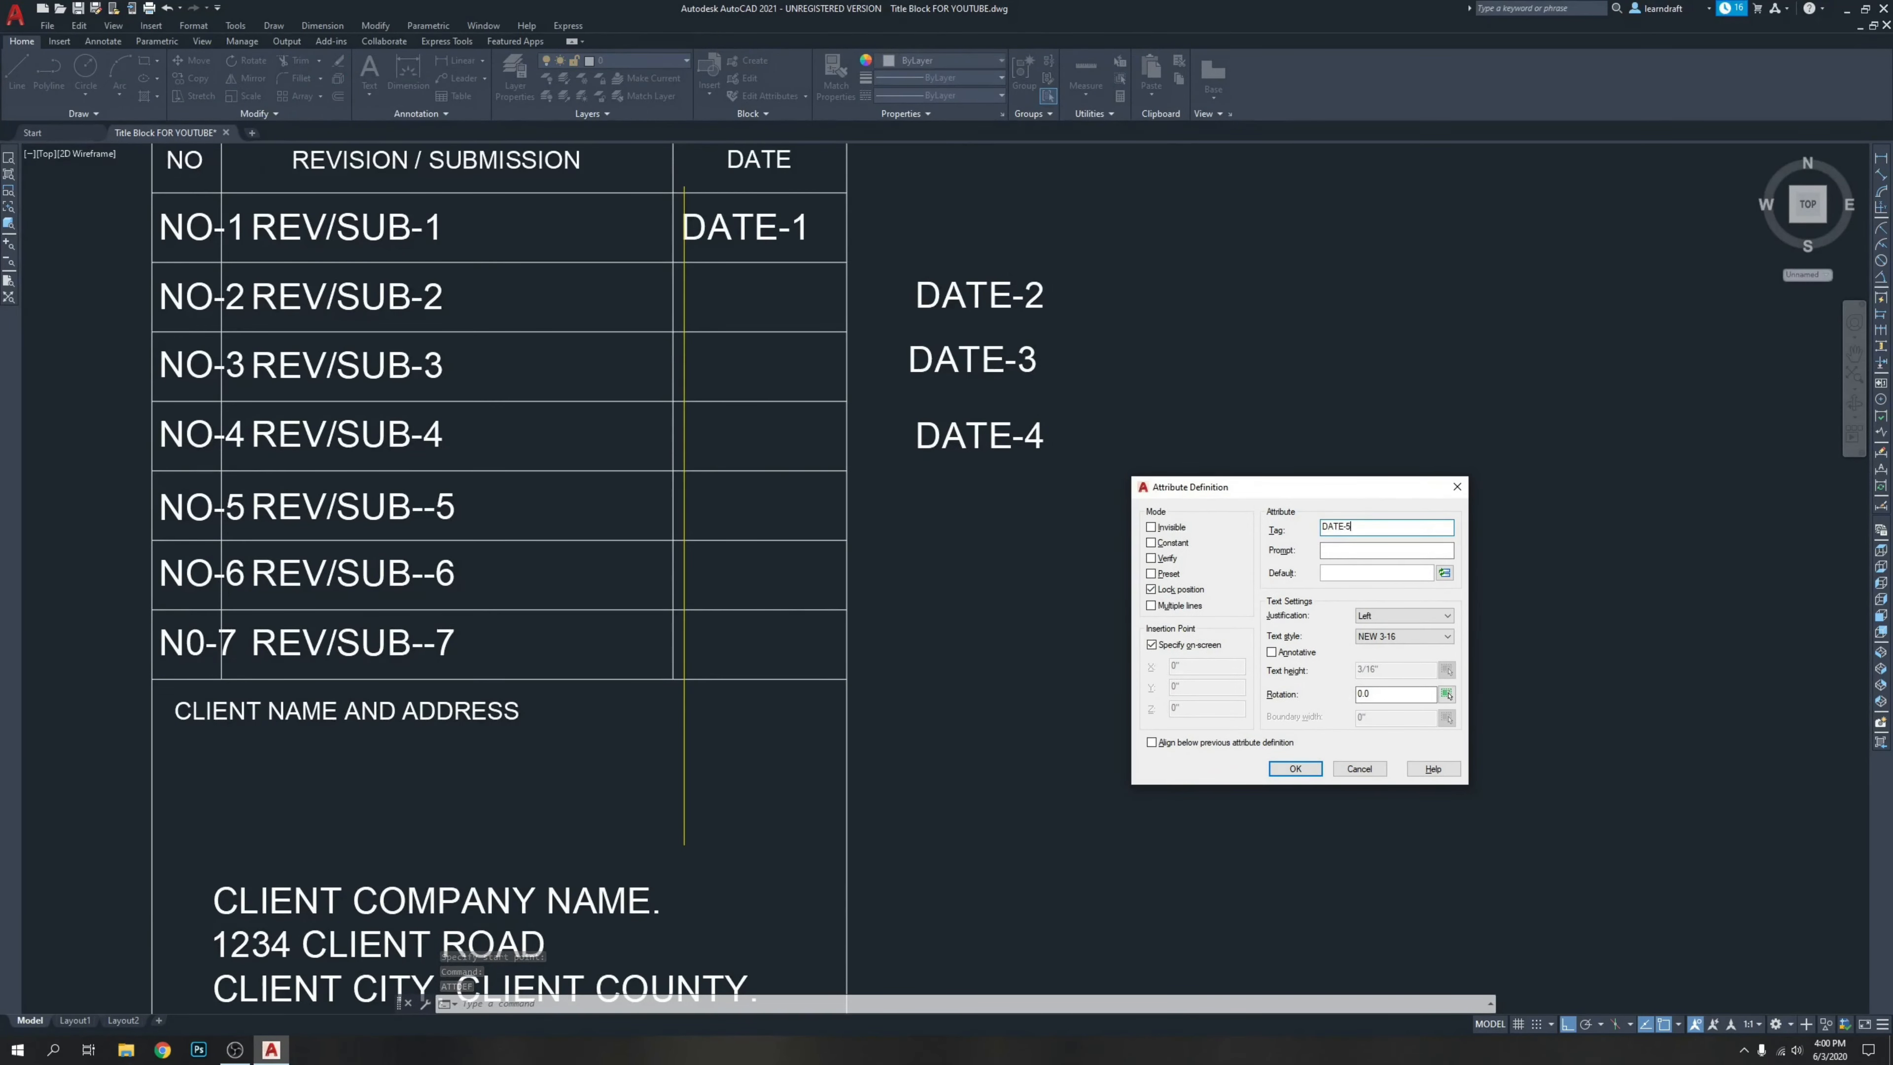
pyautogui.press('Return')
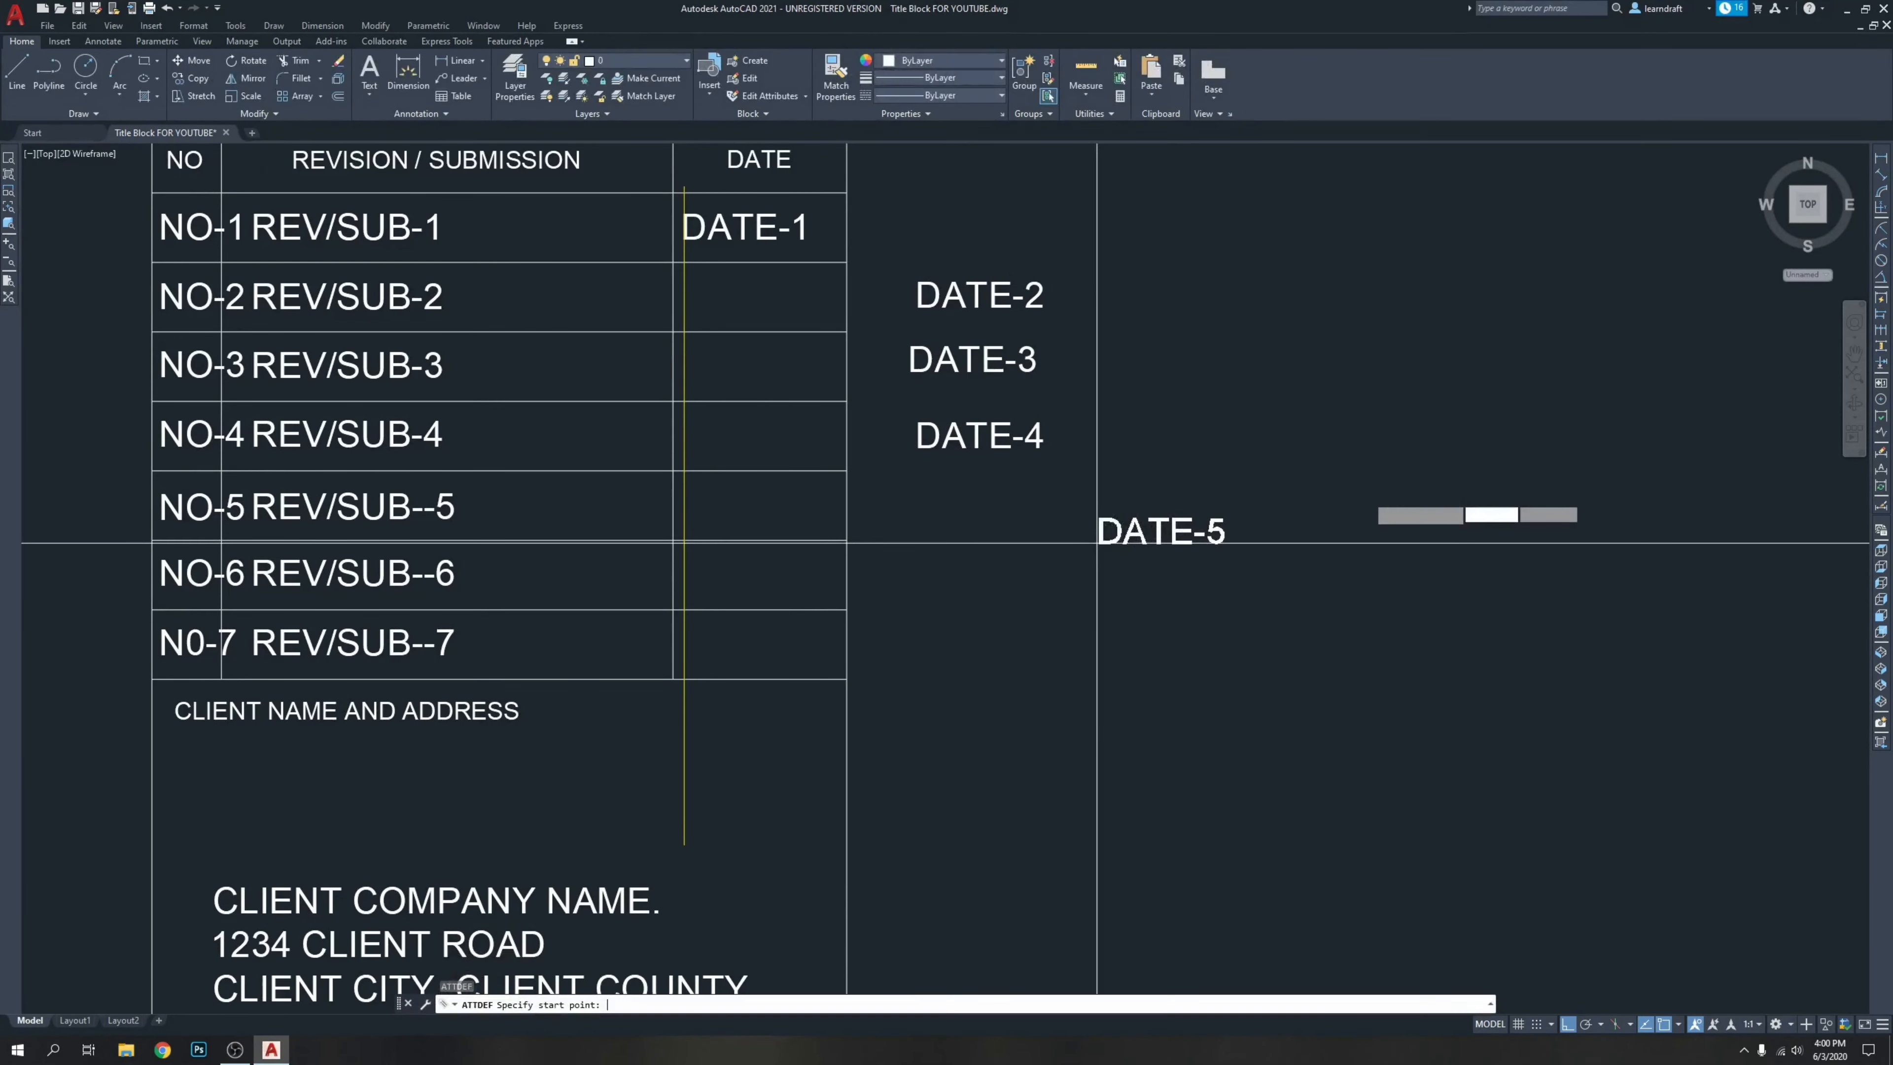
pyautogui.click(907, 519)
# Define an attribute with the tag DATE-6 and place it outside the table, right of the sixth row.
pyautogui.press('Return')
pyautogui.write('DATE-6')
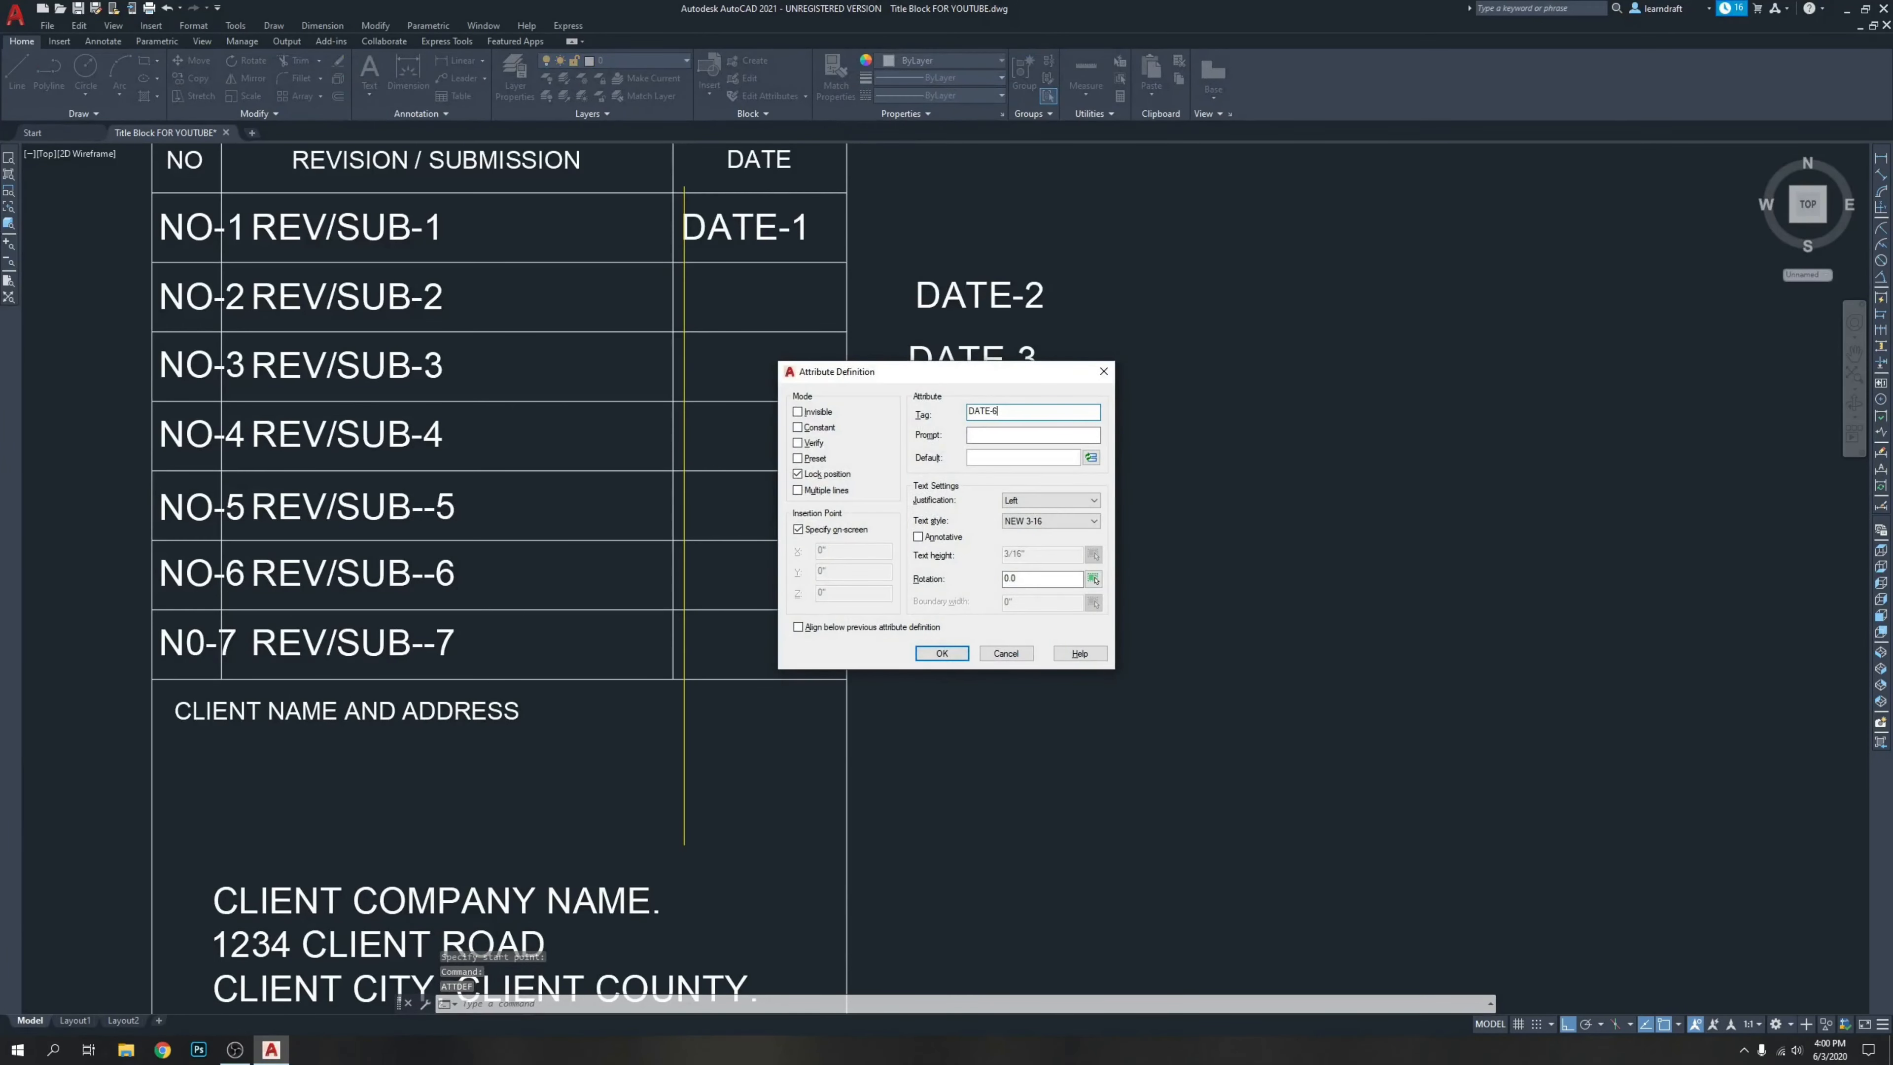
pyautogui.press('Return')
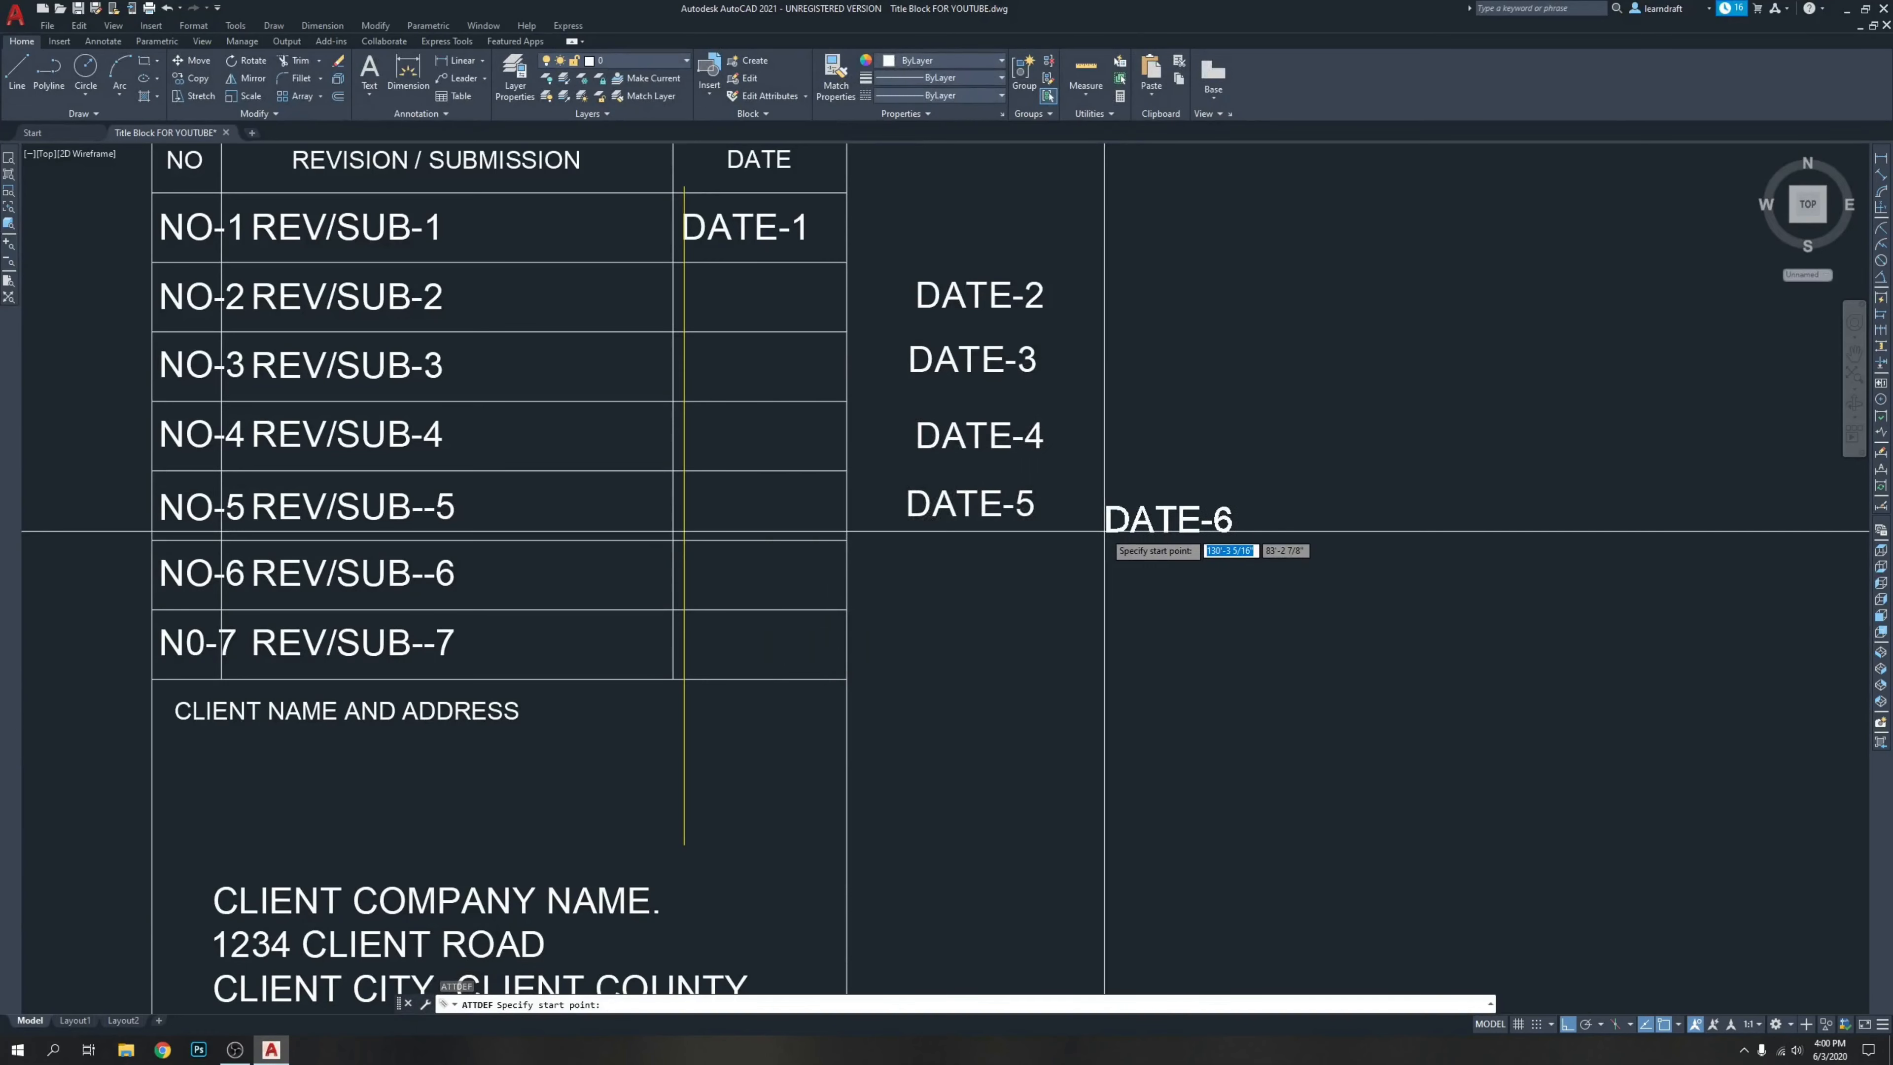
pyautogui.click(903, 590)
# Define an attribute with the tag DATE-7 and place it outside the table, right of the seventh row.
pyautogui.press('Return')
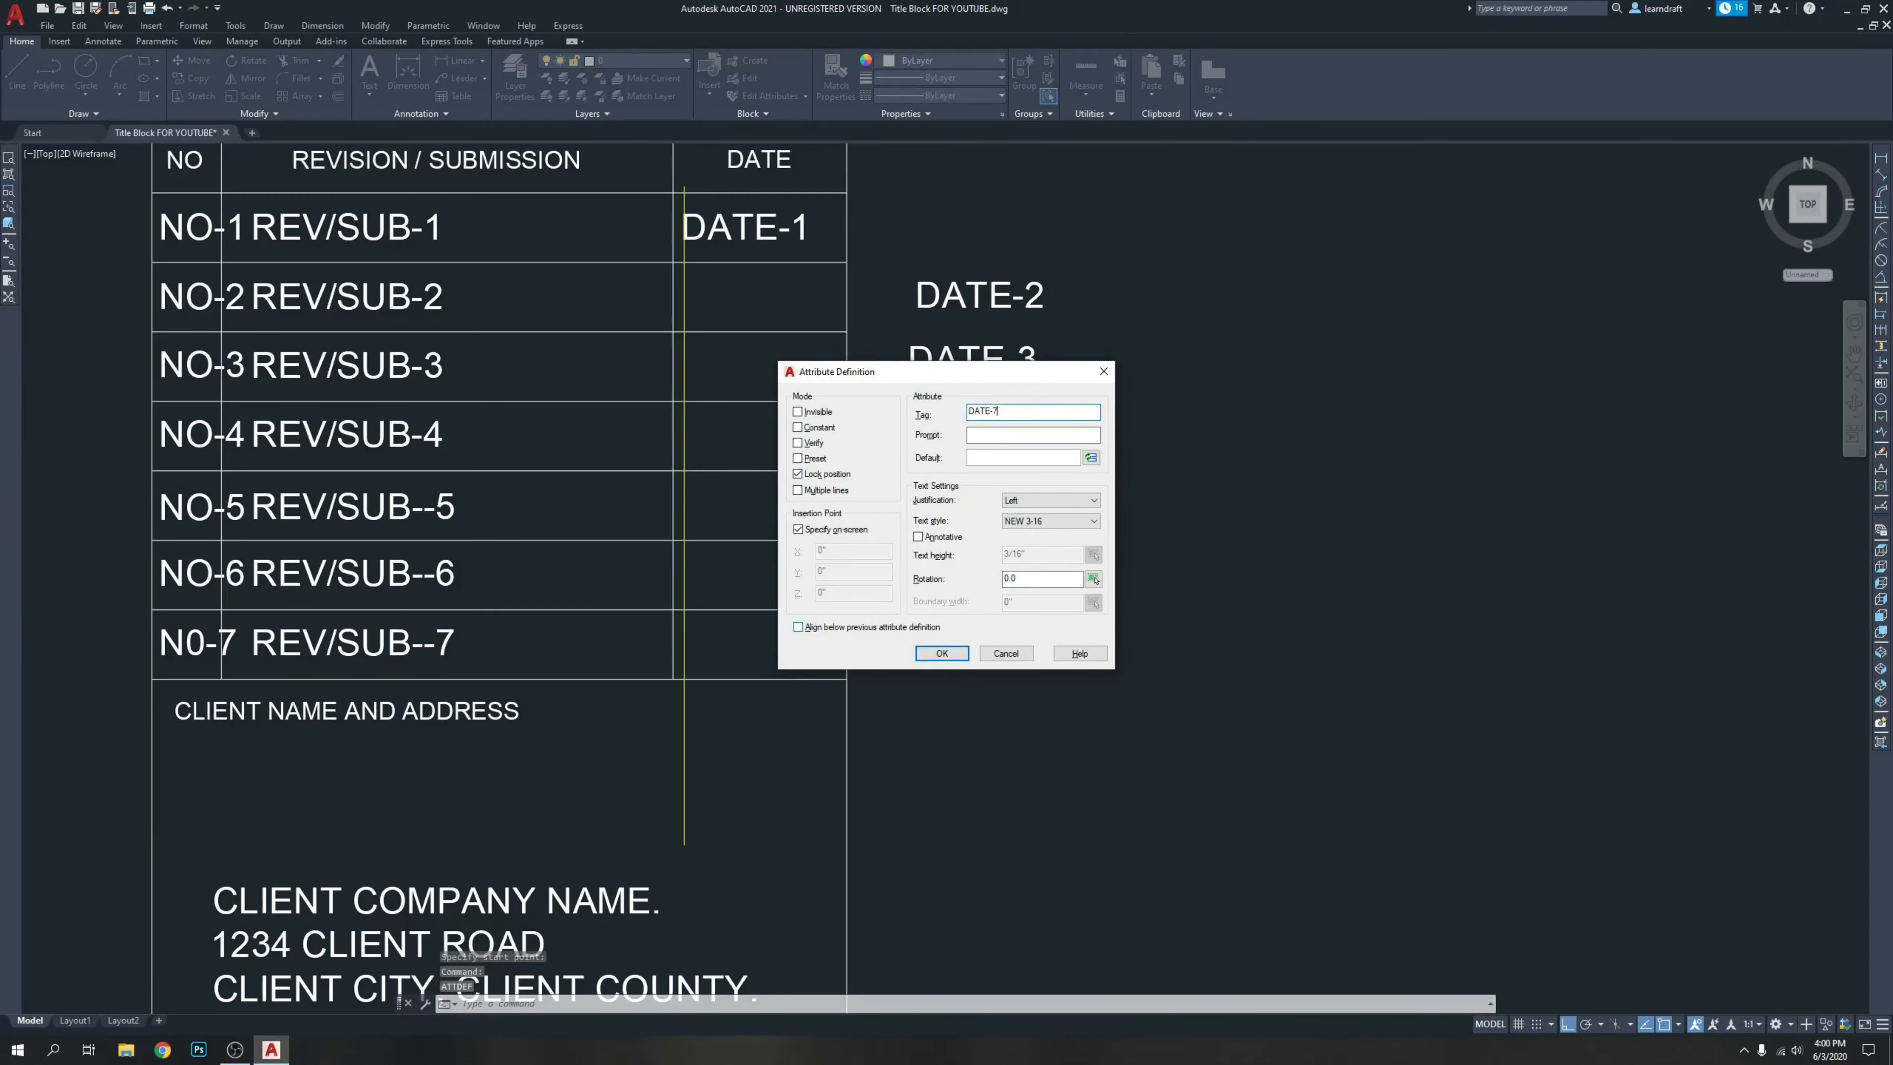
pyautogui.click(963, 657)
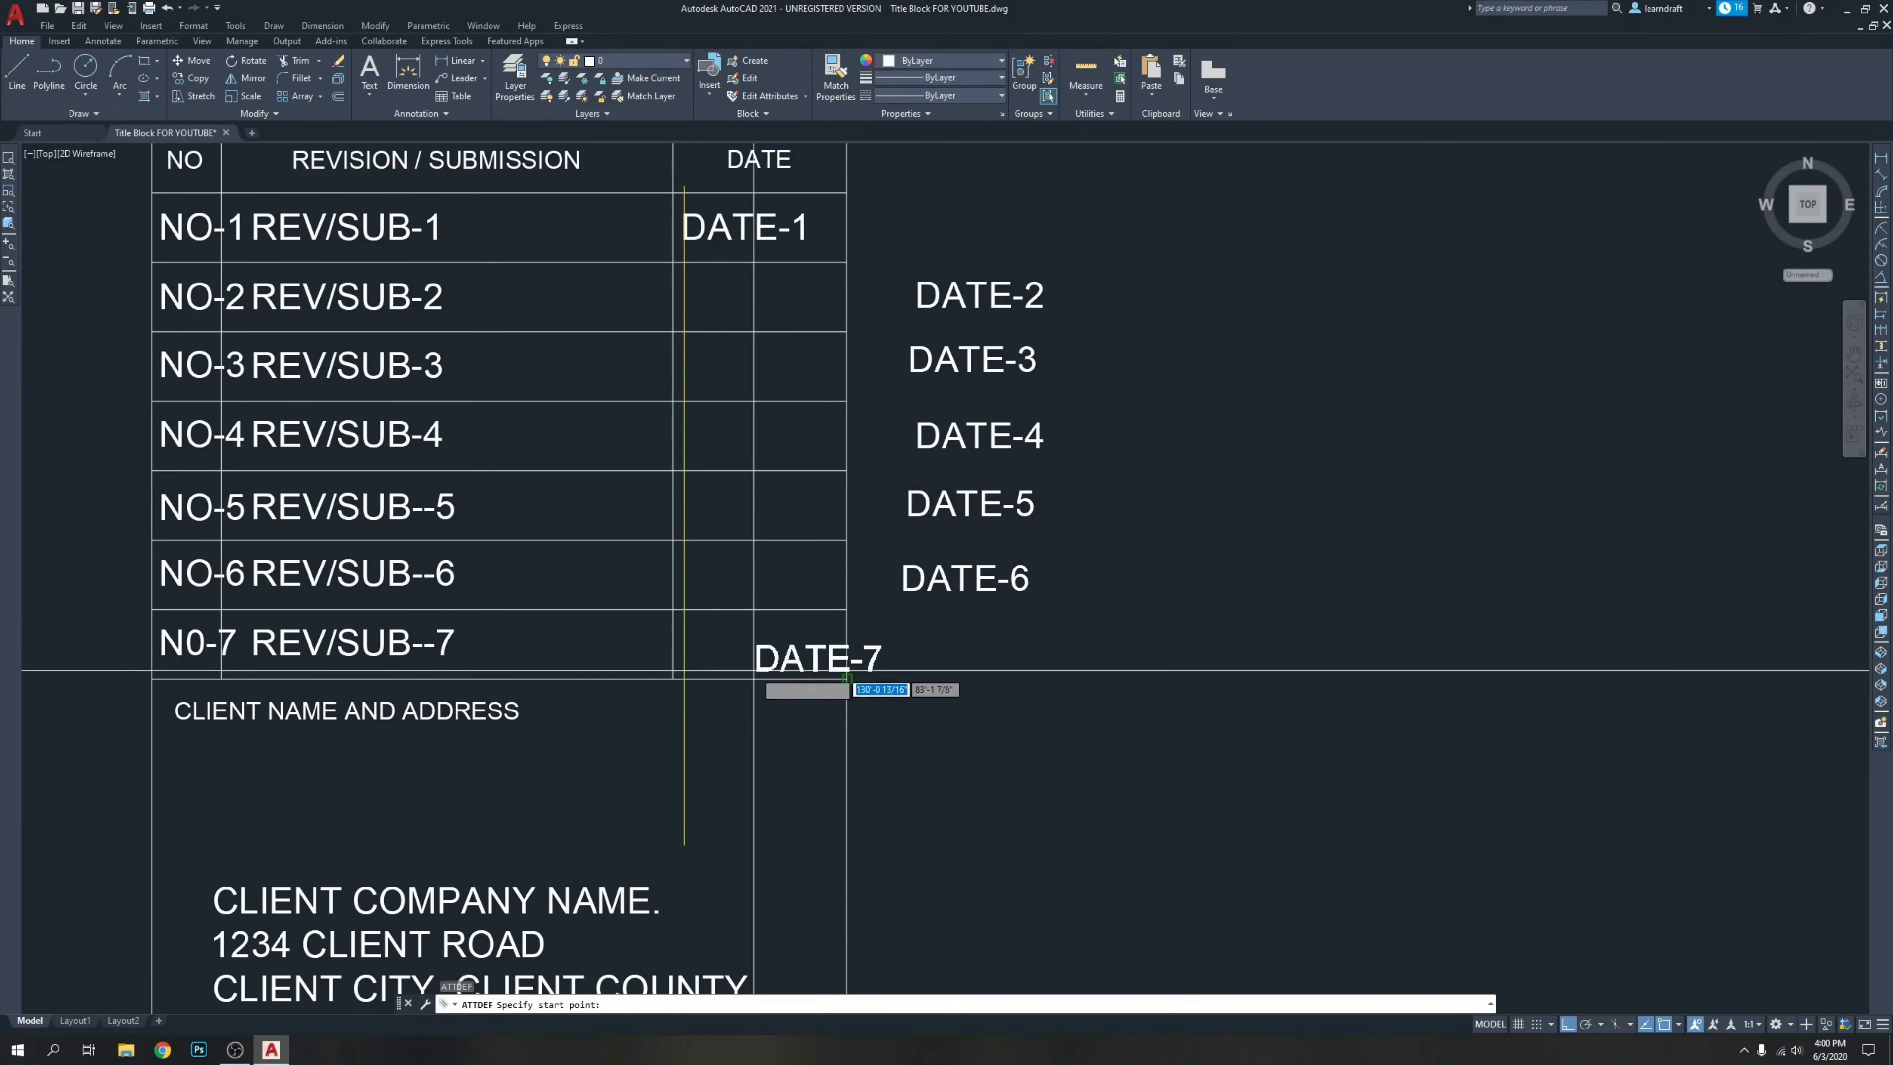
pyautogui.click(881, 662)
# Move the DATE-2 attribute horizontally into the date cell of the second row, near the vertical guide line.
pyautogui.scroll(-2, 1230, 567)
pyautogui.scroll(5, 1054, 333)
pyautogui.click(1123, 408)
pyautogui.click(1352, 427)
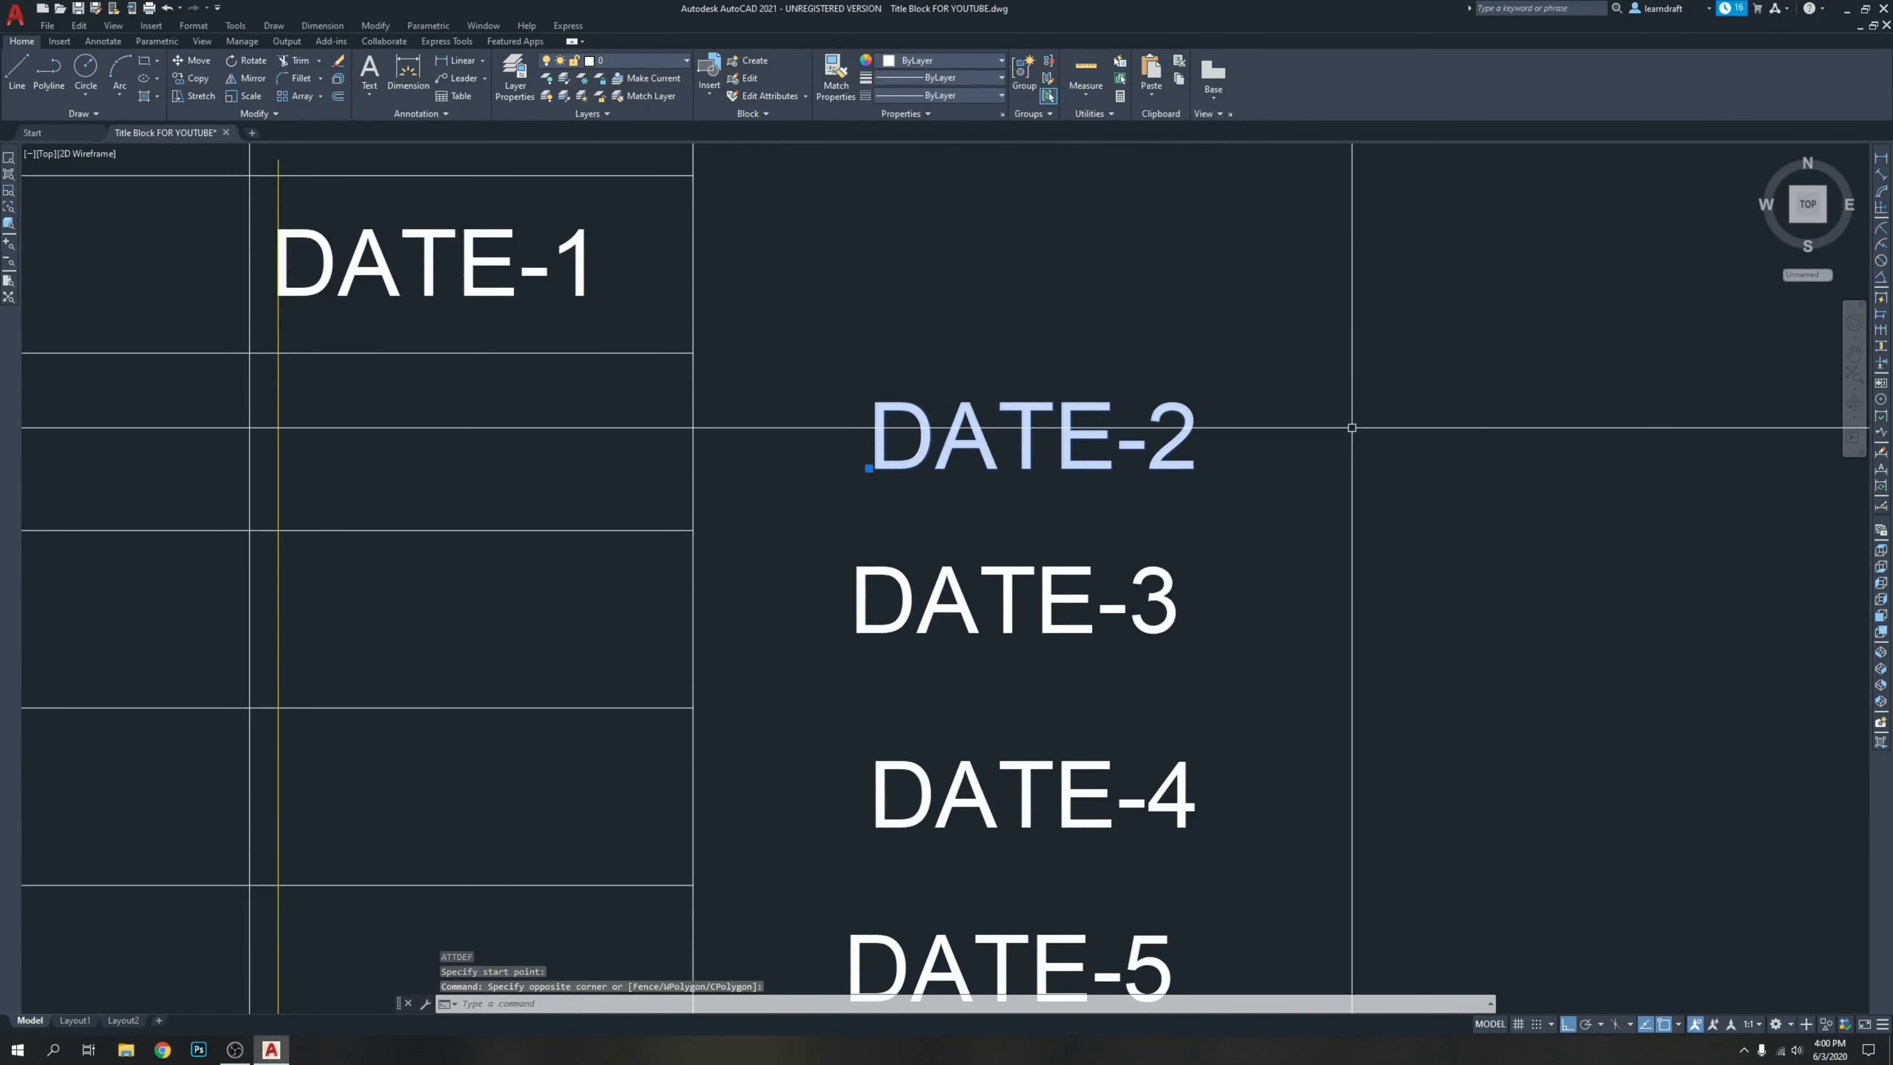
pyautogui.write('m')
pyautogui.press('Return')
pyautogui.click(1556, 304)
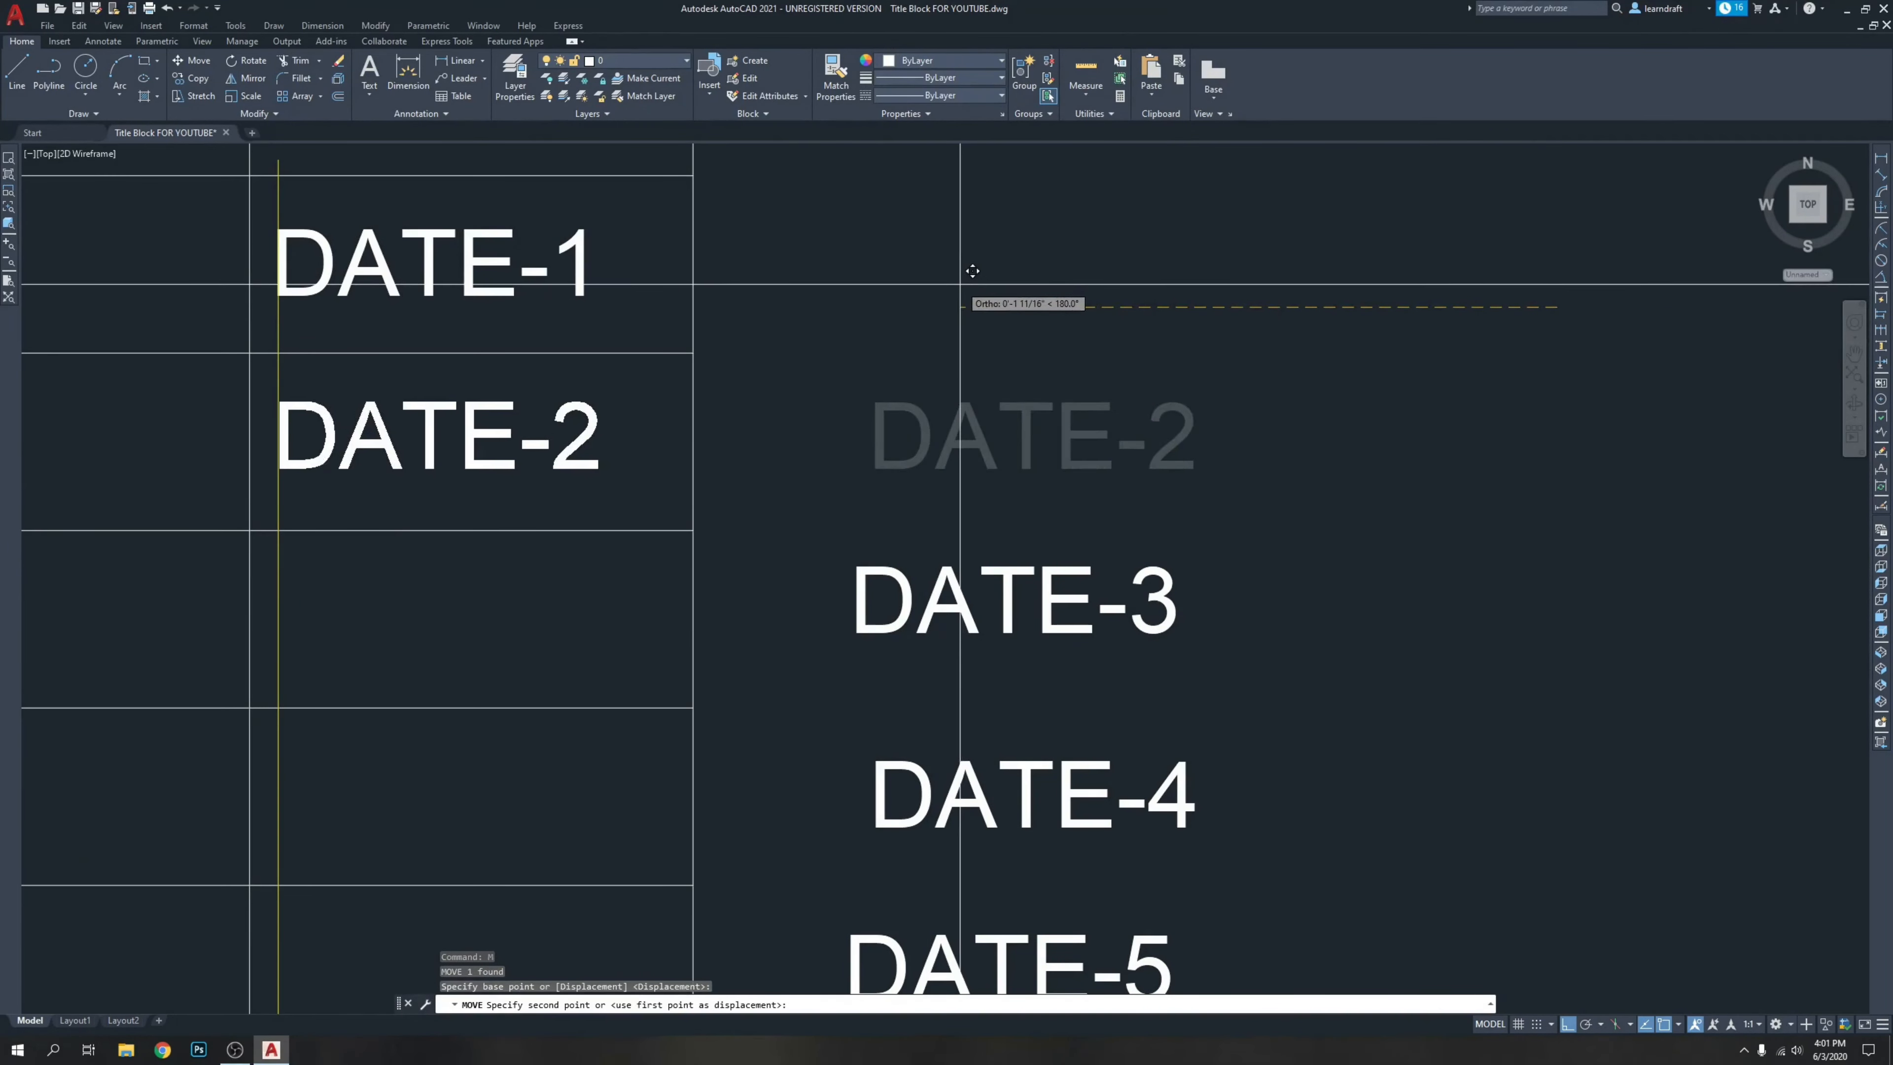
pyautogui.click(963, 284)
# Nudge DATE-2 sideways so the left edge of its first letter sits exactly on the vertical guide line.
pyautogui.scroll(4, 246, 363)
pyautogui.moveTo(246, 362); pyautogui.dragTo(617, 325, button='middle')
pyautogui.click(756, 403)
pyautogui.click(735, 427)
pyautogui.scroll(4, 735, 427)
pyautogui.write('m')
pyautogui.press('Return')
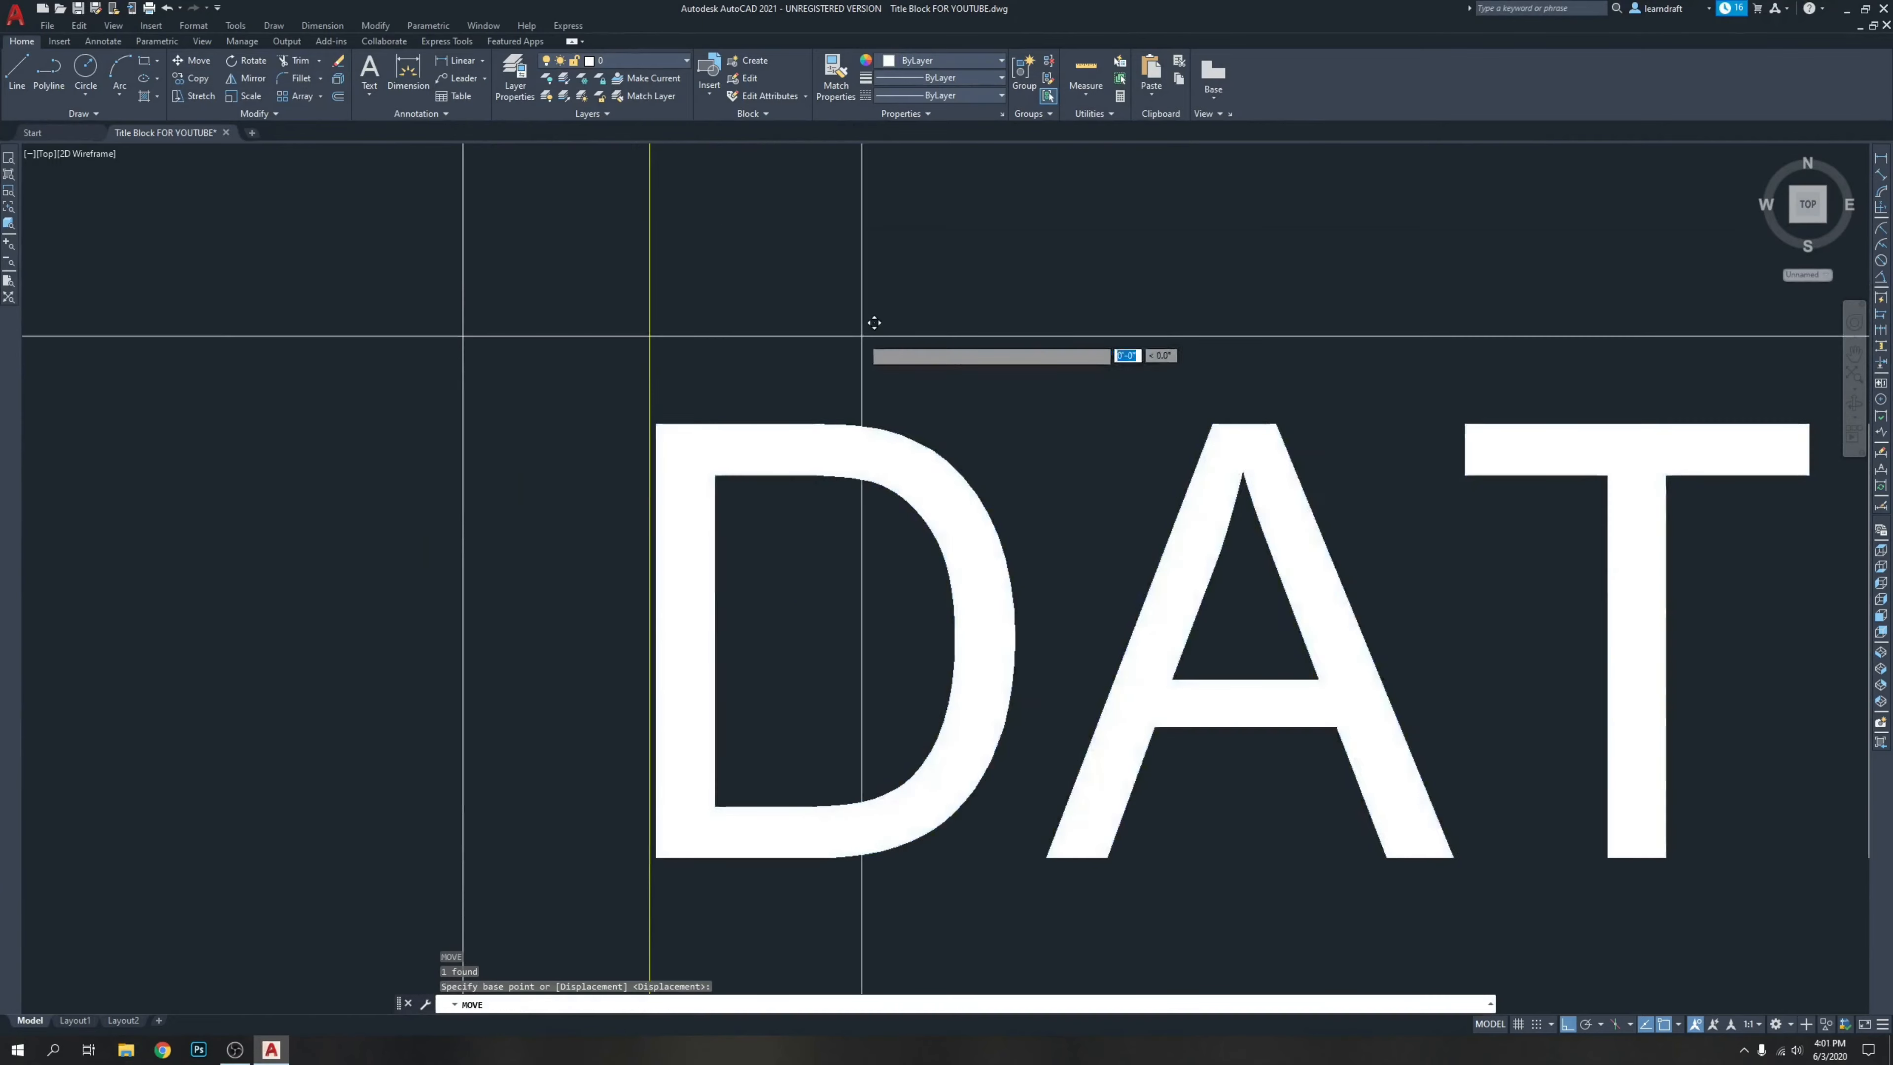
pyautogui.click(862, 336)
pyautogui.click(865, 323)
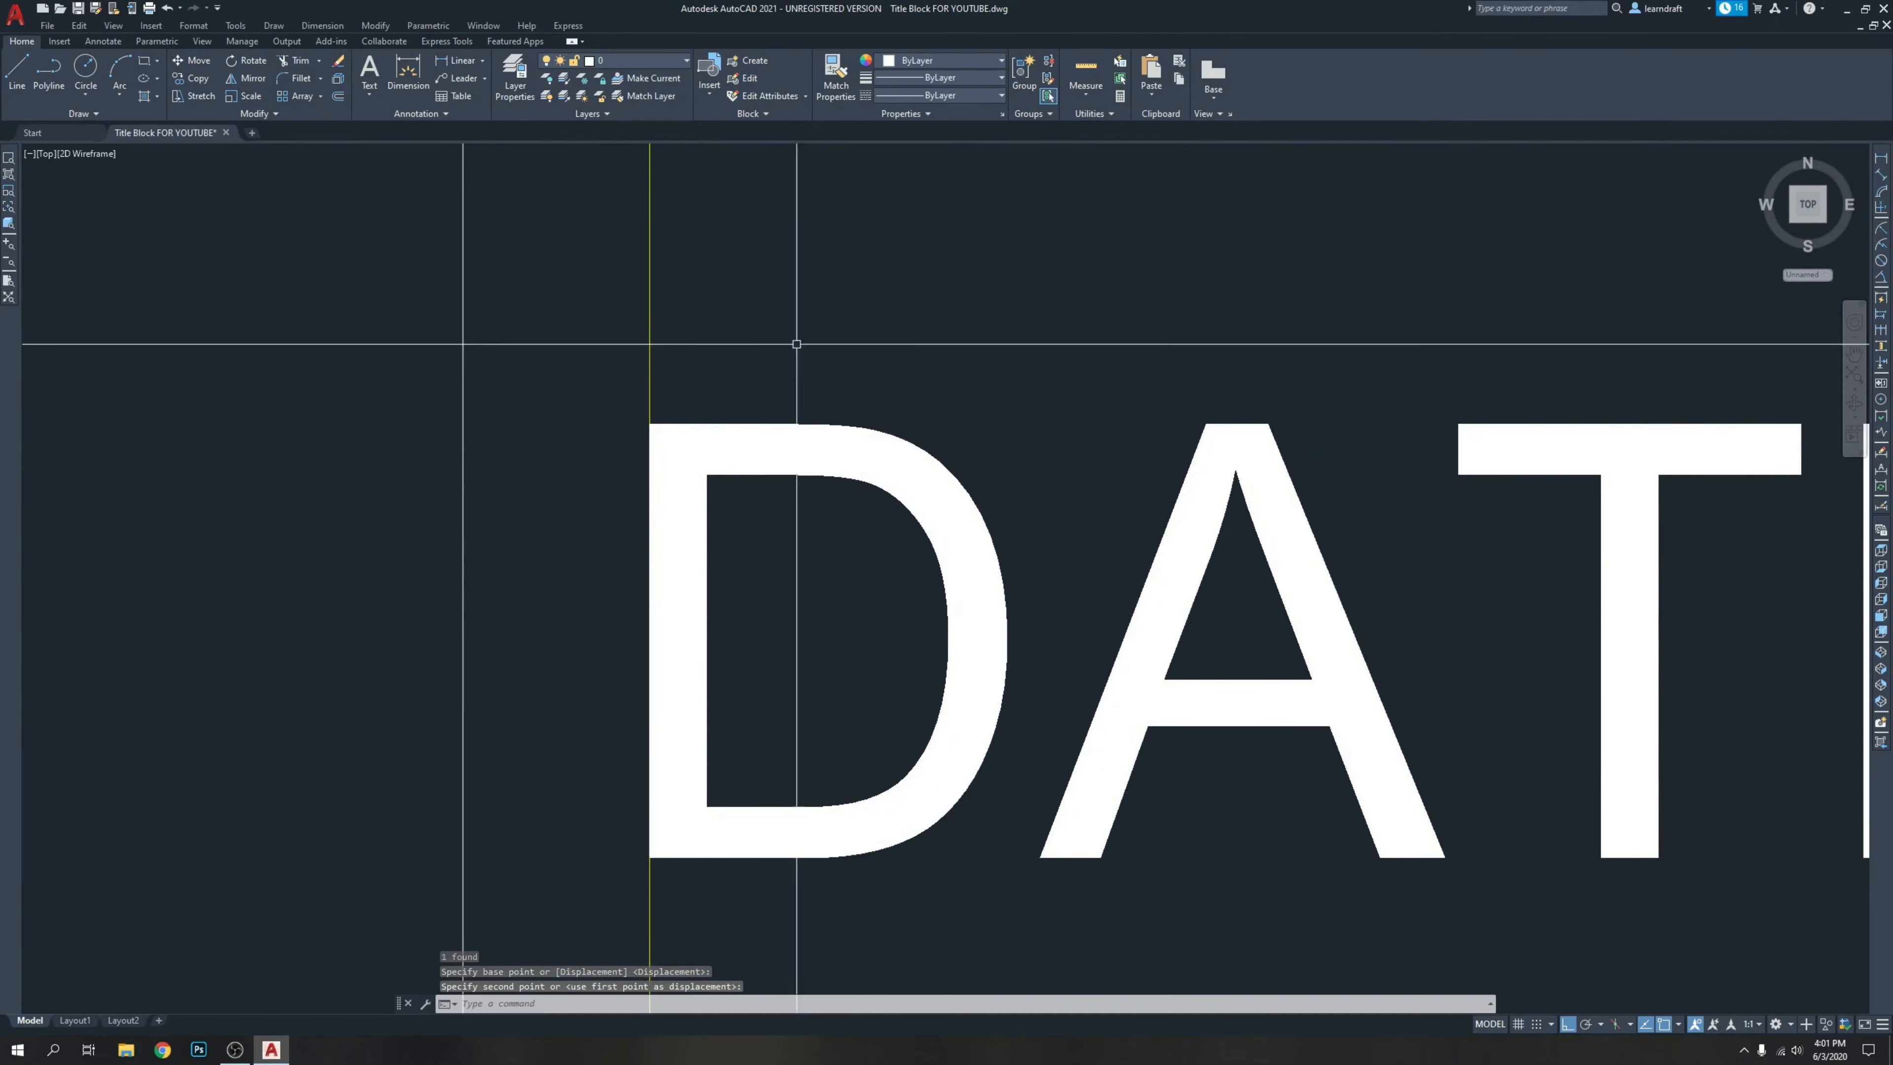
# Draw a horizontal guide line across the first revision row, extending past both sides of the table.
pyautogui.scroll(-8, 746, 358)
pyautogui.scroll(4, 584, 401)
pyautogui.scroll(-2, 480, 352)
pyautogui.moveTo(480, 352)
pyautogui.mouseDown(button='middle')
pyautogui.moveTo(571, 372)
pyautogui.moveTo(598, 403)
pyautogui.mouseUp(button='middle')
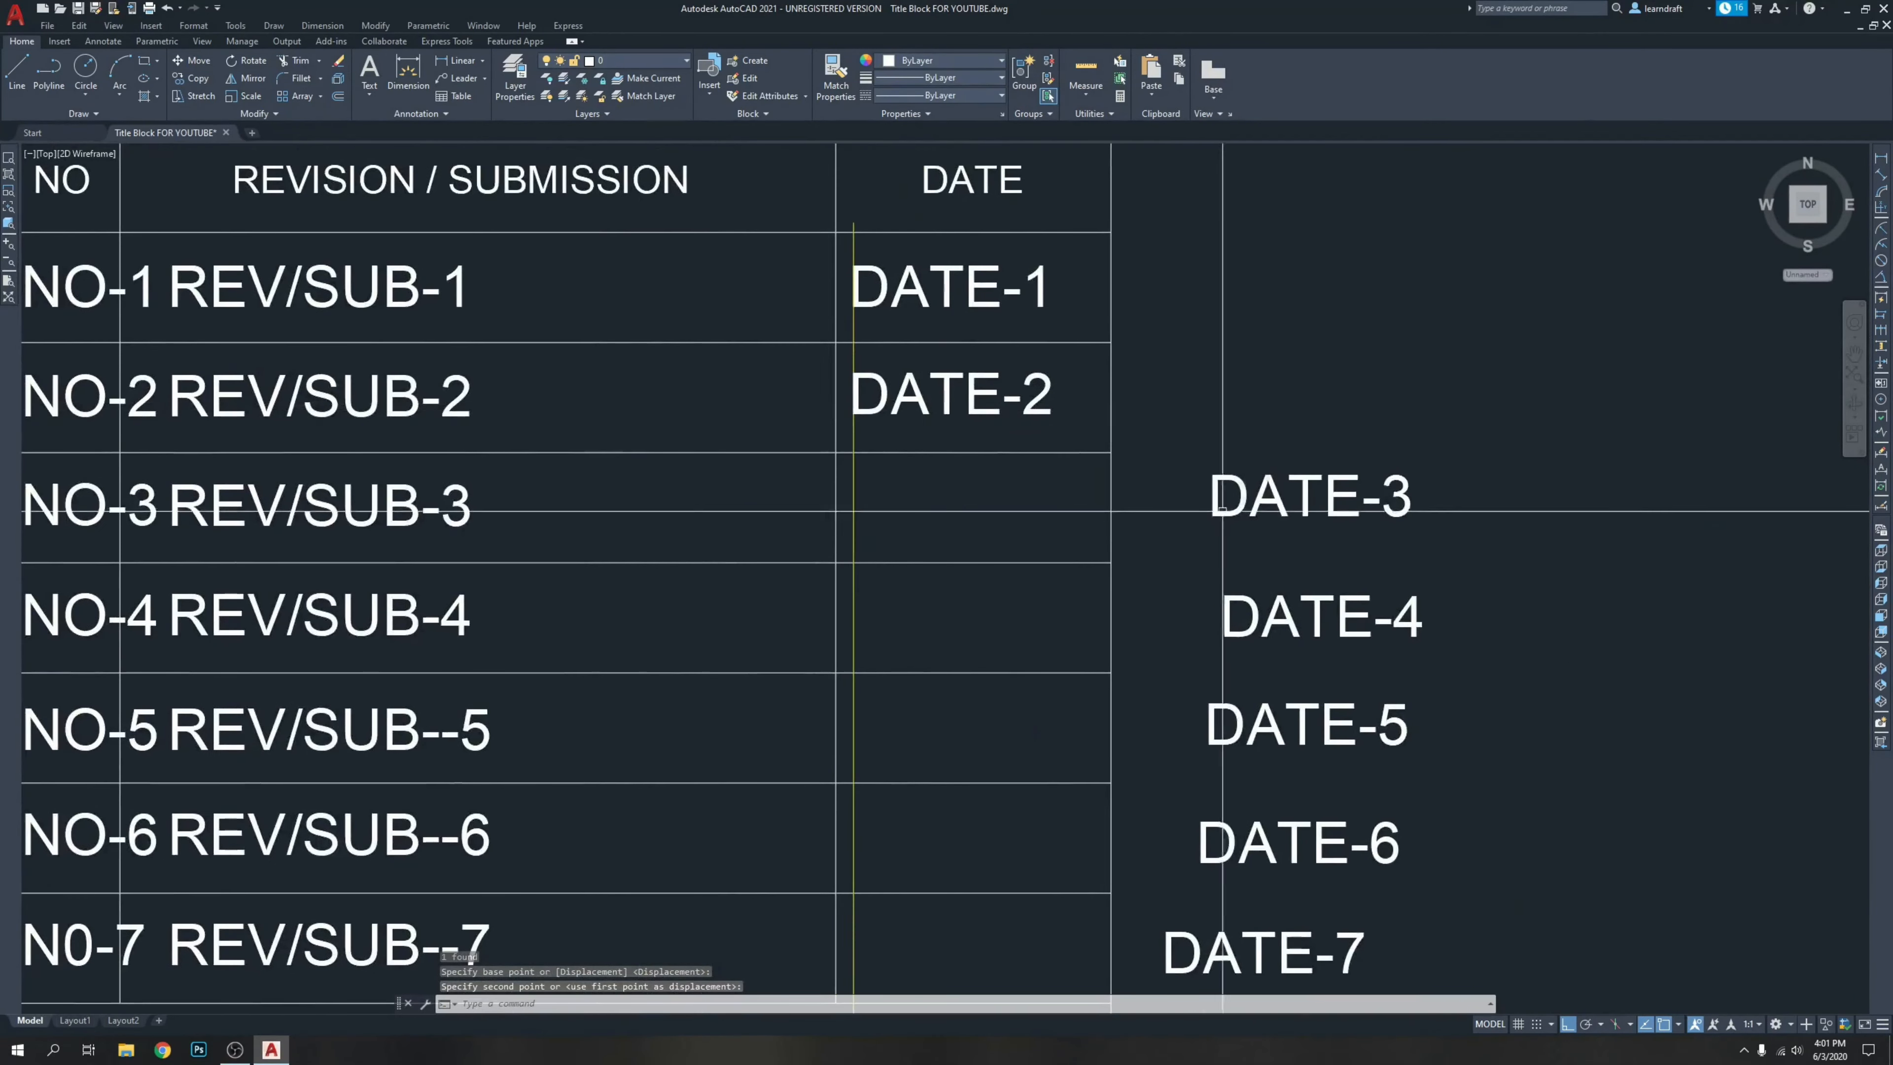
pyautogui.moveTo(1225, 512); pyautogui.dragTo(990, 484, button='middle')
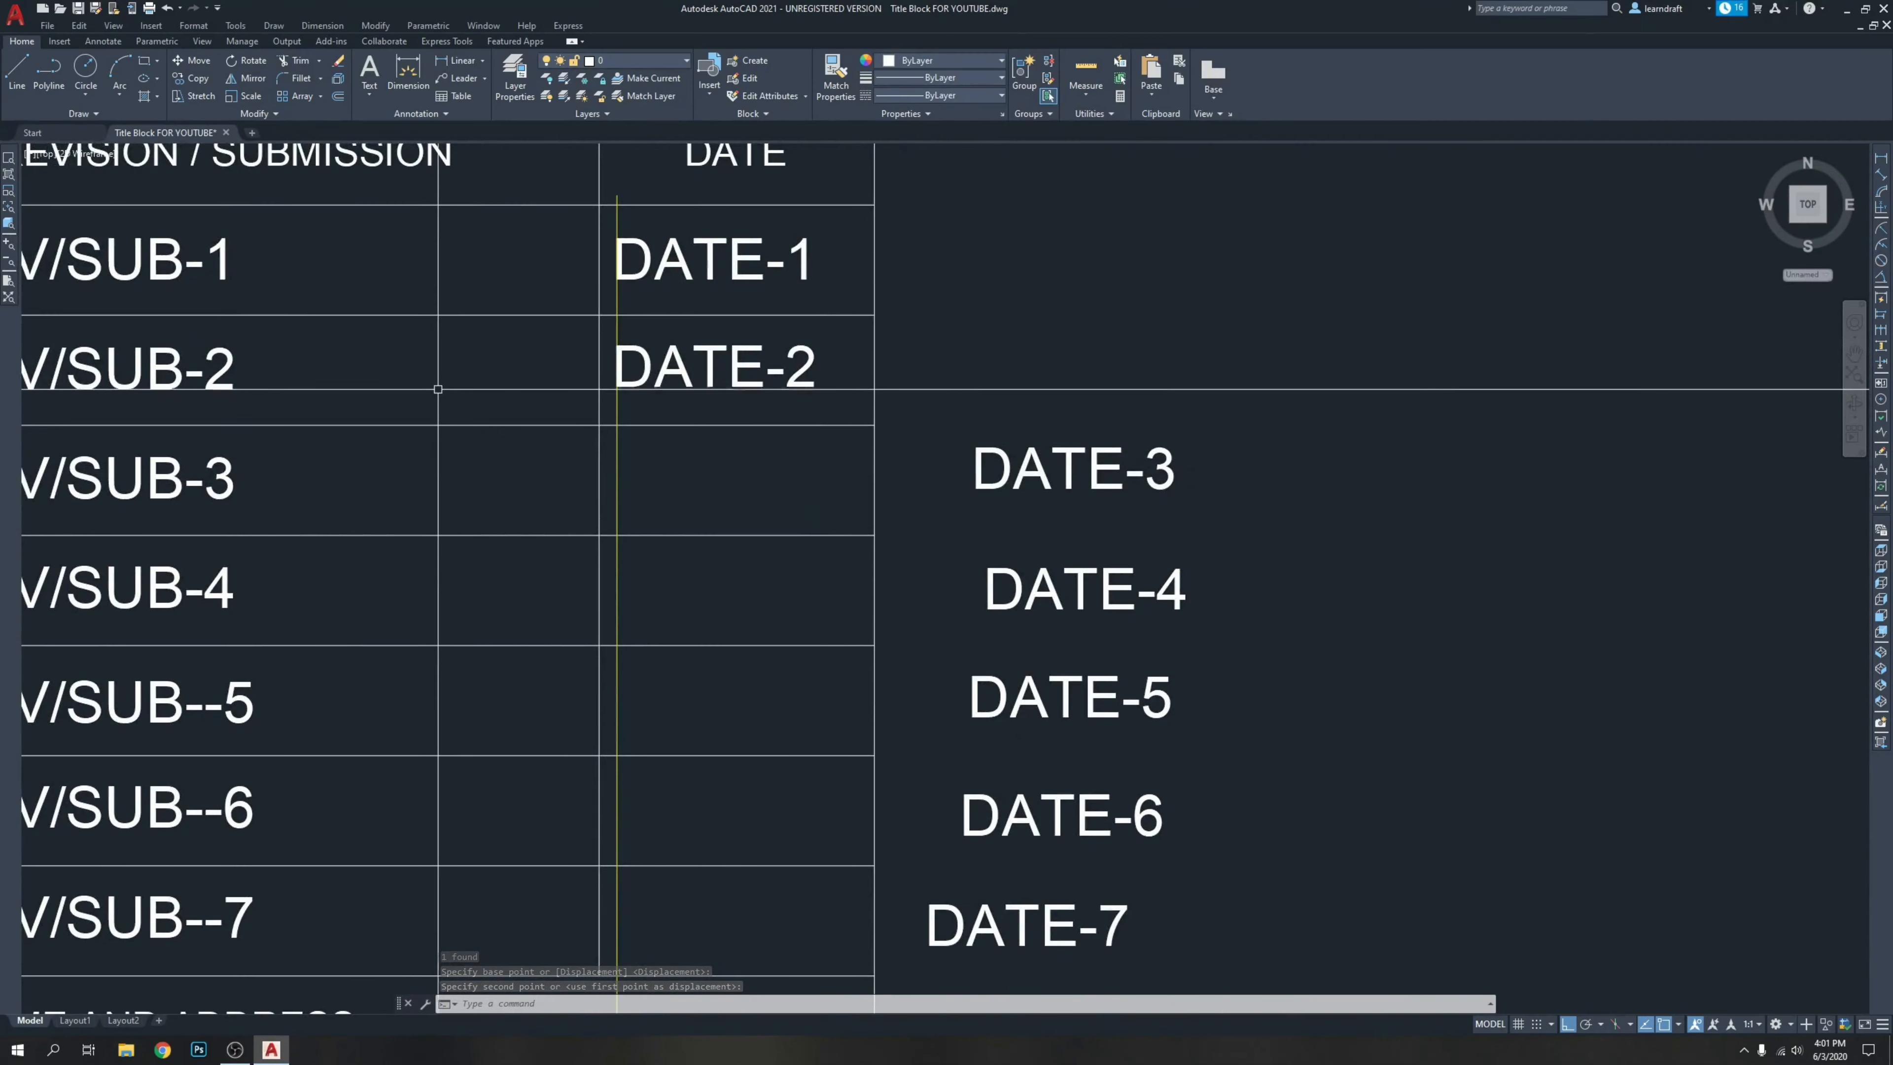
pyautogui.moveTo(438, 389); pyautogui.dragTo(549, 458, button='middle')
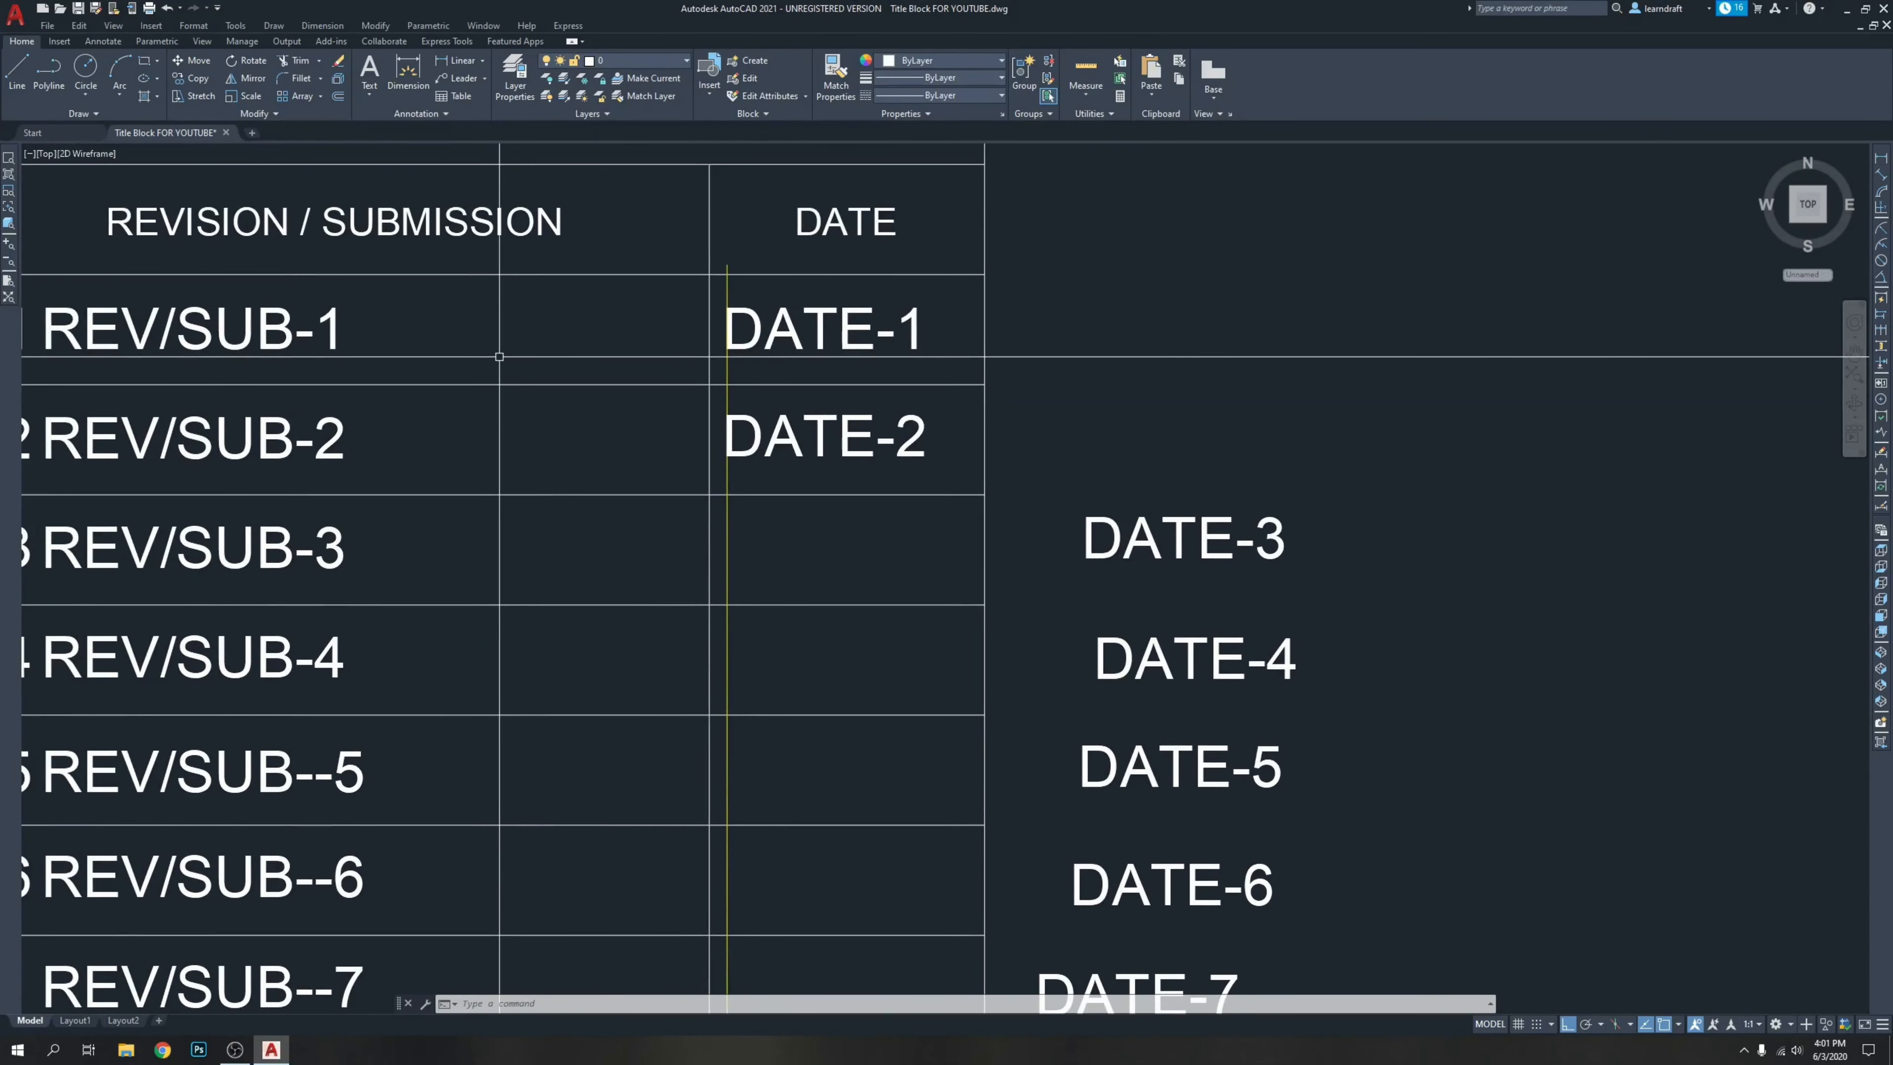
pyautogui.moveTo(499, 356); pyautogui.dragTo(861, 404, button='middle')
pyautogui.write('l')
pyautogui.press('space')
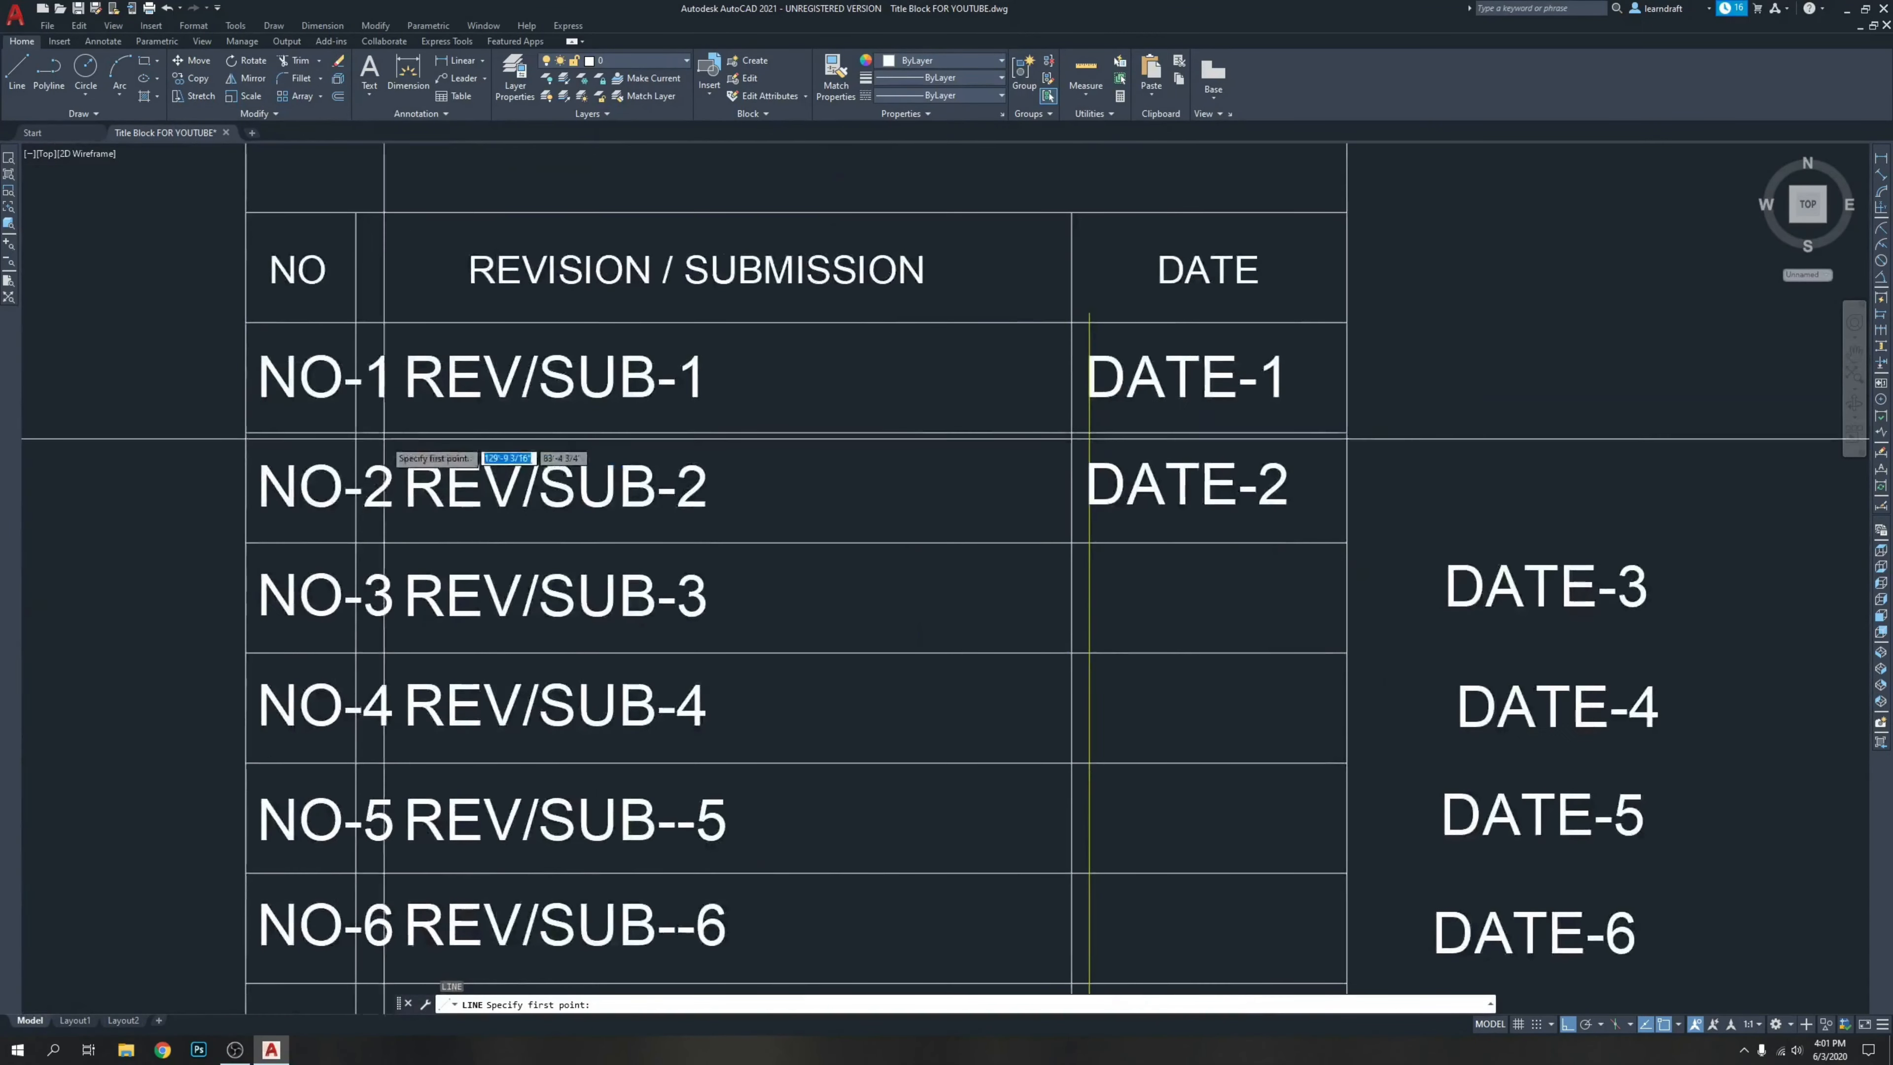
pyautogui.click(147, 397)
pyautogui.click(1694, 488)
pyautogui.press('space')
# Move the horizontal guide line vertically onto the baseline of the DATE-1 text.
pyautogui.scroll(4, 1214, 387)
pyautogui.click(1444, 398)
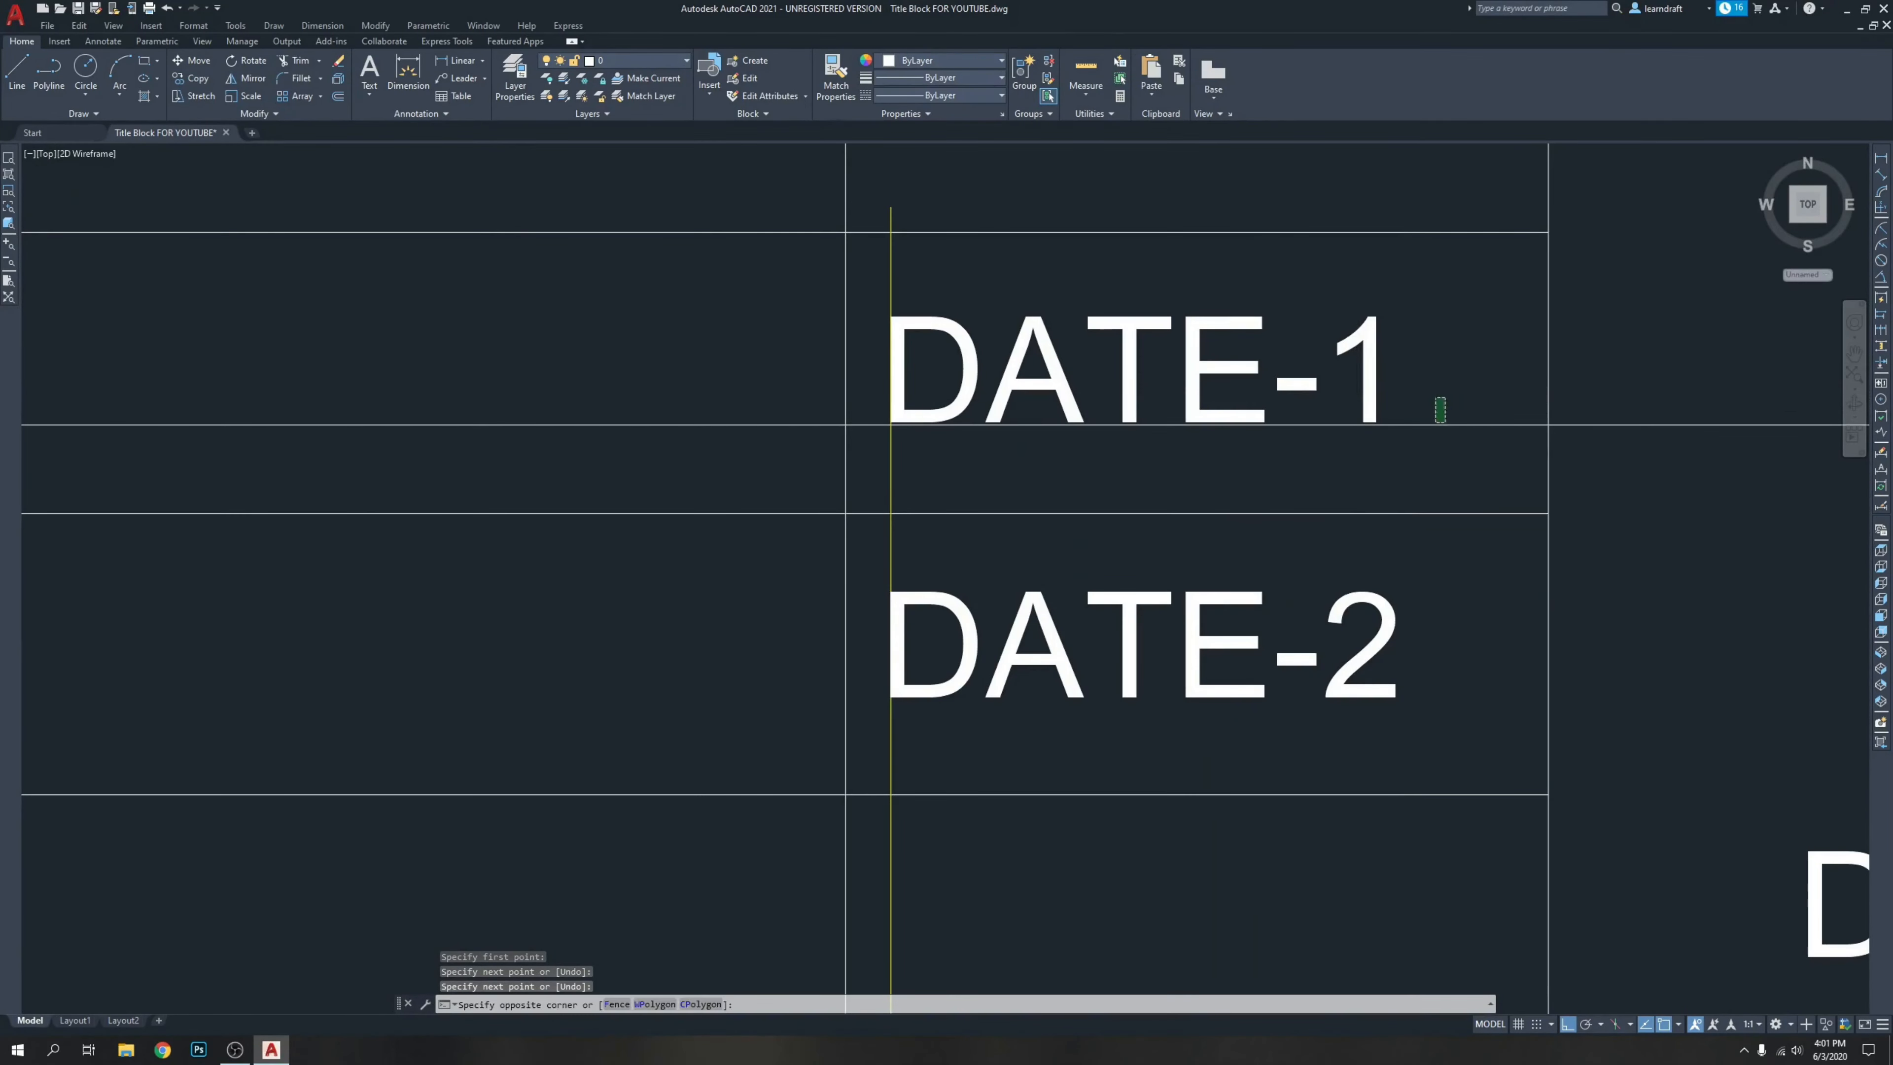
pyautogui.click(1420, 429)
pyautogui.scroll(4, 1413, 406)
pyautogui.write('m')
pyautogui.press('space')
pyautogui.click(1419, 389)
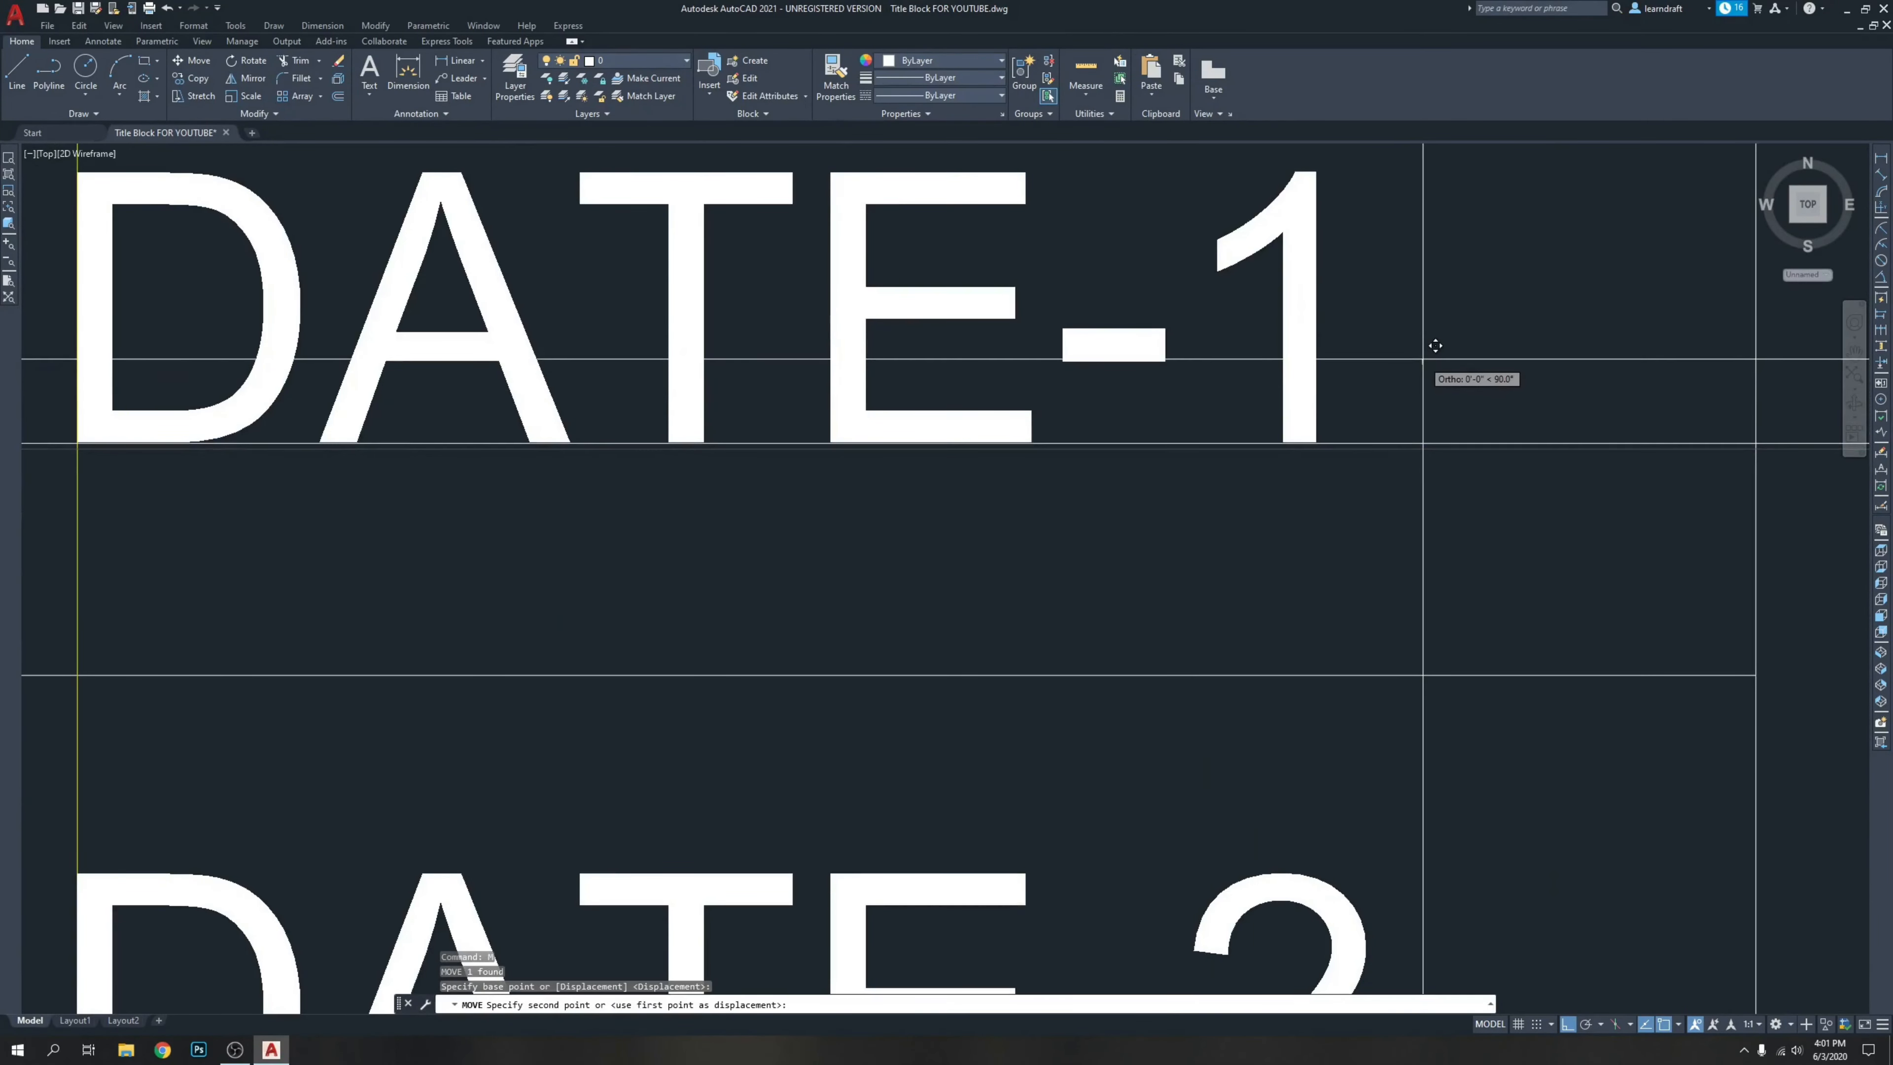
pyautogui.scroll(-4, 1238, 420)
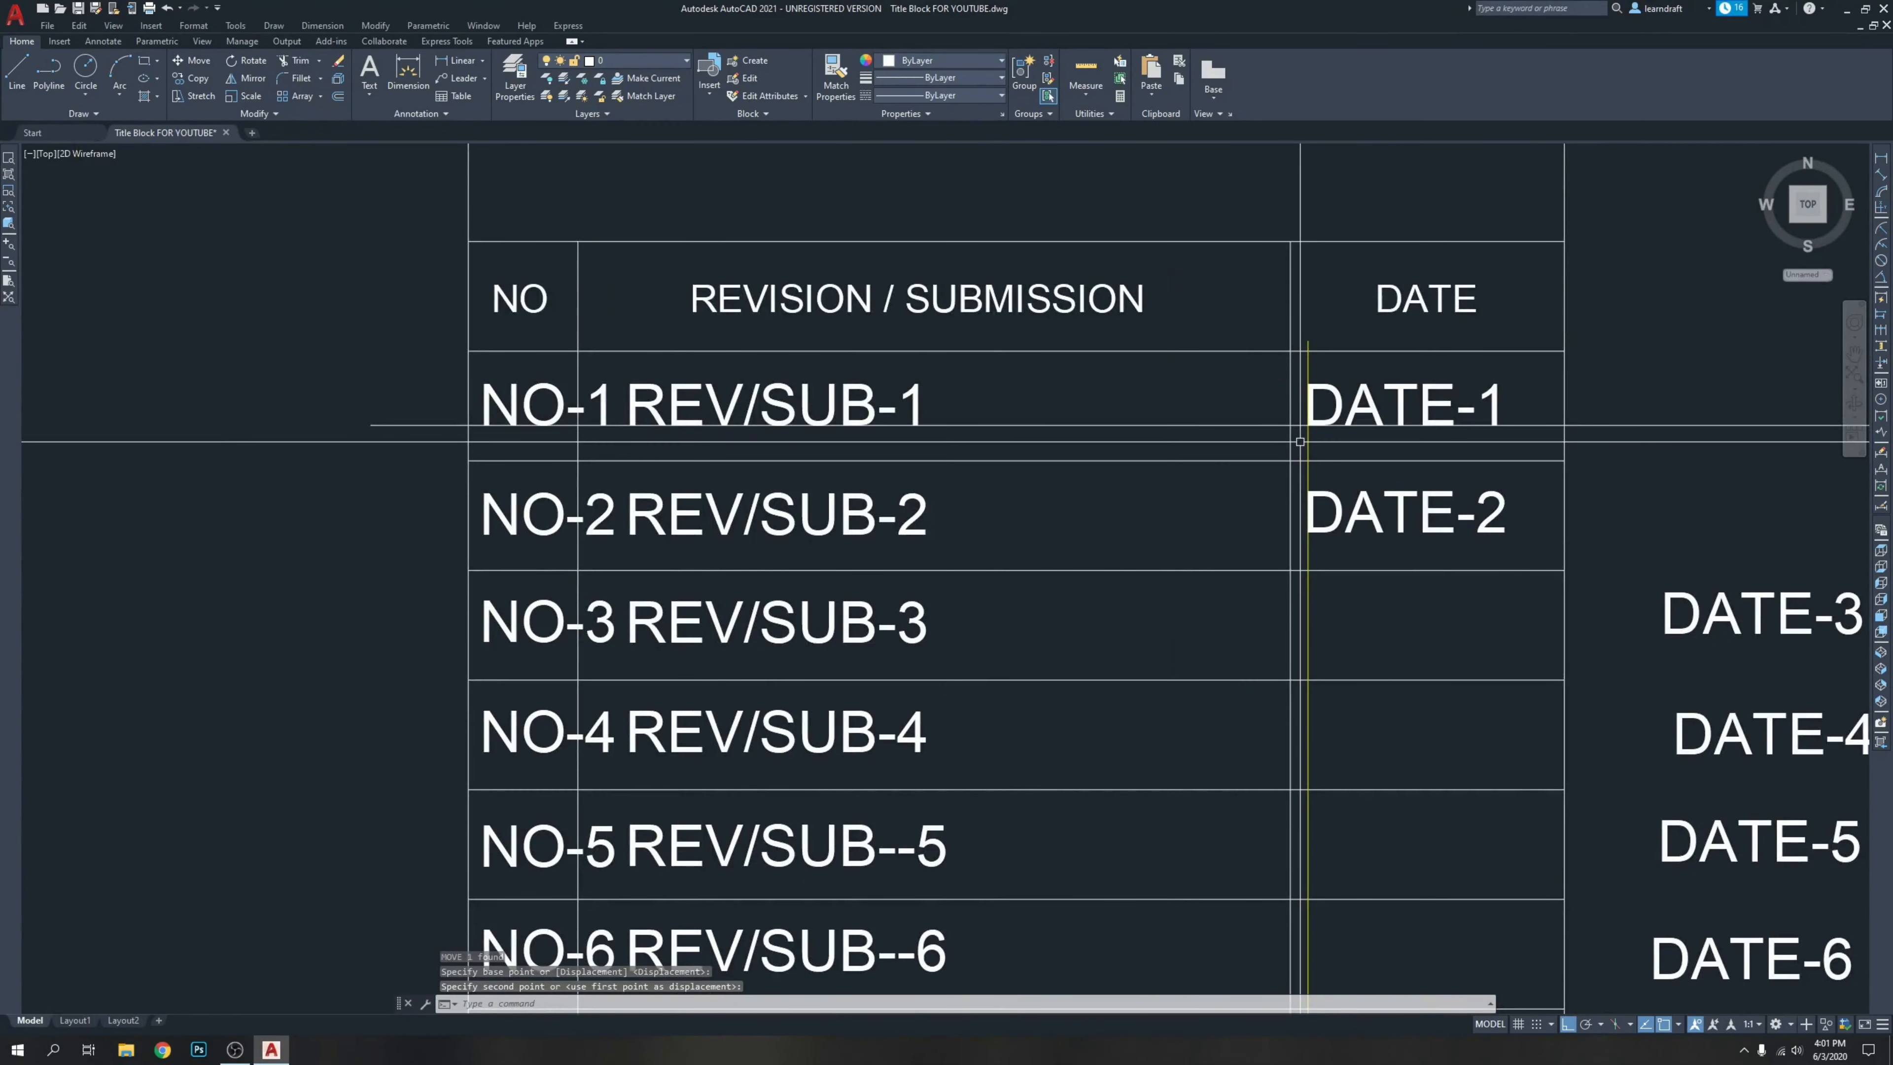
# Match the horizontal guide line's properties to those of the yellow vertical guide line.
pyautogui.press('space')
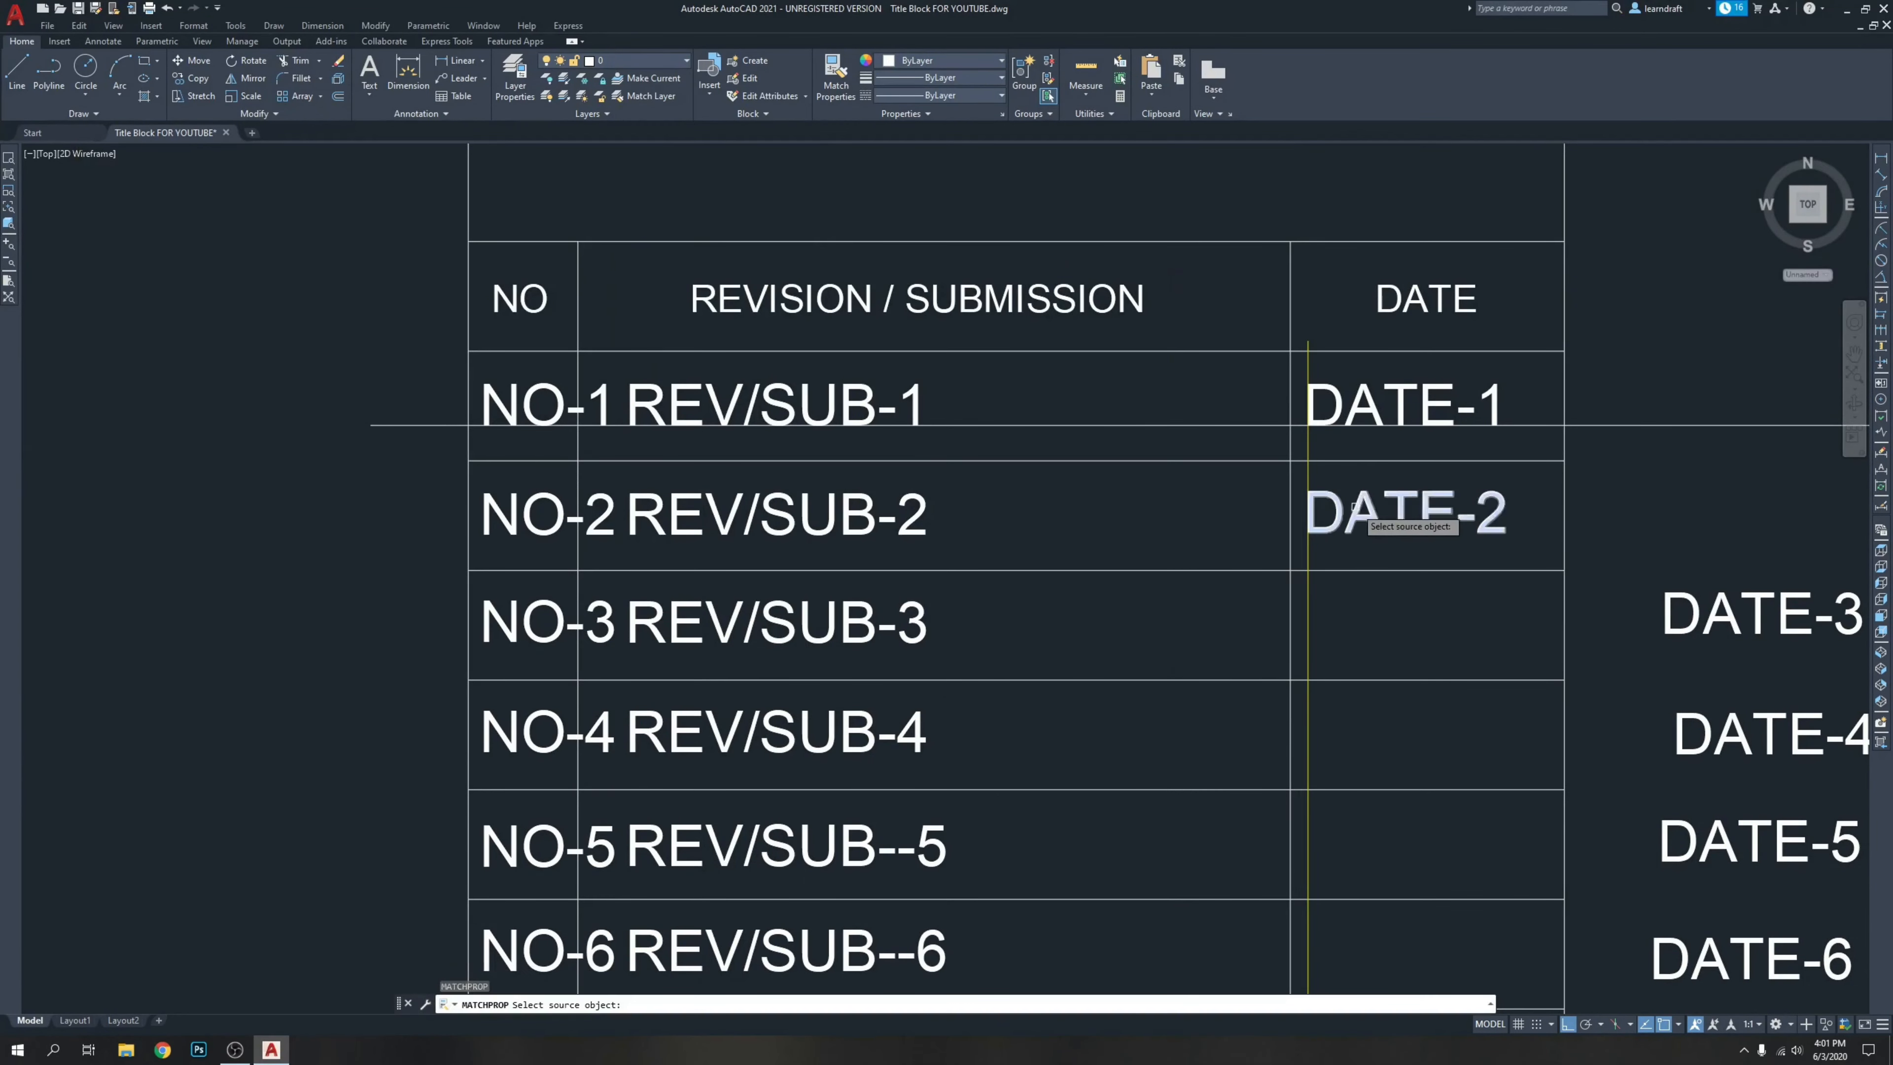
pyautogui.click(1309, 443)
pyautogui.click(1653, 400)
pyautogui.click(1610, 467)
pyautogui.press('space')
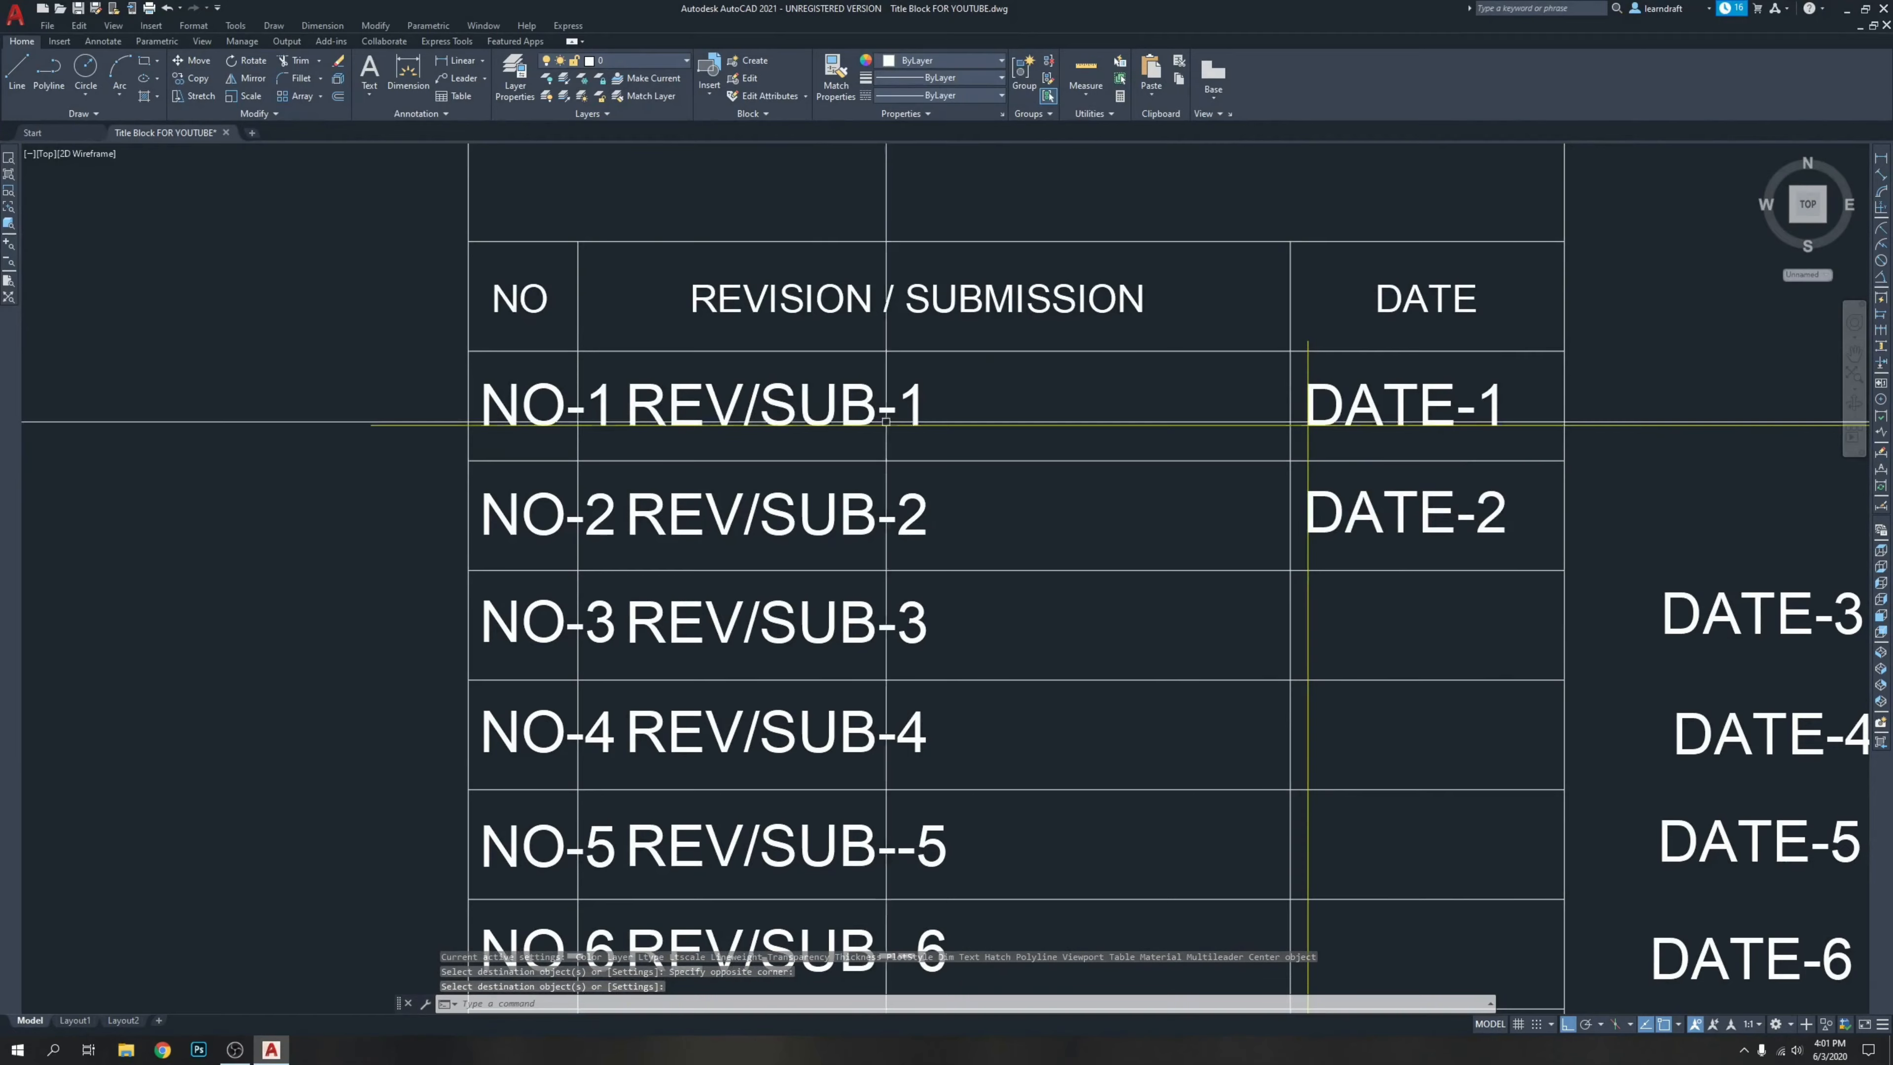
# Copy the horizontal guide line straight down to the text baselines of the second, third and fourth rows.
pyautogui.scroll(4, 505, 361)
pyautogui.scroll(-4, 479, 356)
pyautogui.moveTo(897, 516); pyautogui.dragTo(474, 462, button='middle')
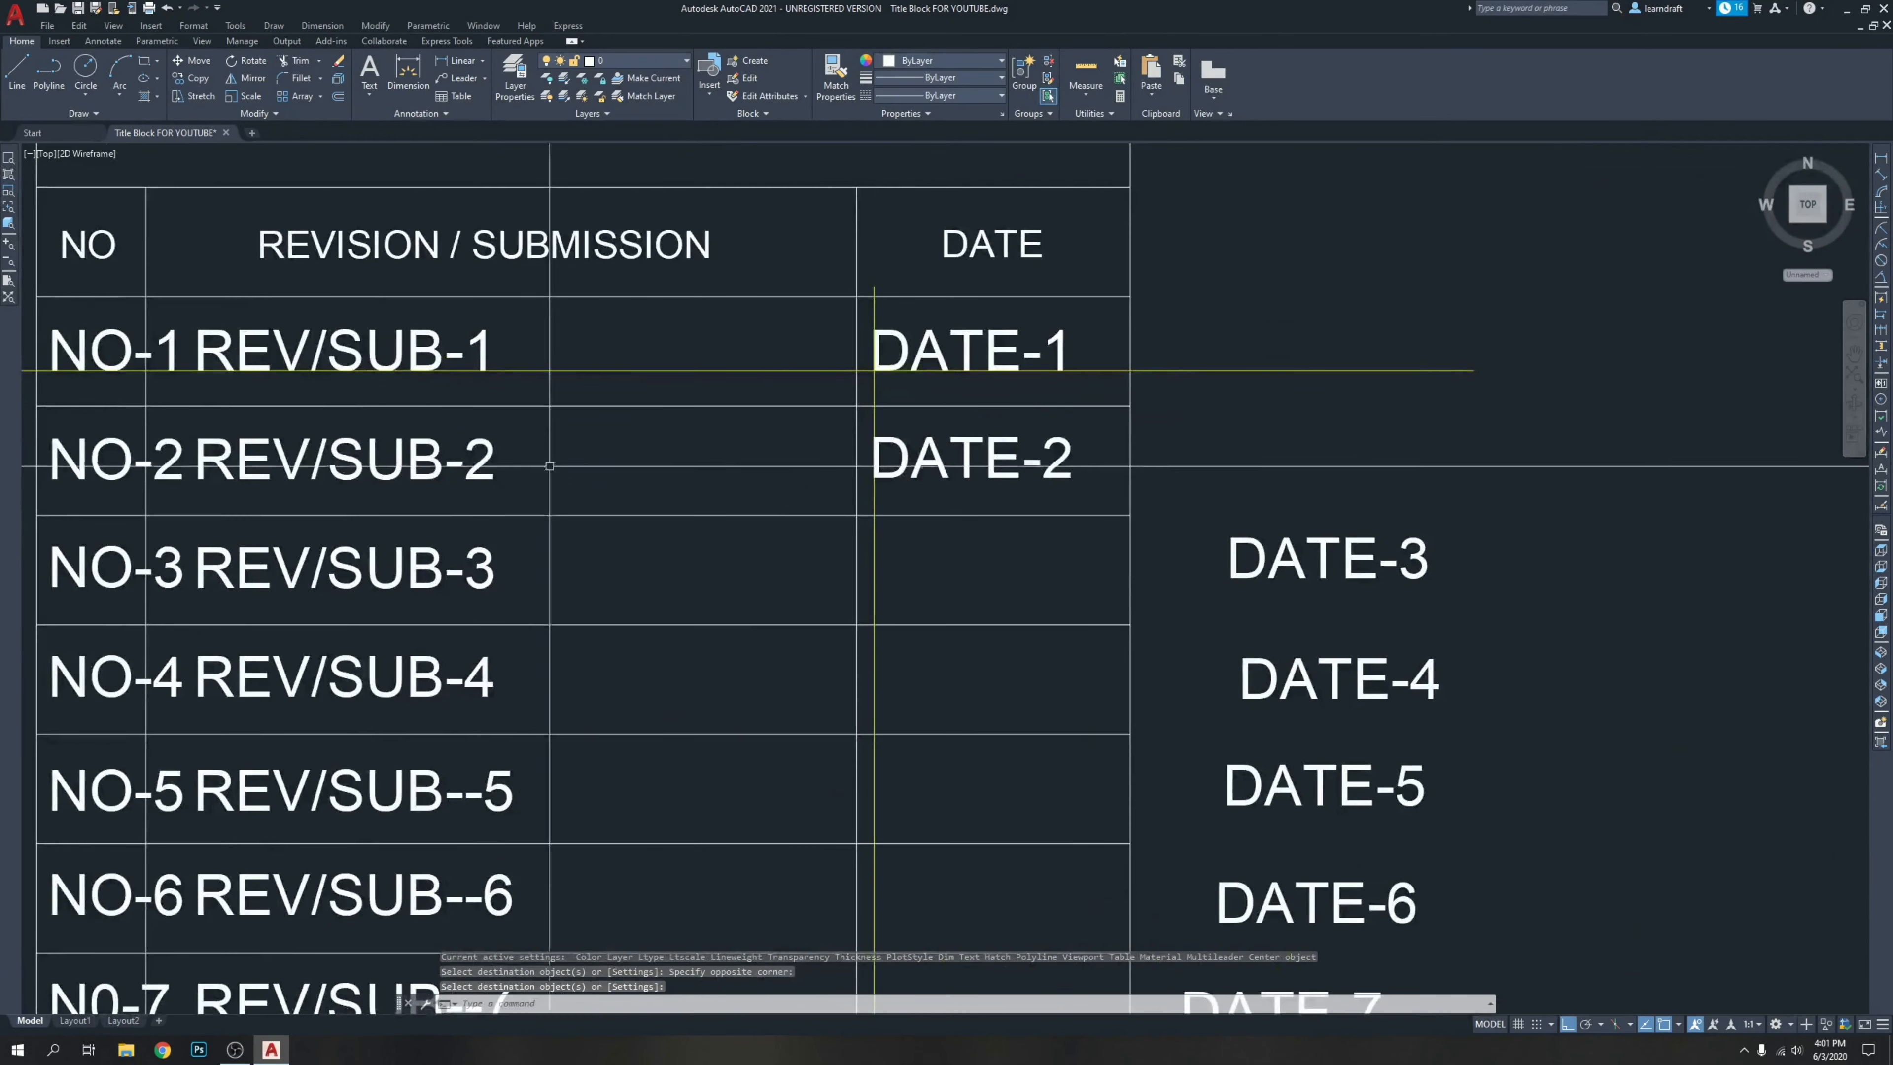
pyautogui.scroll(-3, 1185, 376)
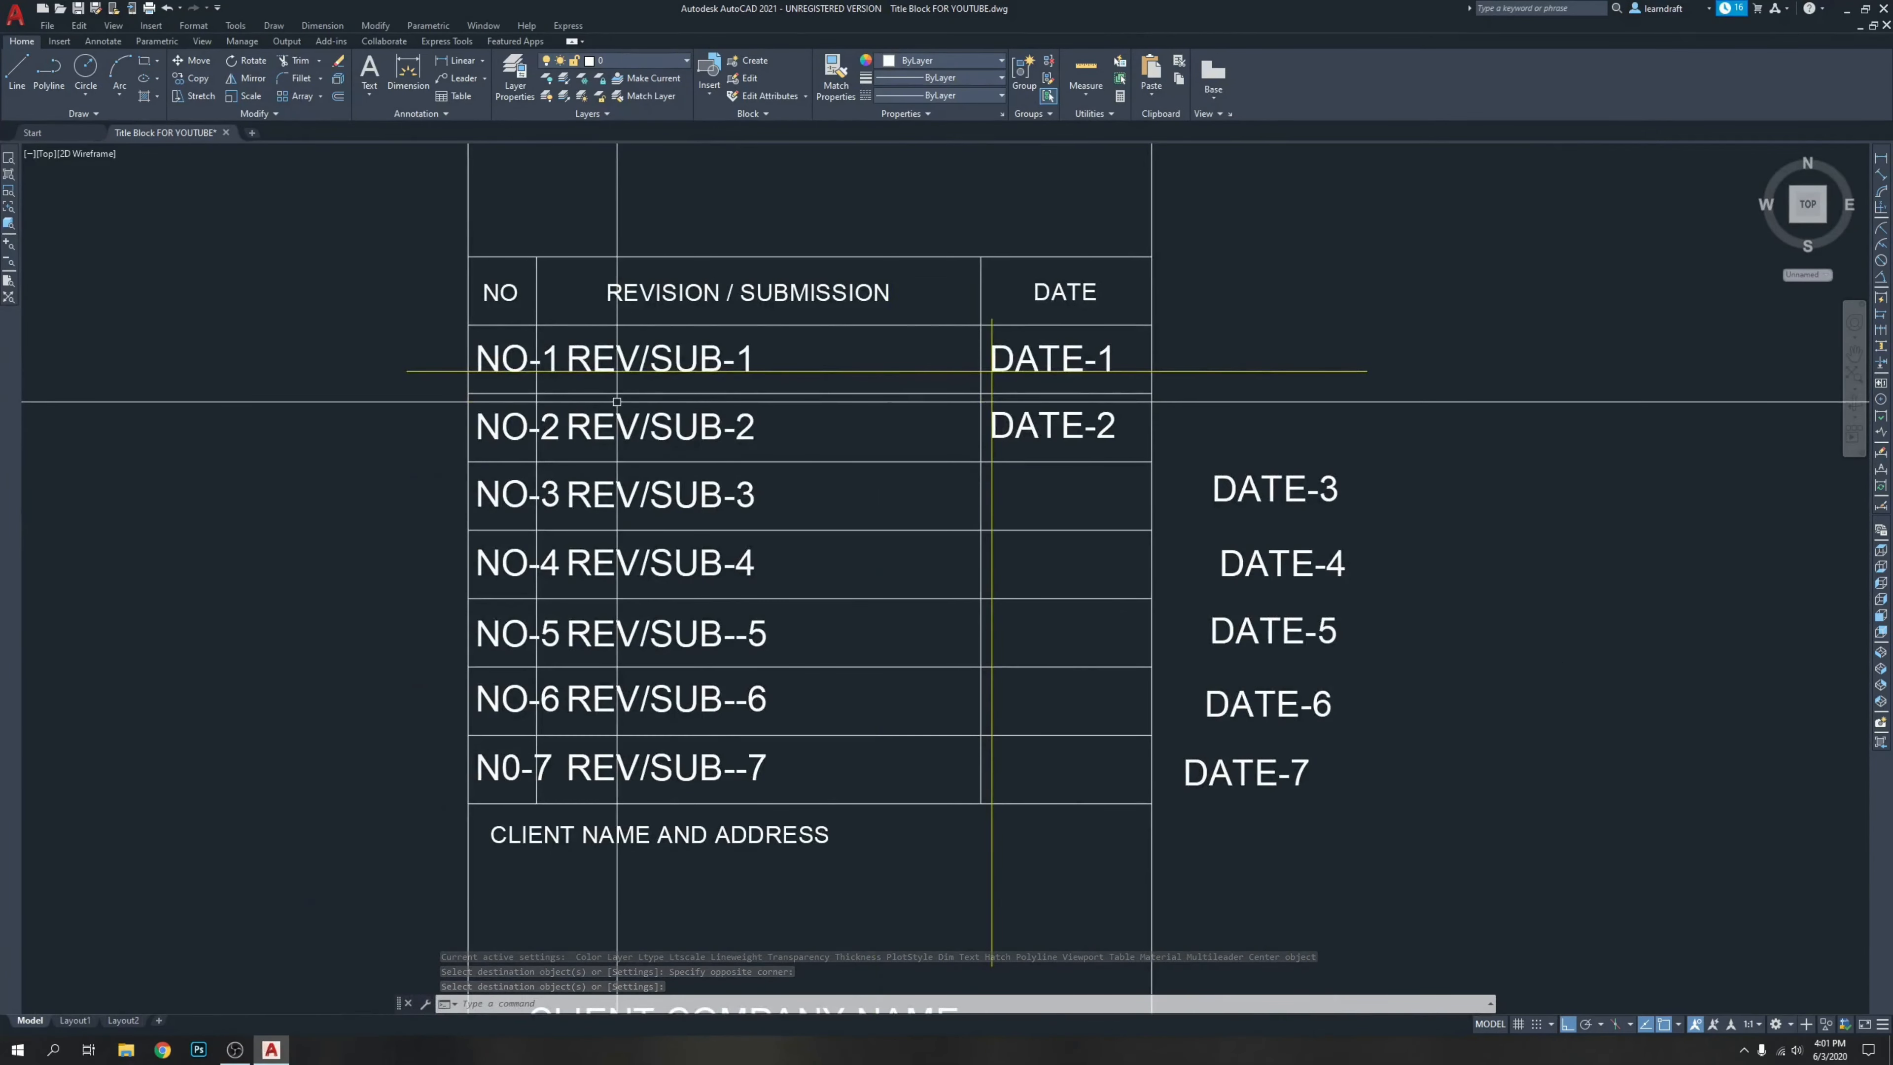
pyautogui.click(447, 370)
pyautogui.click(394, 427)
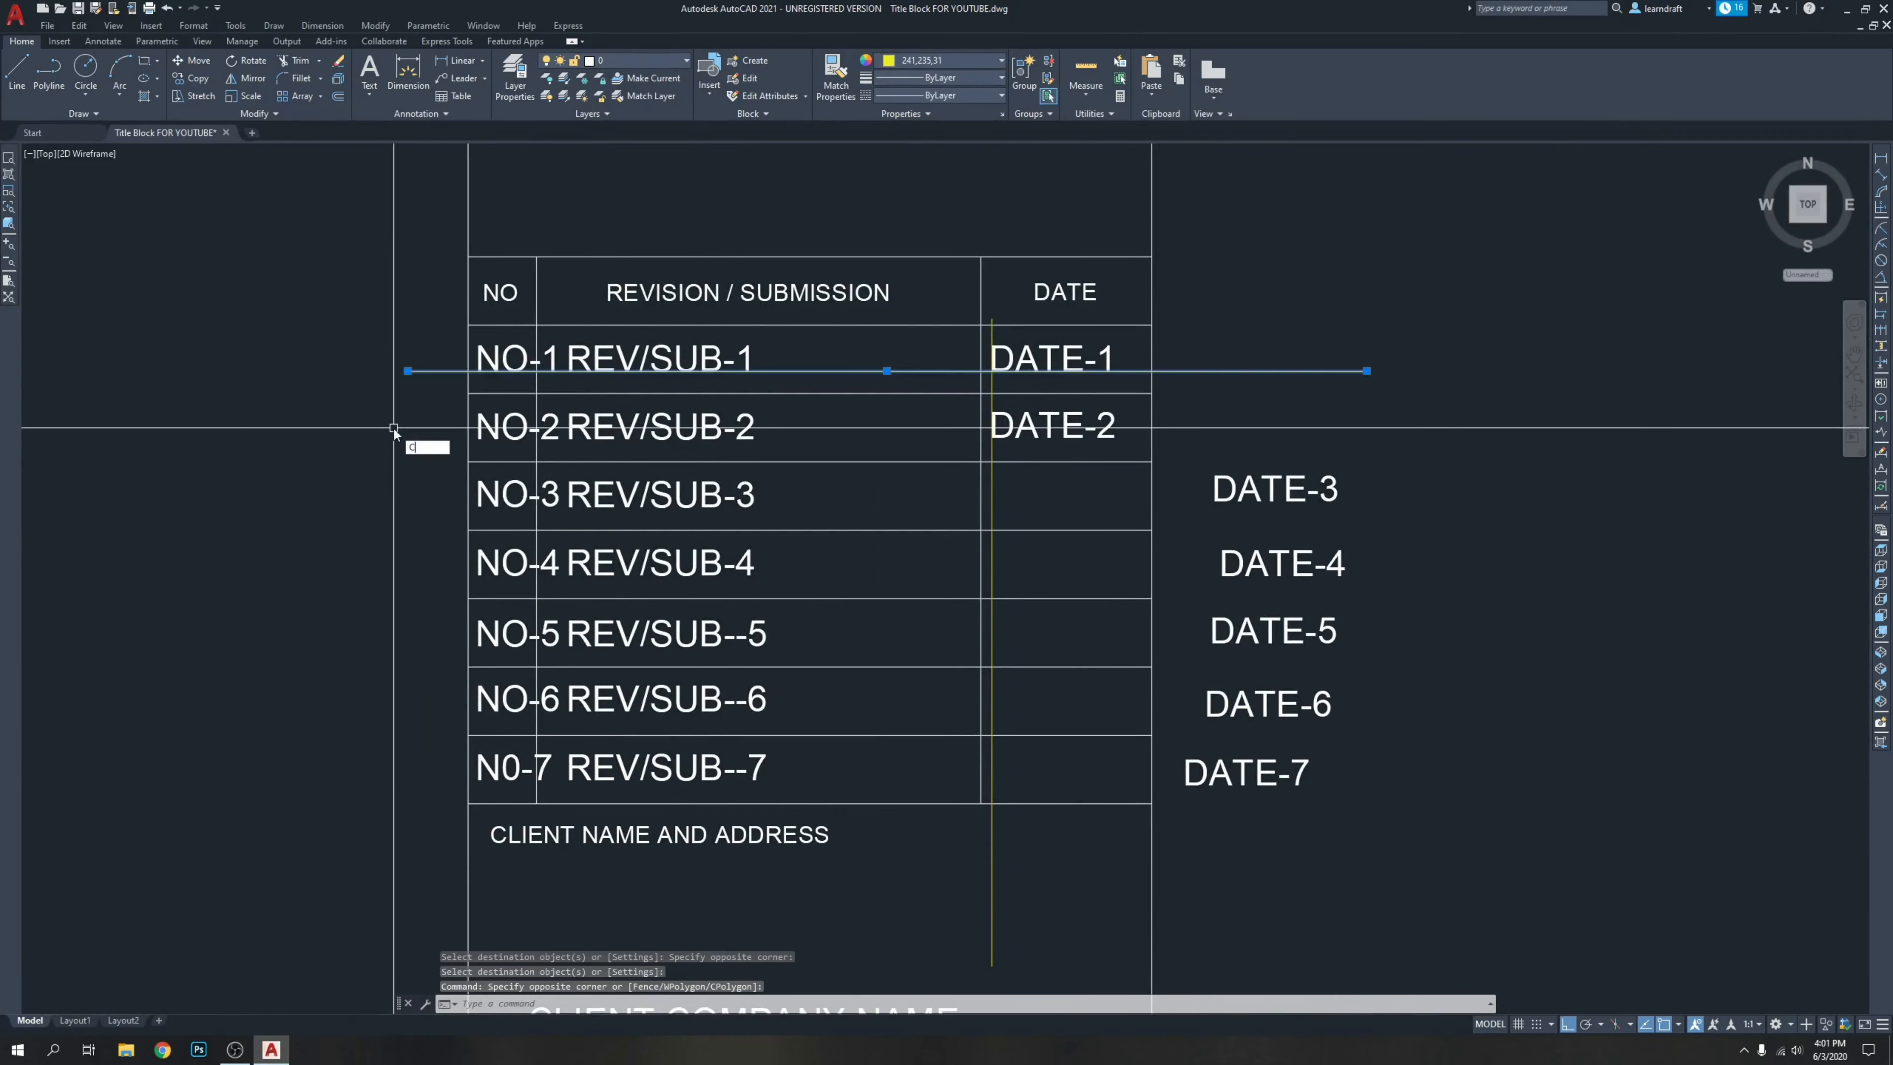
pyautogui.press('space')
pyautogui.scroll(4, 385, 428)
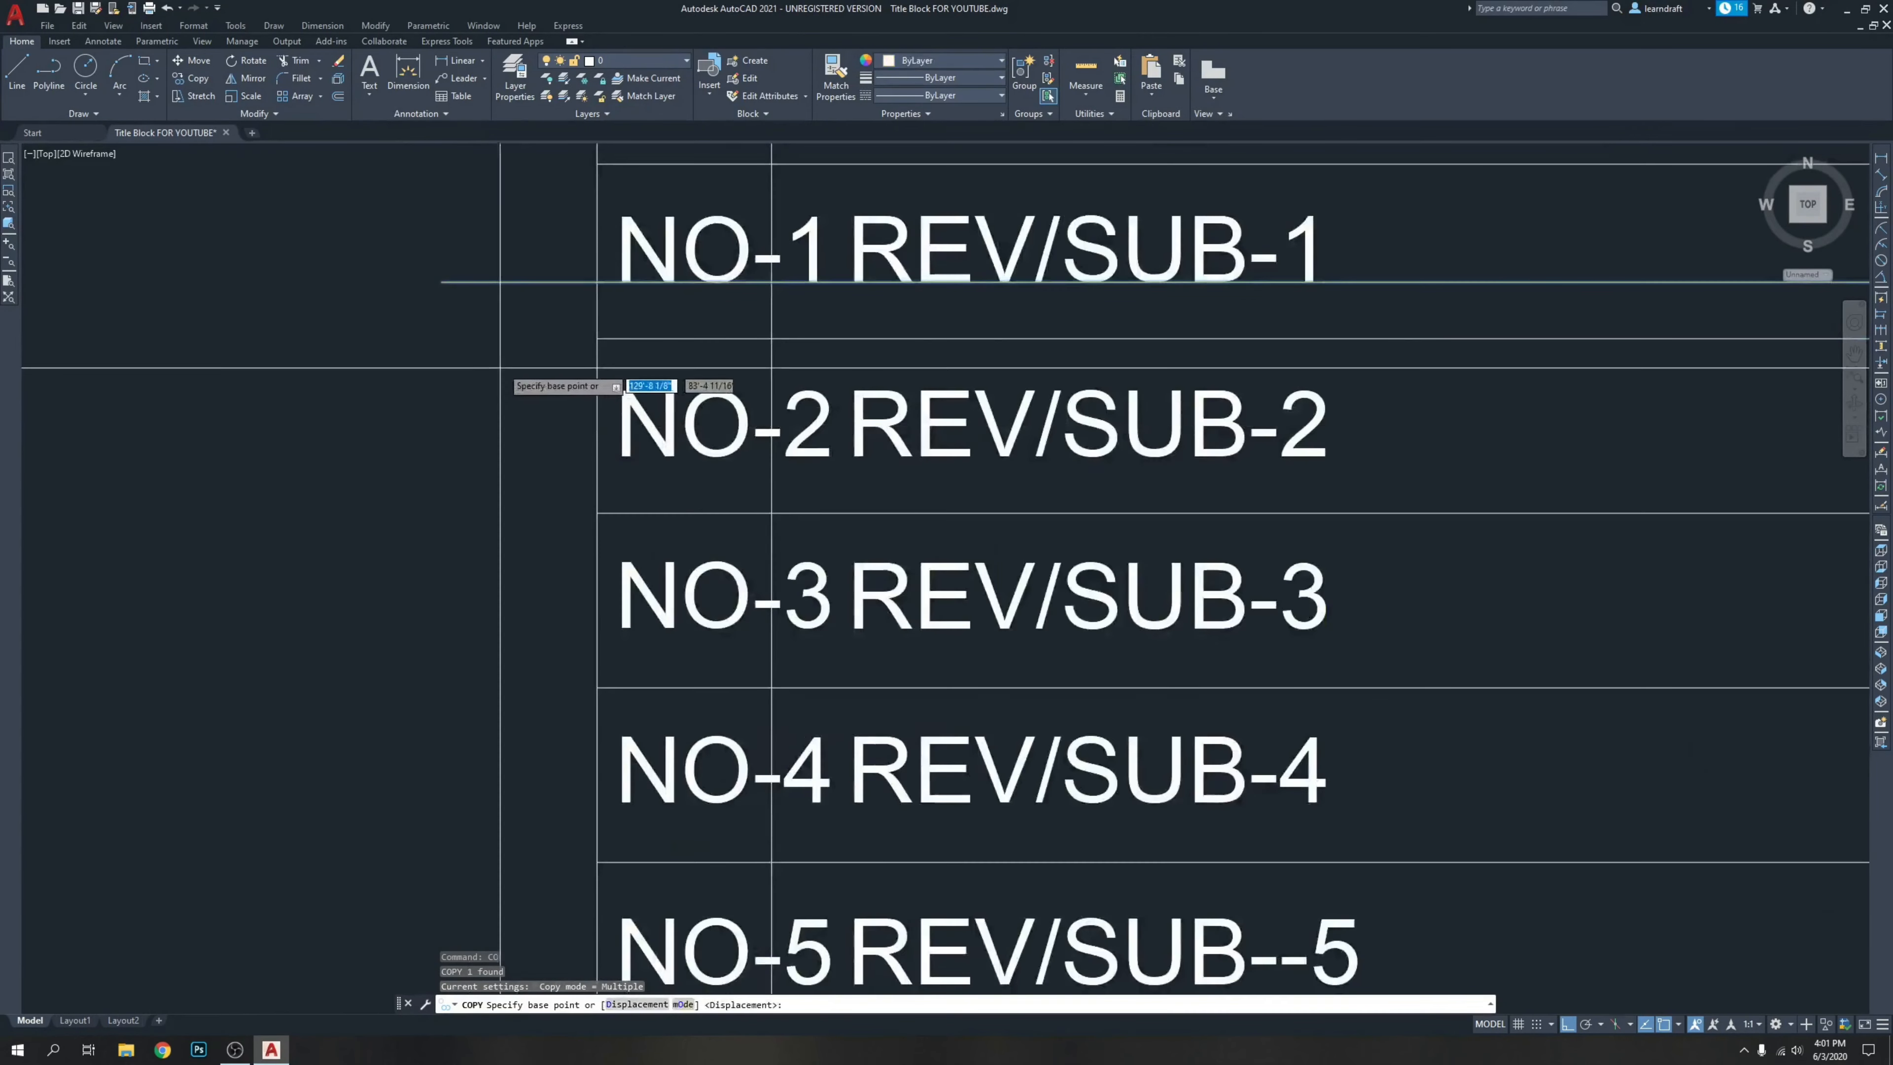
pyautogui.click(423, 342)
pyautogui.scroll(2, 425, 398)
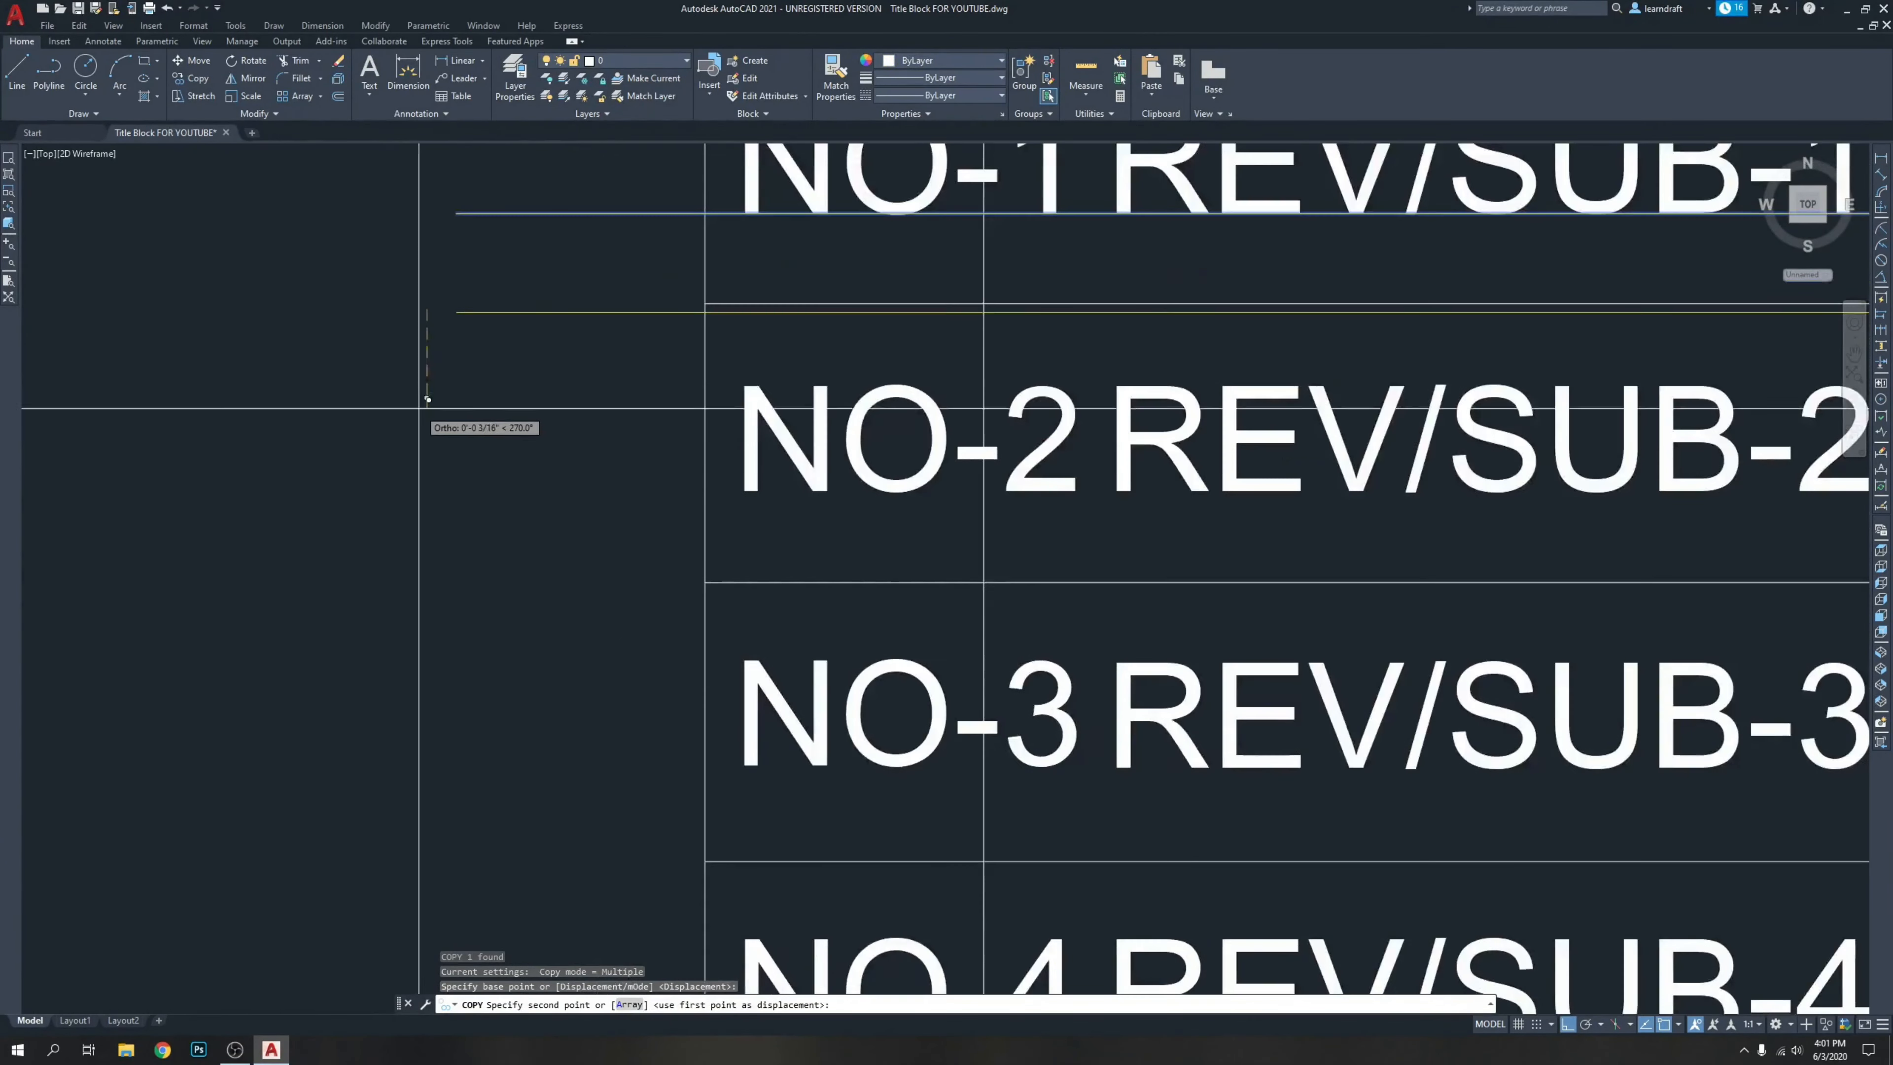
pyautogui.click(426, 586)
pyautogui.moveTo(424, 599); pyautogui.dragTo(375, 364, button='middle')
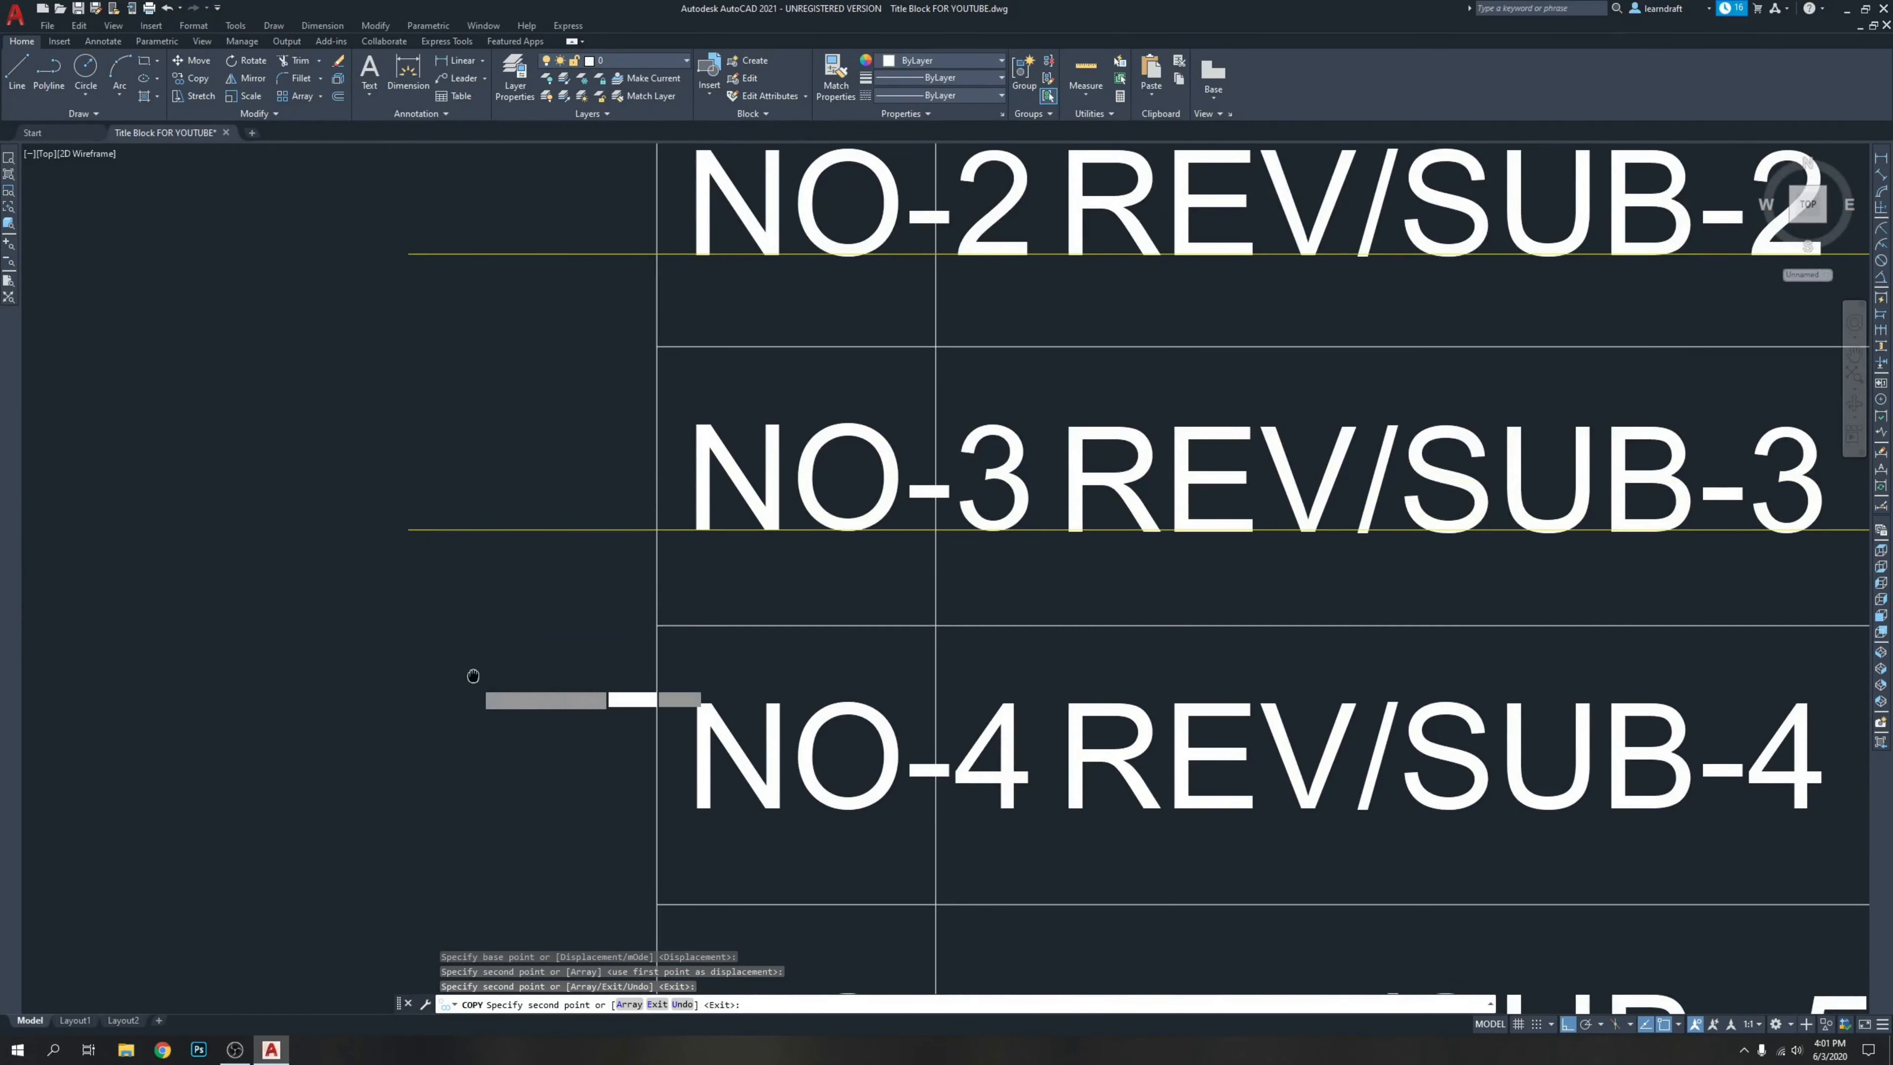
pyautogui.moveTo(473, 676); pyautogui.dragTo(460, 423, button='middle')
pyautogui.click(442, 651)
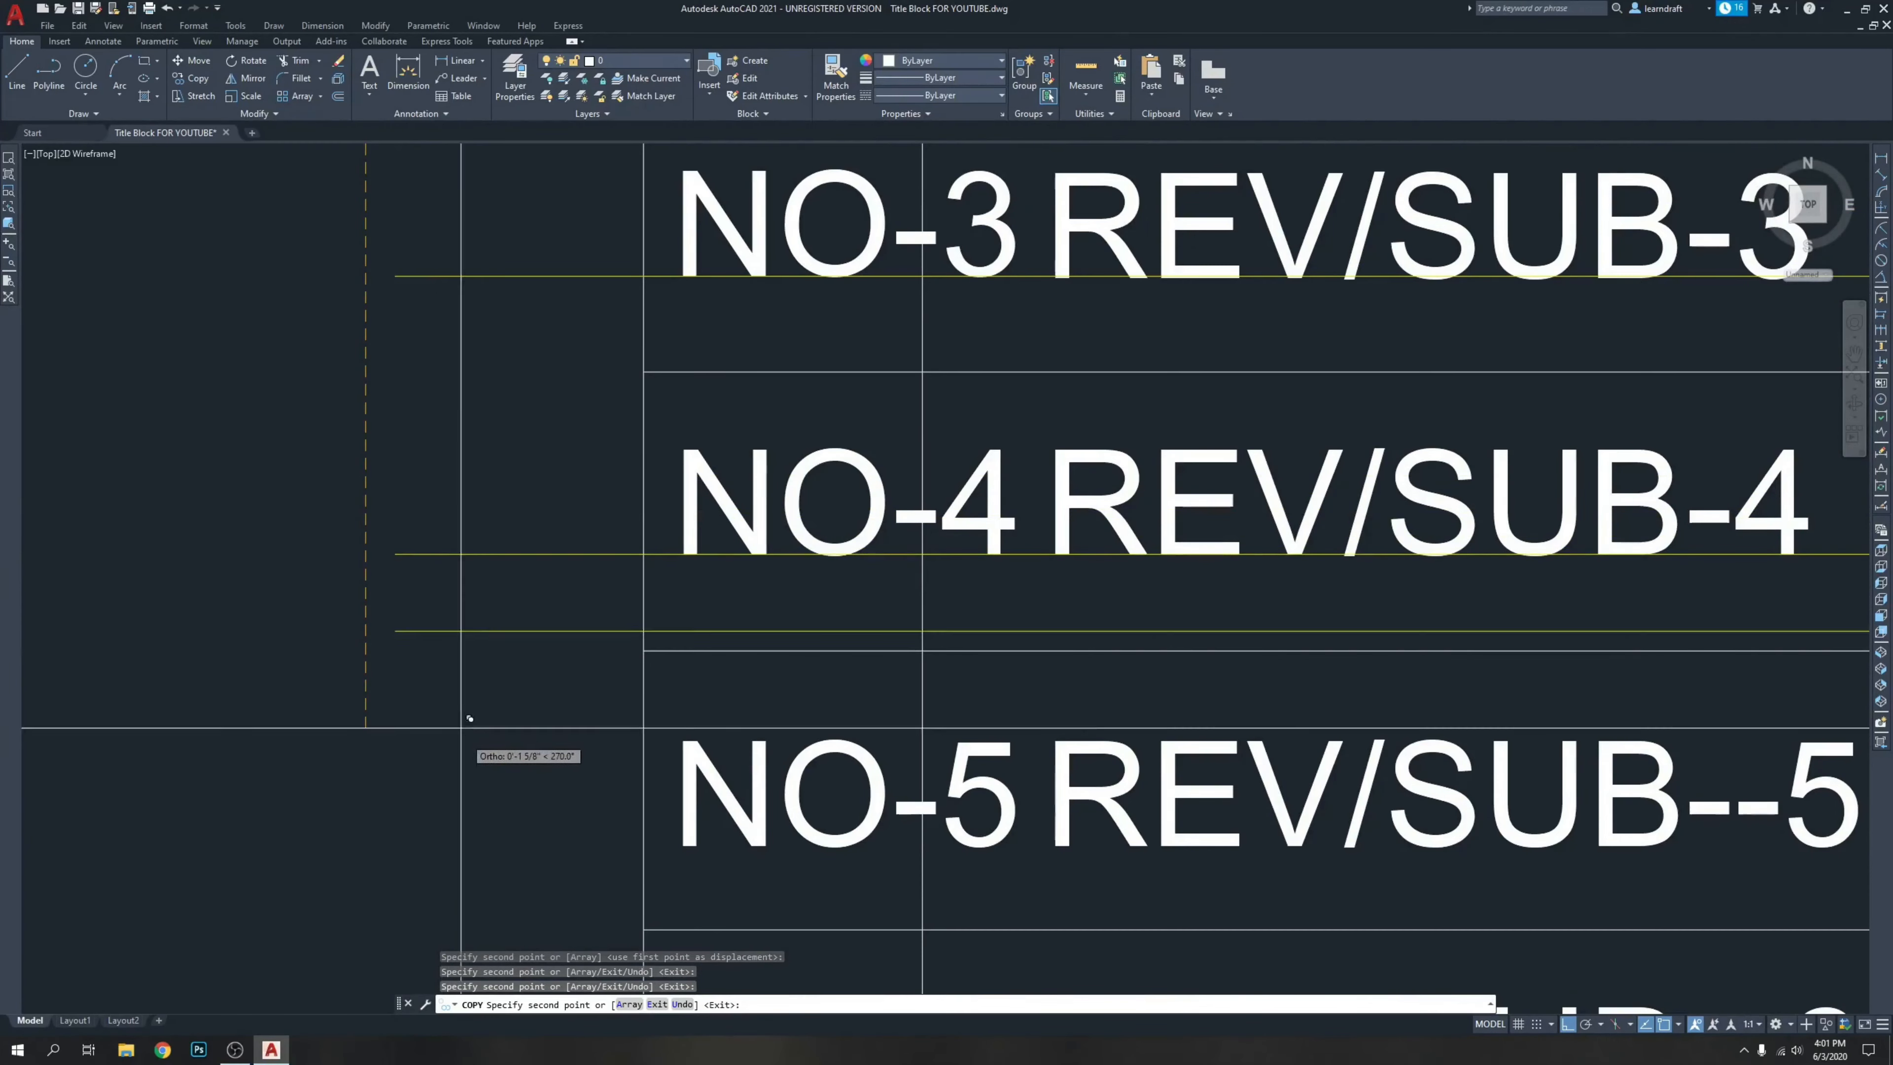
# Continue copying the guide line to the text baselines of the fifth, sixth and seventh rows, and end the copying.
pyautogui.moveTo(494, 967); pyautogui.dragTo(466, 719, button='middle')
pyautogui.click(455, 695)
pyautogui.moveTo(457, 783); pyautogui.dragTo(455, 574, button='middle')
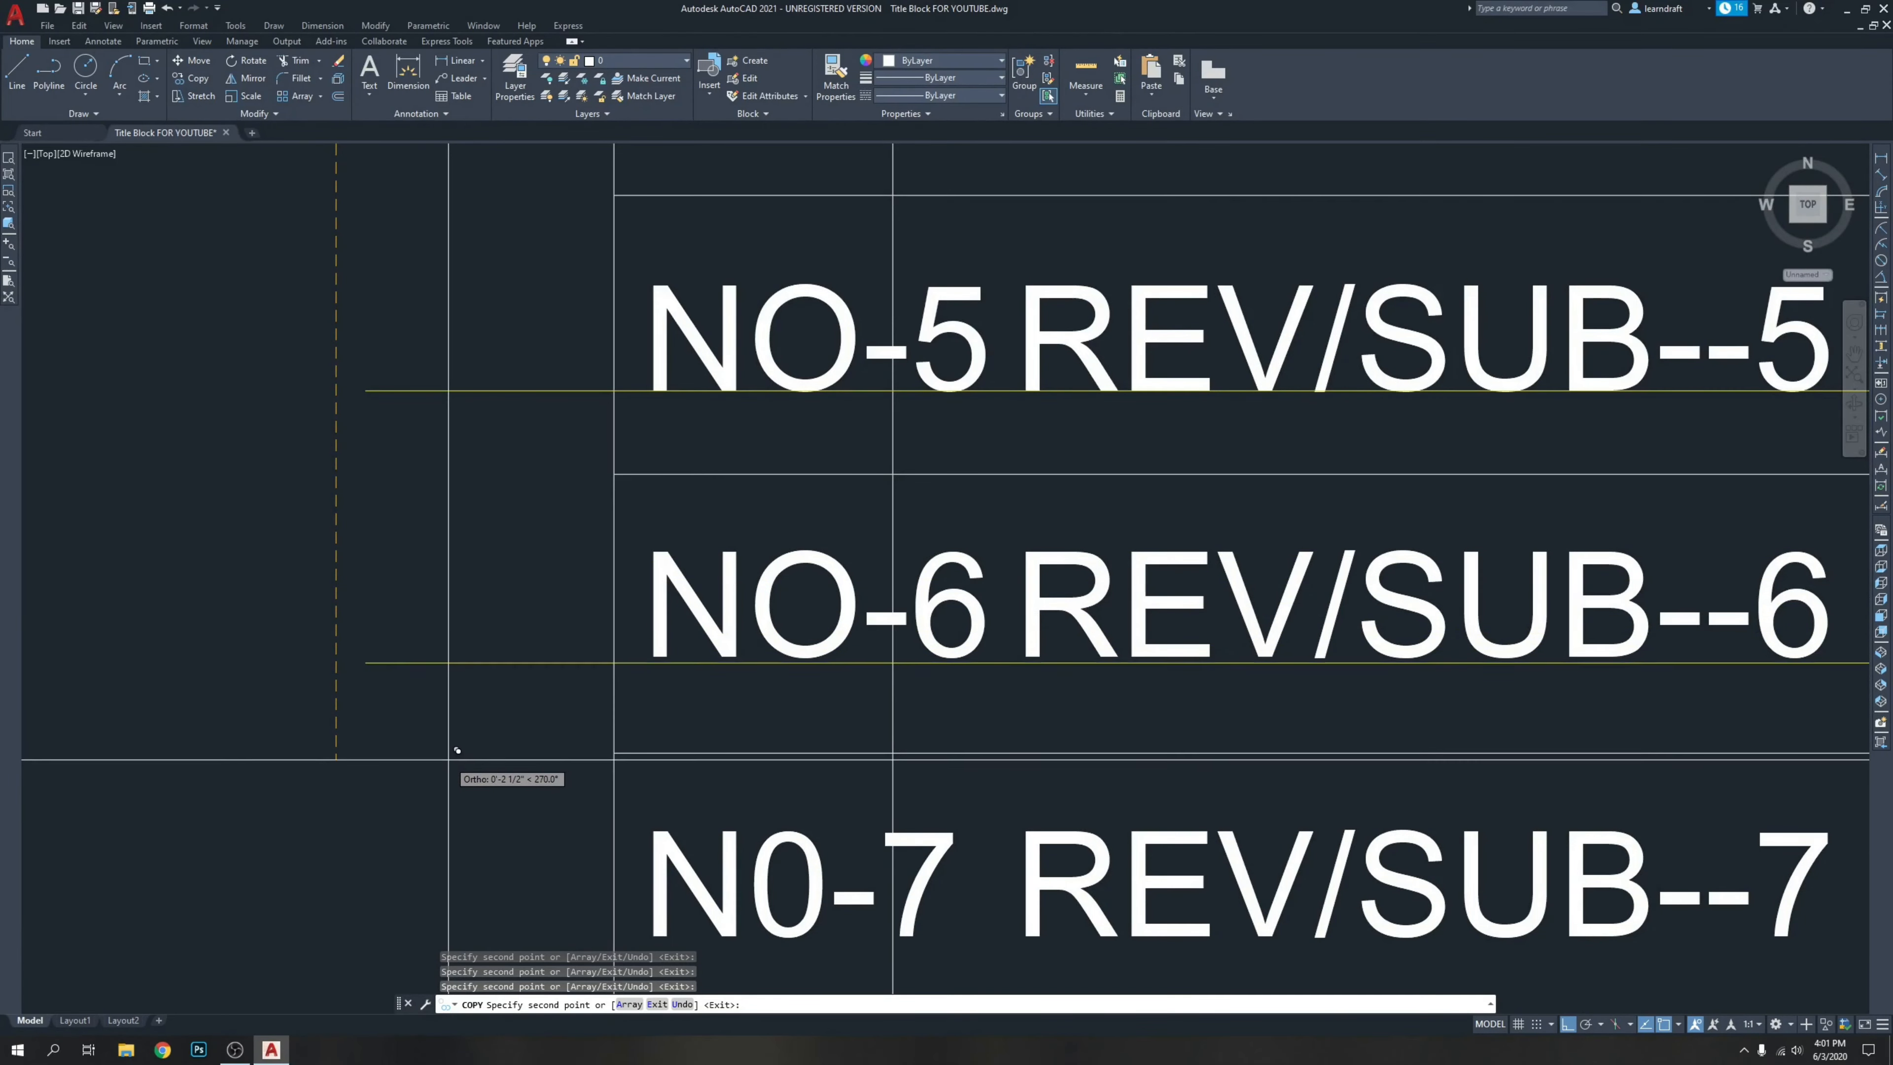
pyautogui.moveTo(459, 810); pyautogui.dragTo(393, 528, button='middle')
pyautogui.scroll(4, 494, 617)
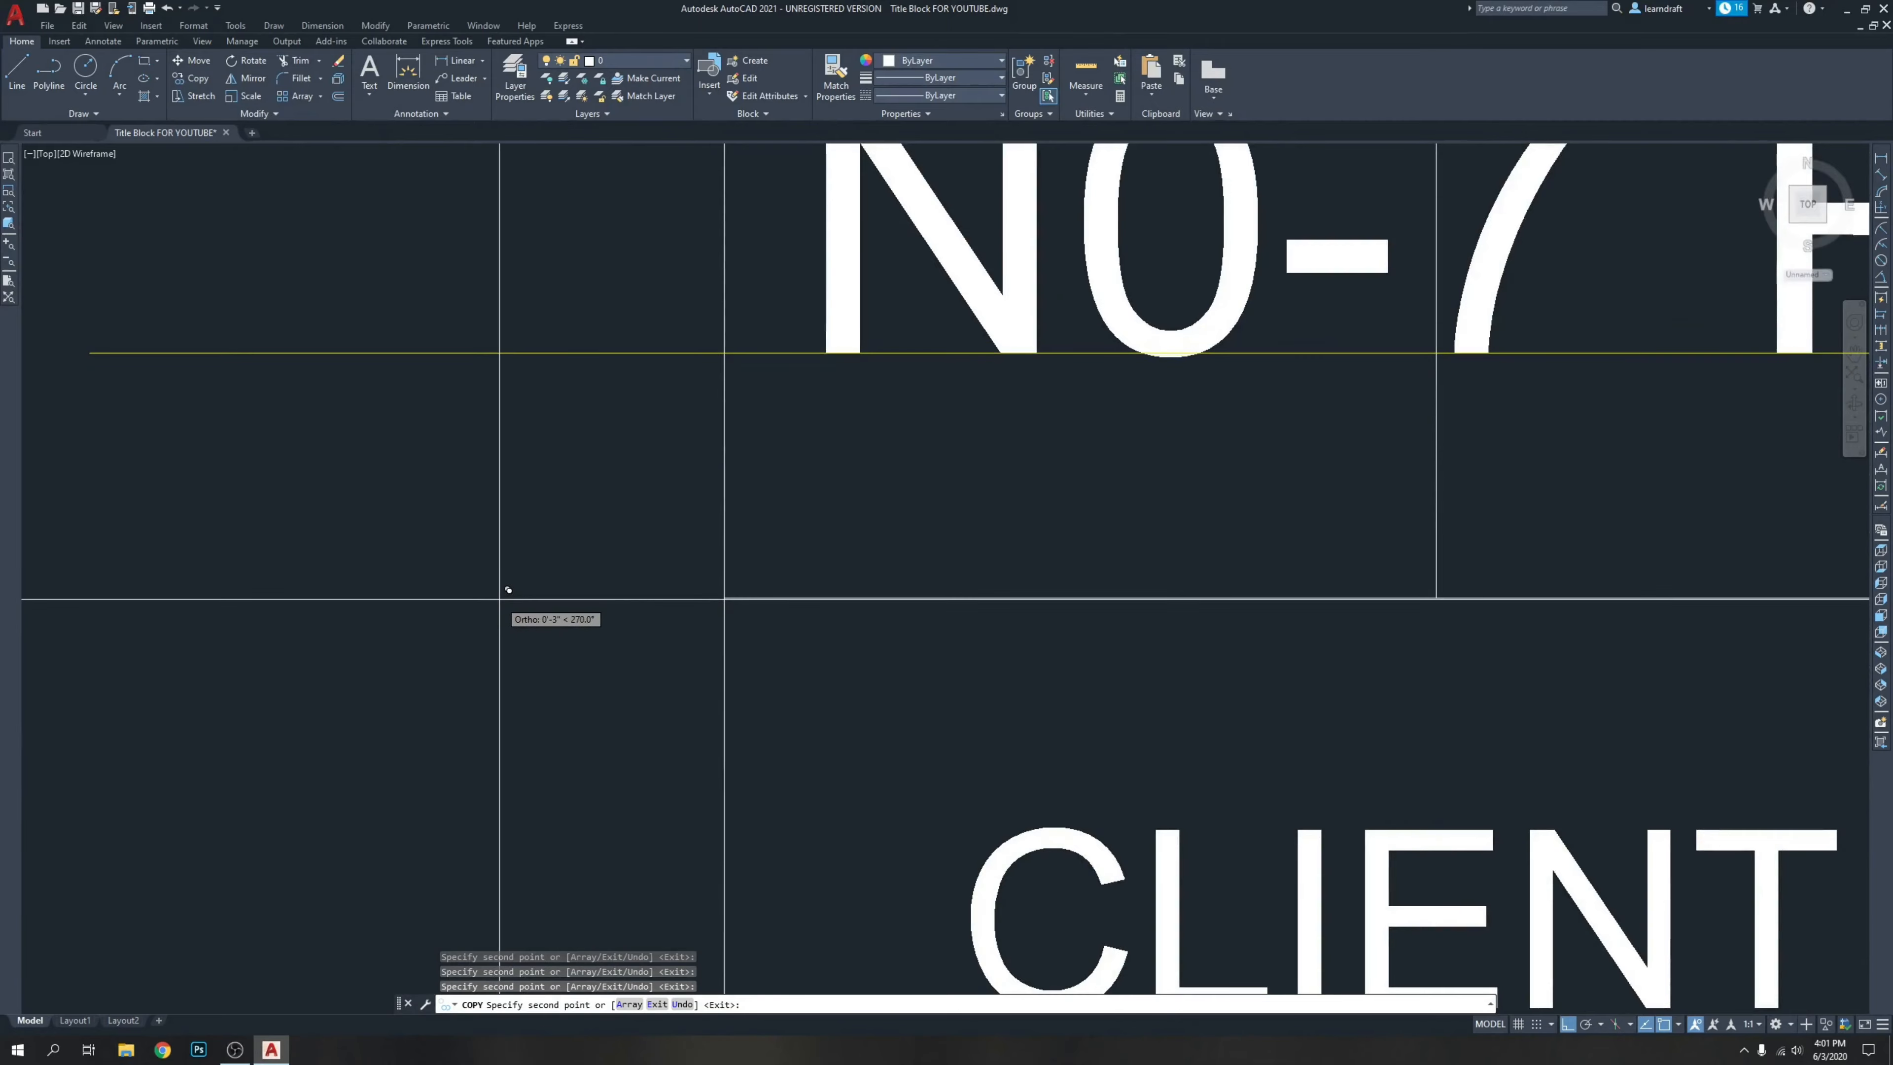
pyautogui.scroll(-4, 486, 605)
pyautogui.scroll(-4, 360, 749)
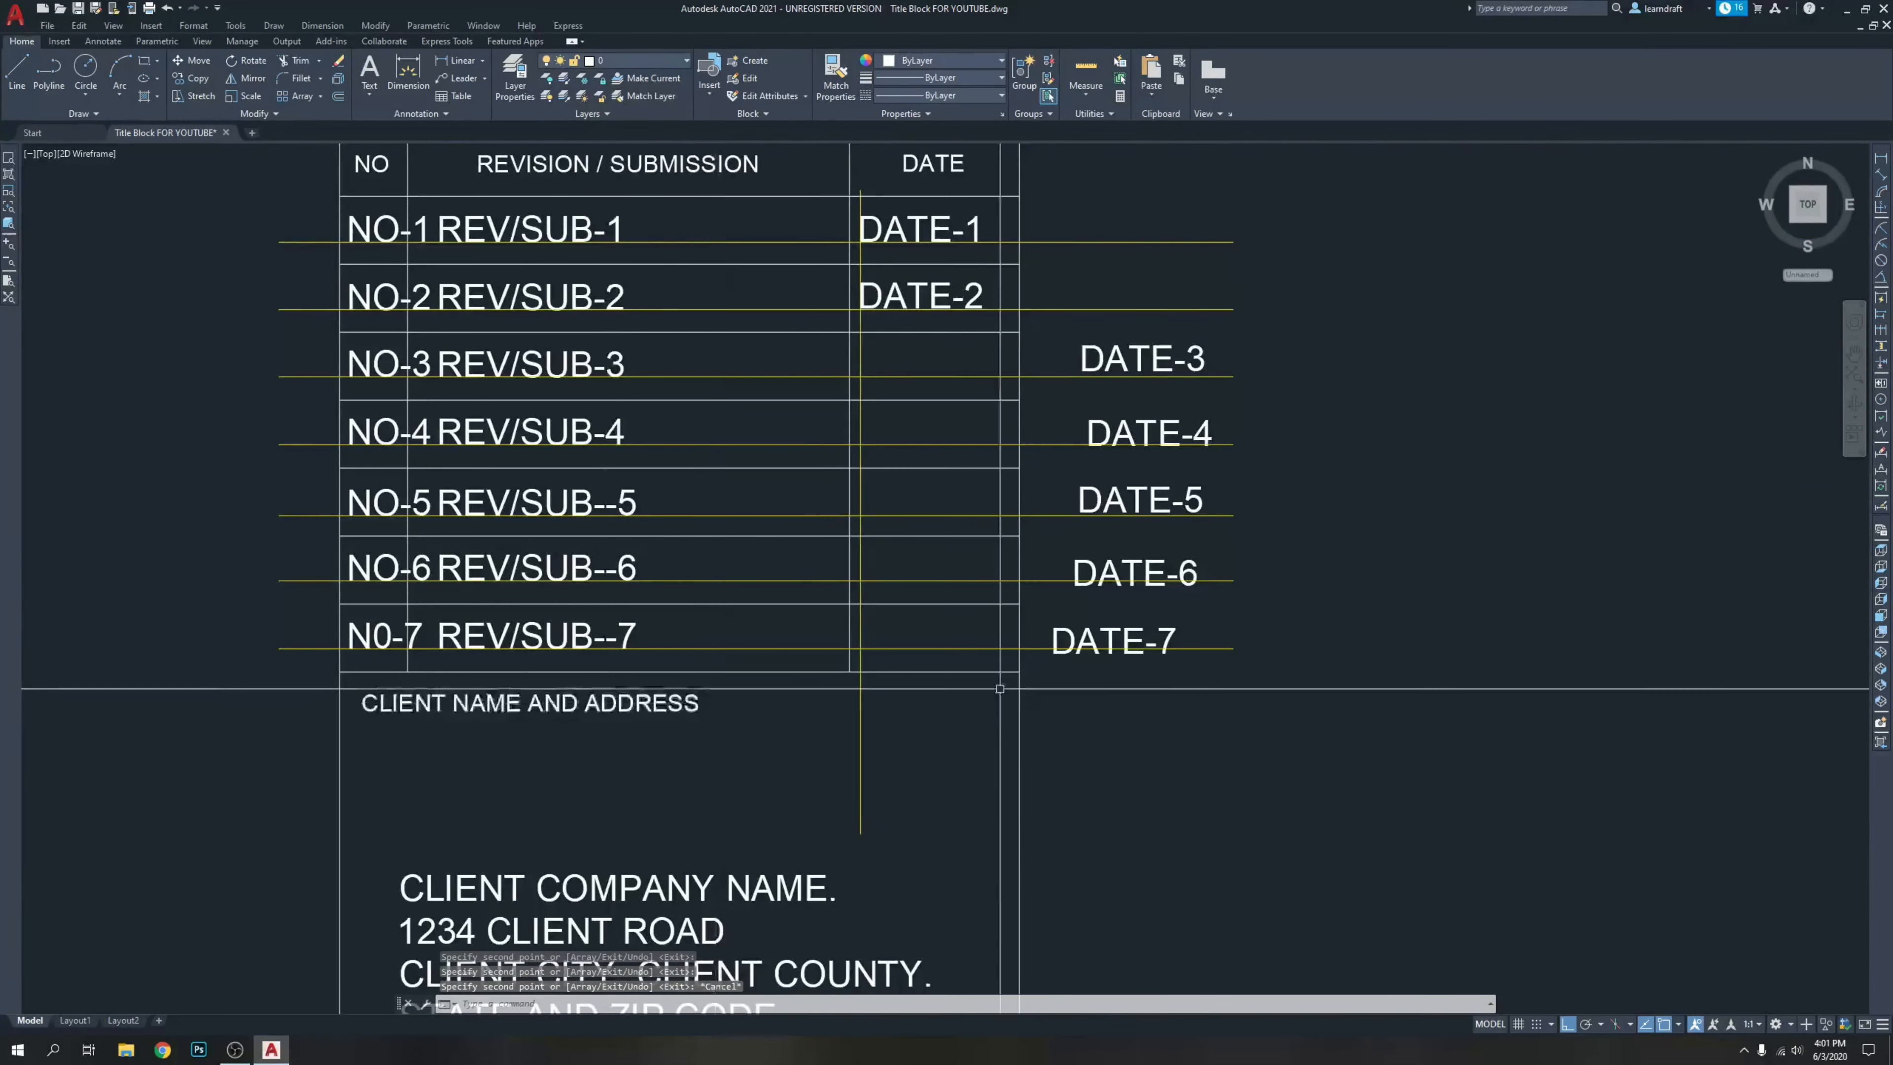
pyautogui.press('Escape')
pyautogui.moveTo(1187, 395); pyautogui.dragTo(998, 578, button='middle')
pyautogui.scroll(2, 875, 464)
pyautogui.click(931, 507)
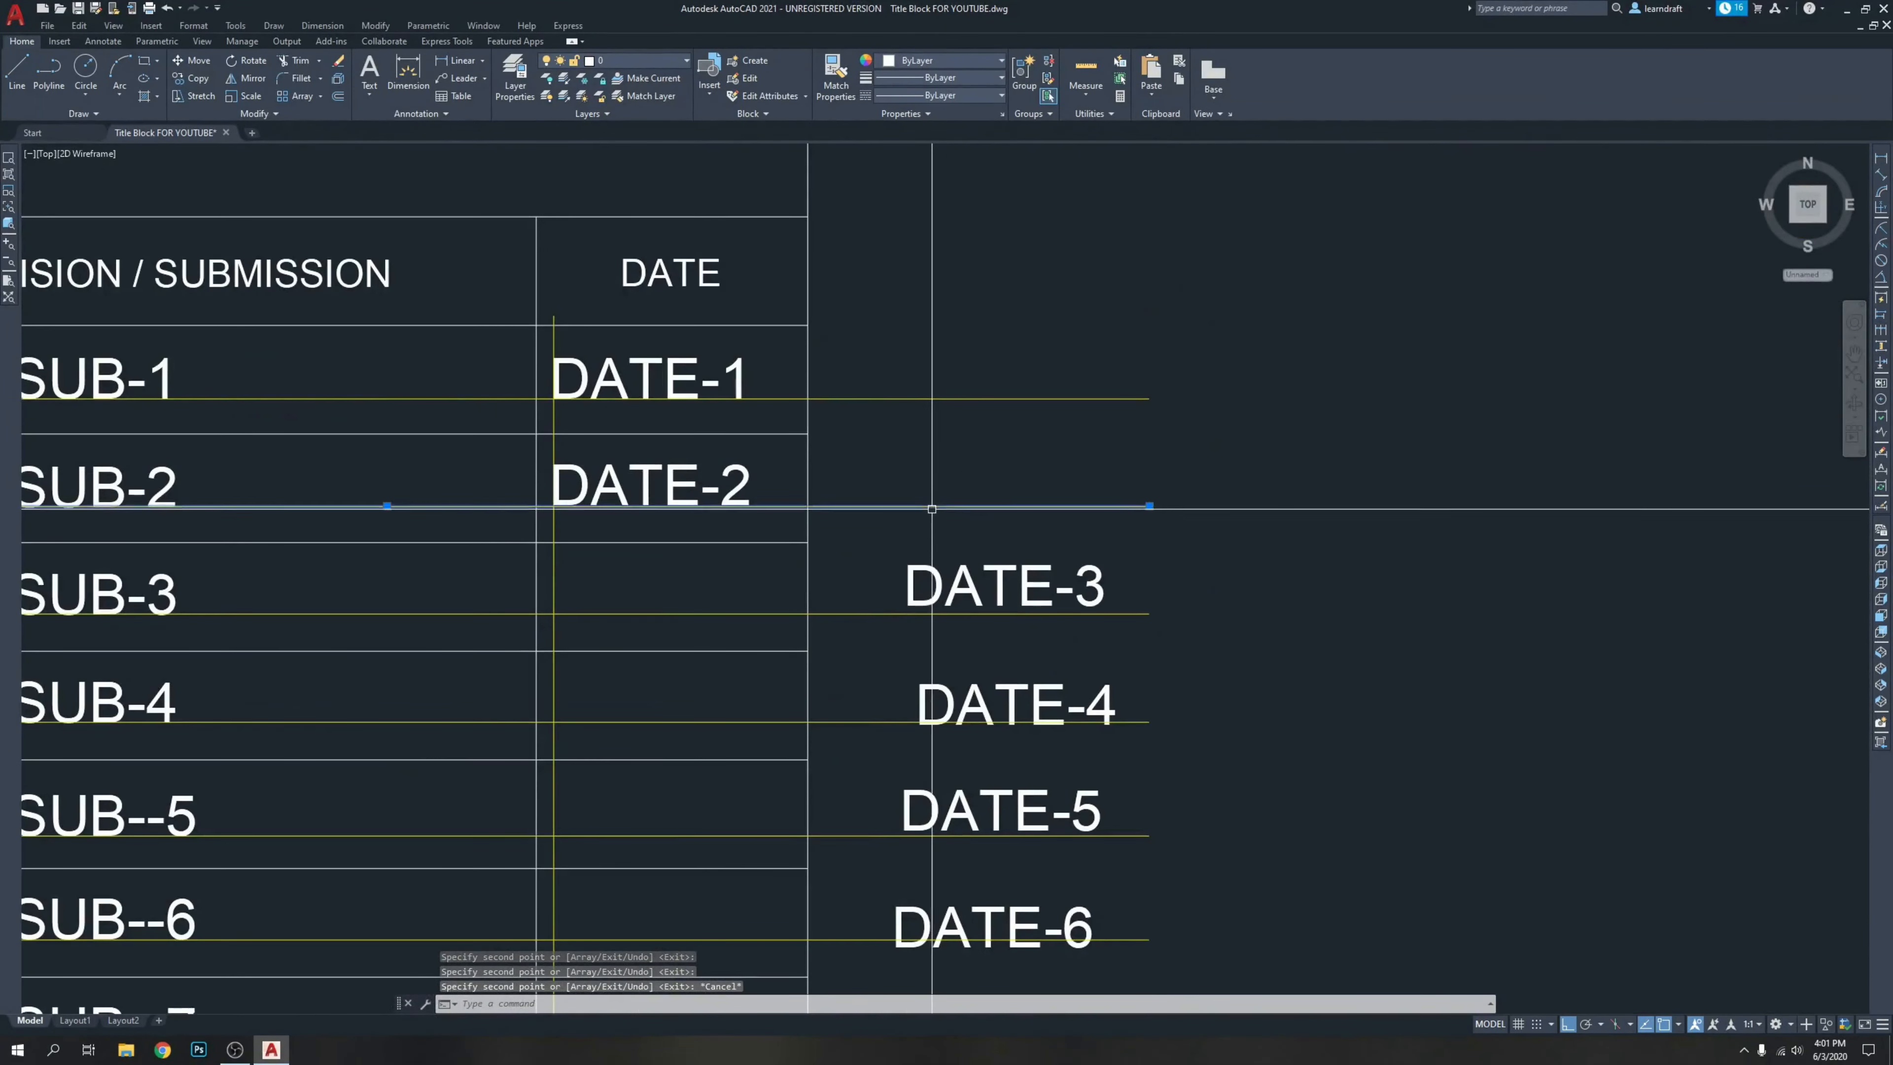
pyautogui.click(890, 587)
pyautogui.press('Escape')
pyautogui.press('Escape')
pyautogui.press('Escape')
# Move DATE-3 into the third row's date cell with Ortho off, aligning its lower-left corner to the guide line intersection.
pyautogui.click(970, 537)
pyautogui.click(920, 592)
pyautogui.scroll(3, 916, 597)
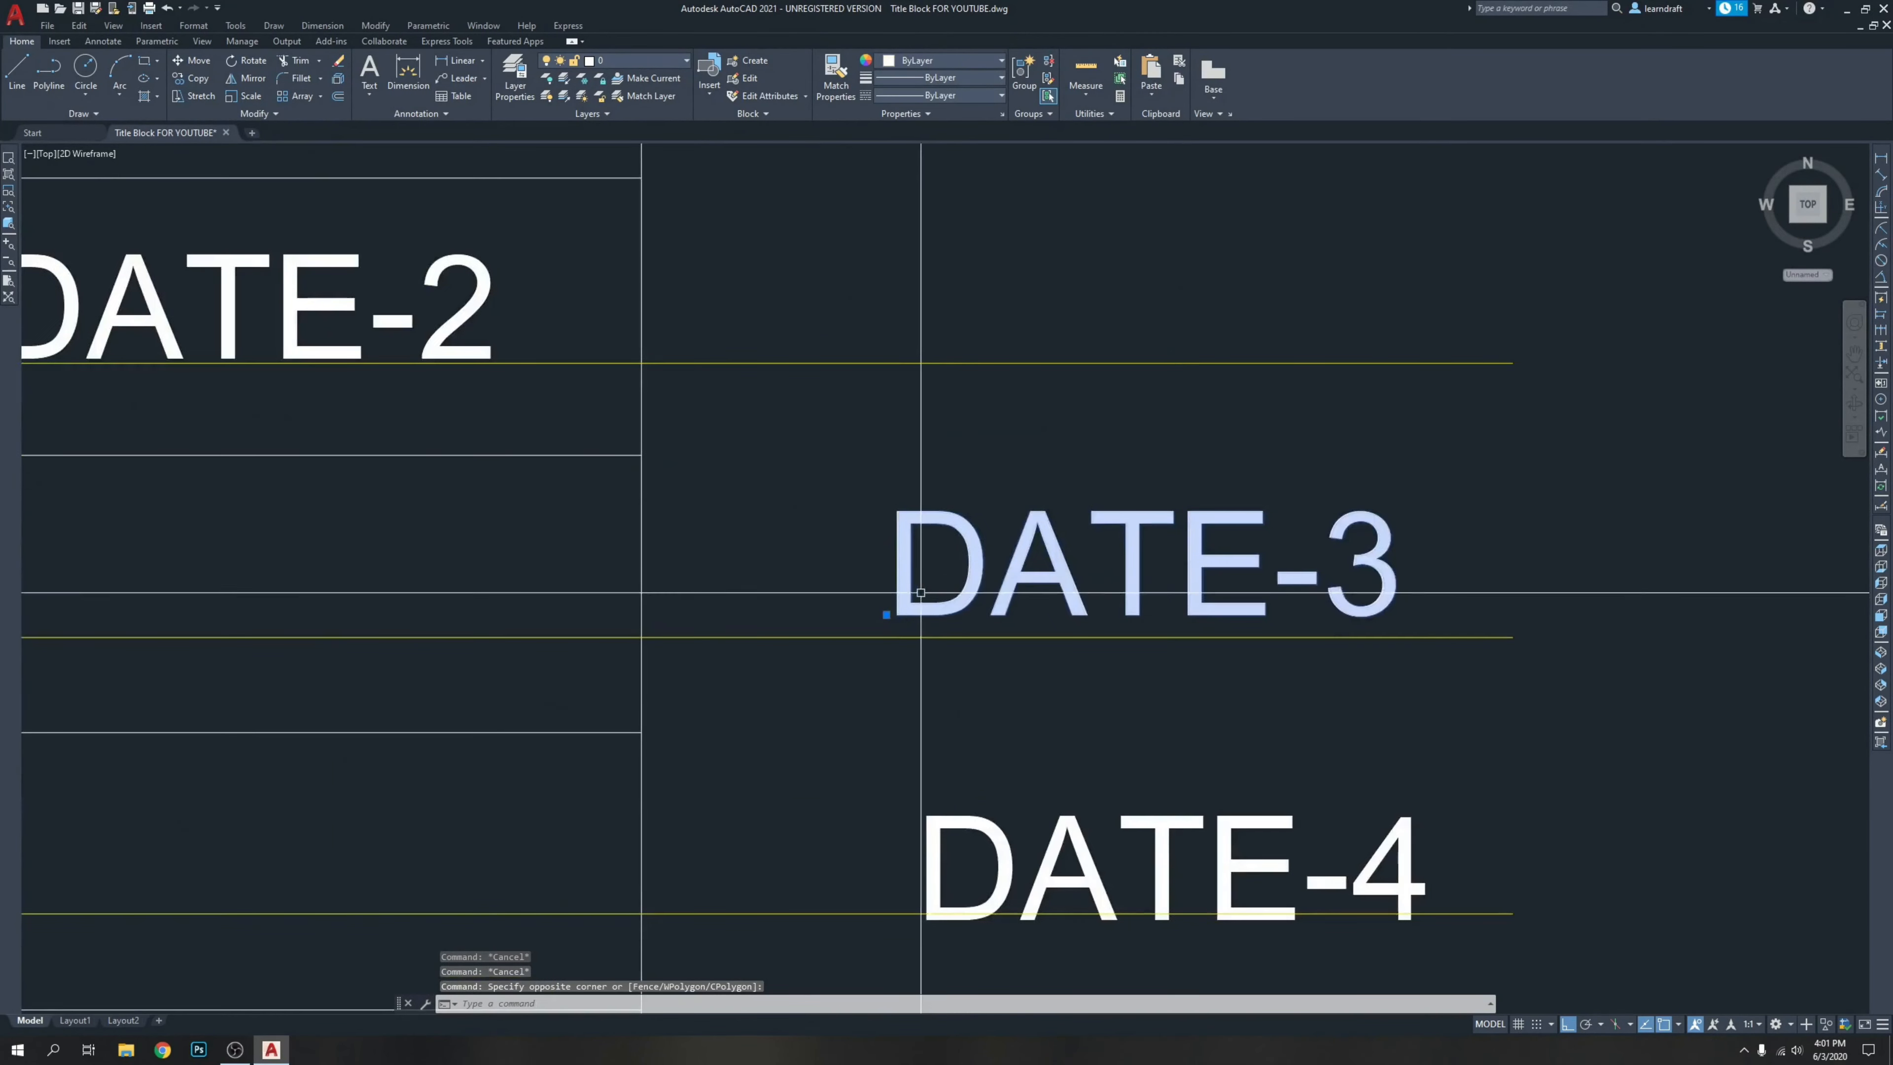
pyautogui.press('Return')
pyautogui.scroll(4, 928, 602)
pyautogui.click(944, 564)
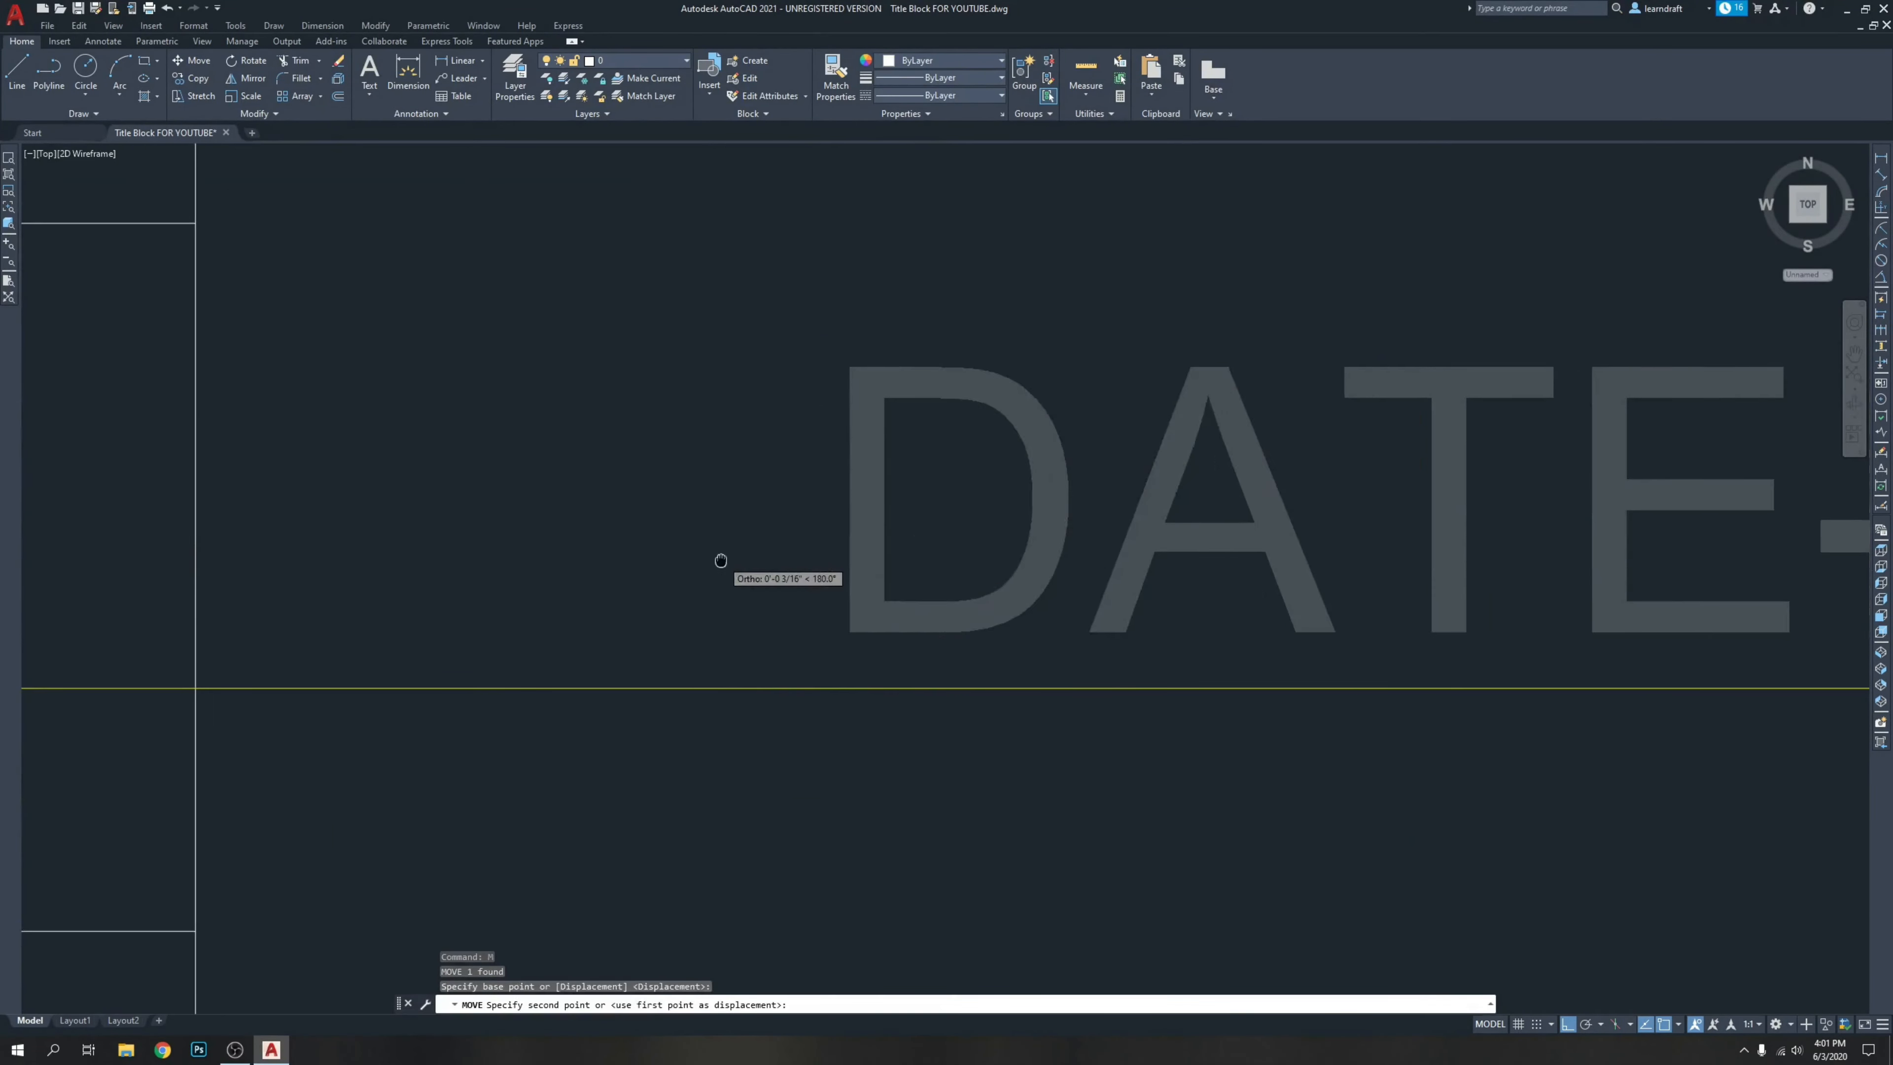
pyautogui.scroll(-2, 720, 559)
pyautogui.moveTo(720, 559); pyautogui.dragTo(1055, 559, button='middle')
pyautogui.press('F8')
pyautogui.moveTo(560, 535); pyautogui.dragTo(1411, 557, button='middle')
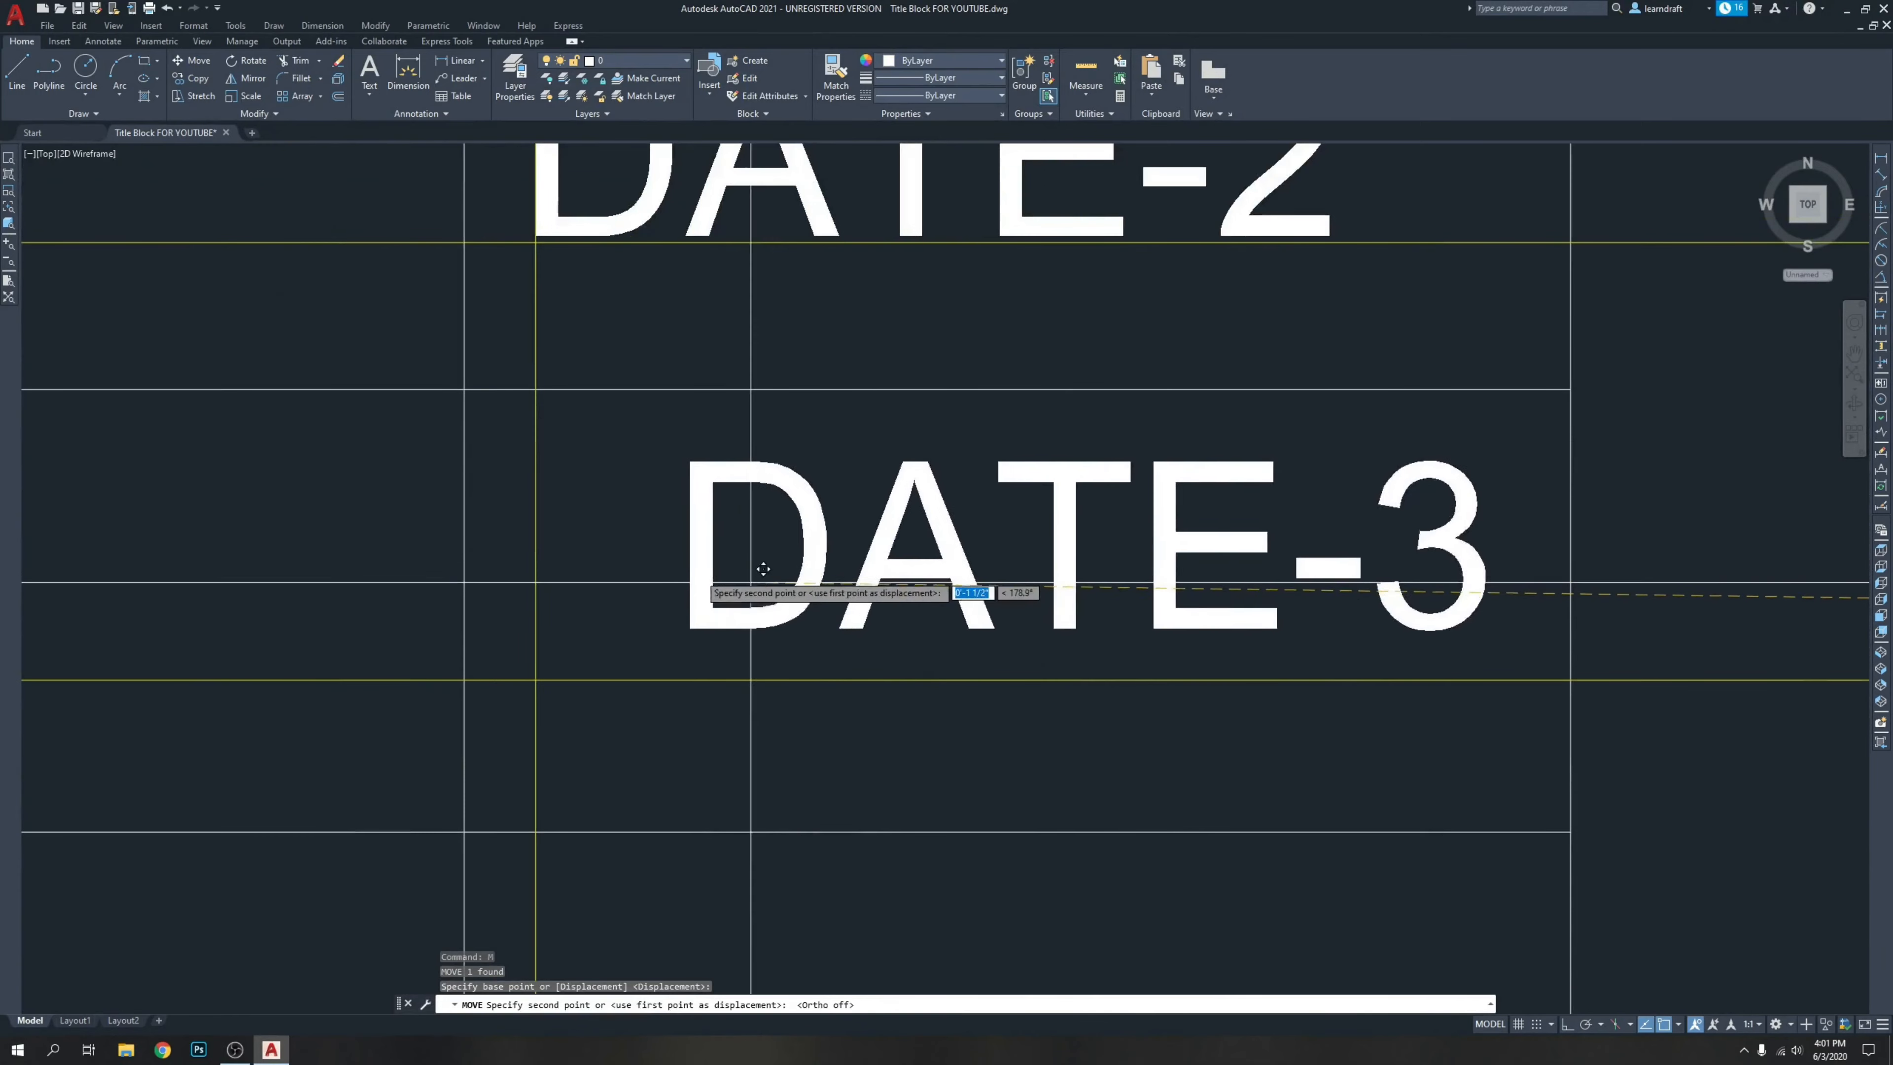
pyautogui.scroll(4, 590, 639)
pyautogui.moveTo(646, 603); pyautogui.dragTo(717, 506, button='middle')
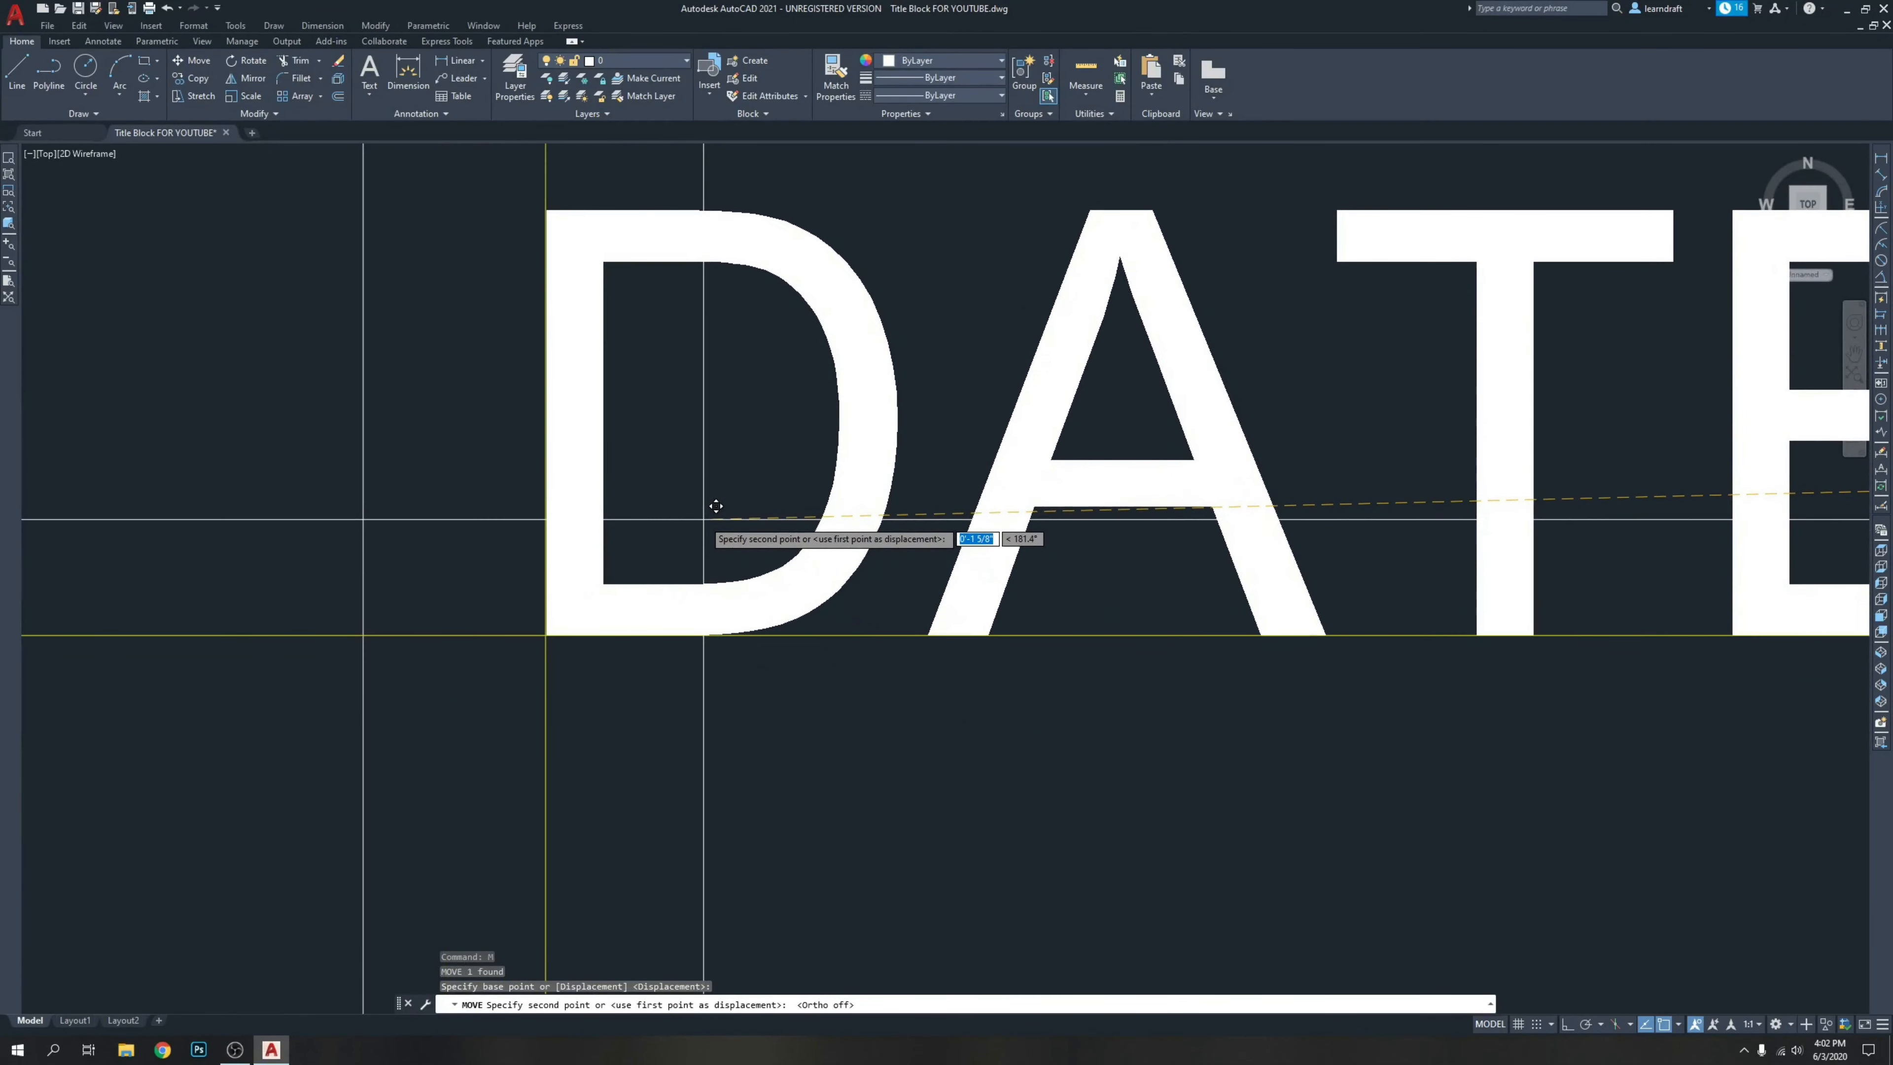
pyautogui.click(715, 506)
# Move DATE-4 into the fourth row's date cell, aligning its lower-left corner to the guide line intersection.
pyautogui.scroll(-5, 746, 514)
pyautogui.moveTo(1189, 570); pyautogui.dragTo(990, 484, button='middle')
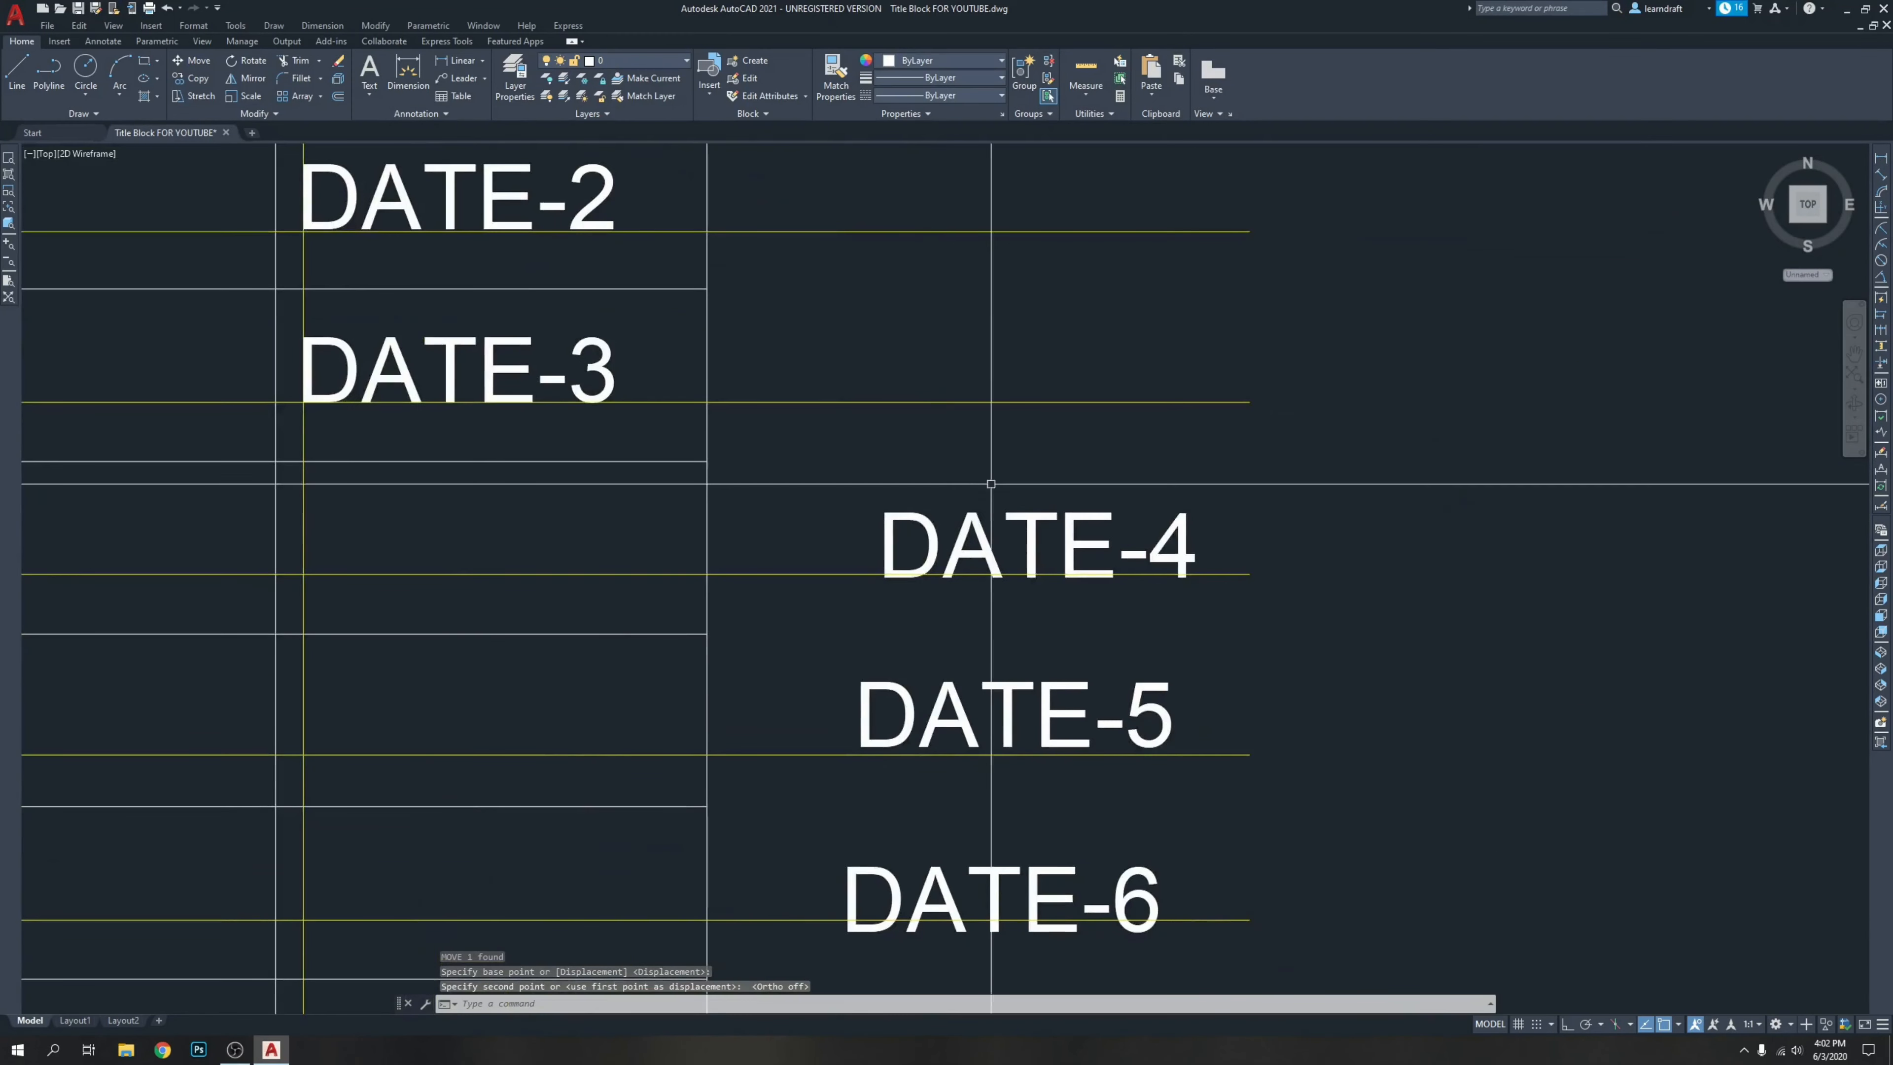
pyautogui.click(1108, 530)
pyautogui.write('m')
pyautogui.press('Return')
pyautogui.scroll(5, 894, 580)
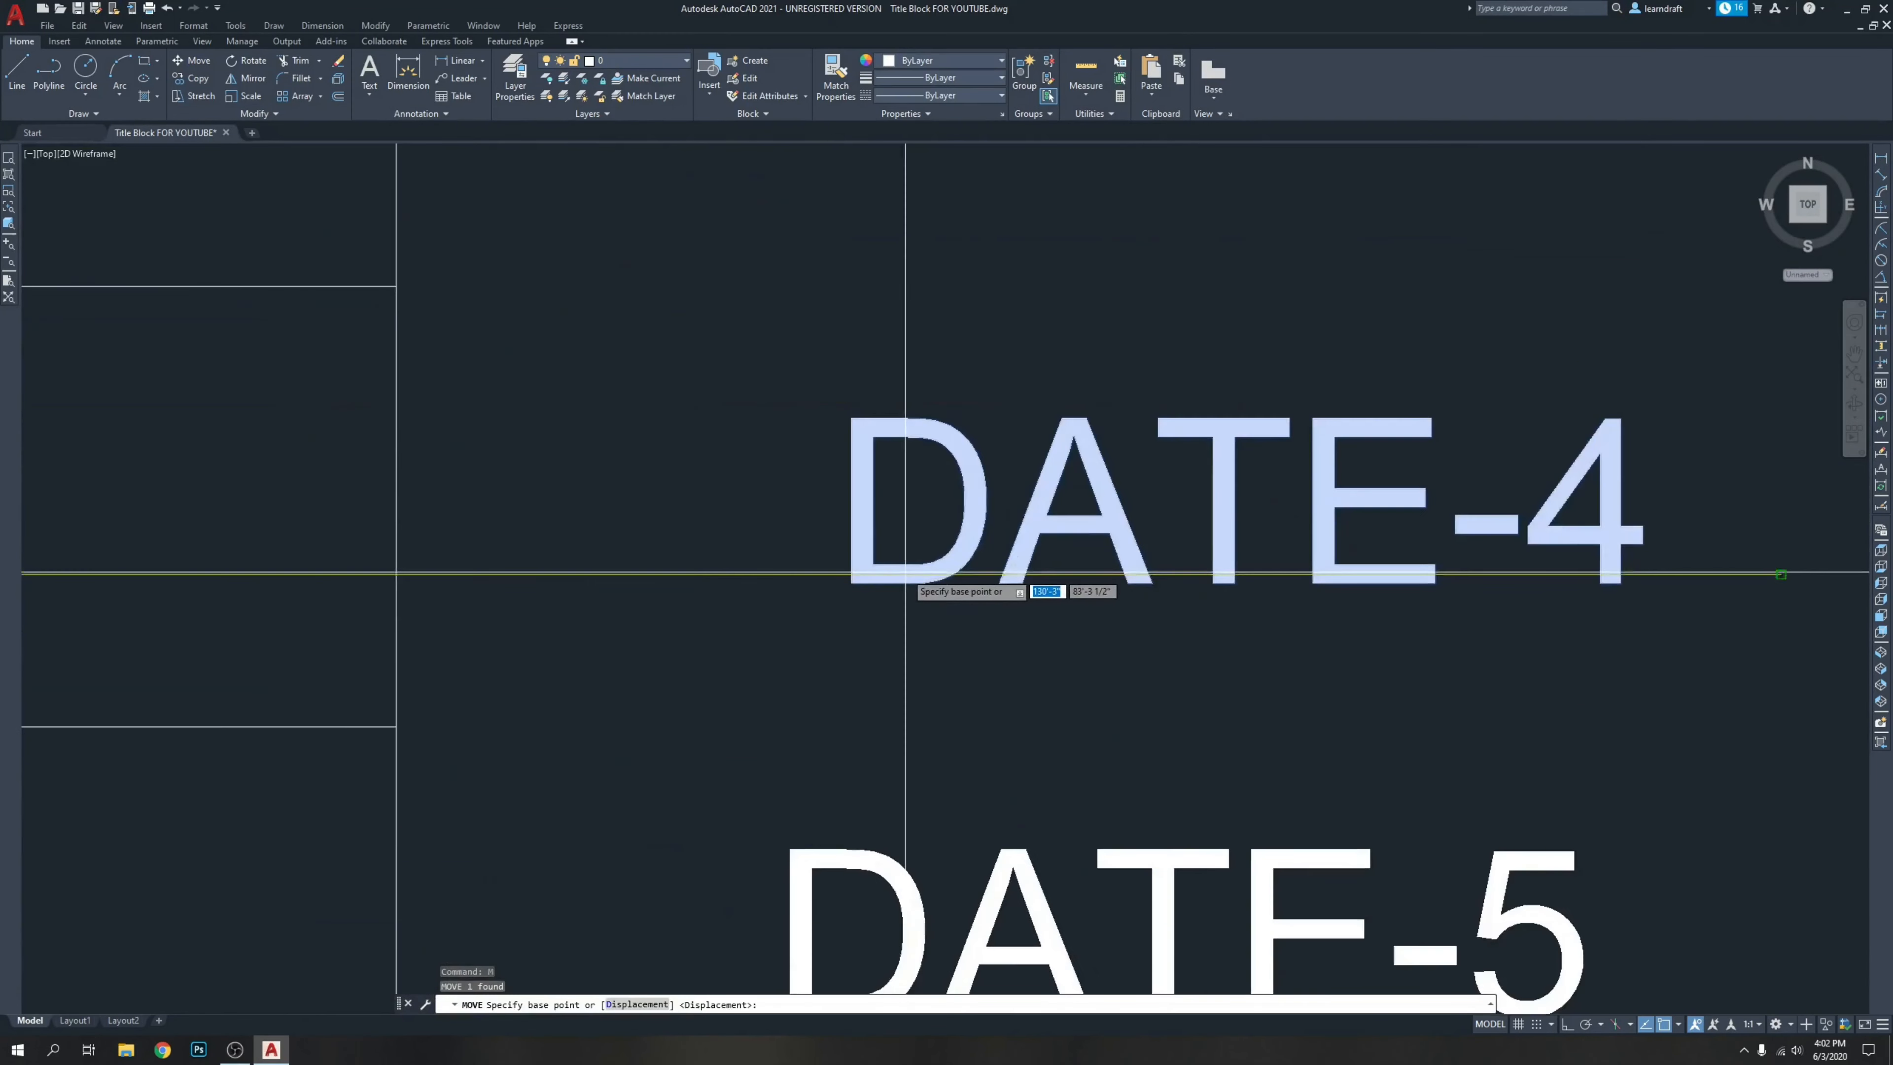
pyautogui.click(878, 576)
pyautogui.scroll(-3, 558, 497)
pyautogui.moveTo(480, 466); pyautogui.dragTo(1306, 569, button='middle')
pyautogui.scroll(5, 1079, 593)
pyautogui.moveTo(1032, 609); pyautogui.dragTo(1063, 408, button='middle')
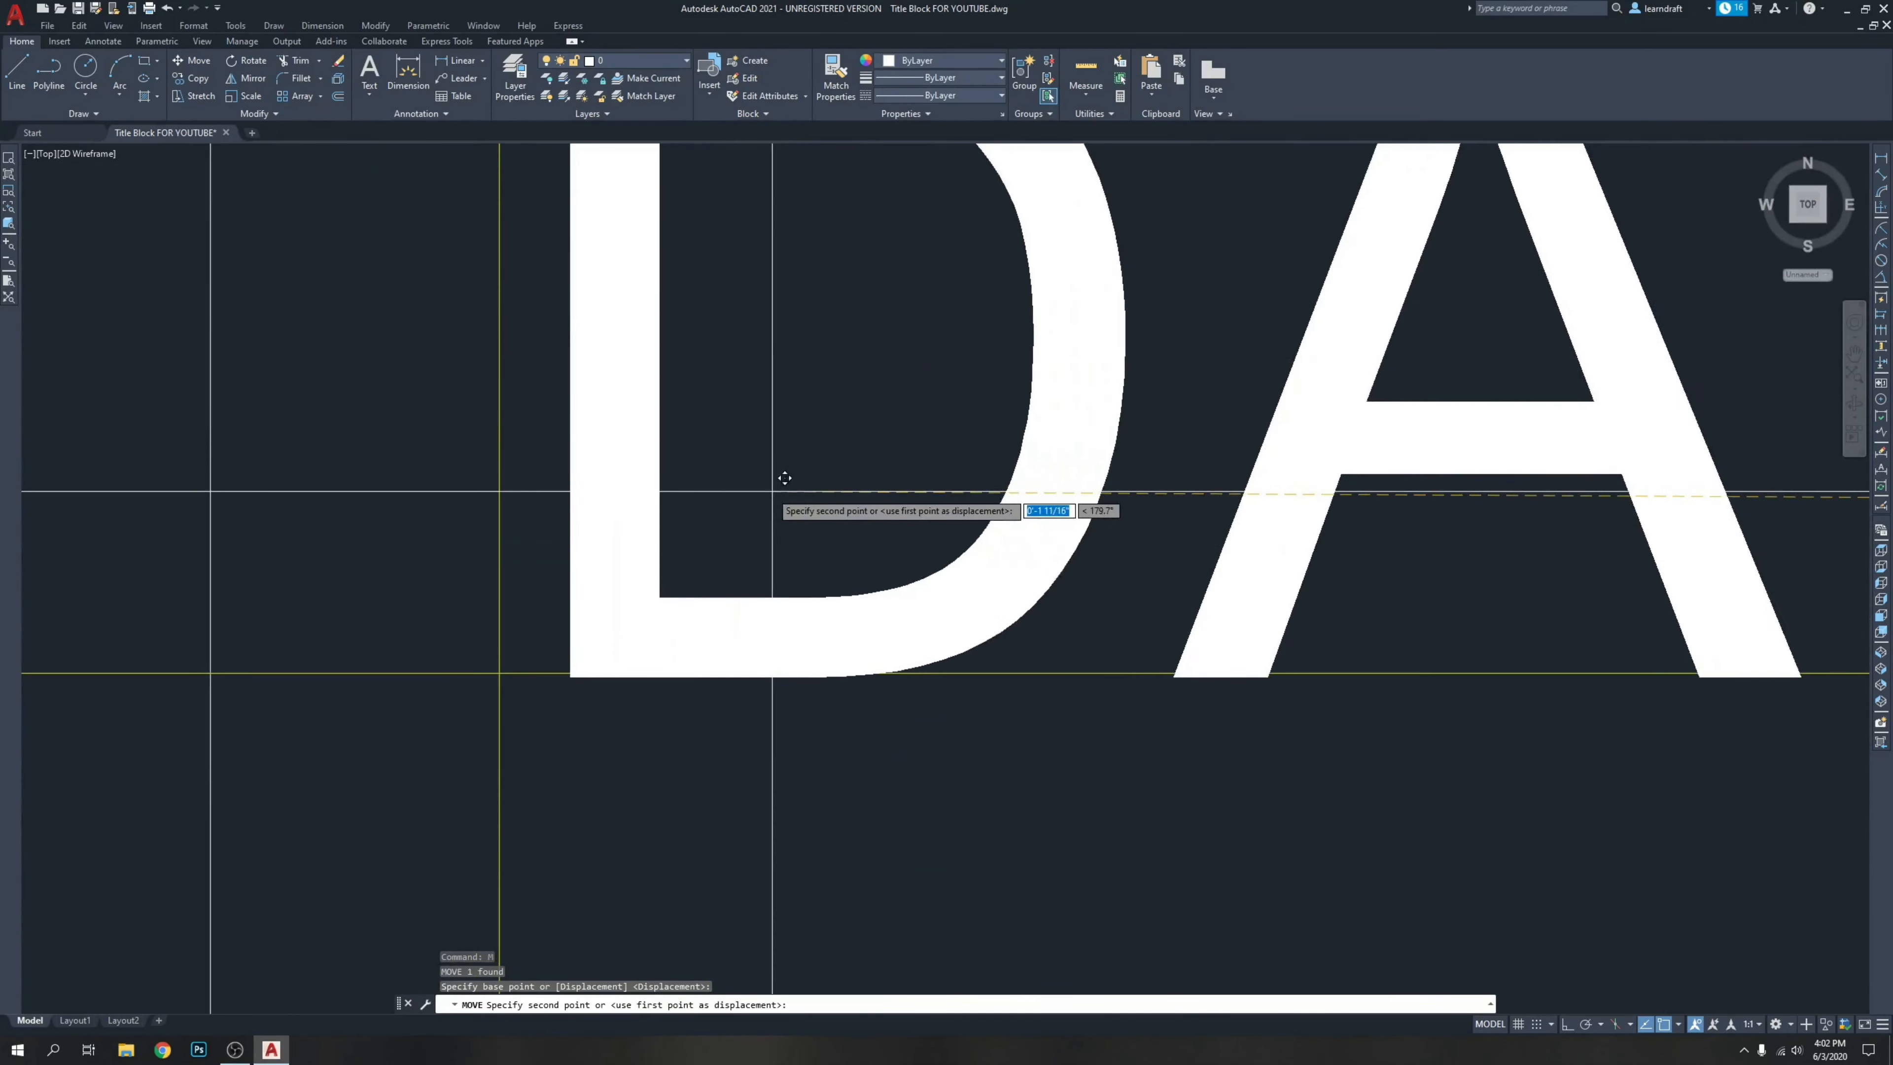
pyautogui.click(715, 472)
# Move DATE-5 into the fifth row's date cell, aligning its lower-left corner to the guide line intersection.
pyautogui.scroll(-6, 714, 471)
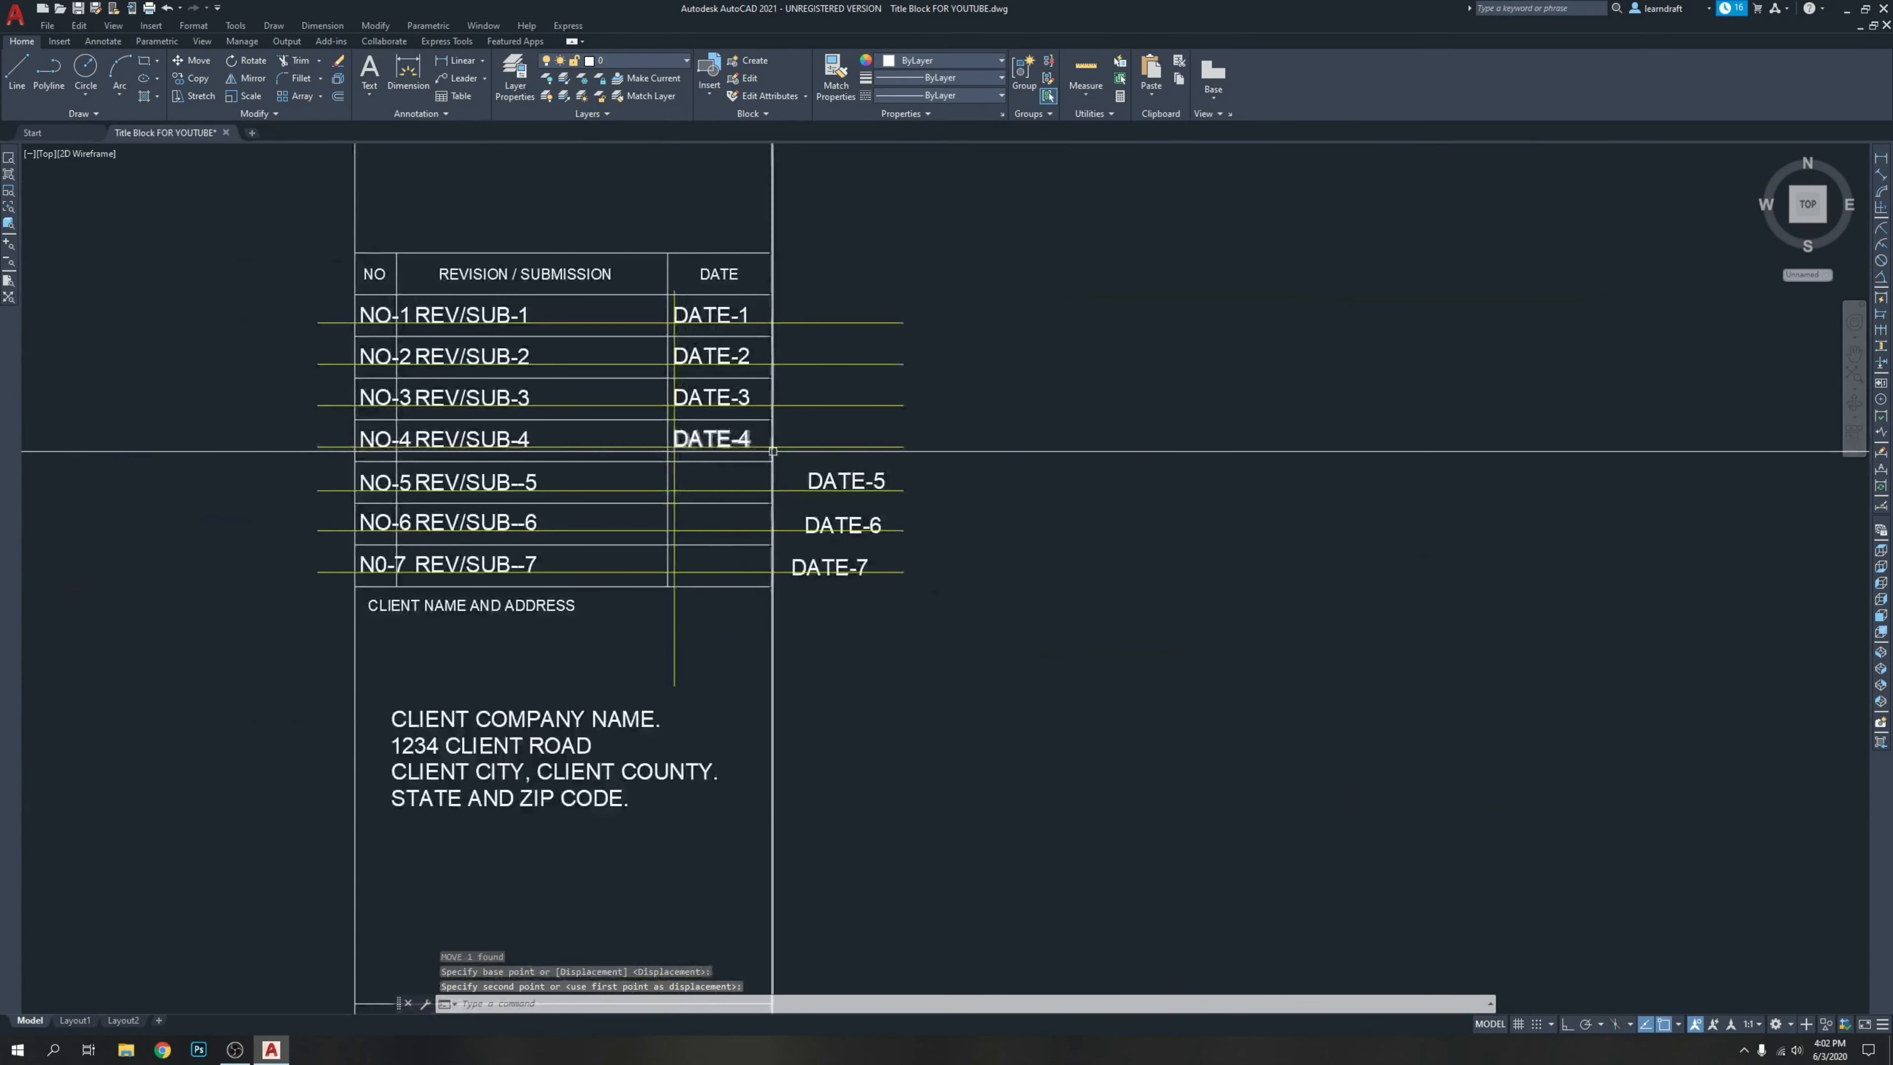
pyautogui.scroll(3, 1158, 505)
pyautogui.press('Return')
pyautogui.scroll(8, 969, 485)
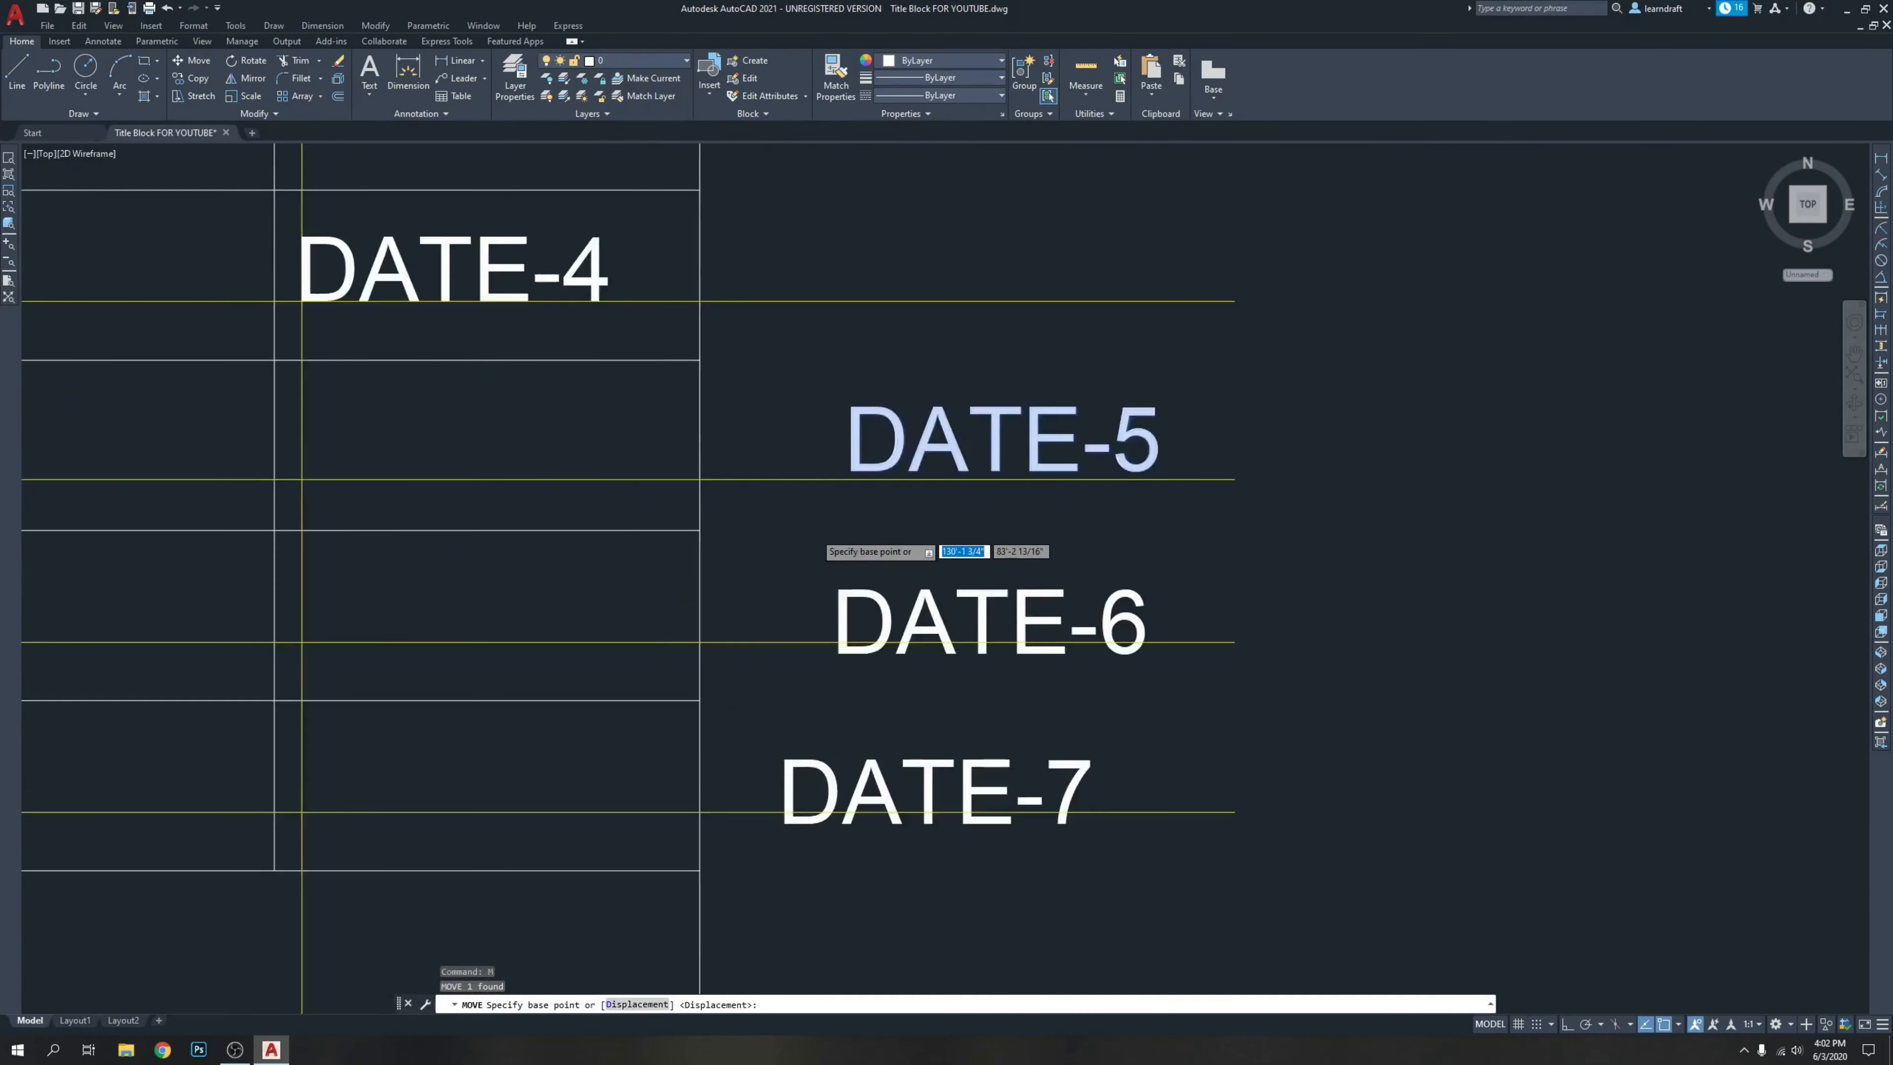
pyautogui.click(951, 369)
pyautogui.scroll(-5, 1118, 500)
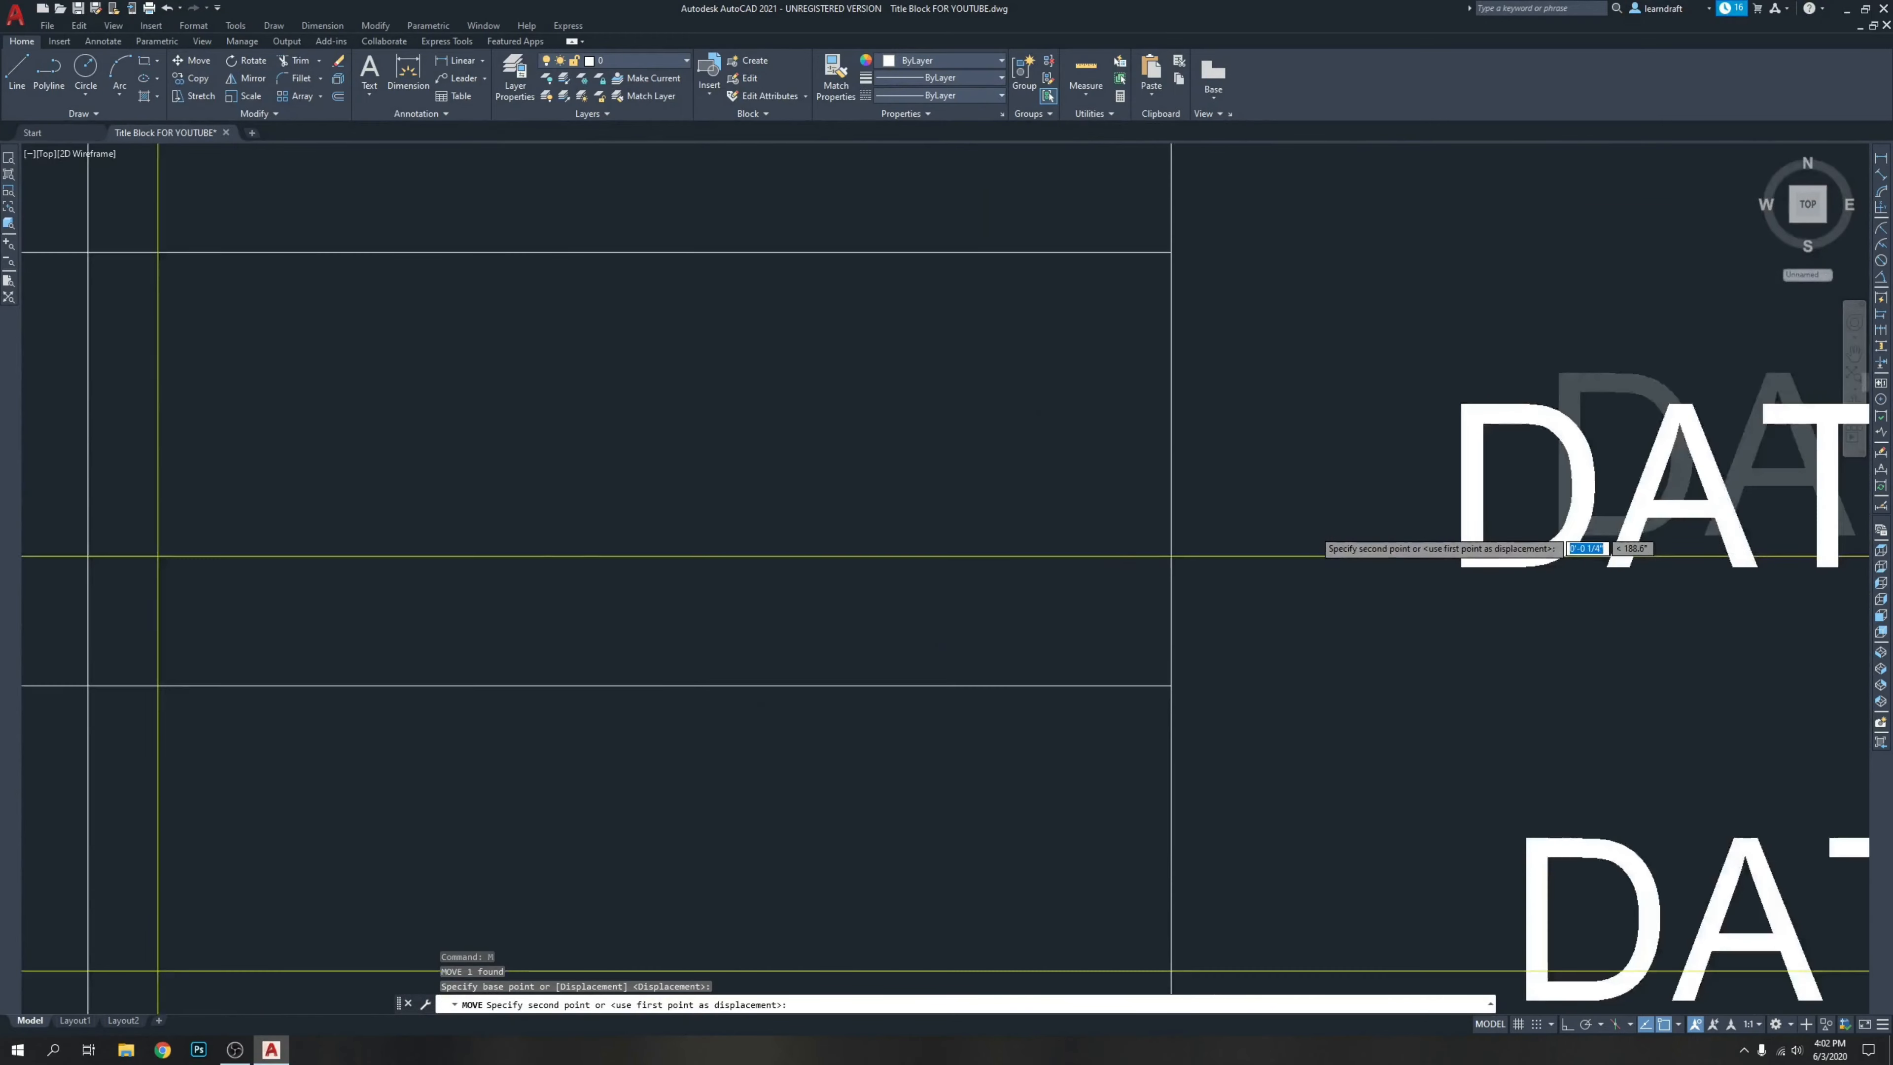
pyautogui.scroll(6, 726, 529)
pyautogui.scroll(4, 887, 422)
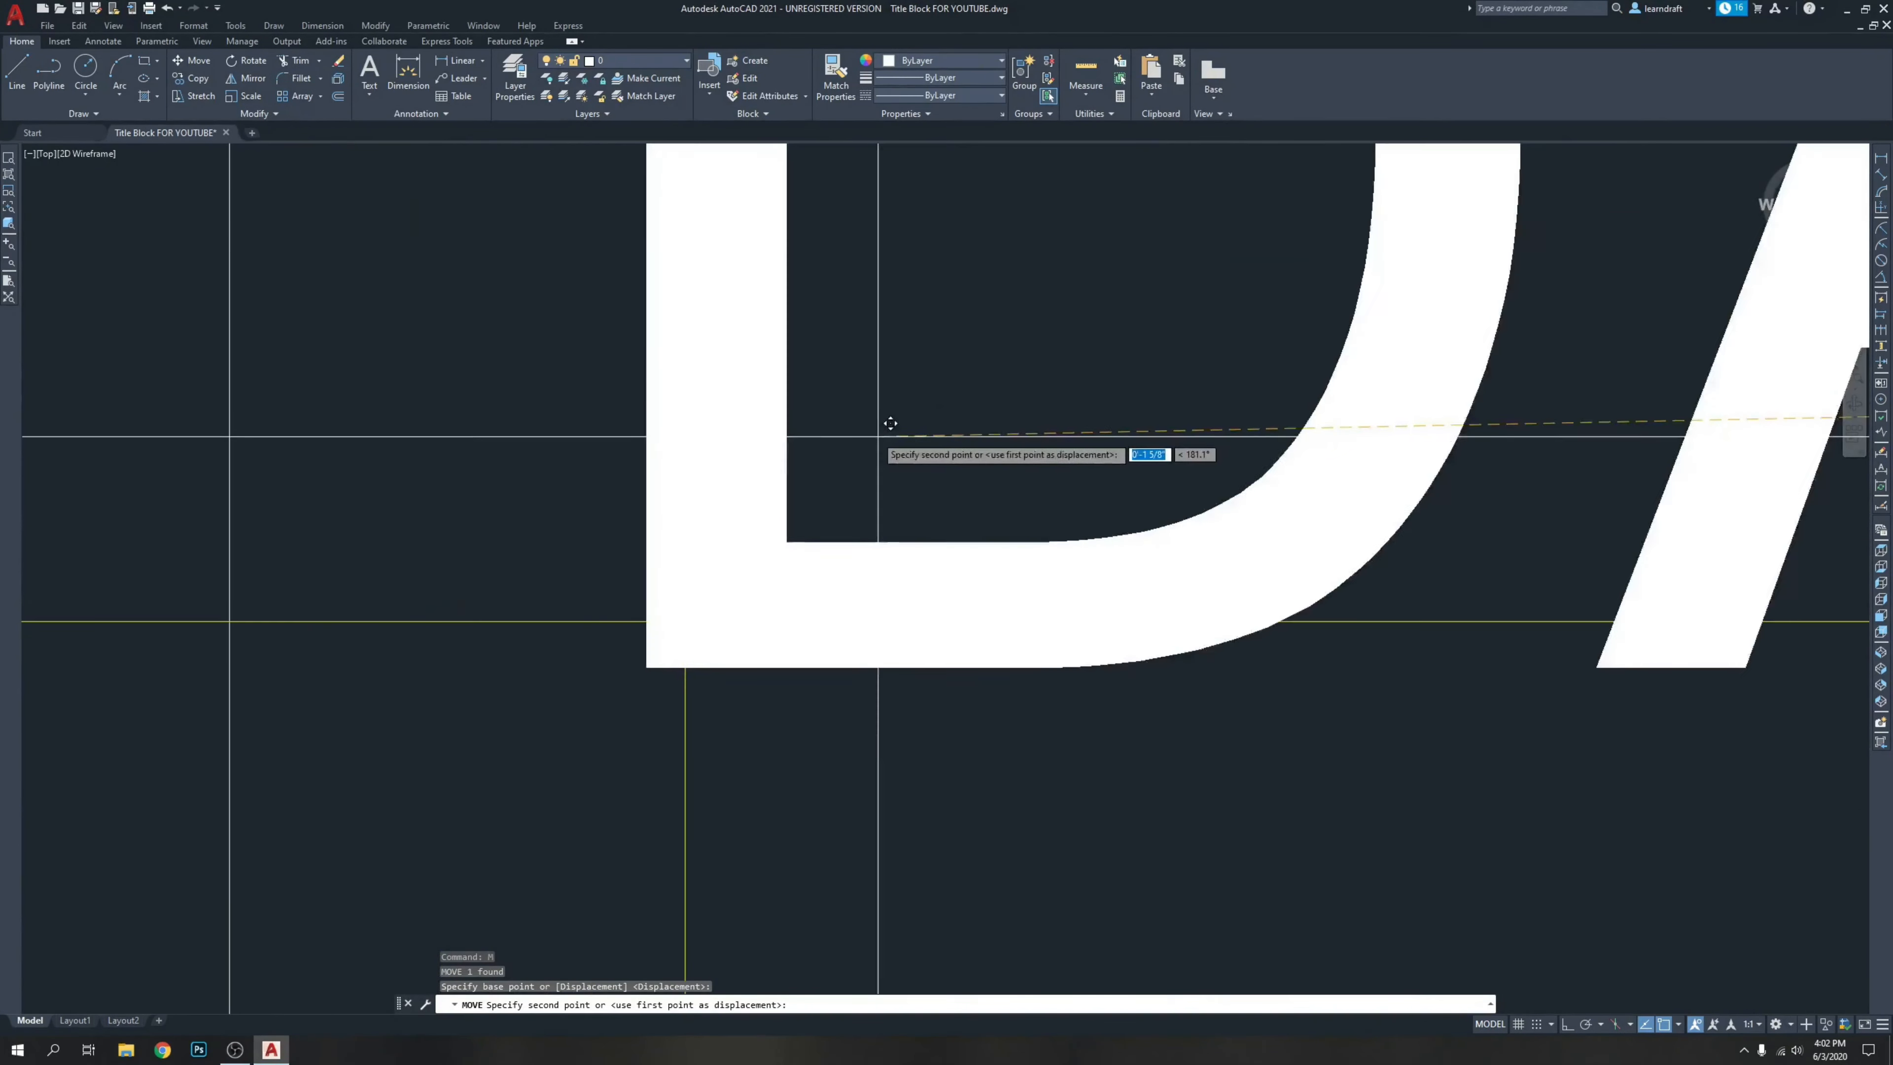
pyautogui.click(920, 389)
# Move DATE-6 into the sixth row's date cell, aligning its lower-left corner to the guide line intersection.
pyautogui.scroll(-8, 894, 380)
pyautogui.scroll(4, 766, 363)
pyautogui.moveTo(766, 363); pyautogui.dragTo(971, 460, button='middle')
pyautogui.click(1125, 492)
pyautogui.write('m')
pyautogui.press('Return')
pyautogui.scroll(8, 1055, 495)
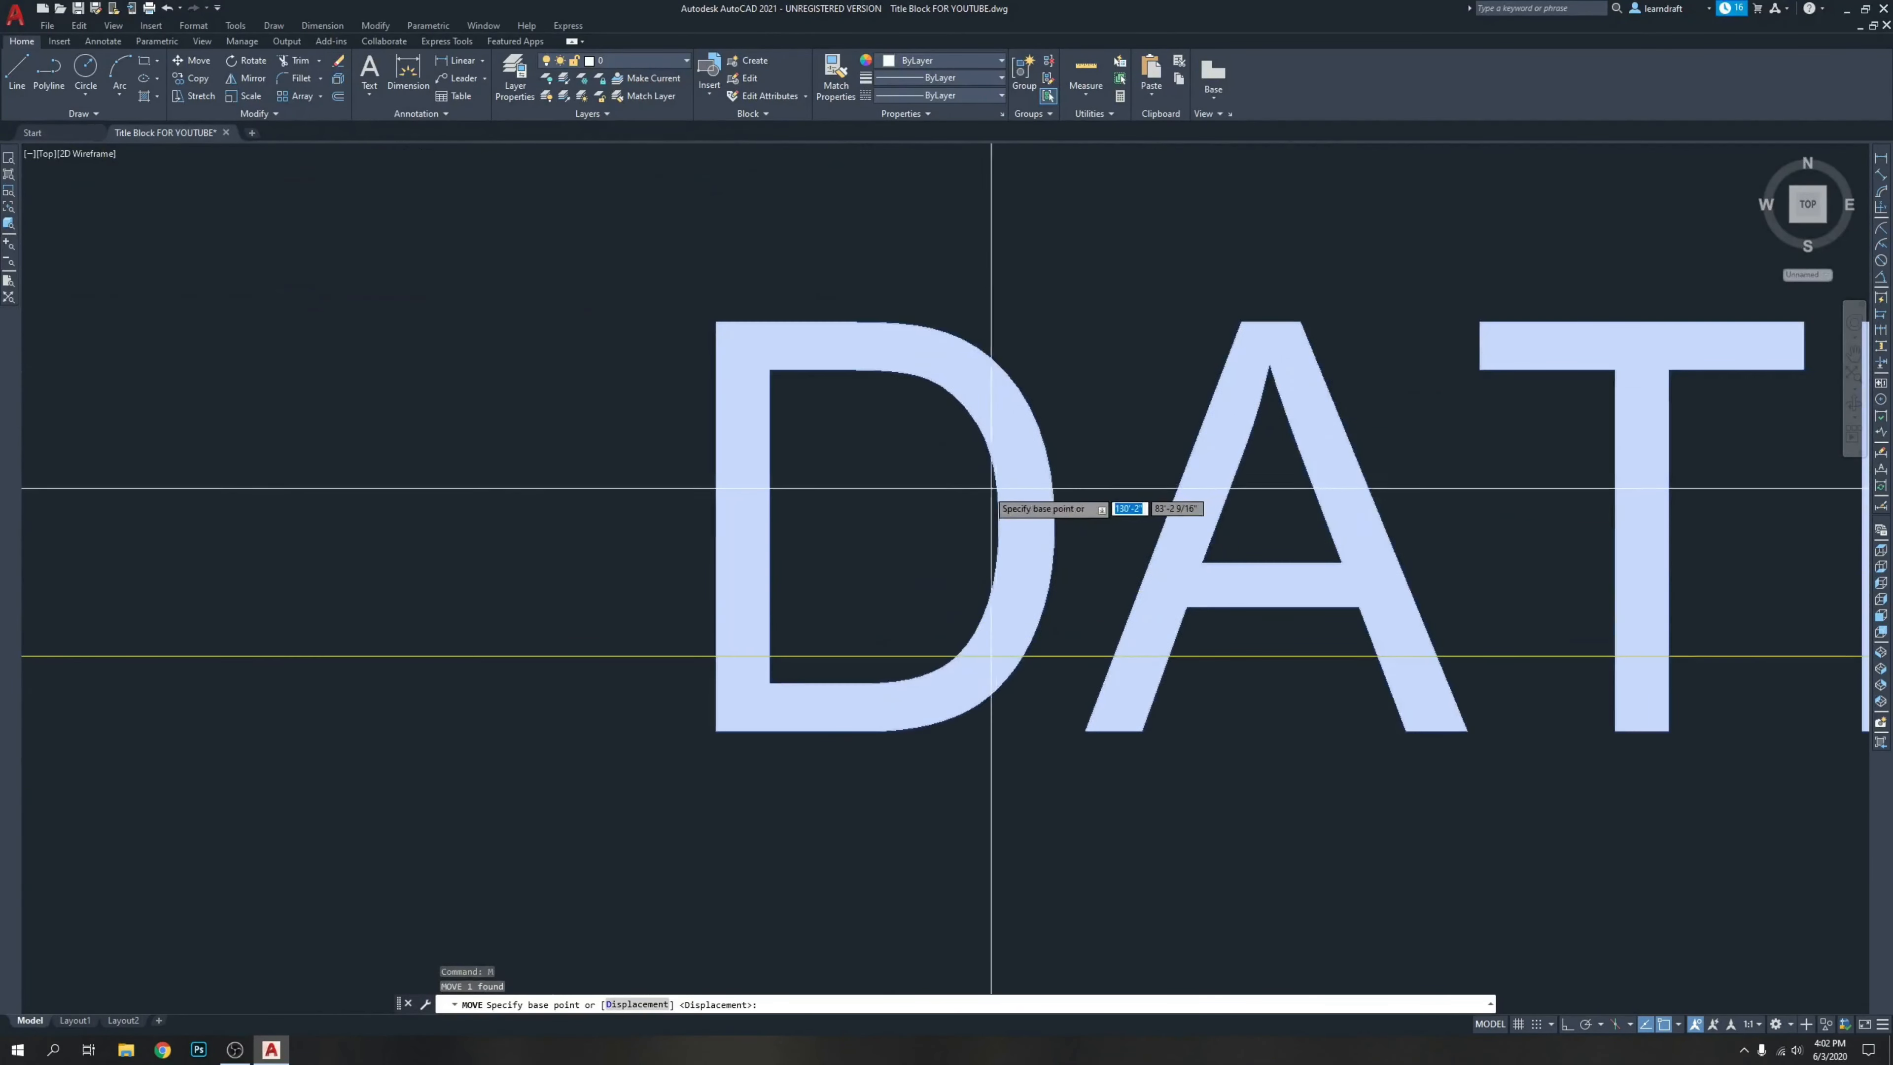
pyautogui.click(926, 498)
pyautogui.scroll(-4, 718, 532)
pyautogui.scroll(8, 934, 477)
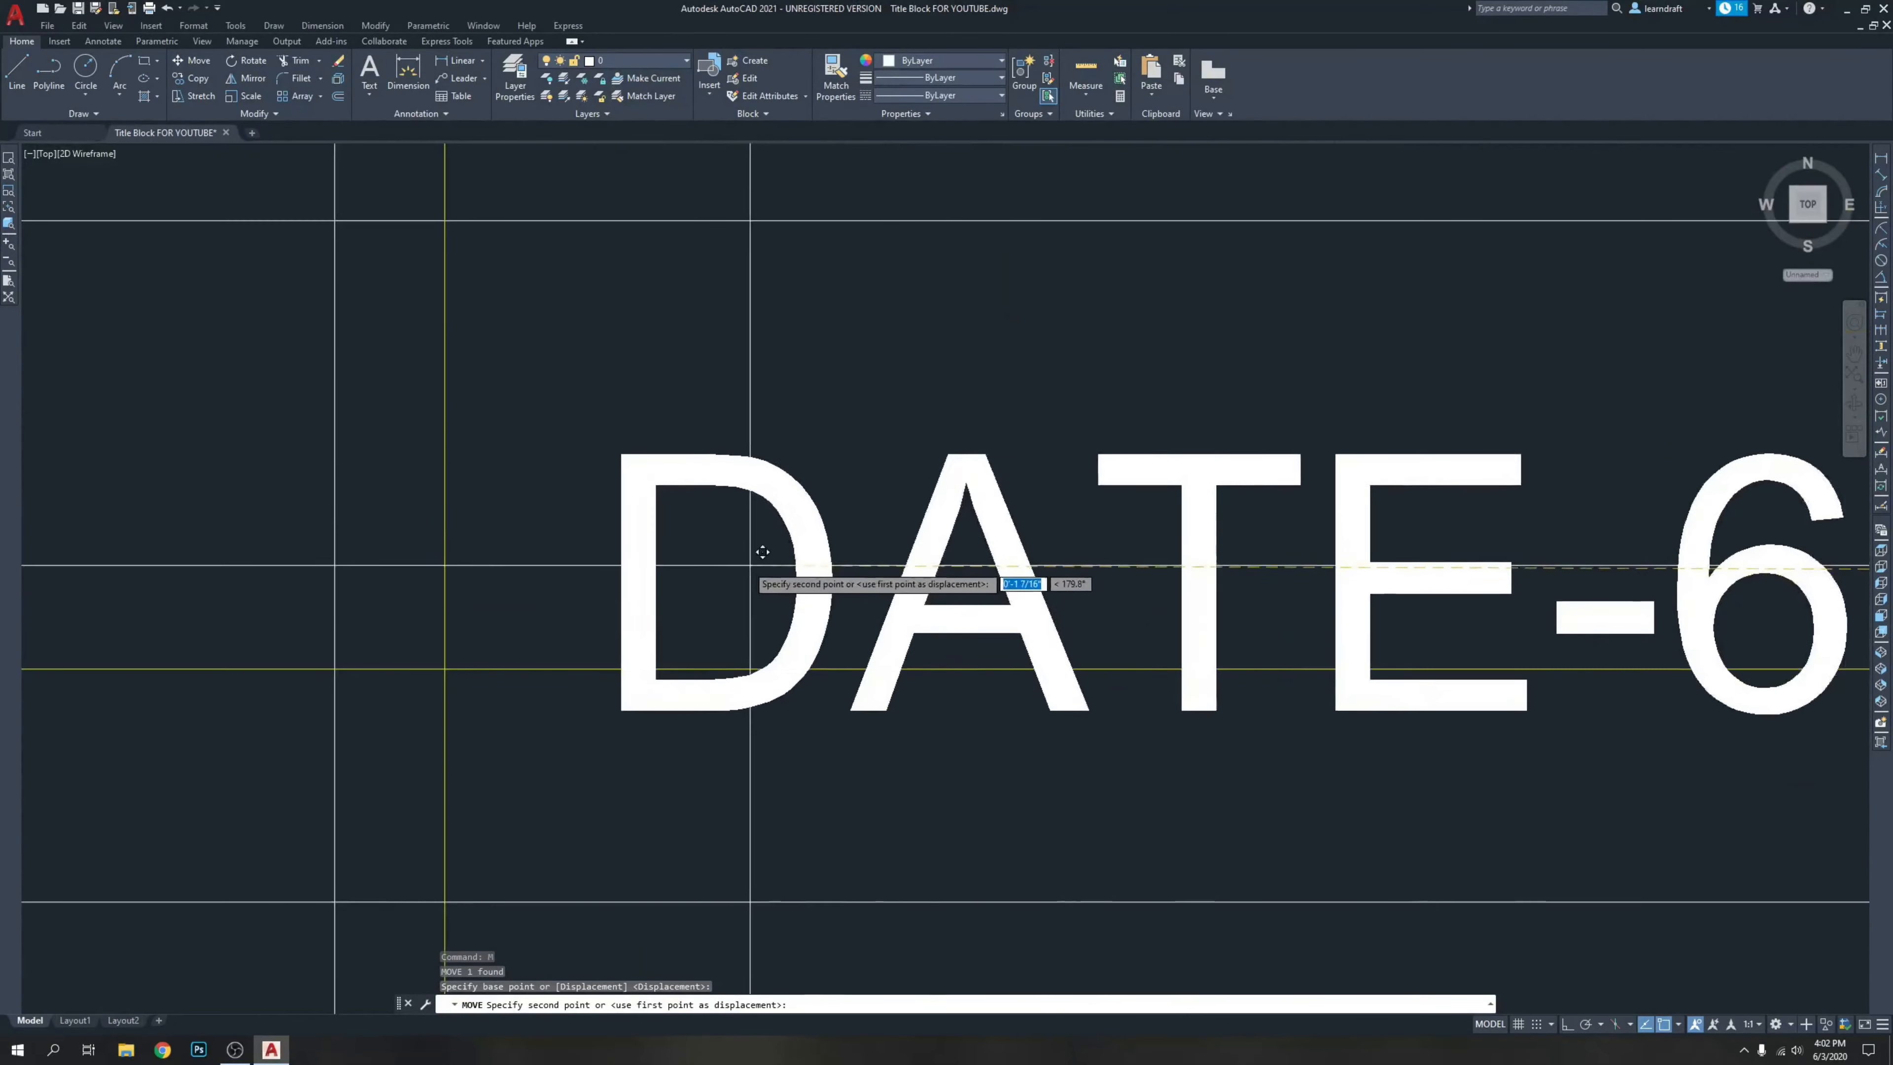
pyautogui.click(991, 364)
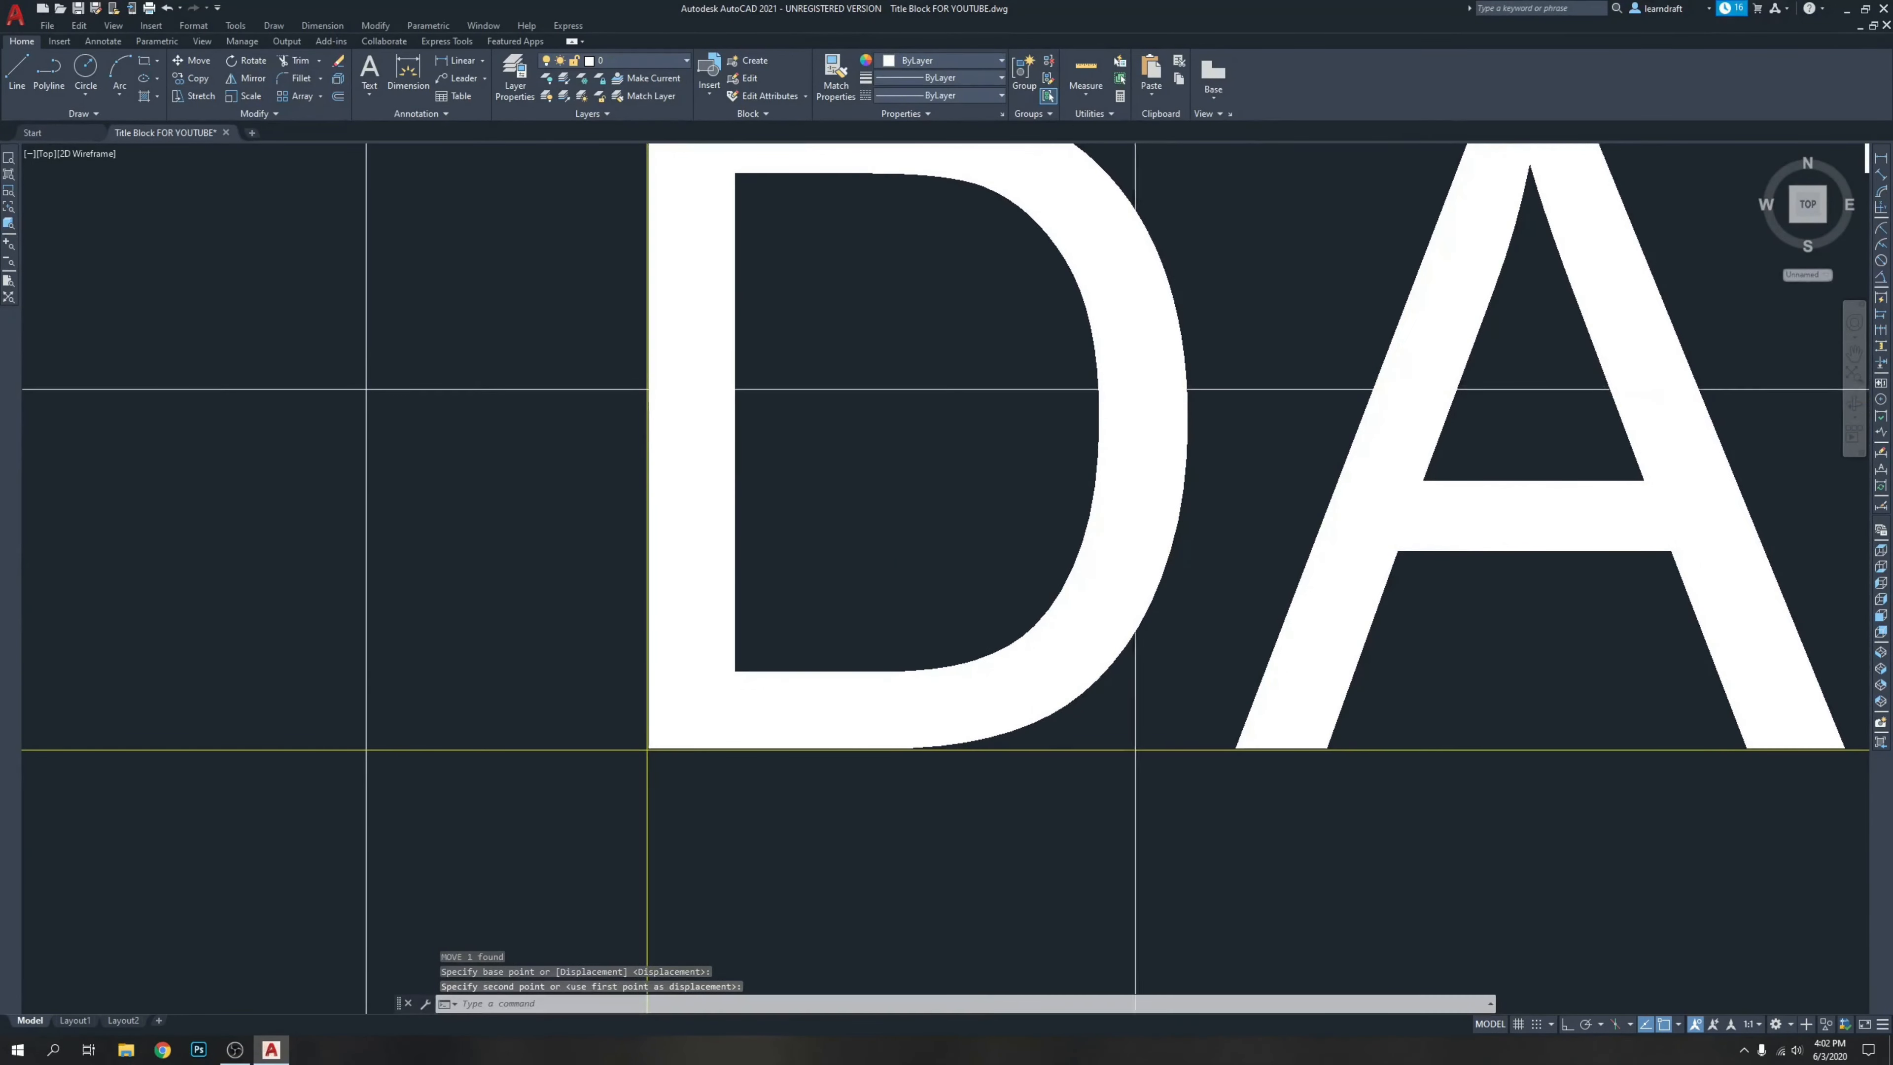
# Move DATE-7 into the seventh row's date cell, aligning its lower-left corner to the guide line intersection.
pyautogui.scroll(-6, 986, 380)
pyautogui.click(1135, 458)
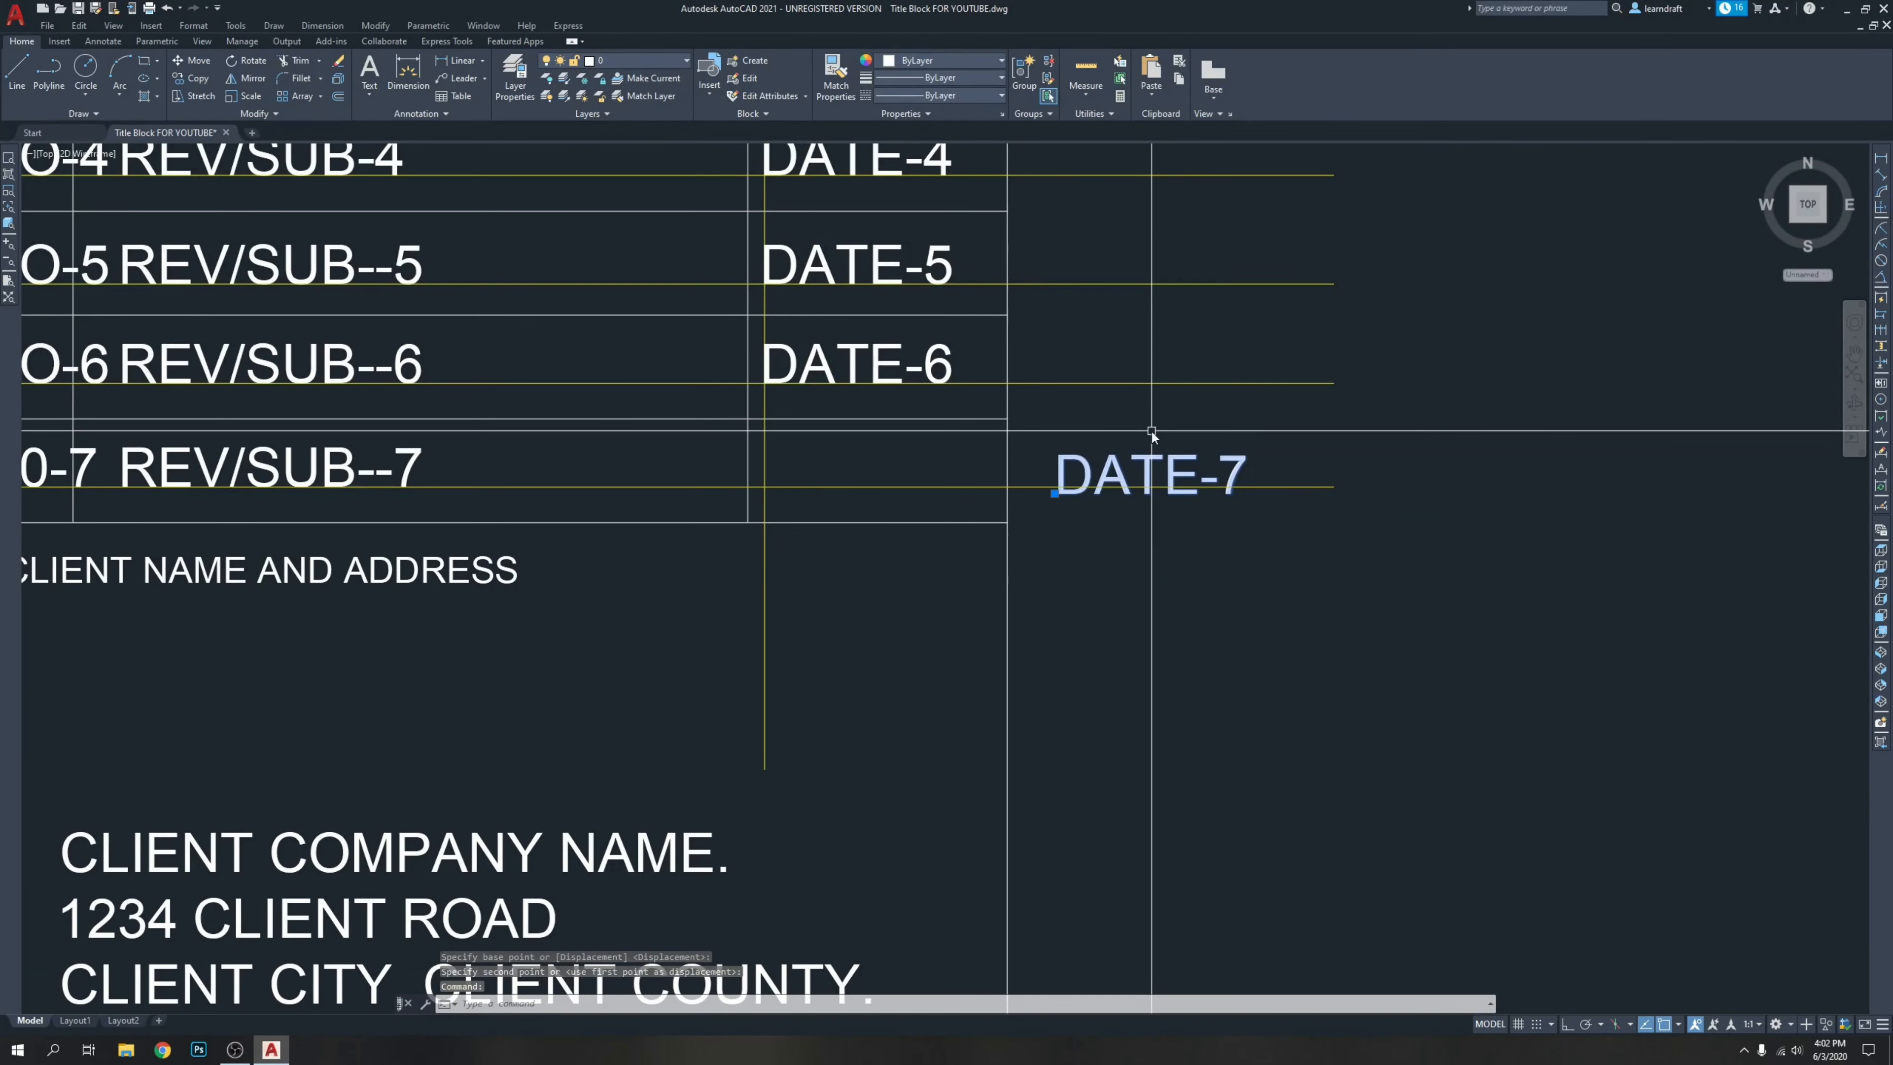
pyautogui.write('m')
pyautogui.press('Return')
pyautogui.click(1066, 481)
pyautogui.scroll(8, 1065, 481)
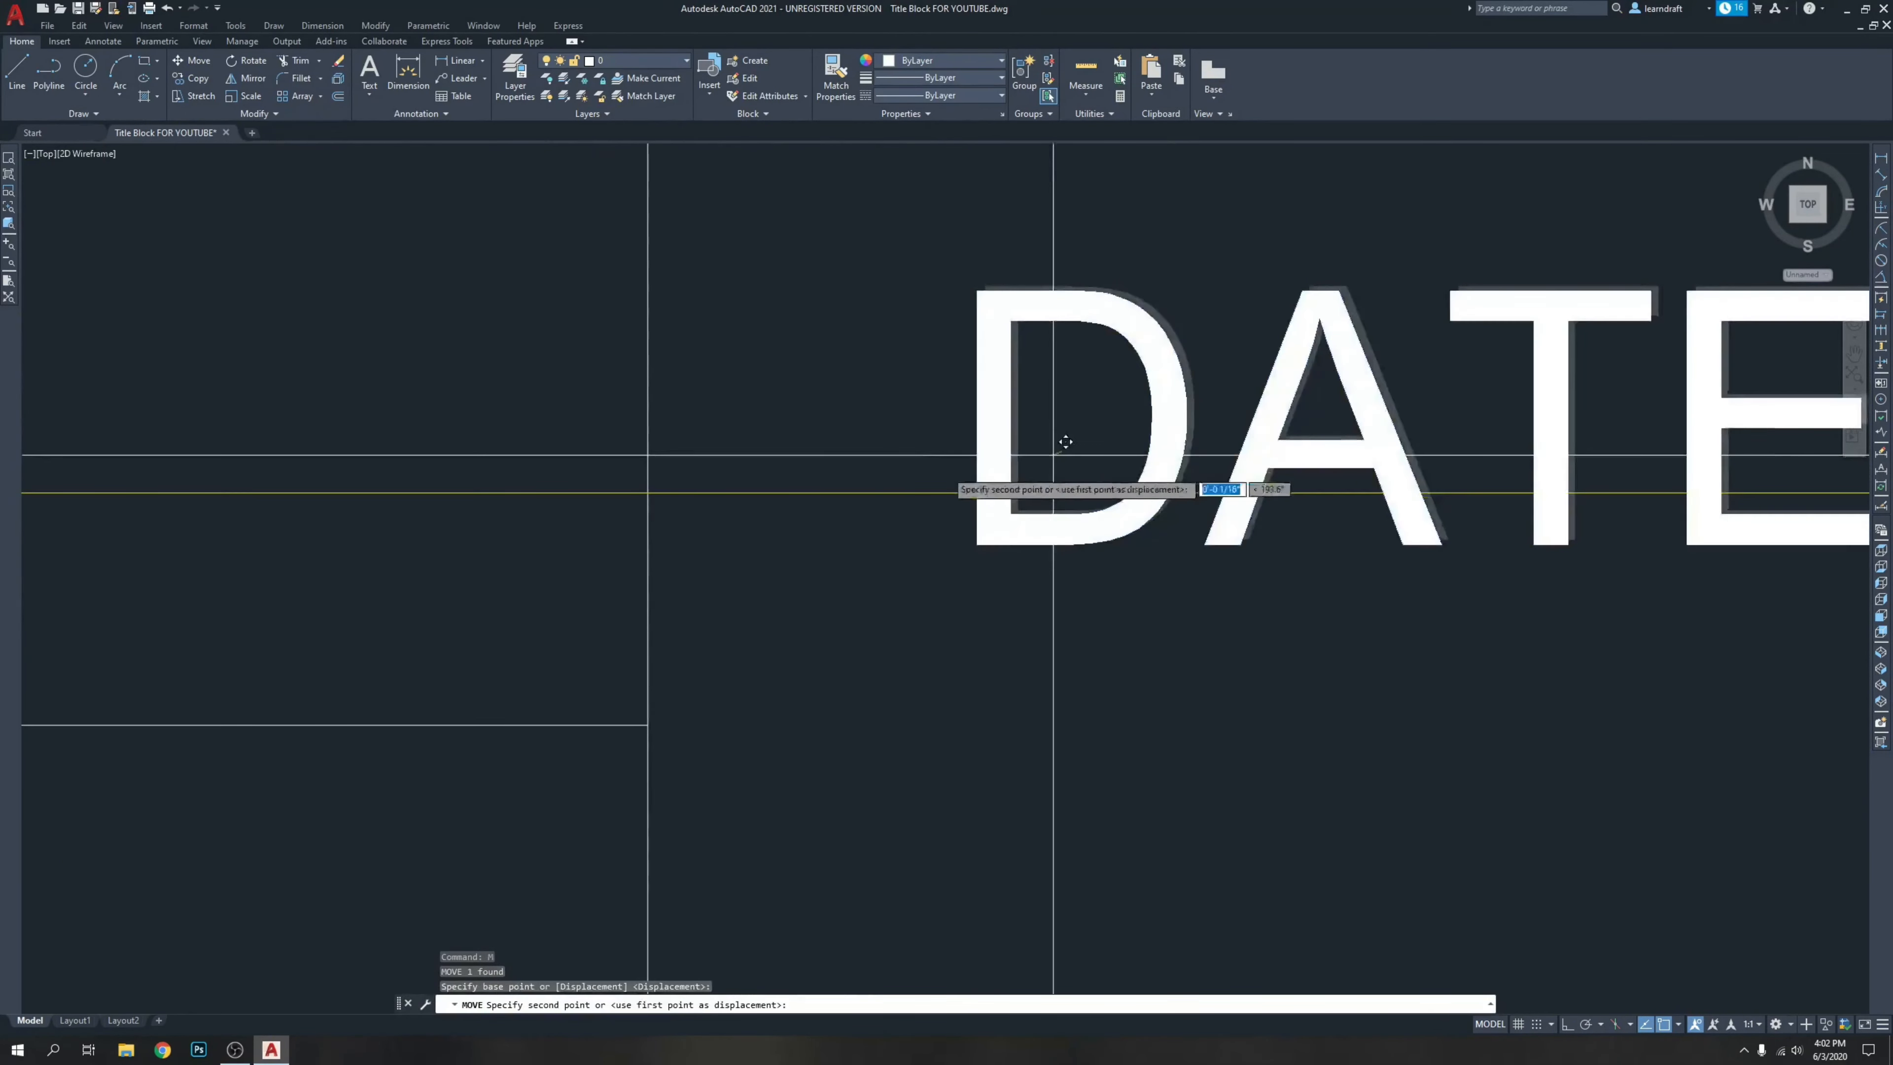
pyautogui.scroll(-5, 1043, 451)
pyautogui.scroll(3, 993, 499)
pyautogui.scroll(4, 810, 501)
pyautogui.scroll(2, 891, 418)
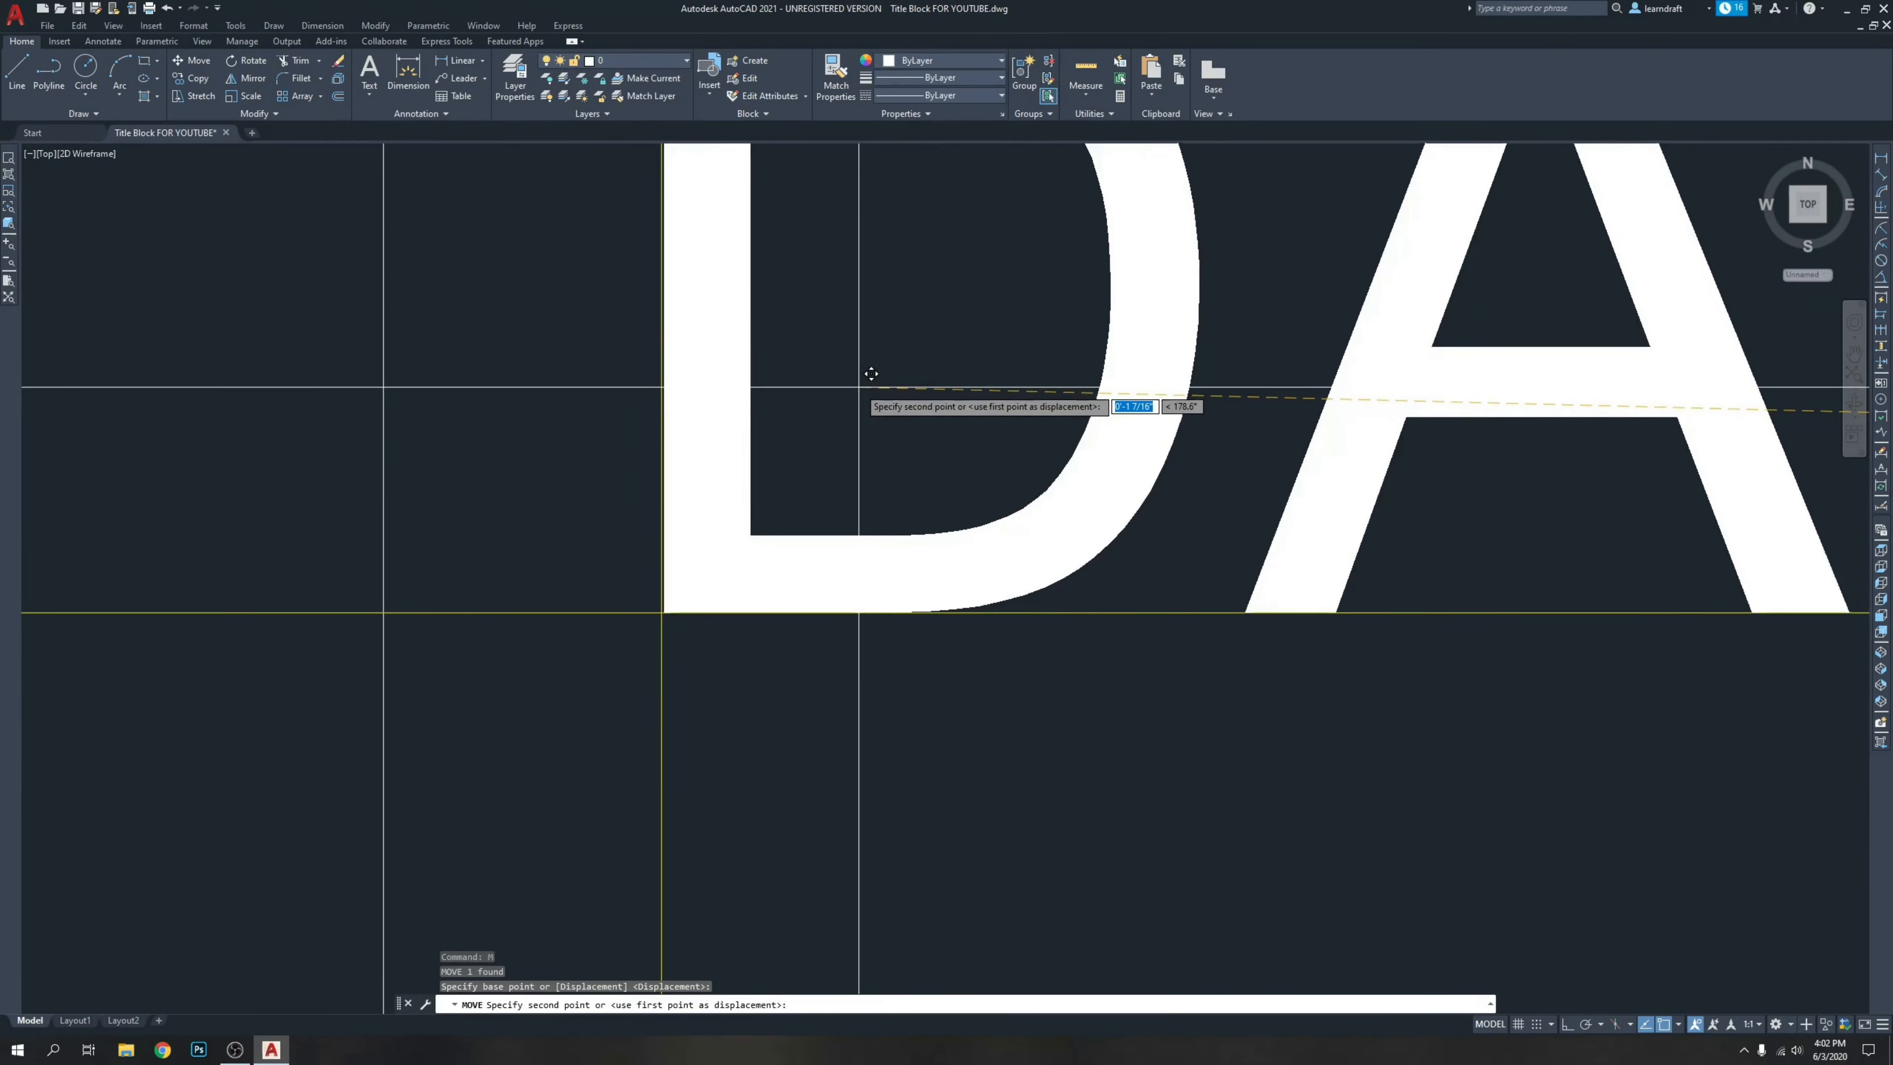
pyautogui.click(868, 372)
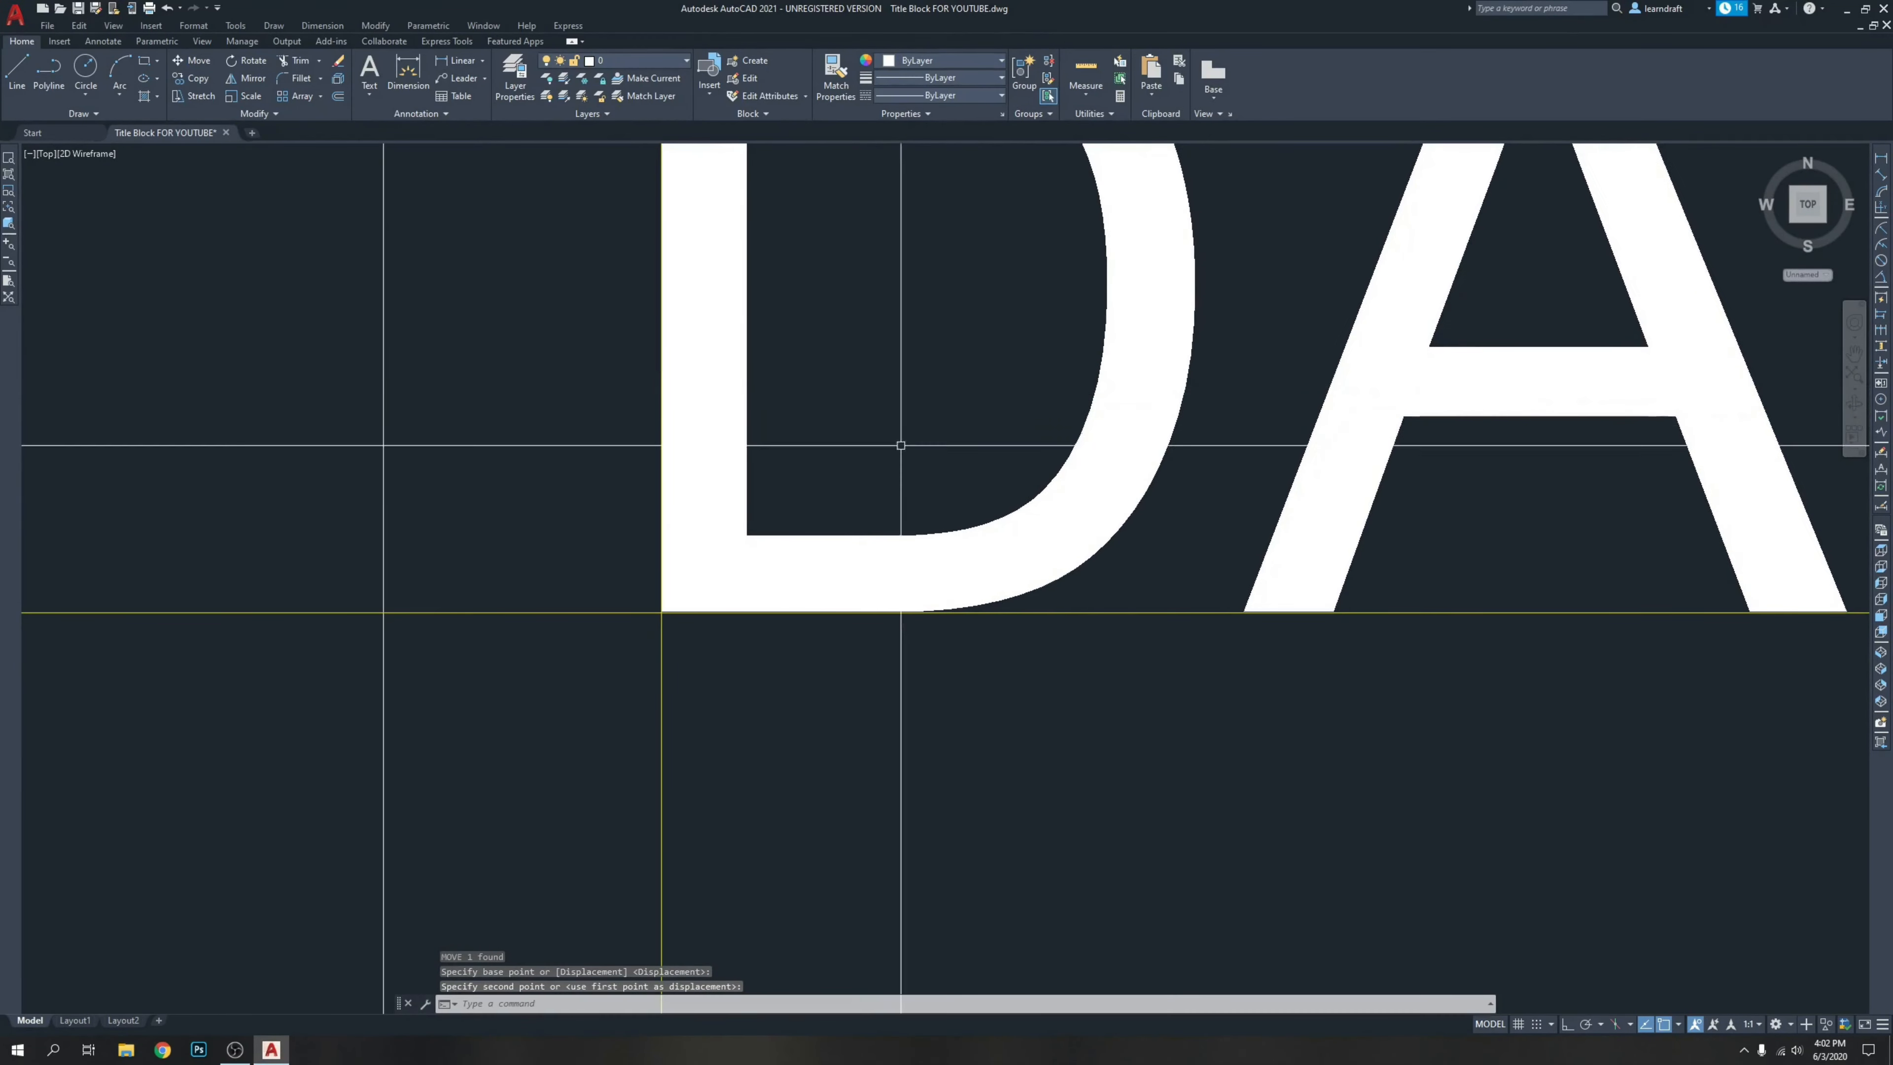
# Delete the seven horizontal guide lines and the vertical guide line from the revision table.
pyautogui.scroll(-6, 872, 483)
pyautogui.scroll(-2, 1200, 559)
pyautogui.moveTo(1325, 548); pyautogui.dragTo(1006, 588, button='middle')
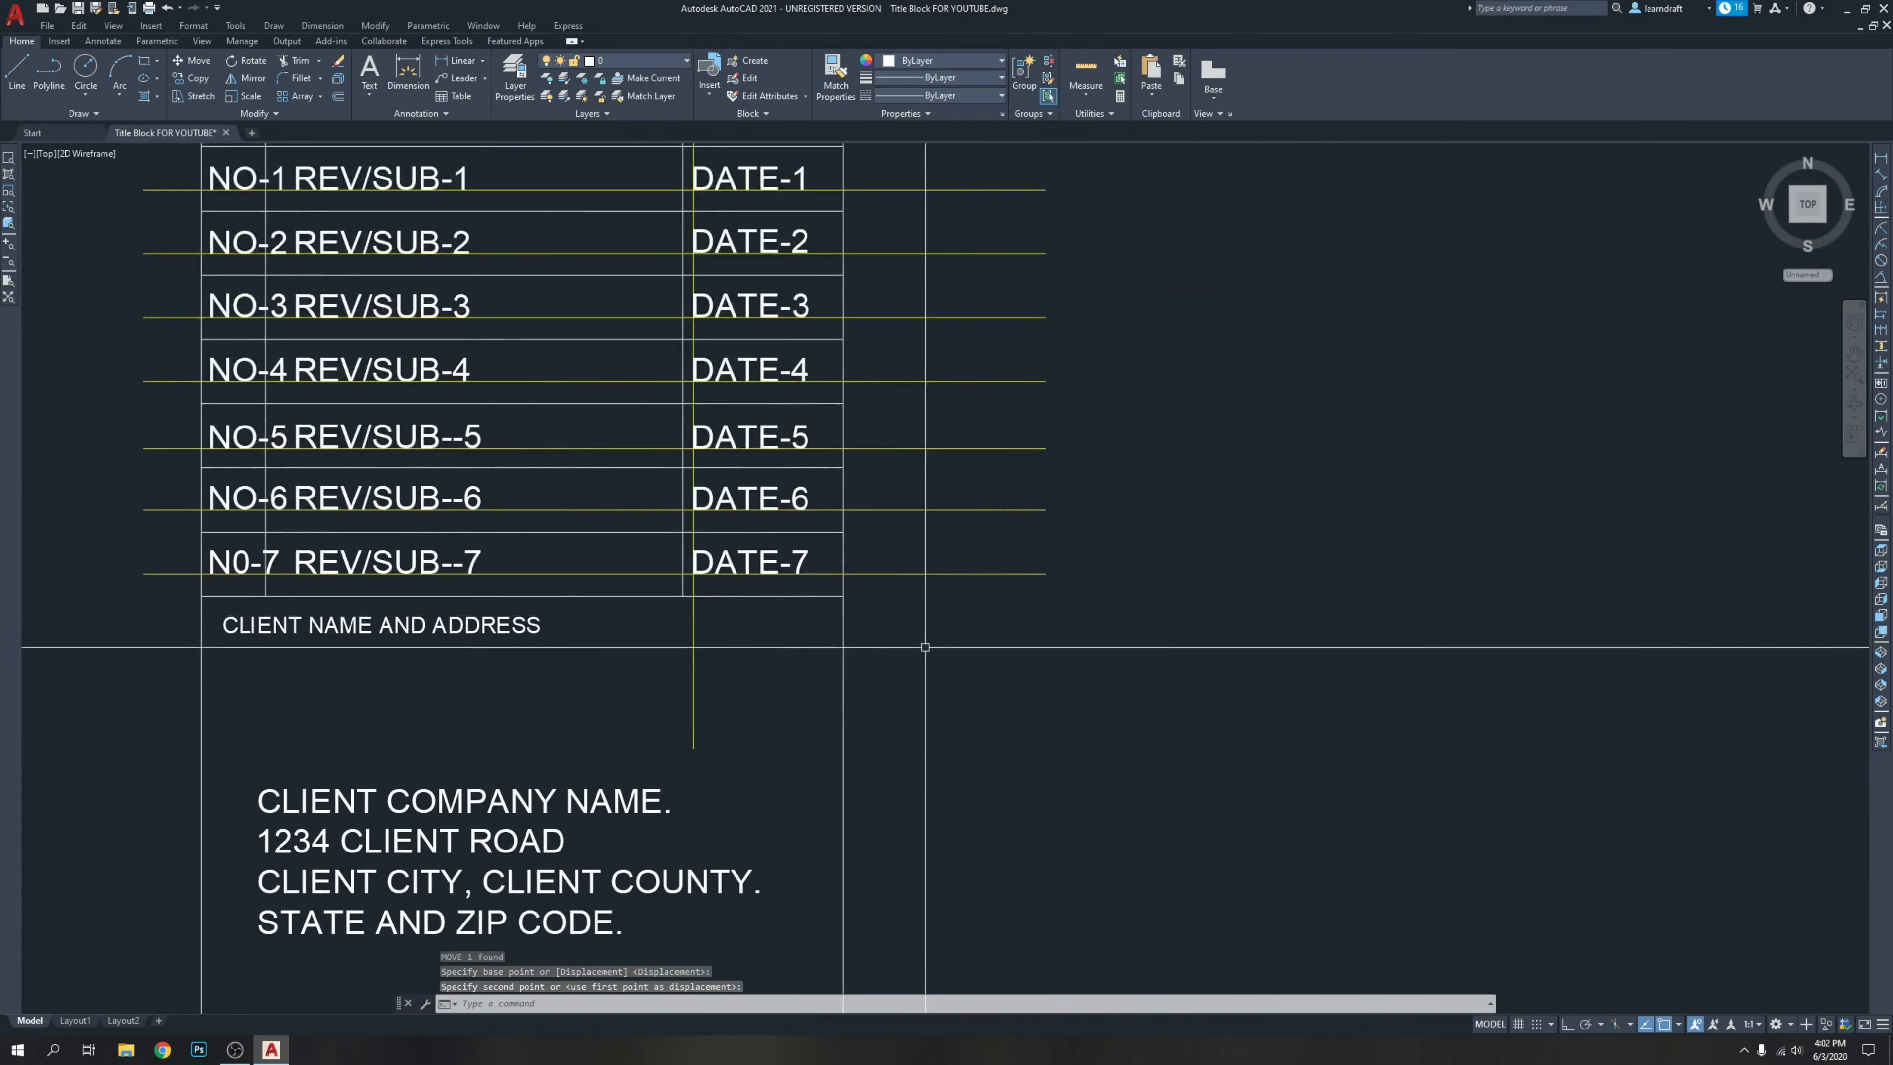
pyautogui.scroll(-2, 925, 647)
pyautogui.press('Escape')
pyautogui.click(1068, 321)
pyautogui.click(940, 630)
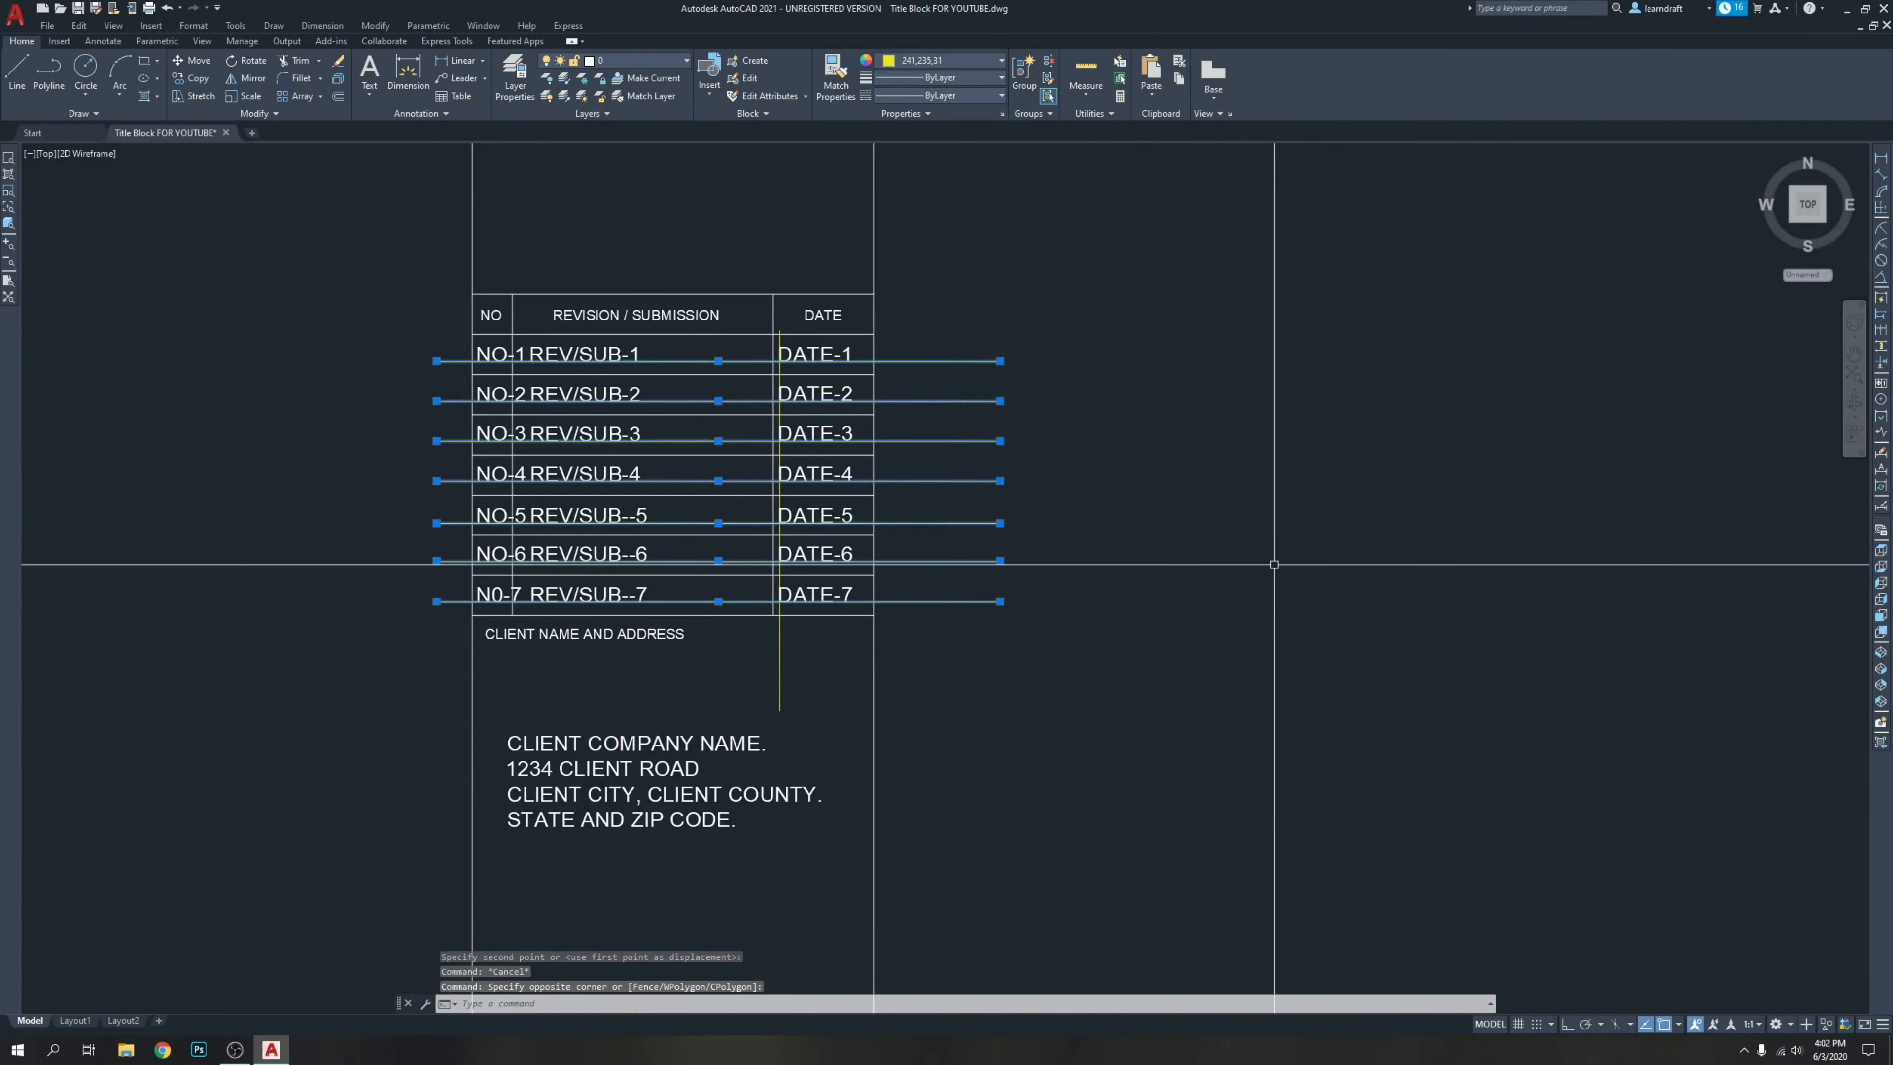
pyautogui.press('Delete')
# Review the revision table rows and the client name and address and drawing title areas below them.
pyautogui.moveTo(1120, 575); pyautogui.dragTo(1214, 550, button='middle')
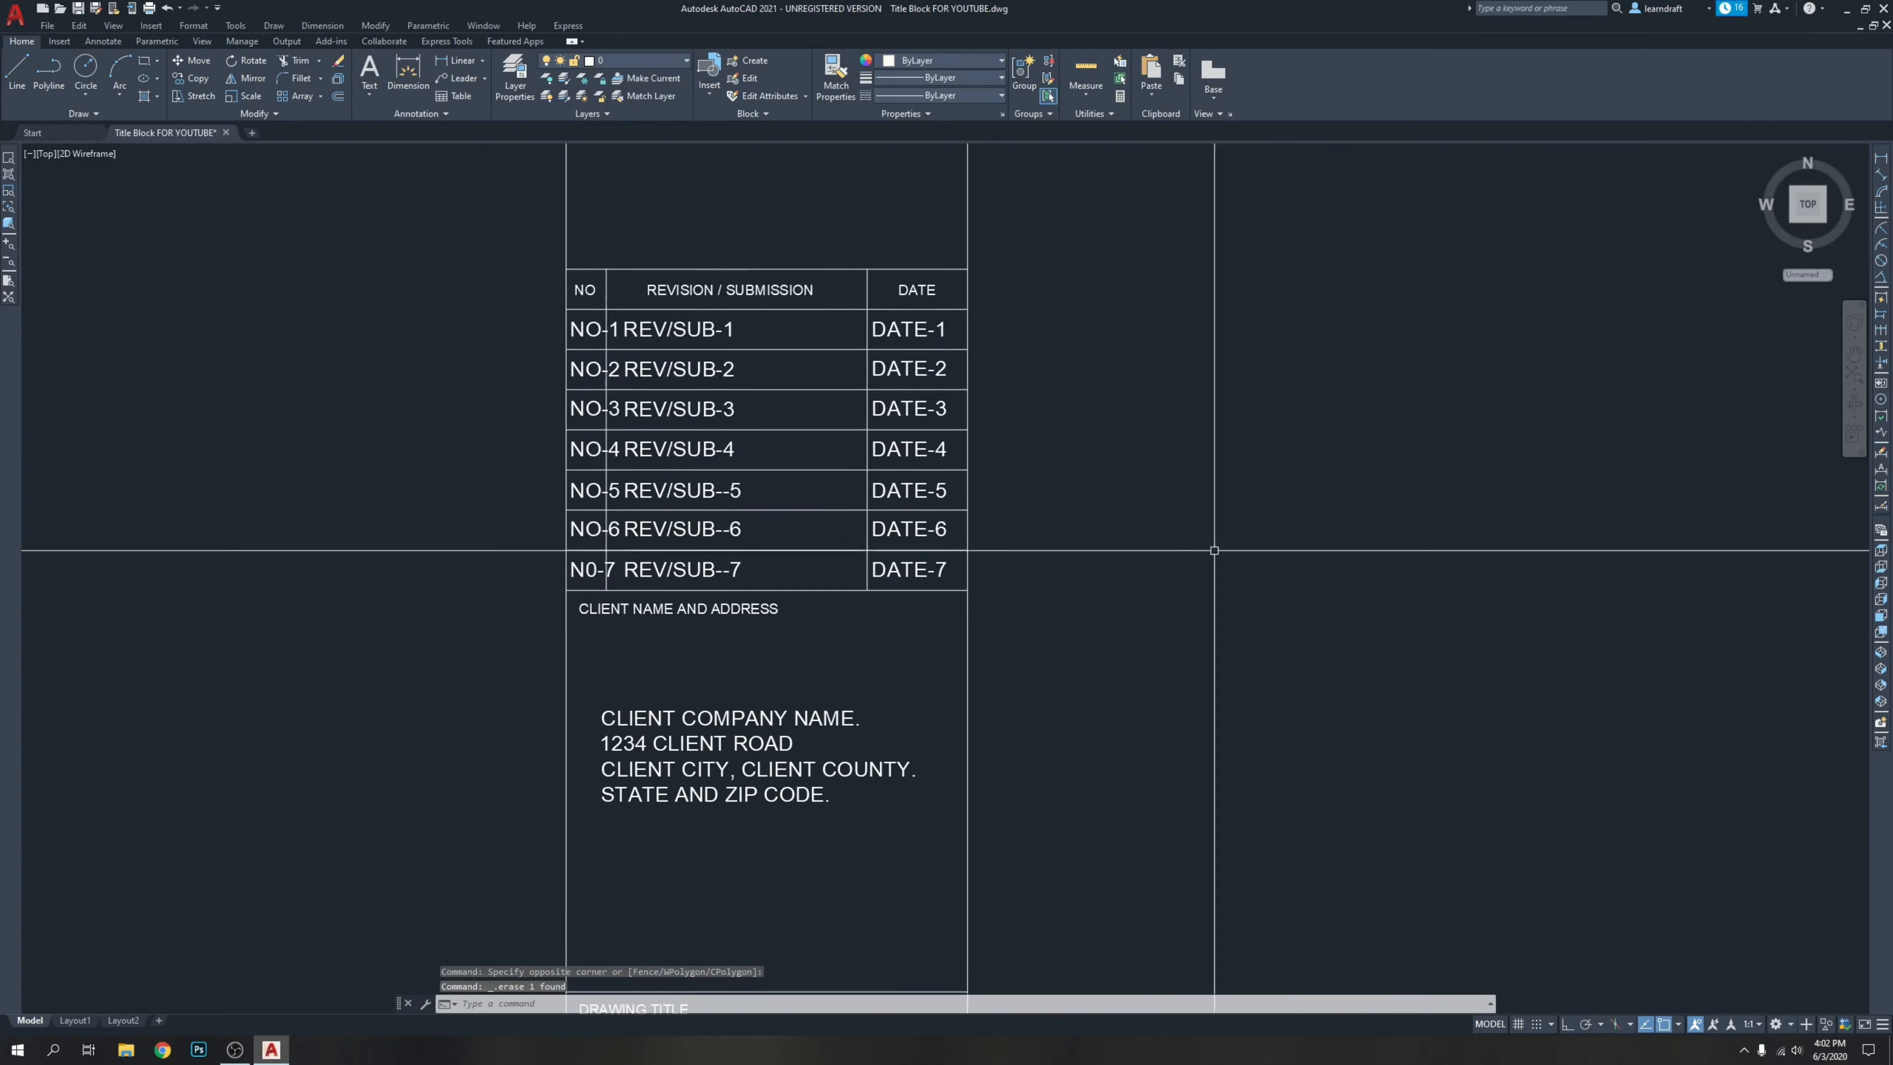
pyautogui.moveTo(1043, 596); pyautogui.dragTo(1169, 530, button='middle')
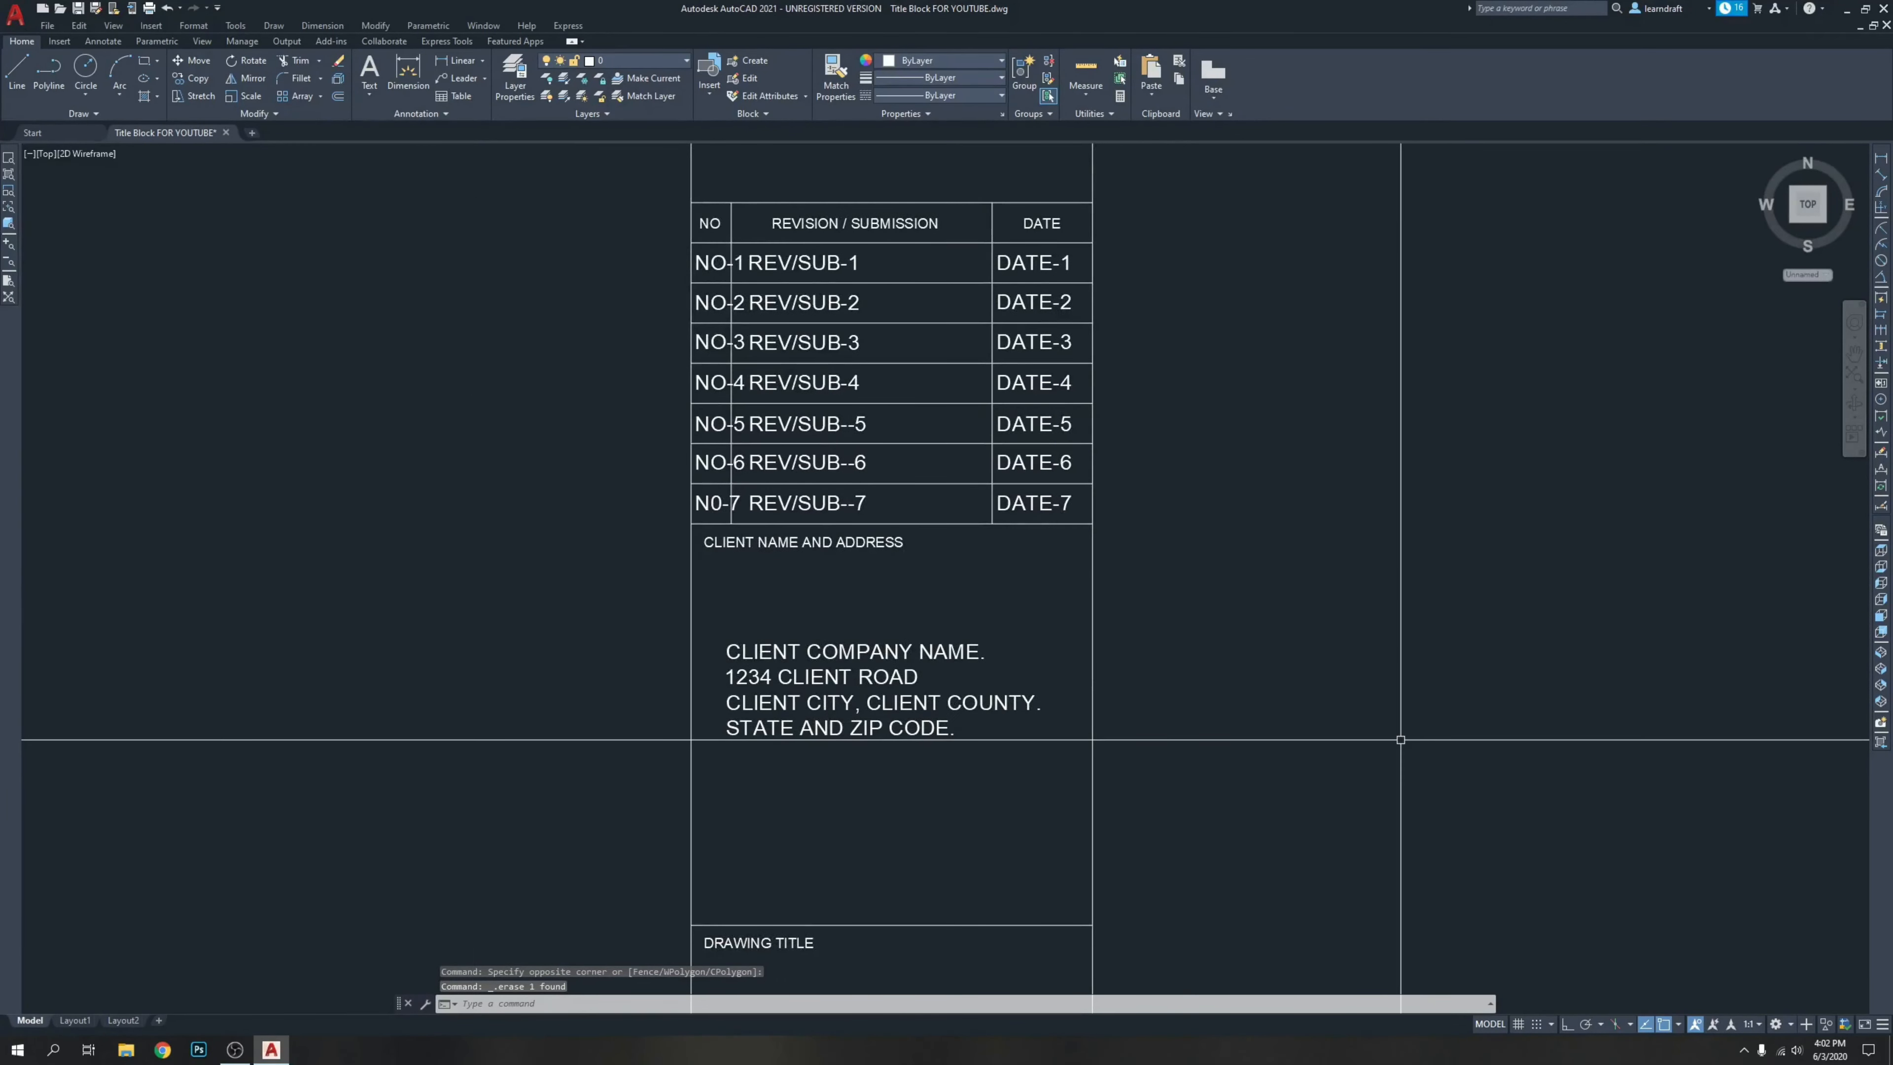
pyautogui.moveTo(1401, 739); pyautogui.dragTo(1351, 646, button='middle')
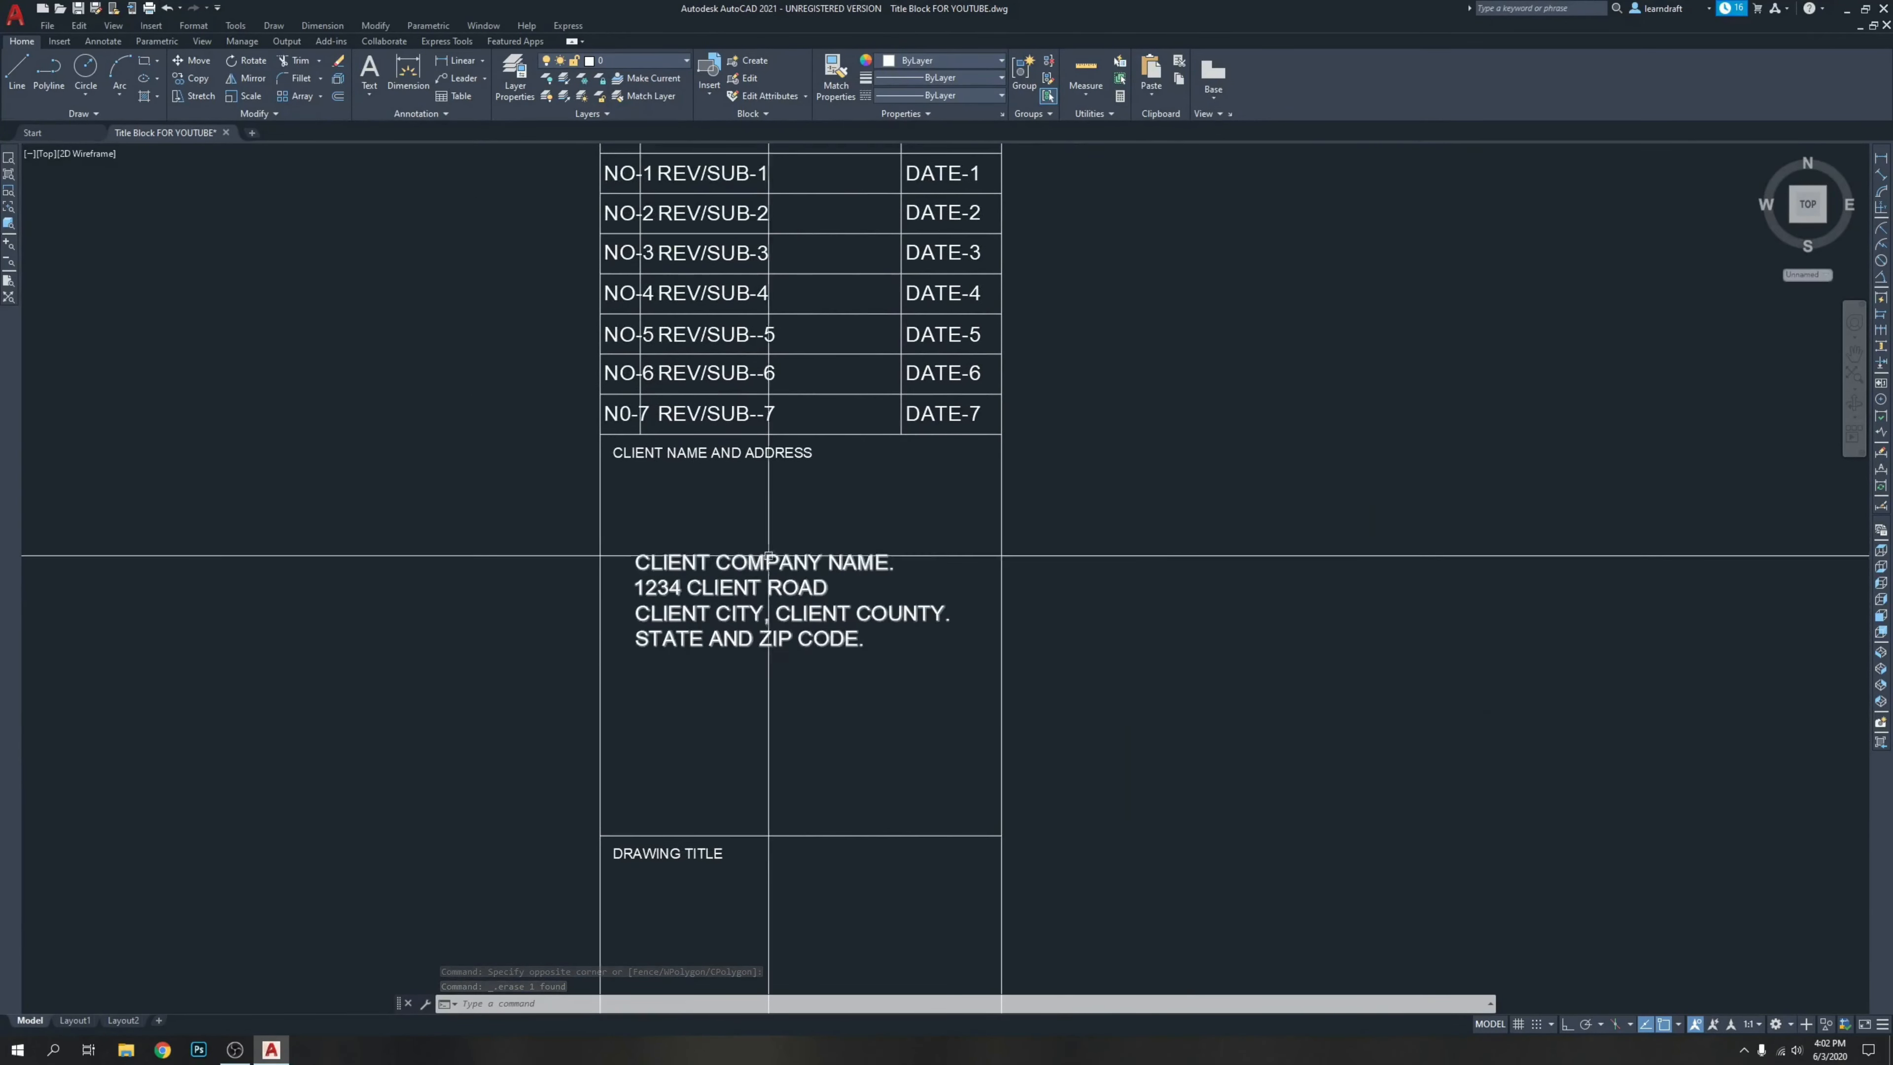
pyautogui.moveTo(774, 503); pyautogui.dragTo(859, 664, button='middle')
pyautogui.click(871, 560)
pyautogui.click(825, 570)
pyautogui.scroll(-2, 973, 628)
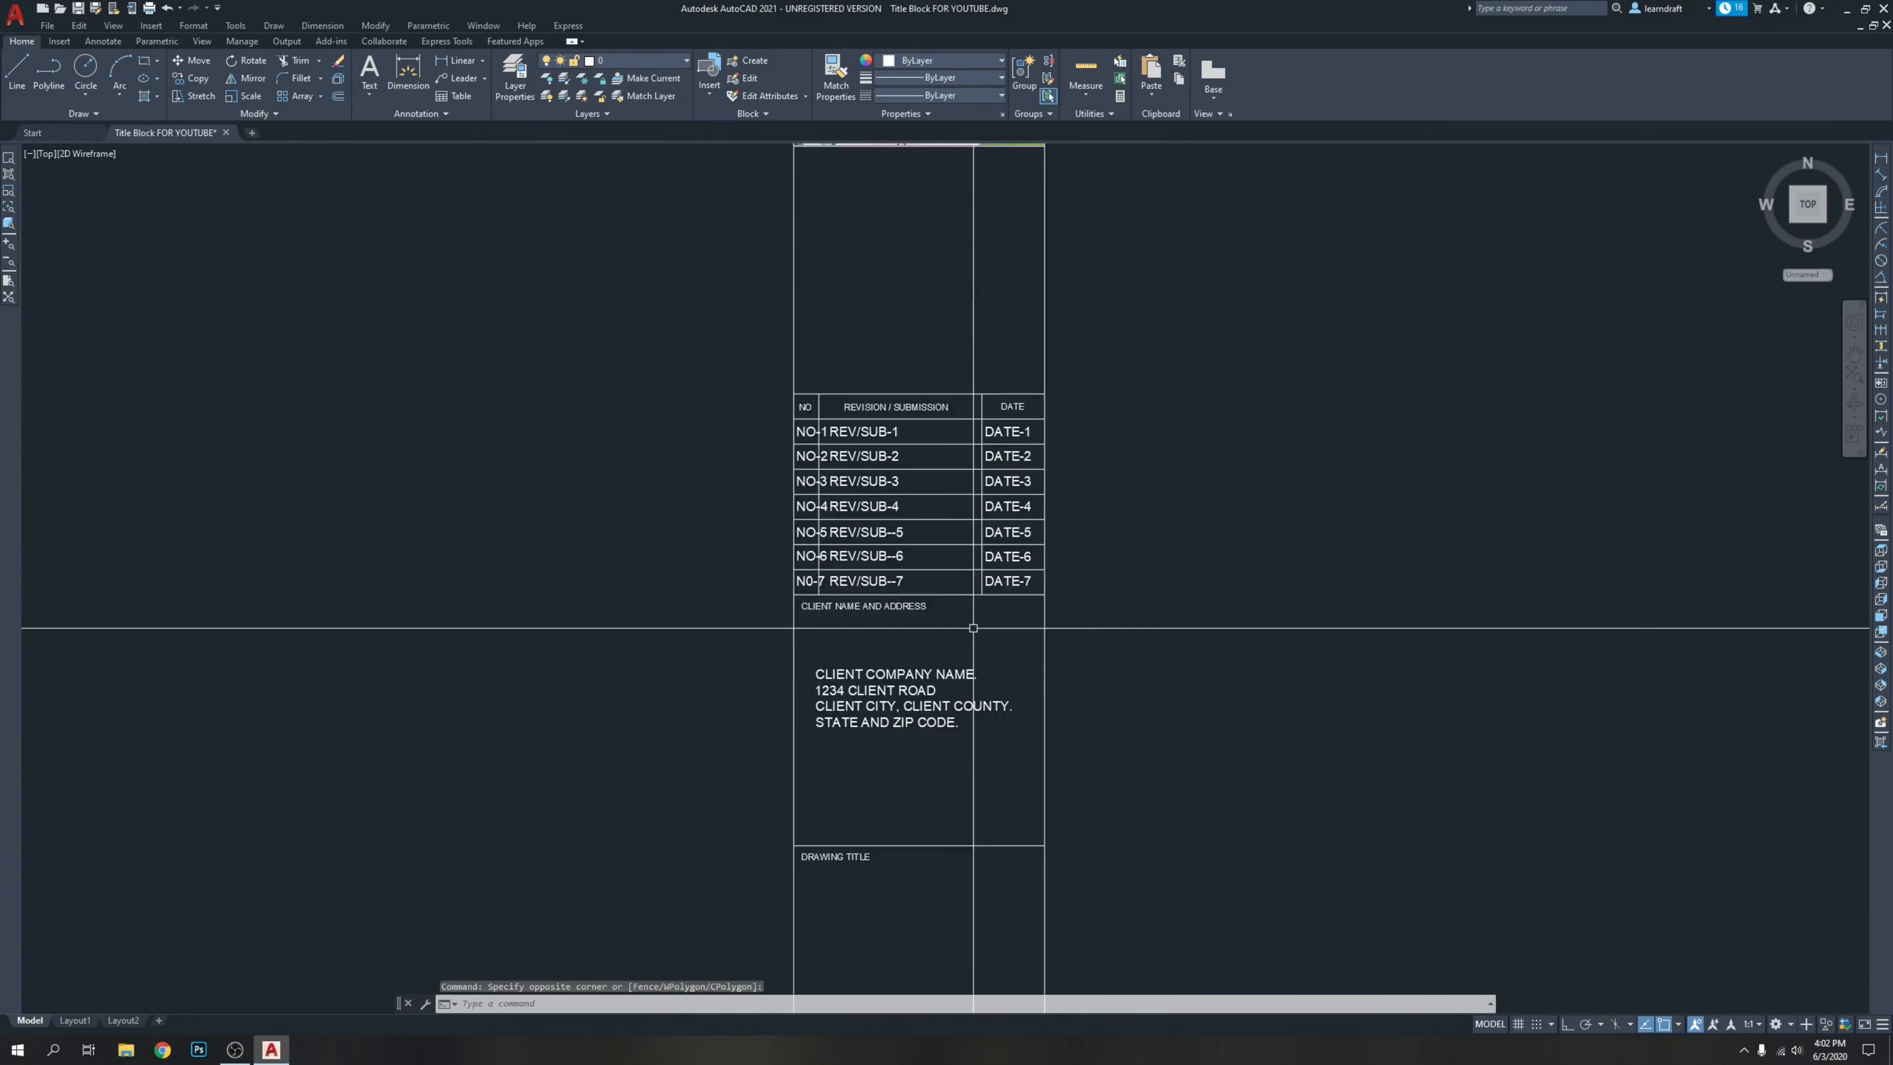
pyautogui.moveTo(973, 628); pyautogui.dragTo(980, 585, button='middle')
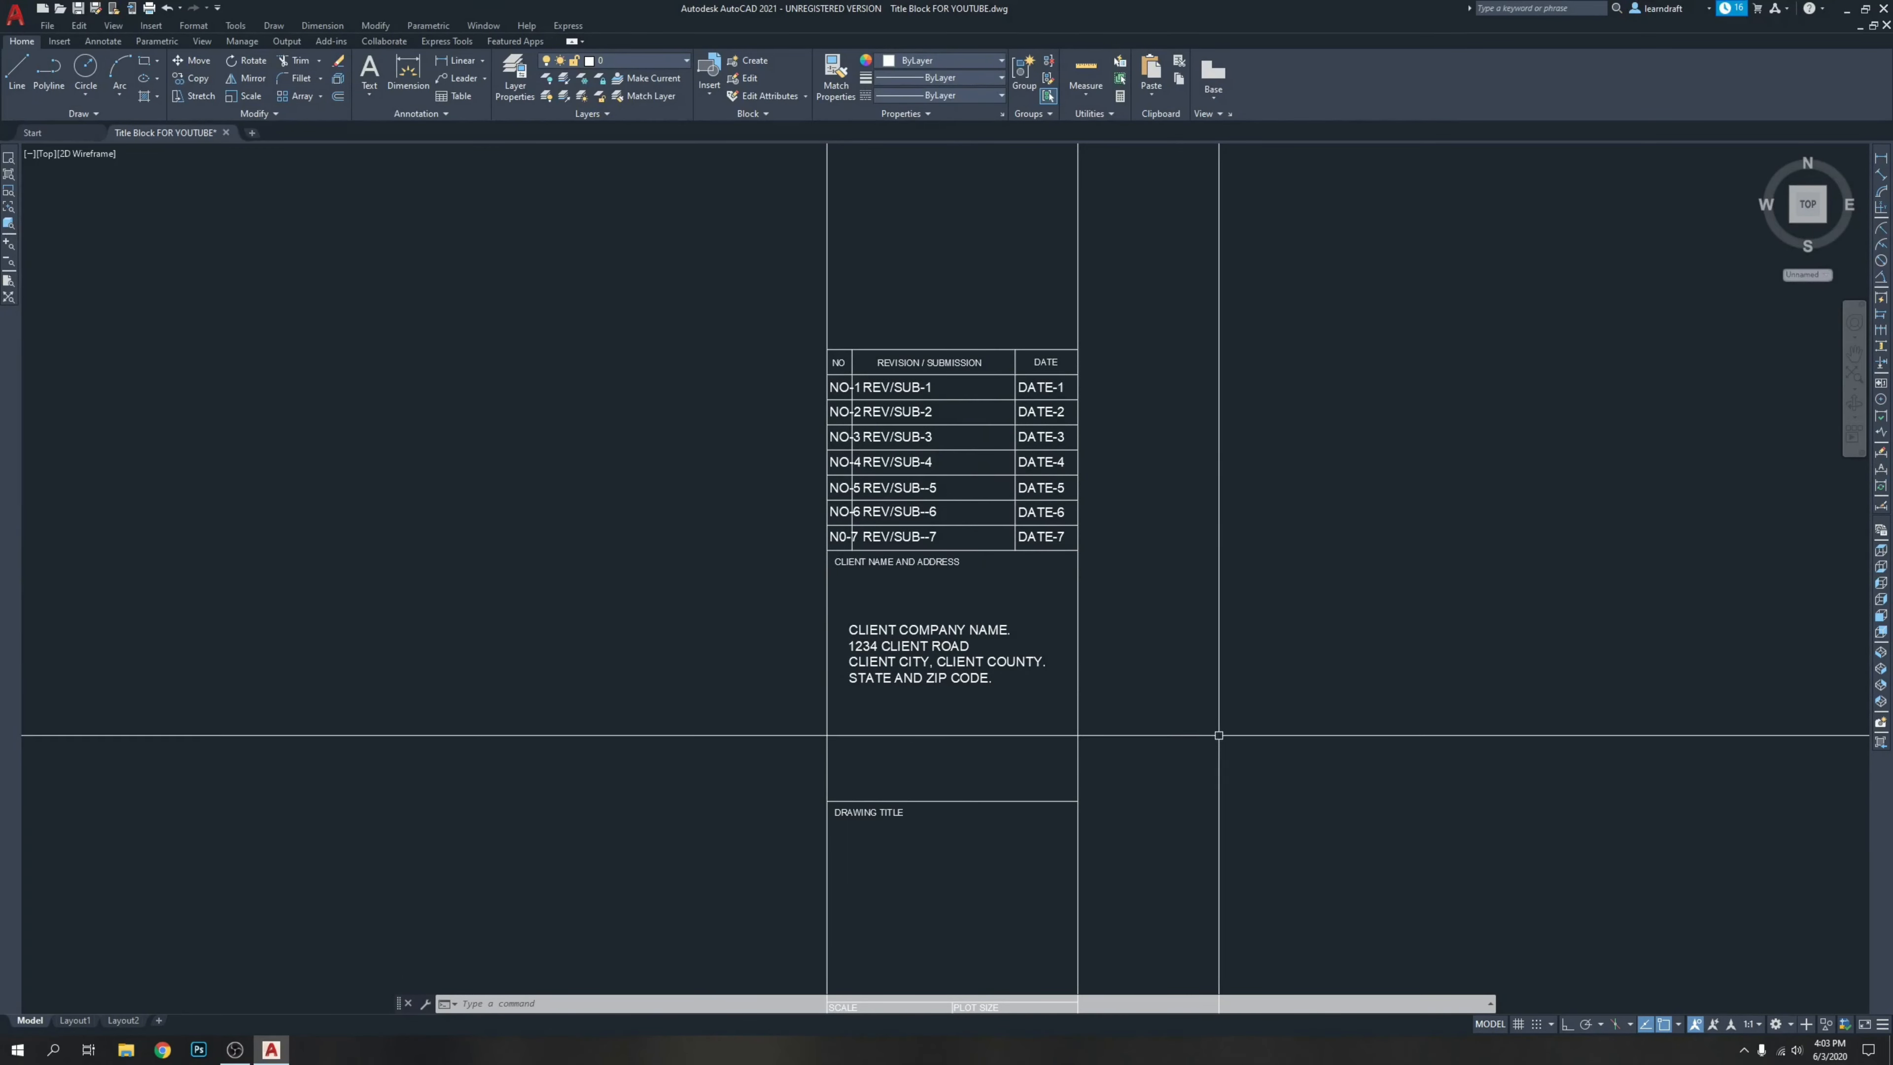
pyautogui.moveTo(1204, 703)
pyautogui.mouseDown(button='middle')
pyautogui.moveTo(868, 496)
pyautogui.moveTo(897, 512)
pyautogui.mouseUp(button='middle')
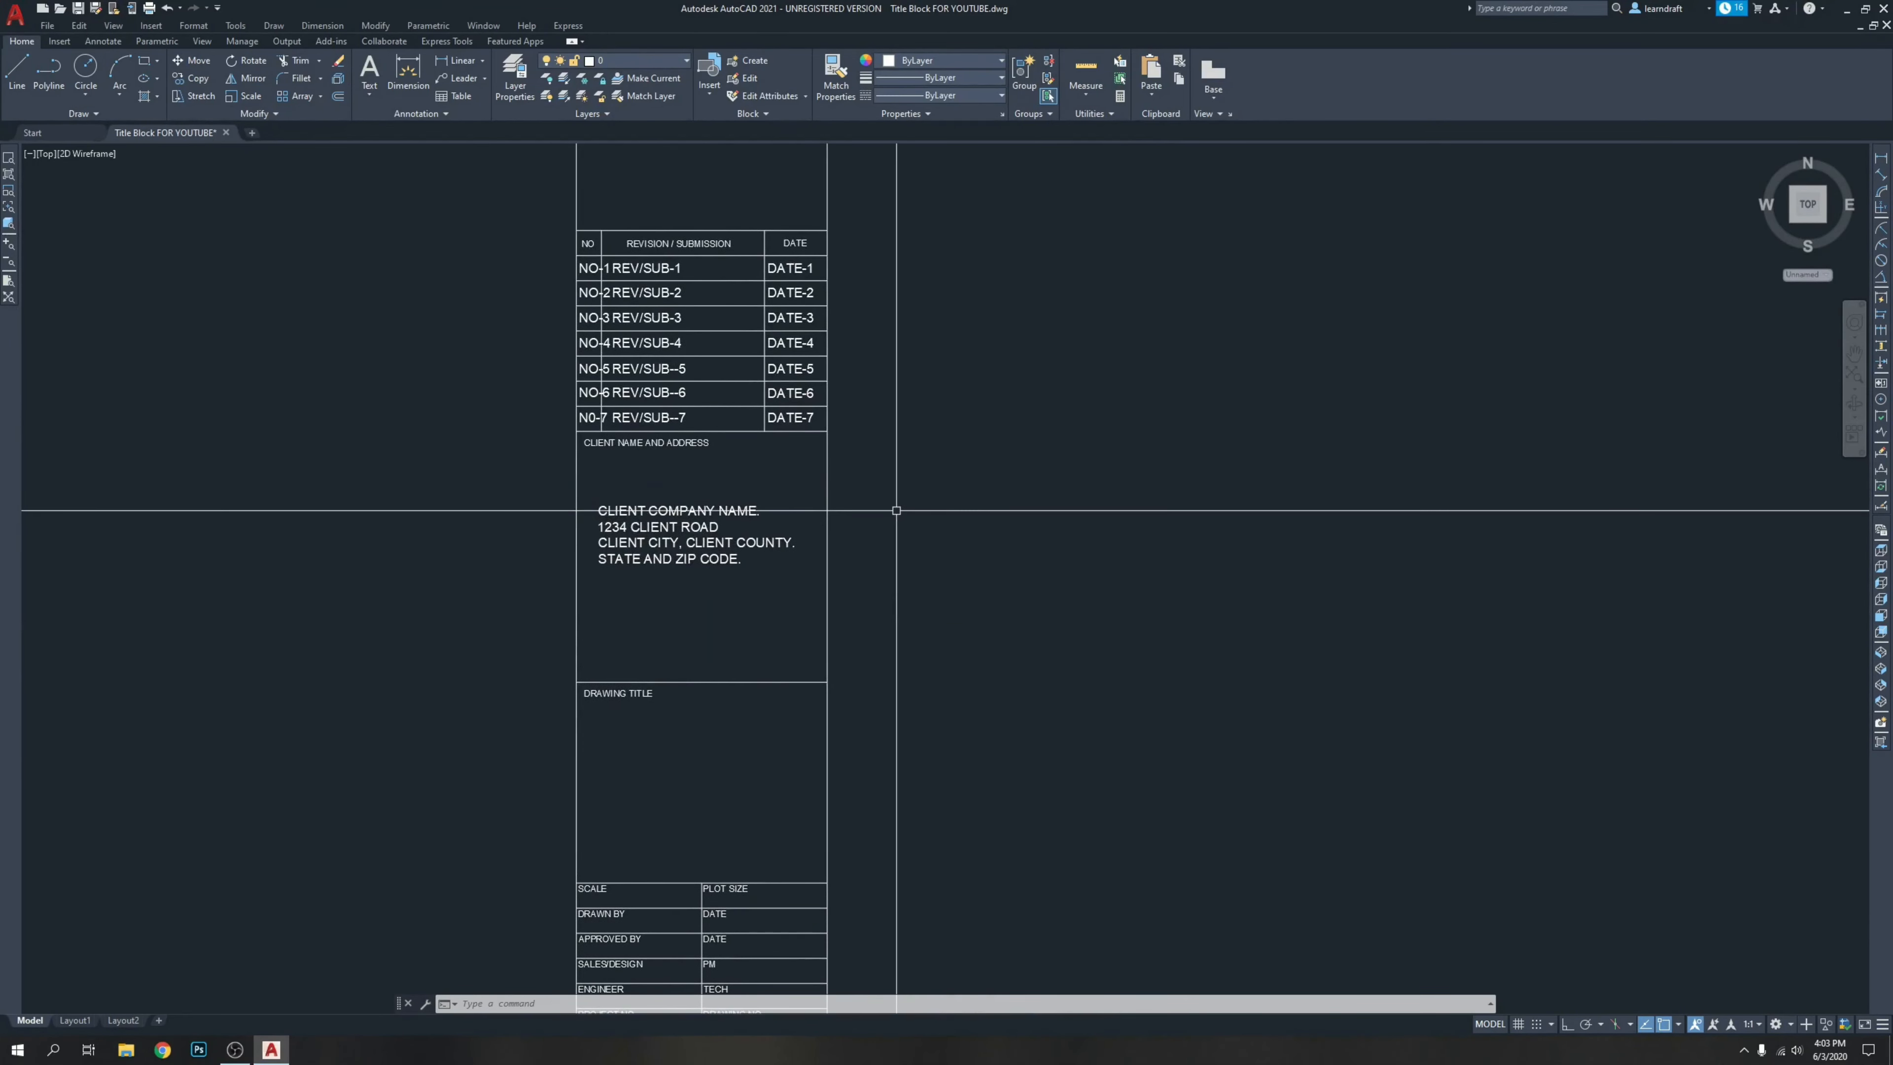
pyautogui.moveTo(637, 722); pyautogui.dragTo(701, 625, button='middle')
pyautogui.moveTo(810, 678)
pyautogui.mouseDown(button='middle')
pyautogui.moveTo(811, 730)
pyautogui.moveTo(842, 722)
pyautogui.mouseUp(button='middle')
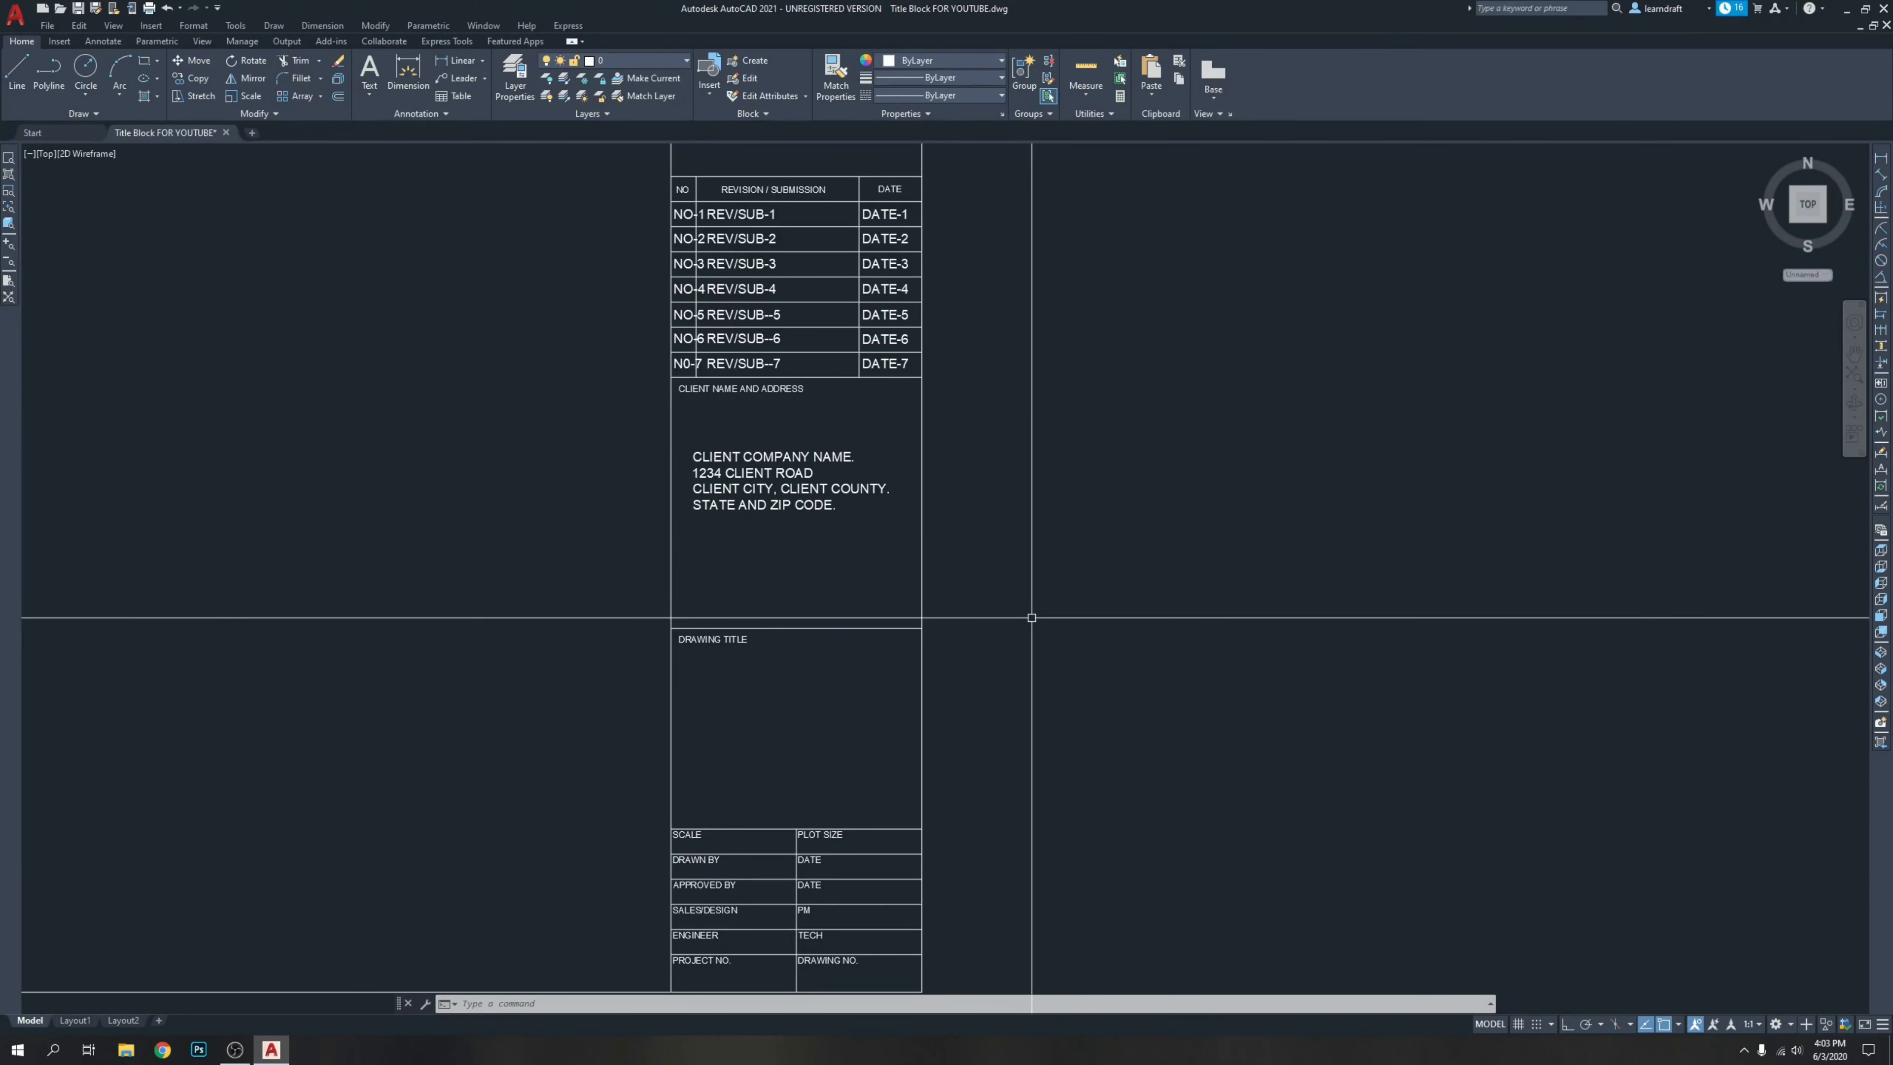
pyautogui.moveTo(1047, 463); pyautogui.dragTo(1063, 499, button='middle')
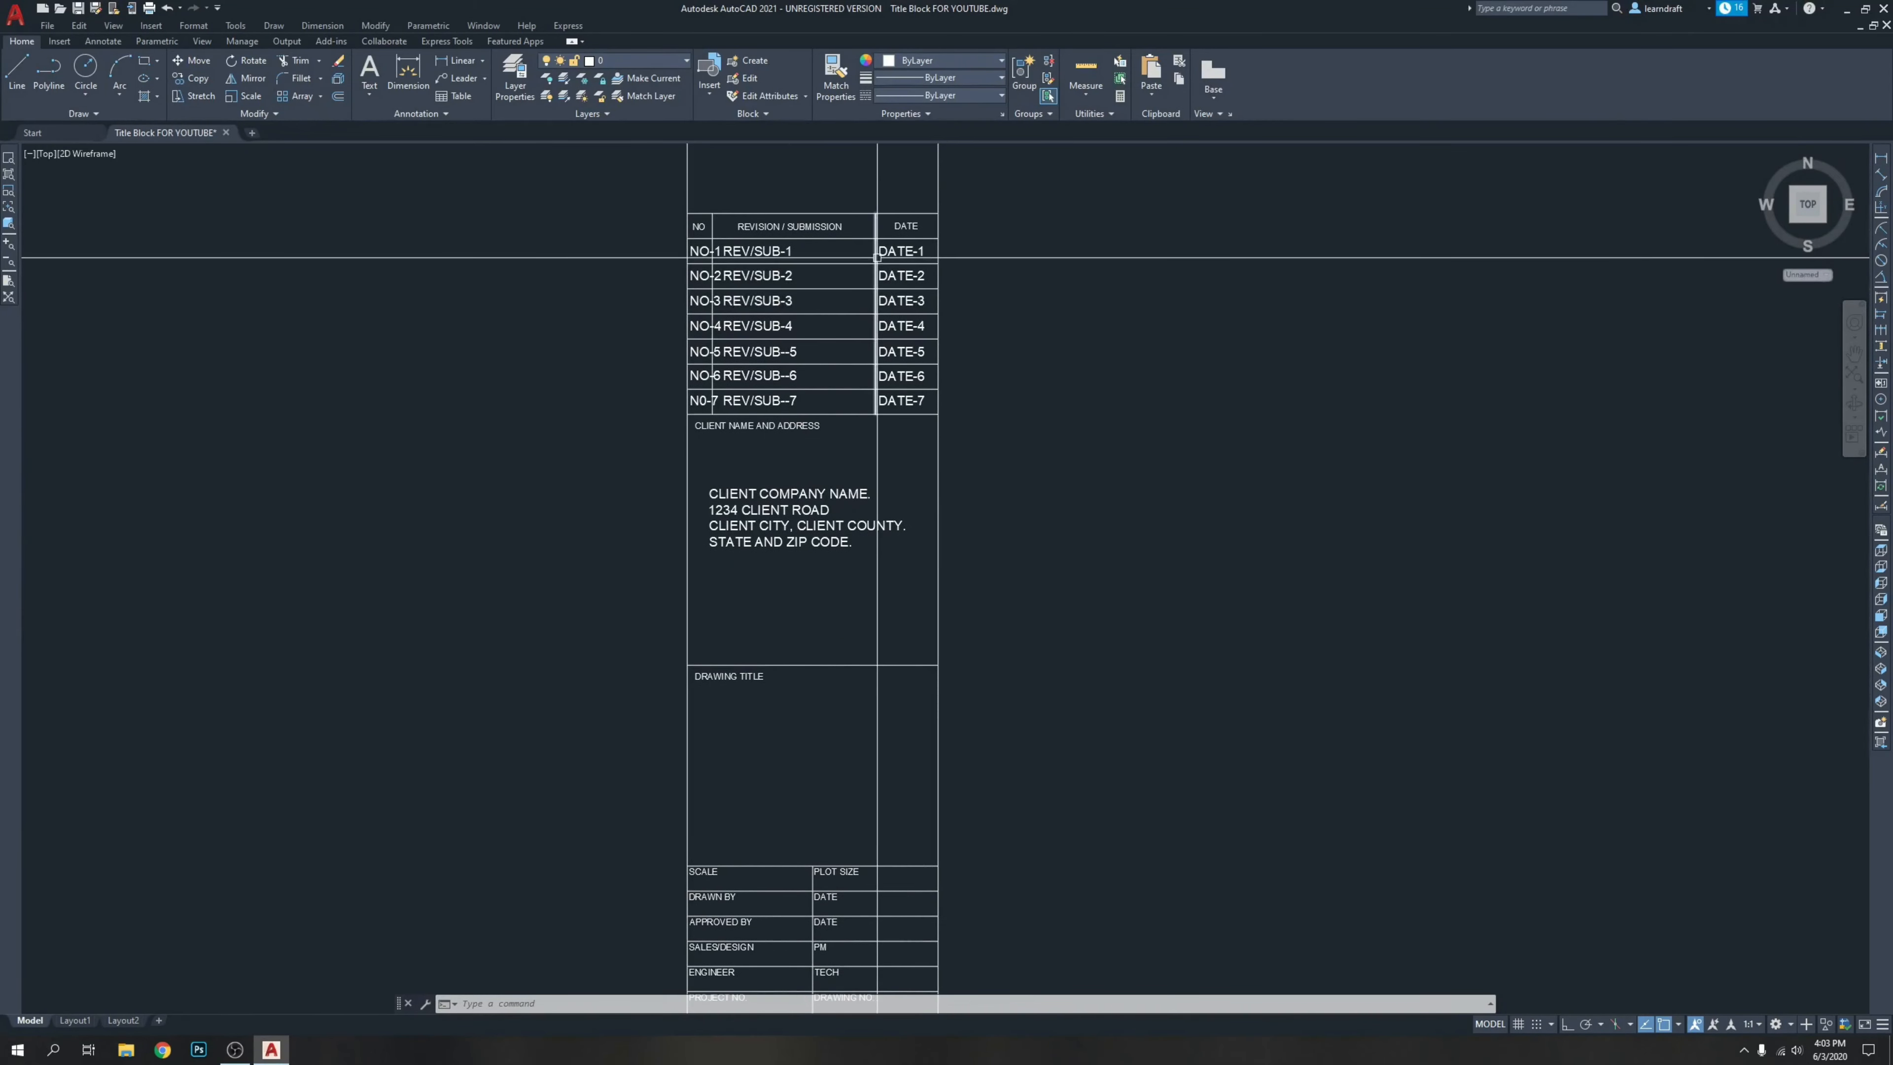
# Examine the project information cells from SCALE to DRAWING NO. and the drawing title area above them.
pyautogui.moveTo(974, 393)
pyautogui.mouseDown(button='middle')
pyautogui.moveTo(1001, 279)
pyautogui.moveTo(1008, 332)
pyautogui.moveTo(1011, 192)
pyautogui.mouseUp(button='middle')
pyautogui.scroll(5, 790, 643)
pyautogui.moveTo(815, 653); pyautogui.dragTo(799, 495, button='middle')
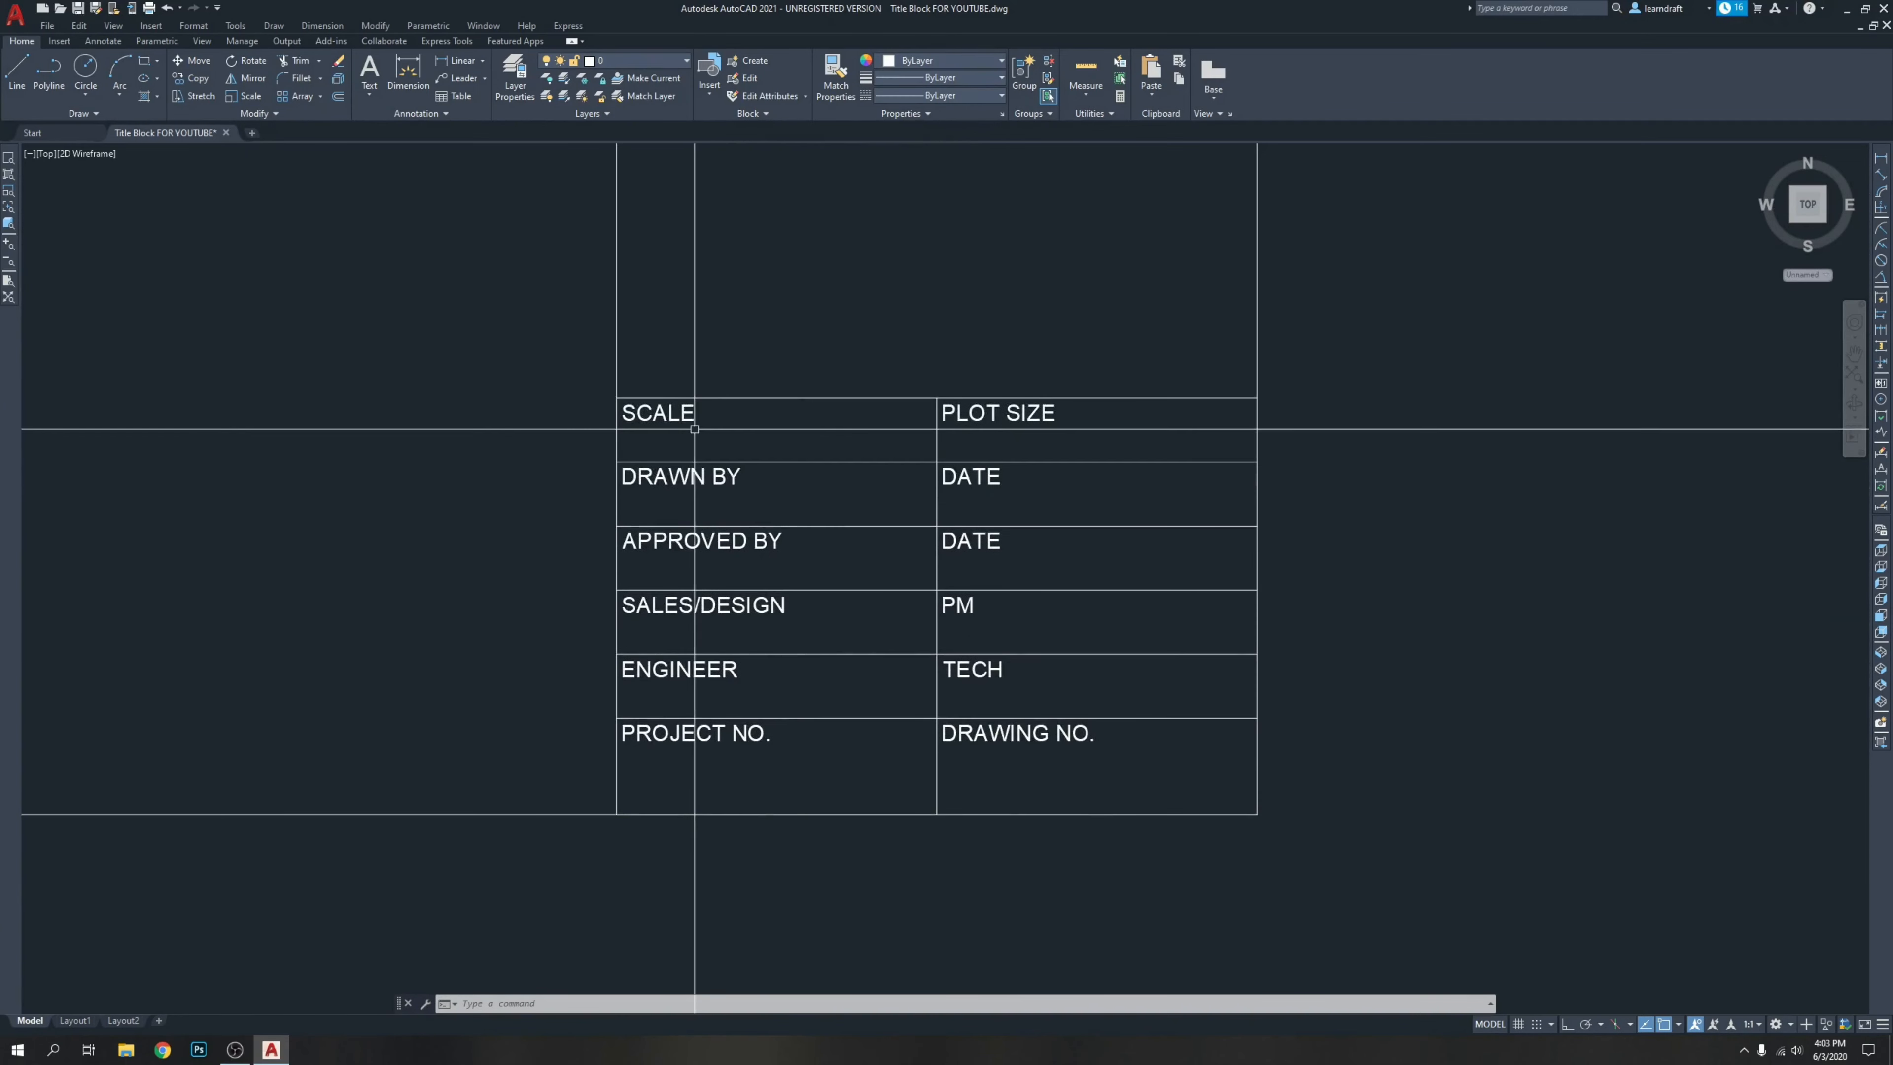
pyautogui.click(796, 413)
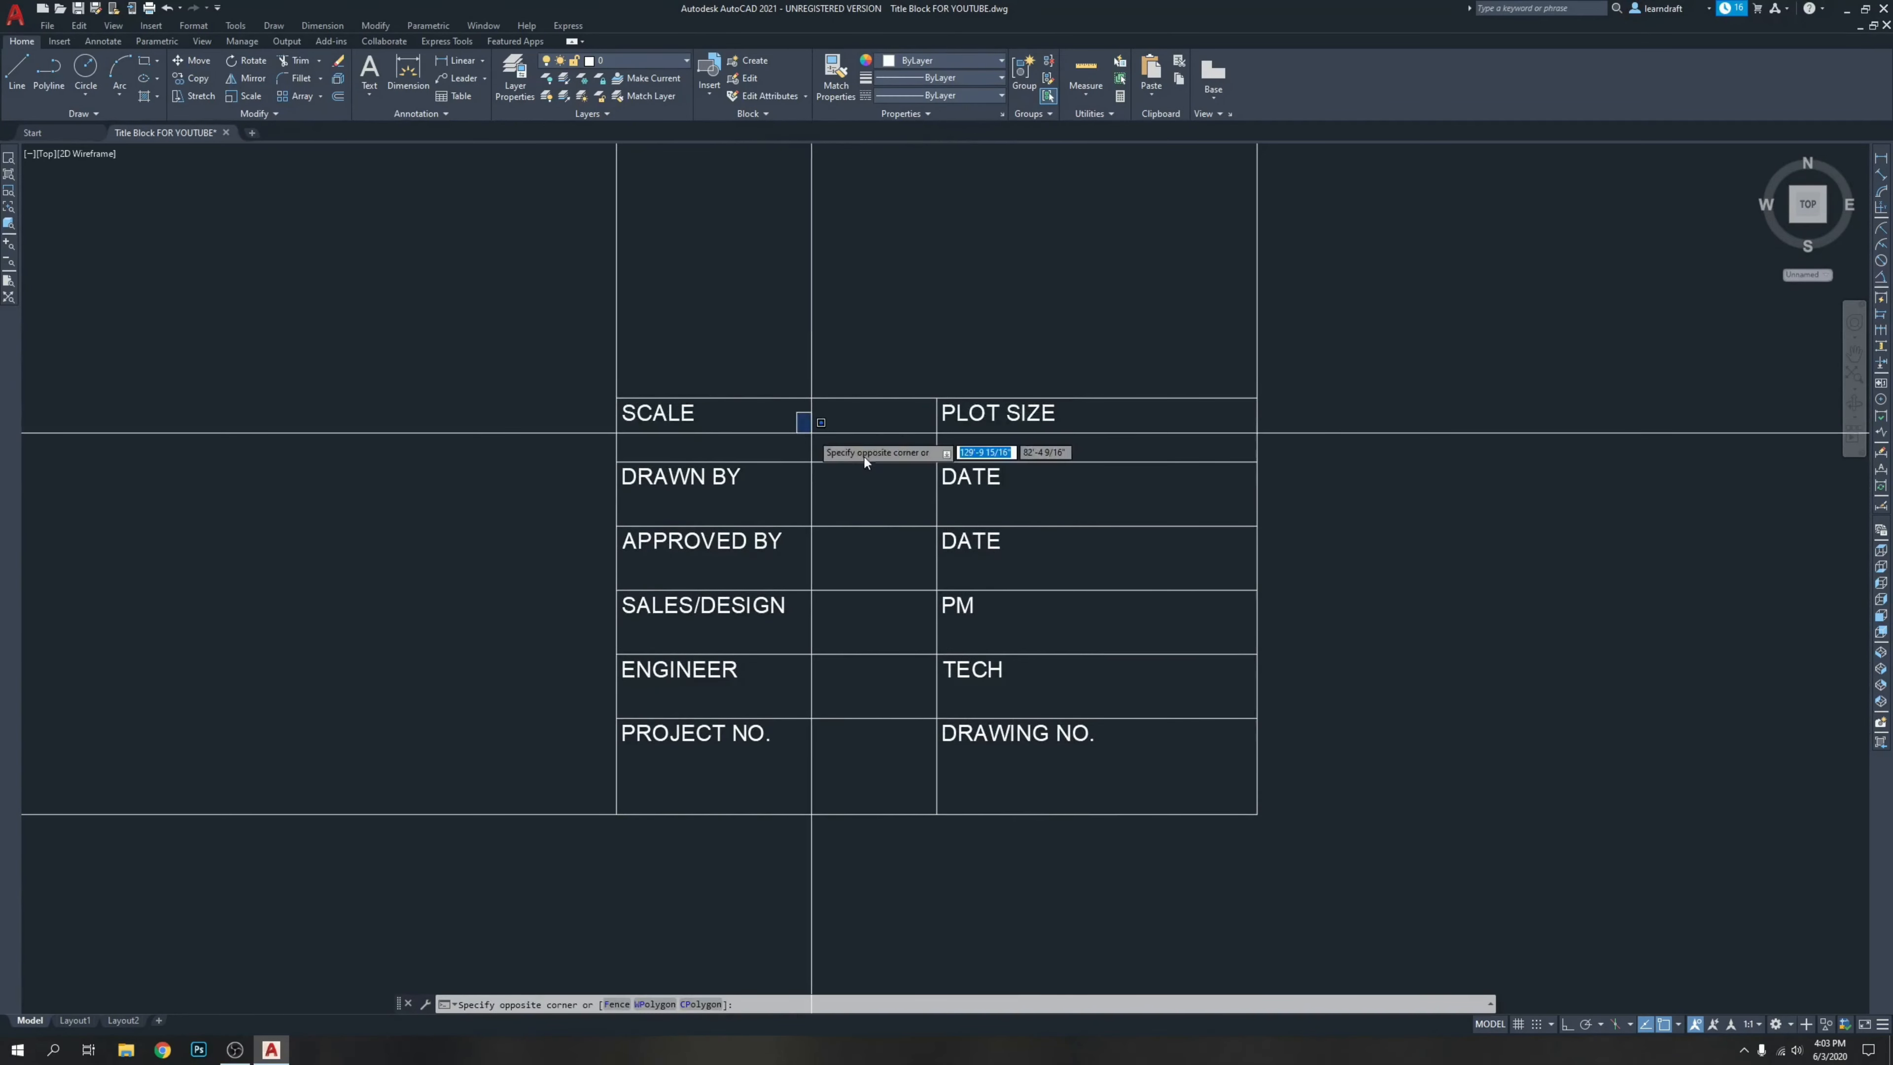
pyautogui.click(900, 440)
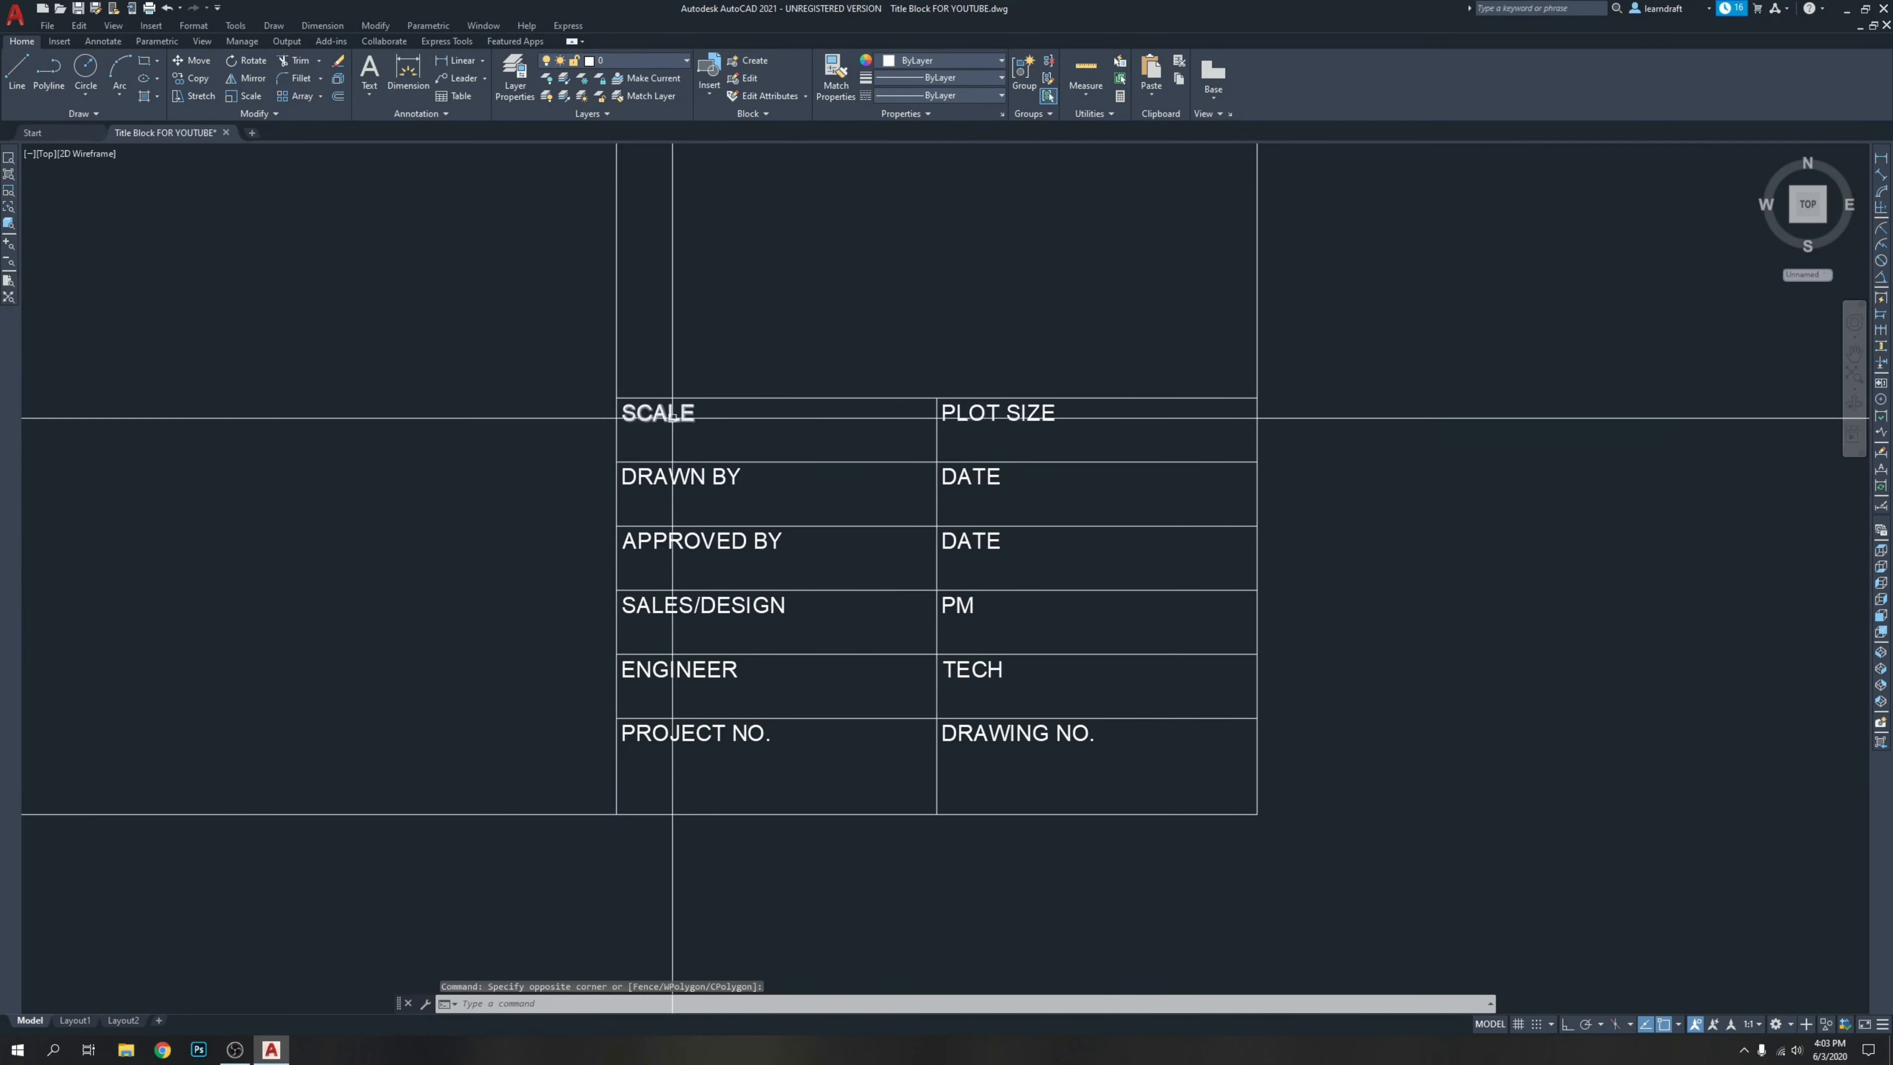
pyautogui.moveTo(807, 428); pyautogui.dragTo(828, 473, button='middle')
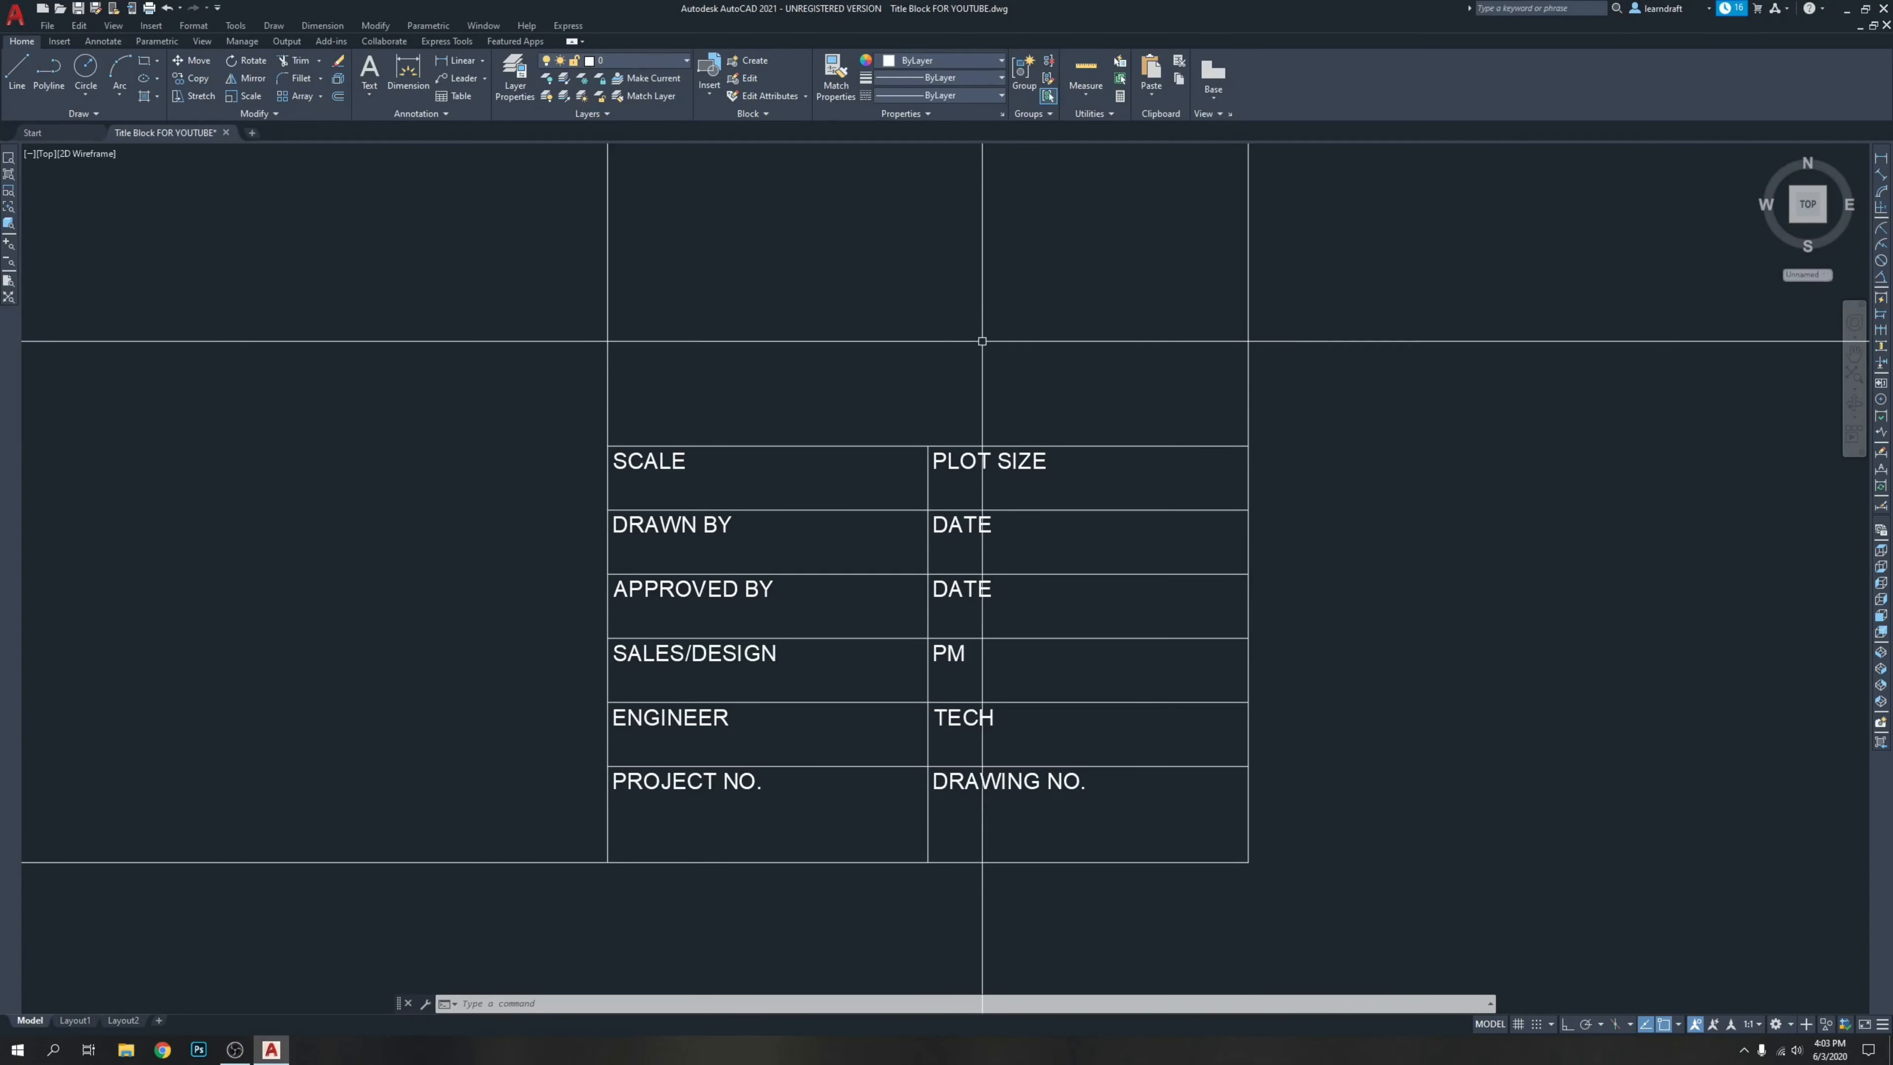
pyautogui.moveTo(985, 342); pyautogui.dragTo(981, 413, button='middle')
pyautogui.scroll(-2, 1056, 452)
pyautogui.moveTo(1061, 367)
pyautogui.mouseDown(button='middle')
pyautogui.moveTo(1017, 490)
pyautogui.moveTo(995, 423)
pyautogui.moveTo(917, 463)
pyautogui.mouseUp(button='middle')
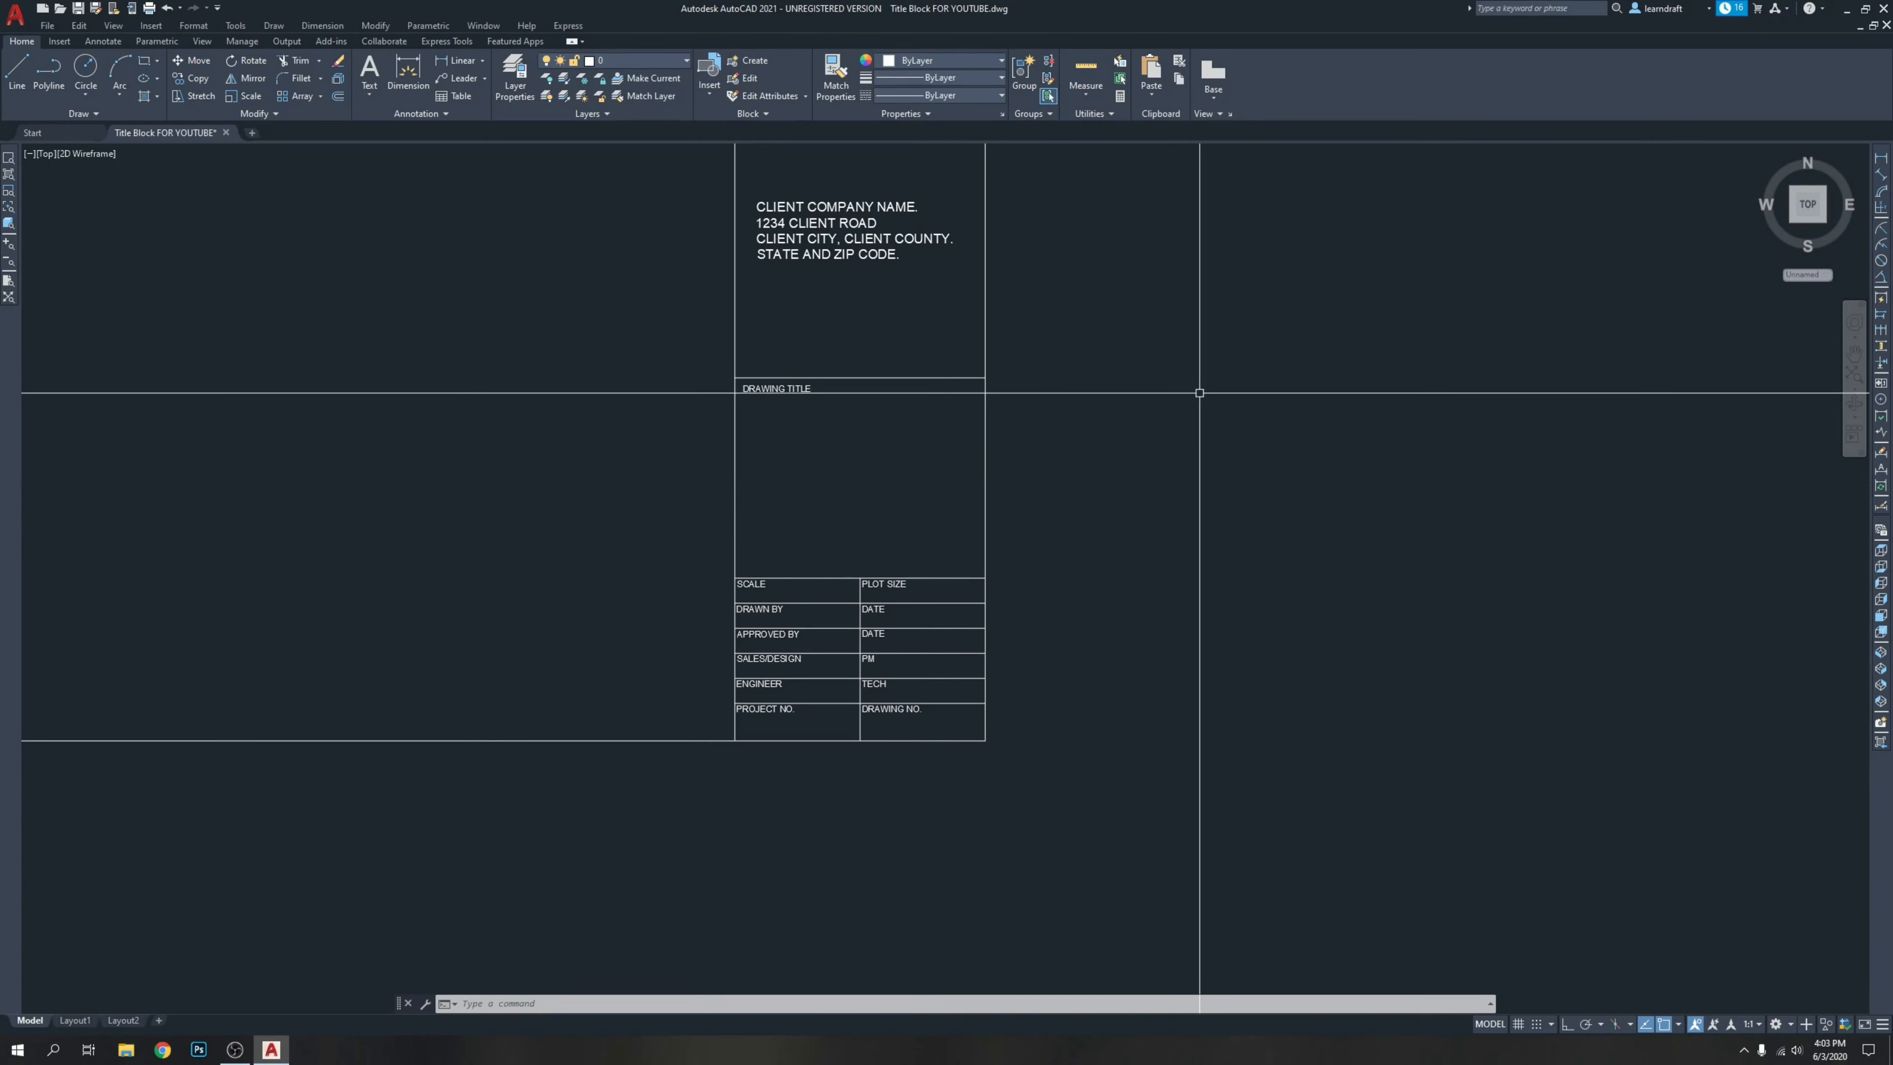
pyautogui.moveTo(1068, 327); pyautogui.dragTo(1055, 673, button='middle')
pyautogui.moveTo(1055, 575); pyautogui.dragTo(1069, 265, button='middle')
pyautogui.scroll(-4, 1056, 410)
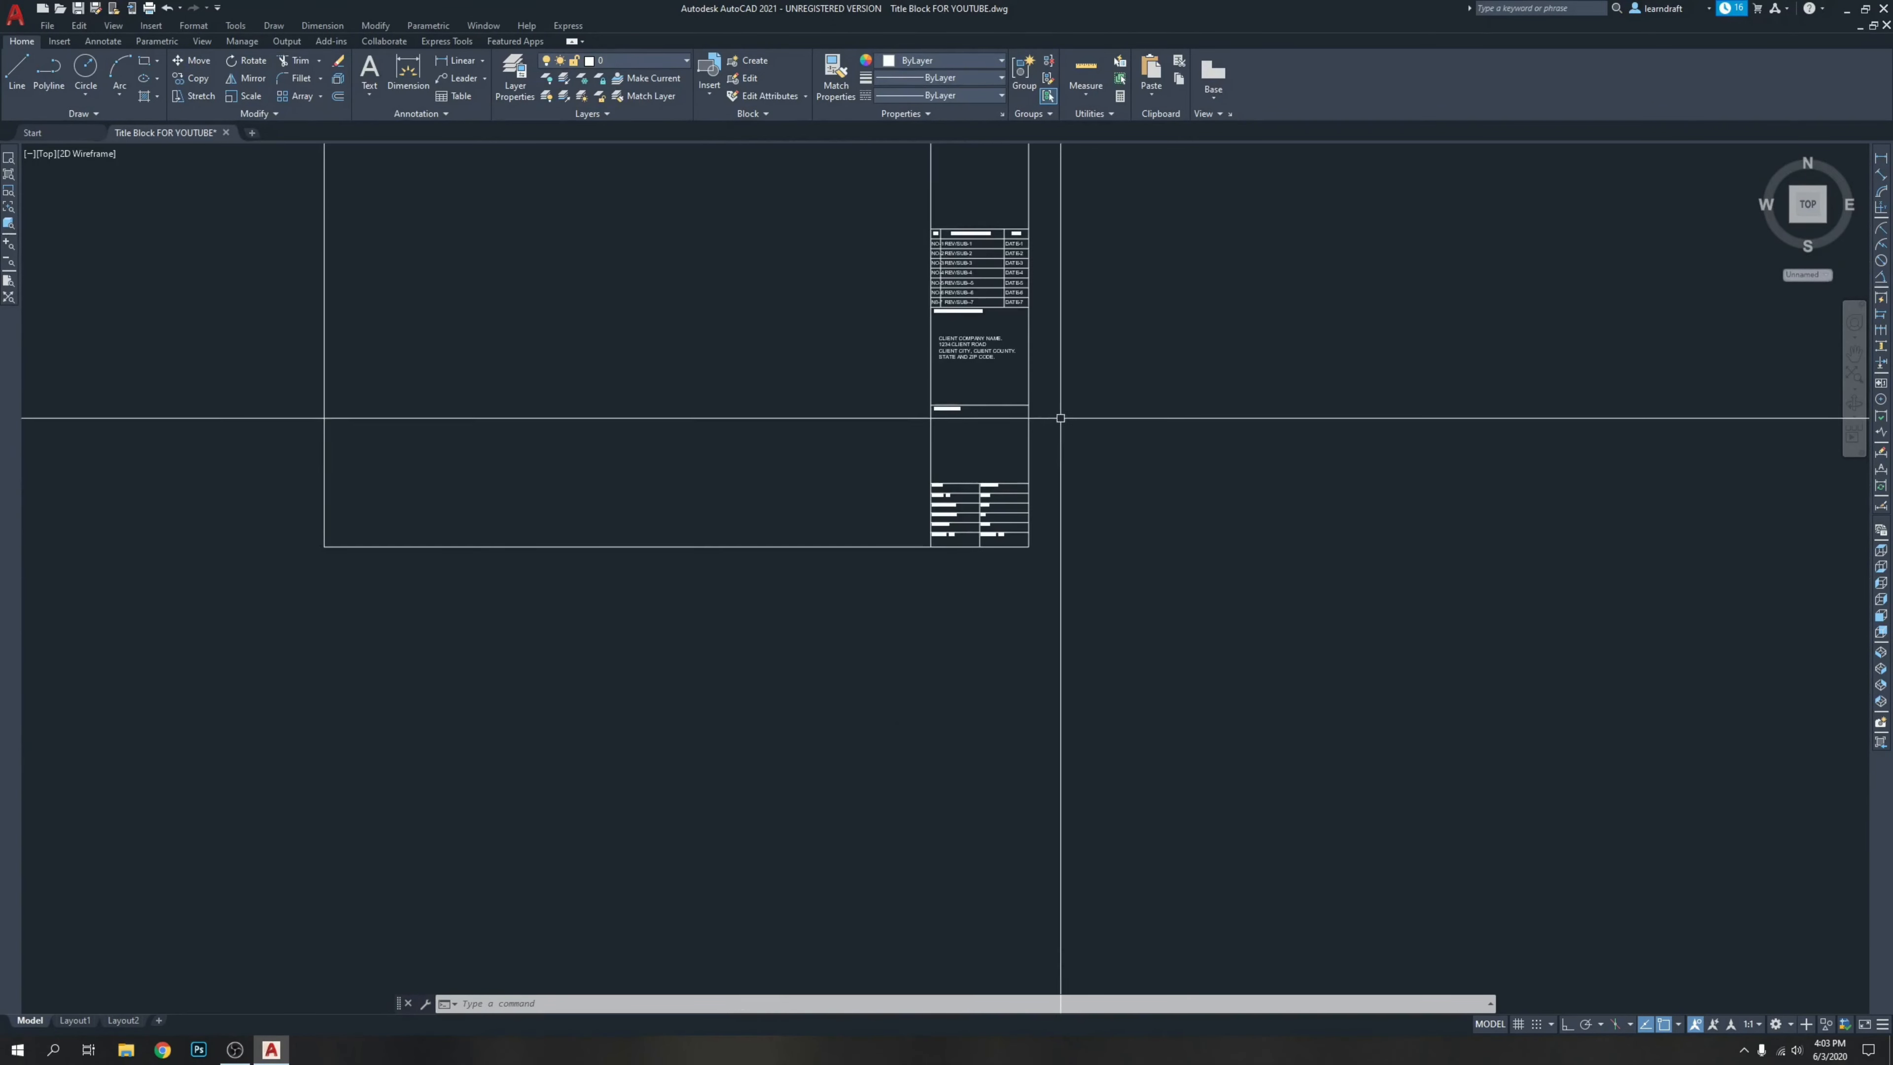
# Define an attribute with the tag D-TITLE-1 and place it below the DRAWING TITLE label.
pyautogui.scroll(8, 980, 401)
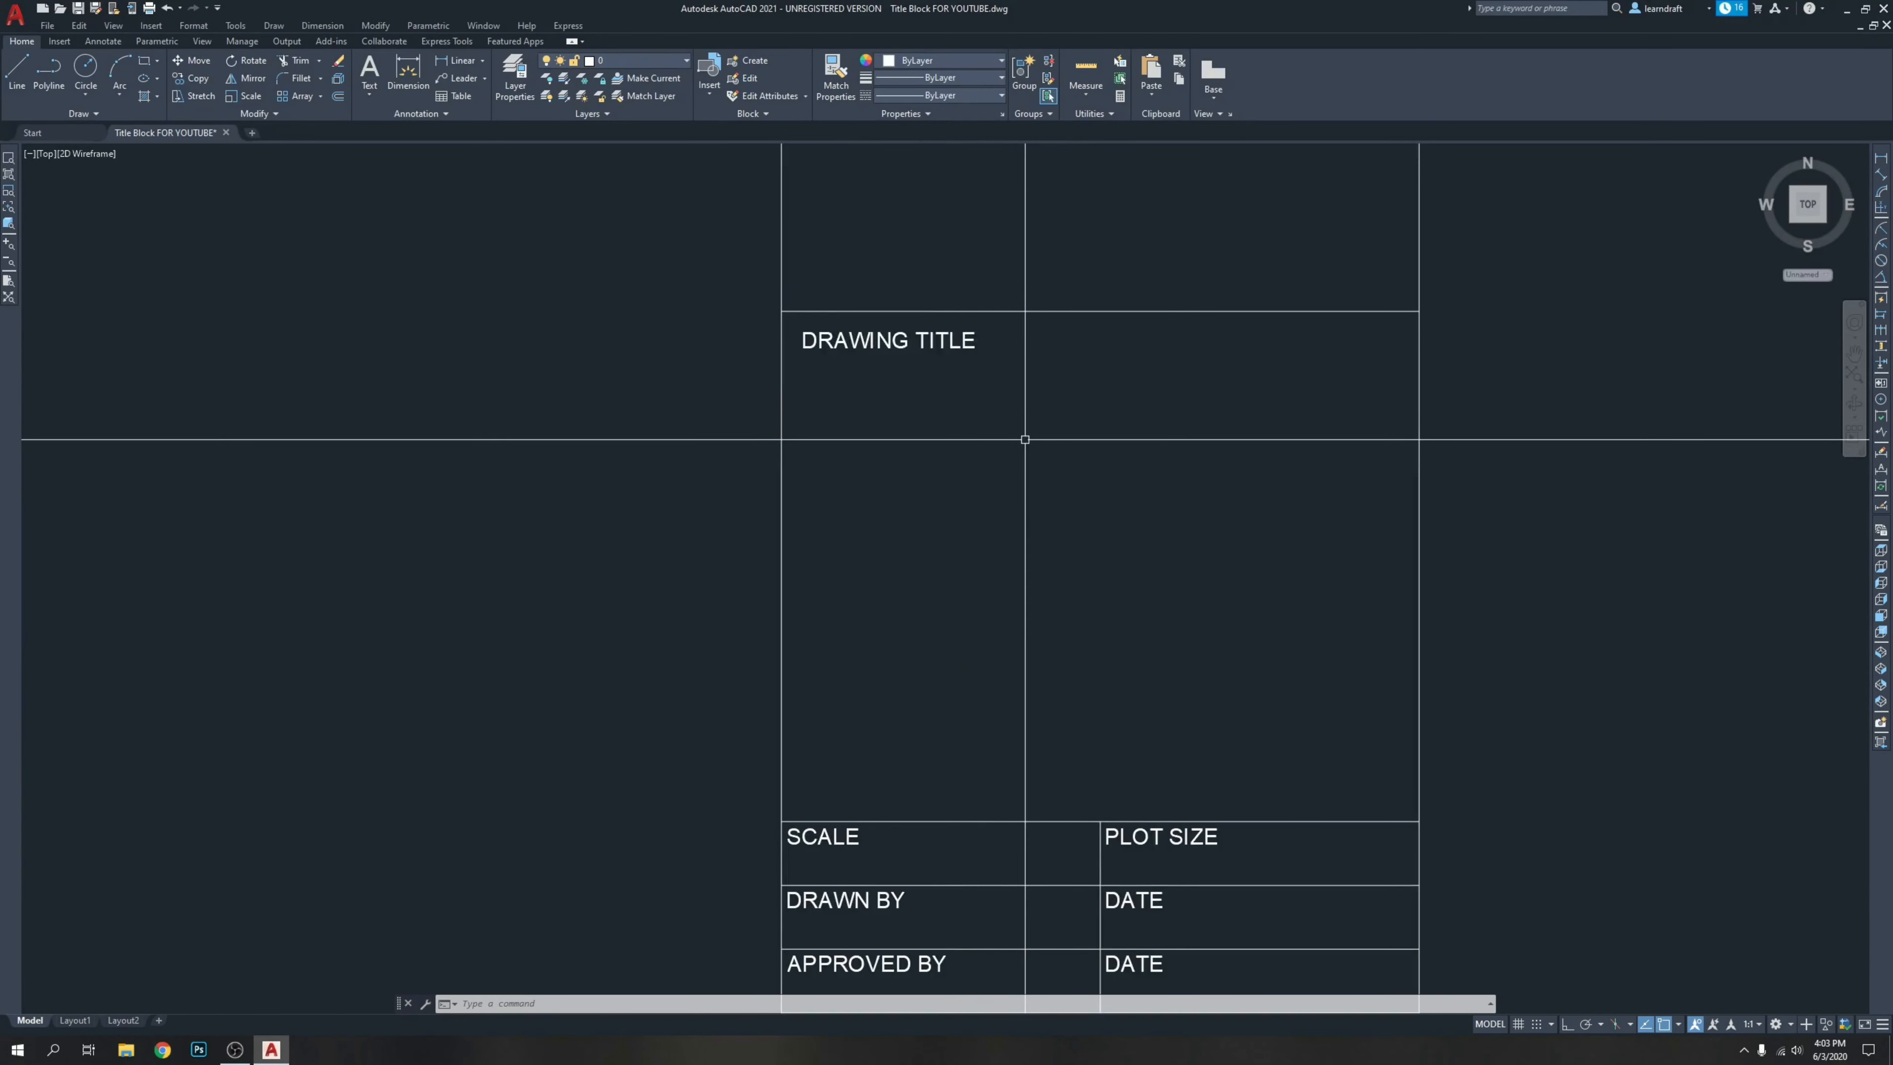
pyautogui.write('att')
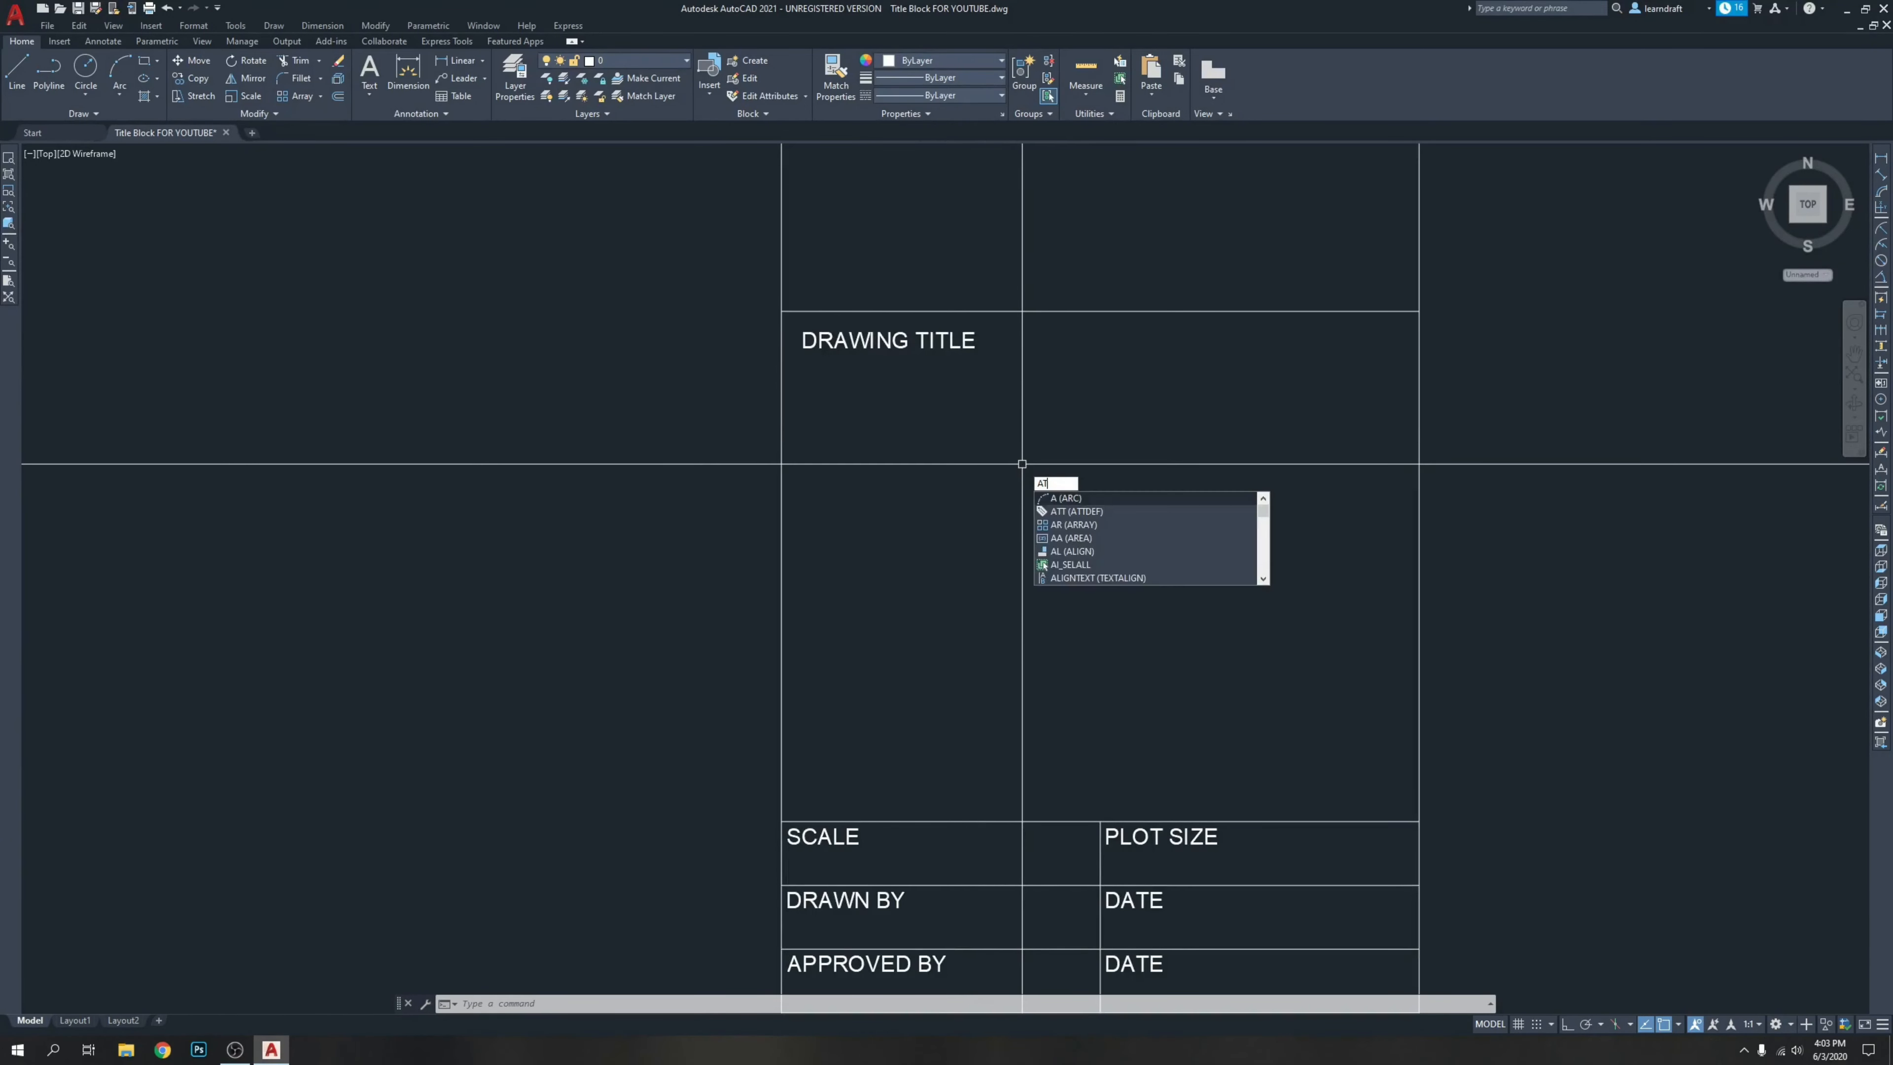
pyautogui.press('Return')
pyautogui.moveTo(990, 365); pyautogui.dragTo(1110, 441)
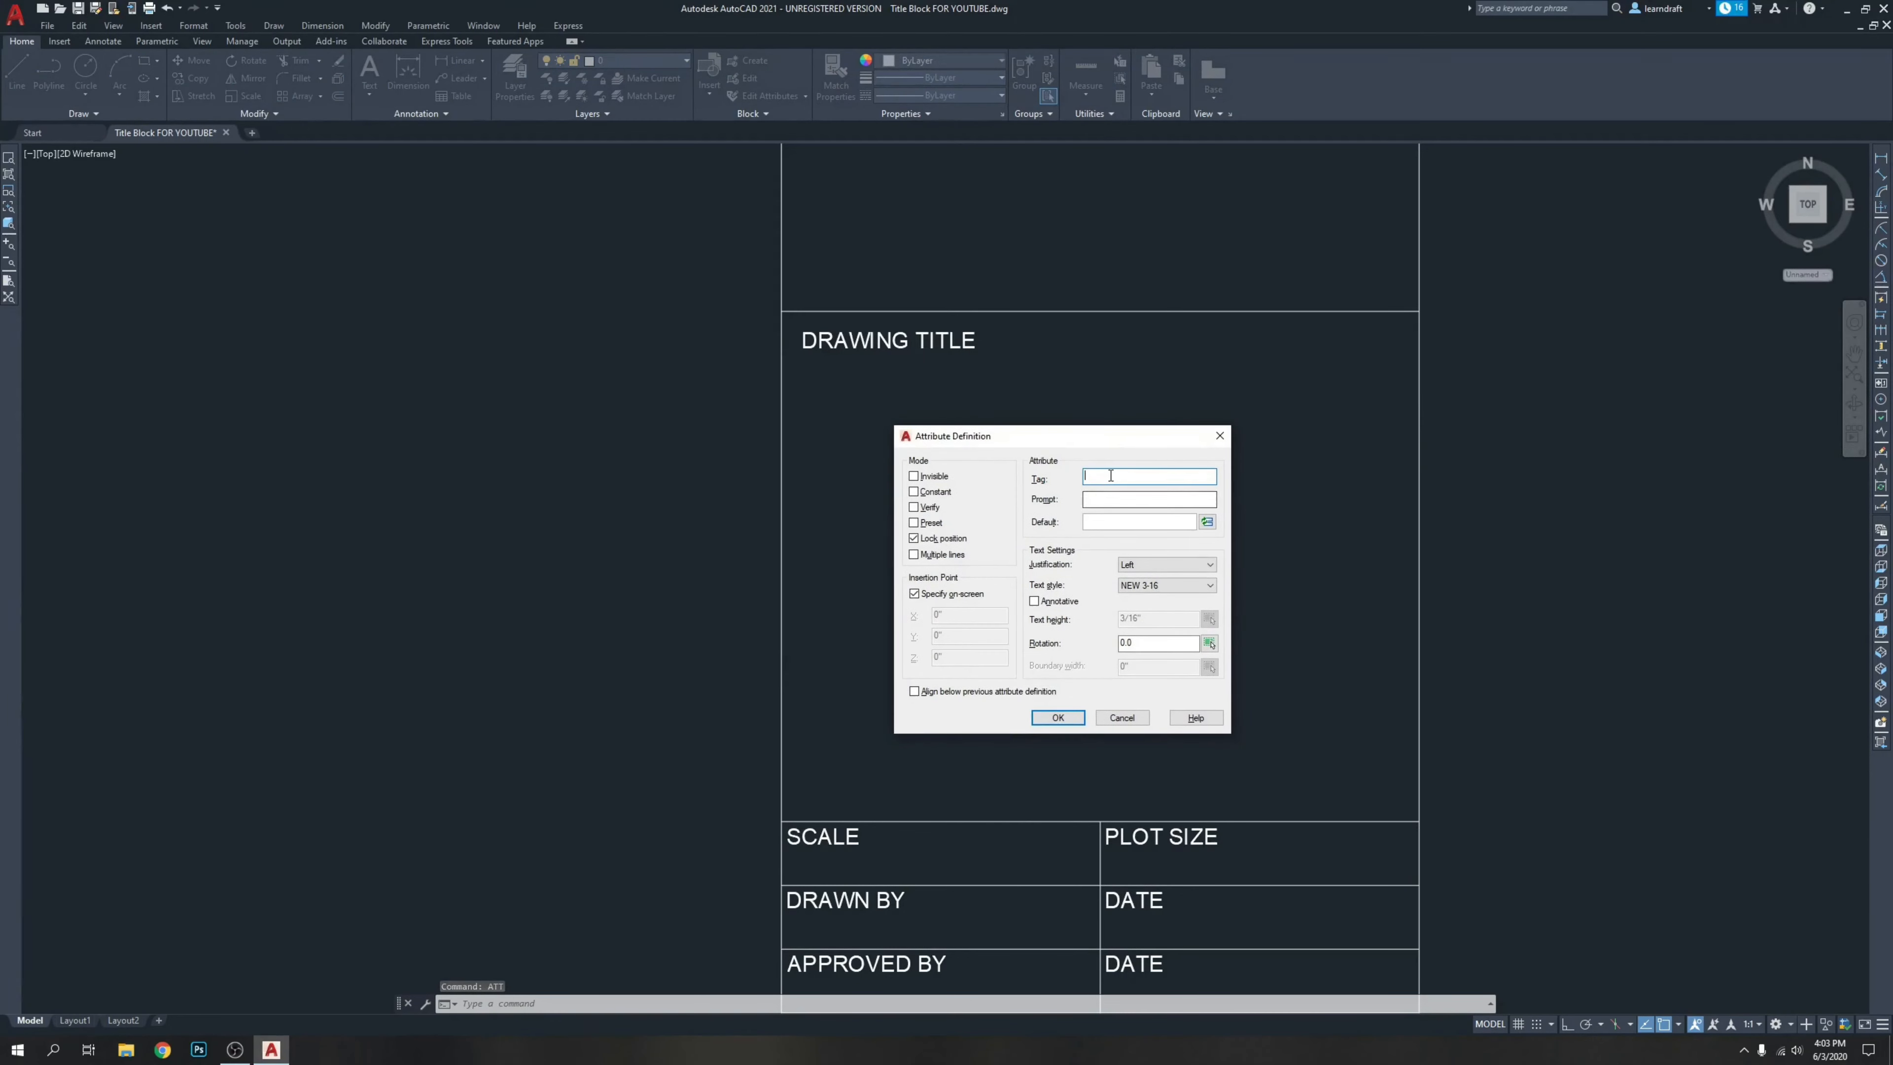
pyautogui.write('D TITLE-1')
pyautogui.click(1055, 717)
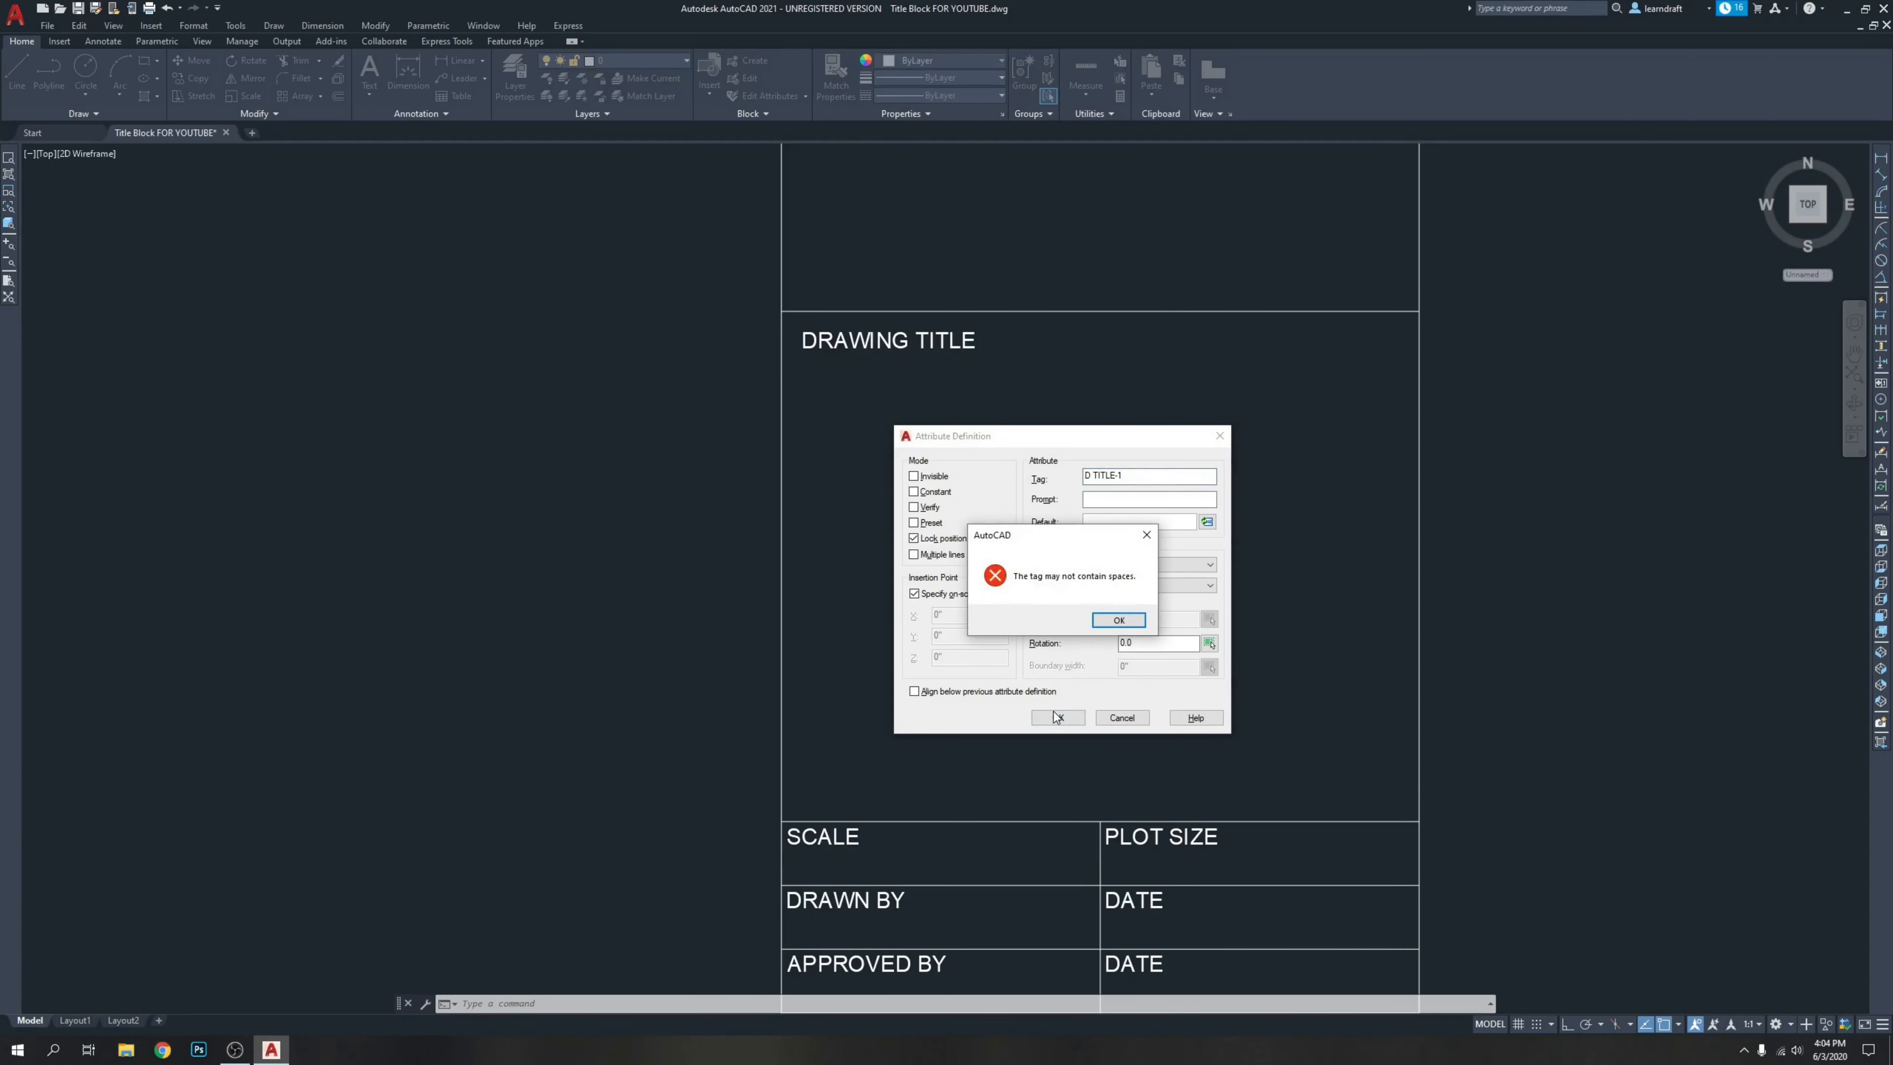
pyautogui.click(1117, 620)
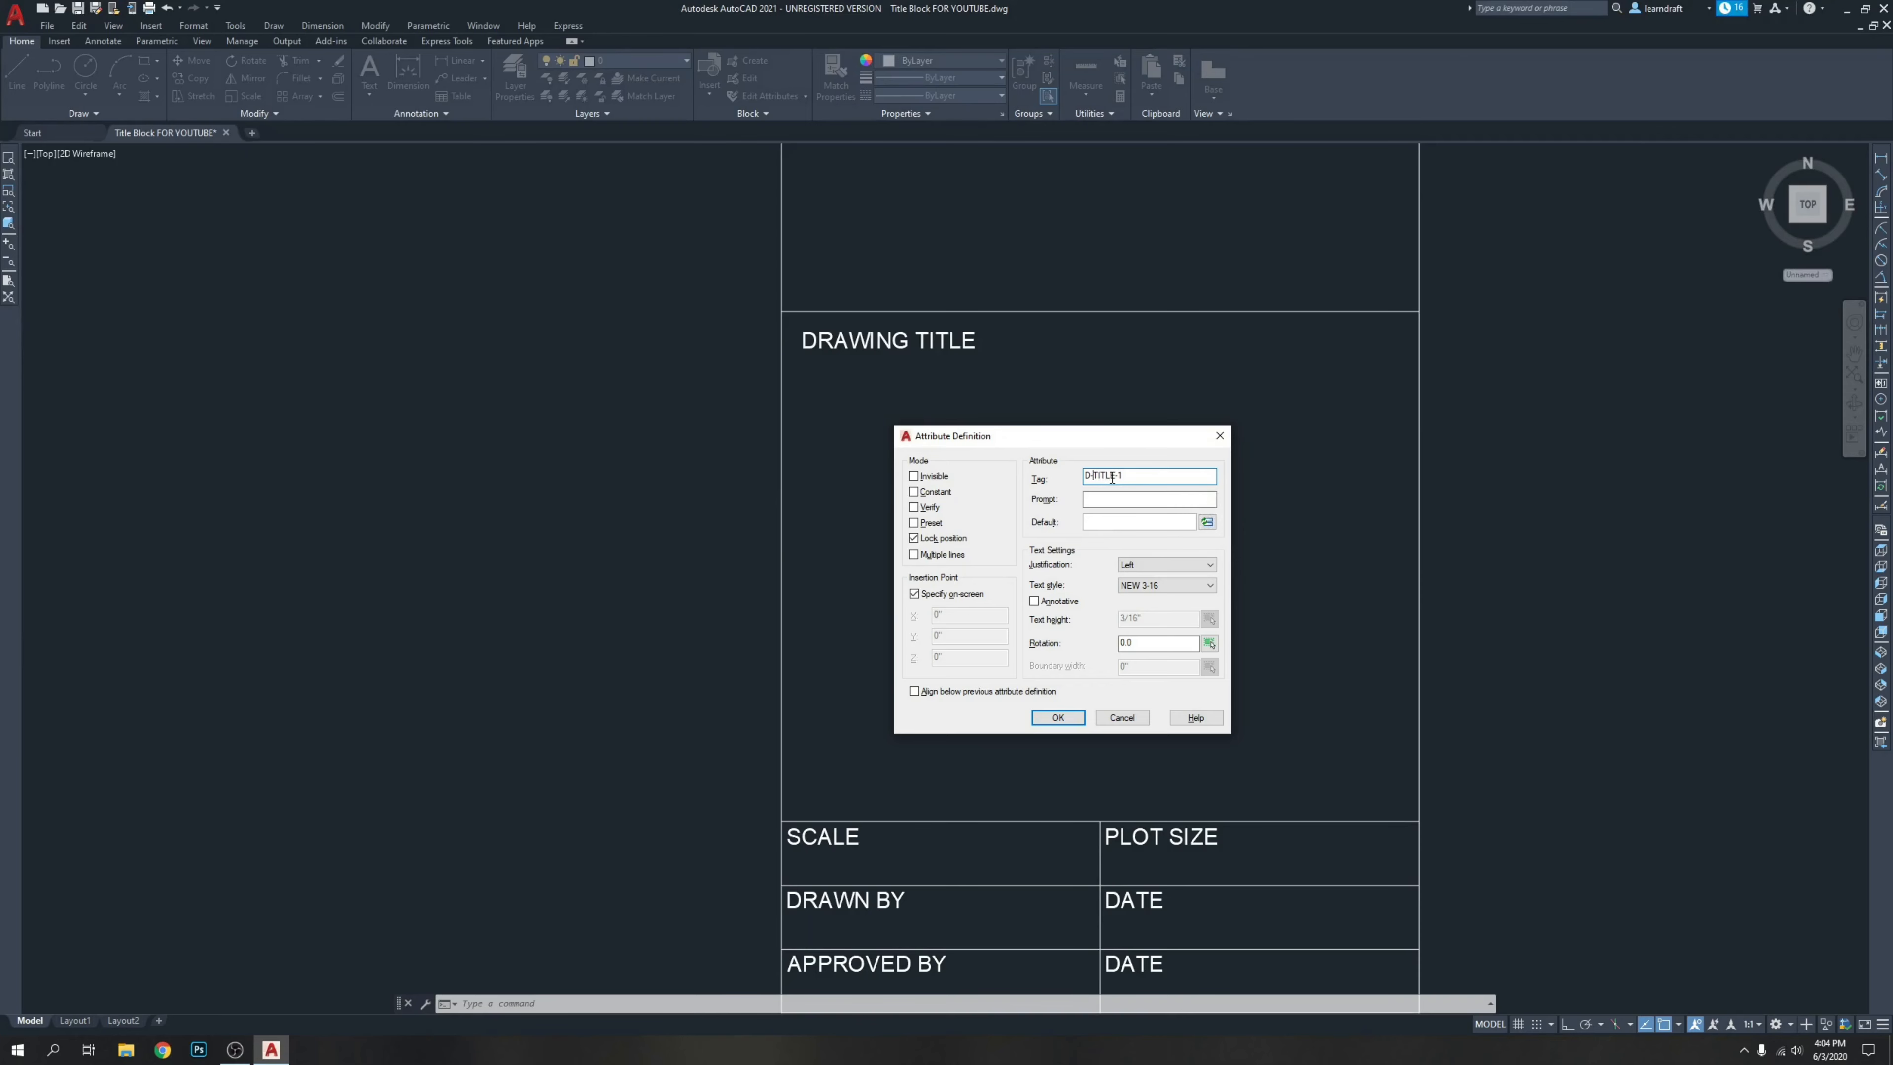
pyautogui.click(1059, 717)
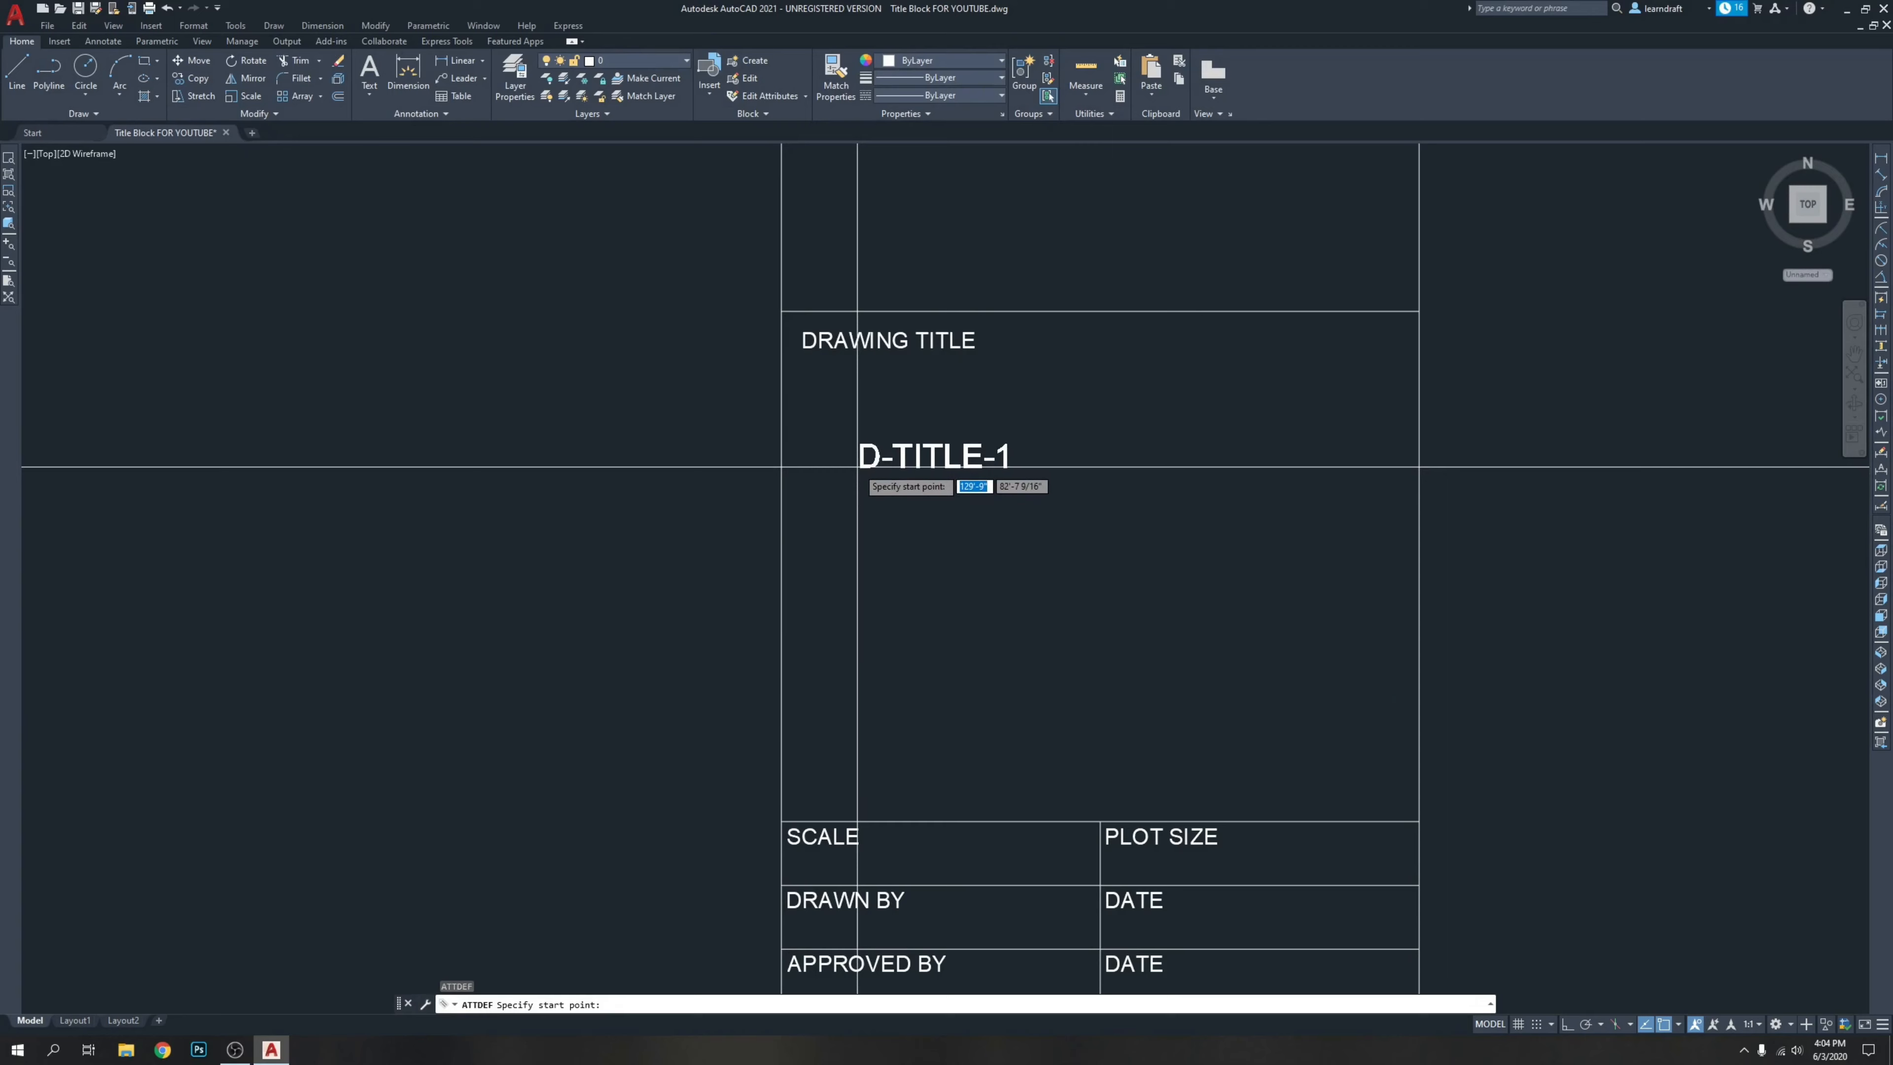
pyautogui.click(852, 455)
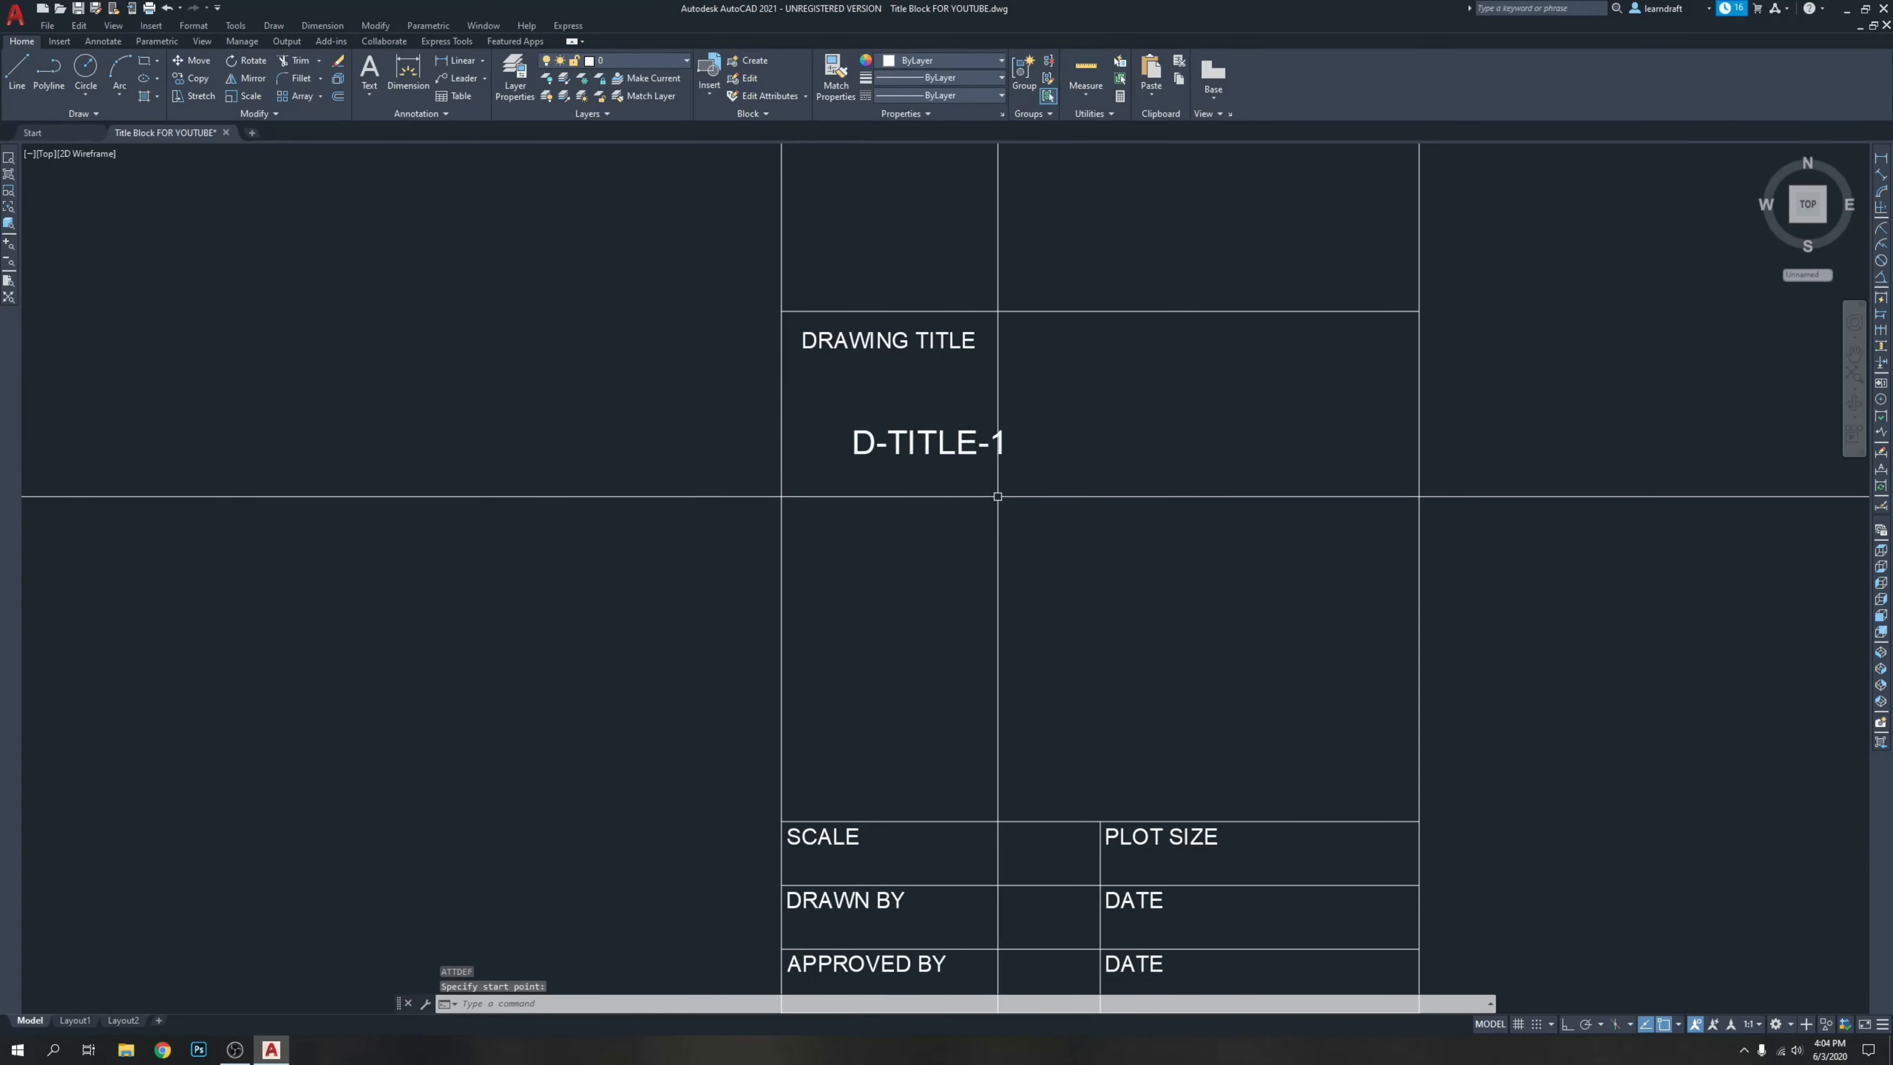
pyautogui.press('Return')
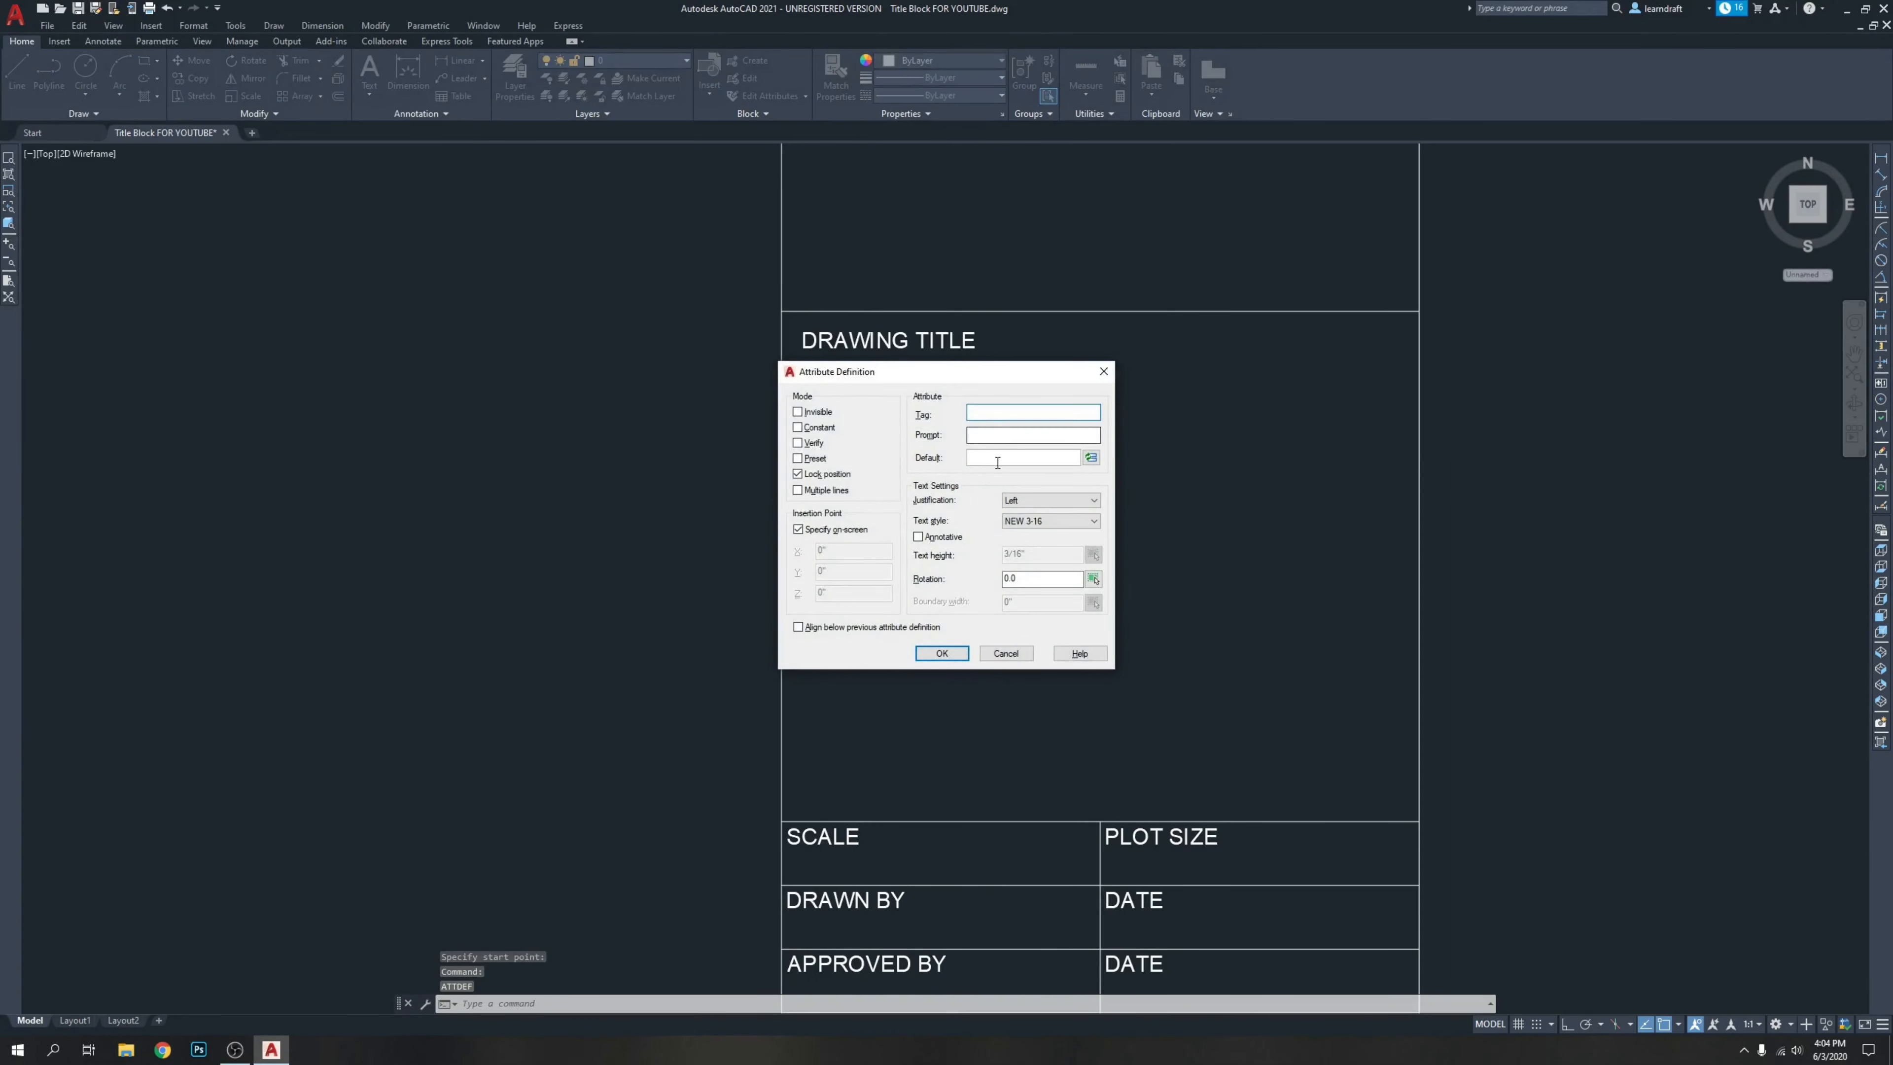
pyautogui.click(1107, 372)
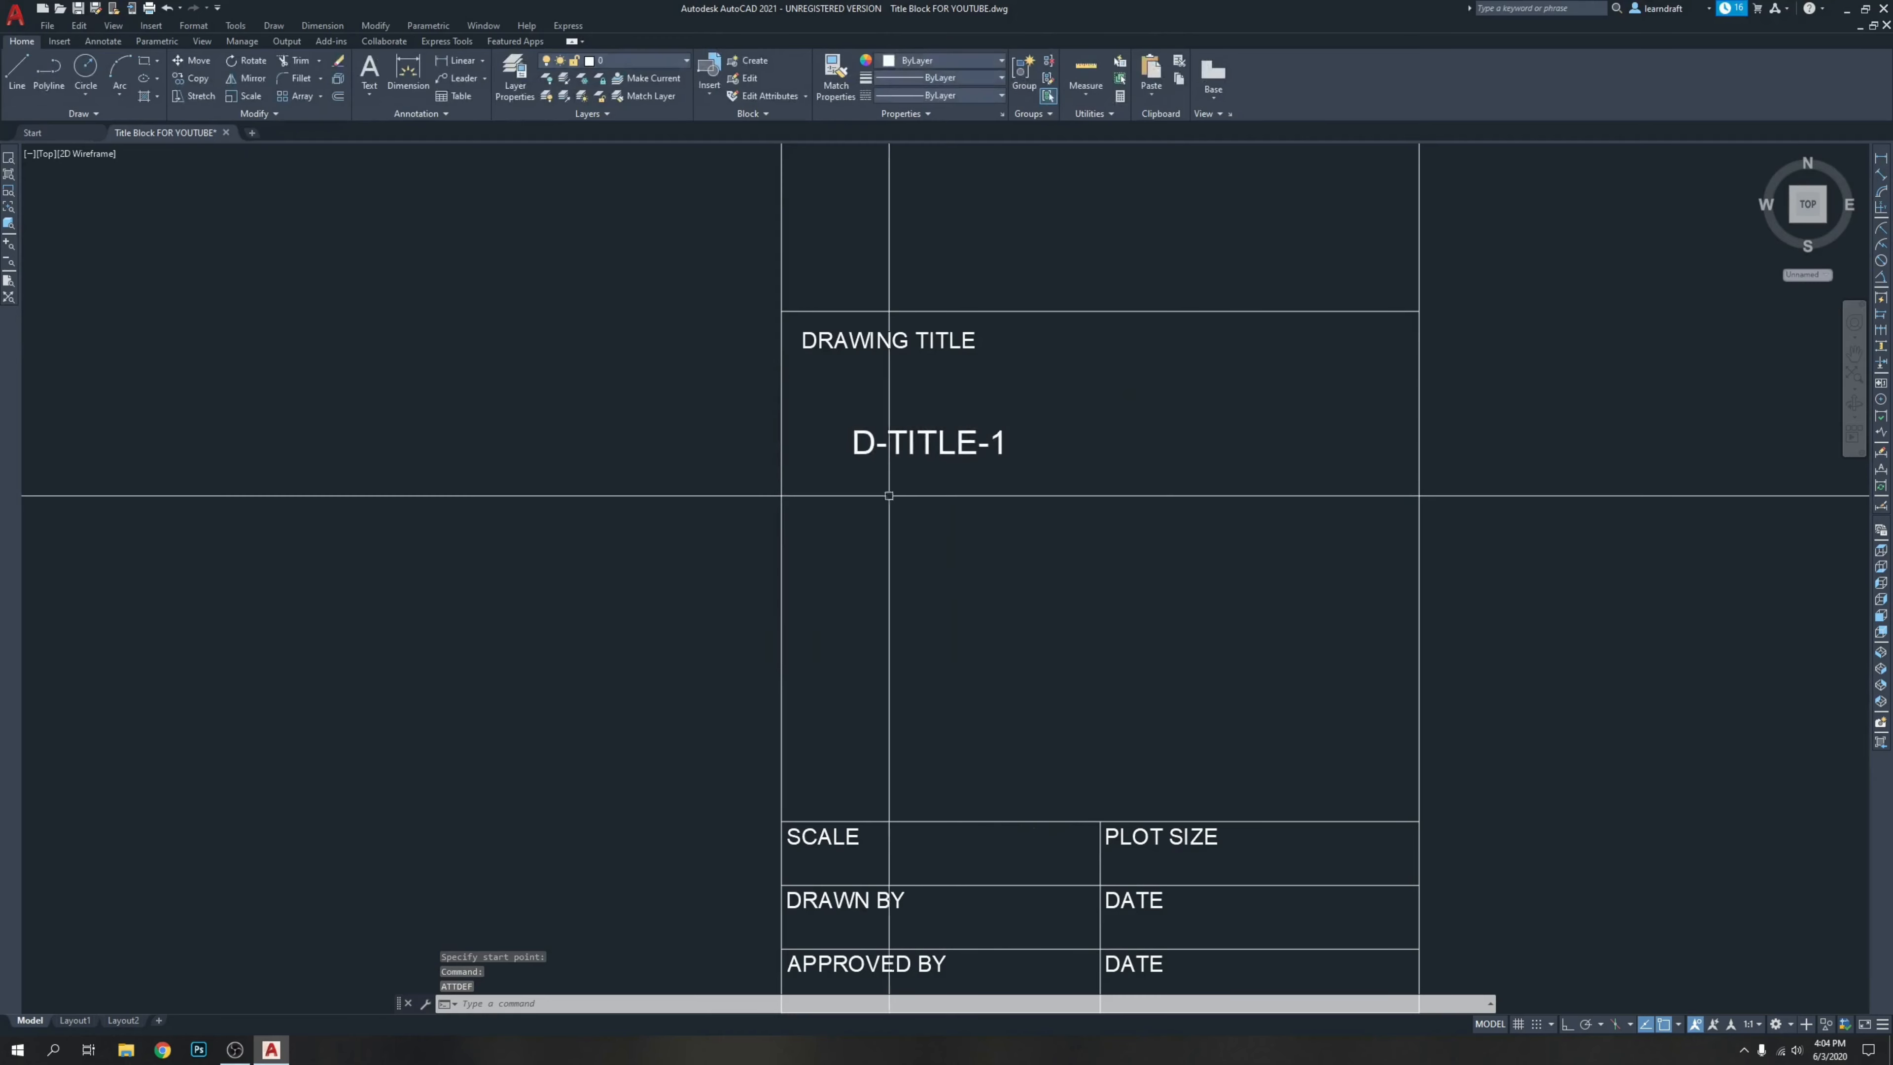
pyautogui.doubleClick(929, 432)
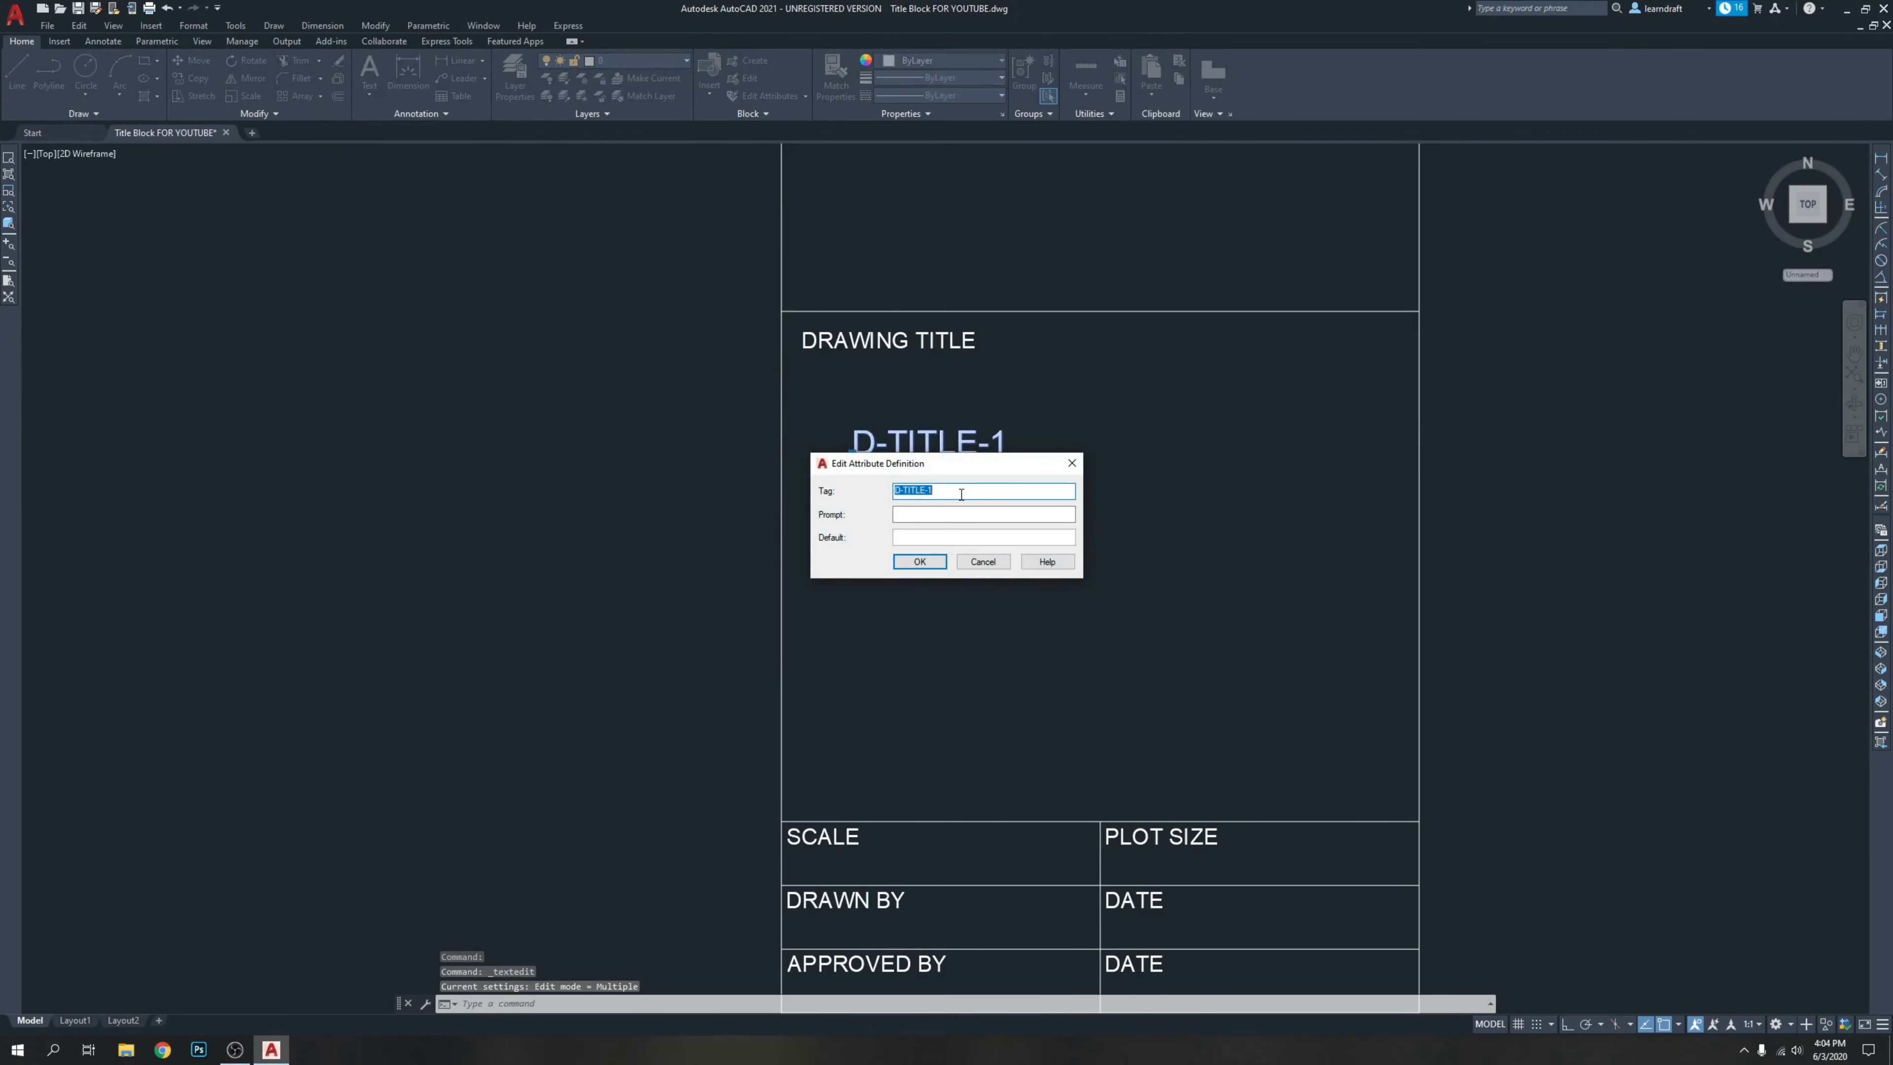
pyautogui.click(981, 561)
pyautogui.press('Escape')
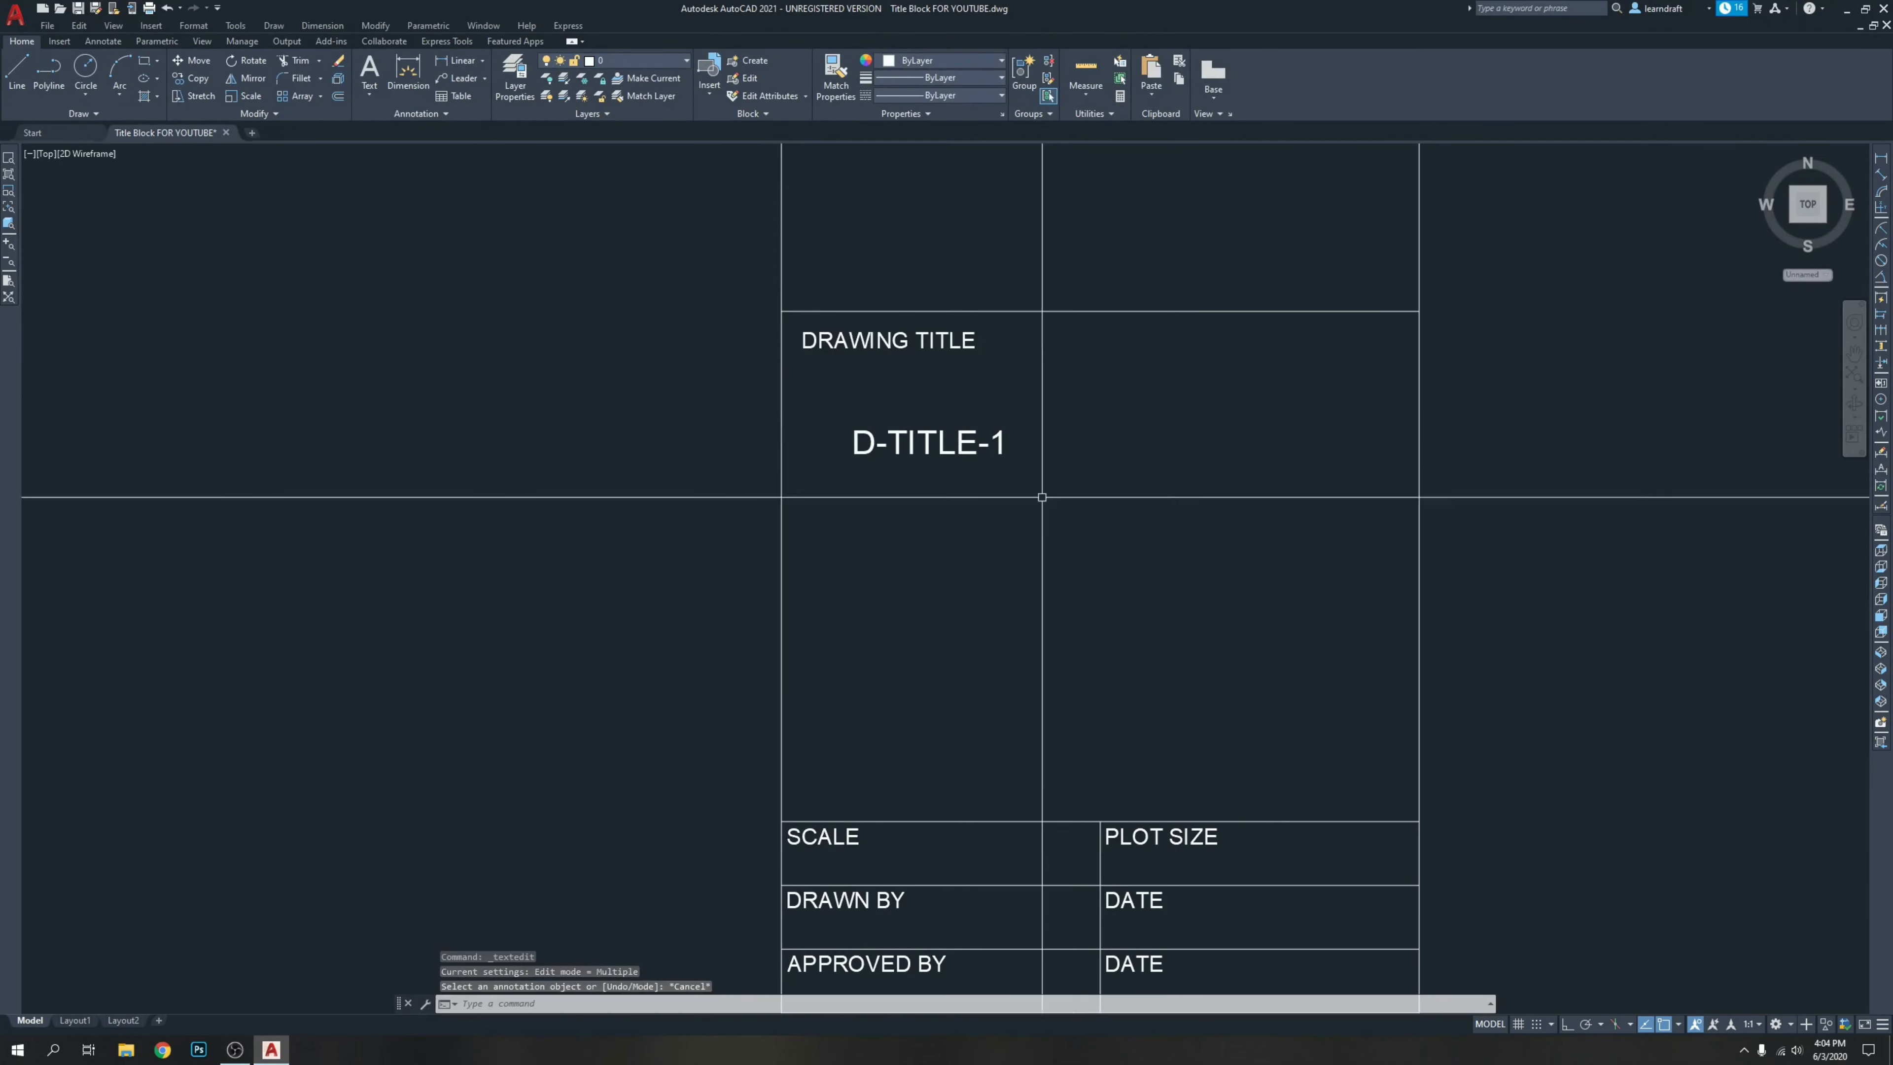
# Define an attribute with the tag D-TITLE-2 and place it below D-TITLE-1.
pyautogui.write('ATTDEF')
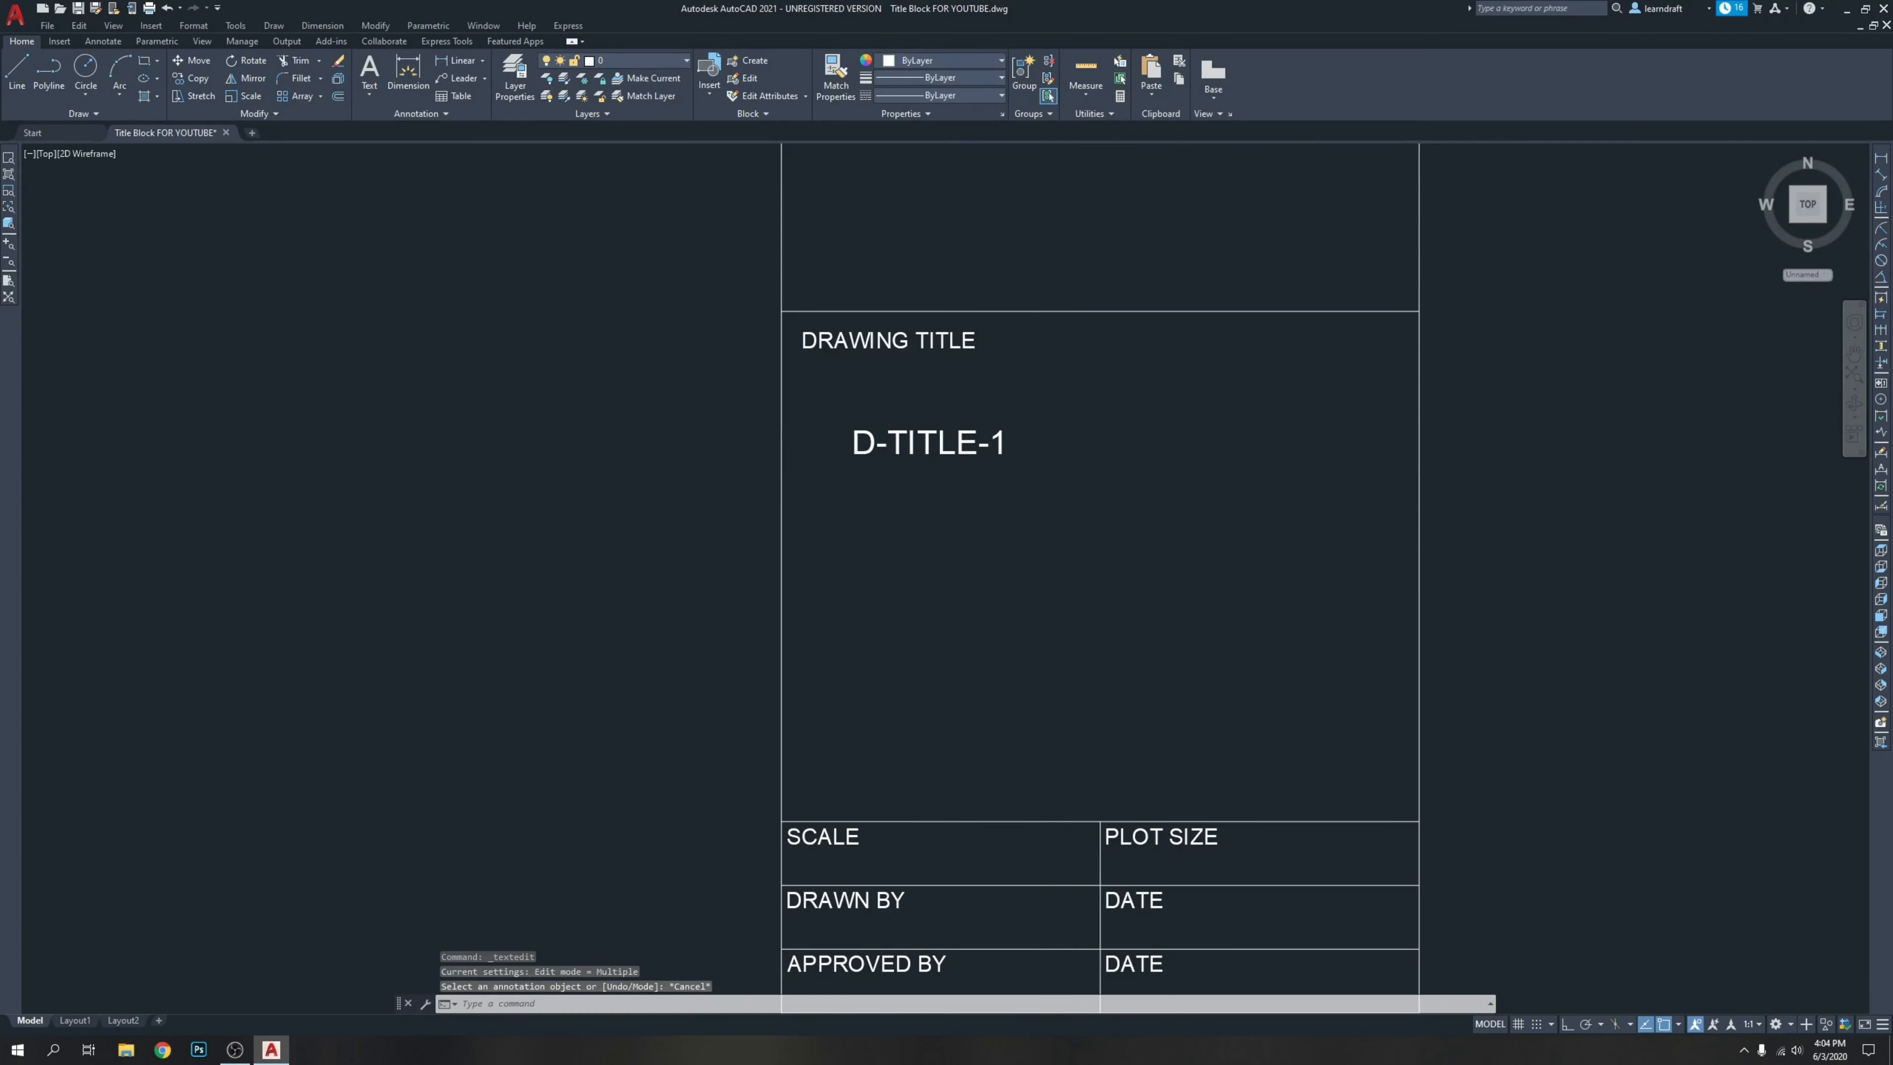
pyautogui.press('Return')
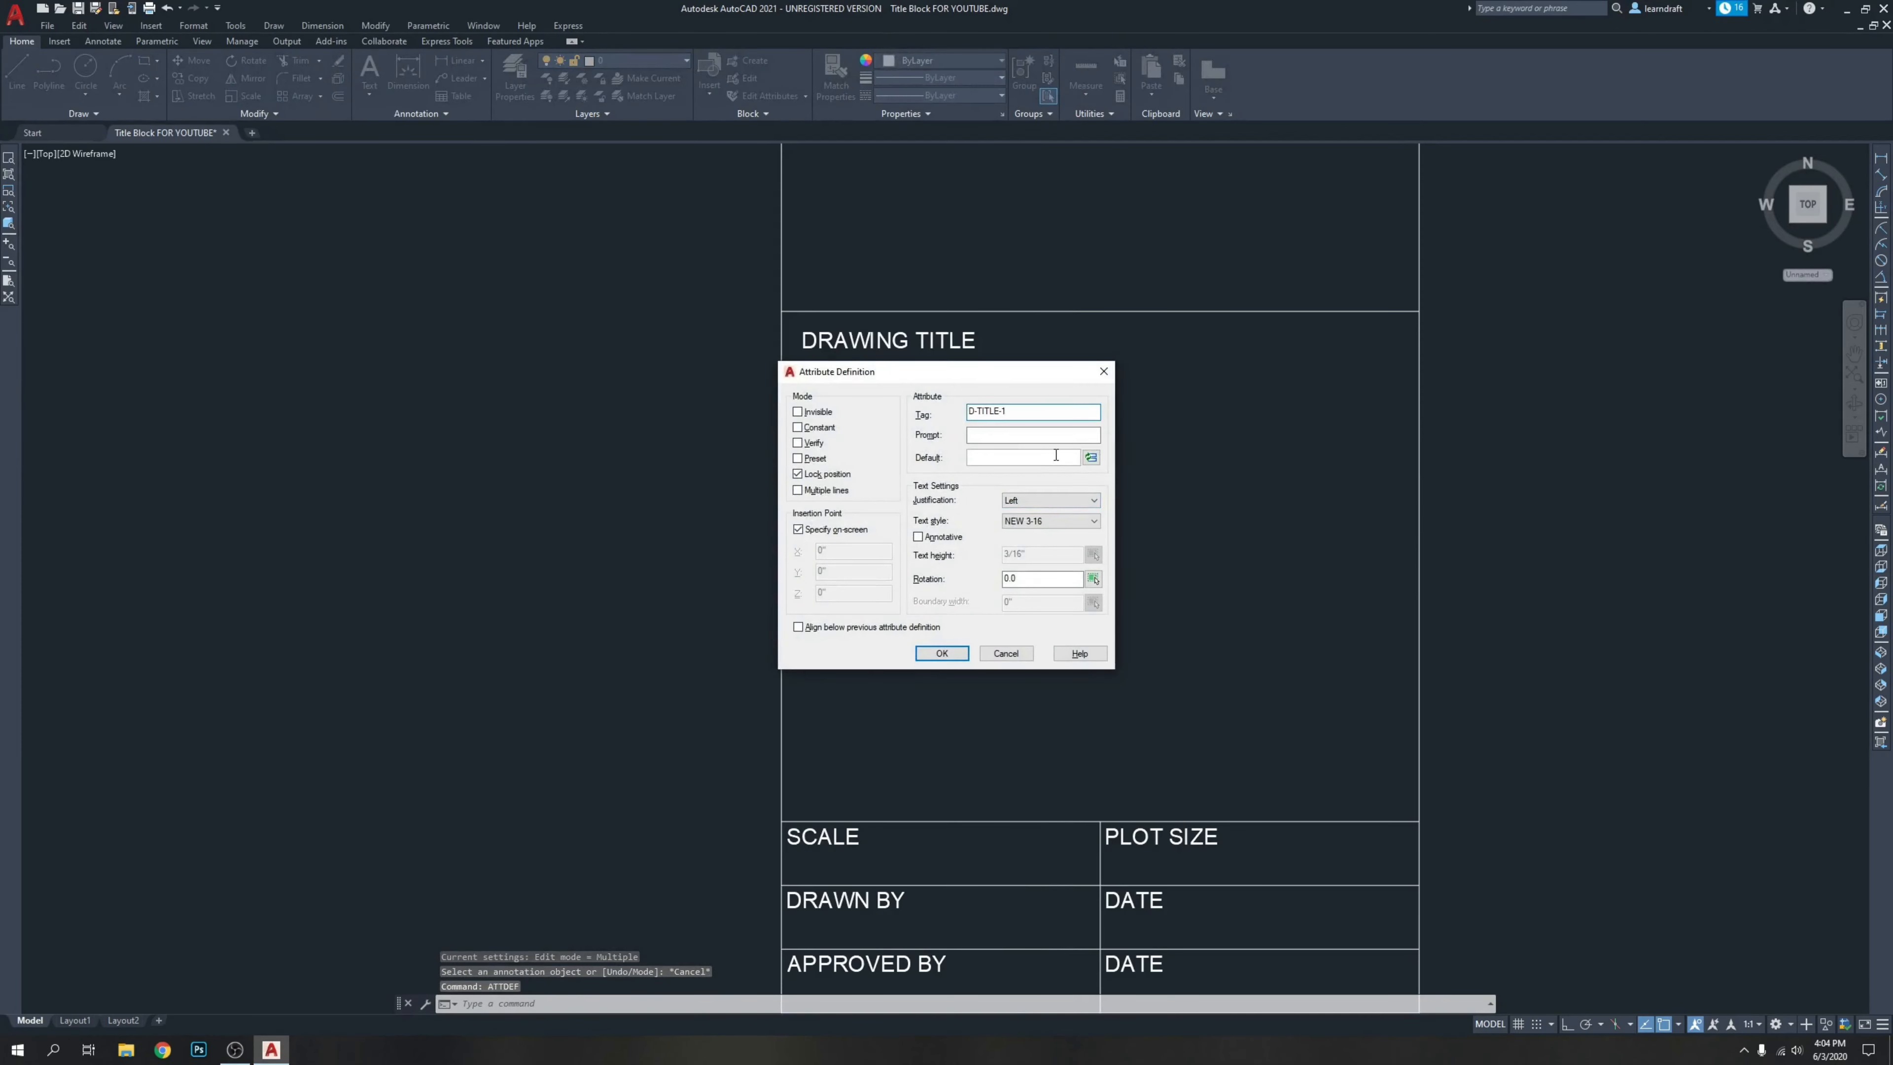
pyautogui.click(936, 653)
pyautogui.scroll(5, 849, 492)
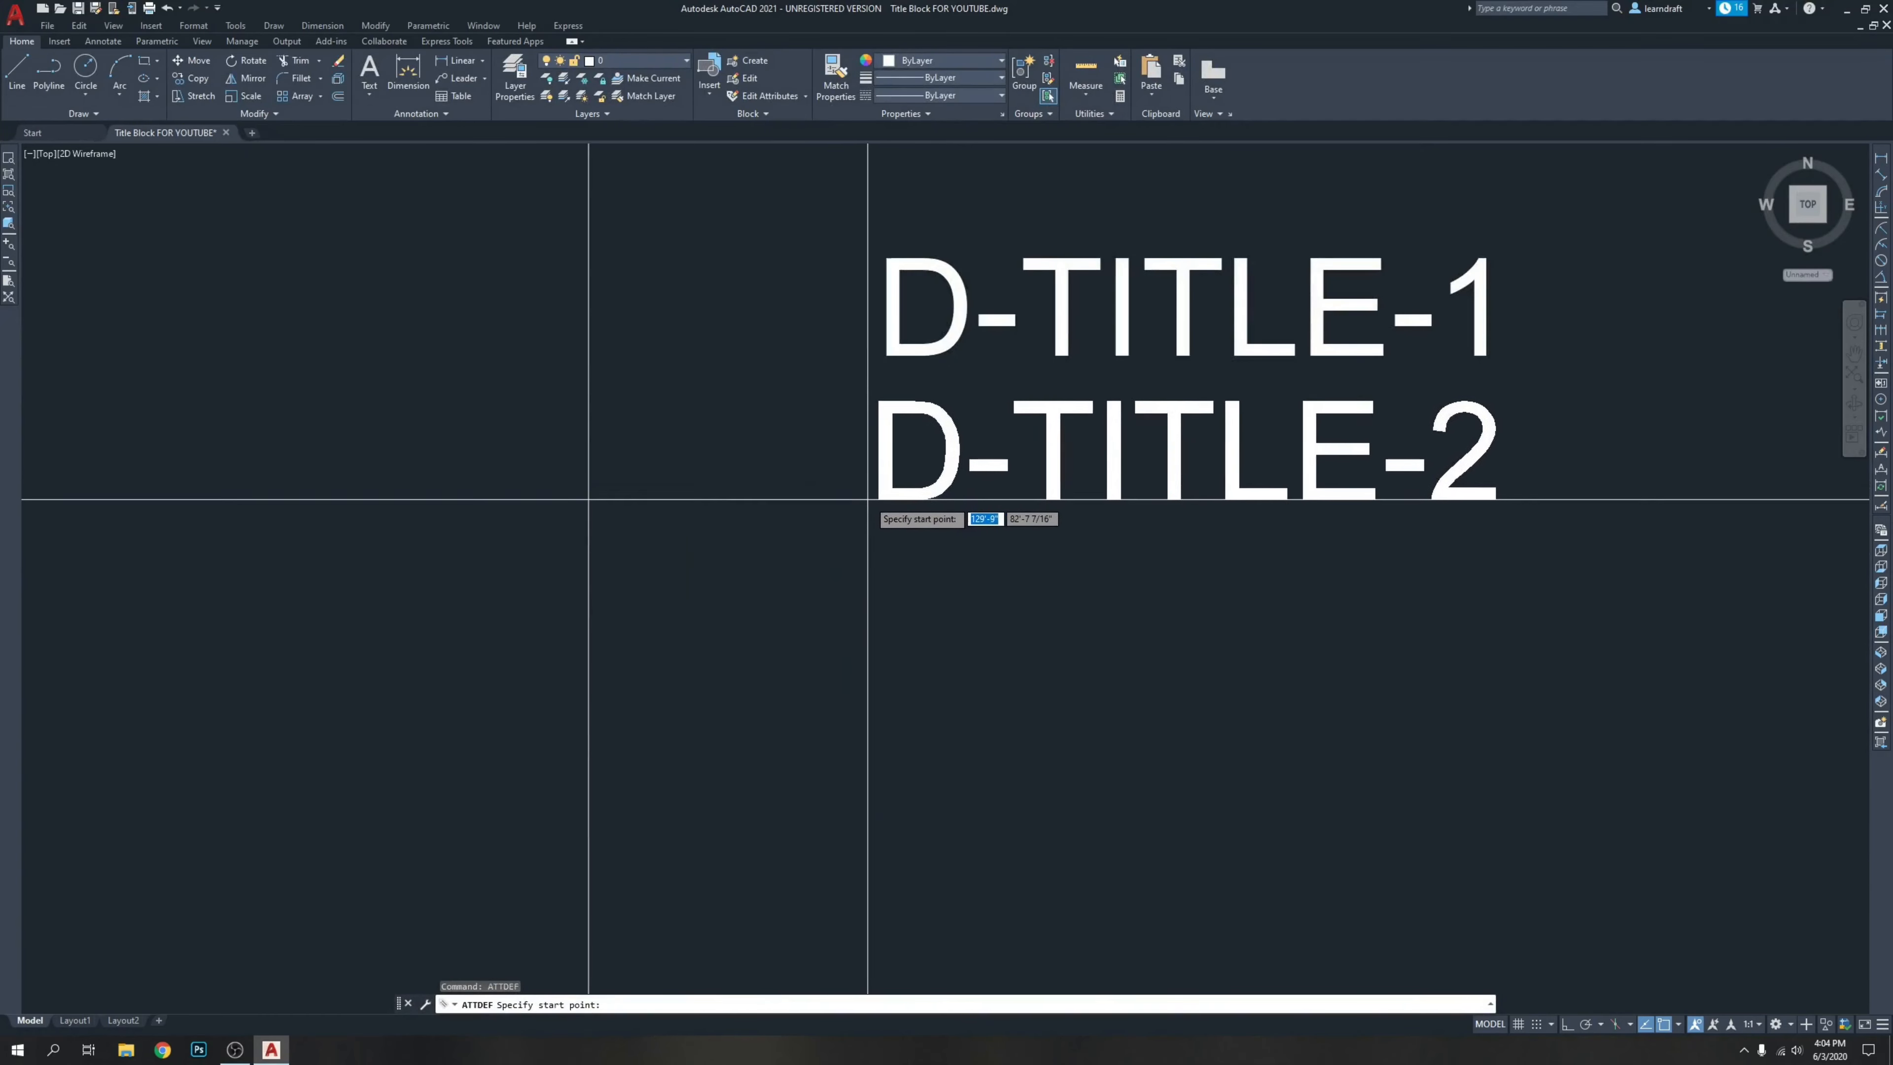
pyautogui.scroll(-4, 872, 507)
pyautogui.click(846, 507)
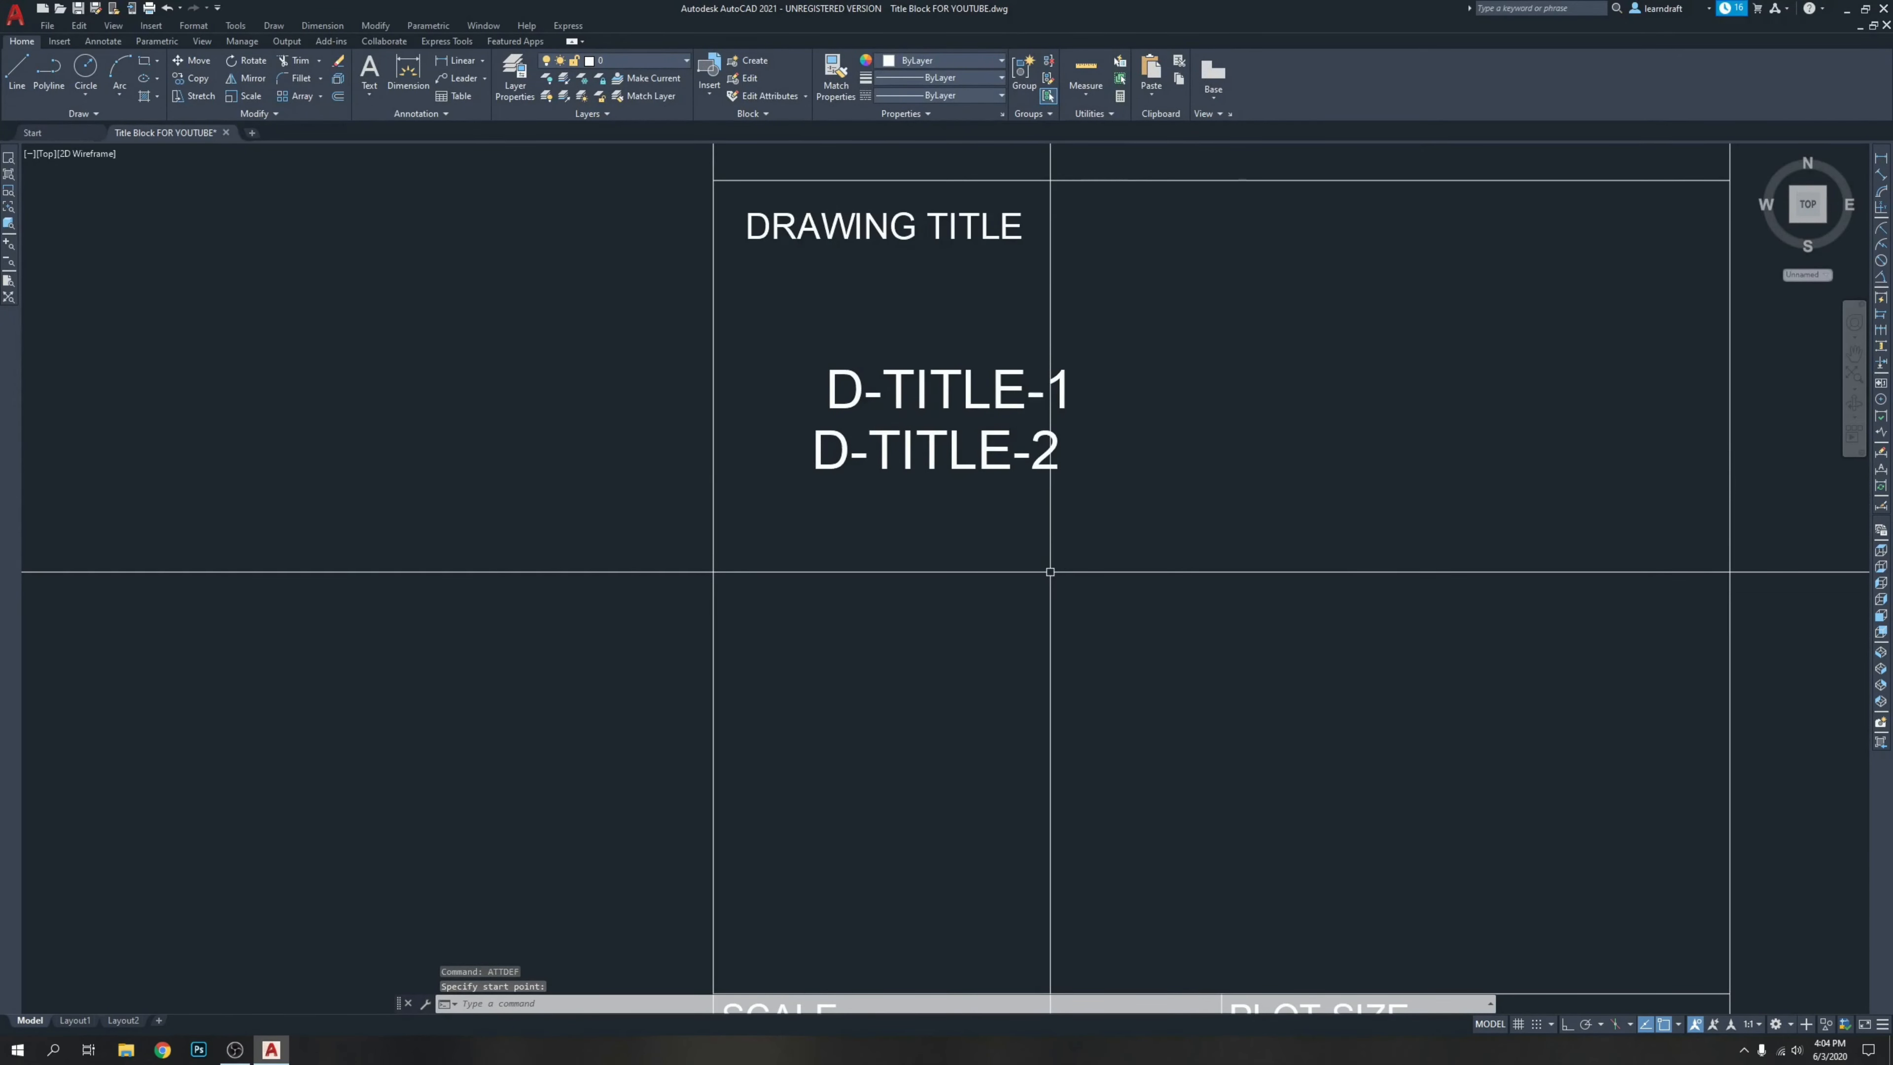
# Define an attribute with the tag D-TITLE-3 and place it below D-TITLE-2.
pyautogui.press('Return')
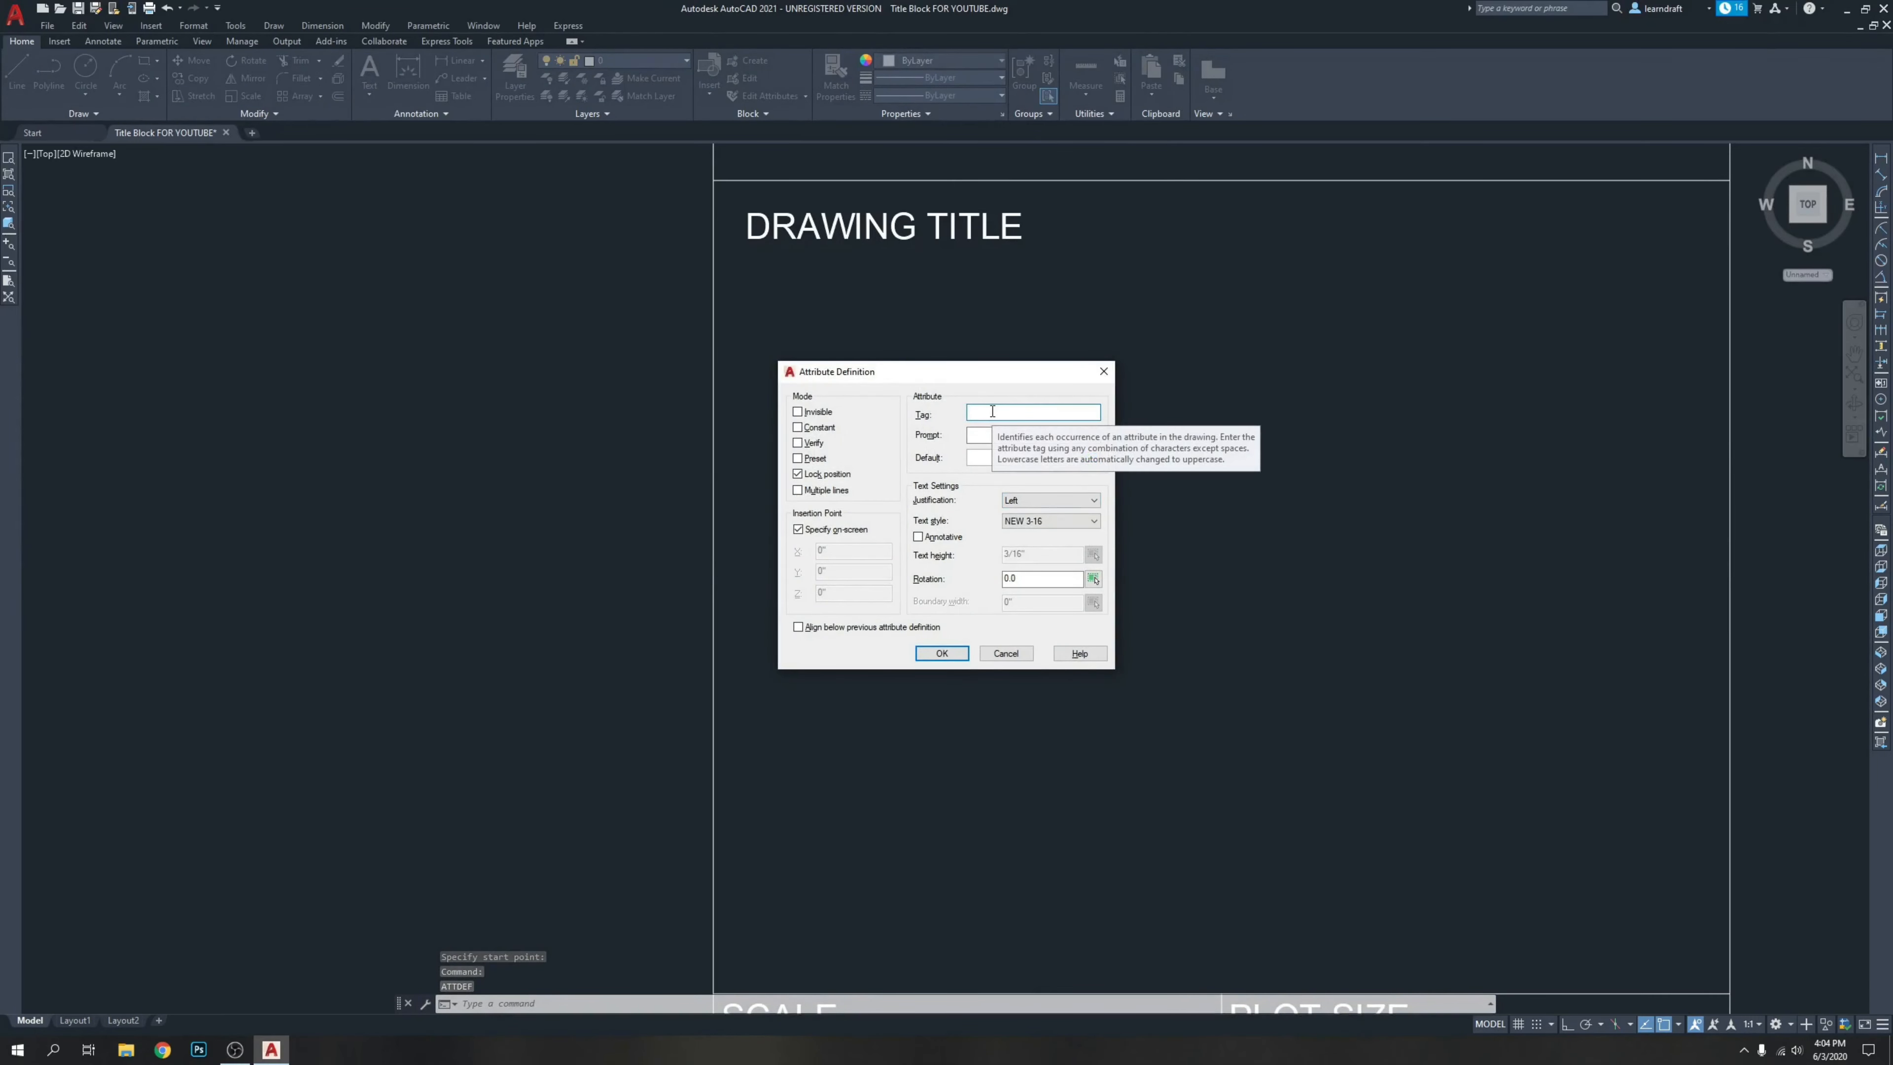
pyautogui.write('D-TITLE-1')
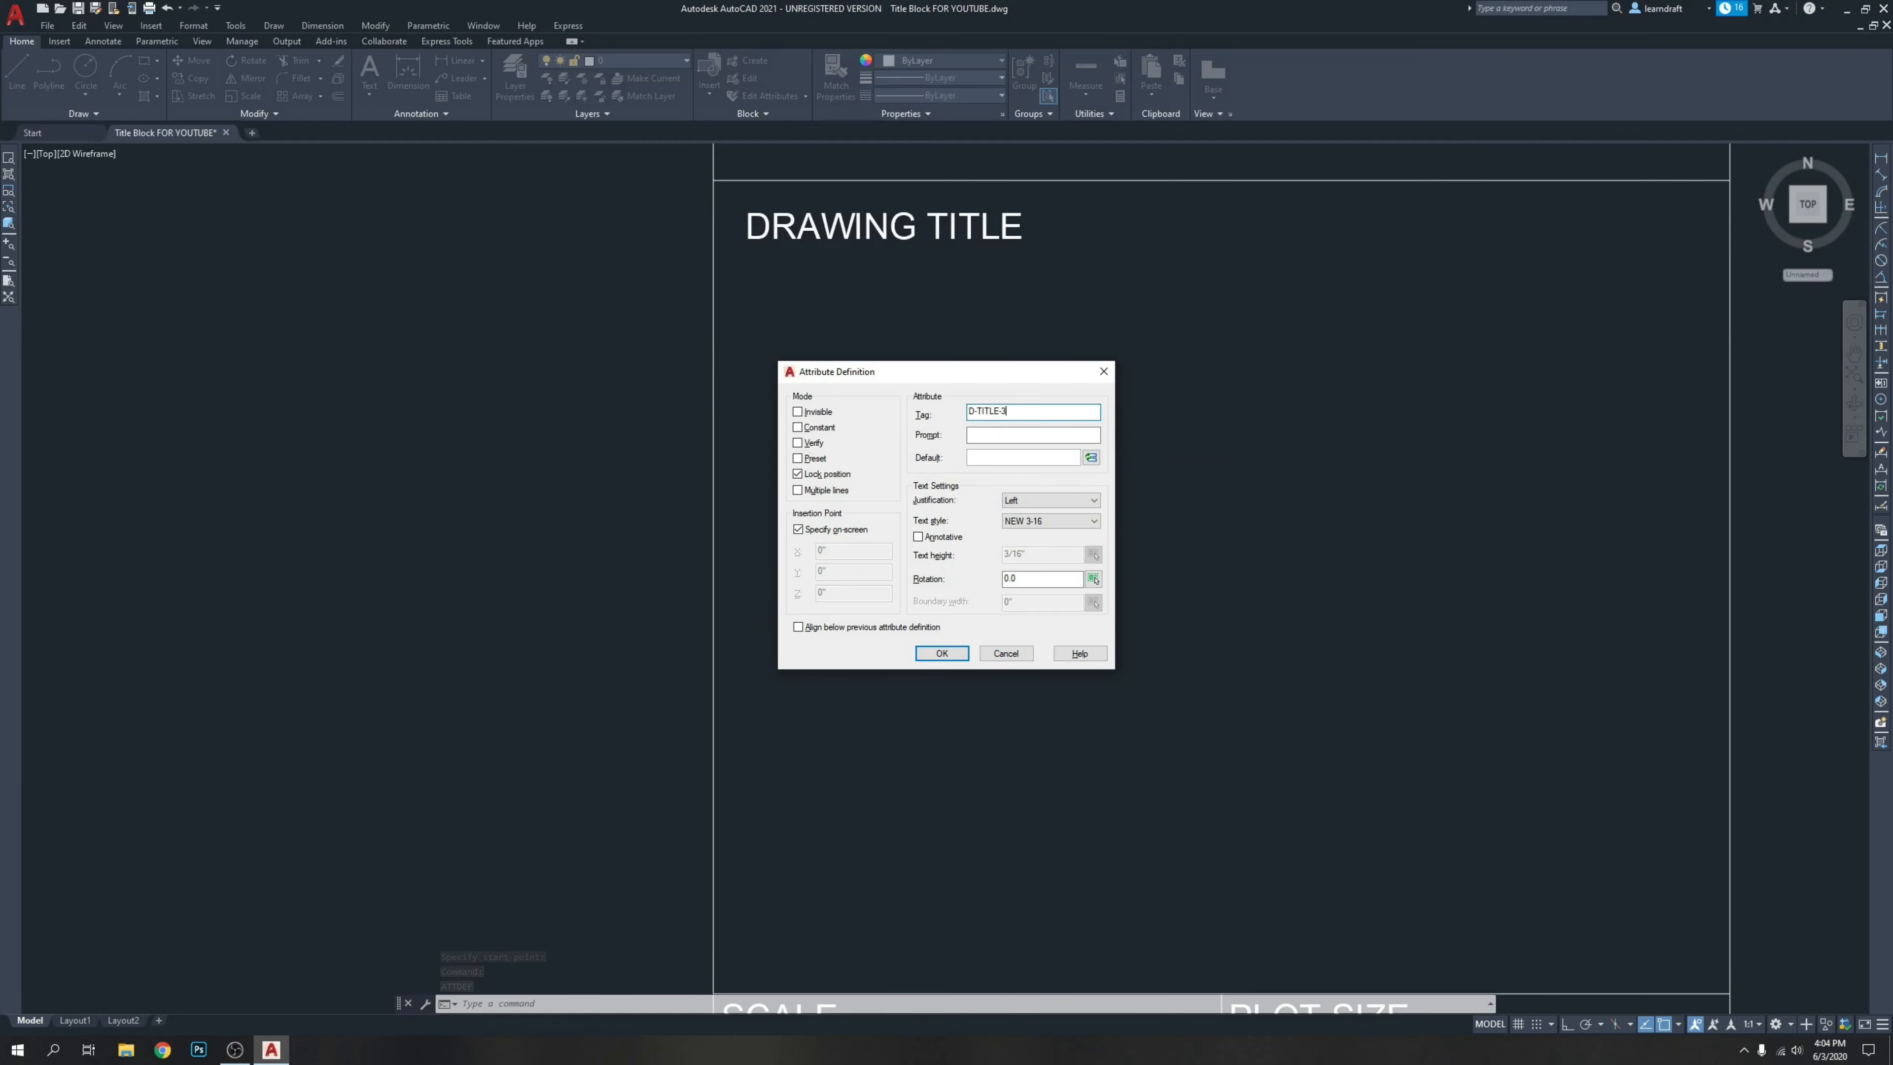
pyautogui.click(942, 654)
pyautogui.click(815, 544)
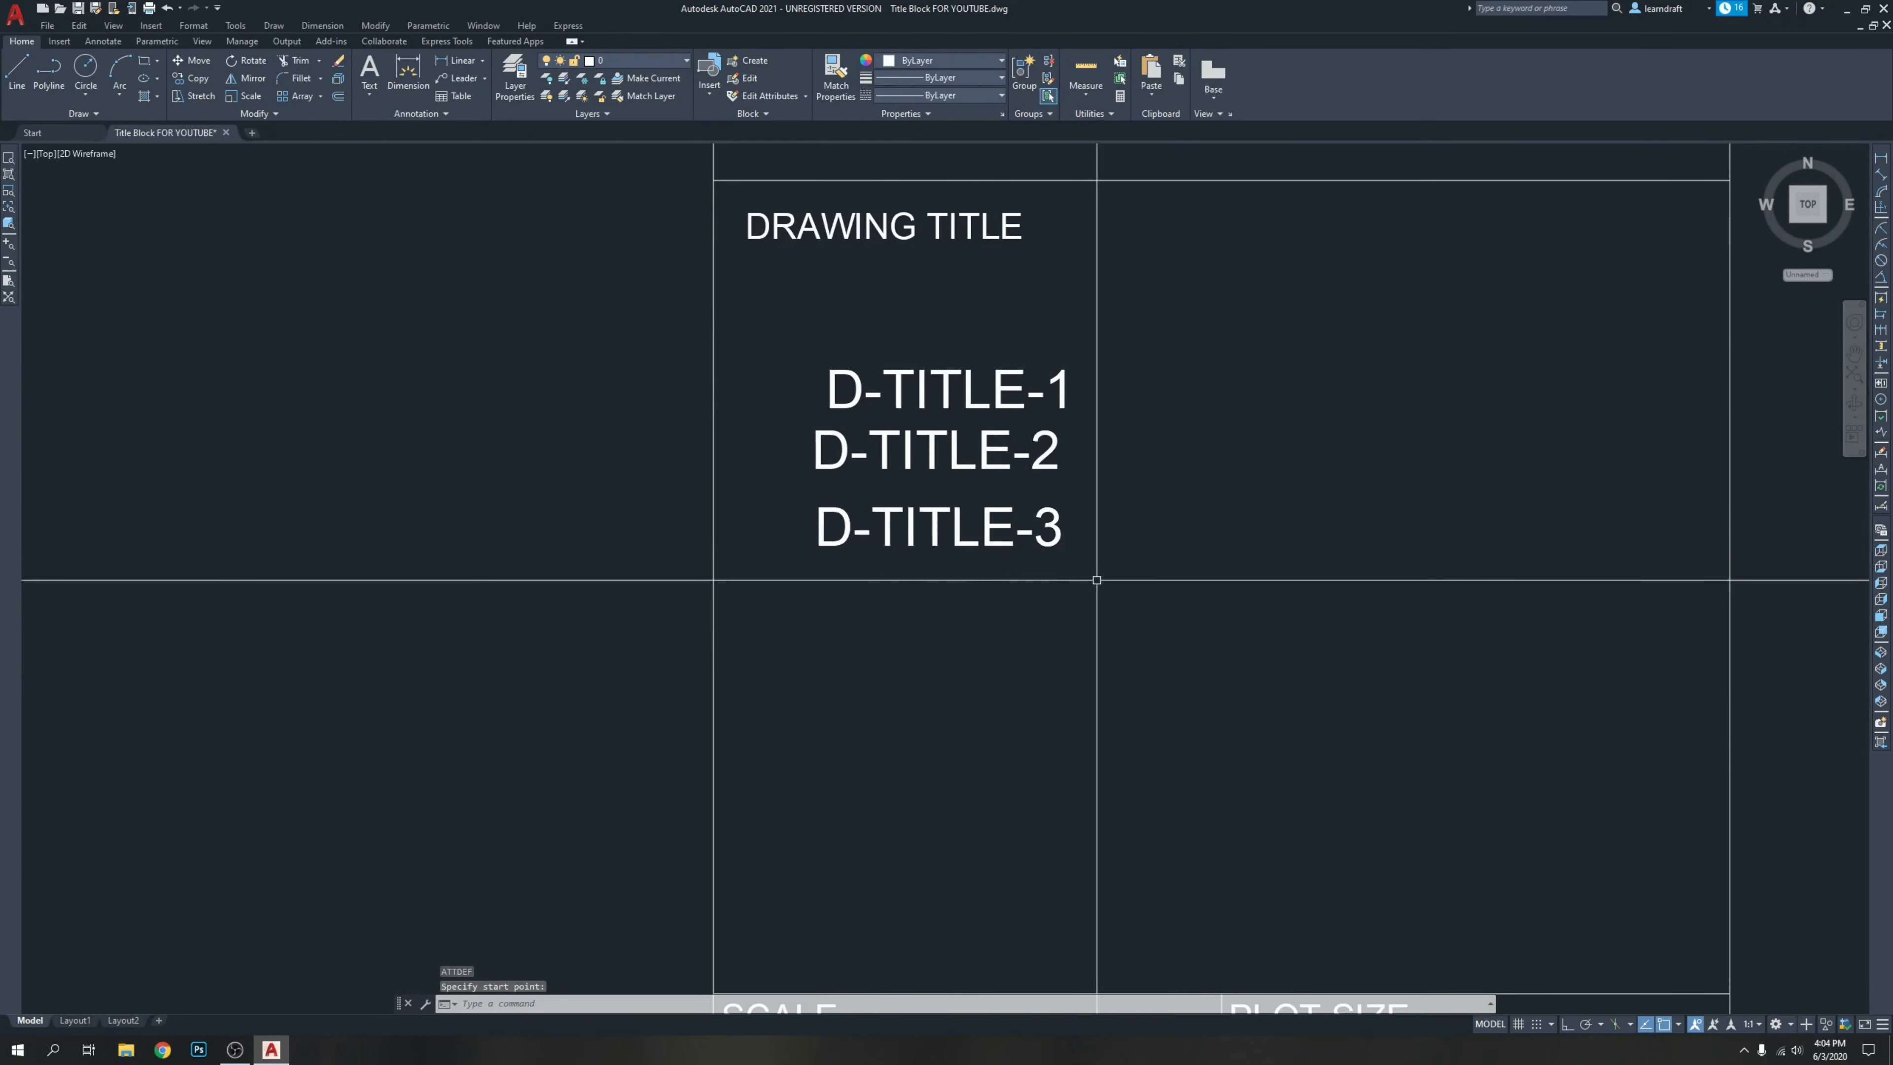
# Define an attribute with the tag D-TITLE-4 and place it below D-TITLE-3.
pyautogui.press('Return')
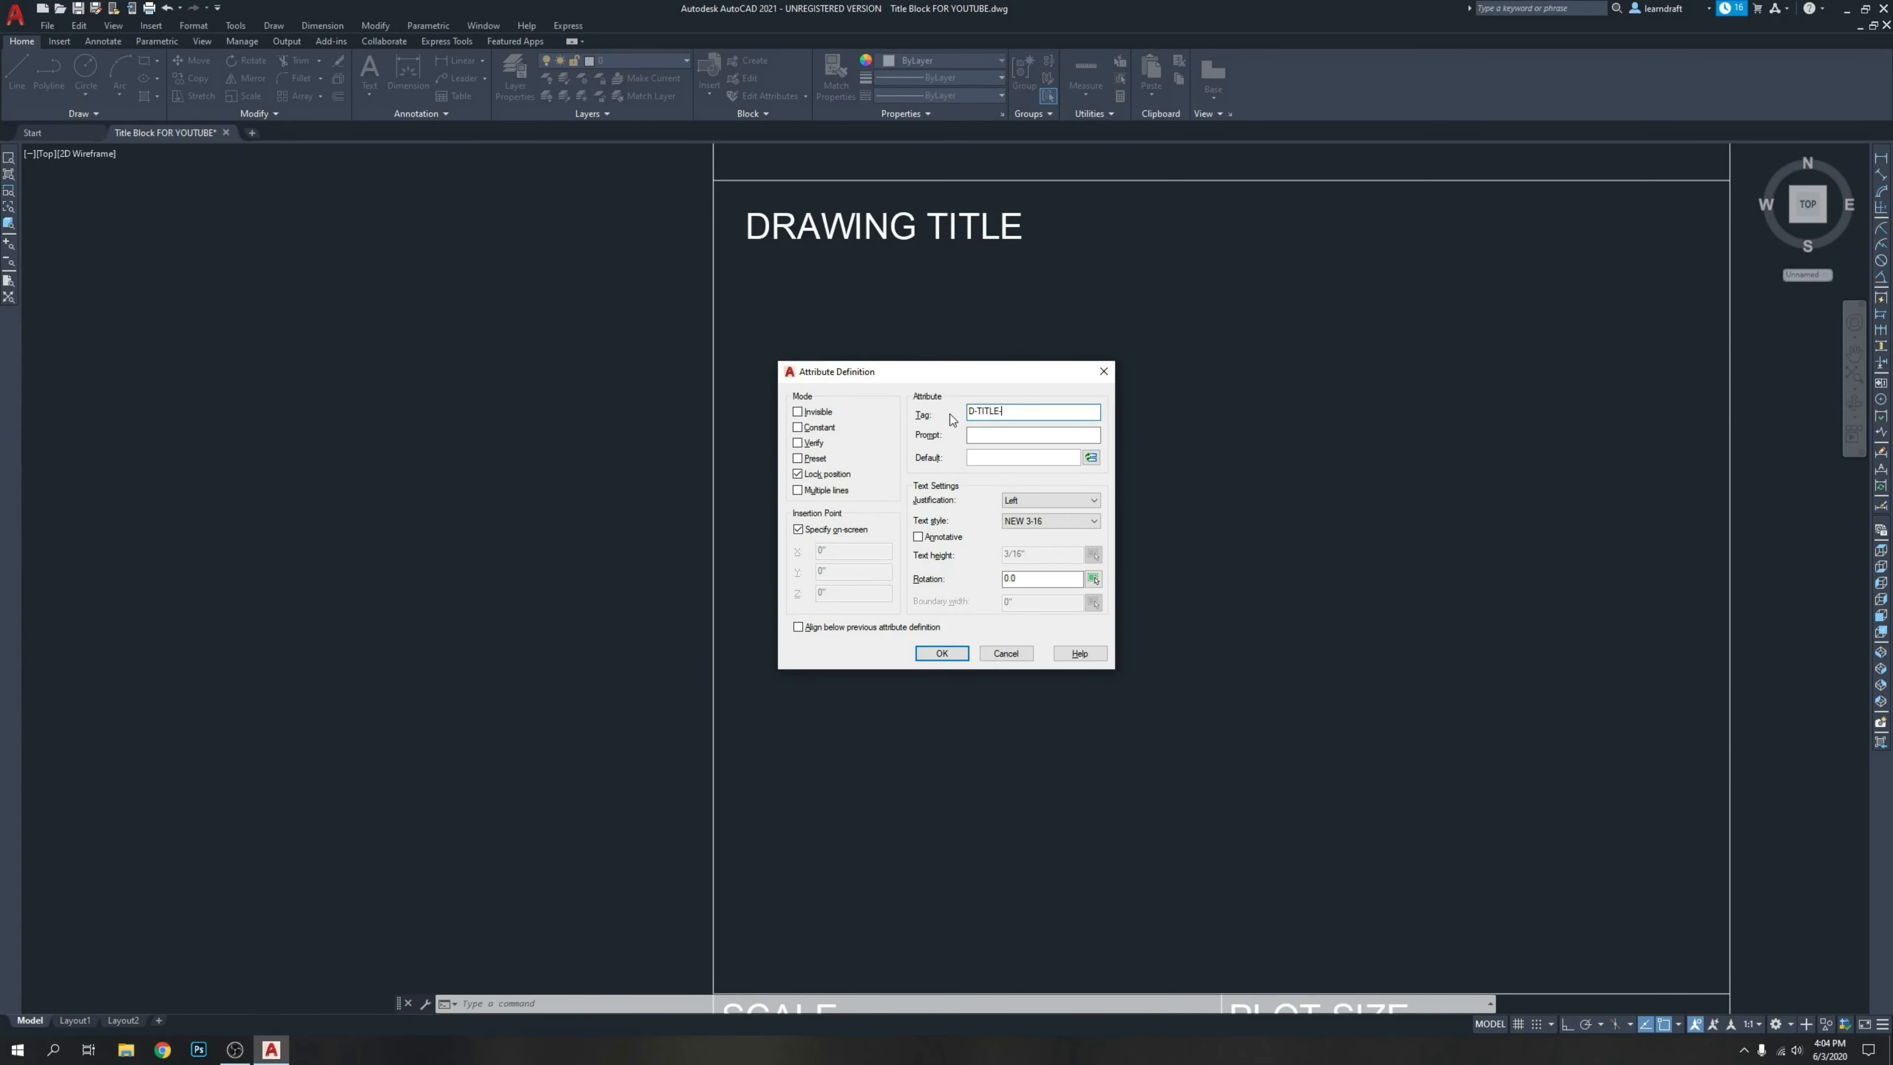
pyautogui.click(940, 653)
pyautogui.click(825, 639)
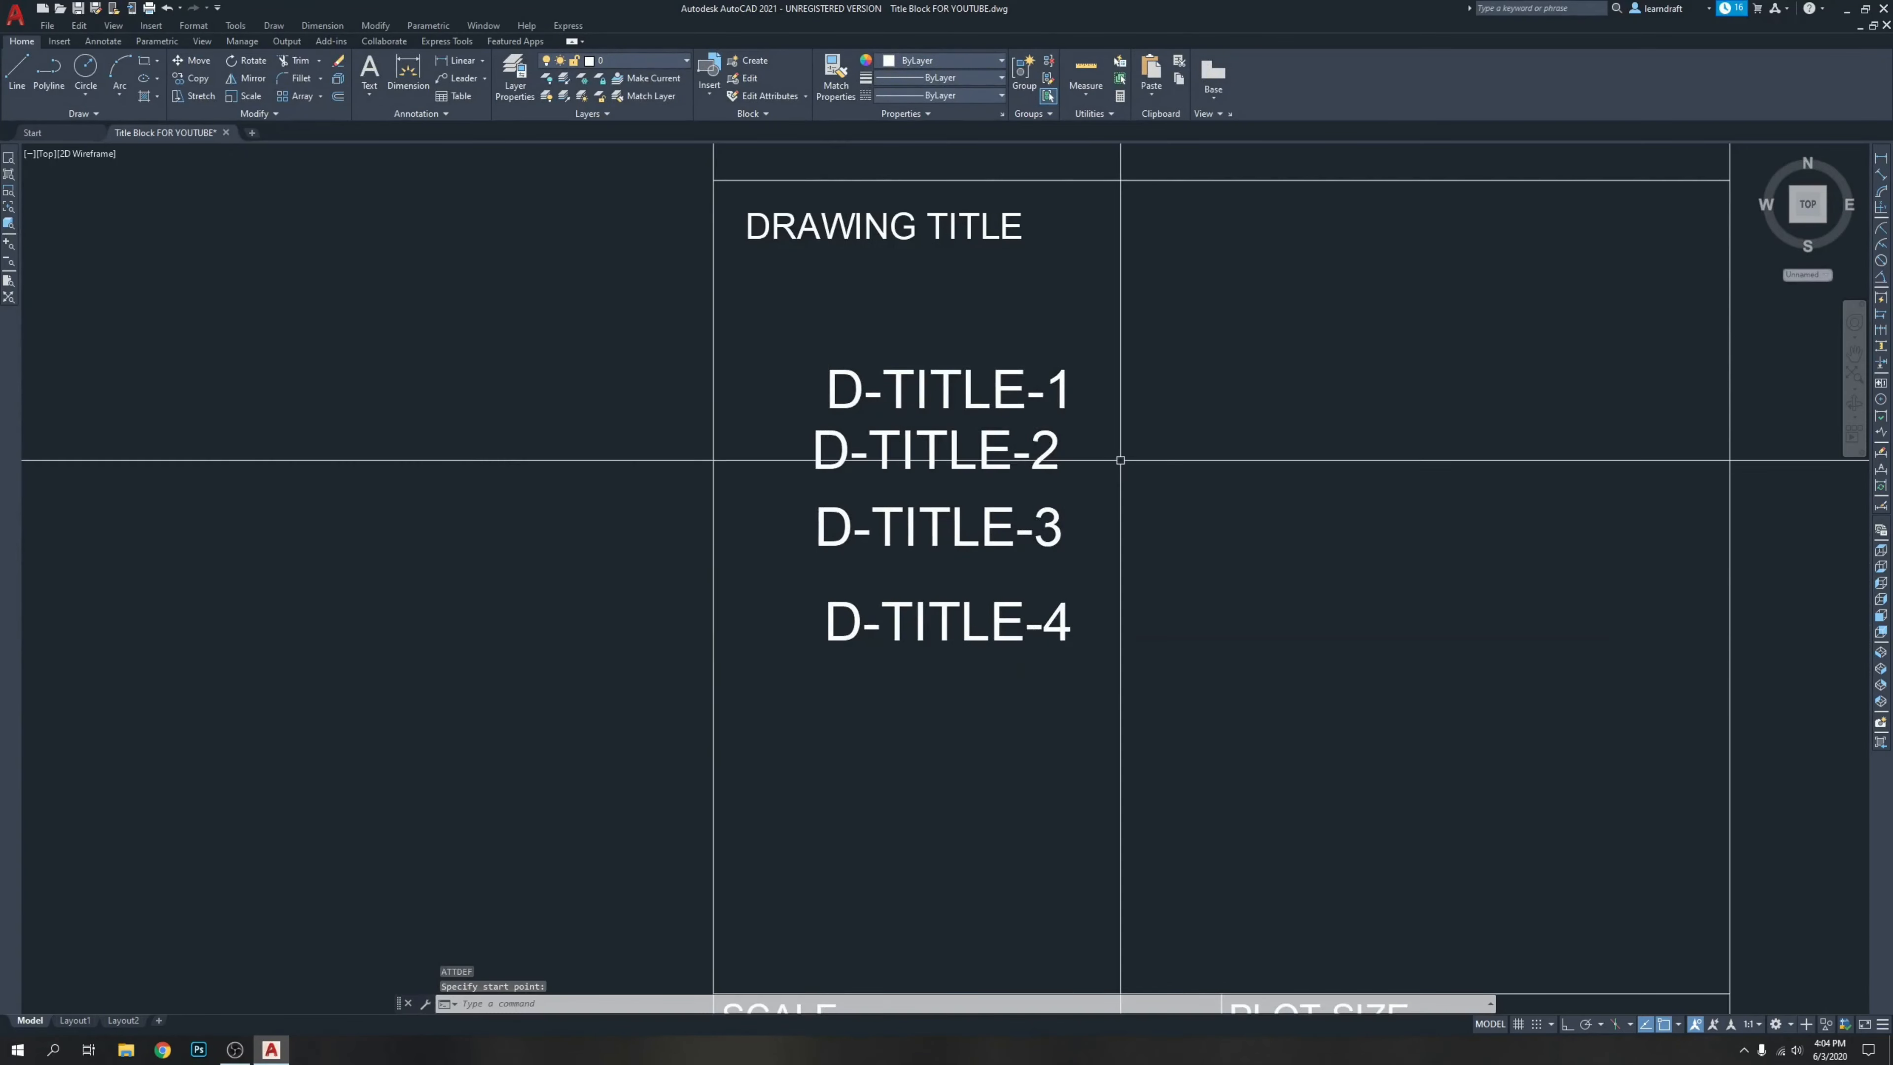
pyautogui.press('Escape')
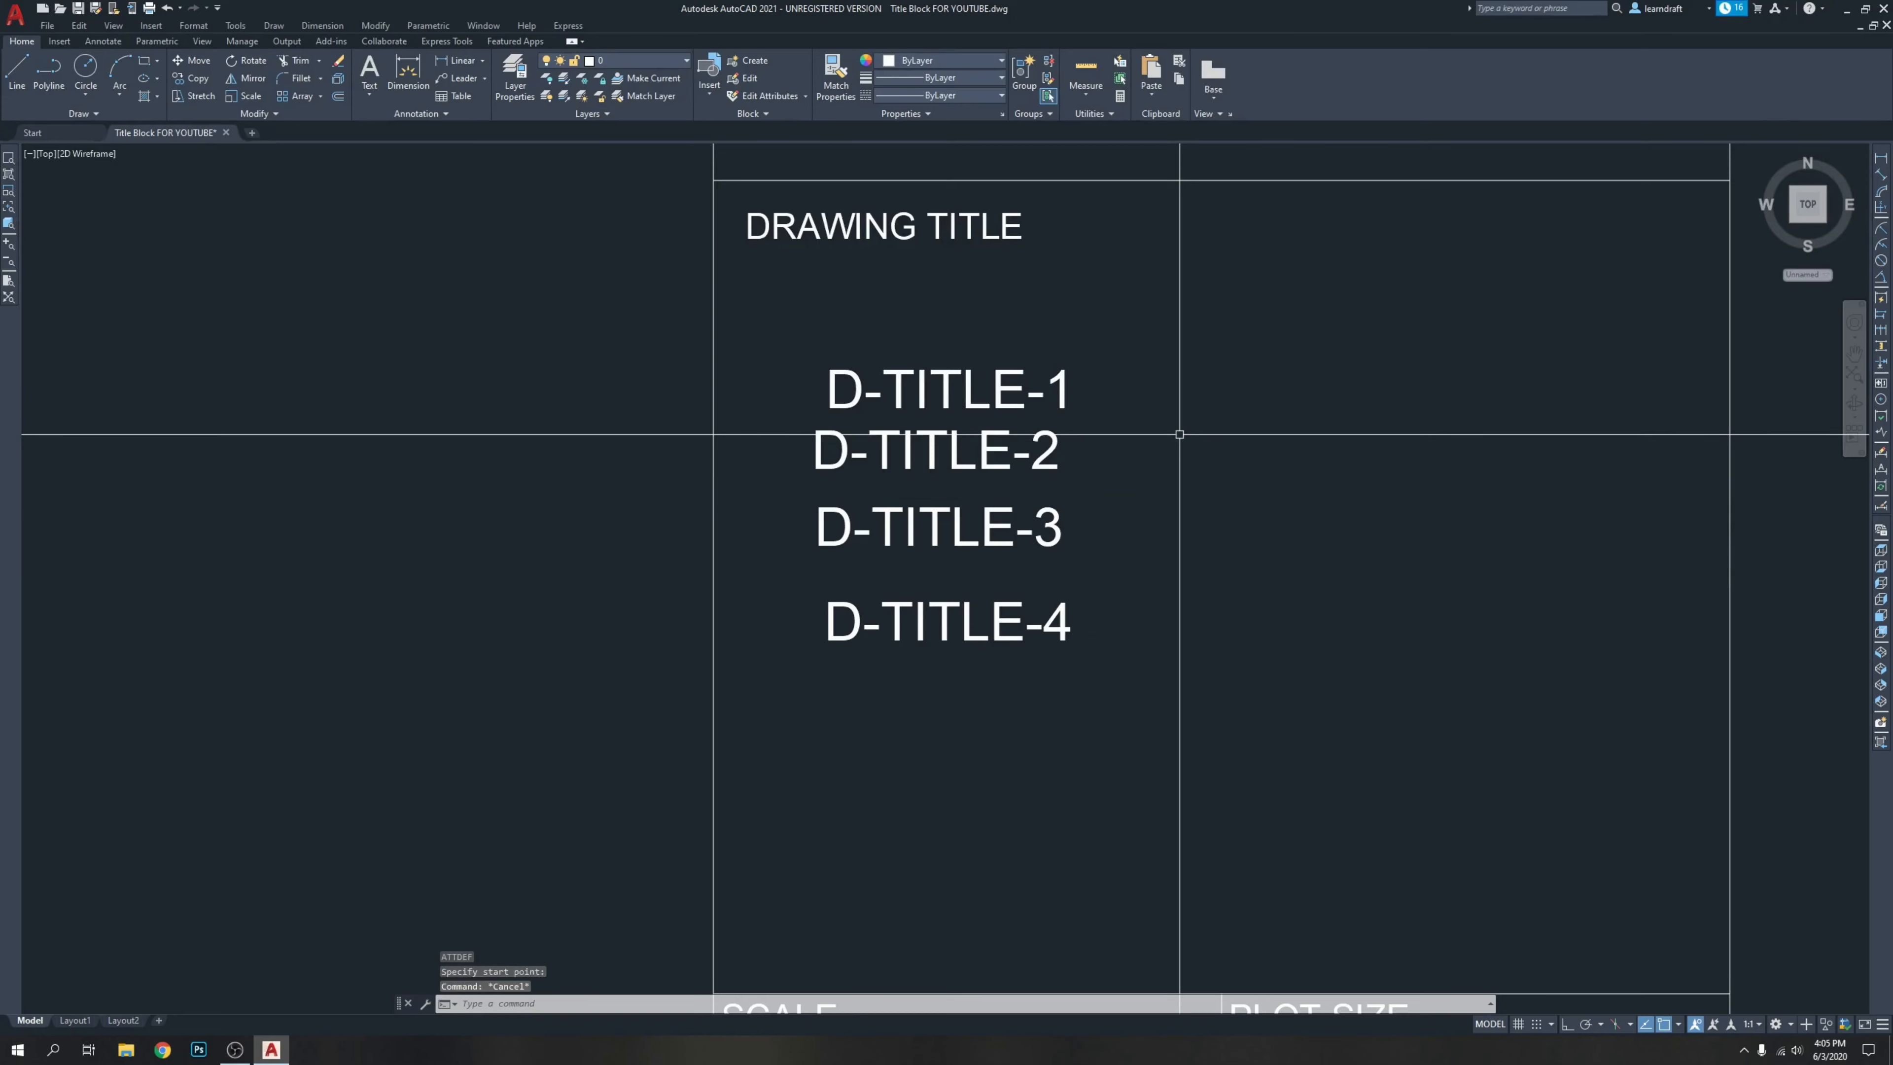
# Draw a vertical guide line with Ortho on along the start of the four D-TITLE attributes.
pyautogui.press('Return')
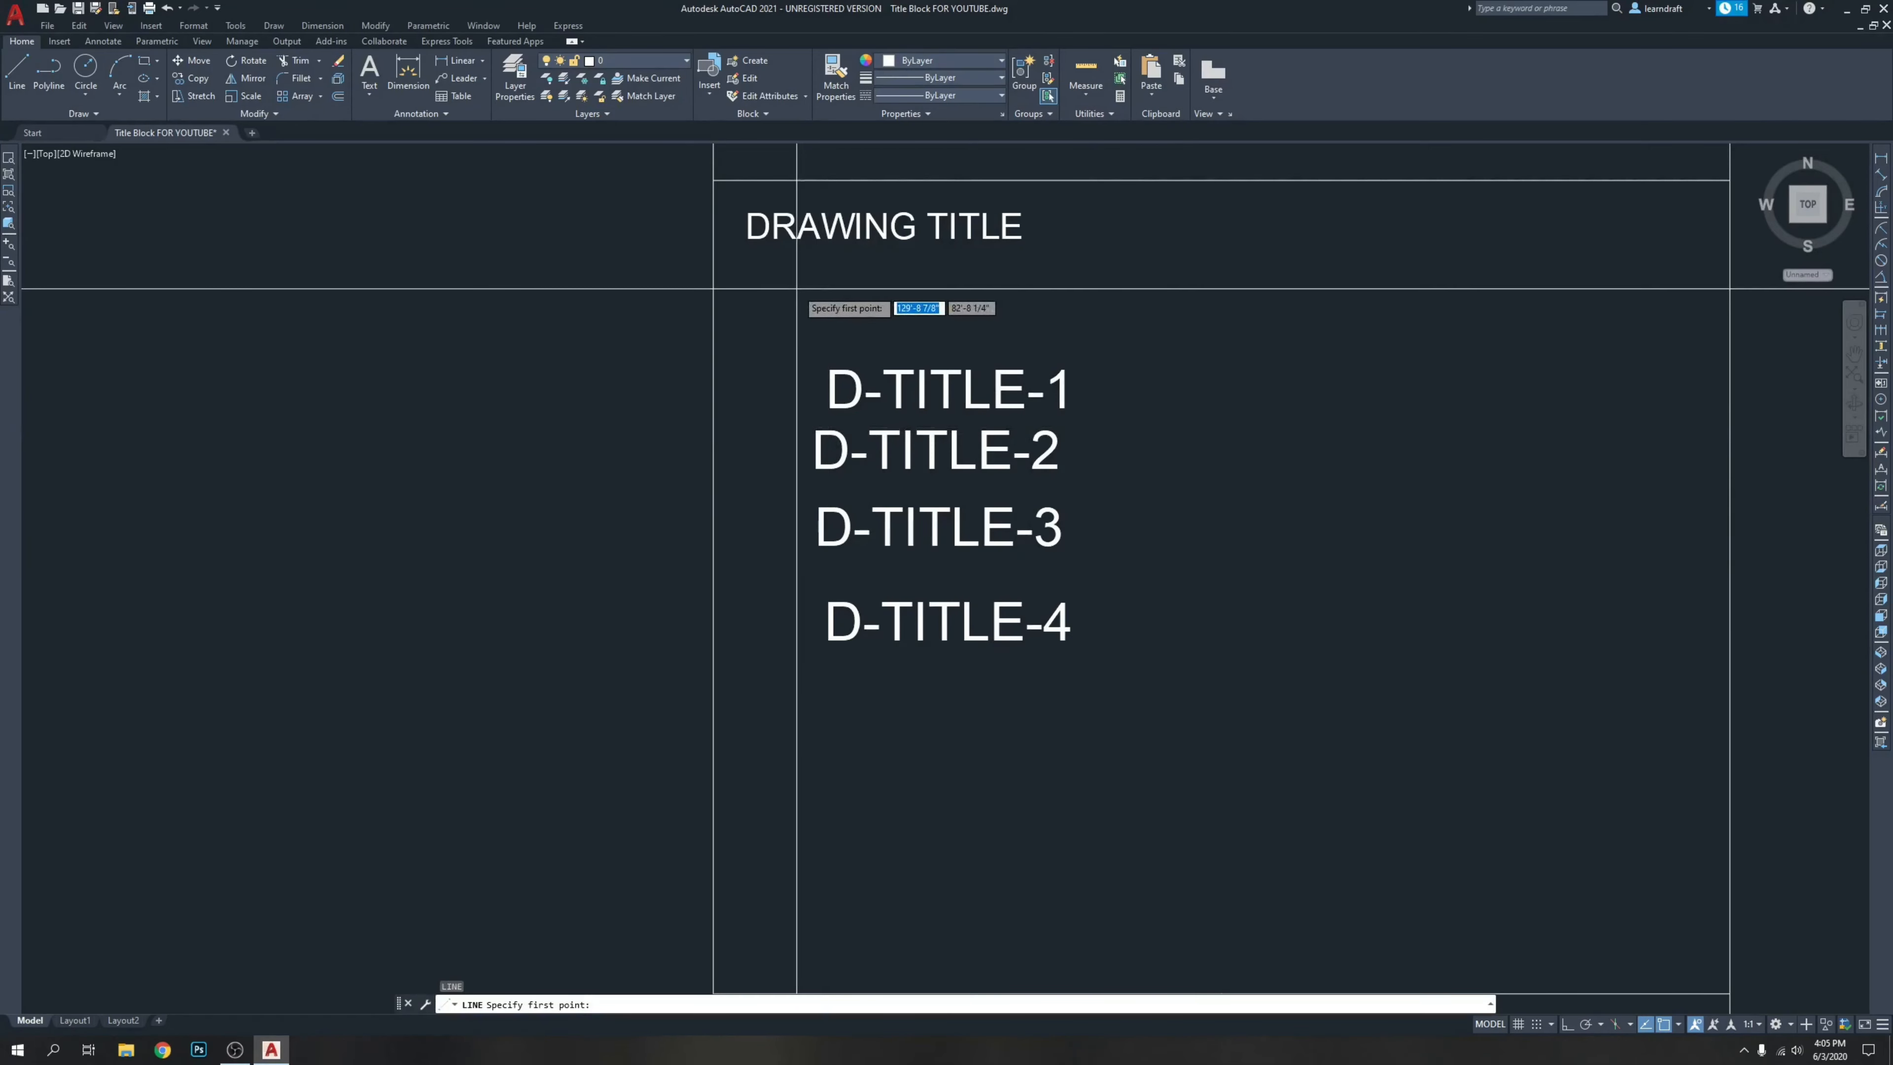
pyautogui.click(815, 291)
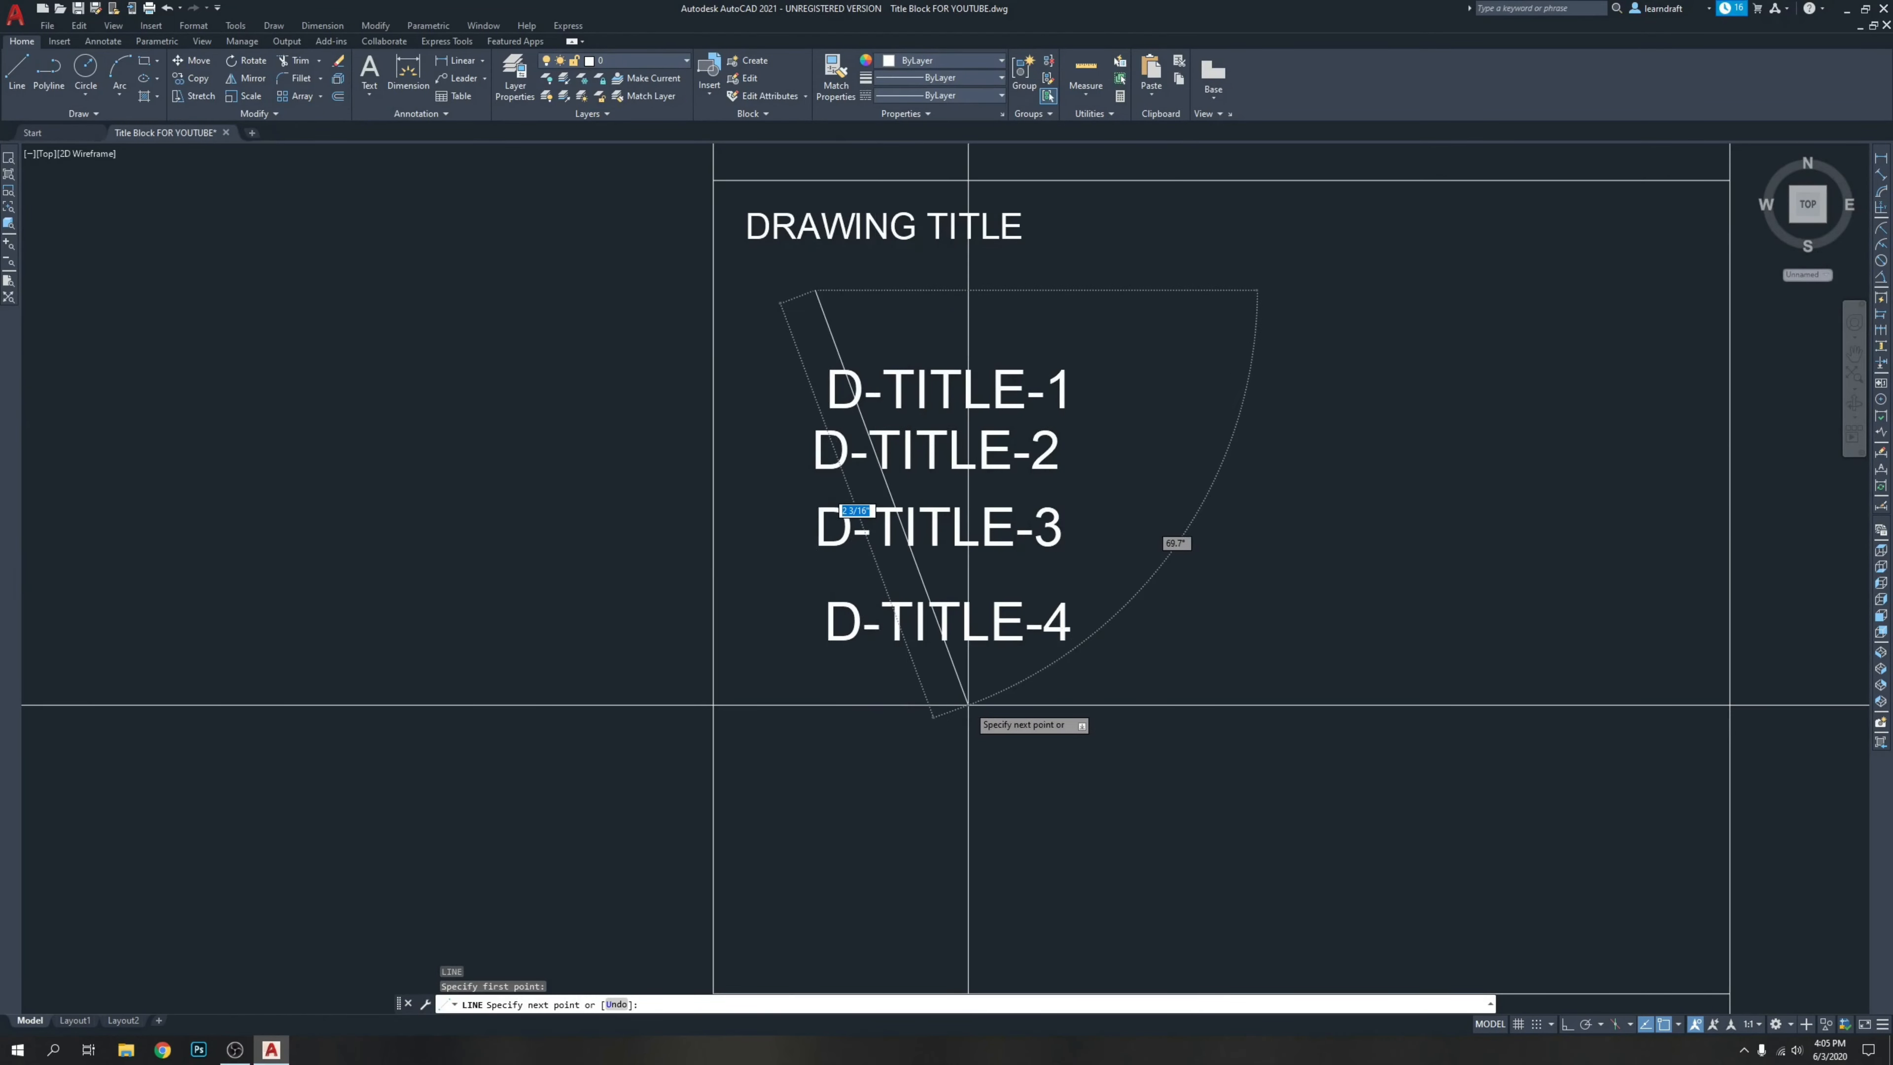
pyautogui.press('F8')
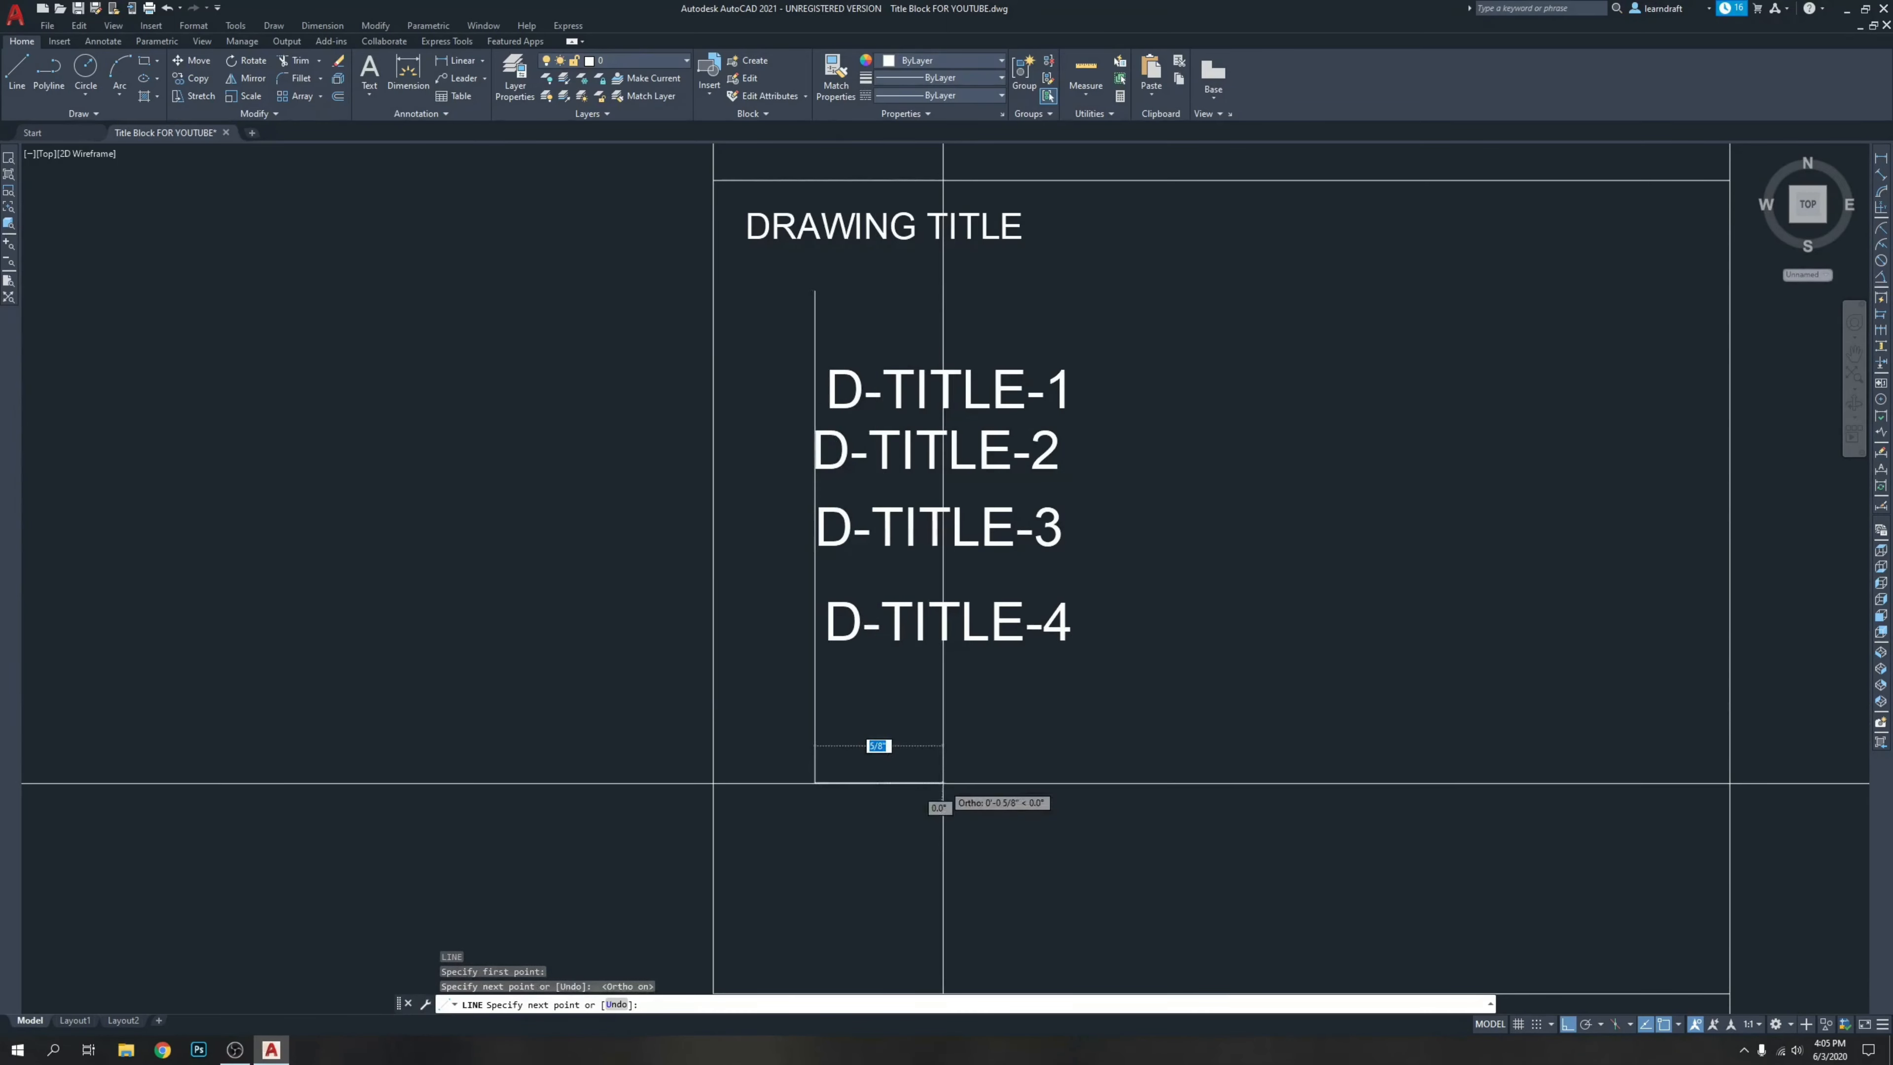
pyautogui.click(933, 782)
pyautogui.press('Escape')
pyautogui.press('Escape')
# Draw a horizontal guide line along the baseline of D-TITLE-1, extending past both ends of the text.
pyautogui.press('Return')
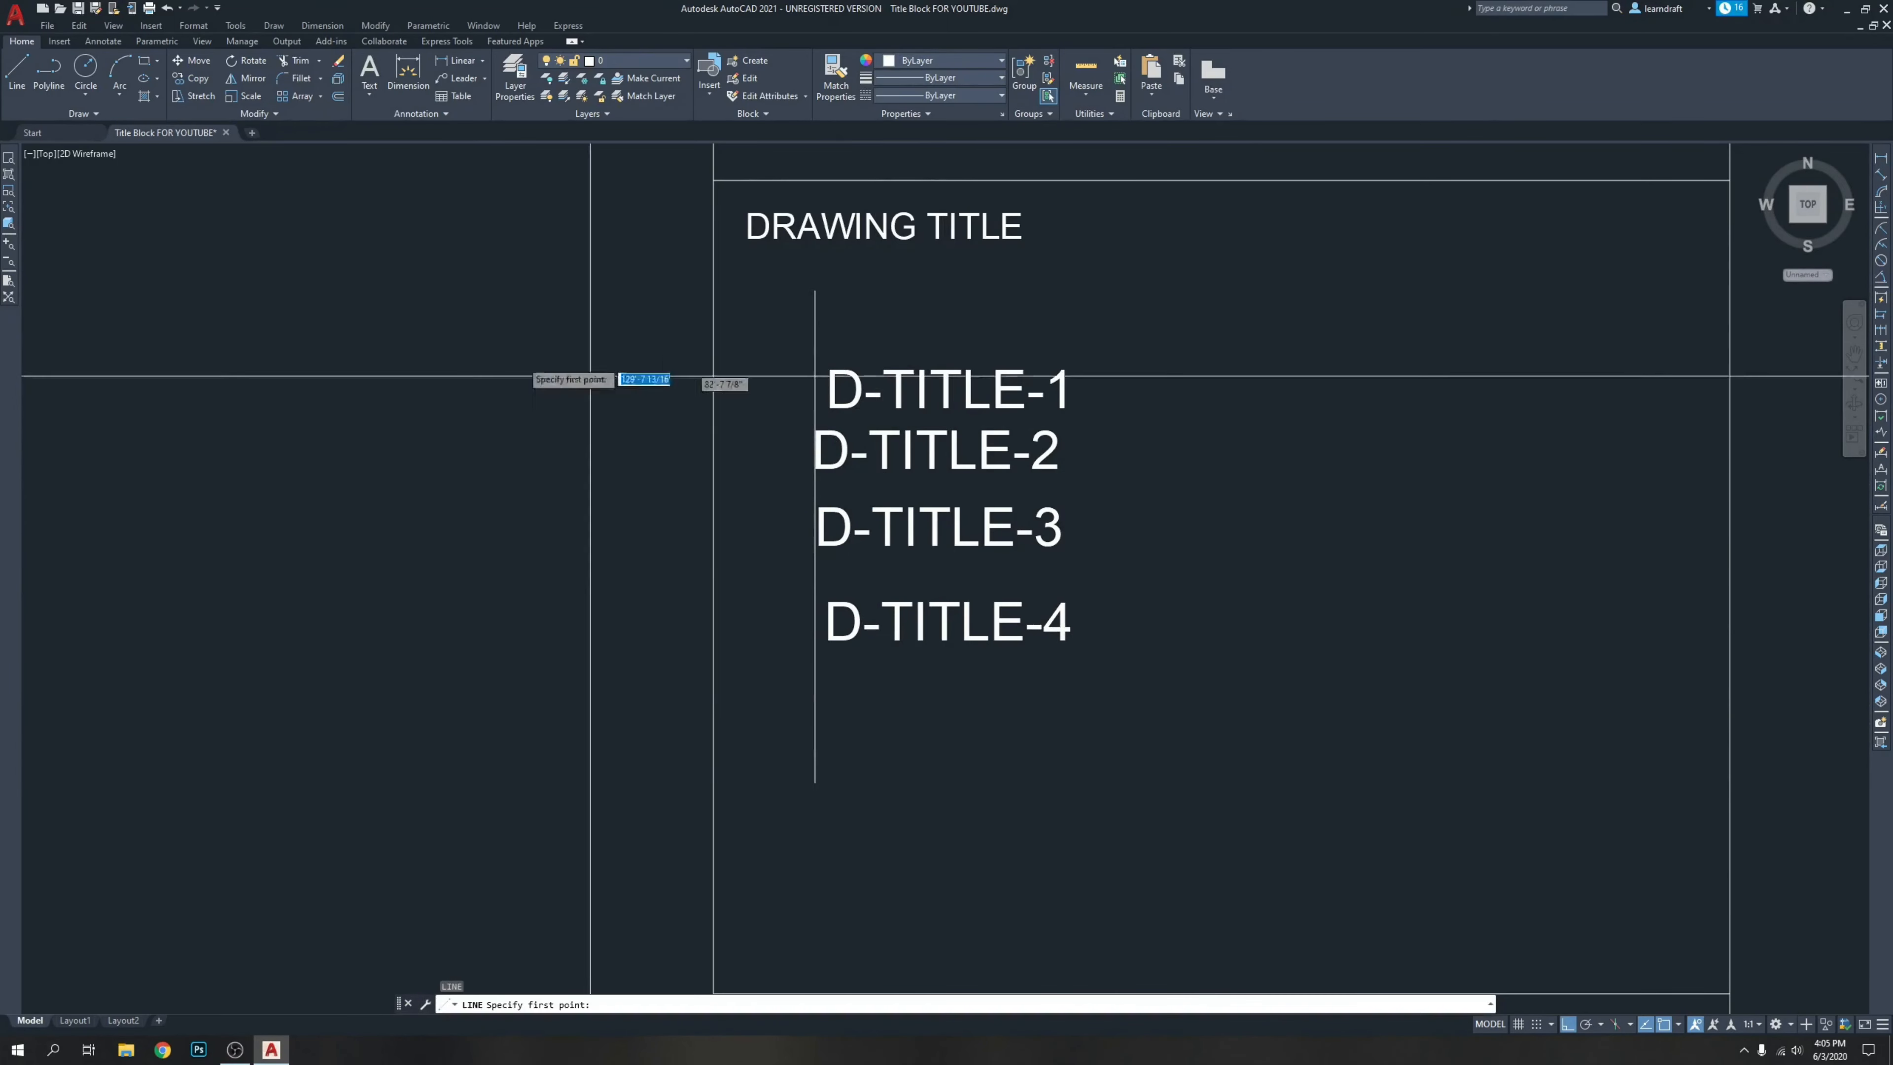
pyautogui.click(371, 407)
pyautogui.click(1451, 497)
pyautogui.press('Return')
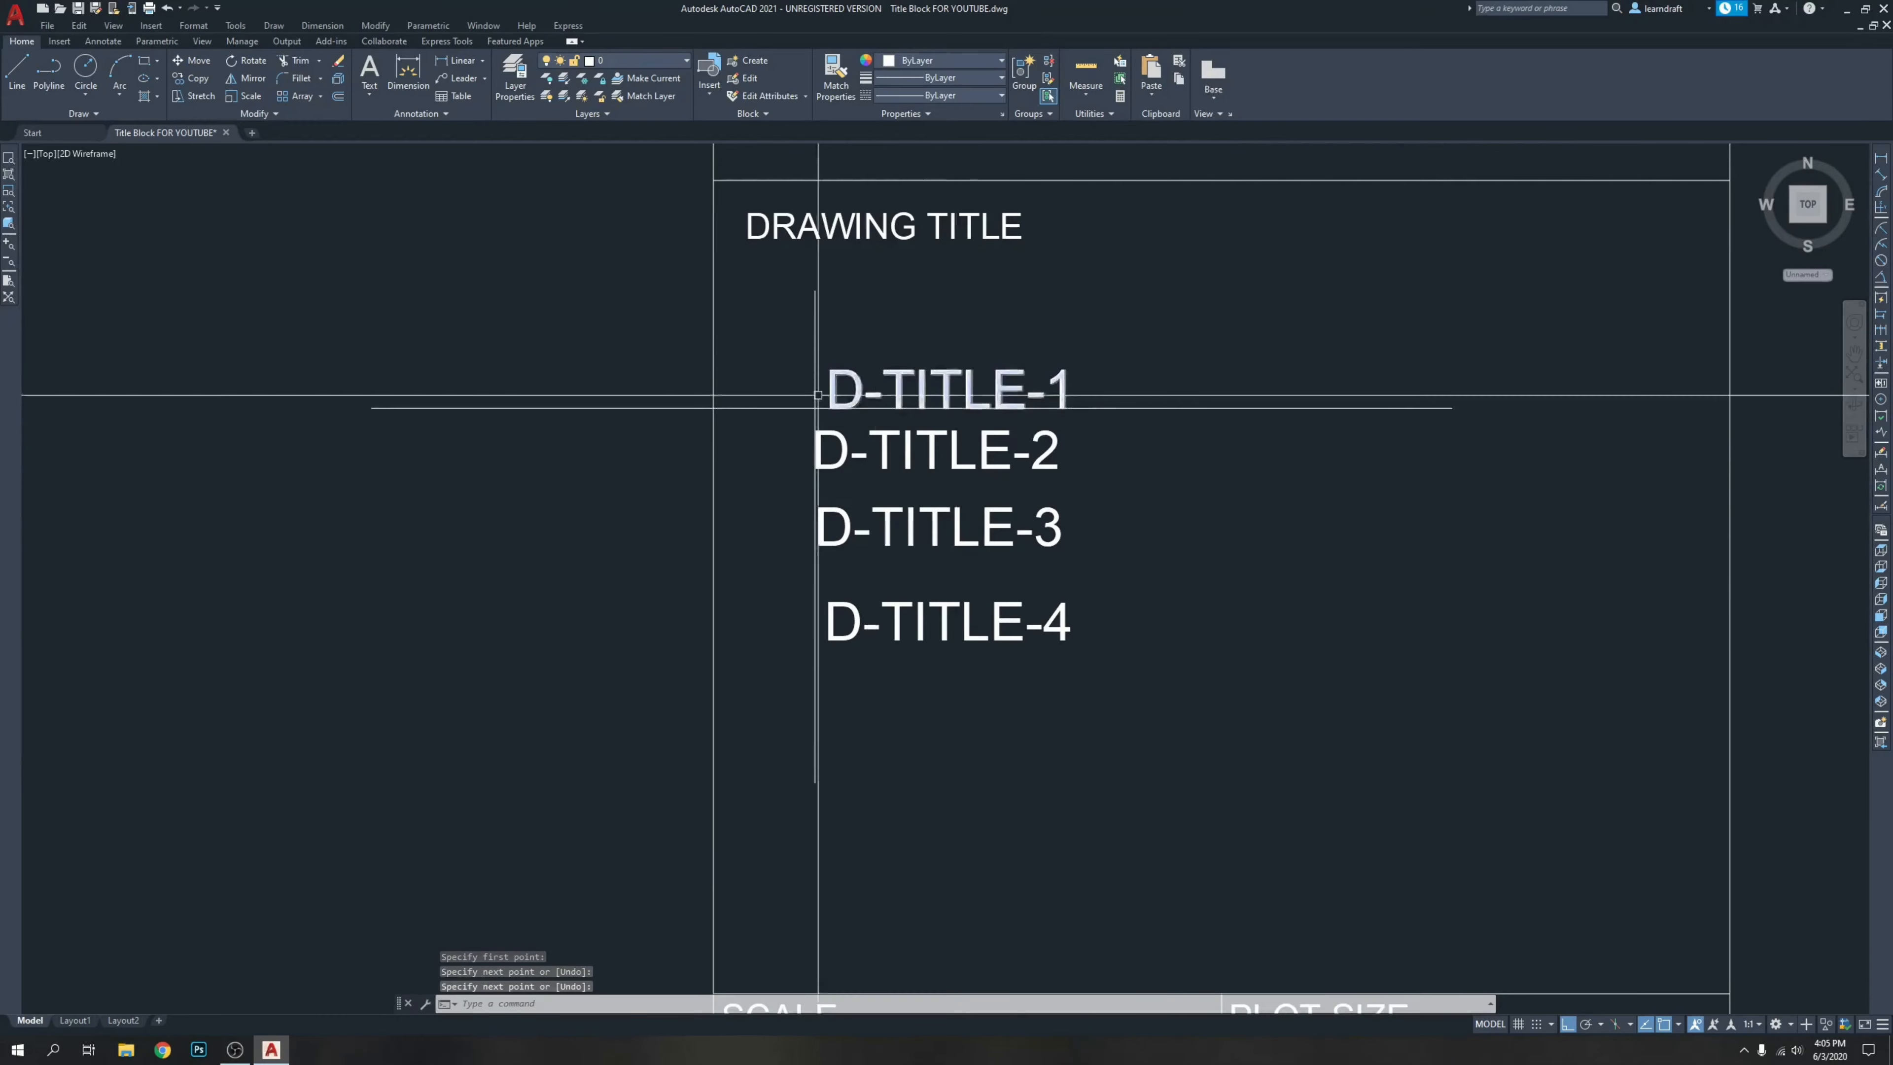
# Change the colour of the vertical and horizontal guide lines to yellow.
pyautogui.scroll(8, 812, 403)
pyautogui.click(751, 439)
pyautogui.click(714, 509)
pyautogui.click(824, 375)
pyautogui.click(738, 422)
pyautogui.click(917, 59)
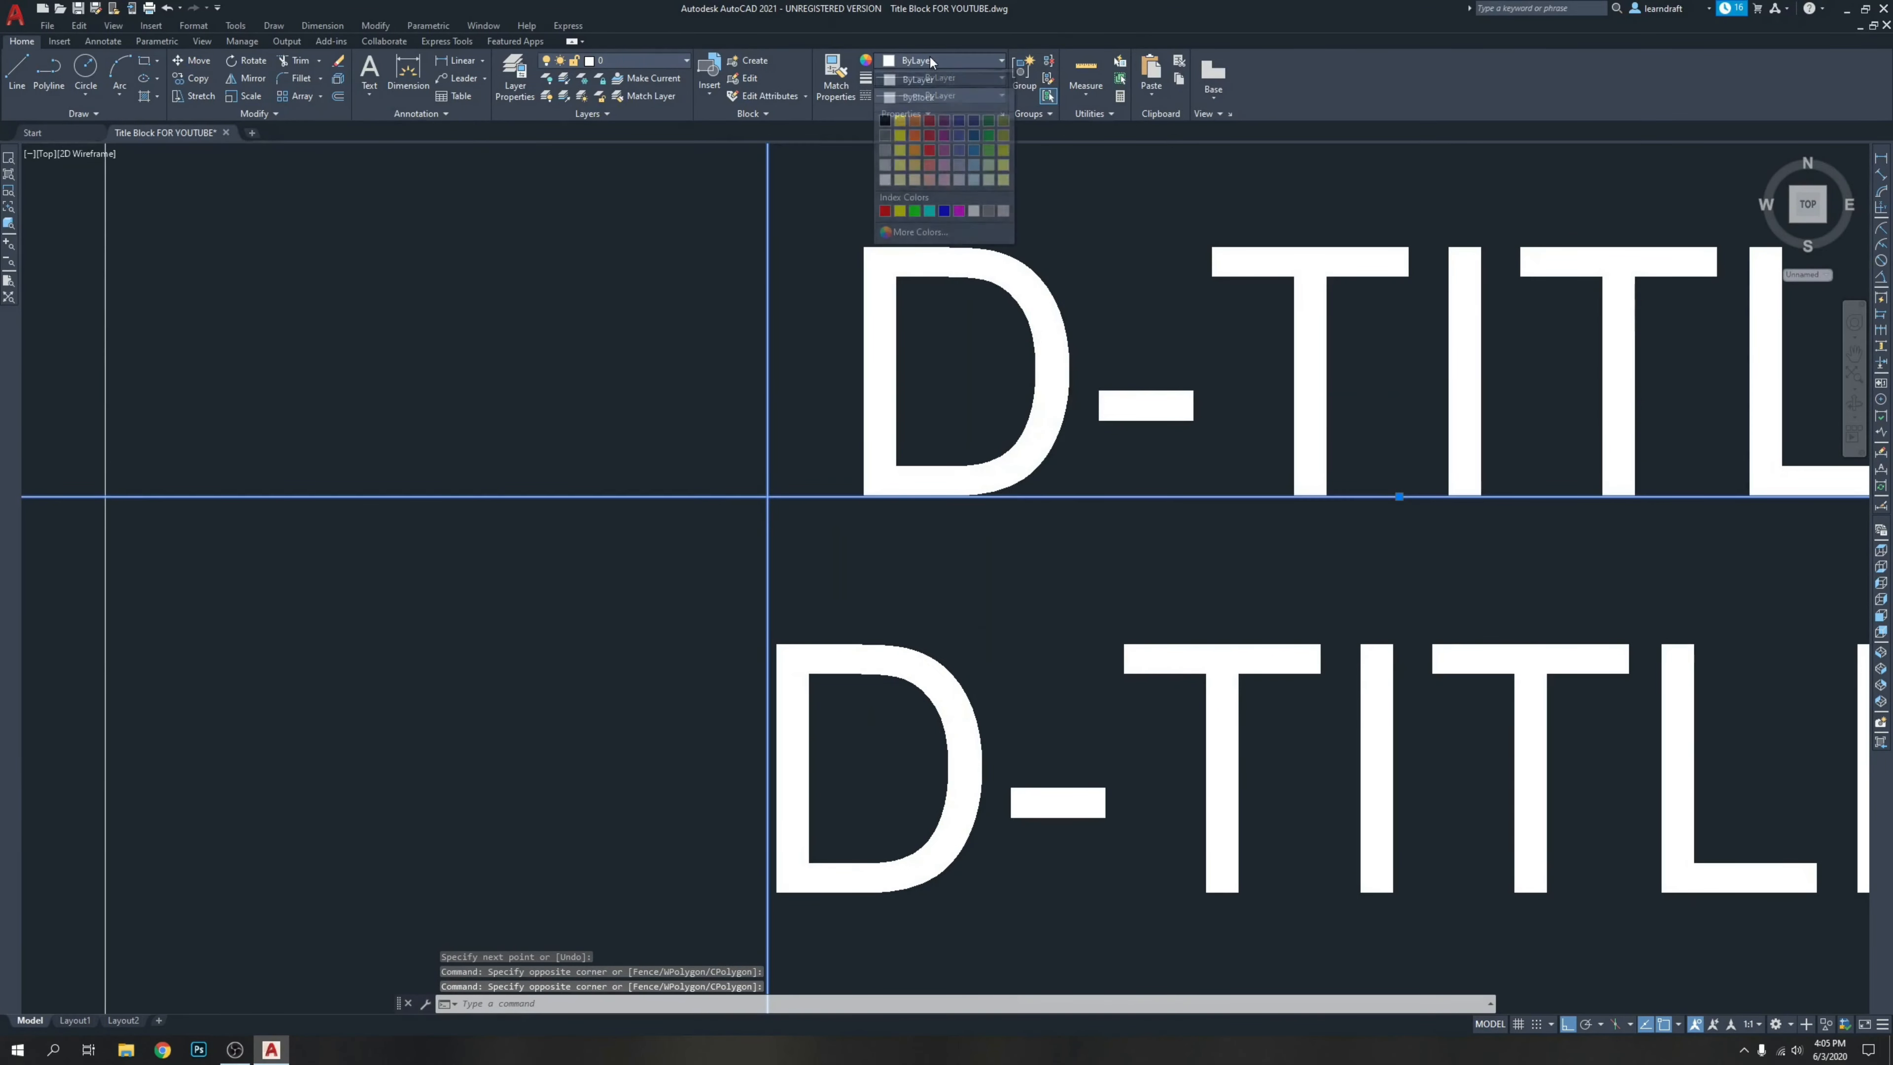
pyautogui.click(903, 125)
pyautogui.press('Escape')
pyautogui.press('Escape')
# Offset the horizontal guide line downward at successive .375 intervals to give each remaining D-TITLE attribute a baseline.
pyautogui.scroll(-4, 765, 357)
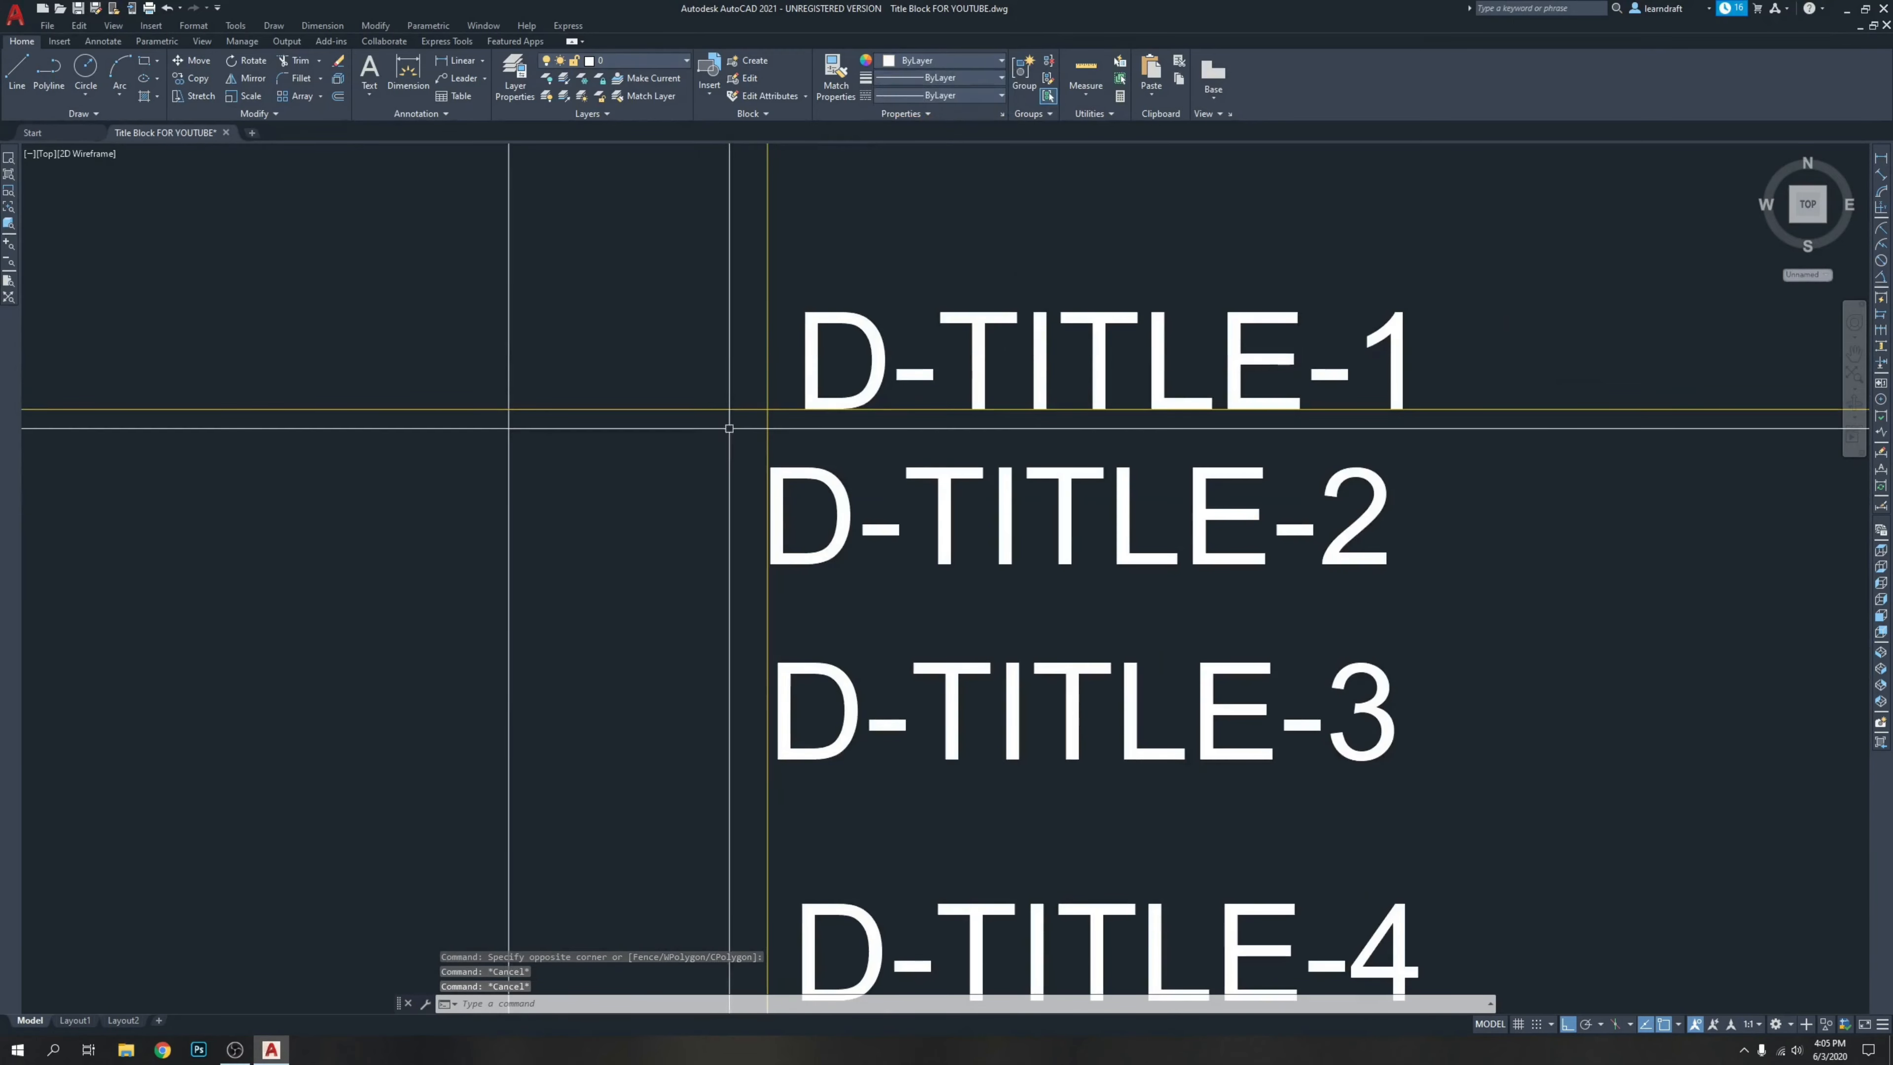
pyautogui.moveTo(635, 409); pyautogui.dragTo(792, 403, button='middle')
pyautogui.scroll(-2, 797, 403)
pyautogui.scroll(-4, 794, 445)
pyautogui.write('o')
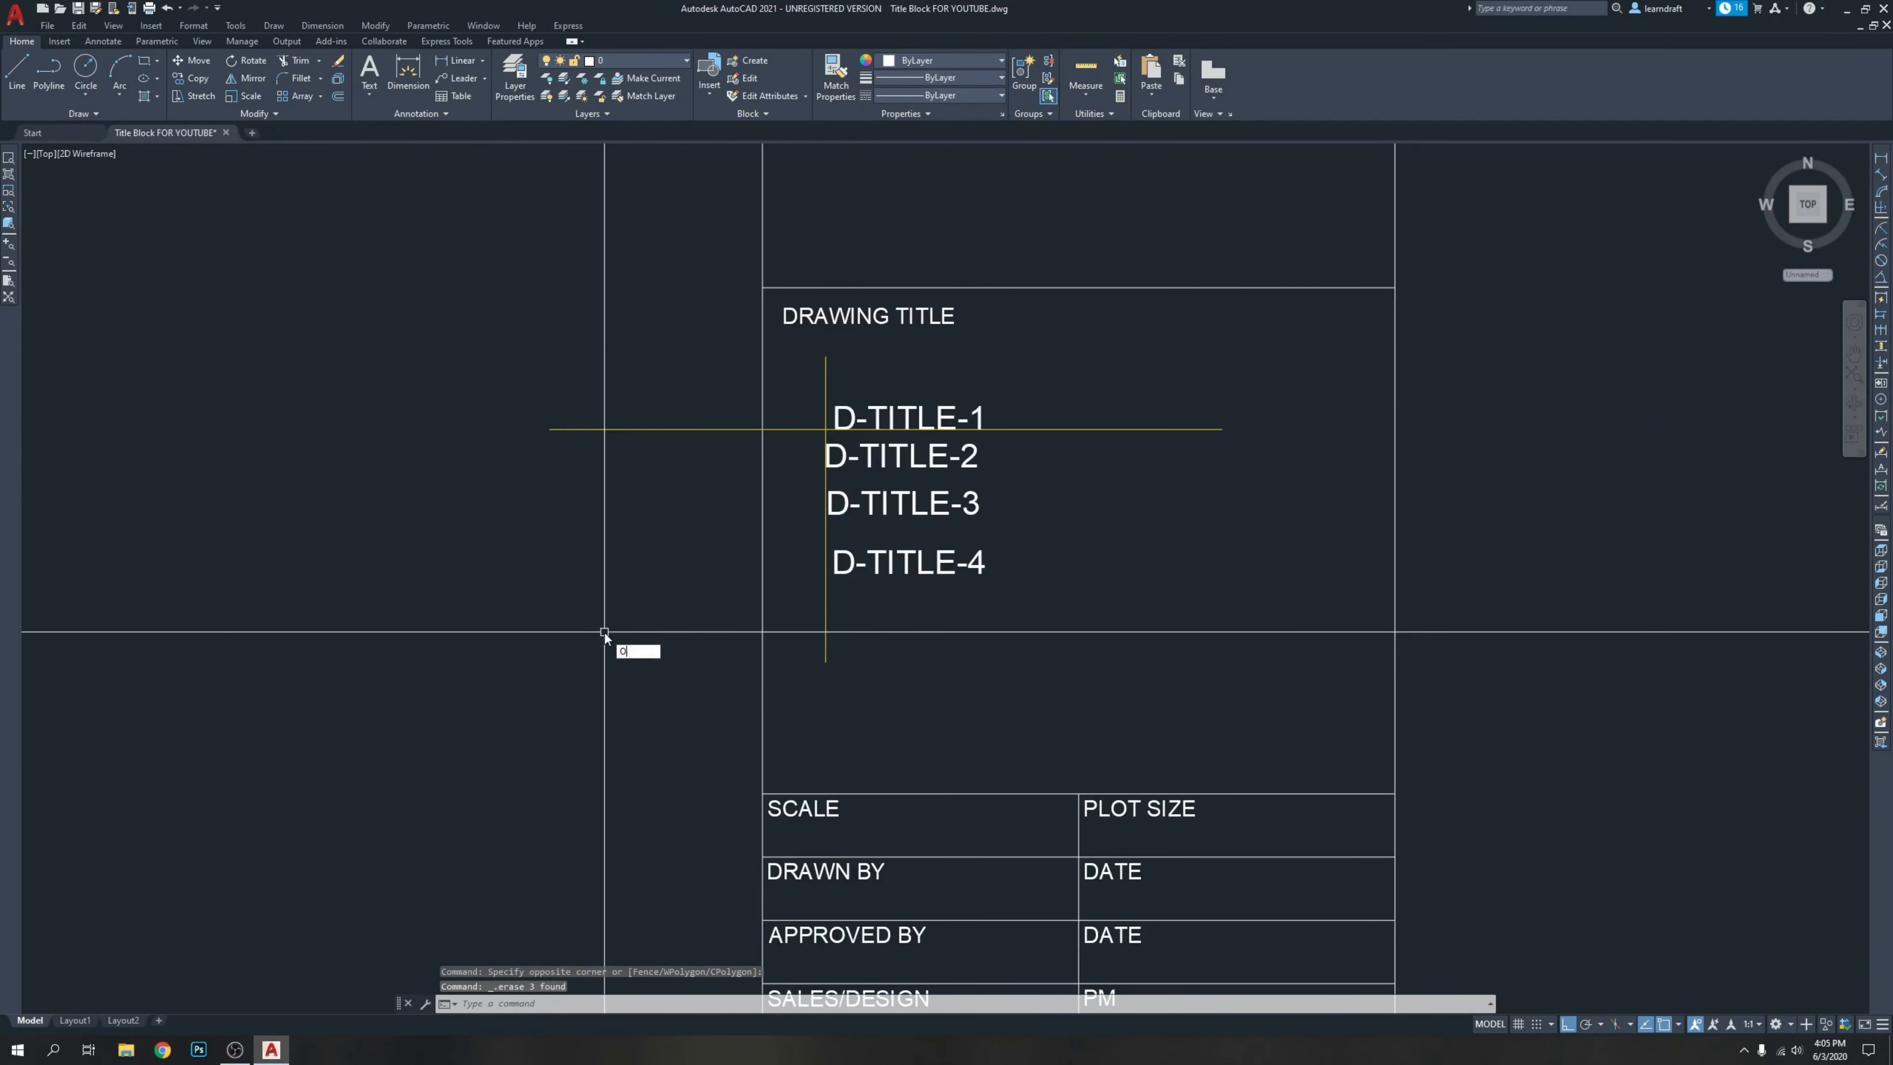
pyautogui.press('Return')
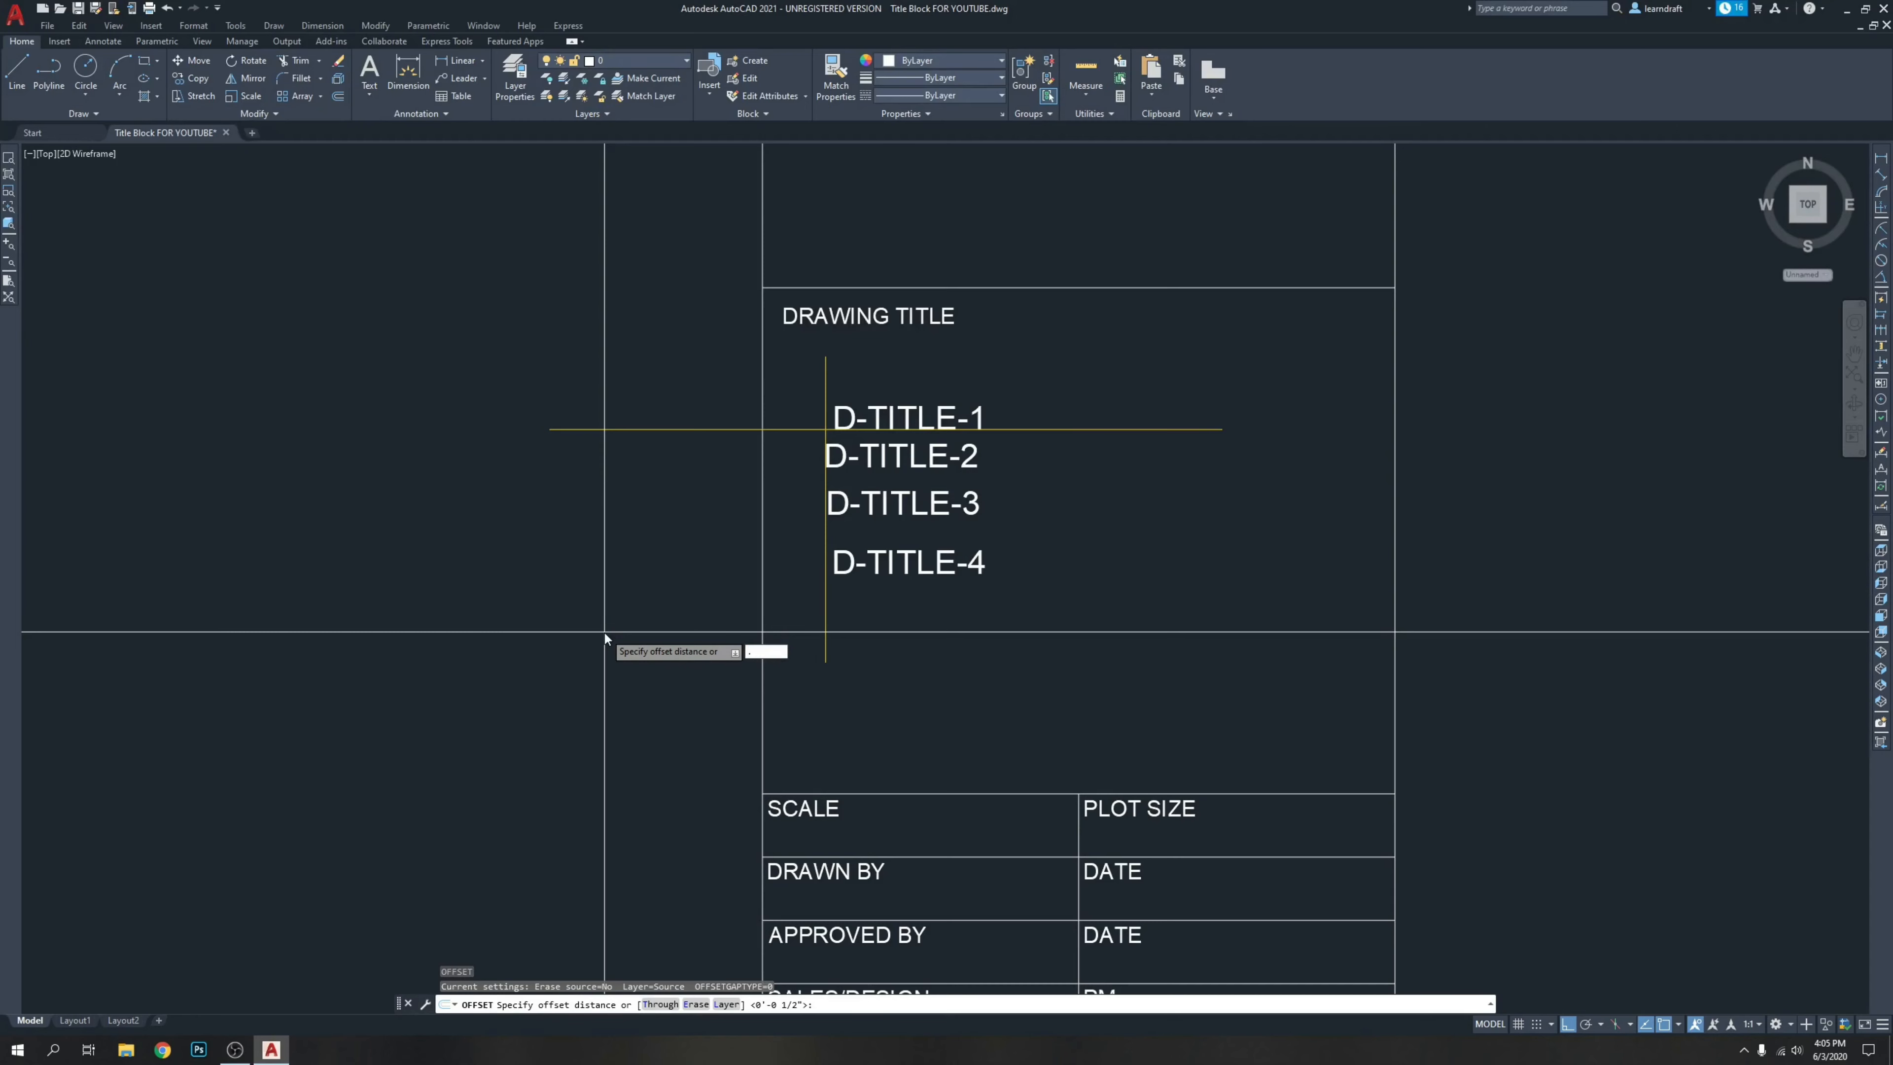
pyautogui.write('.375')
pyautogui.press('Return')
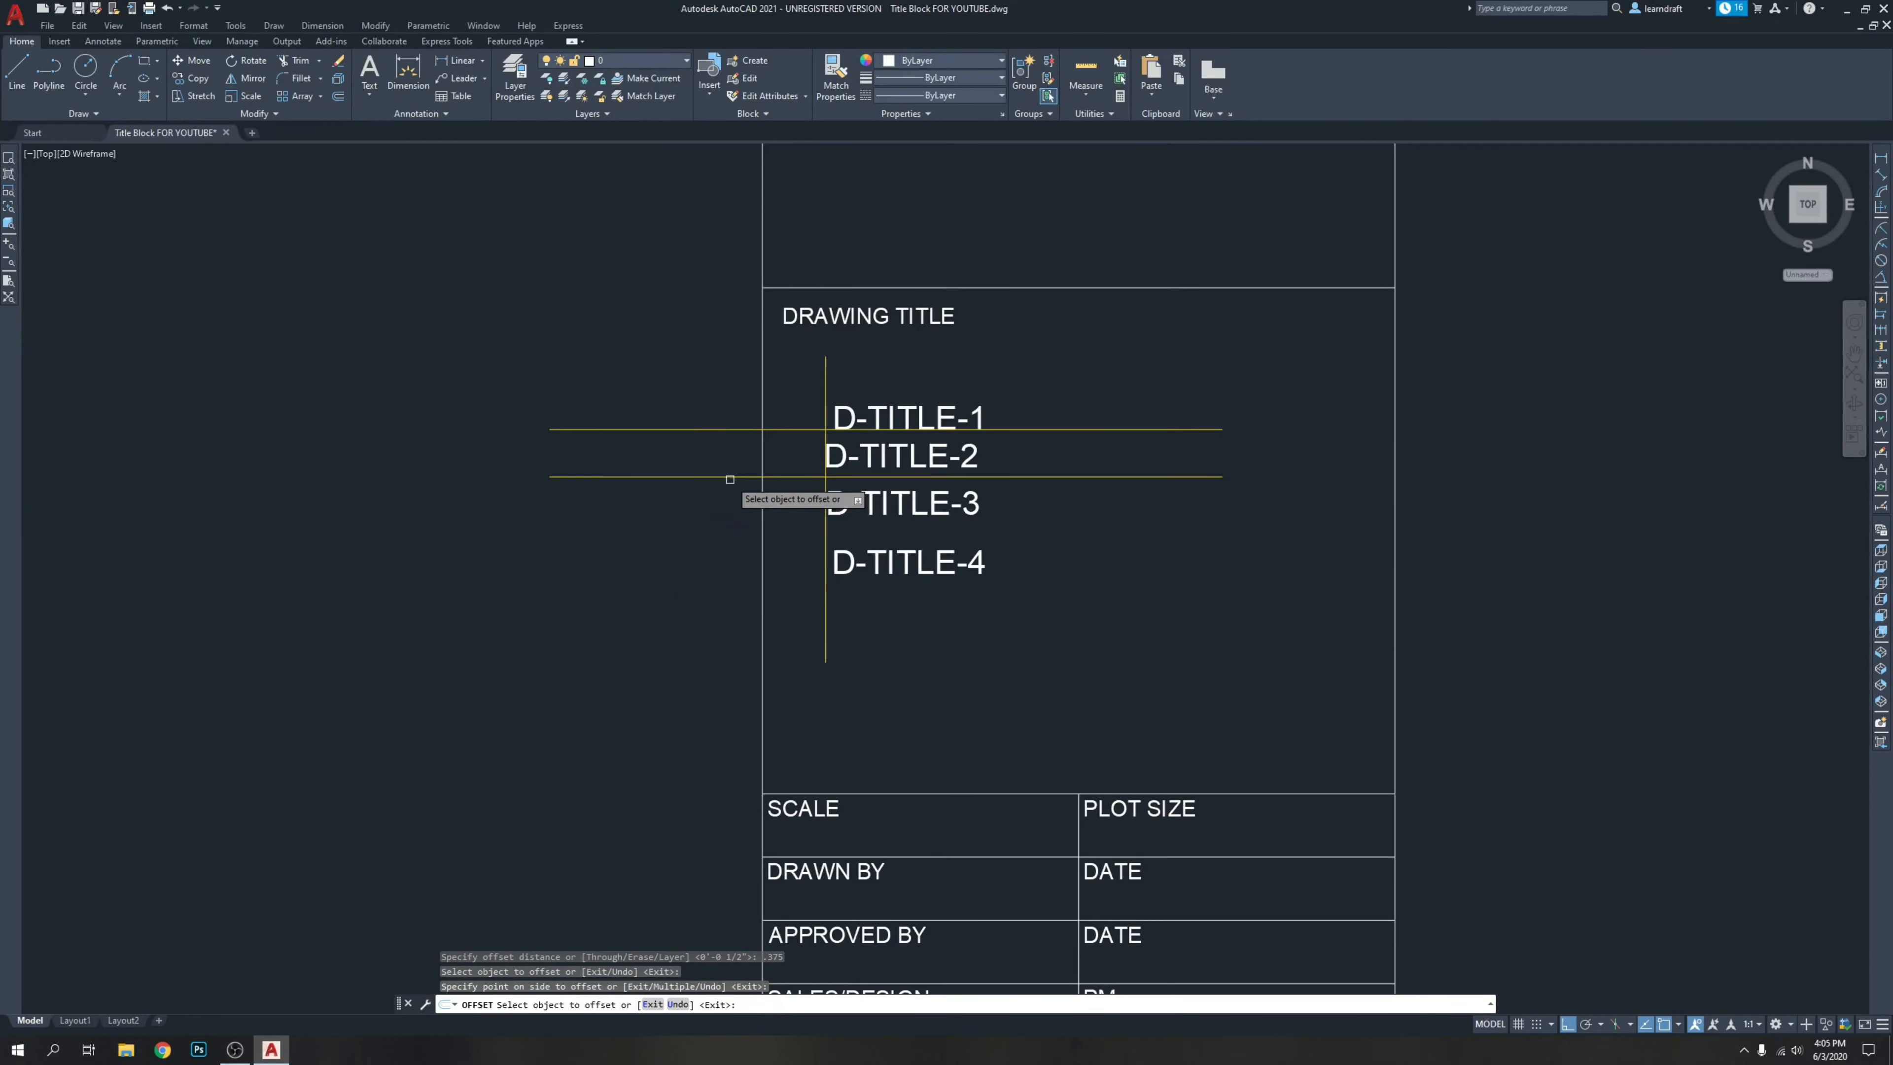
pyautogui.click(730, 478)
pyautogui.click(713, 538)
pyautogui.press('Escape')
# Move D-TITLE-1 with Ortho off so its first letter sits at the vertical and first horizontal guide lines' intersection.
pyautogui.scroll(8, 849, 432)
pyautogui.click(776, 330)
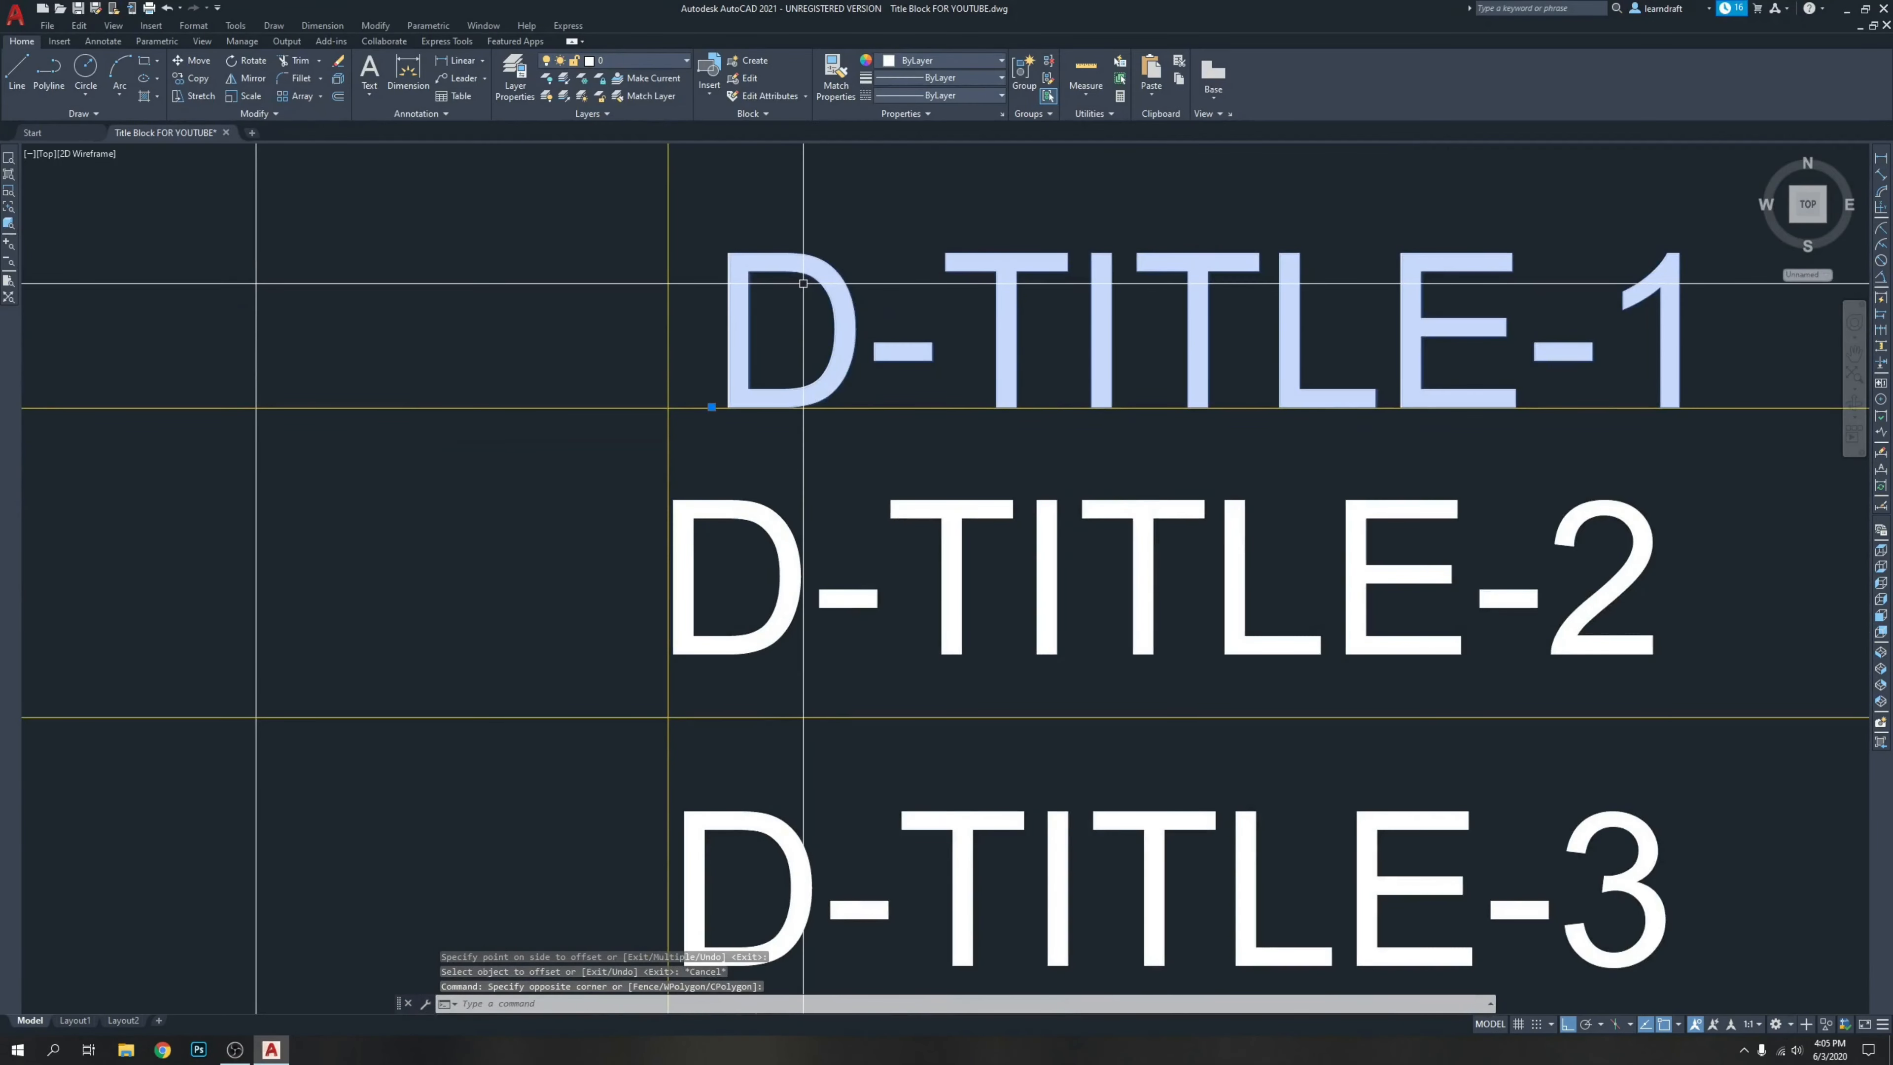
pyautogui.press('Return')
pyautogui.scroll(6, 804, 447)
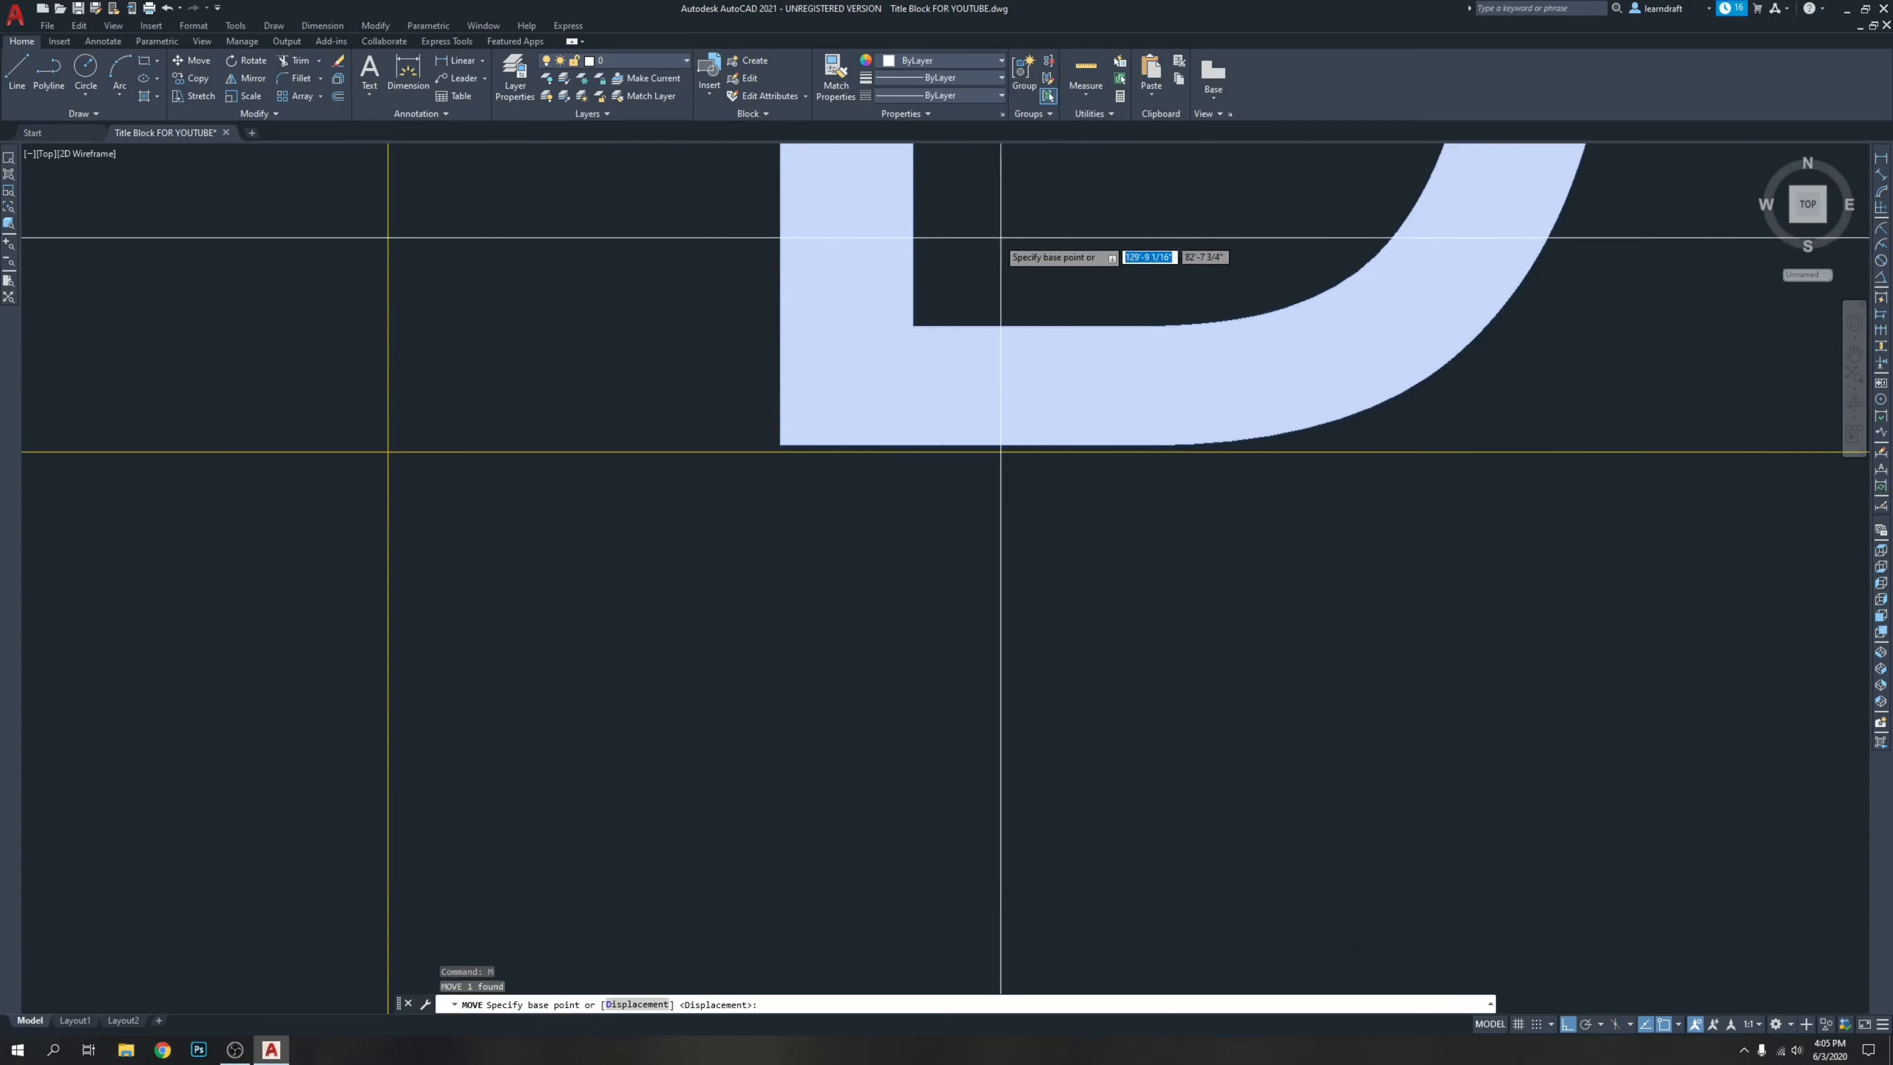
pyautogui.click(998, 237)
pyautogui.press('F8')
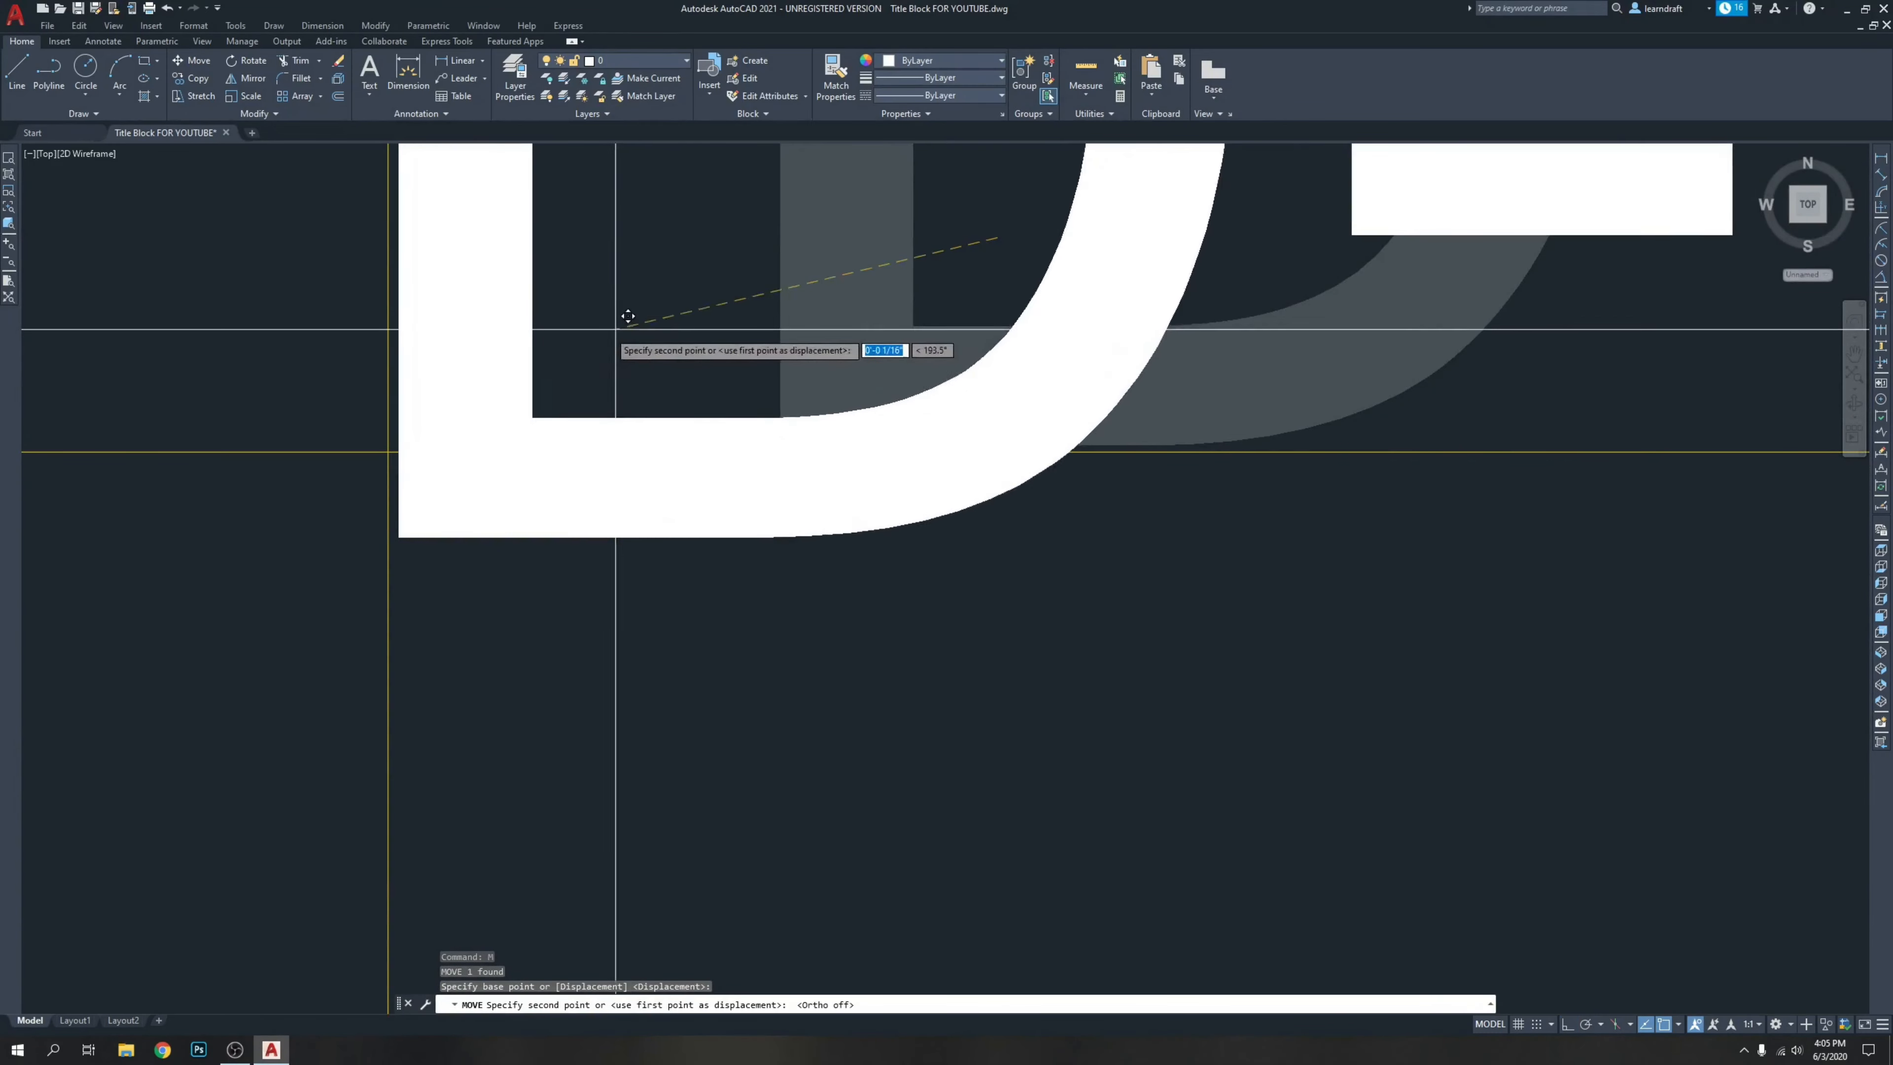
pyautogui.click(607, 241)
# Move D-TITLE-2 so its first letter sits at the intersection of the vertical and second horizontal guide lines.
pyautogui.scroll(-3, 738, 811)
pyautogui.moveTo(738, 813); pyautogui.dragTo(777, 427, button='middle')
pyautogui.click(777, 423)
pyautogui.click(769, 613)
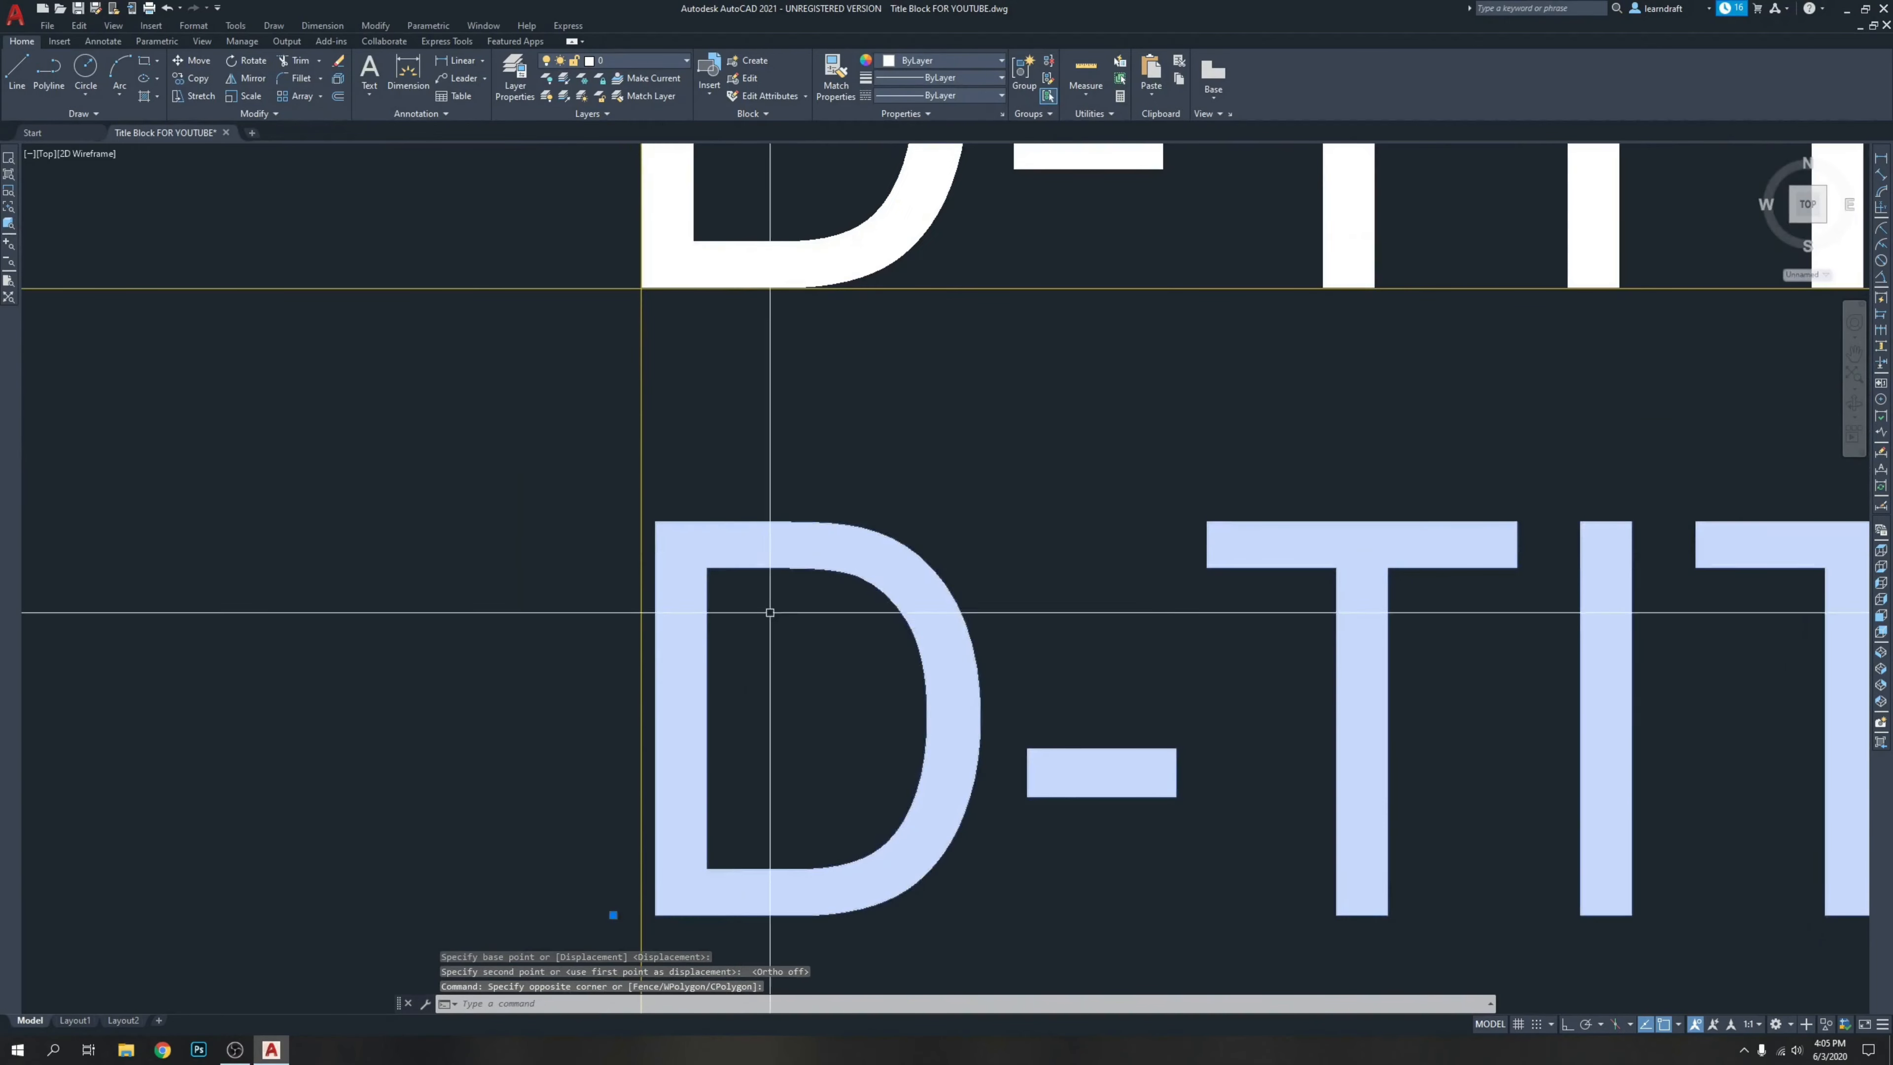
pyautogui.moveTo(769, 613); pyautogui.dragTo(793, 309, button='middle')
pyautogui.scroll(4, 701, 709)
pyautogui.write('M')
pyautogui.press('Return')
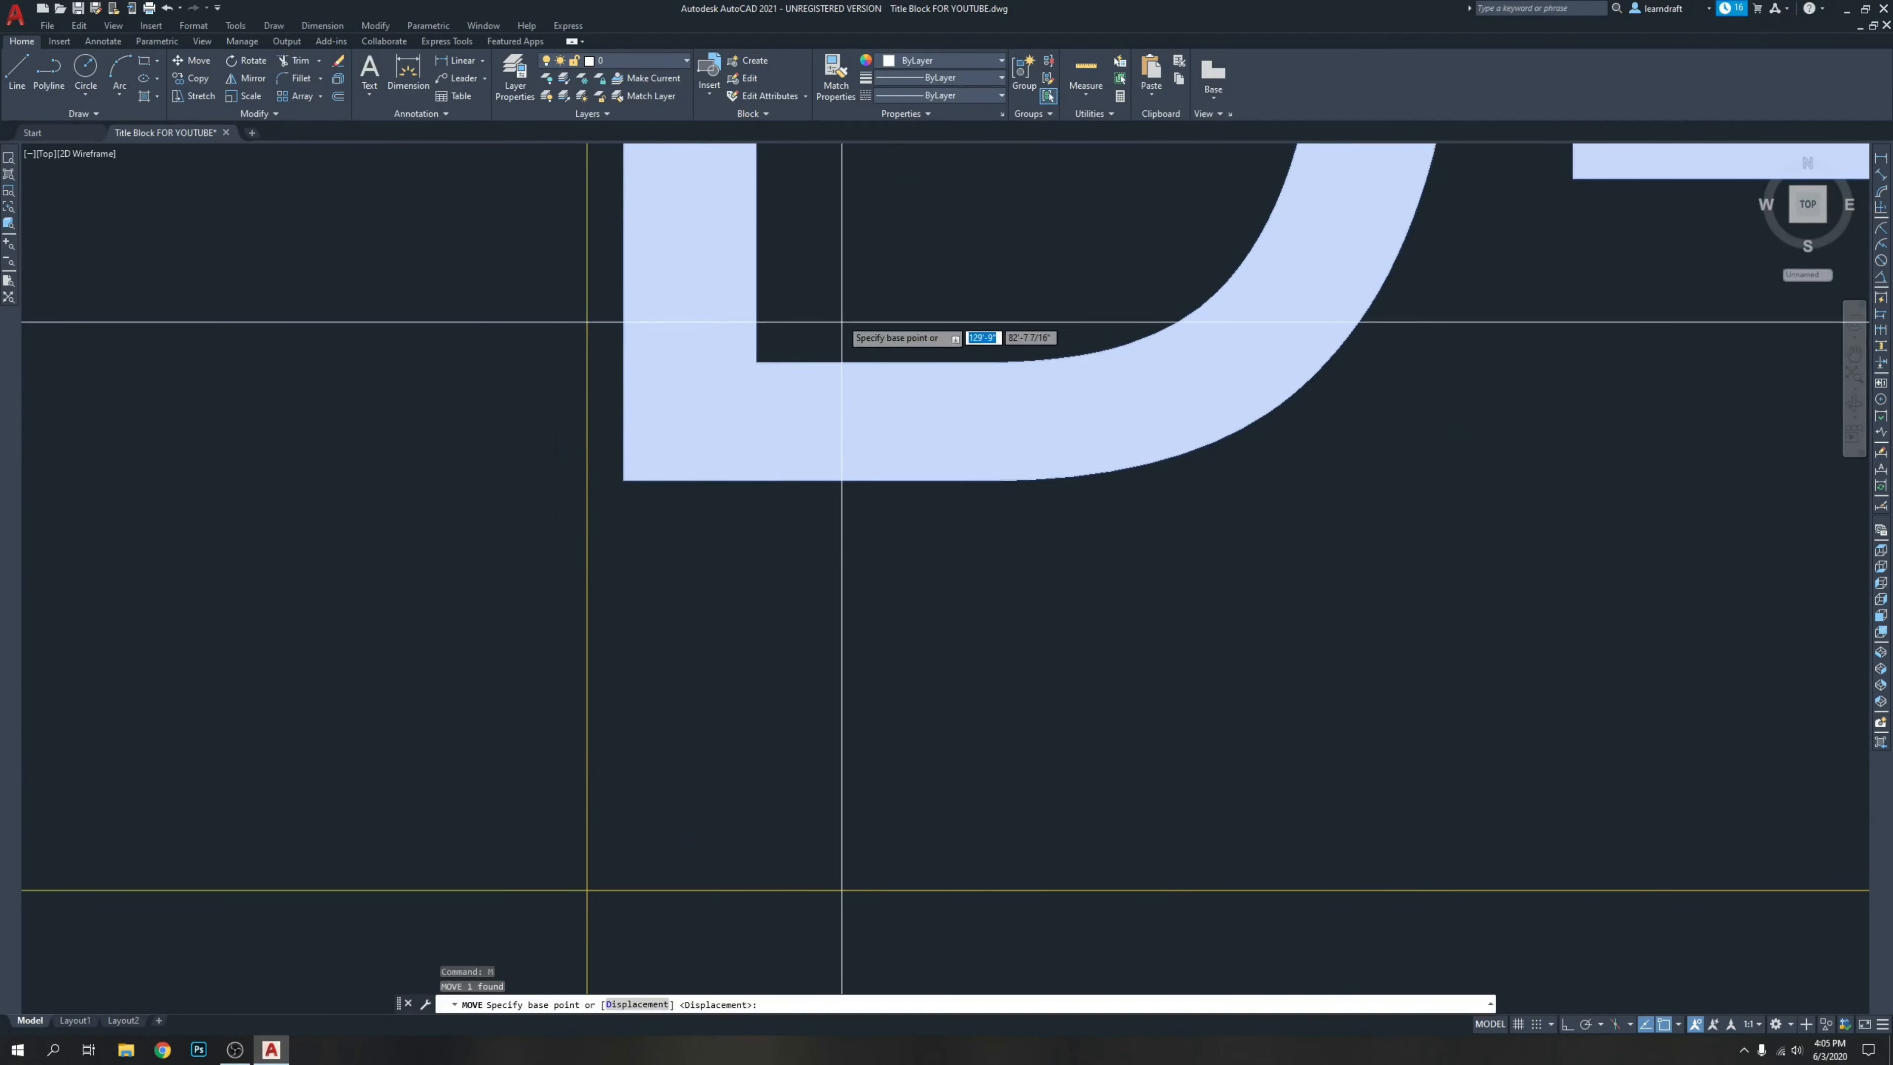
pyautogui.click(833, 251)
pyautogui.moveTo(780, 629); pyautogui.dragTo(867, 343, button='middle')
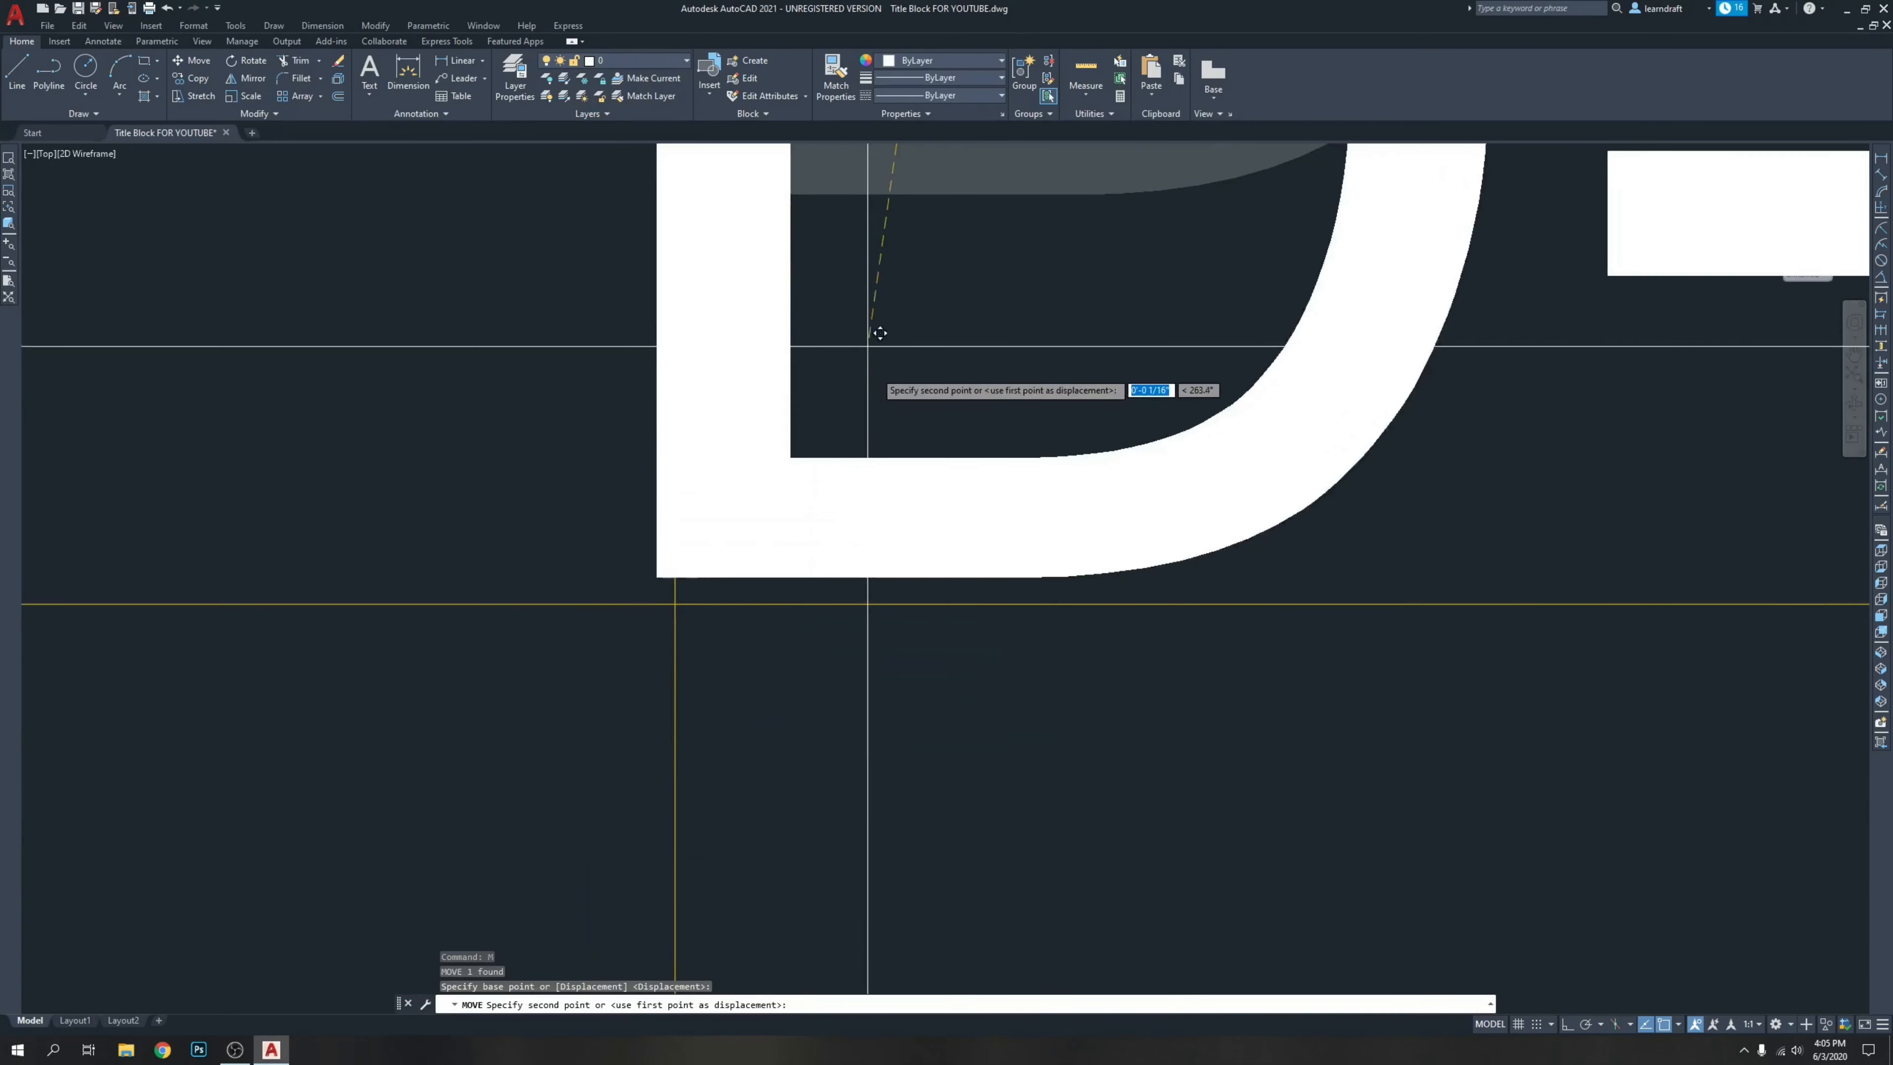
pyautogui.click(901, 356)
# Move D-TITLE-3 so its first letter sits at the intersection of the vertical and third horizontal guide lines.
pyautogui.scroll(-3, 894, 351)
pyautogui.scroll(3, 901, 324)
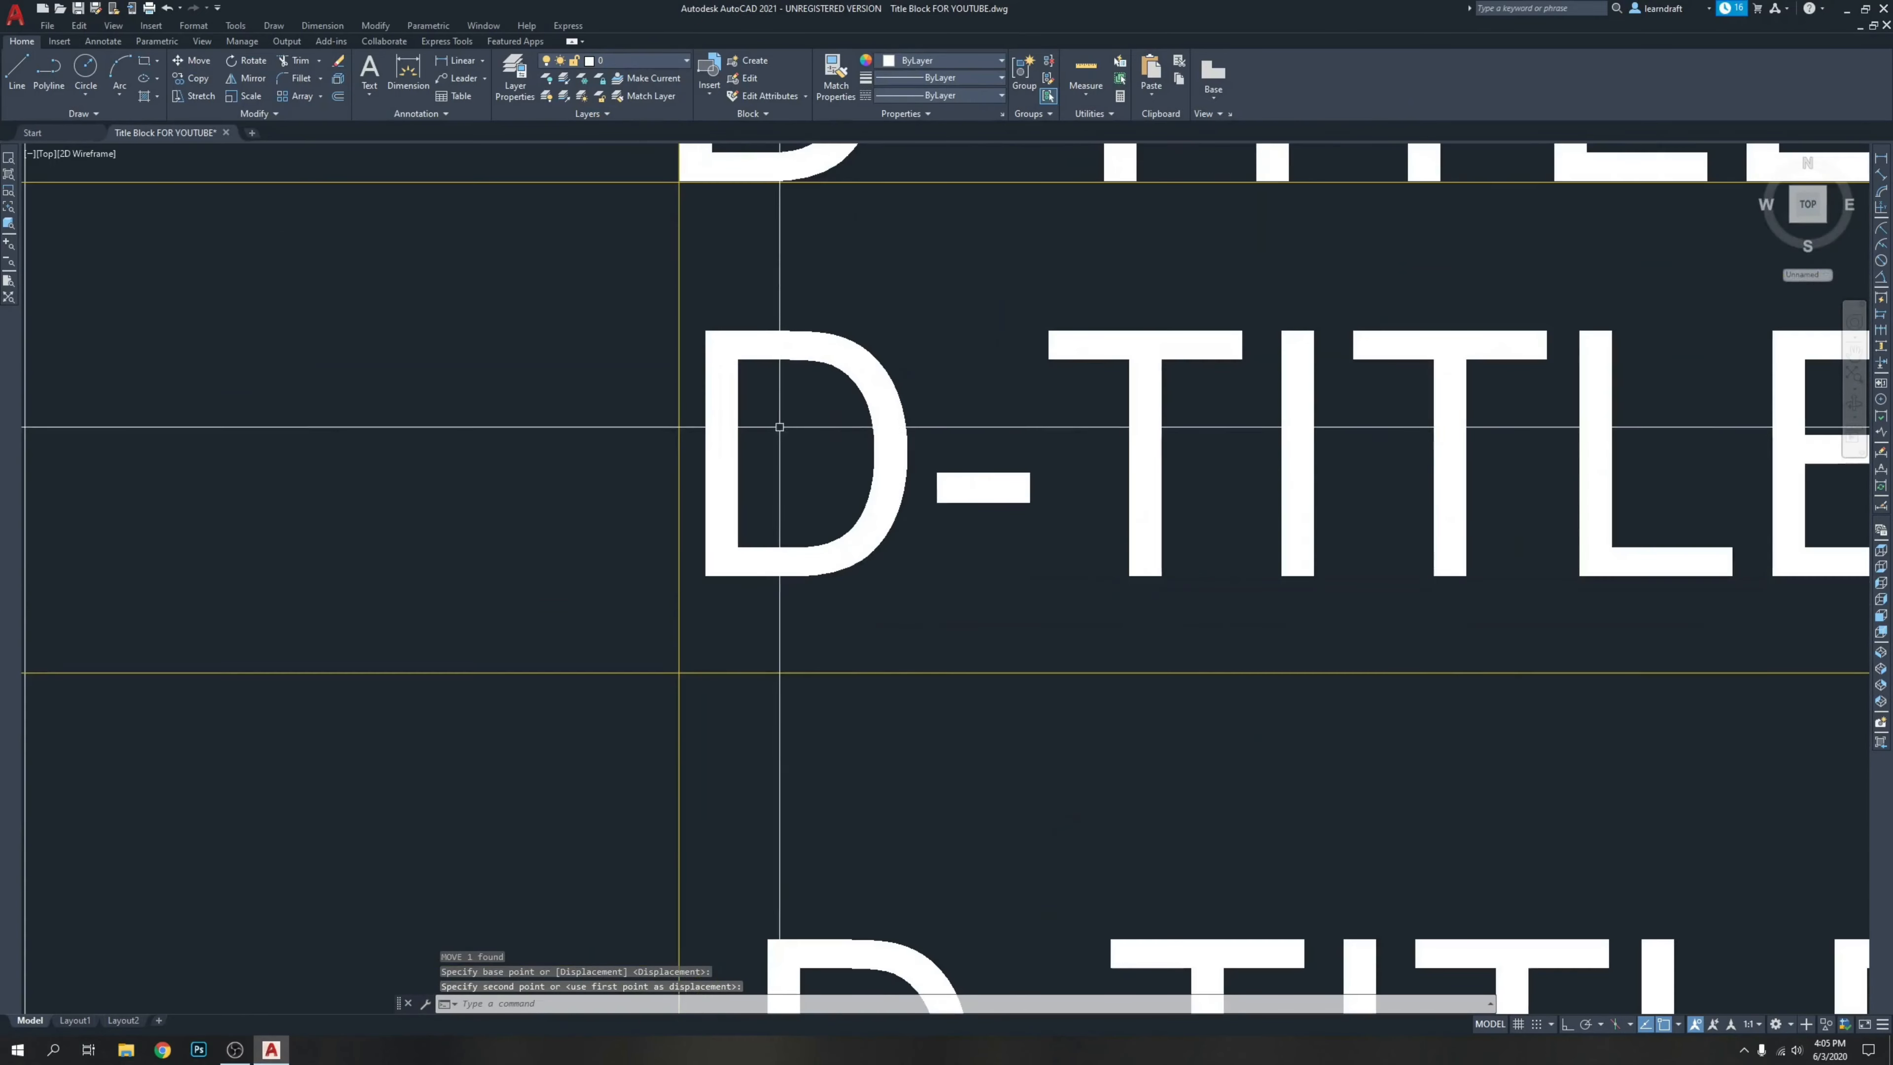
pyautogui.click(901, 325)
pyautogui.click(745, 526)
pyautogui.scroll(6, 714, 627)
pyautogui.write('m')
pyautogui.press('Return')
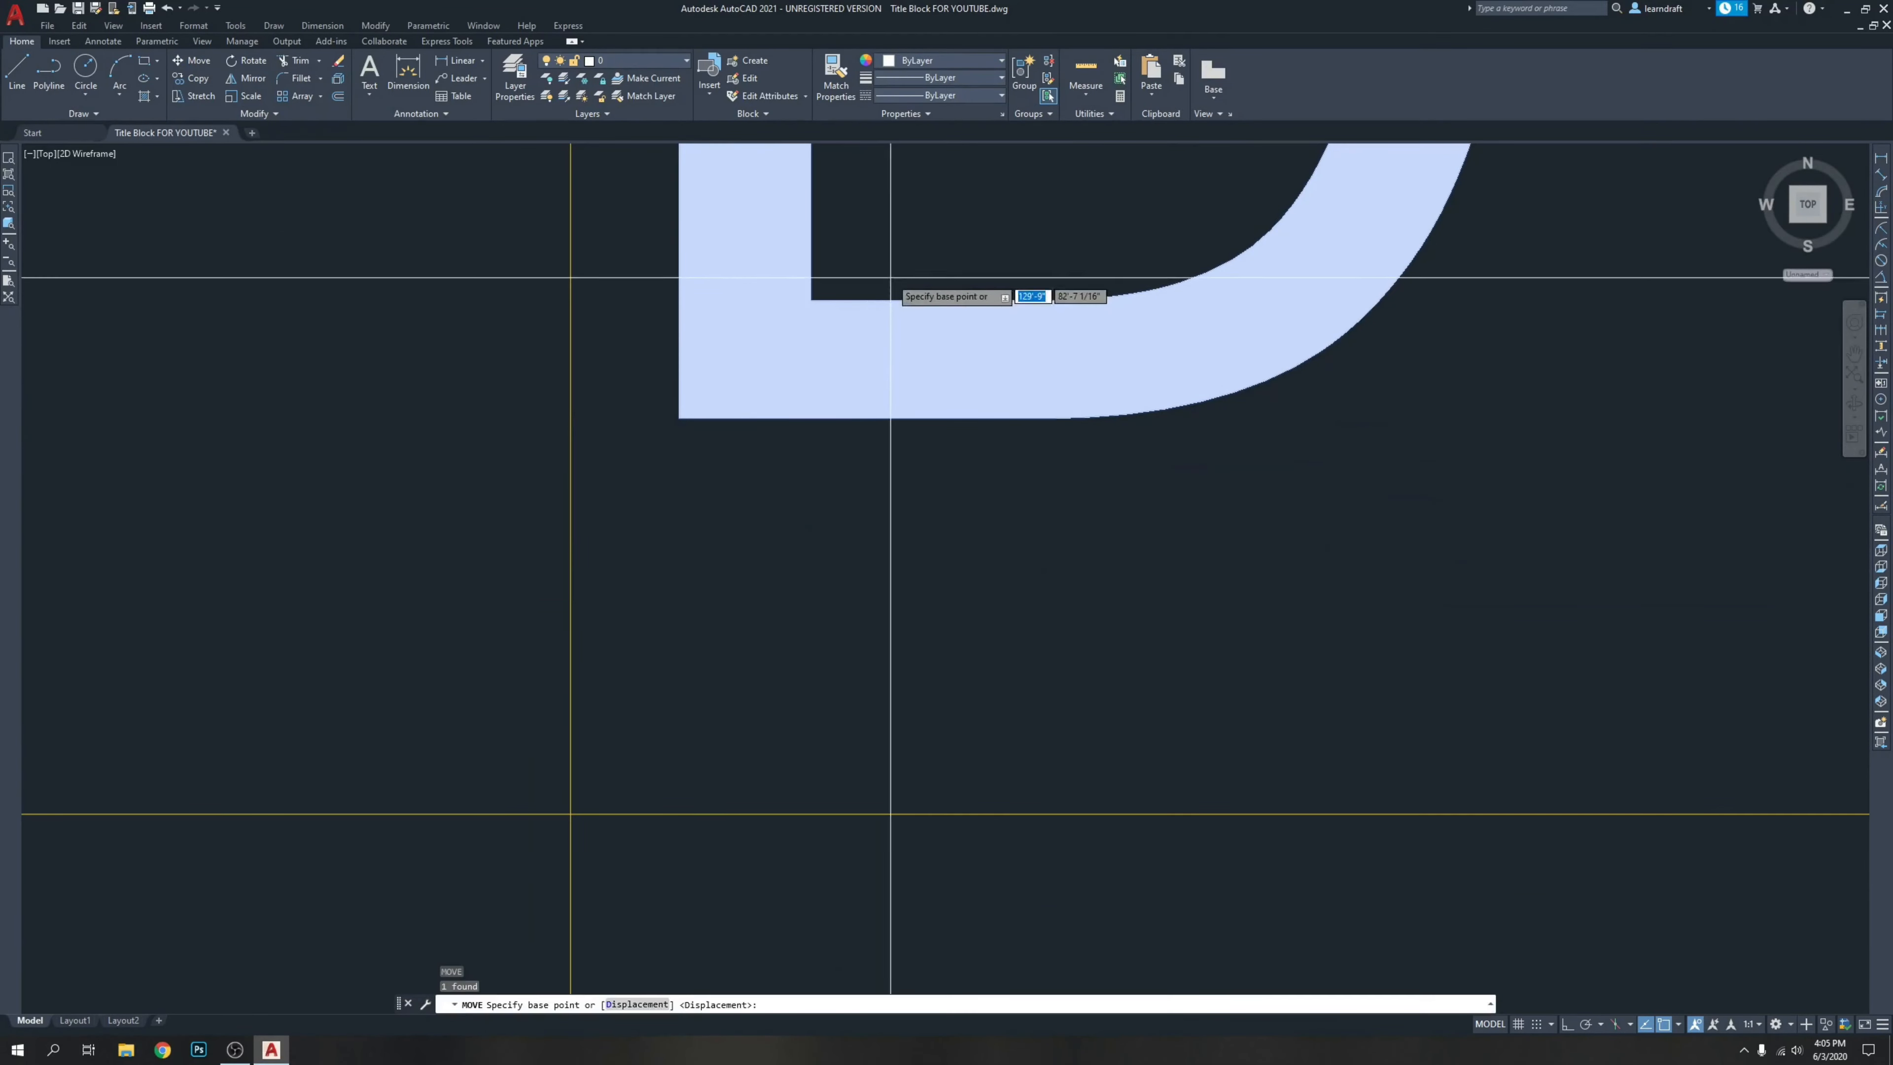
pyautogui.click(925, 208)
pyautogui.scroll(3, 865, 328)
pyautogui.scroll(-3, 849, 328)
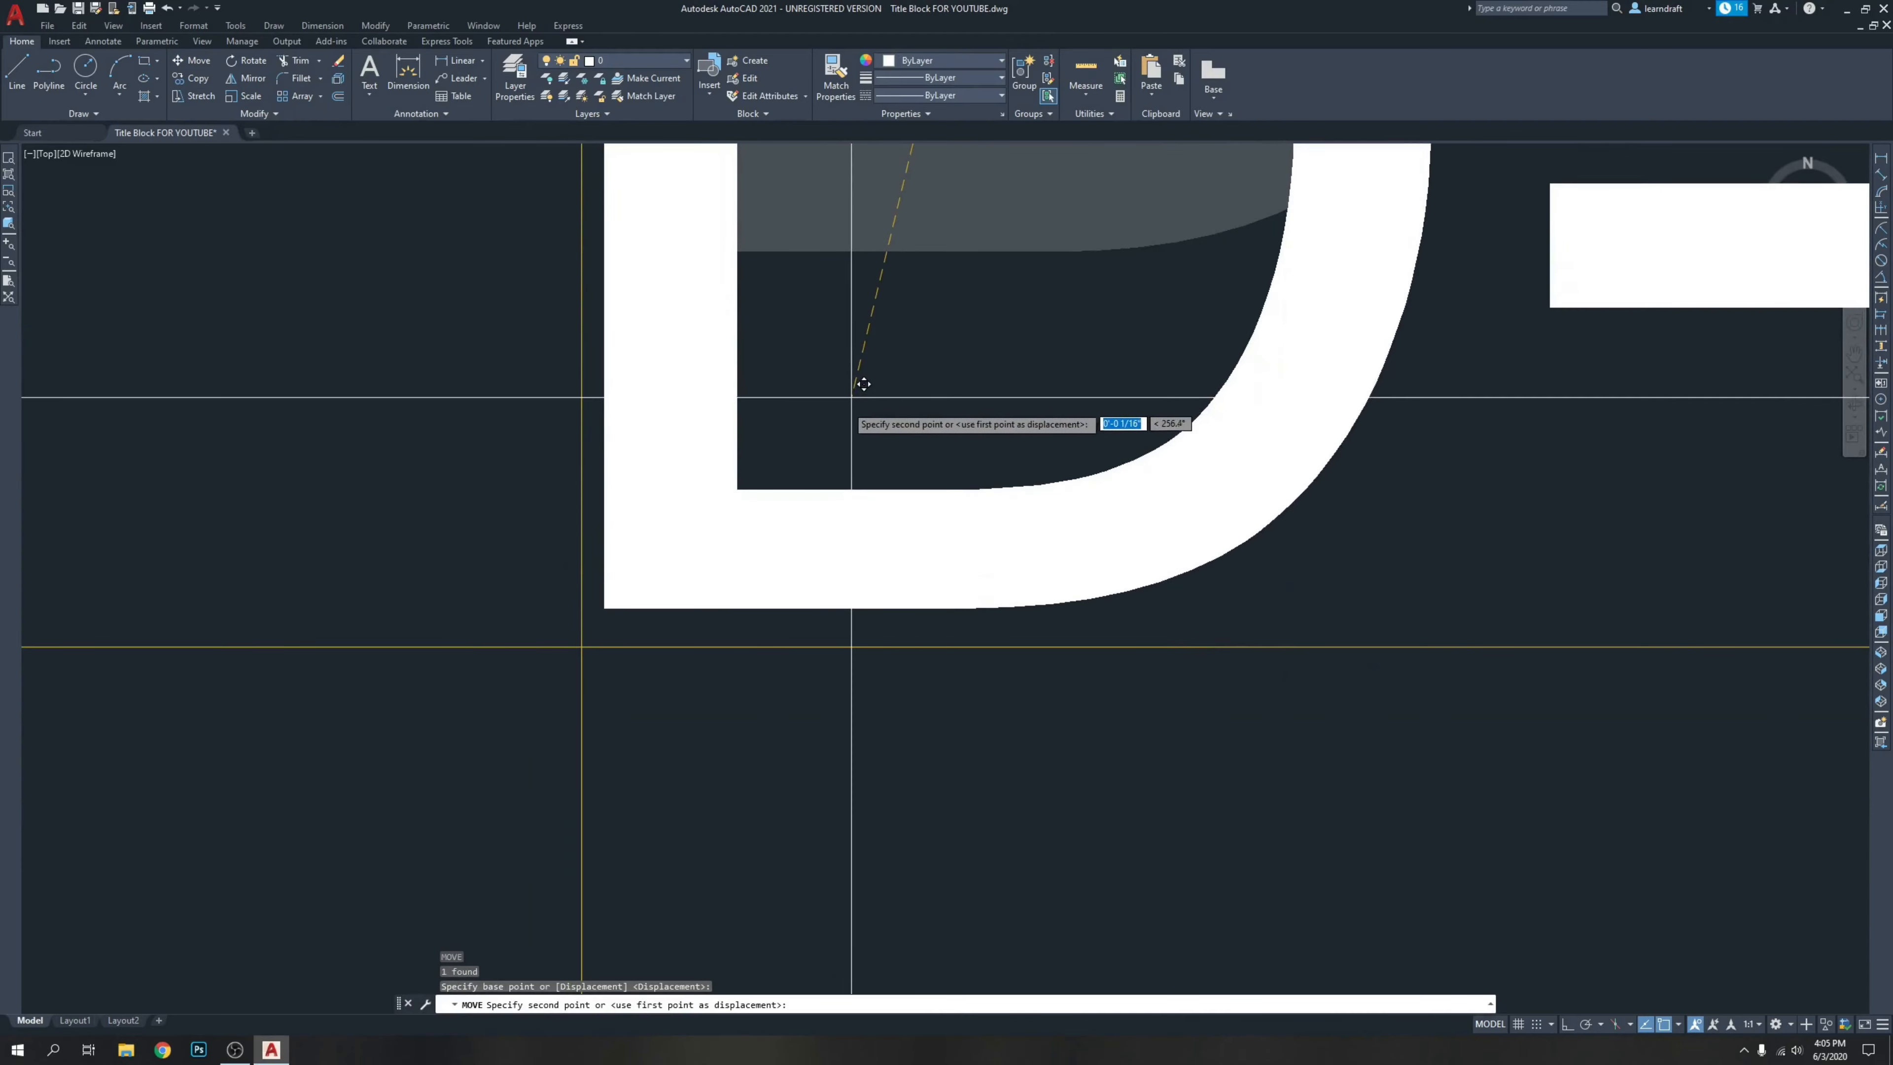
pyautogui.click(831, 429)
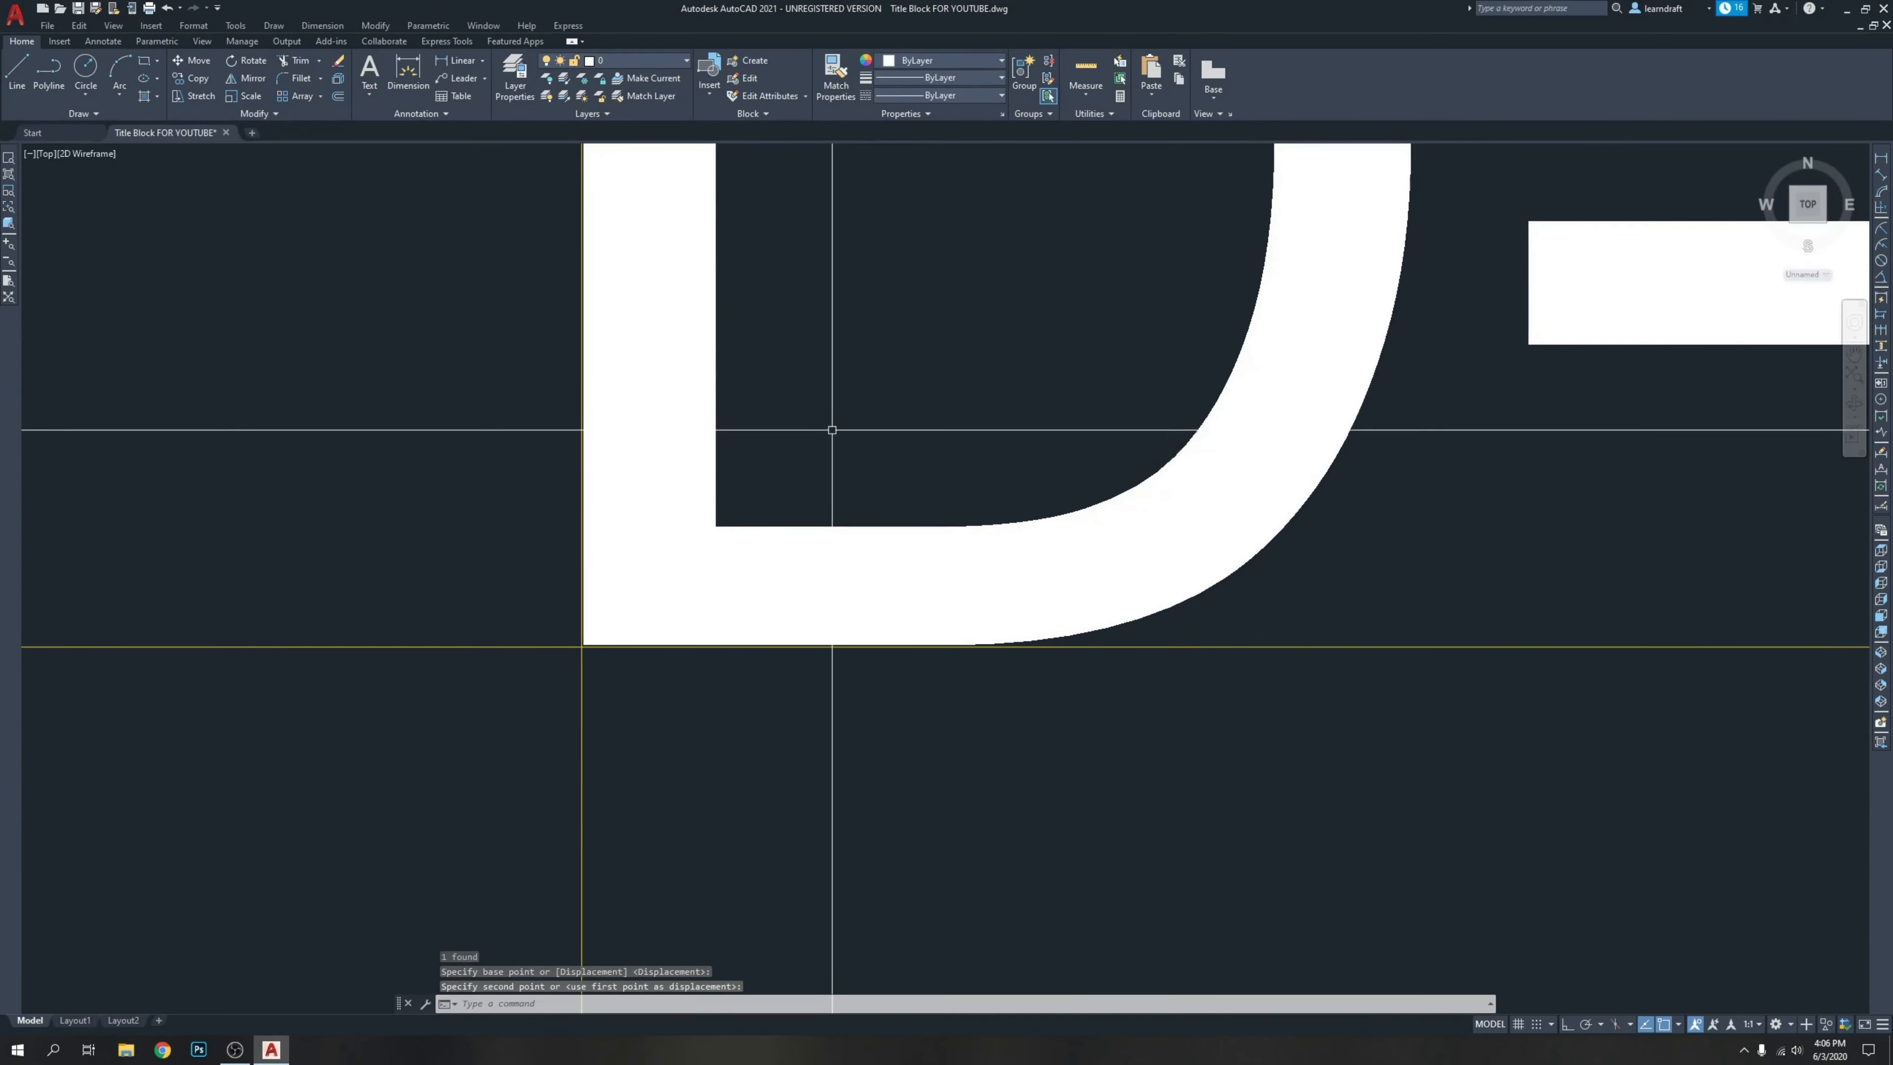
# Move D-TITLE-4 so its first letter sits at the intersection of the vertical and fourth horizontal guide lines.
pyautogui.scroll(-8, 827, 428)
pyautogui.moveTo(710, 428); pyautogui.dragTo(744, 297, button='middle')
pyautogui.click(807, 420)
pyautogui.click(726, 500)
pyautogui.scroll(4, 726, 501)
pyautogui.scroll(2, 696, 556)
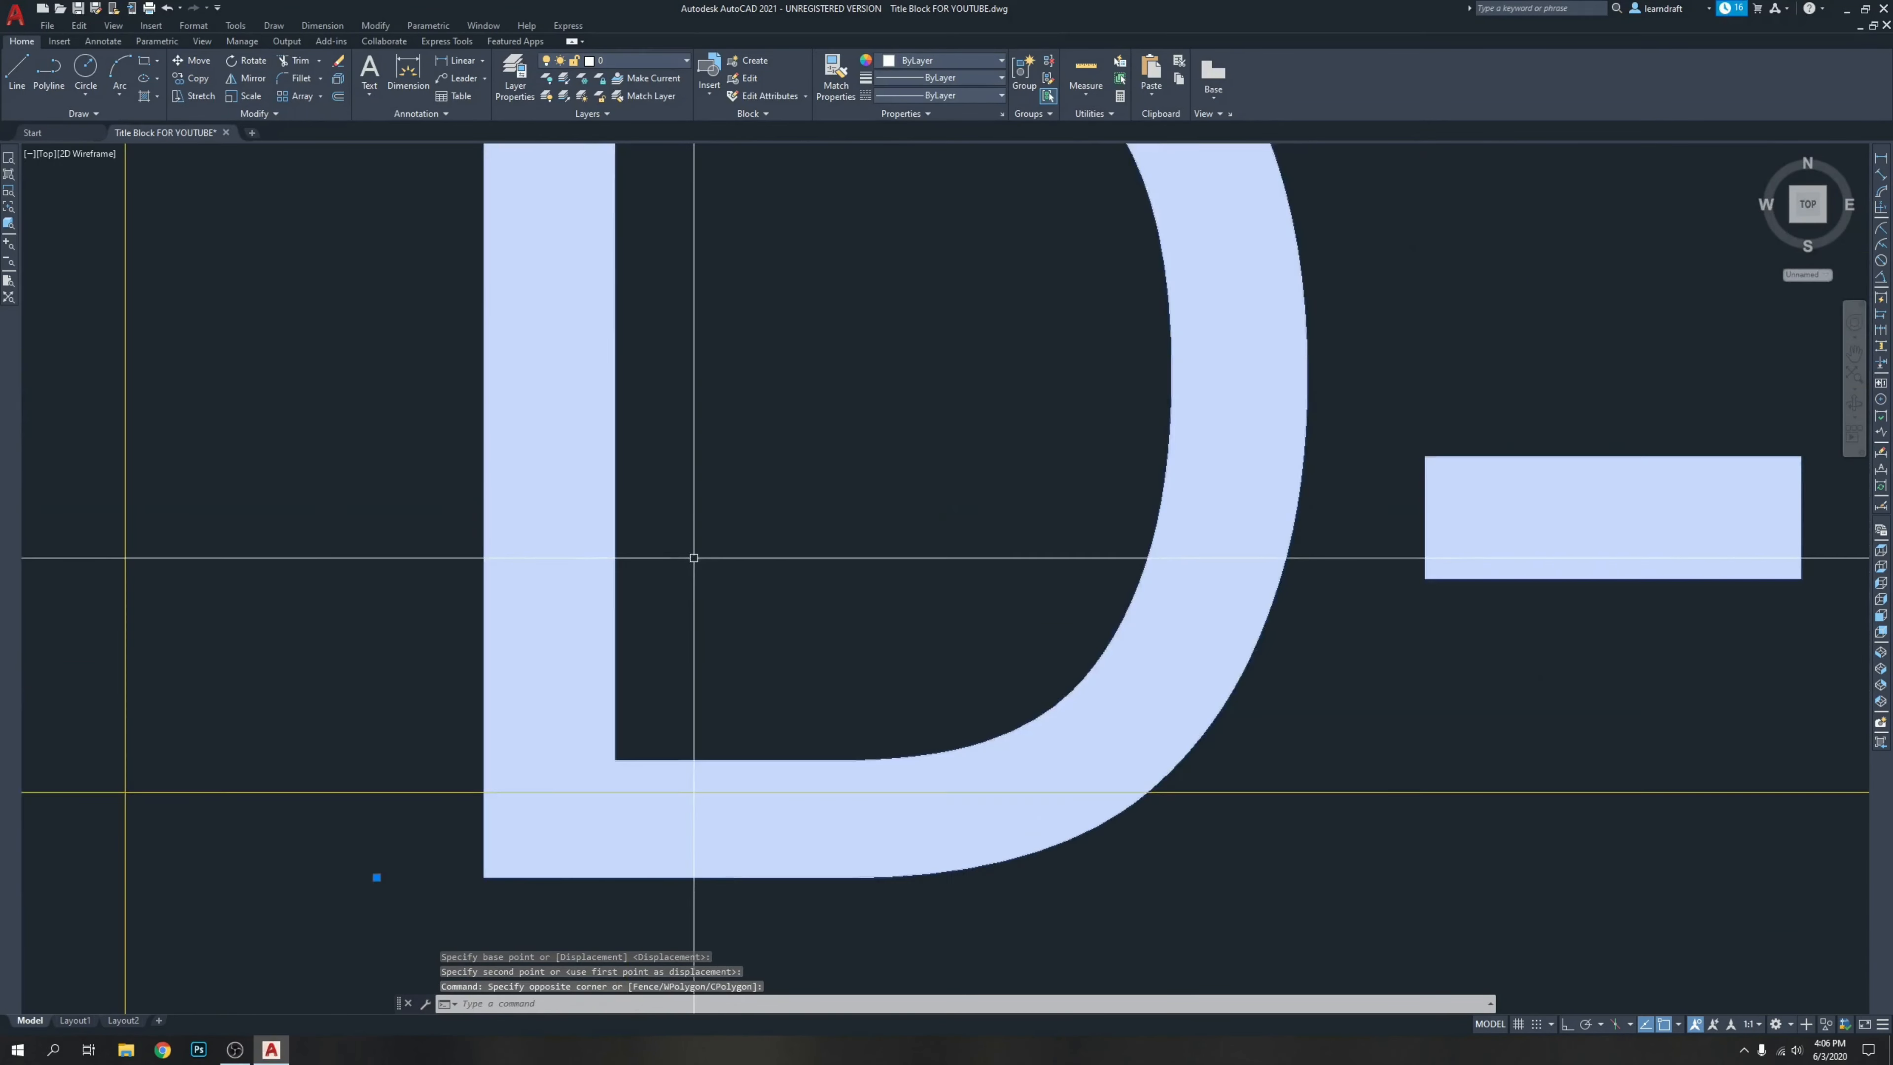
pyautogui.moveTo(697, 557); pyautogui.dragTo(827, 313, button='middle')
pyautogui.write('m')
pyautogui.press('space')
pyautogui.click(1012, 379)
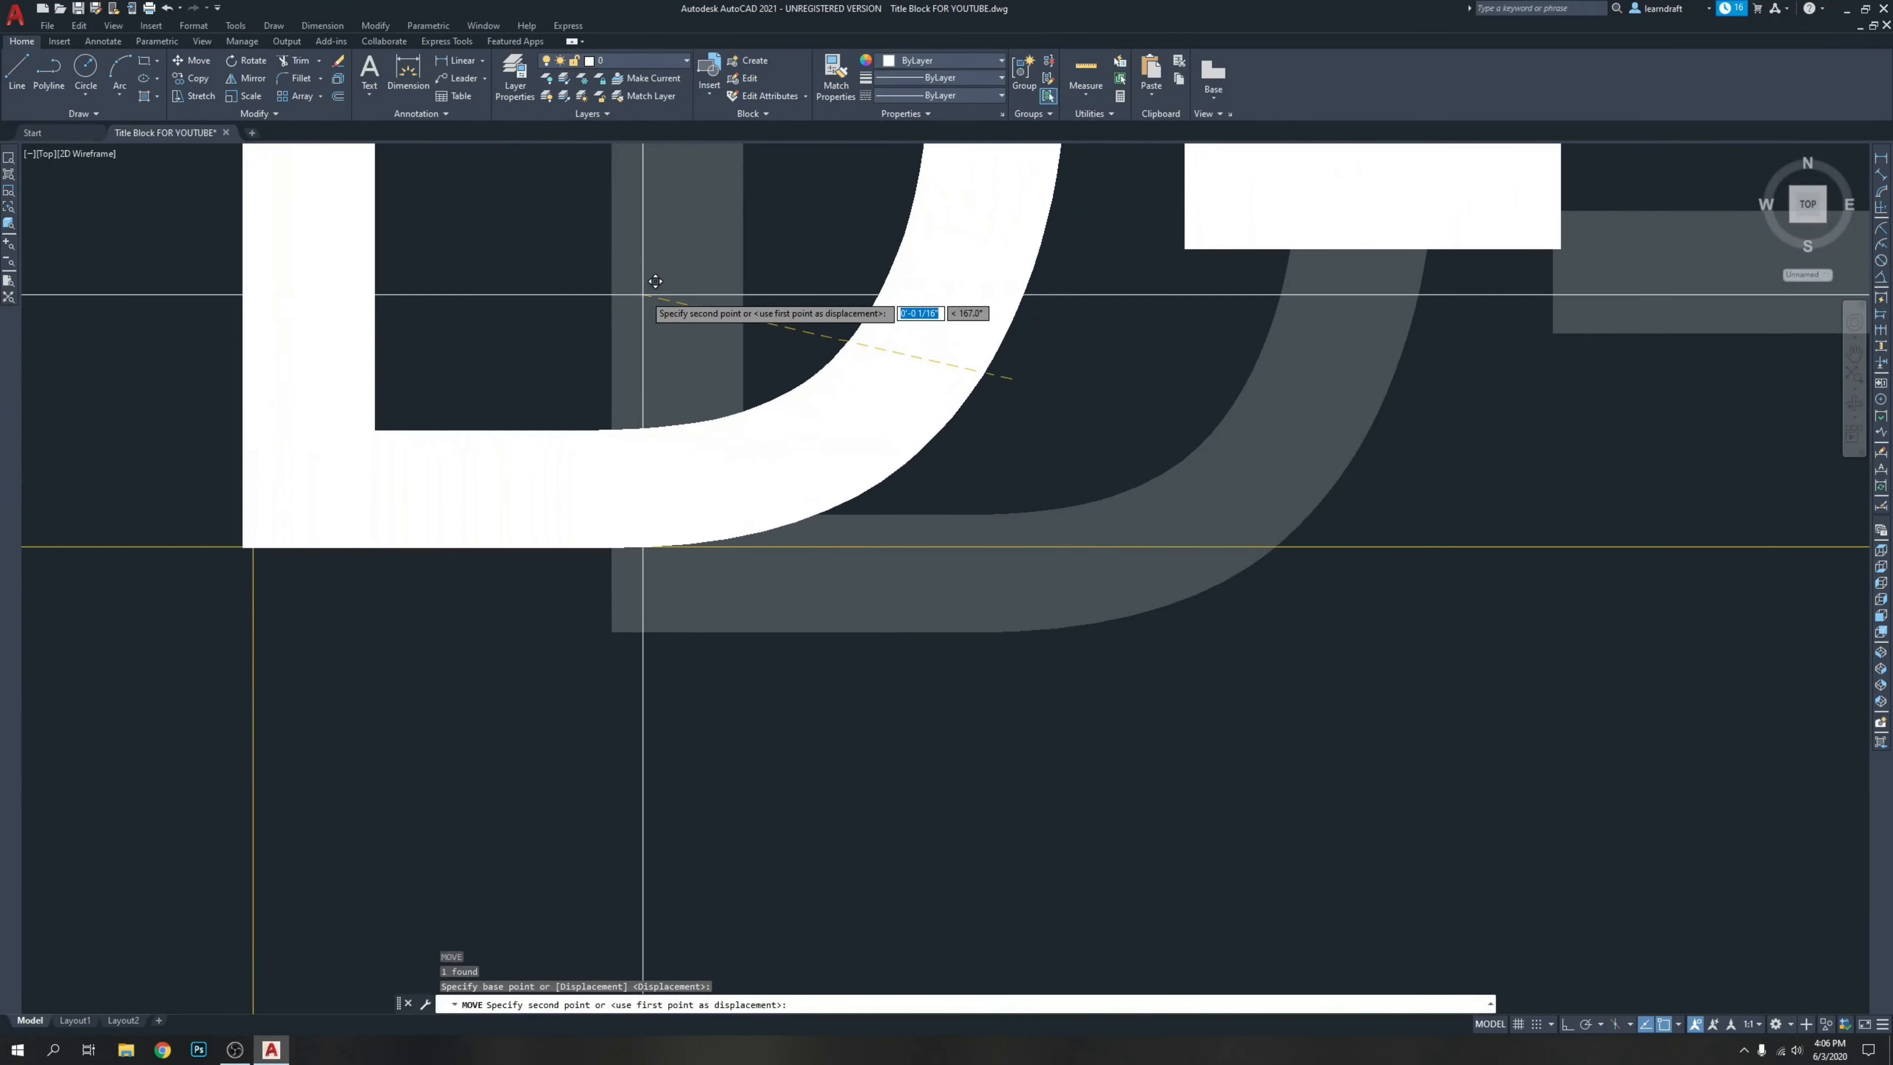
pyautogui.click(675, 291)
pyautogui.scroll(-5, 693, 313)
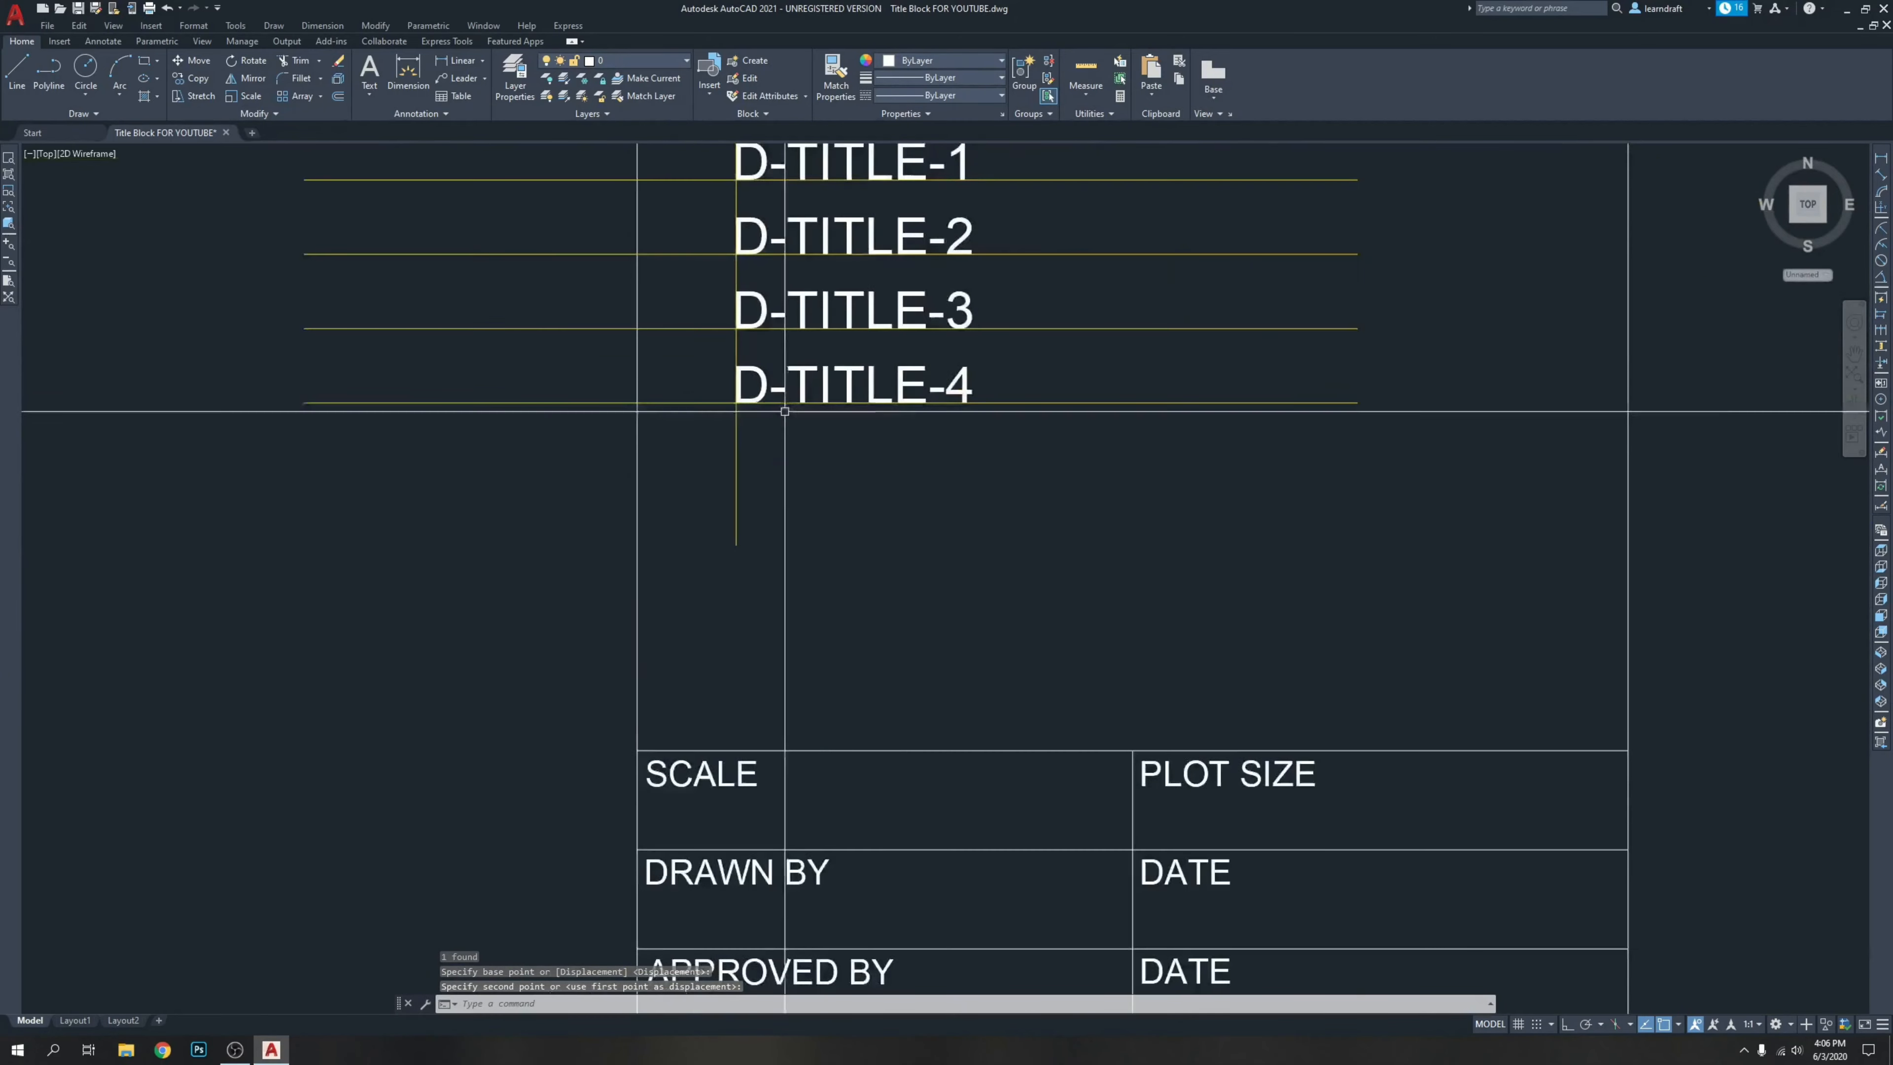
# Delete the vertical guide line and the four horizontal guide lines around the D-TITLE attributes.
pyautogui.moveTo(919, 302); pyautogui.dragTo(967, 339, button='middle')
pyautogui.press('Escape')
pyautogui.click(747, 243)
pyautogui.click(704, 256)
pyautogui.press('Delete')
pyautogui.click(422, 286)
pyautogui.click(452, 664)
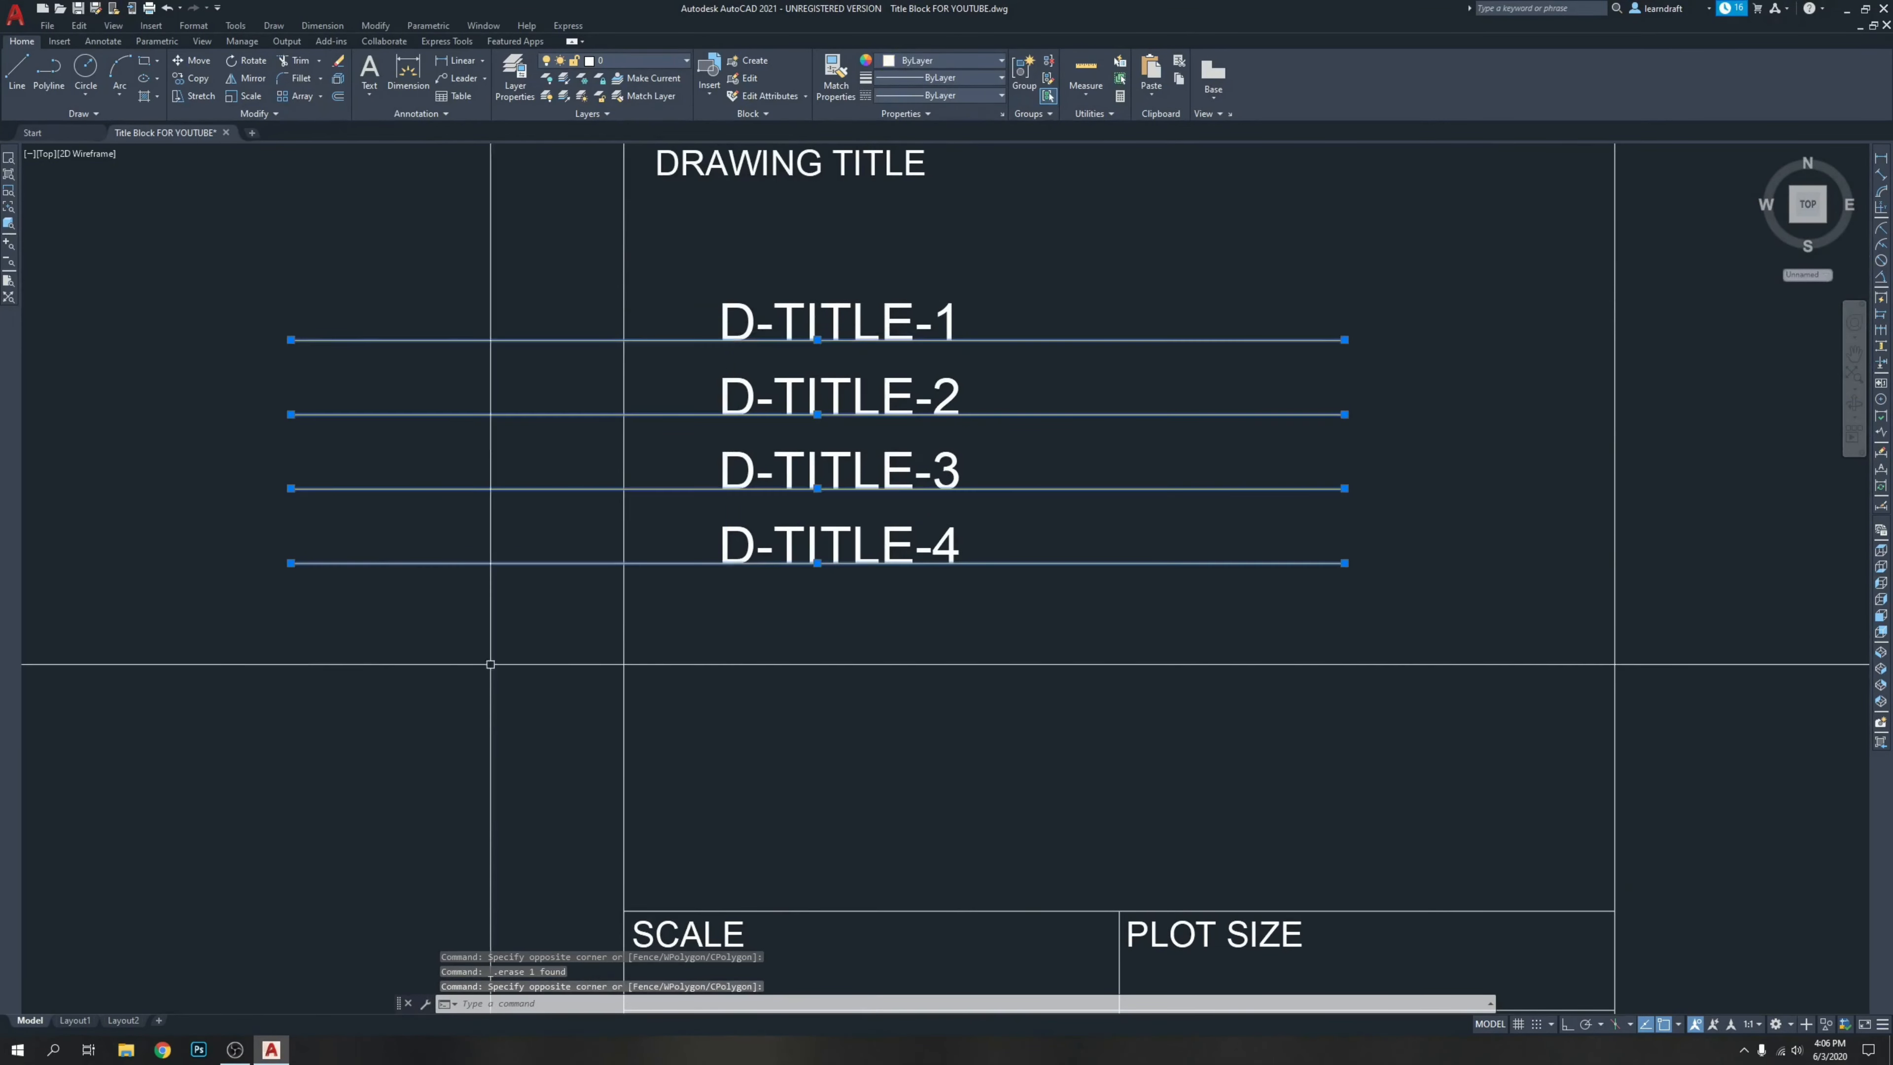
pyautogui.press('Delete')
pyautogui.scroll(-3, 1157, 380)
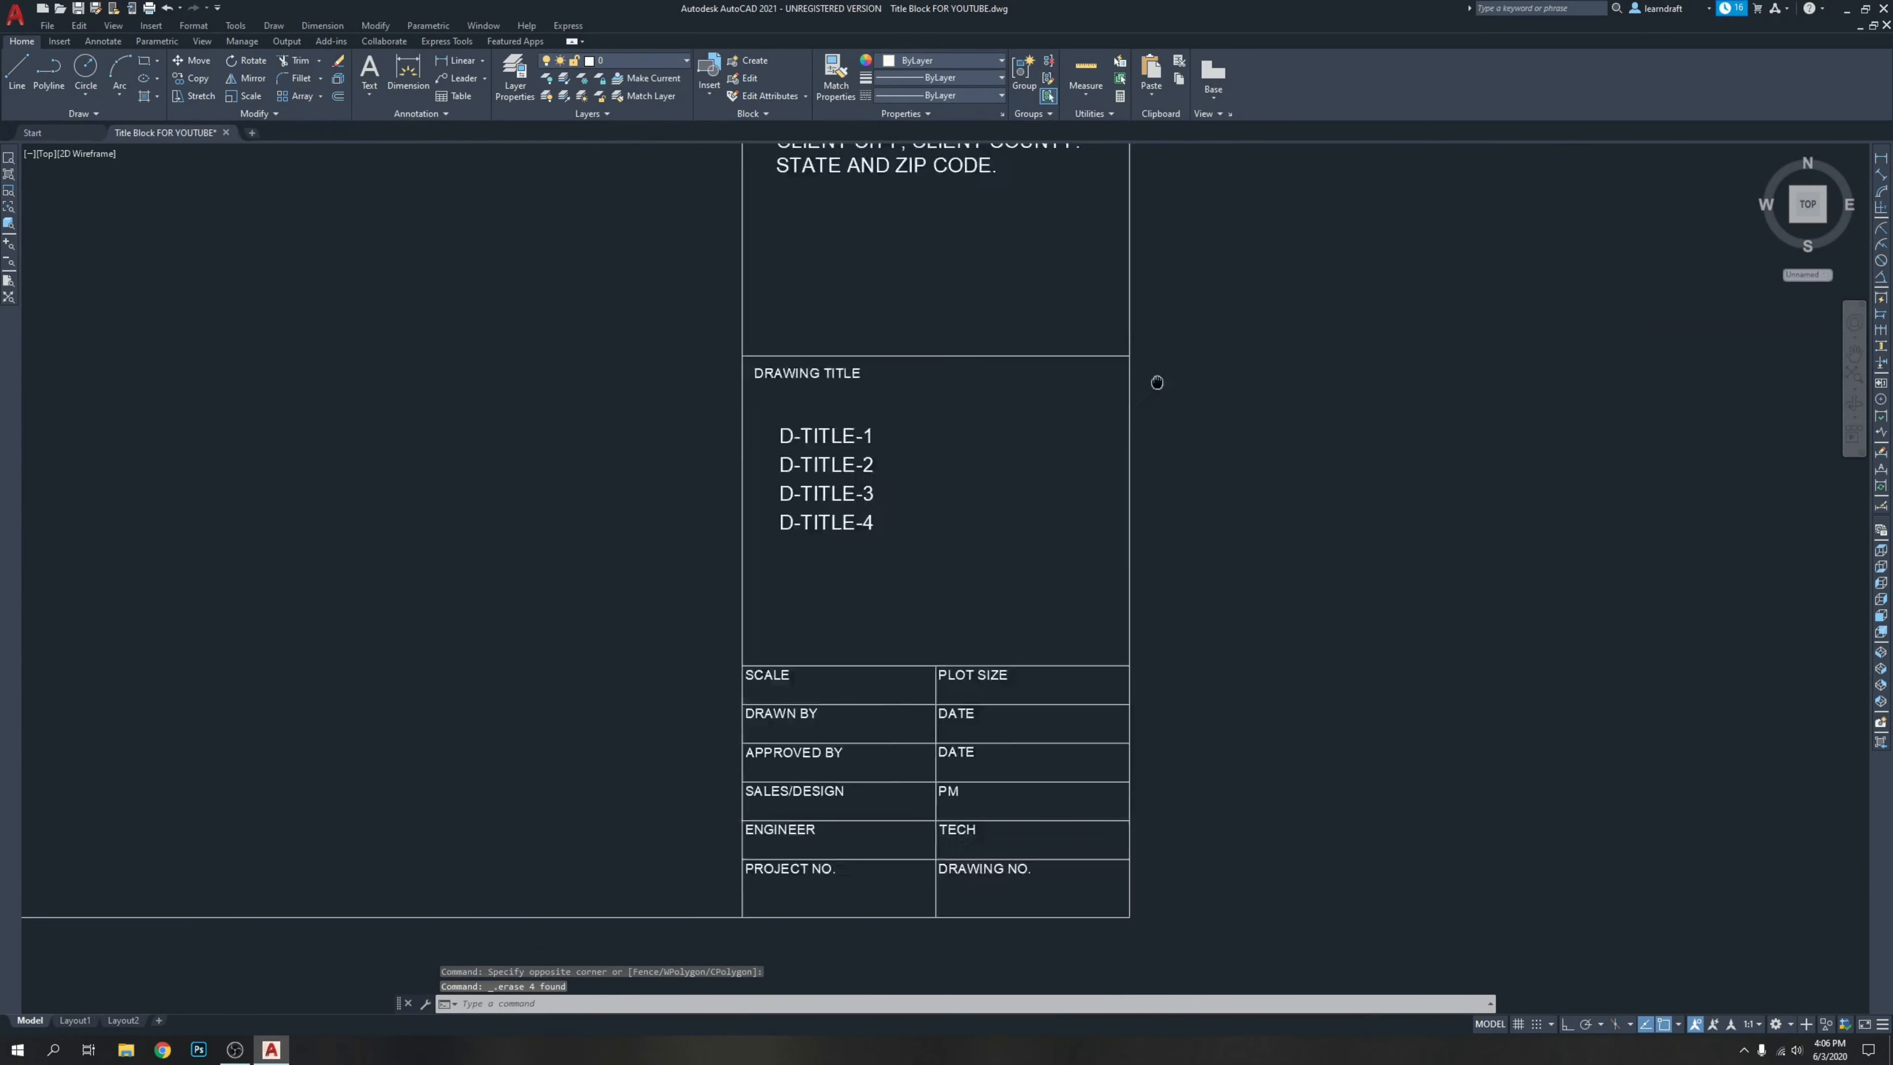
pyautogui.moveTo(1297, 327); pyautogui.dragTo(1239, 313, button='middle')
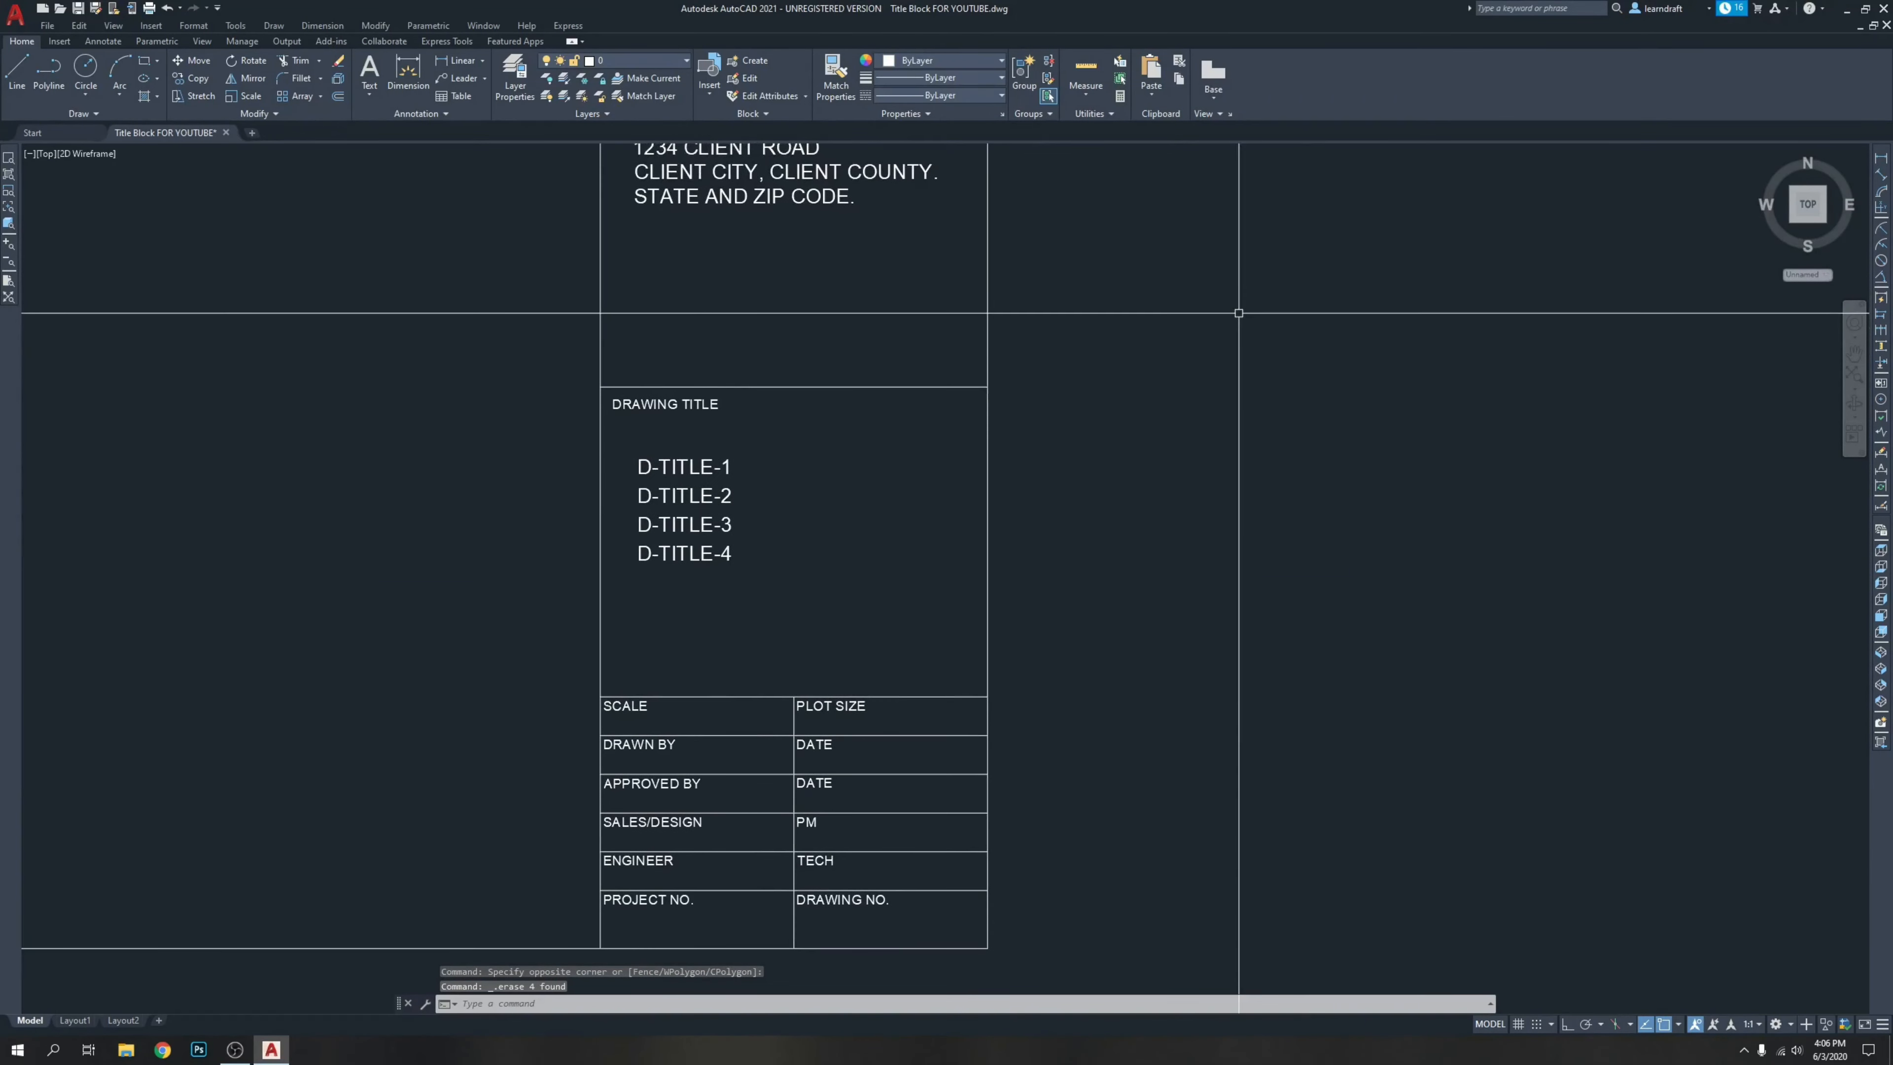
pyautogui.moveTo(1184, 416); pyautogui.dragTo(1201, 322, button='middle')
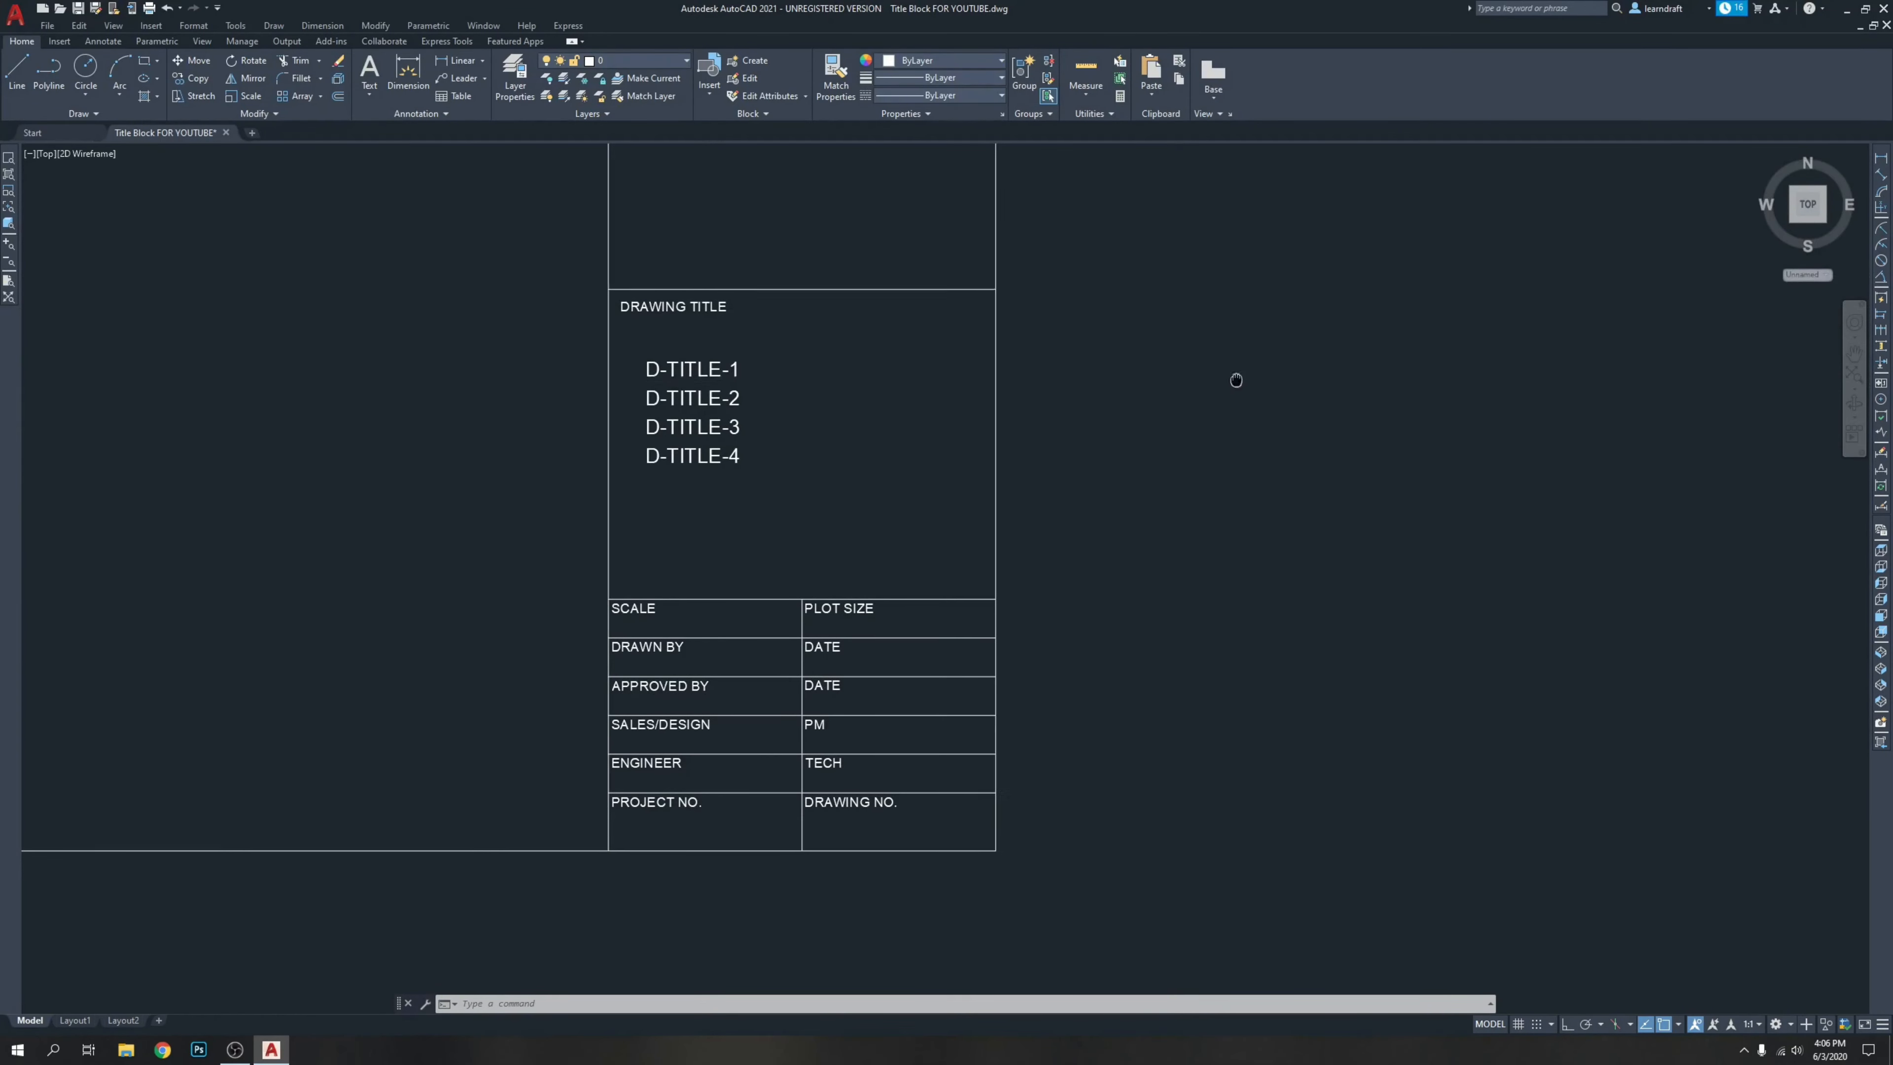
pyautogui.moveTo(1237, 381); pyautogui.dragTo(1174, 299, button='middle')
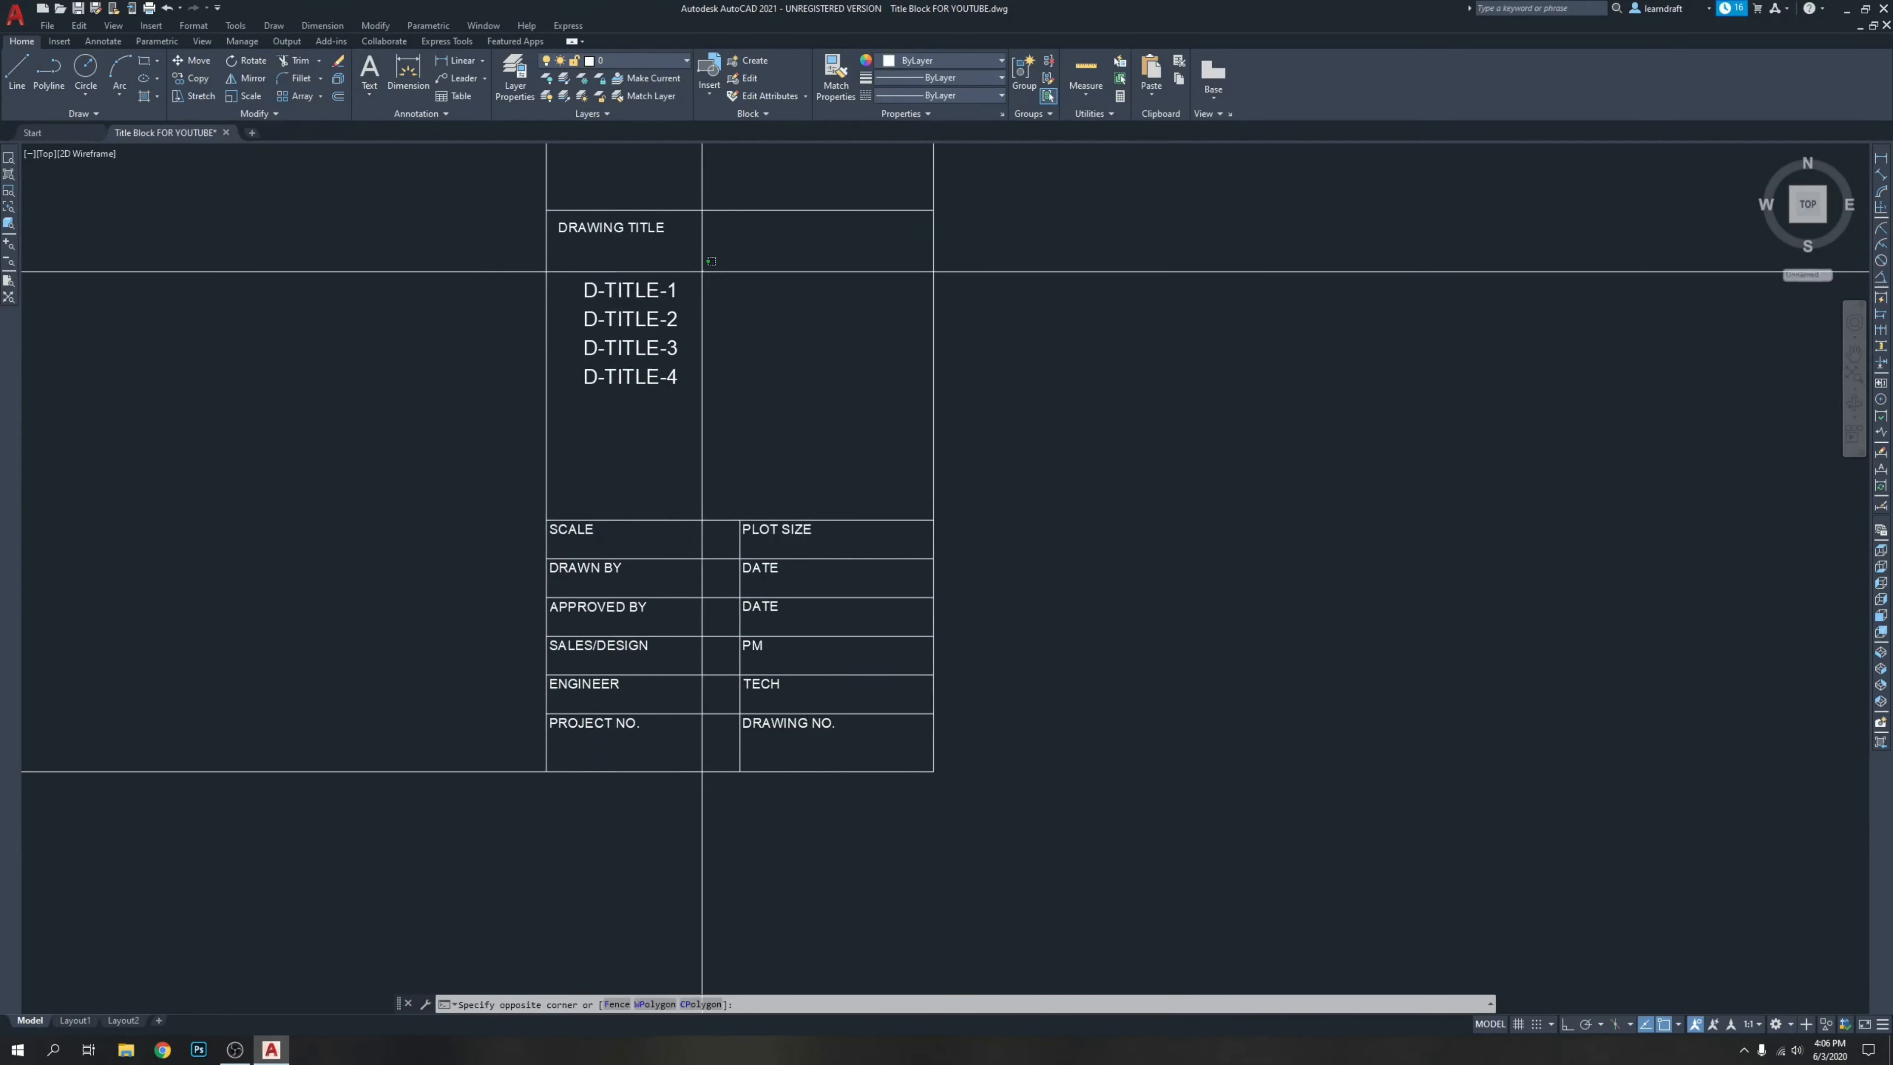
pyautogui.click(701, 270)
pyautogui.click(617, 388)
pyautogui.moveTo(782, 321); pyautogui.dragTo(785, 390, button='middle')
pyautogui.press('Escape')
# Define an attribute with the tag SCALE and Right justification, and place it in the SCALE cell of the title block.
pyautogui.moveTo(681, 595); pyautogui.dragTo(636, 351, button='middle')
pyautogui.scroll(4, 587, 436)
pyautogui.scroll(-2, 705, 645)
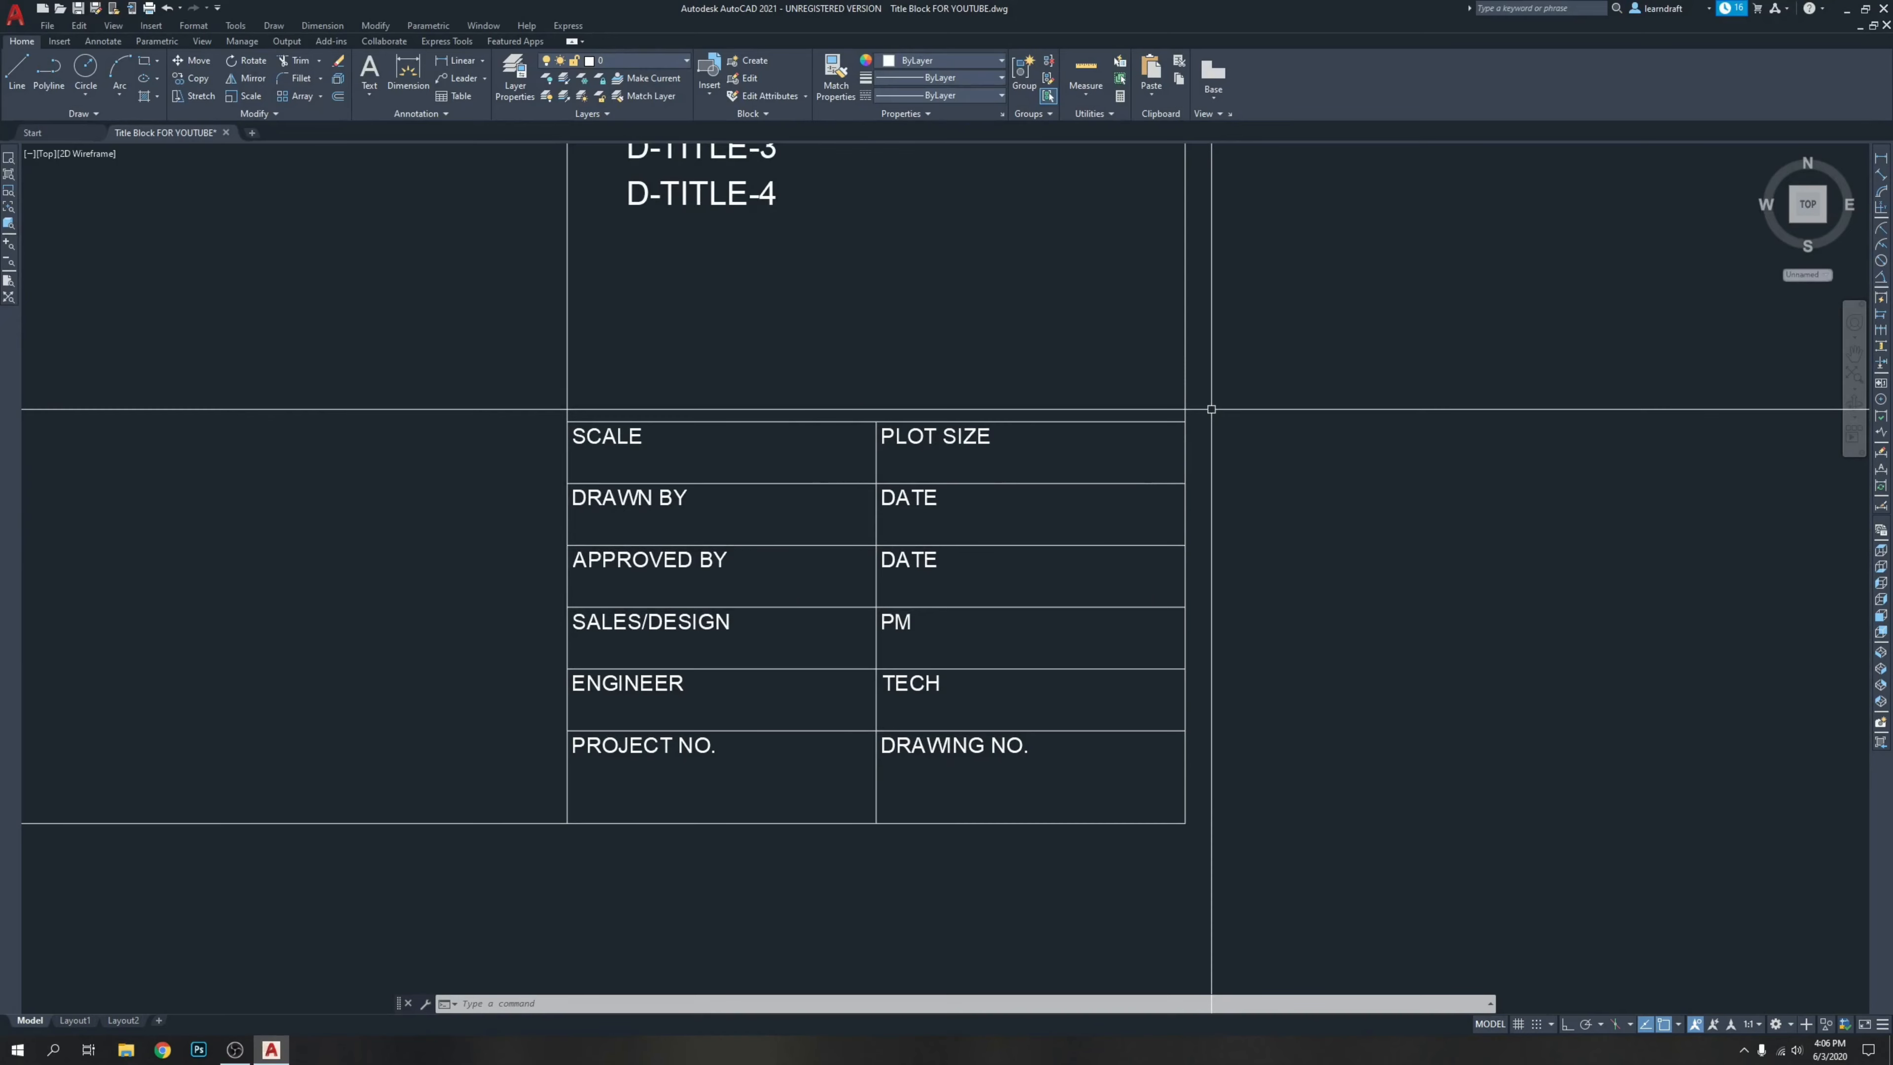
pyautogui.click(764, 385)
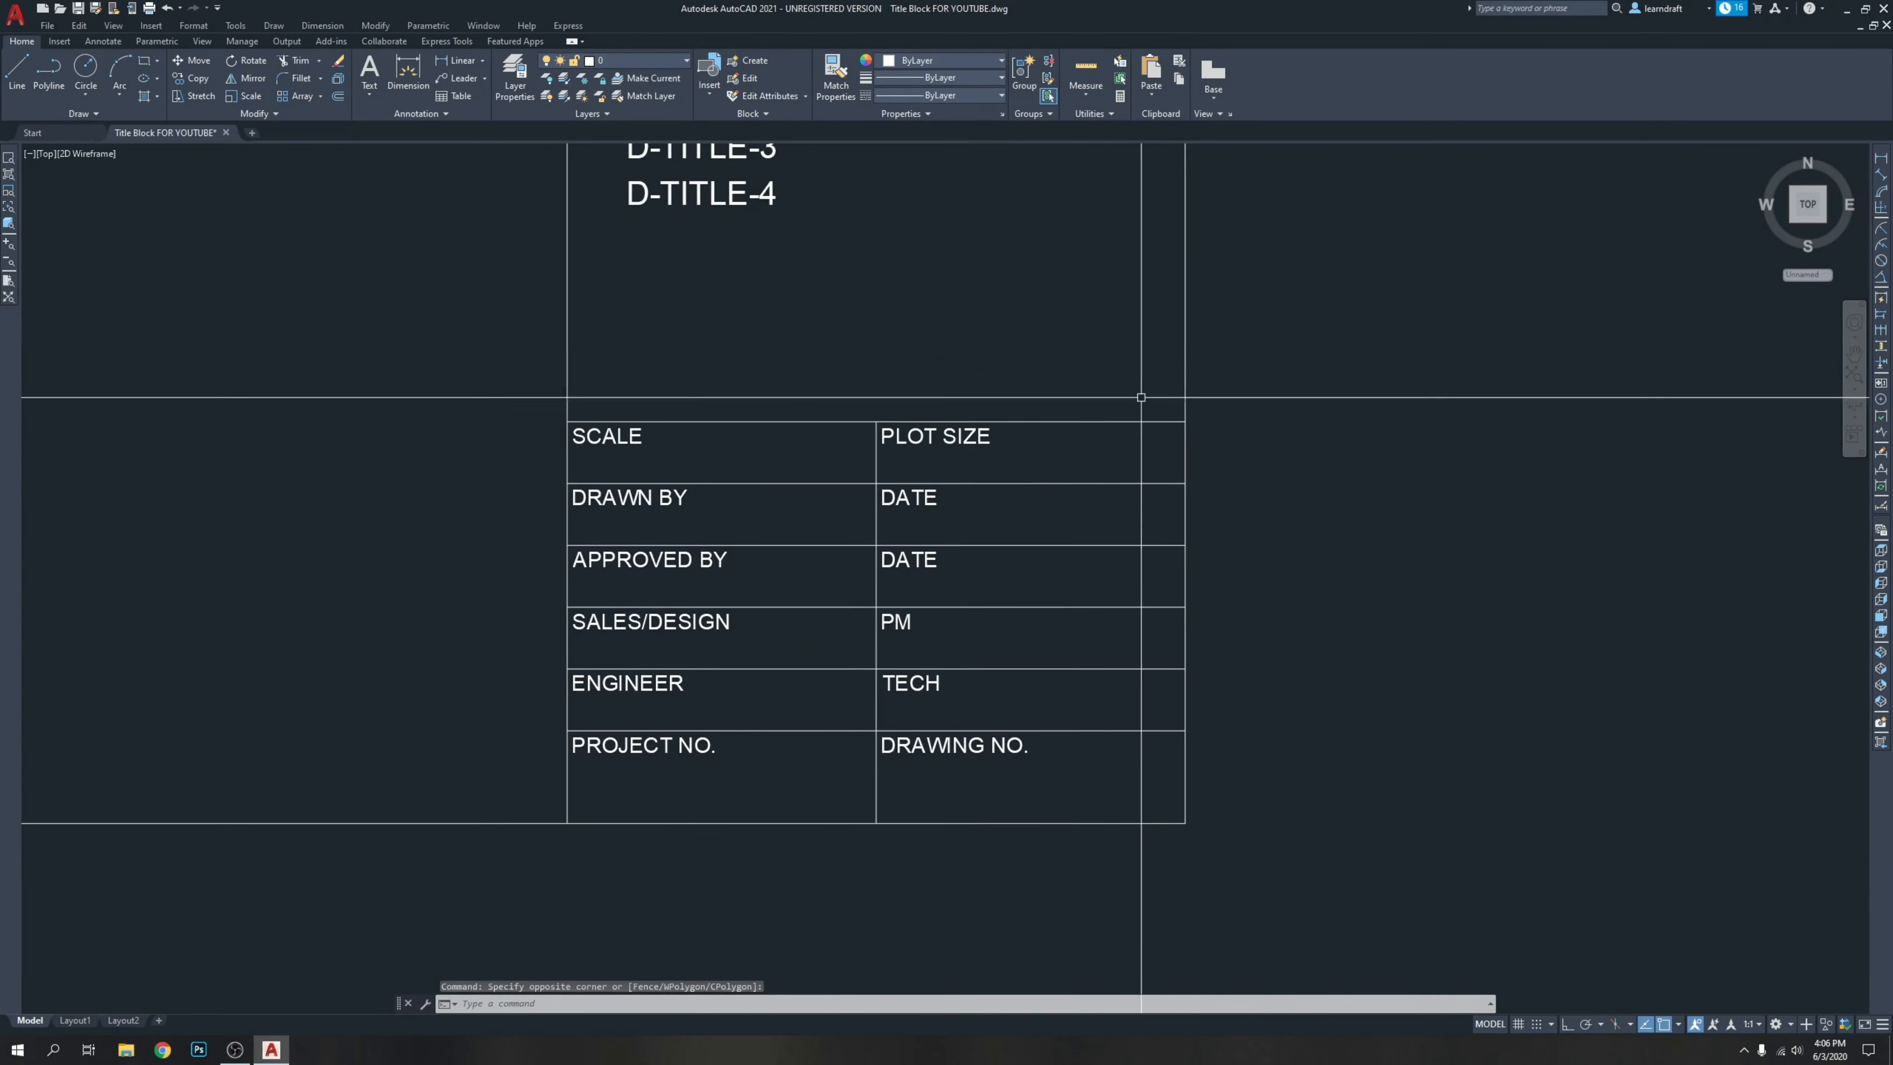
pyautogui.moveTo(1382, 390); pyautogui.dragTo(1172, 362, button='middle')
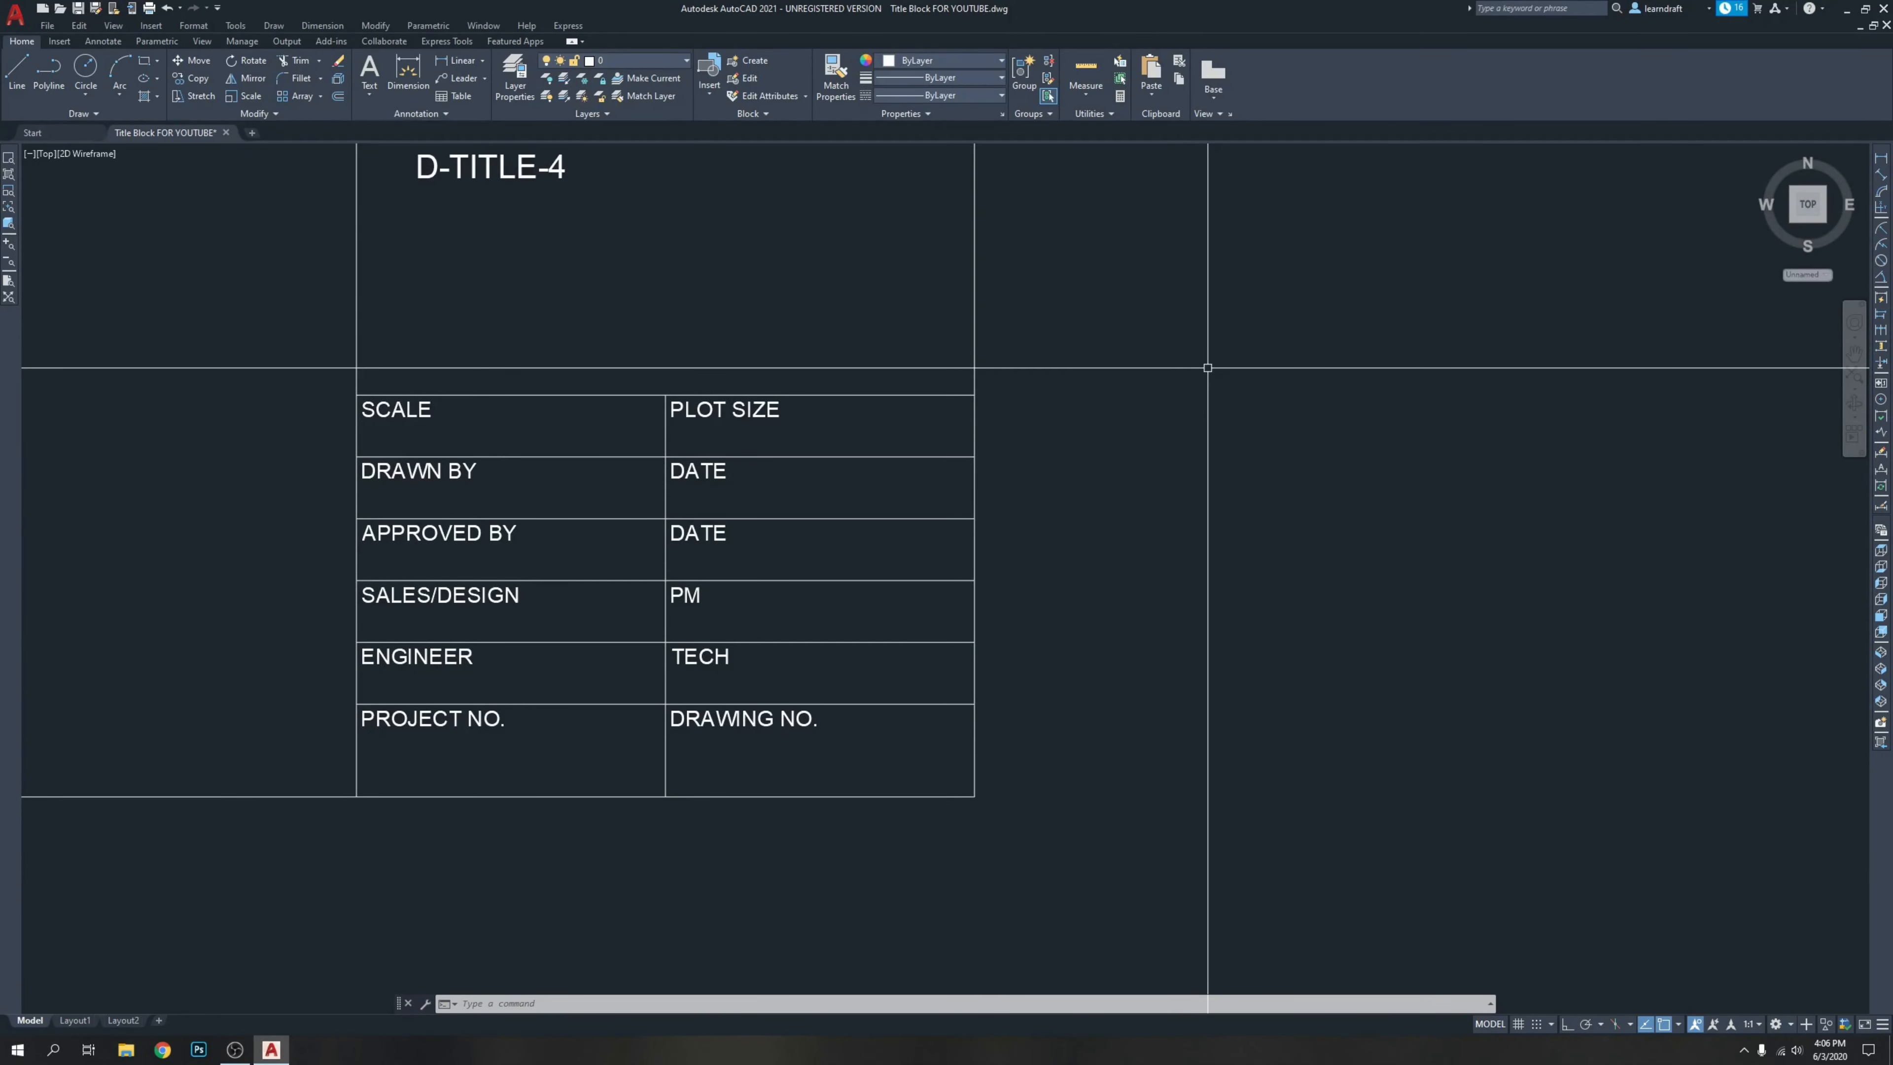
pyautogui.write('TT')
pyautogui.press('Return')
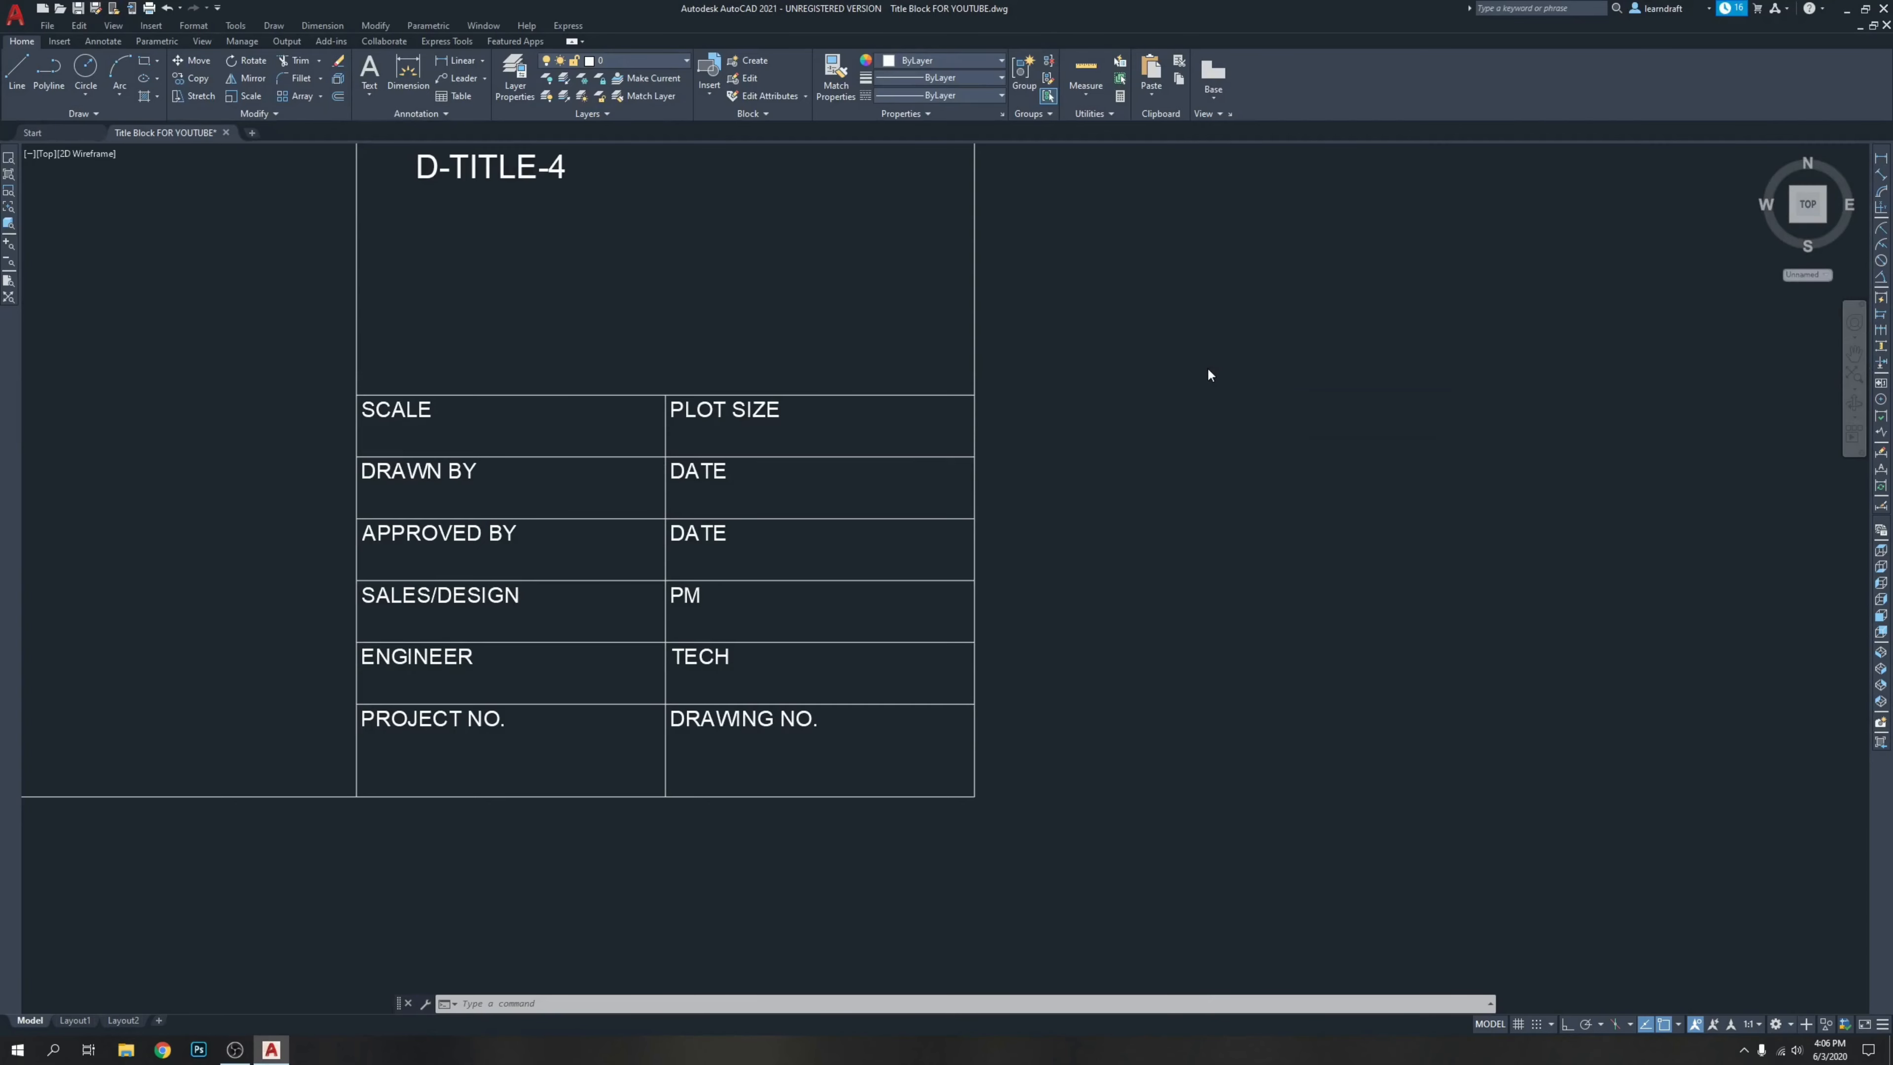
pyautogui.moveTo(1019, 371); pyautogui.dragTo(1257, 385)
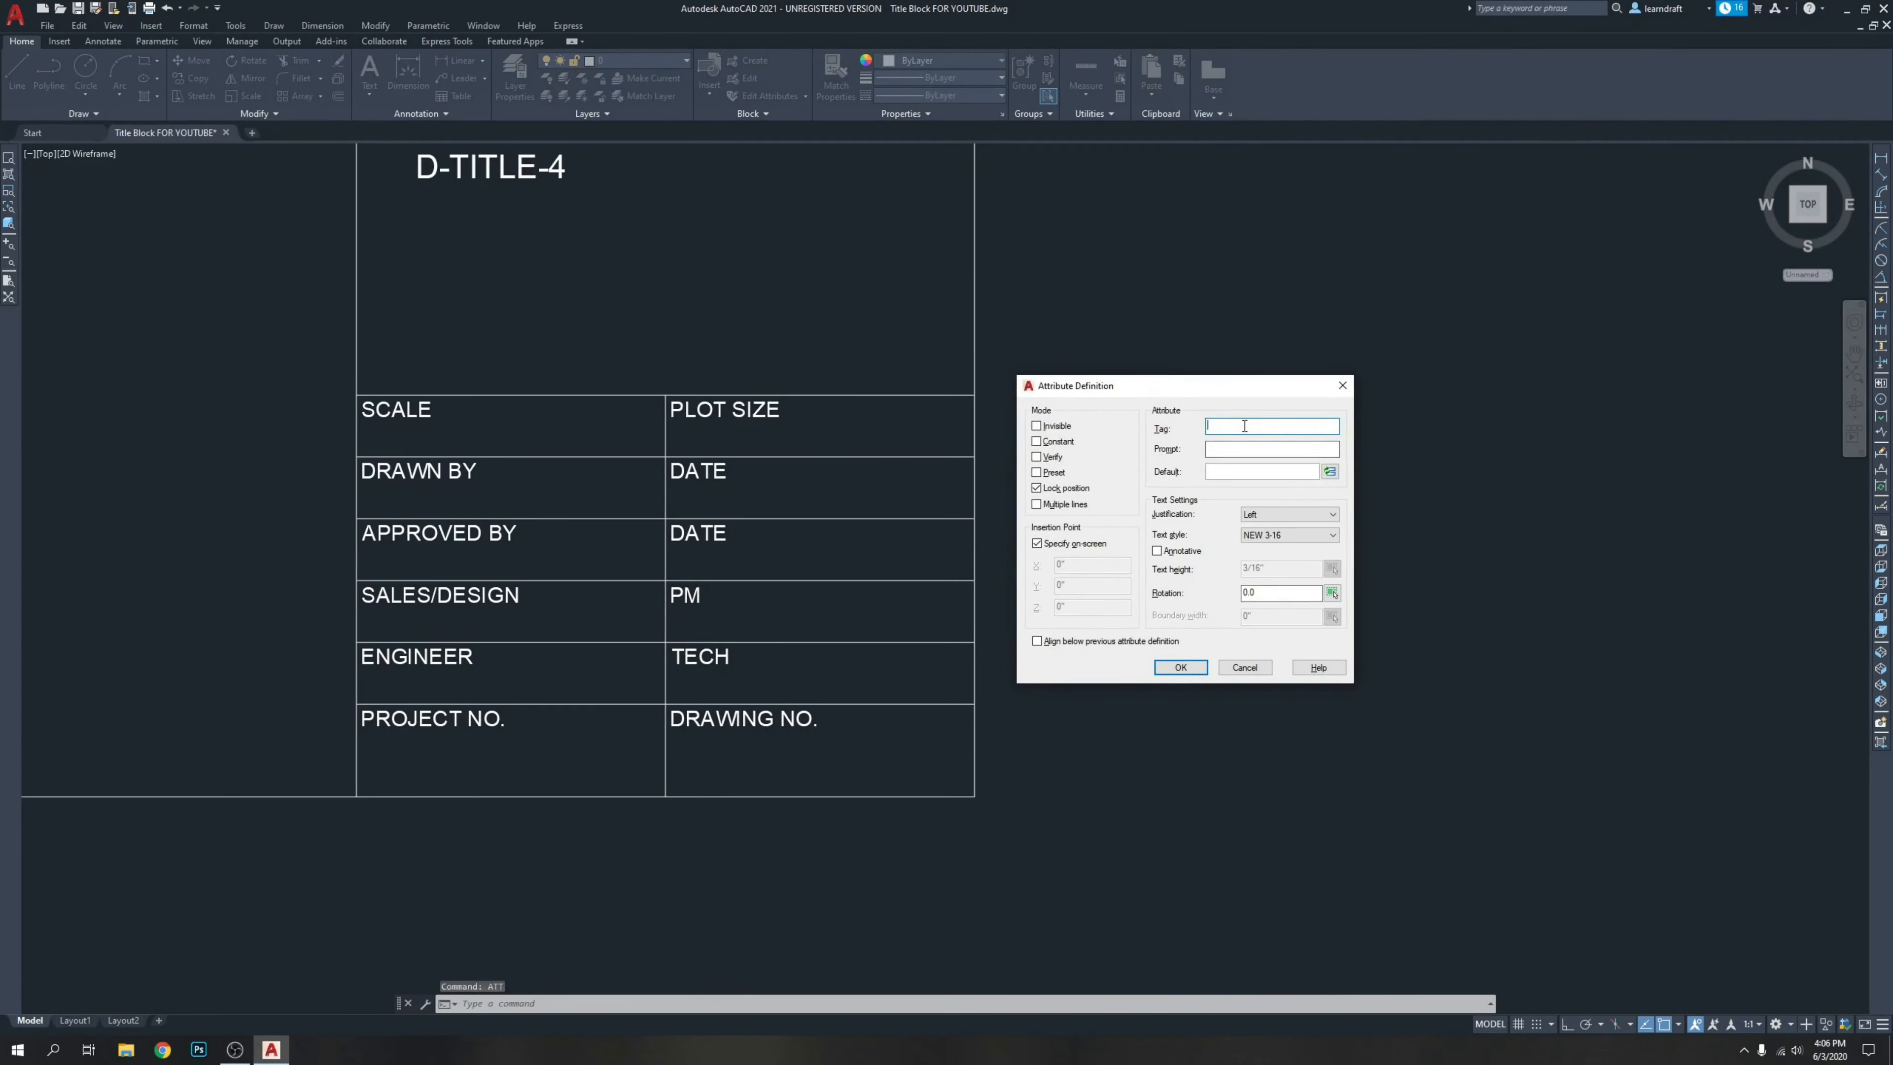
pyautogui.write('SCALE')
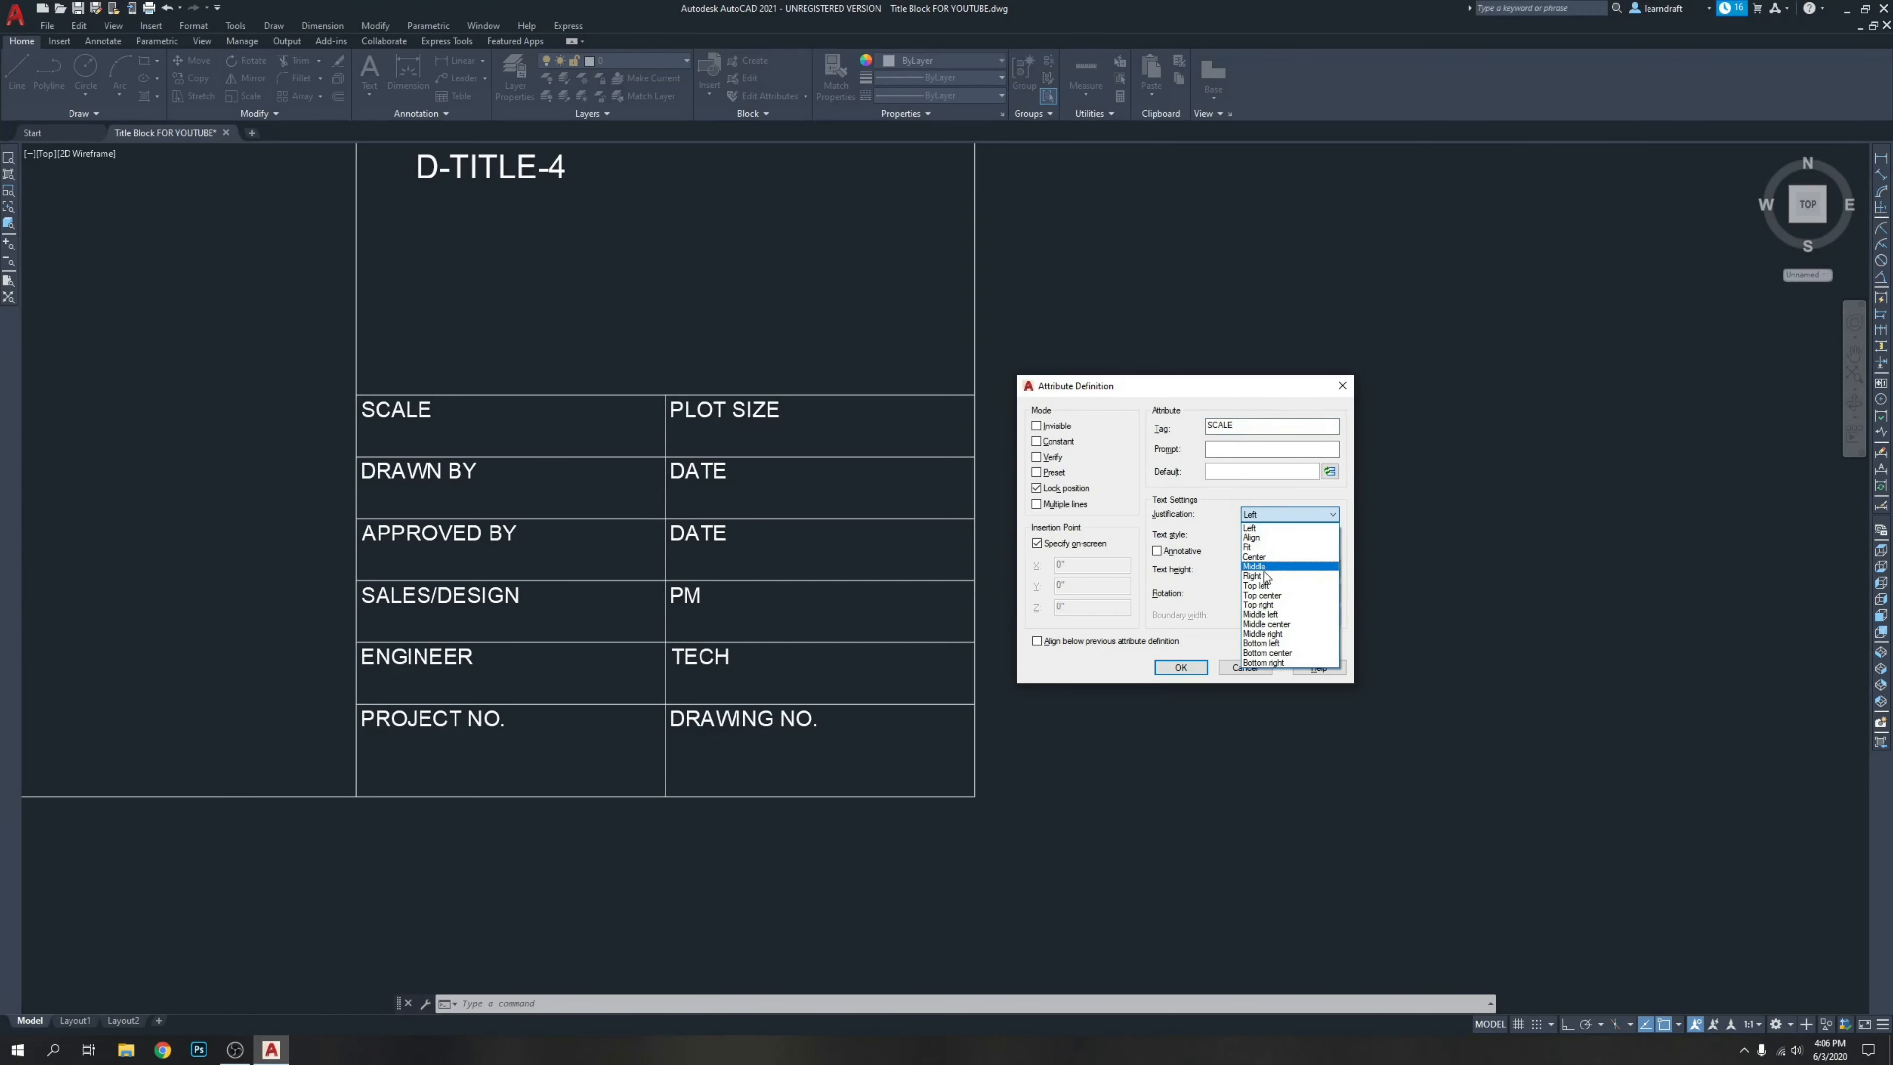
pyautogui.click(1256, 575)
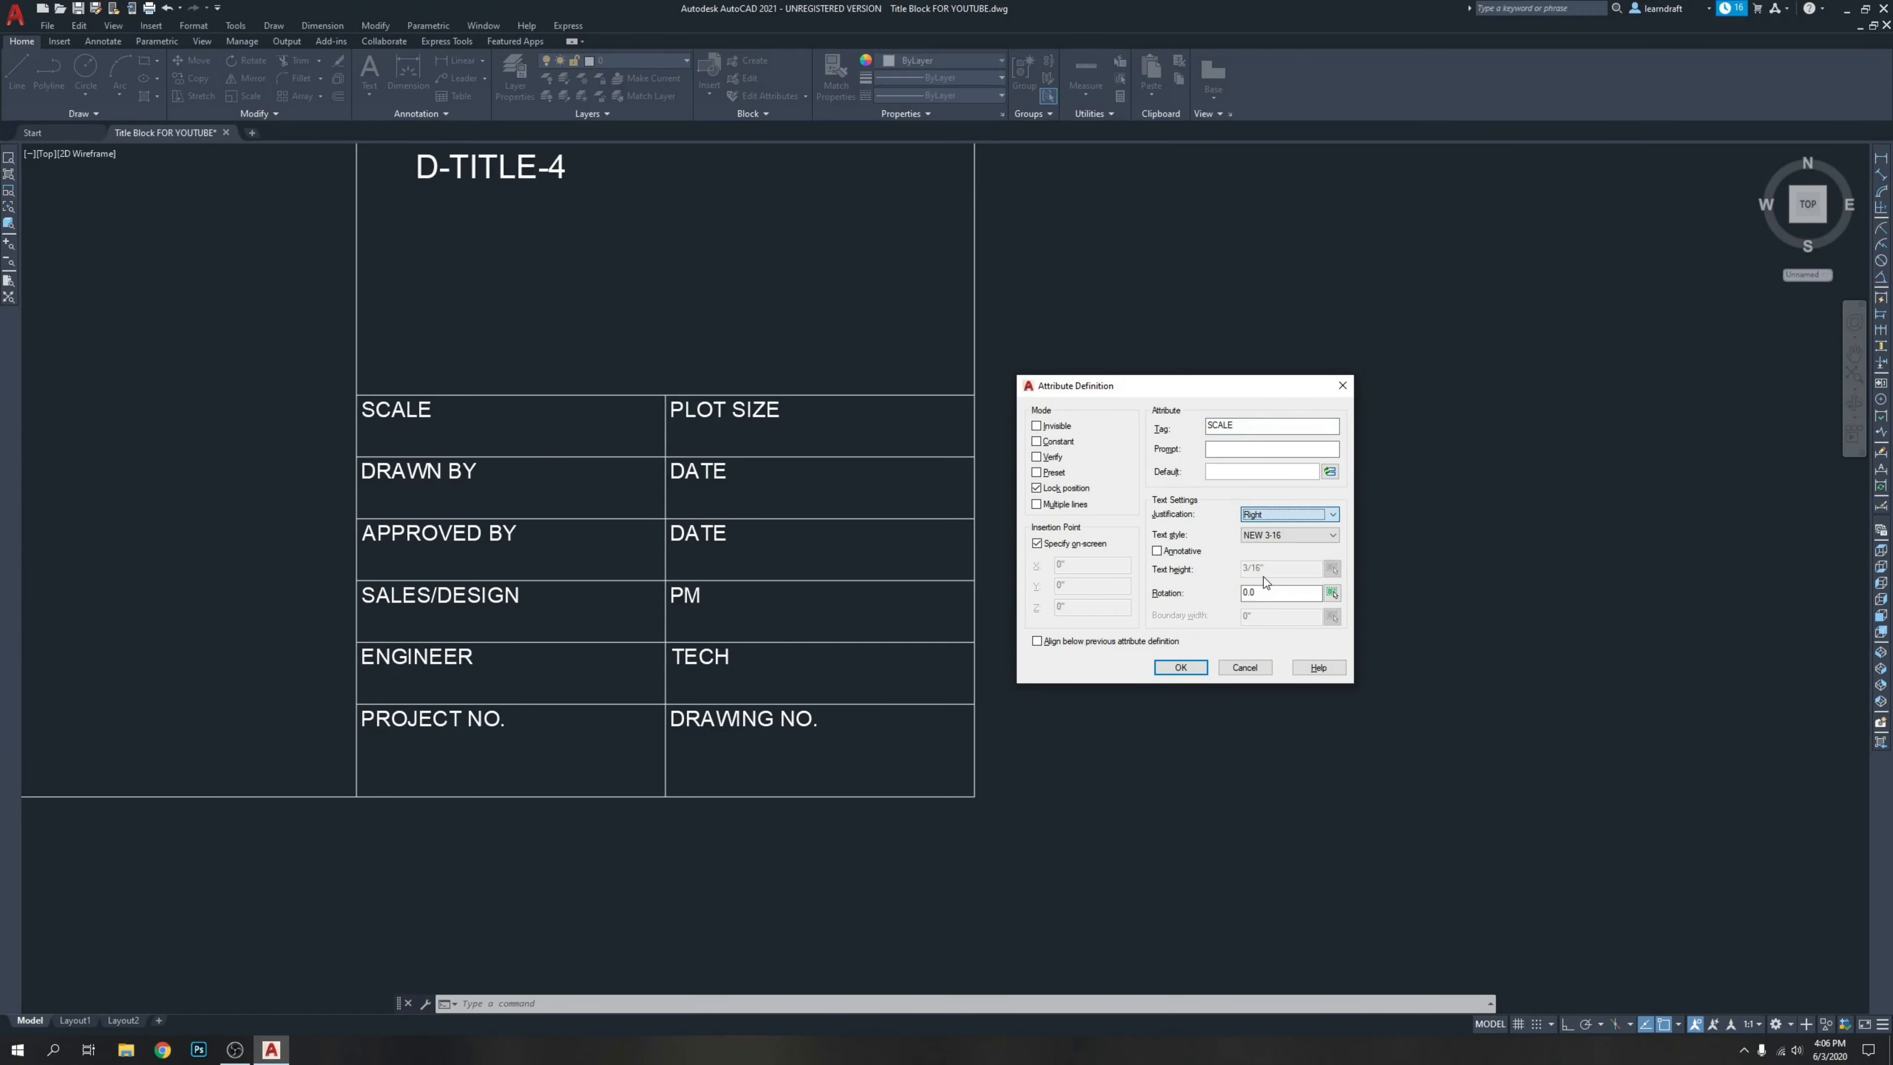
pyautogui.click(1180, 667)
pyautogui.scroll(4, 628, 445)
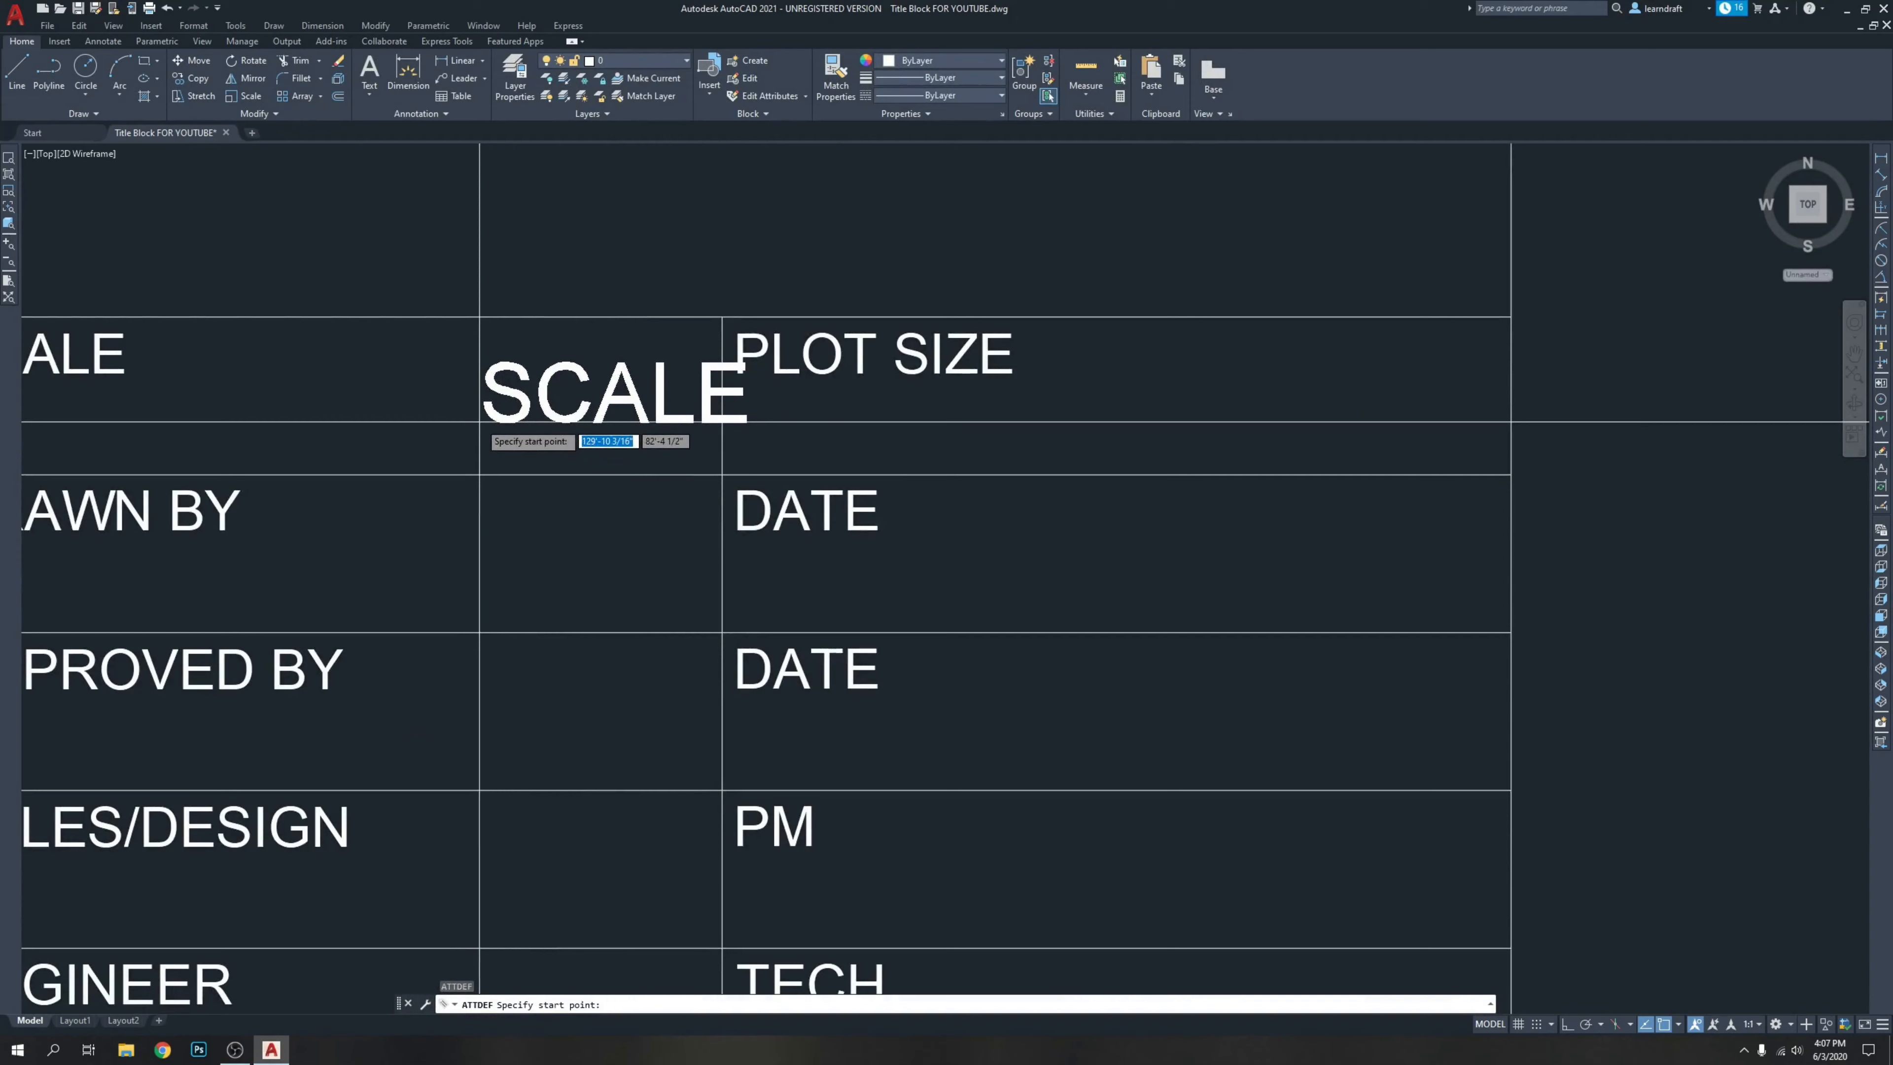
pyautogui.click(434, 421)
# Move the SCALE attribute to the right end of its cell, just short of the dividing line beside PLOT SIZE.
pyautogui.click(486, 393)
pyautogui.click(422, 376)
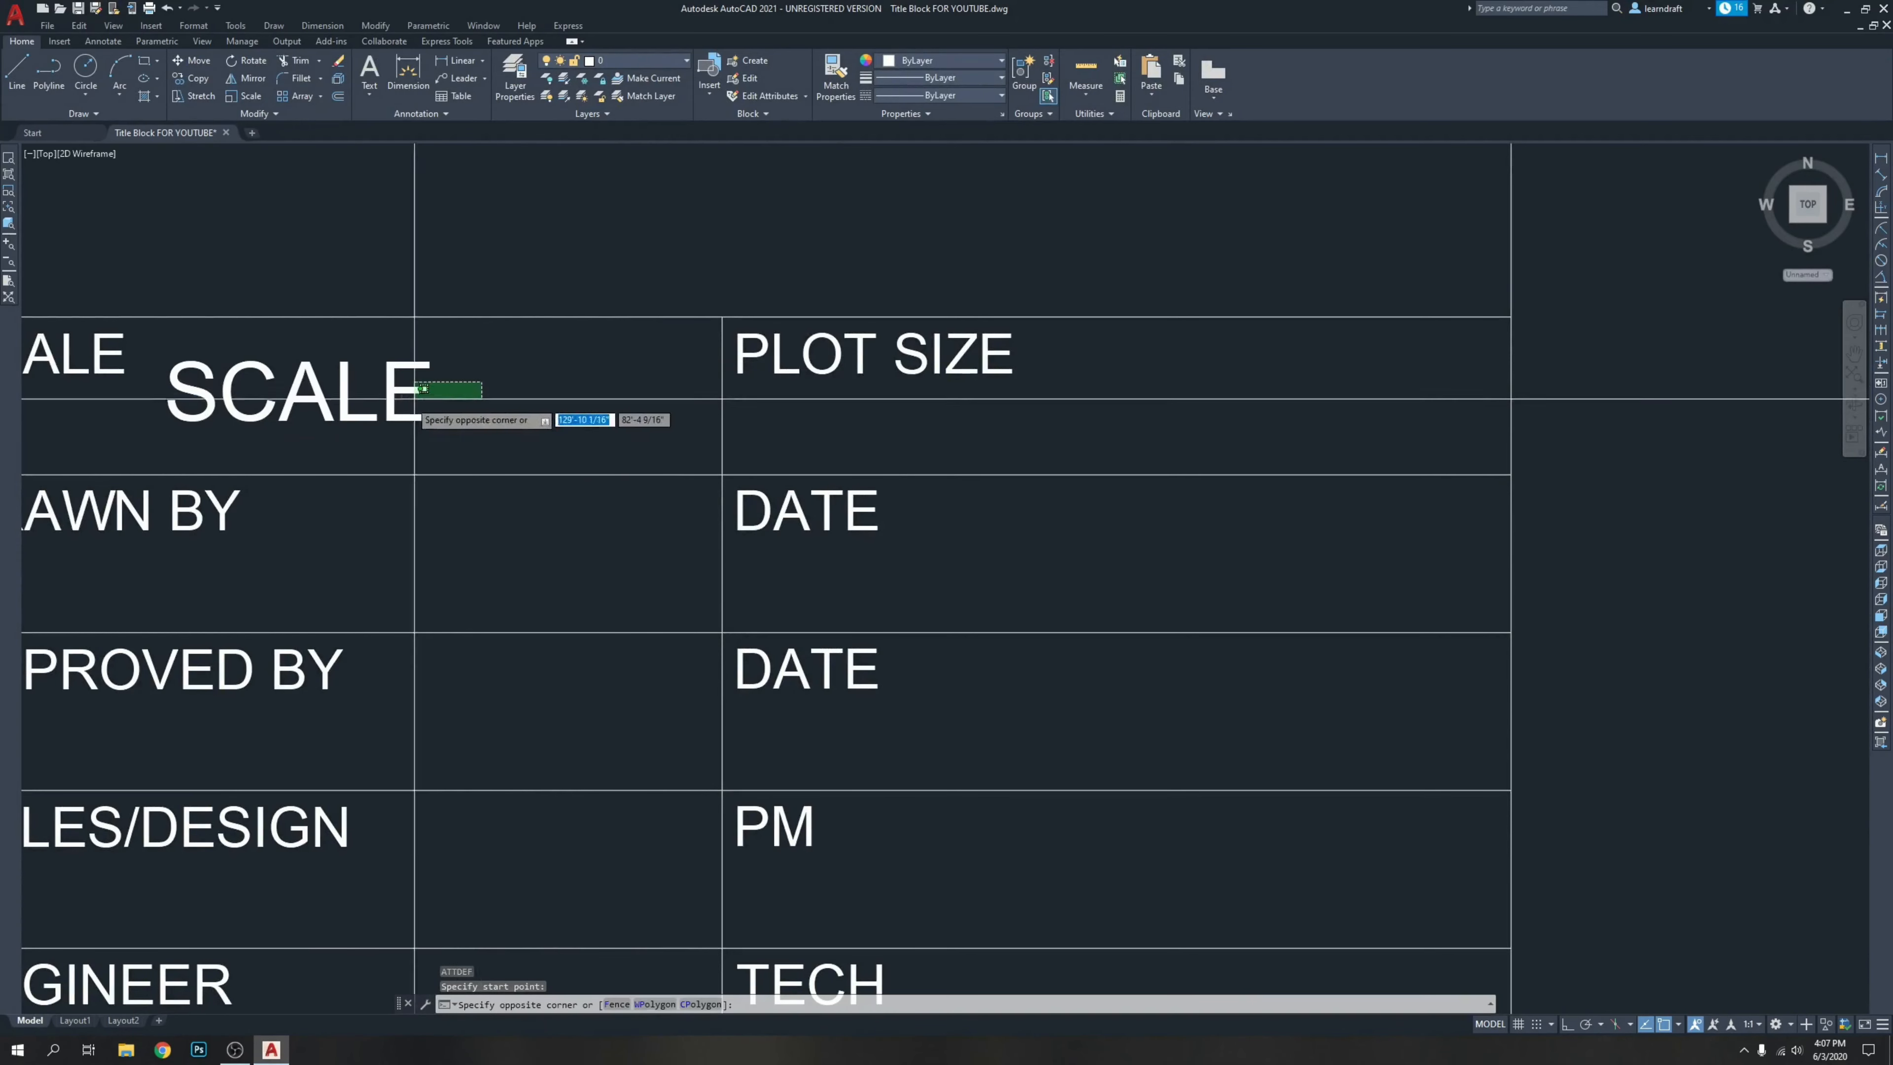
pyautogui.write('M')
pyautogui.press('Return')
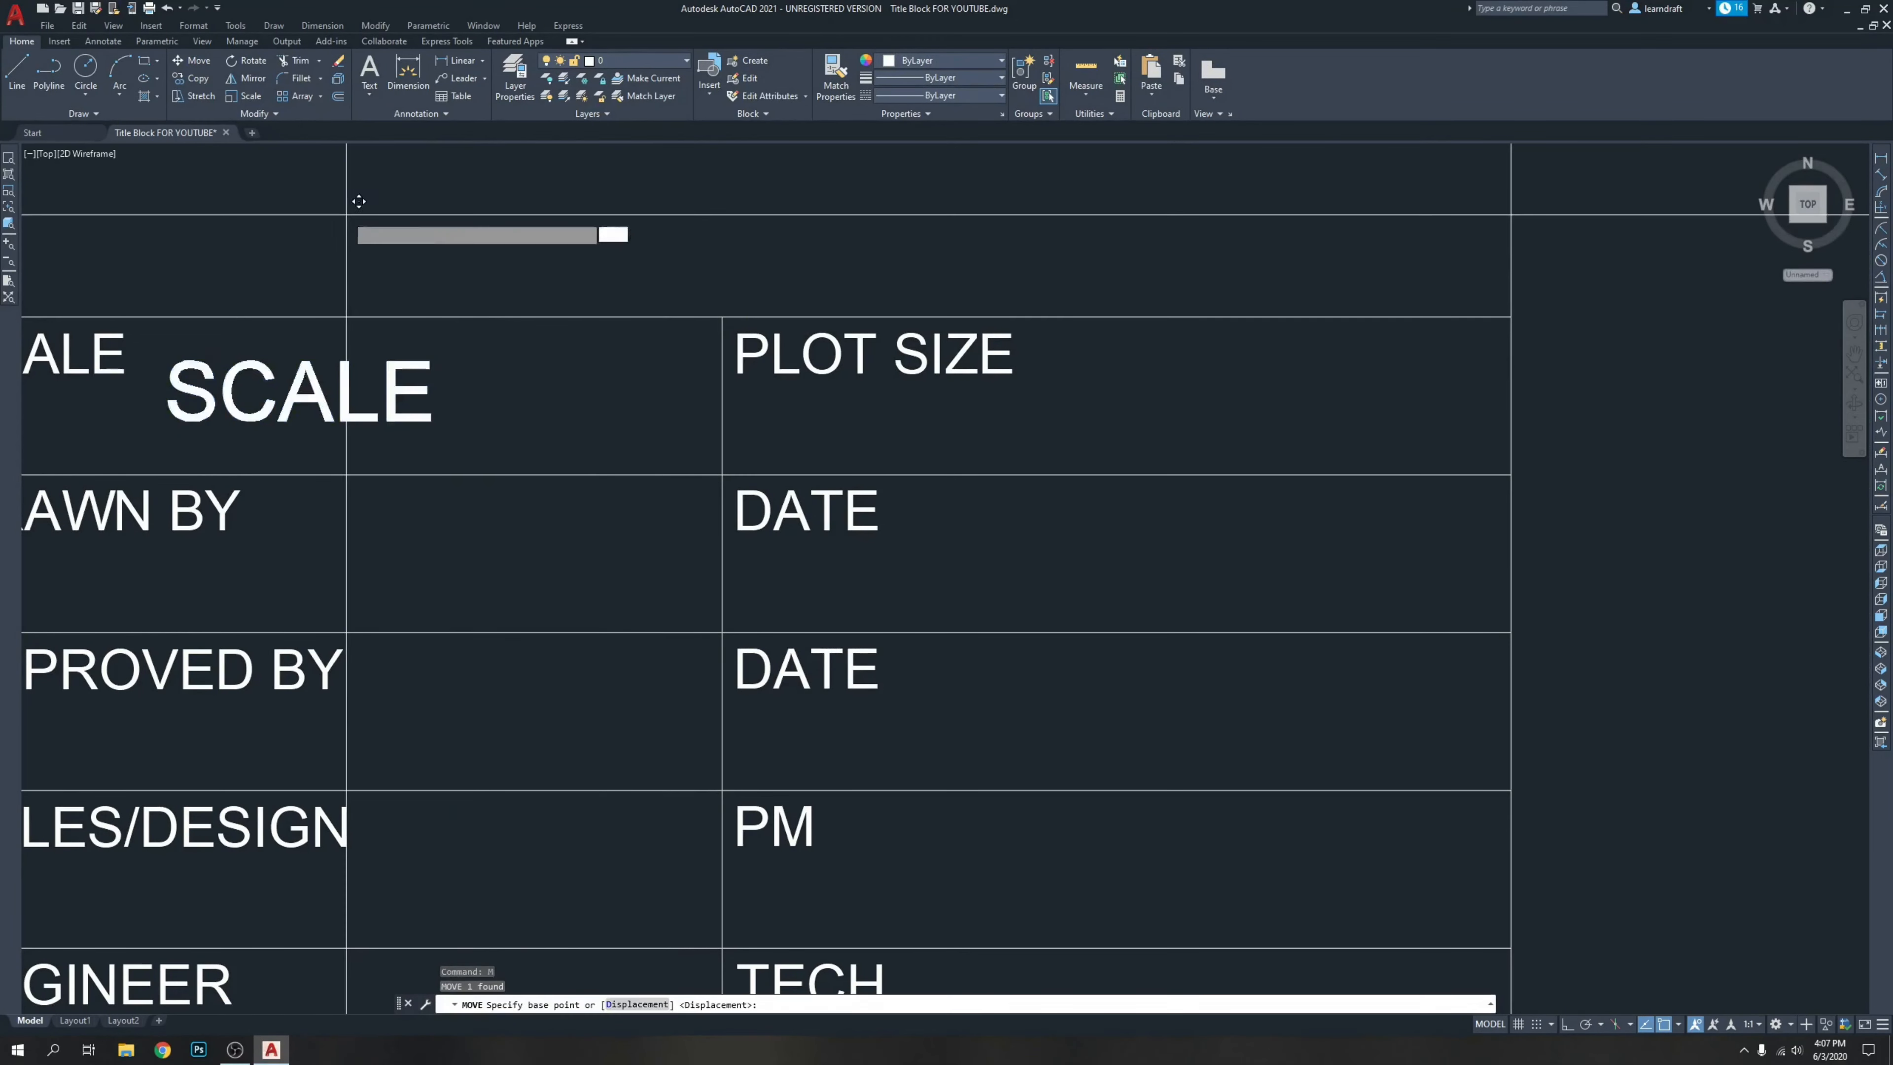
pyautogui.click(347, 224)
pyautogui.scroll(4, 620, 357)
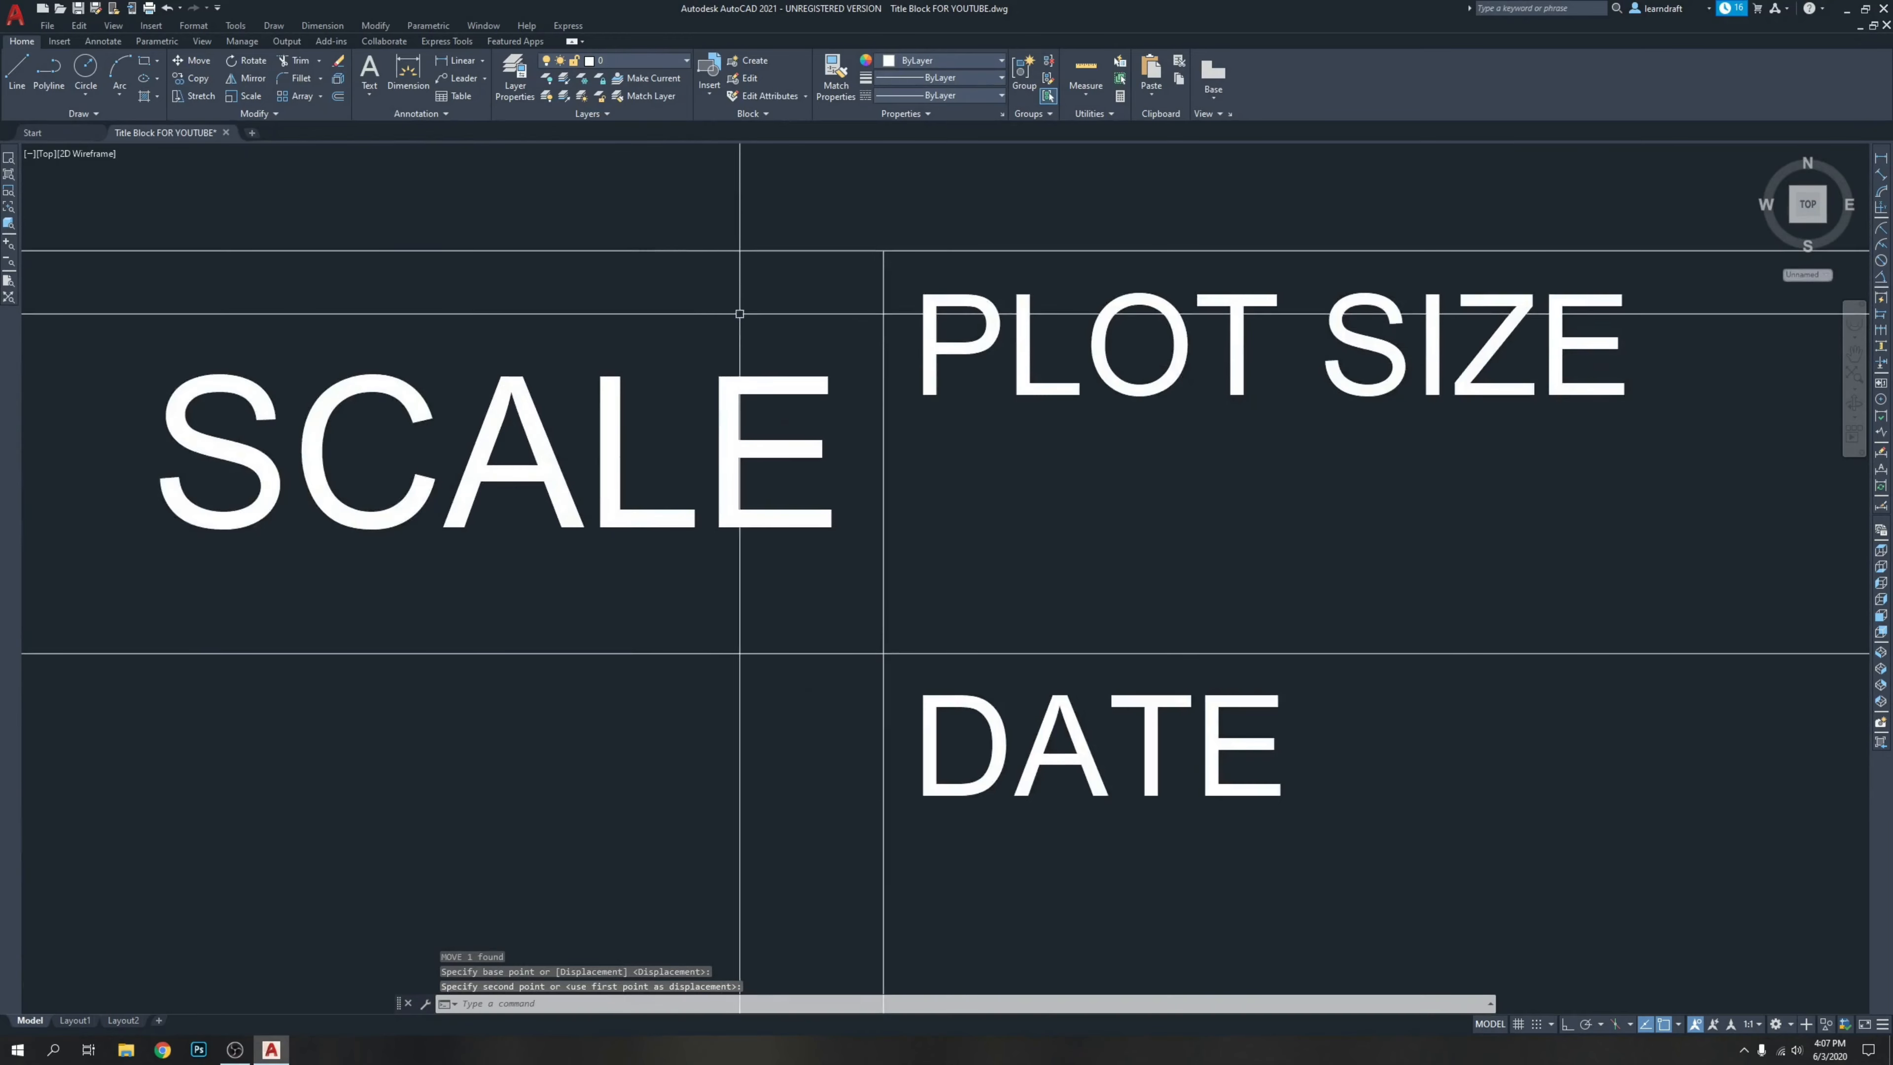
pyautogui.click(846, 324)
pyautogui.click(790, 410)
pyautogui.press('Return')
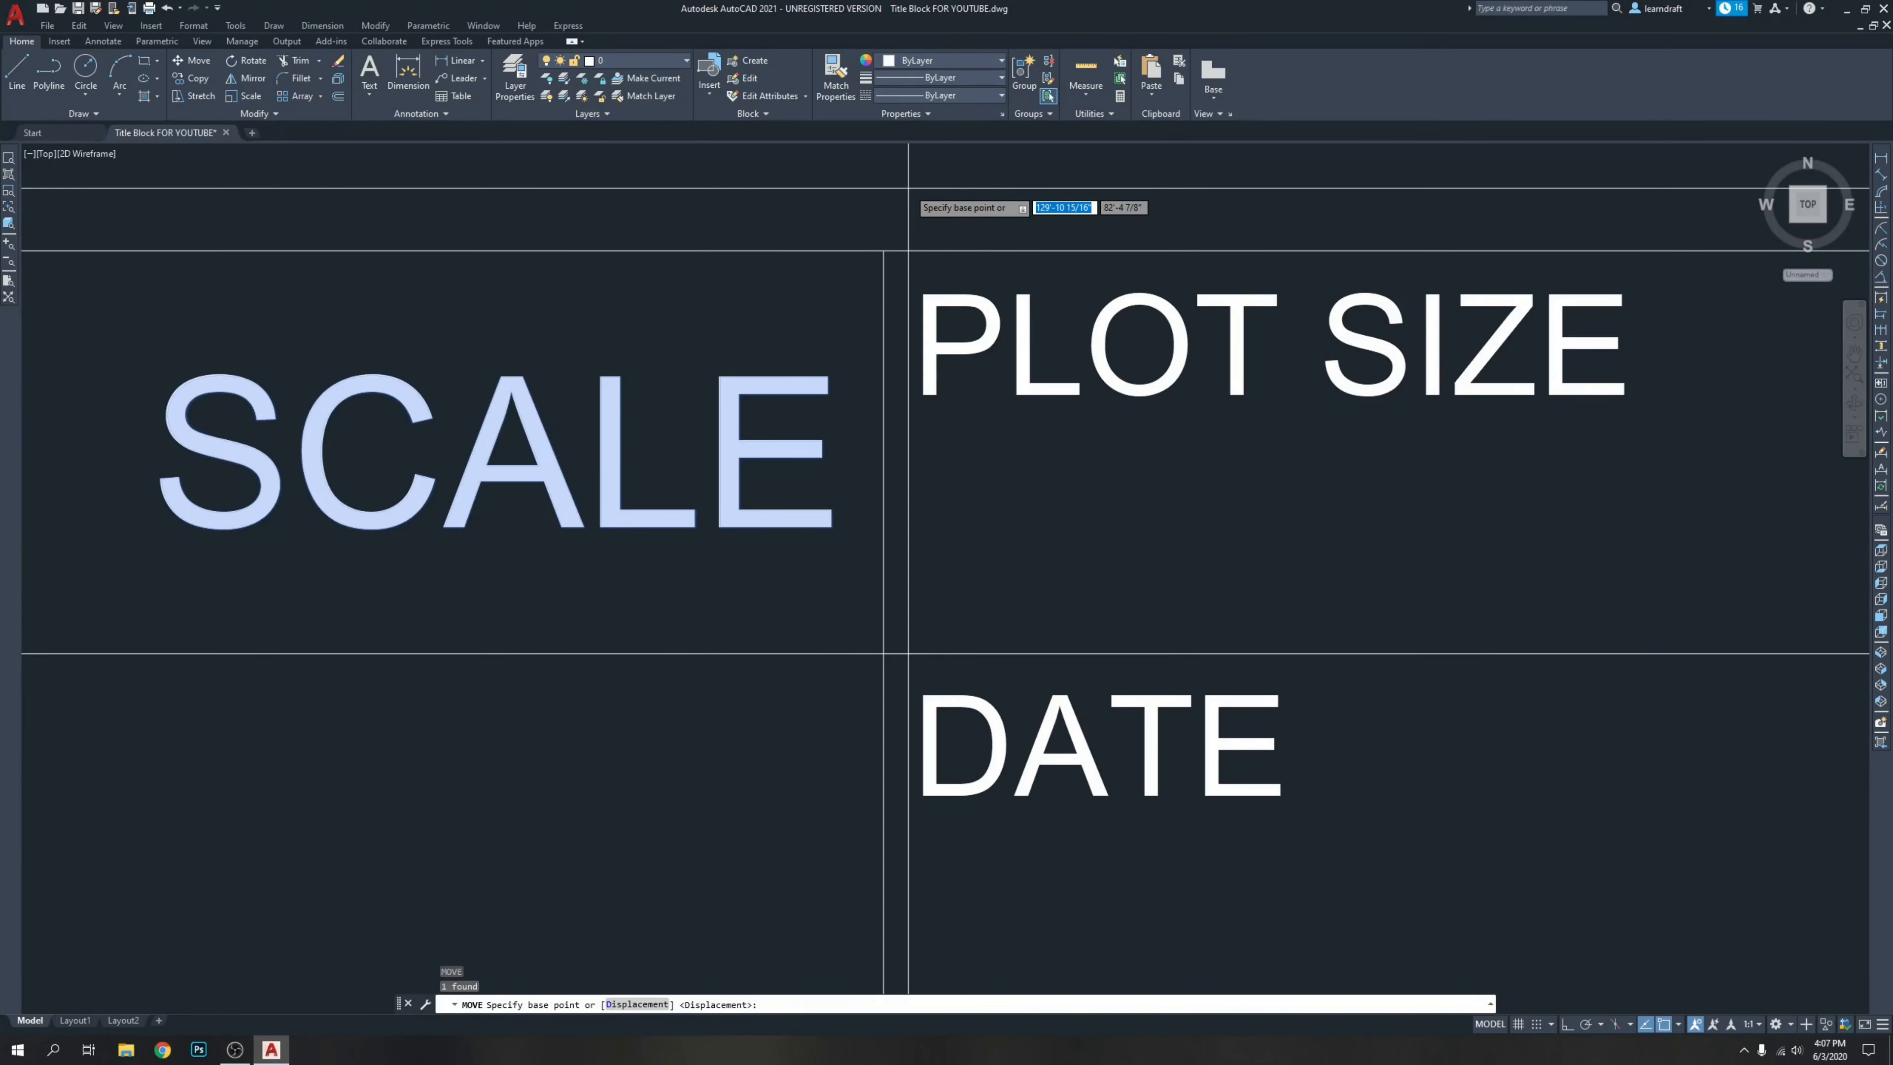
pyautogui.click(909, 189)
pyautogui.click(909, 191)
pyautogui.scroll(-4, 1106, 354)
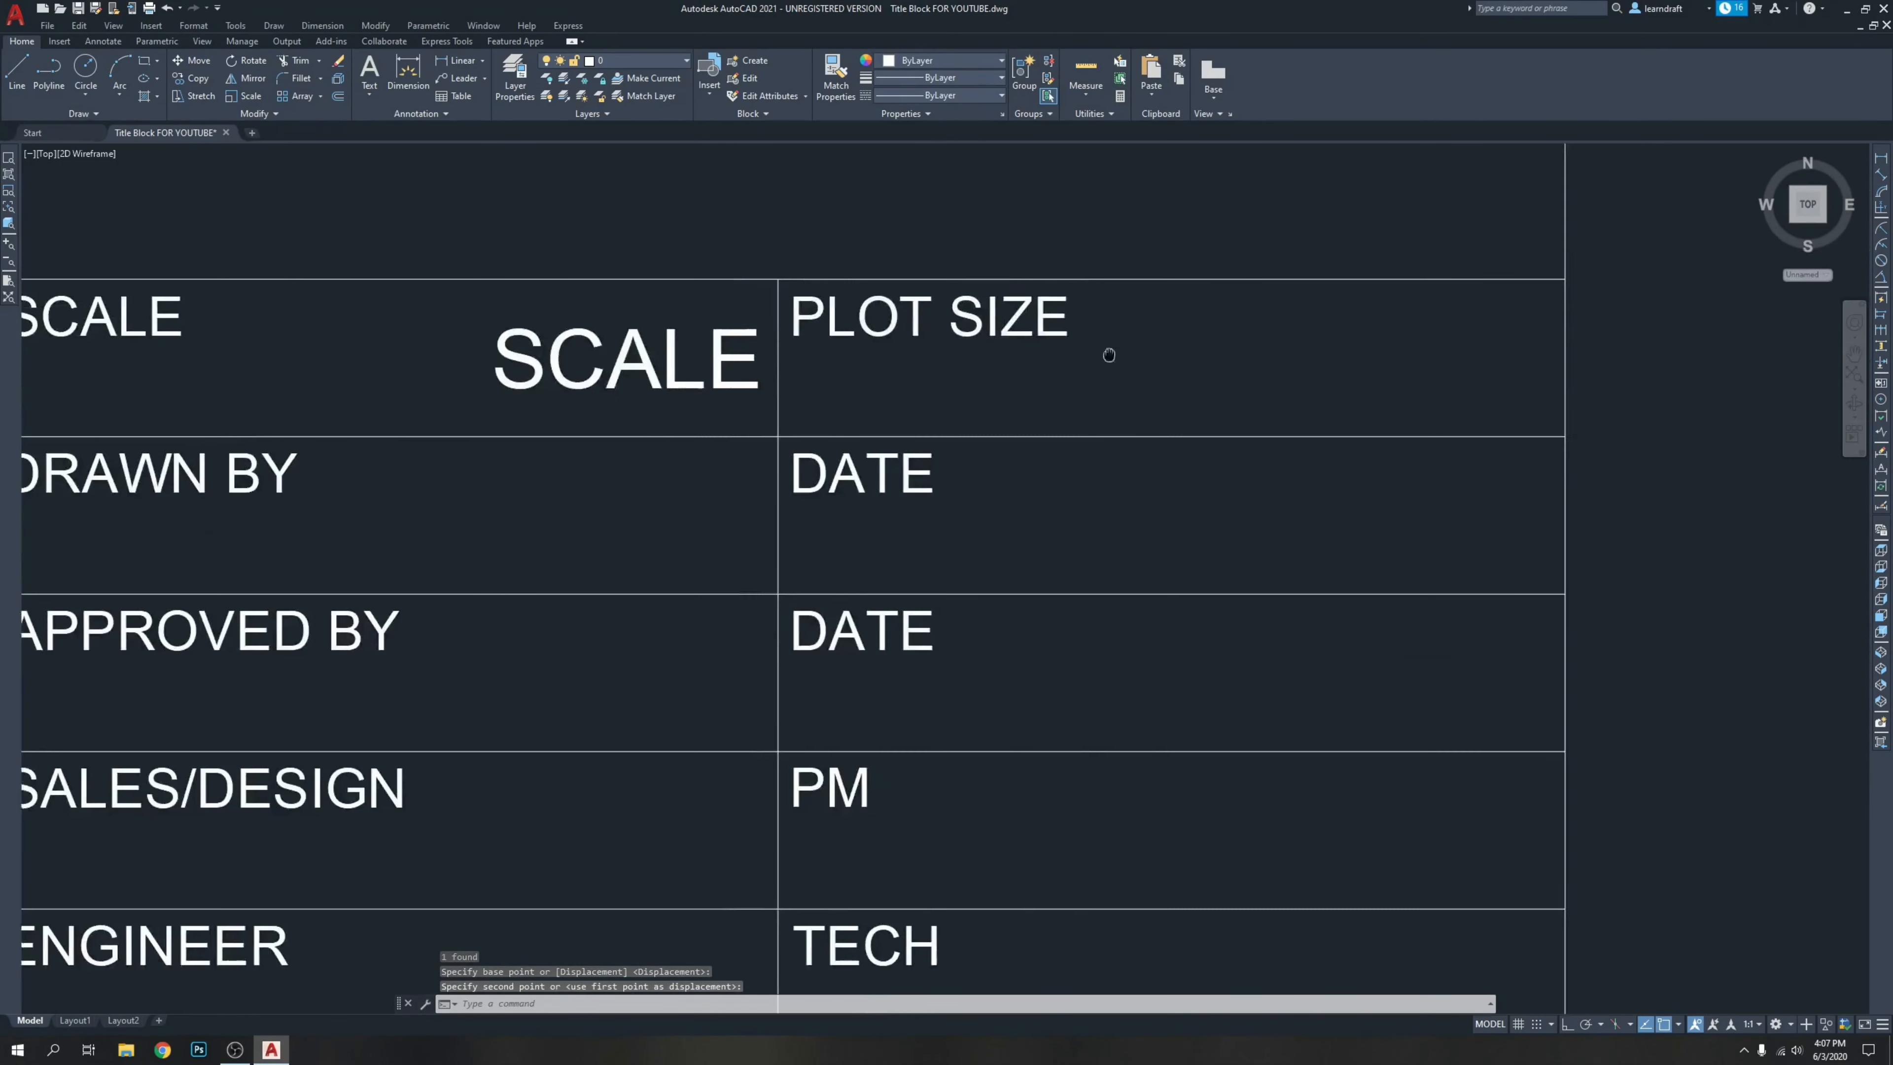
# Draw a horizontal guide line about 4 3/16" long with Ortho on, from the SCALE attribute's baseline past the title block's right border.
pyautogui.moveTo(1107, 355); pyautogui.dragTo(875, 354, button='middle')
pyautogui.scroll(-2, 1301, 423)
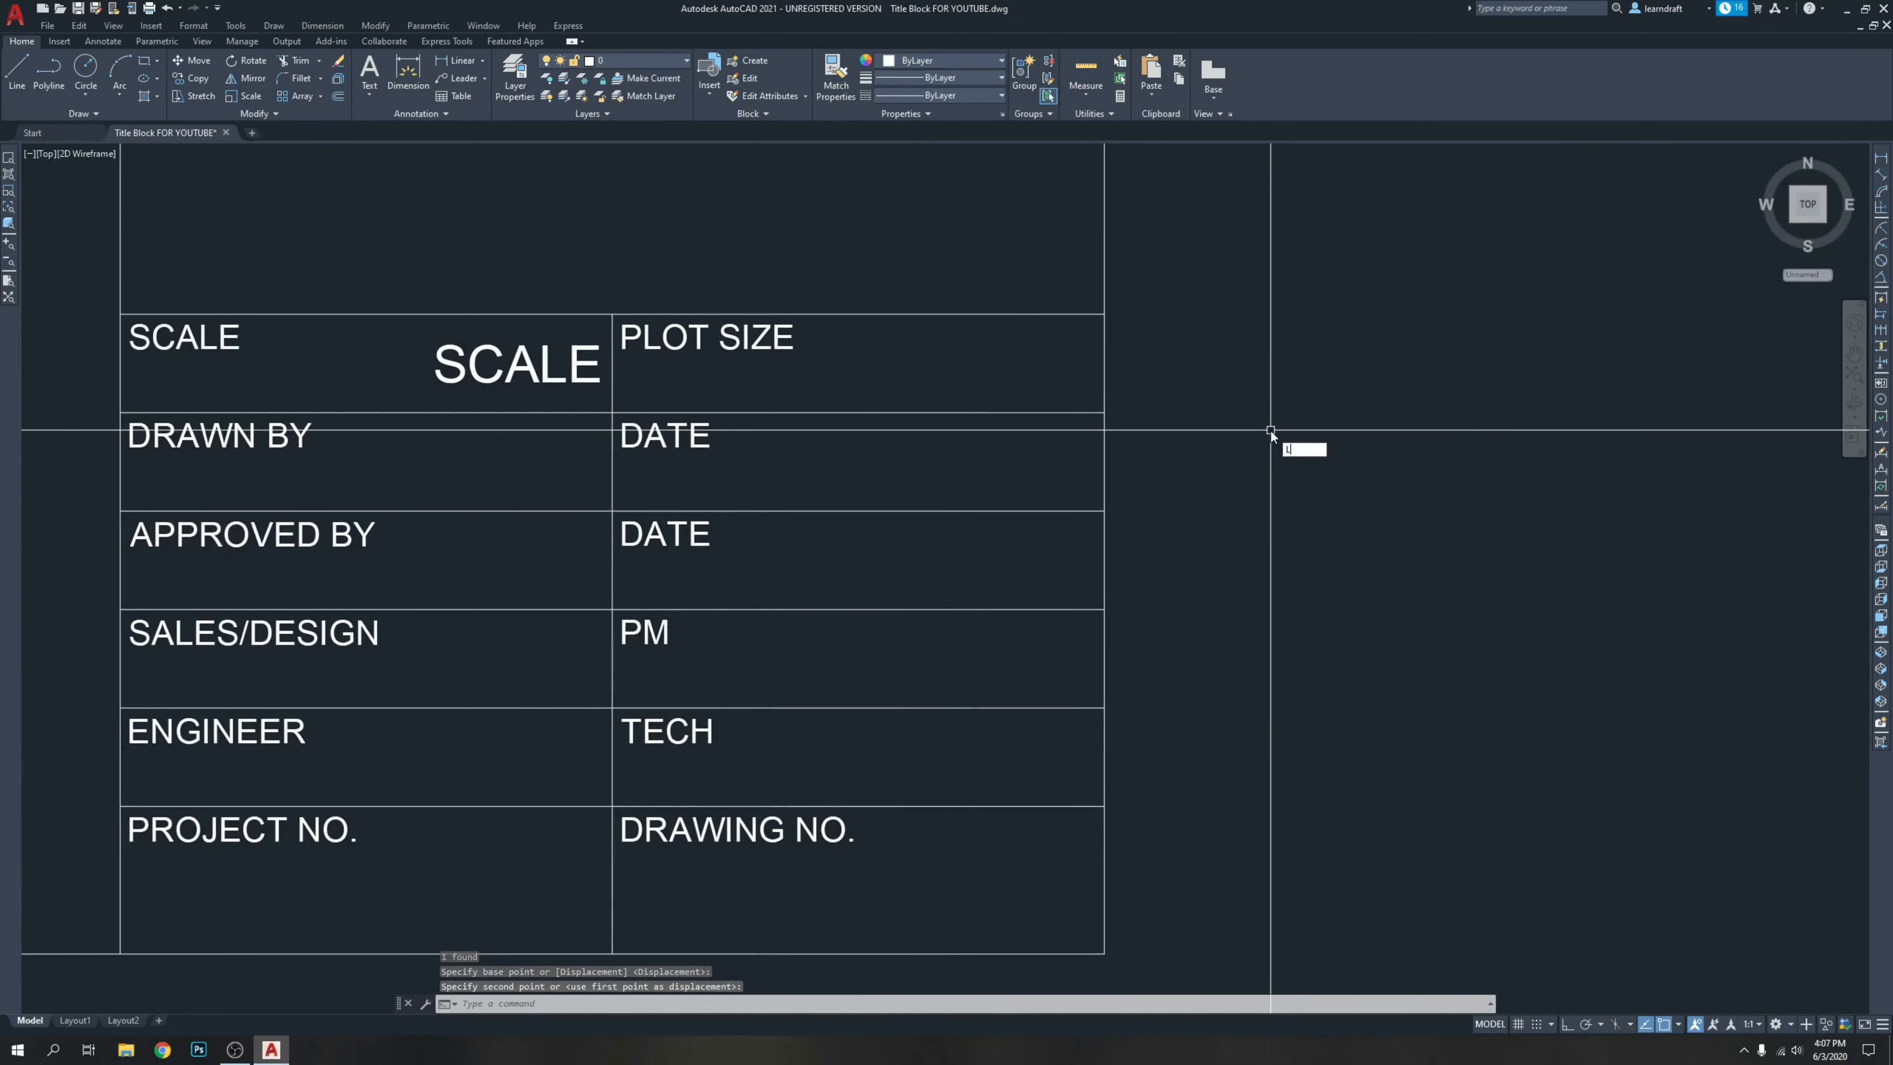
pyautogui.press('Return')
pyautogui.scroll(10, 485, 366)
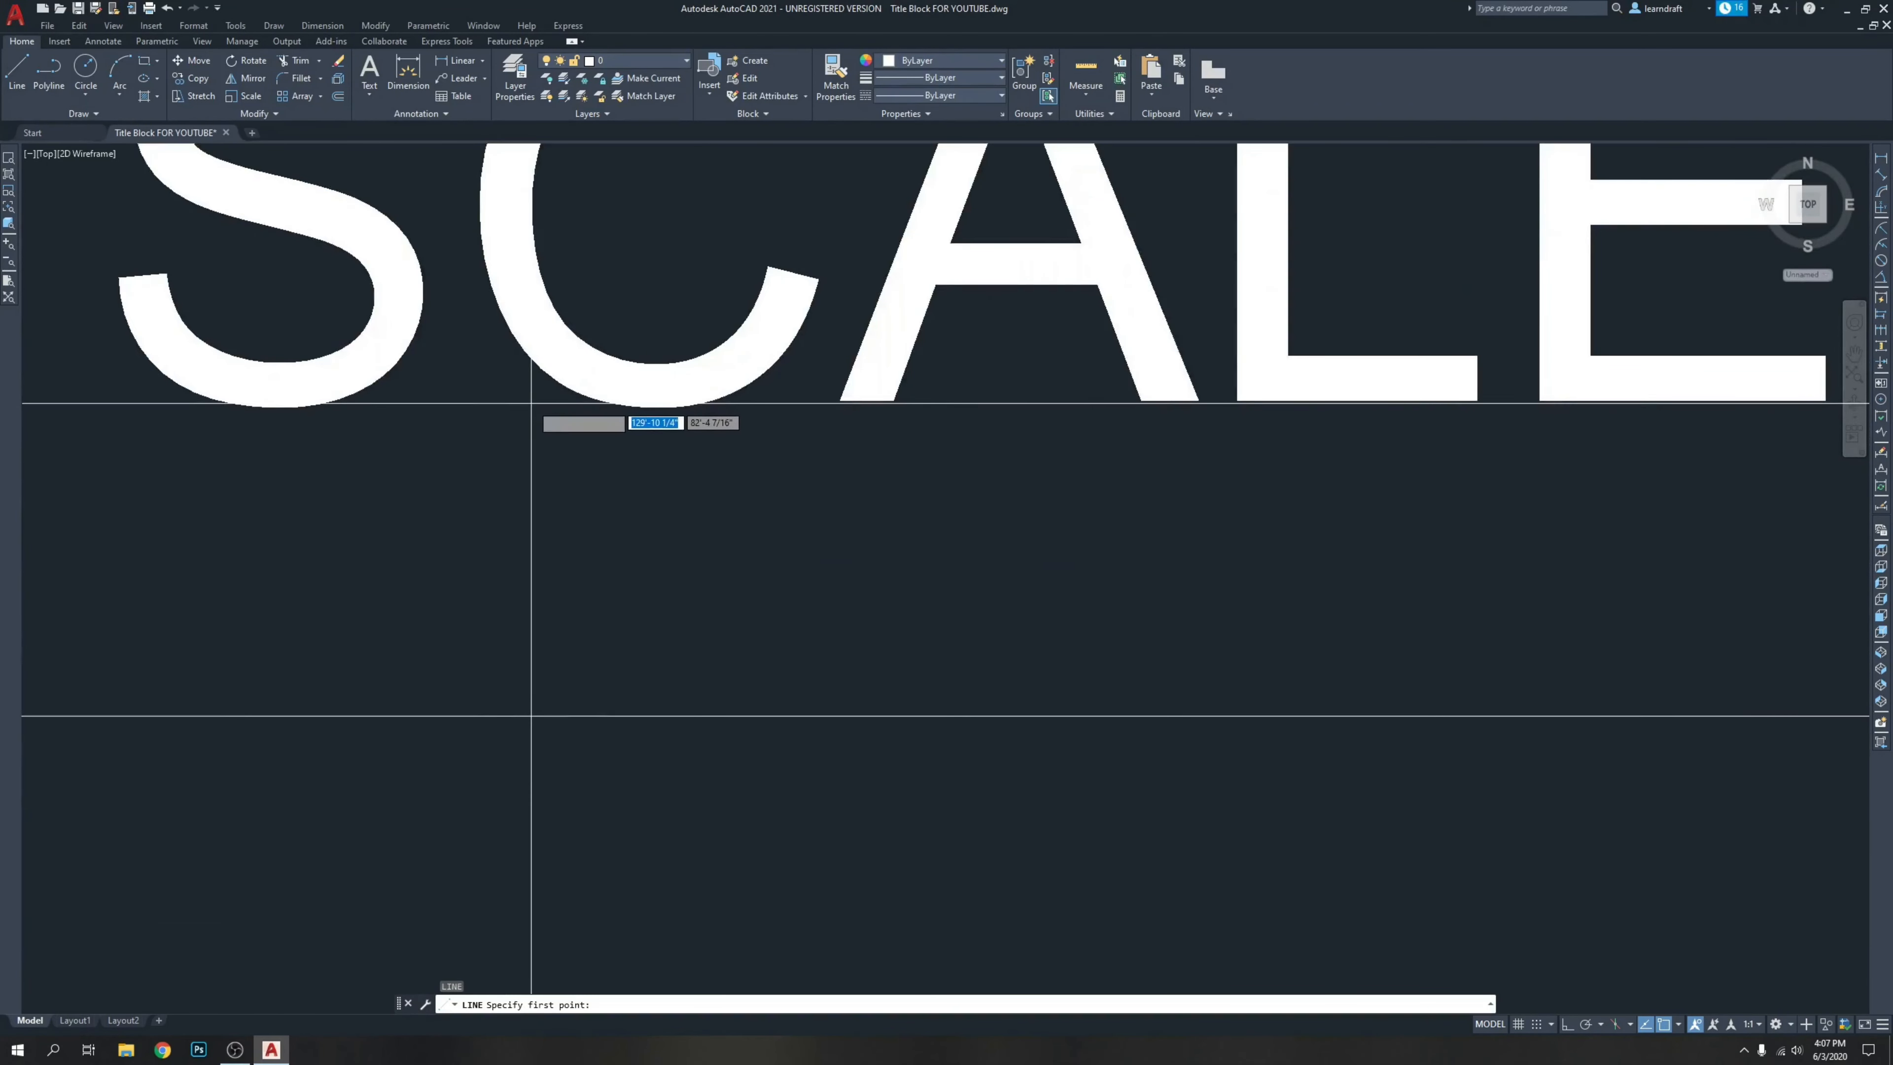
pyautogui.click(489, 406)
pyautogui.scroll(-6, 875, 520)
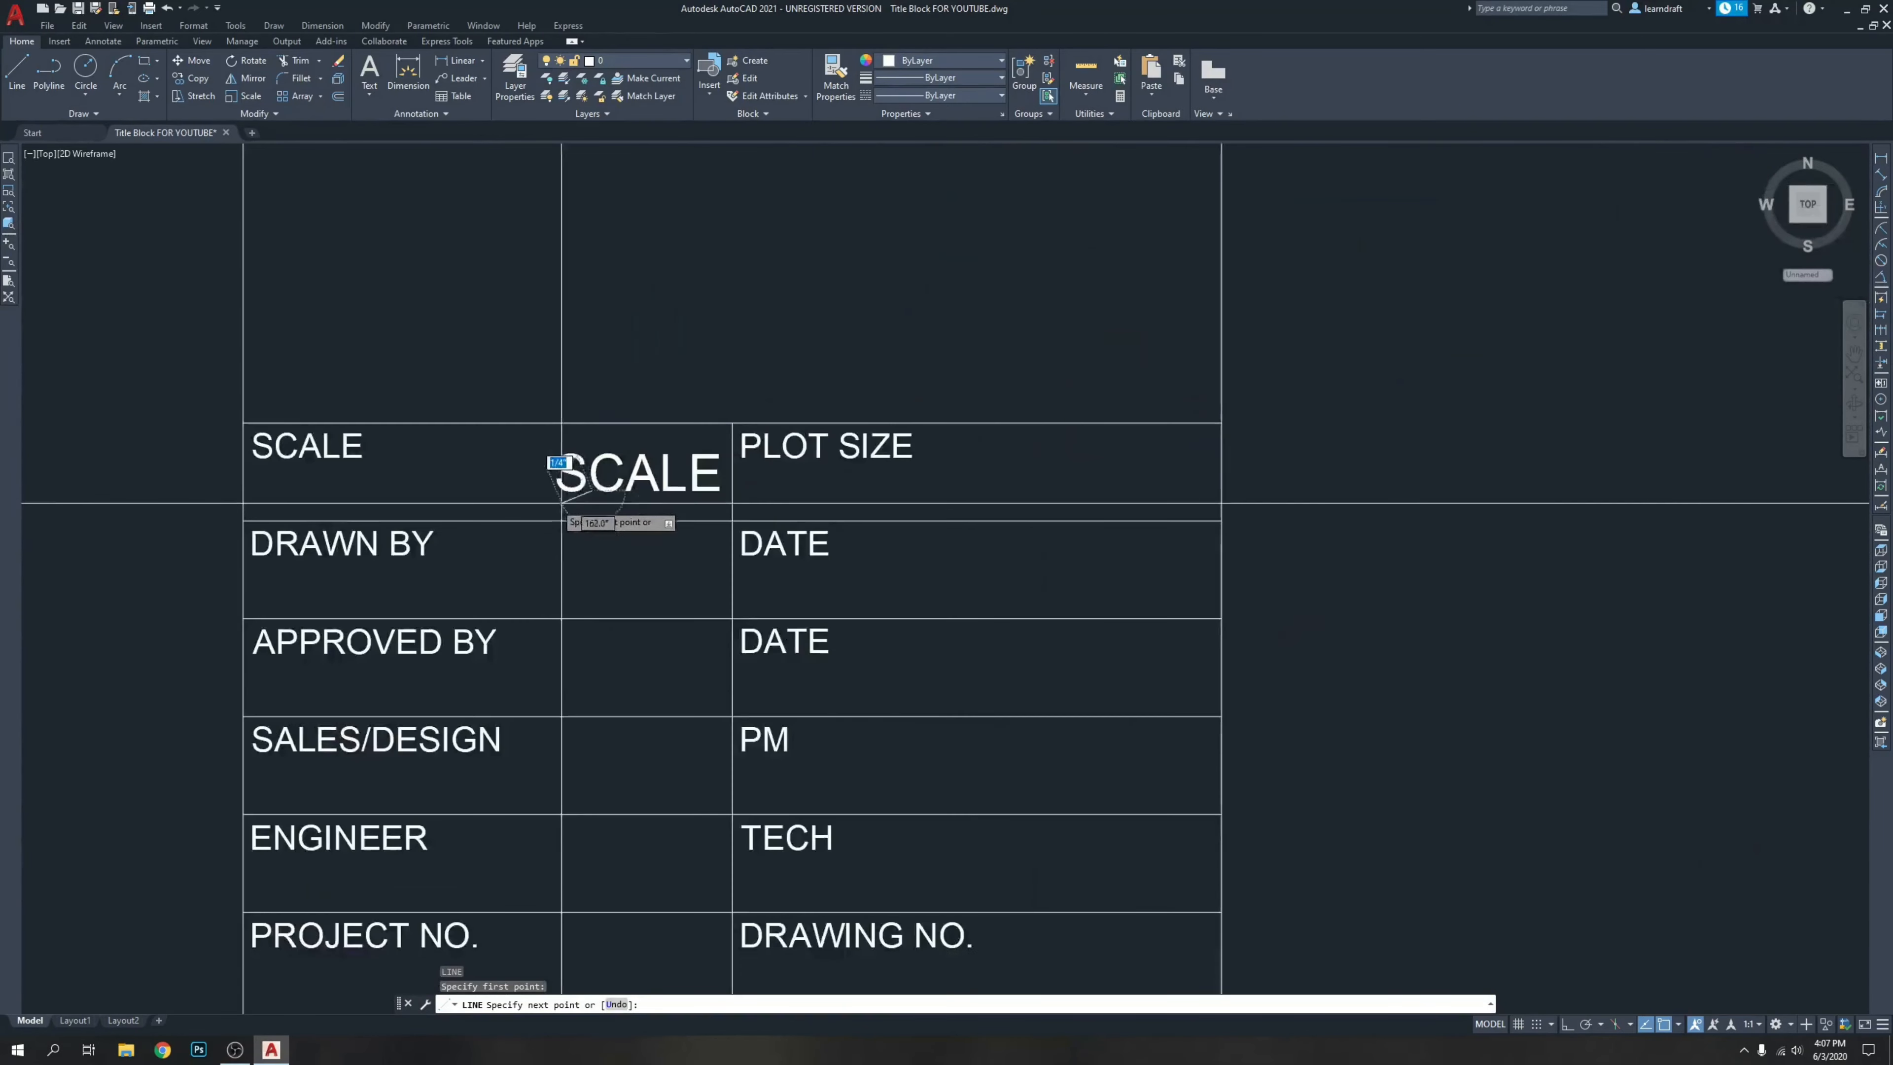
pyautogui.press('F8')
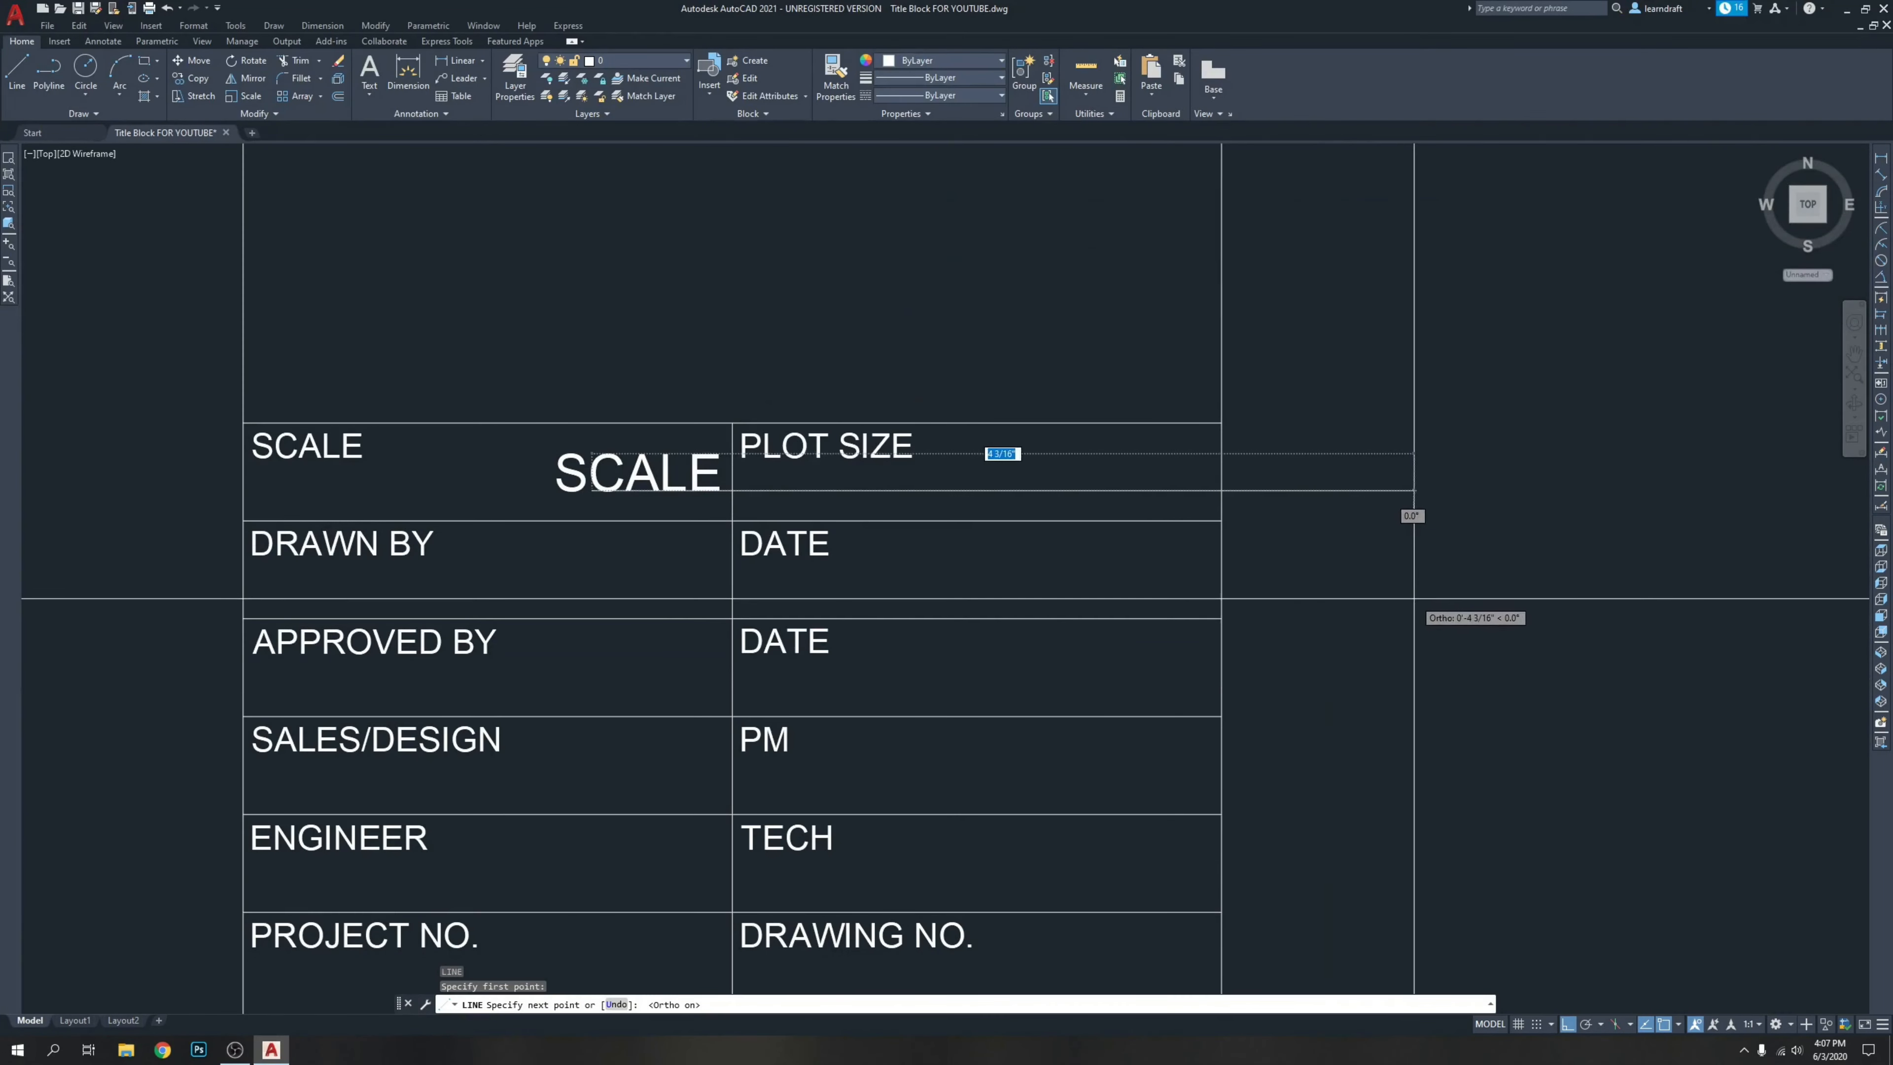
pyautogui.click(1415, 596)
pyautogui.press('Escape')
# Change the new horizontal guide line's color to yellow (241,235,31).
pyautogui.click(1316, 473)
pyautogui.click(1300, 528)
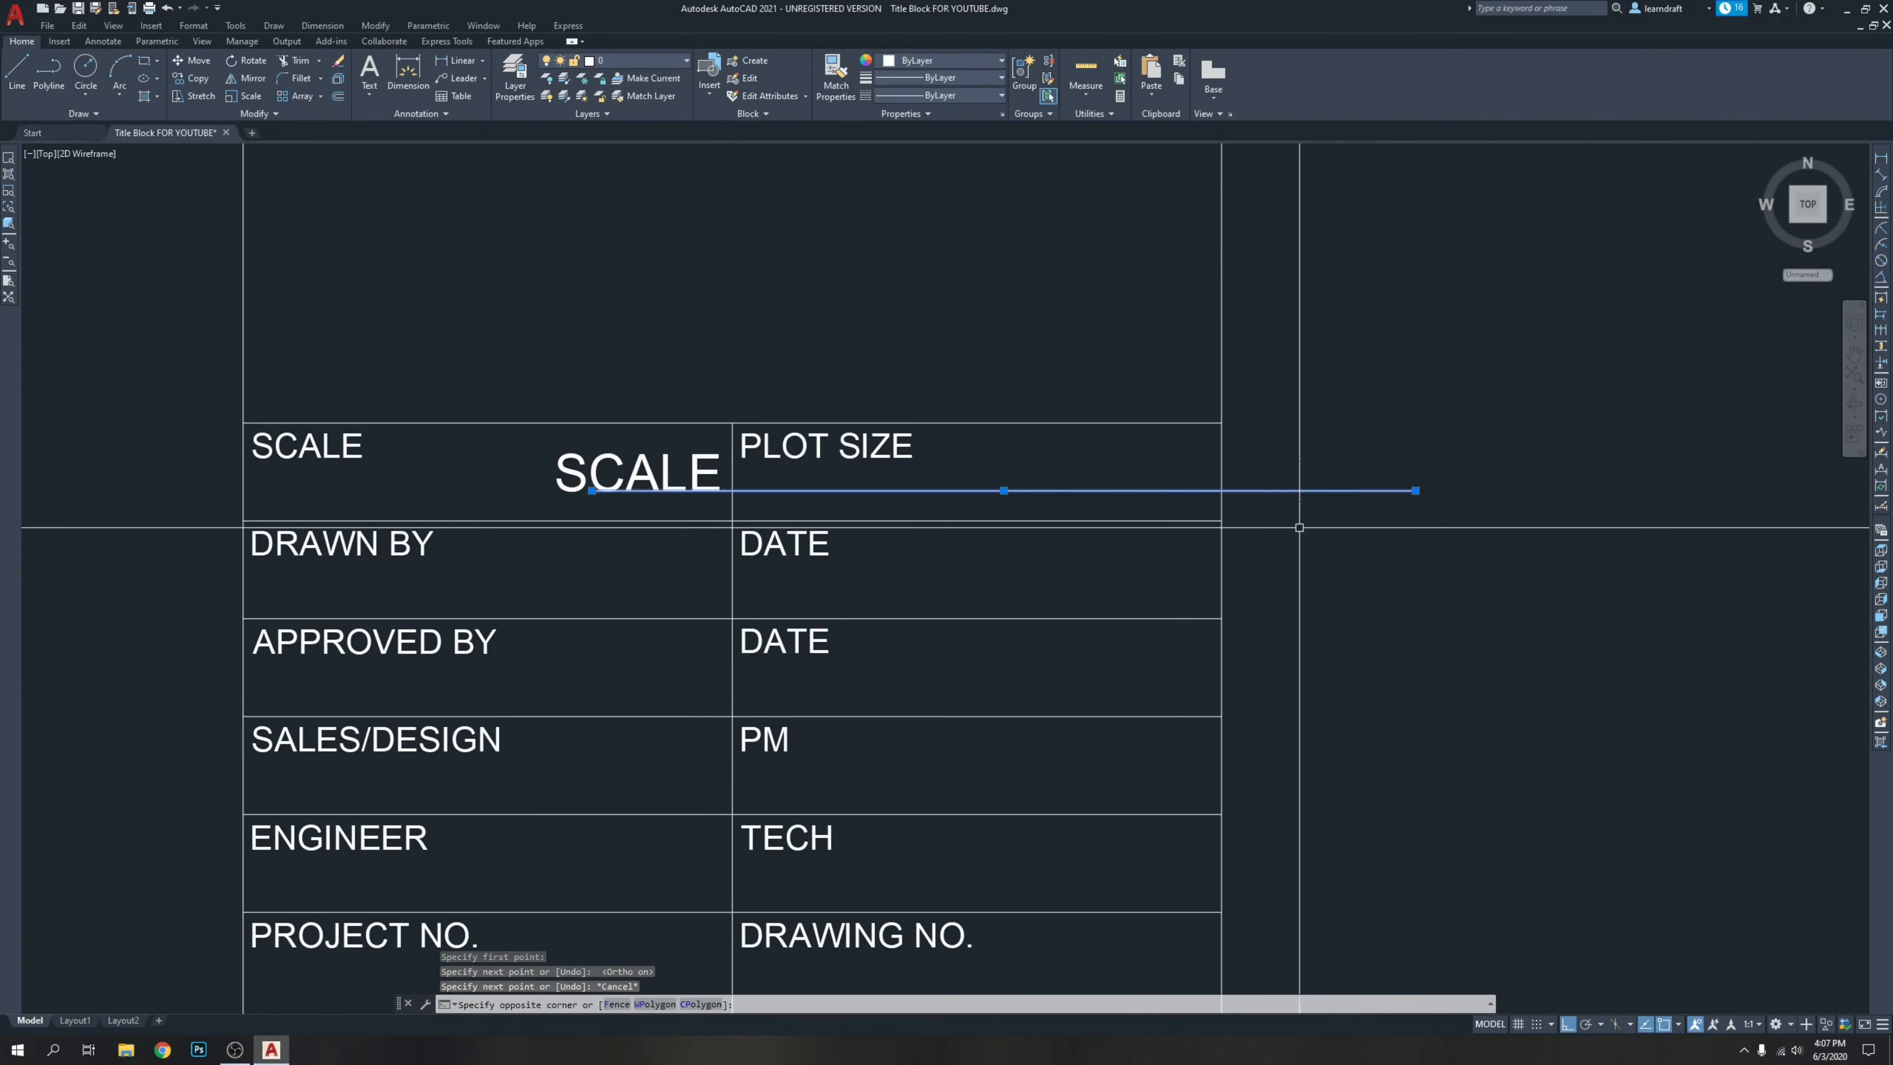
pyautogui.click(949, 59)
pyautogui.click(901, 138)
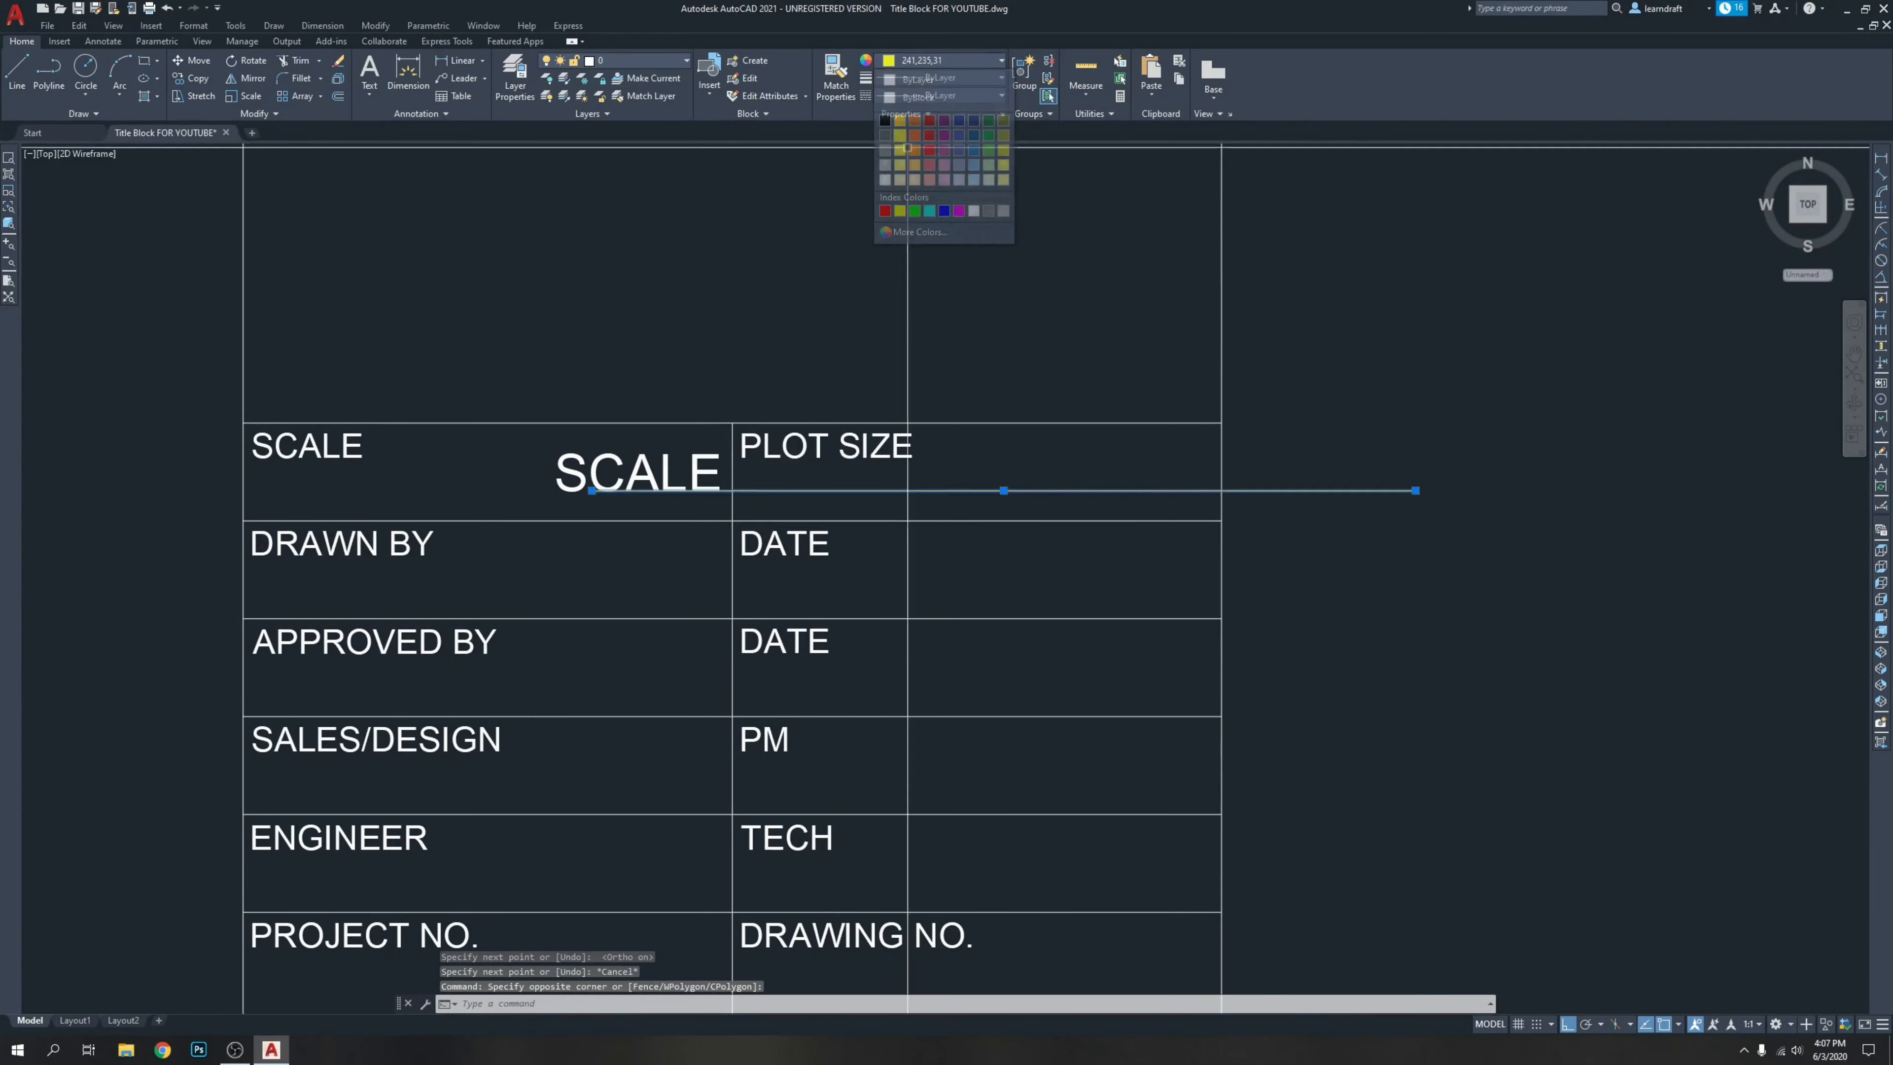
pyautogui.press('Escape')
pyautogui.scroll(4, 840, 440)
pyautogui.scroll(4, 469, 603)
pyautogui.scroll(-8, 470, 603)
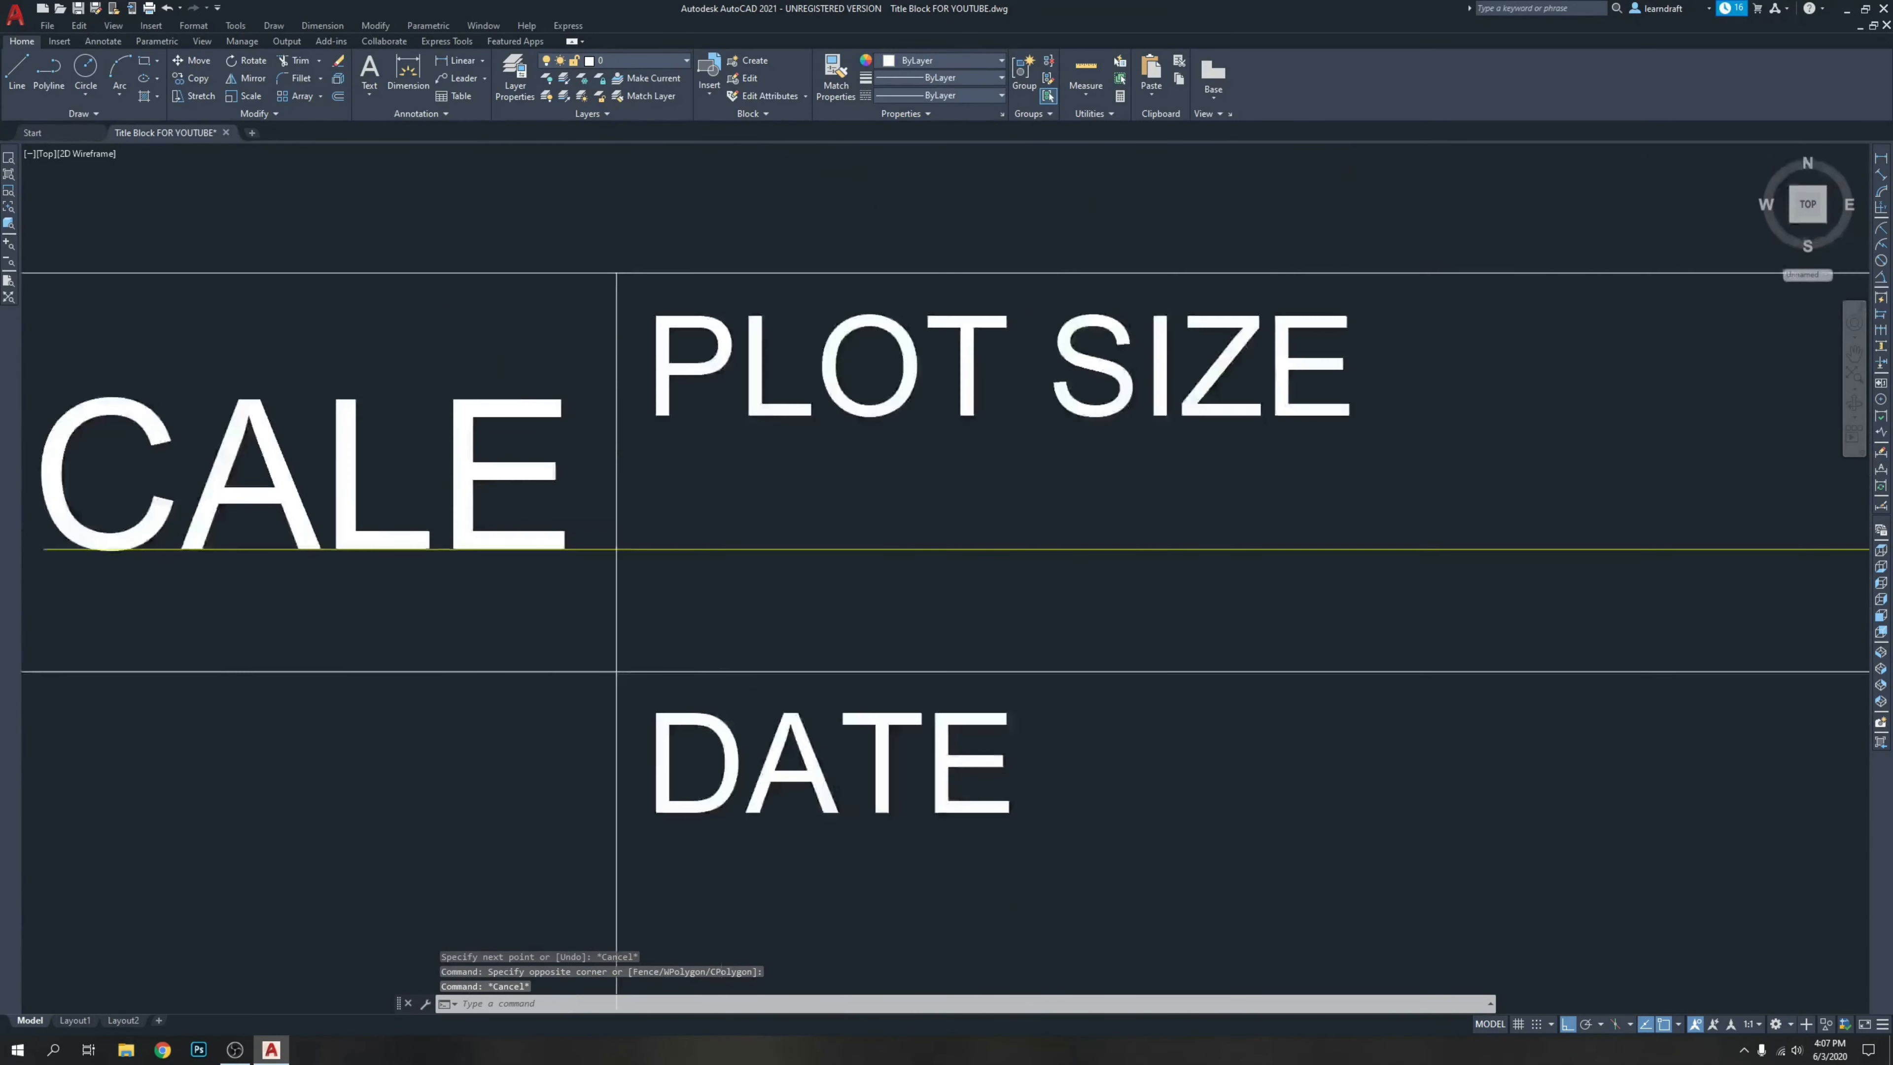
# Define an attribute with the tag PAPER-SIZE and Right justification, and place it on the yellow guide line in the PLOT SIZE cell.
pyautogui.moveTo(1304, 333)
pyautogui.mouseDown(button='middle')
pyautogui.moveTo(1286, 358)
pyautogui.moveTo(1212, 347)
pyautogui.moveTo(1234, 268)
pyautogui.mouseUp(button='middle')
pyautogui.scroll(-2, 1282, 366)
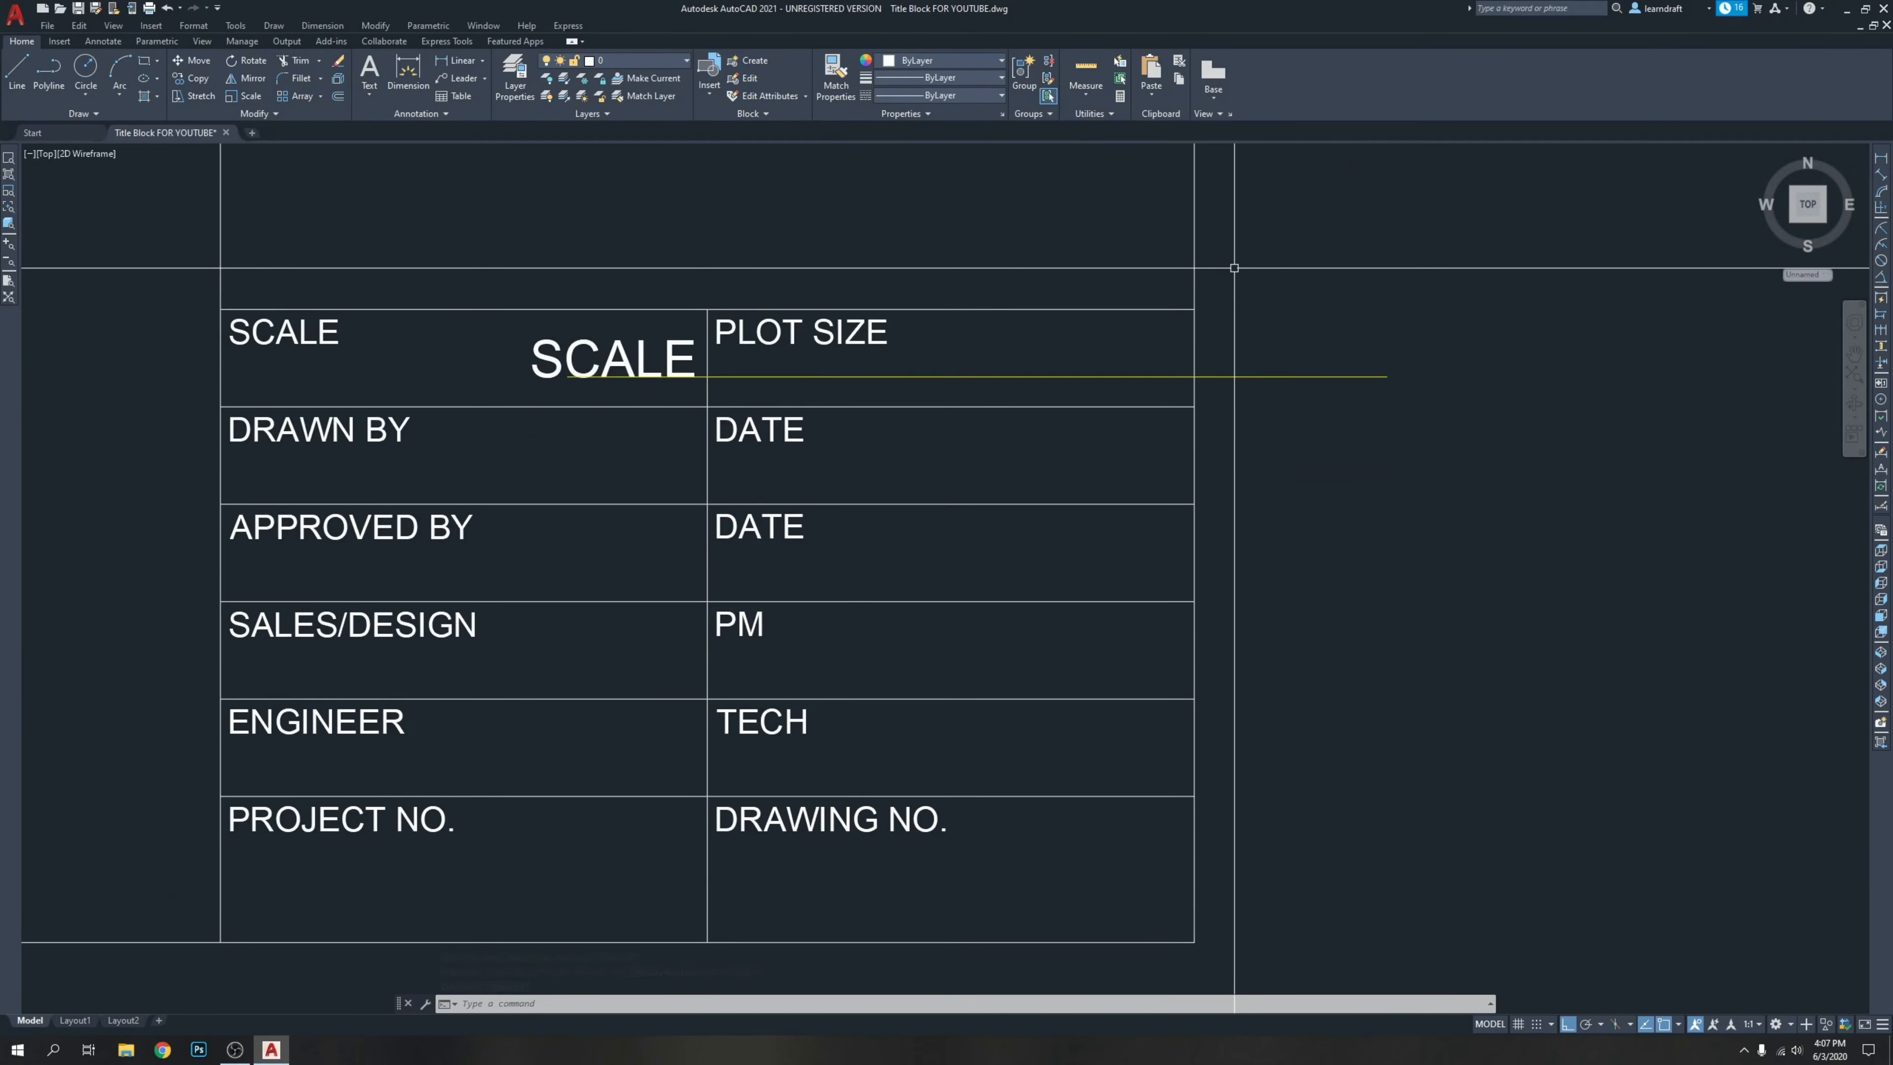
pyautogui.moveTo(1231, 332); pyautogui.dragTo(1225, 346, button='middle')
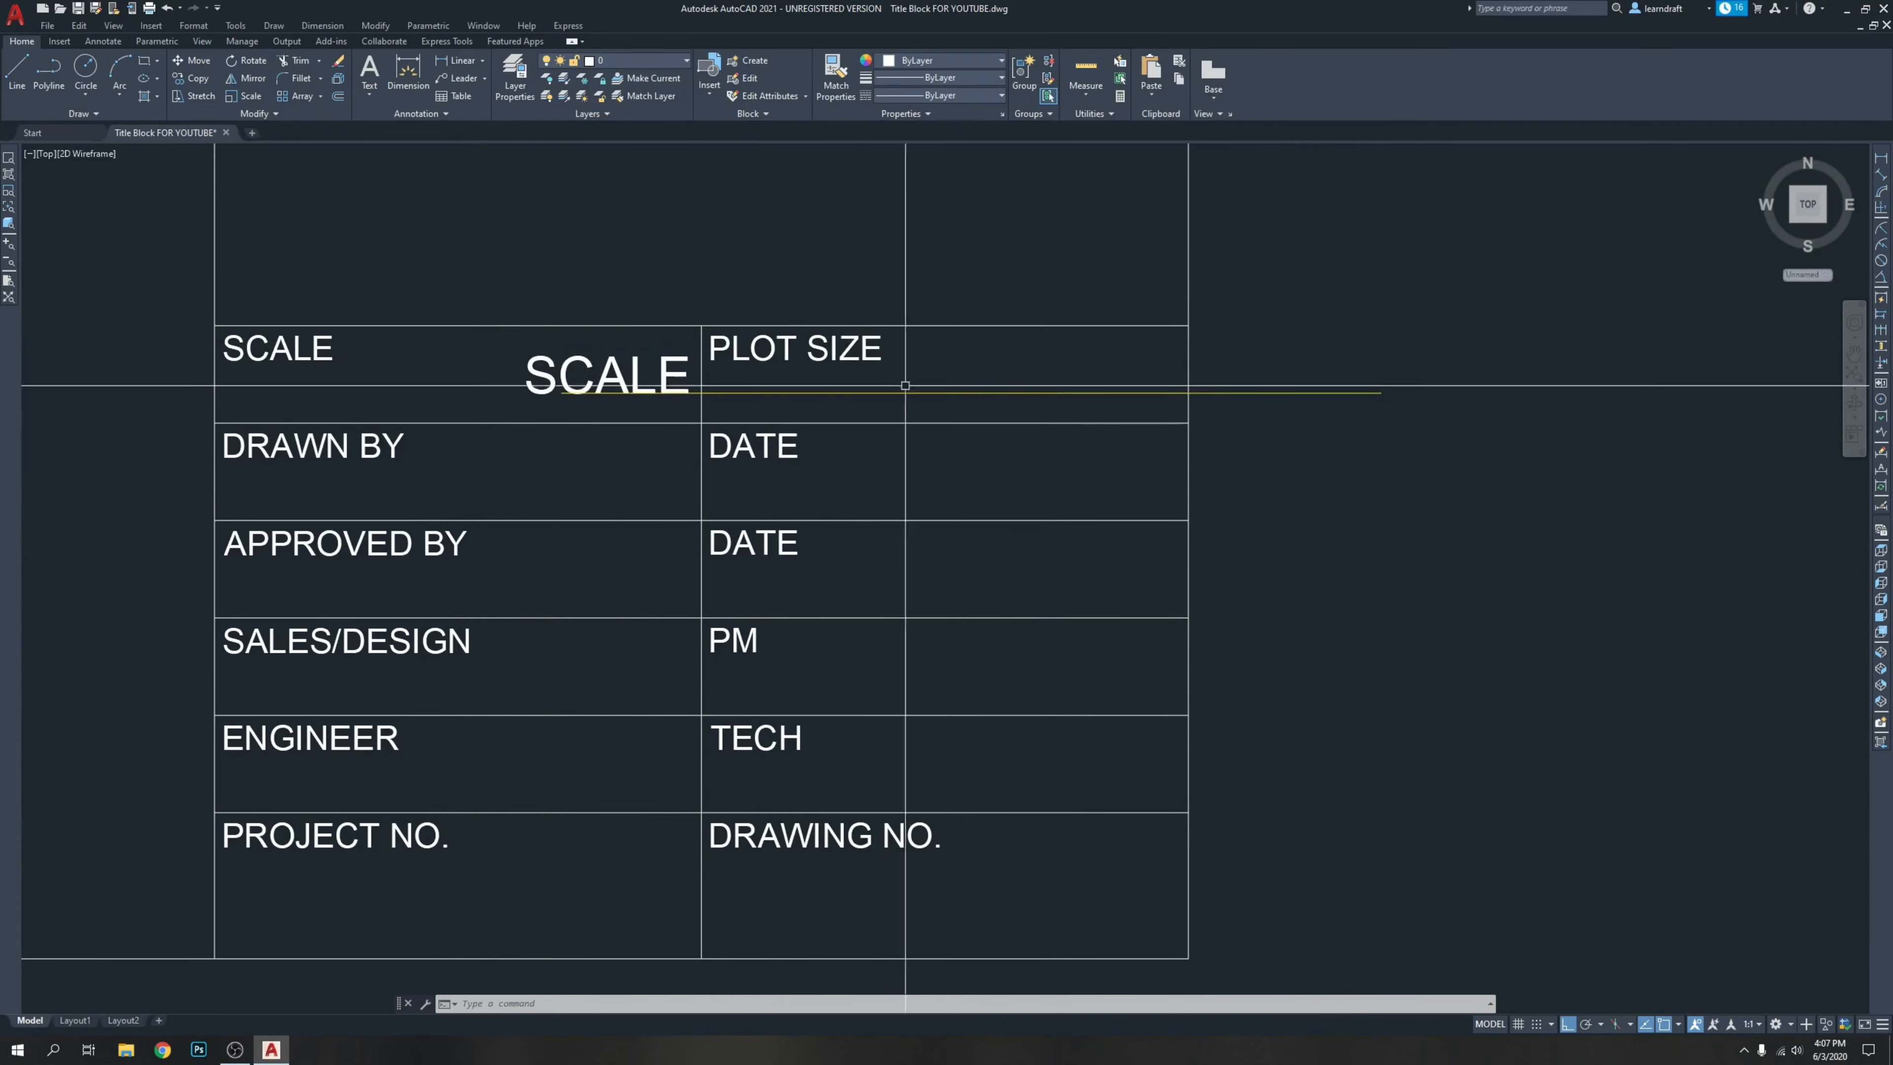
pyautogui.moveTo(1346, 240); pyautogui.dragTo(1309, 299, button='middle')
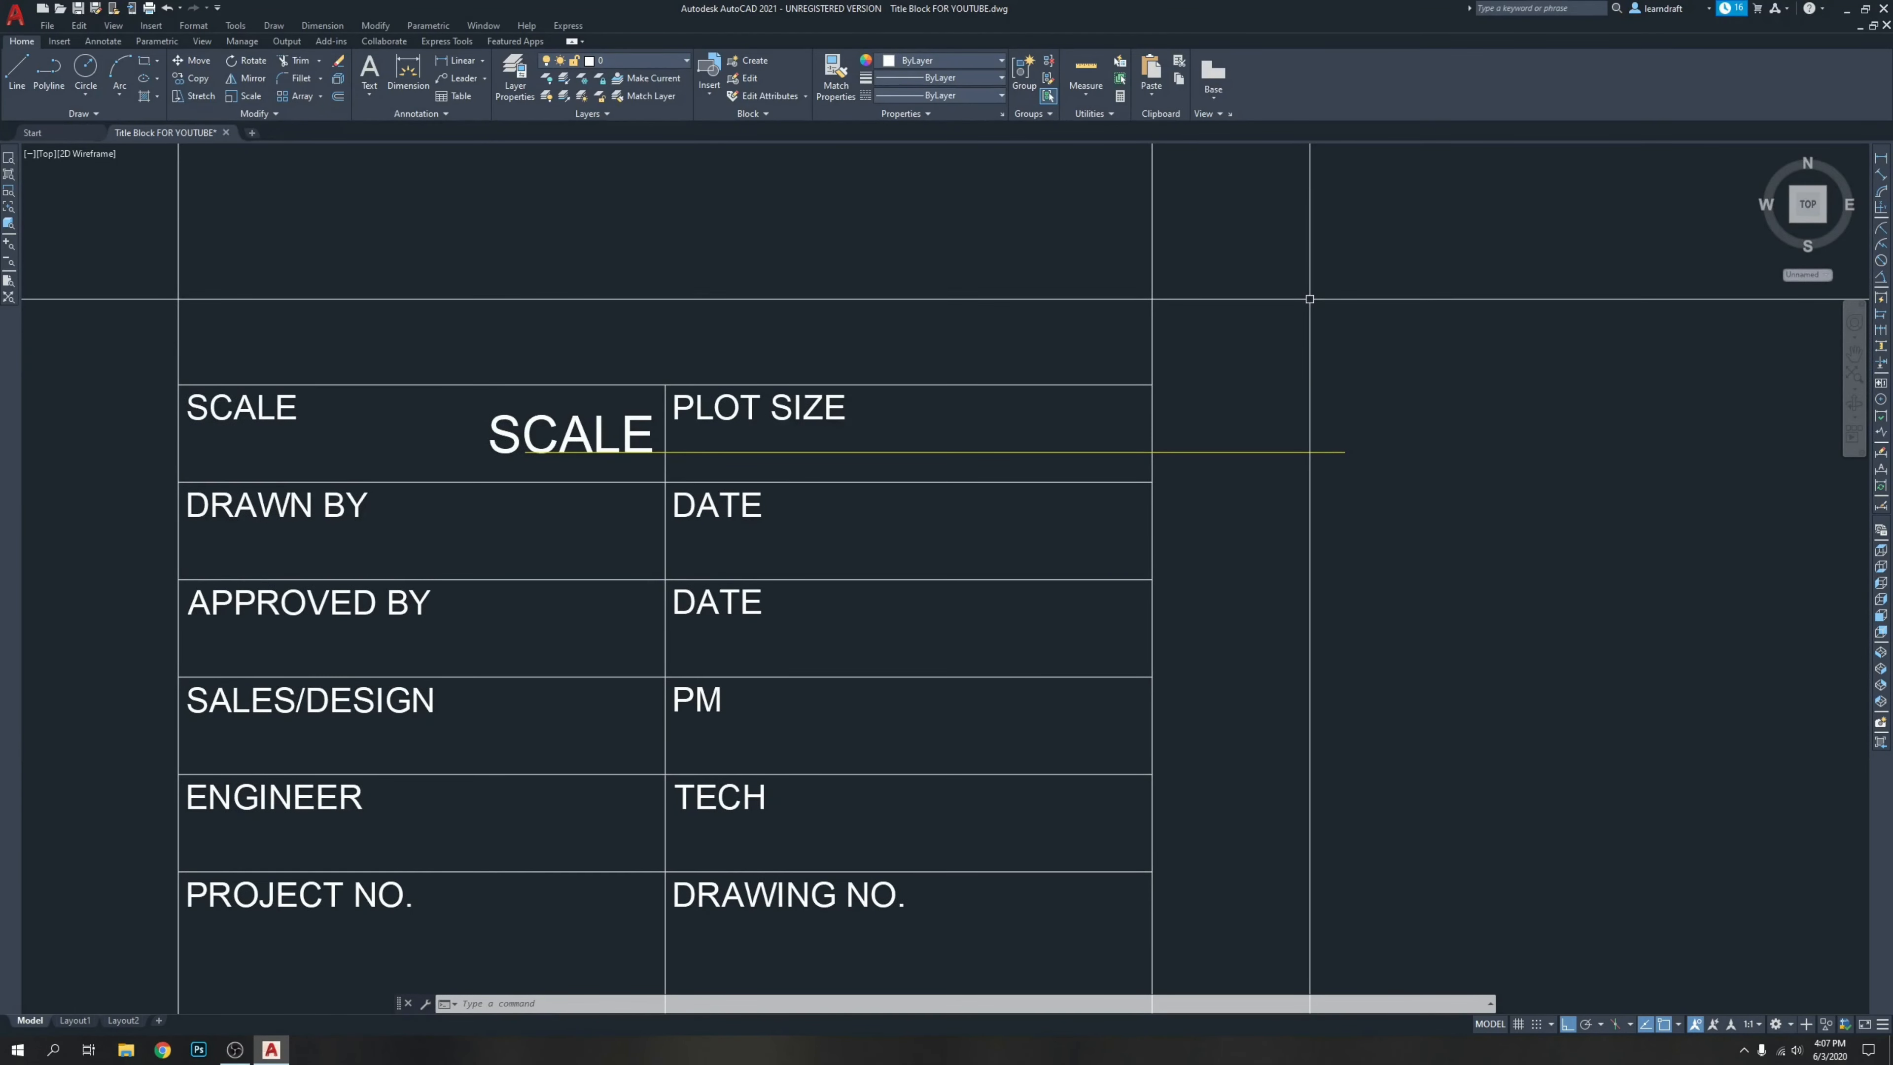
pyautogui.write('ATT')
pyautogui.press('Return')
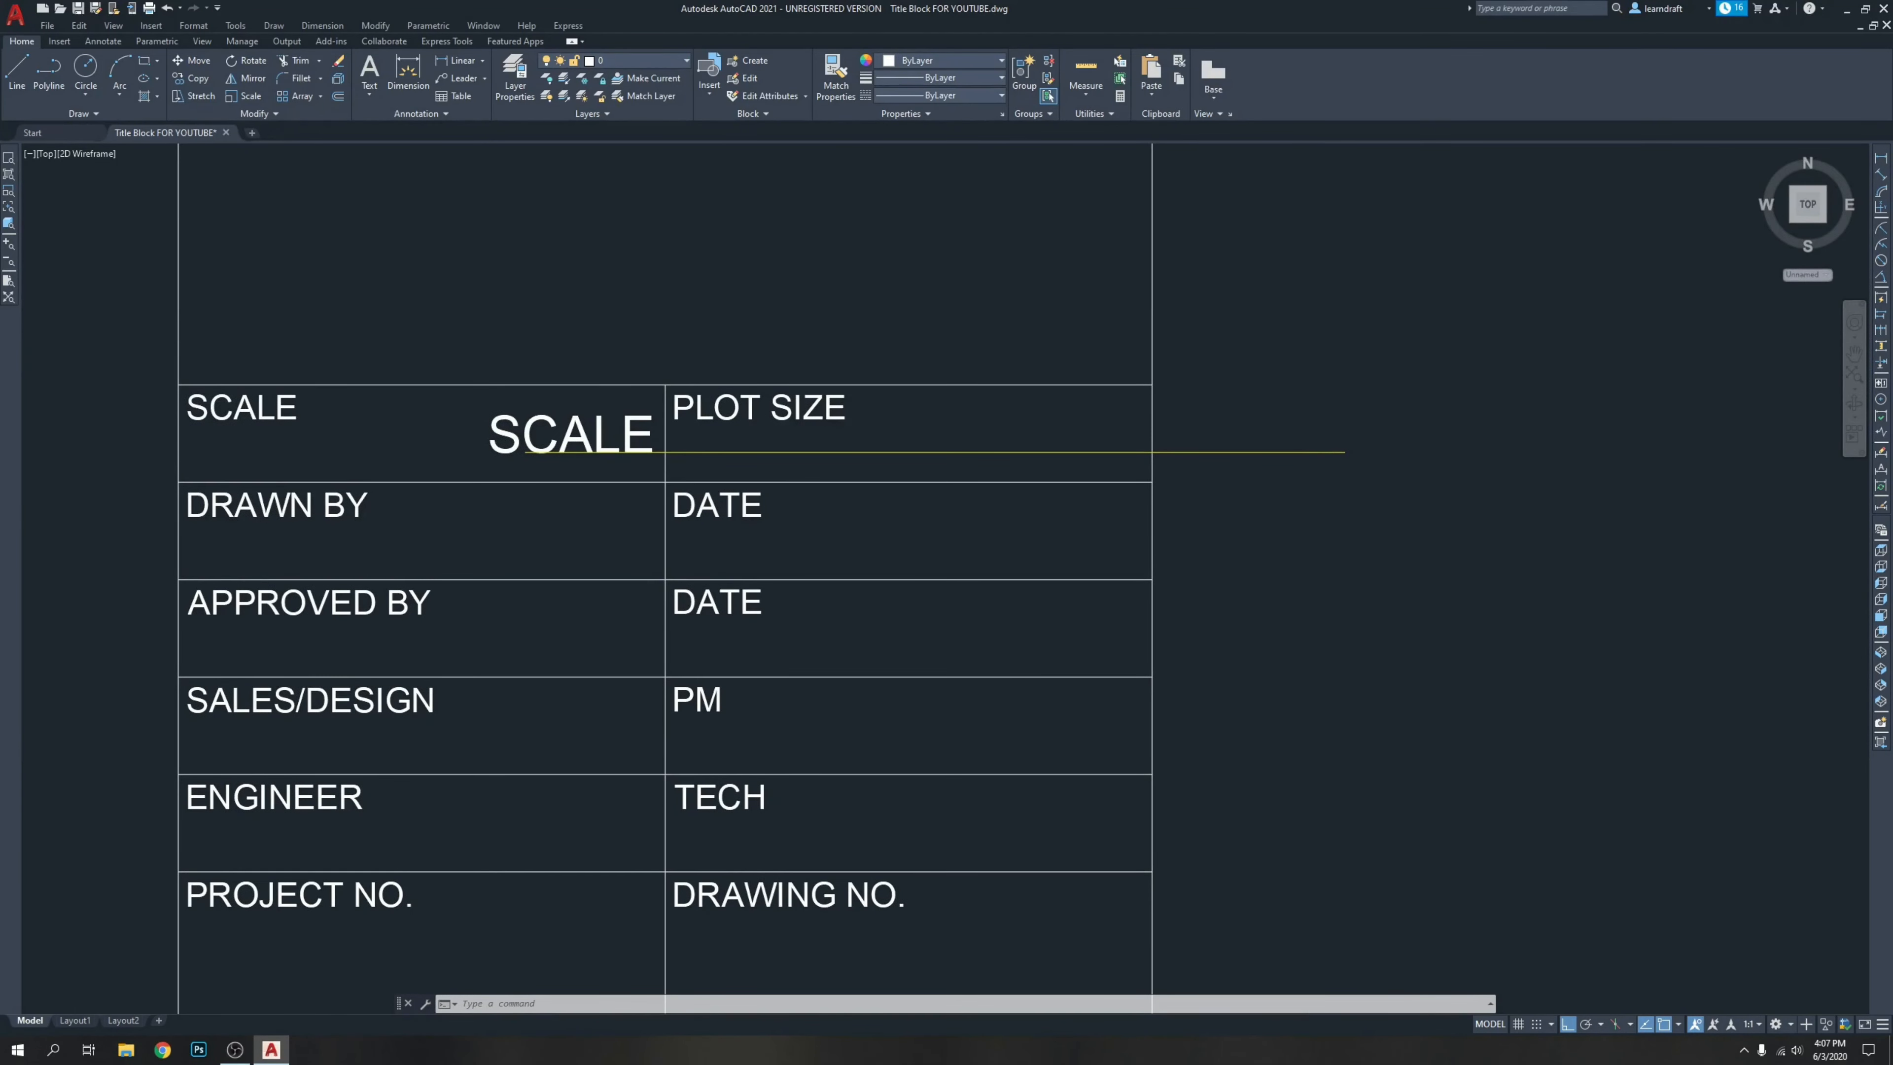
pyautogui.moveTo(980, 384); pyautogui.dragTo(1294, 397)
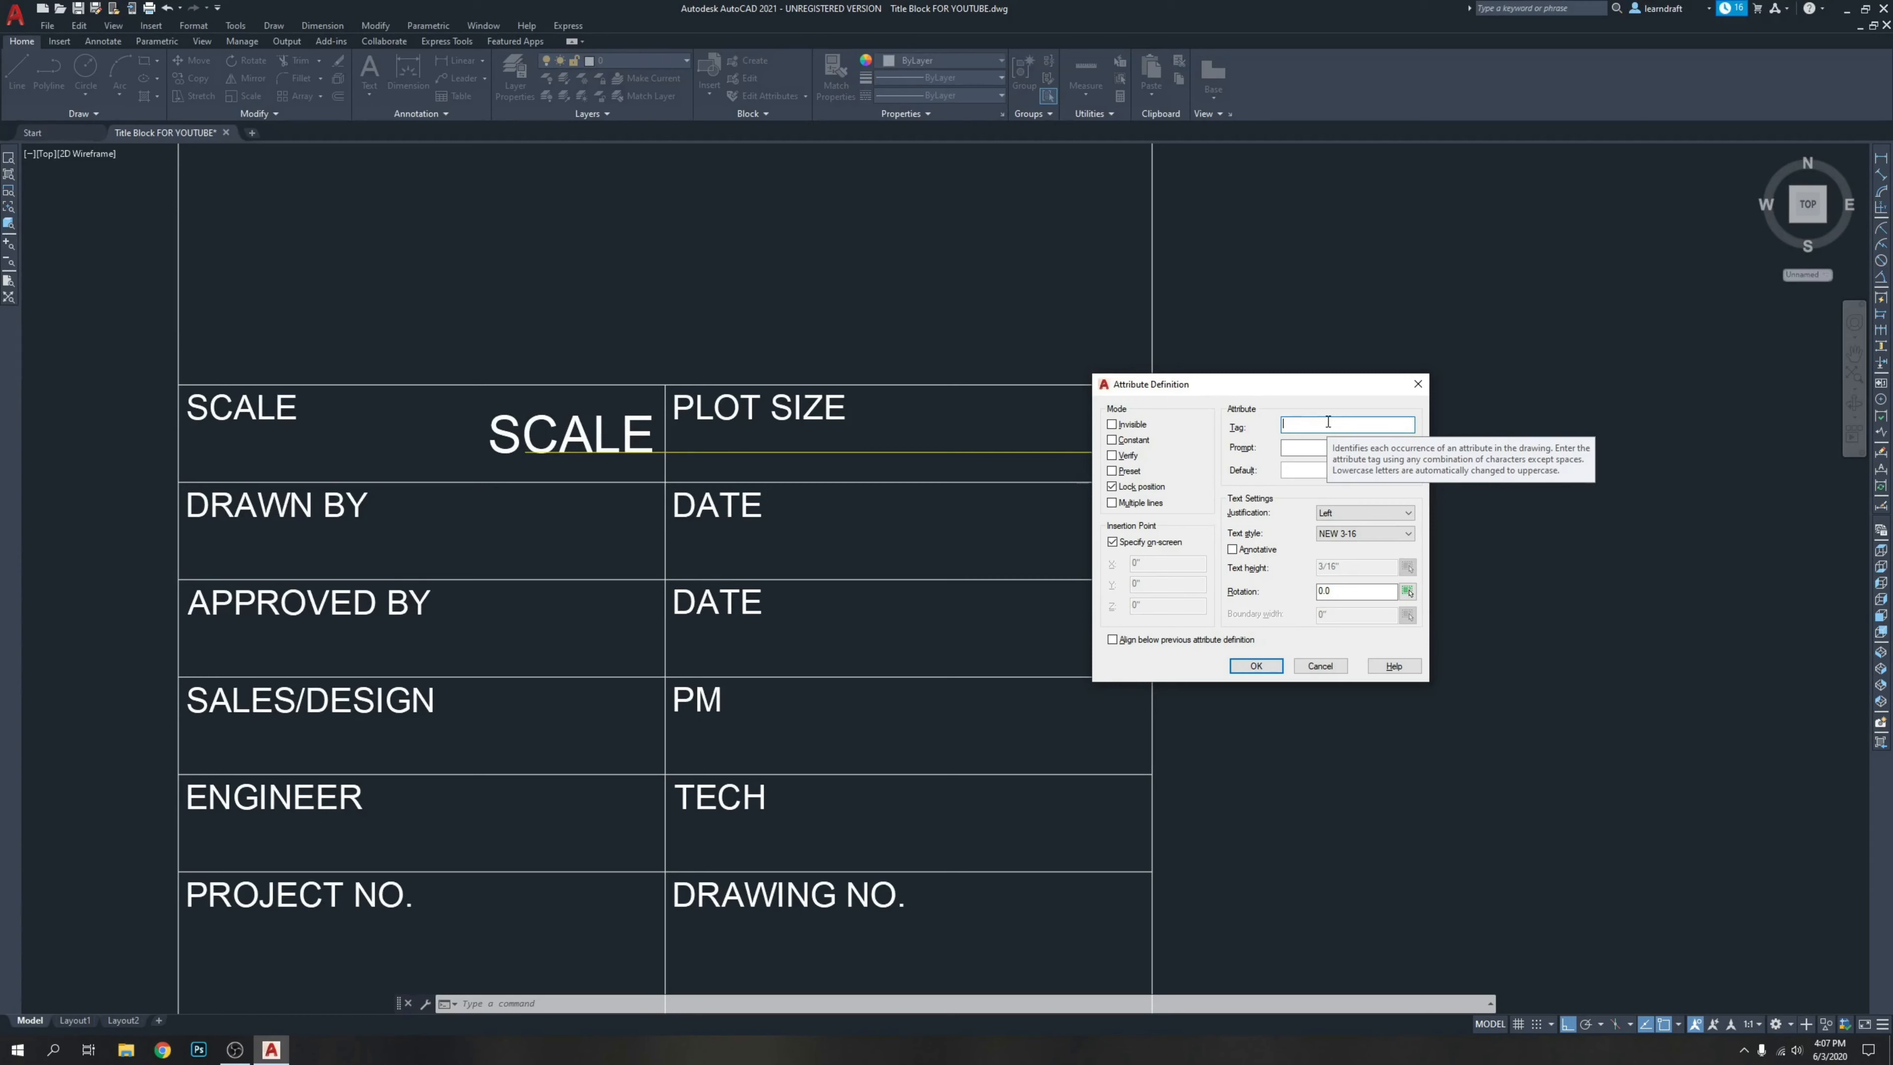
pyautogui.write('PAPER SIZE')
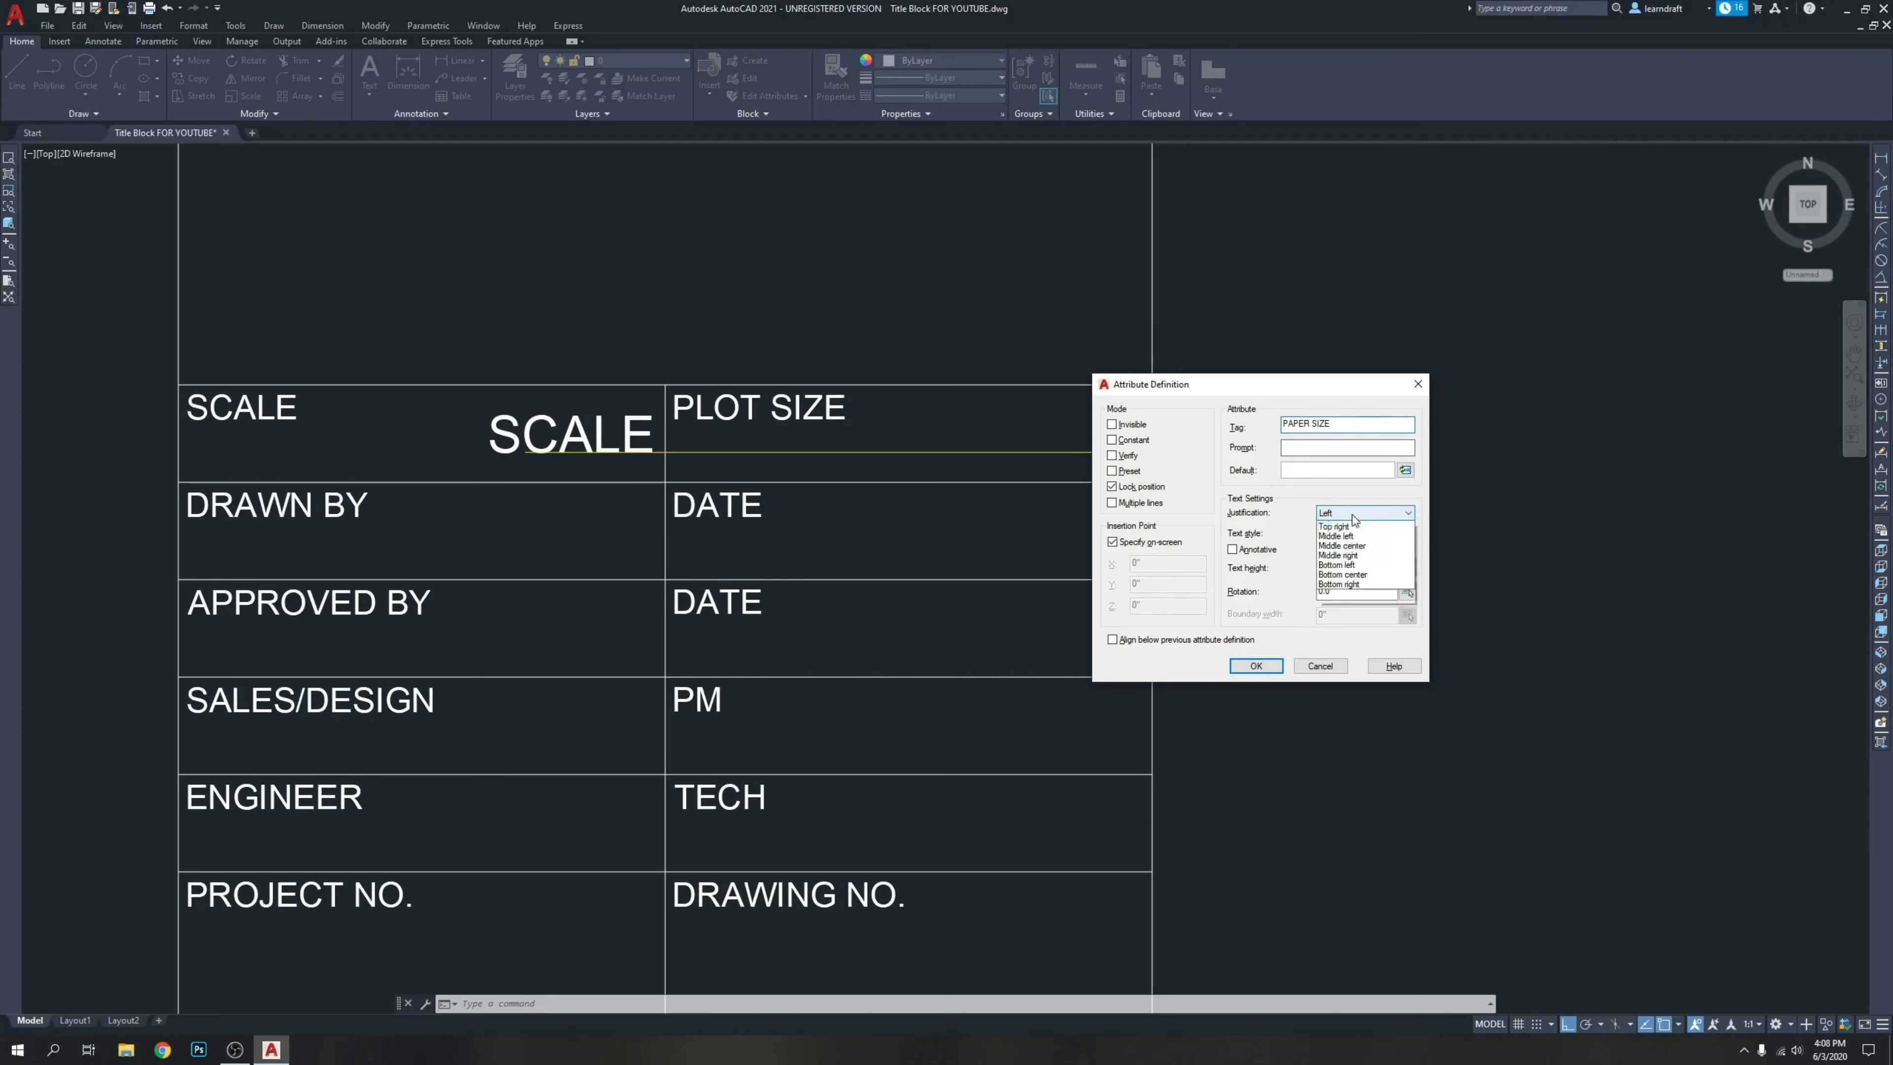
pyautogui.click(1346, 576)
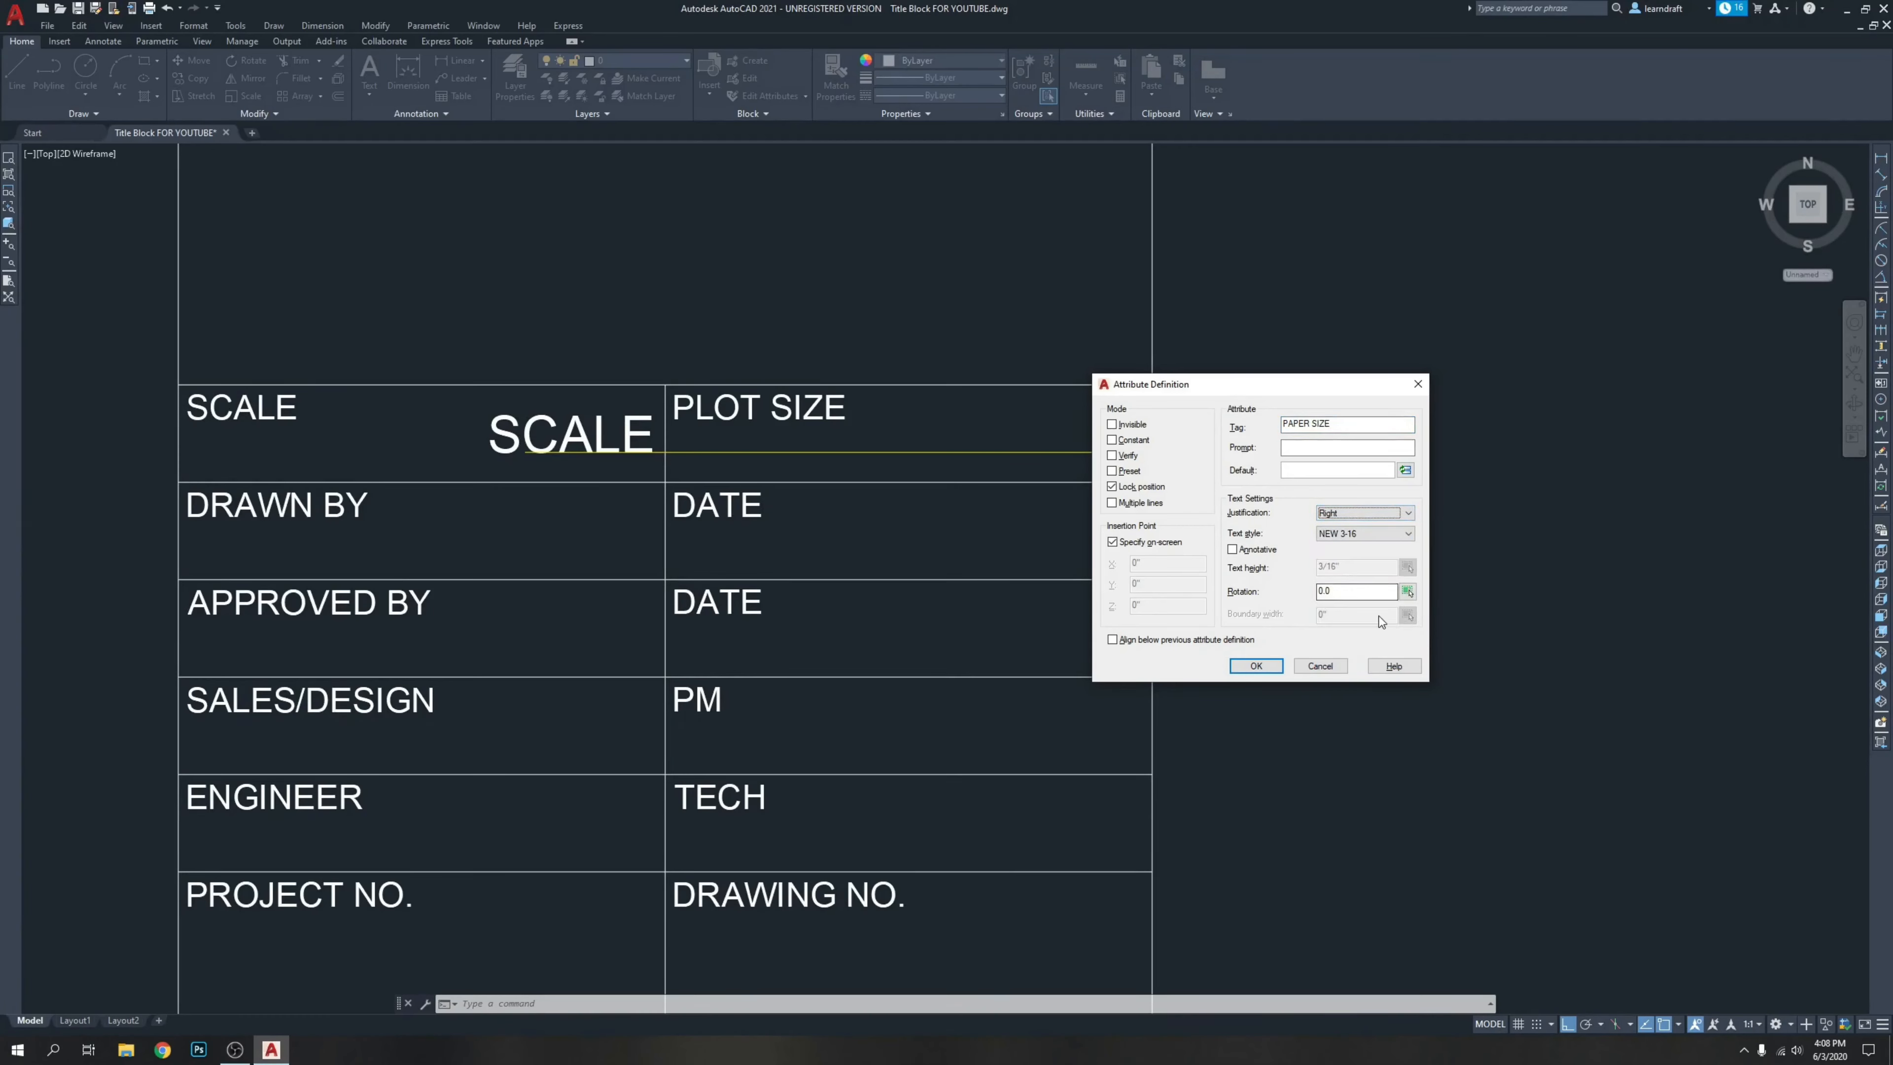
pyautogui.click(1263, 666)
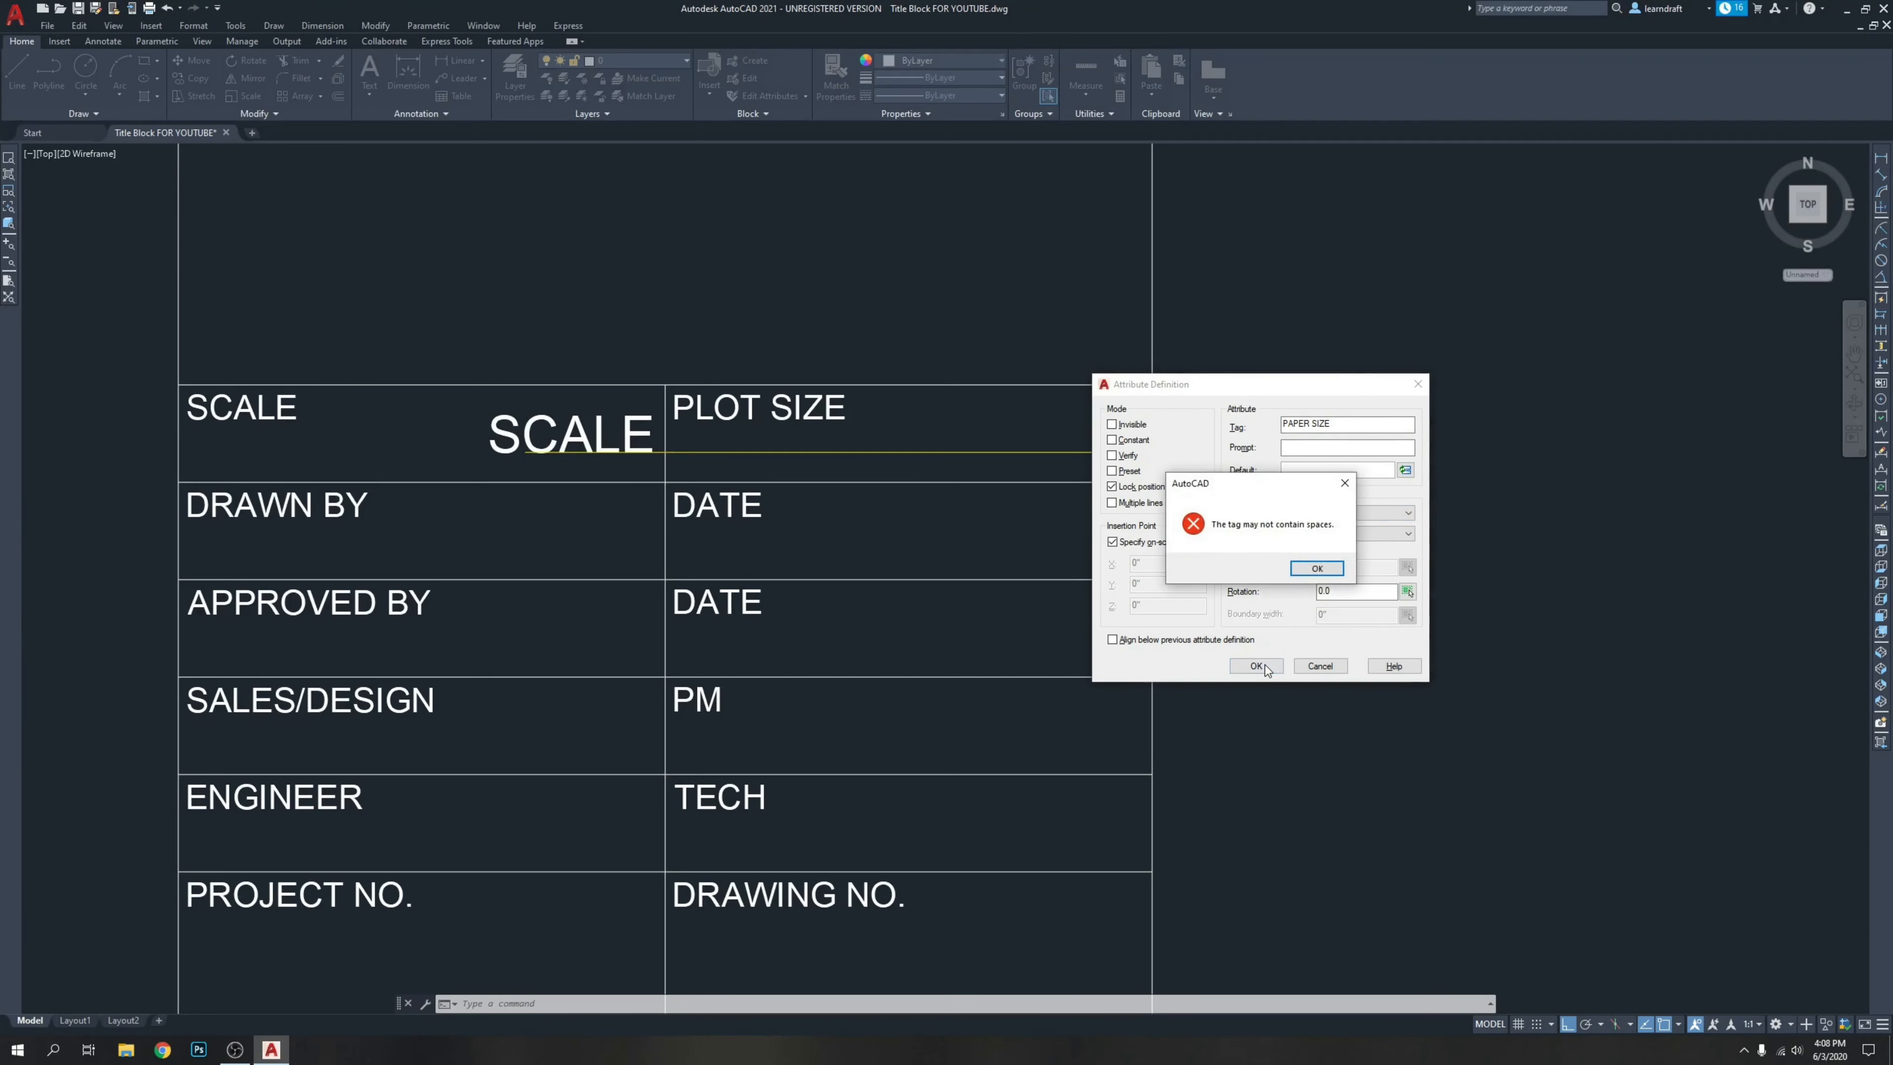
pyautogui.click(1317, 569)
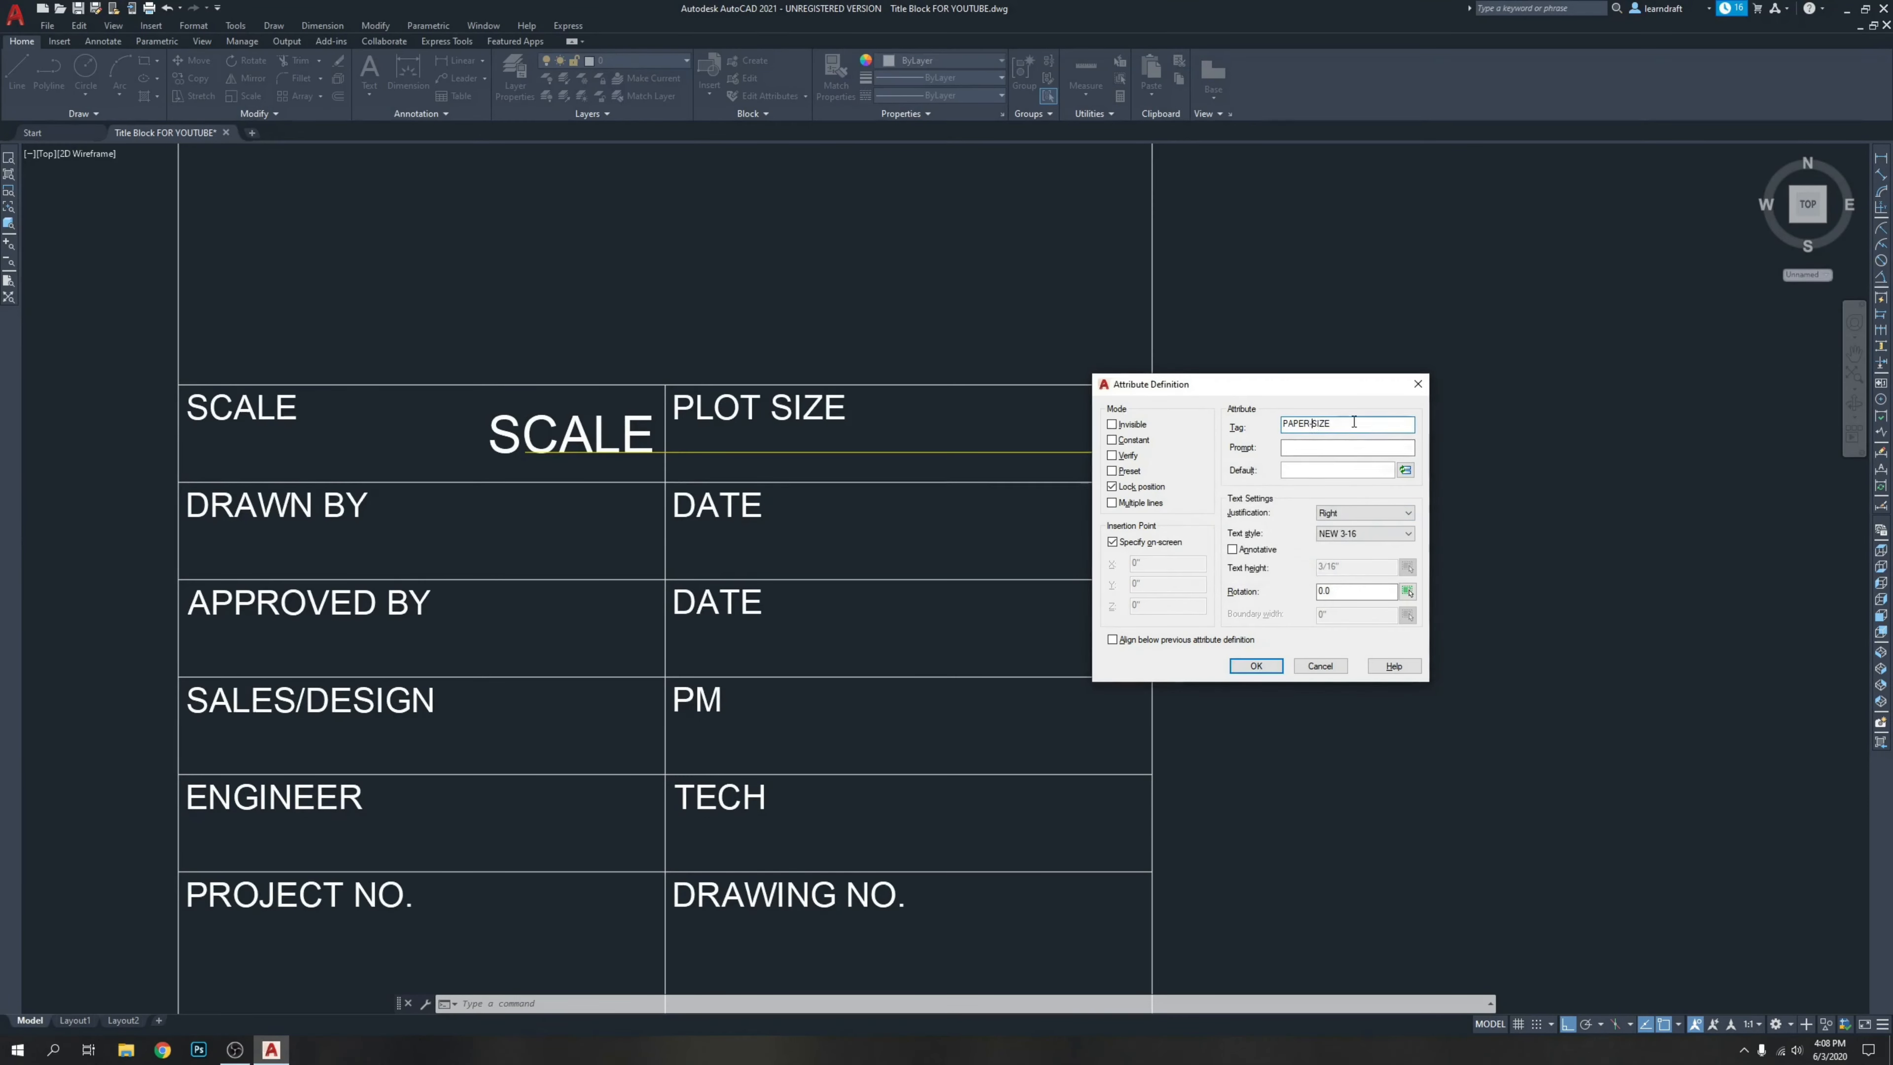
pyautogui.click(1255, 665)
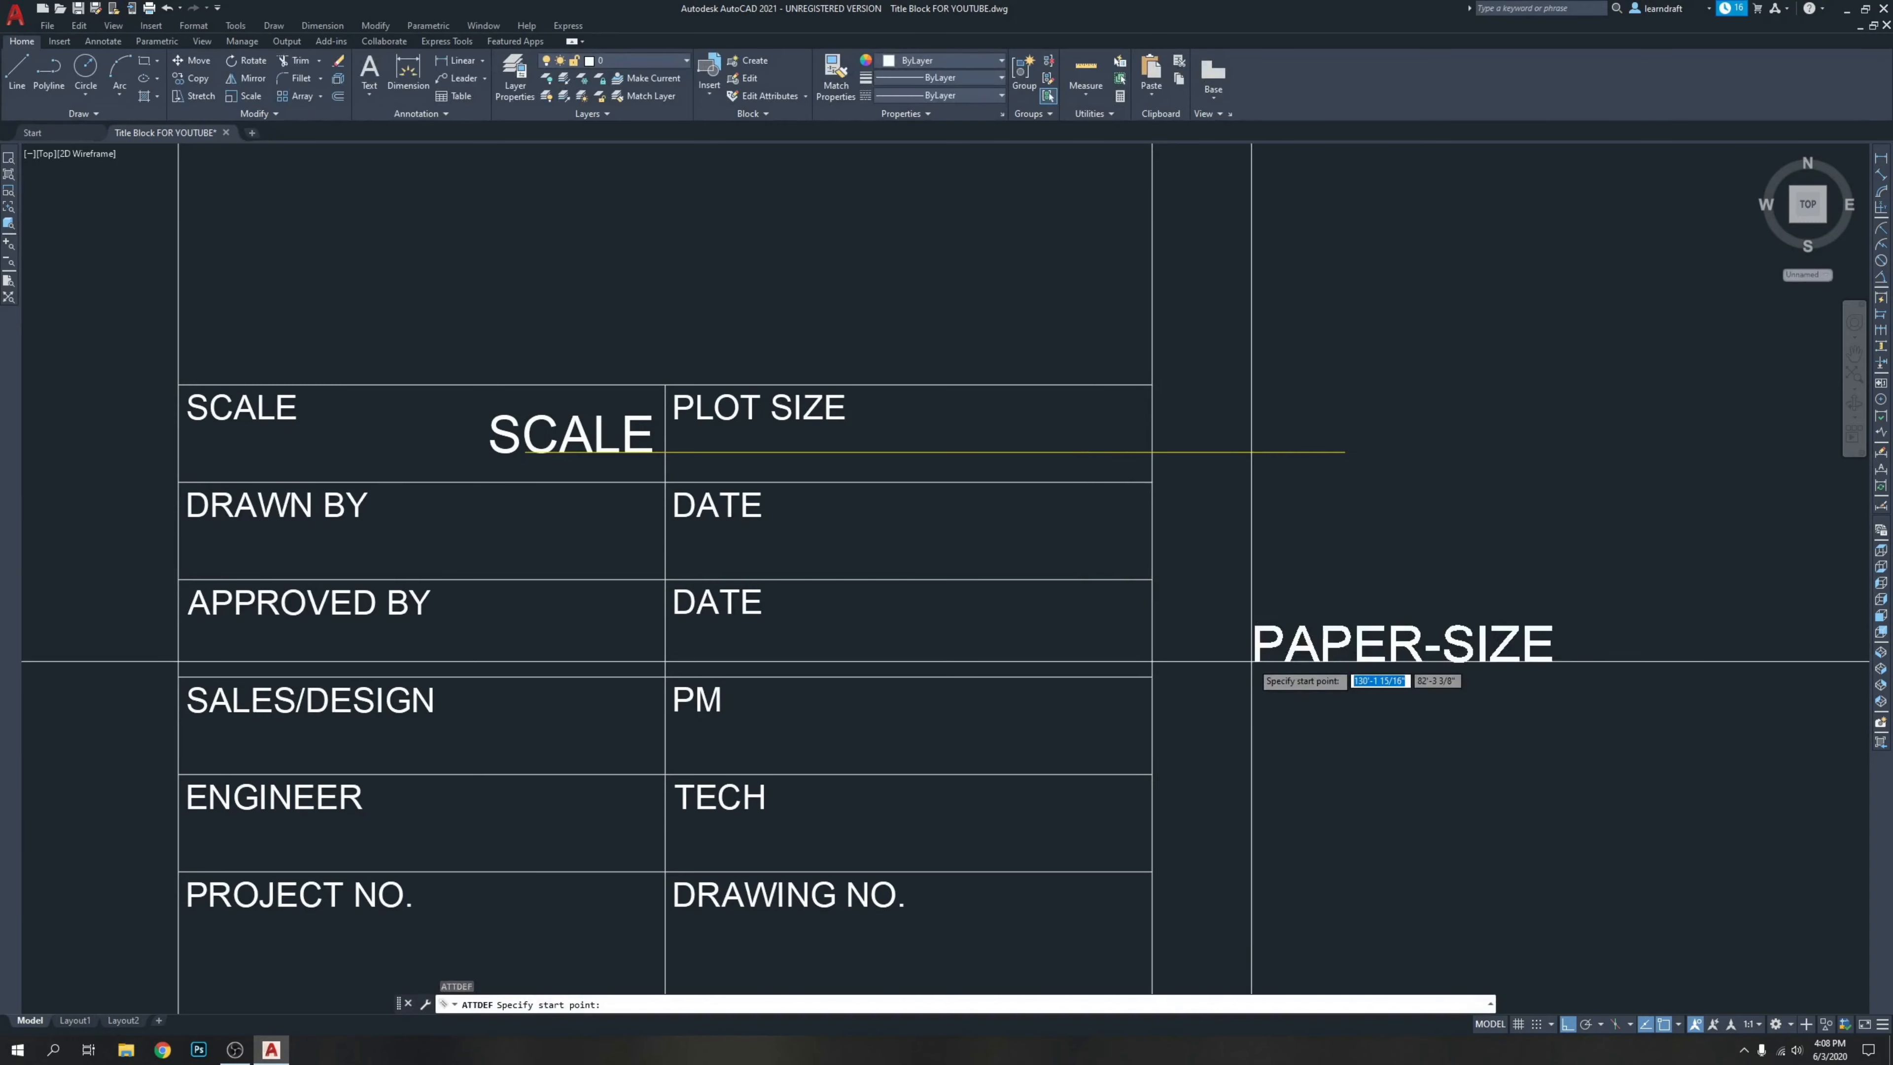
pyautogui.scroll(2, 899, 451)
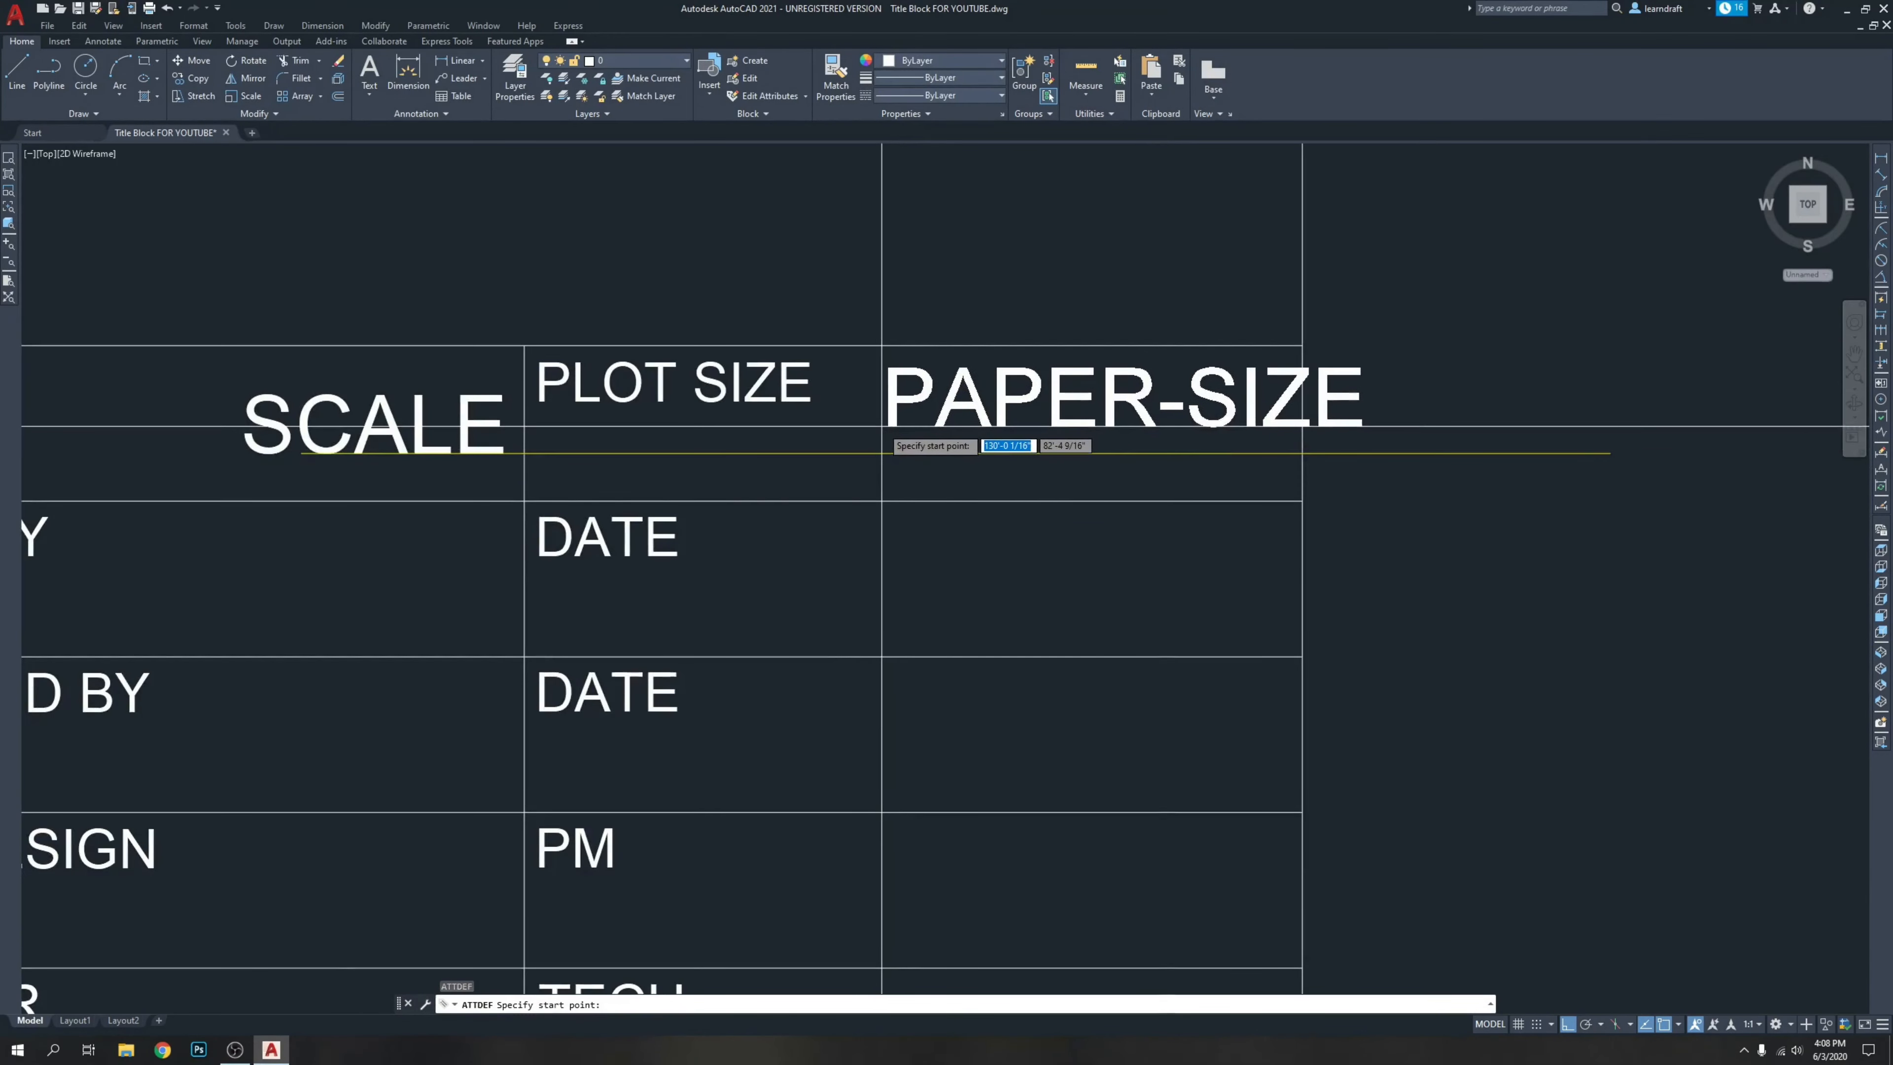
pyautogui.click(936, 450)
# Move the PAPER-SIZE attribute horizontally to the right end of its cell, just short of the title block's right border.
pyautogui.click(968, 399)
pyautogui.click(929, 424)
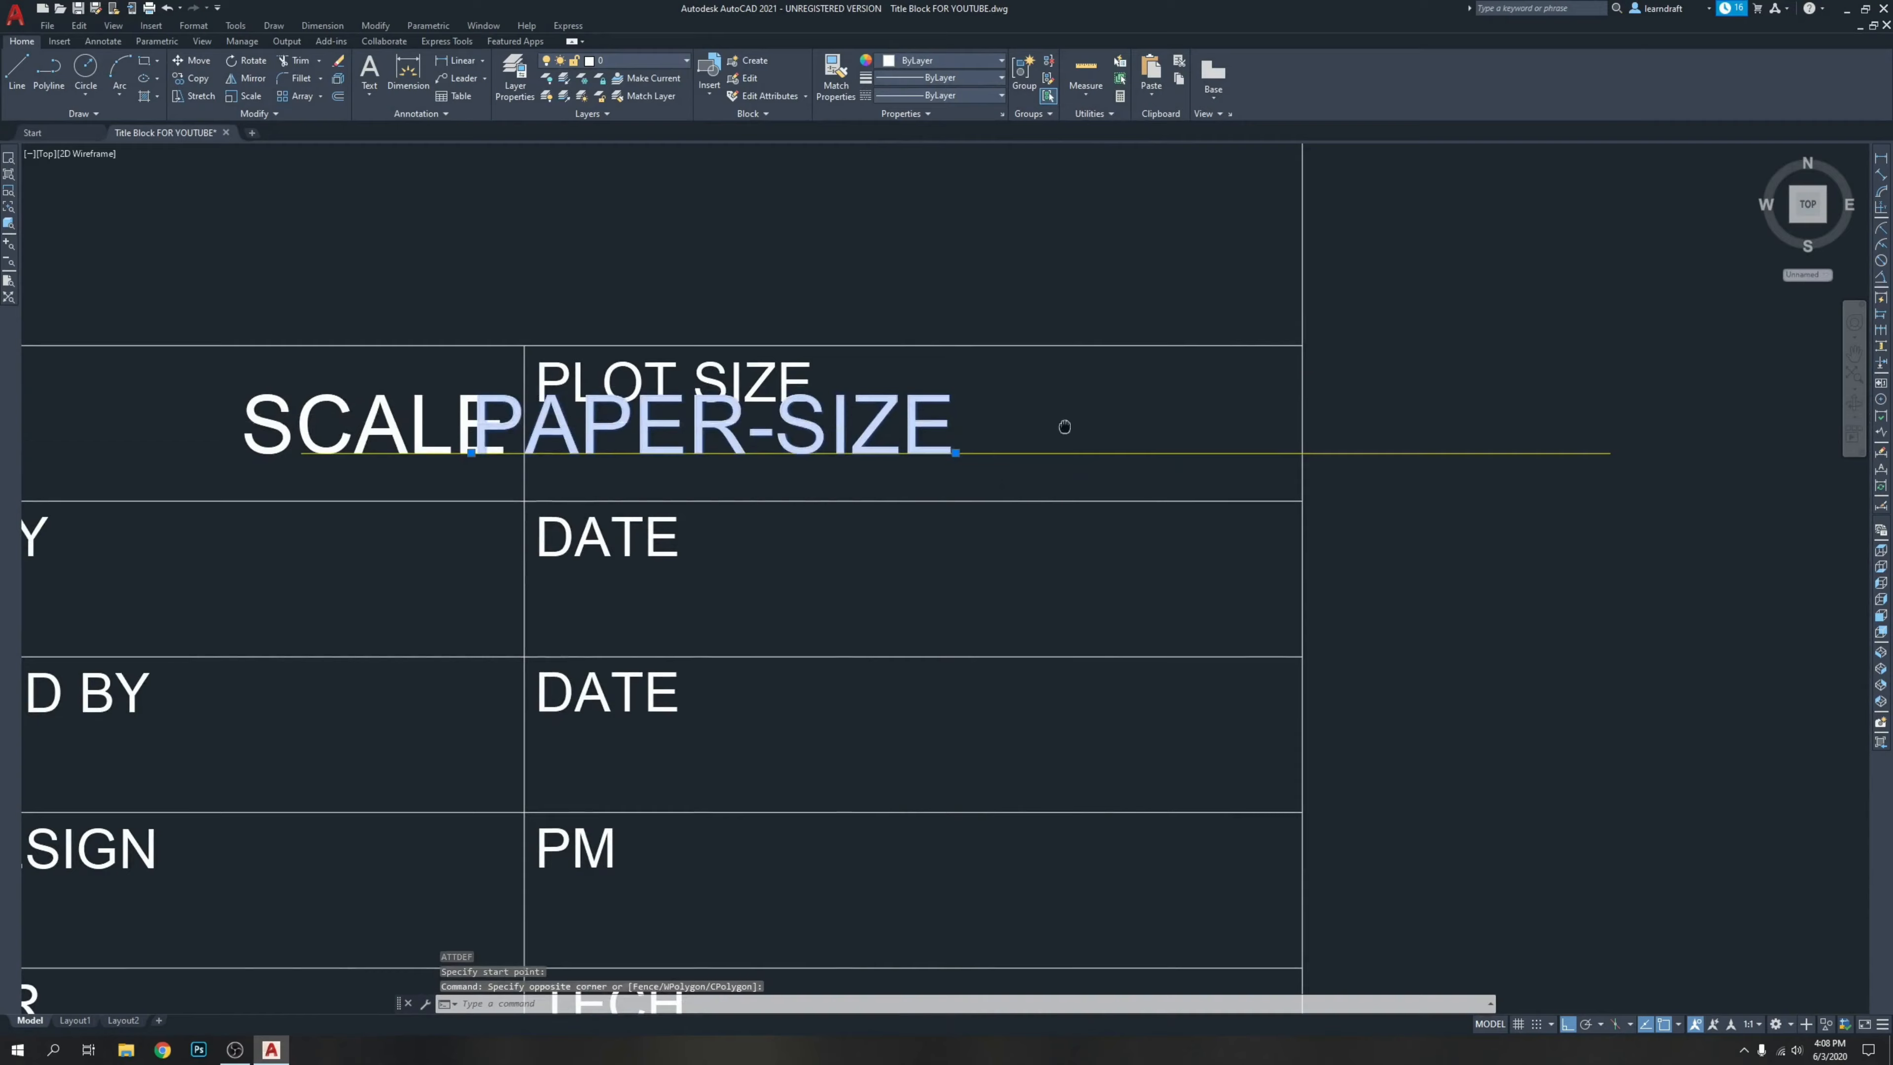
pyautogui.moveTo(1065, 427); pyautogui.dragTo(749, 424, button='middle')
pyautogui.write('m')
pyautogui.press('Return')
pyautogui.click(510, 545)
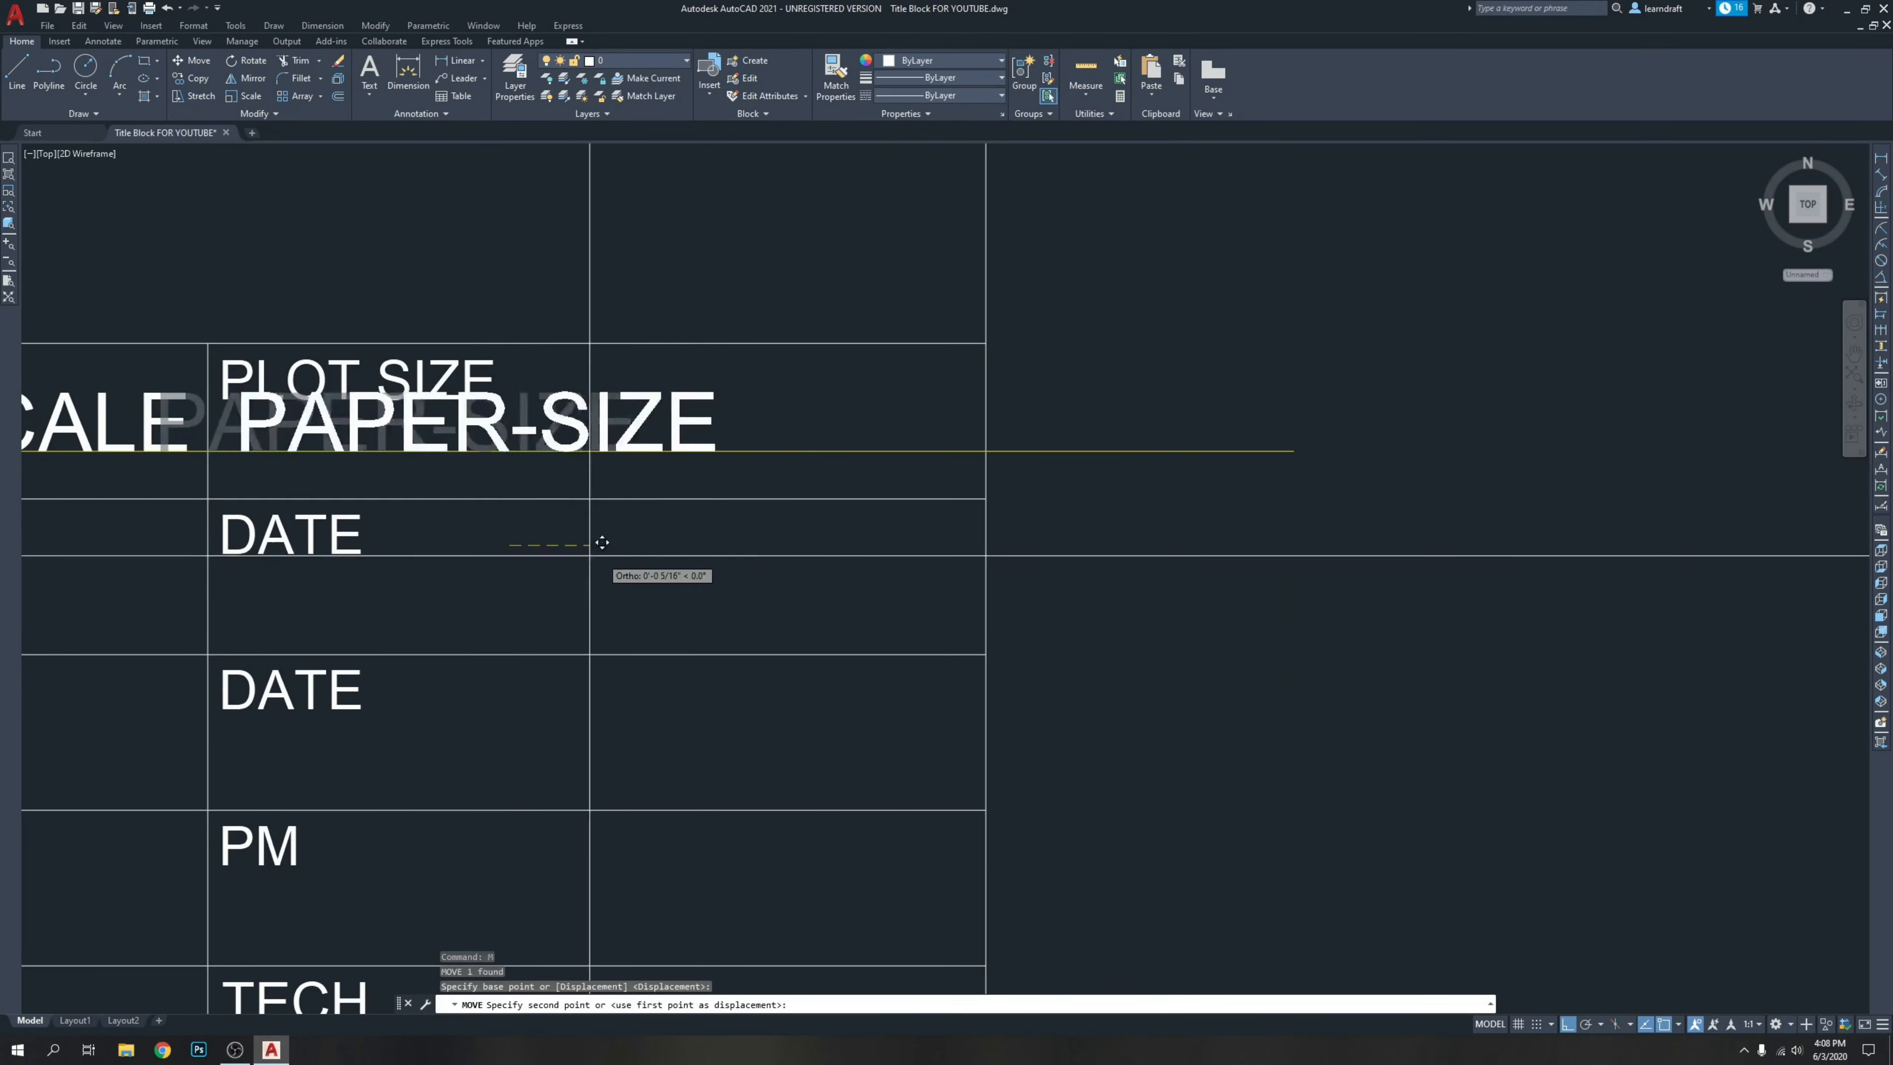
pyautogui.click(842, 570)
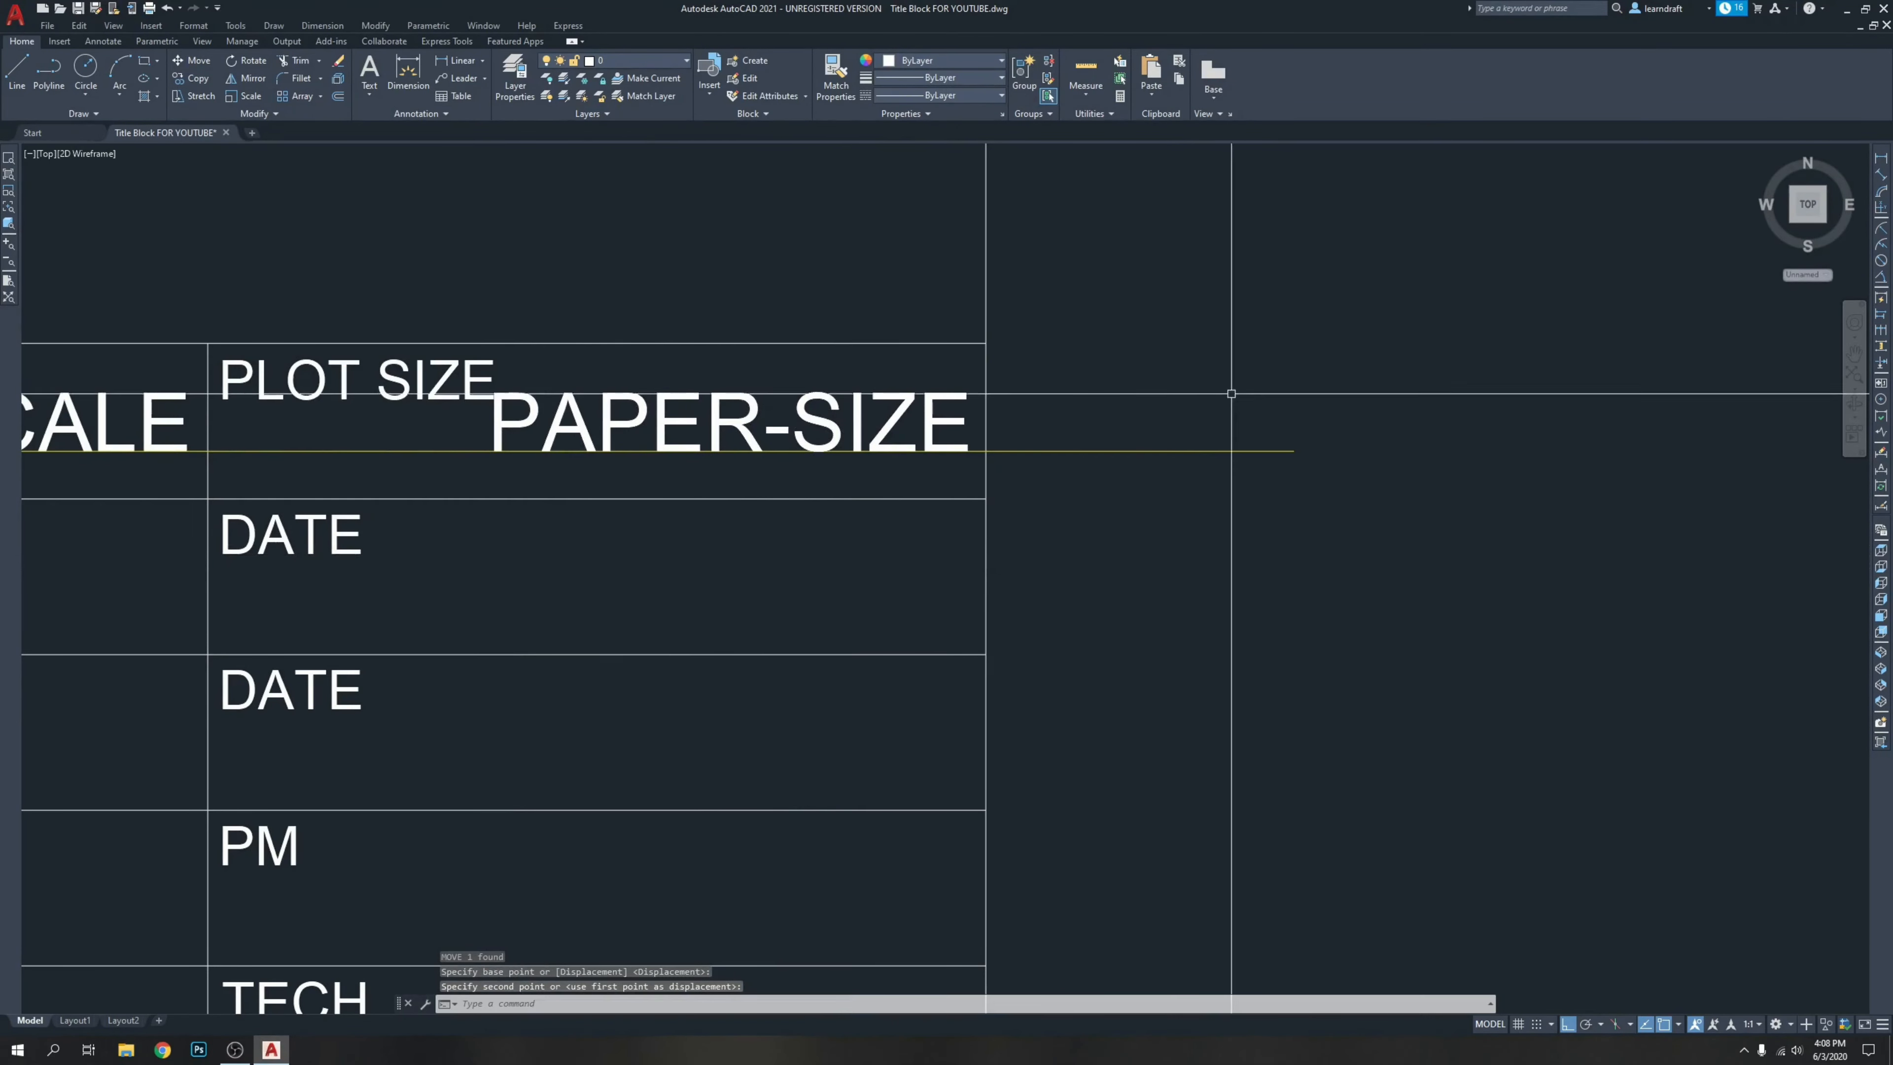
# Delete the yellow horizontal guide line running through the SCALE and PLOT SIZE cells.
pyautogui.click(1229, 393)
pyautogui.click(1187, 592)
pyautogui.press('Delete')
# Define an attribute with the tag DRAWN-BY and place it in the DRAWN BY cell, ending below the right end of the SCALE attribute.
pyautogui.moveTo(542, 395); pyautogui.dragTo(579, 330, button='middle')
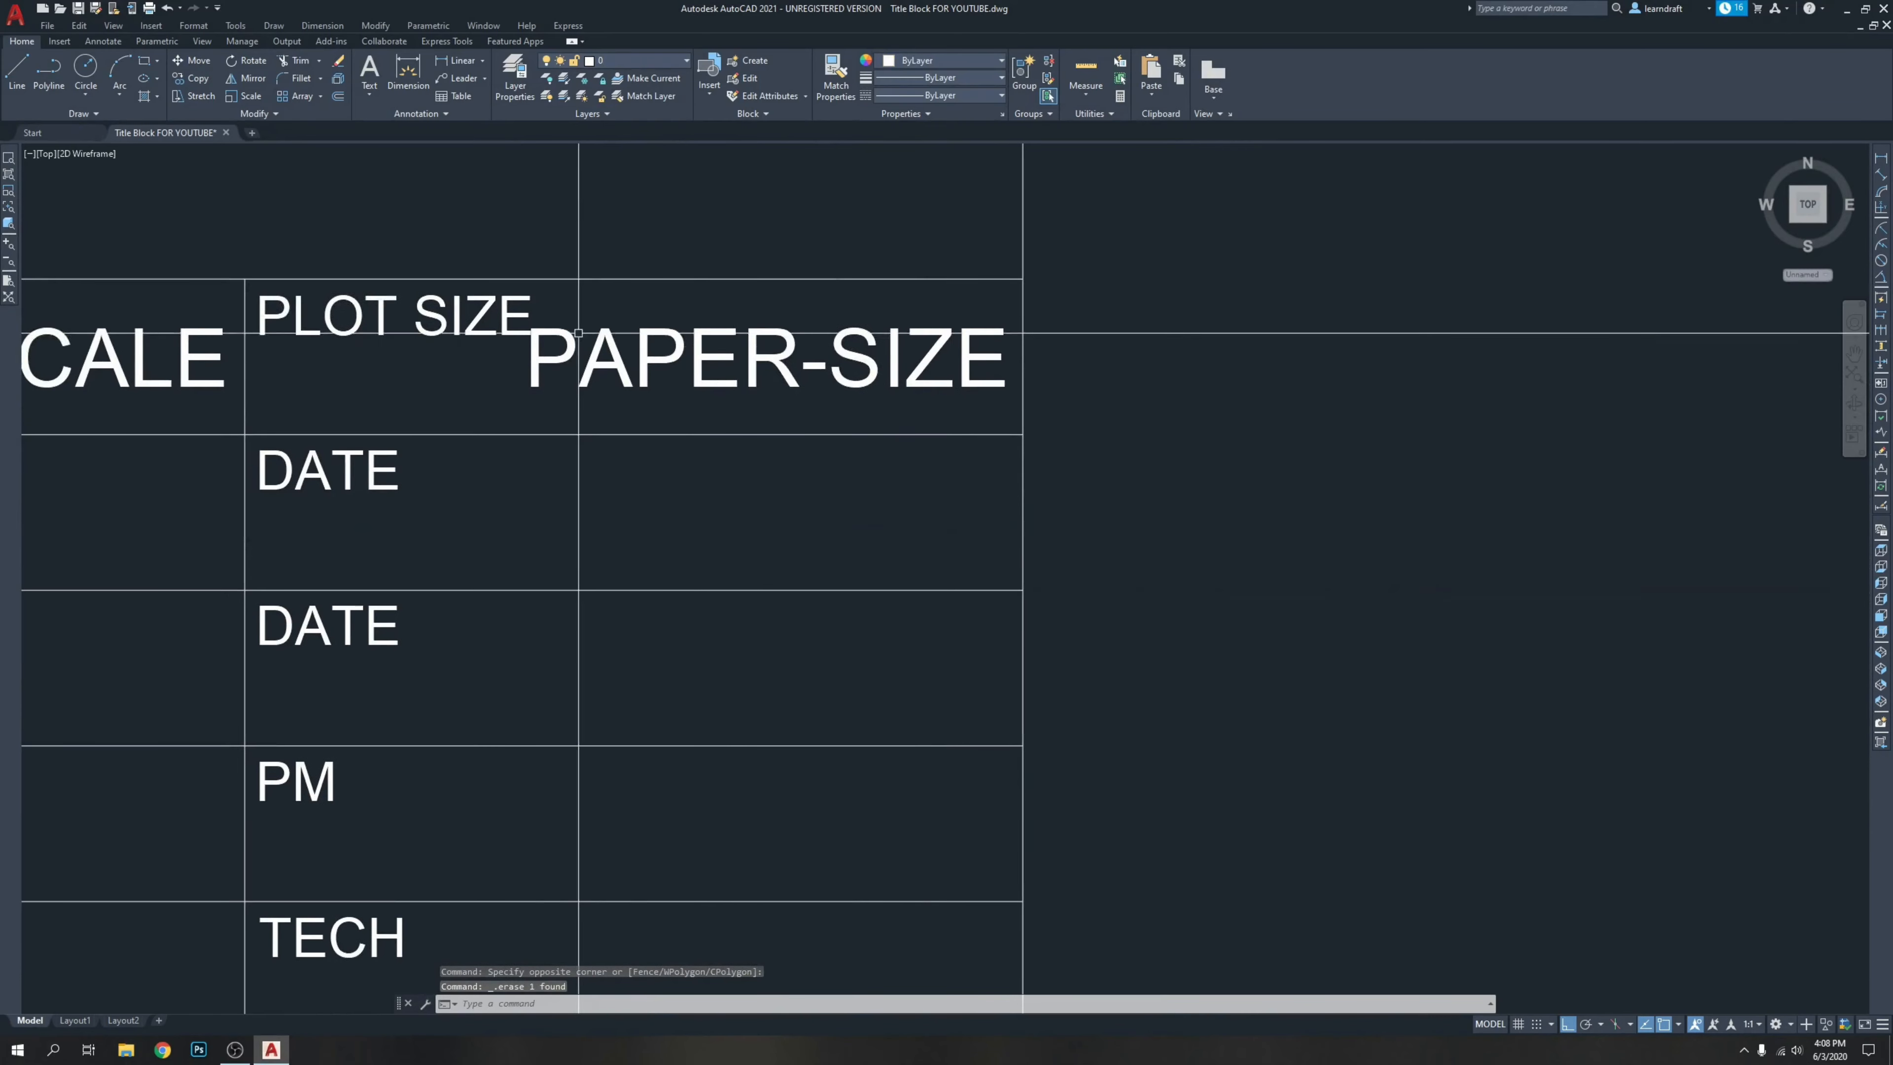
pyautogui.moveTo(712, 486)
pyautogui.mouseDown(button='middle')
pyautogui.moveTo(744, 552)
pyautogui.moveTo(838, 519)
pyautogui.mouseUp(button='middle')
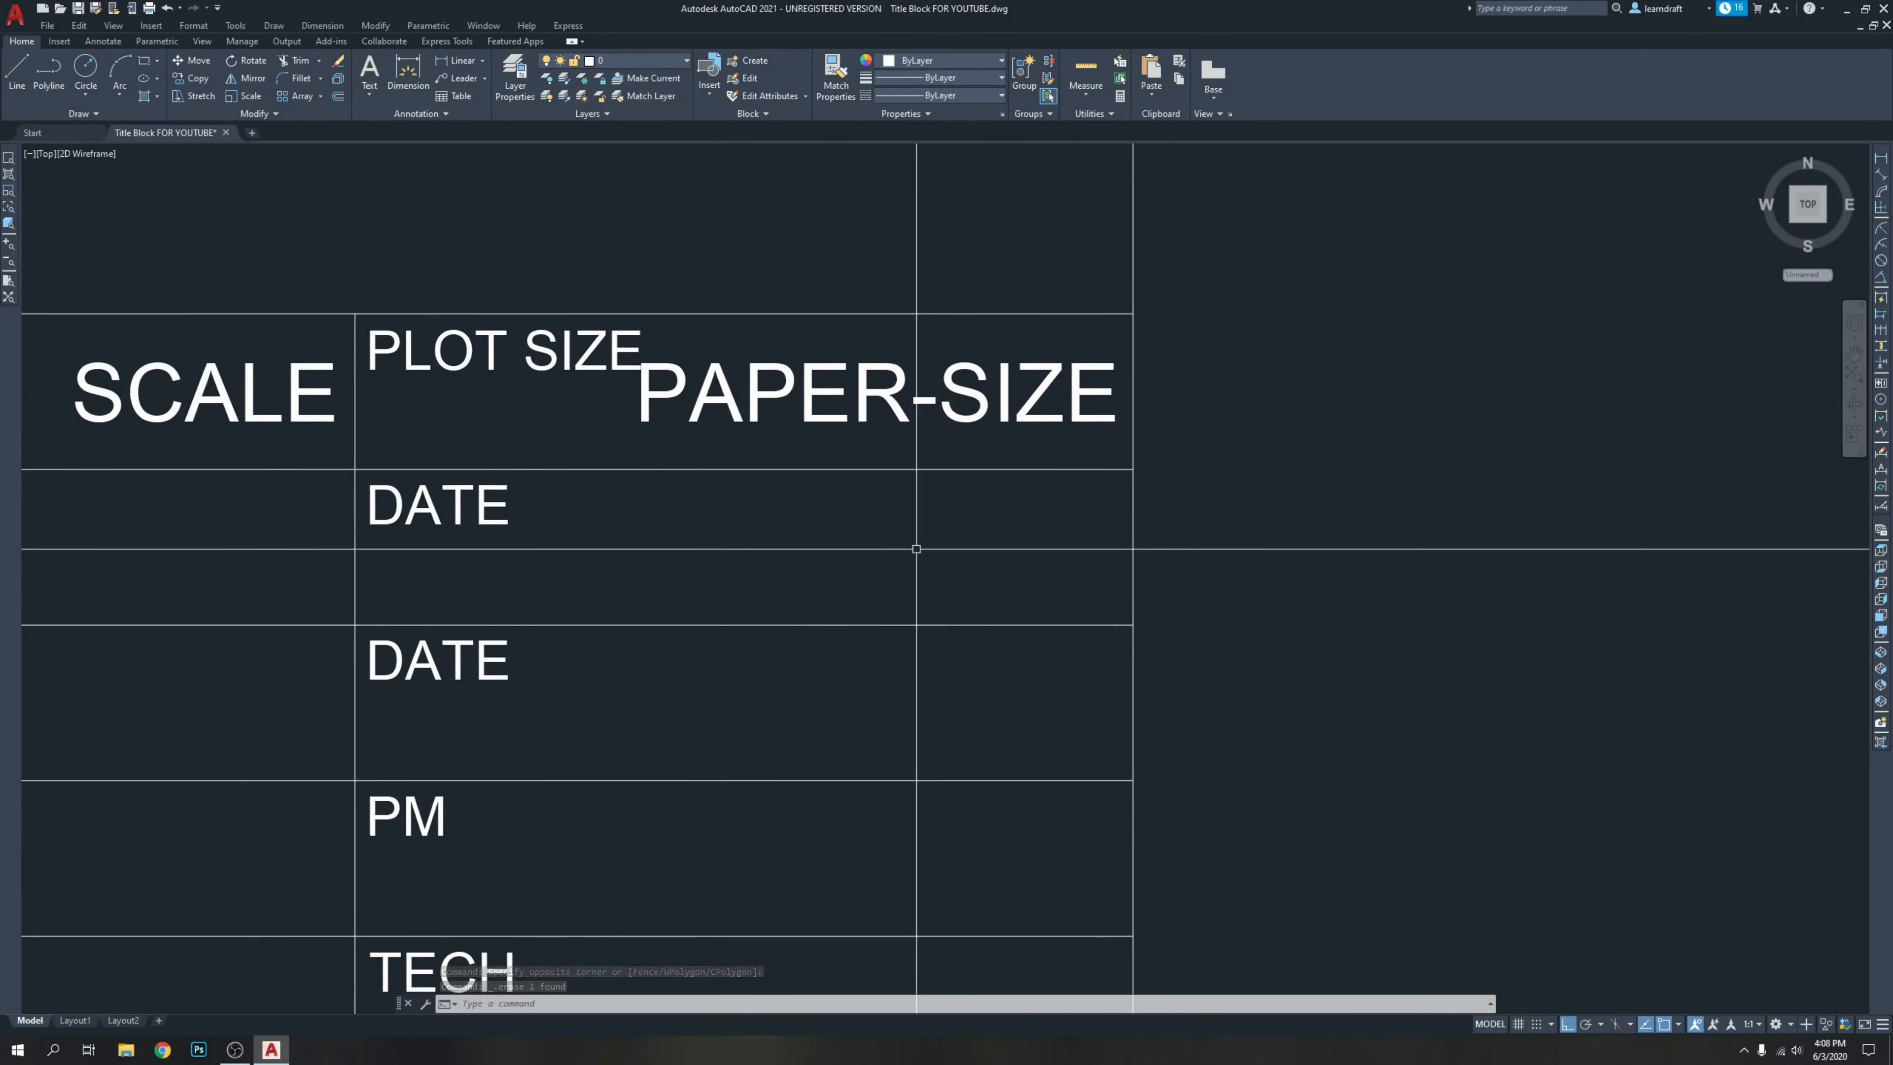
pyautogui.moveTo(827, 604); pyautogui.dragTo(904, 550, button='middle')
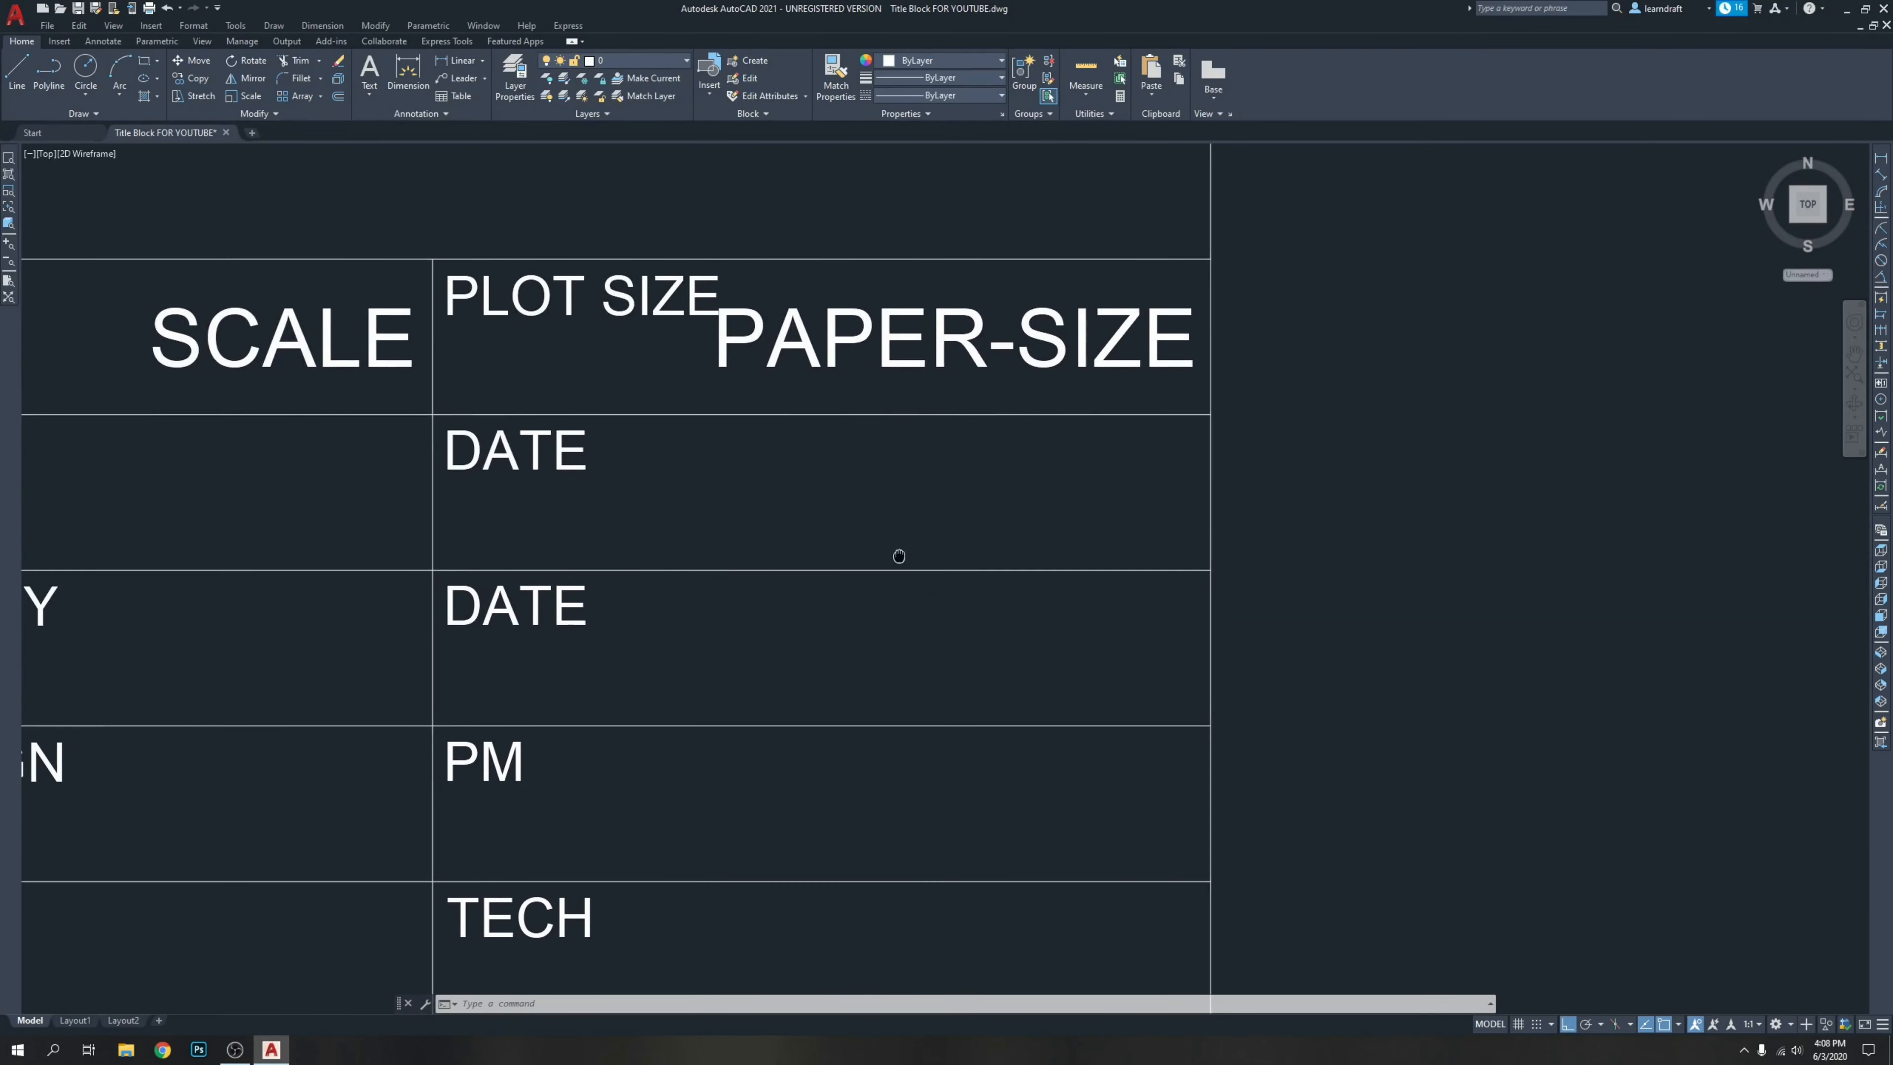
pyautogui.moveTo(788, 482); pyautogui.dragTo(1087, 508, button='middle')
pyautogui.scroll(-2, 1087, 501)
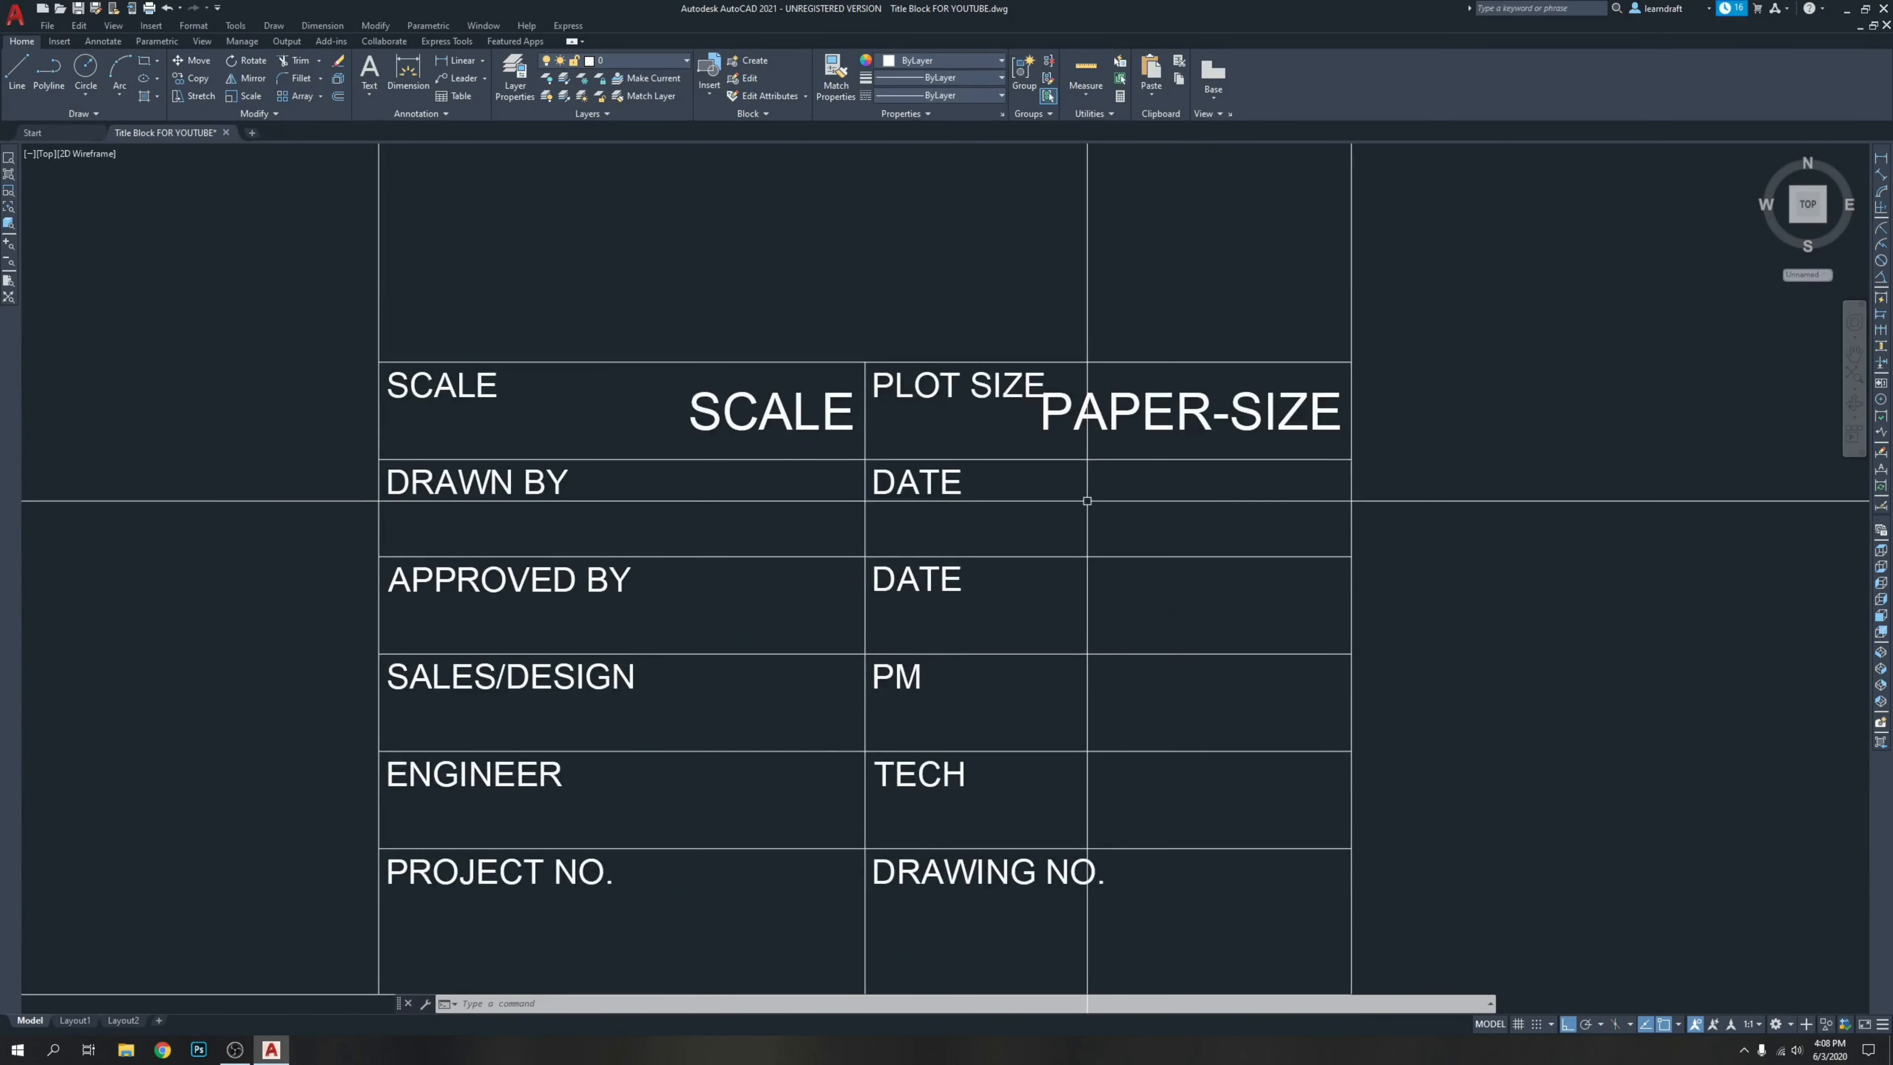
pyautogui.moveTo(1087, 500); pyautogui.dragTo(921, 482, button='middle')
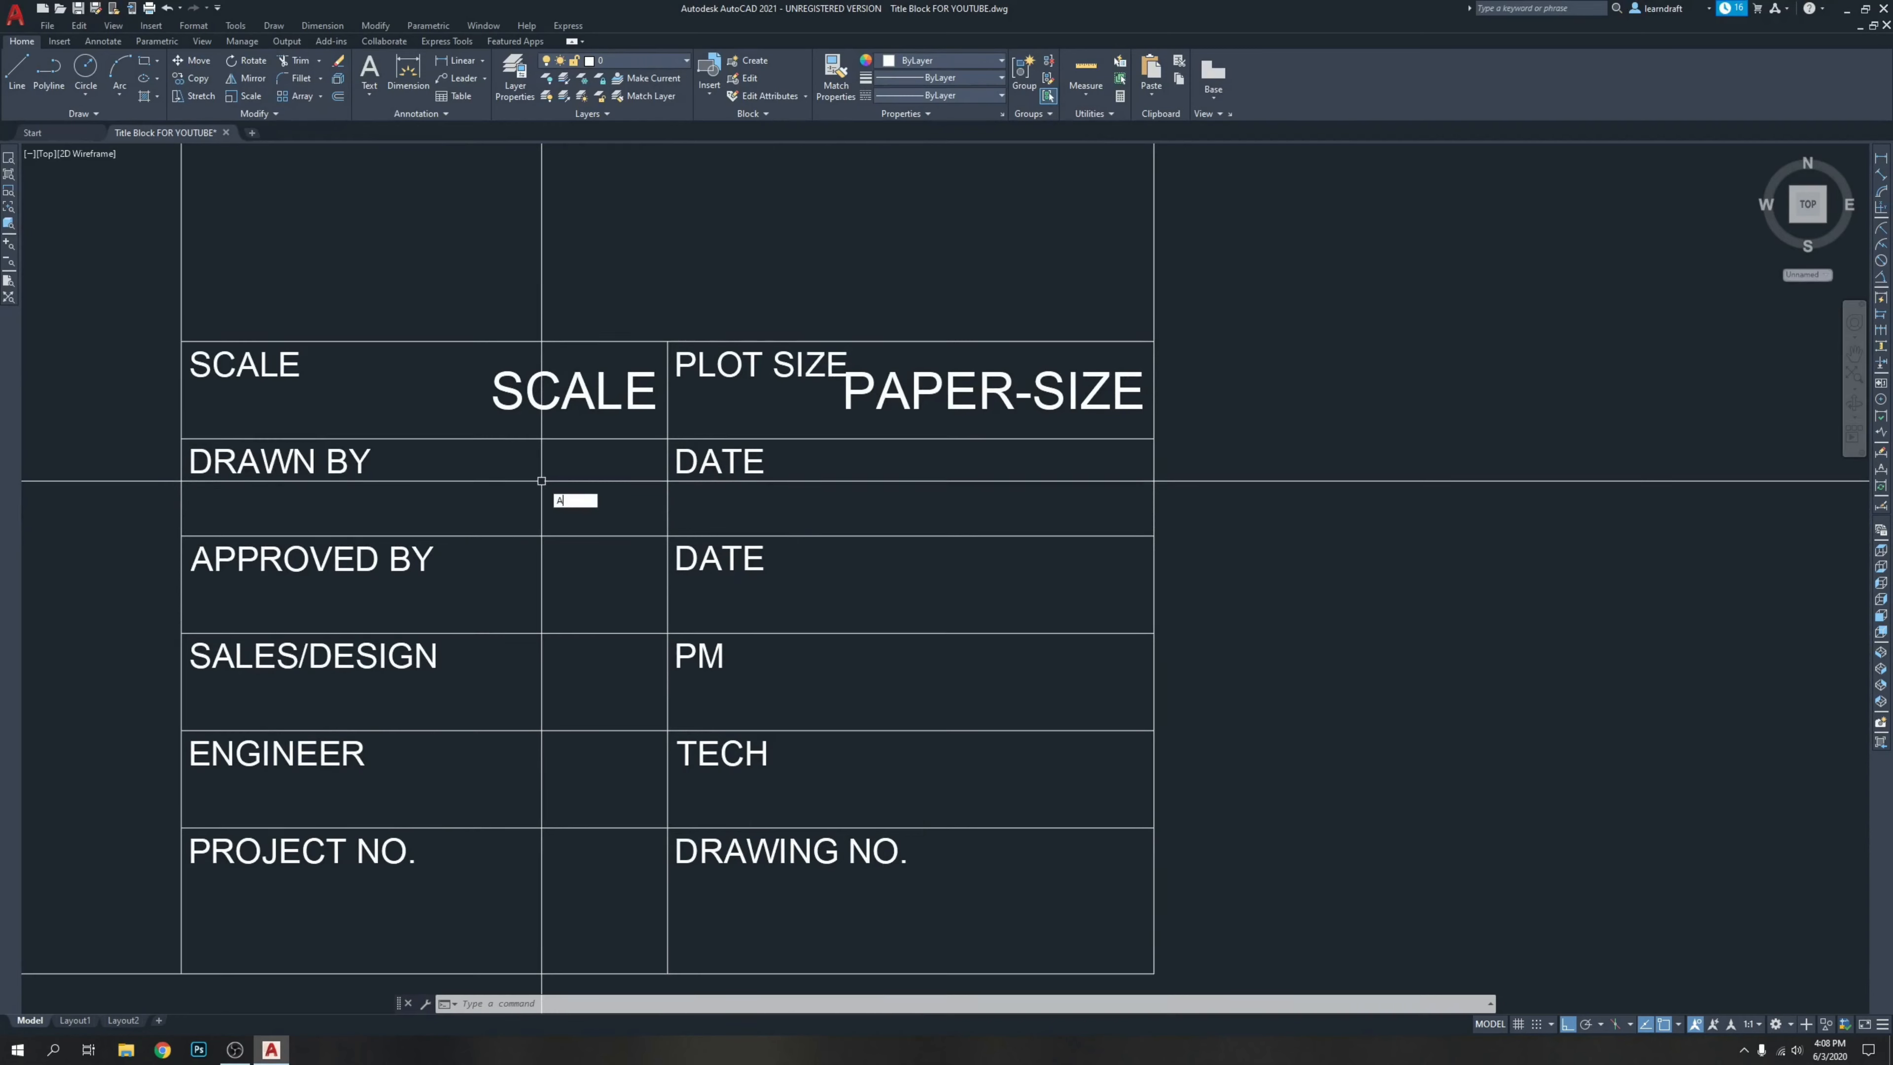
pyautogui.write('att')
pyautogui.press('Return')
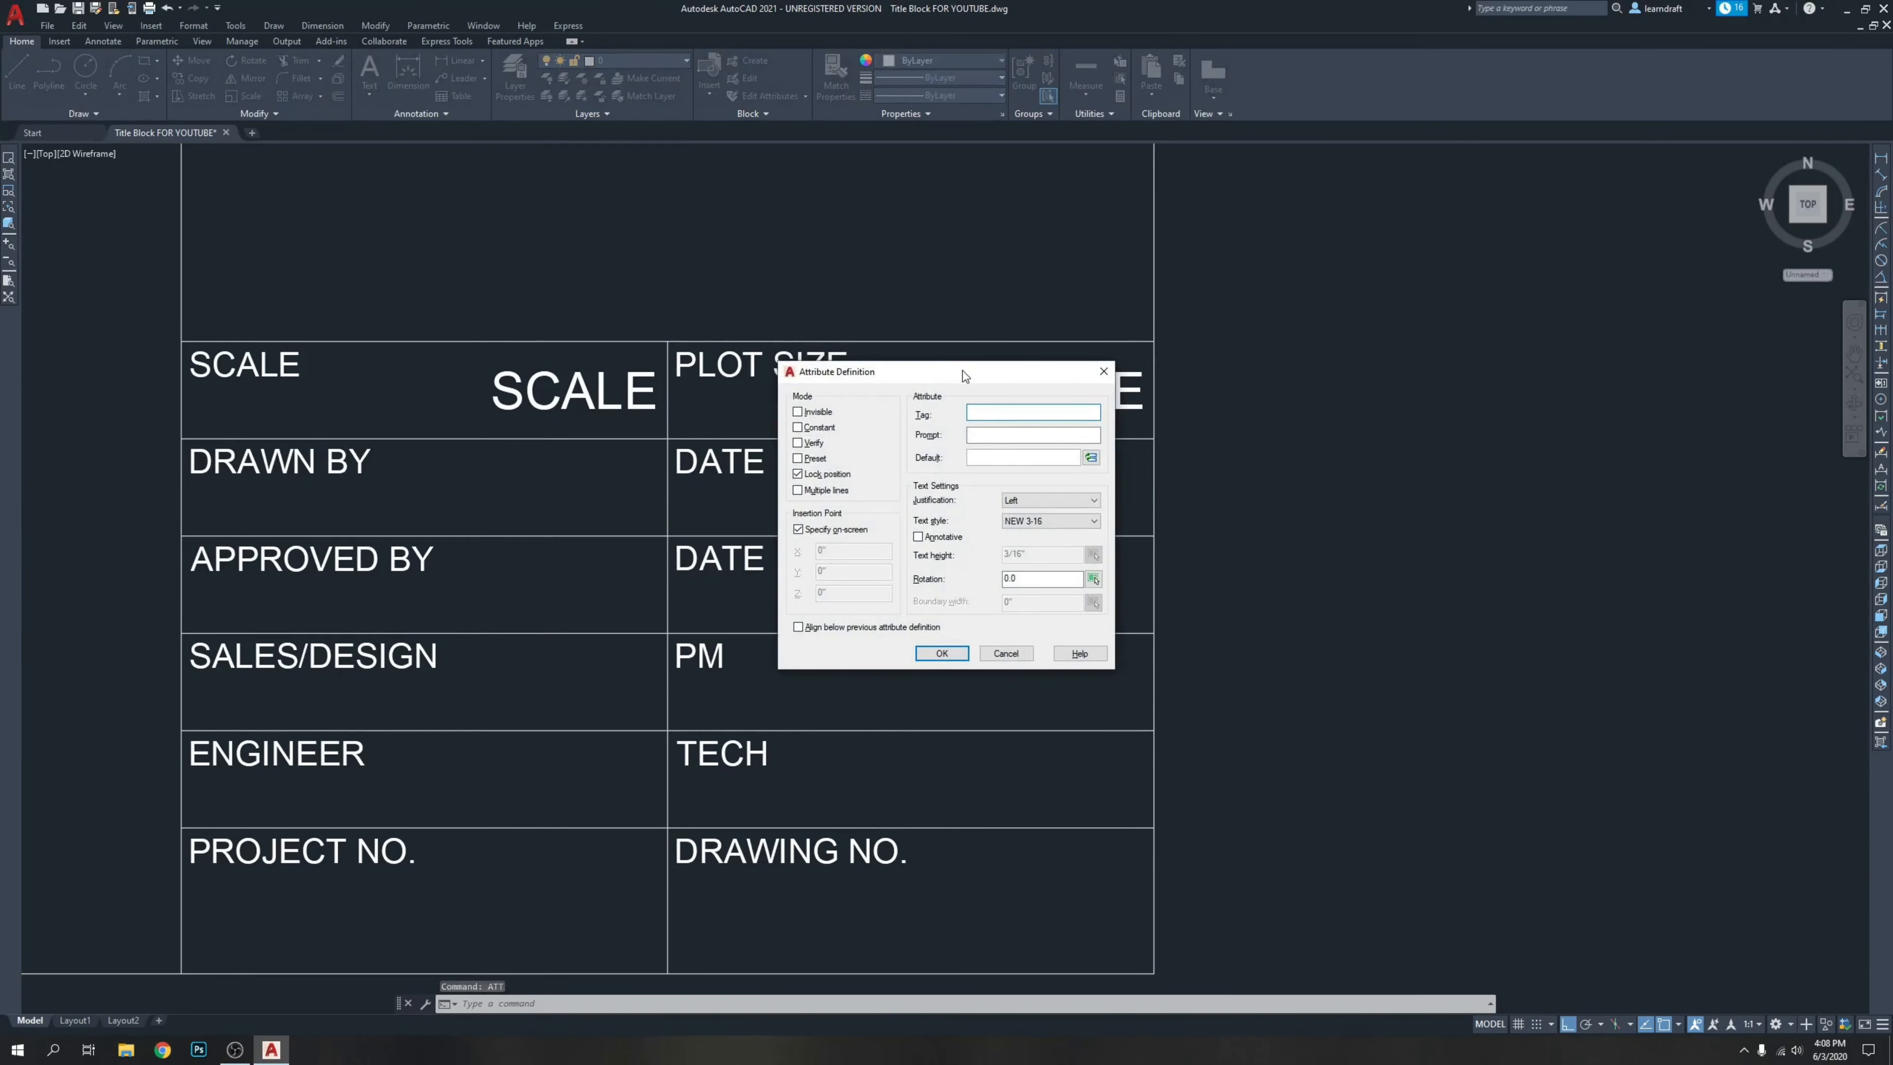
pyautogui.moveTo(963, 369); pyautogui.dragTo(1002, 477)
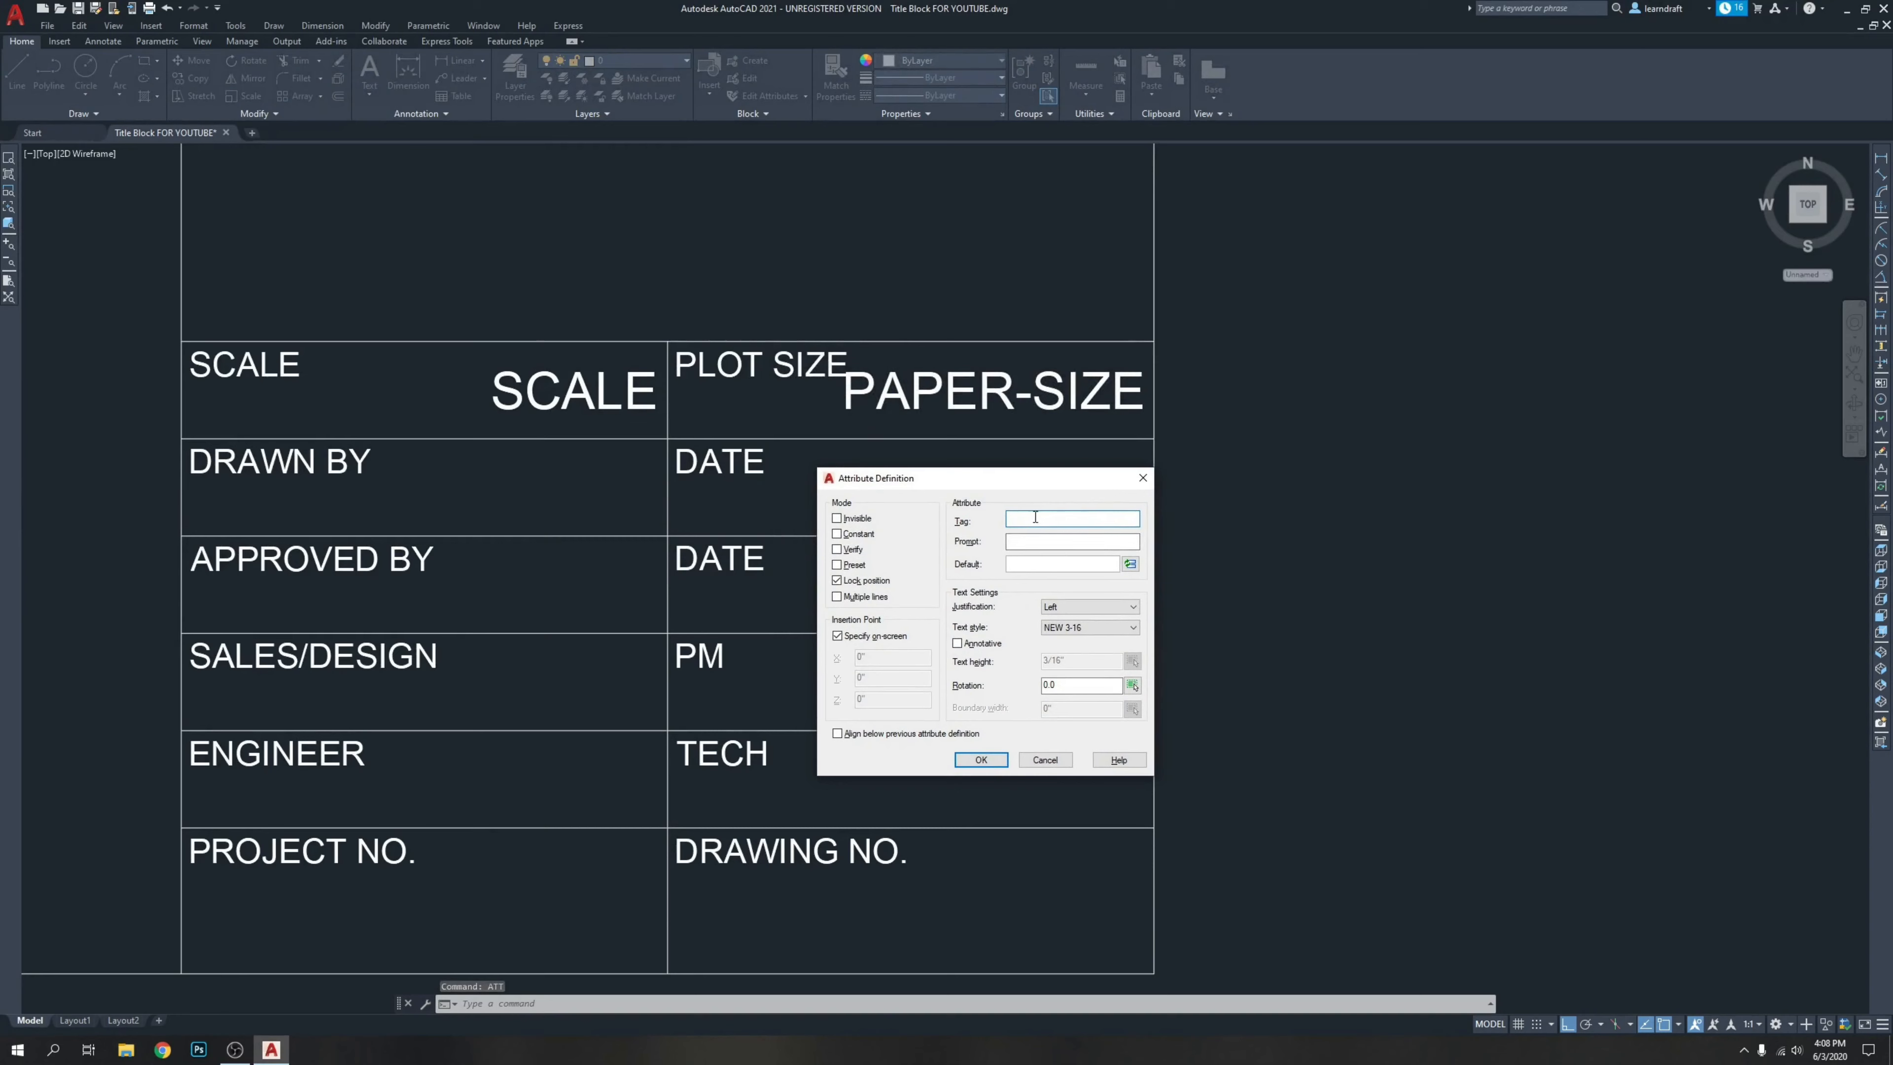
pyautogui.write('DRAWN BY')
pyautogui.click(979, 759)
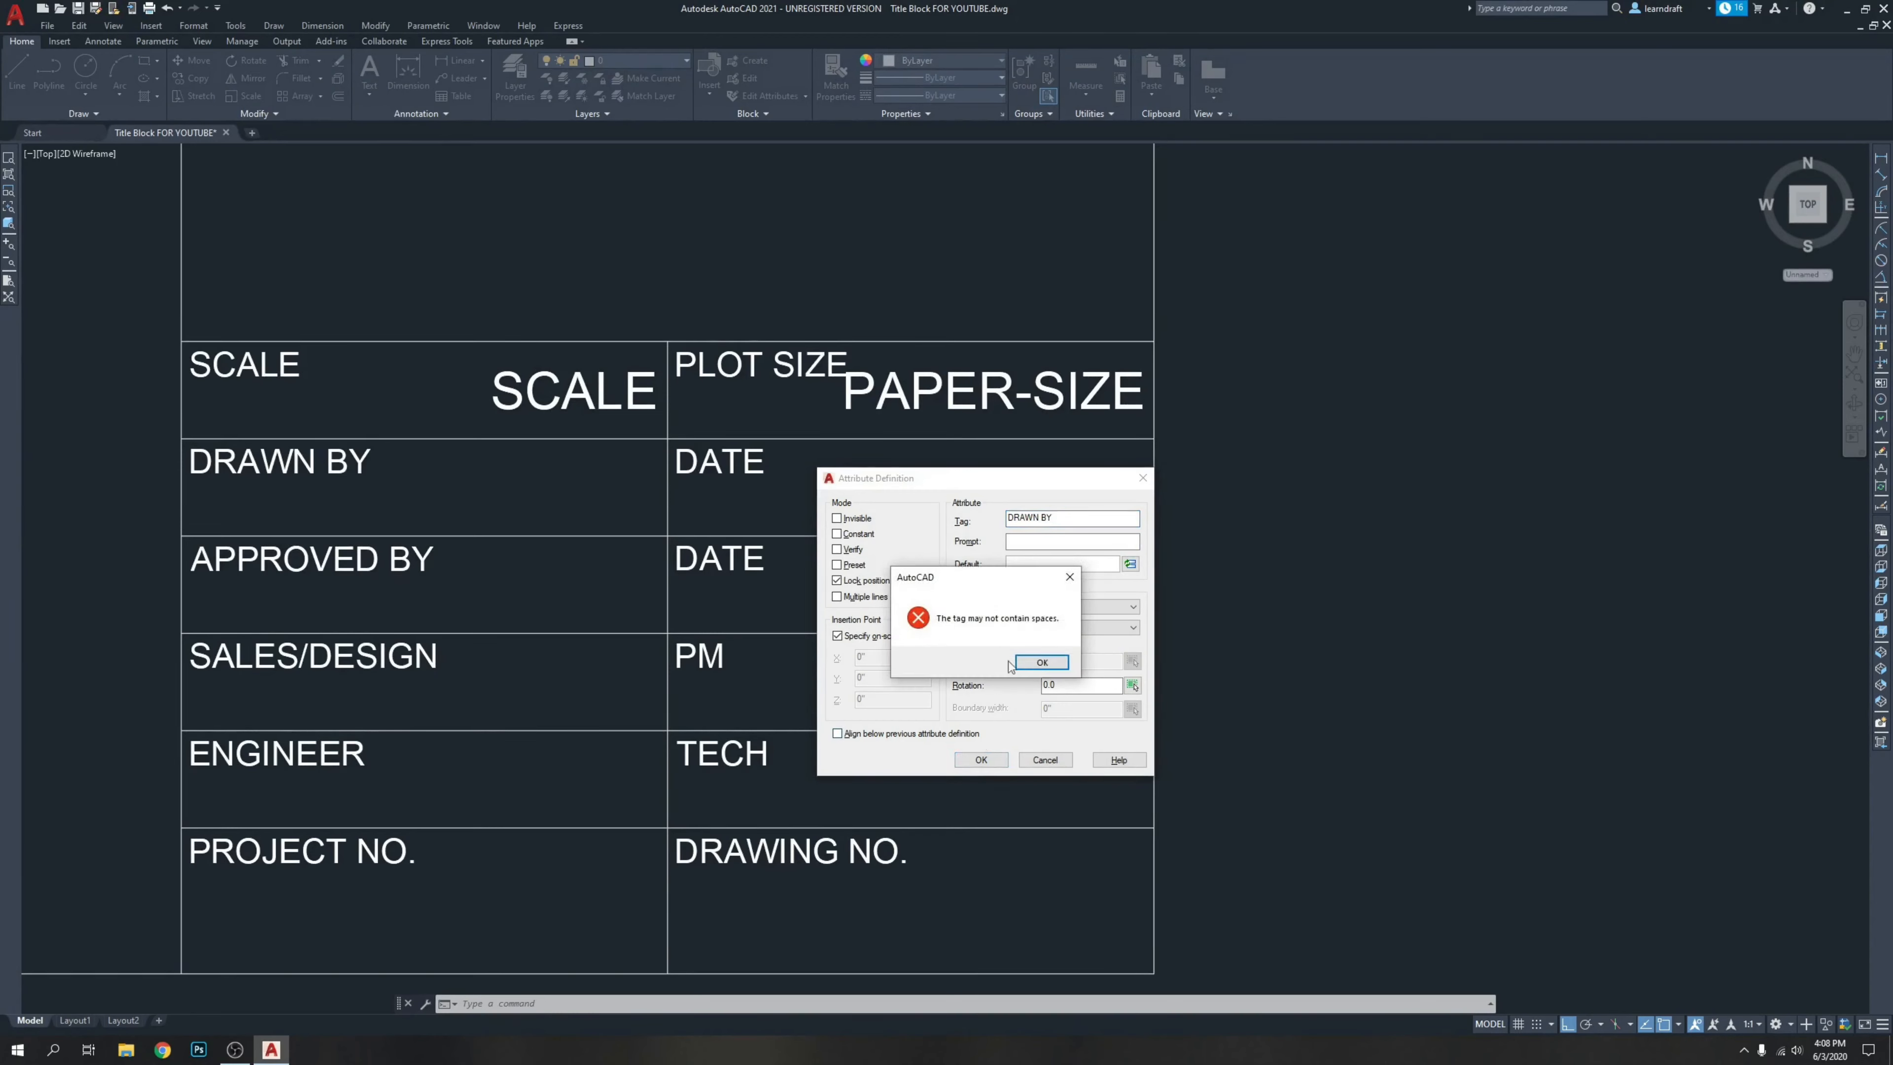
pyautogui.click(1032, 662)
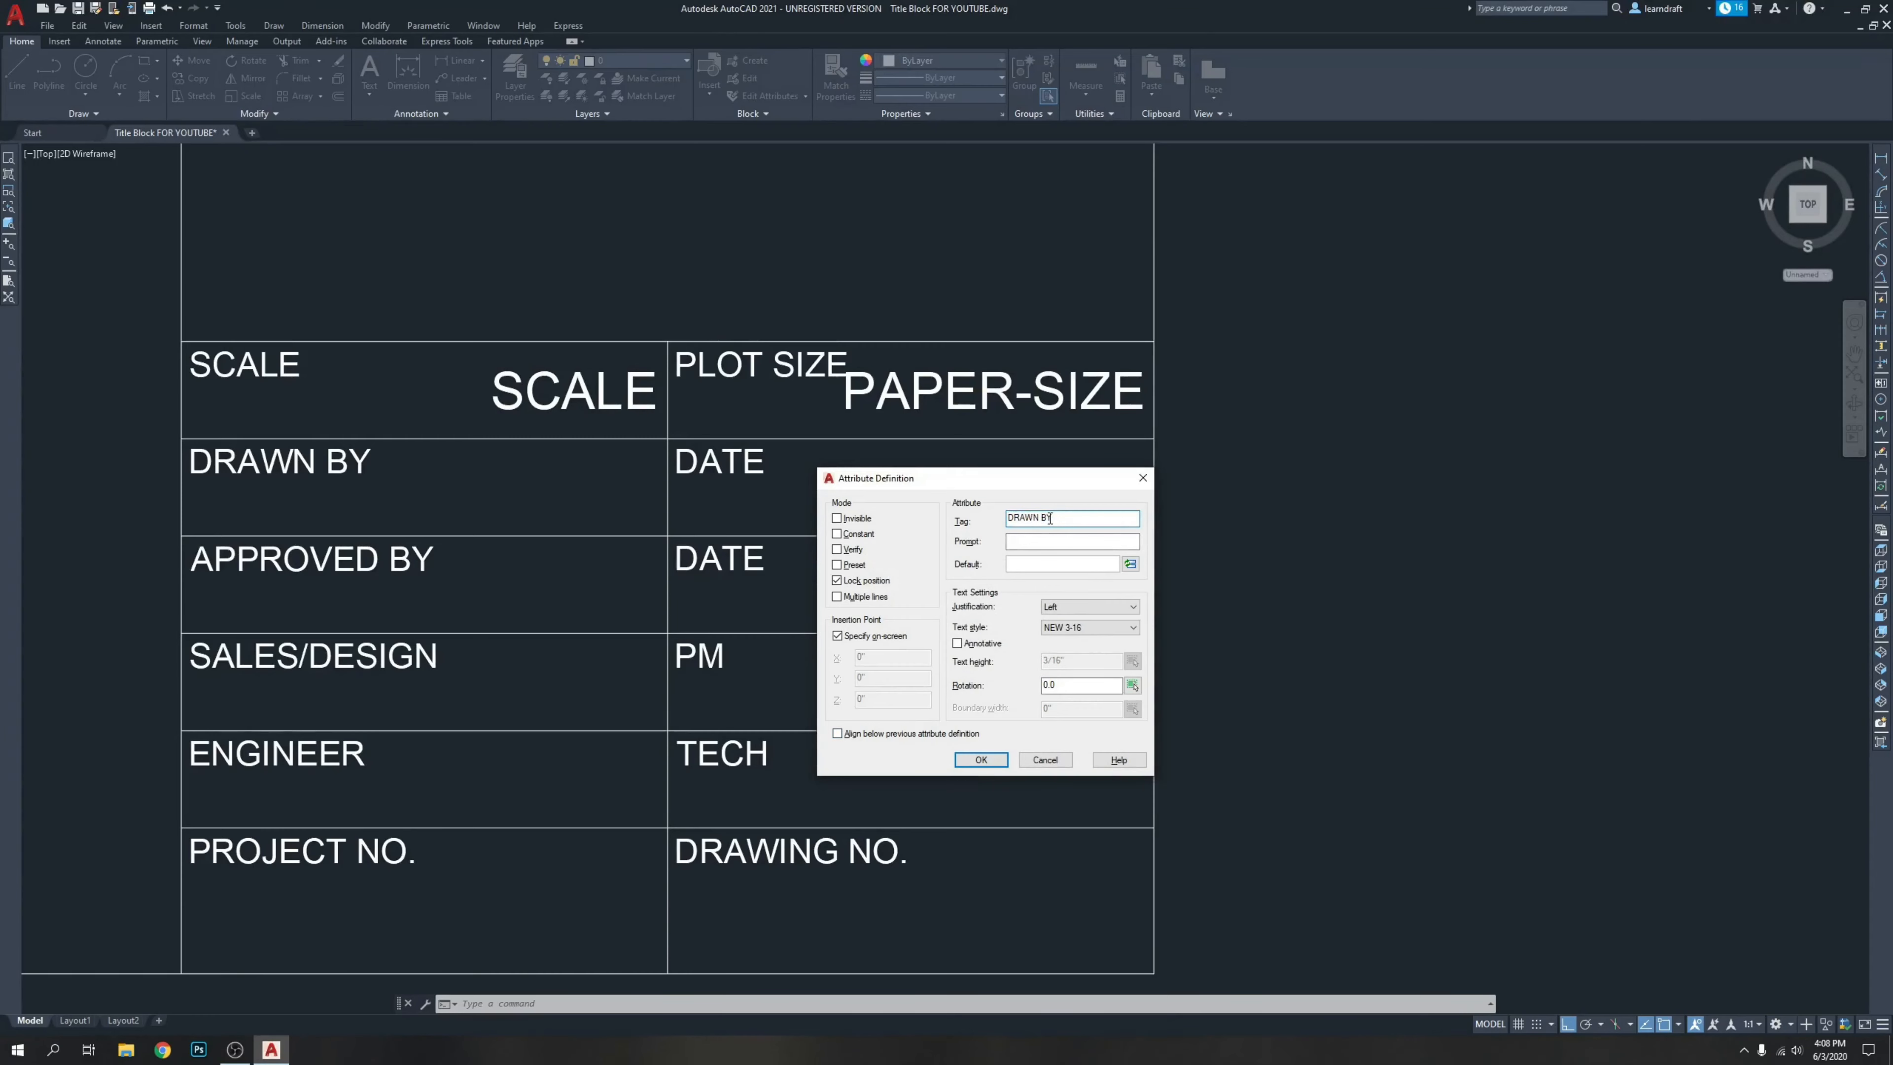
pyautogui.click(978, 759)
pyautogui.scroll(3, 418, 509)
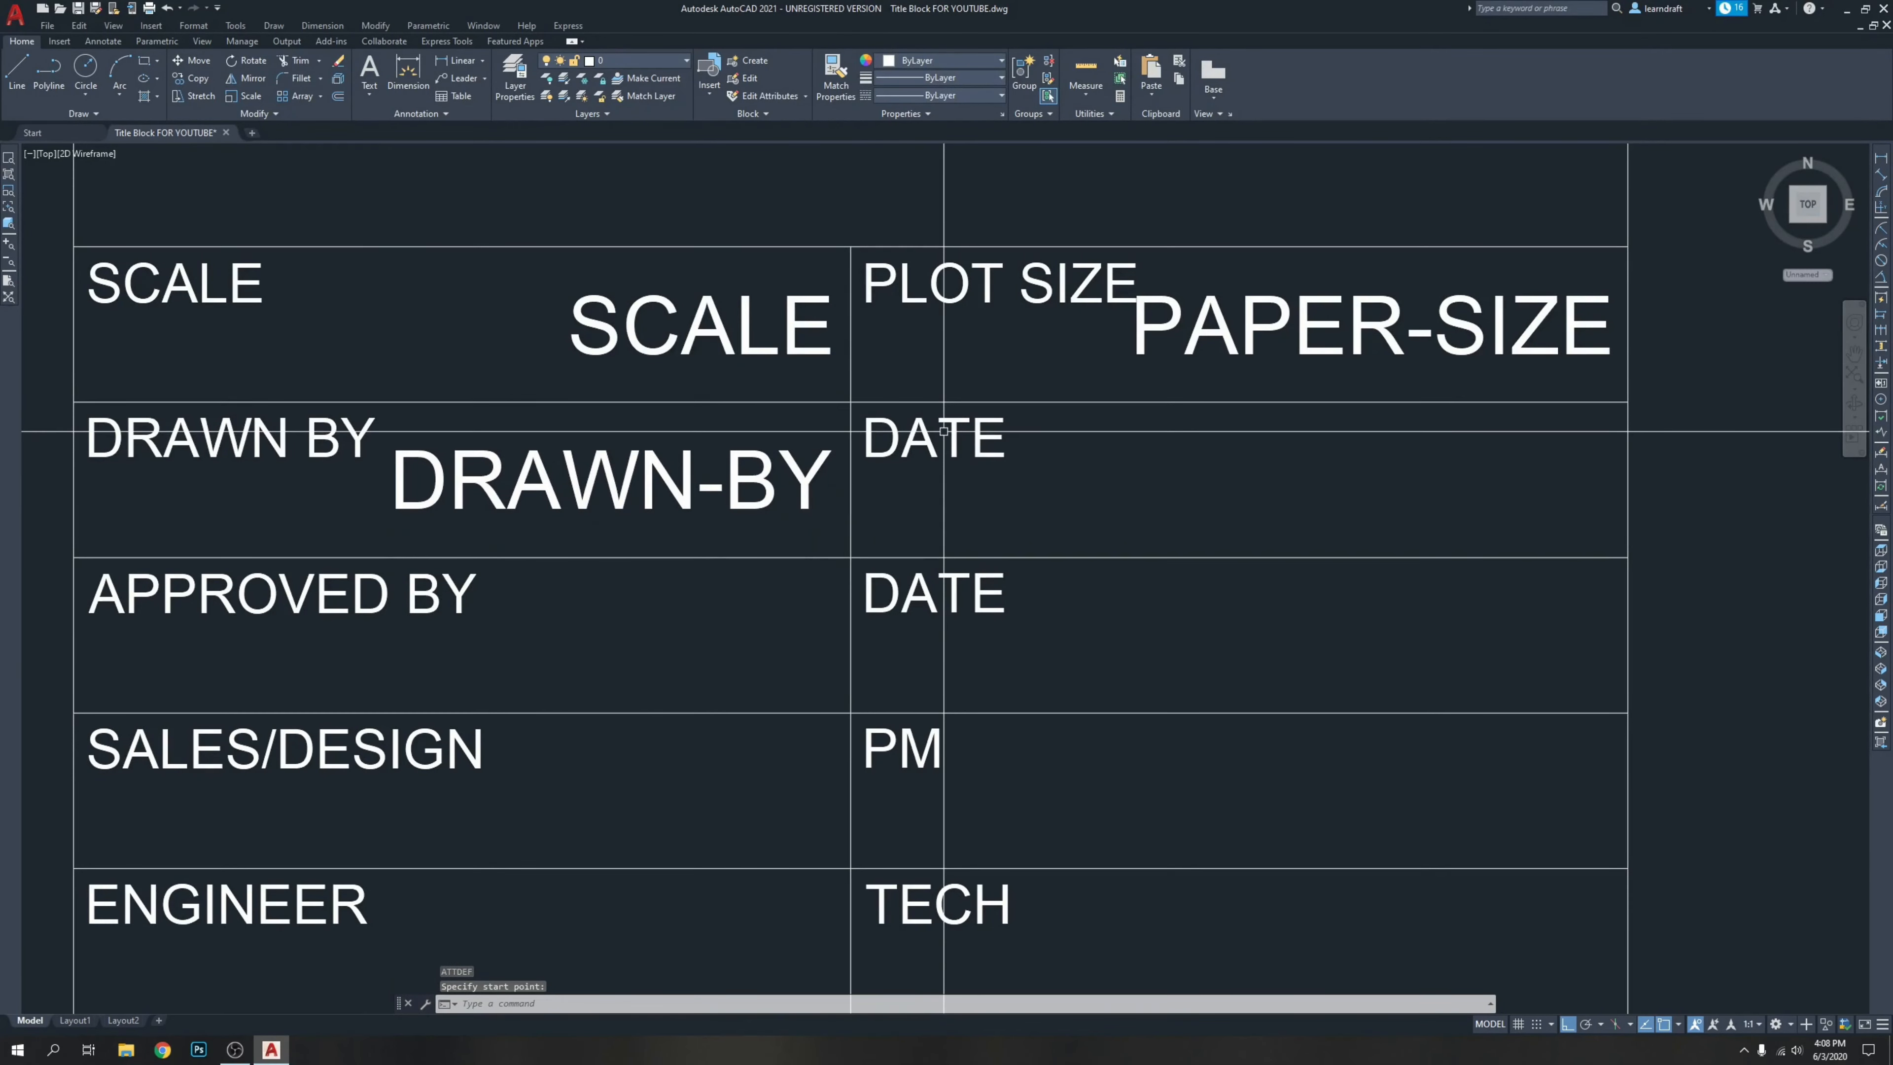
# Draw a vertical guide line with Ortho on, from above the SCALE cell along the SCALE attribute's right end to below the title block.
pyautogui.press('Escape')
pyautogui.write('l')
pyautogui.press('Return')
pyautogui.scroll(3, 869, 220)
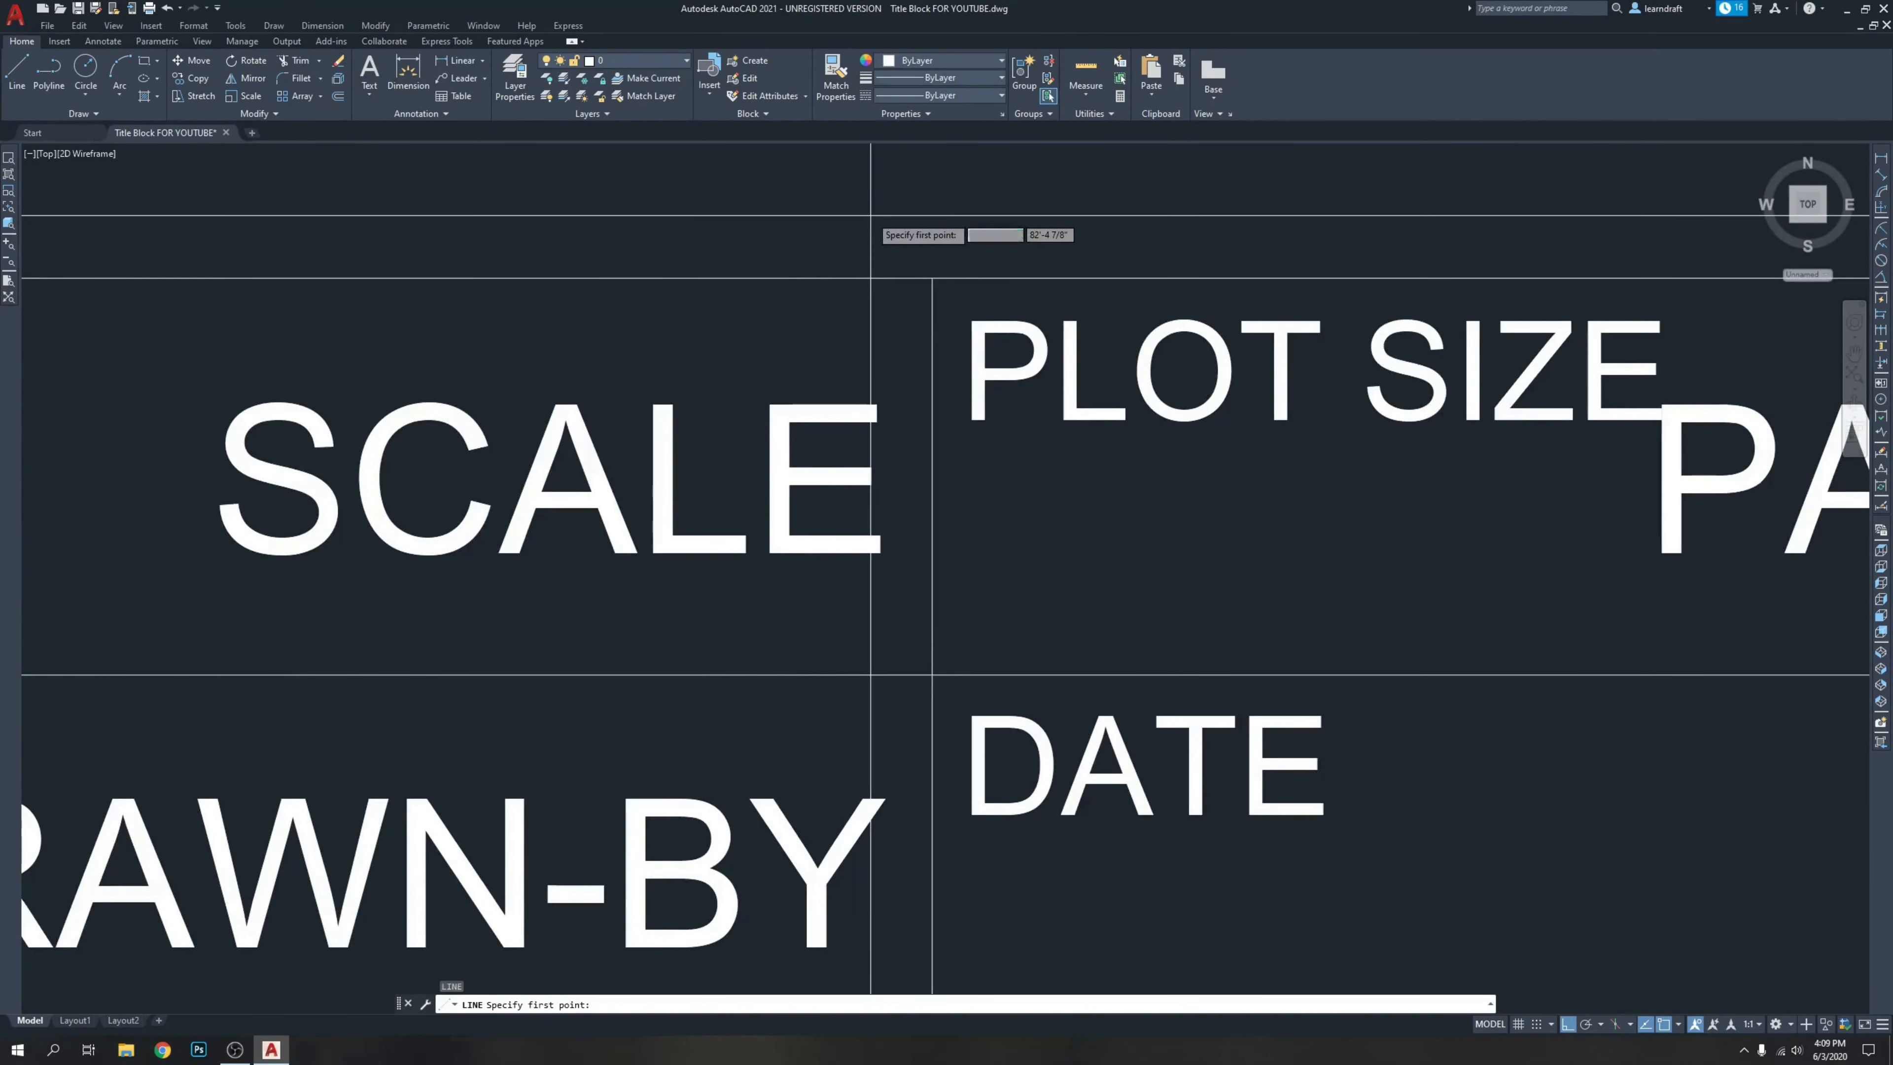
pyautogui.scroll(-6, 877, 215)
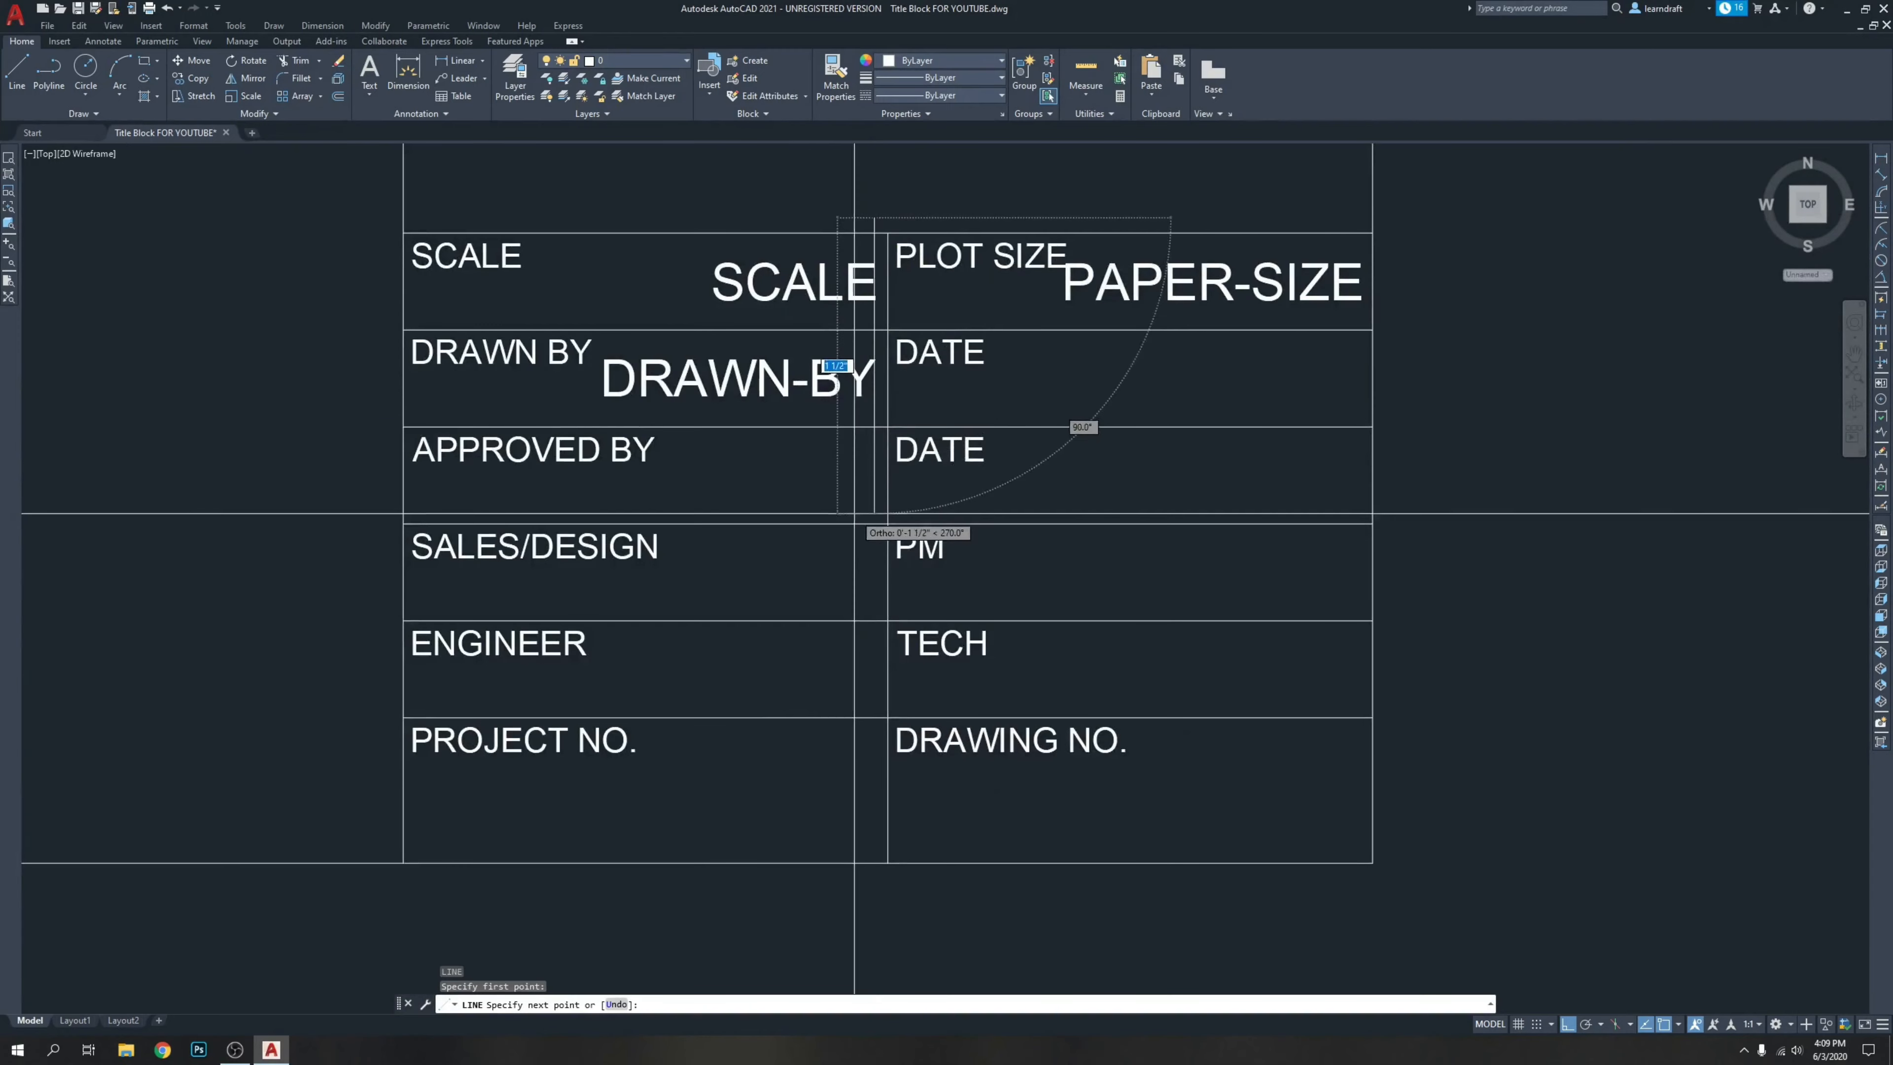
pyautogui.click(865, 789)
pyautogui.press('Return')
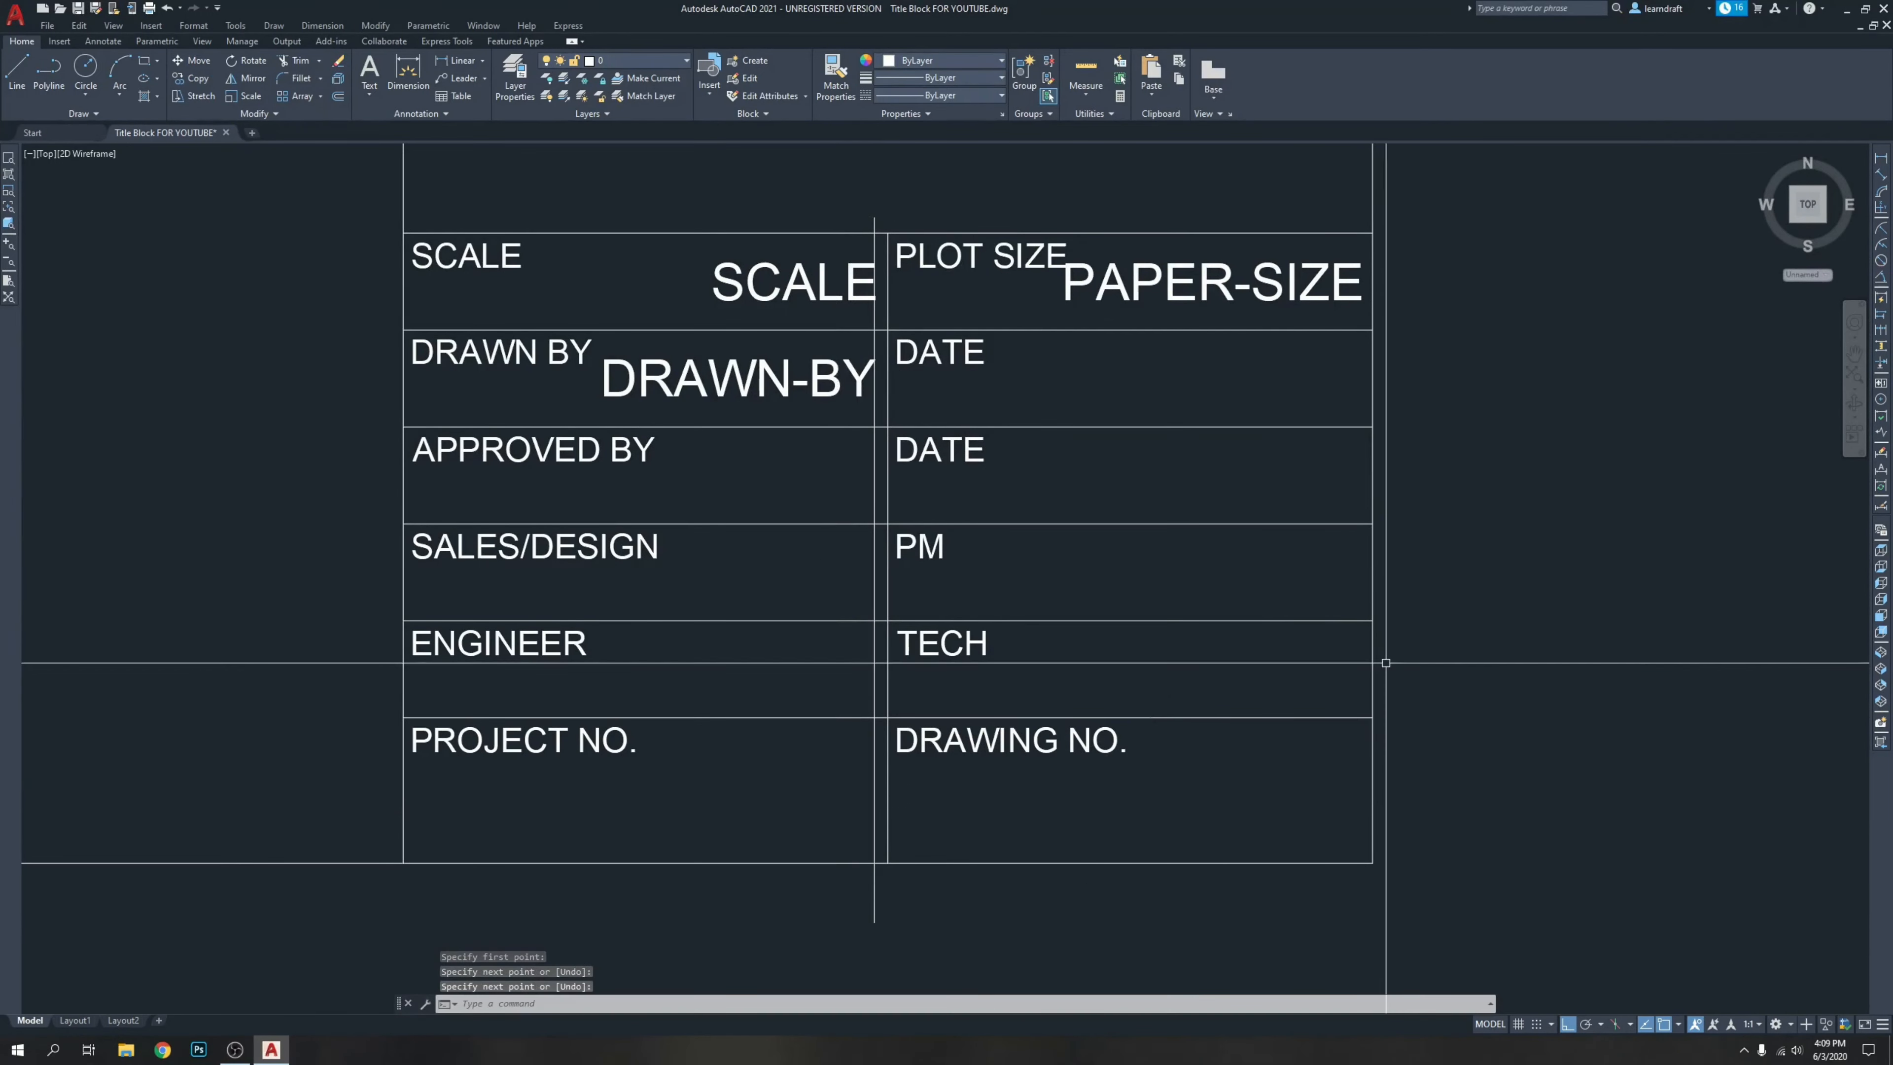
# Change the new vertical guide line's color to yellow.
pyautogui.scroll(4, 889, 362)
pyautogui.click(866, 337)
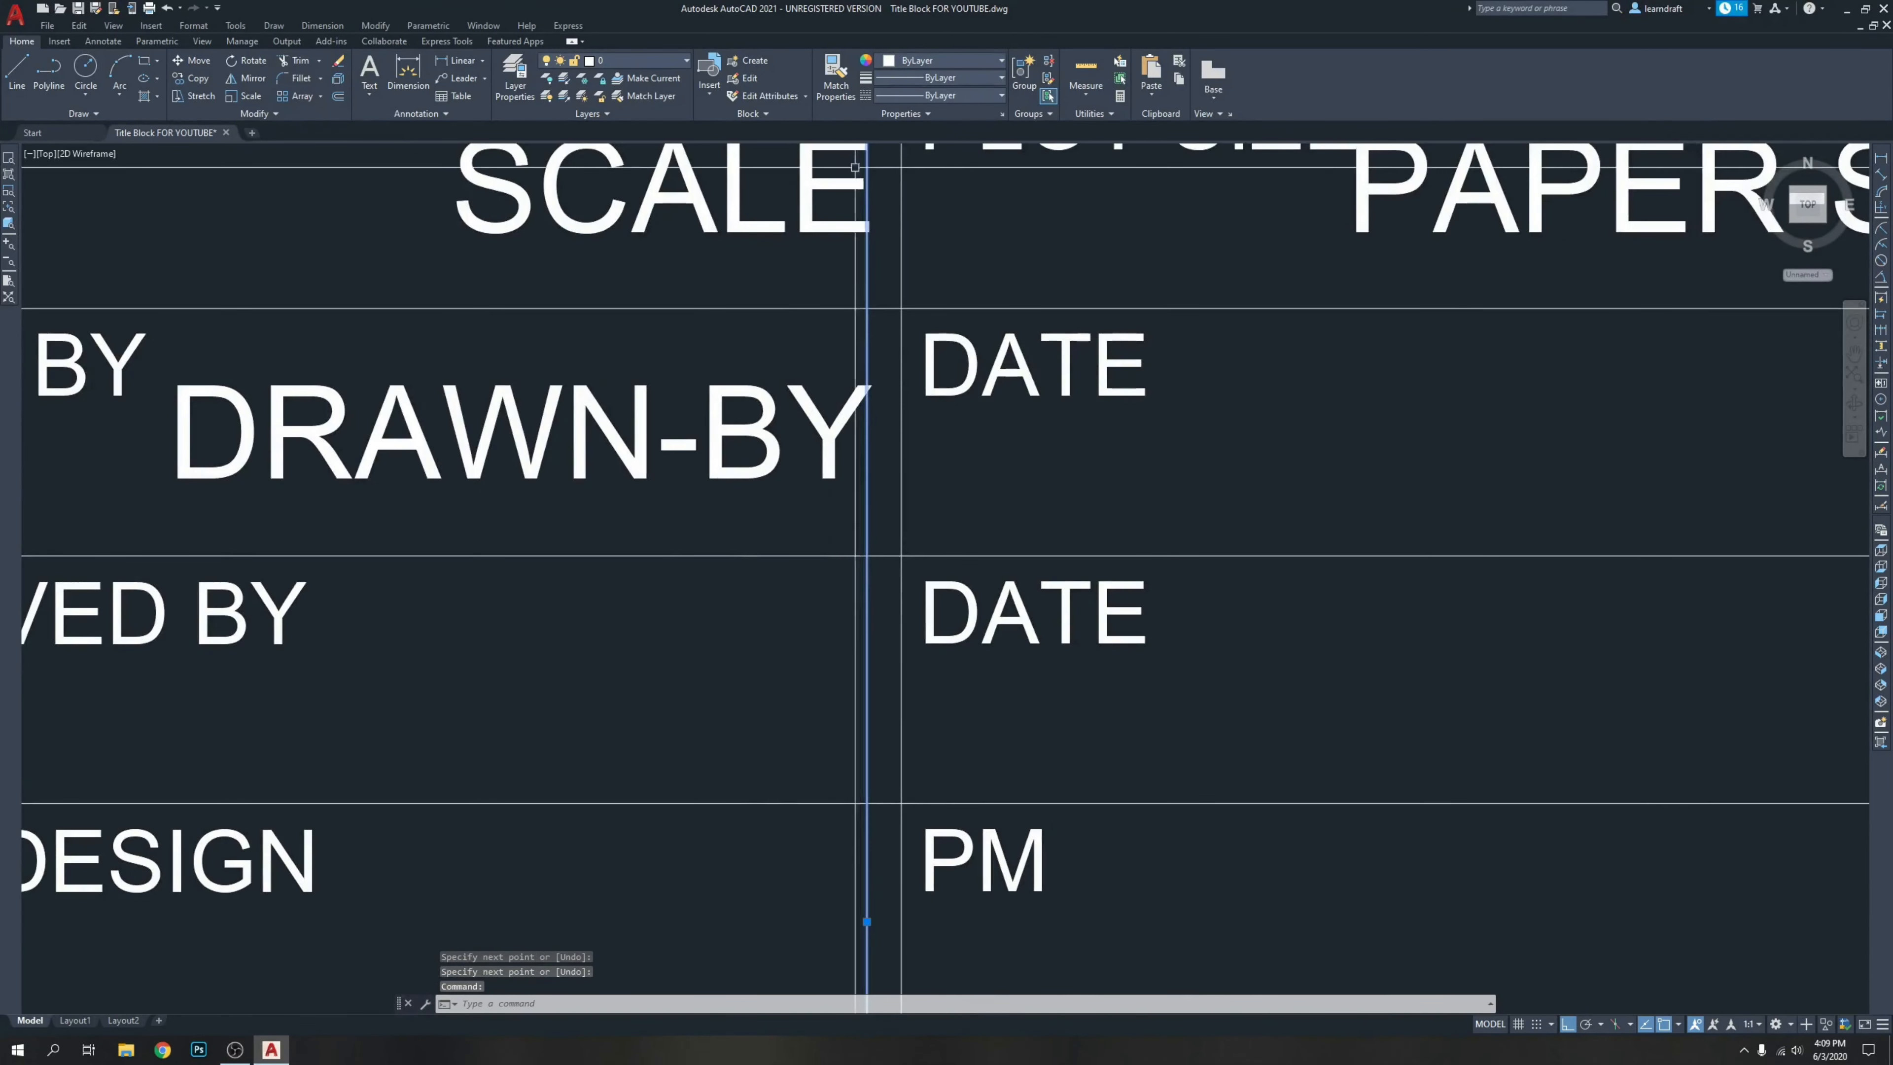
pyautogui.click(927, 62)
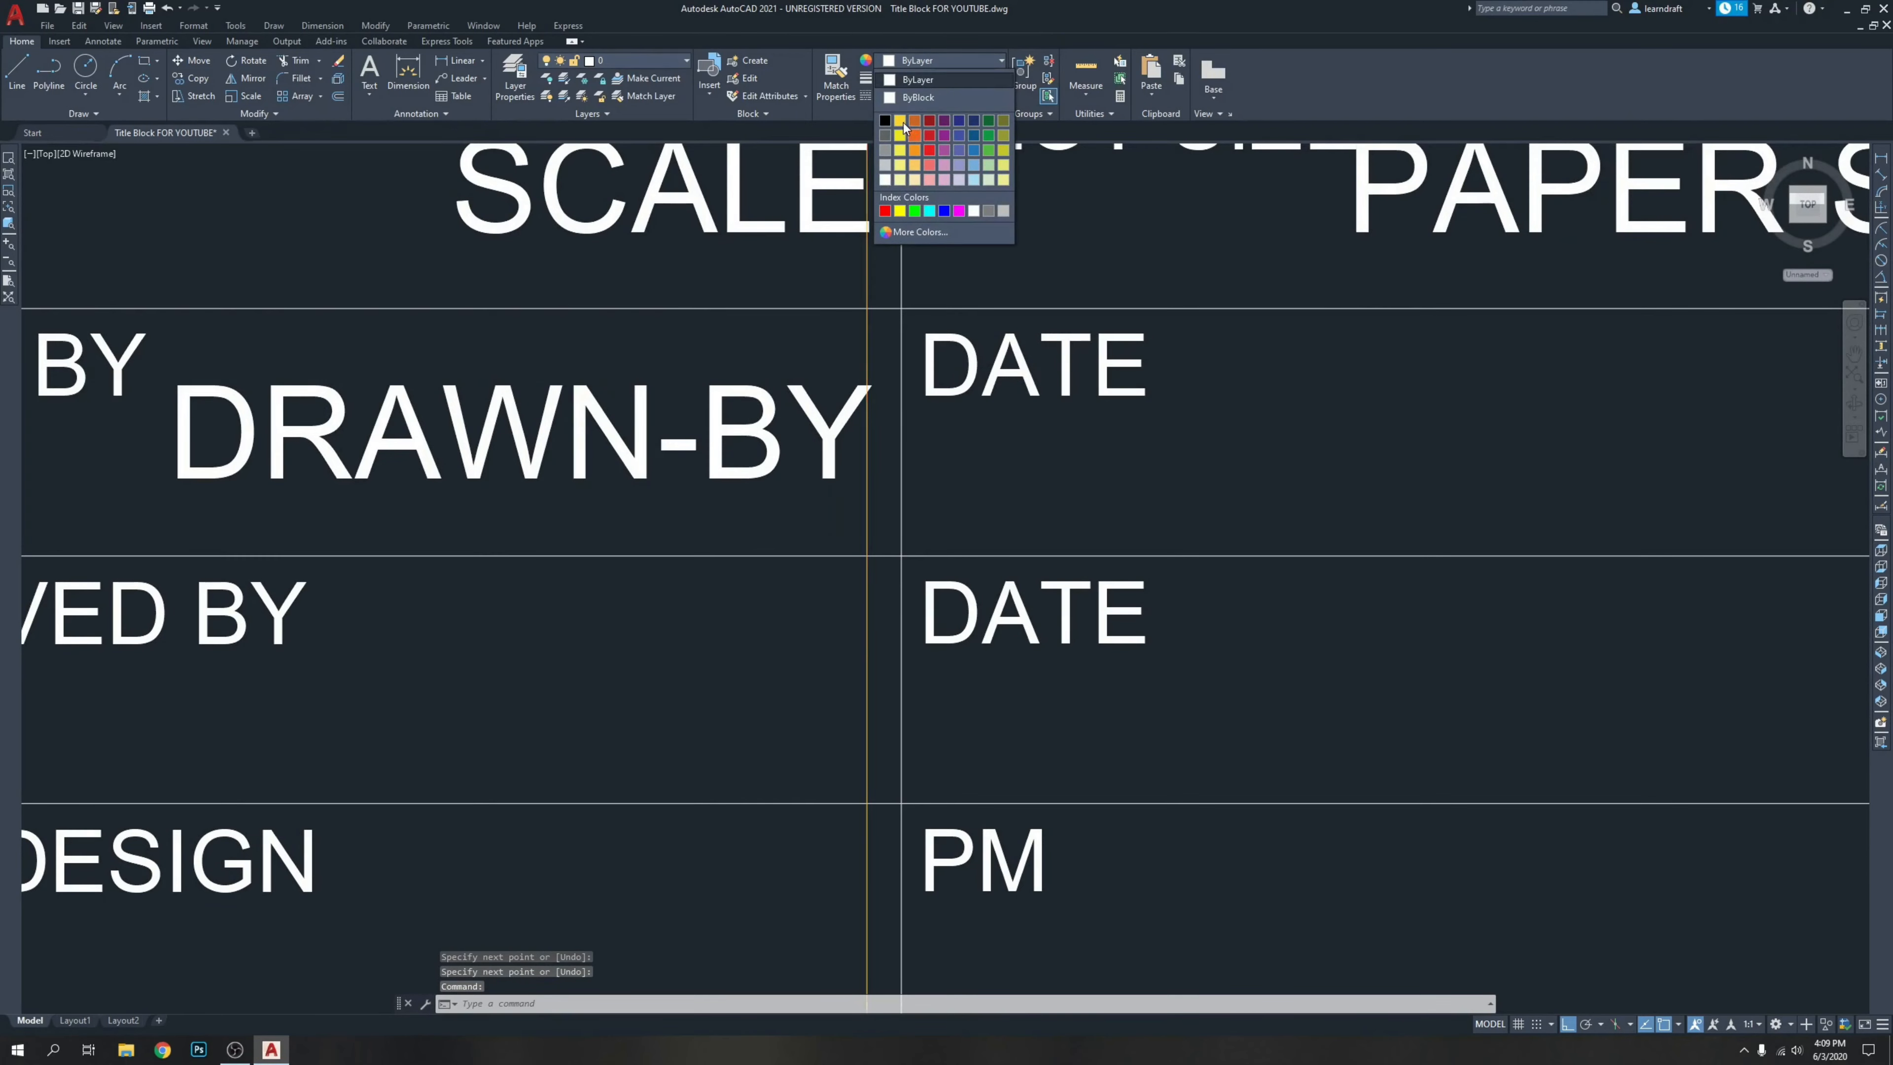
pyautogui.click(899, 211)
pyautogui.press('Escape')
pyautogui.scroll(-4, 958, 313)
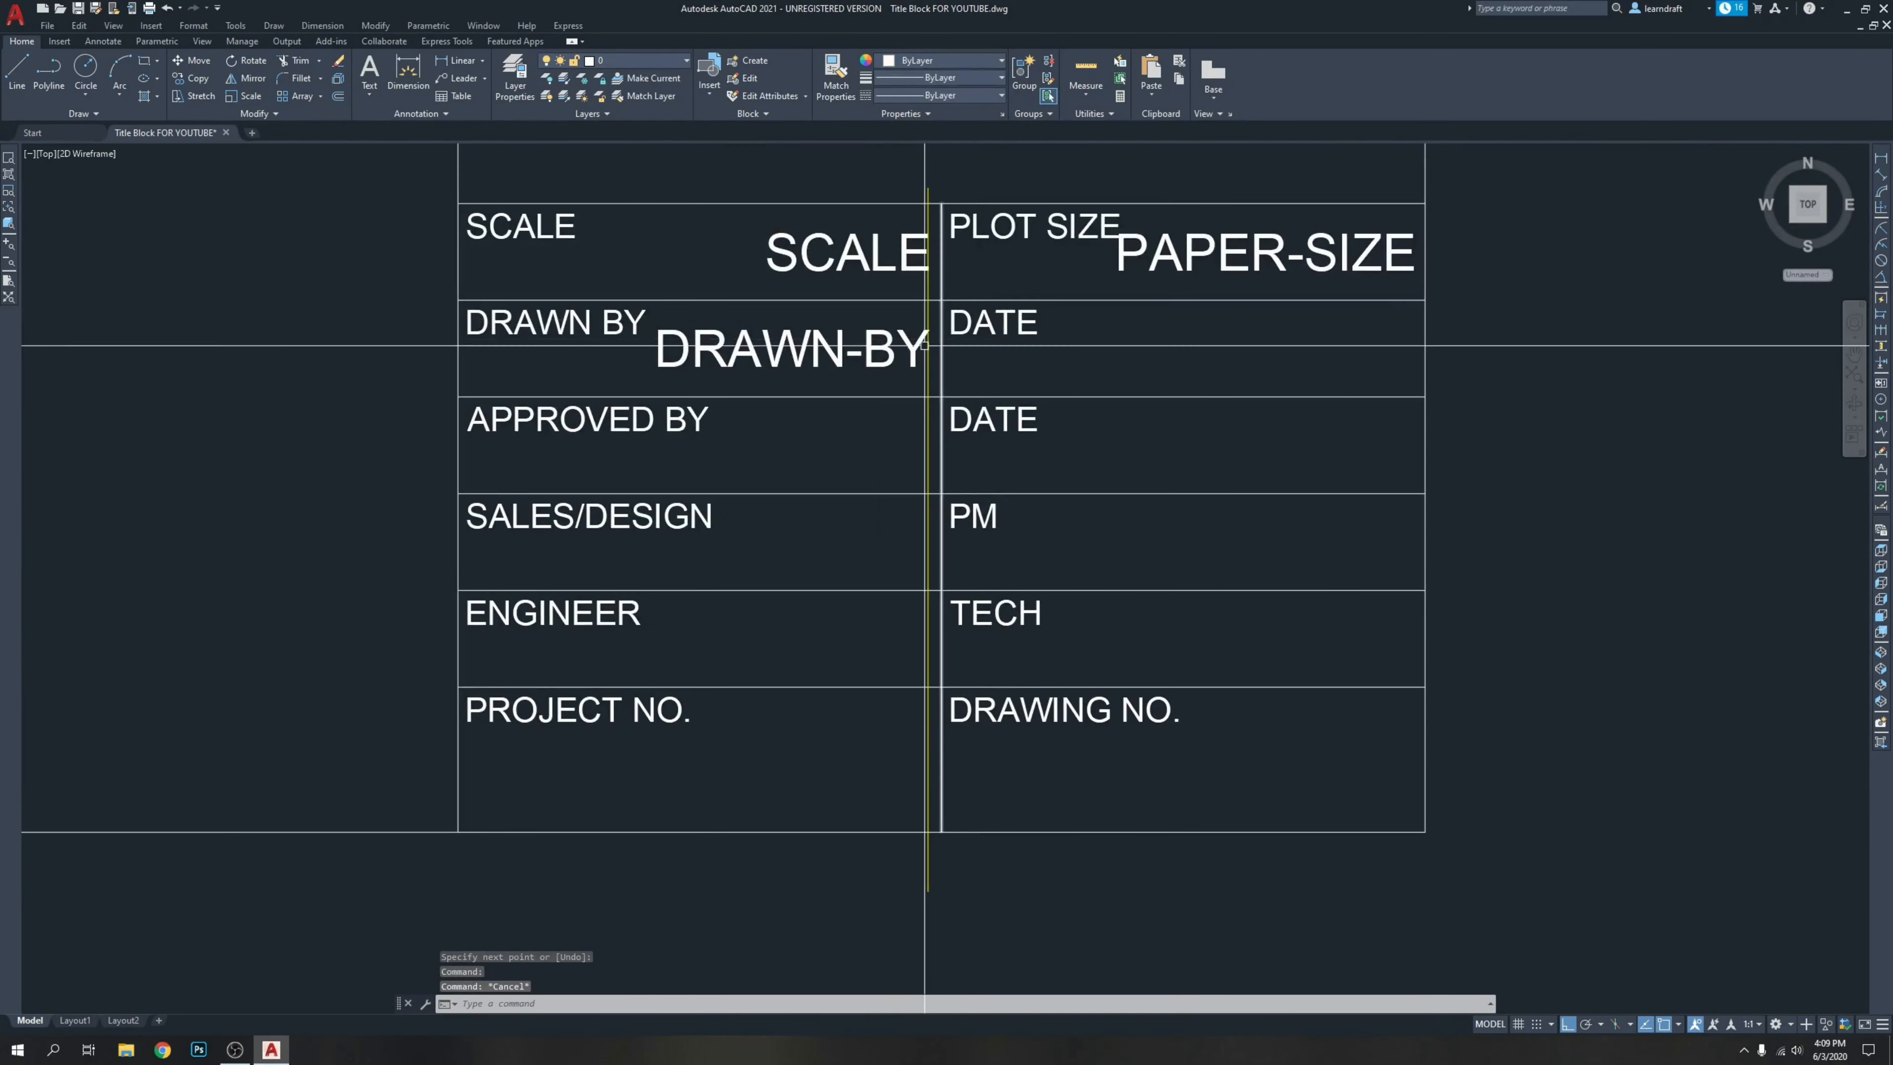
pyautogui.scroll(4, 921, 343)
pyautogui.click(973, 336)
pyautogui.scroll(-2, 938, 348)
pyautogui.press('Escape')
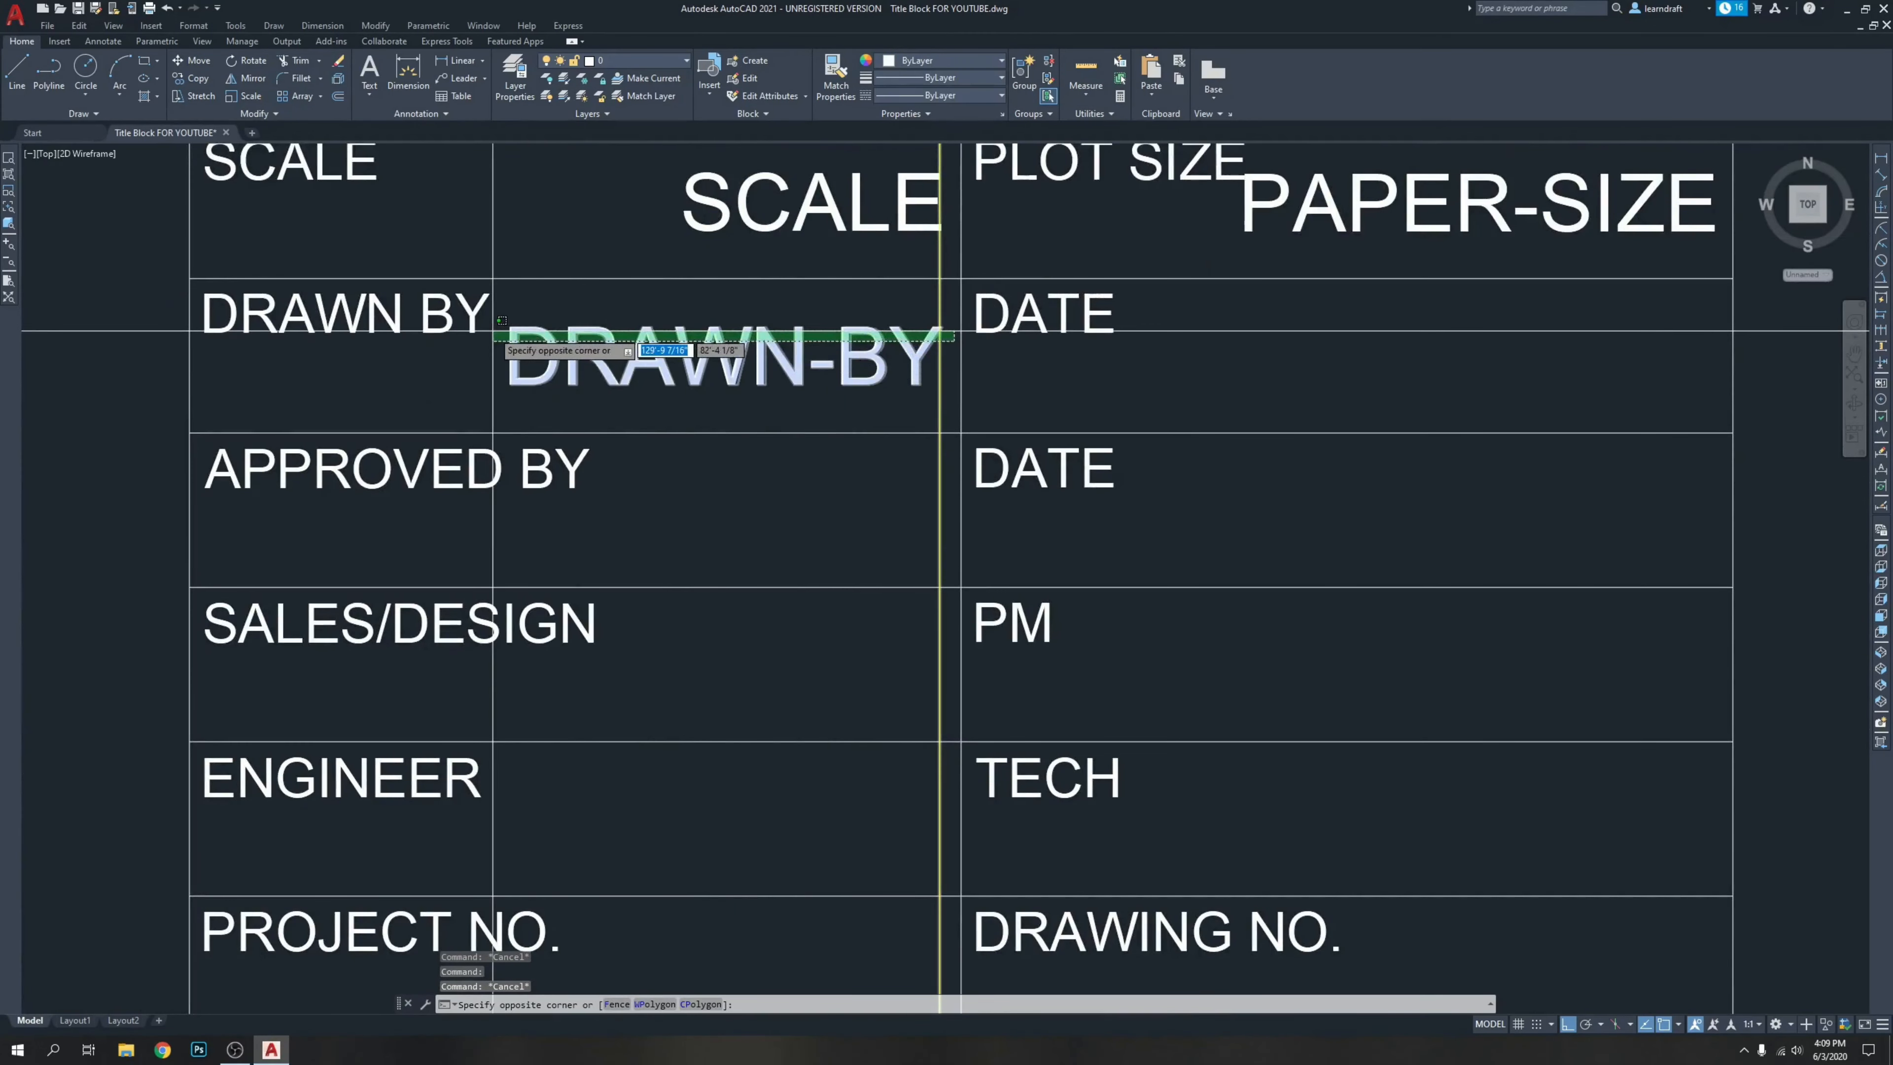
pyautogui.moveTo(1262, 376); pyautogui.dragTo(969, 421, button='middle')
pyautogui.scroll(-2, 961, 419)
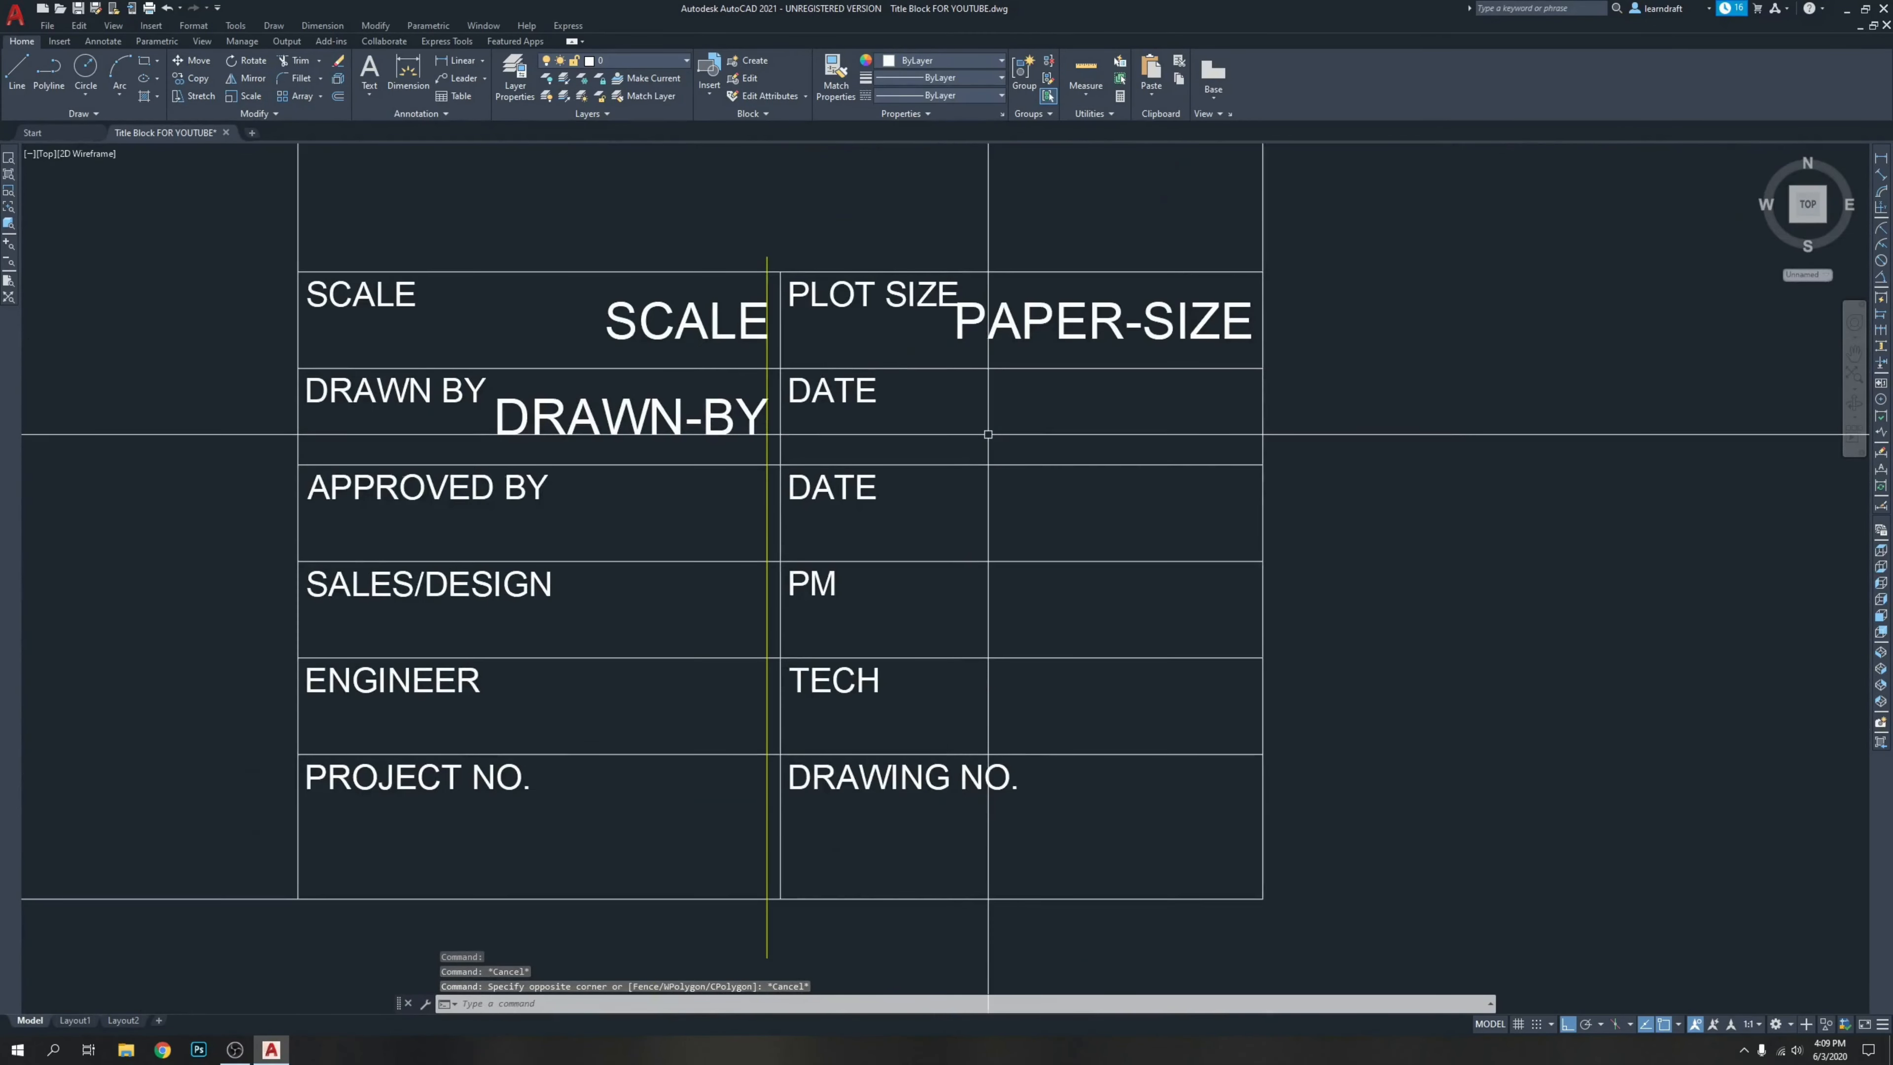
# Move the DRAWN-BY attribute slightly left so its right end meets the yellow vertical guide line.
pyautogui.scroll(8, 703, 420)
pyautogui.click(1323, 547)
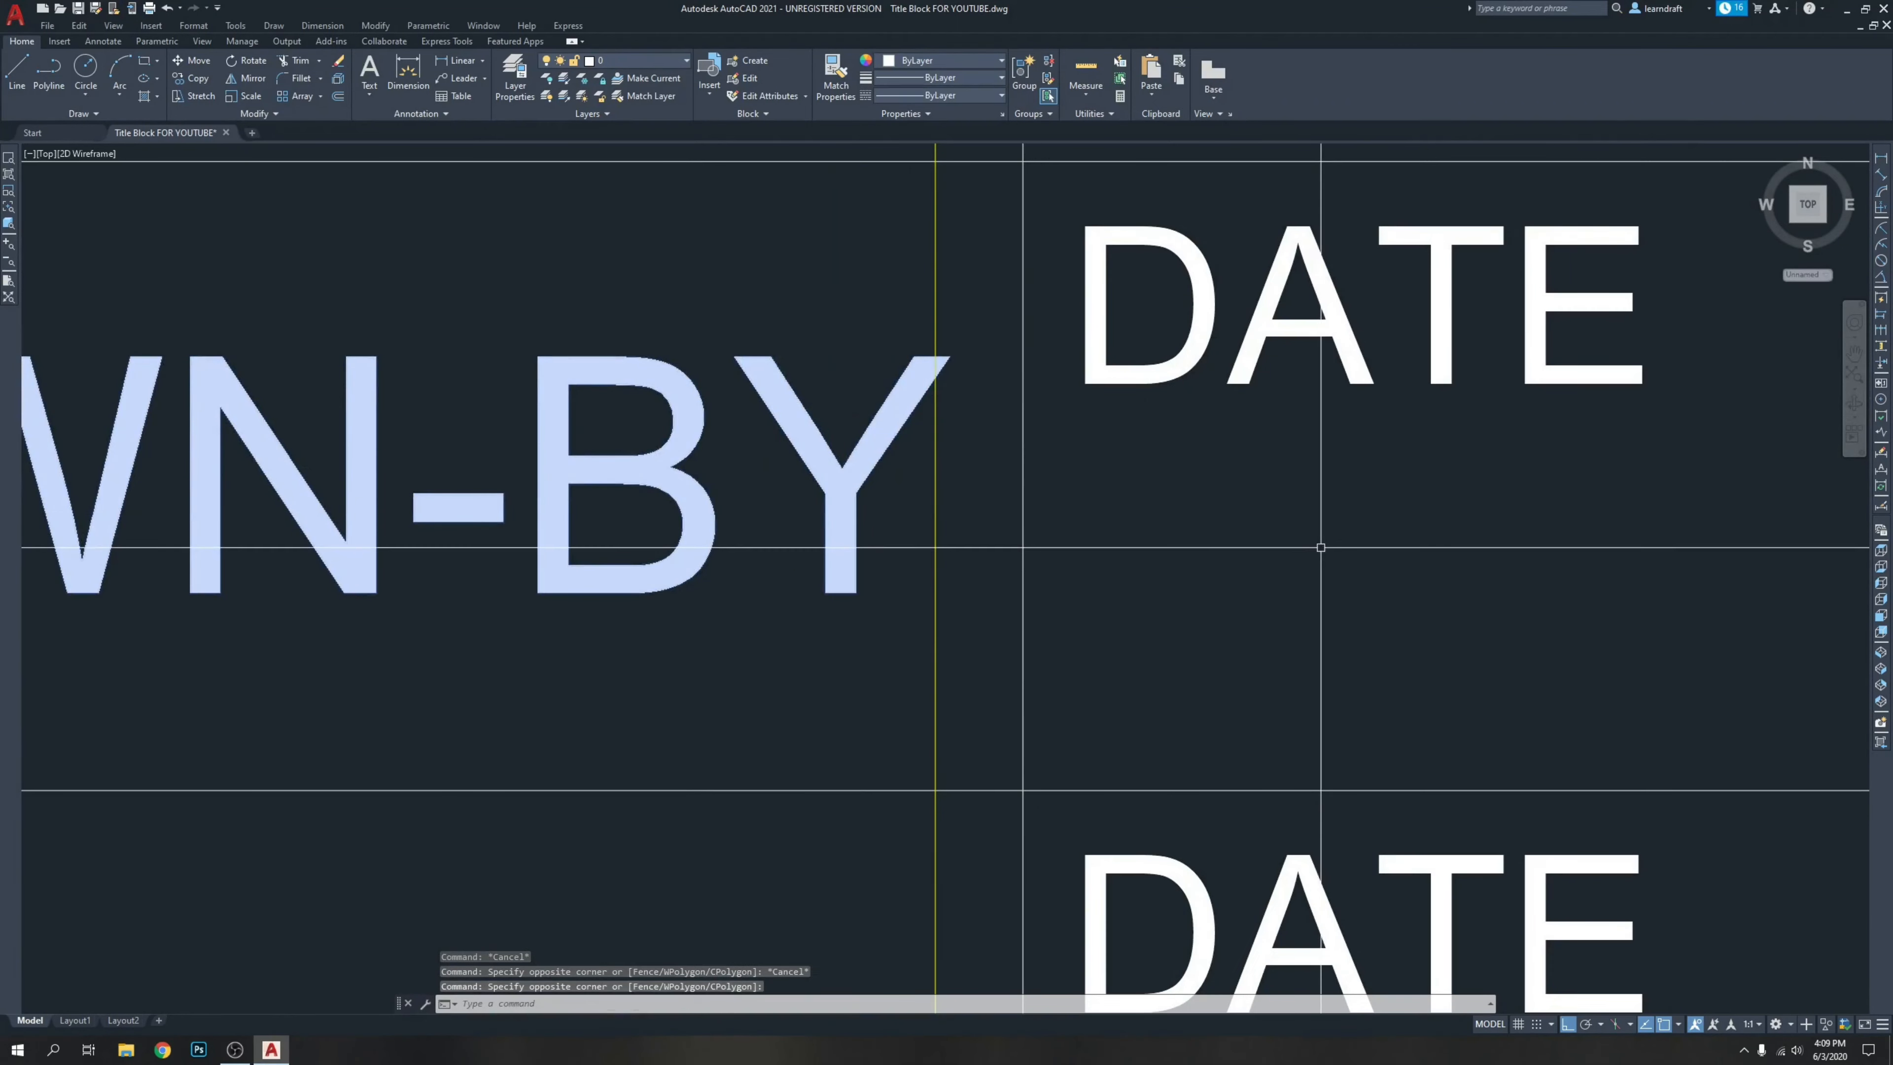
pyautogui.click(1323, 547)
pyautogui.write('m')
pyautogui.press('Return')
pyautogui.click(1335, 541)
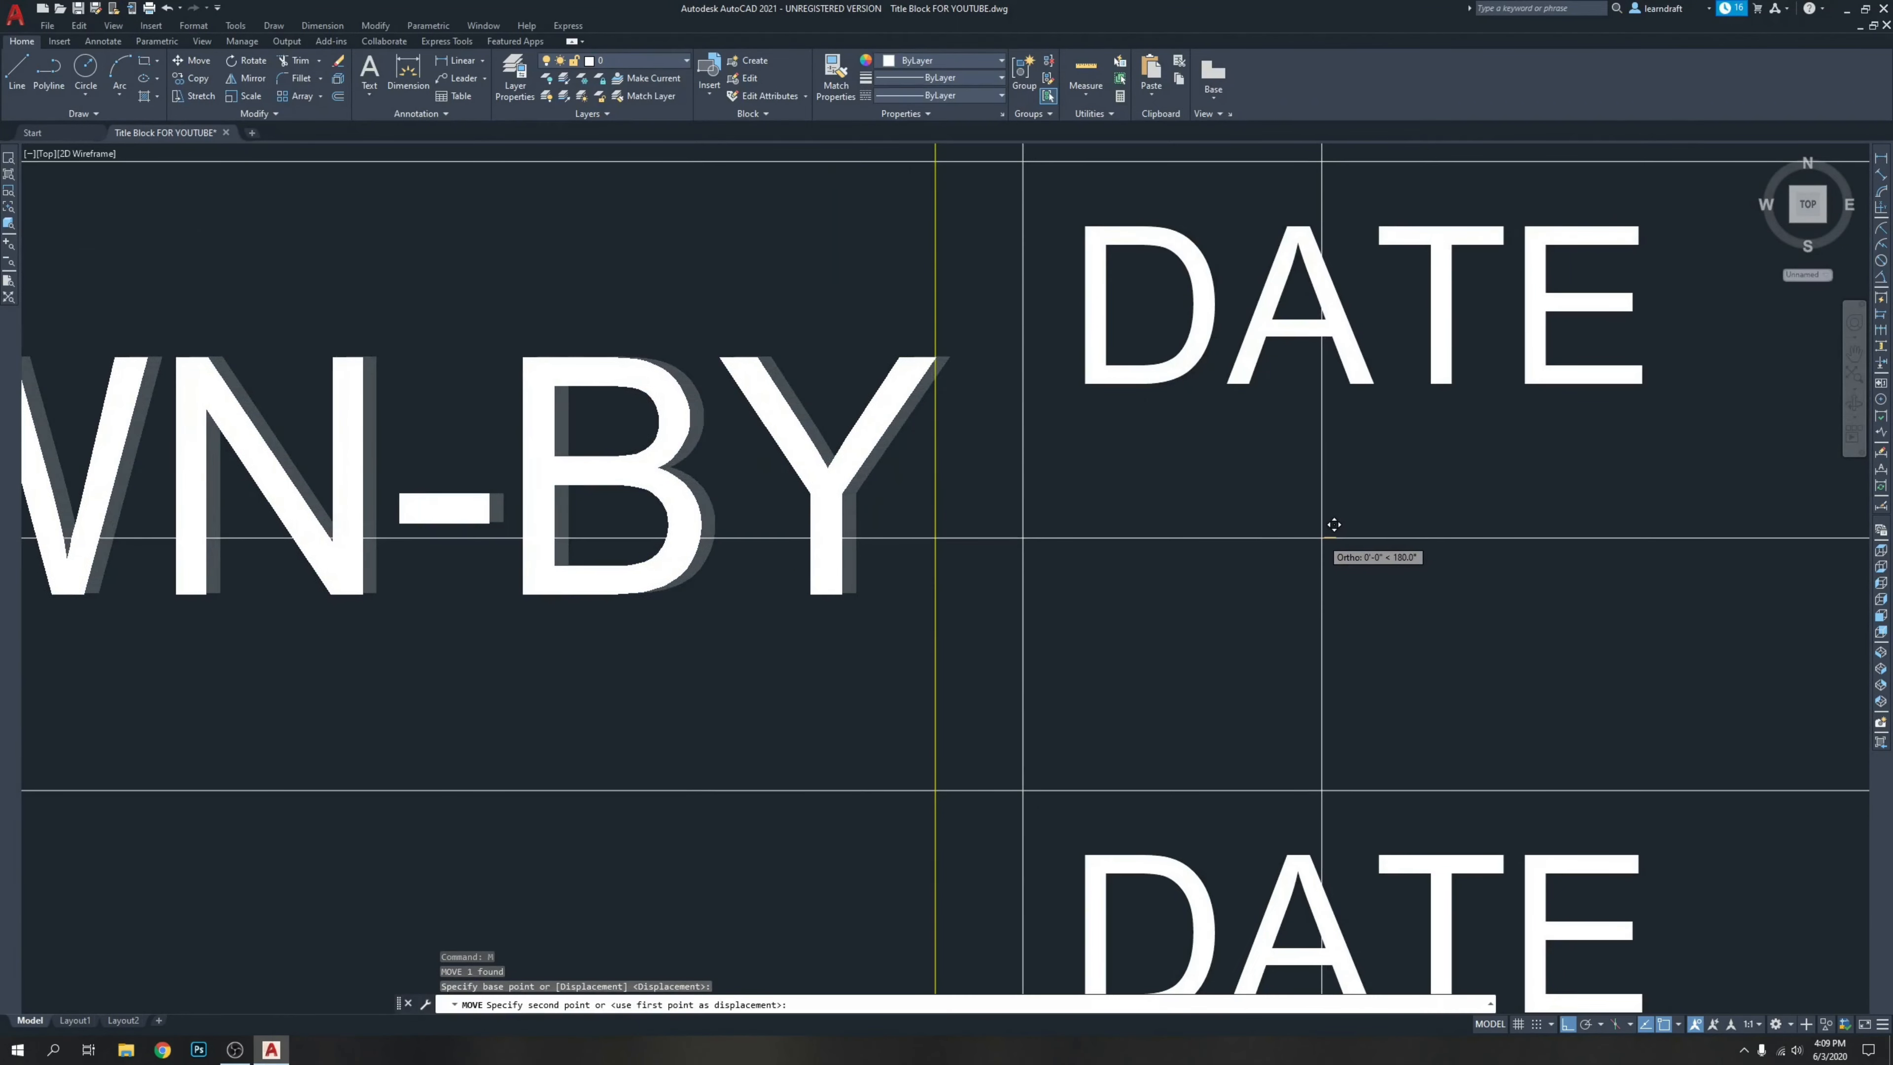
pyautogui.click(1334, 525)
pyautogui.scroll(-4, 841, 469)
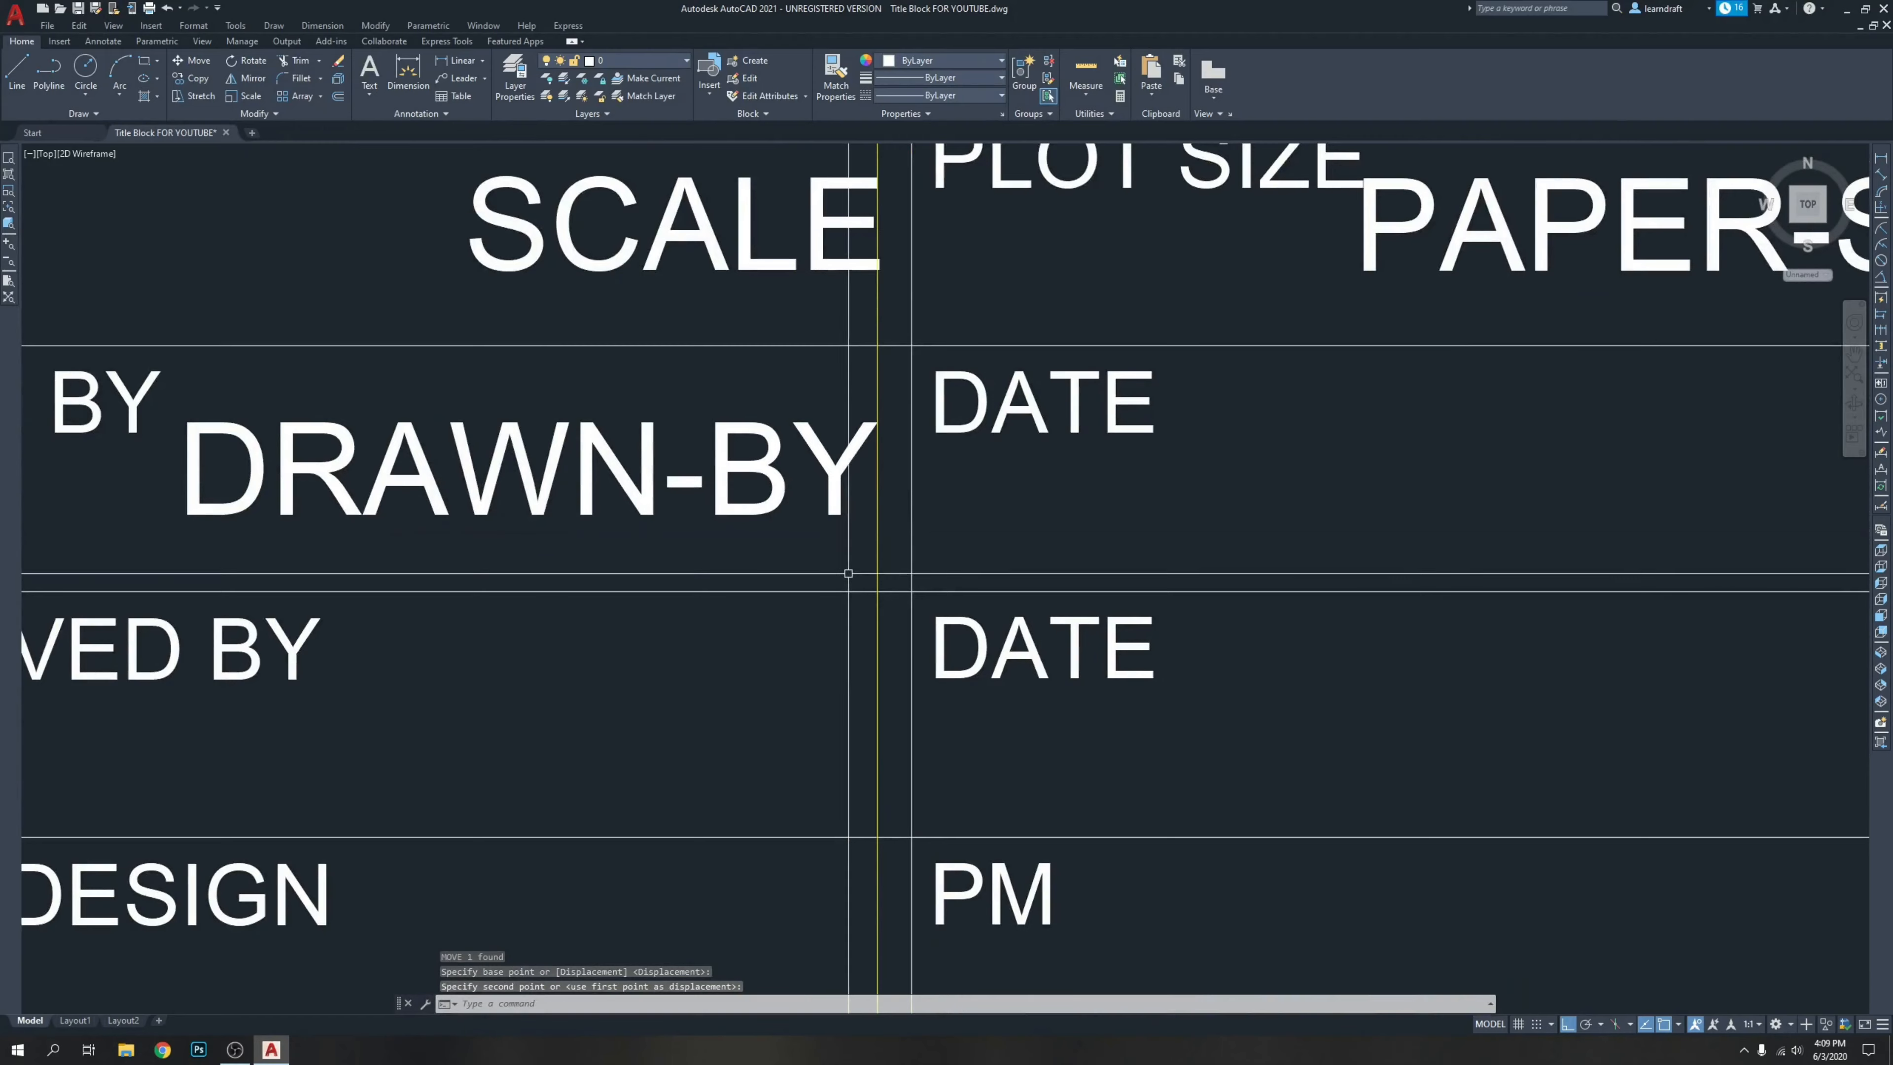
# Draw a horizontal guide line along the DRAWN-BY attribute's baseline, from inside the DRAWN BY cell to beyond the title block's right edge.
pyautogui.moveTo(970, 524)
pyautogui.mouseDown(button='middle')
pyautogui.moveTo(1193, 484)
pyautogui.moveTo(741, 515)
pyautogui.mouseUp(button='middle')
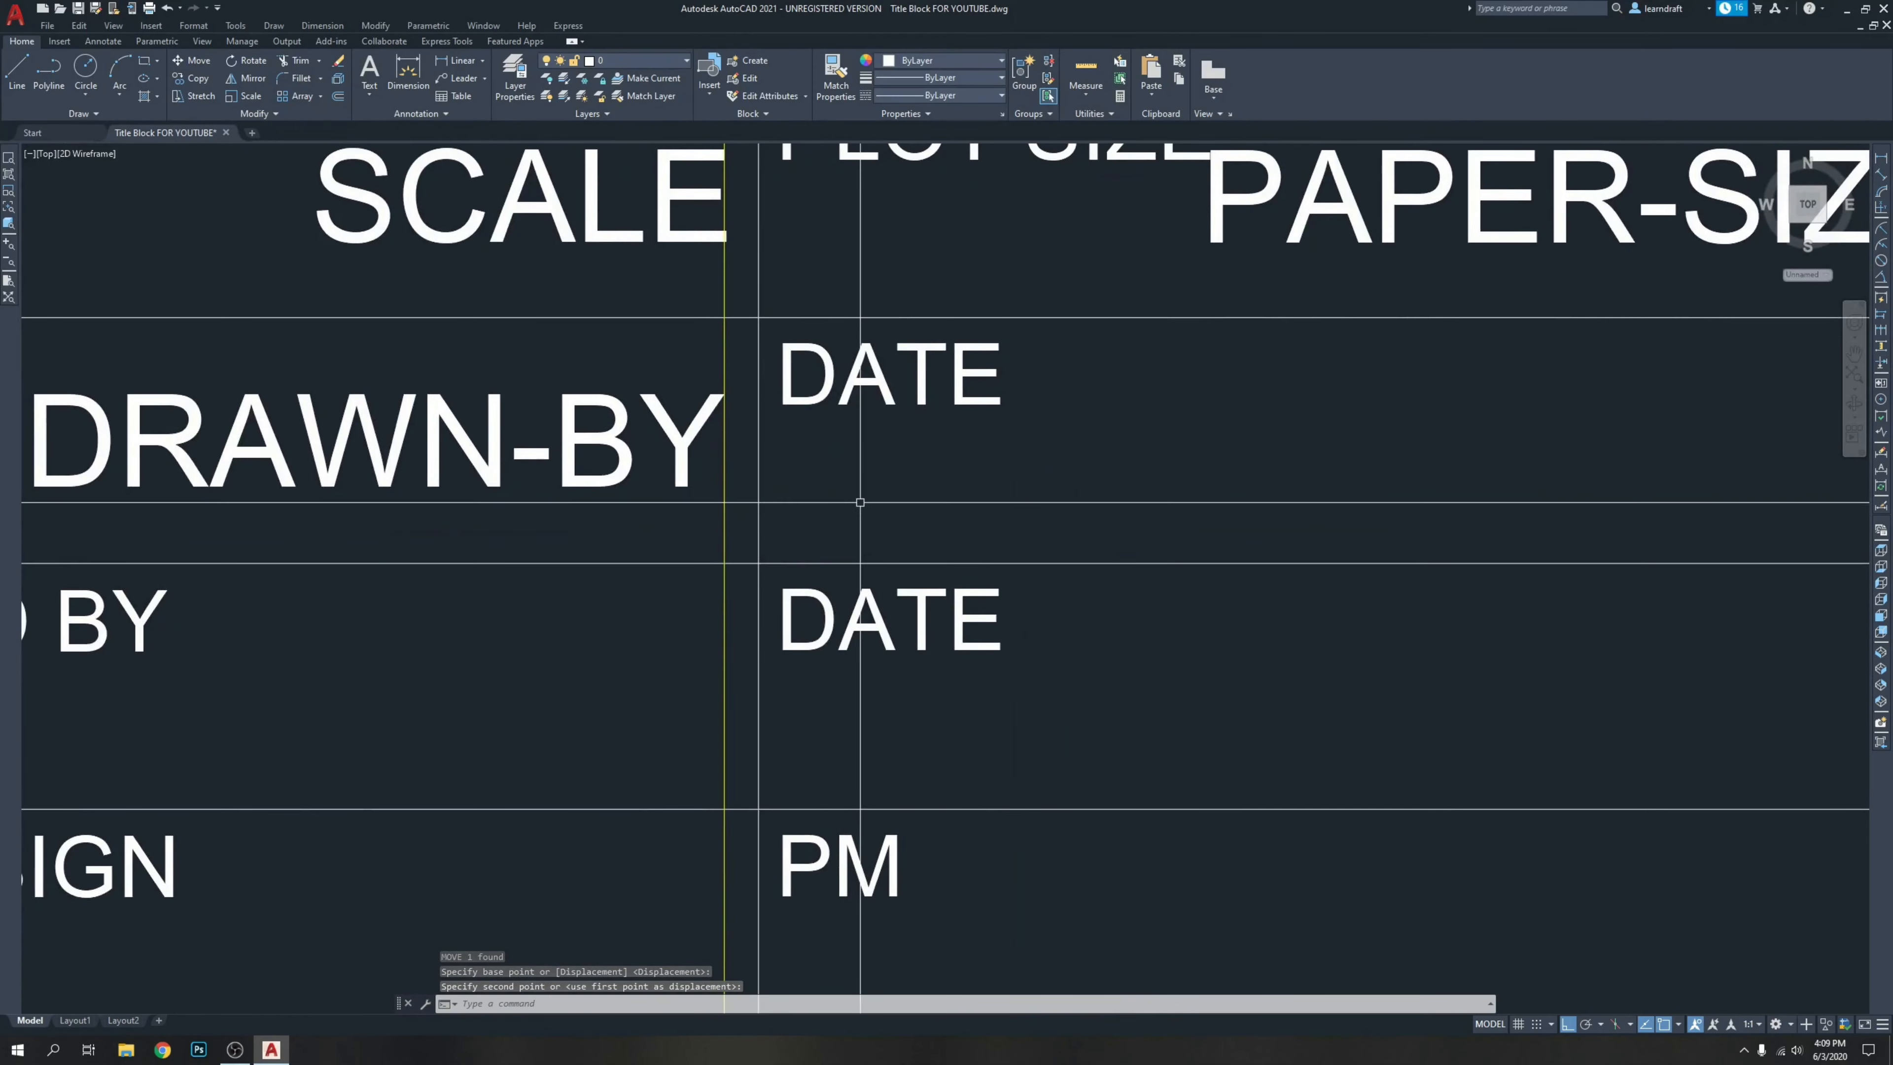
pyautogui.write('l')
pyautogui.press('Return')
pyautogui.scroll(-3, 880, 516)
pyautogui.scroll(3, 477, 515)
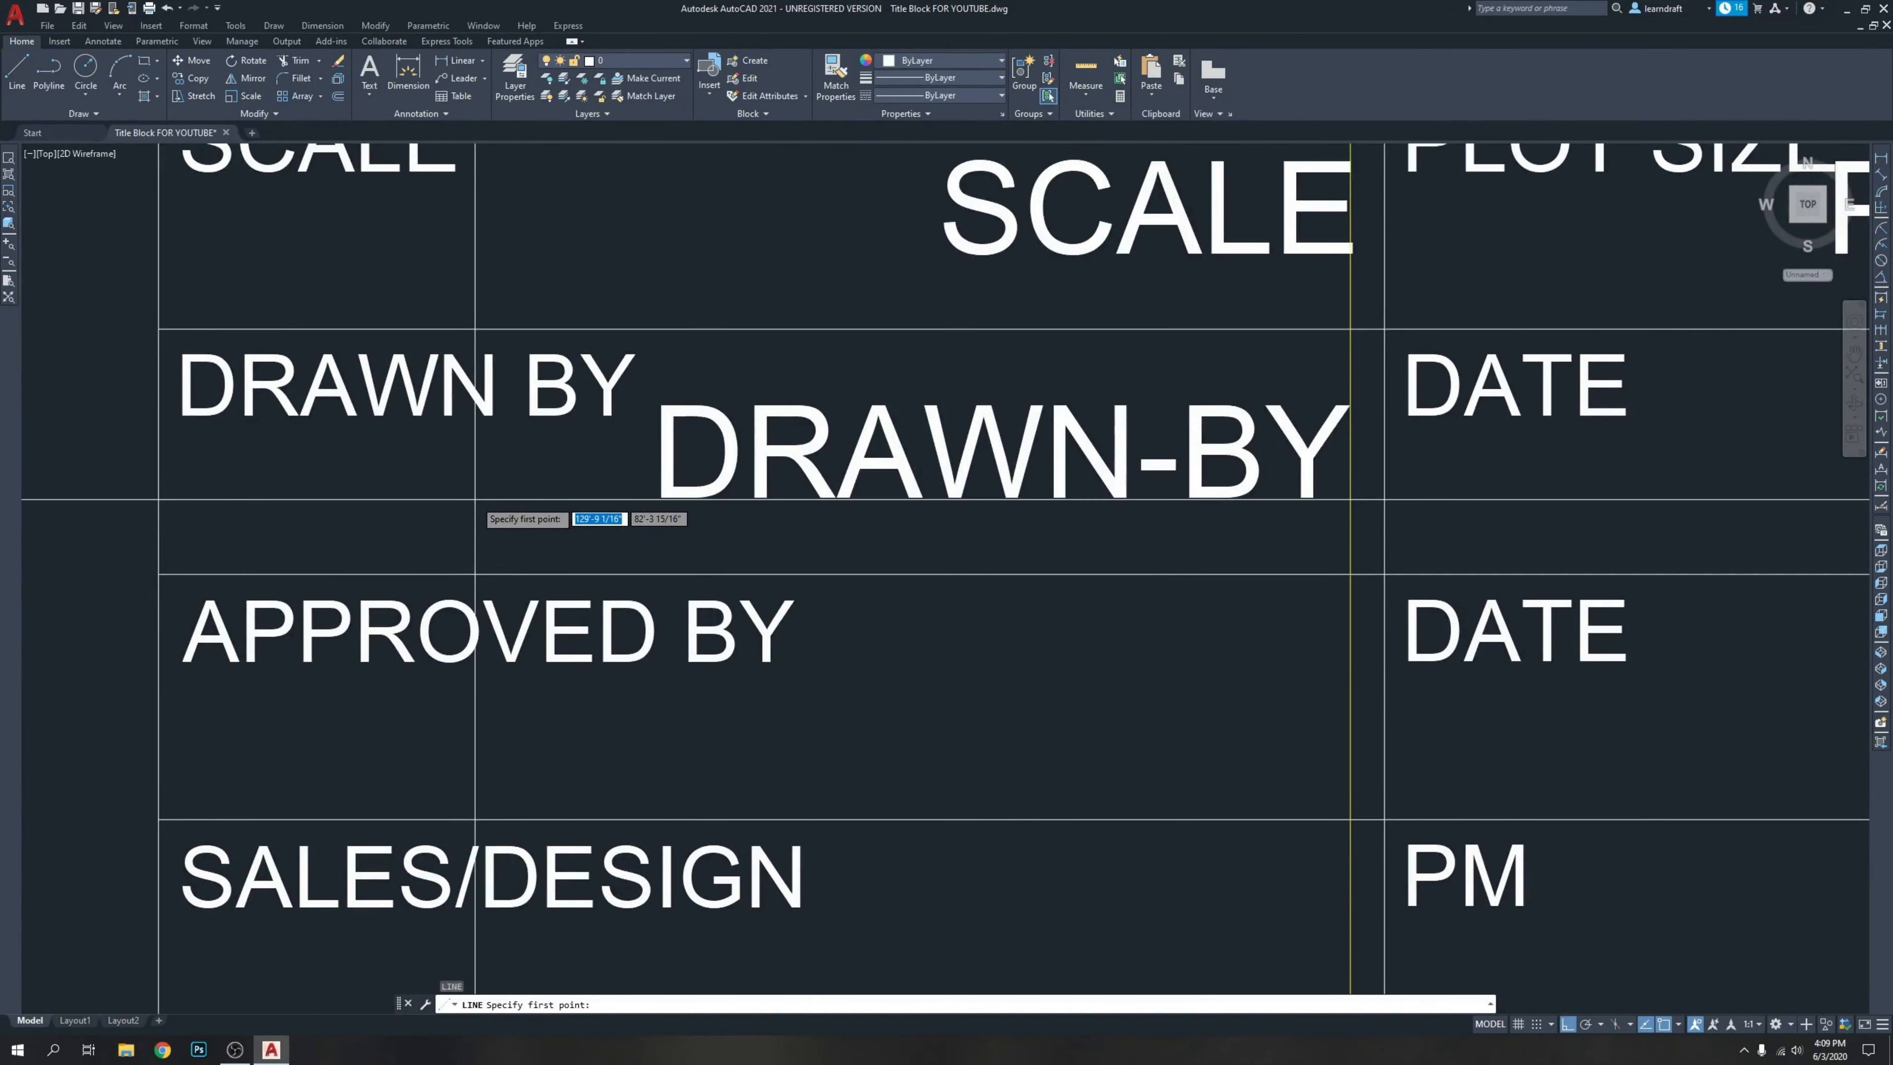
pyautogui.click(490, 497)
pyautogui.scroll(-3, 491, 497)
pyautogui.click(1236, 488)
pyautogui.press('Escape')
pyautogui.press('Escape')
# Match the new horizontal guide line's properties to the yellow vertical guide line.
pyautogui.write('c')
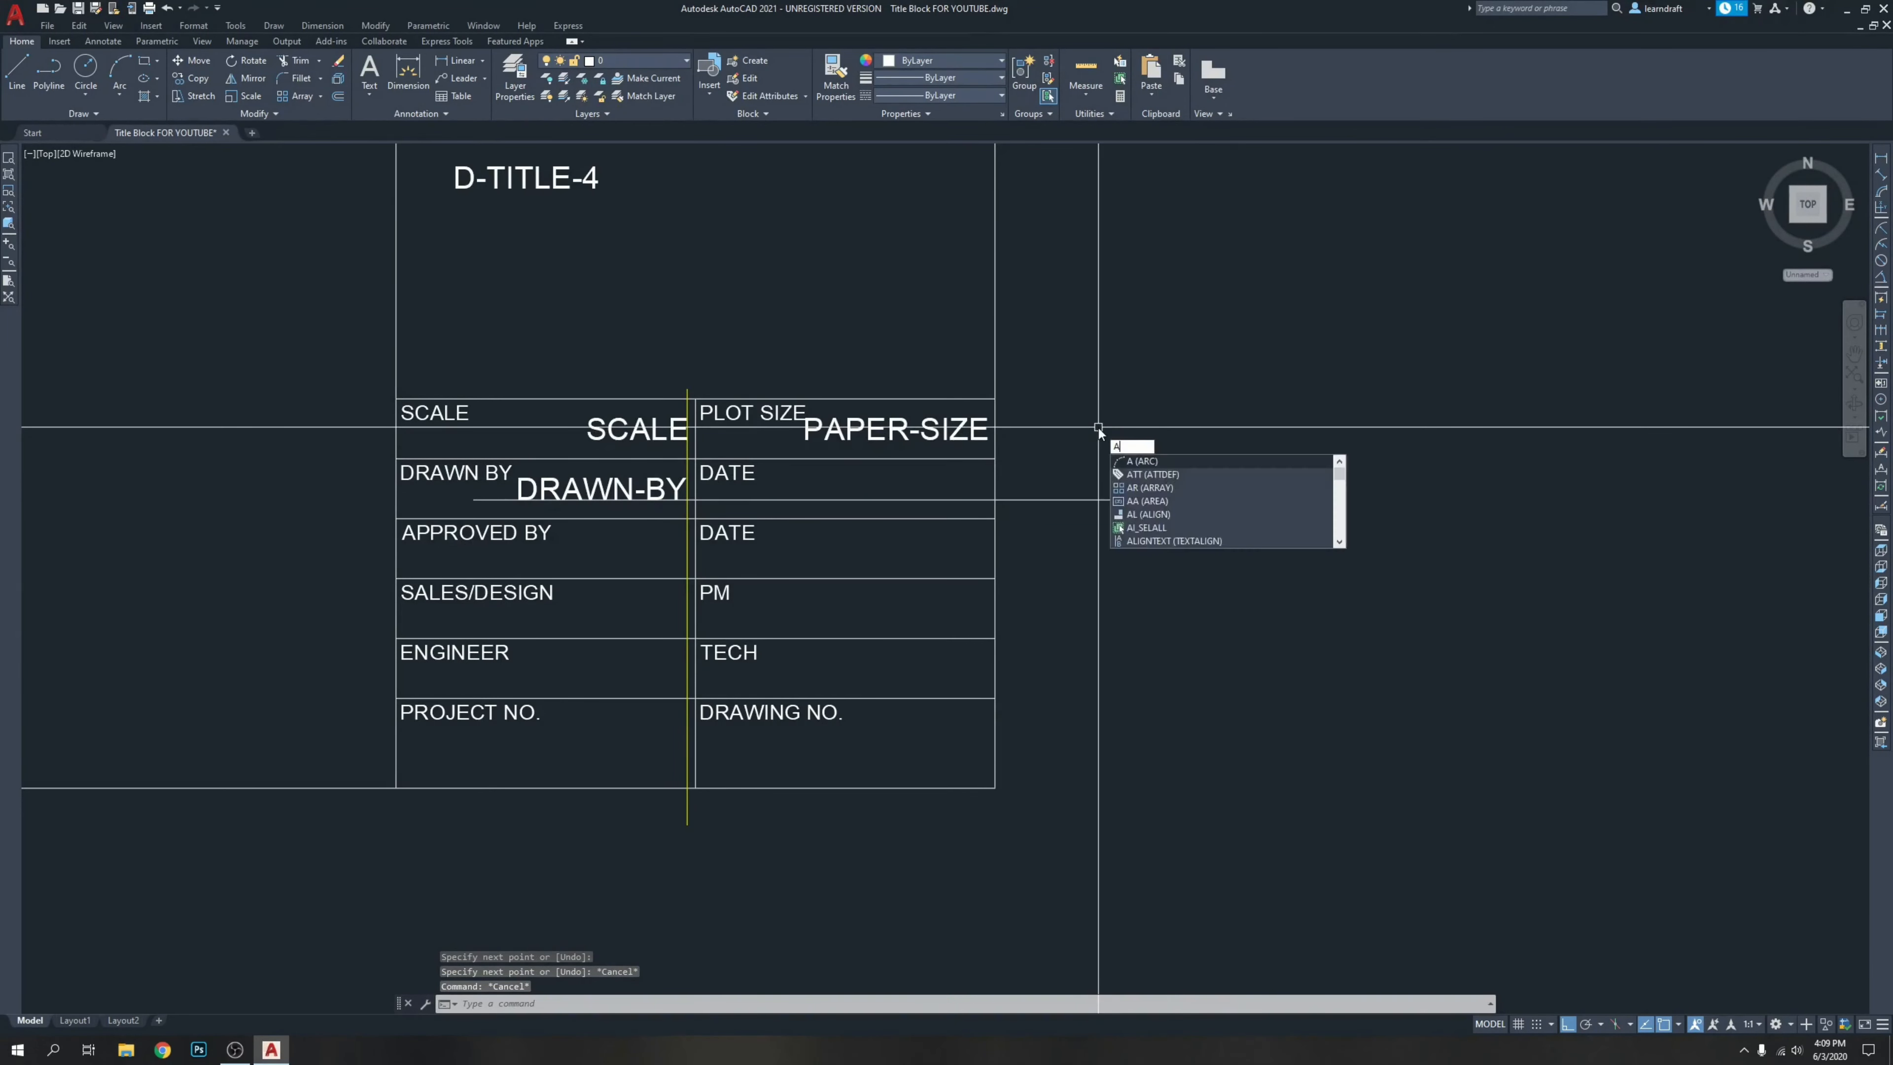
pyautogui.press('Escape')
pyautogui.press('Escape')
pyautogui.write('MA')
pyautogui.press('Return')
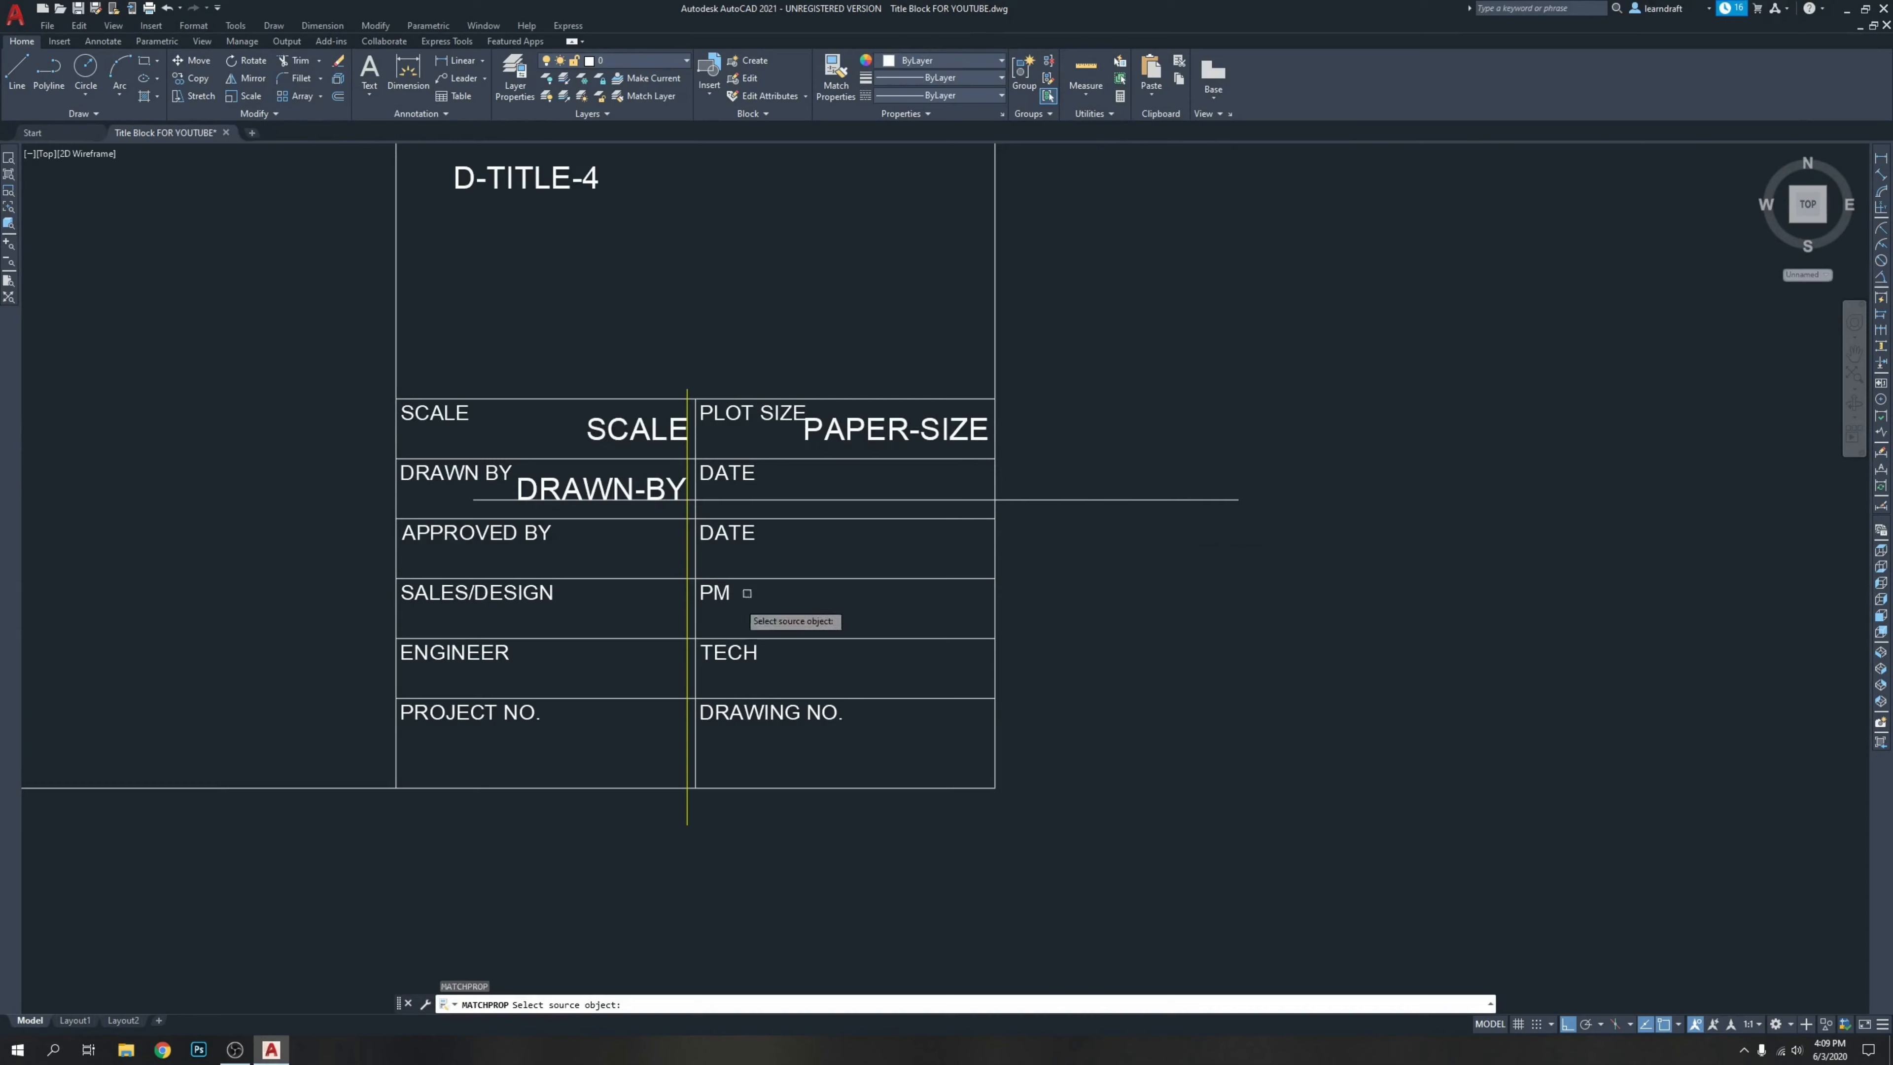
pyautogui.click(687, 811)
pyautogui.click(1195, 474)
pyautogui.click(1156, 563)
pyautogui.press('Escape')
pyautogui.press('Escape')
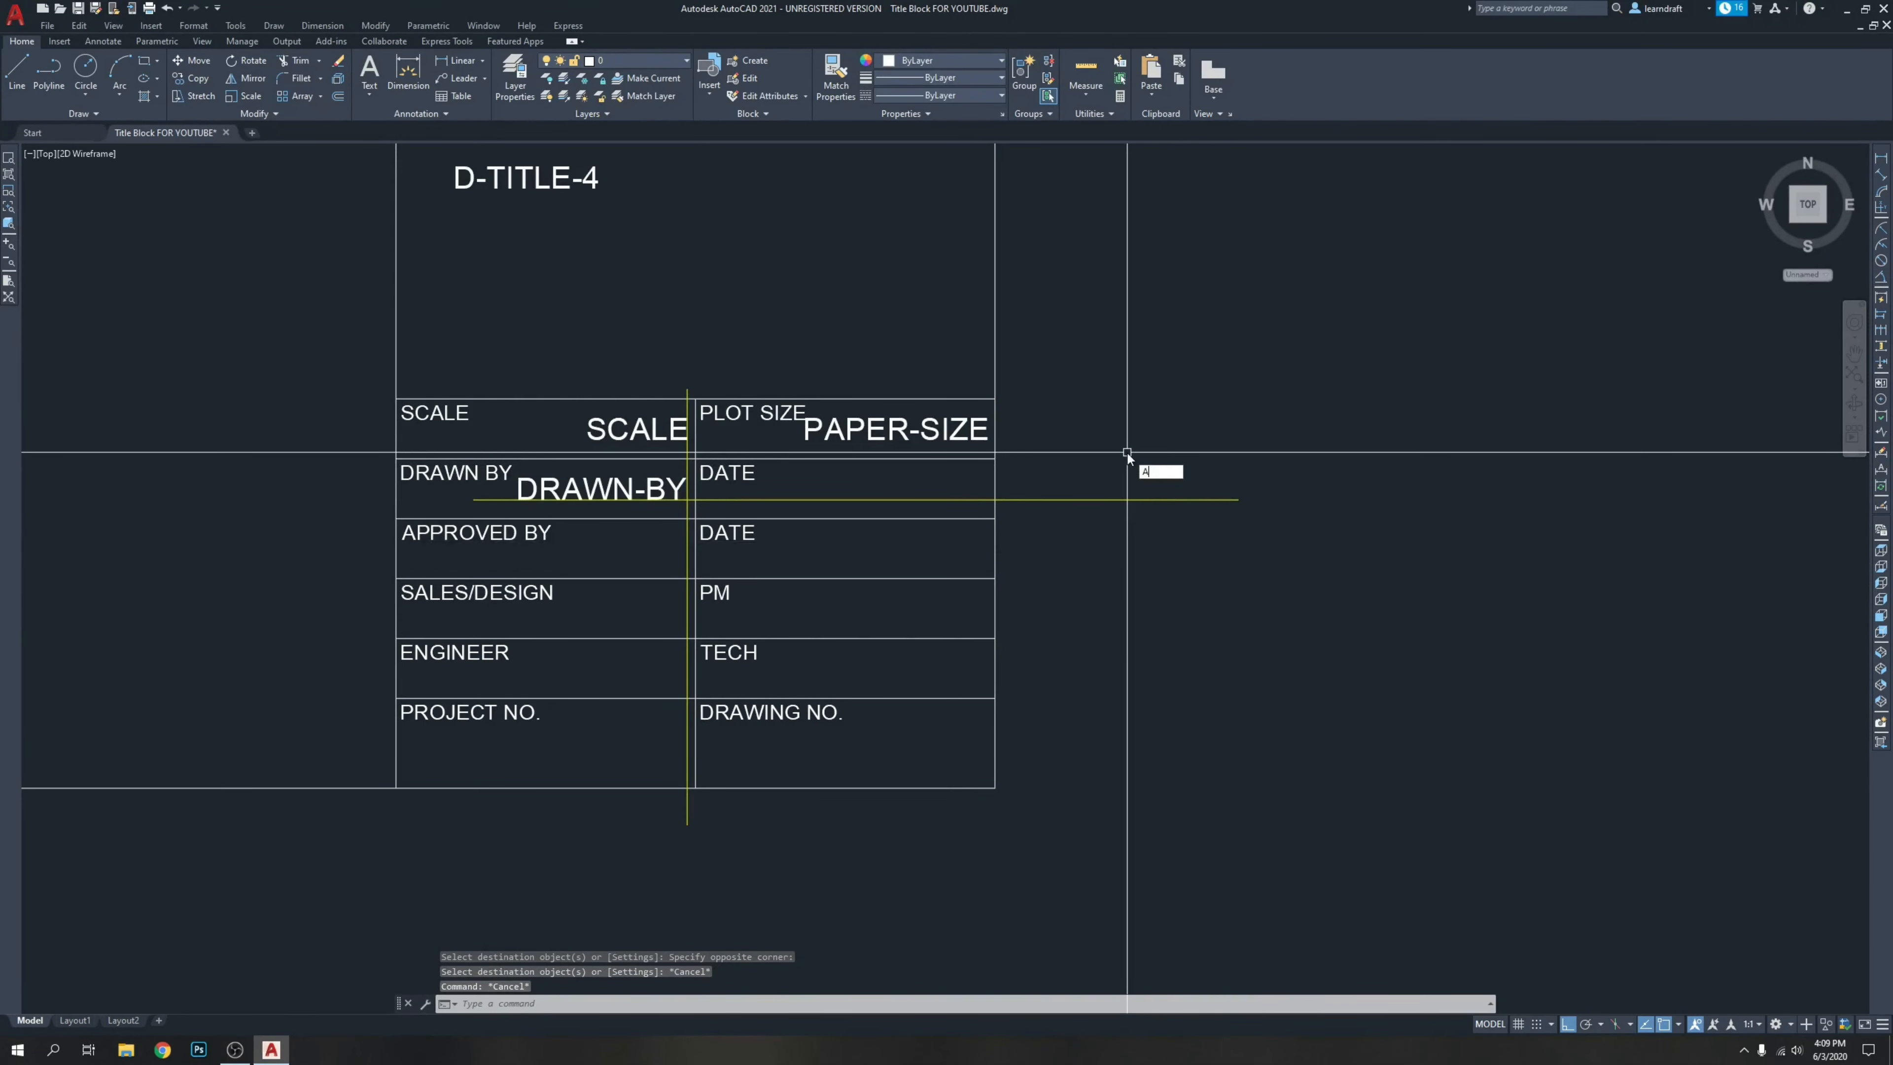
# Define a right-justified attribute with the tag DRAWN-DATE and place it on the yellow horizontal guide line, ending at the DATE cell's right border.
pyautogui.write('ATT')
pyautogui.press('Return')
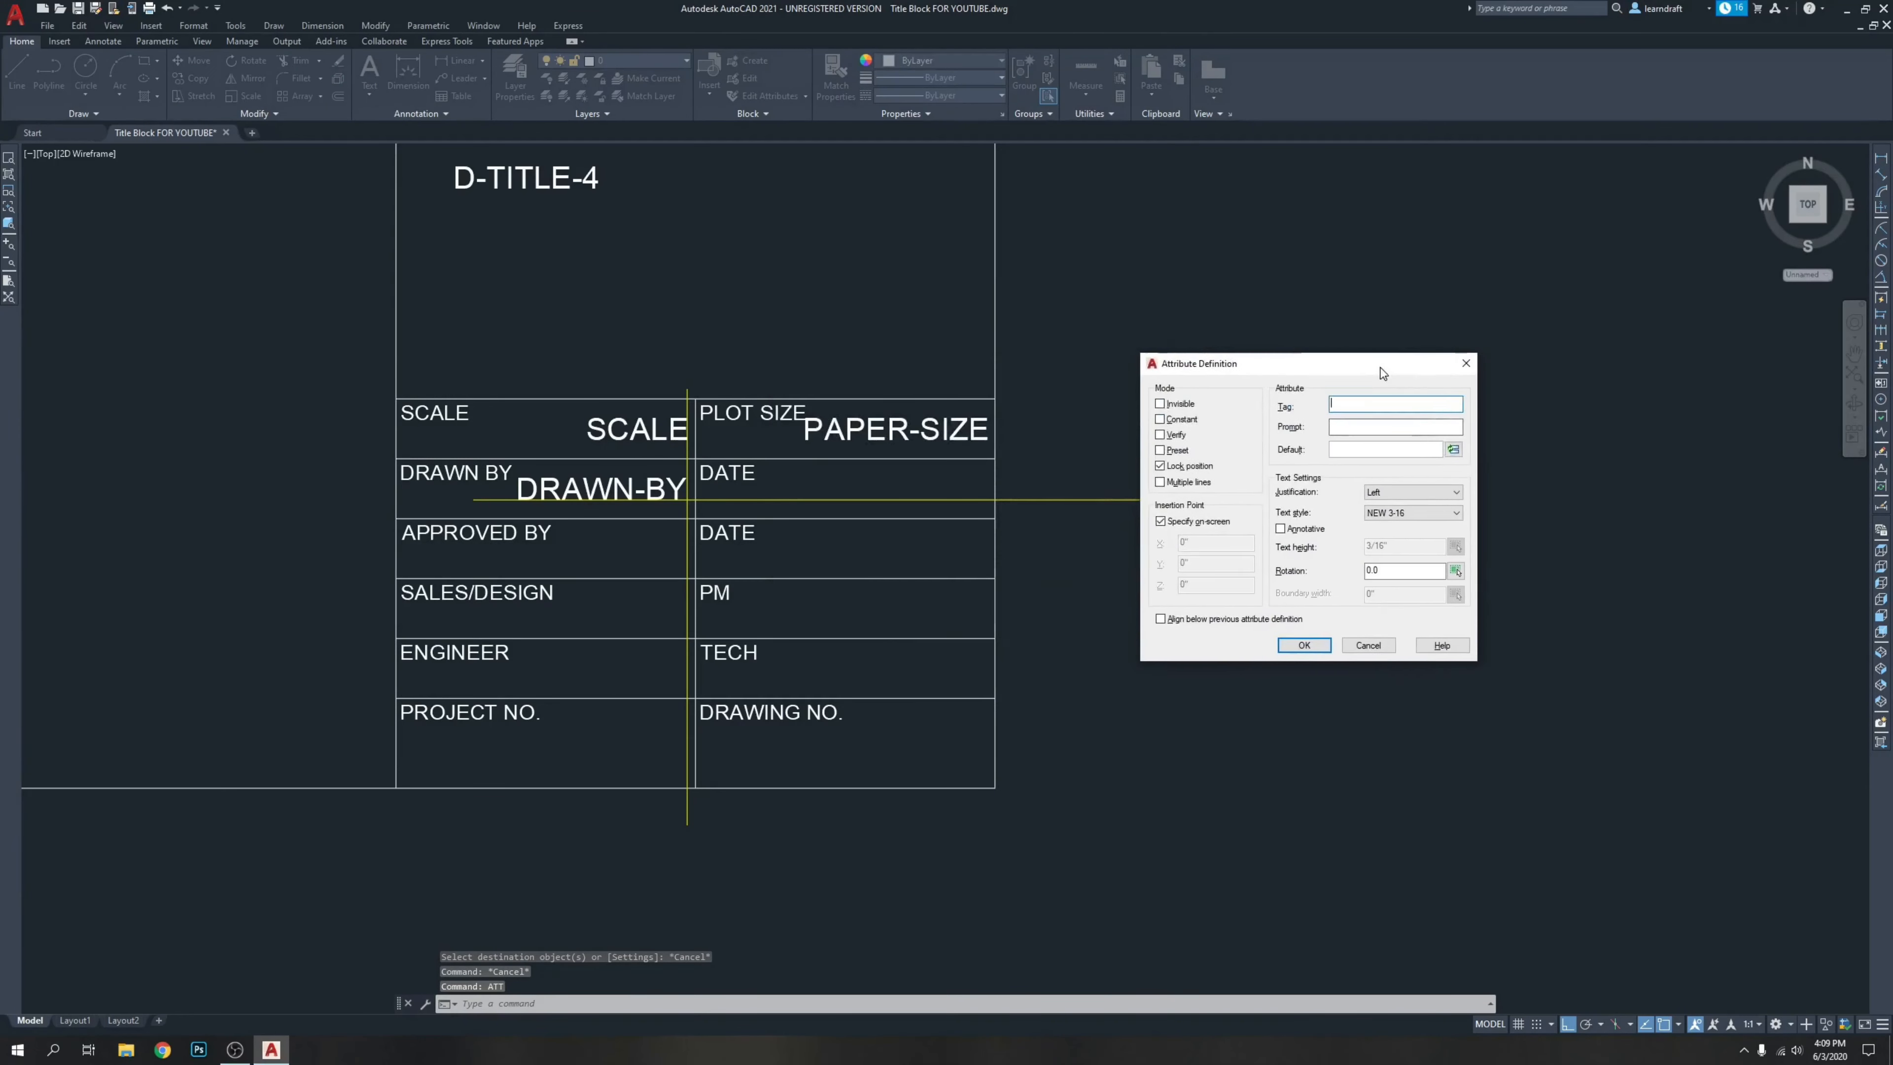
pyautogui.moveTo(1379, 366); pyautogui.dragTo(1304, 272)
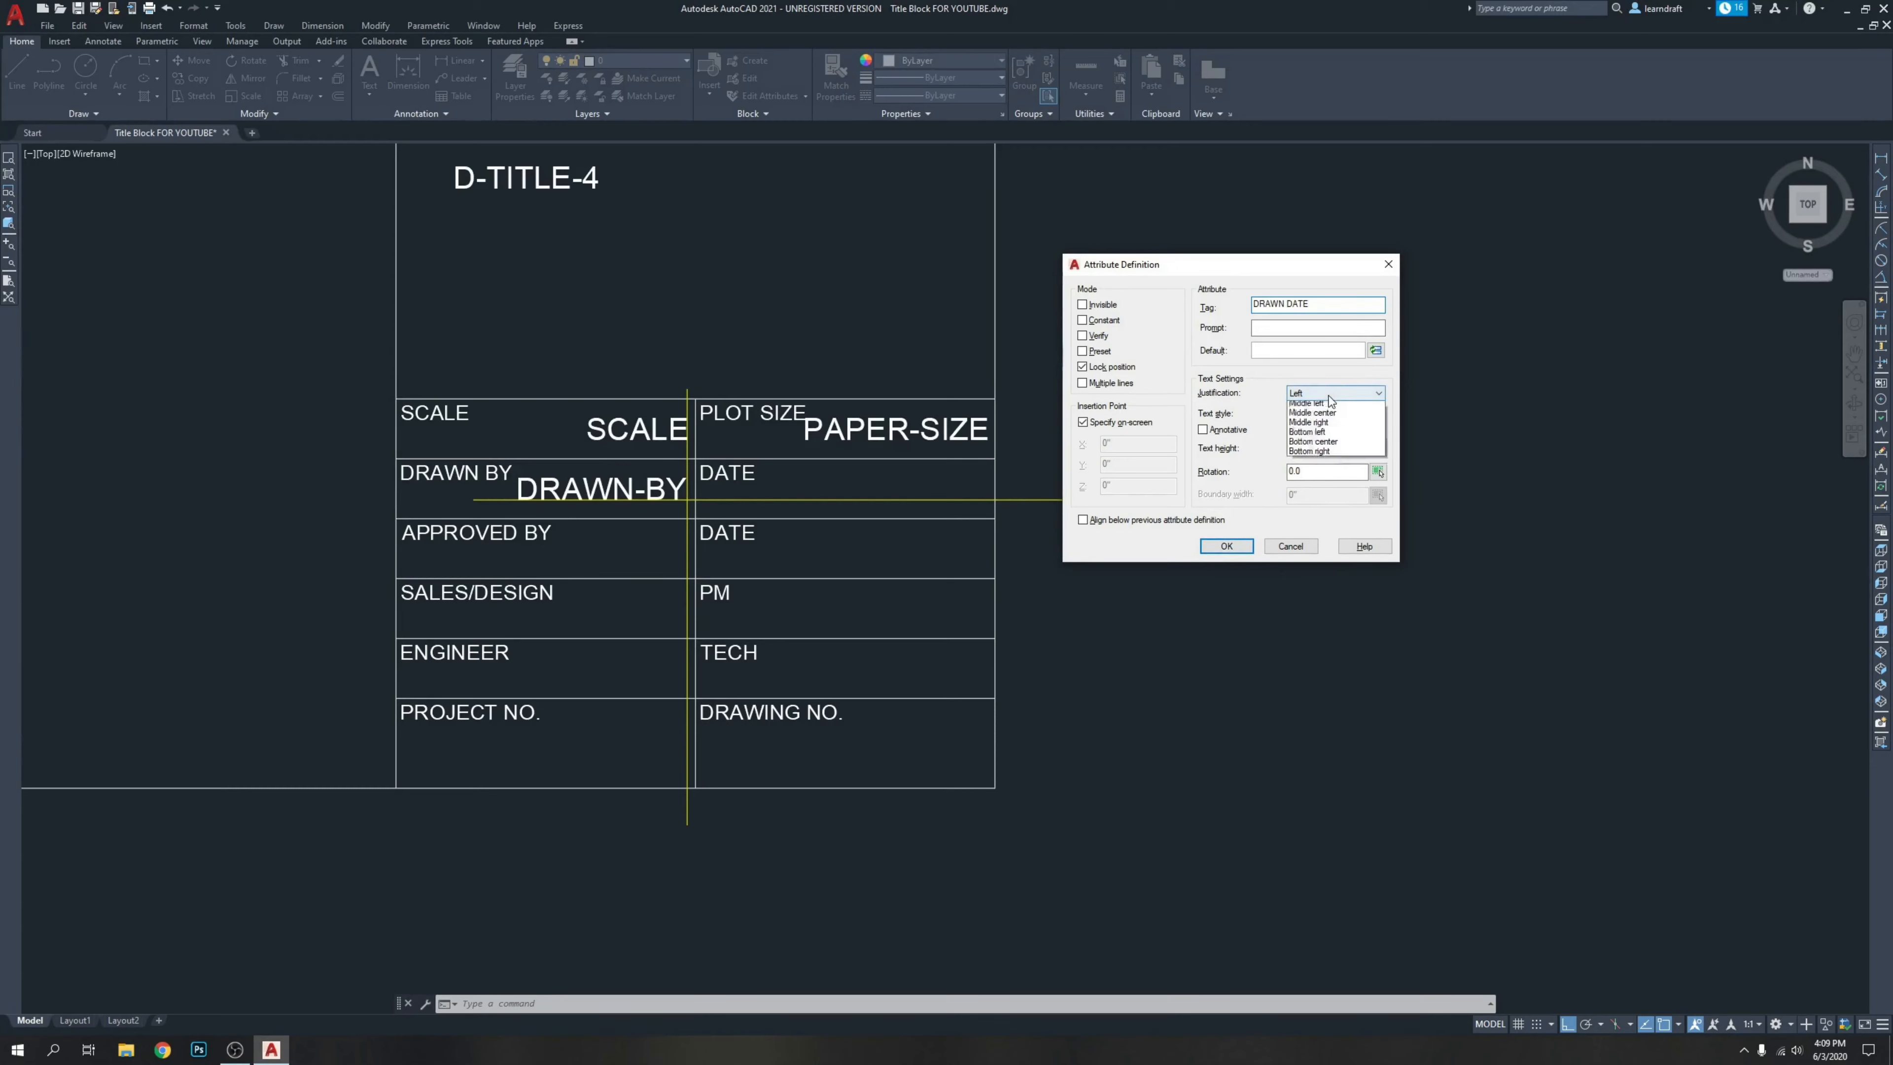
pyautogui.click(1332, 457)
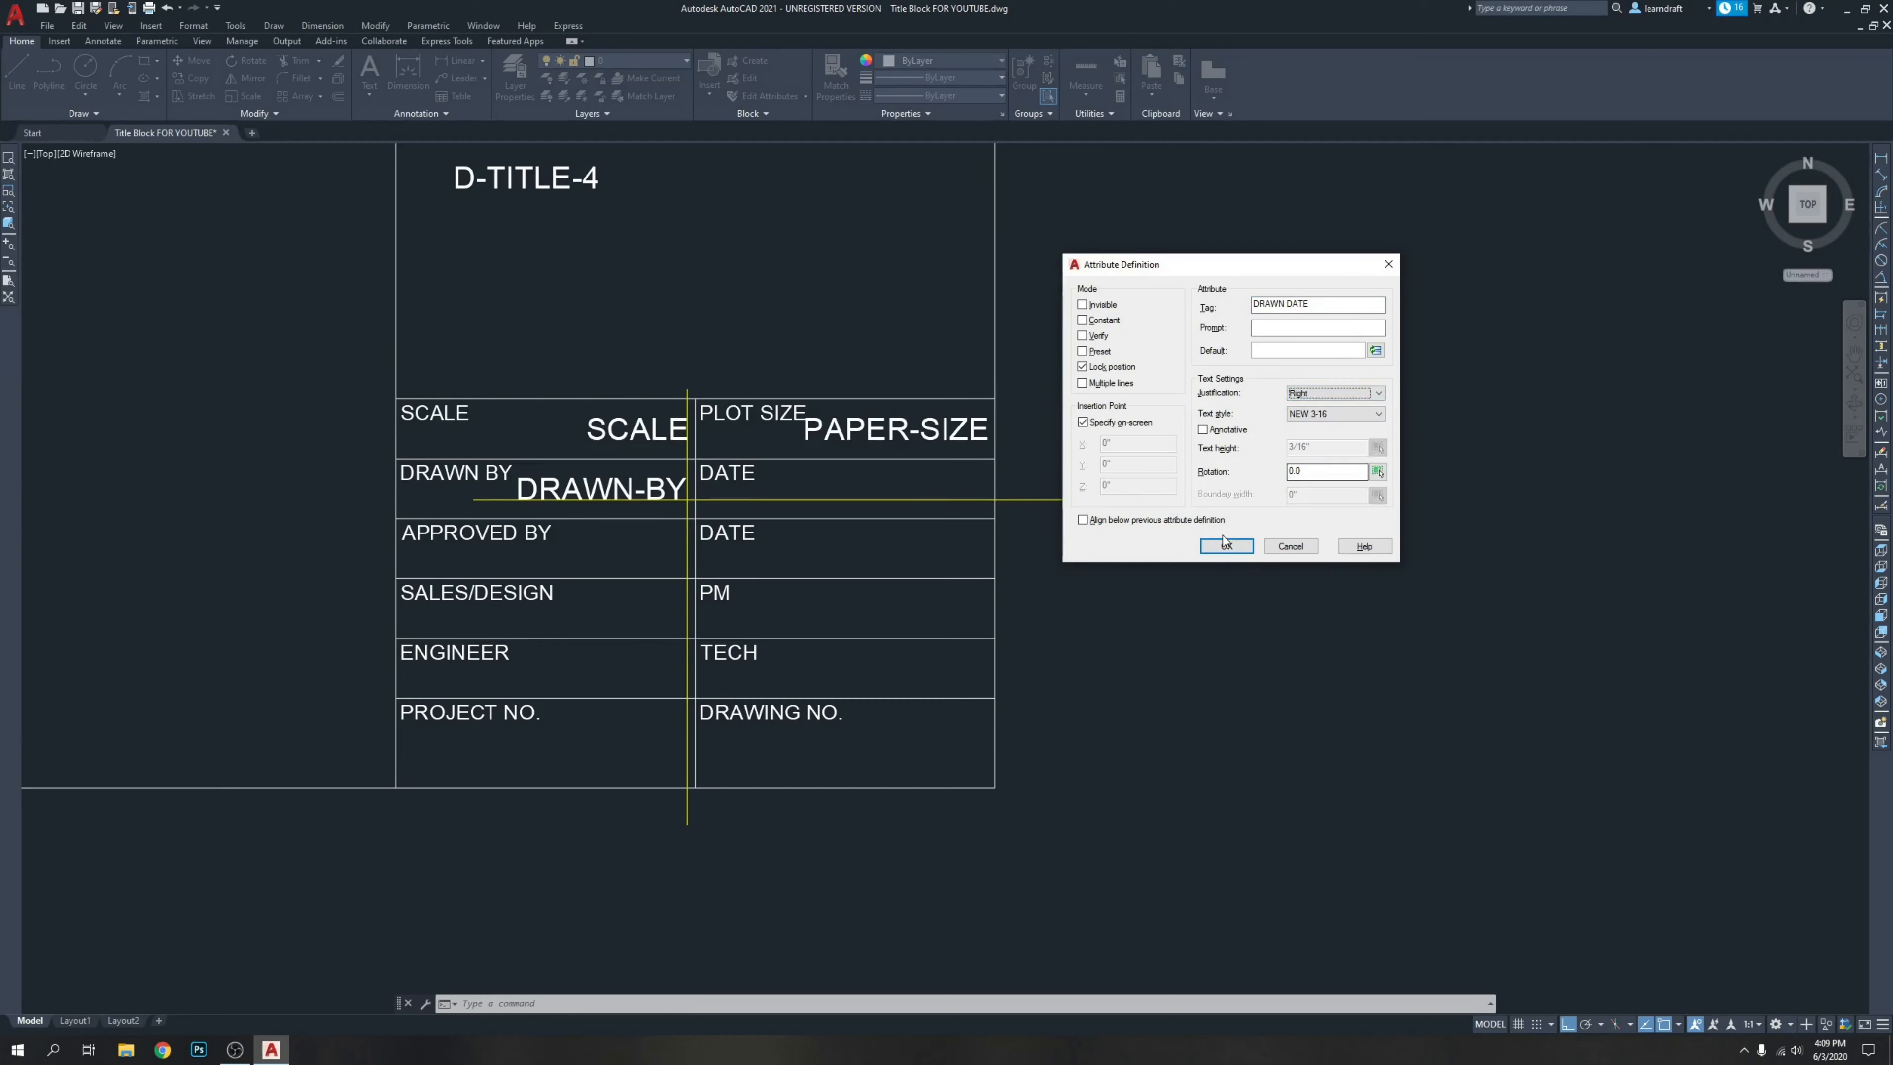
pyautogui.click(1293, 453)
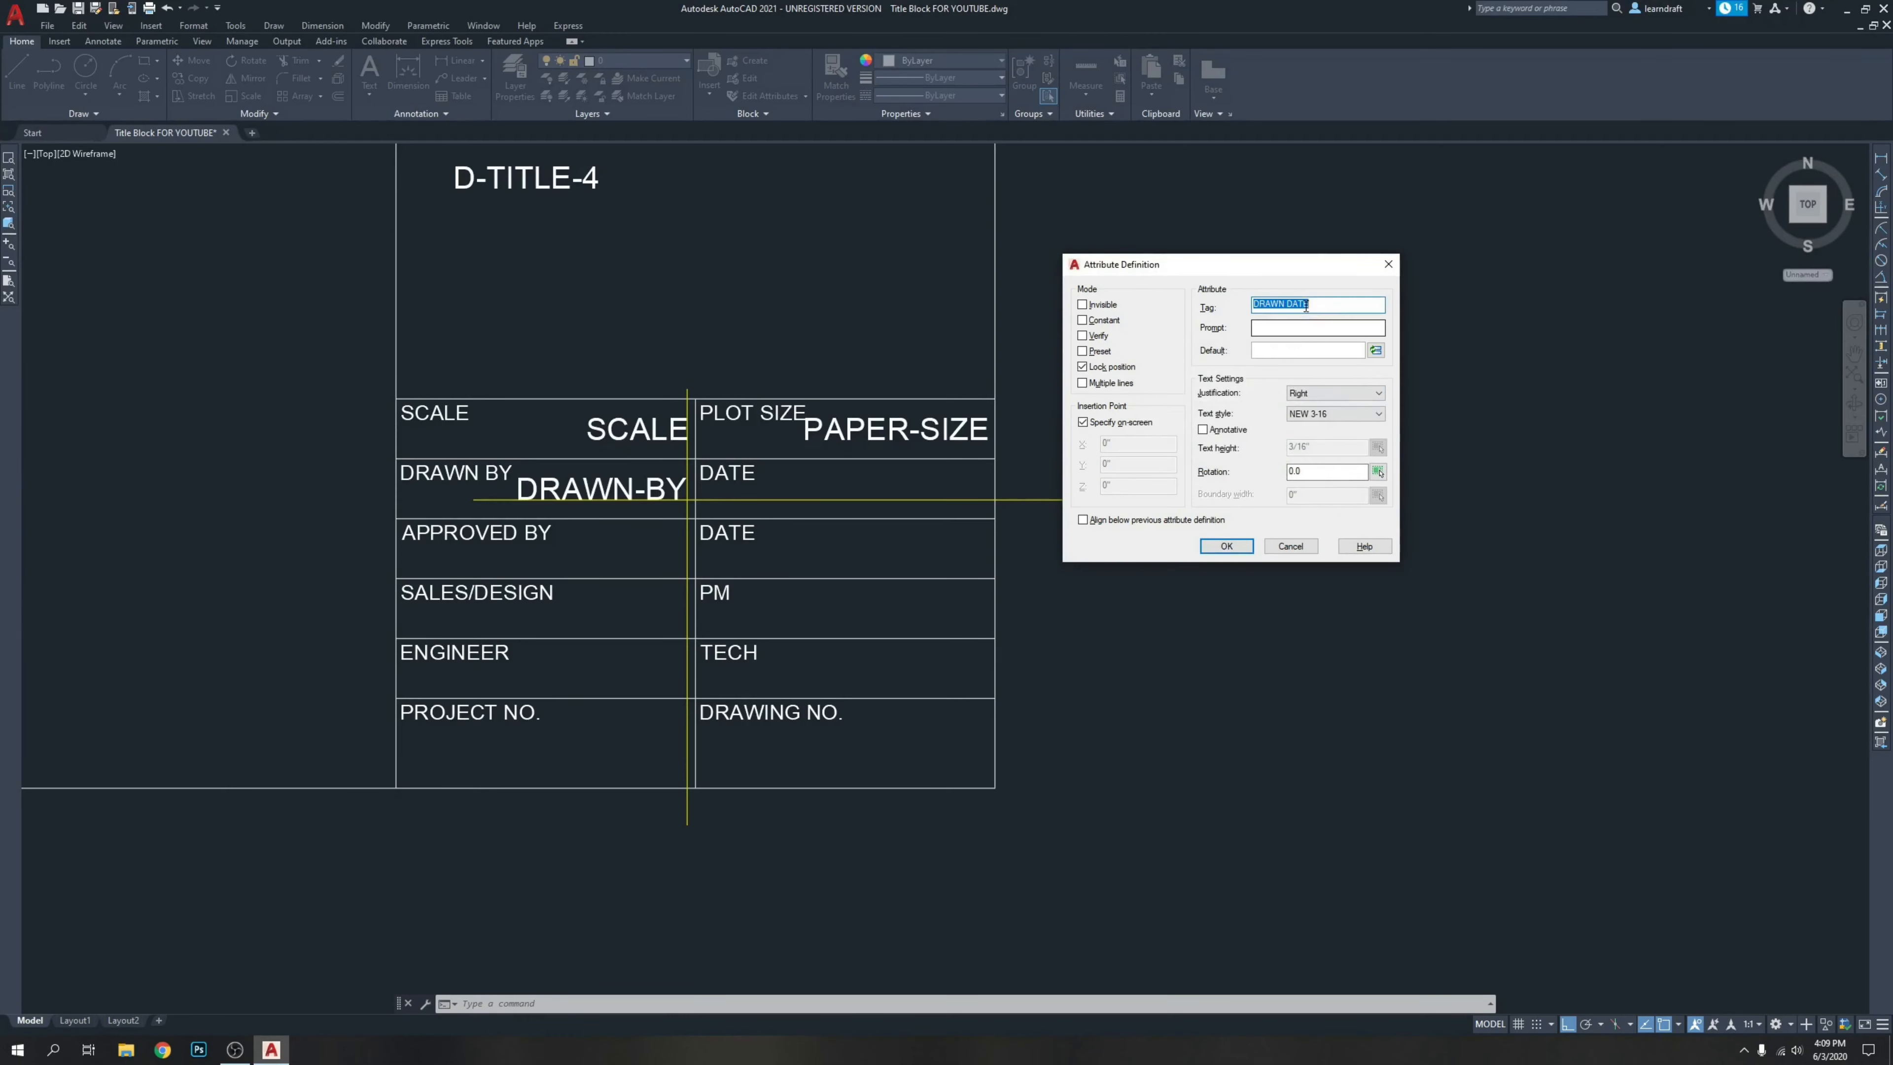
pyautogui.press('BackSpace')
pyautogui.write('-')
pyautogui.click(1226, 546)
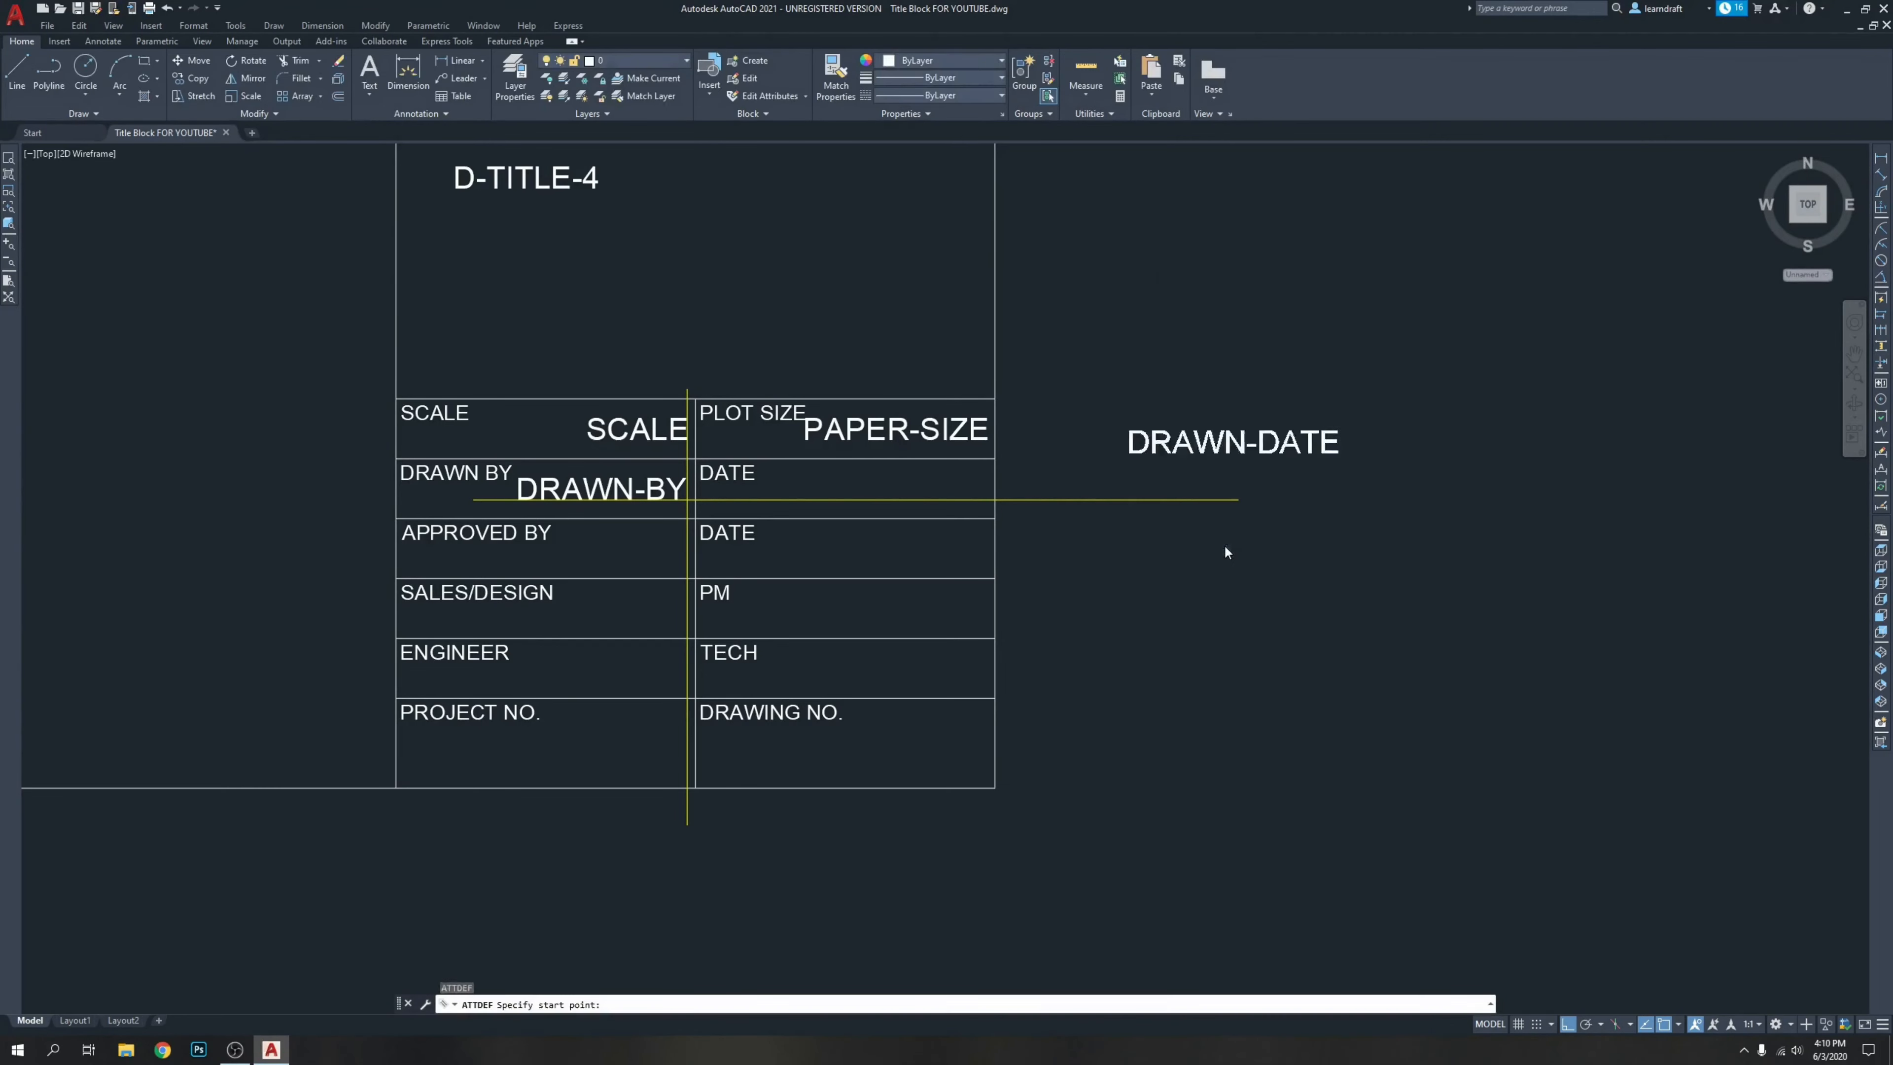
pyautogui.scroll(4, 1002, 516)
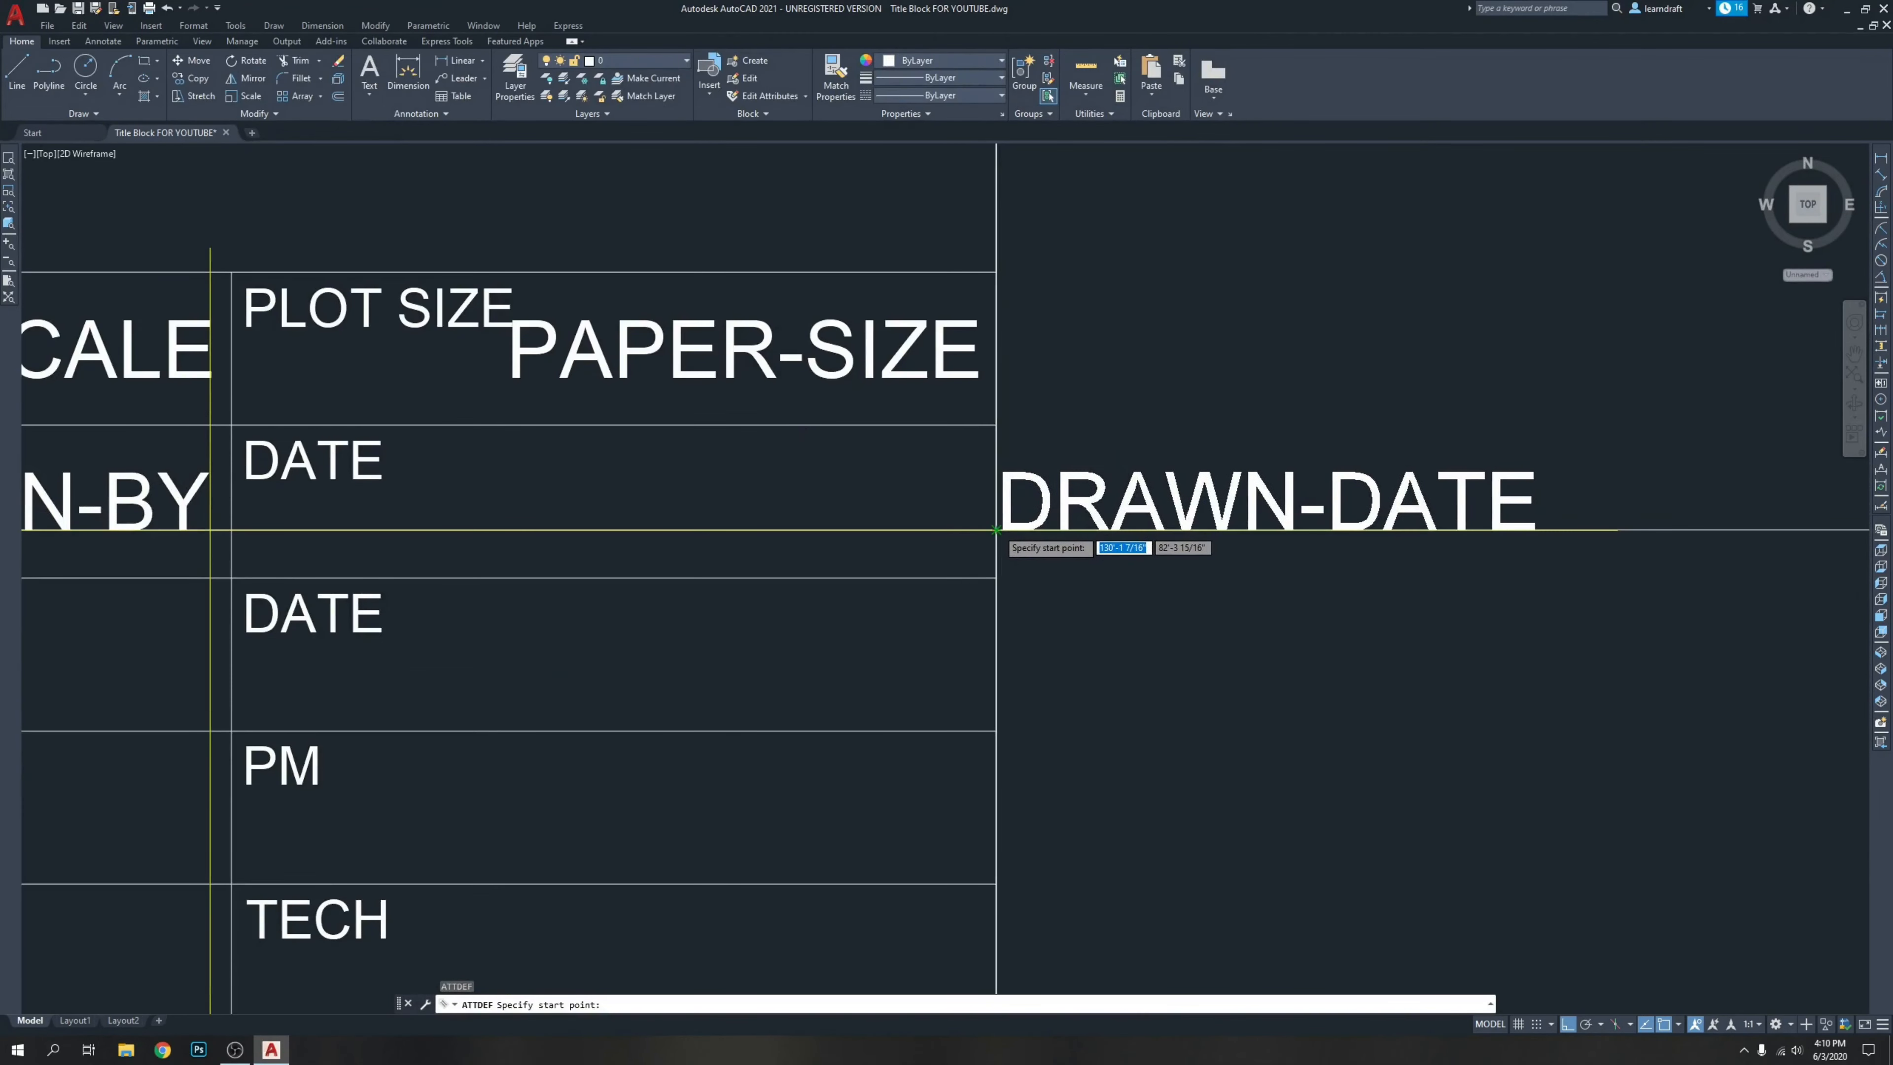
pyautogui.click(455, 529)
# Try to move the DRAWN-DATE attribute away from the cell's right border.
pyautogui.click(927, 452)
pyautogui.click(916, 469)
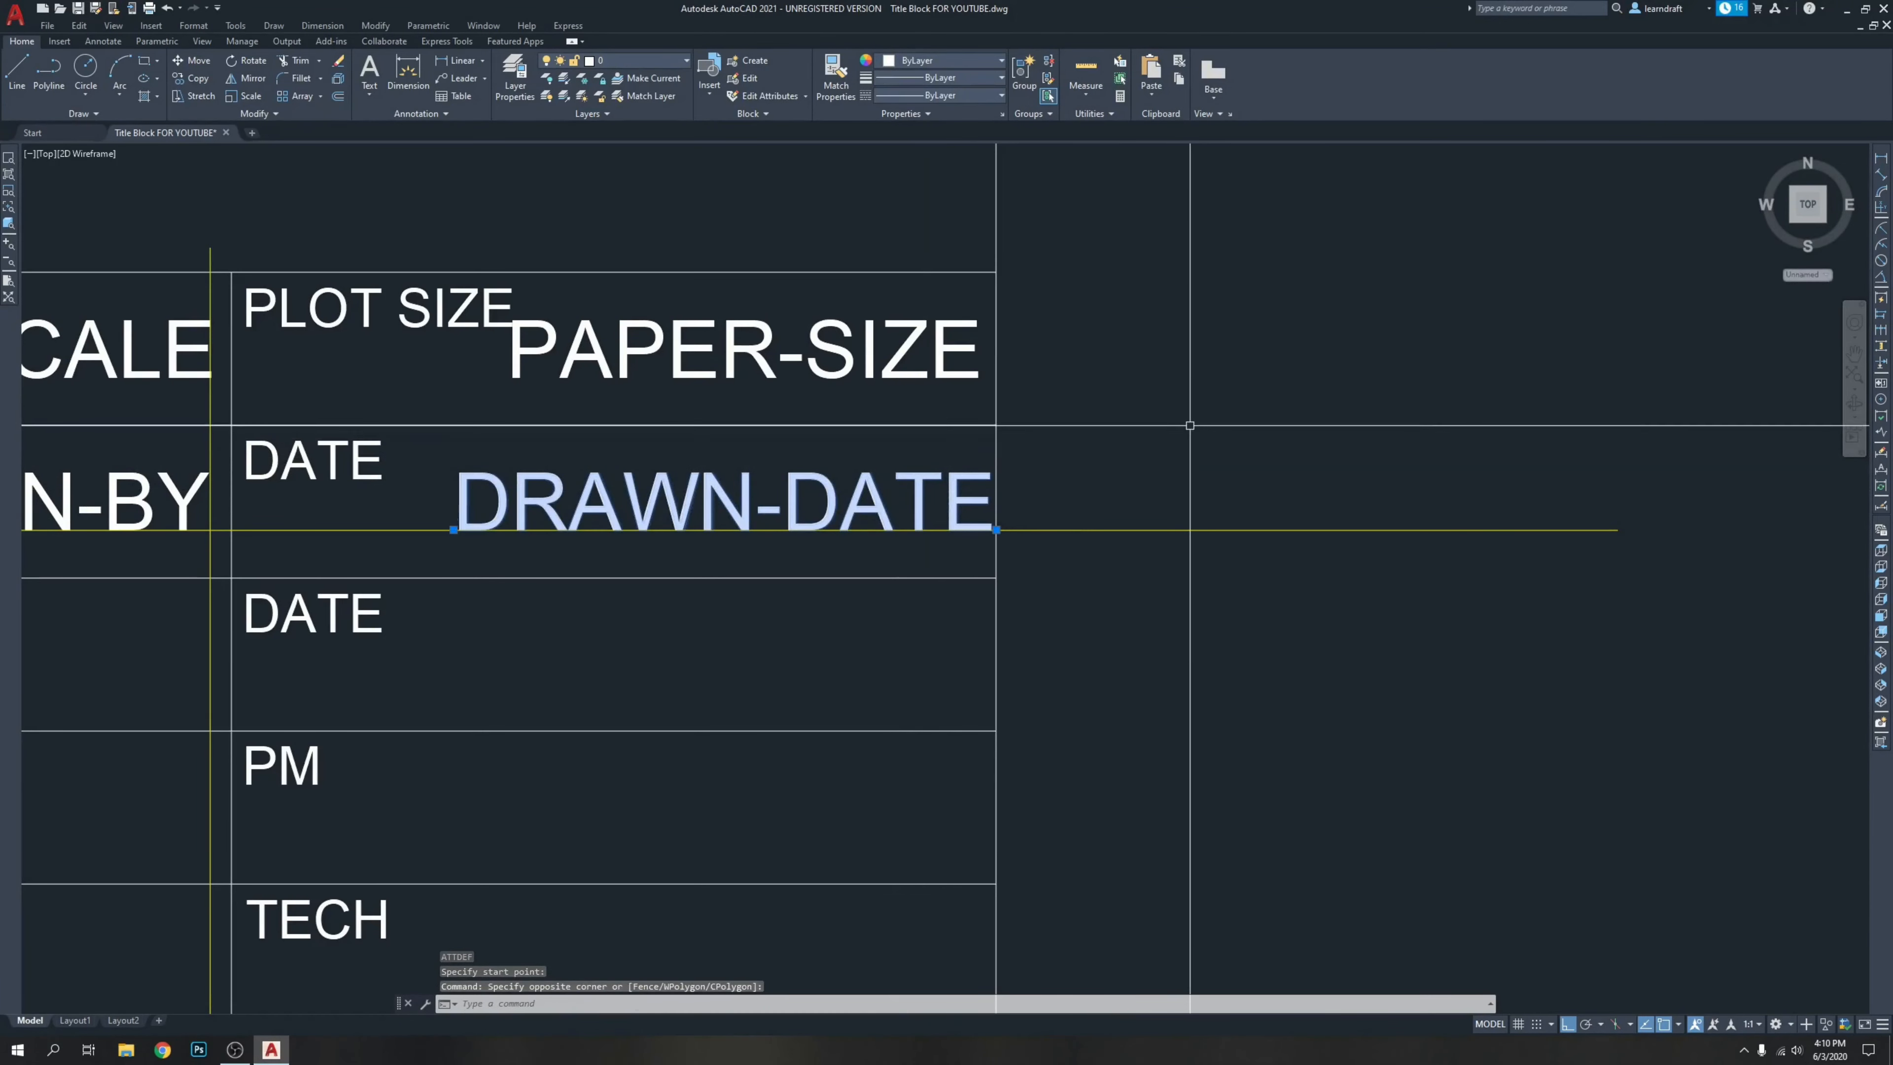
pyautogui.press('Return')
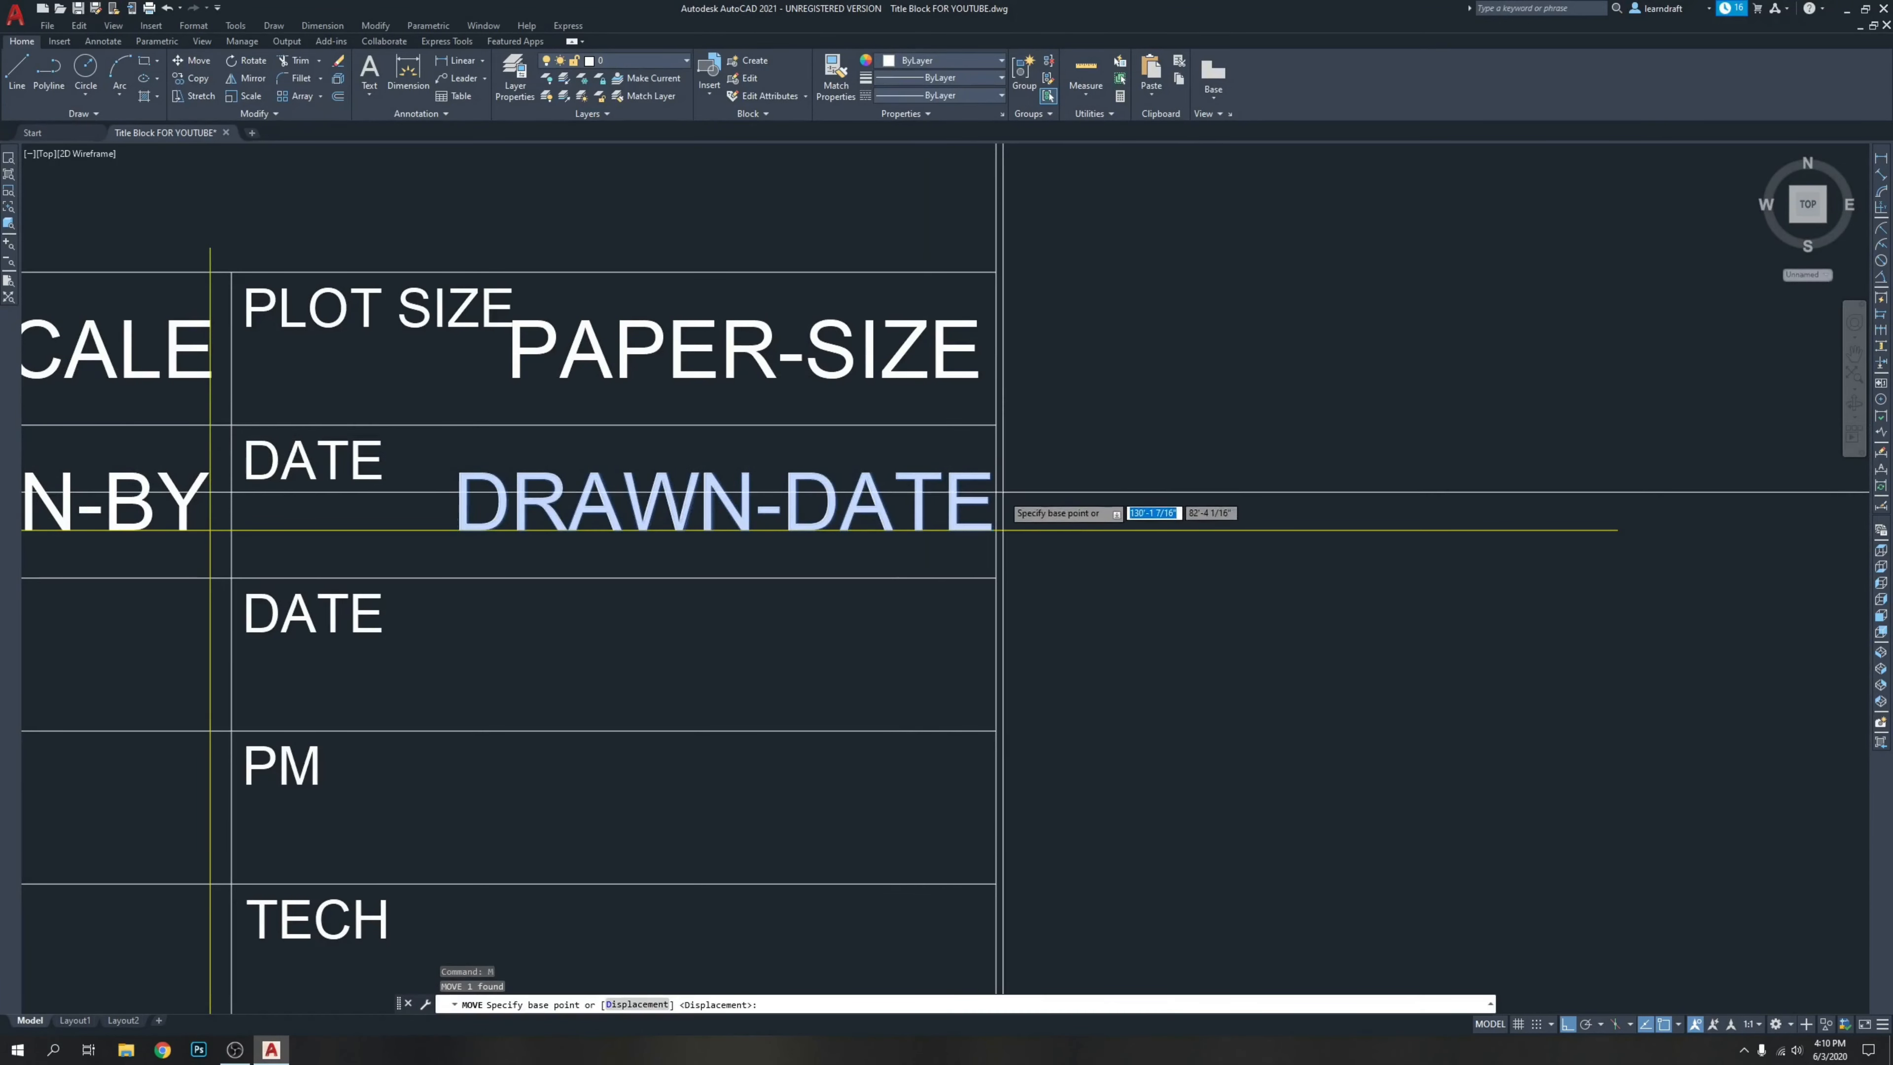
pyautogui.click(993, 611)
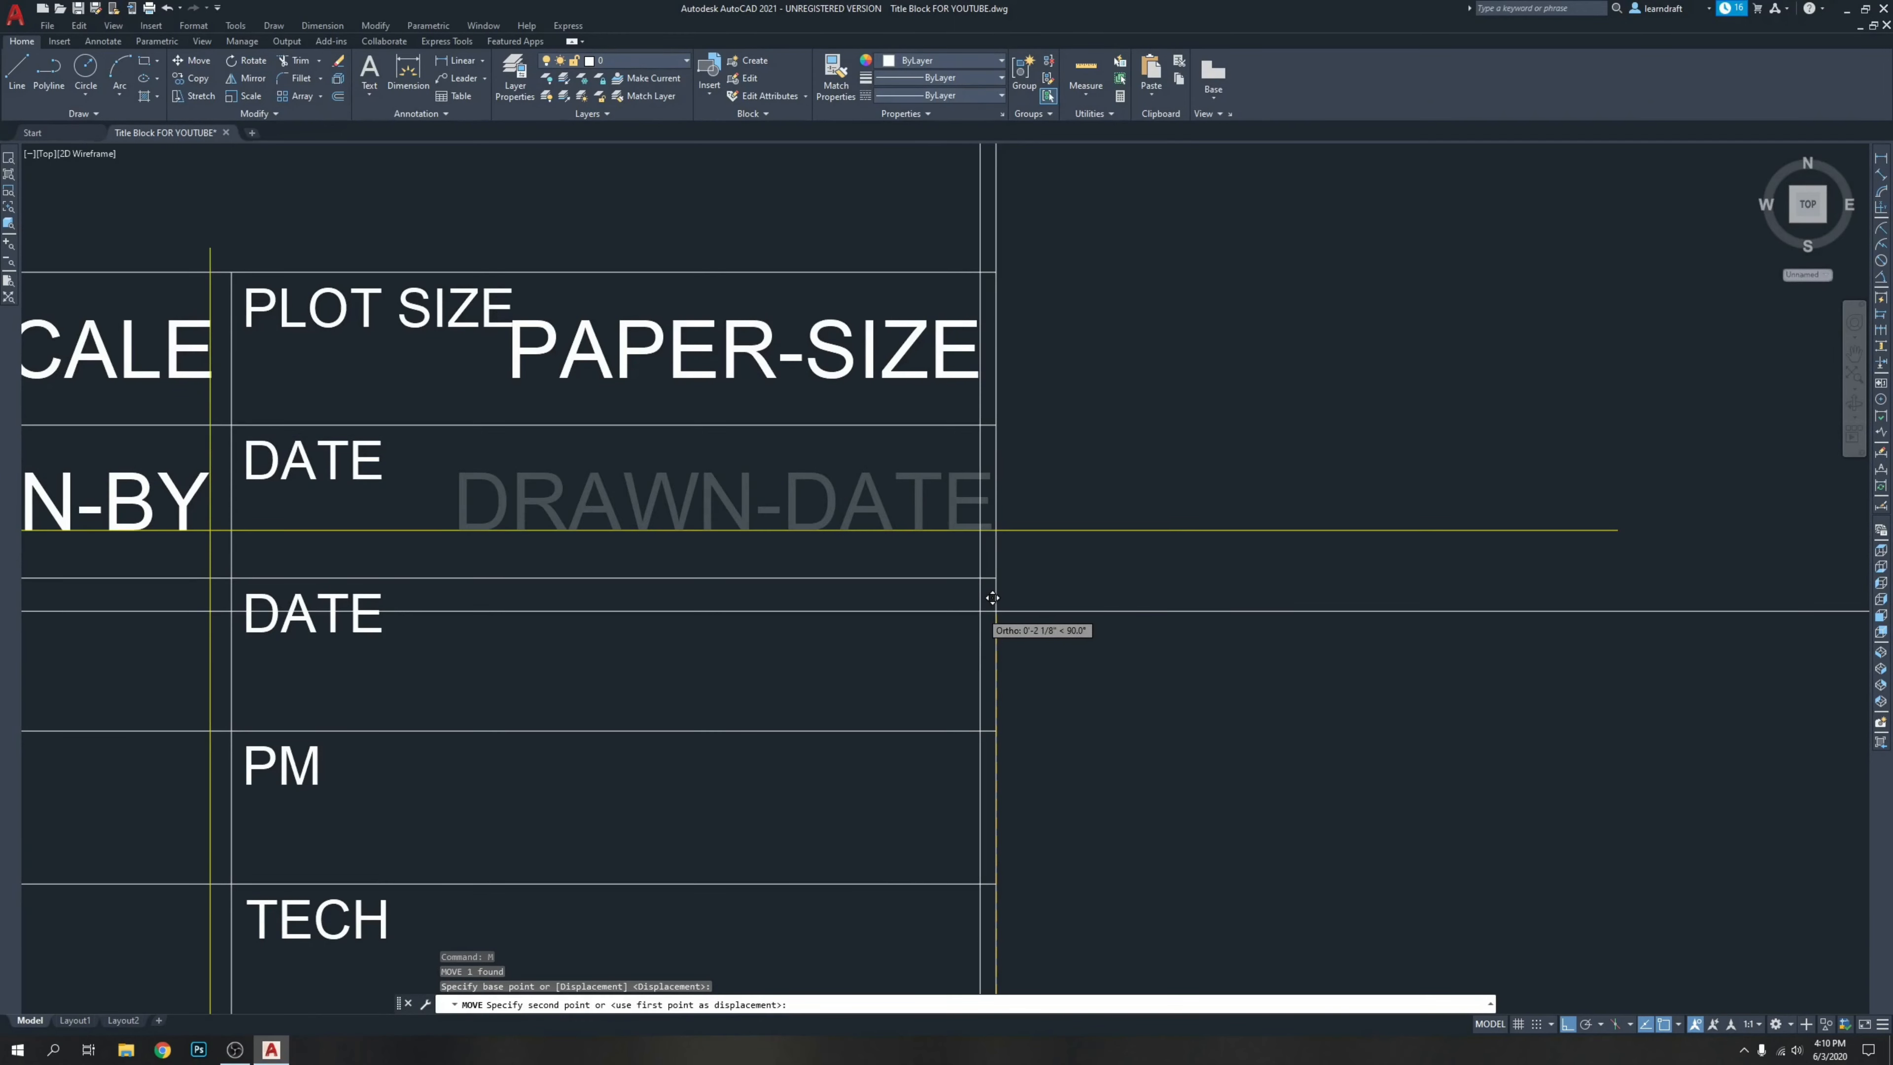
pyautogui.press('Return')
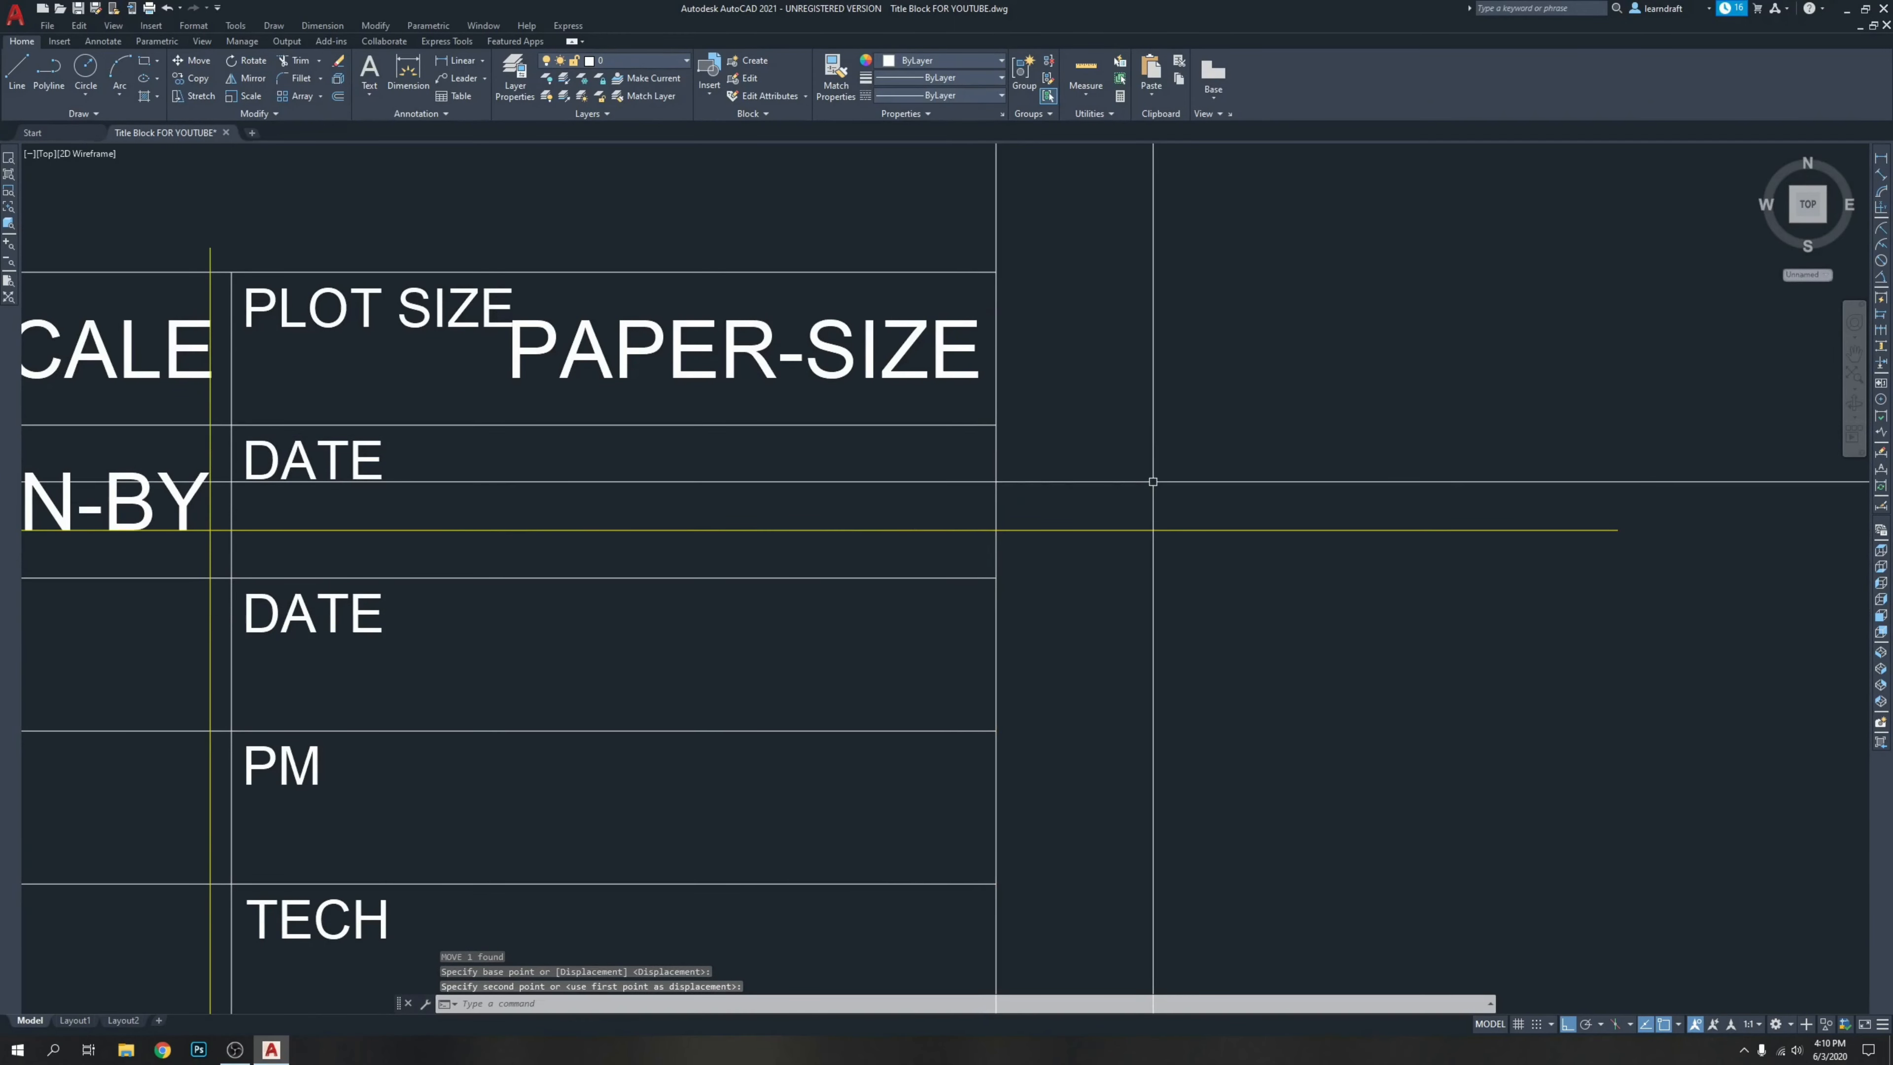
pyautogui.hotkey('ctrl', 'z')
# With object snap off, move the DRAWN-DATE attribute slightly left so its right end lines up with the PAPER-SIZE attribute.
pyautogui.click(1185, 512)
pyautogui.click(956, 512)
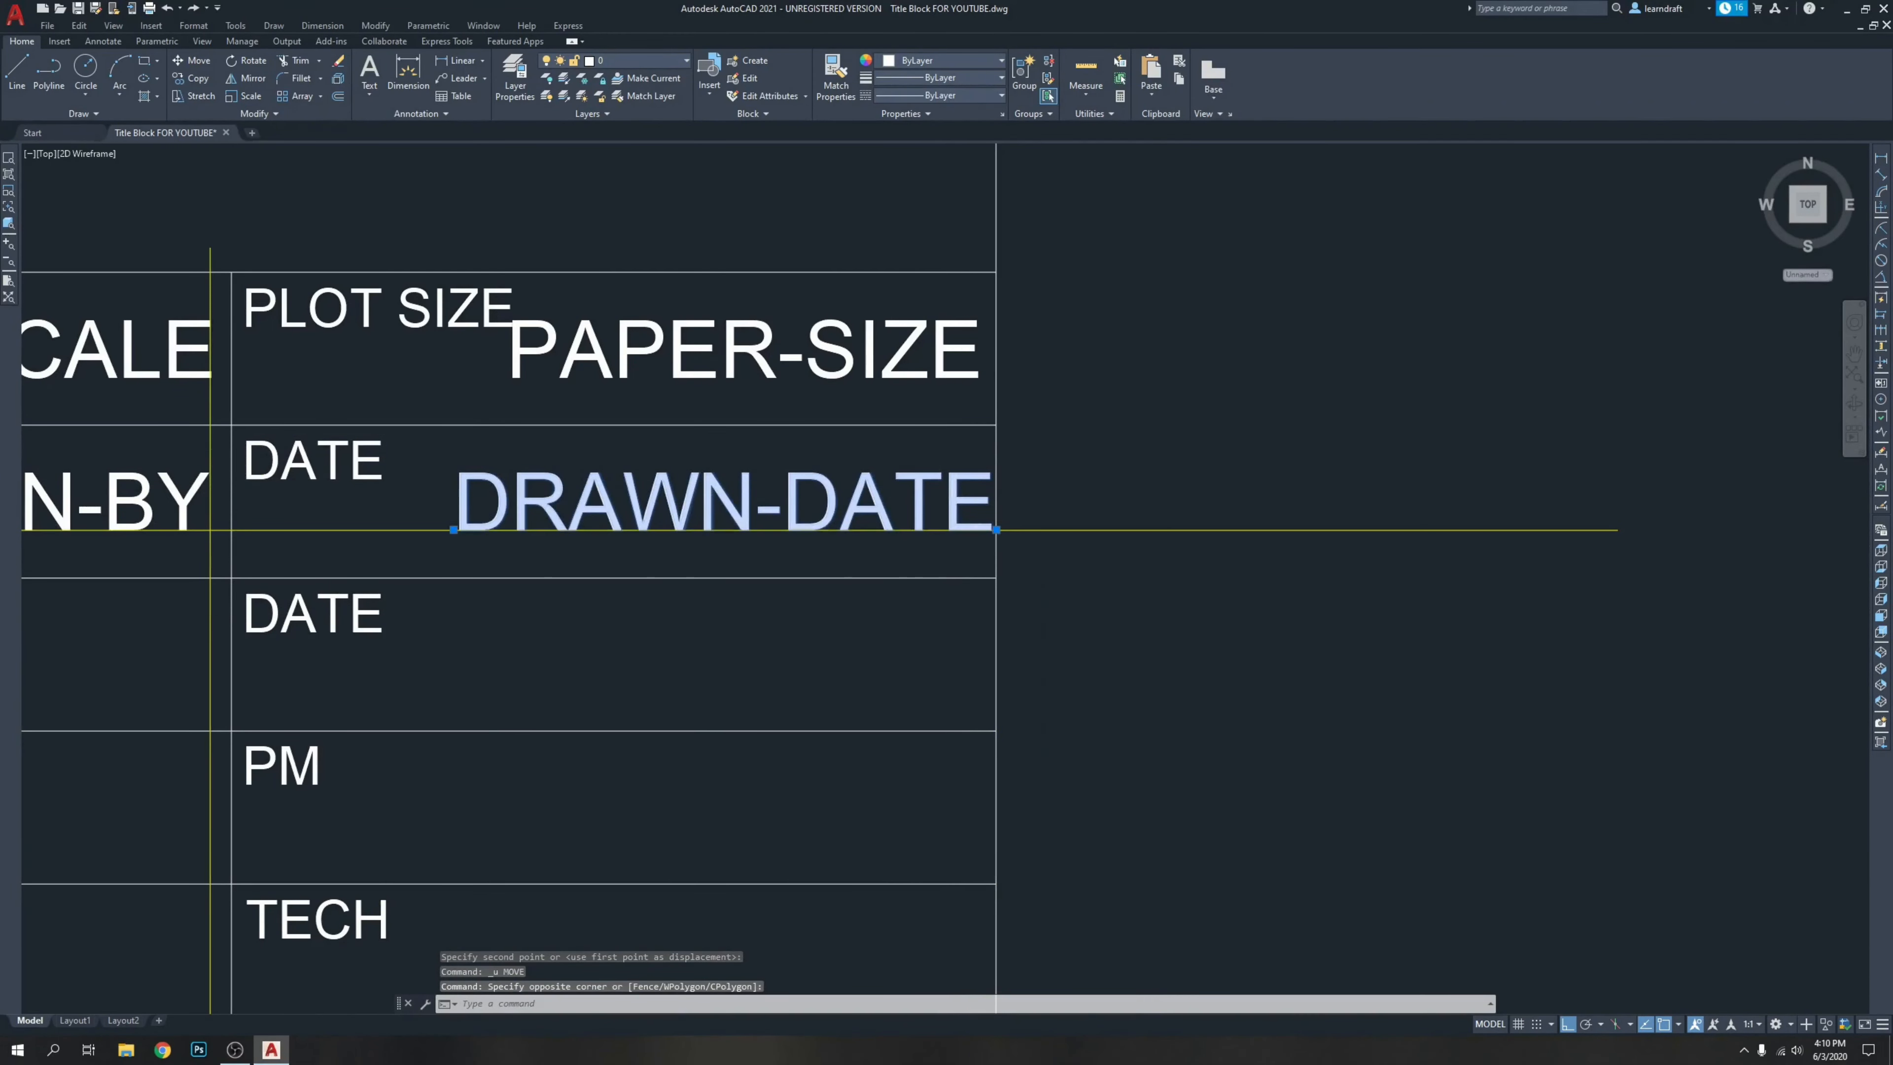
pyautogui.scroll(2, 953, 550)
pyautogui.press('F3')
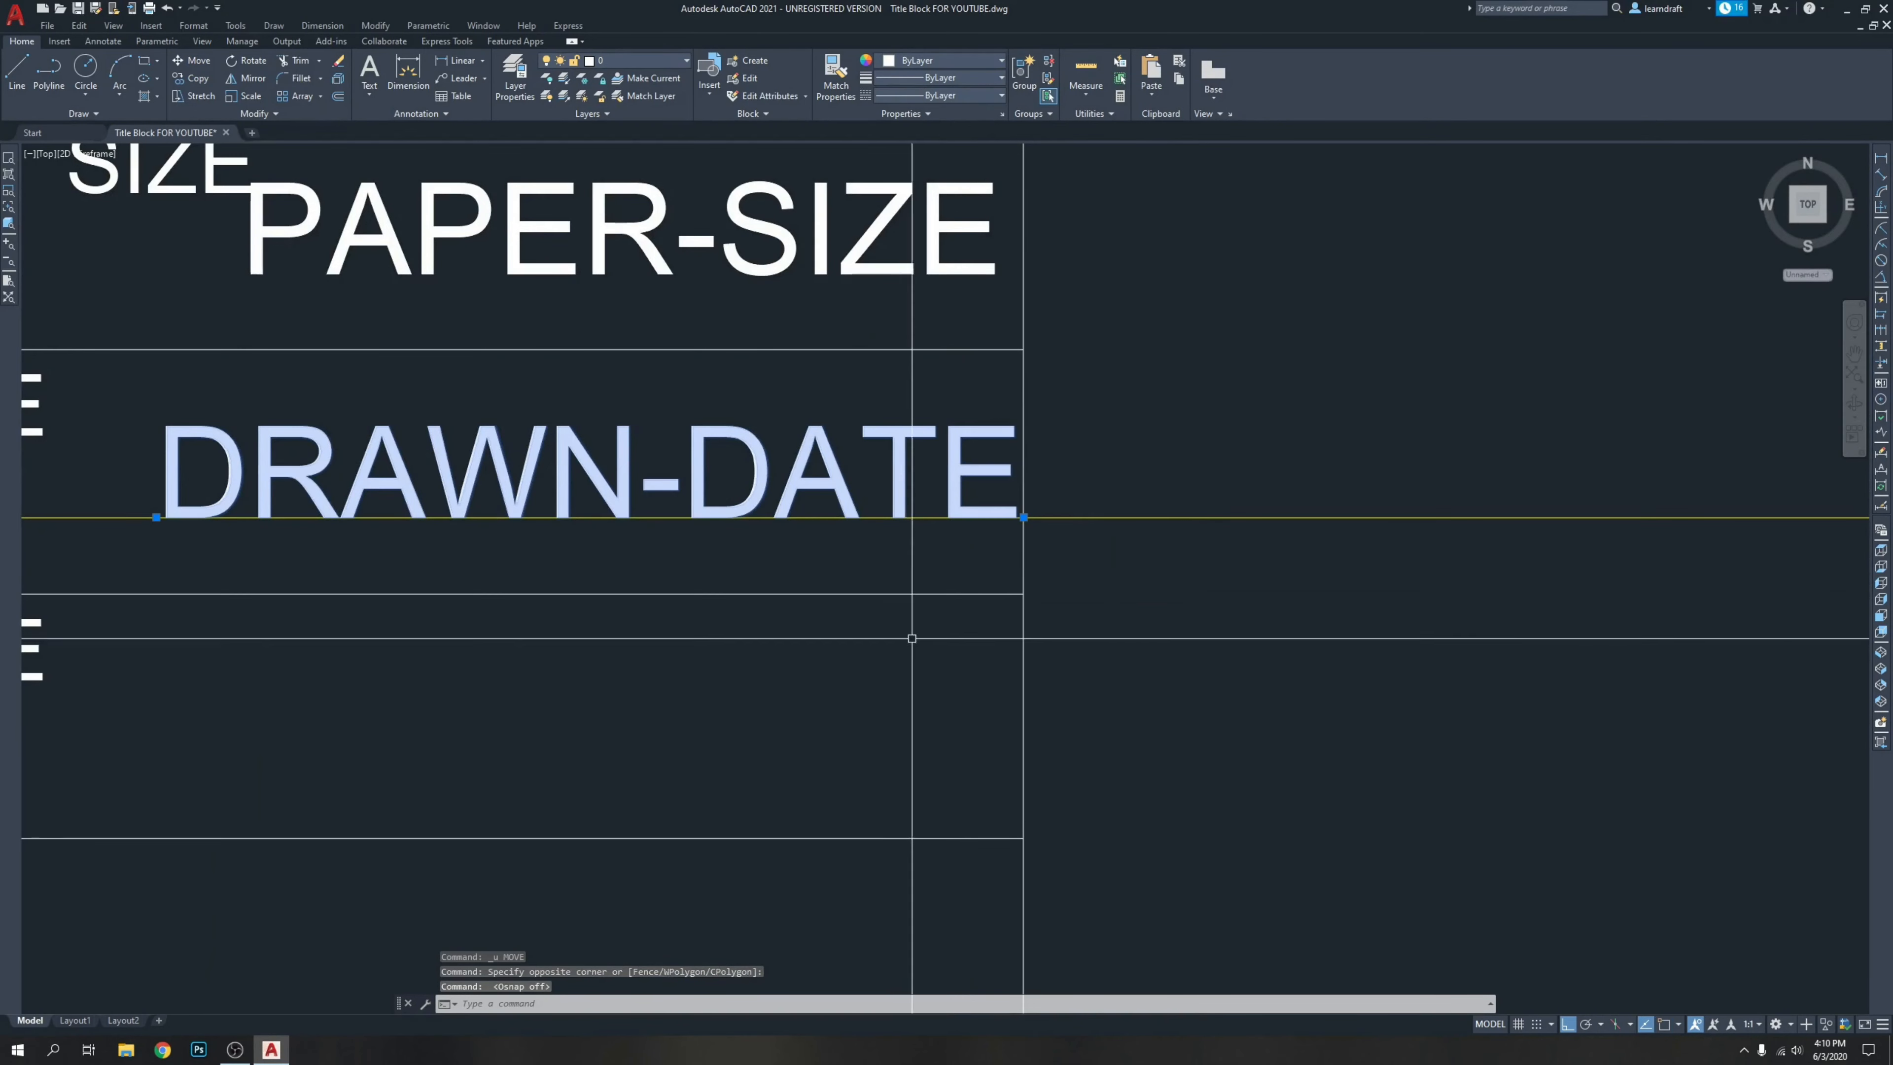
pyautogui.moveTo(949, 612); pyautogui.dragTo(978, 686, button='middle')
pyautogui.write('m')
pyautogui.press('Return')
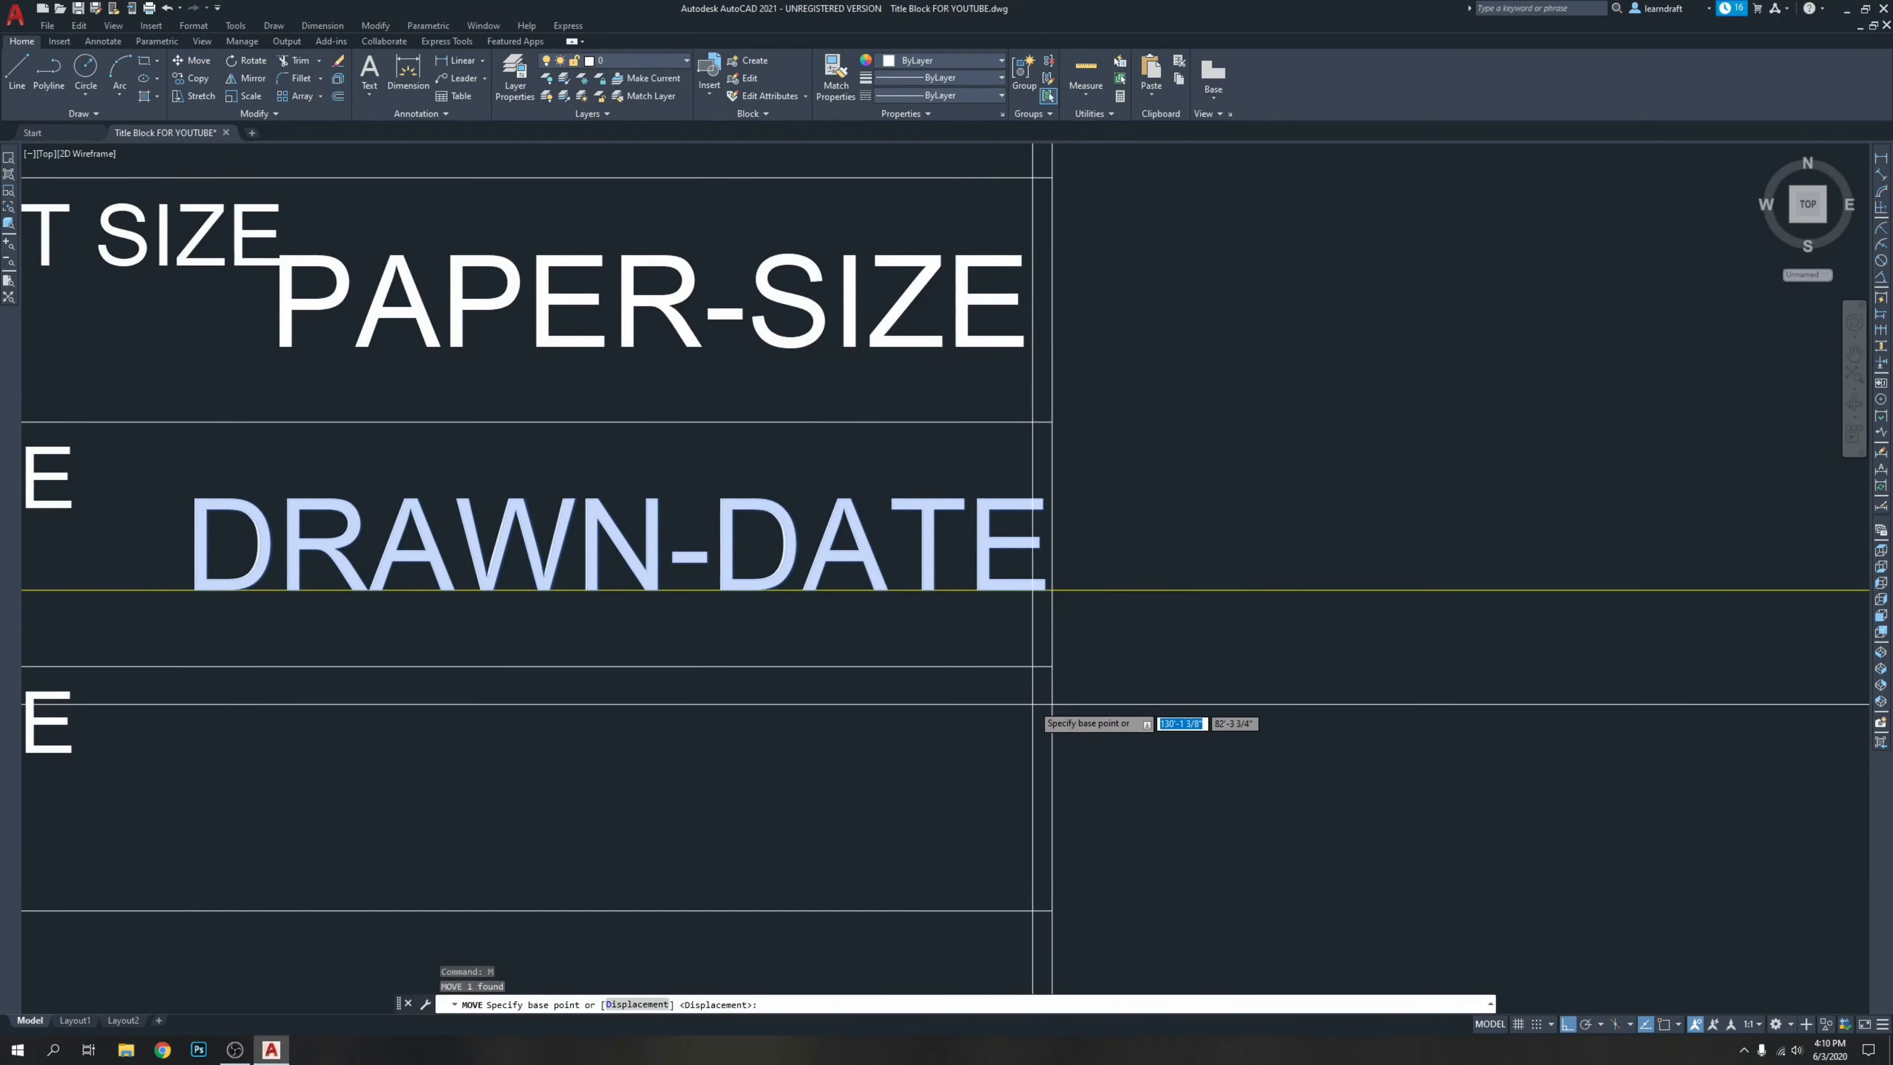
pyautogui.click(1042, 687)
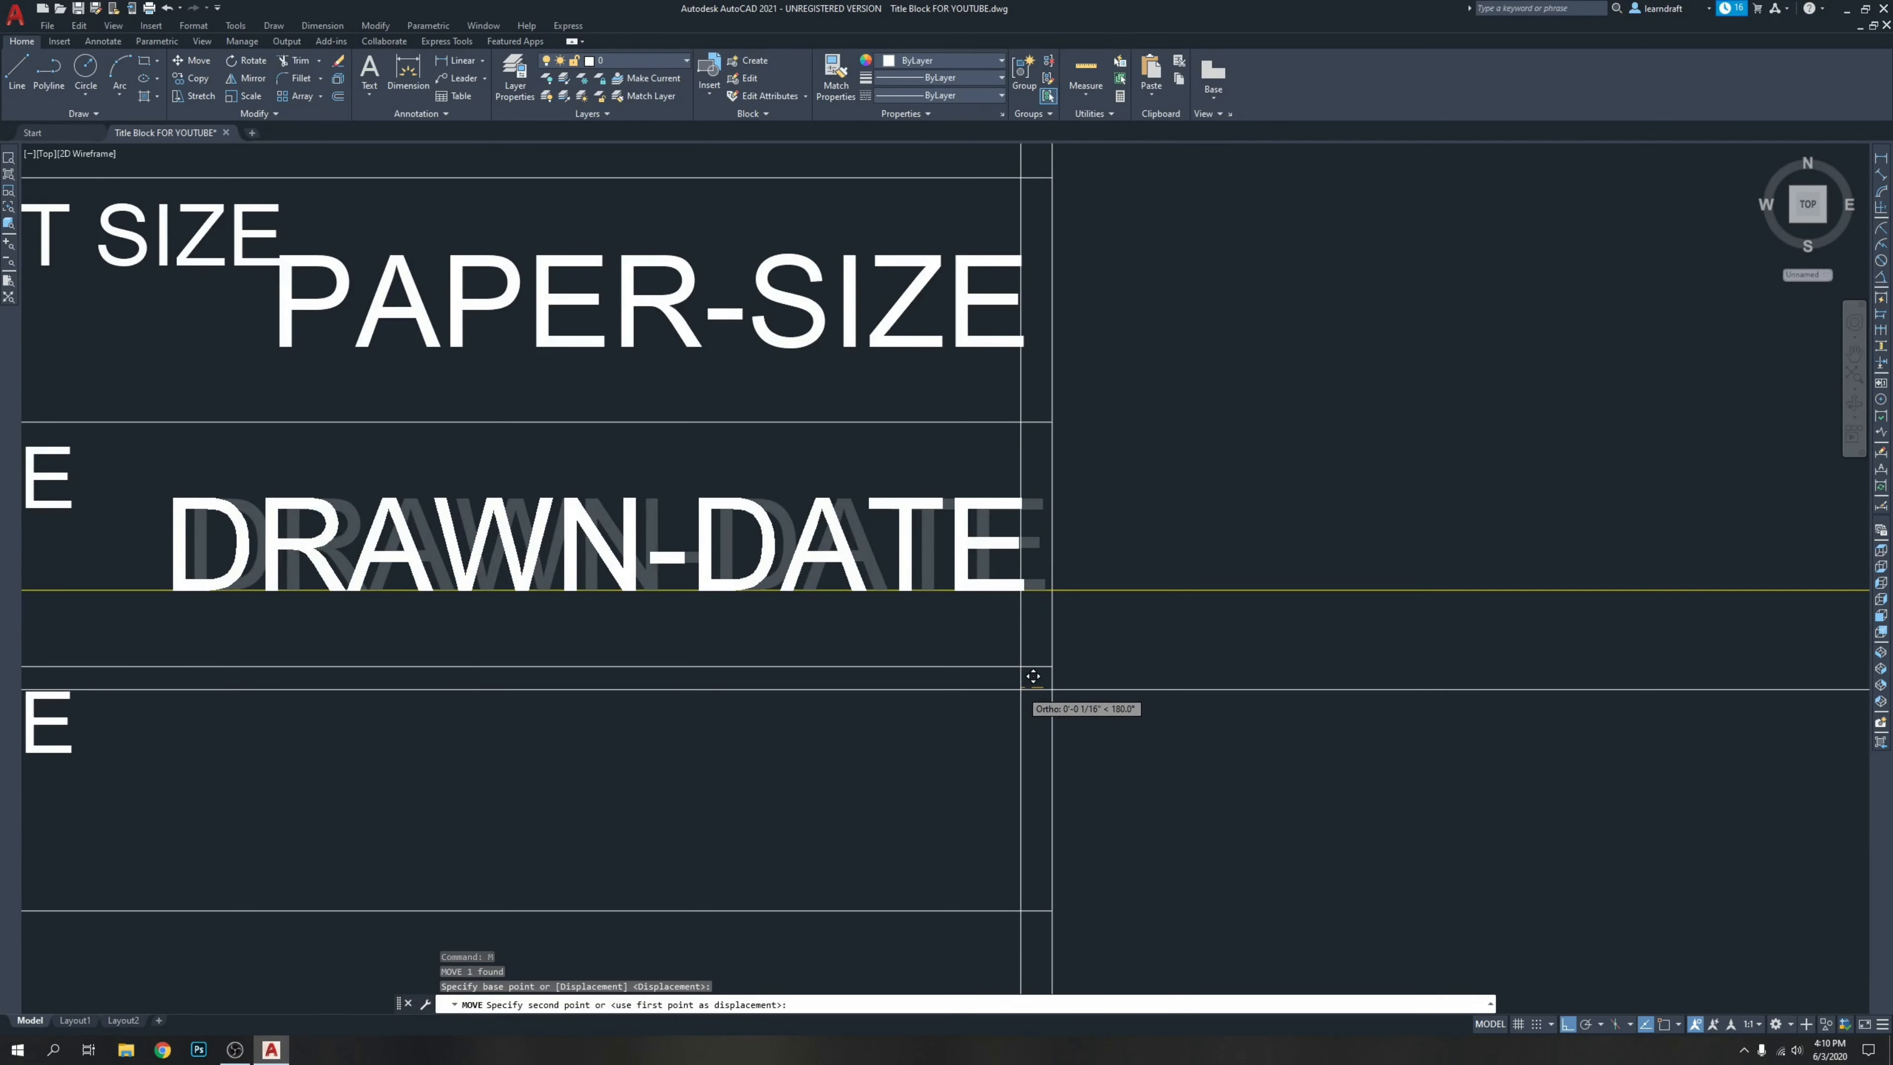
pyautogui.click(1033, 676)
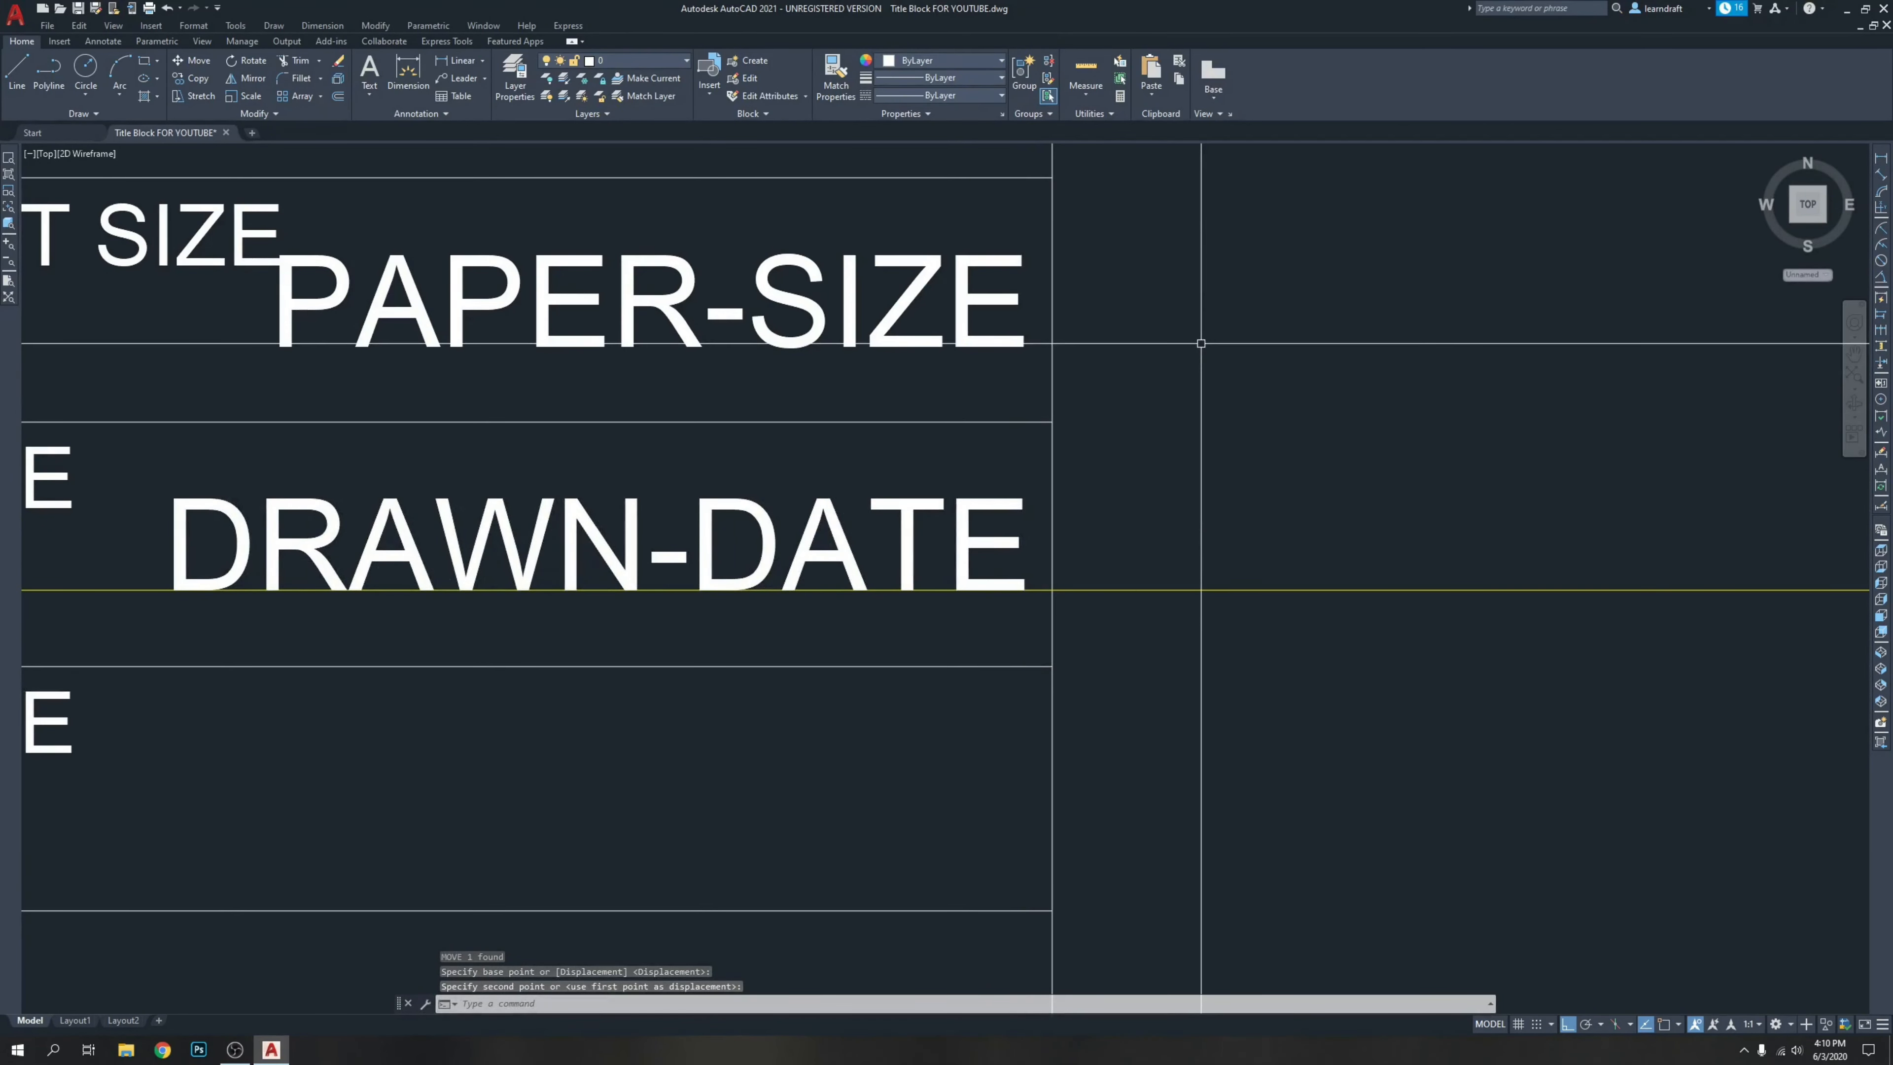
# Draw a vertical guide line from above the PAPER-SIZE attribute's right end to below the title block.
pyautogui.write('l')
pyautogui.press('Return')
pyautogui.scroll(10, 1066, 305)
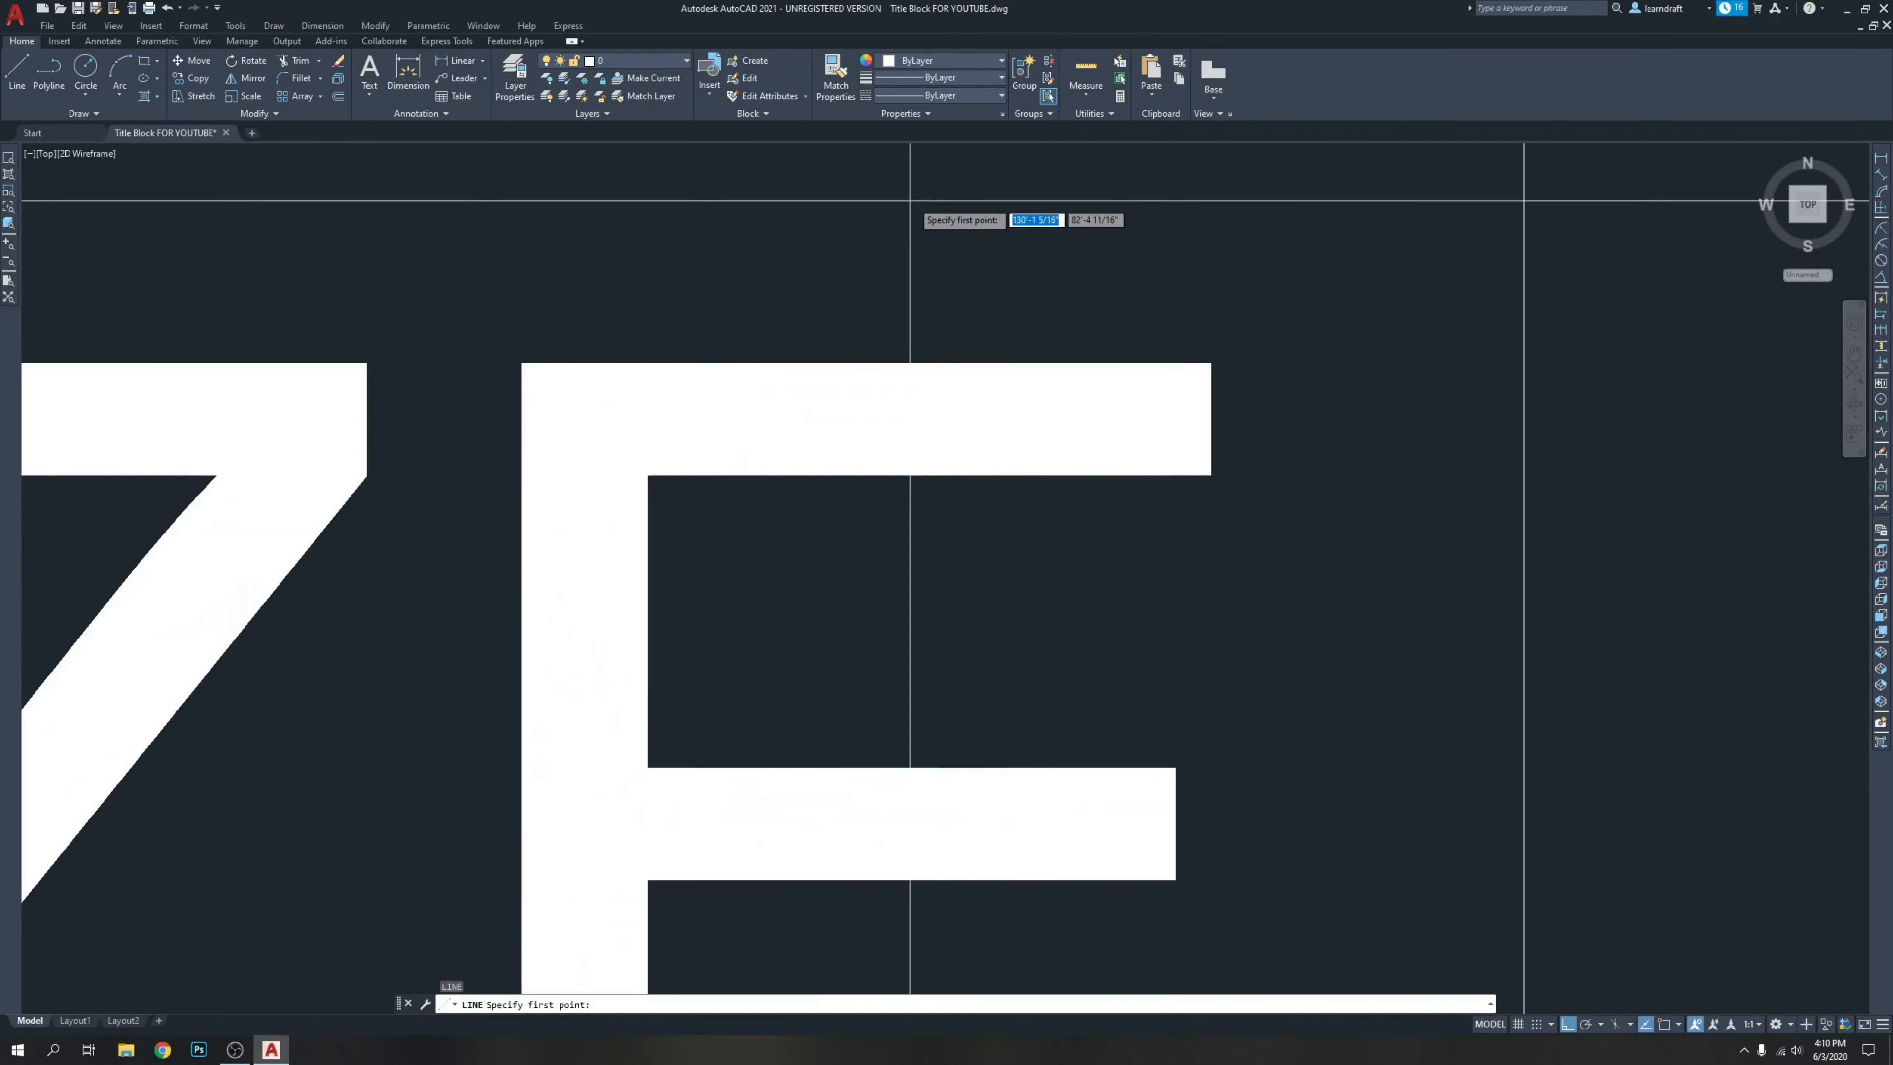
pyautogui.click(1211, 241)
pyautogui.scroll(-10, 1211, 241)
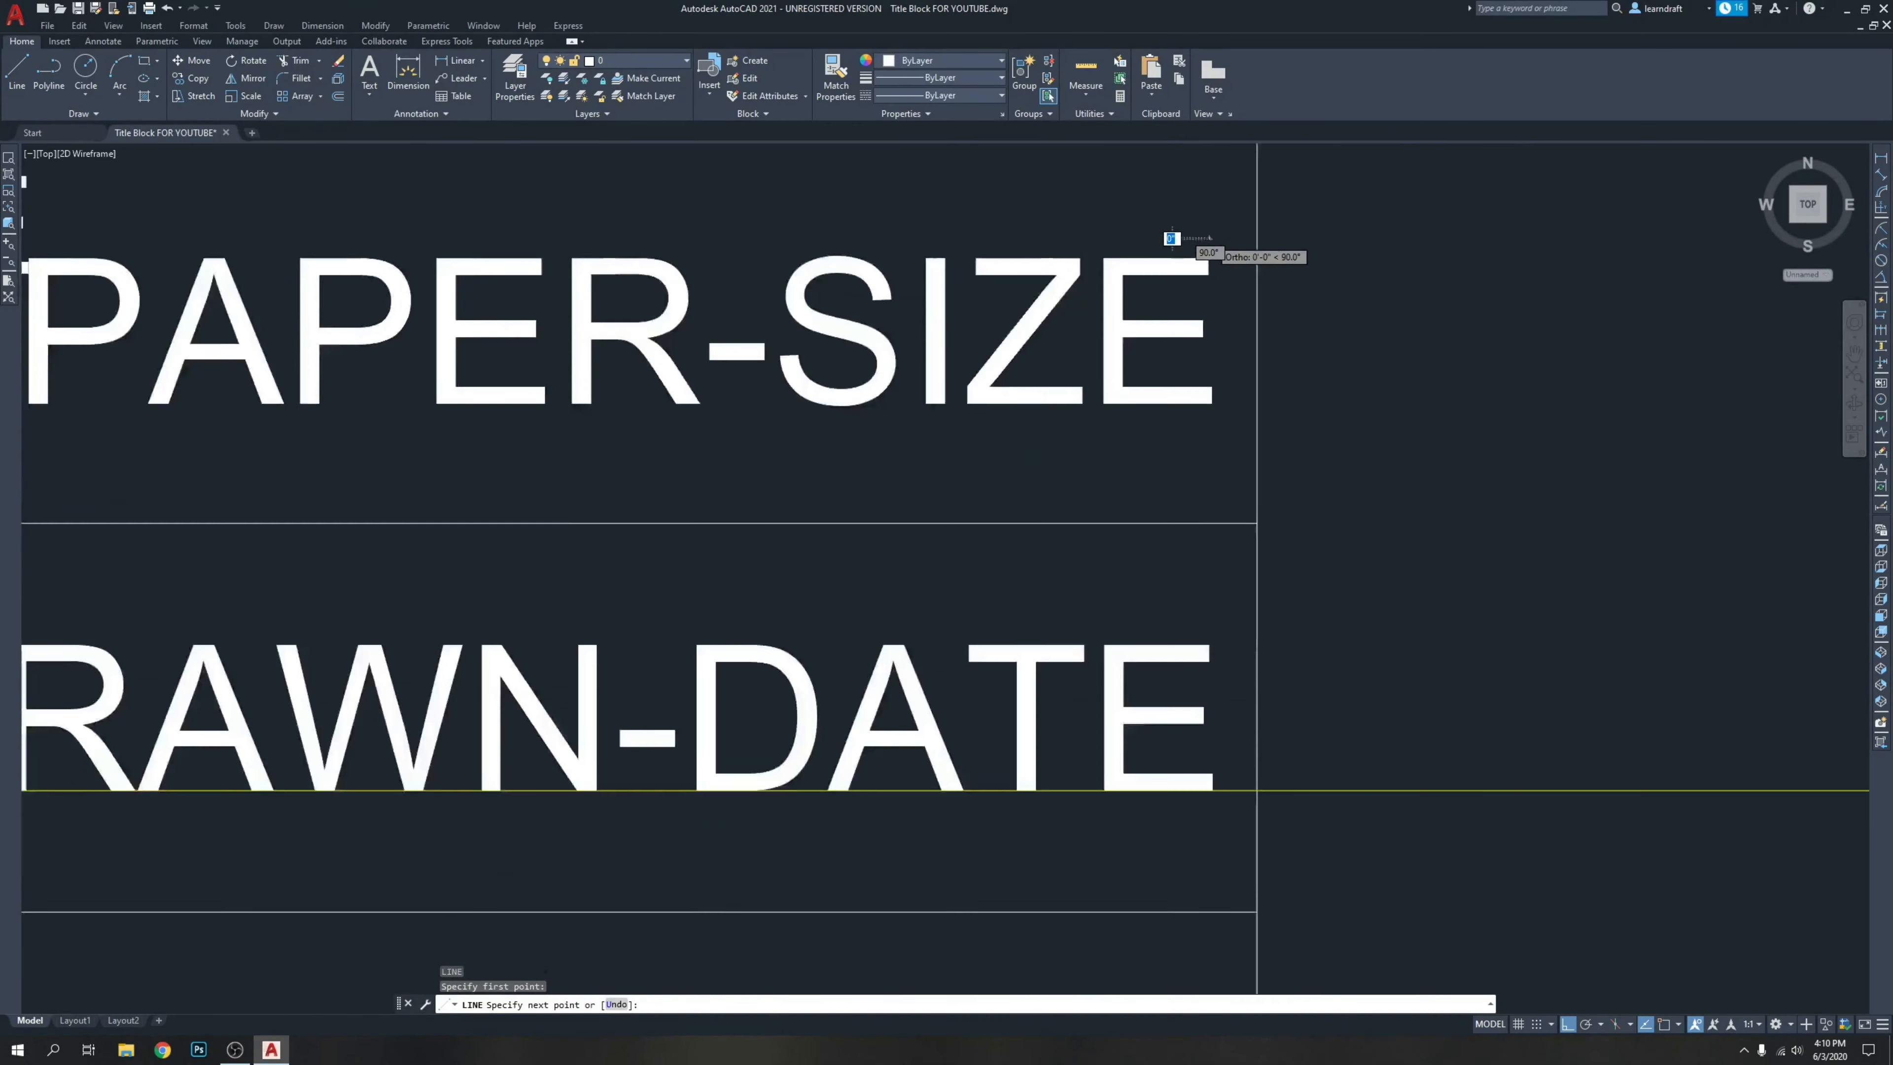
pyautogui.scroll(-5, 1169, 523)
pyautogui.click(1185, 708)
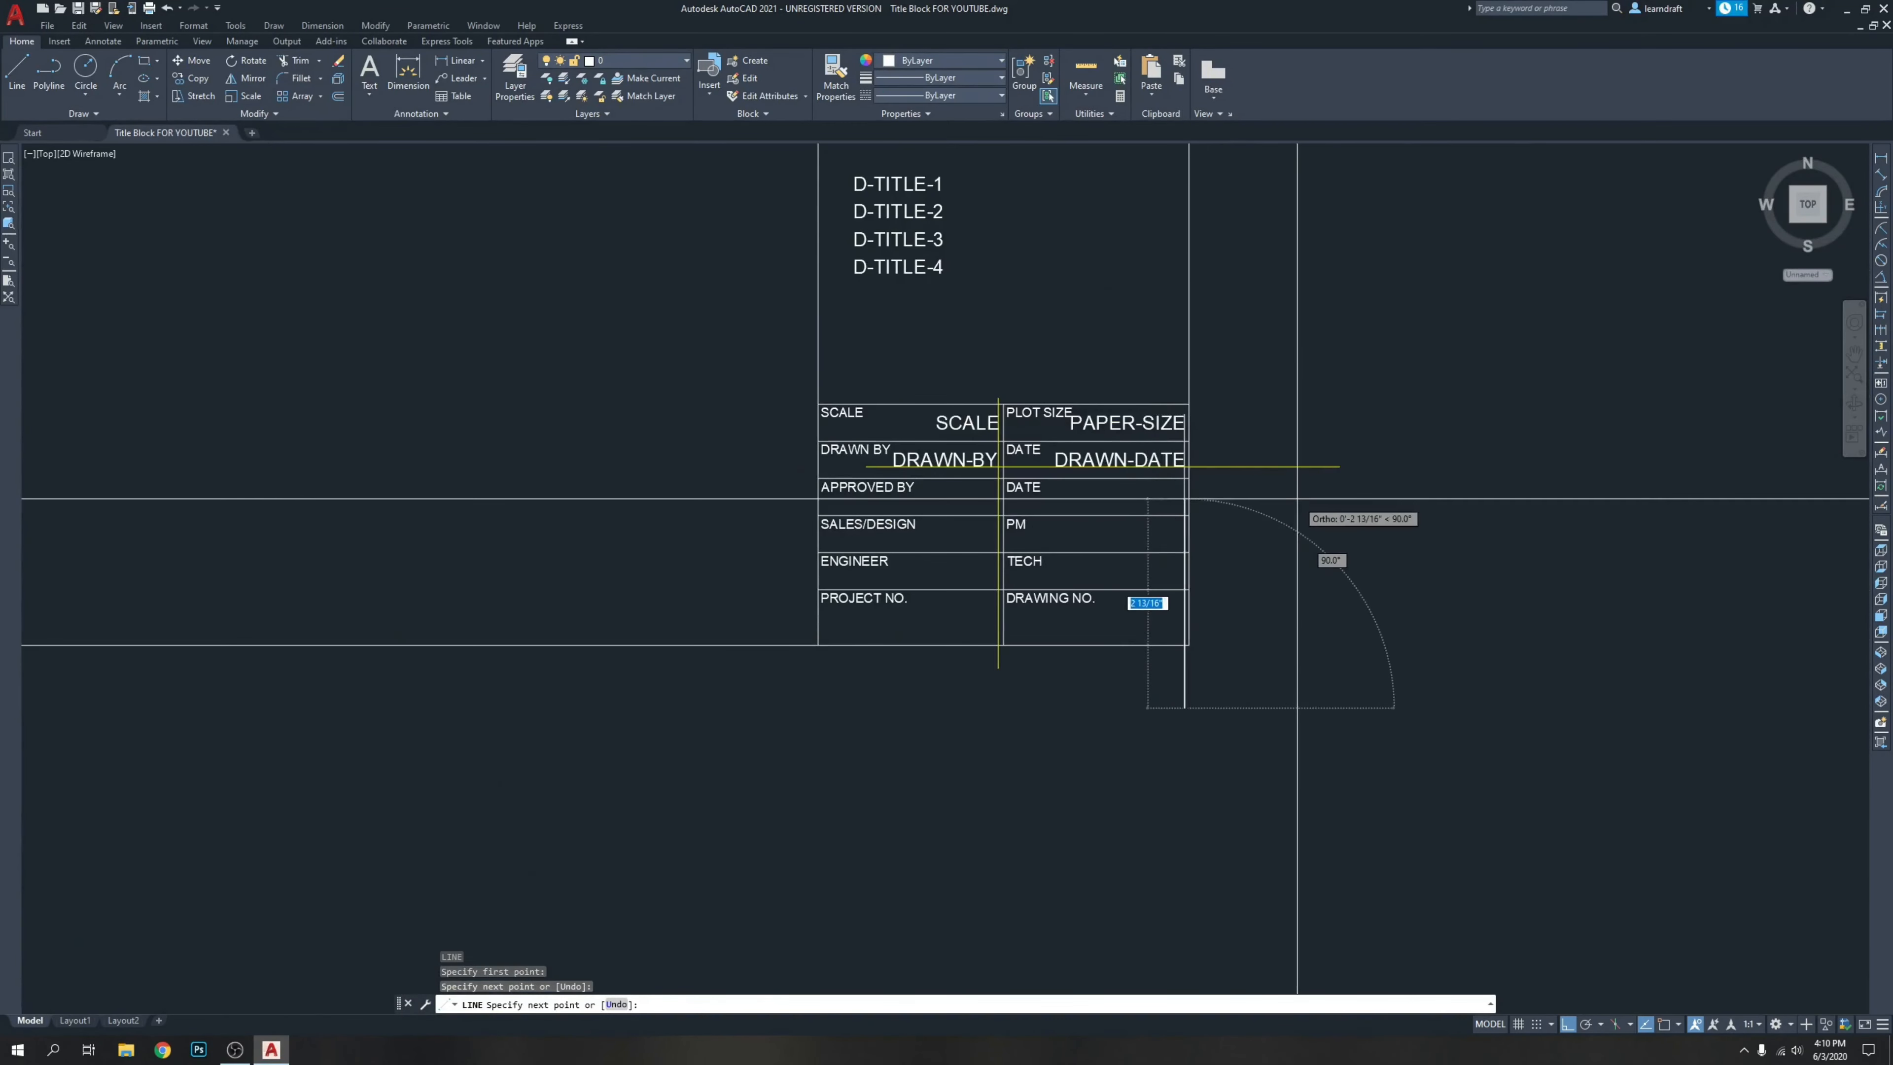
pyautogui.press('Escape')
pyautogui.press('Escape')
# Match the new vertical guide line's properties to the yellow horizontal guide line.
pyautogui.write('MA')
pyautogui.press('Return')
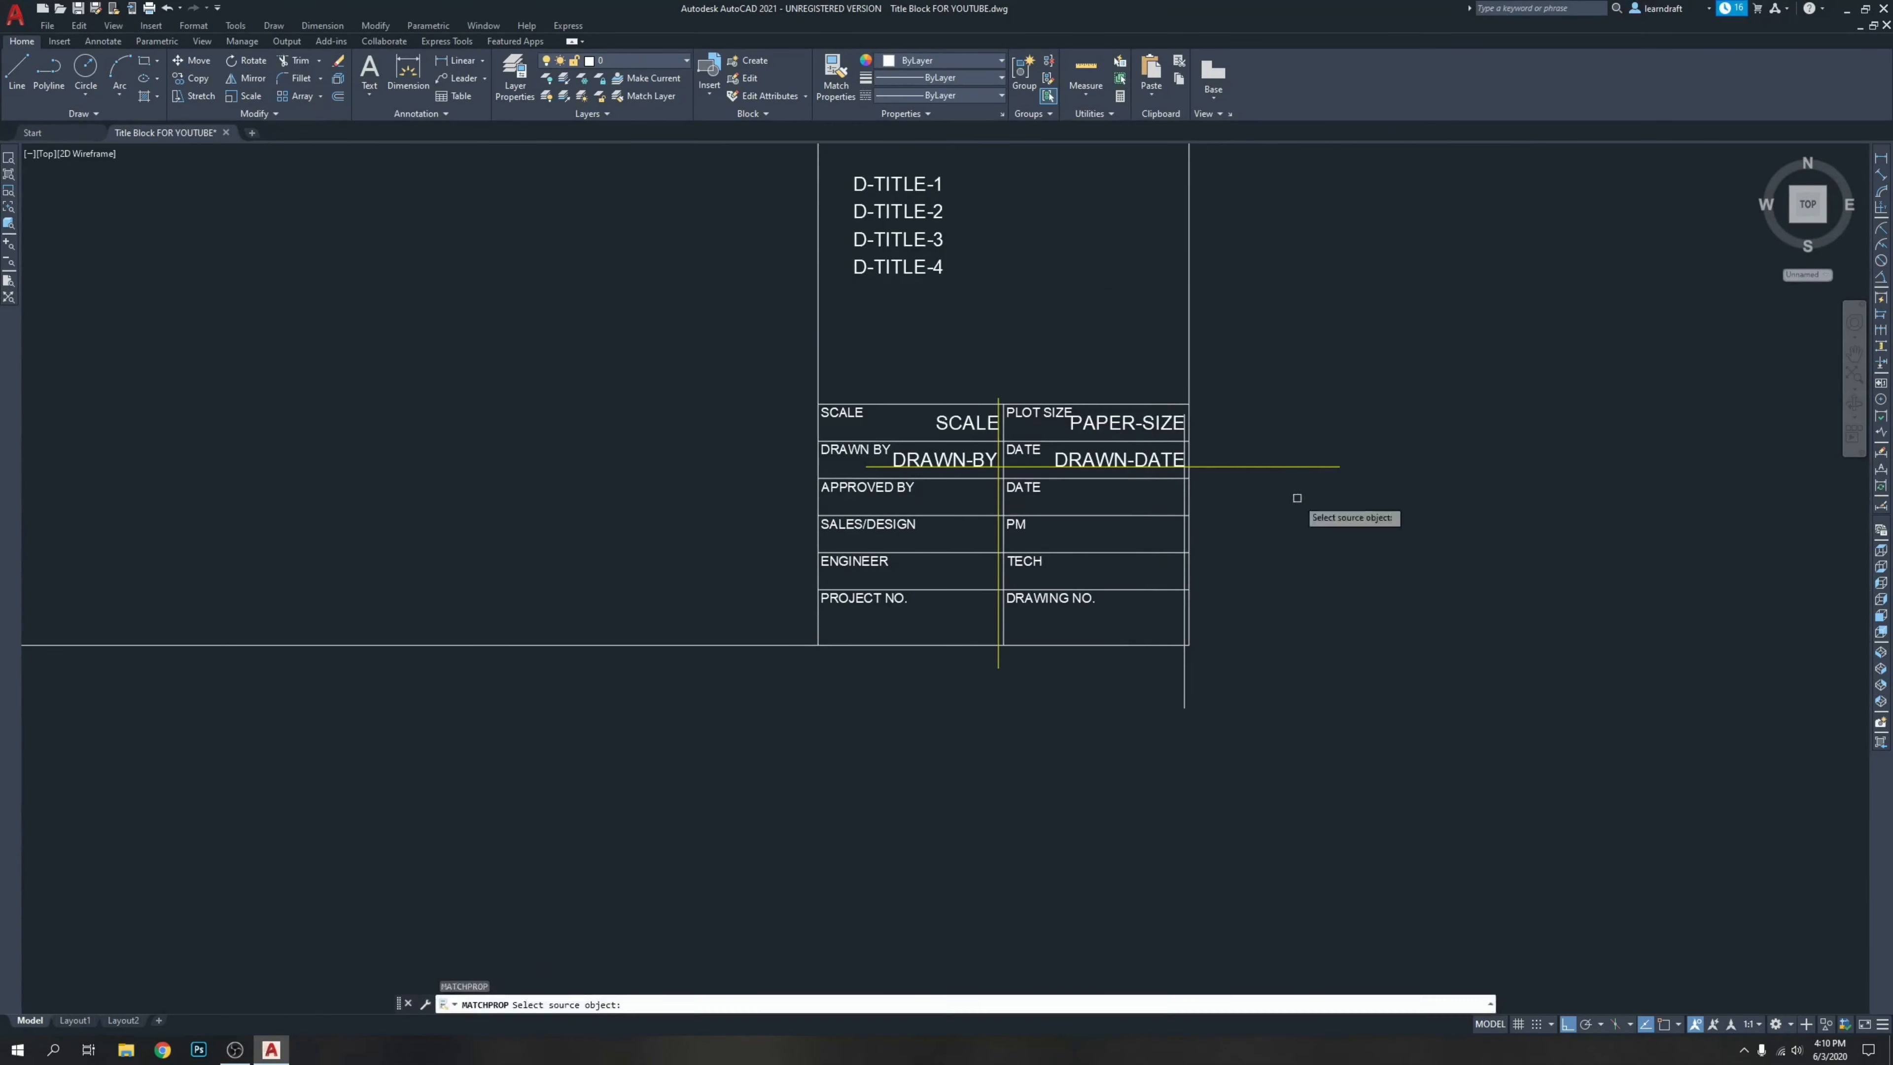
pyautogui.click(1242, 468)
pyautogui.click(1253, 465)
pyautogui.click(1224, 648)
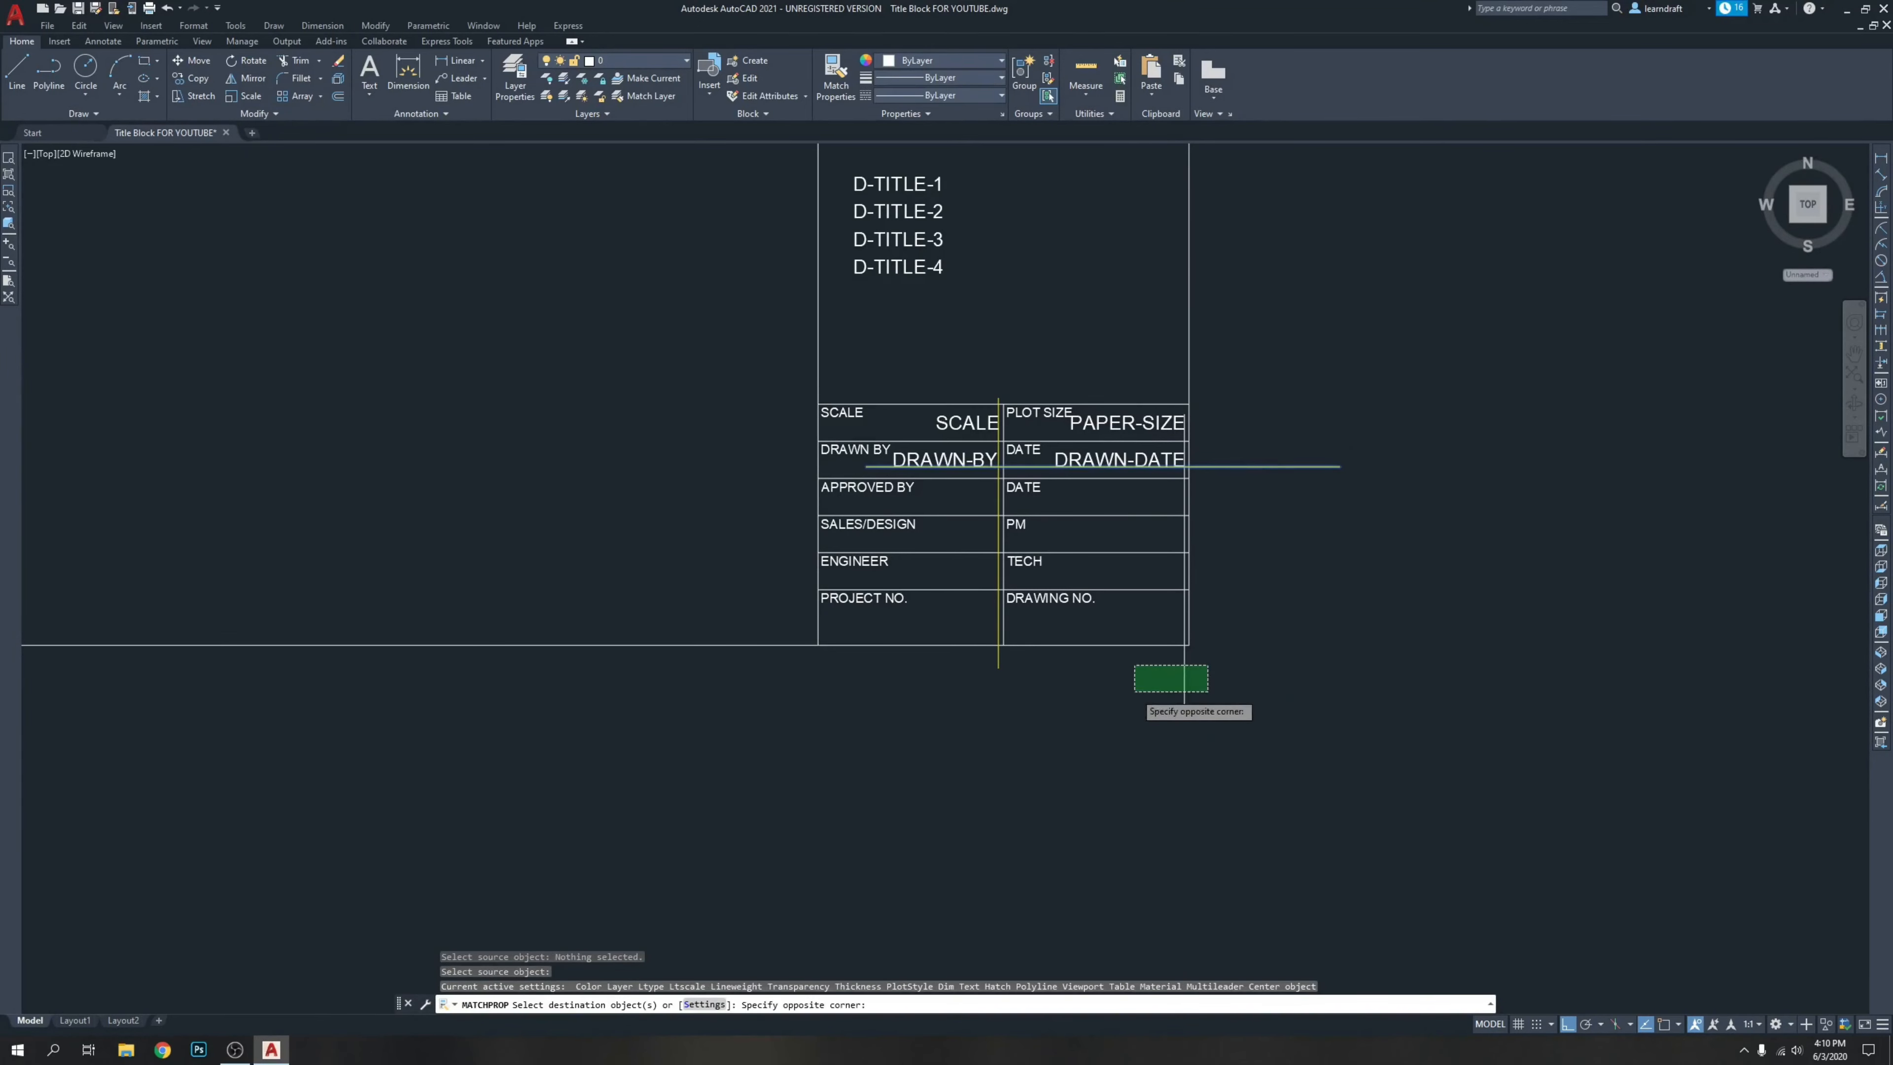
pyautogui.click(1132, 696)
# Move the PAPER-SIZE and DRAWN-DATE attributes together with their vertical guide line slightly left, away from the title block's right border.
pyautogui.scroll(4, 1213, 471)
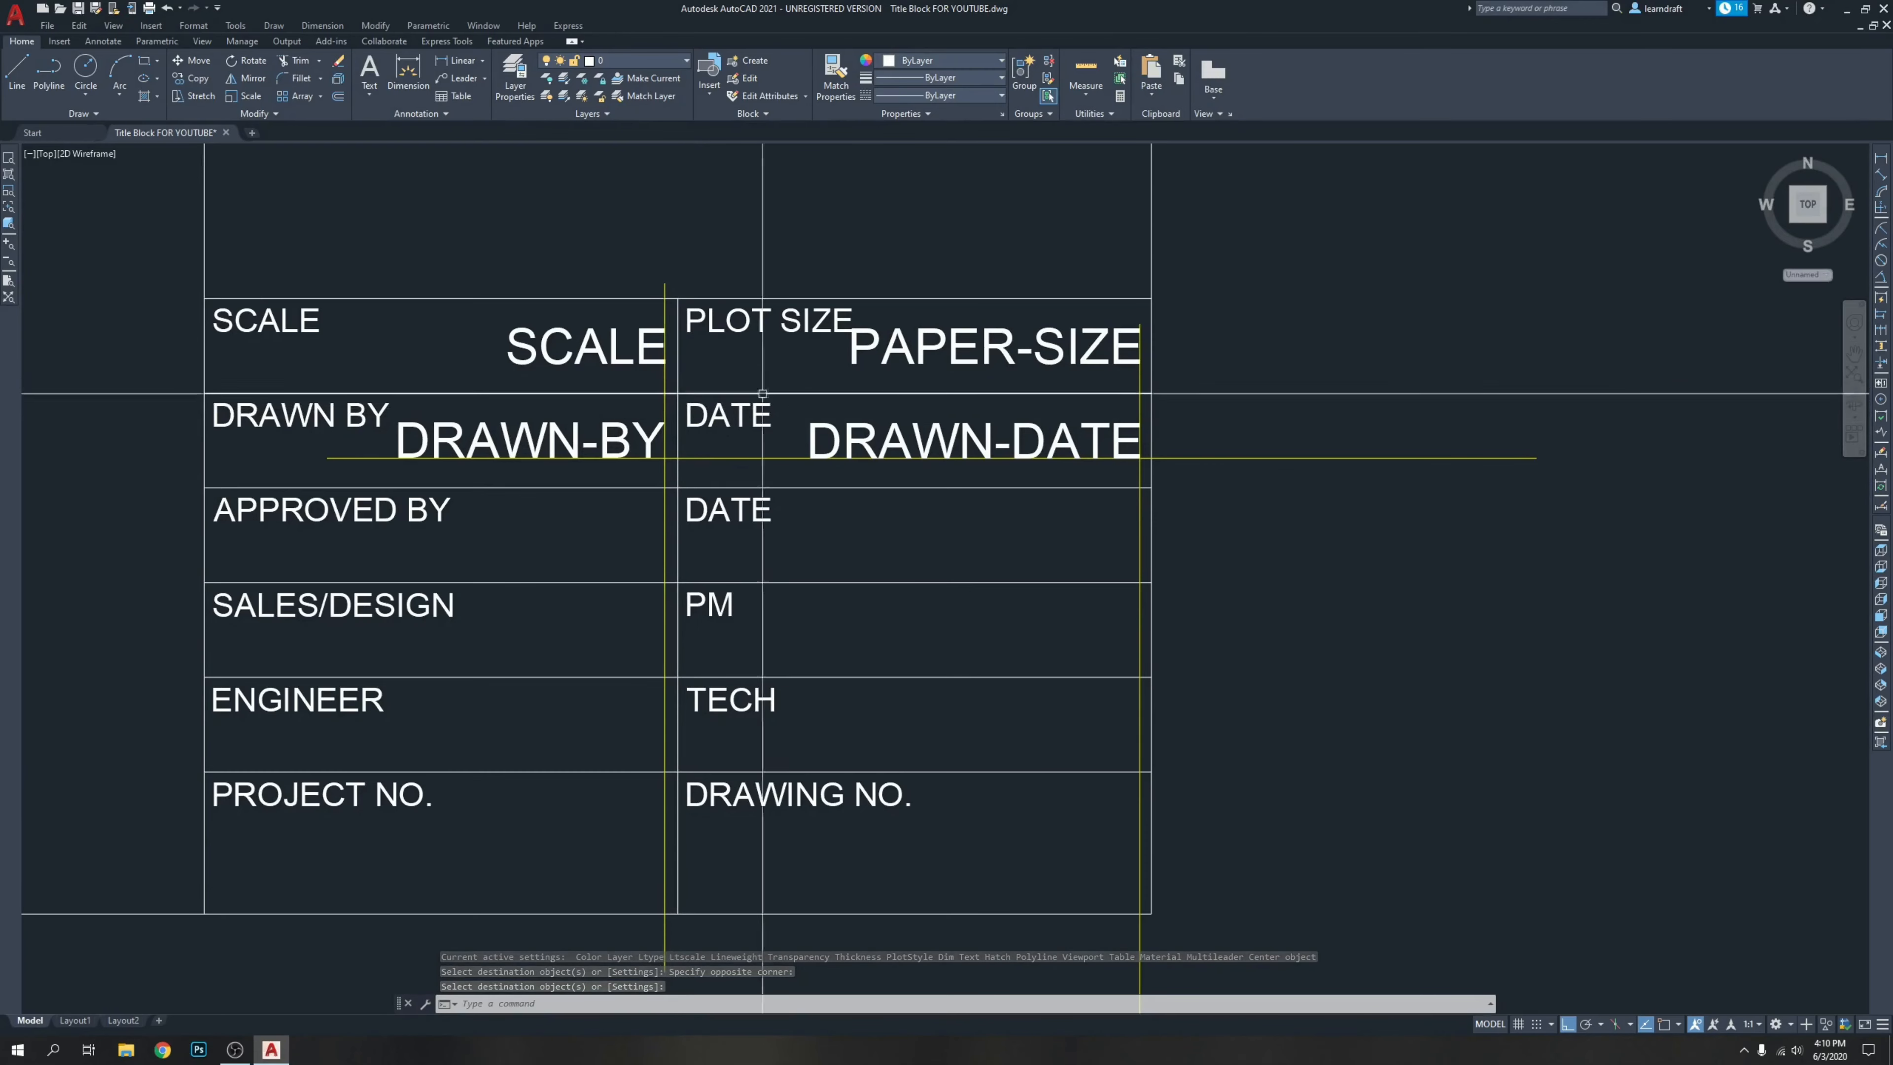
pyautogui.click(1144, 326)
pyautogui.click(1120, 354)
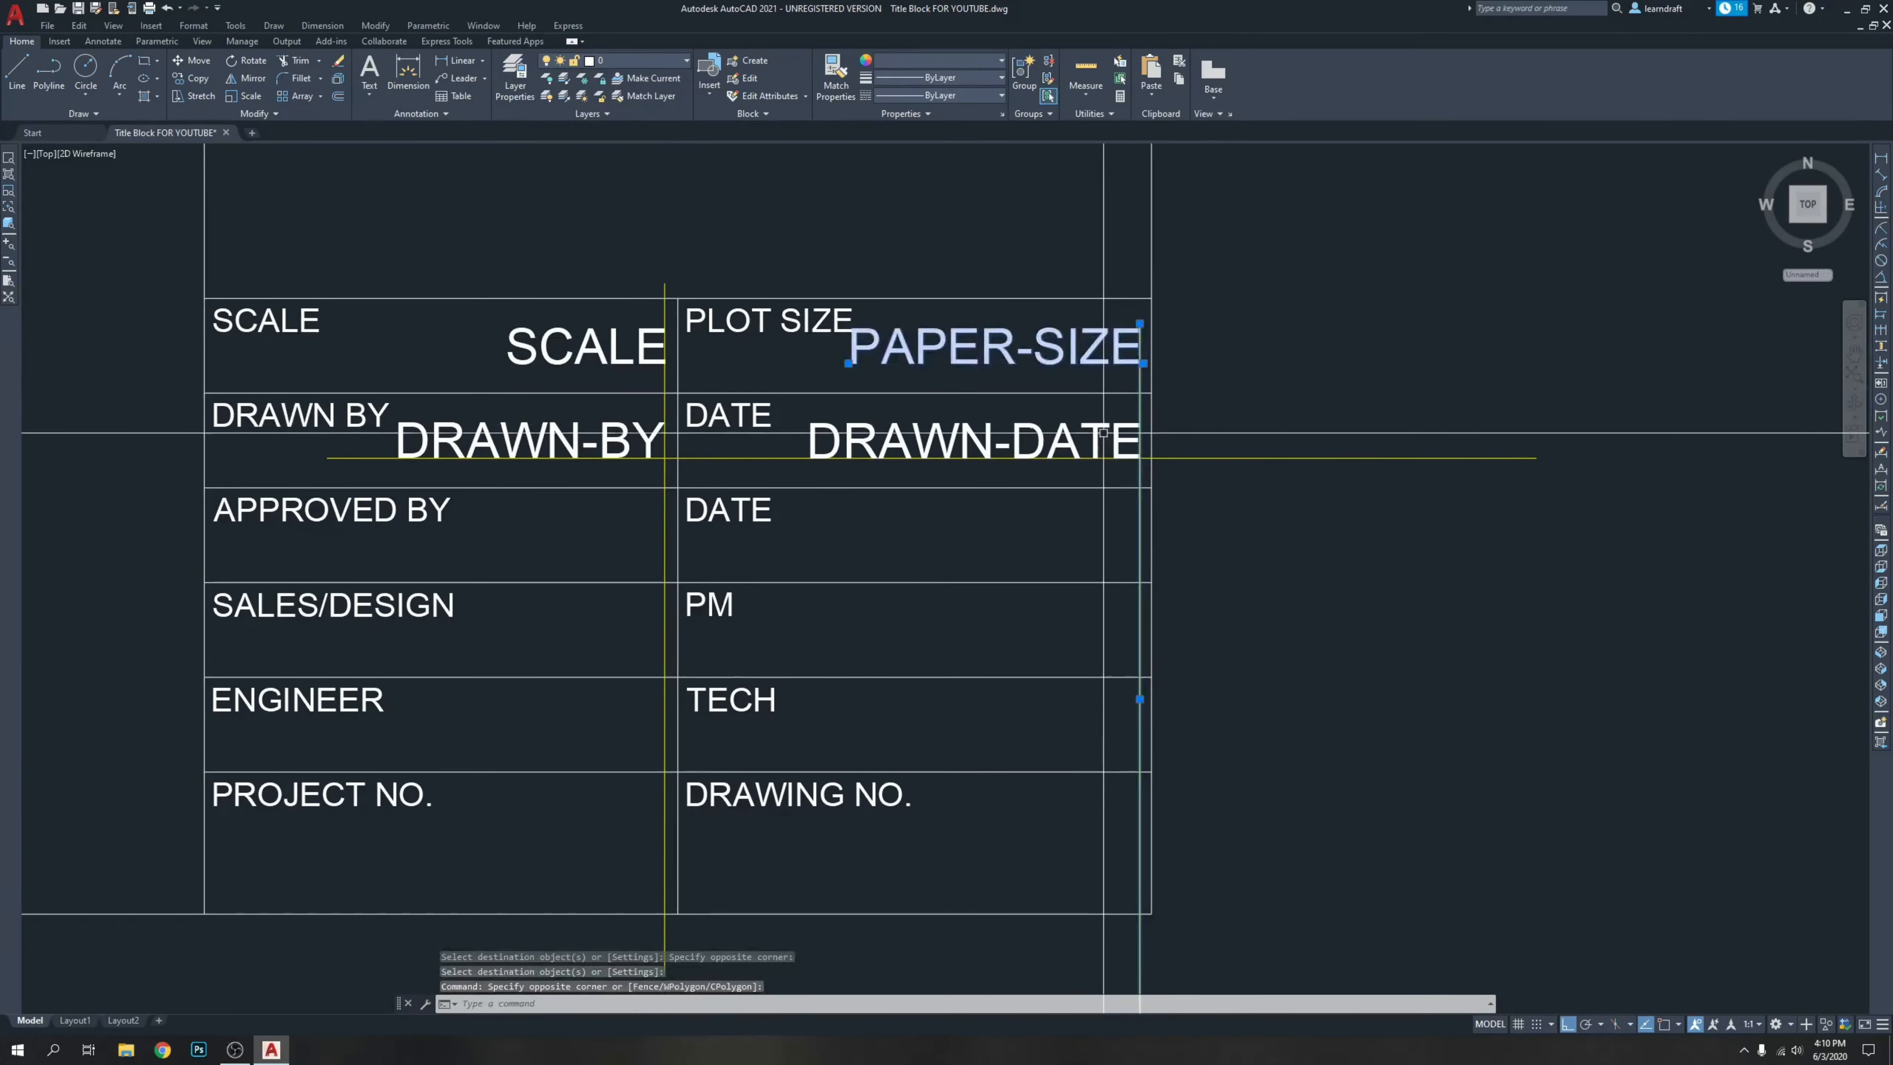
pyautogui.click(1108, 431)
pyautogui.click(1069, 410)
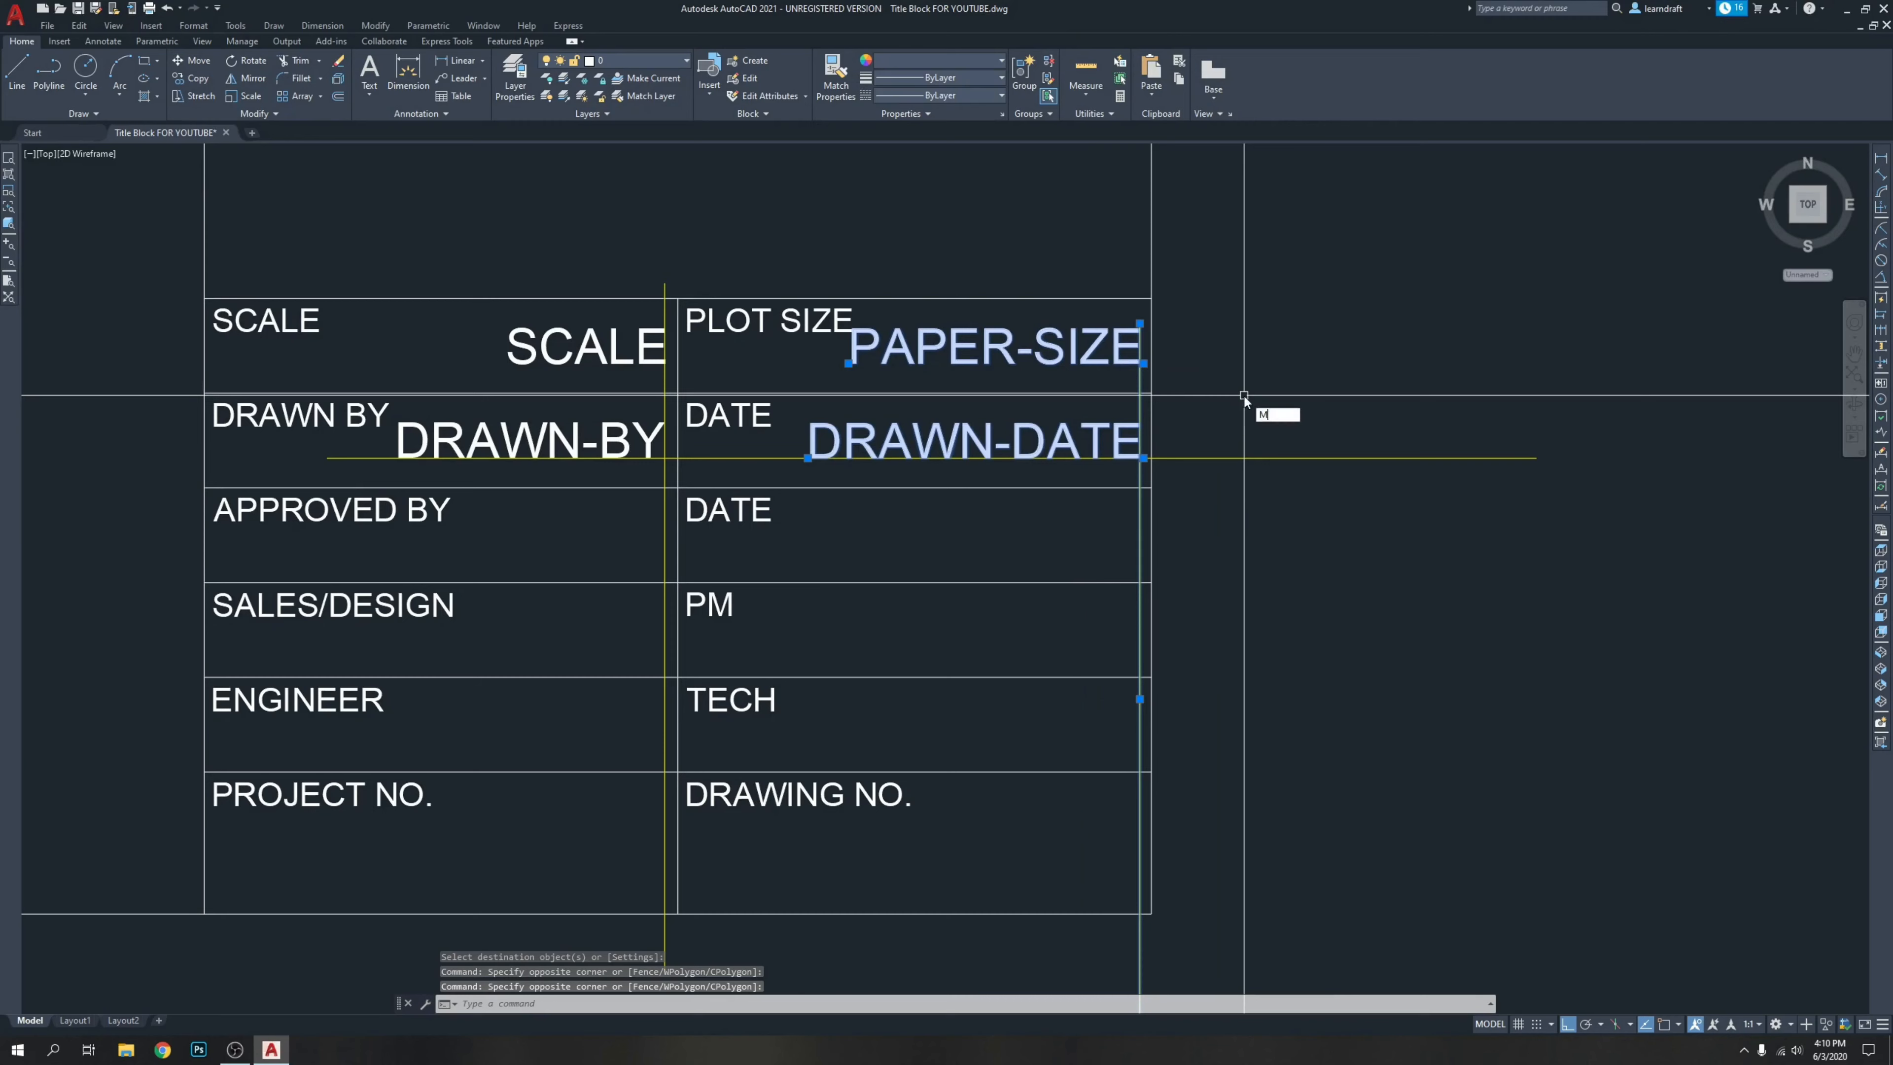
pyautogui.press('Return')
pyautogui.scroll(2, 1239, 394)
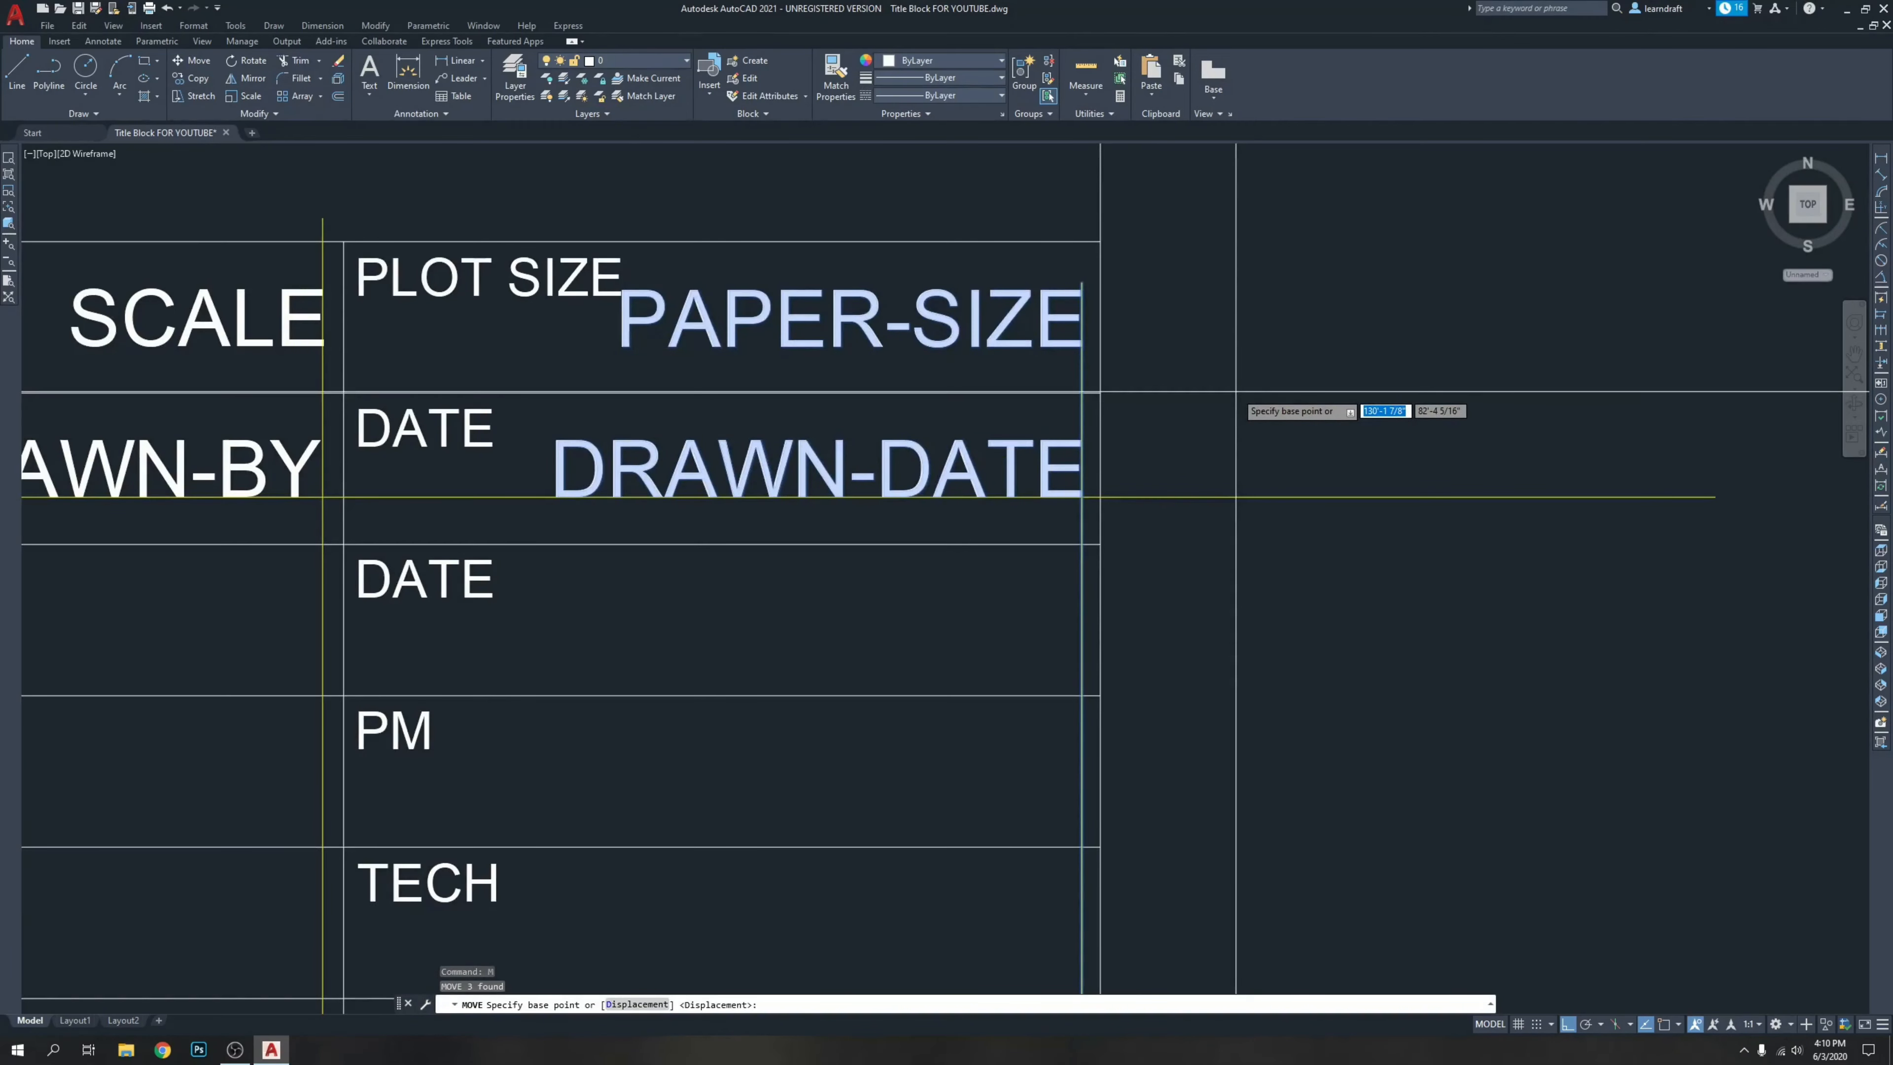
pyautogui.click(1235, 392)
pyautogui.click(1229, 396)
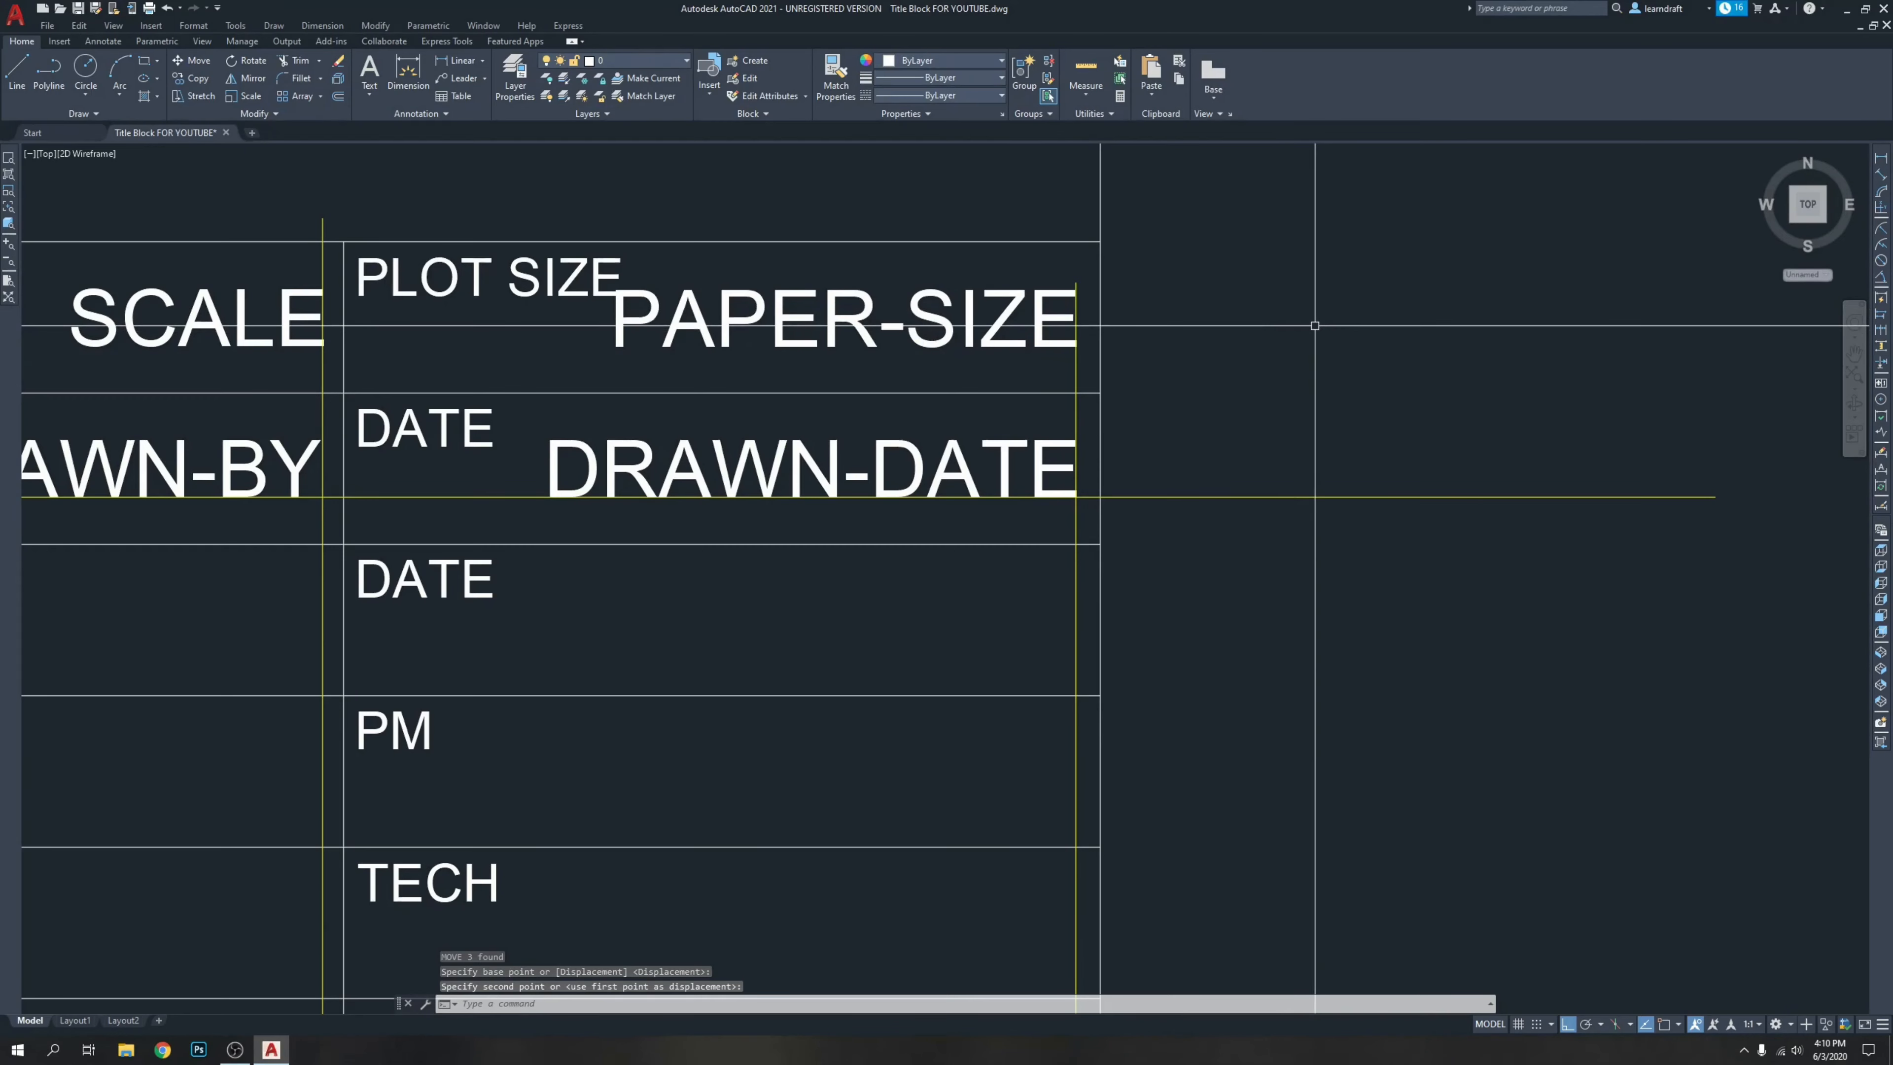
pyautogui.press('Escape')
pyautogui.click(1229, 522)
pyautogui.press('Escape')
# Define an attribute with the tag APRV-DATE and place it in the DATE cell of the APPROVED BY row.
pyautogui.scroll(-3, 1069, 323)
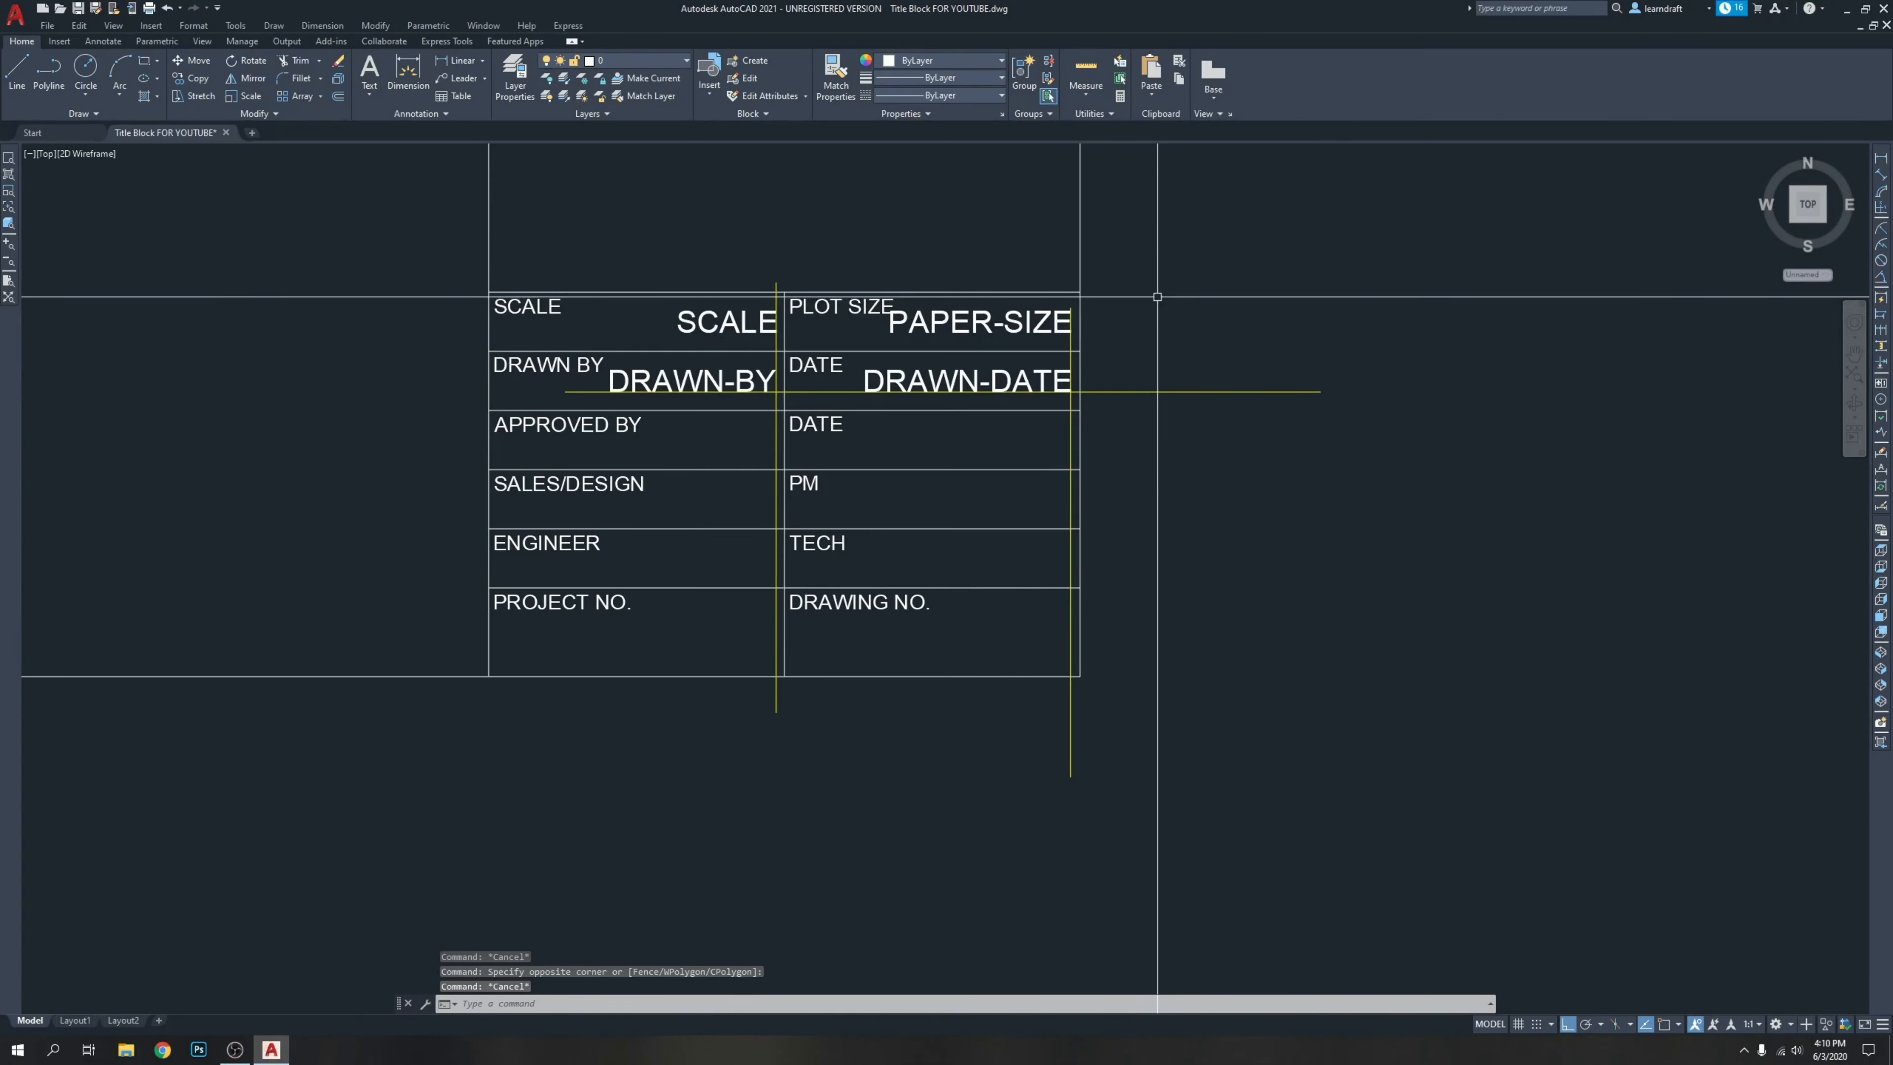
pyautogui.moveTo(1155, 291); pyautogui.dragTo(1114, 326, button='middle')
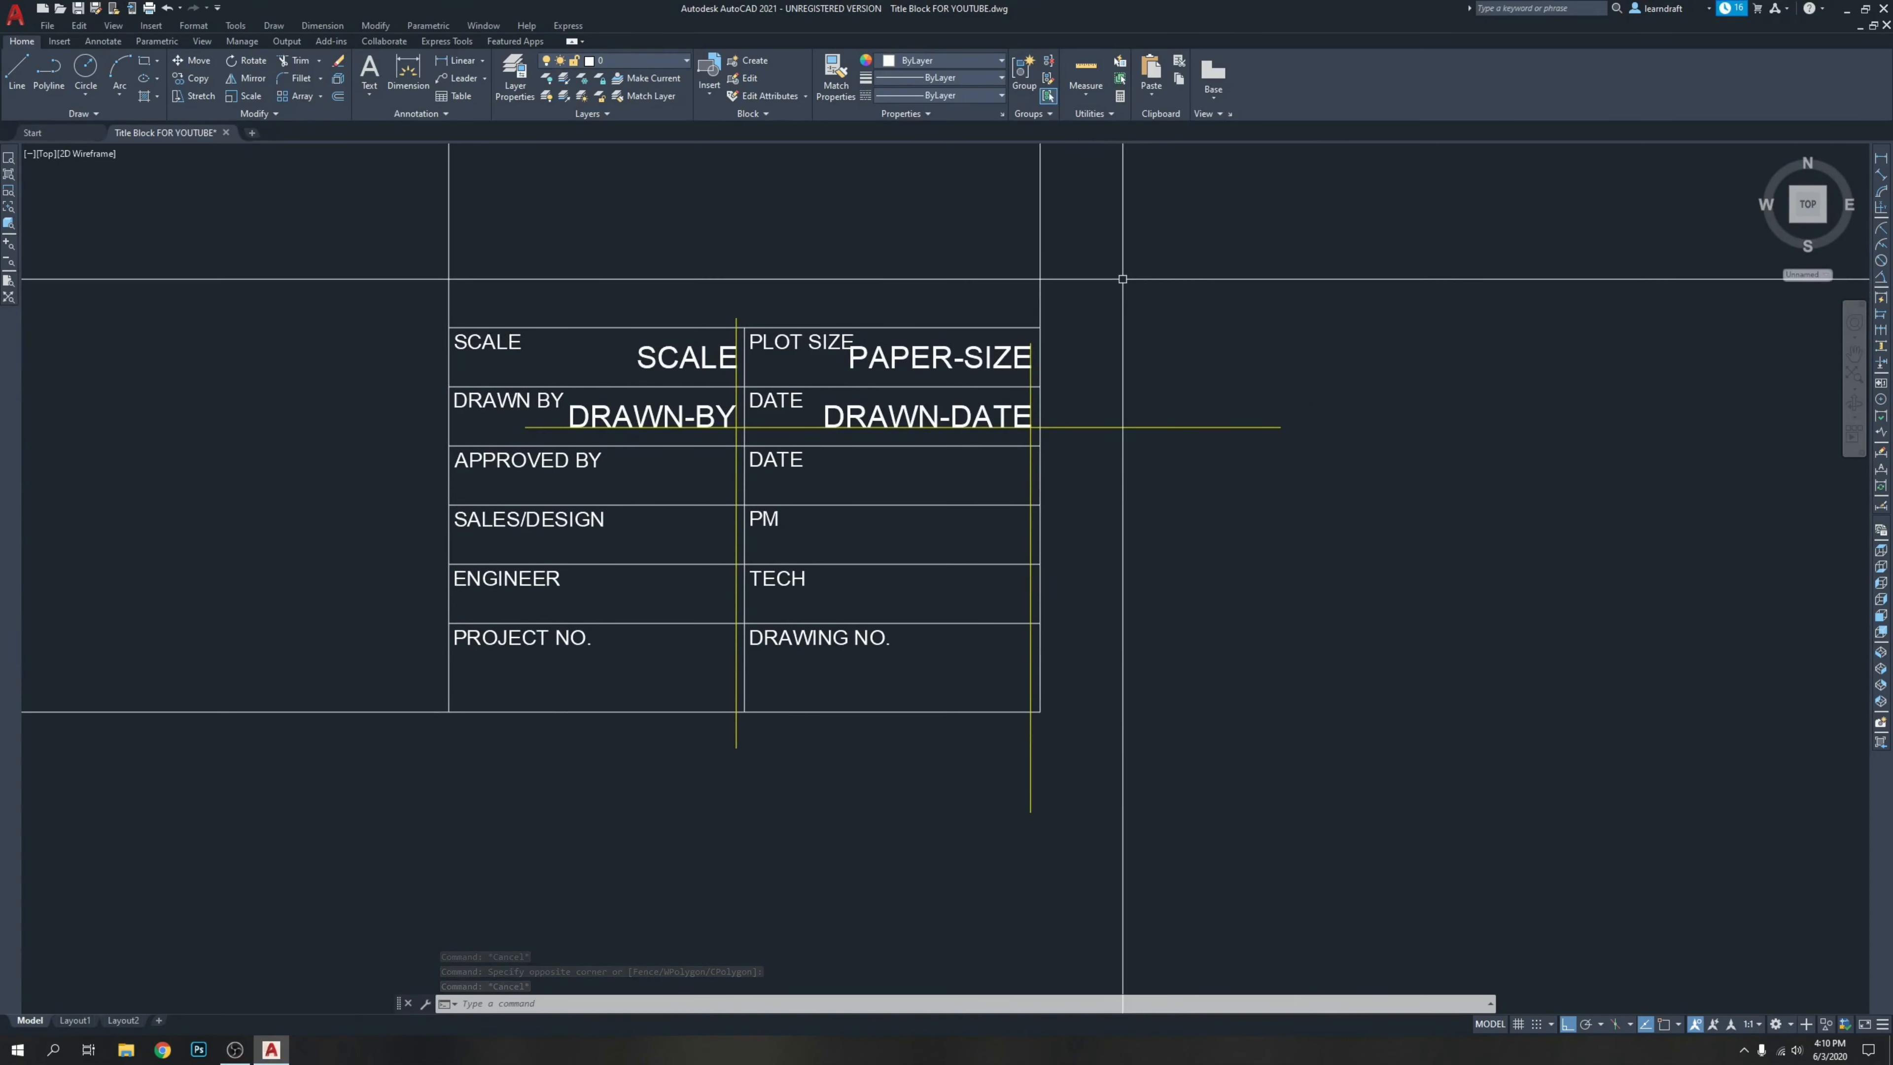
pyautogui.write('att')
pyautogui.press('Return')
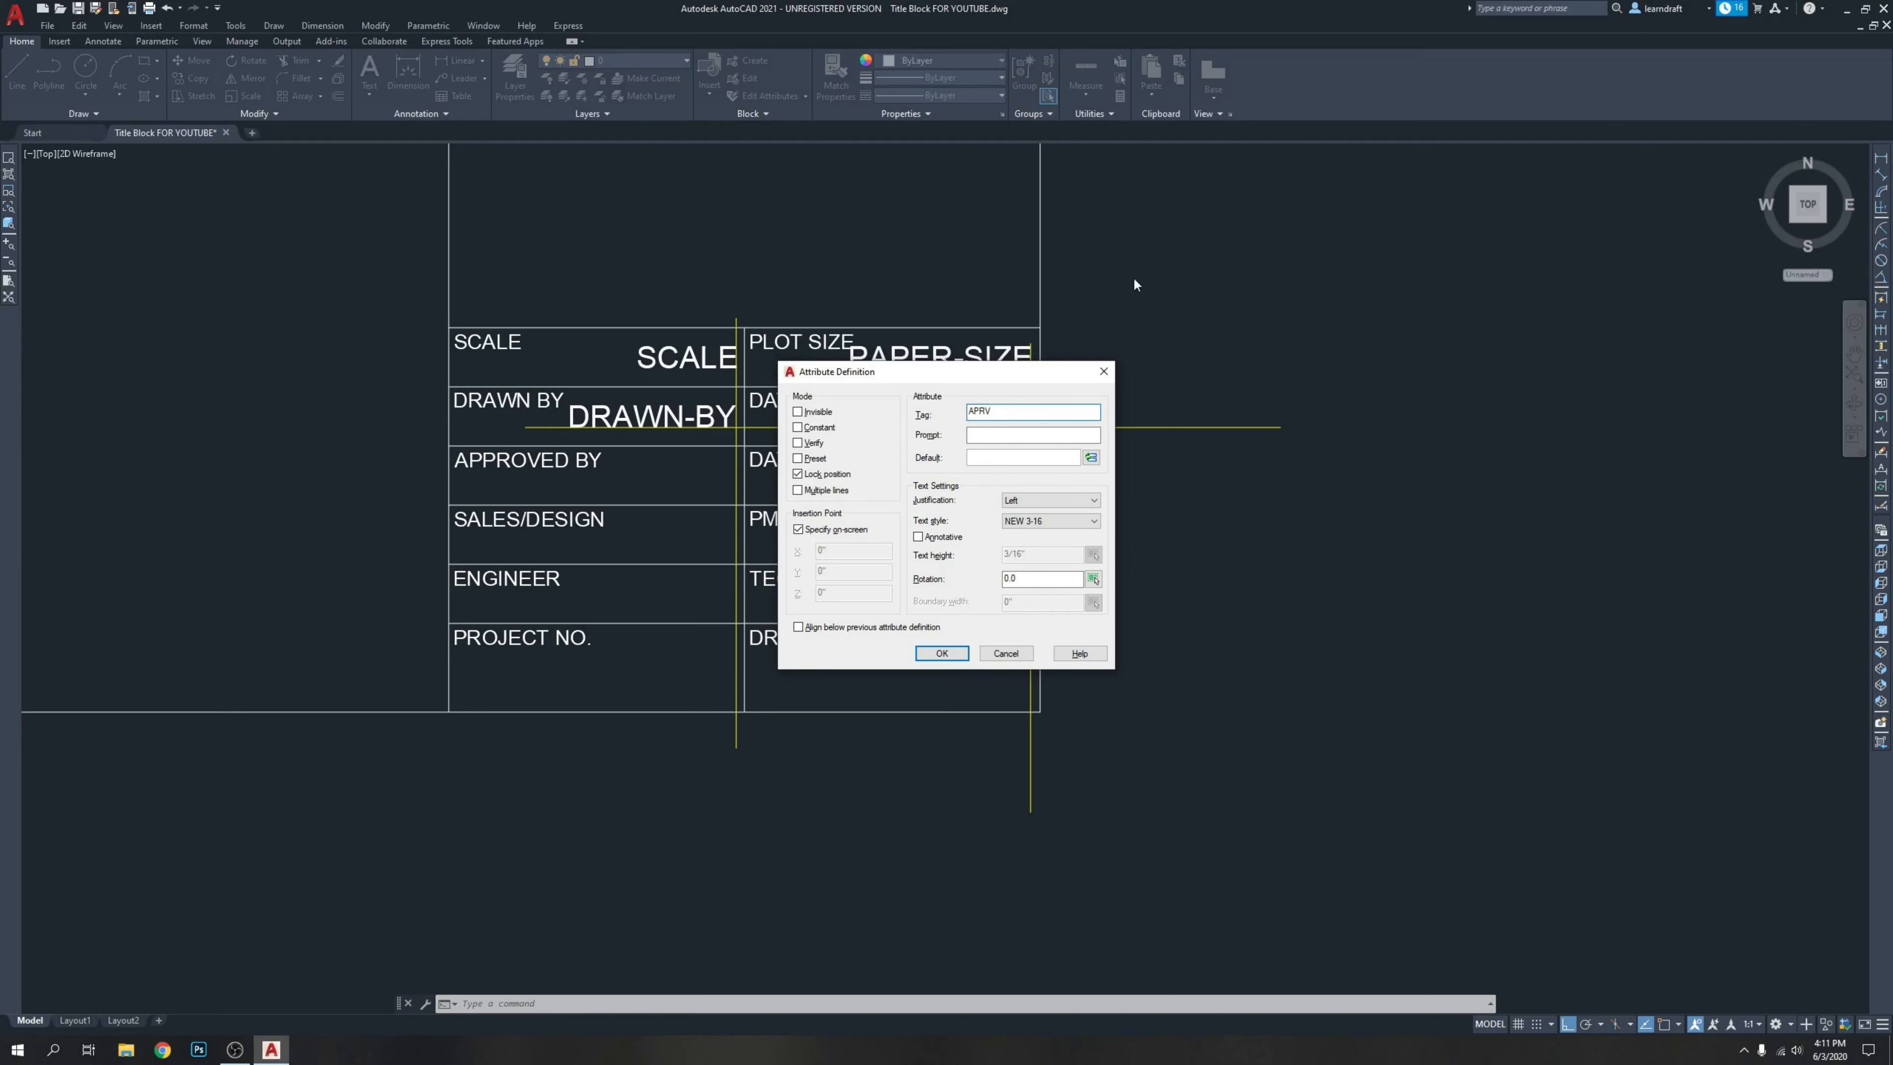
pyautogui.click(942, 656)
pyautogui.scroll(4, 857, 514)
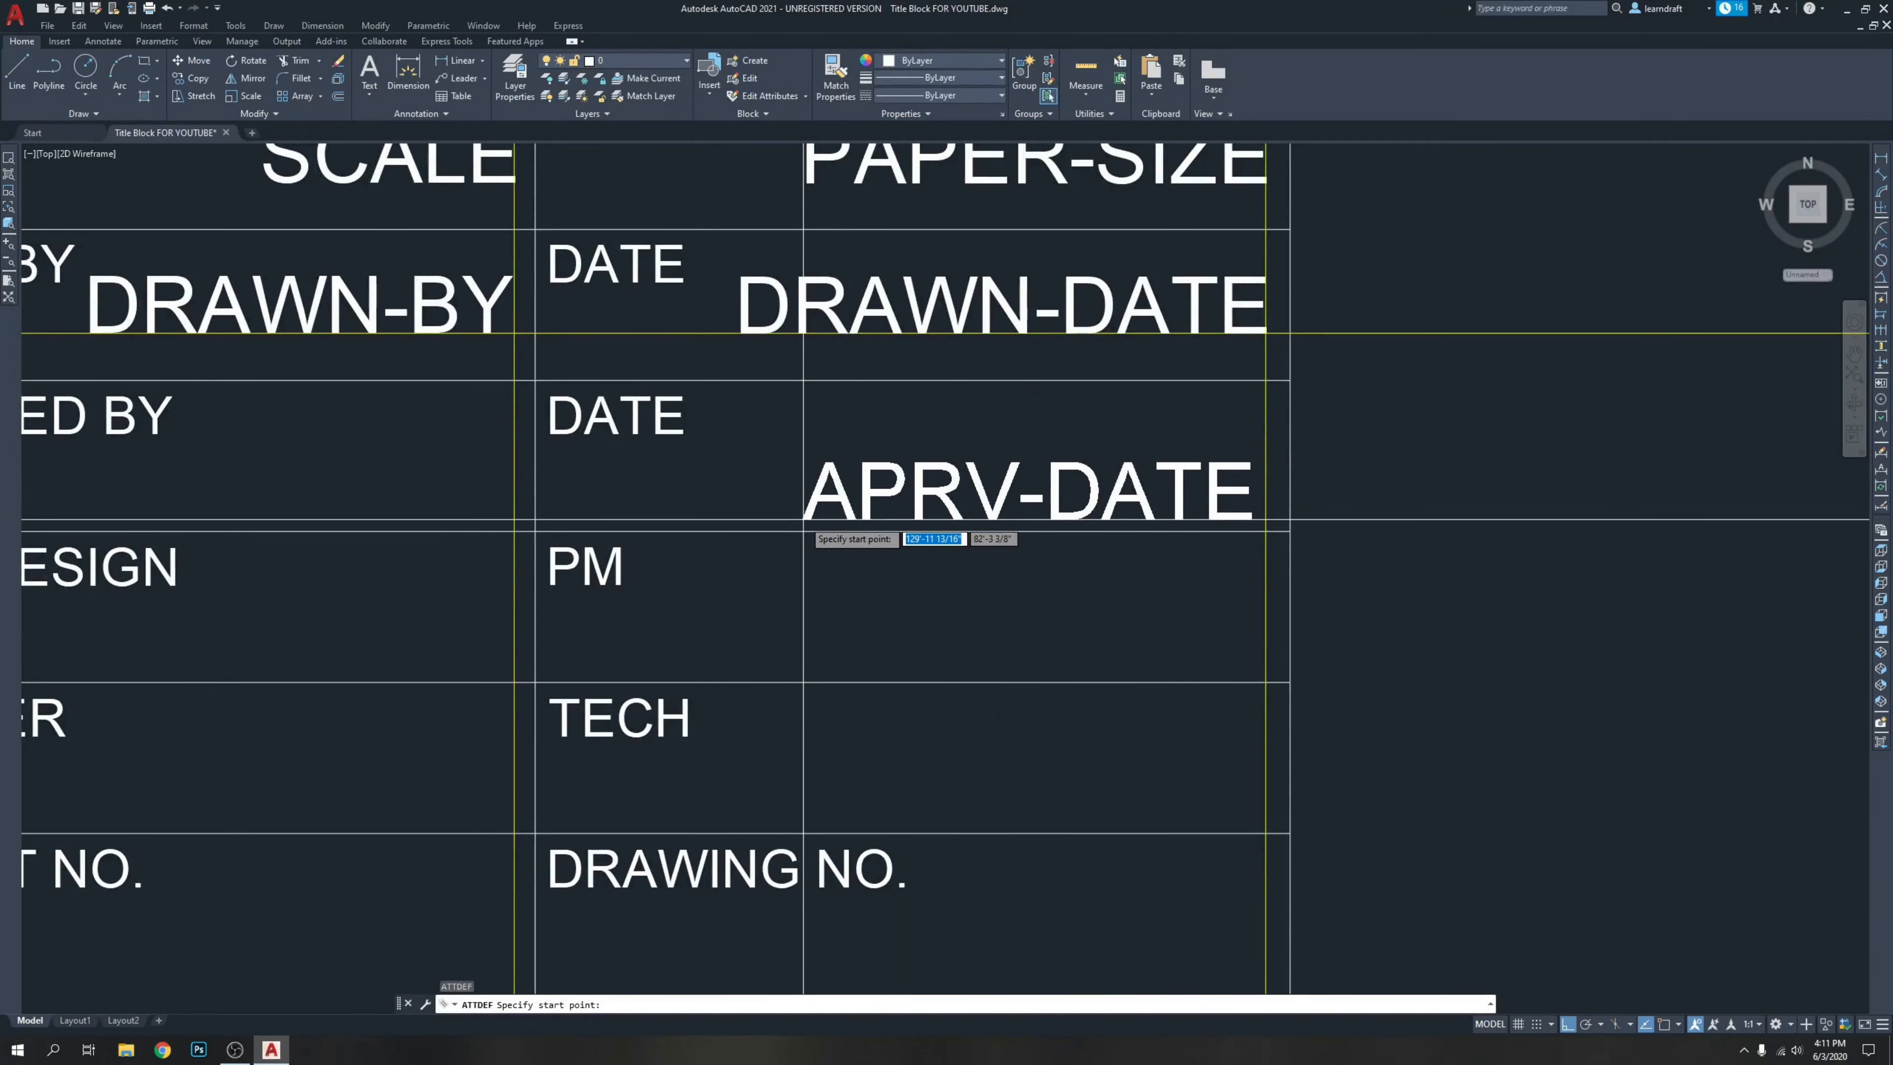
pyautogui.click(804, 519)
# Move the APRV-DATE attribute horizontally to the right so its end meets the yellow vertical guide line.
pyautogui.scroll(4, 1347, 513)
pyautogui.click(1347, 513)
pyautogui.scroll(3, 1347, 513)
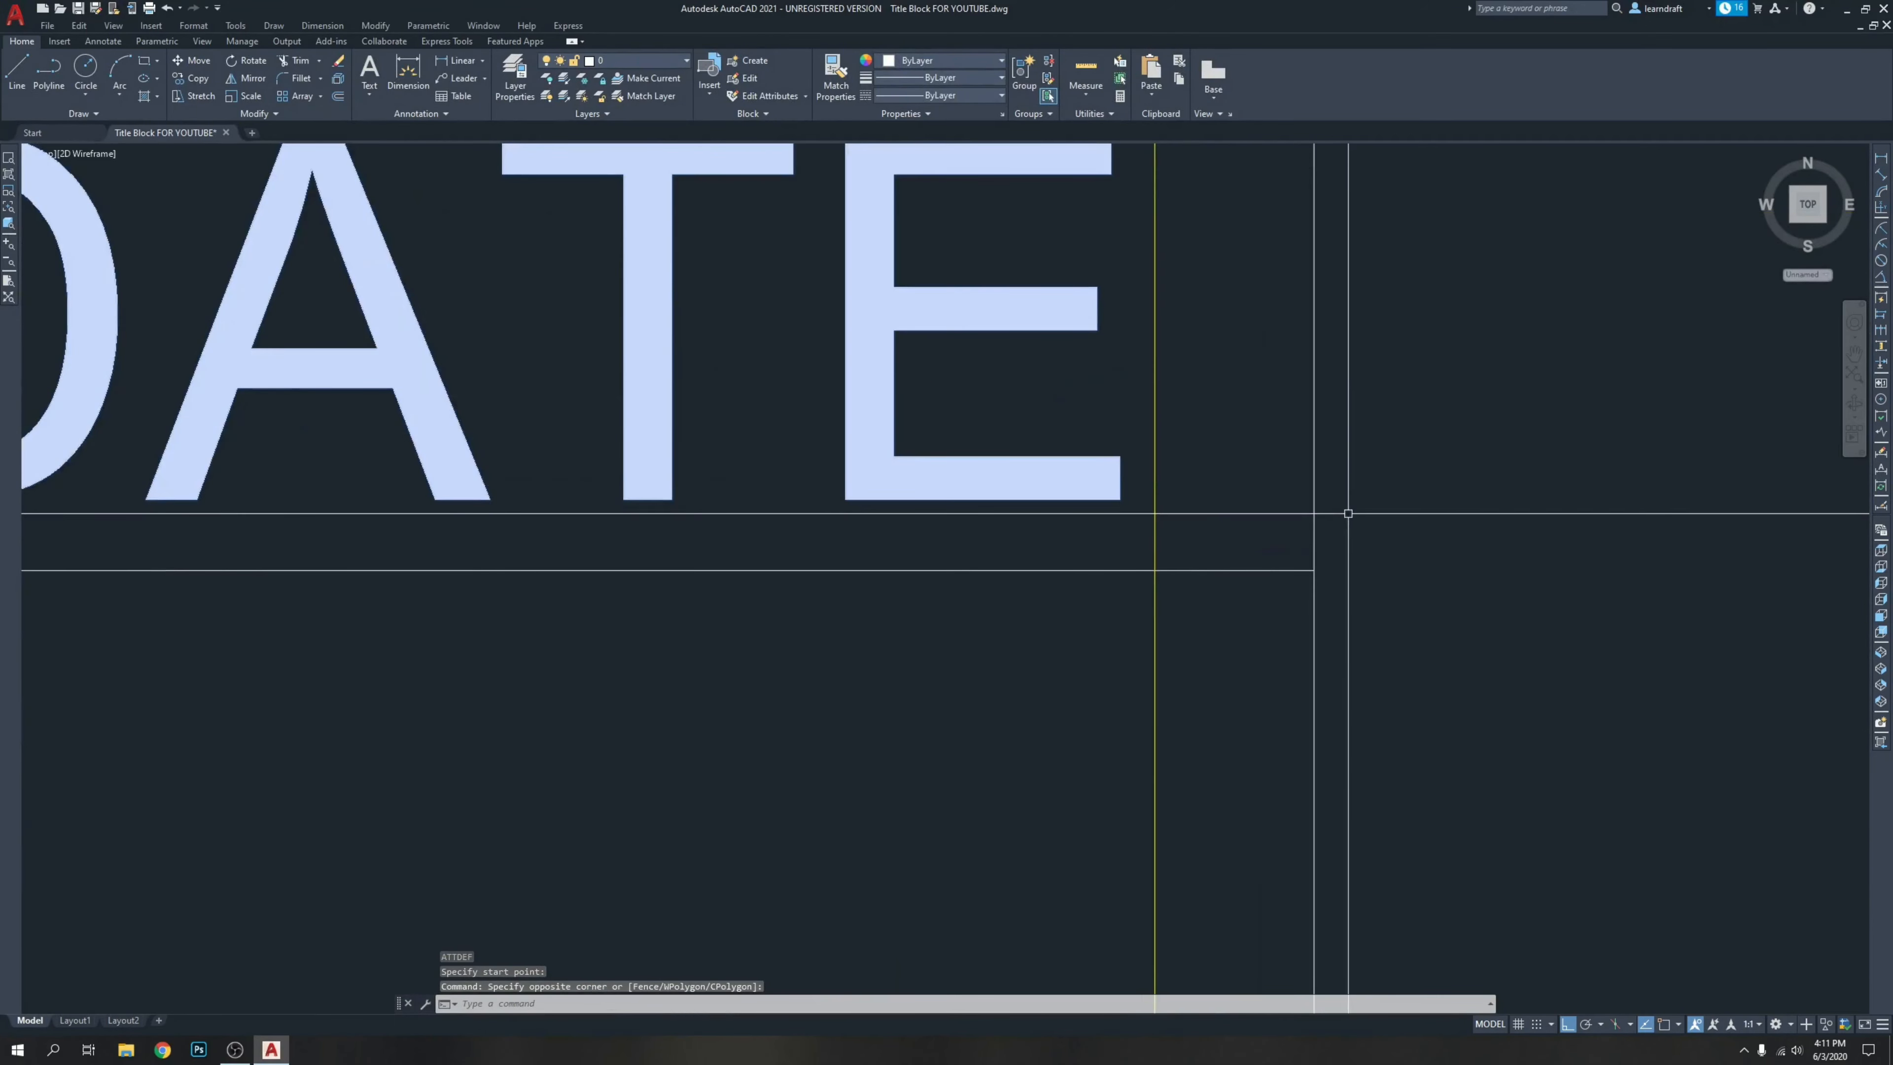
pyautogui.scroll(-3, 1347, 513)
pyautogui.scroll(5, 1213, 498)
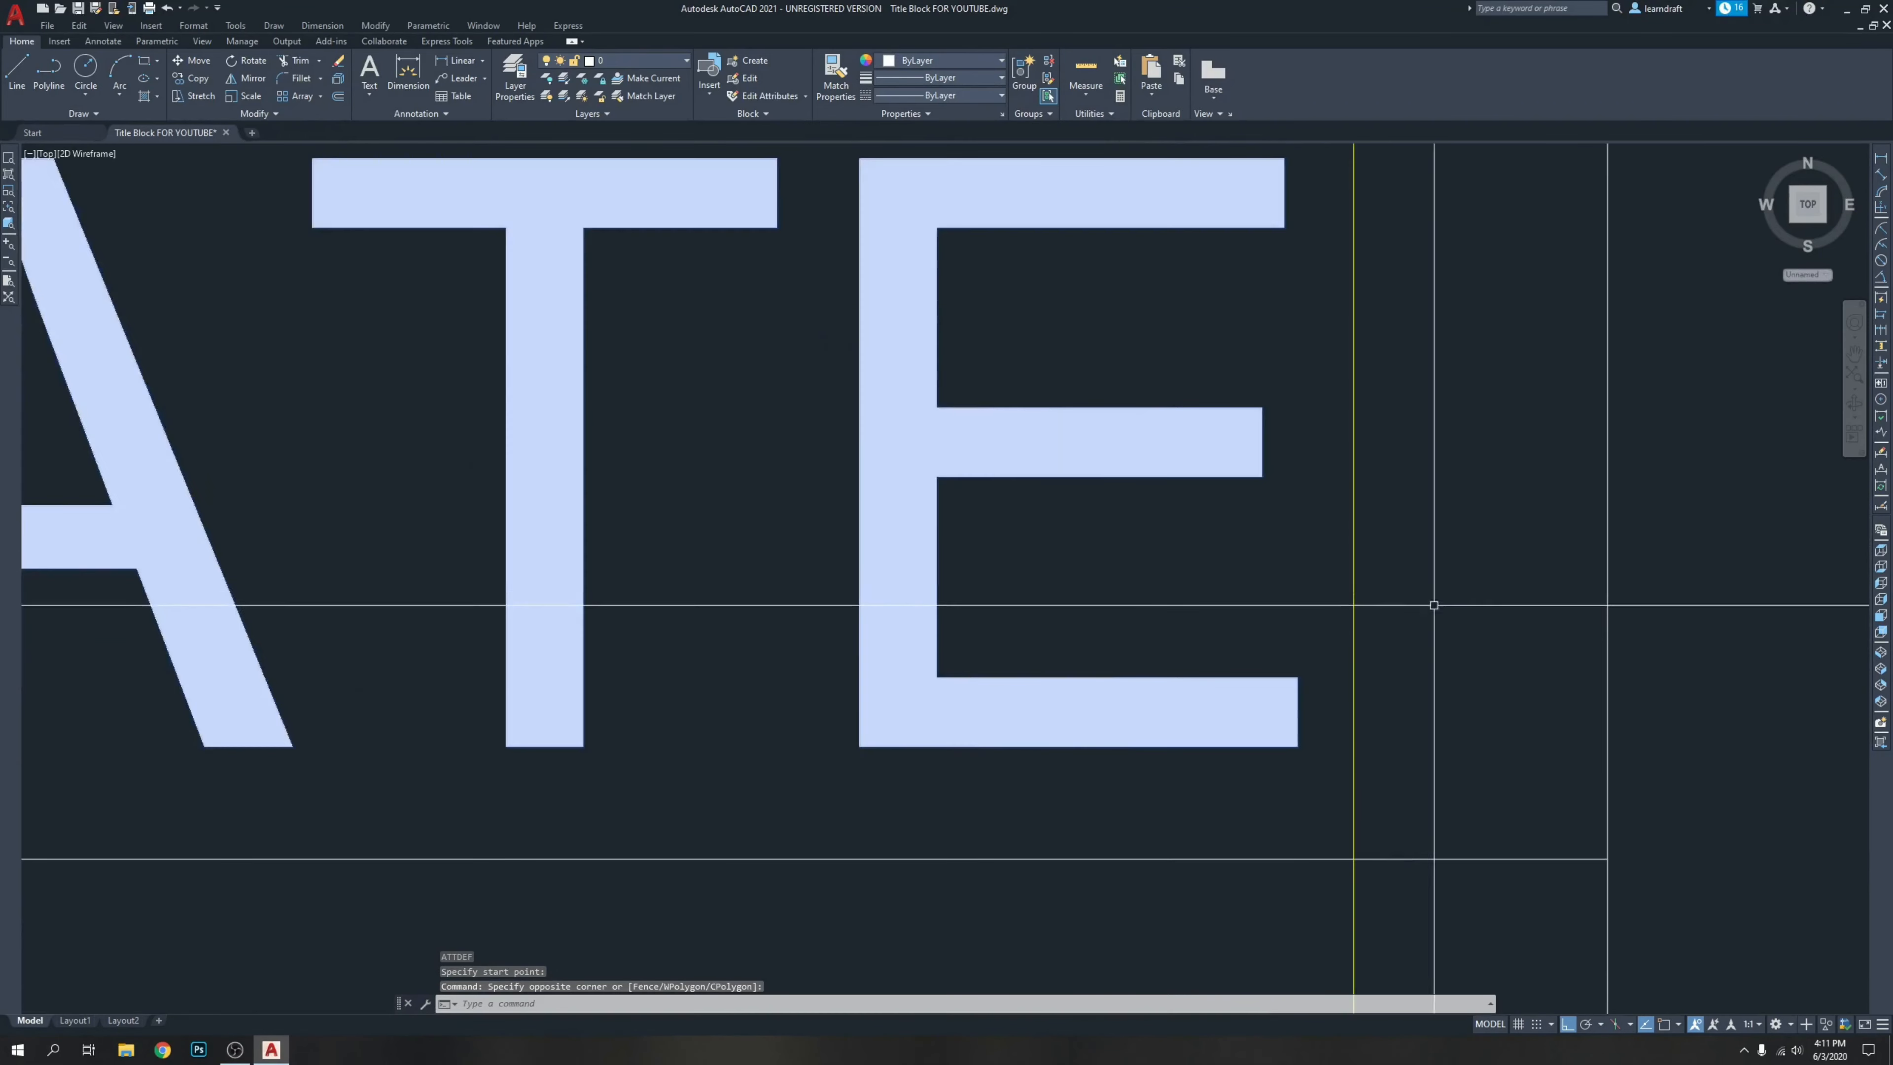
pyautogui.moveTo(1446, 611); pyautogui.dragTo(1108, 507, button='middle')
pyautogui.scroll(2, 1089, 507)
pyautogui.press('Return')
pyautogui.scroll(6, 1020, 663)
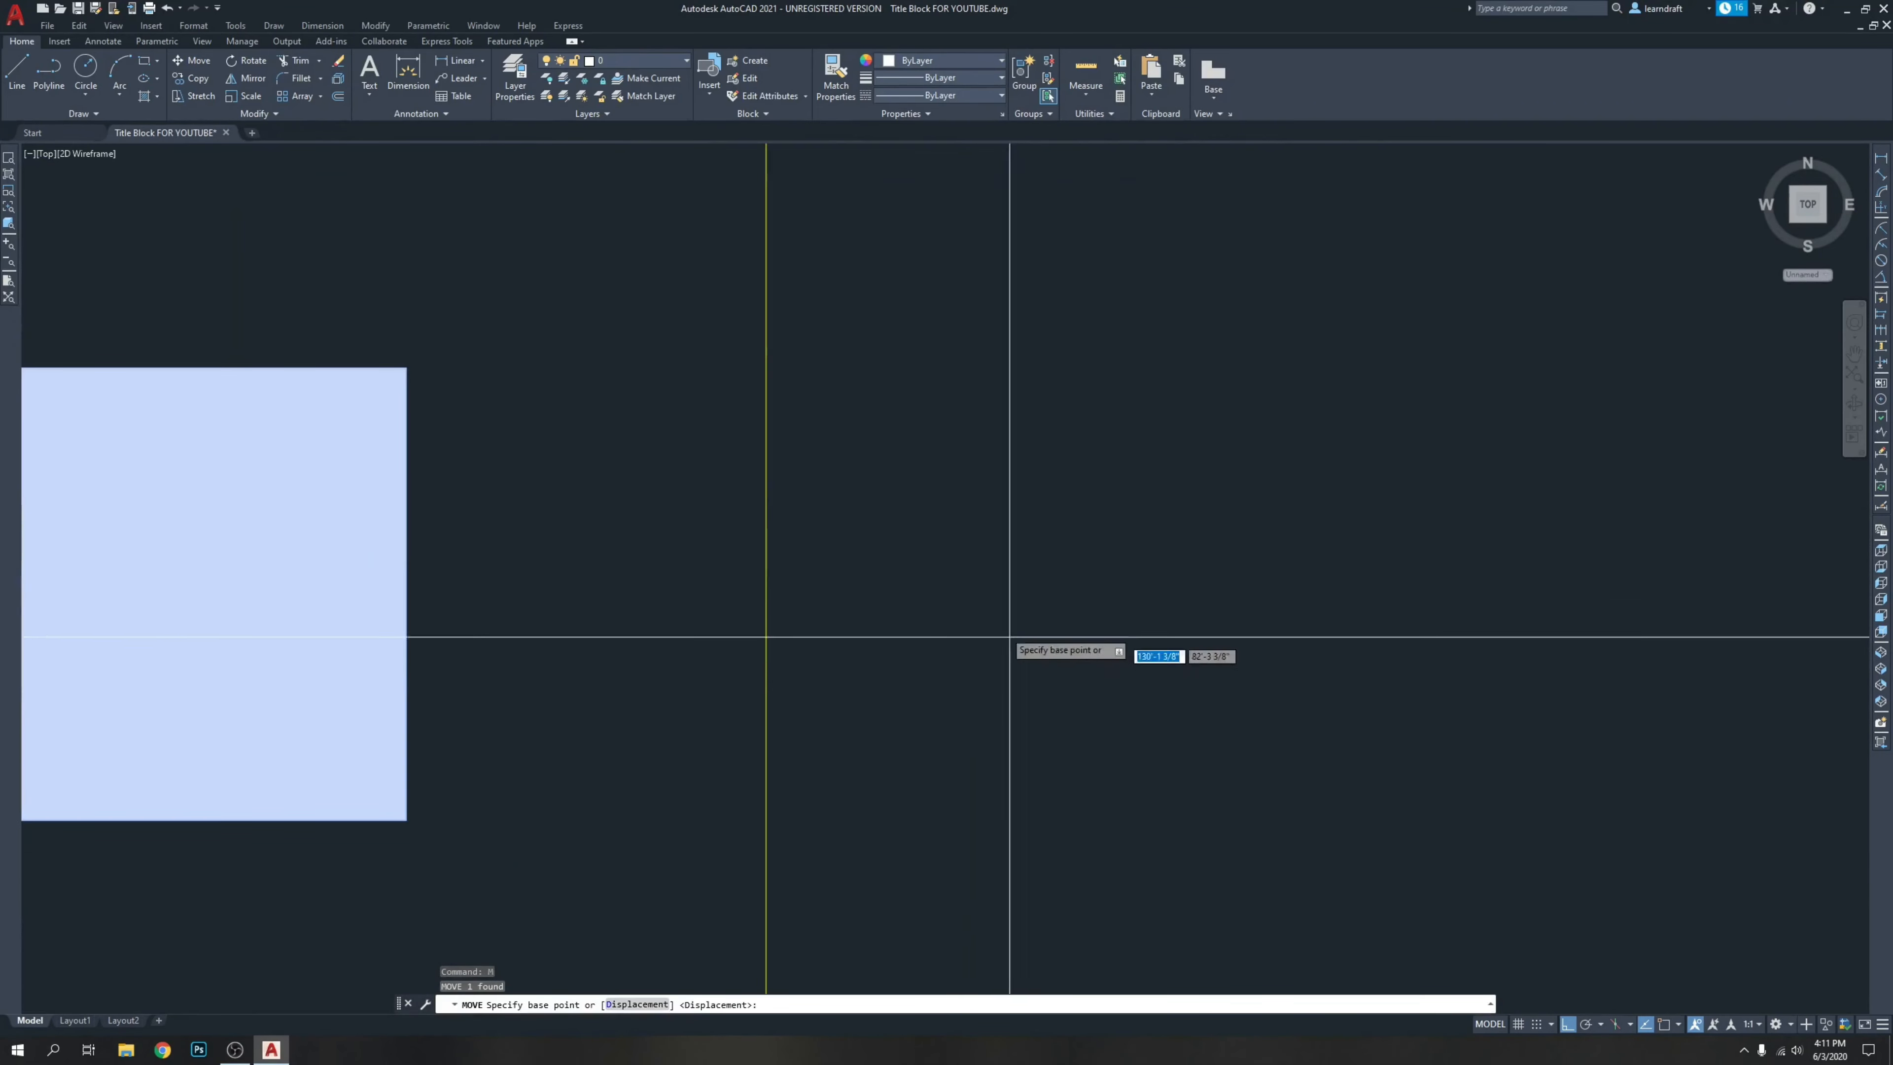
pyautogui.click(964, 572)
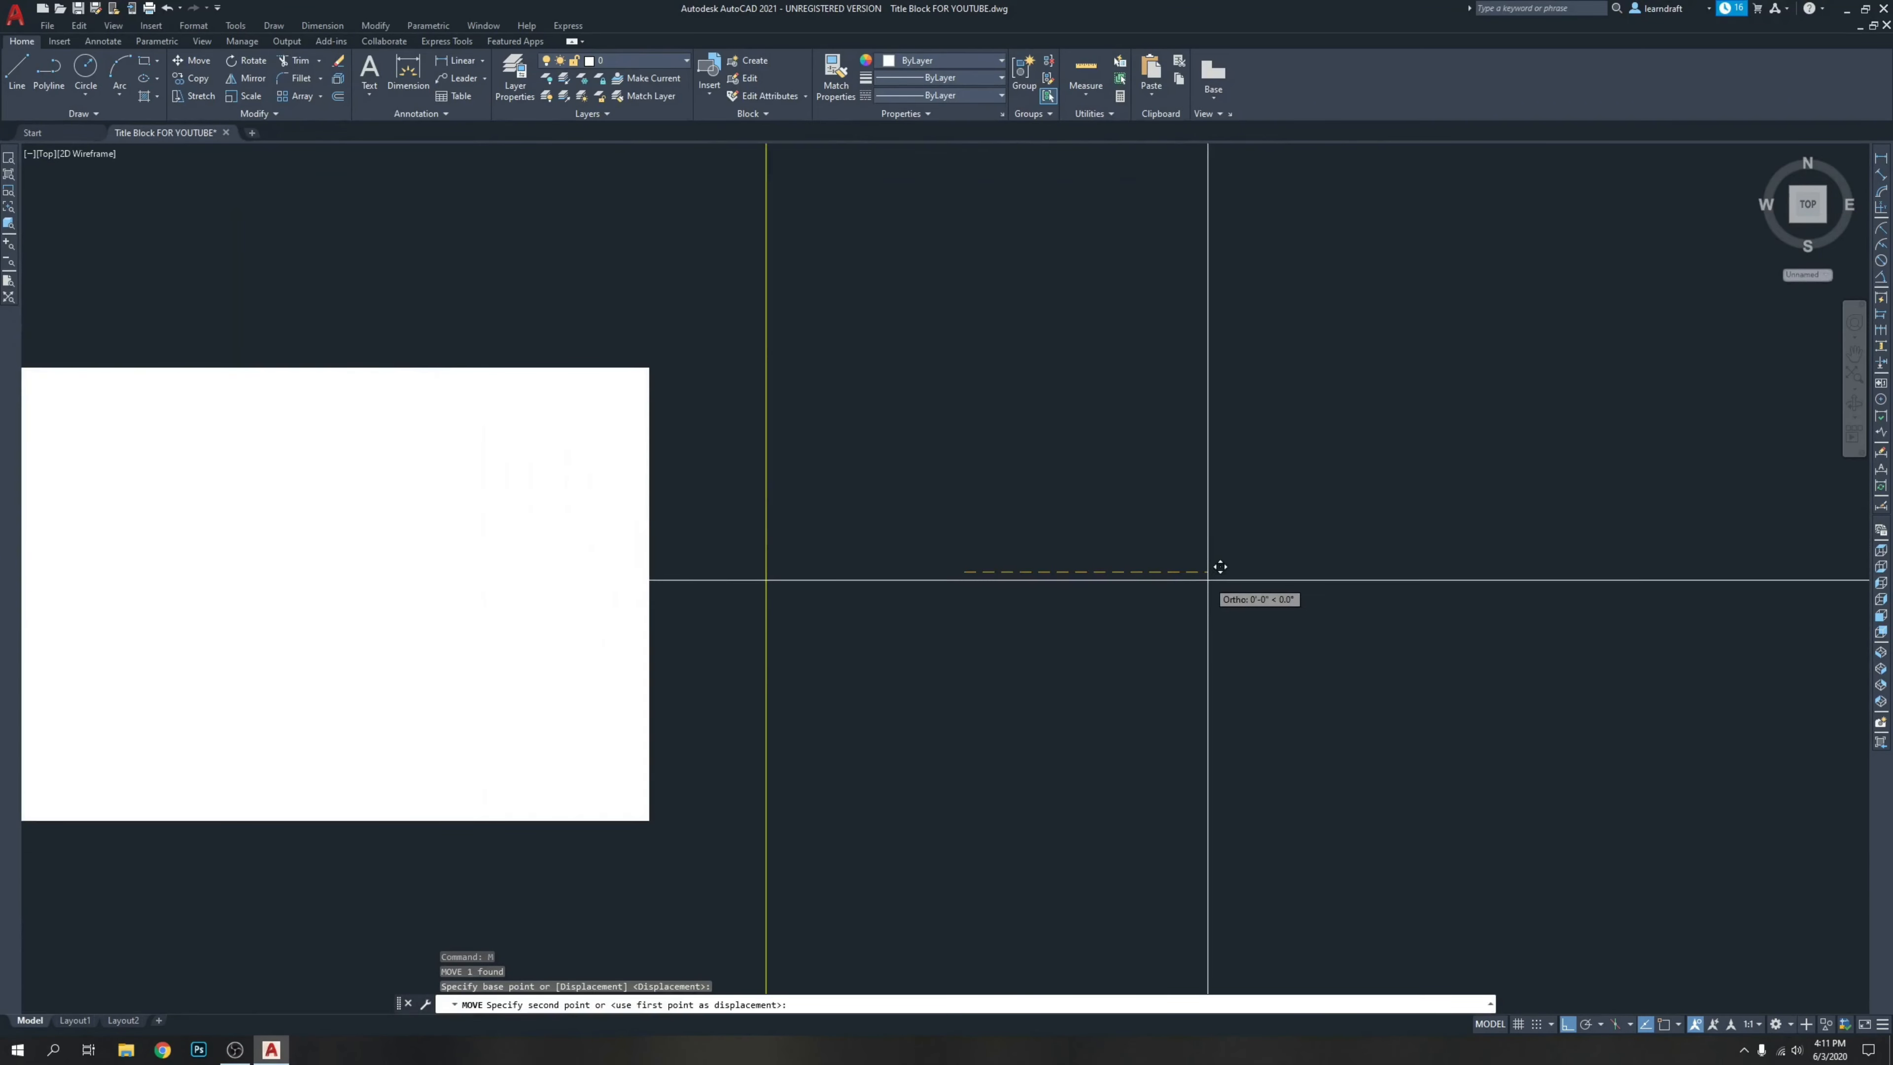
pyautogui.click(1340, 560)
pyautogui.scroll(-5, 1341, 560)
# Move the APRV-DATE attribute straight up, away from the lower border of its DATE cell.
pyautogui.click(1172, 482)
pyautogui.click(1124, 515)
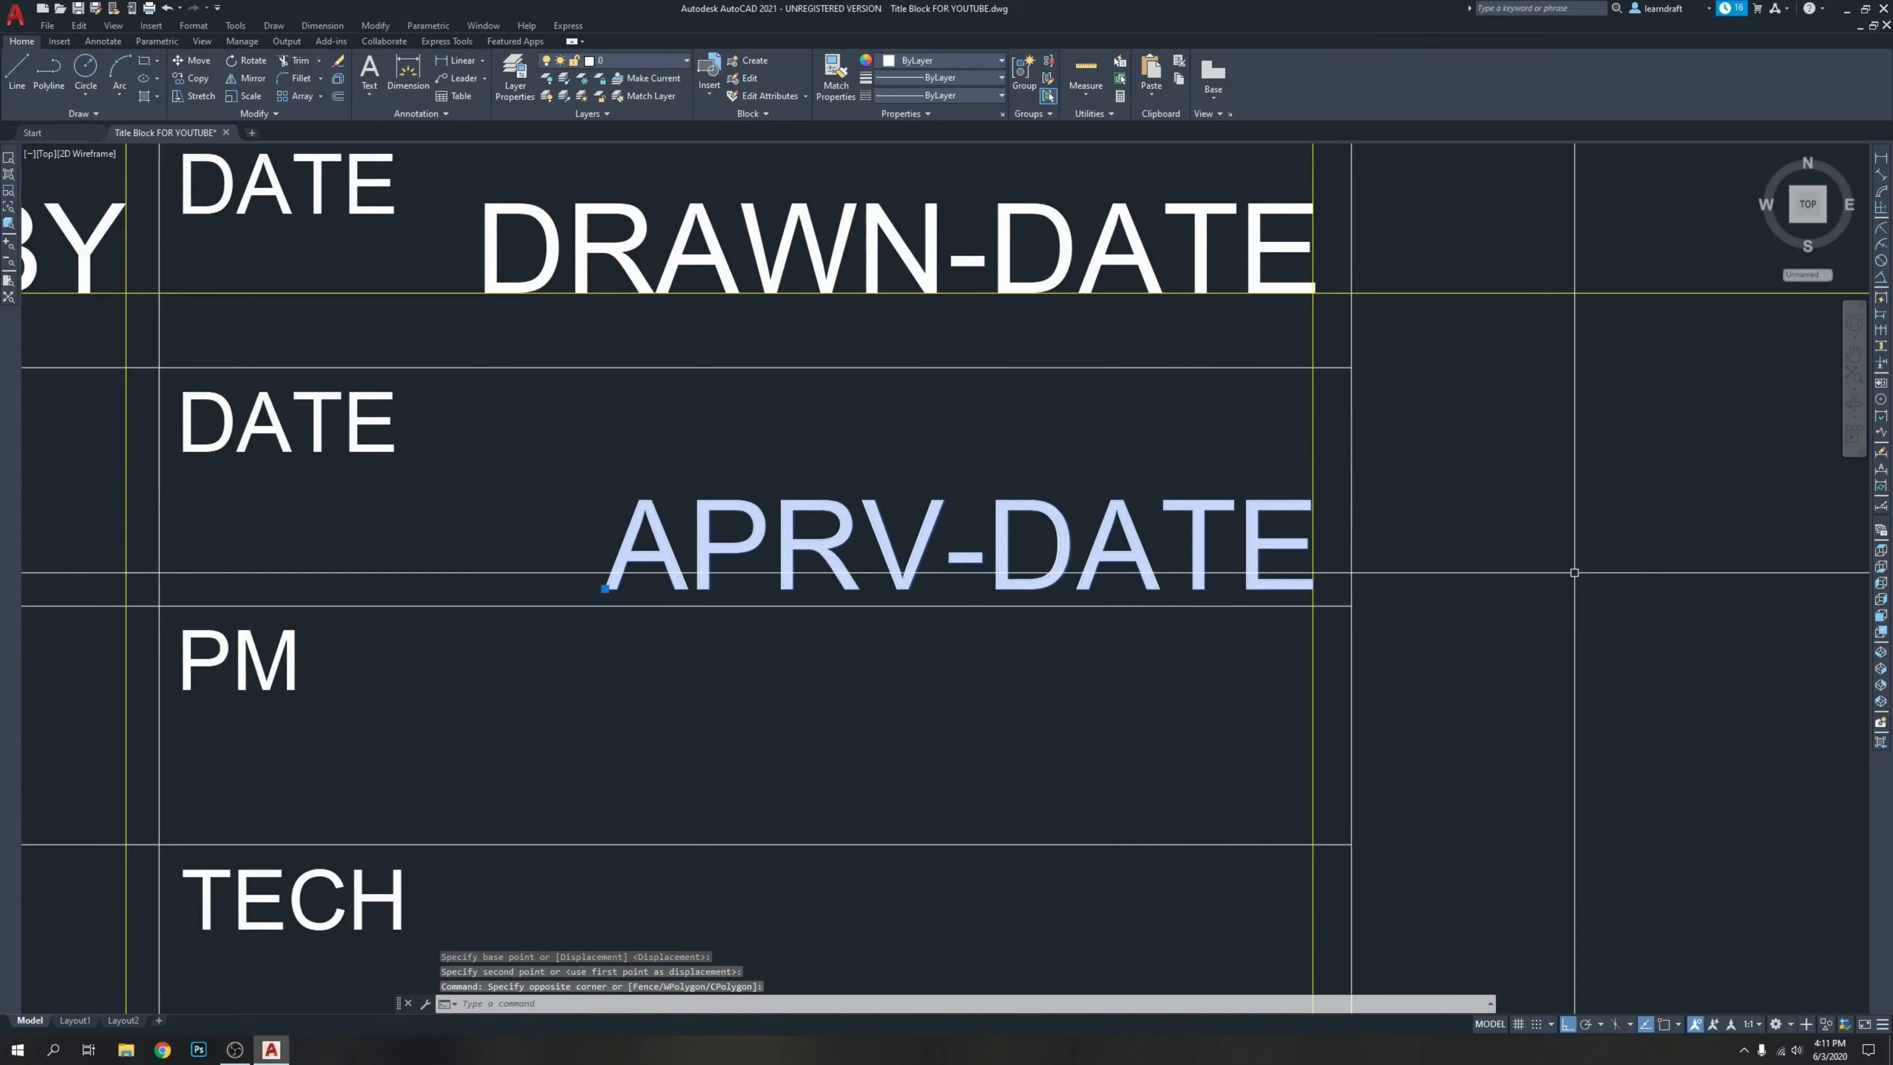
pyautogui.write('m')
pyautogui.press('Return')
pyautogui.scroll(-2, 1558, 602)
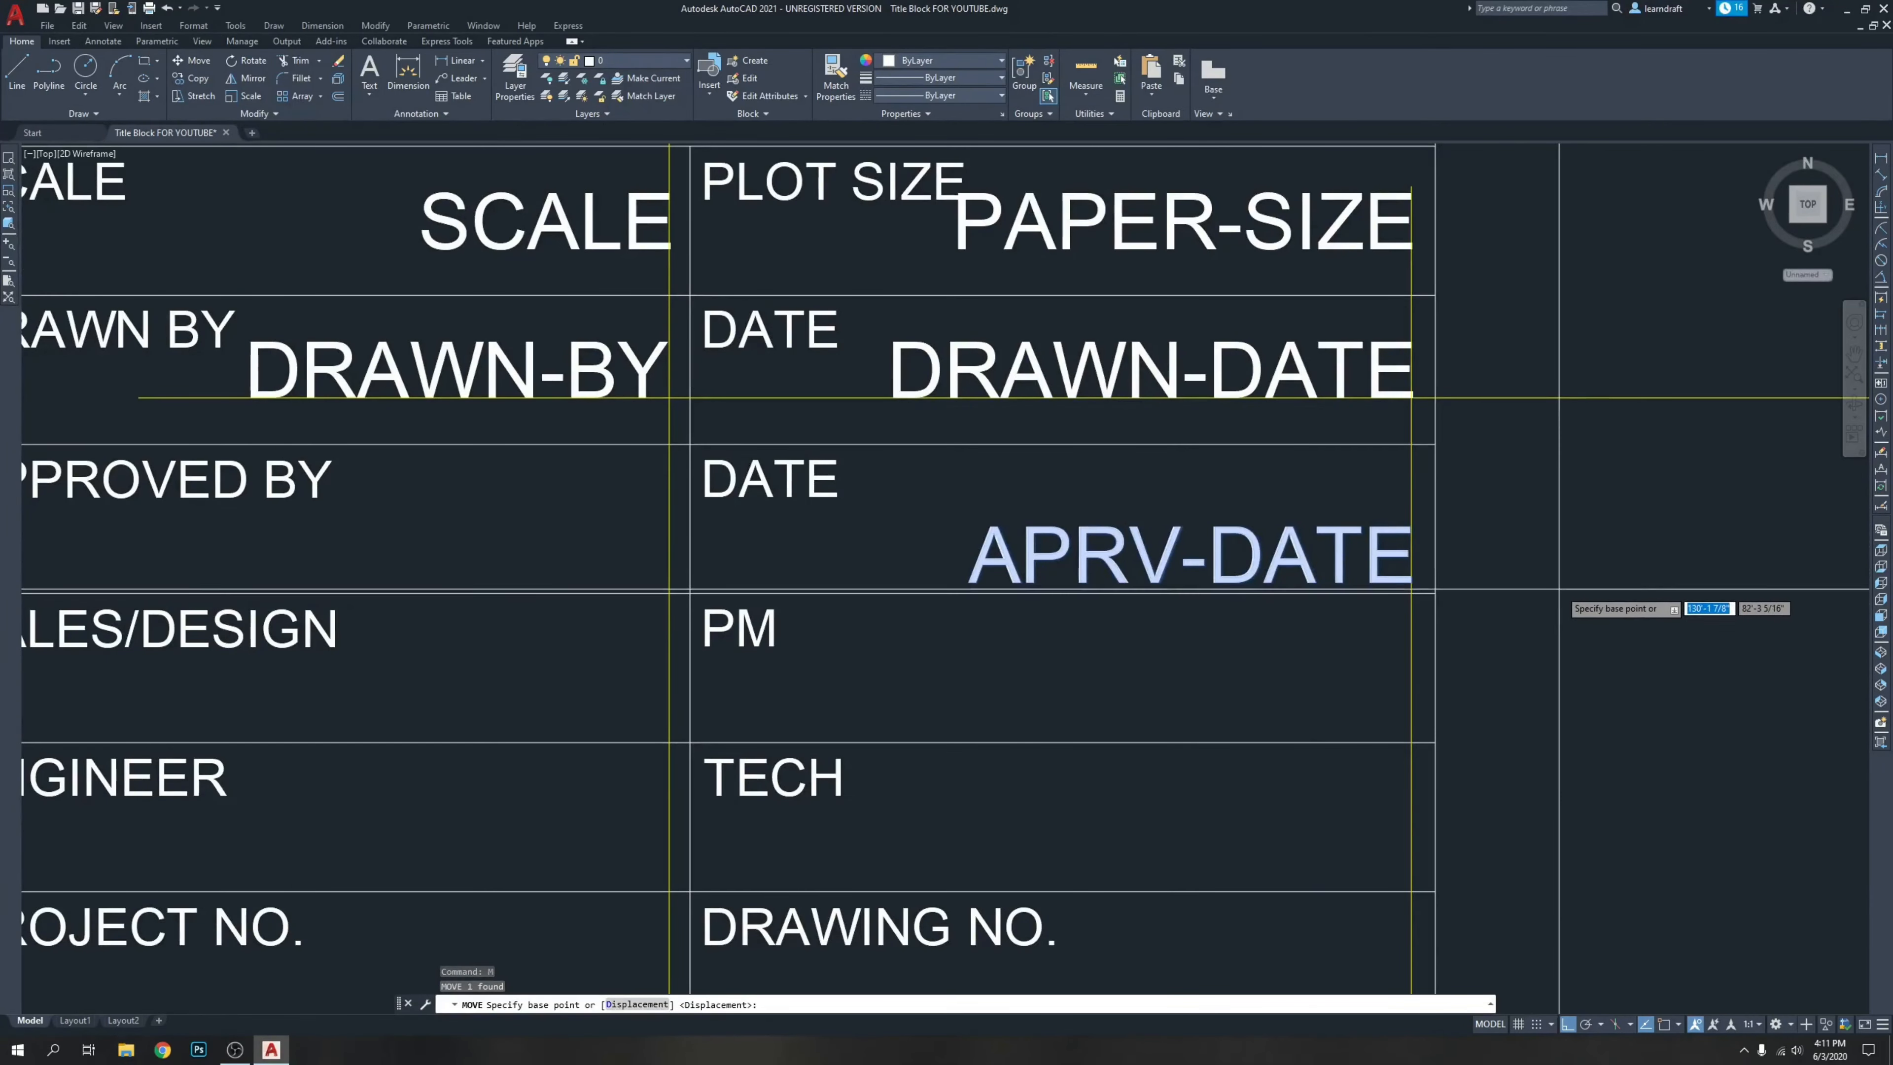
pyautogui.click(1563, 581)
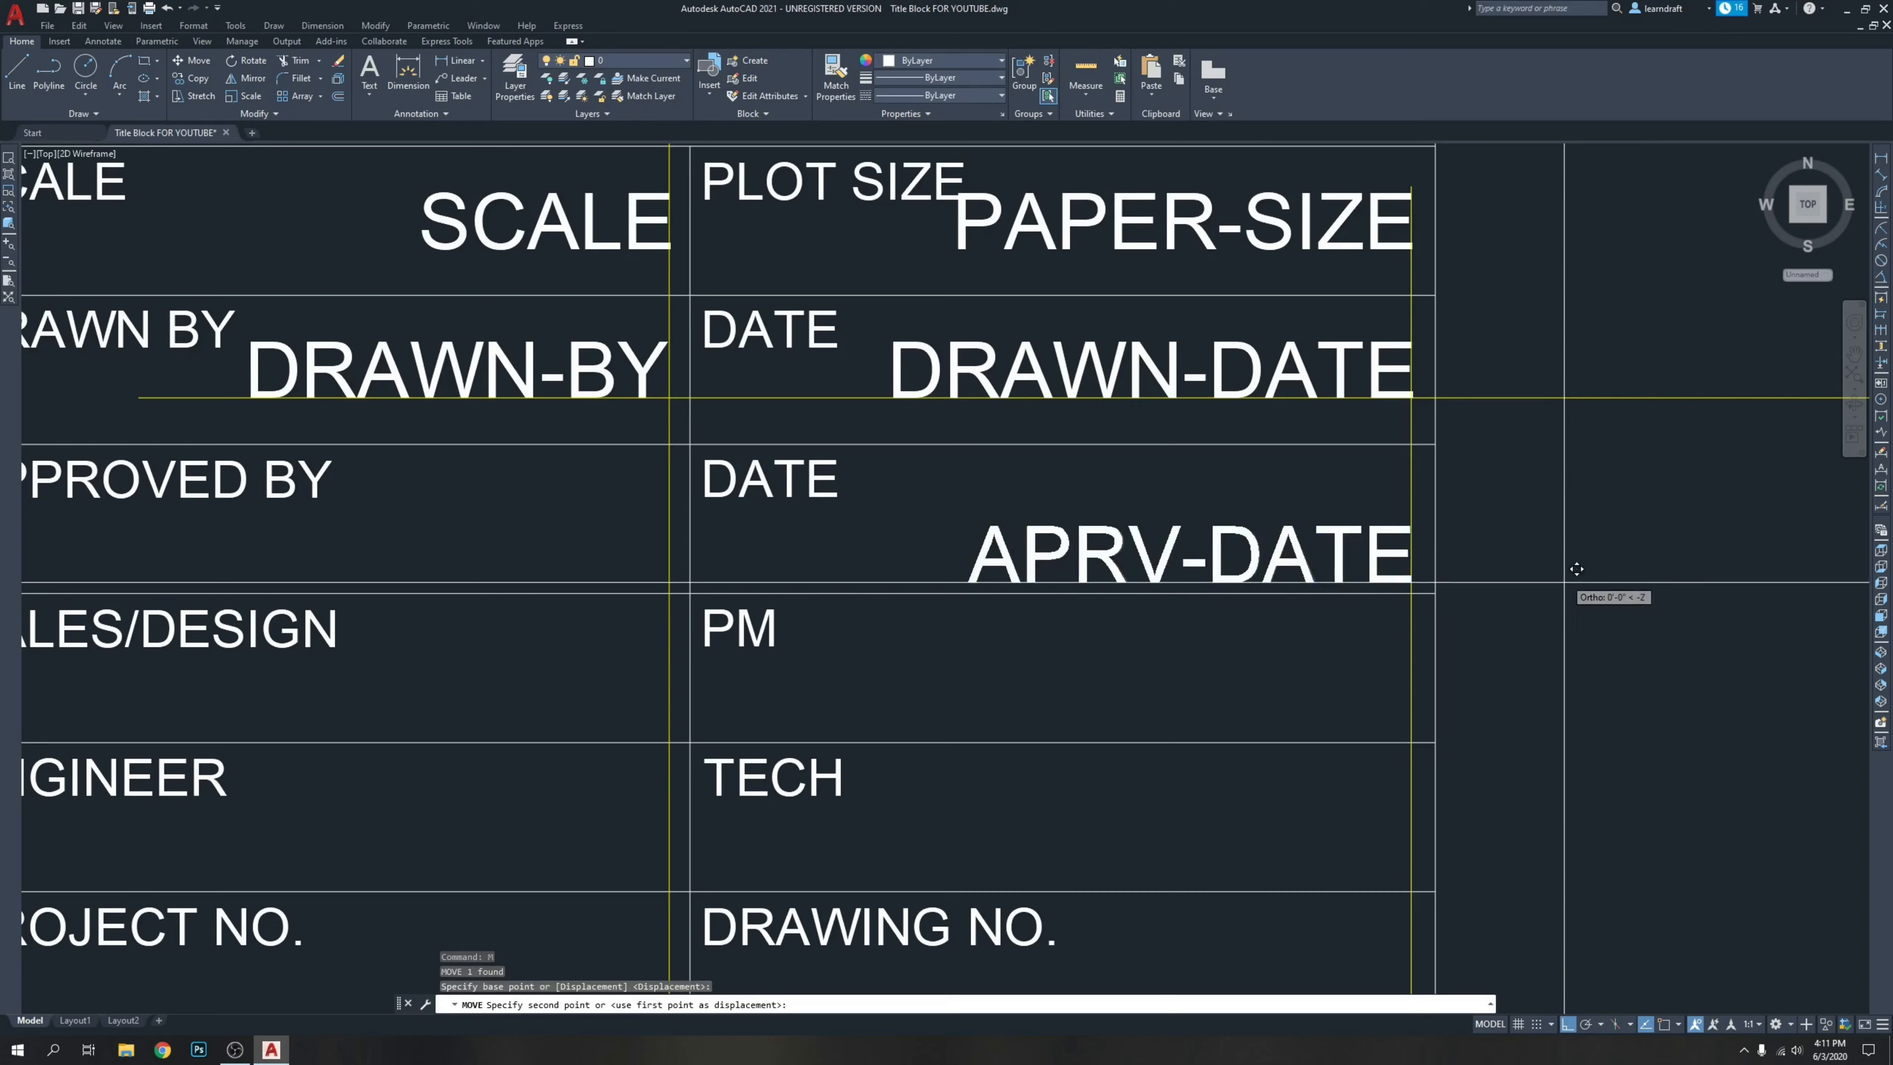
pyautogui.click(1563, 555)
# Nudge the APRV-DATE attribute slightly further up within the APPROVED BY row's DATE cell.
pyautogui.moveTo(1549, 637); pyautogui.dragTo(1391, 556, button='middle')
pyautogui.click(1224, 492)
pyautogui.click(1185, 444)
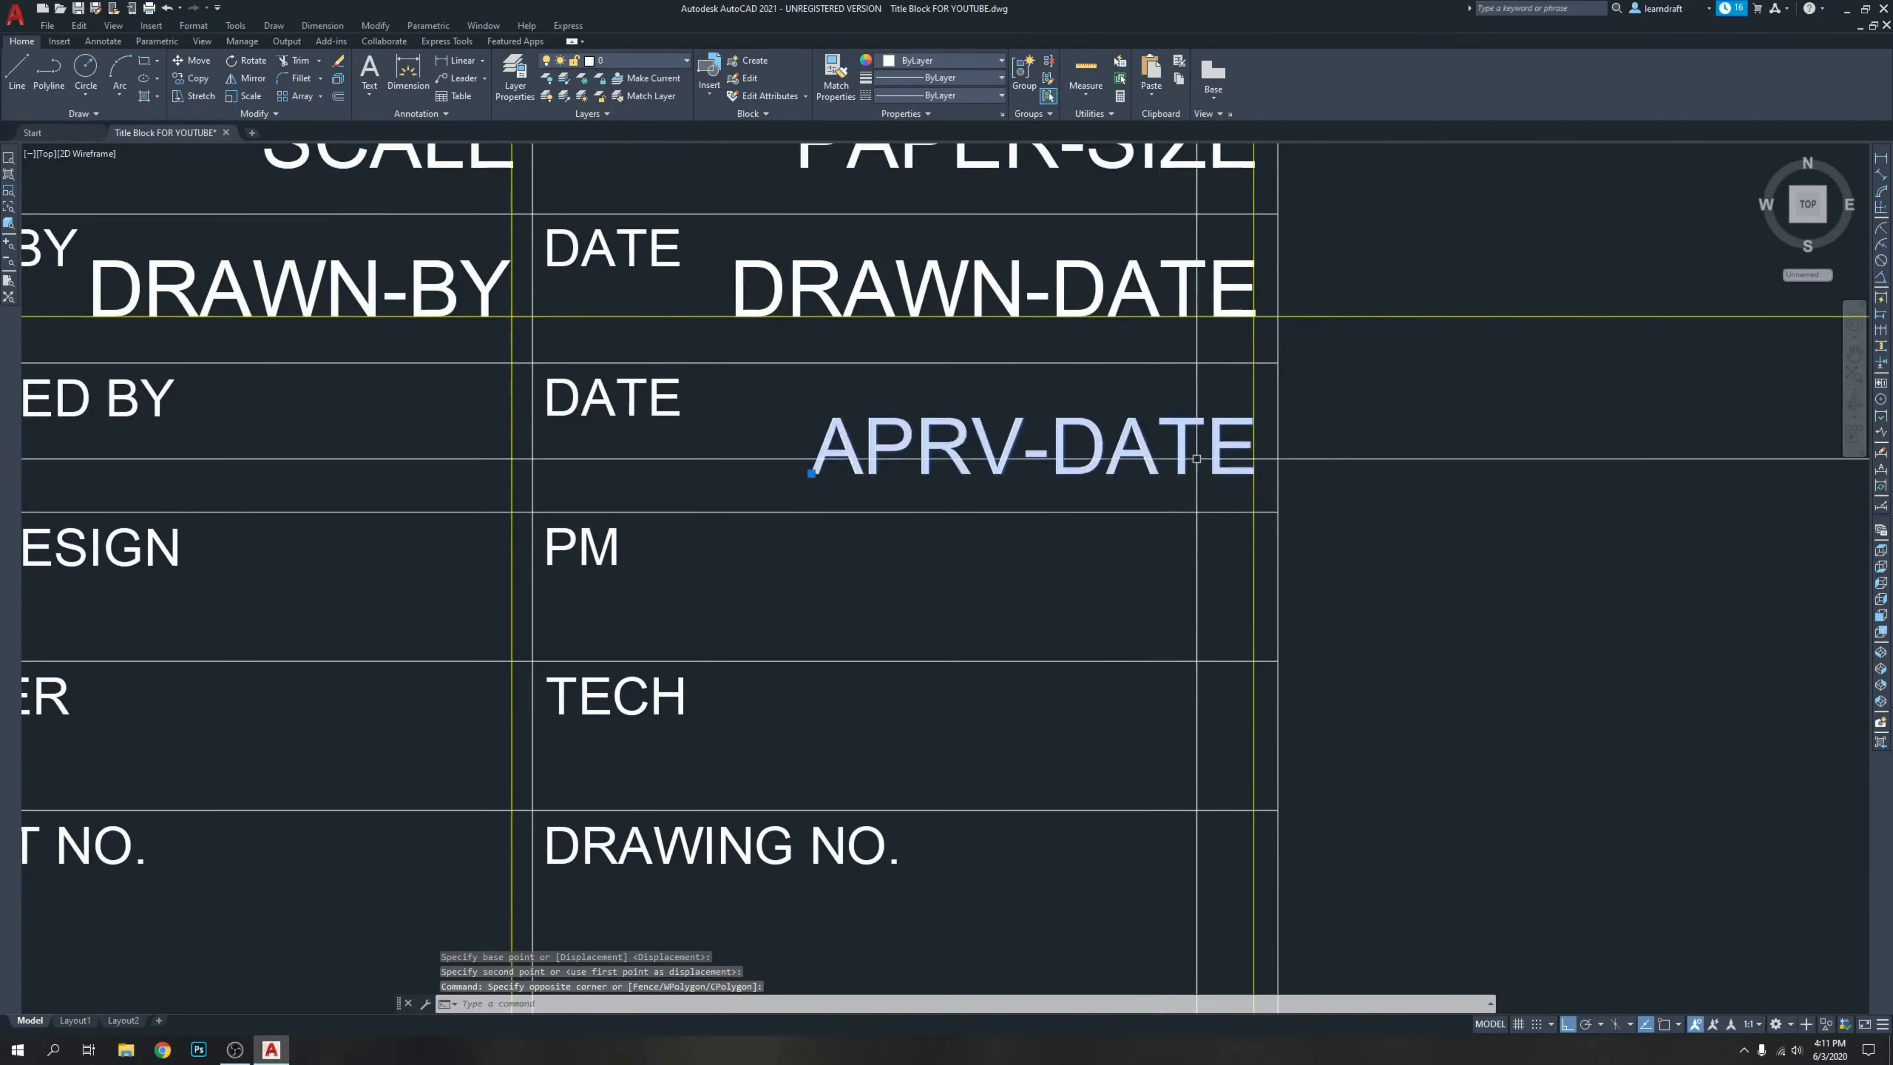
pyautogui.scroll(2, 1275, 462)
pyautogui.scroll(-2, 1347, 488)
pyautogui.write('m')
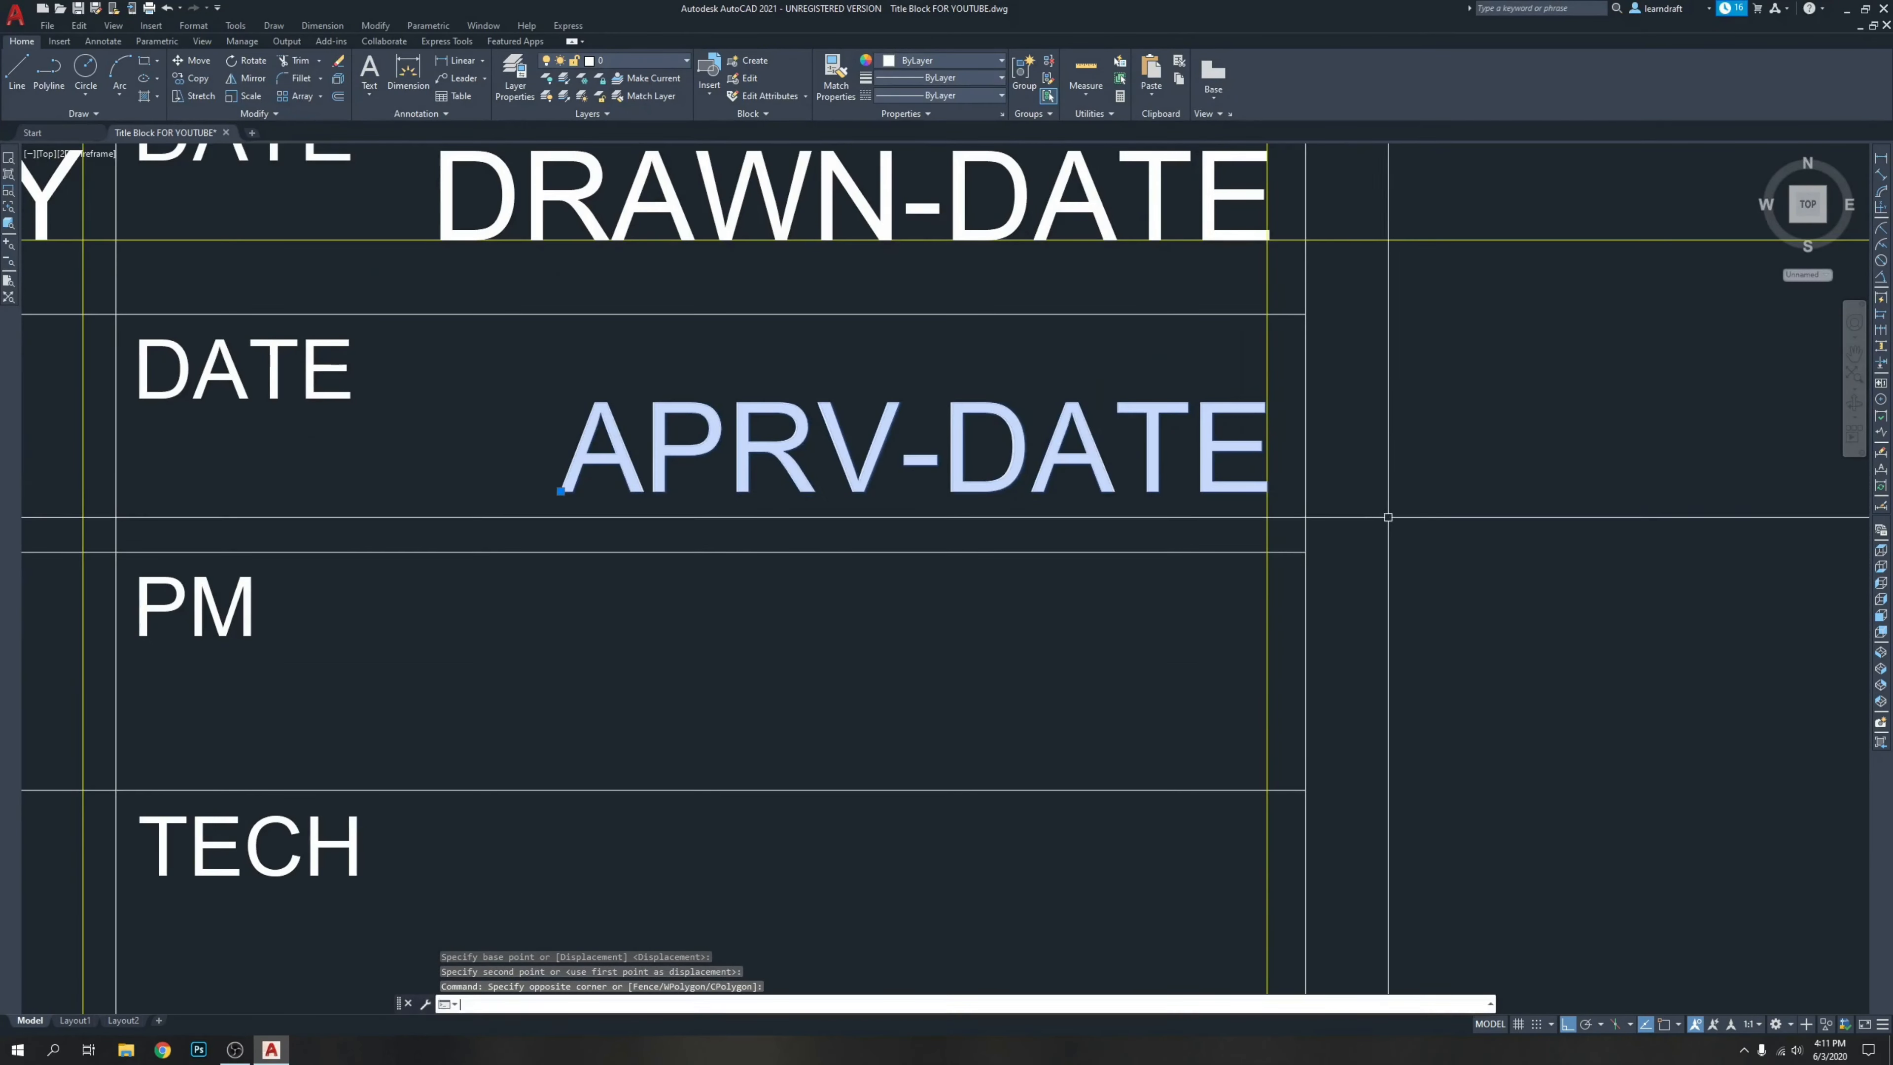
pyautogui.press('space')
pyautogui.click(1390, 517)
pyautogui.click(1390, 511)
pyautogui.scroll(-3, 1405, 478)
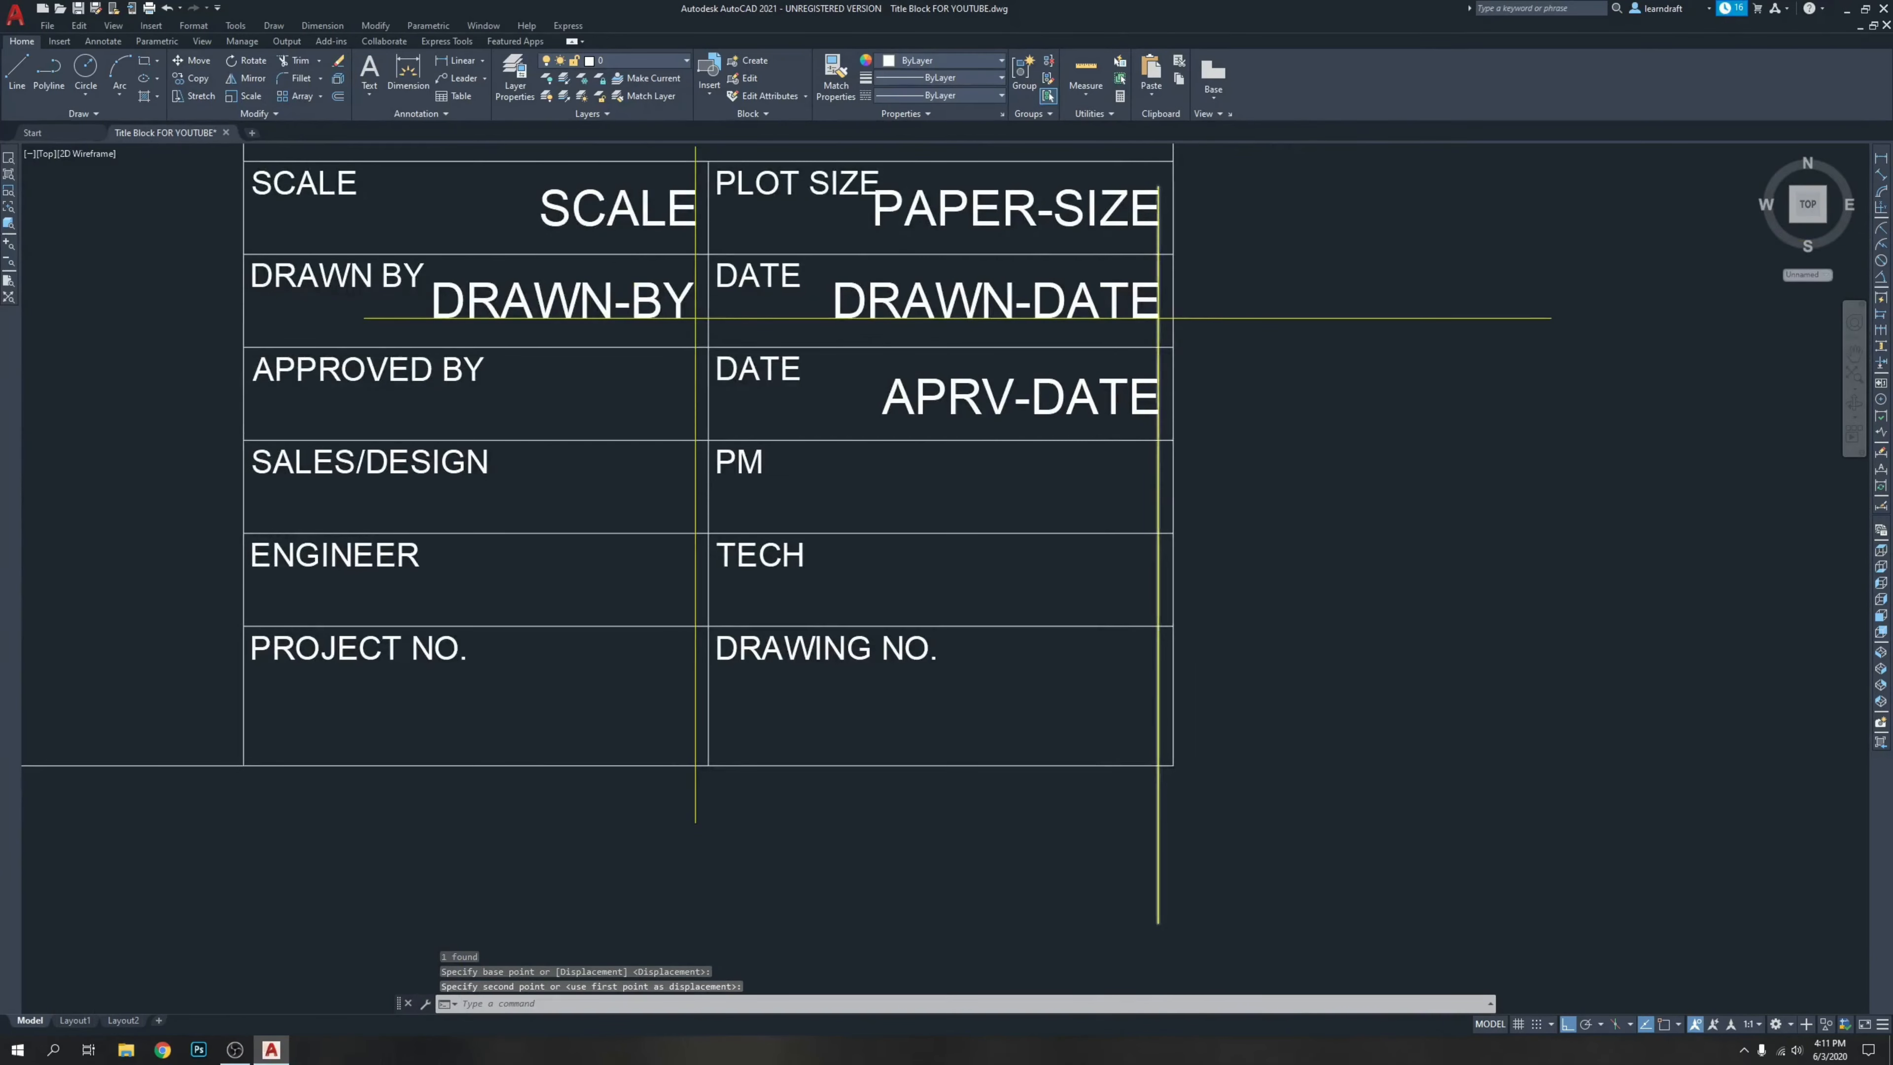
# Fine-tune the APRV-DATE attribute's horizontal position so the last letter's edge touches the vertical guide line.
pyautogui.scroll(5, 1120, 402)
pyautogui.click(1102, 439)
pyautogui.click(984, 512)
pyautogui.write('m')
pyautogui.press('space')
pyautogui.scroll(2, 1243, 550)
pyautogui.click(1120, 459)
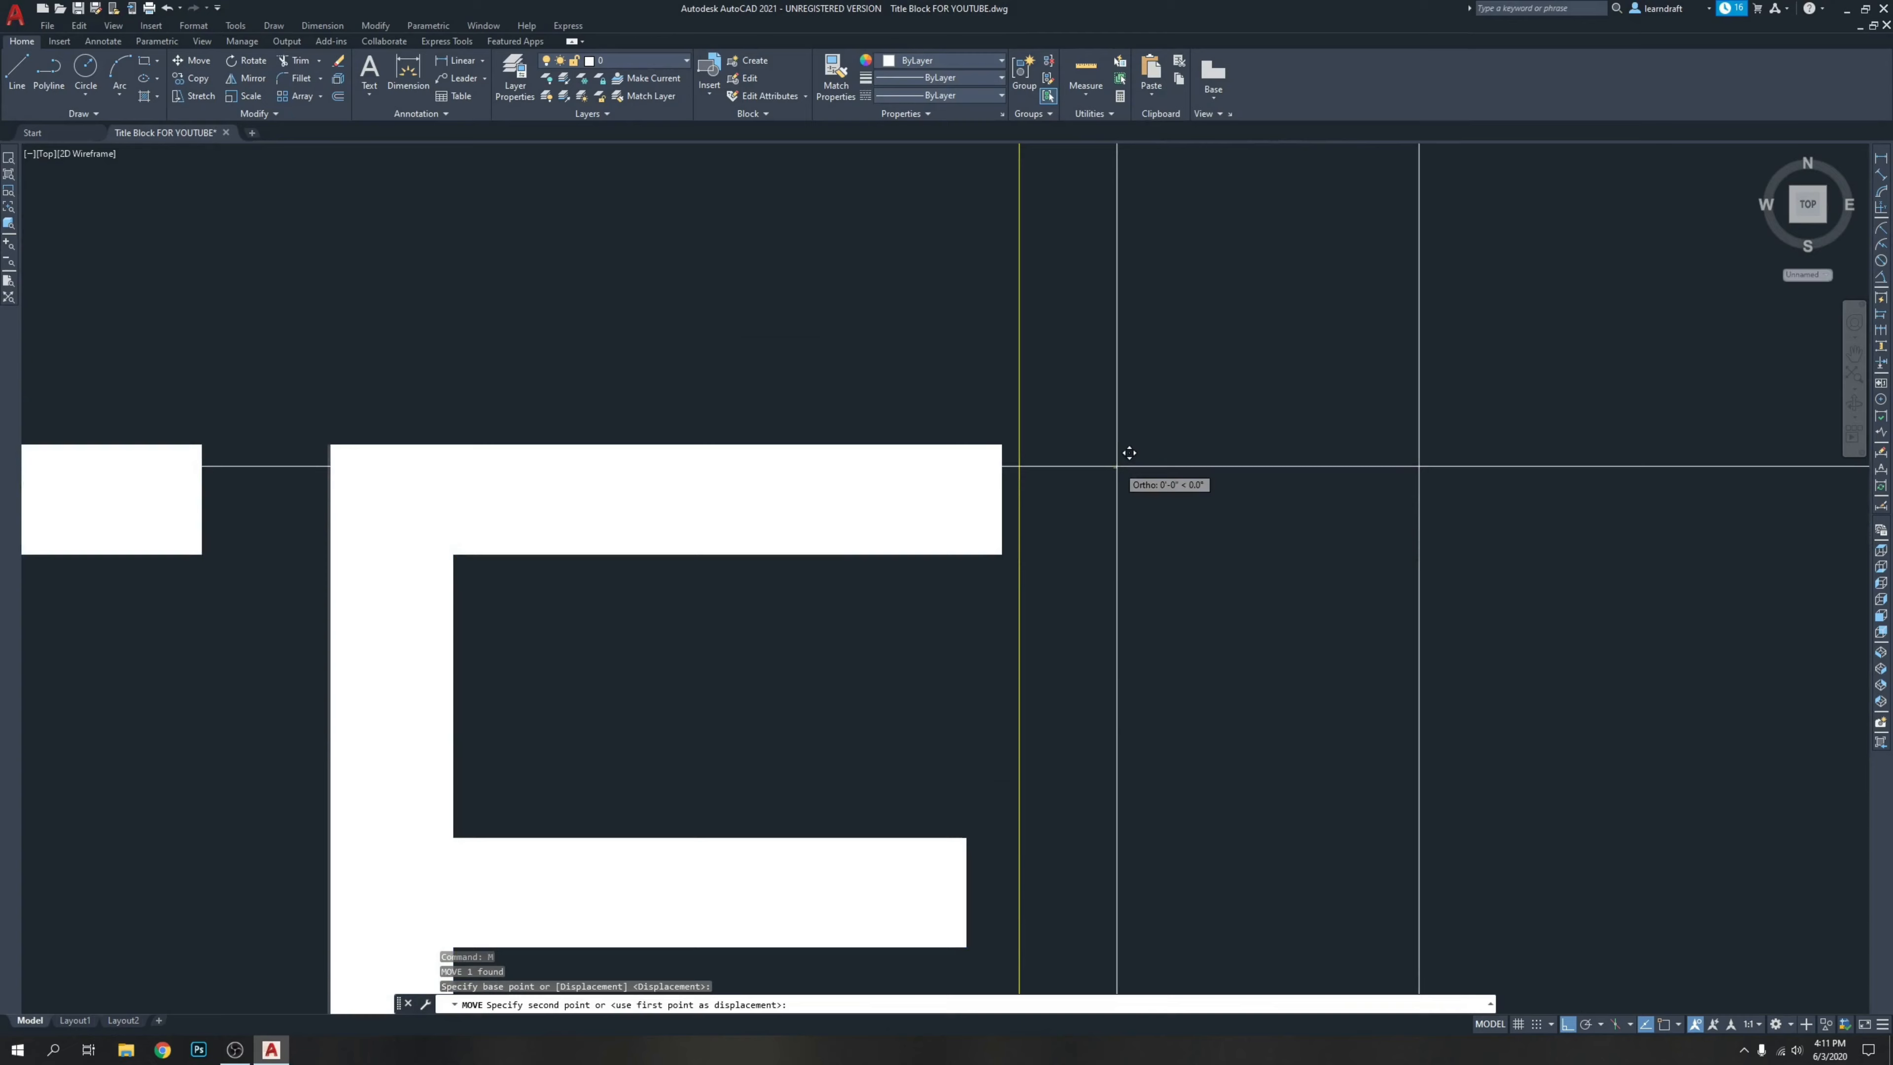
pyautogui.click(1146, 450)
pyautogui.scroll(-10, 1171, 403)
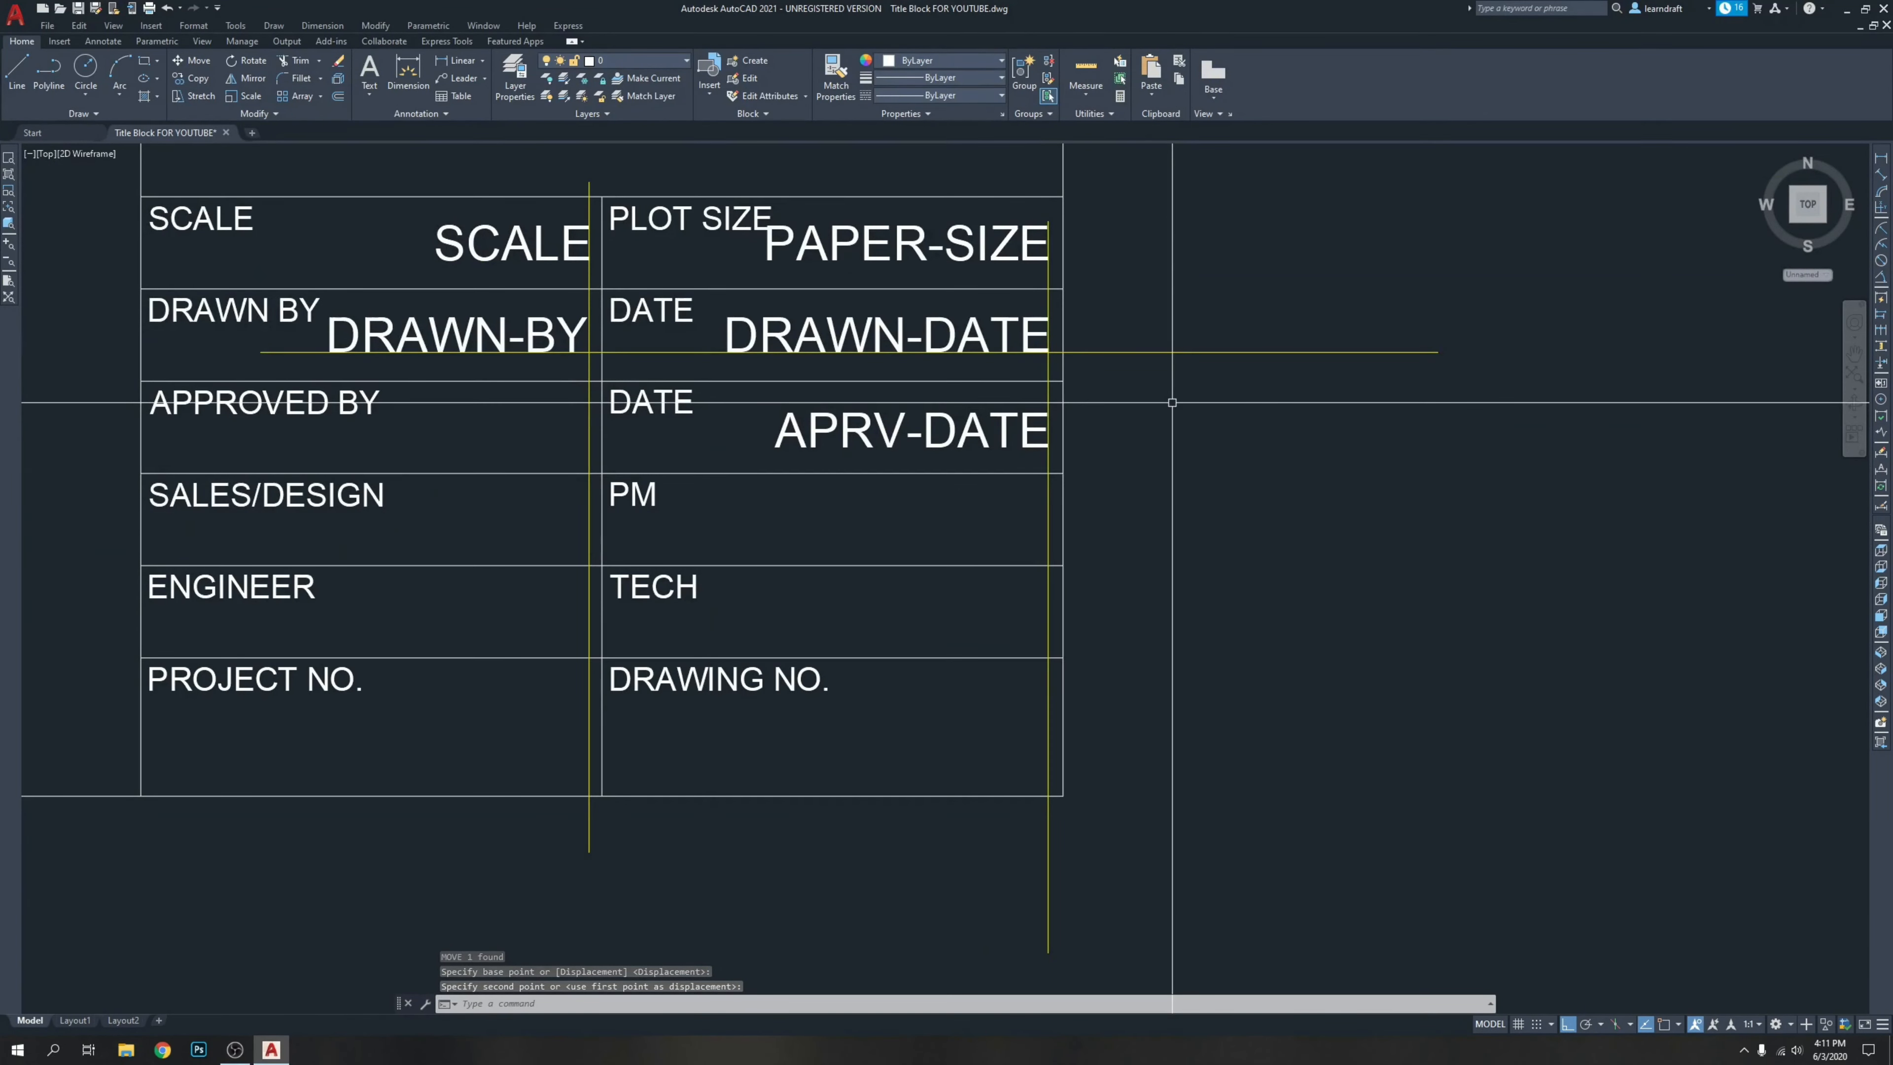
# Define an attribute with the tag PRO-MAN and place it in the PM cell of the title block.
pyautogui.moveTo(1104, 476)
pyautogui.mouseDown(button='middle')
pyautogui.moveTo(1119, 402)
pyautogui.moveTo(1178, 418)
pyautogui.mouseUp(button='middle')
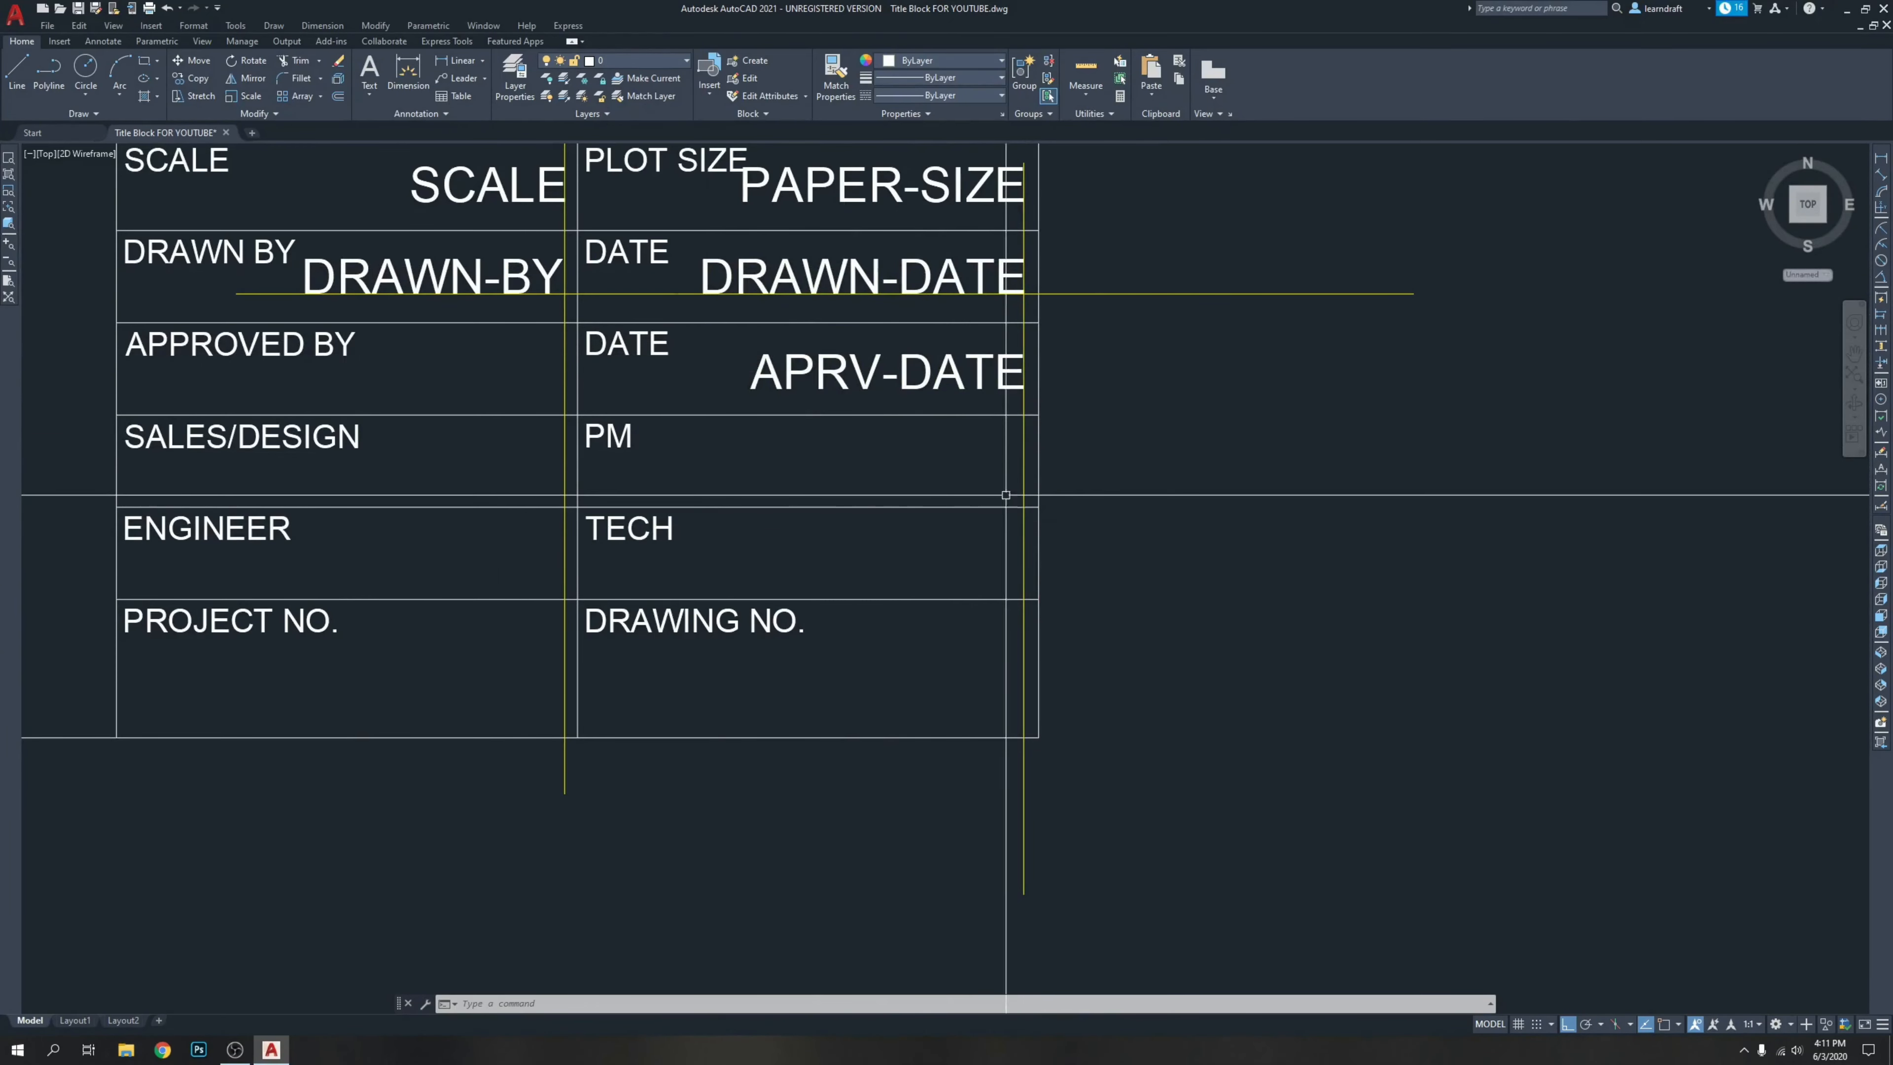
pyautogui.press('Return')
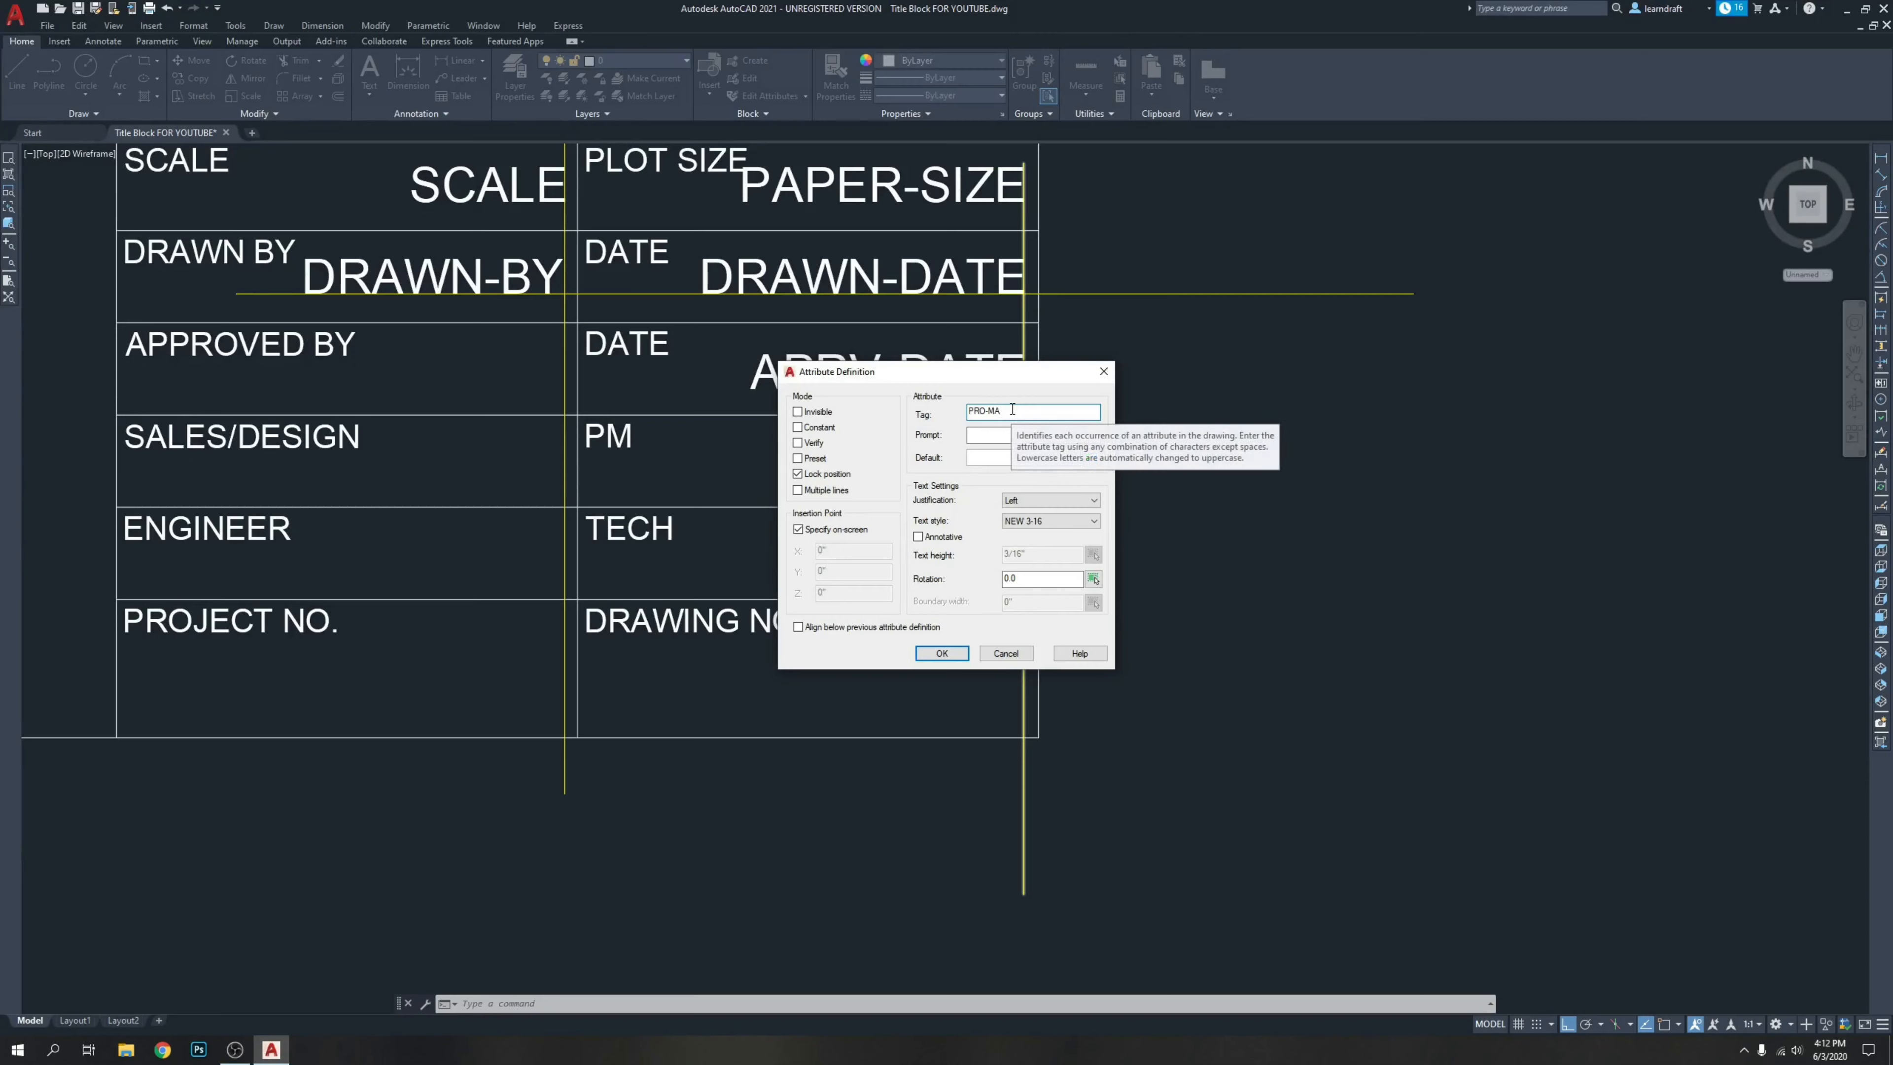
pyautogui.write('AN')
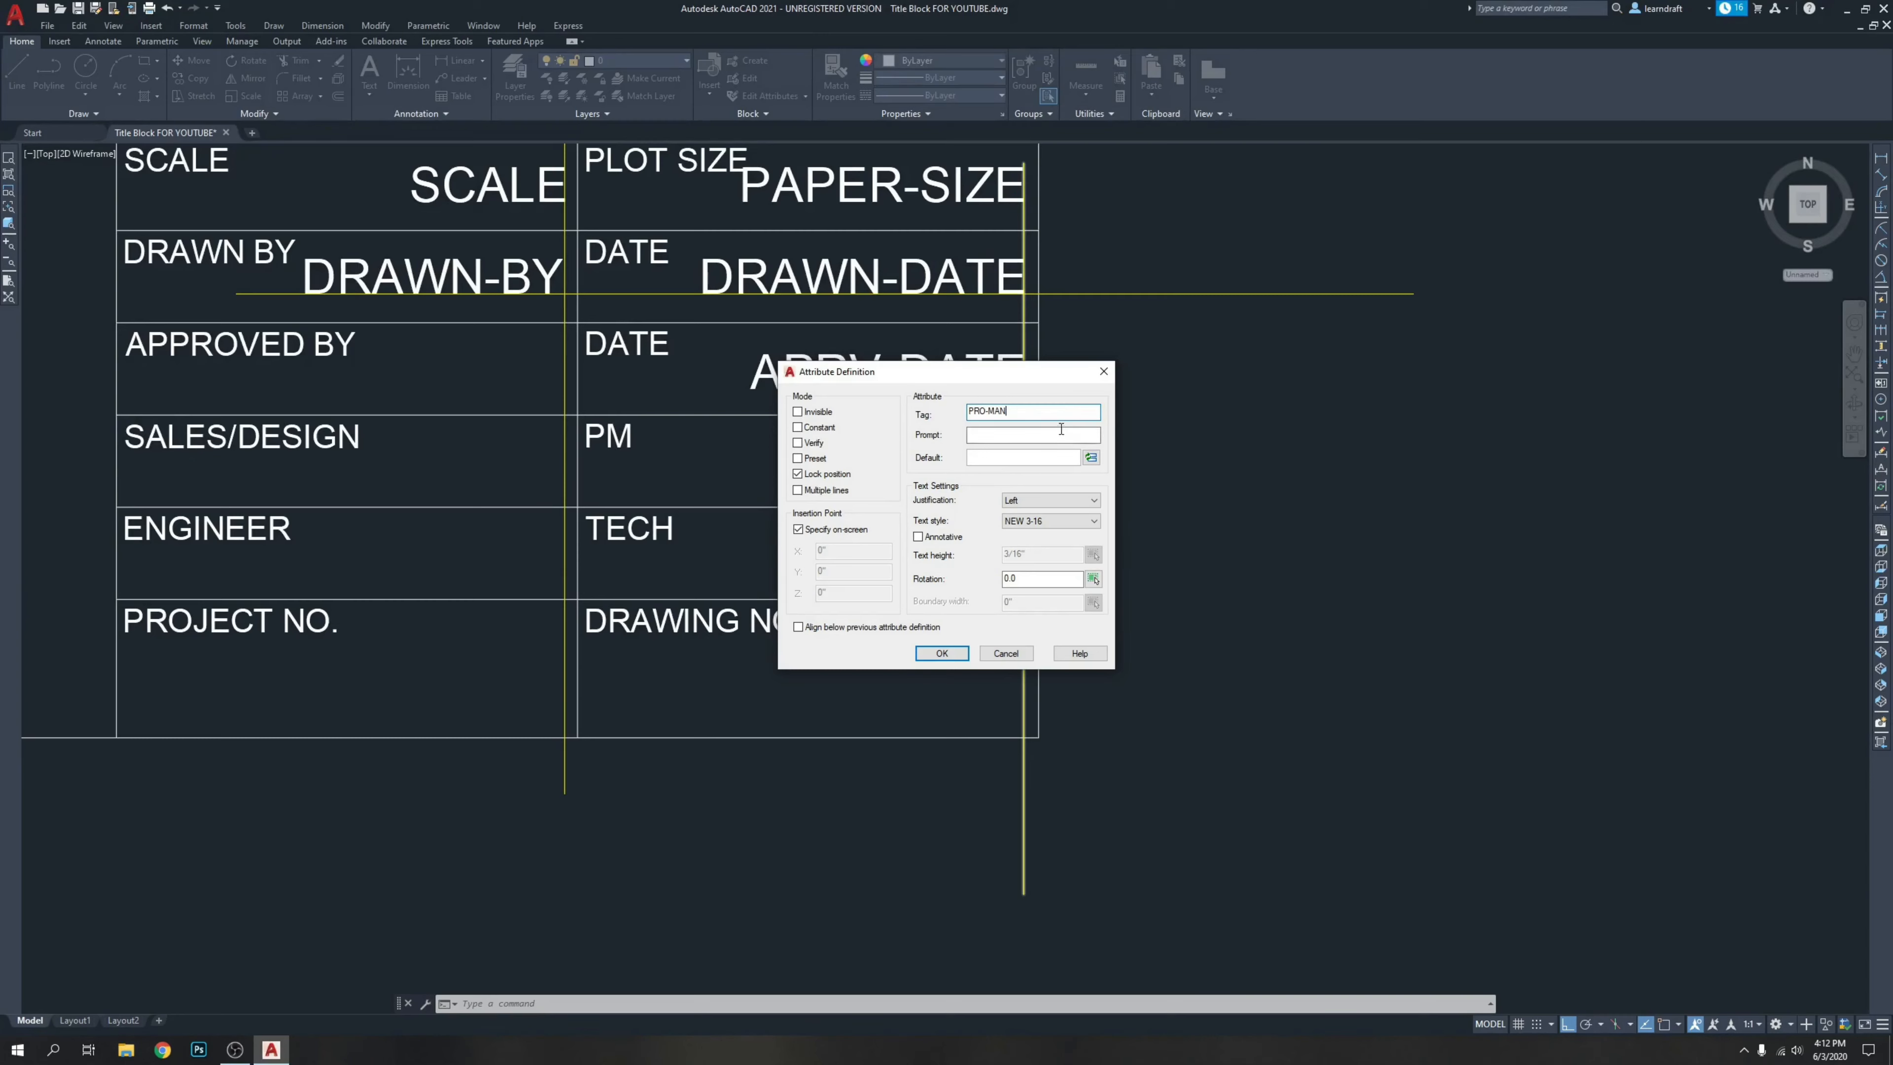
pyautogui.moveTo(1291, 365); pyautogui.dragTo(1313, 376)
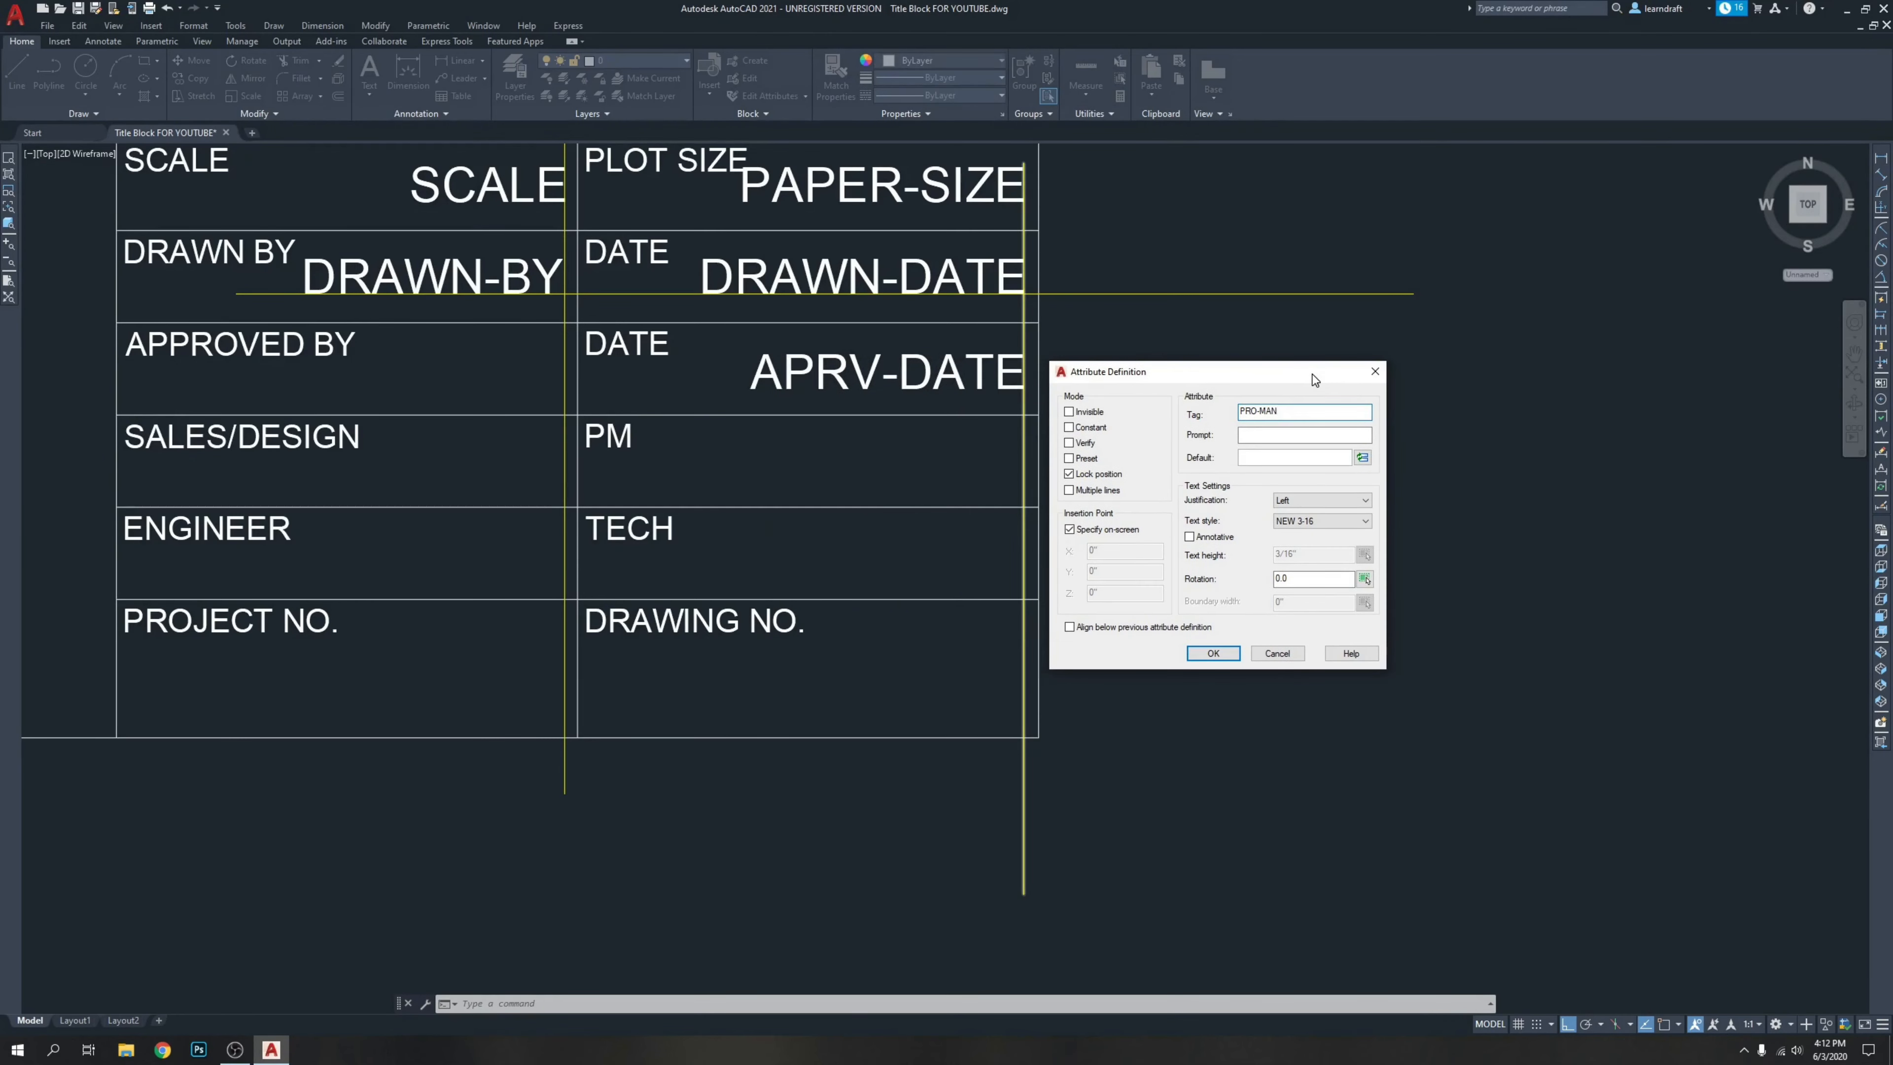
pyautogui.click(1213, 653)
pyautogui.scroll(3, 771, 481)
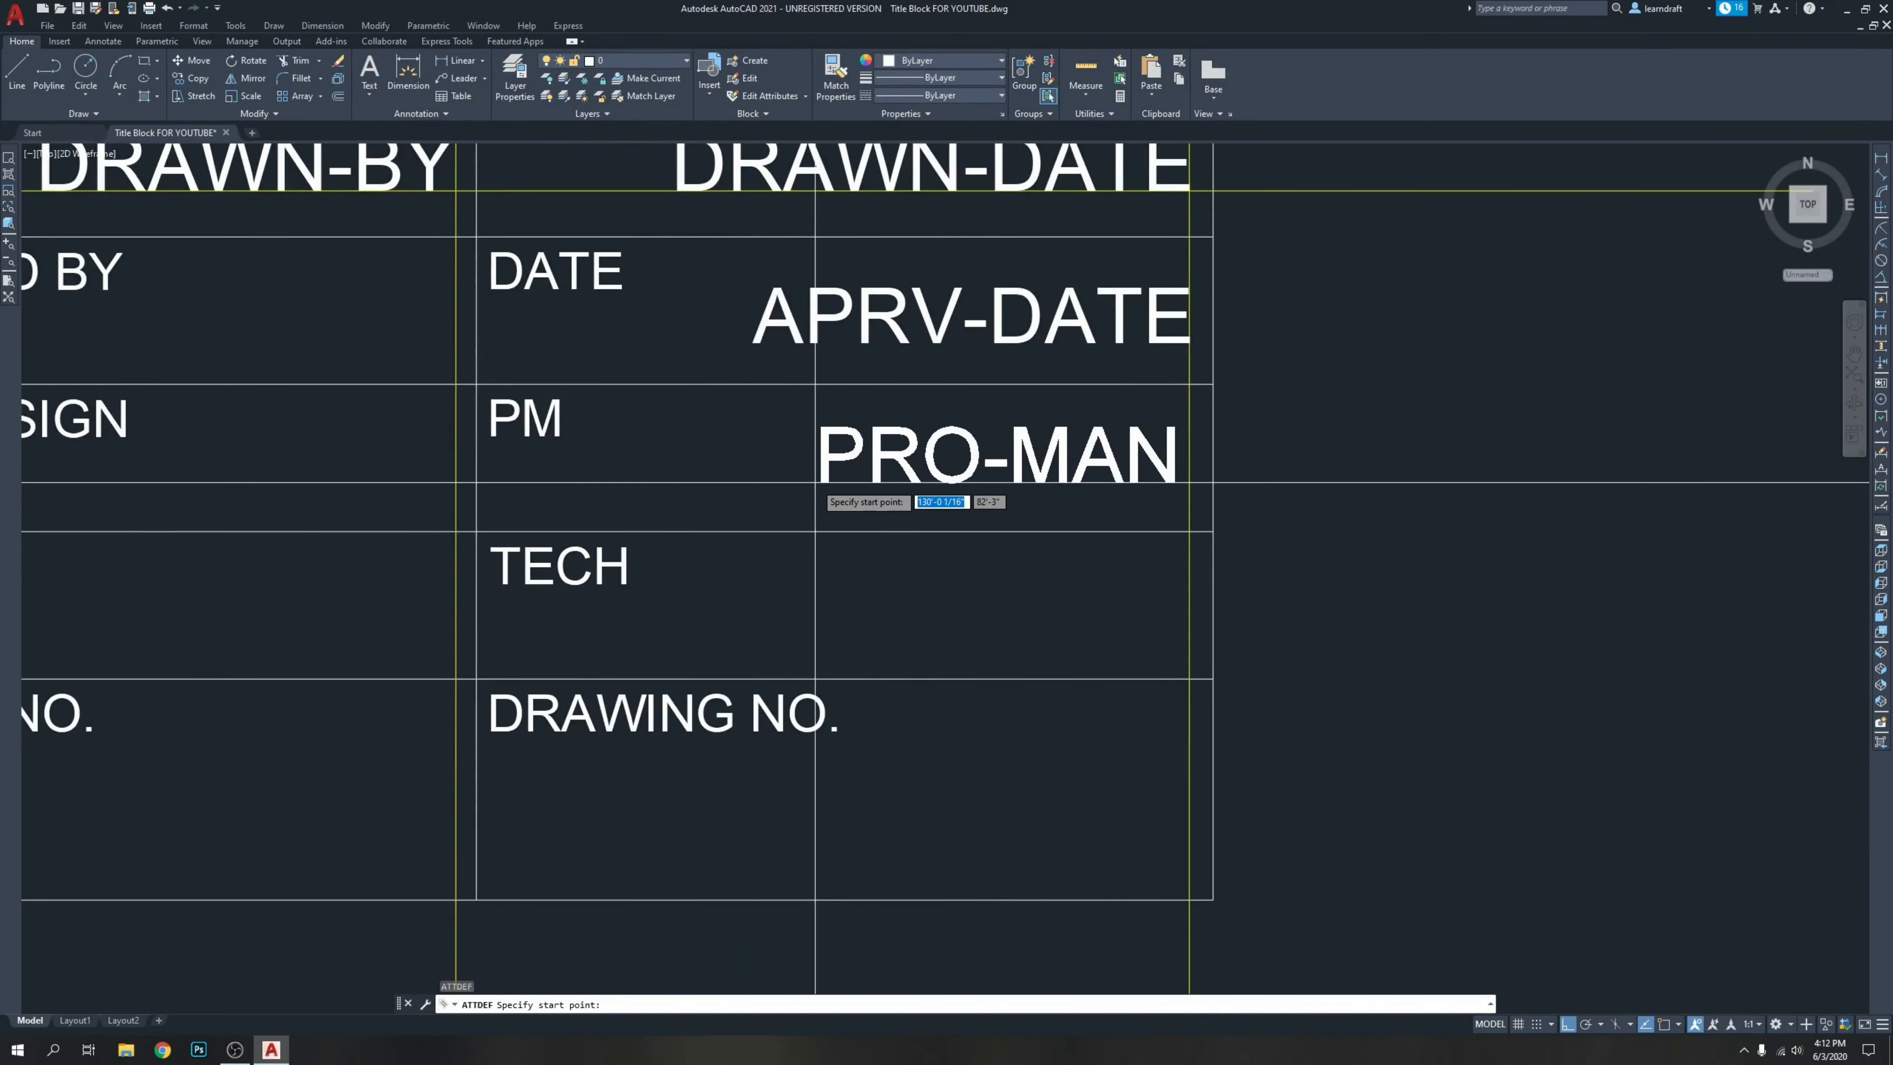
pyautogui.click(827, 483)
# Move the PRO-MAN attribute horizontally to the right so its end meets the yellow vertical guide line.
pyautogui.scroll(6, 1141, 438)
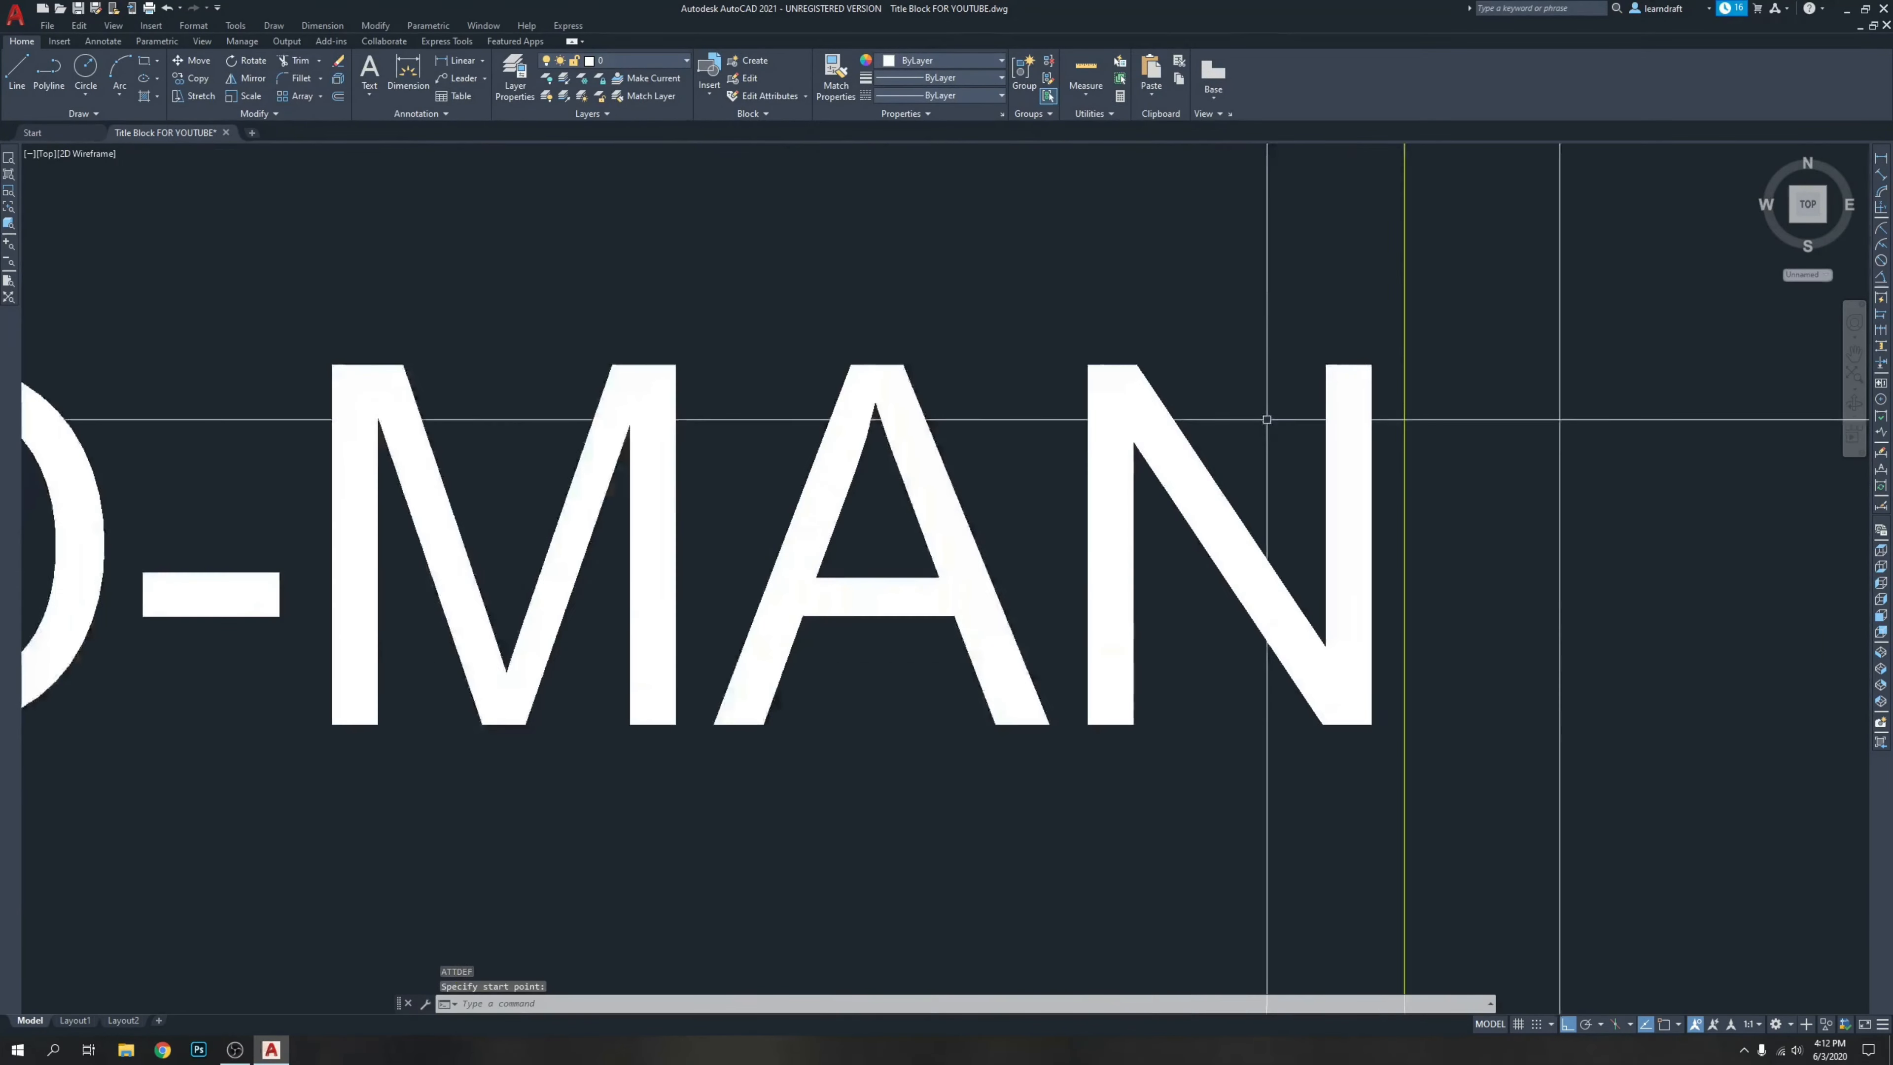
pyautogui.scroll(2, 1267, 419)
pyautogui.moveTo(1267, 420); pyautogui.dragTo(876, 460, button='middle')
pyautogui.click(883, 402)
pyautogui.click(696, 630)
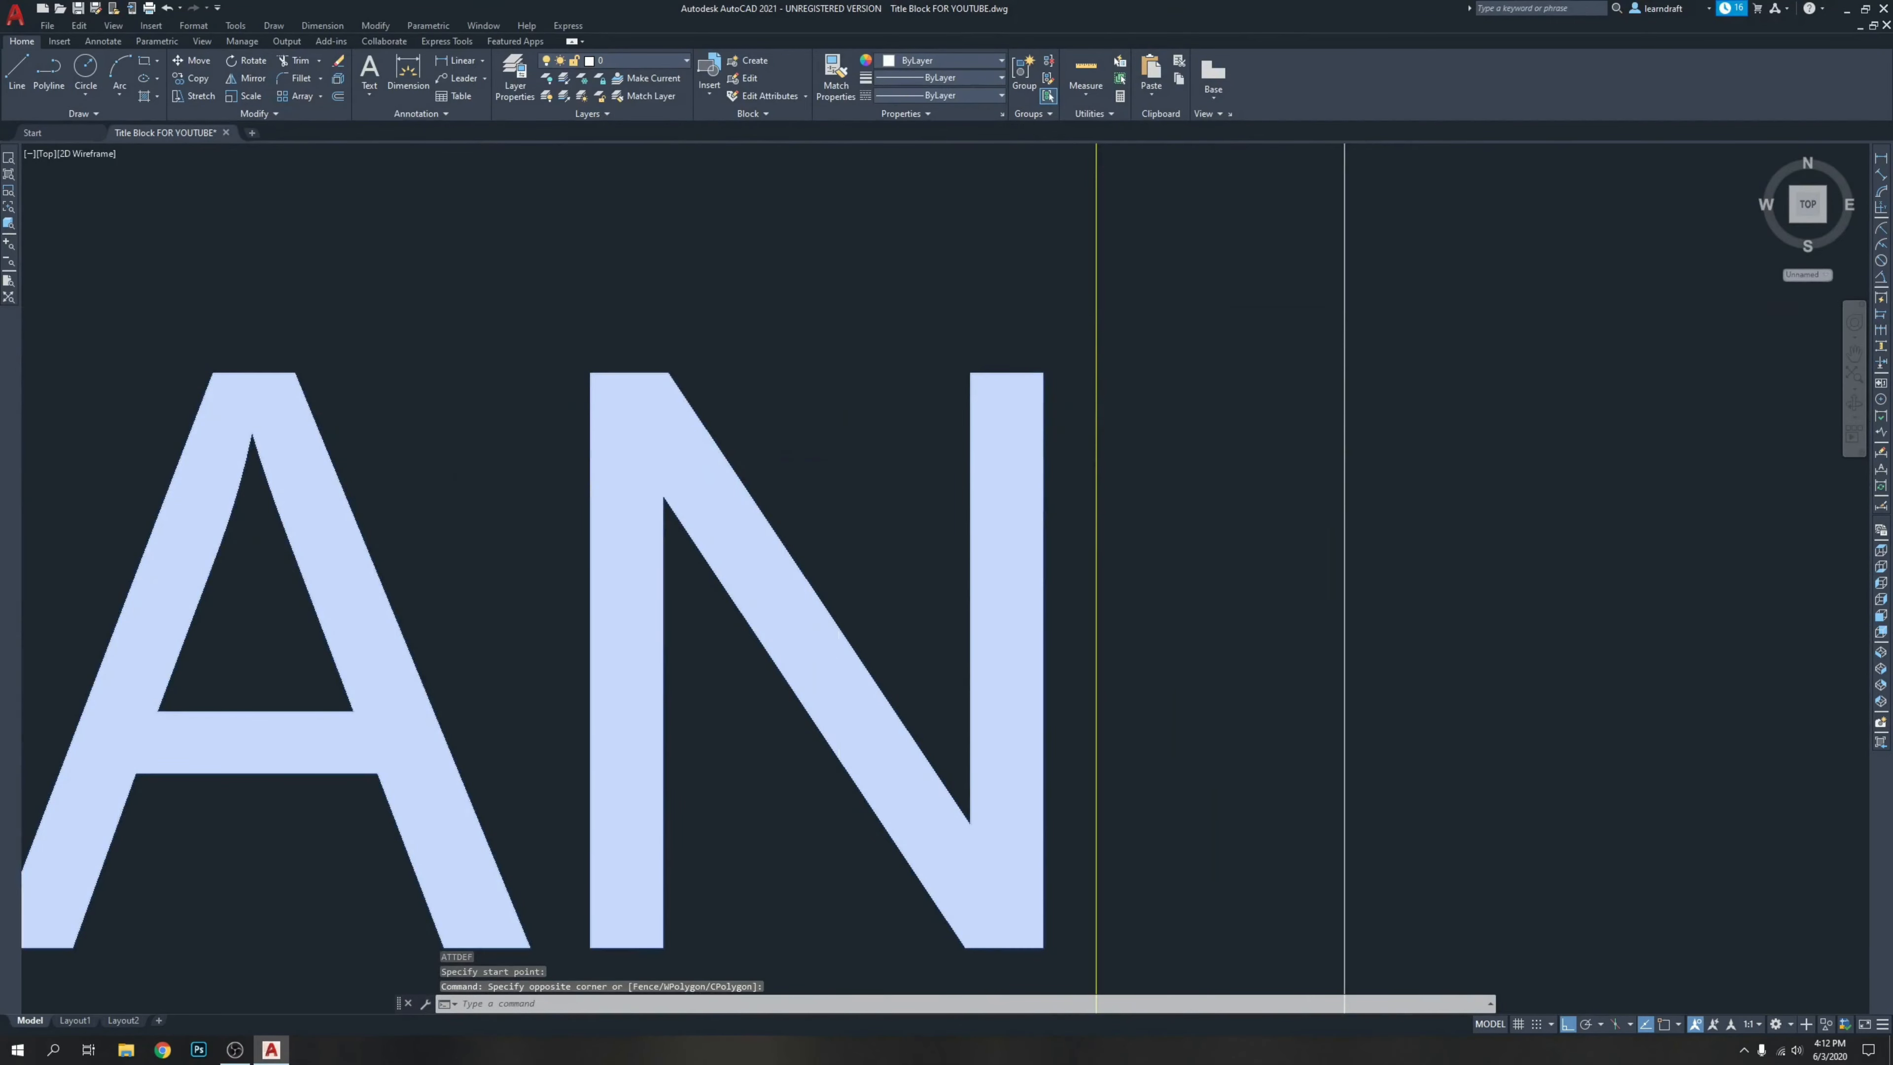
pyautogui.scroll(4, 844, 300)
pyautogui.write('m')
pyautogui.press('Return')
pyautogui.click(782, 227)
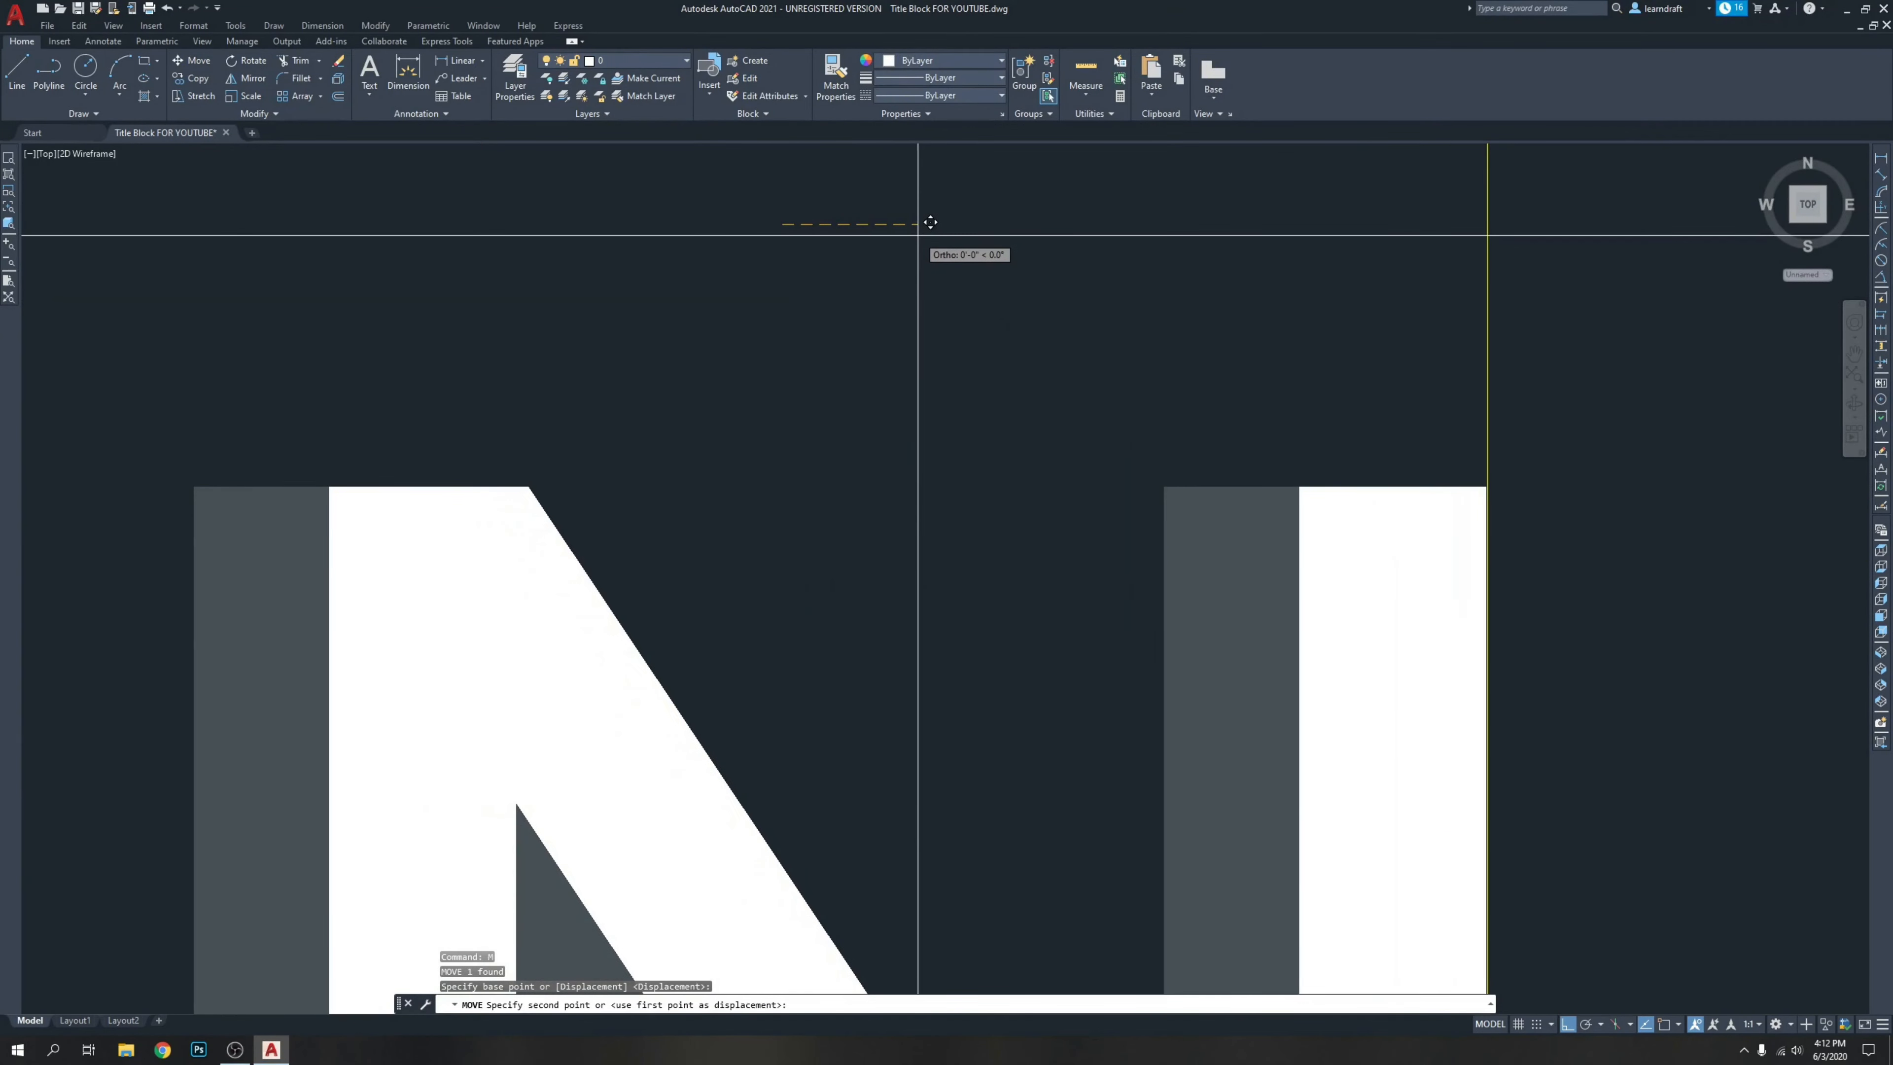
pyautogui.click(930, 222)
pyautogui.scroll(-8, 924, 224)
pyautogui.moveTo(915, 316); pyautogui.dragTo(1070, 393, button='middle')
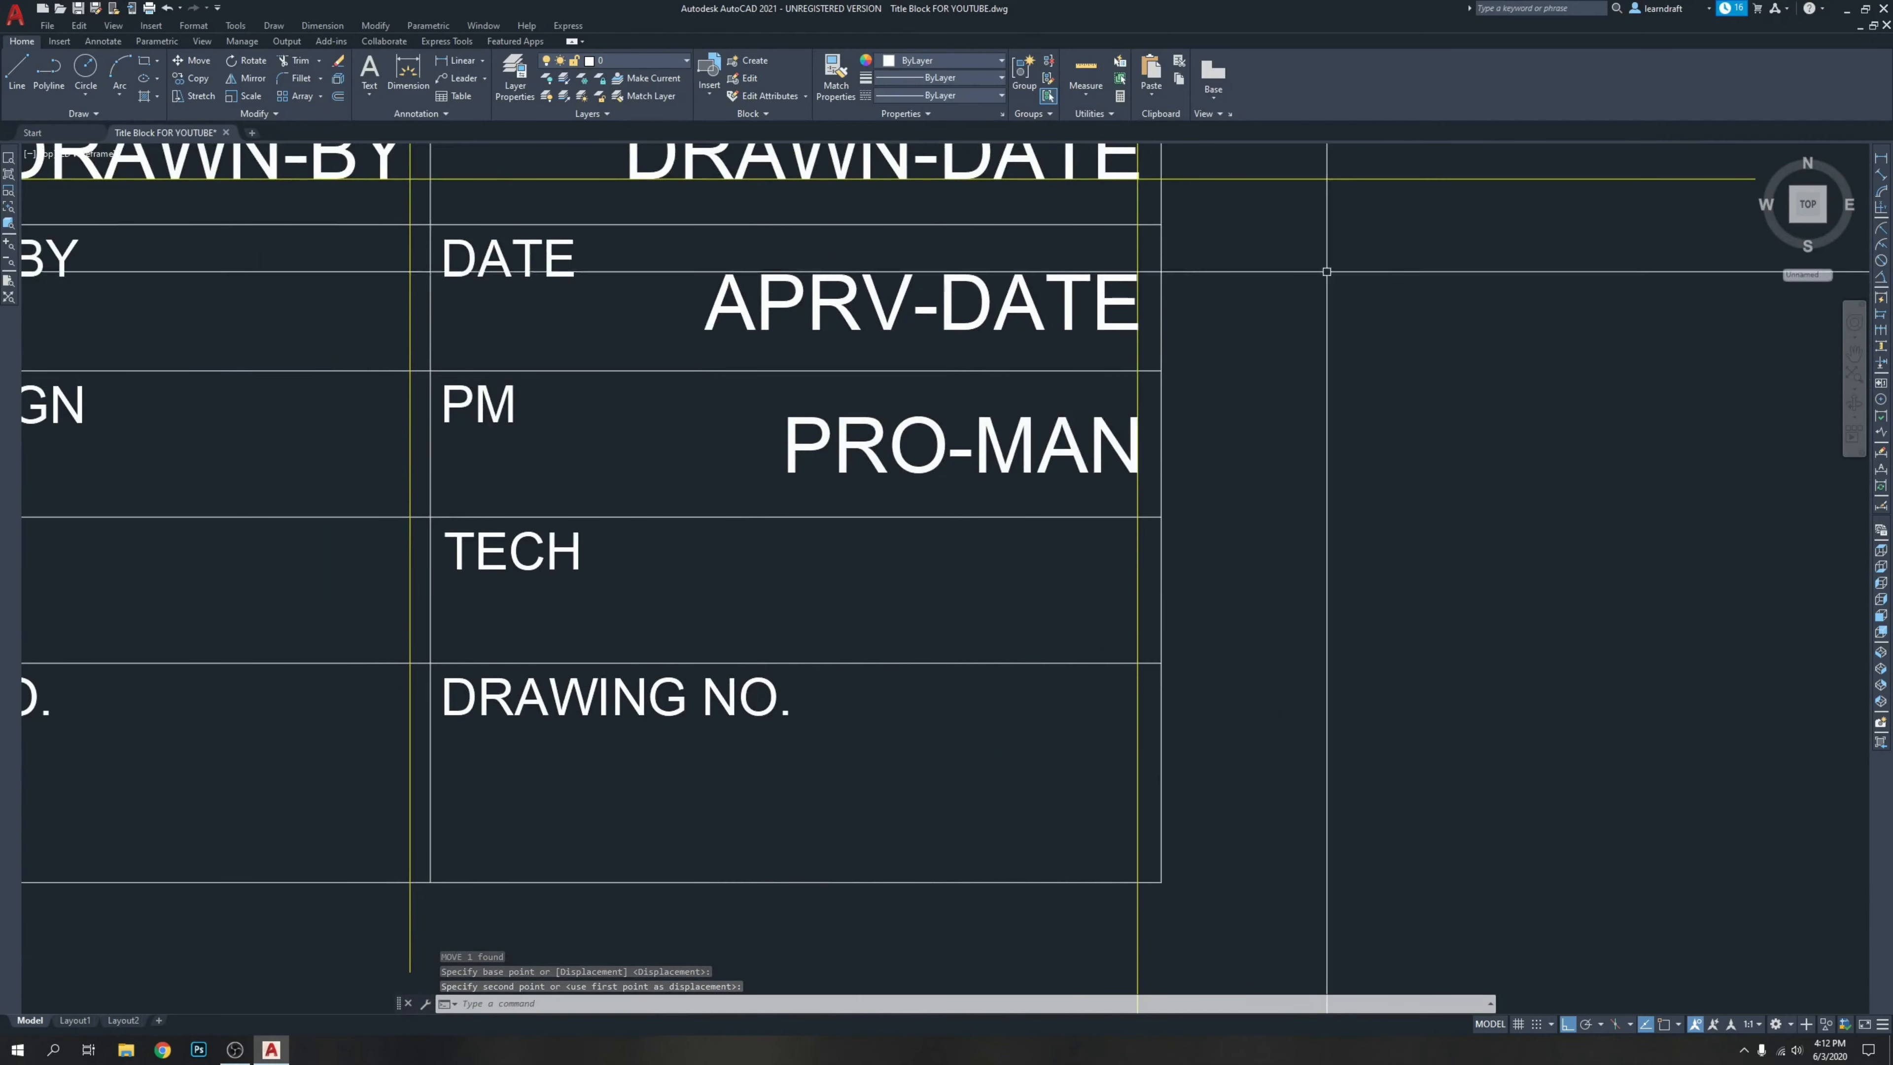
# Set the PRO-MAN attribute's text justification to Right in its properties.
pyautogui.moveTo(1306, 415); pyautogui.dragTo(1153, 346, button='middle')
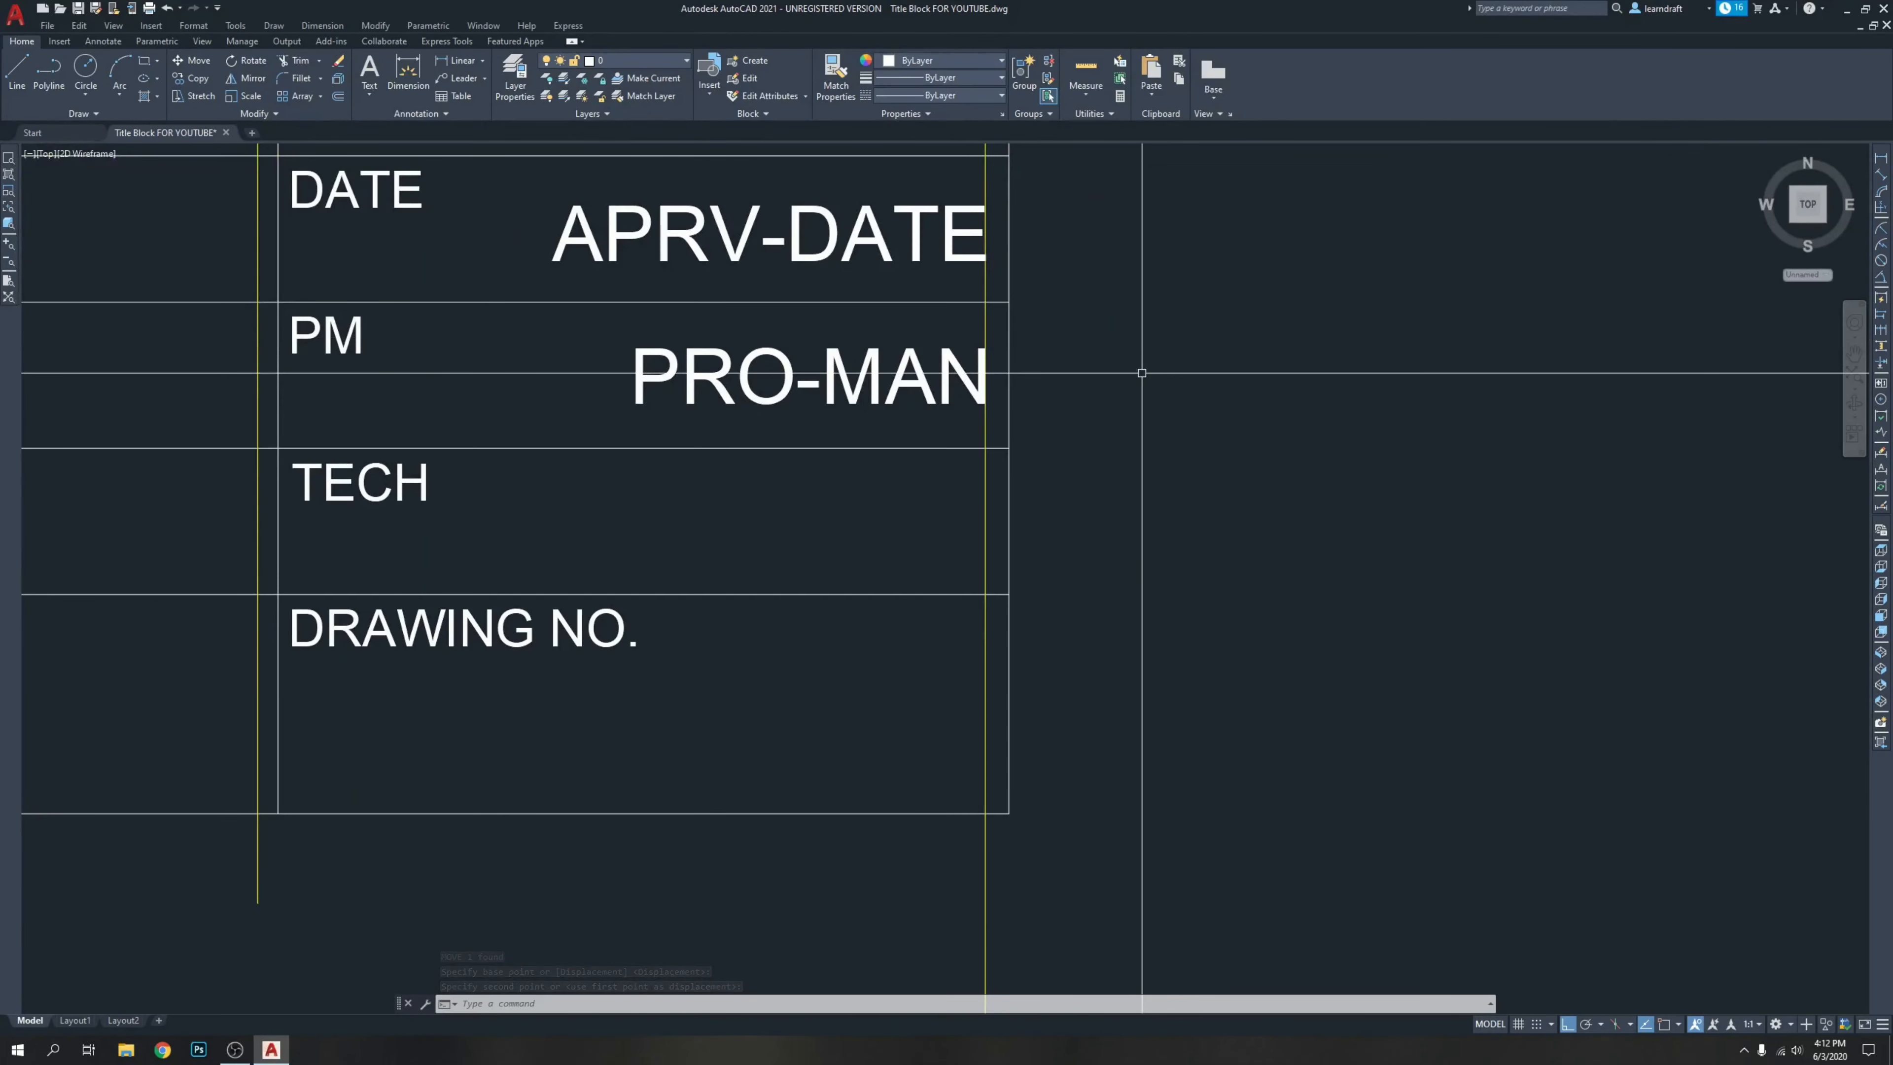
pyautogui.moveTo(1141, 373); pyautogui.dragTo(1422, 310, button='middle')
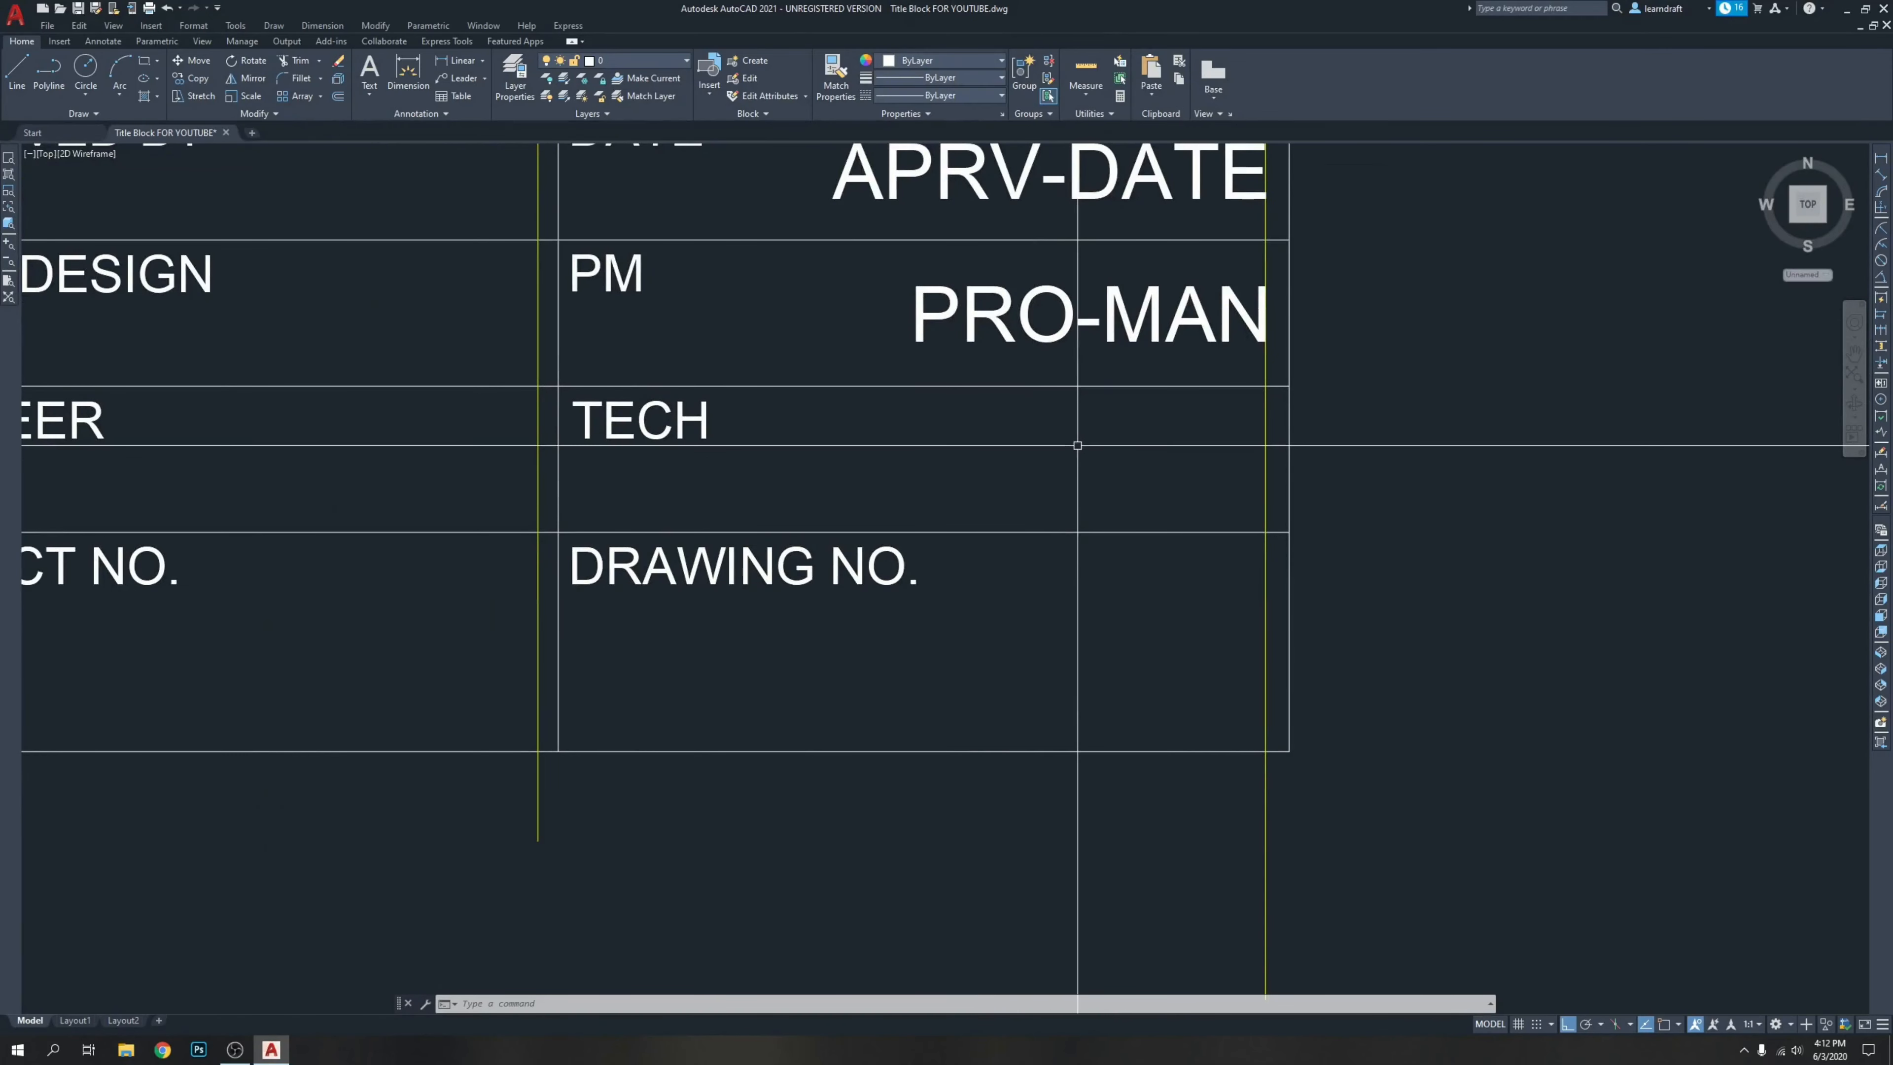
pyautogui.rightClick(1120, 296)
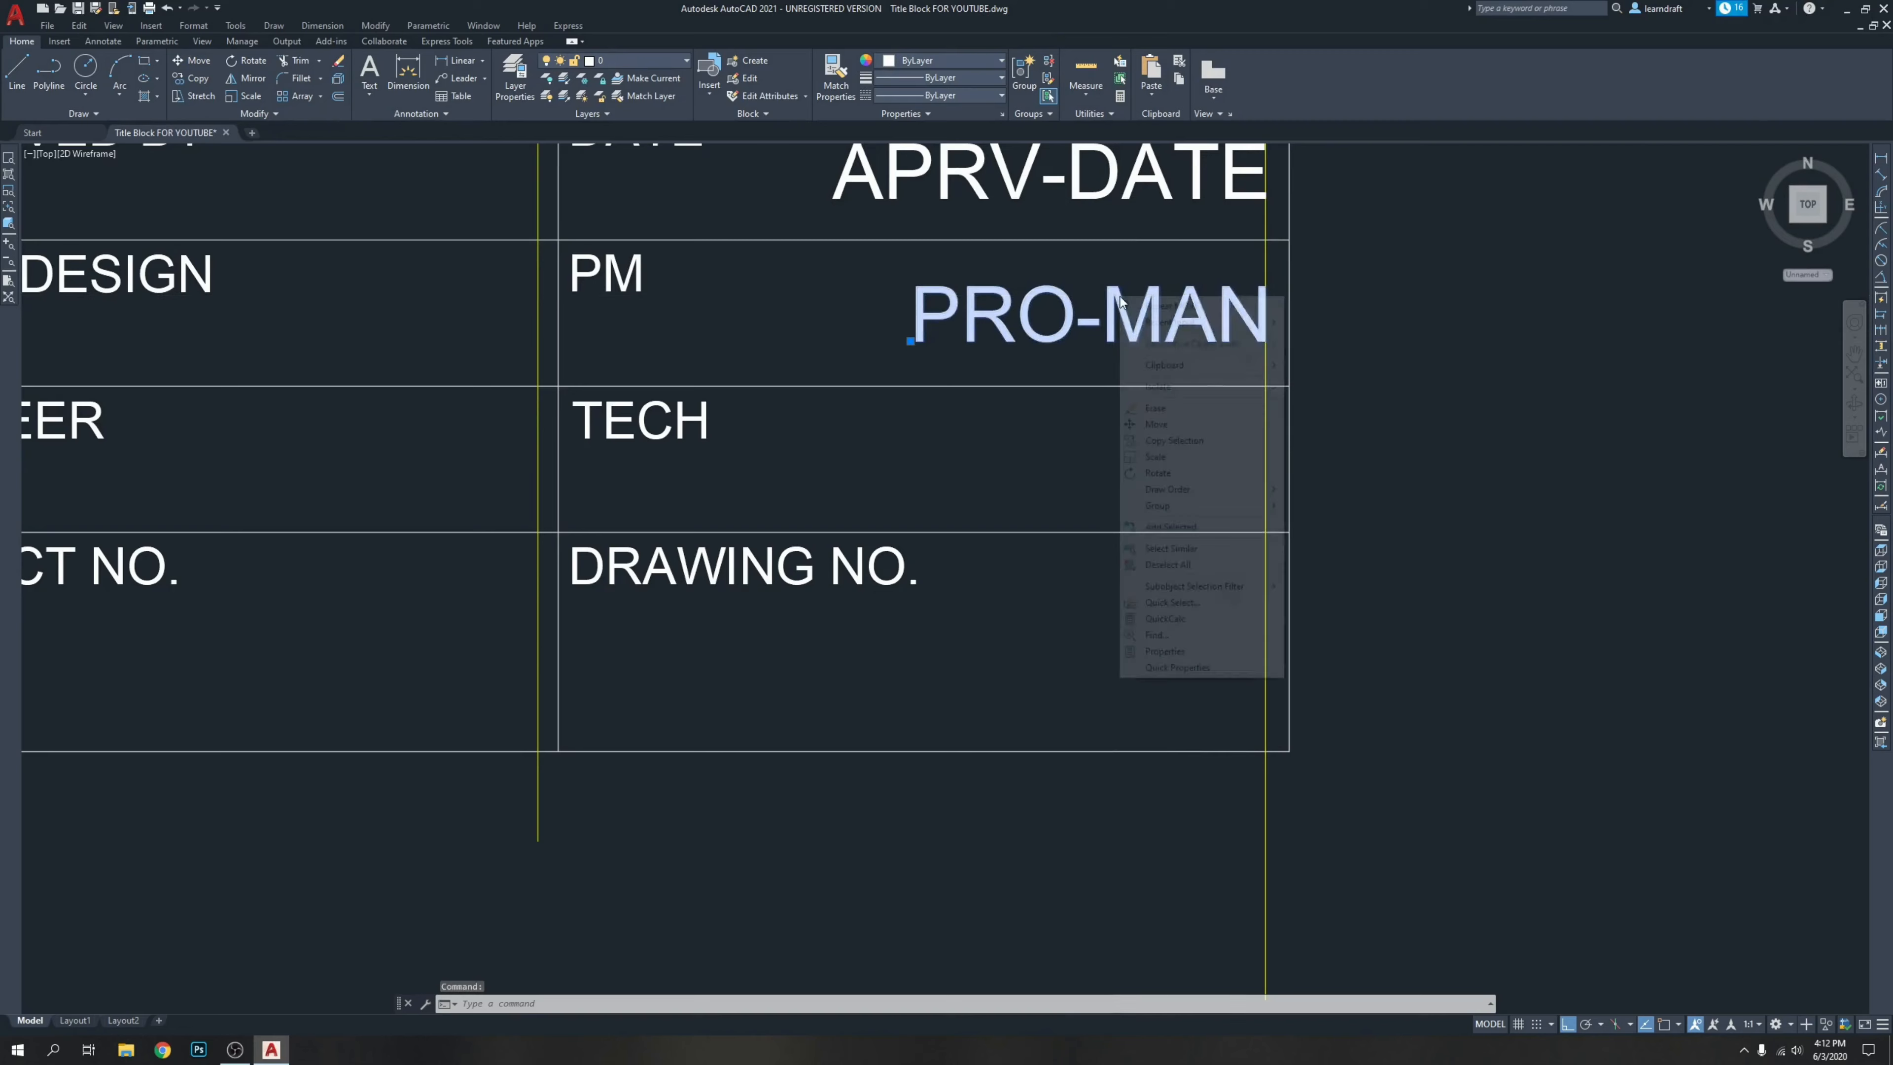
pyautogui.click(1176, 651)
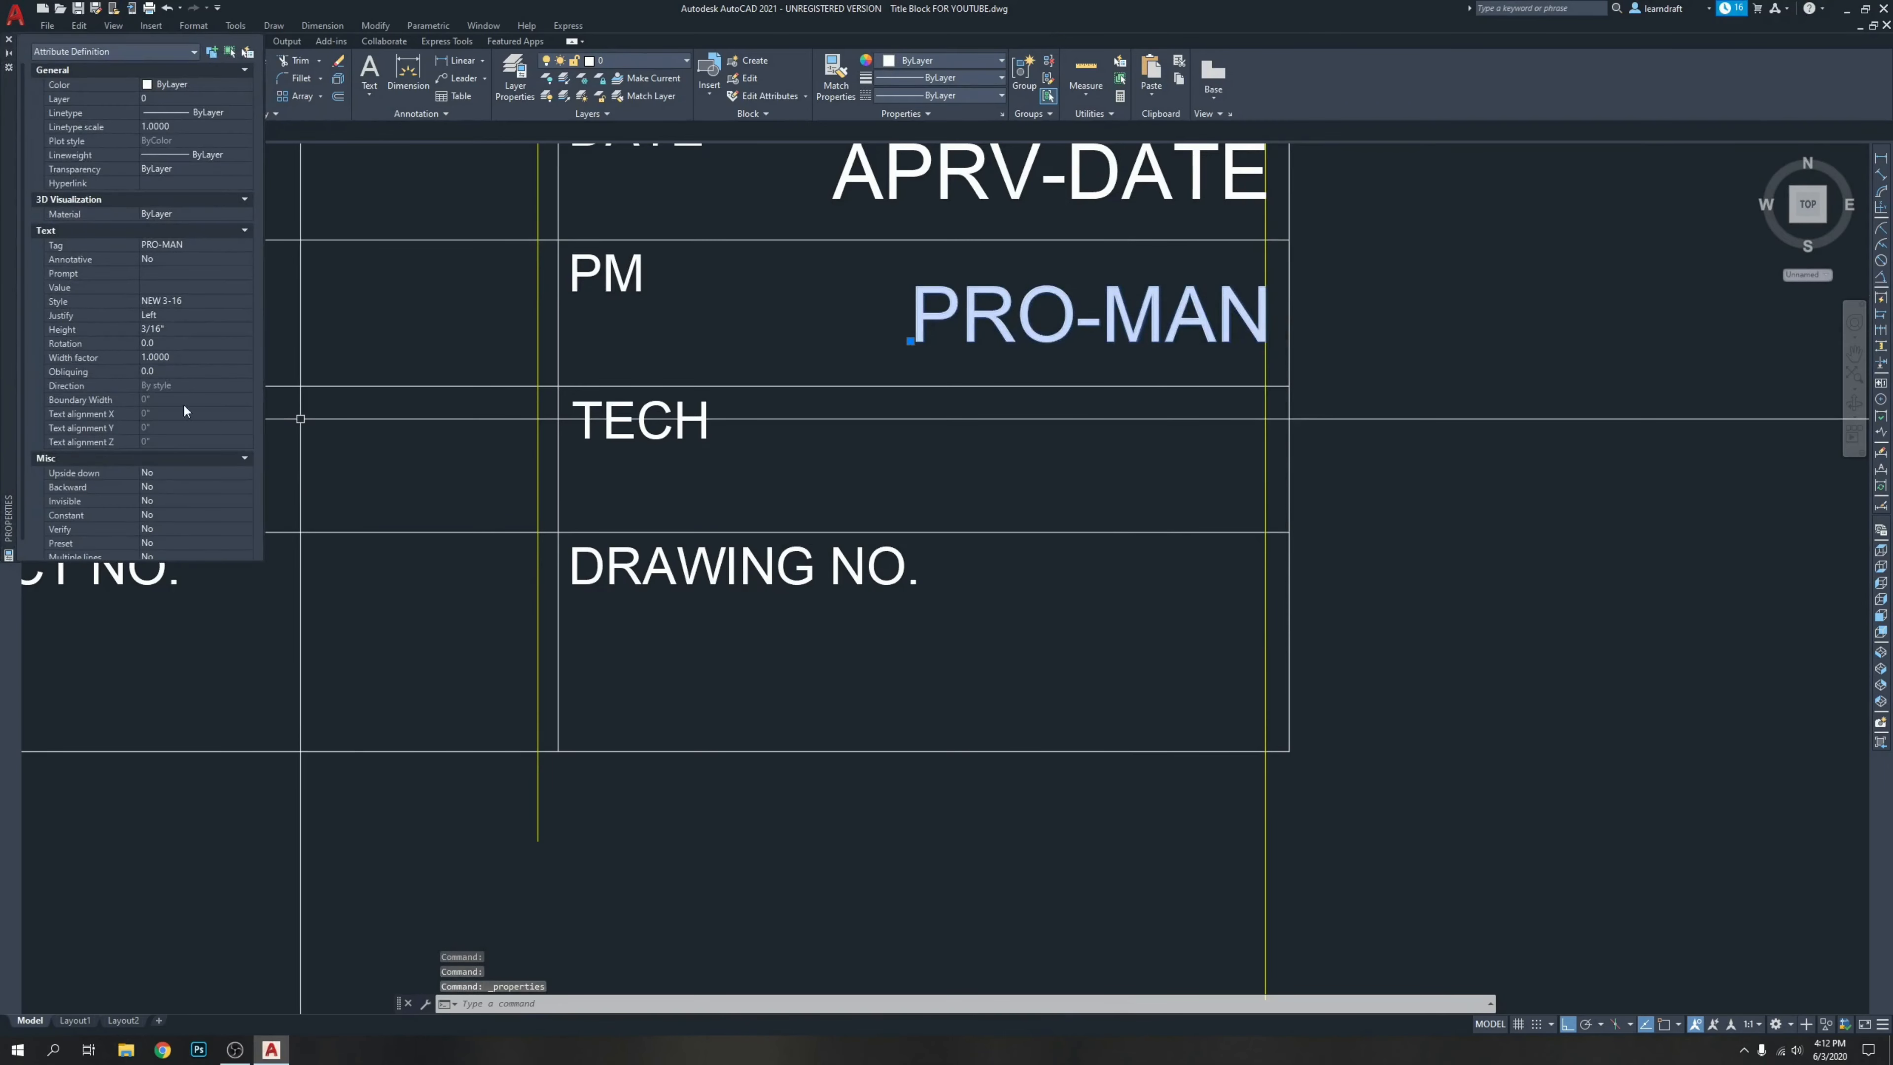
pyautogui.click(169, 314)
pyautogui.click(245, 315)
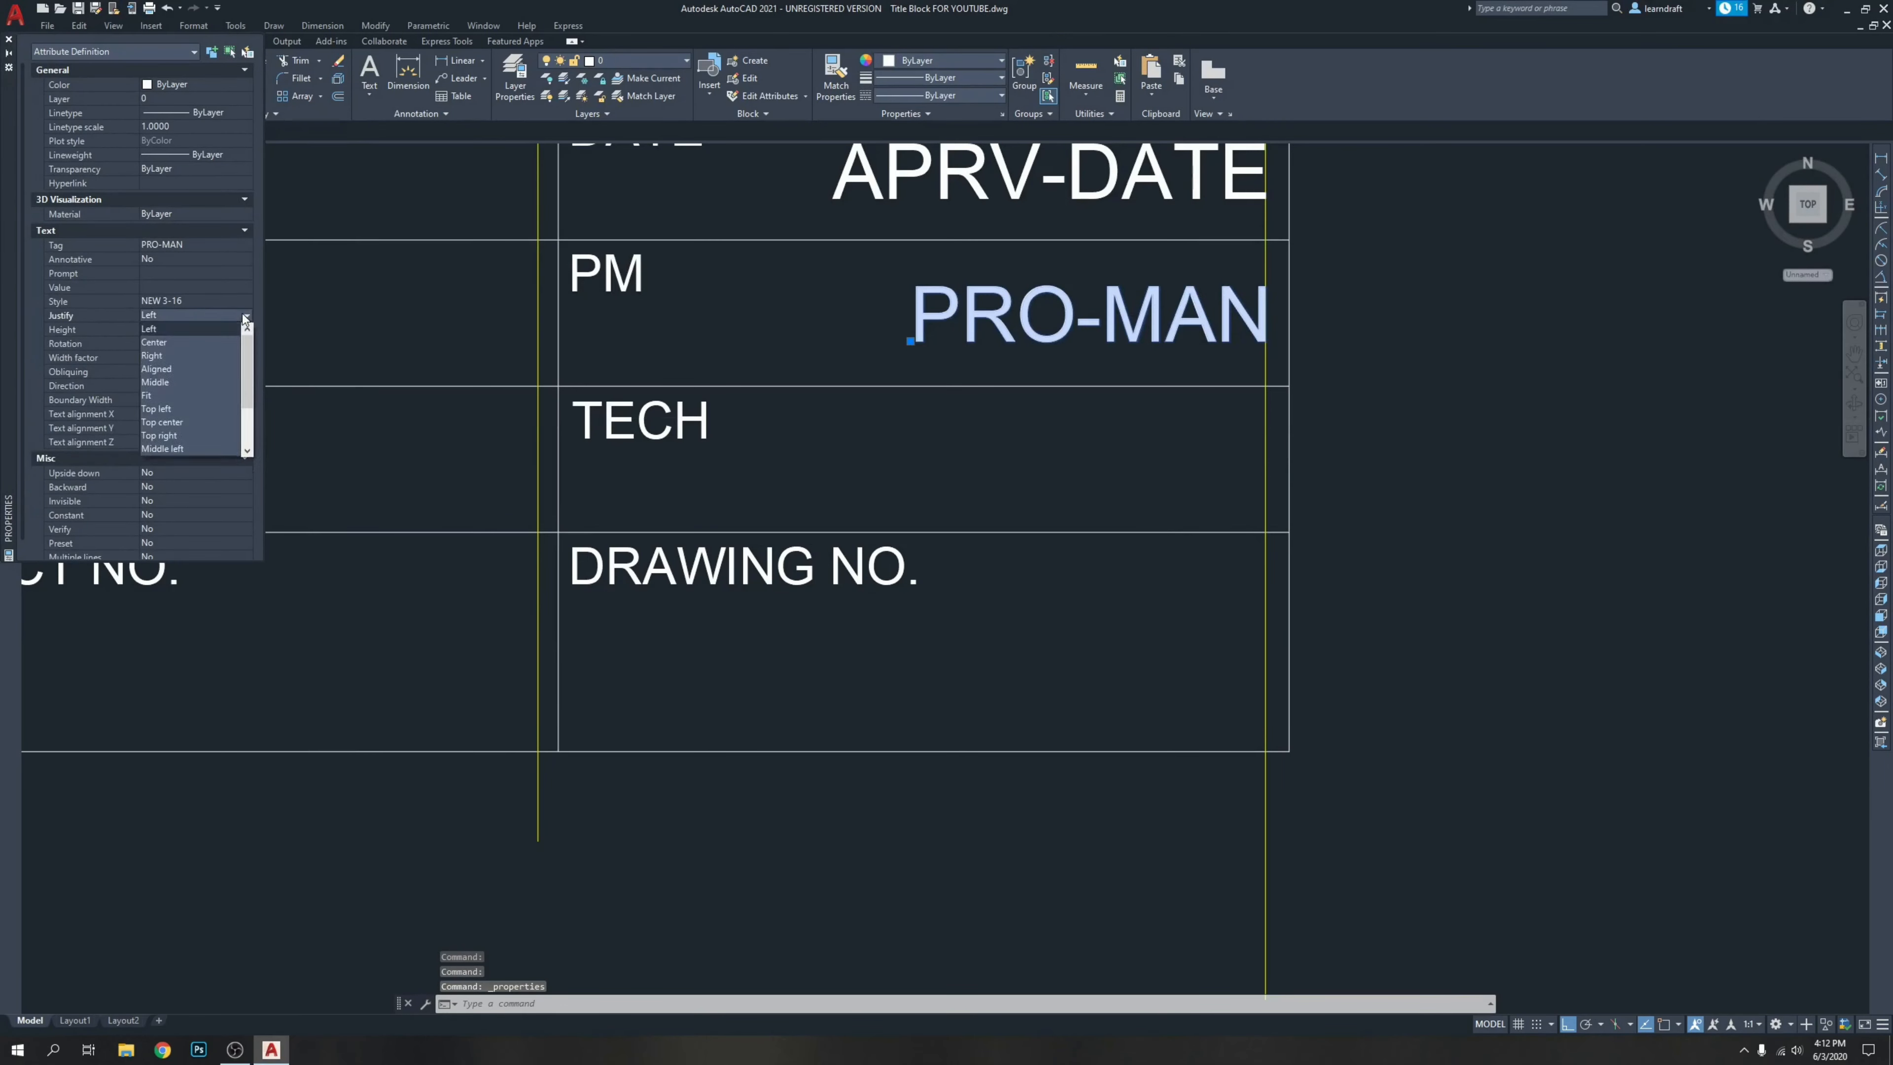
pyautogui.click(196, 355)
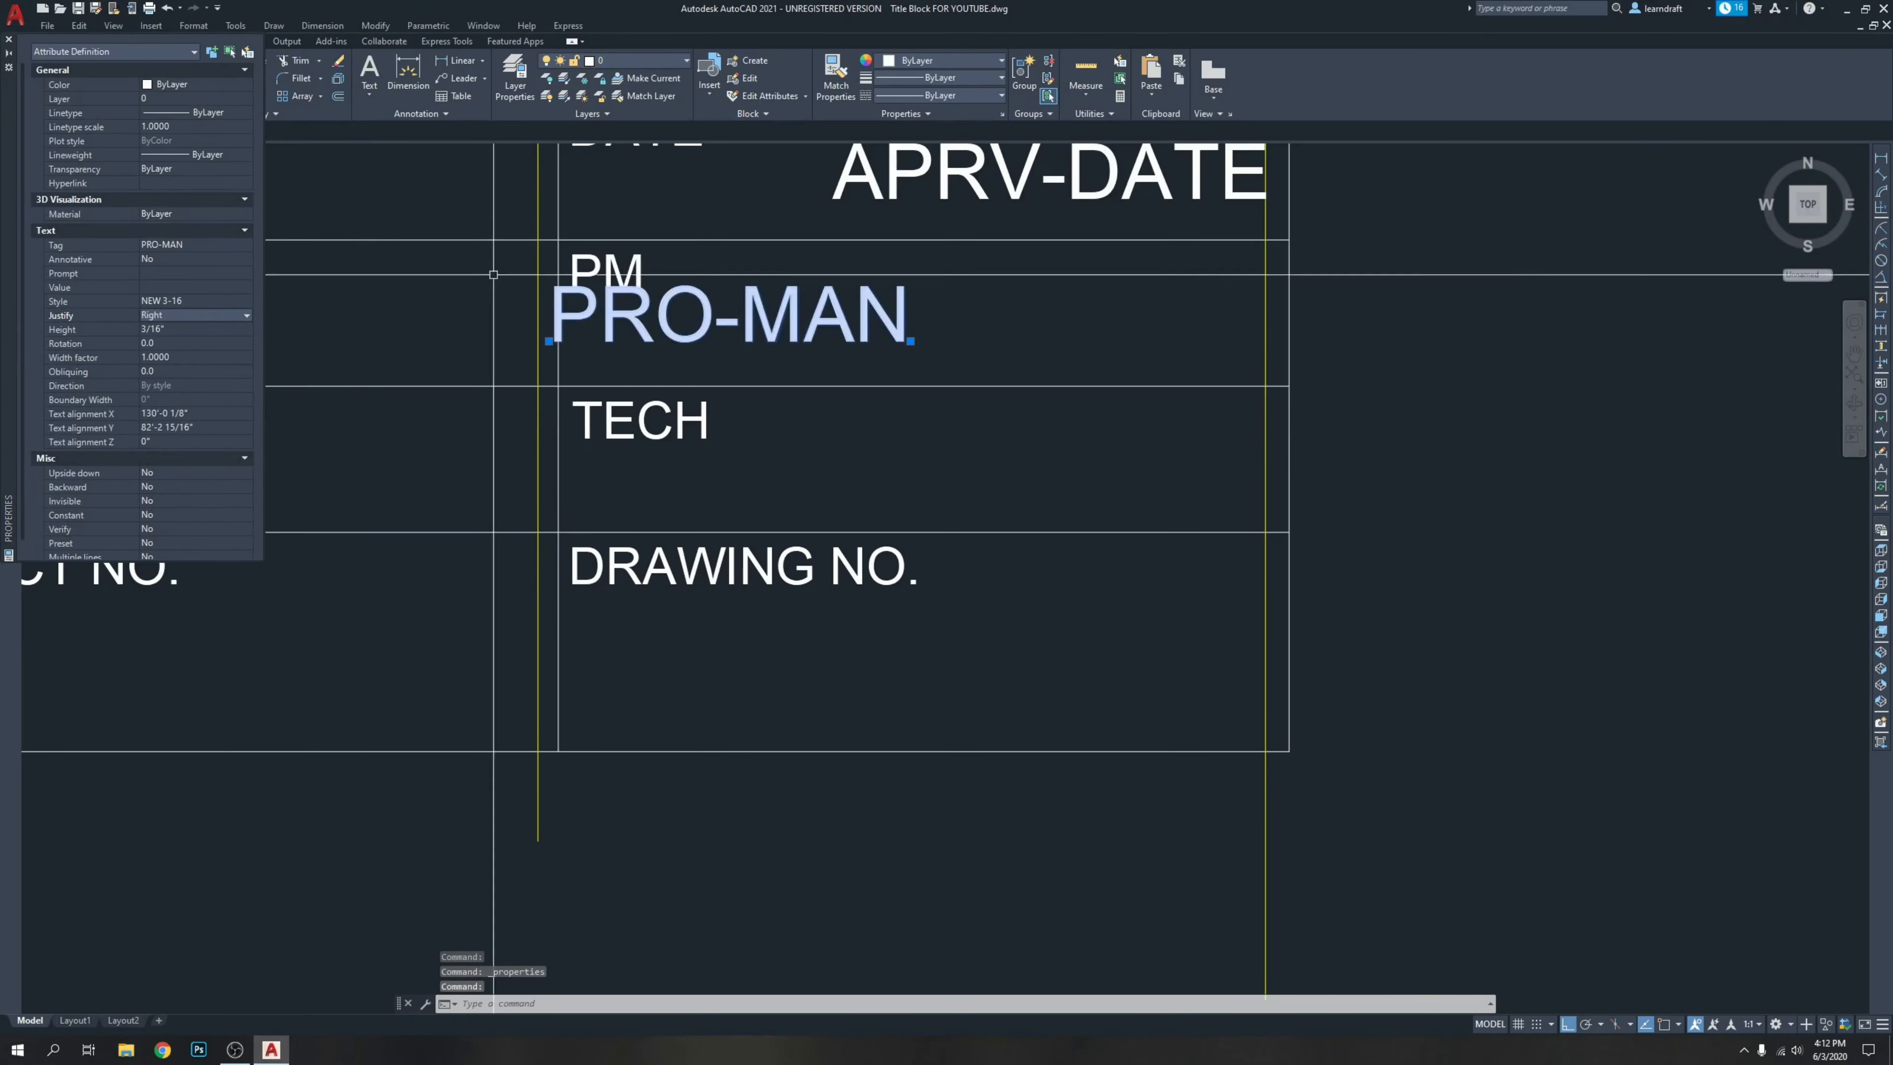
# Move the PRO-MAN attribute horizontally to the vertical guide line at the right edge of the PM cell.
pyautogui.click(9, 40)
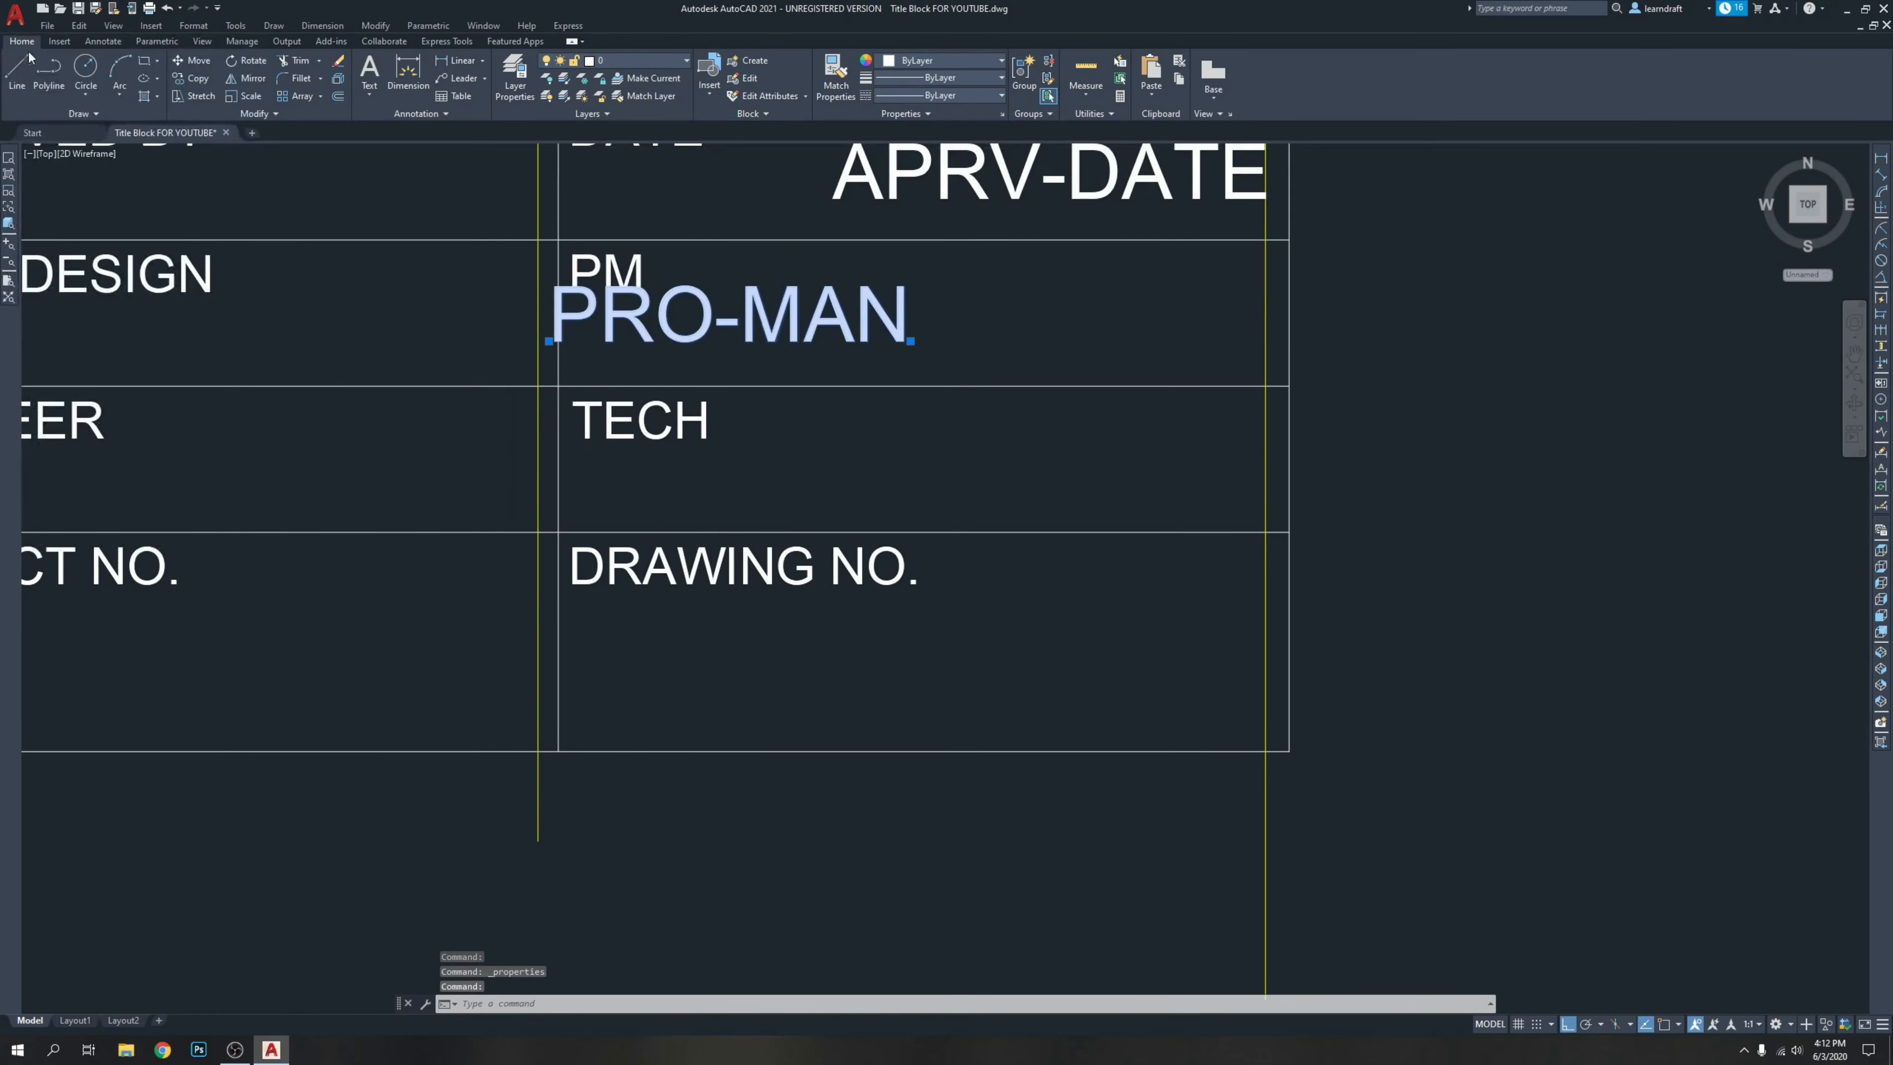
pyautogui.press('Escape')
pyautogui.click(946, 301)
pyautogui.click(886, 317)
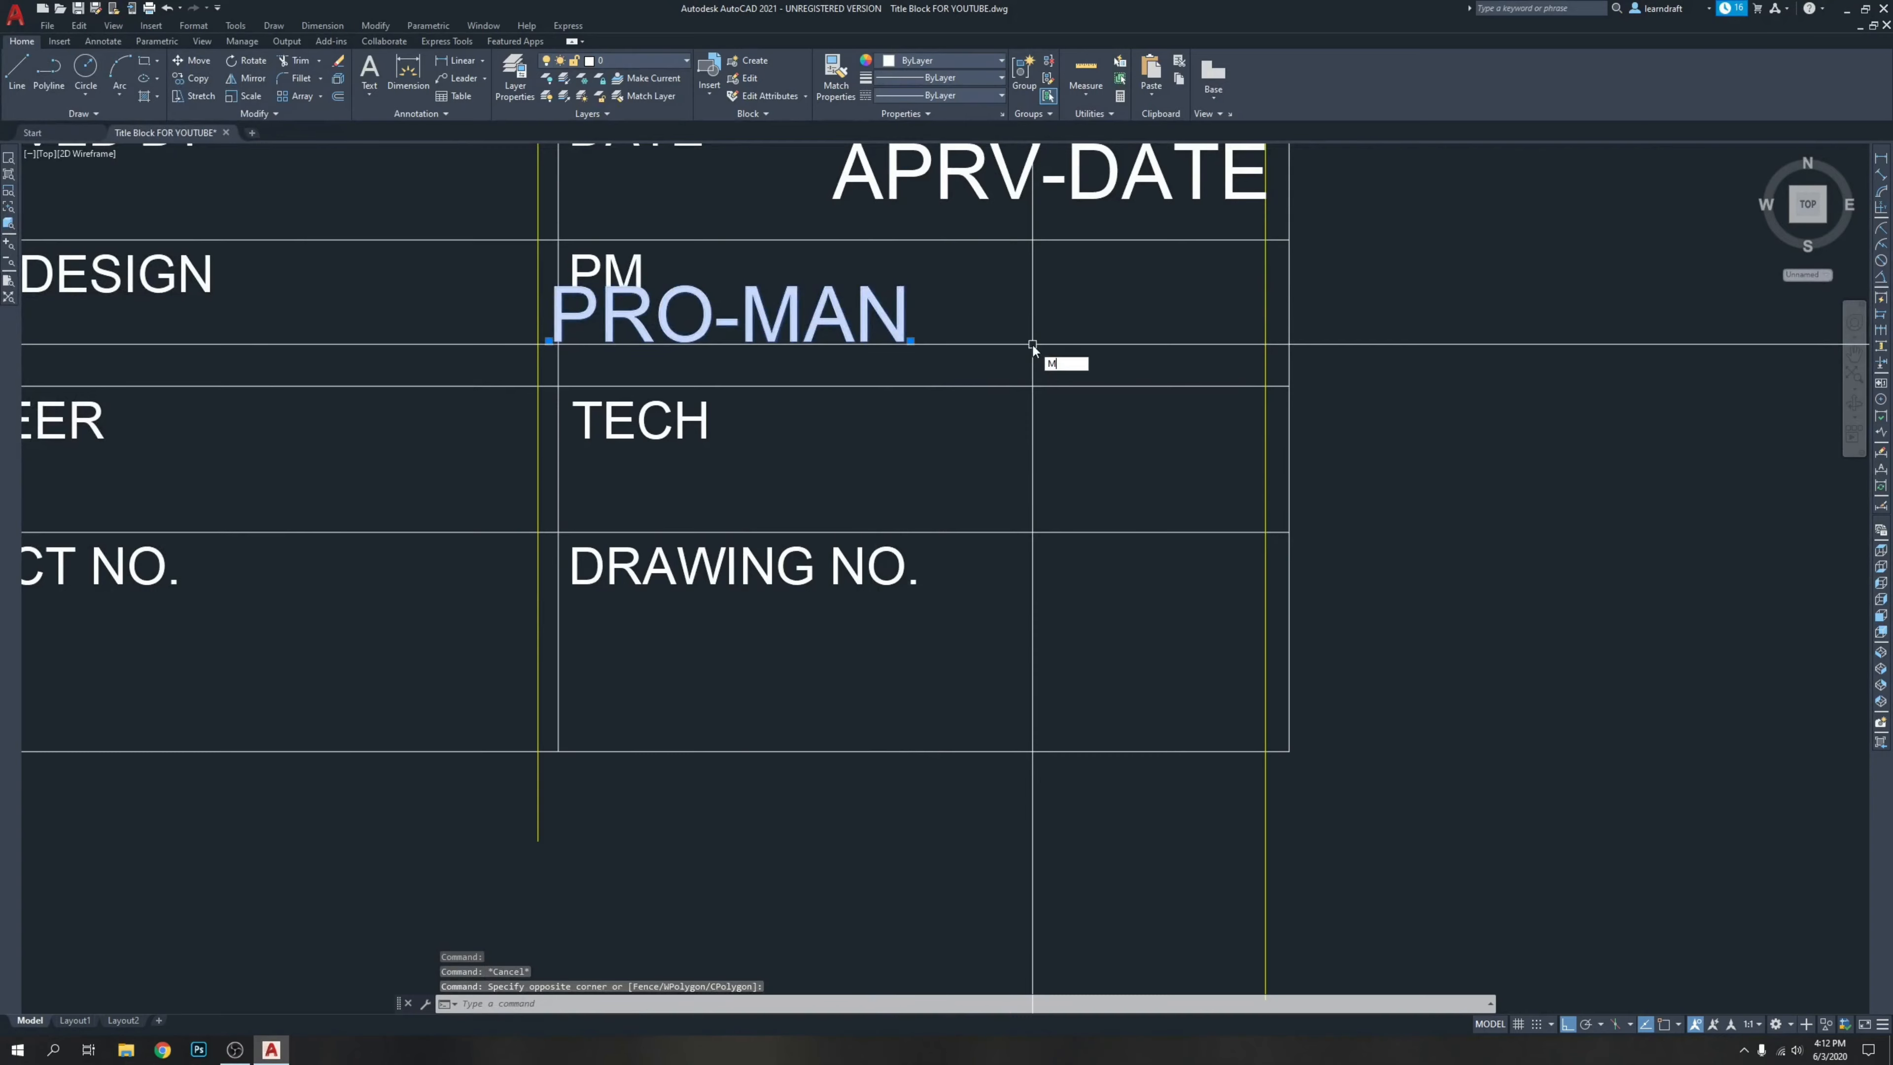
pyautogui.press('Return')
pyautogui.click(910, 340)
pyautogui.scroll(5, 910, 343)
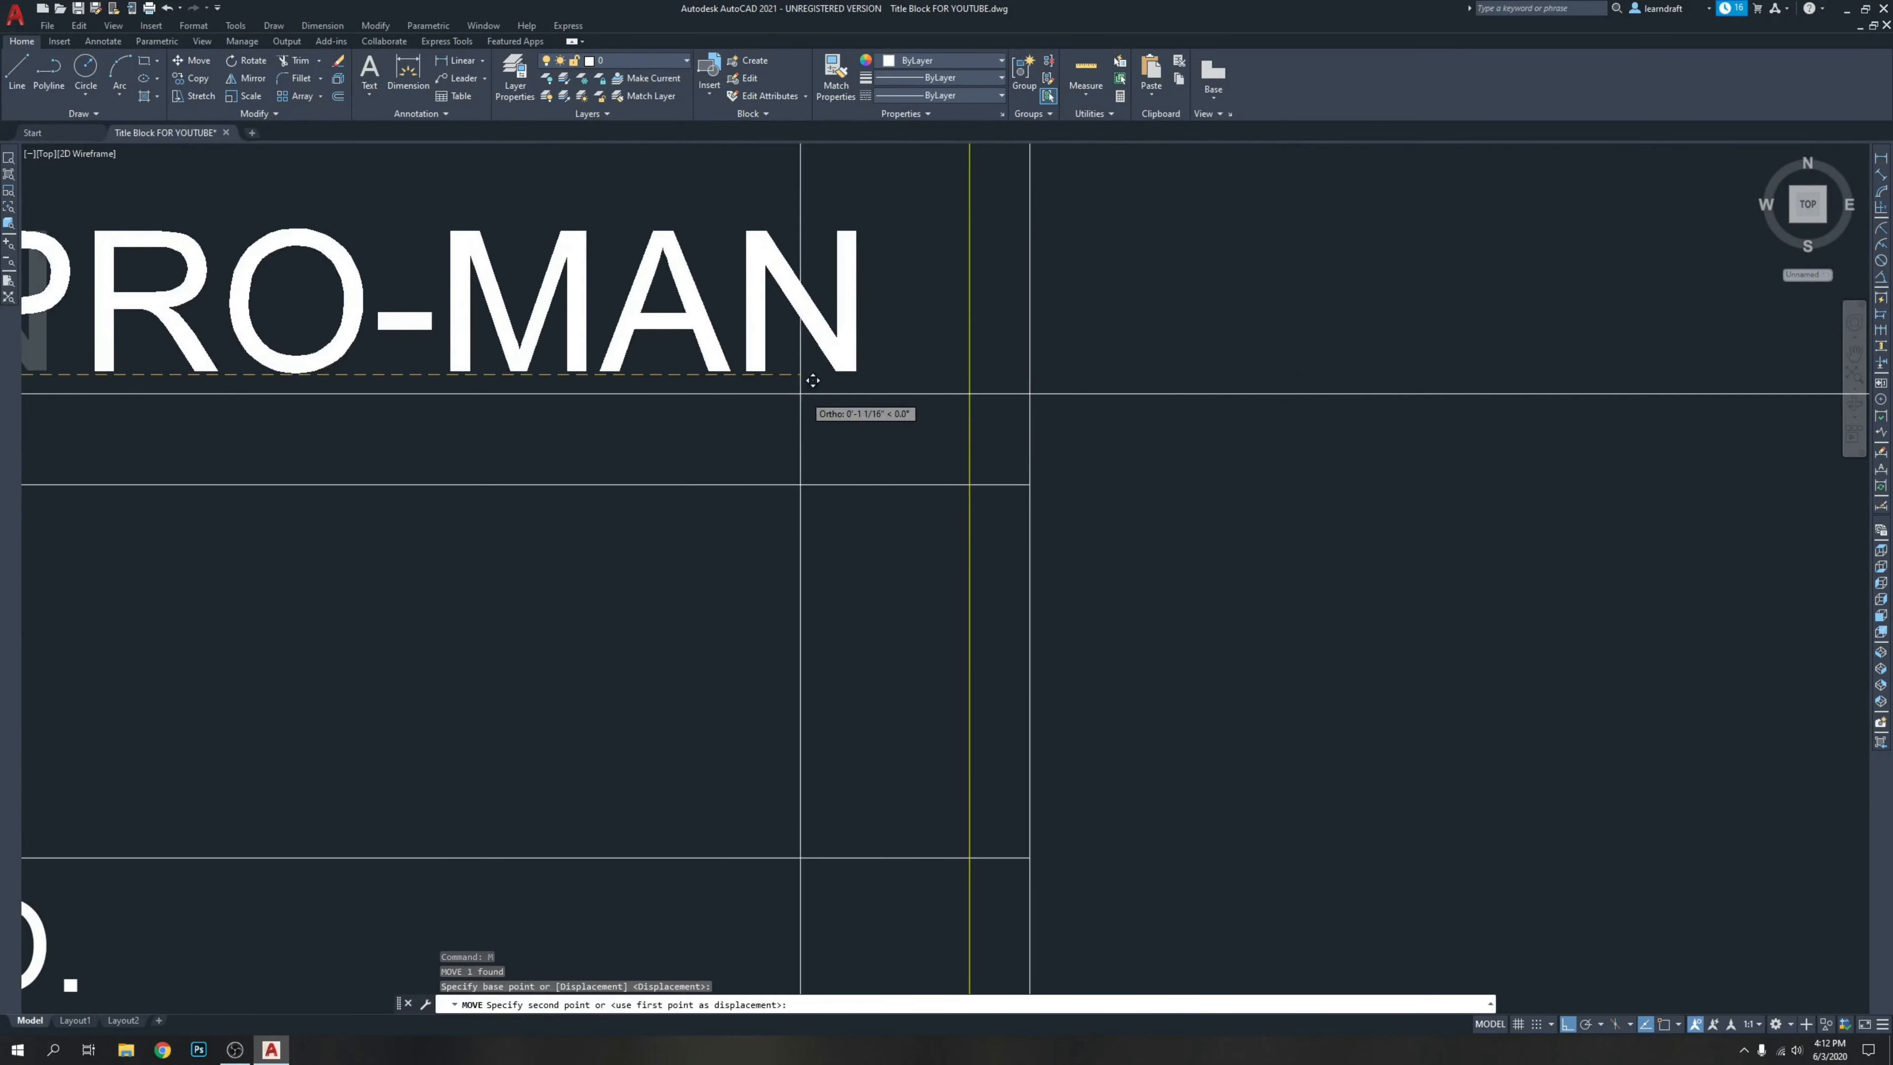
pyautogui.click(924, 381)
# Nudge the PRO-MAN attribute right until its last letter sits closer to the vertical guide line.
pyautogui.scroll(5, 876, 269)
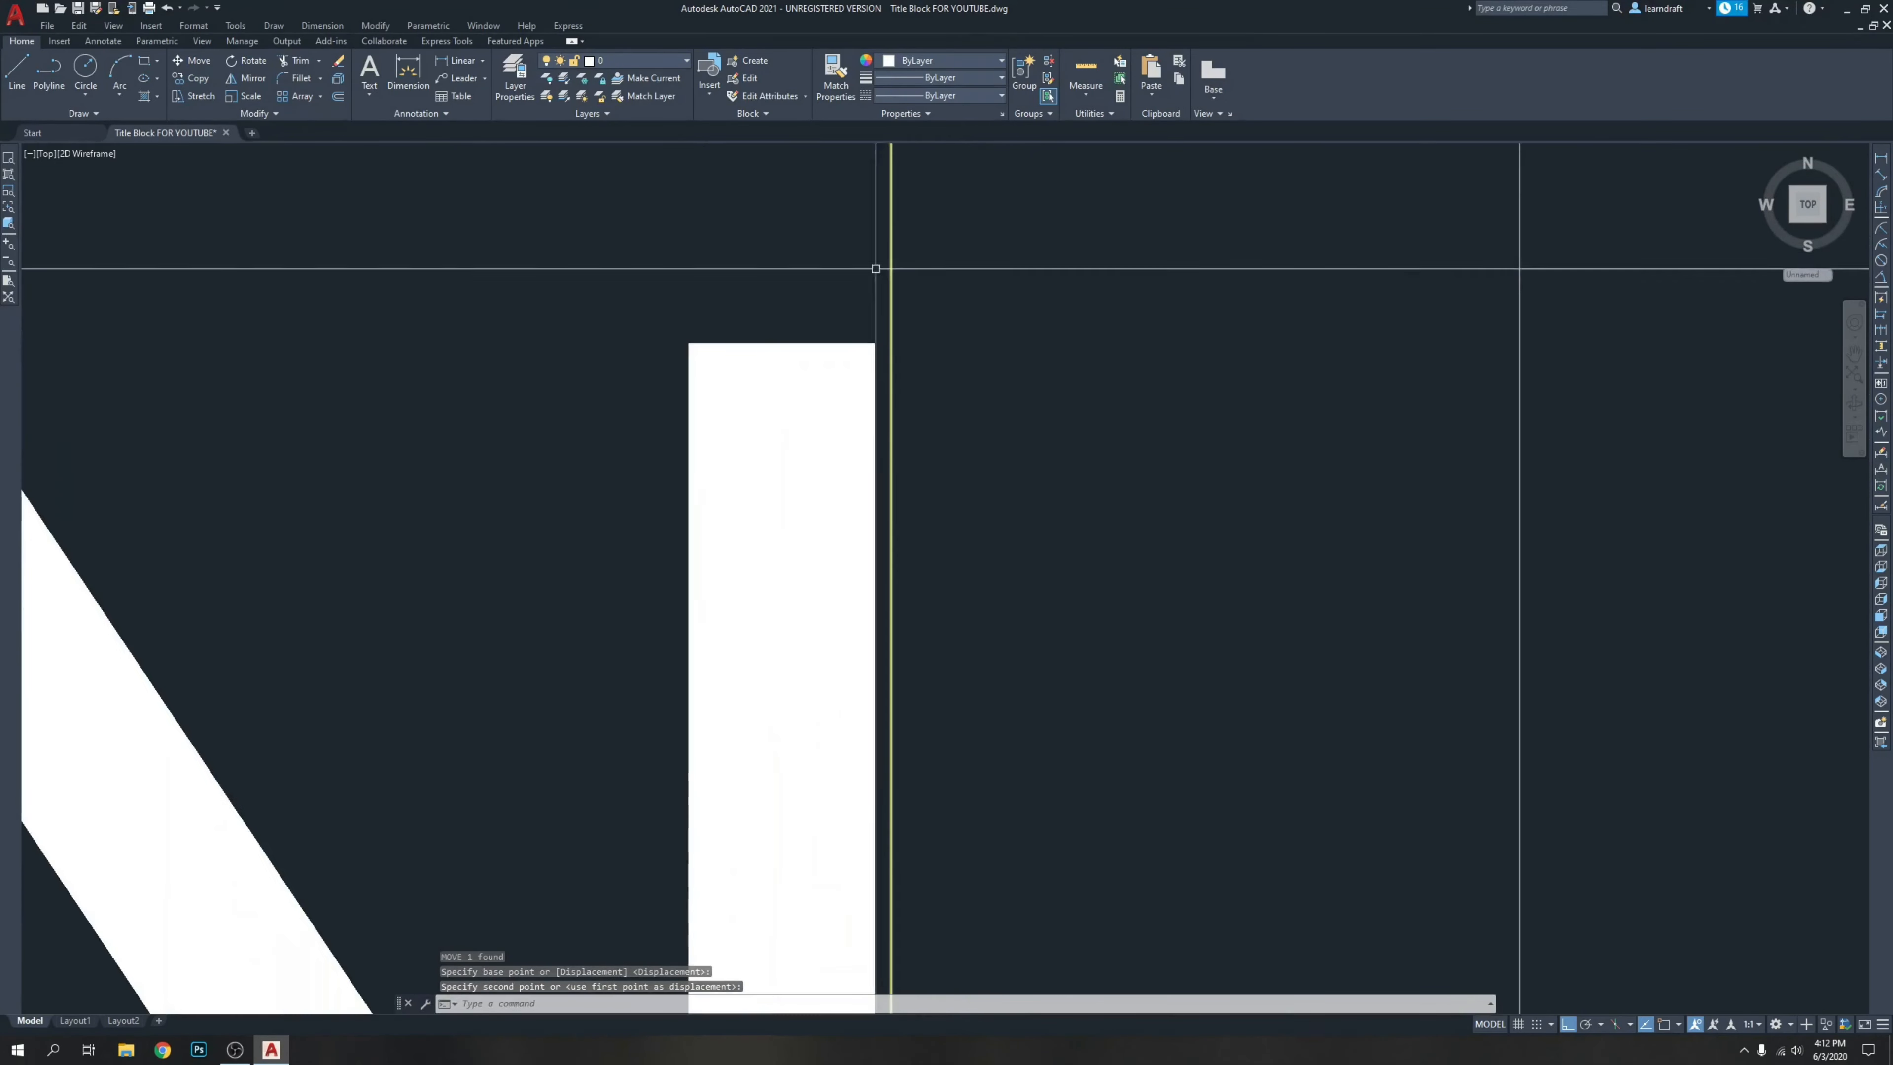
pyautogui.click(874, 351)
pyautogui.write('m')
pyautogui.press('Return')
pyautogui.click(1095, 307)
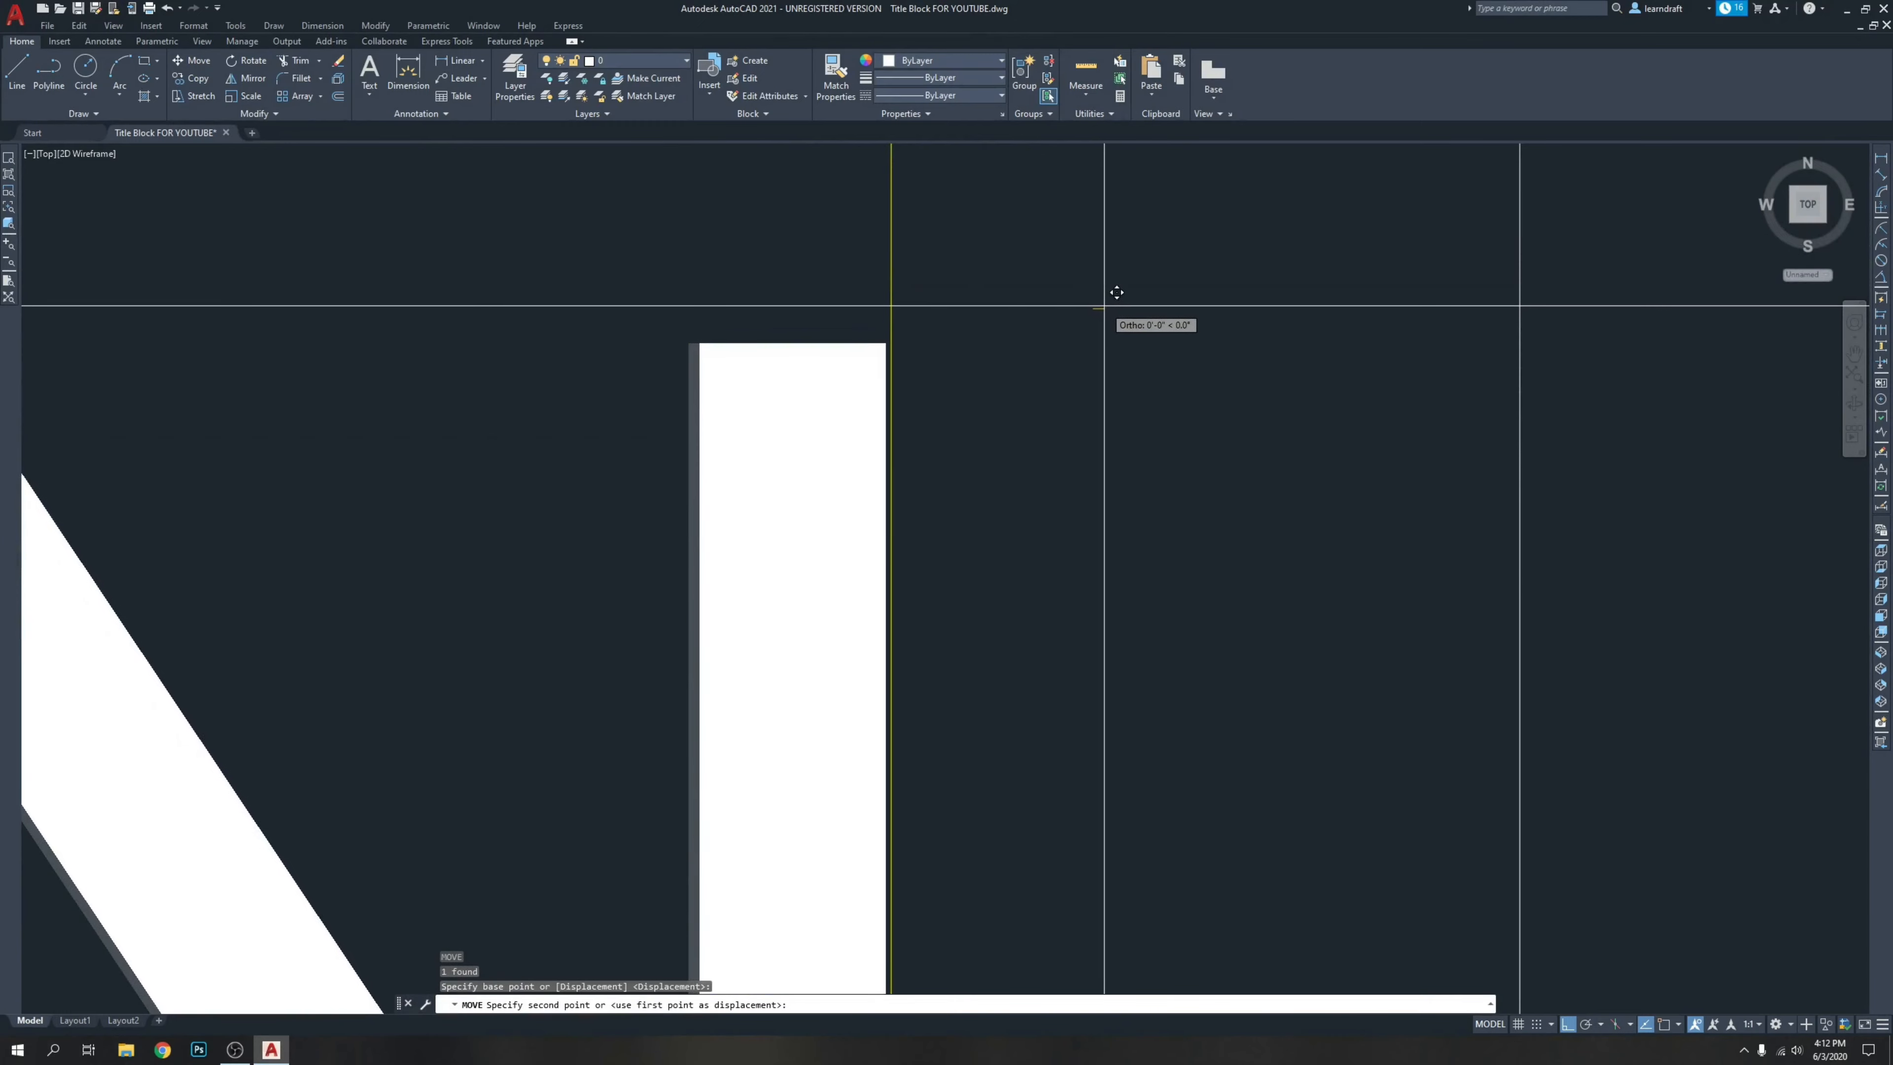
pyautogui.click(1100, 305)
pyautogui.scroll(-5, 1110, 313)
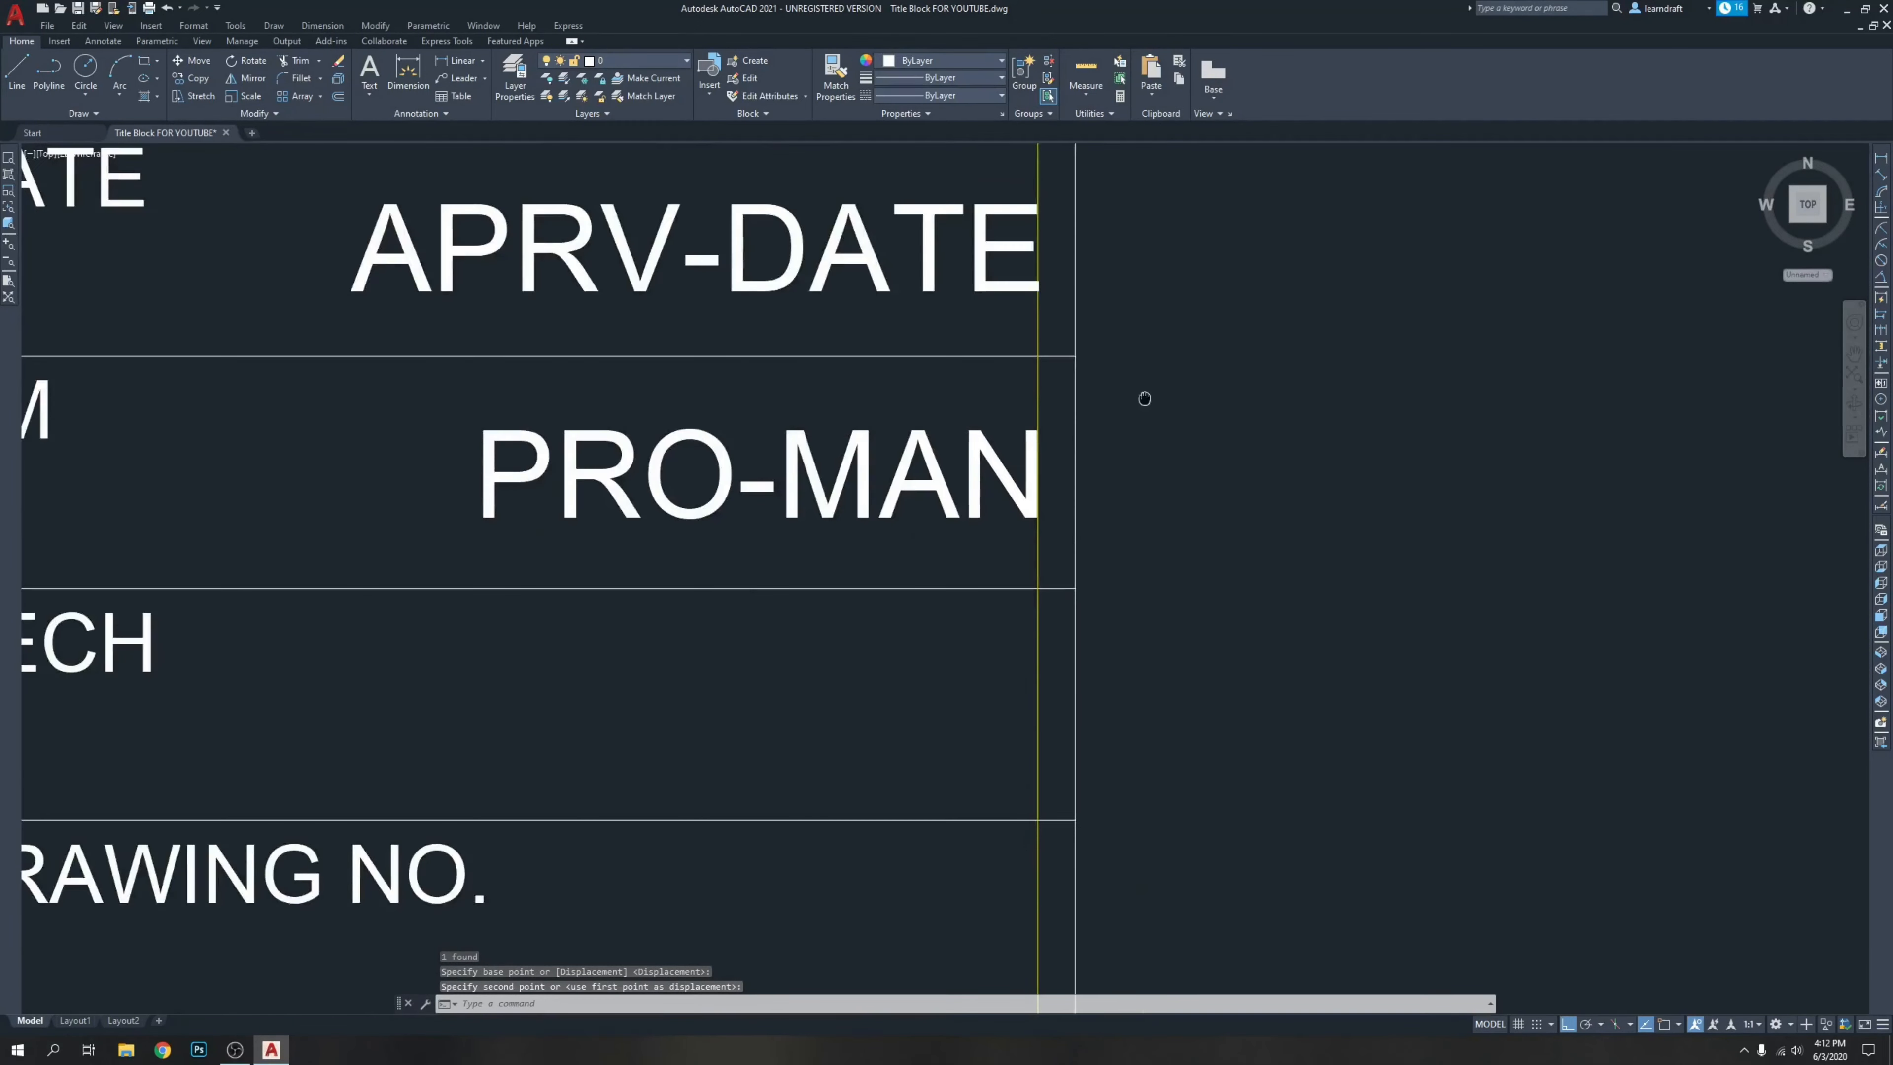
# Change the justification of the APRV-DATE attribute to Right.
pyautogui.moveTo(1145, 398); pyautogui.dragTo(1173, 499, button='middle')
pyautogui.click(1030, 307)
pyautogui.rightClick(1030, 306)
pyautogui.click(1088, 662)
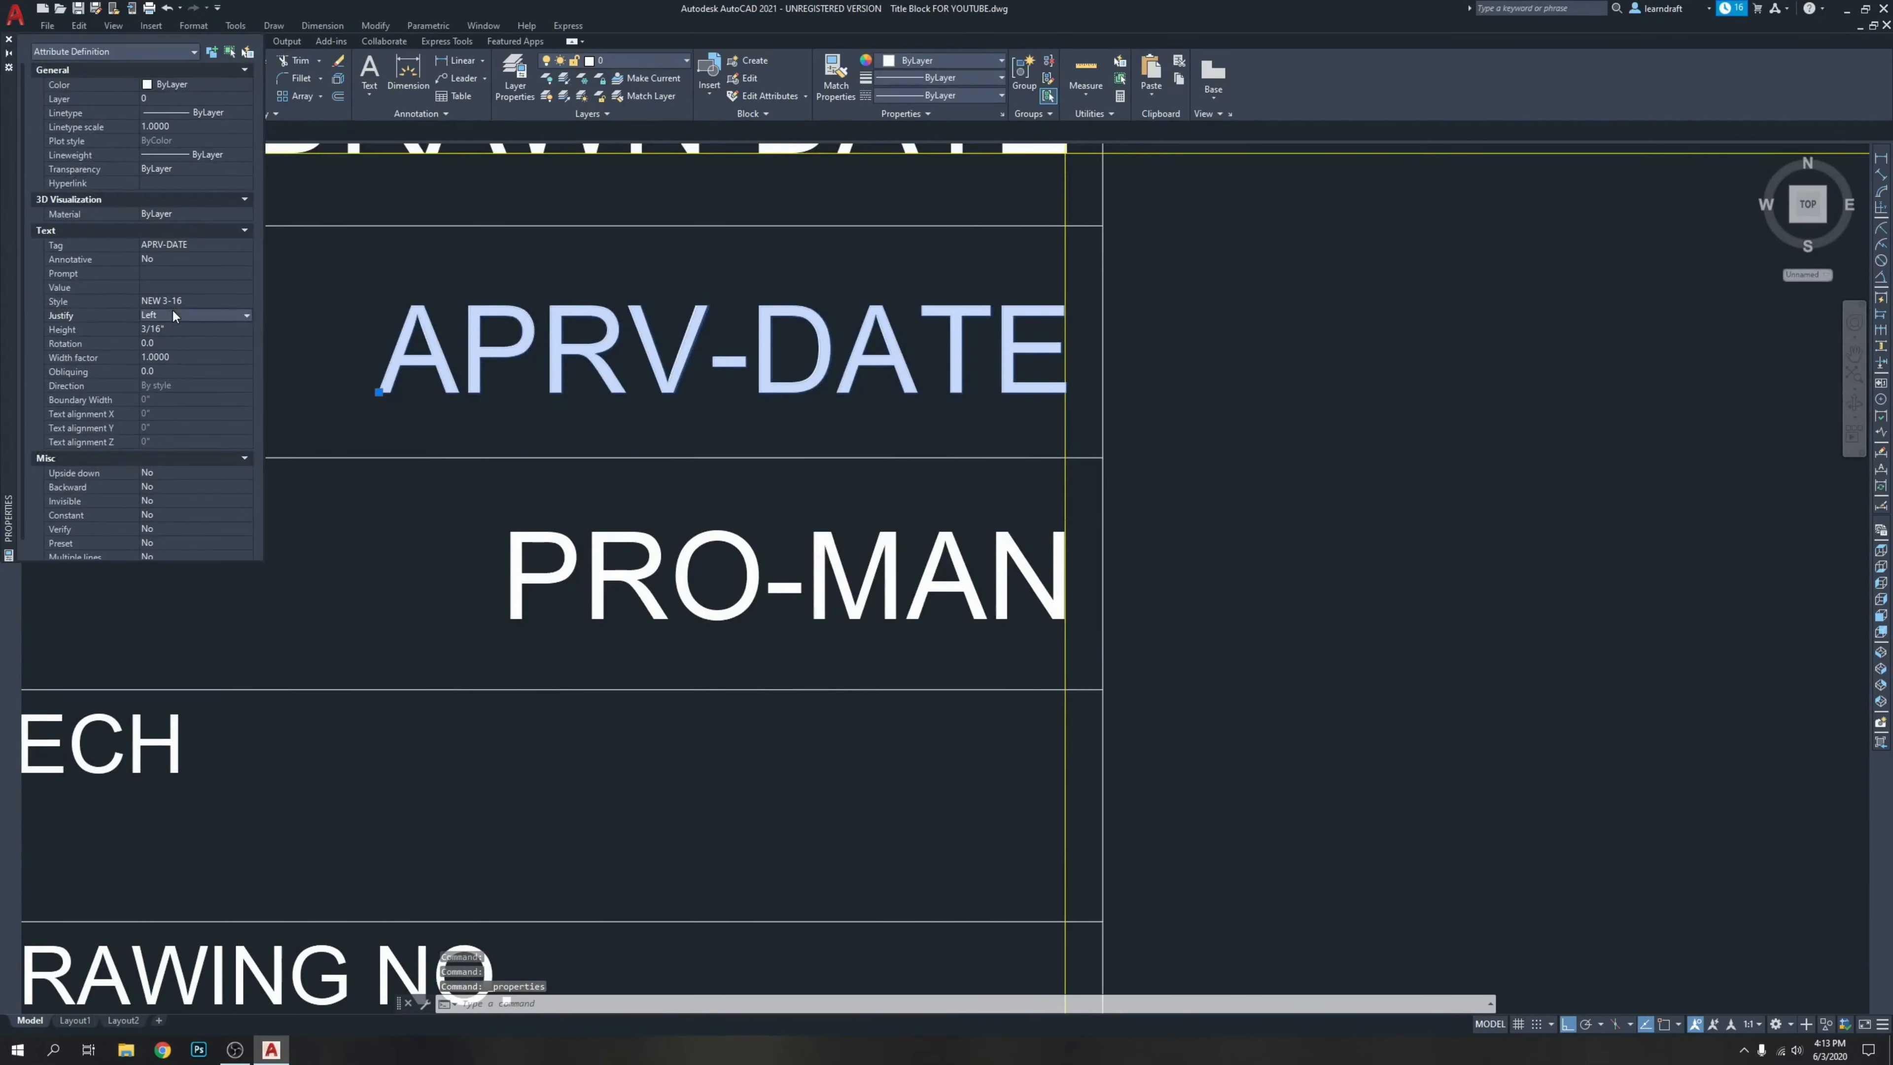
pyautogui.click(173, 314)
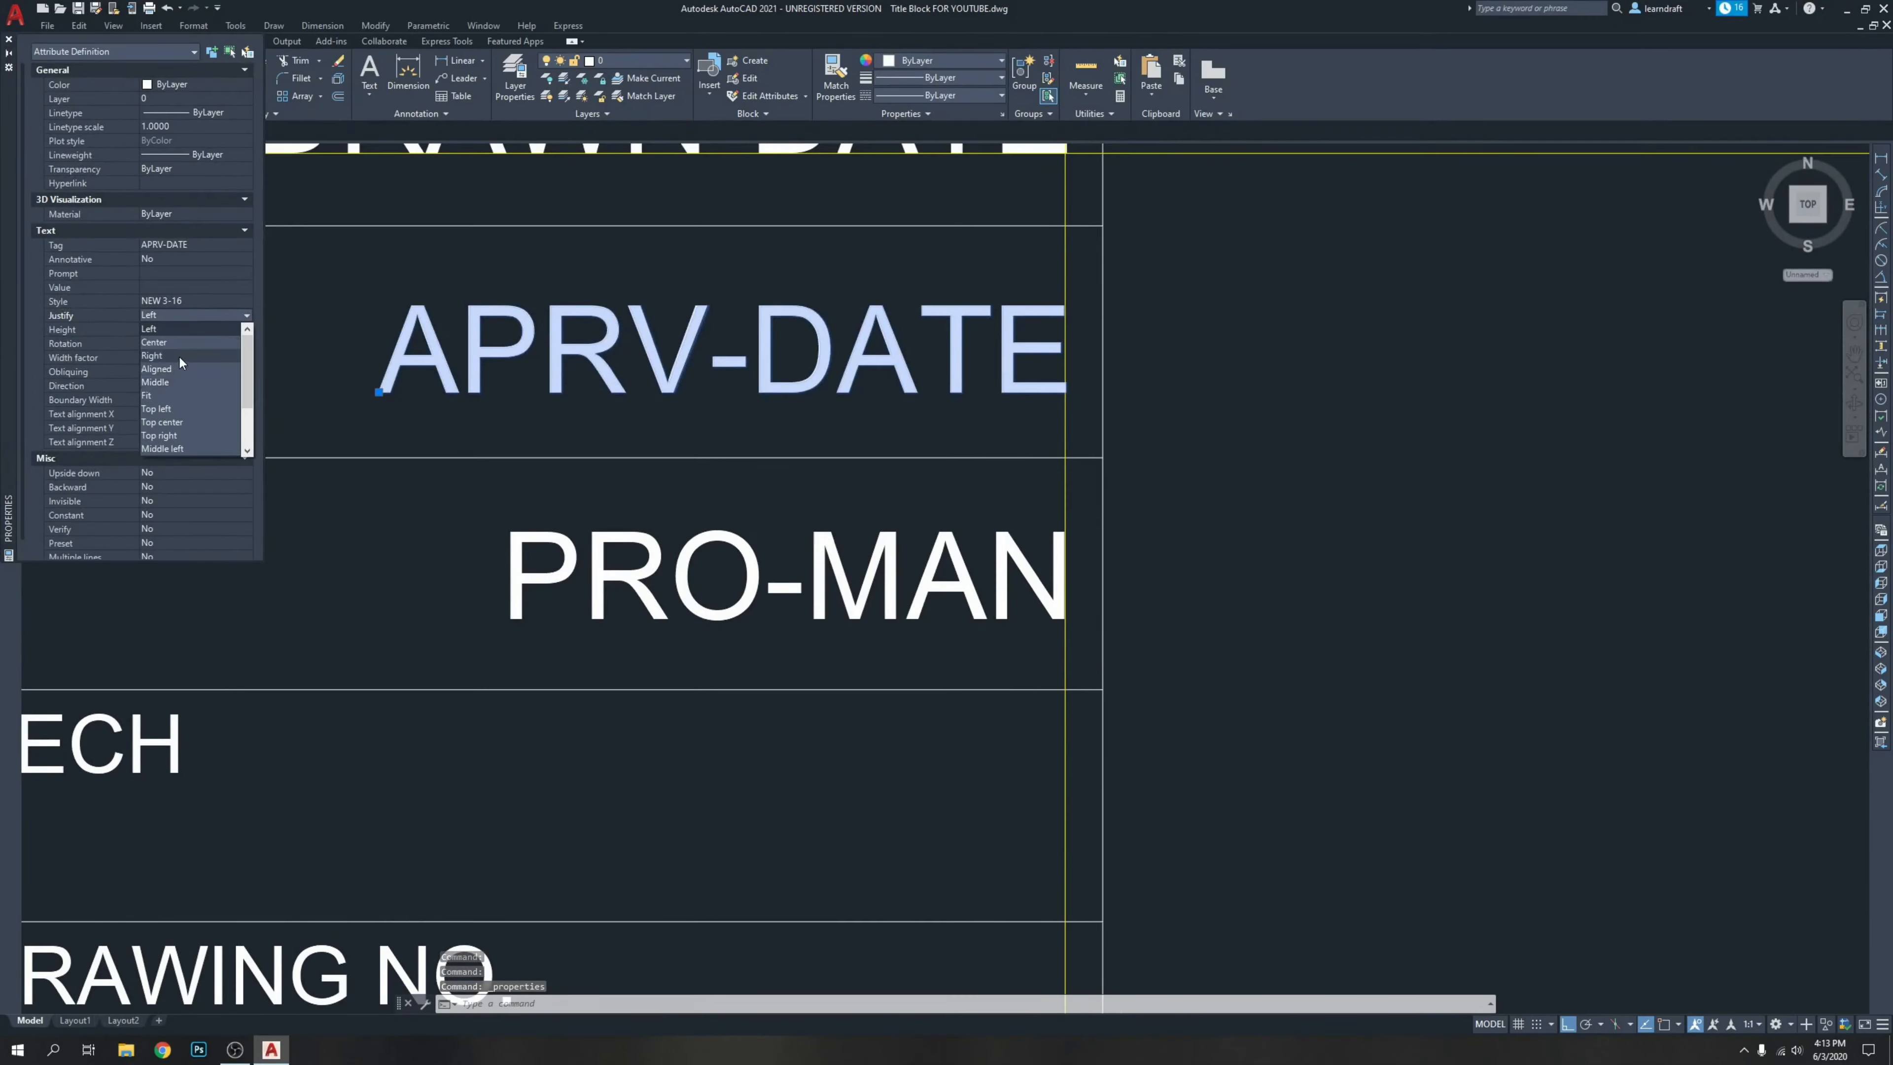
pyautogui.click(179, 357)
pyautogui.click(9, 40)
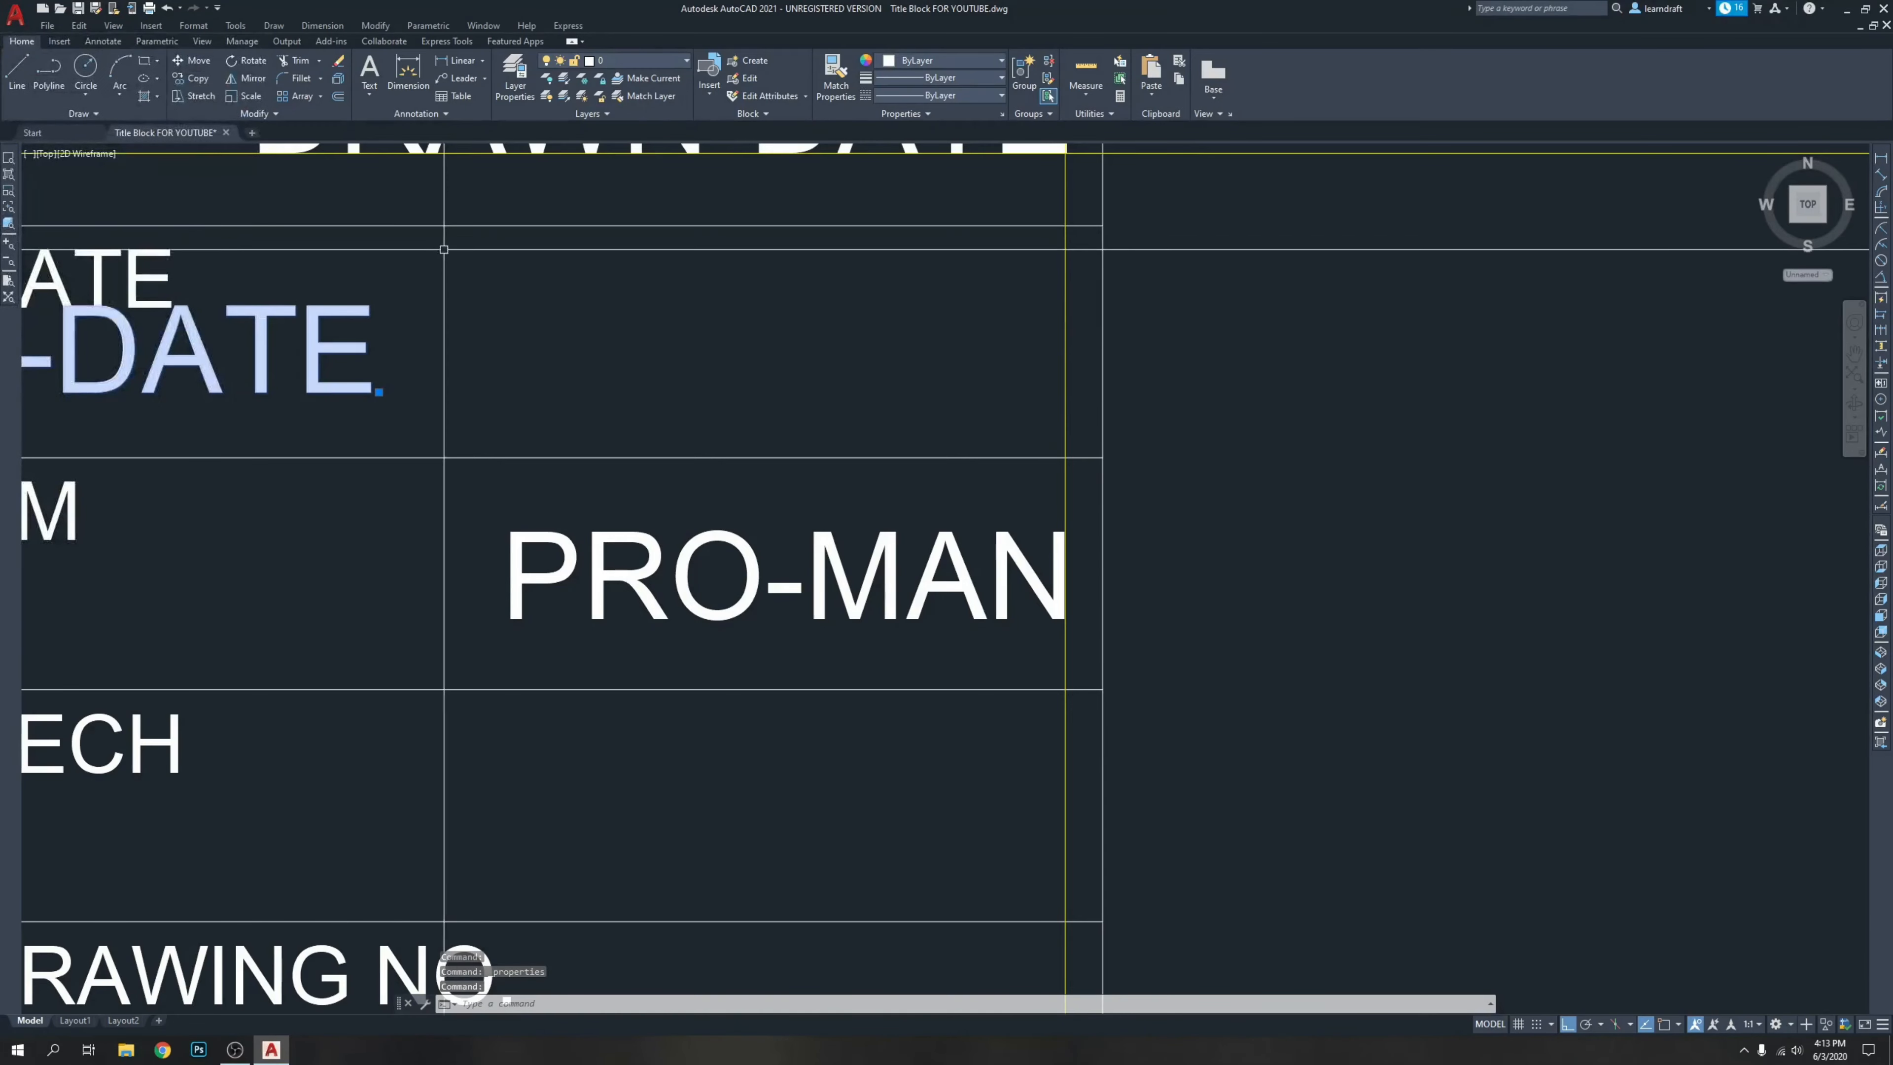
# Move the APRV-DATE attribute horizontally so its right end meets the vertical guide line.
pyautogui.press('Return')
pyautogui.scroll(4, 360, 385)
pyautogui.click(241, 443)
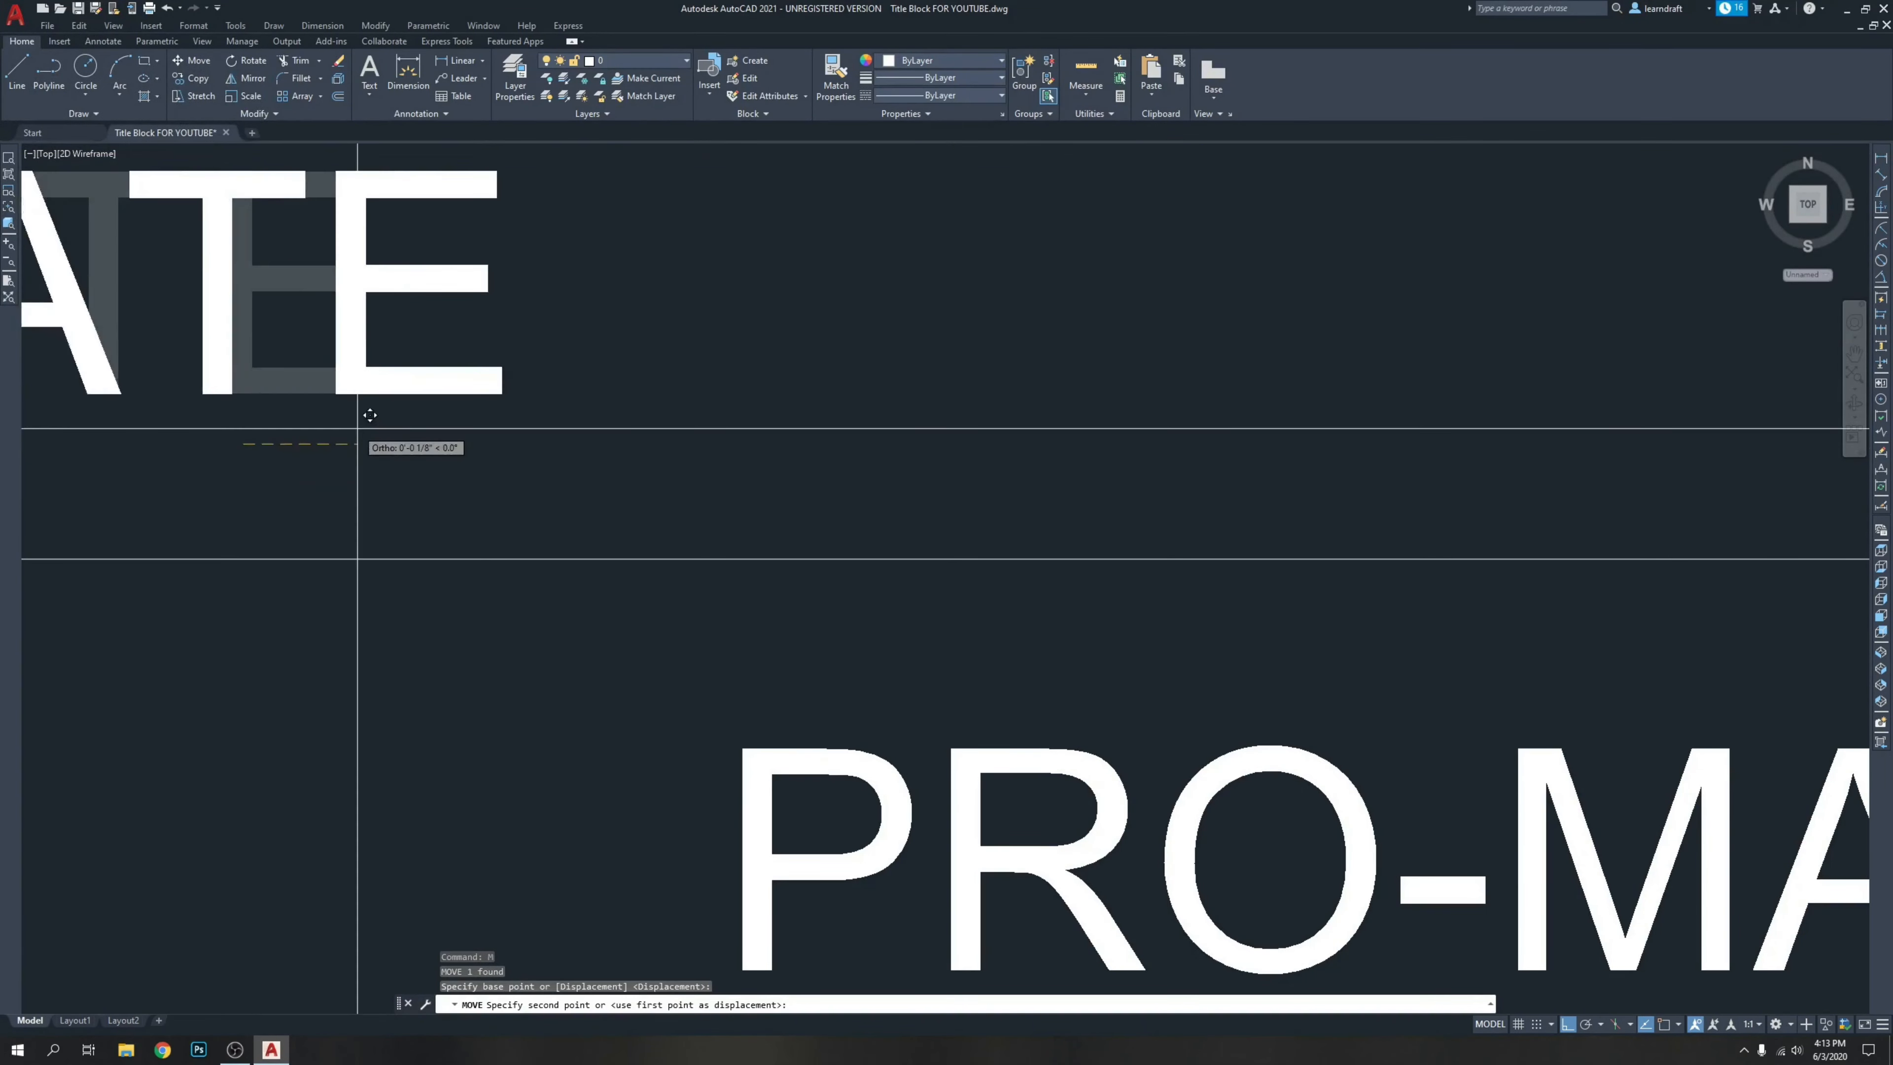
pyautogui.scroll(-4, 358, 425)
pyautogui.scroll(2, 887, 417)
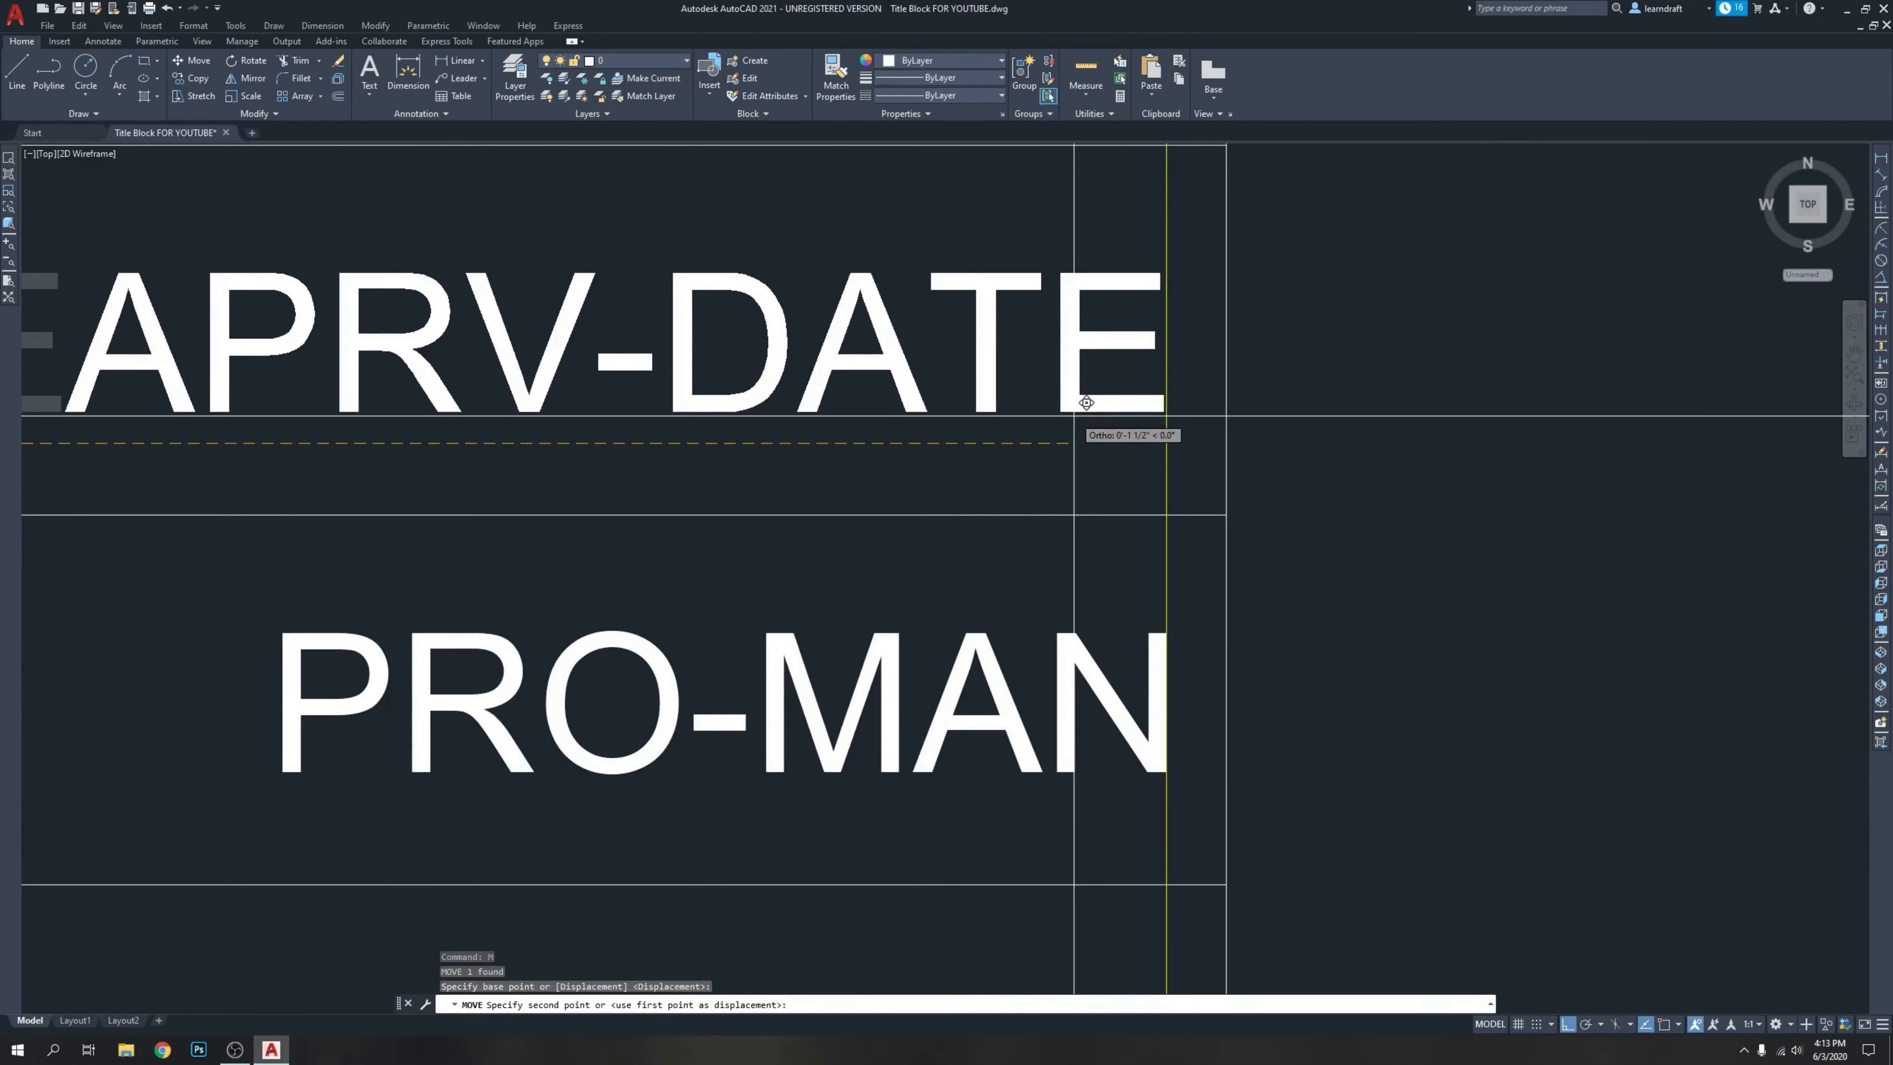
pyautogui.click(1076, 416)
# Fine-tune the APRV-DATE attribute with a slight horizontal move toward the vertical guide line.
pyautogui.scroll(3, 1219, 412)
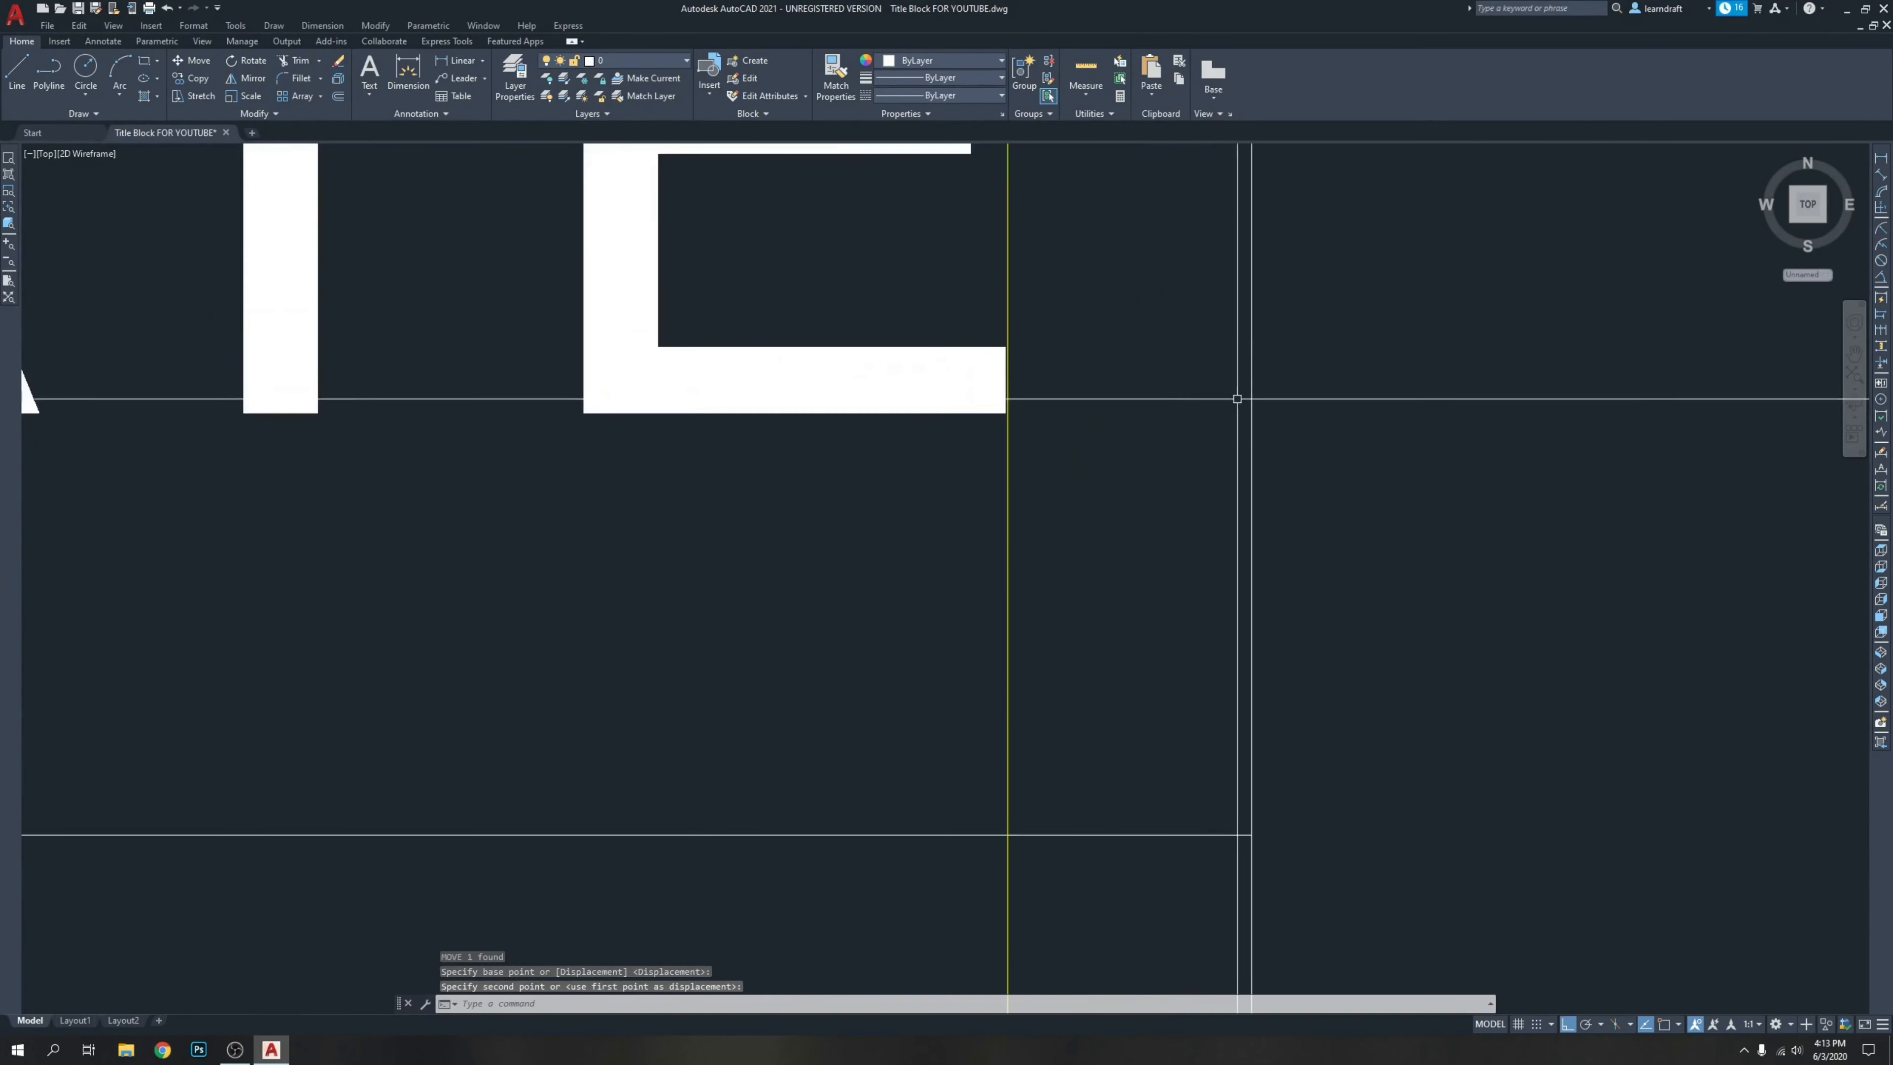
pyautogui.scroll(2, 1027, 340)
pyautogui.click(769, 266)
pyautogui.click(618, 387)
pyautogui.press('Return')
pyautogui.scroll(2, 1048, 361)
pyautogui.click(1001, 378)
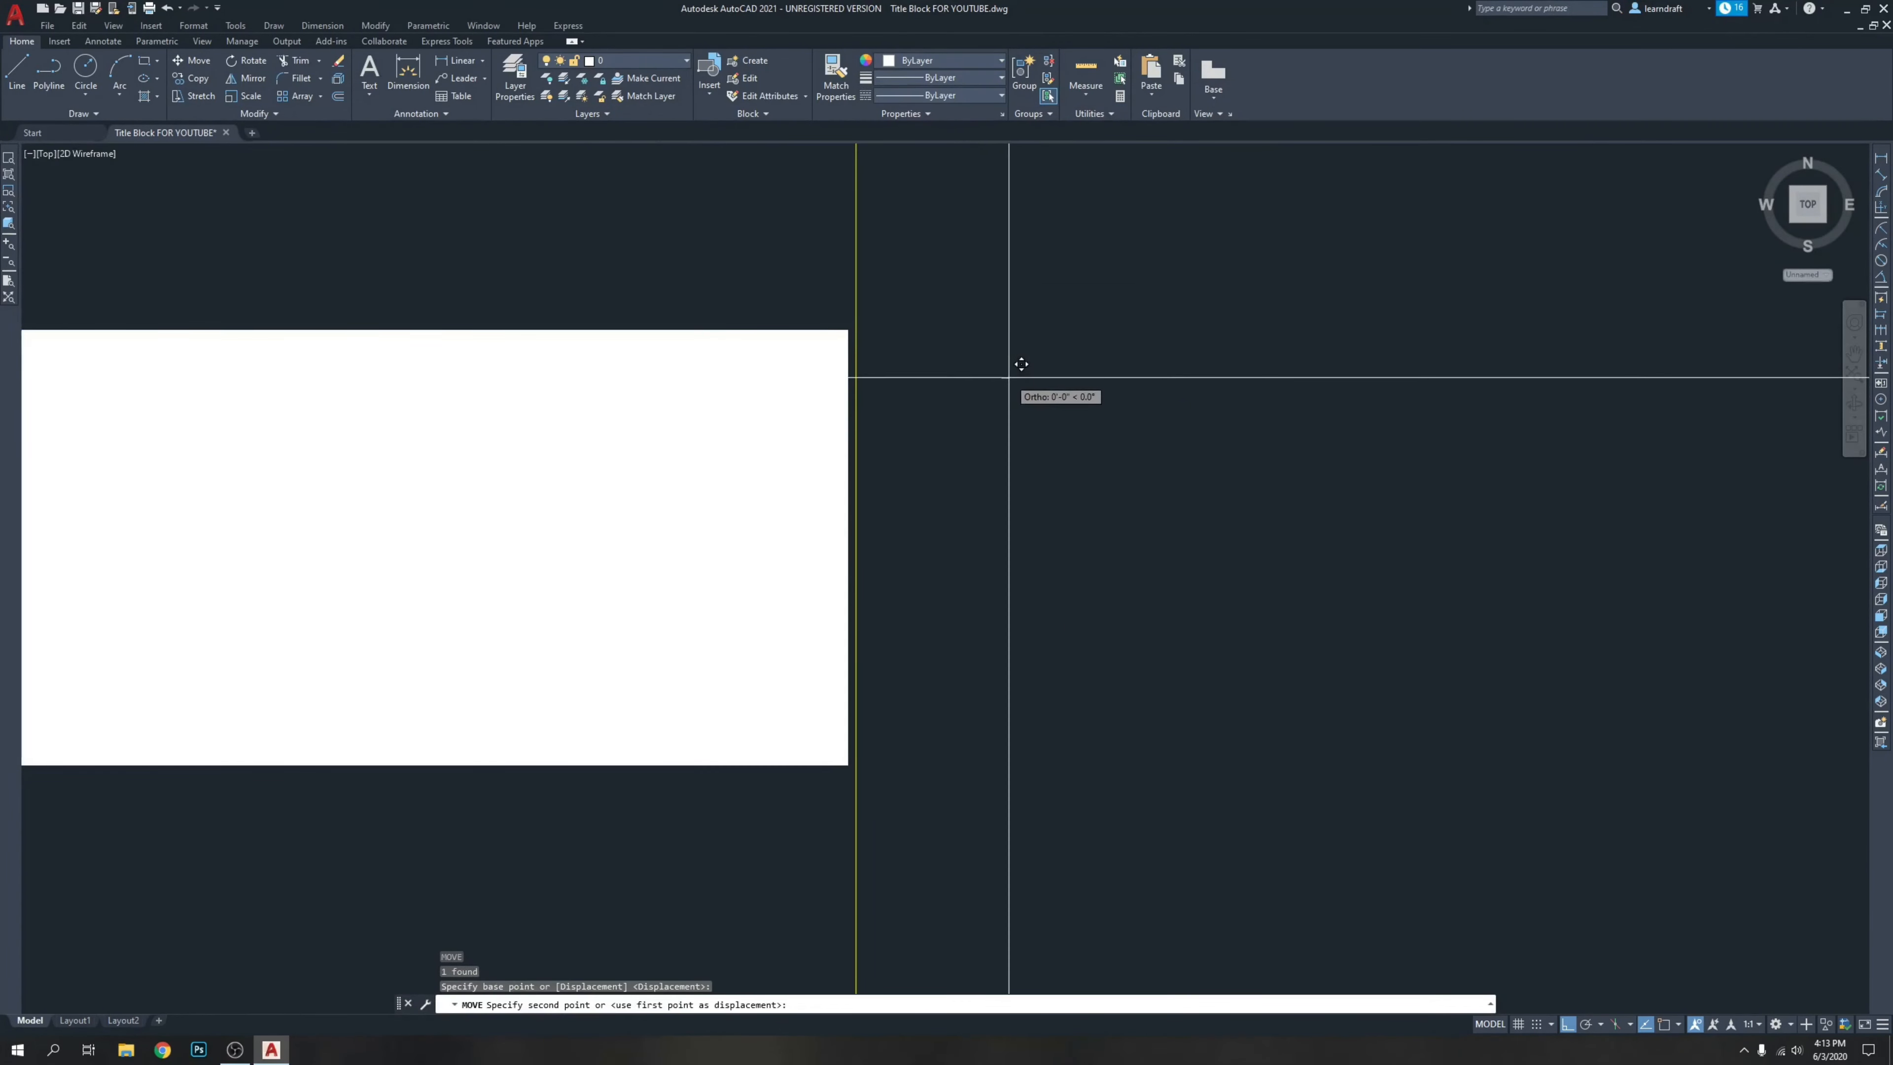
pyautogui.click(1016, 375)
# Examine how the attribute tags line up with the guide lines across the title block cells.
pyautogui.scroll(-10, 1016, 375)
pyautogui.hotkey('ctrl', '1')
pyautogui.press('Escape')
pyautogui.press('Escape')
pyautogui.scroll(2, 904, 330)
pyautogui.scroll(-4, 989, 349)
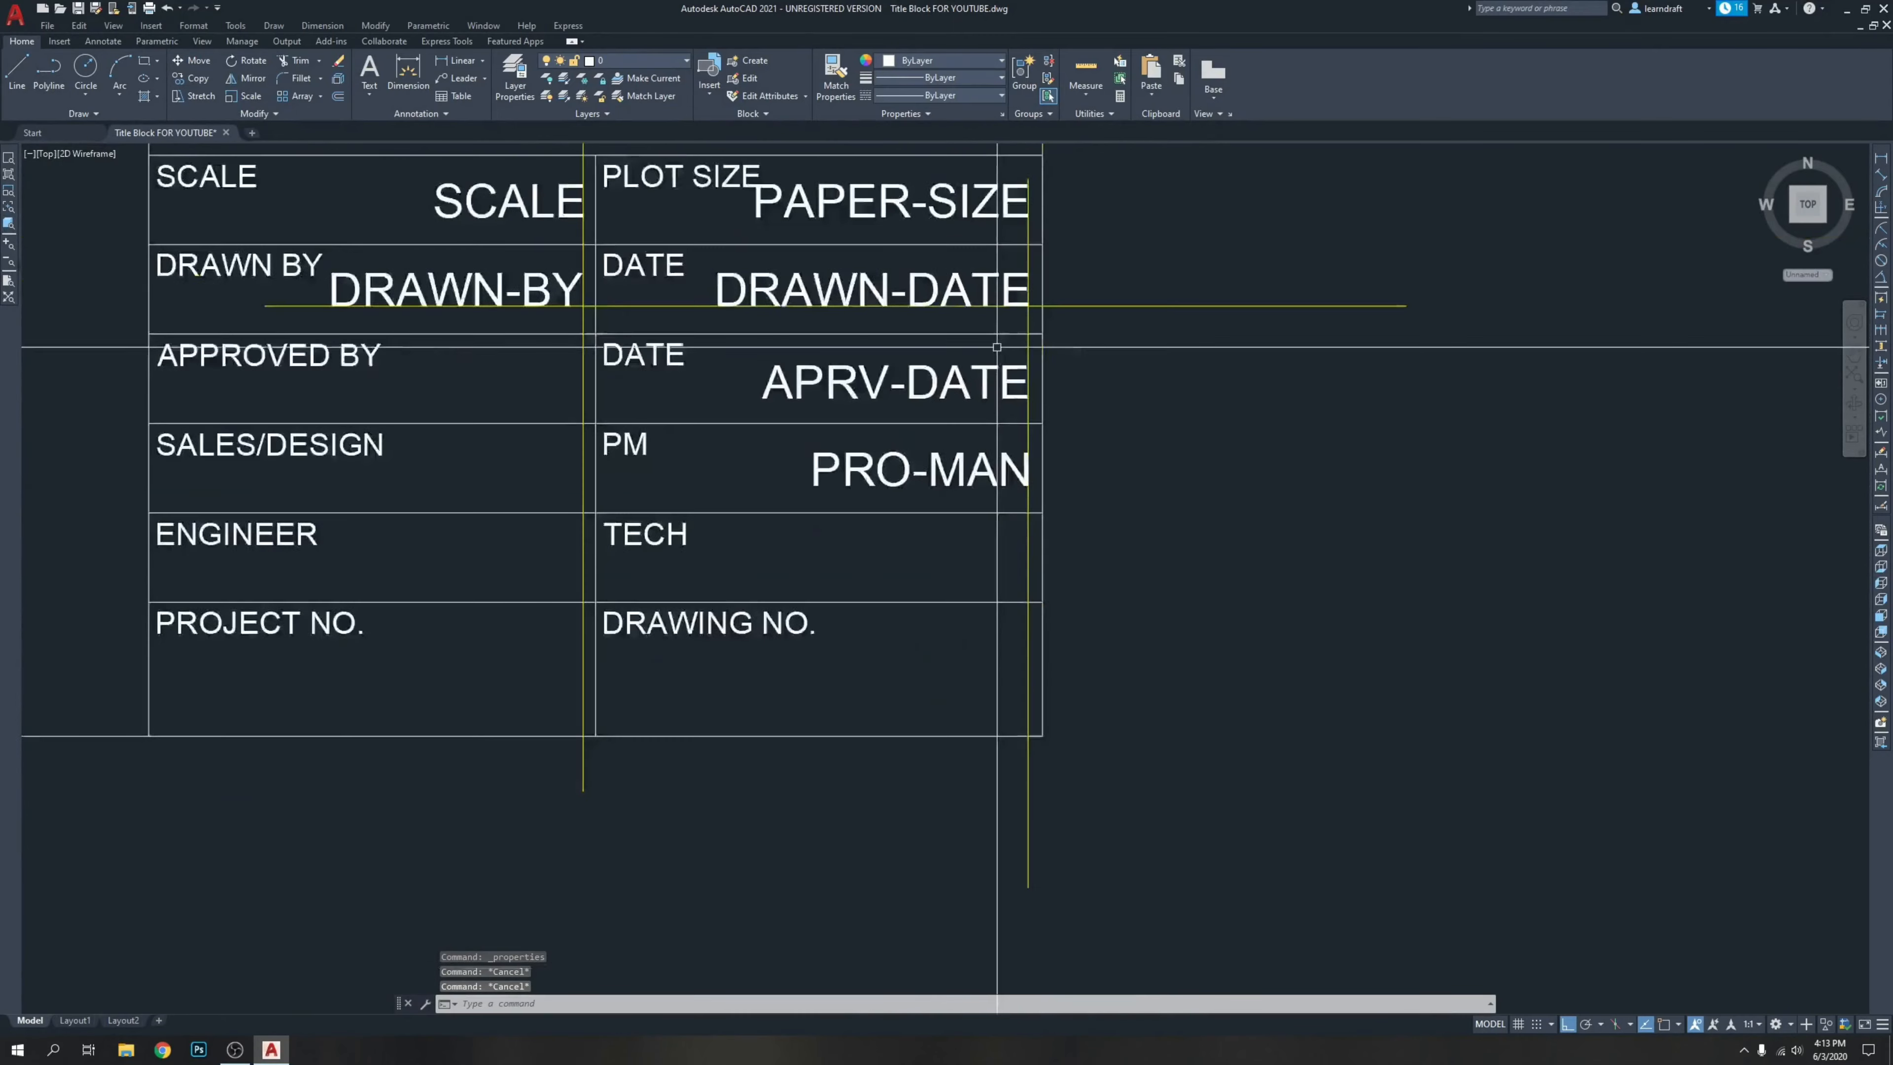
pyautogui.scroll(2, 982, 444)
pyautogui.scroll(-2, 1192, 485)
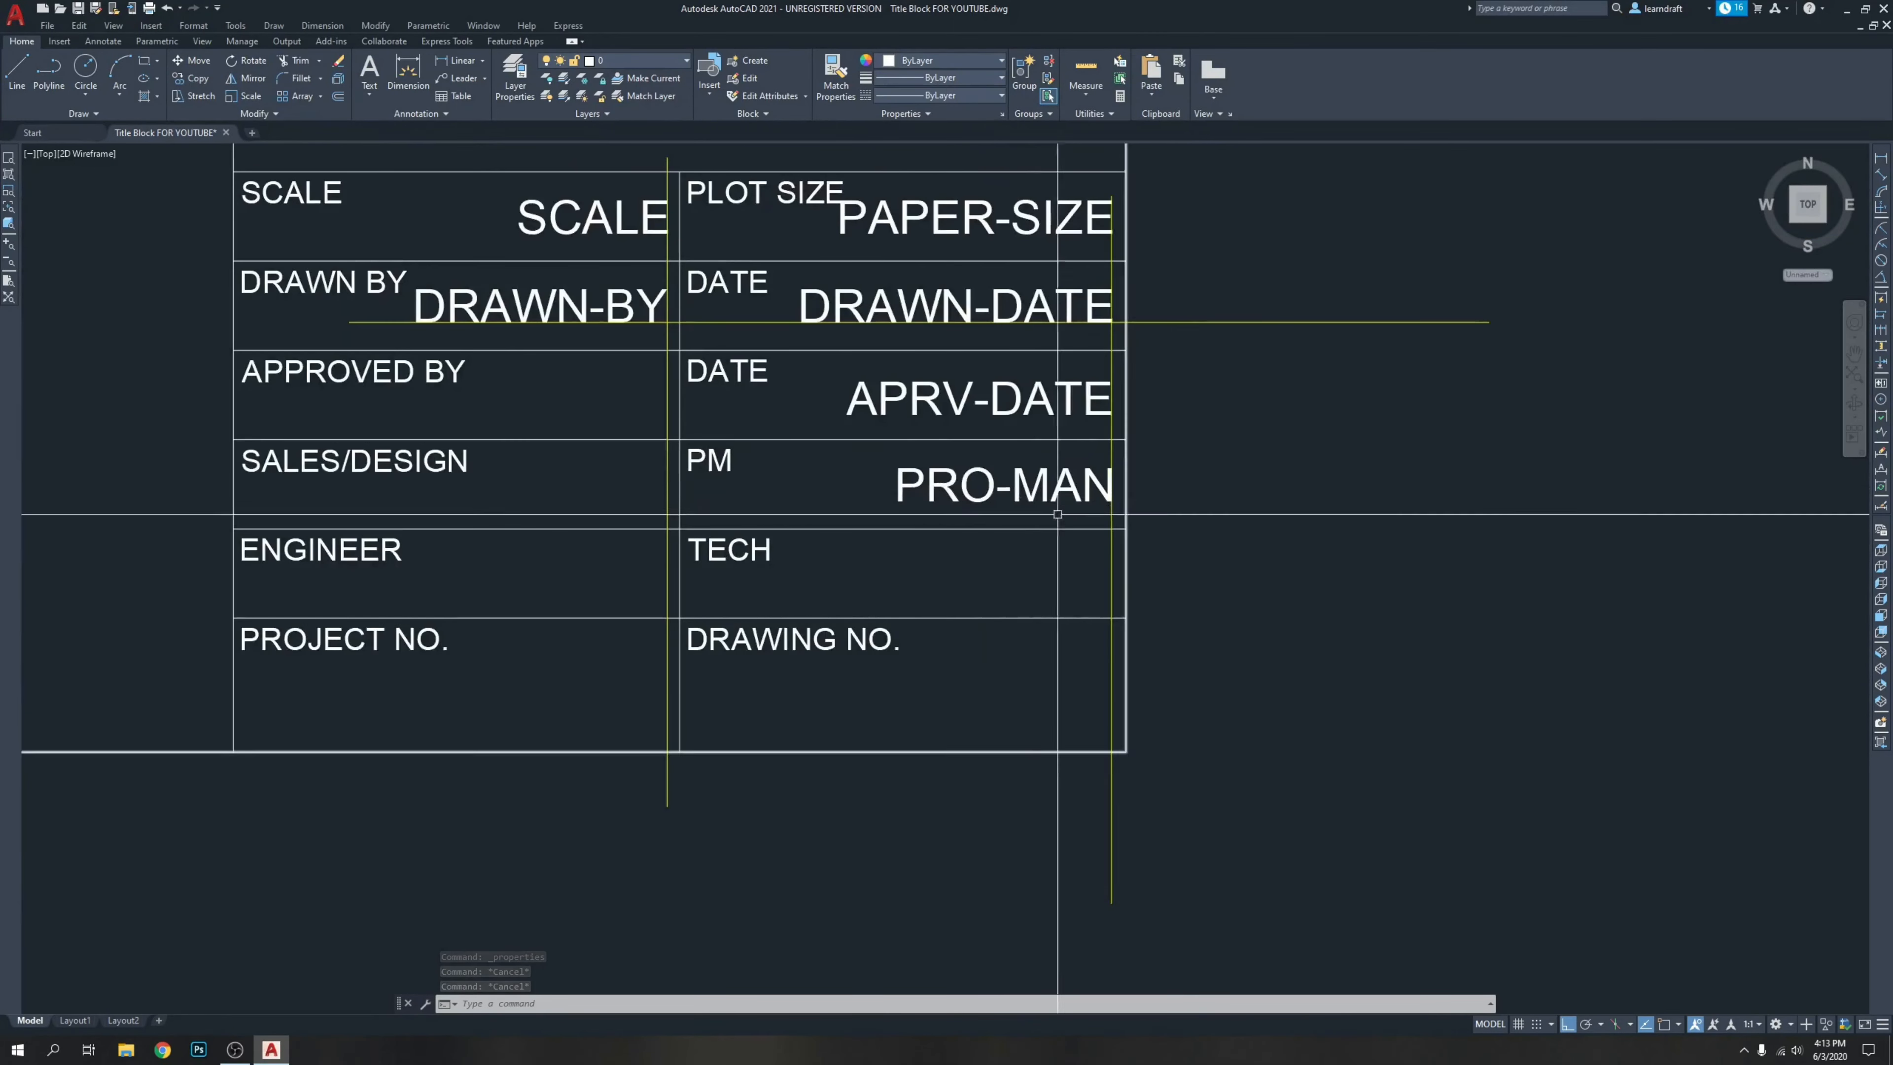
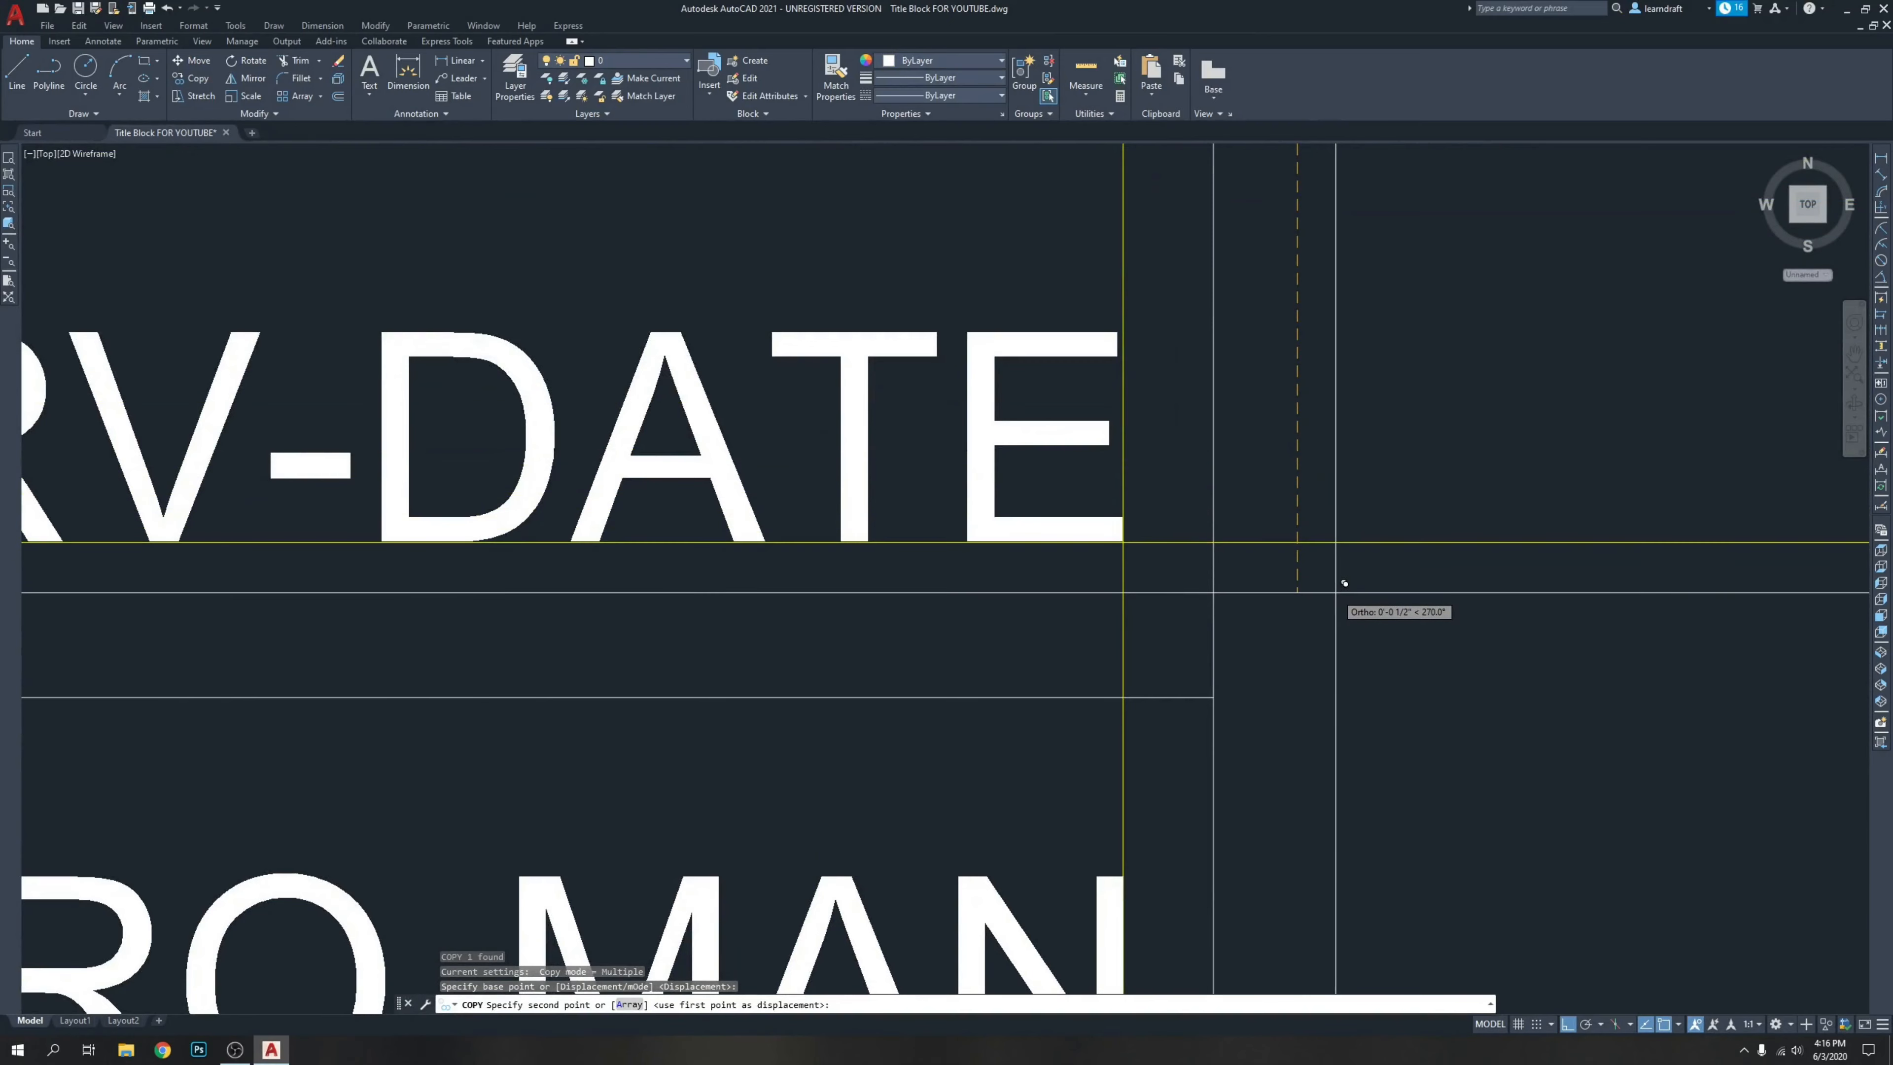
# Copy the horizontal guide line straight down to the baselines of APRV-DATE, PRO-MAN and TECH-NAME.
pyautogui.click(1344, 583)
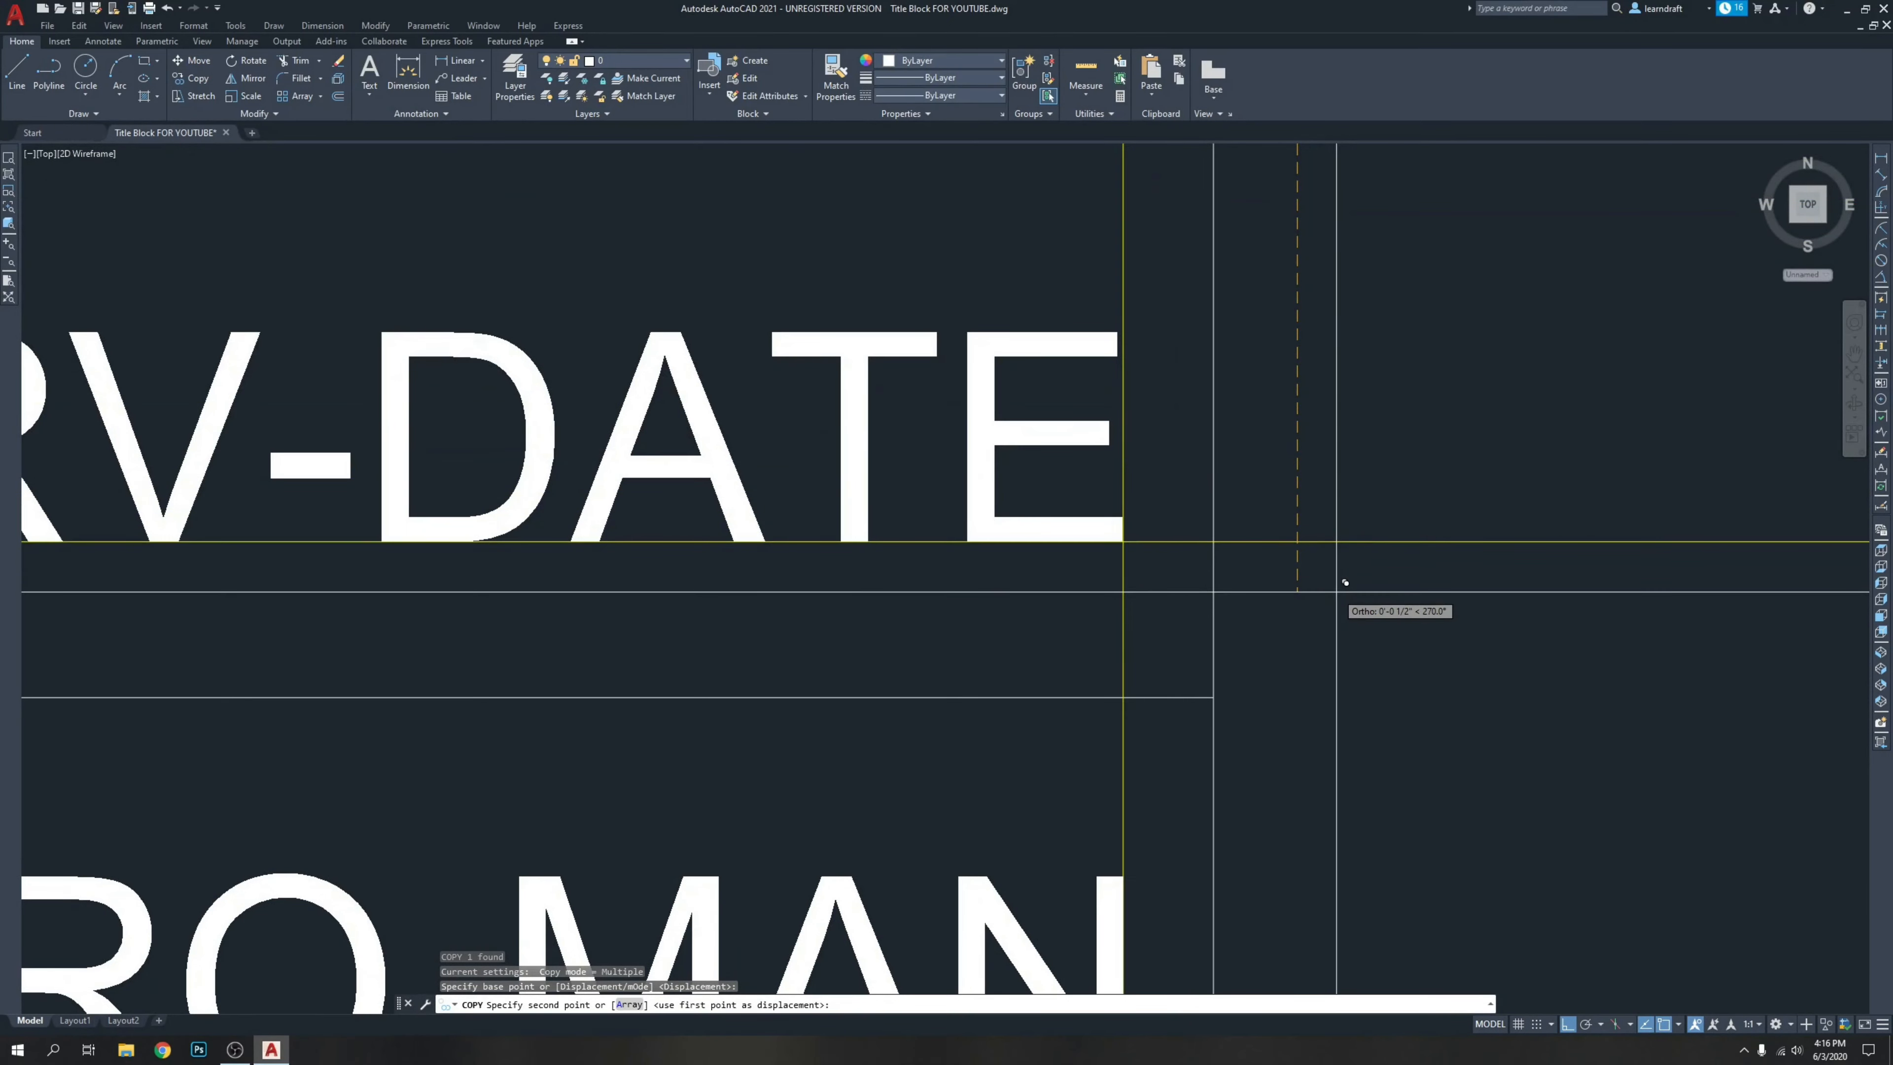
pyautogui.scroll(-4, 1021, 336)
pyautogui.moveTo(1178, 639); pyautogui.dragTo(1200, 525, button='middle')
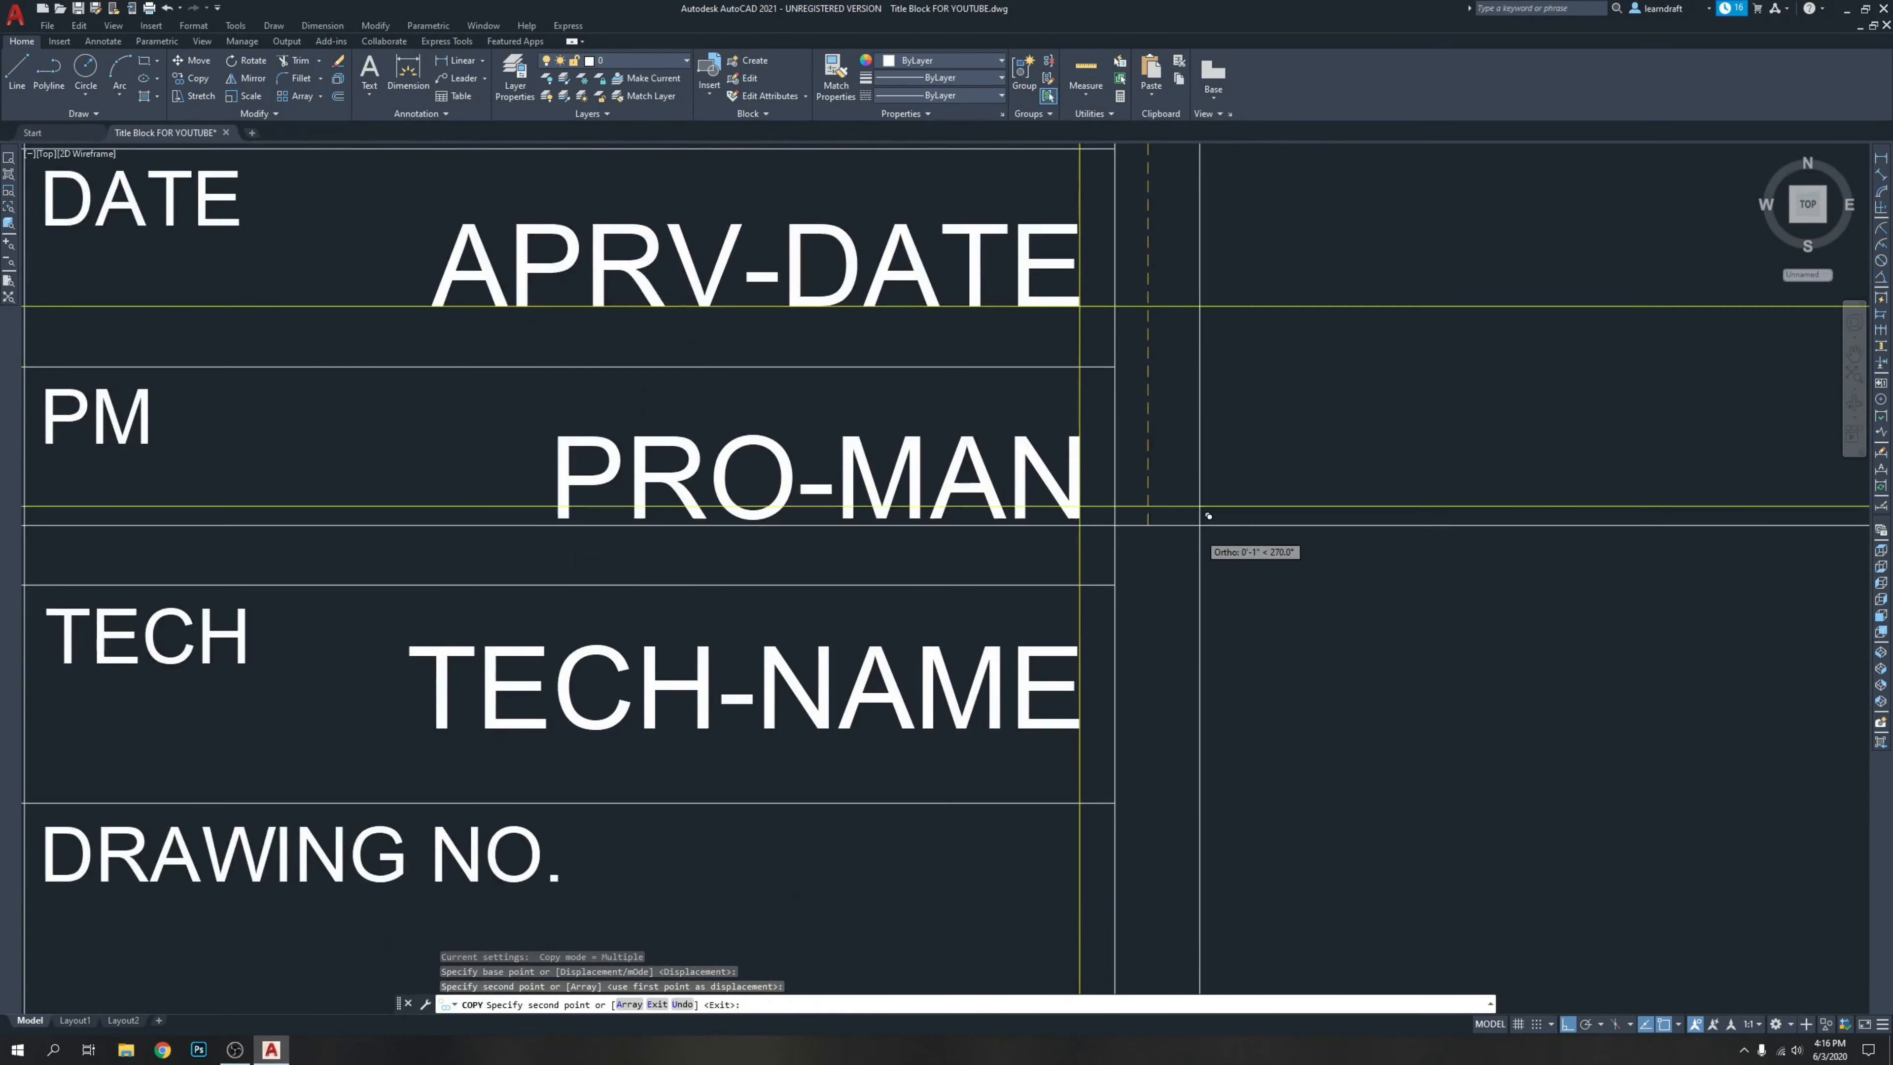
pyautogui.click(1201, 538)
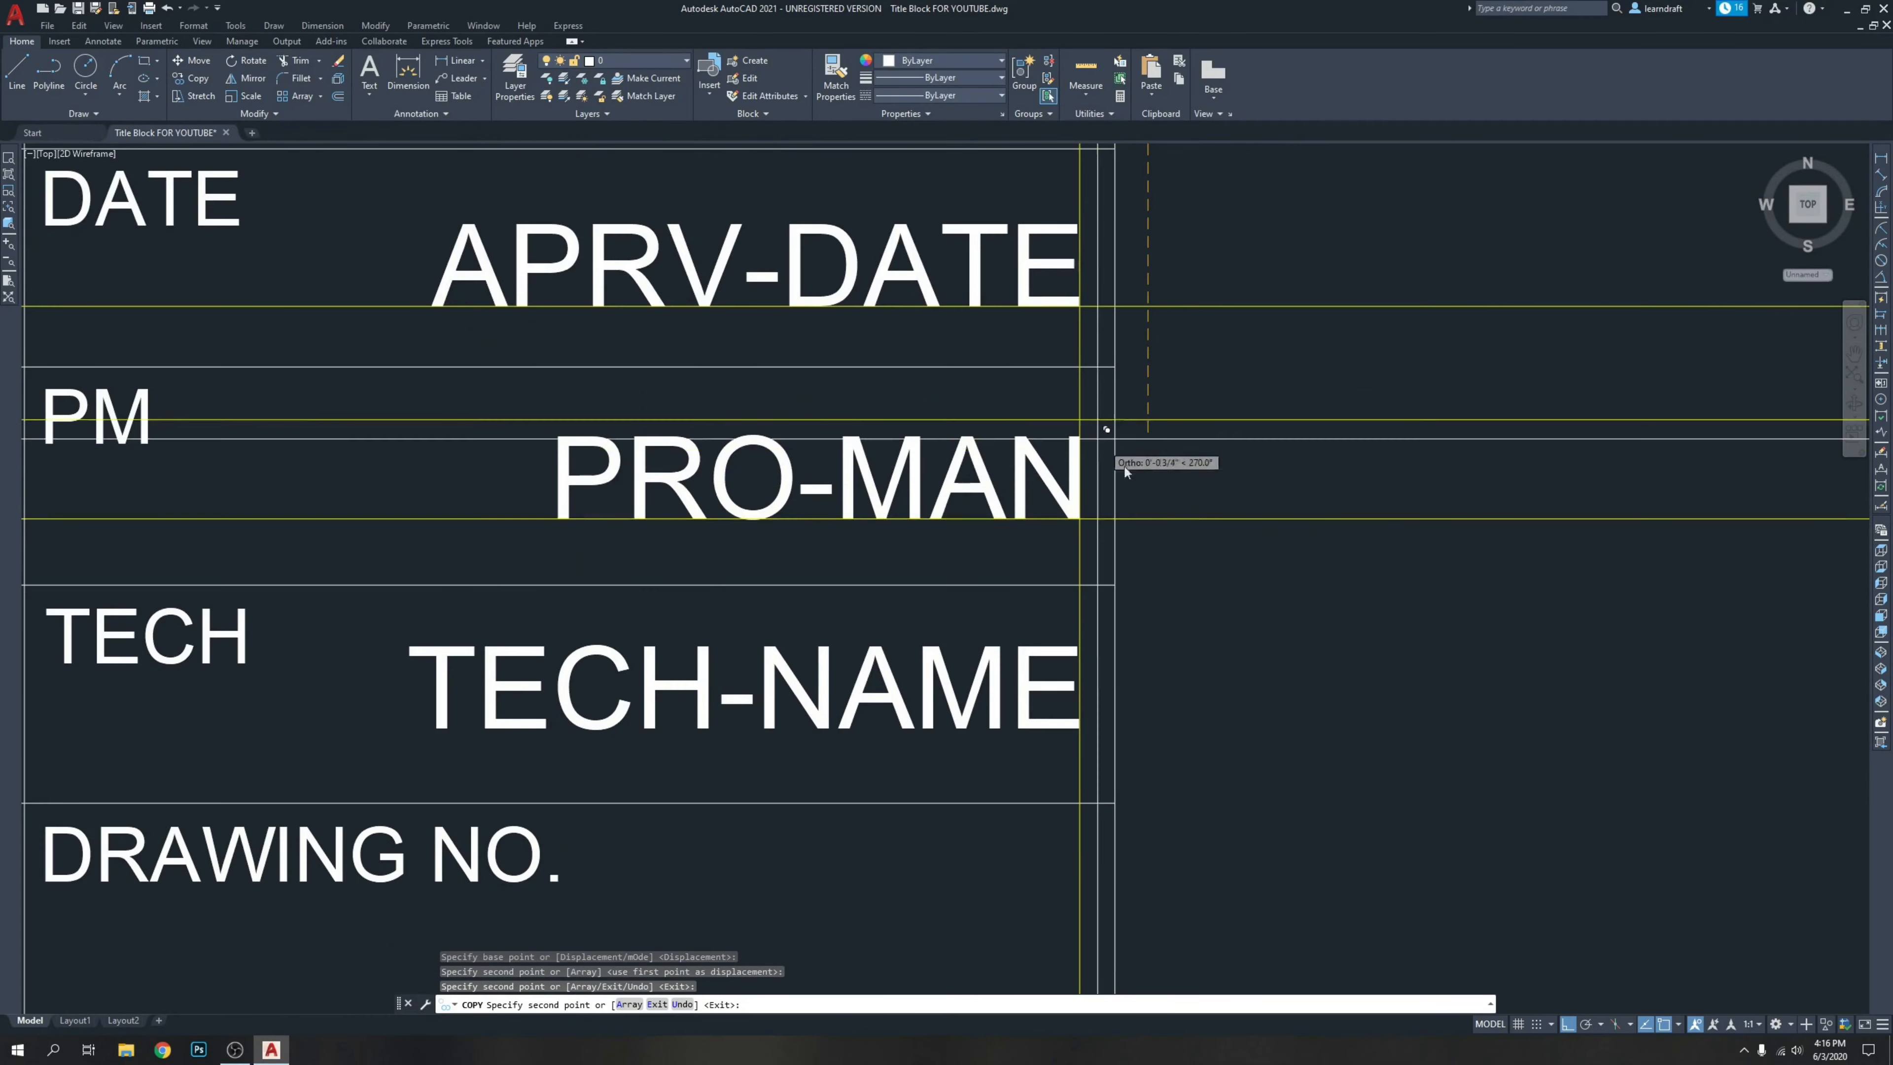
pyautogui.moveTo(1108, 432); pyautogui.dragTo(1080, 205, button='middle')
pyautogui.click(1207, 513)
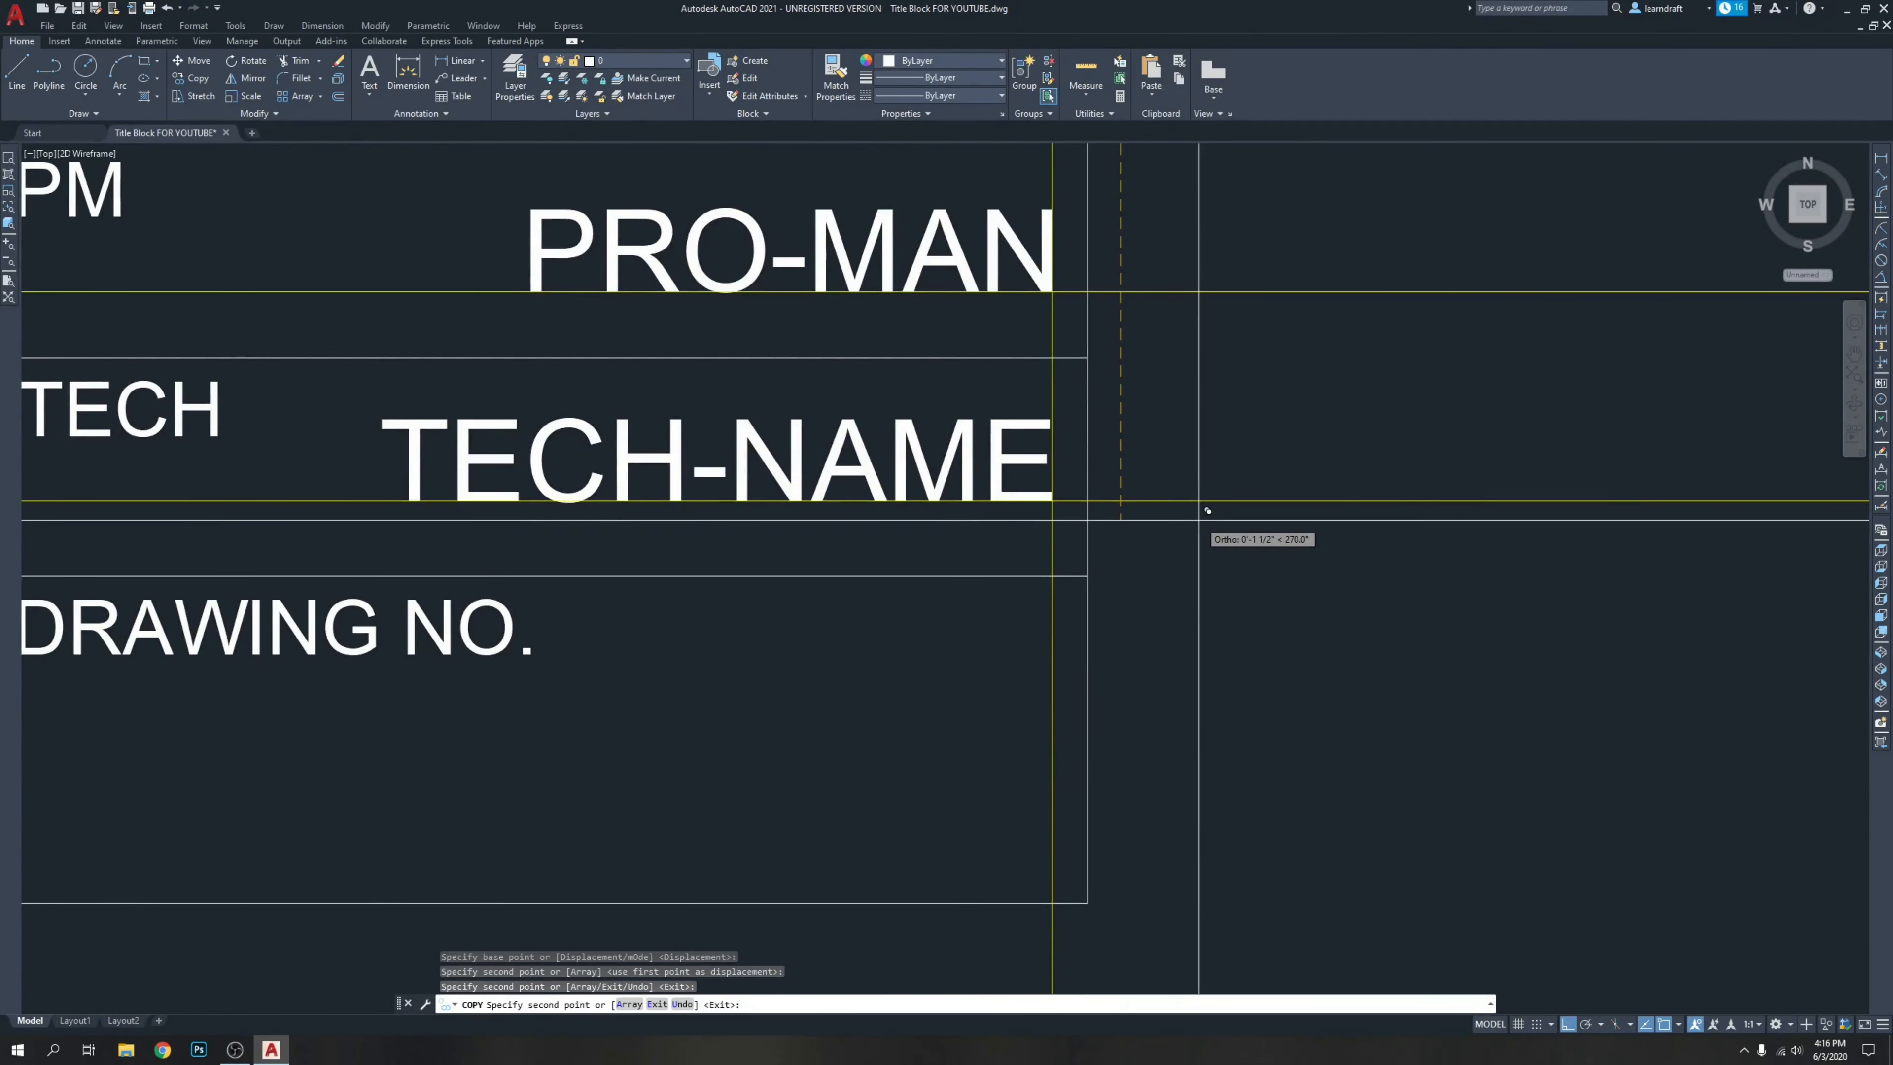
pyautogui.press('Escape')
# Move the APRV-BY attribute vertically so its base sits on the horizontal guide line in the APPROVED BY row.
pyautogui.scroll(-8, 1207, 522)
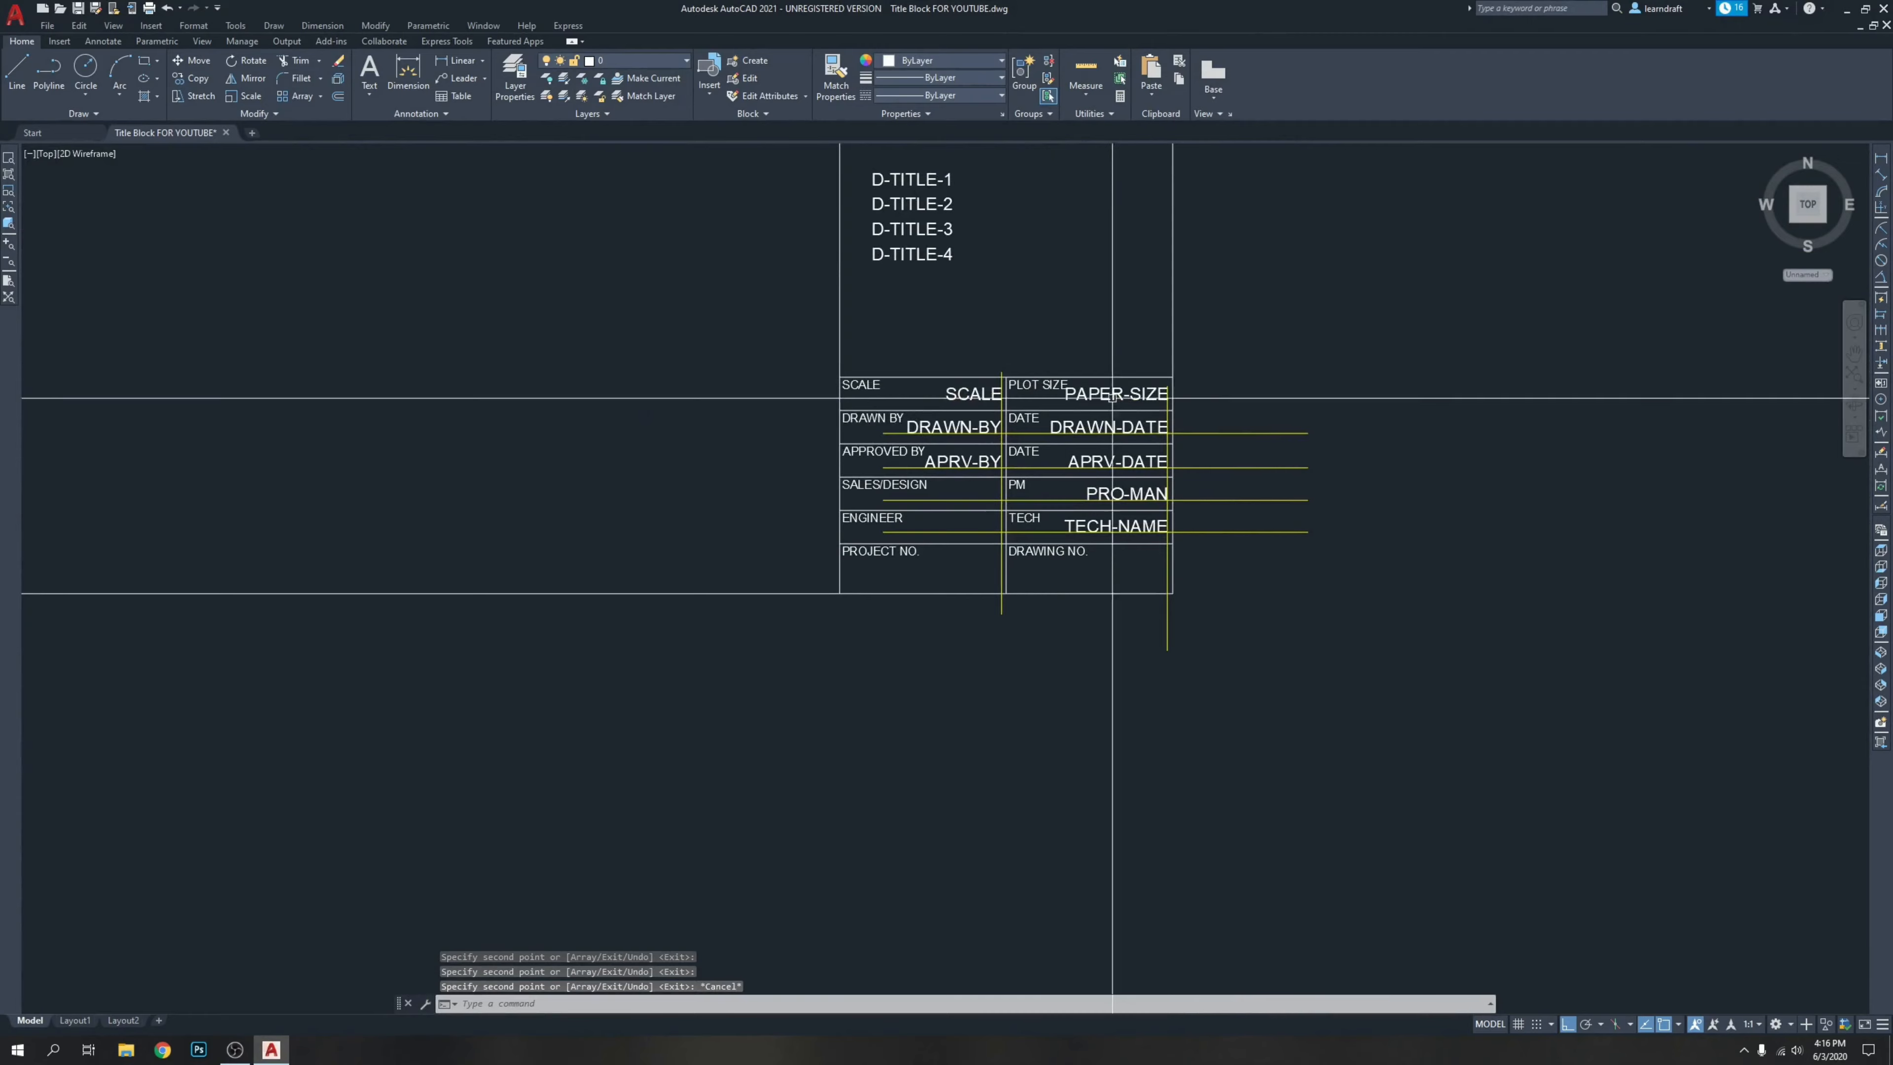
pyautogui.scroll(6, 950, 477)
pyautogui.moveTo(1109, 496); pyautogui.dragTo(1017, 416, button='middle')
pyautogui.scroll(10, 1016, 416)
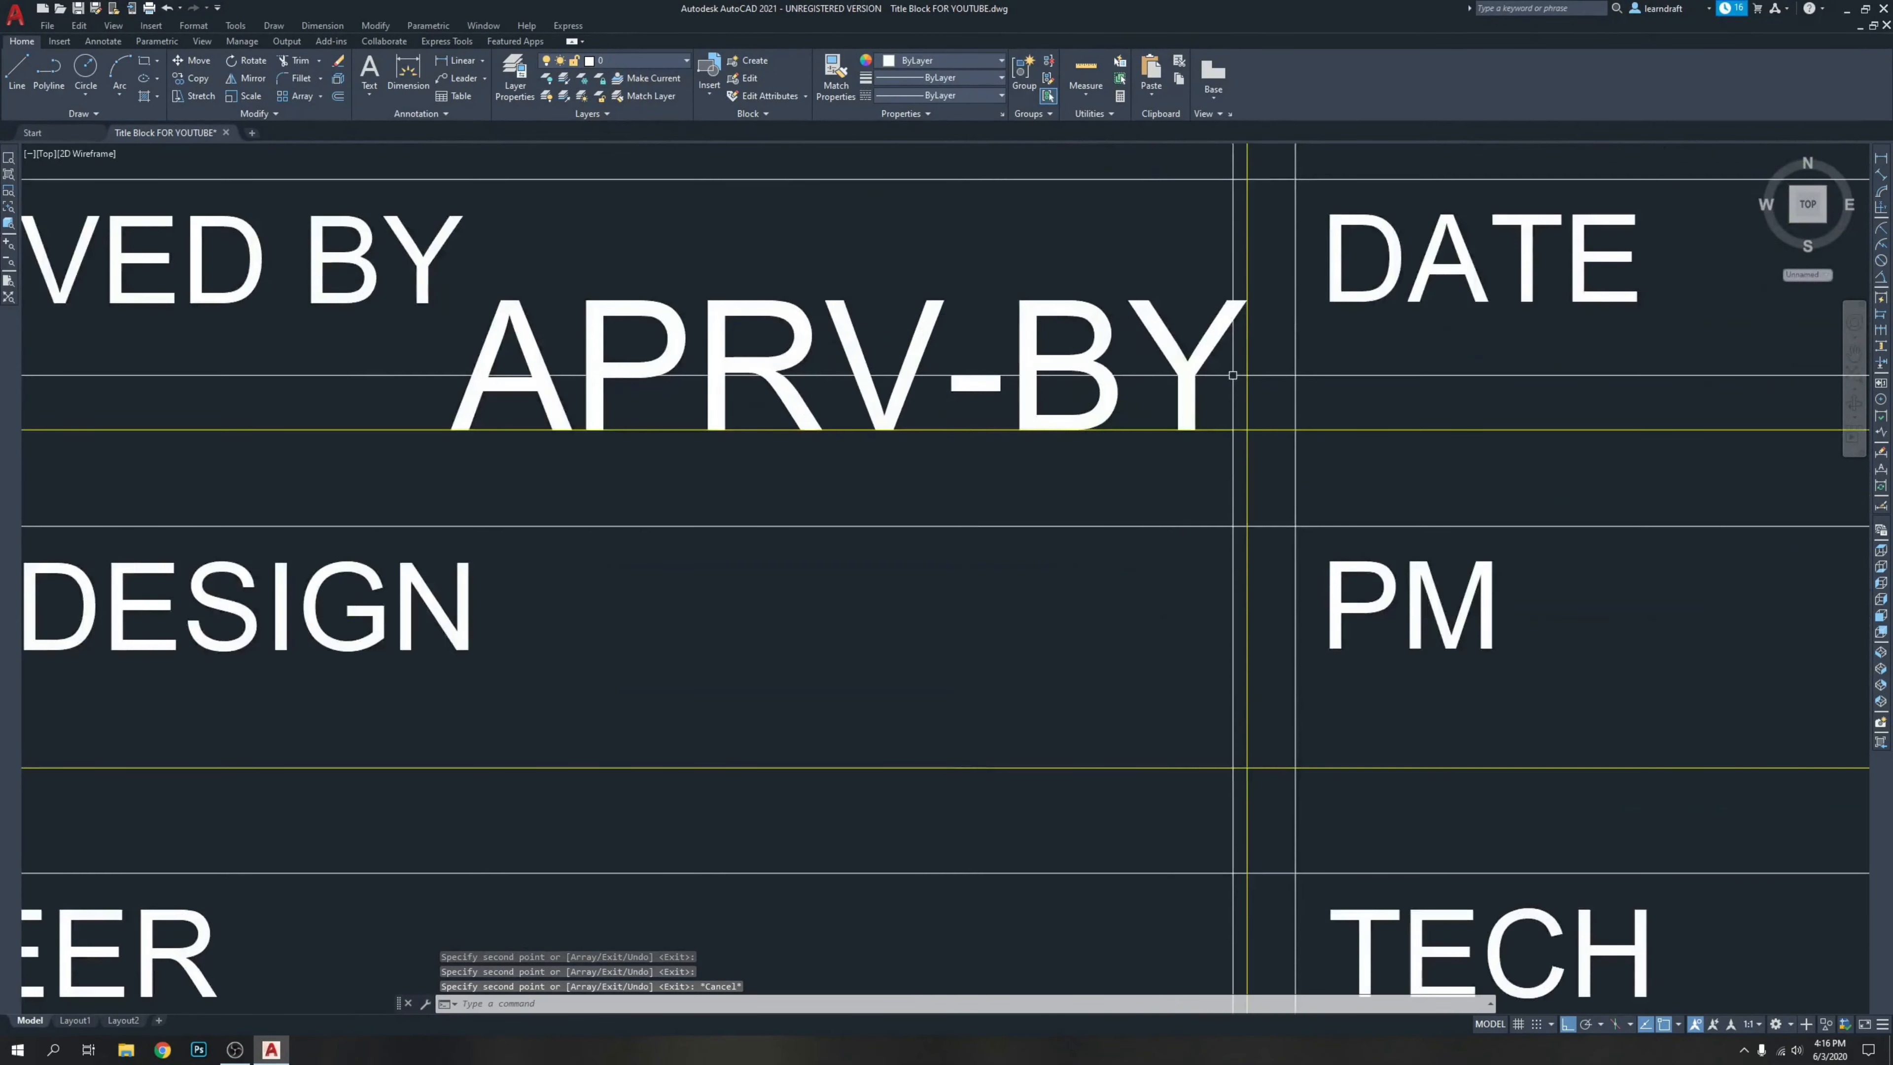
pyautogui.click(944, 408)
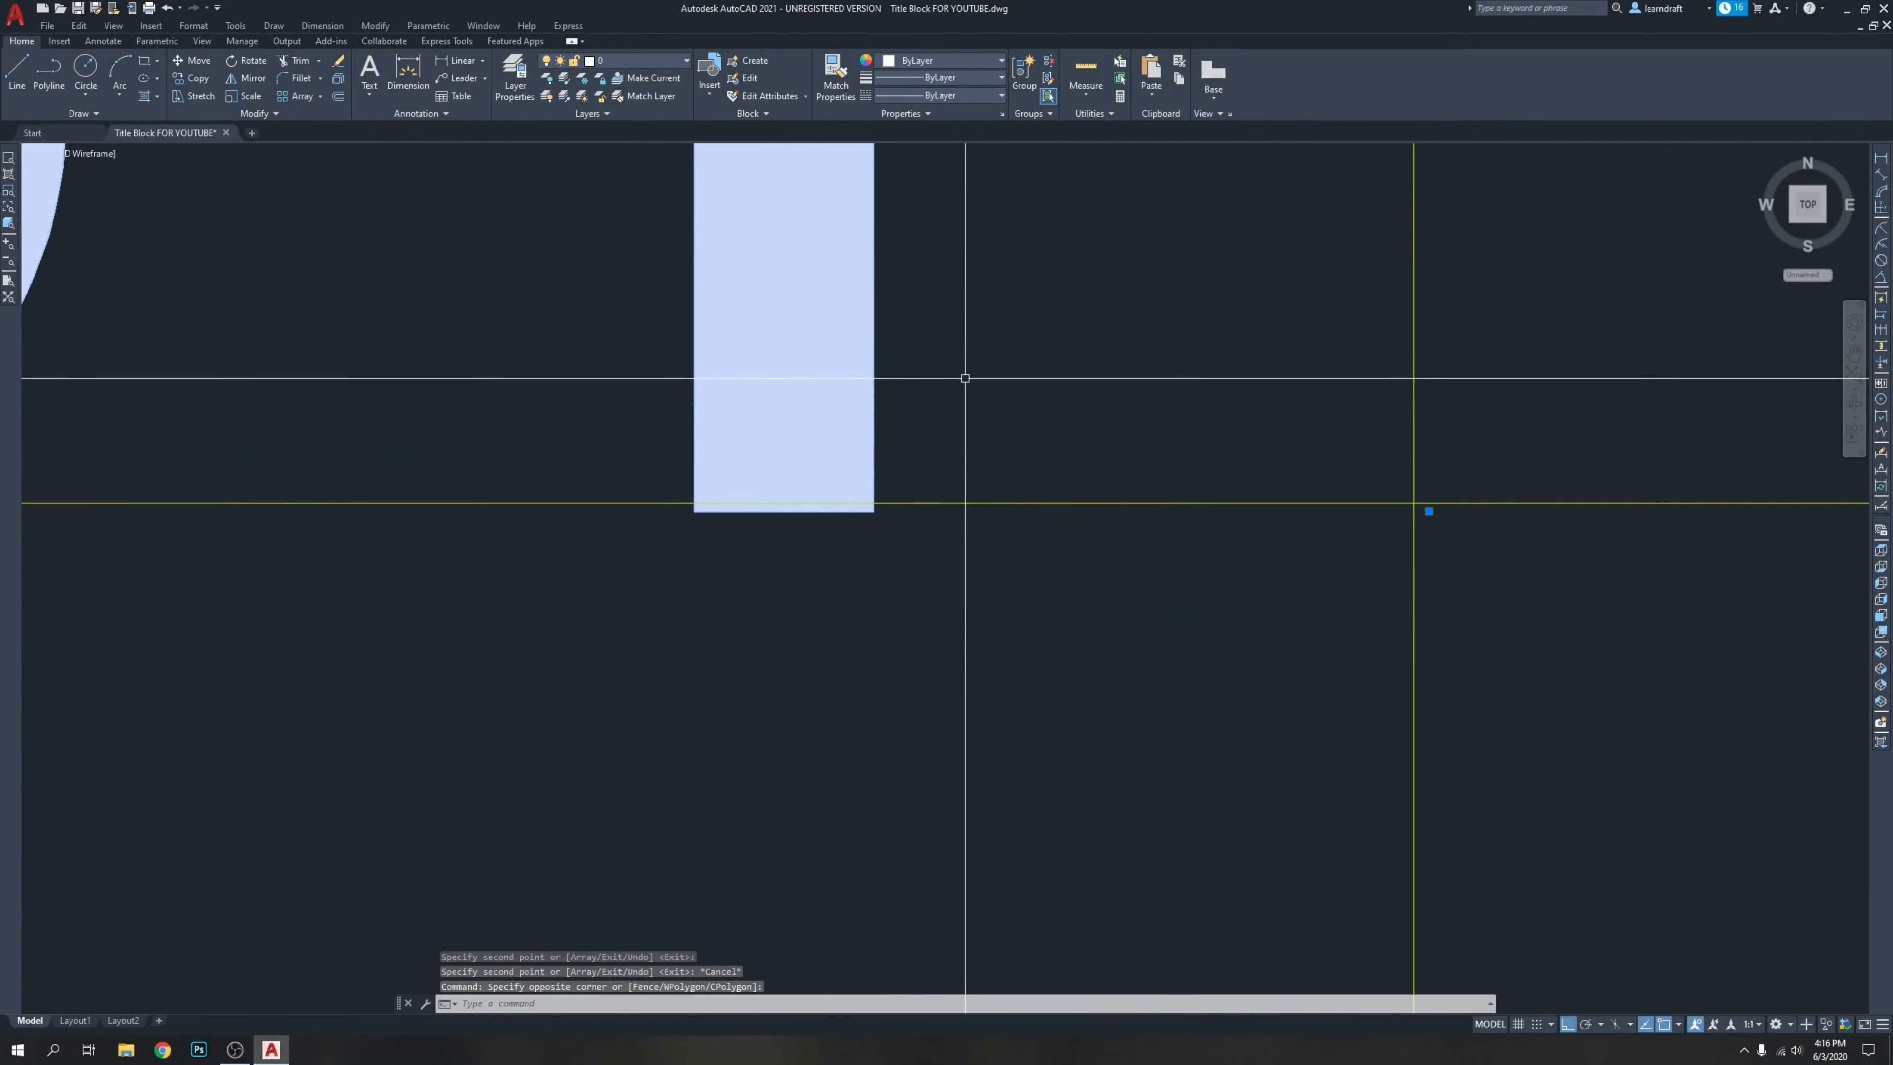
pyautogui.press('Return')
pyautogui.scroll(4, 866, 463)
pyautogui.click(1046, 420)
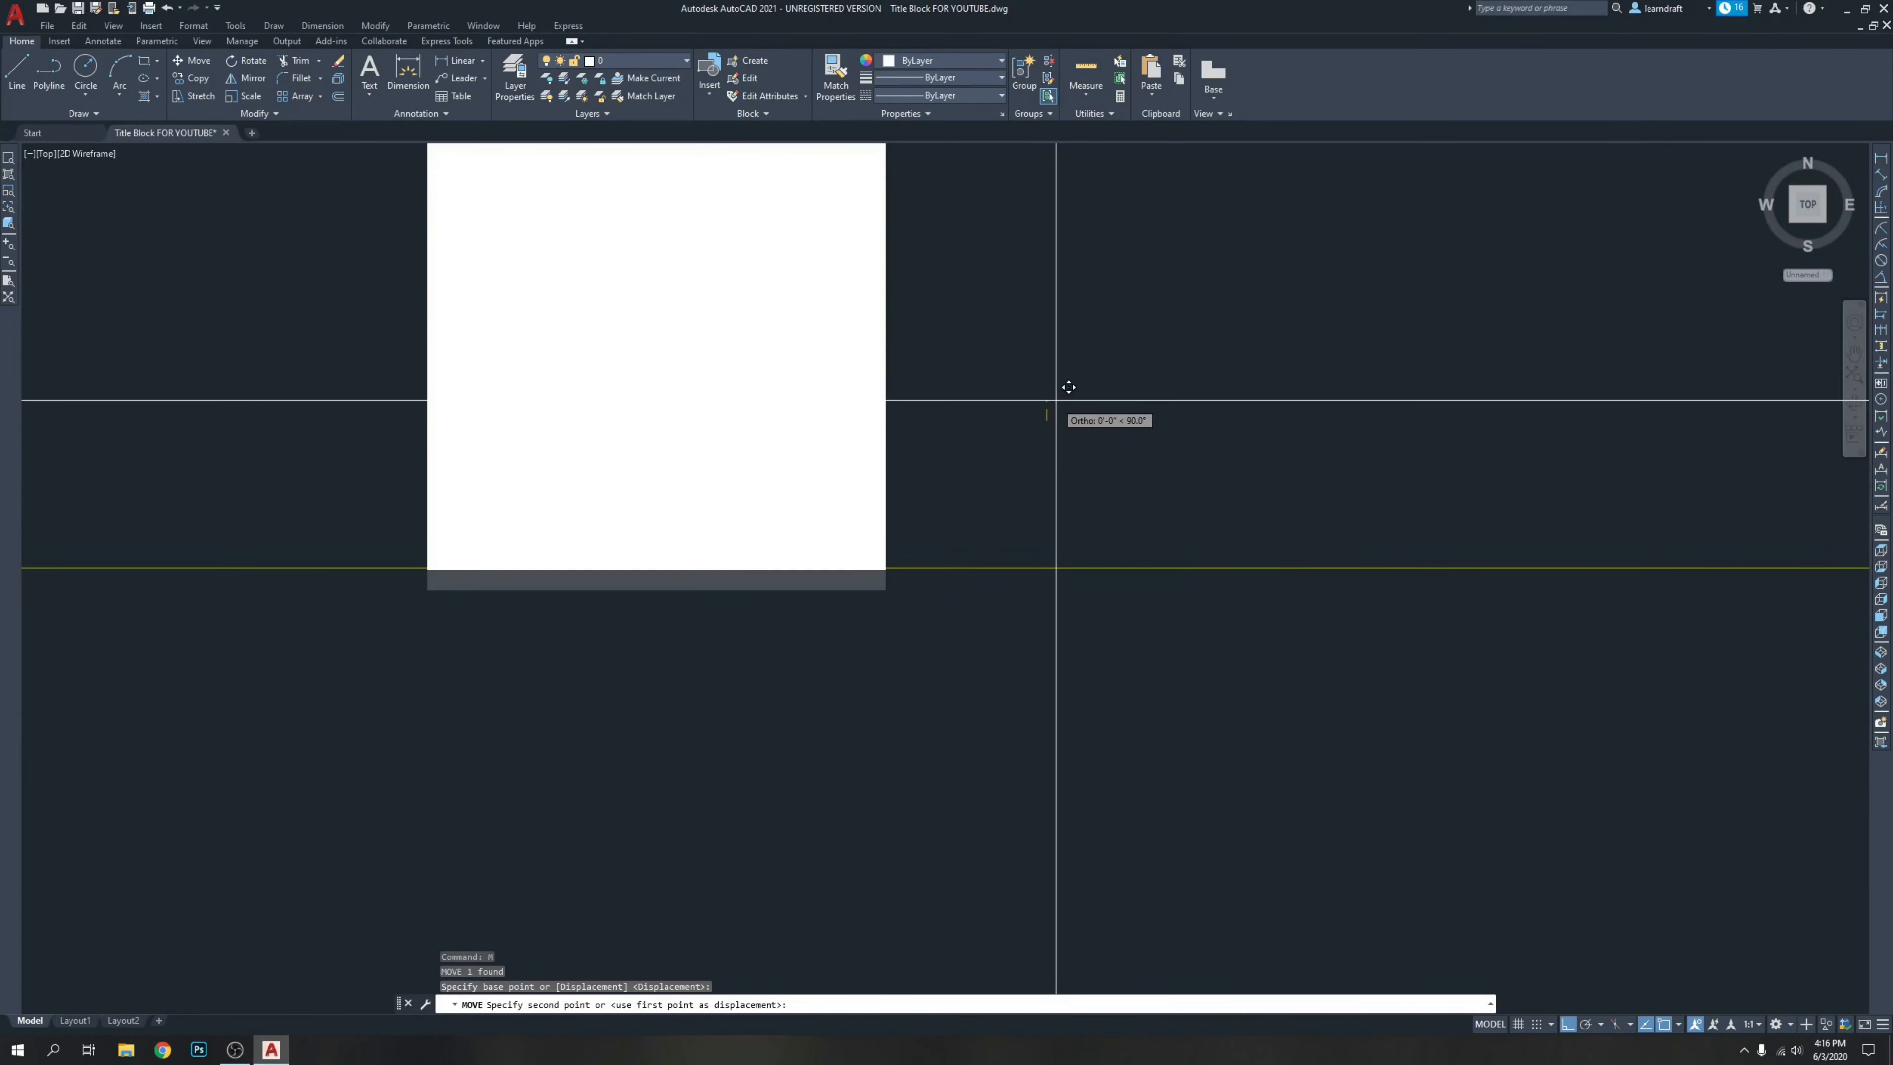
pyautogui.click(1039, 409)
pyautogui.scroll(-8, 1035, 410)
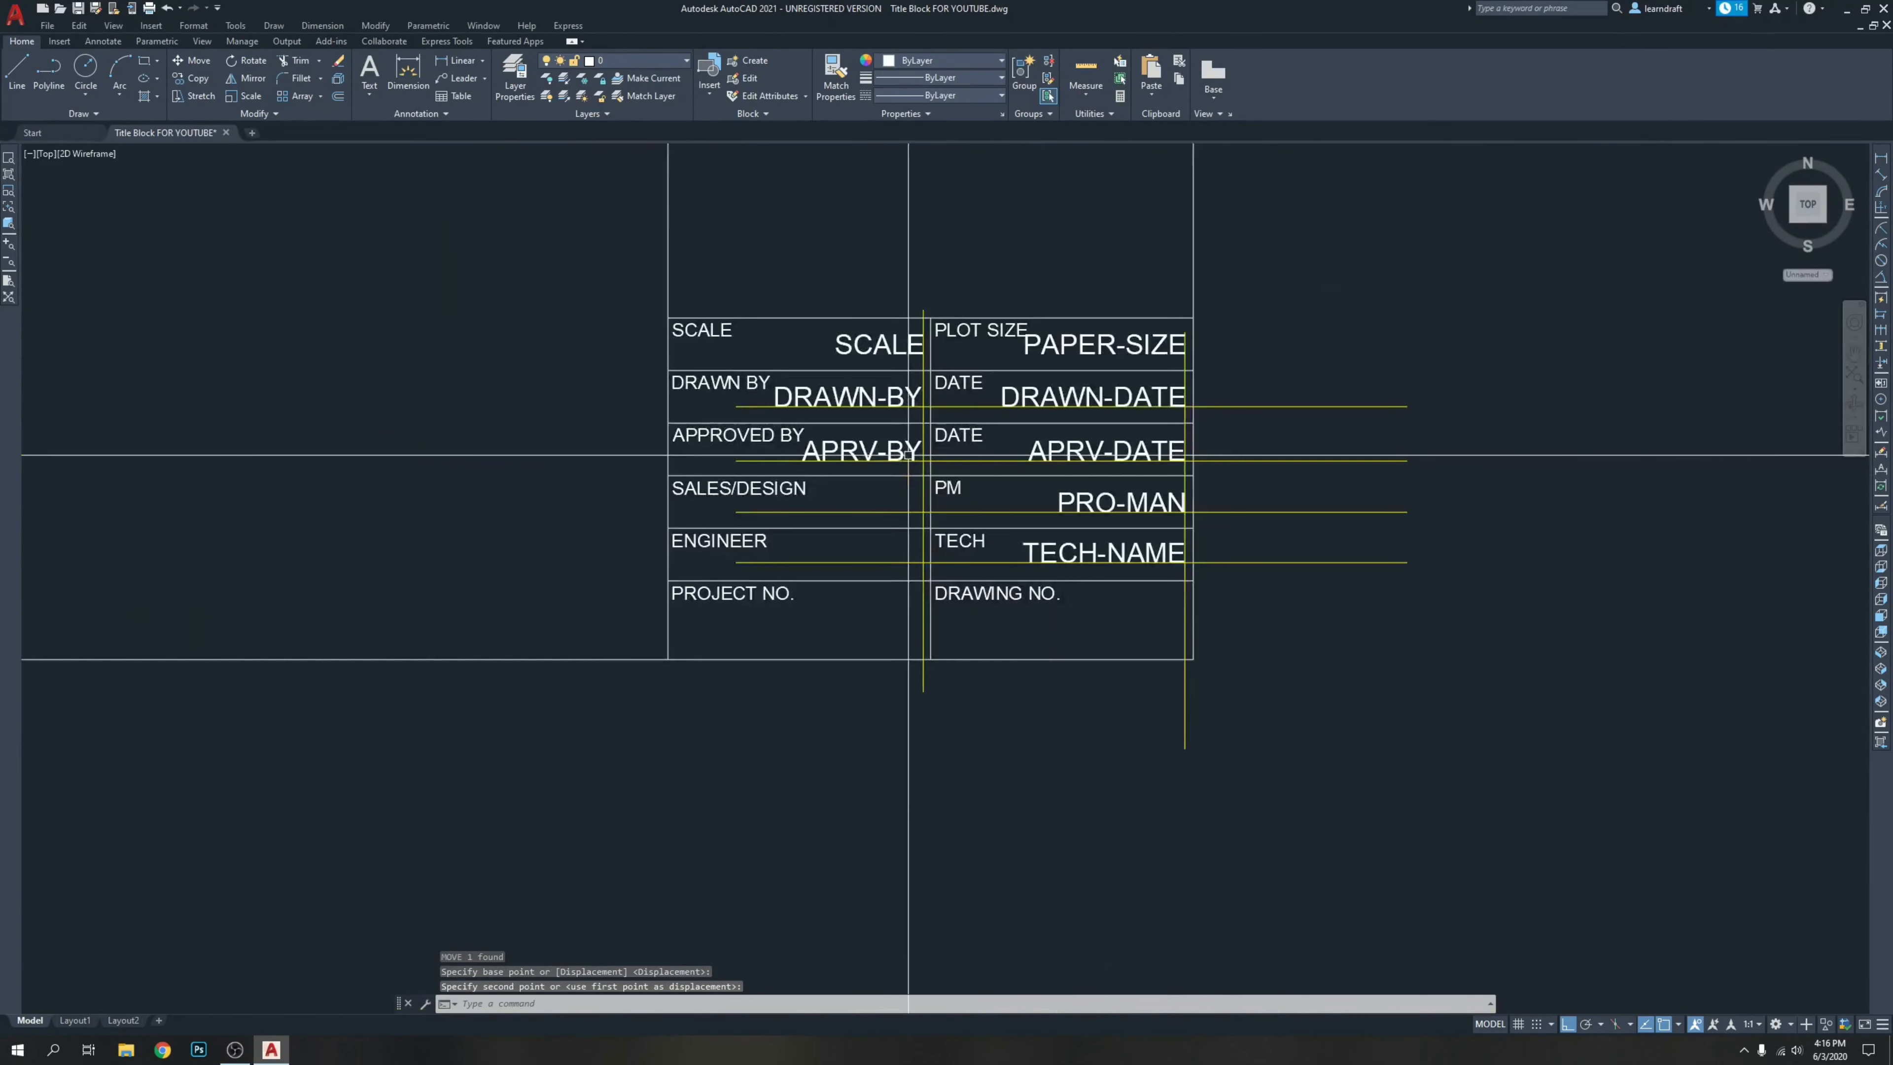
pyautogui.moveTo(1234, 461); pyautogui.dragTo(1197, 406, button='middle')
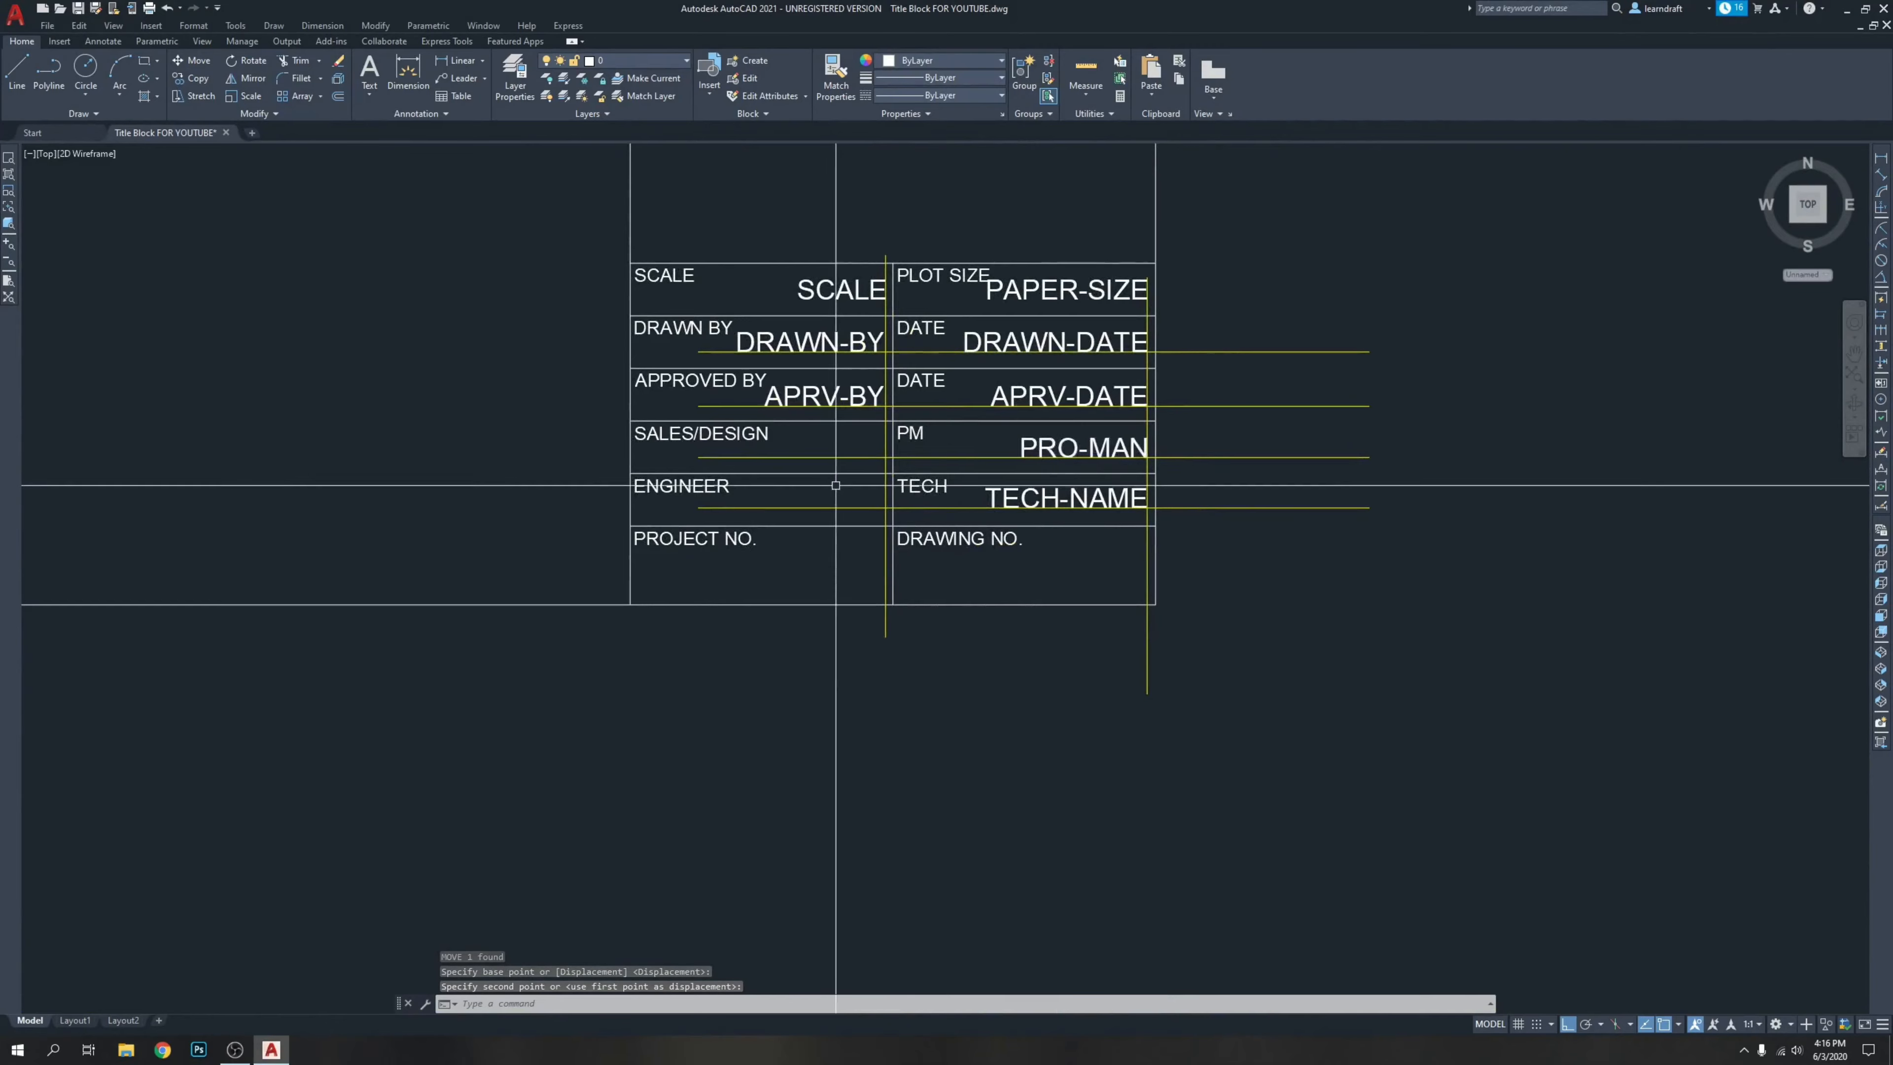
pyautogui.scroll(4, 860, 418)
pyautogui.scroll(6, 928, 322)
pyautogui.scroll(-4, 885, 454)
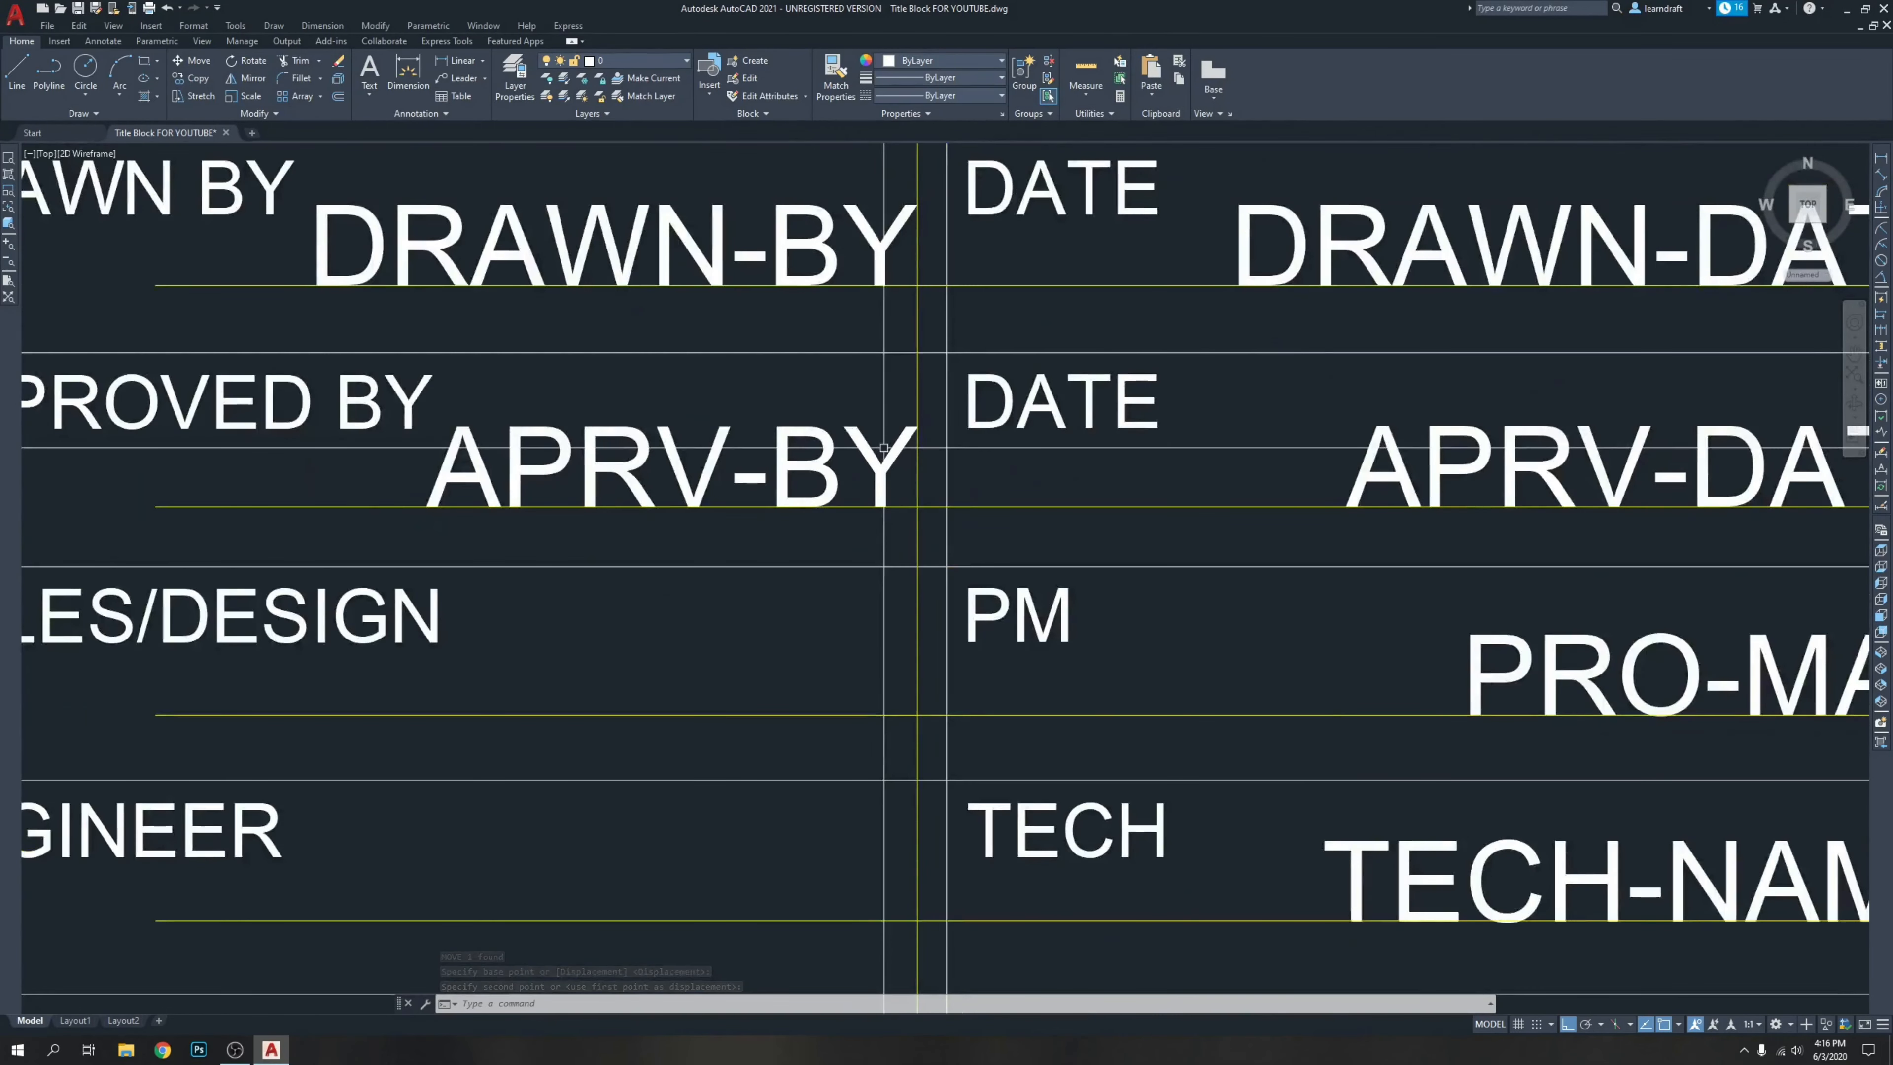
pyautogui.scroll(-3, 735, 455)
pyautogui.scroll(1, 712, 677)
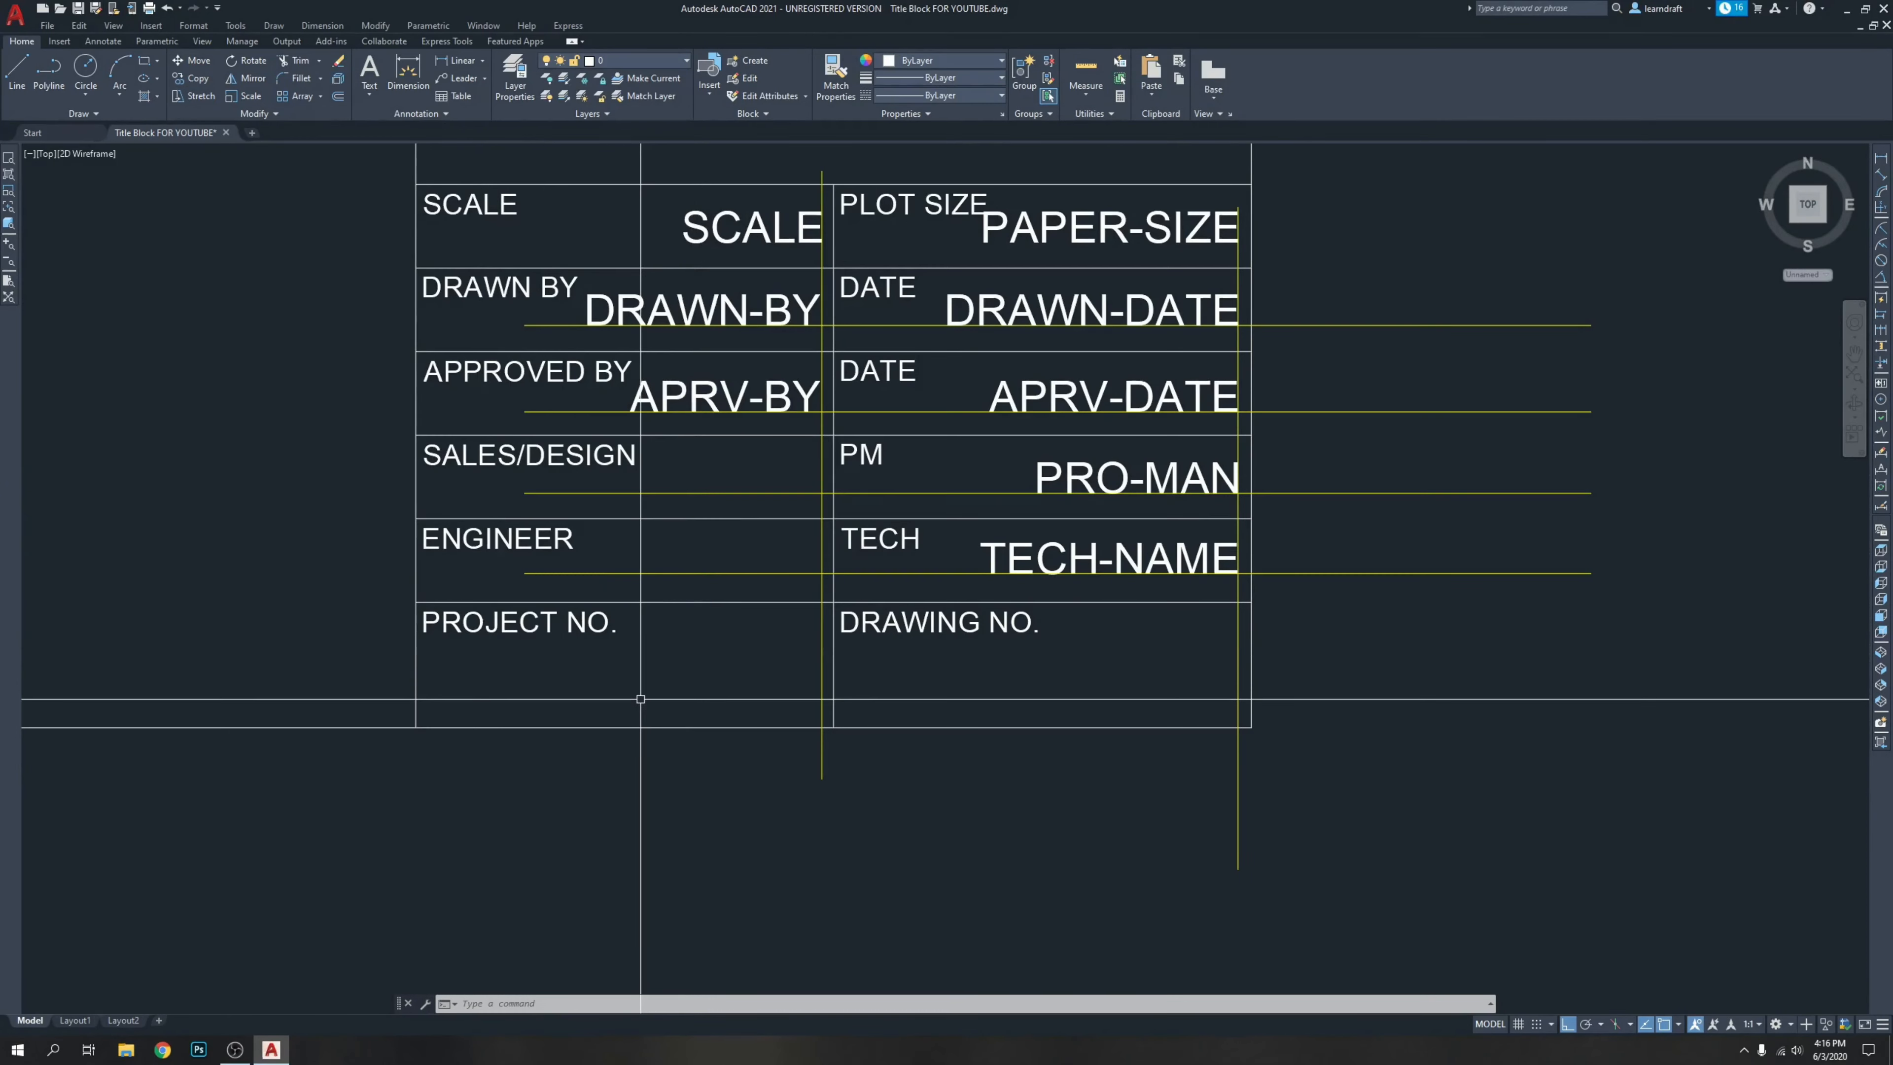
# Define an attribute with tag SALES/D, Right justification and text style NEW 3-16, placed at the left end of the SALES/DESIGN row's guide line.
pyautogui.press('Return')
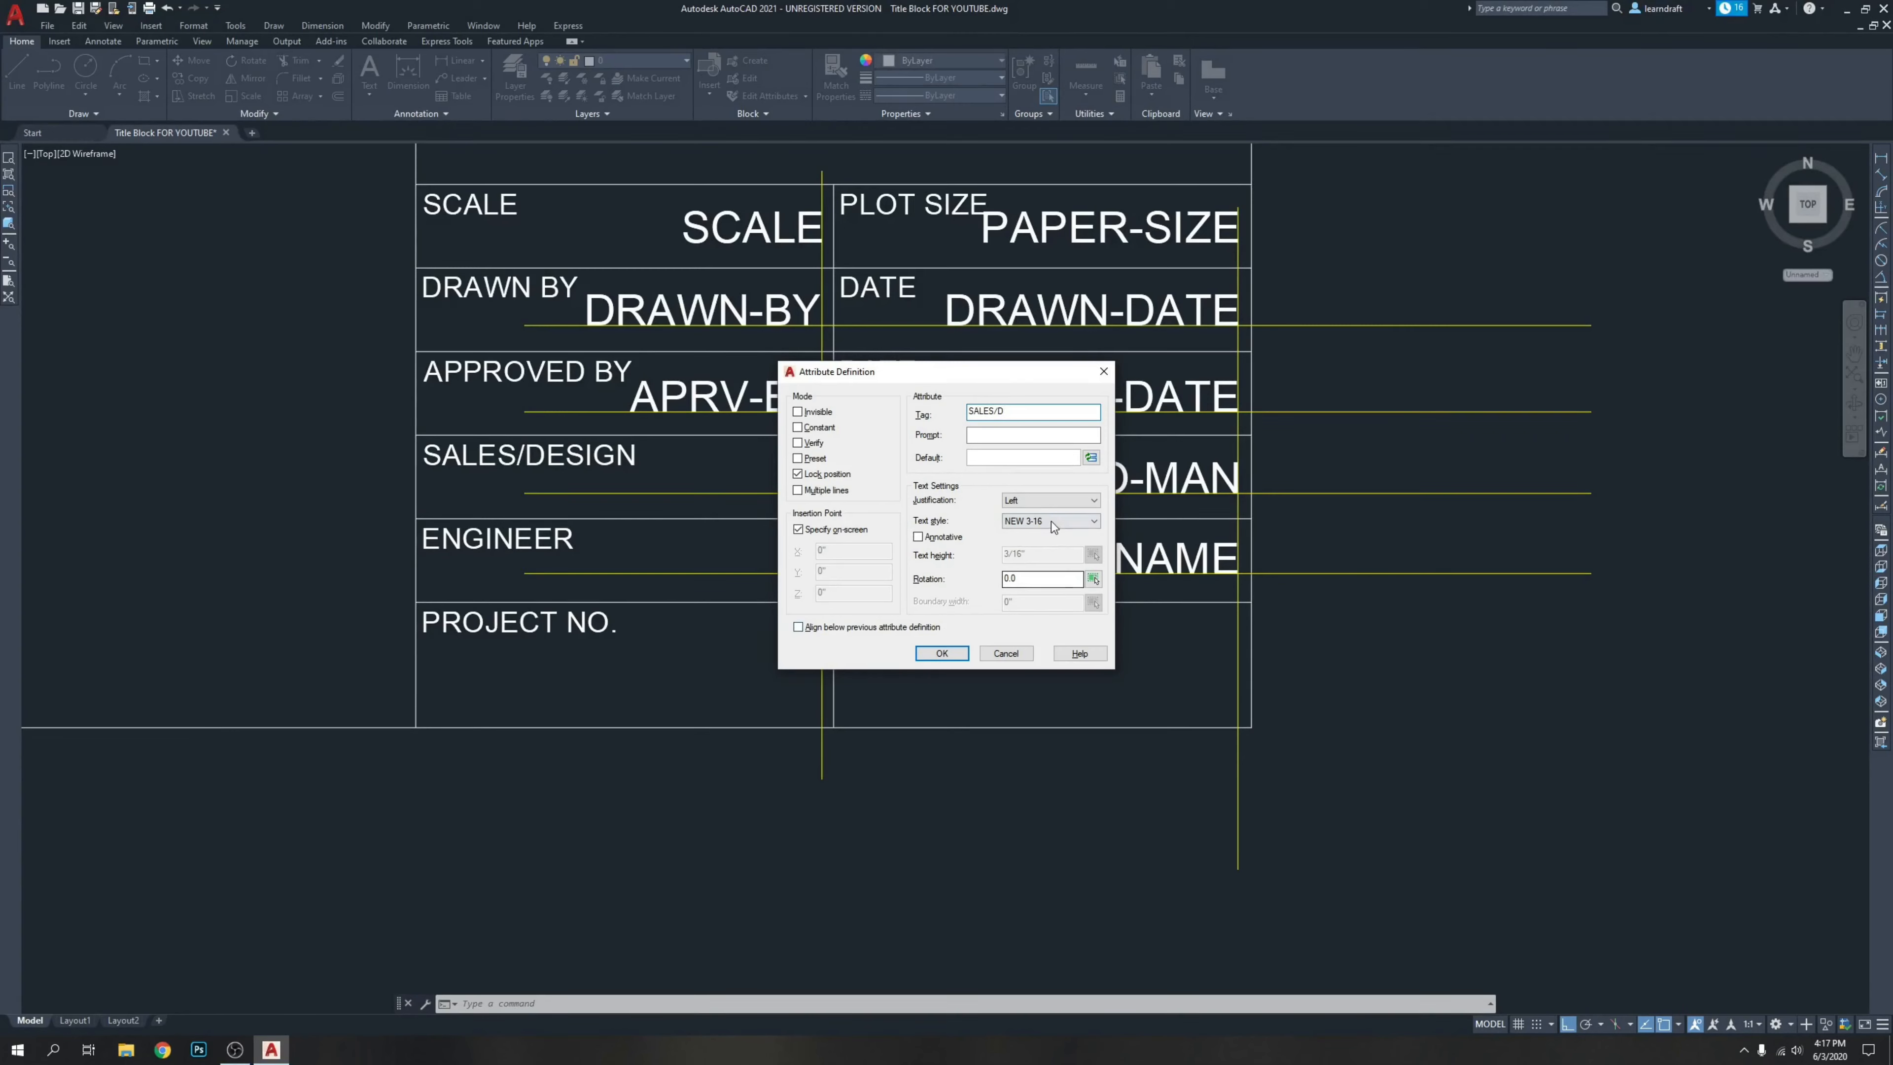
pyautogui.click(1047, 500)
pyautogui.click(1034, 564)
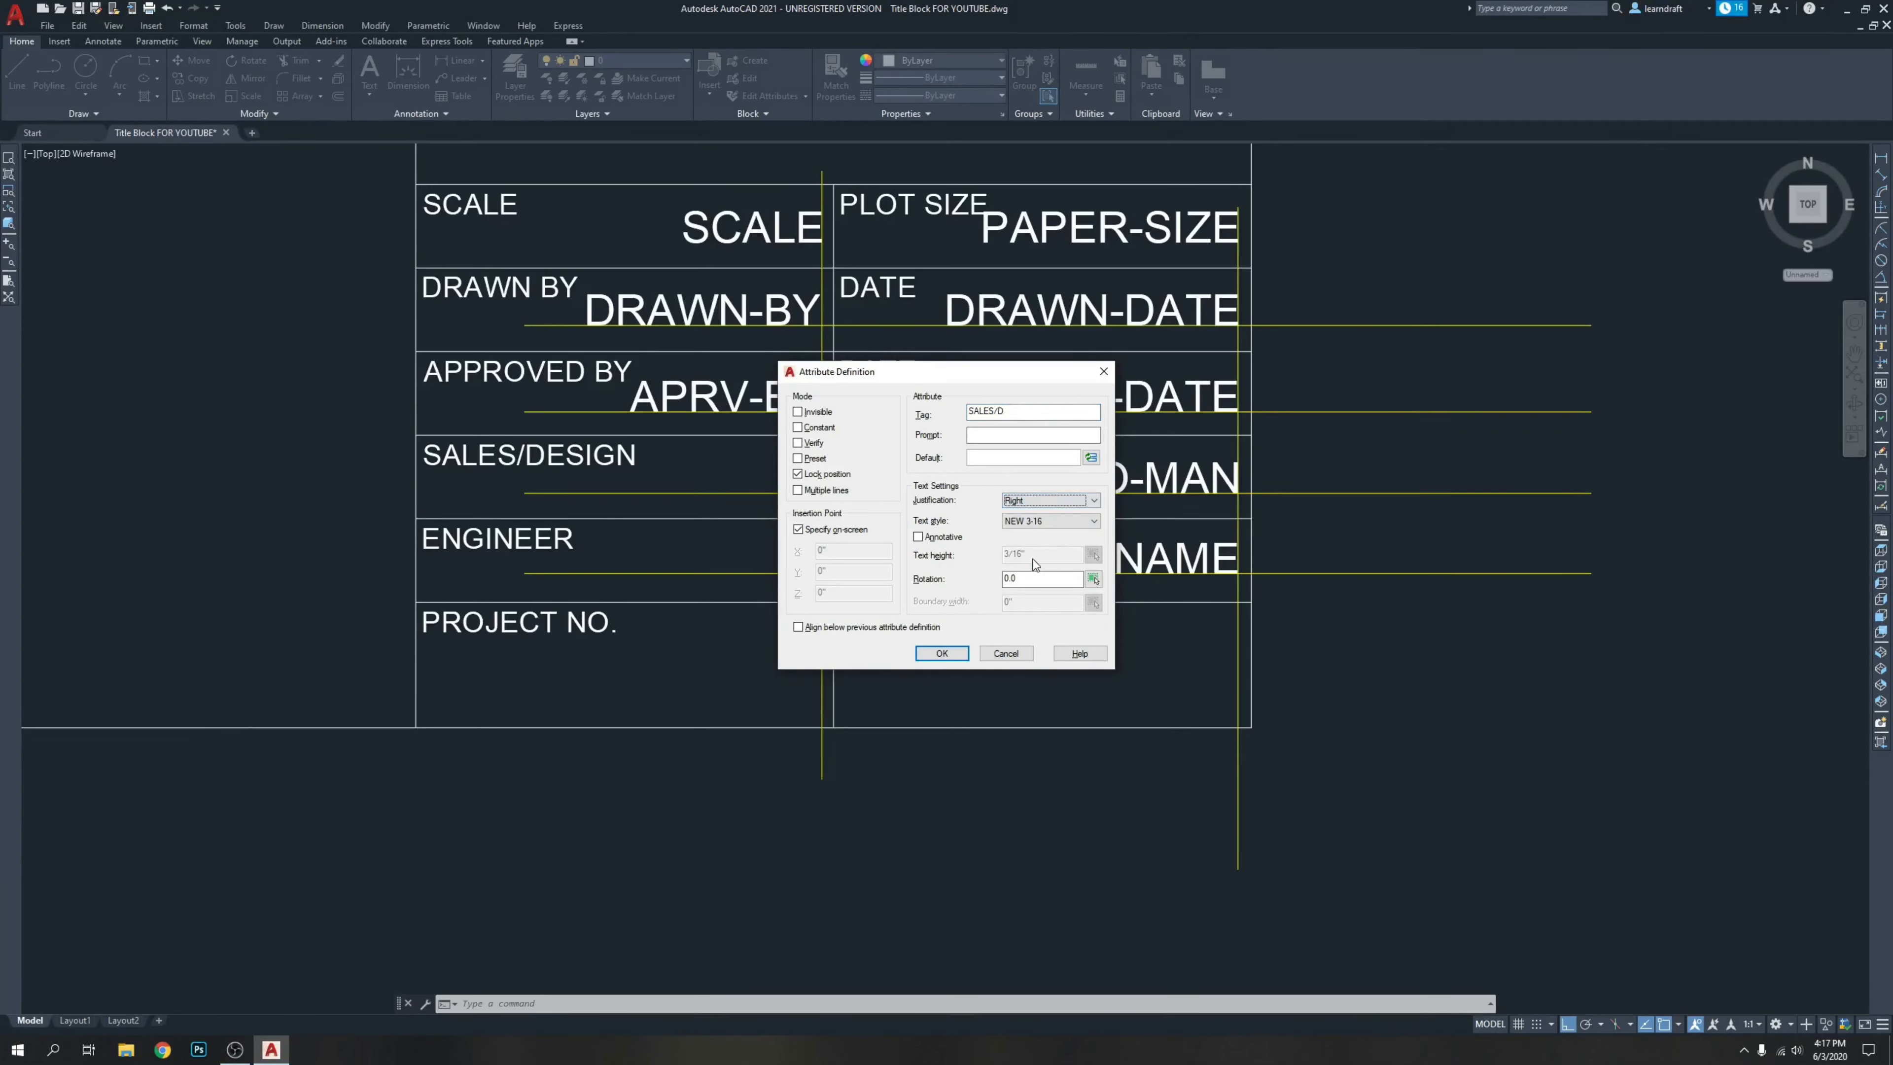
pyautogui.click(942, 654)
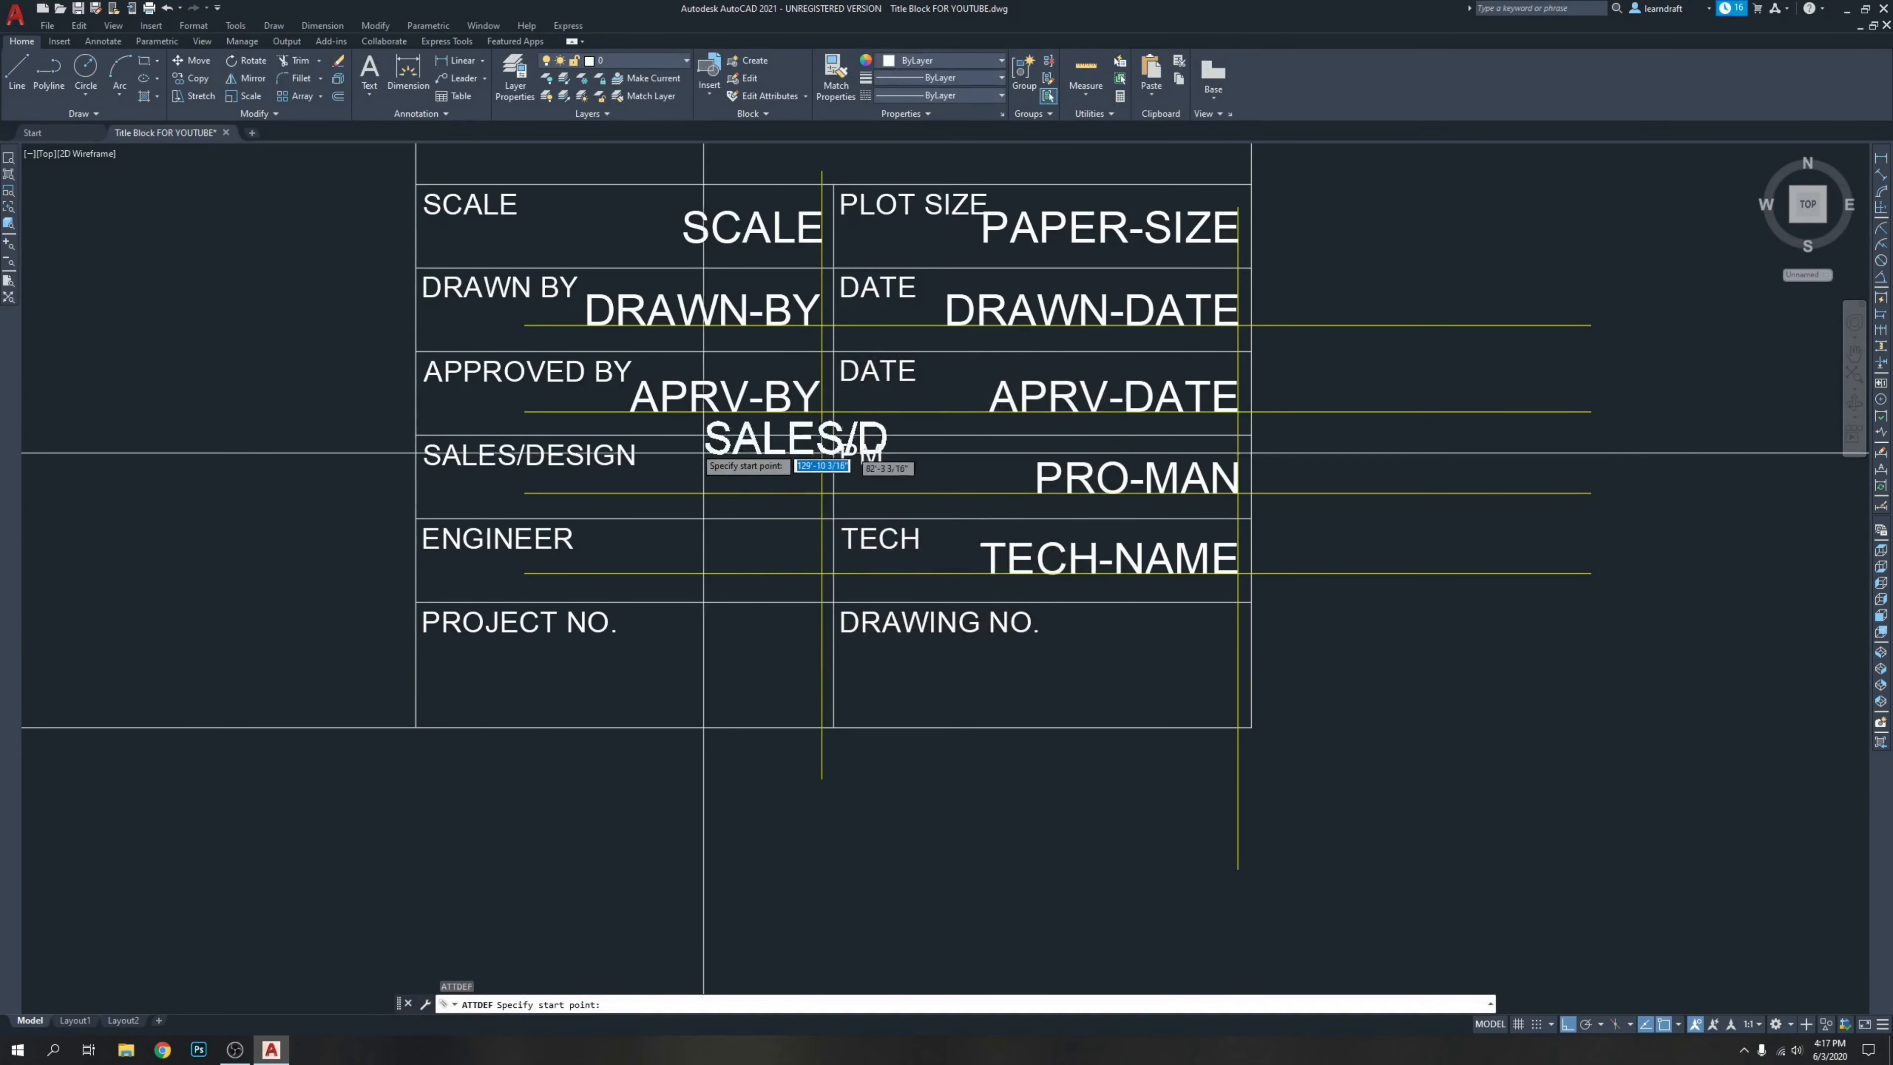
pyautogui.scroll(4, 693, 448)
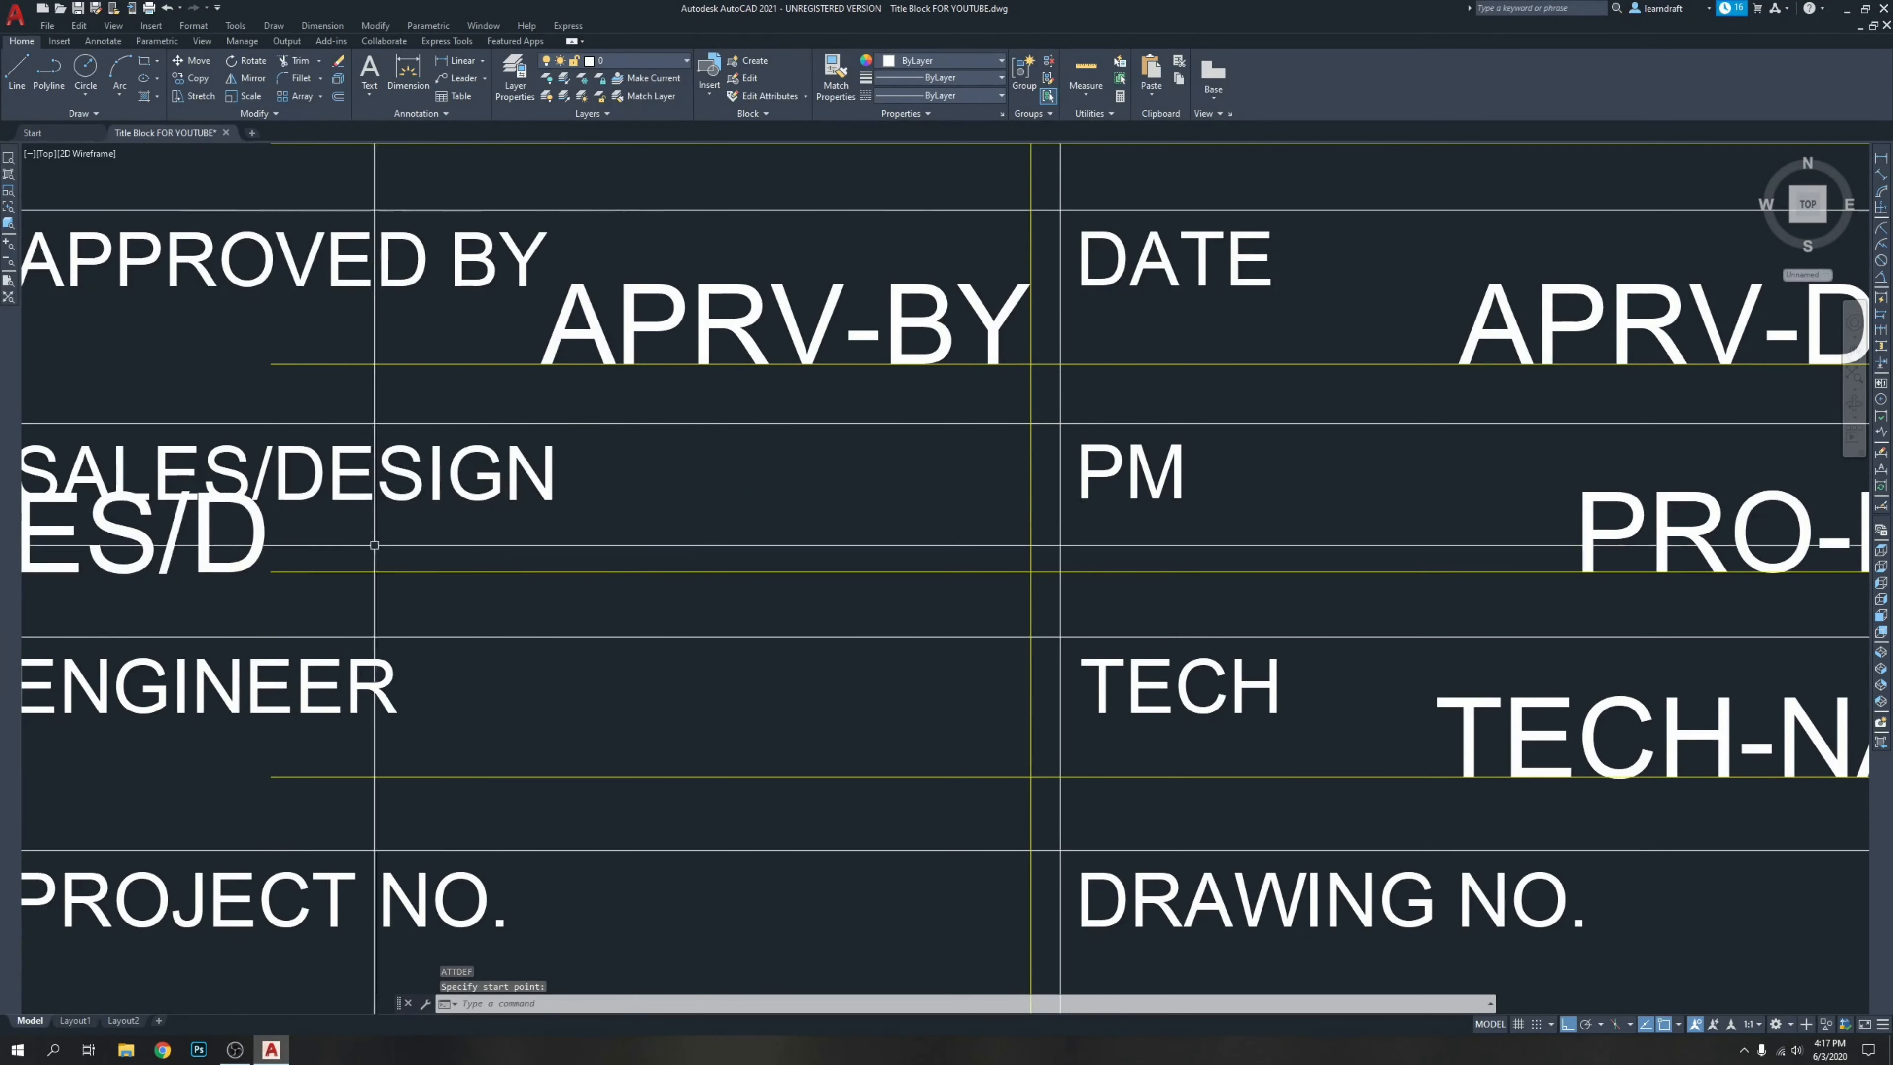
# Move the SALES/D attribute horizontally to the vertical guide line at the right end of the SALES/DESIGN cell.
pyautogui.click(278, 524)
pyautogui.click(408, 549)
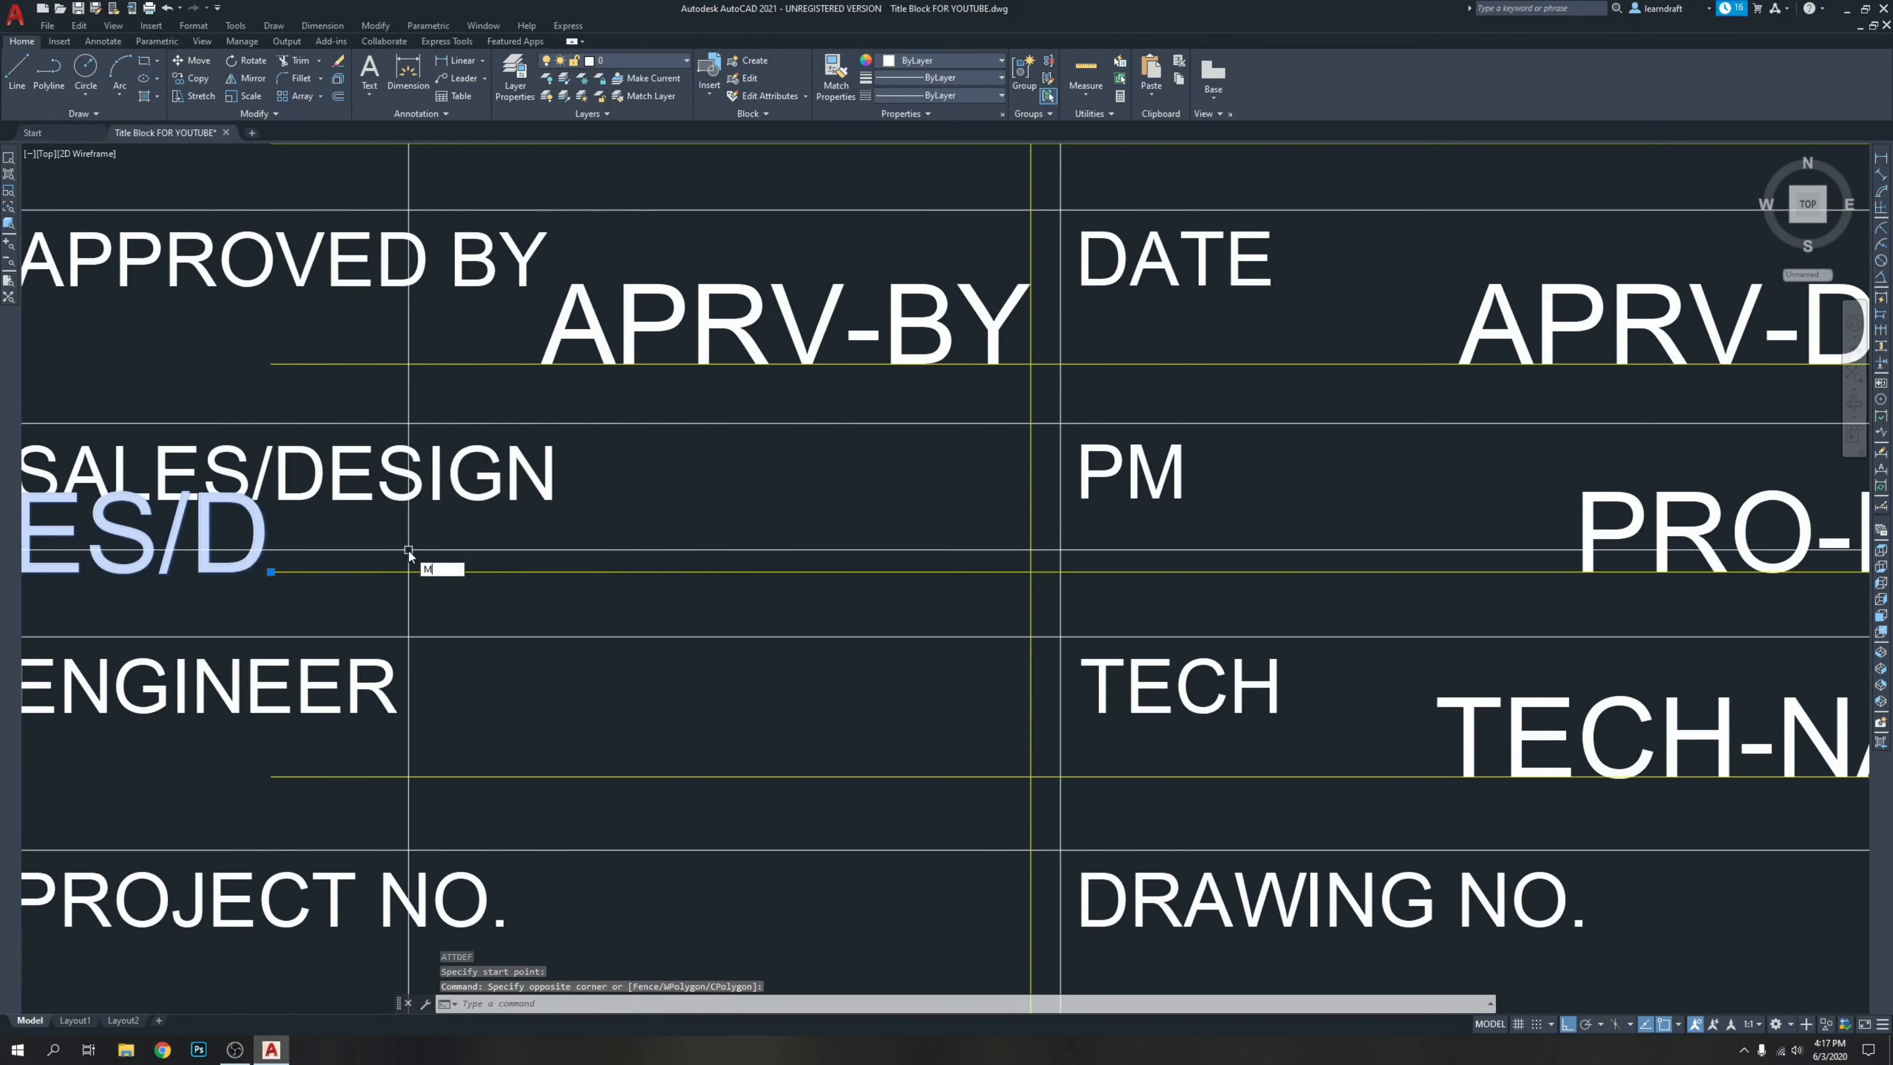
pyautogui.press('Return')
pyautogui.click(453, 535)
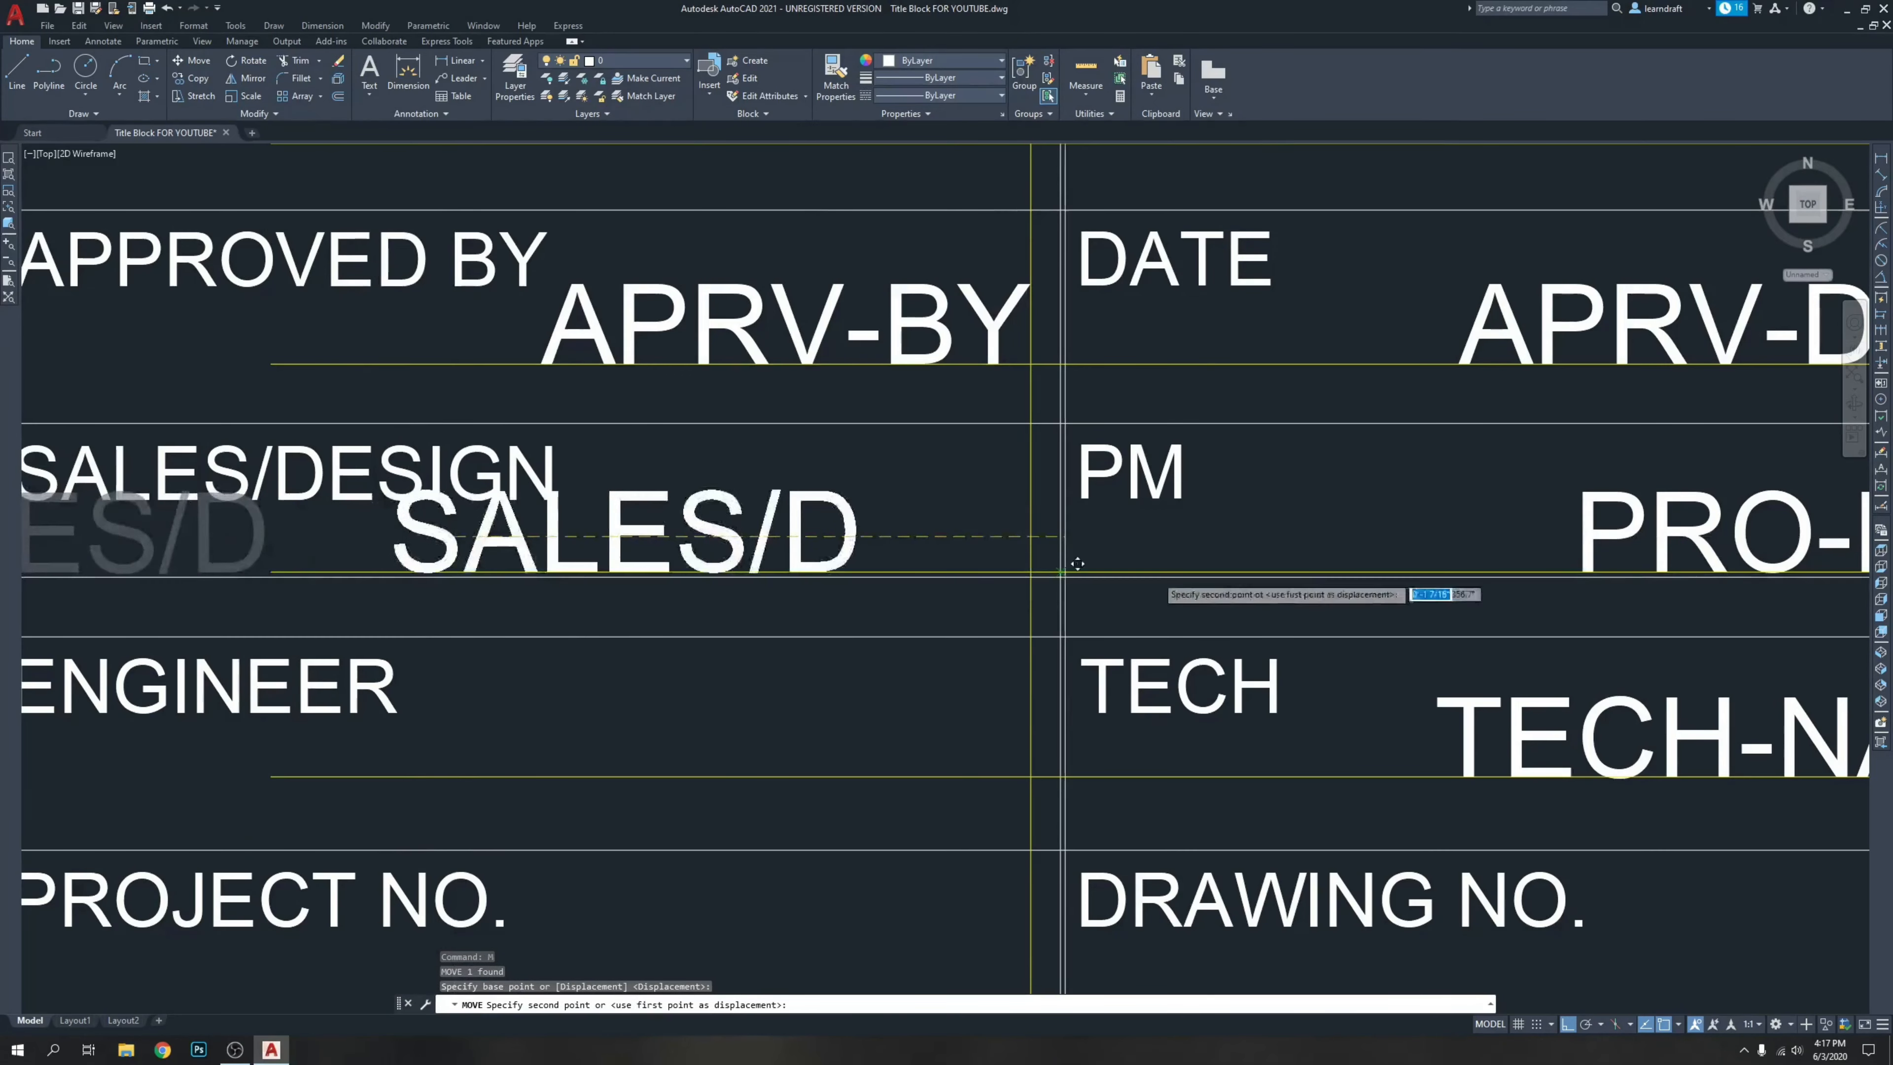
pyautogui.click(1238, 533)
# Nudge the SALES/D attribute slightly right so the edge of its last letter touches the vertical guide line.
pyautogui.scroll(3, 1013, 529)
pyautogui.click(1031, 403)
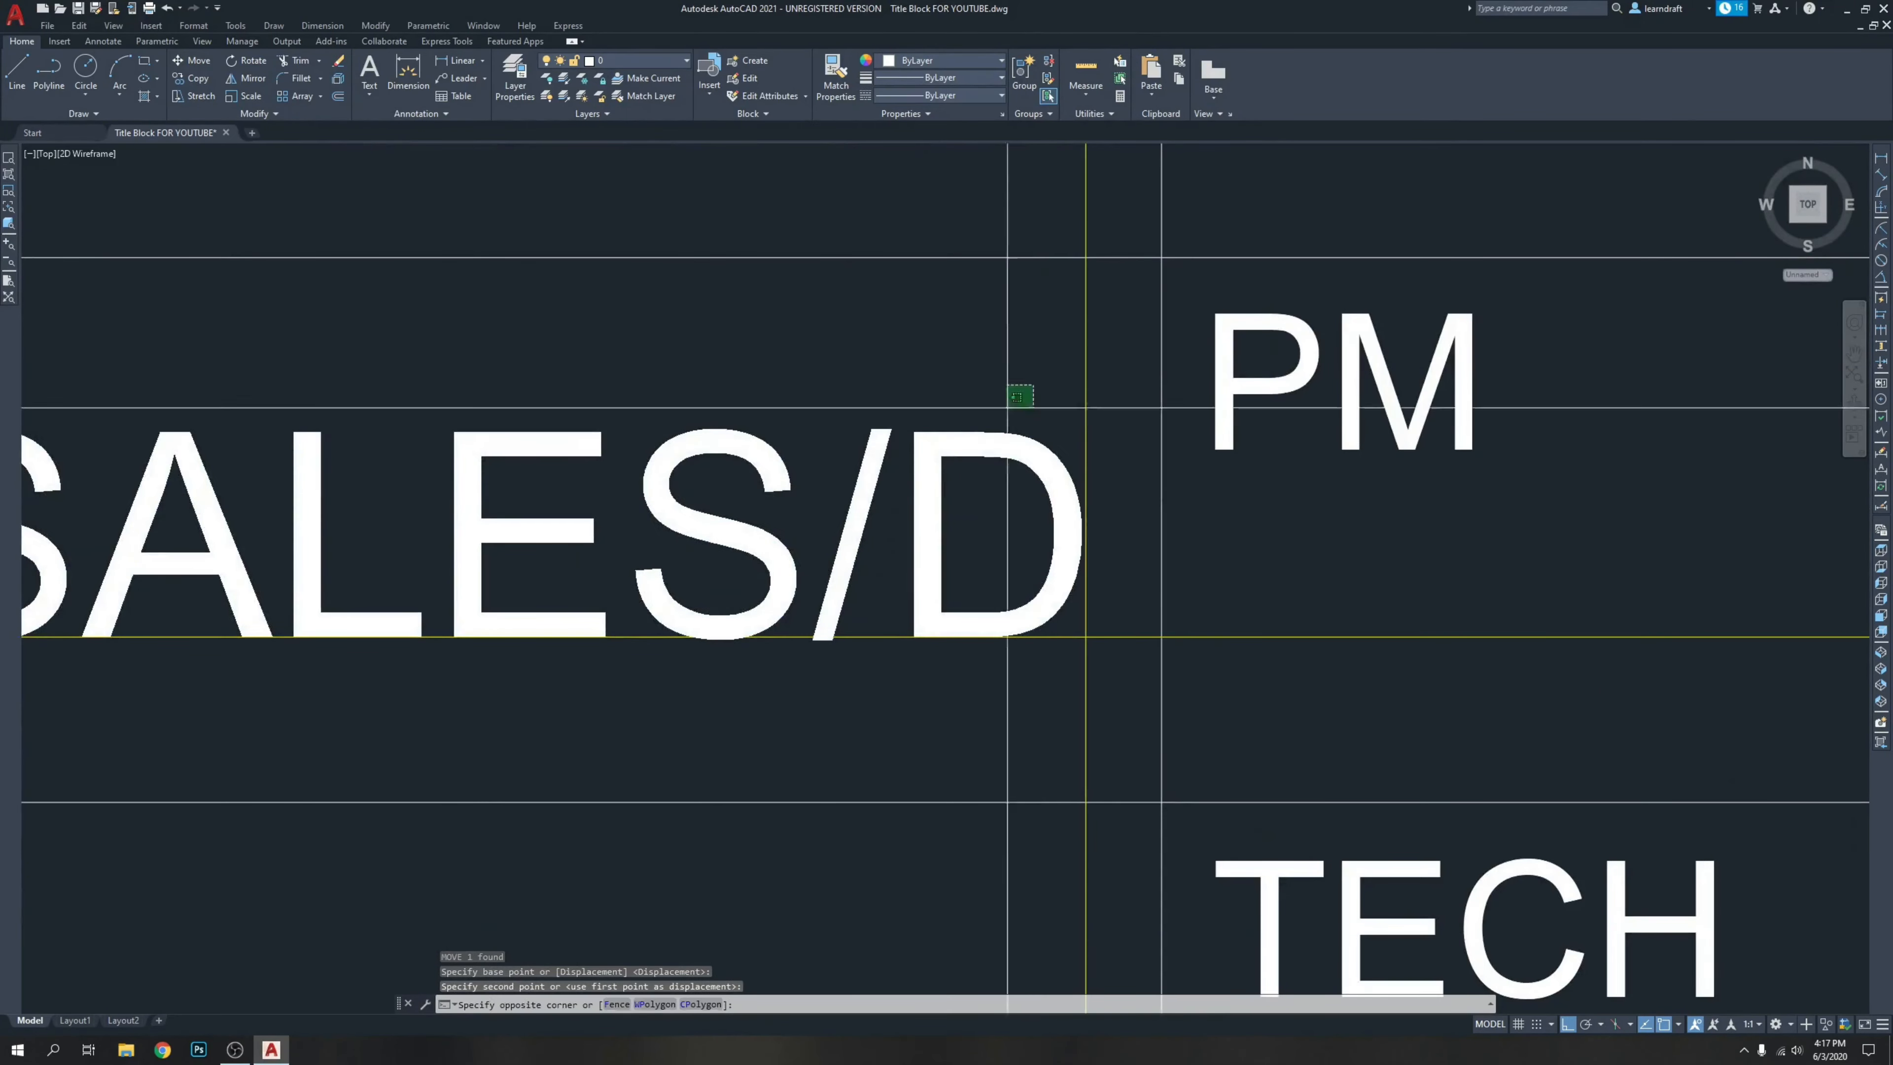
pyautogui.click(987, 466)
pyautogui.scroll(5, 1118, 537)
pyautogui.press('Return')
pyautogui.click(1454, 518)
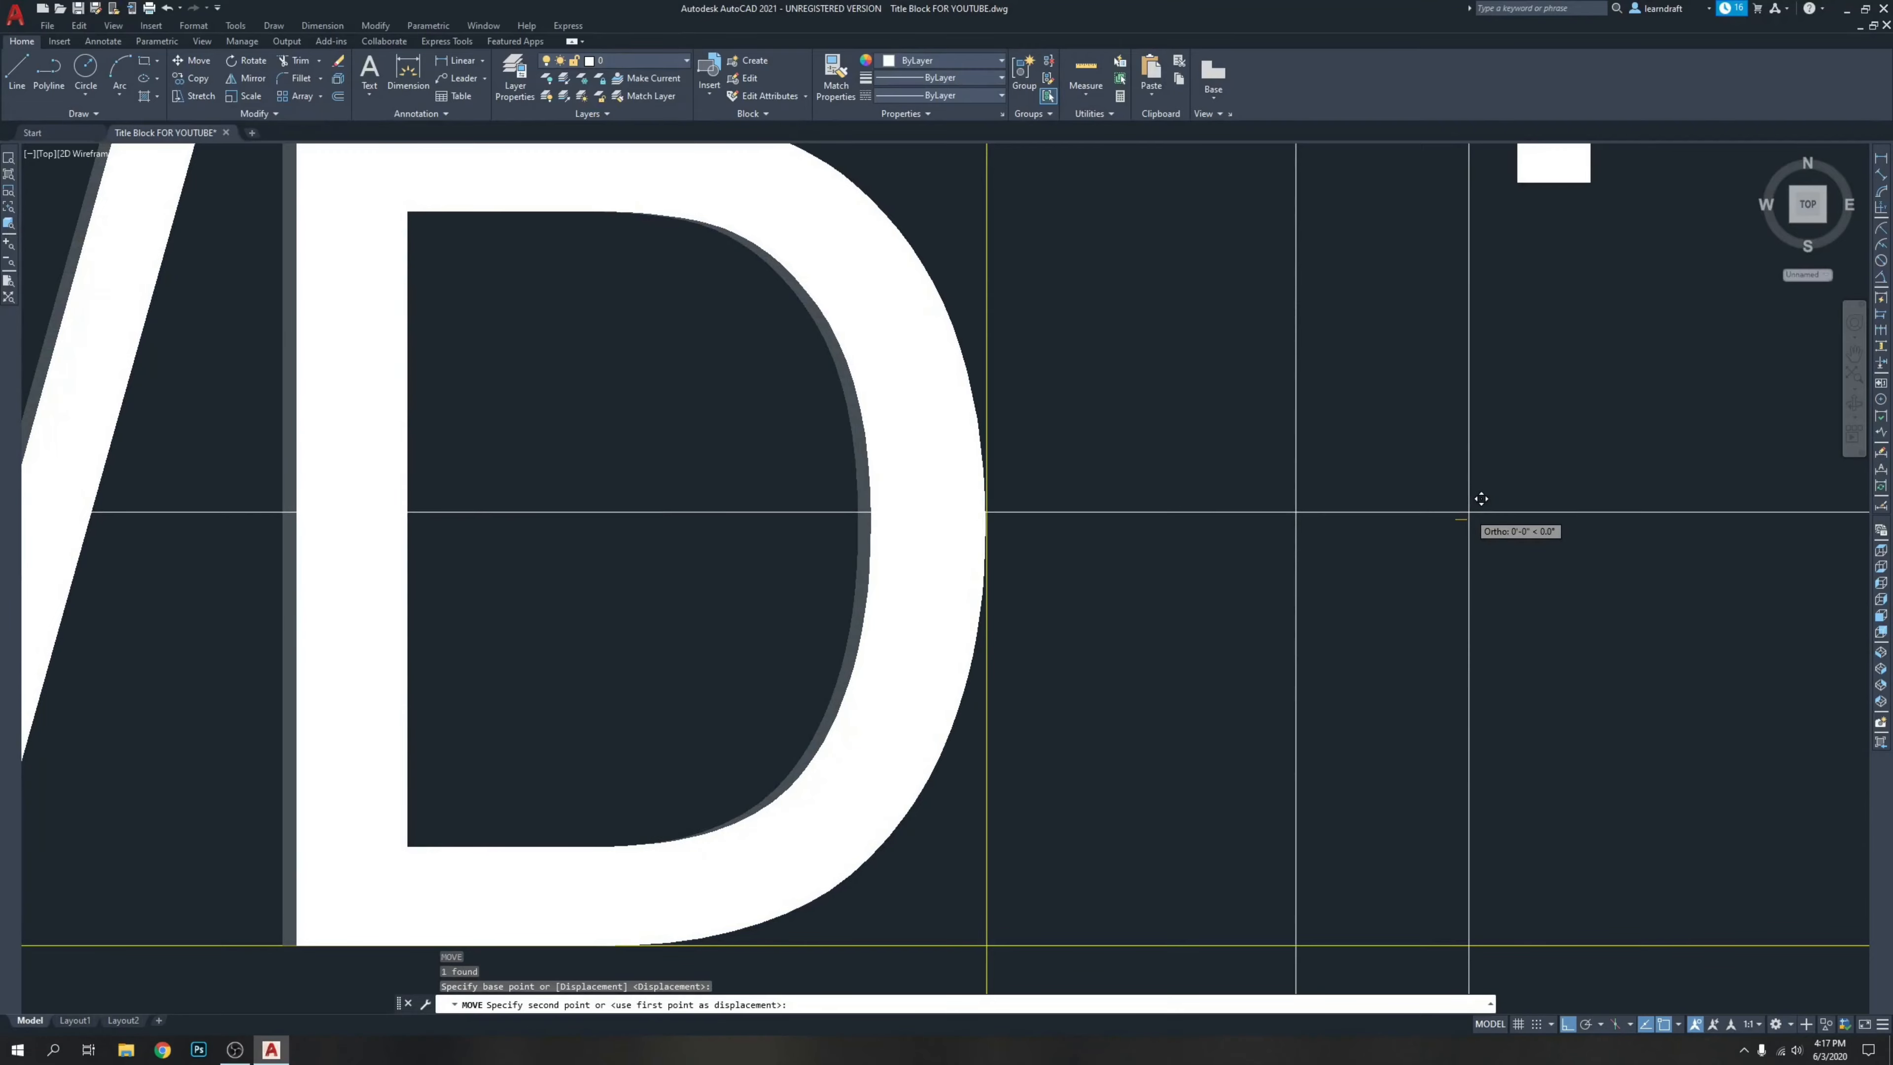
pyautogui.click(1468, 511)
pyautogui.scroll(-10, 1006, 492)
pyautogui.moveTo(1126, 615); pyautogui.dragTo(1029, 523, button='middle')
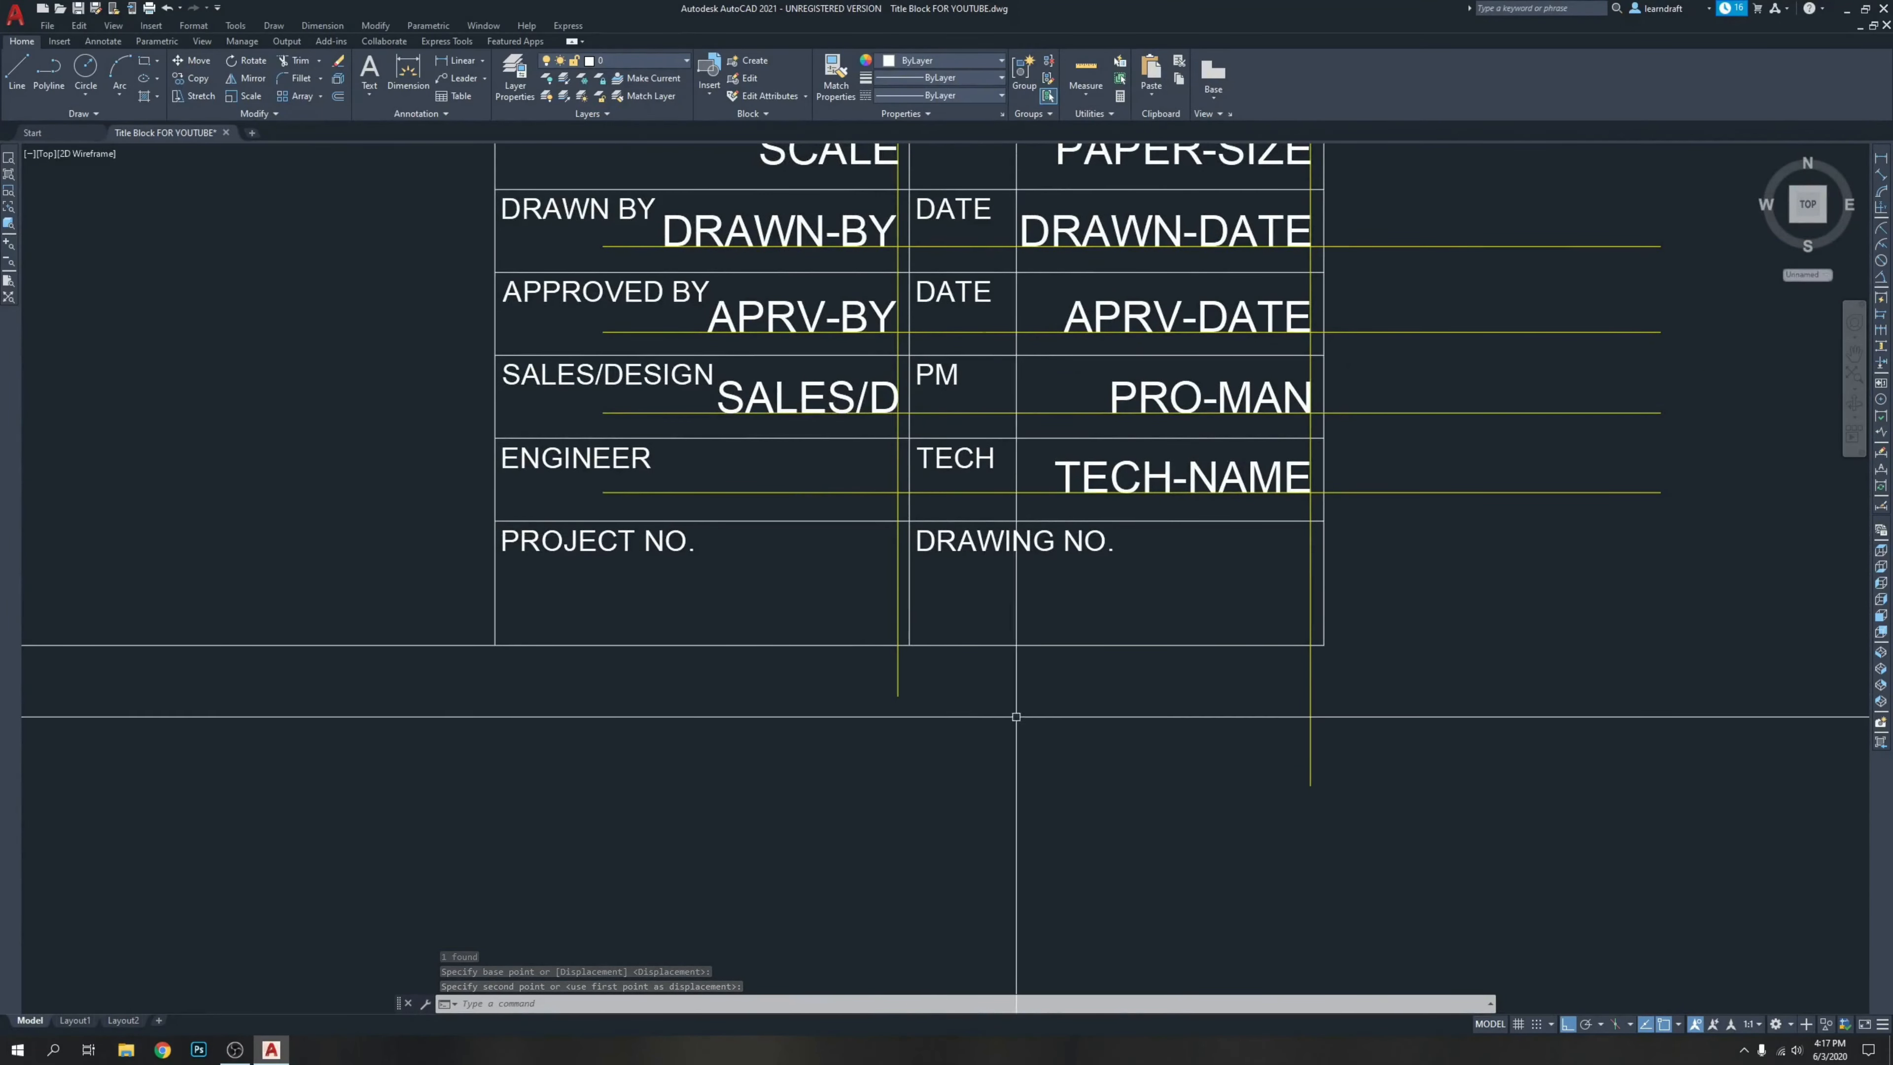
pyautogui.write('mt')
pyautogui.press('Return')
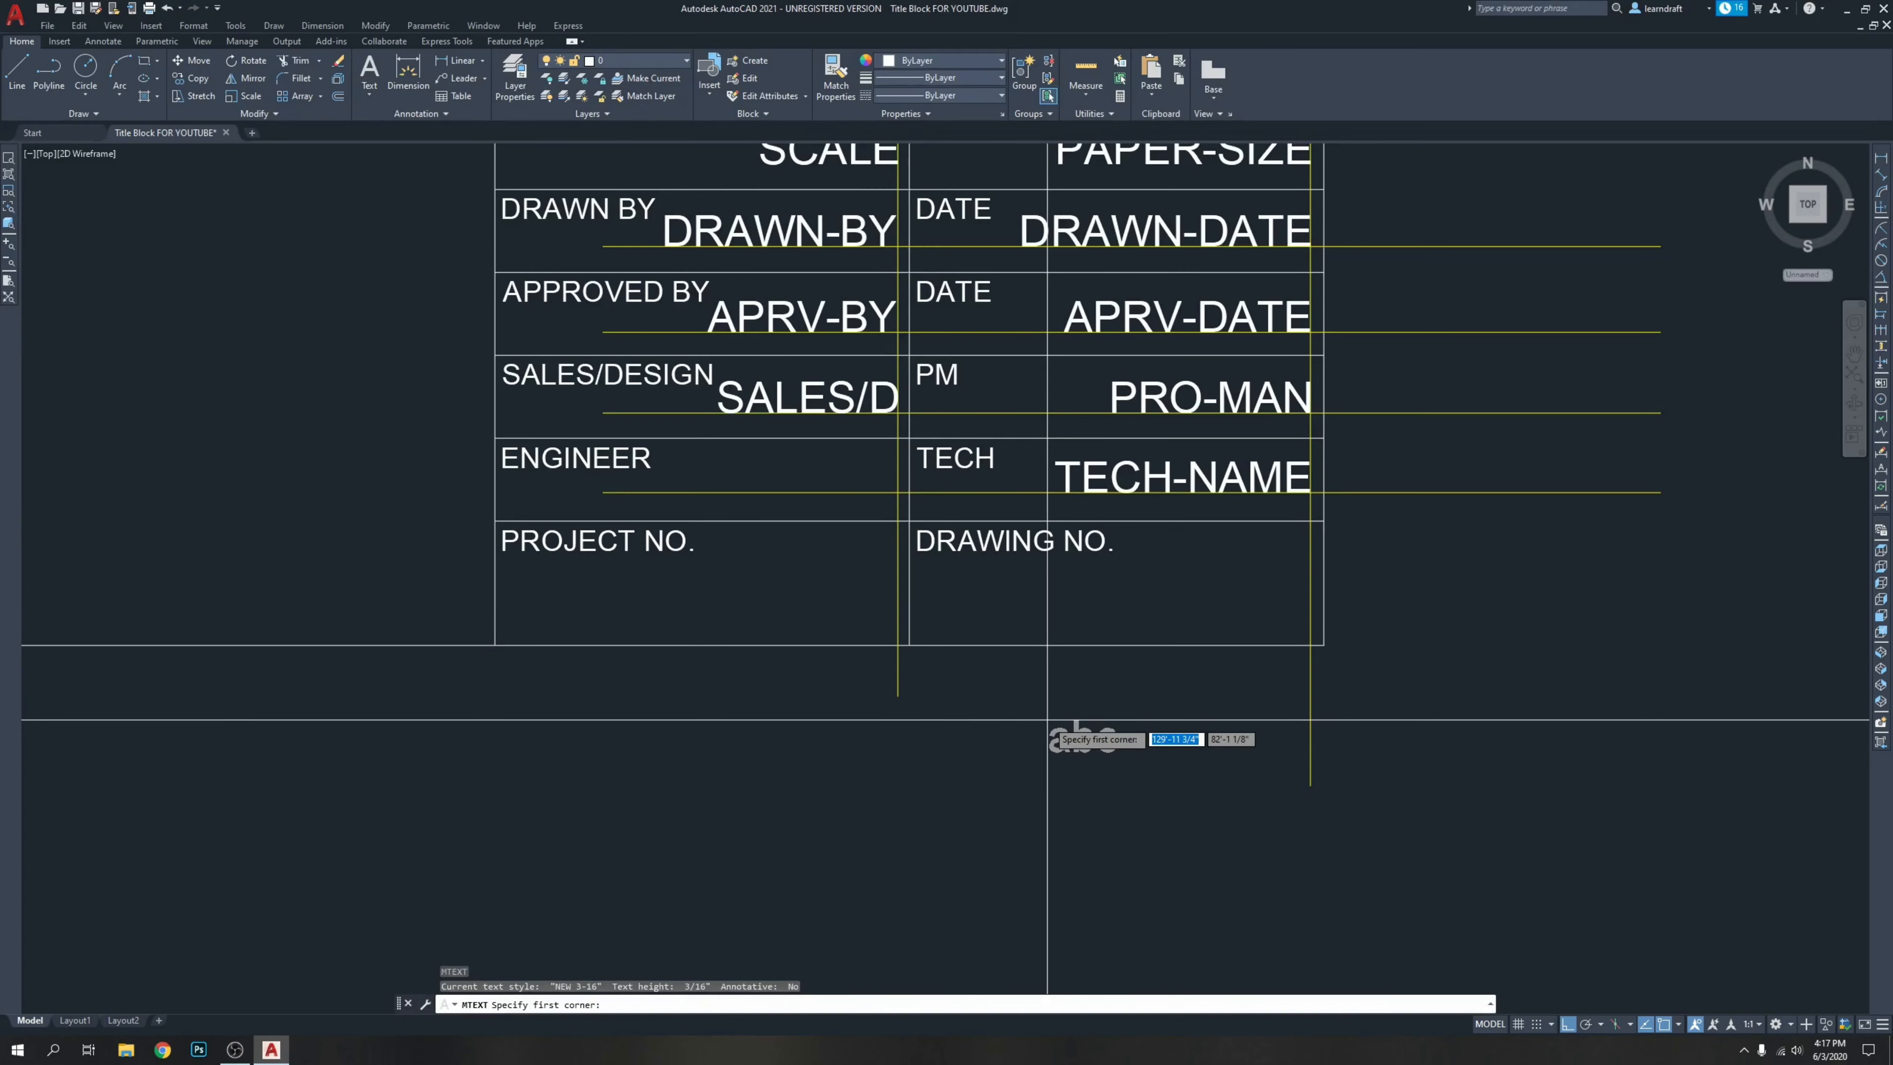
pyautogui.press('Escape')
pyautogui.press('Escape')
# Define an attribute with tag ENGINEER, Right justification and text style NEW 3-16, placed at the left end of the ENGINEER row's guide line.
pyautogui.write('A')
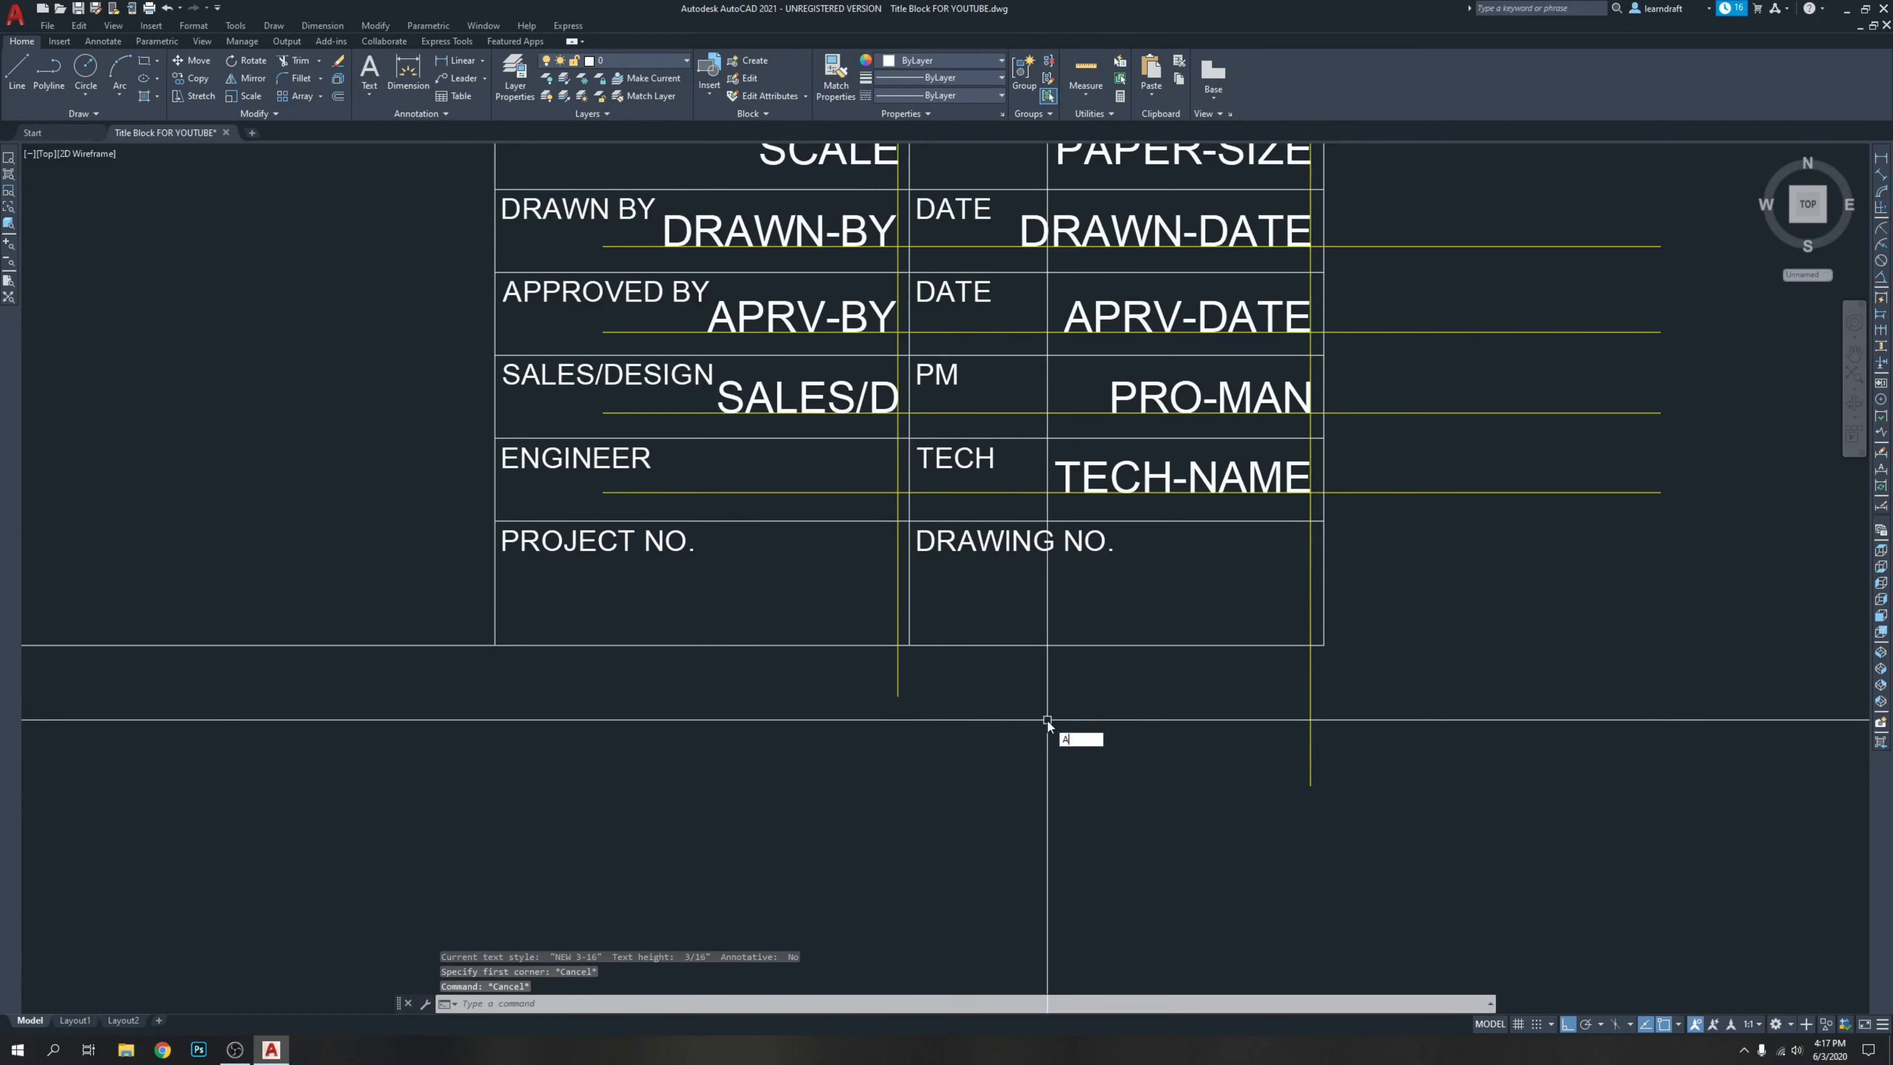
pyautogui.write('TT')
pyautogui.press('Return')
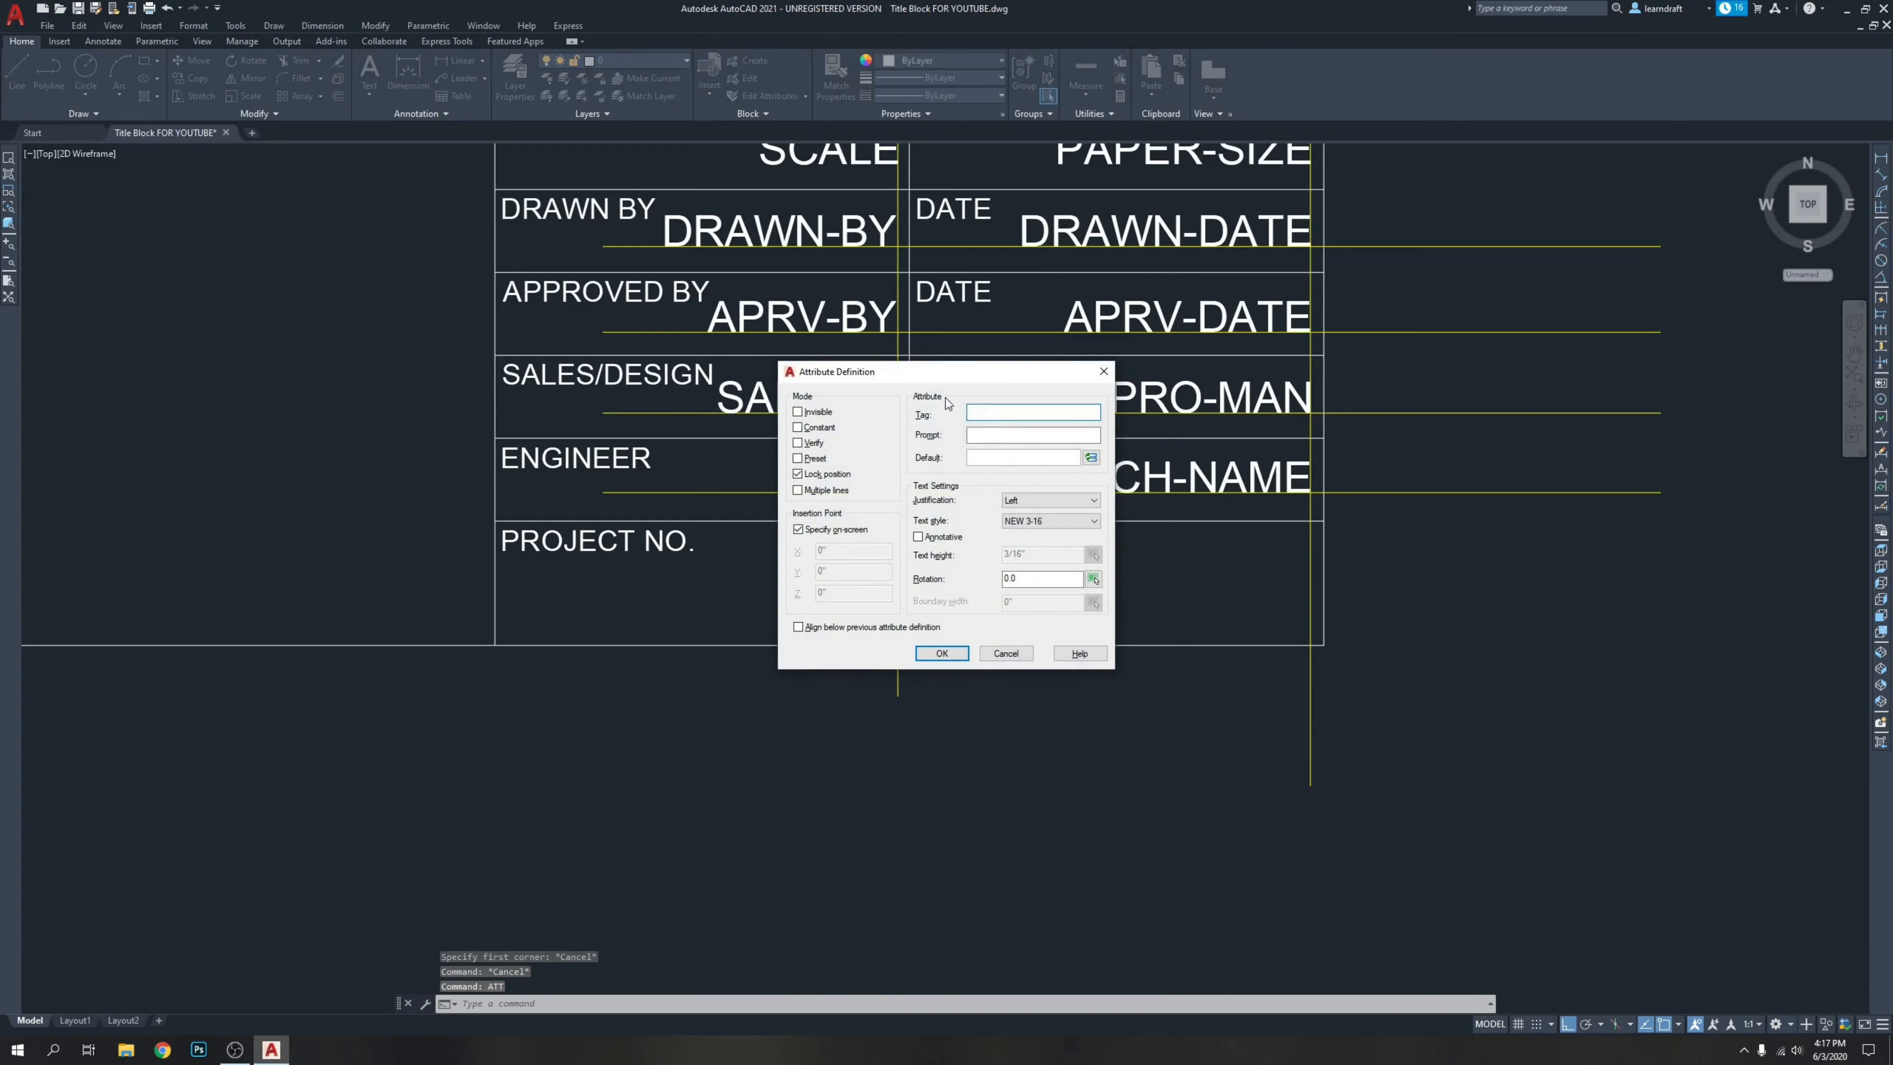
pyautogui.moveTo(993, 372); pyautogui.dragTo(1128, 481)
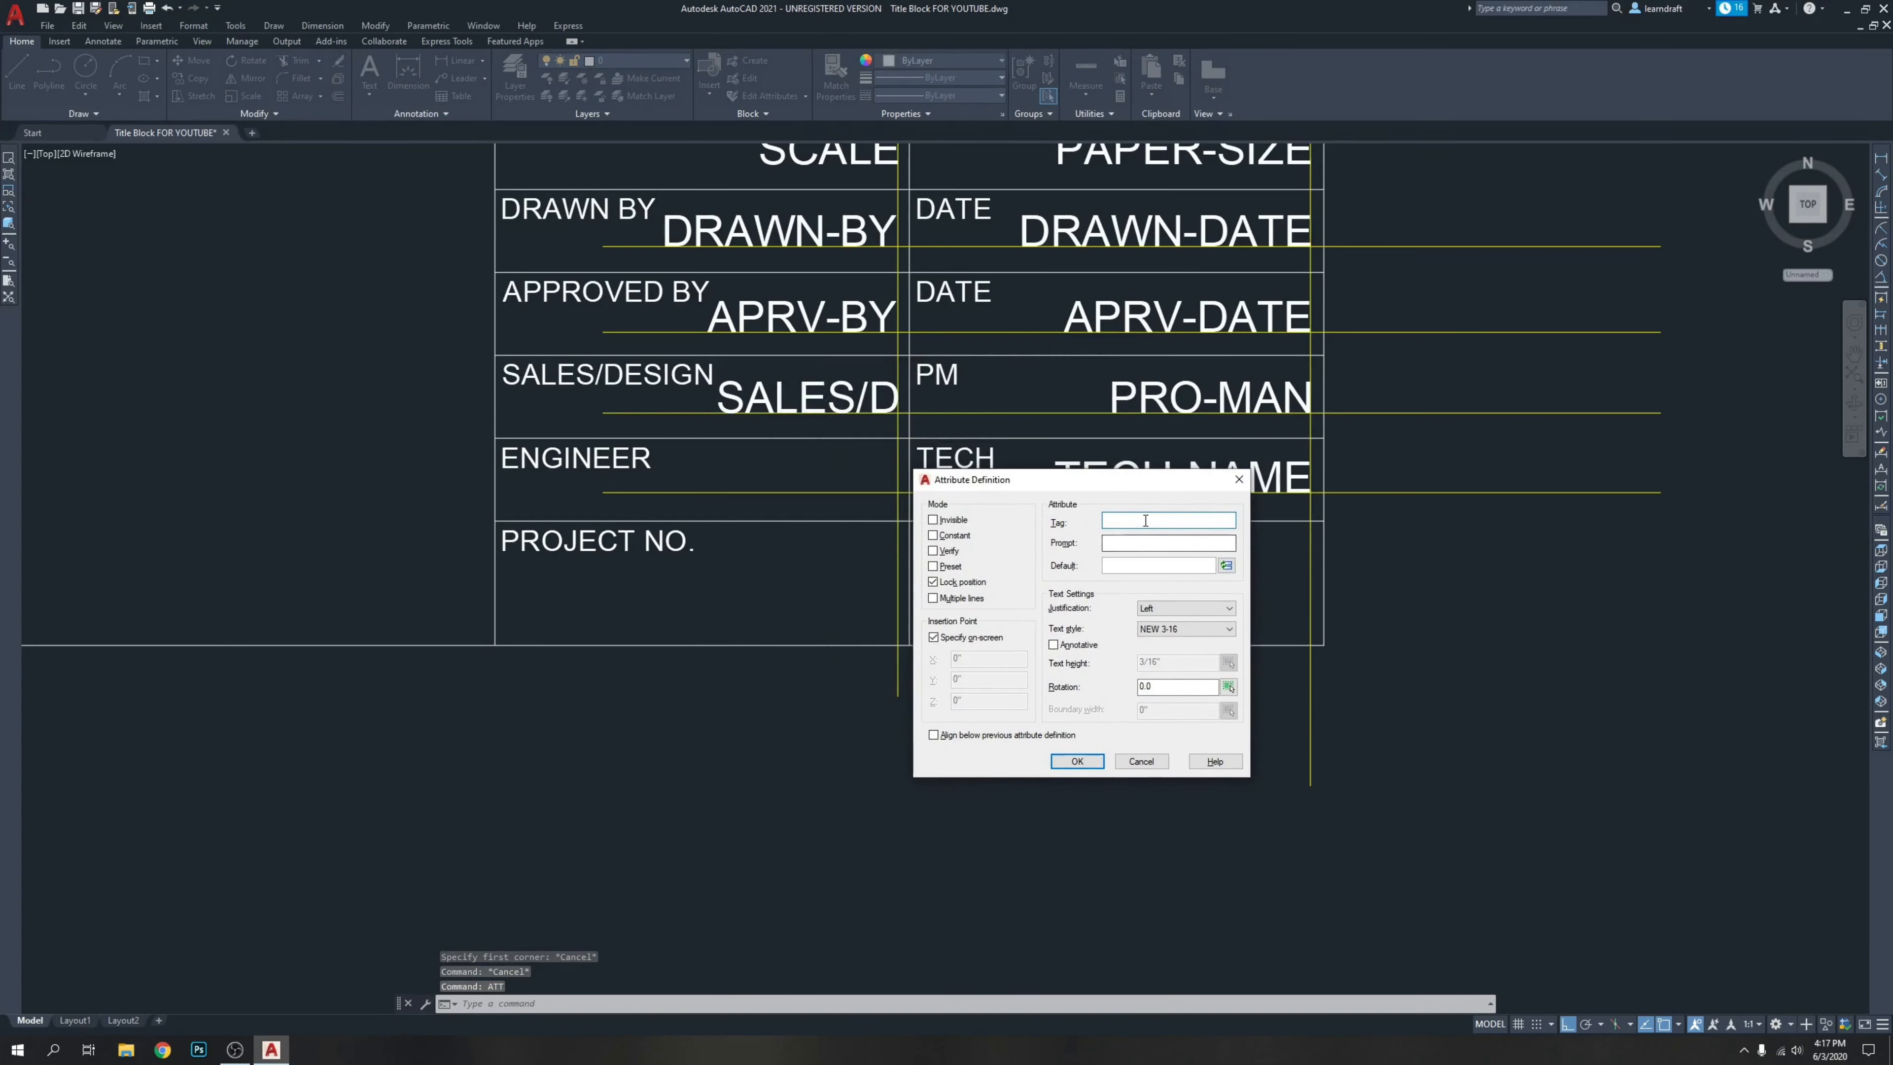
pyautogui.write('ENGINEER')
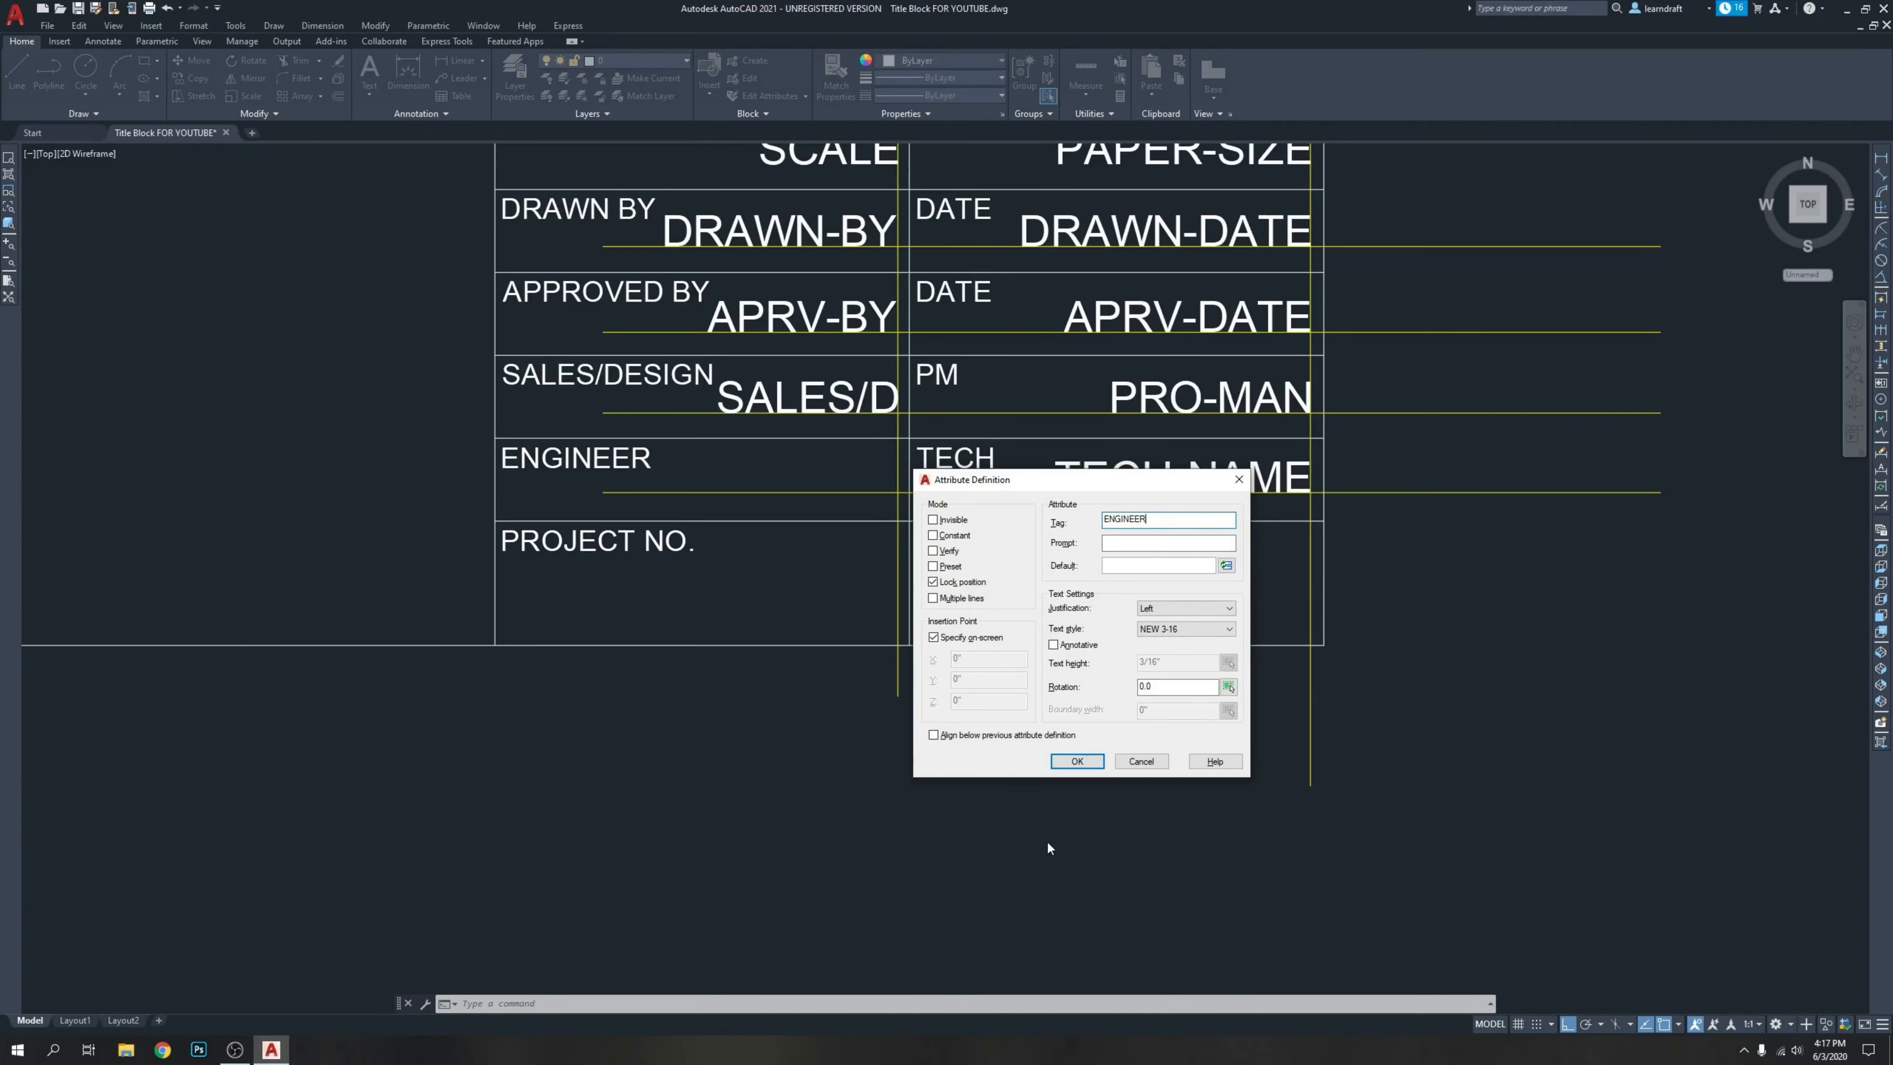
pyautogui.click(1198, 607)
pyautogui.click(1162, 672)
pyautogui.click(1071, 765)
pyautogui.scroll(2, 718, 464)
pyautogui.scroll(2, 718, 464)
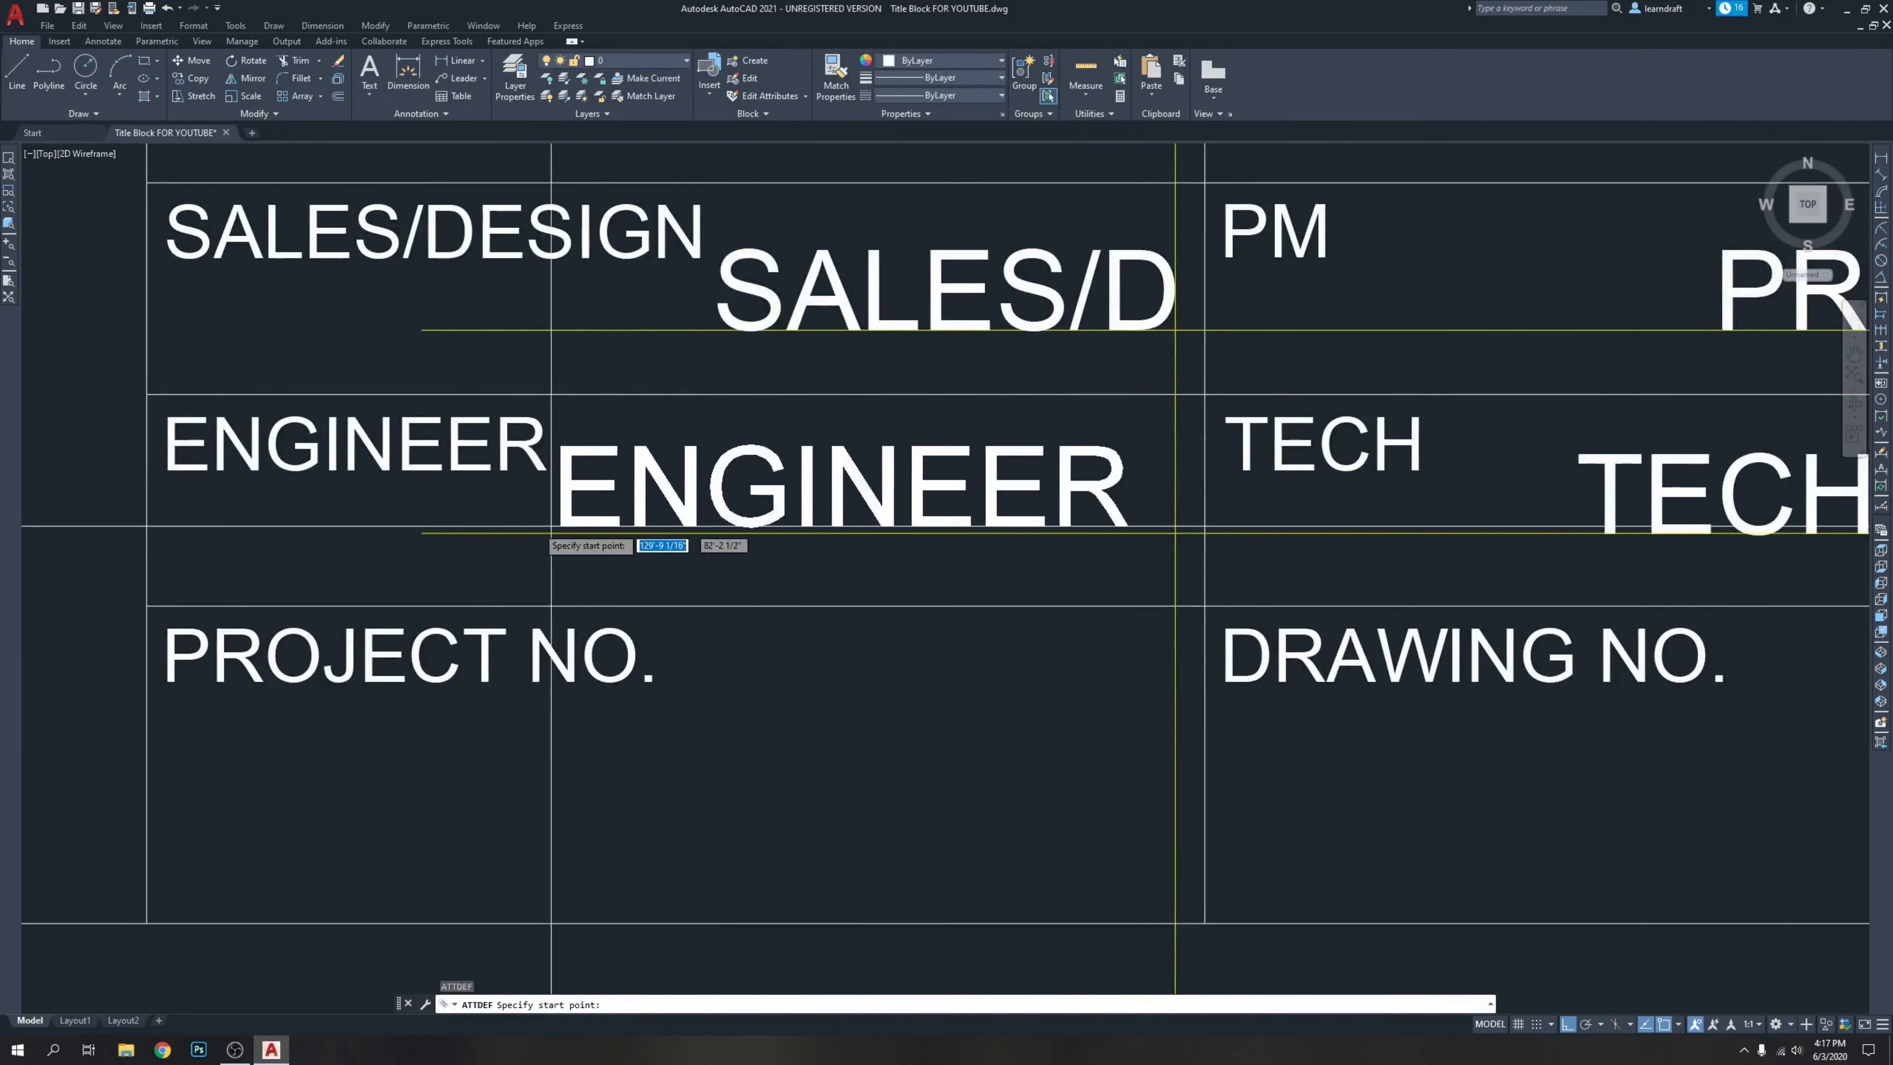
pyautogui.click(474, 497)
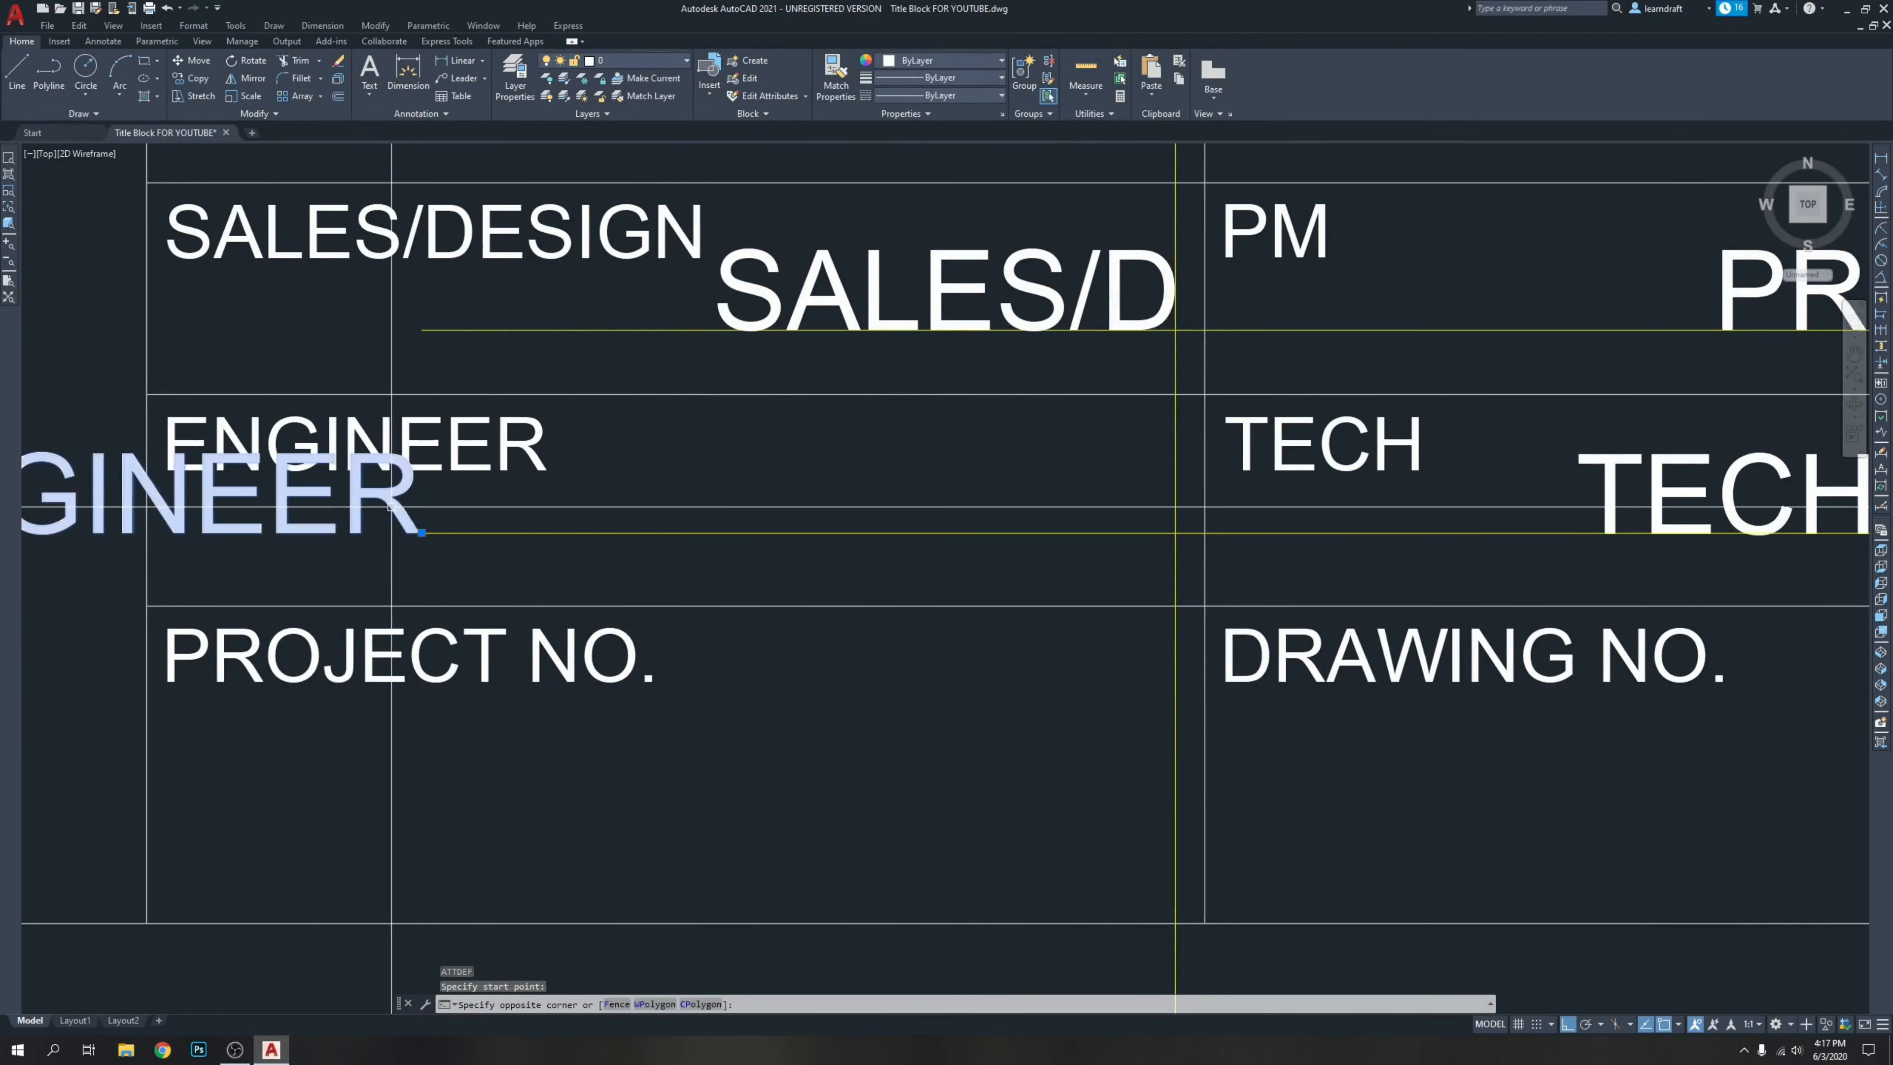
# Move the ENGINEER attribute horizontally to the vertical guide line at the right end of its cell.
pyautogui.click(393, 510)
pyautogui.write('m')
pyautogui.press('space')
pyautogui.click(880, 586)
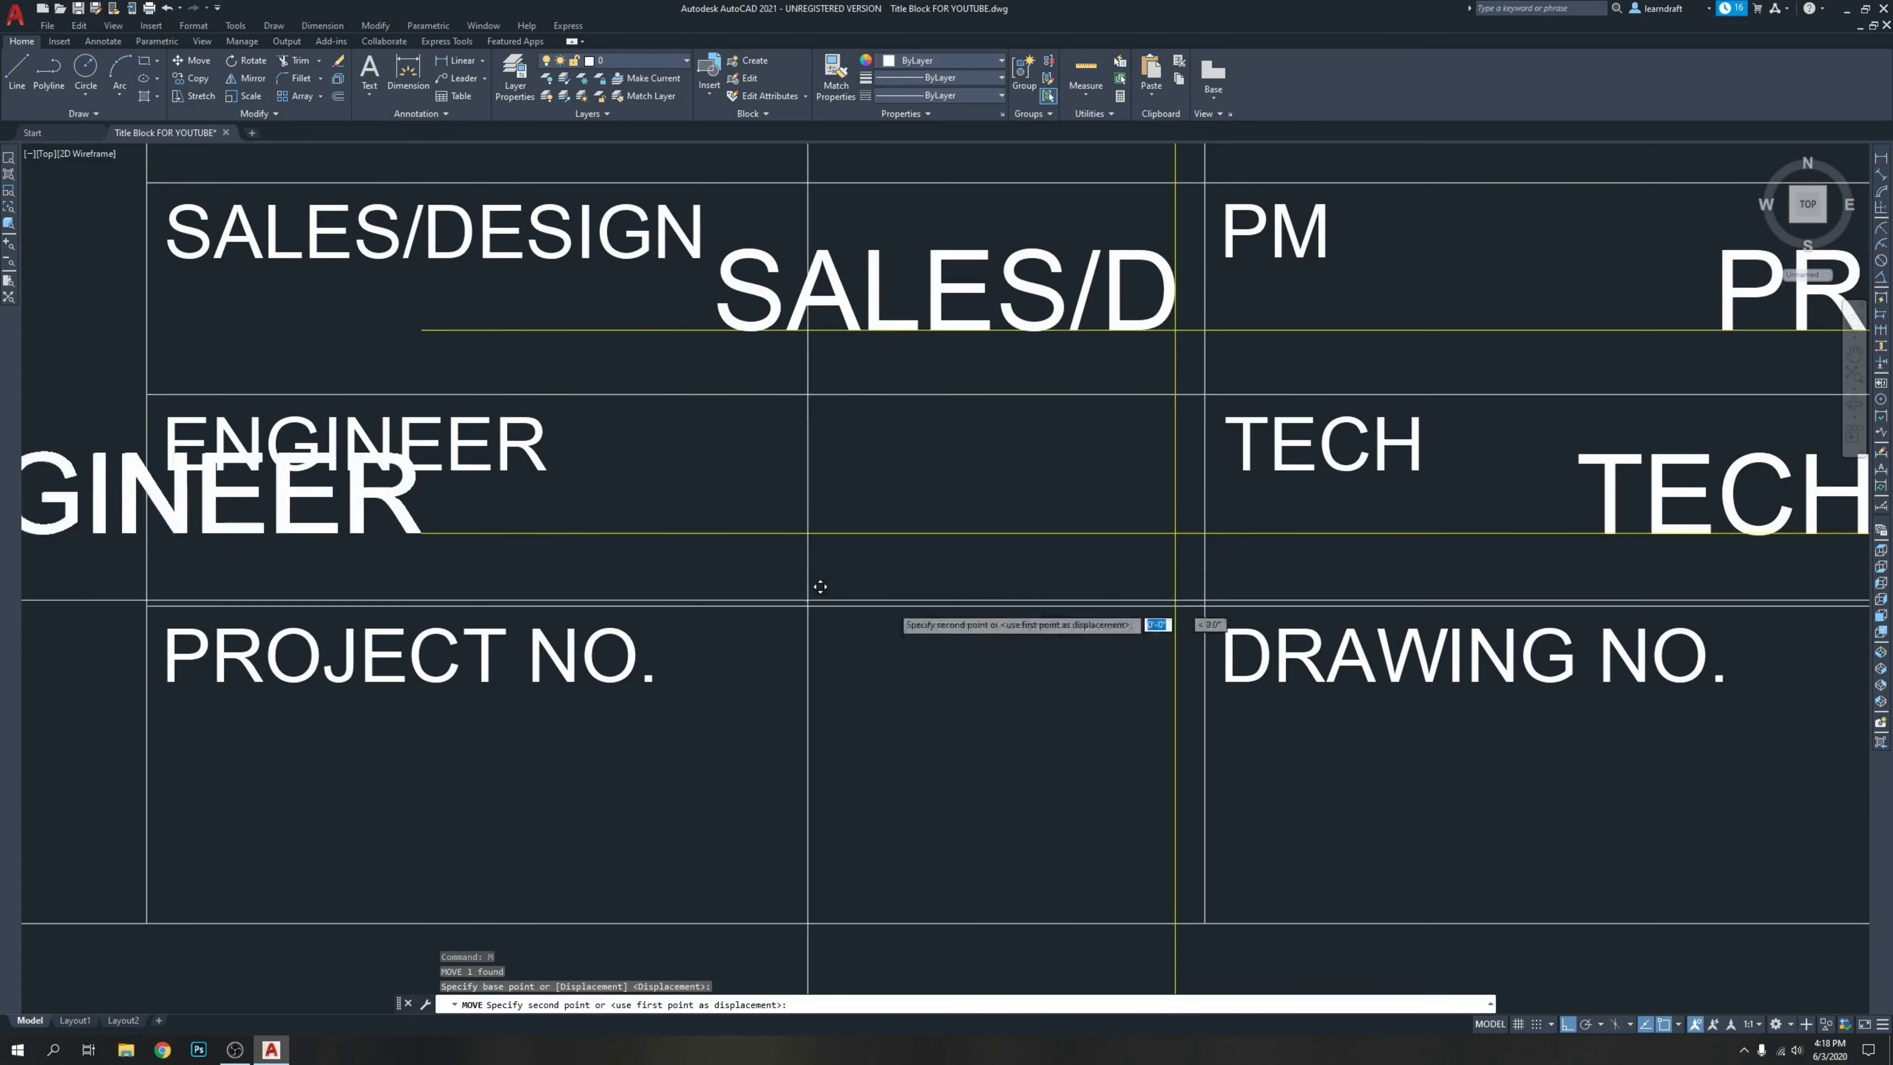
pyautogui.scroll(4, 991, 596)
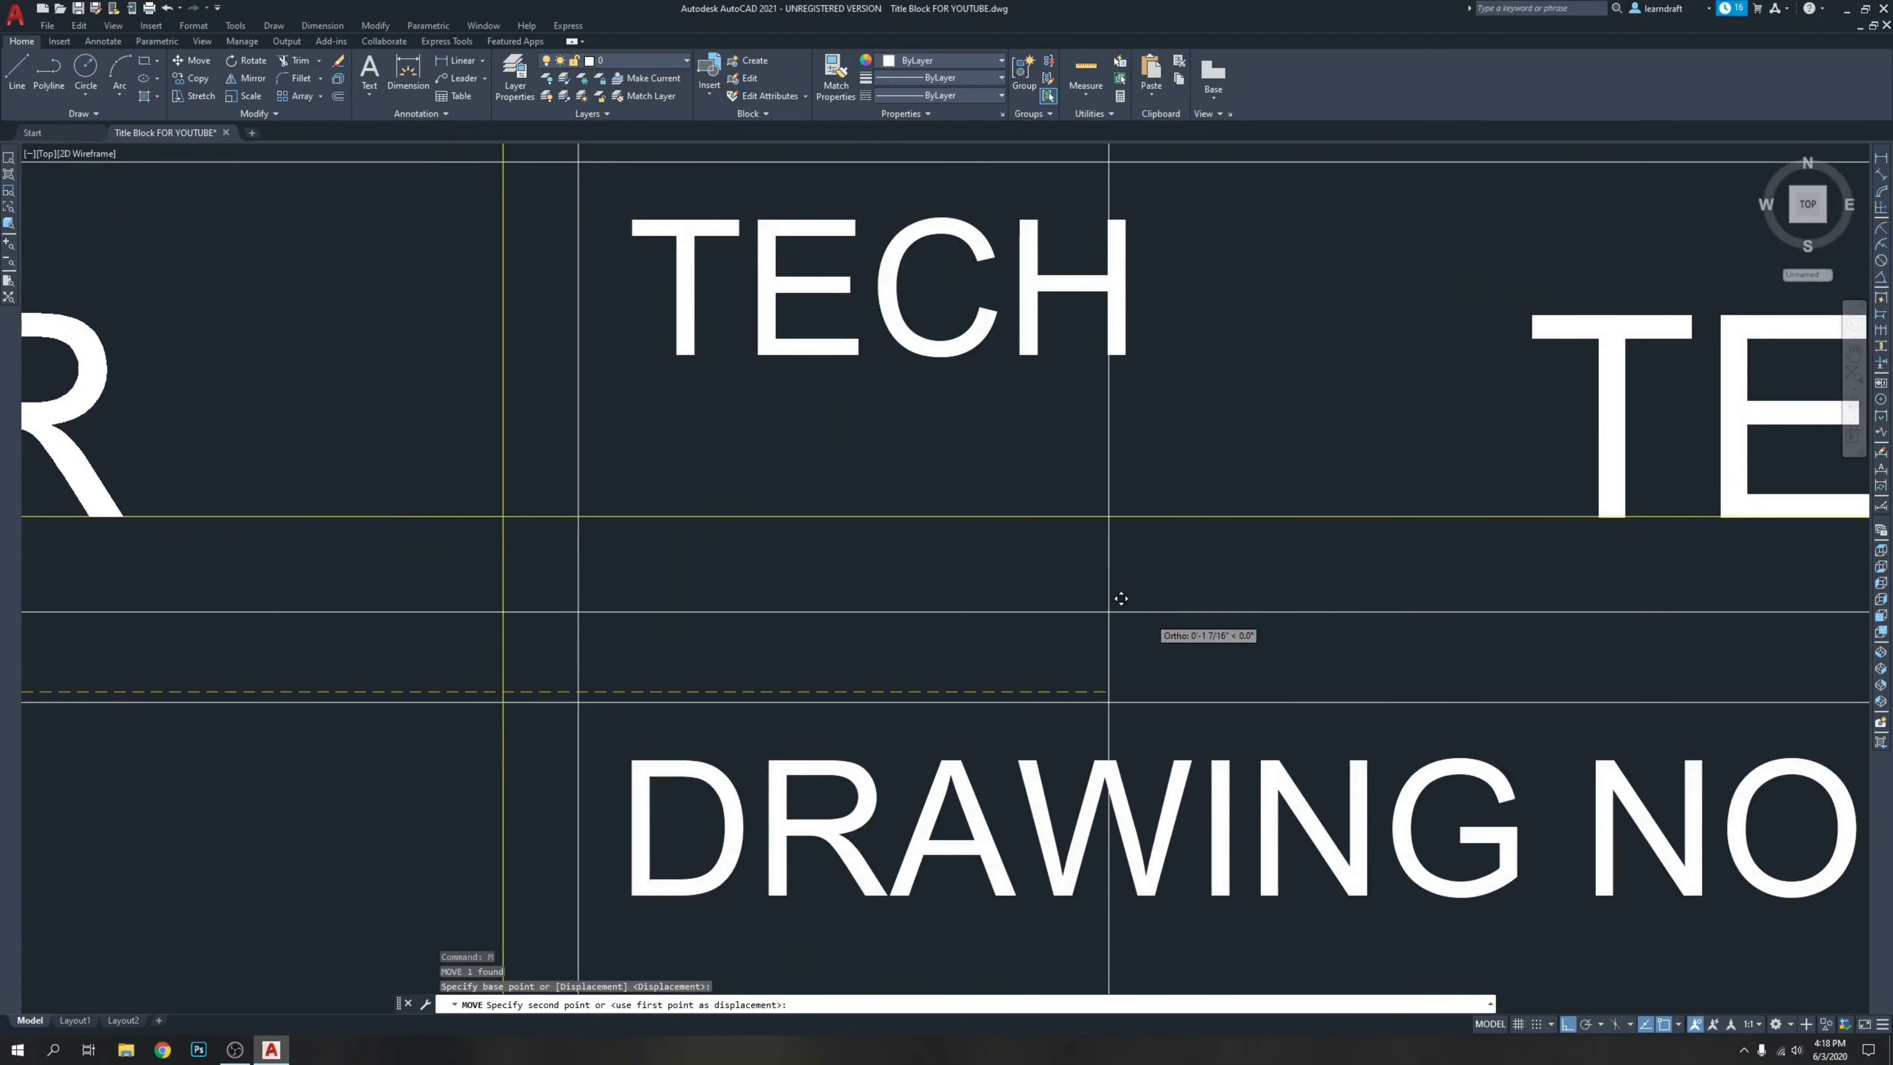
pyautogui.click(1507, 609)
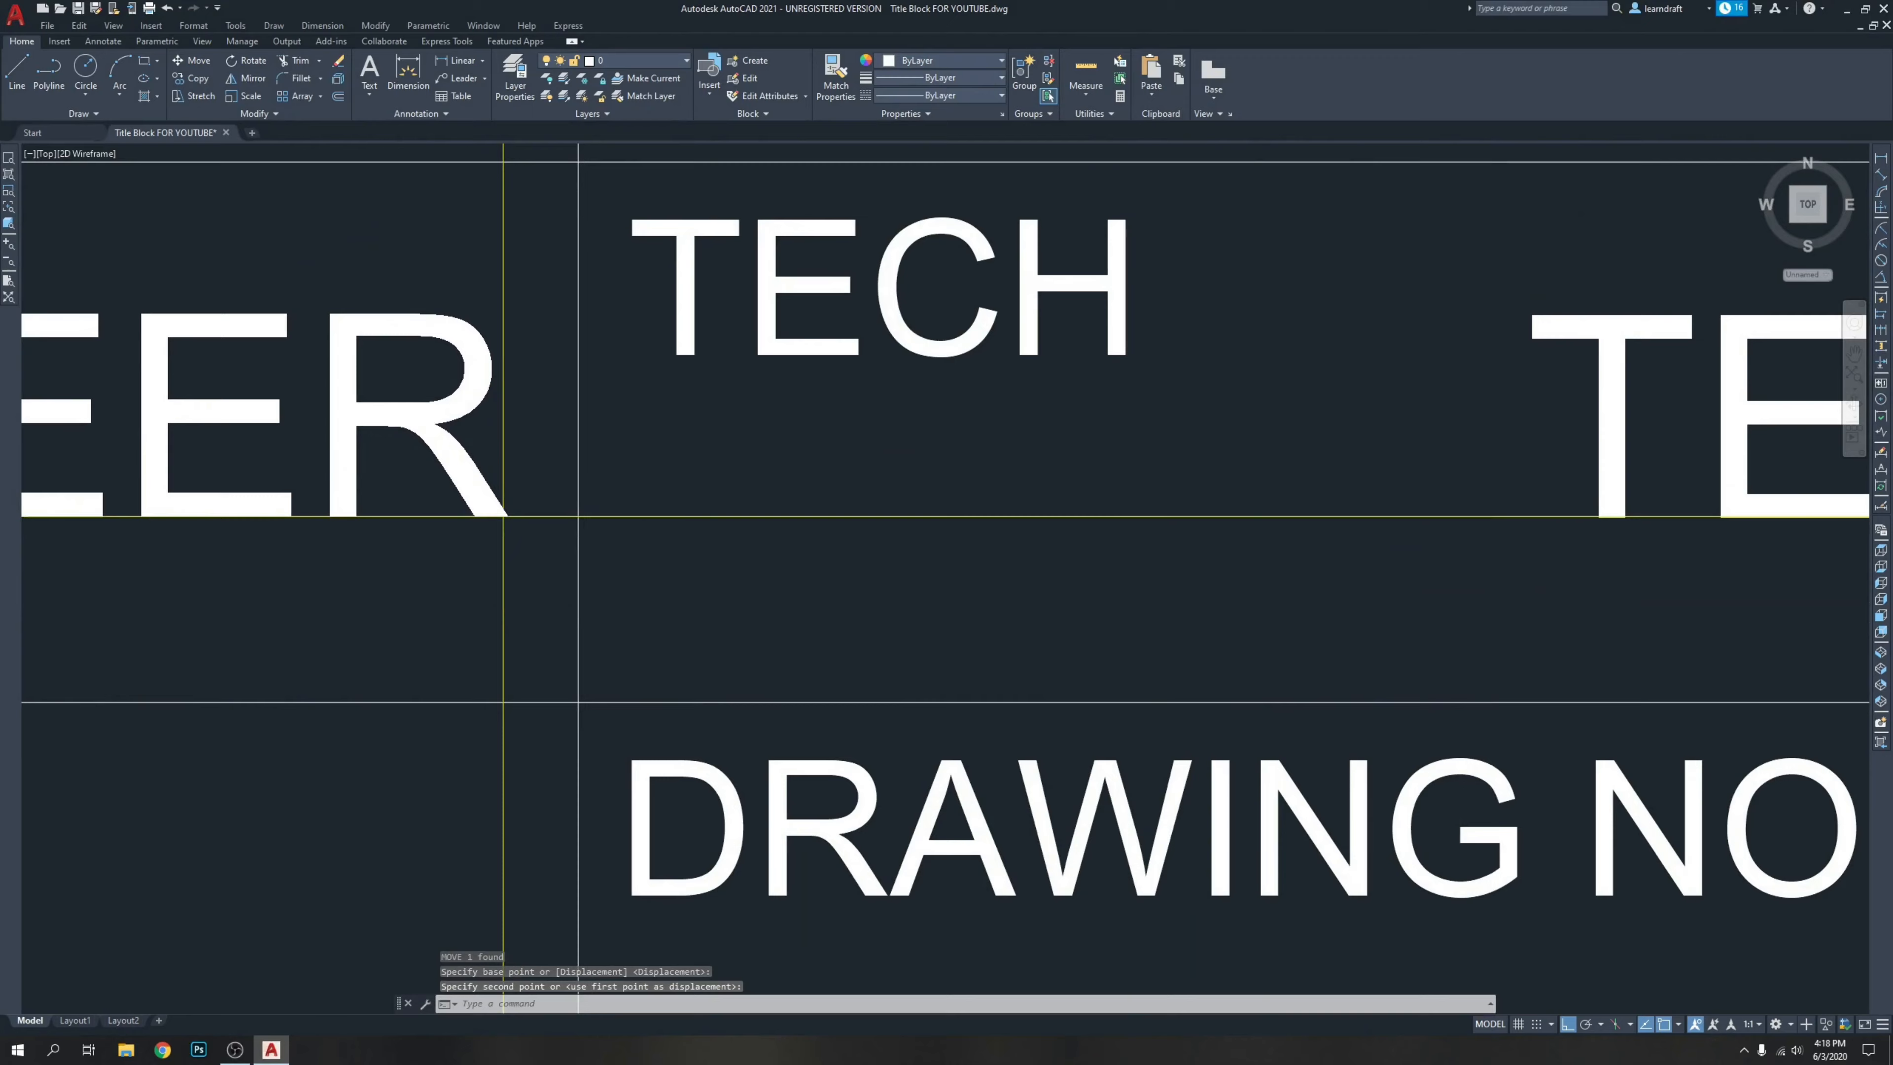
# Nudge the ENGINEER attribute slightly left so the foot of its last letter meets the vertical guide line.
pyautogui.scroll(5, 383, 452)
pyautogui.click(760, 393)
pyautogui.click(656, 456)
pyautogui.press('space')
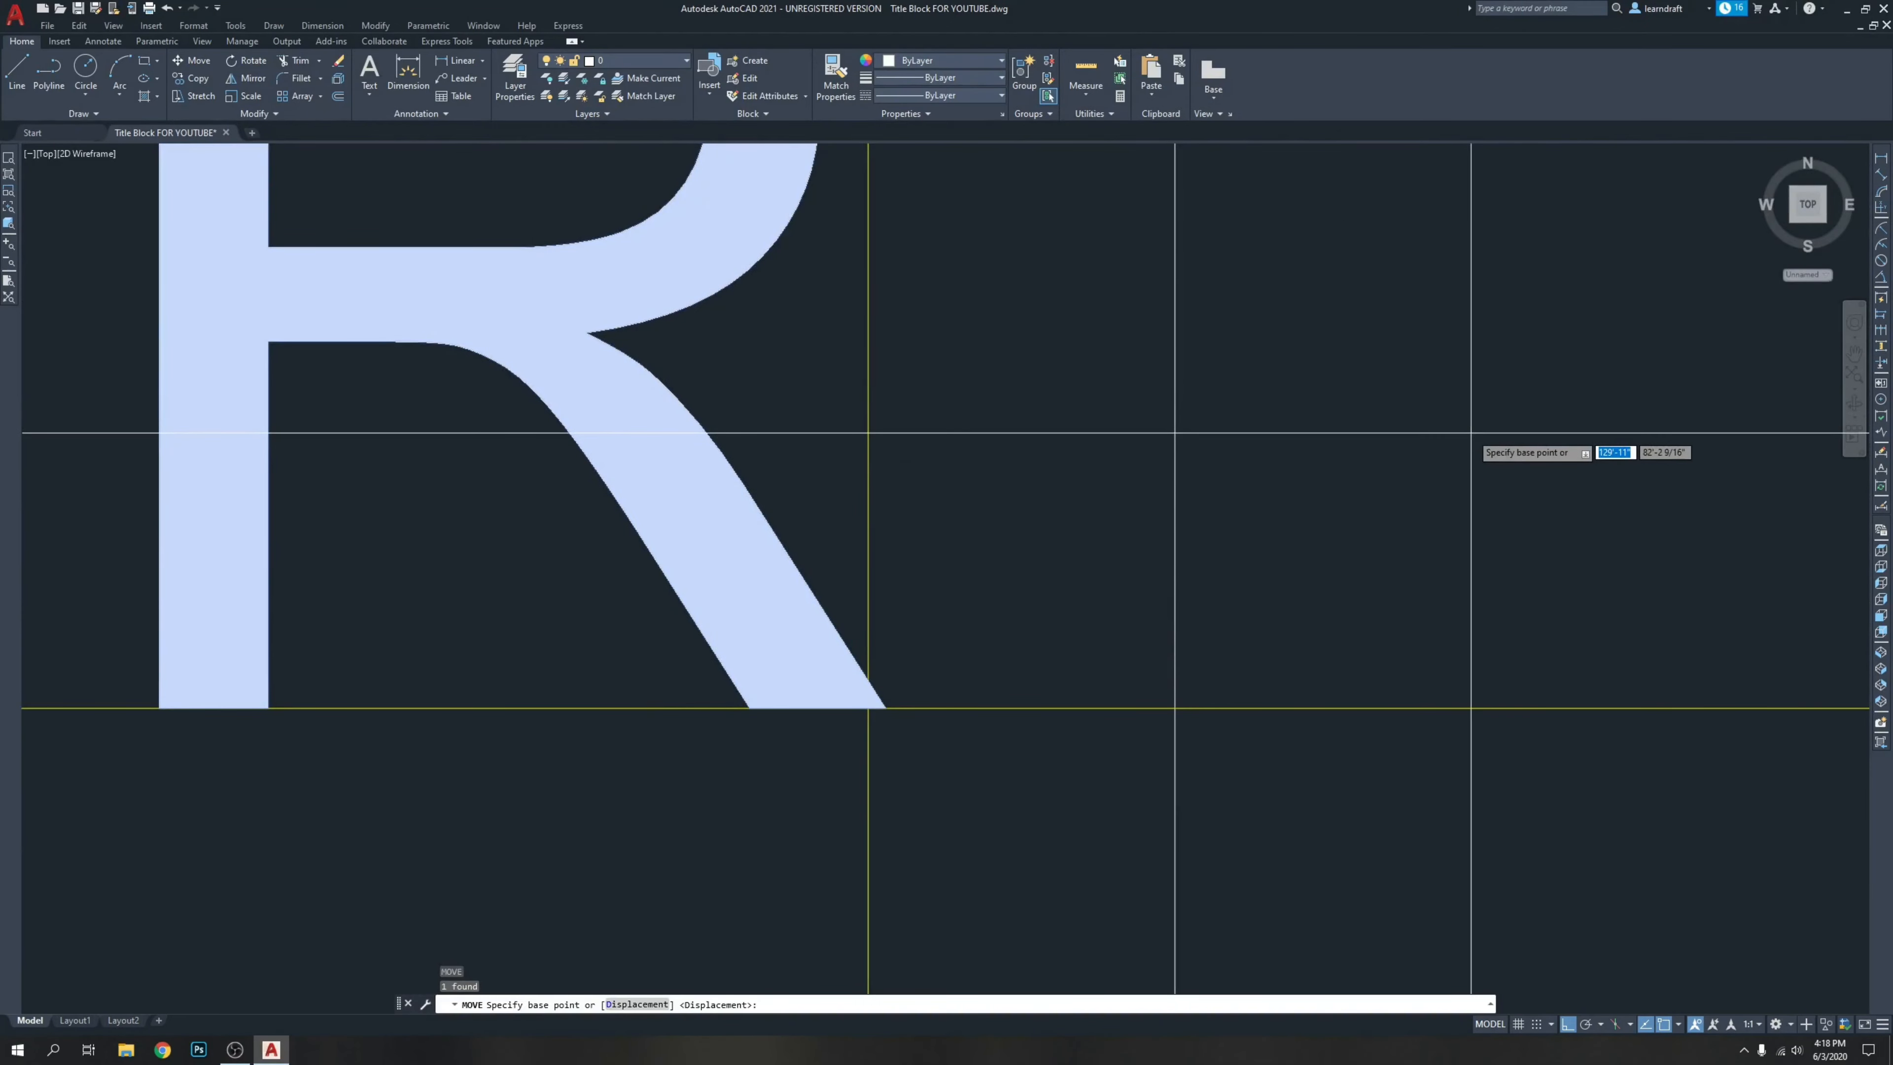
pyautogui.click(1475, 435)
pyautogui.click(1451, 436)
# Erase the four horizontal and two vertical yellow guide lines from the title block.
pyautogui.scroll(-6, 877, 474)
pyautogui.scroll(-5, 851, 471)
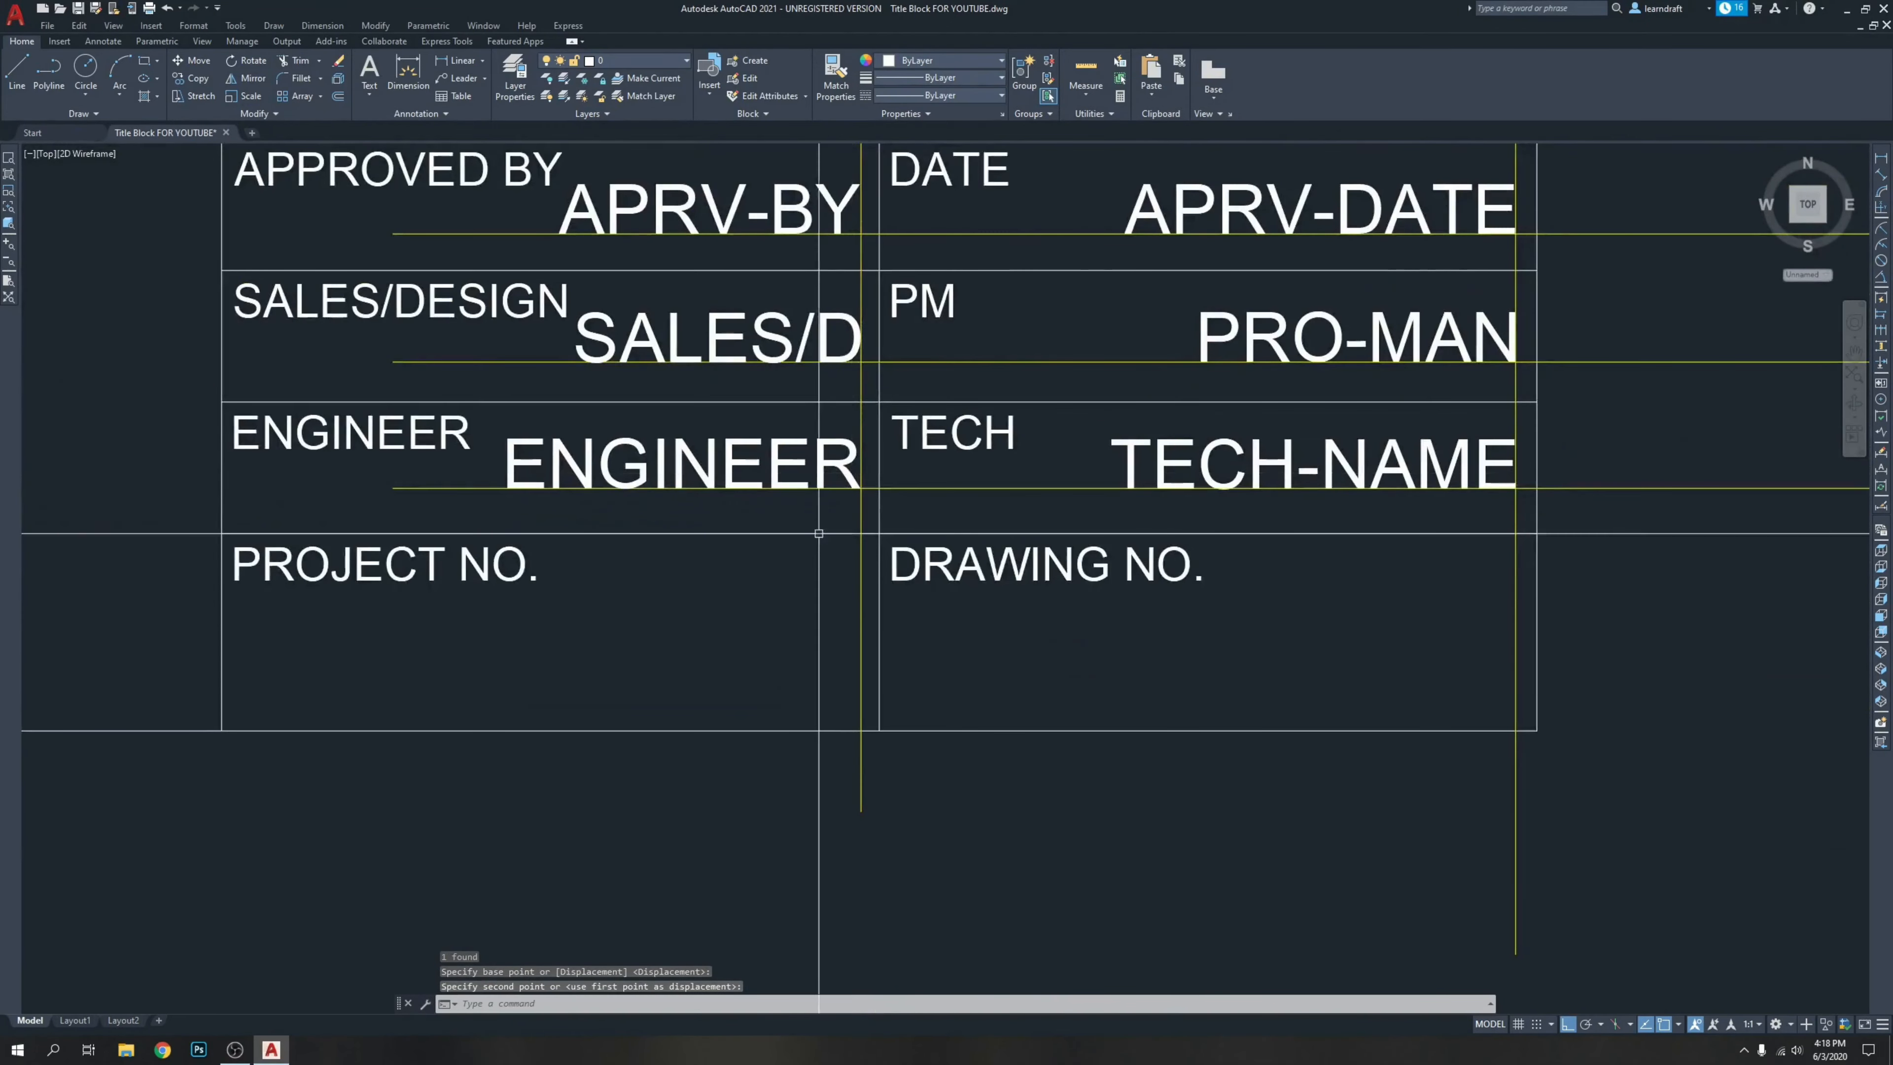
pyautogui.scroll(-2, 815, 527)
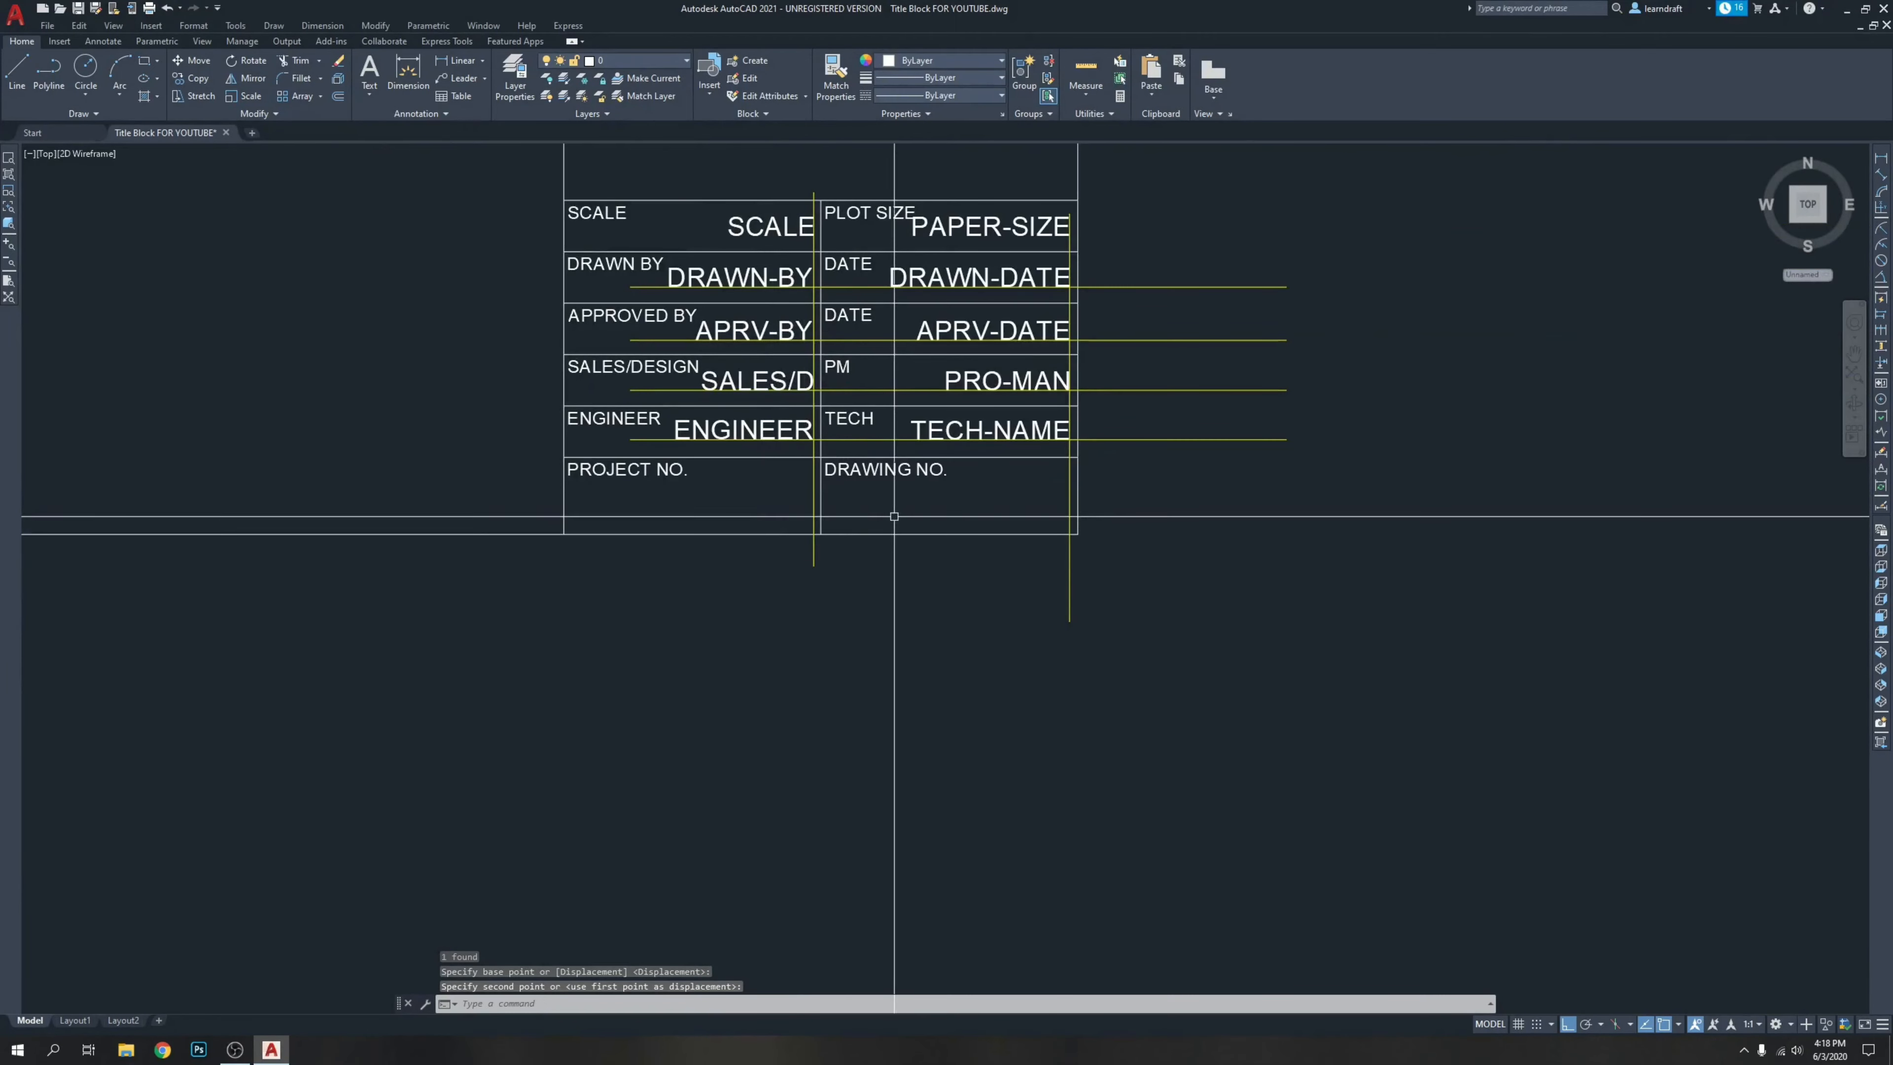
pyautogui.click(1255, 262)
pyautogui.click(1195, 528)
pyautogui.press('Delete')
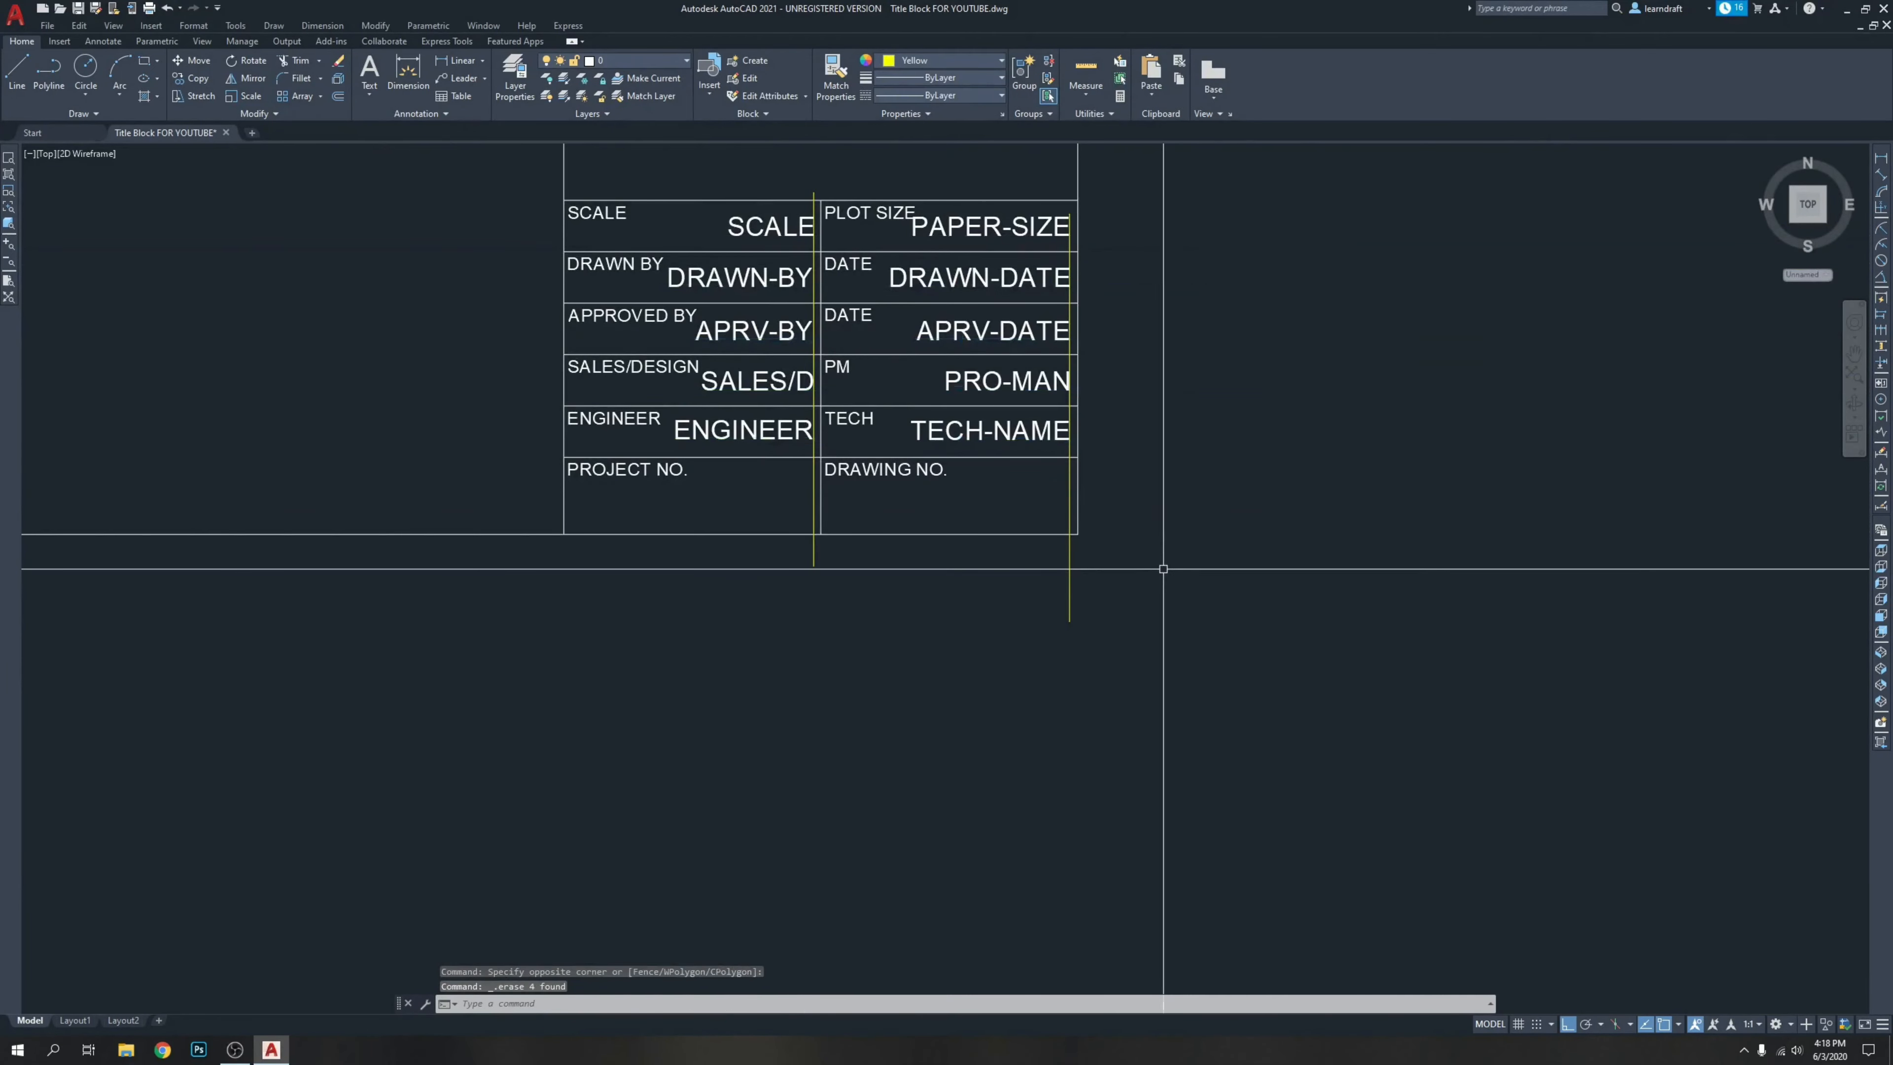
pyautogui.click(1119, 567)
pyautogui.click(931, 593)
pyautogui.click(843, 552)
pyautogui.click(773, 578)
pyautogui.press('Delete')
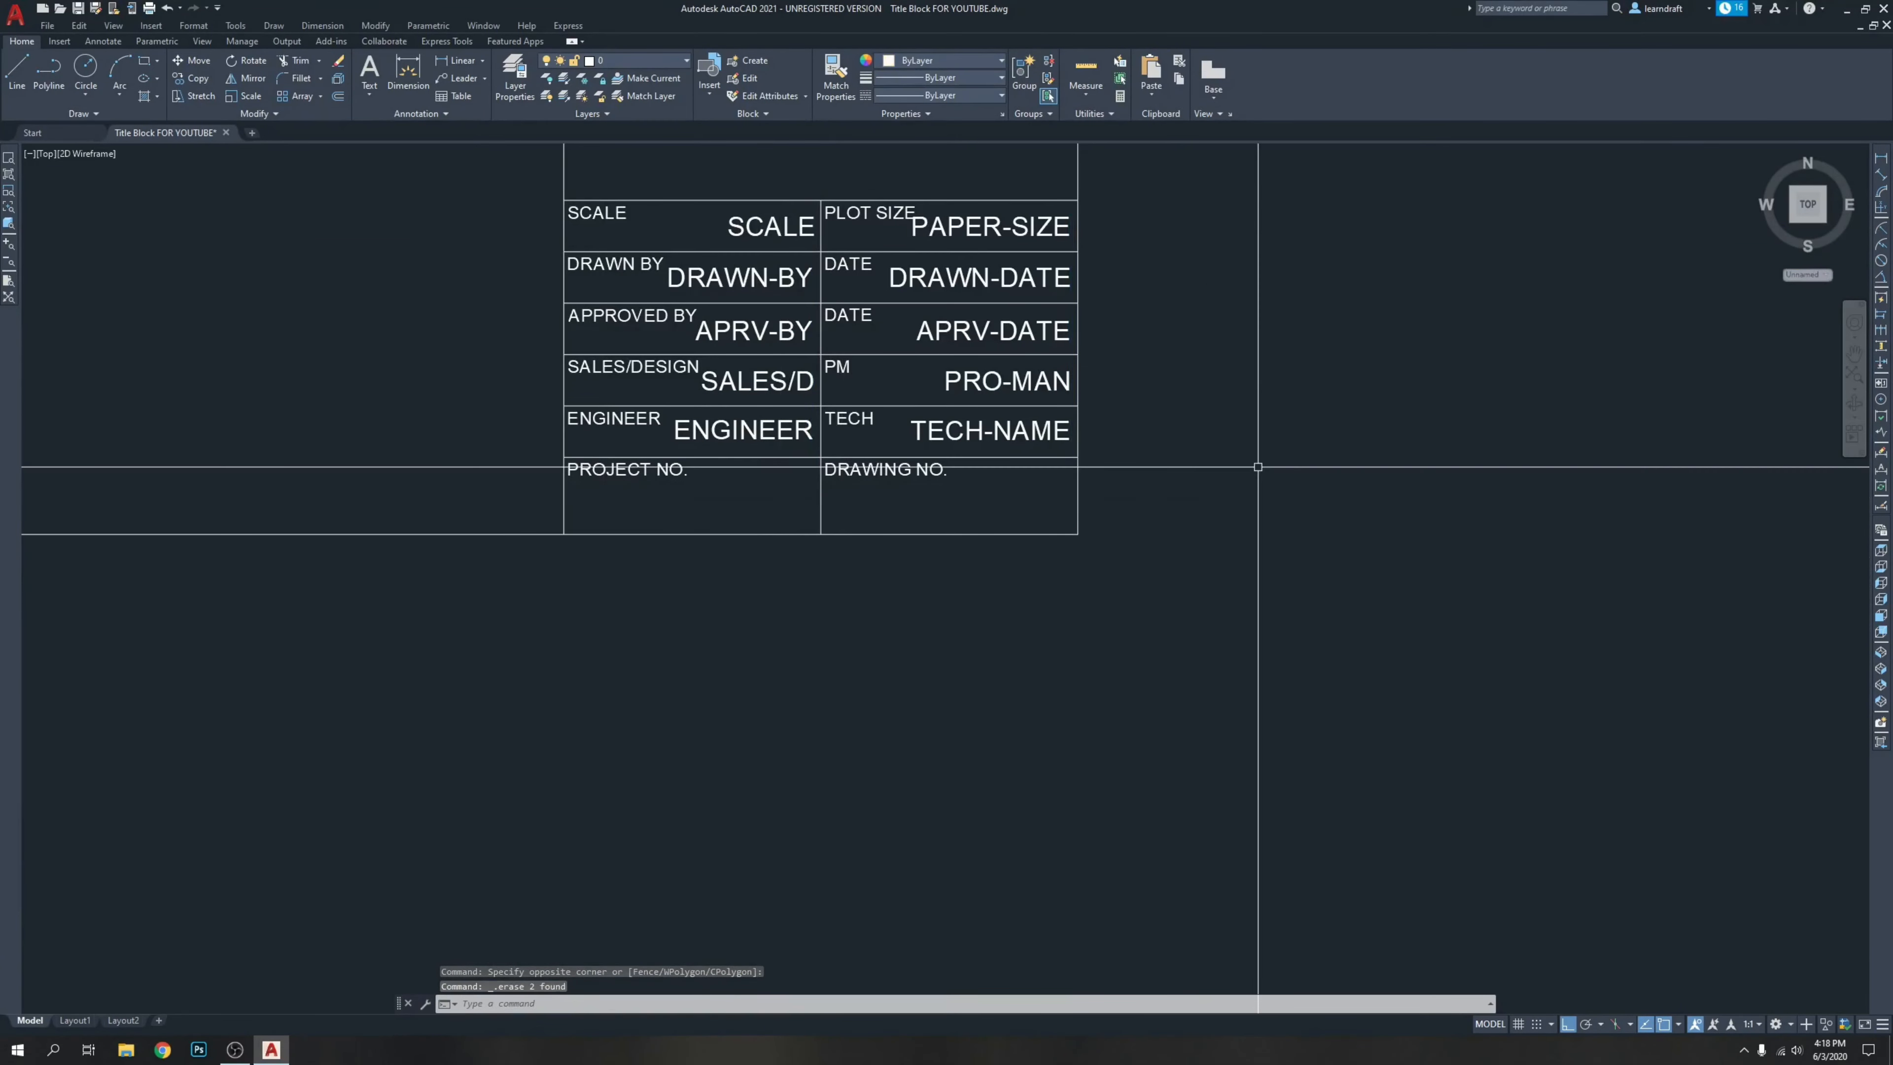
# Check the heights of the text styles SMALL, 3-16 and NEW 3-16 in the text style settings, leaving them unmodified.
pyautogui.moveTo(1168, 487); pyautogui.dragTo(1200, 458, button='middle')
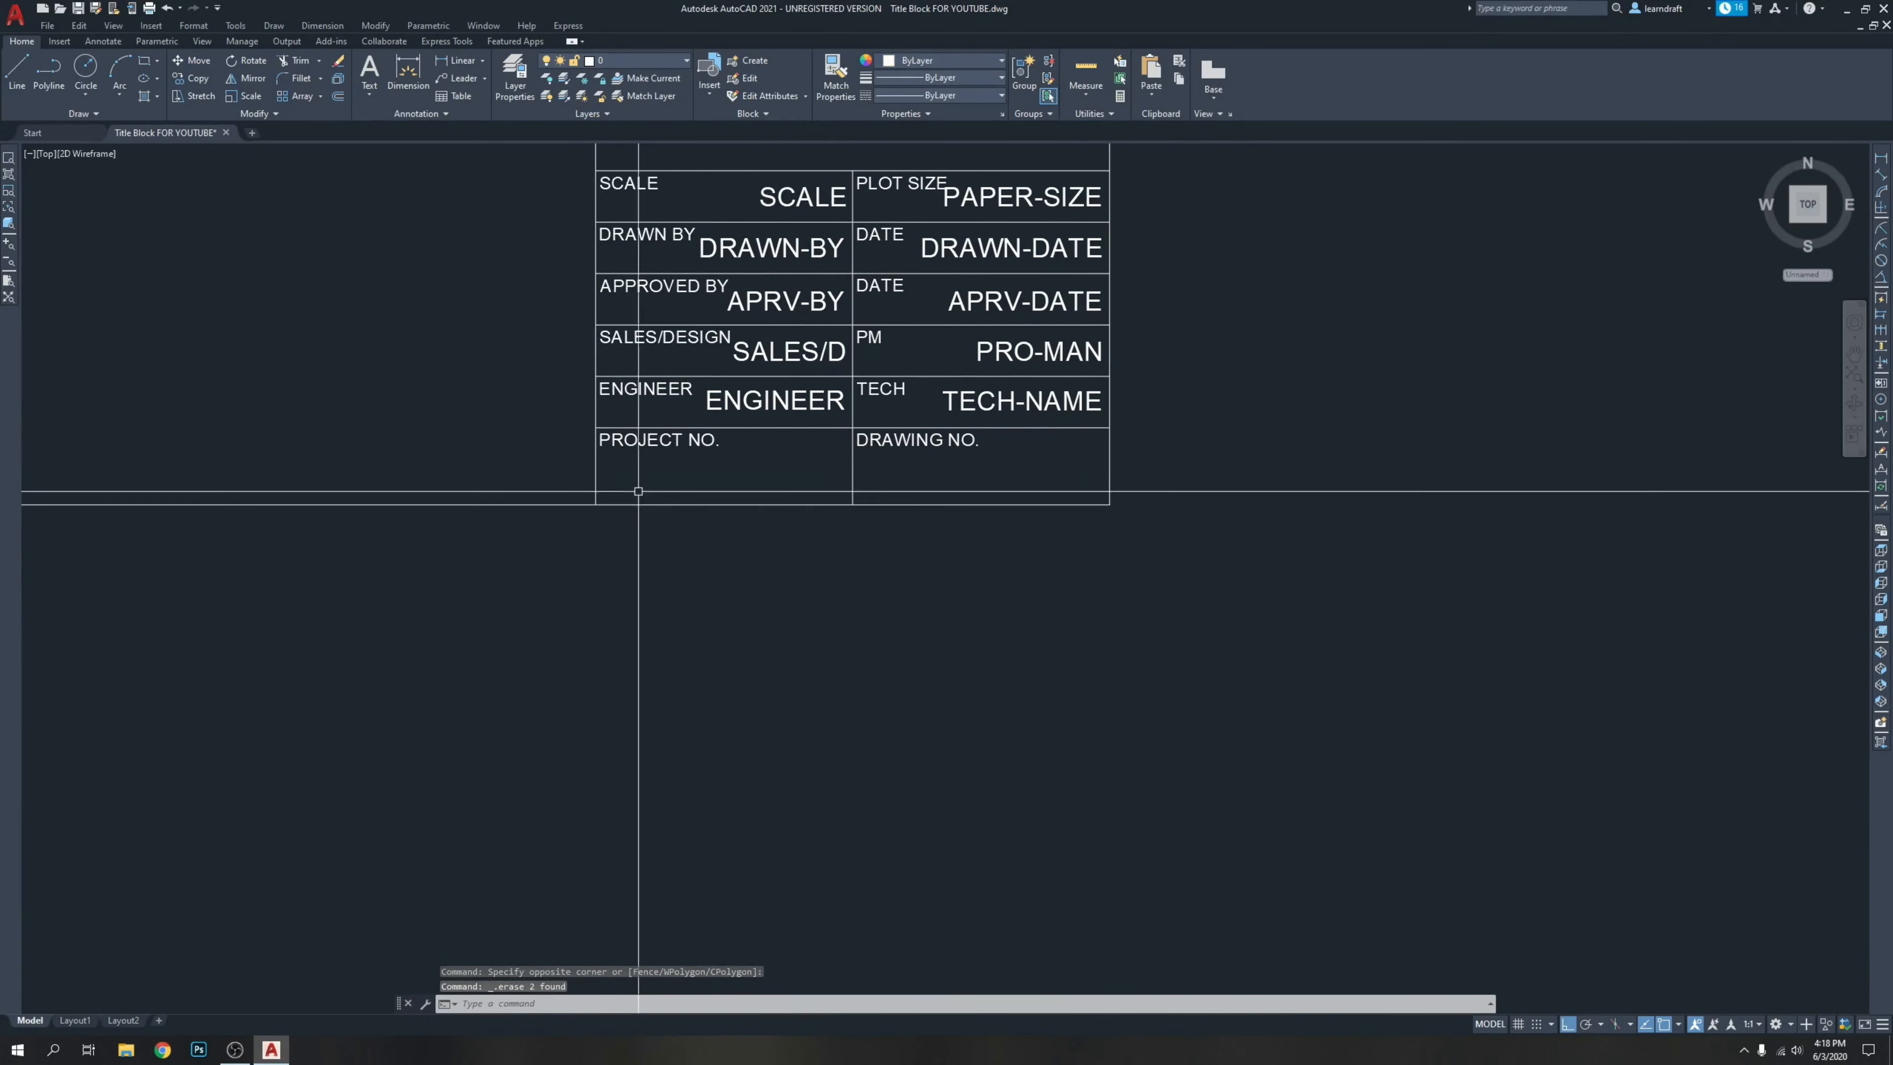
pyautogui.moveTo(754, 461); pyautogui.dragTo(767, 488, button='middle')
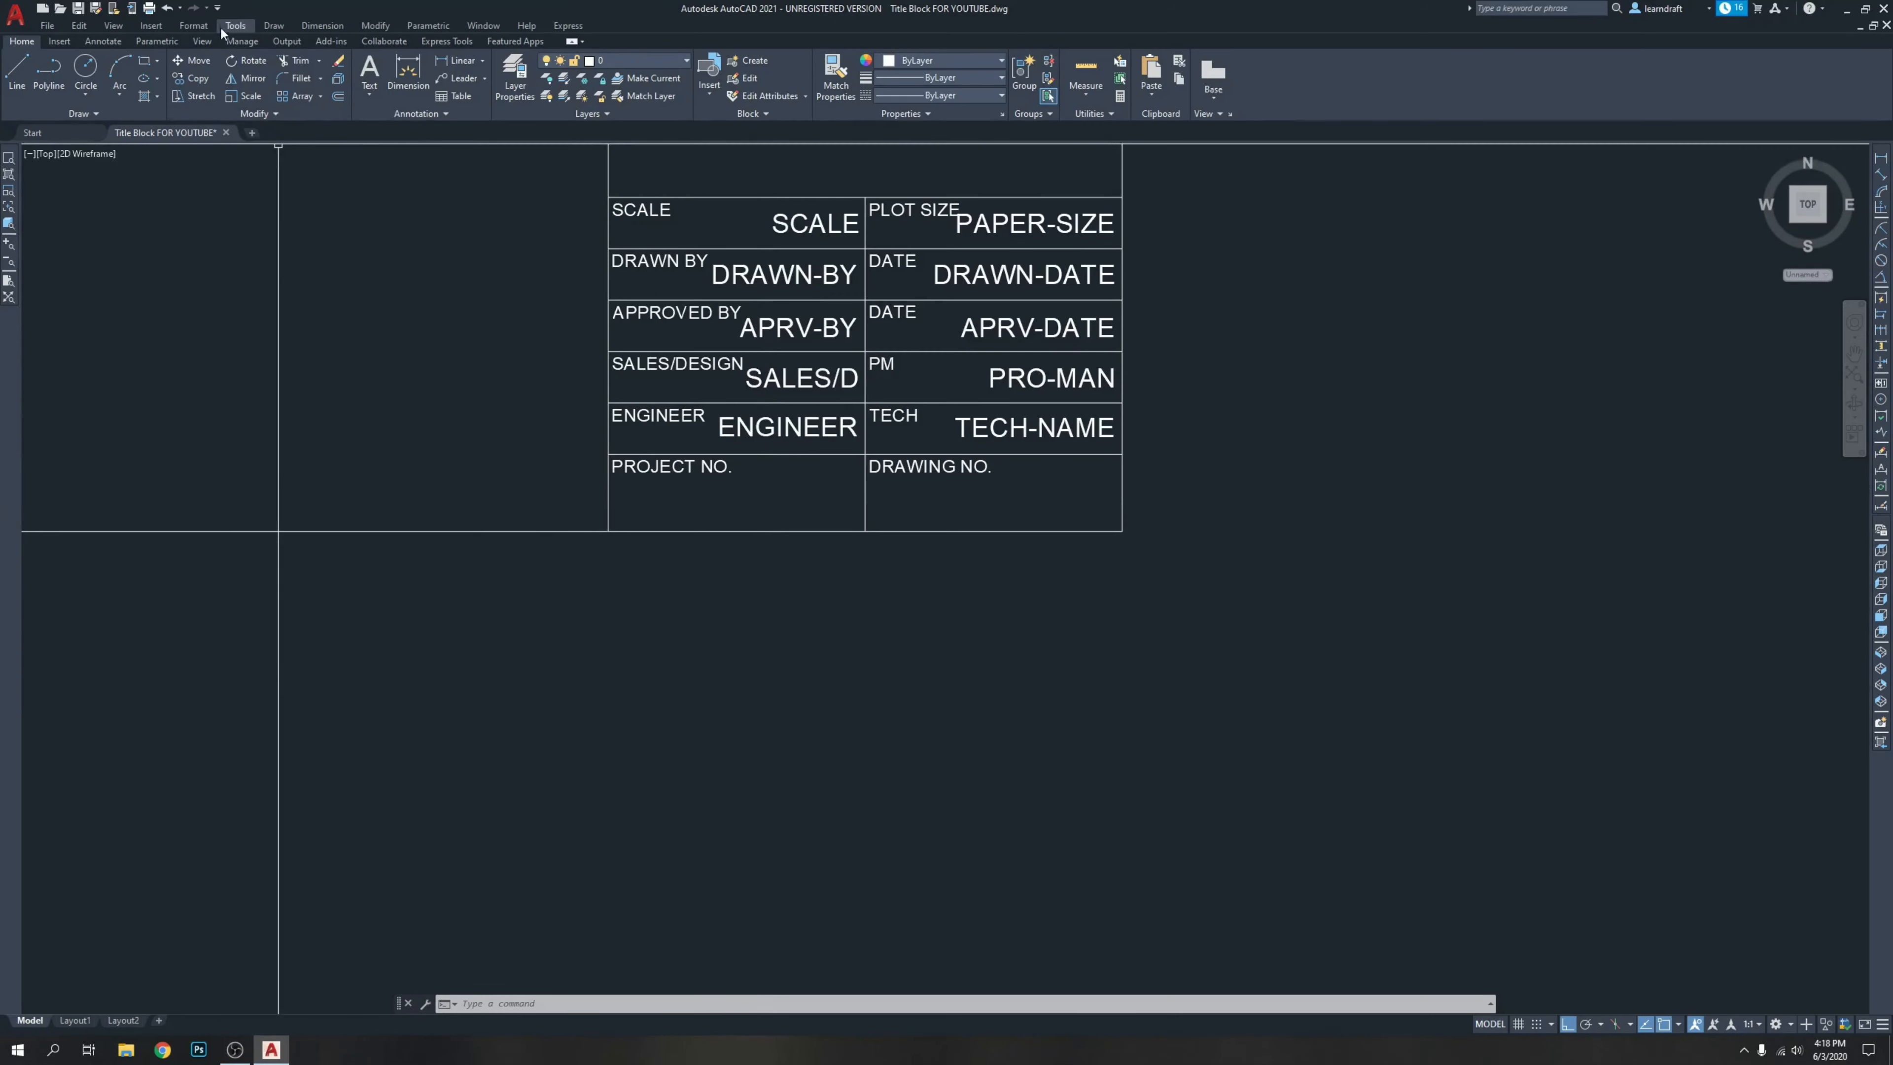
pyautogui.click(198, 26)
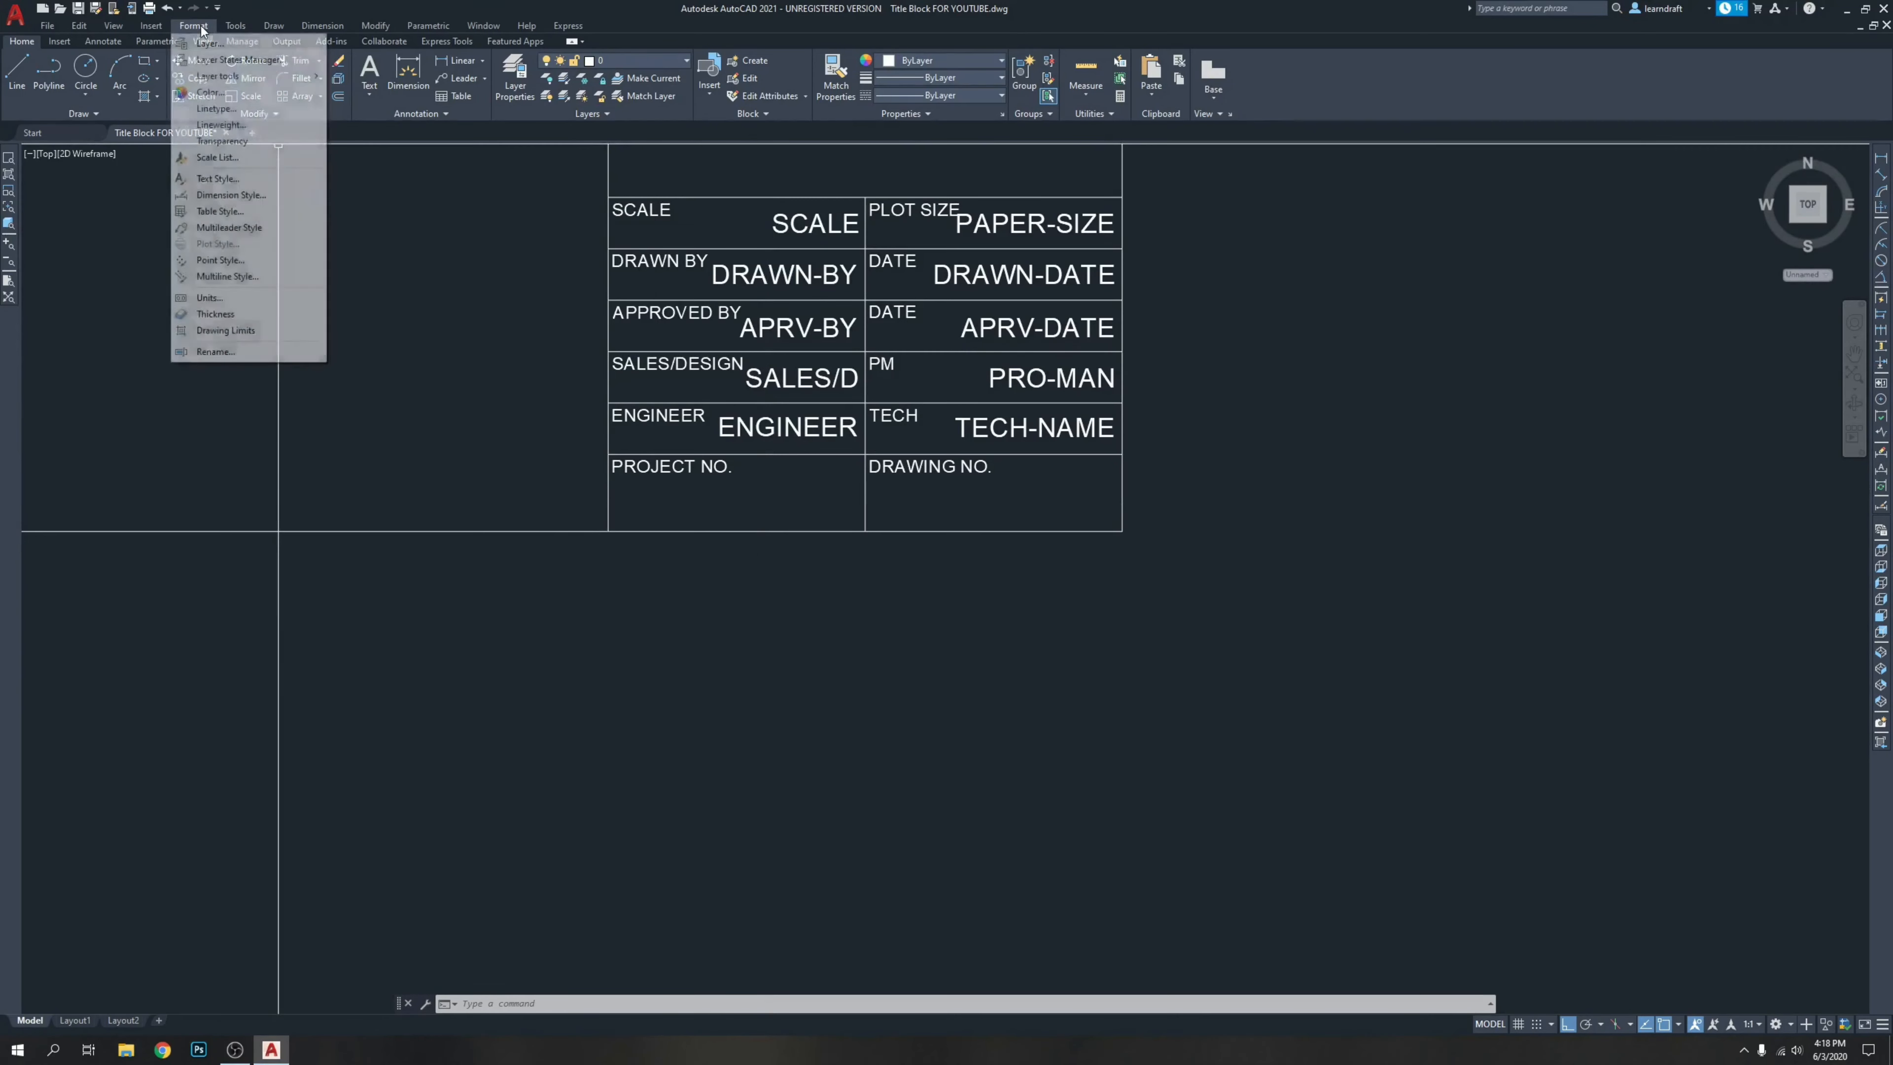
pyautogui.click(234, 181)
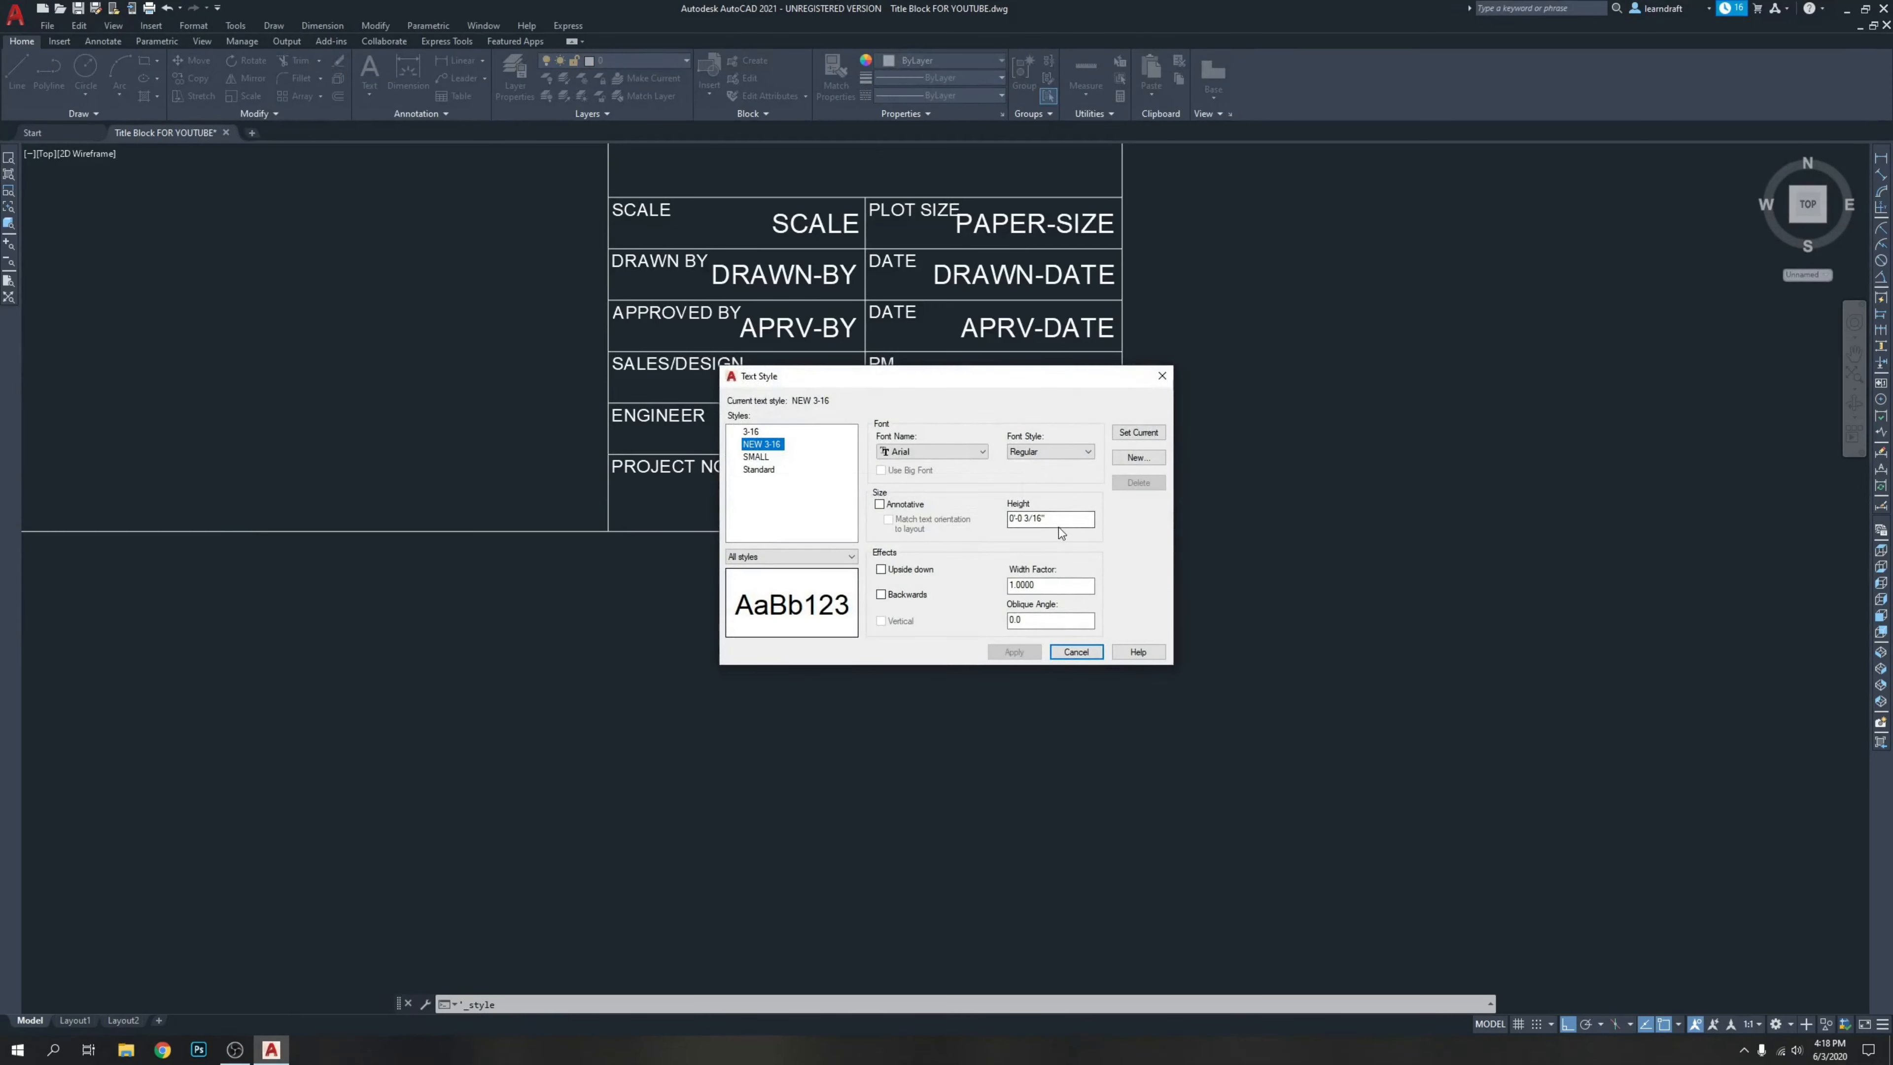
pyautogui.click(756, 457)
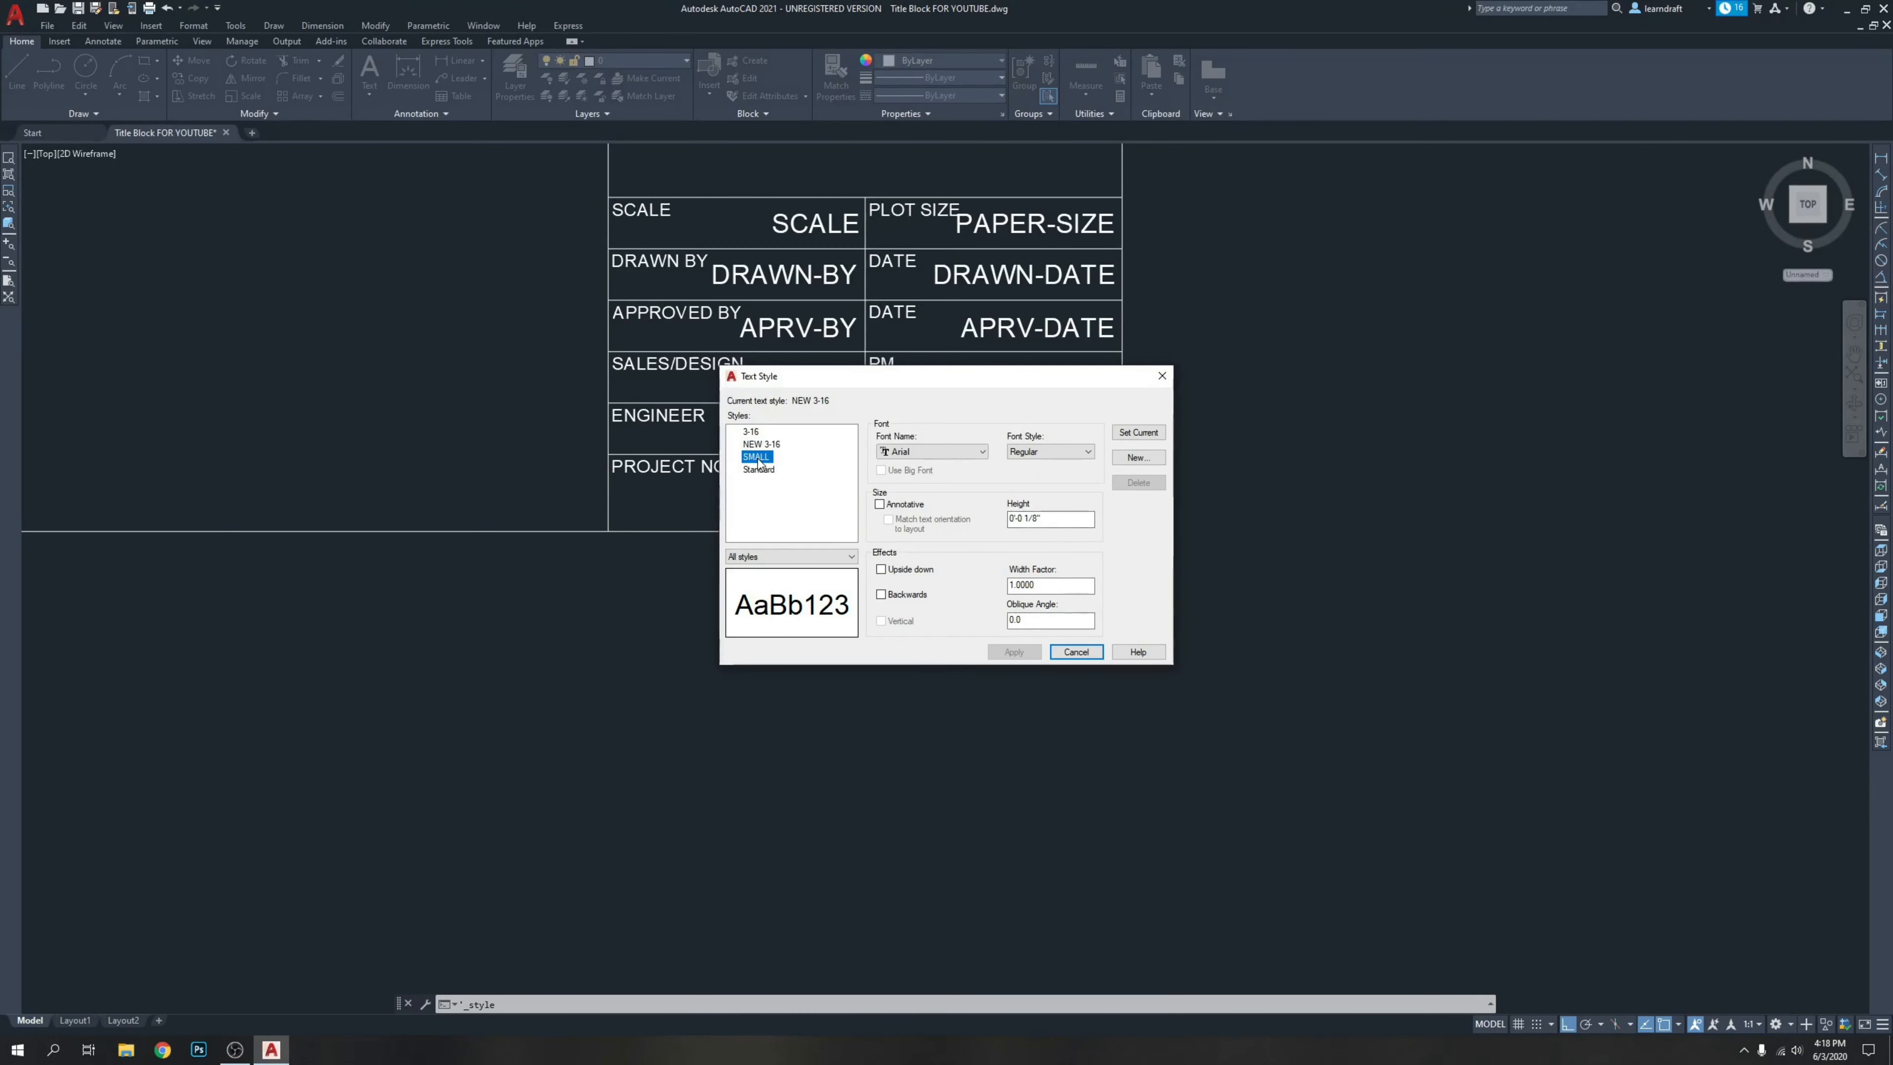
pyautogui.click(751, 432)
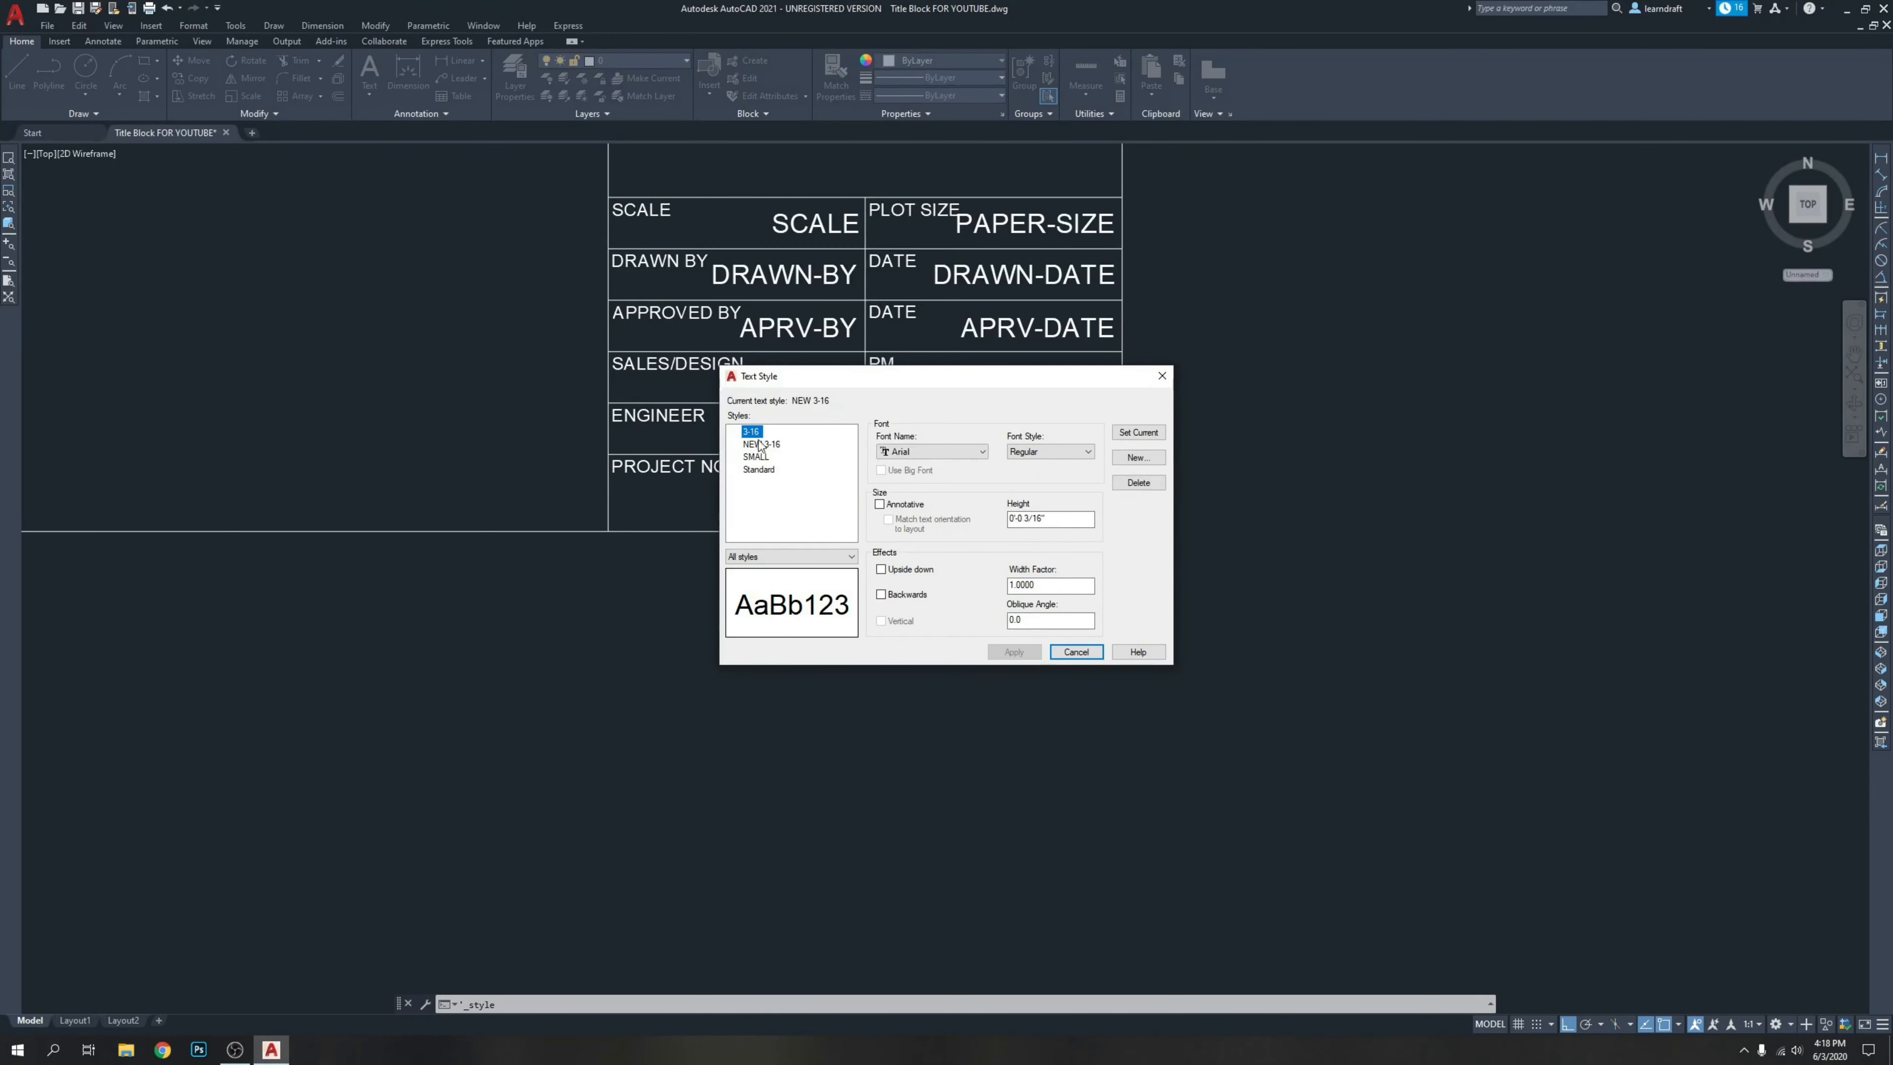
pyautogui.click(759, 444)
pyautogui.click(757, 457)
pyautogui.press('Escape')
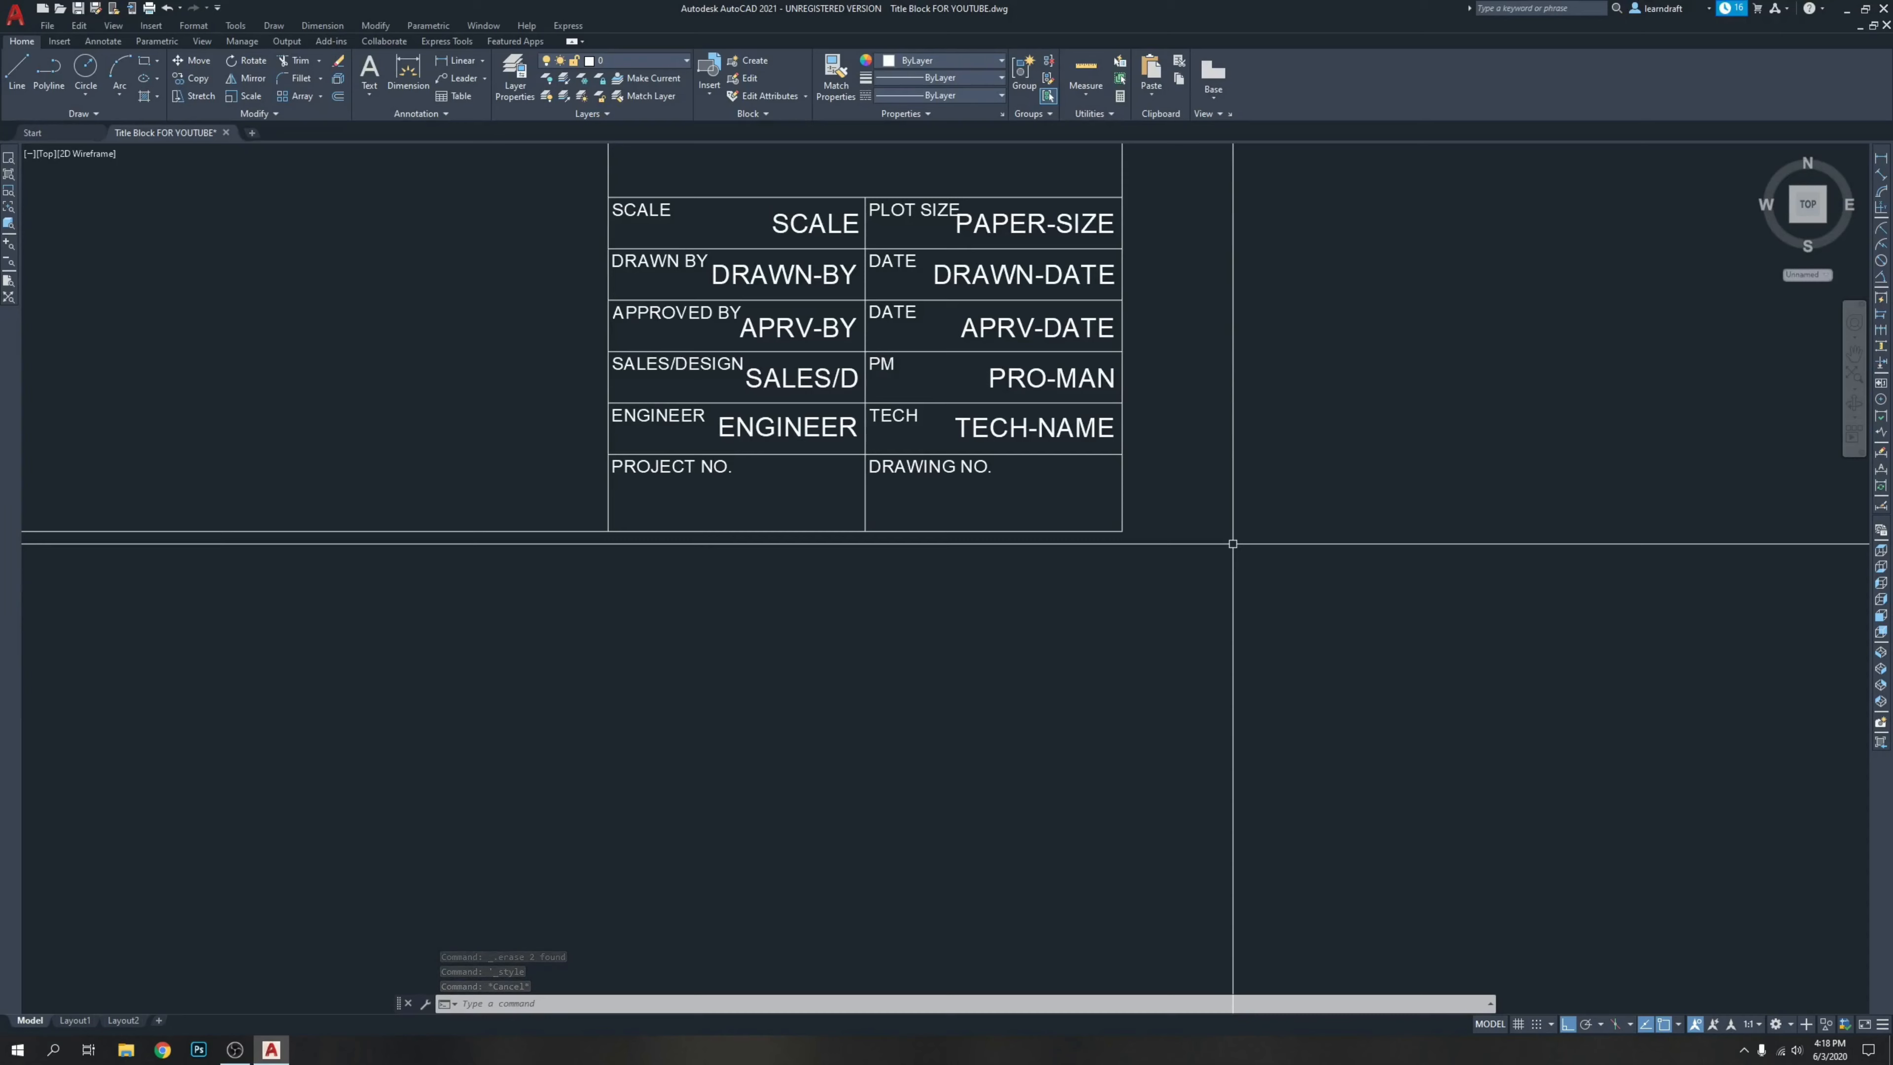
# Start a new attribute definition with the tag PROJECT-NAME and right justification.
pyautogui.write('ATT')
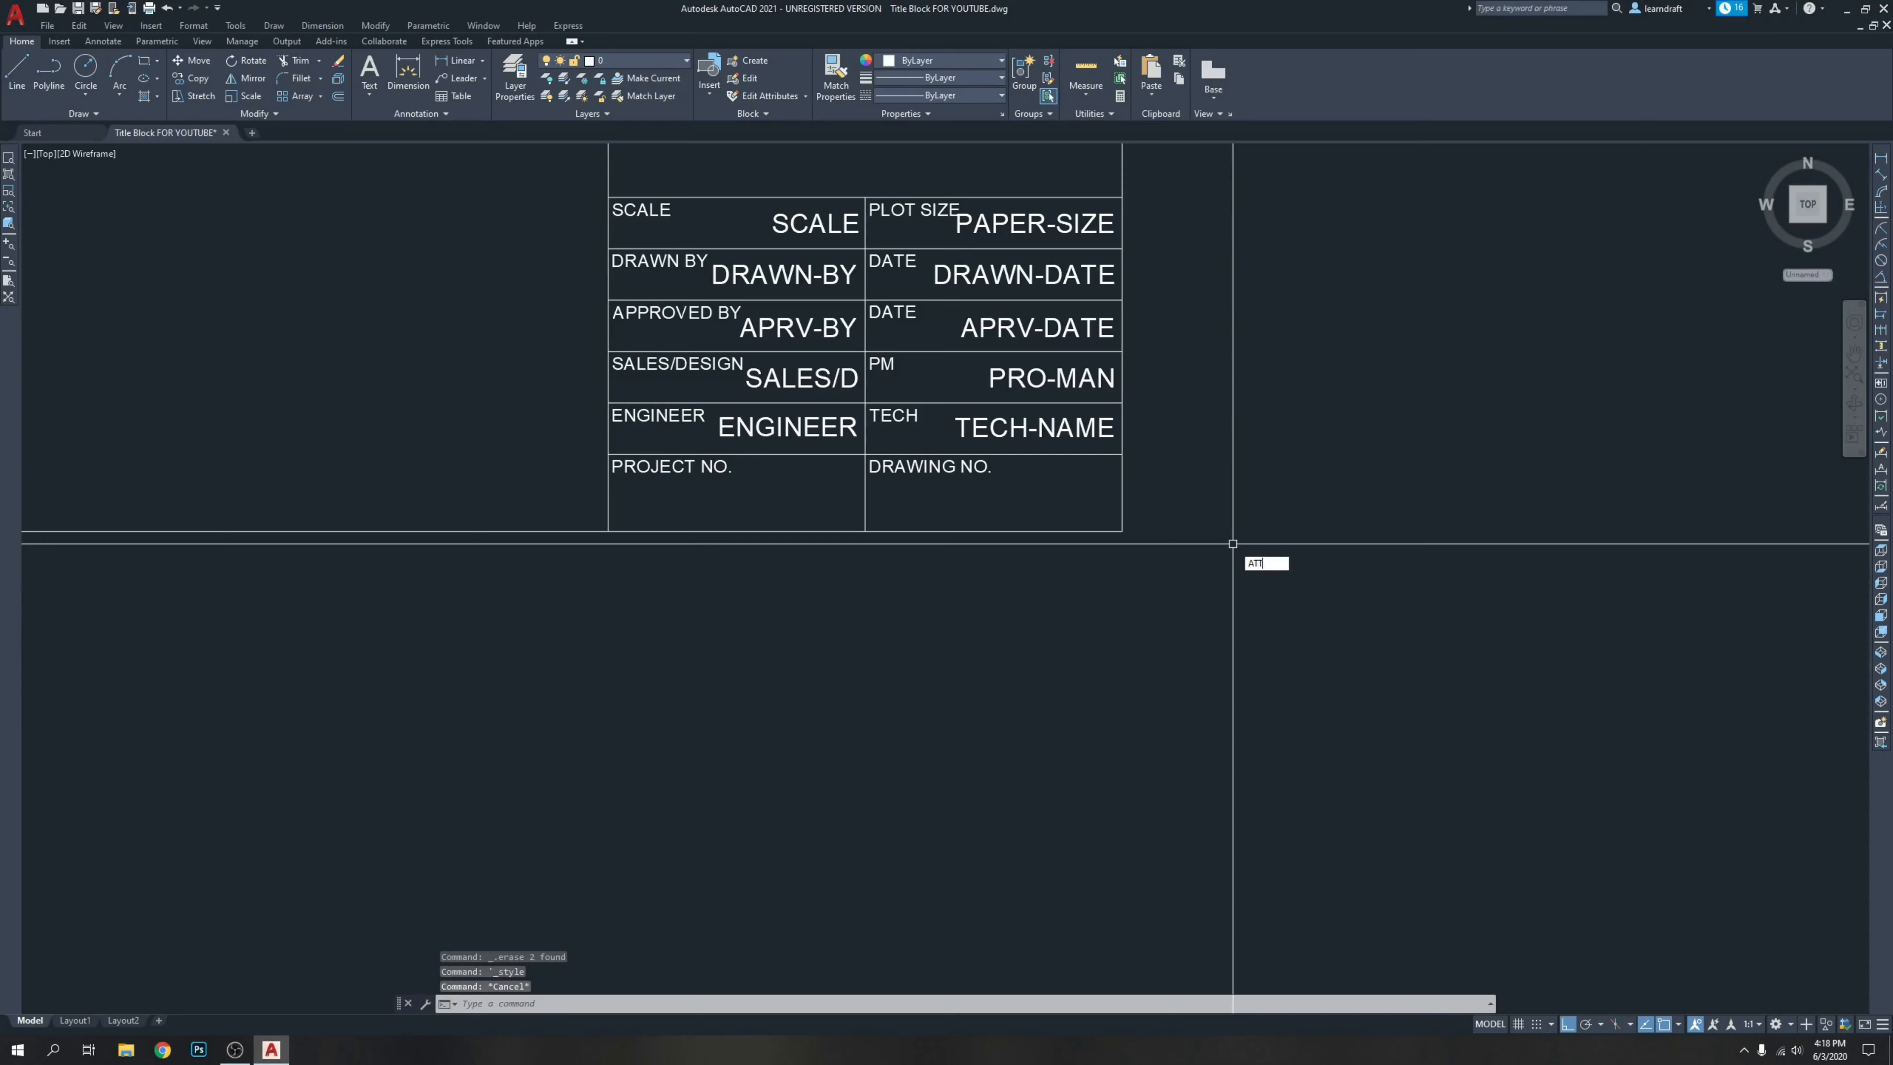
pyautogui.press('Return')
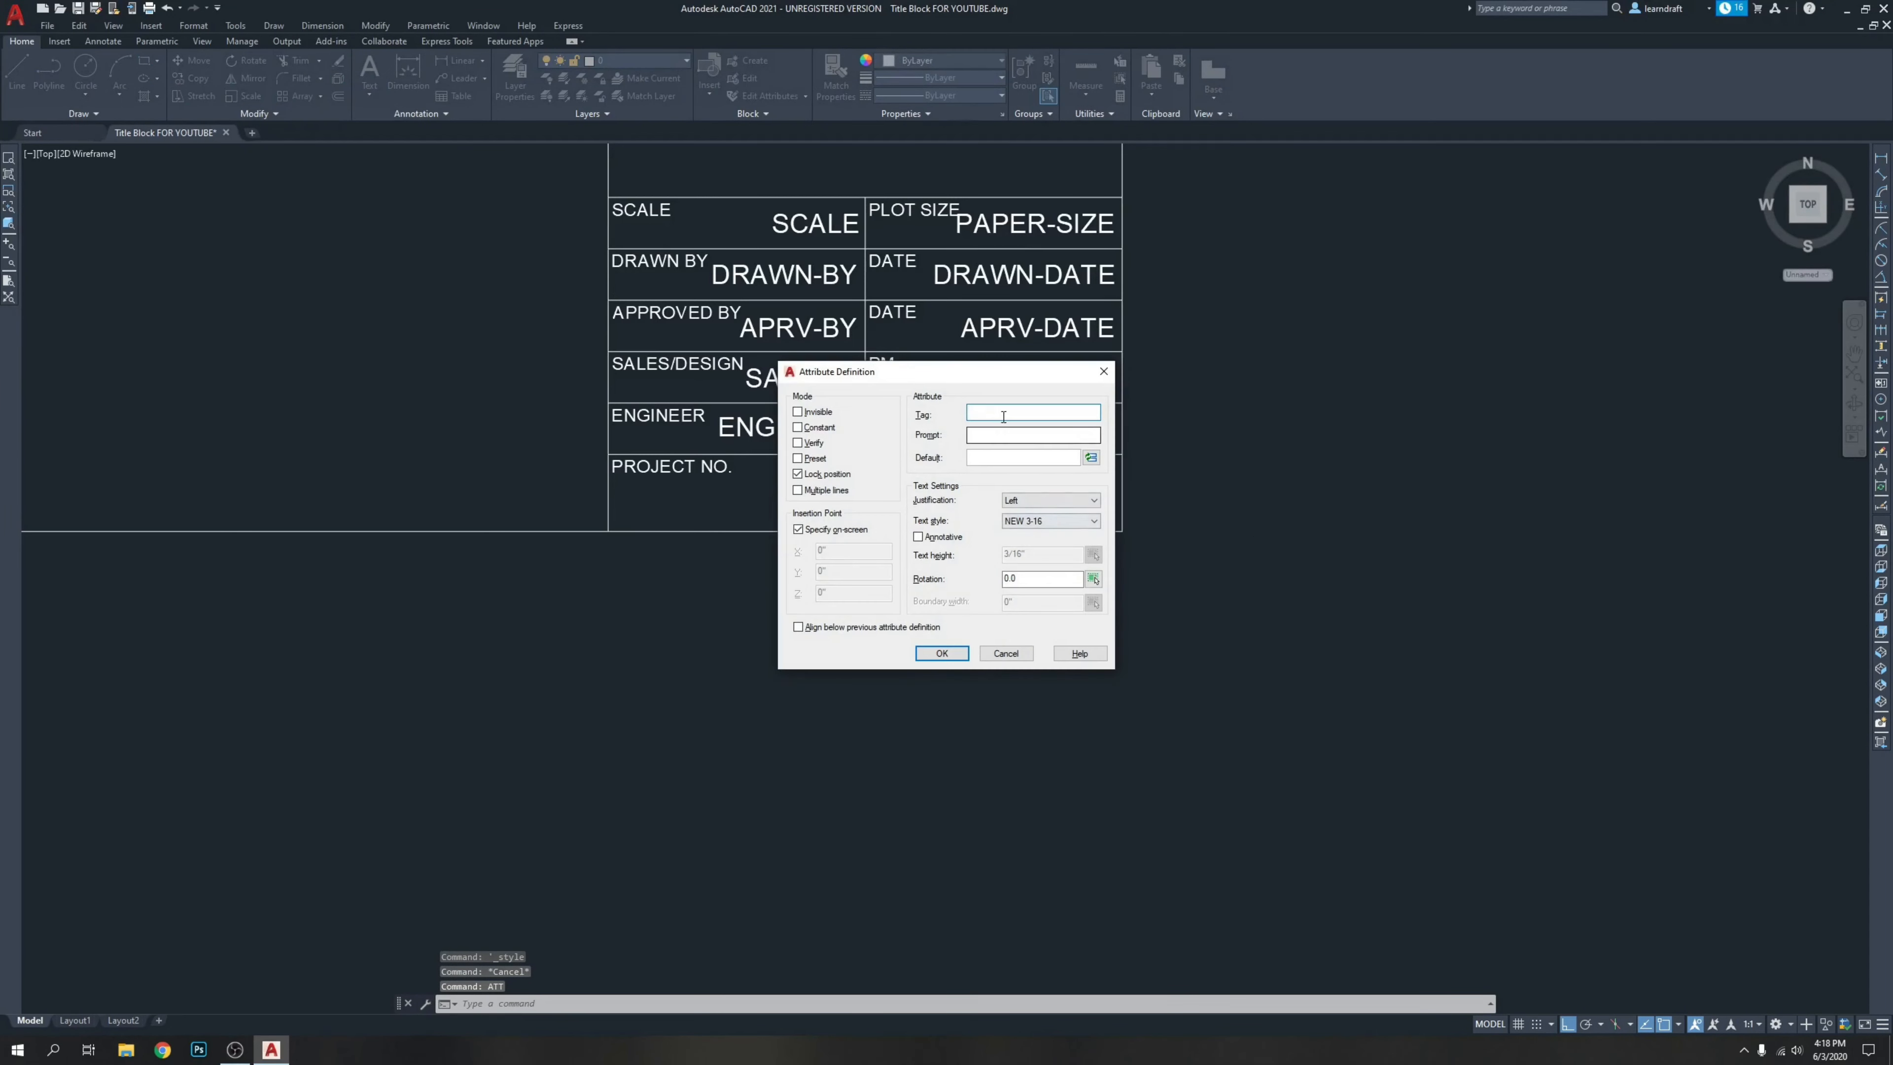
pyautogui.moveTo(1003, 375); pyautogui.dragTo(1329, 407)
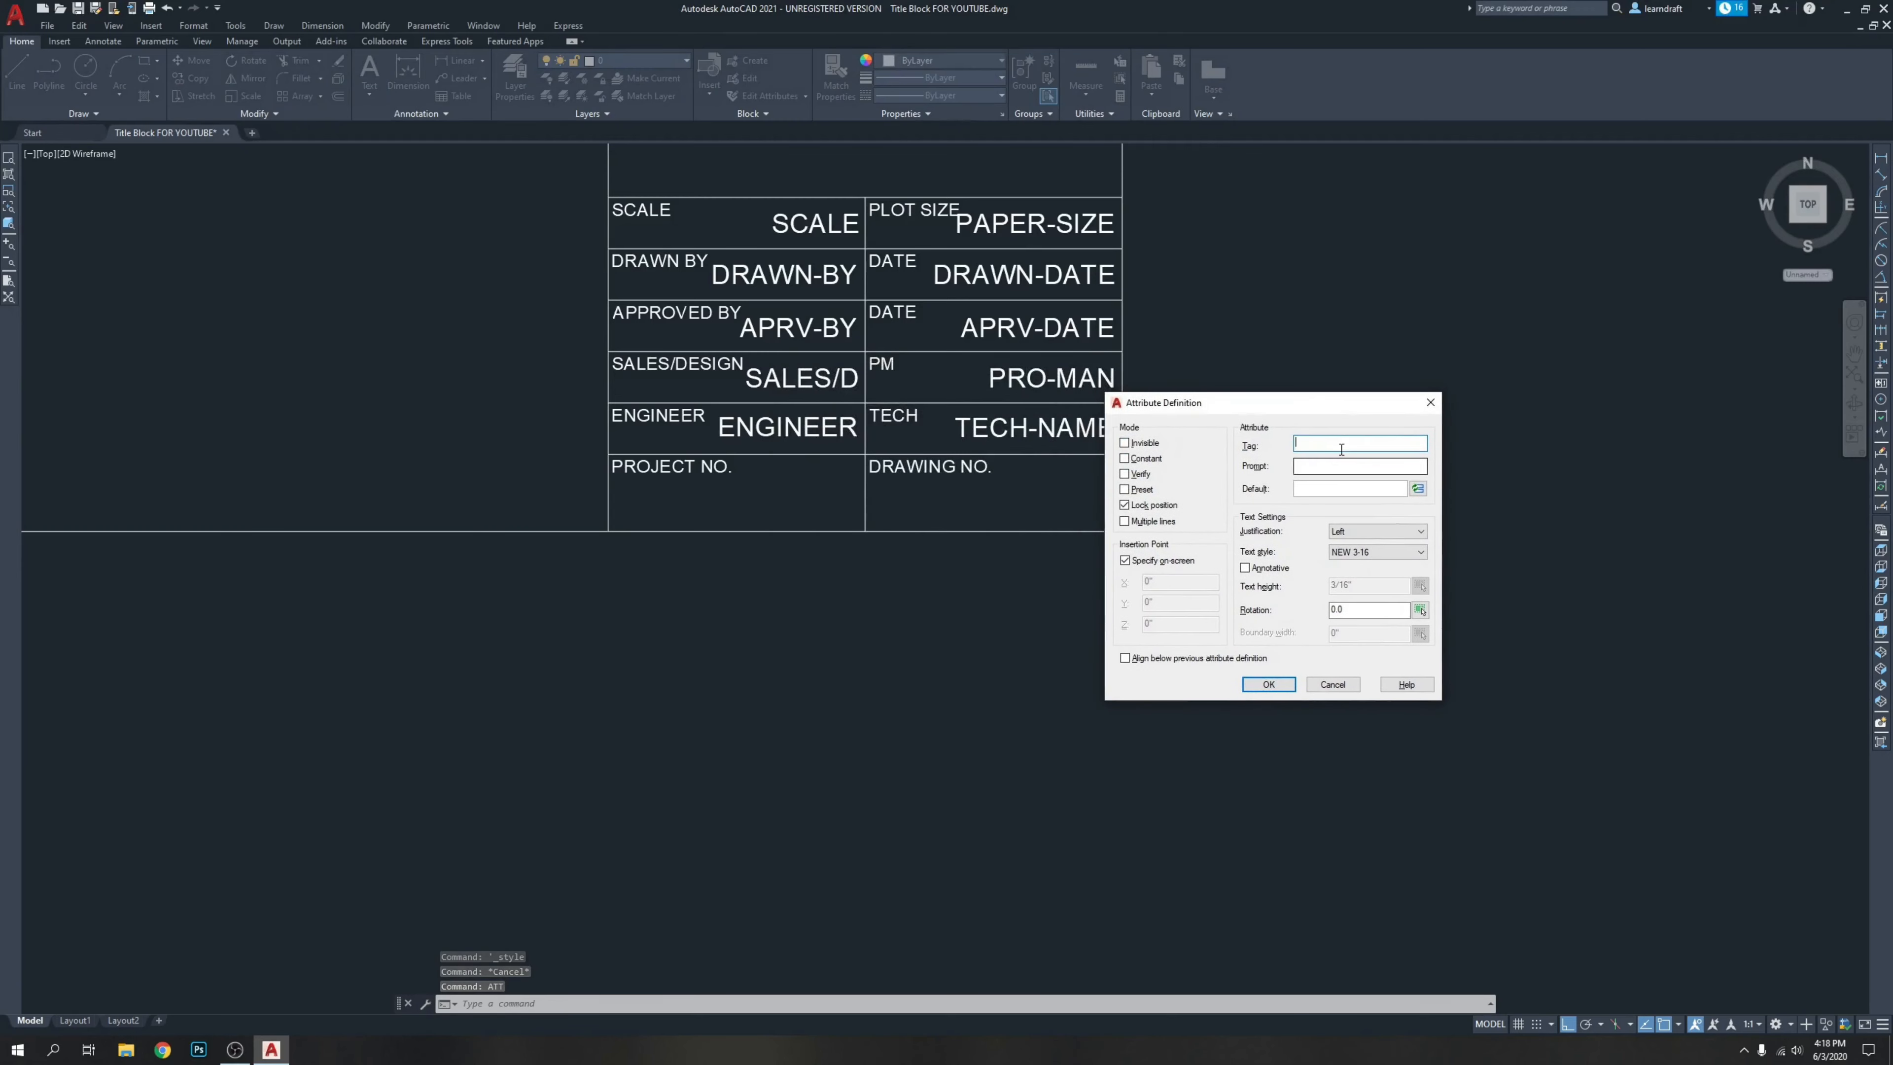
pyautogui.write('PROJECT-NAME')
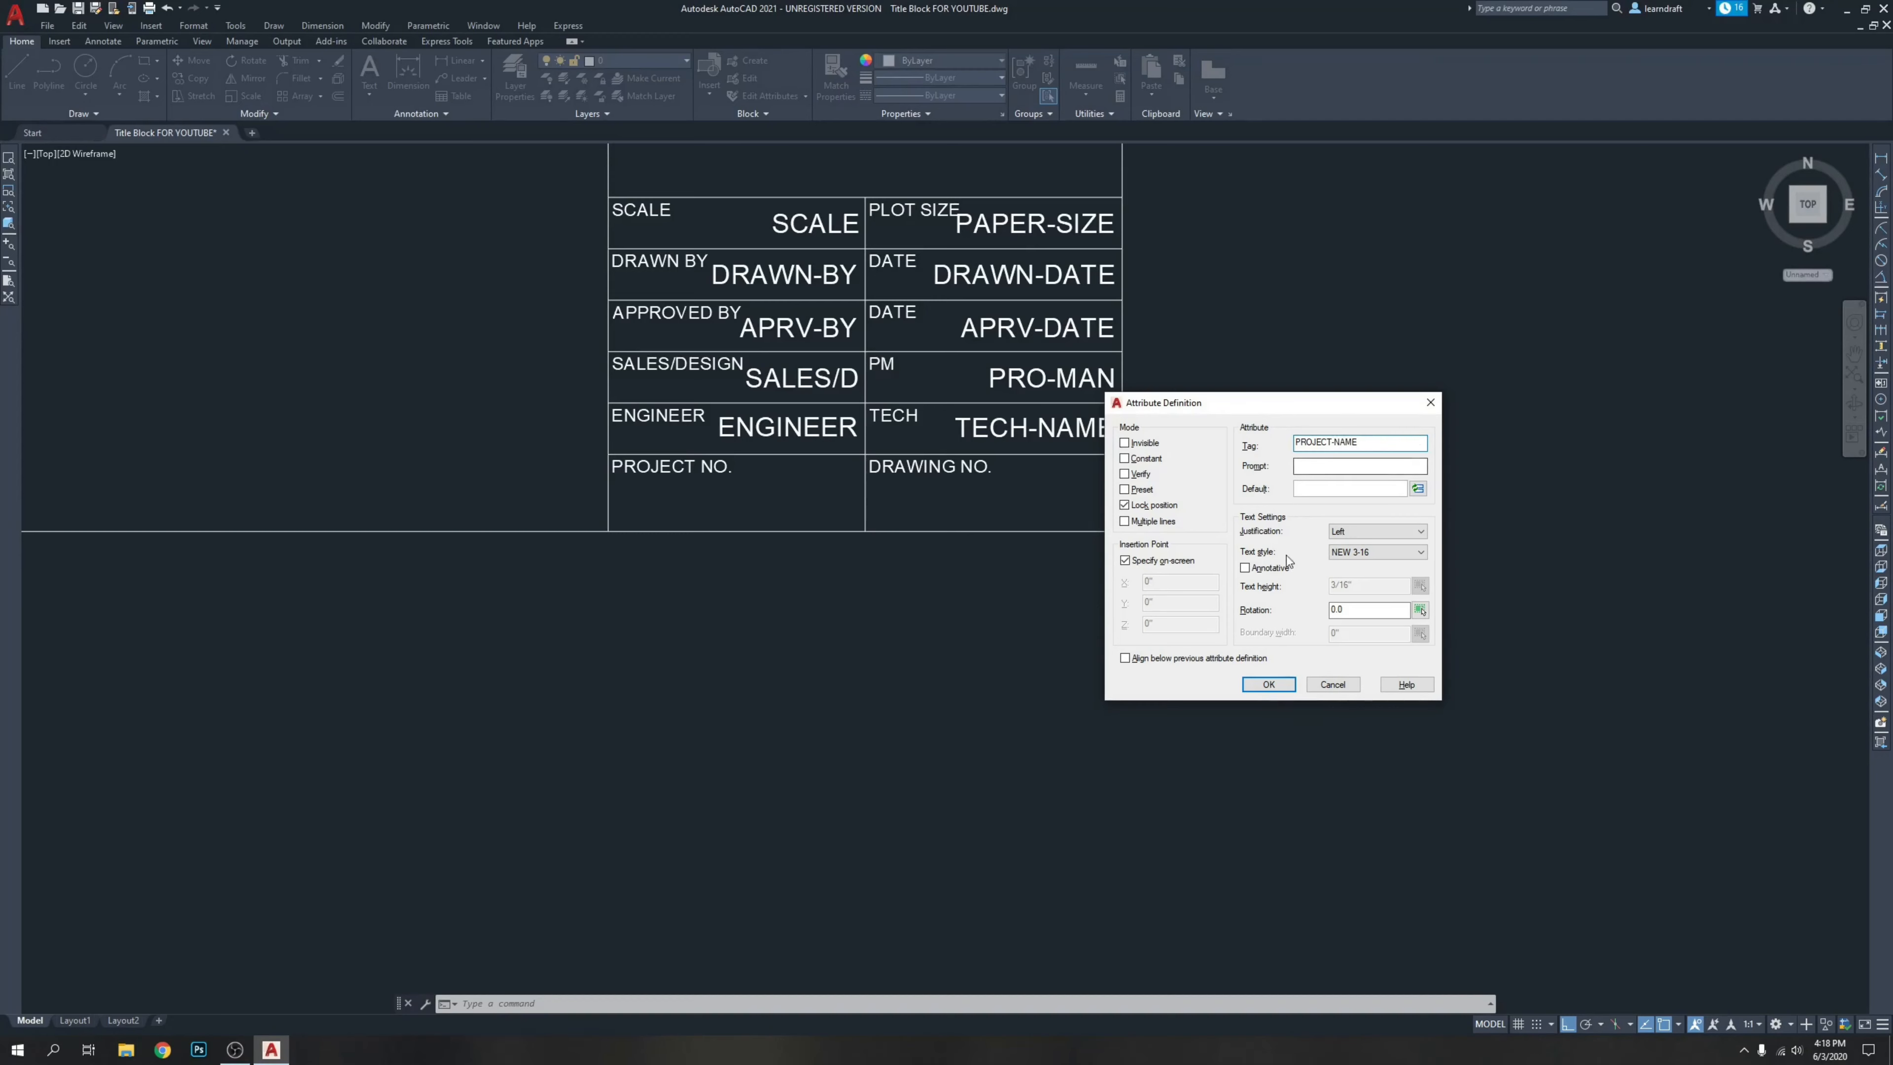
pyautogui.click(1347, 532)
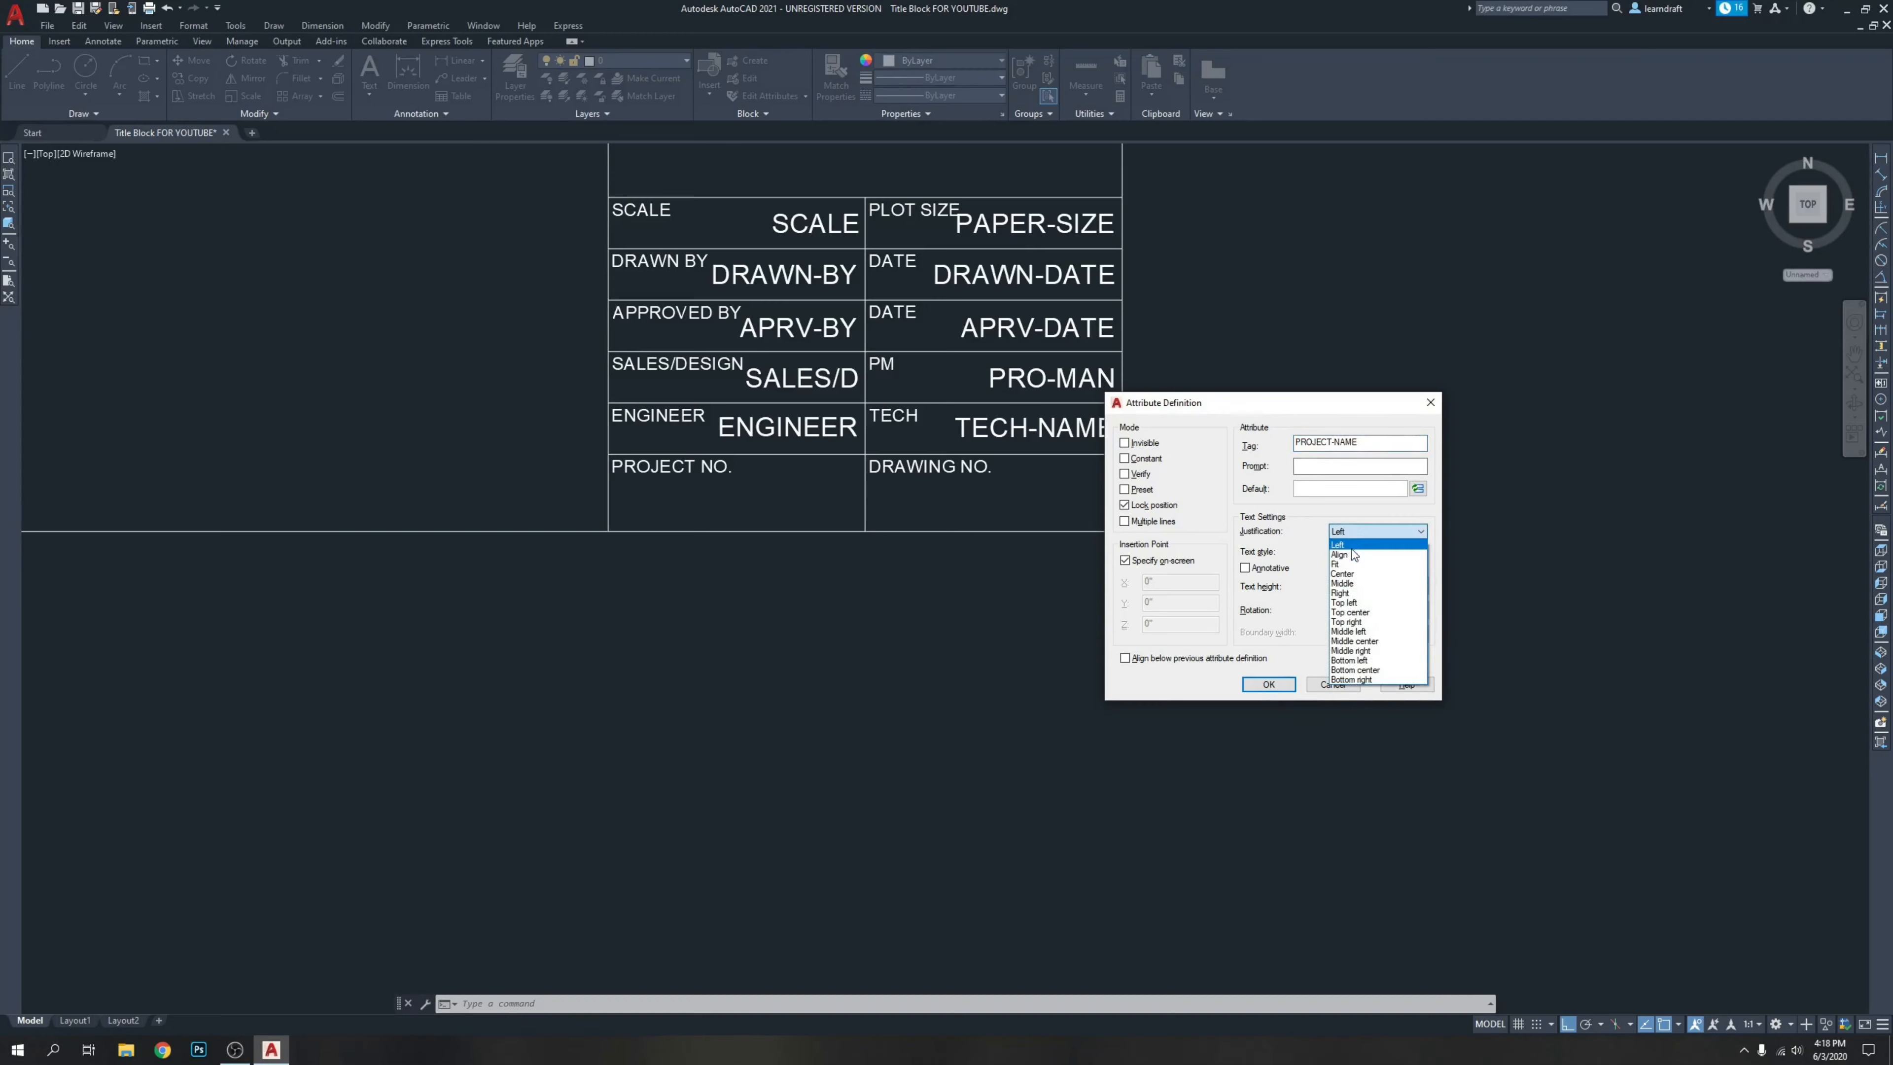
pyautogui.click(1351, 595)
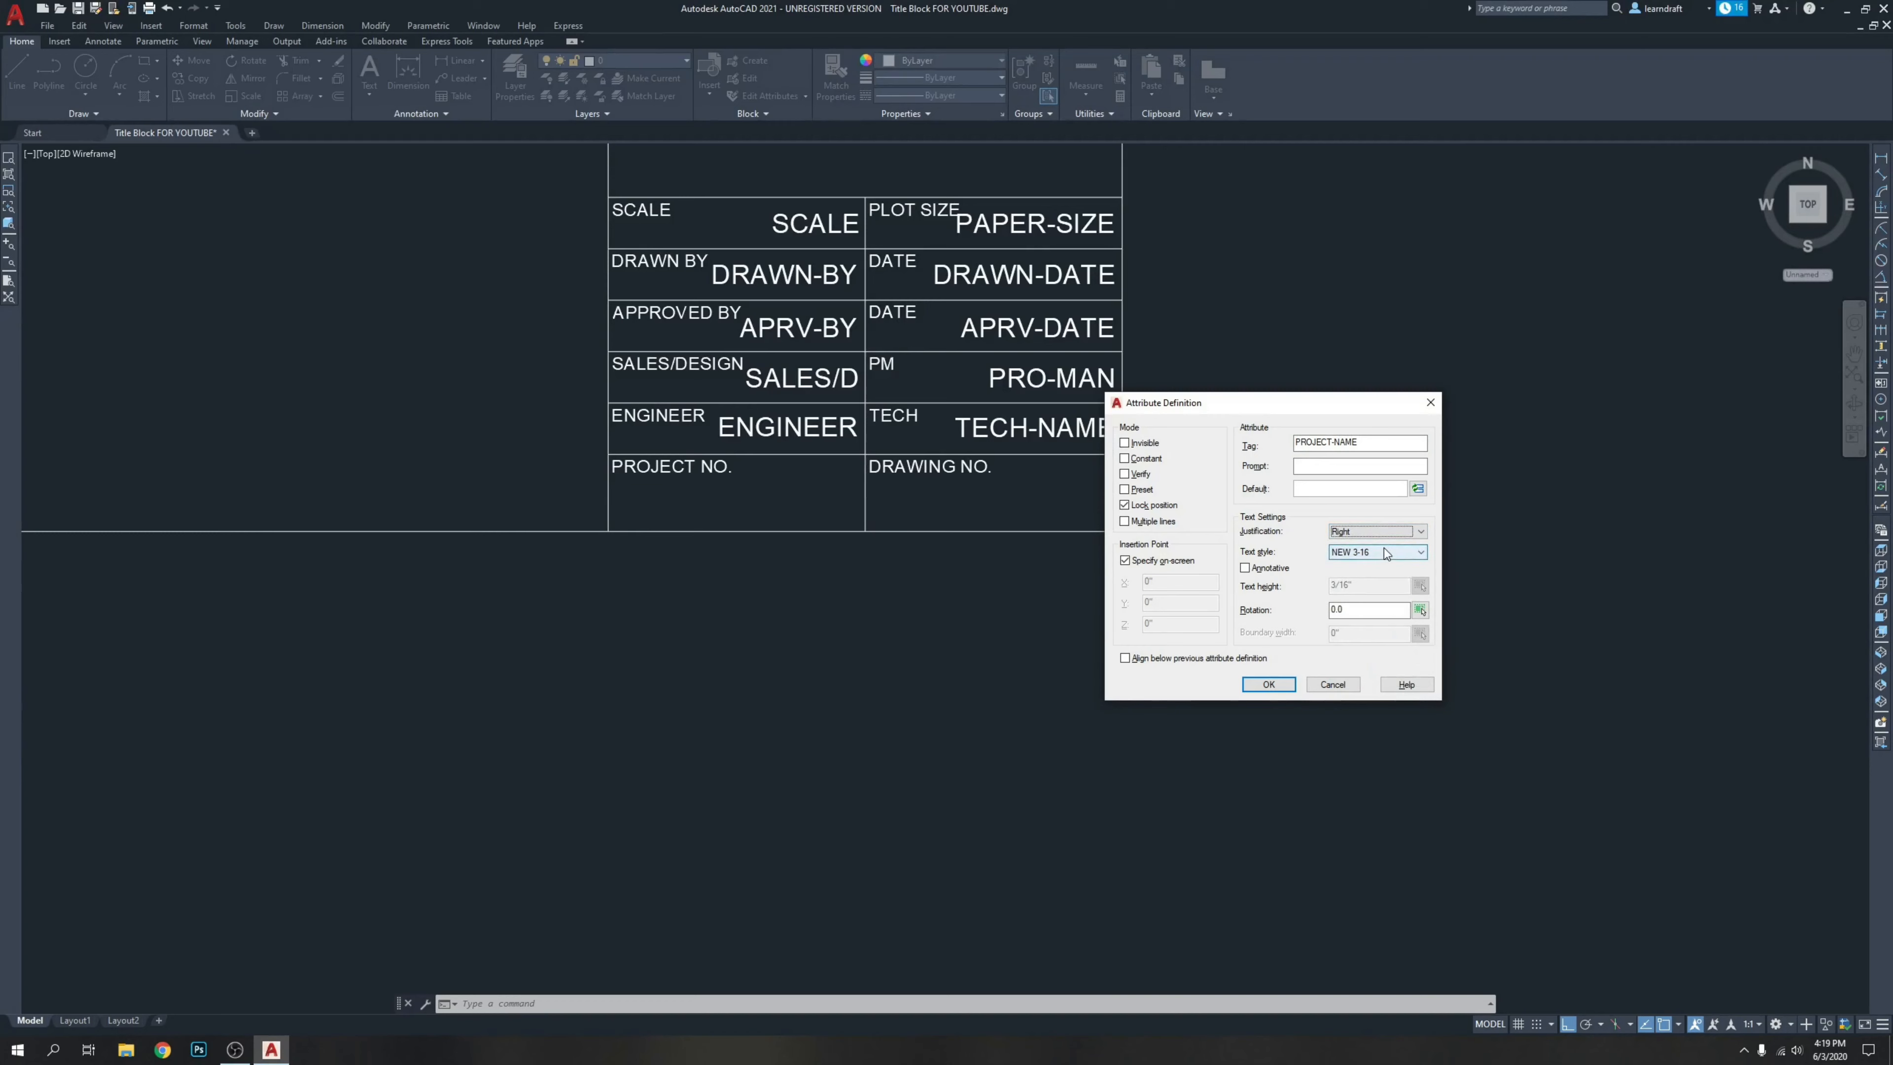
# Set the PROJECT-NAME attribute's text style to Standard and place it outside the title block, beside the PROJECT NO. cell.
pyautogui.click(1408, 552)
pyautogui.click(1371, 551)
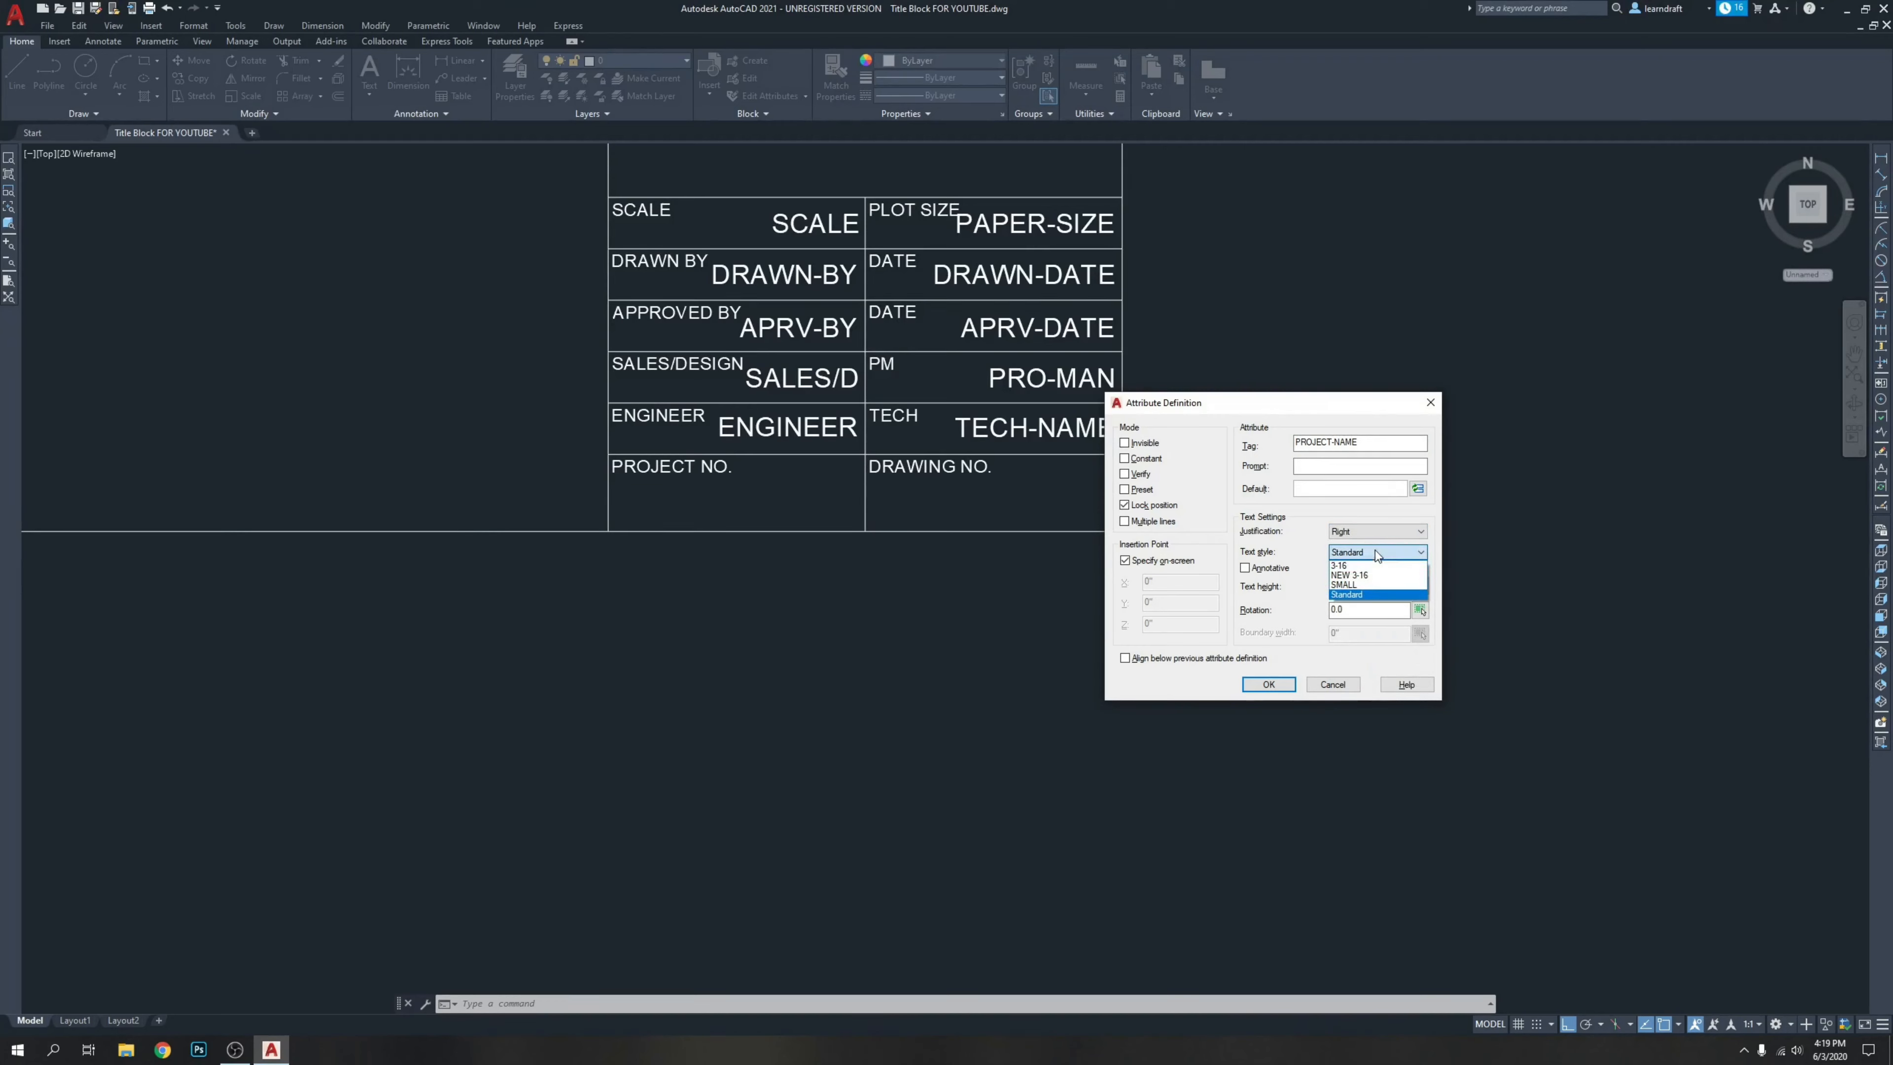
pyautogui.click(1371, 571)
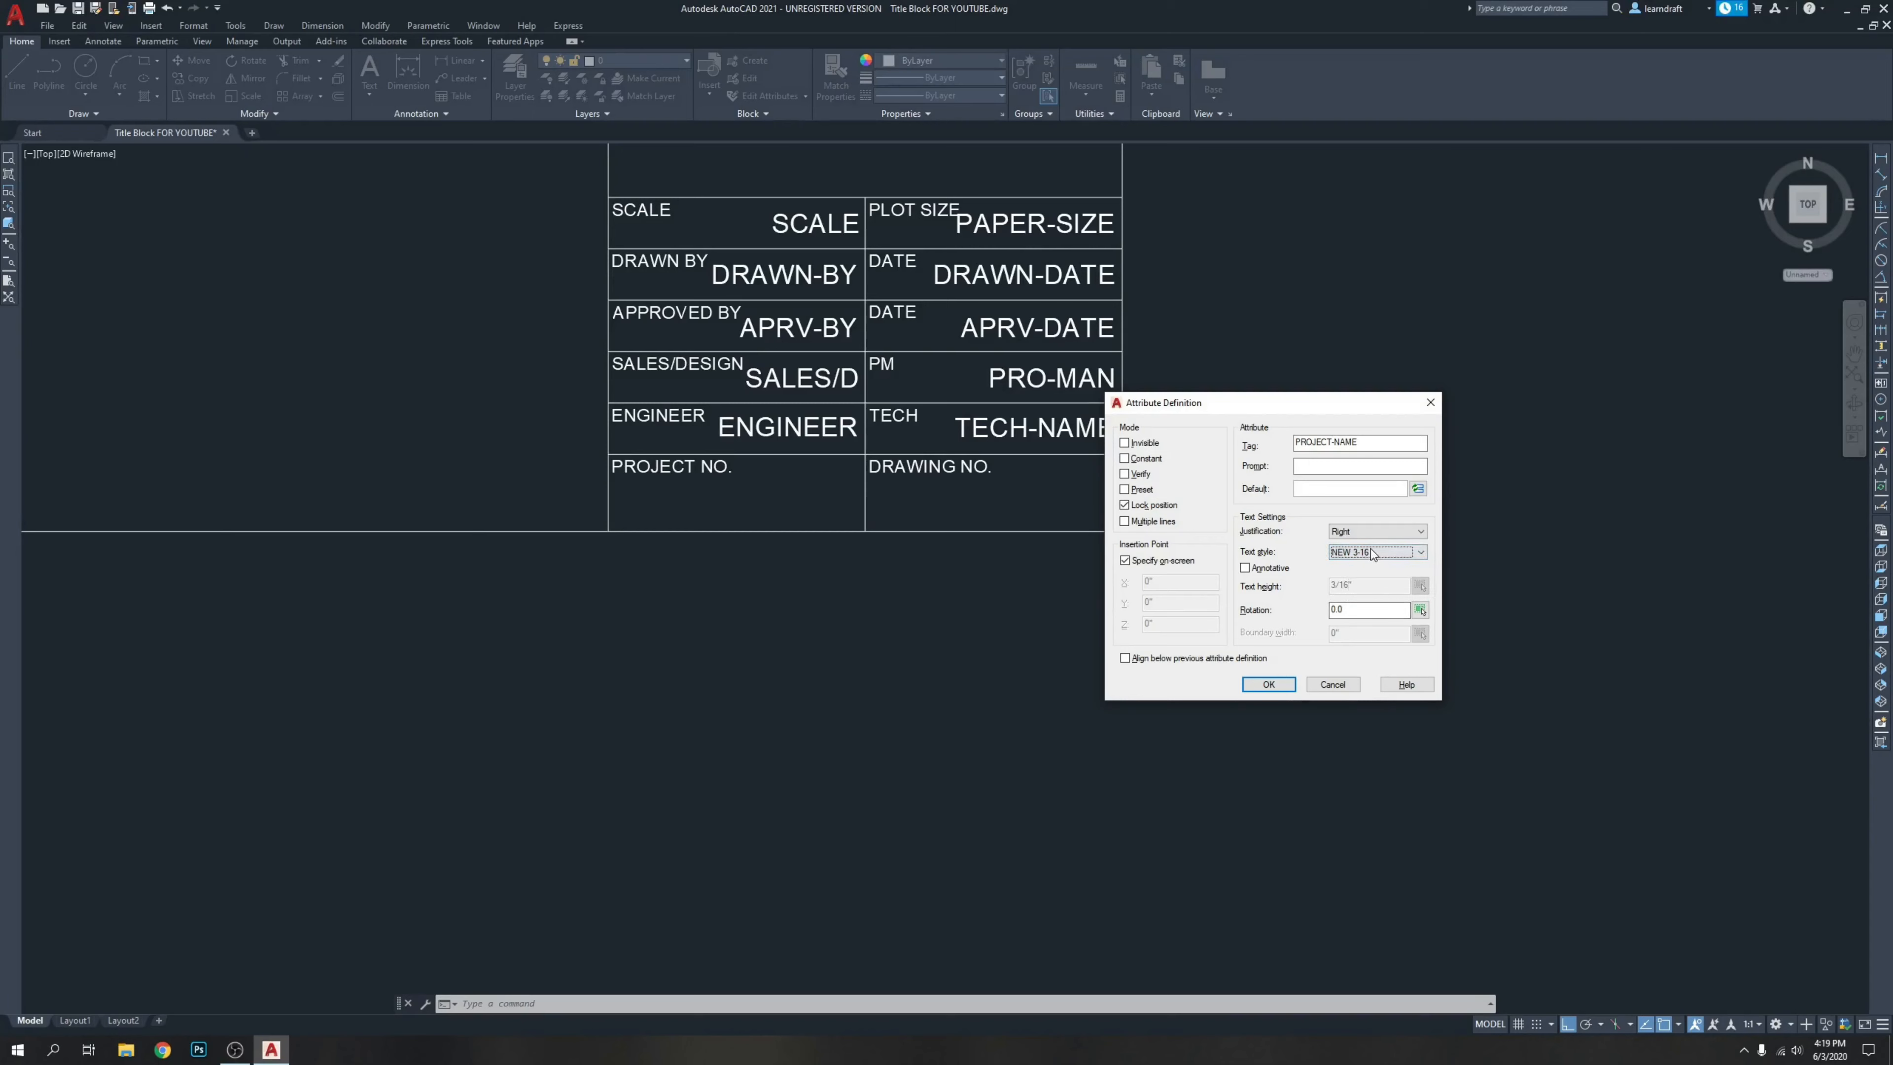
pyautogui.click(1371, 551)
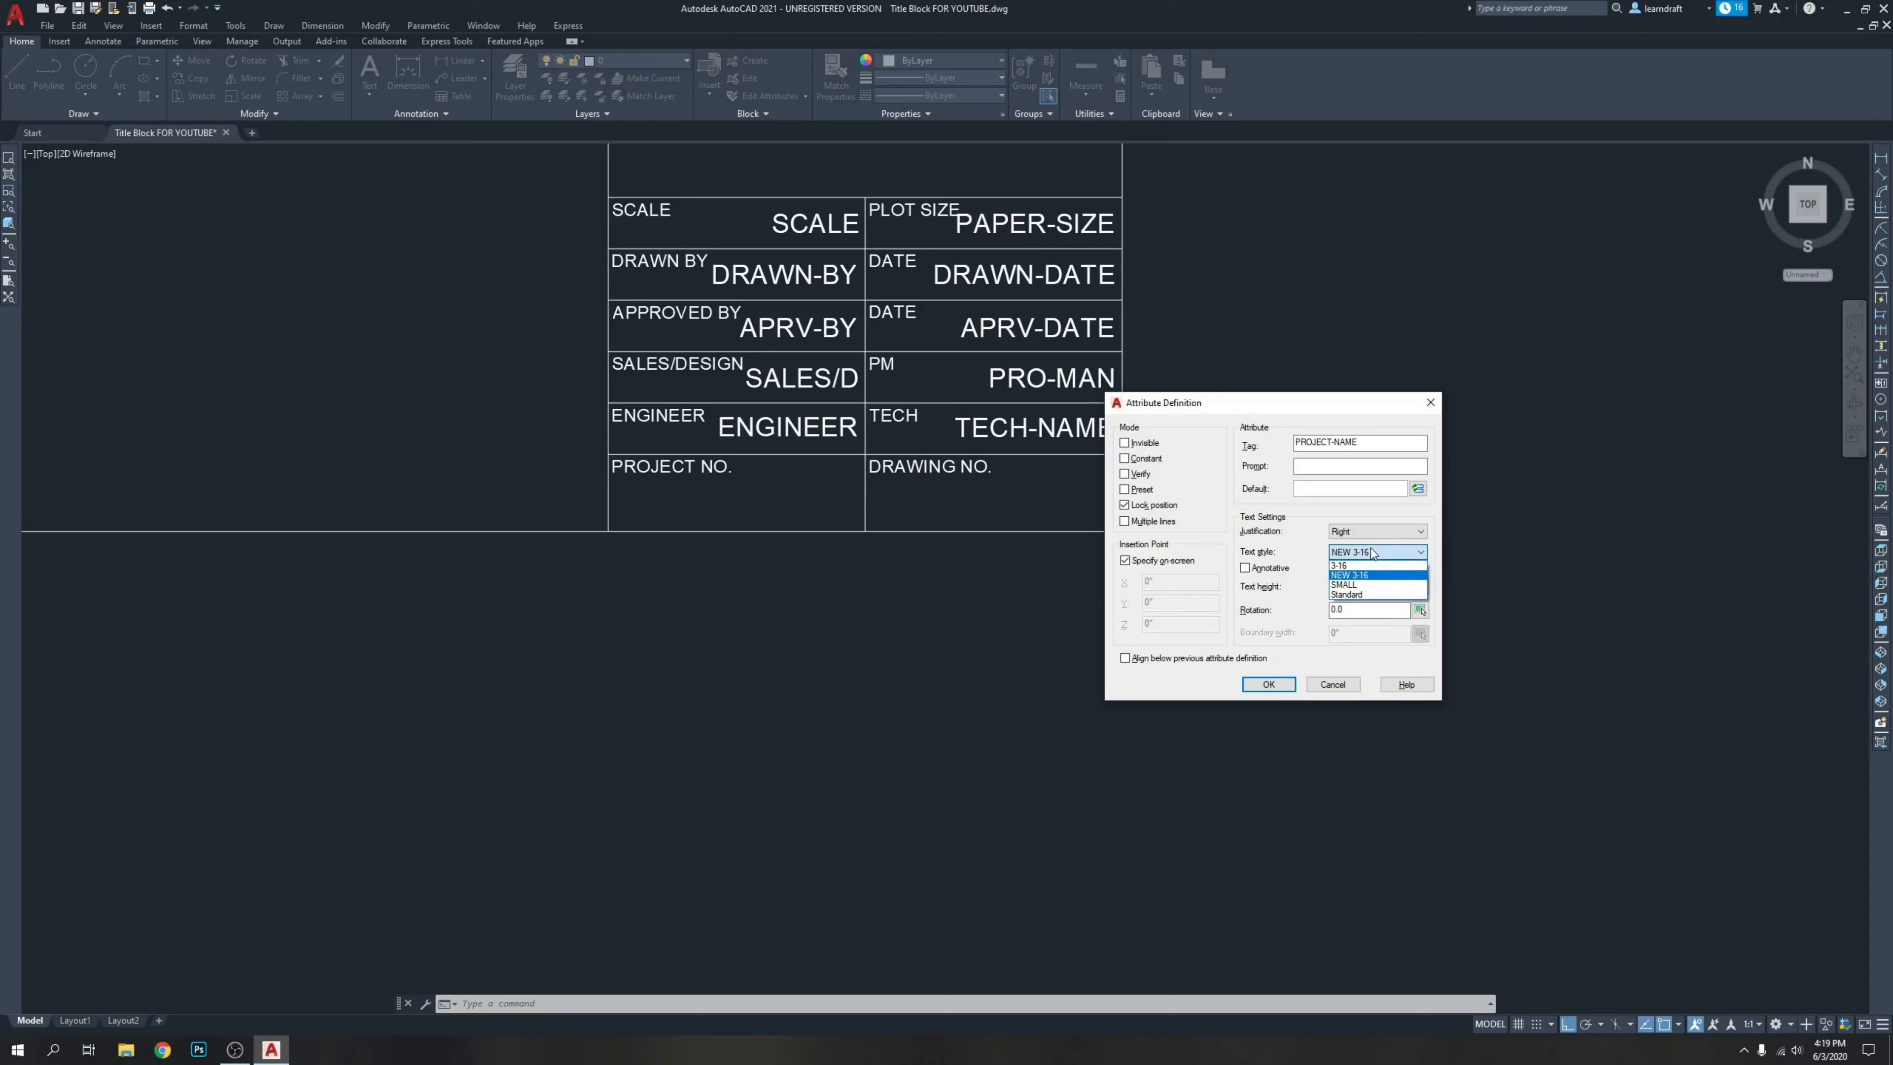
pyautogui.click(1347, 594)
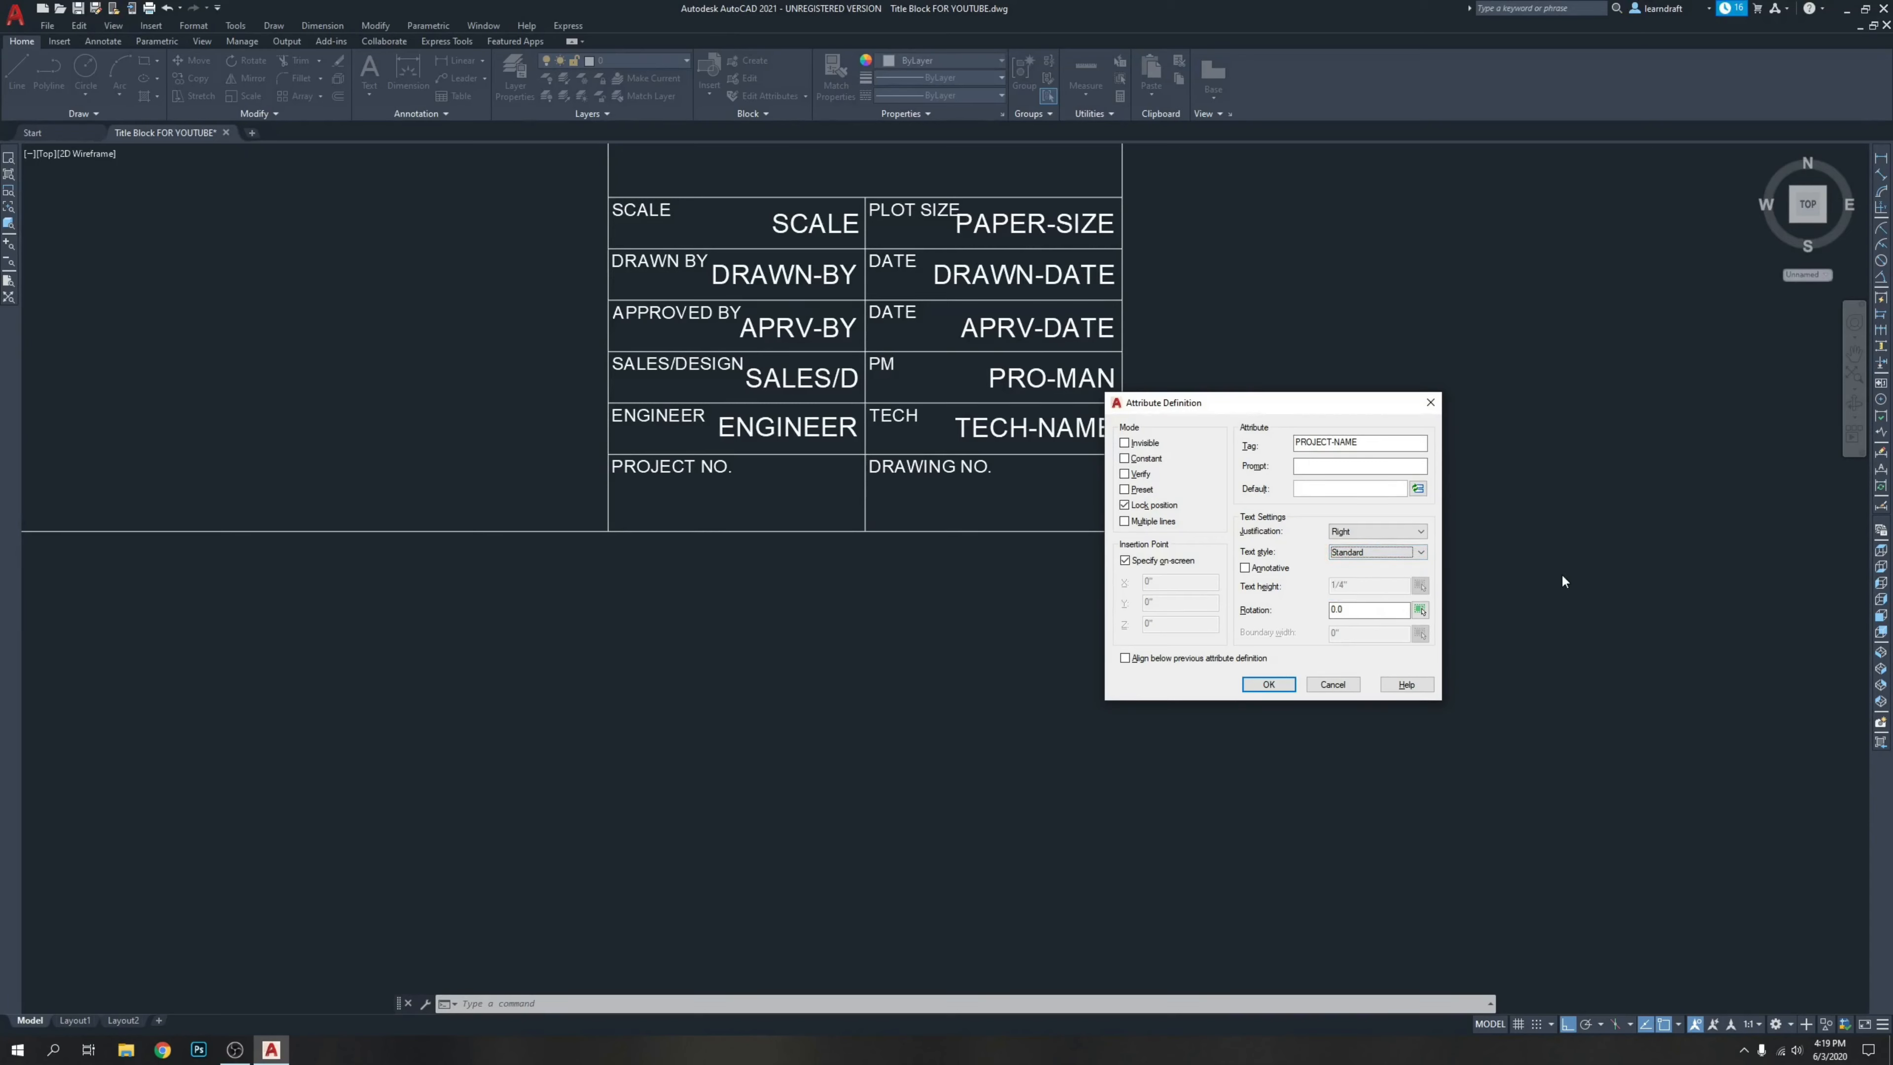
pyautogui.click(1268, 684)
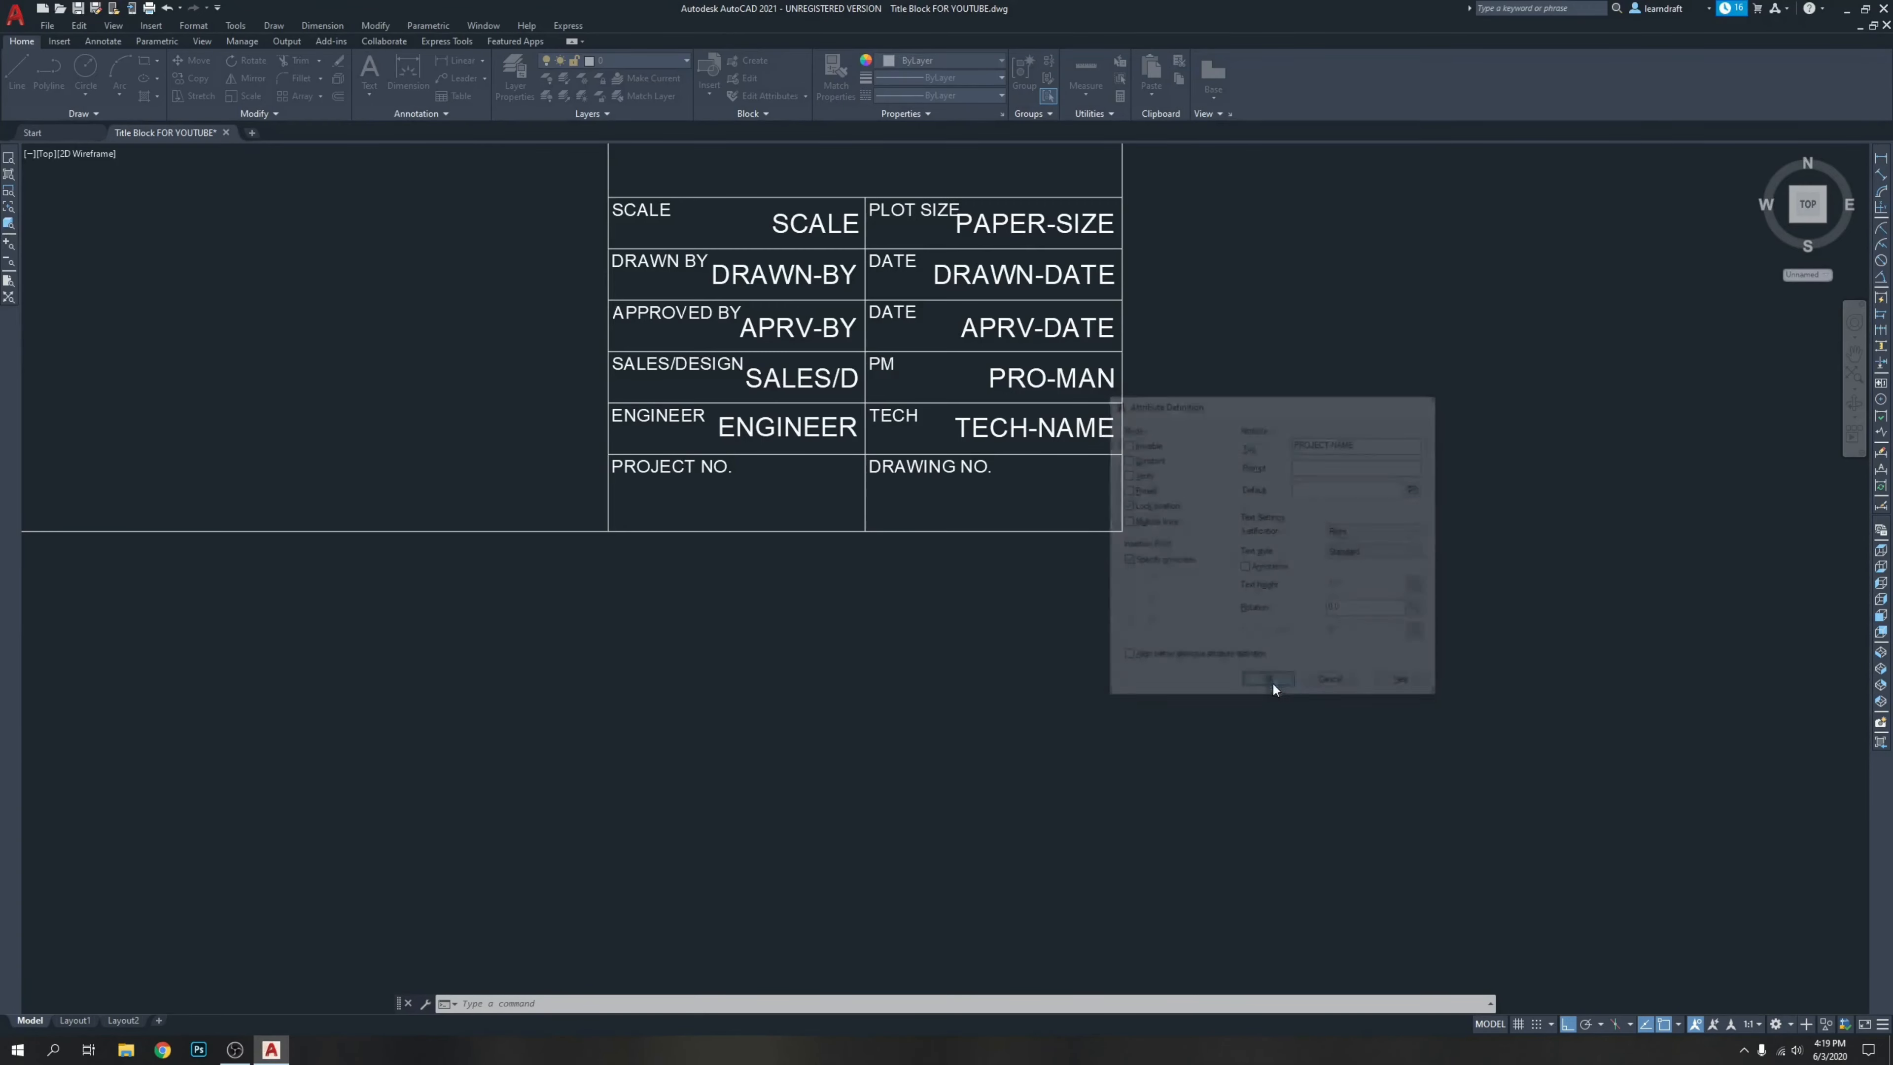
pyautogui.scroll(5, 902, 522)
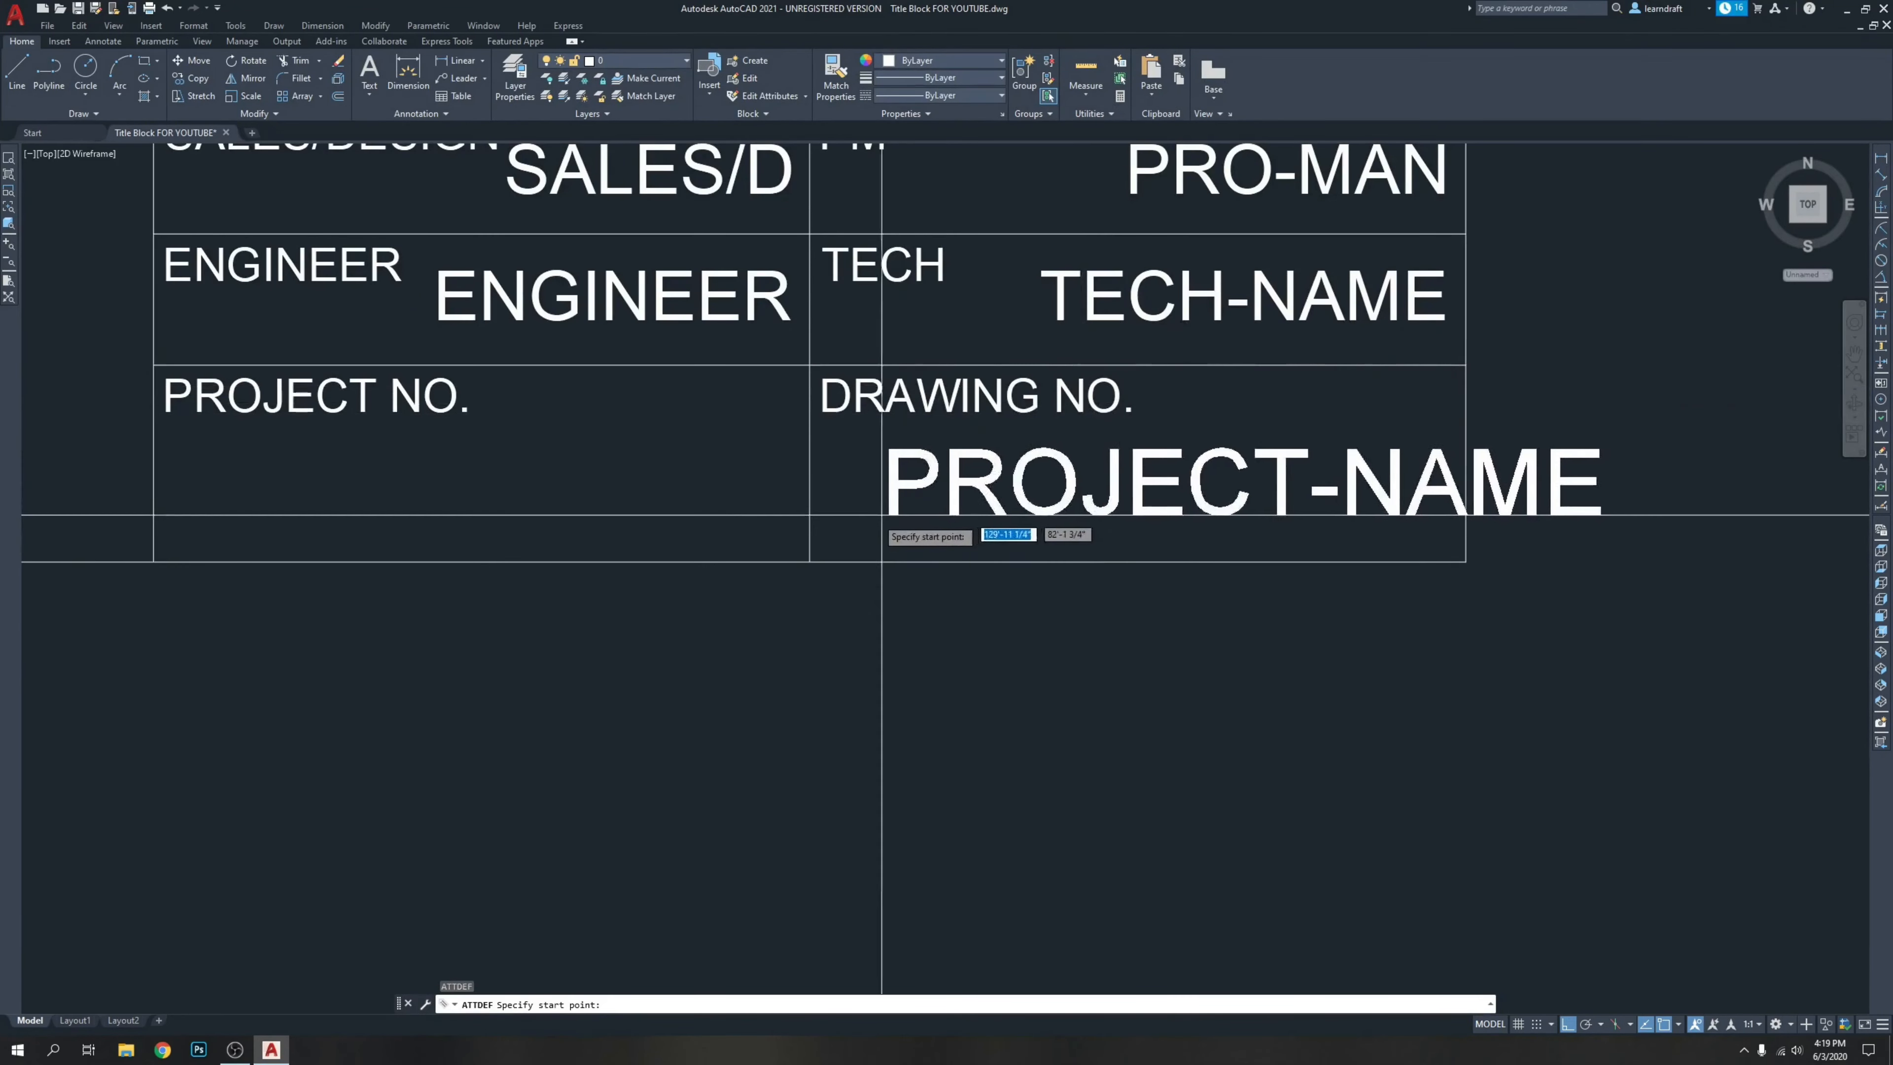
pyautogui.moveTo(447, 503); pyautogui.dragTo(727, 499, button='middle')
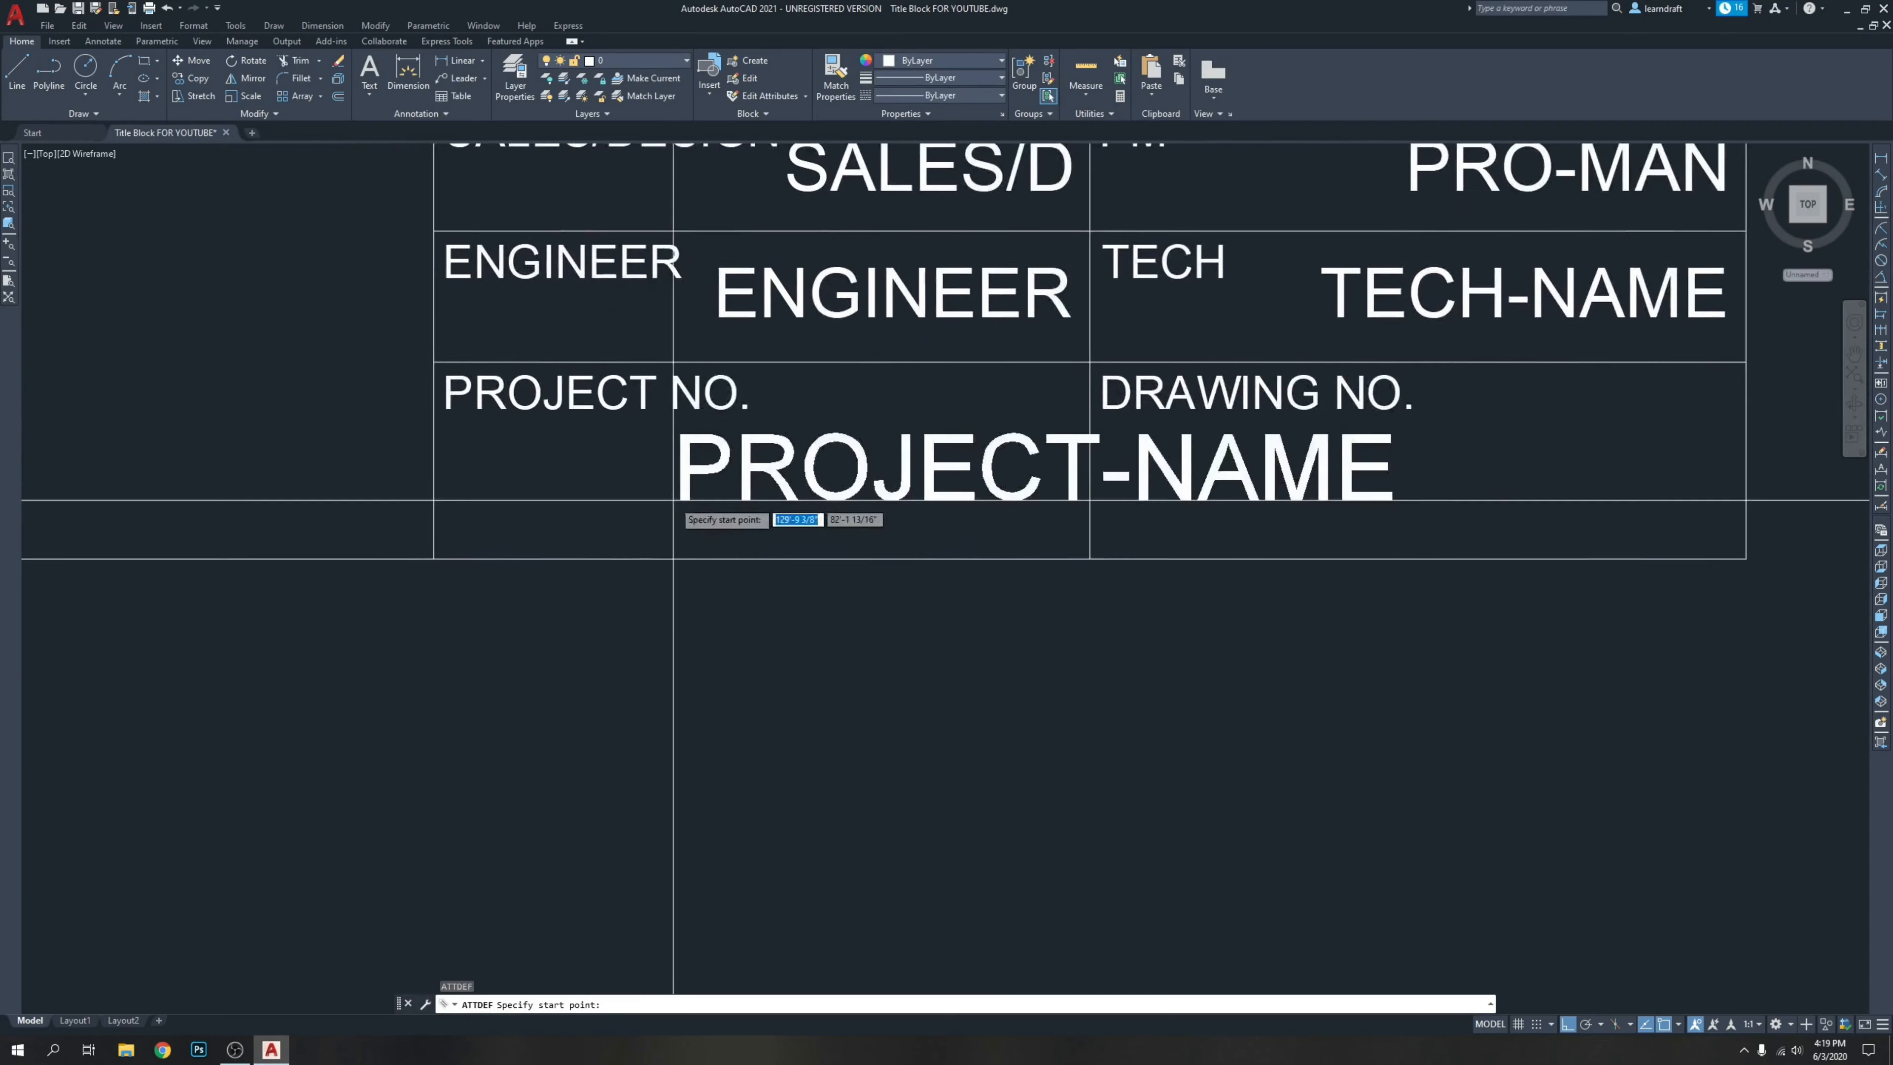
pyautogui.click(333, 503)
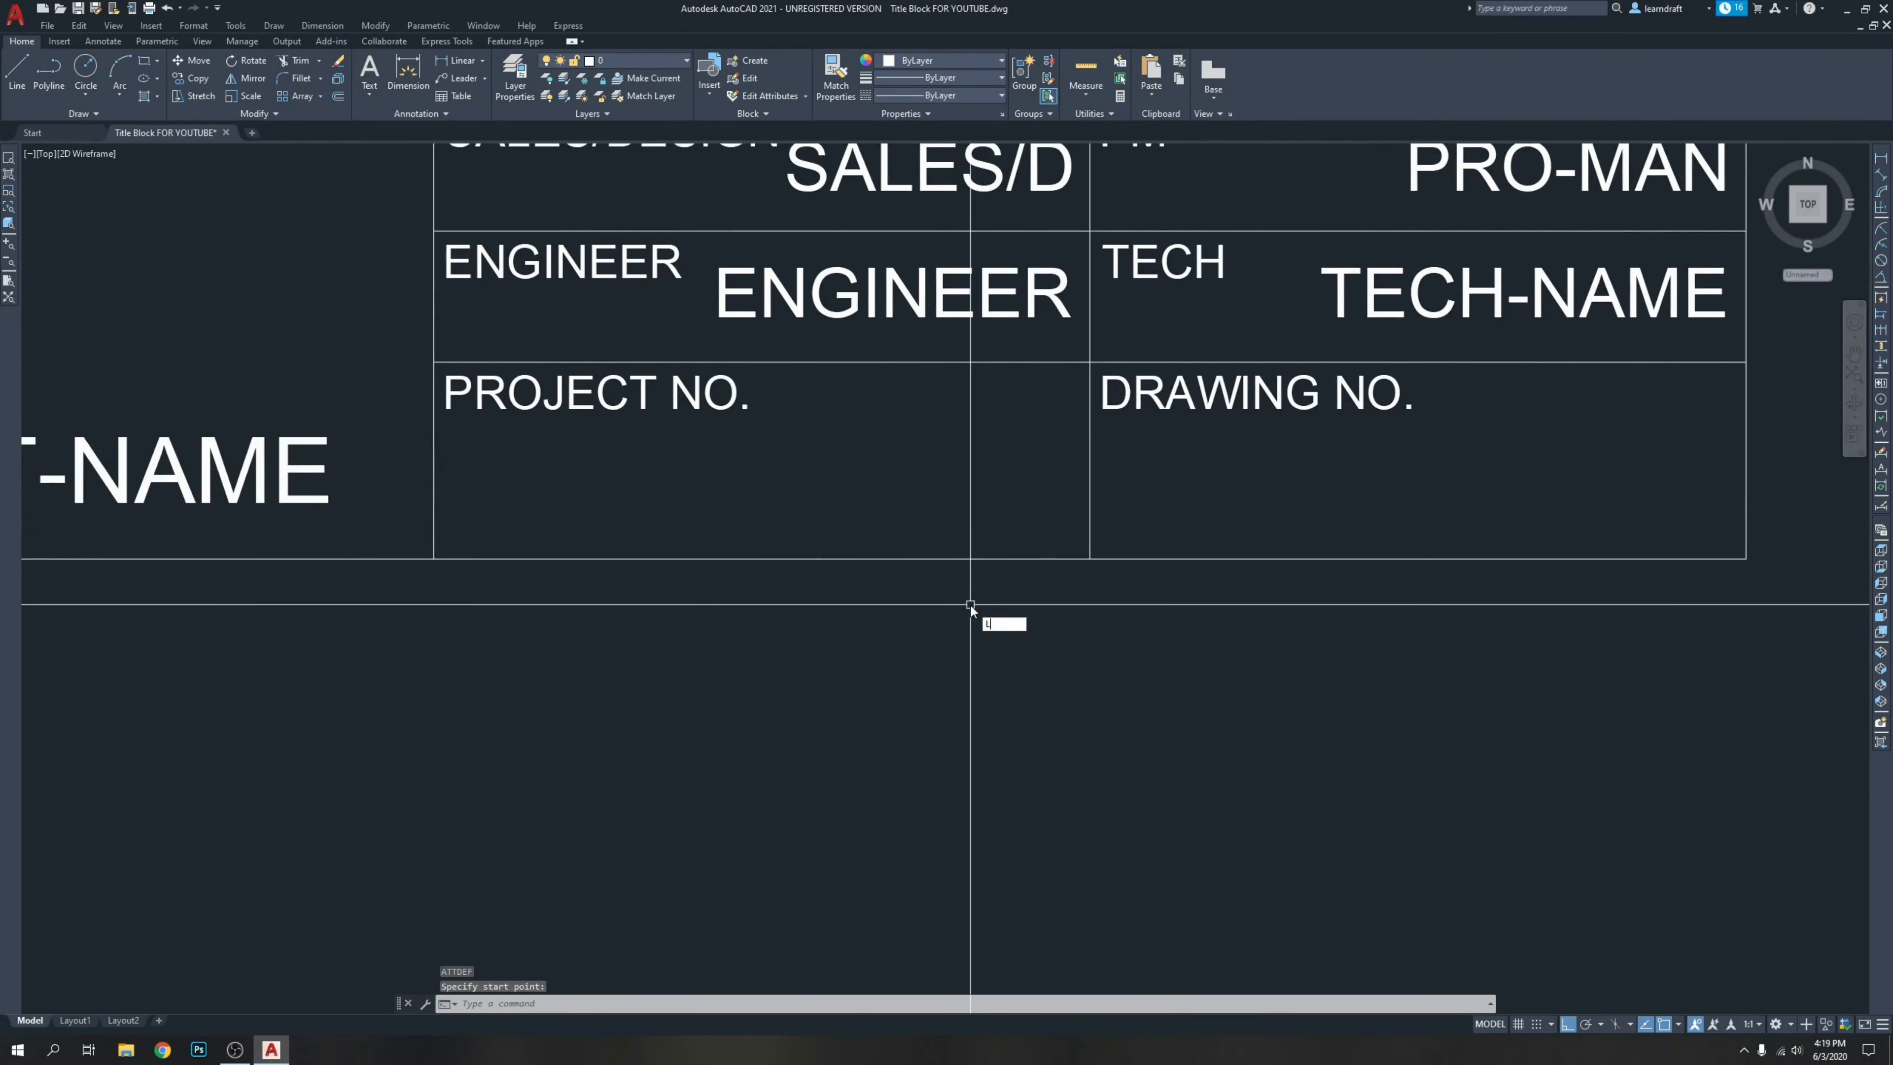
# Draw a horizontal guide line at the PROJECT-NAME baseline across the PROJECT NO. and DRAWING NO. cells.
pyautogui.press('Return')
pyautogui.click(578, 504)
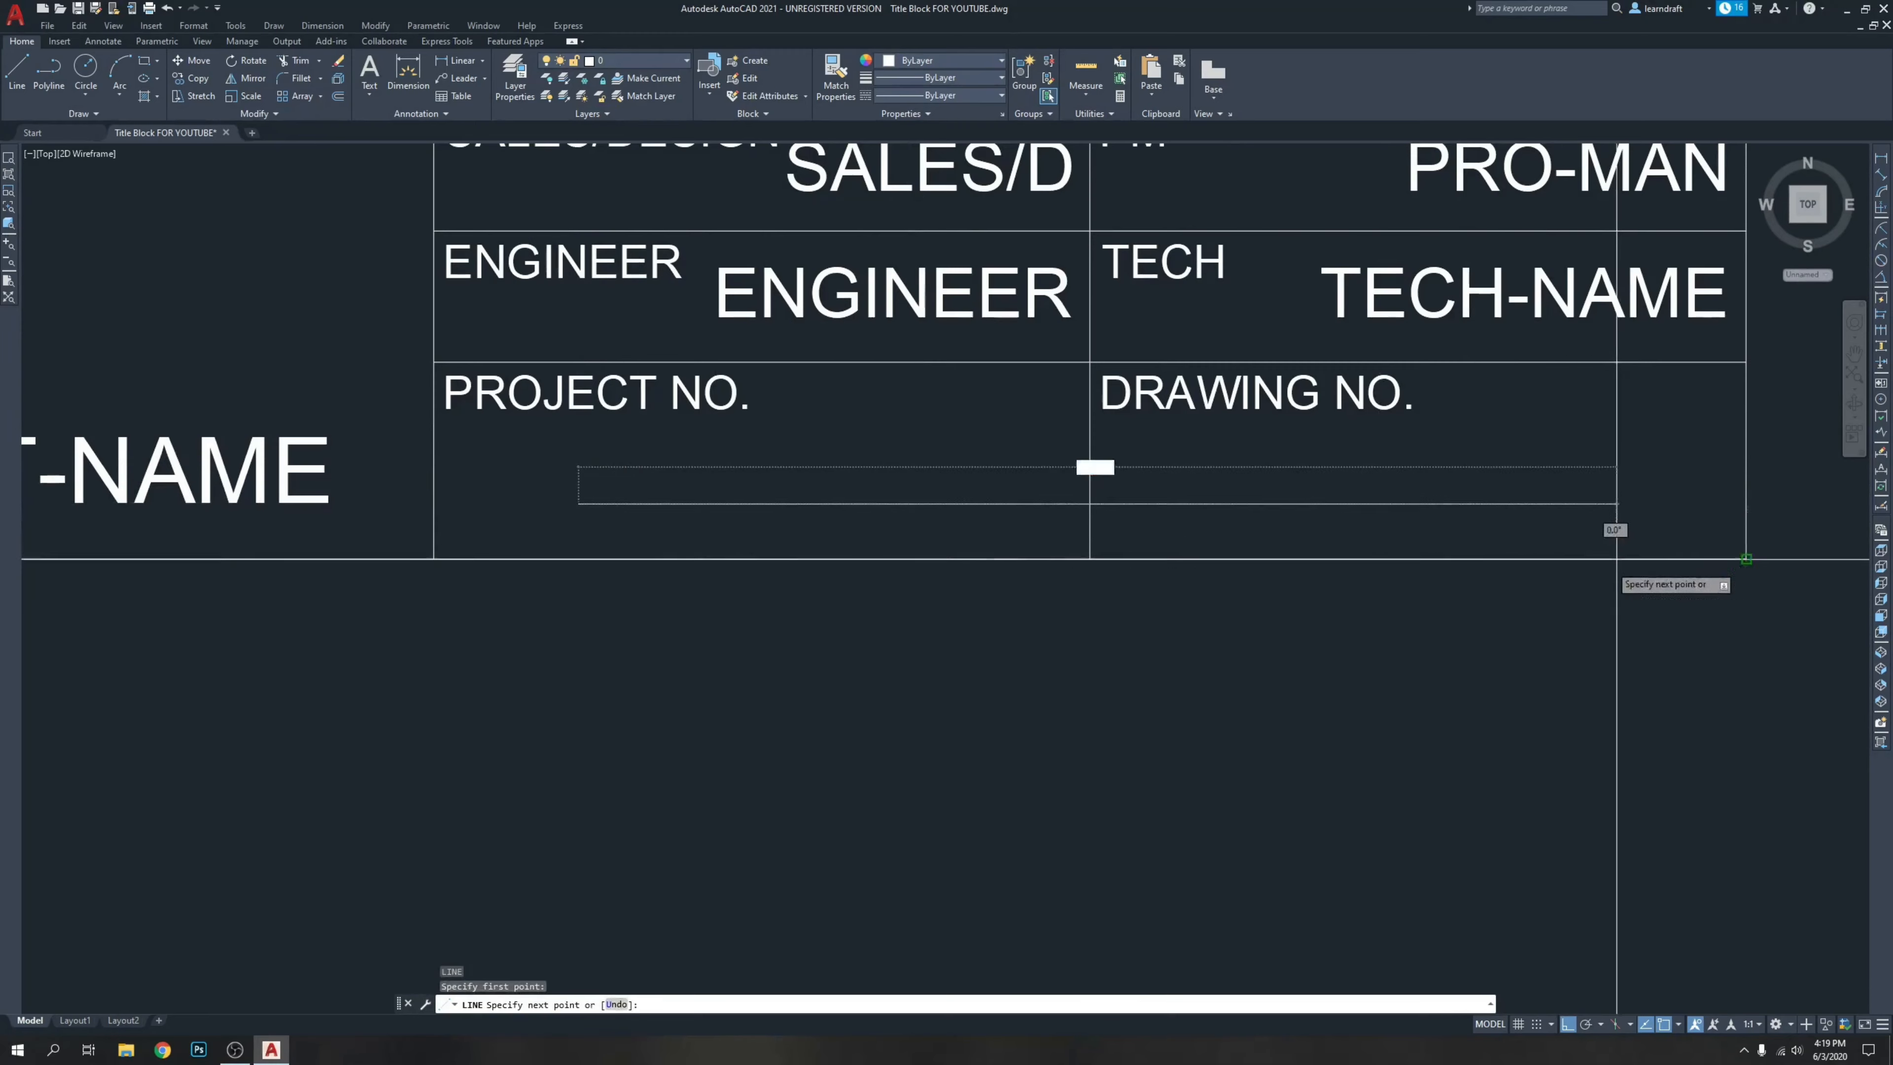
pyautogui.click(1636, 609)
pyautogui.press('Return')
# Move the PROJECT-NAME attribute horizontally so its text ends just inside the right border of the PROJECT NO. cell.
pyautogui.click(365, 456)
pyautogui.click(332, 475)
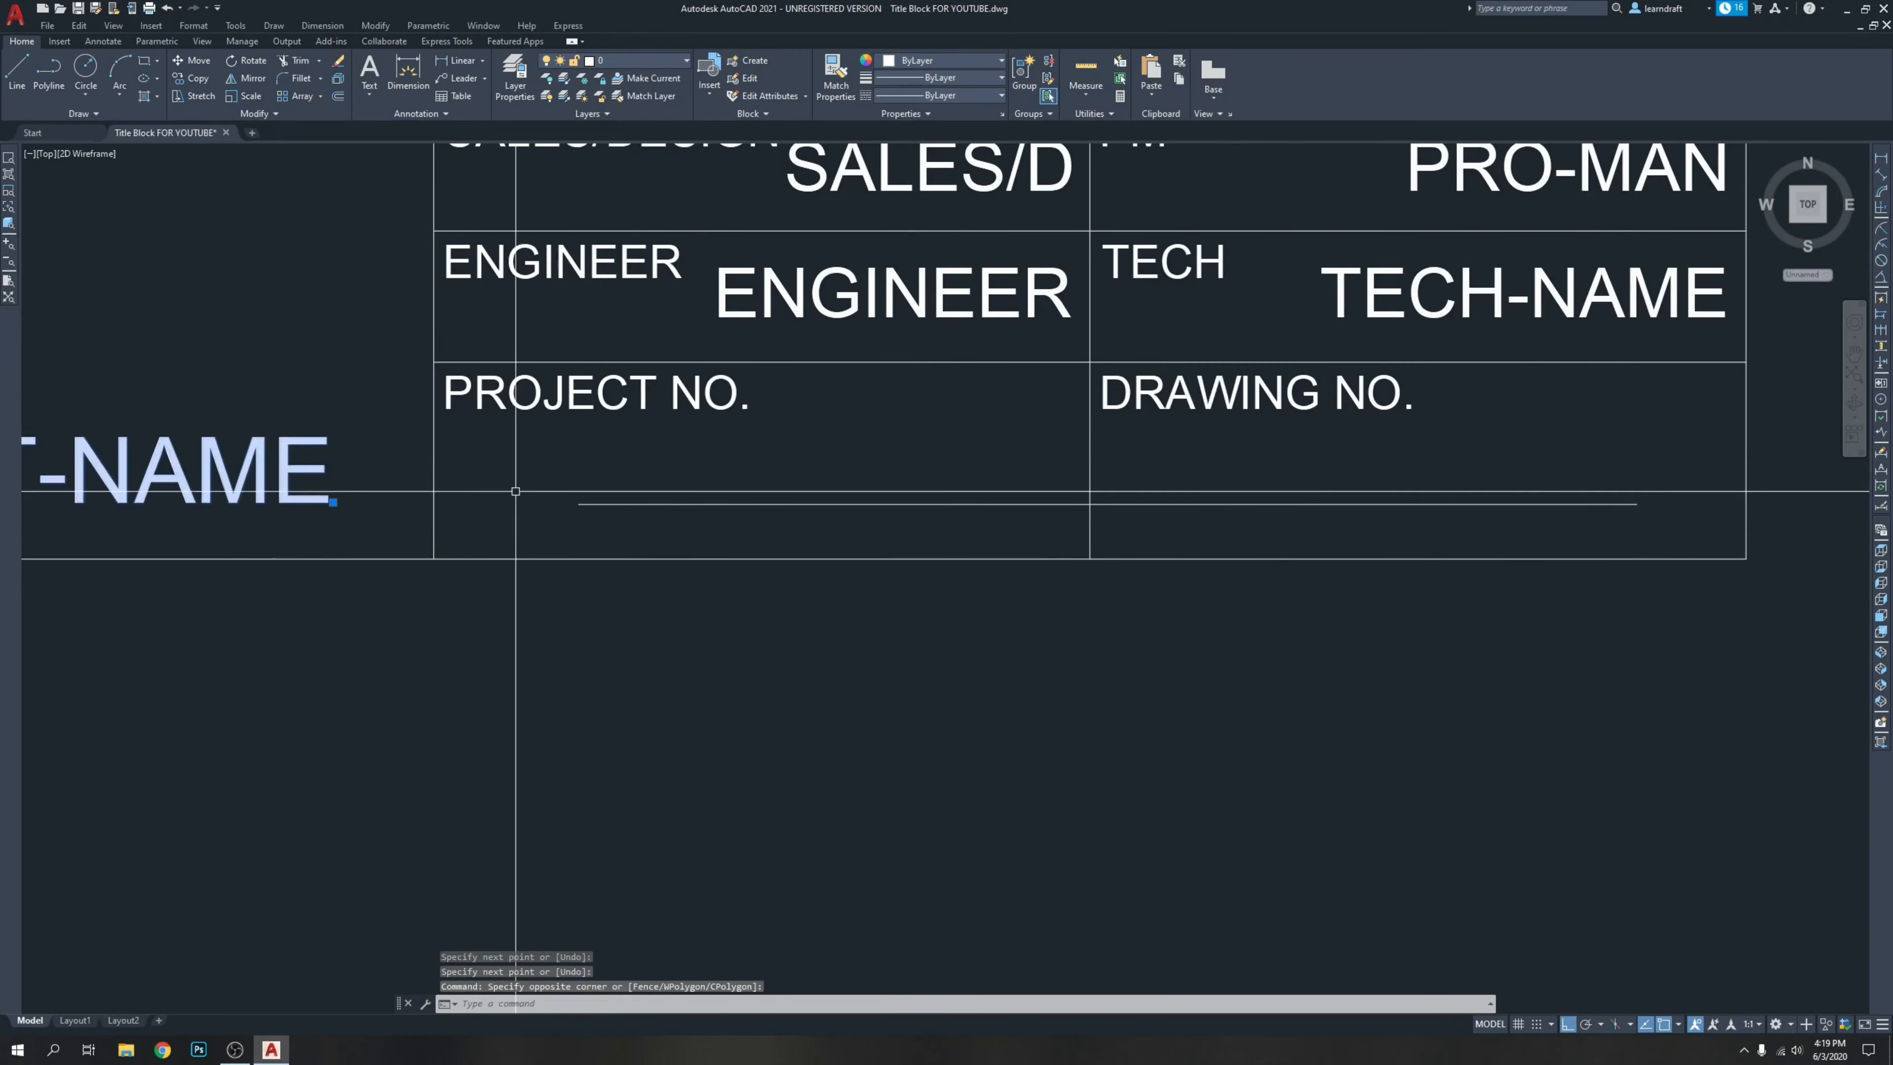
pyautogui.moveTo(520, 611); pyautogui.dragTo(622, 583, button='middle')
pyautogui.write('m')
pyautogui.press('Return')
pyautogui.moveTo(206, 513); pyautogui.dragTo(688, 516, button='middle')
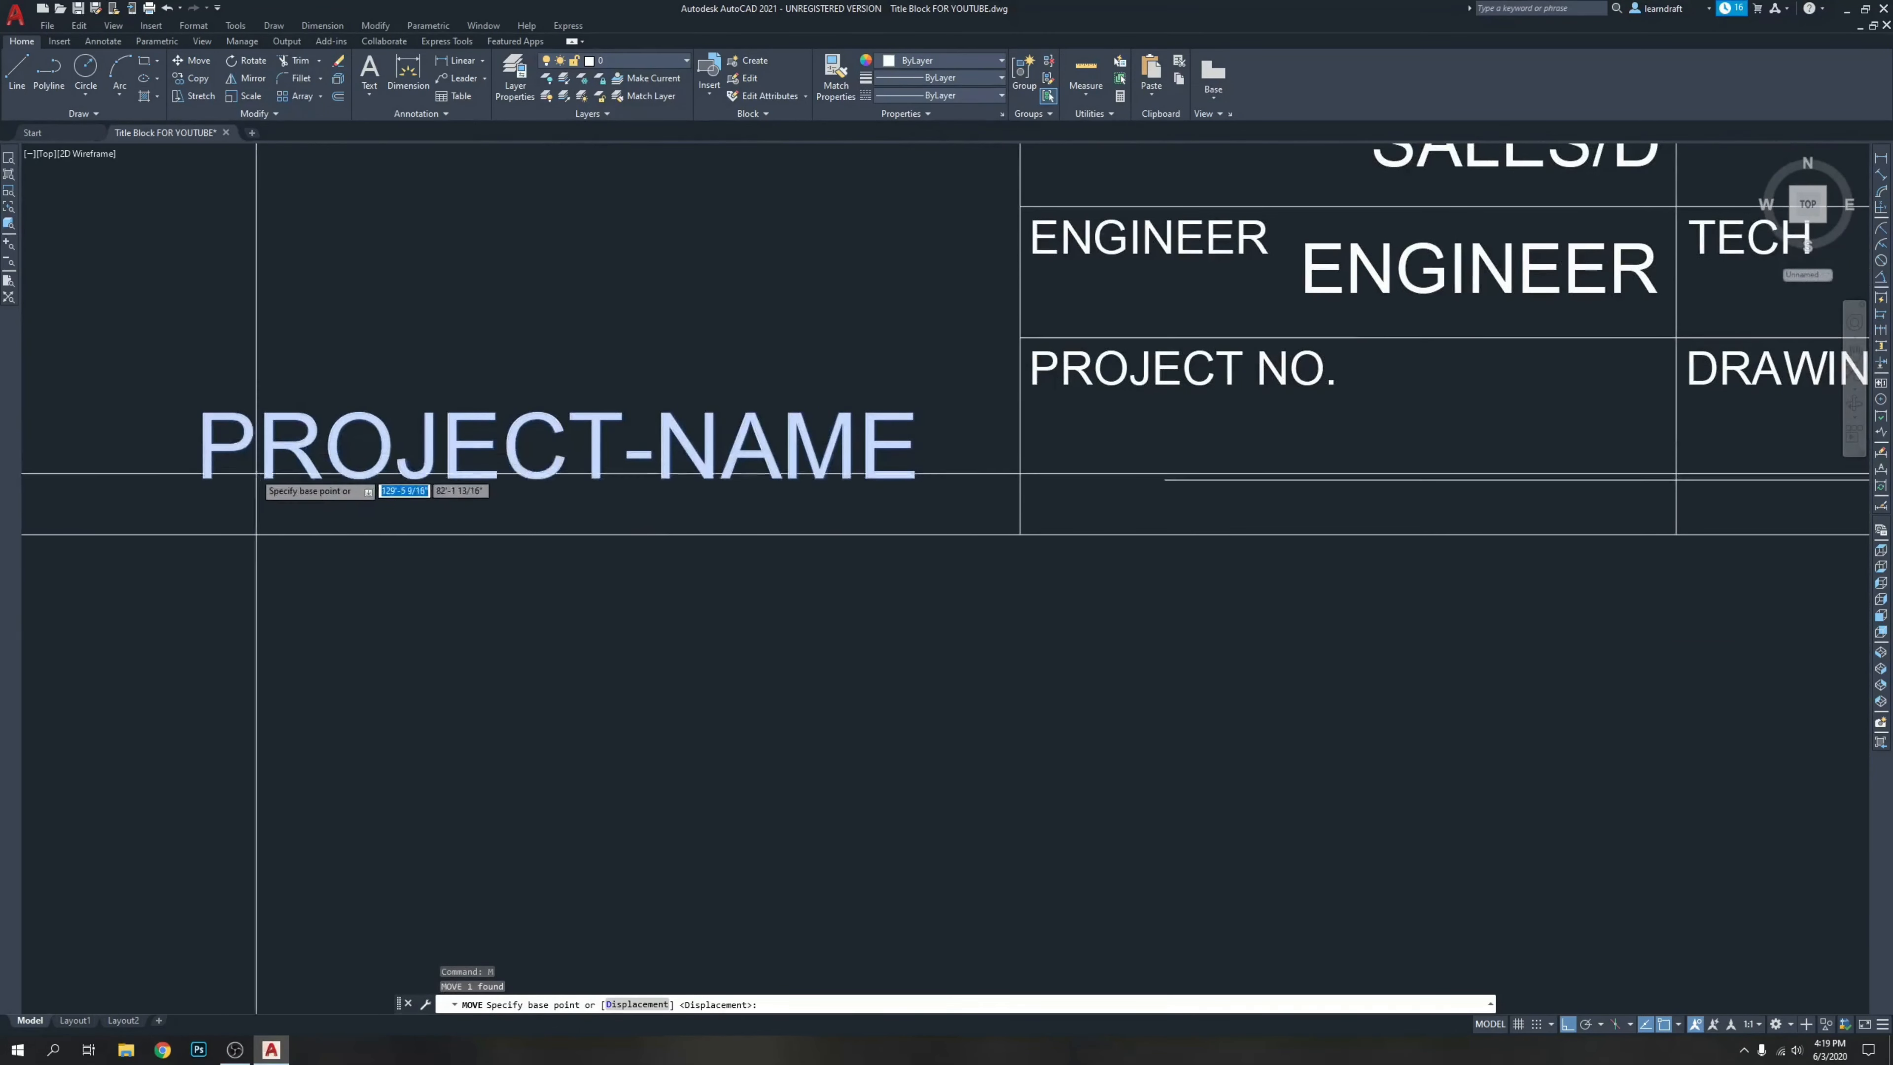
pyautogui.click(431, 477)
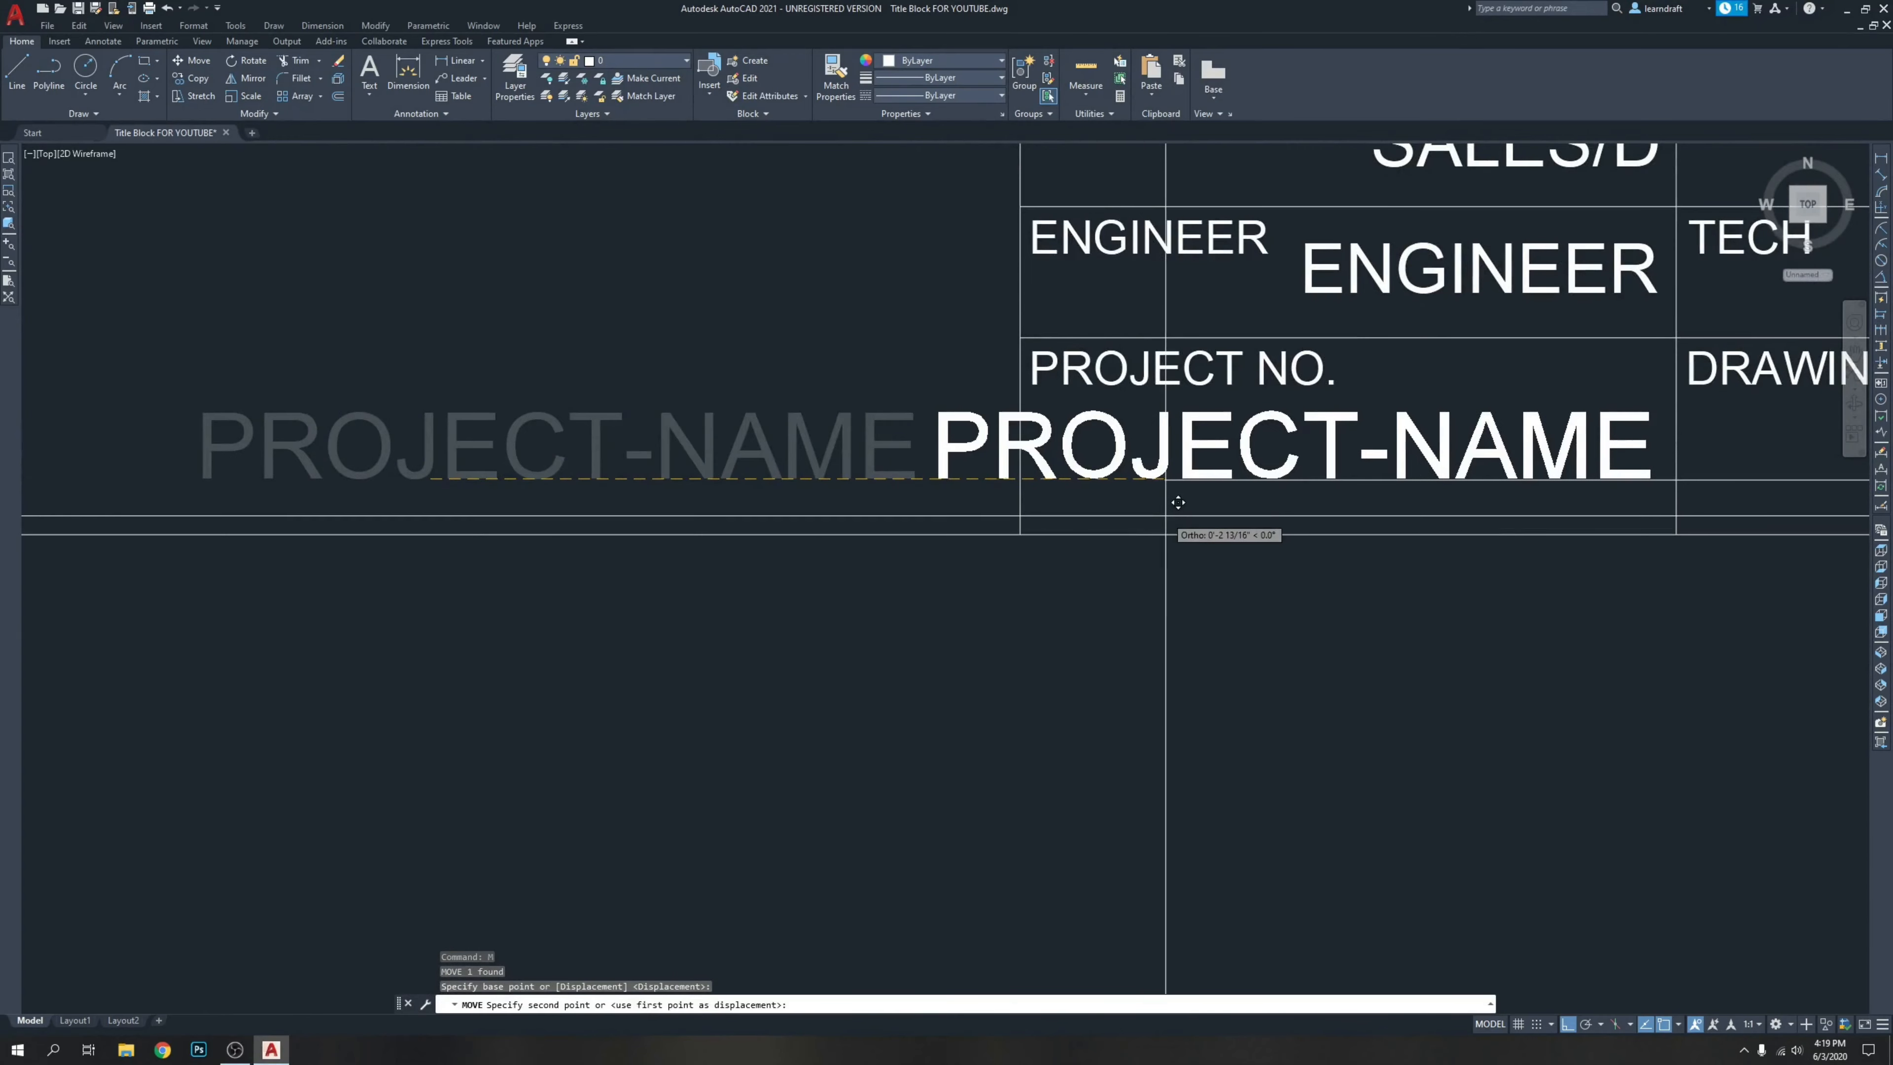
pyautogui.click(1165, 515)
pyautogui.moveTo(1533, 512); pyautogui.dragTo(1110, 390, button='middle')
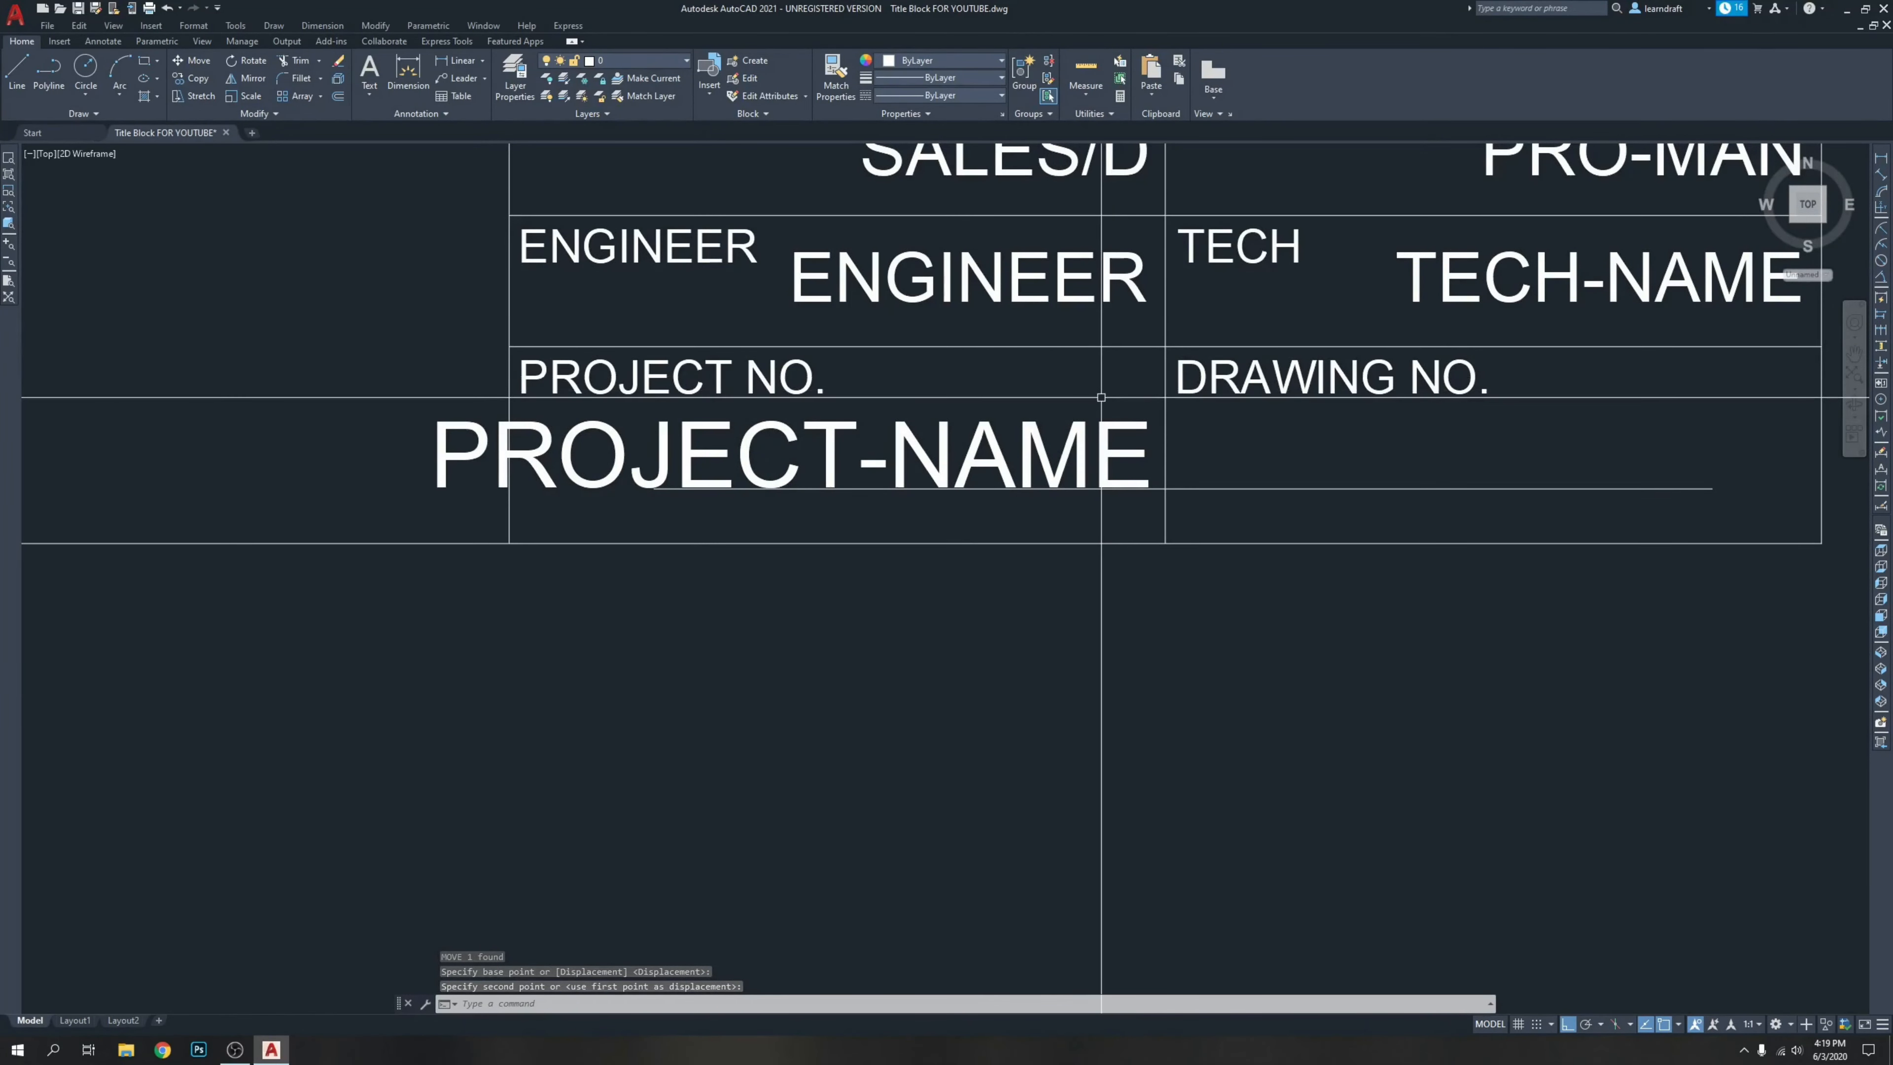
# Change the tag of the attribute in the PROJECT NO. cell to PROJECT-NO.
pyautogui.click(1112, 419)
pyautogui.doubleClick(1112, 419)
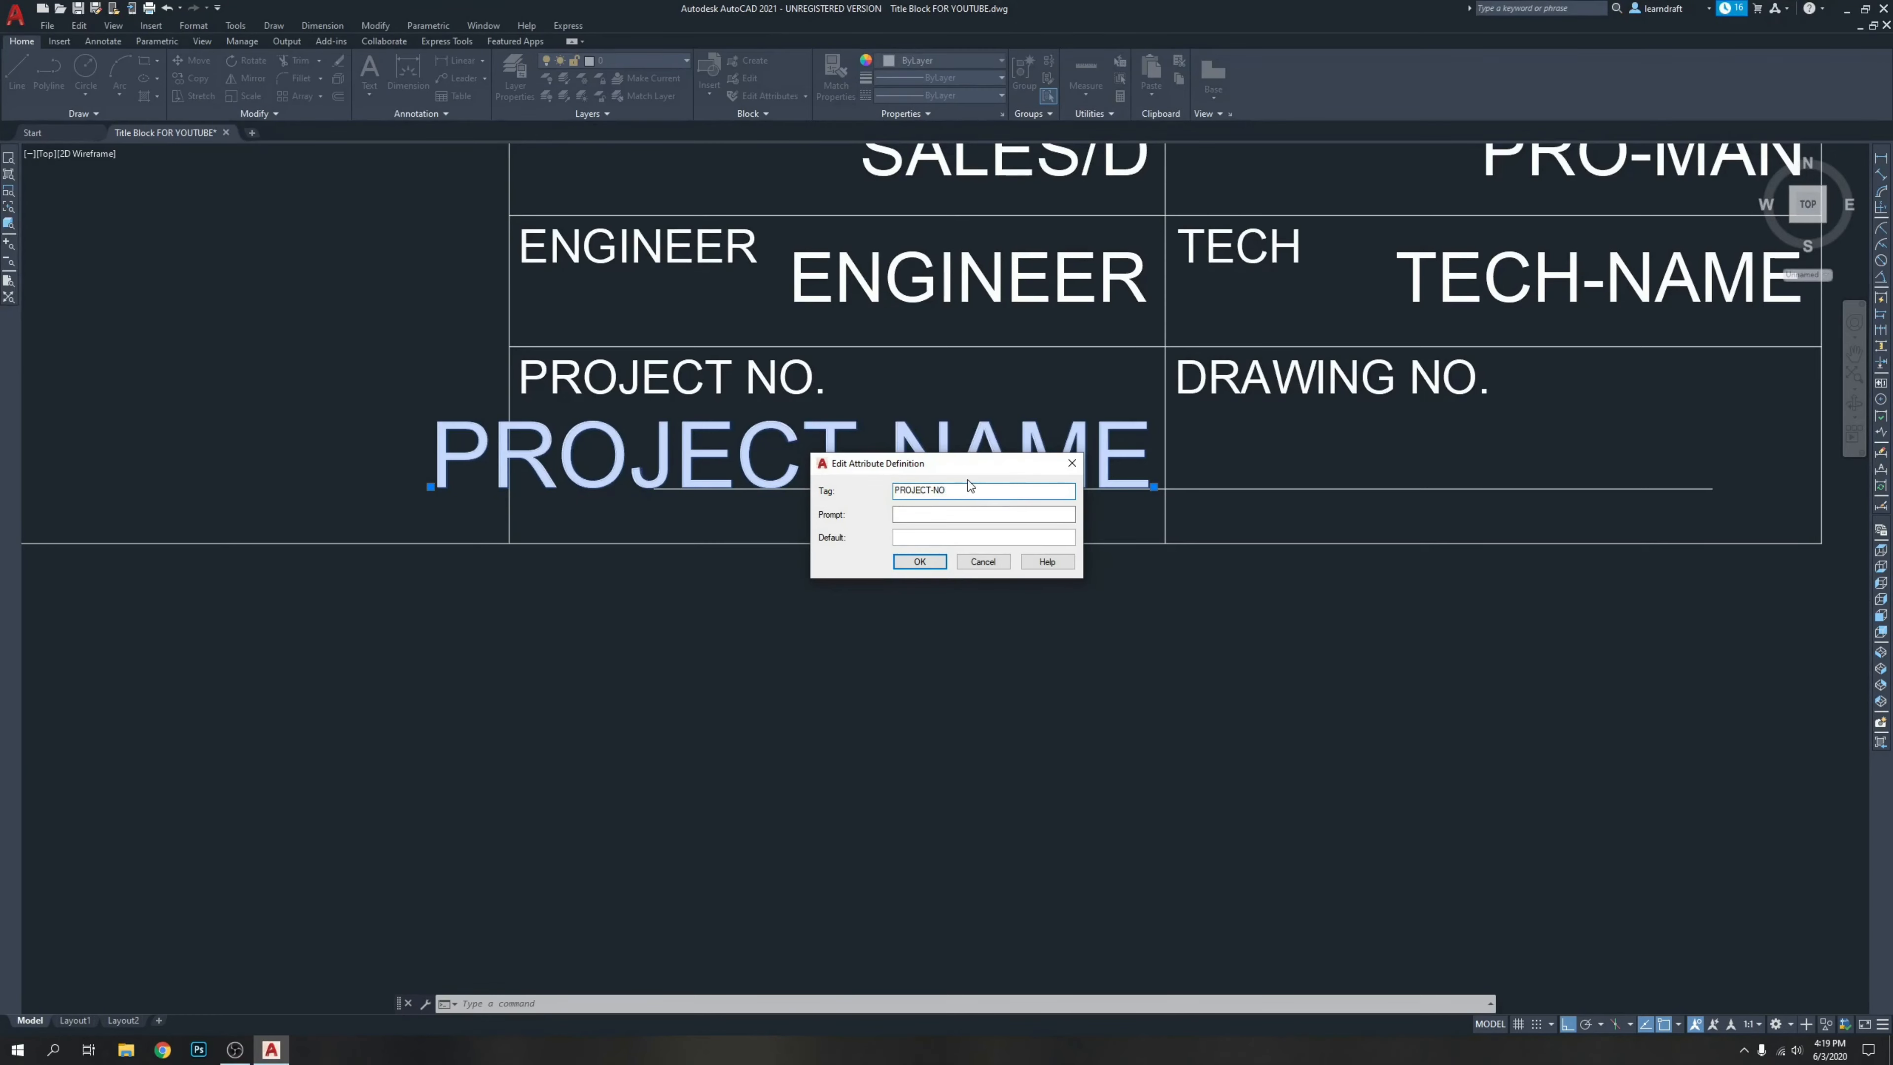
pyautogui.click(920, 562)
pyautogui.moveTo(1063, 396); pyautogui.dragTo(862, 406, button='middle')
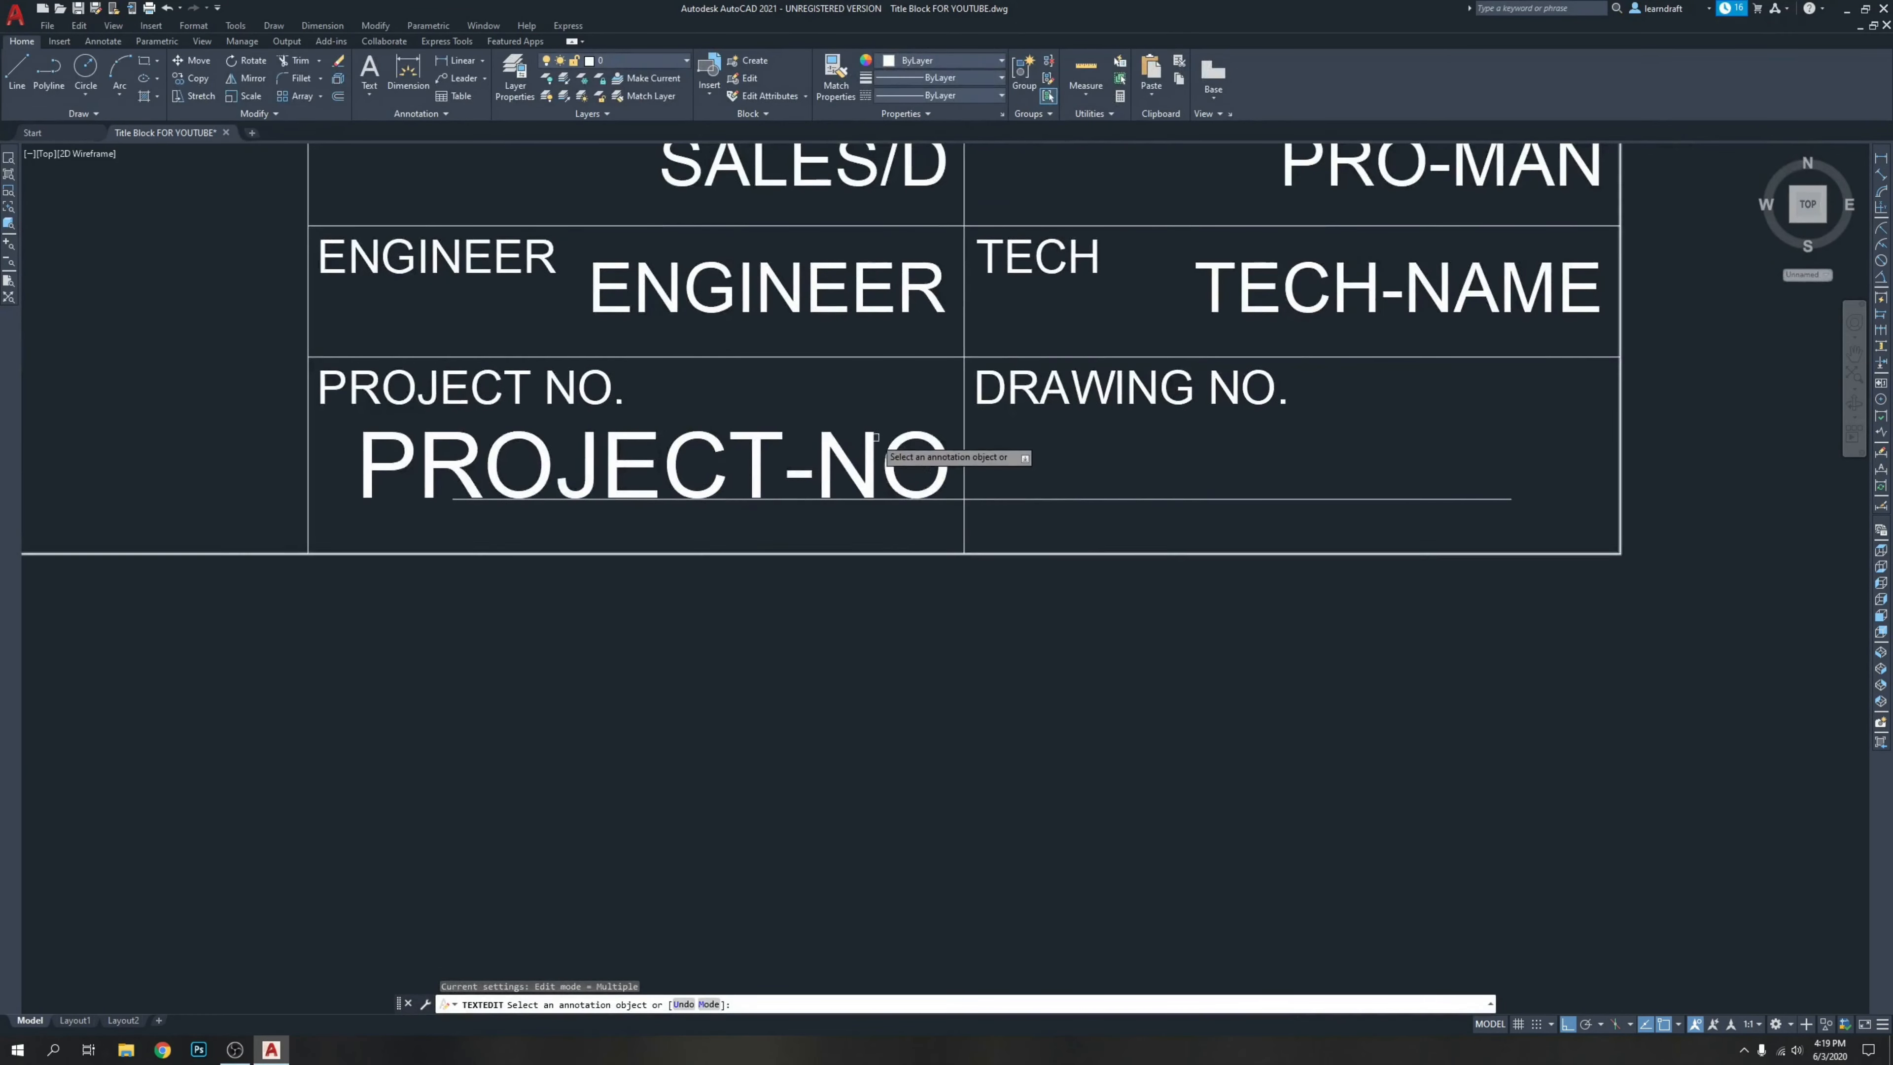
pyautogui.press('Return')
pyautogui.click(894, 405)
pyautogui.click(864, 456)
pyautogui.scroll(4, 990, 455)
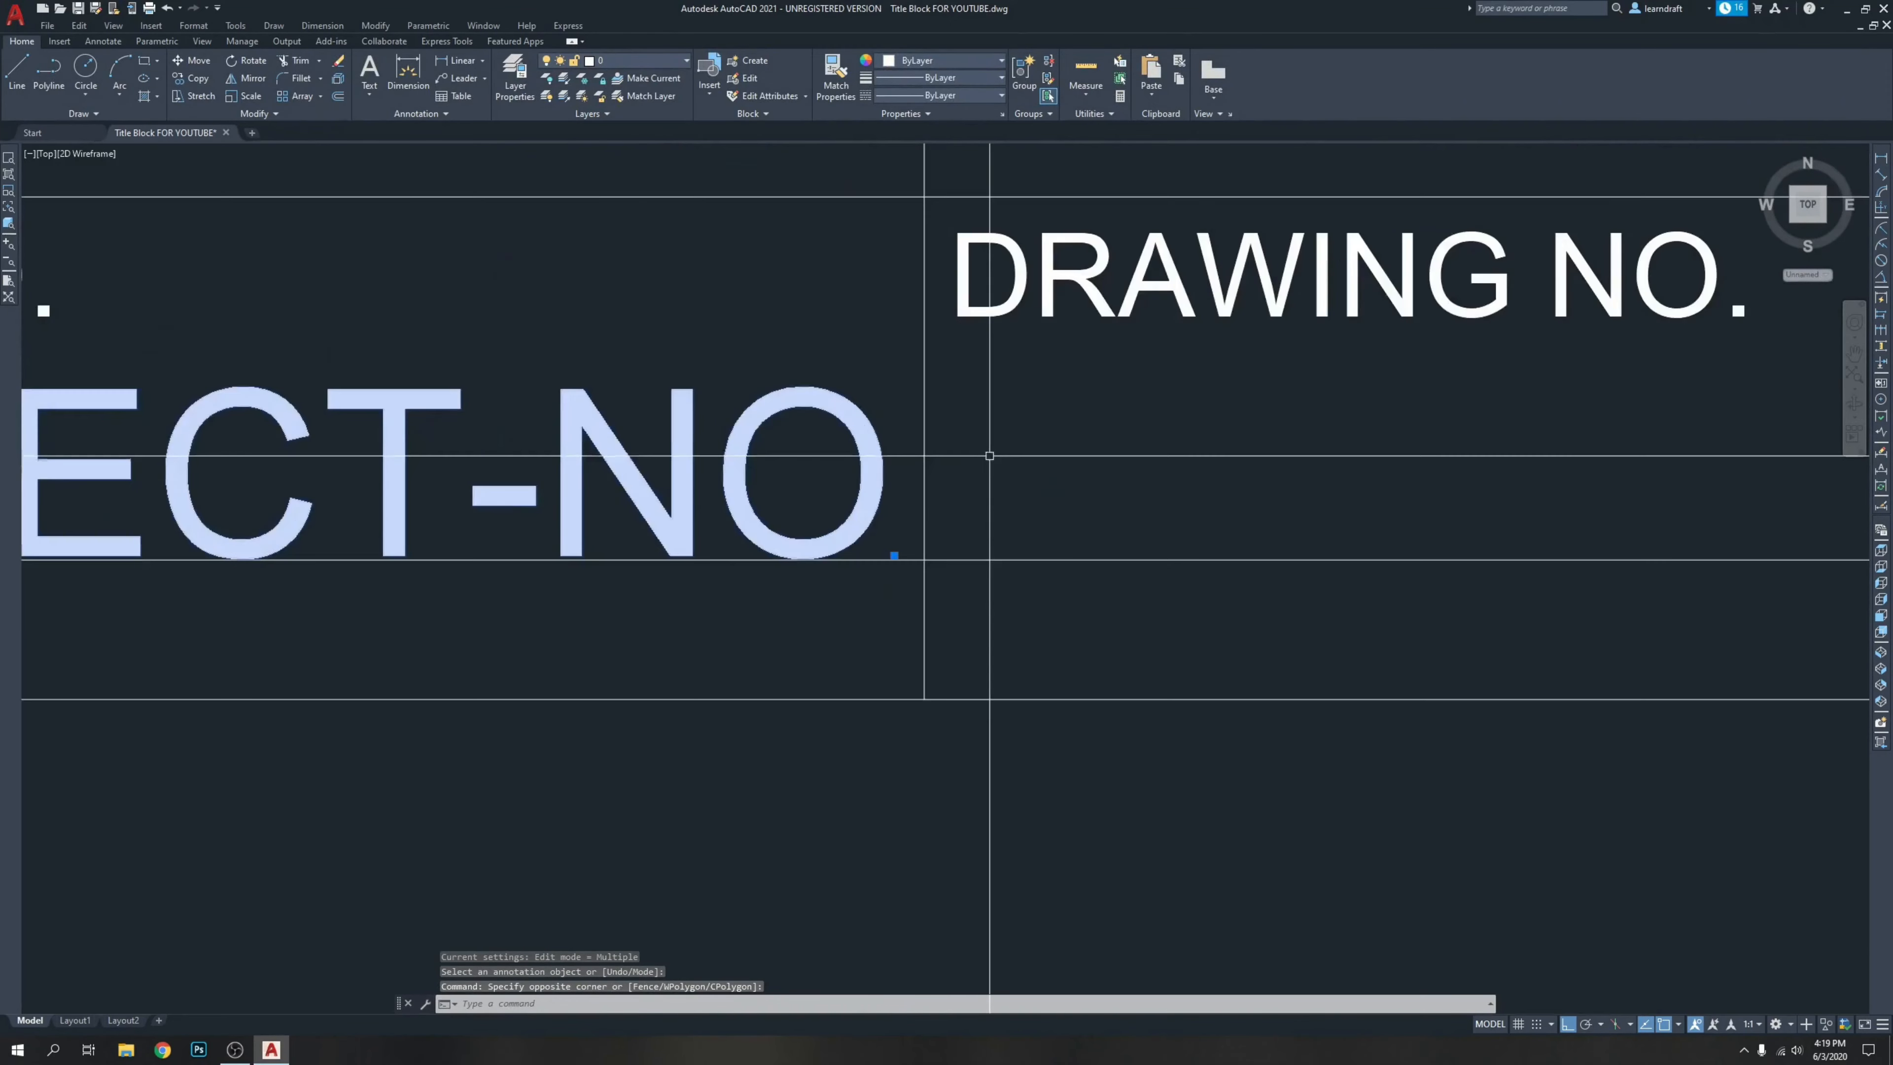
pyautogui.scroll(-4, 989, 456)
pyautogui.moveTo(989, 457); pyautogui.dragTo(978, 526, button='middle')
pyautogui.press('Escape')
pyautogui.press('Escape')
# Draw a vertical guide line from the end of the ENGINEER attribute down past the title block's bottom border.
pyautogui.scroll(2, 932, 343)
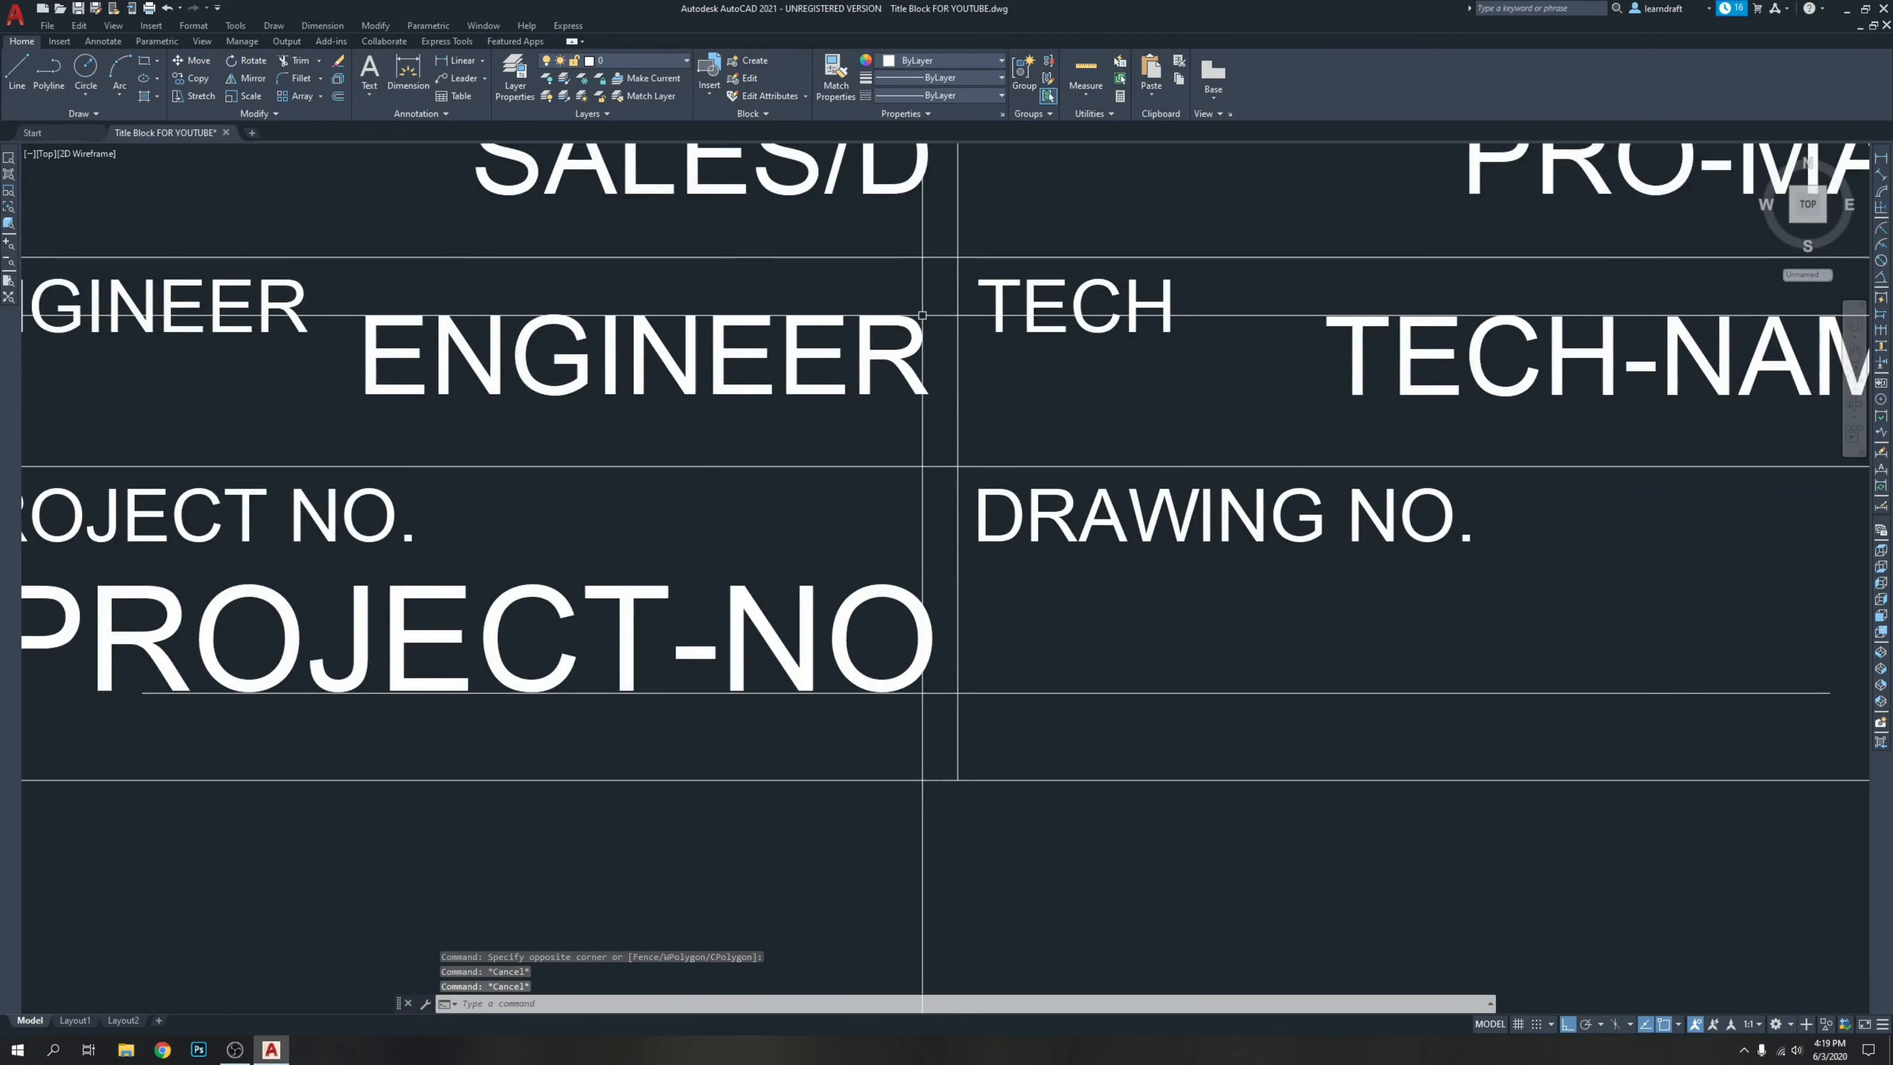
pyautogui.write('l')
pyautogui.press('Return')
pyautogui.scroll(2, 922, 314)
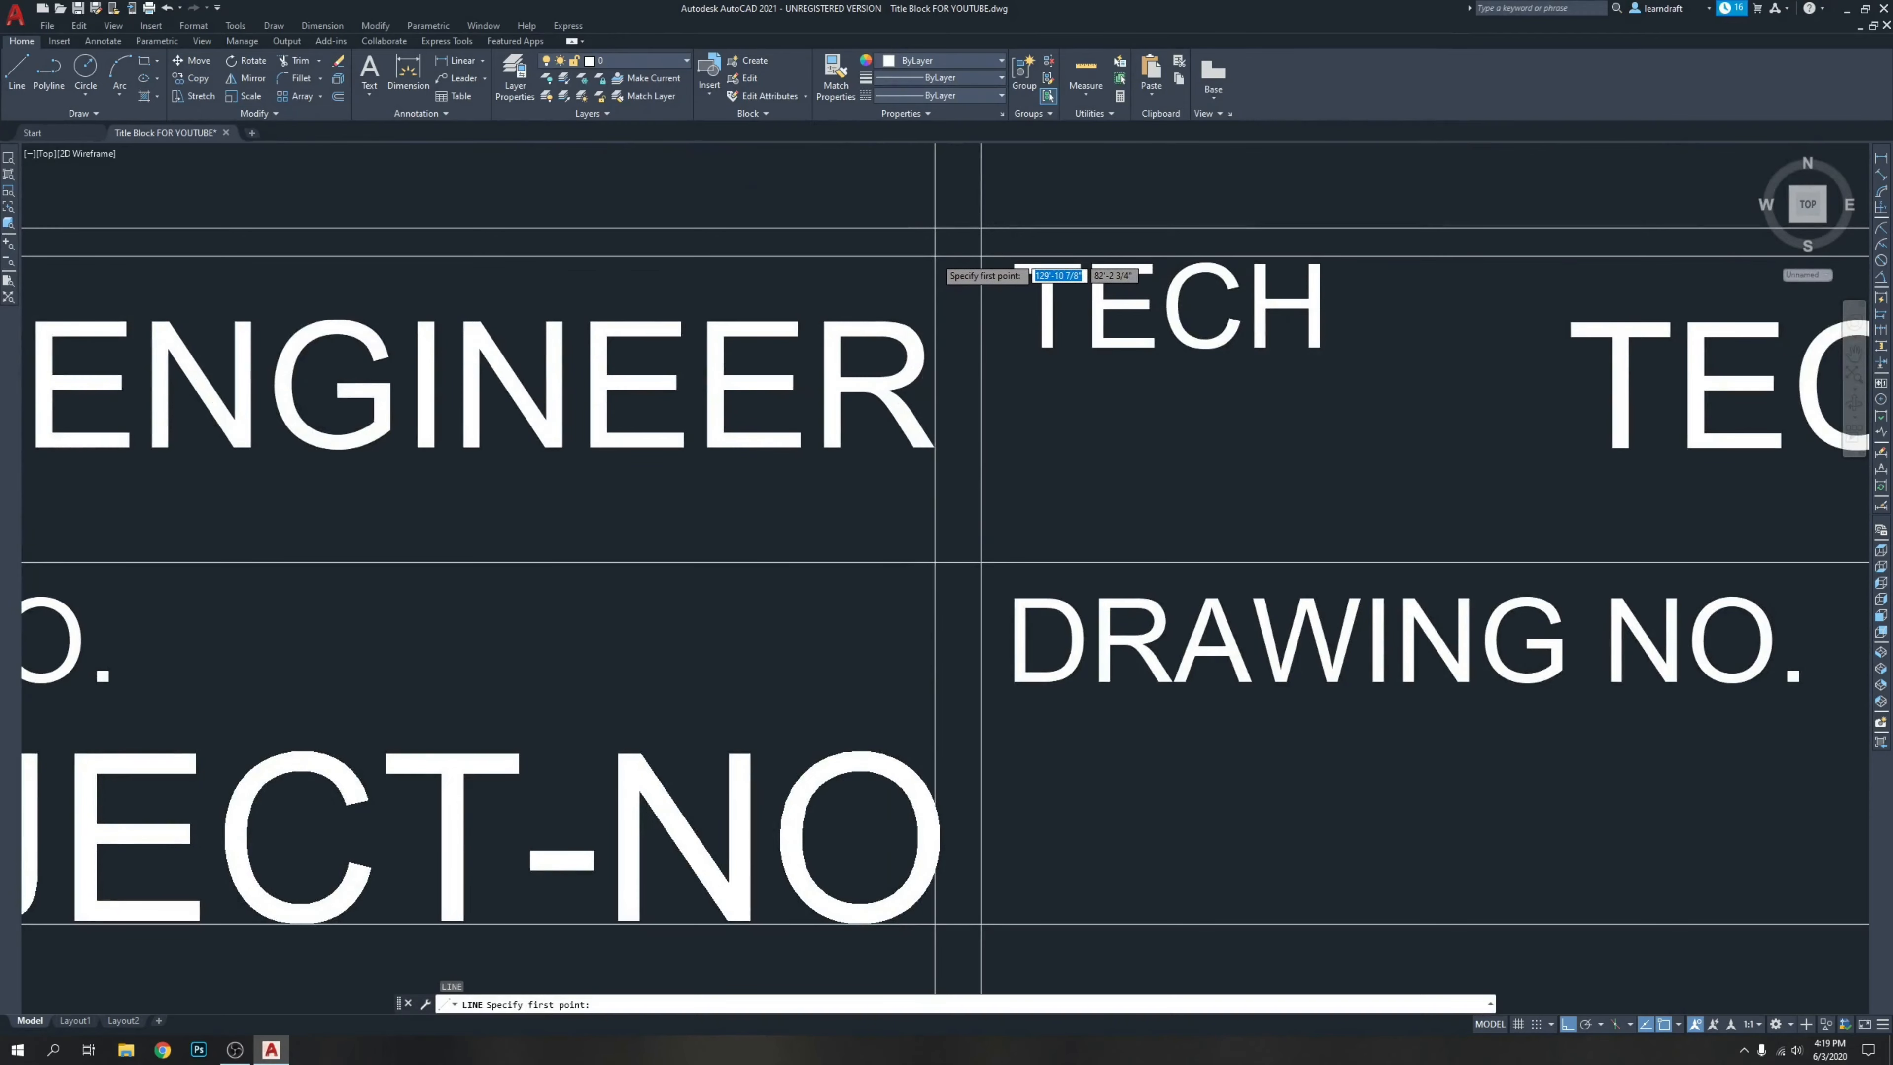
pyautogui.click(933, 258)
pyautogui.scroll(-4, 933, 268)
pyautogui.click(932, 662)
pyautogui.press('Return')
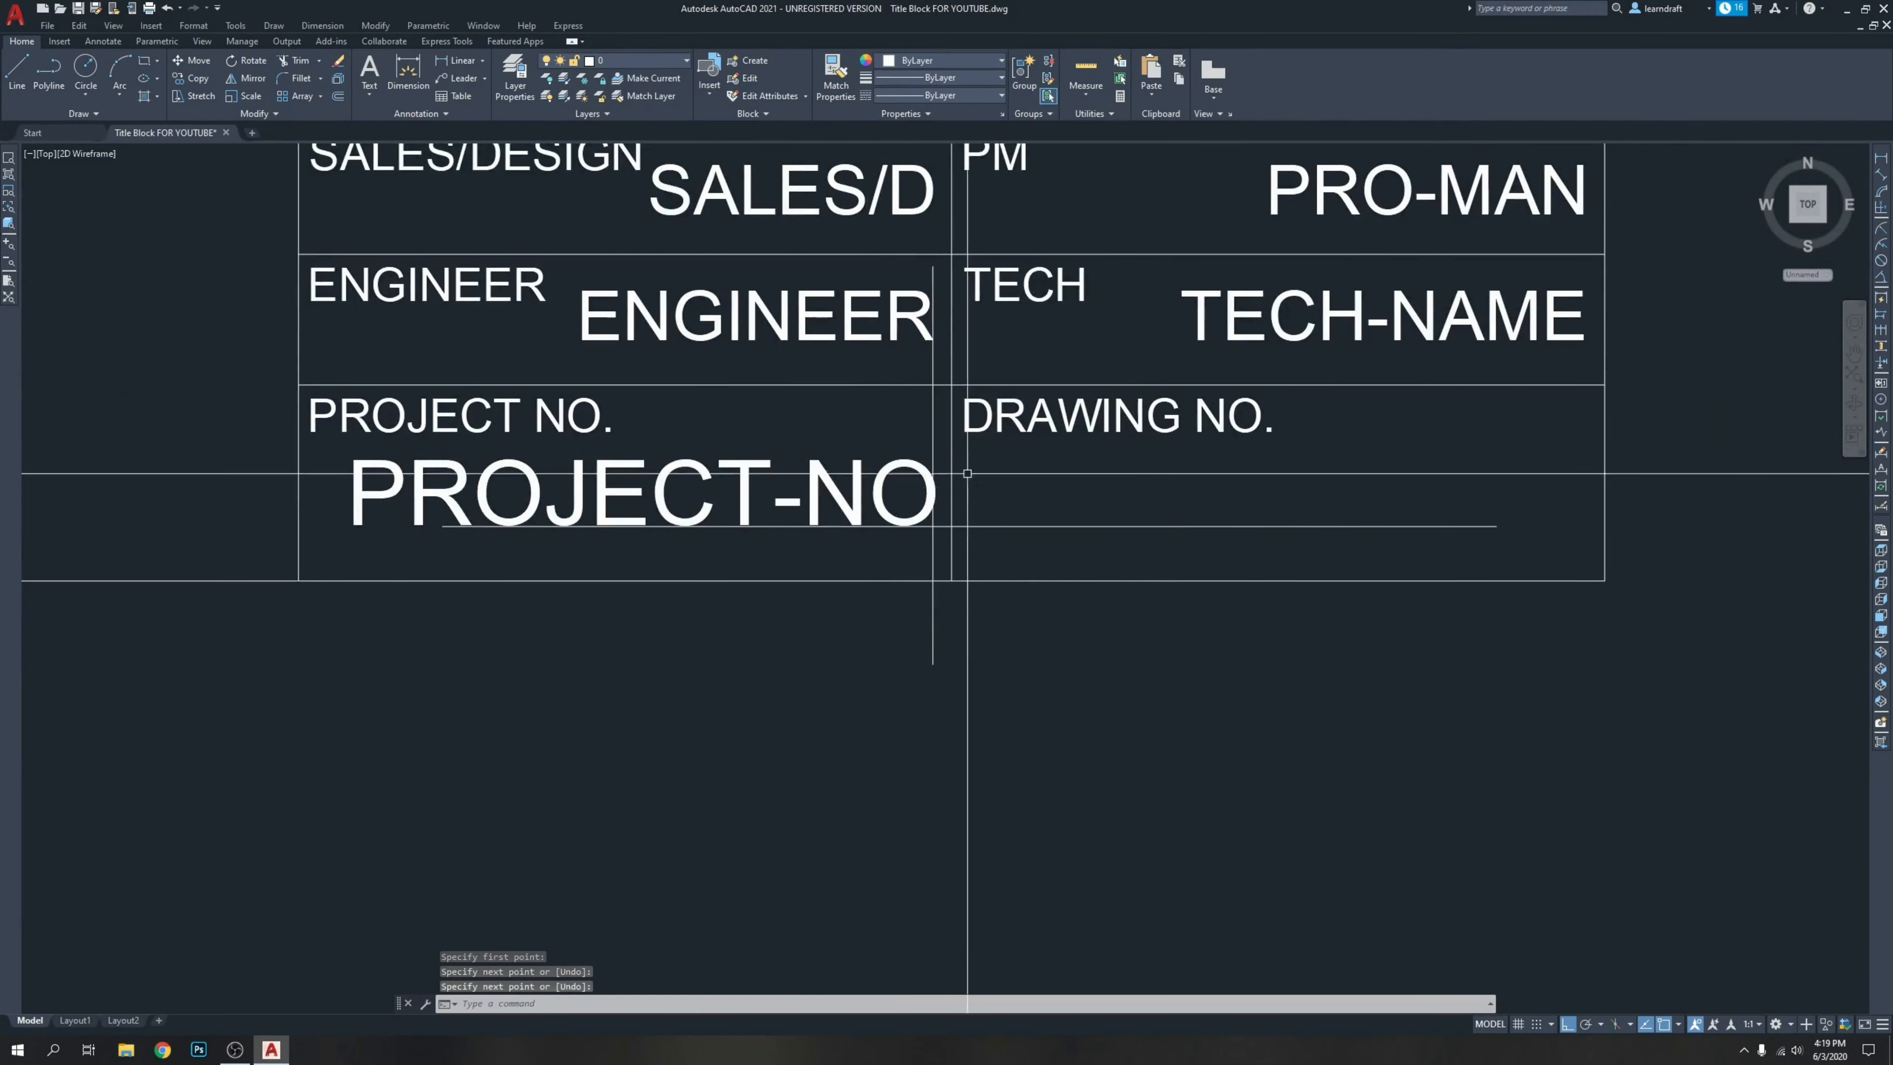
# Nudge the PROJECT-NO attribute slightly left so its last letter meets the vertical guide line.
pyautogui.scroll(6, 946, 466)
pyautogui.click(878, 446)
pyautogui.click(779, 481)
pyautogui.moveTo(876, 560); pyautogui.dragTo(909, 467, button='middle')
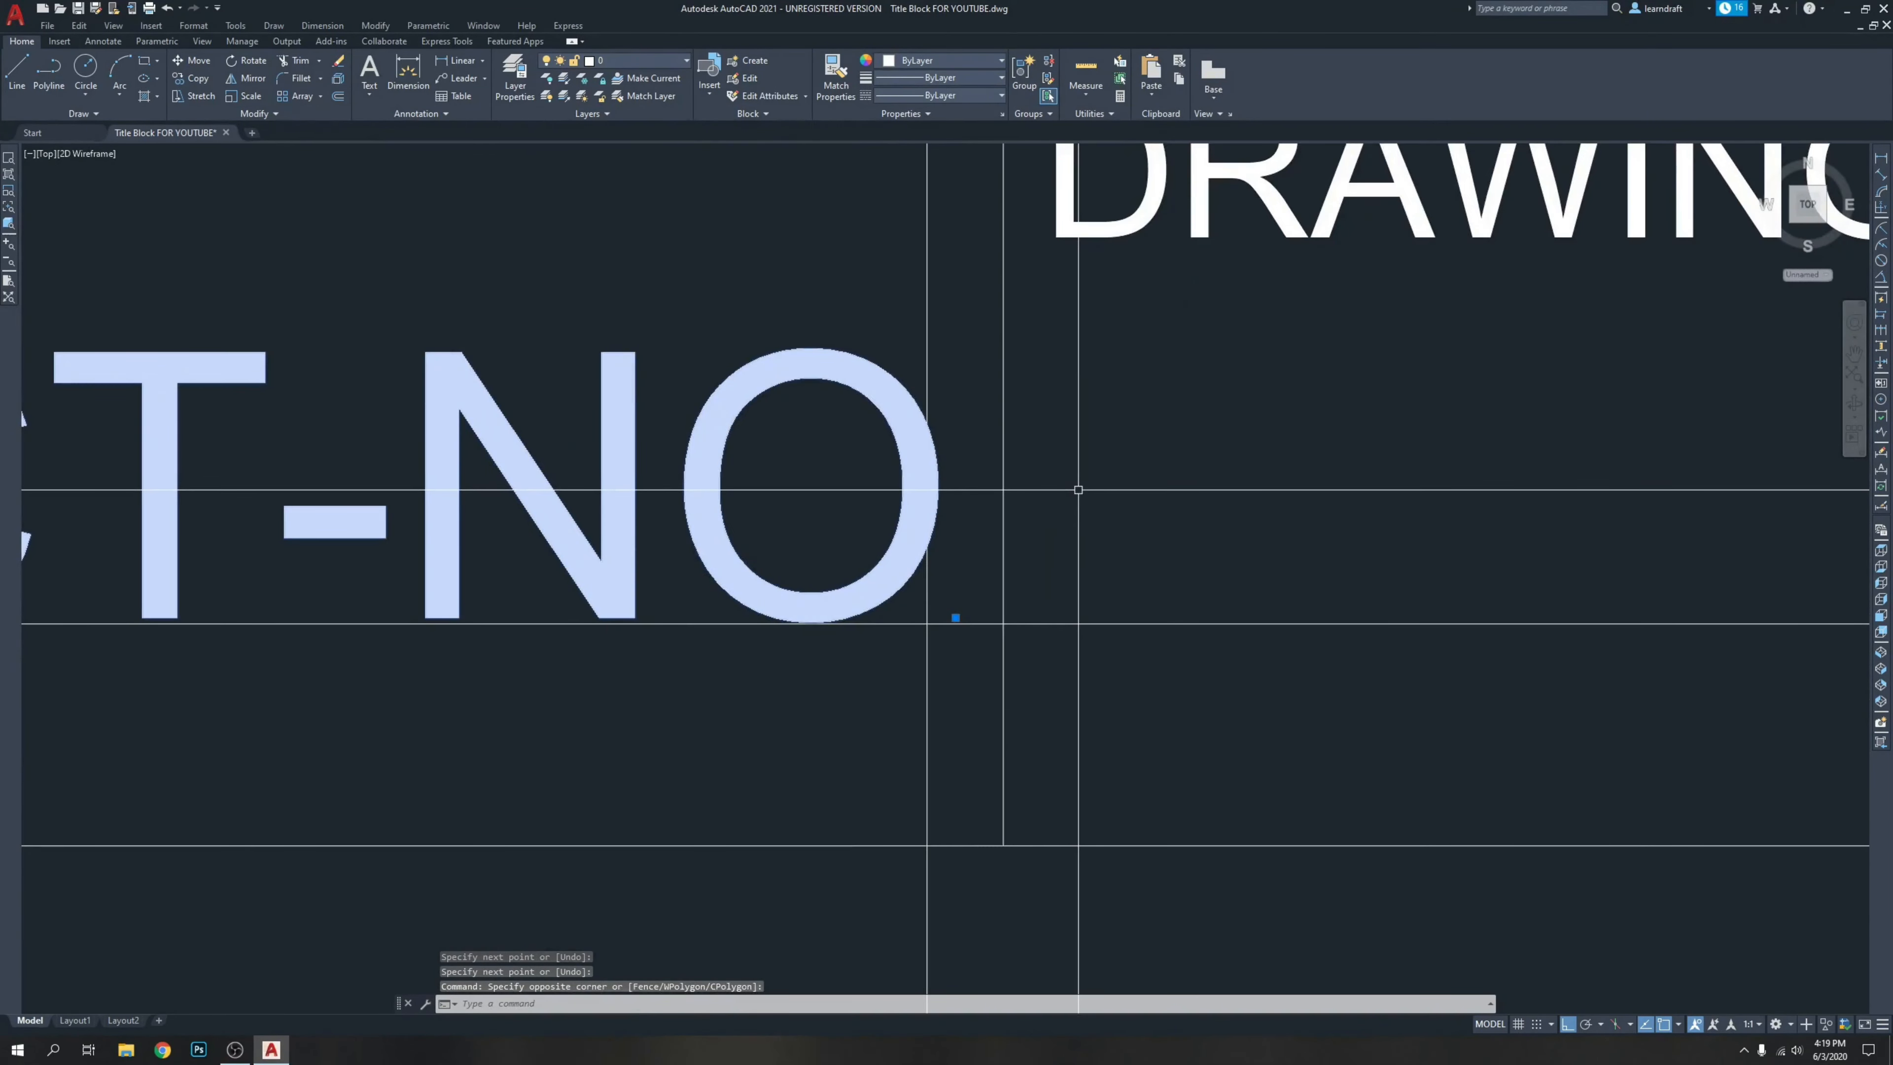
pyautogui.write('m')
pyautogui.press('Return')
pyautogui.scroll(2, 973, 535)
pyautogui.scroll(2, 975, 537)
pyautogui.click(1266, 412)
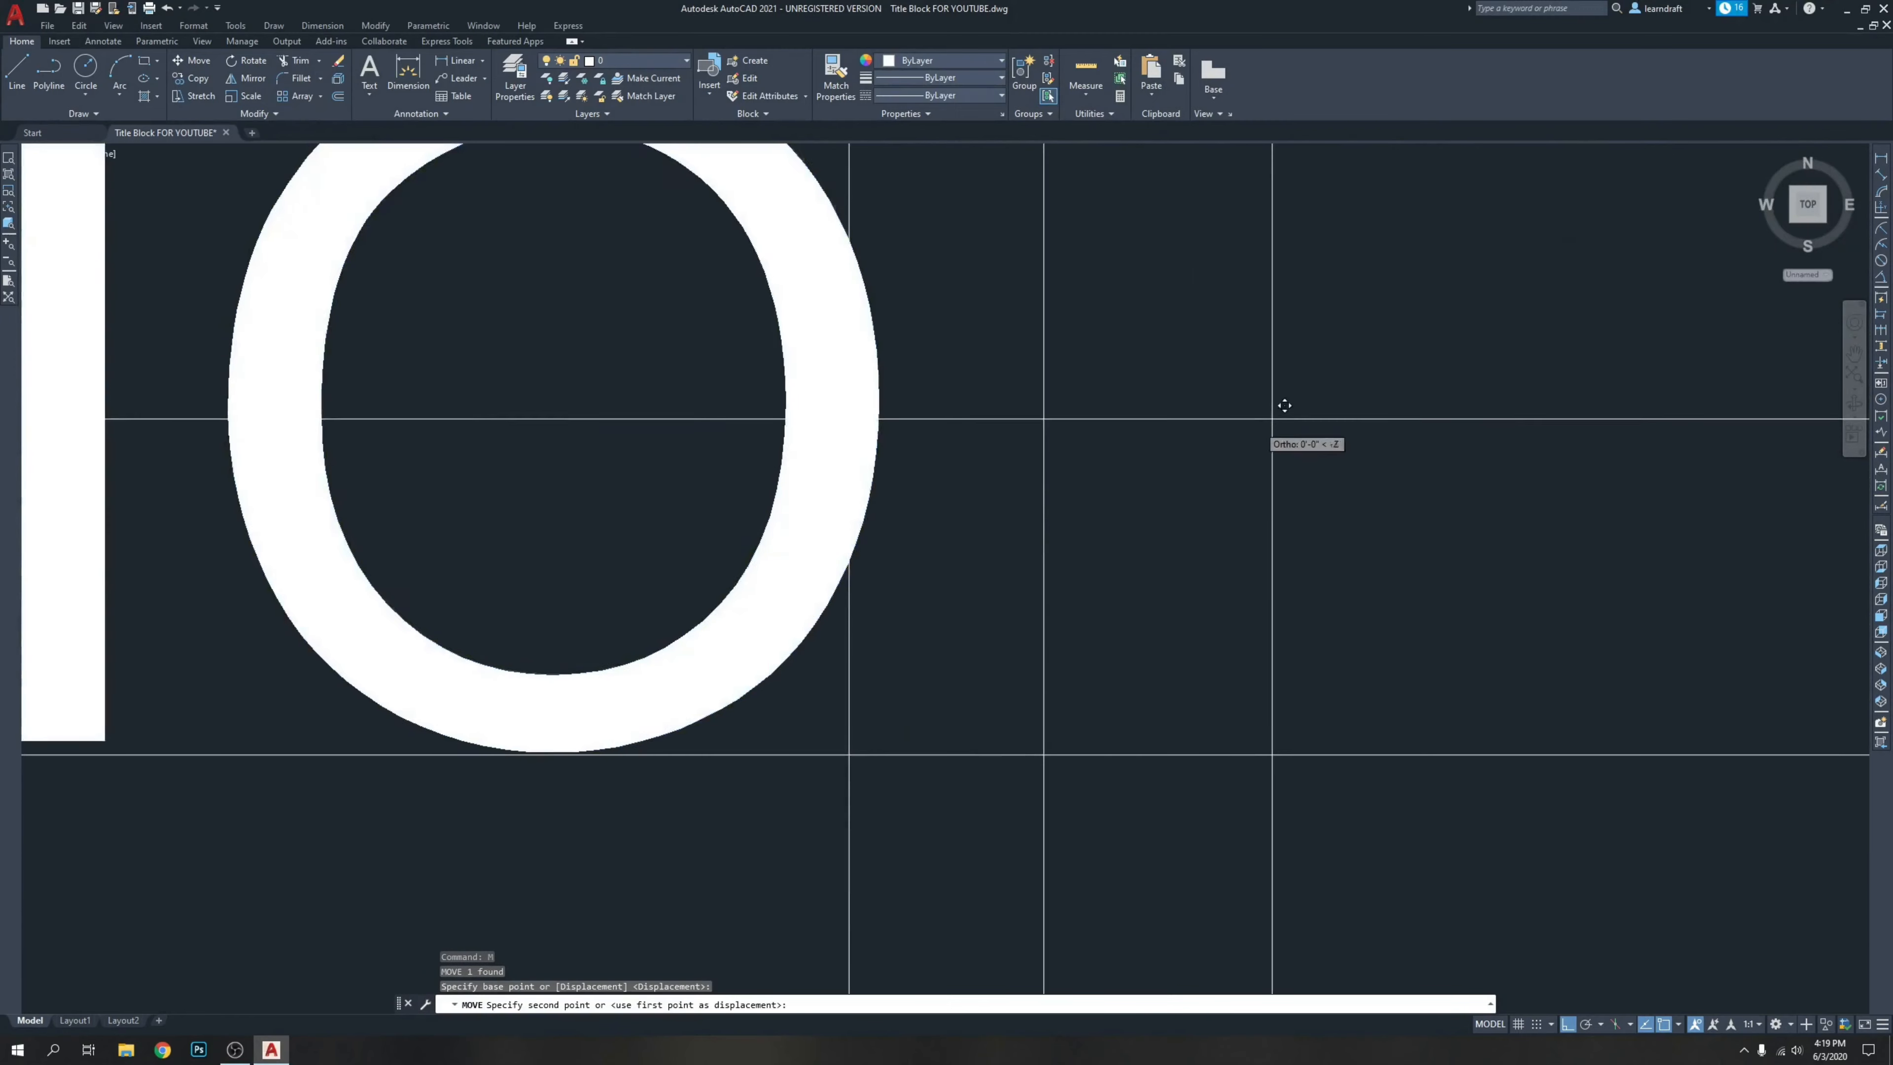
pyautogui.click(1238, 417)
# Erase the vertical guide line running through the ENGINEER and PROJECT NO. cells.
pyautogui.scroll(-6, 1139, 435)
pyautogui.click(1160, 631)
pyautogui.click(1071, 643)
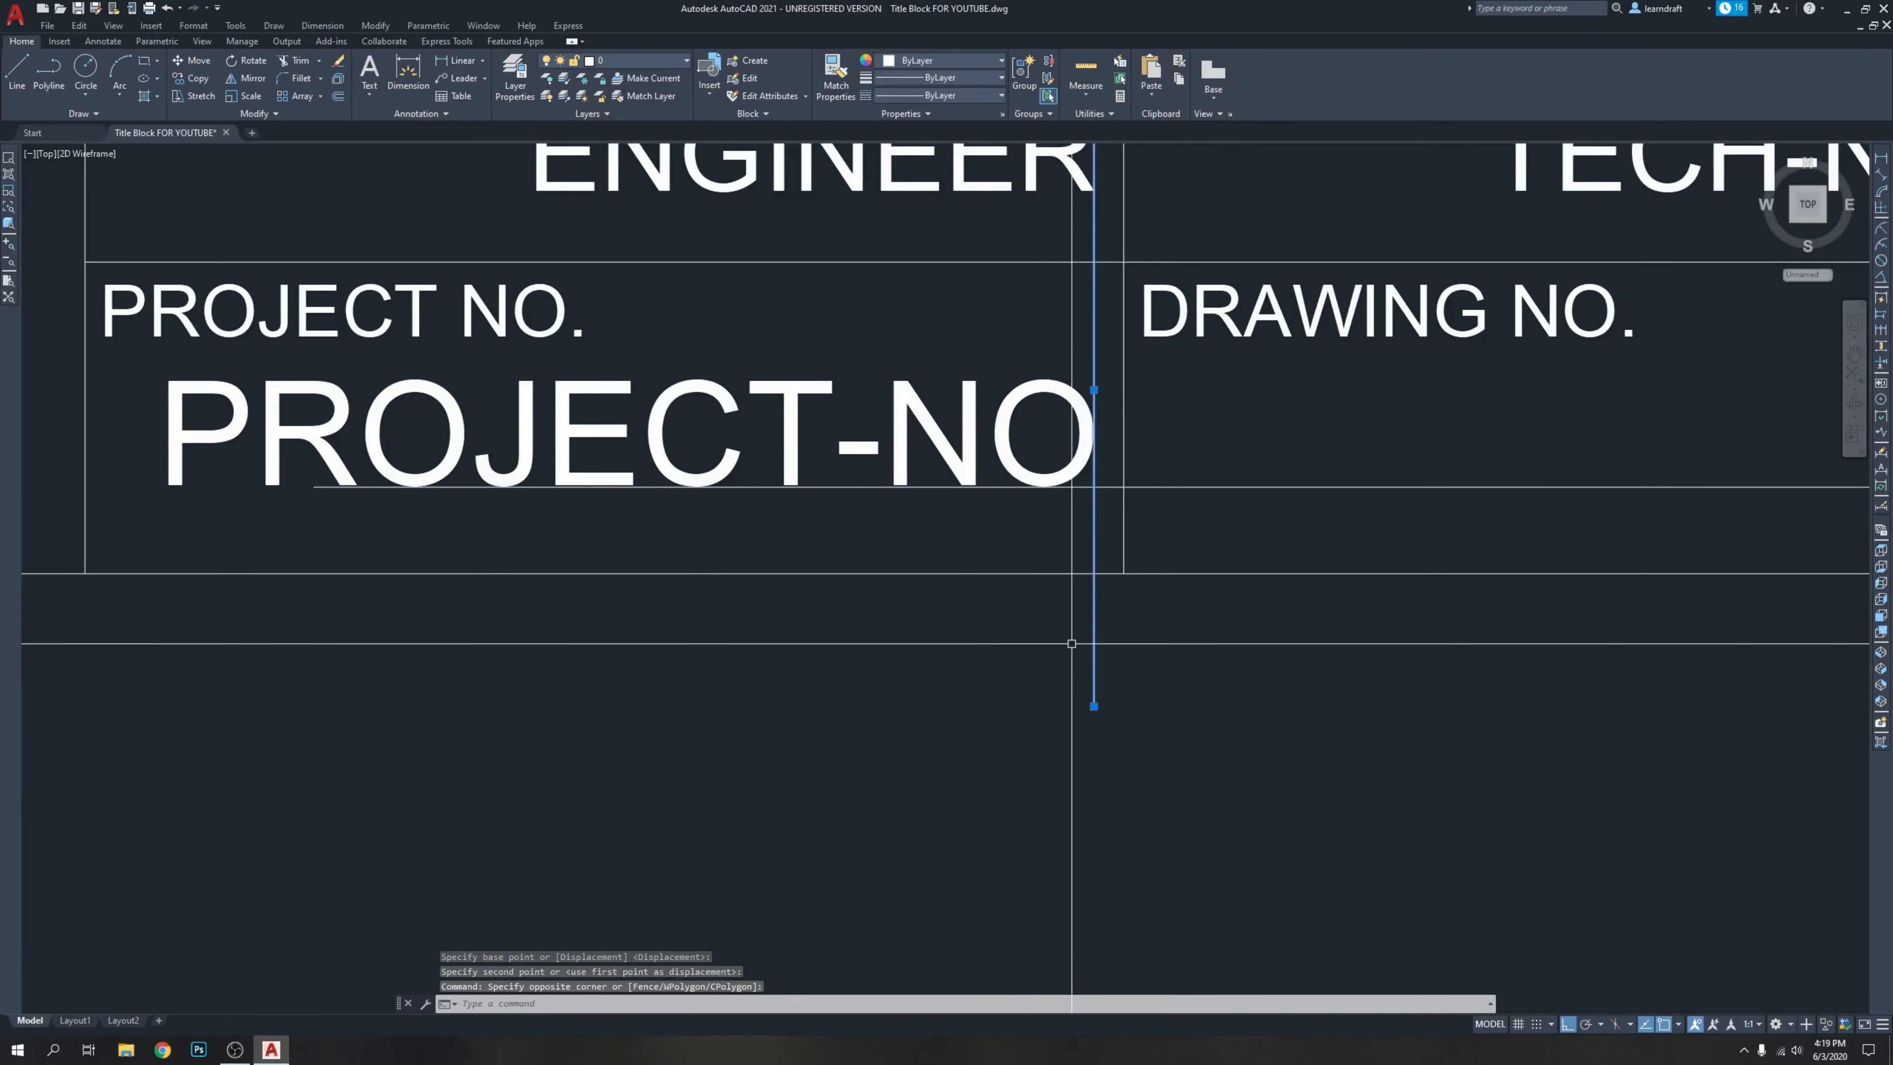
pyautogui.scroll(-3, 834, 628)
pyautogui.moveTo(1266, 679); pyautogui.dragTo(1193, 666, button='middle')
pyautogui.press('Delete')
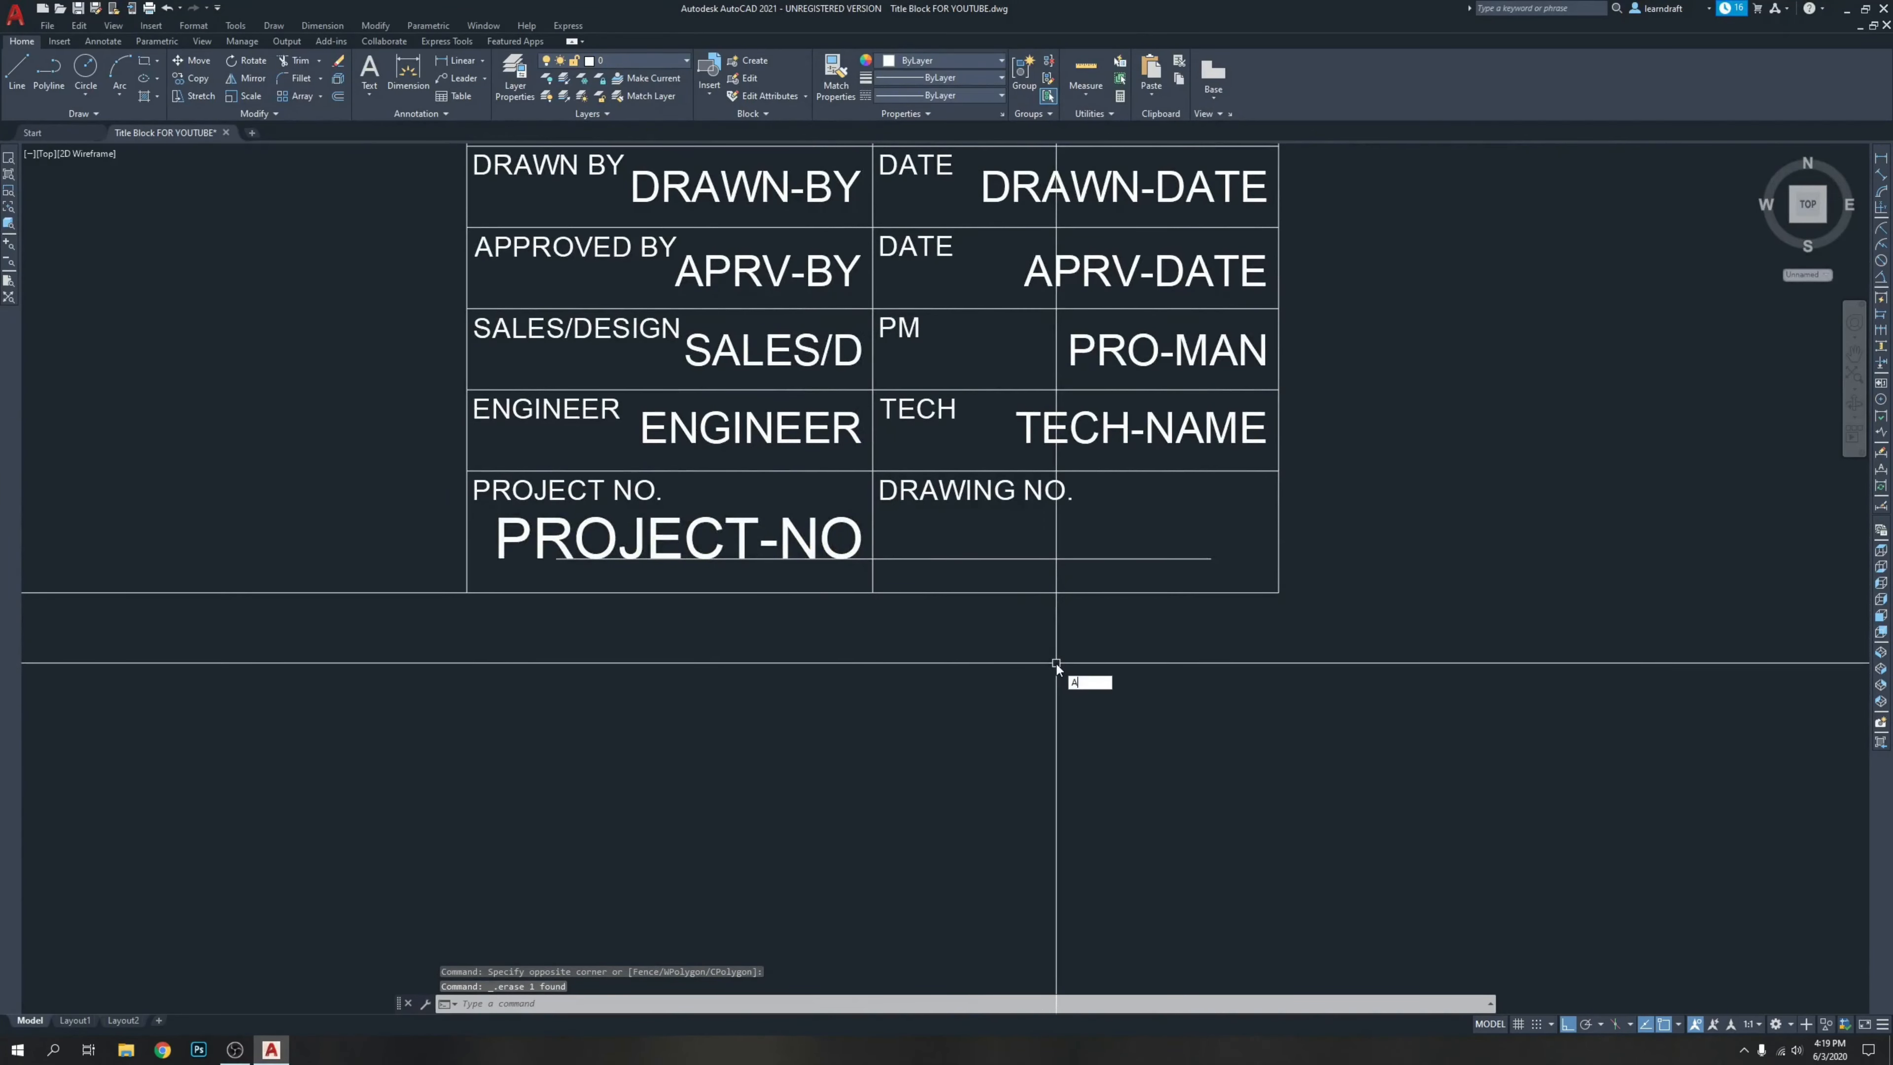
# Define an attribute with the tag DRAWING-NO in Standard style and place it at the right end of the horizontal guide line.
pyautogui.press('Return')
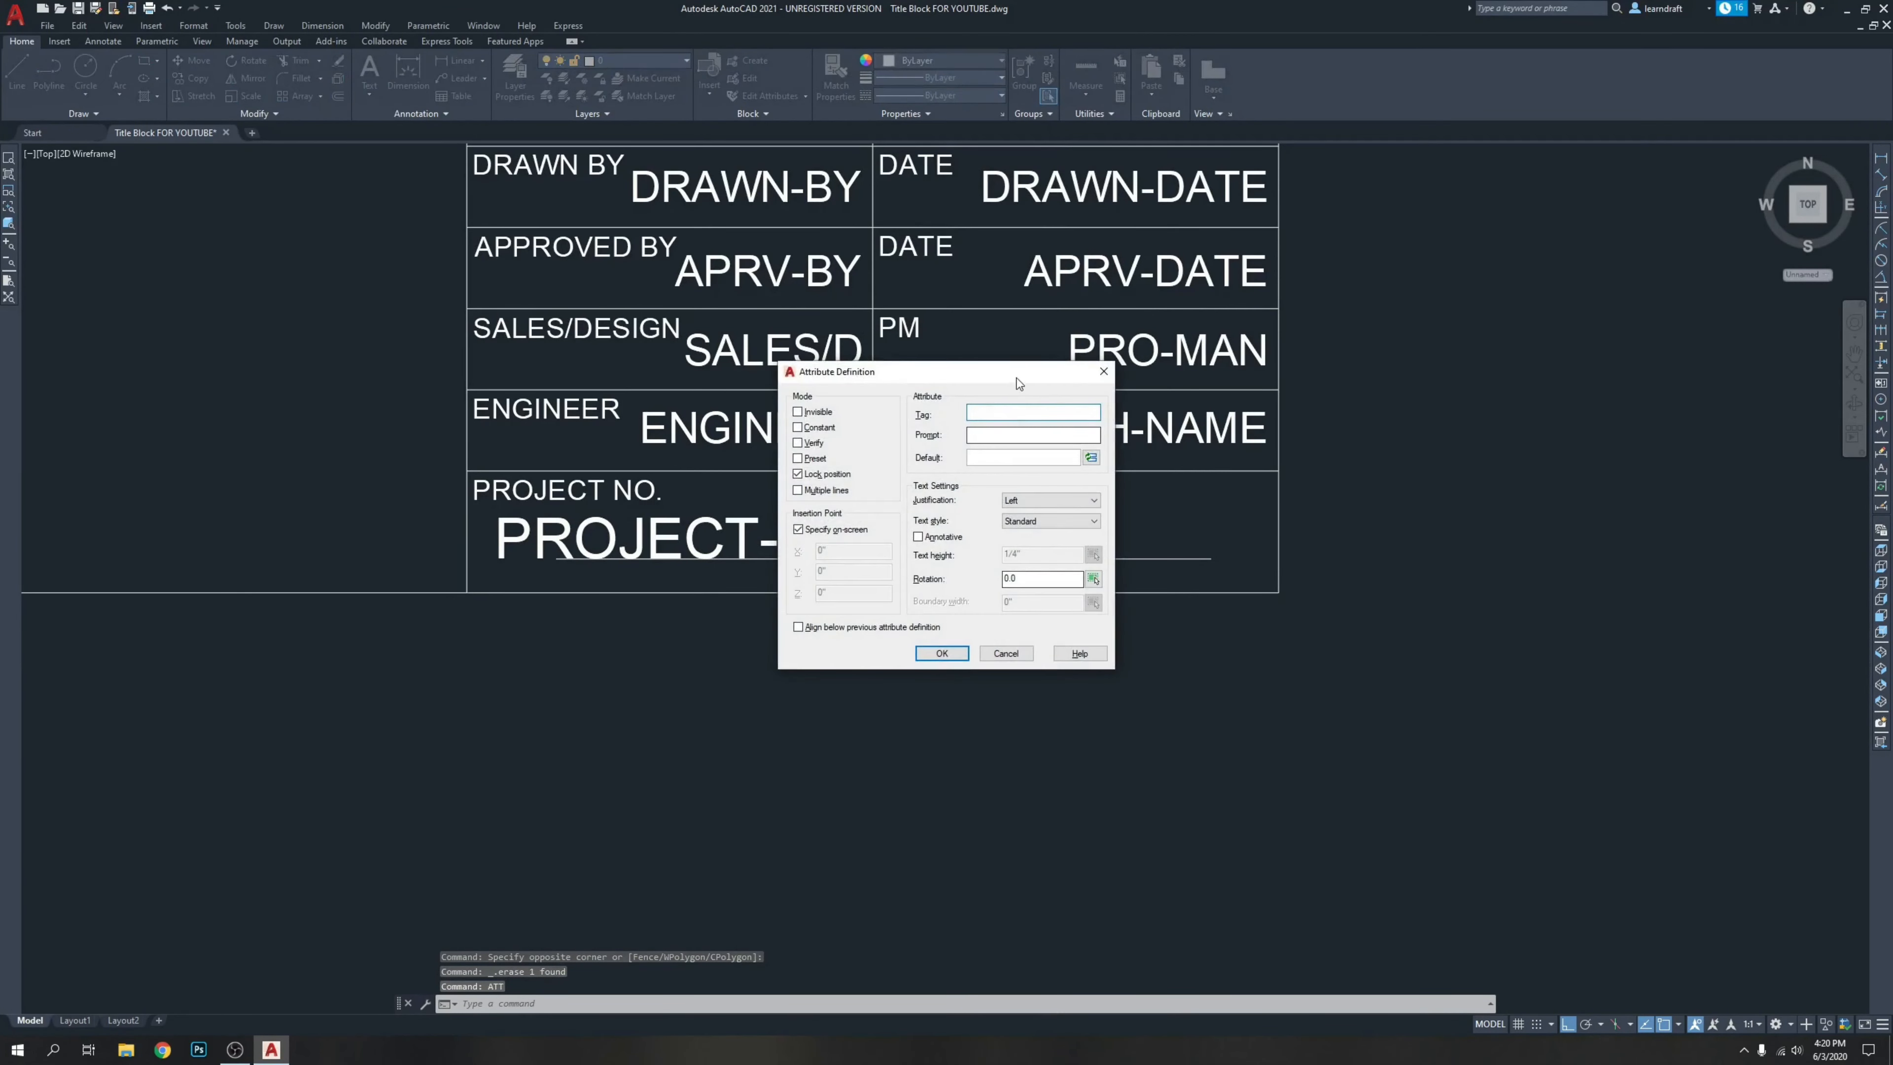
pyautogui.moveTo(1010, 368); pyautogui.dragTo(1531, 508)
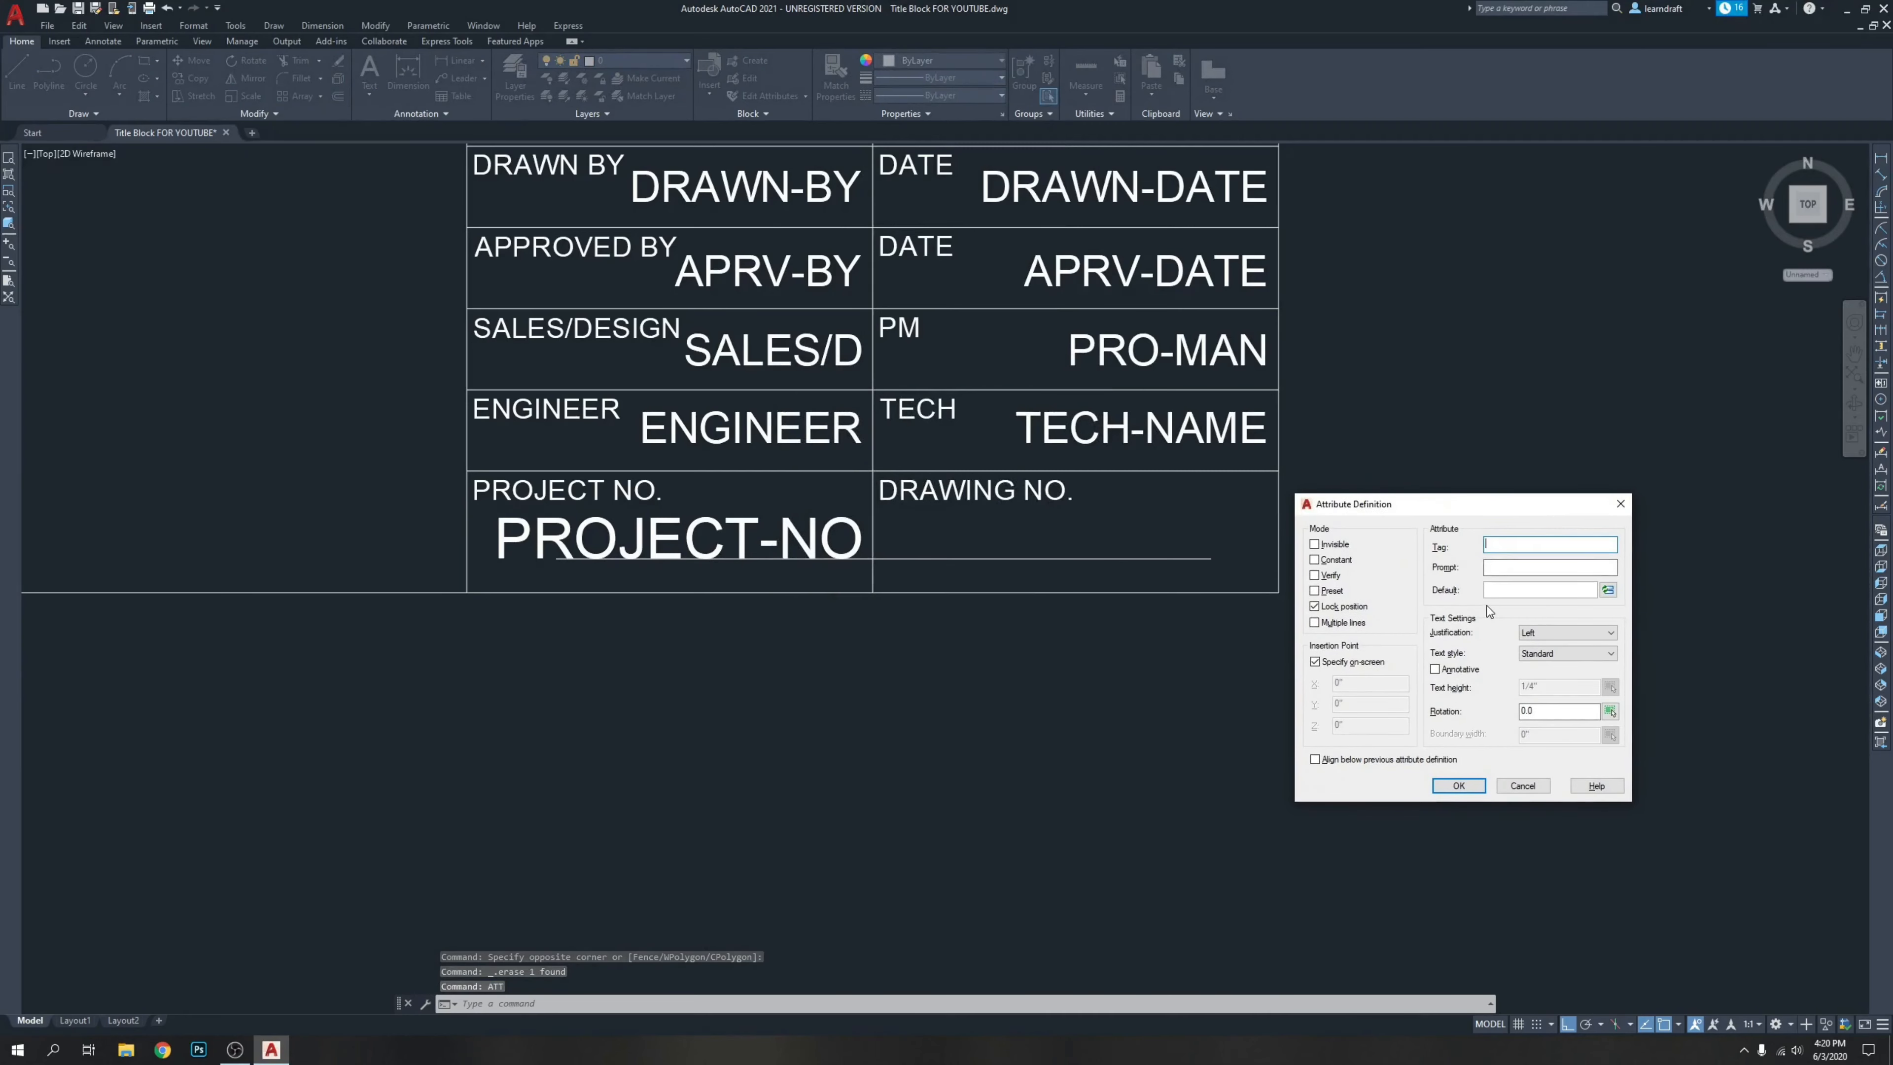
pyautogui.write('DRAWING-NO')
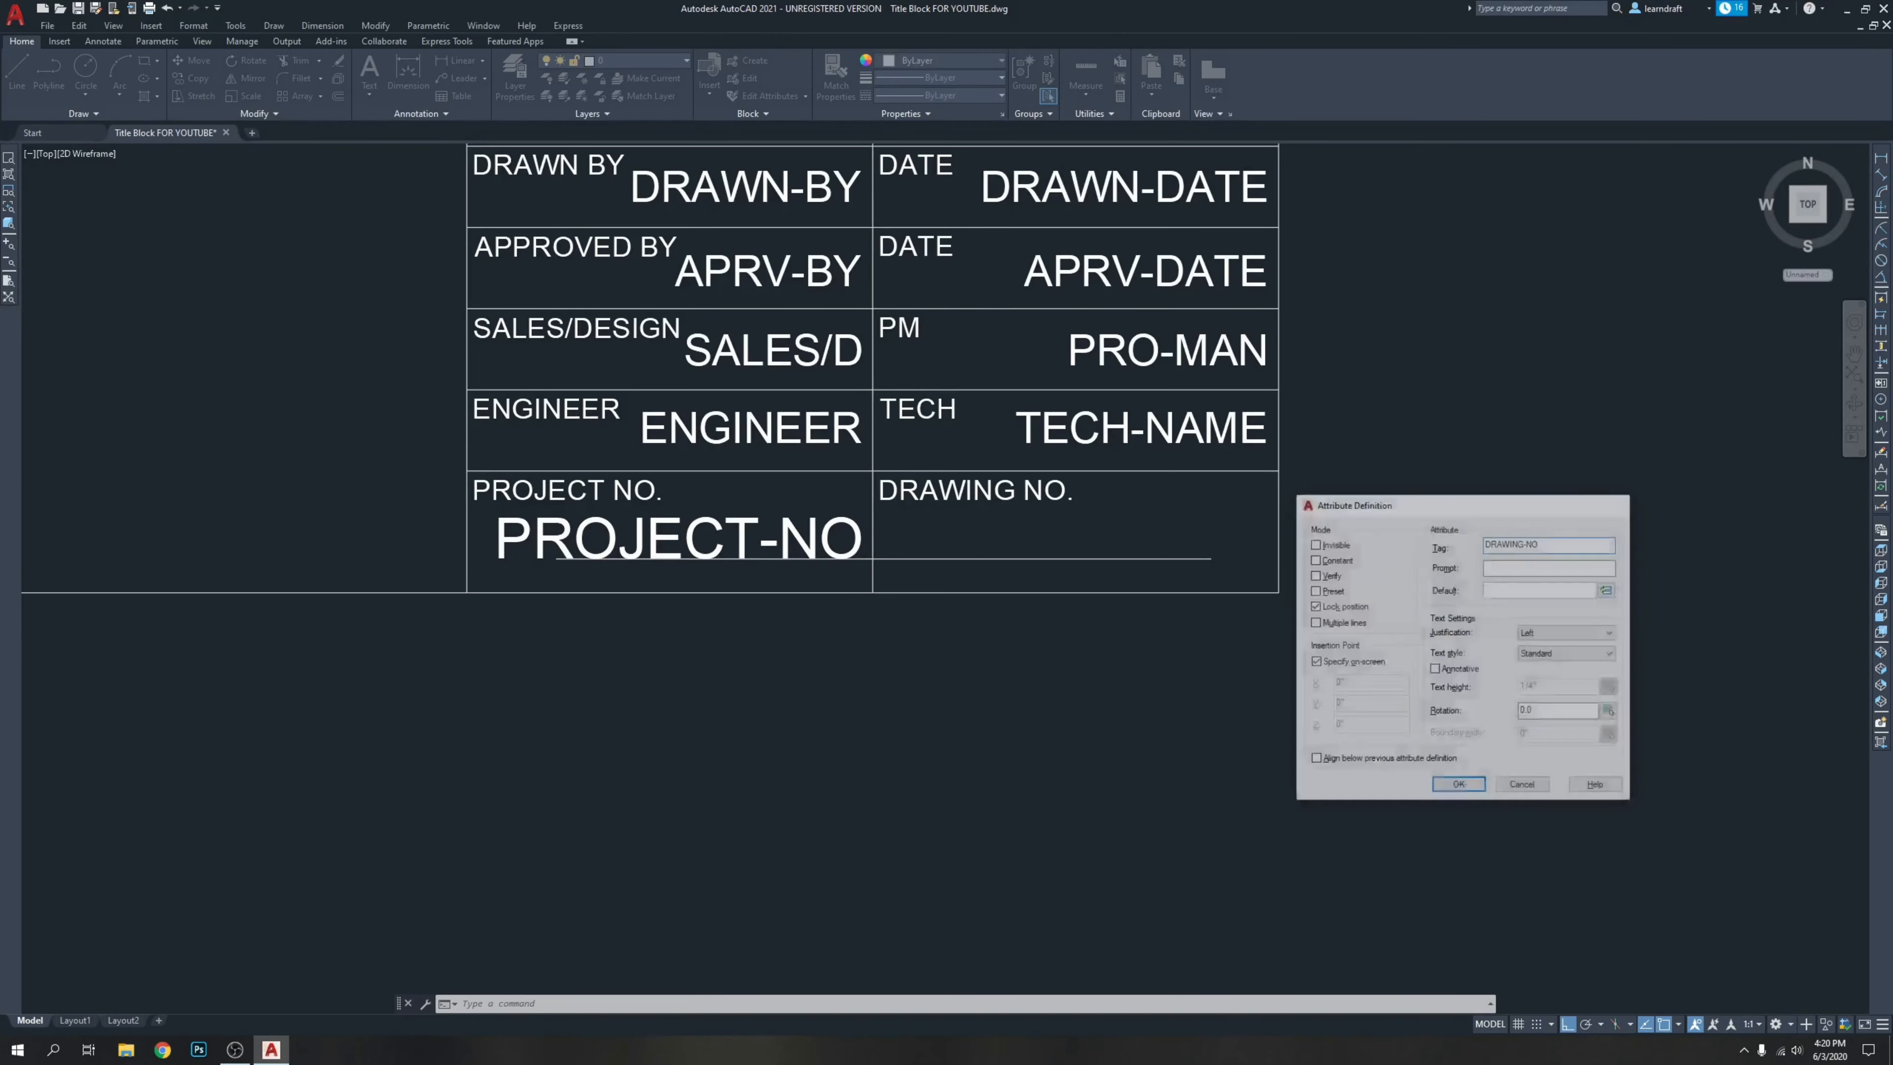
pyautogui.press('Return')
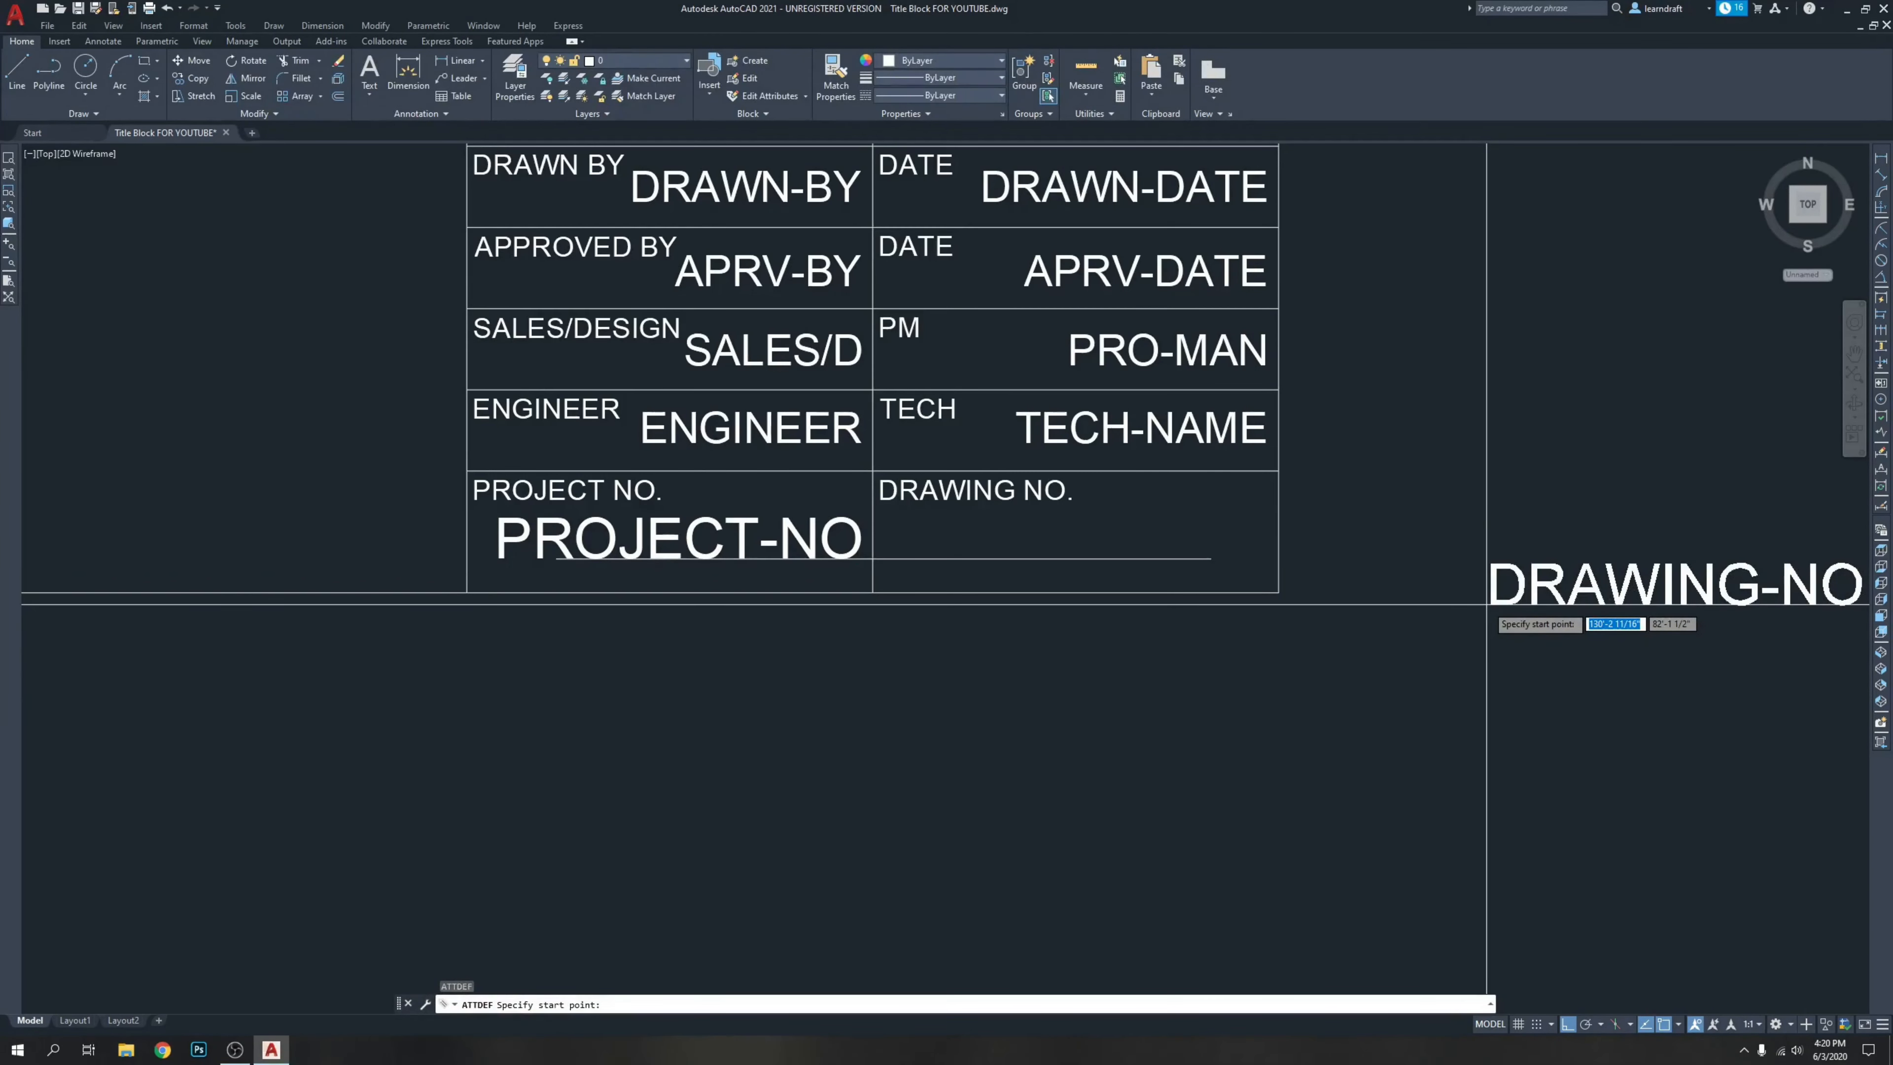
pyautogui.moveTo(1460, 604); pyautogui.dragTo(1120, 560, button='middle')
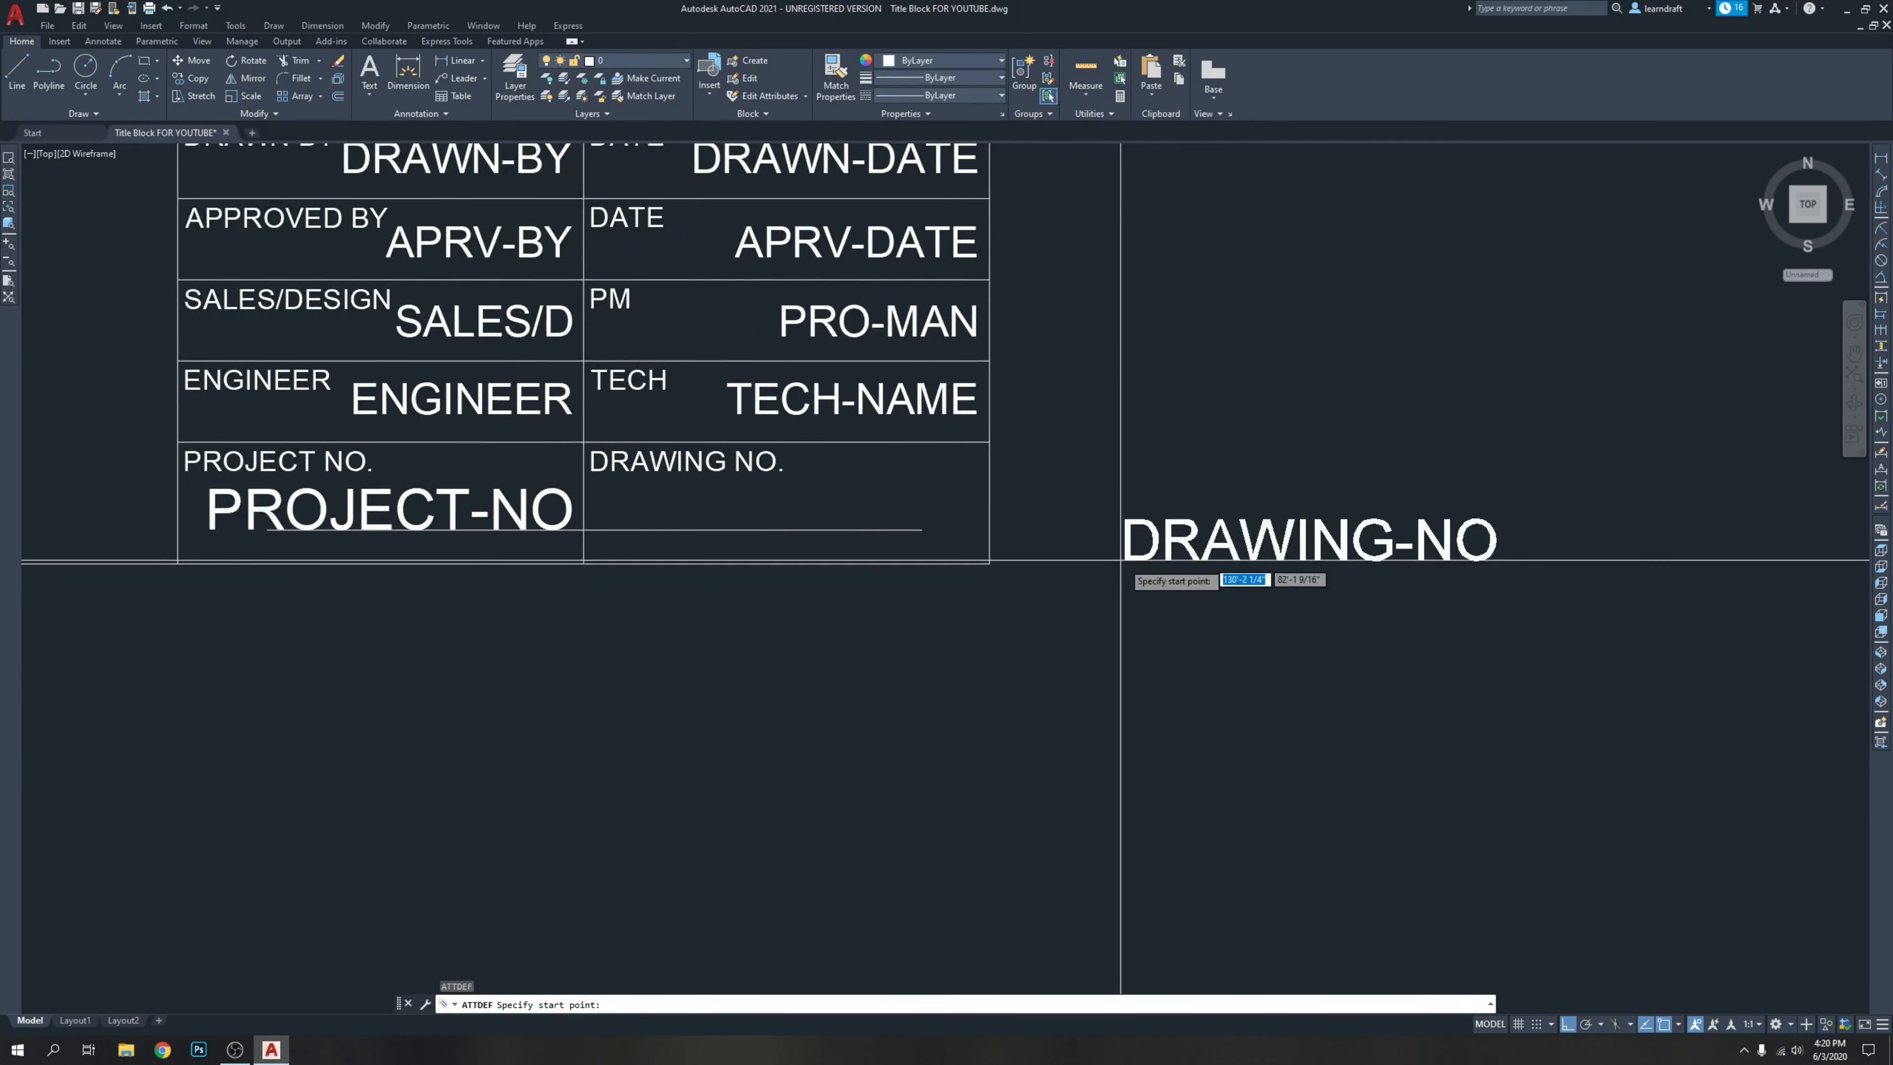
pyautogui.click(923, 530)
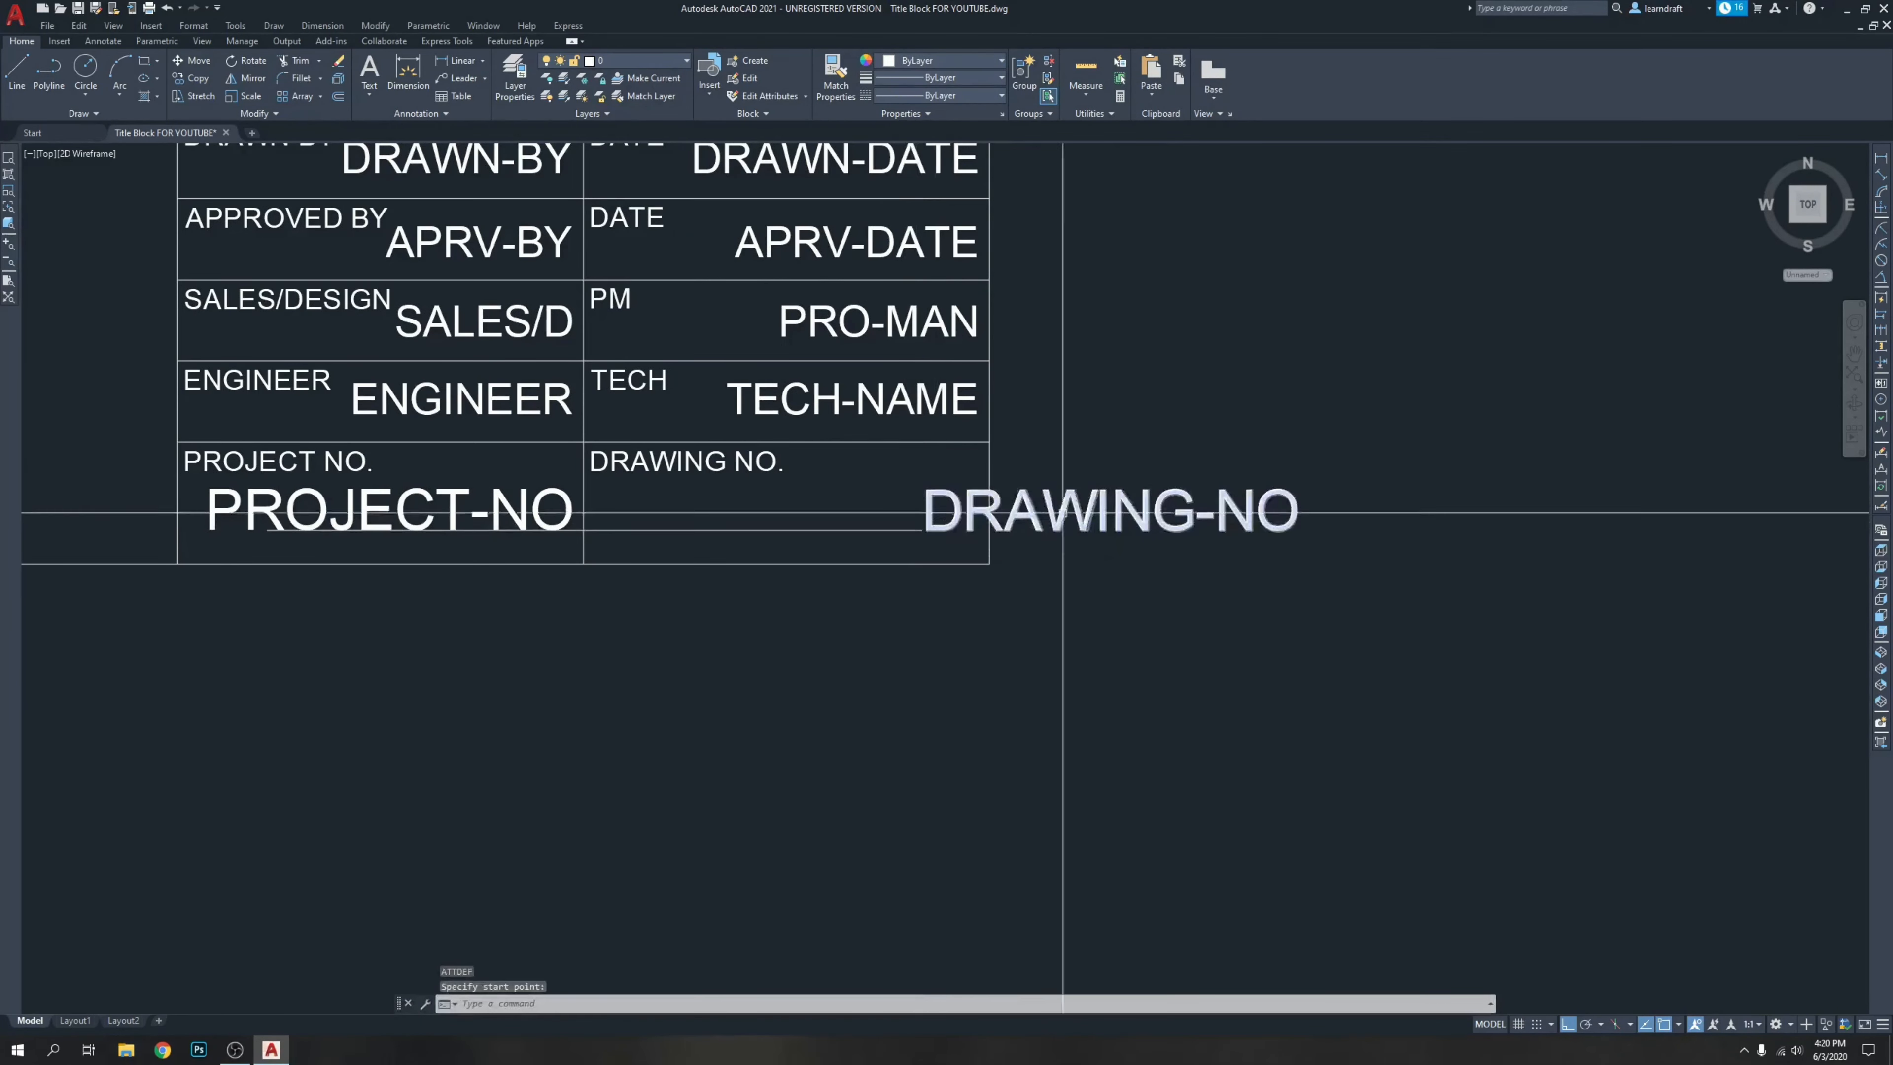
# Move the DRAWING-NO attribute horizontally left into the DRAWING NO. cell.
pyautogui.click(1063, 513)
pyautogui.click(1058, 531)
pyautogui.write('M')
pyautogui.press('Return')
pyautogui.click(1425, 668)
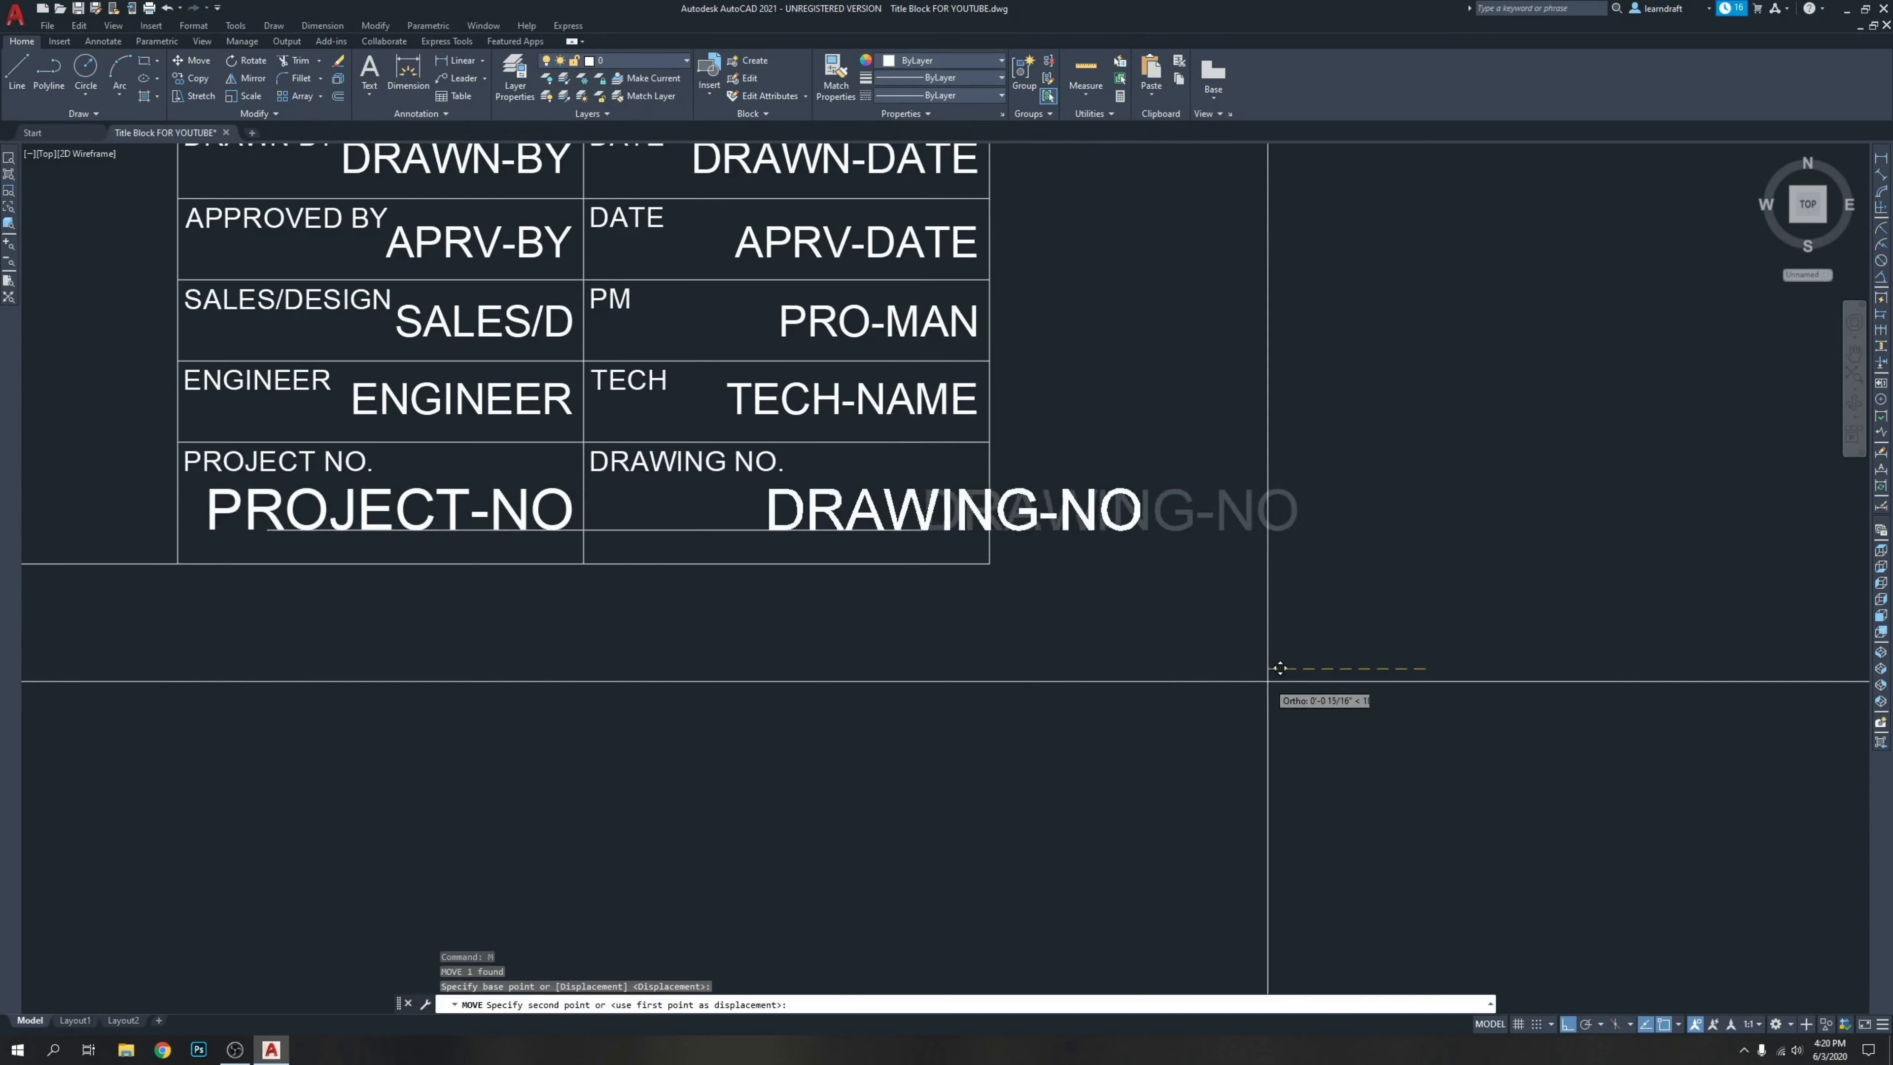
pyautogui.click(1102, 677)
# Shift the DRAWING-NO attribute slightly right so its last letter lines up with the end of TECH-NAME above.
pyautogui.scroll(4, 949, 512)
pyautogui.click(989, 455)
pyautogui.click(960, 550)
pyautogui.write('m')
pyautogui.press('Return')
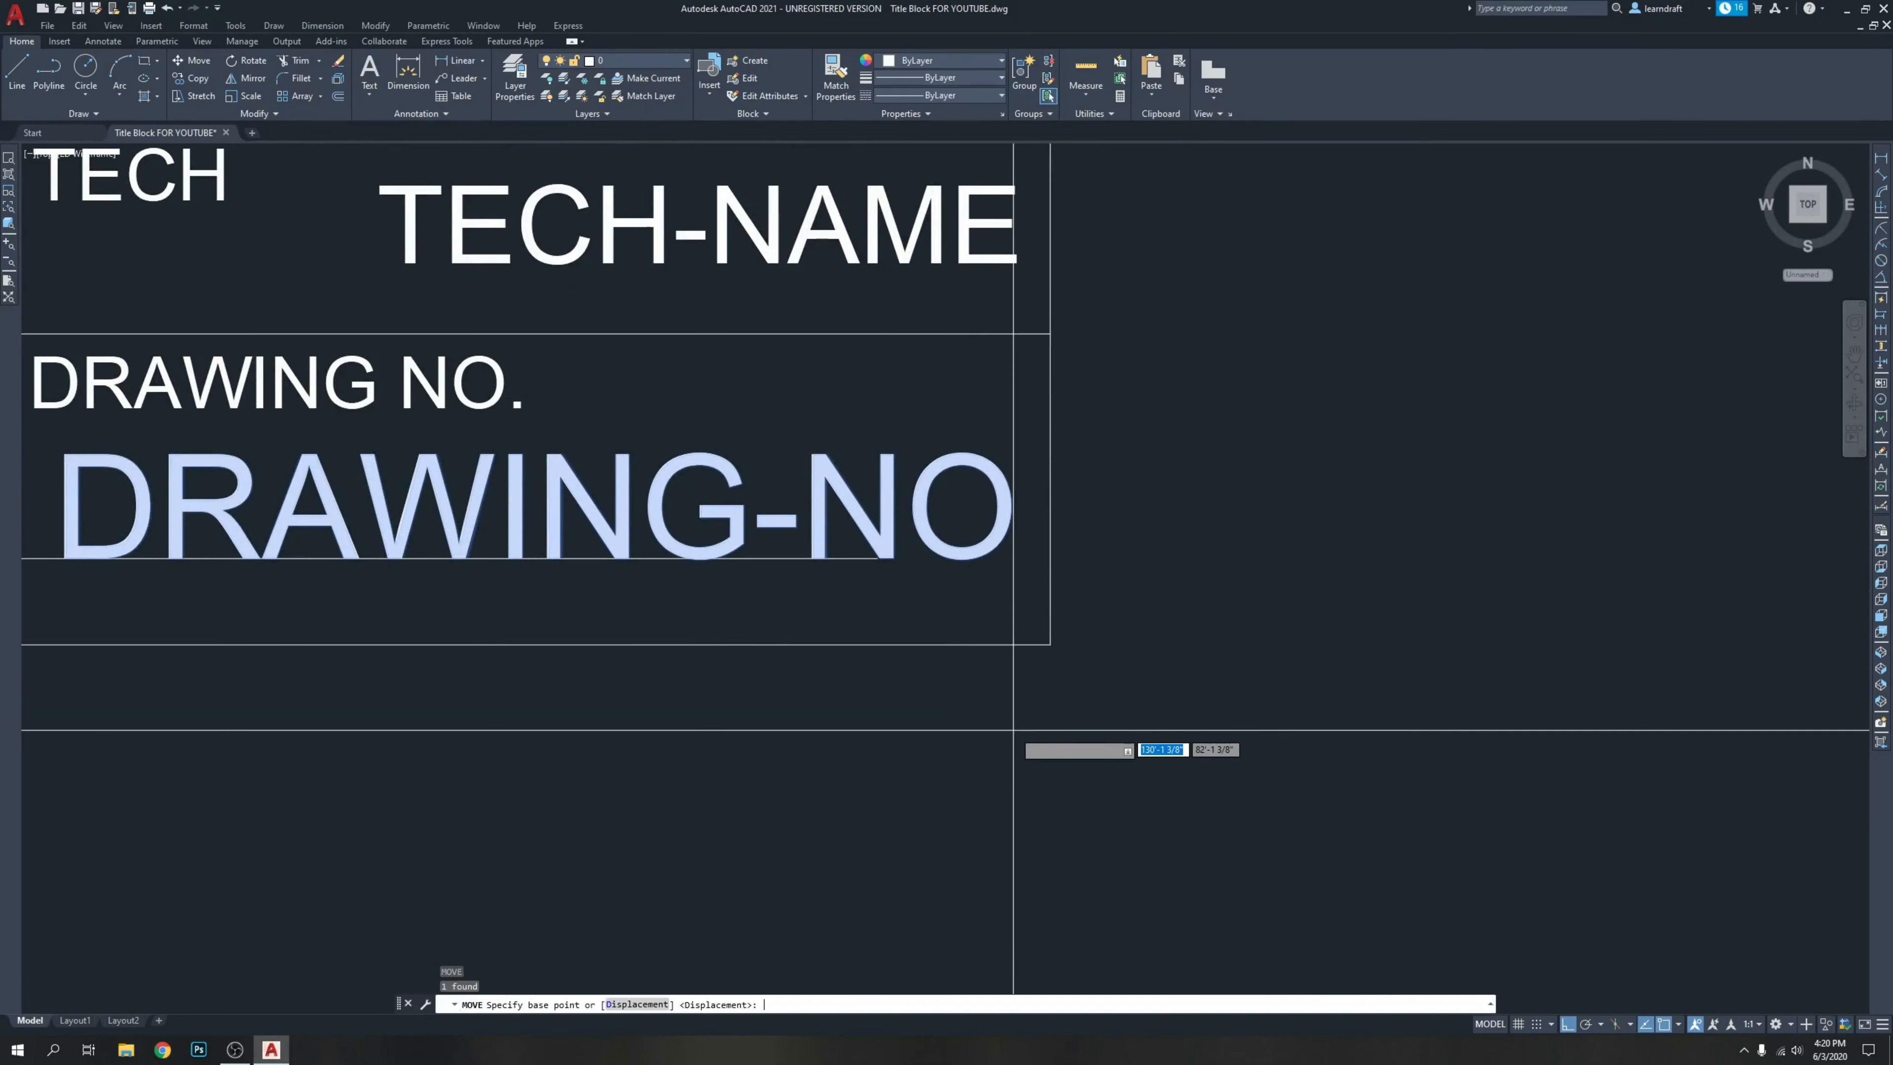
pyautogui.click(1012, 727)
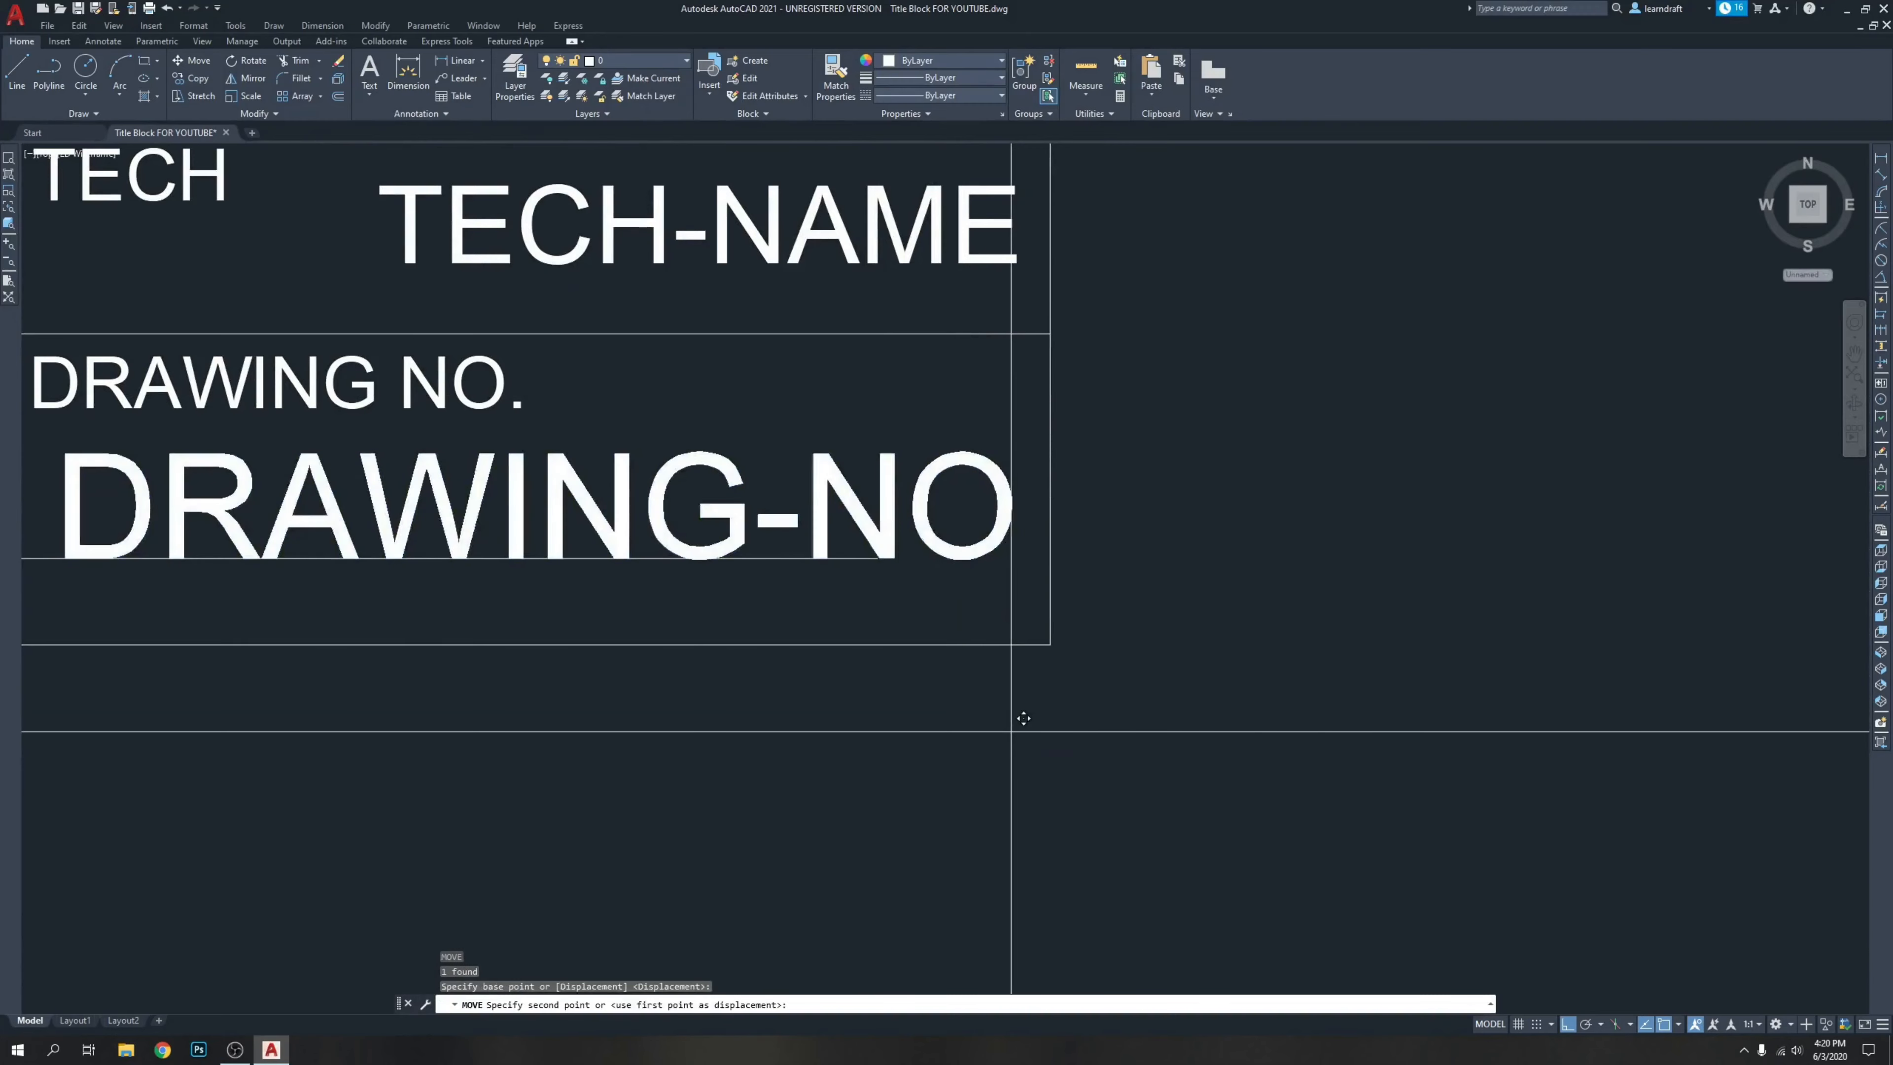
pyautogui.click(1018, 737)
# Set the justification of the DRAWING-NO attribute to Right in its properties.
pyautogui.click(1014, 467)
pyautogui.click(989, 458)
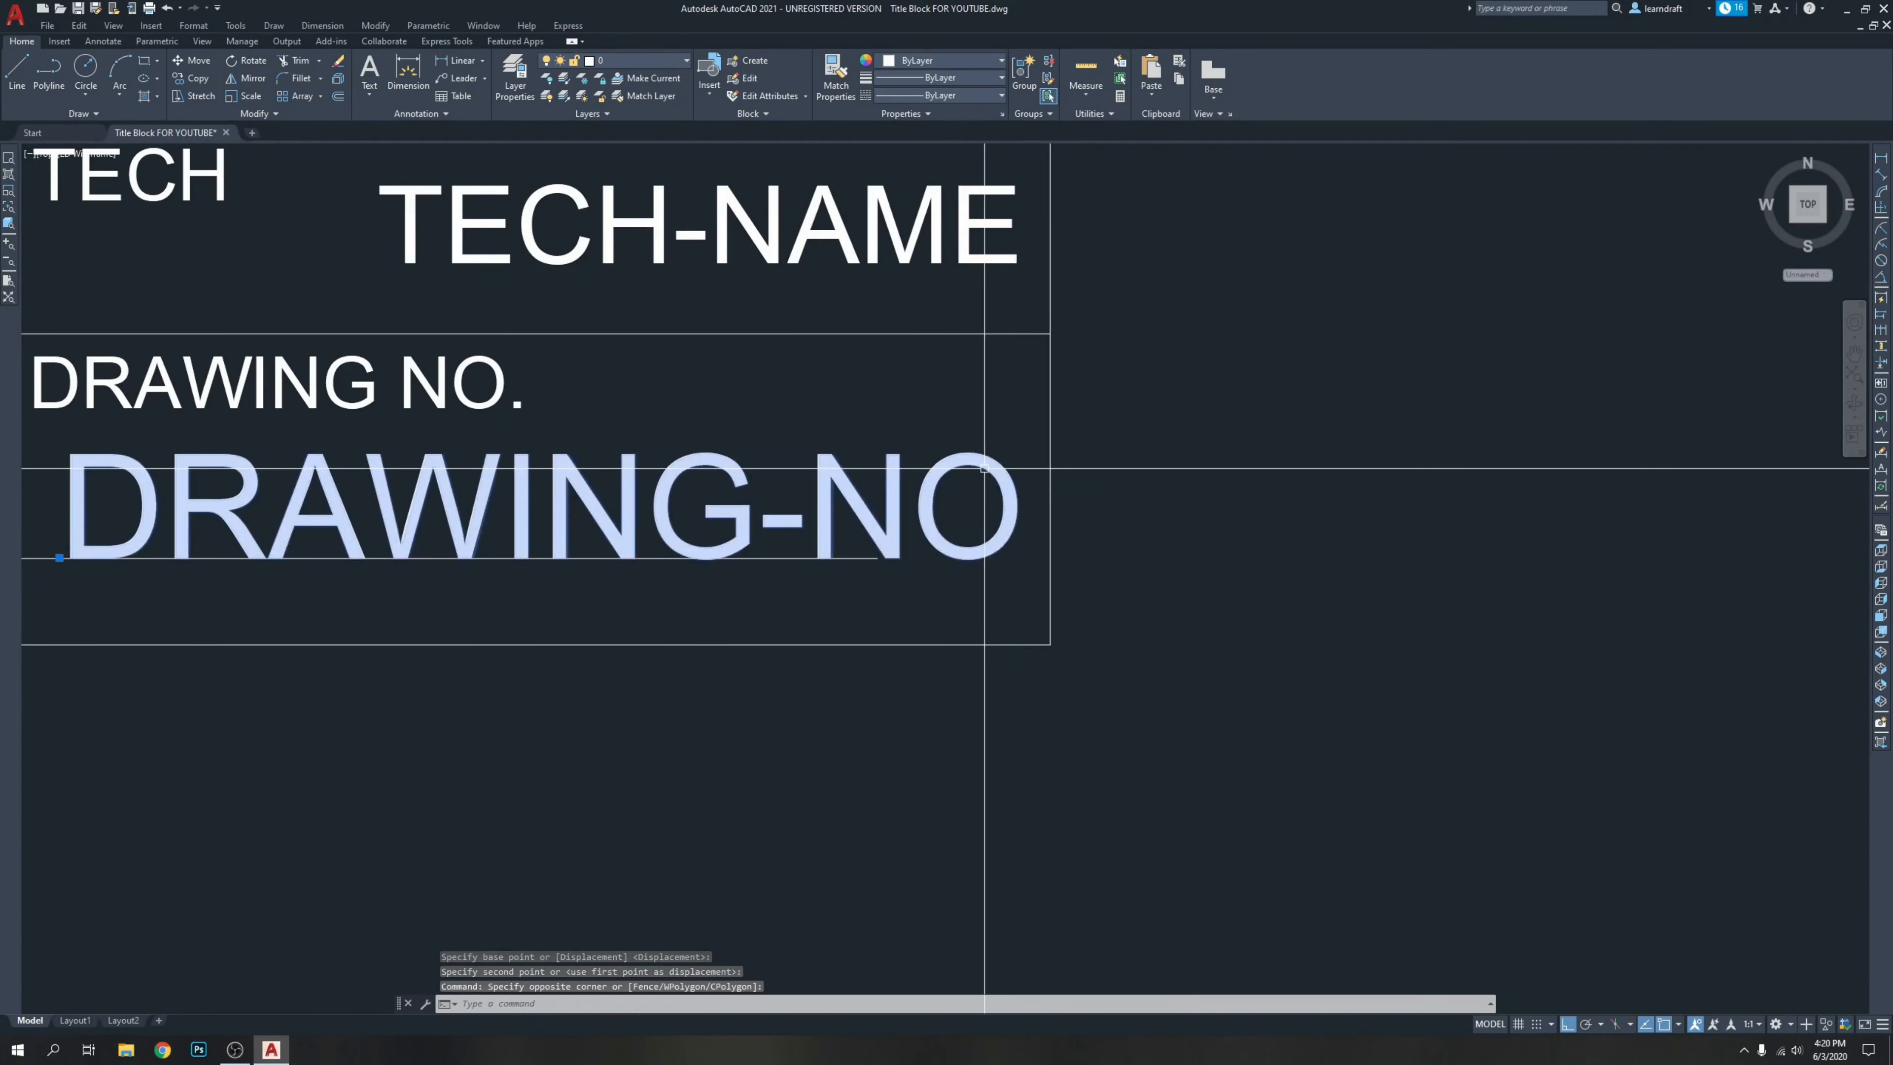
pyautogui.rightClick(989, 459)
pyautogui.click(1032, 815)
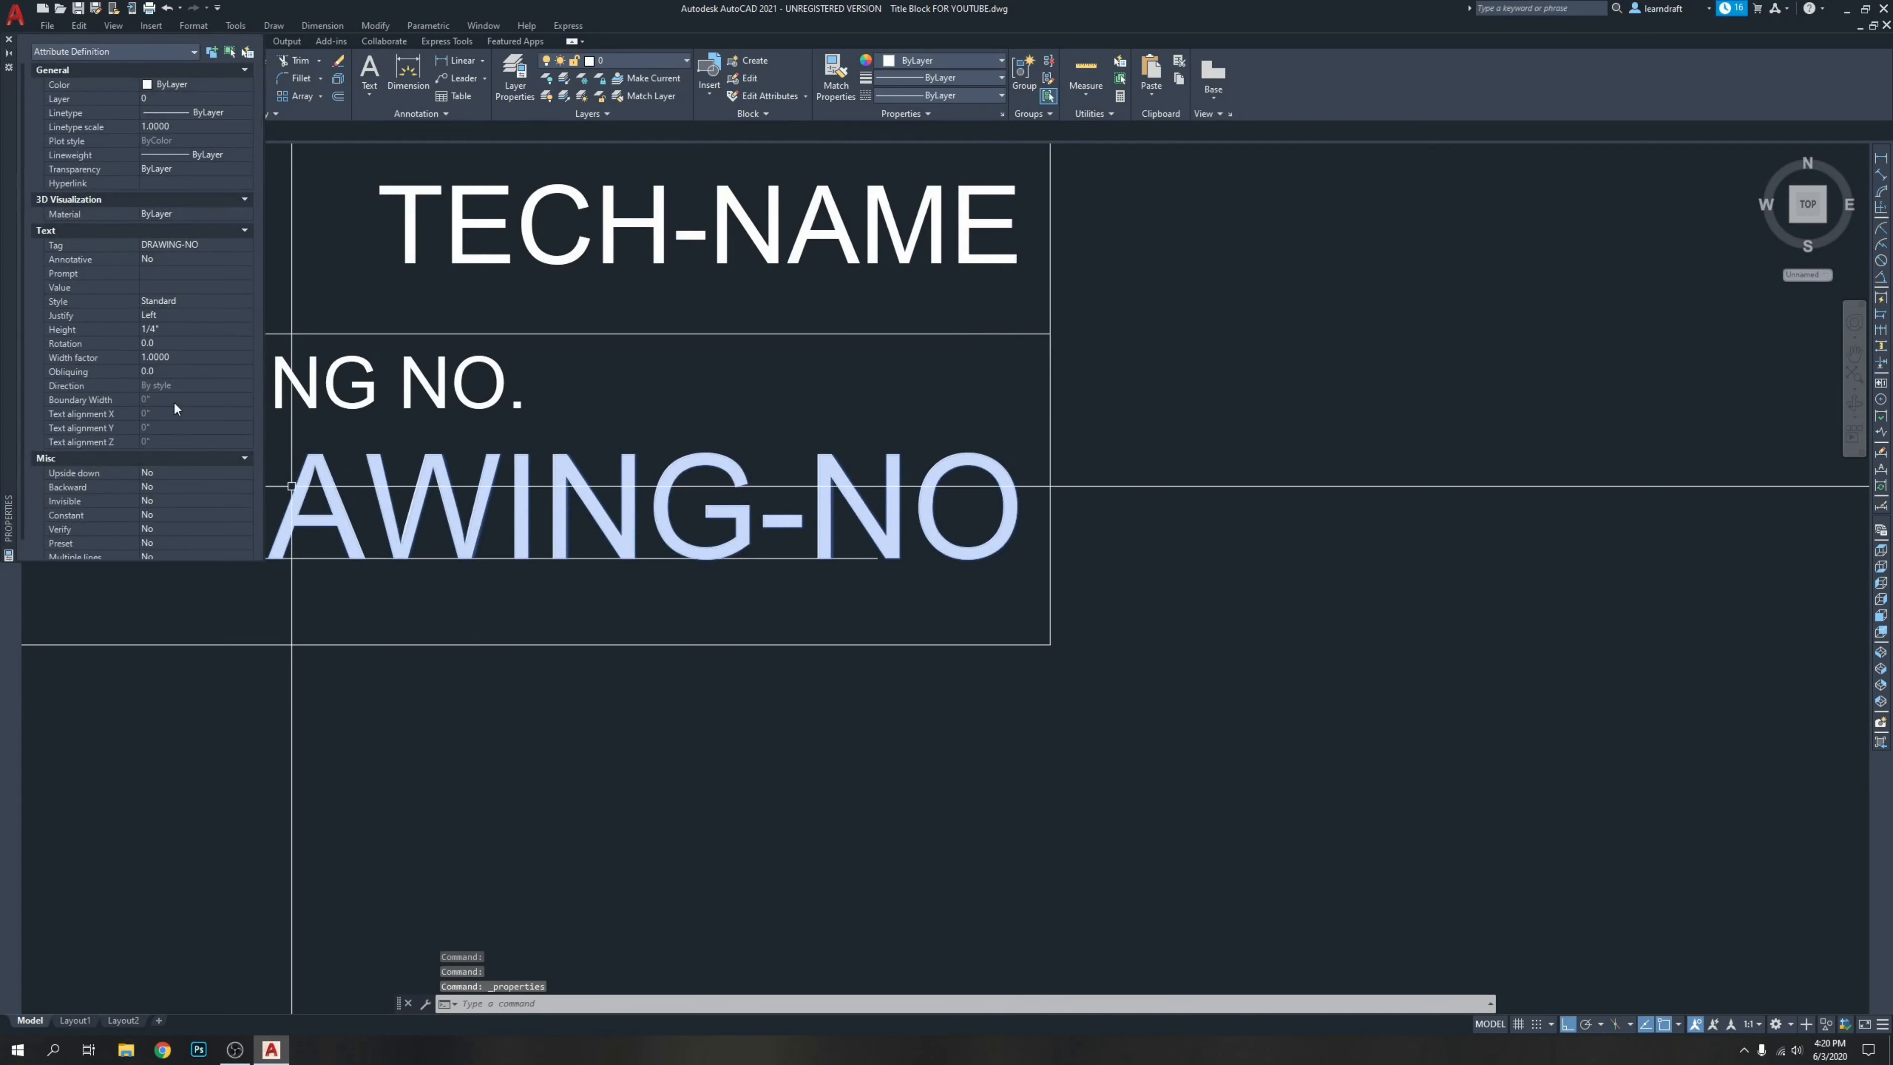
pyautogui.click(178, 316)
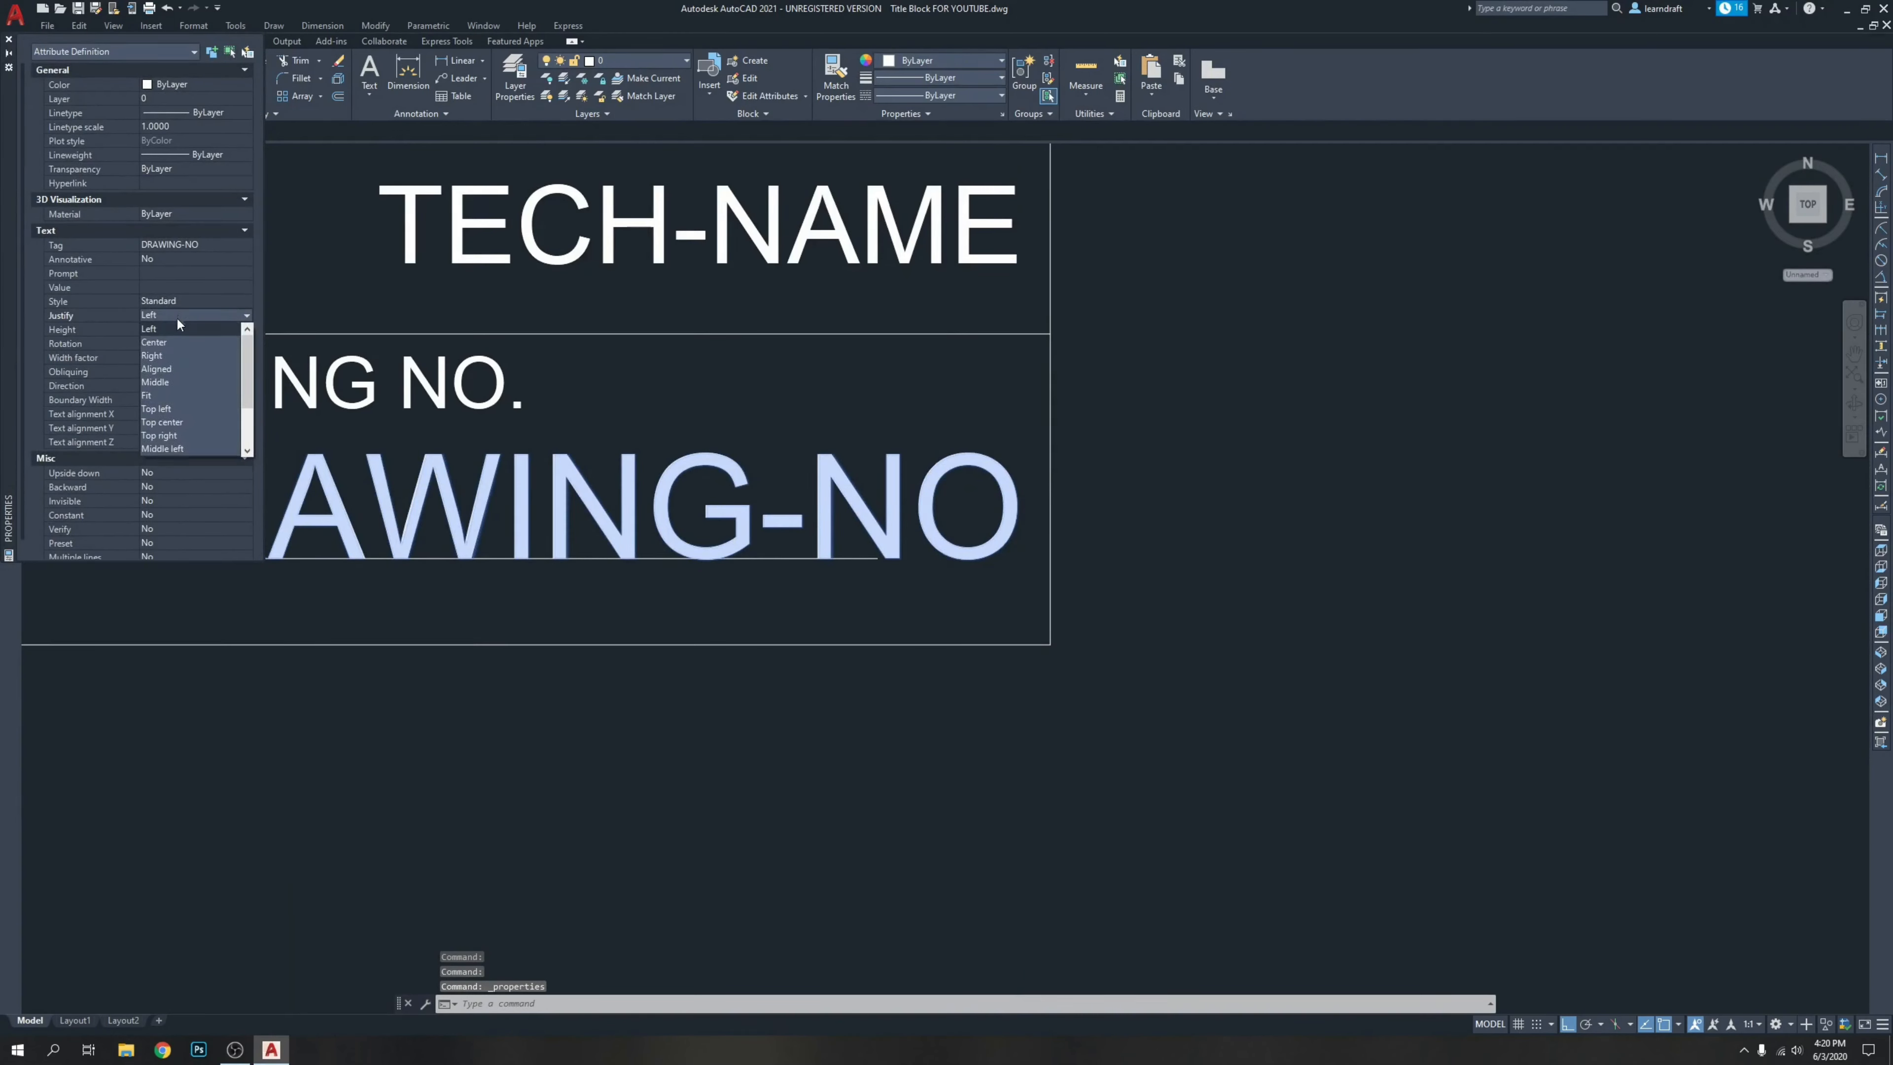
pyautogui.click(165, 356)
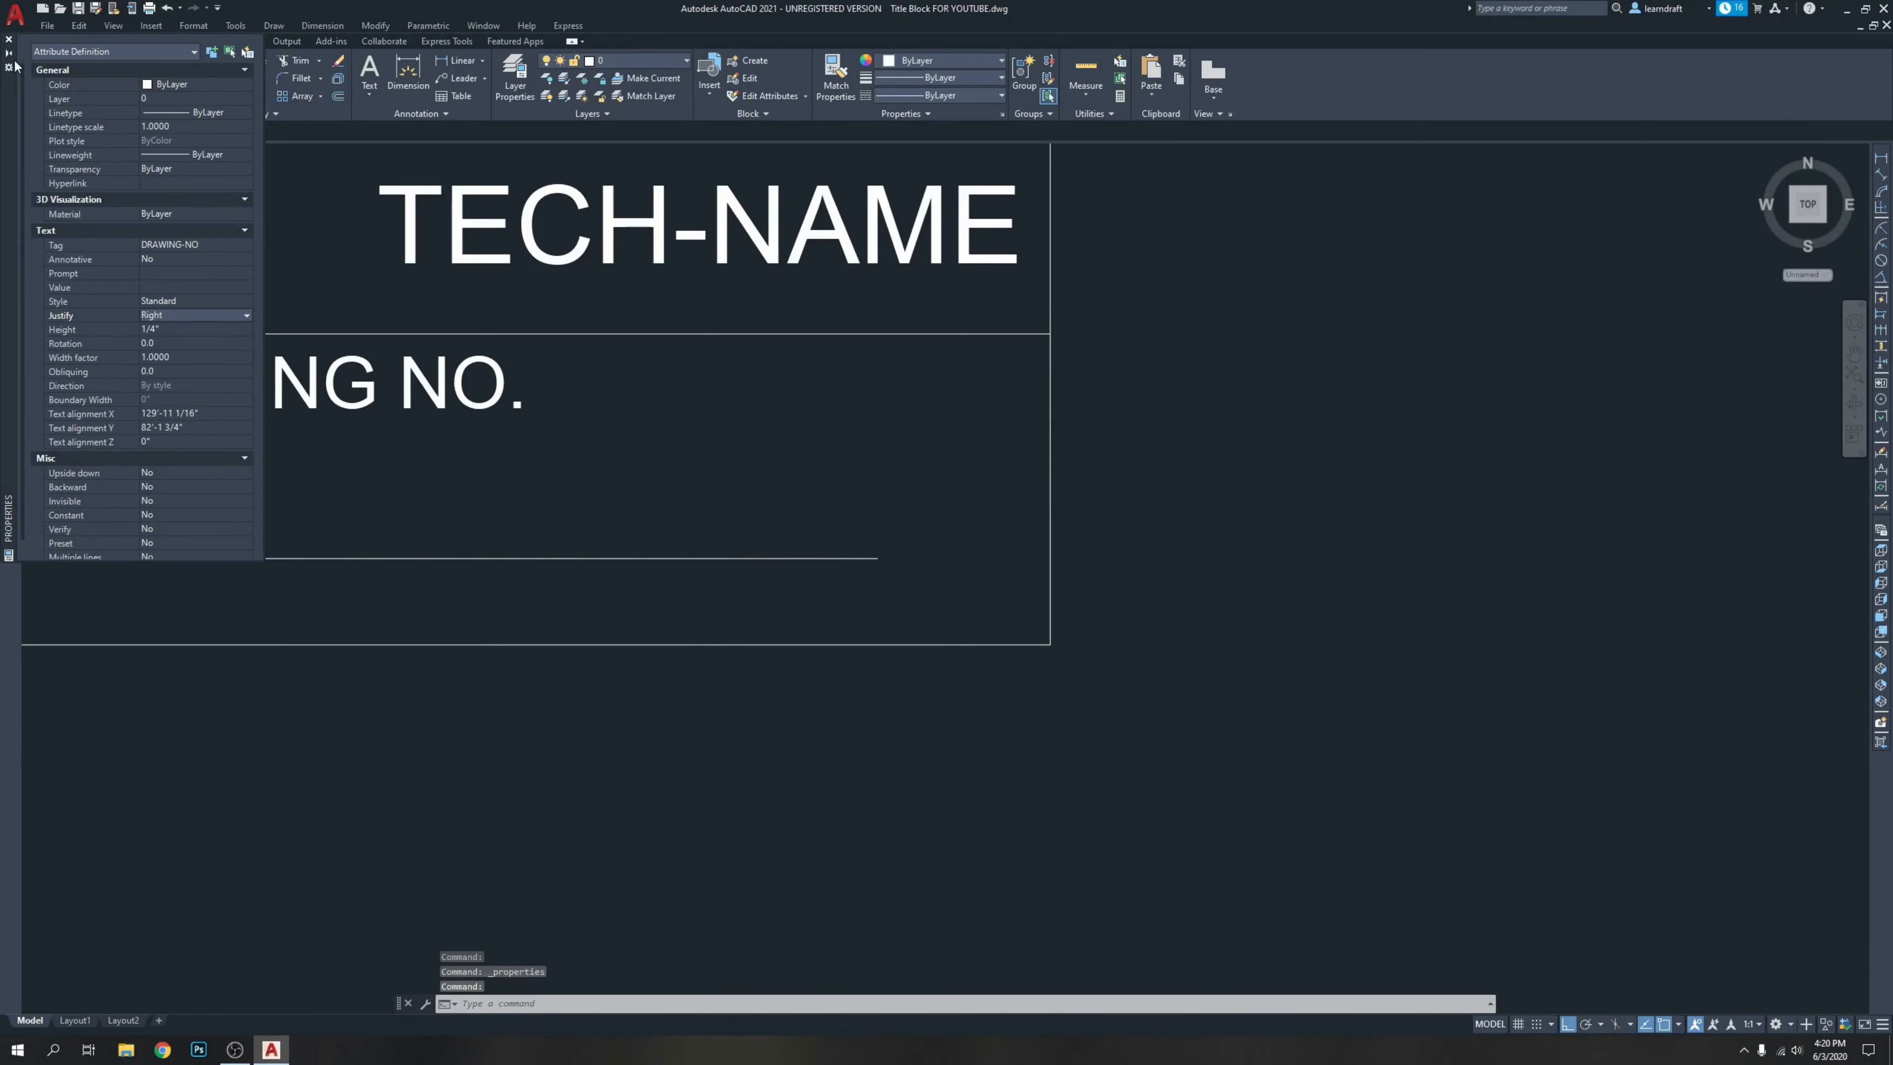
pyautogui.click(8, 39)
# Move the right-justified DRAWING-NO attribute horizontally from the PROJECT NO. cell back into the DRAWING NO. cell.
pyautogui.scroll(-4, 453, 198)
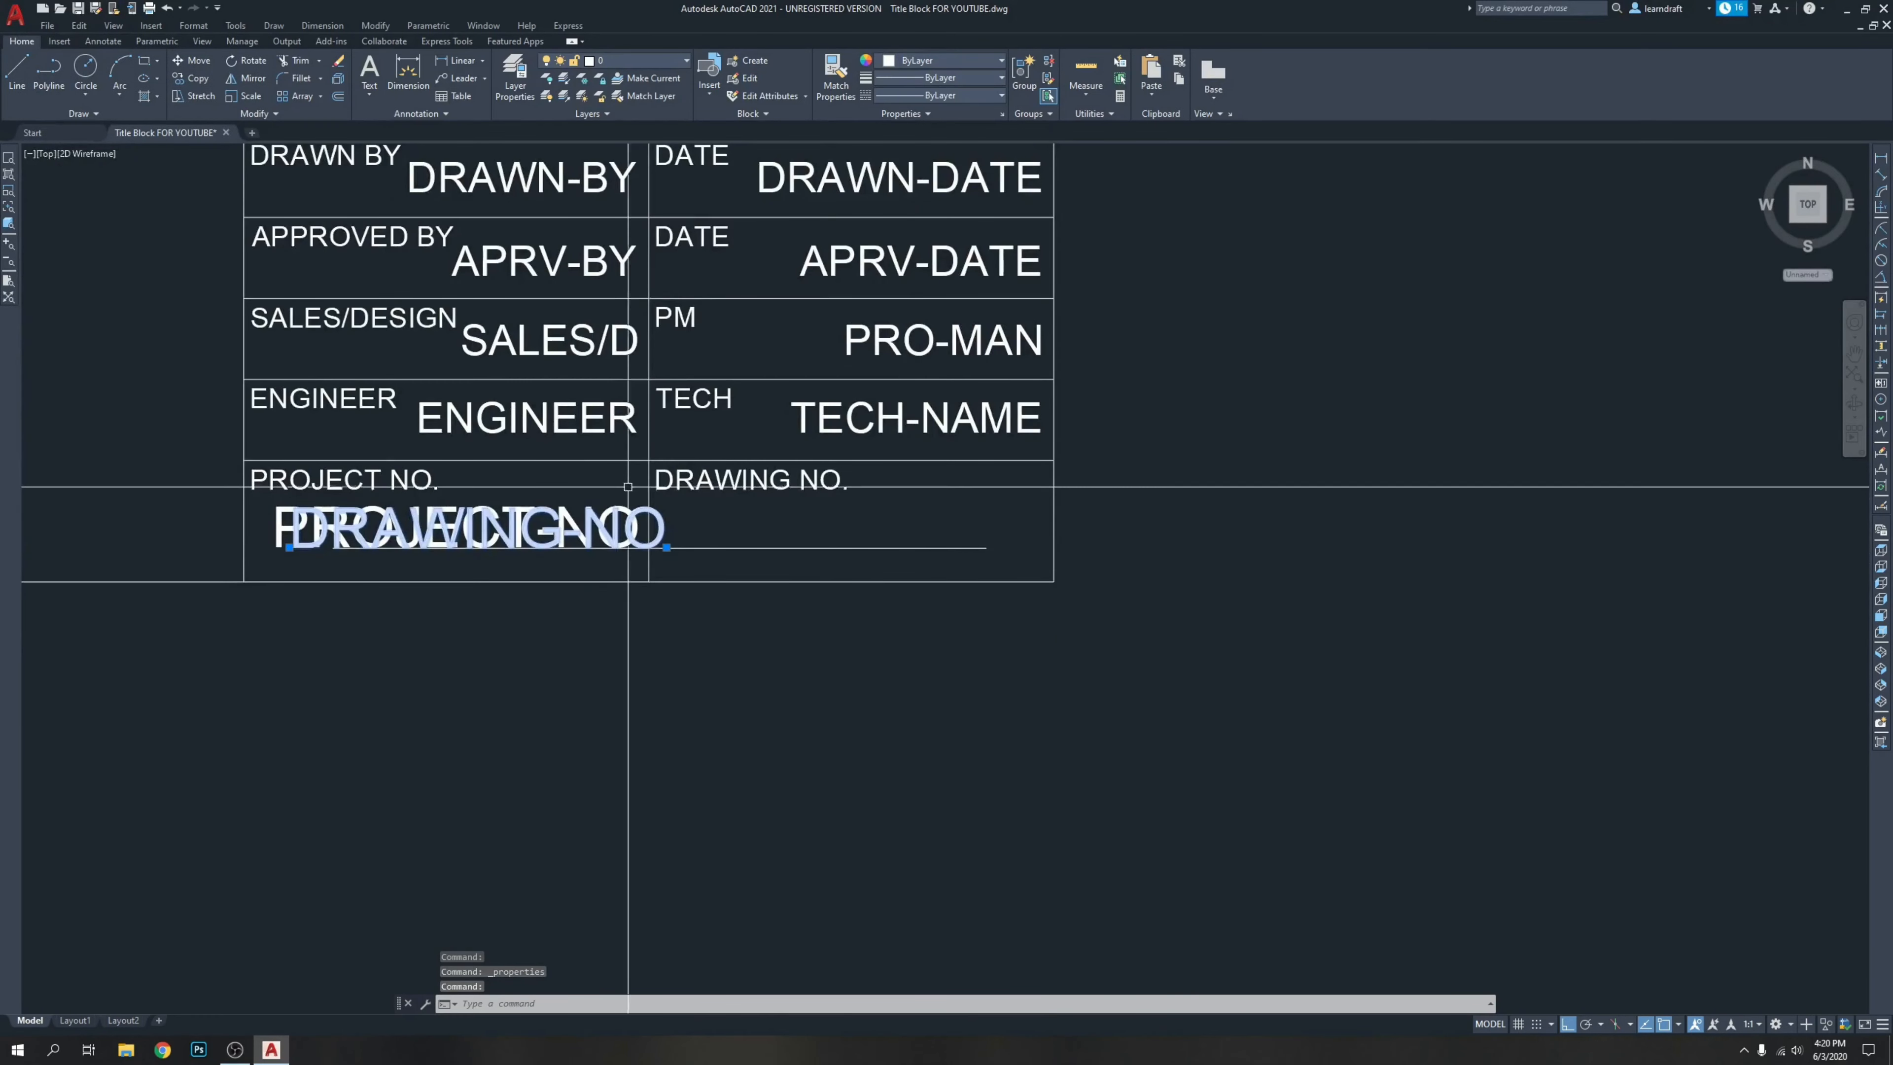
pyautogui.write('m')
pyautogui.press('Return')
pyautogui.click(534, 672)
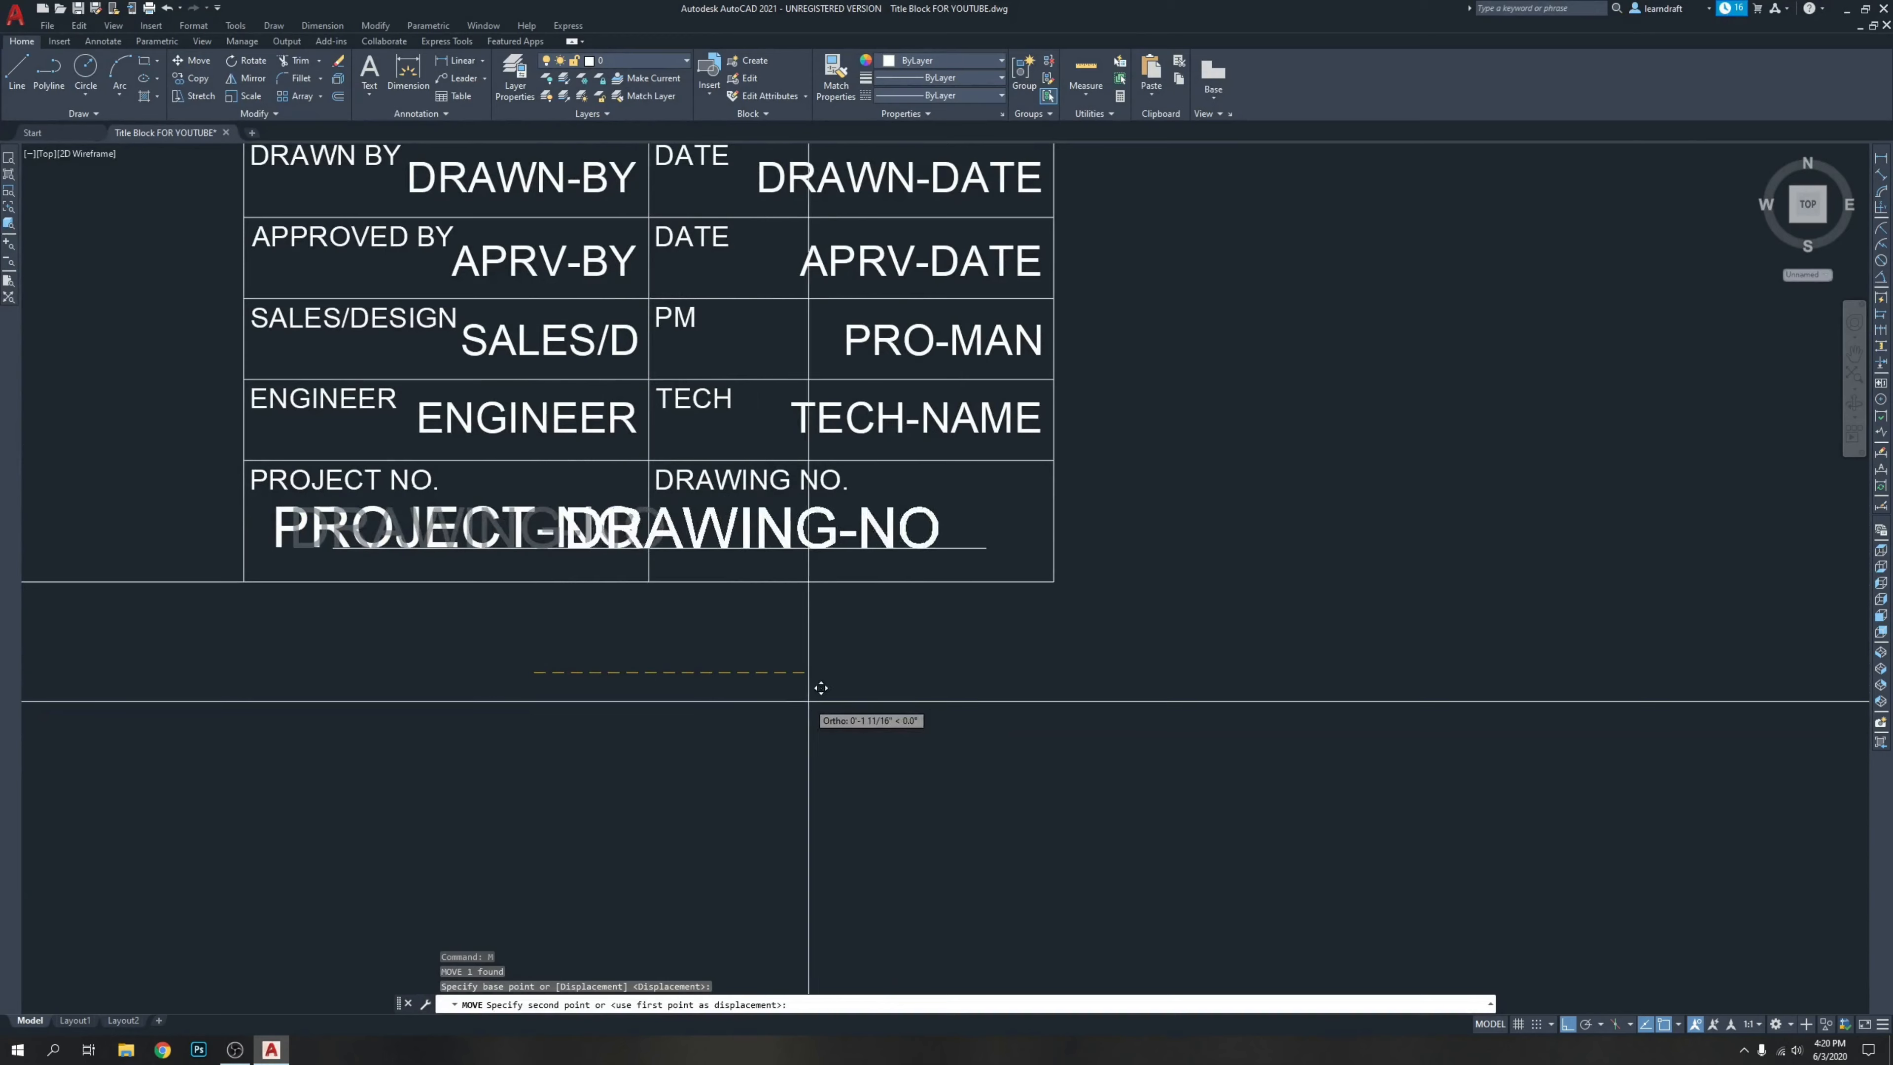
pyautogui.click(901, 710)
# Nudge the right-justified DRAWING-NO attribute right until its last letter aligns with the end of TECH-NAME.
pyautogui.scroll(4, 1075, 501)
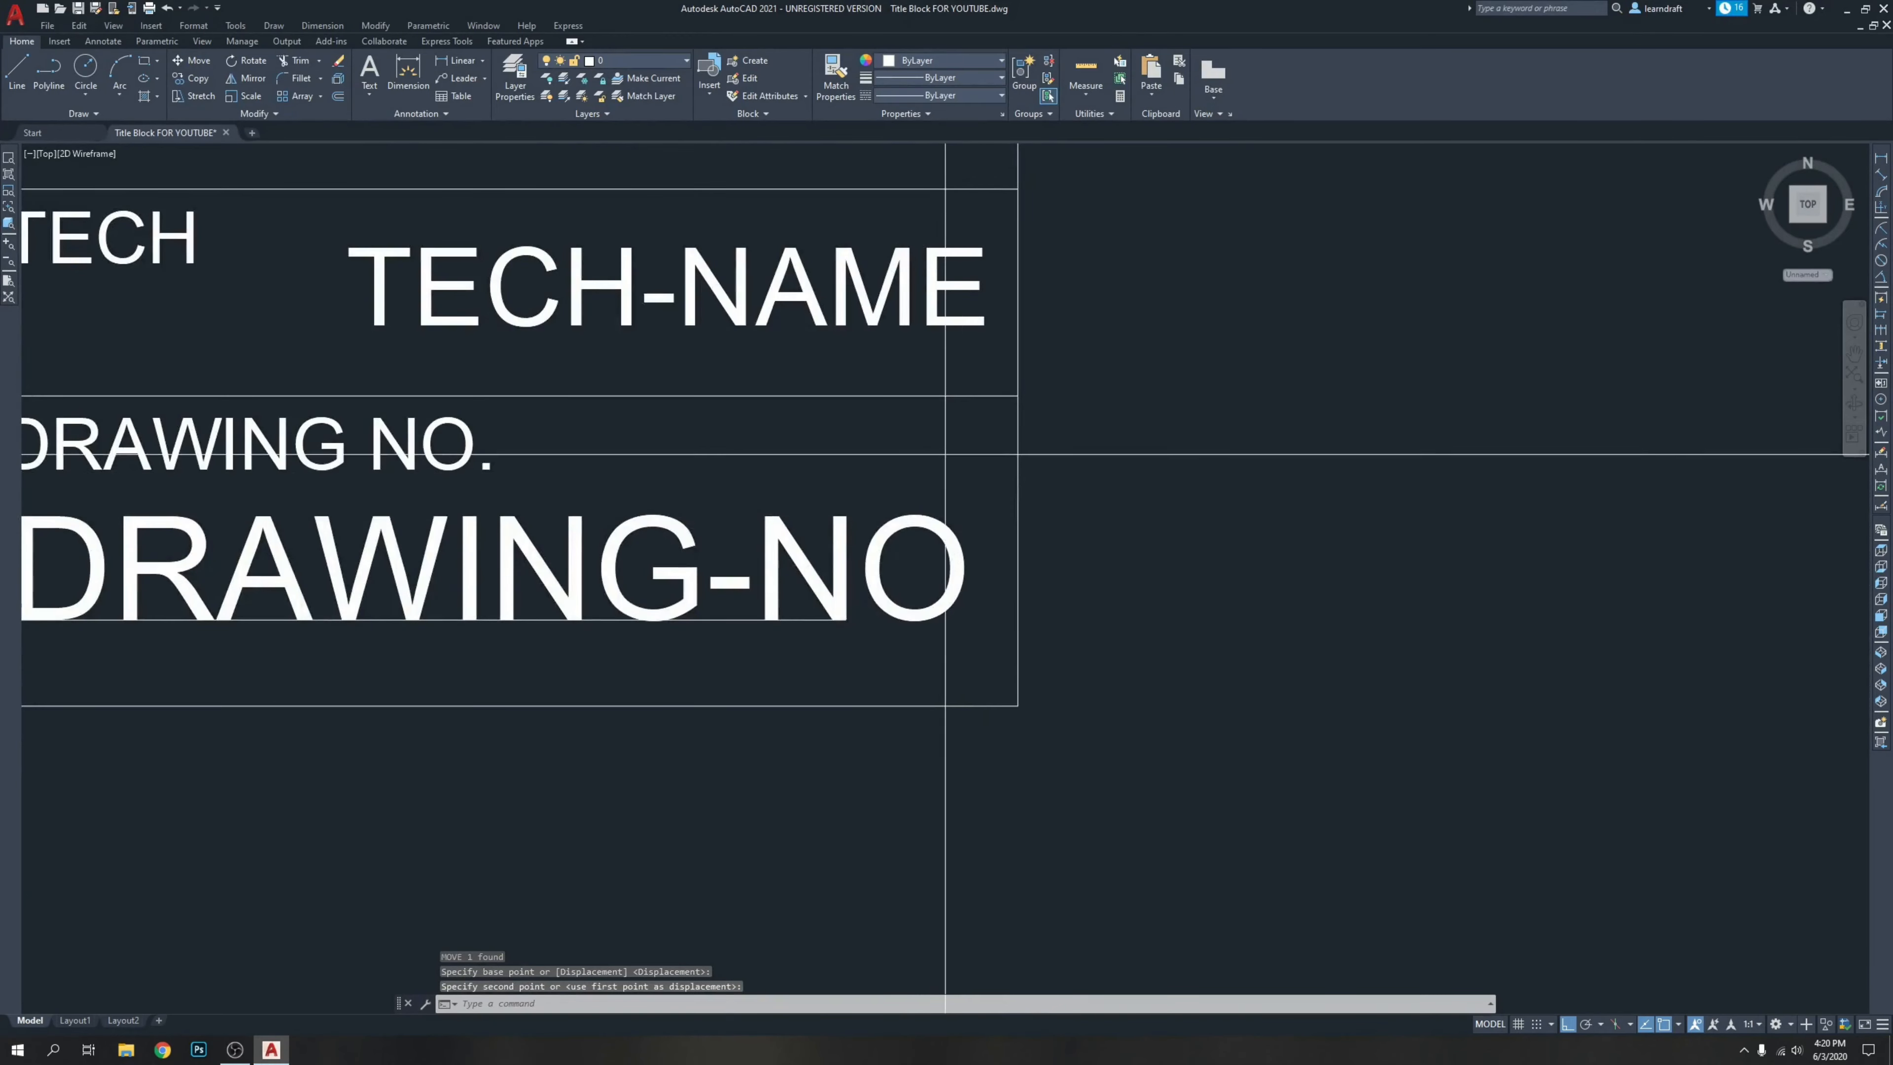
pyautogui.doubleClick(946, 454)
pyautogui.click(855, 544)
pyautogui.write('m')
pyautogui.press('Return')
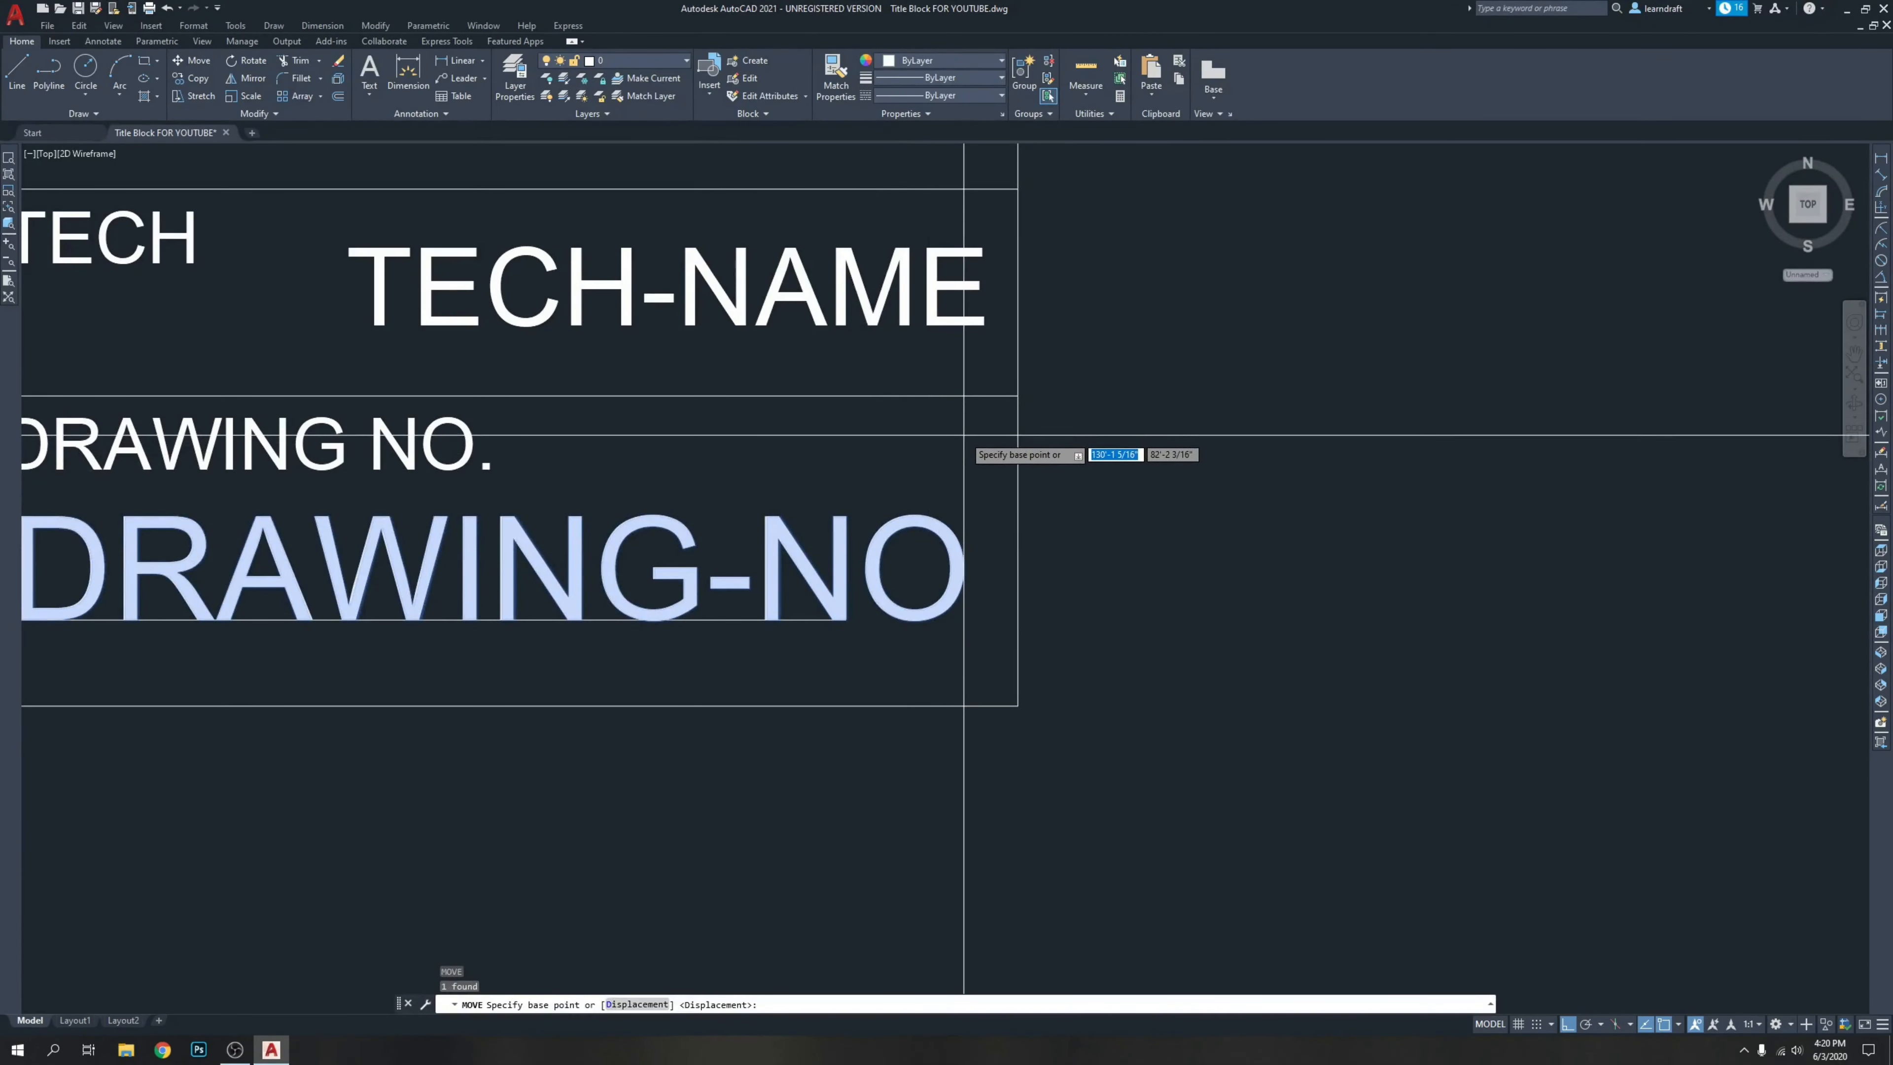
pyautogui.click(964, 435)
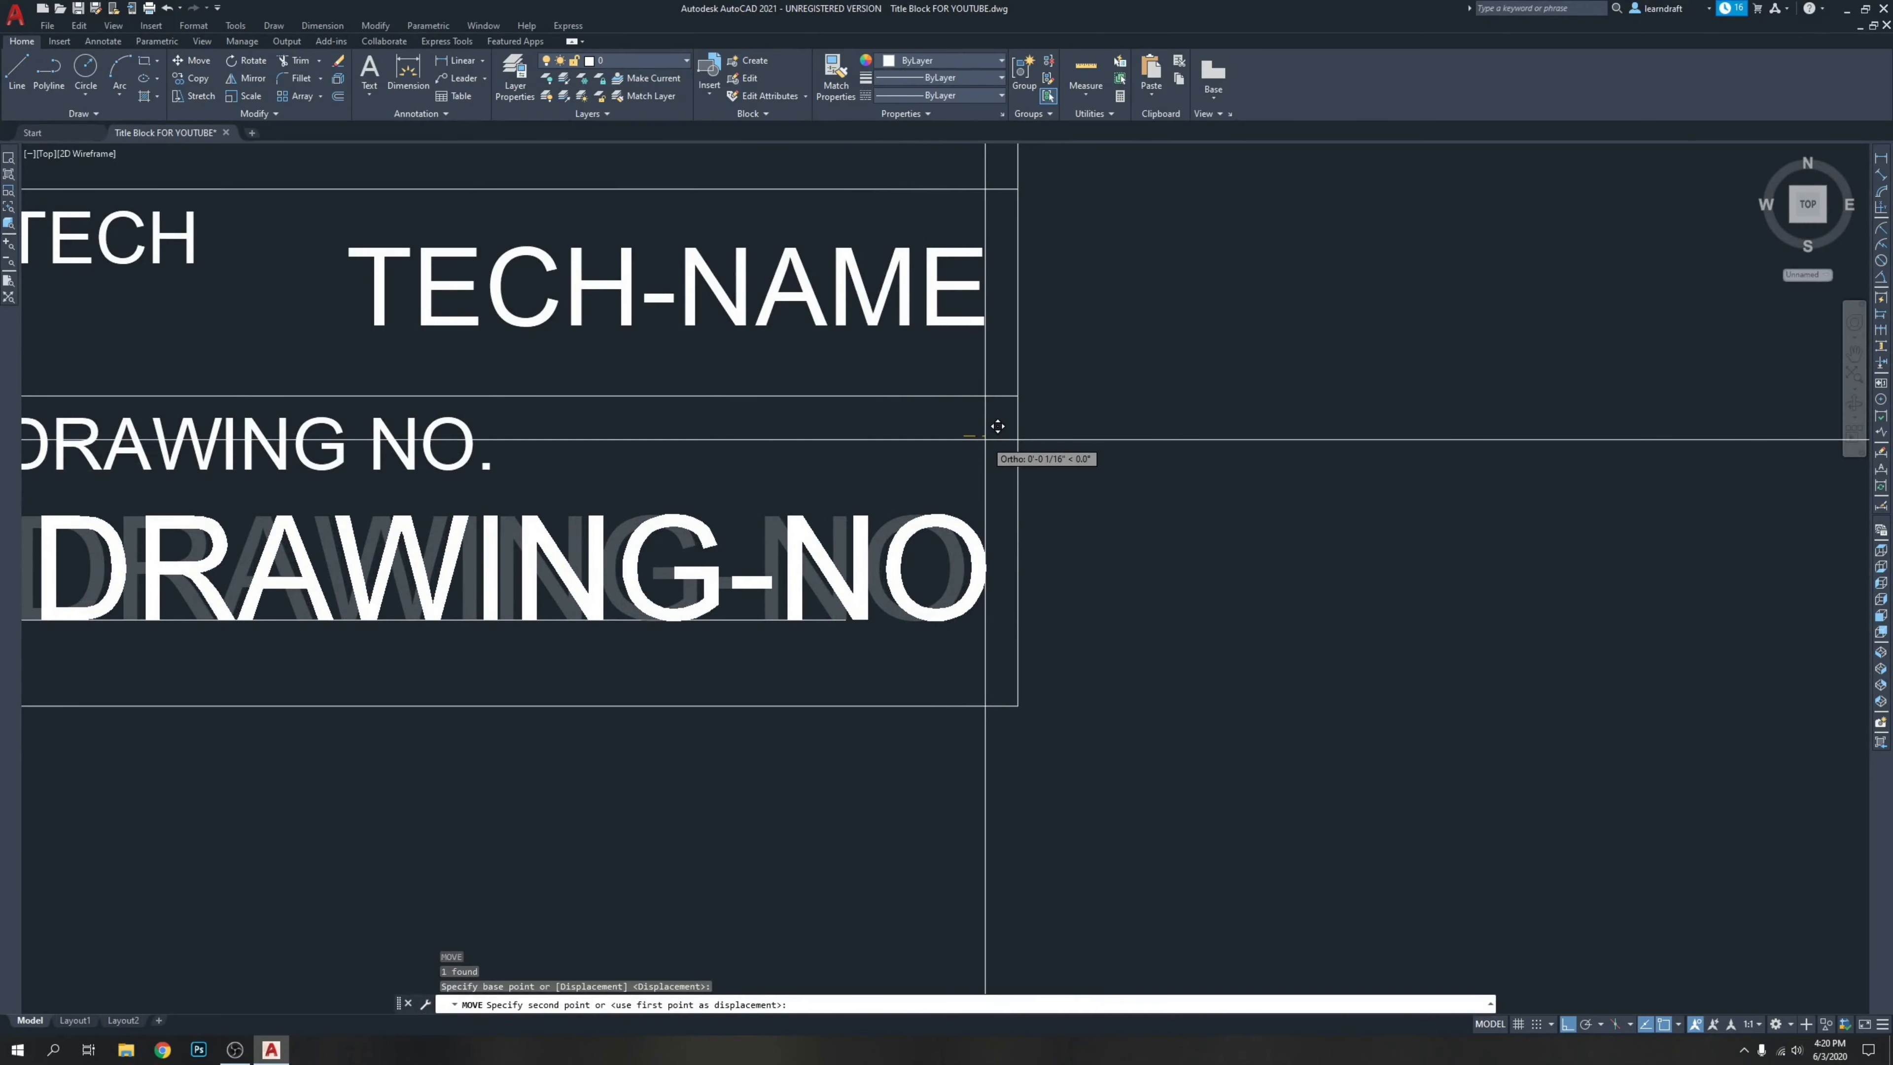
pyautogui.click(984, 440)
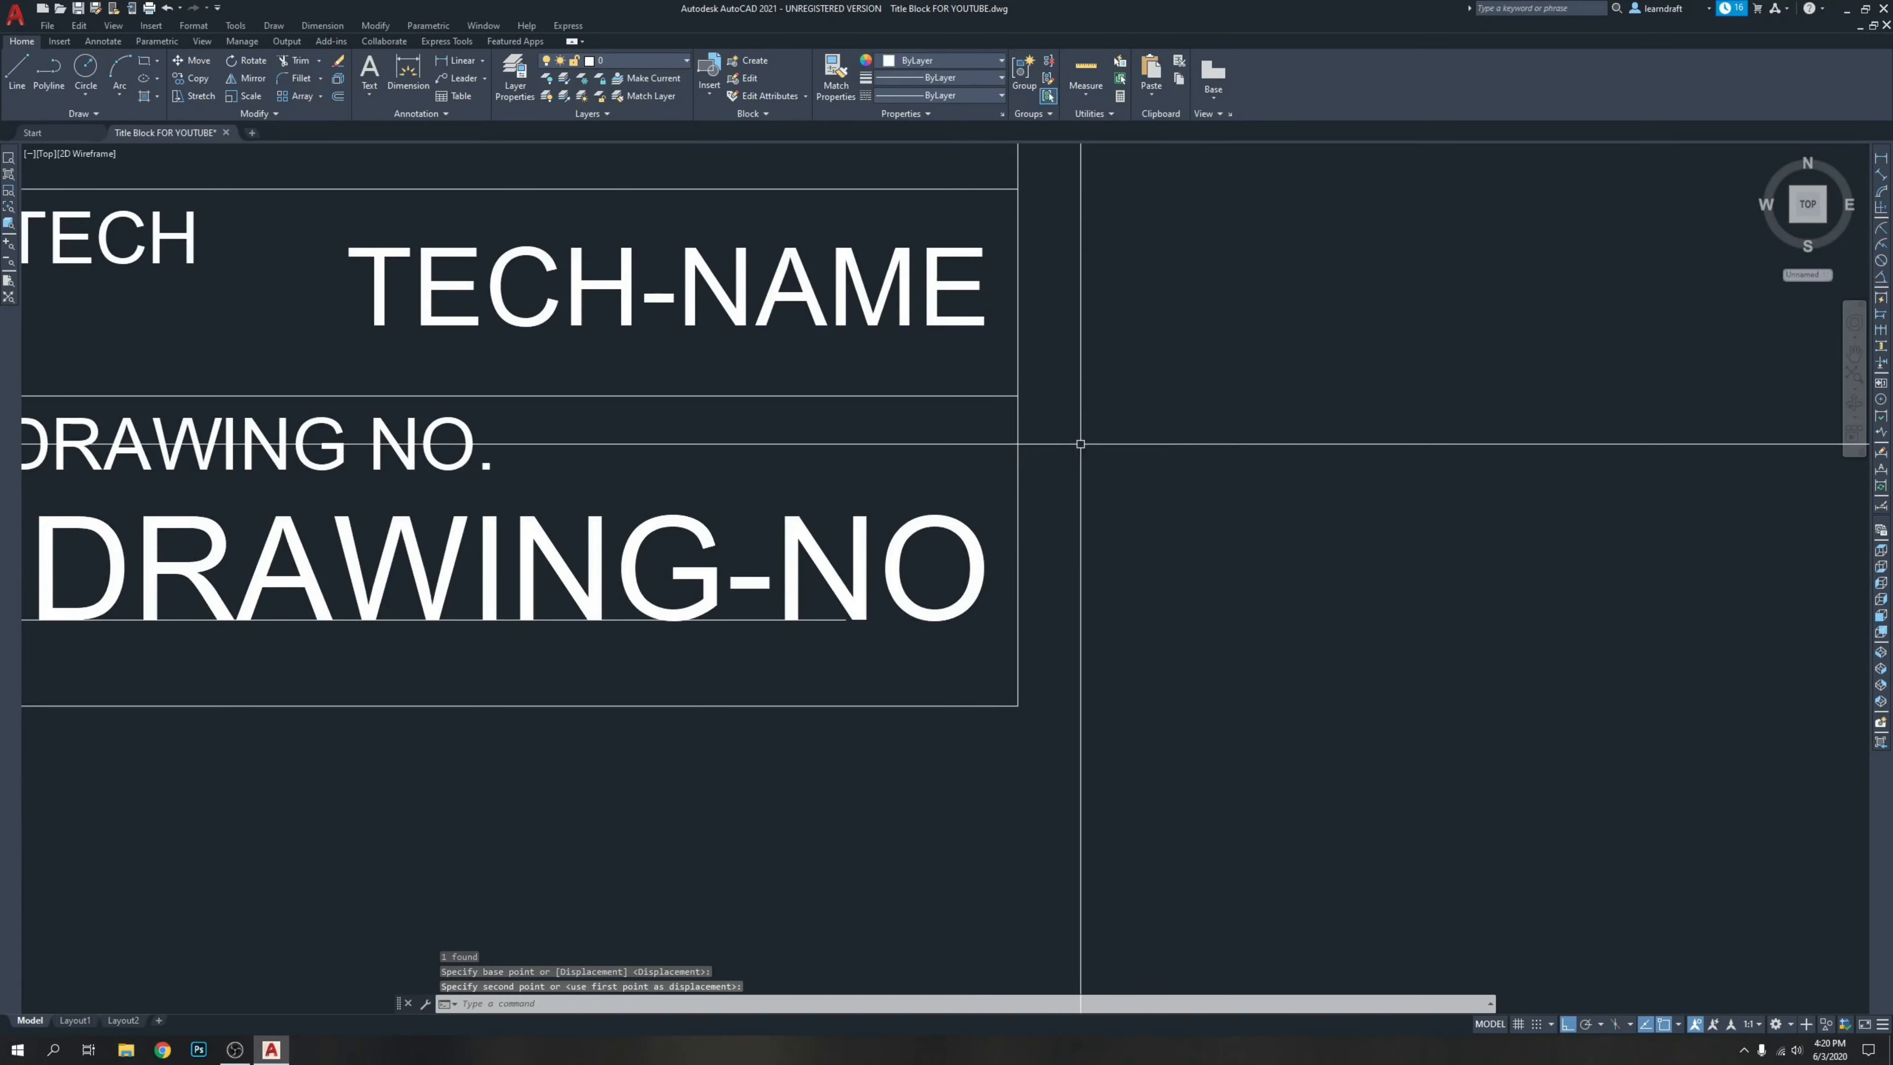
# Erase the horizontal guide line under the PROJECT-NO and DRAWING-NO attributes.
pyautogui.scroll(-4, 1086, 430)
pyautogui.moveTo(565, 569); pyautogui.dragTo(773, 534, button='middle')
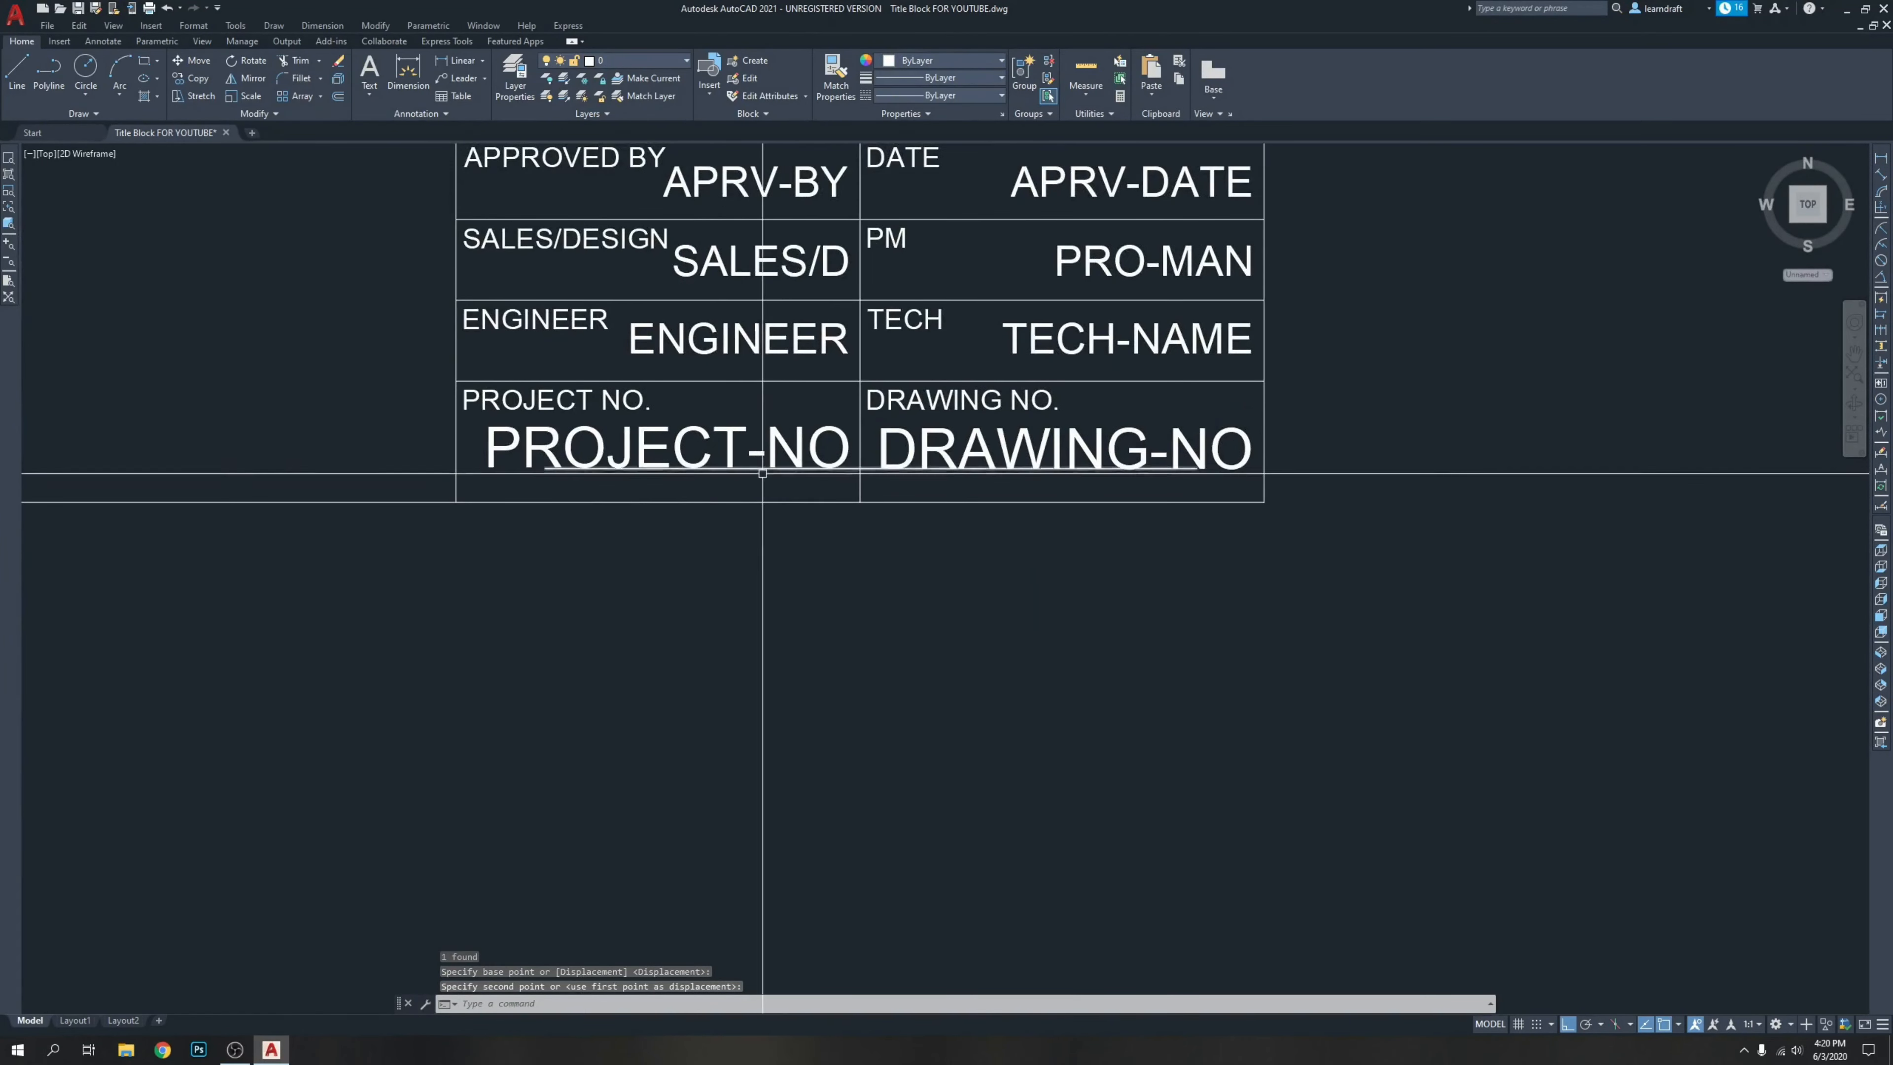
pyautogui.click(761, 468)
pyautogui.press('Delete')
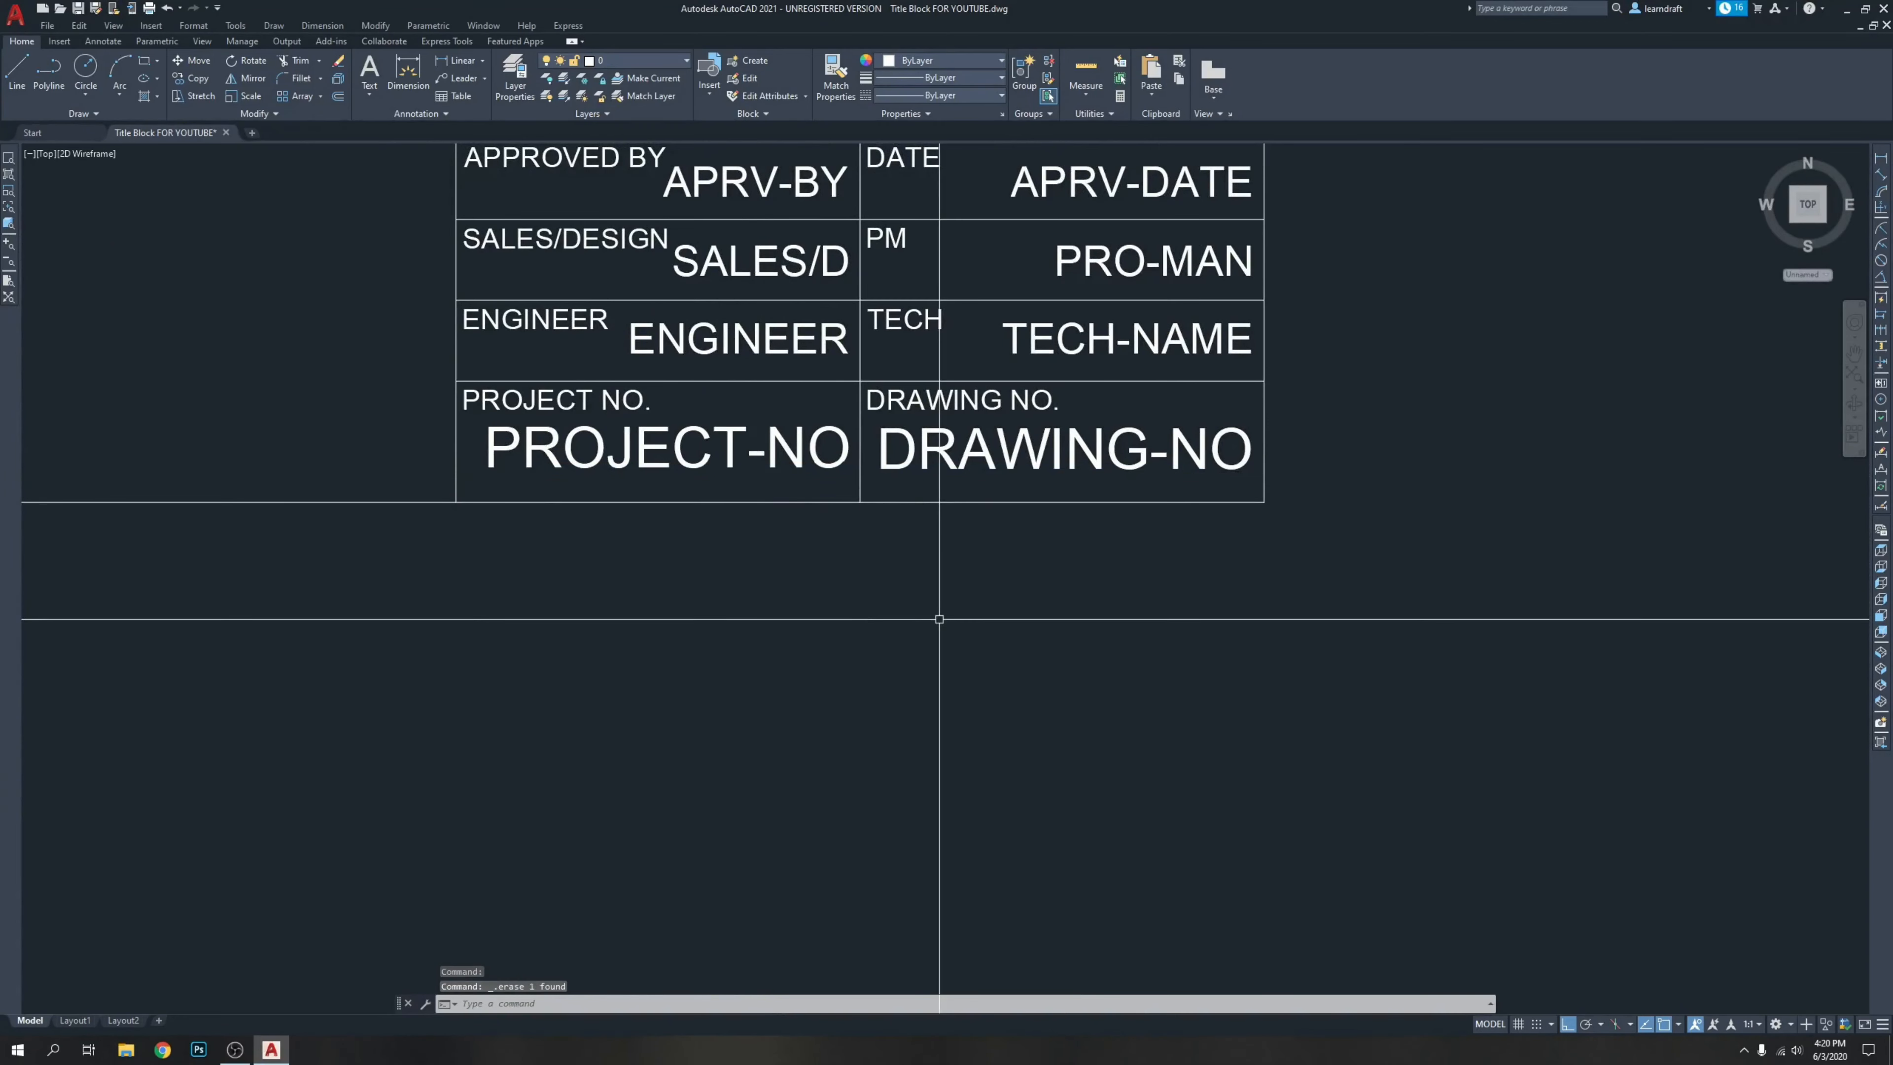
# Check the justification and text height of the PROJECT-NO attribute in its properties.
pyautogui.scroll(-4, 1023, 634)
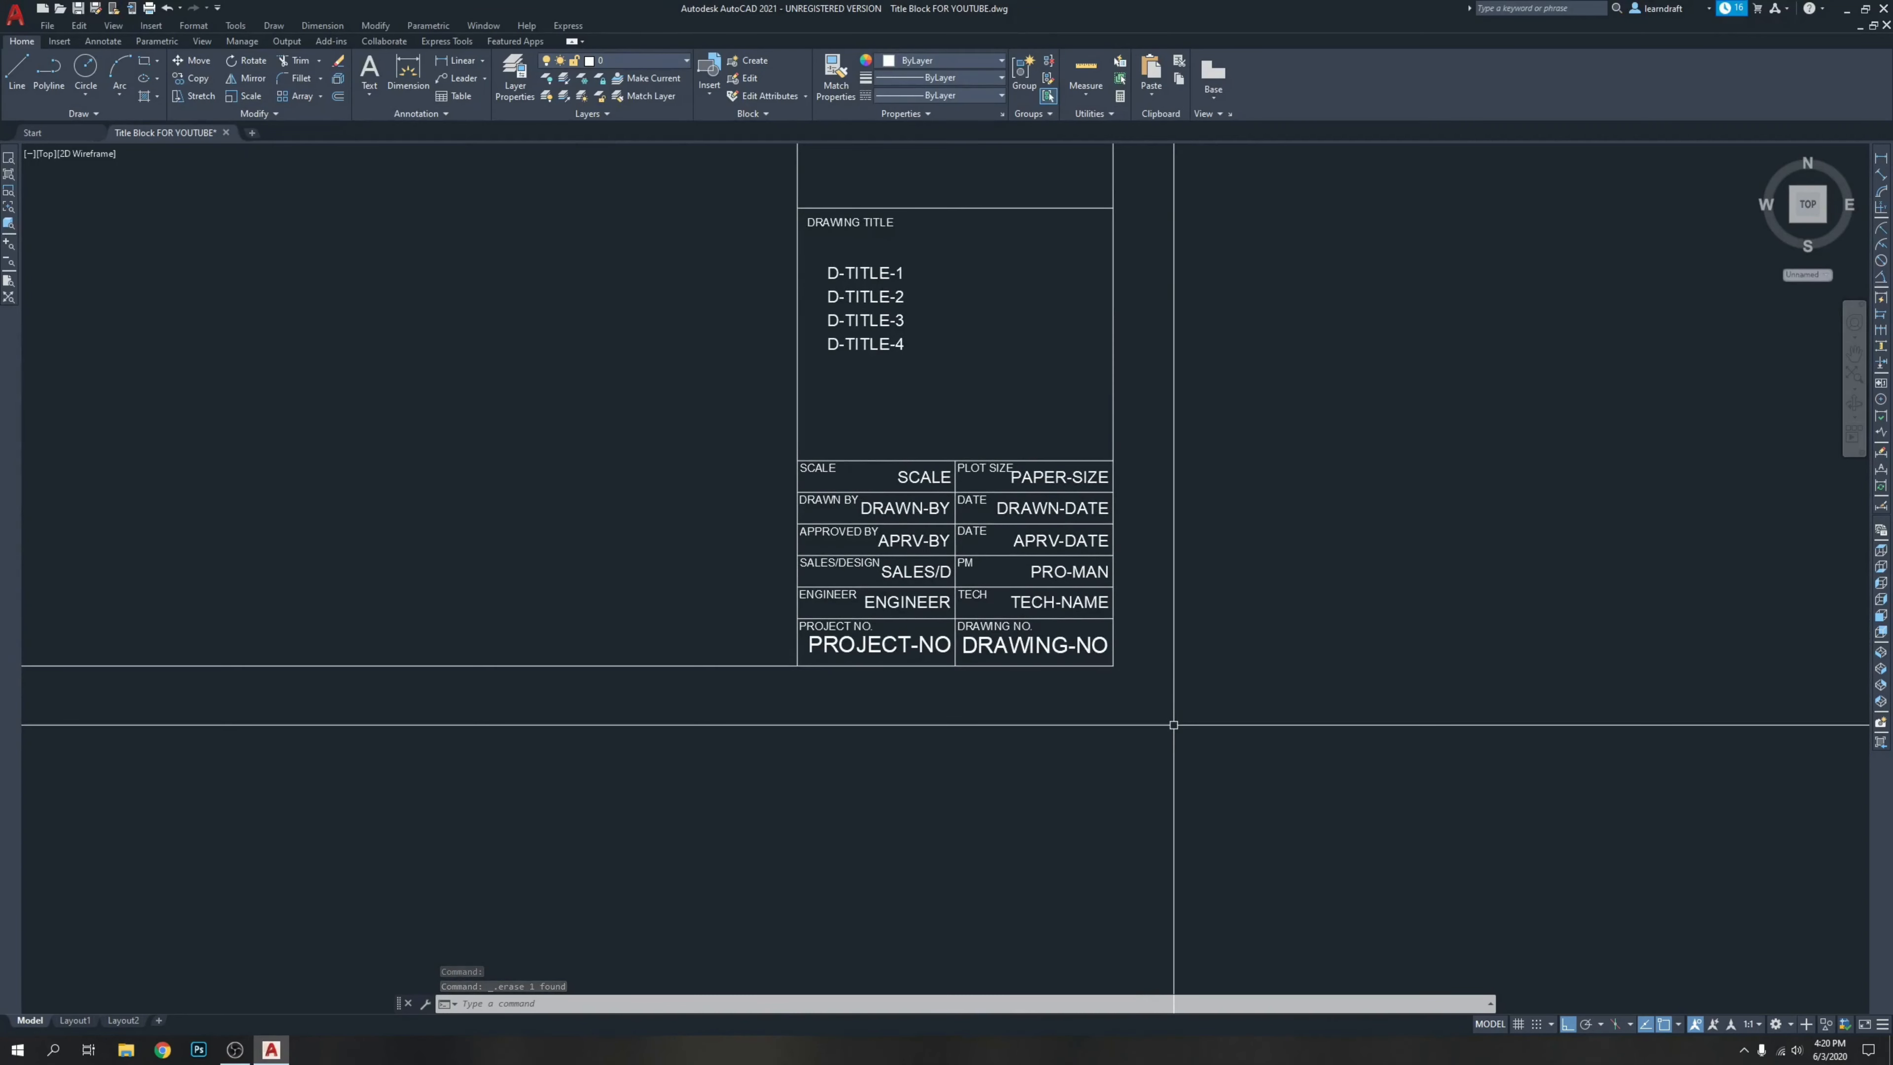
pyautogui.moveTo(1175, 735); pyautogui.dragTo(1199, 649, button='middle')
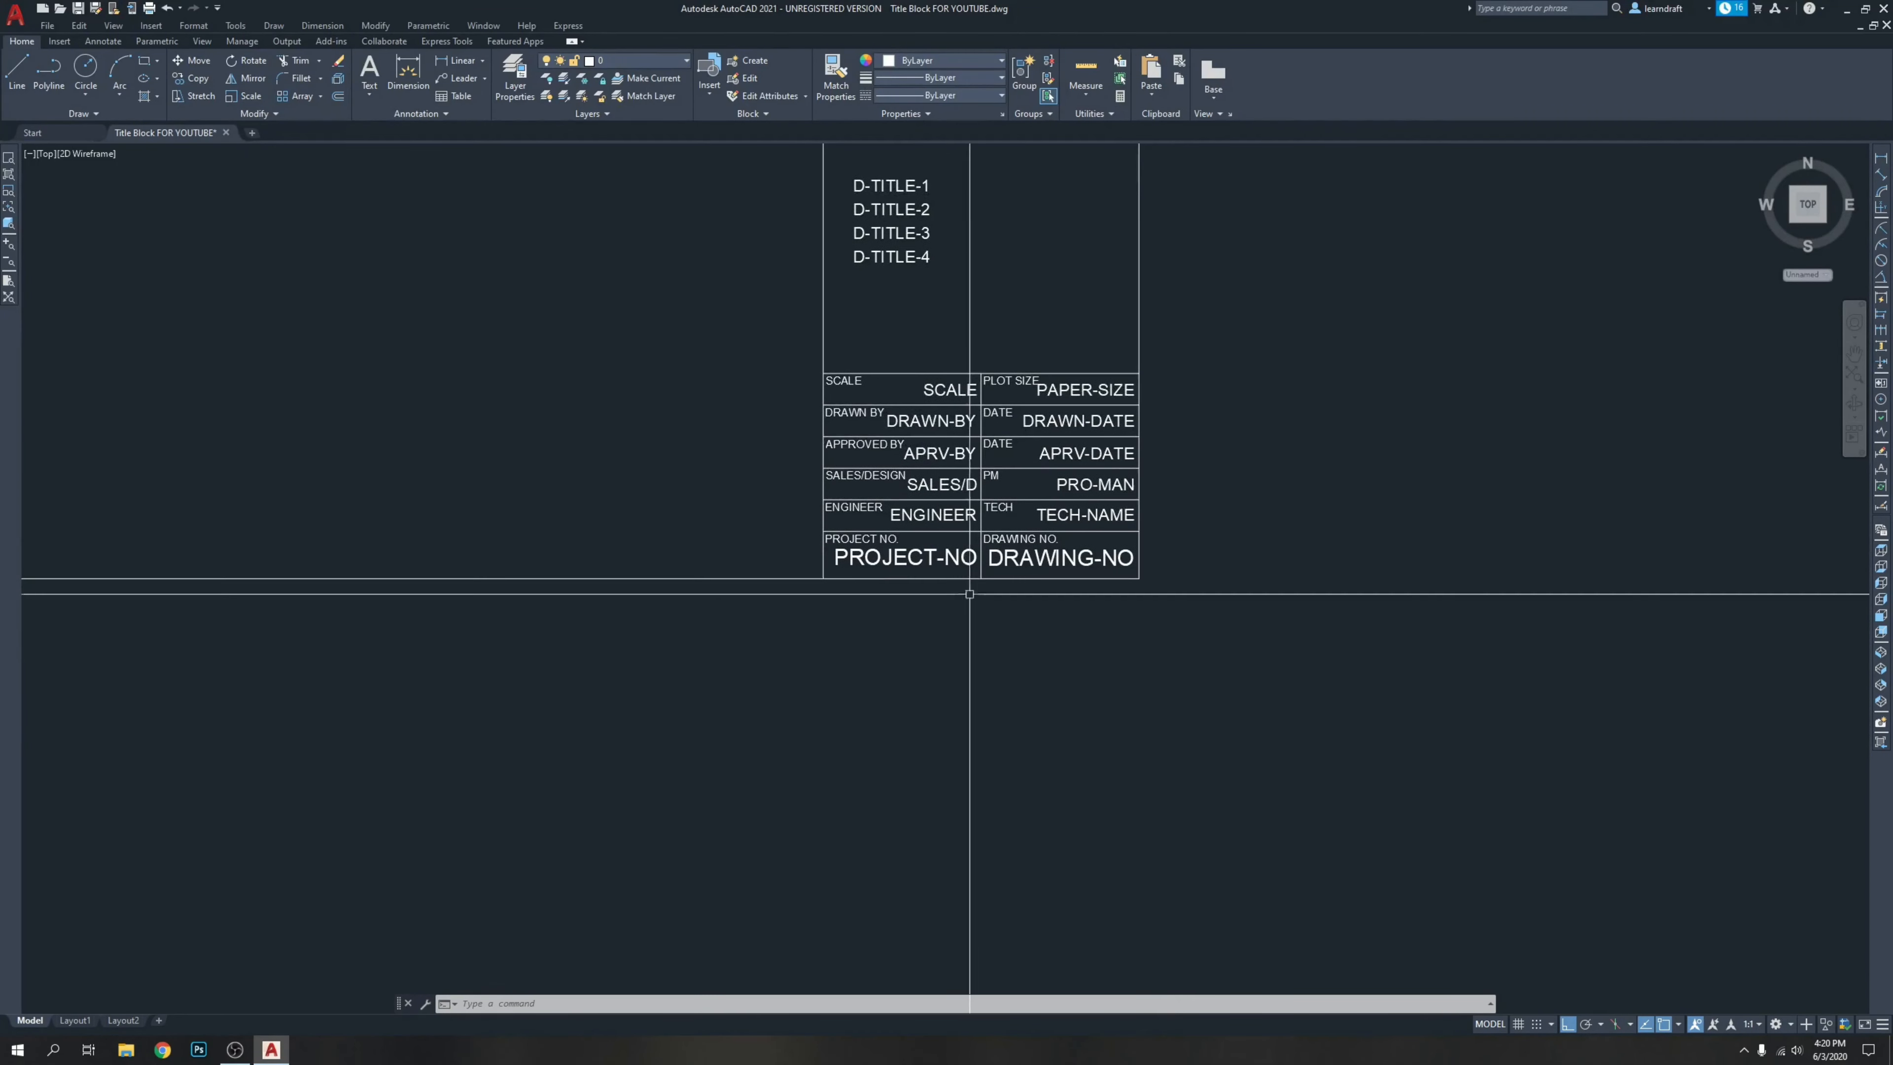
pyautogui.click(951, 551)
pyautogui.rightClick(951, 551)
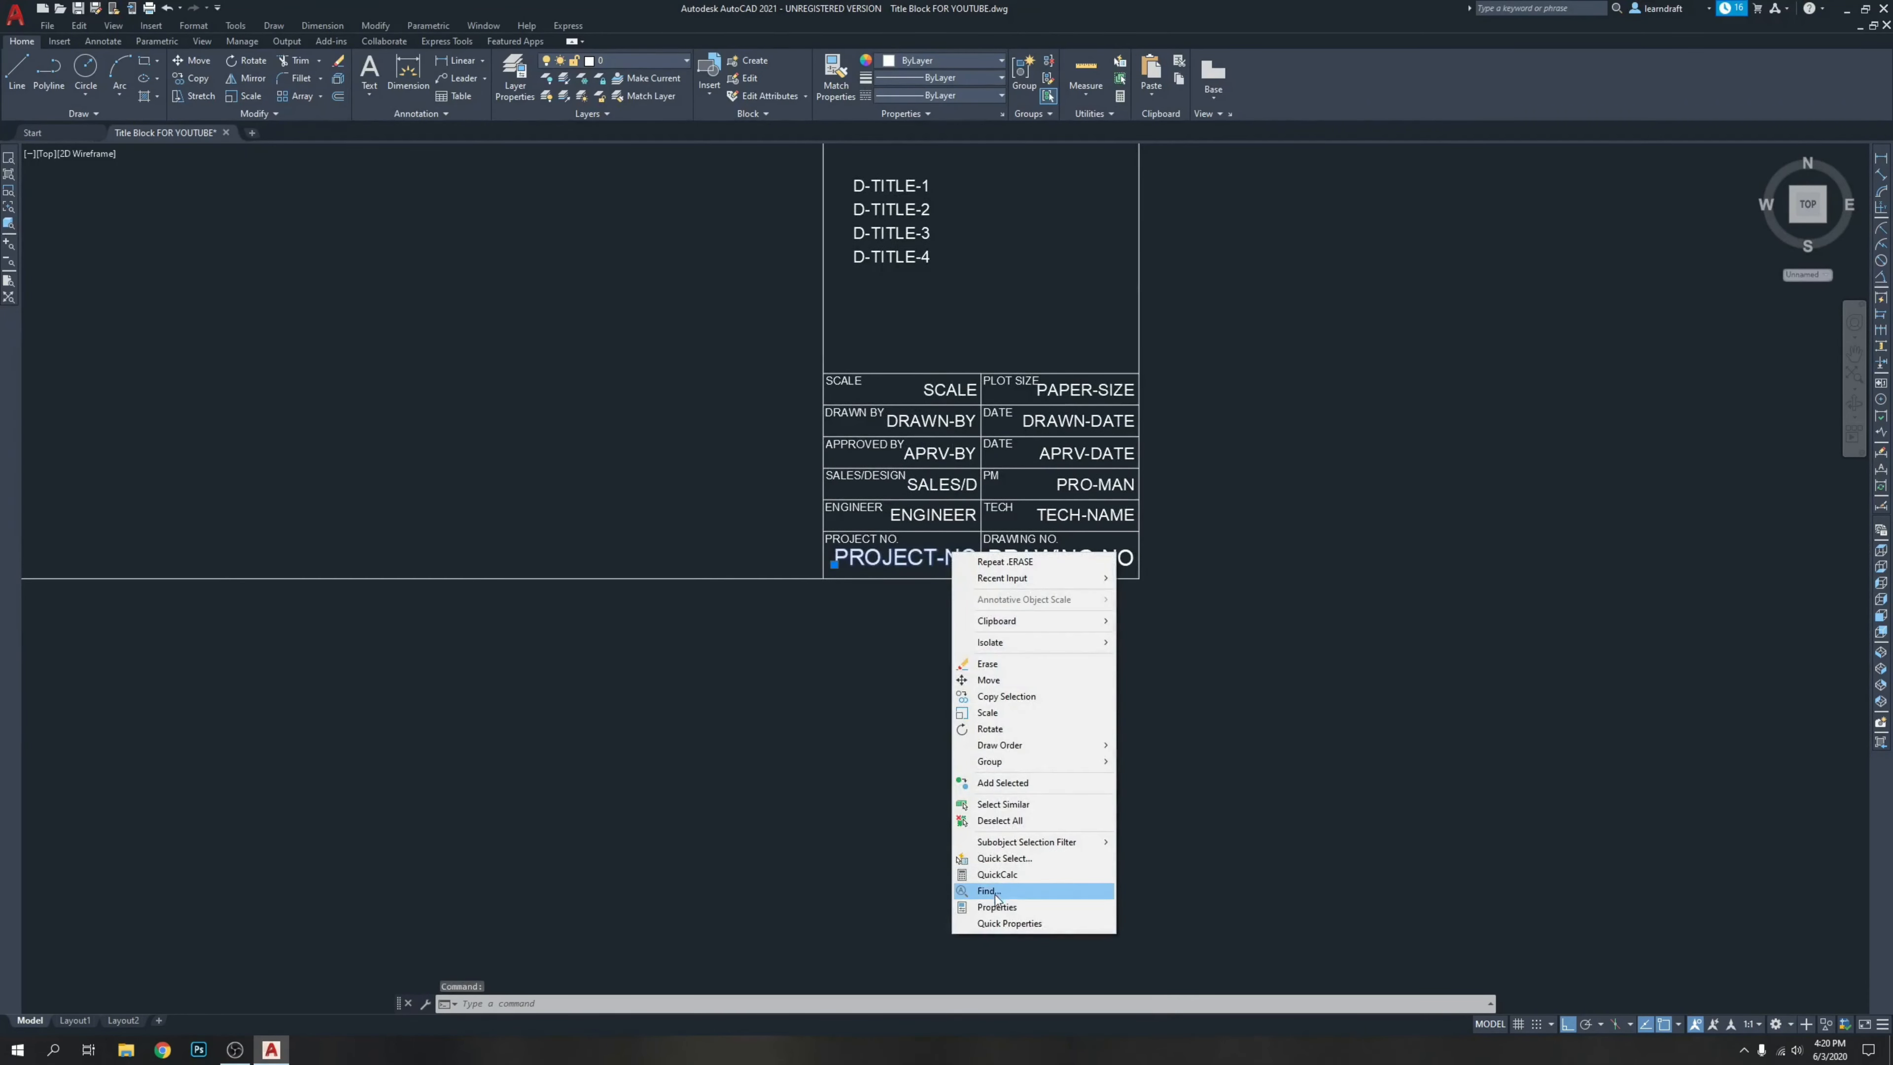
pyautogui.click(976, 895)
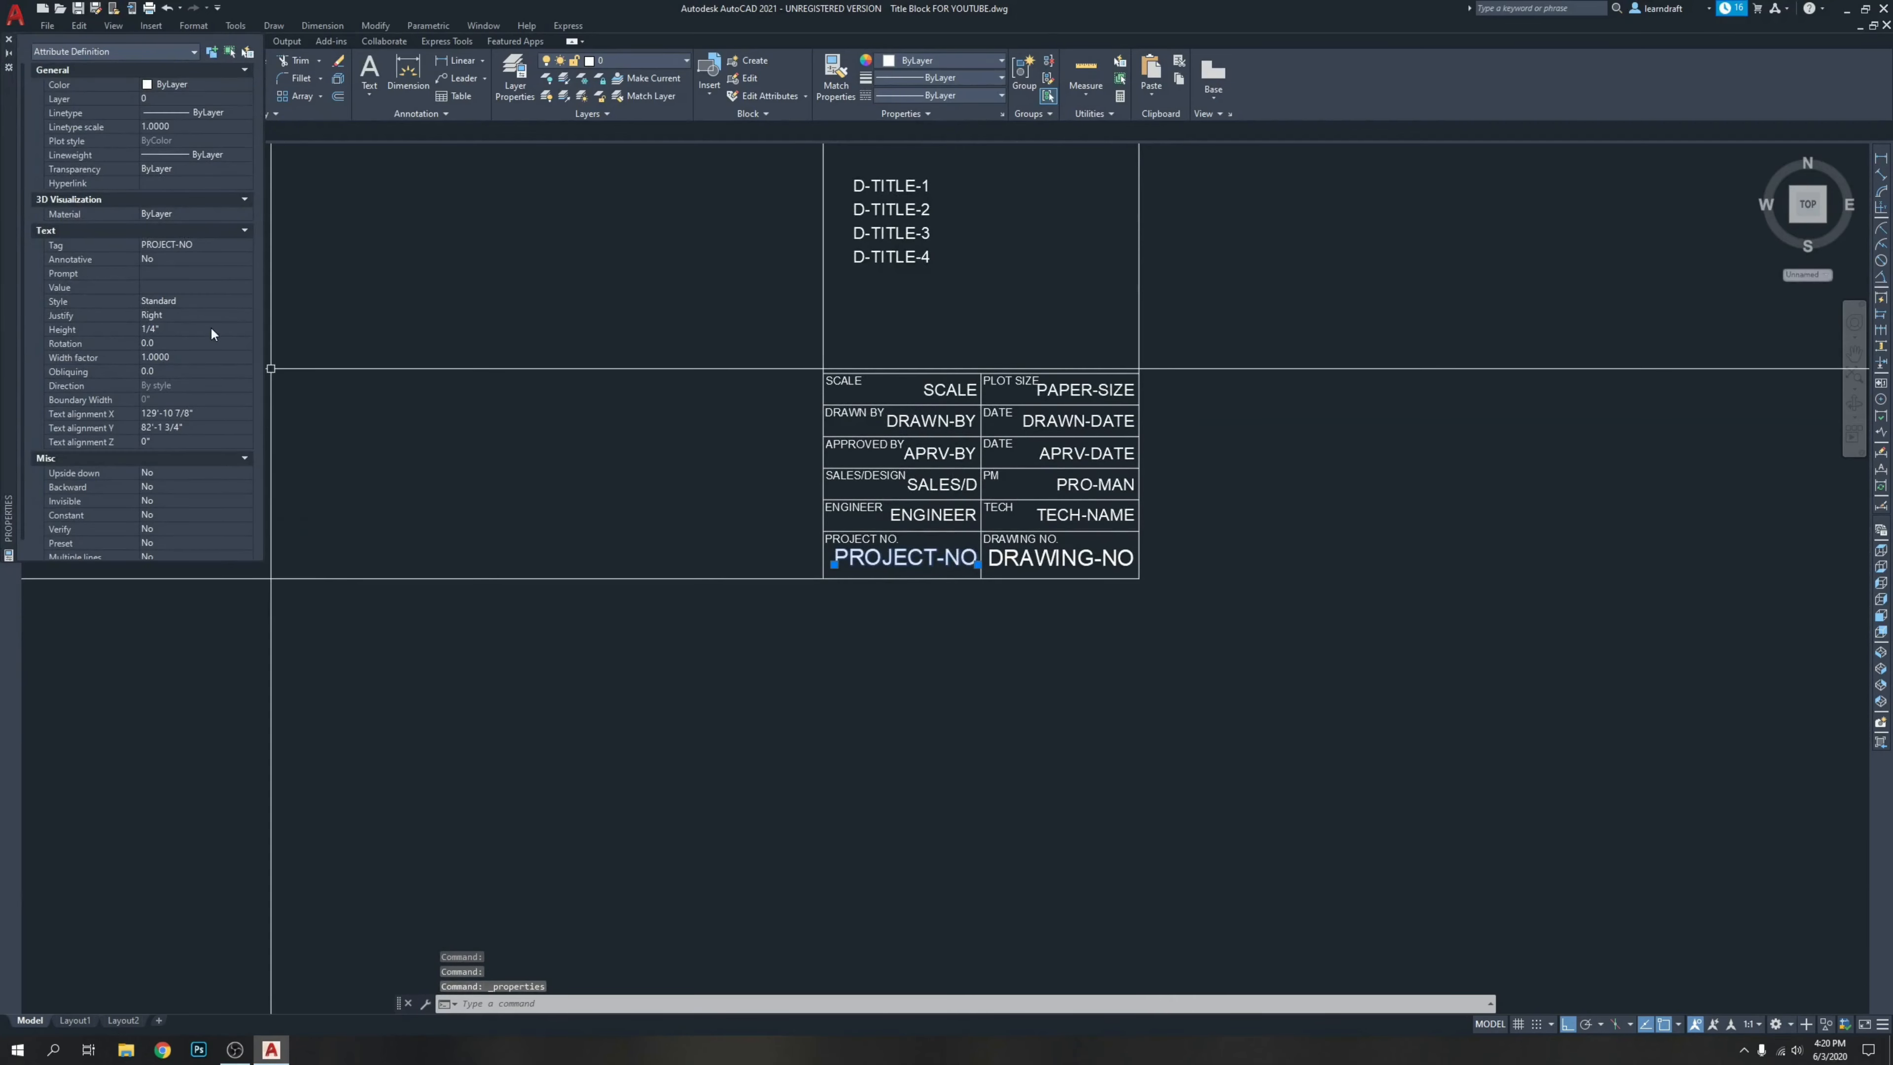
pyautogui.click(9, 39)
# Deselect the PROJECT-NO attribute and save the title block drawing.
pyautogui.scroll(-8, 989, 575)
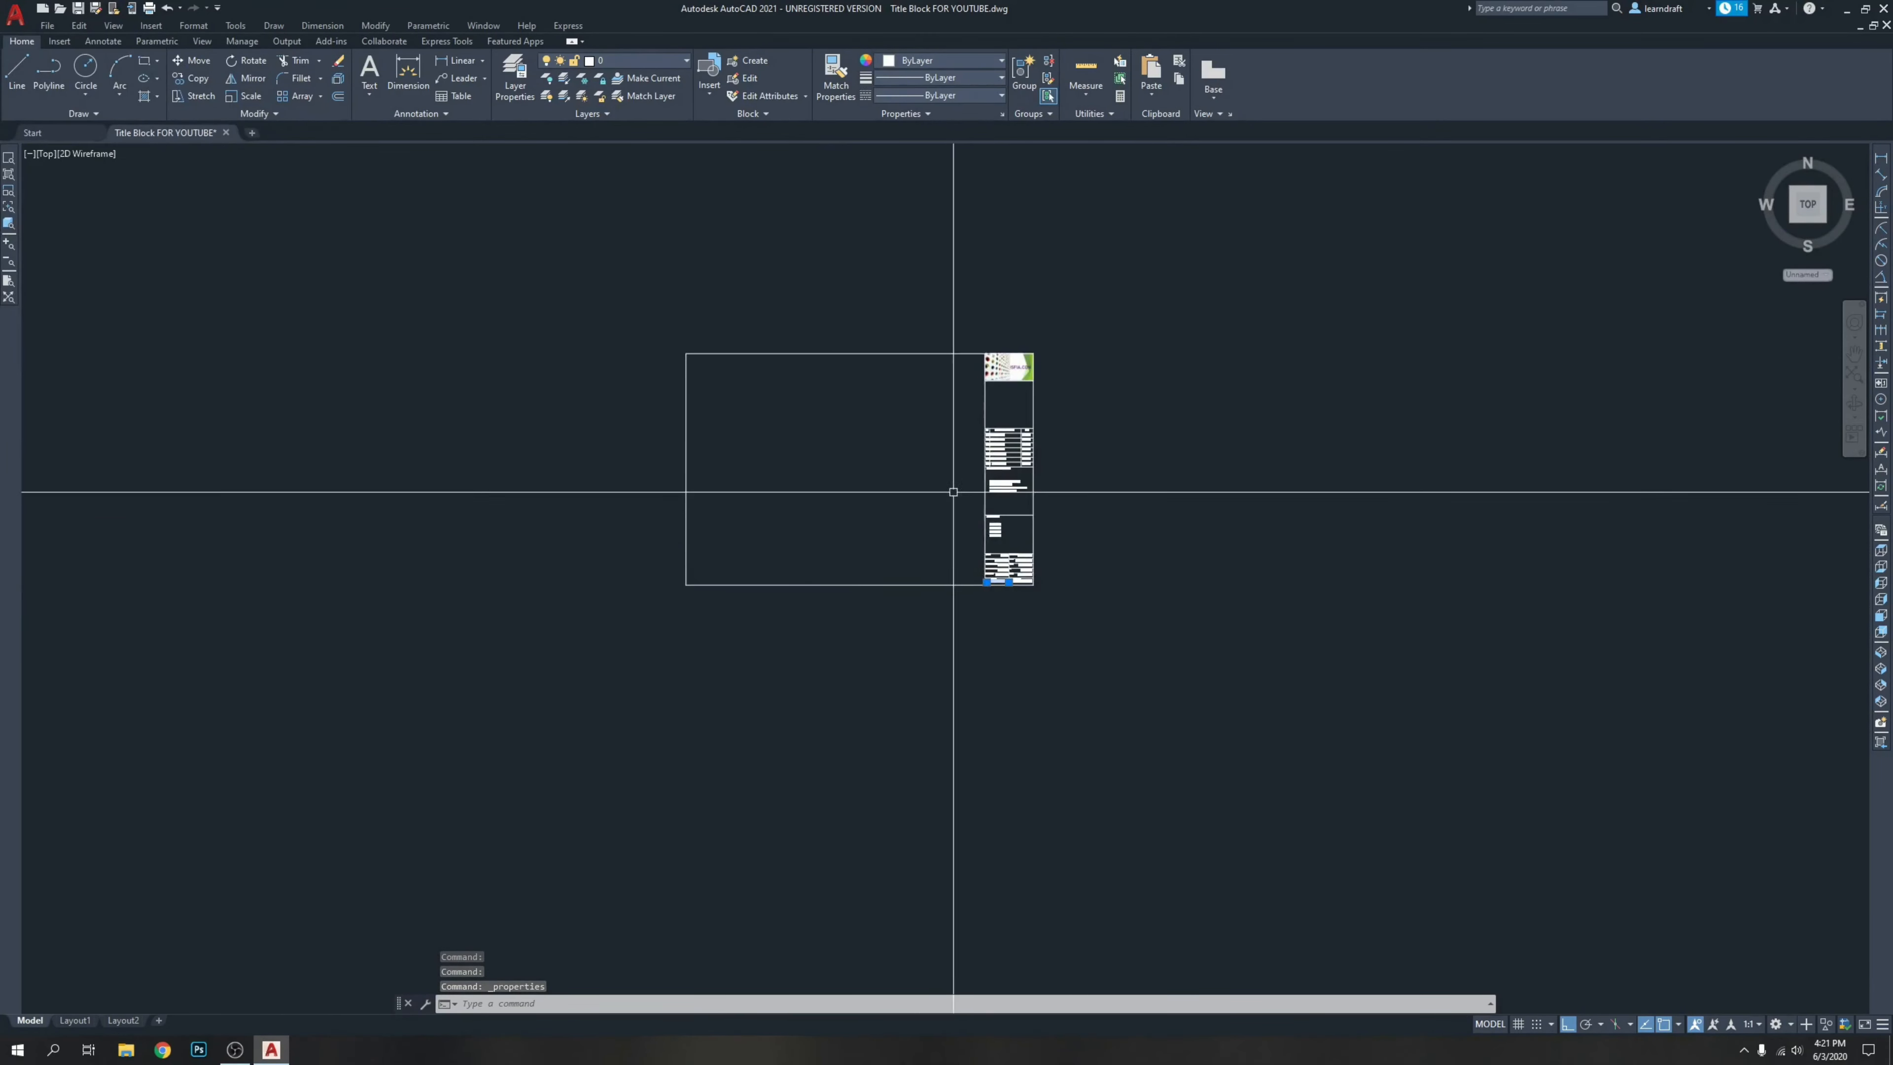
pyautogui.scroll(4, 933, 423)
pyautogui.press('Escape')
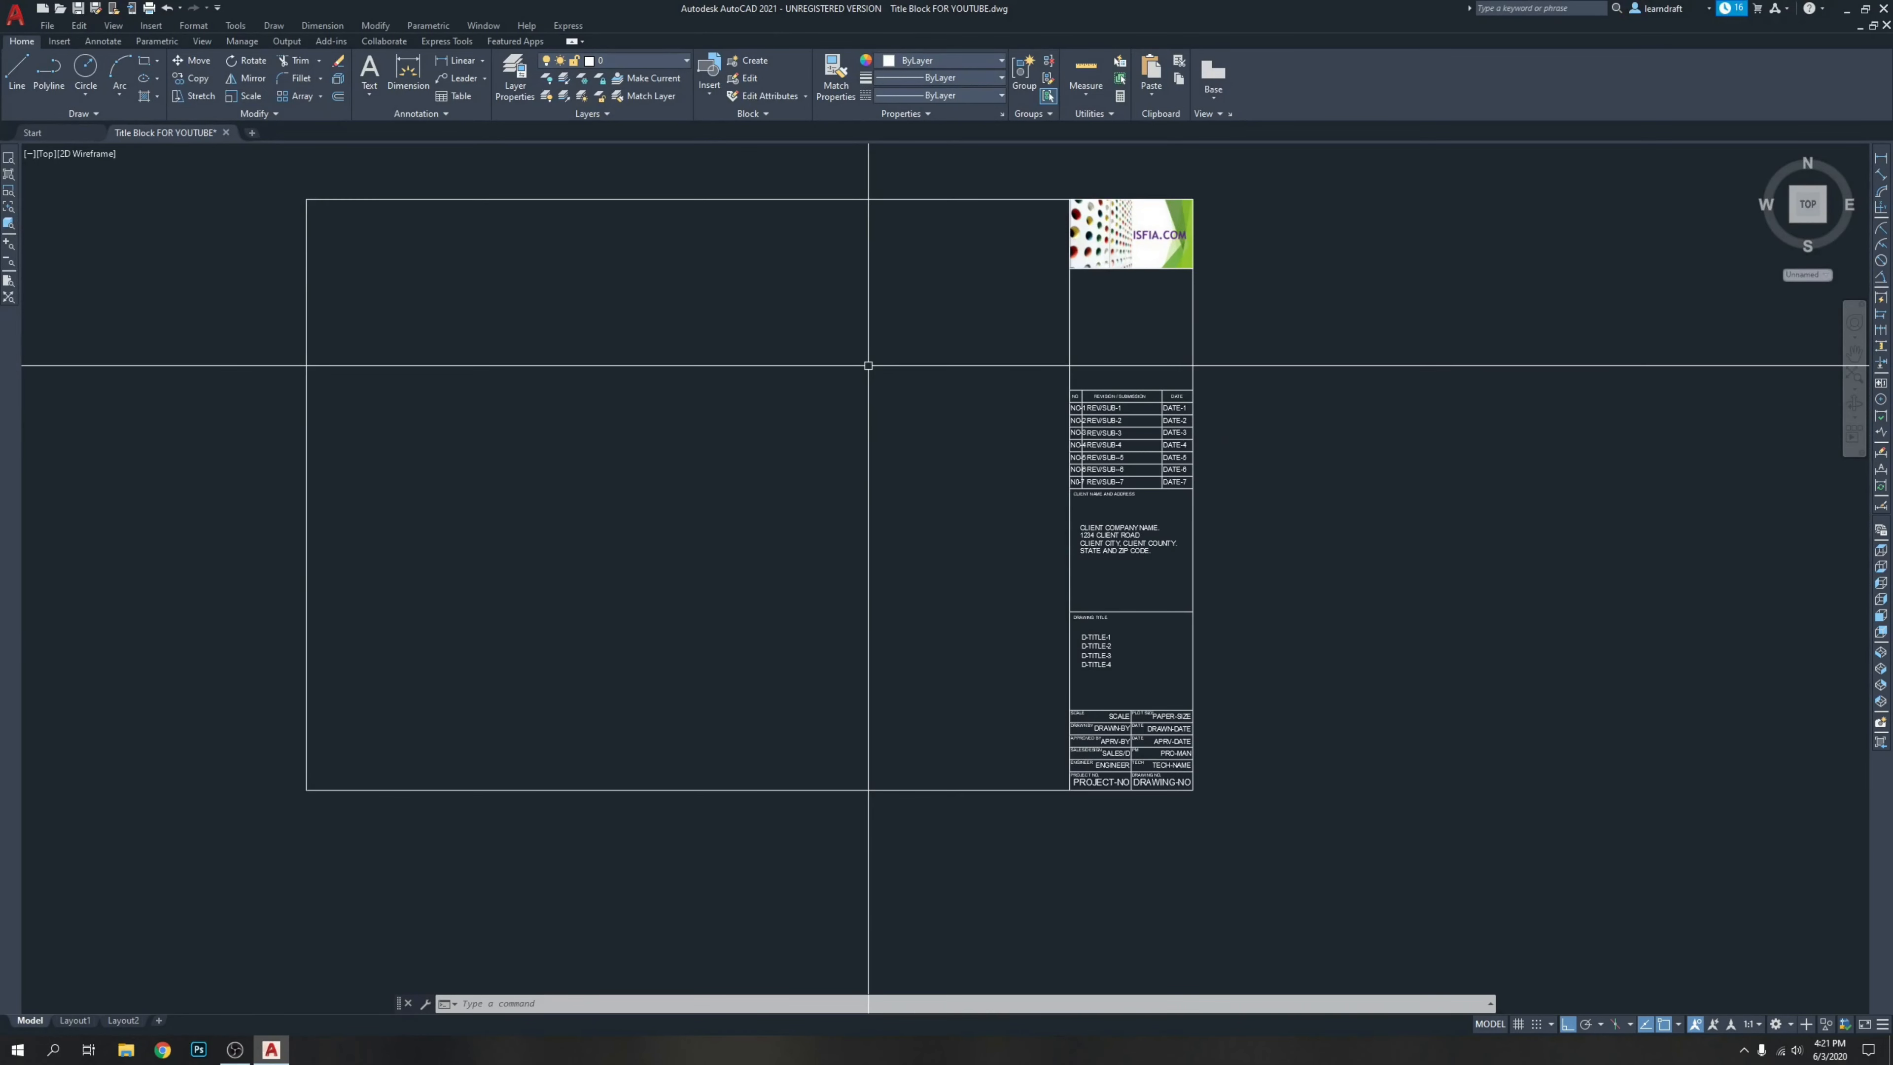
pyautogui.moveTo(868, 365); pyautogui.dragTo(851, 356, button='middle')
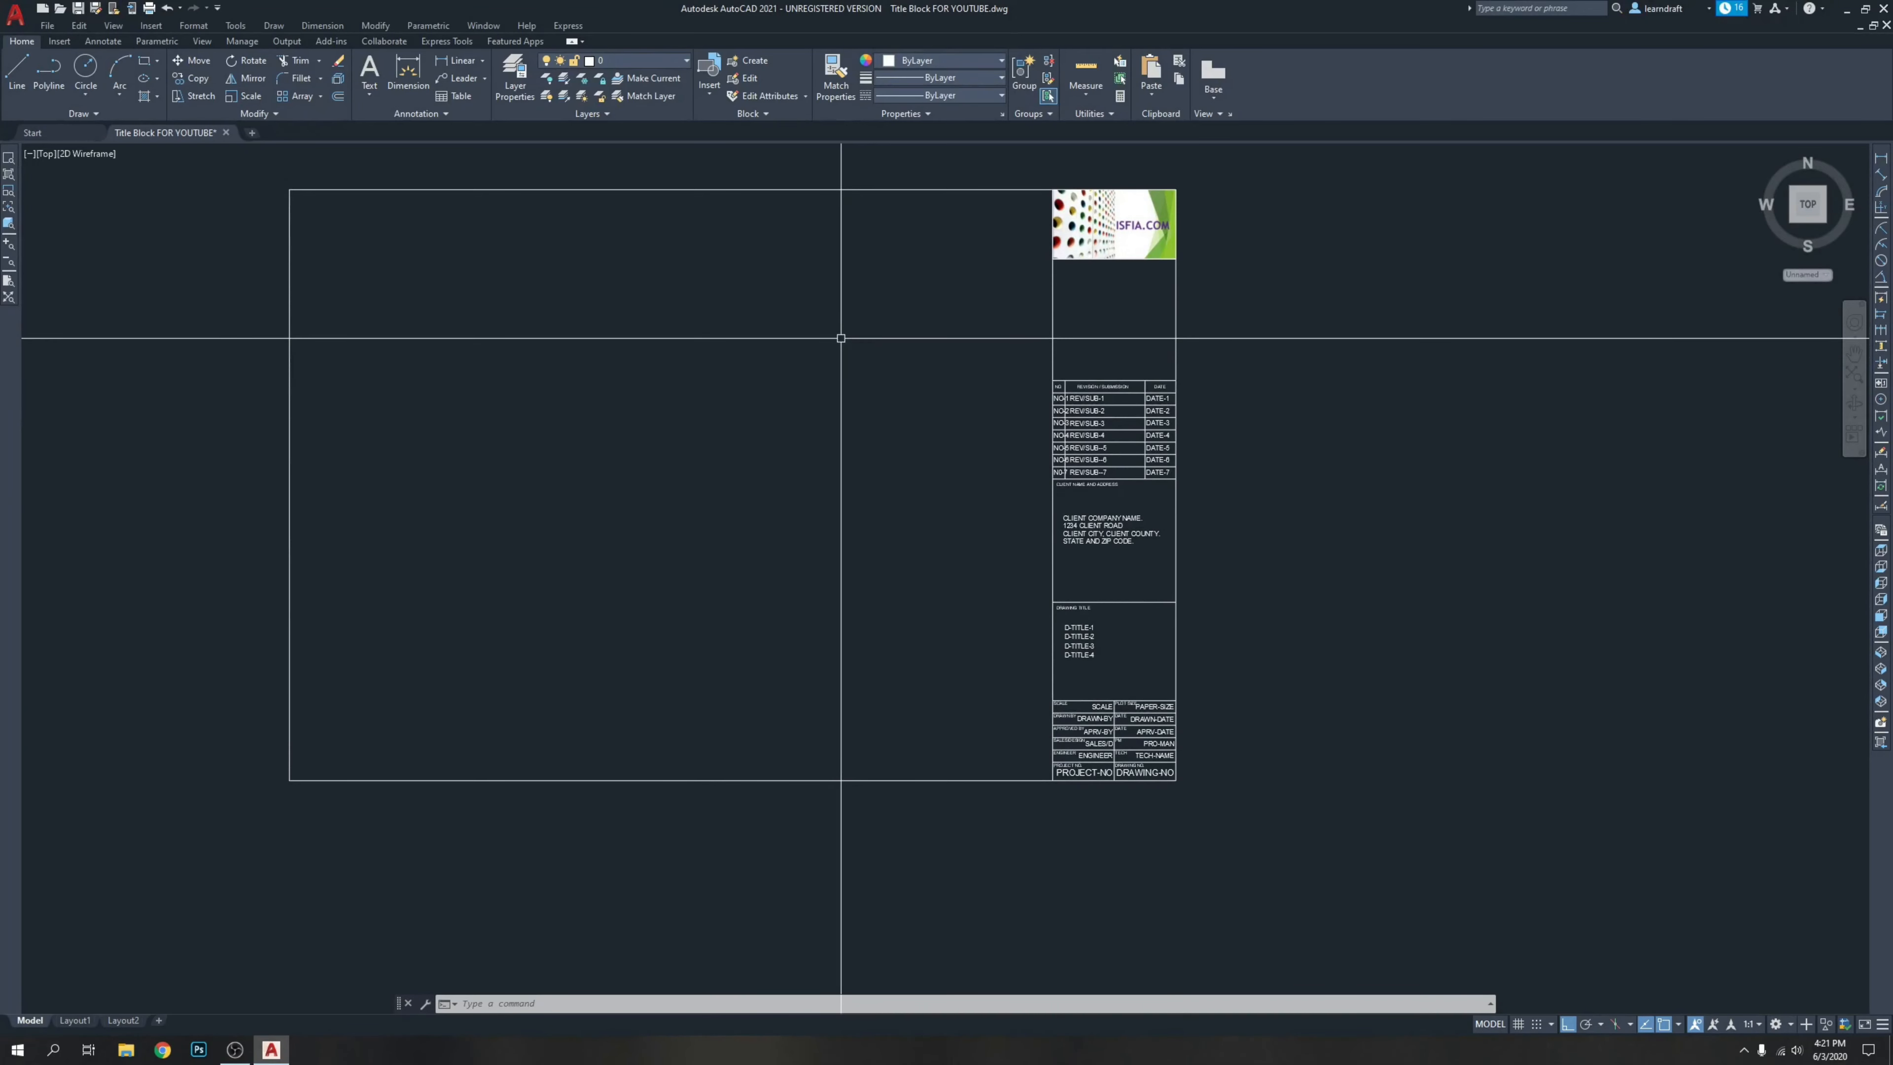
pyautogui.moveTo(783, 388); pyautogui.dragTo(865, 389, button='middle')
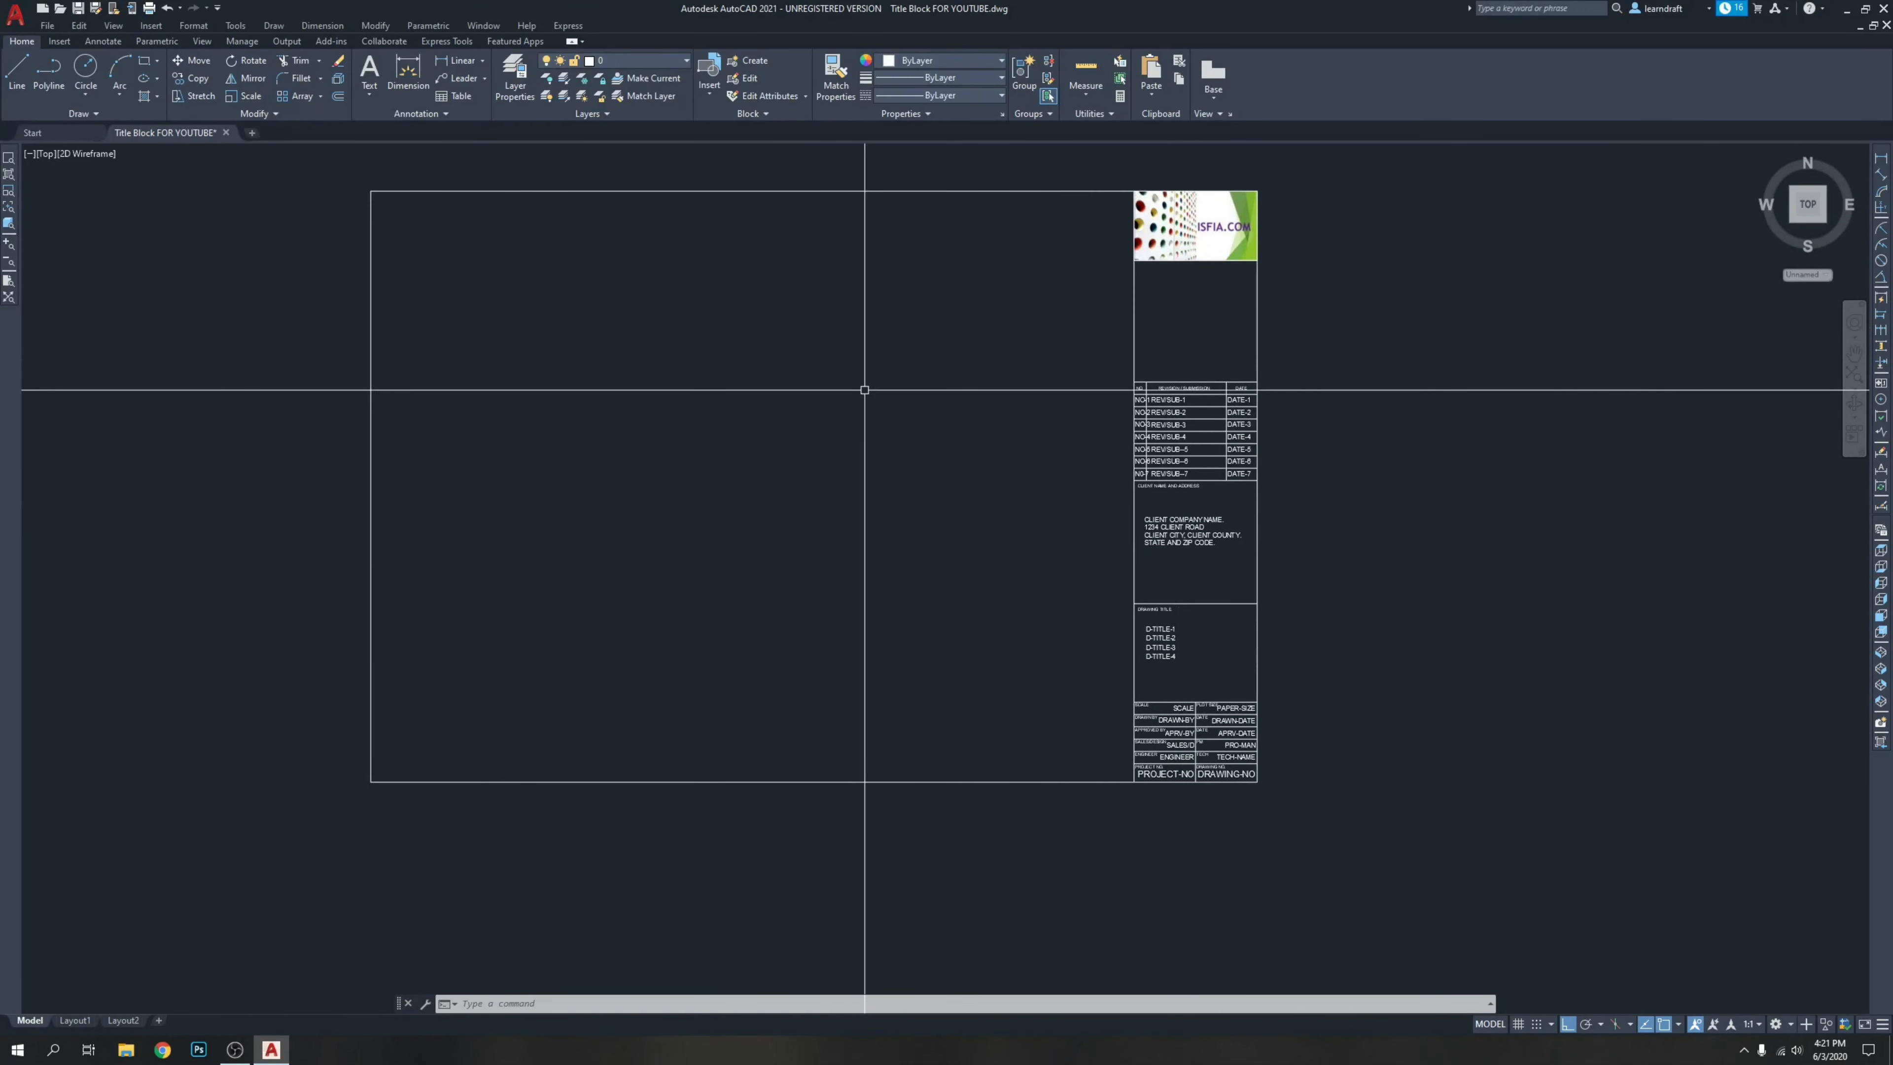
pyautogui.hotkey('ctrl', 's')
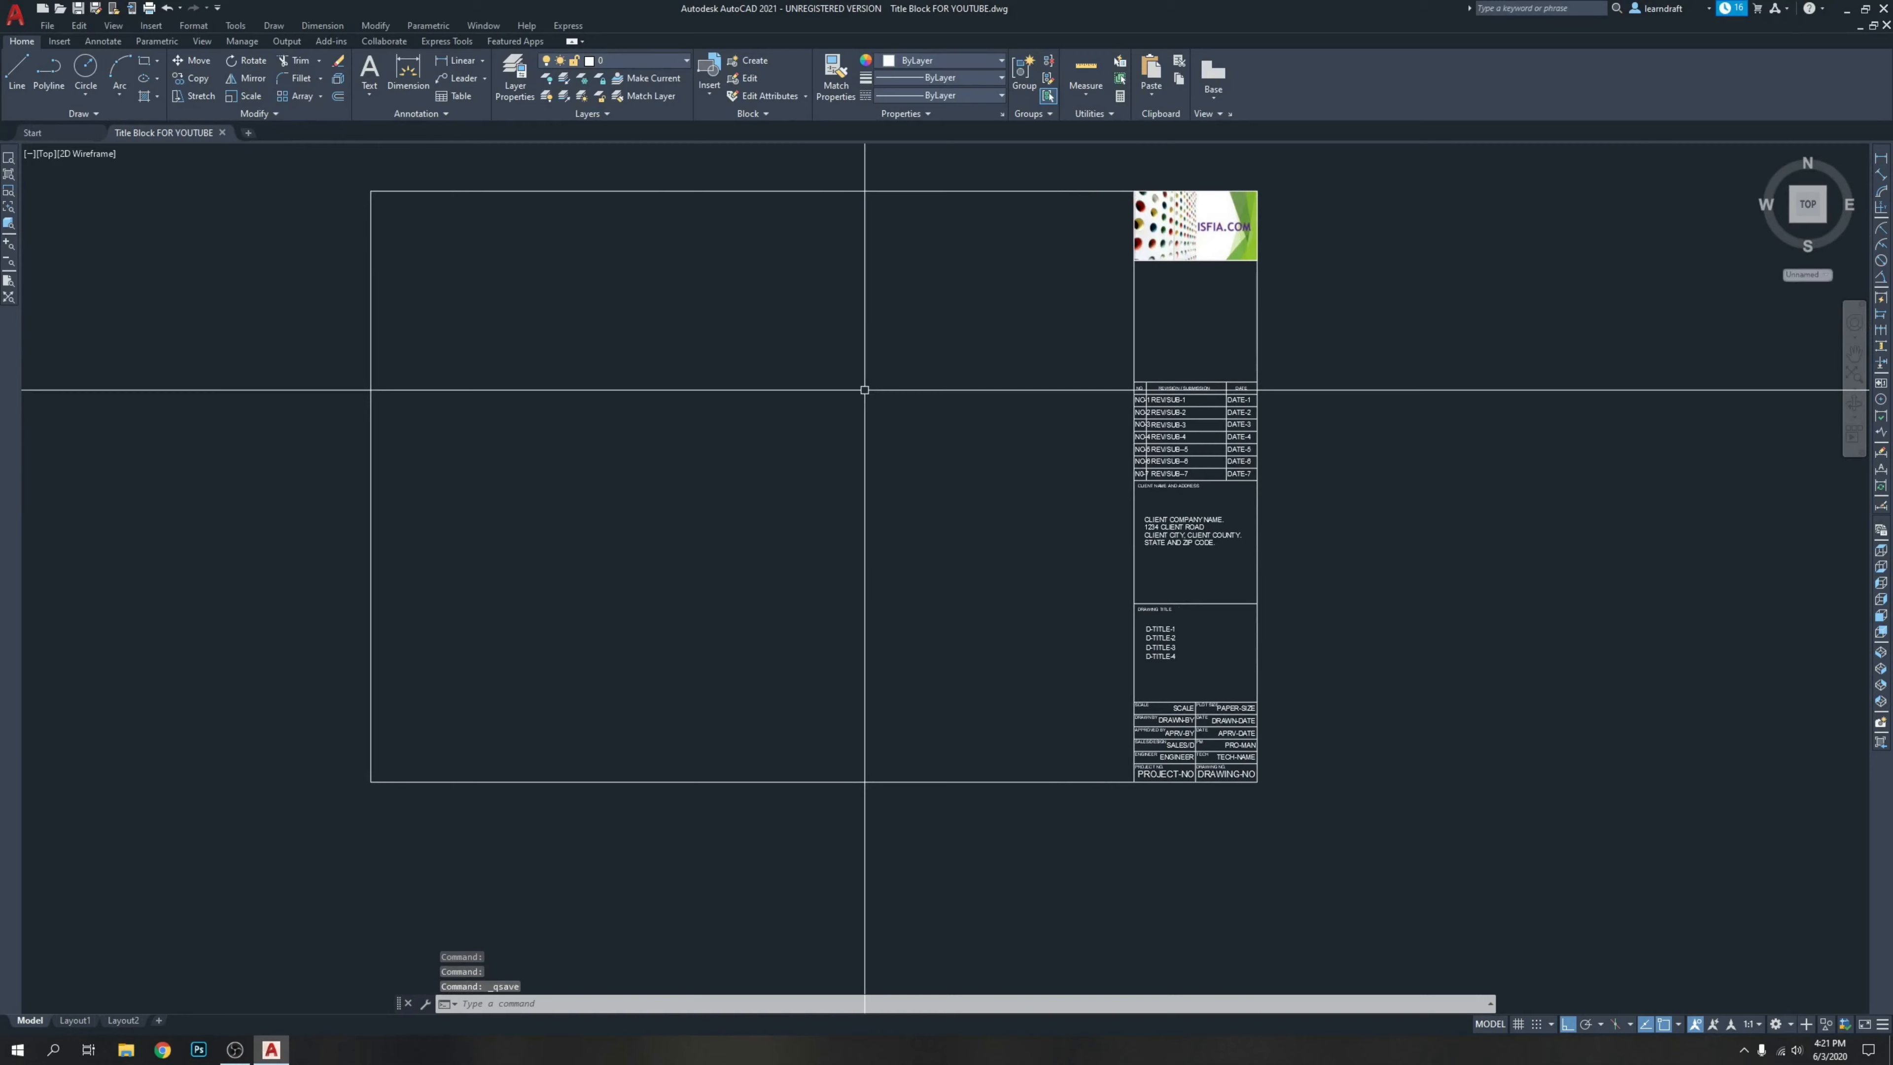
# Browse to the Personal folder on drive D and select the Single family 101 drawing for opening.
pyautogui.click(50, 27)
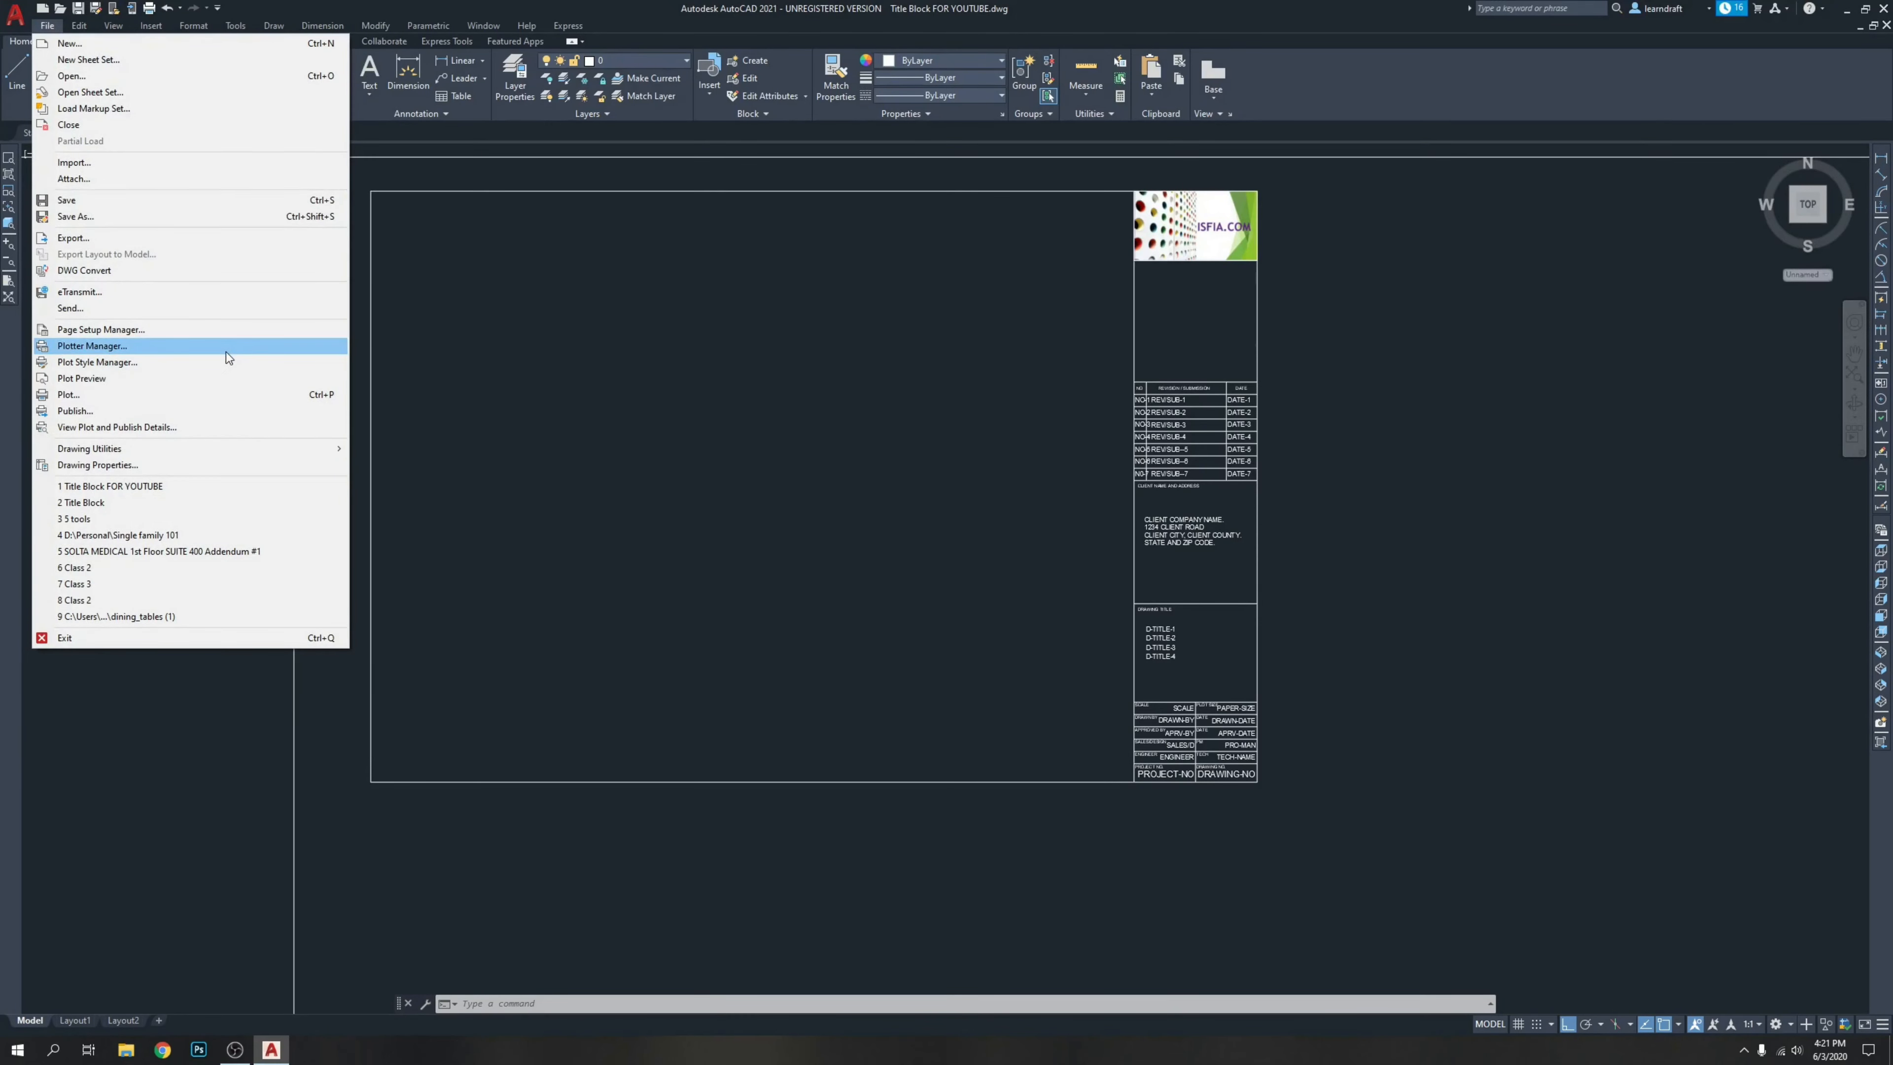
pyautogui.click(71, 75)
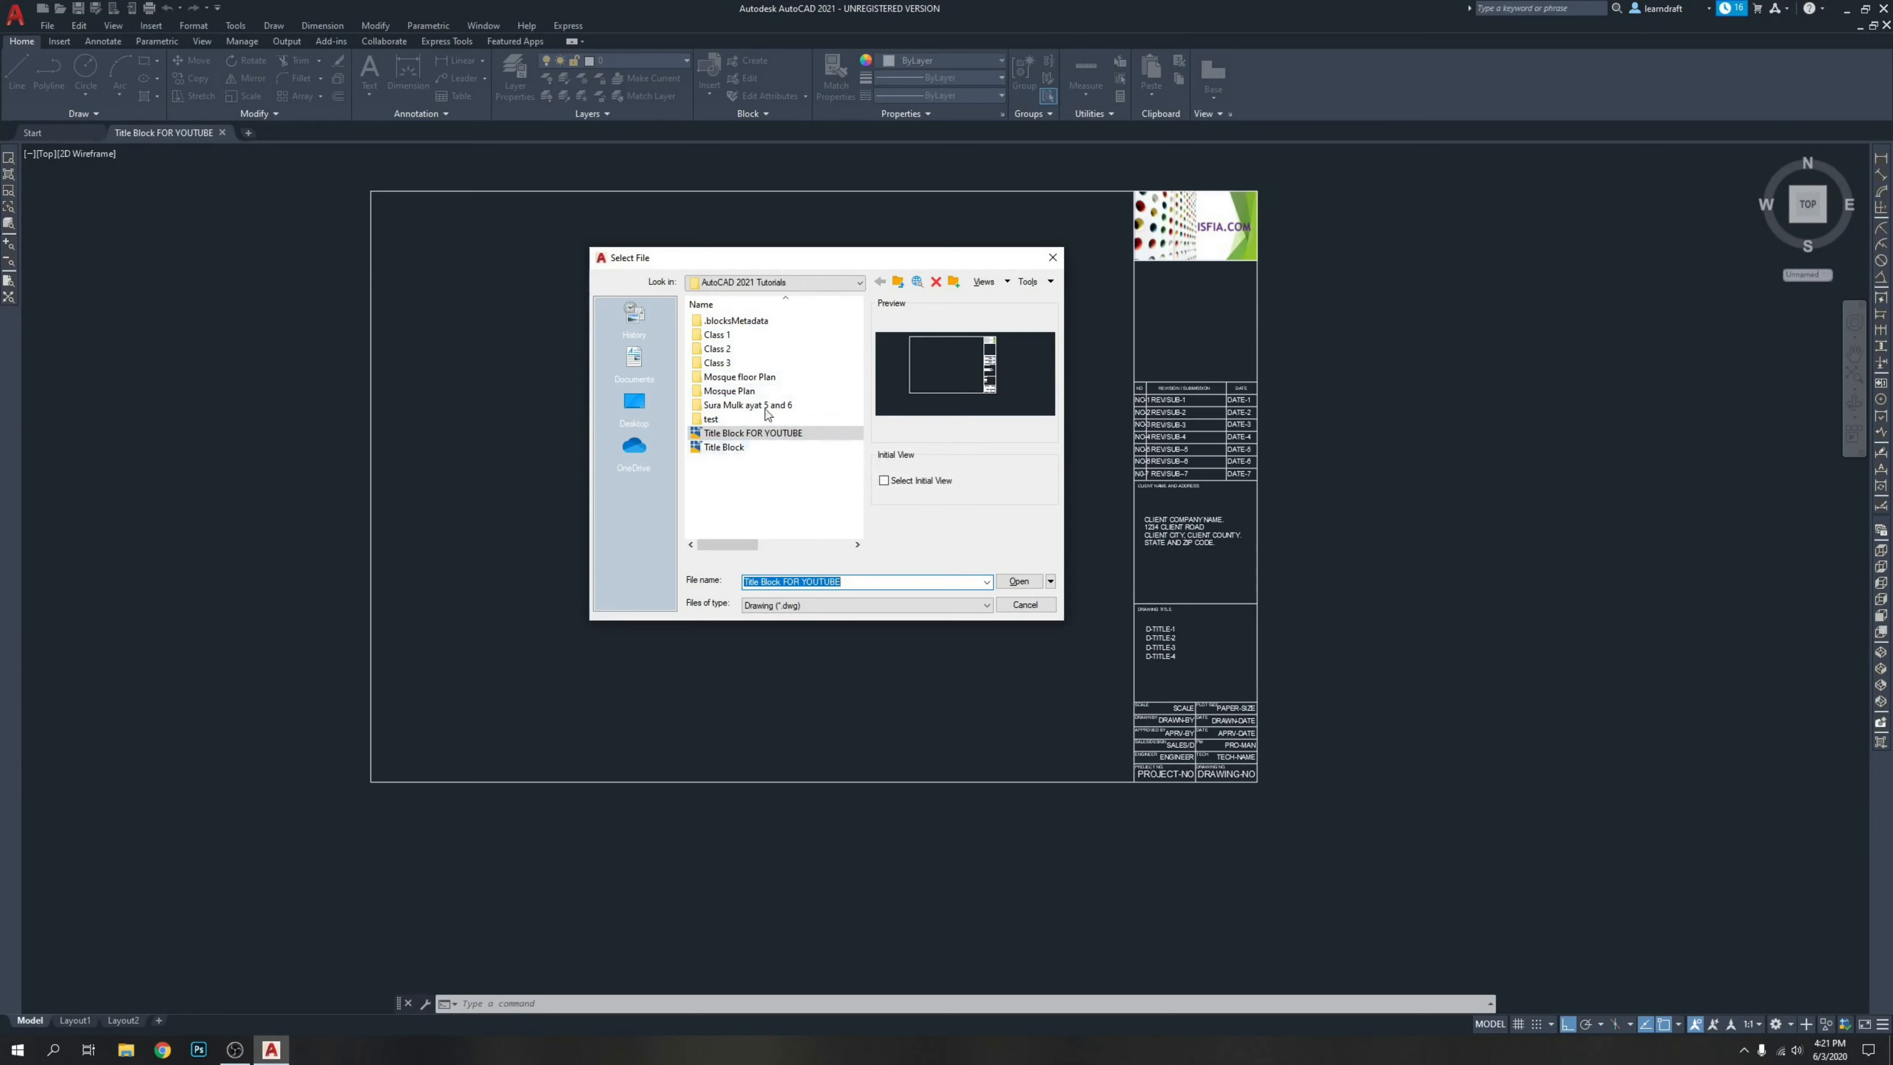
pyautogui.click(900, 287)
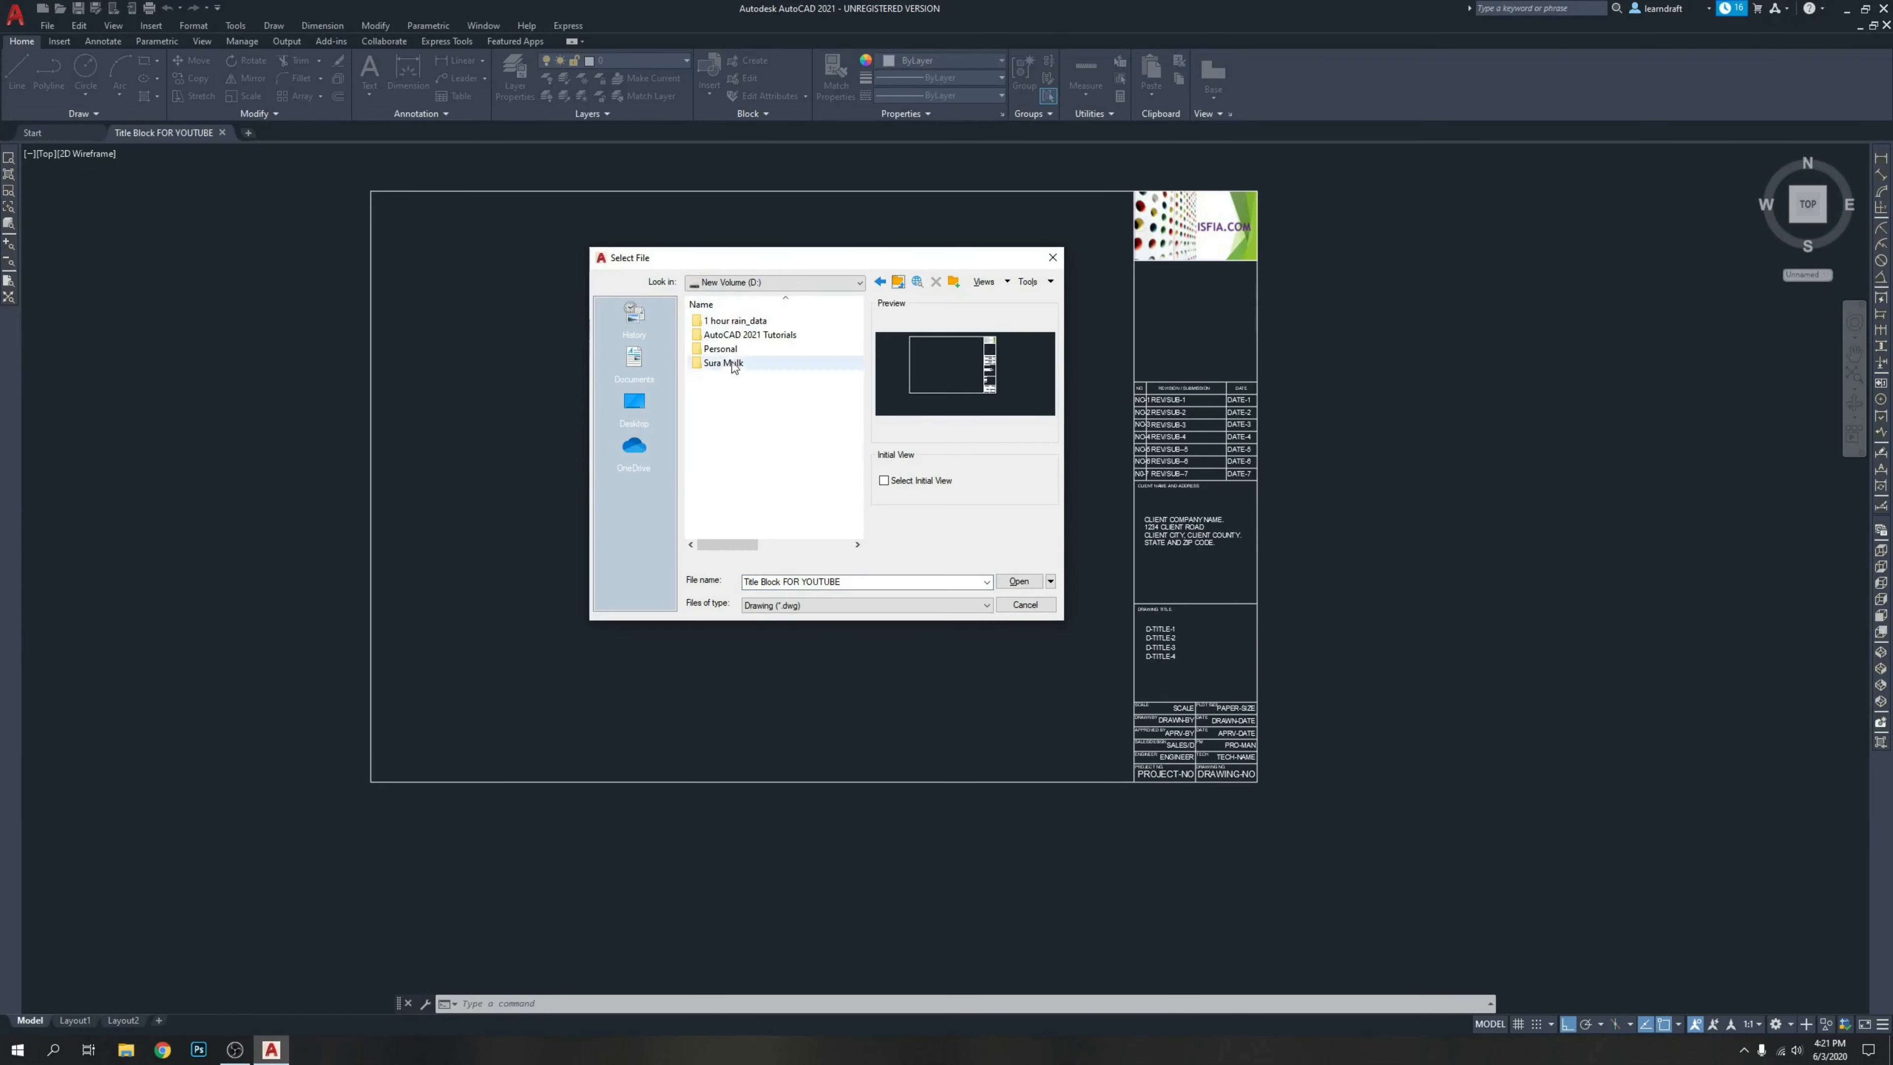
pyautogui.doubleClick(720, 351)
pyautogui.click(743, 322)
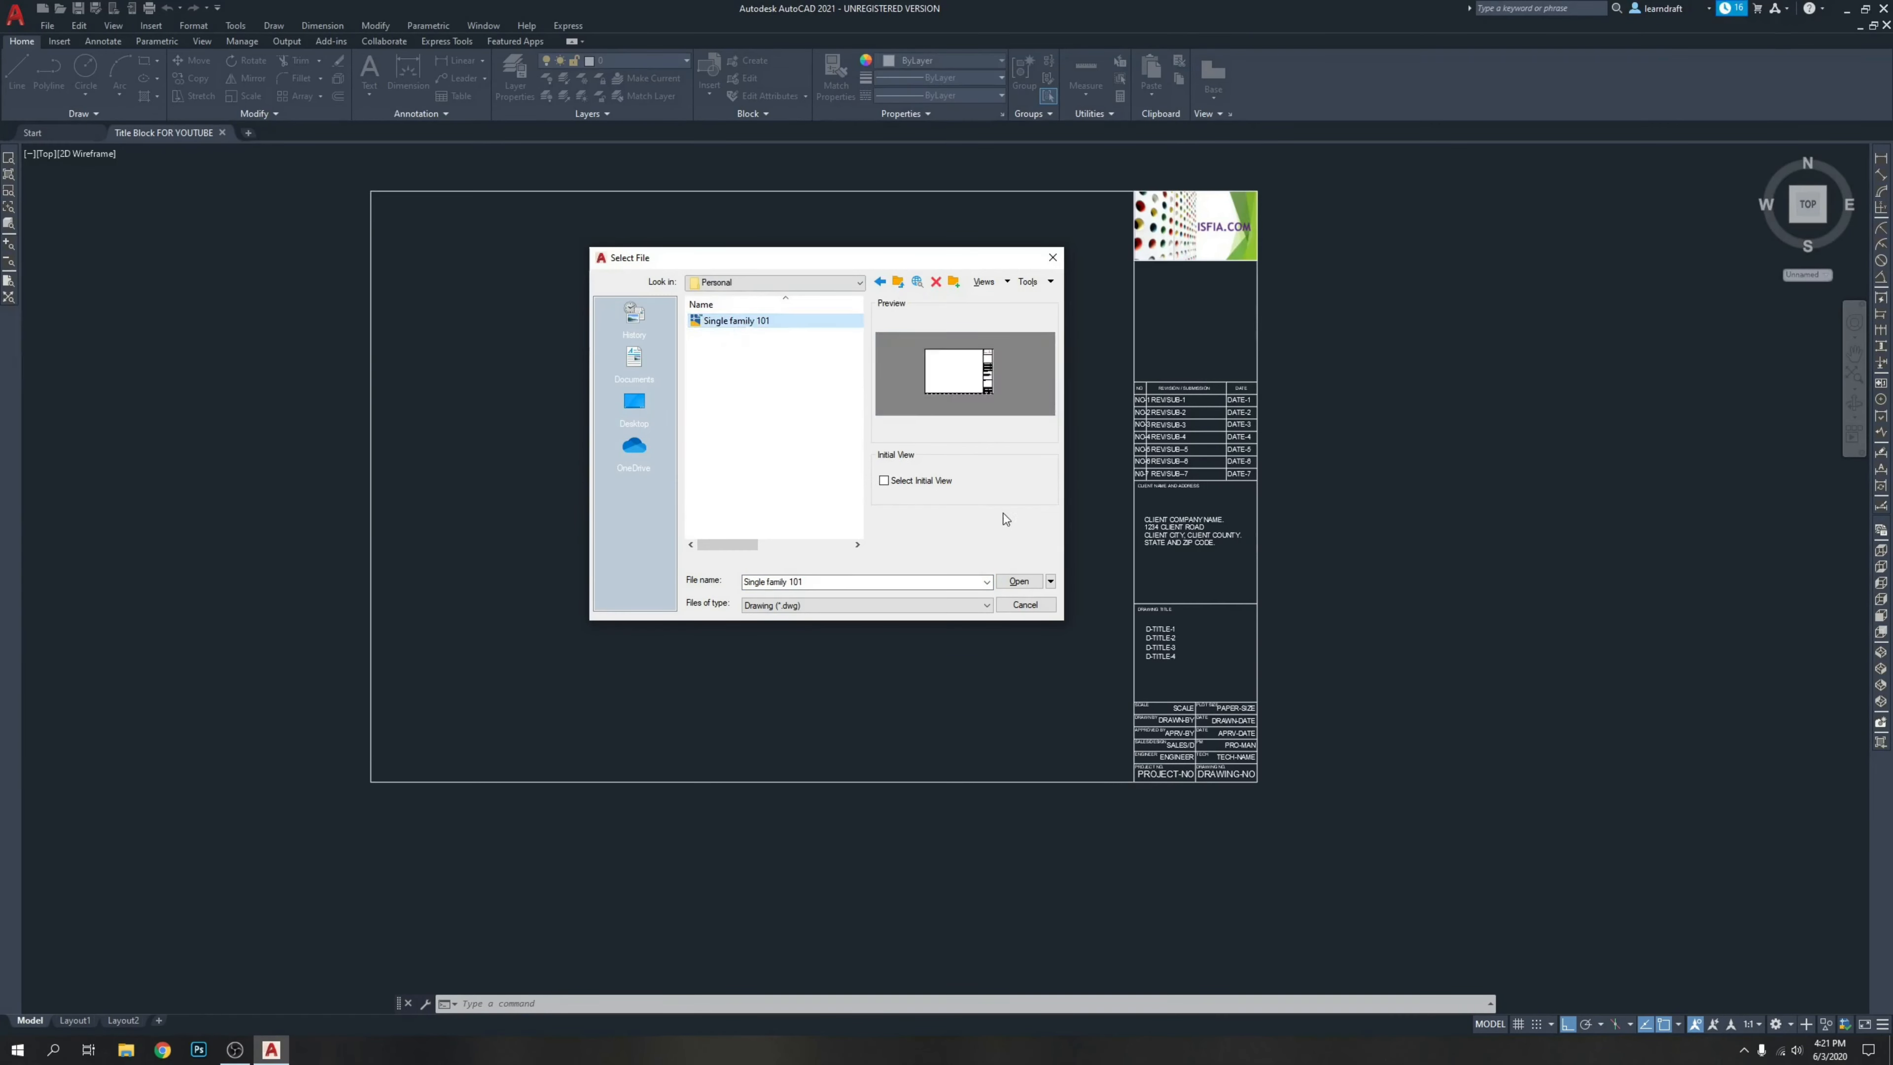
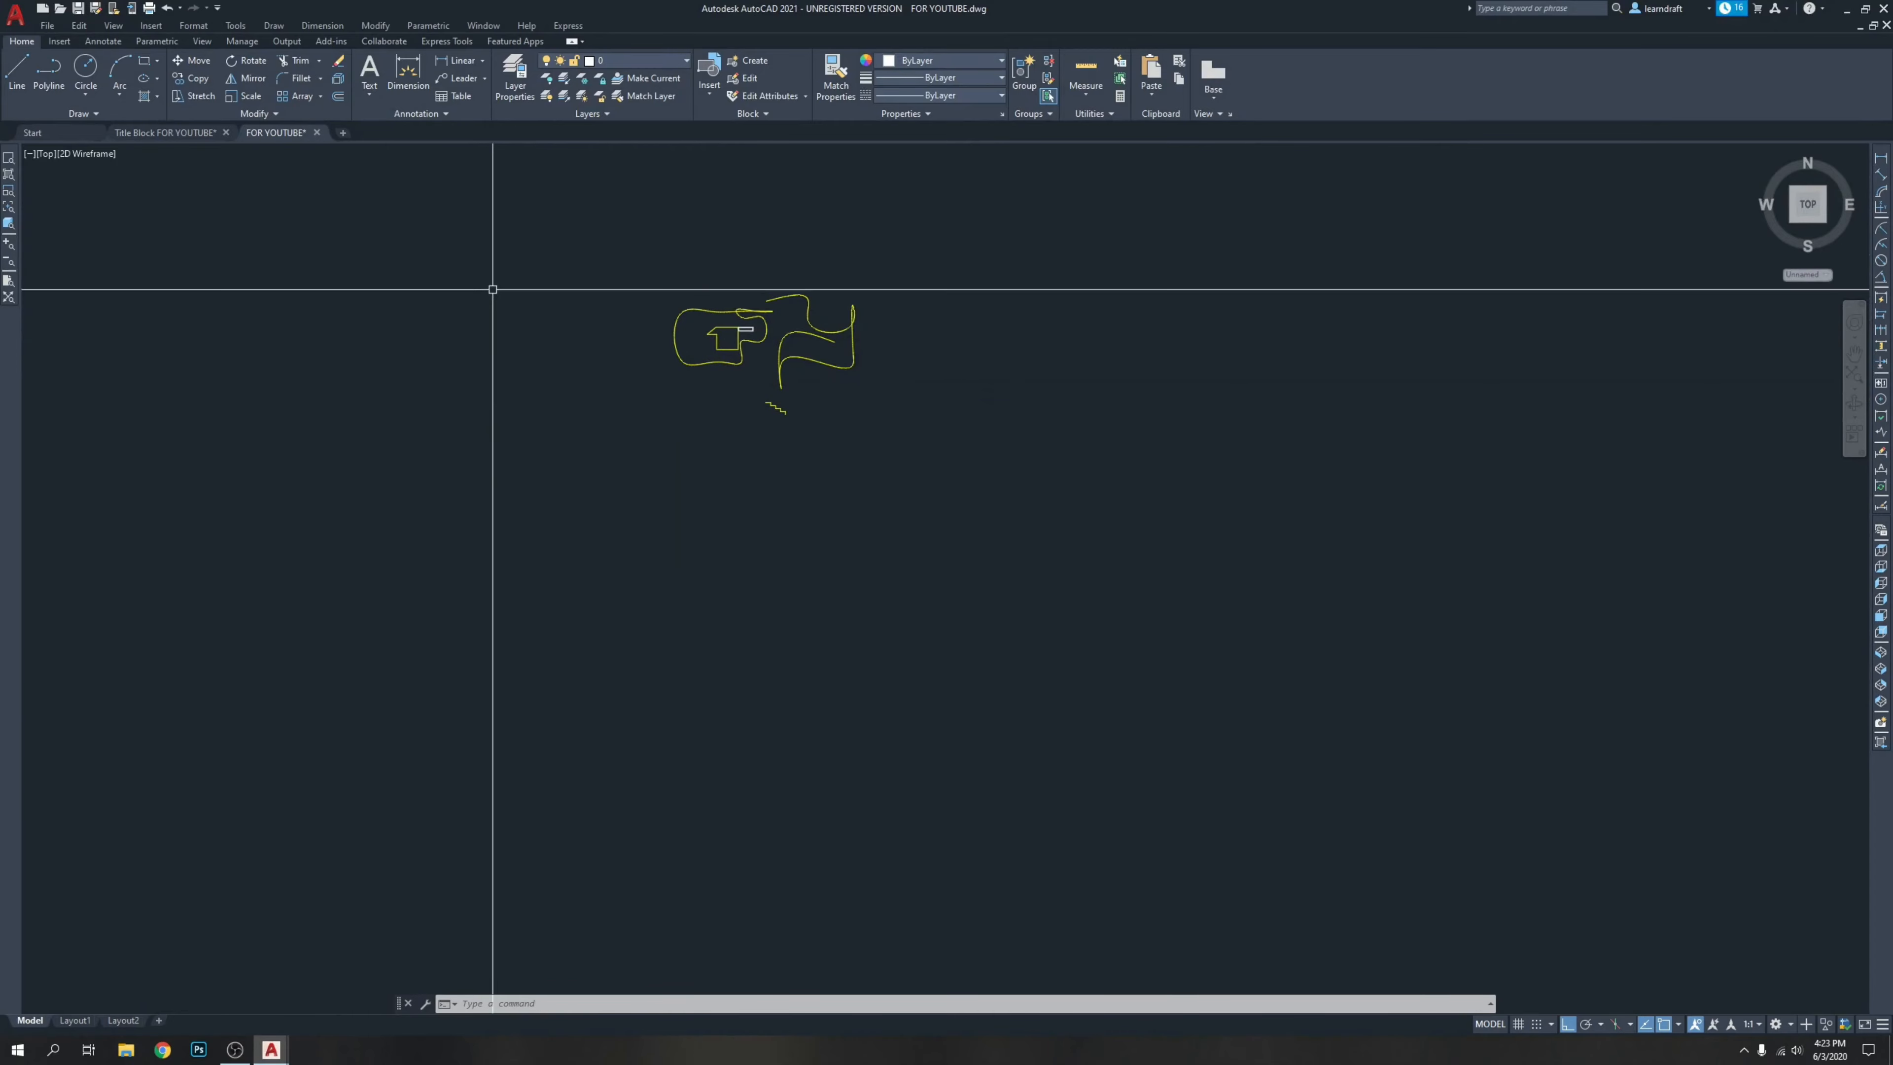
# Open the Blocks palette and look through the current drawing, recent and library blocks.
pyautogui.moveTo(494, 275); pyautogui.dragTo(509, 289, button='middle')
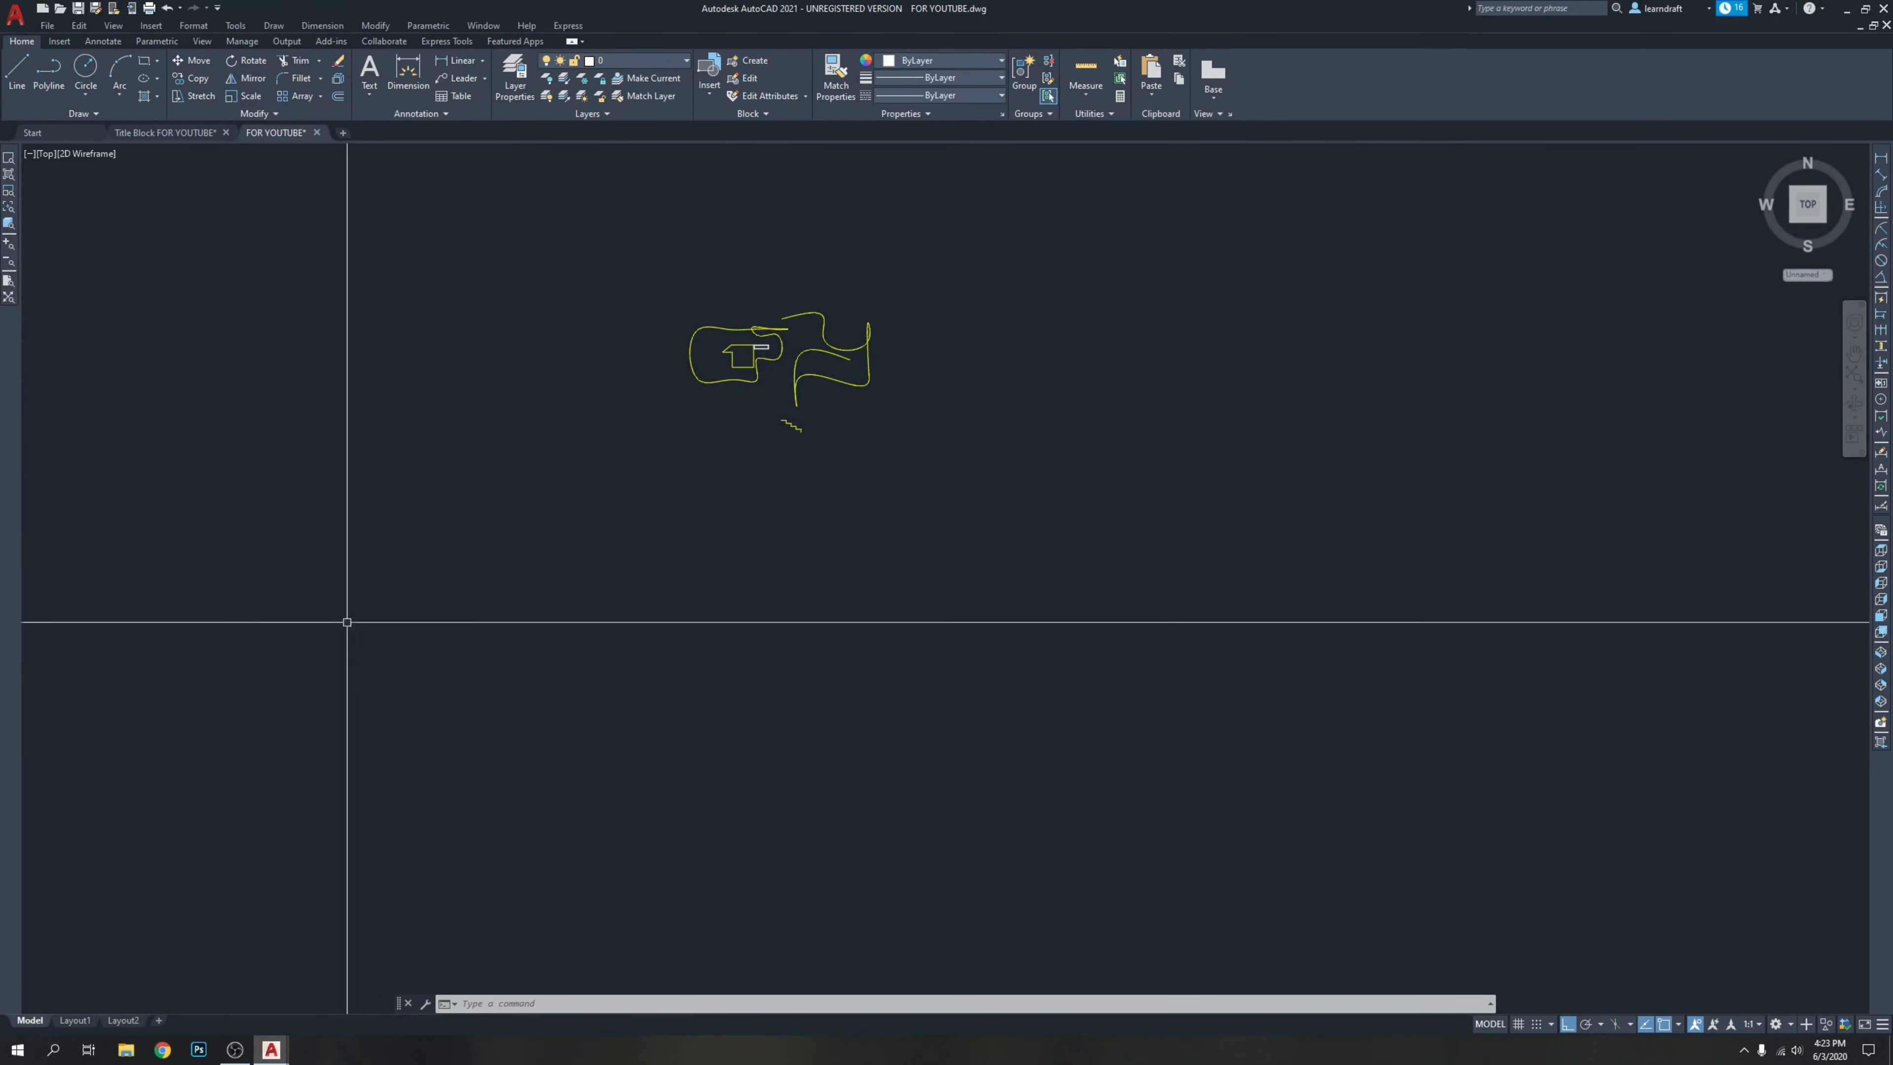
pyautogui.moveTo(585, 378); pyautogui.dragTo(571, 433, button='middle')
pyautogui.moveTo(658, 385); pyautogui.dragTo(582, 433, button='middle')
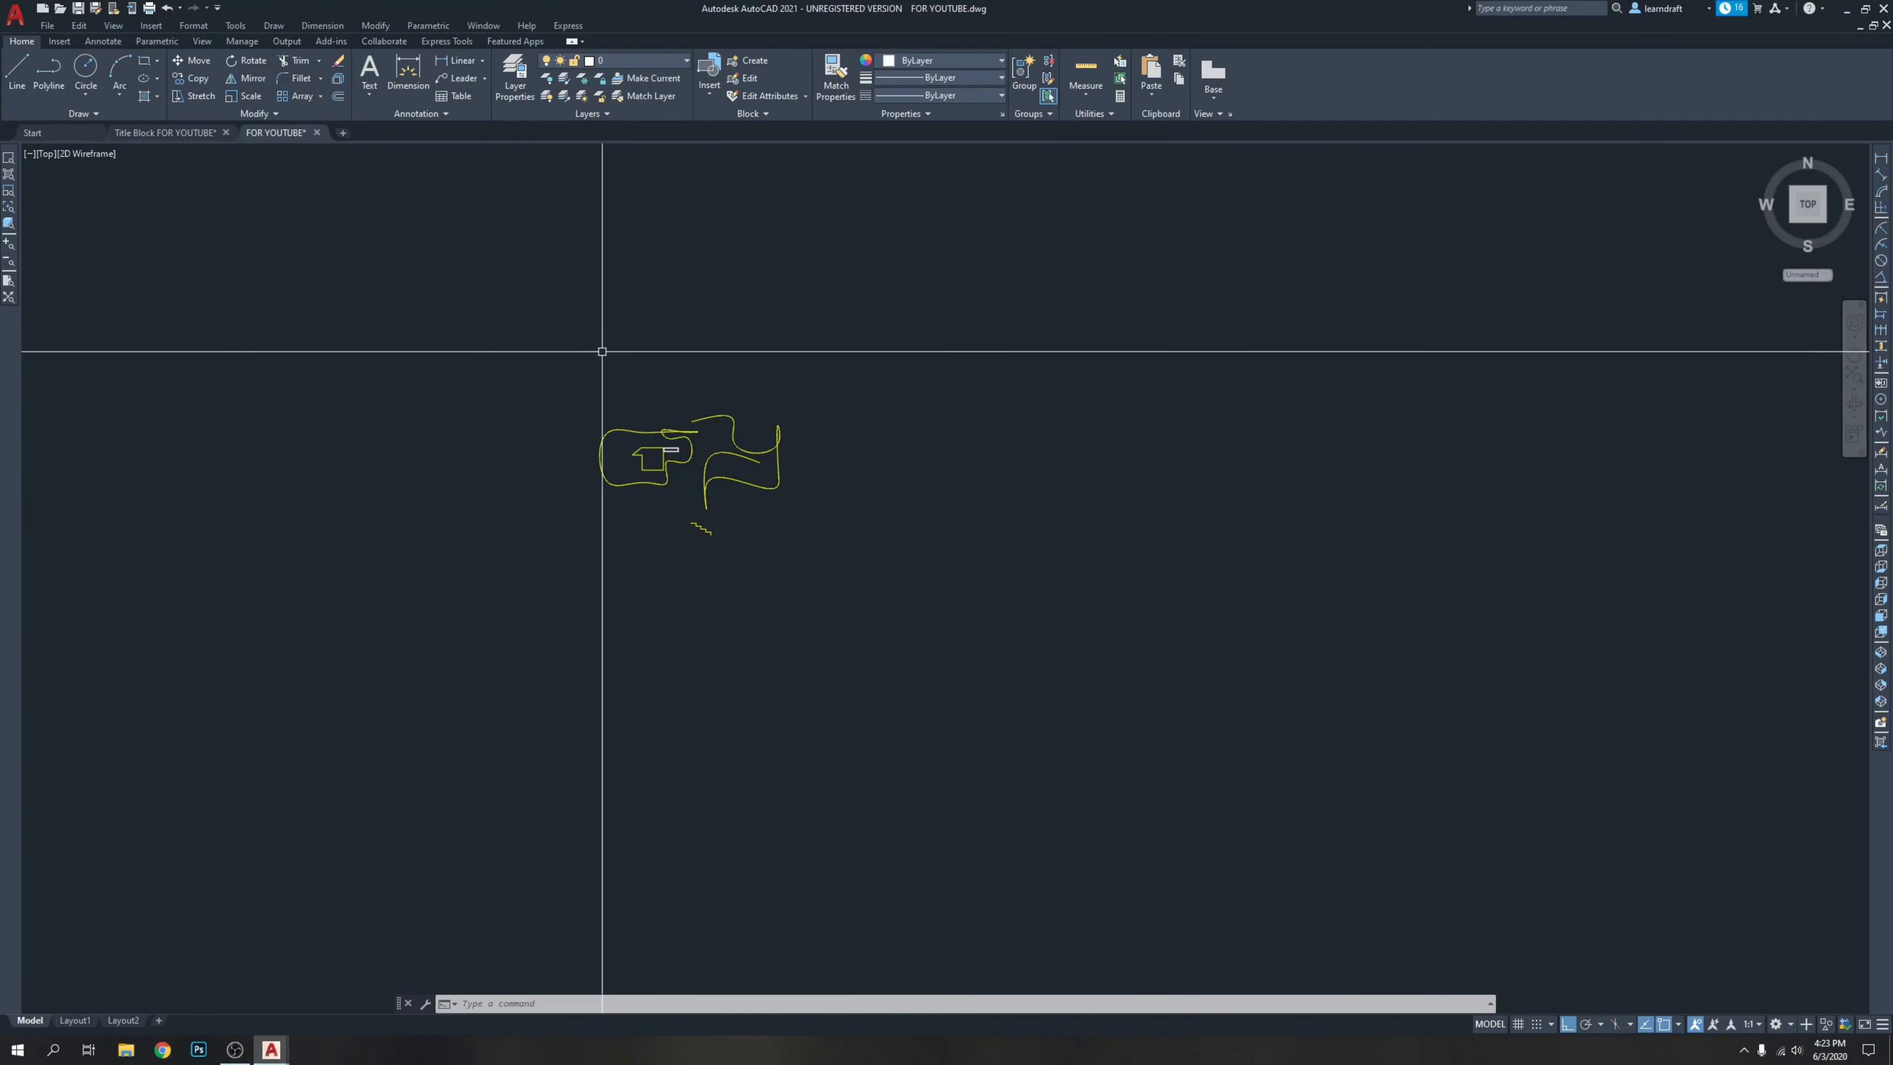
pyautogui.click(152, 26)
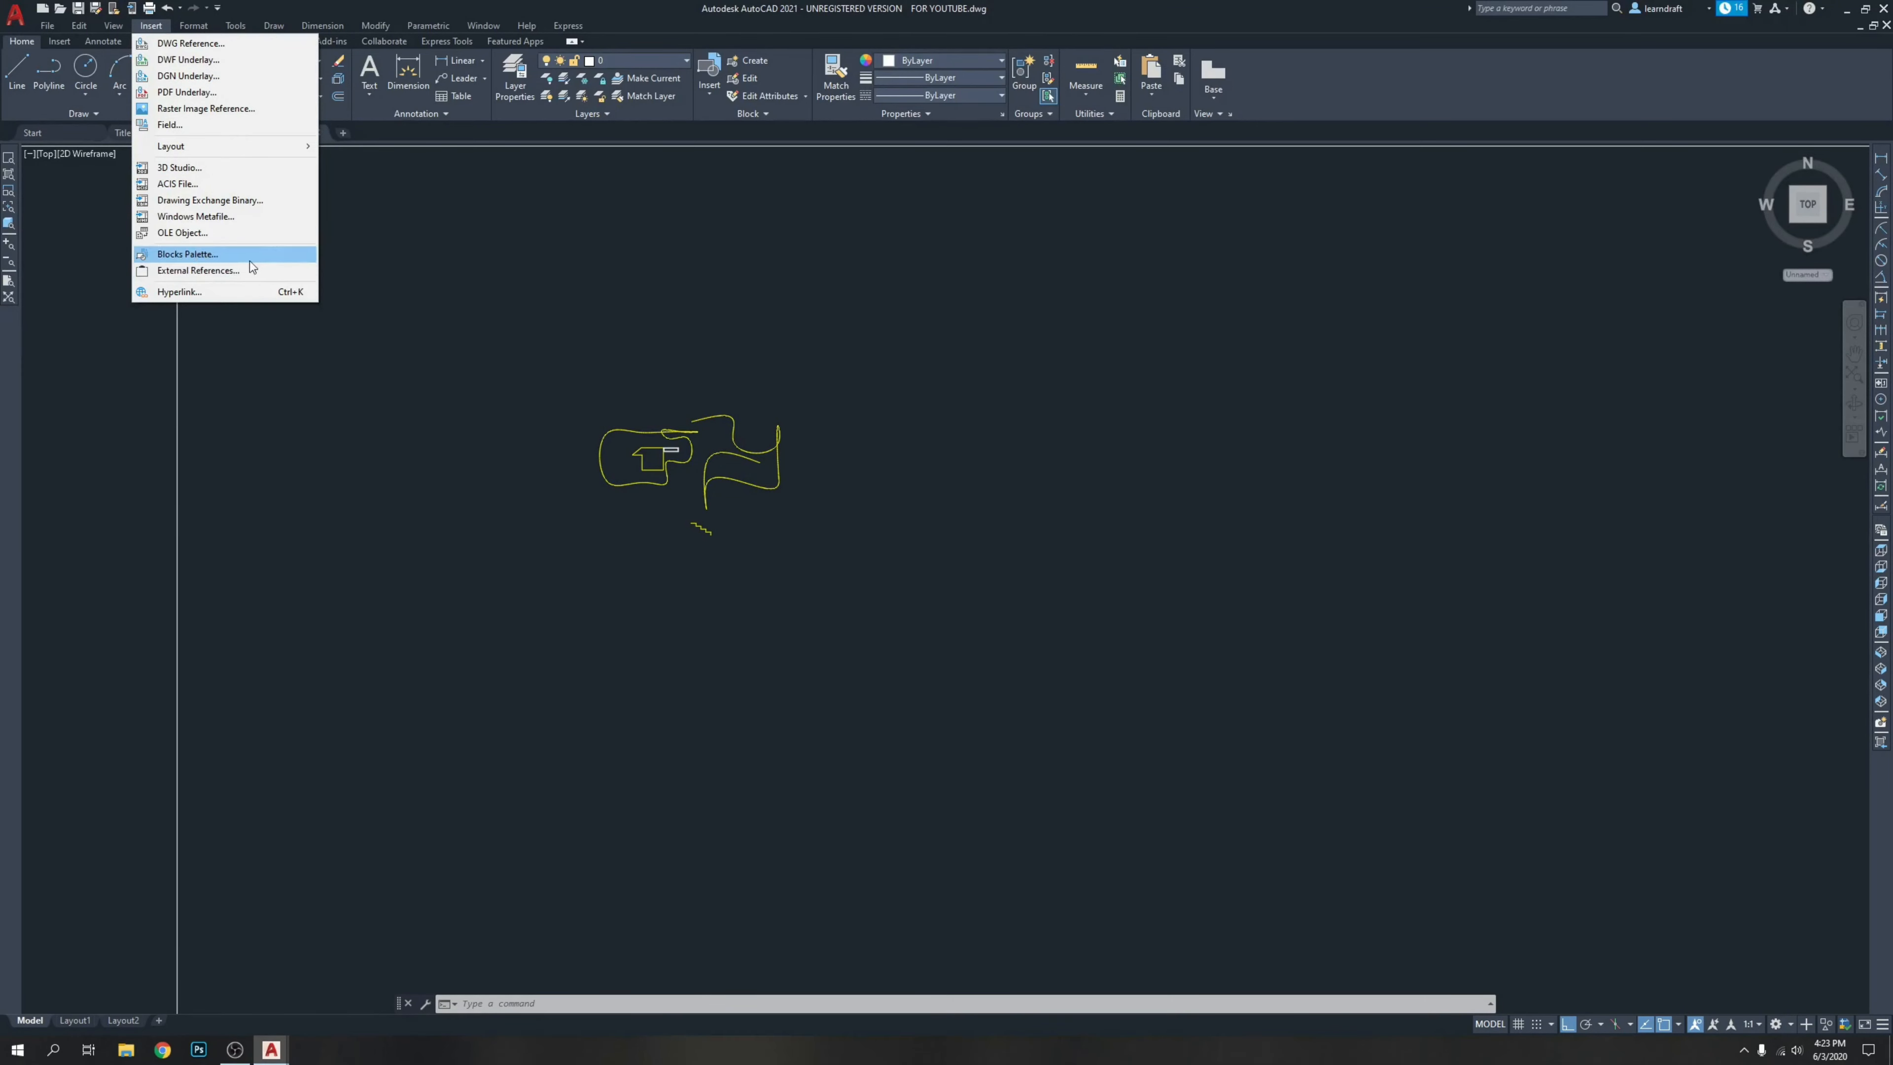
pyautogui.click(220, 254)
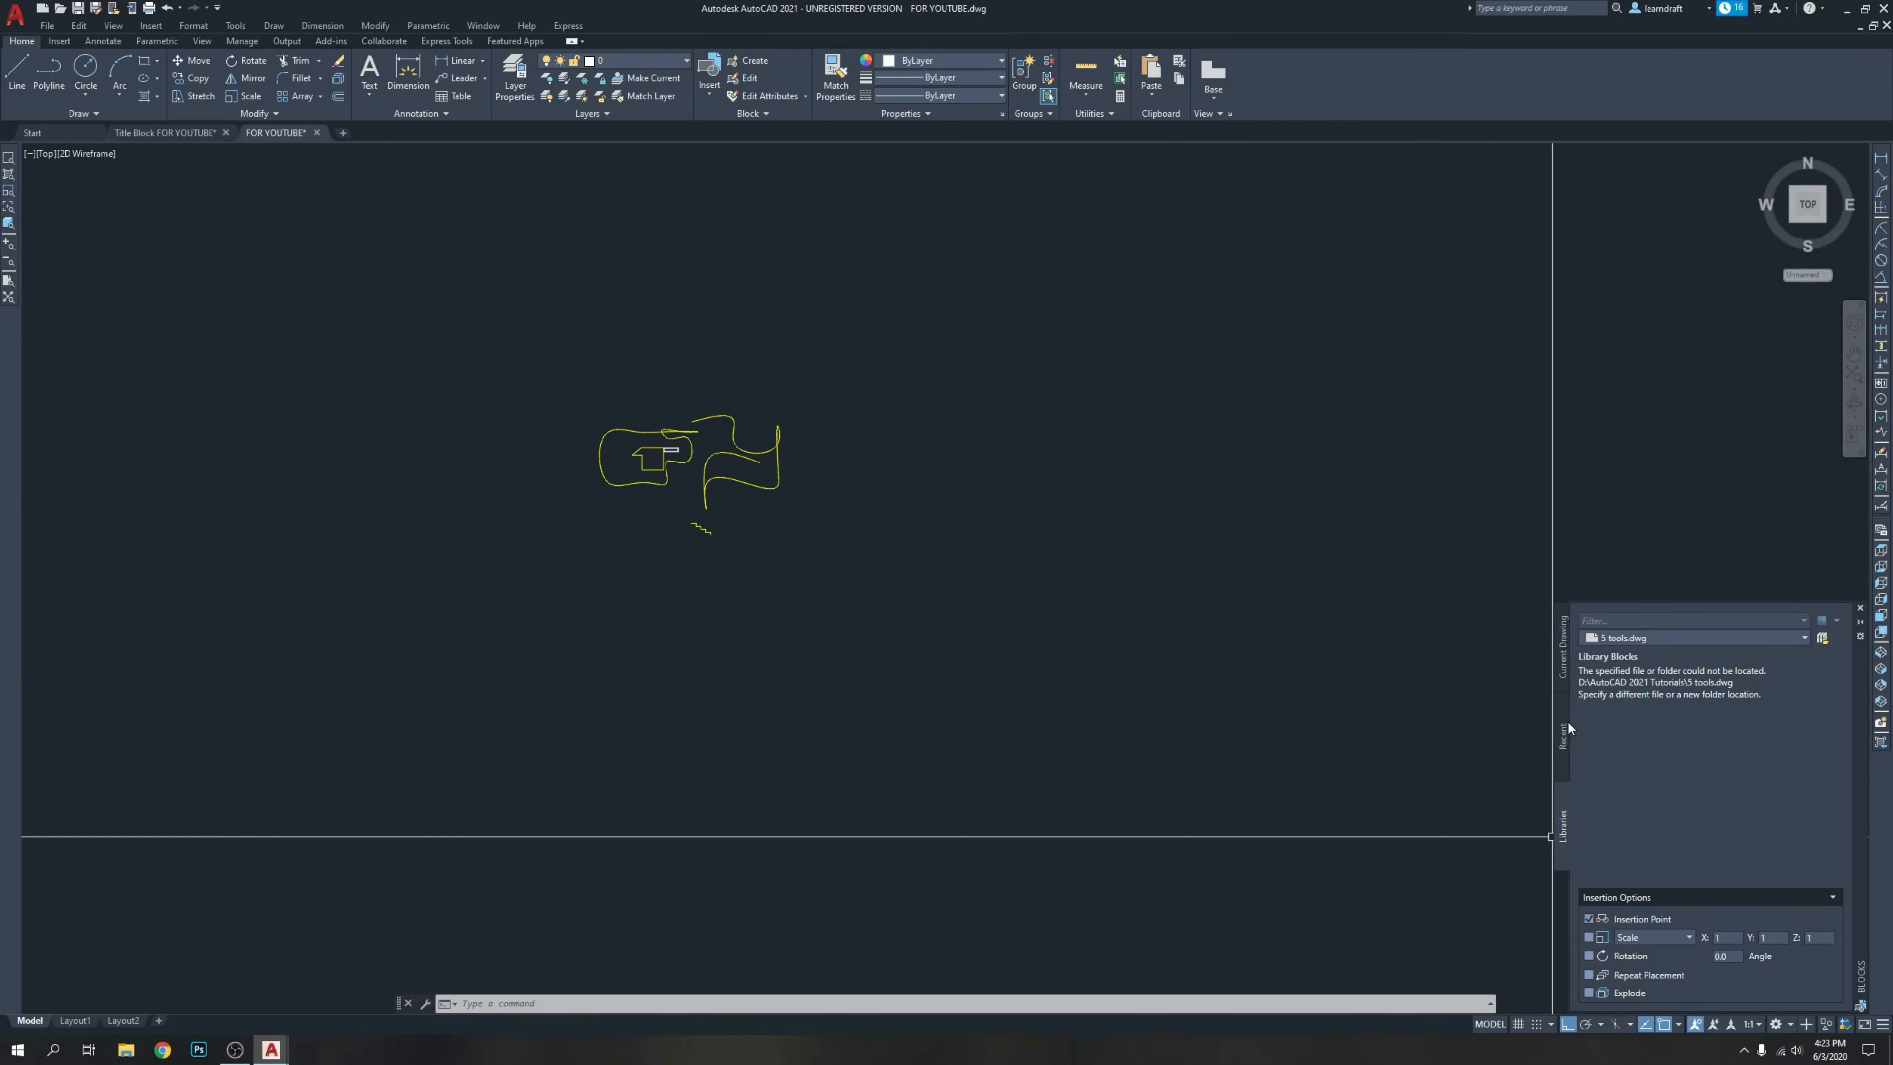
pyautogui.click(1565, 641)
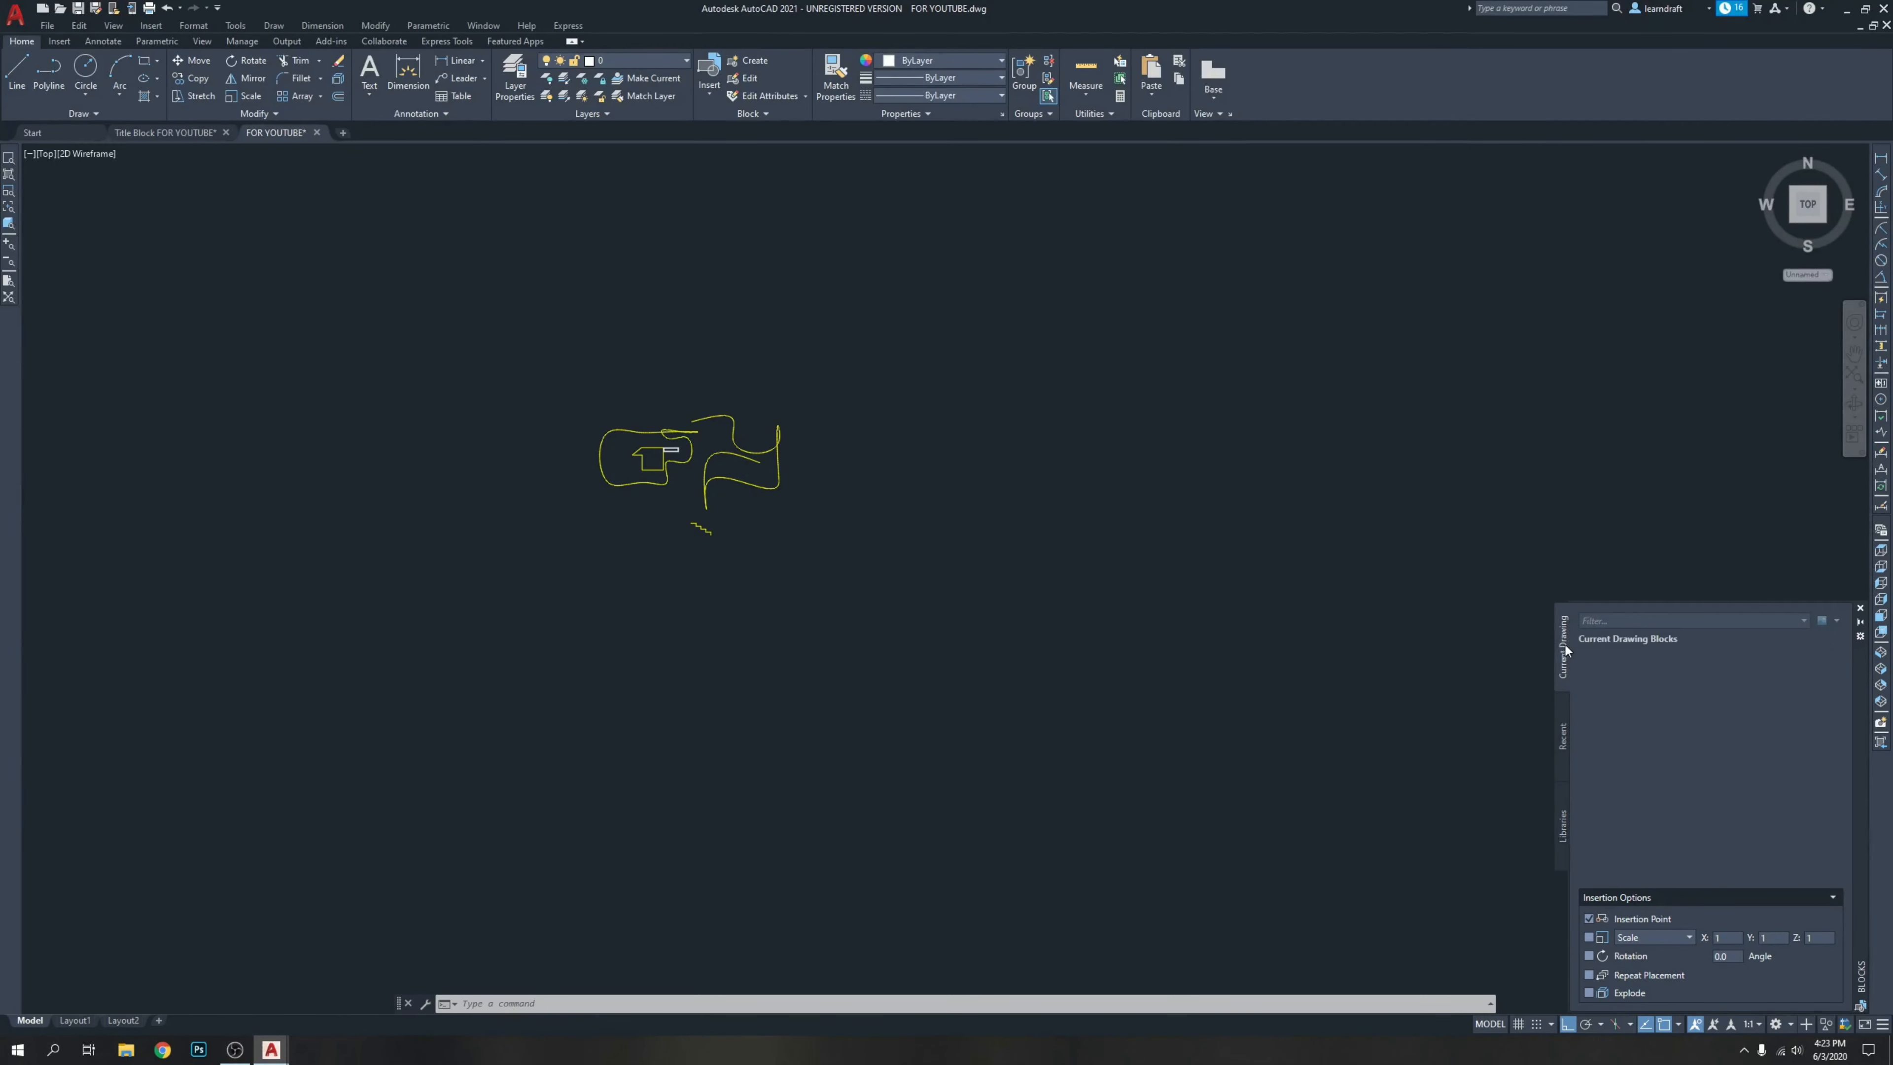
pyautogui.click(1562, 735)
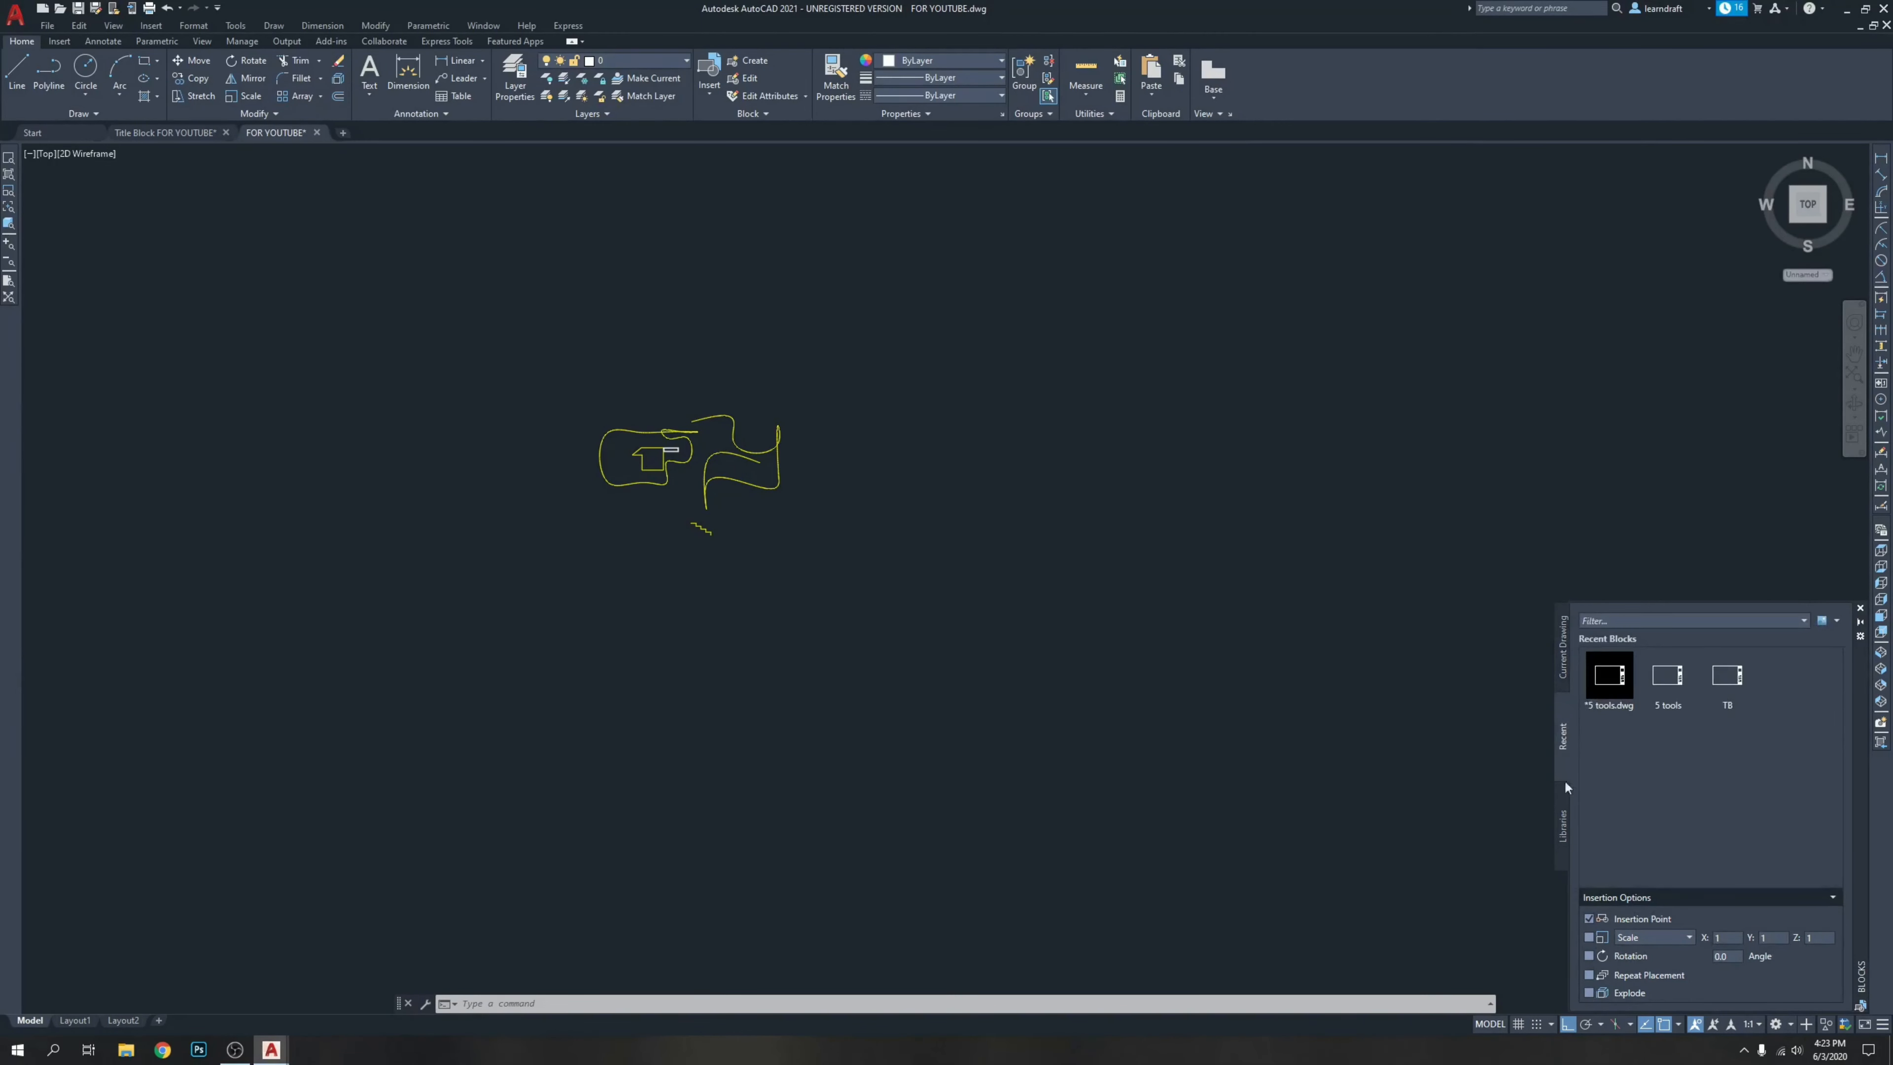
pyautogui.click(1564, 841)
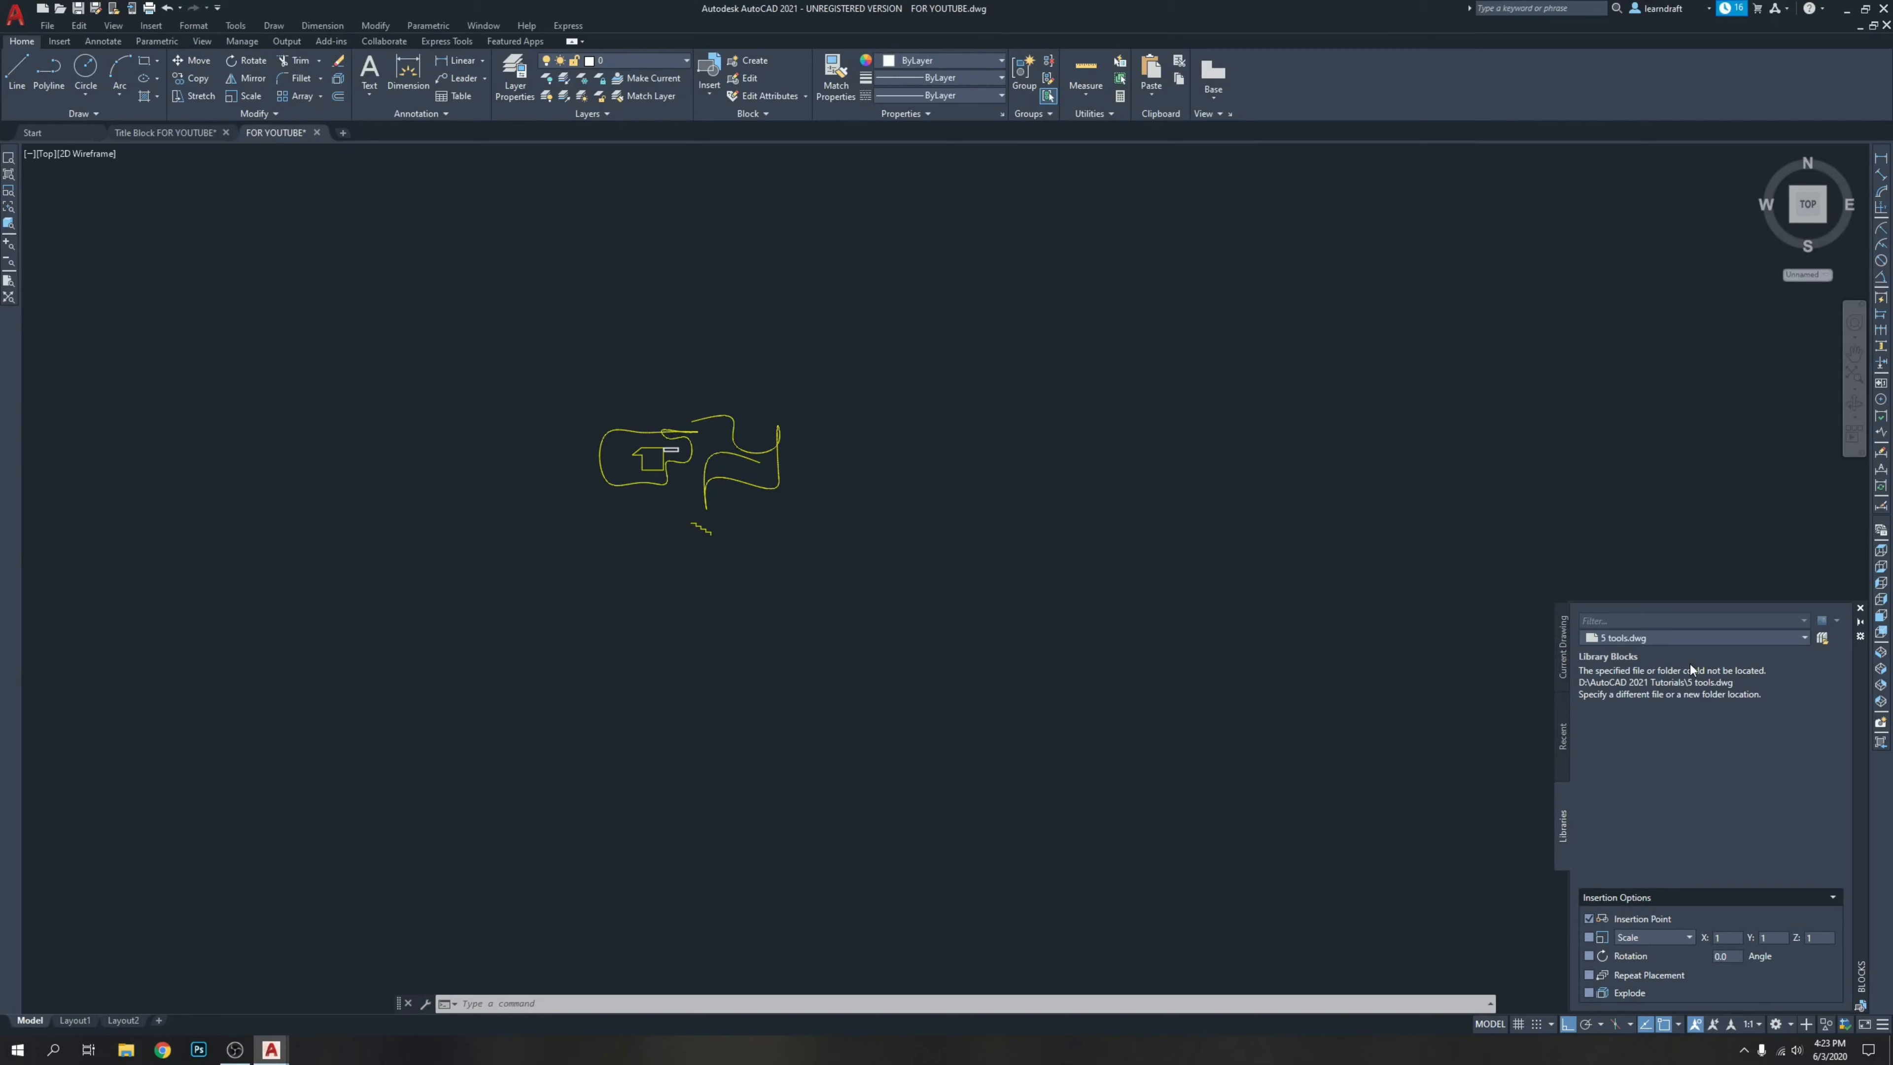
# Load Title Block FOR YOUTUBE from the AutoCAD 2021 Tutorials folder on drive D as the block library.
pyautogui.click(1804, 636)
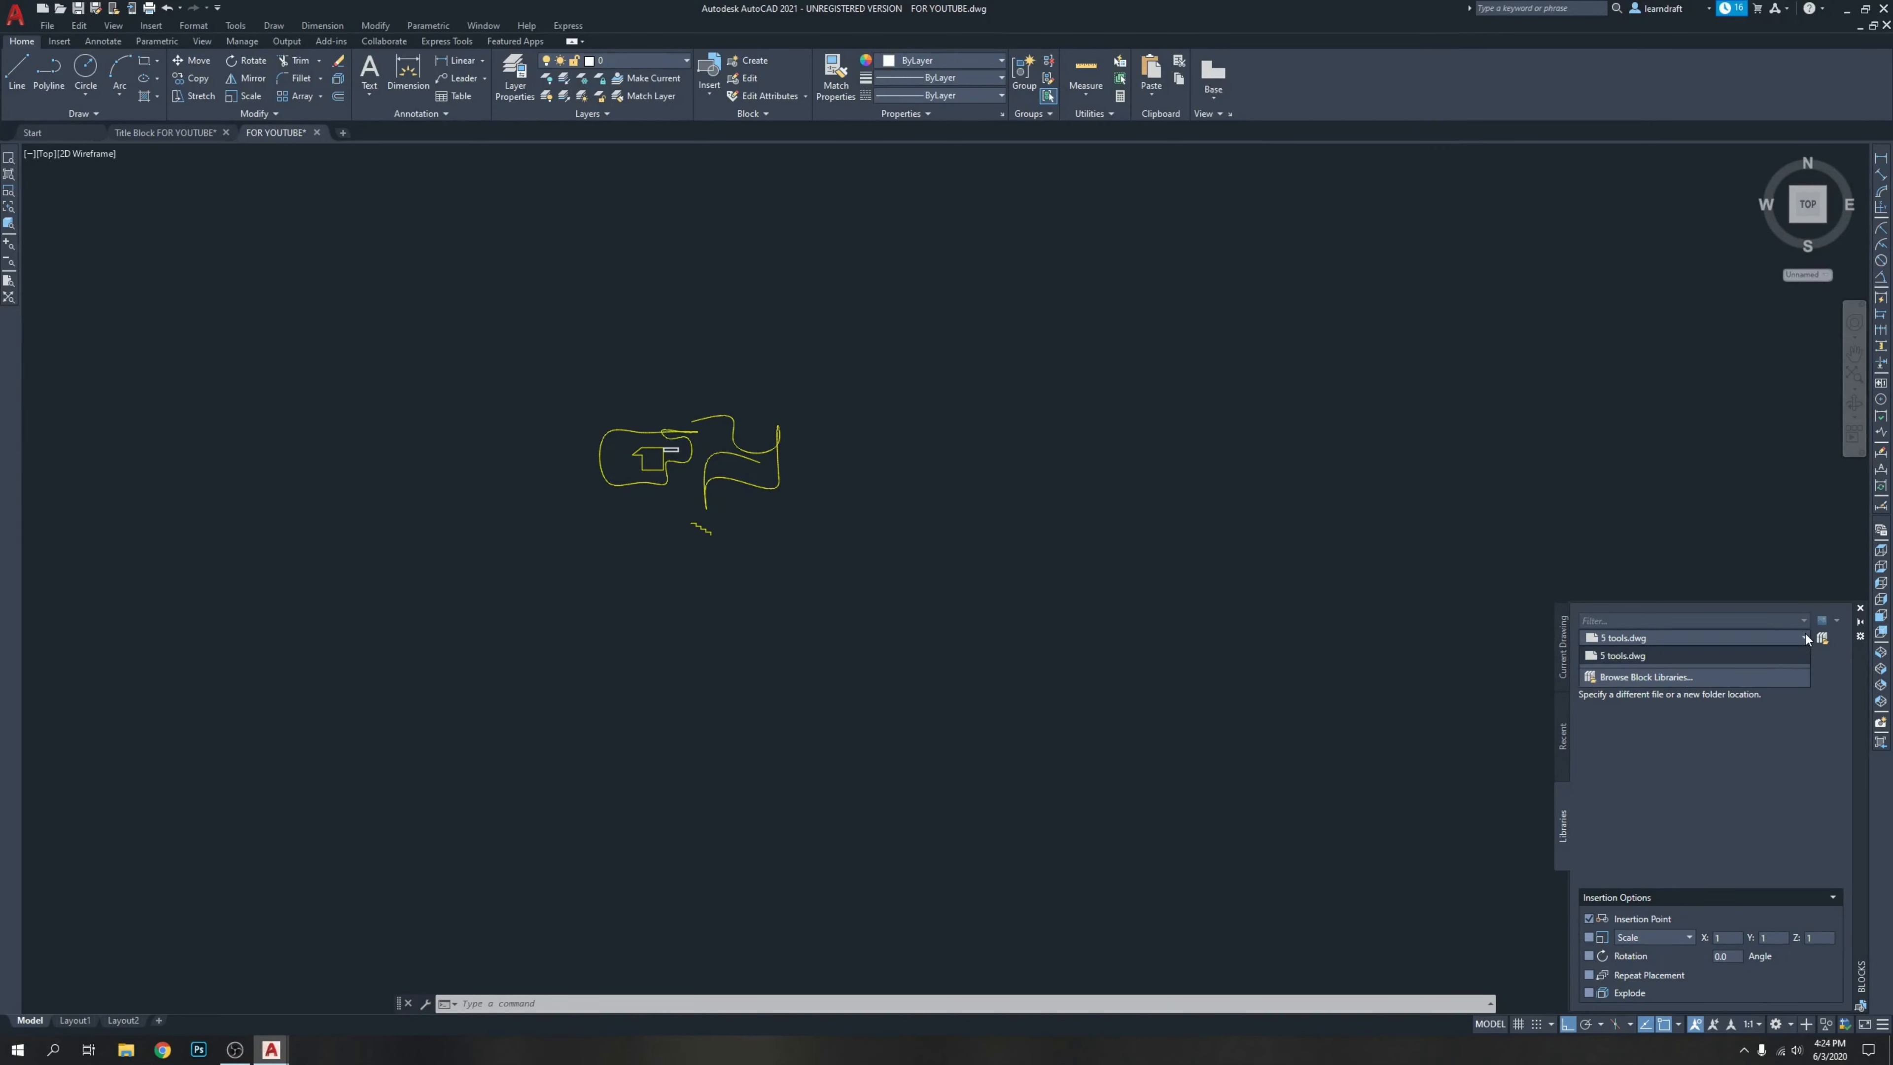
pyautogui.click(1638, 677)
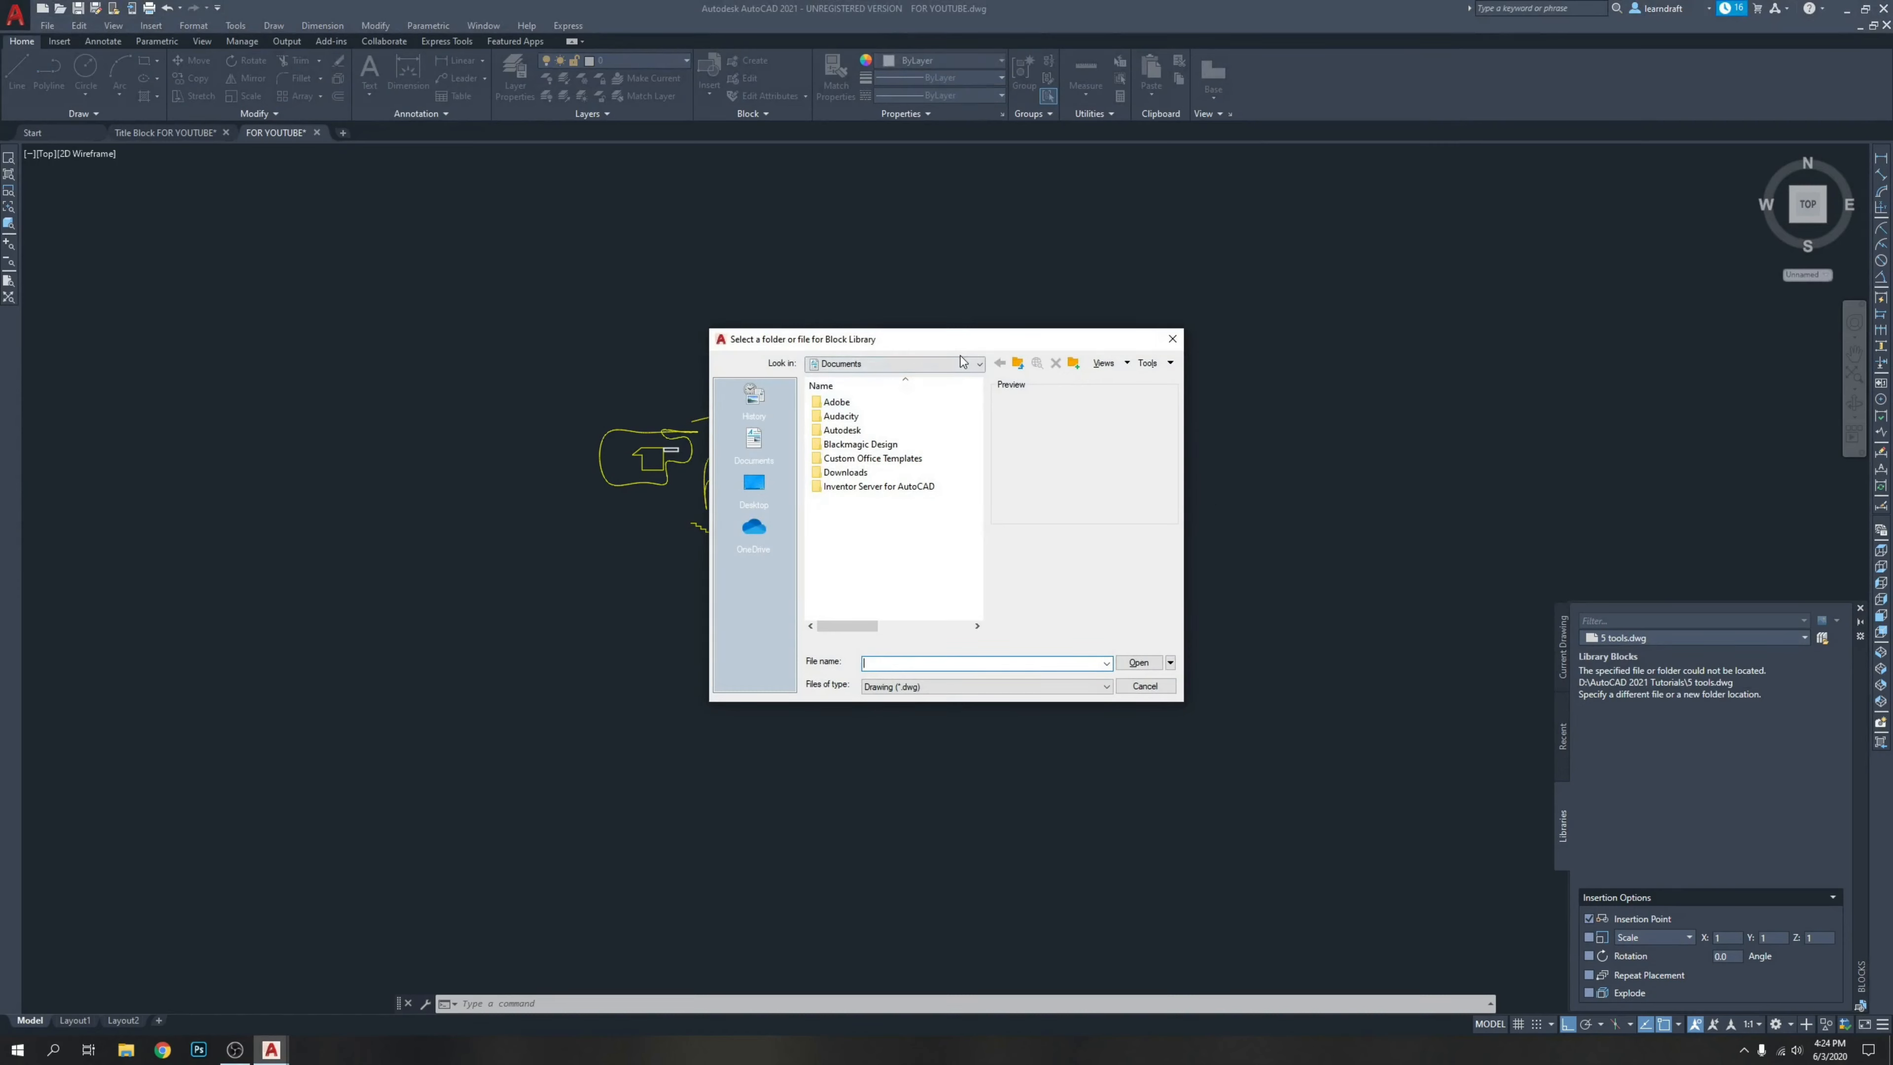
pyautogui.click(948, 365)
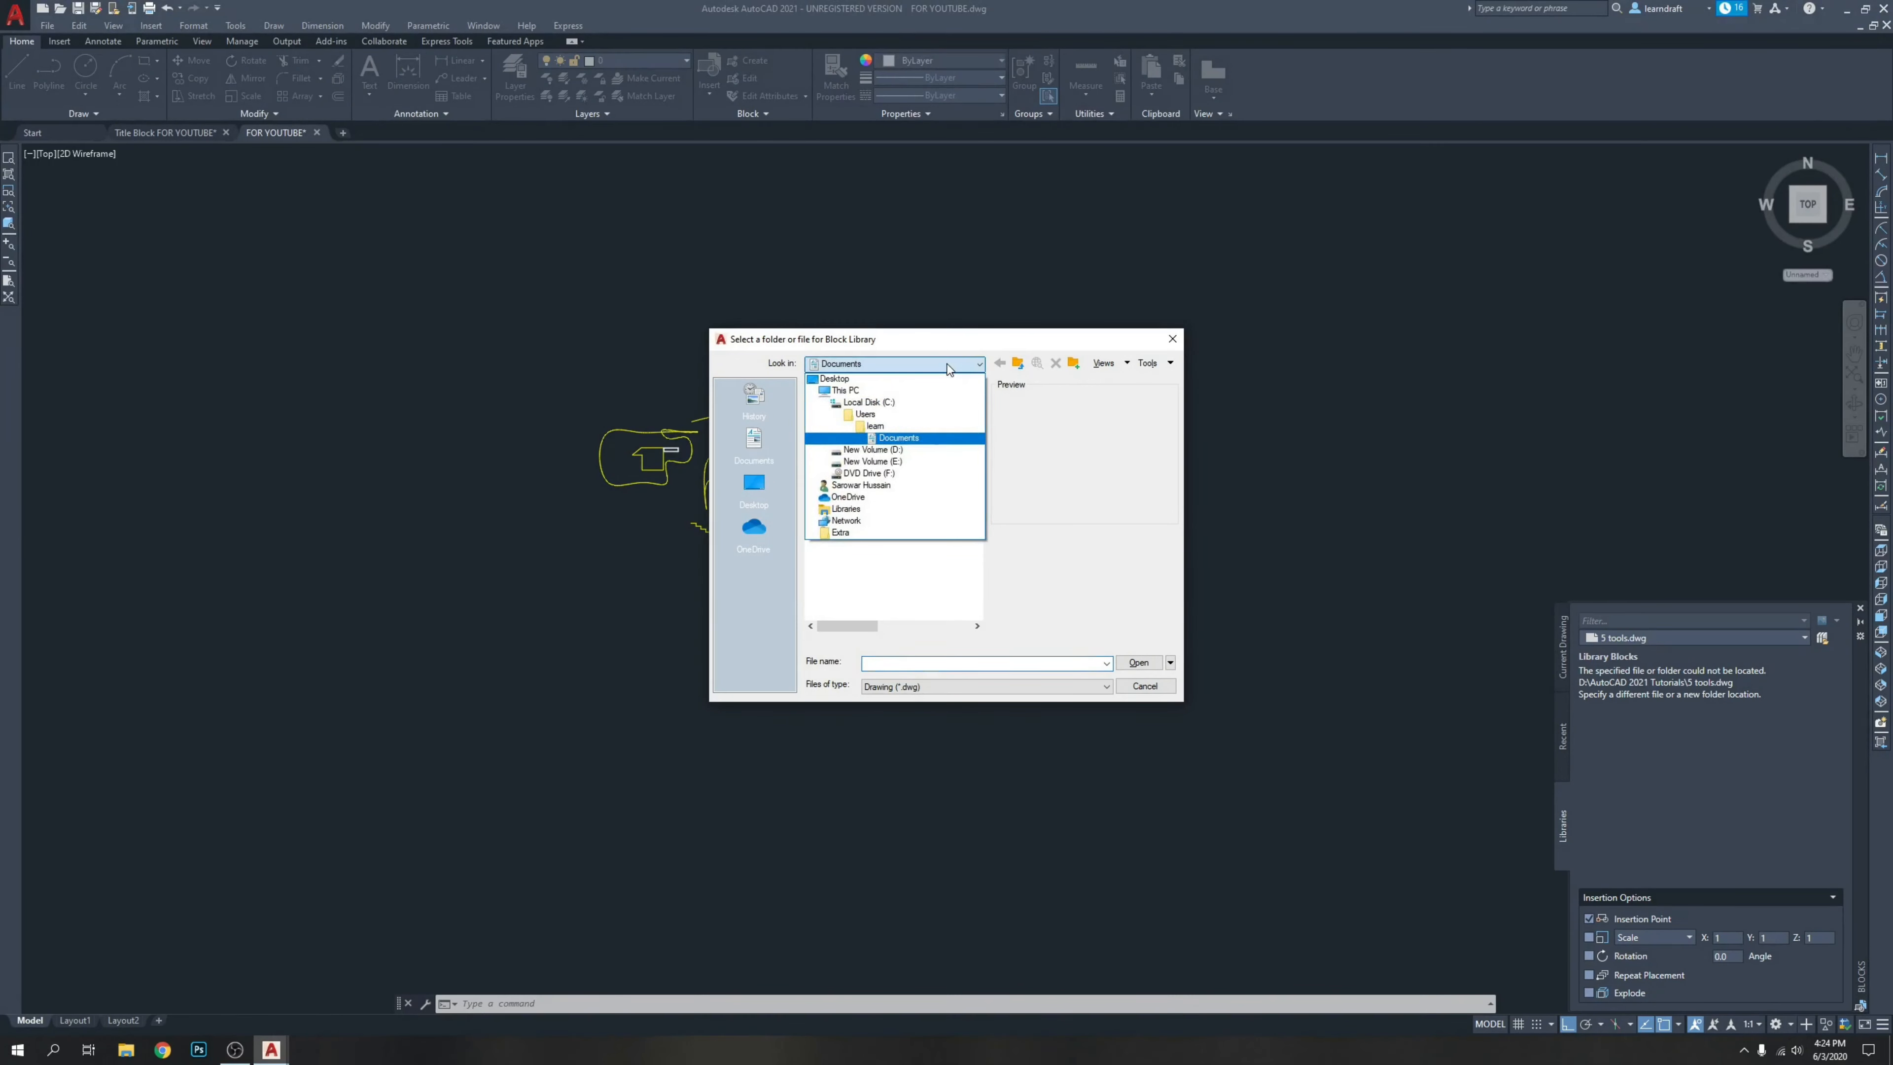
pyautogui.click(900, 449)
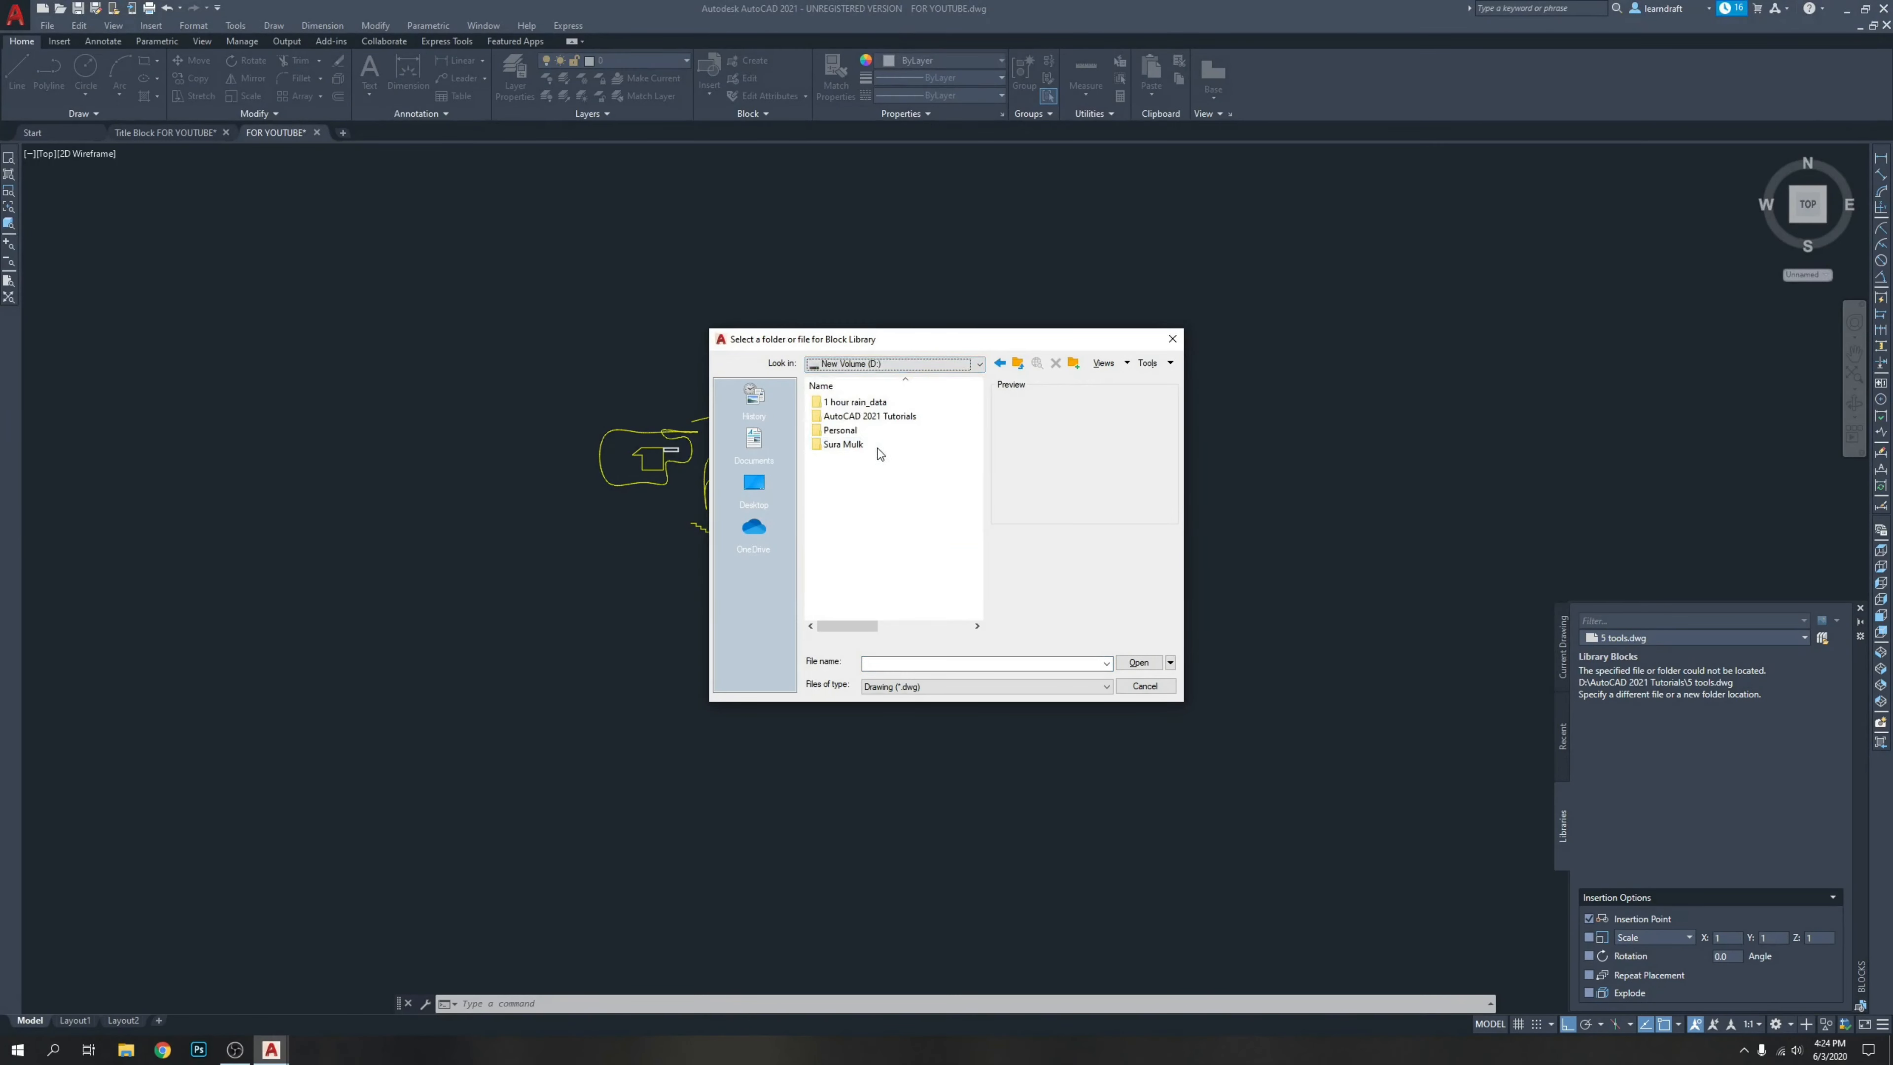
pyautogui.click(868, 420)
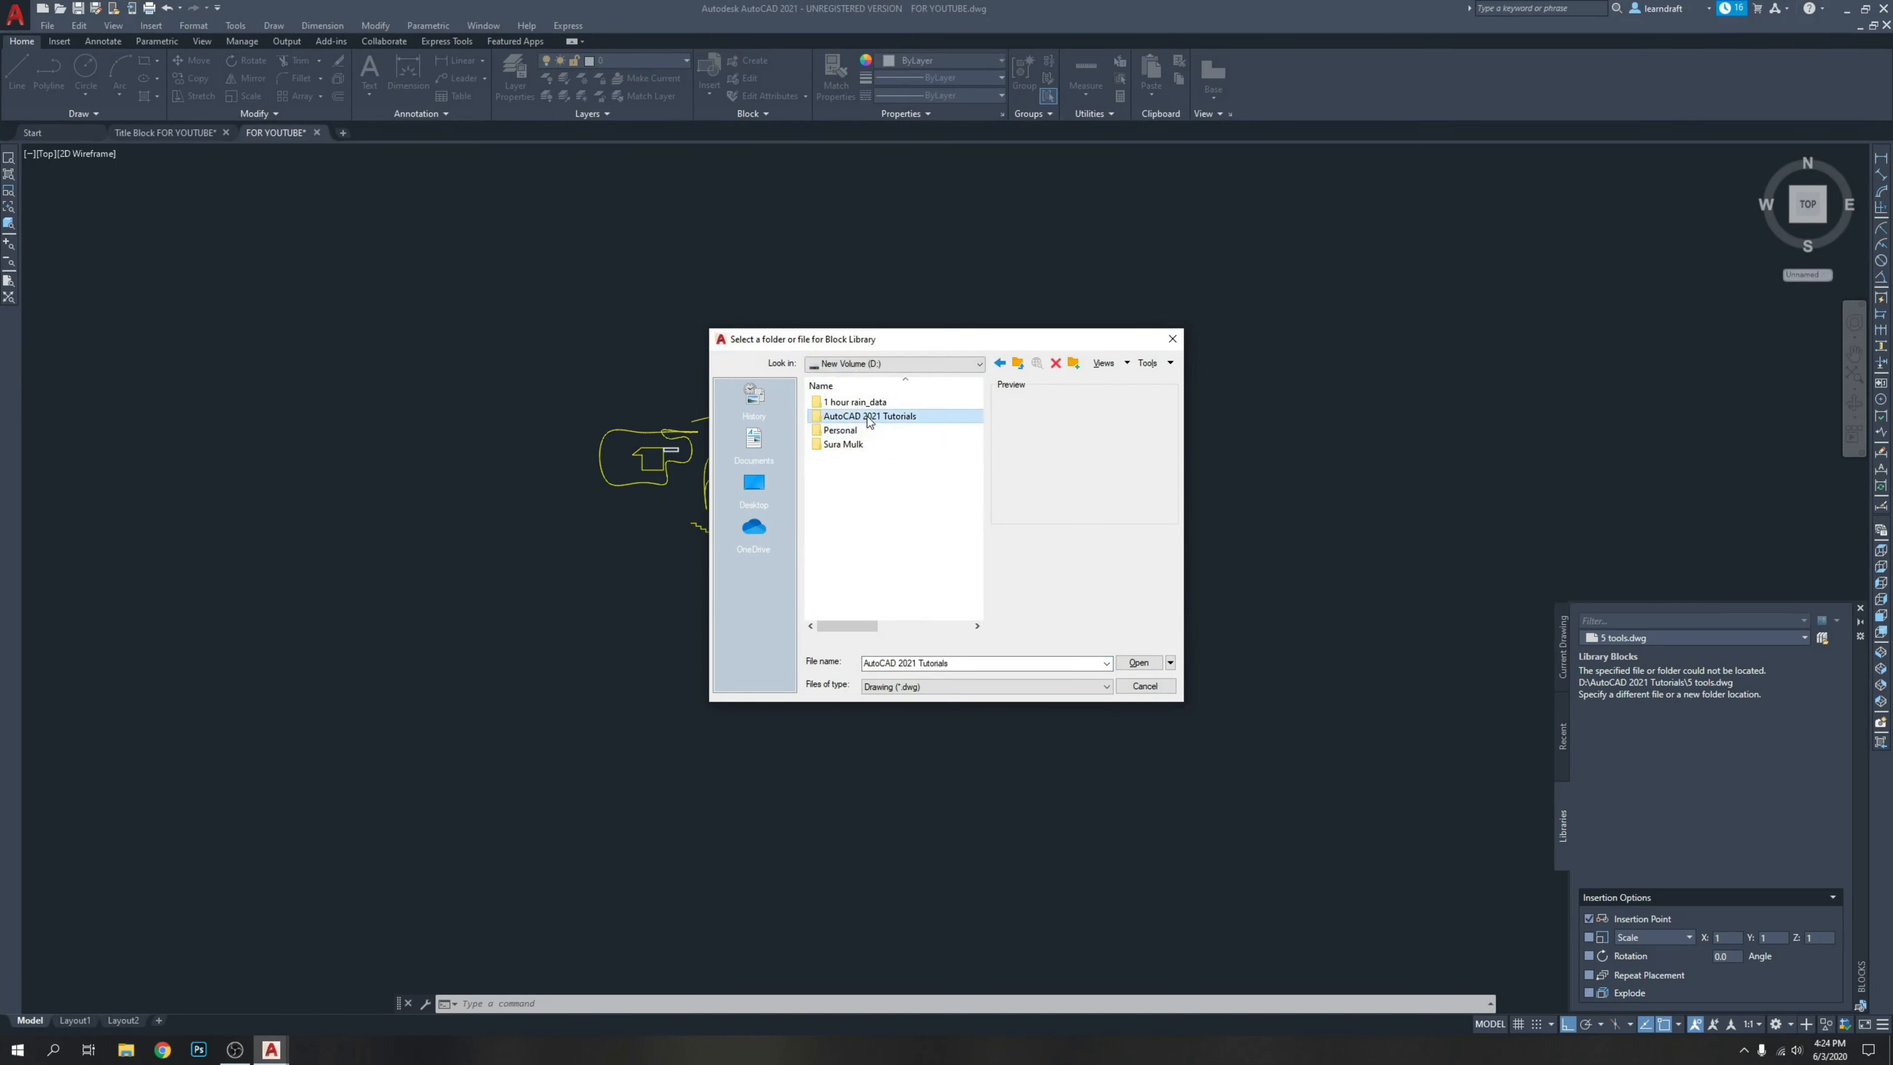
pyautogui.doubleClick(868, 420)
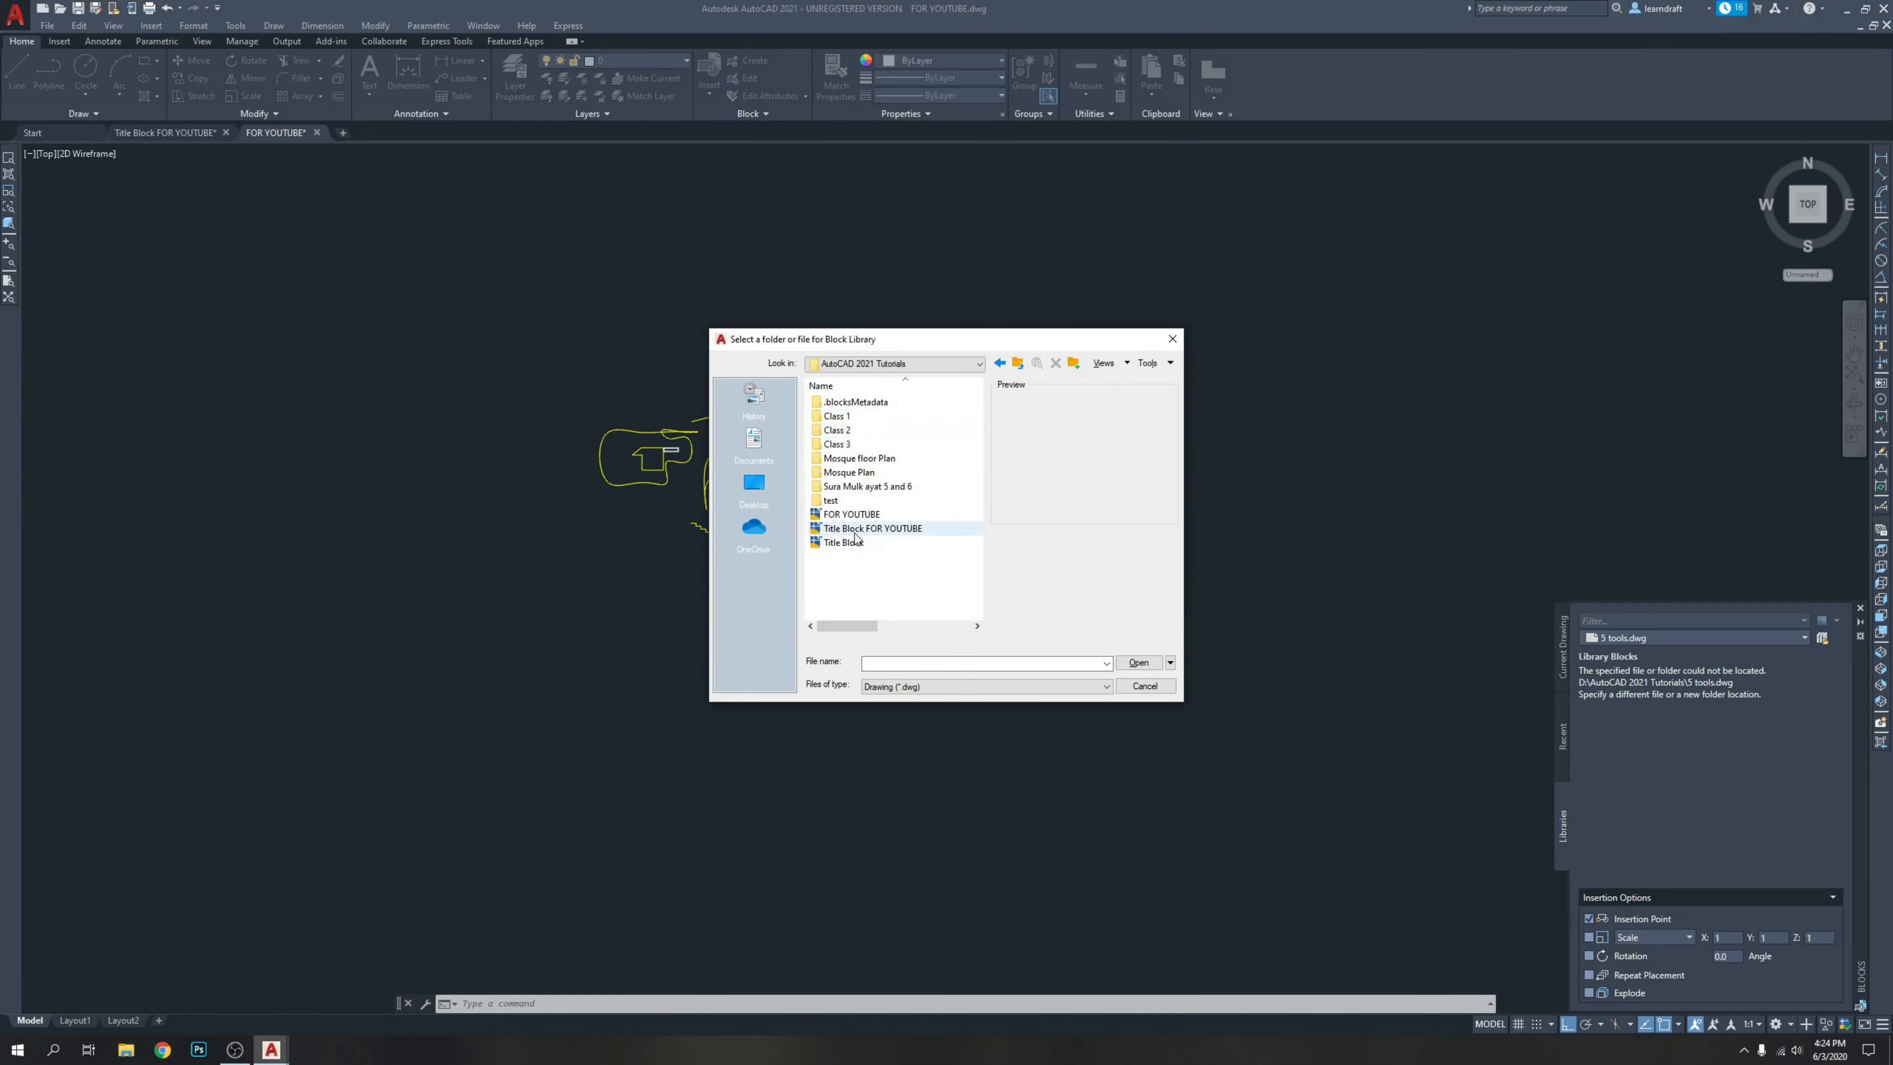
pyautogui.click(909, 528)
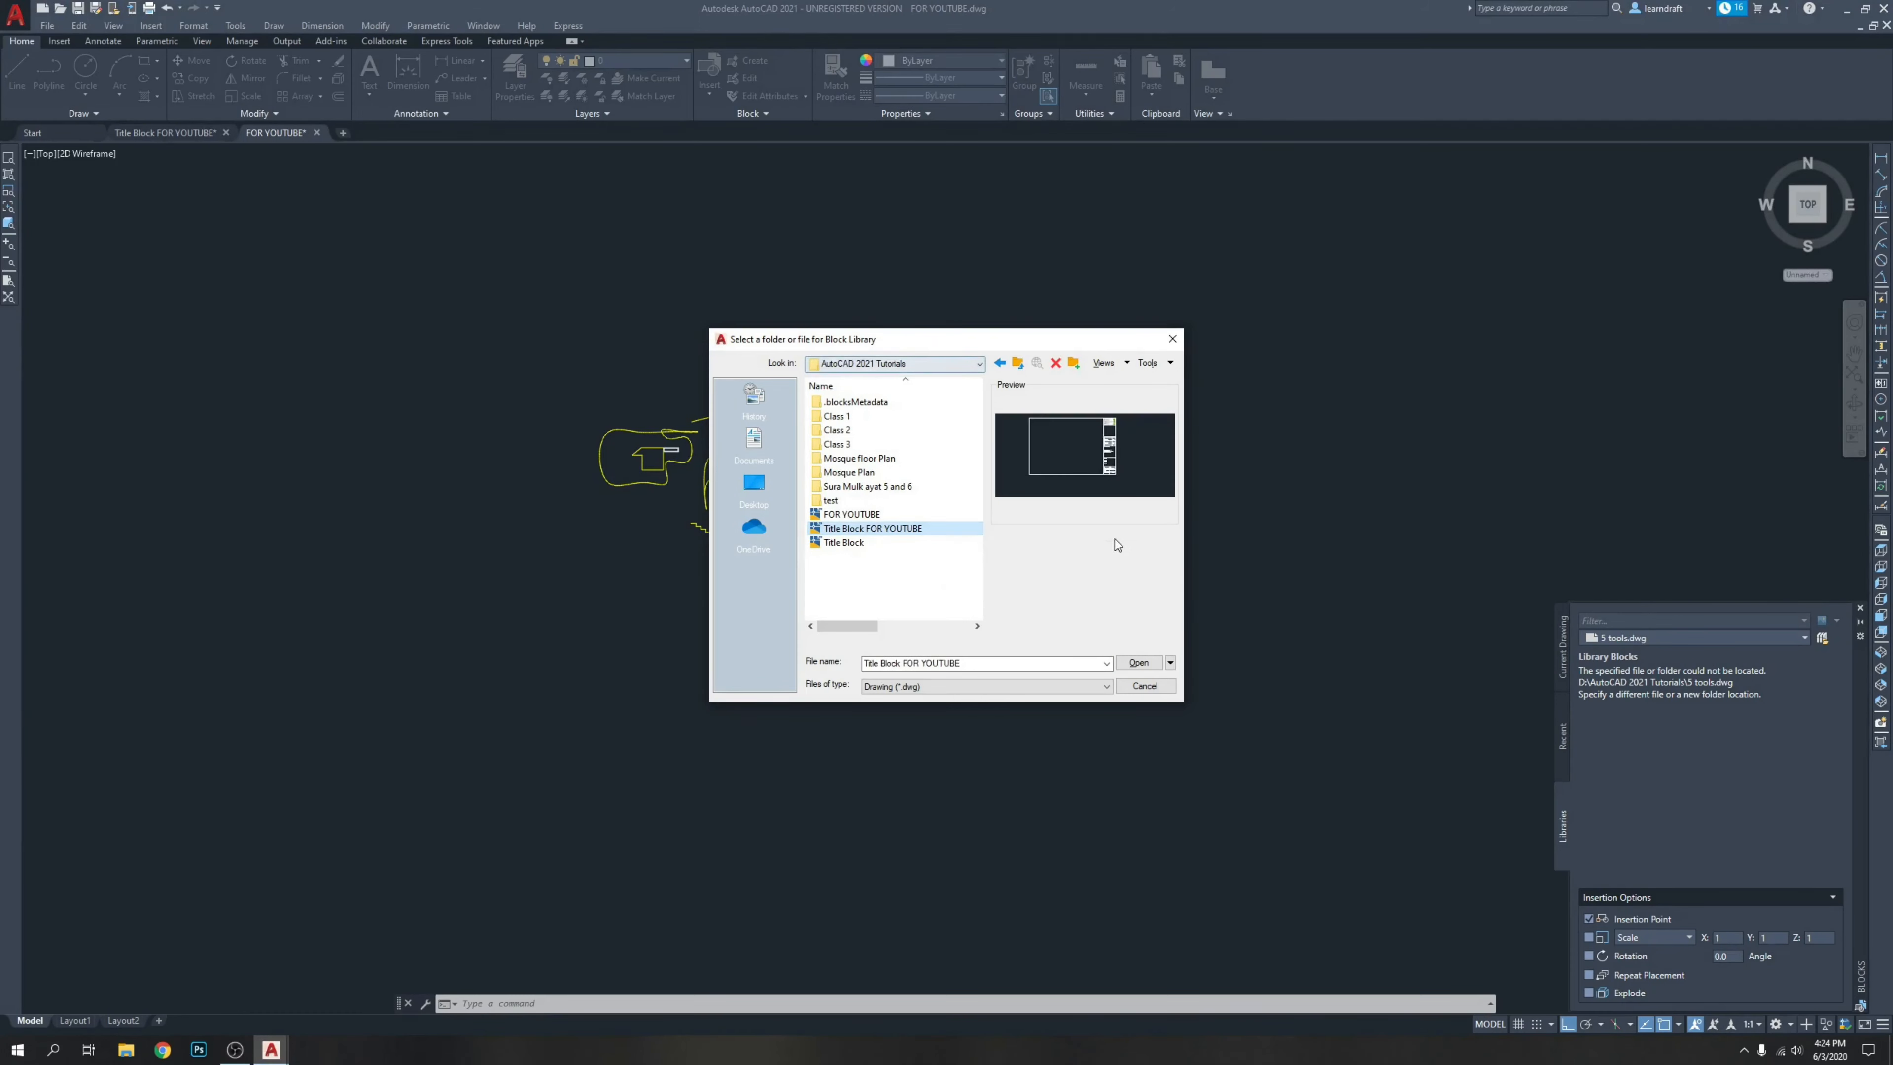
pyautogui.click(1140, 663)
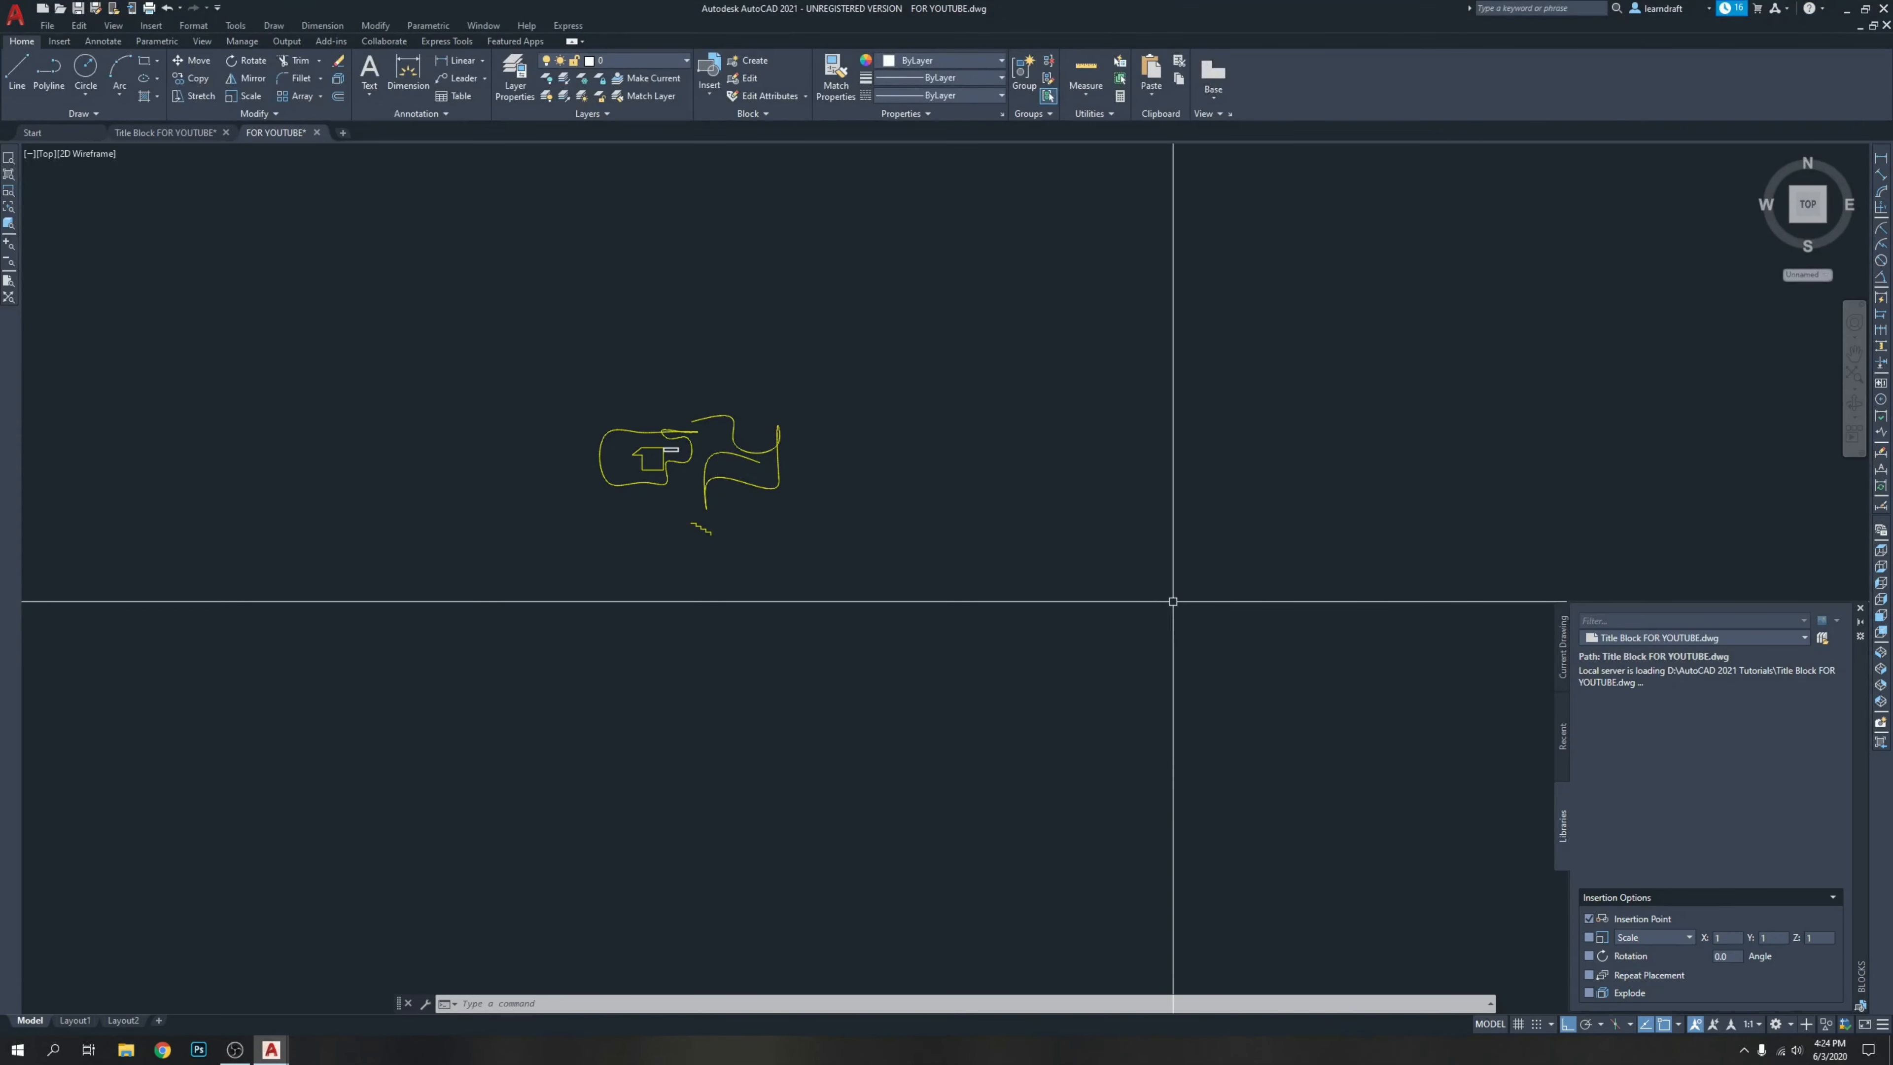
# Insert the title block from the library below the existing yellow sketch, leaving all attribute values blank.
pyautogui.scroll(-2, 1086, 516)
pyautogui.moveTo(1268, 570); pyautogui.dragTo(1086, 516, button='middle')
pyautogui.scroll(-2, 1086, 516)
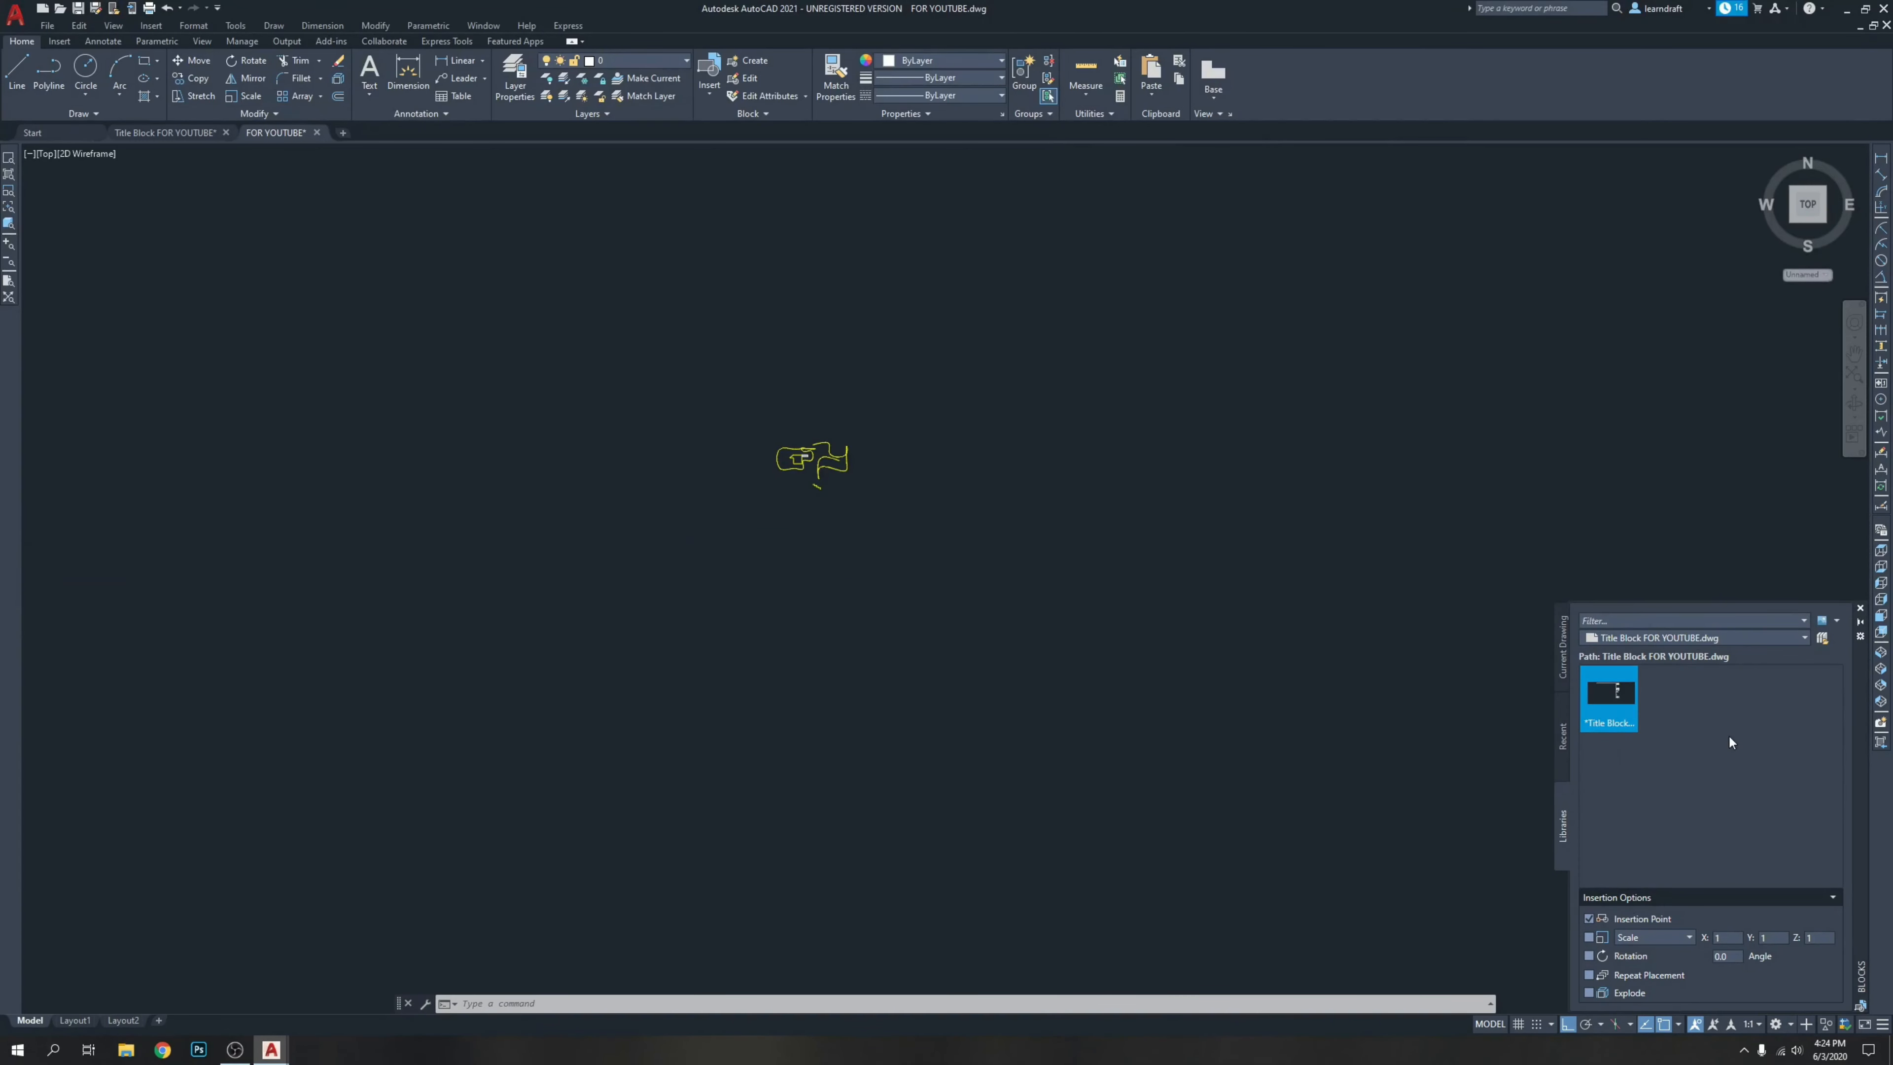
pyautogui.click(1605, 693)
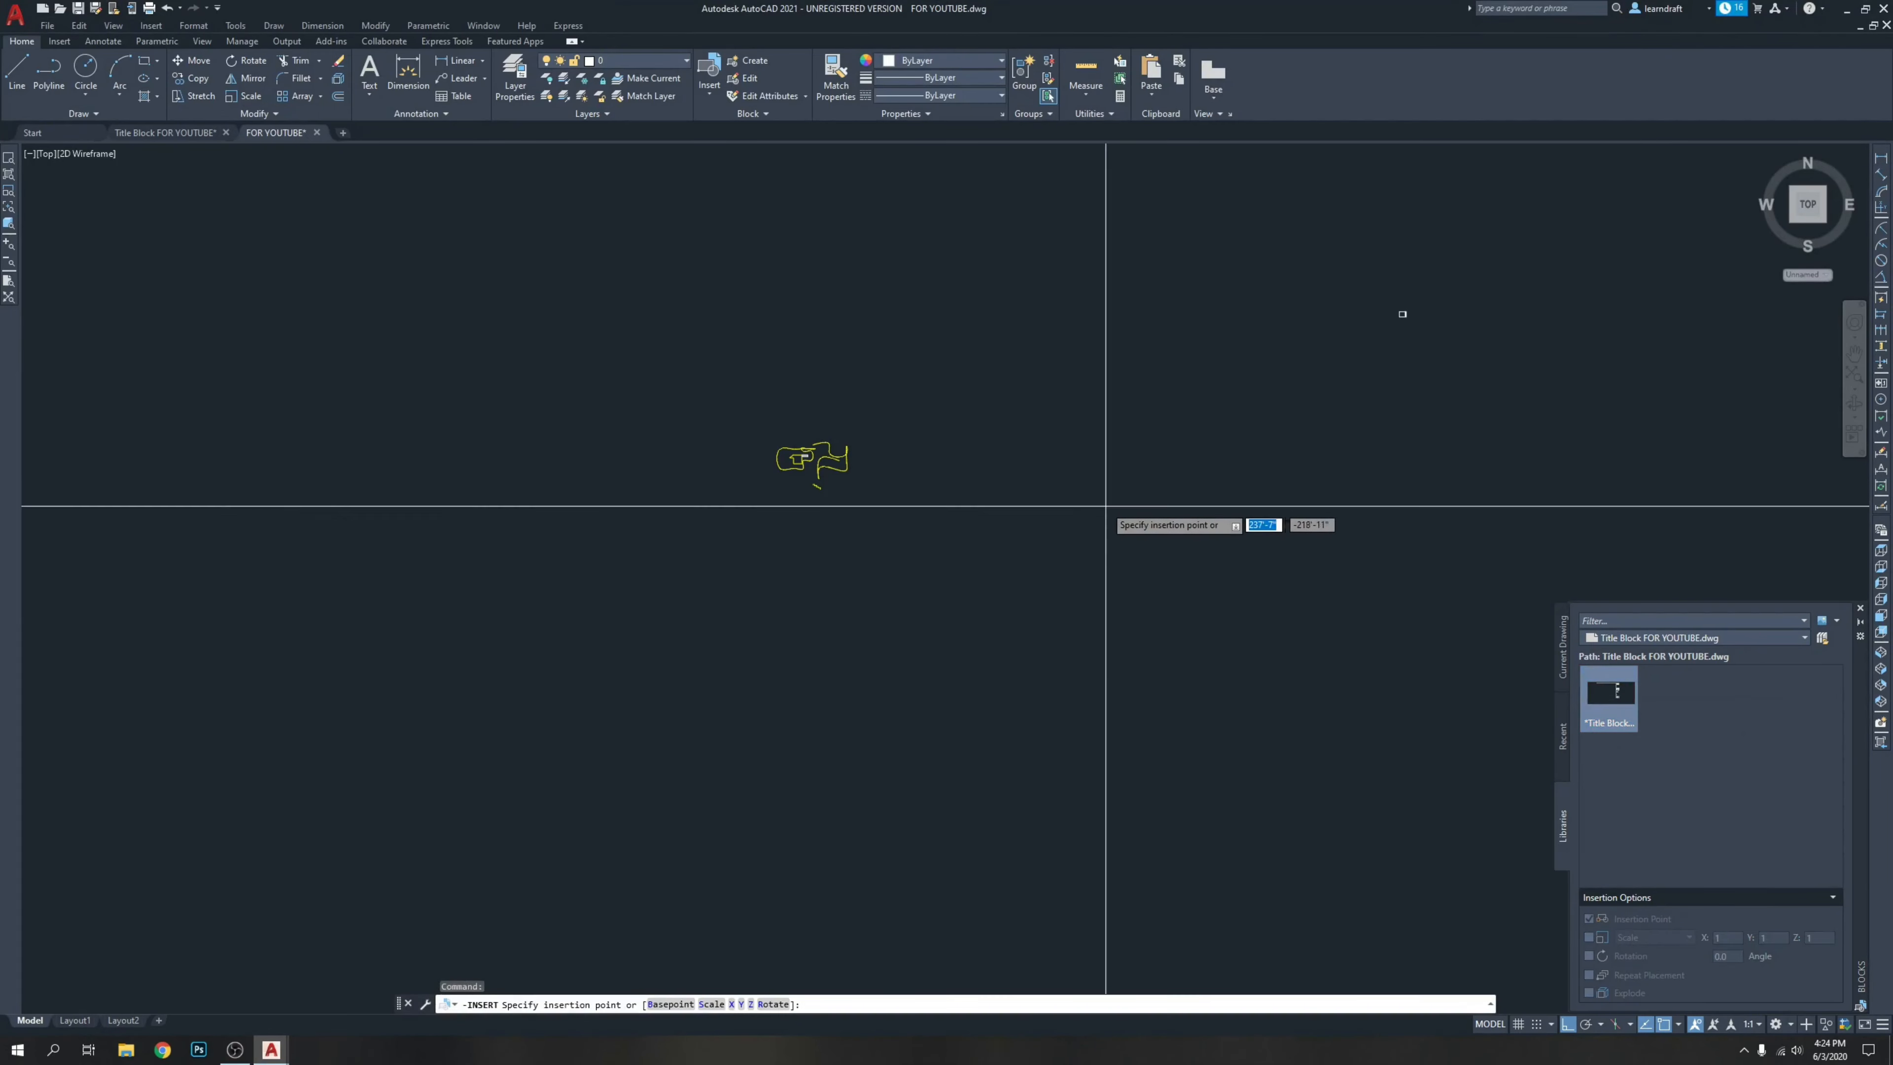
pyautogui.click(594, 702)
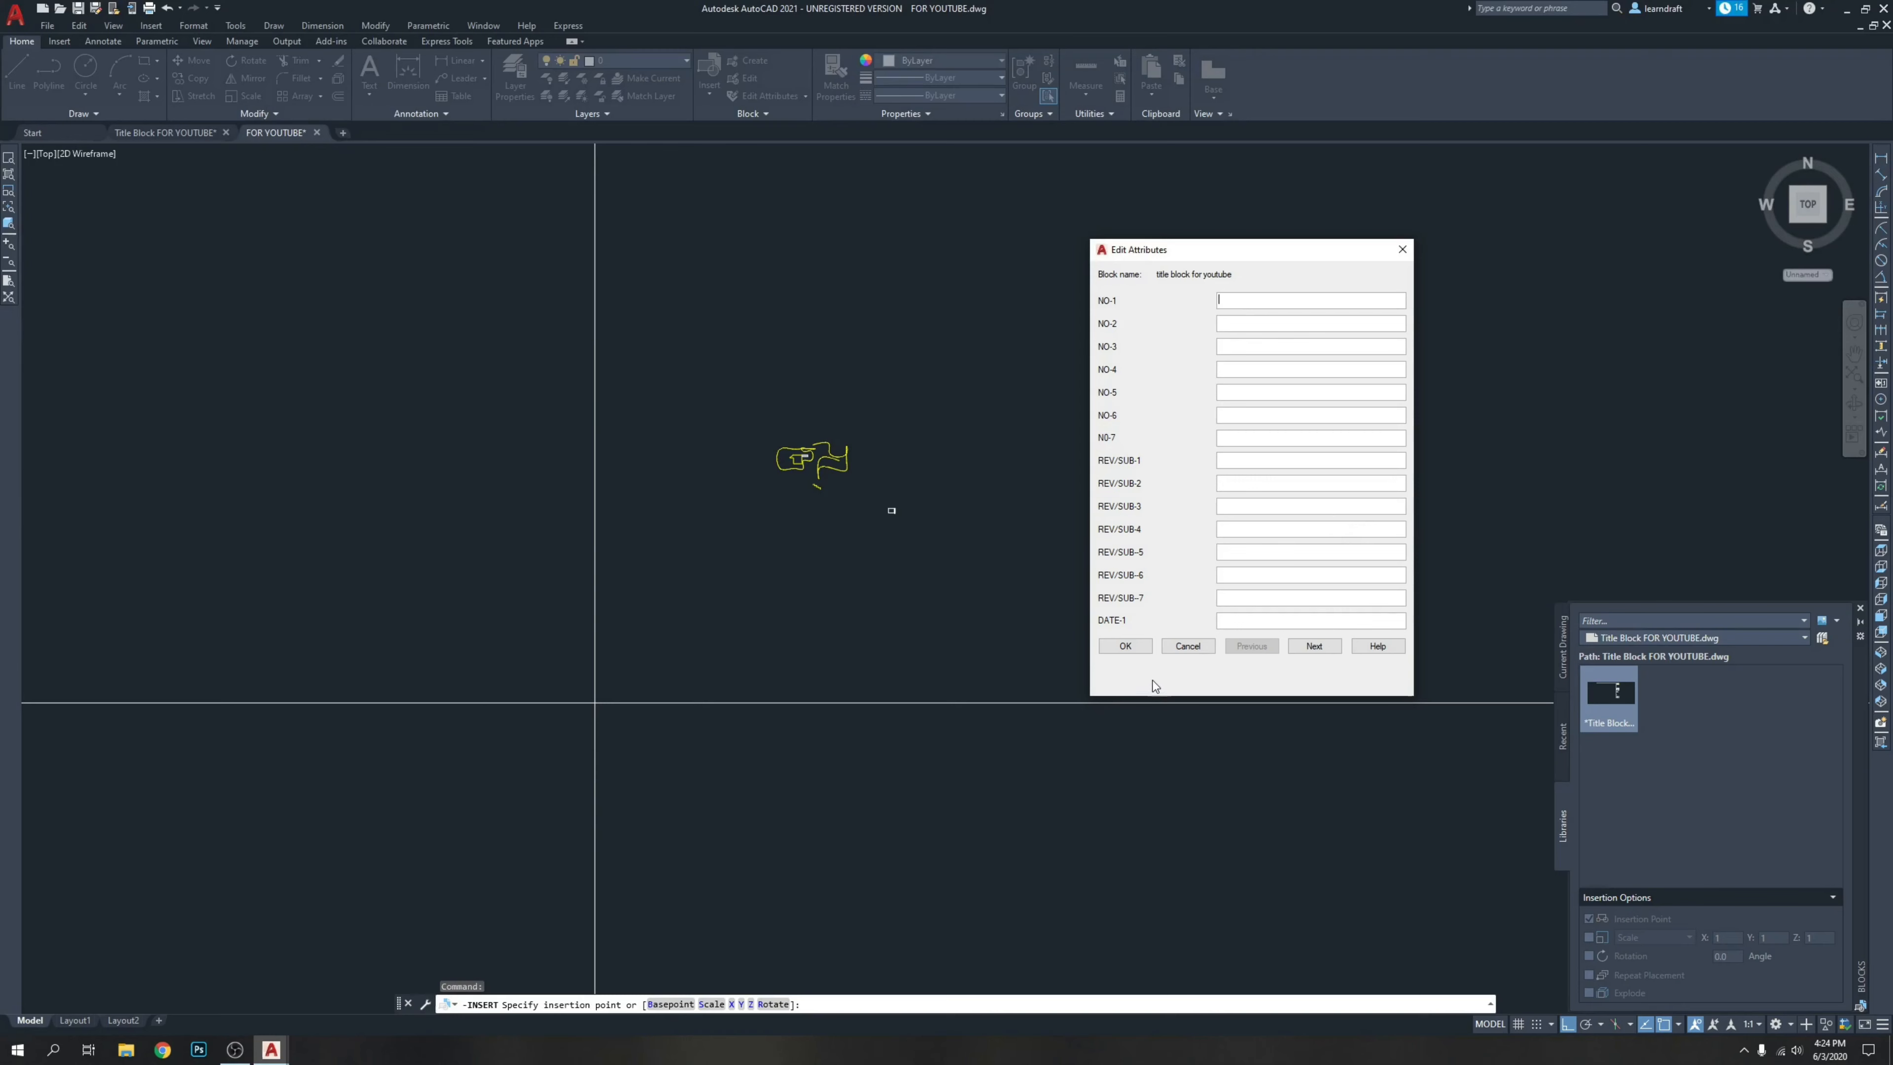
pyautogui.click(1125, 645)
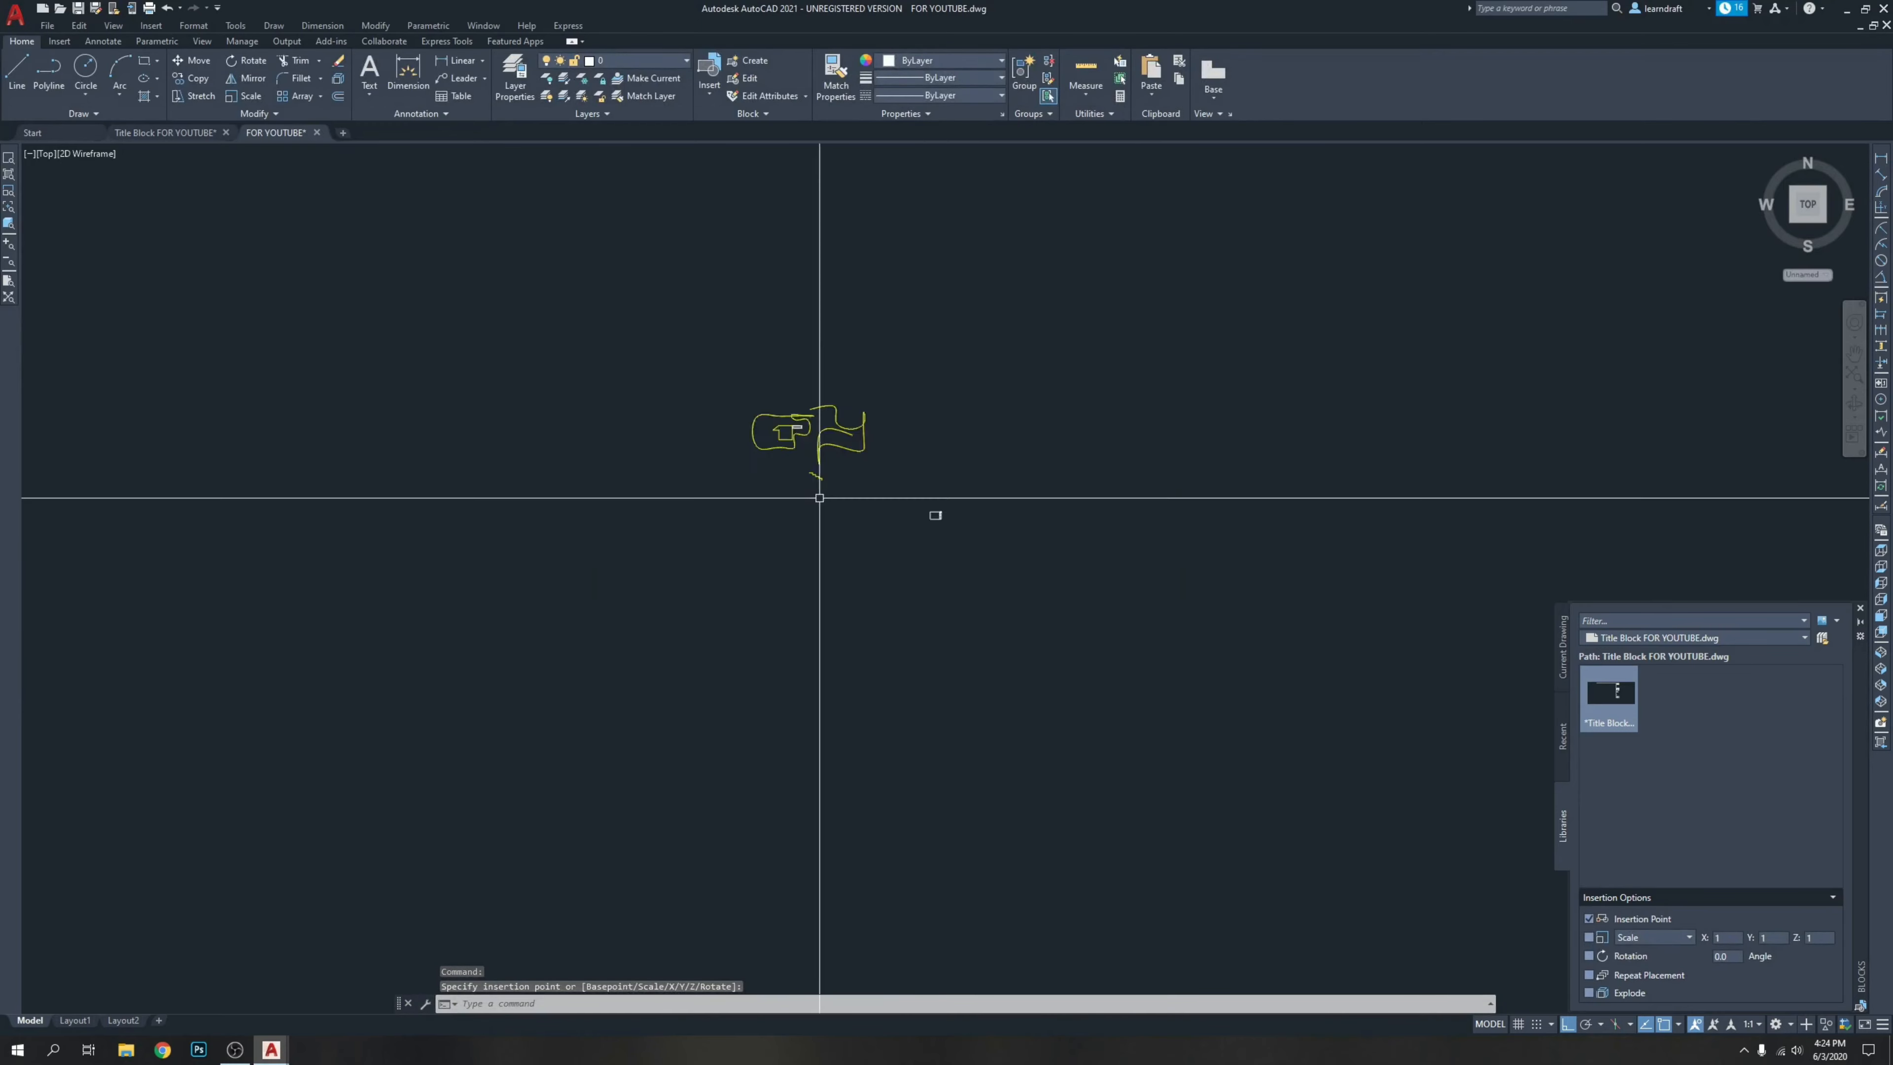
# Examine the inserted title block, including its revision table, client address, drawing title and project information cells.
pyautogui.scroll(1, 820, 497)
pyautogui.scroll(5, 1006, 528)
pyautogui.scroll(2, 846, 484)
pyautogui.scroll(3, 789, 522)
pyautogui.moveTo(789, 522); pyautogui.dragTo(860, 398, button='middle')
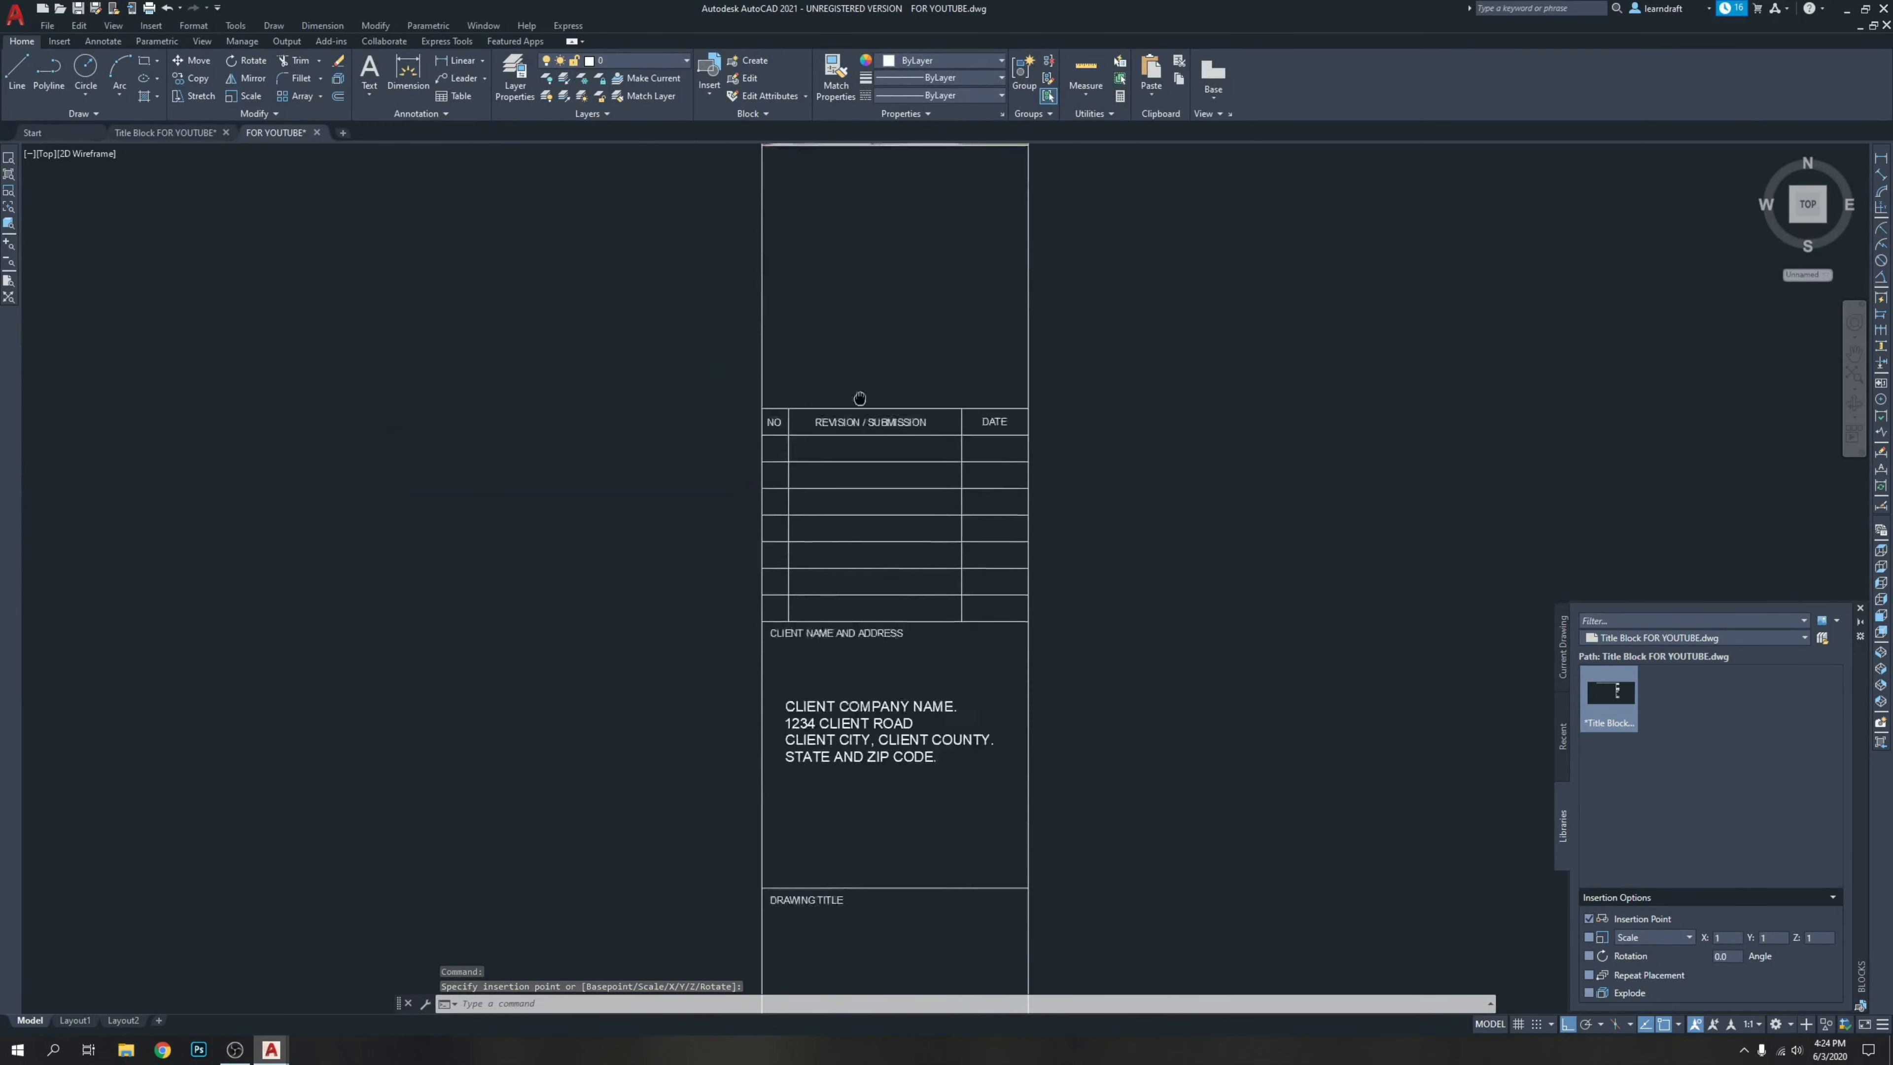
pyautogui.scroll(-3, 903, 402)
pyautogui.scroll(1, 1085, 419)
pyautogui.scroll(5, 976, 633)
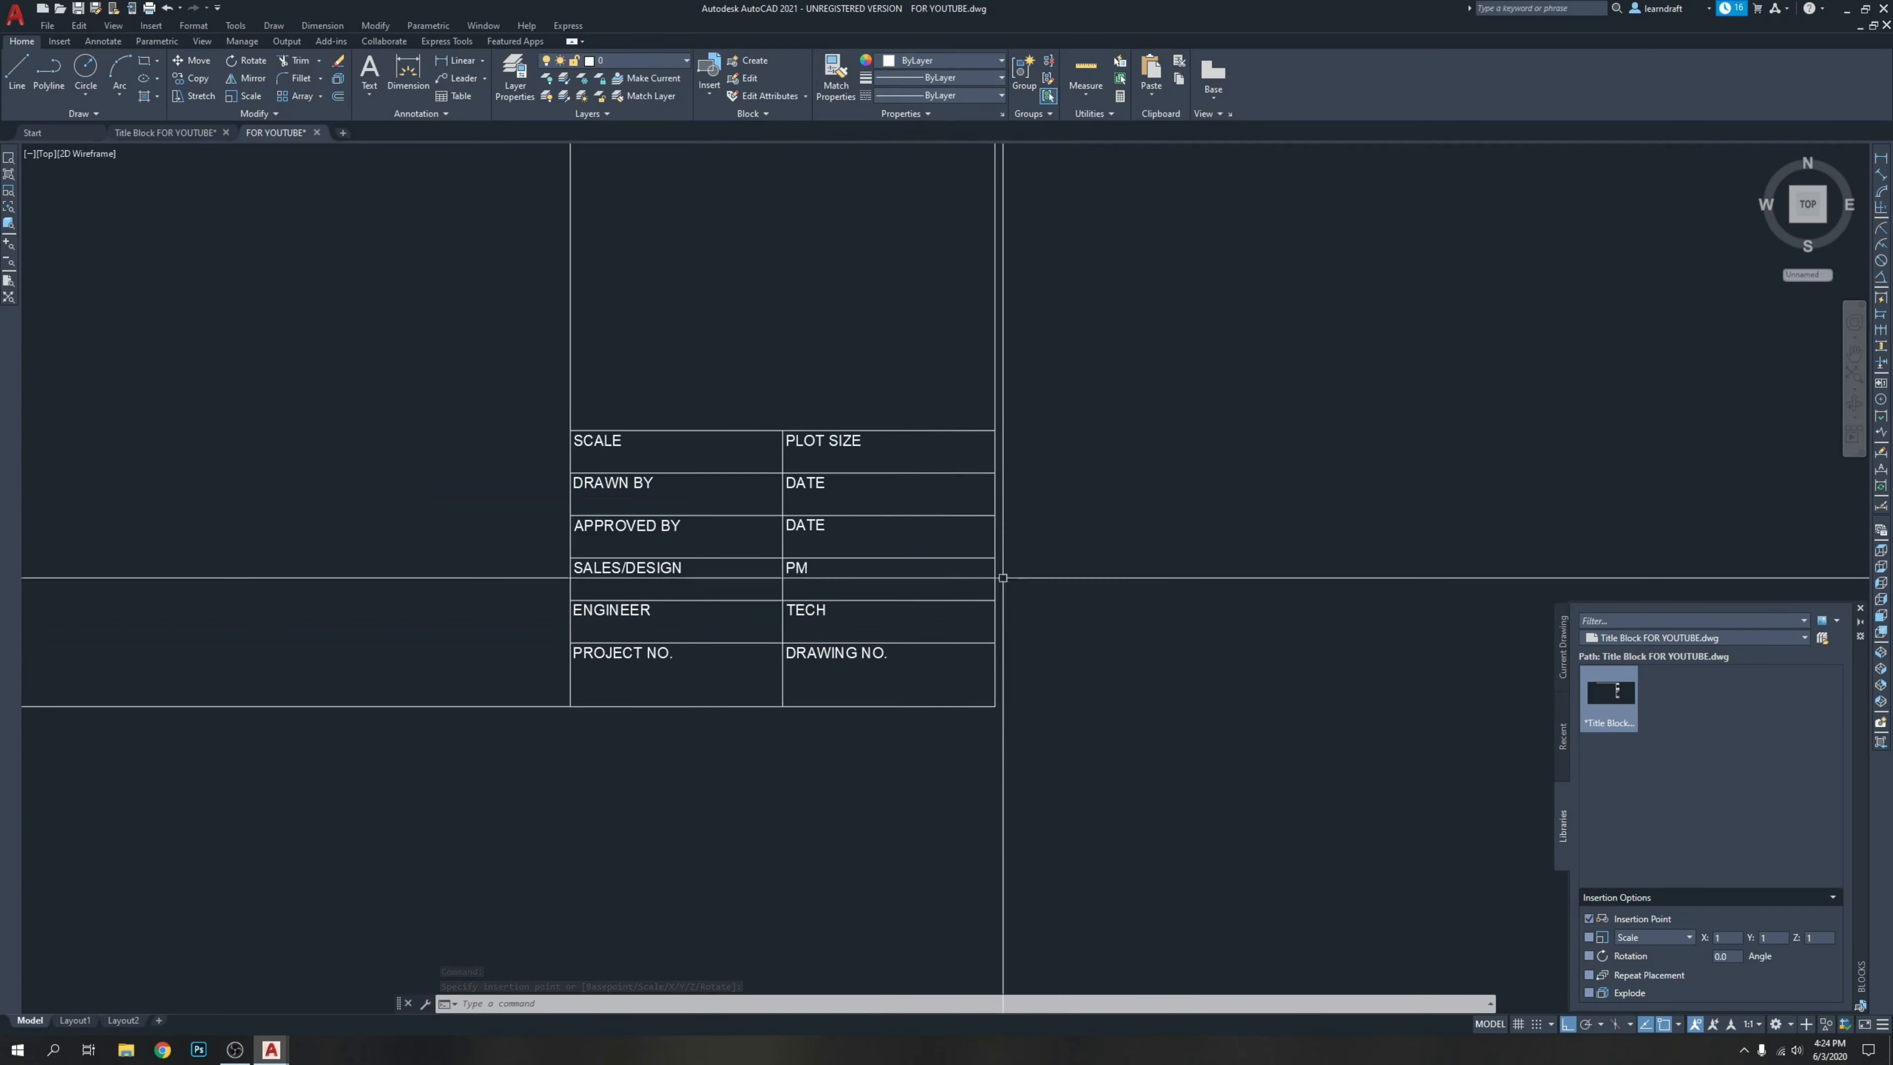
pyautogui.moveTo(1128, 417); pyautogui.dragTo(1250, 575, button='middle')
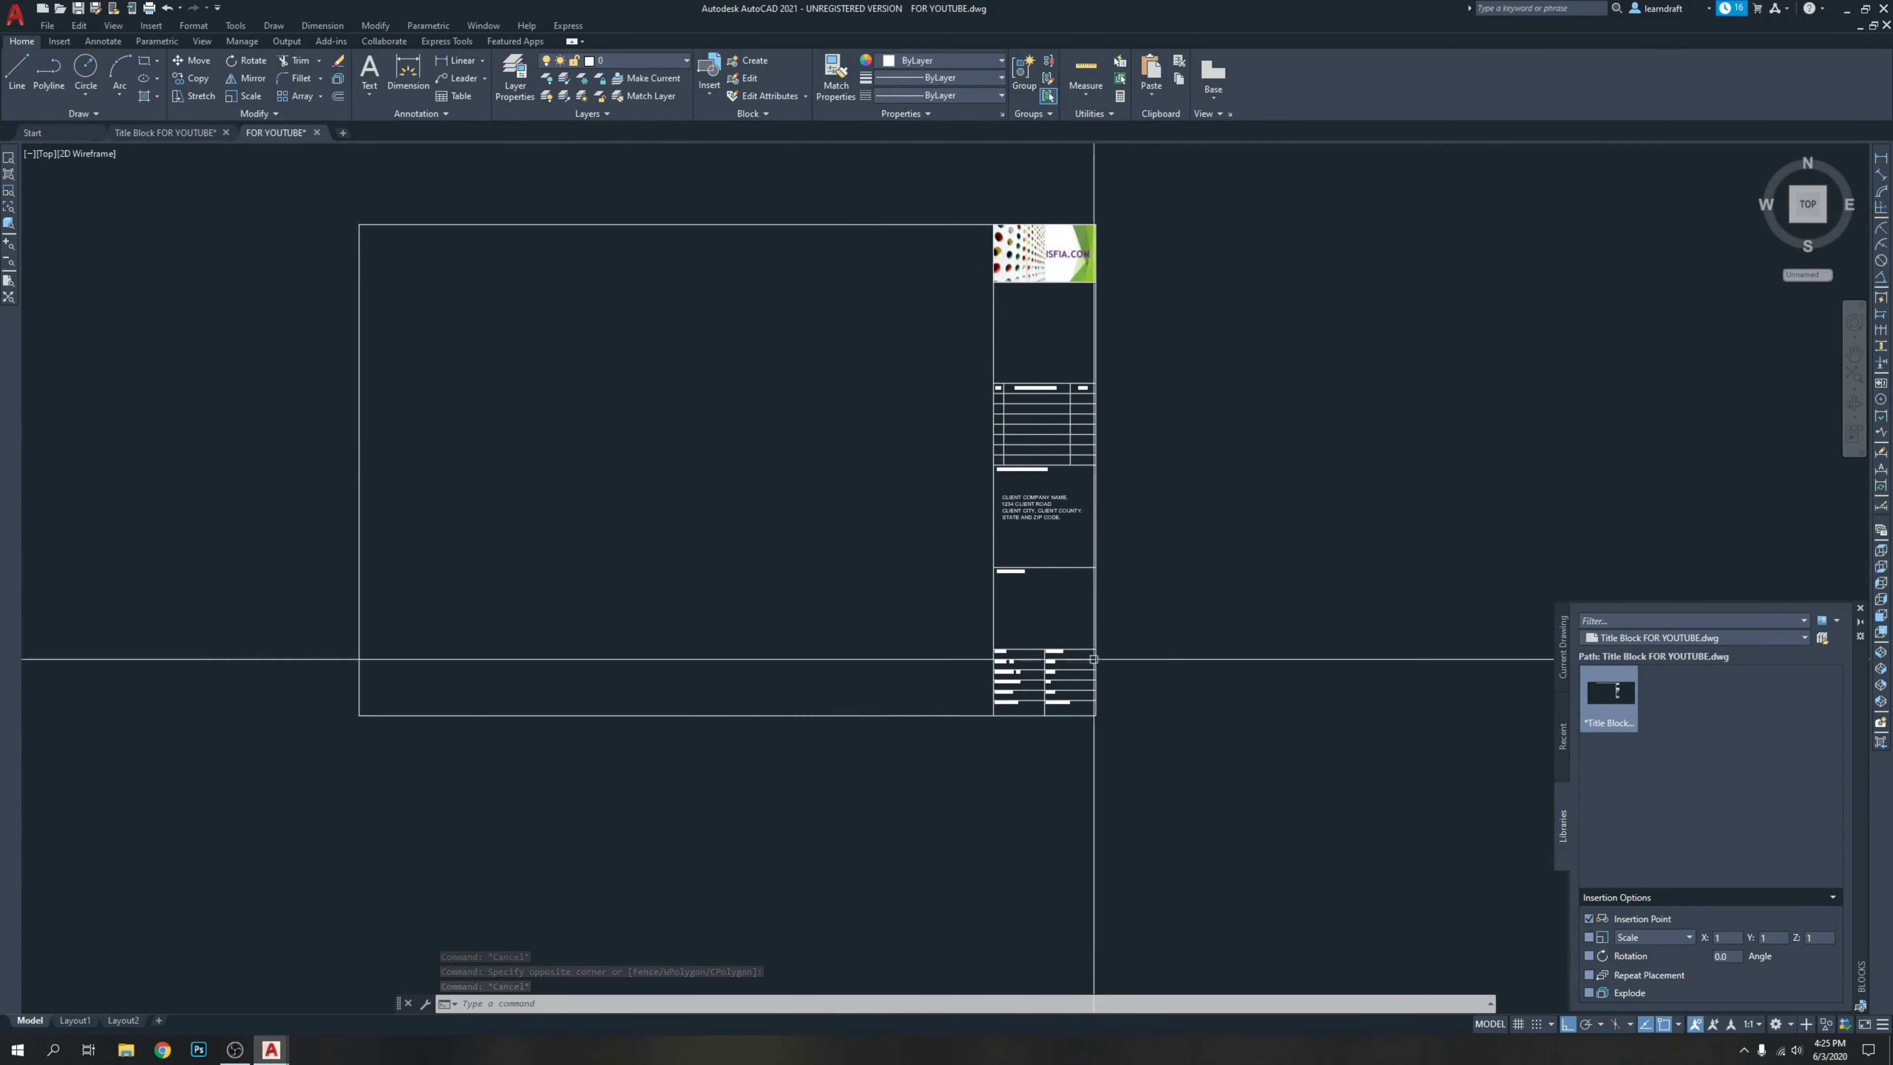
pyautogui.scroll(4, 969, 209)
pyautogui.moveTo(1289, 293); pyautogui.dragTo(1198, 204, button='middle')
pyautogui.moveTo(1127, 436)
pyautogui.mouseDown(button='middle')
pyautogui.moveTo(1070, 163)
pyautogui.moveTo(1022, 440)
pyautogui.mouseUp(button='middle')
pyautogui.scroll(2, 1022, 436)
pyautogui.scroll(-2, 1096, 447)
pyautogui.moveTo(1162, 507); pyautogui.dragTo(1093, 224, button='middle')
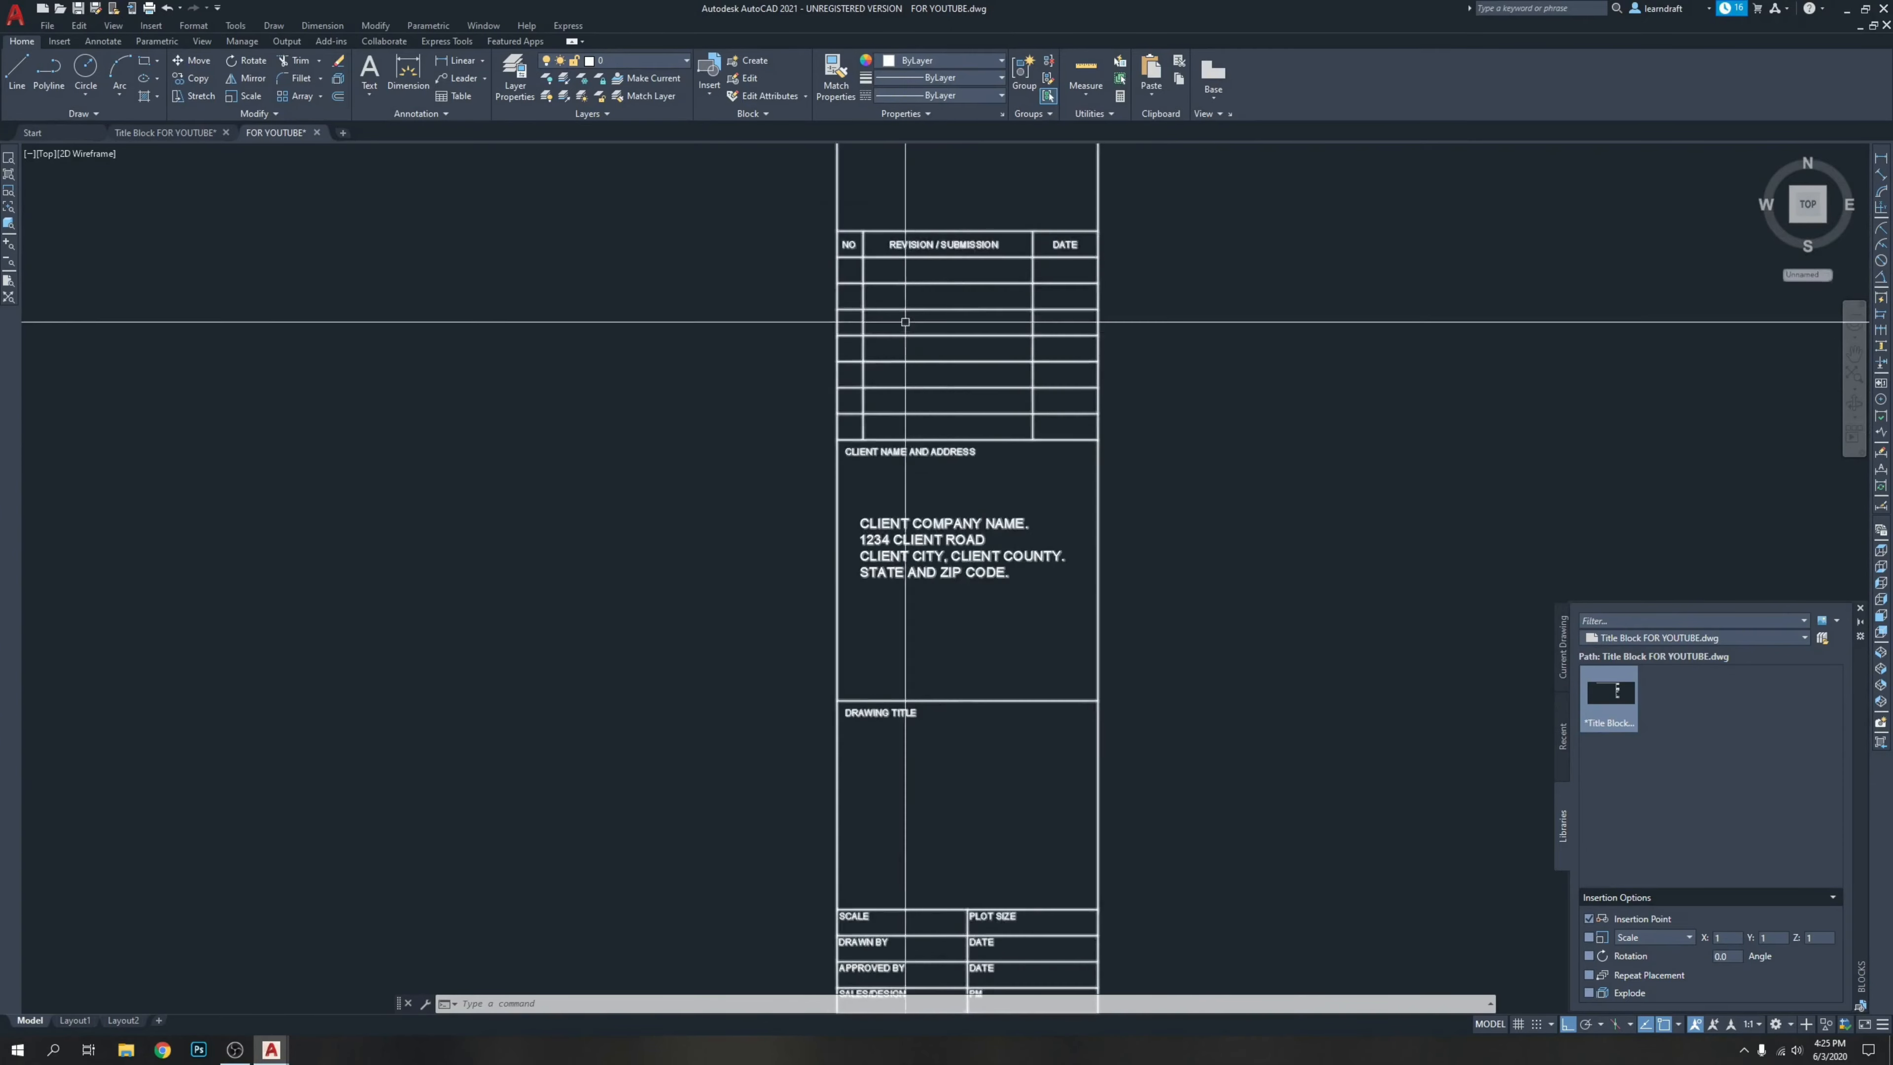
pyautogui.moveTo(1107, 488); pyautogui.dragTo(1082, 237, button='middle')
pyautogui.moveTo(1012, 513); pyautogui.dragTo(1033, 378, button='middle')
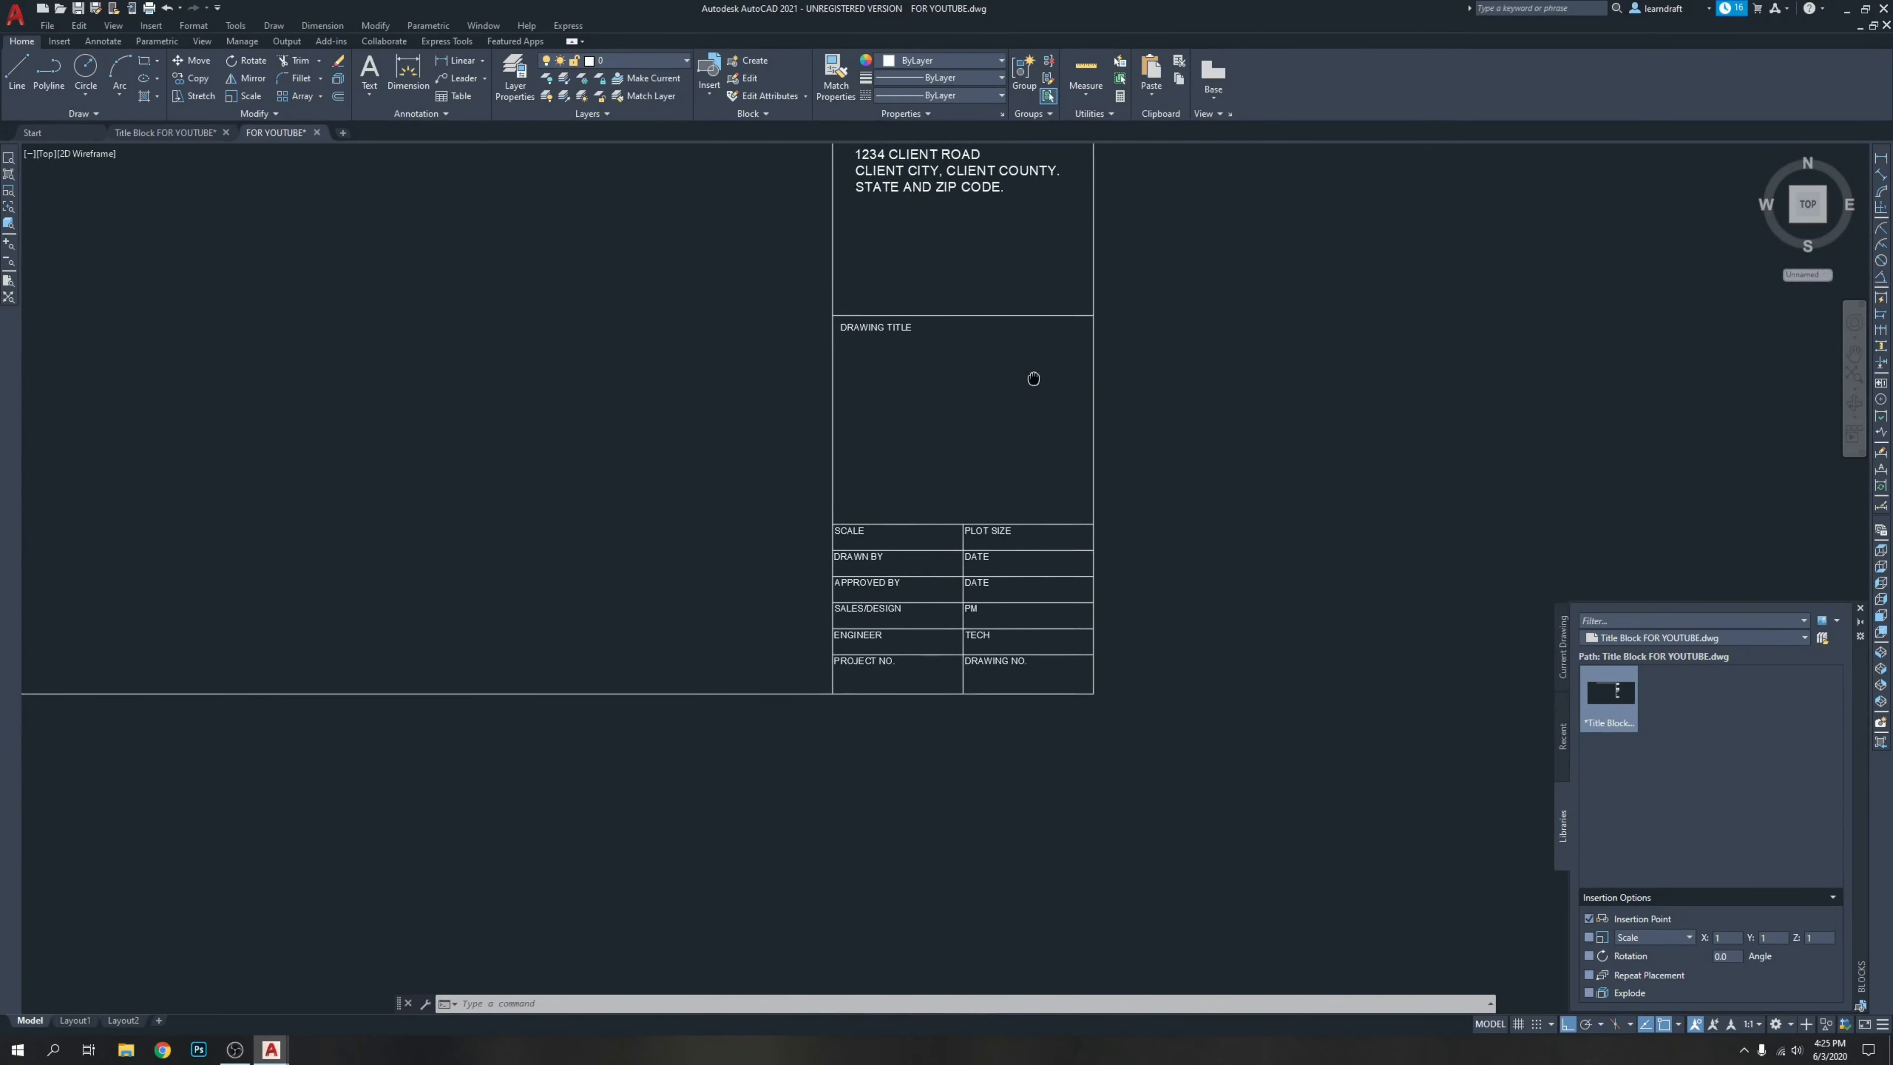
pyautogui.scroll(4, 940, 700)
pyautogui.scroll(-2, 929, 718)
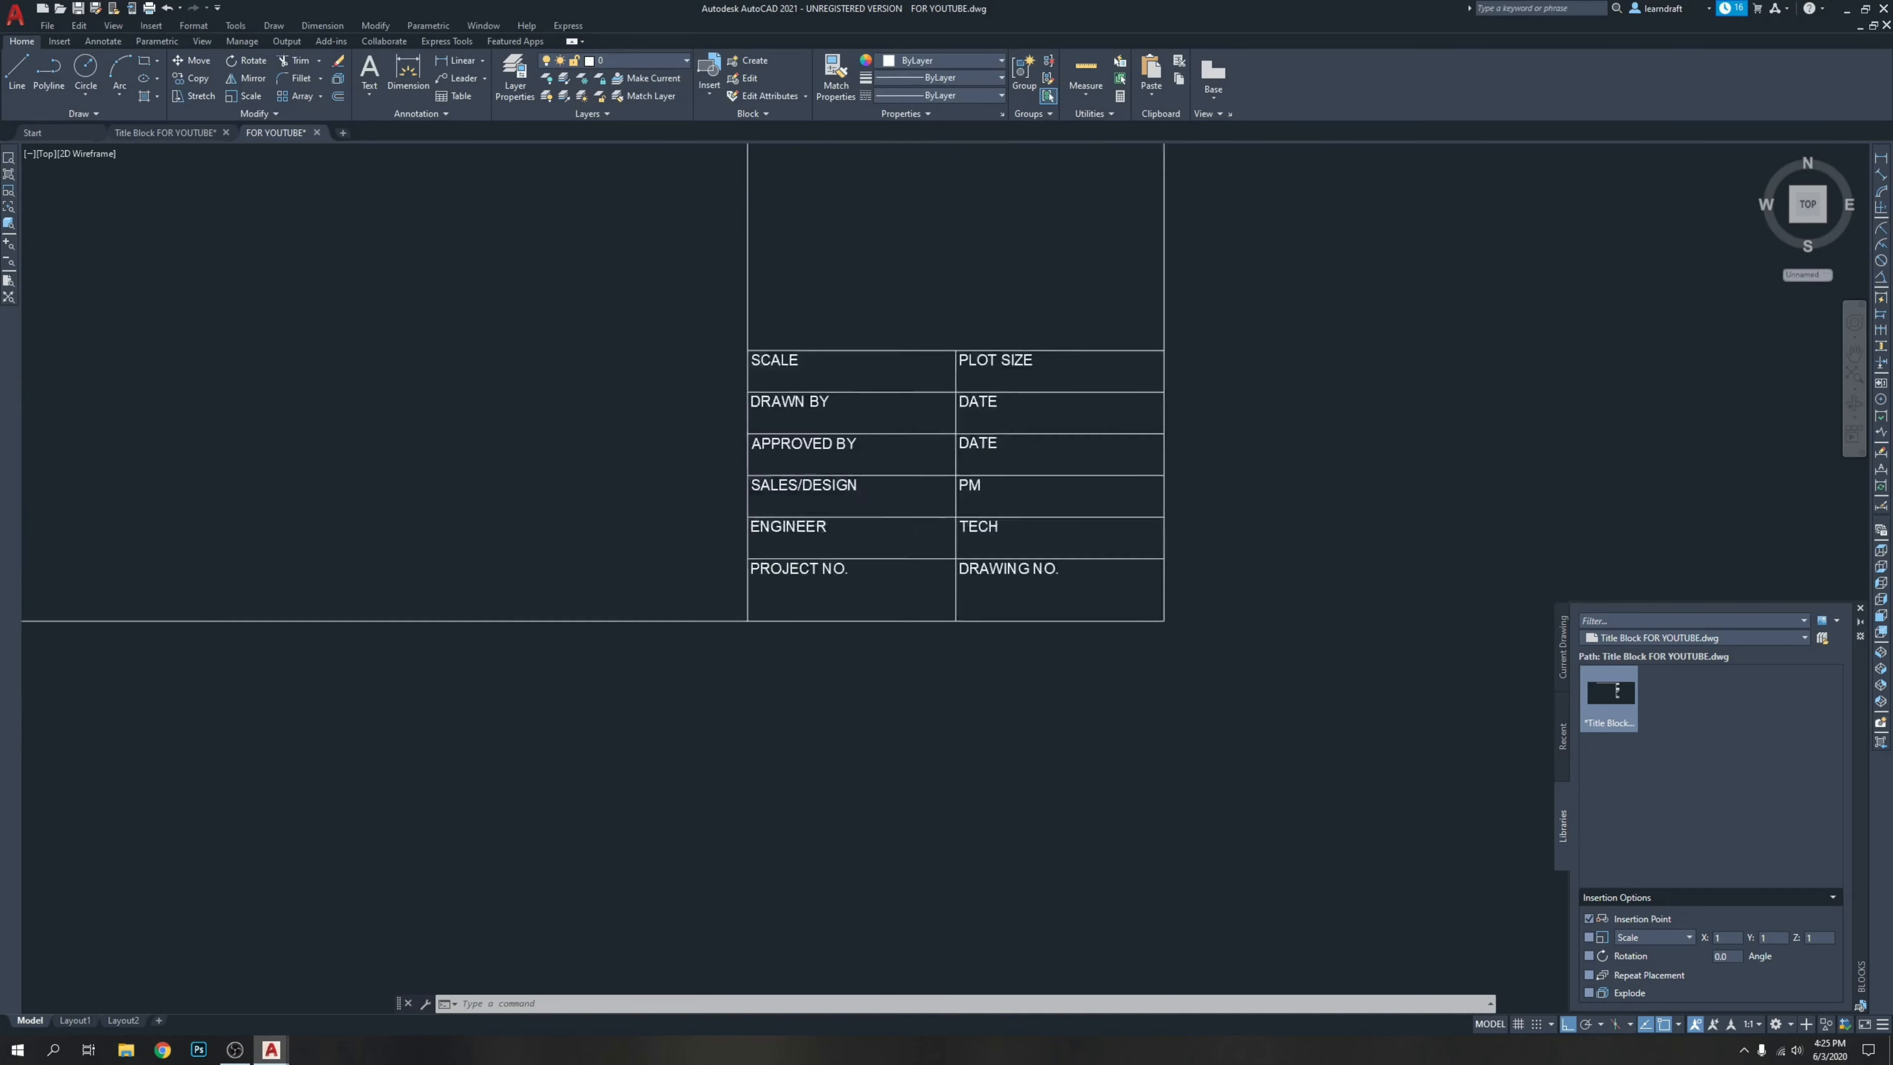
# Open the inserted title block in the Block Editor, with the client name and address text in view.
pyautogui.scroll(-2, 904, 541)
pyautogui.moveTo(910, 401); pyautogui.dragTo(951, 642, button='middle')
pyautogui.scroll(2, 938, 309)
pyautogui.moveTo(950, 211); pyautogui.dragTo(952, 337, button='middle')
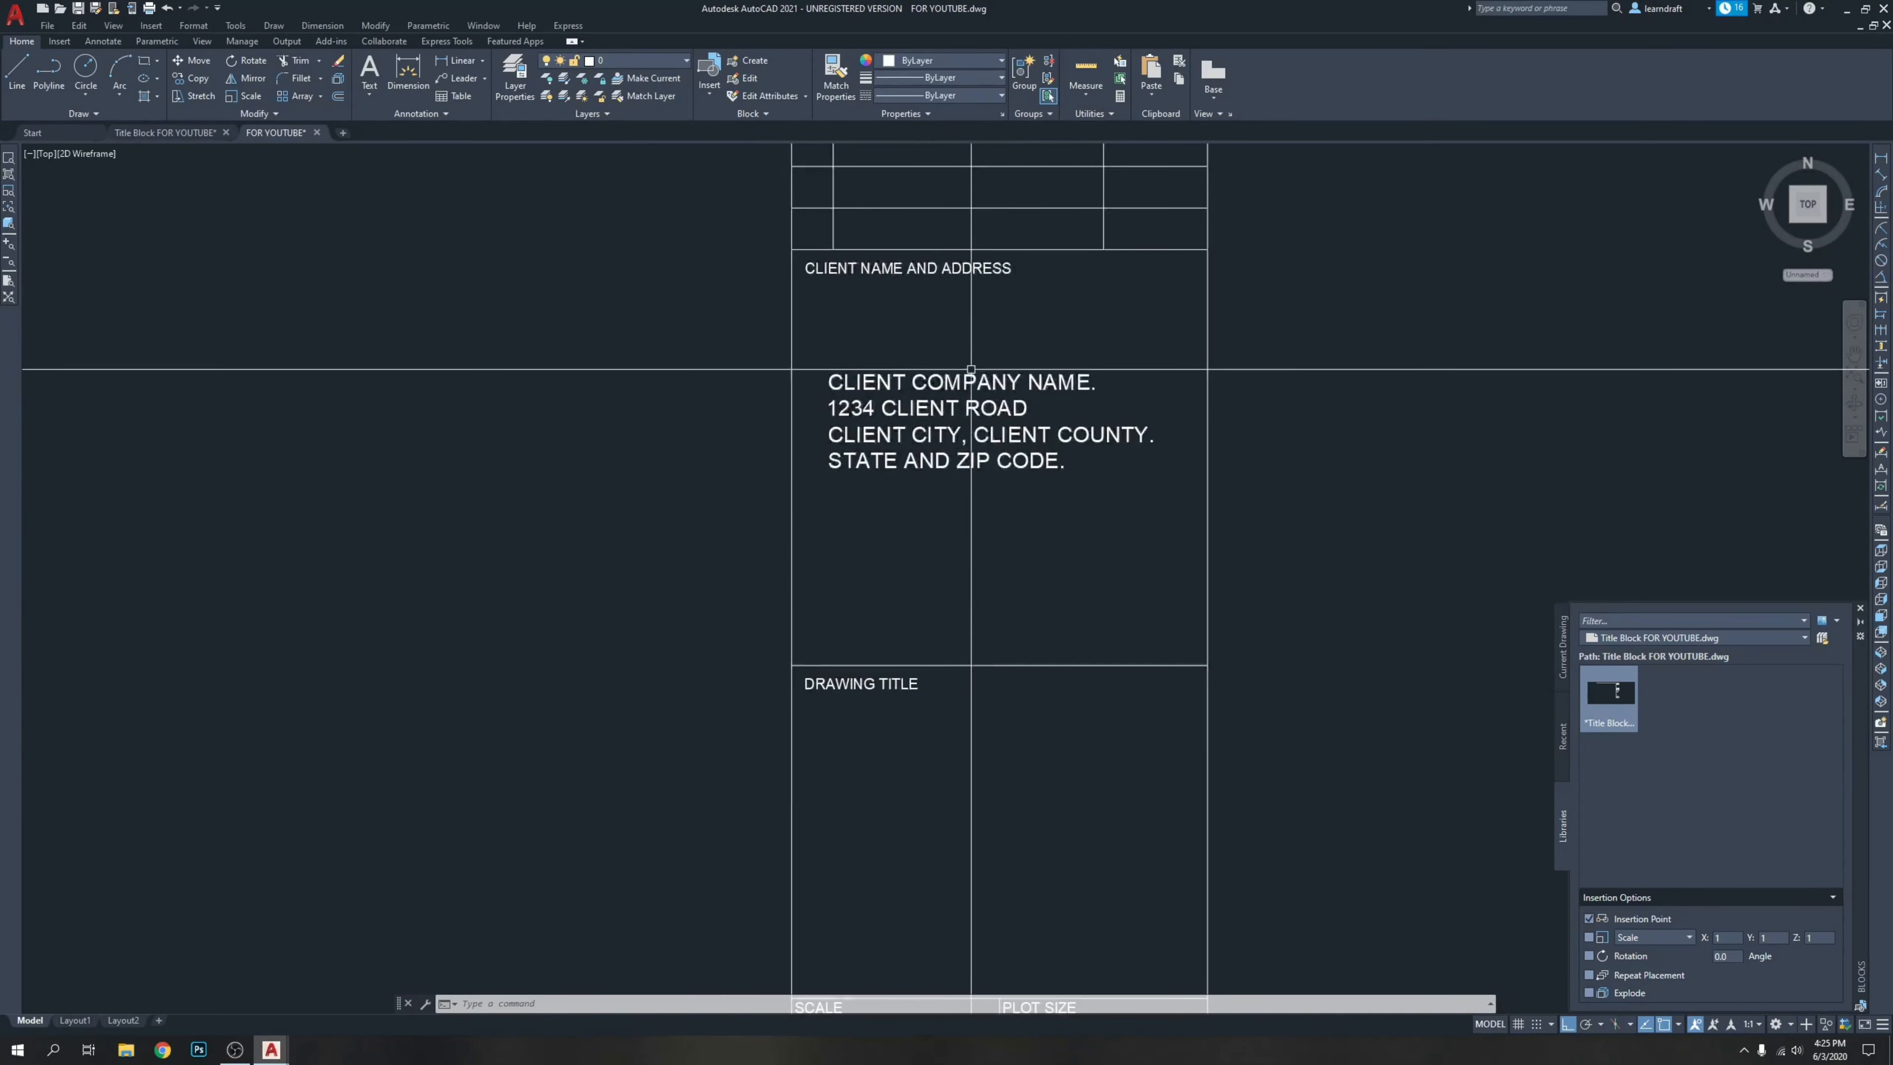
pyautogui.click(967, 381)
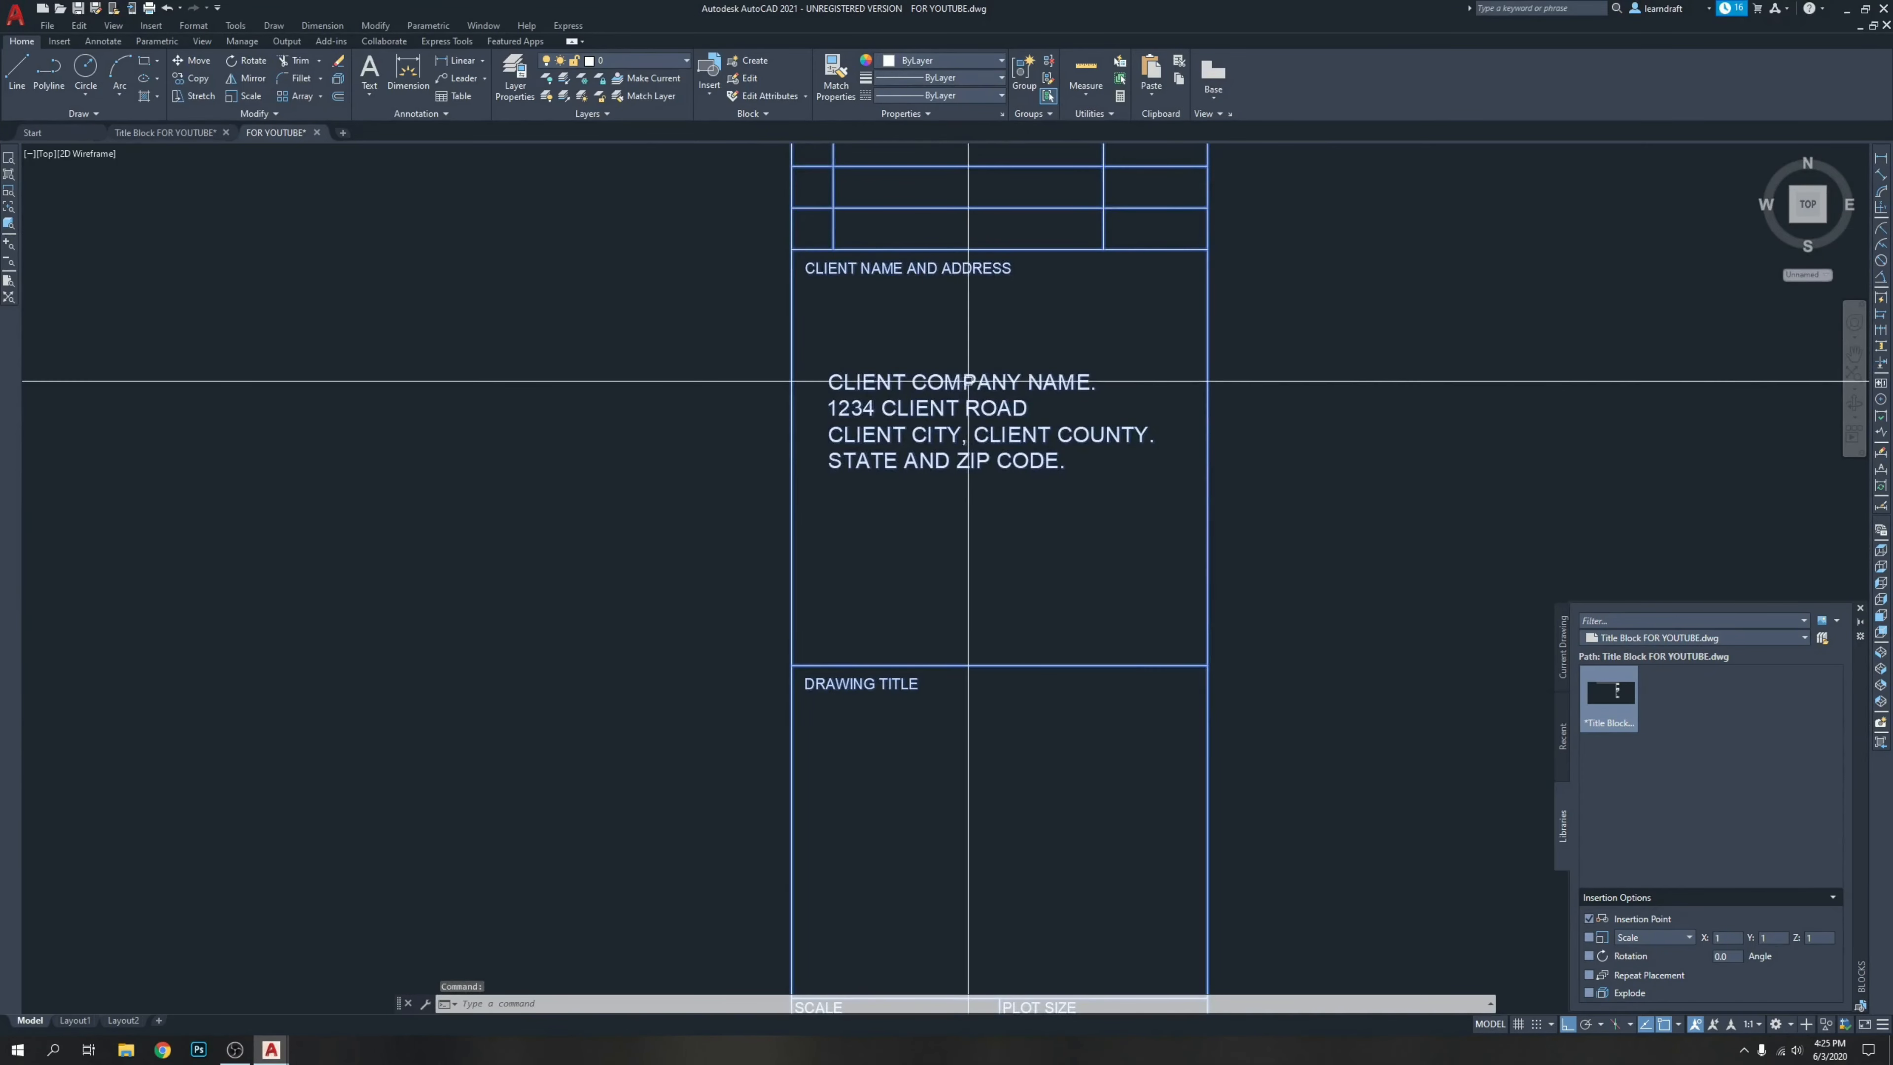
pyautogui.rightClick(967, 381)
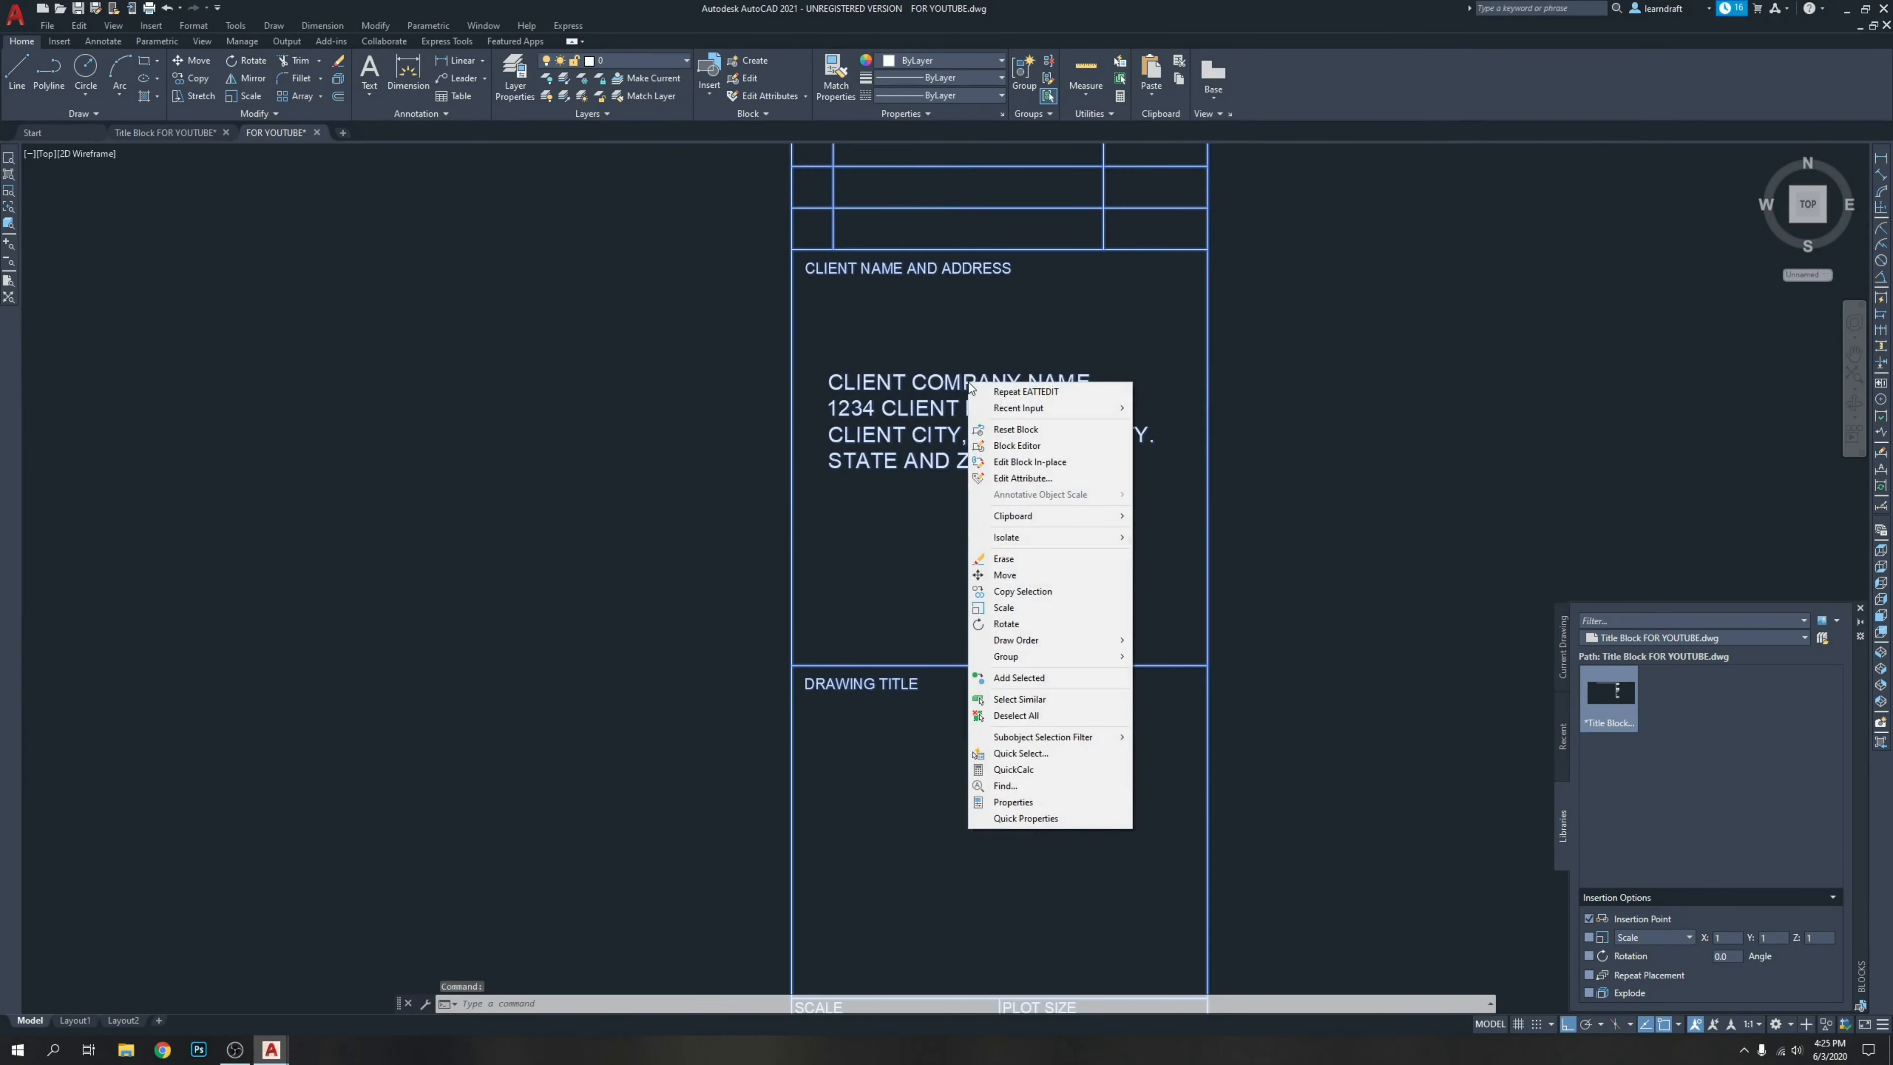
pyautogui.click(1040, 447)
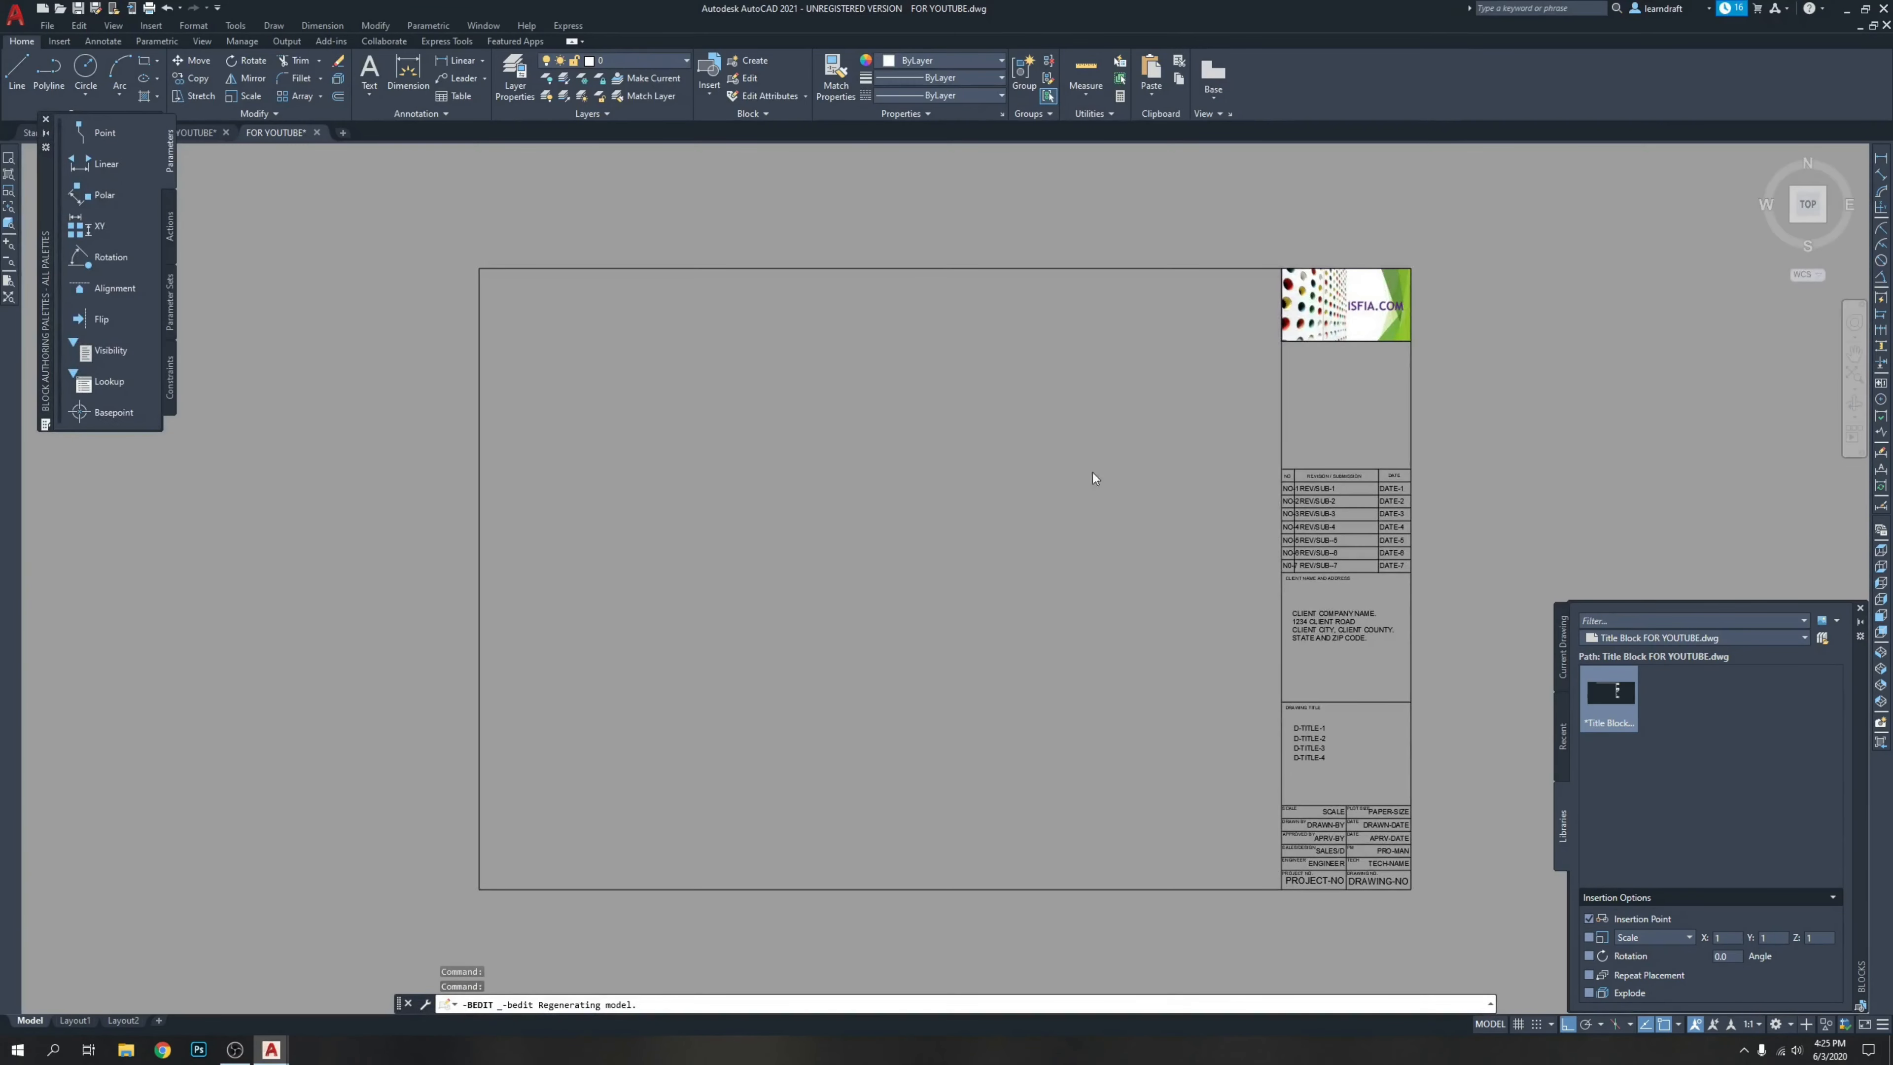
pyautogui.moveTo(1108, 595); pyautogui.dragTo(822, 466, button='middle')
pyautogui.scroll(2, 1013, 341)
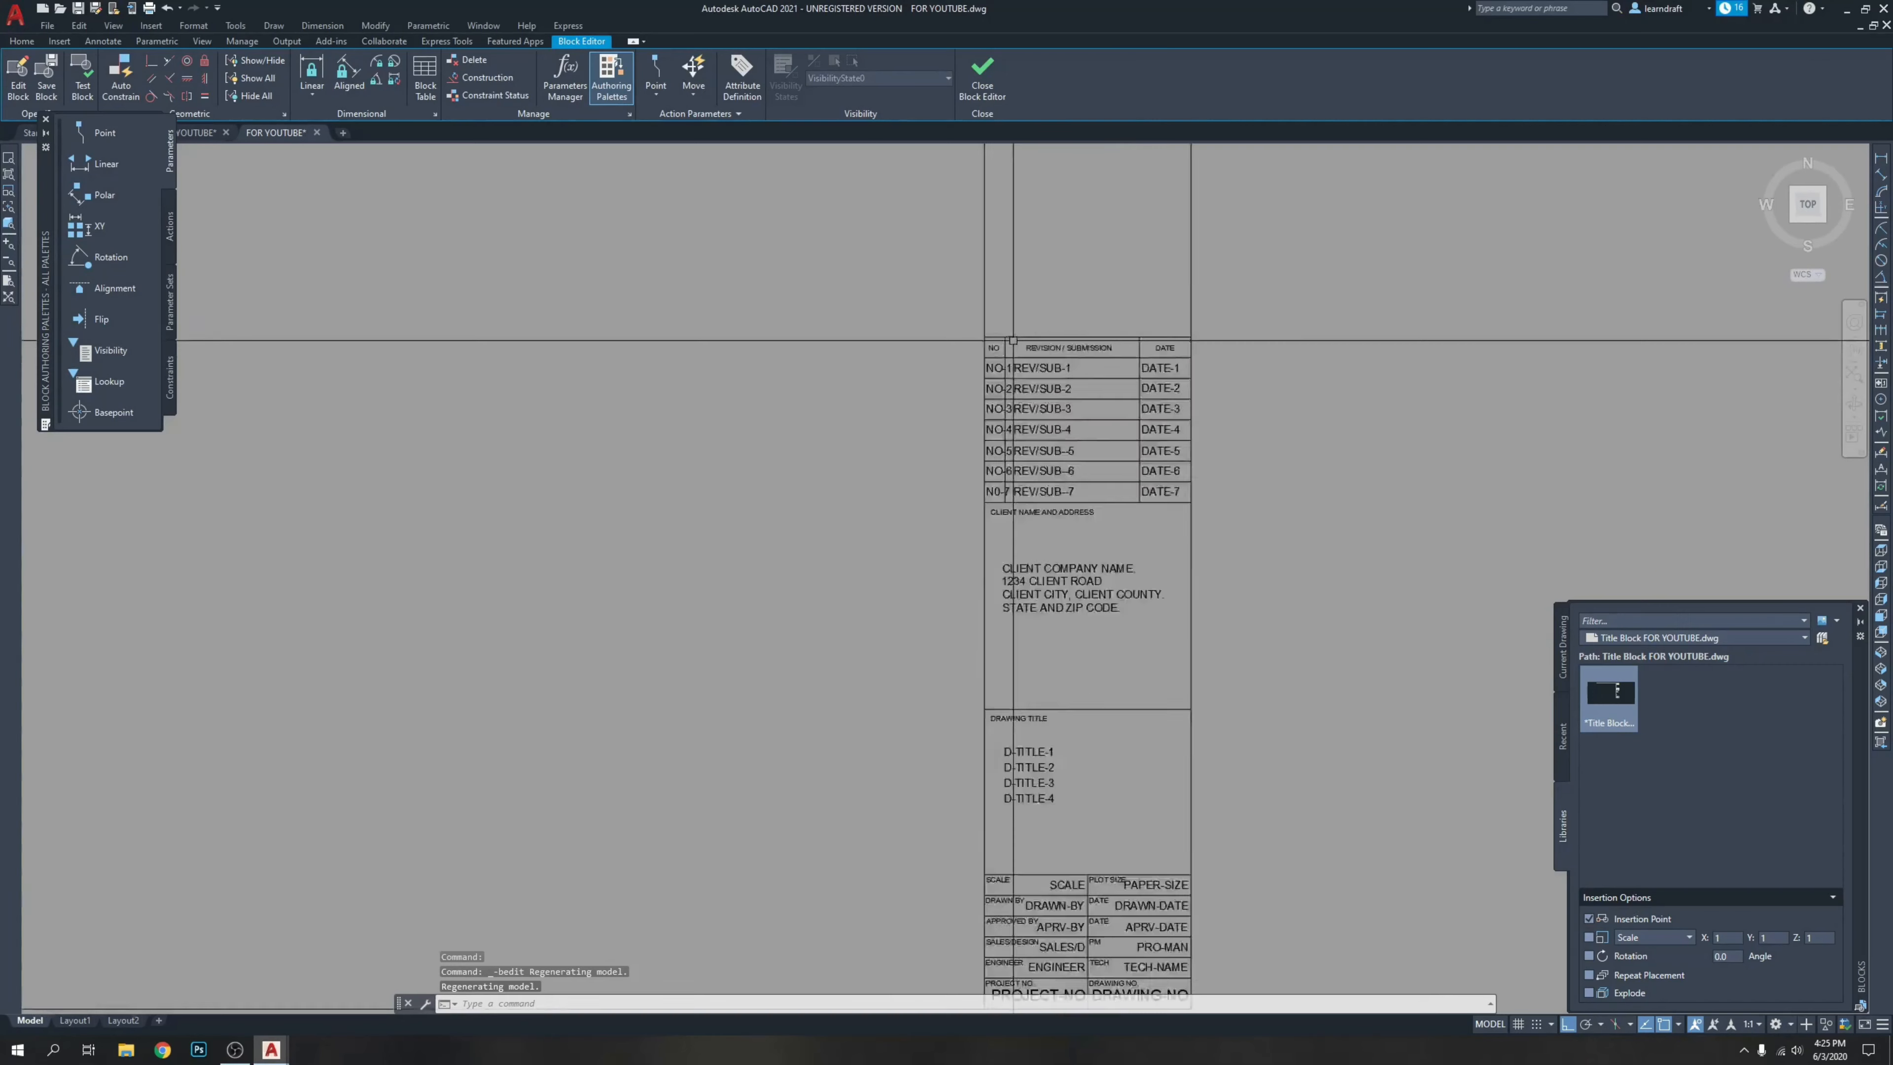
pyautogui.scroll(1, 991, 347)
pyautogui.scroll(-4, 931, 343)
pyautogui.scroll(4, 963, 347)
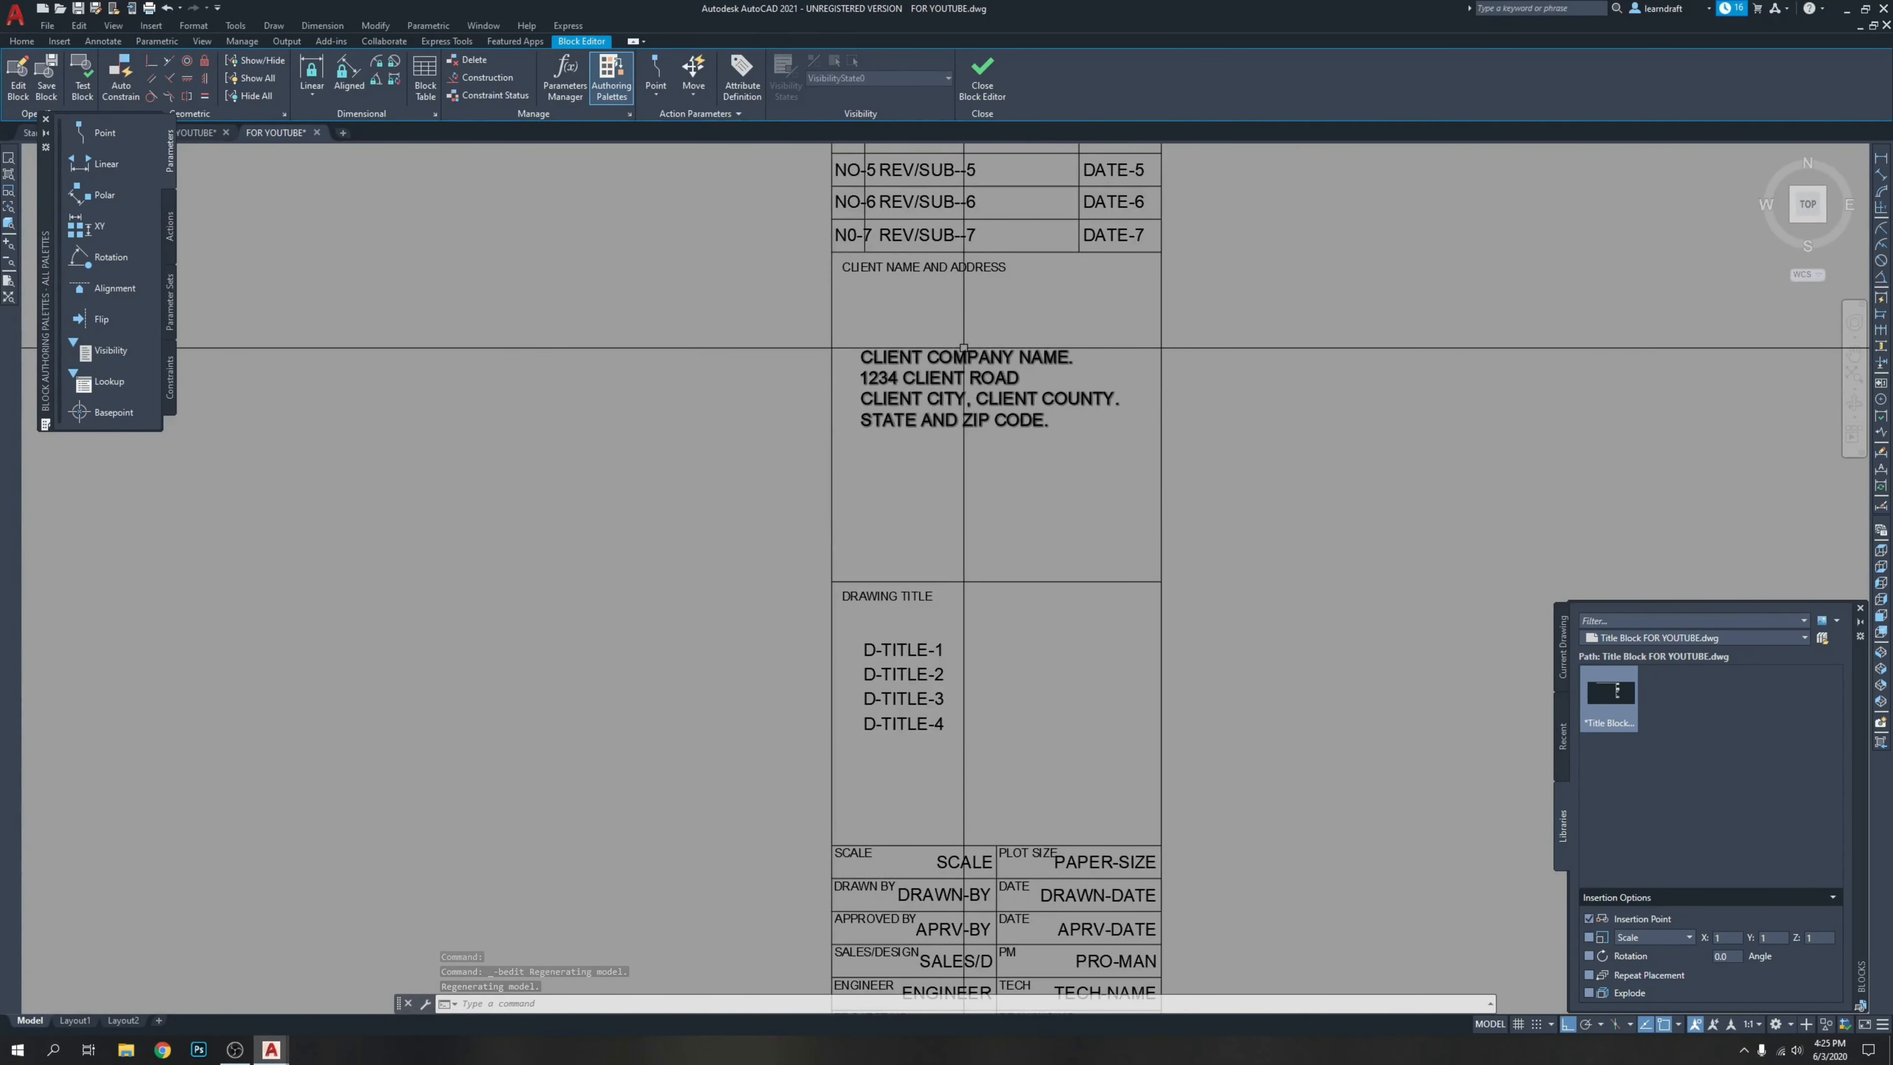
# Delete the word NAME from the first line of the client address text in the block.
pyautogui.doubleClick(972, 429)
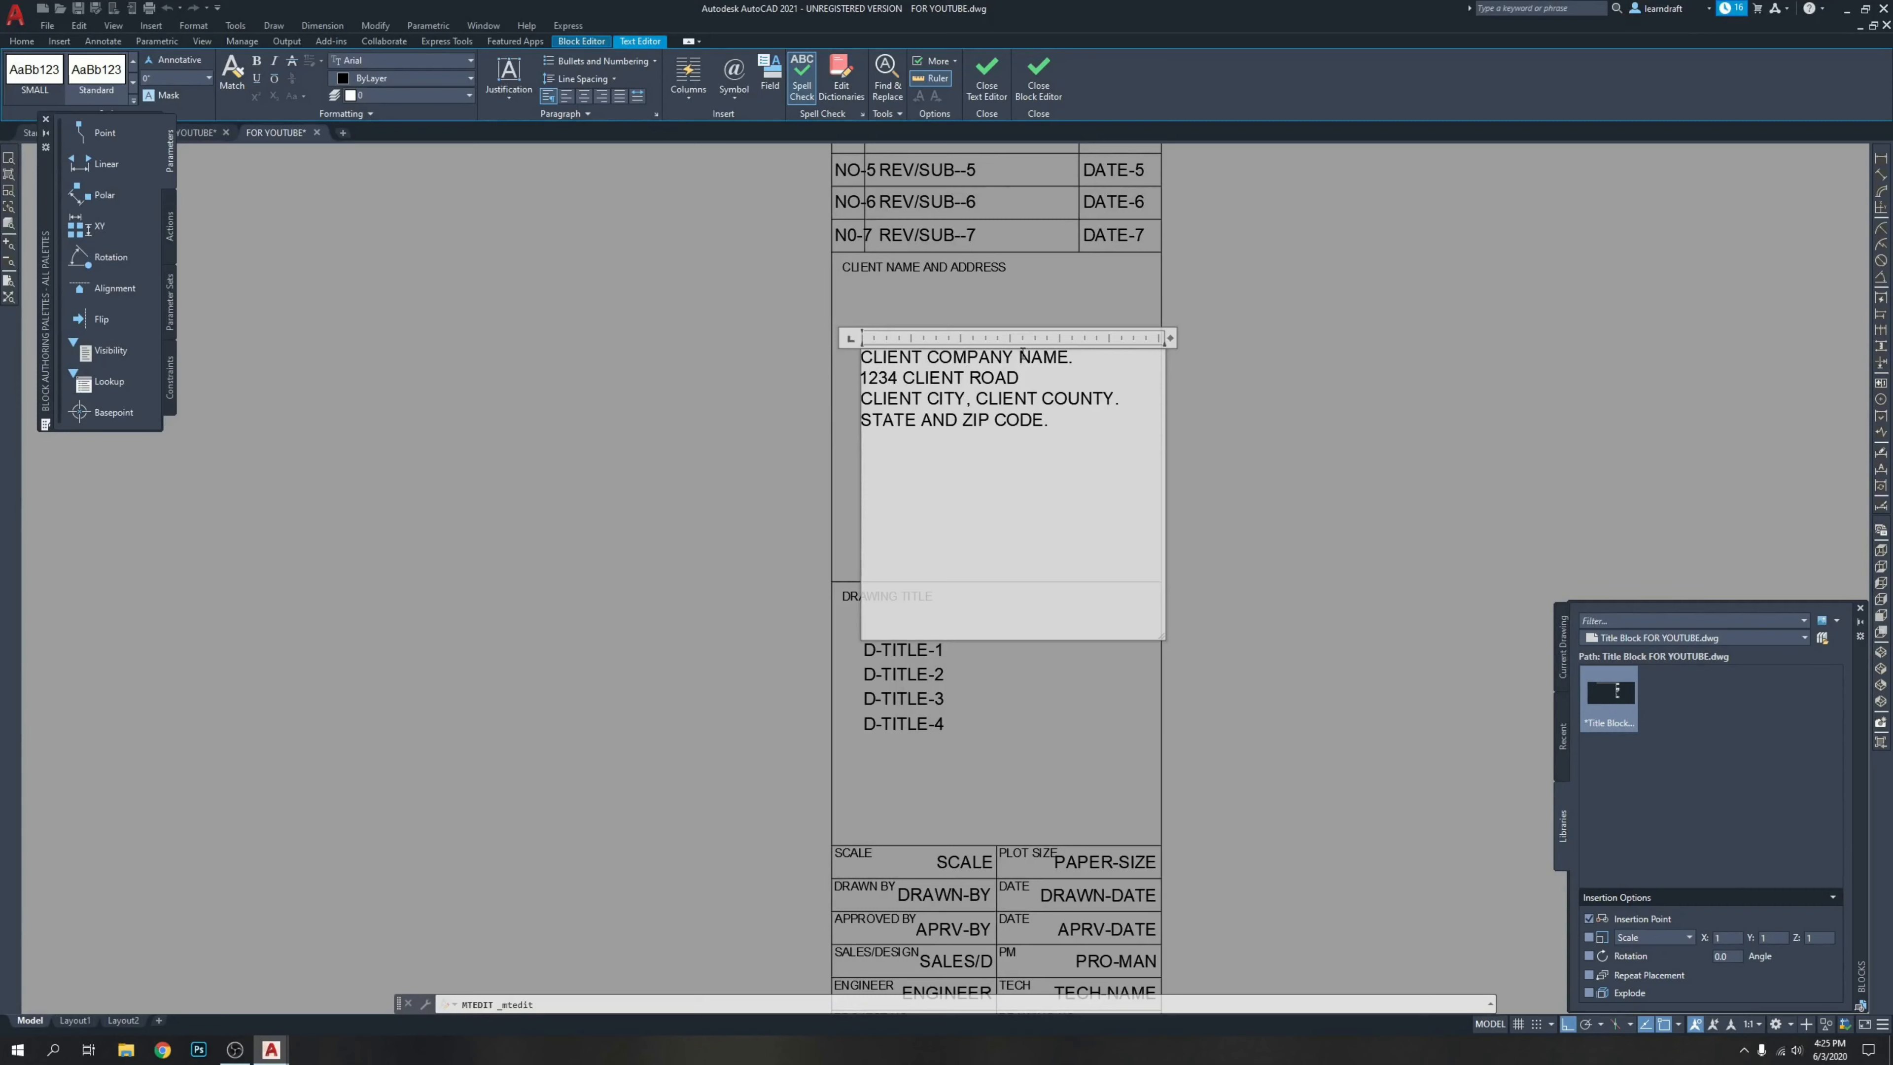
pyautogui.moveTo(1019, 358); pyautogui.dragTo(1068, 358)
pyautogui.press('Delete')
pyautogui.click(1253, 403)
# Close the Block Editor, saving the changes to the title block.
pyautogui.click(983, 74)
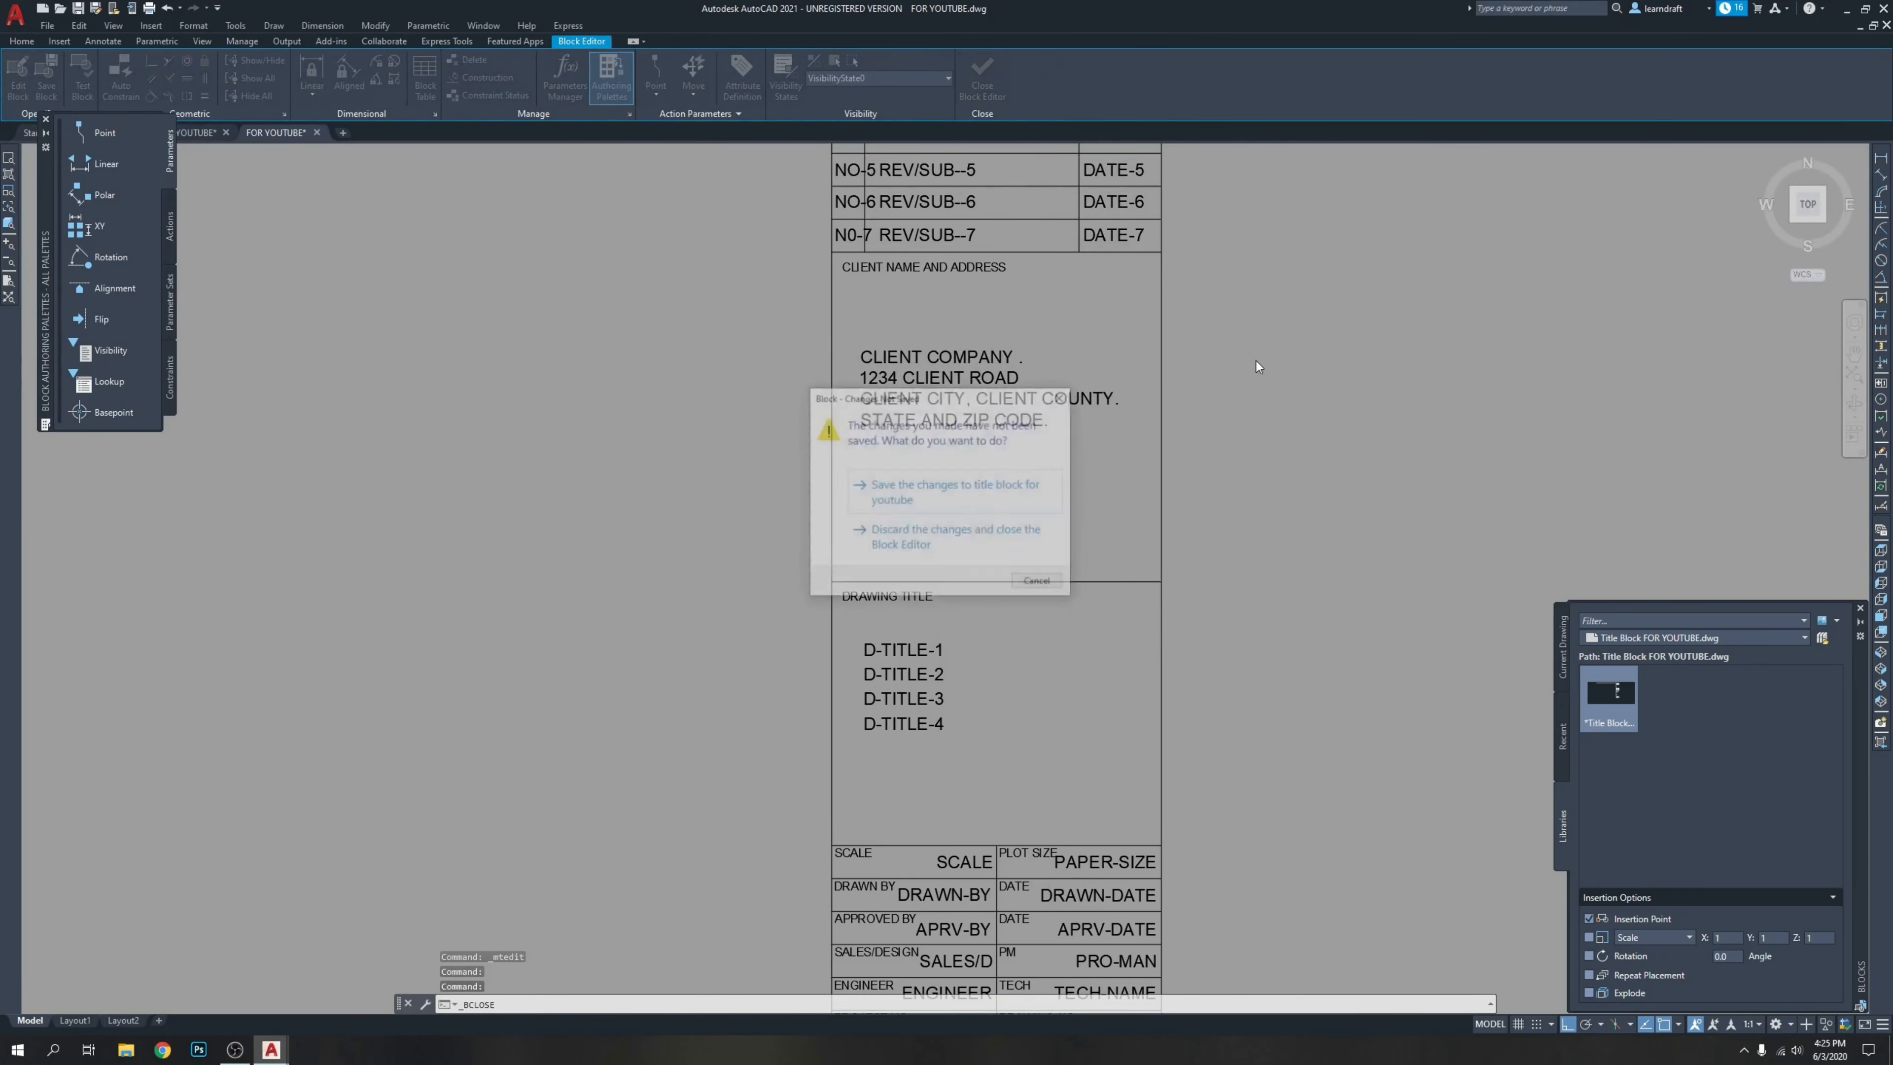
pyautogui.click(926, 492)
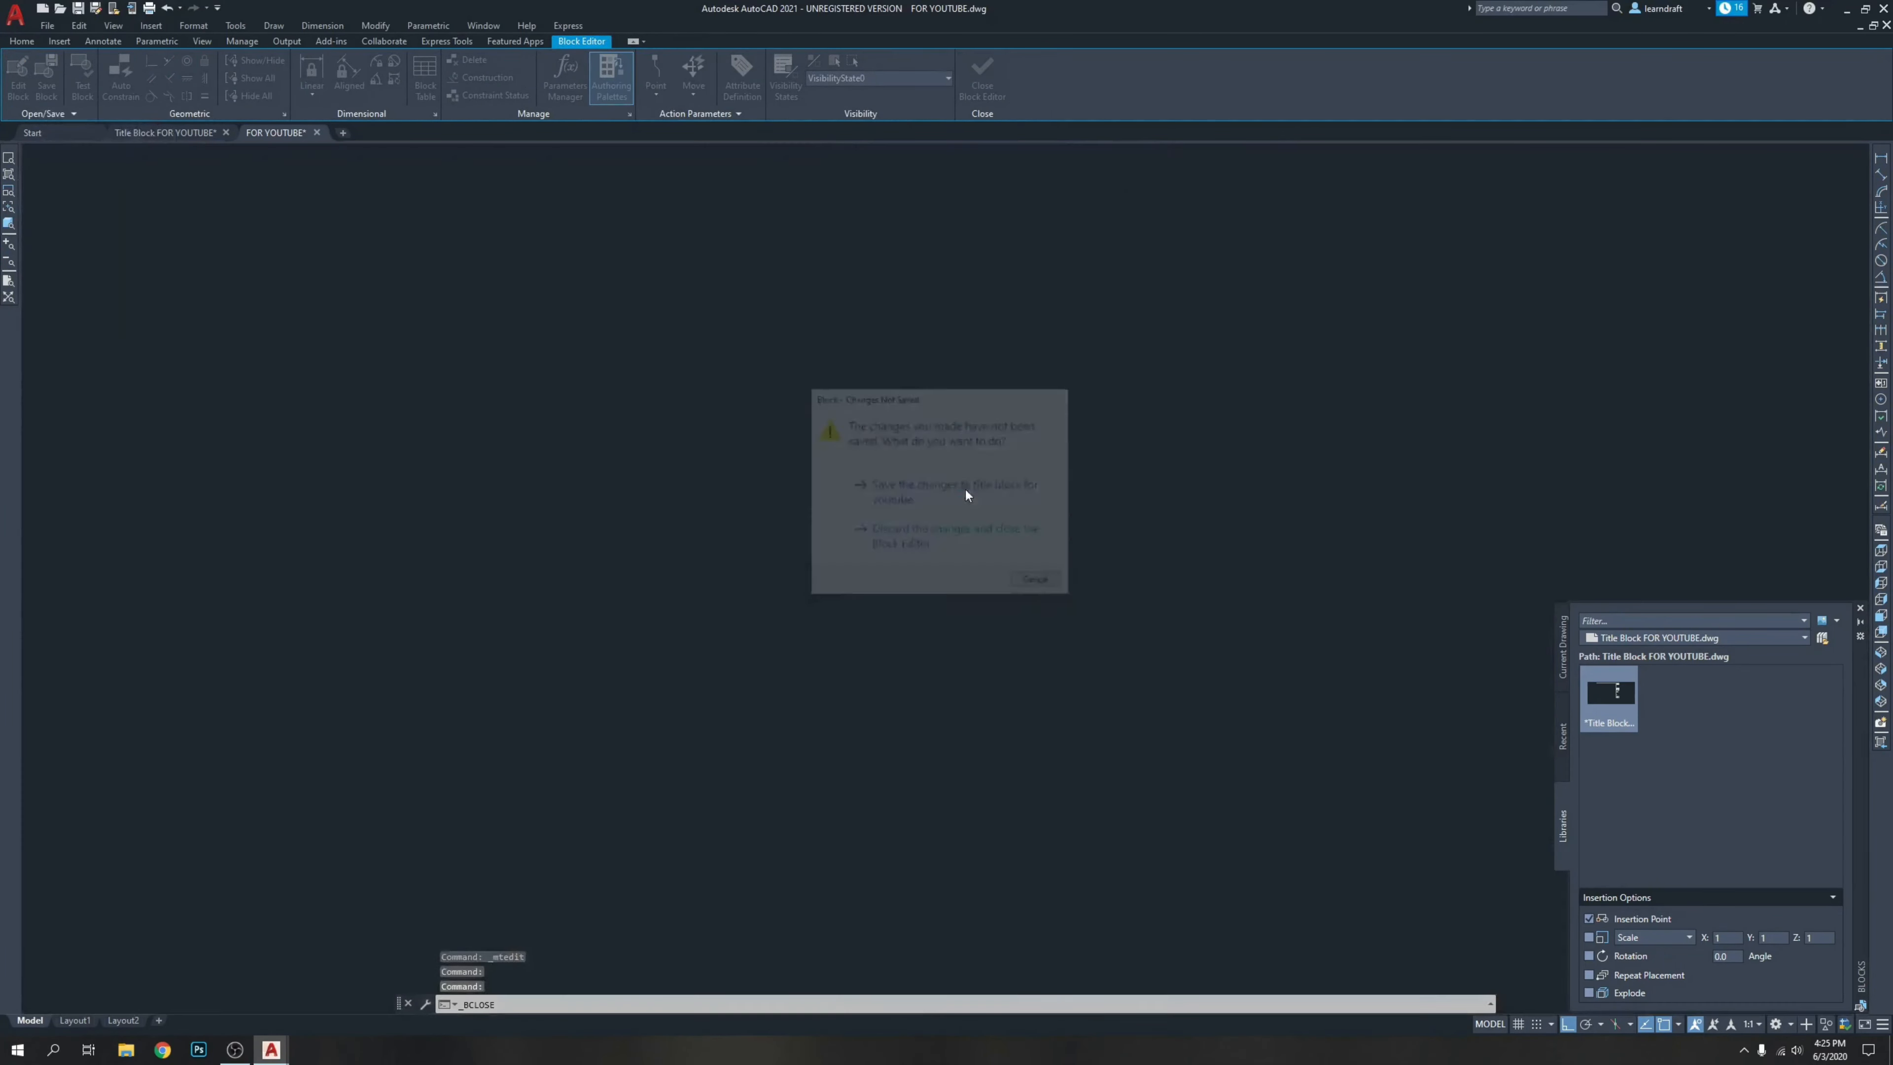
pyautogui.scroll(-5, 936, 495)
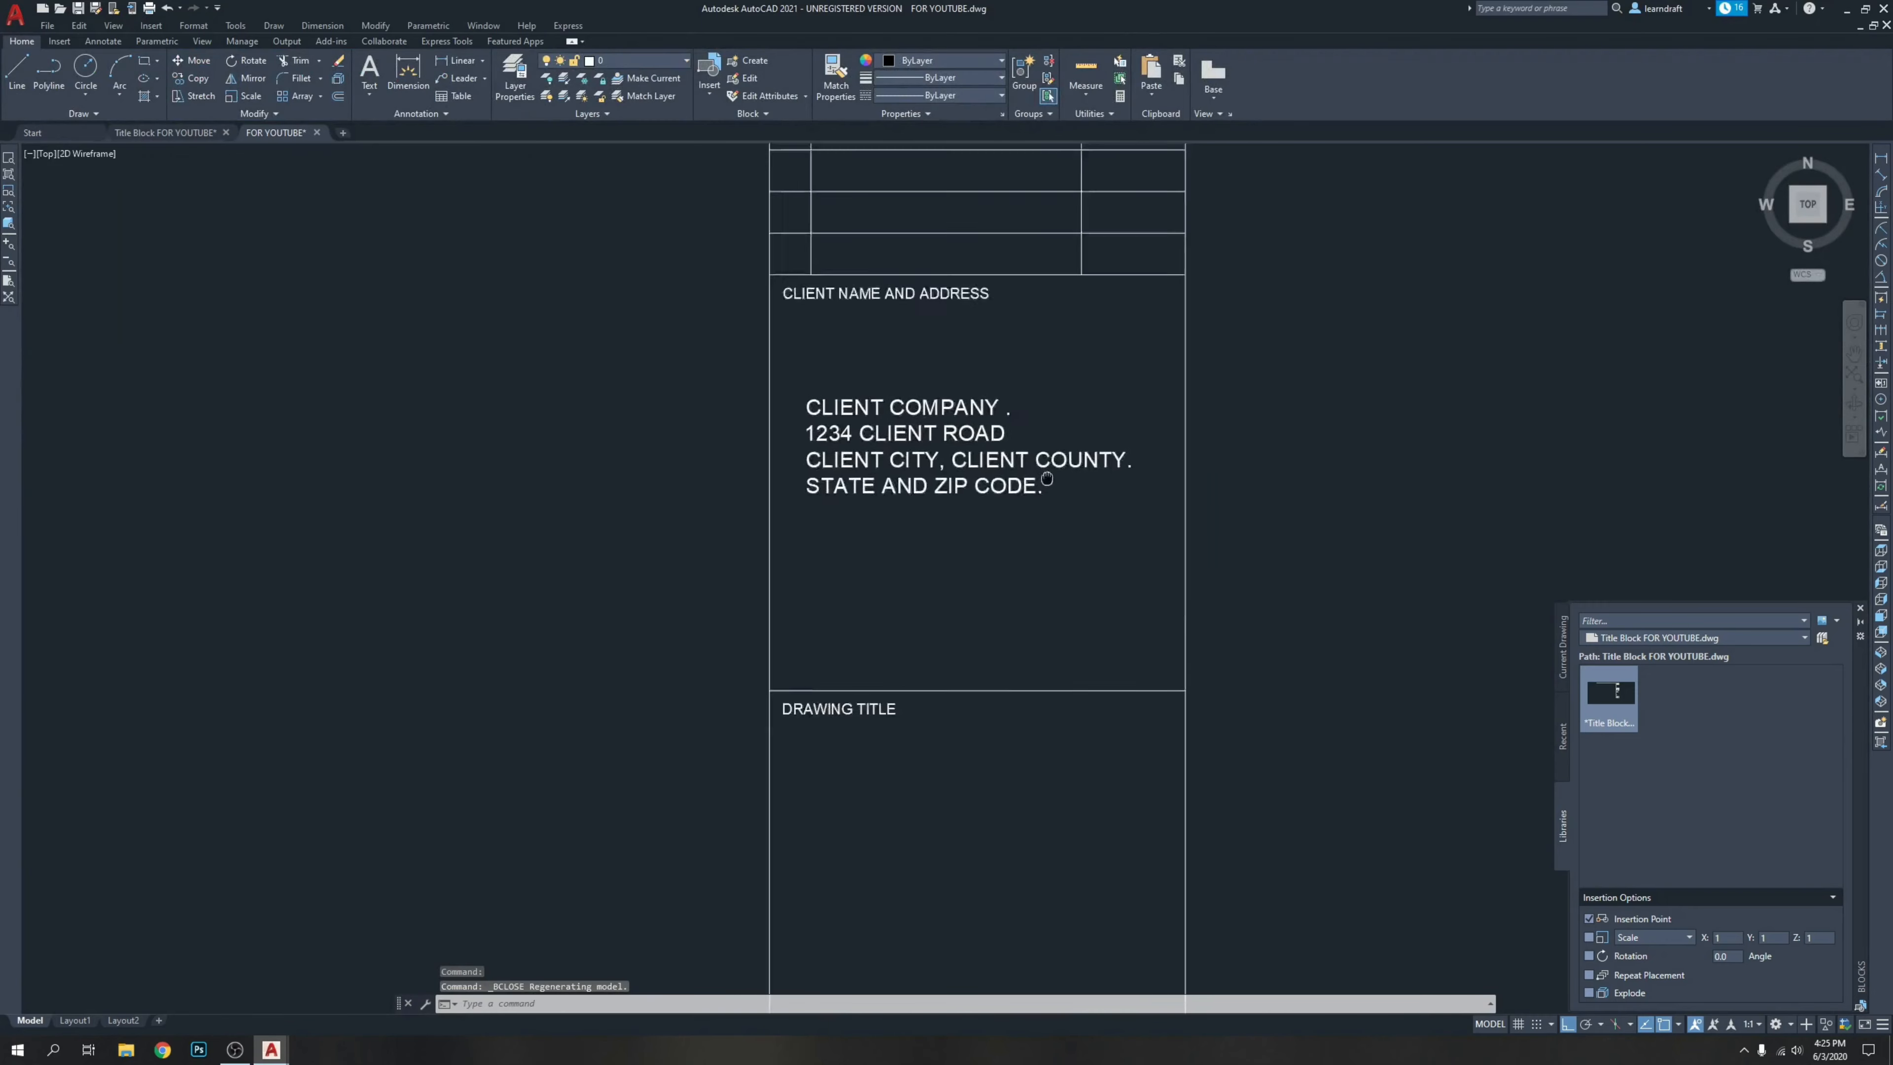
# Close the Blocks palette and review the title block's client, drawing title and project cells, then the whole sheet.
pyautogui.scroll(3, 936, 495)
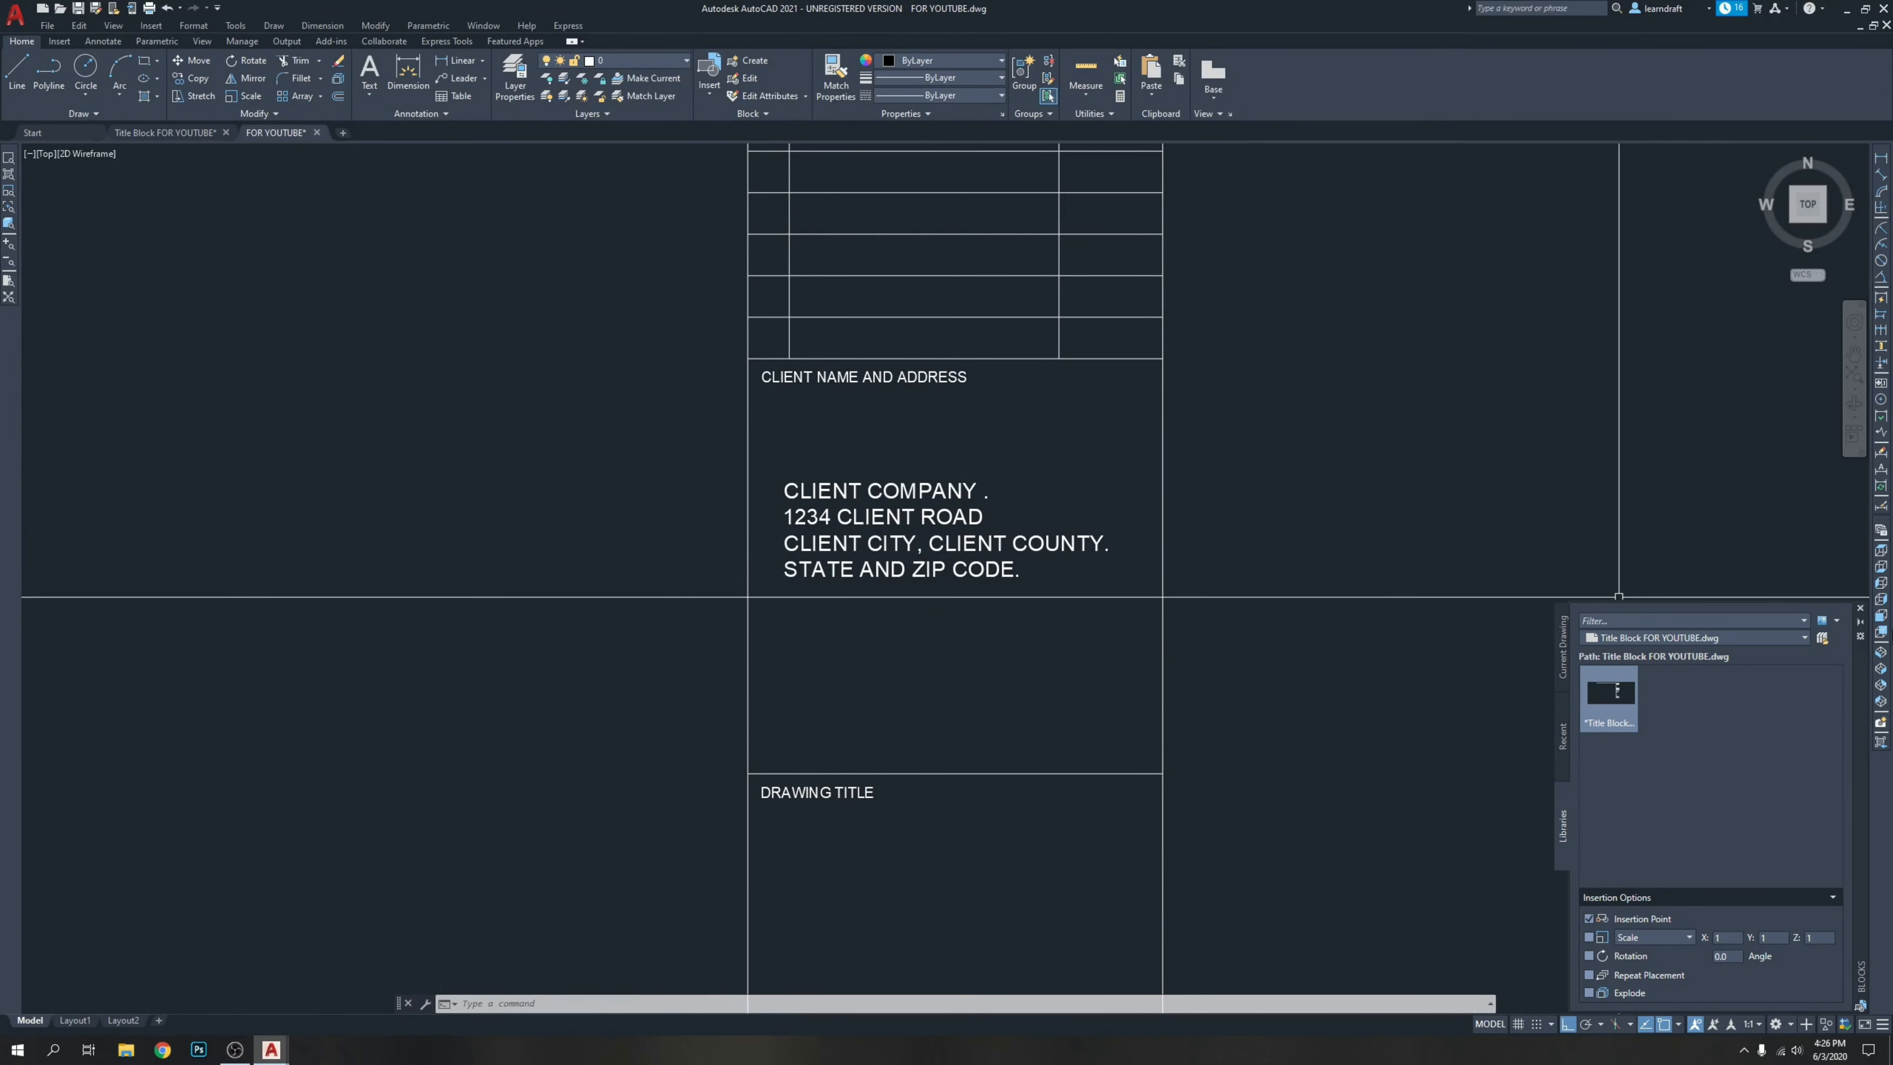
pyautogui.click(1858, 611)
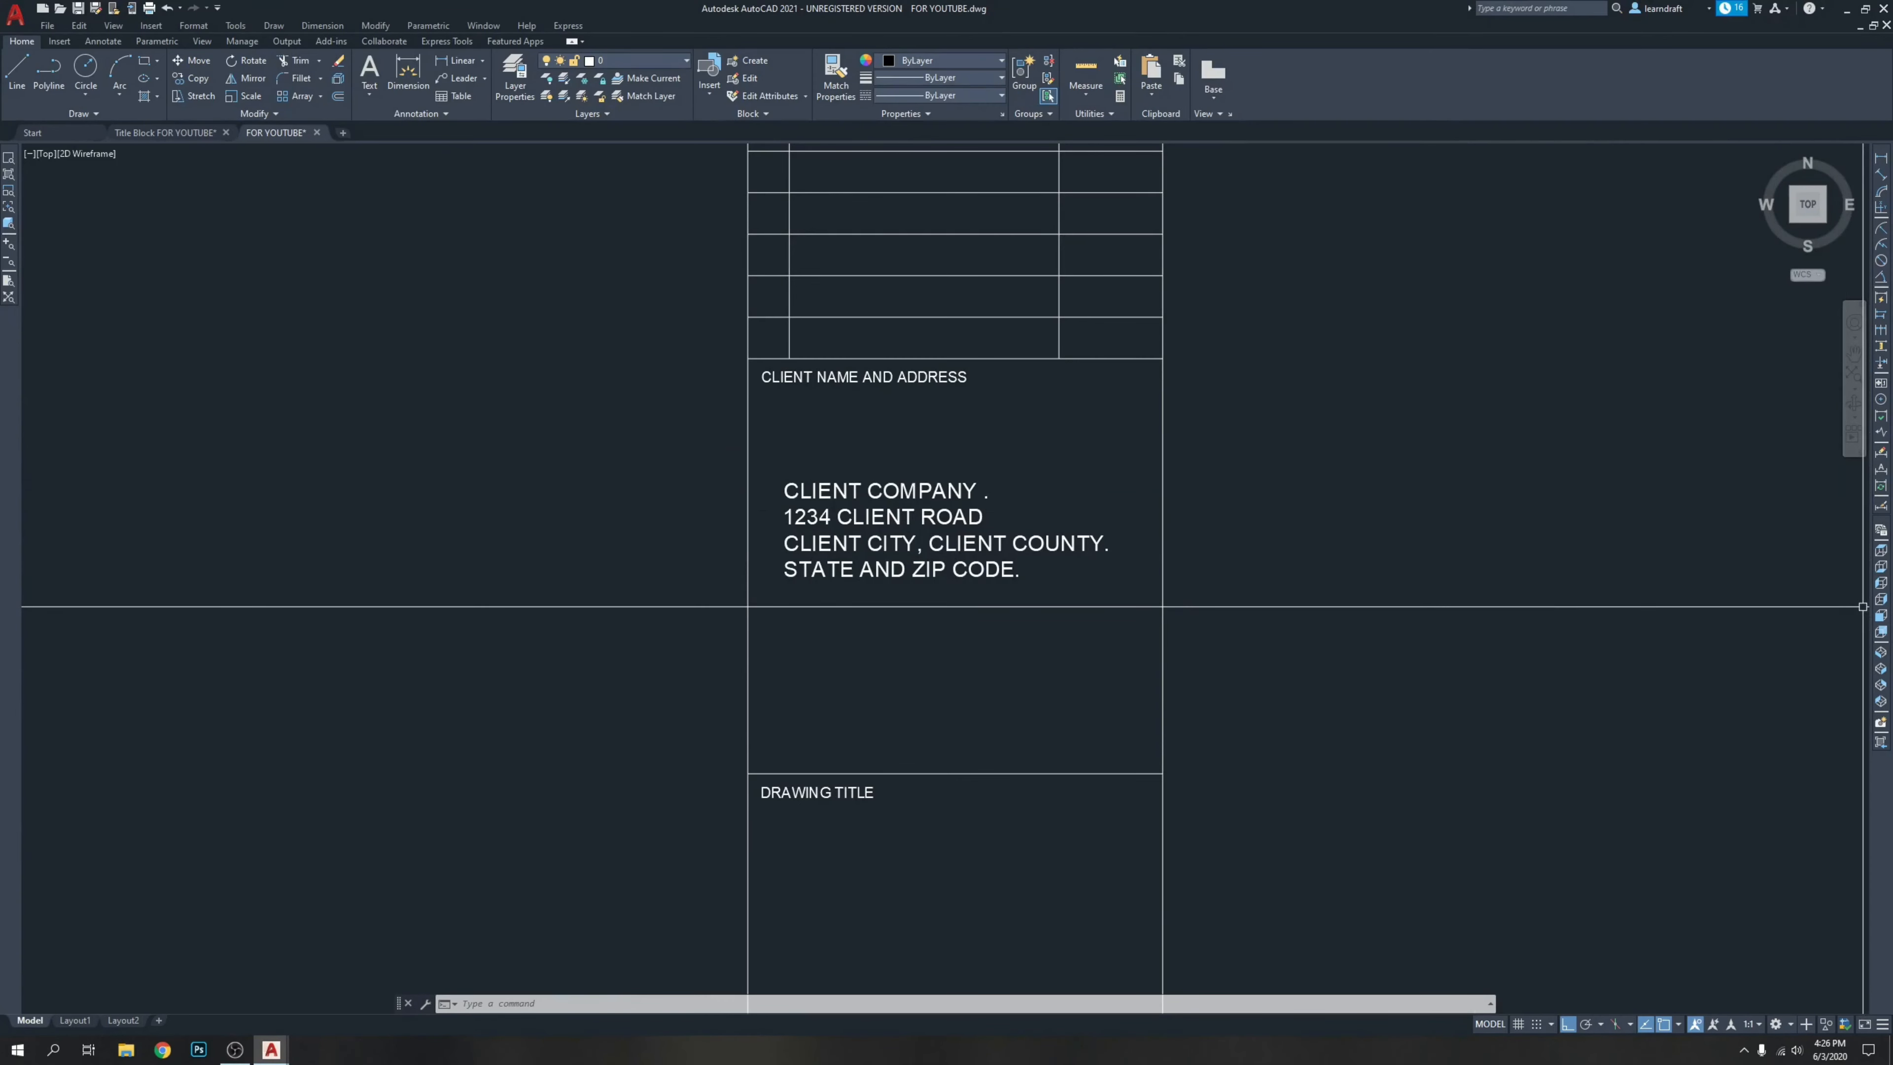
pyautogui.scroll(-4, 1089, 438)
pyautogui.moveTo(1151, 579); pyautogui.dragTo(1148, 496, button='middle')
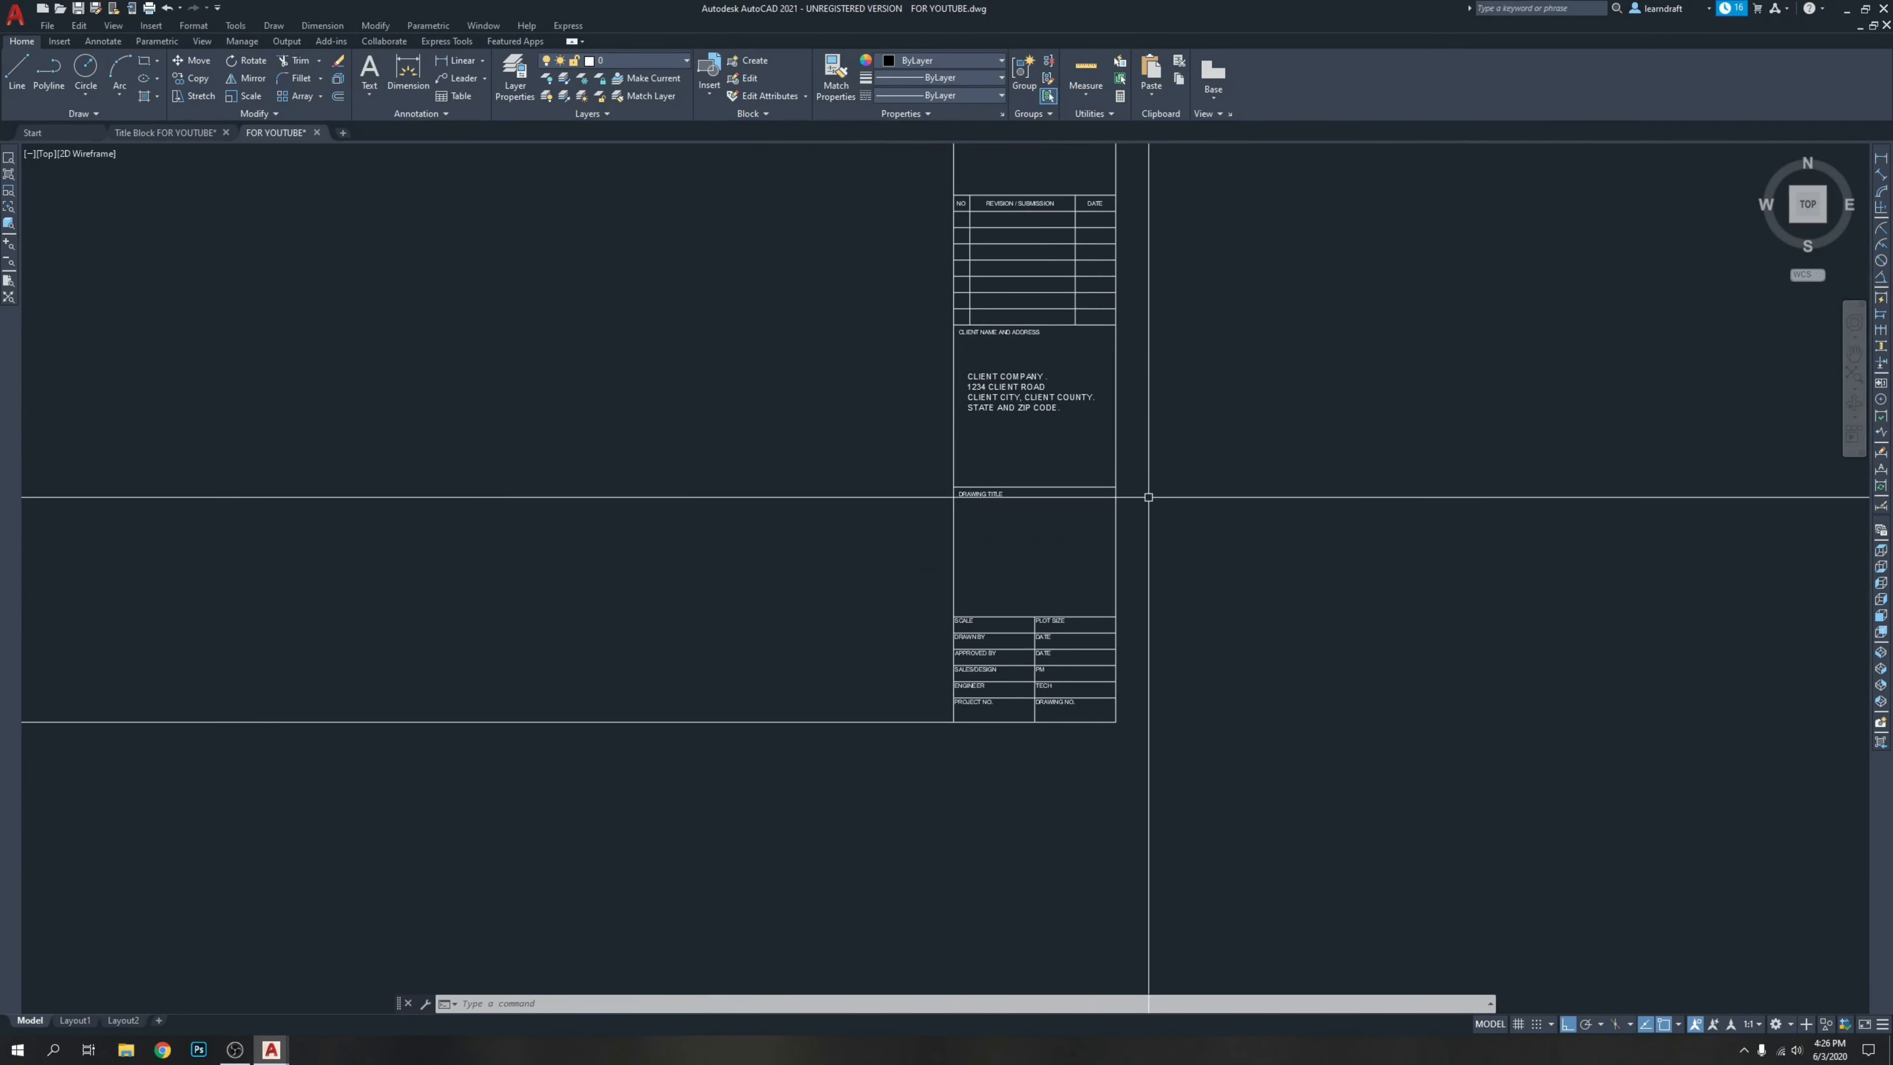
pyautogui.scroll(2, 1103, 526)
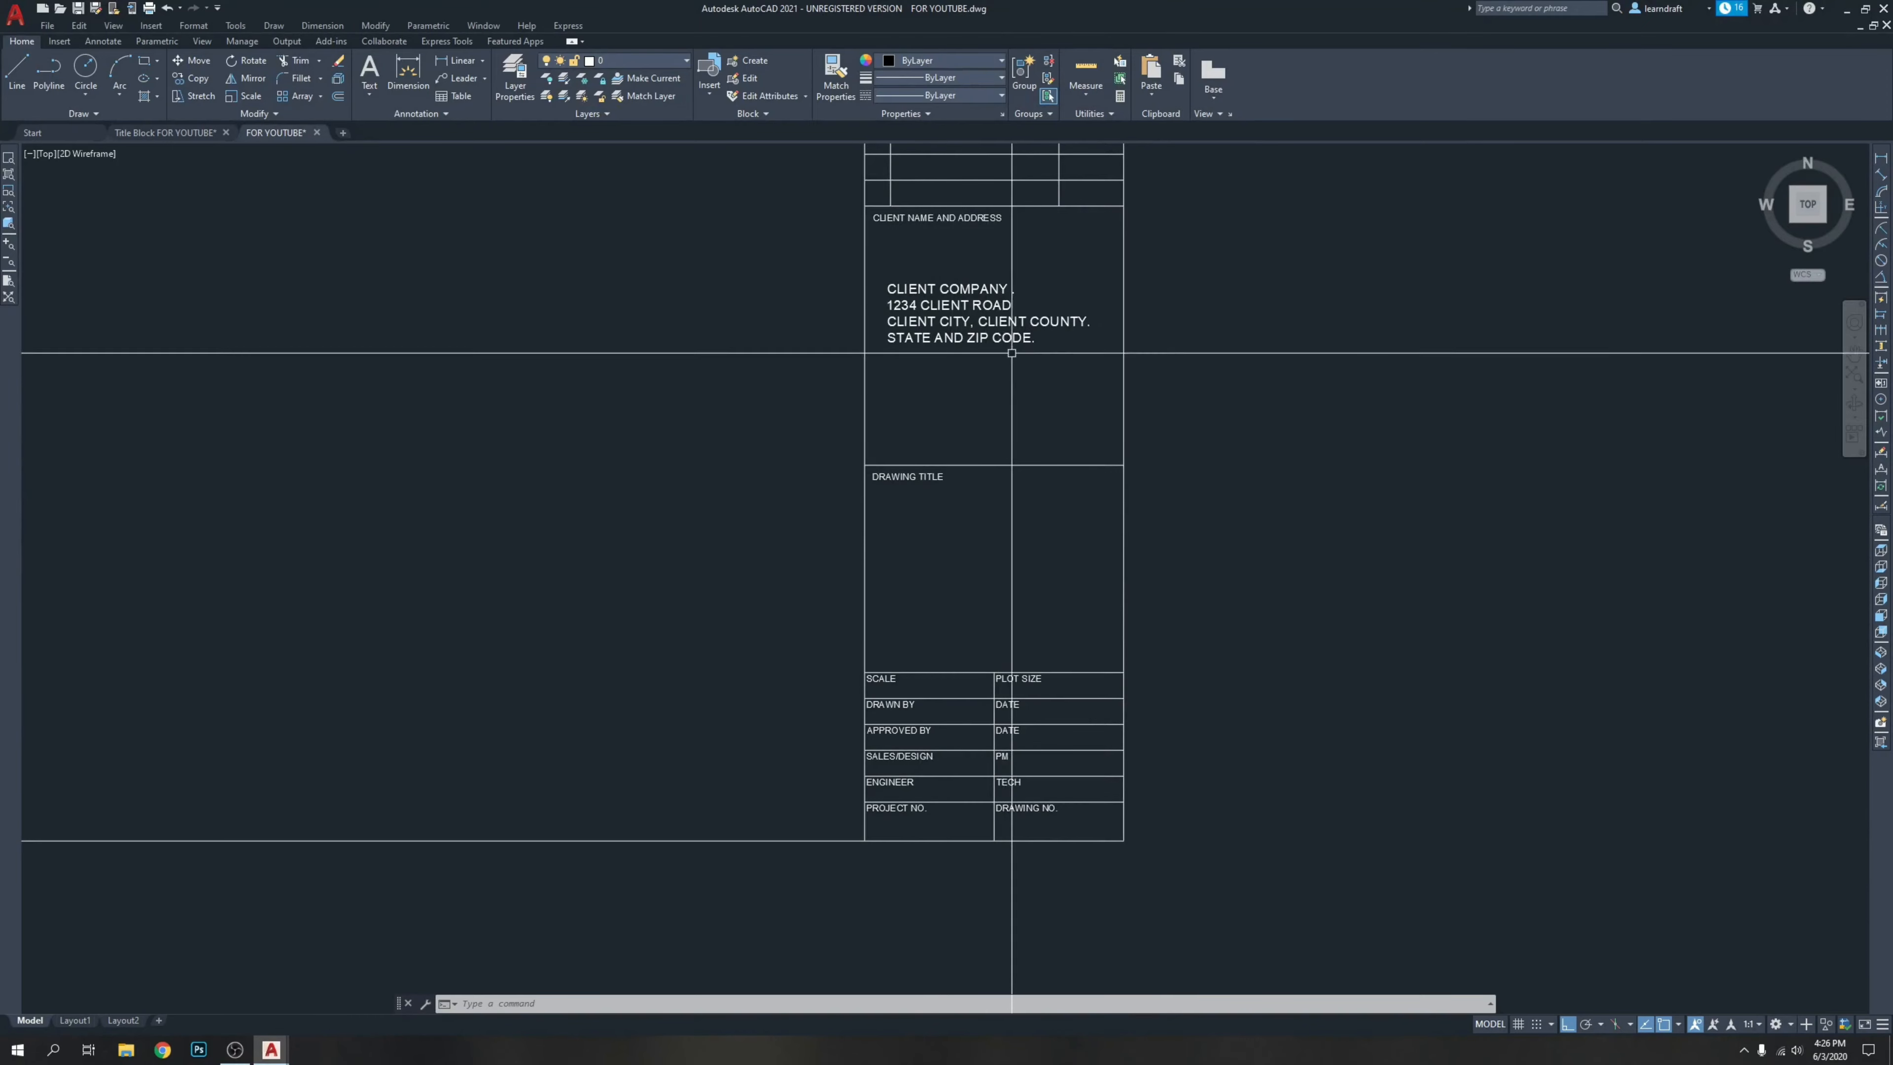
pyautogui.moveTo(1011, 352); pyautogui.dragTo(1003, 414, button='middle')
pyautogui.moveTo(719, 440)
pyautogui.mouseDown(button='middle')
pyautogui.moveTo(956, 425)
pyautogui.moveTo(1015, 326)
pyautogui.mouseUp(button='middle')
pyautogui.scroll(-2, 1174, 404)
pyautogui.scroll(-4, 948, 382)
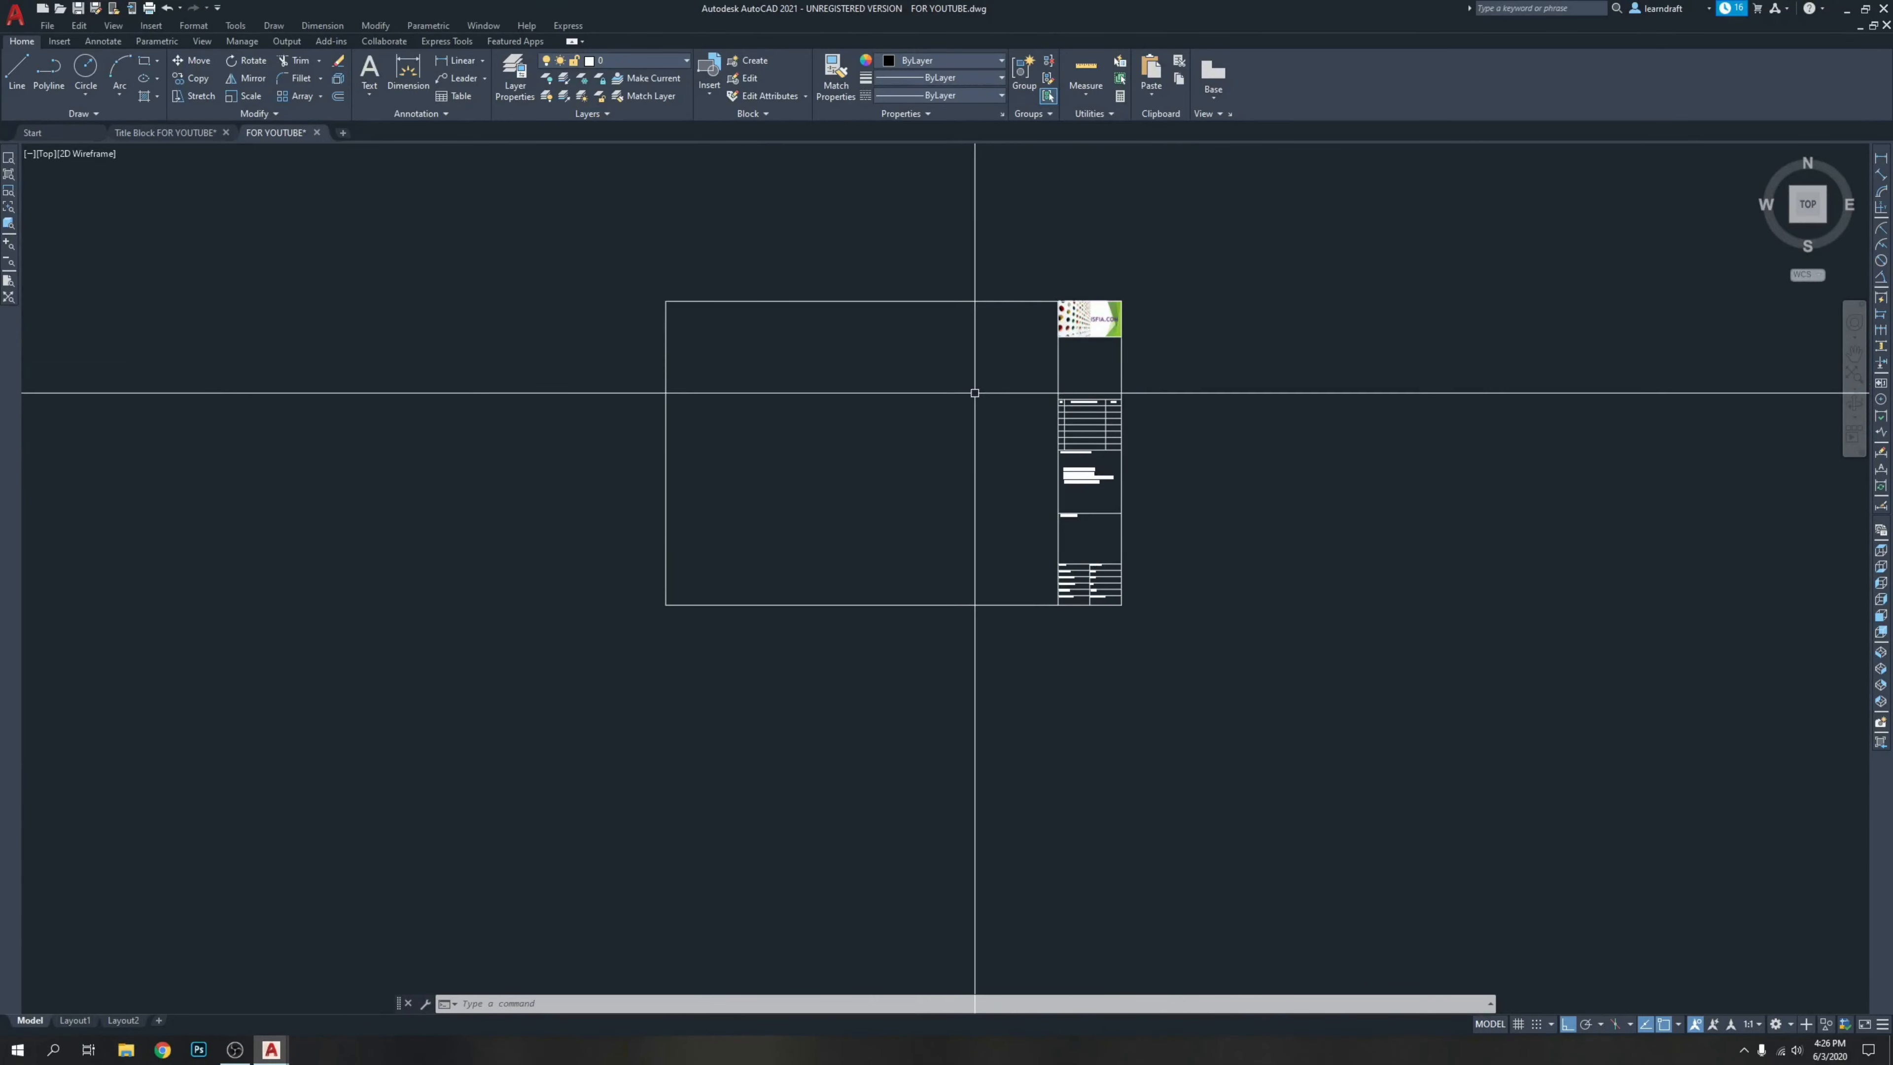
pyautogui.moveTo(979, 391); pyautogui.dragTo(936, 393, button='middle')
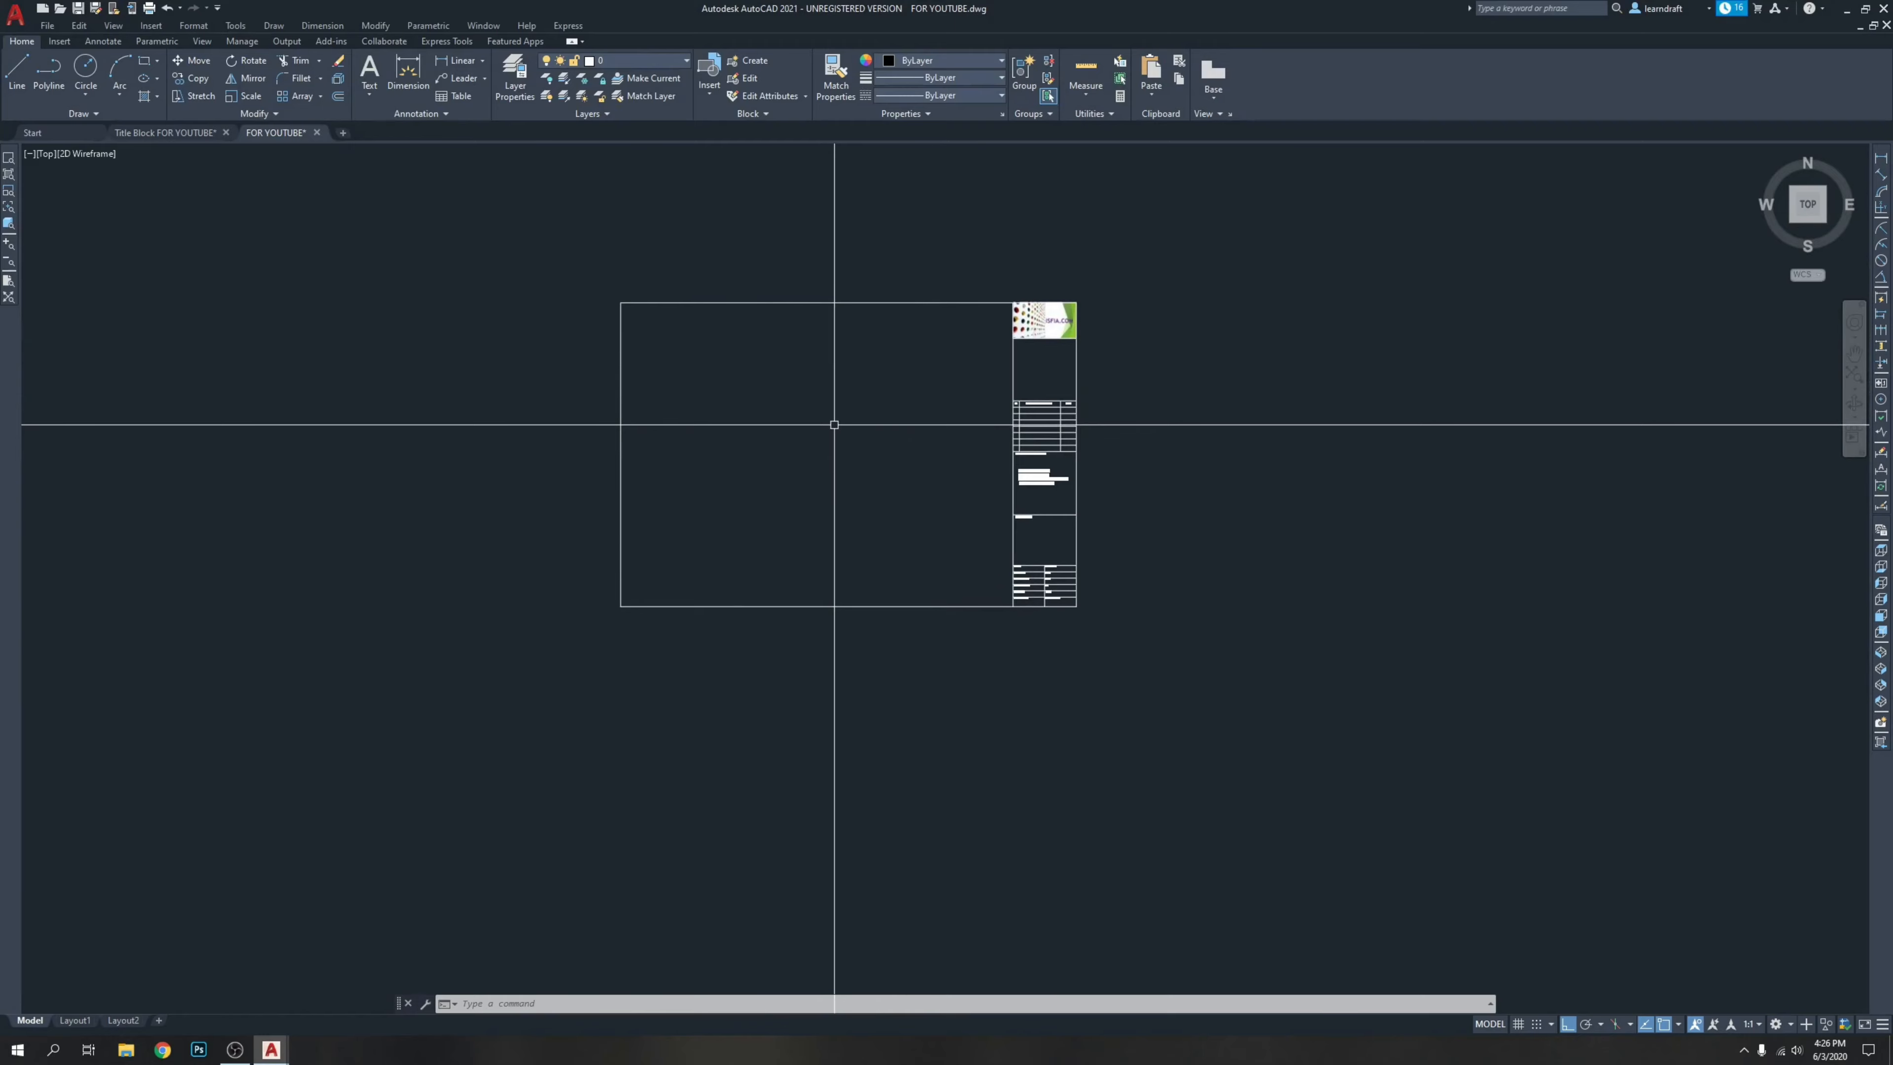
# Open the title block's attributes for editing and set the first revision number, NO-1, to 1.
pyautogui.scroll(4, 913, 438)
pyautogui.moveTo(1252, 173)
pyautogui.mouseDown(button='middle')
pyautogui.moveTo(986, 440)
pyautogui.moveTo(1073, 448)
pyautogui.mouseUp(button='middle')
pyautogui.scroll(4, 1047, 400)
pyautogui.scroll(-2, 1073, 448)
pyautogui.scroll(4, 955, 479)
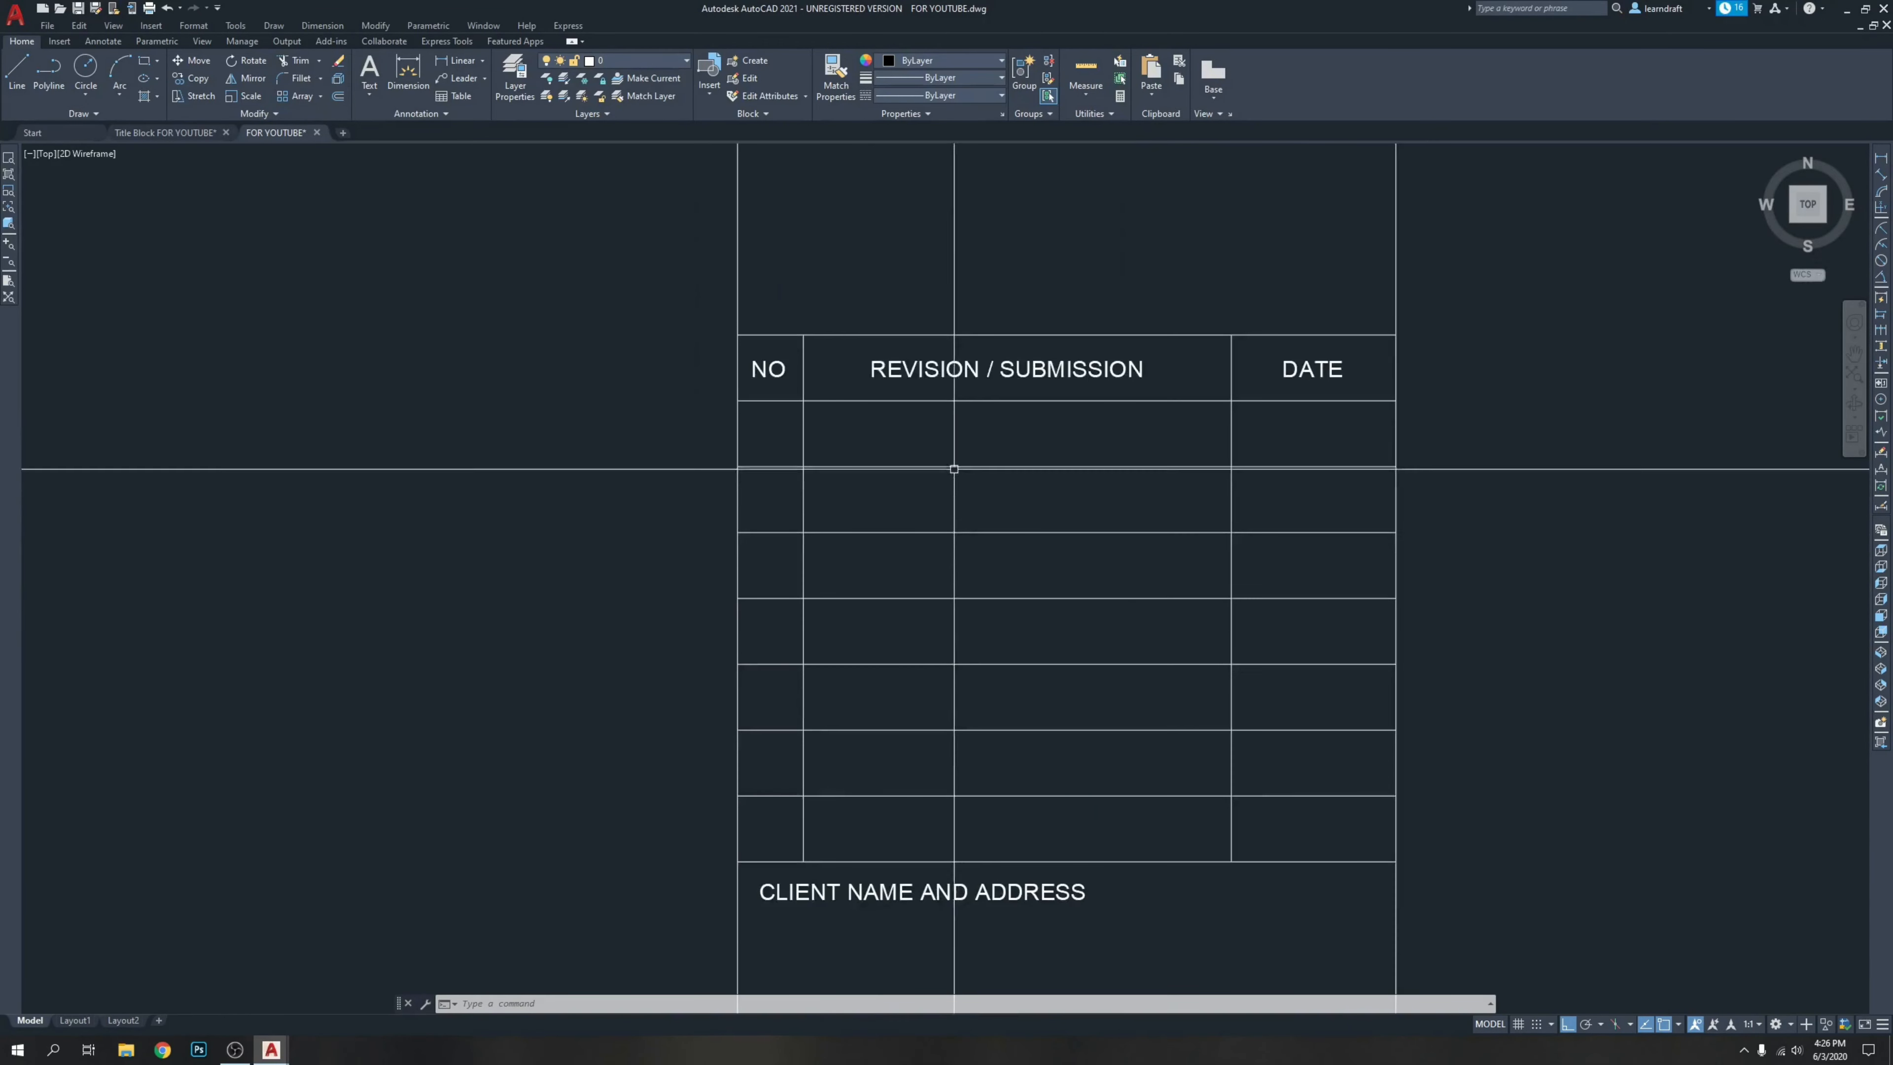
pyautogui.doubleClick(778, 366)
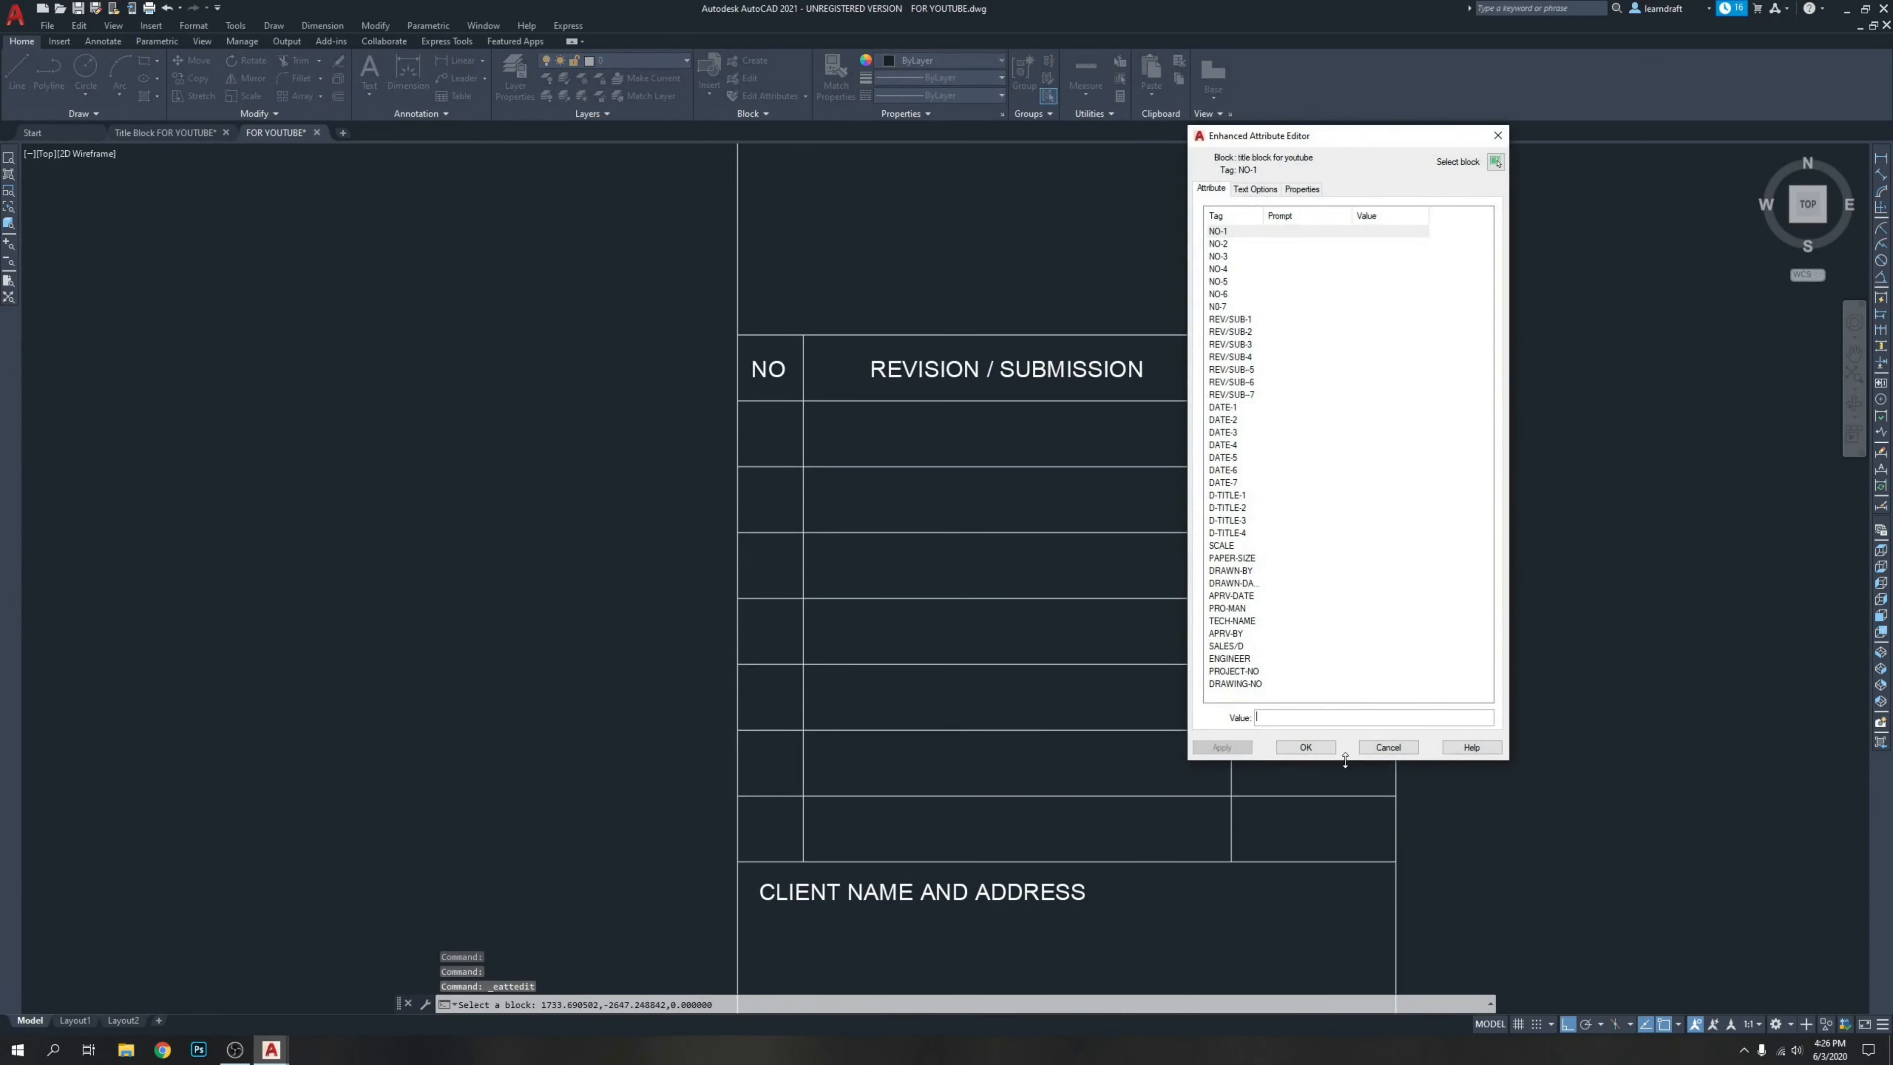
pyautogui.moveTo(1346, 759)
pyautogui.mouseDown()
pyautogui.moveTo(1333, 372)
pyautogui.moveTo(1444, 719)
pyautogui.moveTo(1446, 833)
pyautogui.moveTo(1448, 729)
pyautogui.moveTo(1450, 754)
pyautogui.mouseUp()
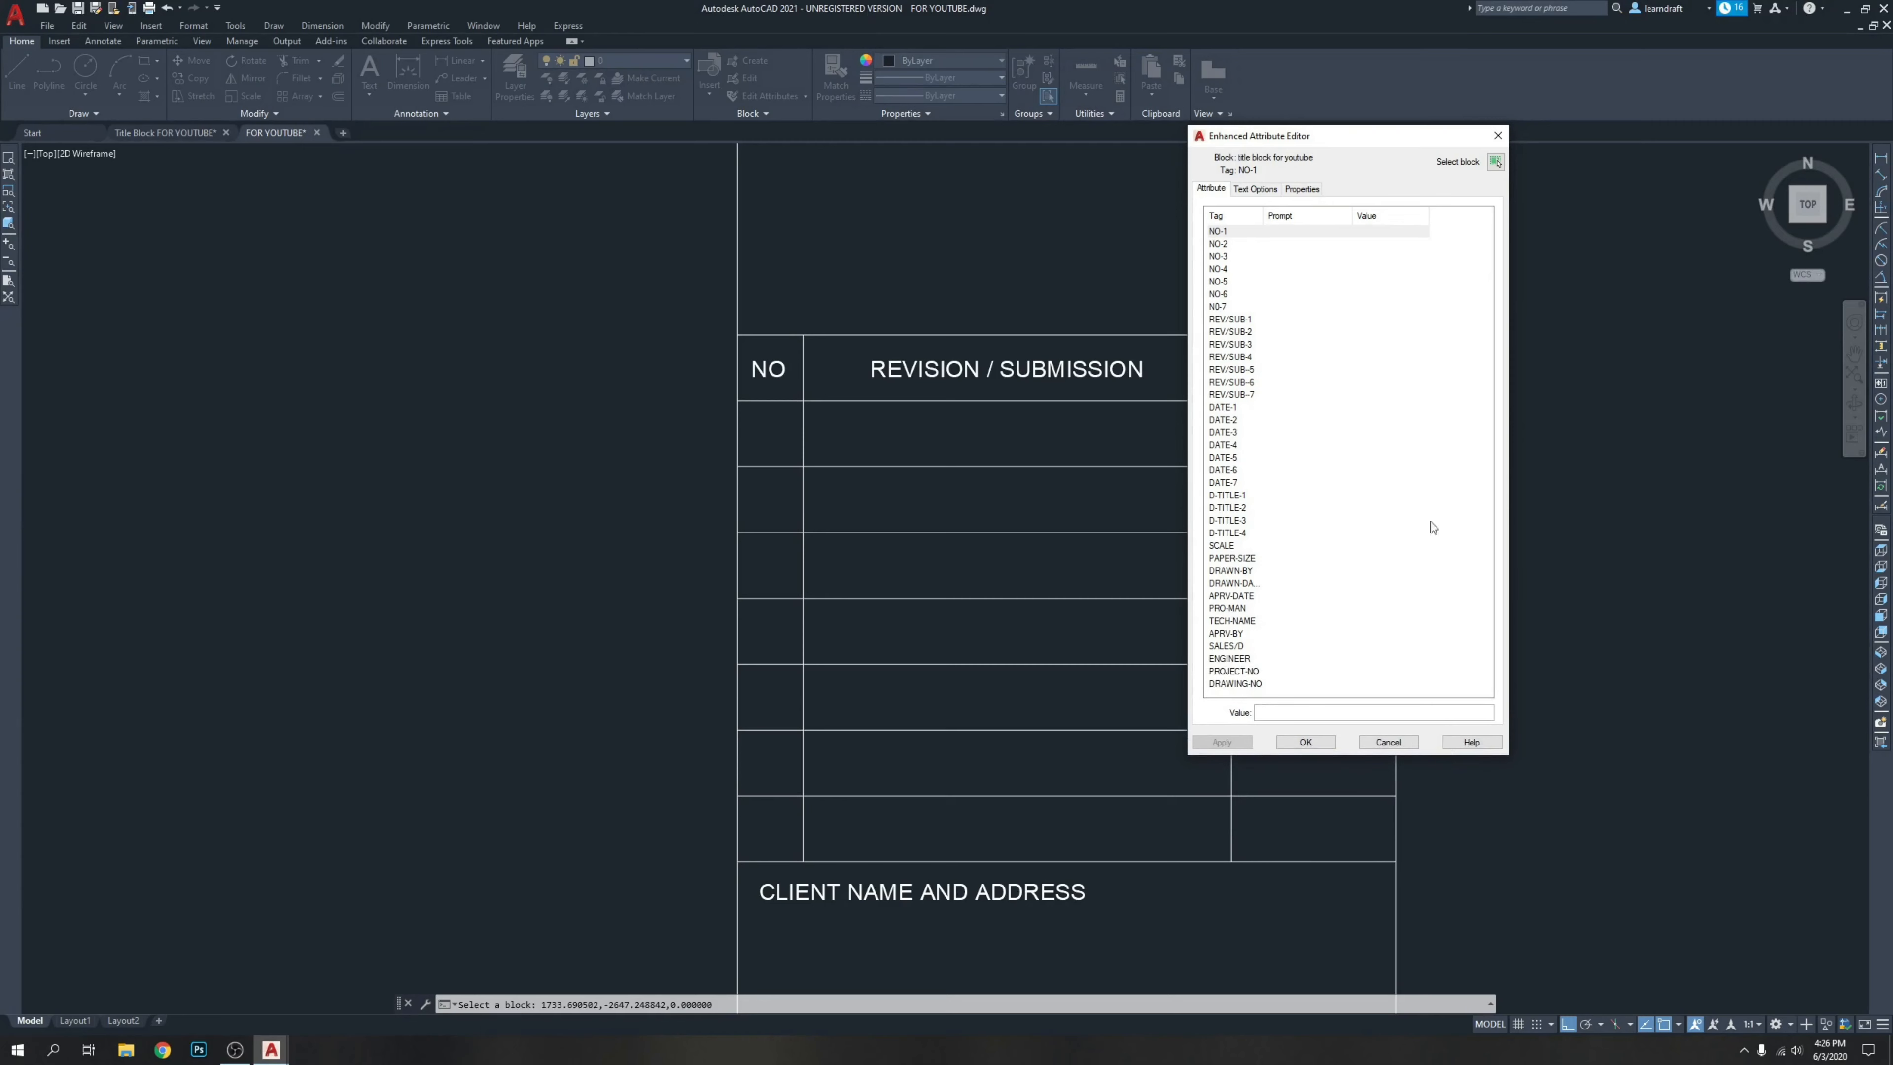
pyautogui.click(1240, 233)
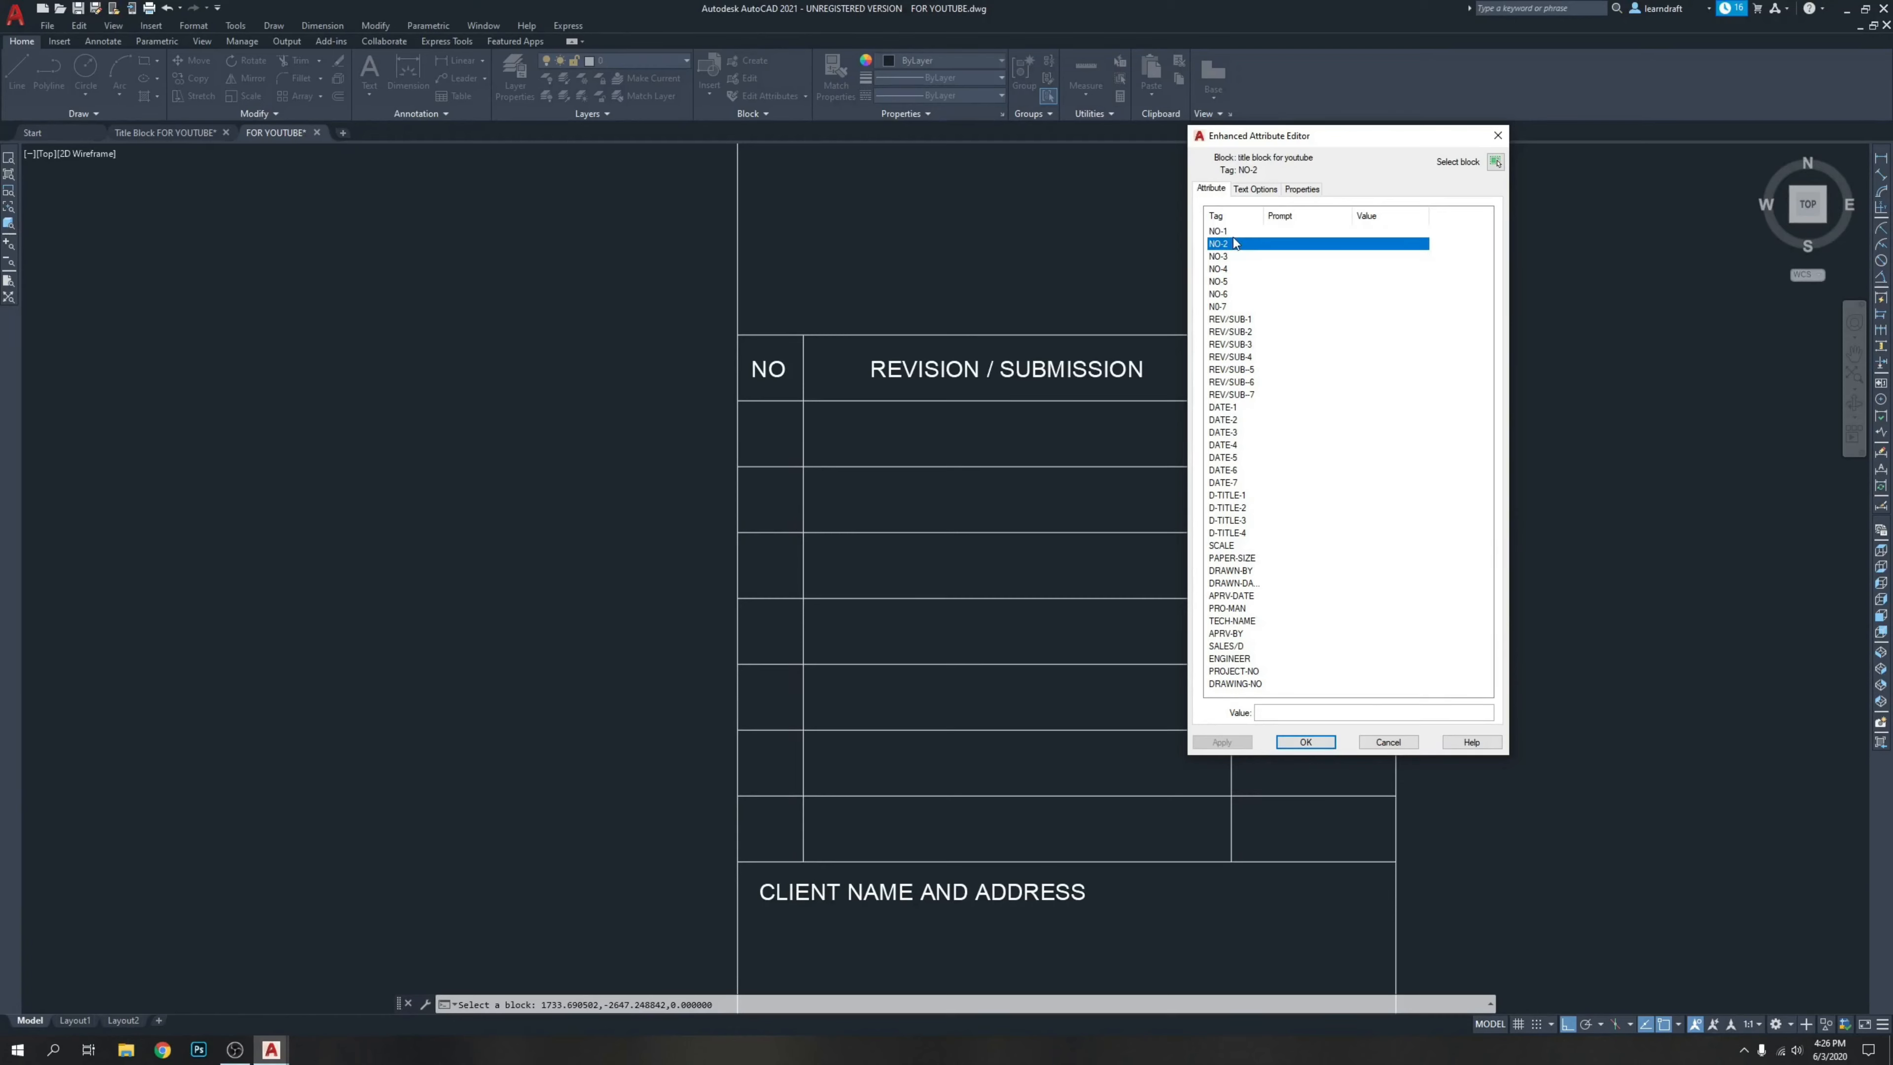
pyautogui.click(1281, 709)
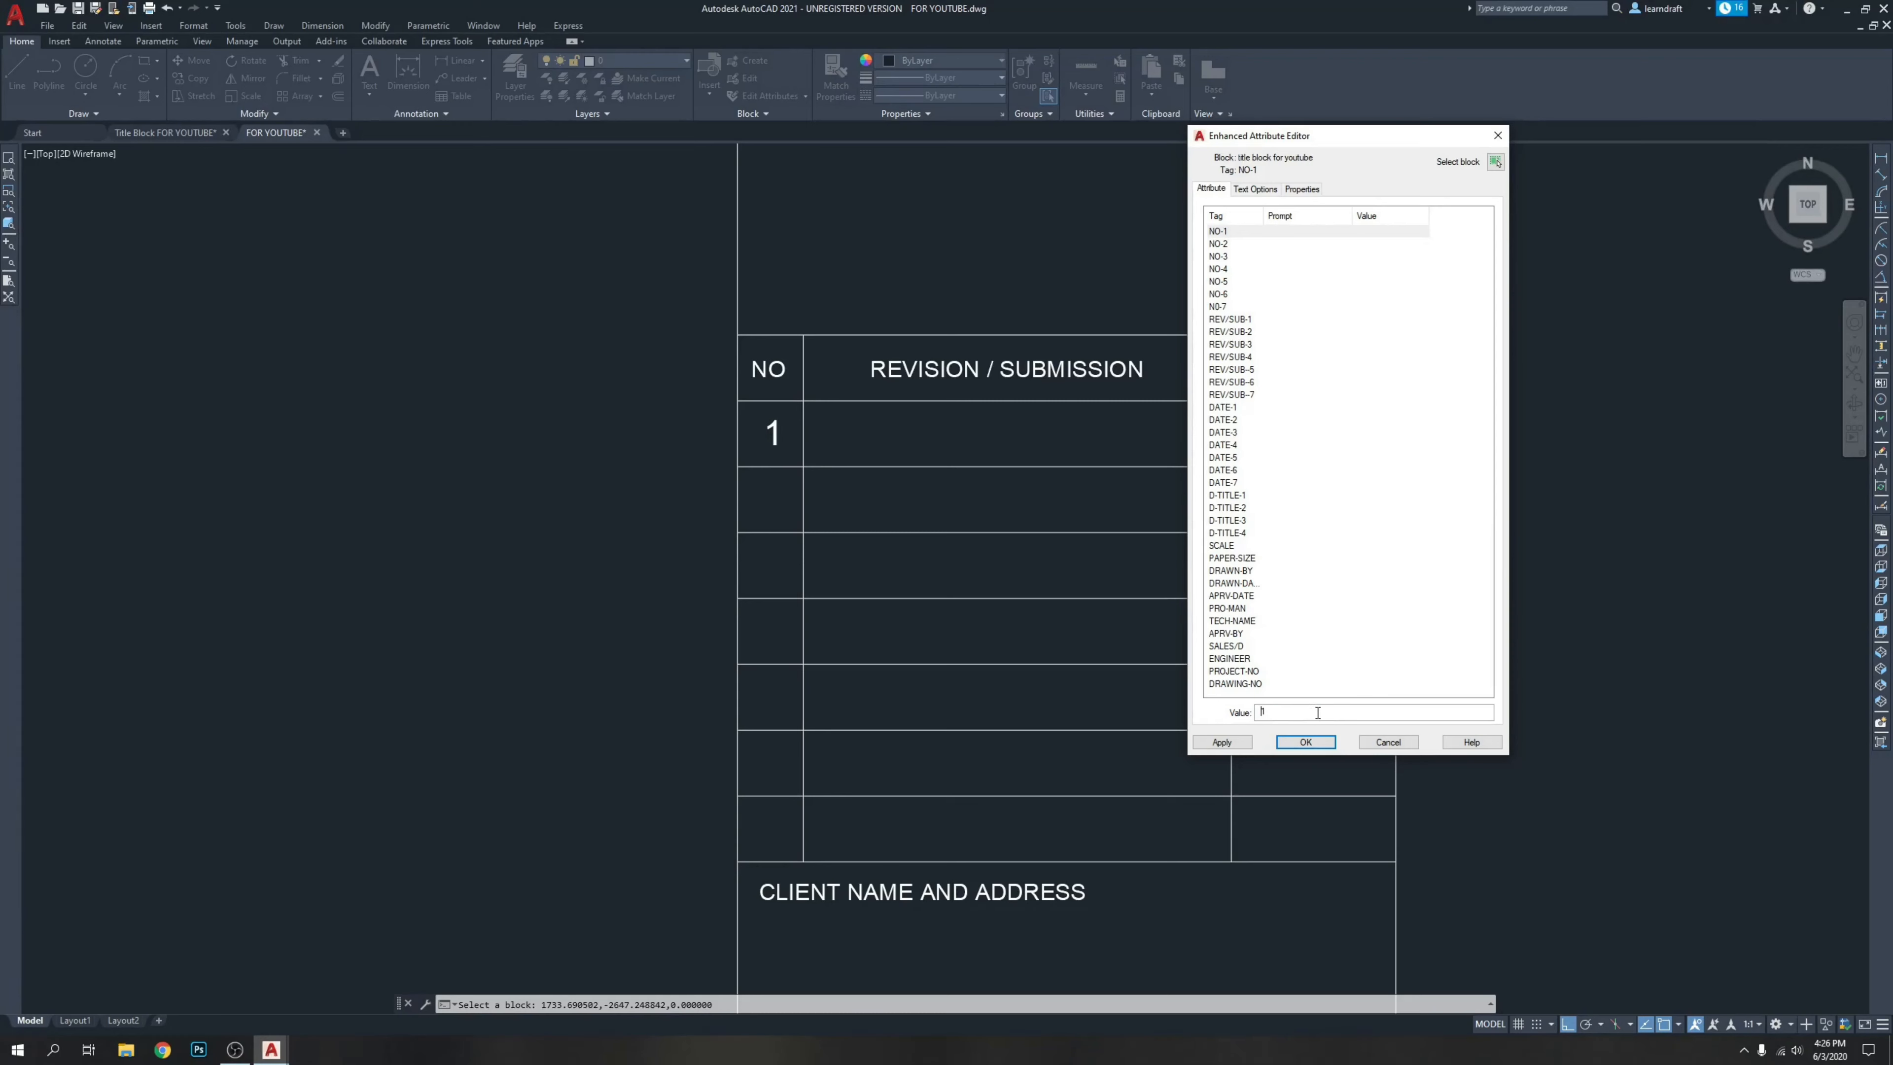
pyautogui.press('BackSpace')
pyautogui.click(1317, 743)
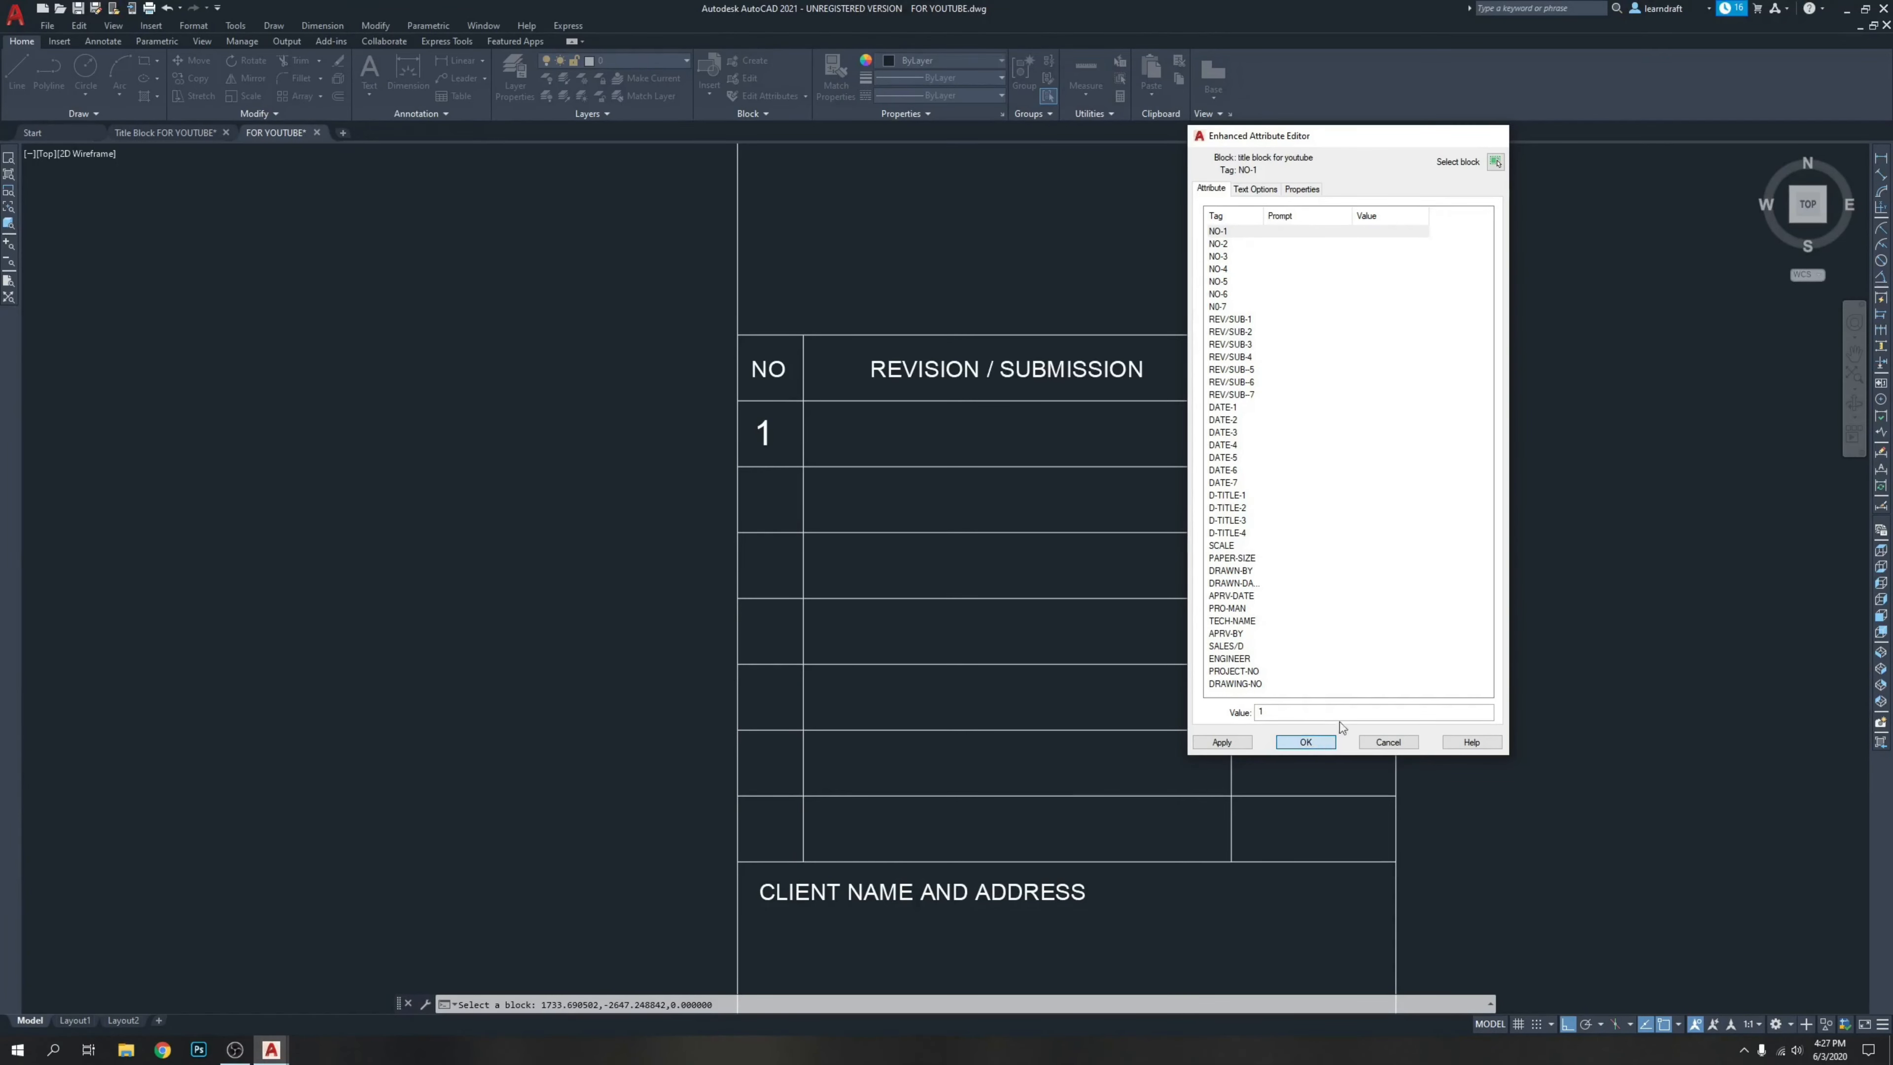
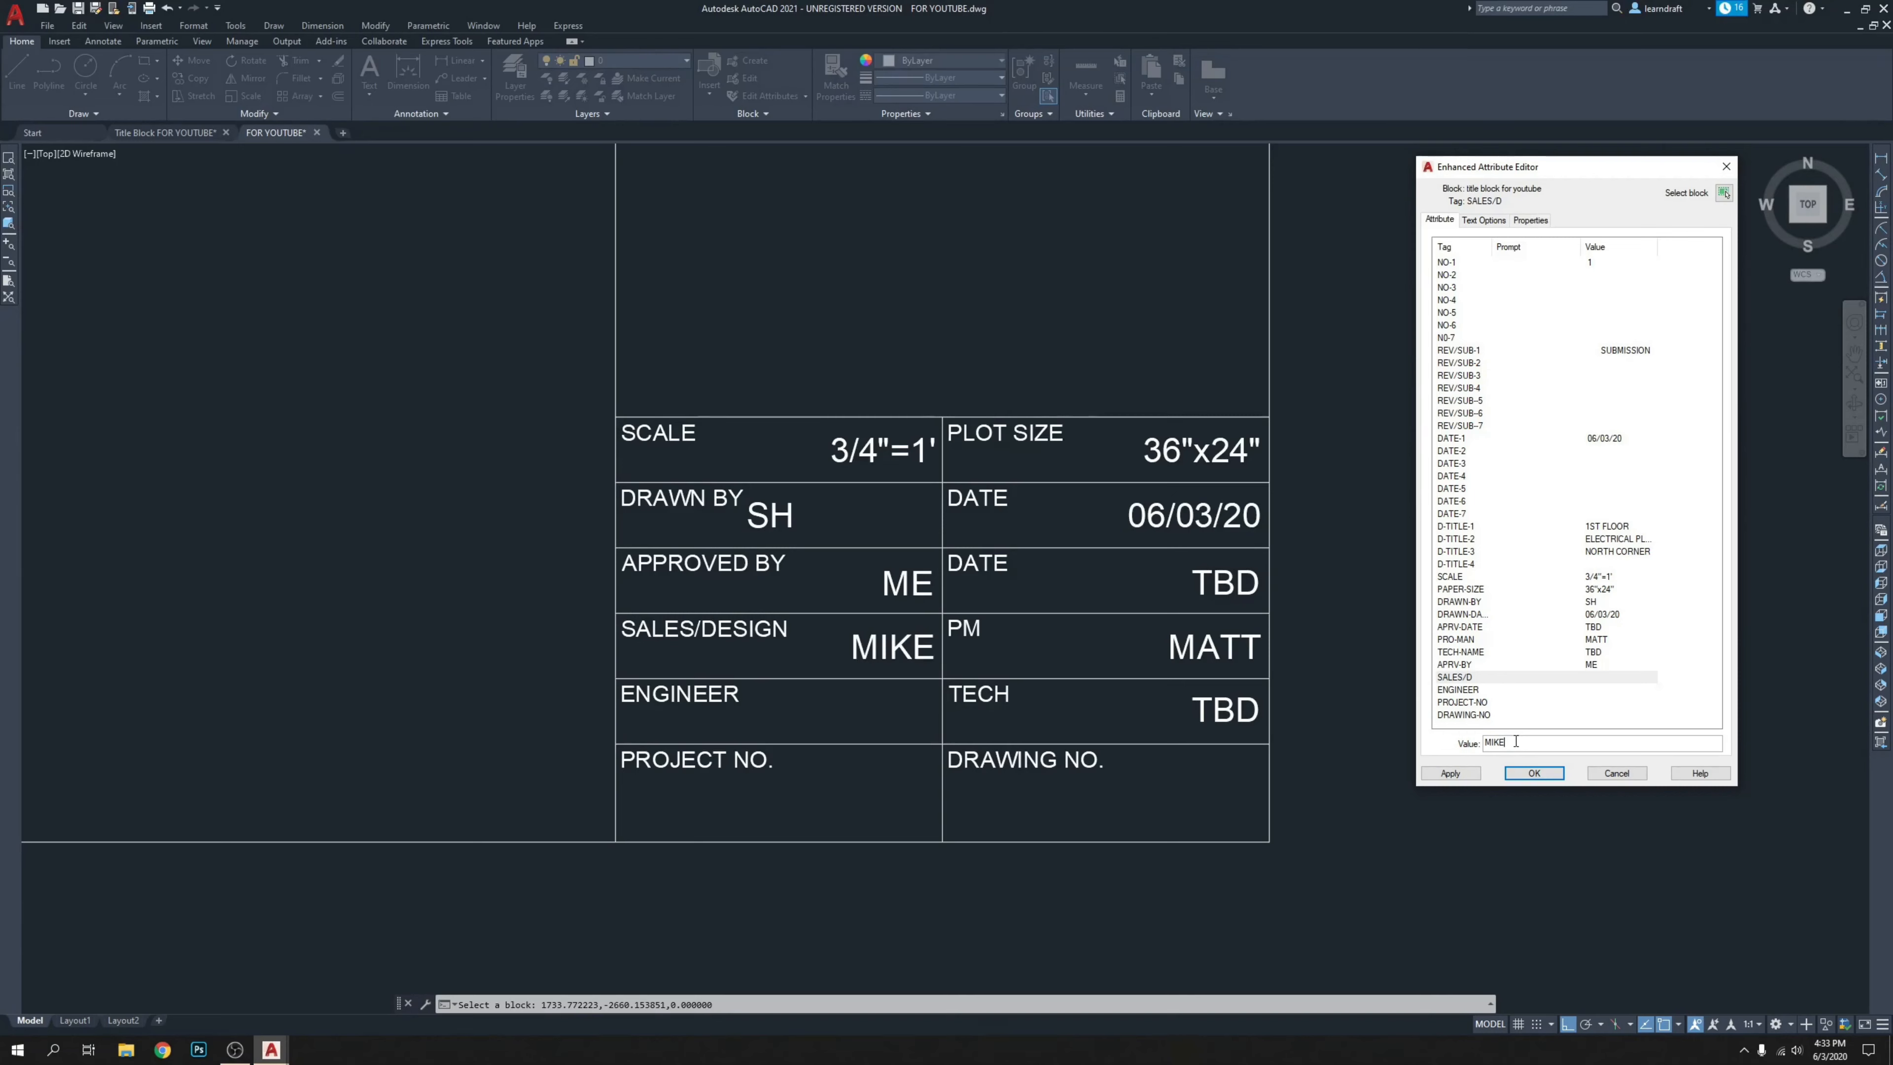
# Enter the engineer's first name for the ENGINEER attribute and 56012 for the PROJECT-NO attribute.
pyautogui.click(1515, 686)
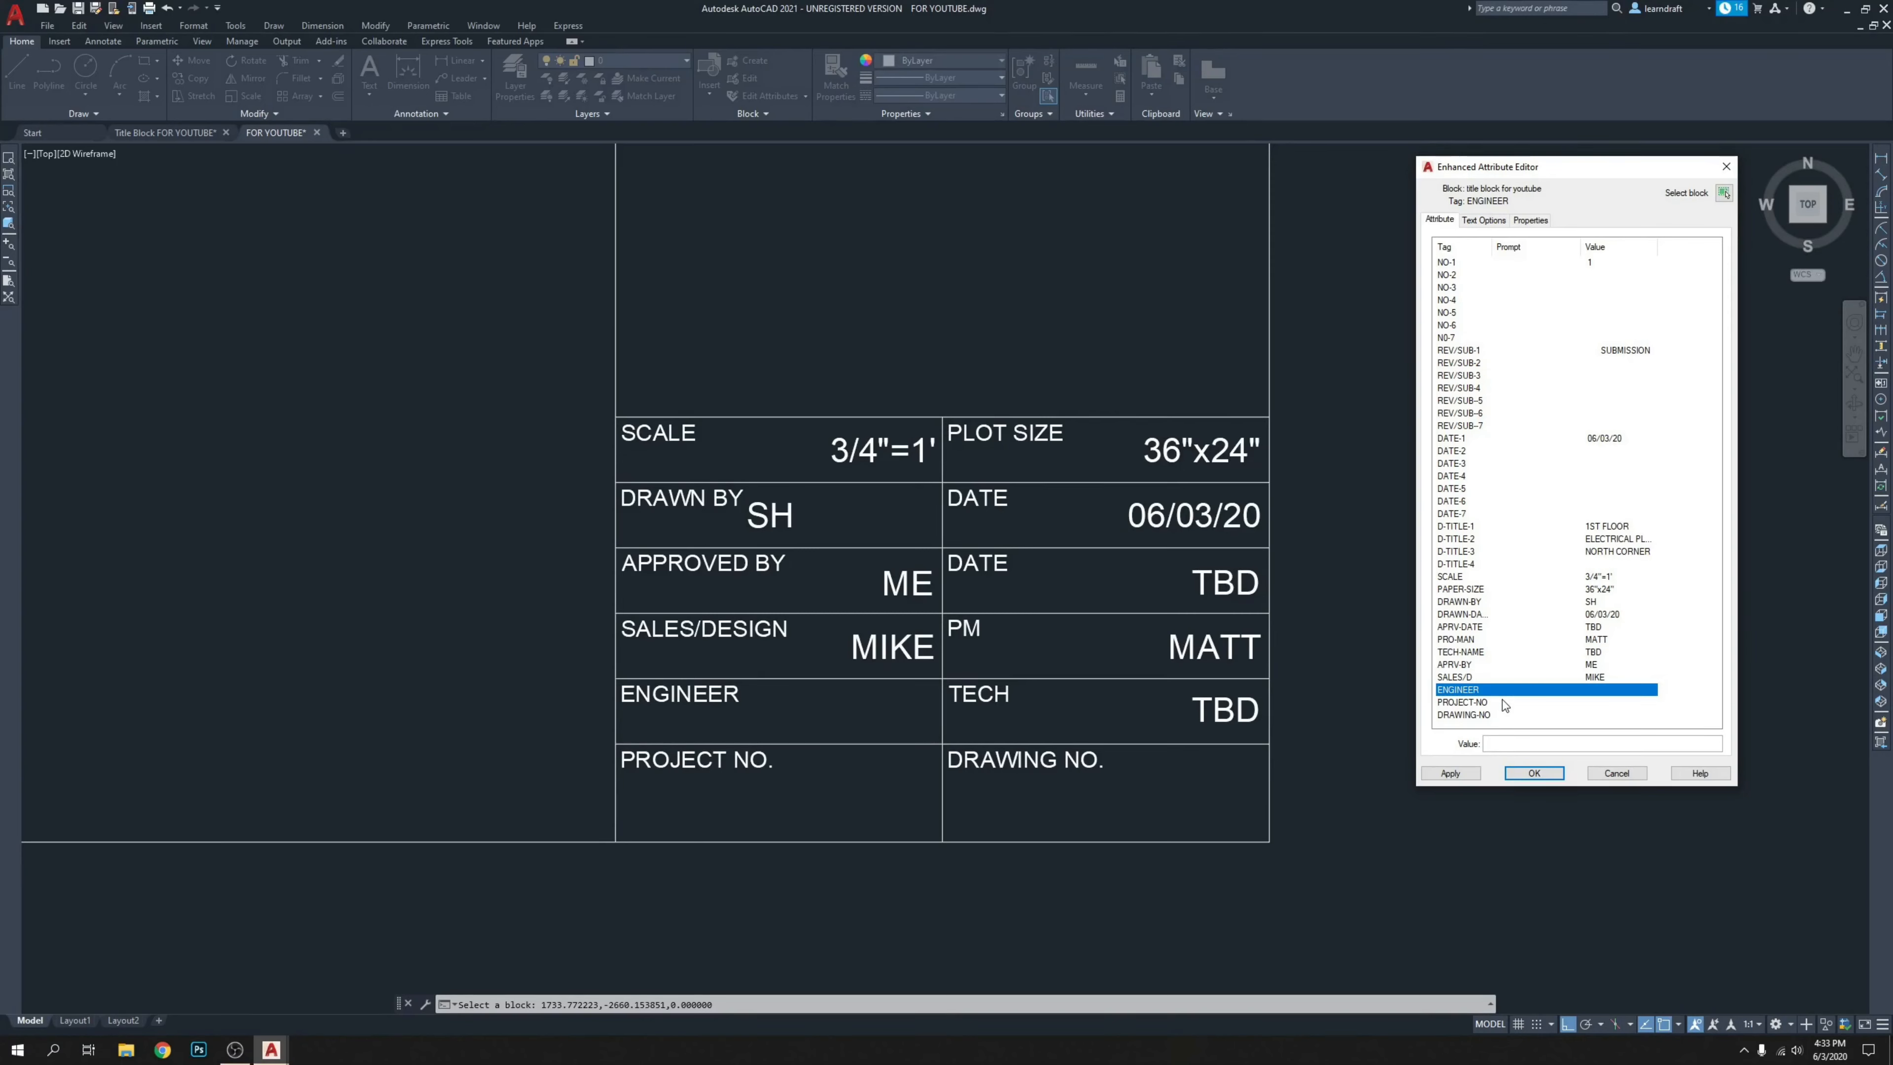
pyautogui.click(1517, 741)
pyautogui.write('DA')
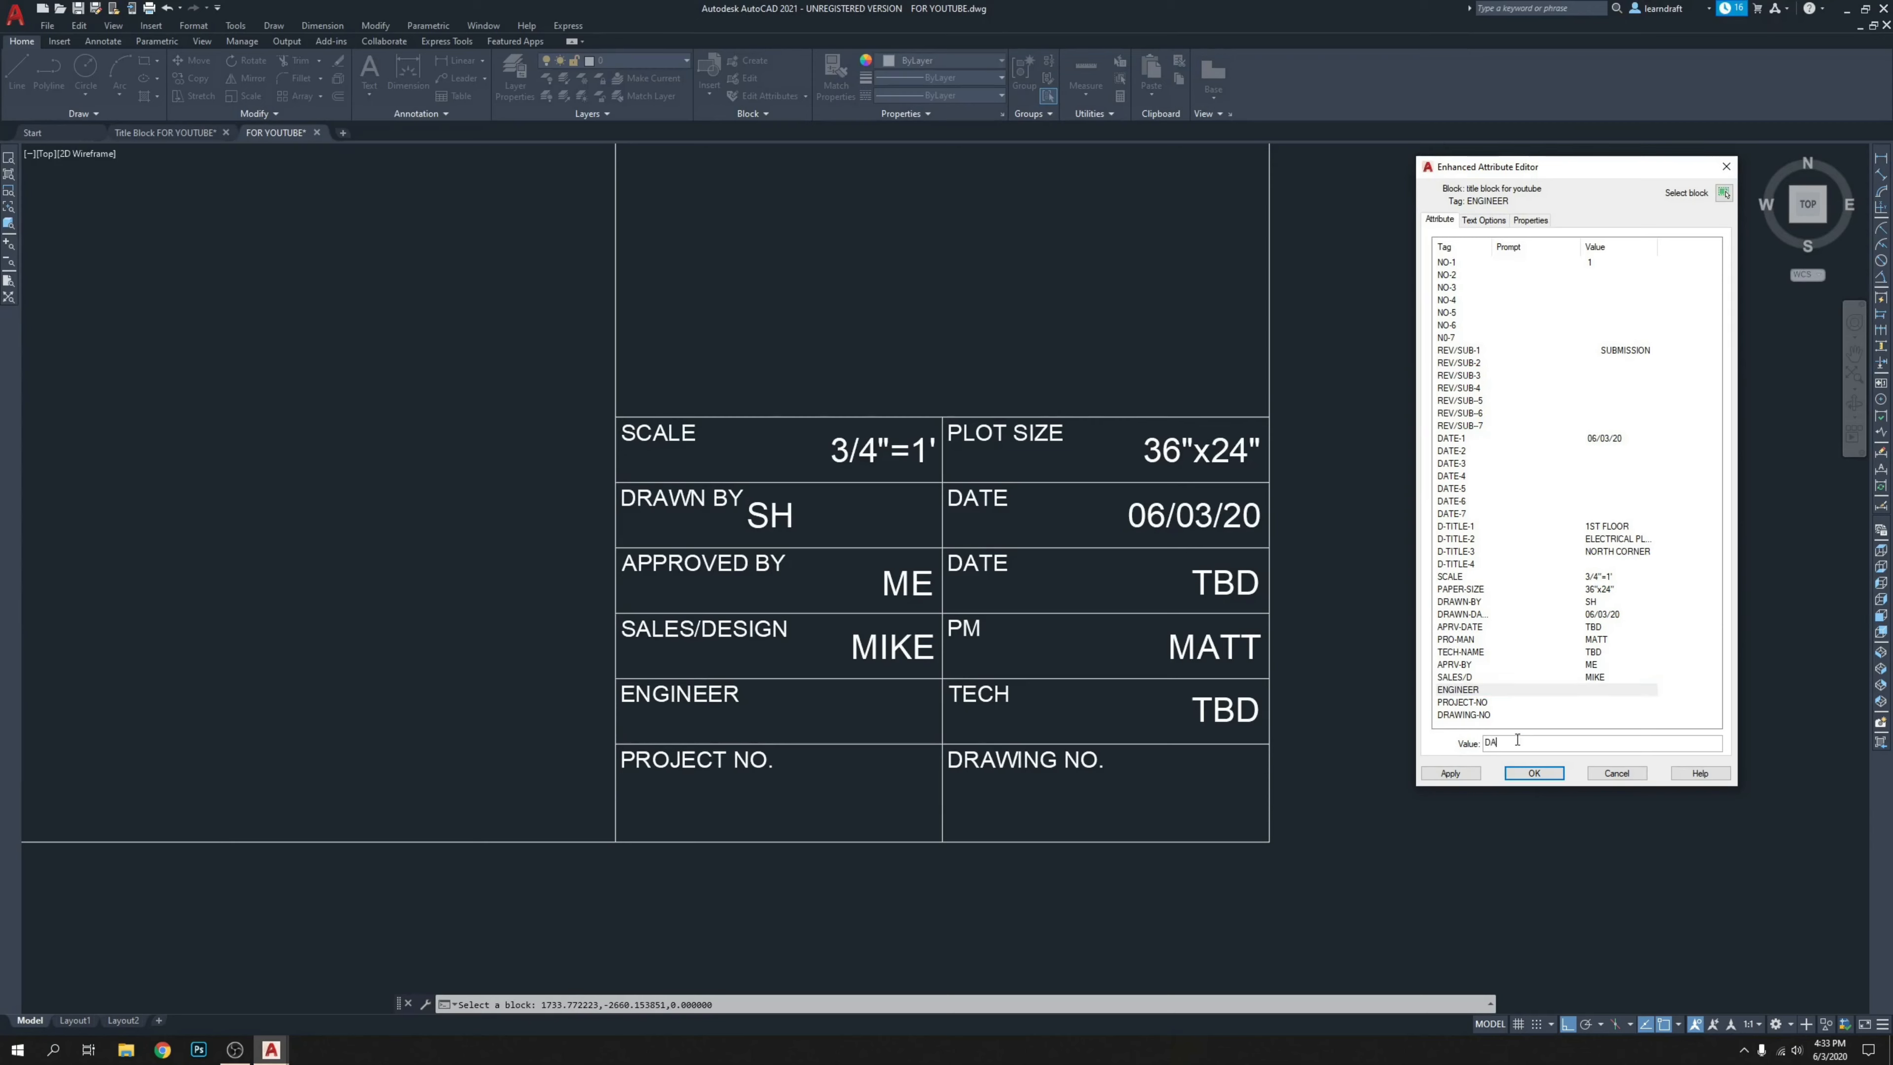
pyautogui.write('M')
pyautogui.press('BackSpace')
pyautogui.click(1486, 703)
pyautogui.click(1511, 743)
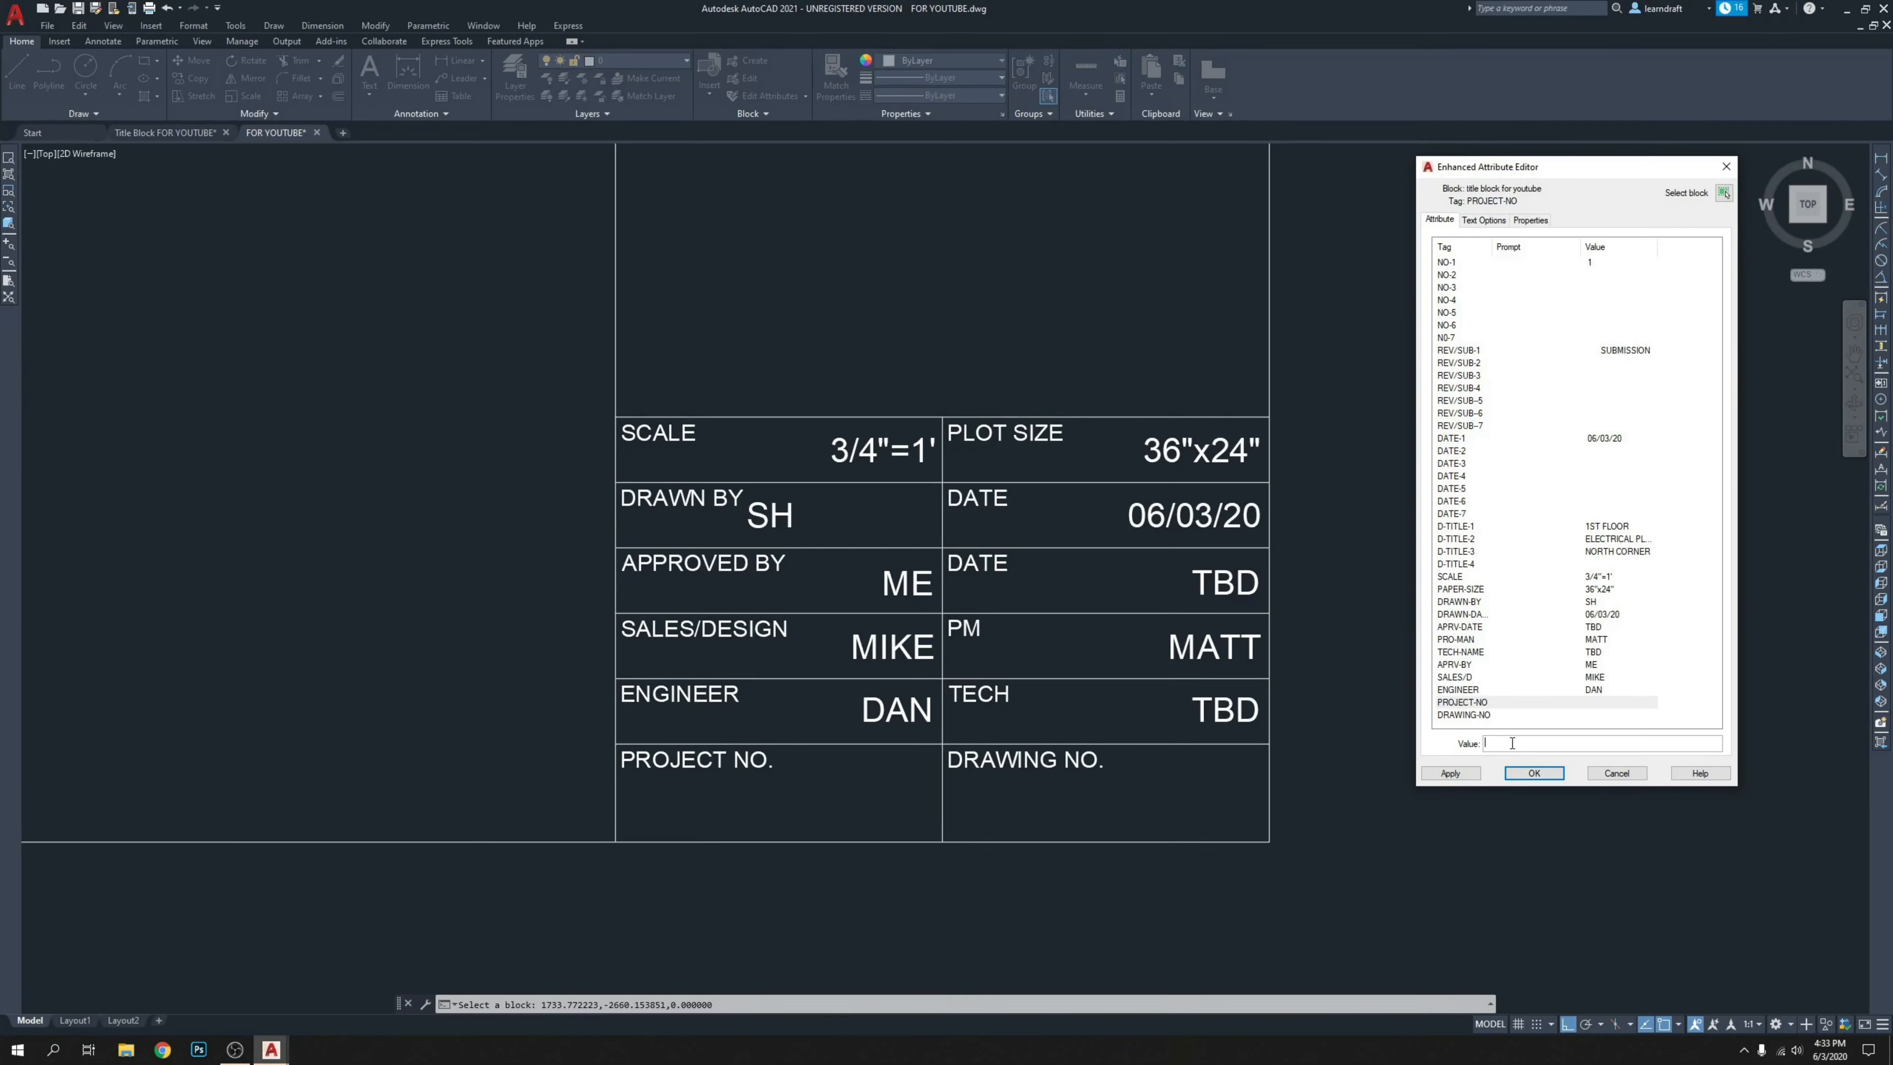
pyautogui.write('56012')
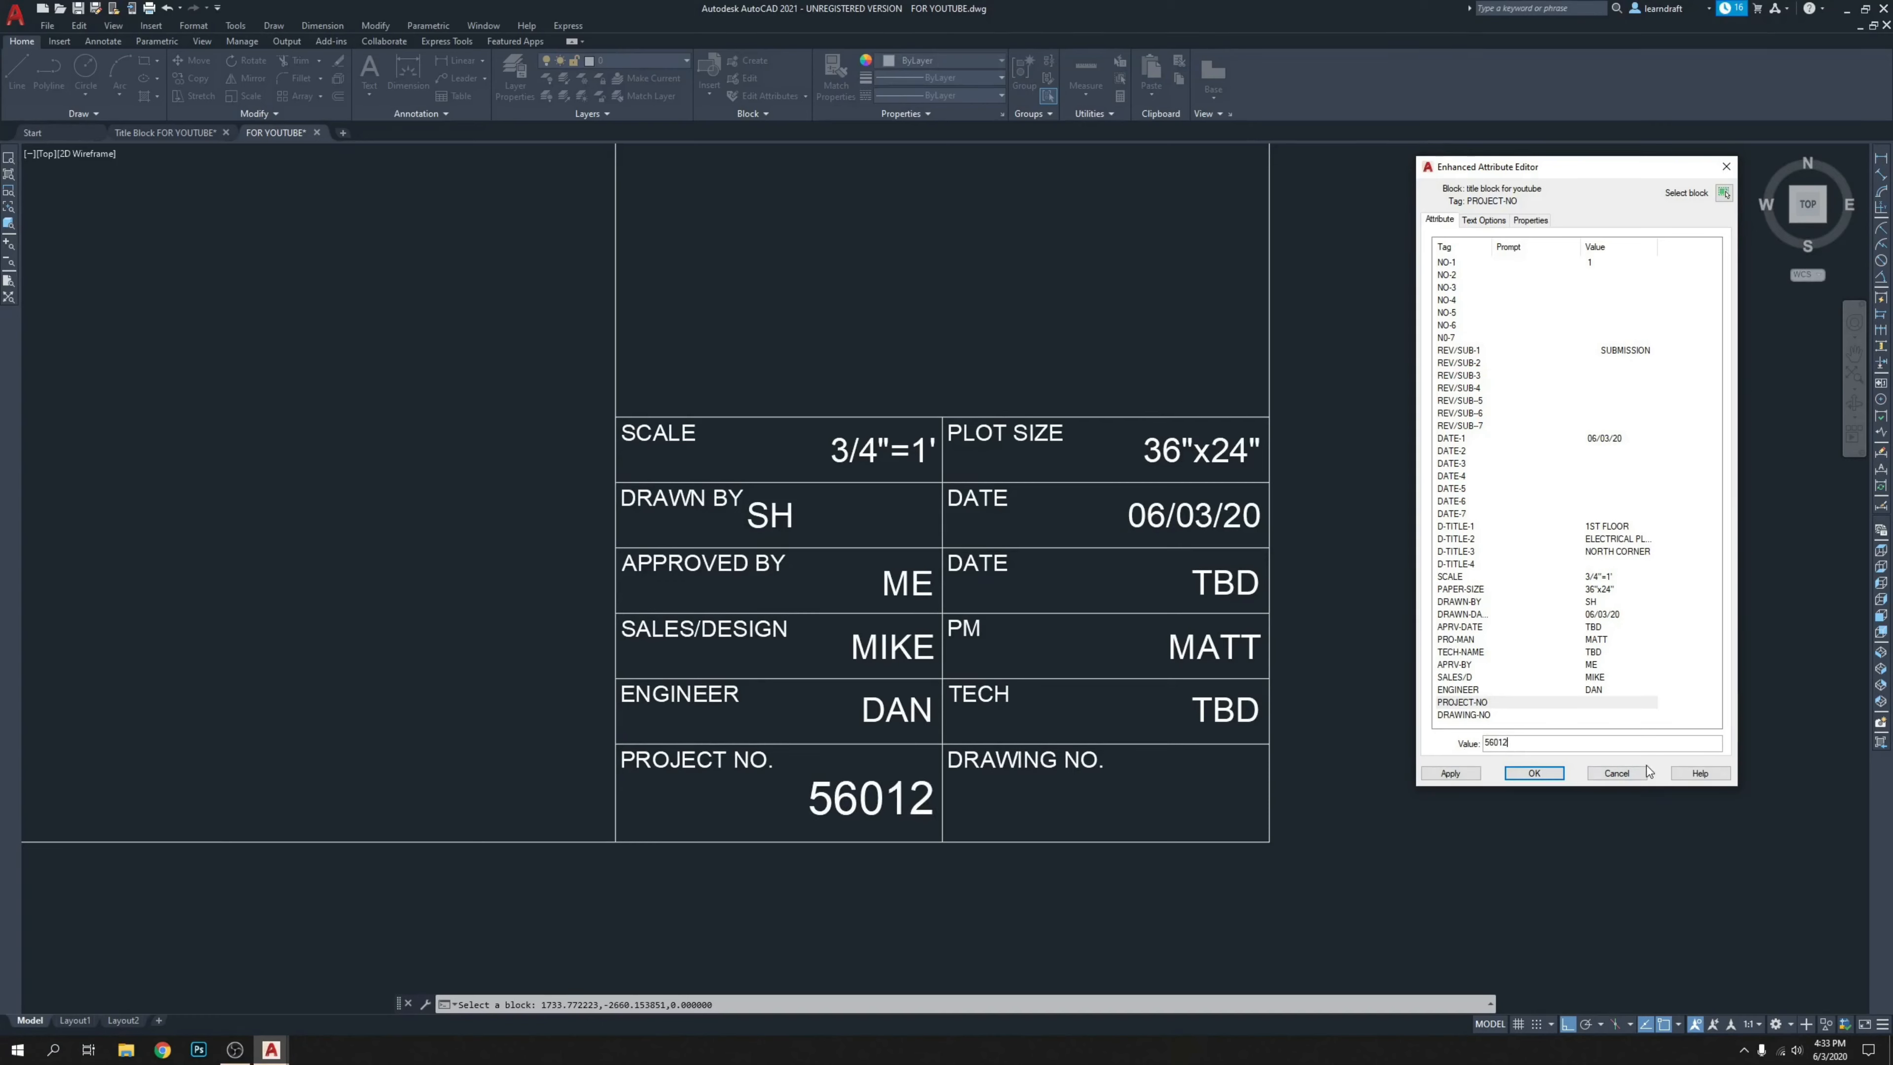
# Set the DRAWING-NO attribute to SD-3 and accept the title block's attribute values.
pyautogui.click(1492, 716)
pyautogui.click(1522, 741)
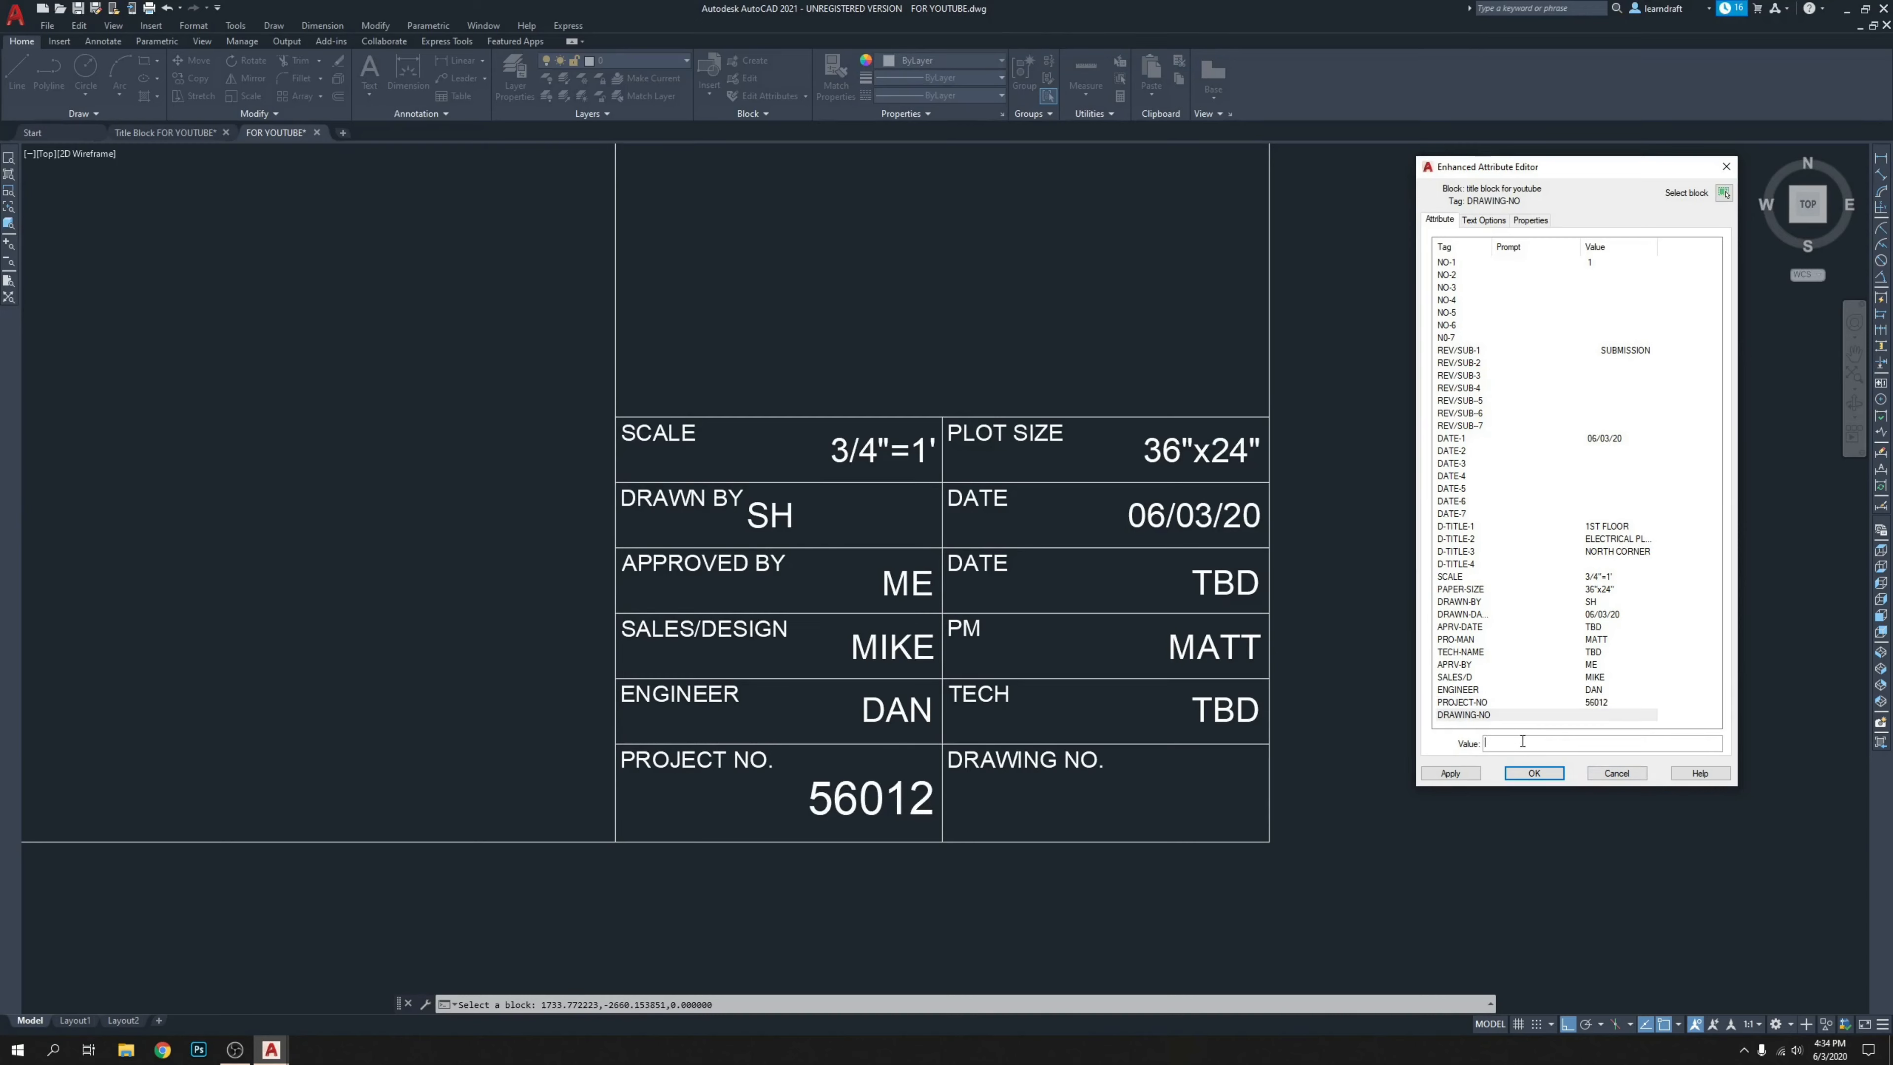
pyautogui.write('SD-1')
pyautogui.press('BackSpace')
pyautogui.write('3')
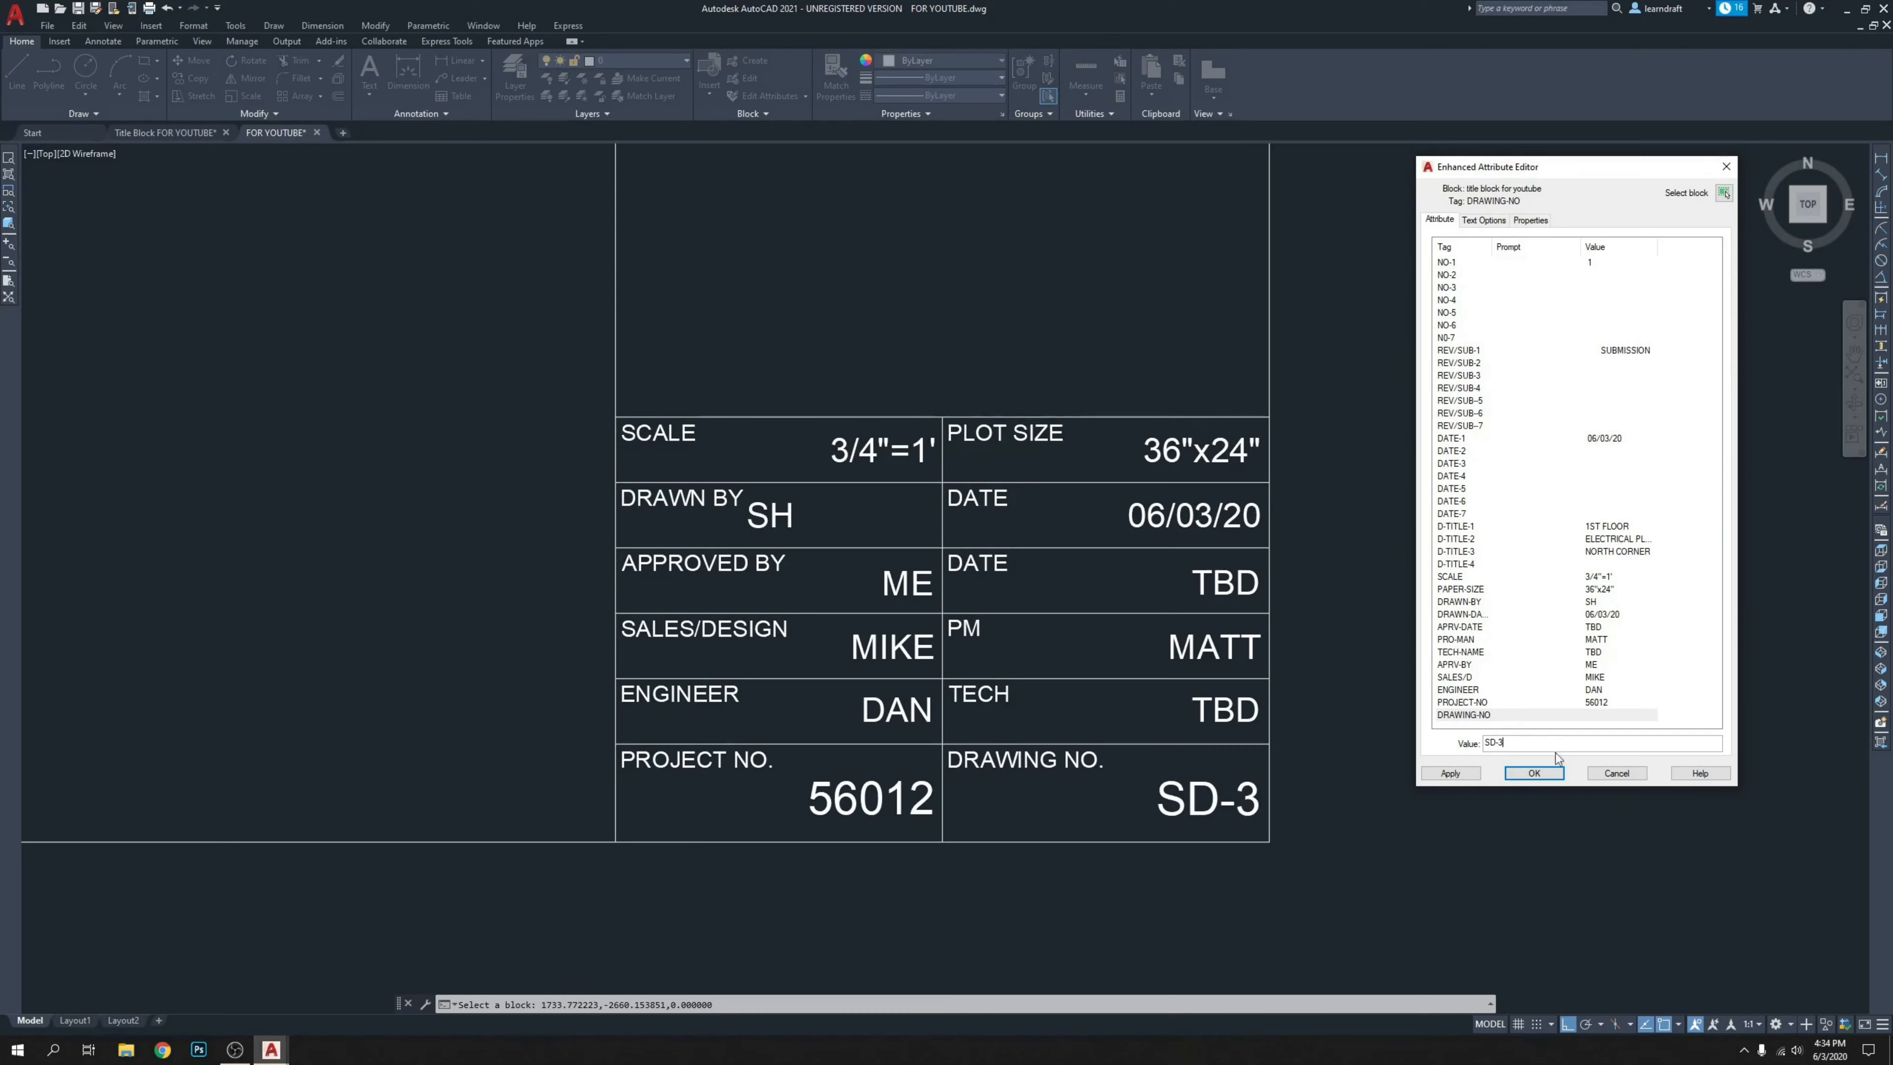
pyautogui.click(1535, 774)
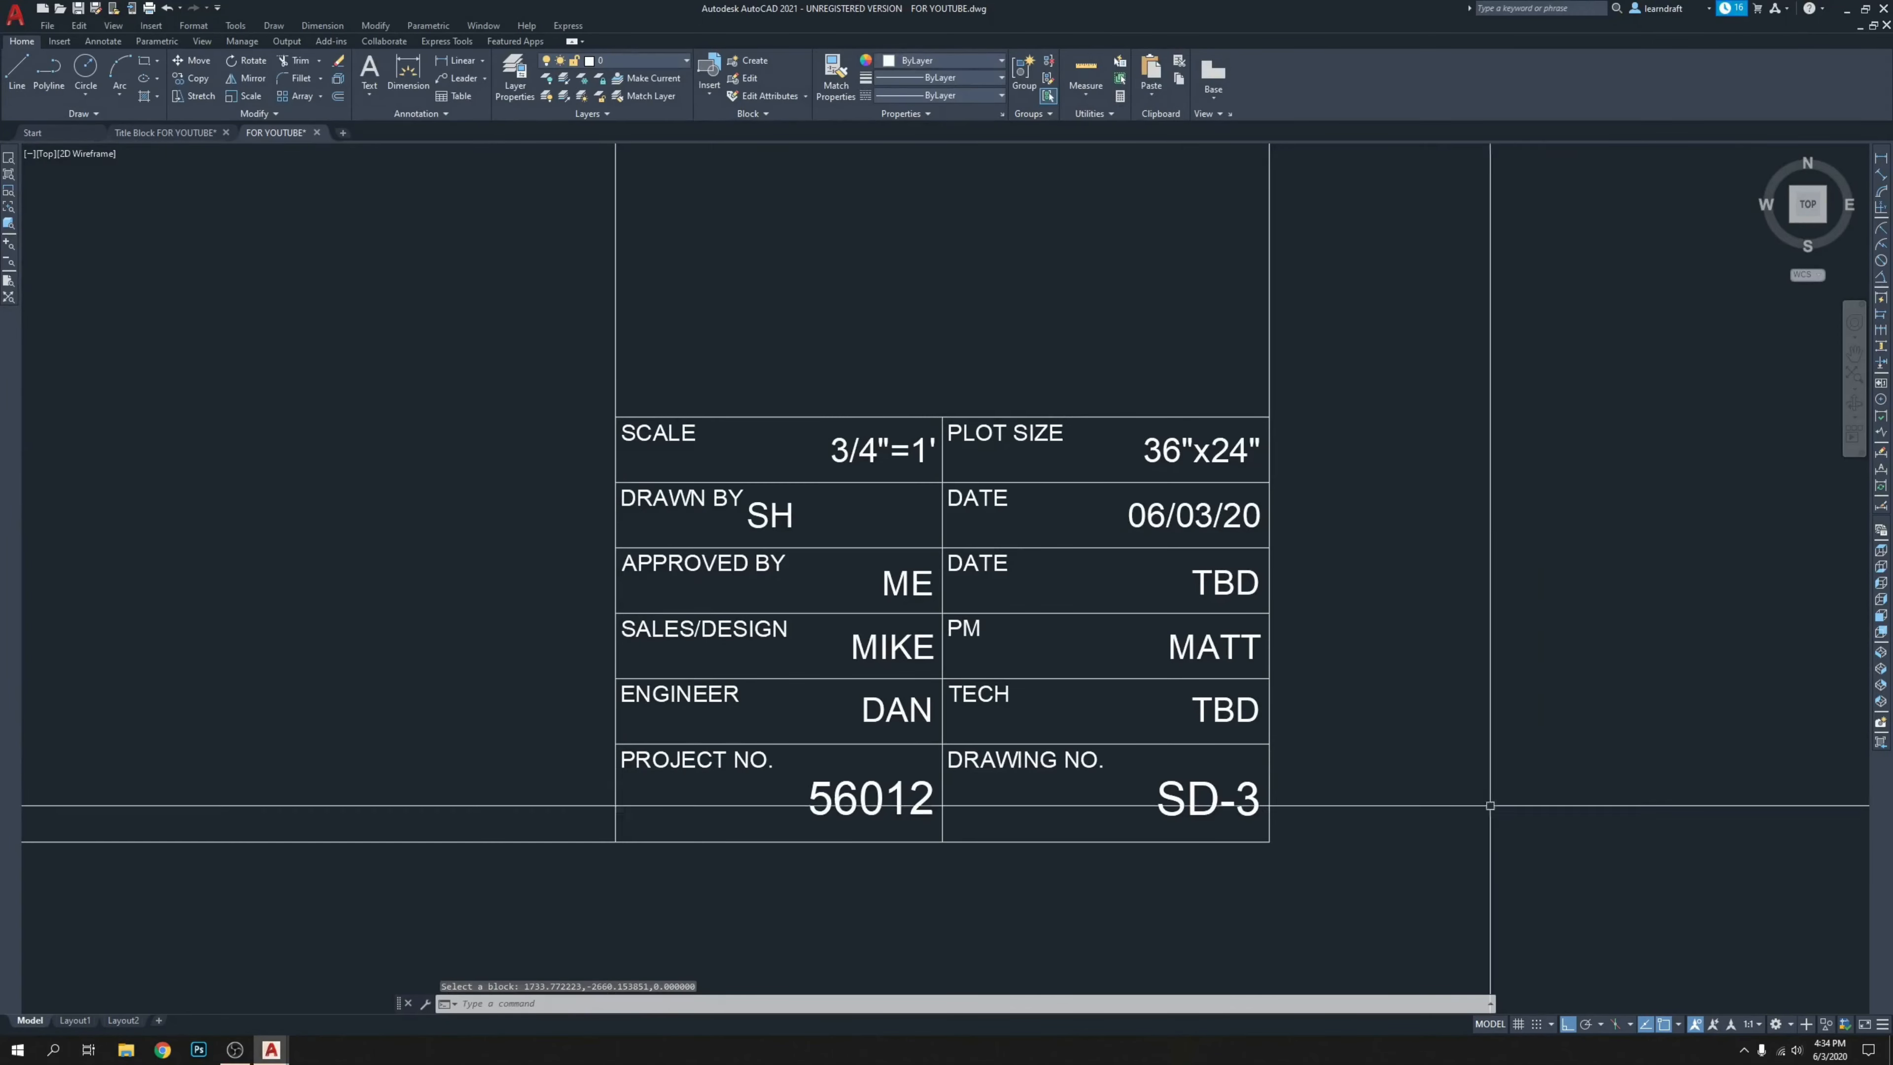
# Examine the filled-in title block across the sheet and the alignment of the values in its project information cells.
pyautogui.moveTo(1338, 864); pyautogui.dragTo(1146, 721, button='middle')
pyautogui.scroll(-6, 1146, 721)
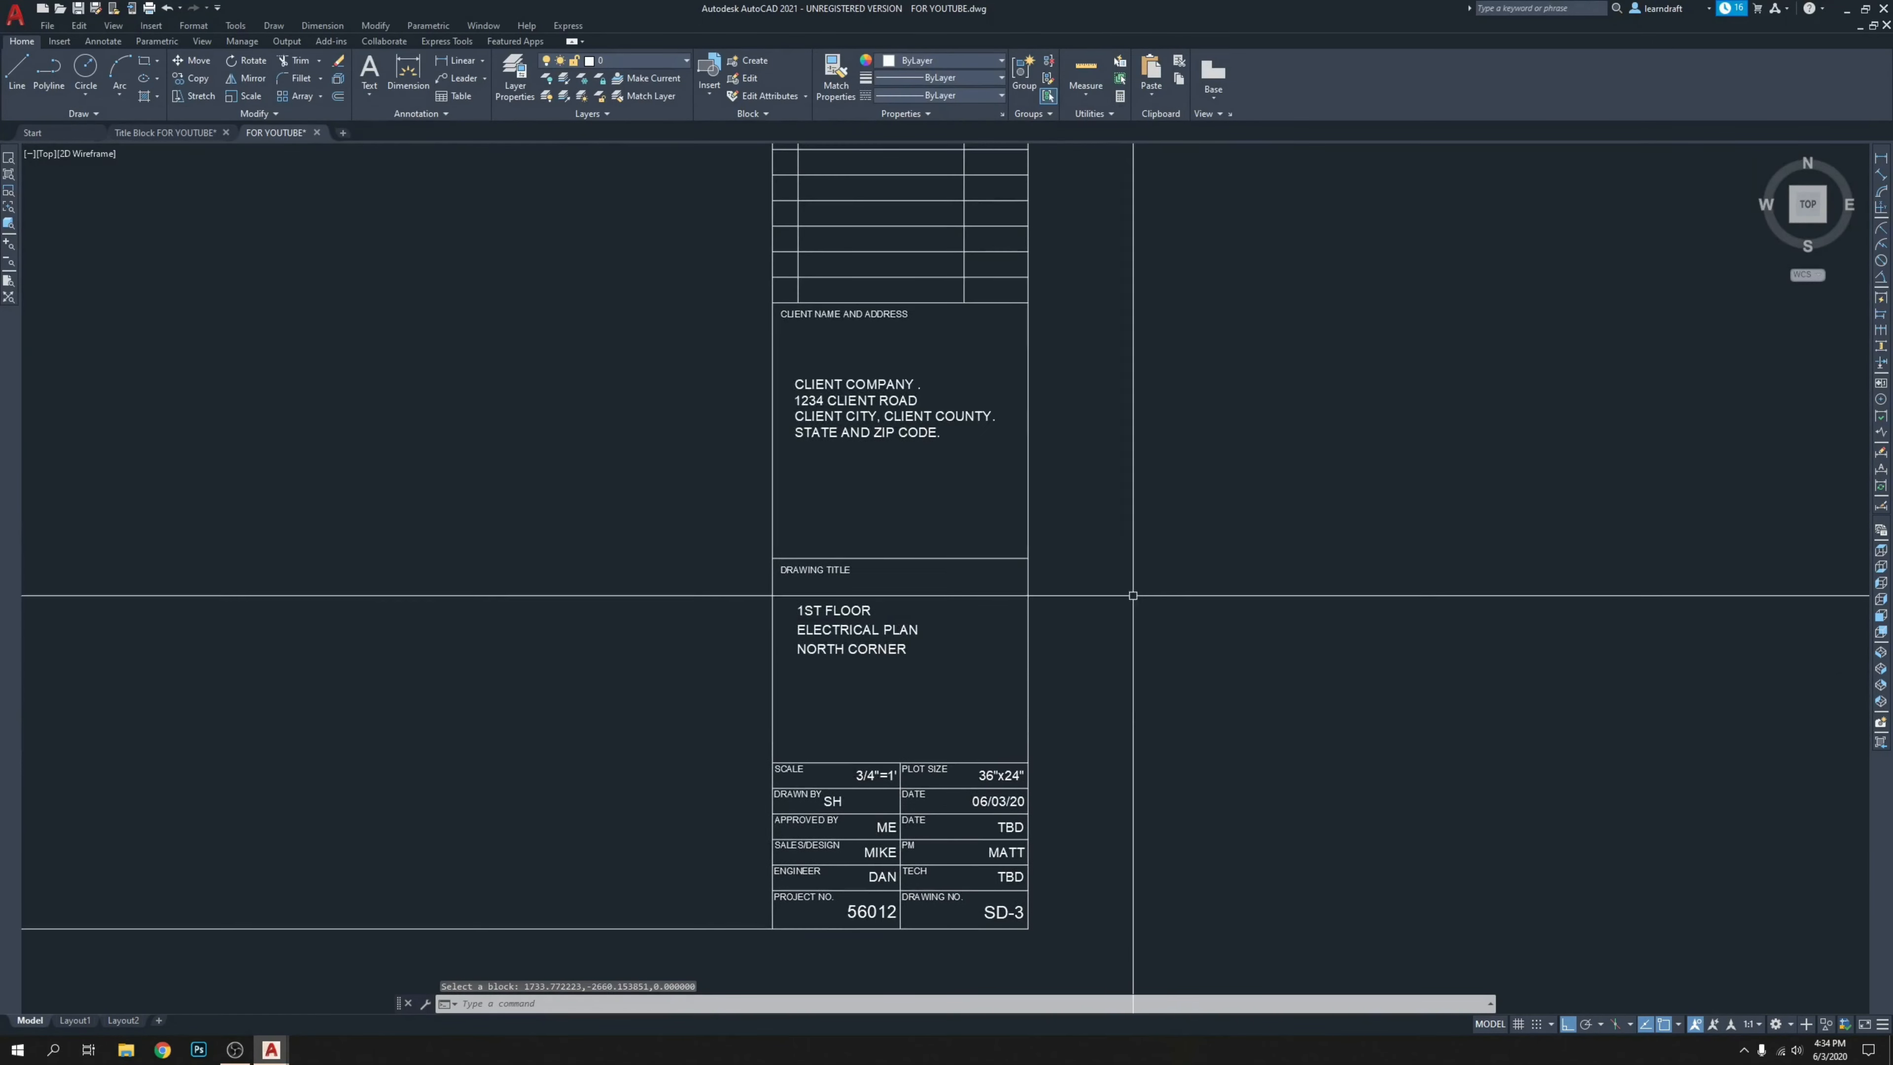
pyautogui.moveTo(1120, 372)
pyautogui.mouseDown(button='middle')
pyautogui.moveTo(1116, 402)
pyautogui.moveTo(1541, 416)
pyautogui.mouseUp(button='middle')
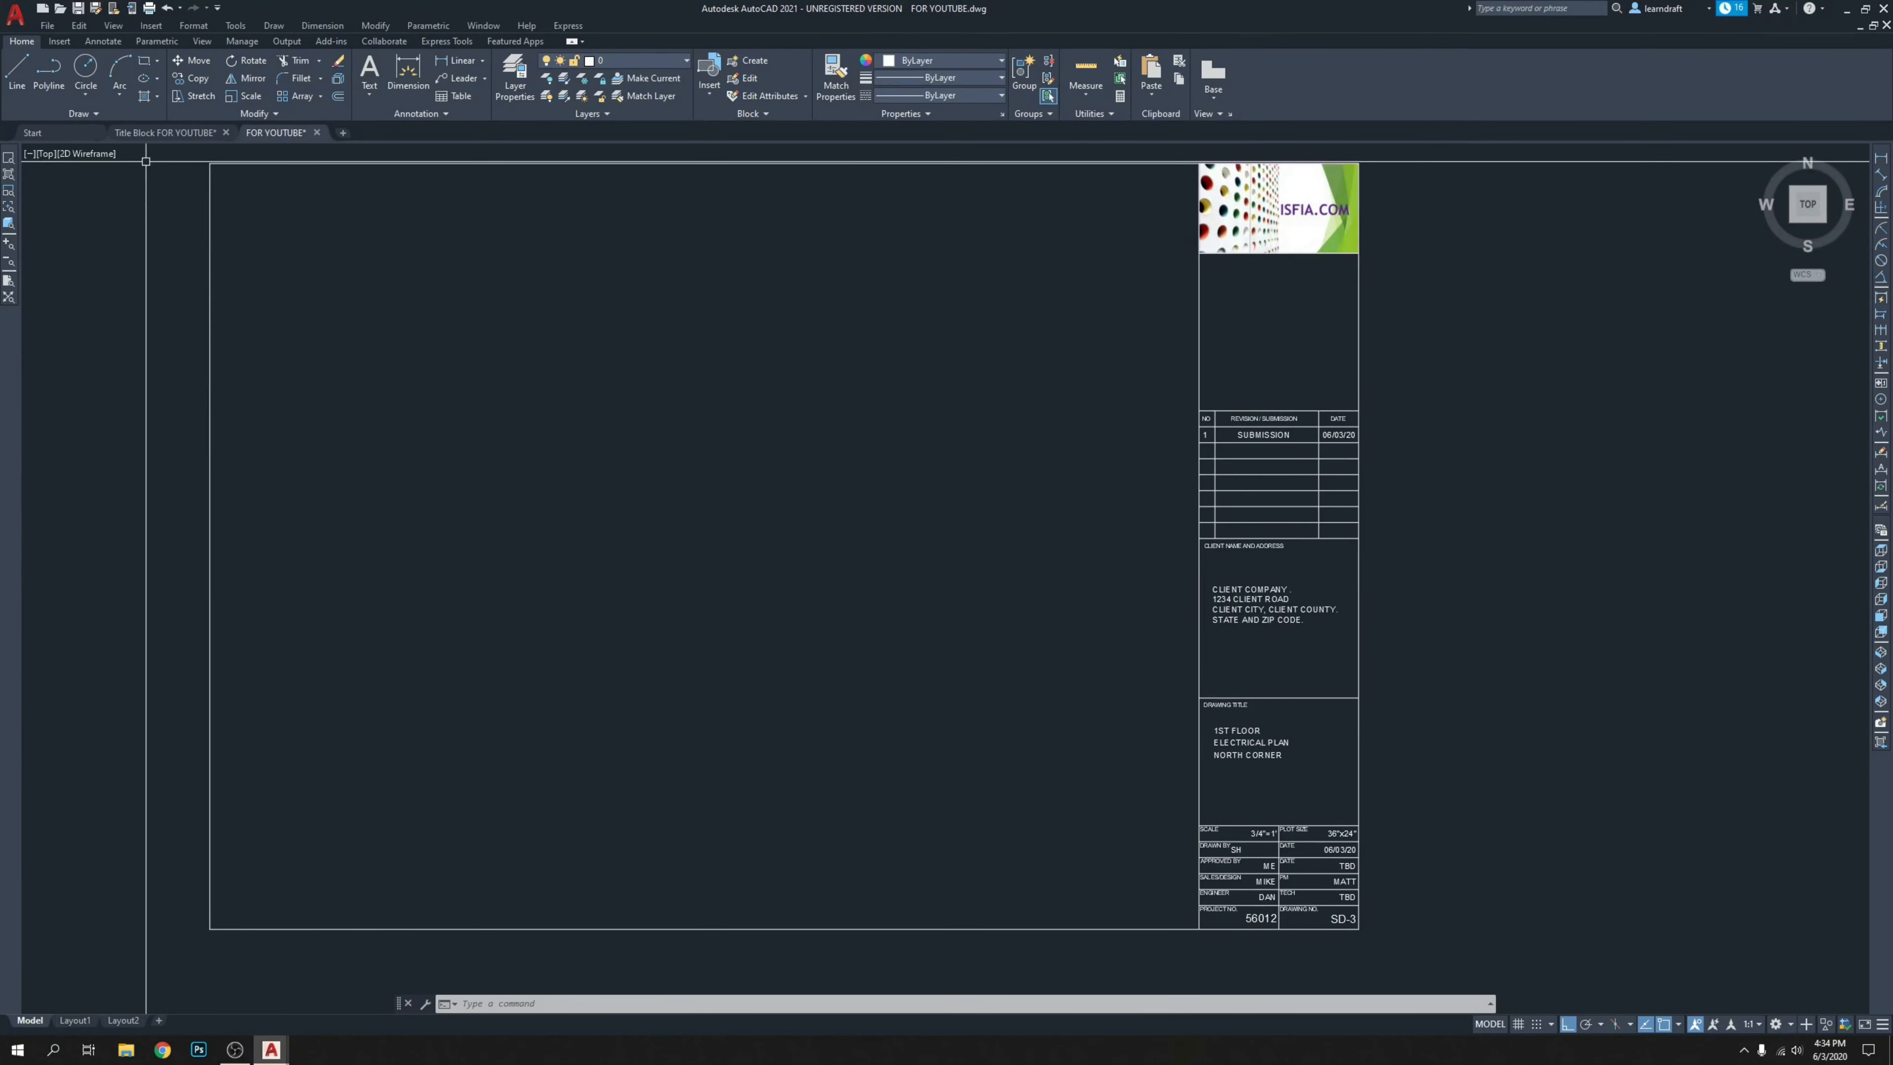
pyautogui.moveTo(862, 385); pyautogui.dragTo(821, 371, button='middle')
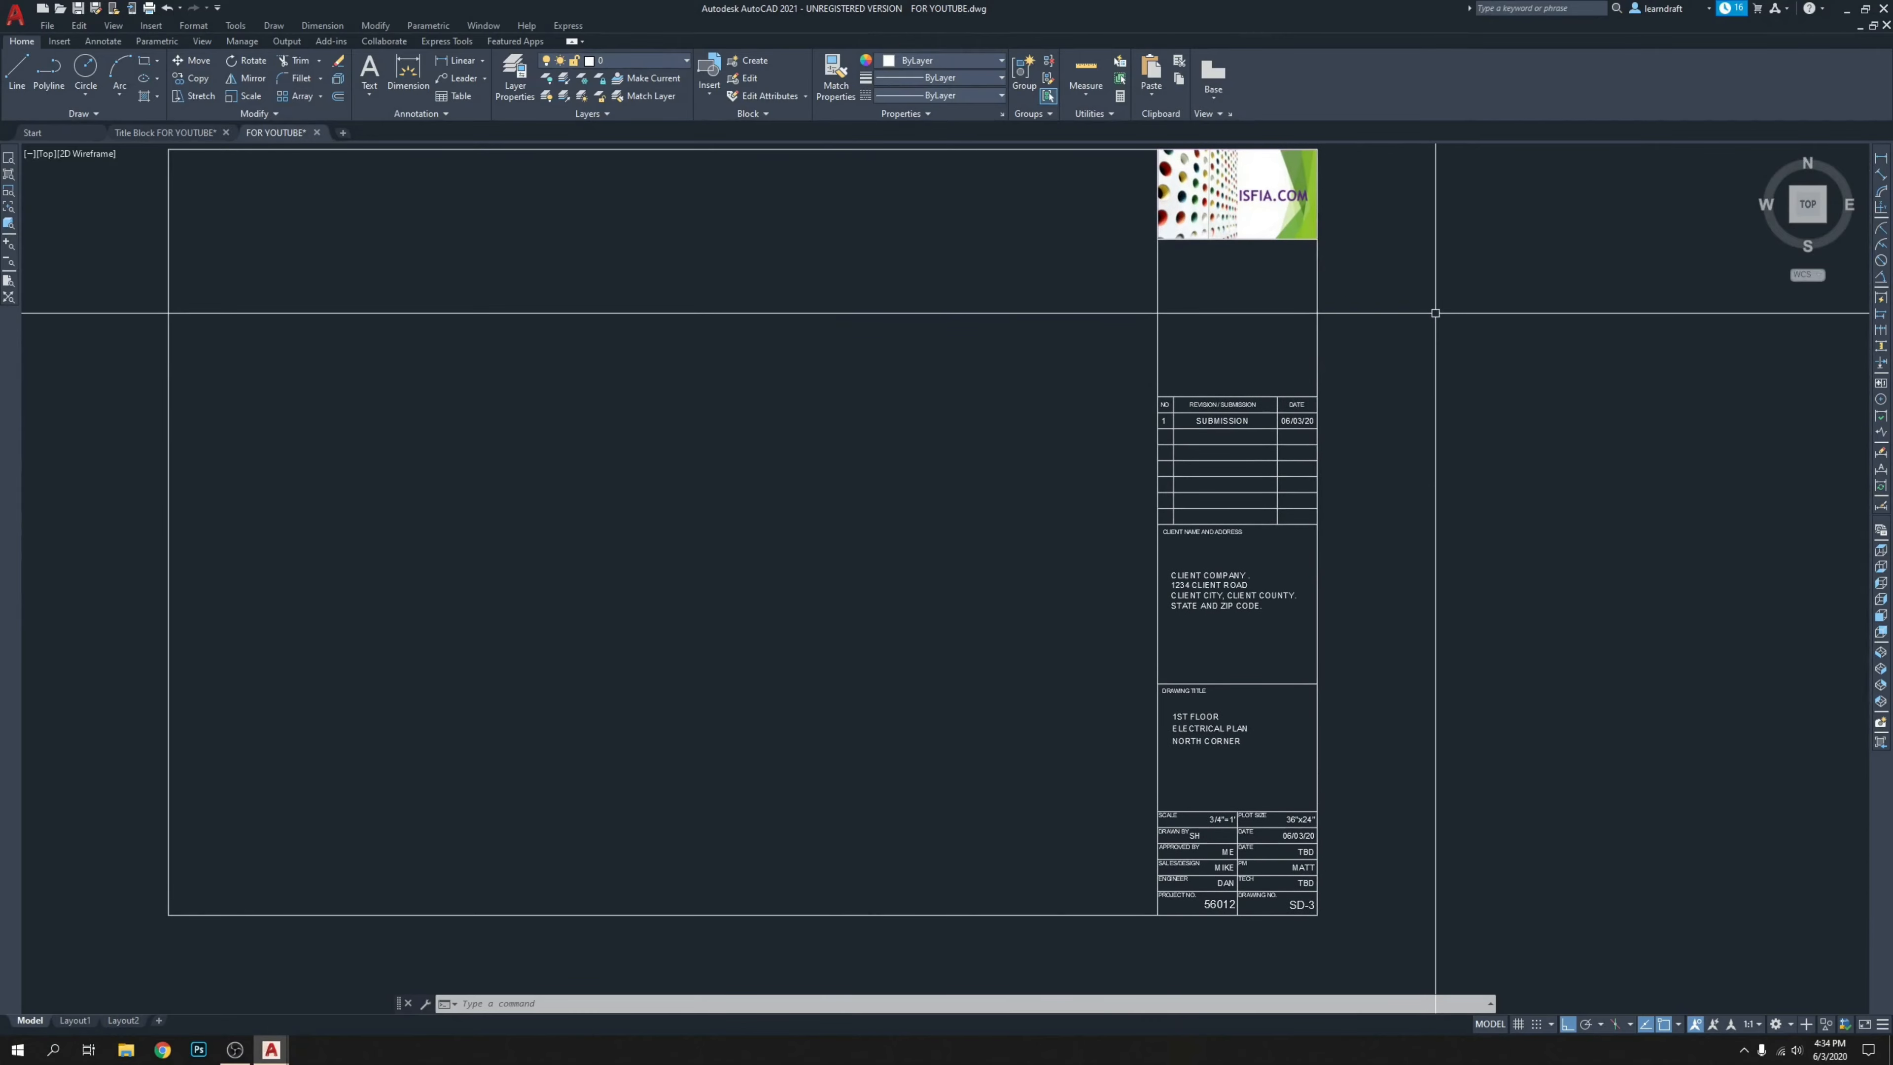
pyautogui.scroll(6, 1266, 806)
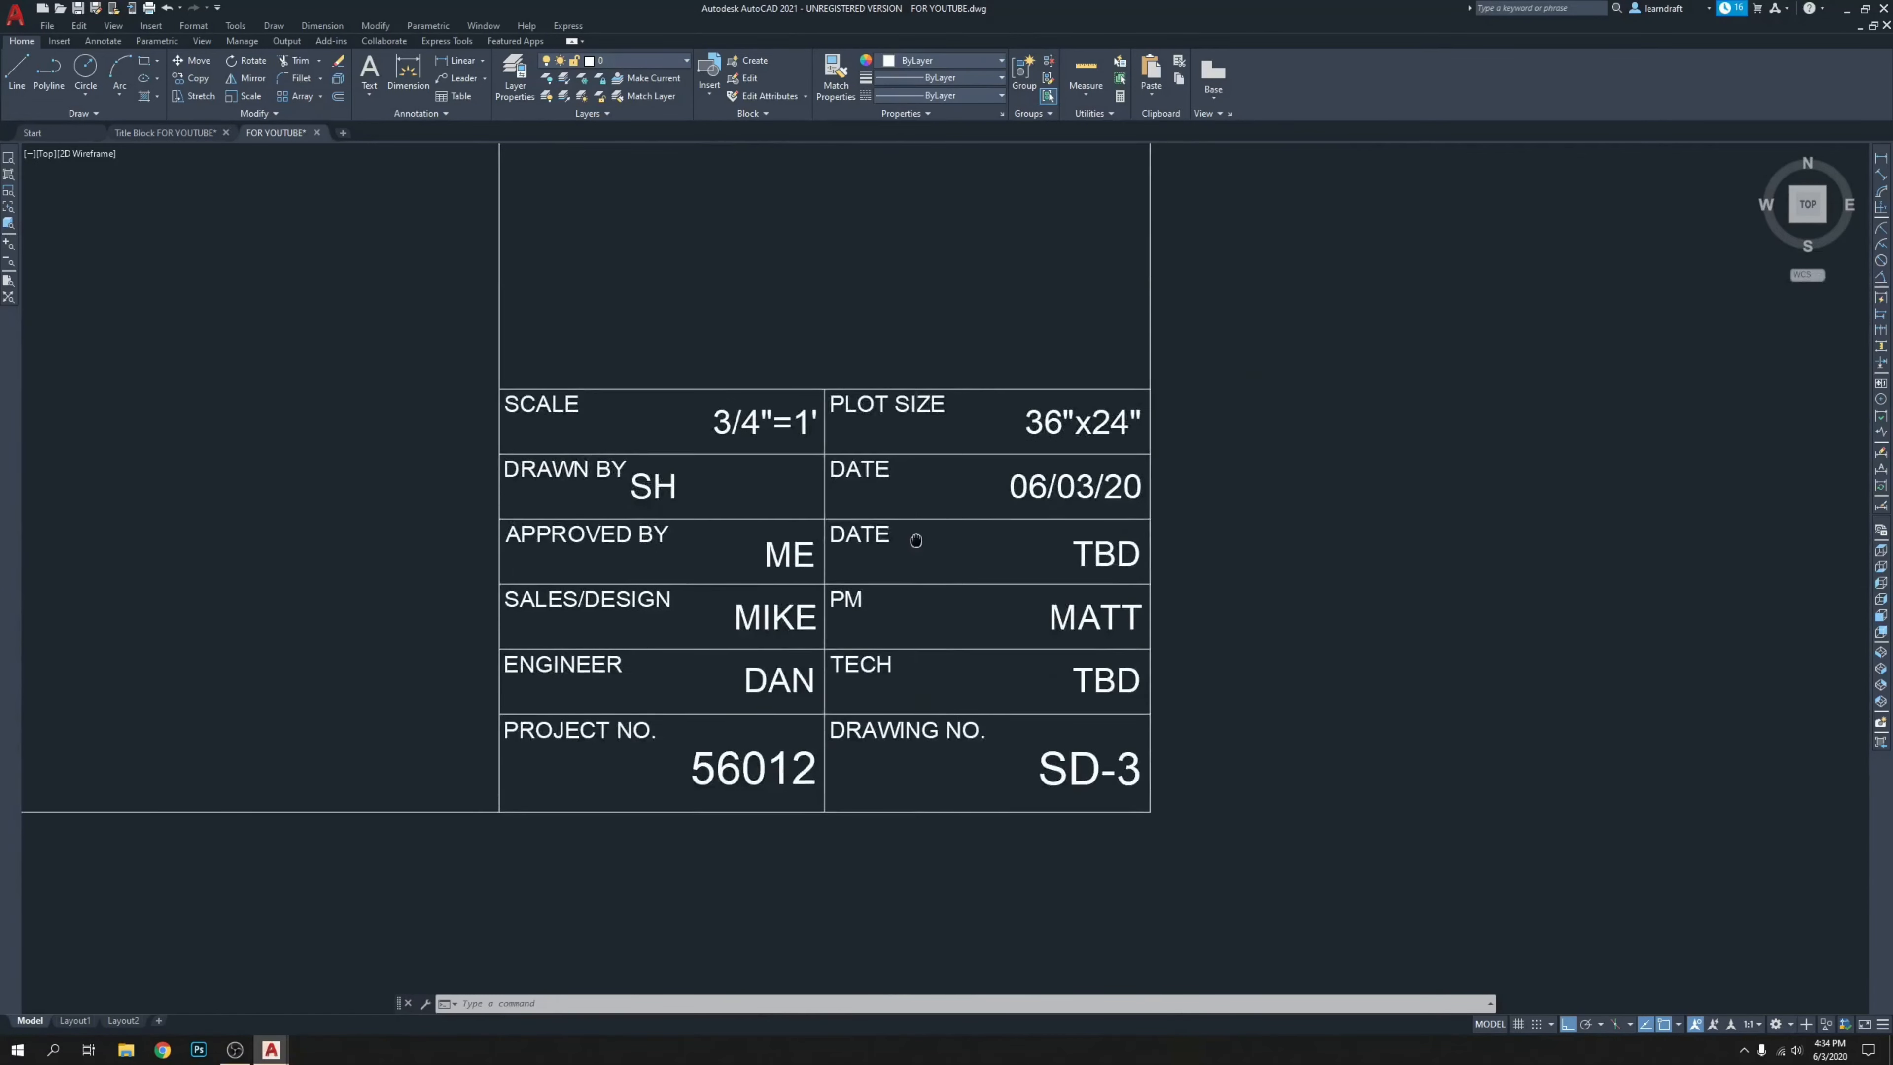
pyautogui.click(619, 409)
pyautogui.moveTo(676, 442); pyautogui.dragTo(726, 478, button='middle')
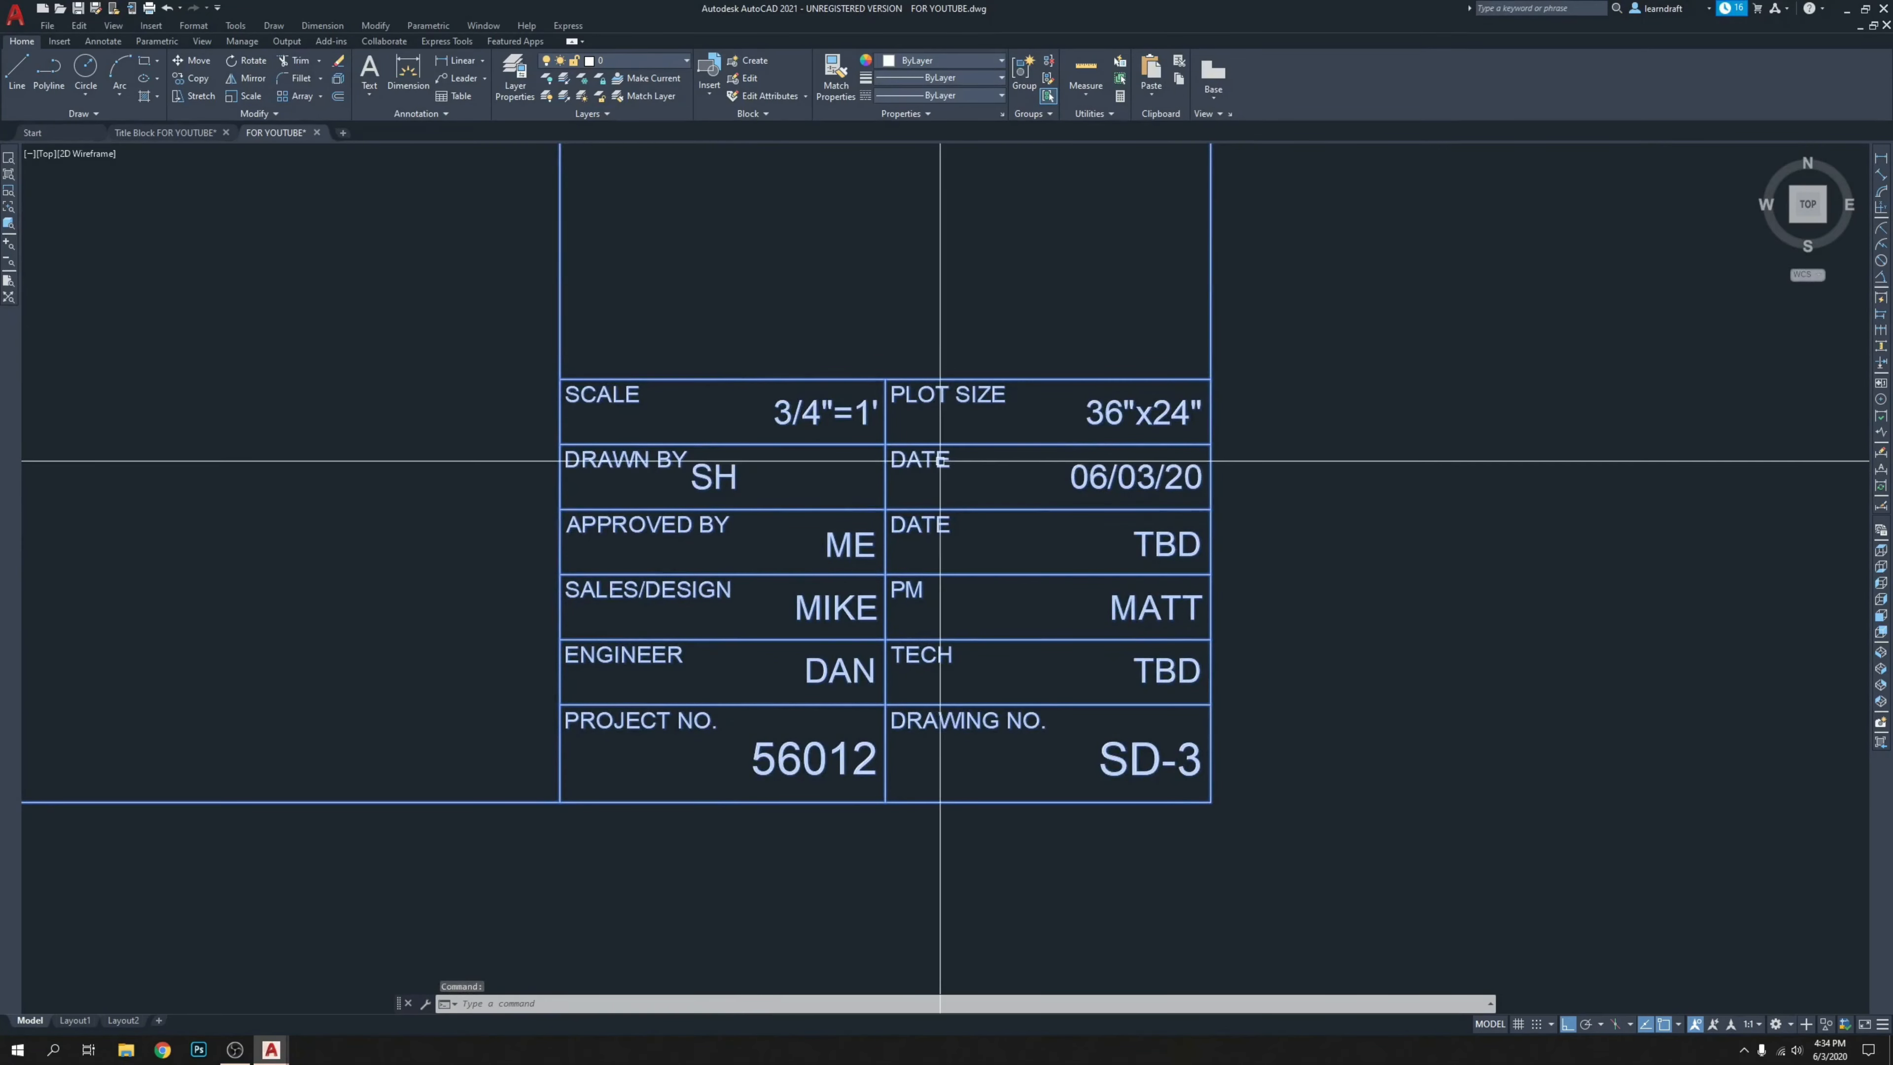
pyautogui.moveTo(1334, 355); pyautogui.dragTo(1341, 397, button='middle')
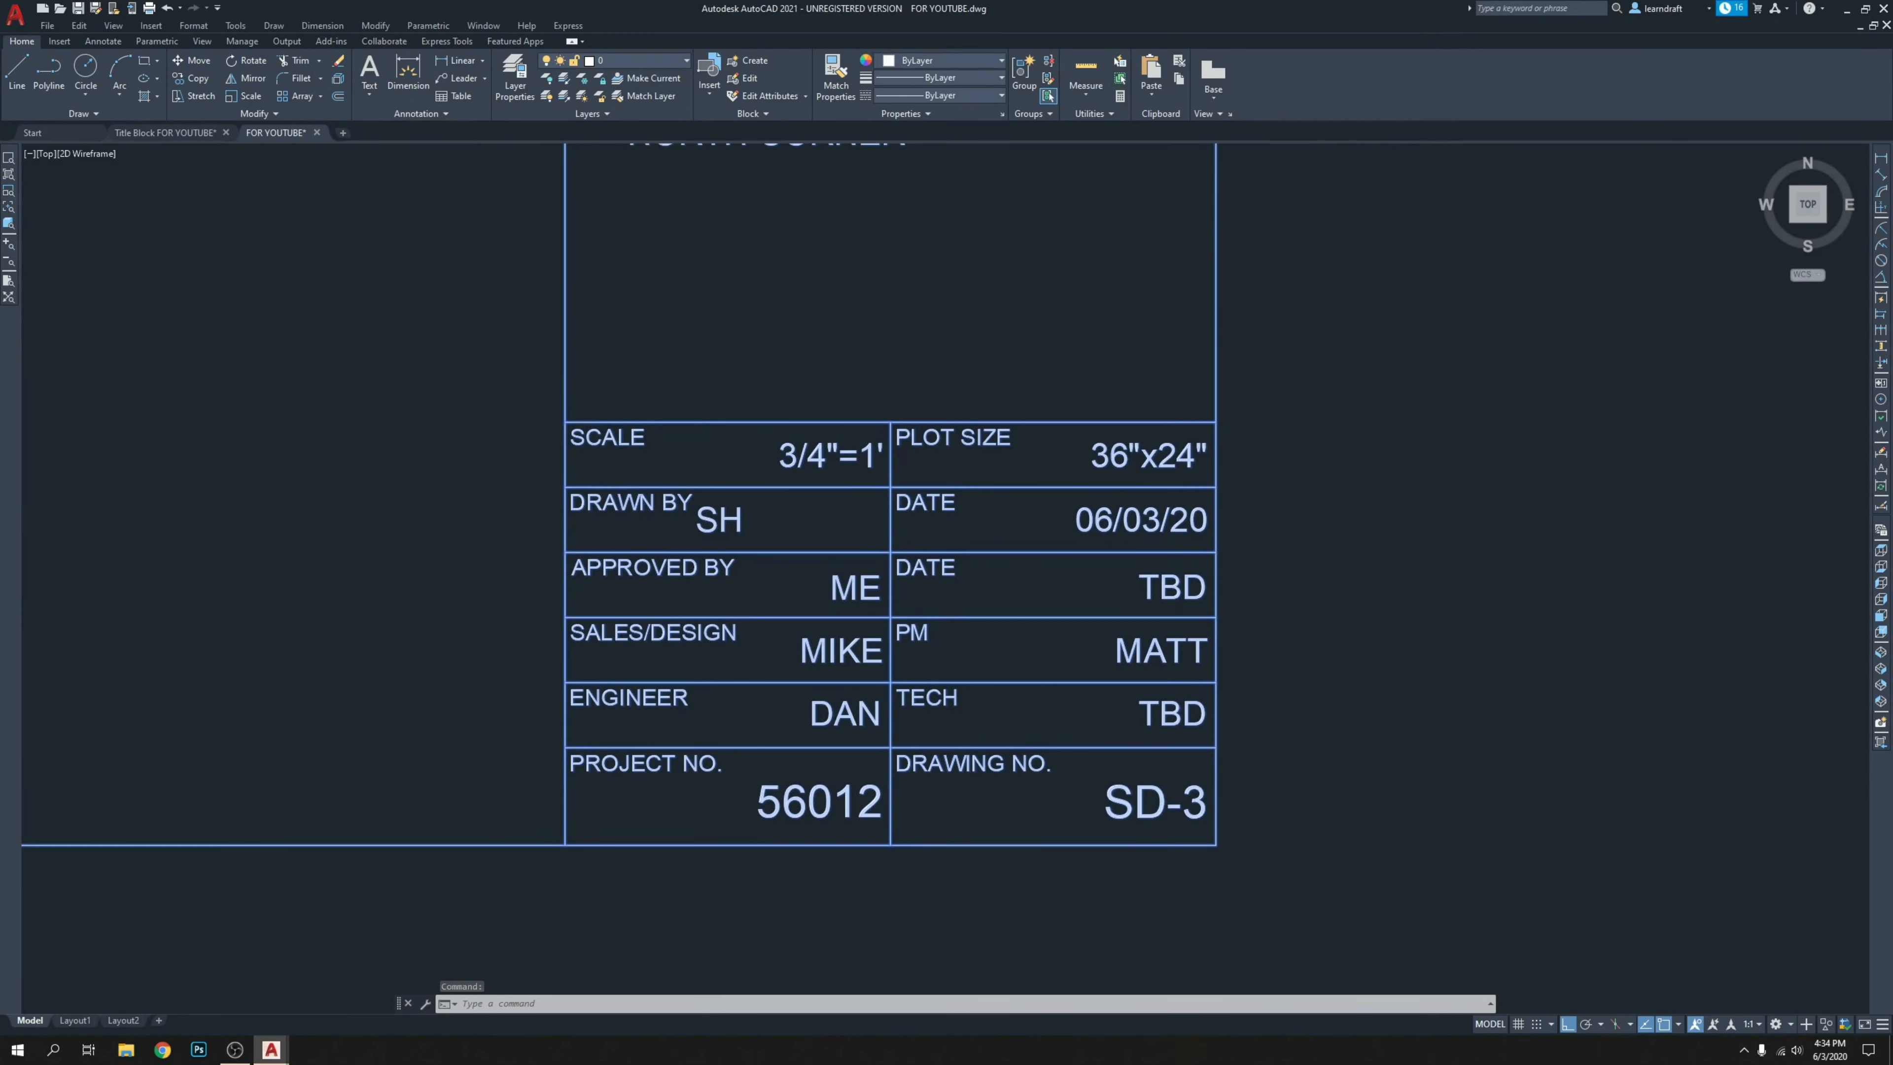
pyautogui.press('Escape')
pyautogui.press('Escape')
# Open the title block in the Block Editor with the project information attributes in view.
pyautogui.click(1215, 403)
pyautogui.rightClick(1267, 417)
pyautogui.click(1315, 503)
pyautogui.scroll(5, 894, 521)
# Set the DRAWN-BY attribute's justification to Right, and close the properties and block authoring palettes.
pyautogui.click(897, 488)
pyautogui.rightClick(897, 488)
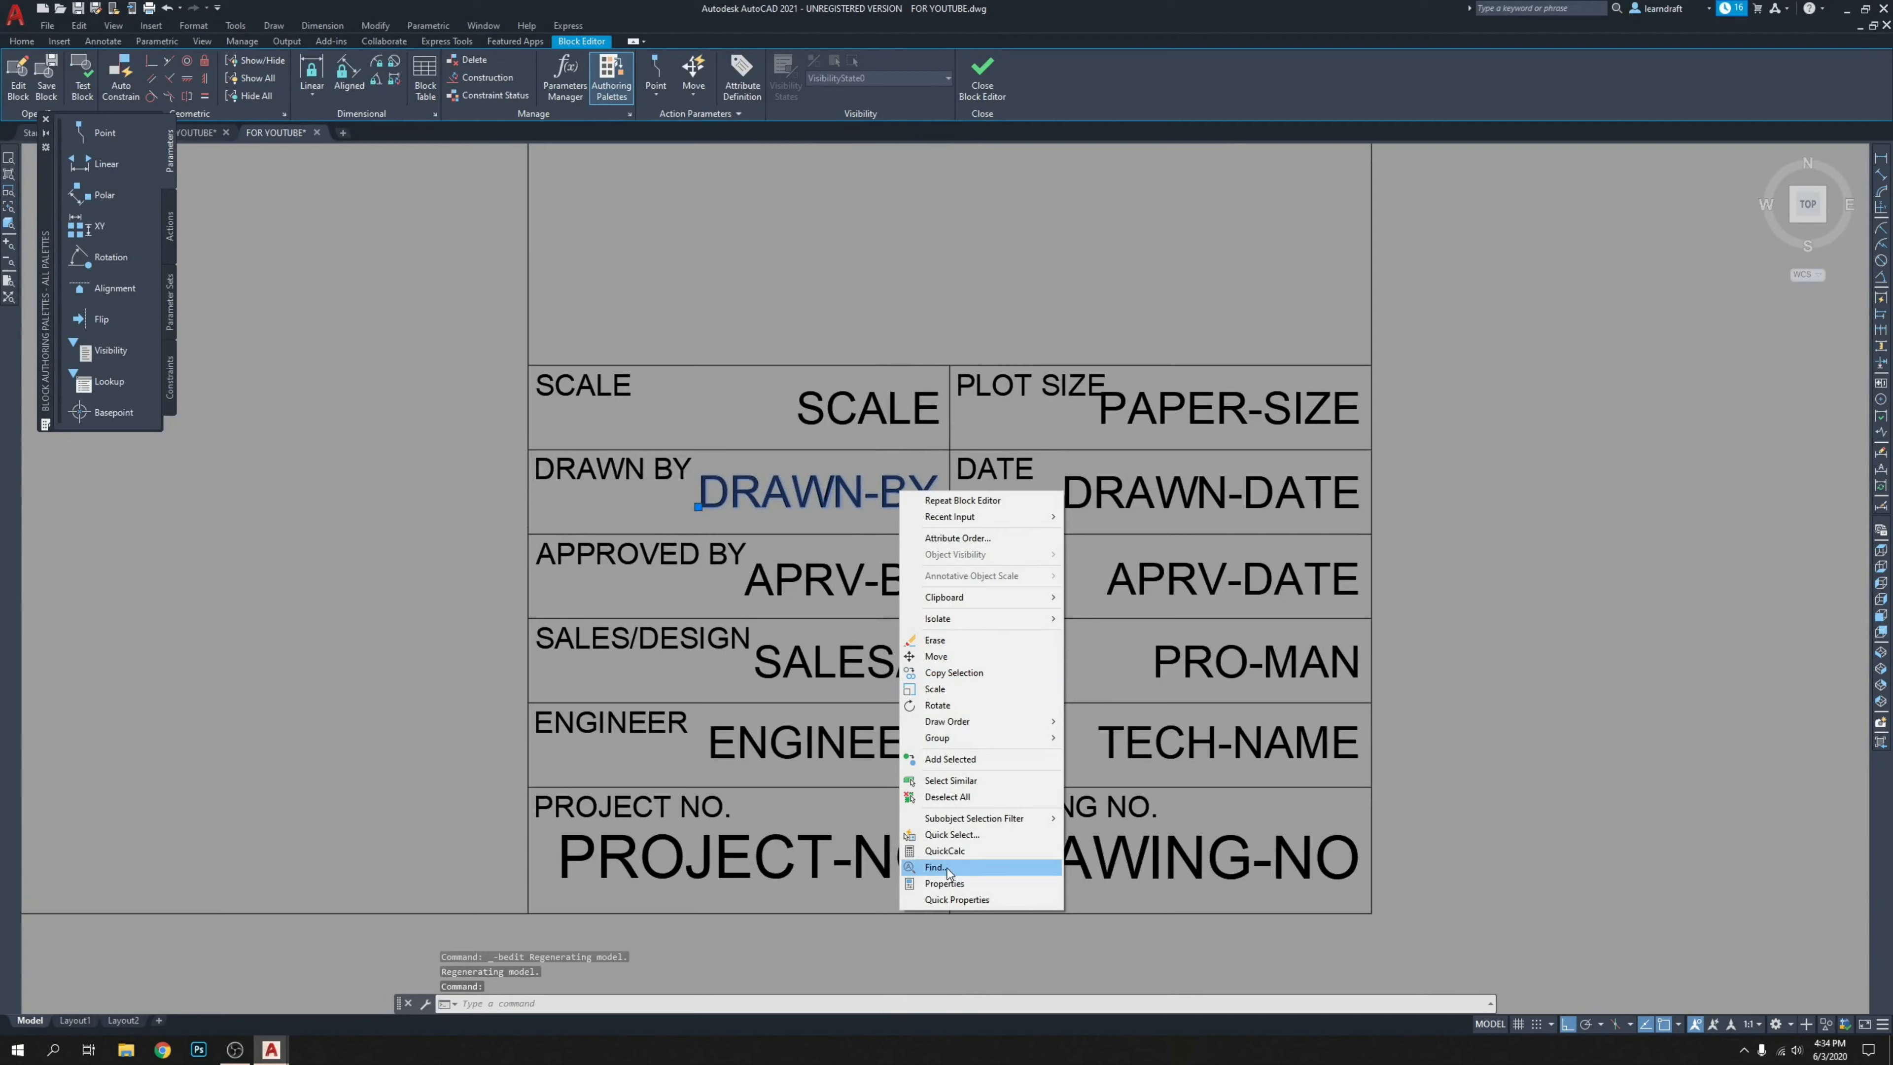
pyautogui.click(950, 883)
pyautogui.click(187, 315)
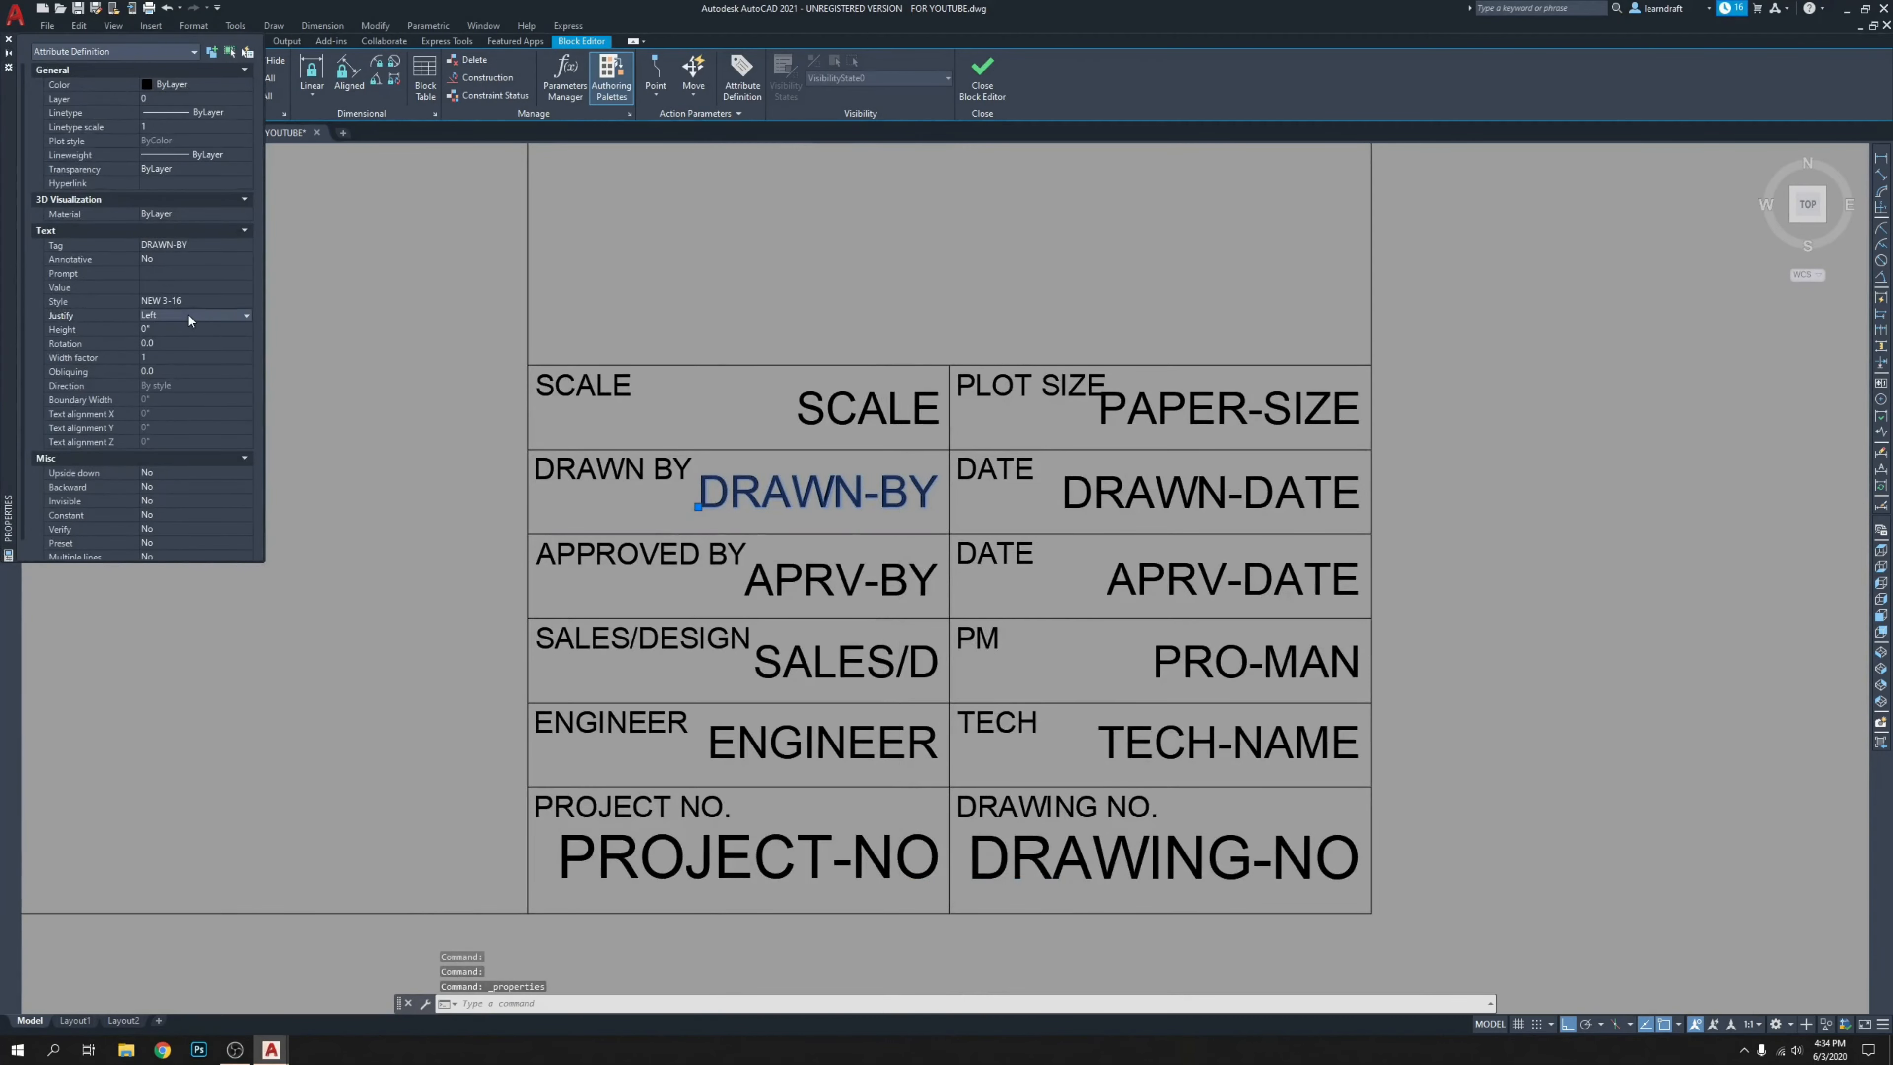
pyautogui.click(188, 314)
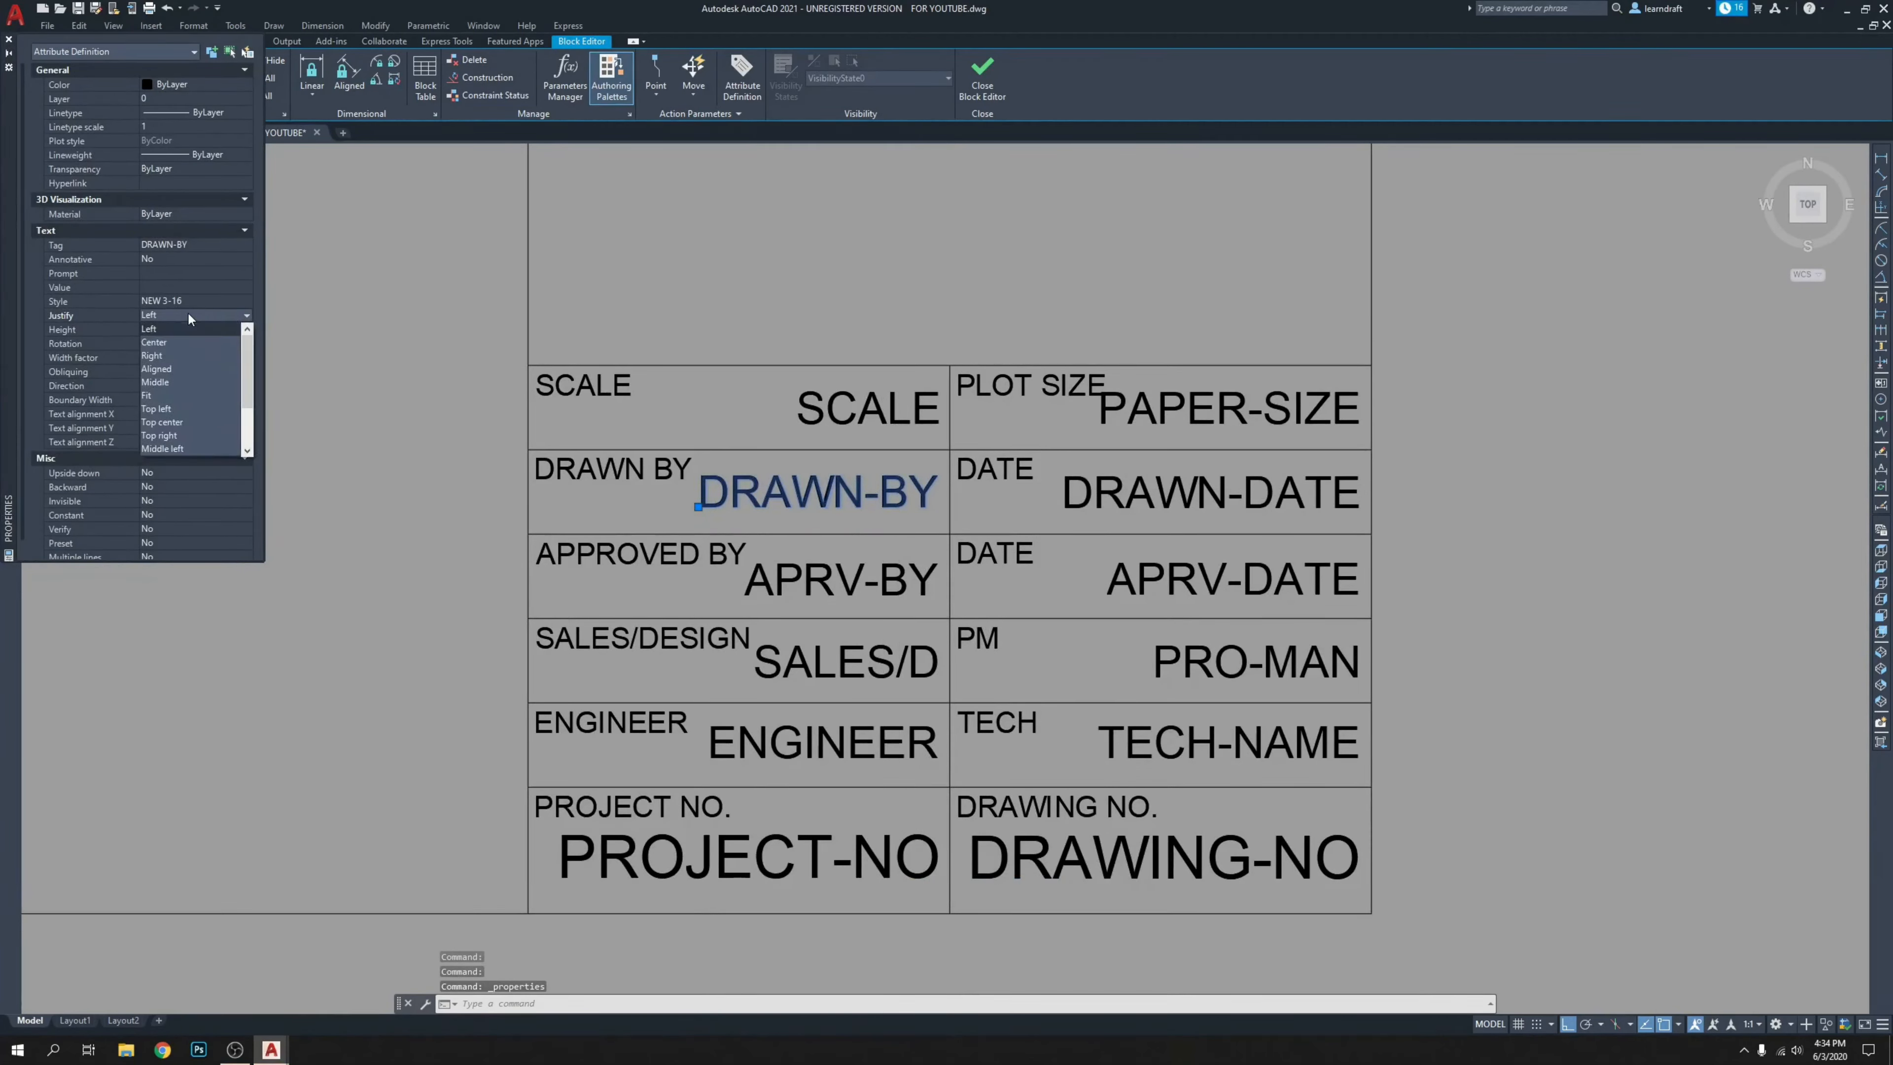
pyautogui.click(173, 355)
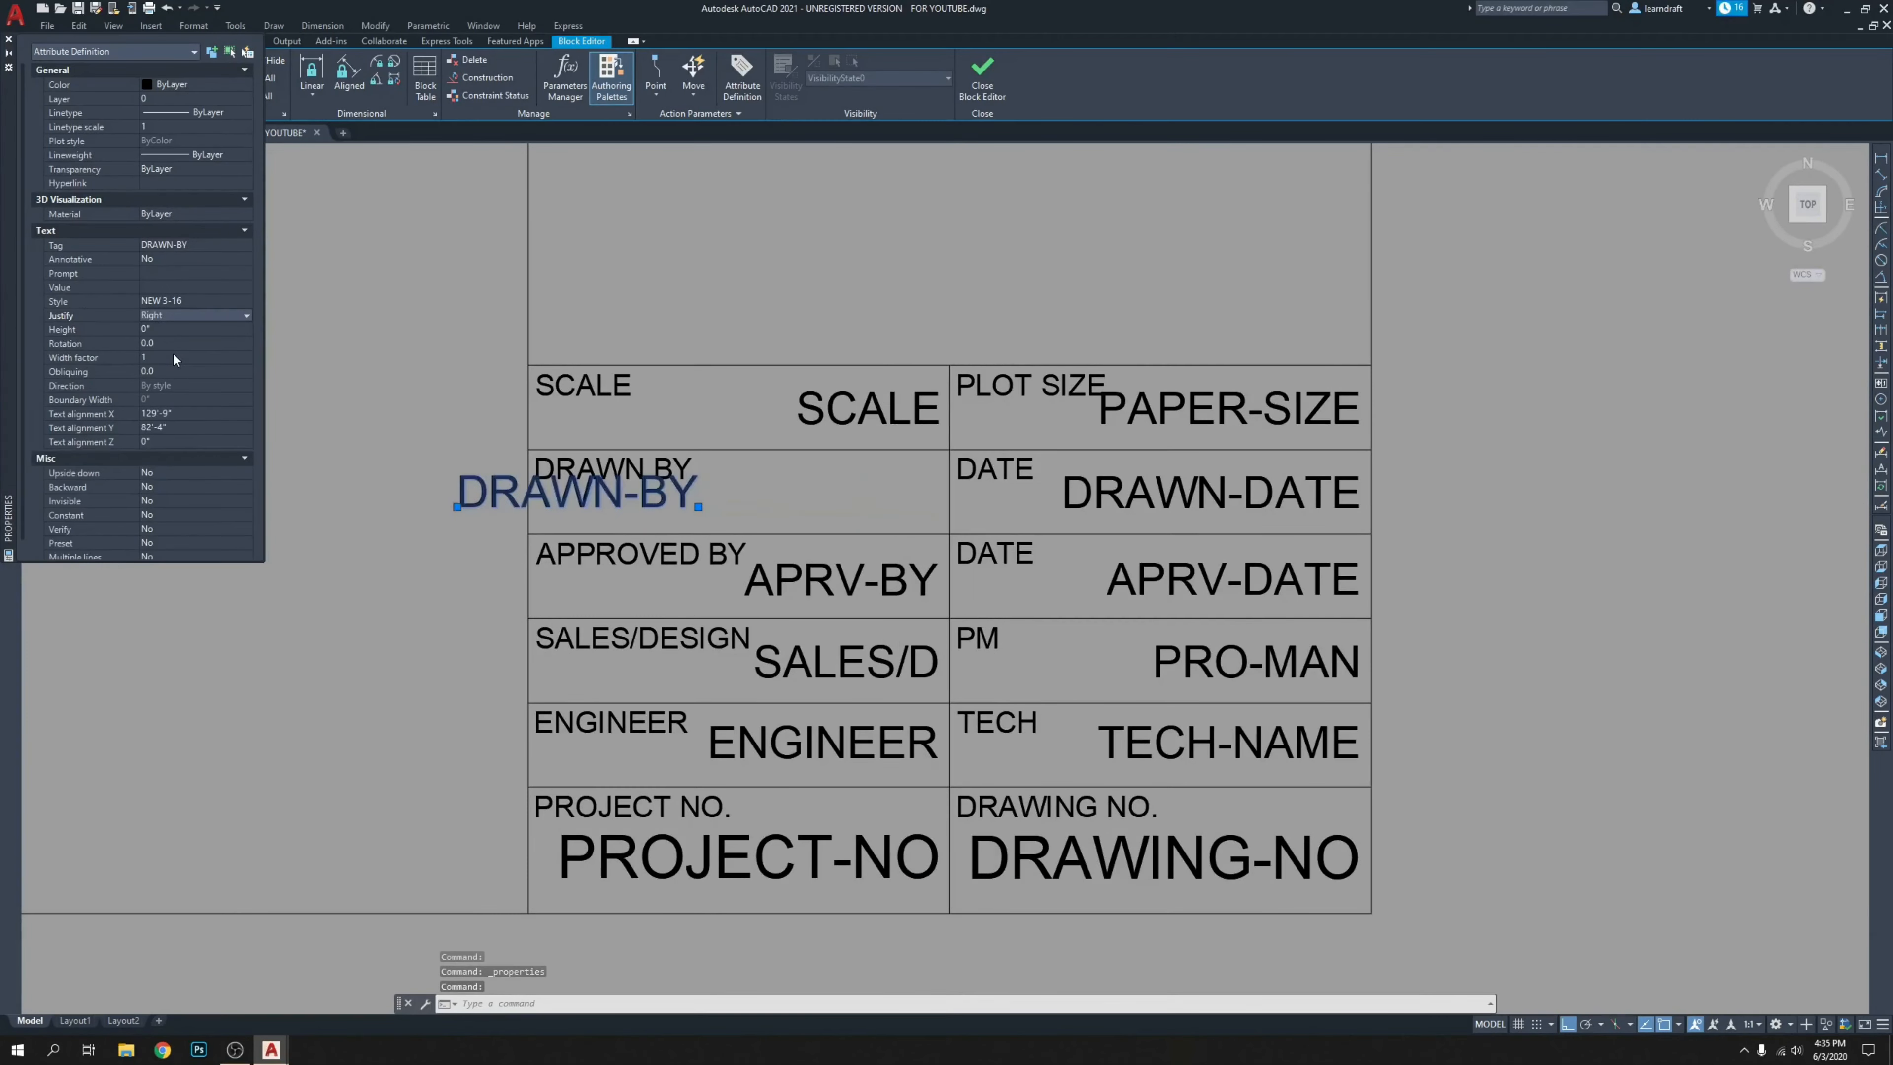
pyautogui.click(8, 39)
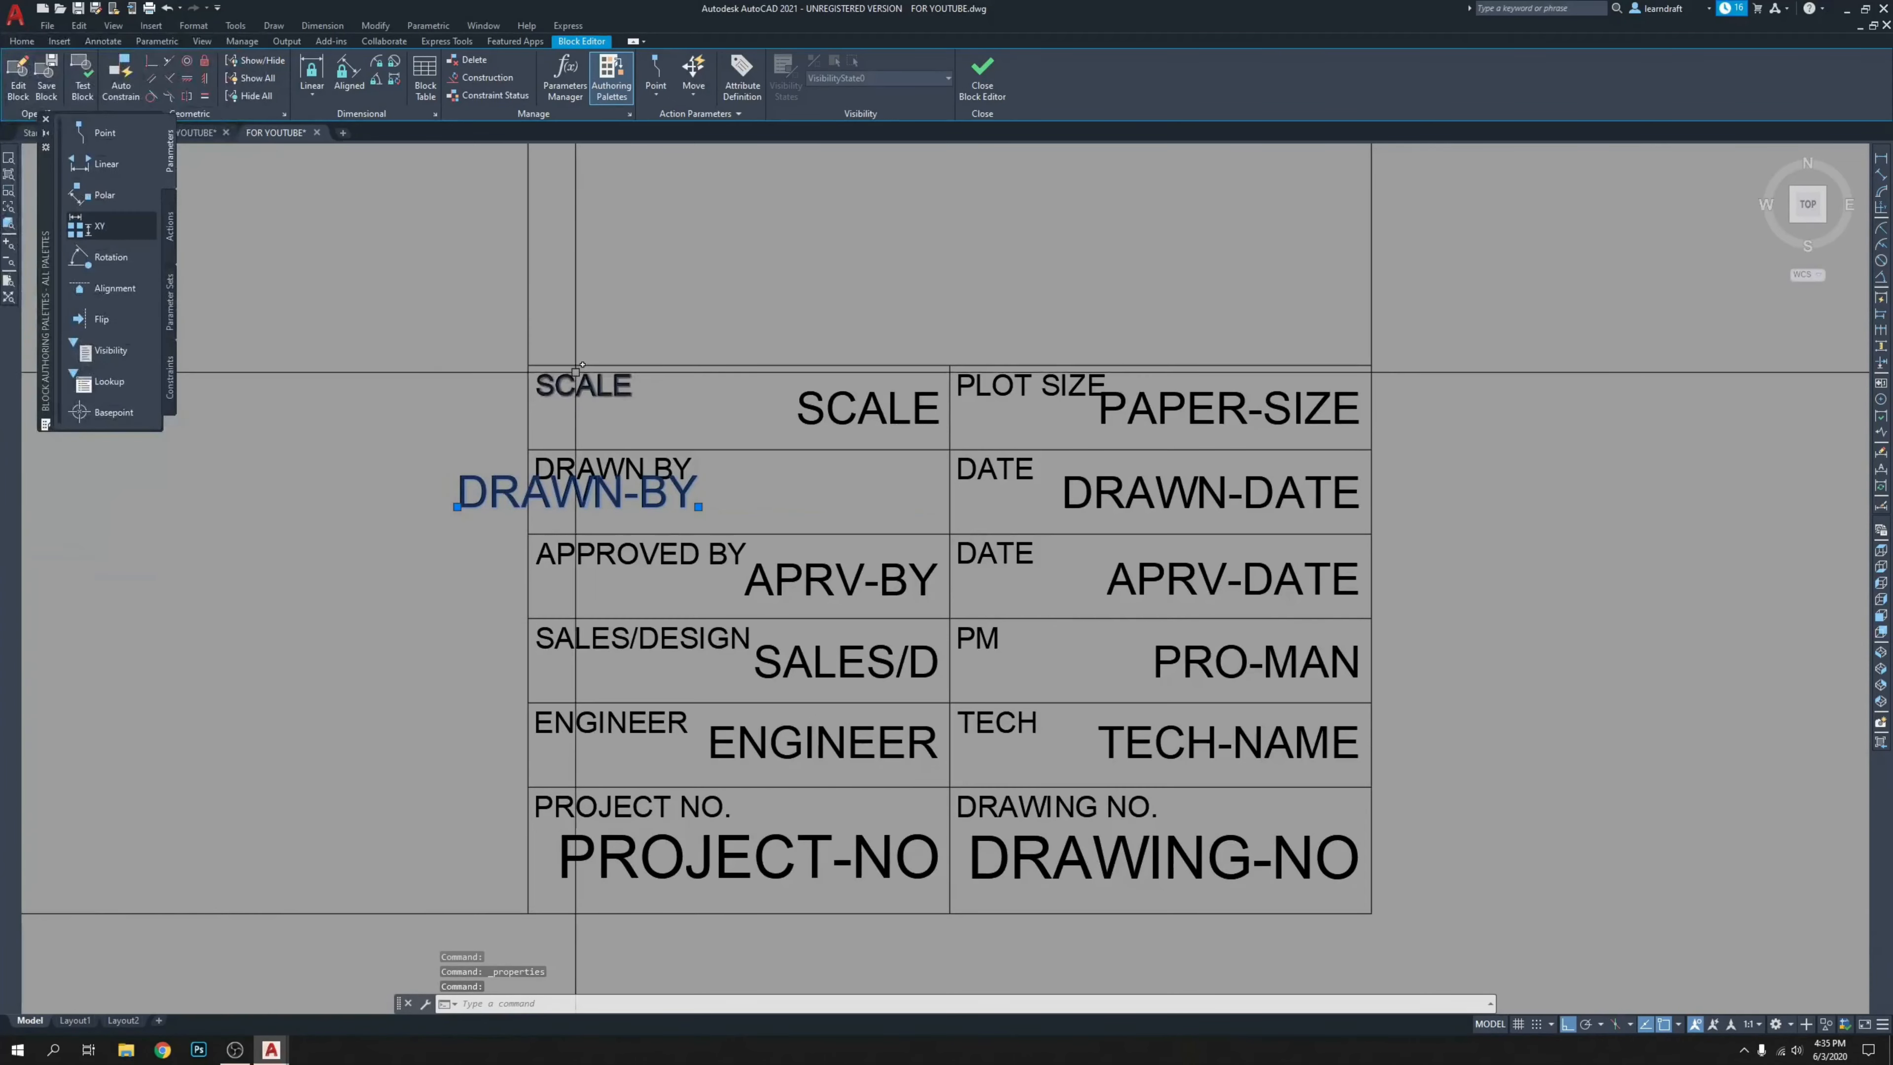
pyautogui.click(46, 119)
# Move the DRAWN-BY attribute to the right end of its cell, just short of the dividing line.
pyautogui.write('m')
pyautogui.scroll(6, 977, 448)
pyautogui.press('Return')
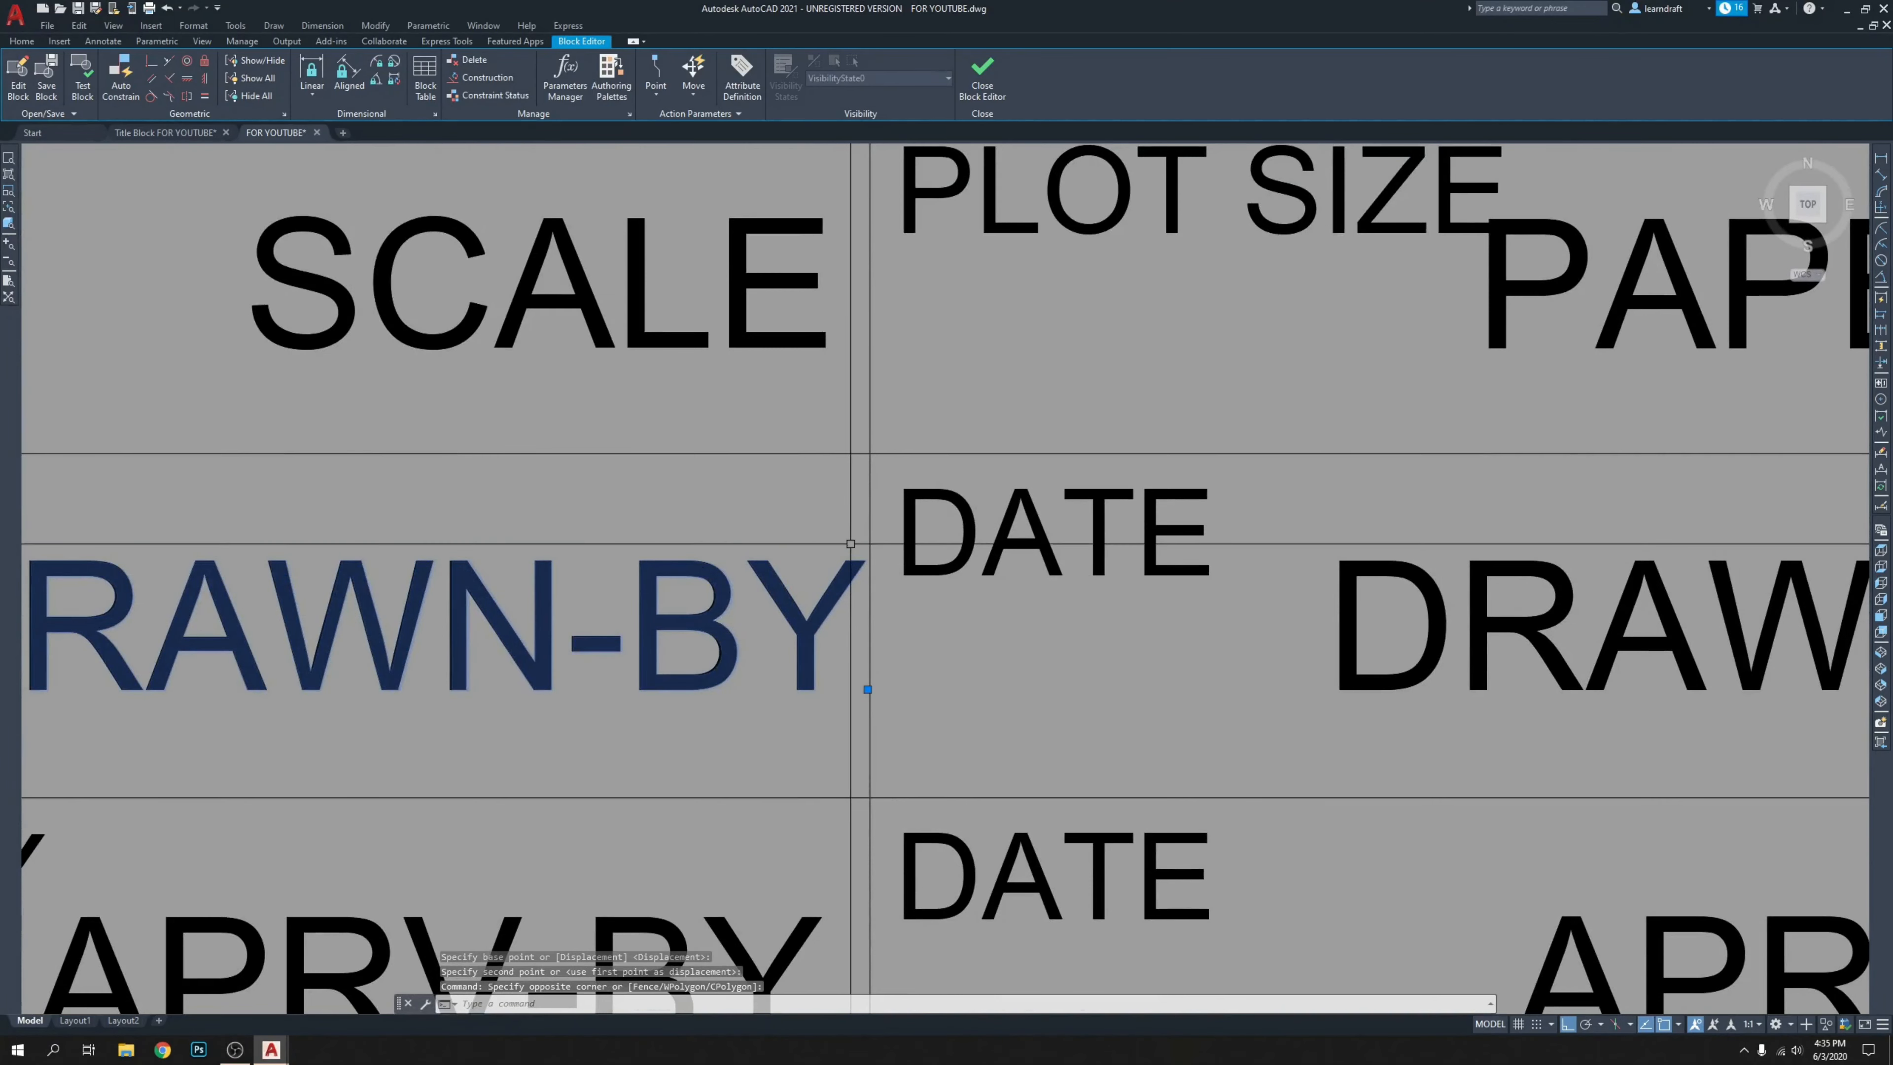
pyautogui.click(843, 514)
pyautogui.click(828, 513)
# Move the DRAWN-BY attribute slightly left so its right end lines up with the SCALE attribute above.
pyautogui.click(855, 516)
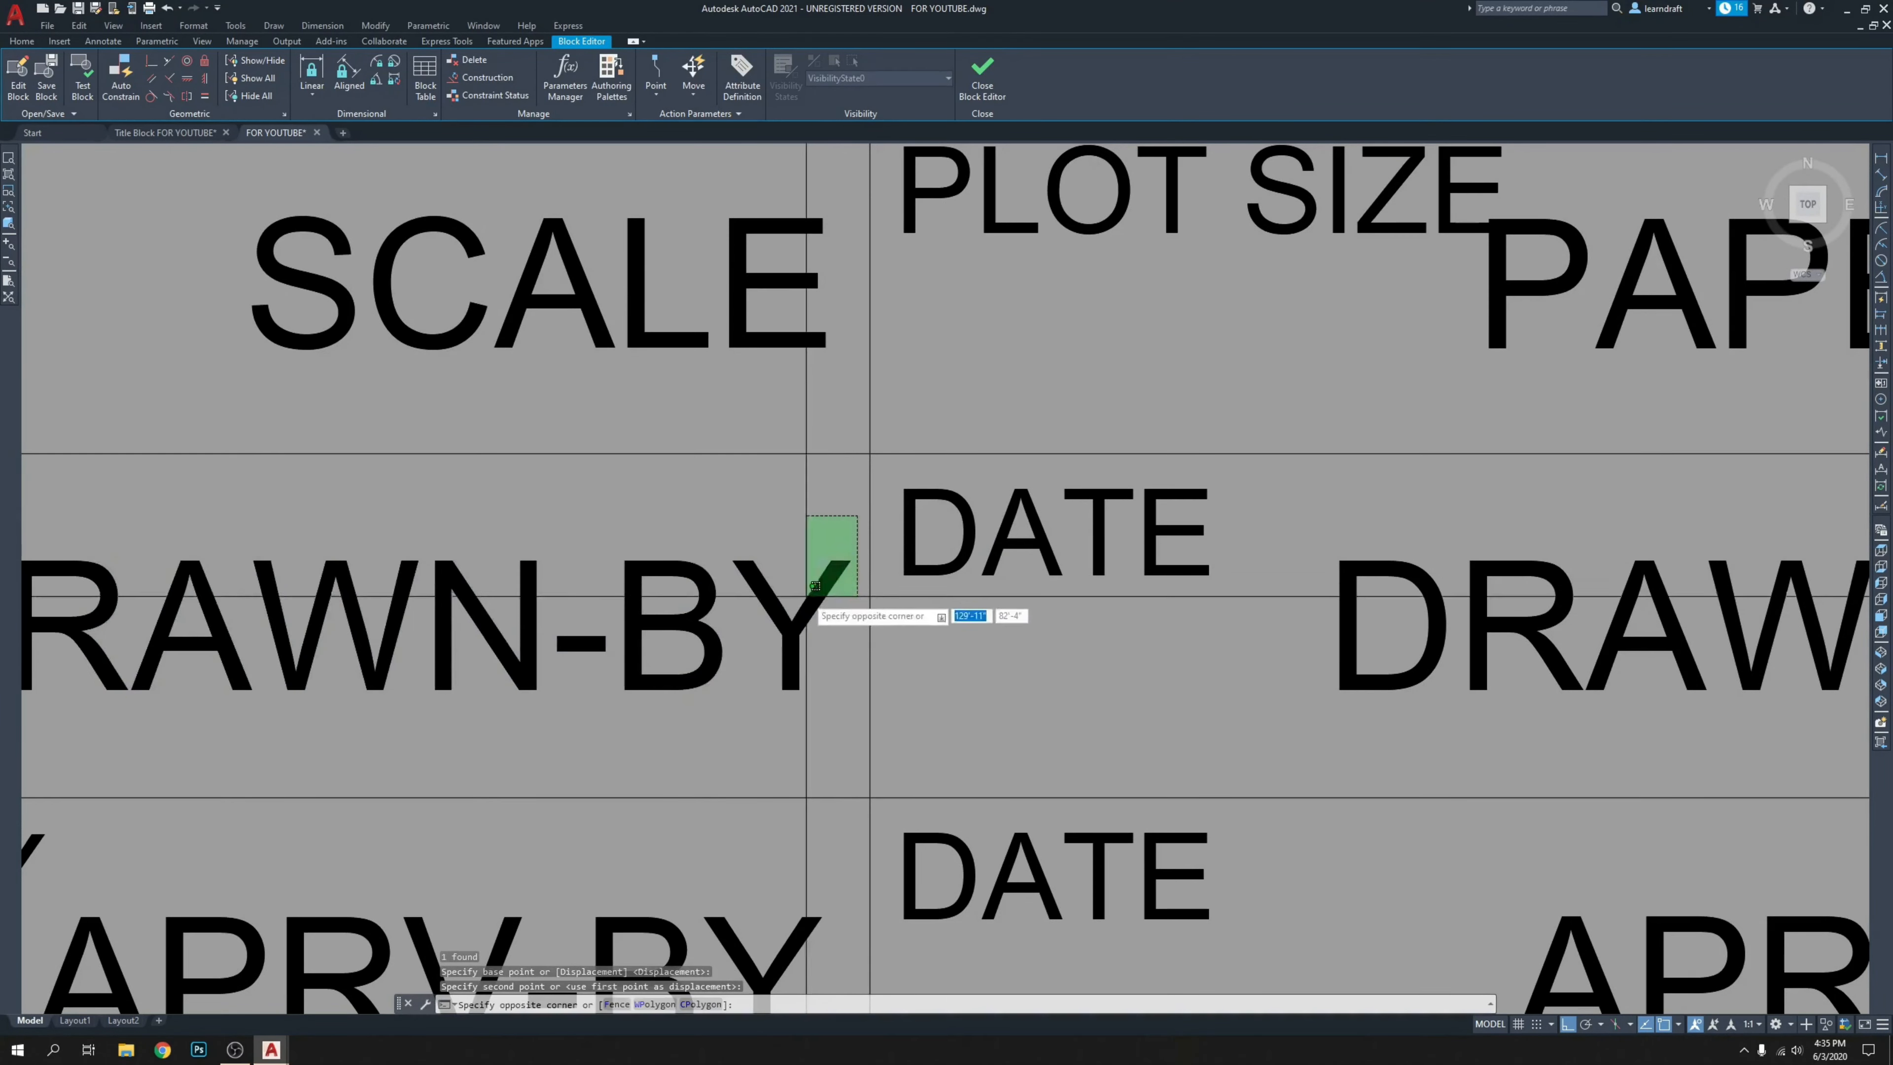
pyautogui.click(804, 596)
pyautogui.write('m')
pyautogui.press('Return')
pyautogui.click(846, 512)
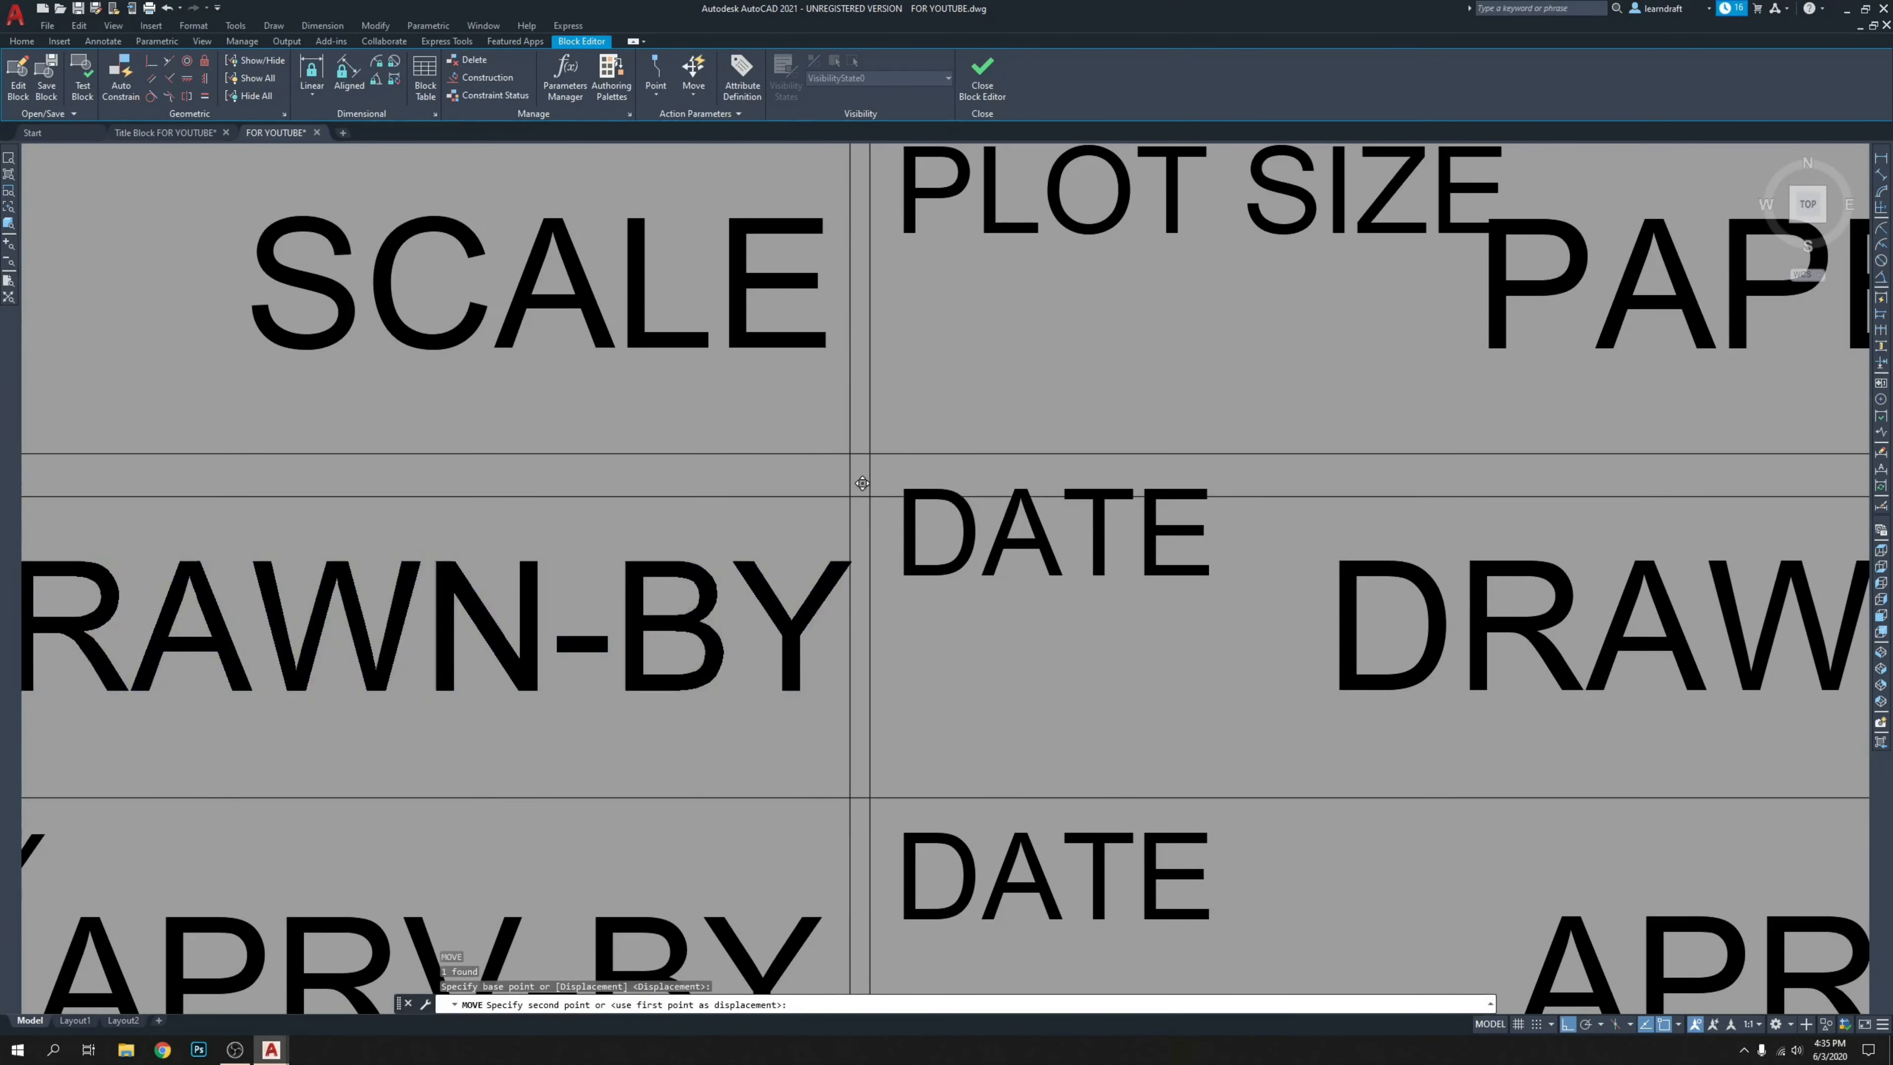
pyautogui.click(837, 488)
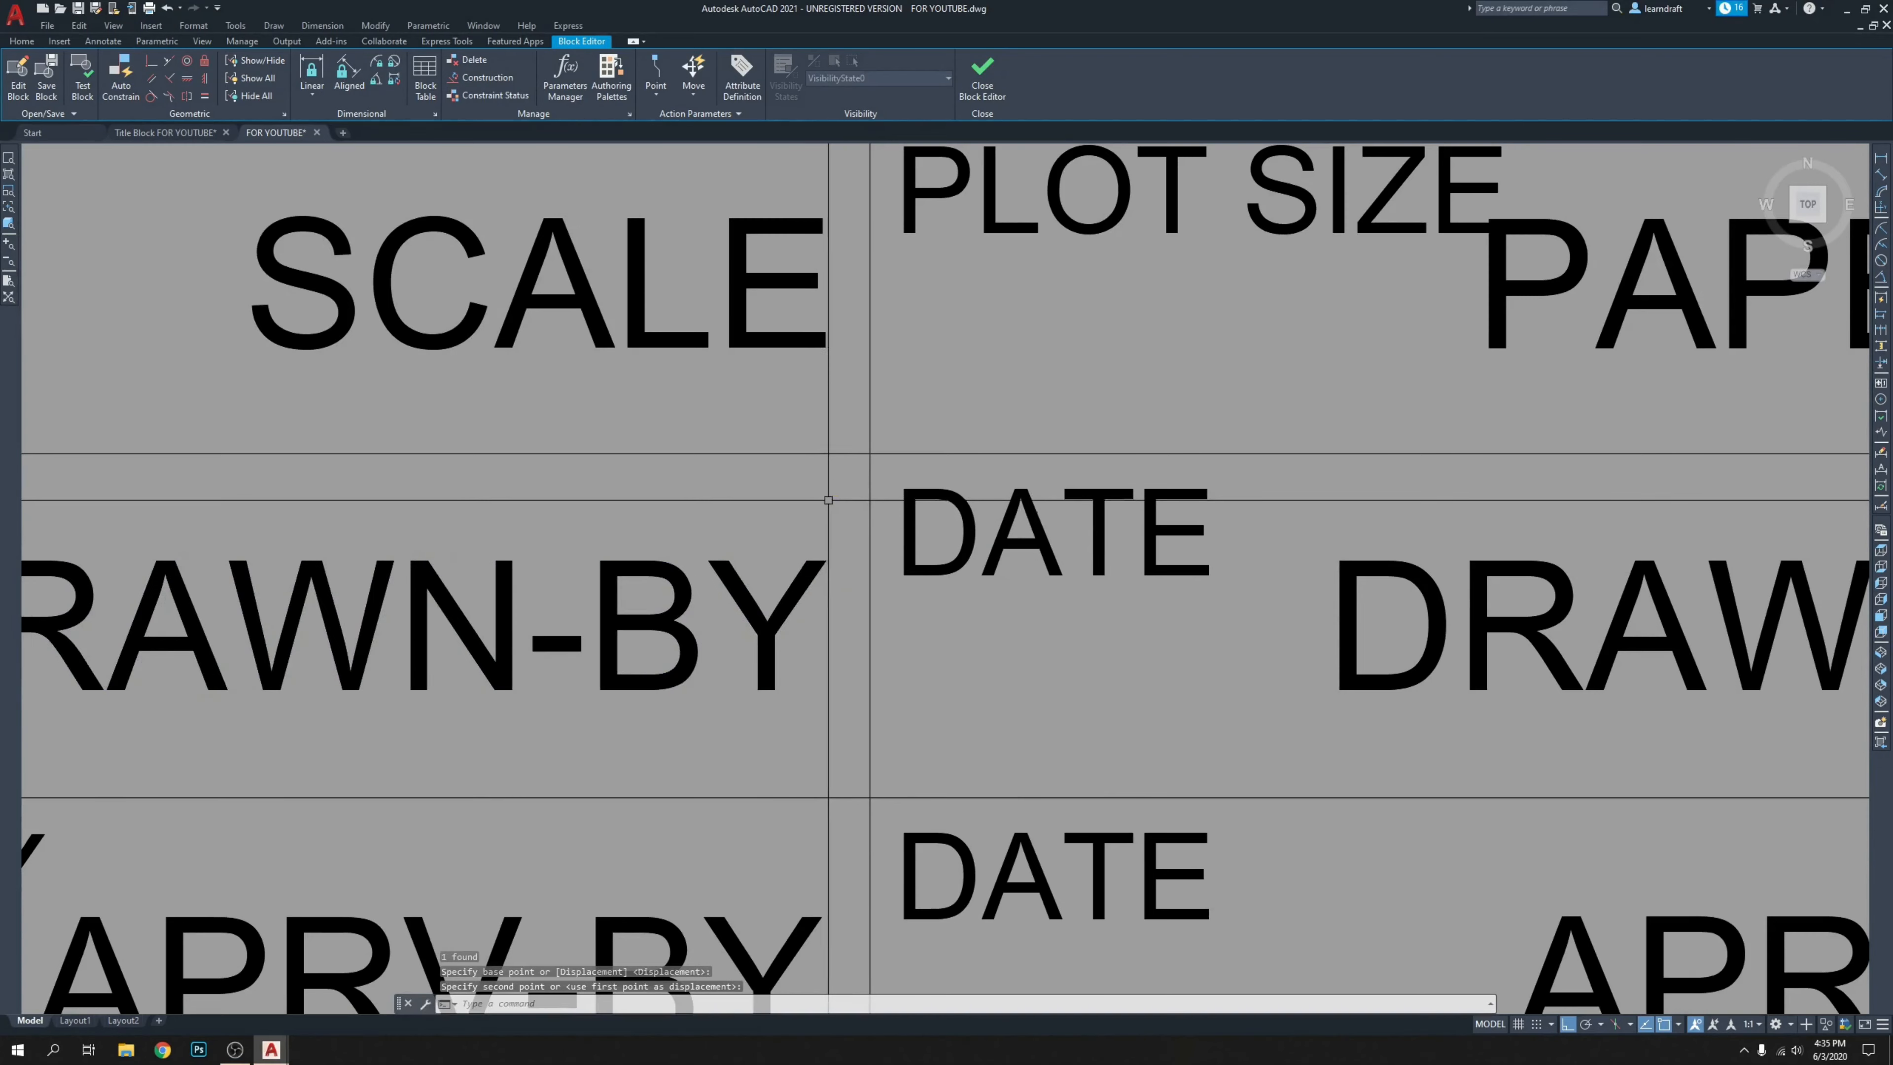
# Close the Block Editor and save the changes to the title block.
pyautogui.click(982, 74)
pyautogui.click(933, 485)
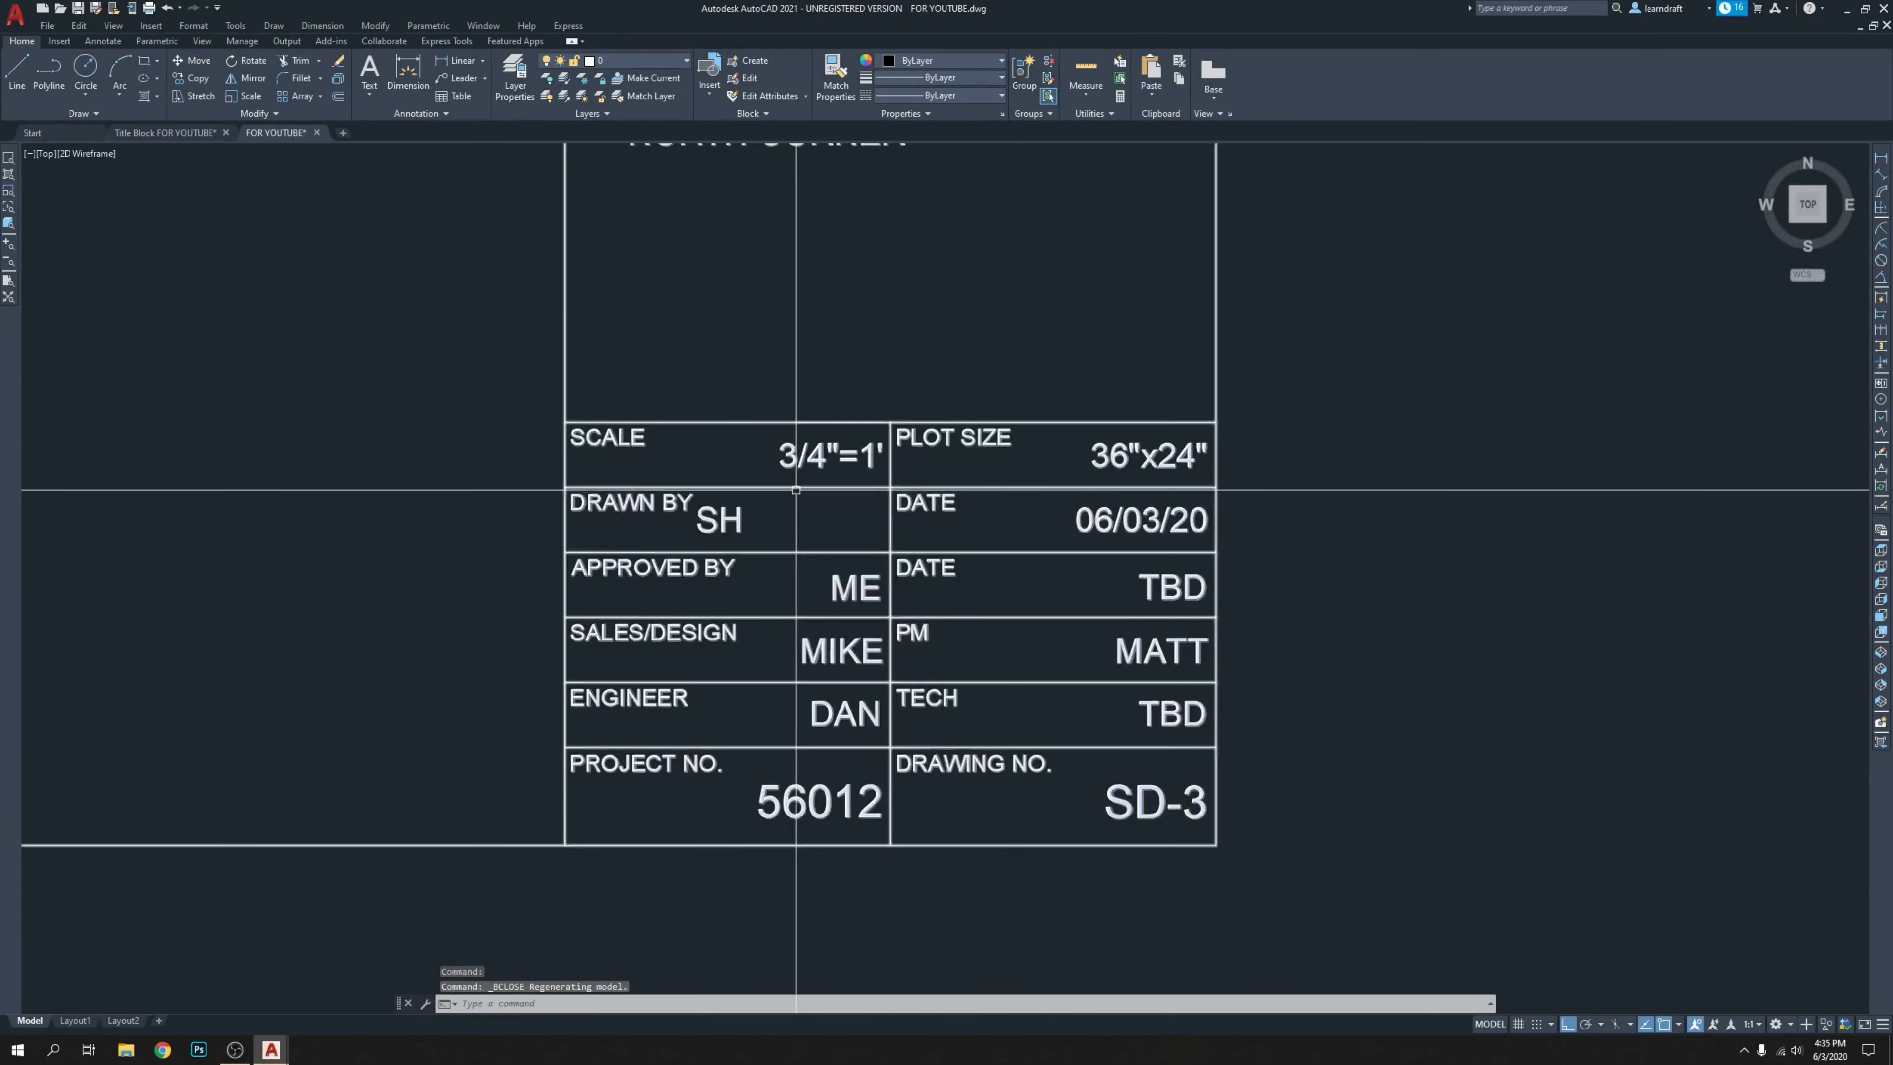
# Check the title block's DRAWN-BY value in the Enhanced Attribute Editor, and close it without changes.
pyautogui.moveTo(803, 494); pyautogui.dragTo(976, 506, button='middle')
pyautogui.doubleClick(923, 489)
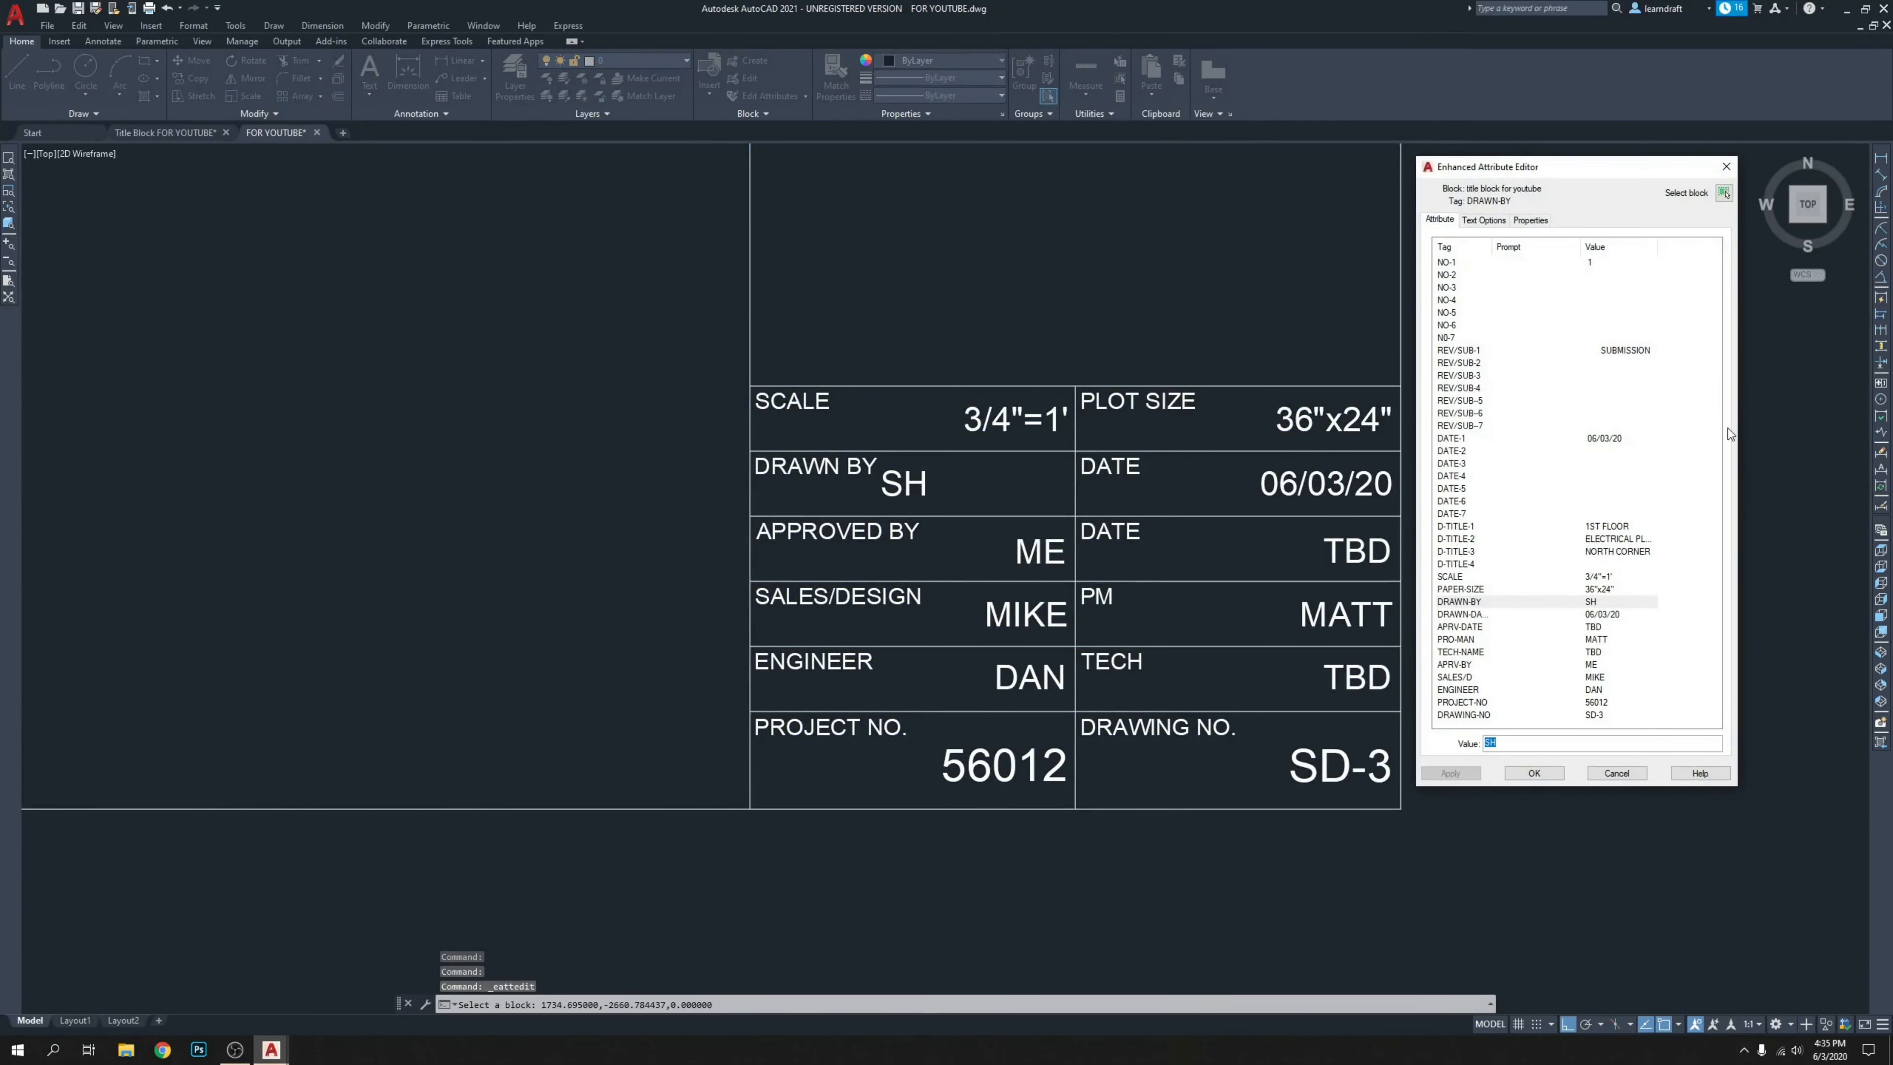
pyautogui.click(1725, 166)
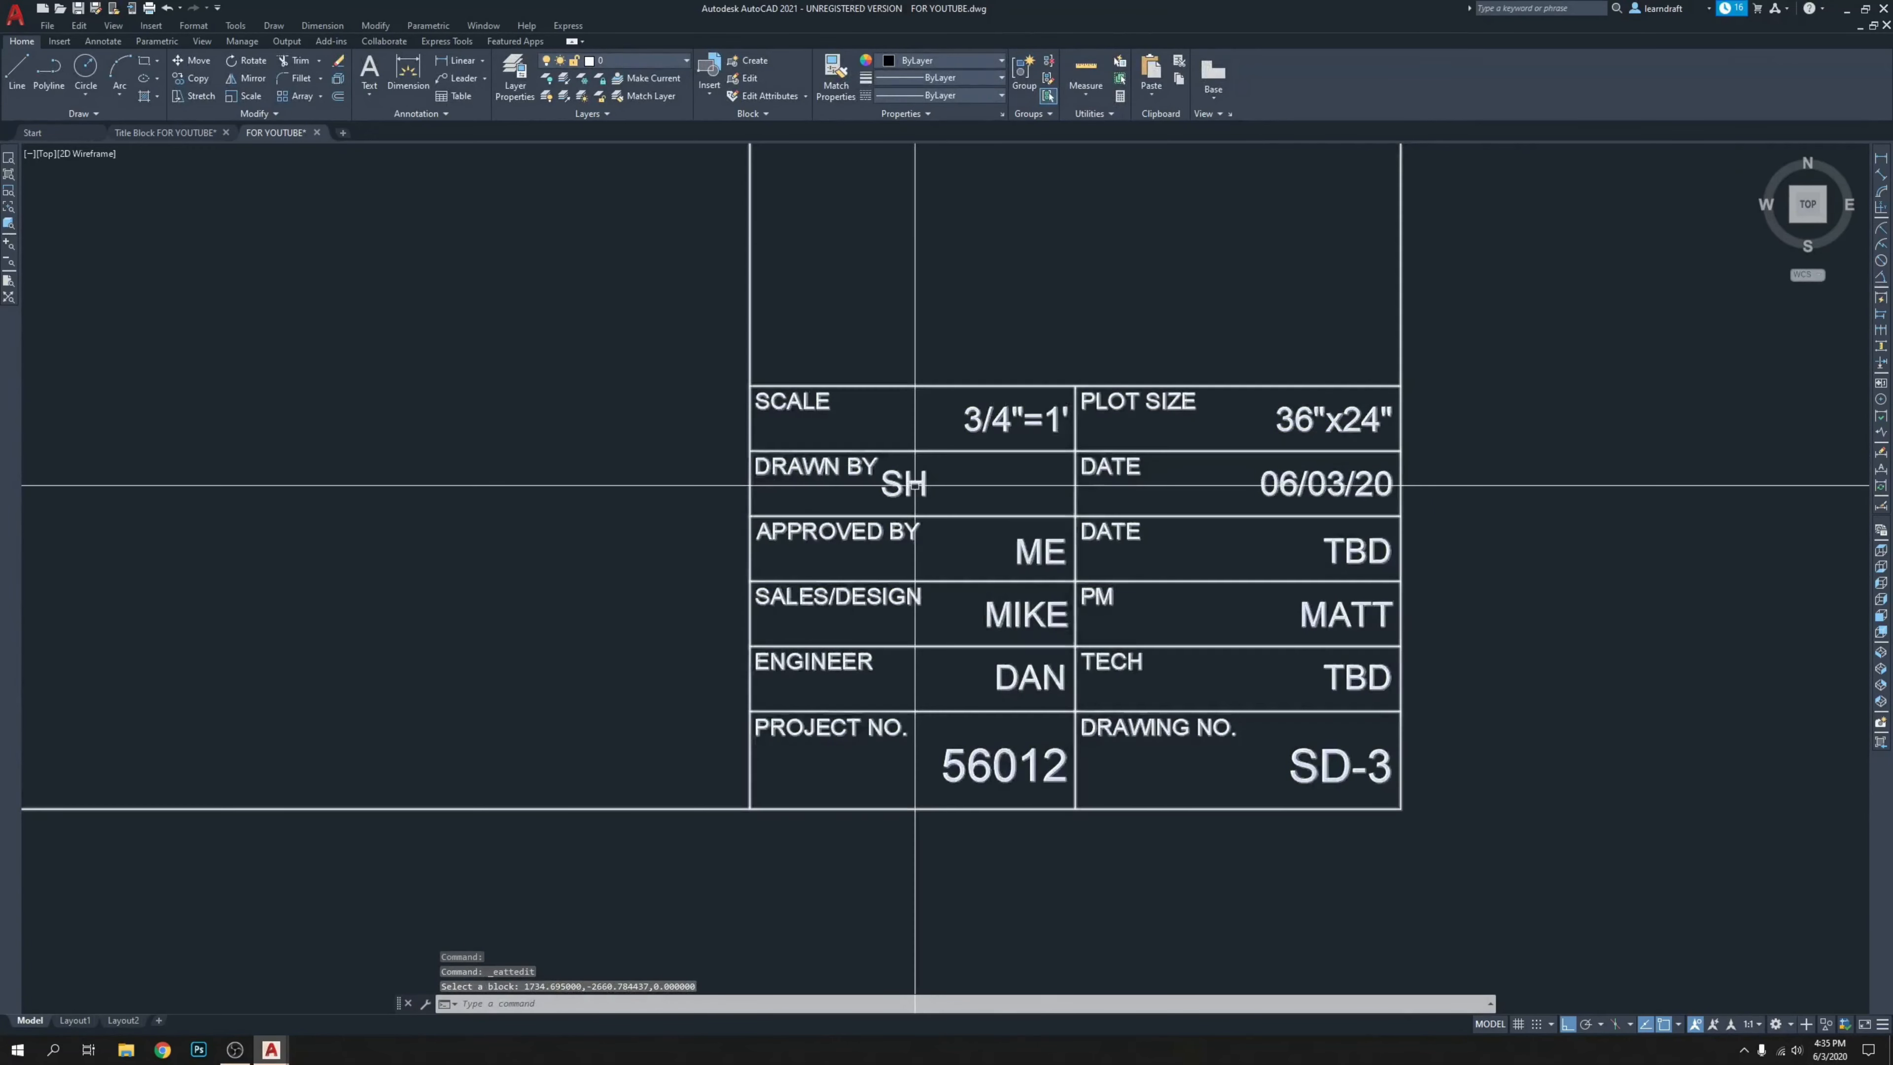
pyautogui.moveTo(980, 363)
pyautogui.mouseDown(button='middle')
pyautogui.moveTo(993, 380)
pyautogui.moveTo(1062, 361)
pyautogui.mouseUp(button='middle')
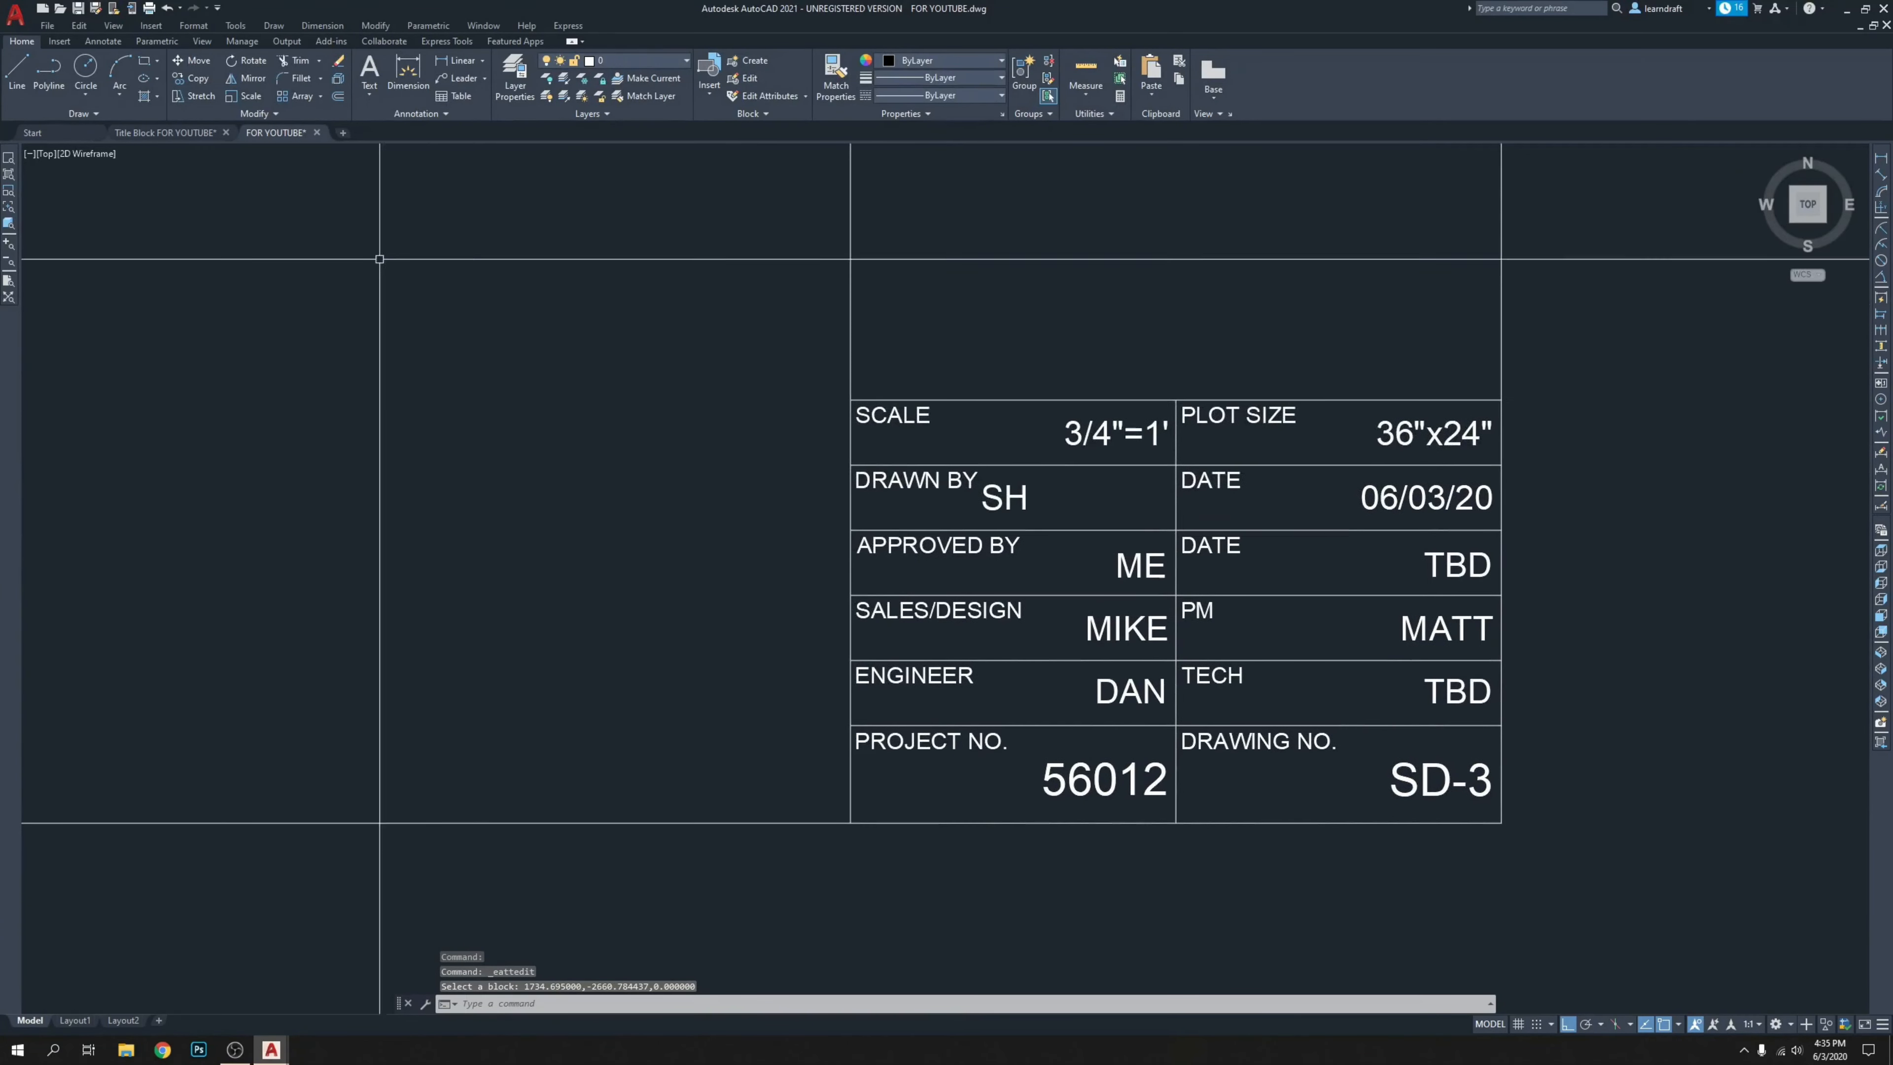
# Switch to the Title Block FOR YOUTUBE drawing with its project information attributes in view.
pyautogui.click(164, 134)
pyautogui.scroll(5, 1026, 562)
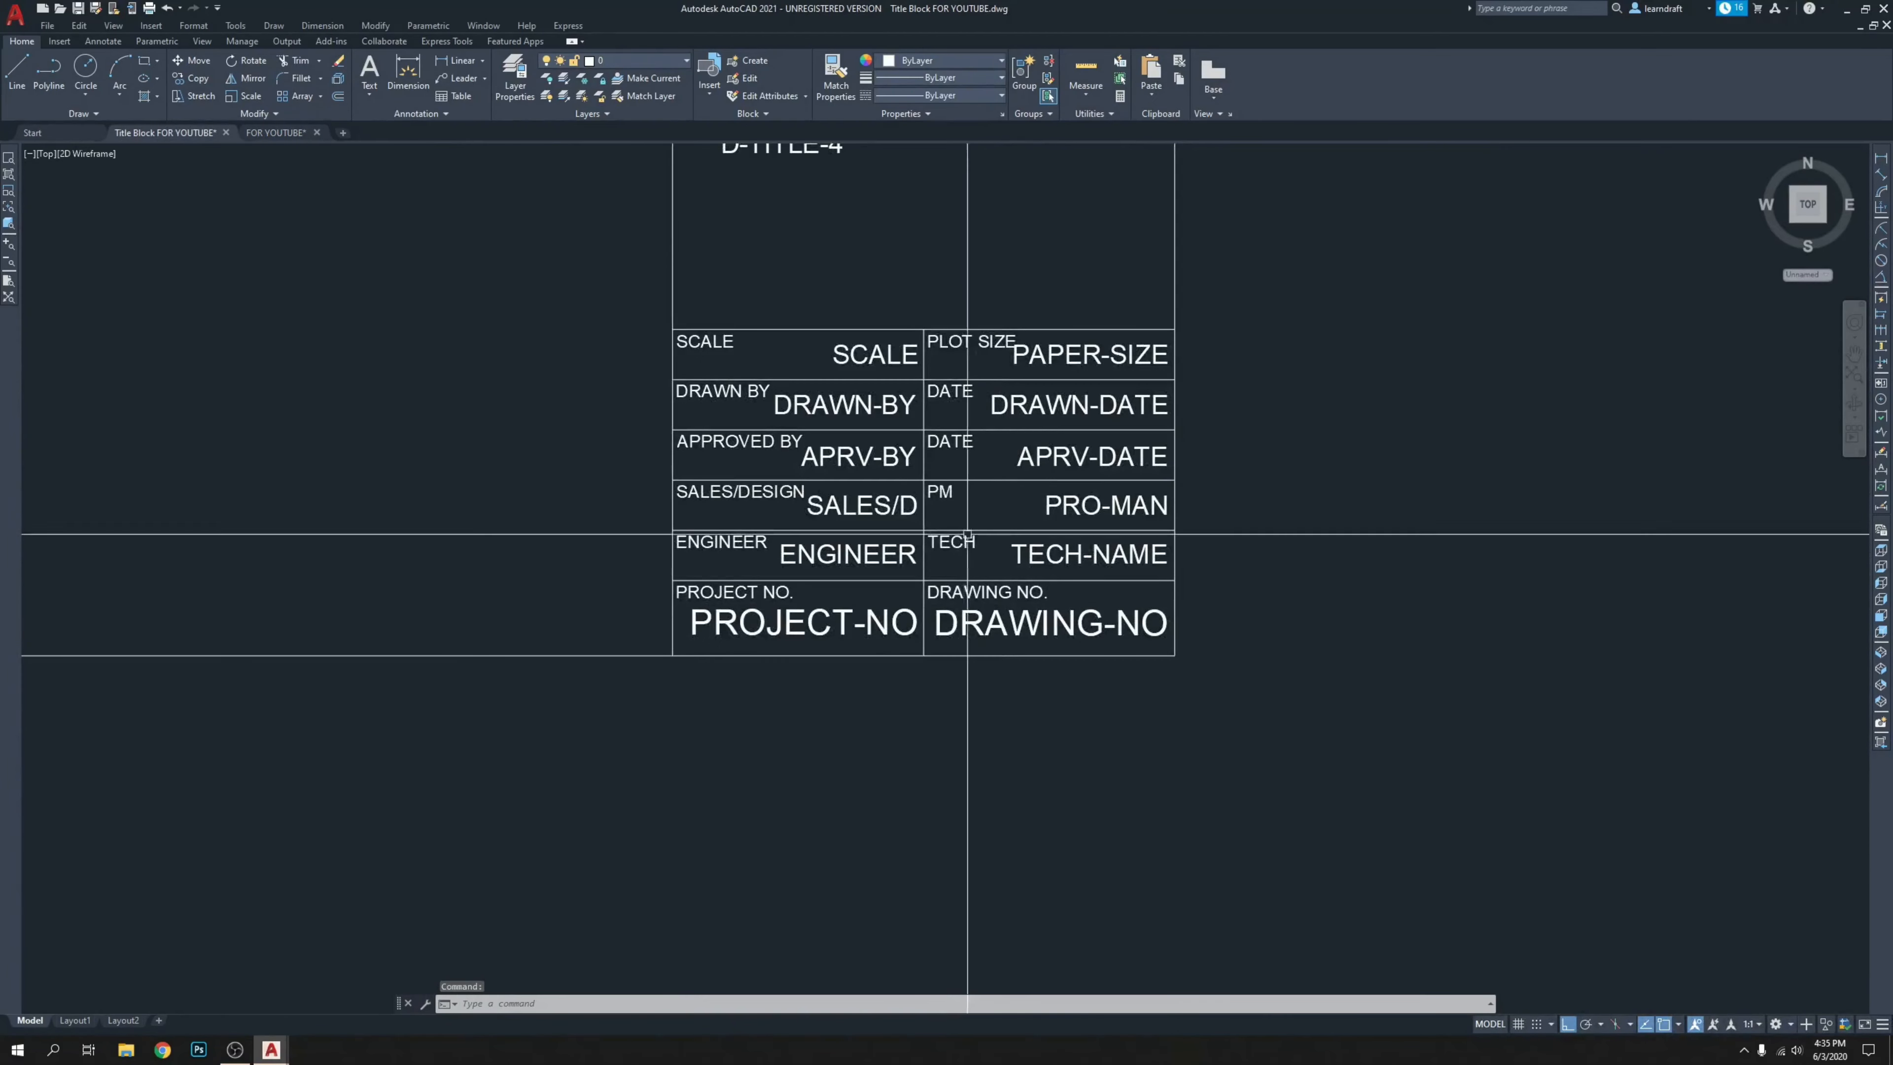
pyautogui.scroll(-6, 921, 441)
pyautogui.moveTo(887, 474)
pyautogui.mouseDown(button='middle')
pyautogui.moveTo(903, 512)
pyautogui.moveTo(960, 512)
pyautogui.mouseUp(button='middle')
pyautogui.click(1015, 200)
pyautogui.click(980, 266)
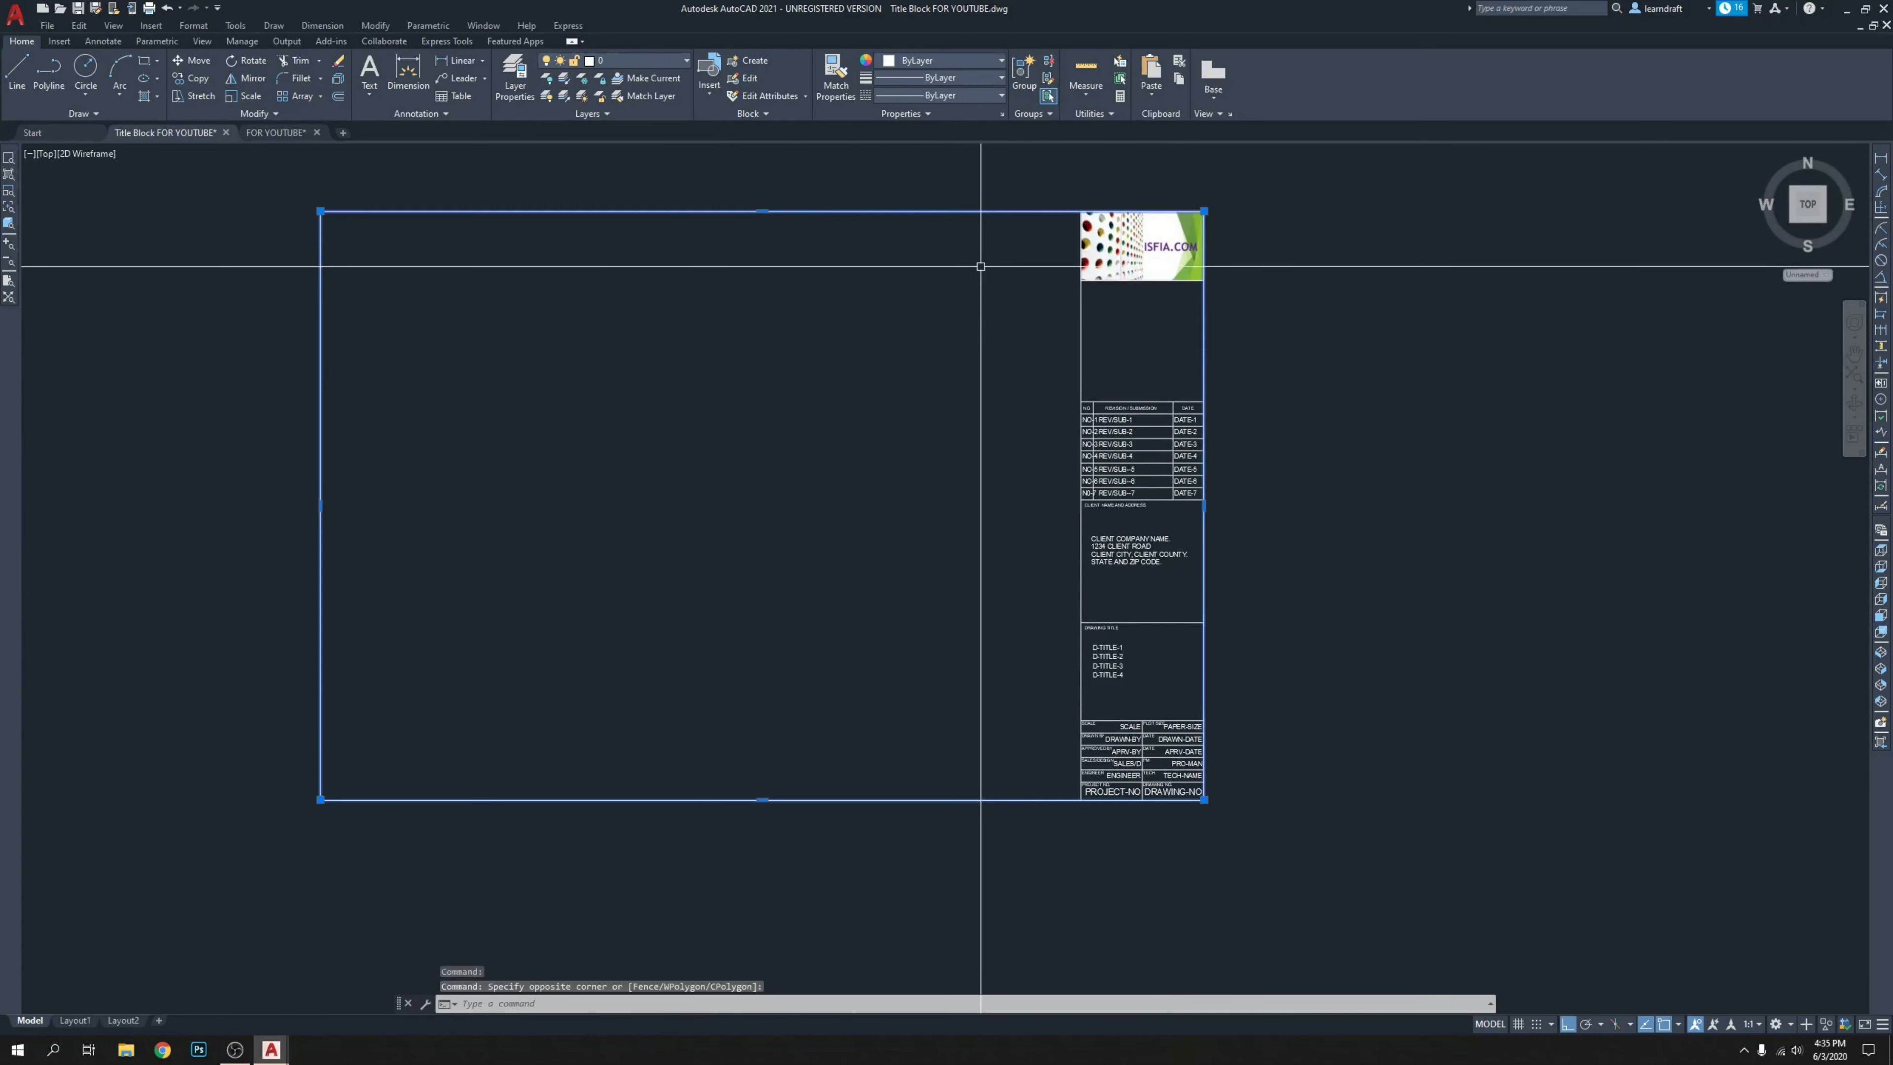
pyautogui.press('Escape')
pyautogui.scroll(5, 1229, 550)
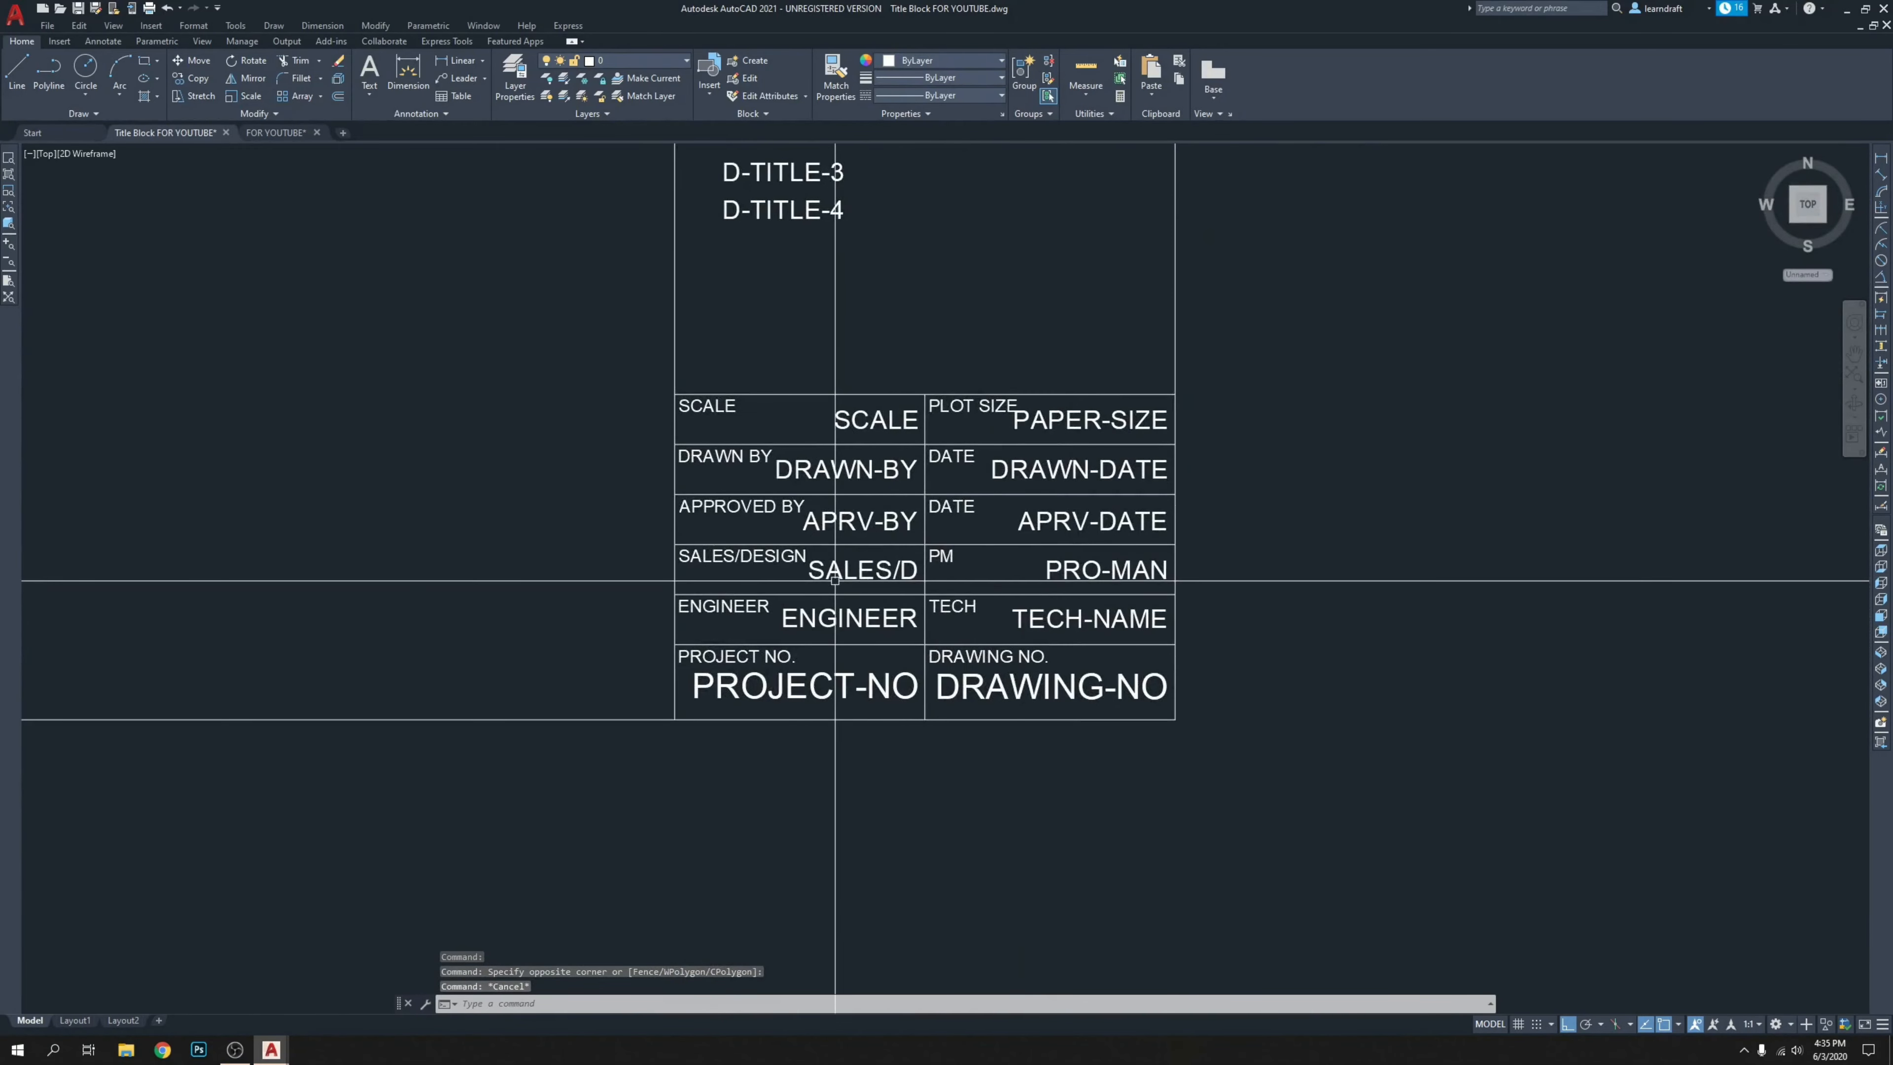
# Set the DRAWN-BY attribute definition's justification to Right in the source title block drawing.
pyautogui.scroll(2, 865, 483)
pyautogui.click(868, 463)
pyautogui.rightClick(868, 461)
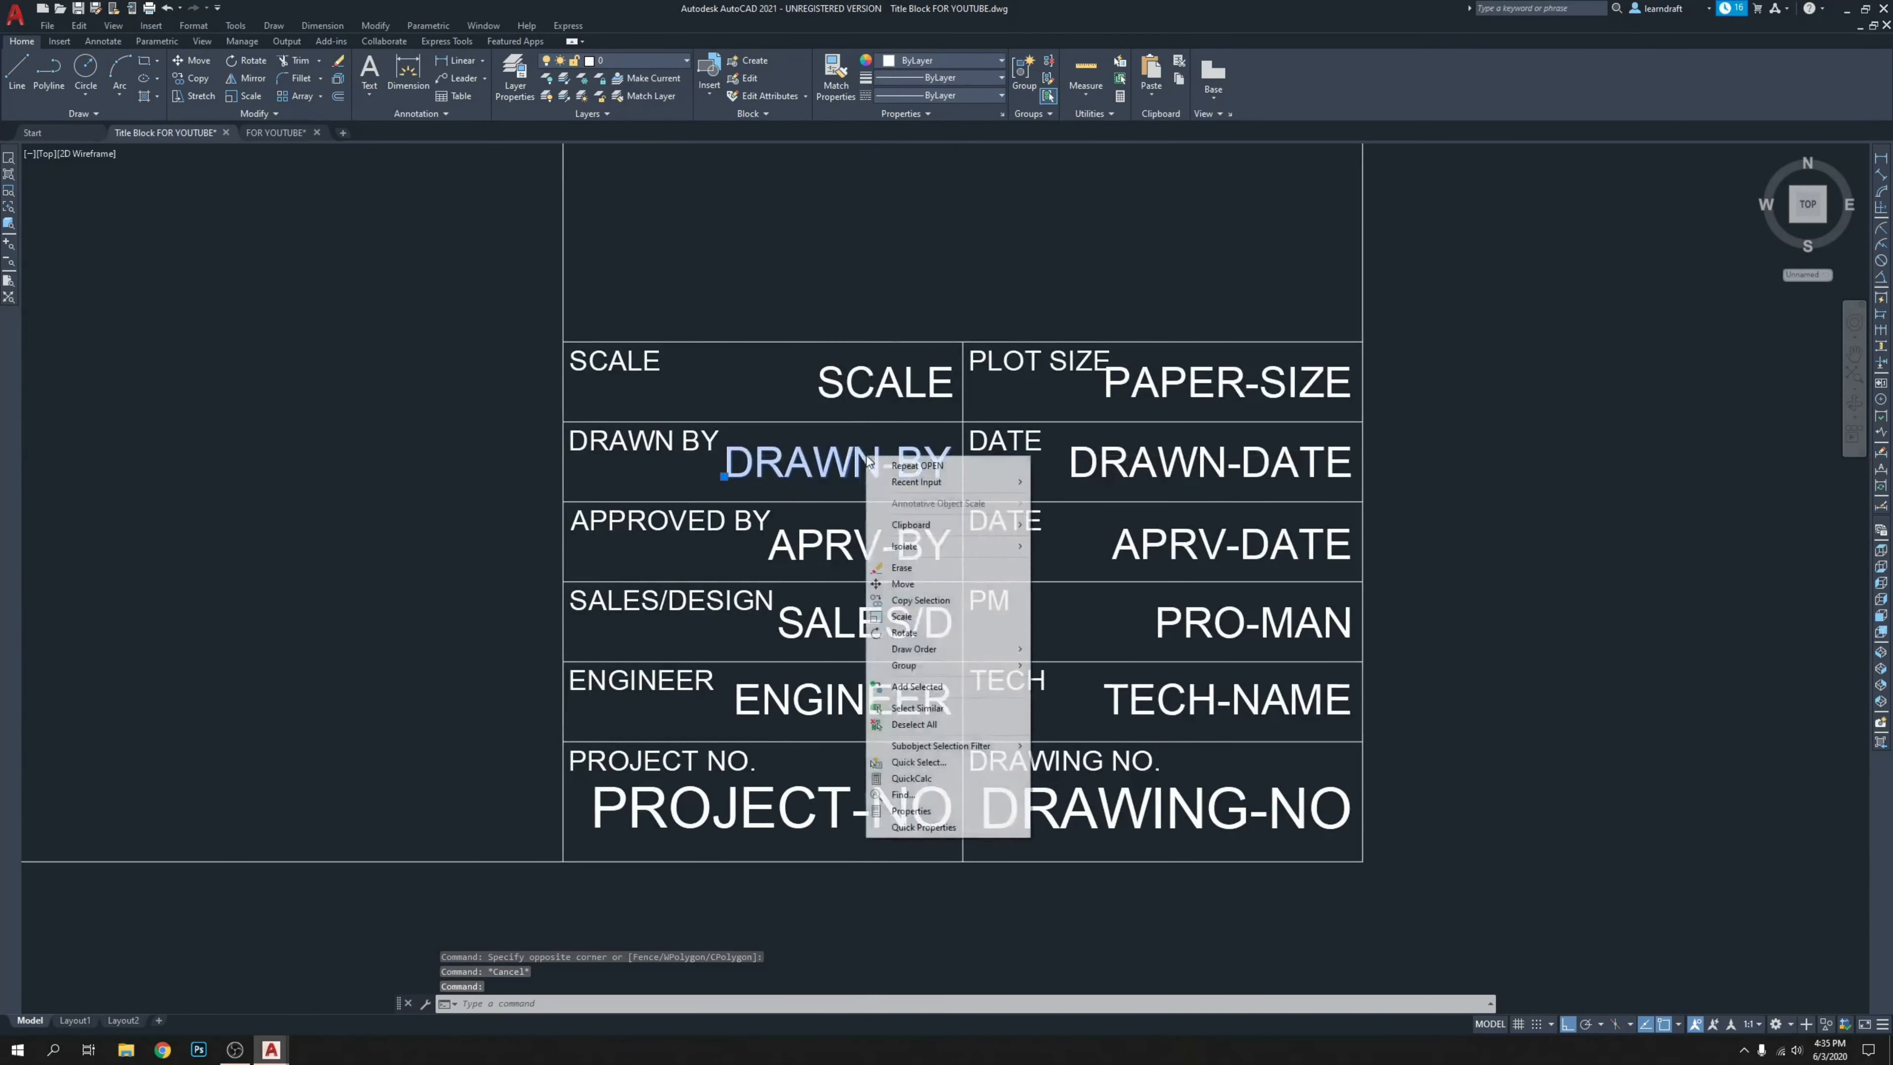
pyautogui.click(911, 811)
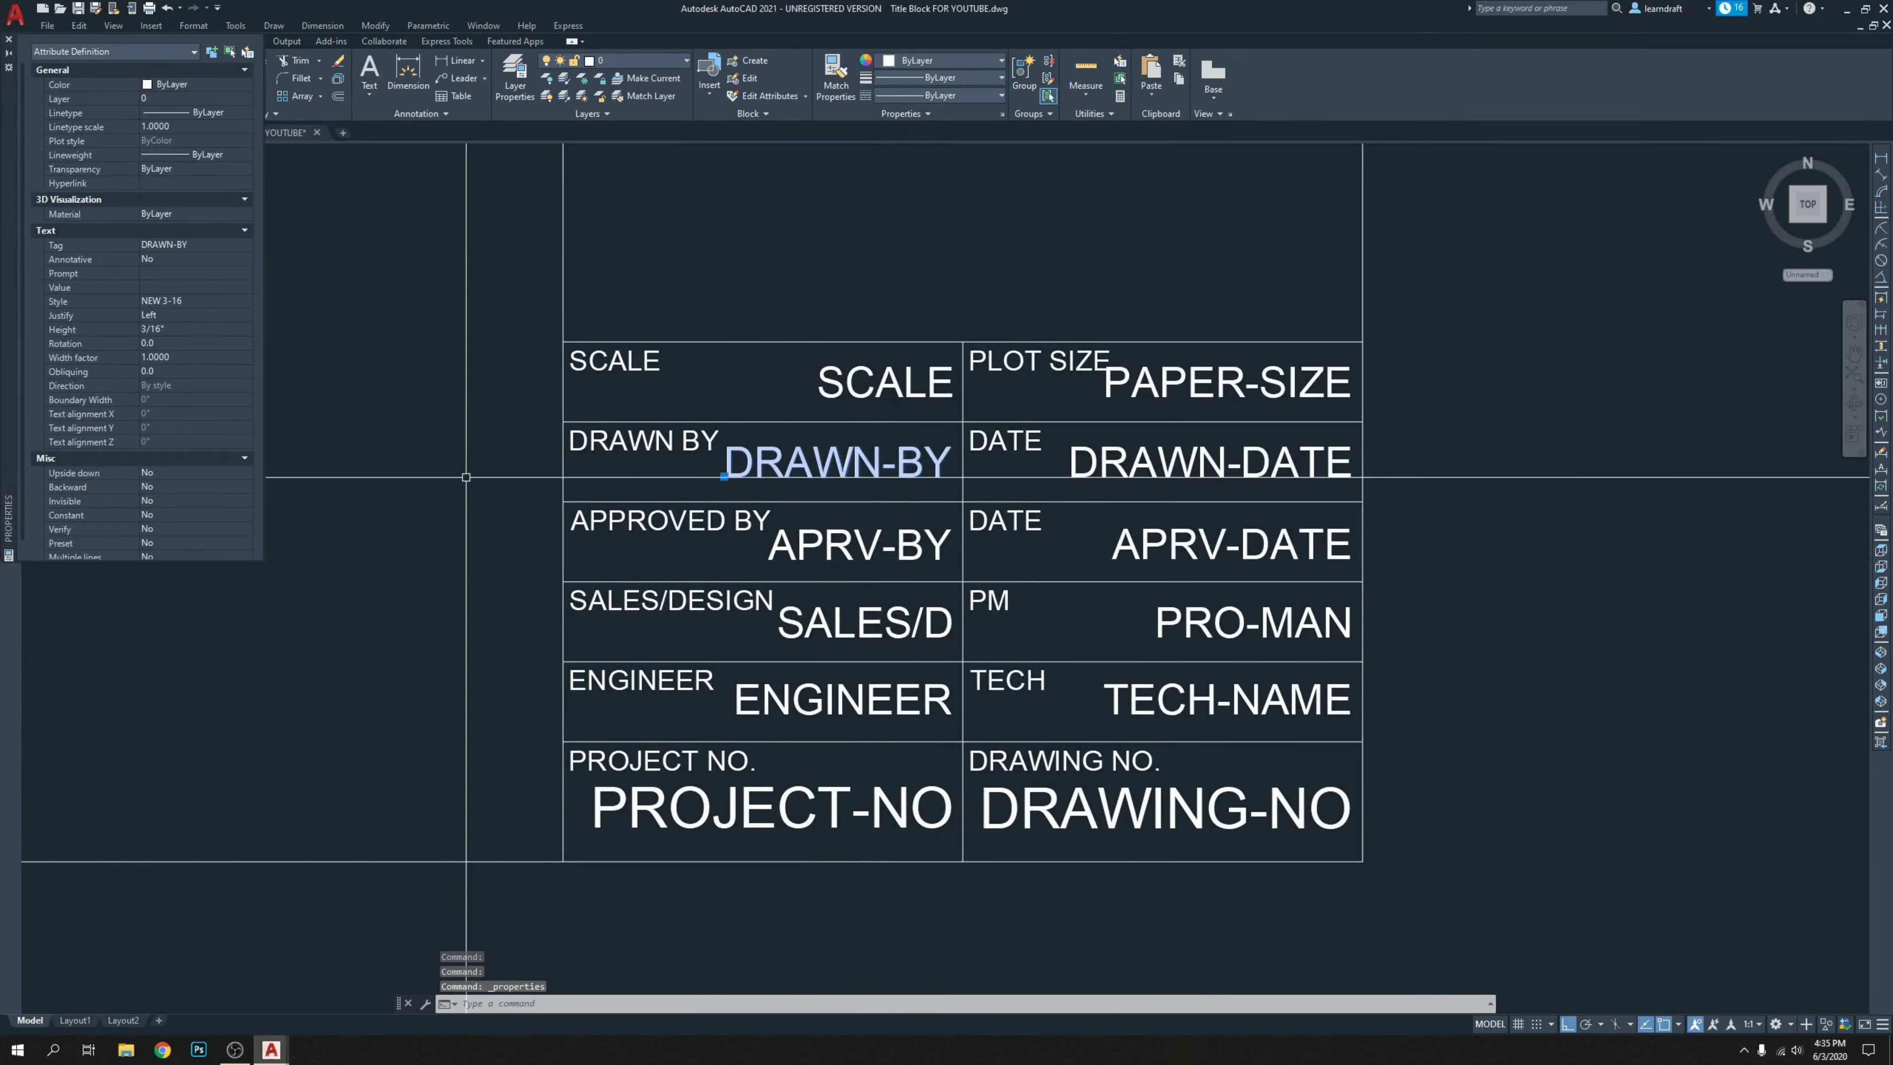
pyautogui.click(178, 314)
pyautogui.click(179, 314)
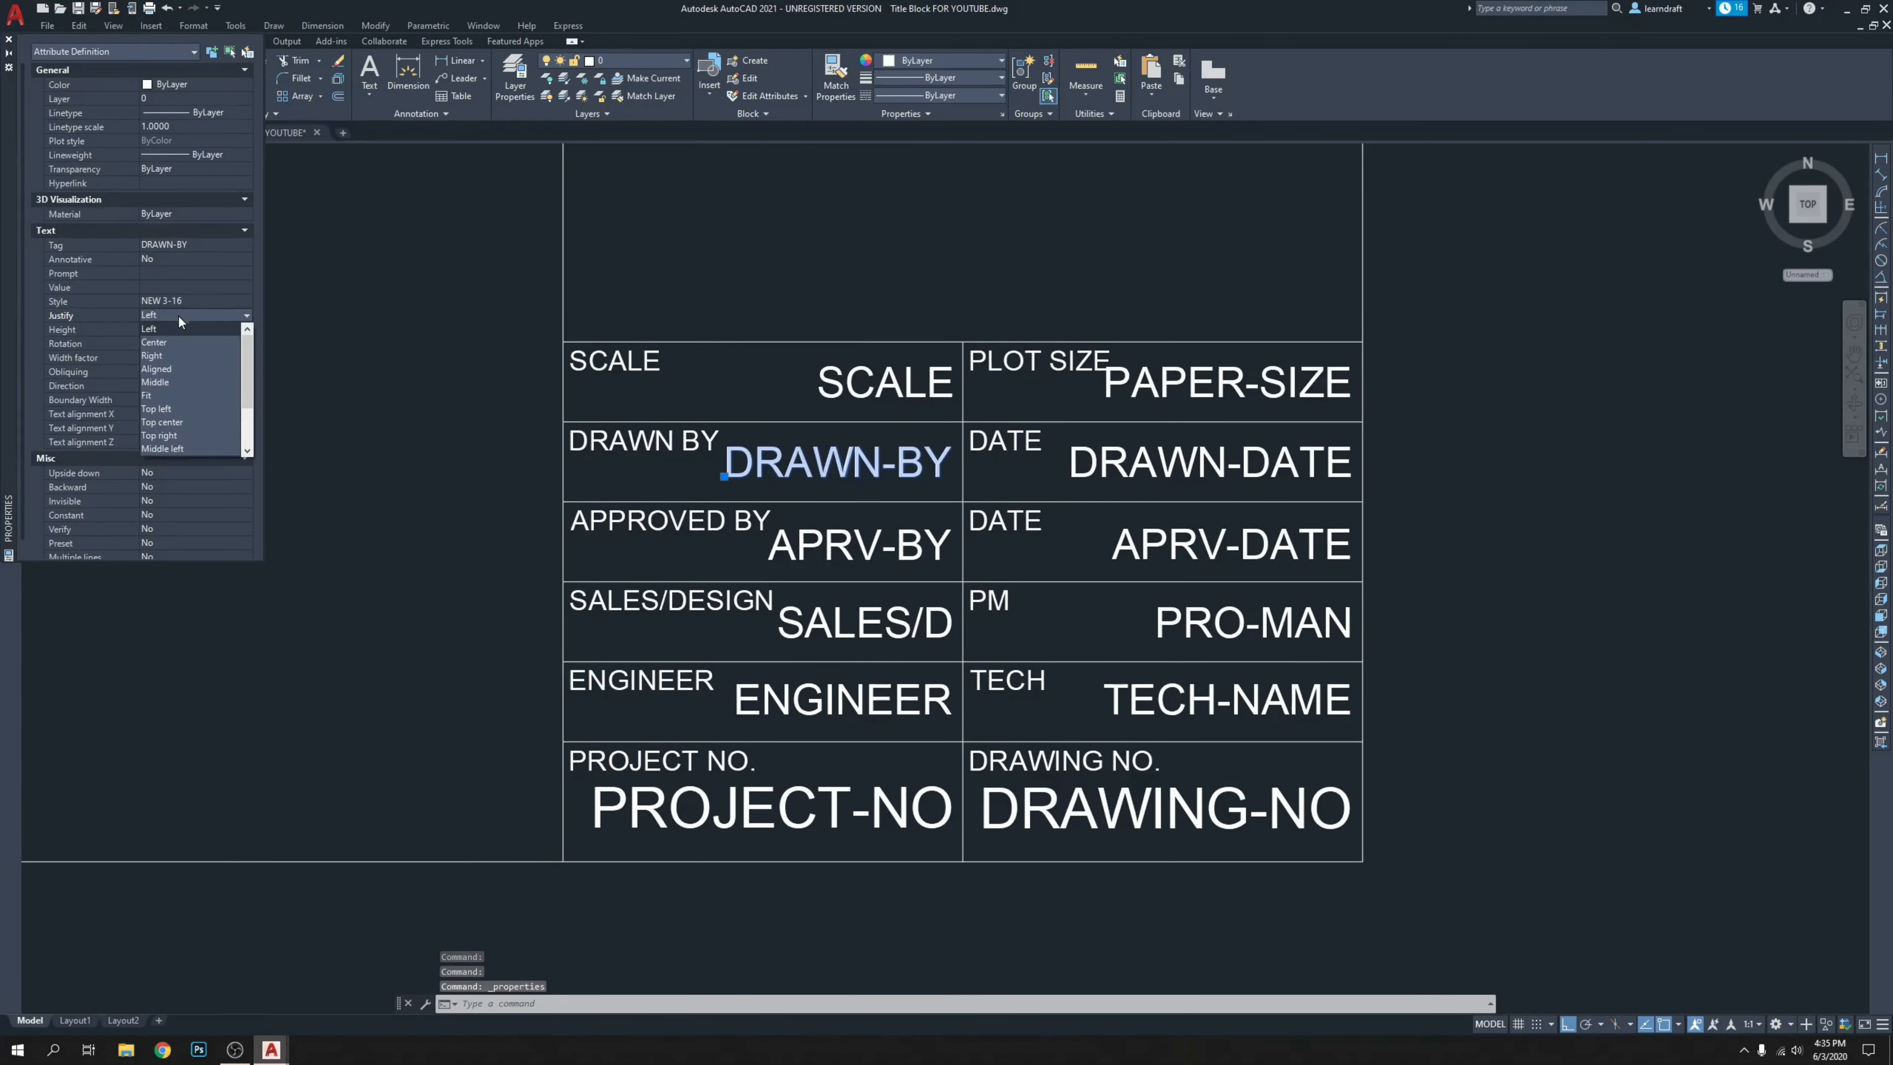
pyautogui.click(173, 356)
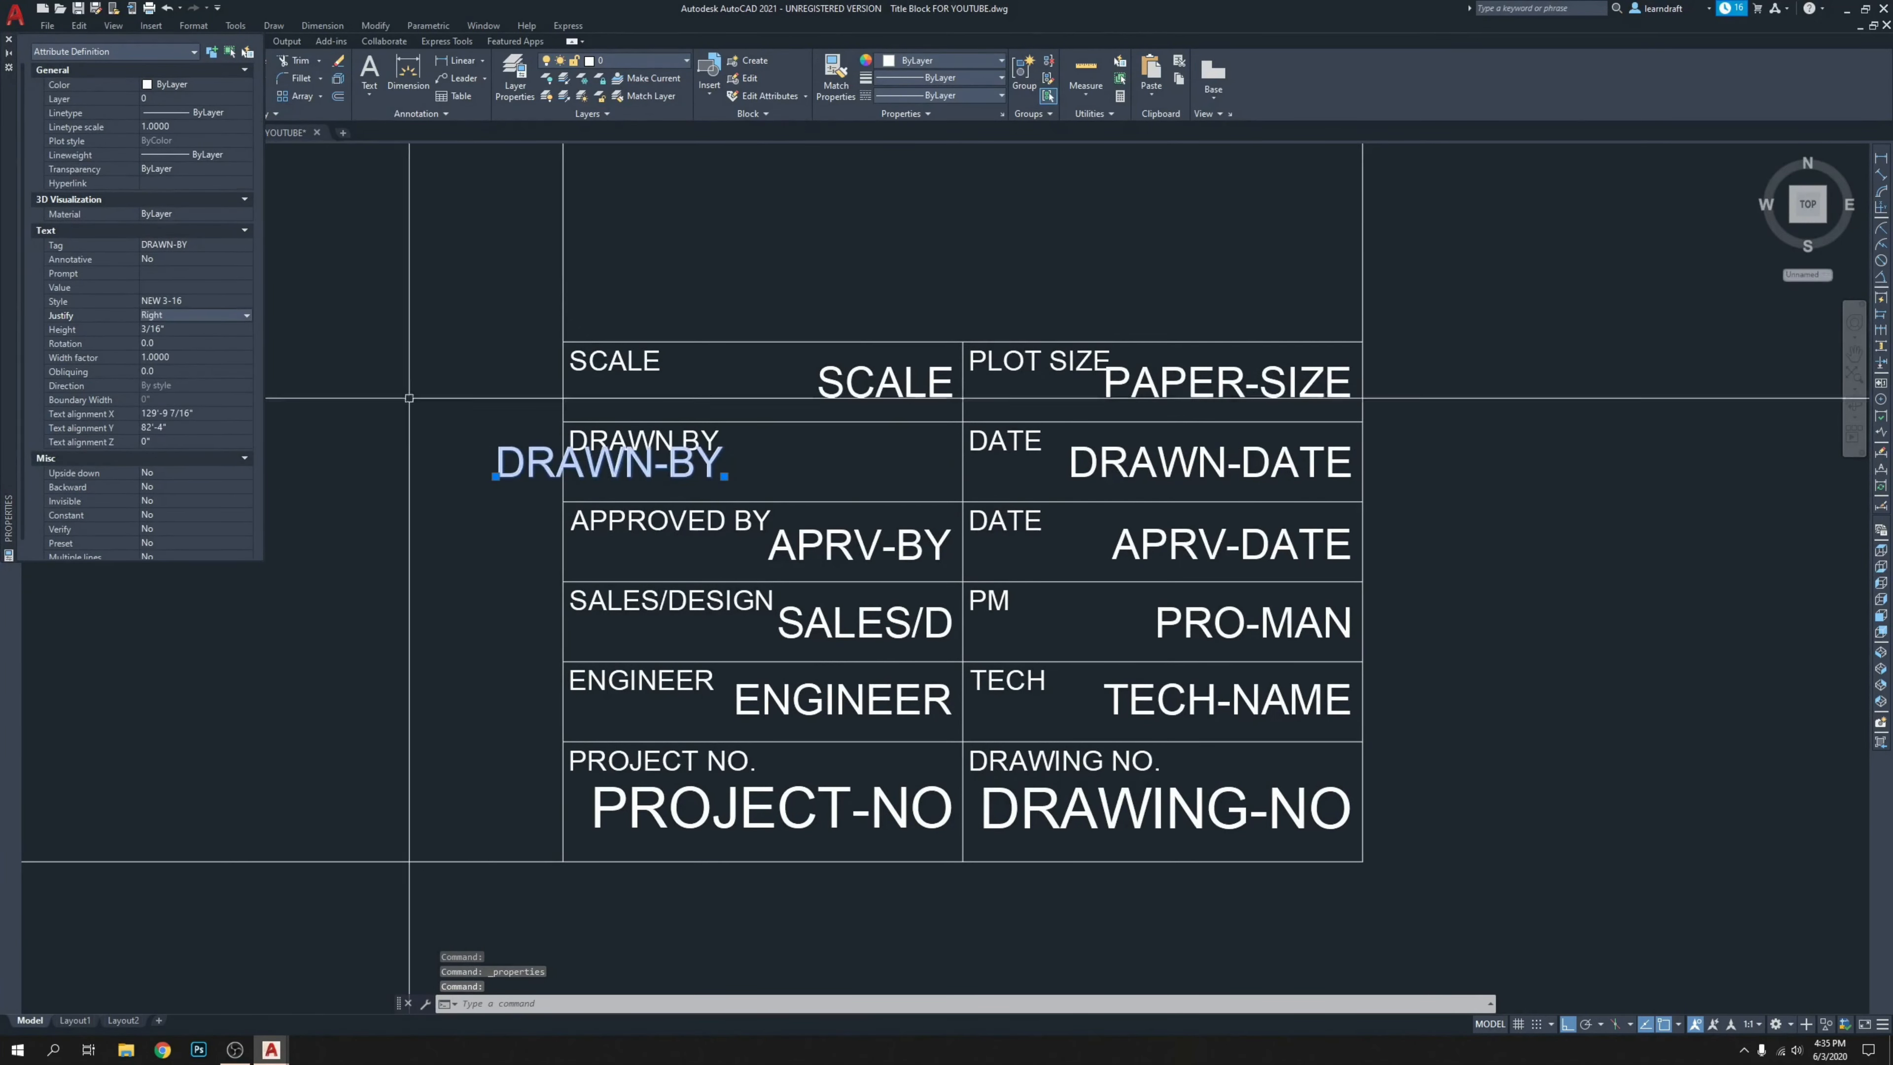
# Move the right-justified DRAWN-BY attribute back into its cell, close to the central dividing line.
pyautogui.write('m')
pyautogui.press('Return')
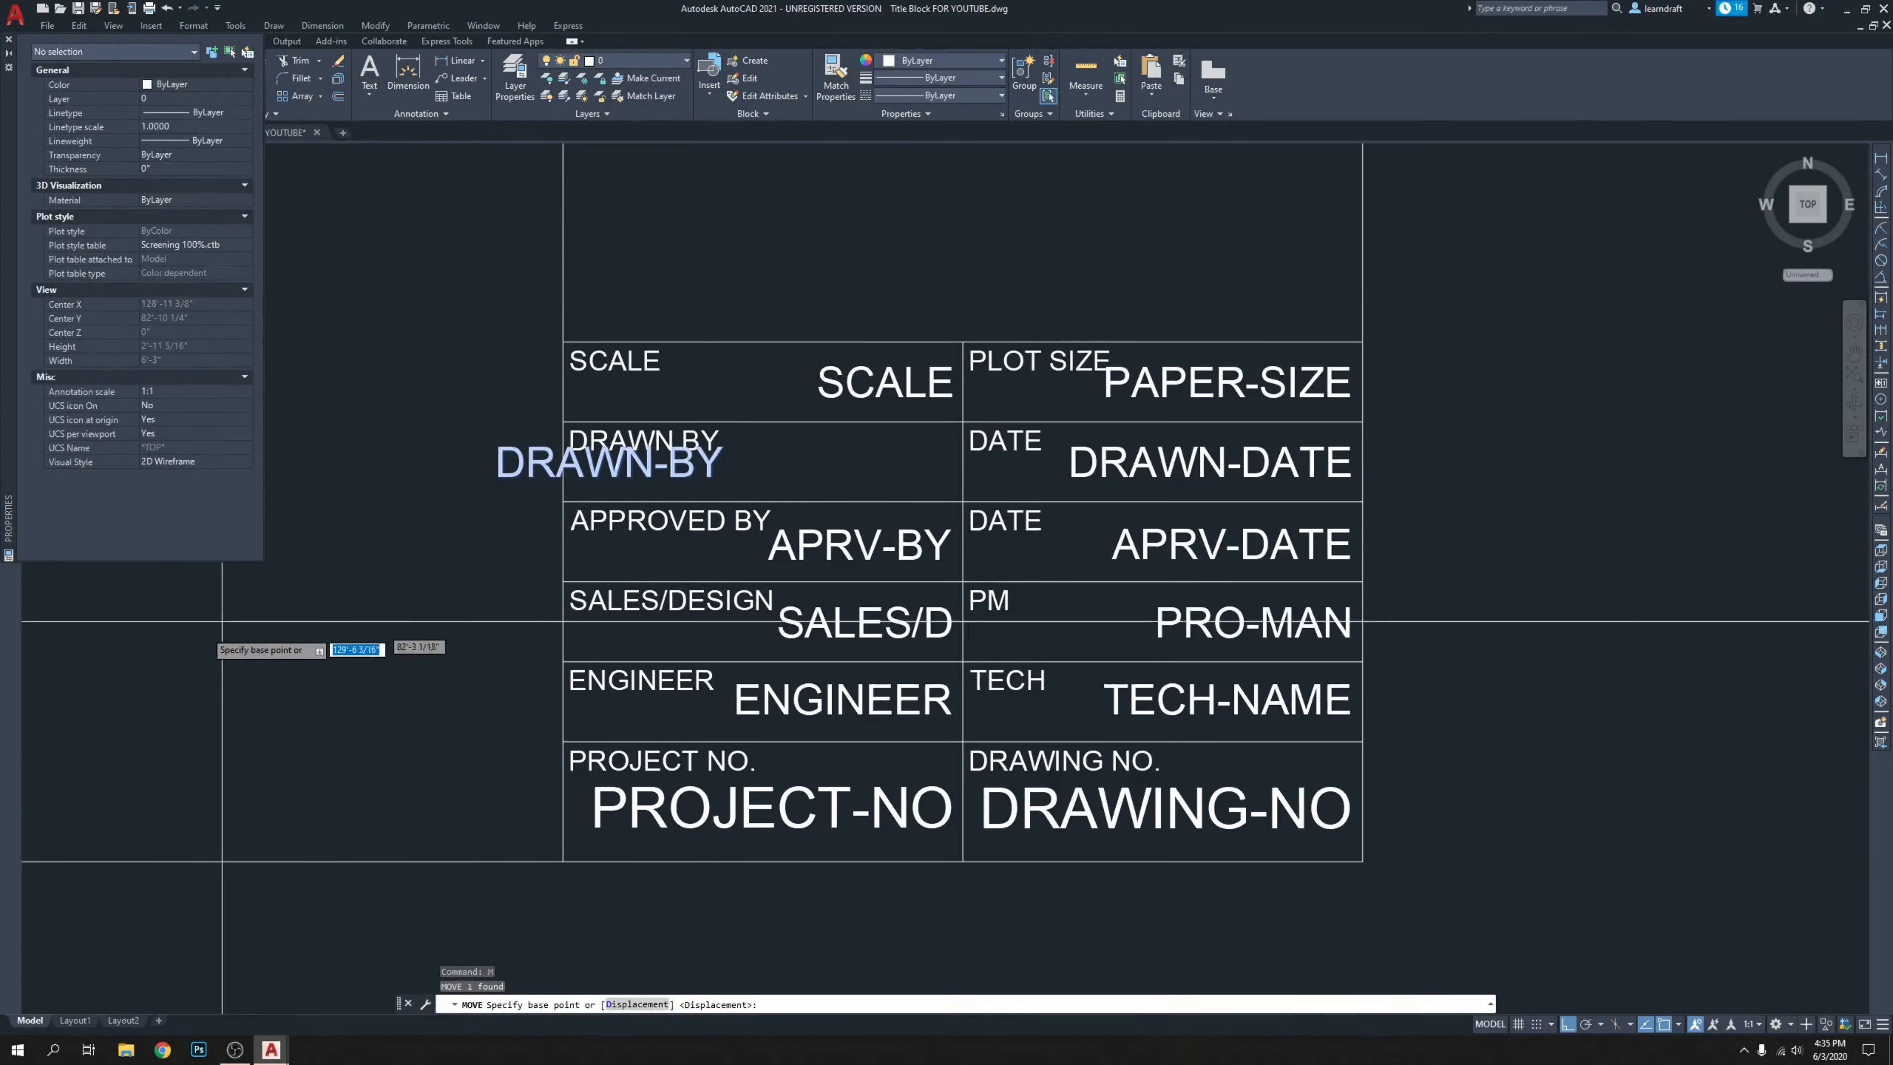
pyautogui.click(536, 655)
pyautogui.click(760, 520)
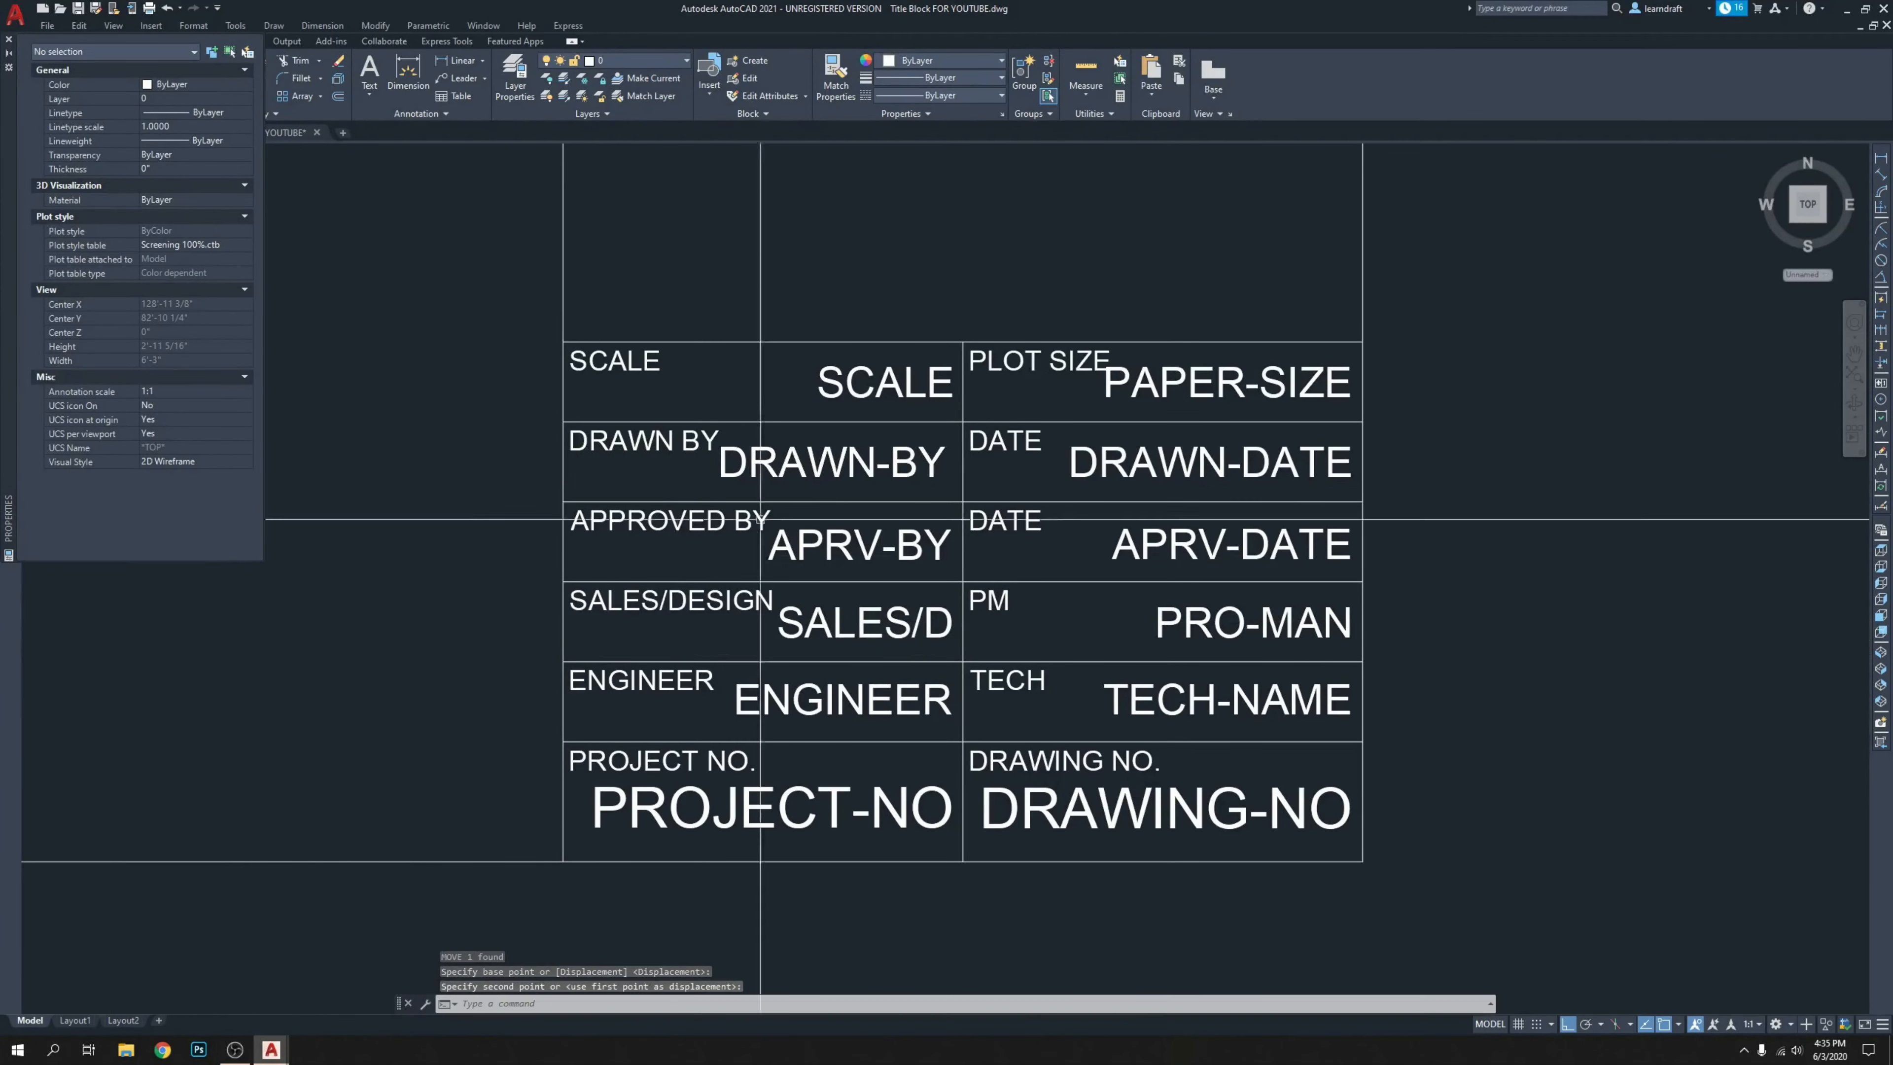
# Move the DRAWN-BY attribute slightly right so its end lines up with the SCALE attribute above, and close the properties palette.
pyautogui.scroll(4, 760, 519)
pyautogui.click(857, 531)
pyautogui.scroll(4, 885, 567)
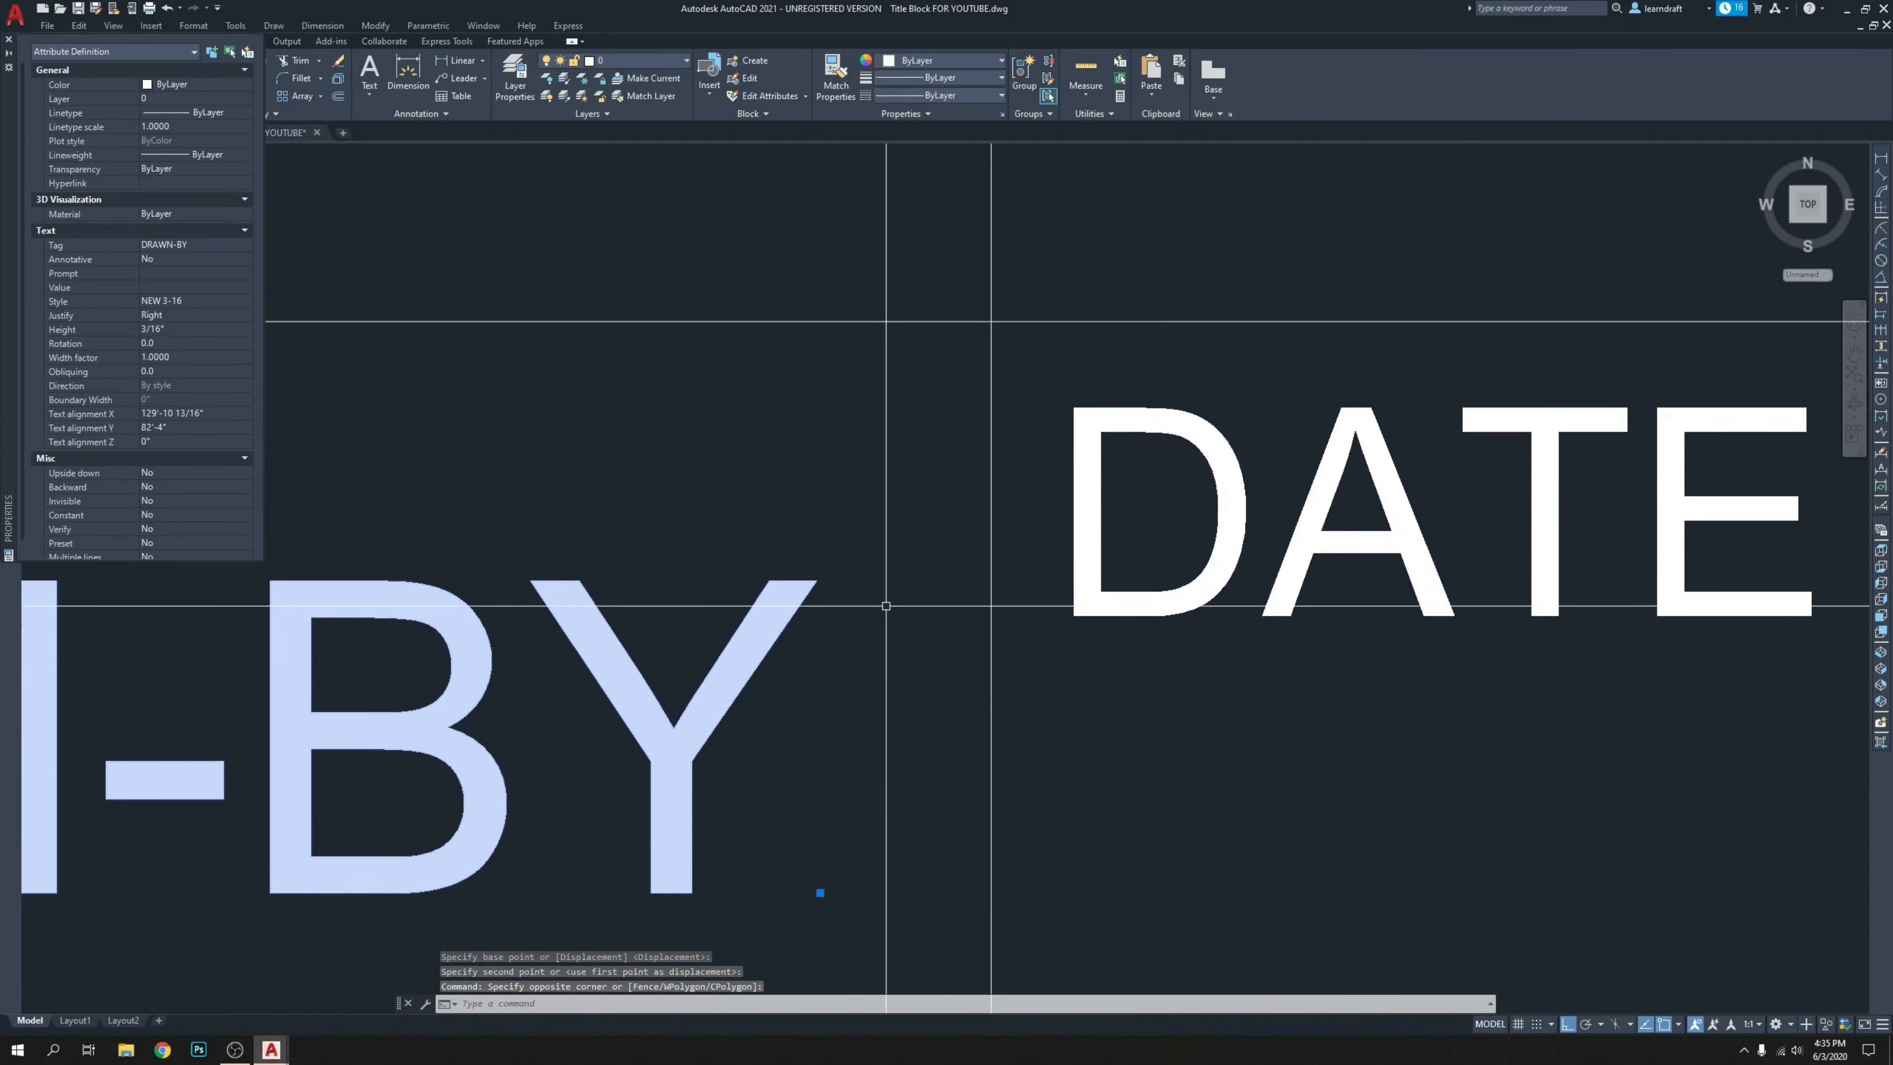
pyautogui.scroll(-2, 885, 605)
pyautogui.write('m')
pyautogui.press('Return')
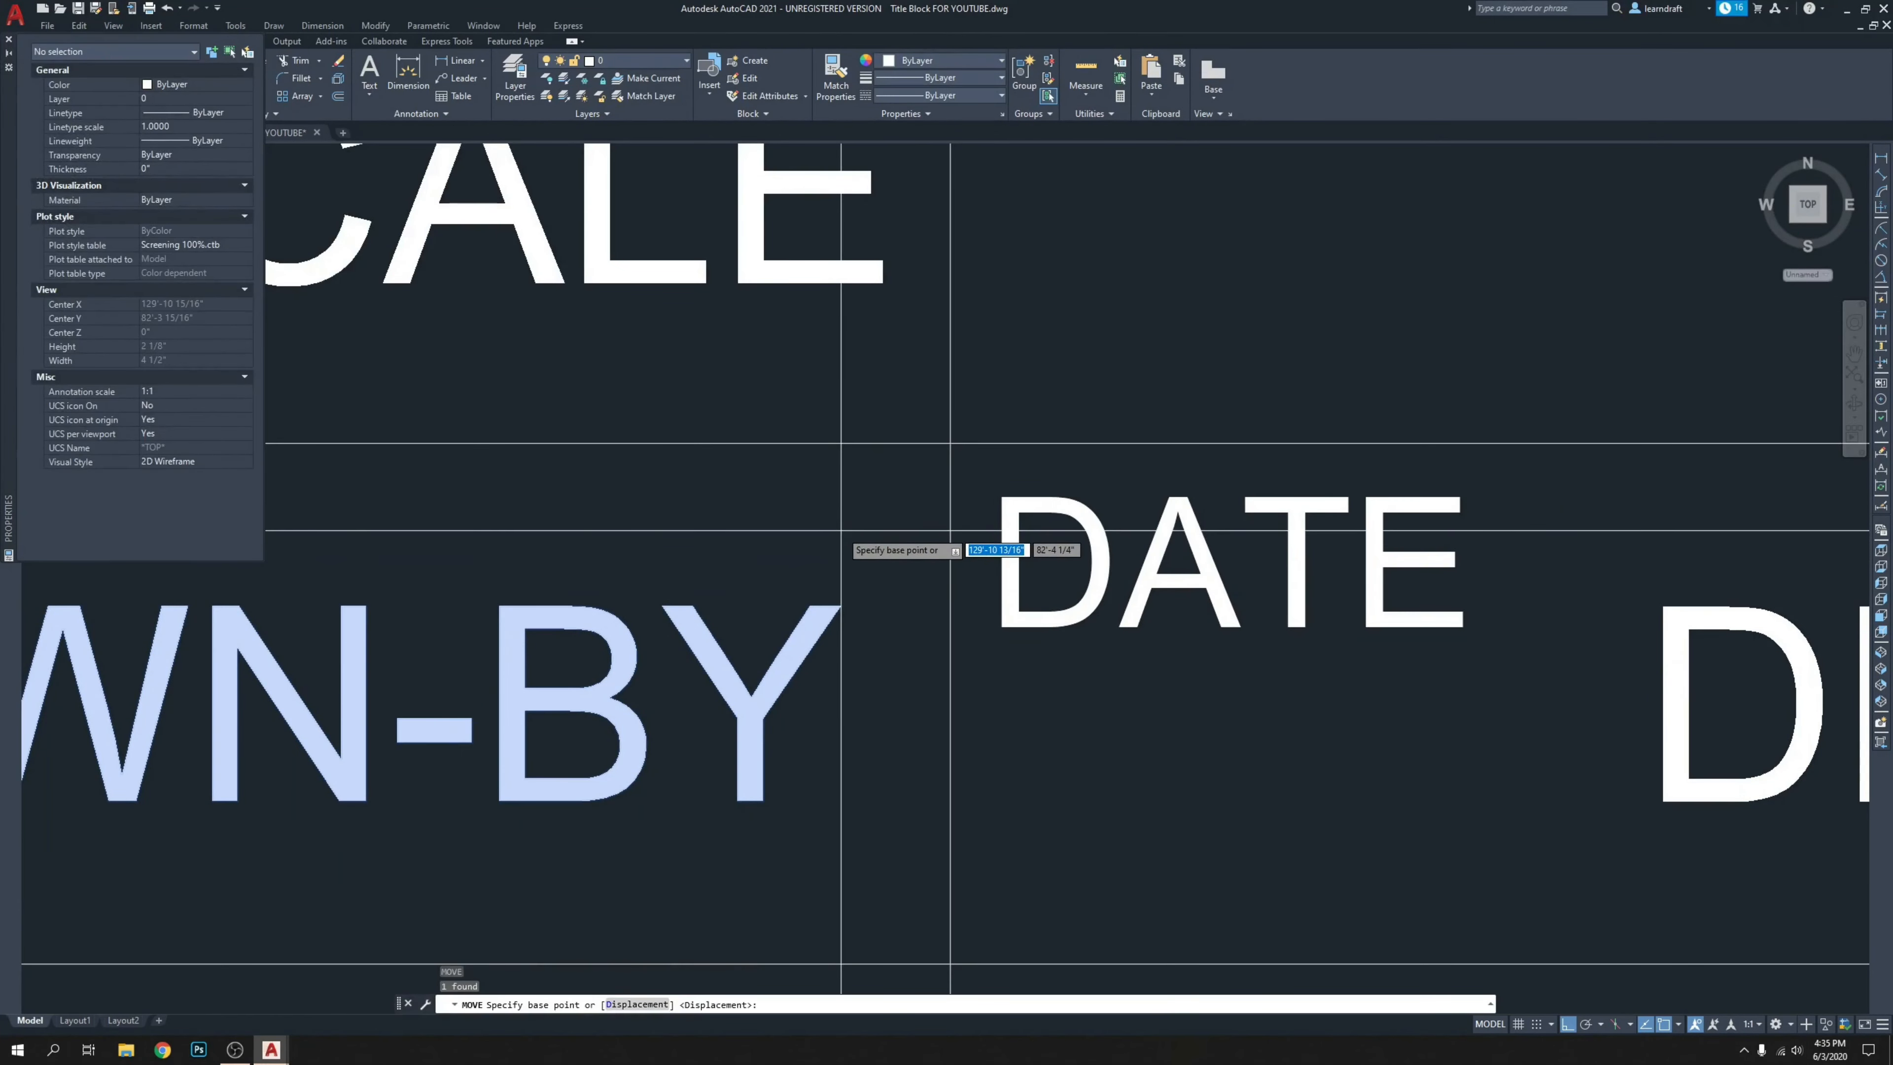
pyautogui.click(842, 531)
pyautogui.click(882, 535)
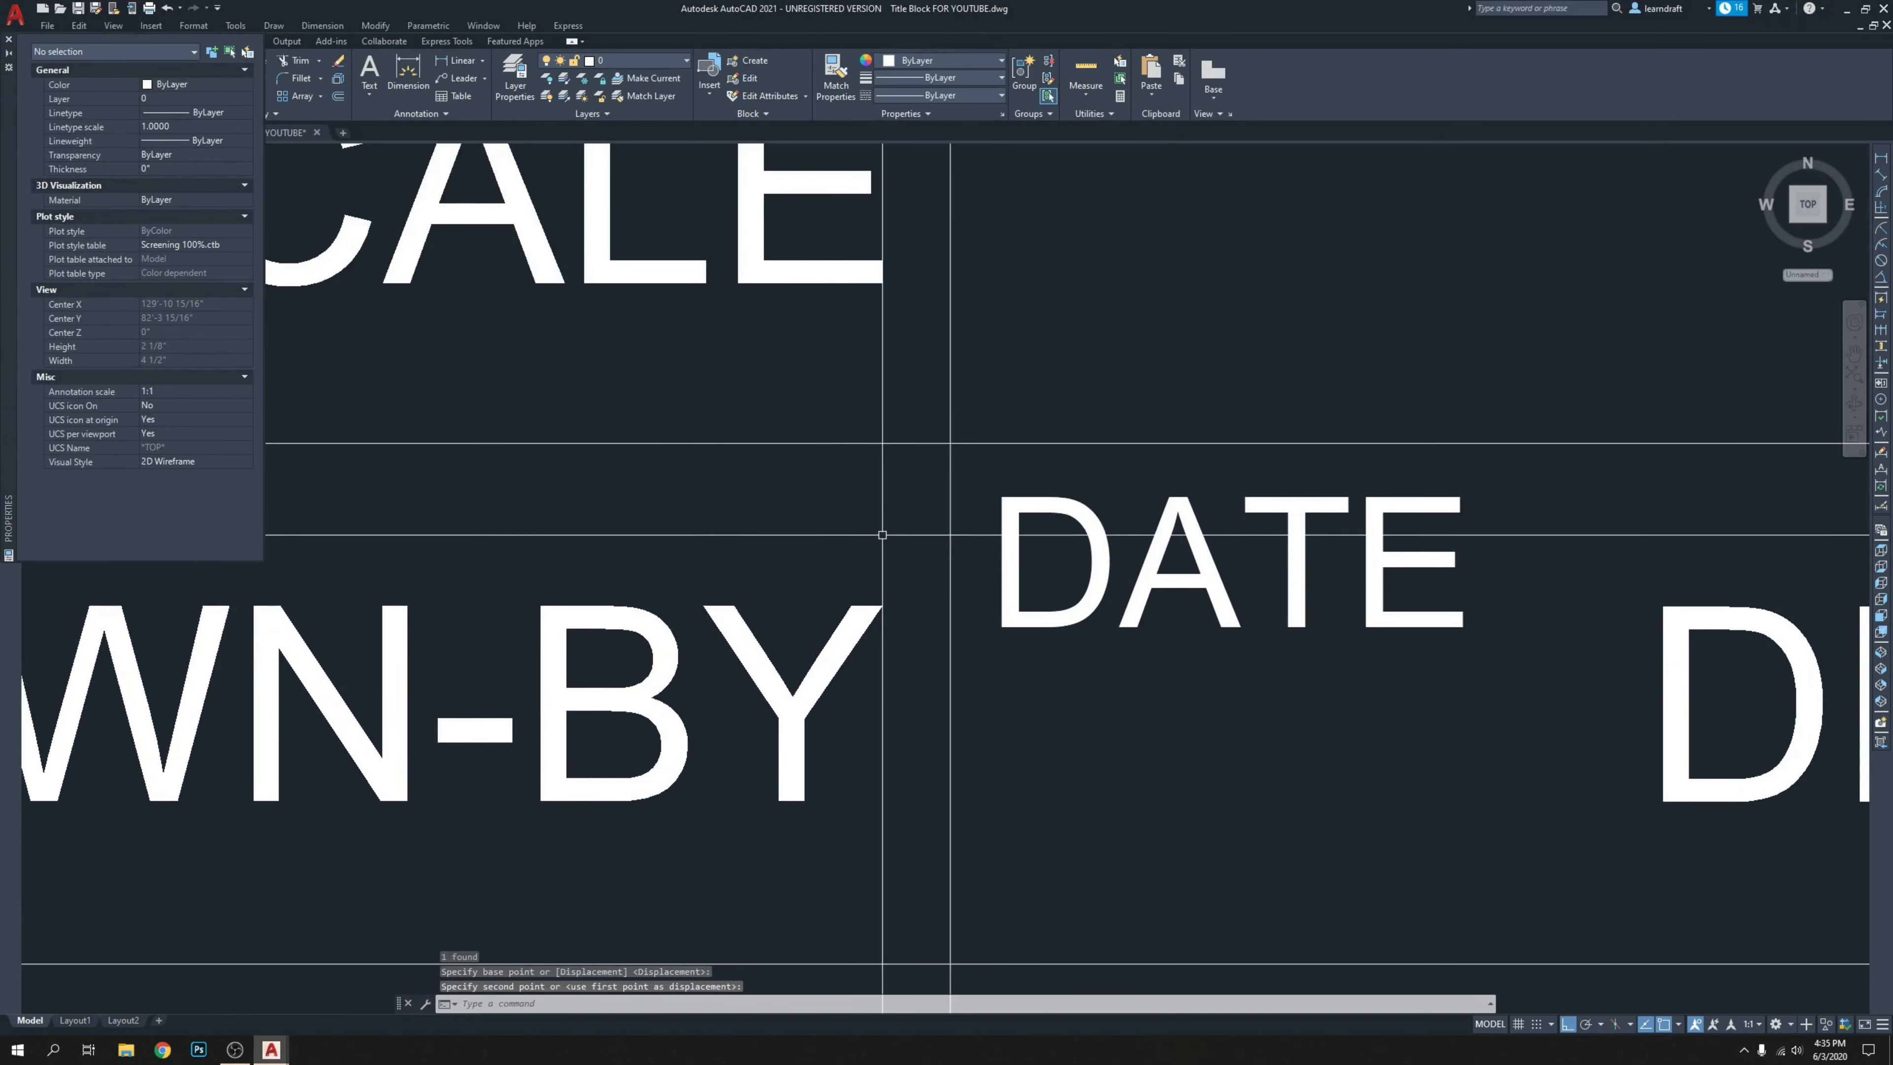
pyautogui.click(10, 43)
# Look over the whole title block sheet and save the Title Block FOR YOUTUBE drawing.
pyautogui.scroll(-5, 968, 463)
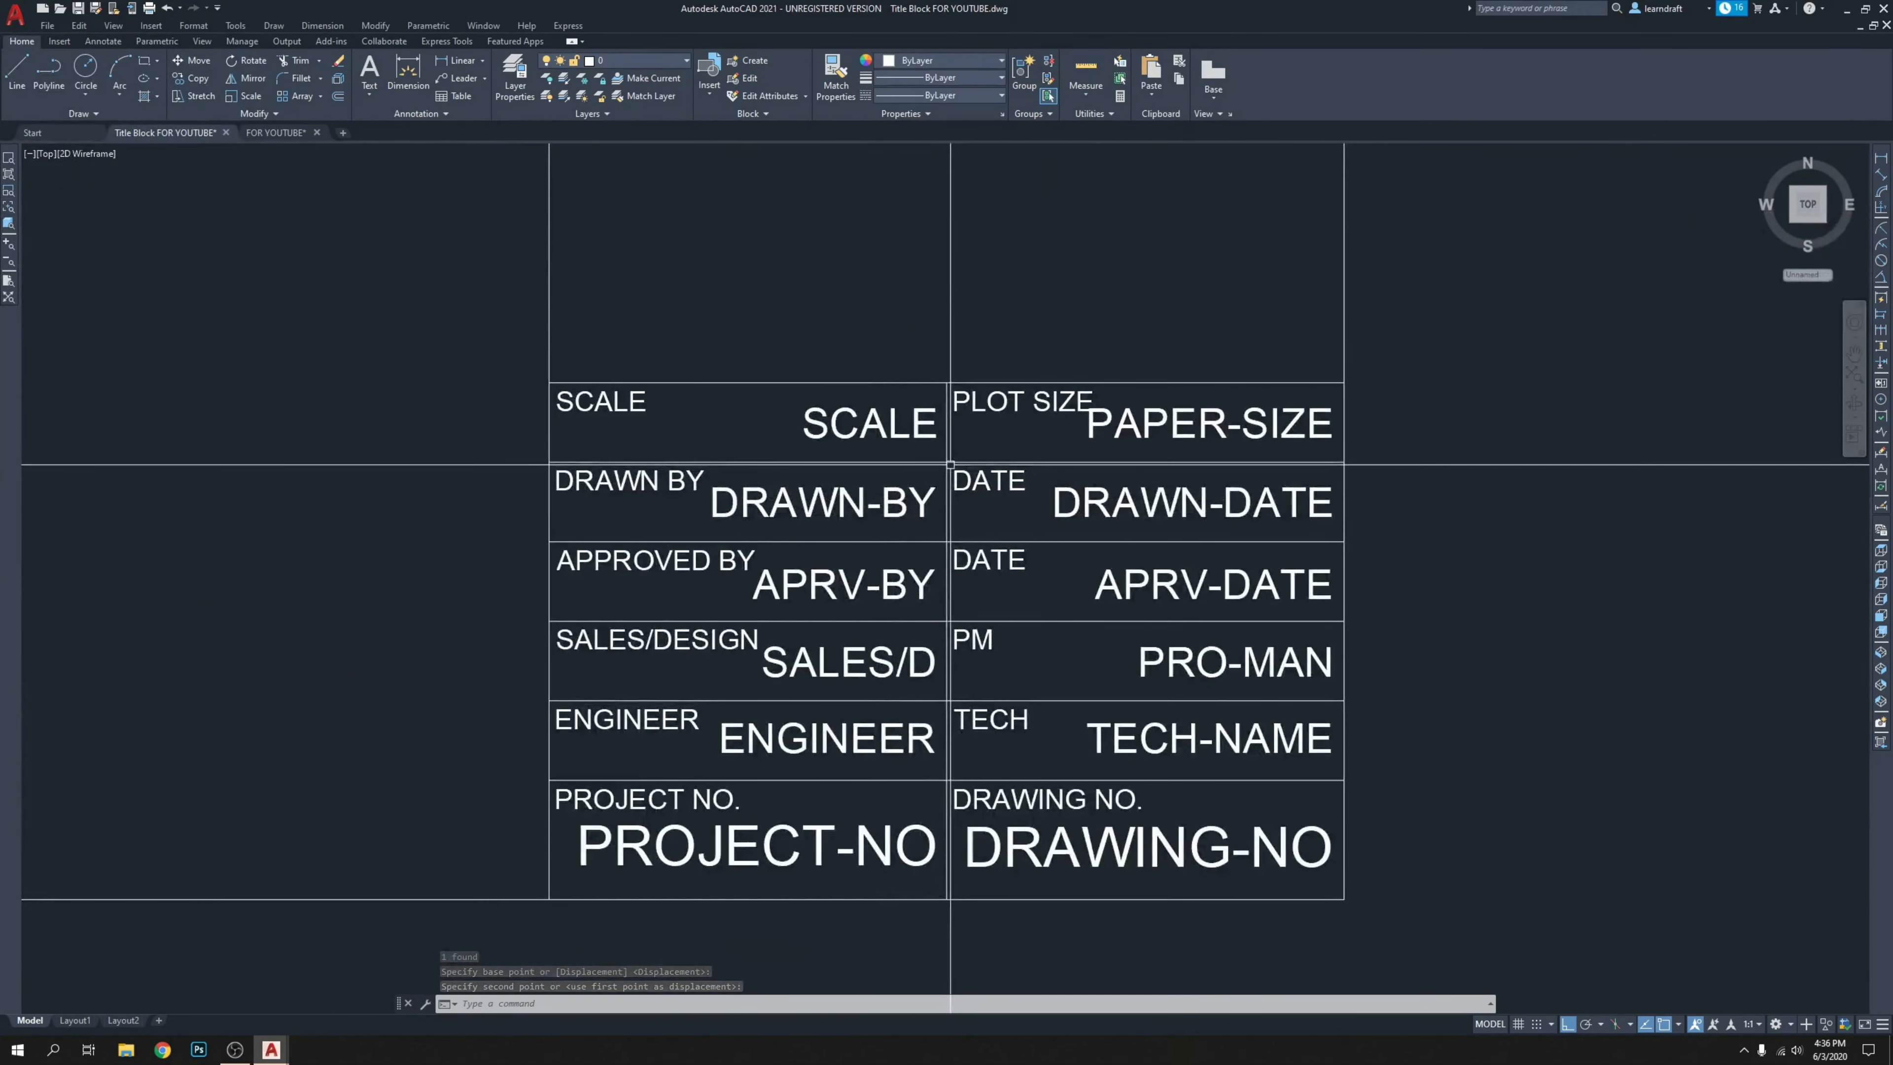
pyautogui.scroll(-3, 1204, 537)
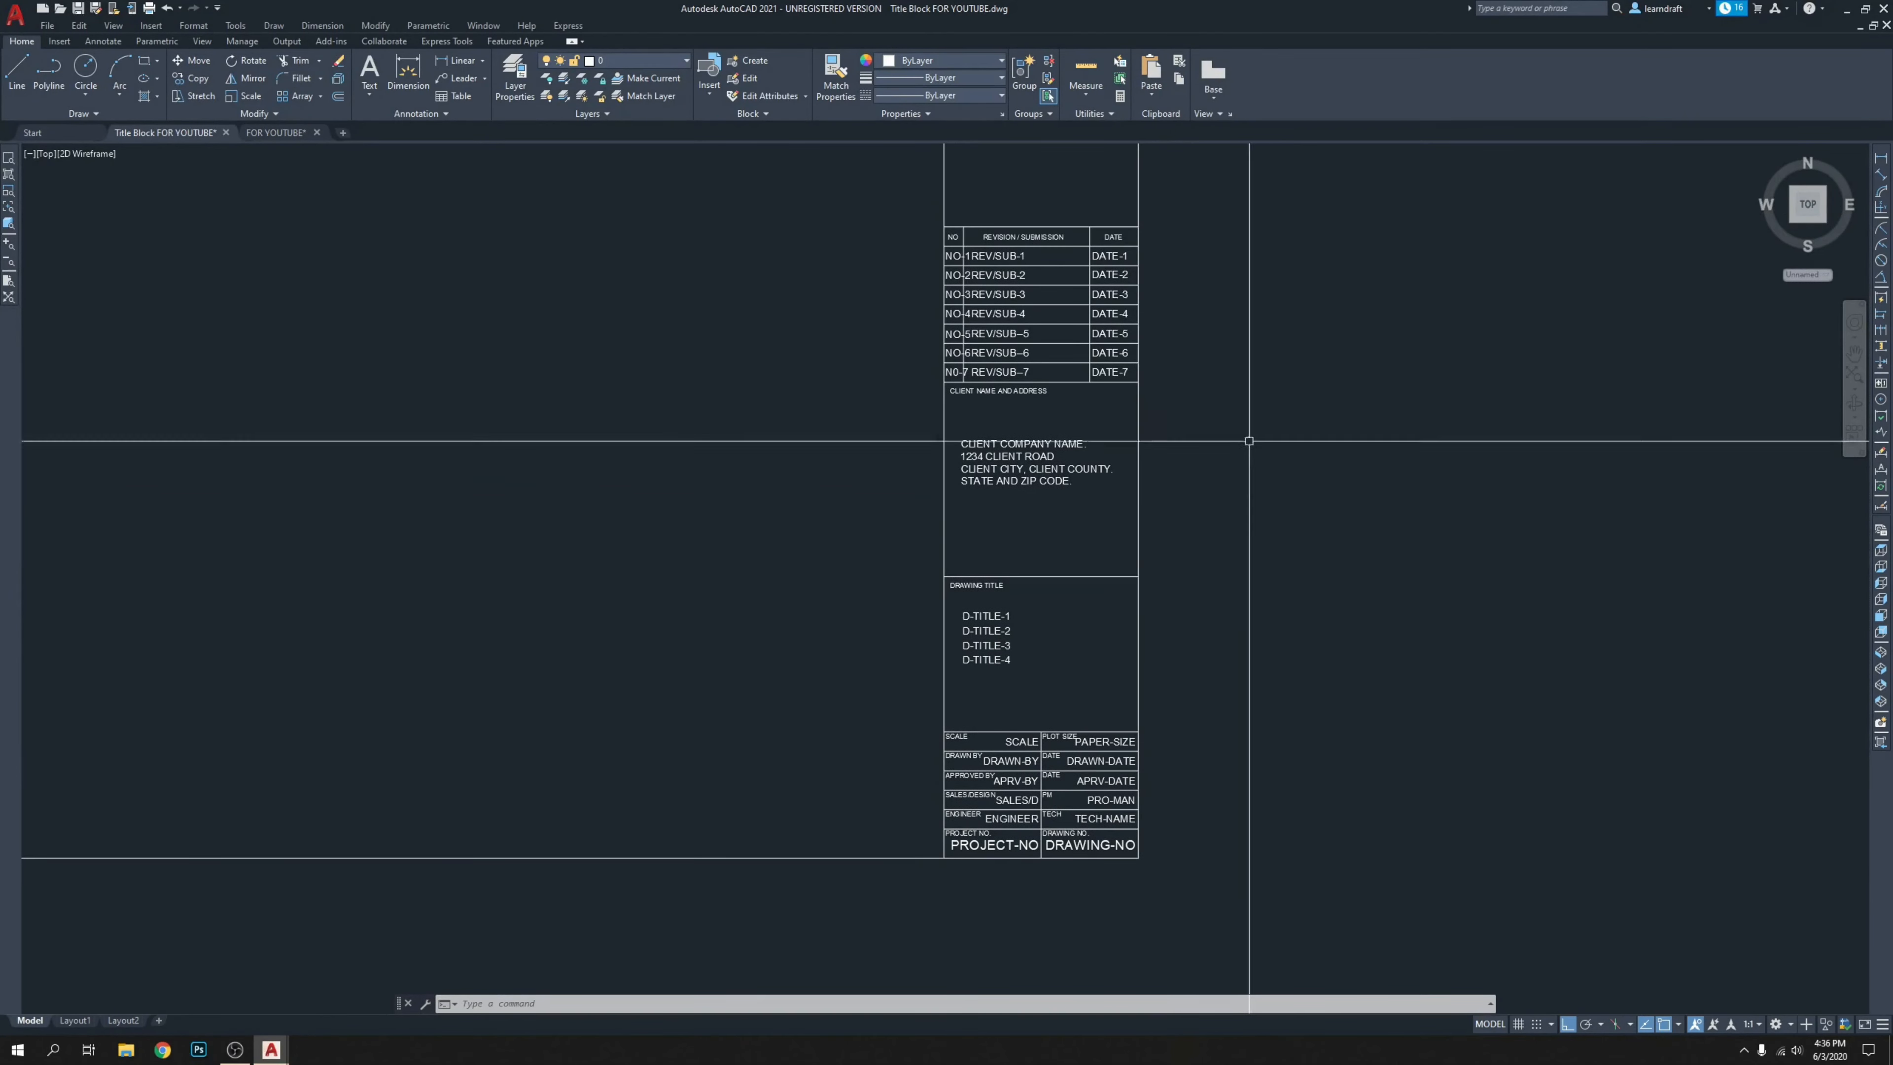
pyautogui.scroll(4, 1233, 371)
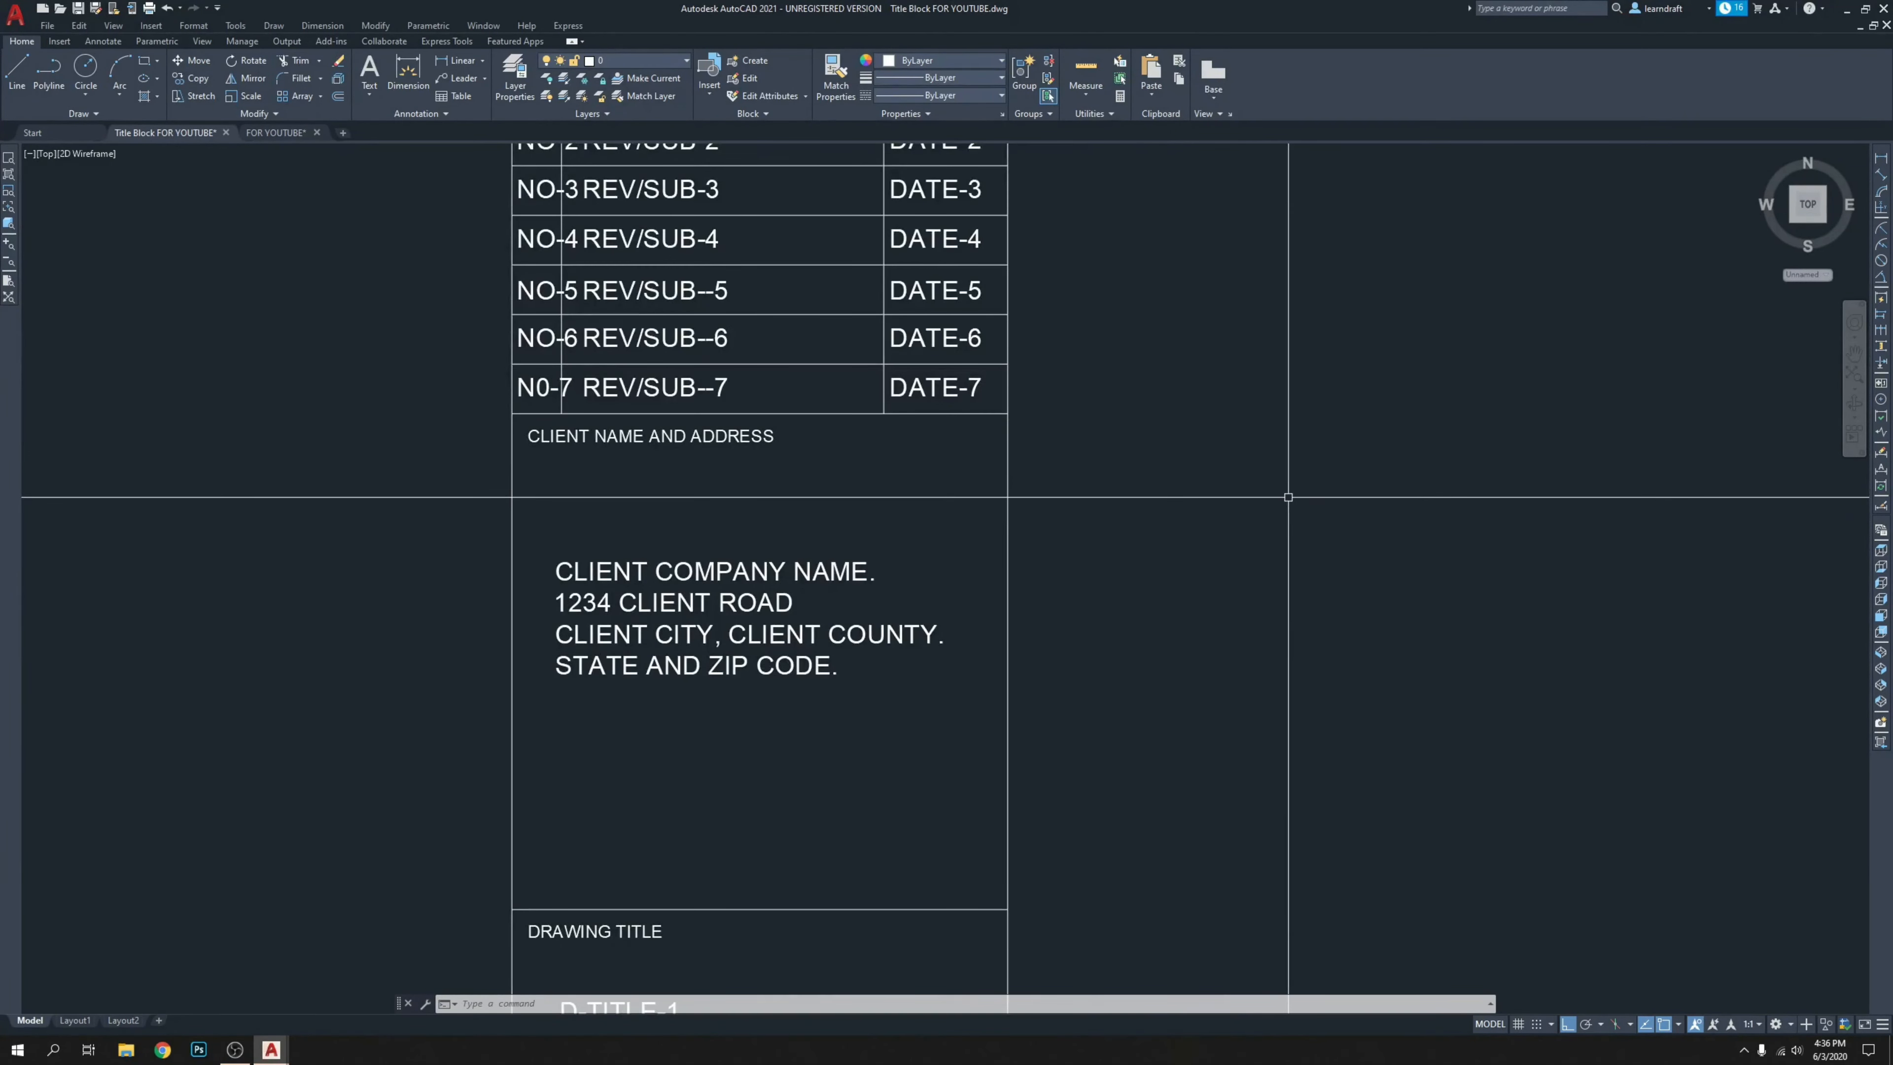
pyautogui.scroll(-4, 1288, 495)
pyautogui.scroll(-5, 984, 439)
pyautogui.scroll(4, 819, 387)
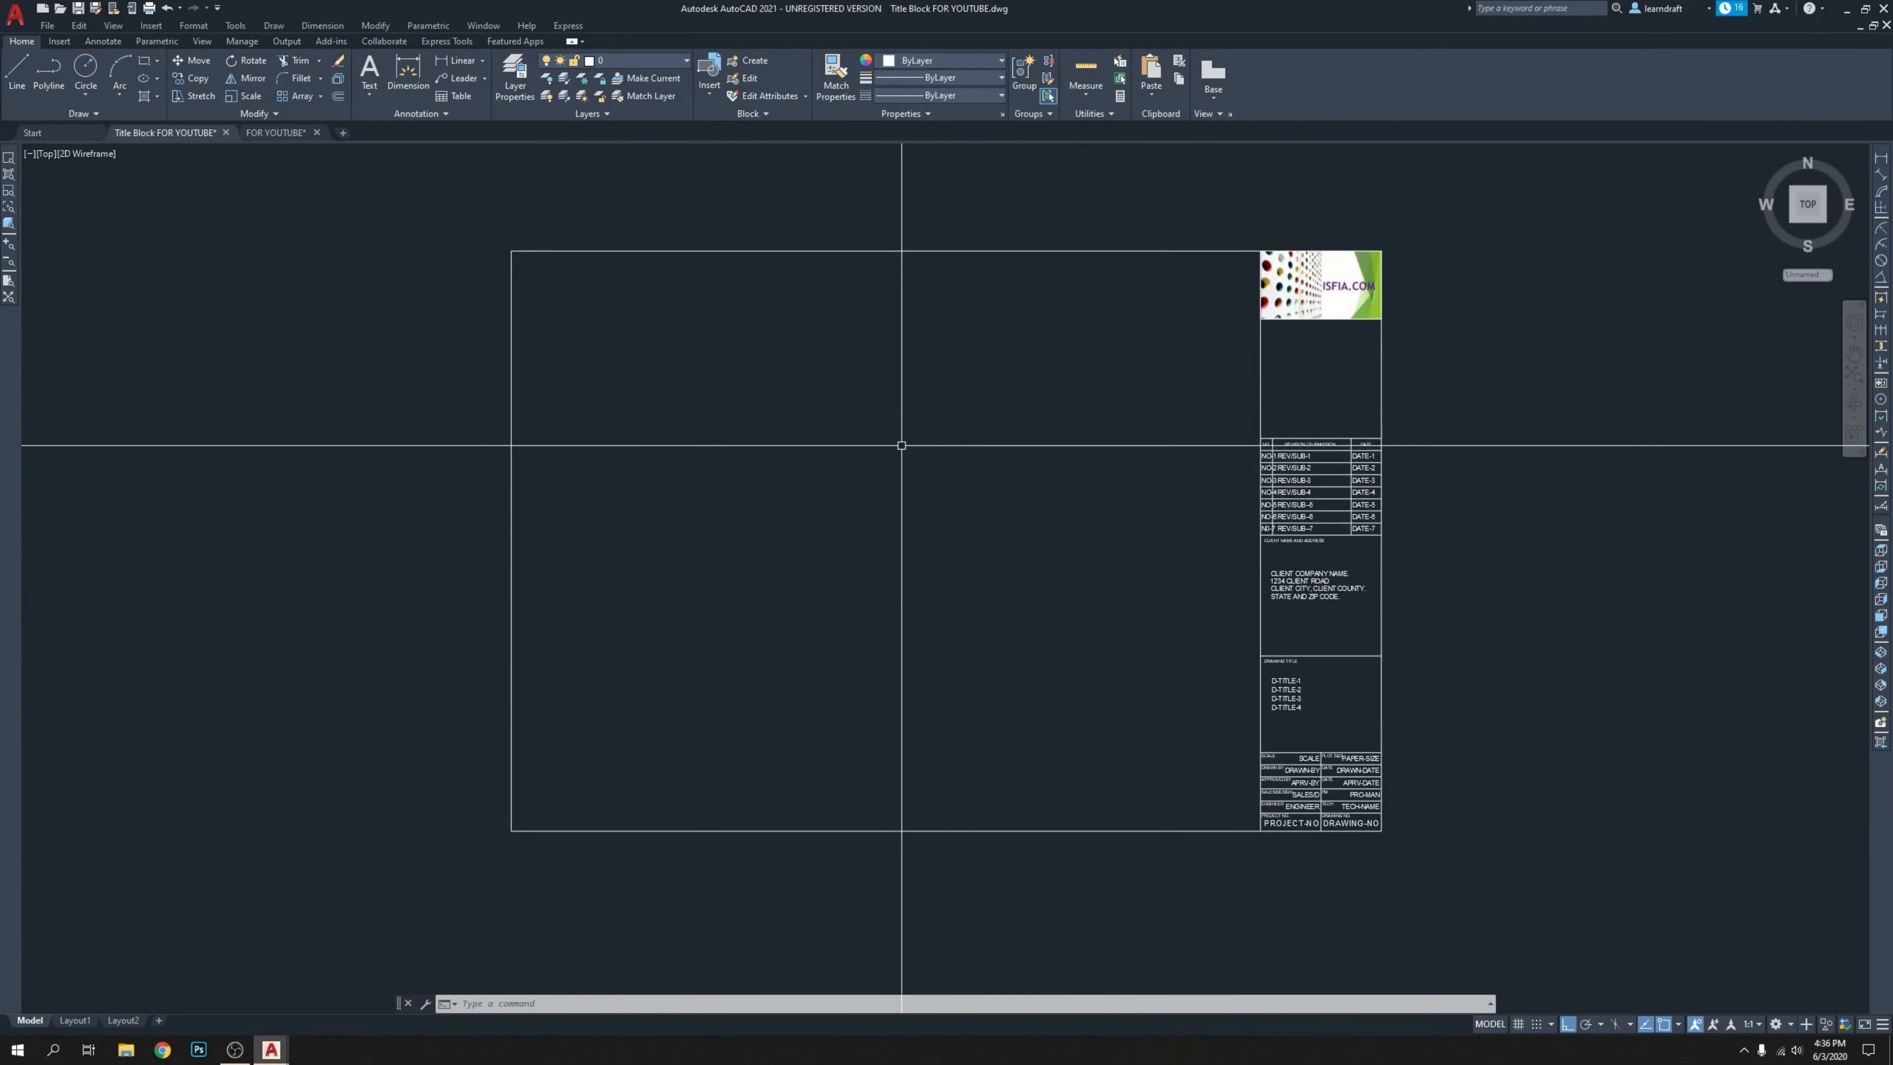
pyautogui.moveTo(895, 444); pyautogui.dragTo(884, 418, button='middle')
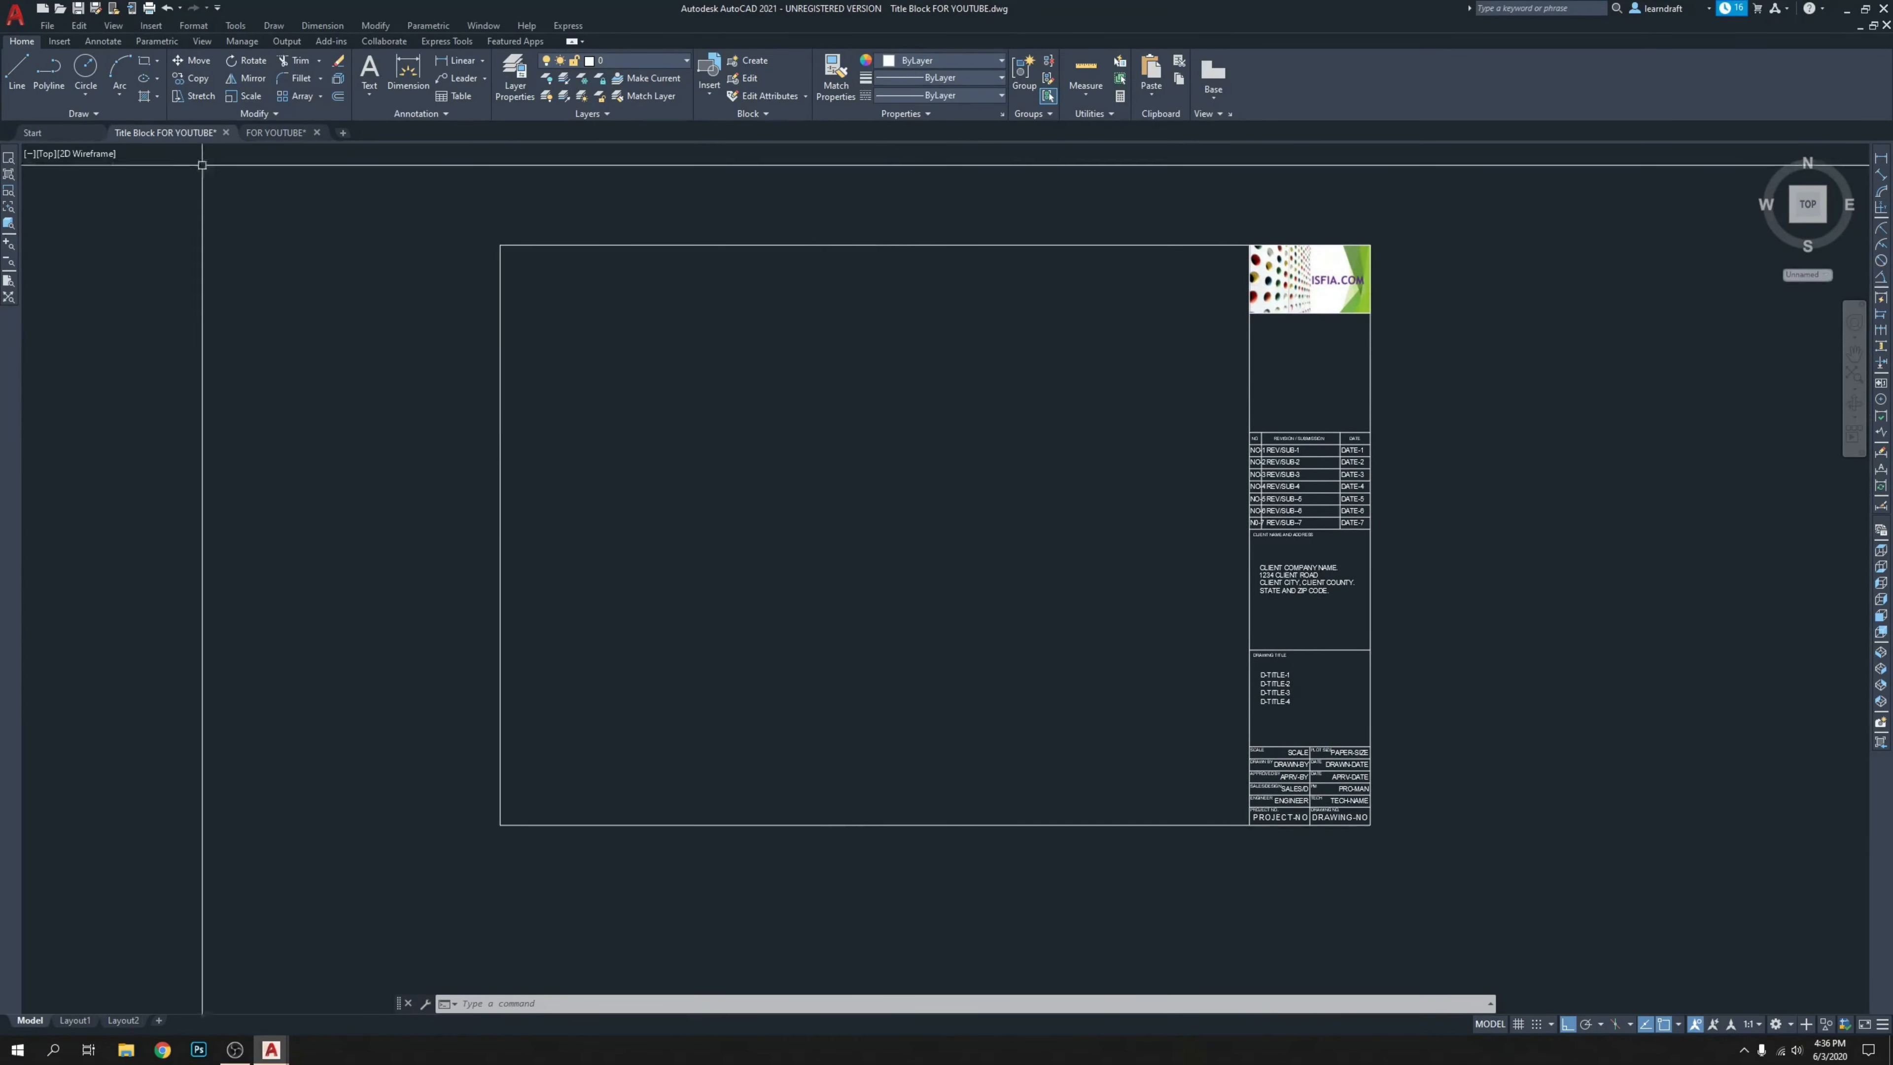
pyautogui.click(78, 8)
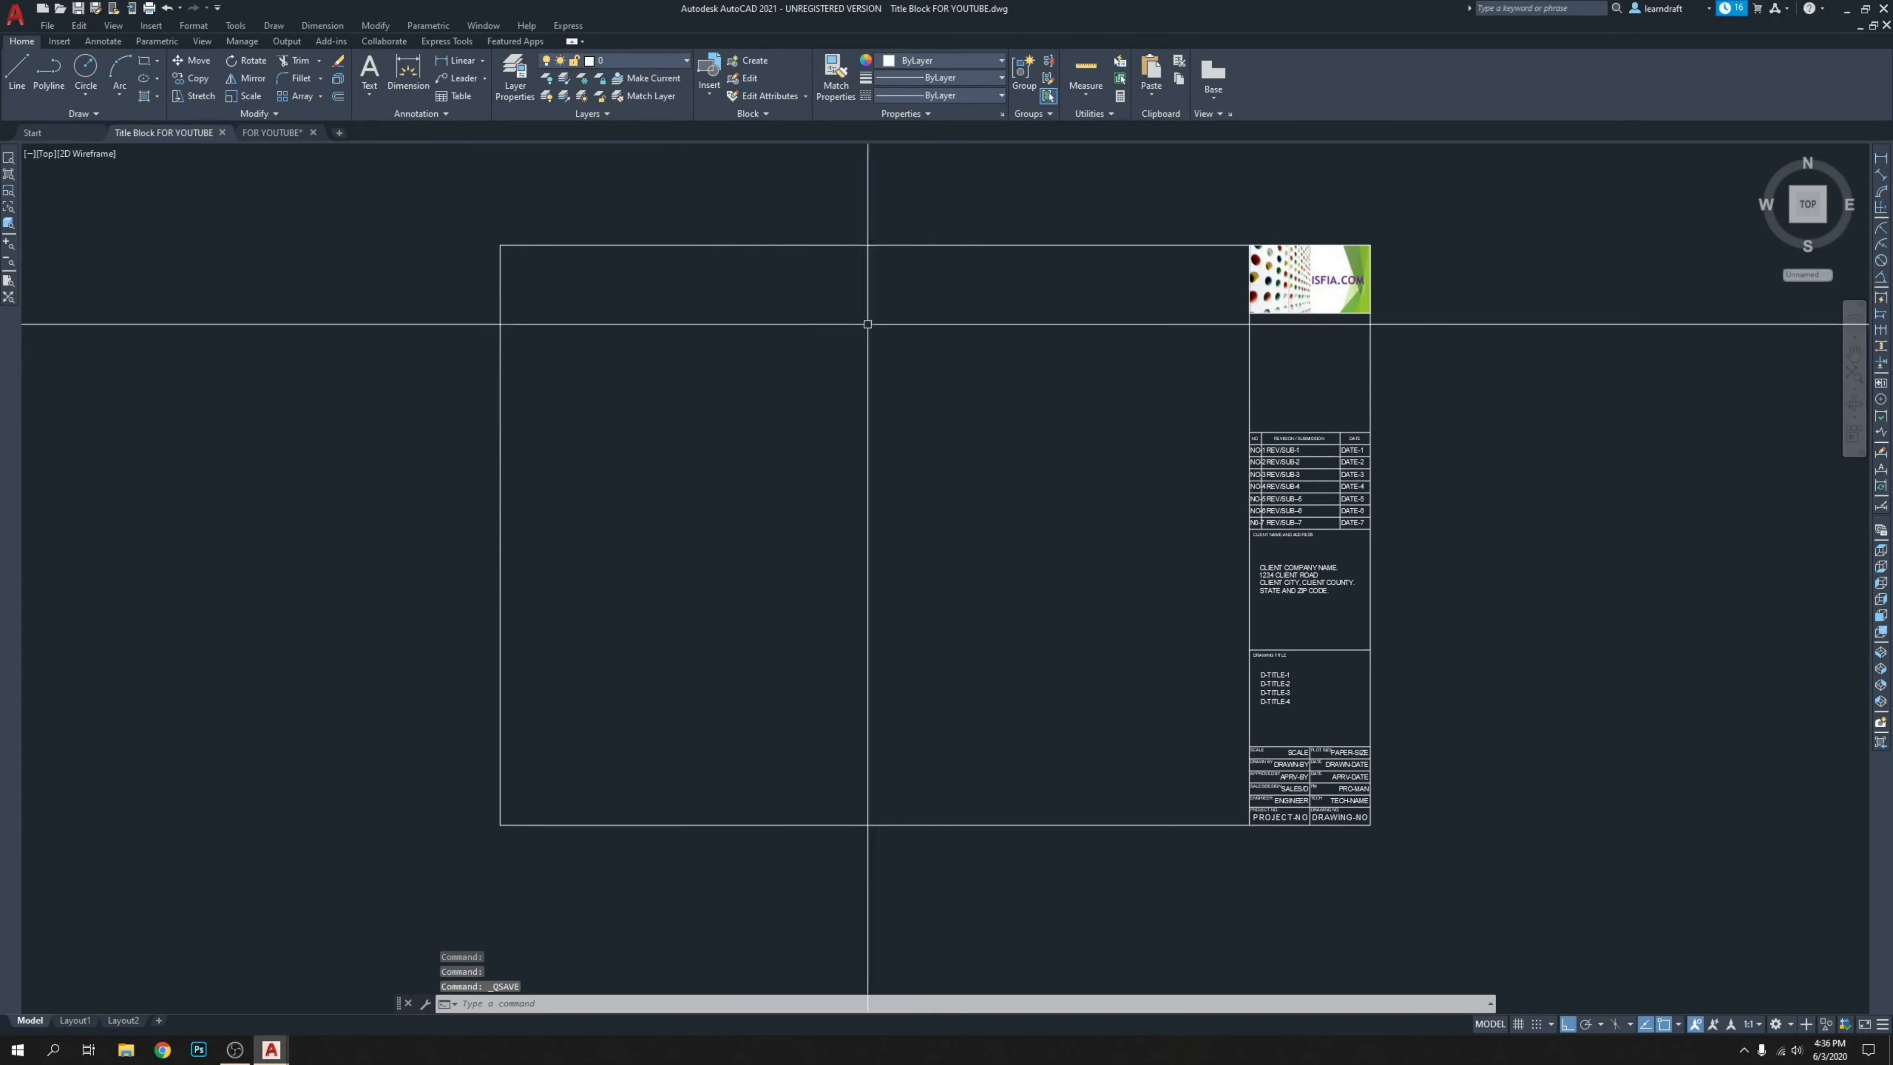
# Switch to the FOR YOUTUBE drawing, save it and close it.
pyautogui.click(274, 132)
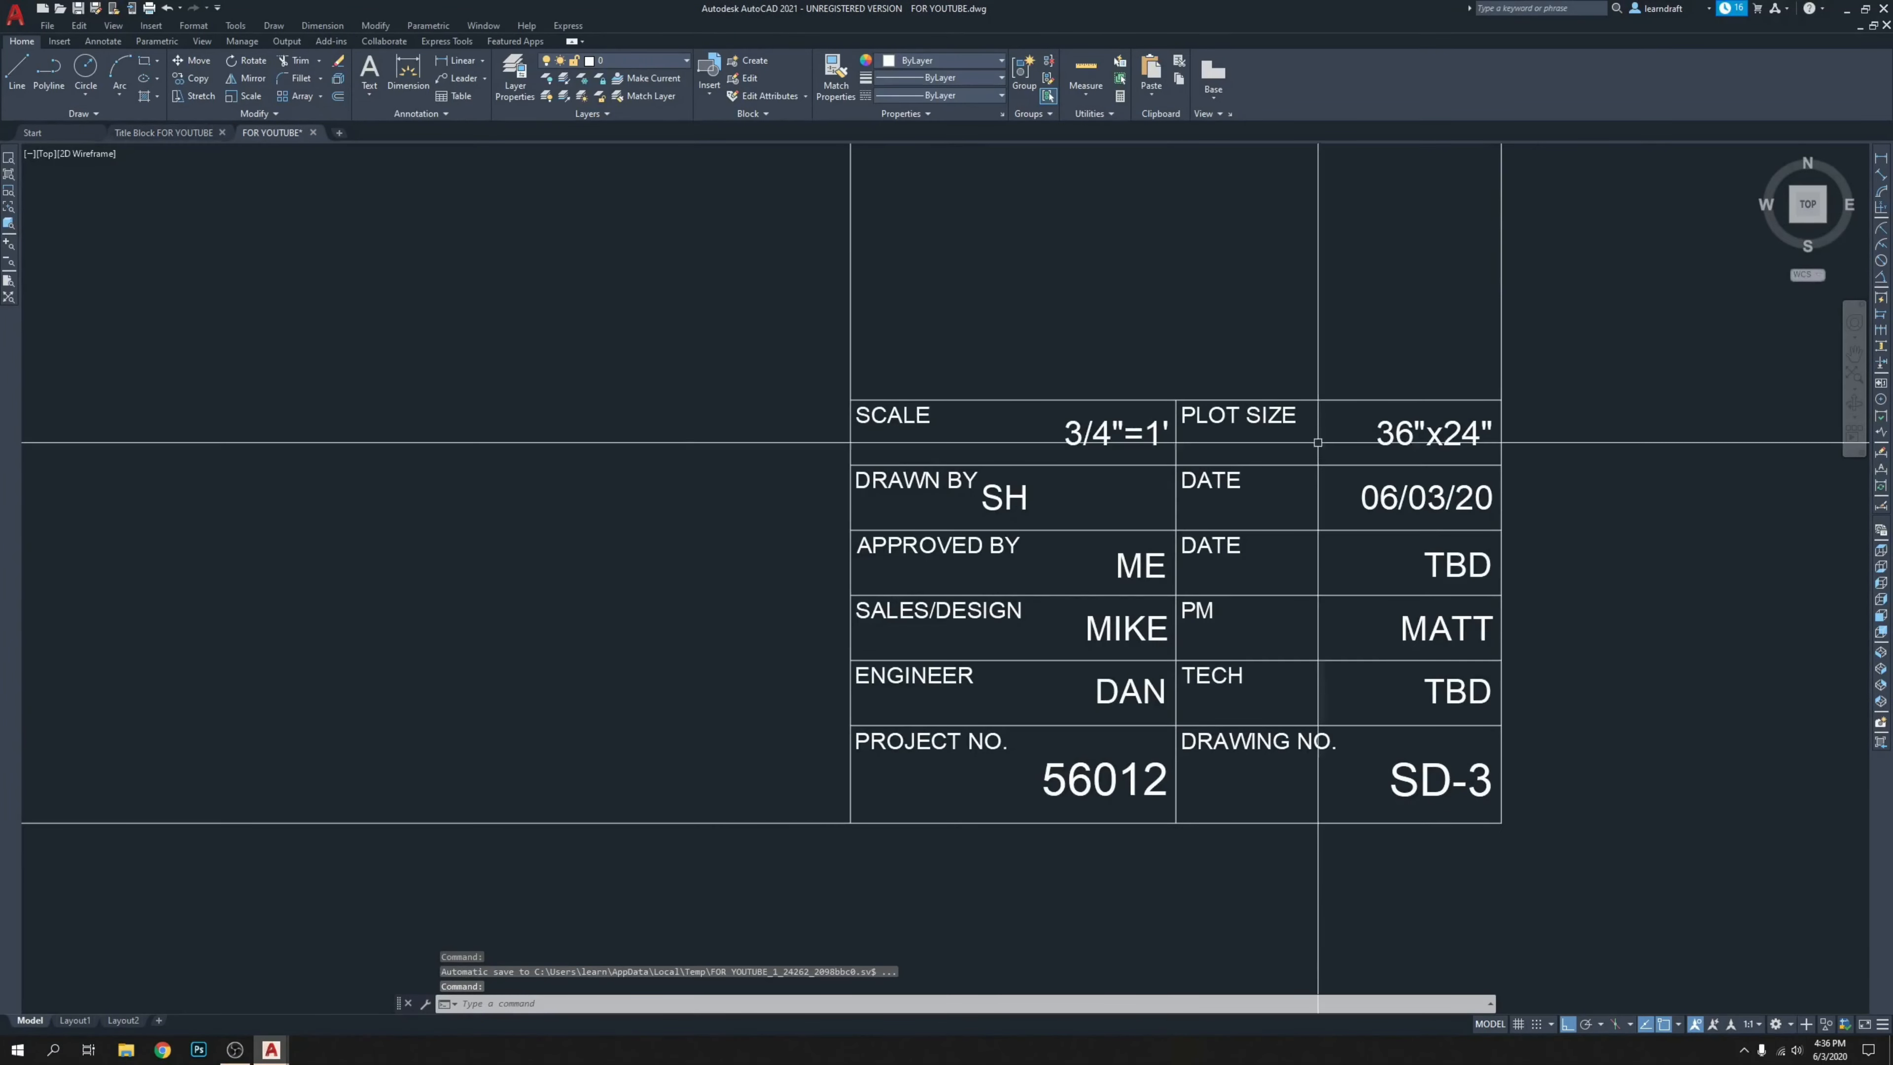
pyautogui.moveTo(1175, 380)
pyautogui.mouseDown(button='middle')
pyautogui.moveTo(1120, 511)
pyautogui.moveTo(1000, 526)
pyautogui.mouseUp(button='middle')
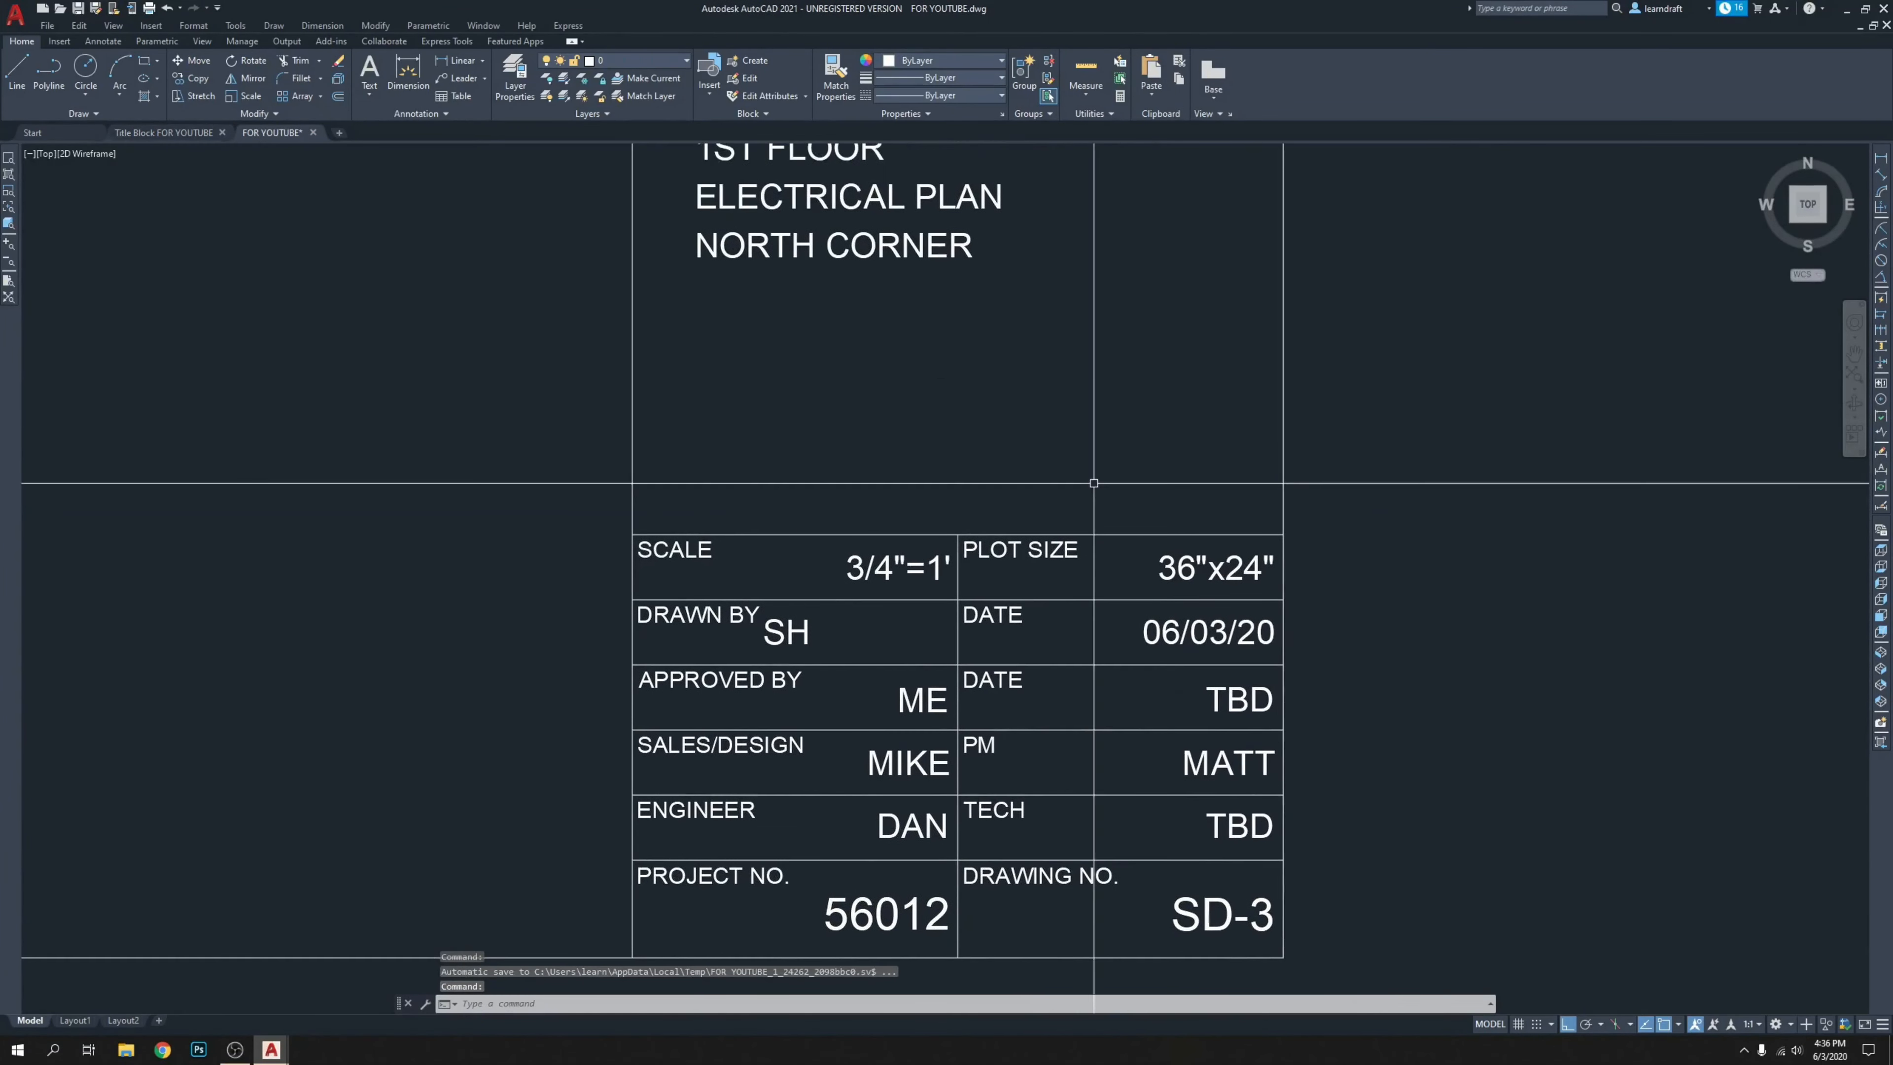
pyautogui.moveTo(1073, 438); pyautogui.dragTo(1099, 355, button='middle')
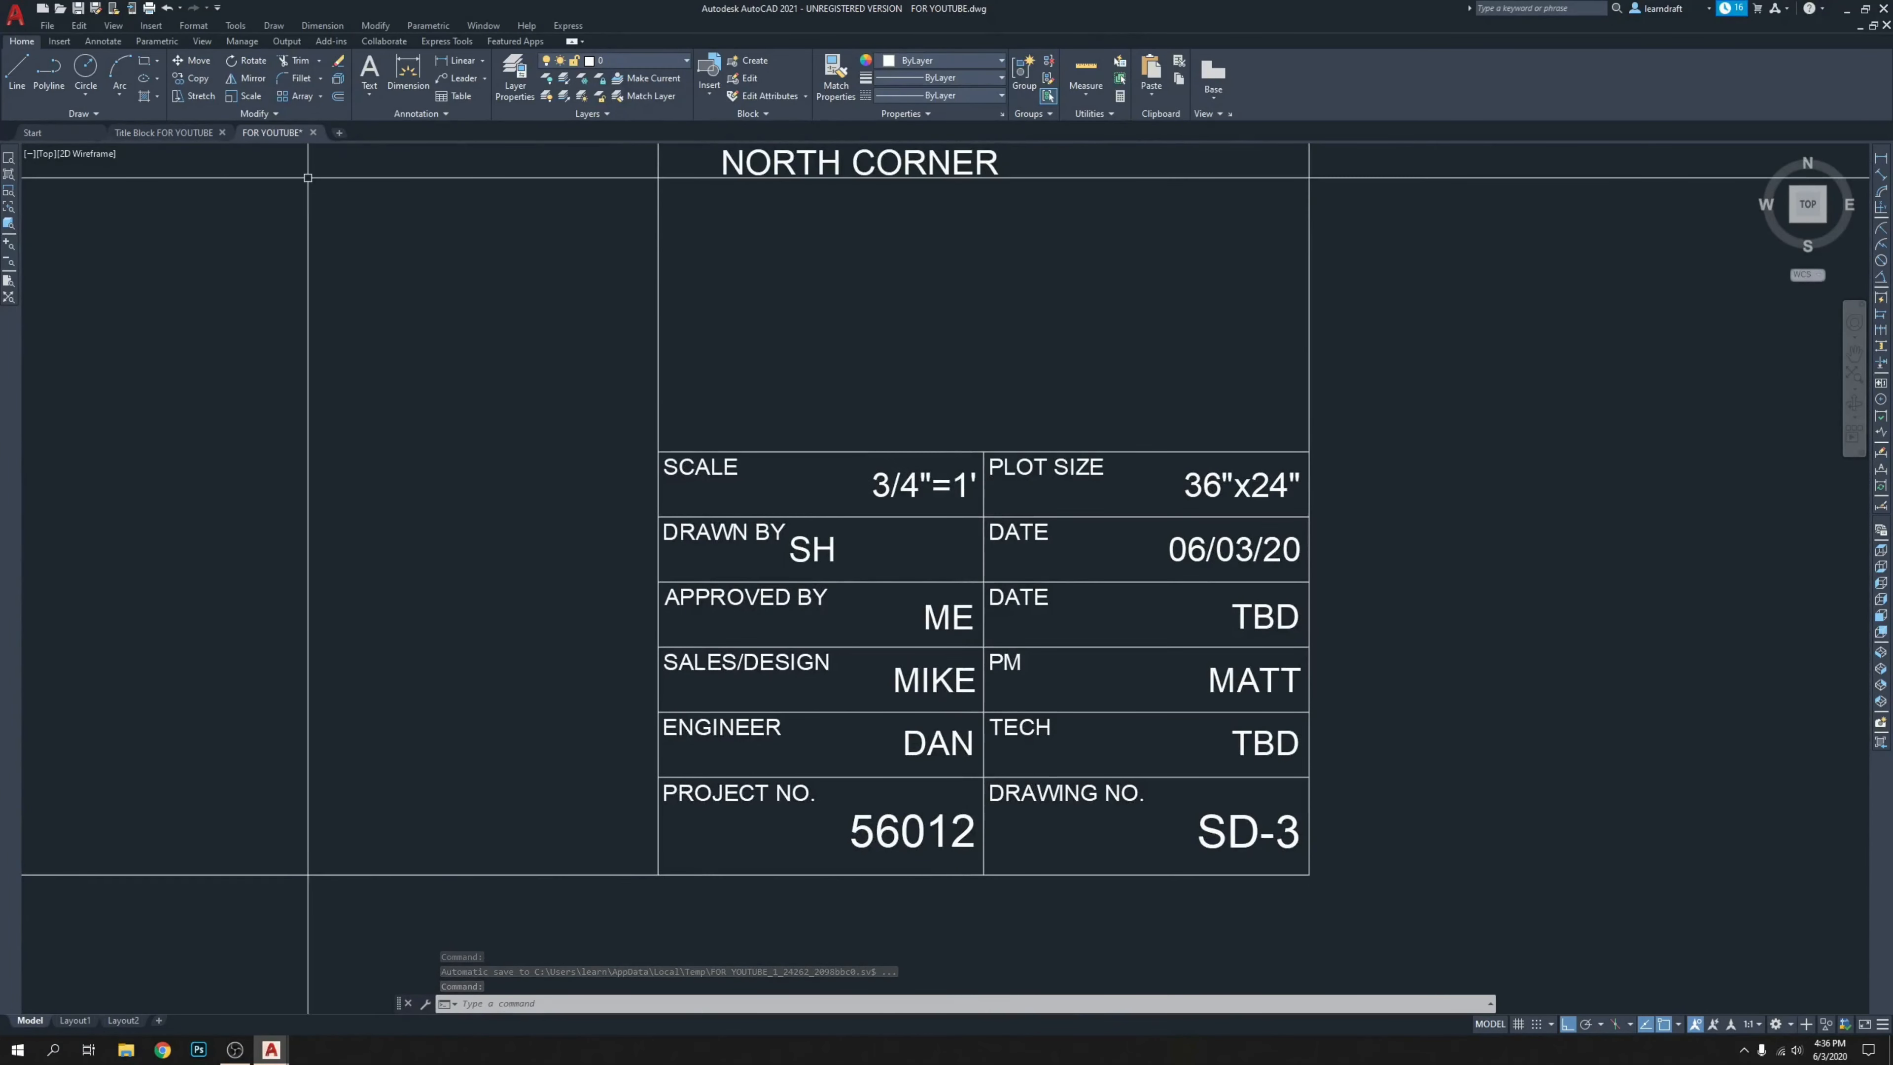
pyautogui.moveTo(281, 175); pyautogui.dragTo(397, 282, button='middle')
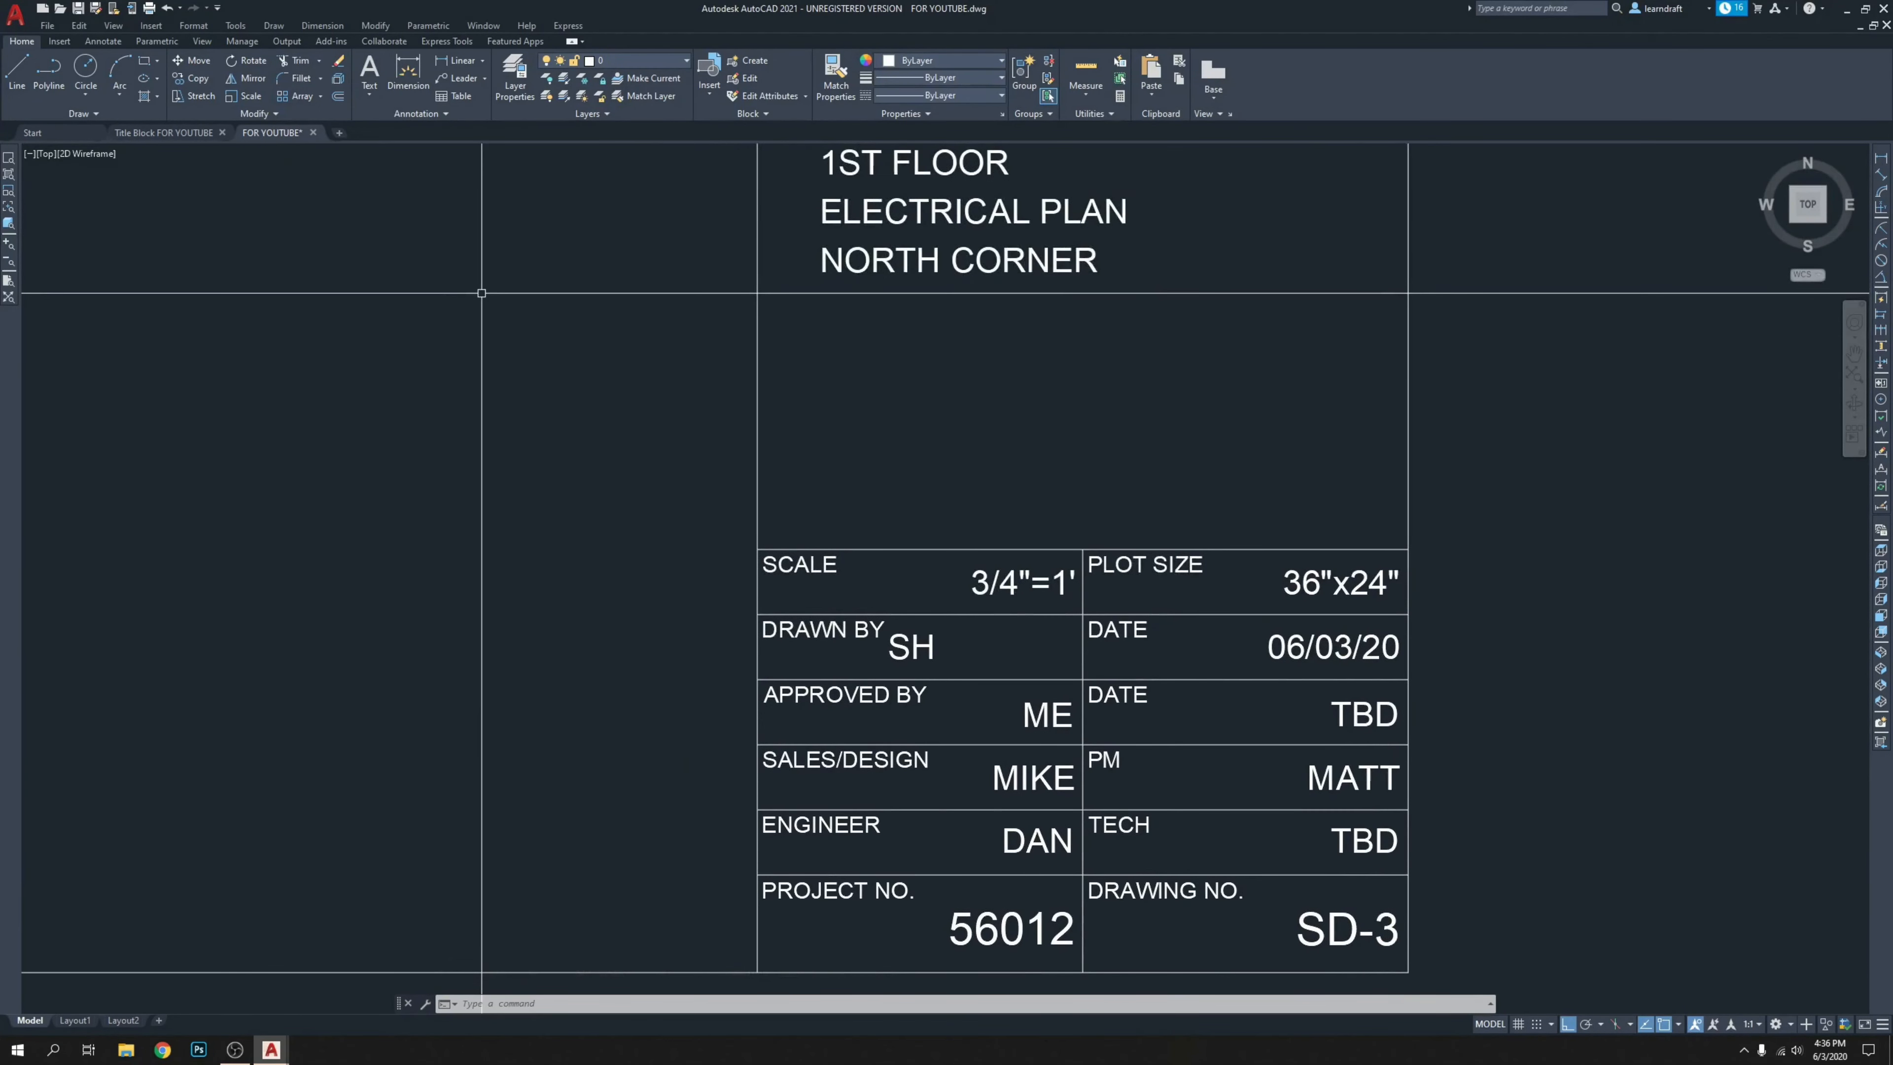
pyautogui.hotkey('ctrl', 's')
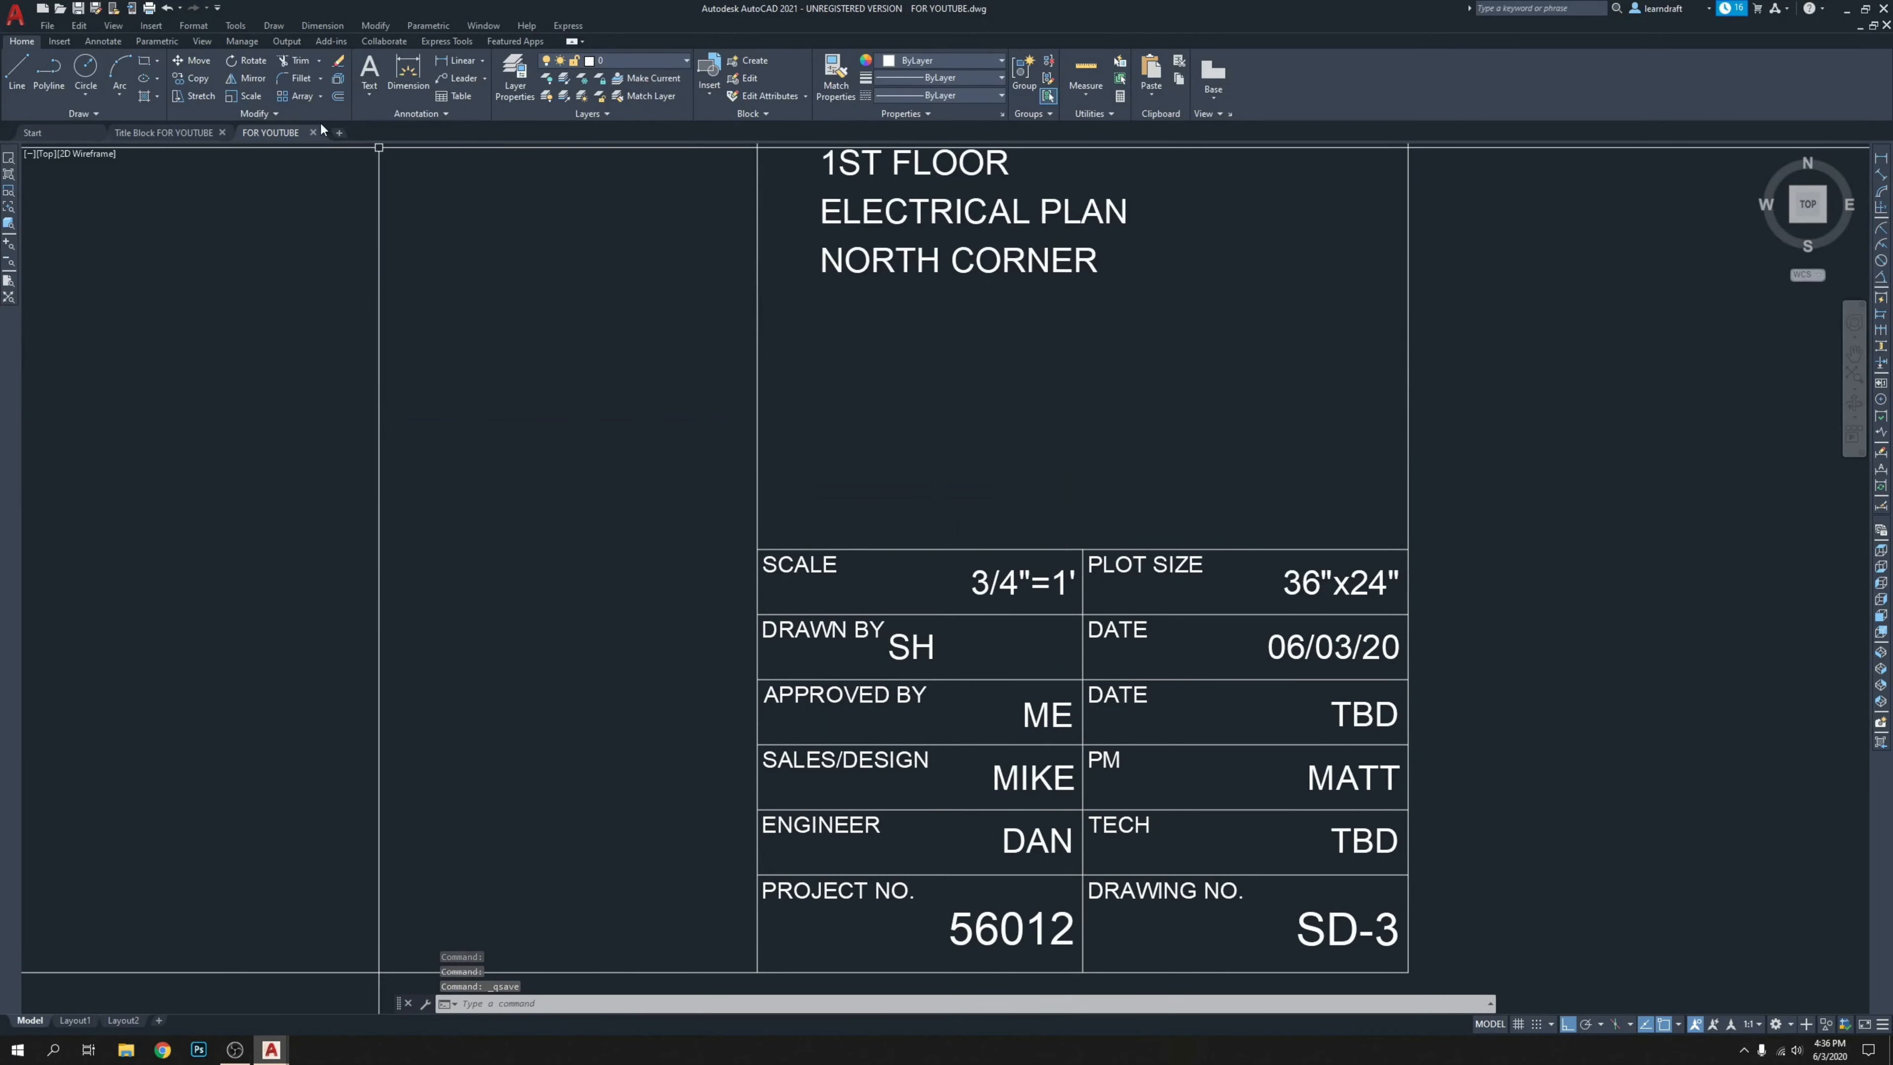
pyautogui.hotkey('ctrl', 'F4')
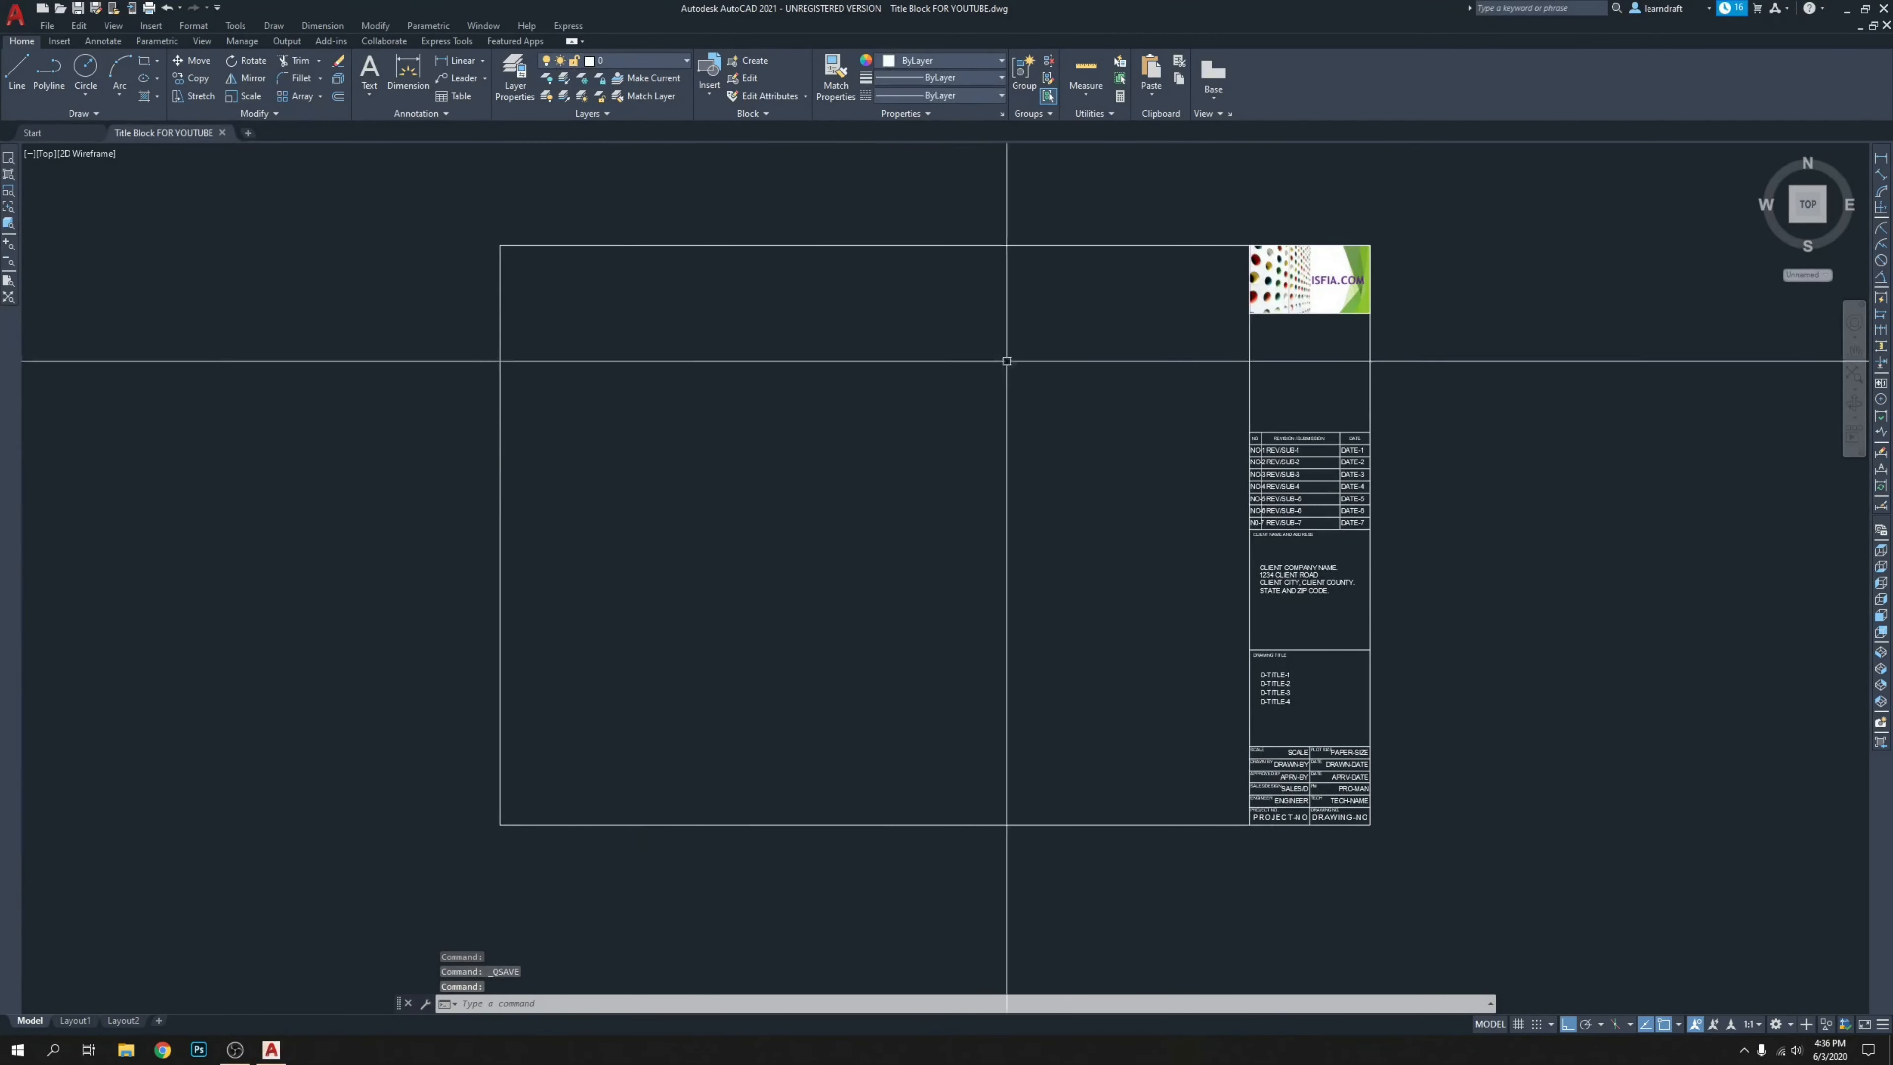
# Reopen the FOR YOUTUBE drawing from the recent files with the project information table in view.
pyautogui.click(47, 25)
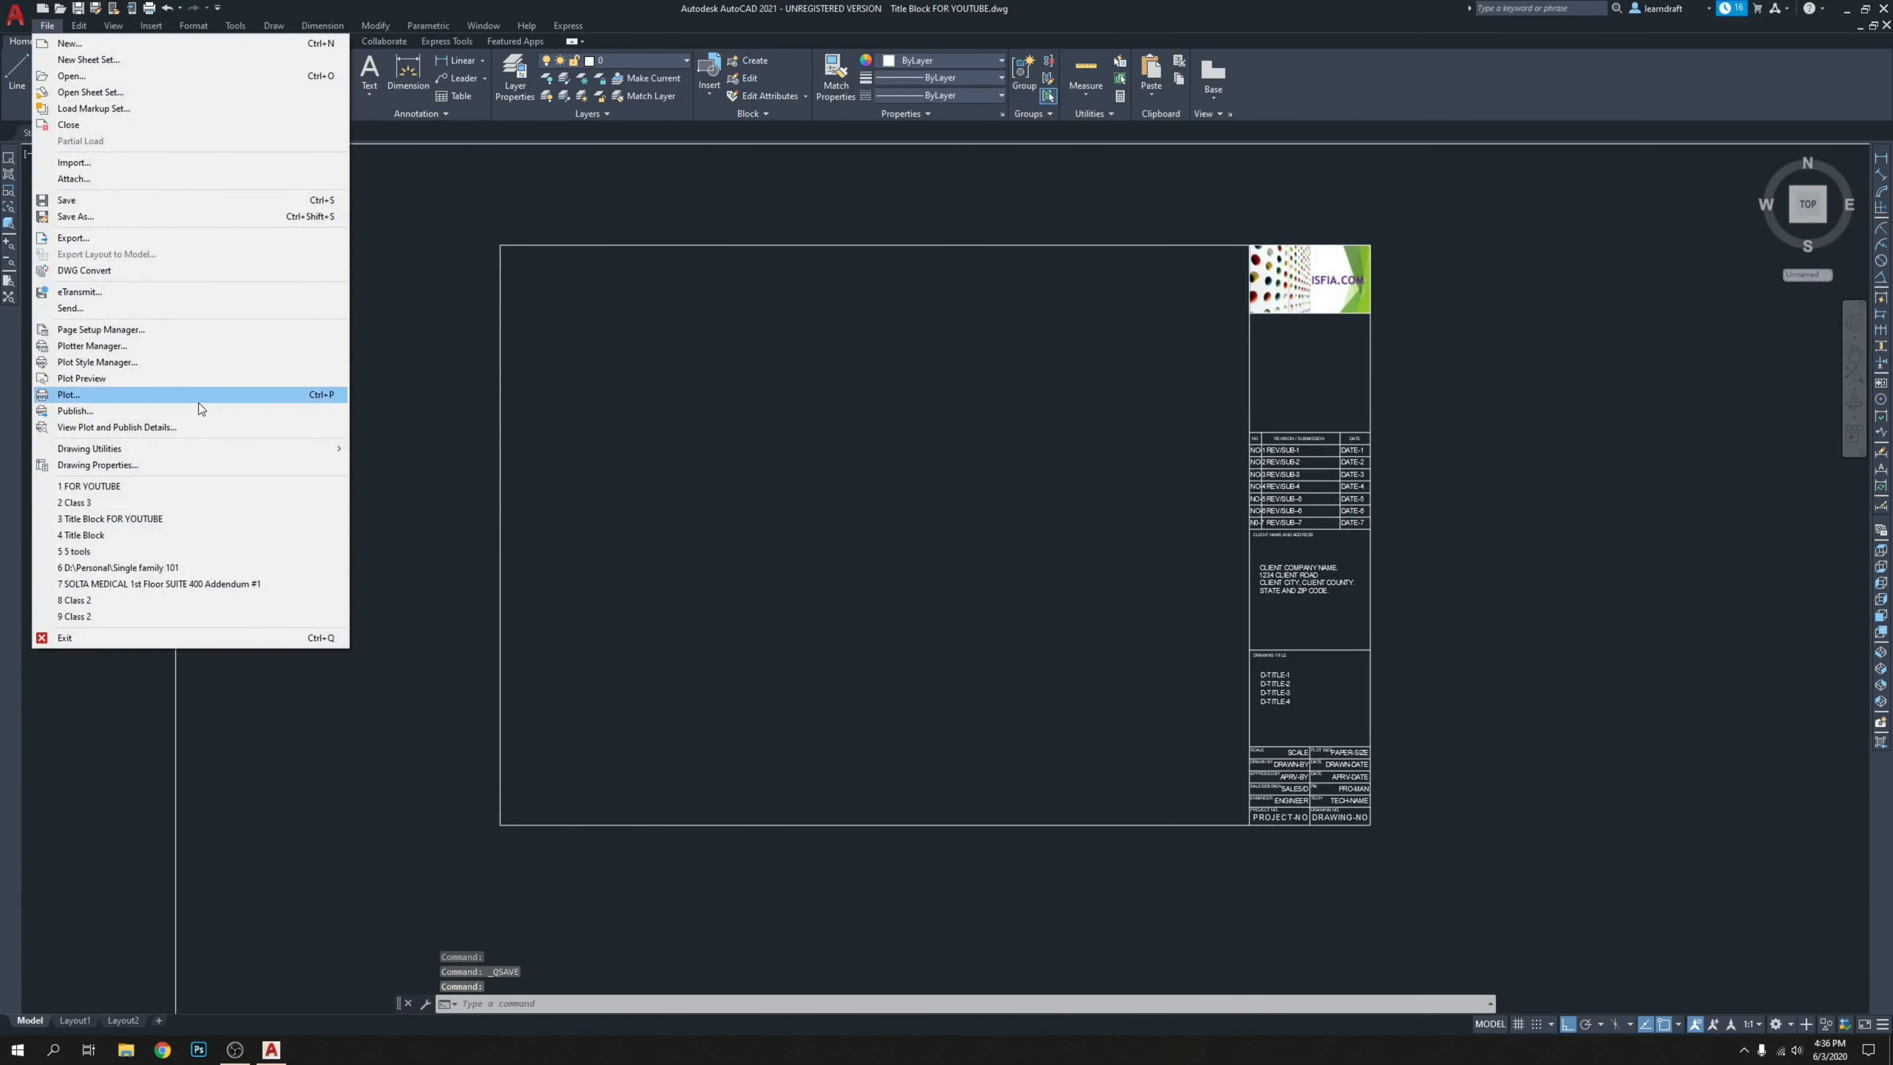
pyautogui.click(145, 487)
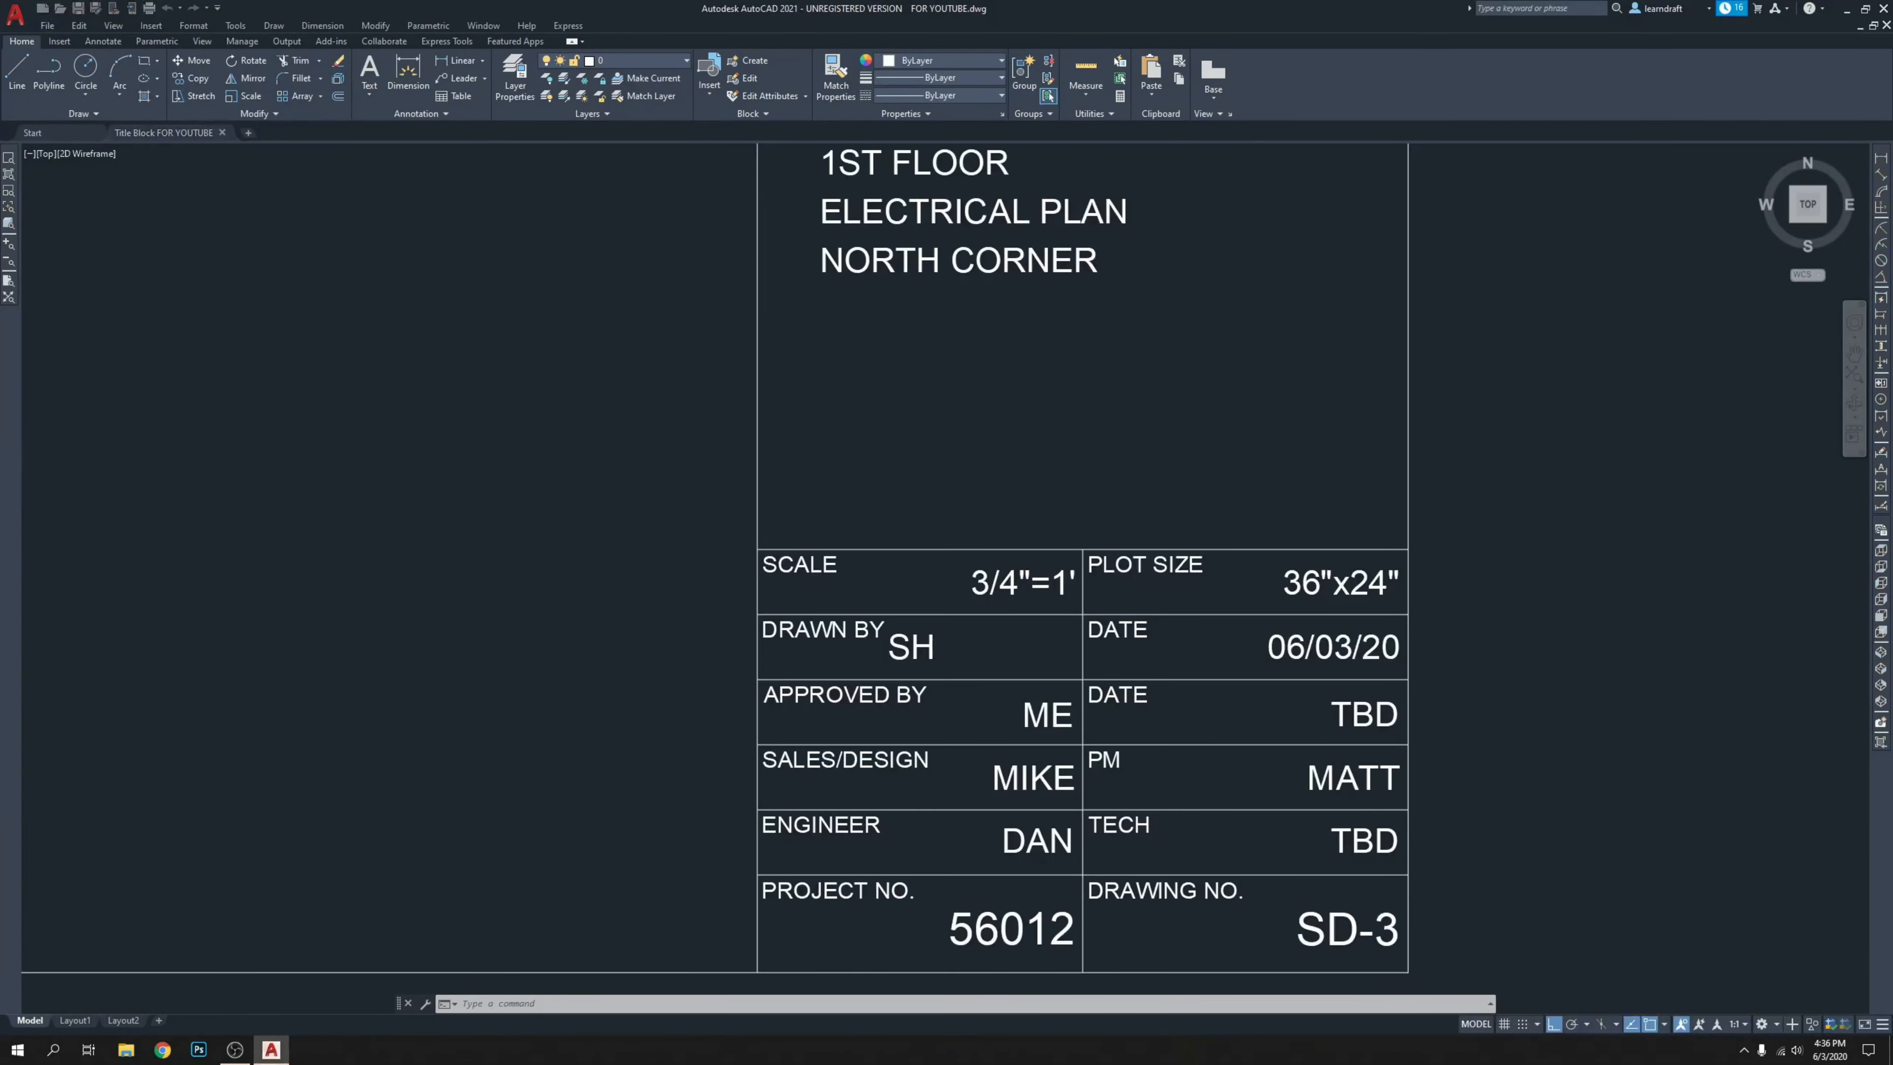
pyautogui.moveTo(1081, 596)
pyautogui.mouseDown(button='middle')
pyautogui.moveTo(1013, 390)
pyautogui.moveTo(925, 489)
pyautogui.mouseUp(button='middle')
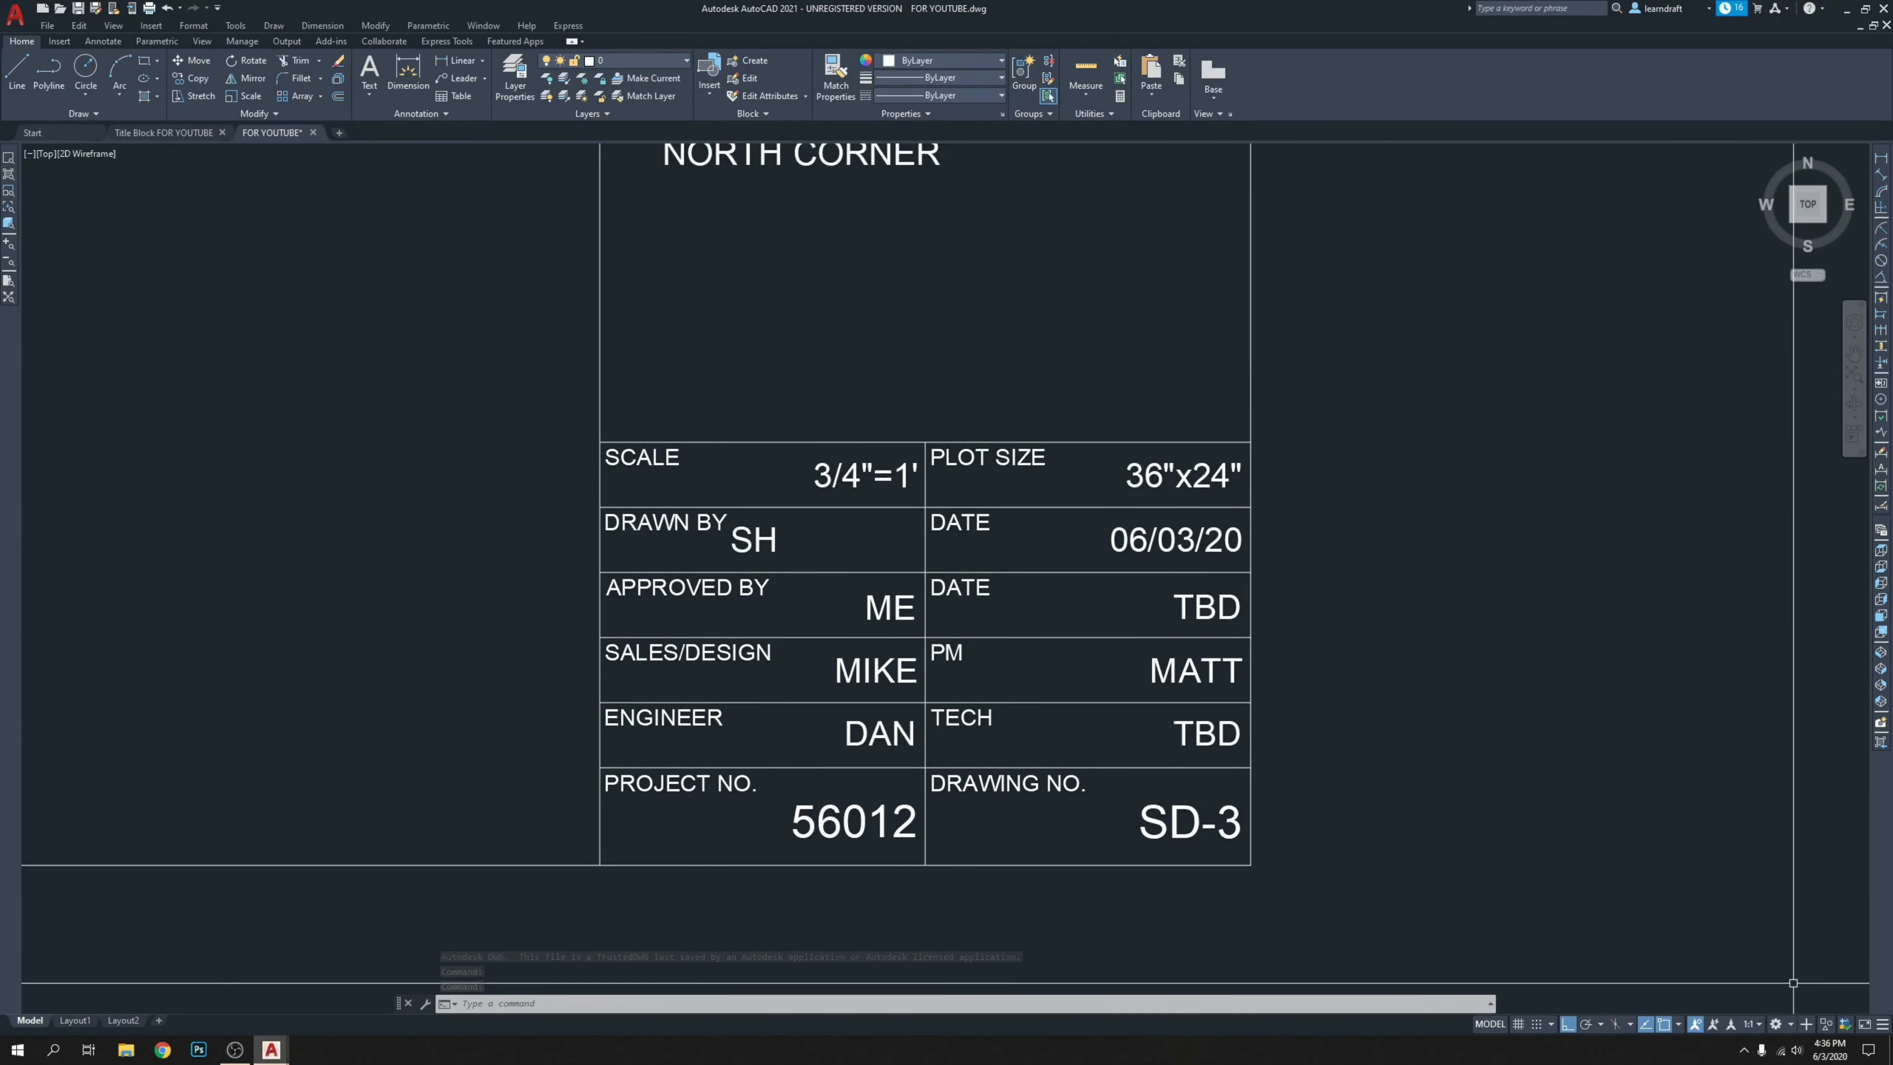
# Insert the Title Block FOR YOUTUBE block beside the existing title block in model space, leaving its attribute values blank.
pyautogui.click(150, 25)
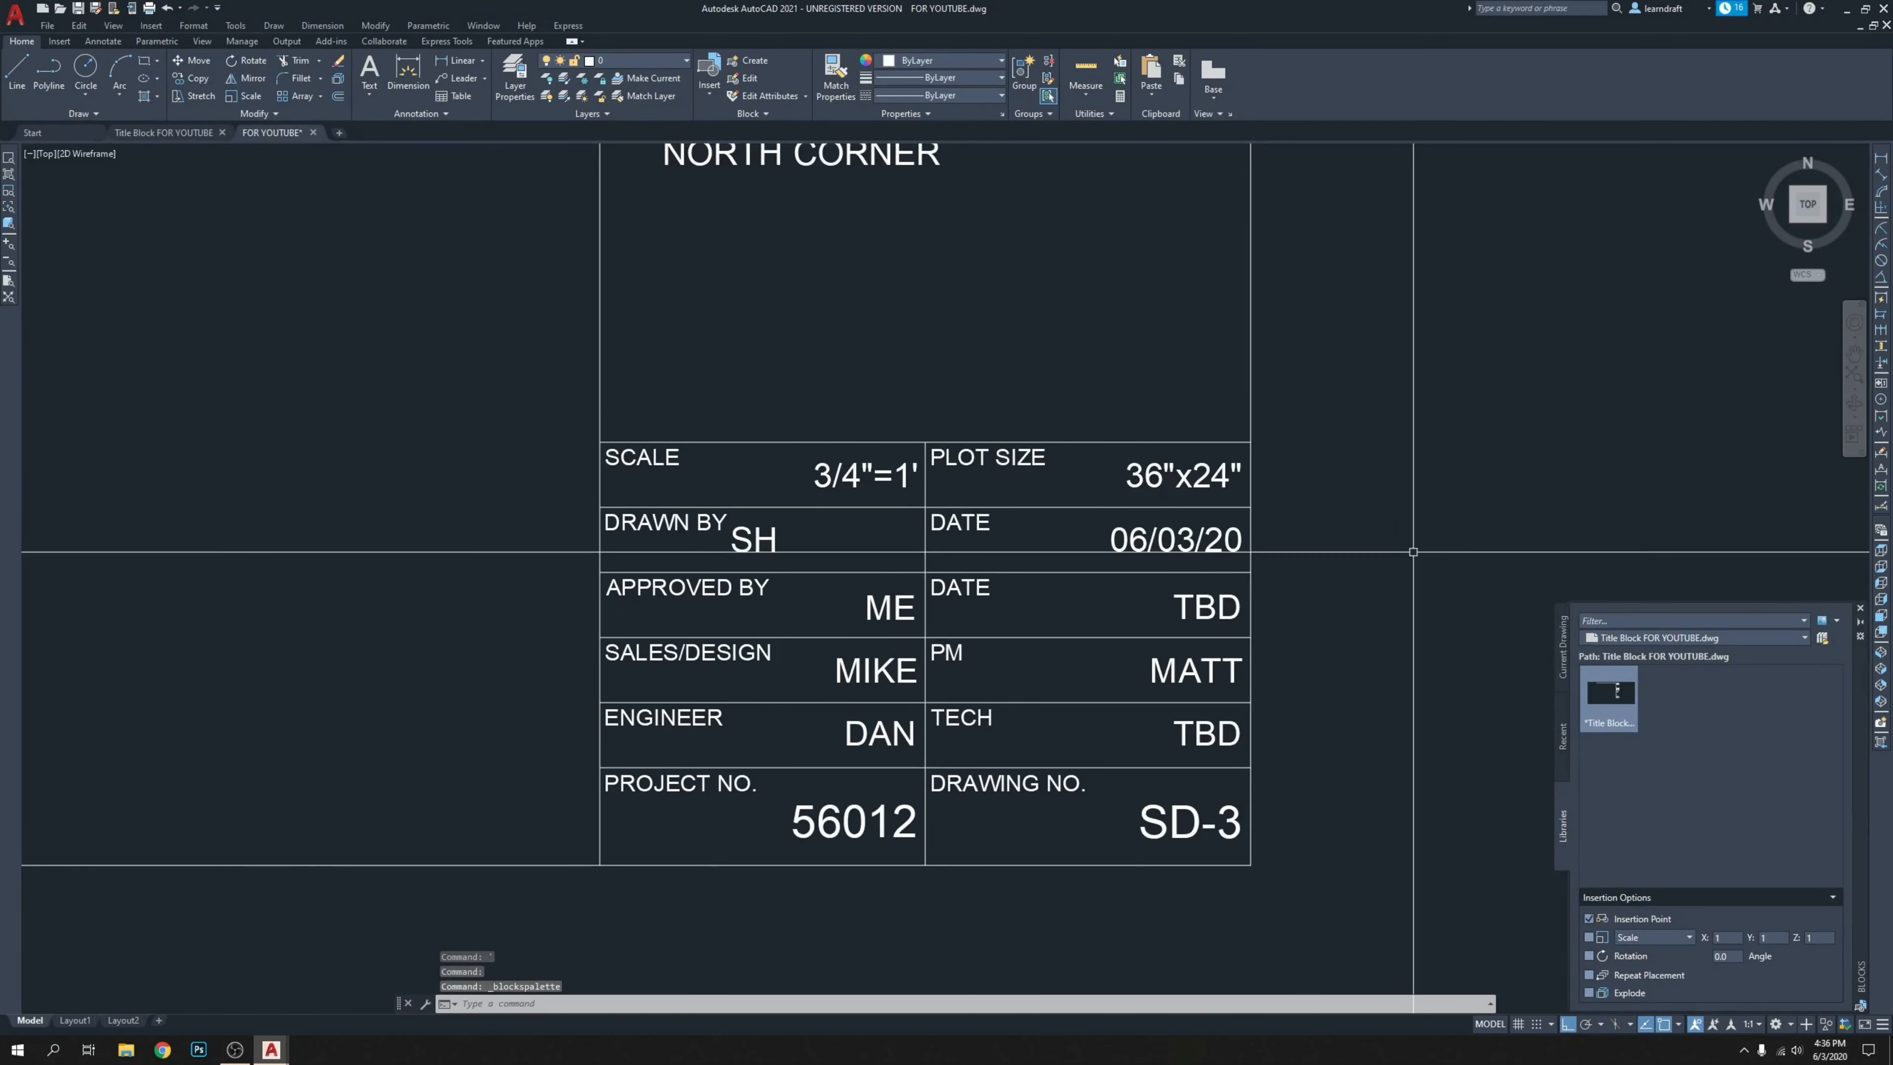
pyautogui.rightClick(1613, 690)
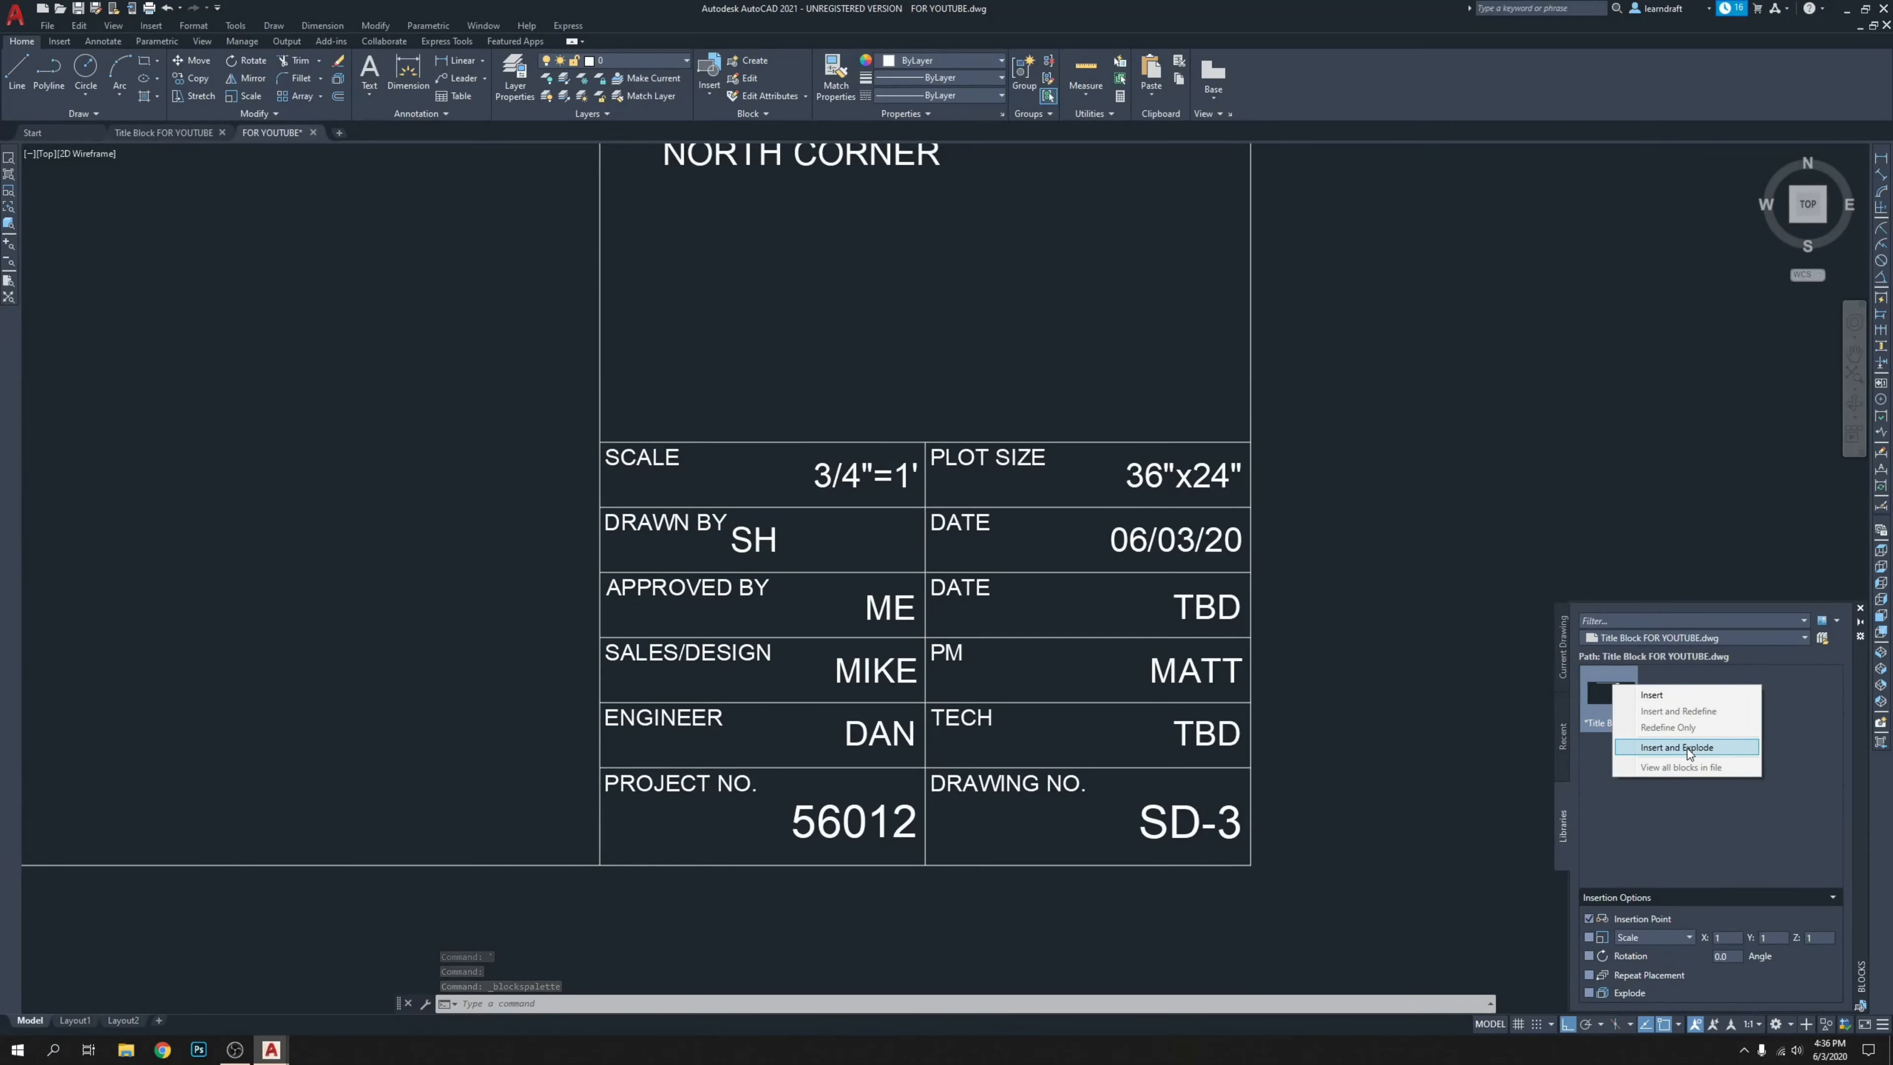
pyautogui.click(1649, 696)
pyautogui.scroll(-10, 1073, 537)
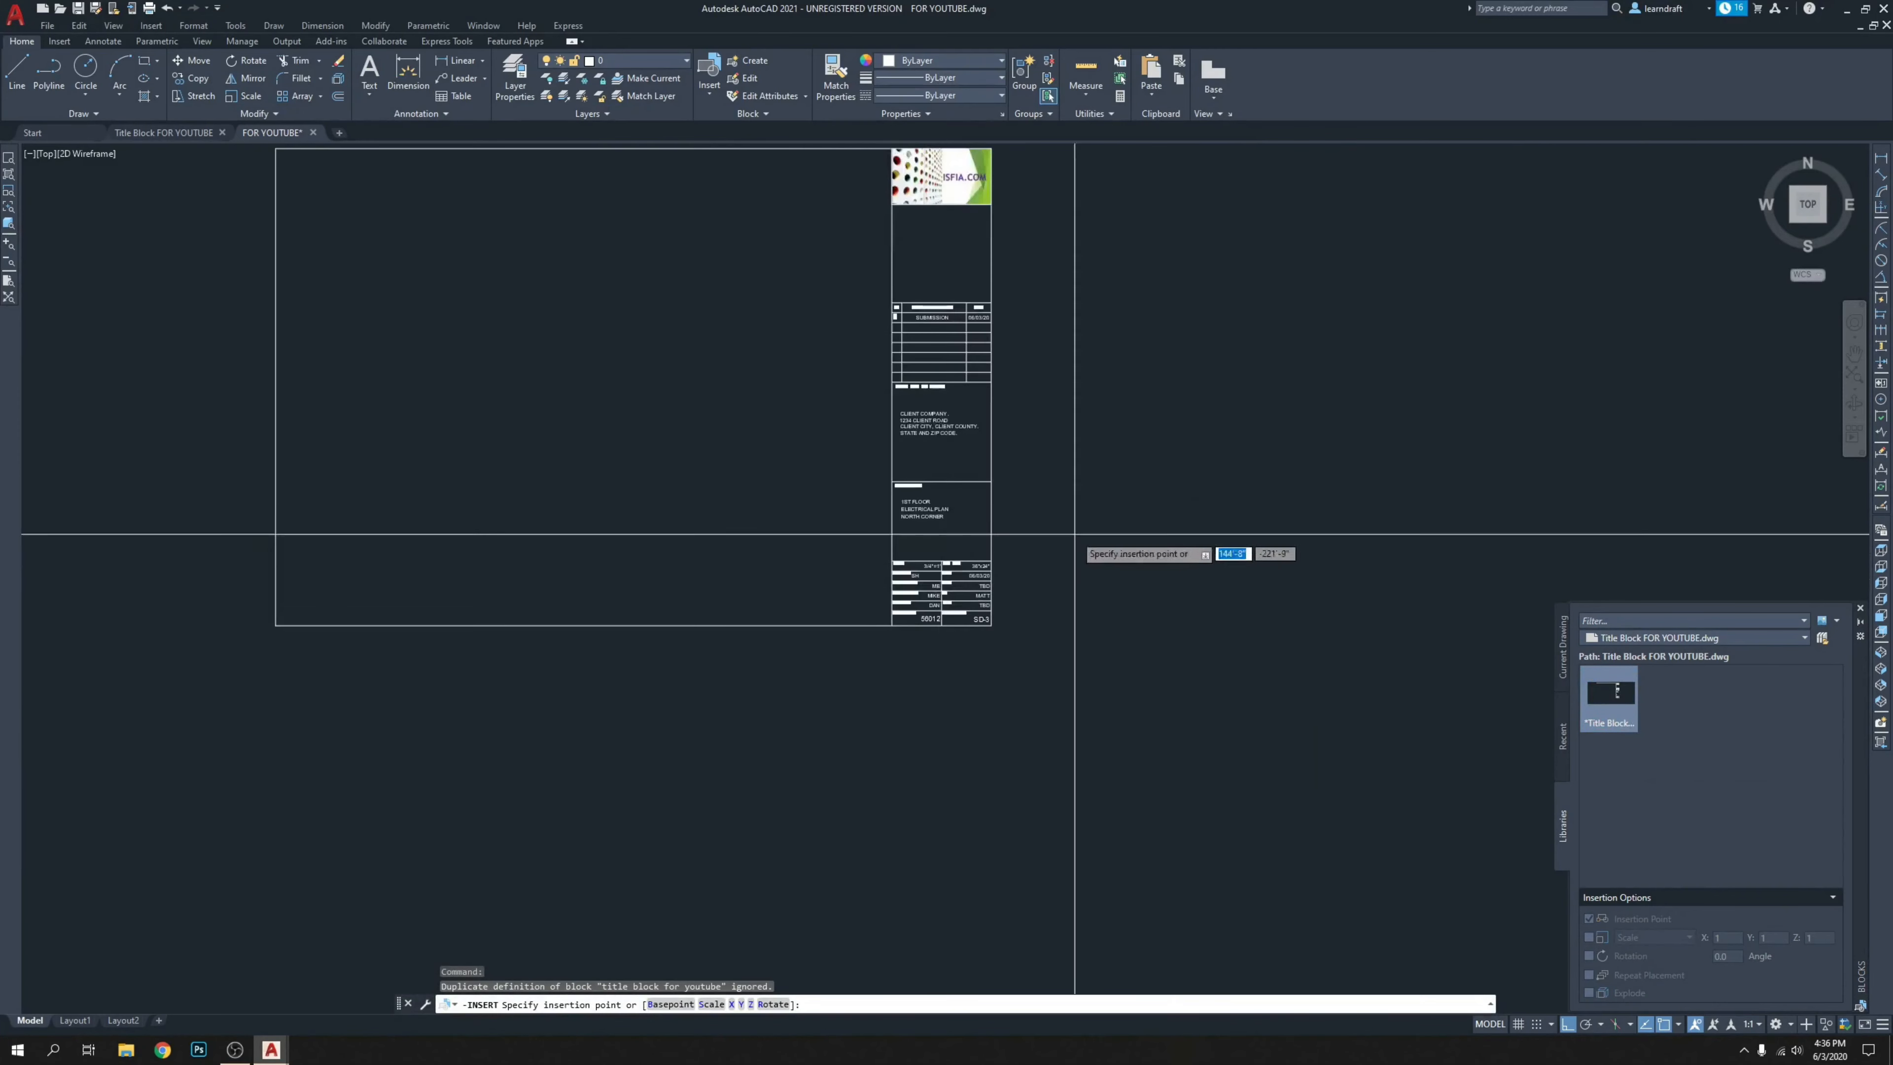
pyautogui.click(1084, 535)
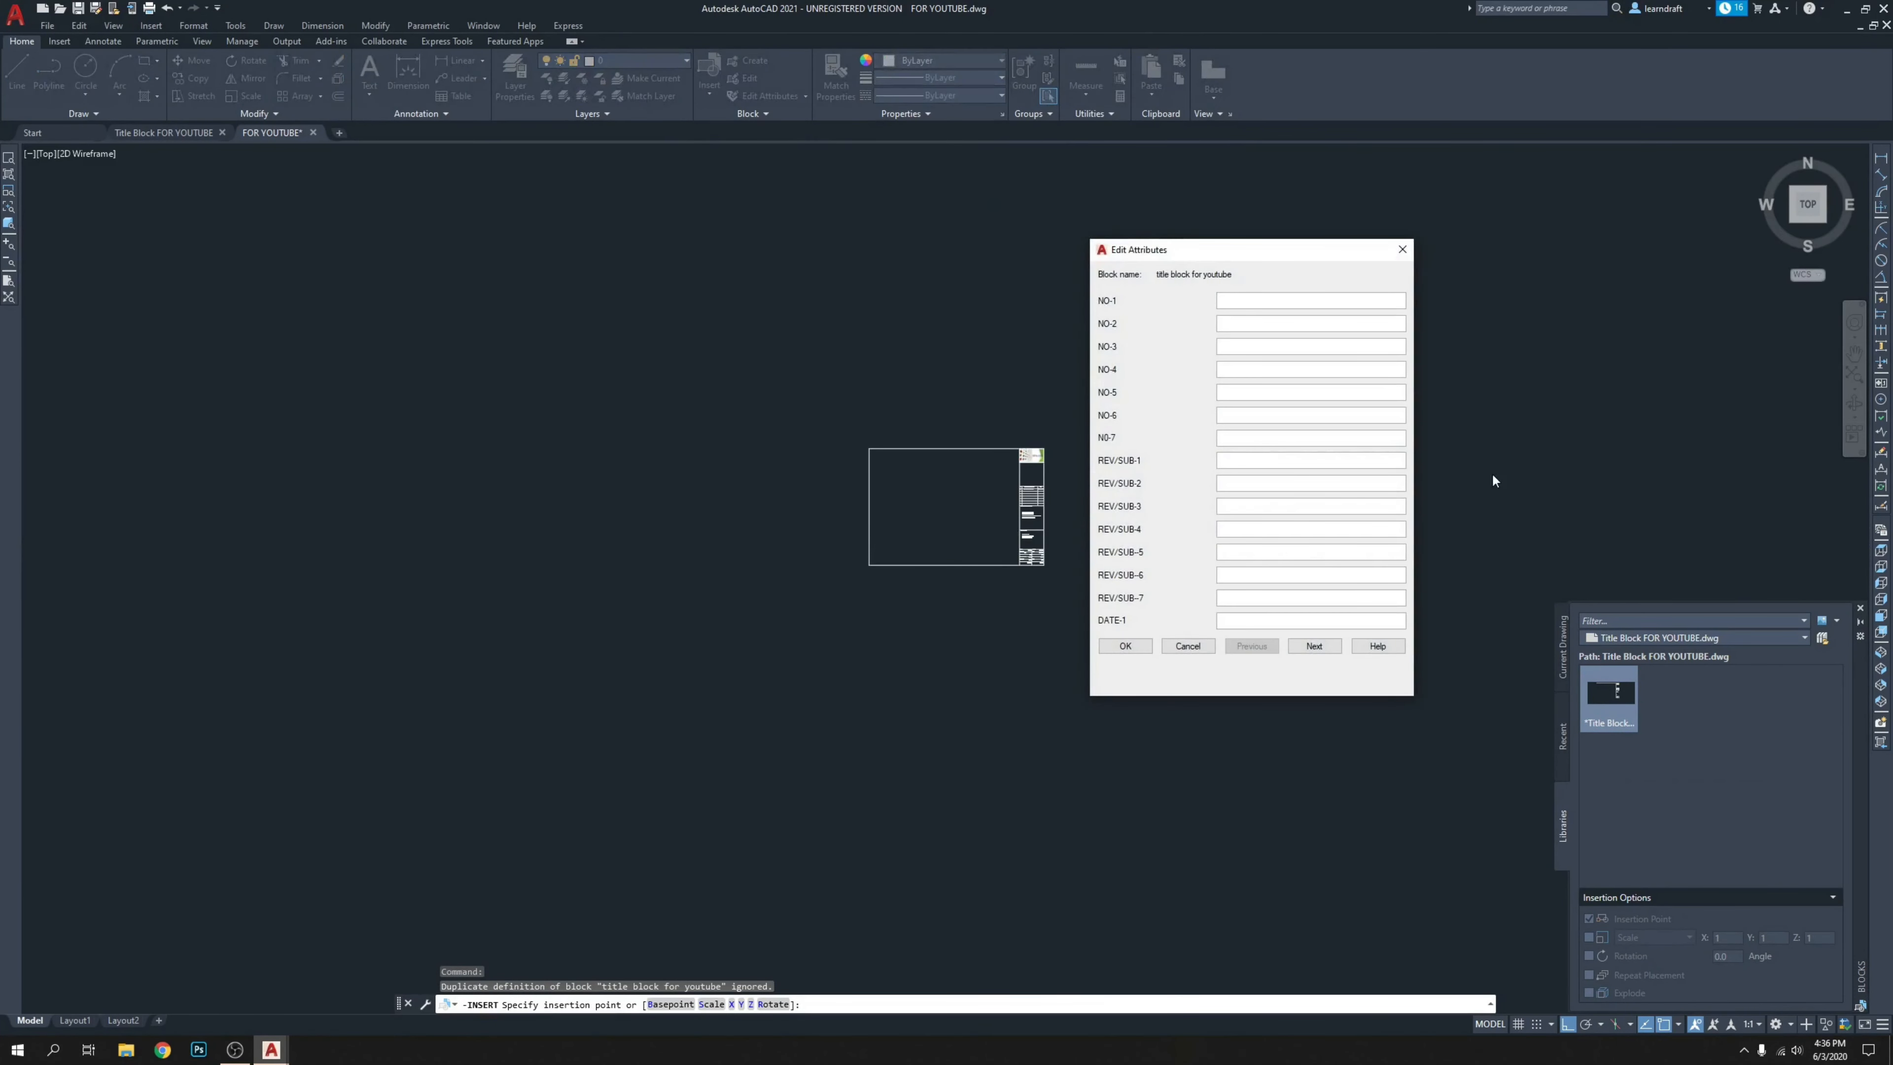
pyautogui.click(1126, 646)
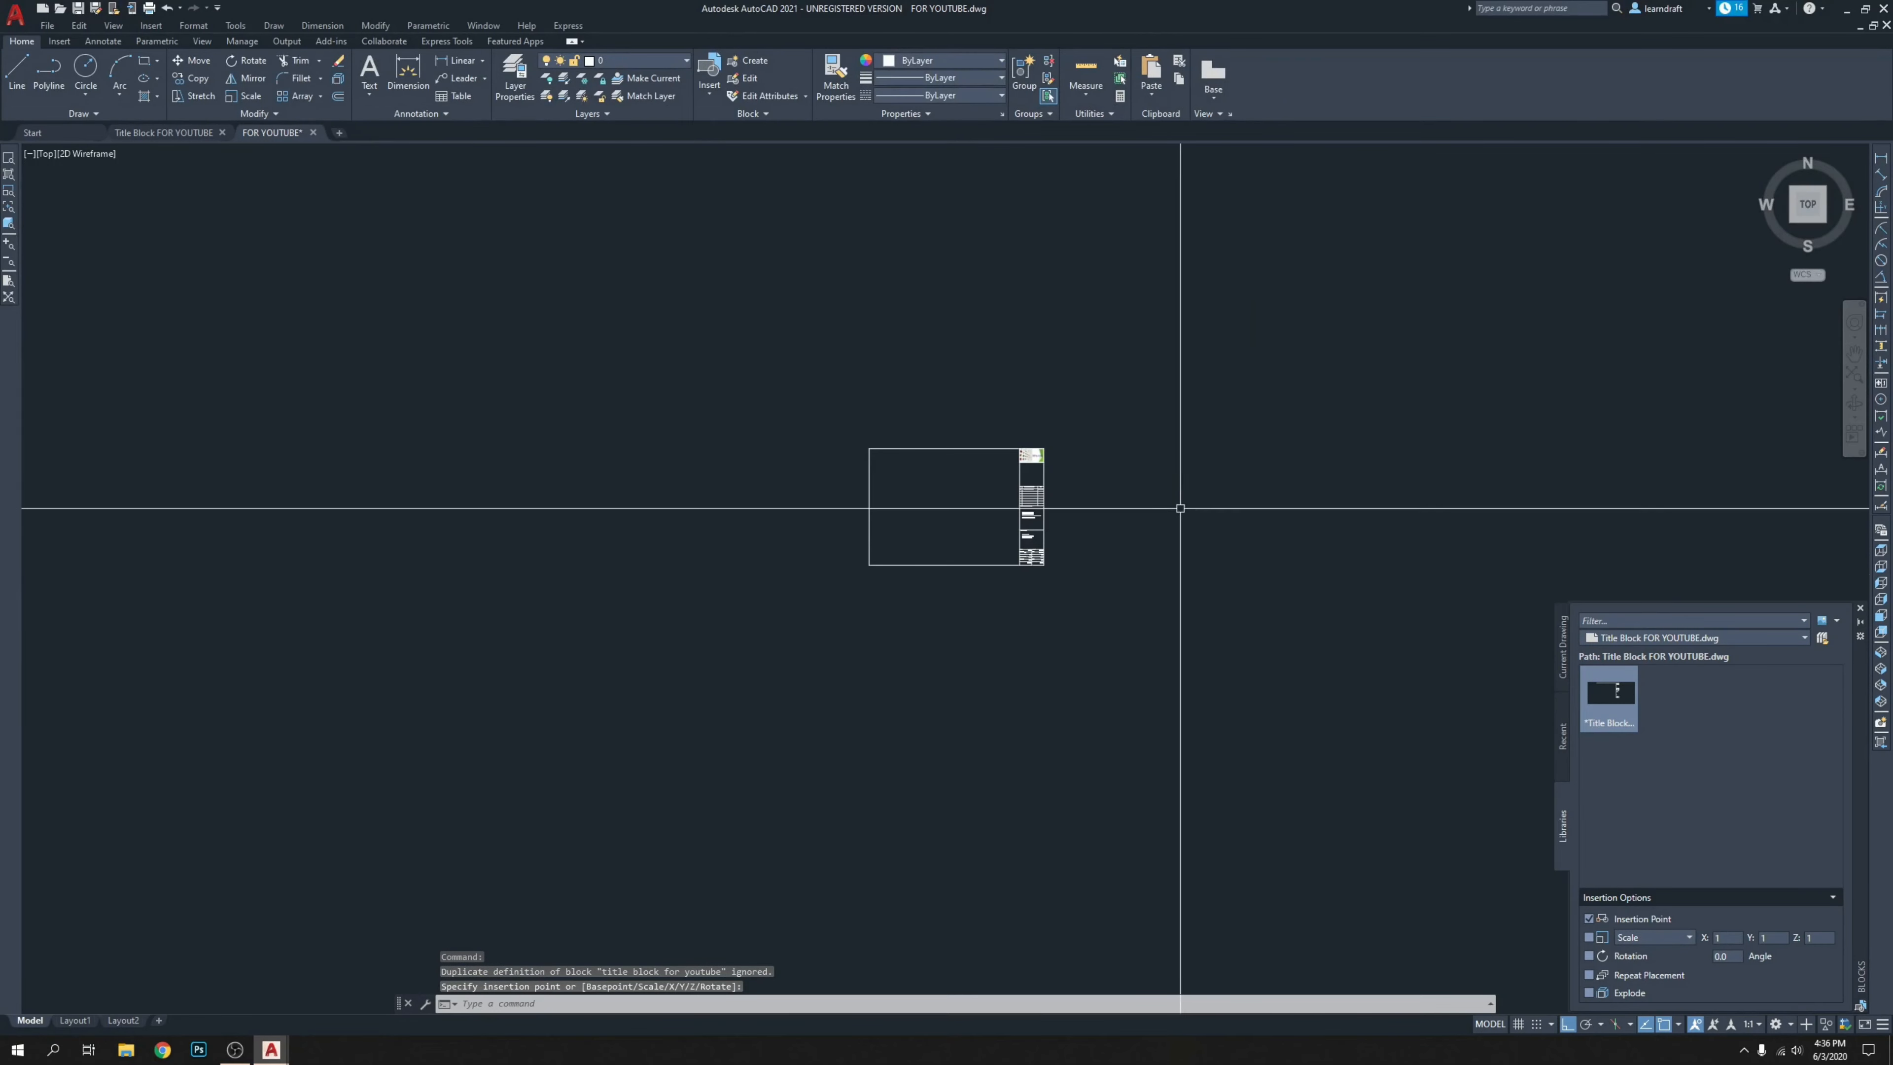
# Inspect the newly inserted title block's project information table and its DRAWN-BY attribute in the Enhanced Attribute Editor.
pyautogui.scroll(10, 1181, 508)
pyautogui.scroll(-6, 1035, 519)
pyautogui.scroll(3, 1200, 339)
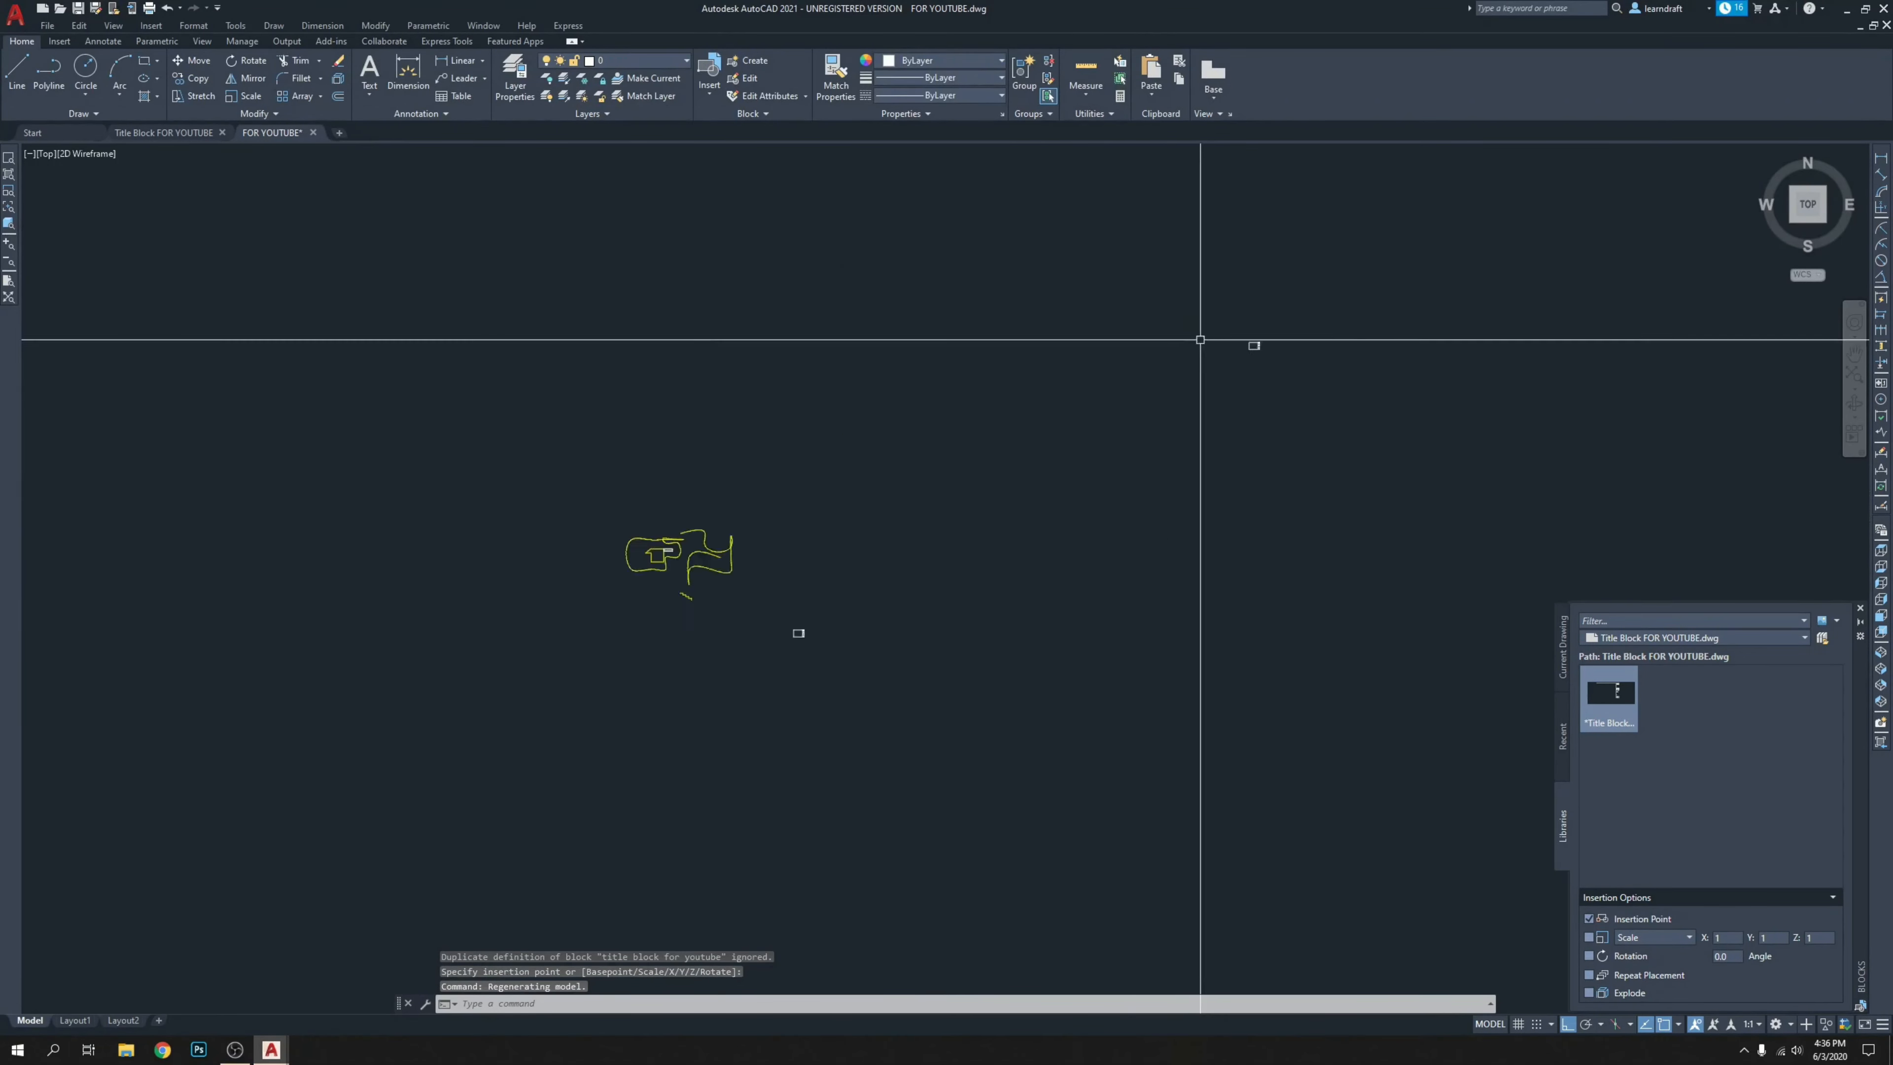
pyautogui.scroll(-6, 1267, 343)
pyautogui.scroll(6, 1402, 347)
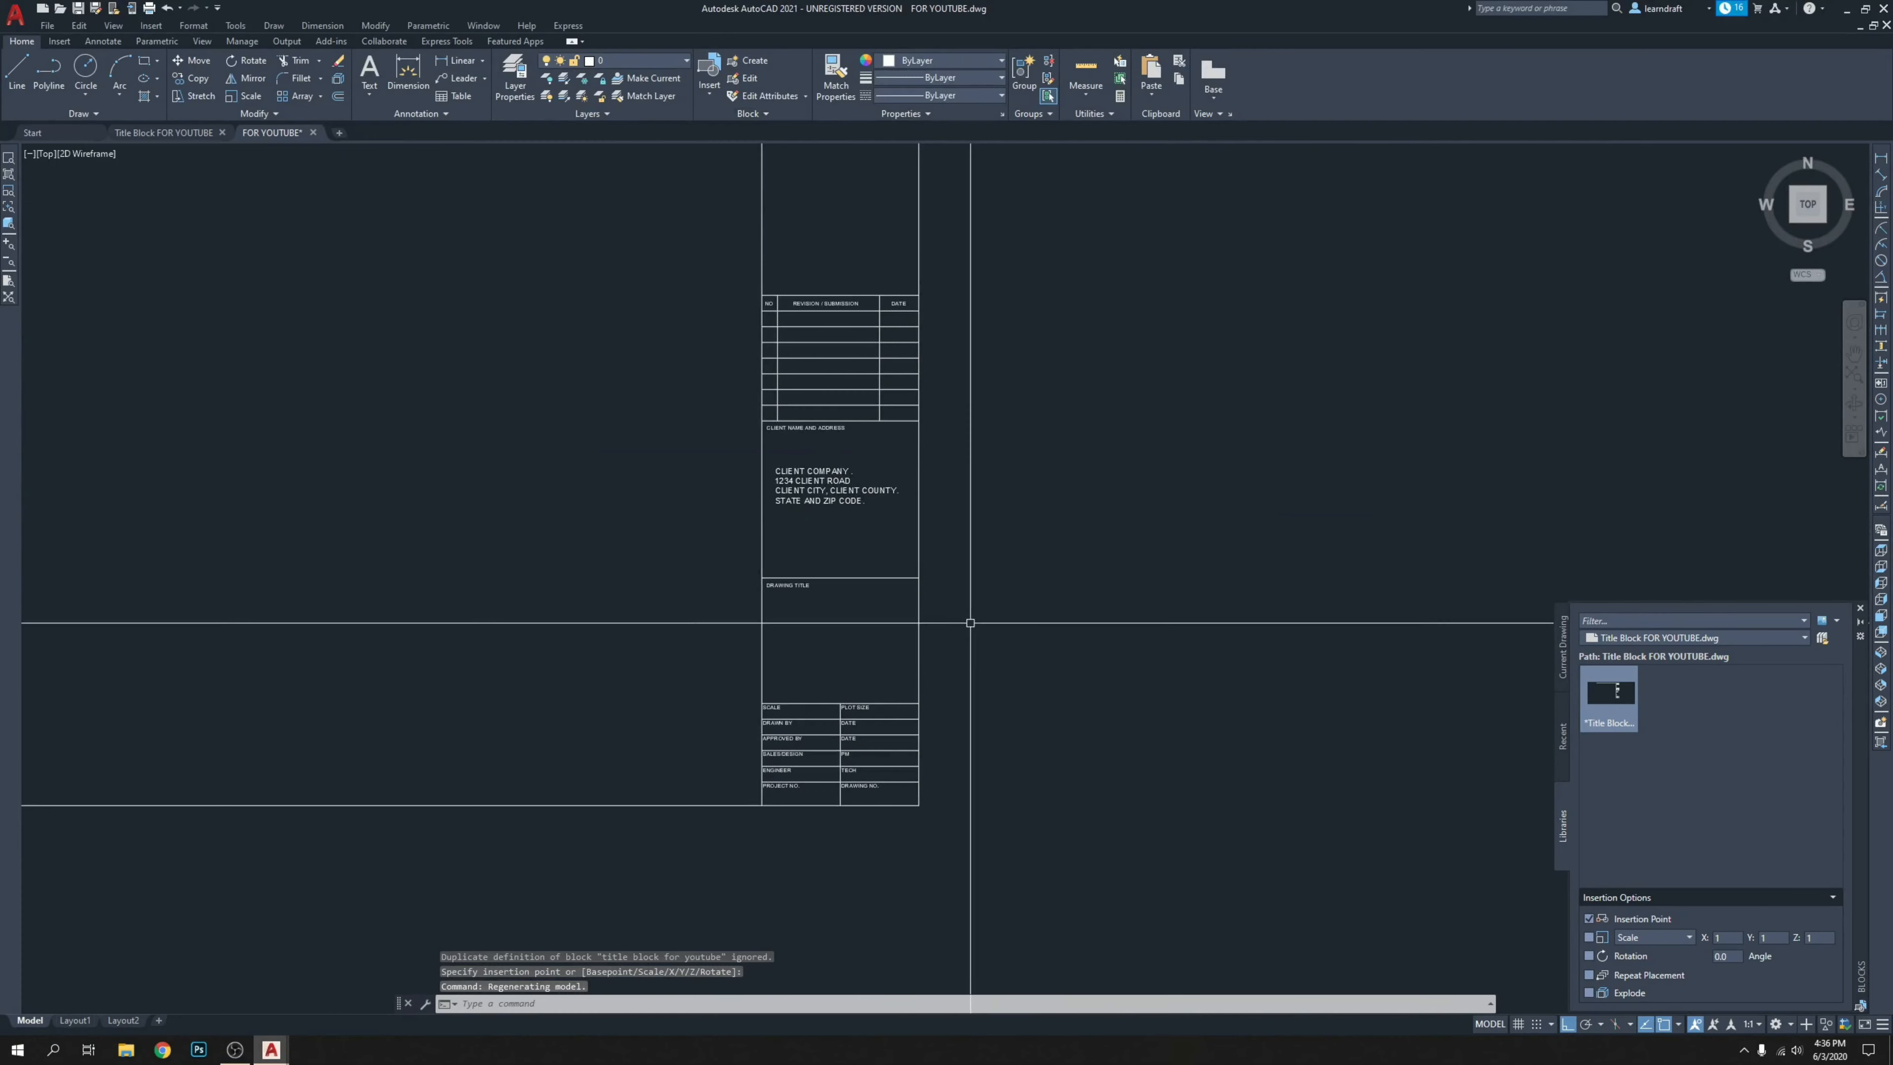
pyautogui.scroll(6, 800, 814)
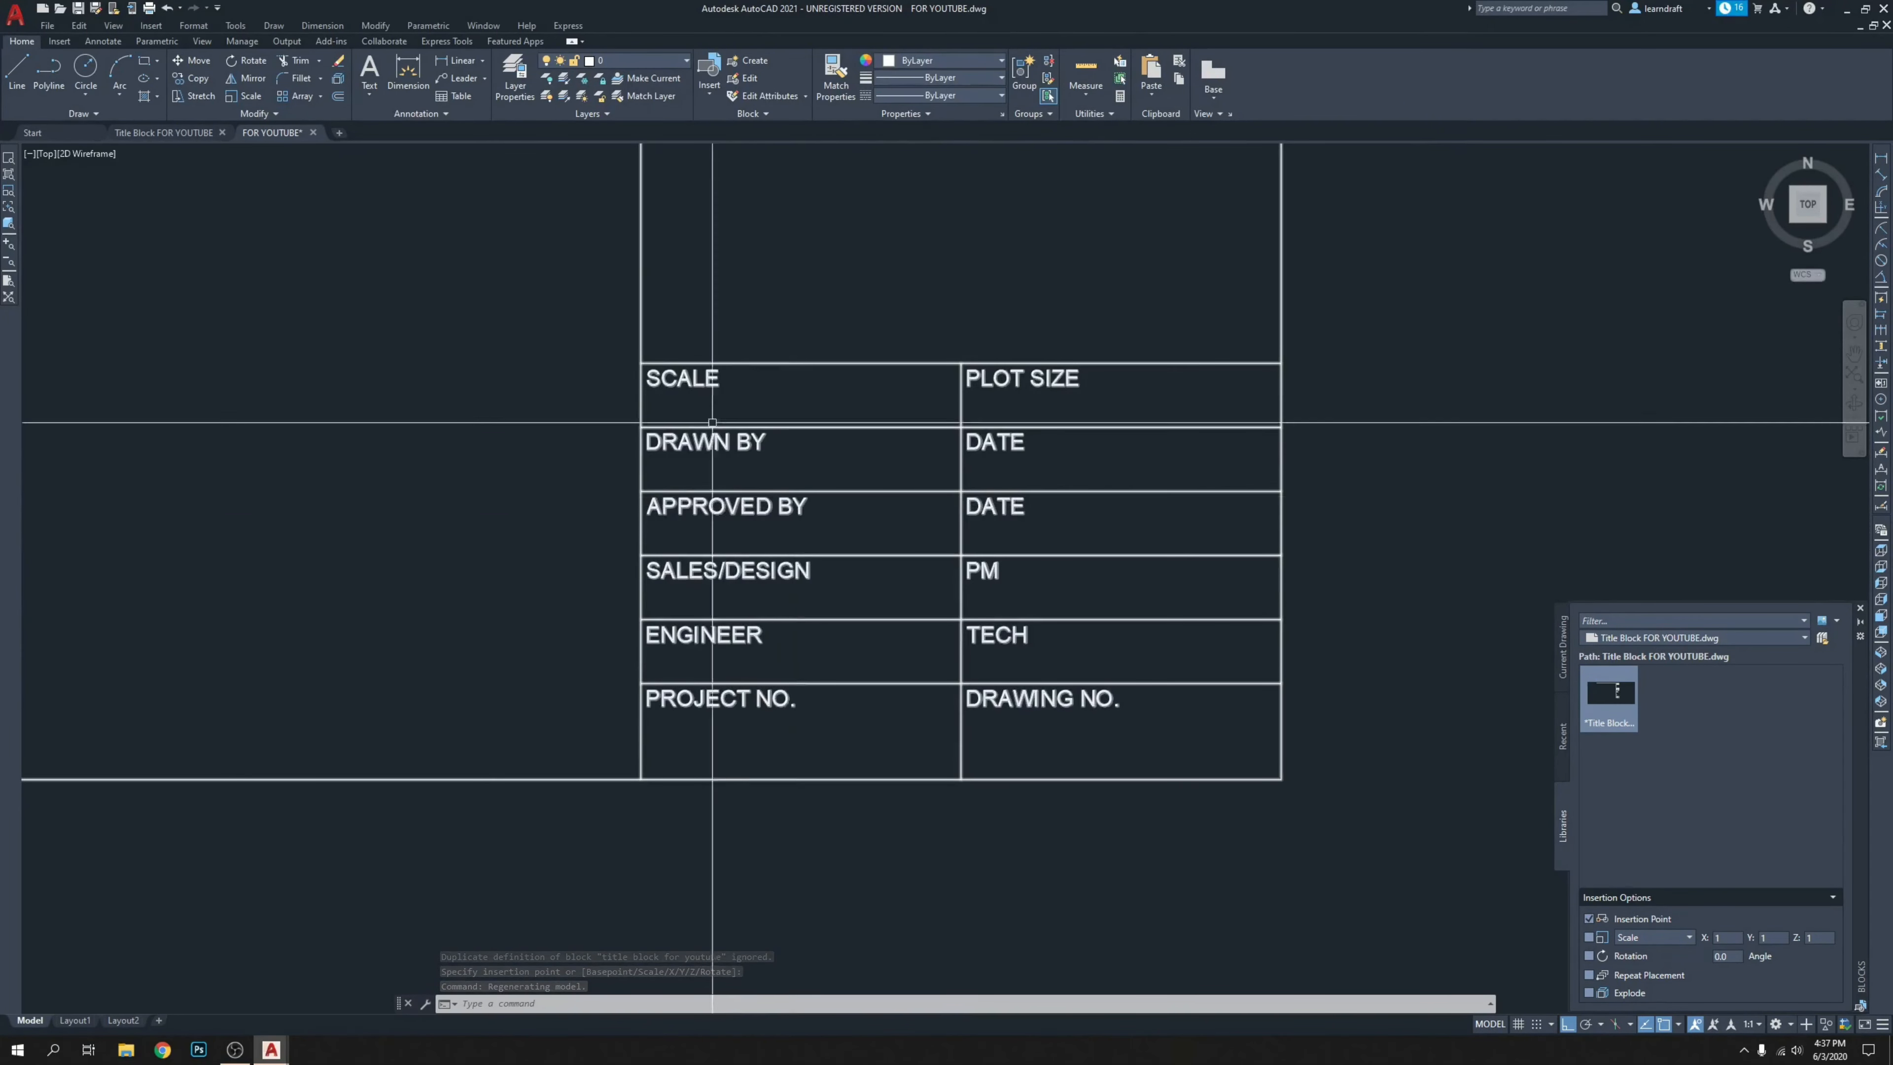
pyautogui.moveTo(794, 536); pyautogui.dragTo(841, 507, button='middle')
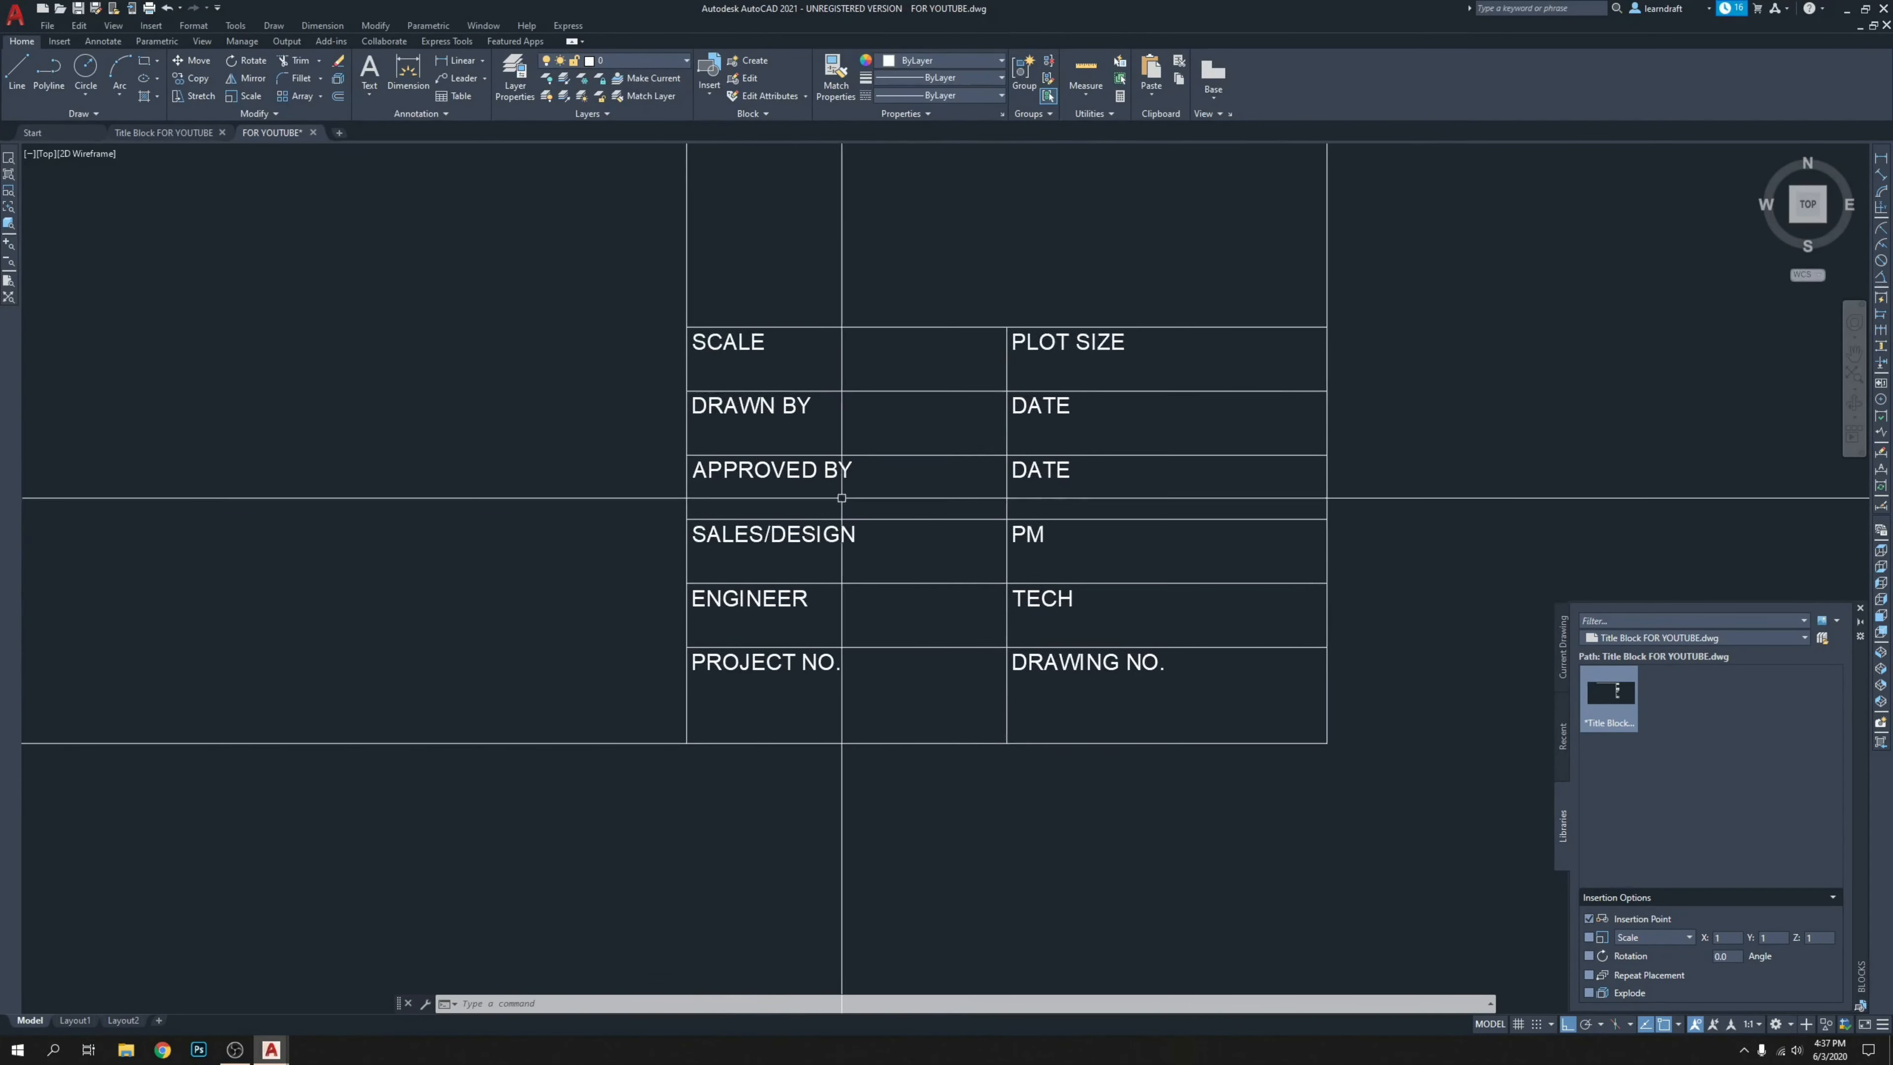
pyautogui.doubleClick(802, 405)
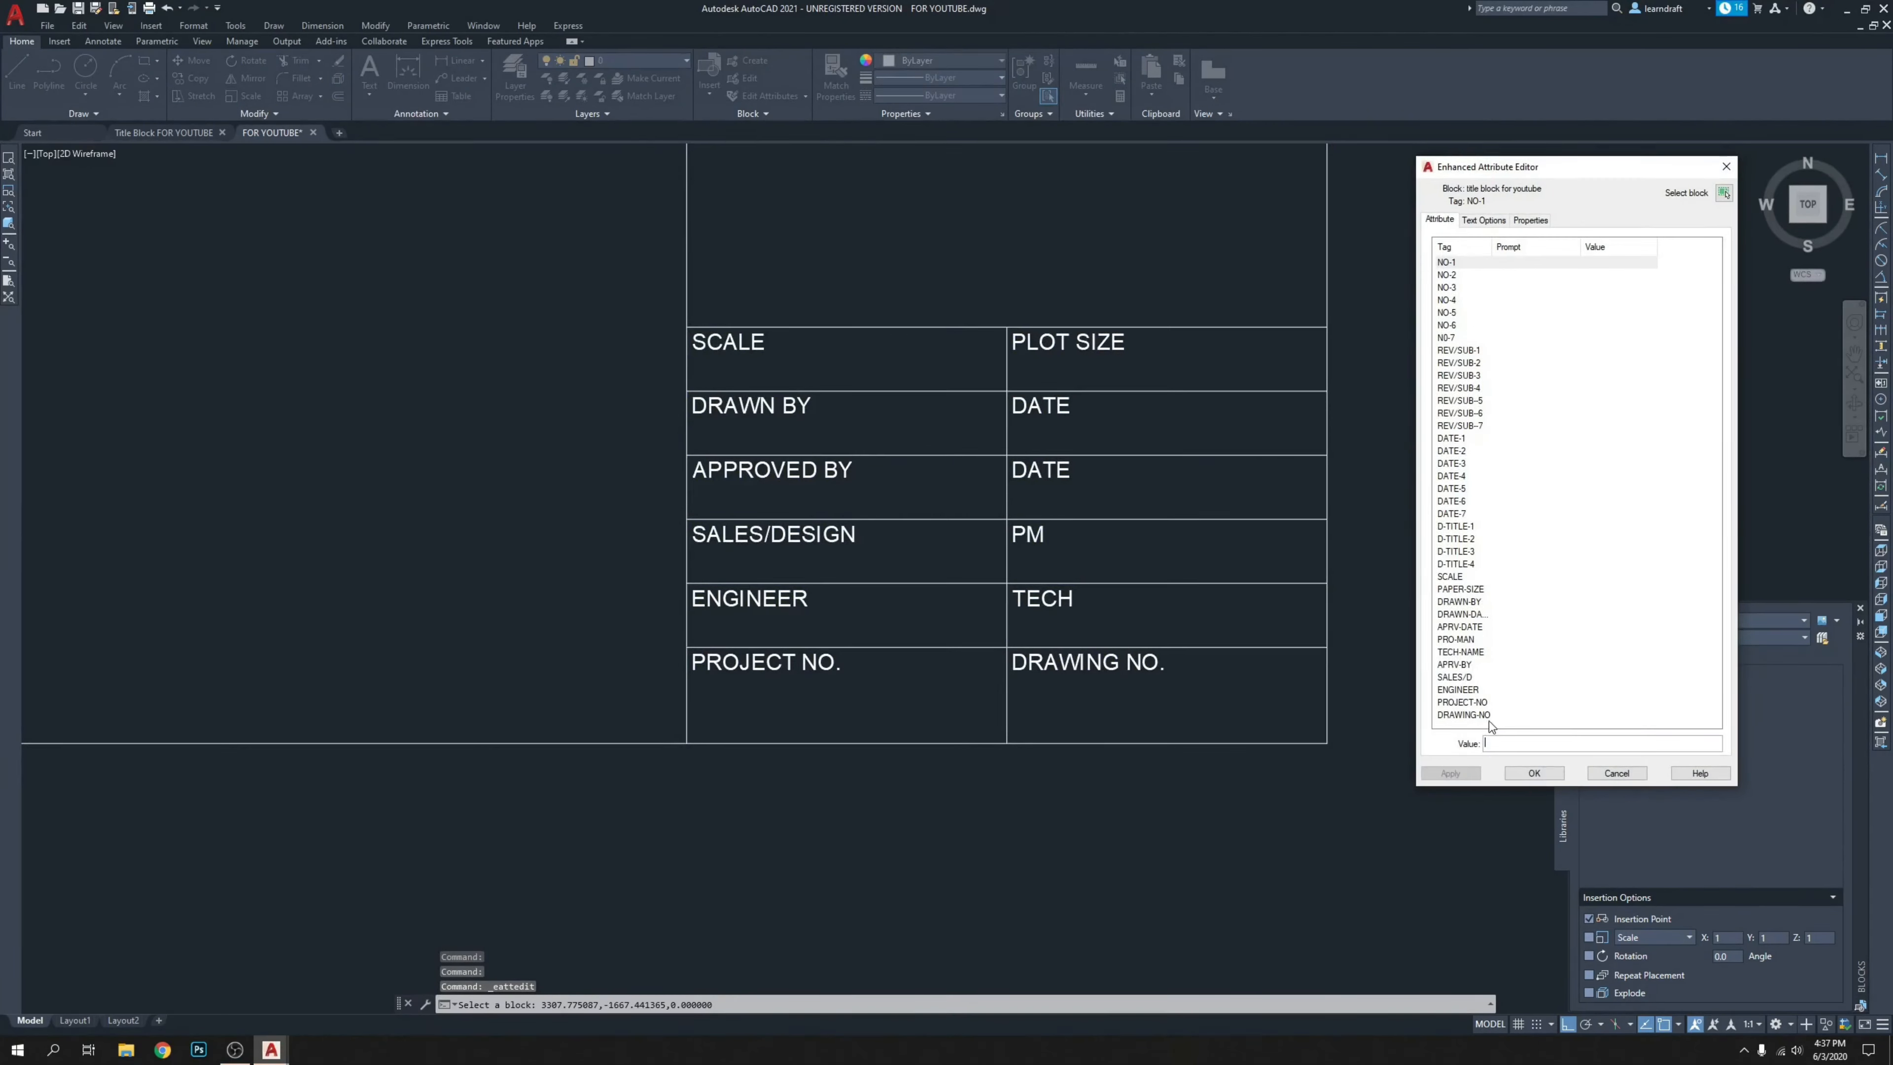
pyautogui.click(1462, 565)
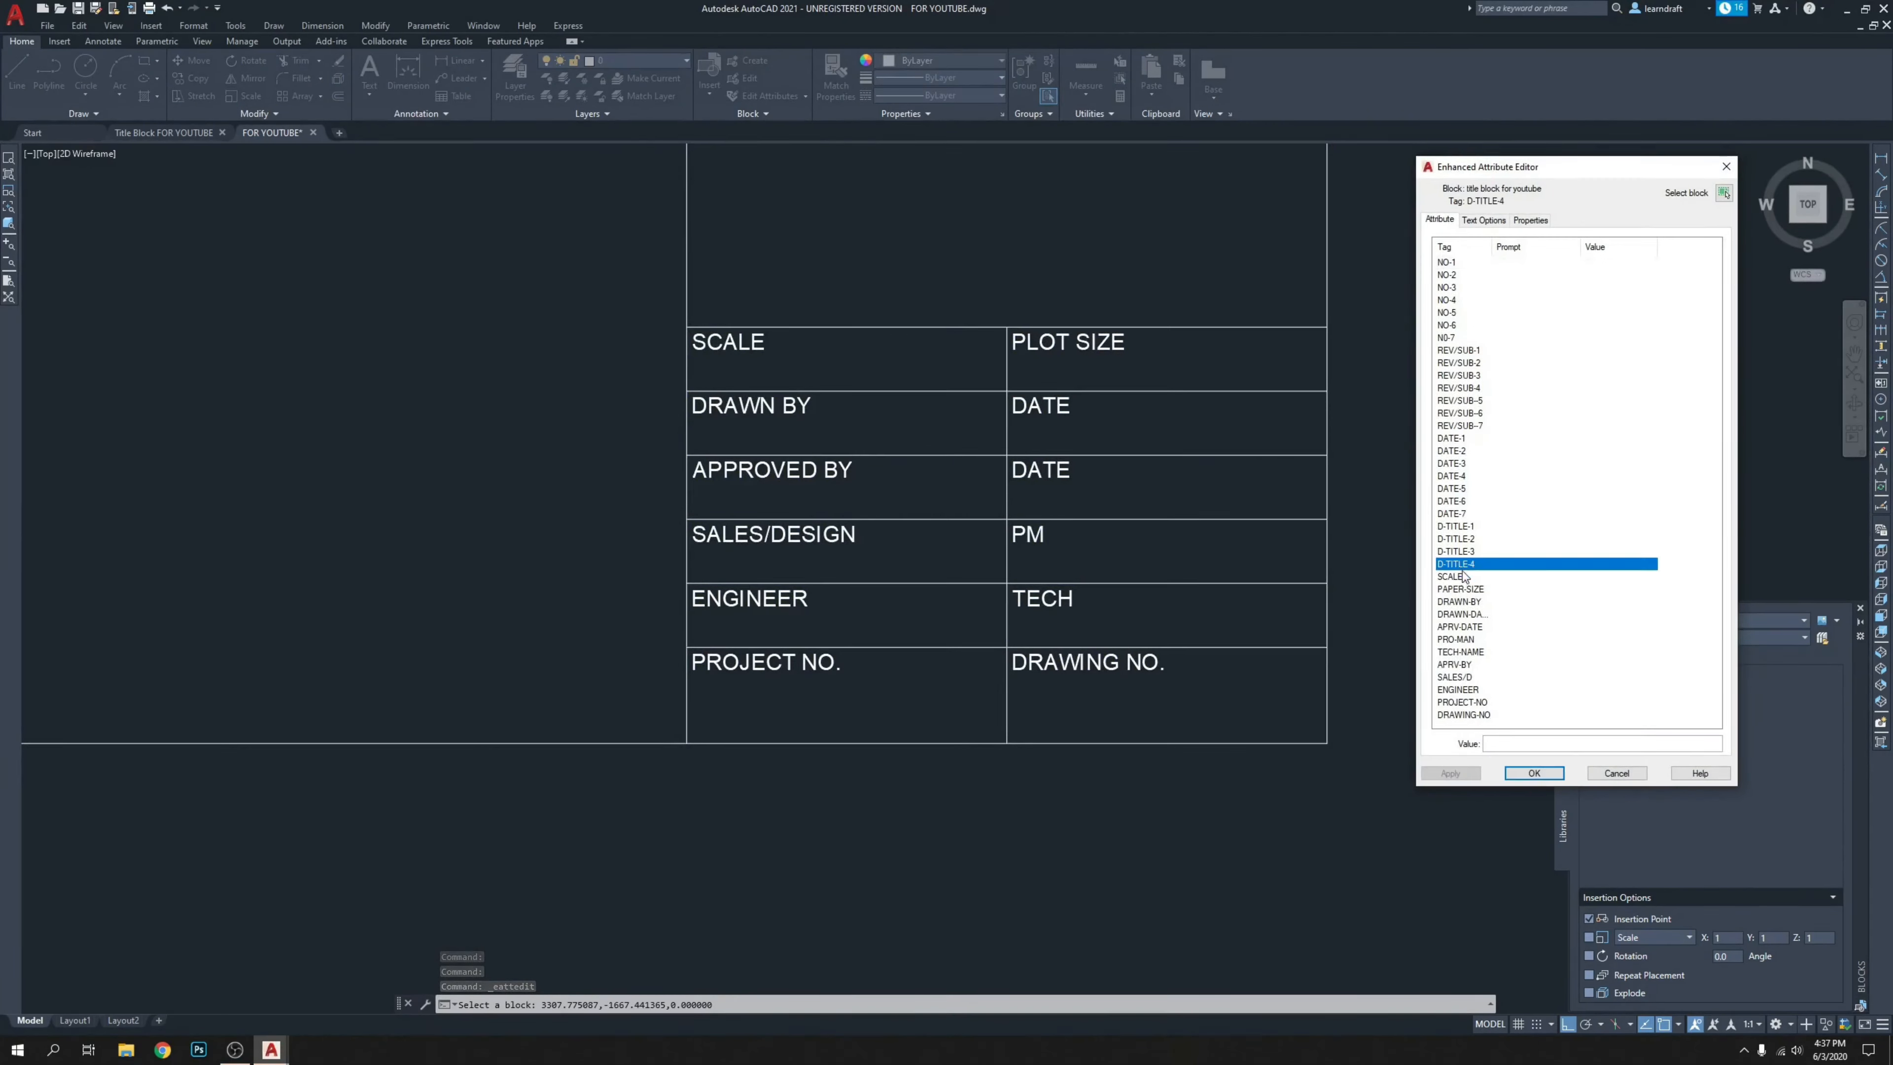
pyautogui.click(1476, 604)
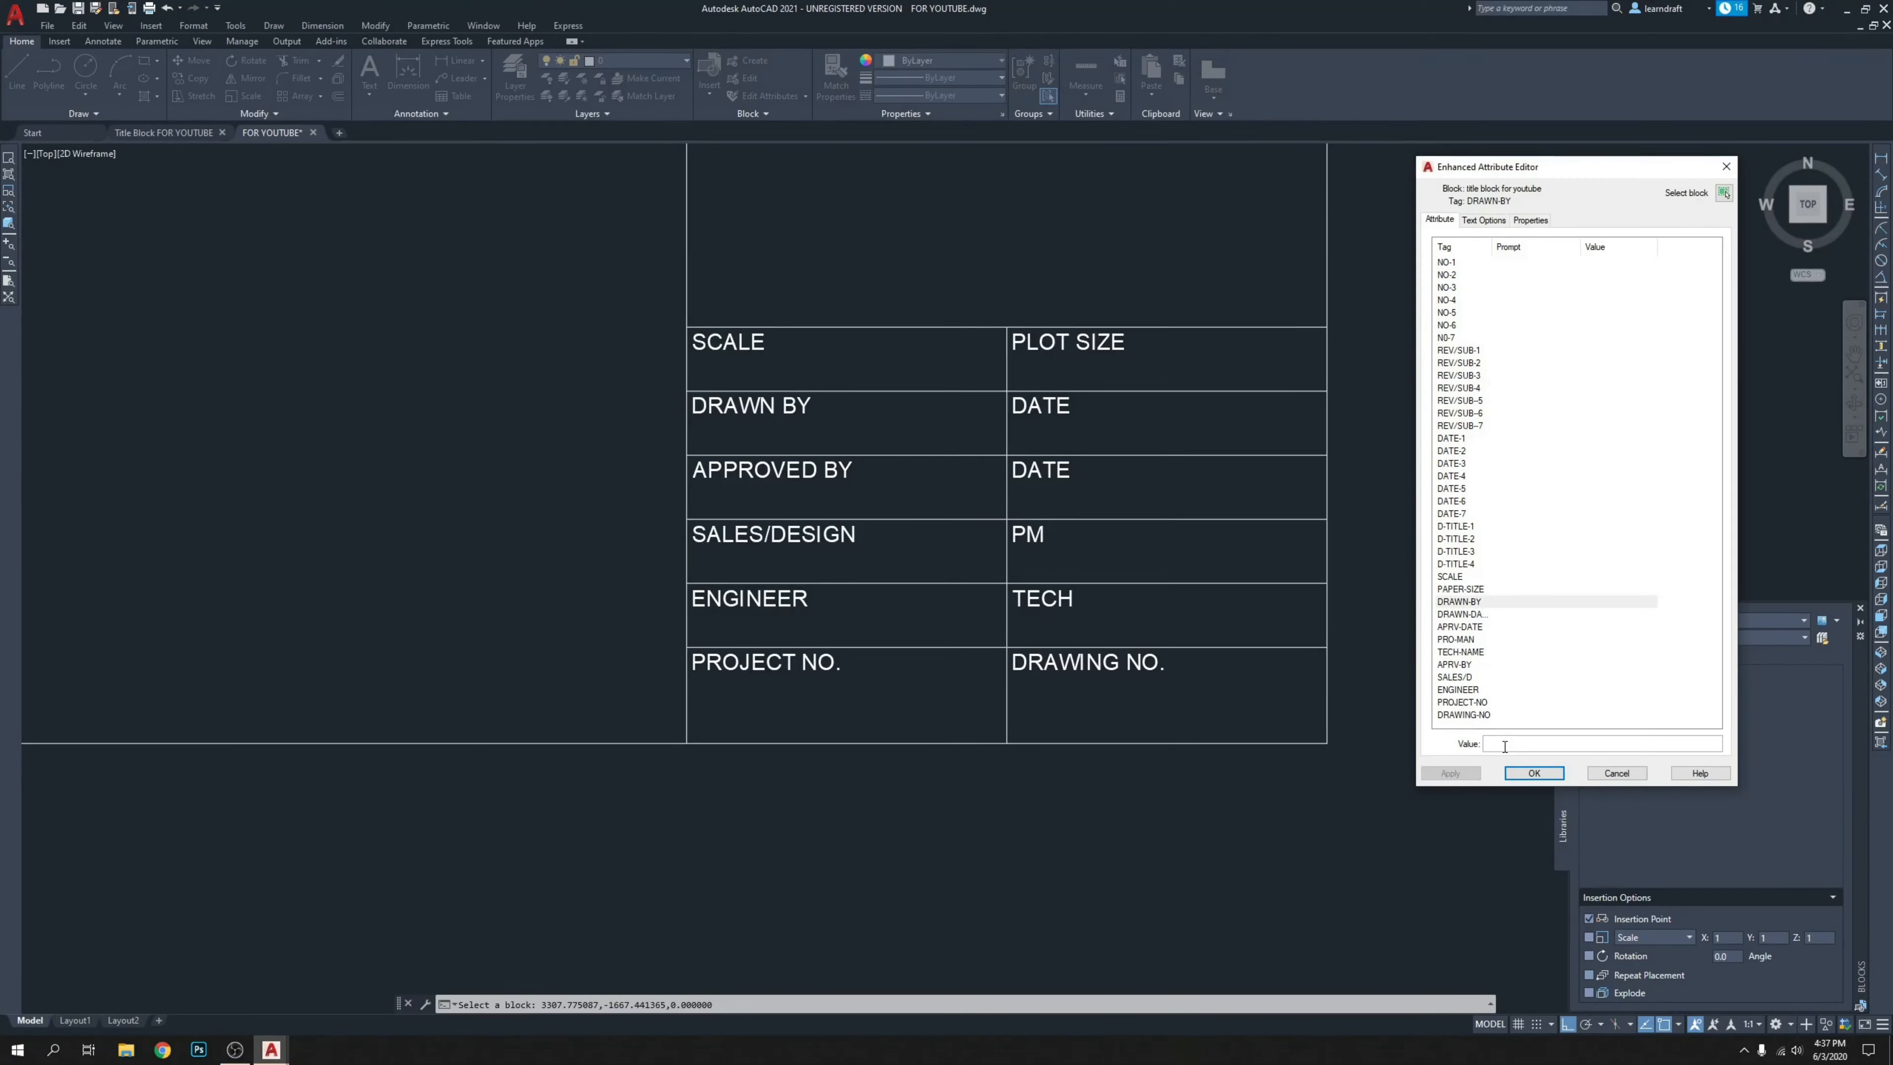
pyautogui.click(1533, 772)
# Close the blocks palette and delete the newly inserted blank title block.
pyautogui.scroll(-8, 964, 621)
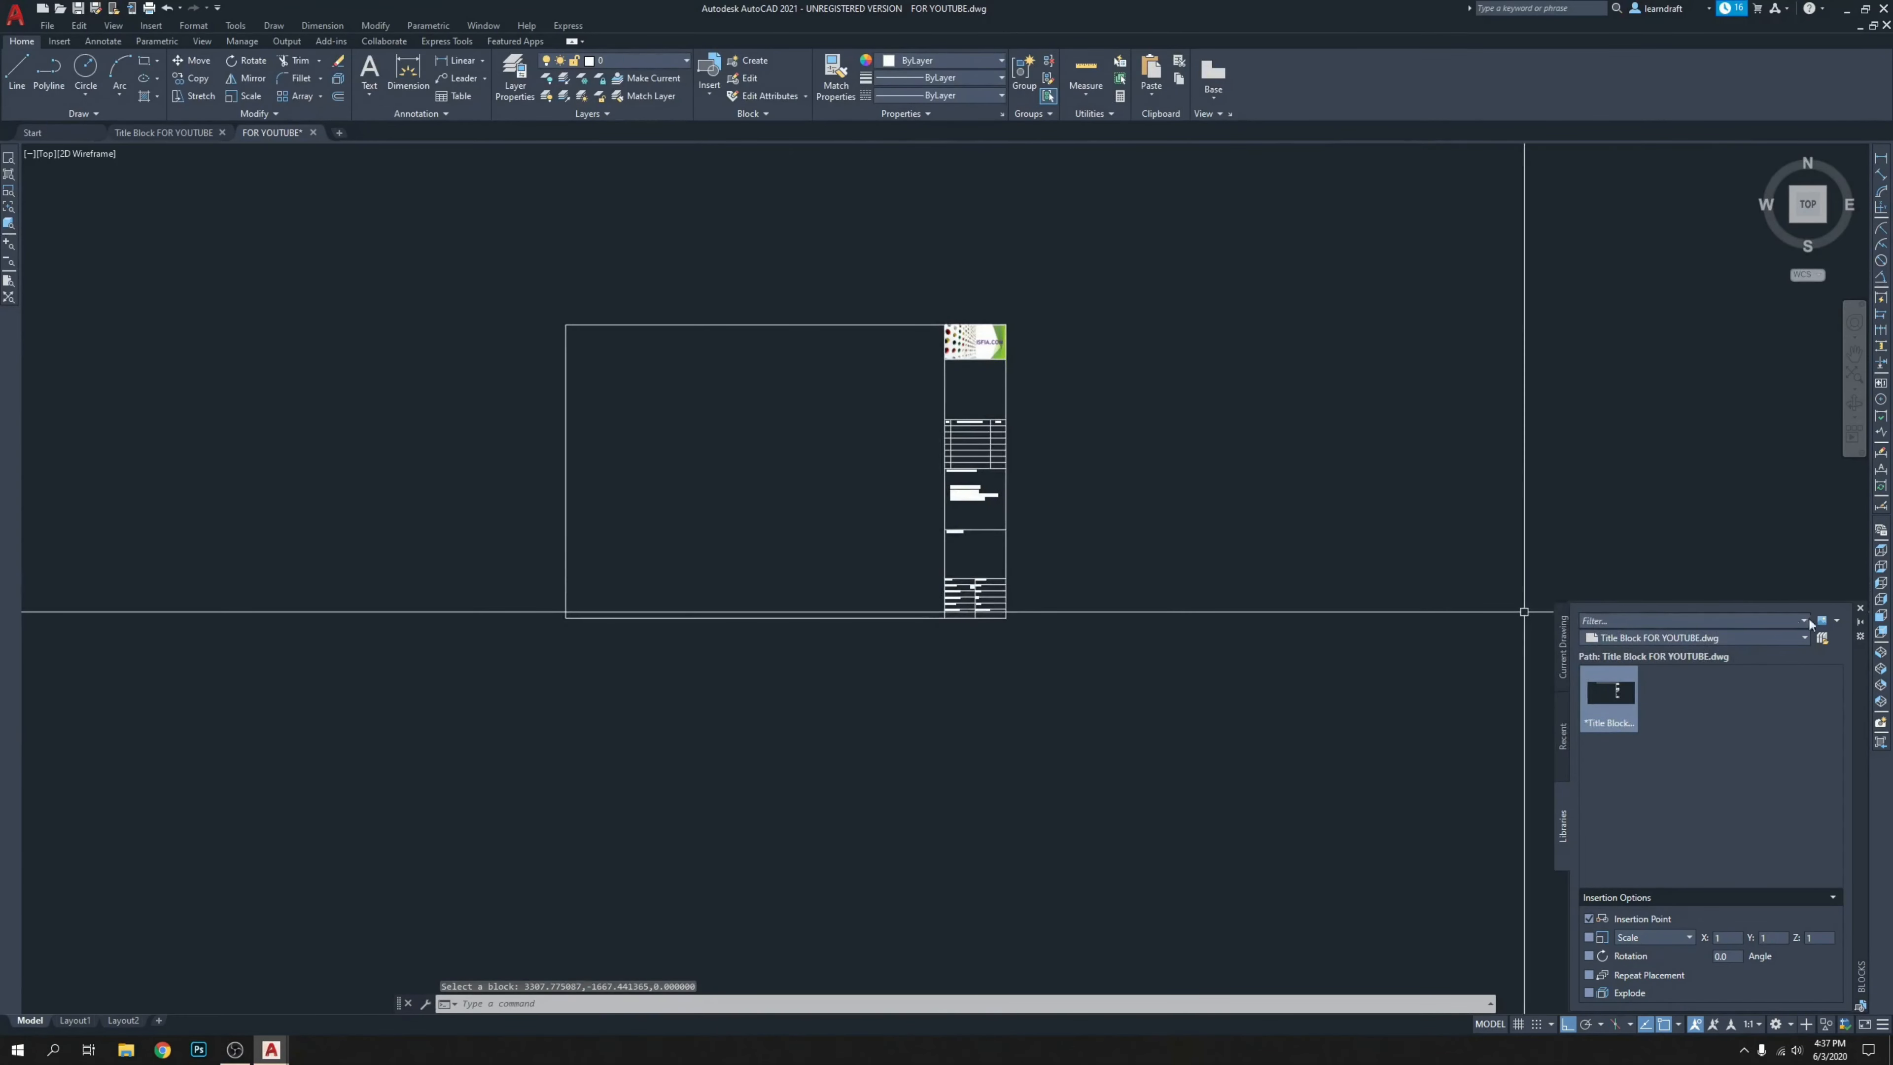
pyautogui.click(1859, 608)
pyautogui.click(973, 392)
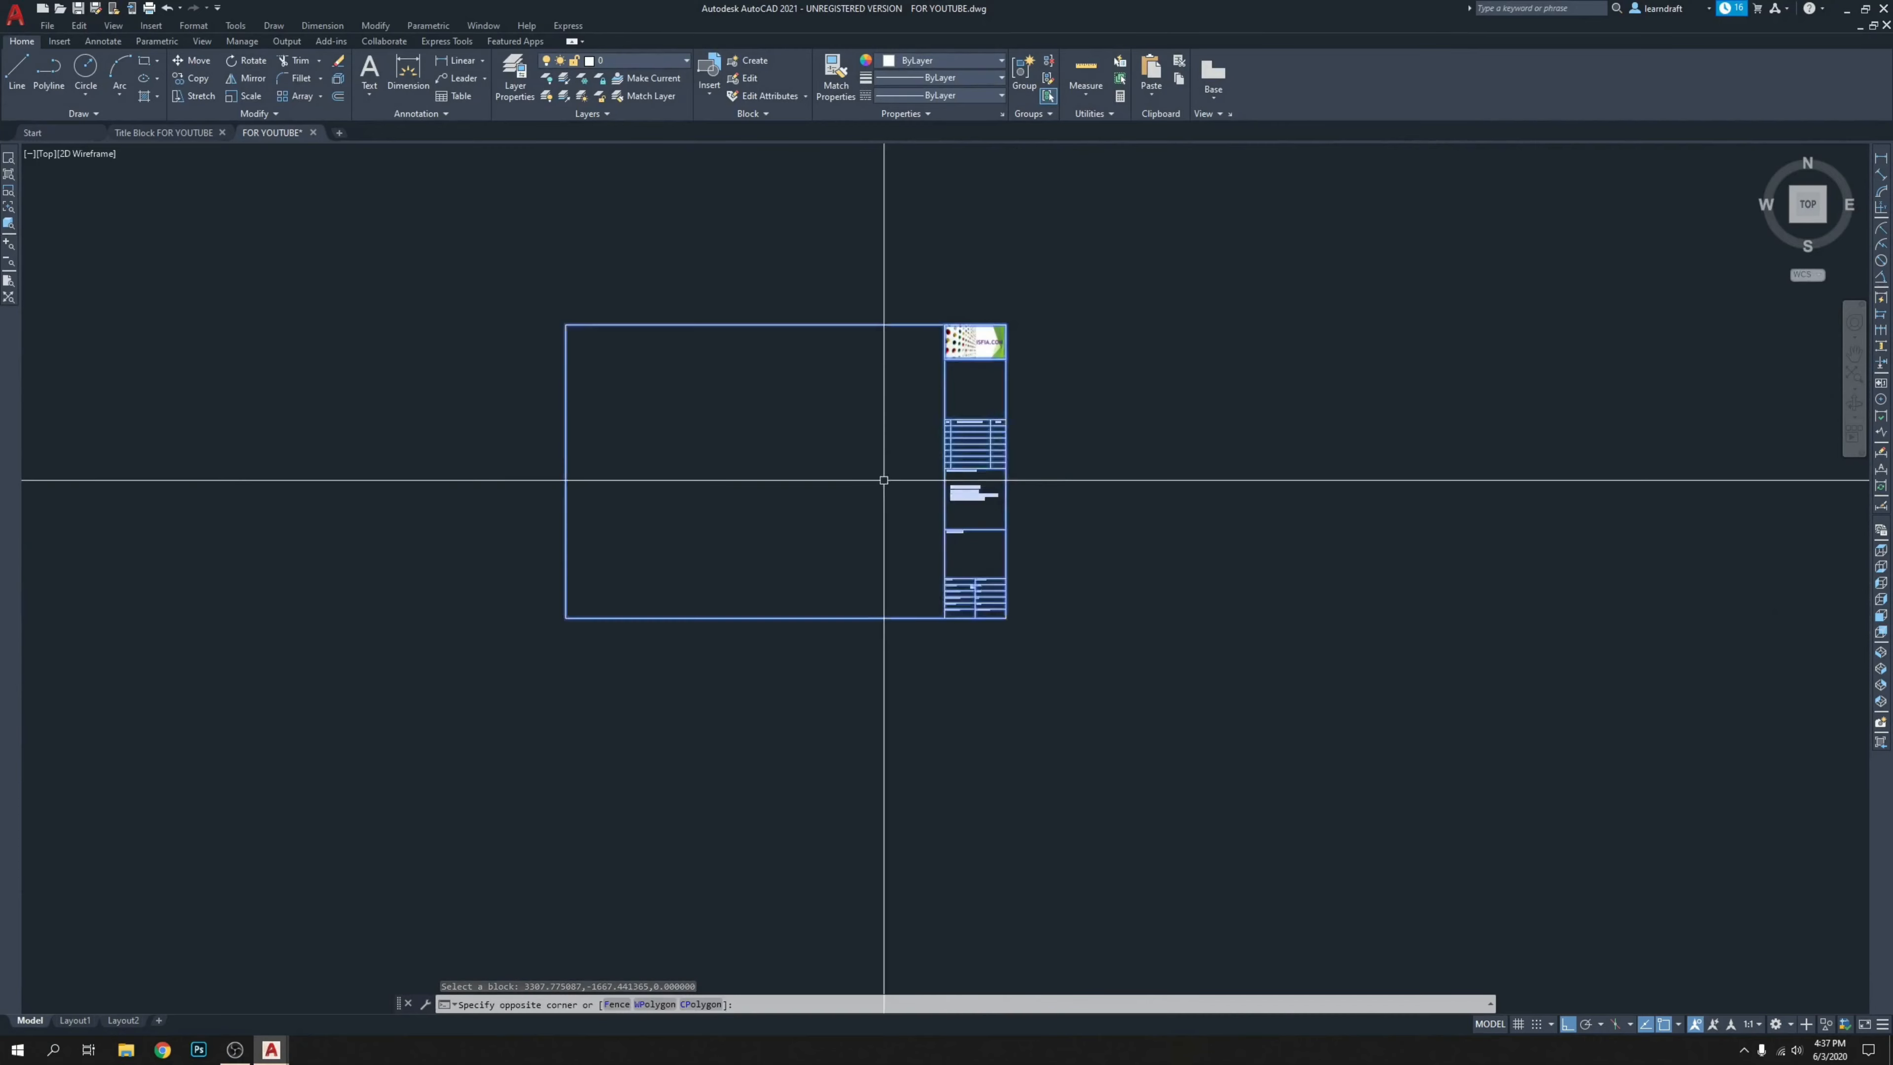
pyautogui.click(883, 478)
pyautogui.scroll(5, 911, 522)
pyautogui.scroll(3, 1119, 633)
pyautogui.scroll(-6, 1126, 634)
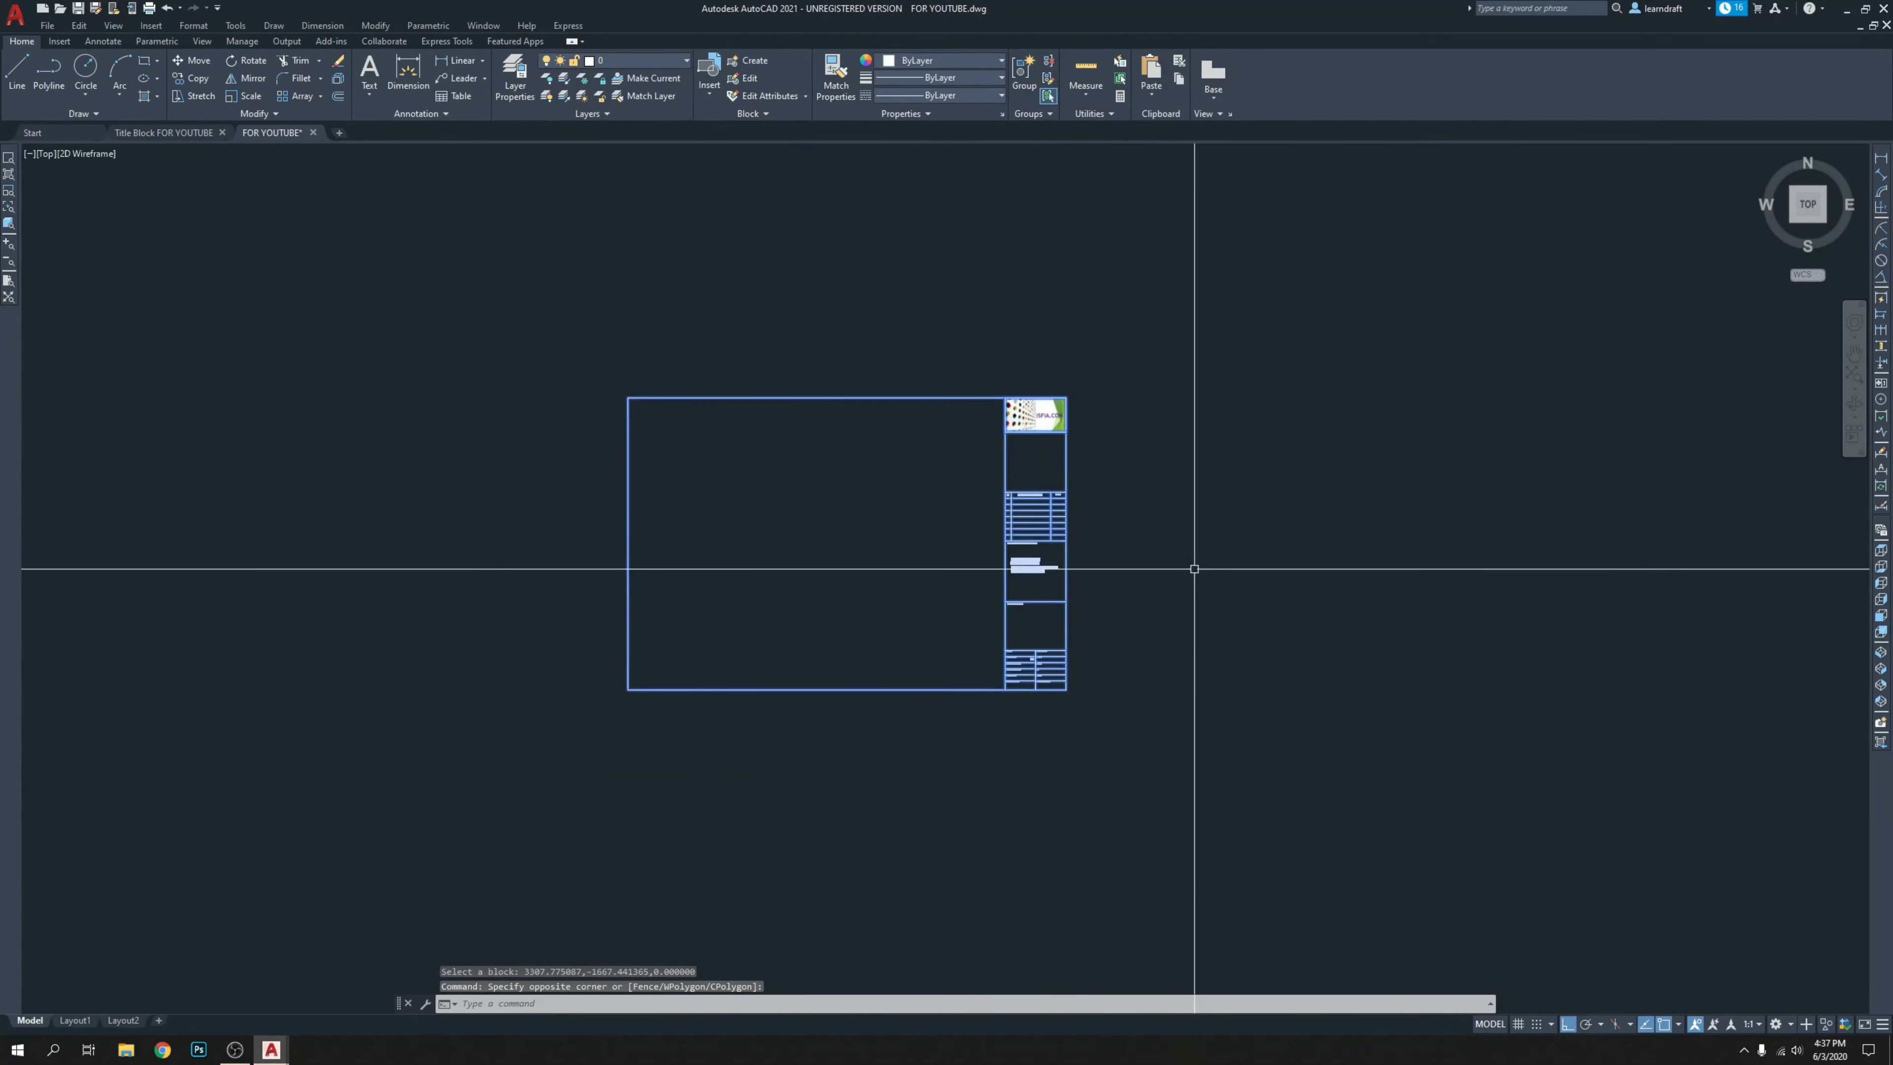
pyautogui.press('Delete')
# Pad the DRAWN-BY value in the filled-in title block with leading spaces so it lines up with the right-aligned values around it.
pyautogui.moveTo(944, 595); pyautogui.dragTo(1356, 596, button='middle')
pyautogui.scroll(-5, 1355, 596)
pyautogui.moveTo(522, 961); pyautogui.dragTo(958, 715, button='middle')
pyautogui.scroll(4, 958, 723)
pyautogui.scroll(6, 989, 689)
pyautogui.scroll(4, 1184, 604)
pyautogui.moveTo(1173, 735); pyautogui.dragTo(946, 519, button='middle')
pyautogui.scroll(4, 947, 519)
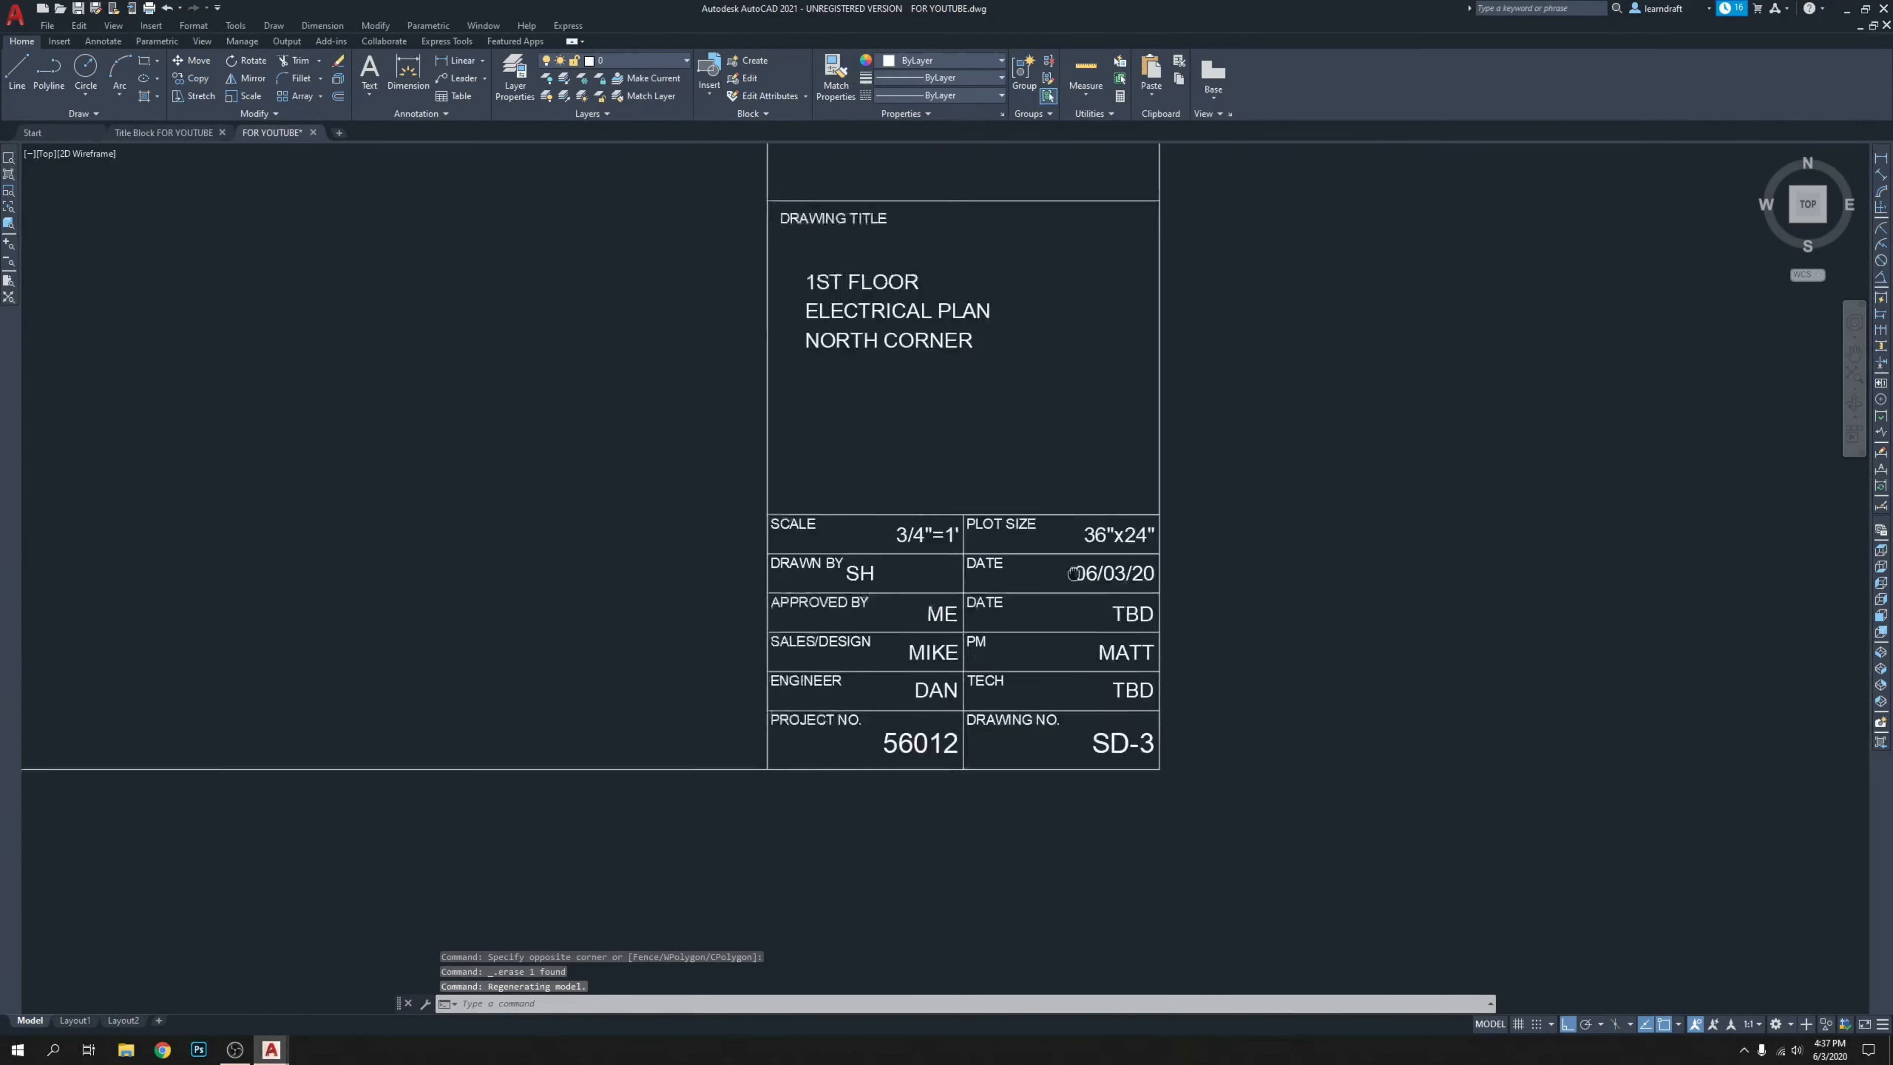
pyautogui.moveTo(1073, 564); pyautogui.dragTo(1001, 477, button='middle')
pyautogui.scroll(2, 842, 485)
pyautogui.scroll(-4, 931, 537)
pyautogui.scroll(4, 969, 522)
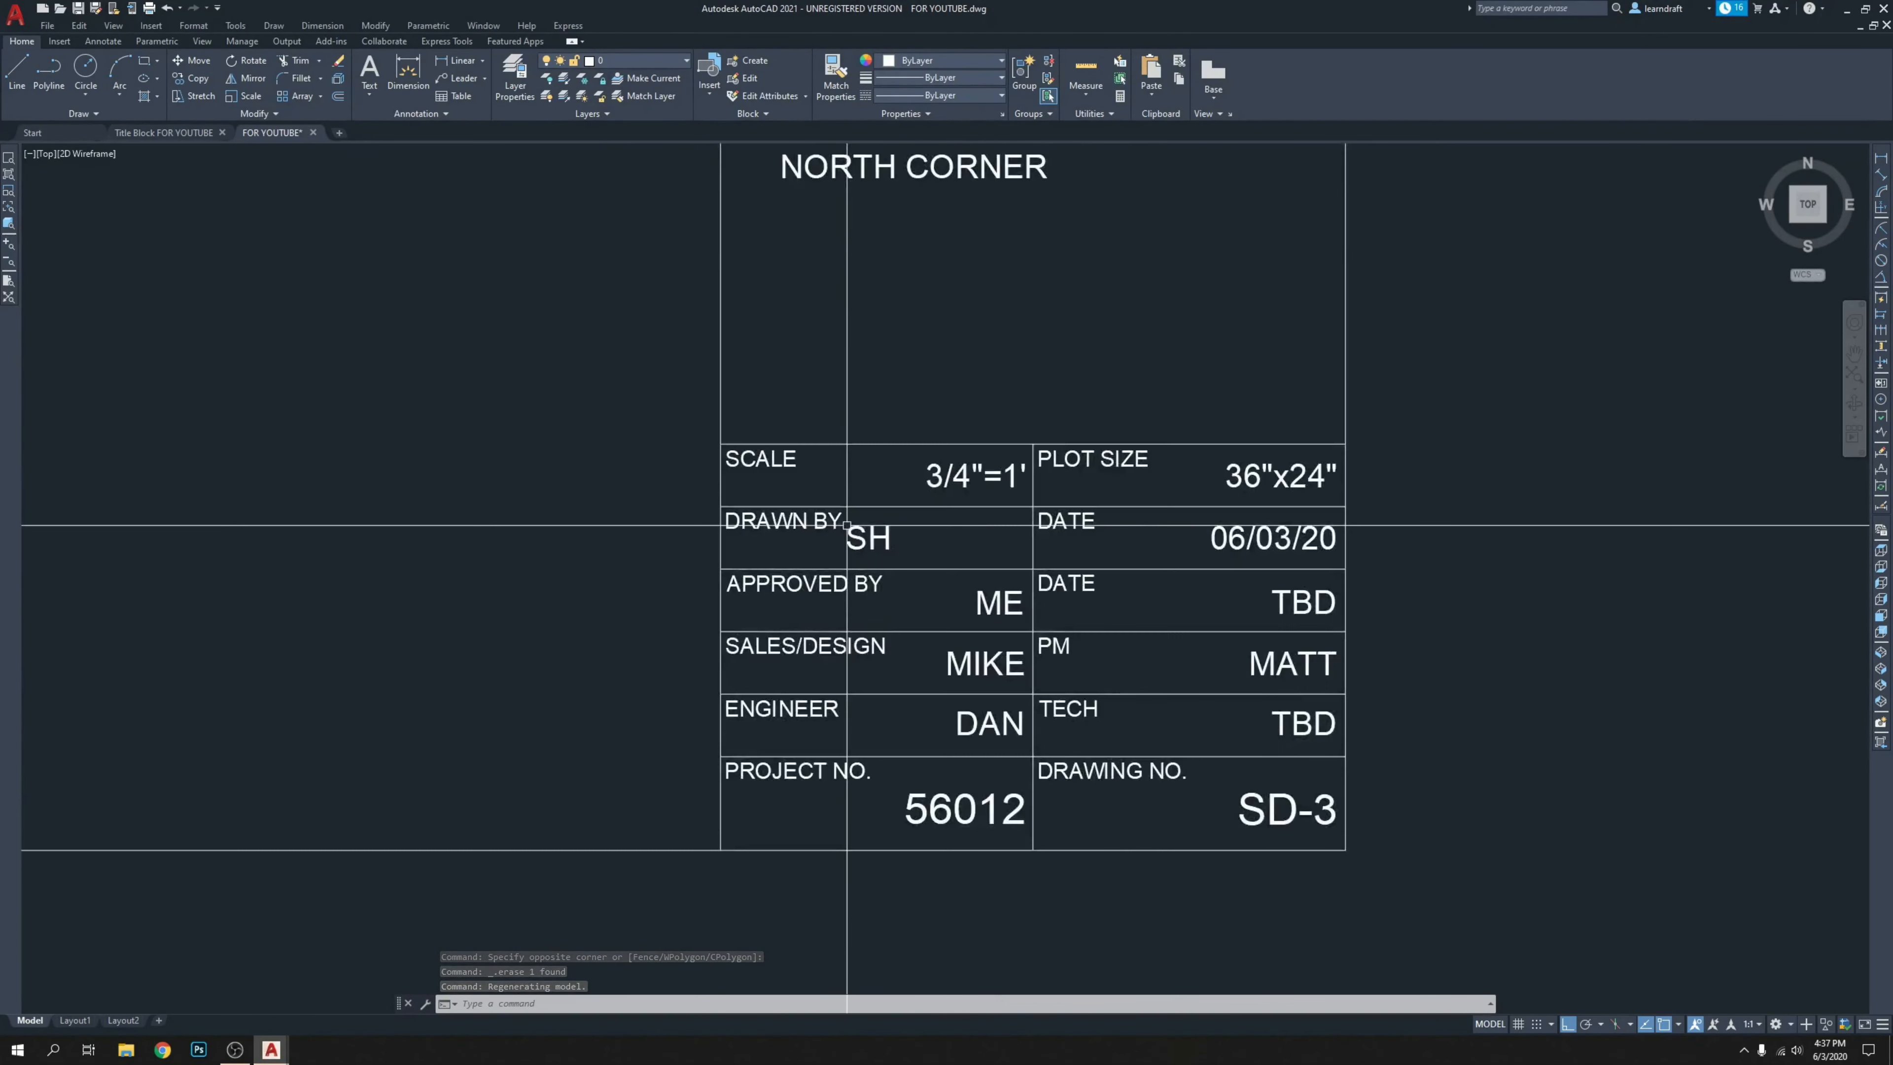
pyautogui.scroll(4, 863, 519)
pyautogui.doubleClick(863, 519)
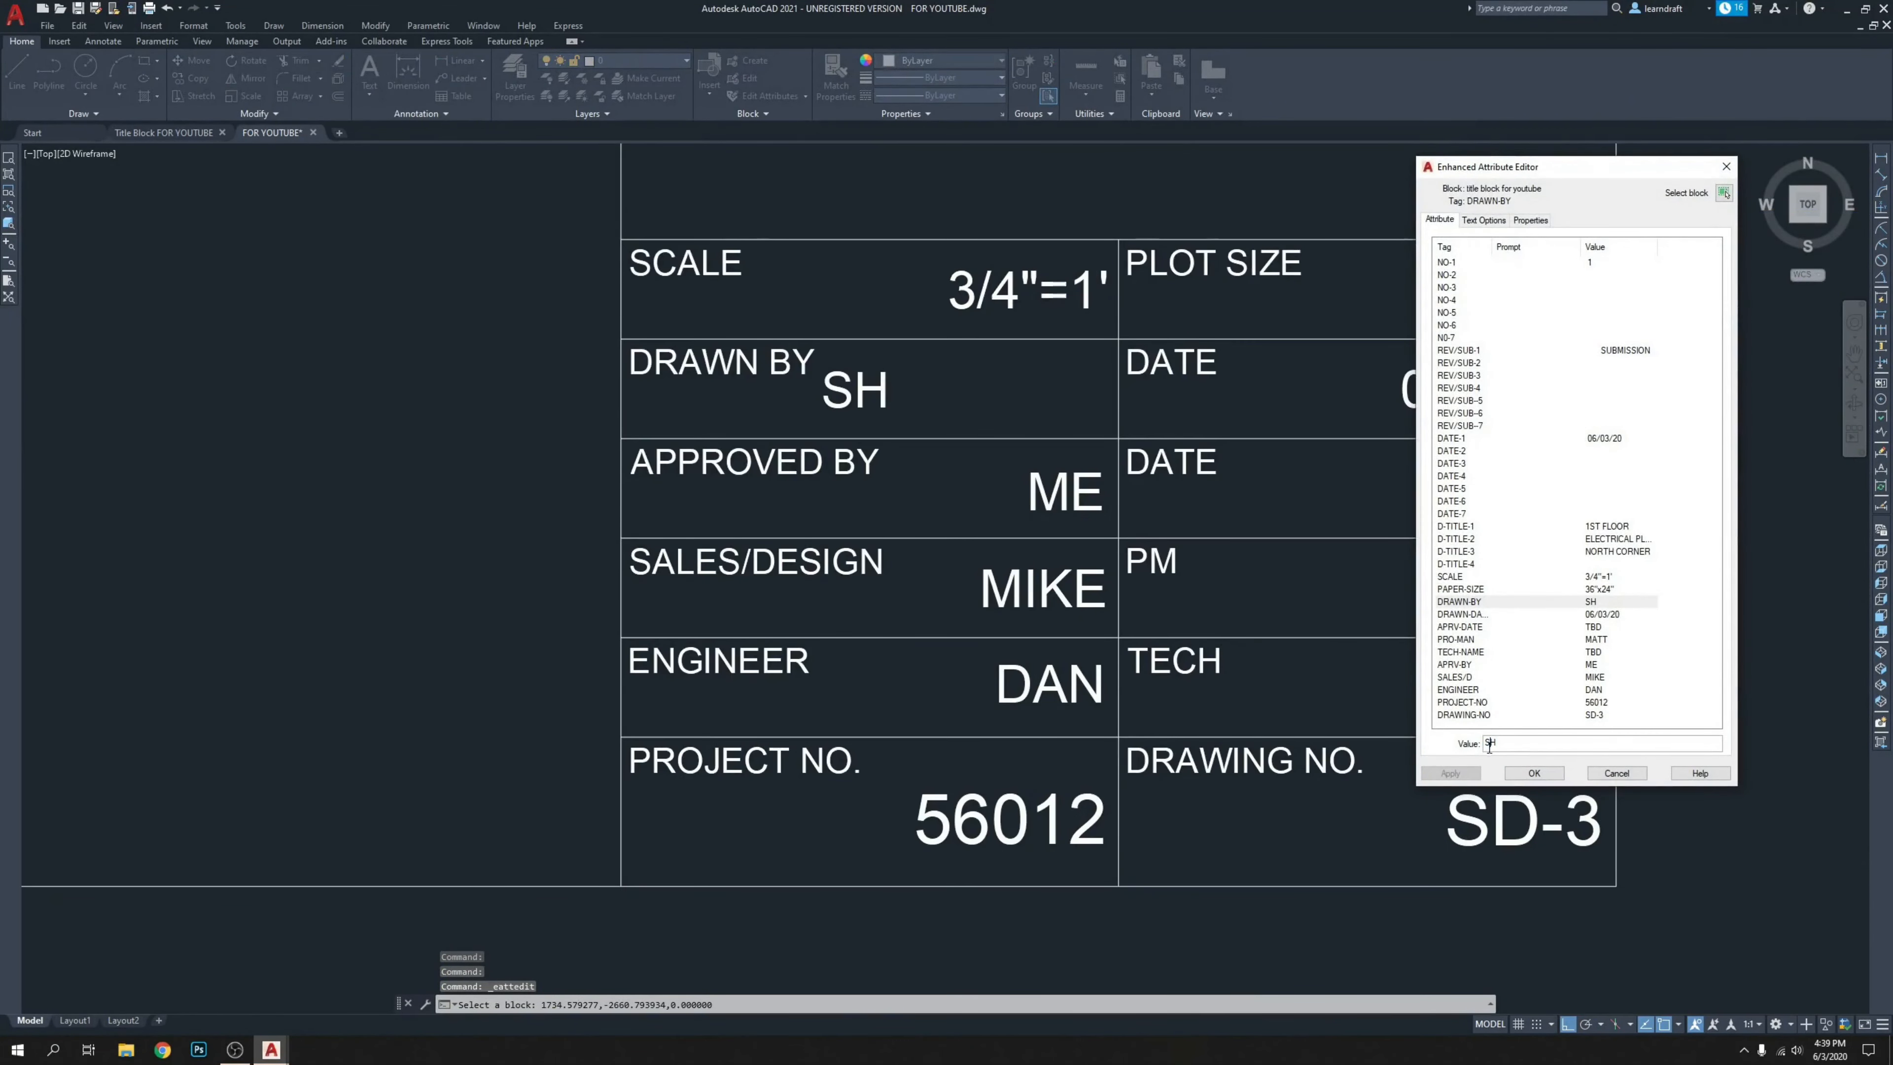
pyautogui.click(1488, 744)
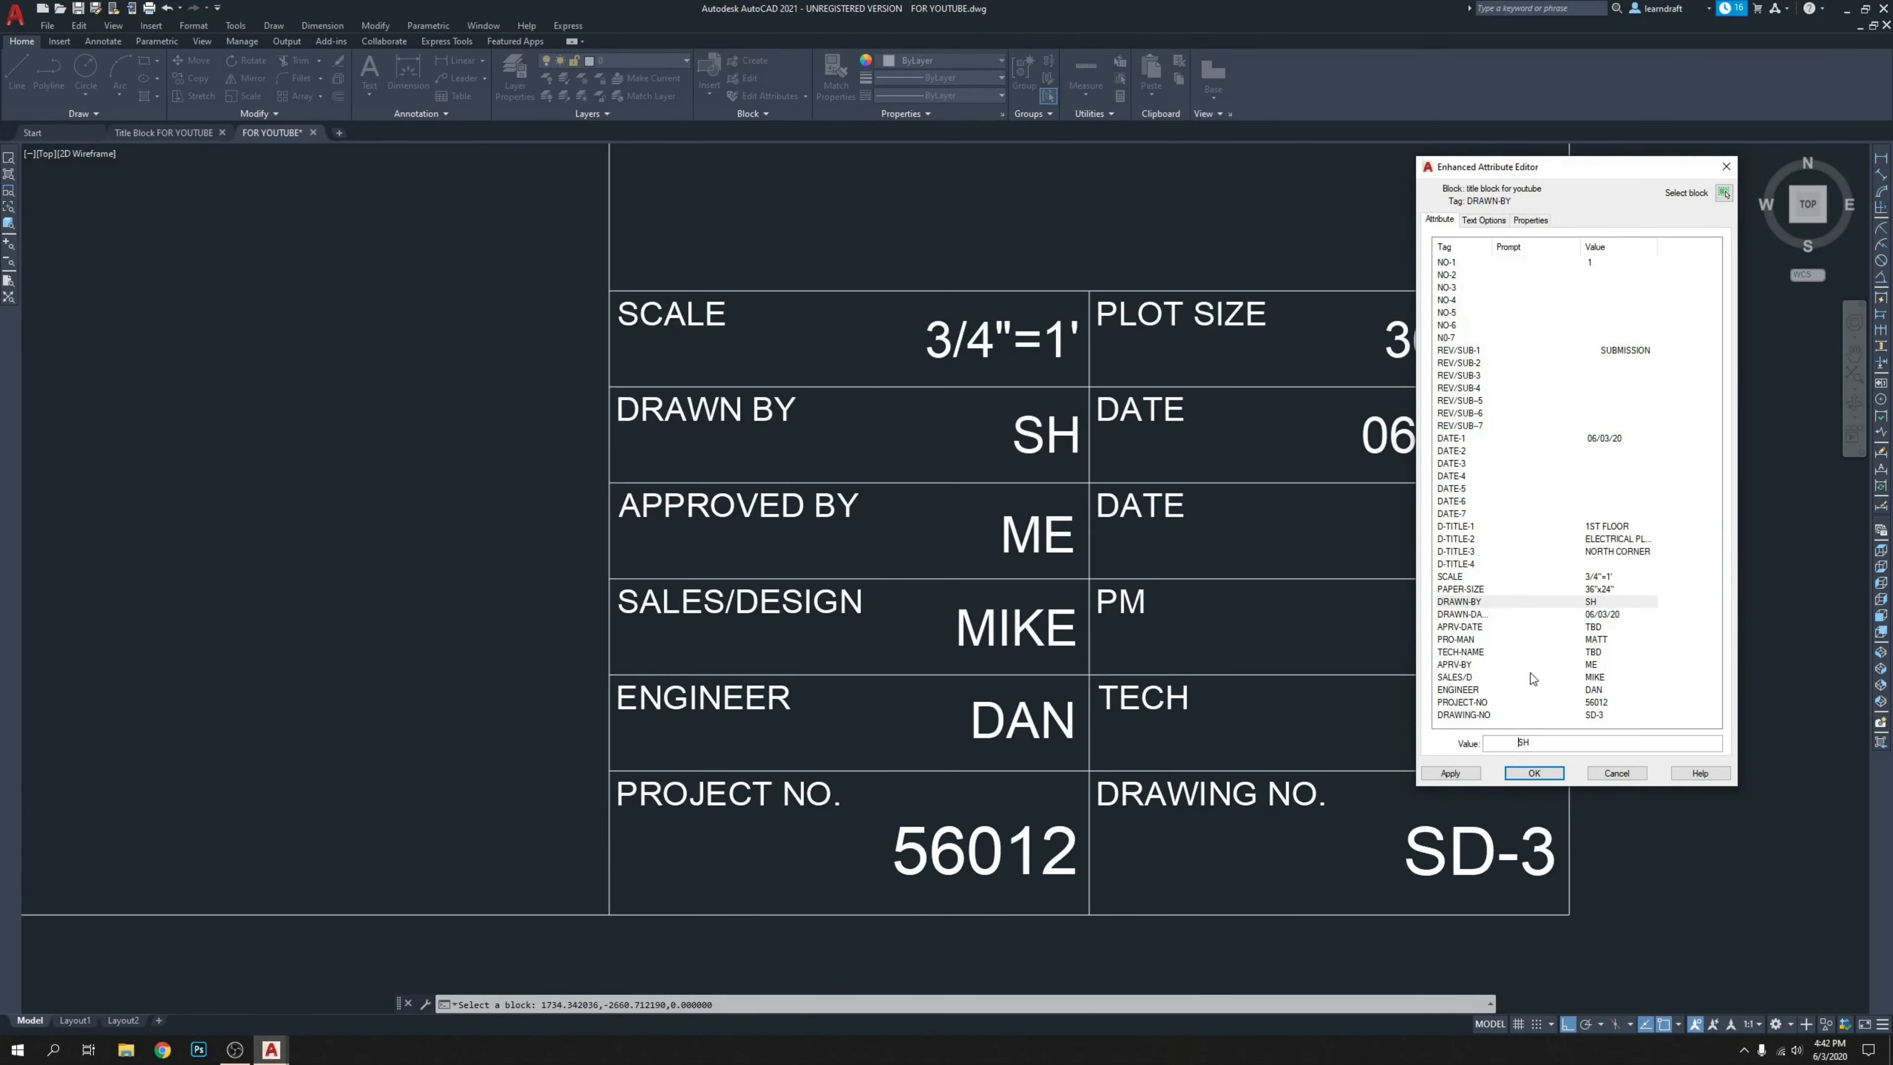
pyautogui.click(1531, 772)
pyautogui.scroll(-8, 1164, 471)
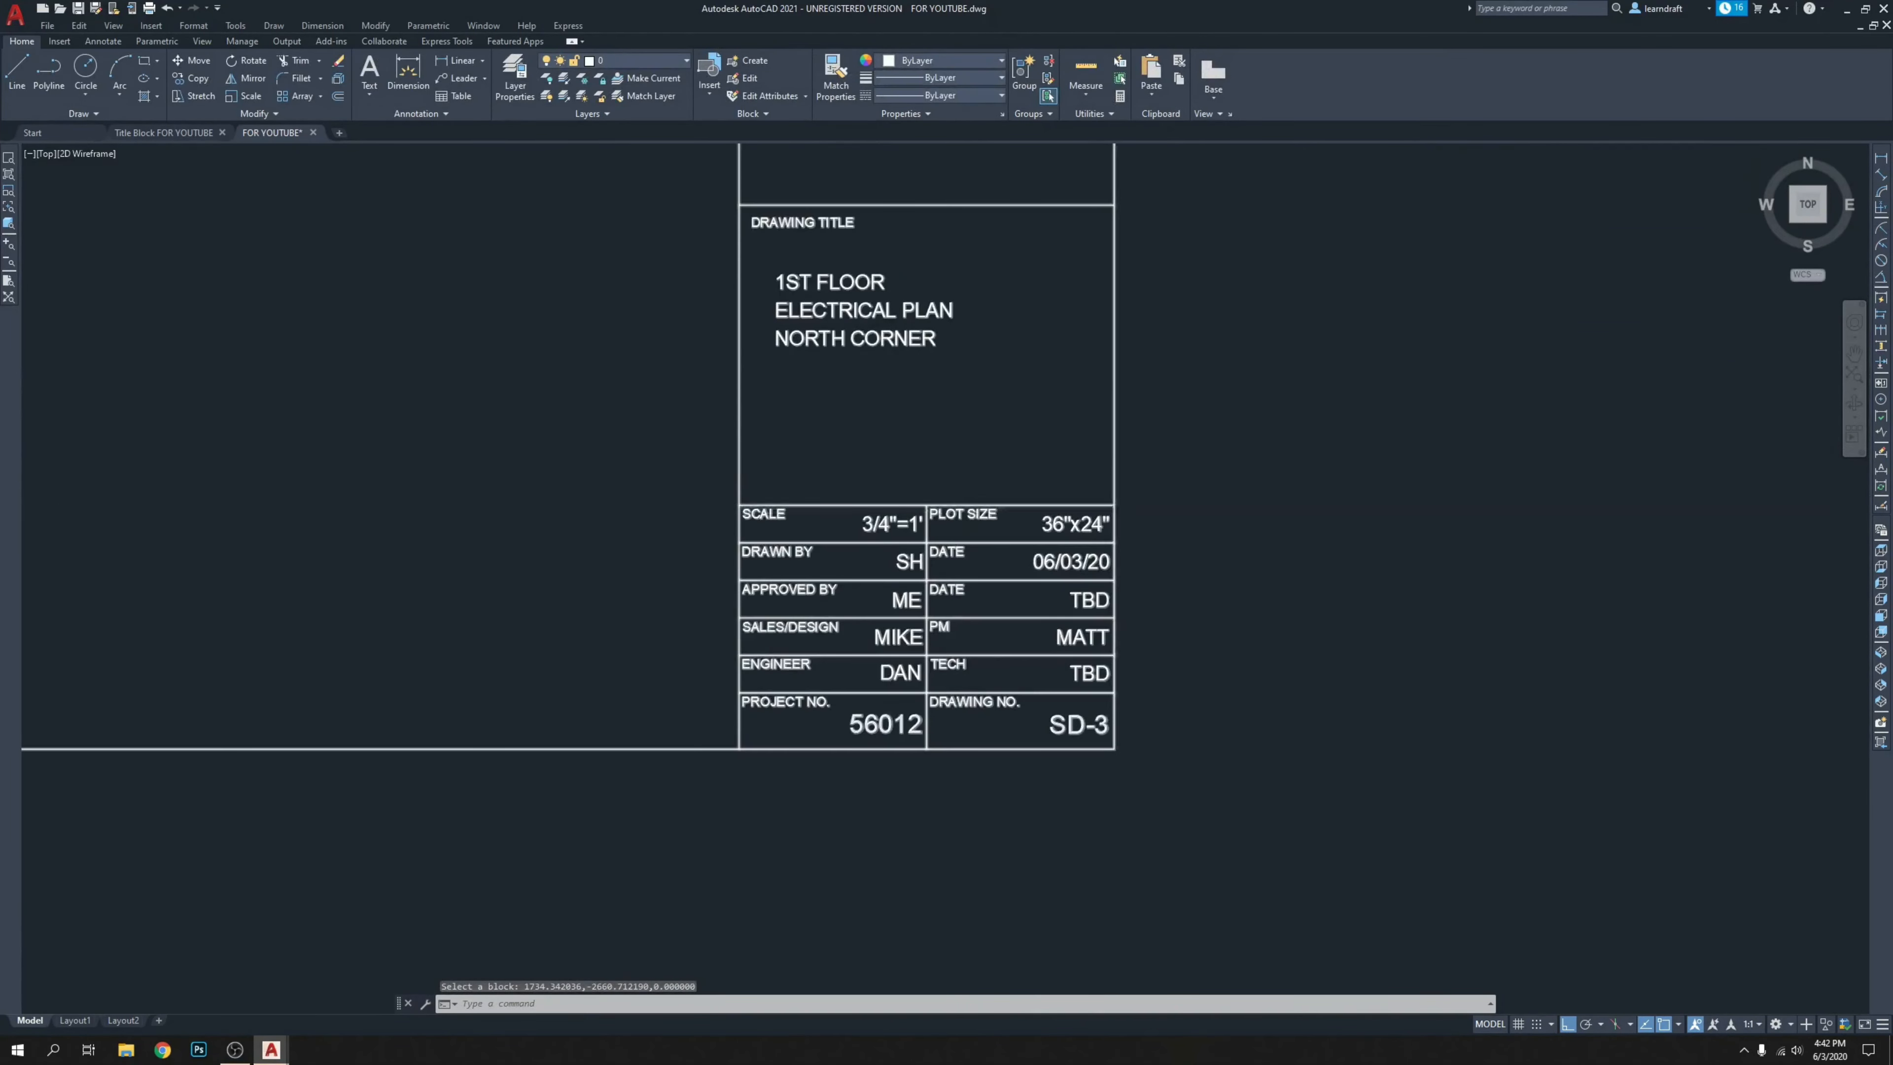
pyautogui.moveTo(850, 434); pyautogui.dragTo(1001, 554, button='middle')
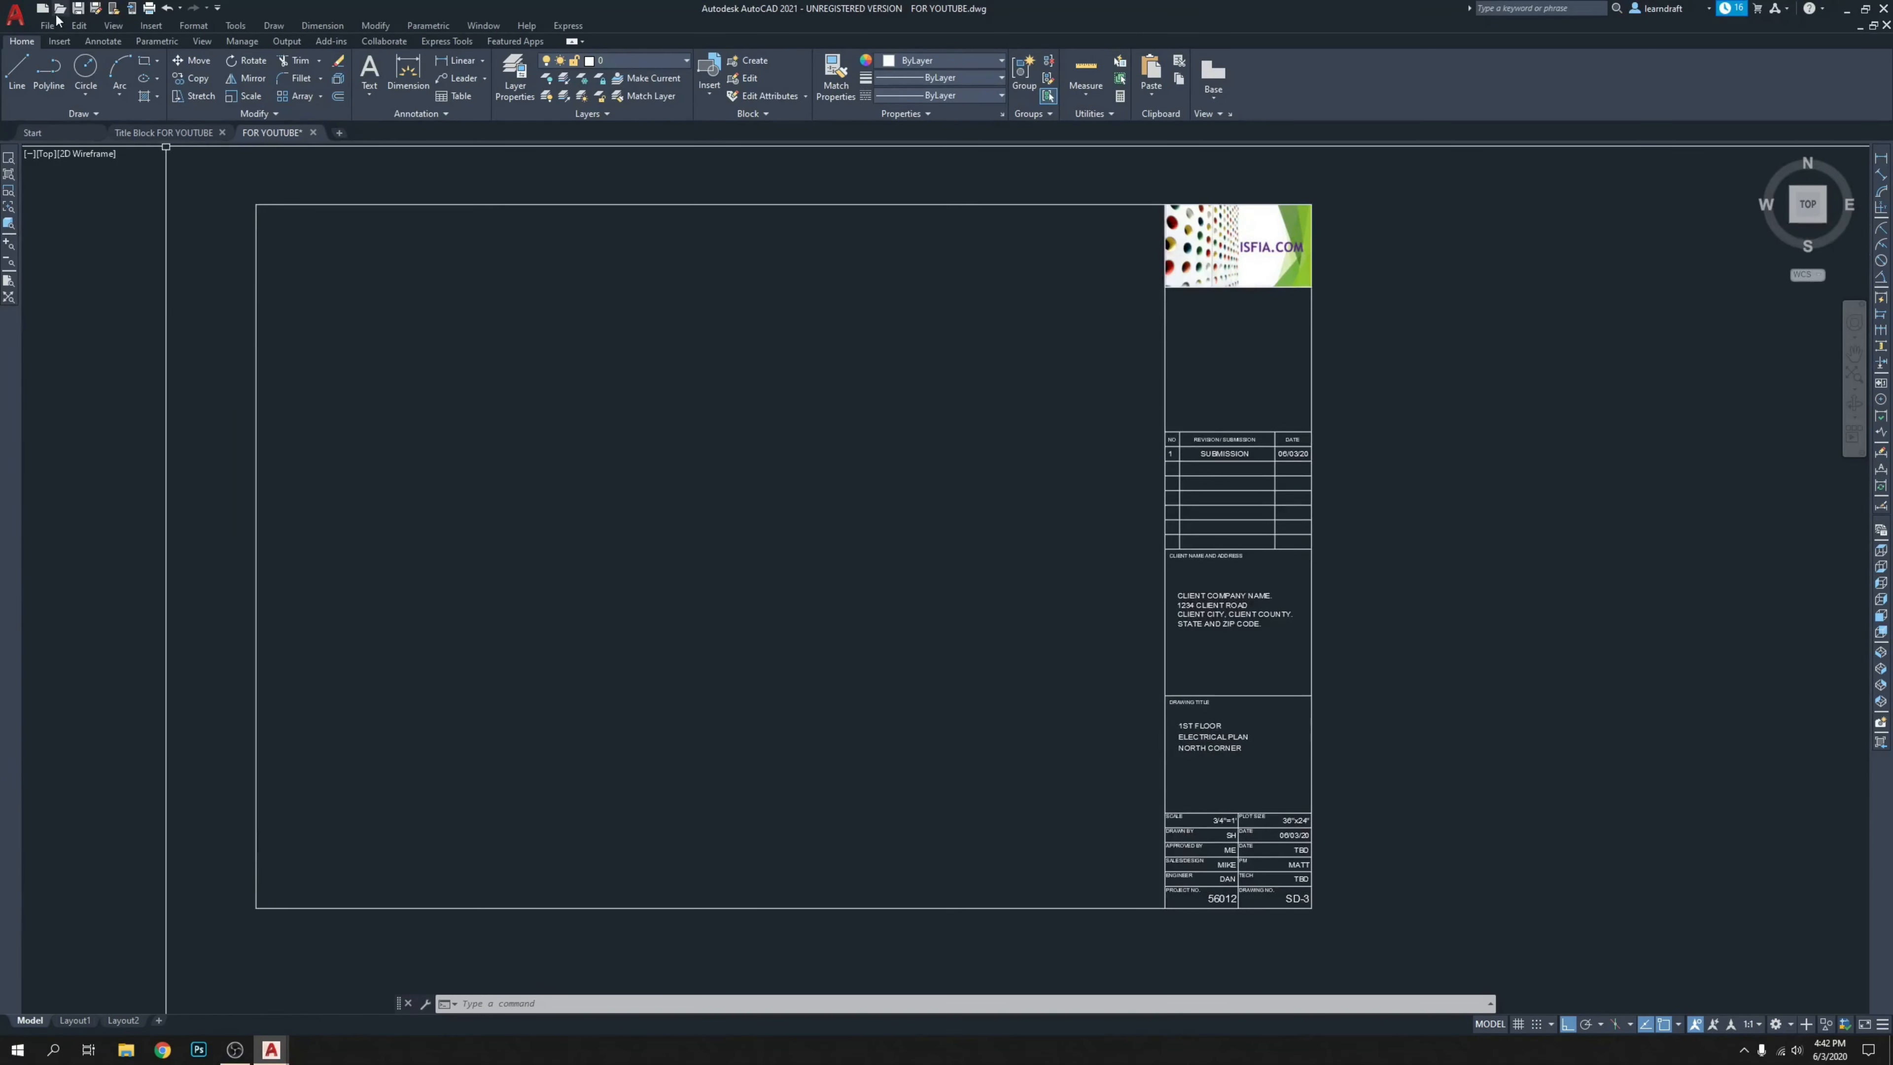
# Switch to Layout1 and delete that layout from the drawing.
pyautogui.click(81, 1022)
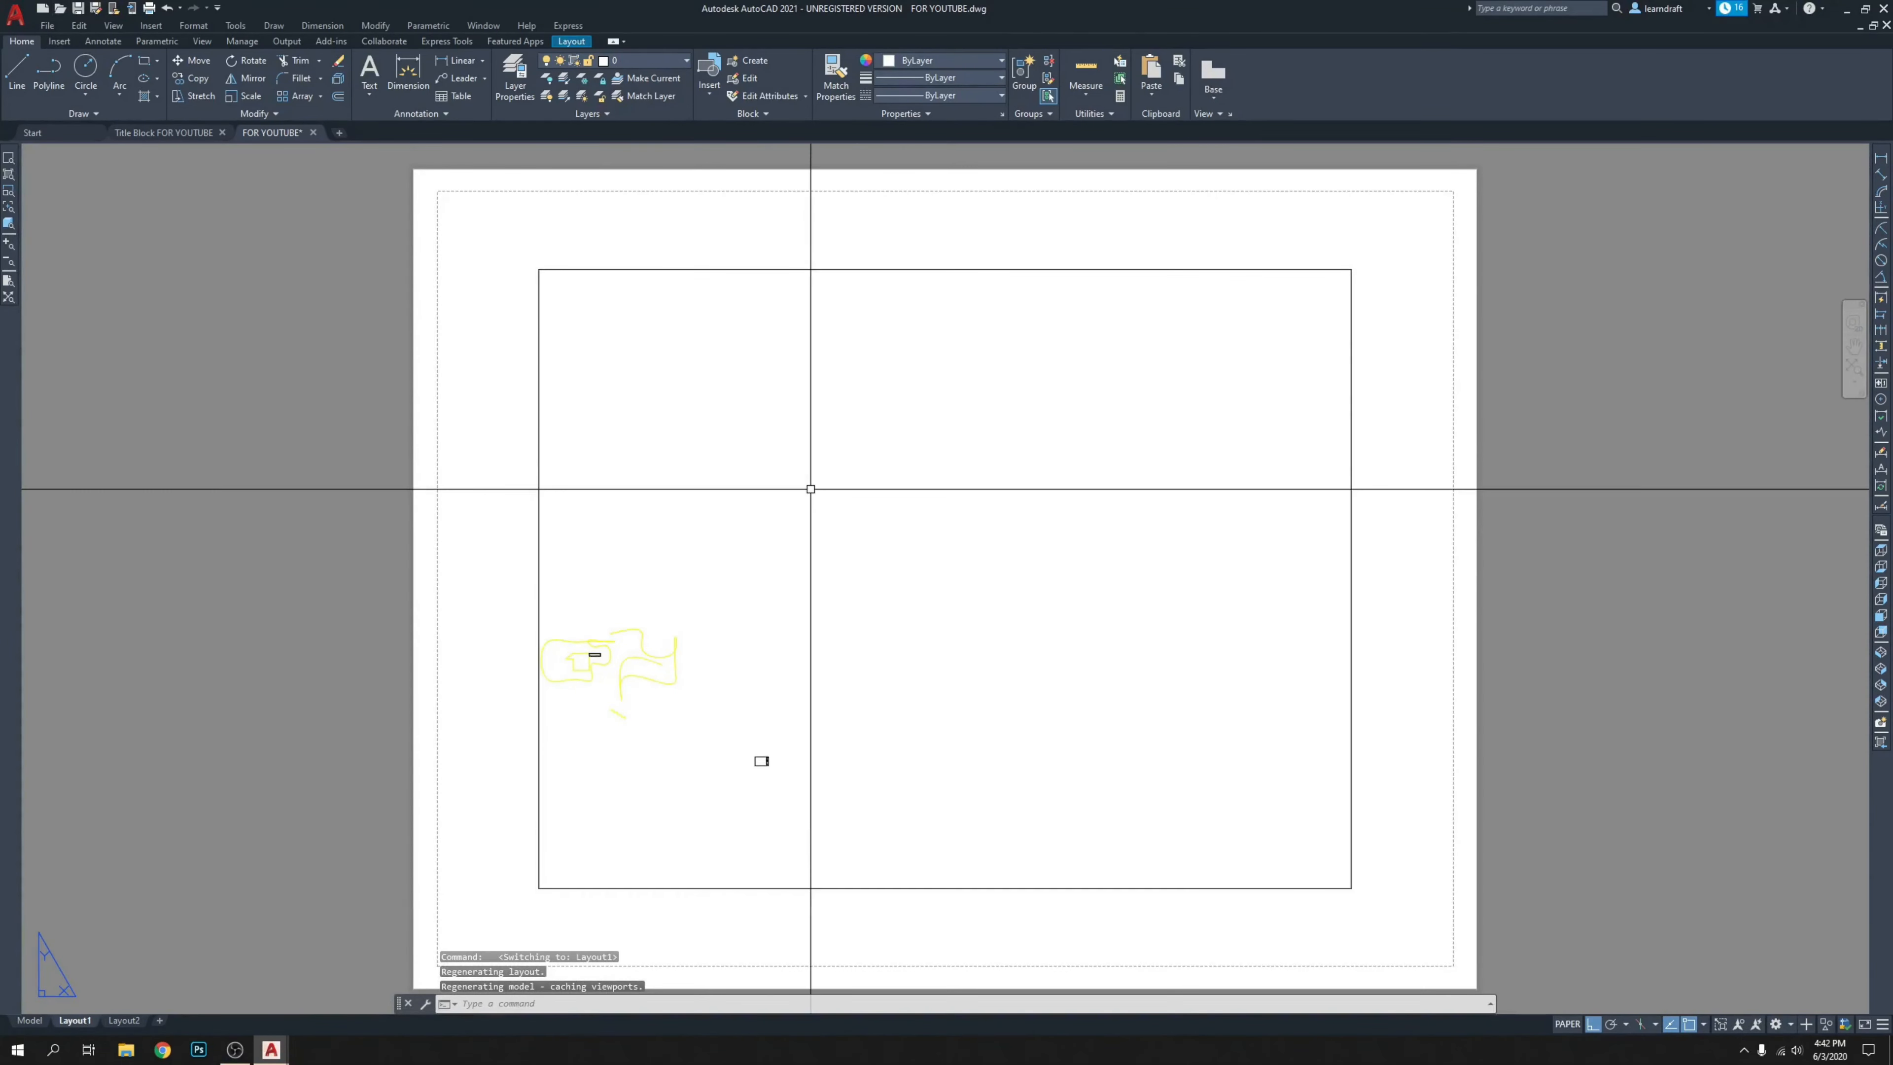
pyautogui.scroll(-2, 879, 423)
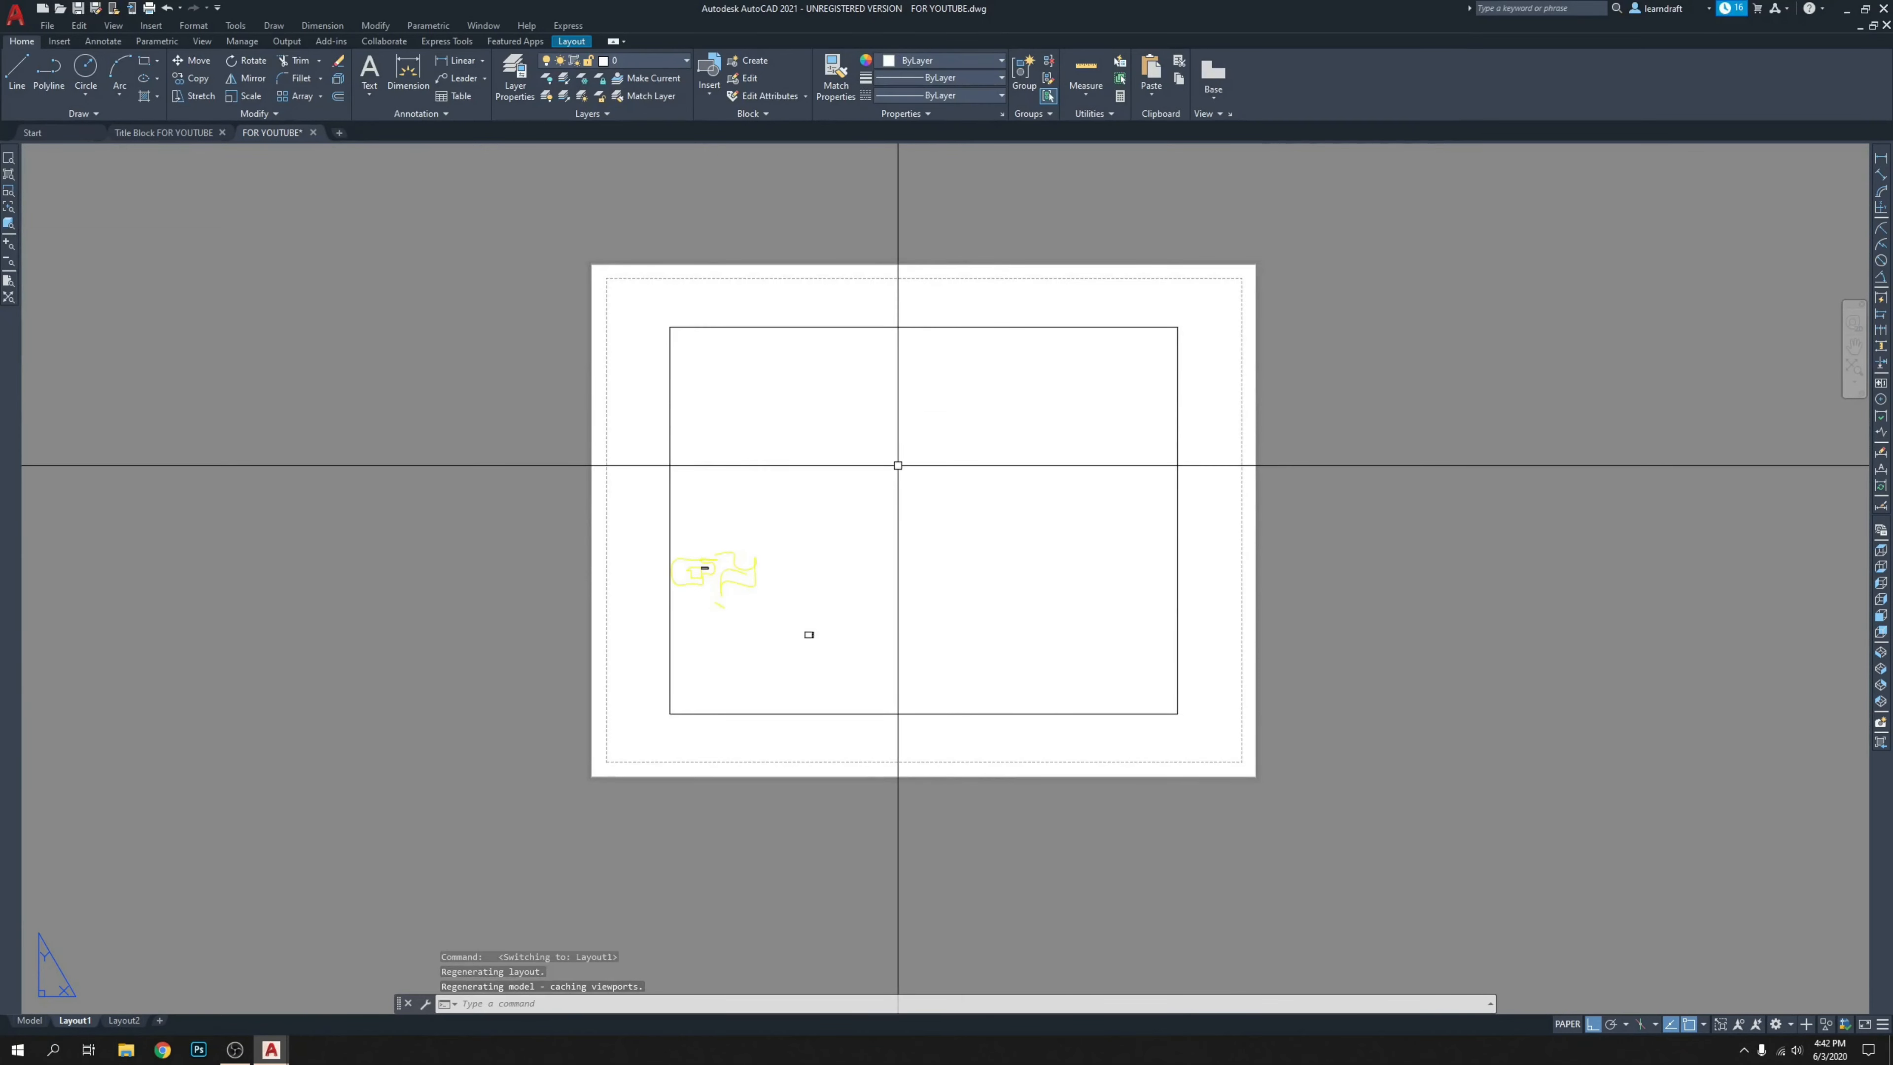
pyautogui.rightClick(76, 1019)
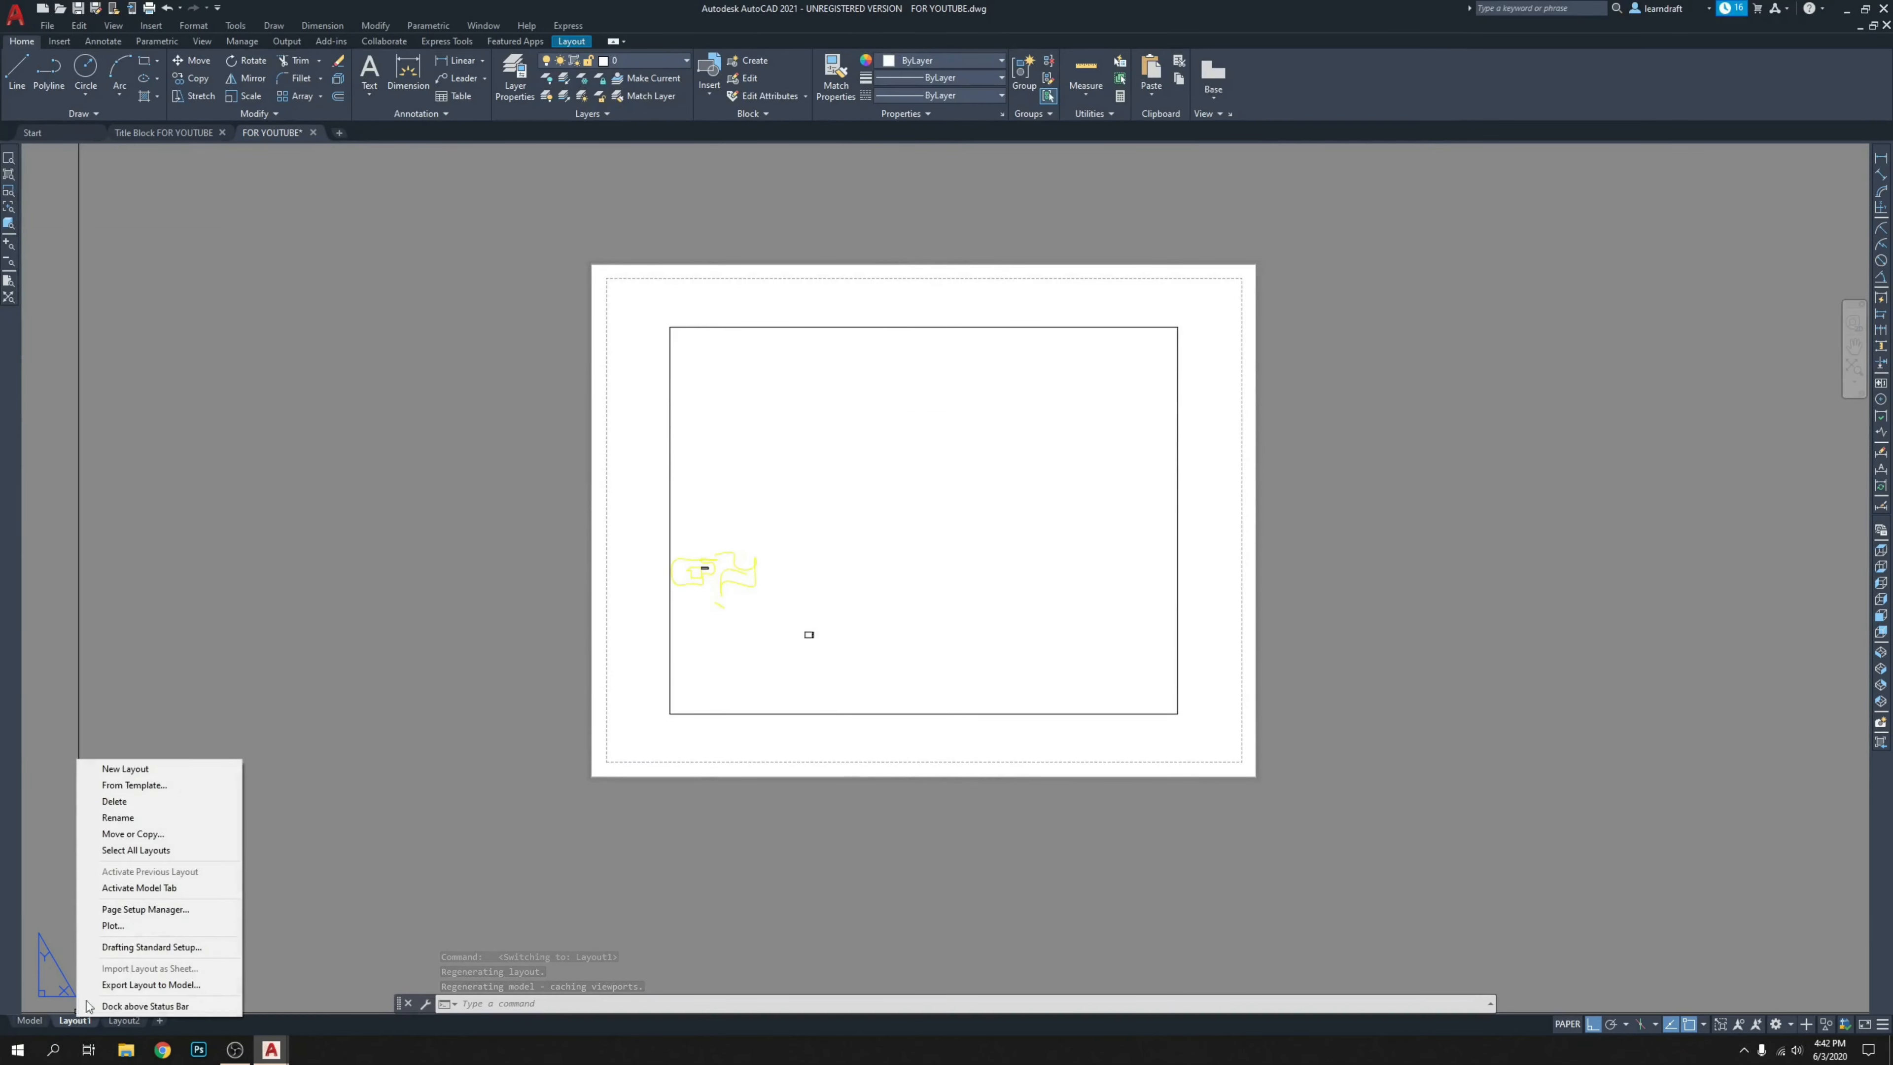
pyautogui.click(147, 802)
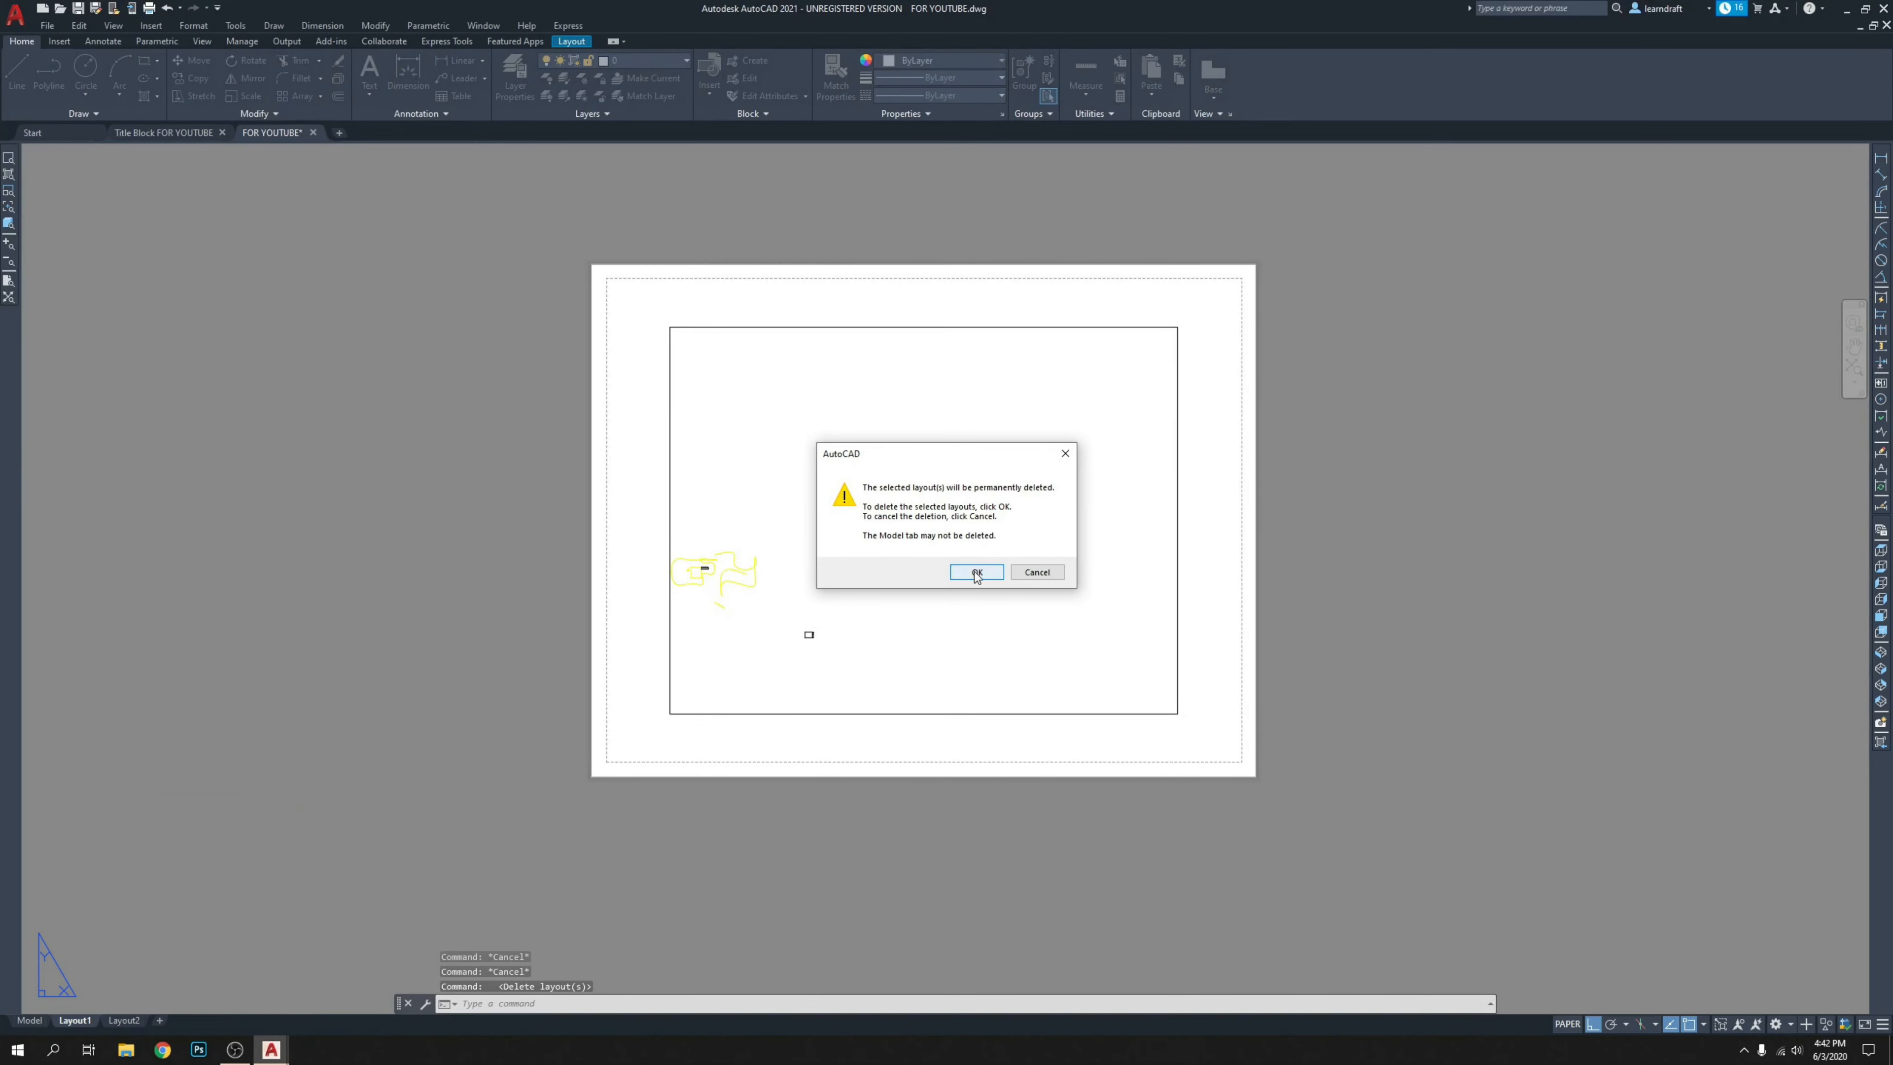
pyautogui.click(976, 572)
pyautogui.rightClick(75, 1019)
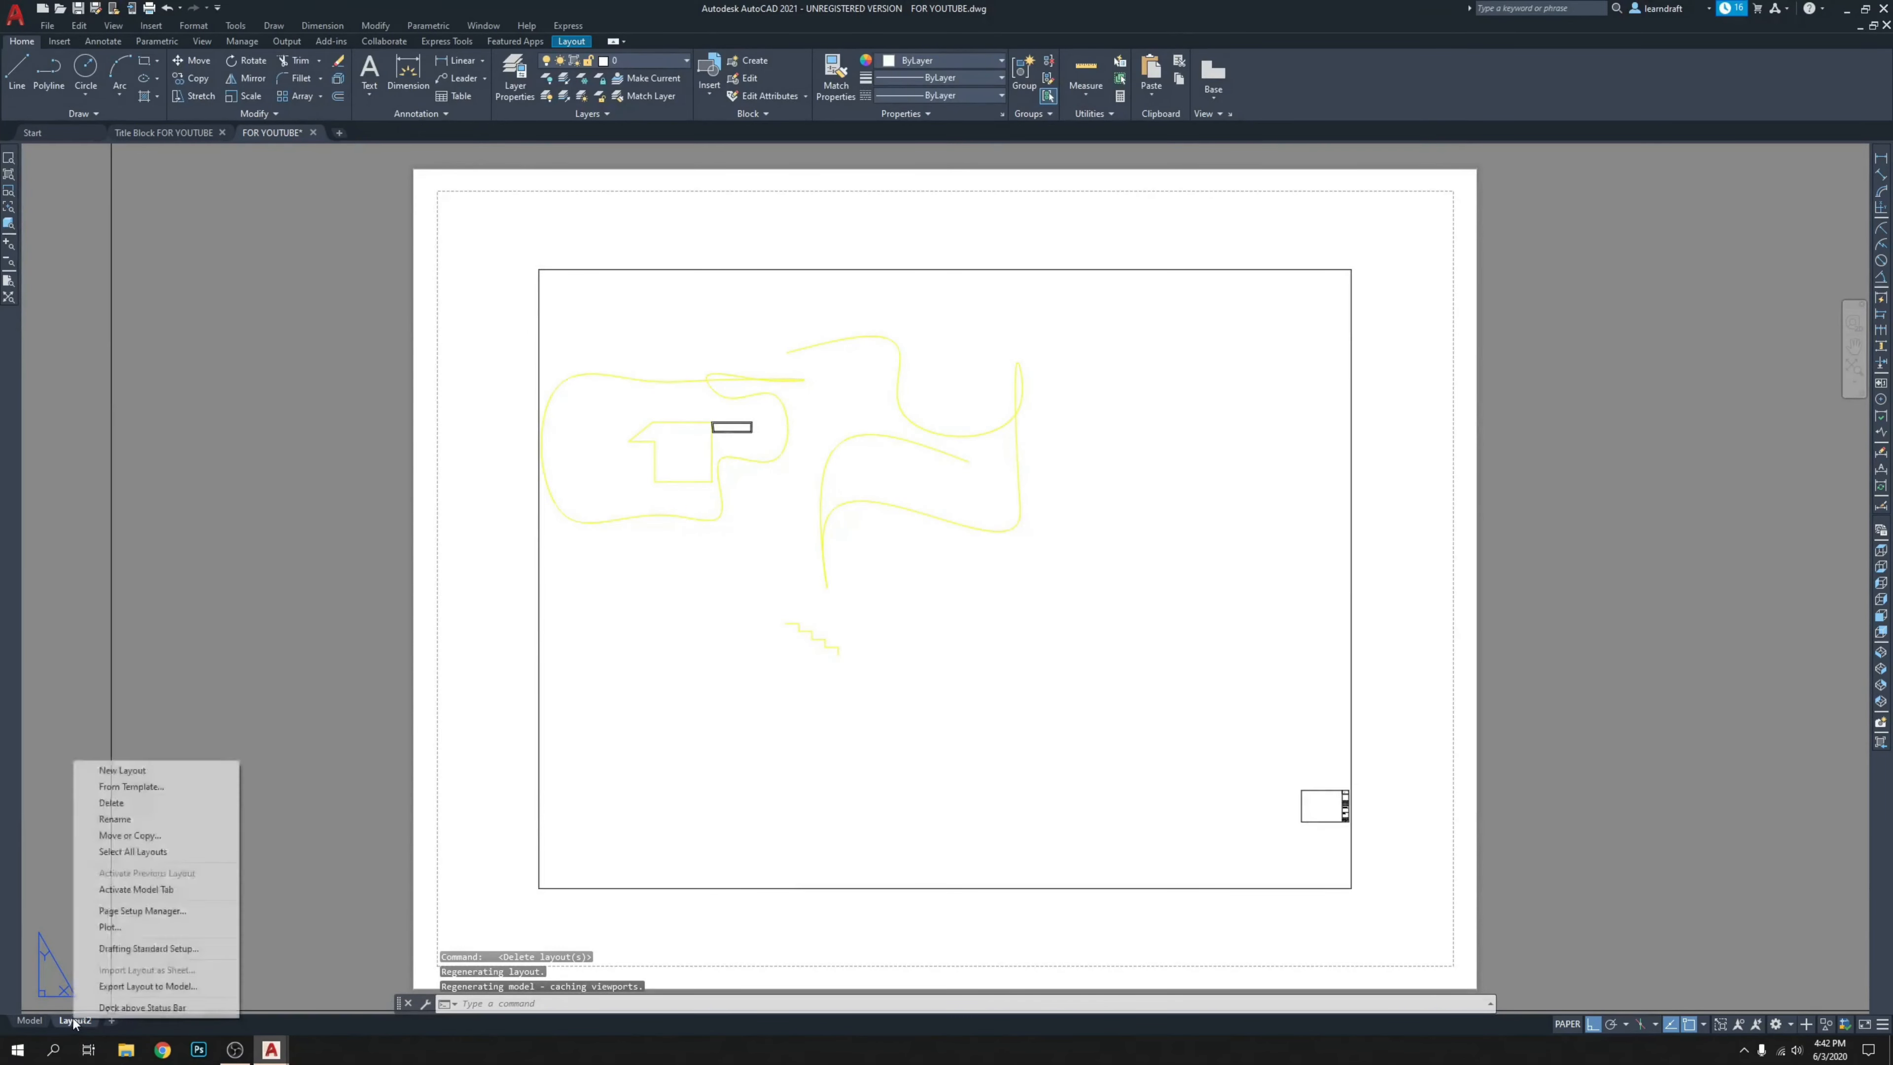
pyautogui.doubleClick(313, 682)
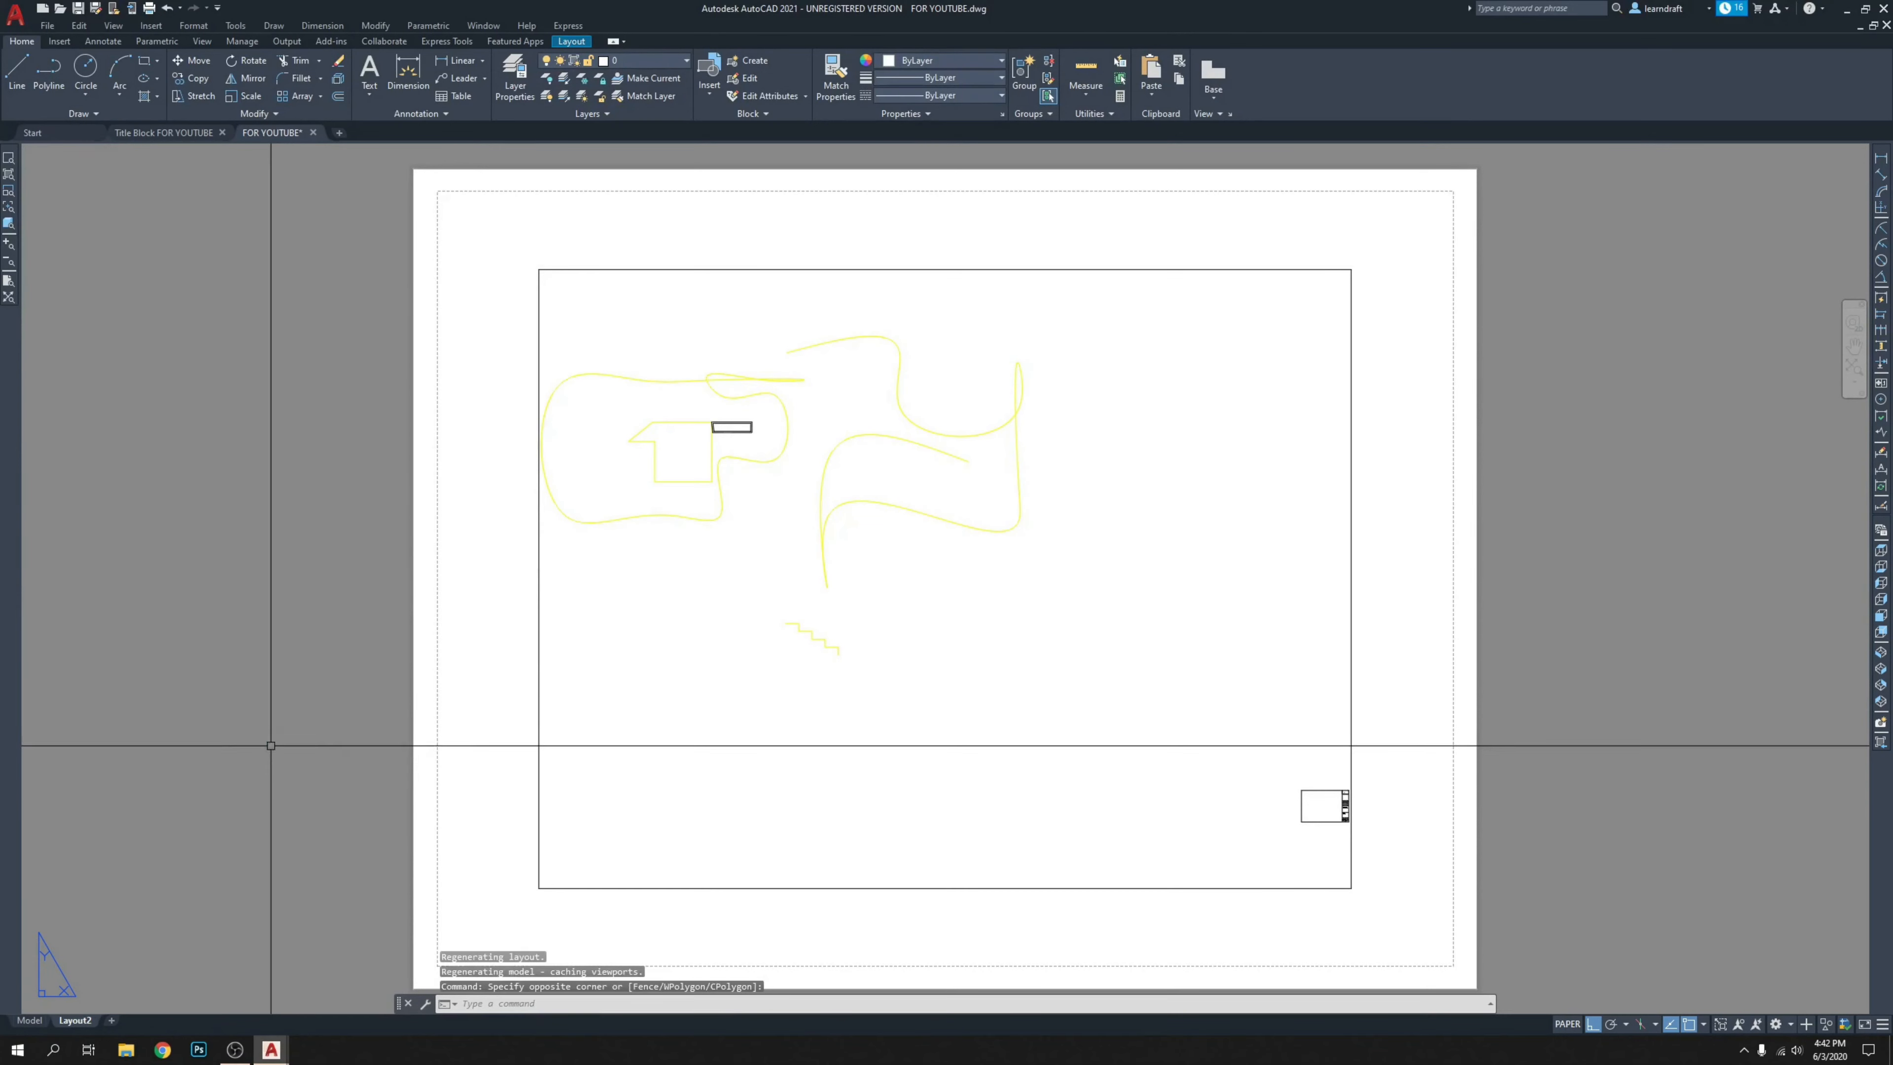
pyautogui.rightClick(73, 1021)
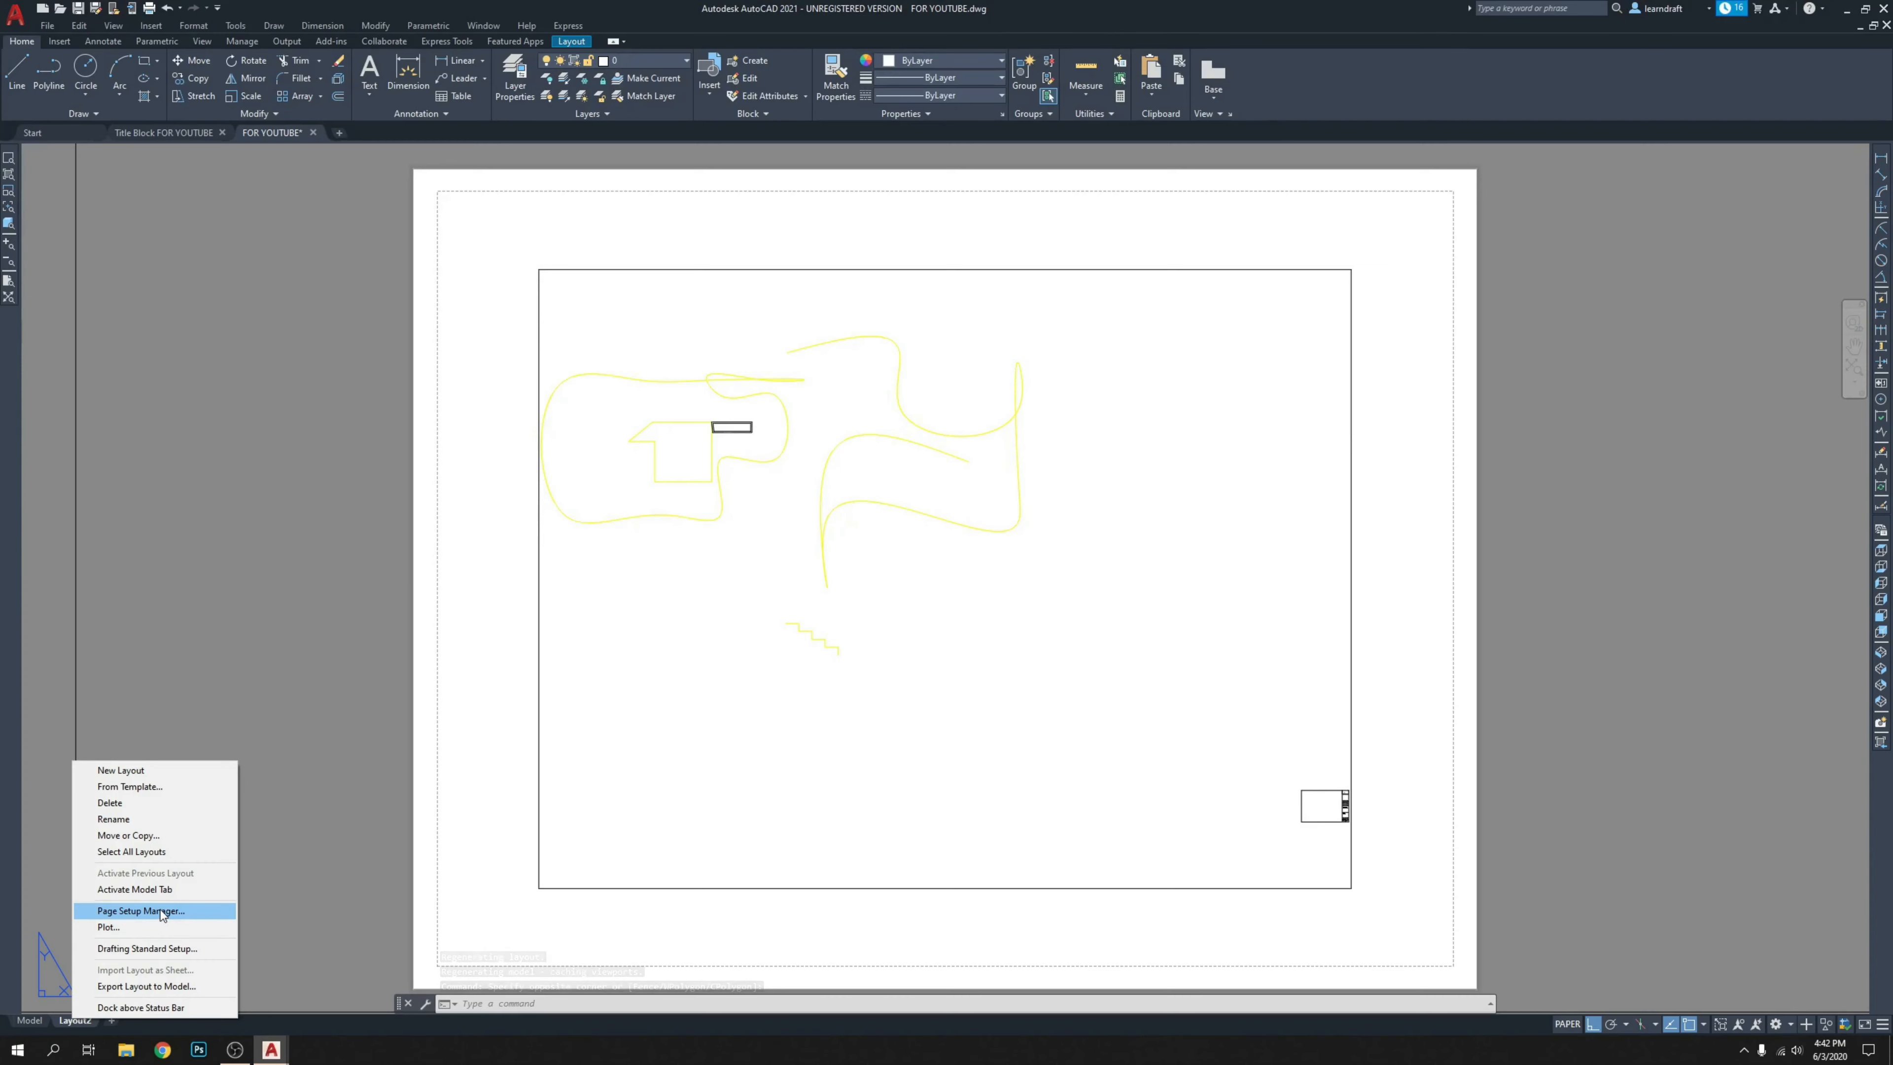
pyautogui.click(262, 405)
pyautogui.click(255, 441)
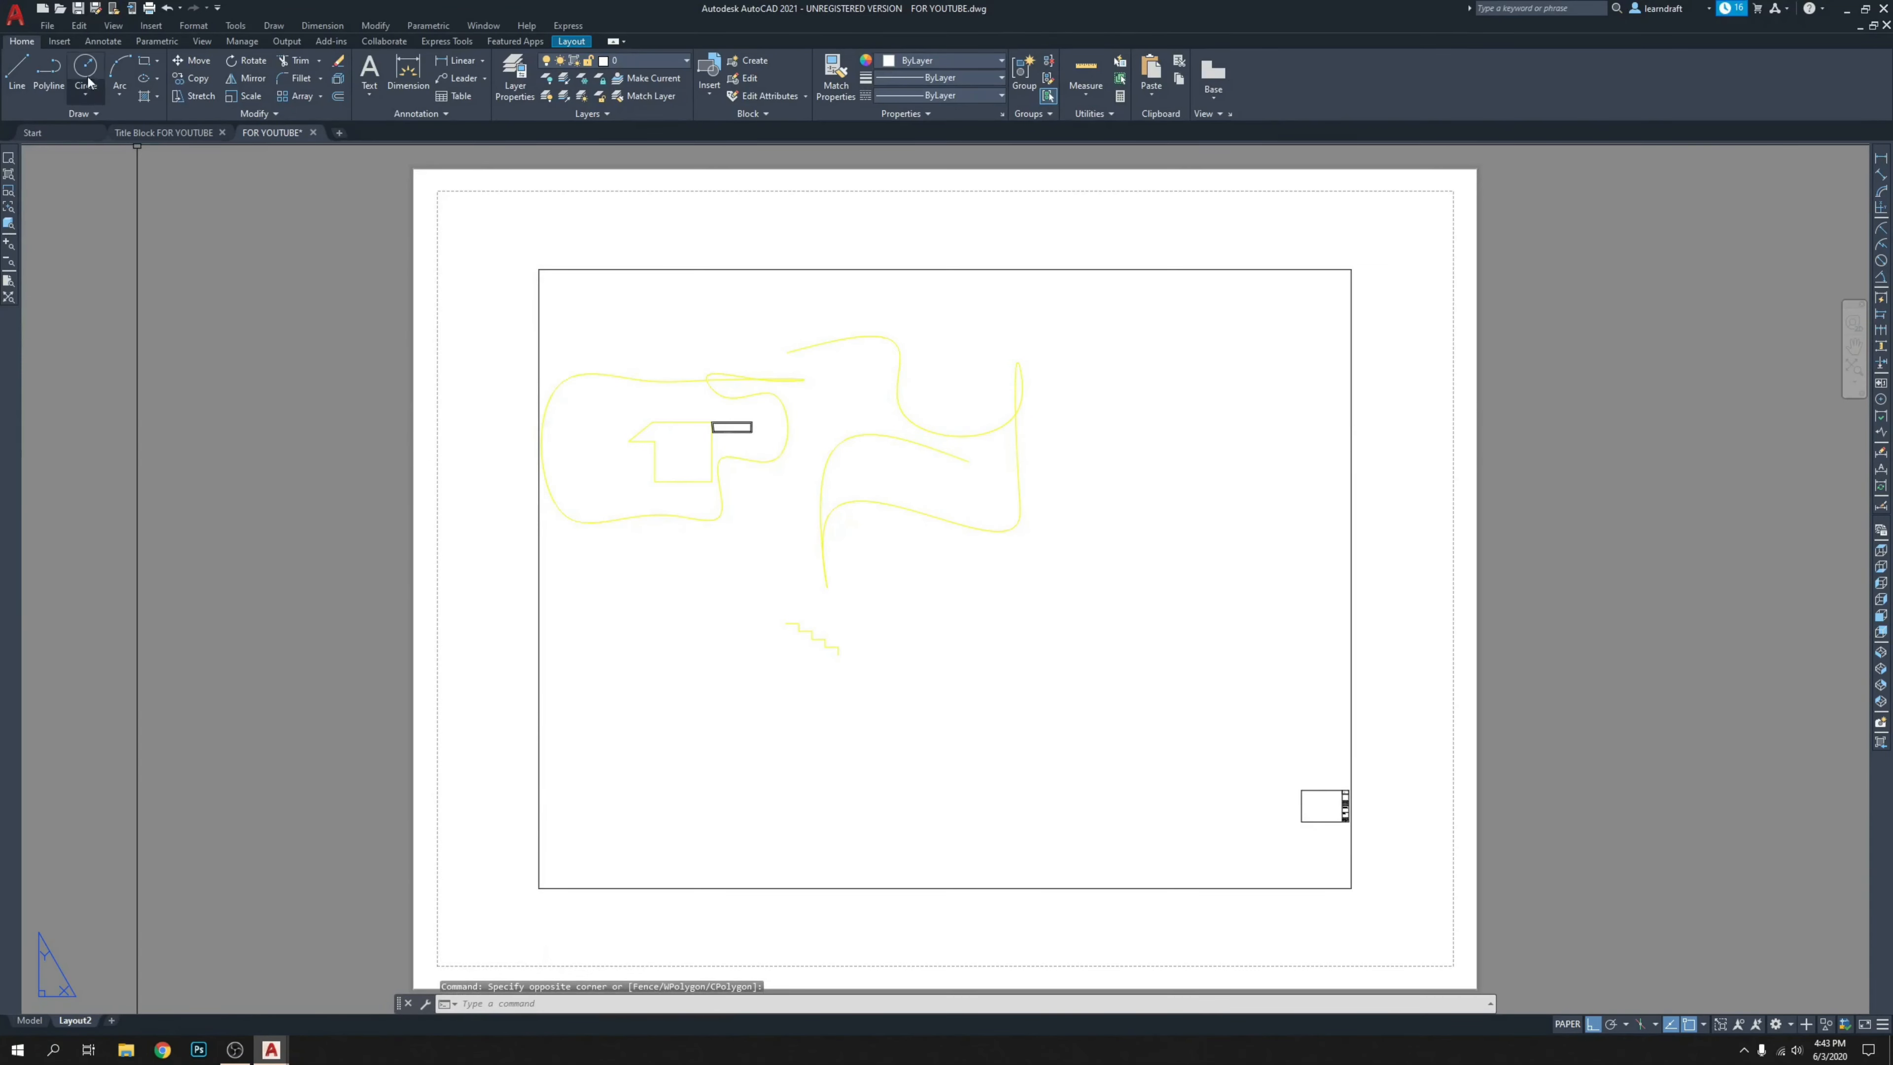
pyautogui.click(59, 41)
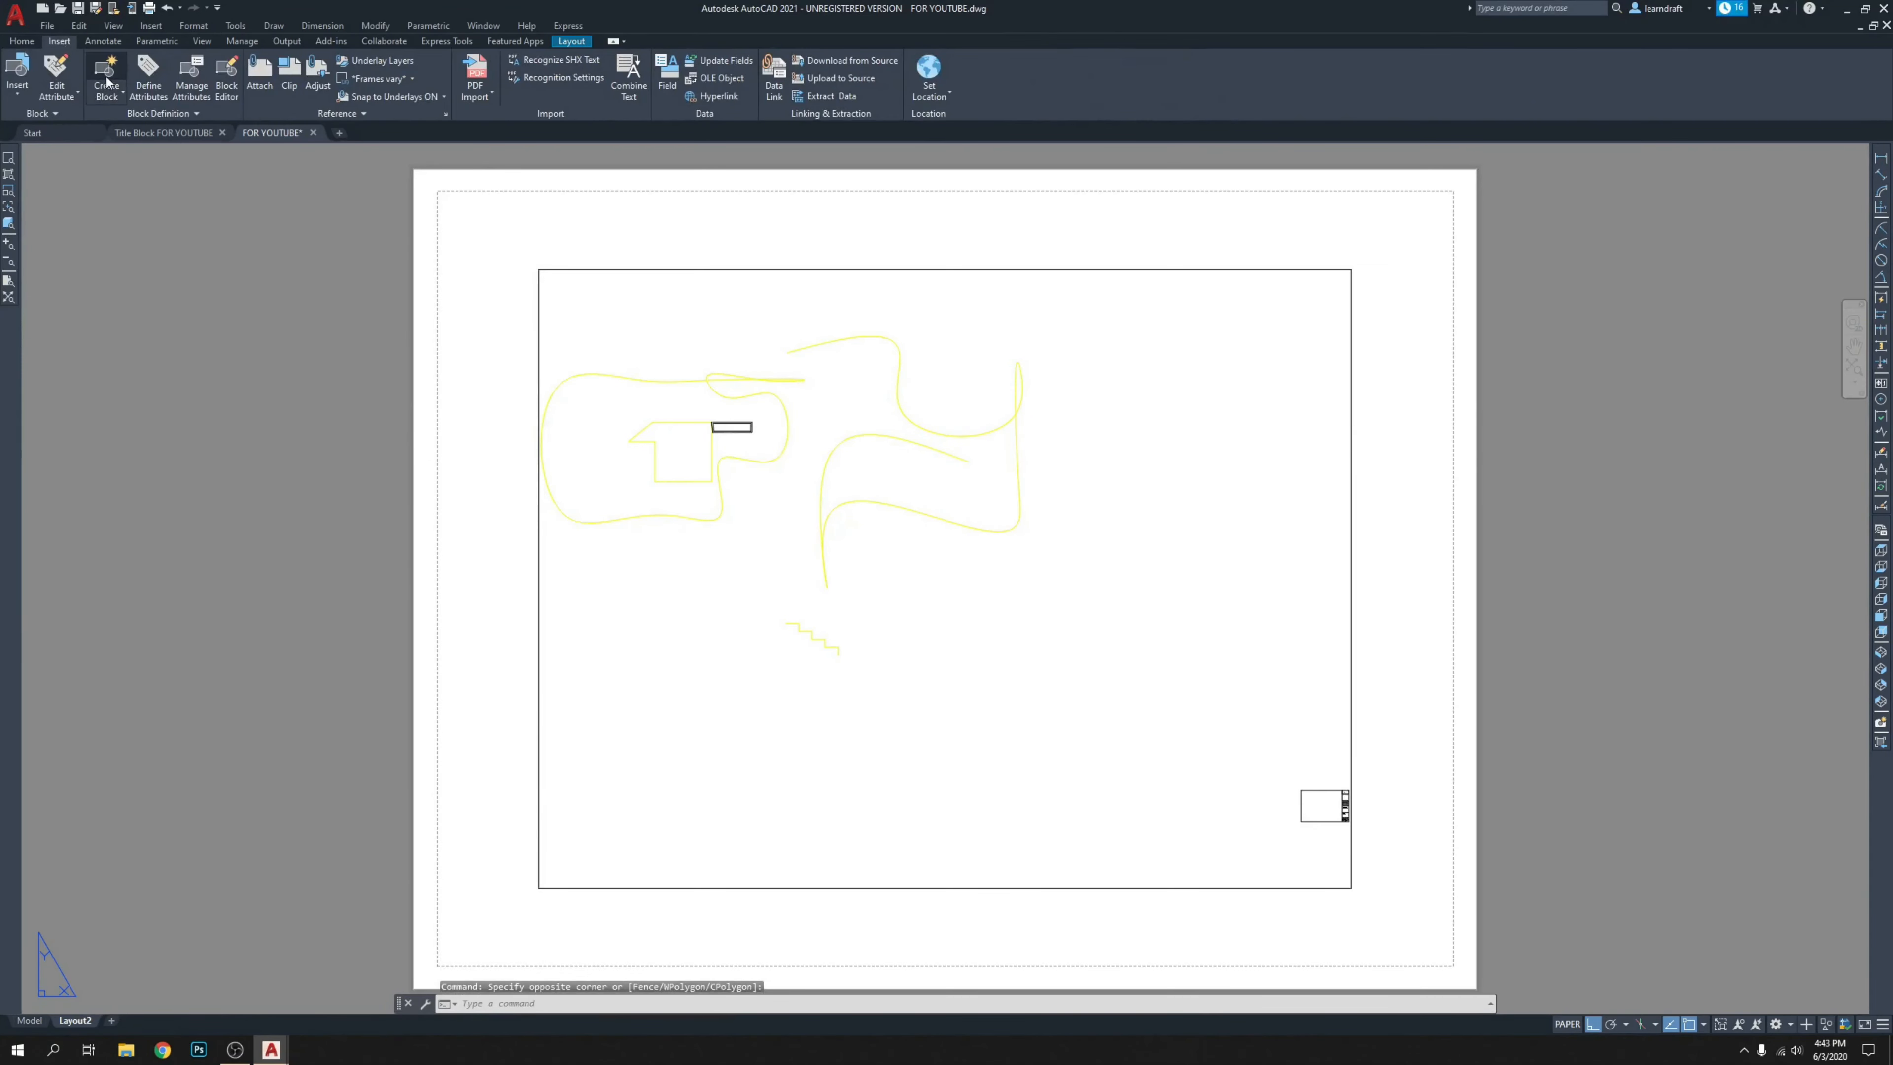
# Create a new page setup named 36 X 24 for Layout2, starting from the Layout2 settings.
pyautogui.click(55, 27)
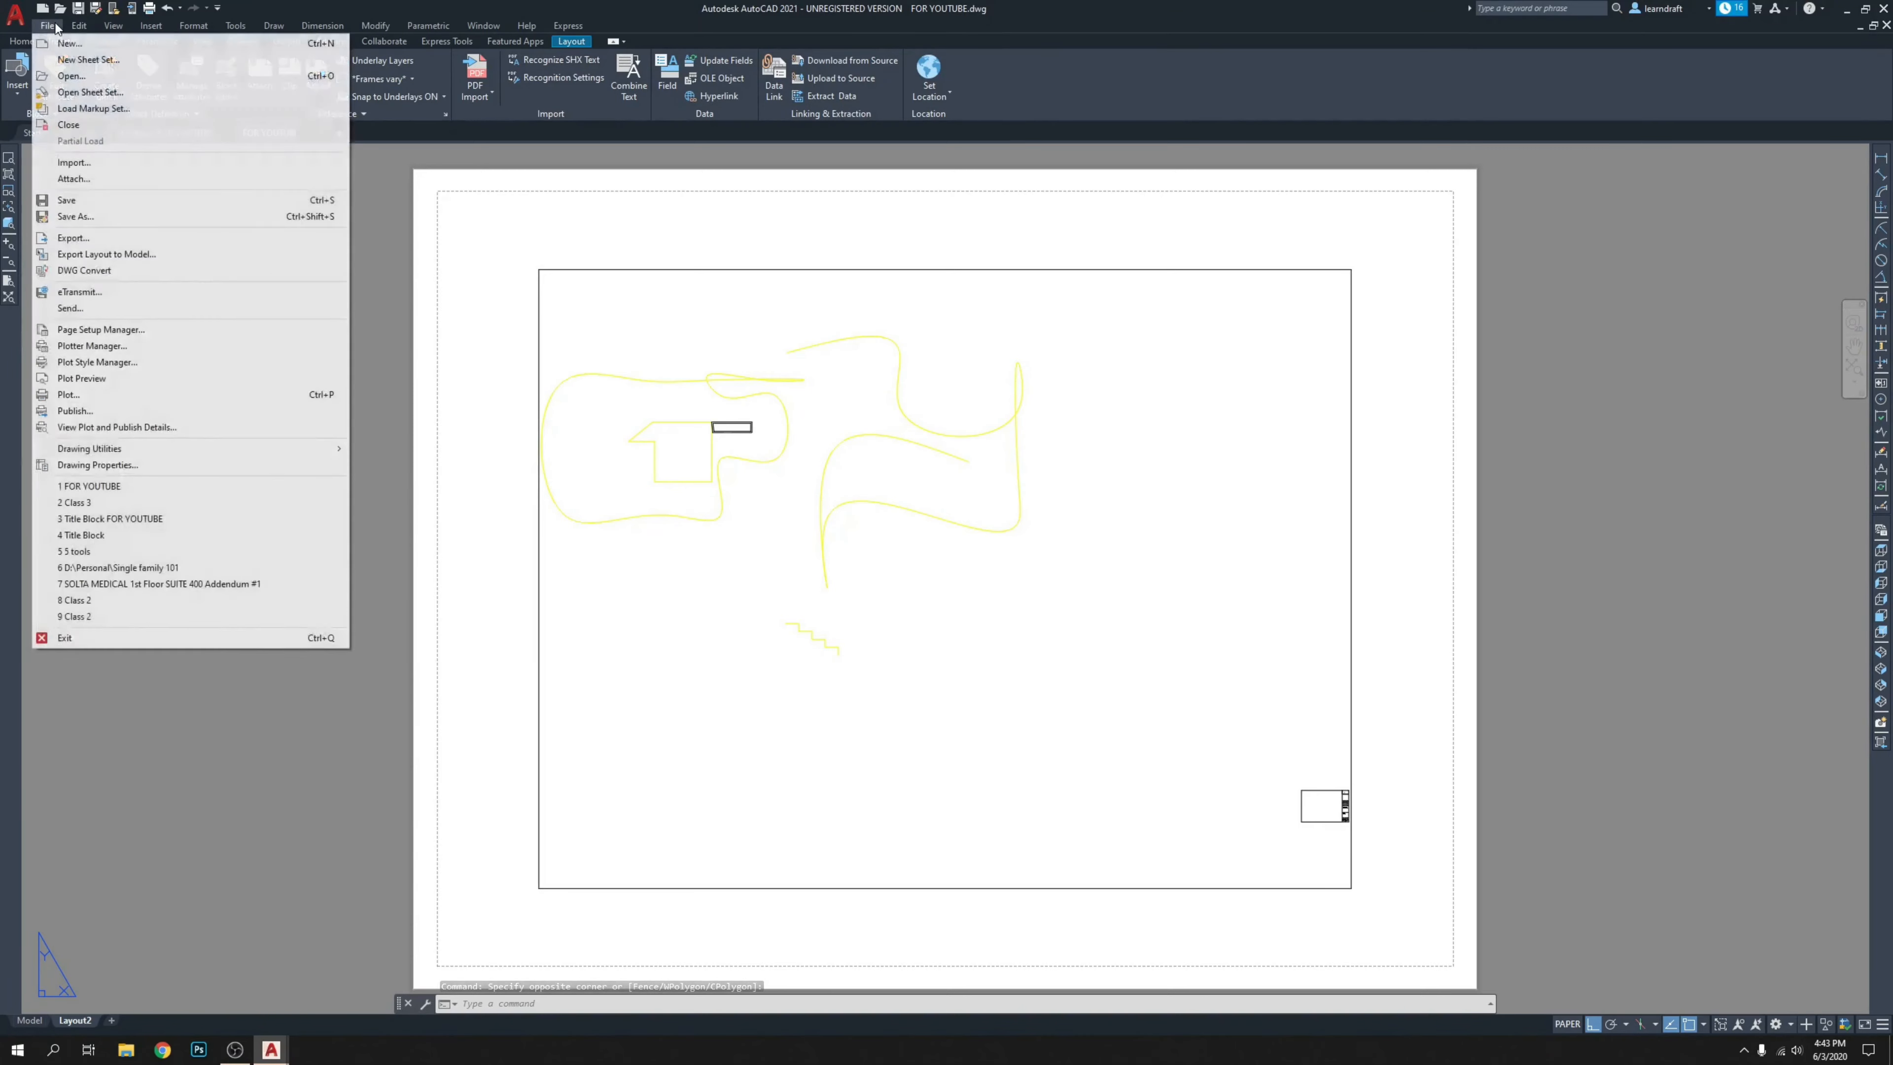
pyautogui.click(100, 328)
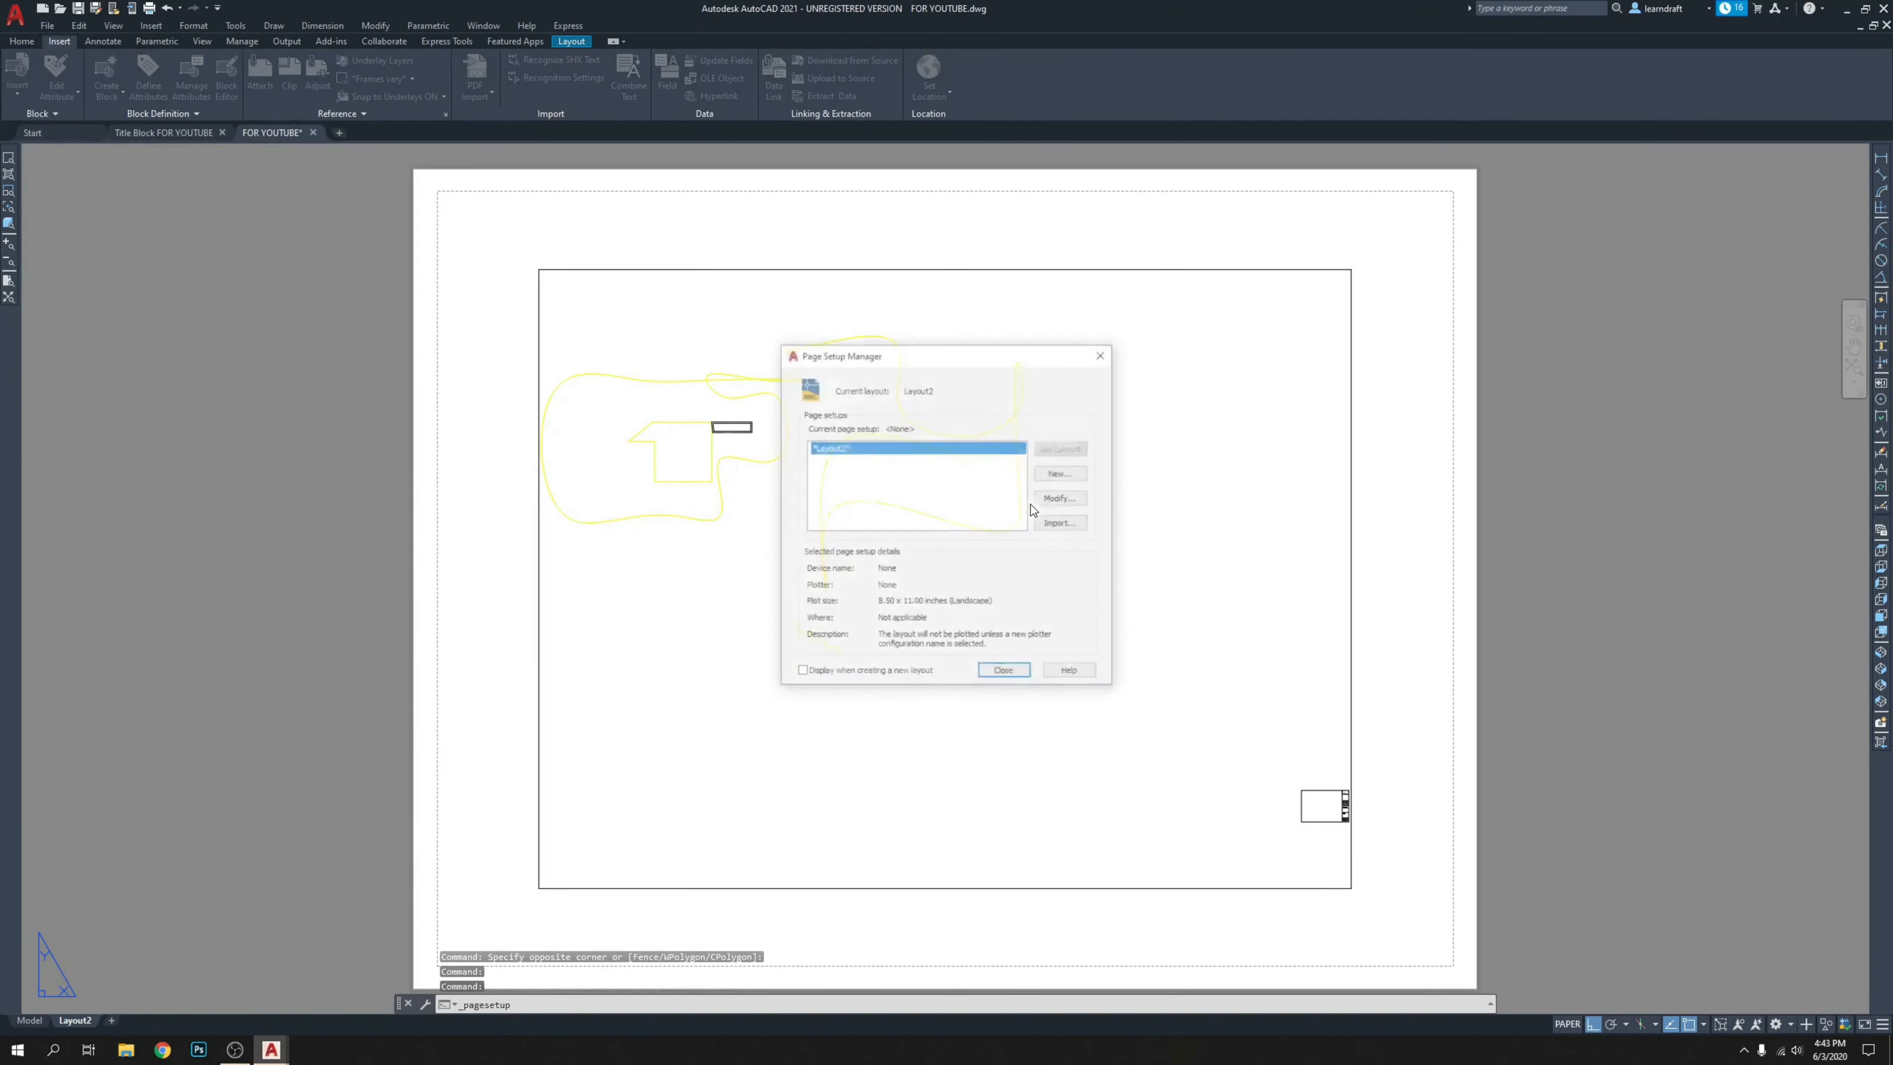
pyautogui.click(1071, 475)
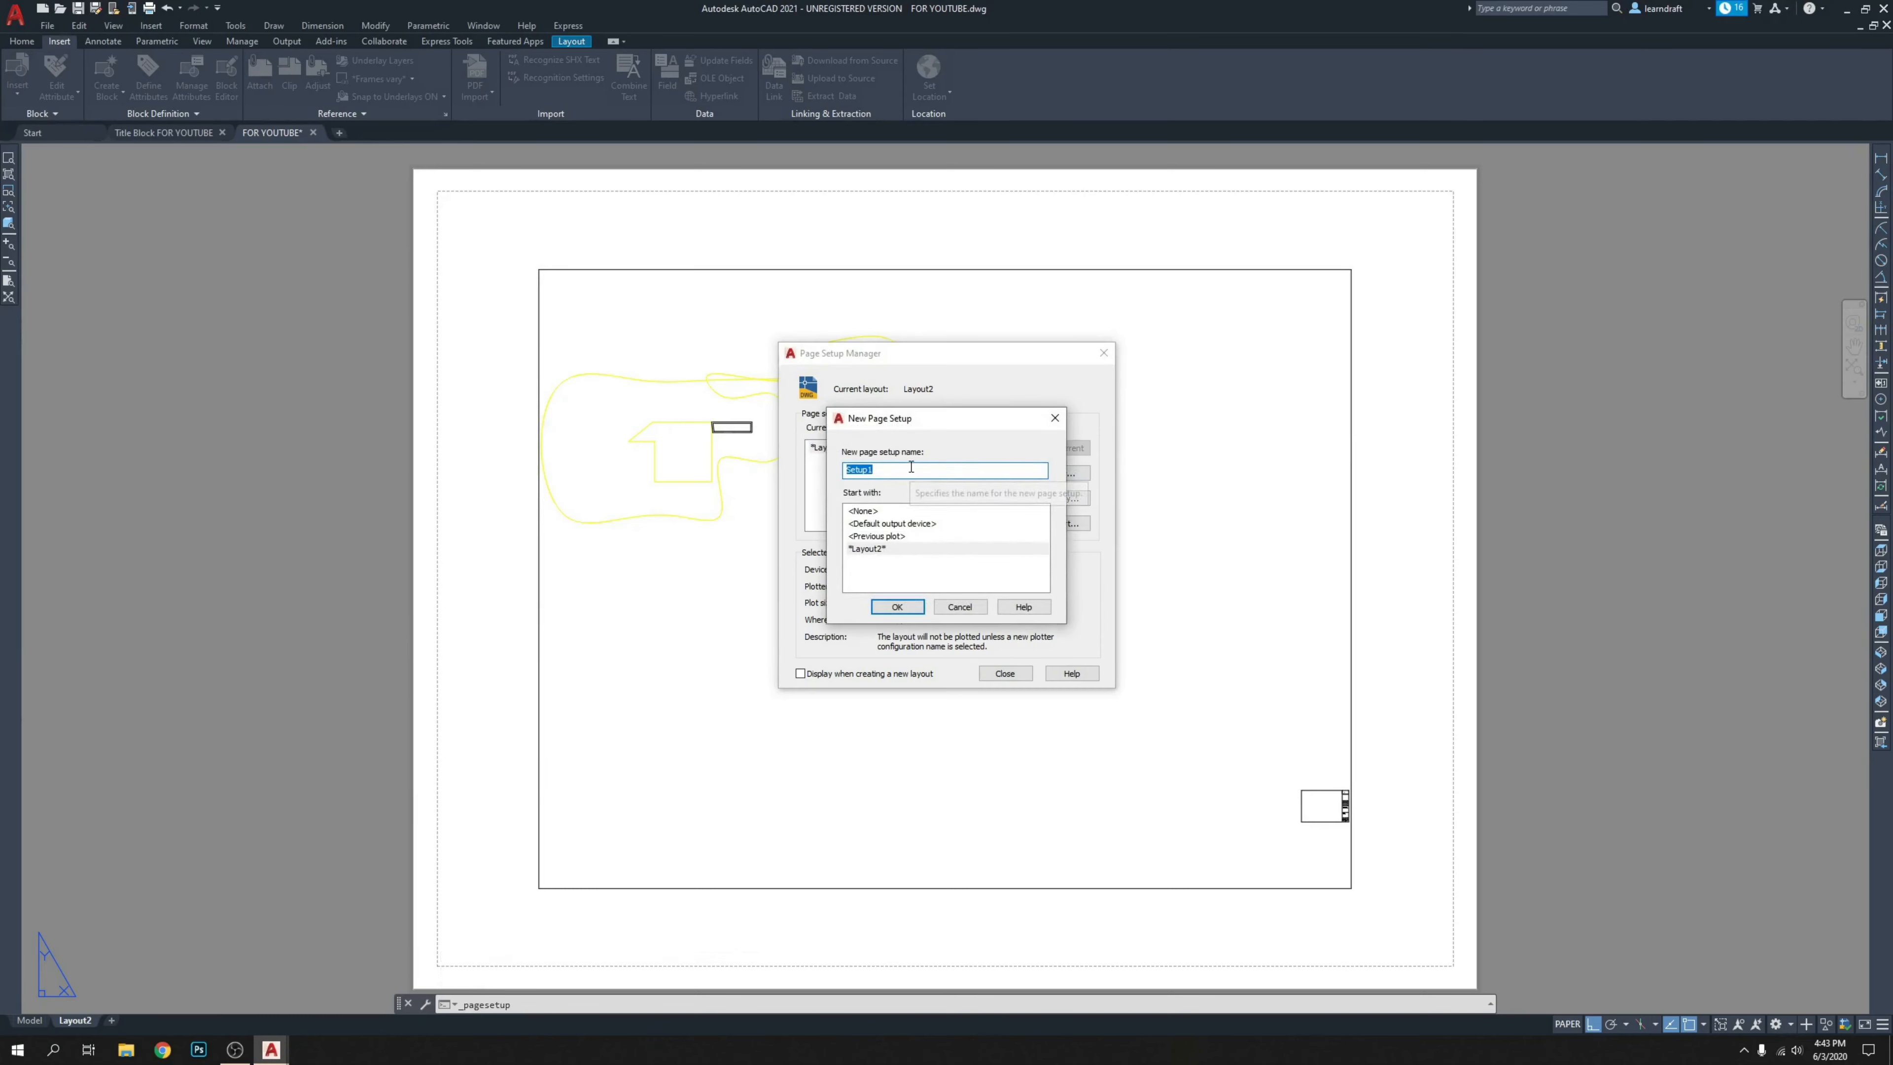
pyautogui.write('36 X 24')
pyautogui.click(896, 607)
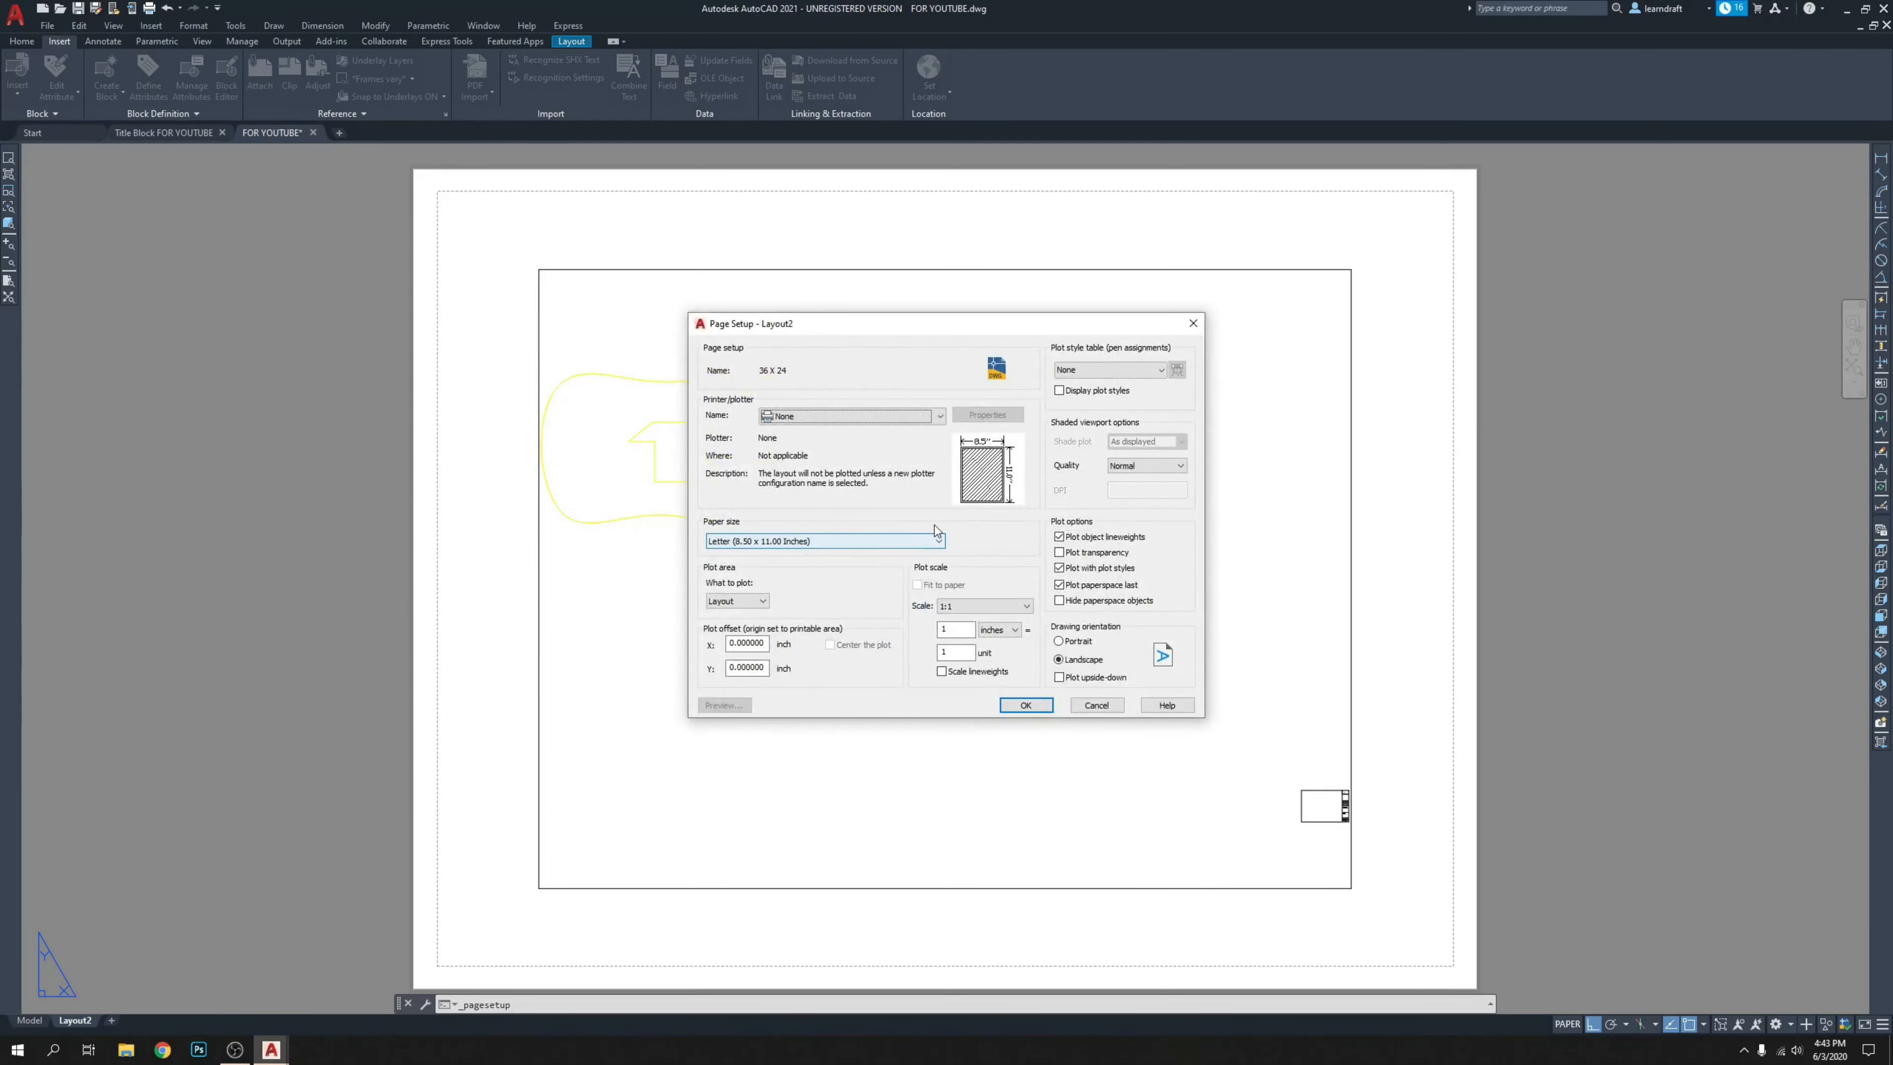
# Set the 36 X 24 page setup's plotter to DWG To PDF.pc3 and its paper size to ARCH expand D (36.00 x 24.00 Inches).
pyautogui.click(928, 418)
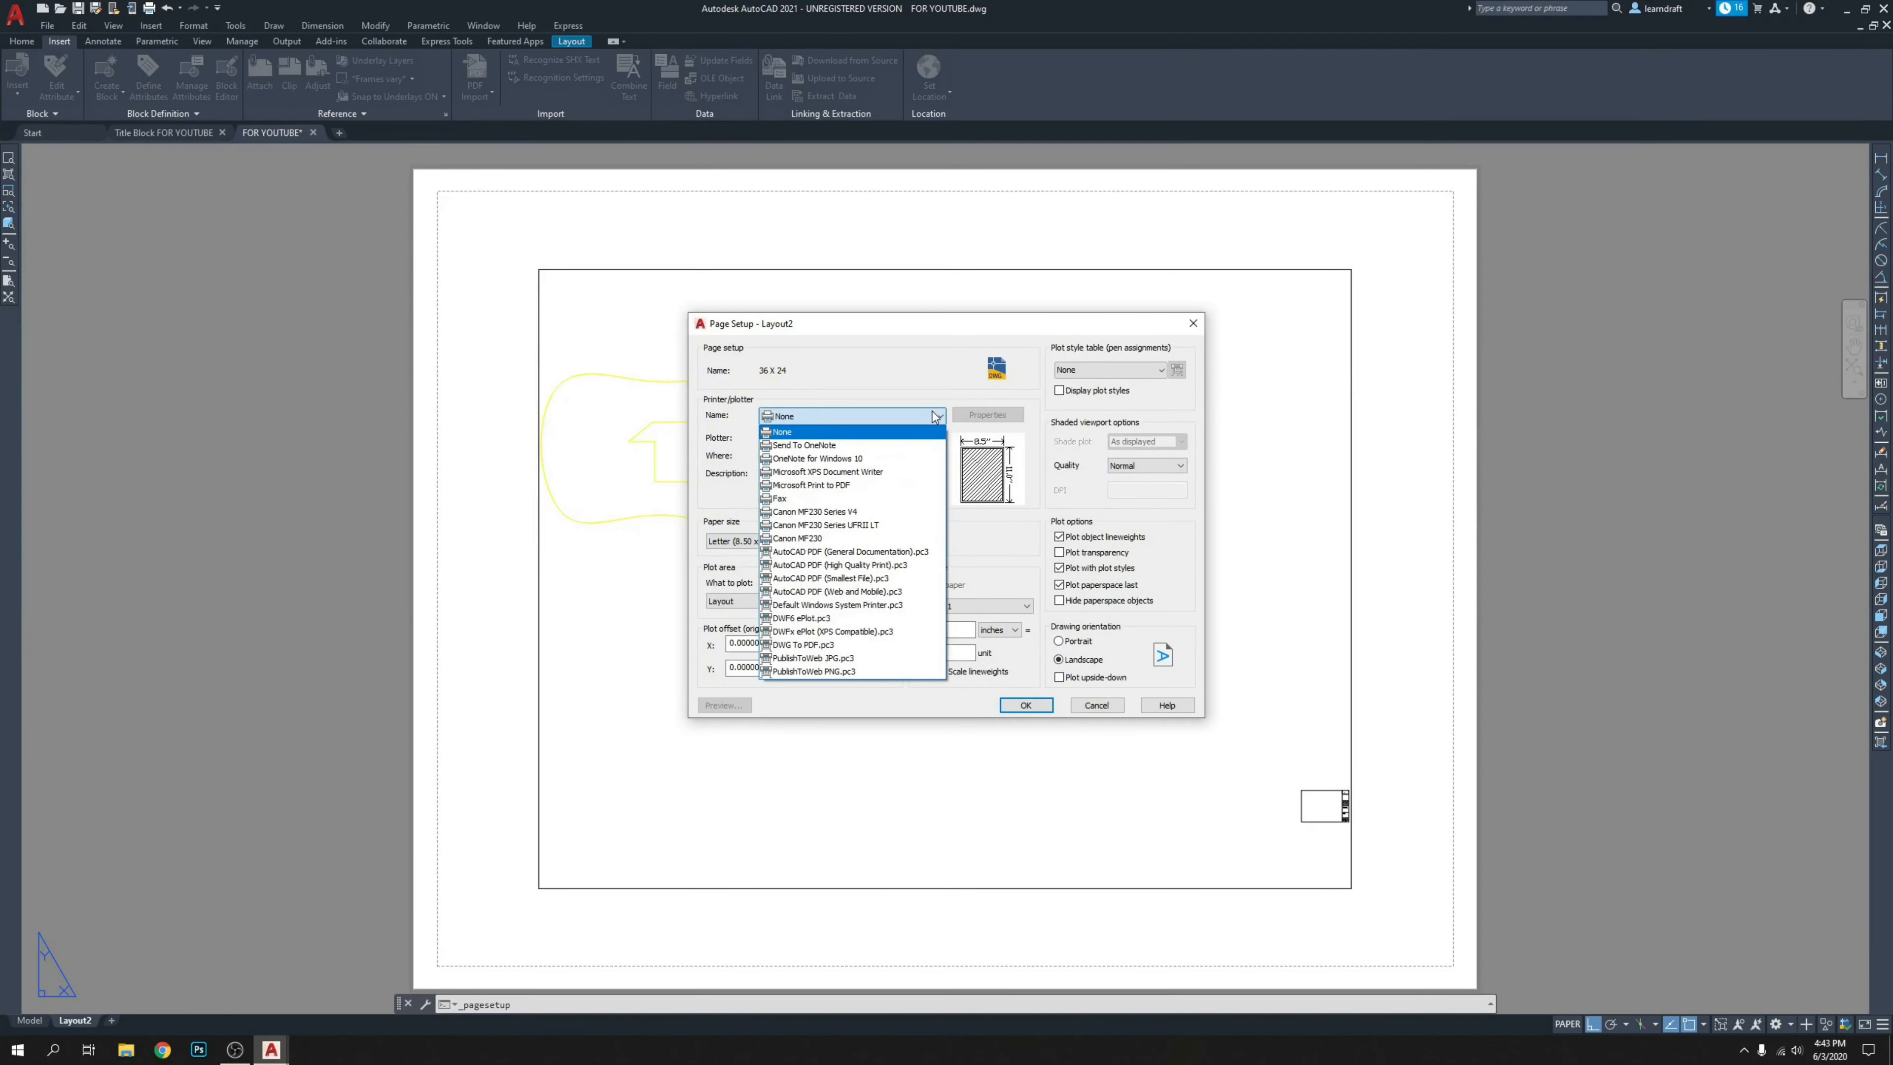
pyautogui.click(855, 645)
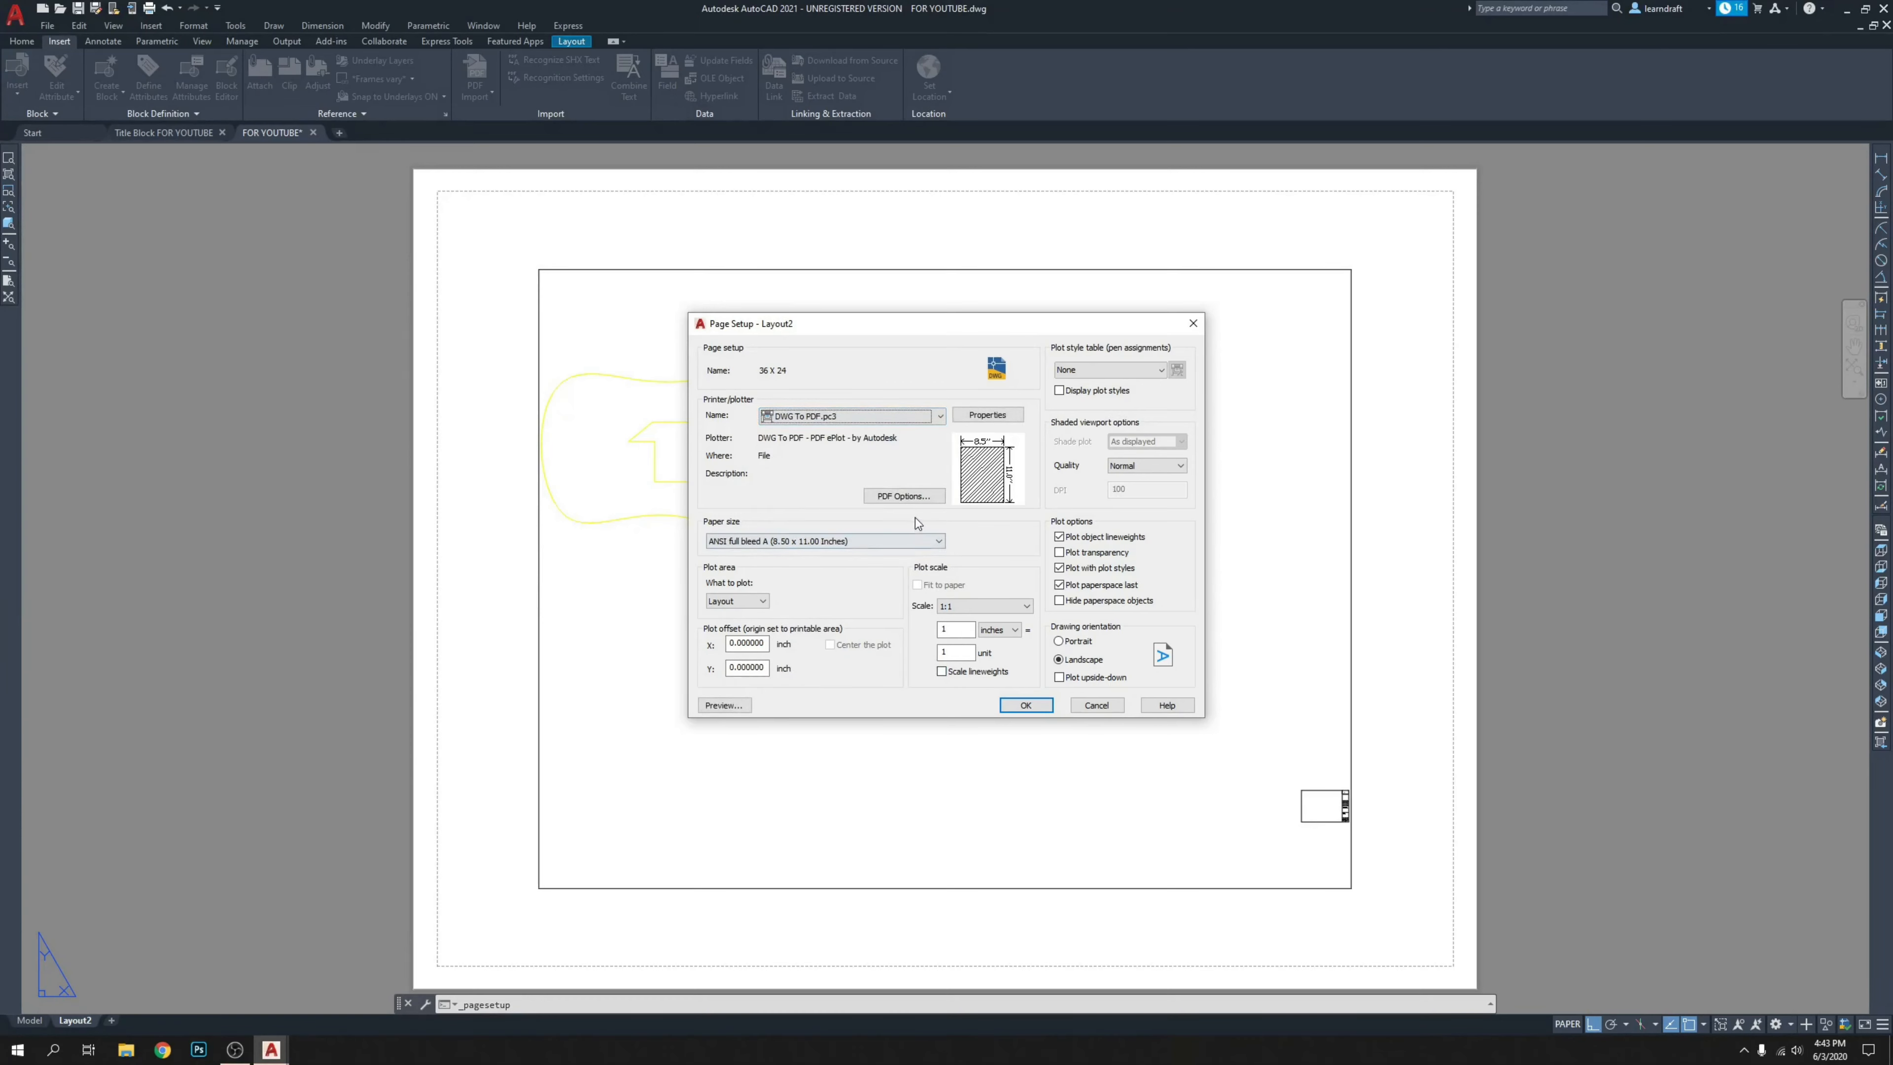
pyautogui.click(860, 543)
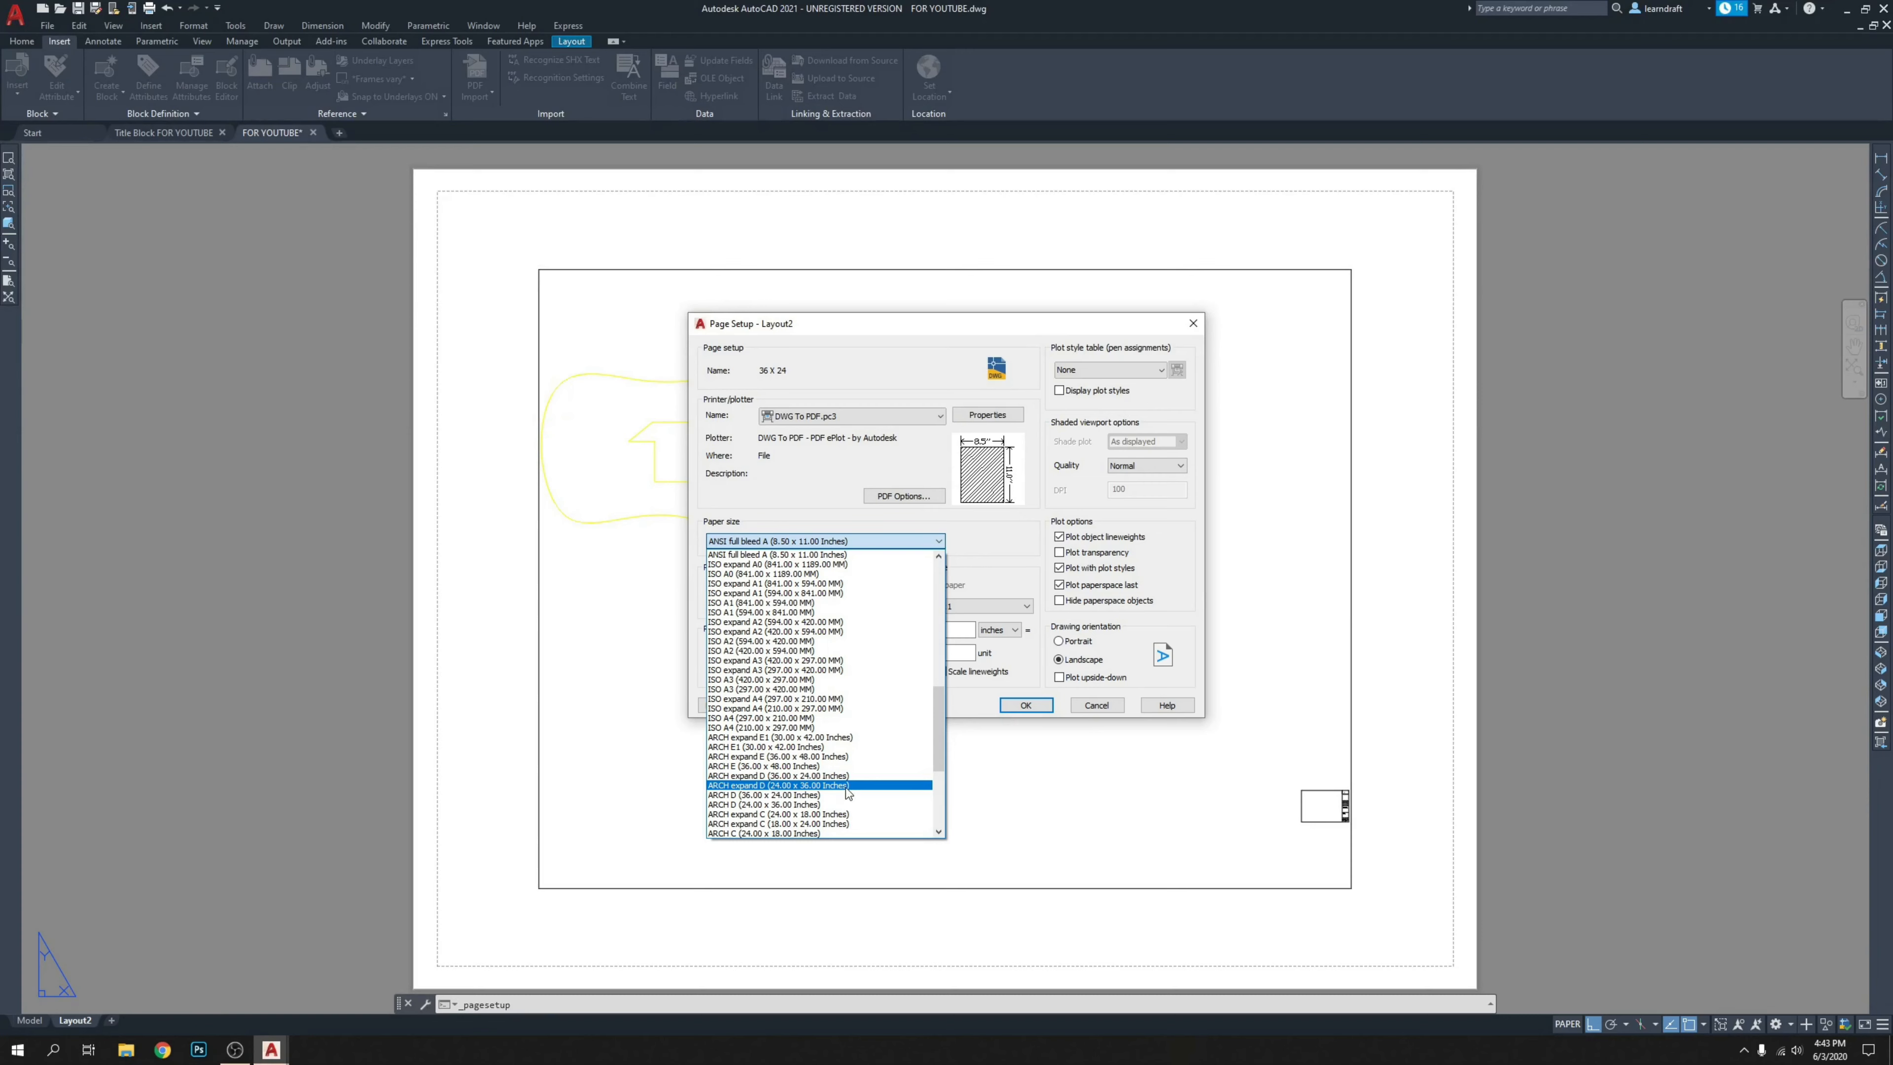
pyautogui.click(780, 776)
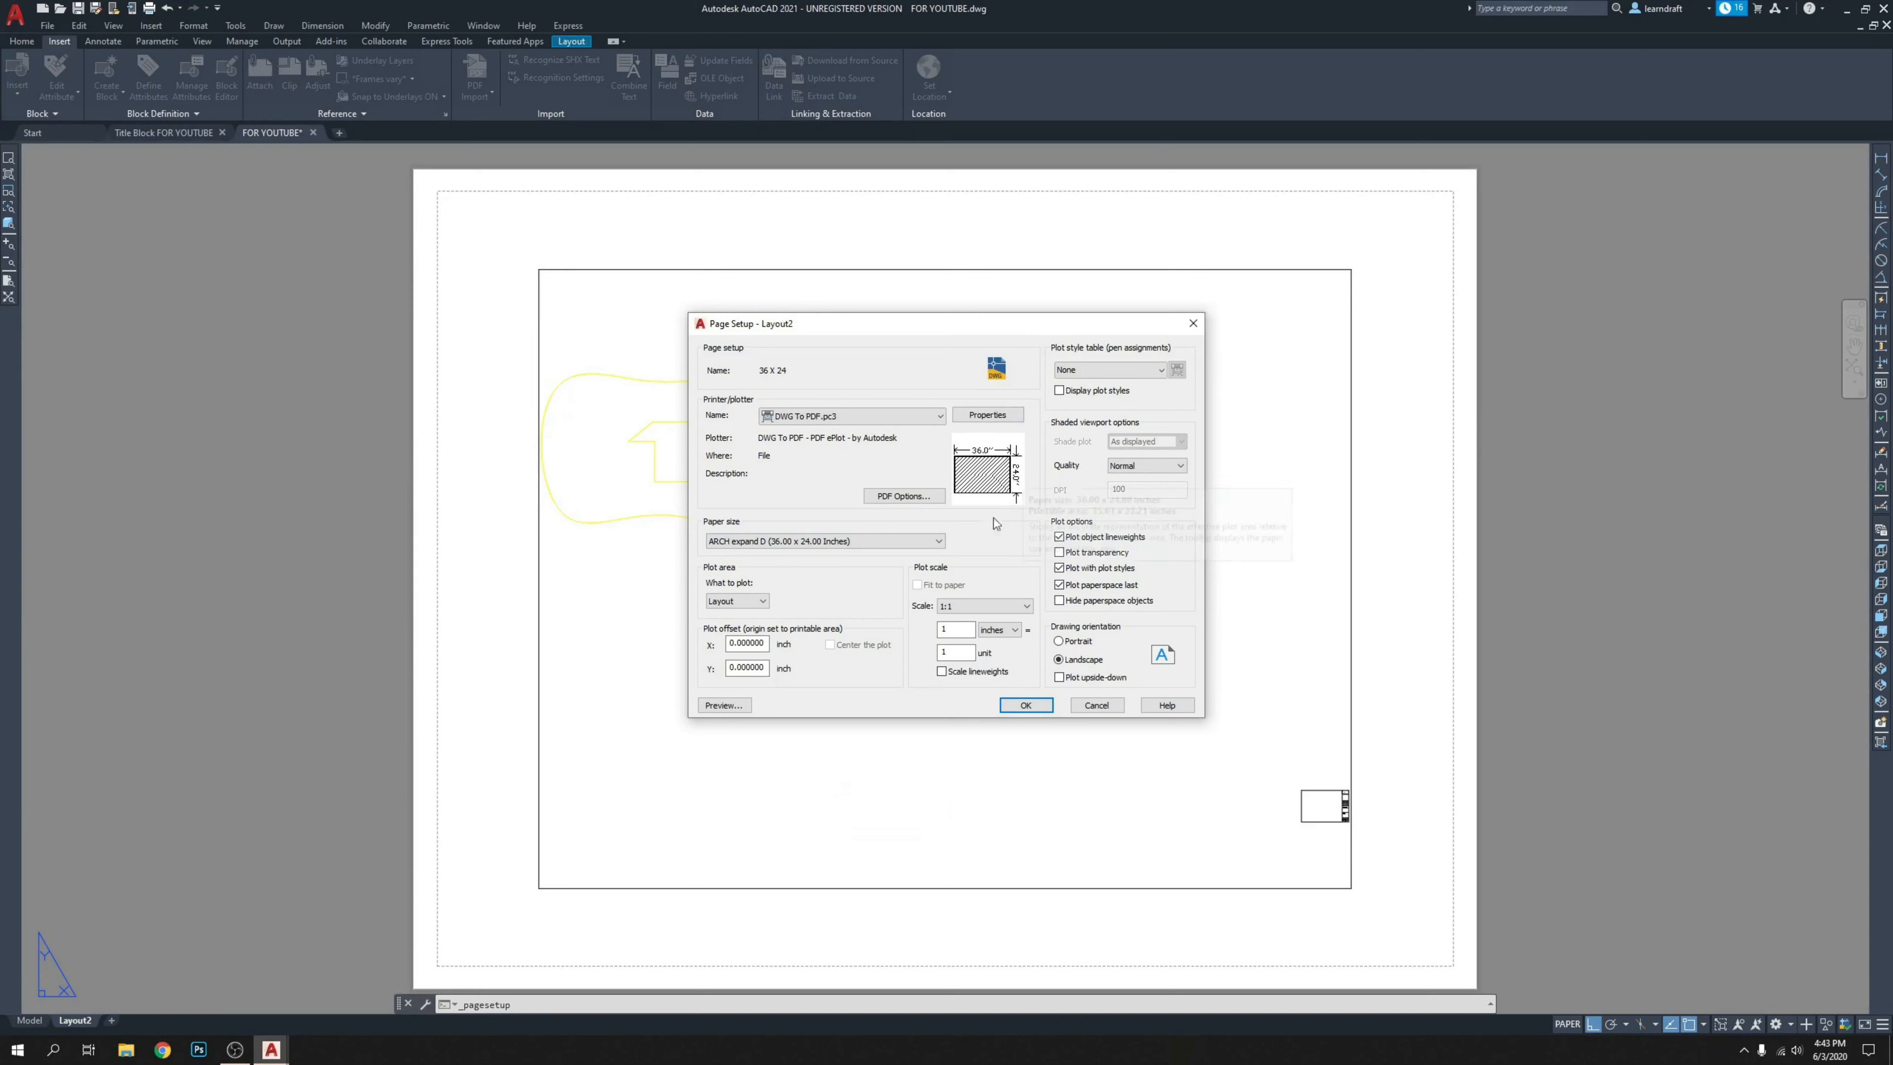
pyautogui.click(762, 601)
pyautogui.click(762, 603)
# Assign the monochrome.ctb plot style table and Maximum shaded viewport quality, and save the page setup.
pyautogui.click(1094, 371)
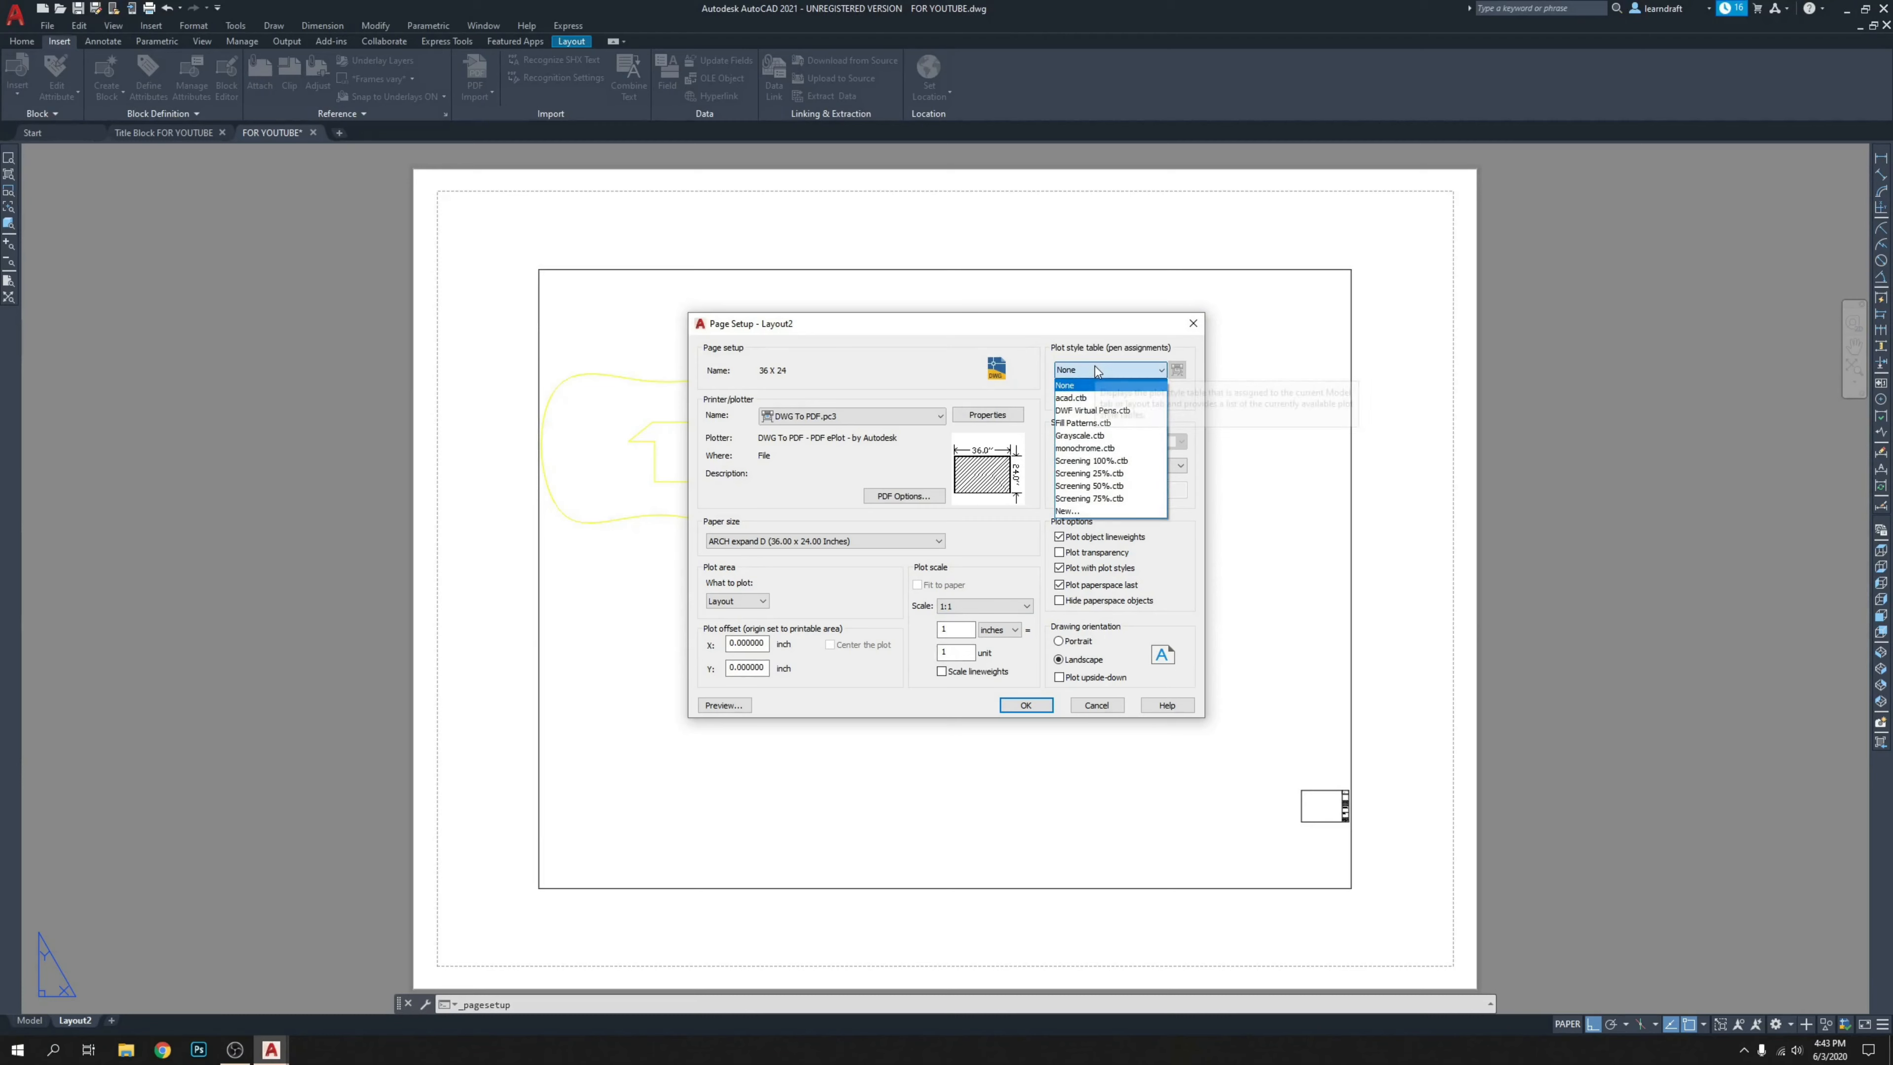
pyautogui.click(1084, 447)
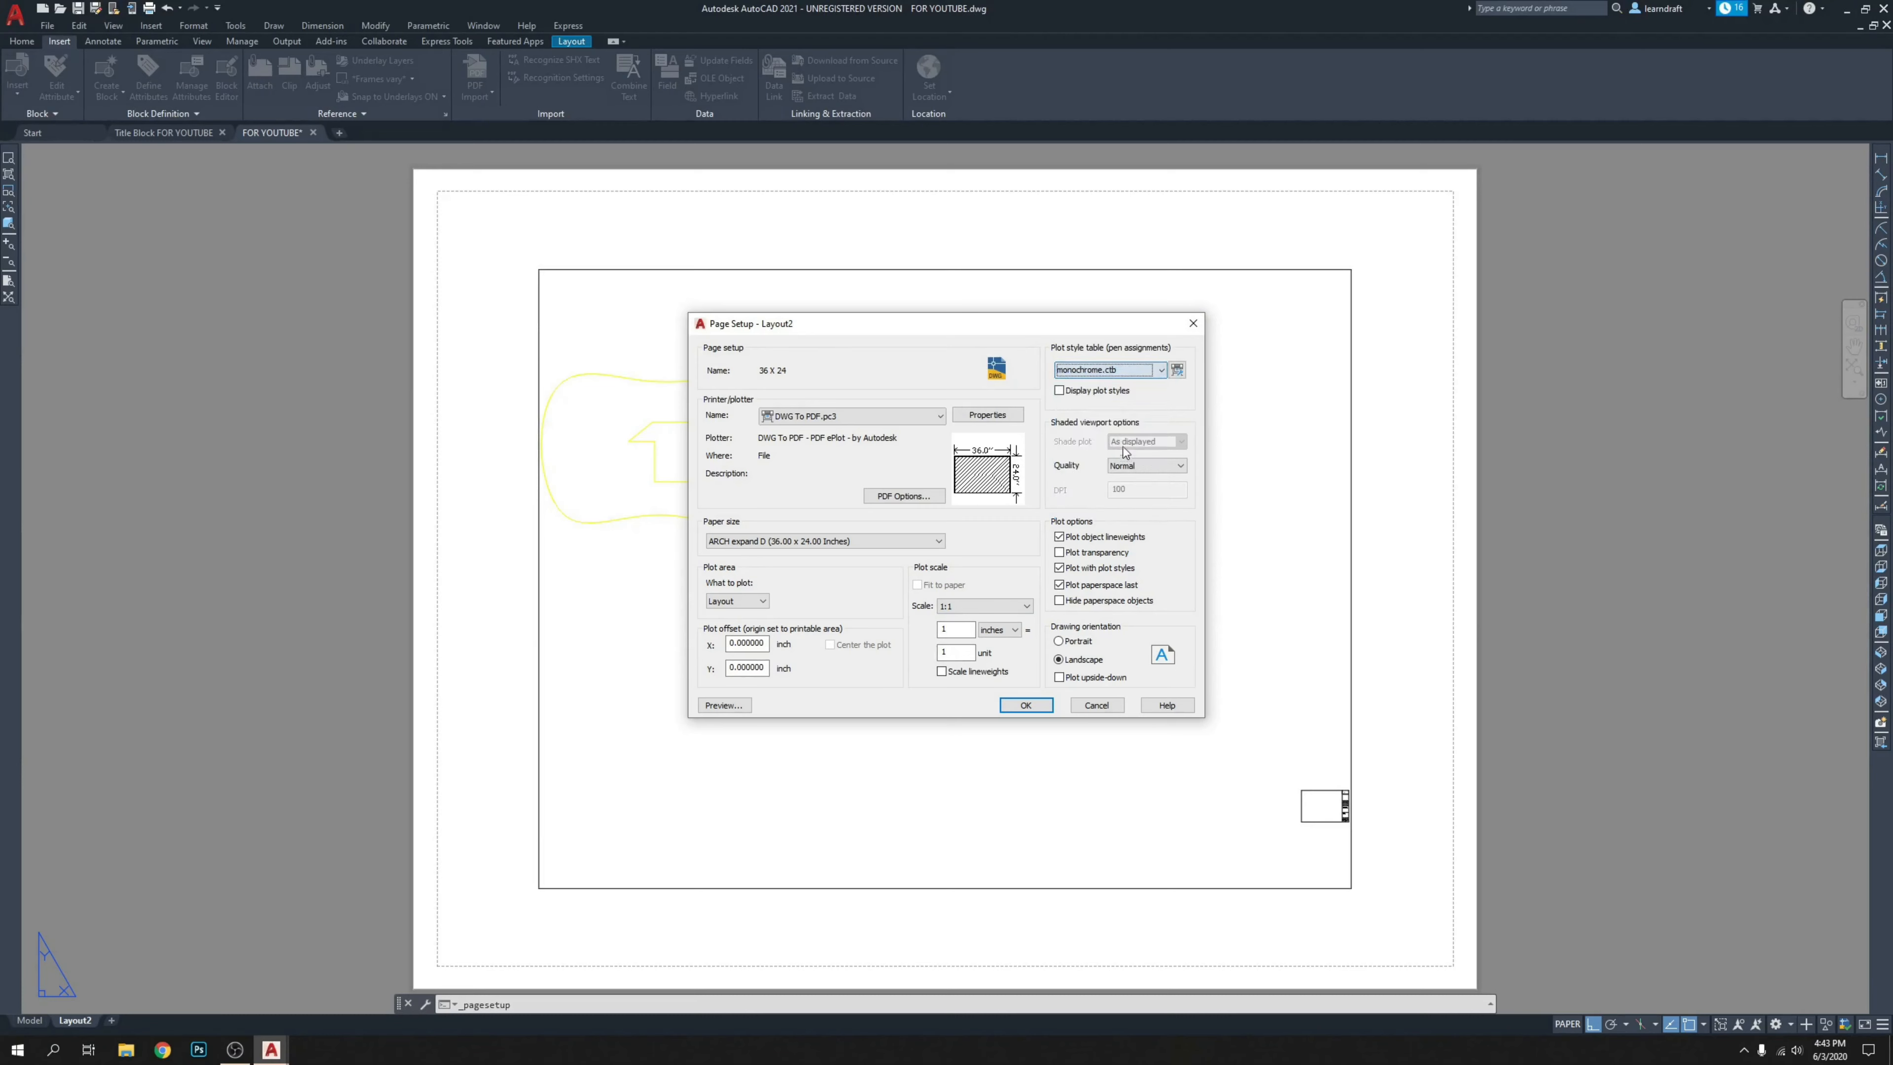
pyautogui.click(1147, 466)
pyautogui.click(1132, 517)
pyautogui.click(1137, 470)
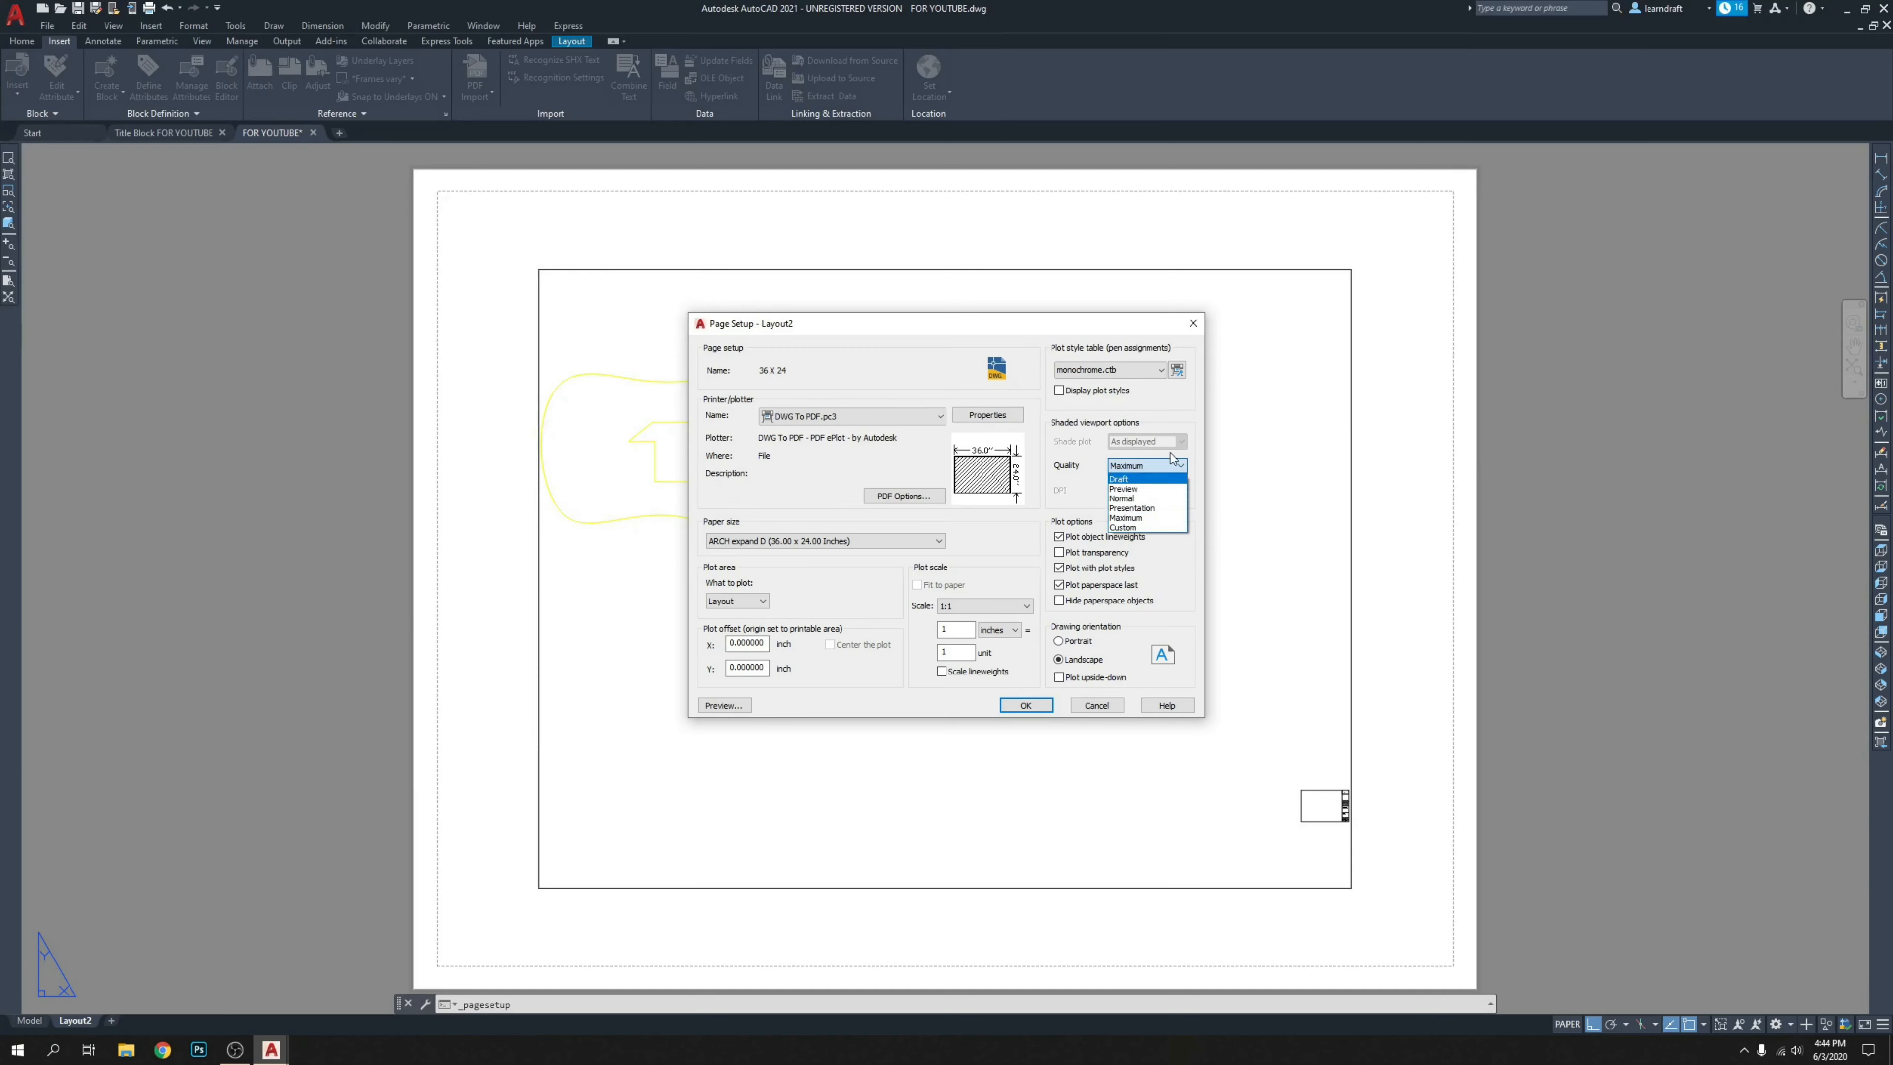
pyautogui.click(1202, 451)
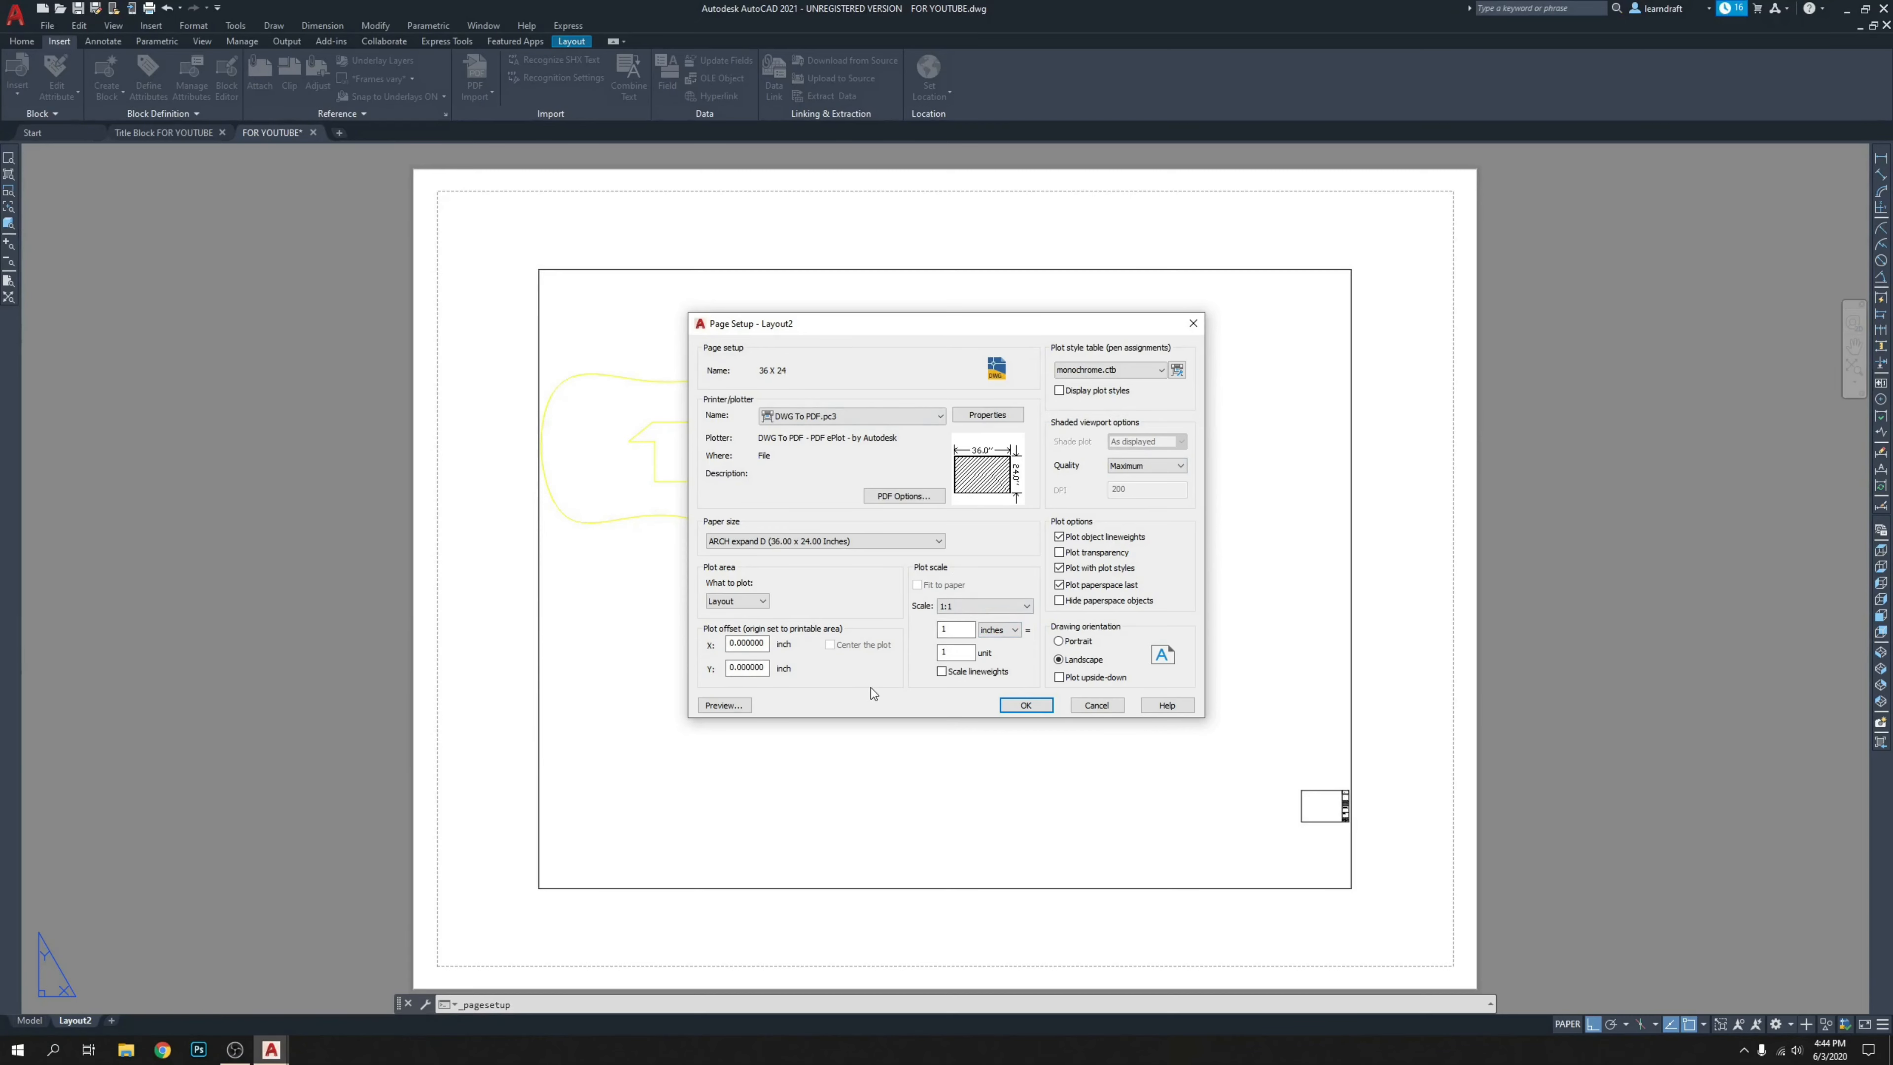
pyautogui.click(1025, 706)
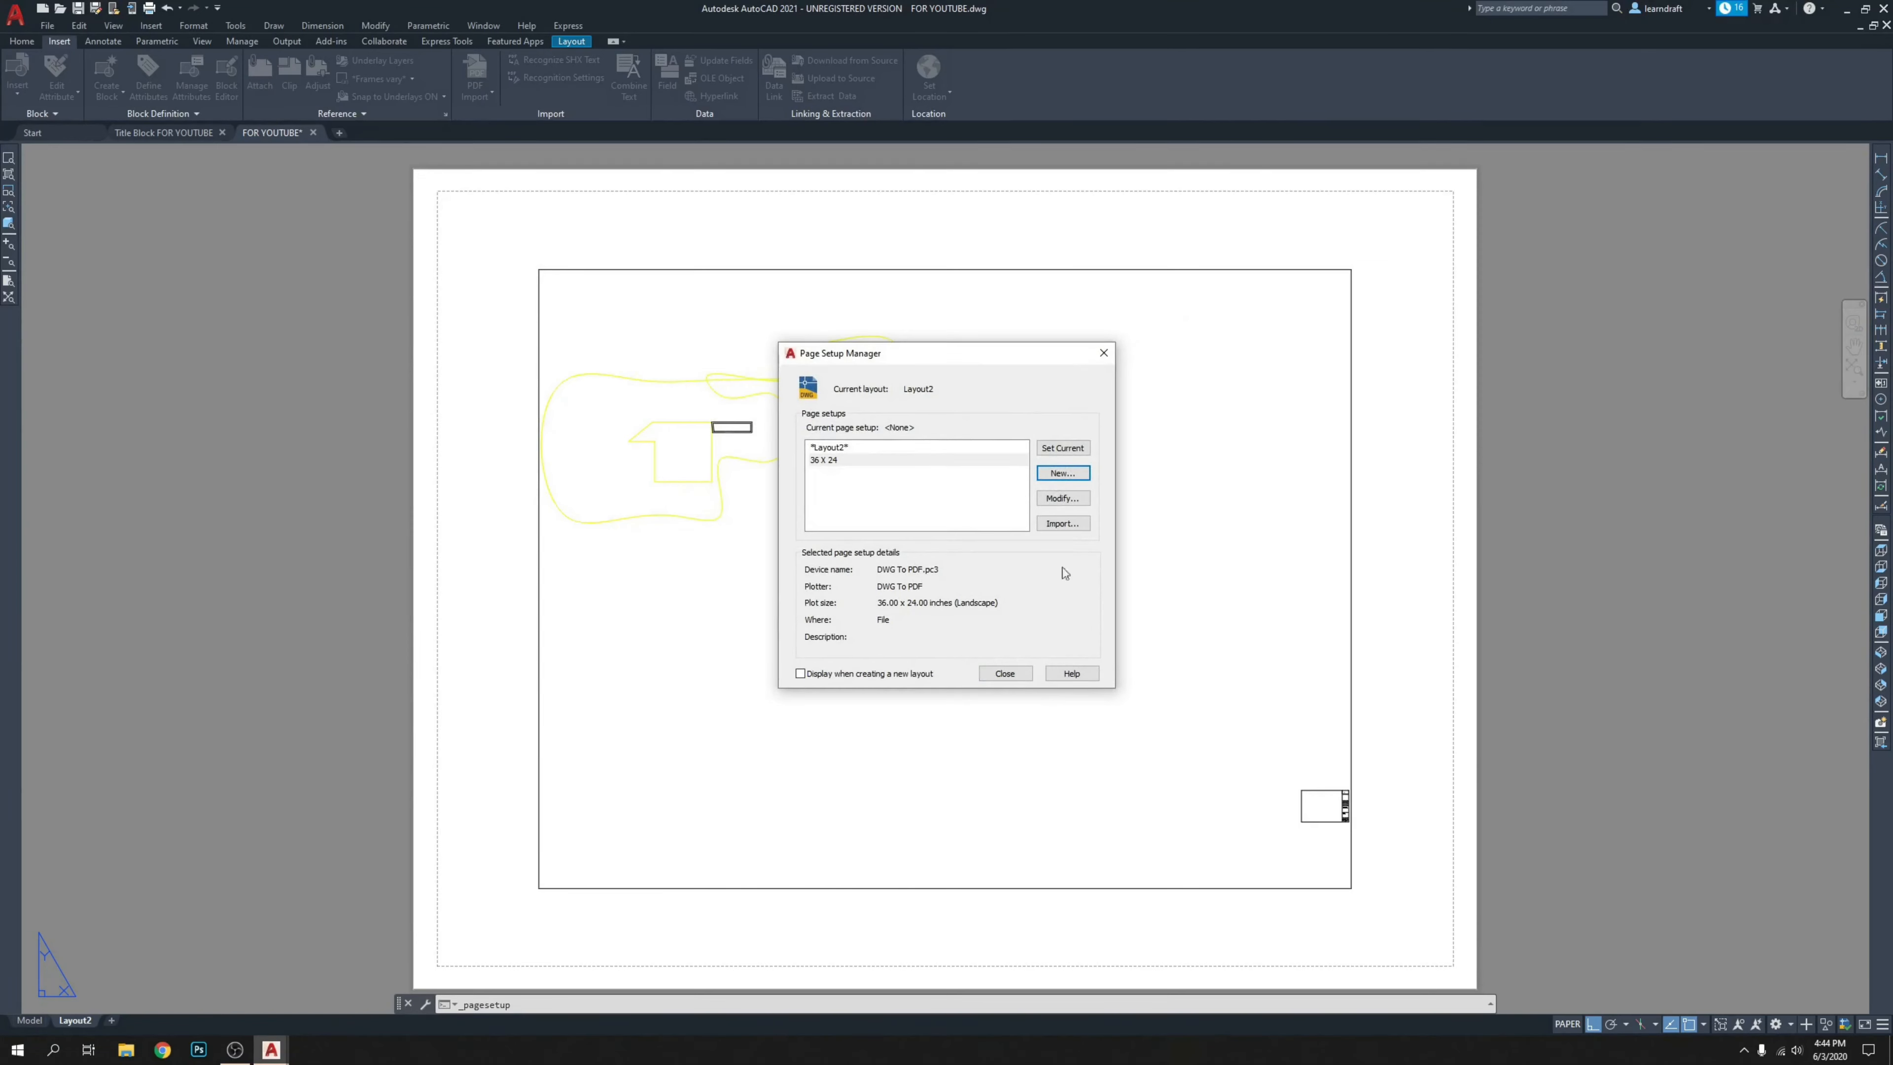
# Make the 36 X 24 page setup current for Layout2 and close the Page Setup Manager.
pyautogui.click(826, 459)
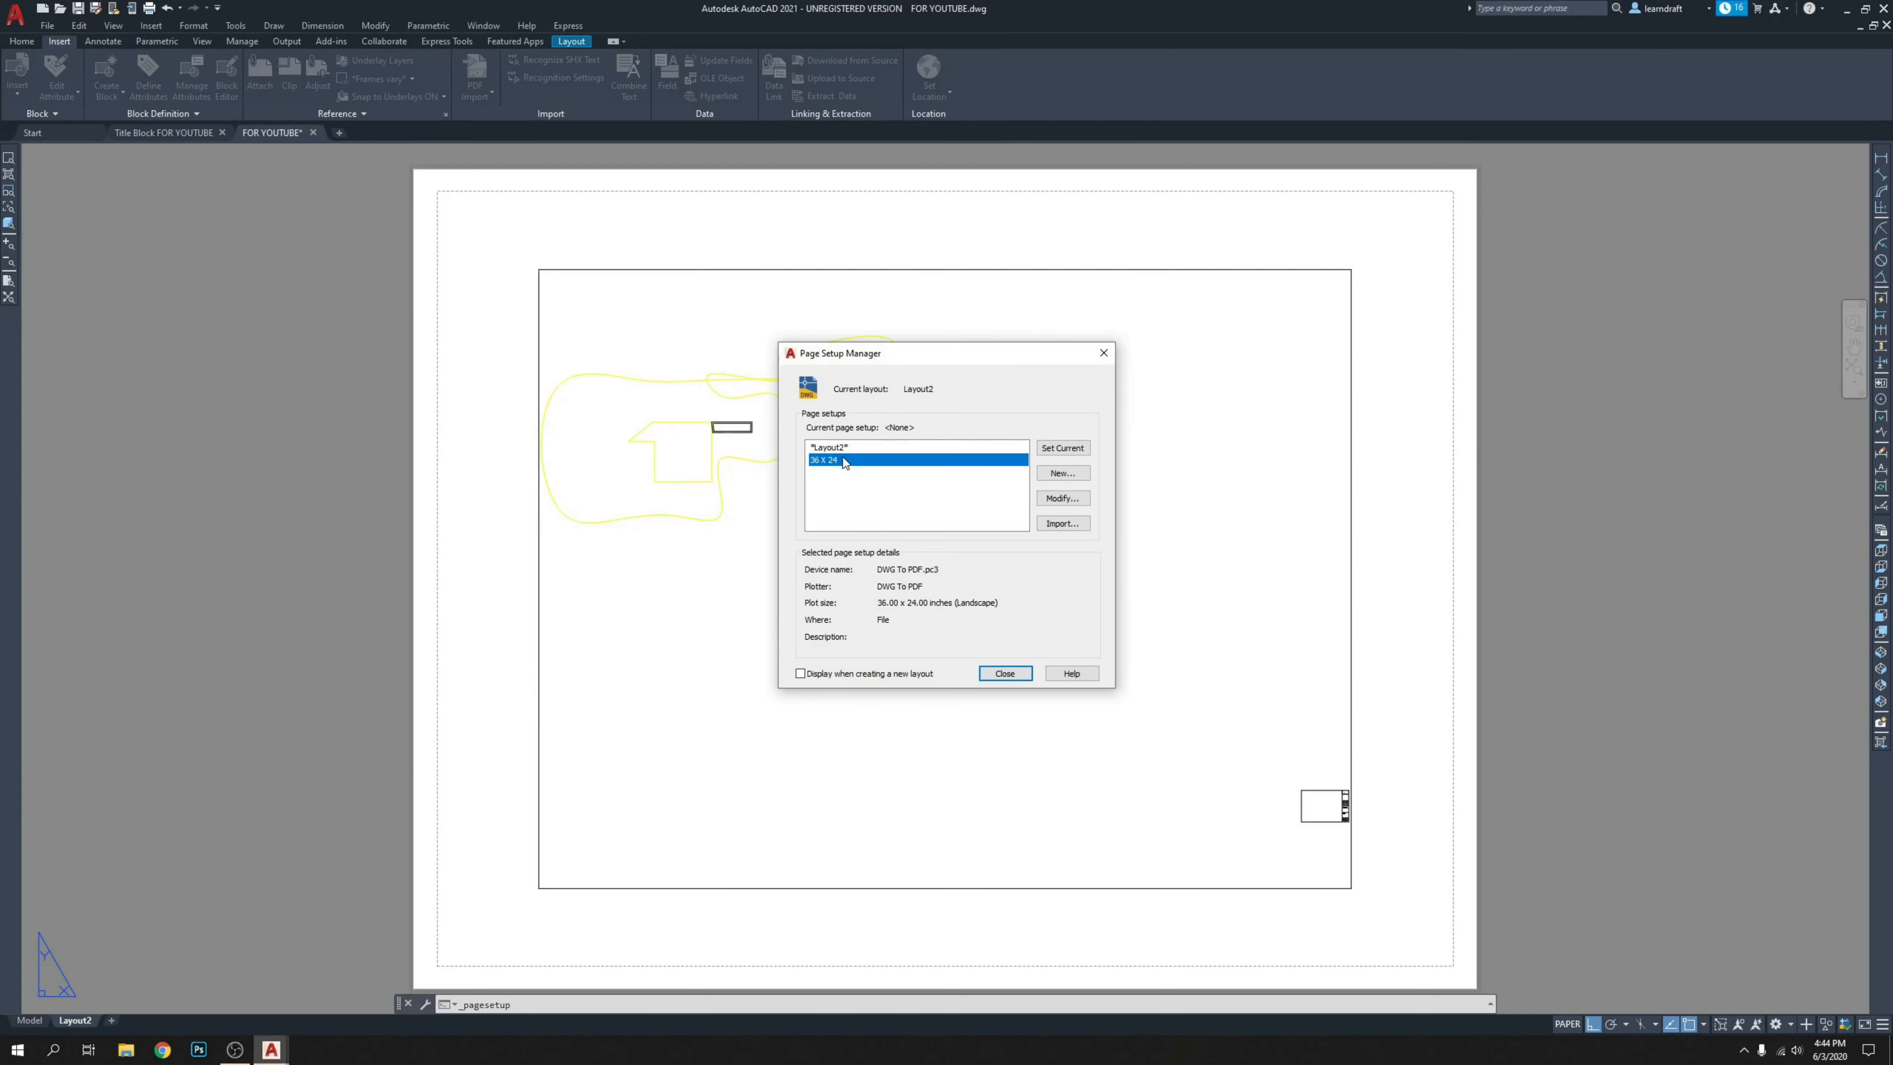
pyautogui.click(1062, 448)
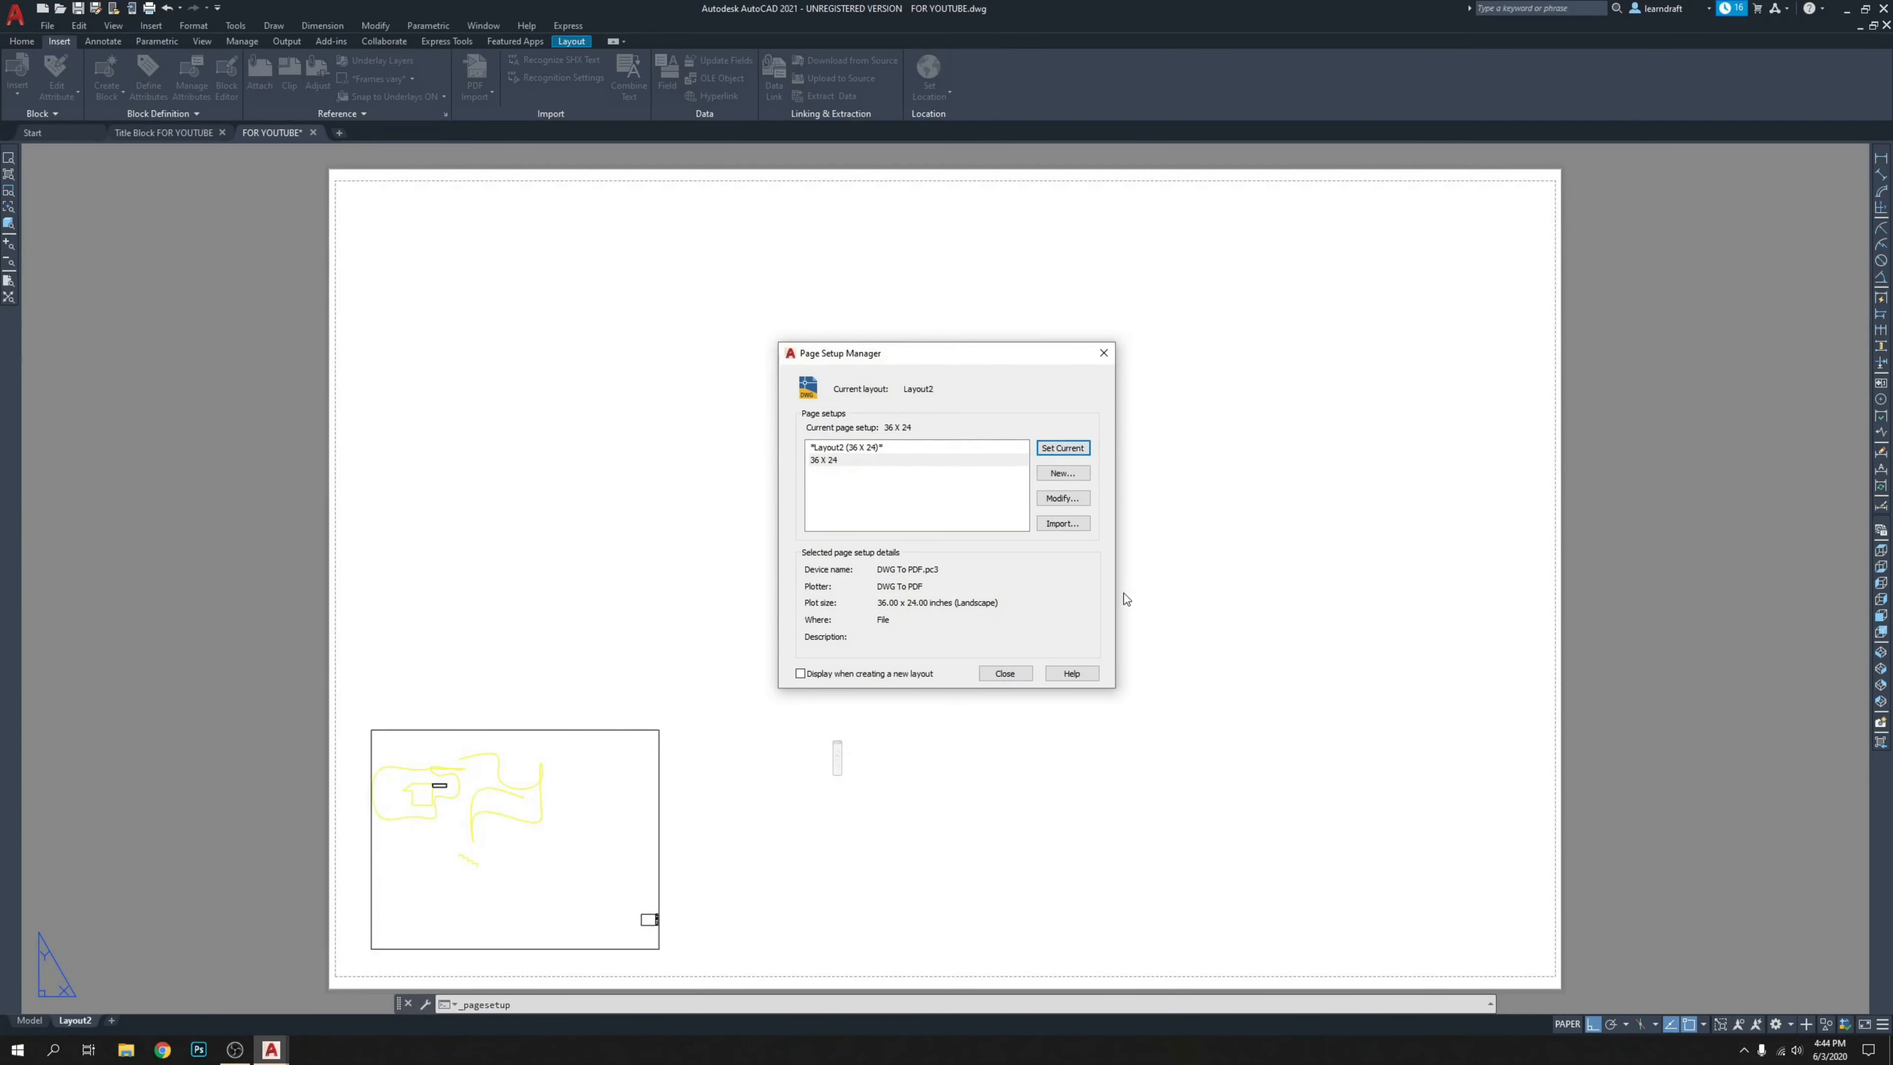
pyautogui.click(1005, 673)
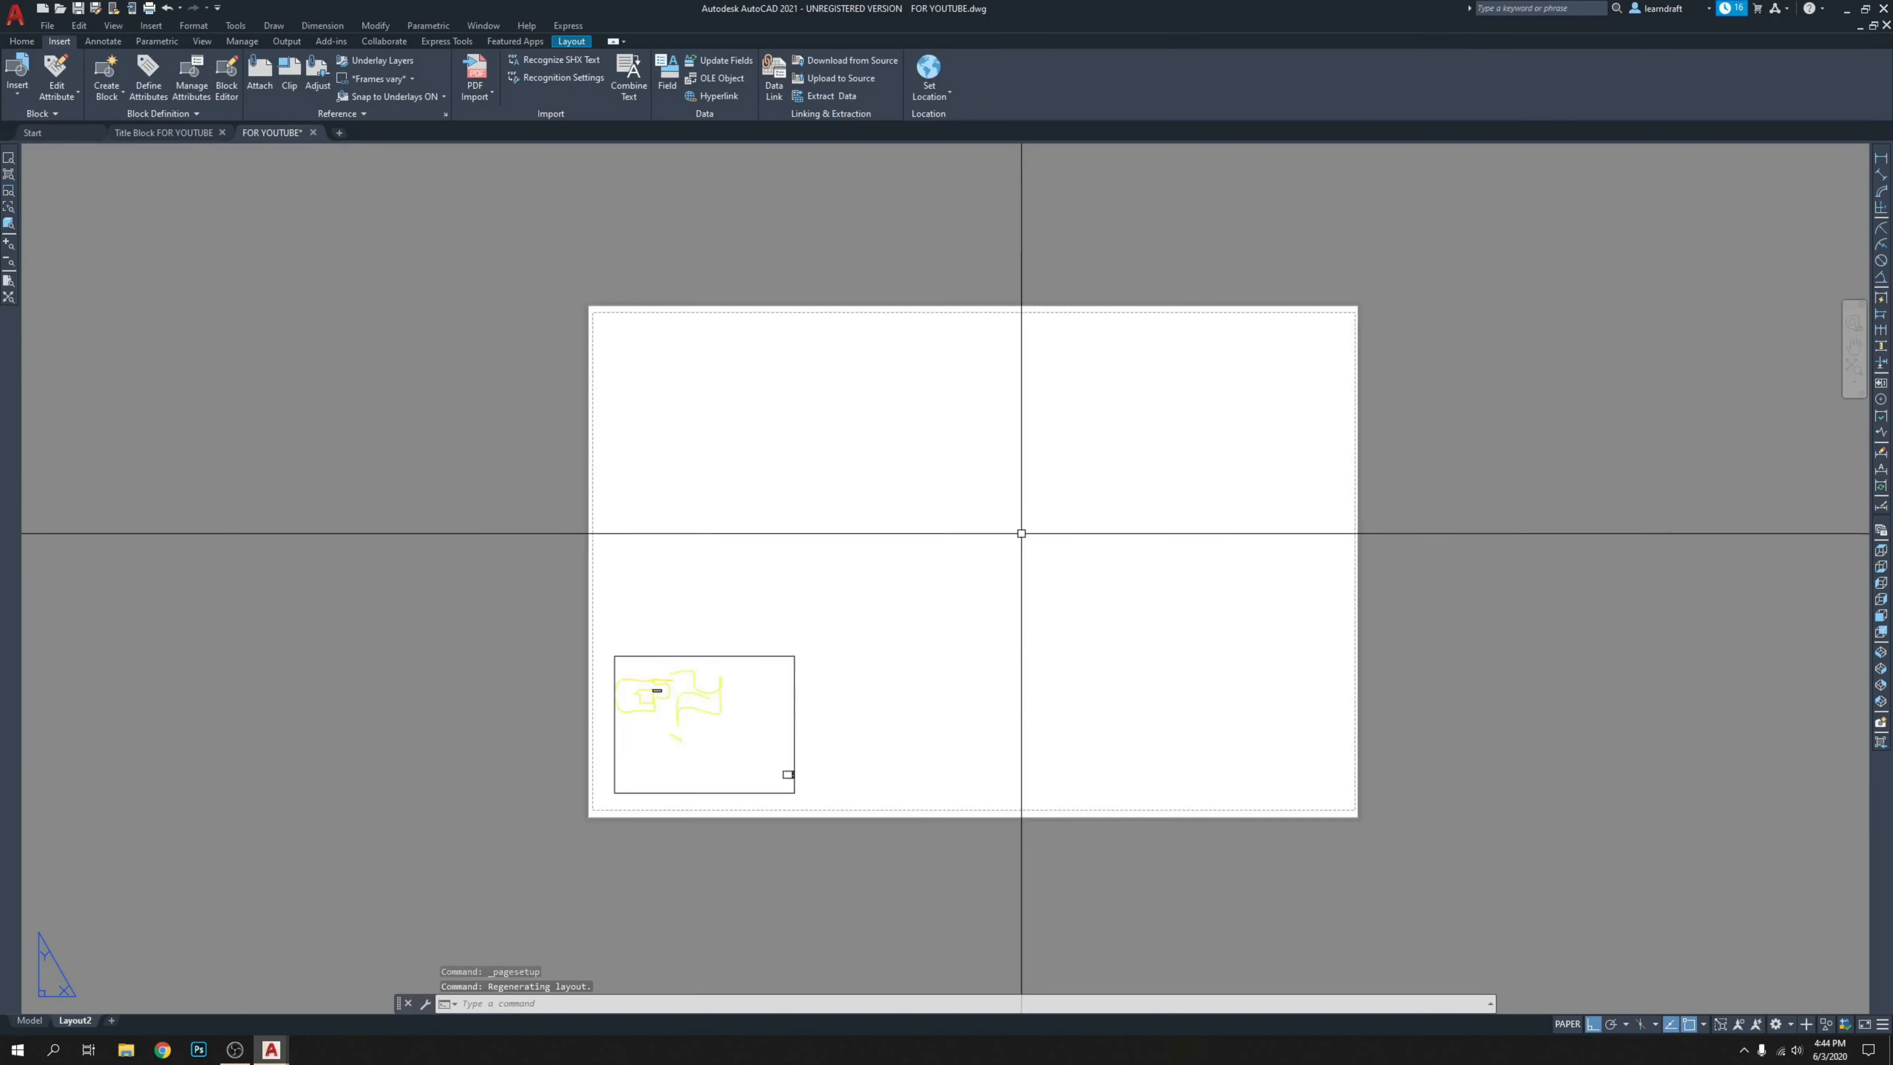
pyautogui.moveTo(1021, 534)
pyautogui.mouseDown(button='middle')
pyautogui.moveTo(1015, 506)
pyautogui.moveTo(989, 517)
pyautogui.mouseUp(button='middle')
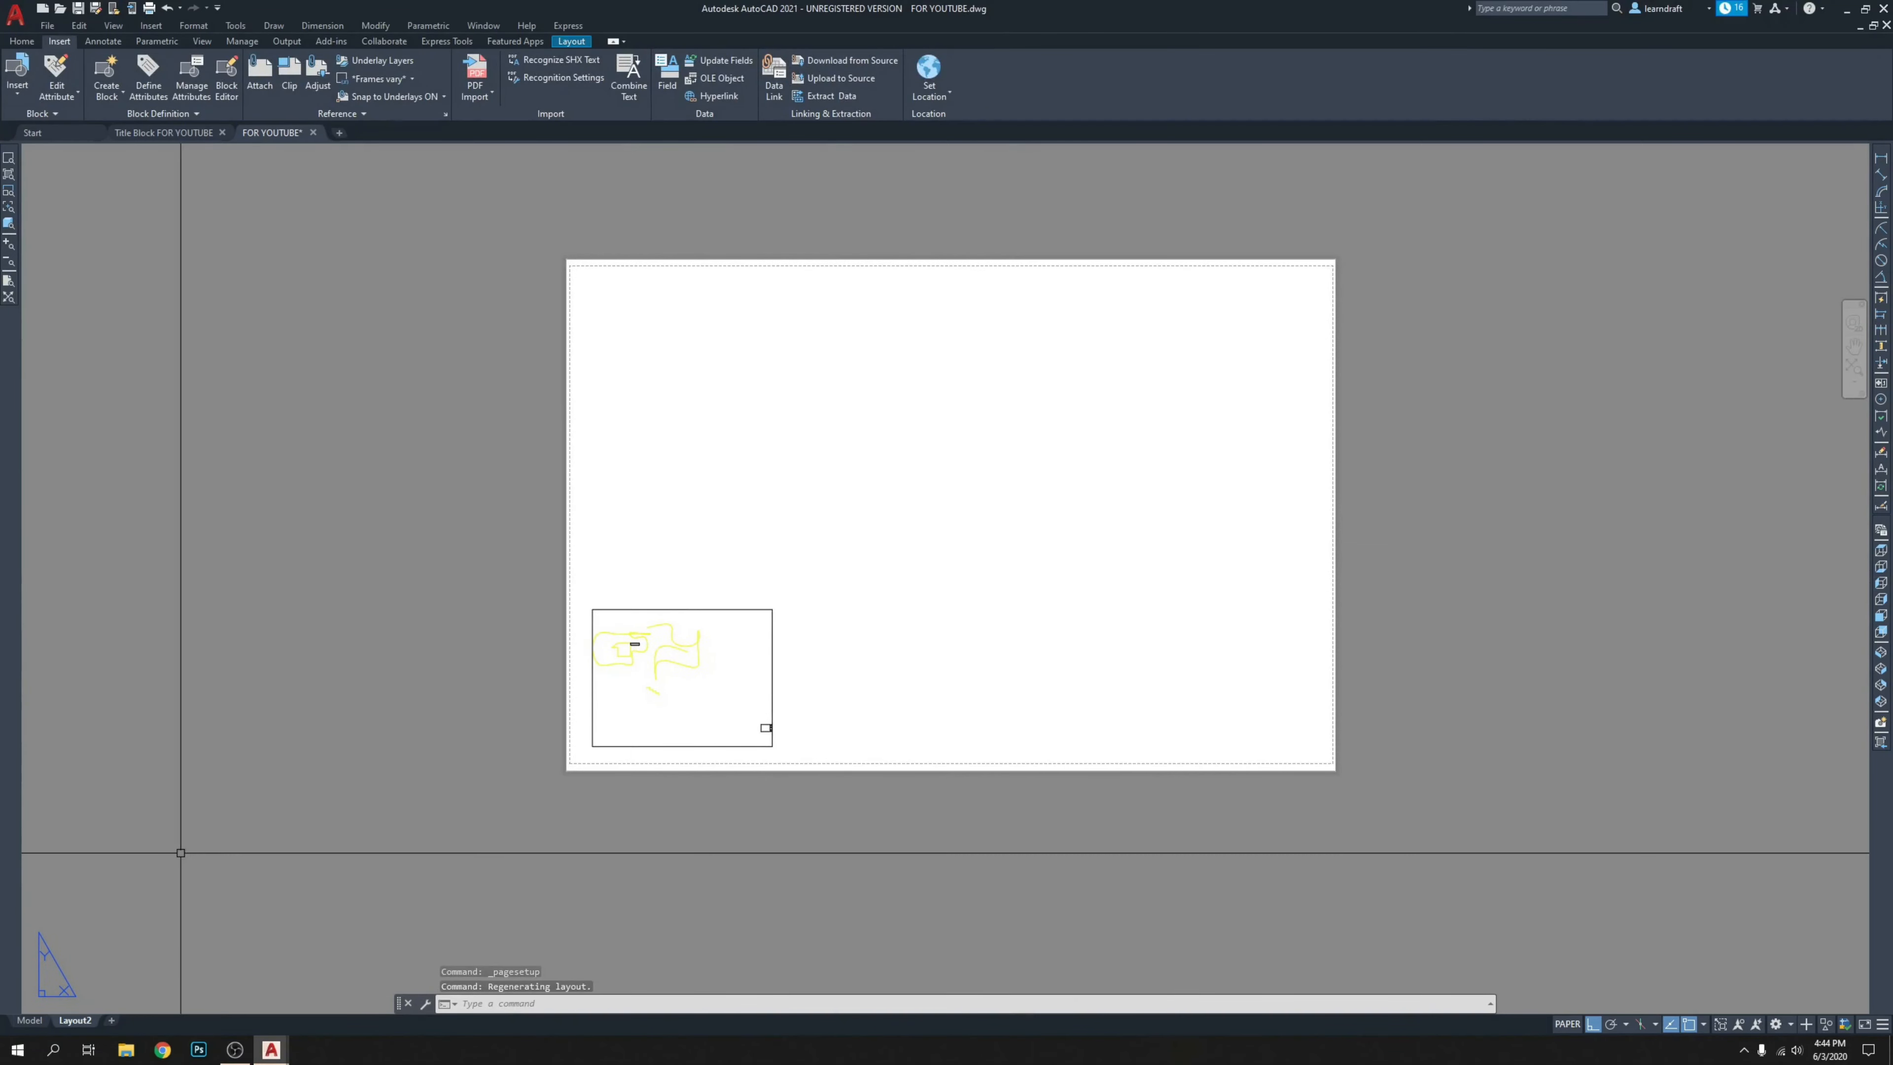
# Rename Layout2 as SD-3.
pyautogui.rightClick(81, 1021)
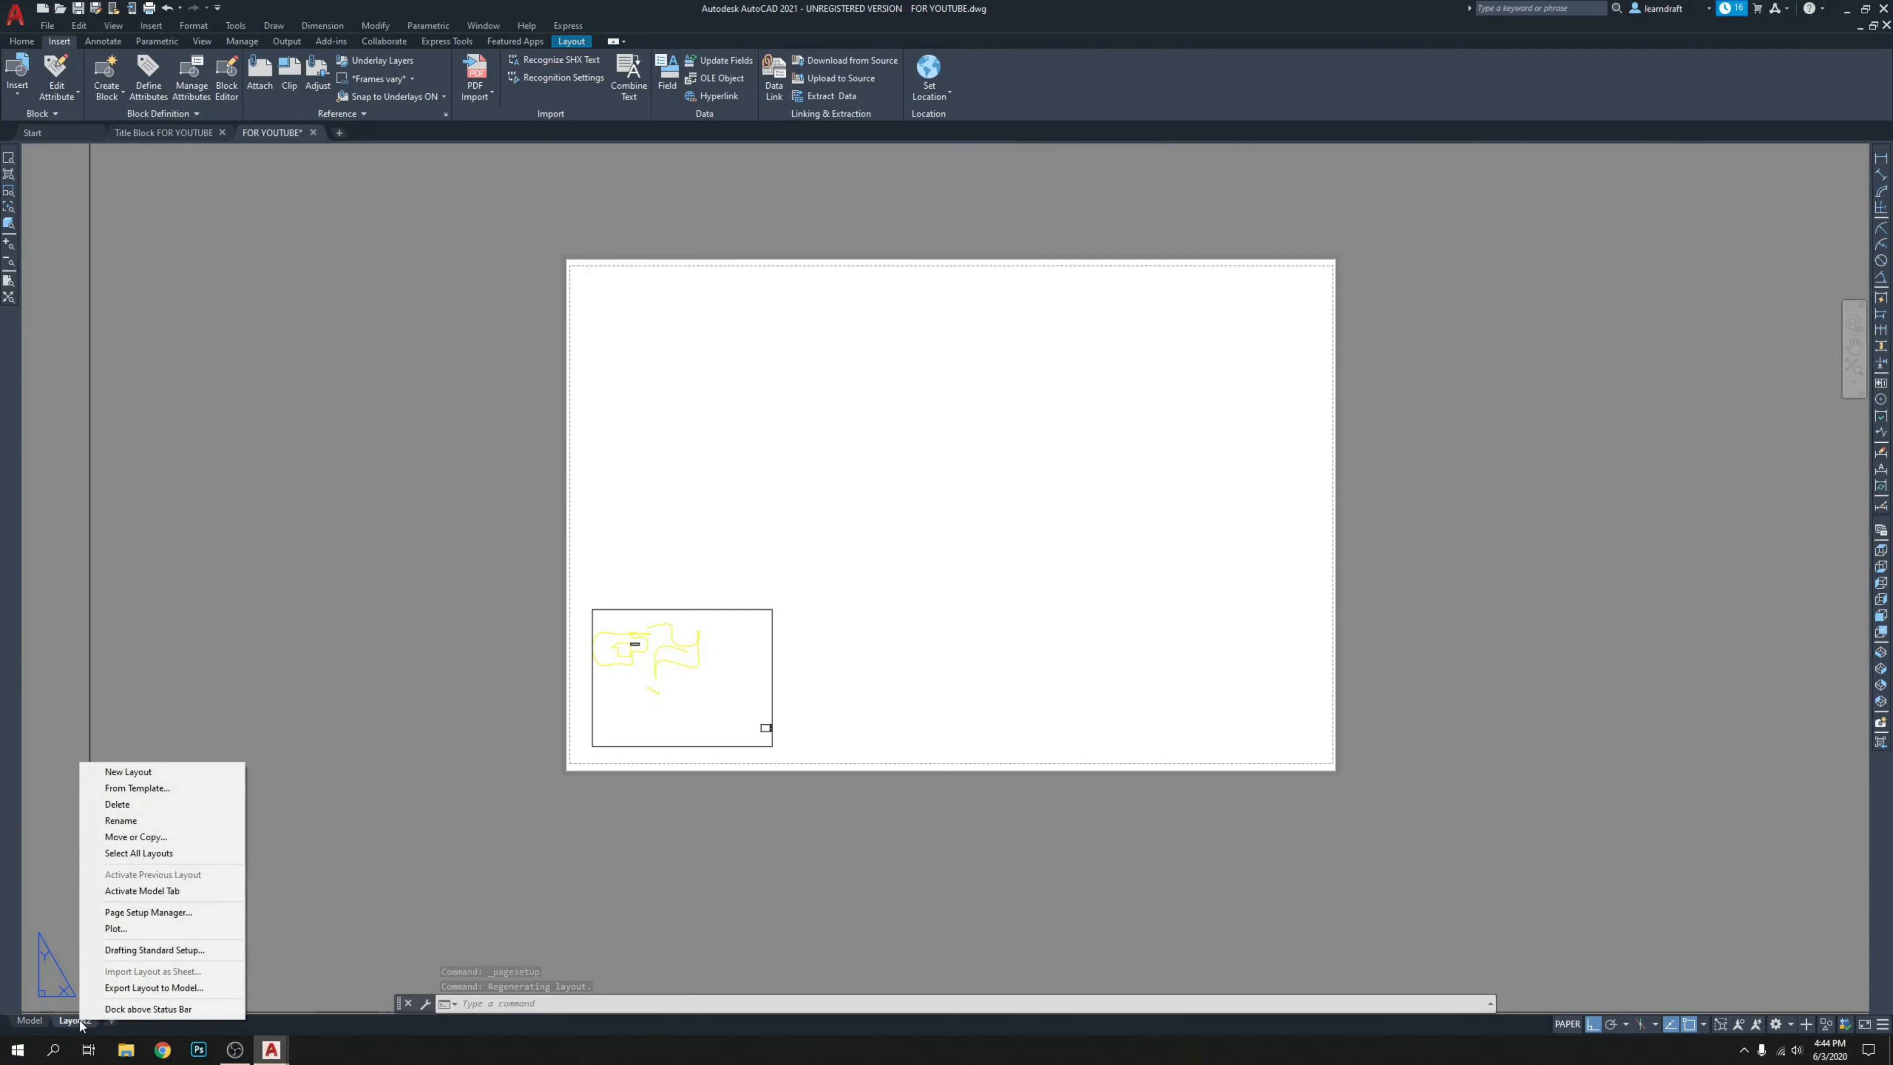
pyautogui.click(145, 820)
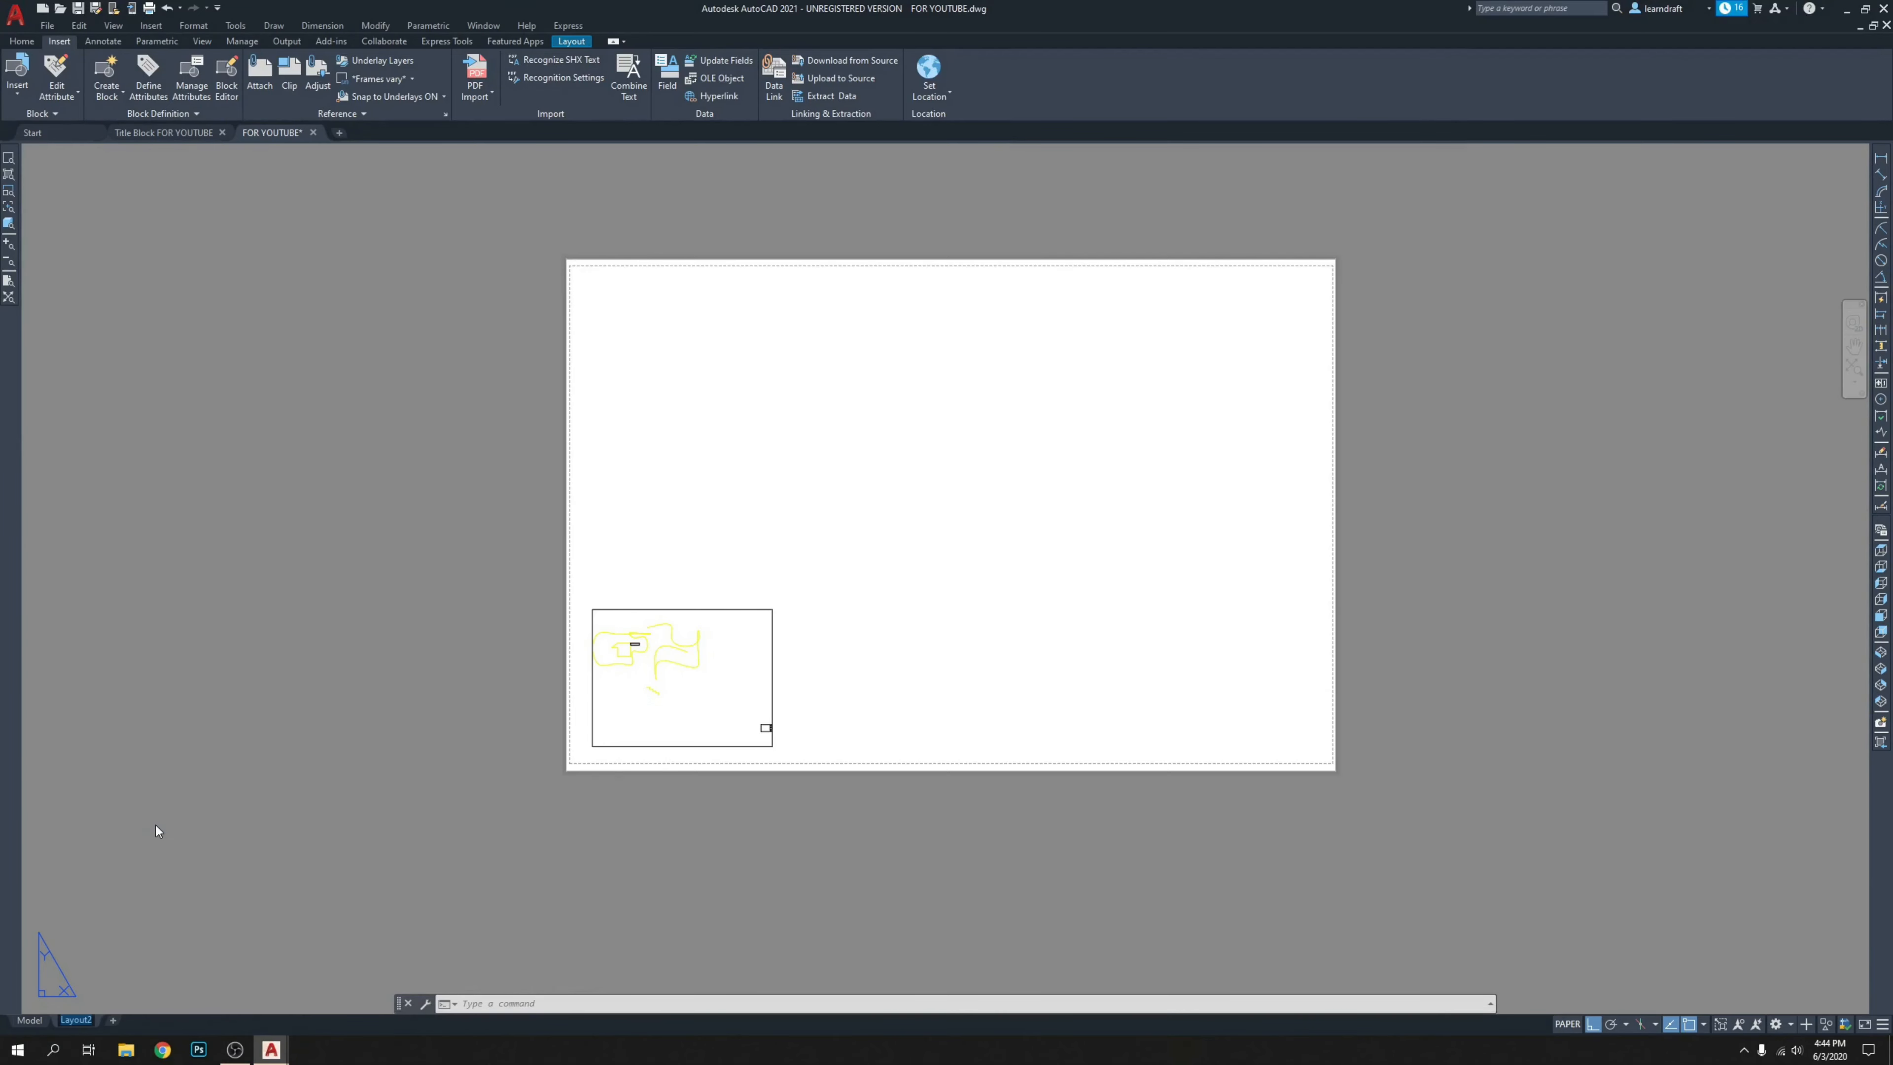
pyautogui.write('PAGE')
pyautogui.press('BackSpace')
pyautogui.press('BackSpace')
pyautogui.press('BackSpace')
pyautogui.press('BackSpace')
pyautogui.write('SD-3')
pyautogui.click(957, 471)
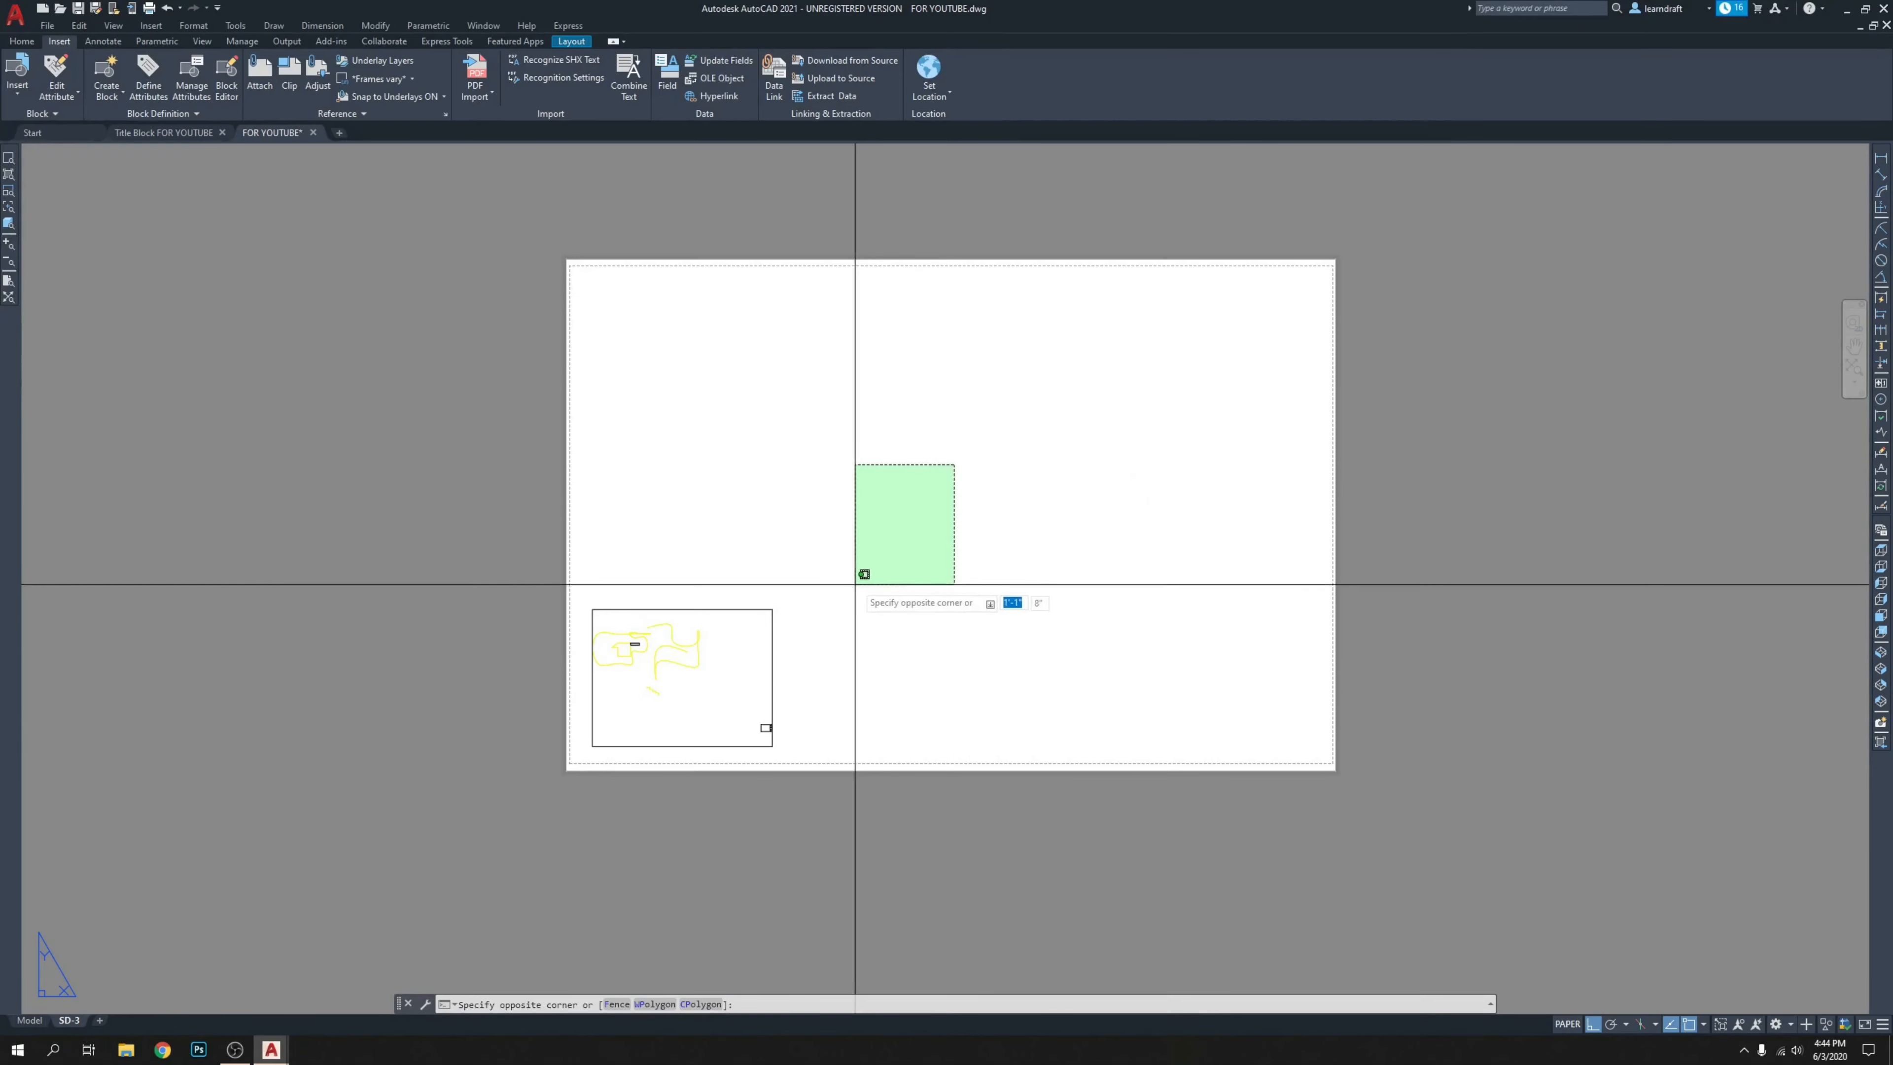
# Delete the default viewport from the lower-left area of the SD-3 sheet.
pyautogui.moveTo(858, 579); pyautogui.dragTo(774, 579, button='middle')
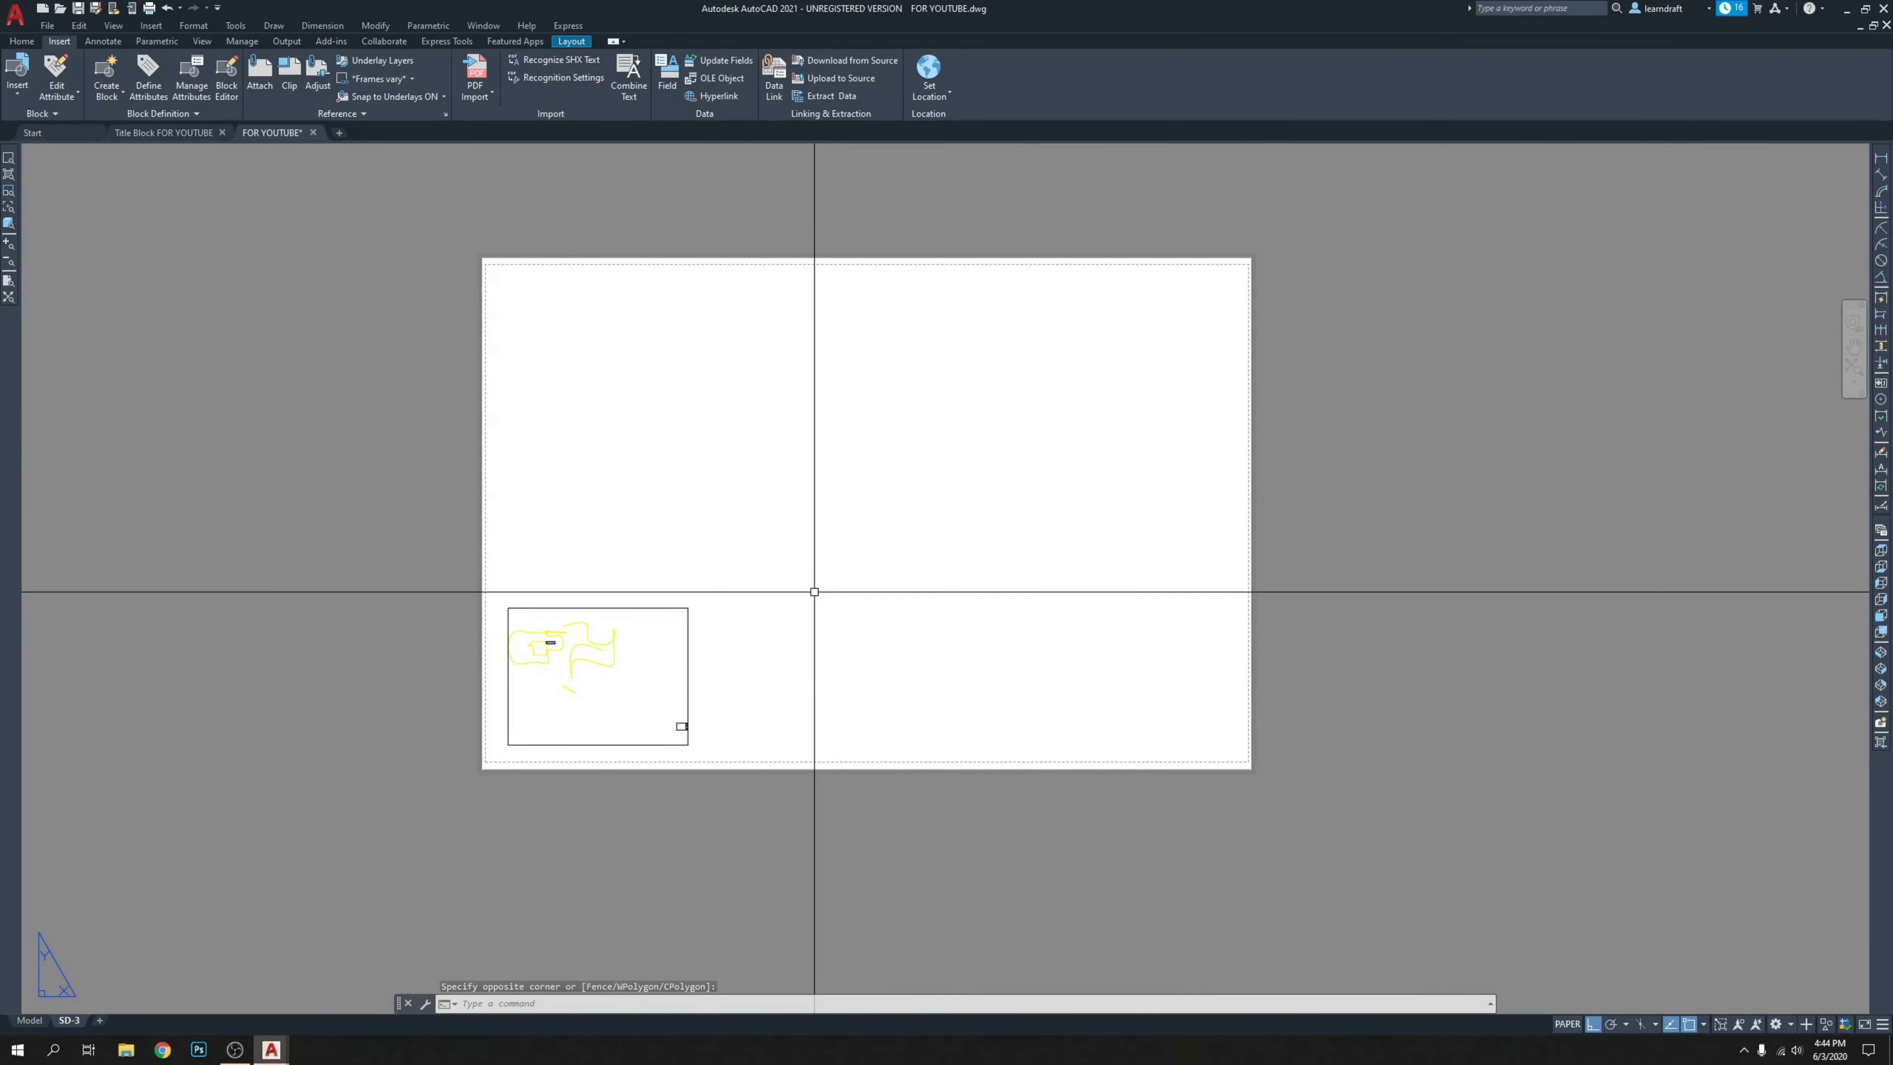
pyautogui.click(579, 646)
pyautogui.scroll(2, 579, 646)
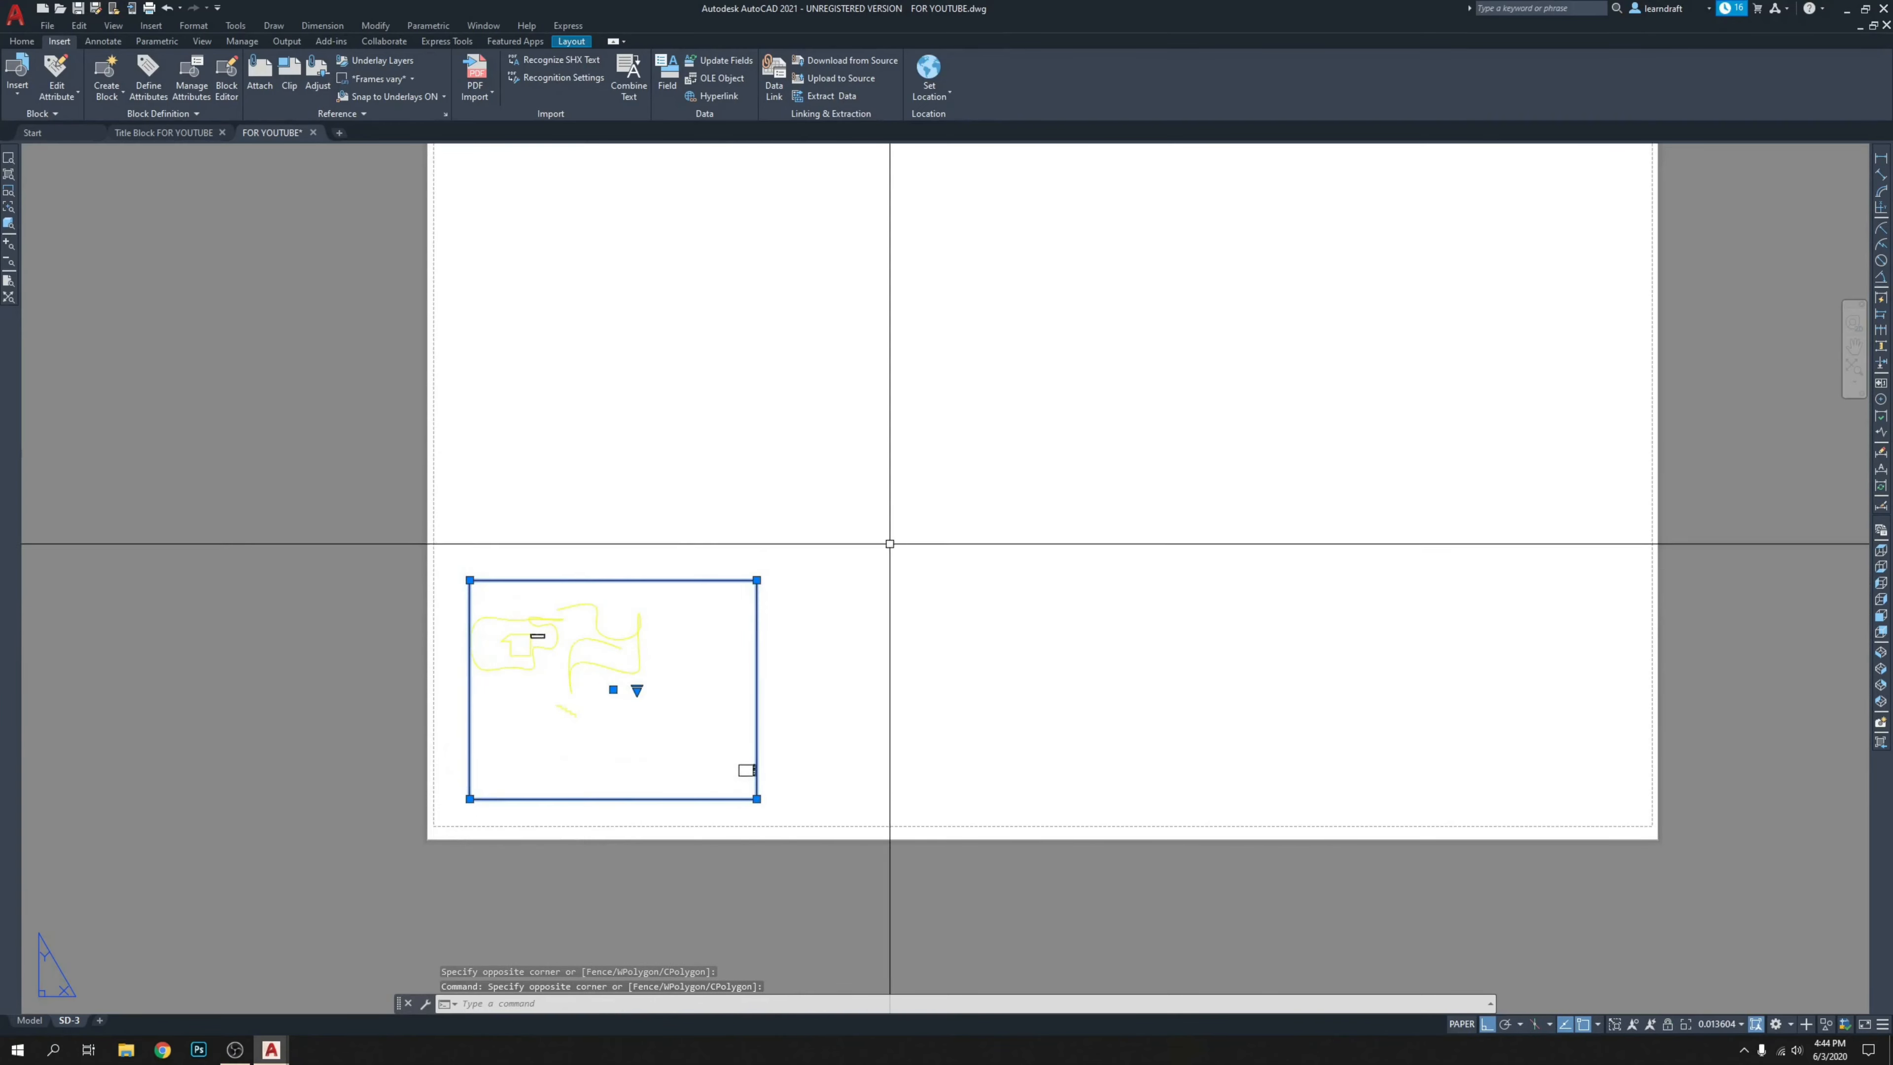
pyautogui.press('Delete')
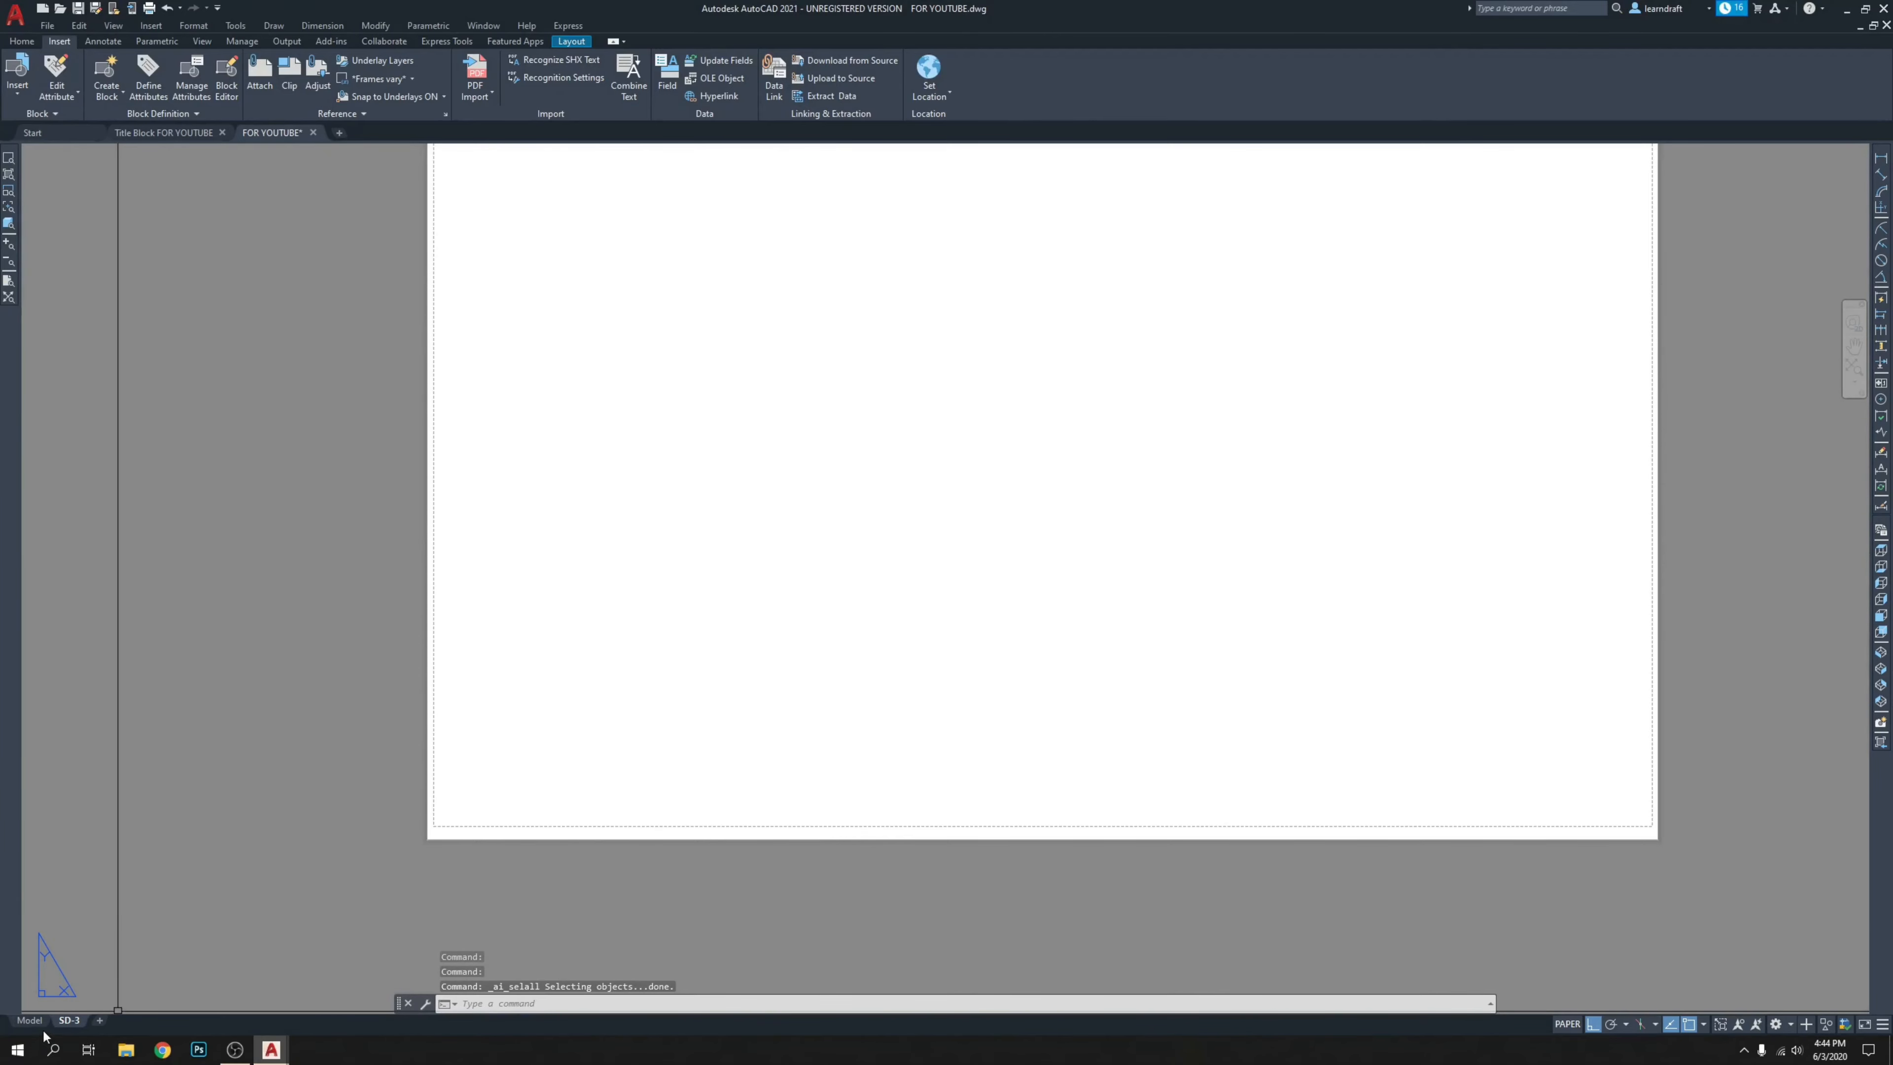
# Copy the filled-in title block from model space to the clipboard.
pyautogui.click(30, 1020)
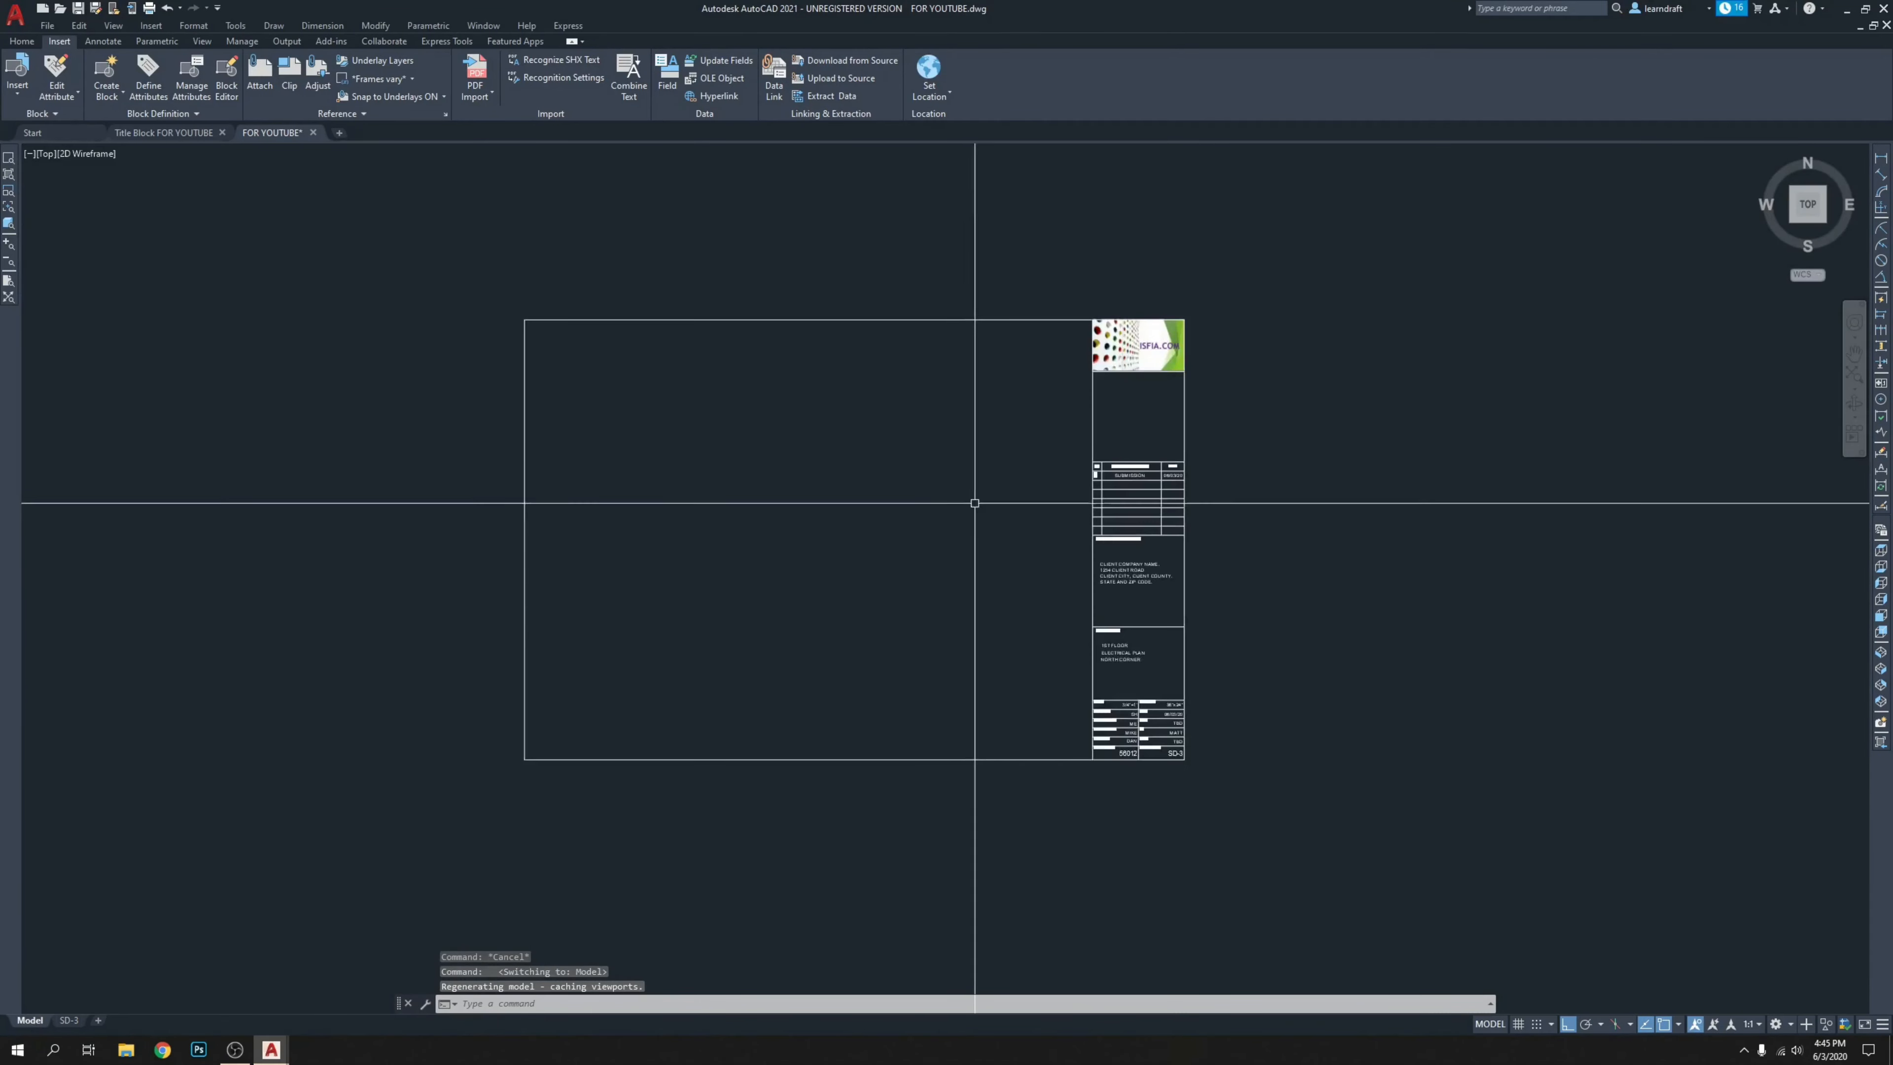
pyautogui.click(999, 311)
pyautogui.click(925, 372)
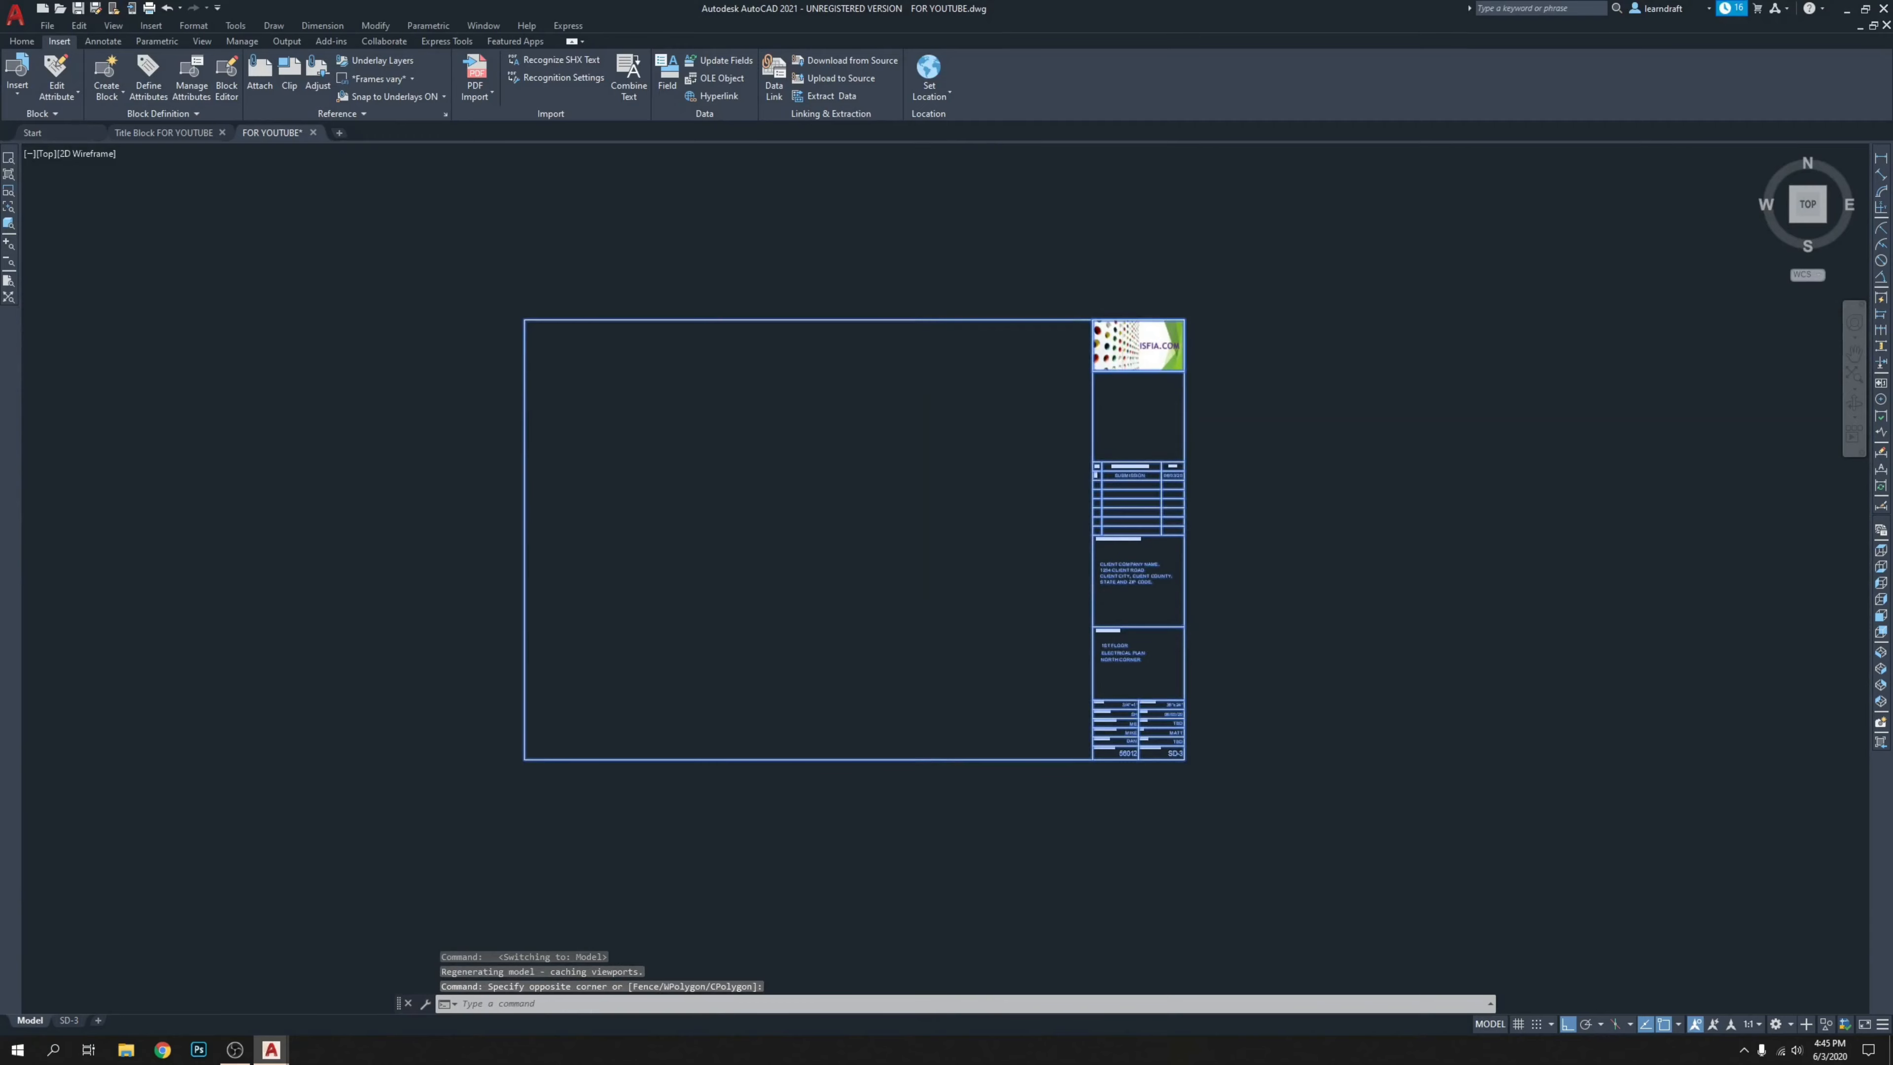
pyautogui.hotkey('ctrl', 'c')
pyautogui.press('Escape')
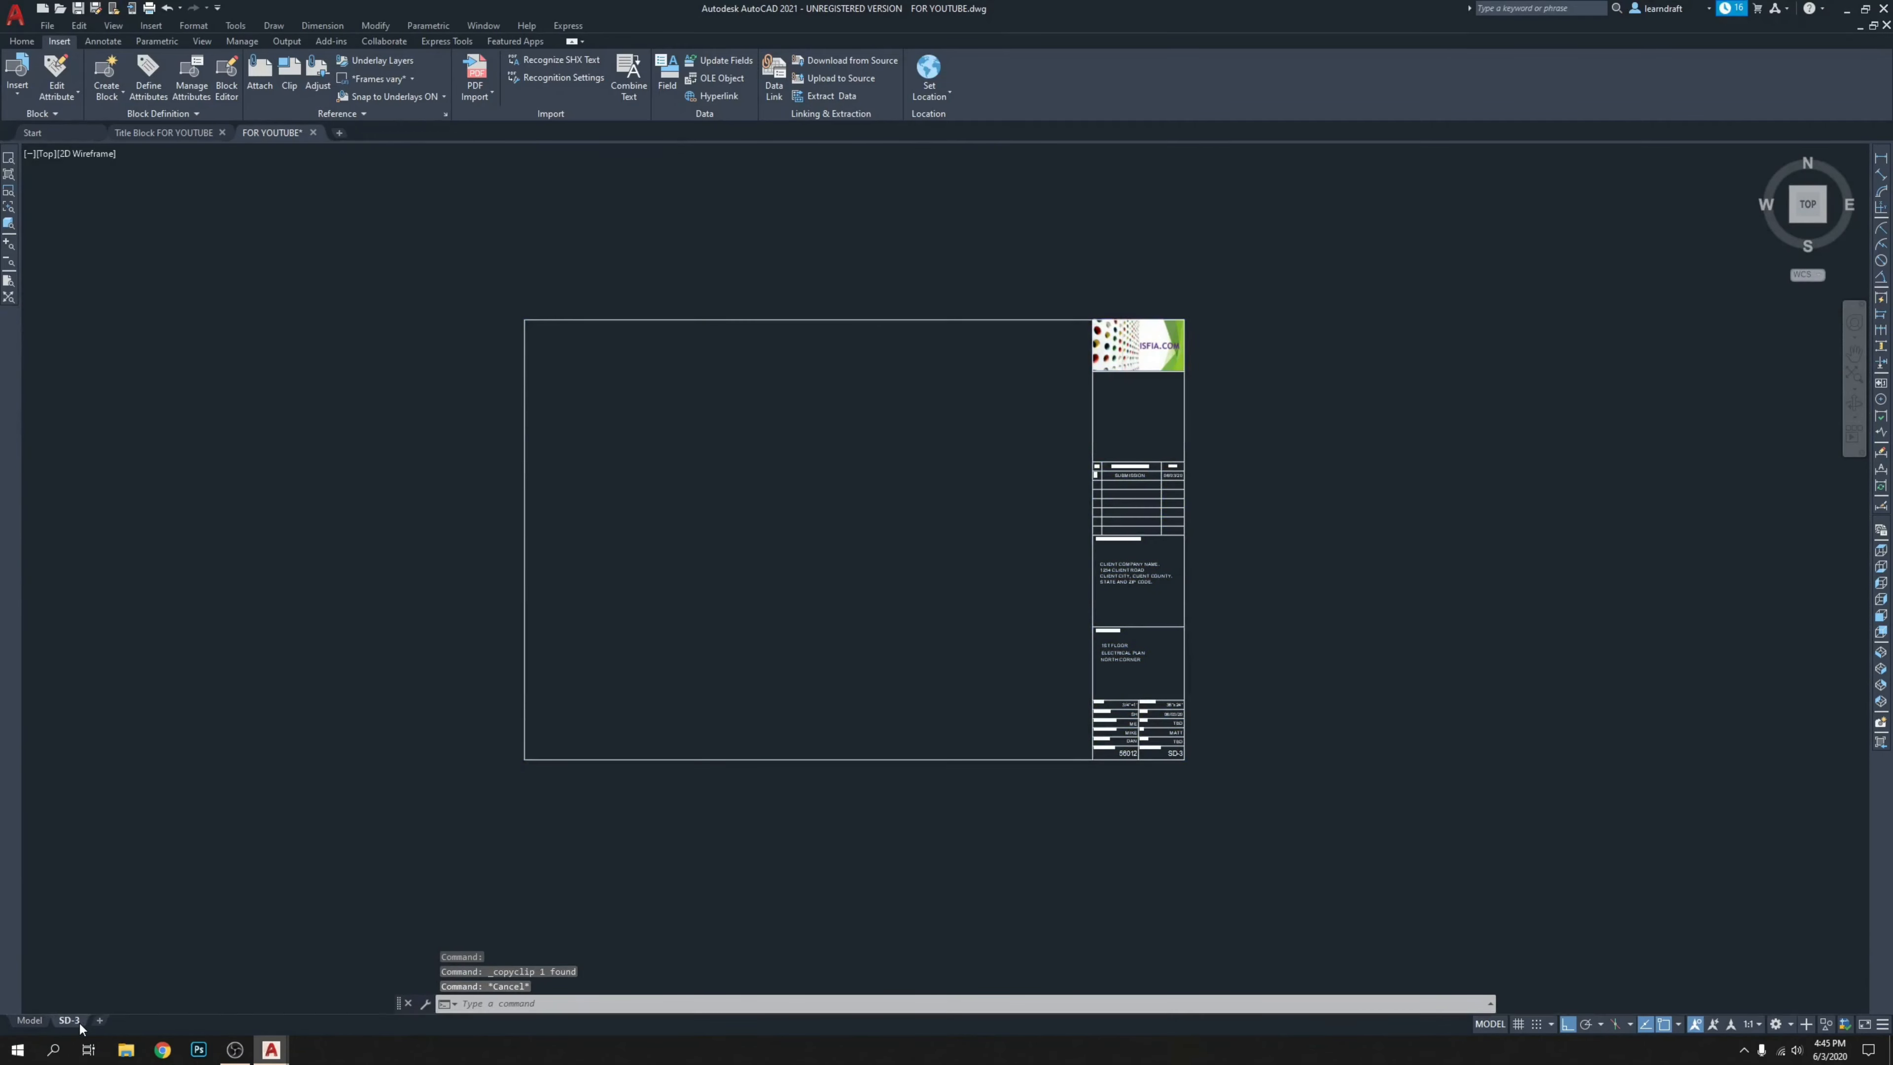
# Paste the copied title block into the SD-3 layout with its insertion point at 0,0.
pyautogui.click(68, 1020)
pyautogui.click(953, 500)
pyautogui.scroll(-2, 850, 520)
pyautogui.click(857, 524)
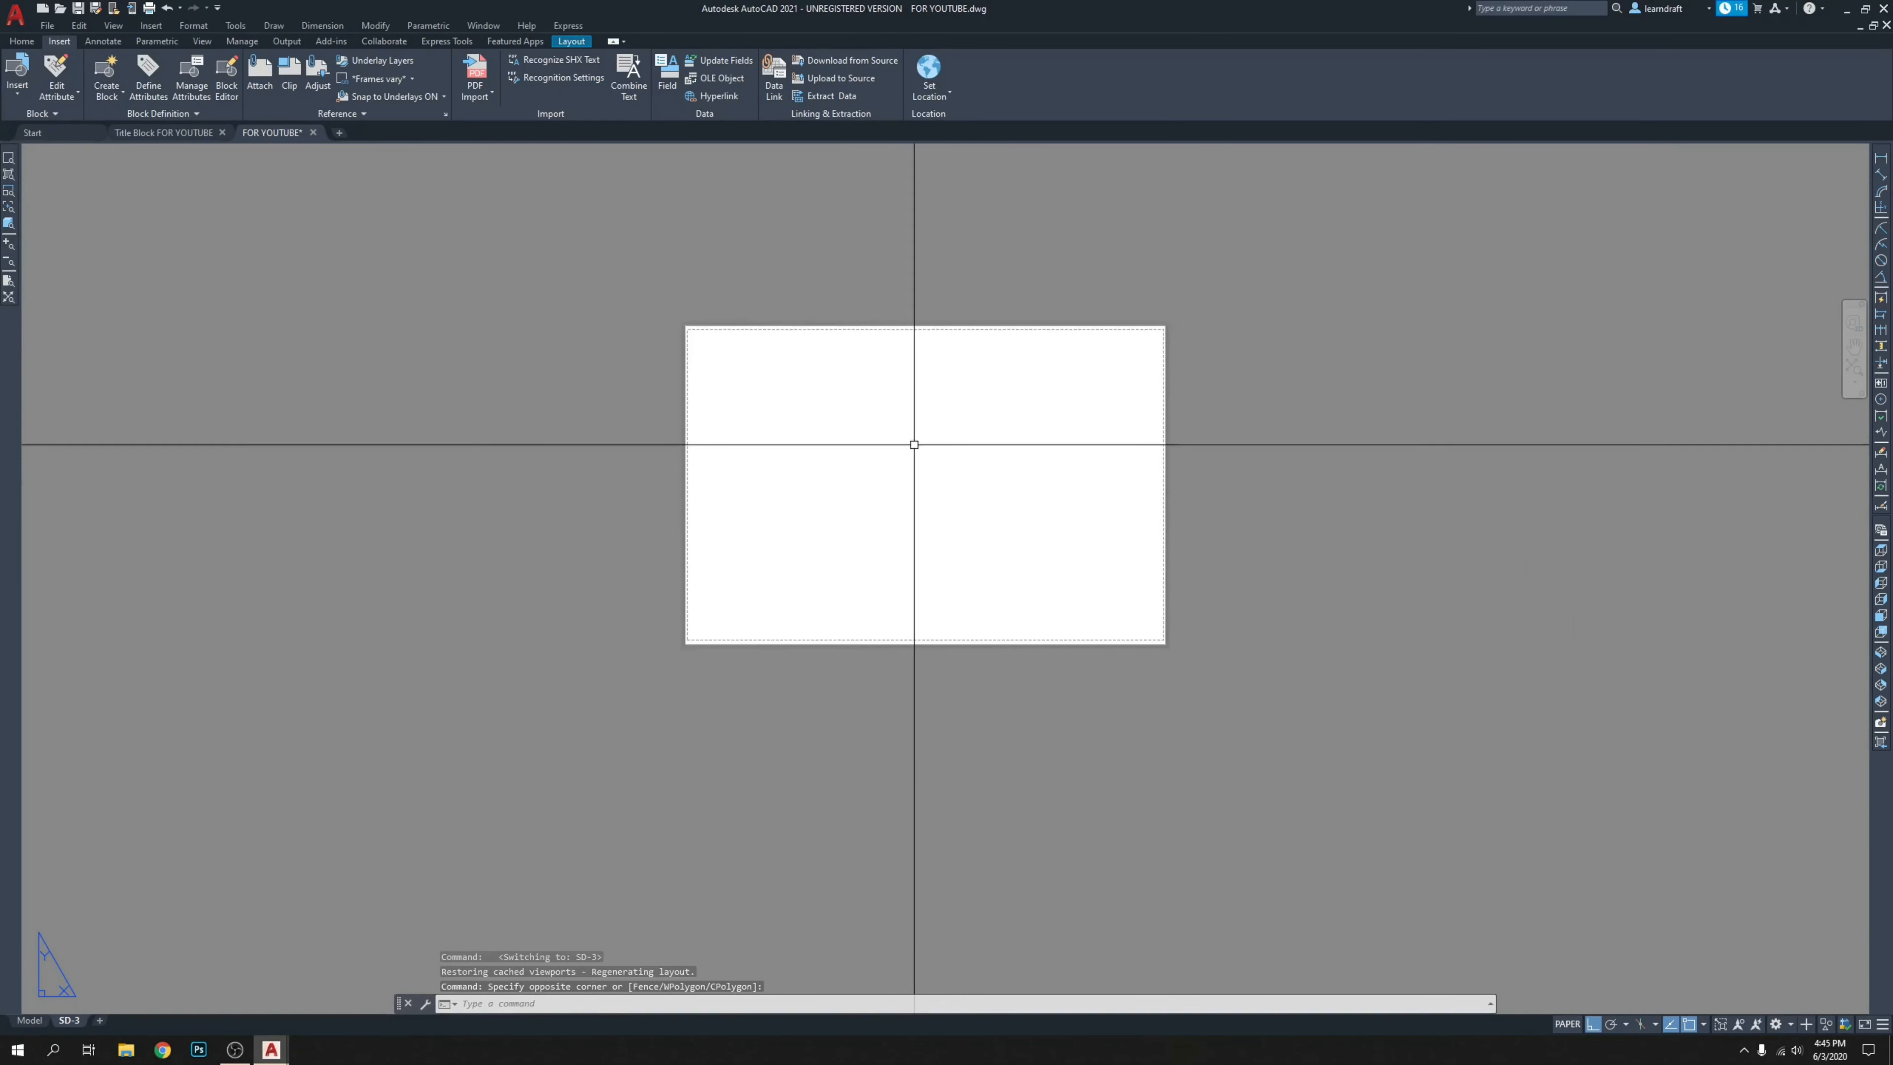
pyautogui.hotkey('ctrl', 'v')
pyautogui.scroll(2, 729, 611)
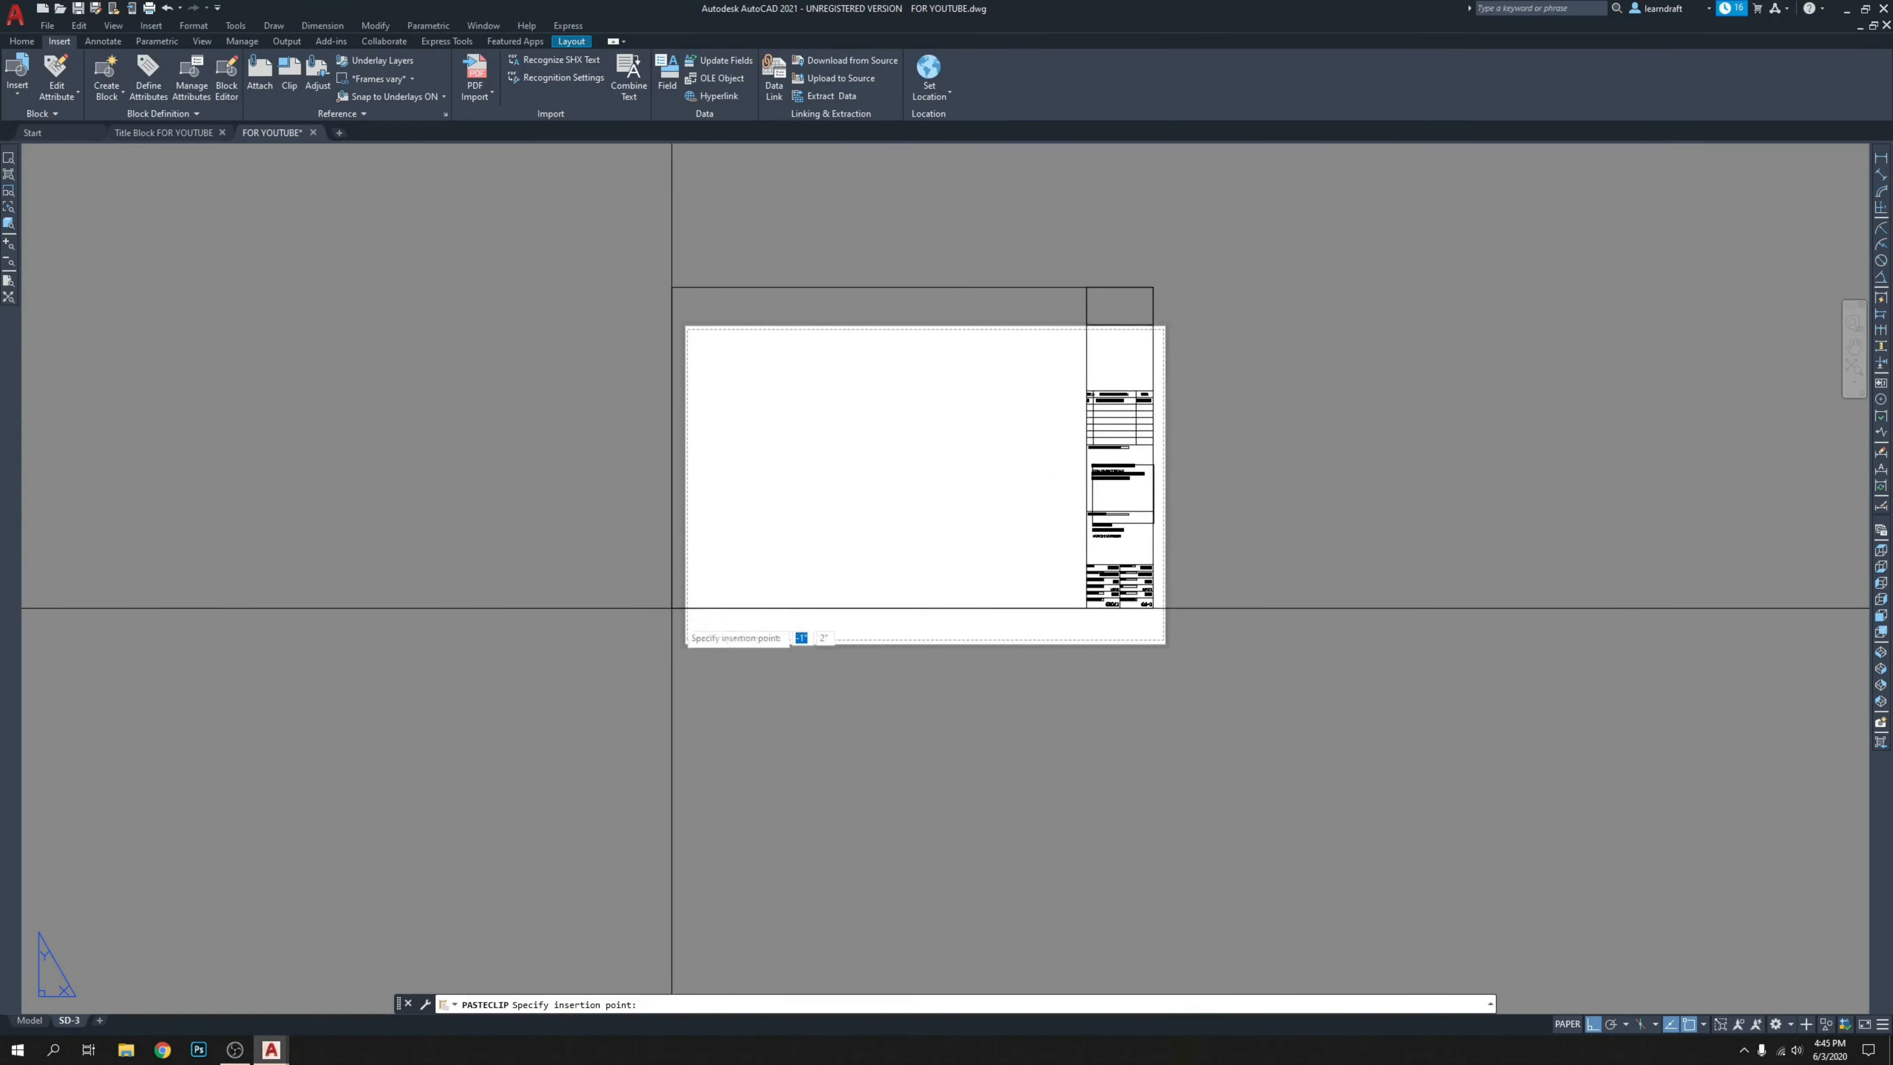
pyautogui.scroll(-2, 708, 663)
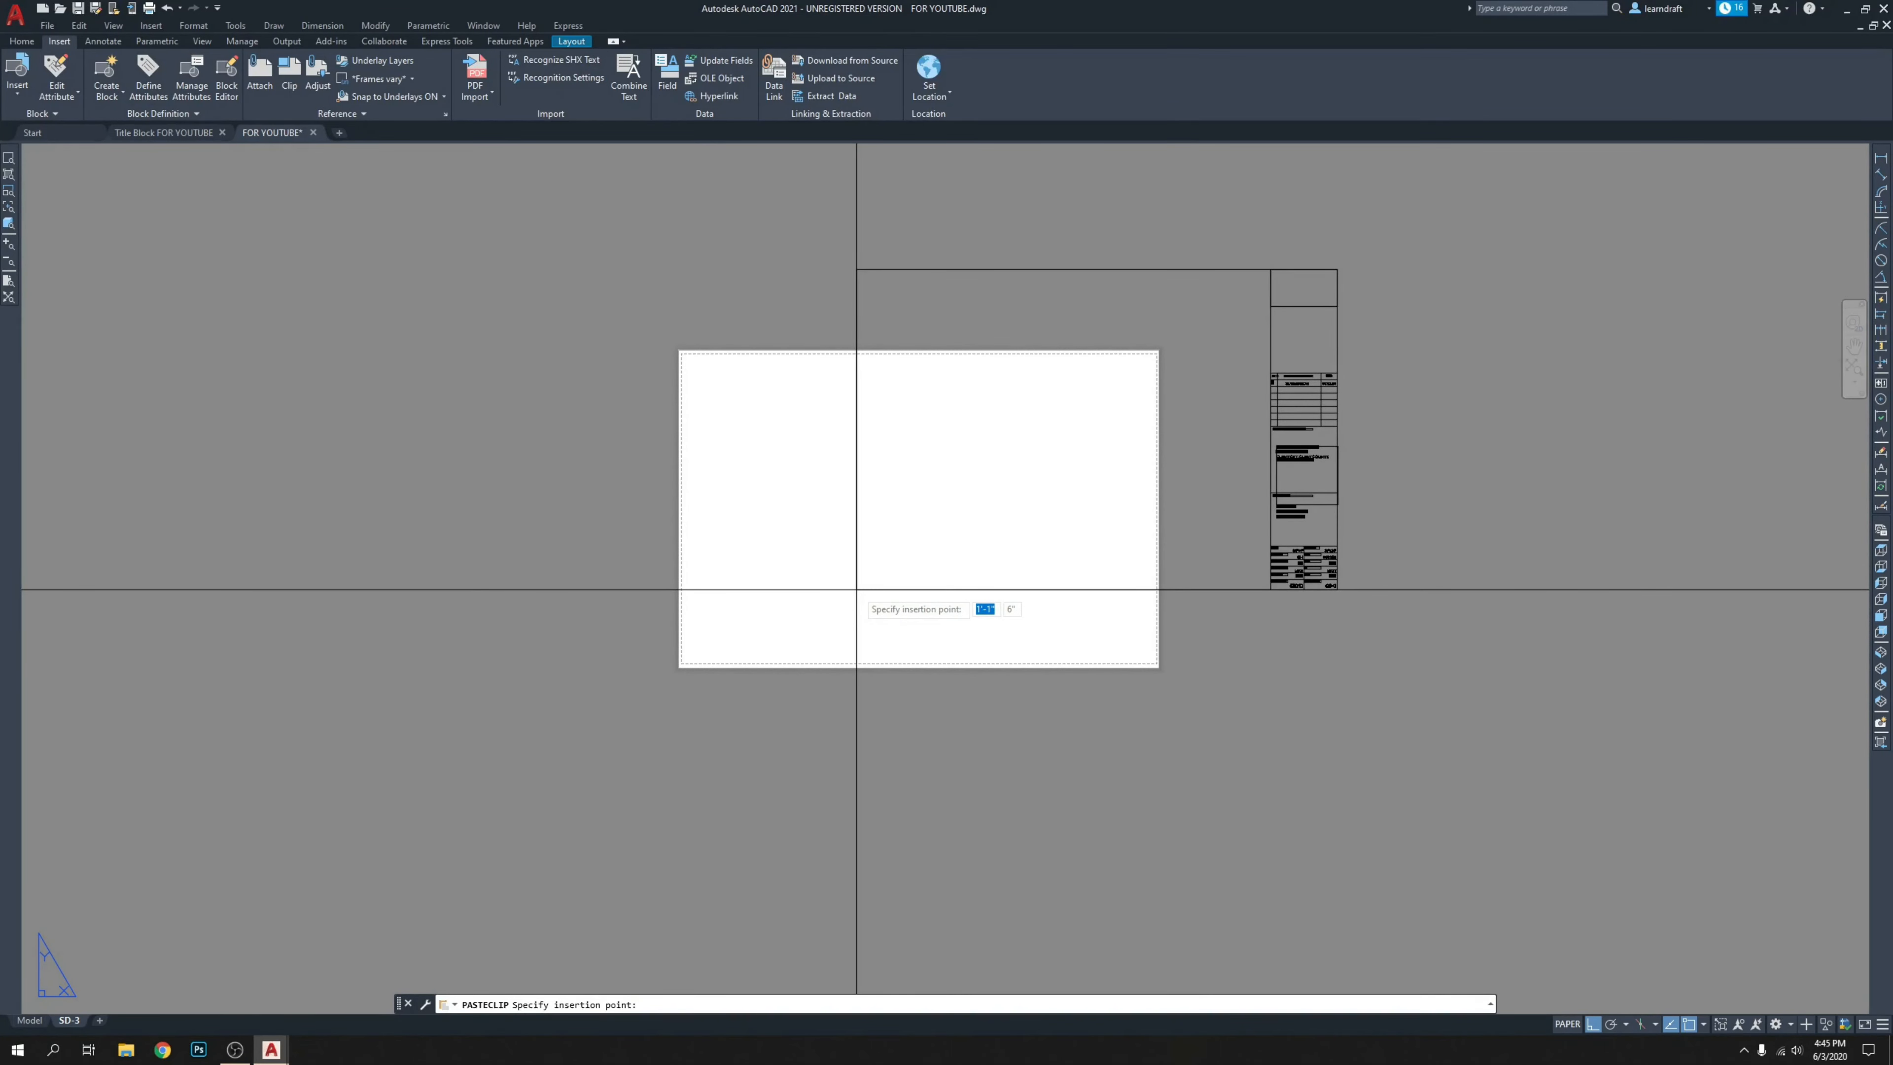
pyautogui.press('Tab')
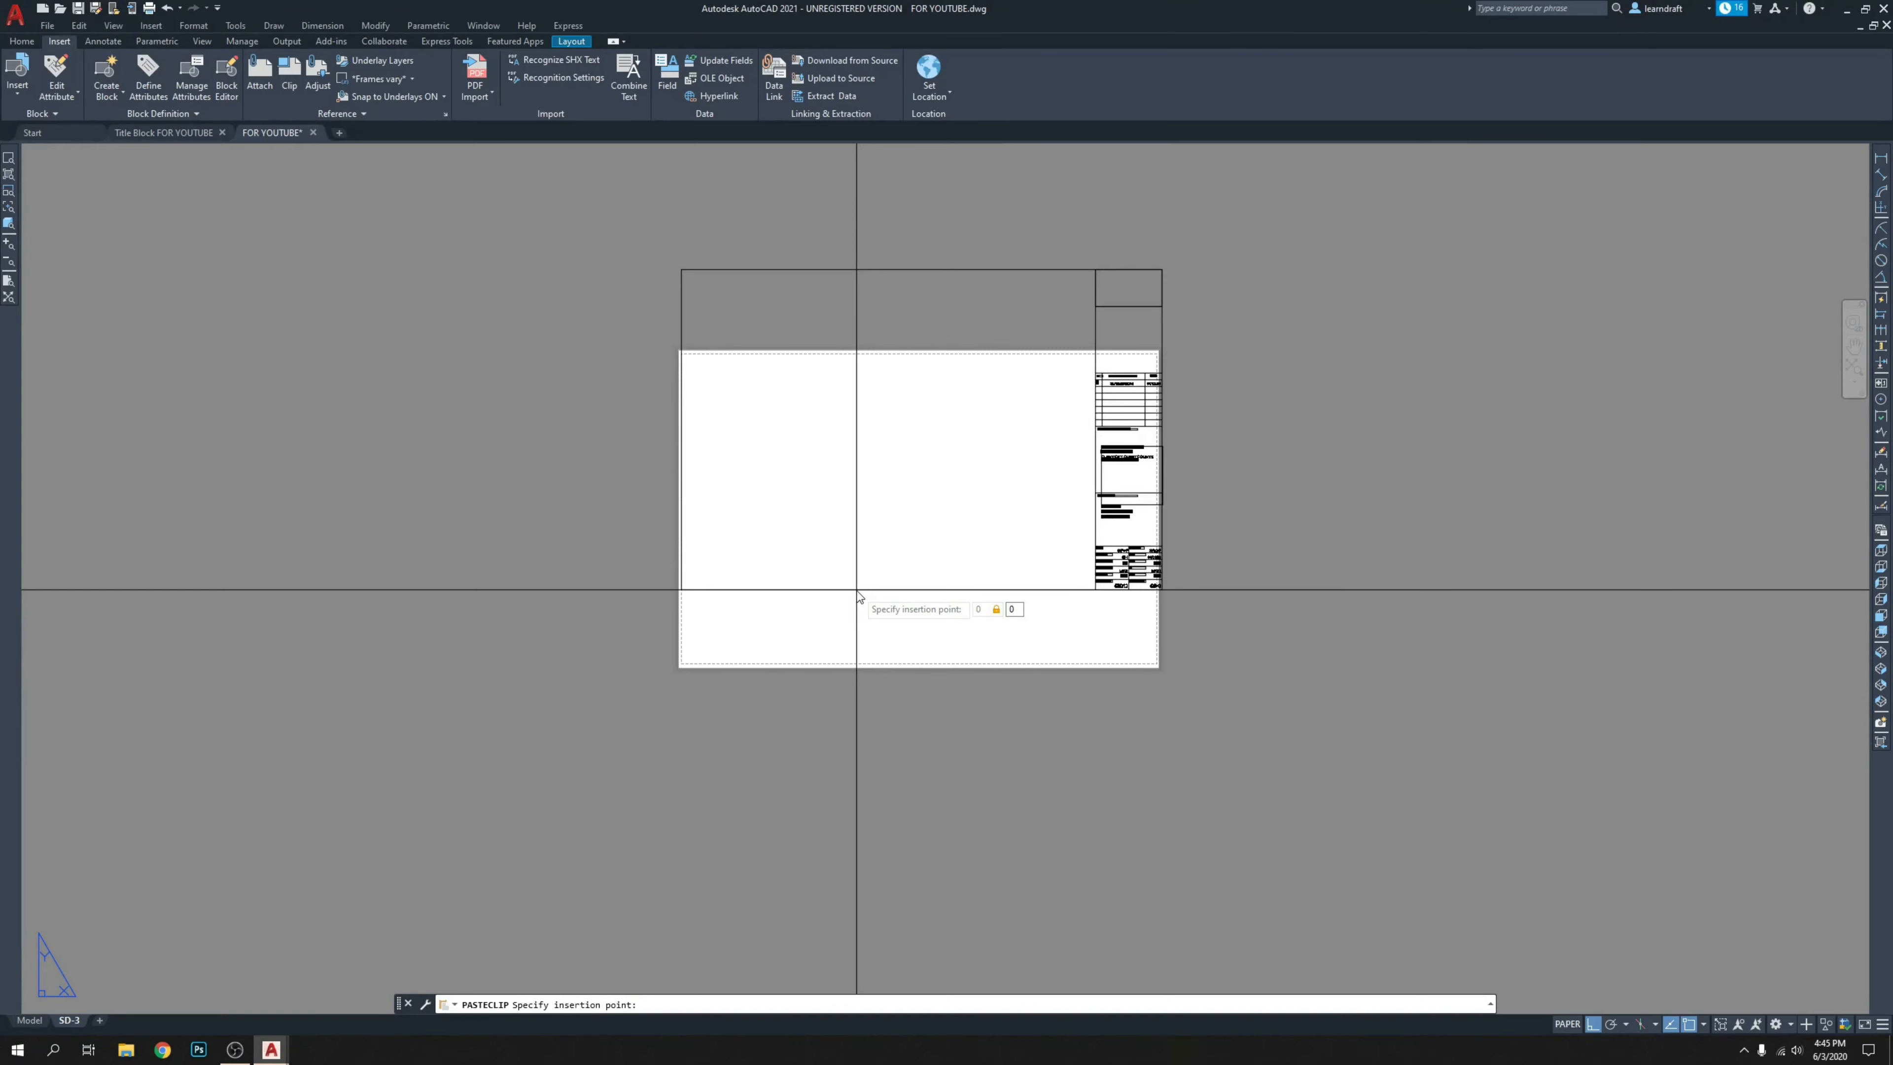
pyautogui.press('Return')
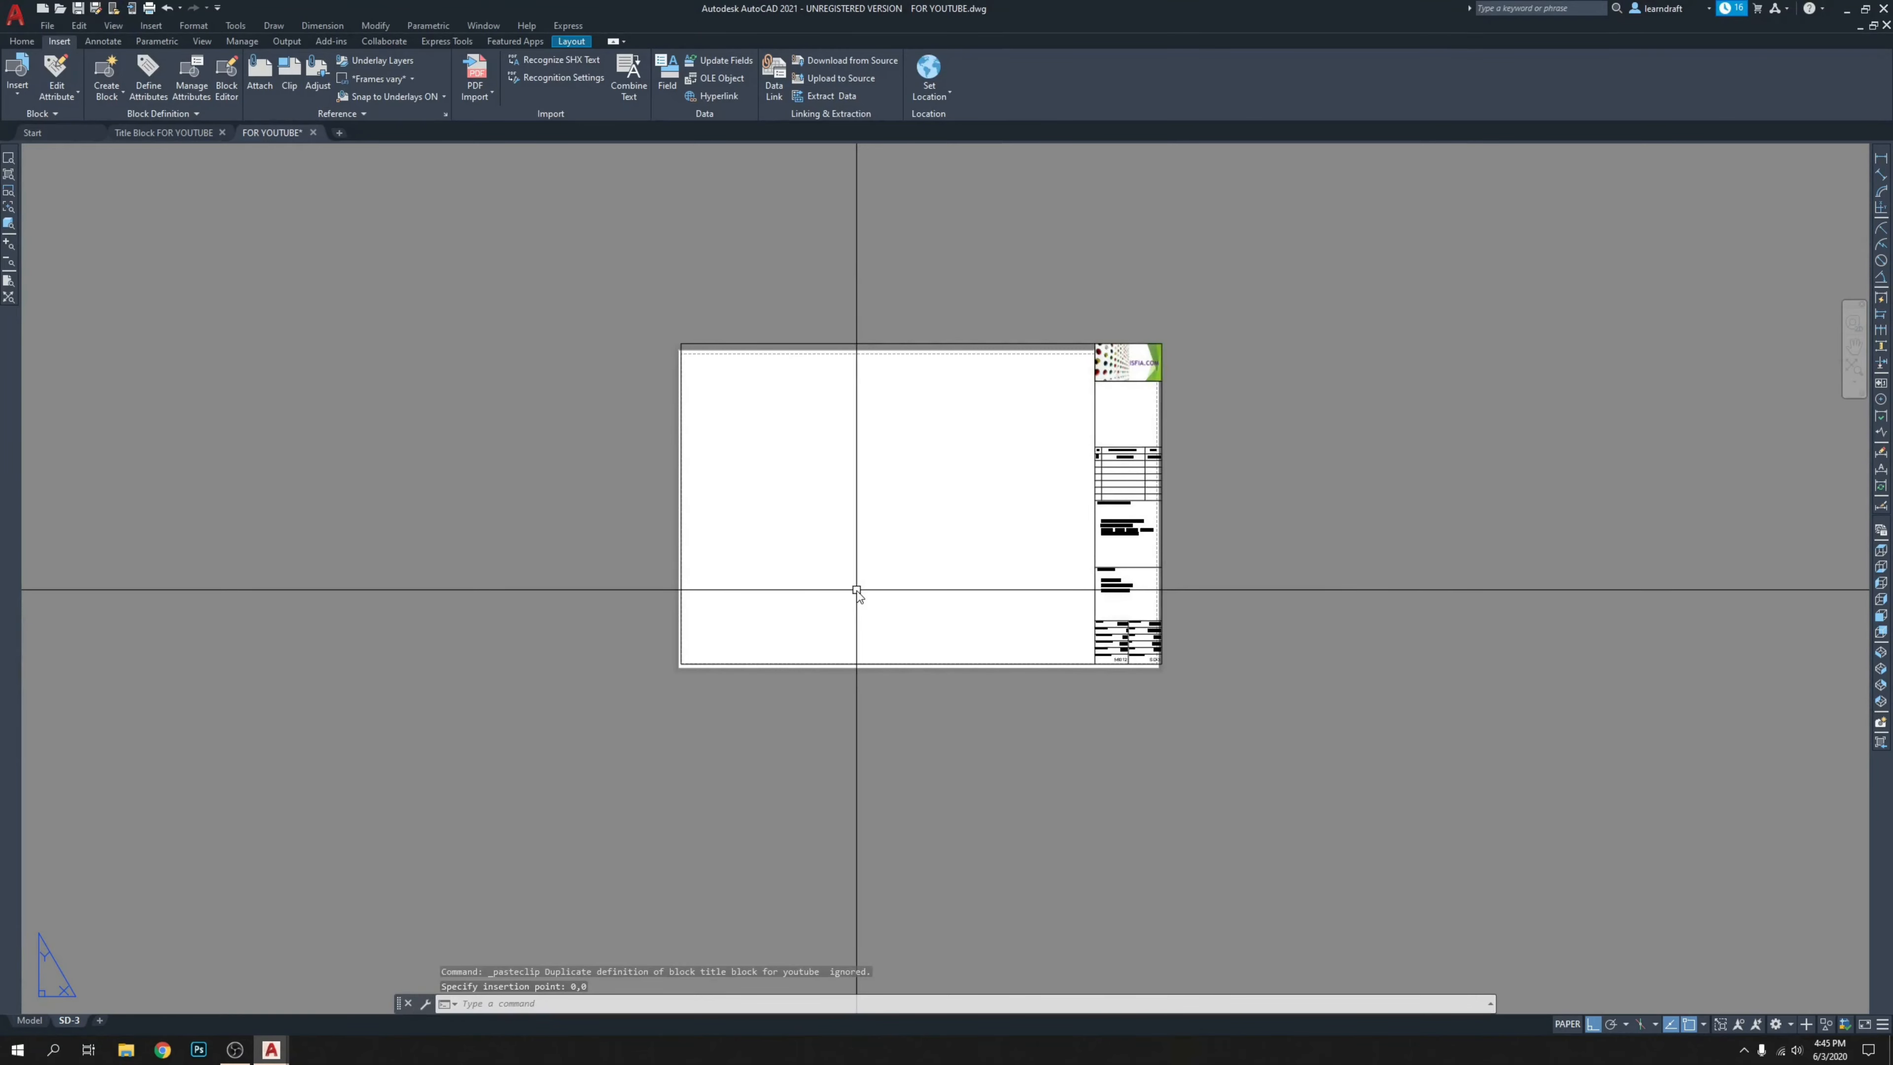
# Examine how the pasted title block's border fits the SD-3 sheet edges and printable area at its corners.
pyautogui.scroll(5, 857, 589)
pyautogui.scroll(-4, 608, 595)
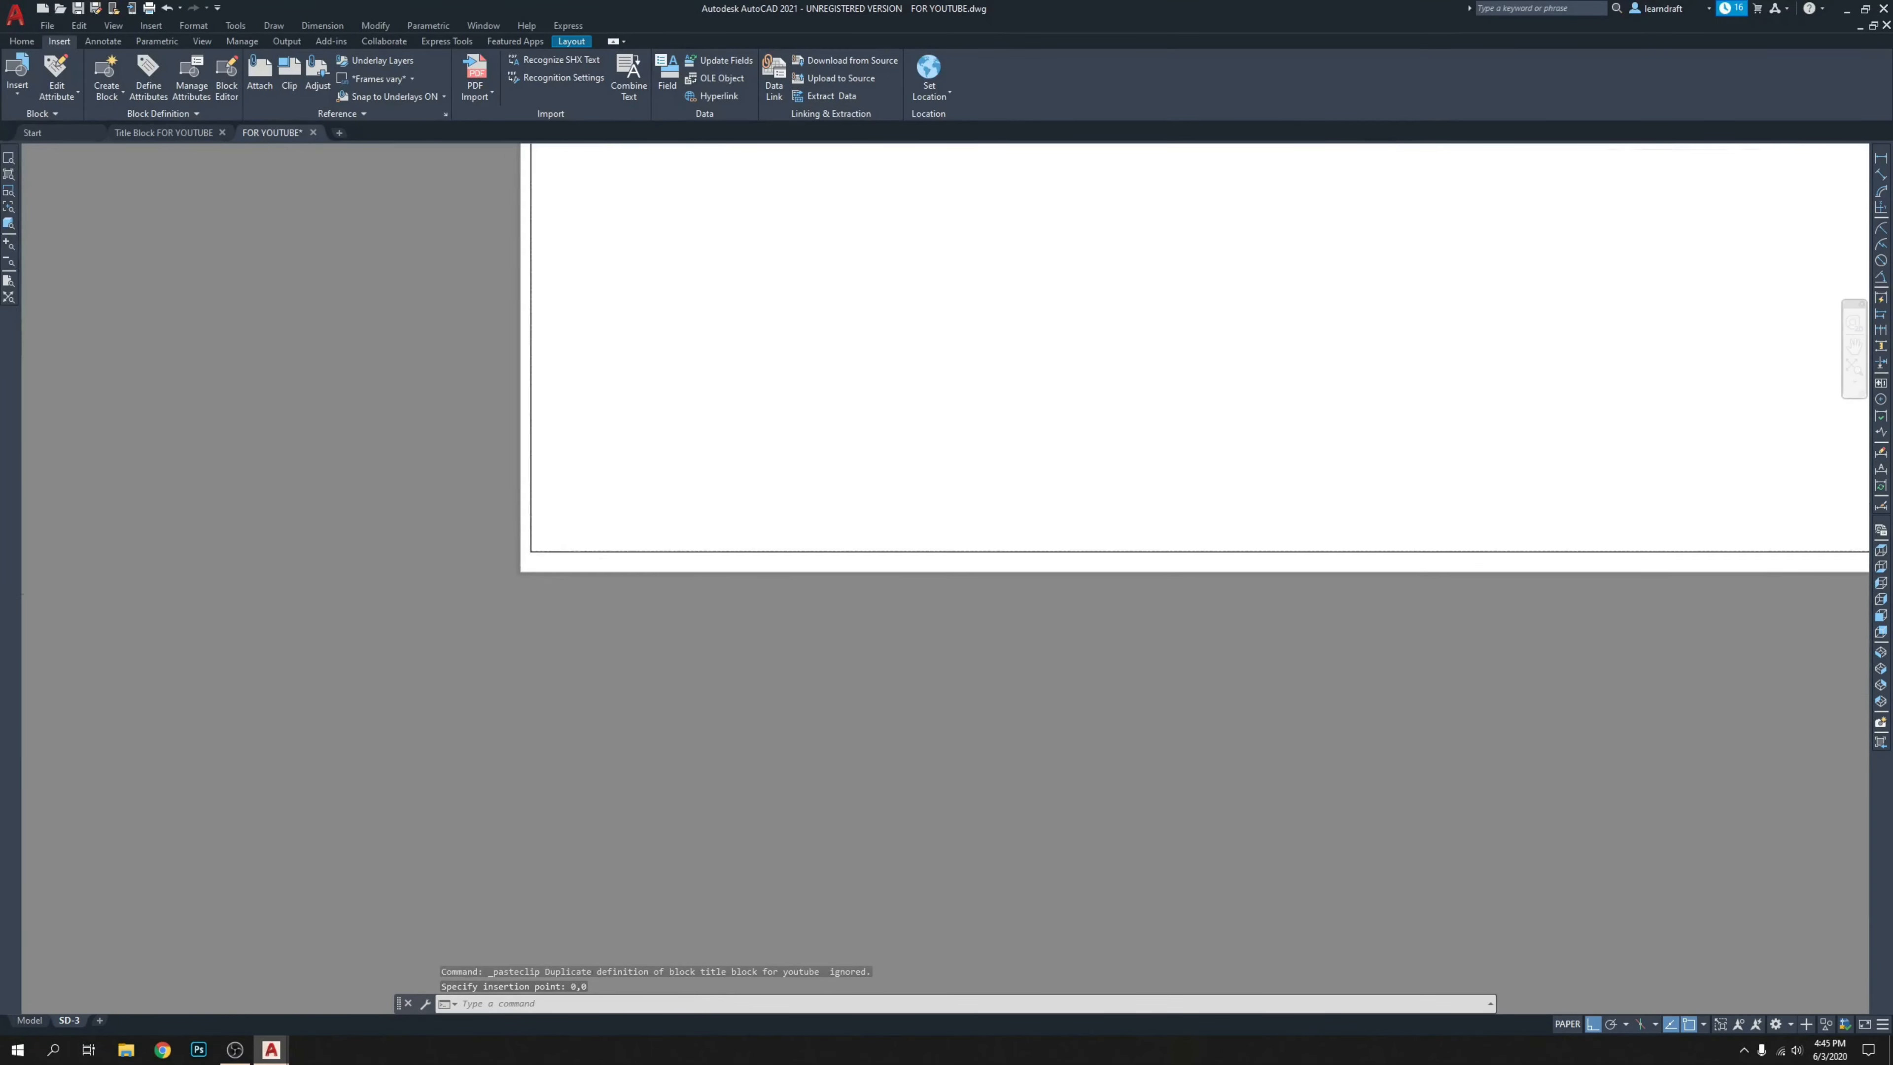
pyautogui.scroll(5, 537, 600)
pyautogui.scroll(3, 879, 740)
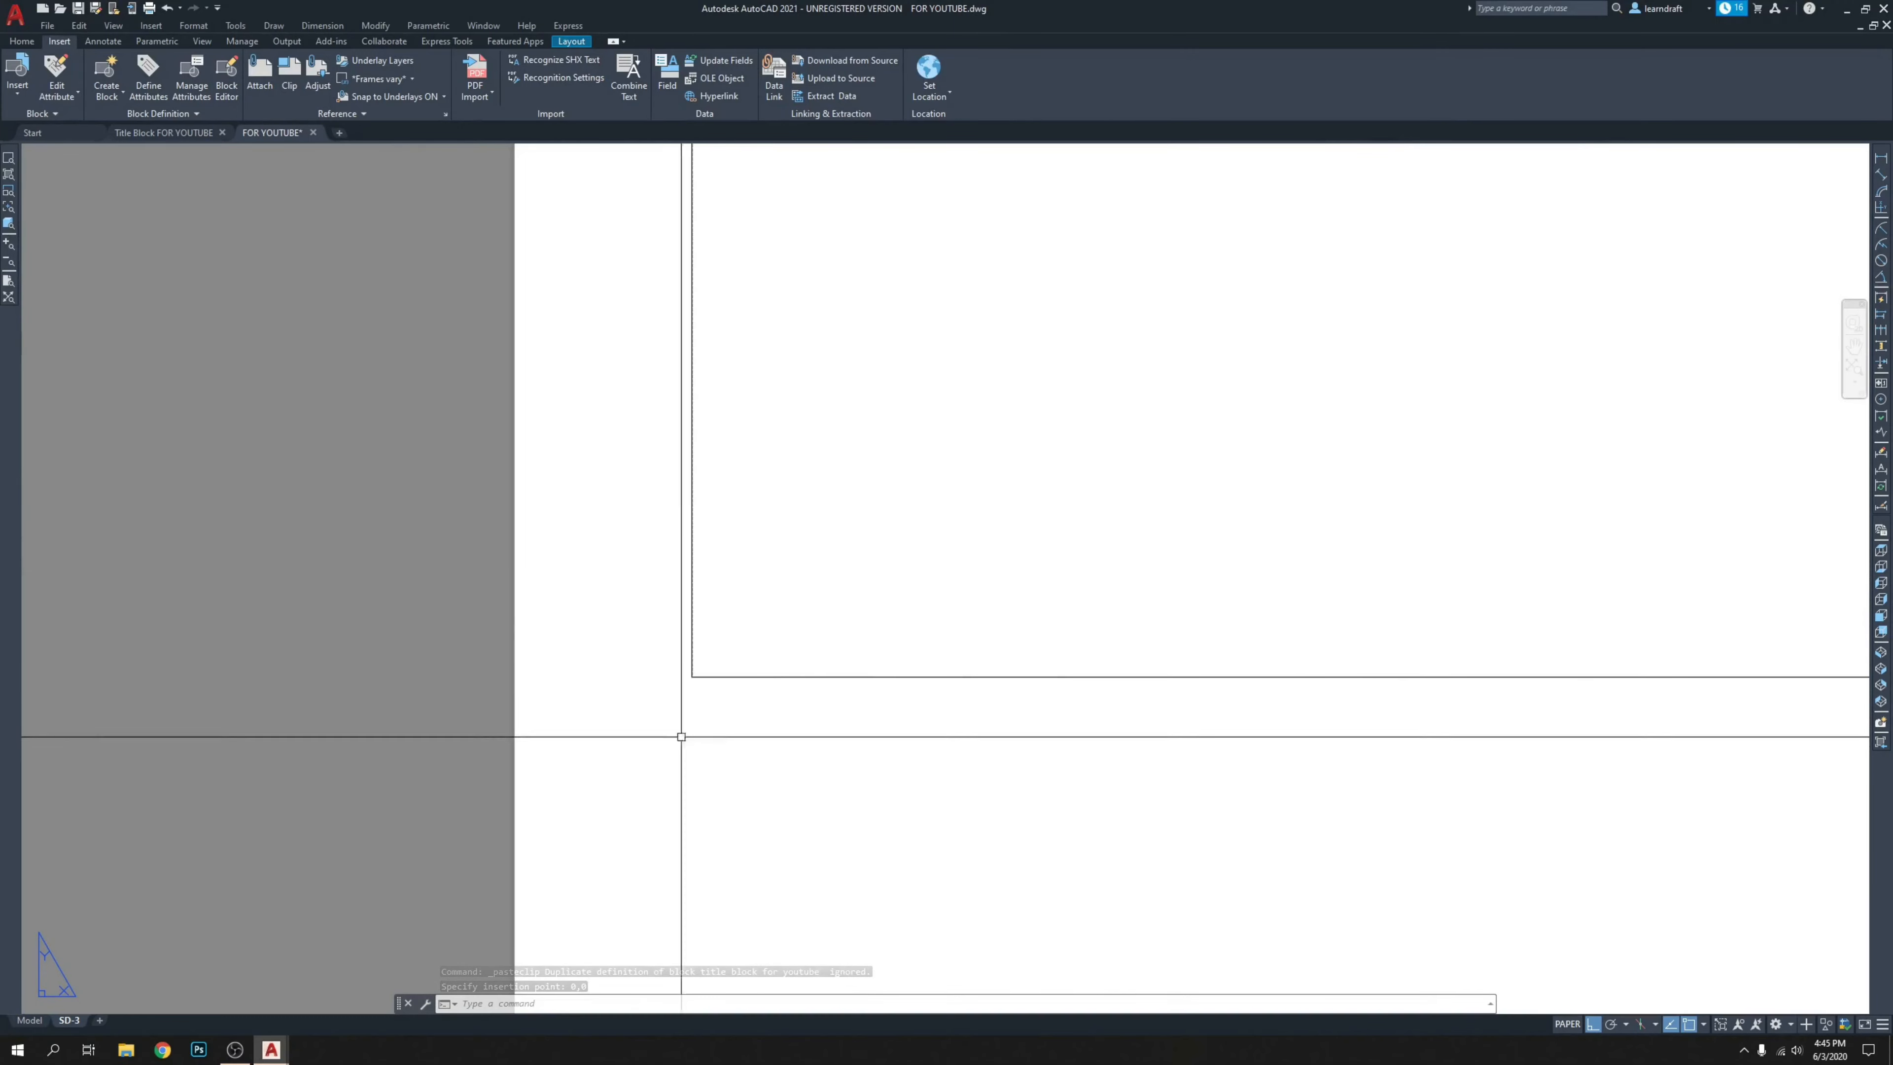
pyautogui.scroll(-7, 600, 695)
pyautogui.scroll(-6, 647, 640)
pyautogui.moveTo(668, 442); pyautogui.dragTo(664, 470, button='middle')
pyautogui.scroll(6, 633, 458)
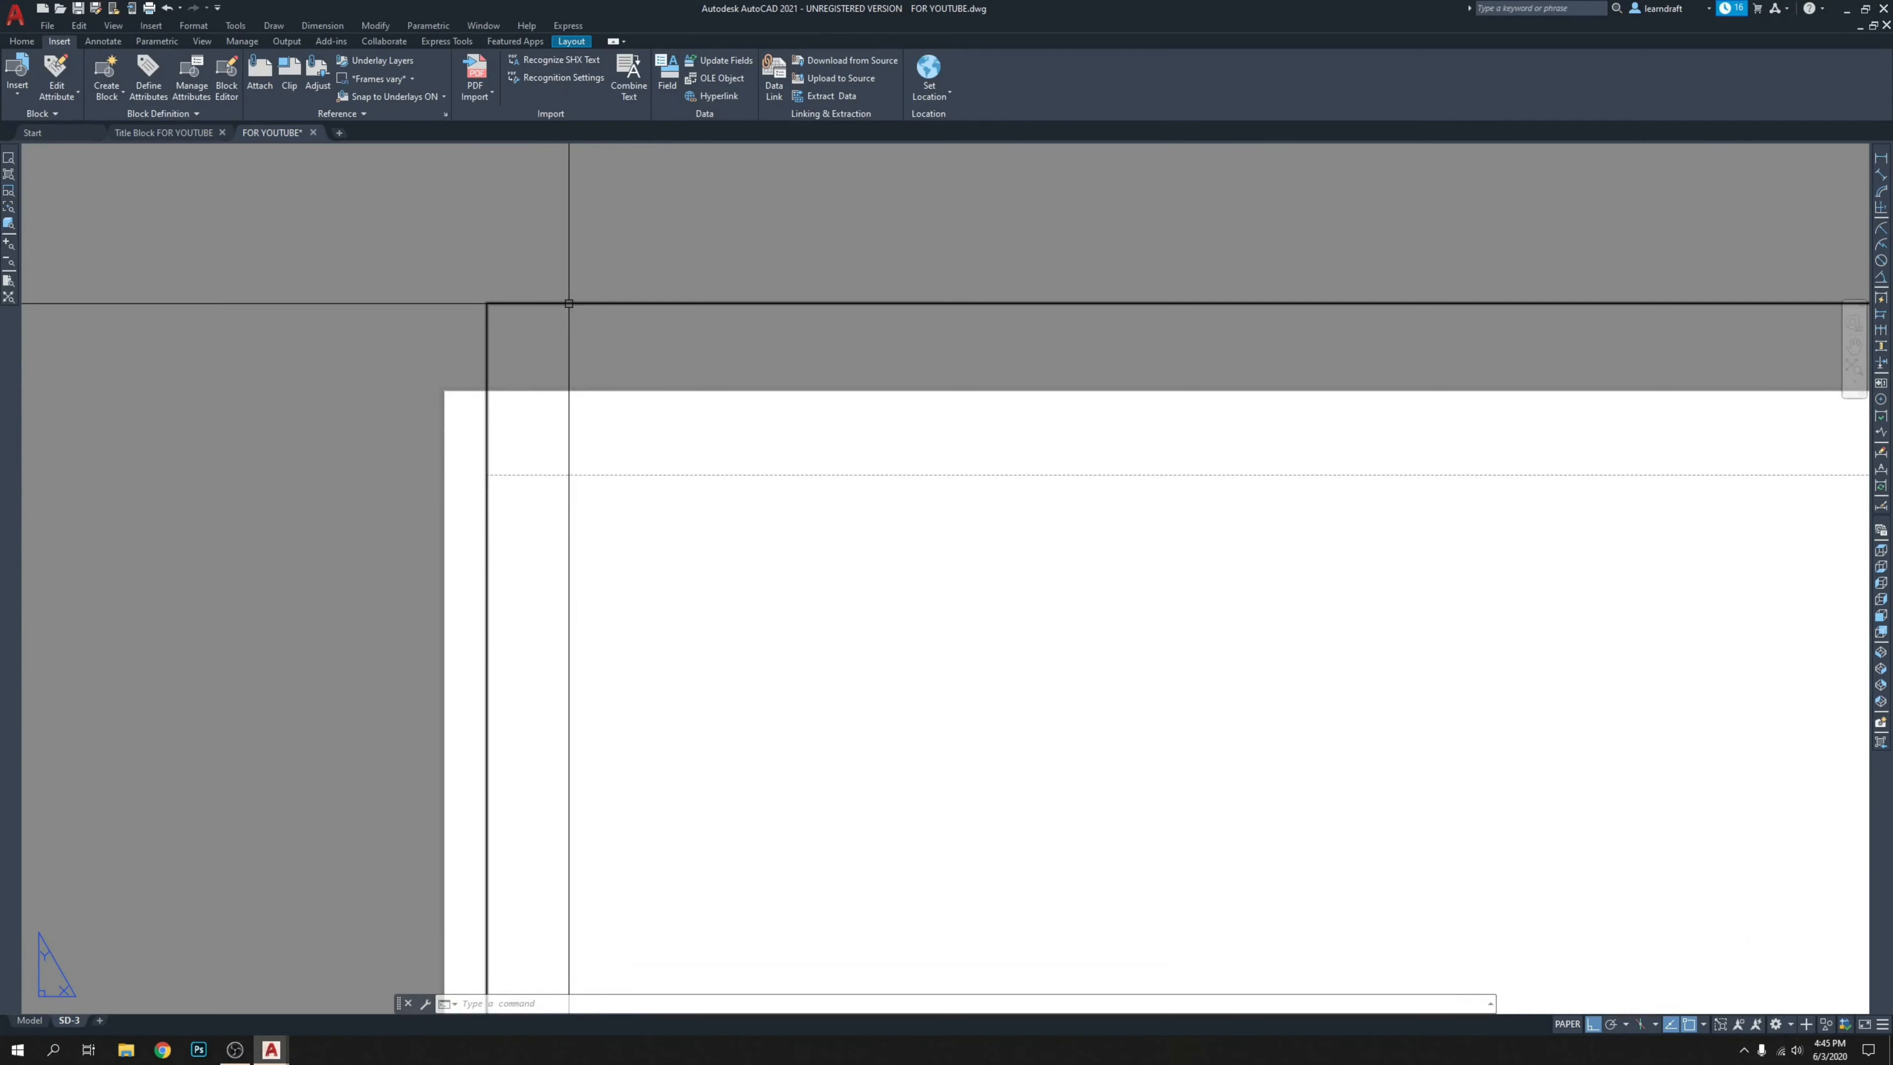
pyautogui.scroll(-5, 562, 278)
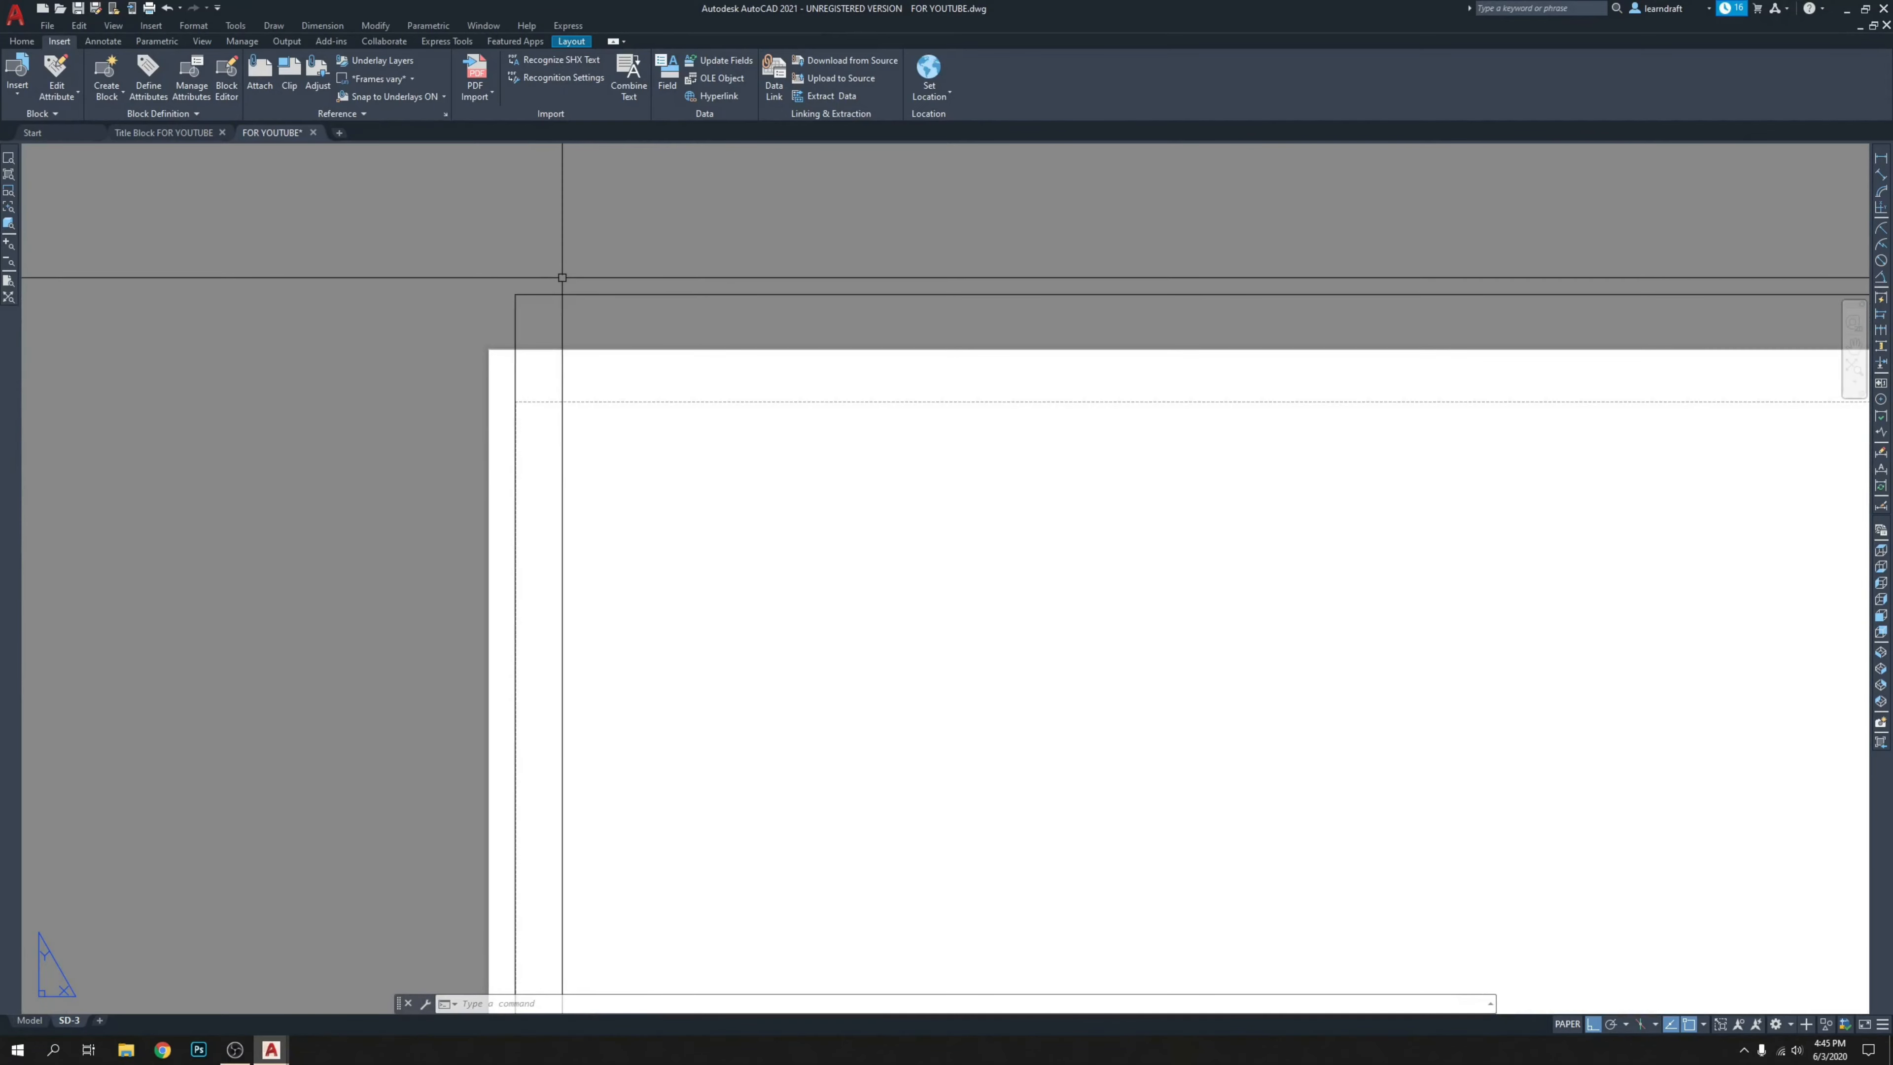
pyautogui.scroll(-2, 521, 299)
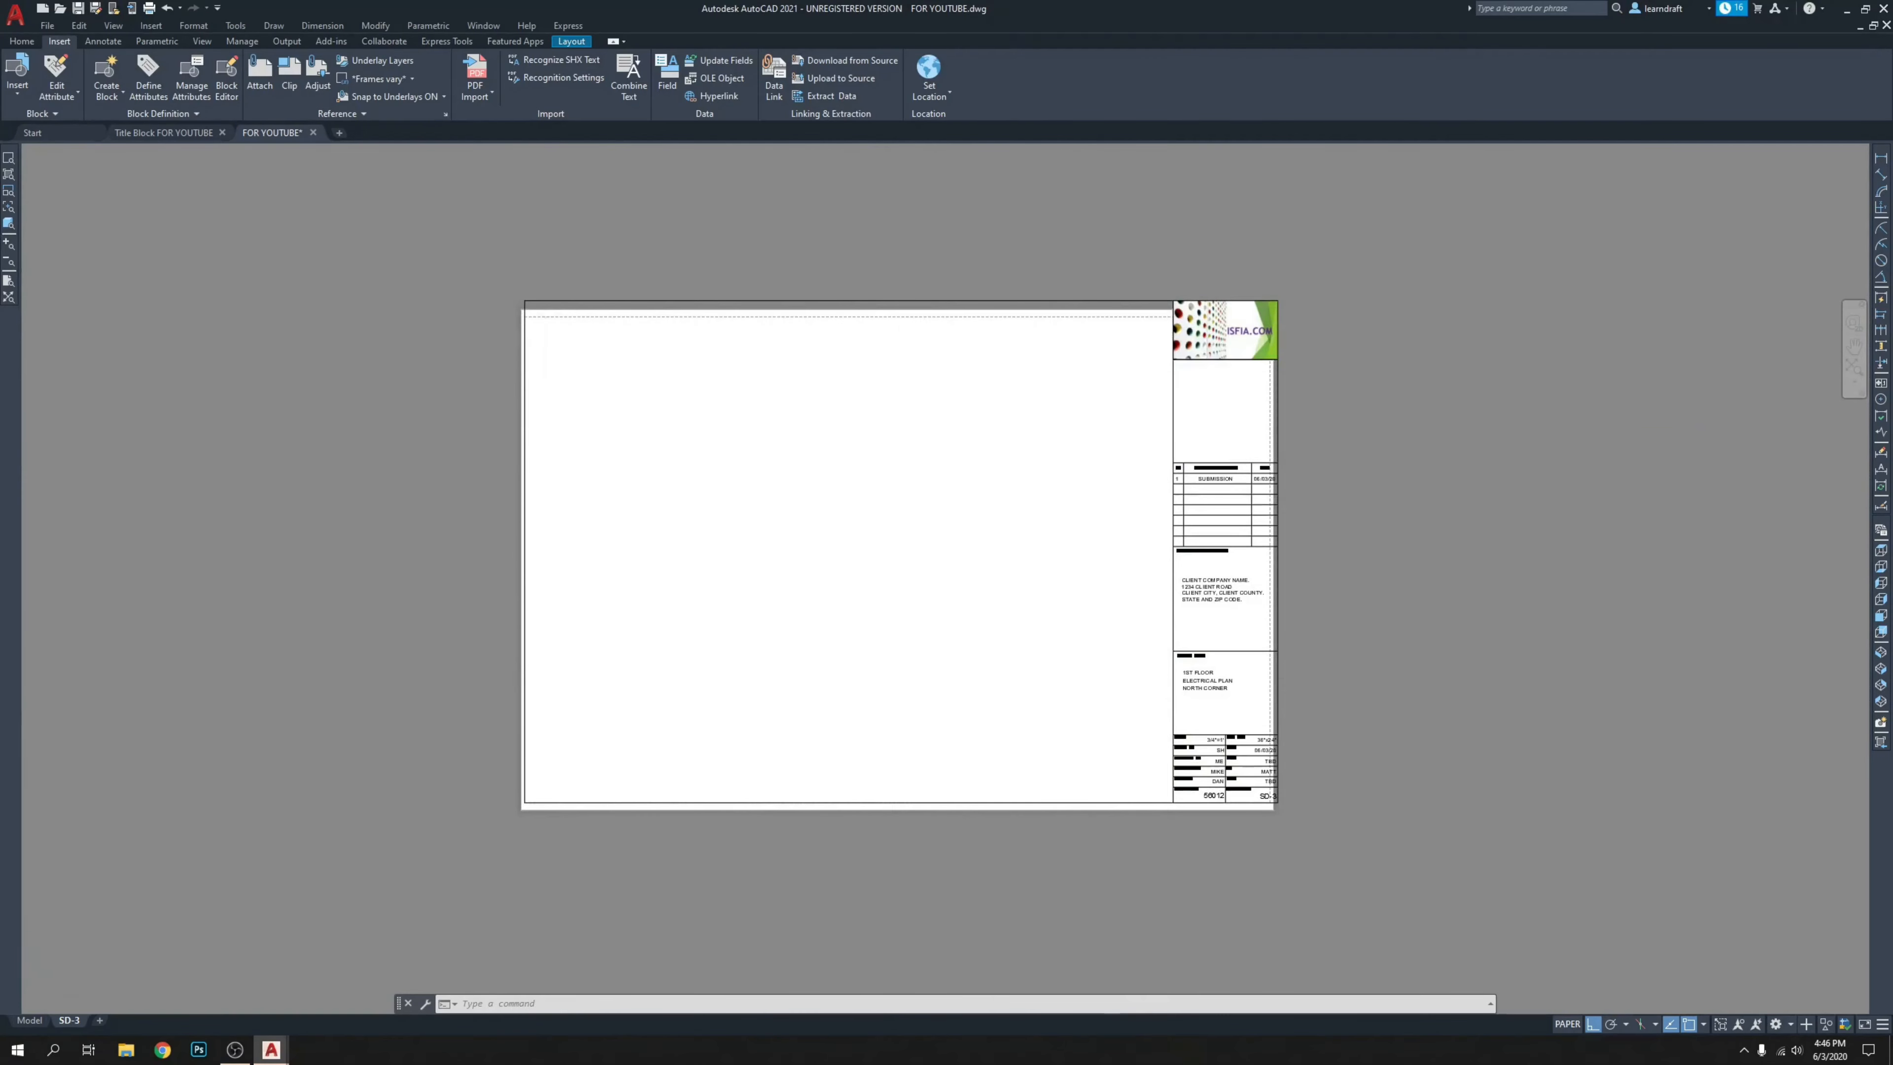
pyautogui.scroll(9, 528, 300)
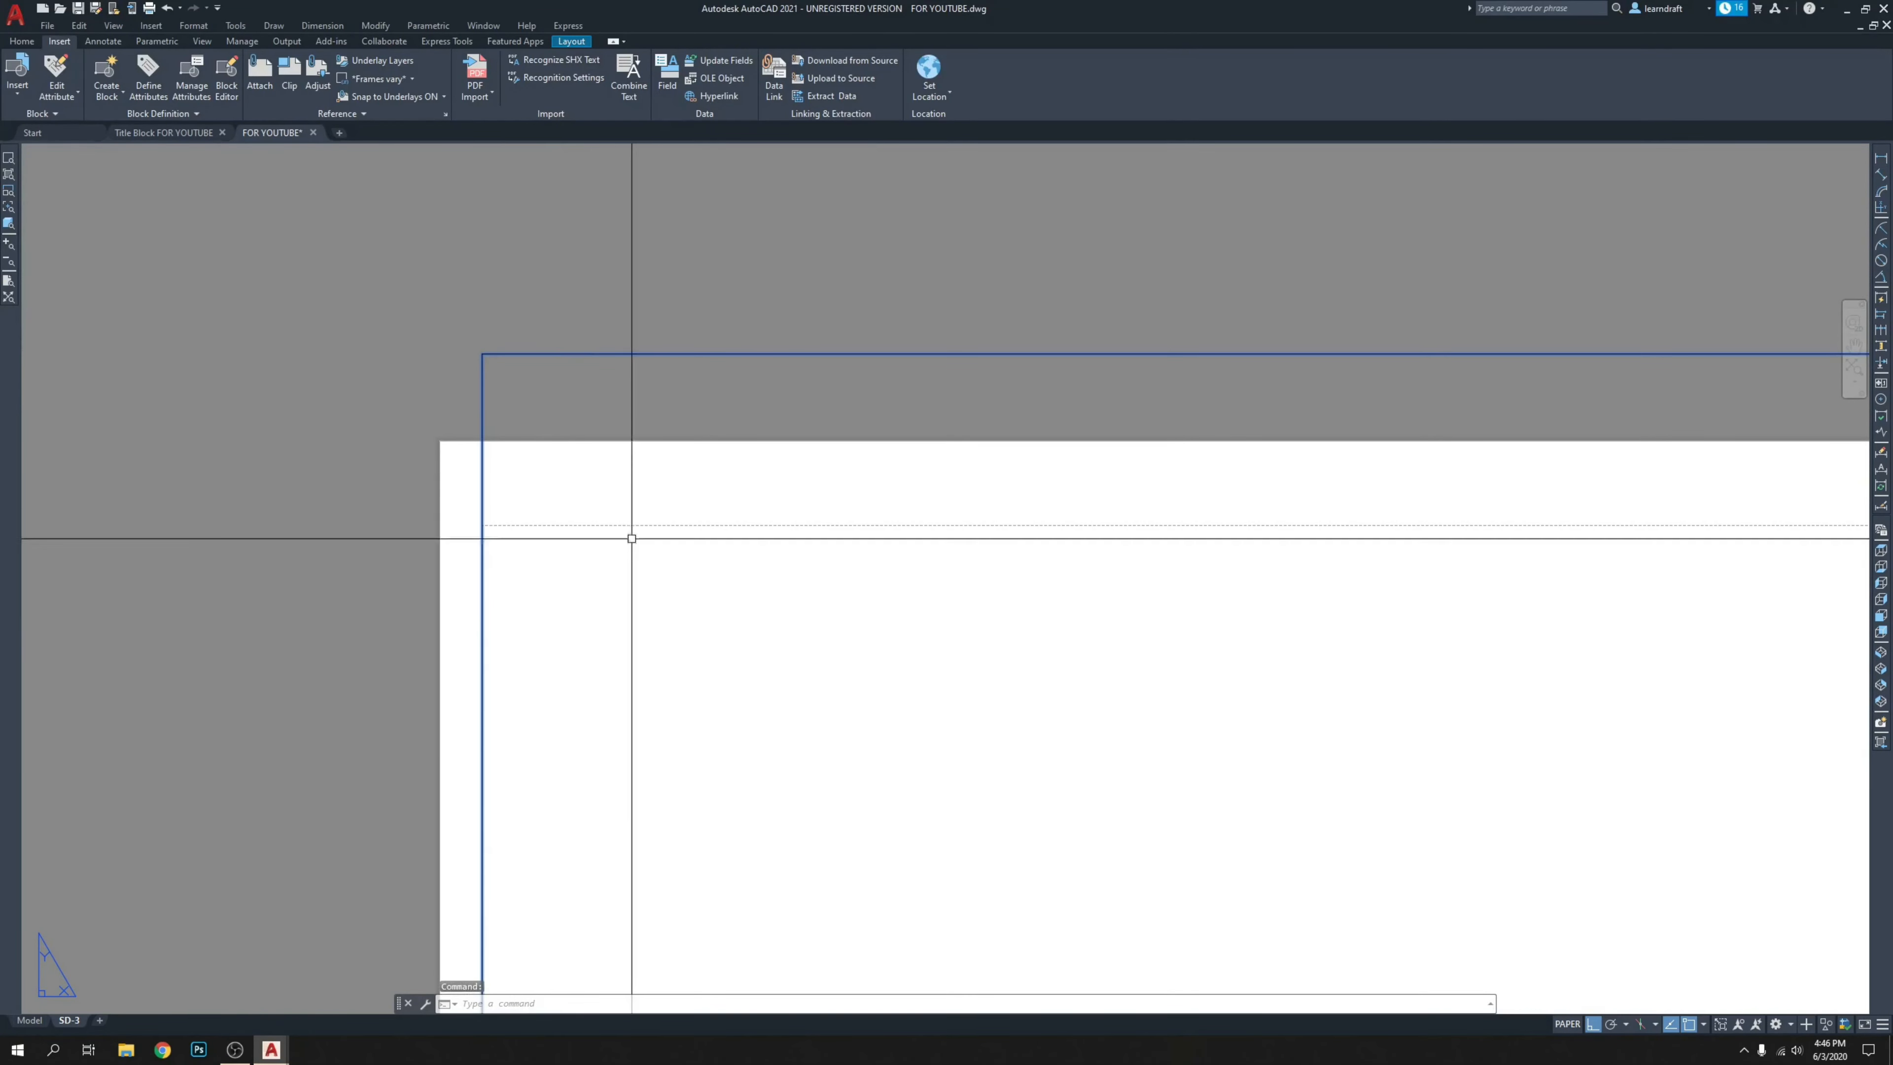
pyautogui.scroll(-5, 676, 542)
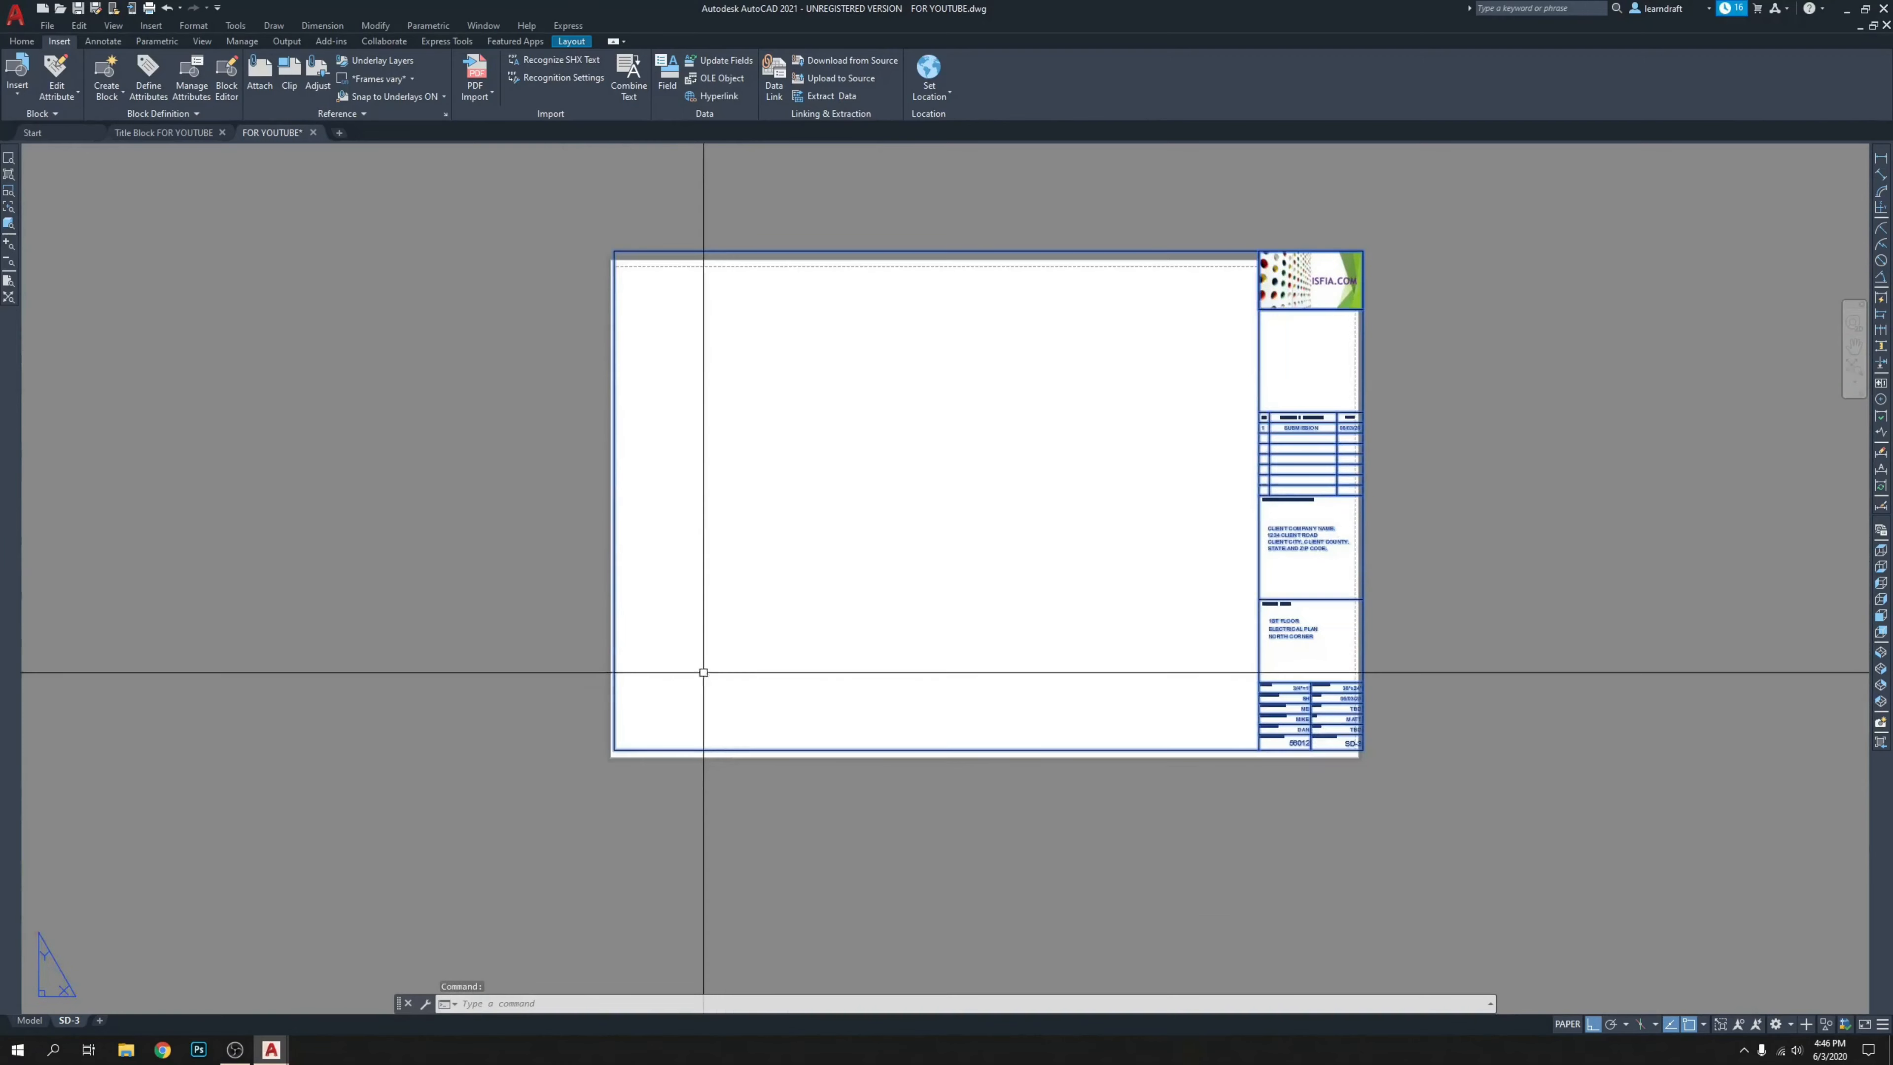
pyautogui.scroll(4, 703, 671)
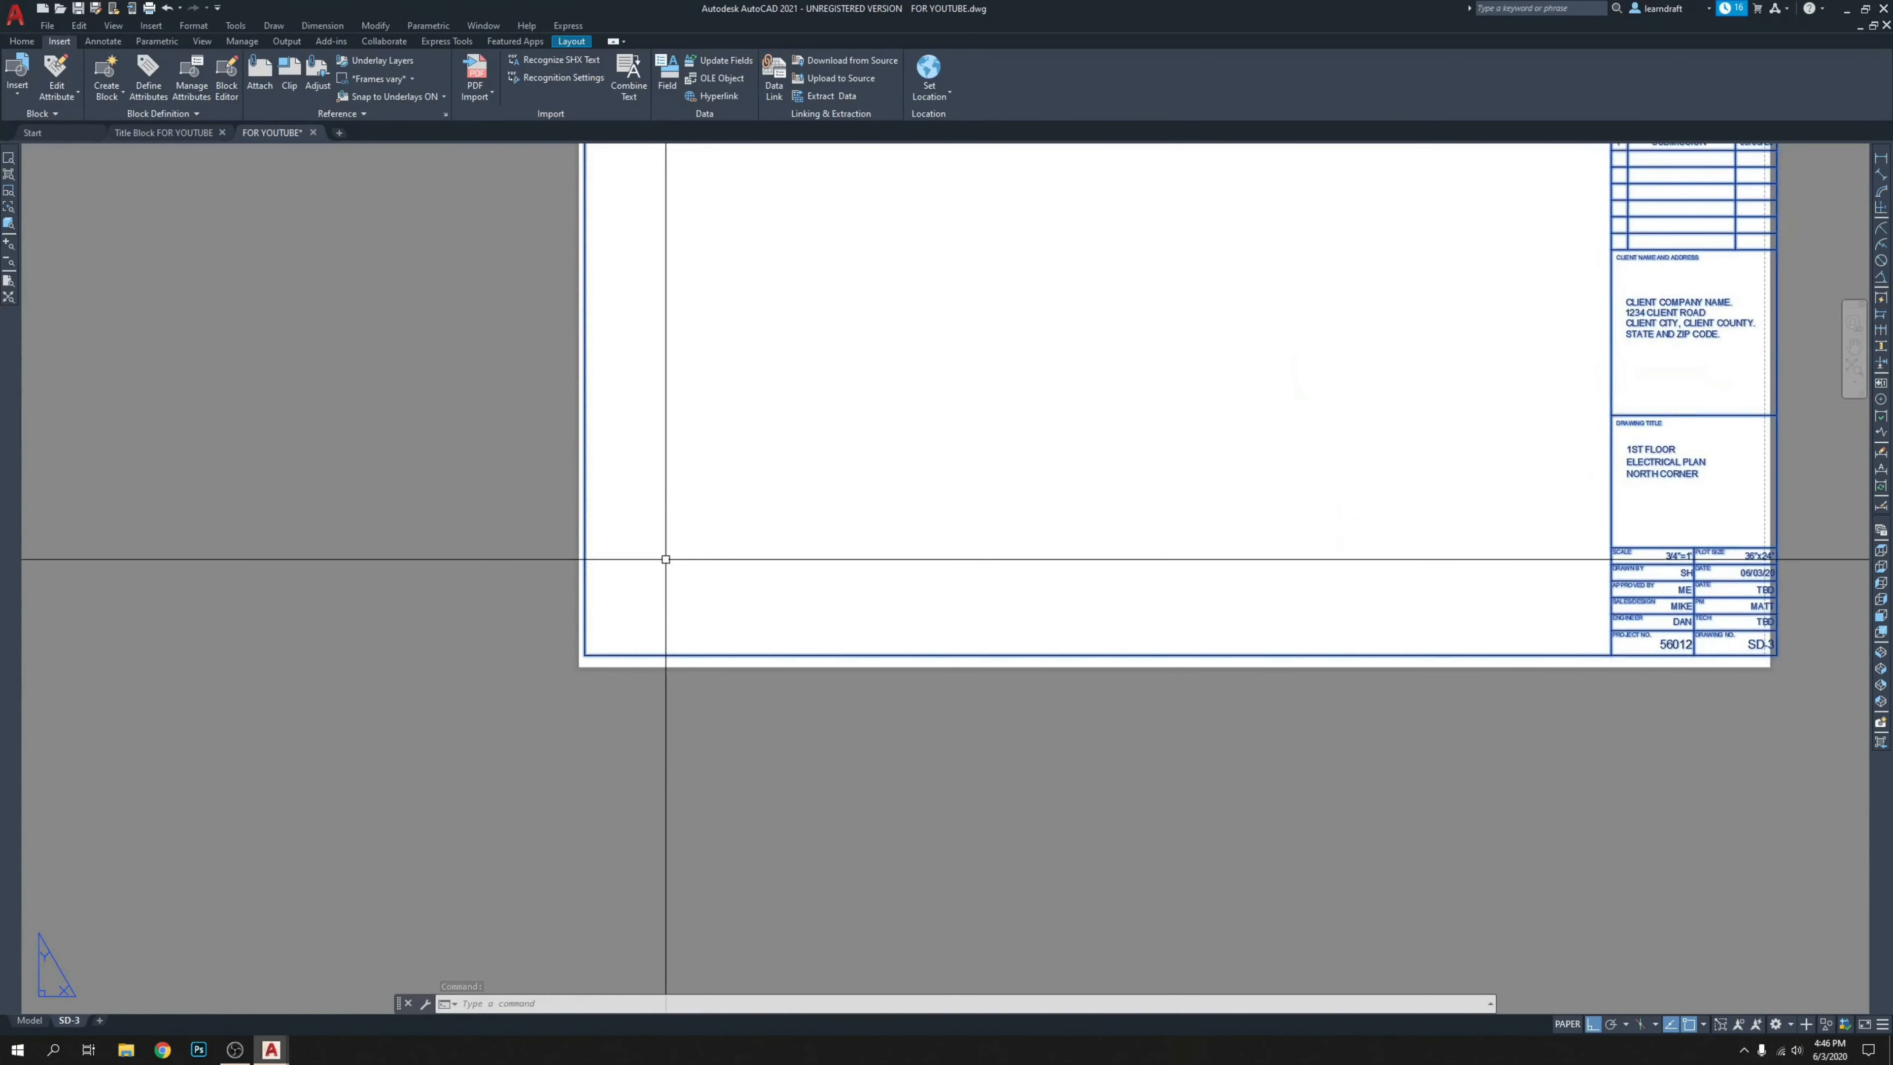
# Scale the title block by a factor of .96 from the lower-left corner of its border.
pyautogui.moveTo(704, 510); pyautogui.dragTo(634, 588, button='middle')
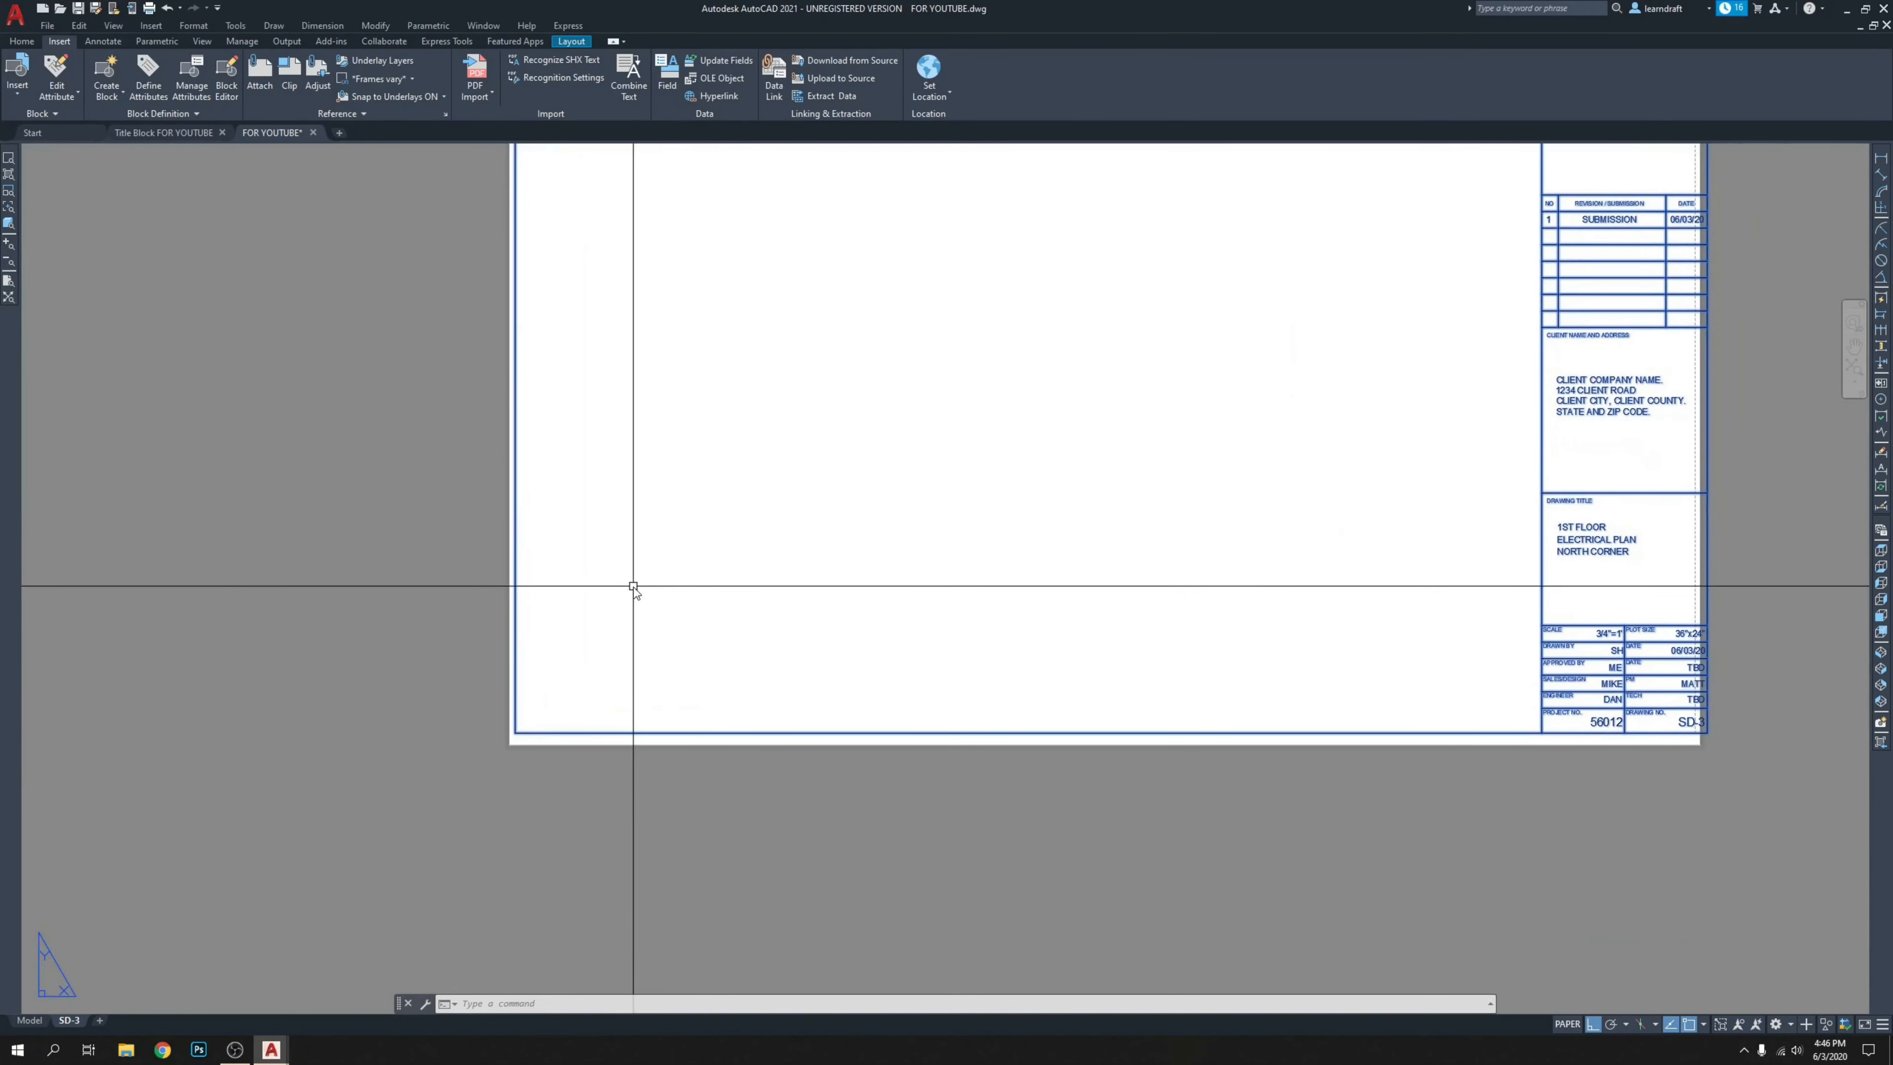
pyautogui.press('Return')
pyautogui.scroll(7, 462, 712)
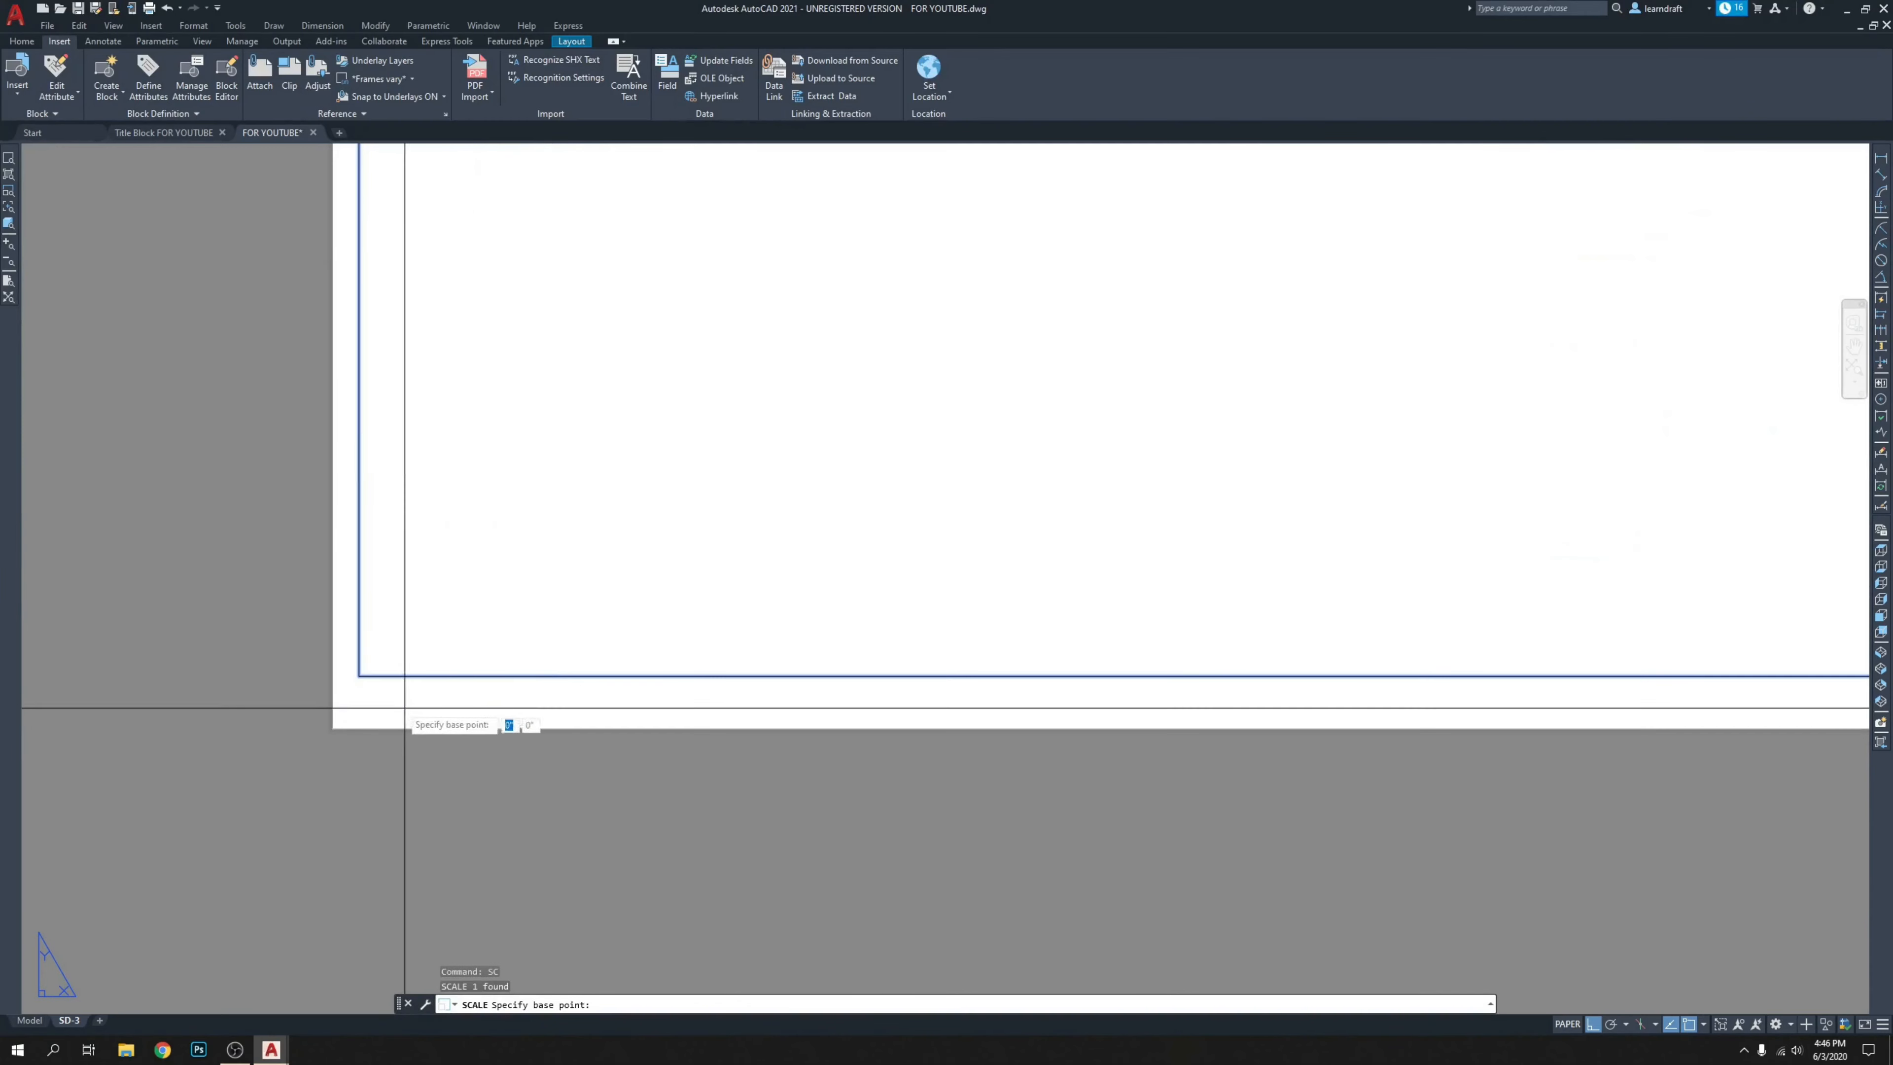
pyautogui.click(359, 675)
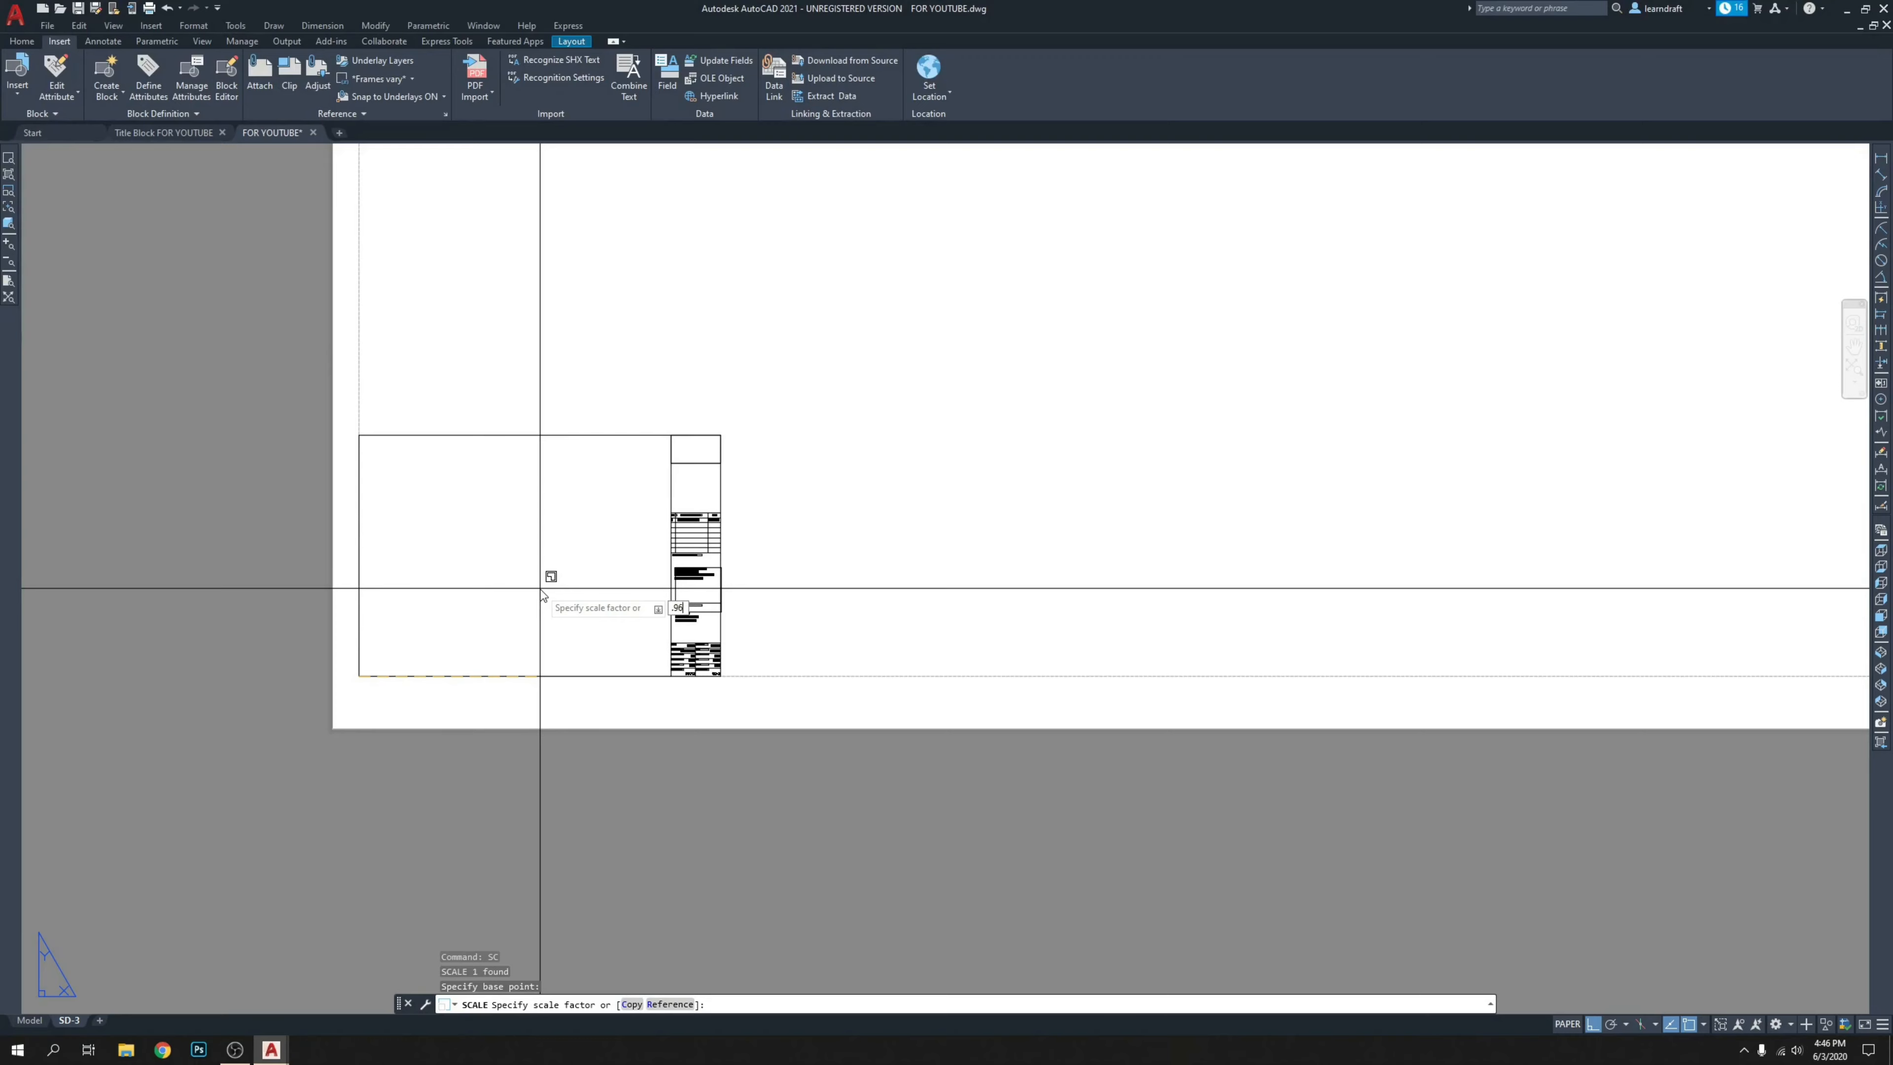
pyautogui.press('Return')
pyautogui.scroll(-5, 540, 588)
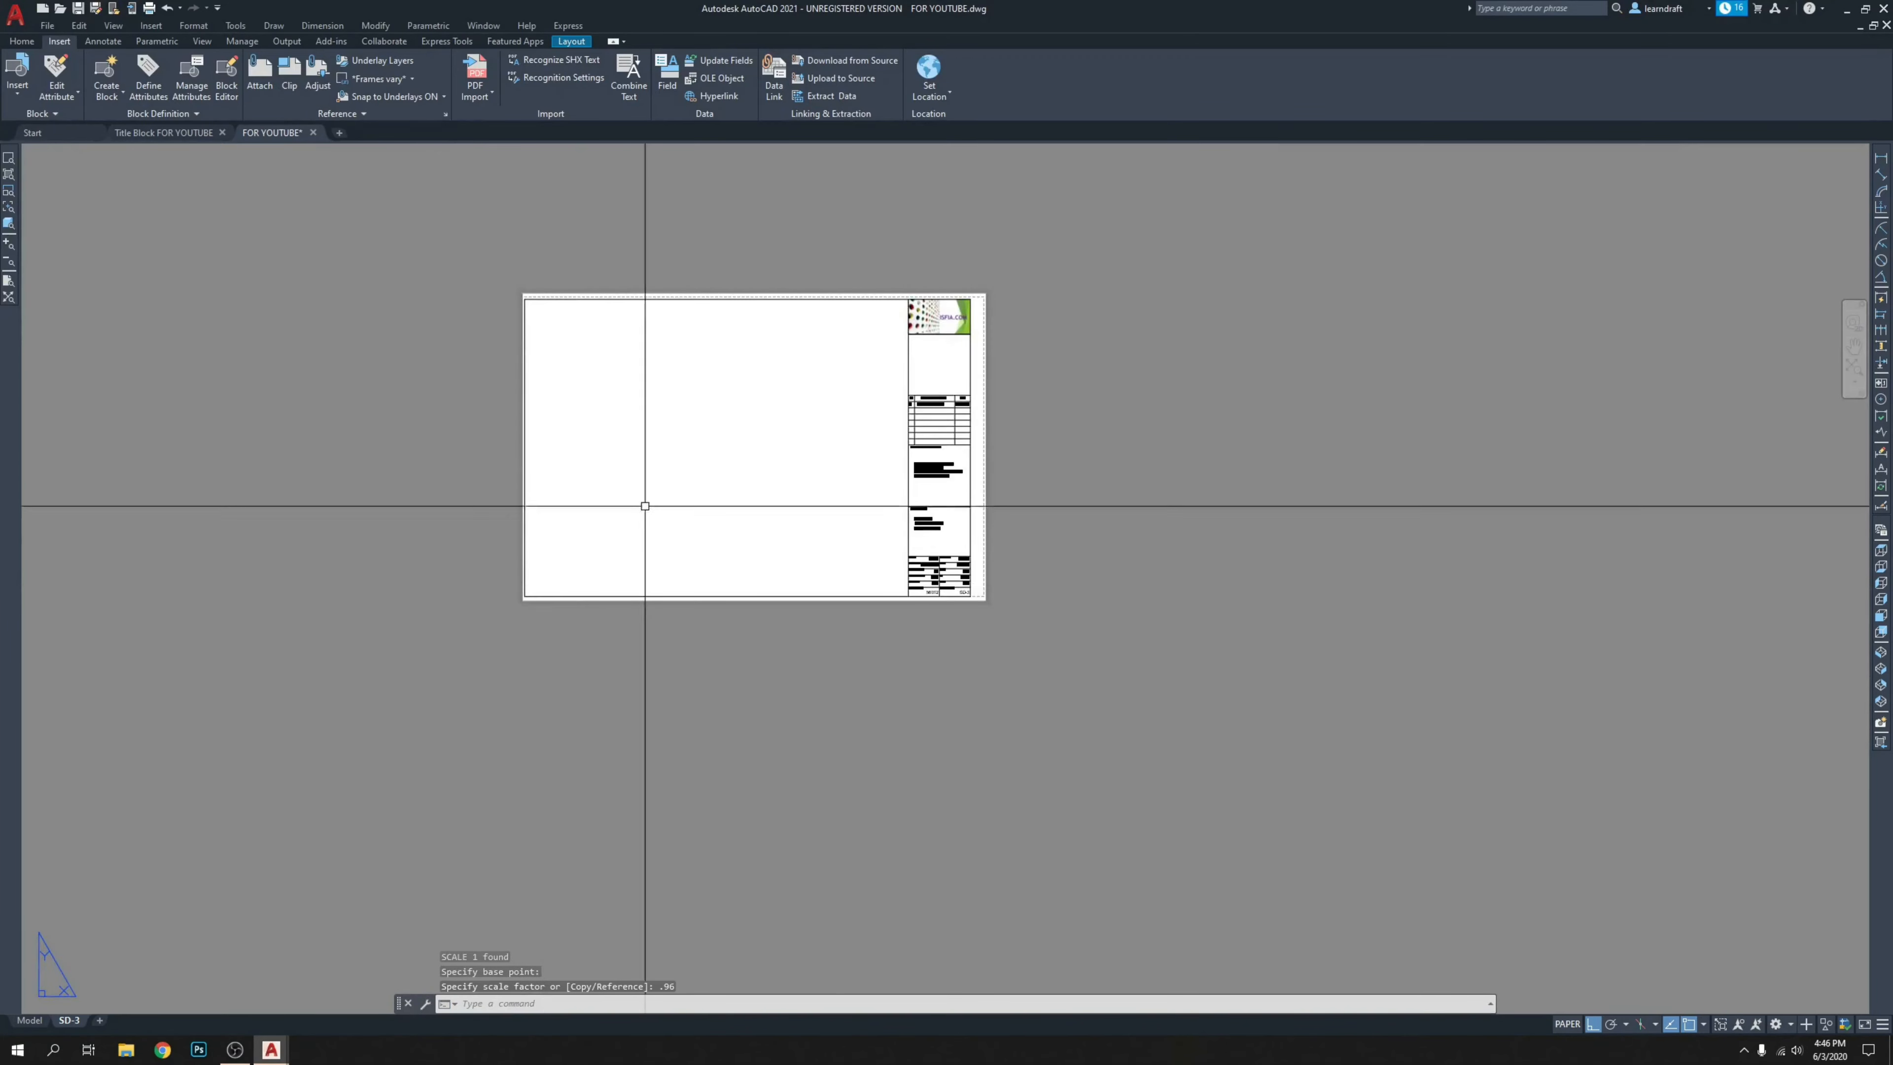
# Move the scaled title block slightly right, away from the sheet's left printable edge.
pyautogui.scroll(5, 617, 250)
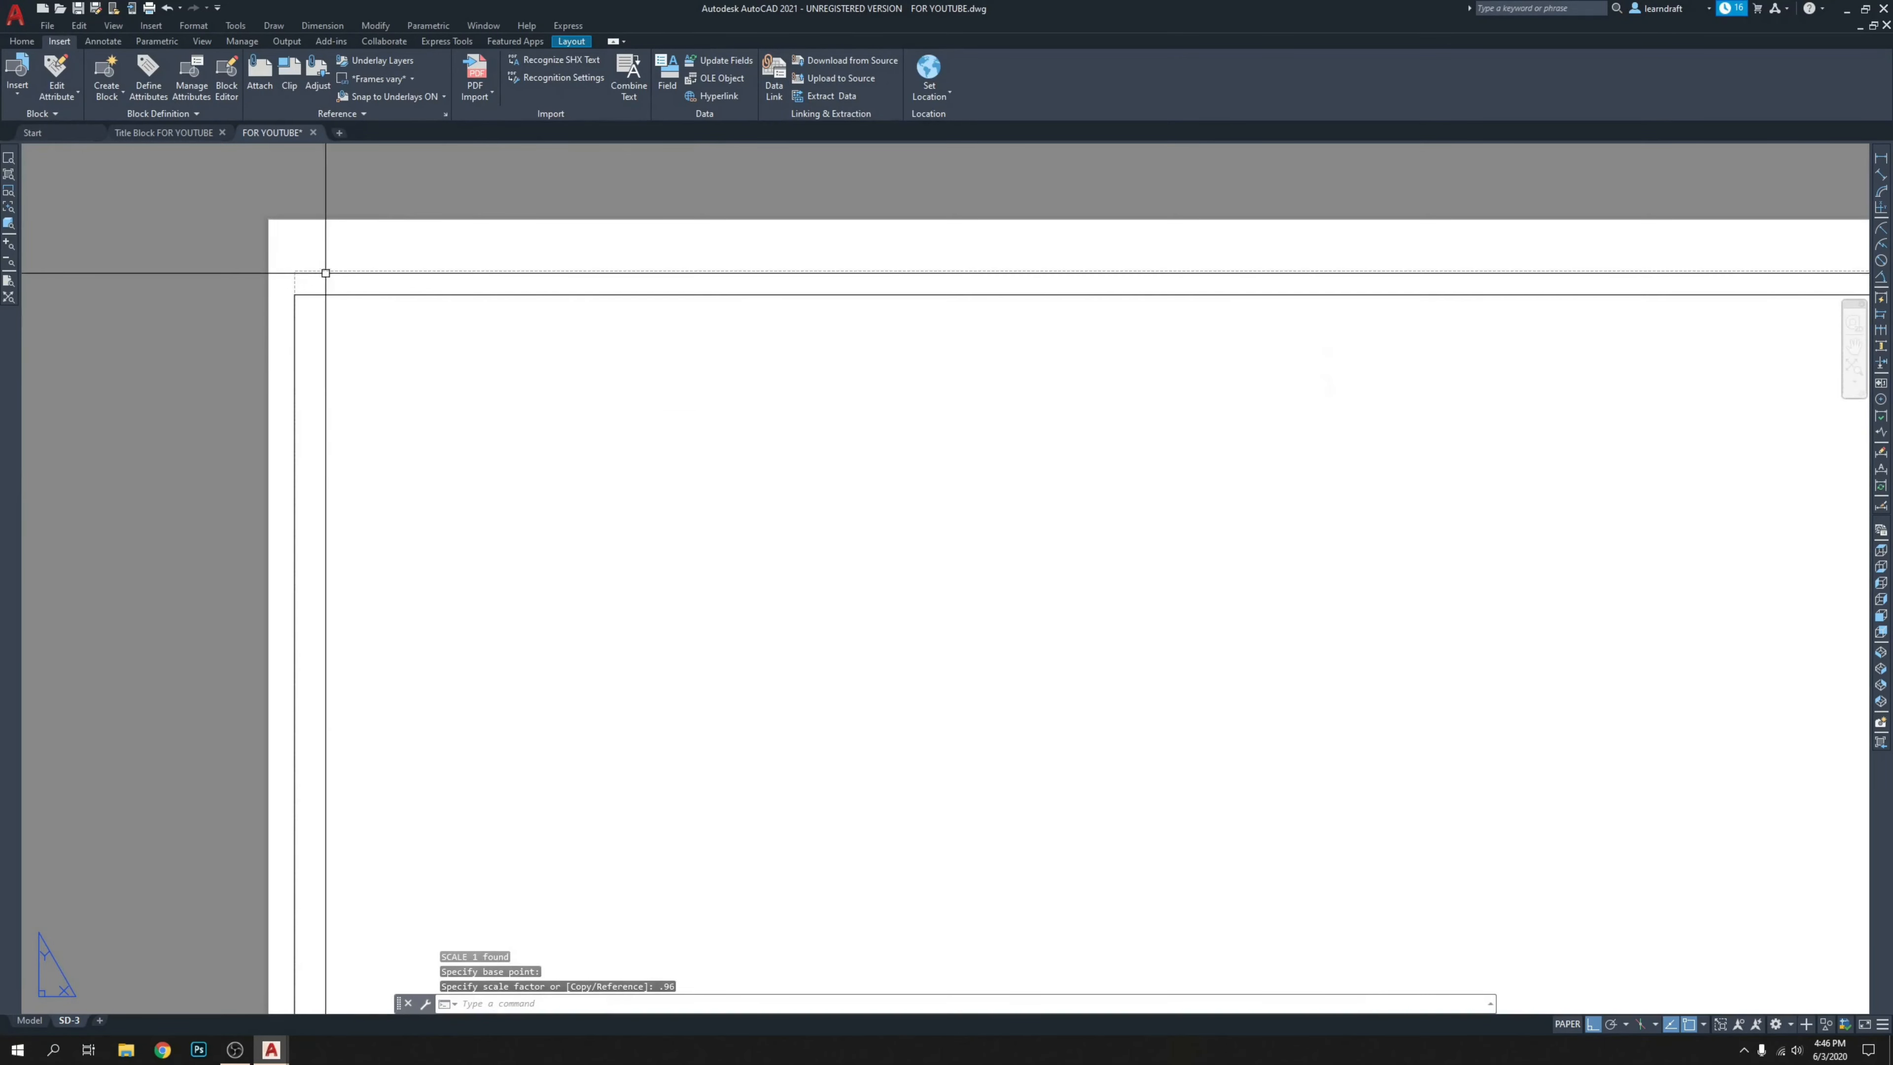
pyautogui.scroll(3, 423, 300)
pyautogui.scroll(2, 423, 299)
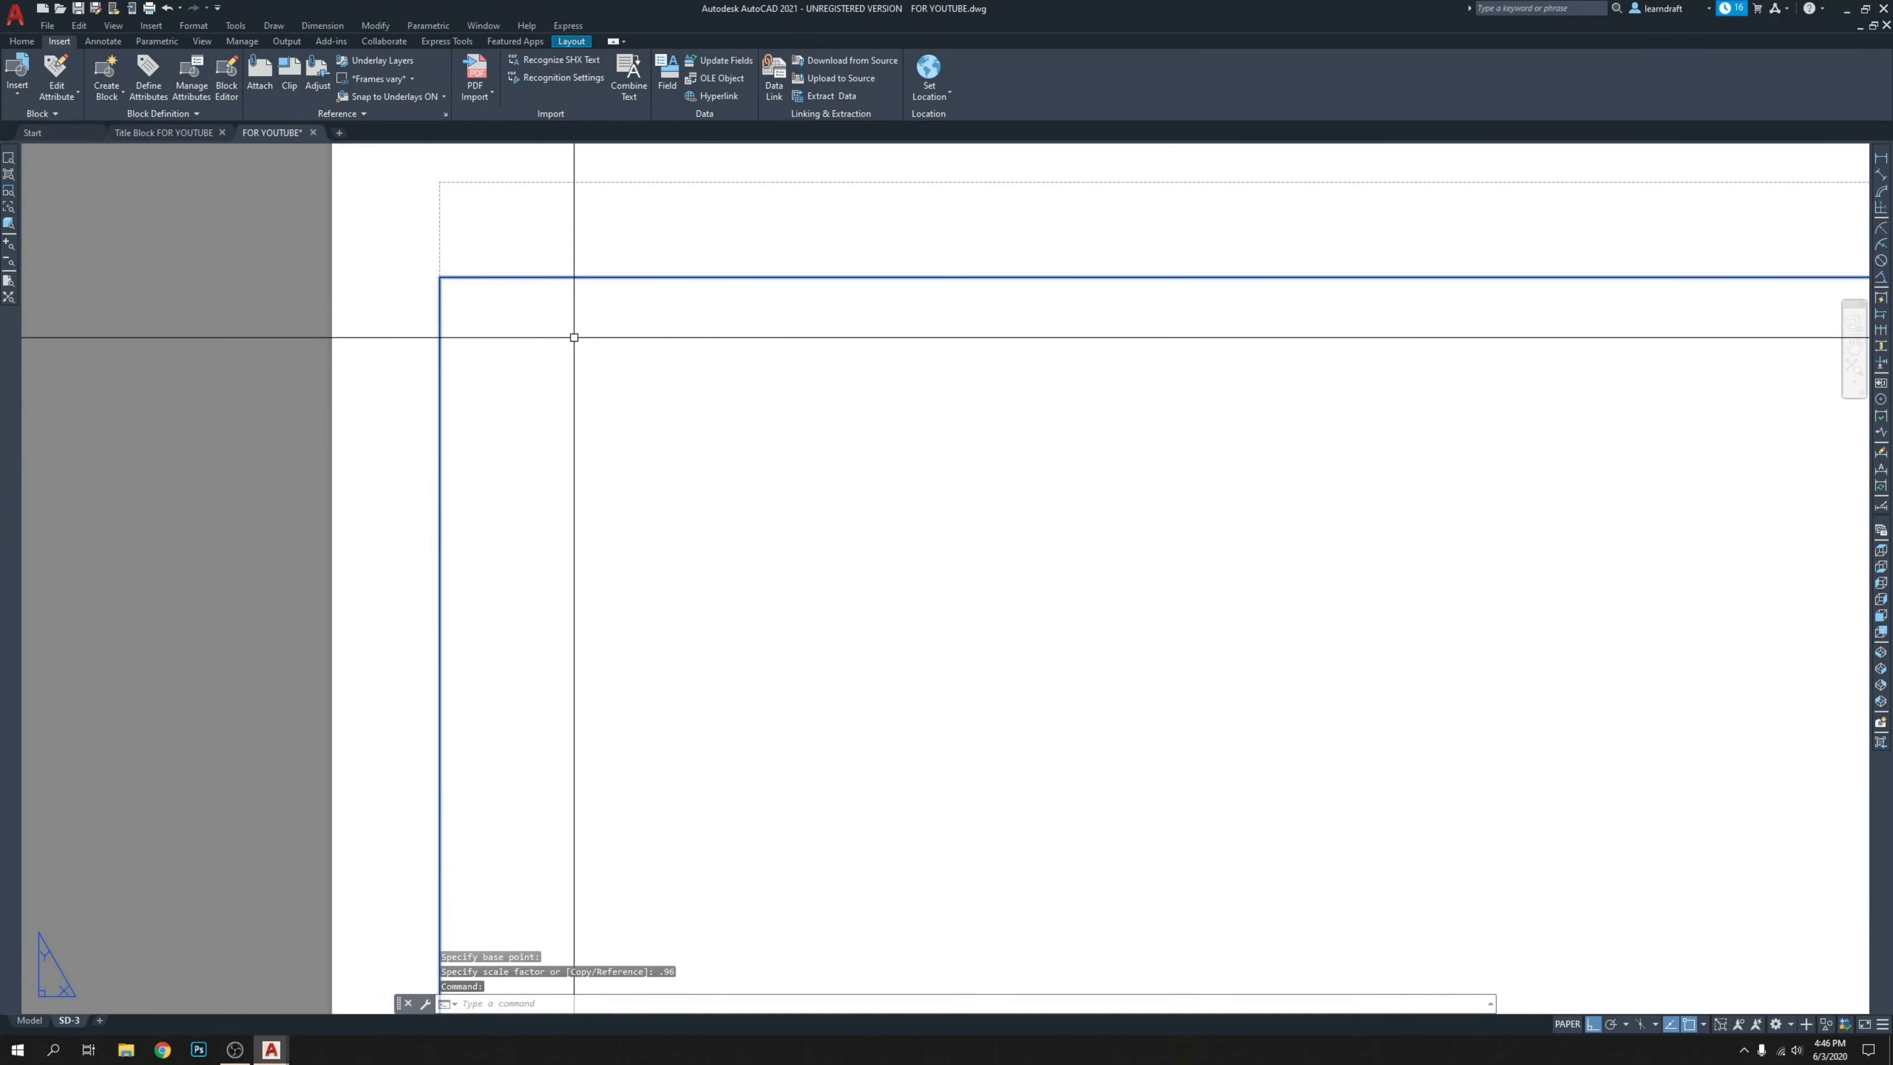
pyautogui.write('m')
pyautogui.press('space')
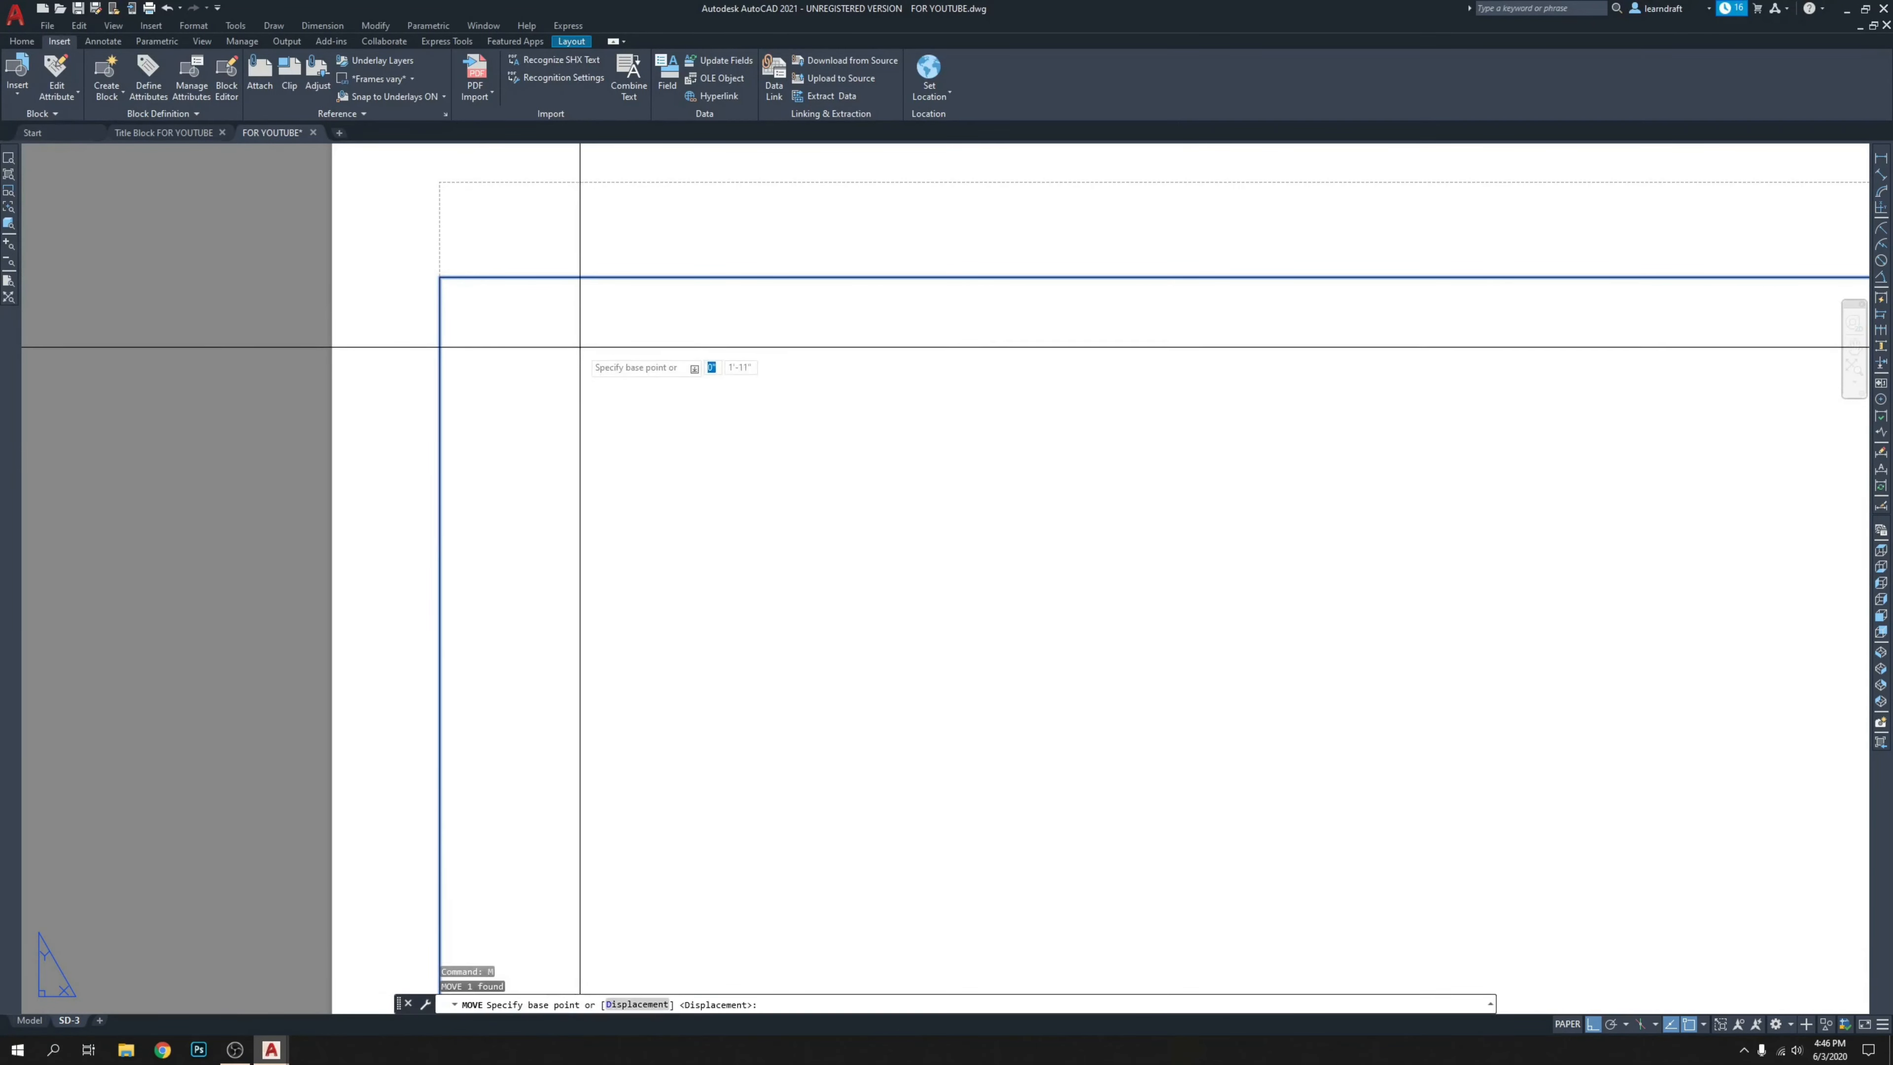
pyautogui.click(580, 347)
pyautogui.click(629, 339)
pyautogui.scroll(-6, 379, 351)
pyautogui.moveTo(1268, 436); pyautogui.dragTo(581, 373, button='middle')
pyautogui.scroll(-2, 581, 417)
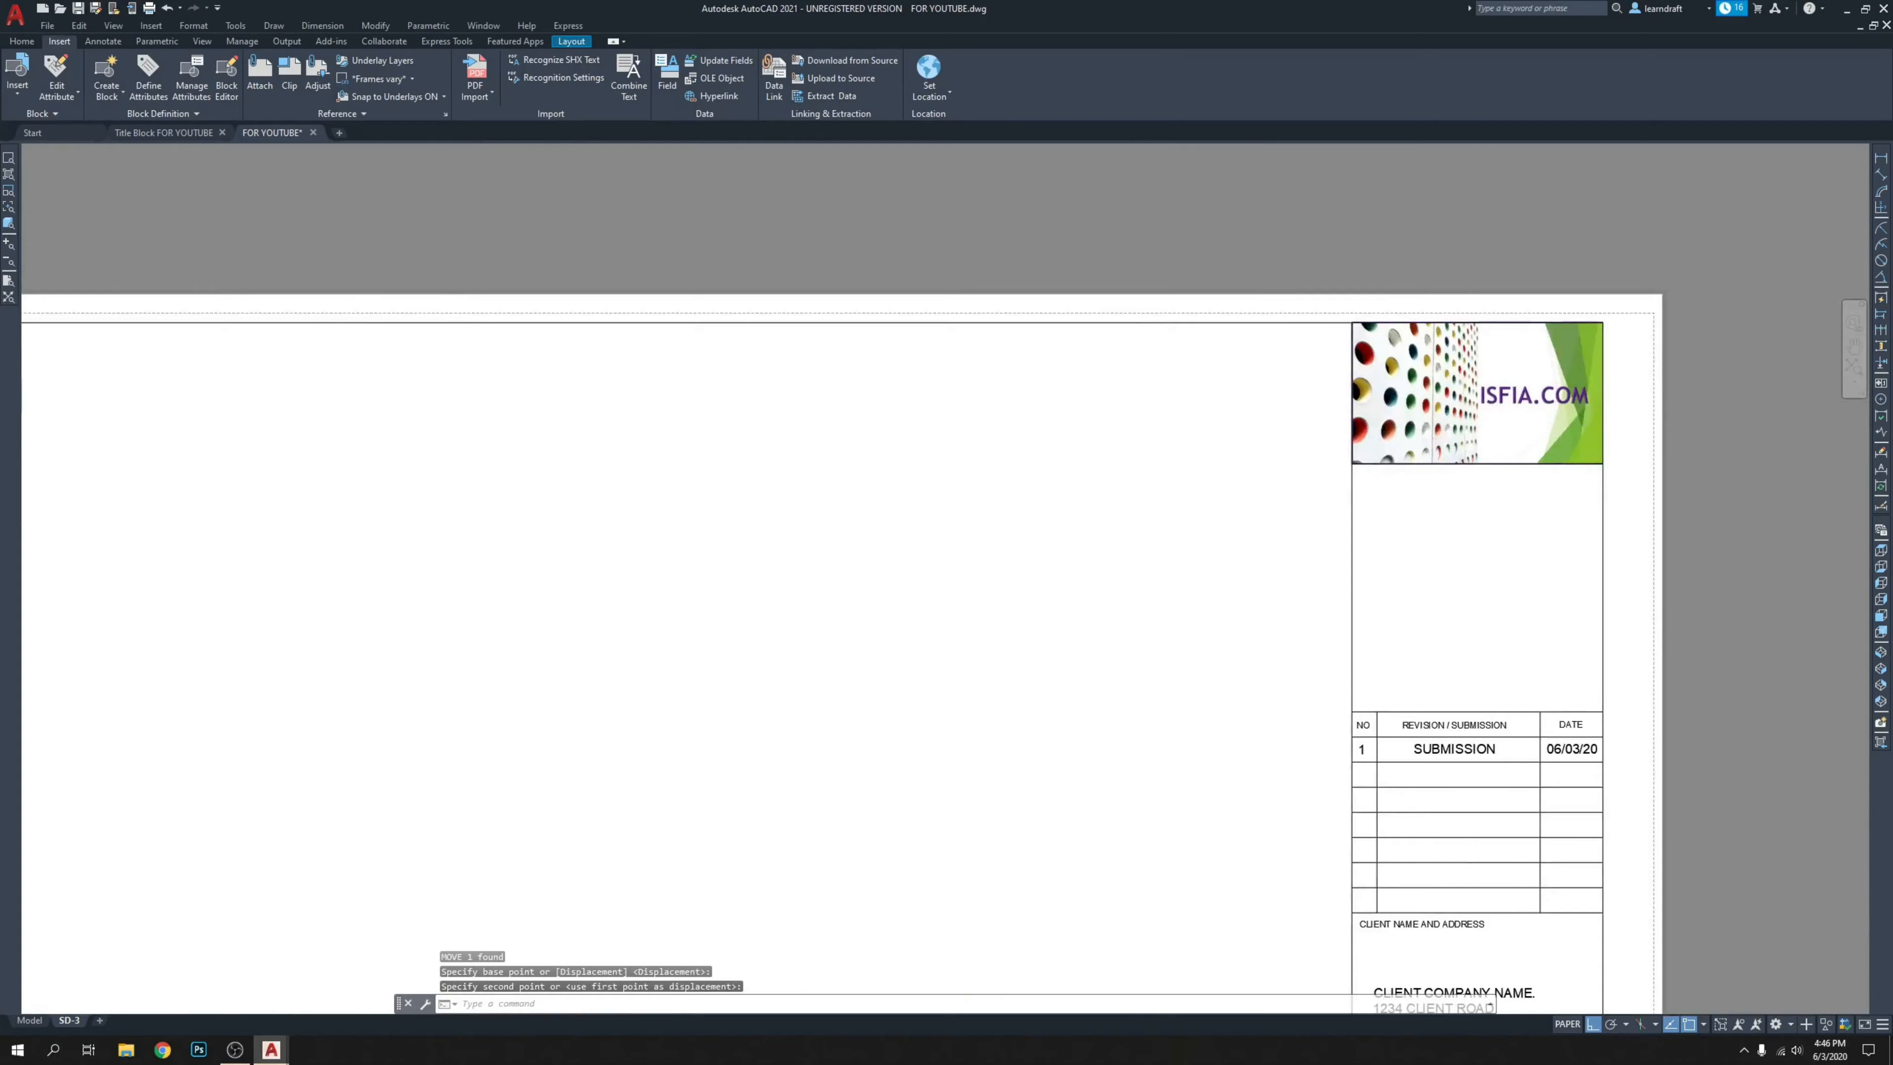
# Move the title block further right, bringing the logo side closer to the sheet's right printable edge.
pyautogui.moveTo(1745, 315); pyautogui.dragTo(1377, 274, button='middle')
pyautogui.scroll(2, 1377, 274)
pyautogui.scroll(2, 1228, 266)
pyautogui.click(1141, 300)
pyautogui.click(1066, 350)
pyautogui.write('m')
pyautogui.press('space')
pyautogui.click(1335, 386)
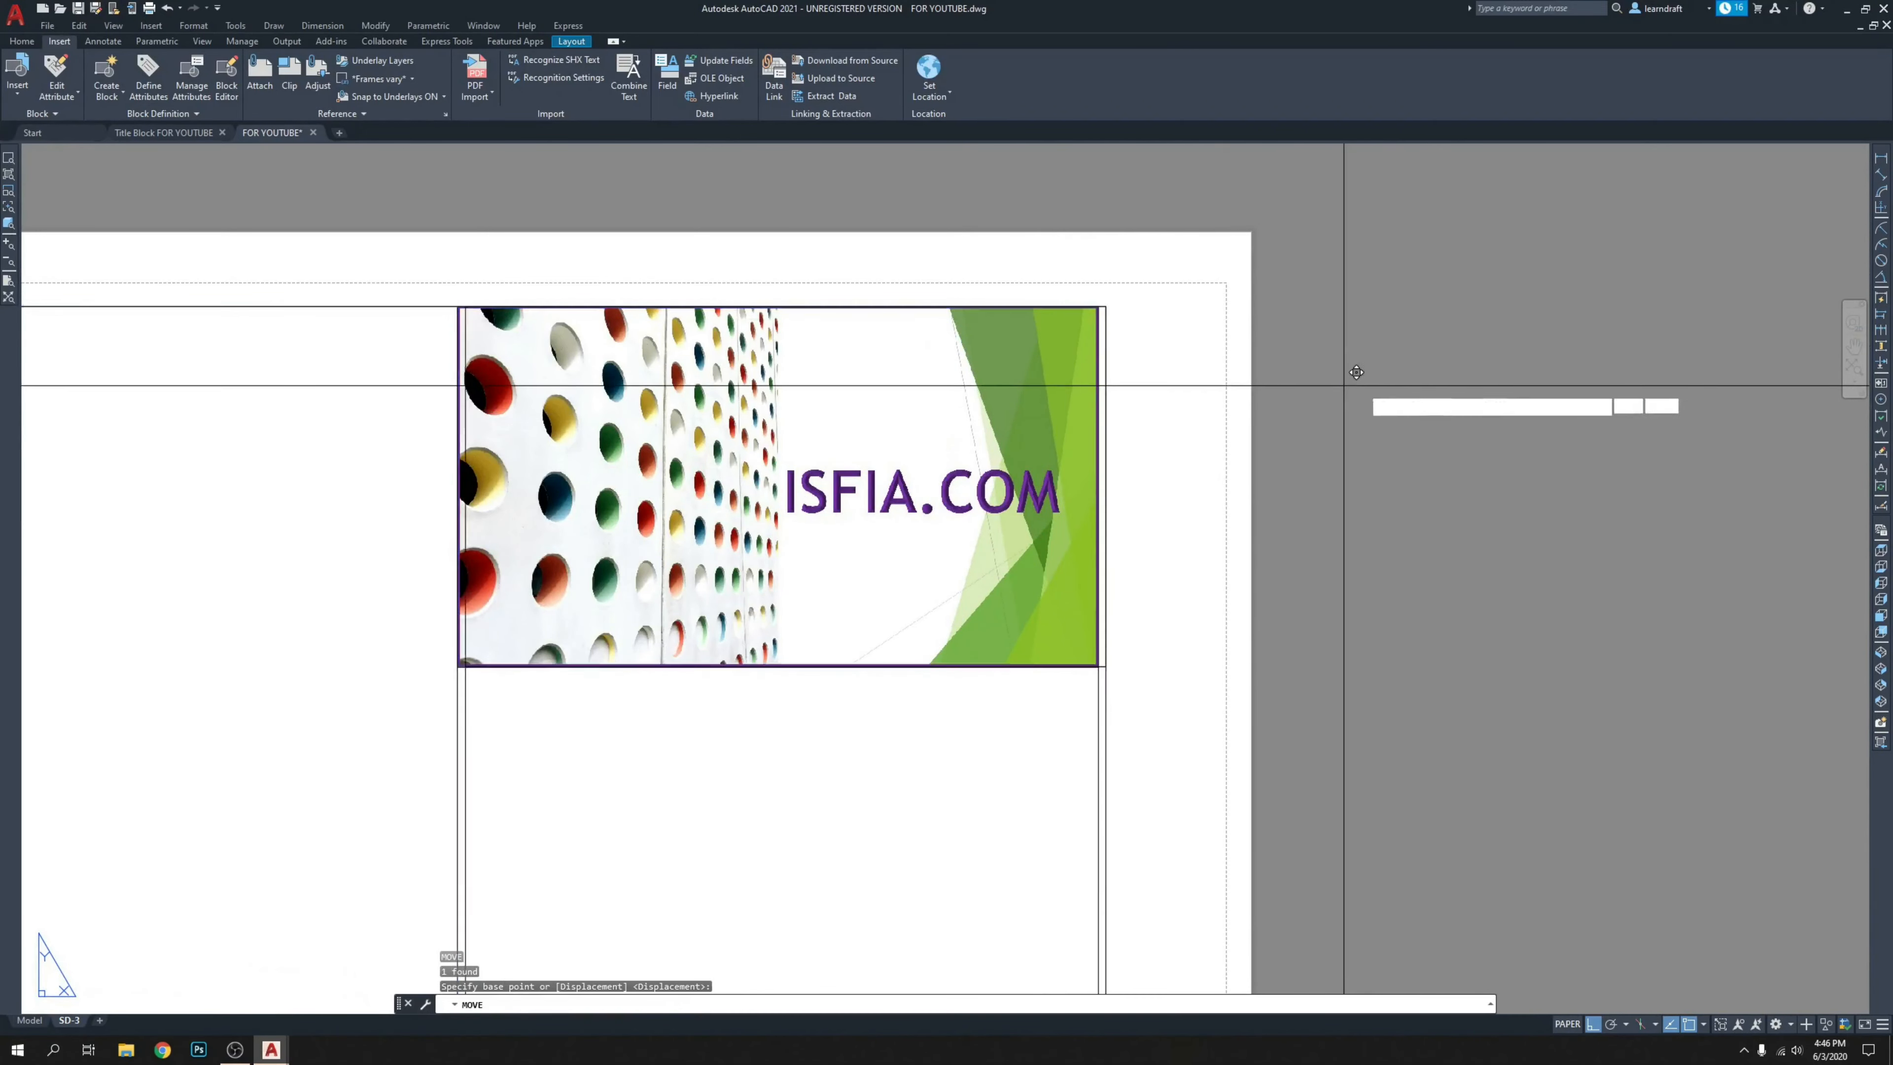
pyautogui.click(1415, 385)
pyautogui.scroll(-2, 1447, 441)
pyautogui.scroll(-4, 1394, 388)
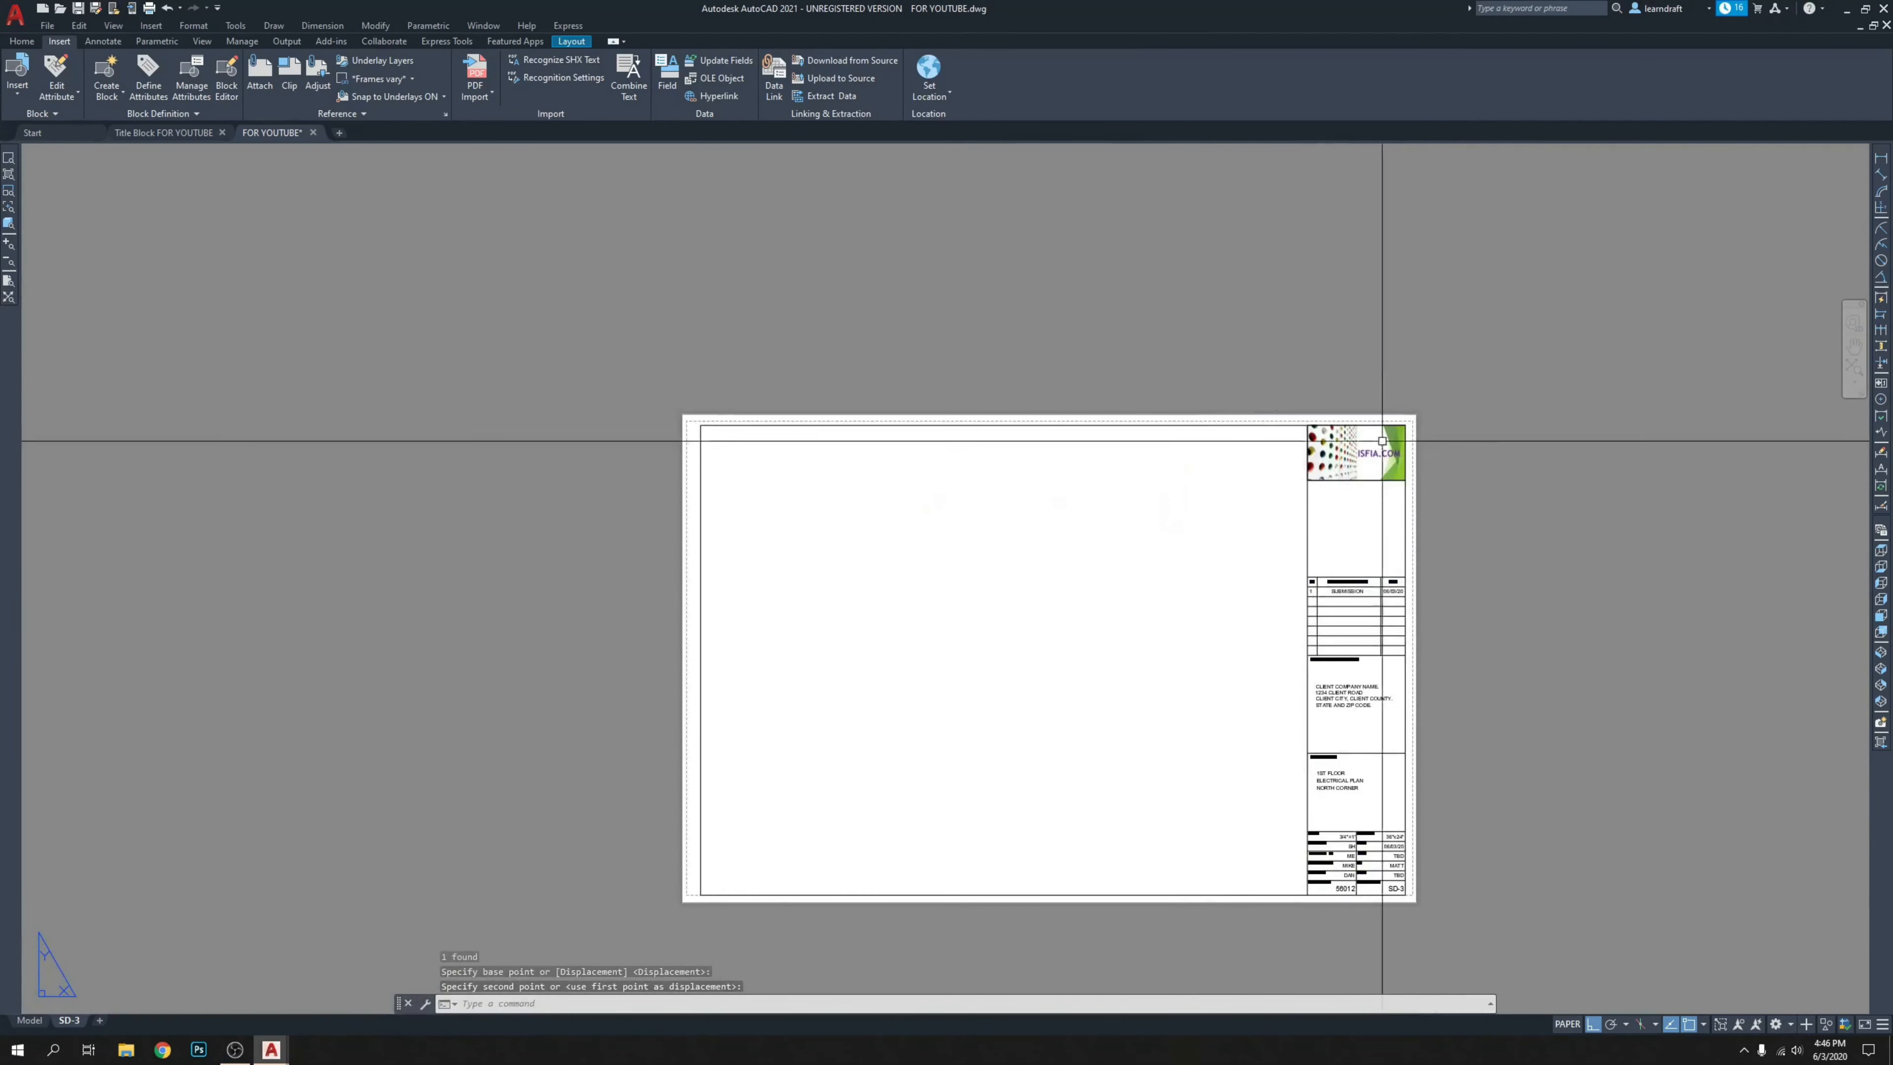
# Check the gap at the upper-right corner and shift the title block slightly back left to even out the side margins.
pyautogui.scroll(8, 1360, 406)
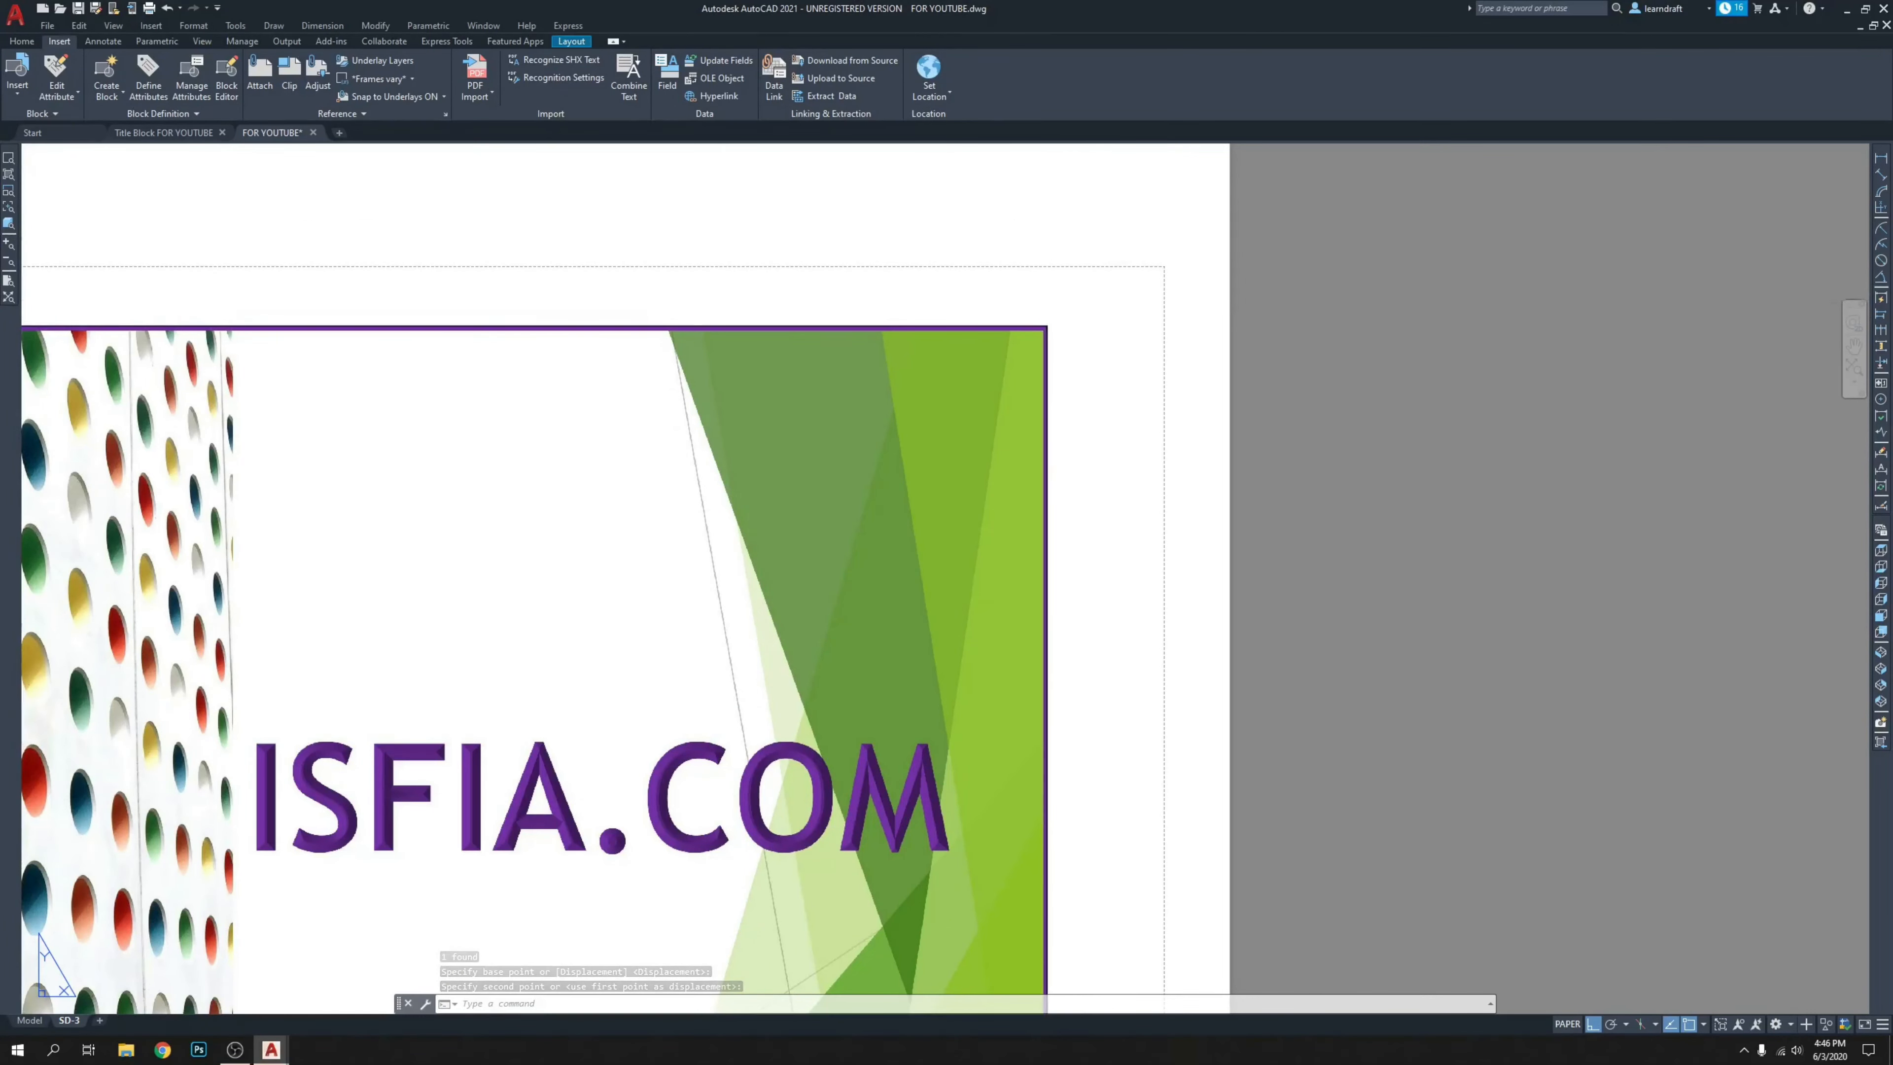
pyautogui.click(1048, 296)
pyautogui.scroll(-5, 1304, 317)
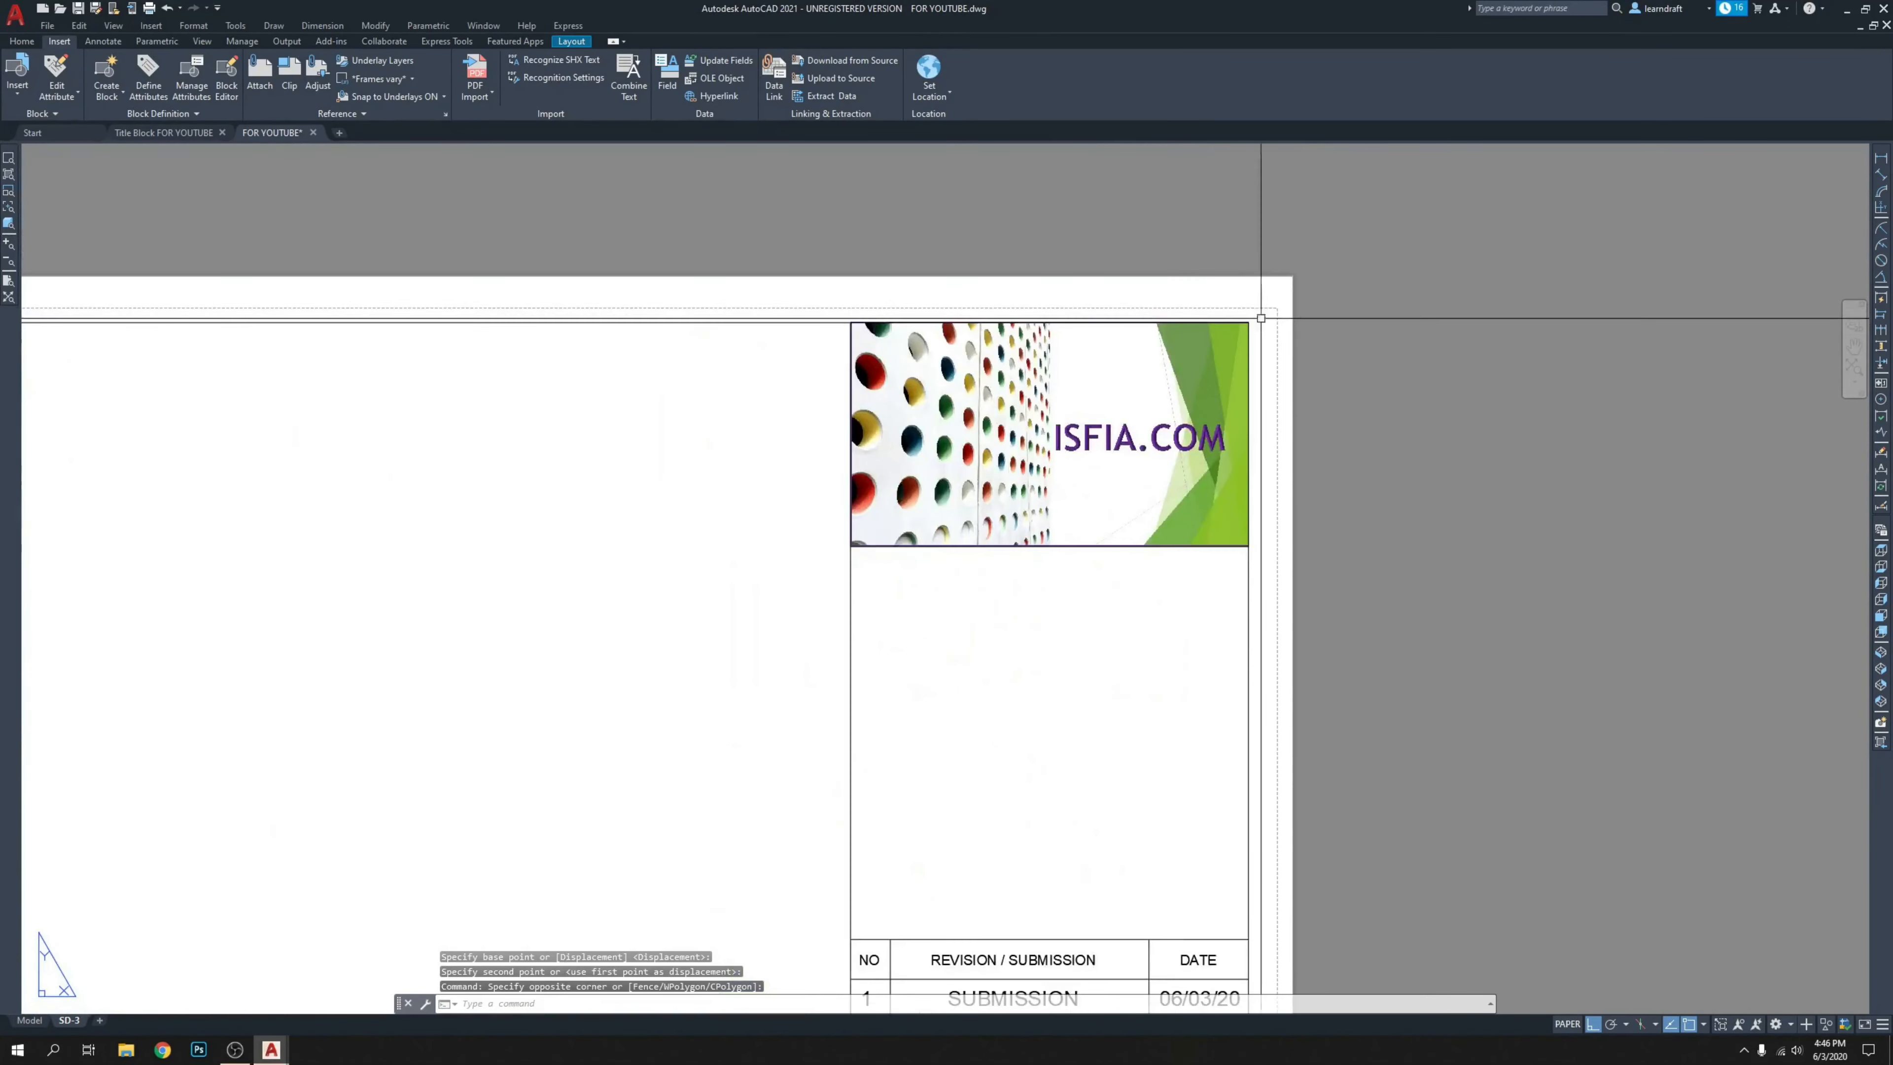
pyautogui.scroll(-3, 1068, 358)
pyautogui.moveTo(922, 322); pyautogui.dragTo(1591, 233, button='middle')
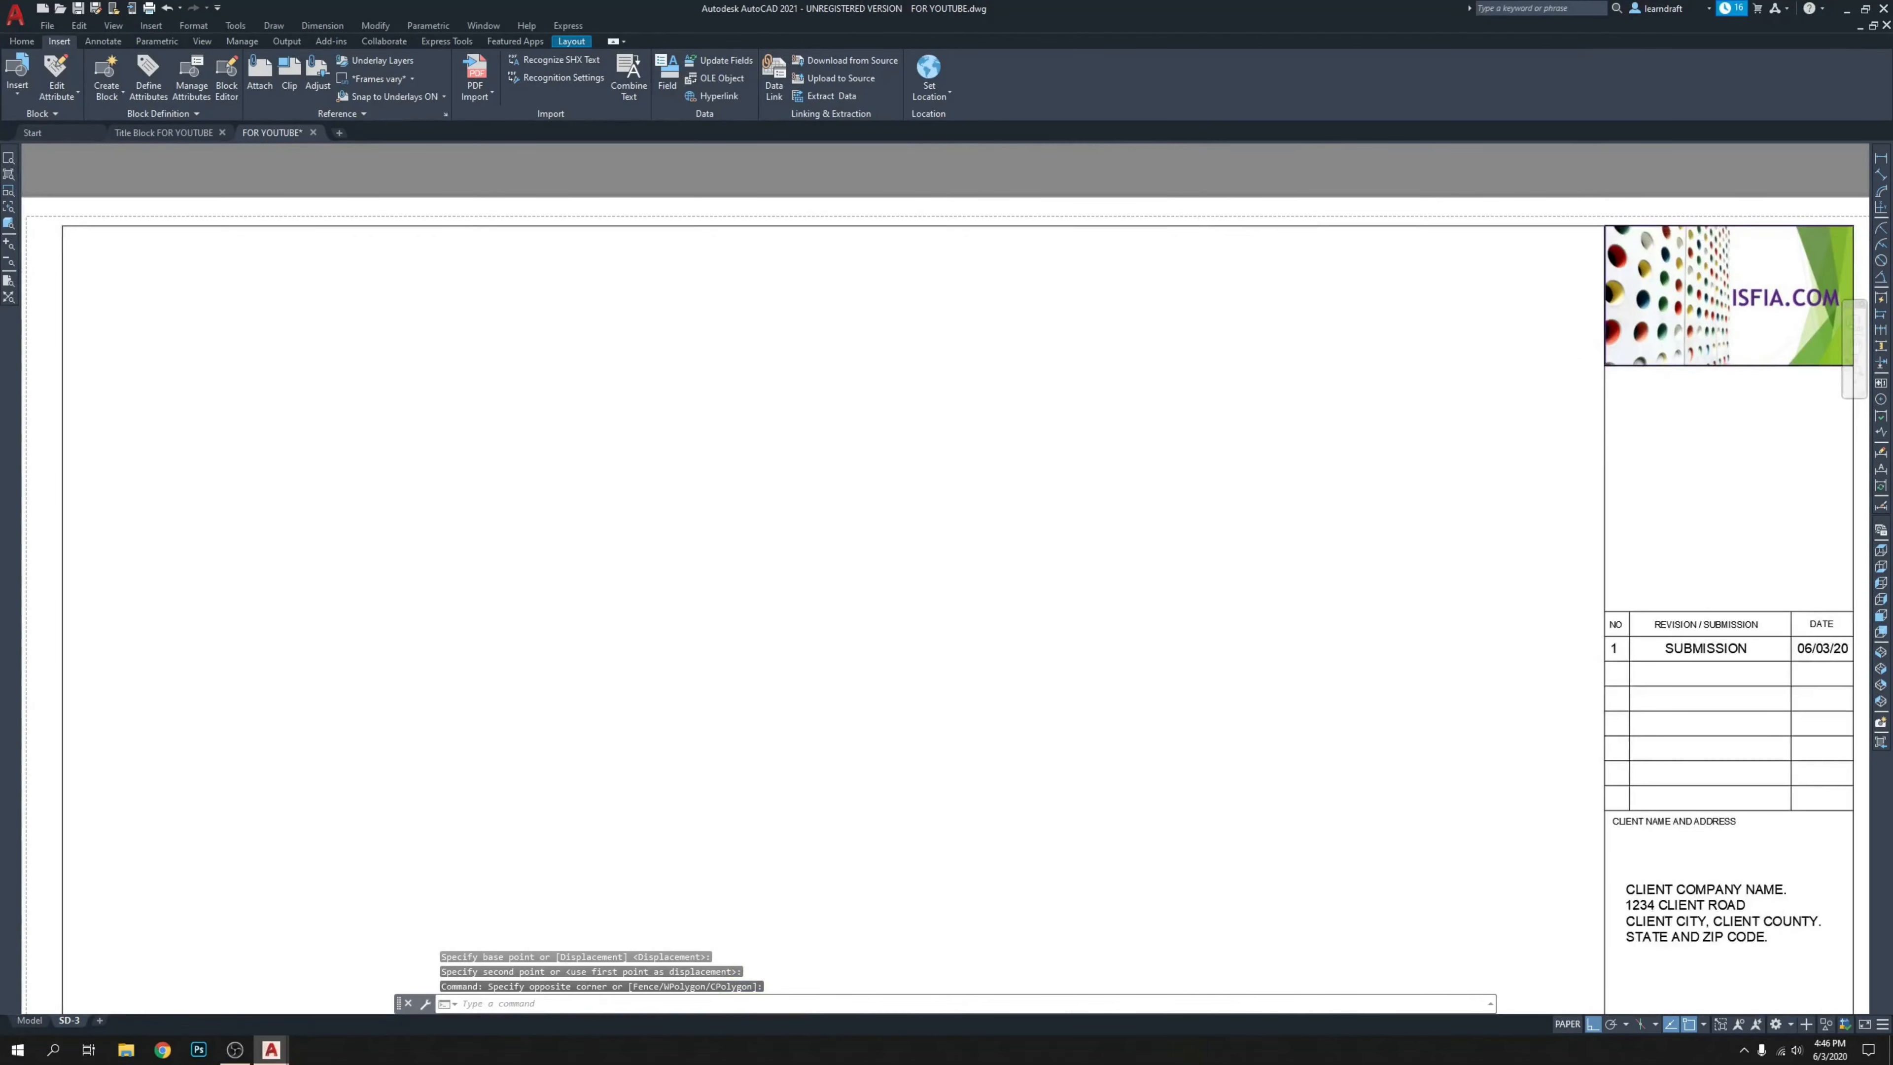
pyautogui.scroll(-3, 1187, 233)
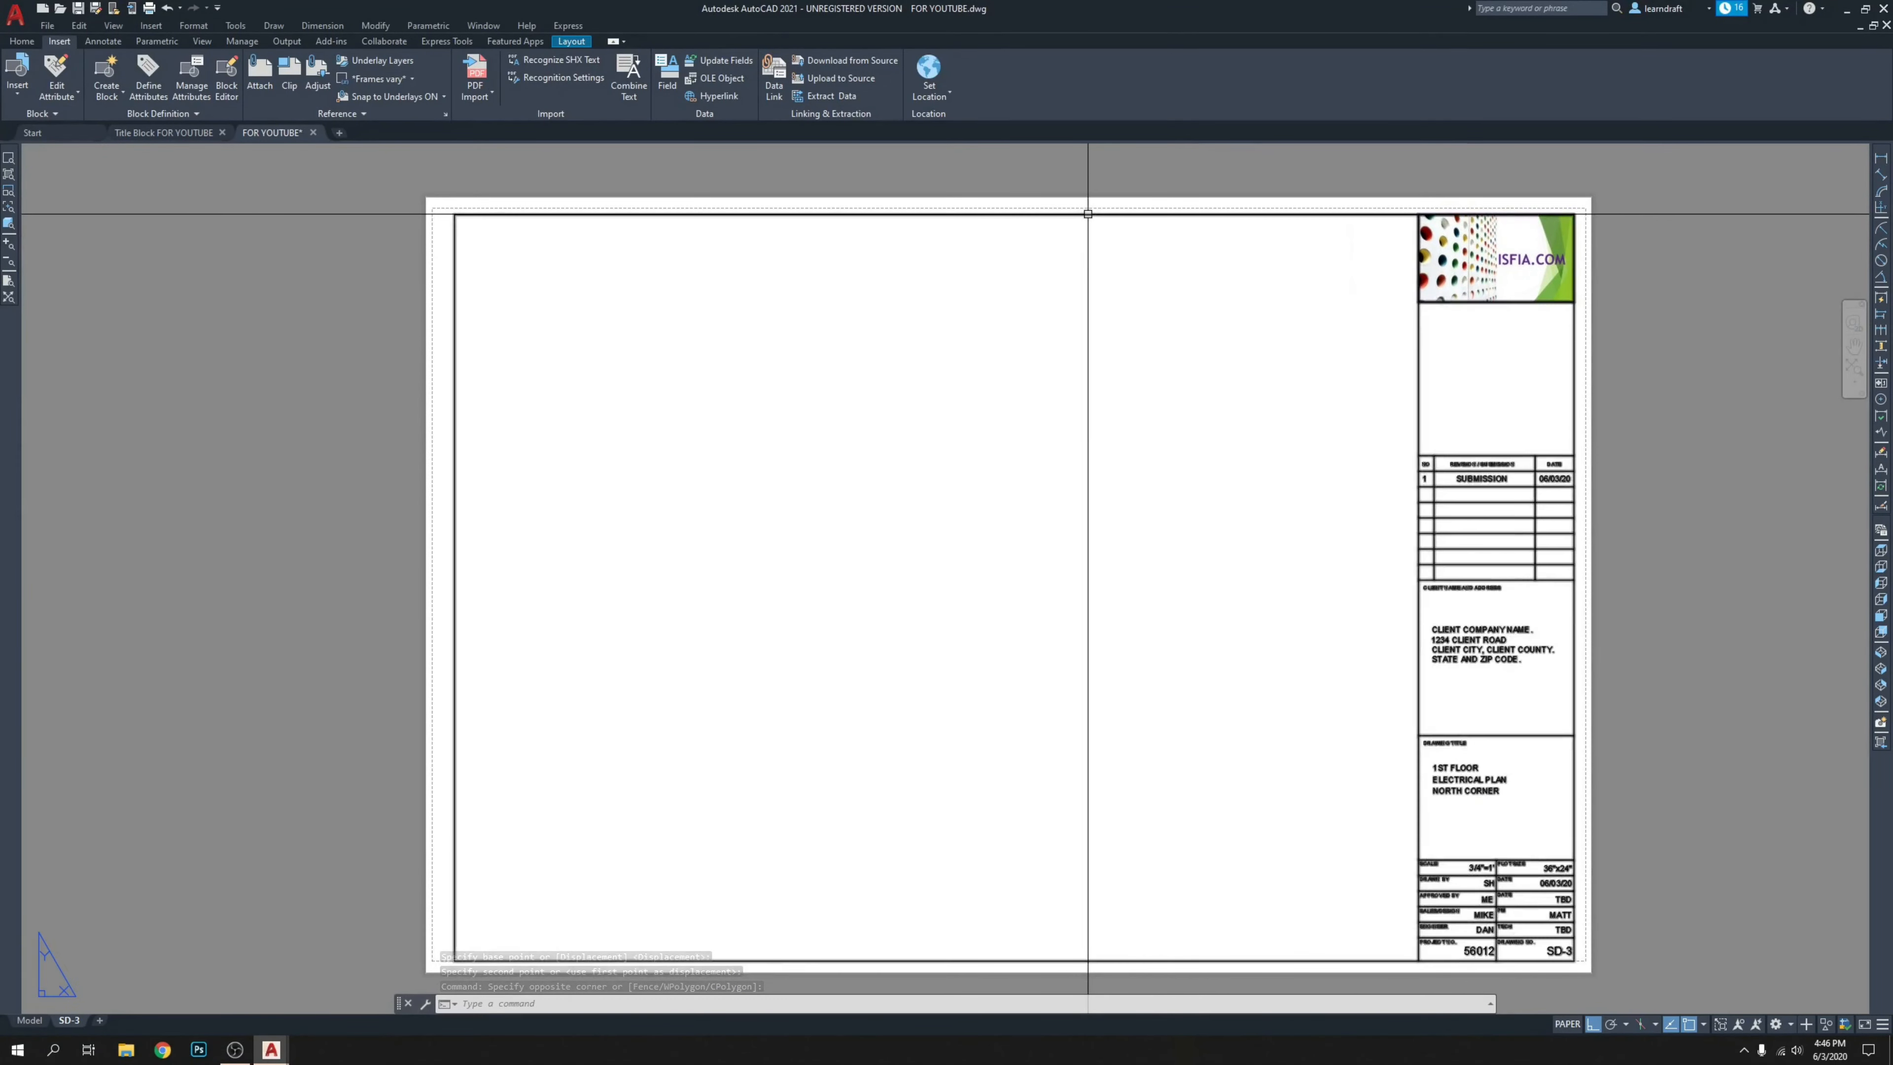
pyautogui.click(1048, 312)
pyautogui.write('M')
pyautogui.press('Return')
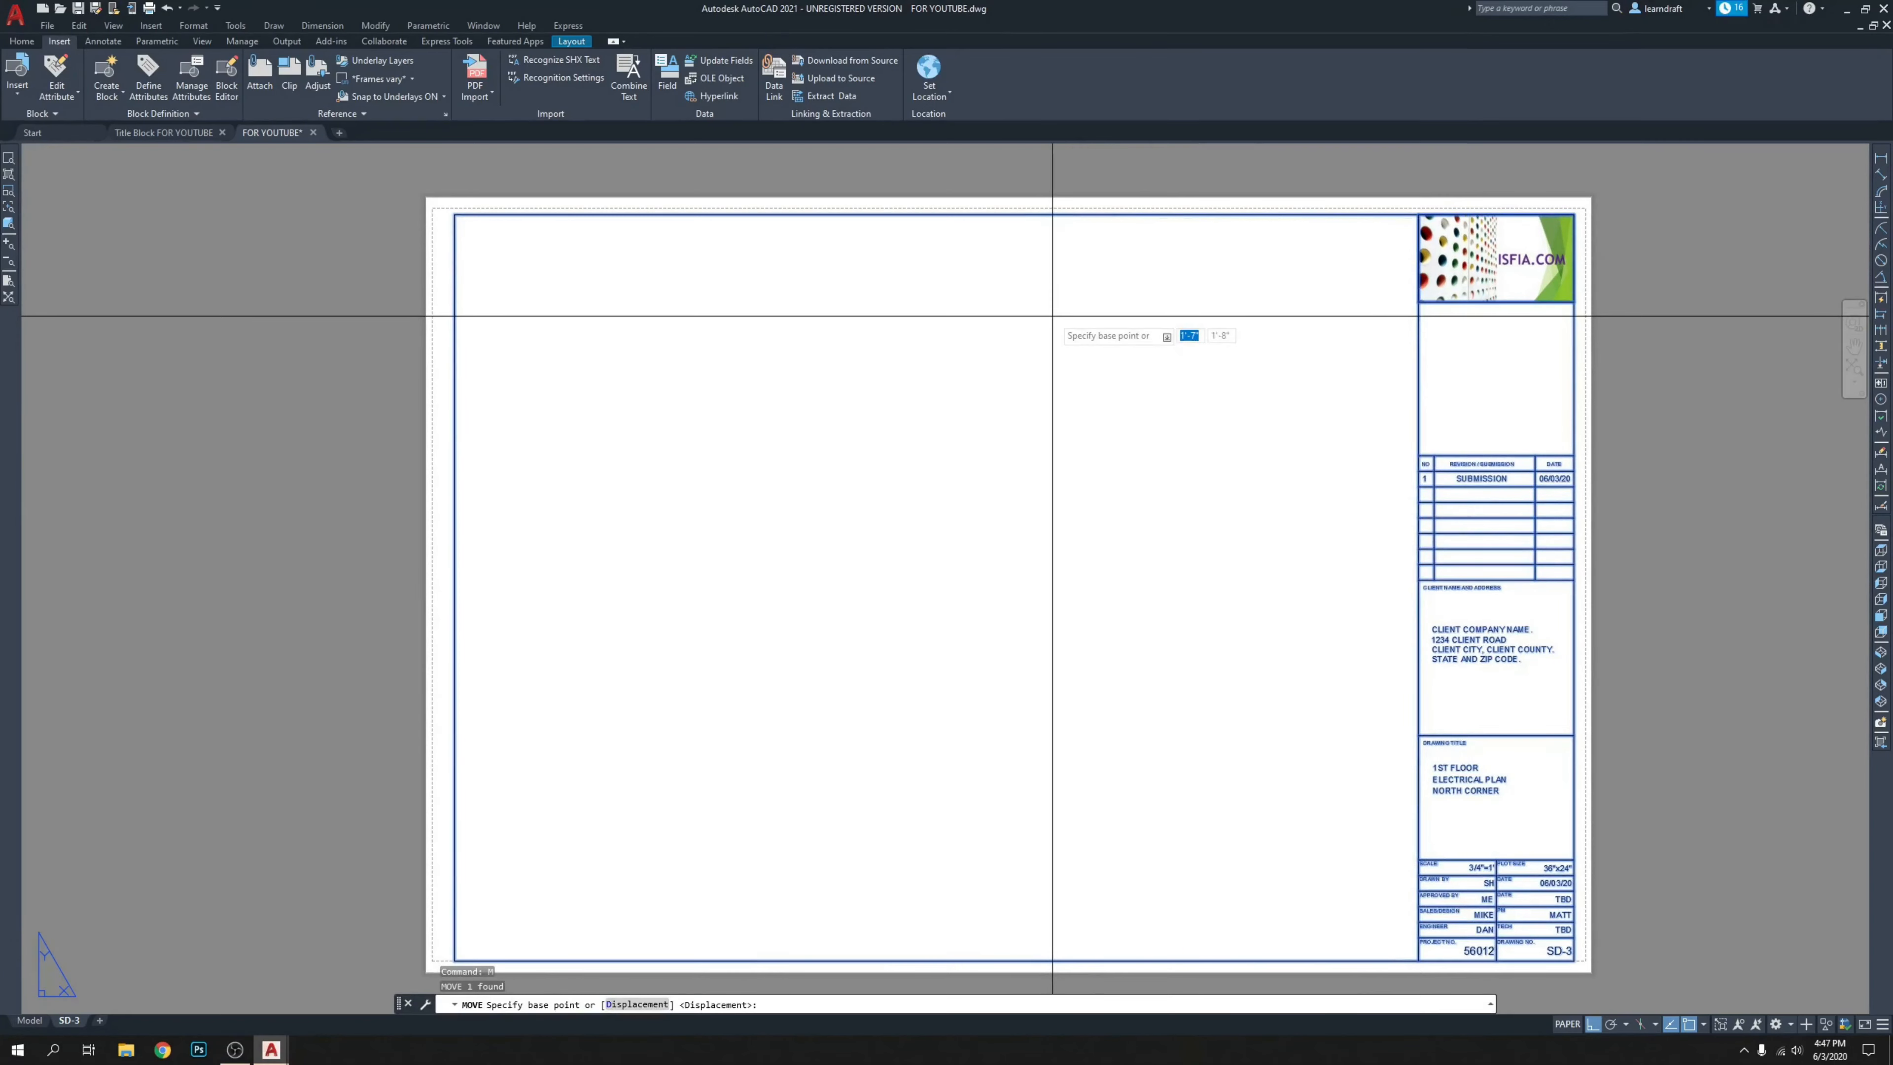
pyautogui.click(1047, 316)
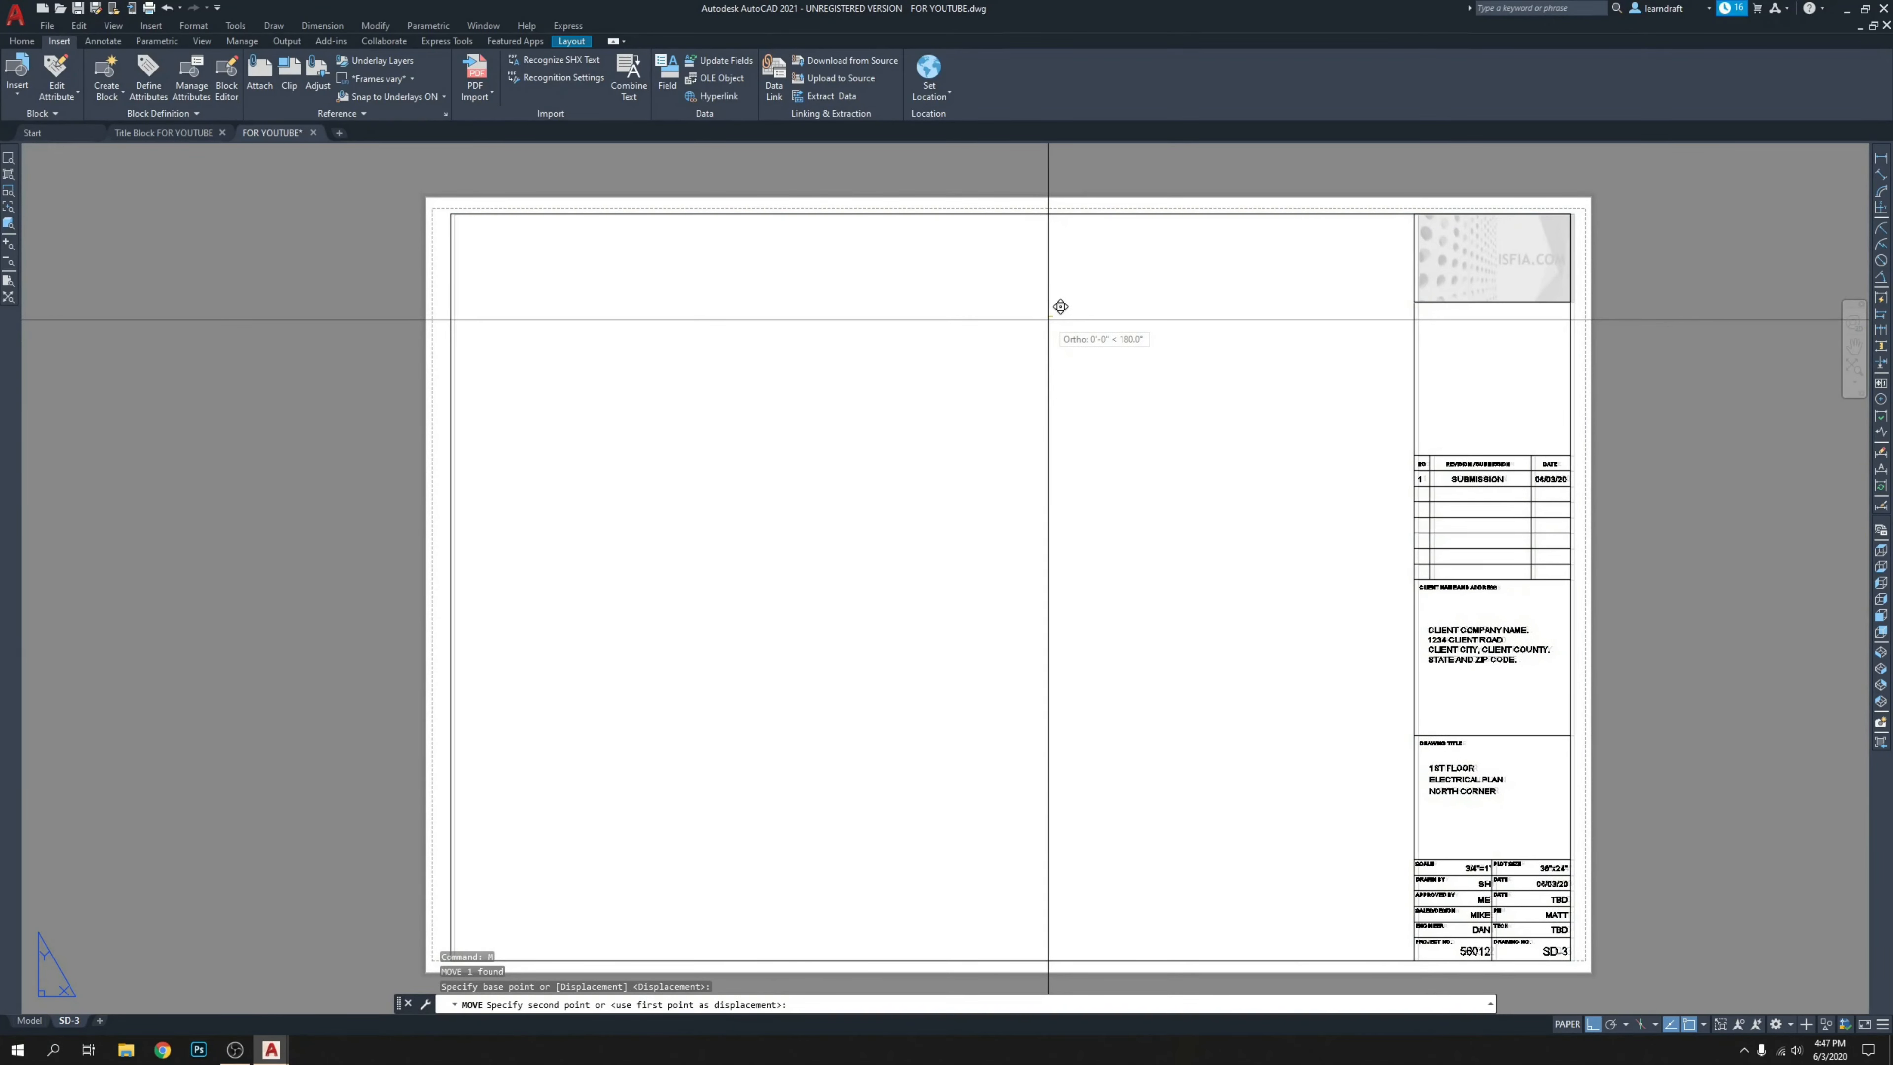
pyautogui.click(1048, 316)
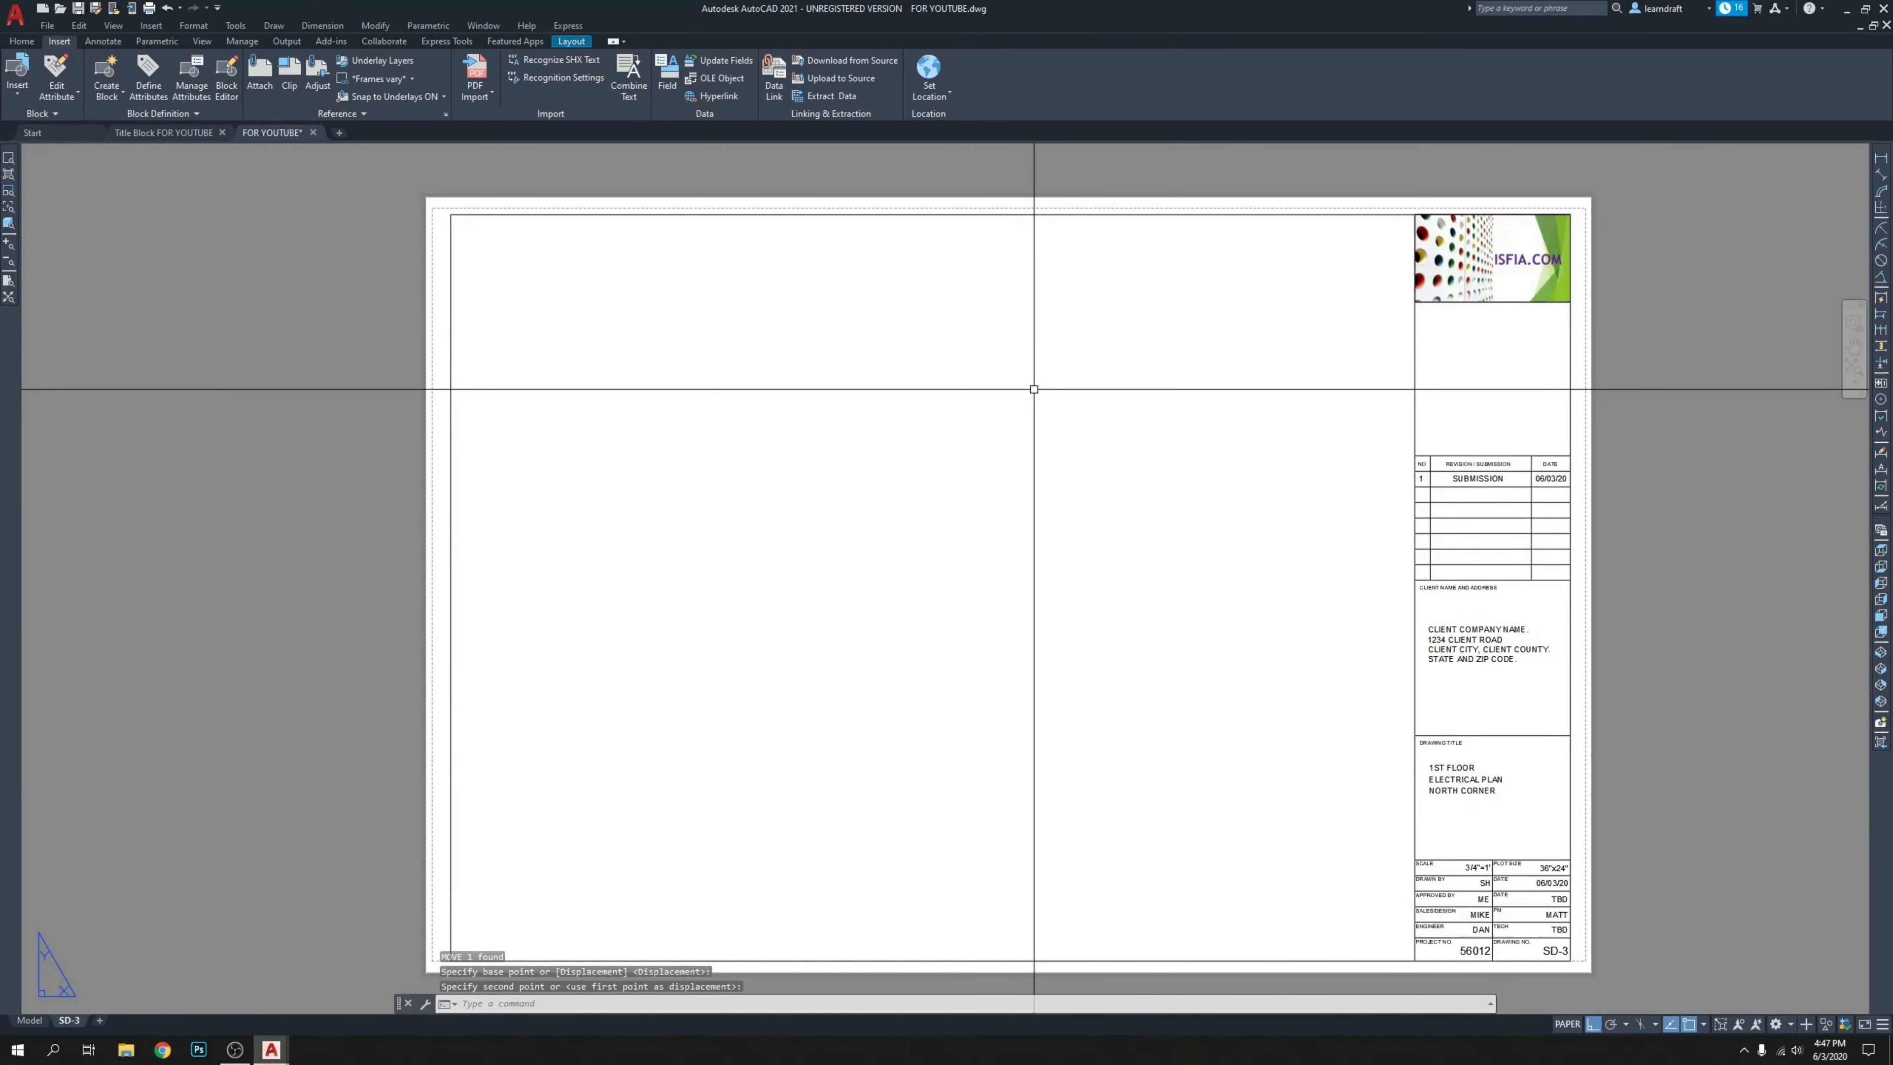
# Compare the border's left corners with the printable area and nudge the title block slightly up off the bottom printable edge.
pyautogui.moveTo(984, 509)
pyautogui.mouseDown(button='middle')
pyautogui.moveTo(984, 403)
pyautogui.moveTo(992, 526)
pyautogui.mouseUp(button='middle')
pyautogui.scroll(5, 449, 201)
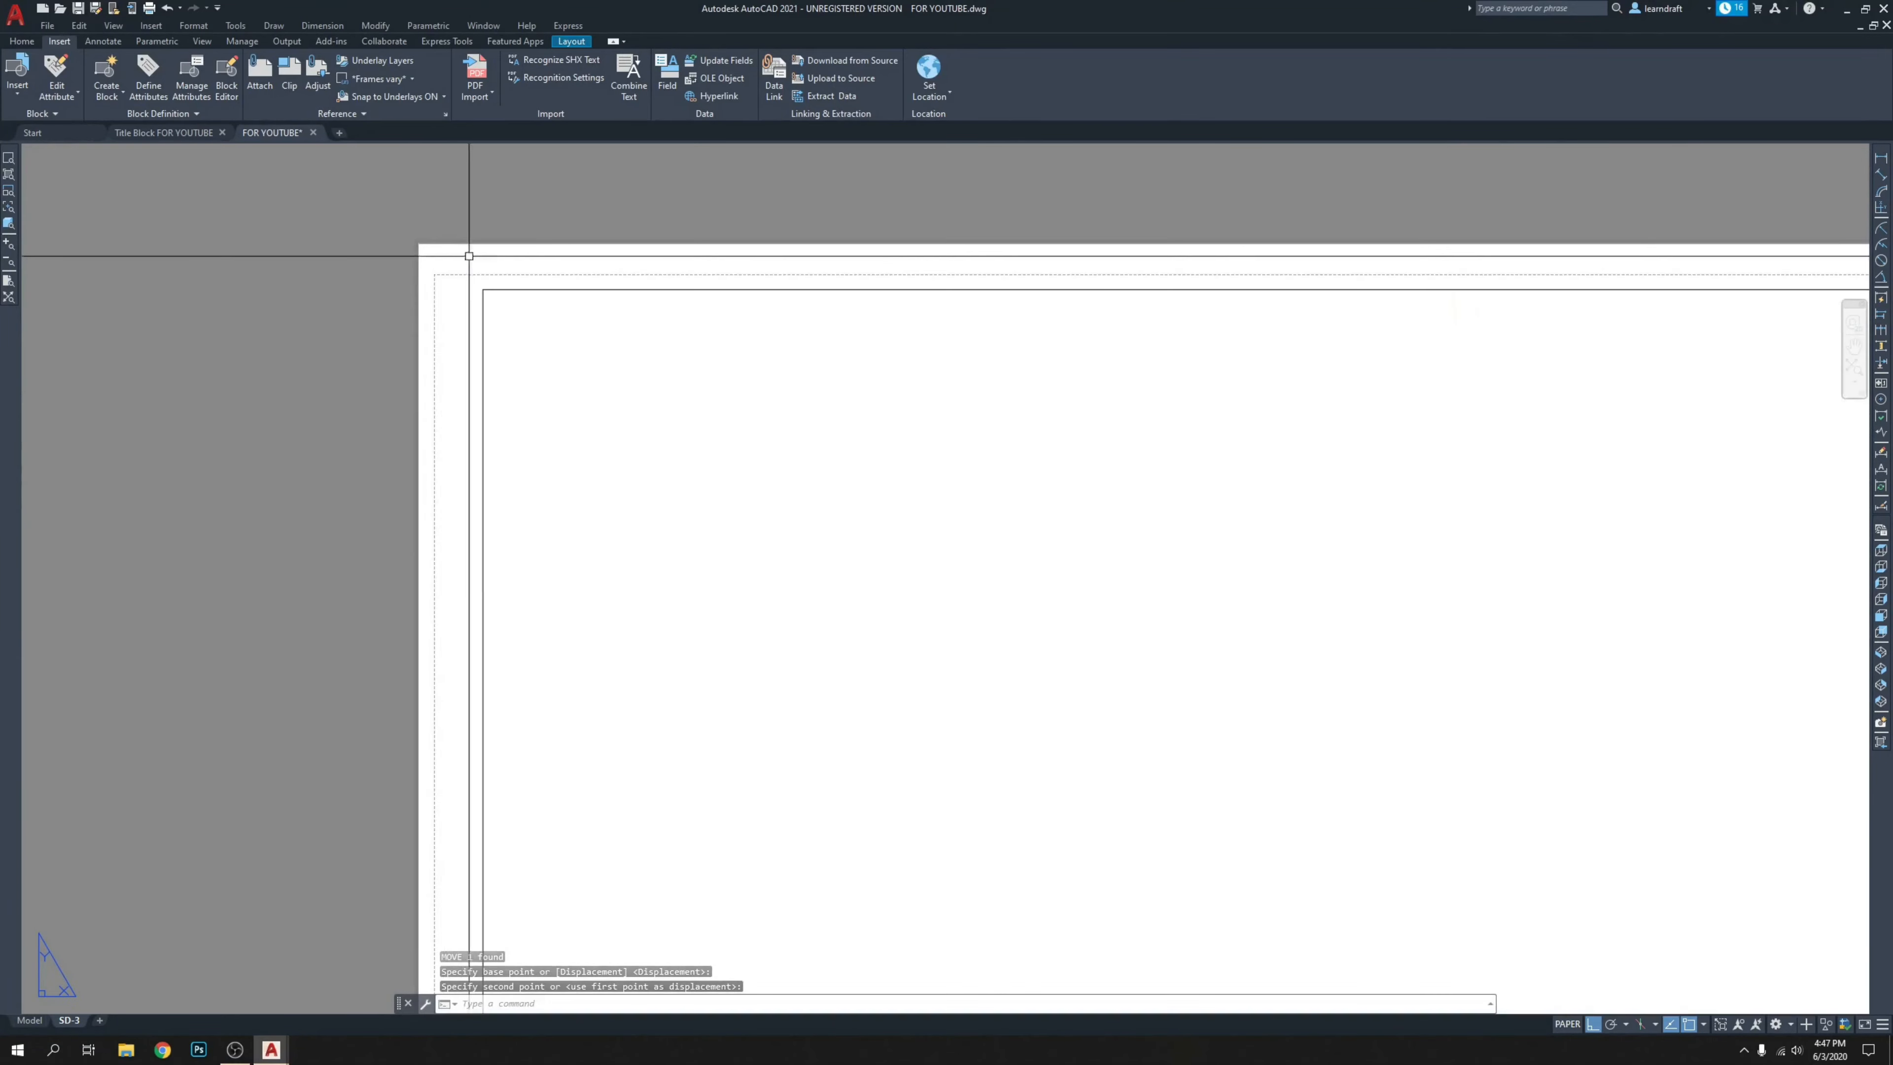
pyautogui.scroll(4, 494, 299)
pyautogui.scroll(-10, 567, 237)
pyautogui.moveTo(623, 655); pyautogui.dragTo(638, 546, button='middle')
pyautogui.scroll(8, 561, 618)
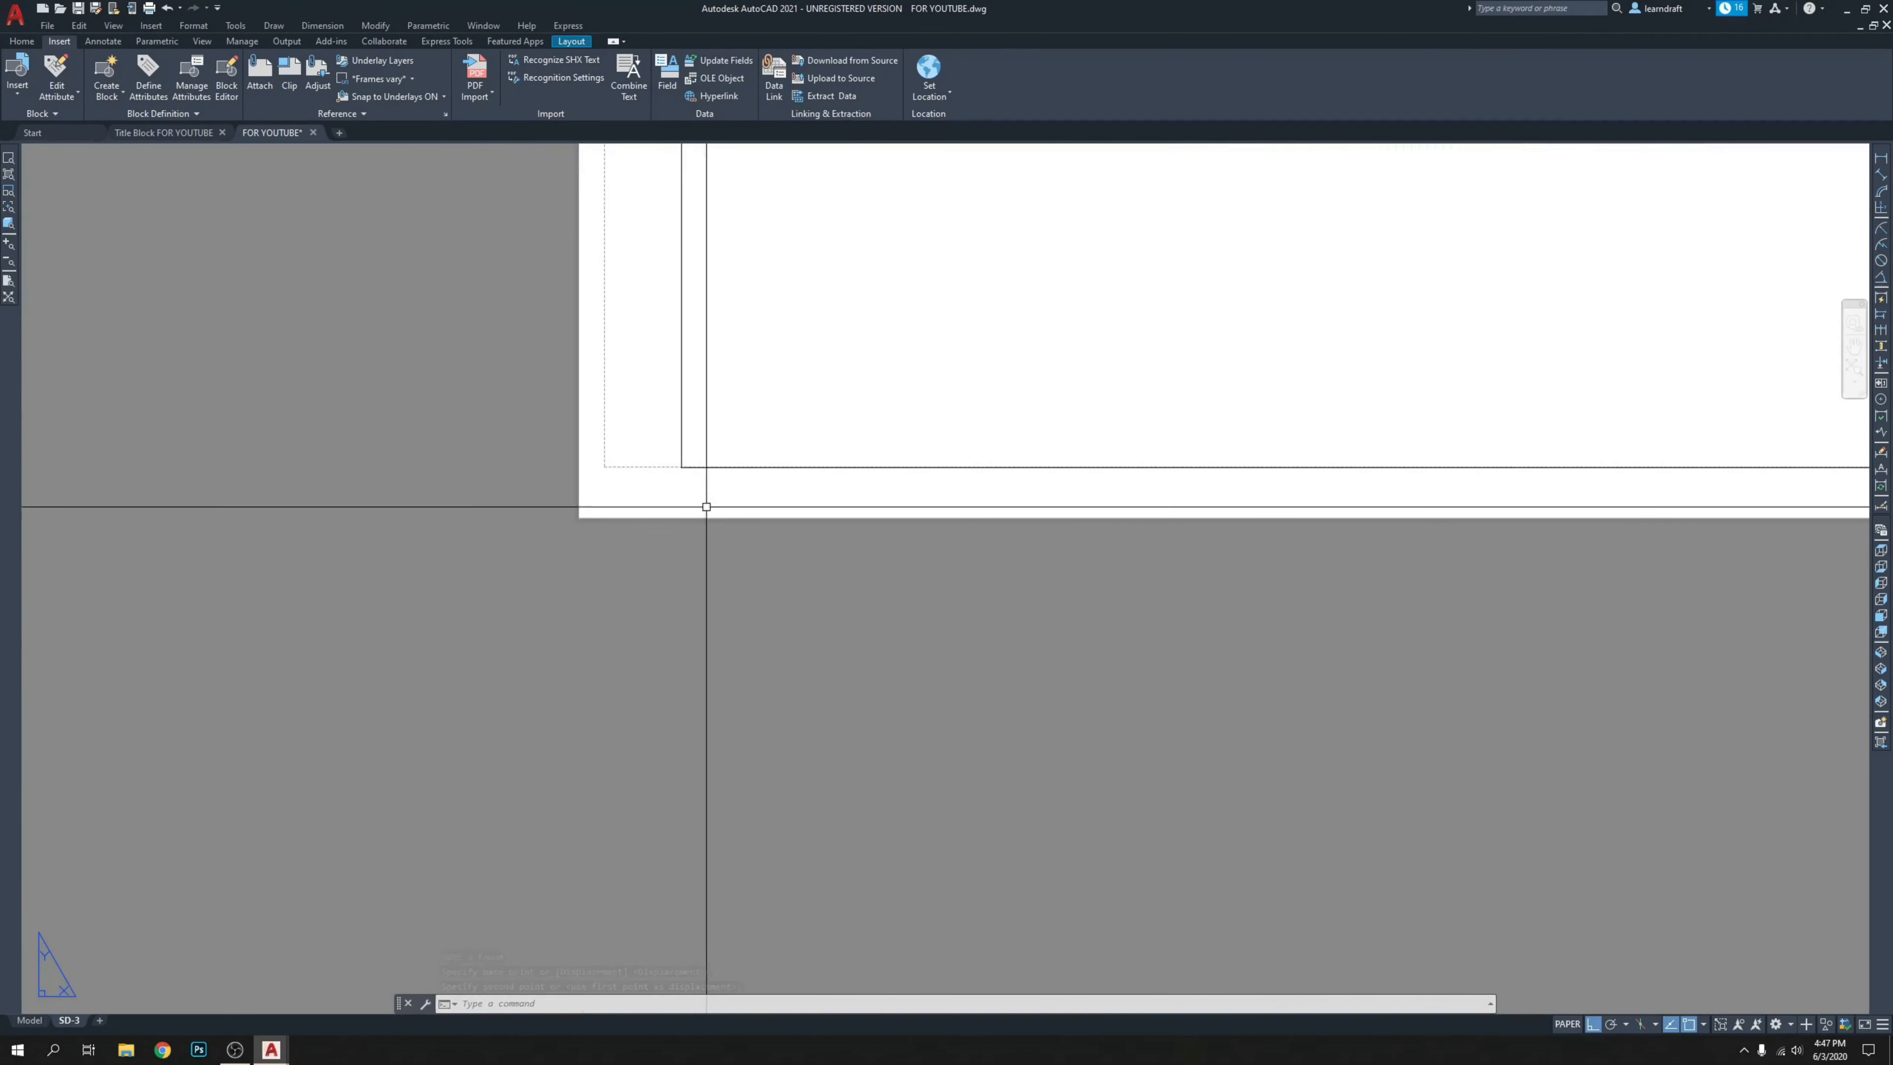
pyautogui.scroll(6, 710, 481)
pyautogui.click(671, 375)
pyautogui.click(570, 362)
pyautogui.moveTo(738, 278); pyautogui.dragTo(715, 389, button='middle')
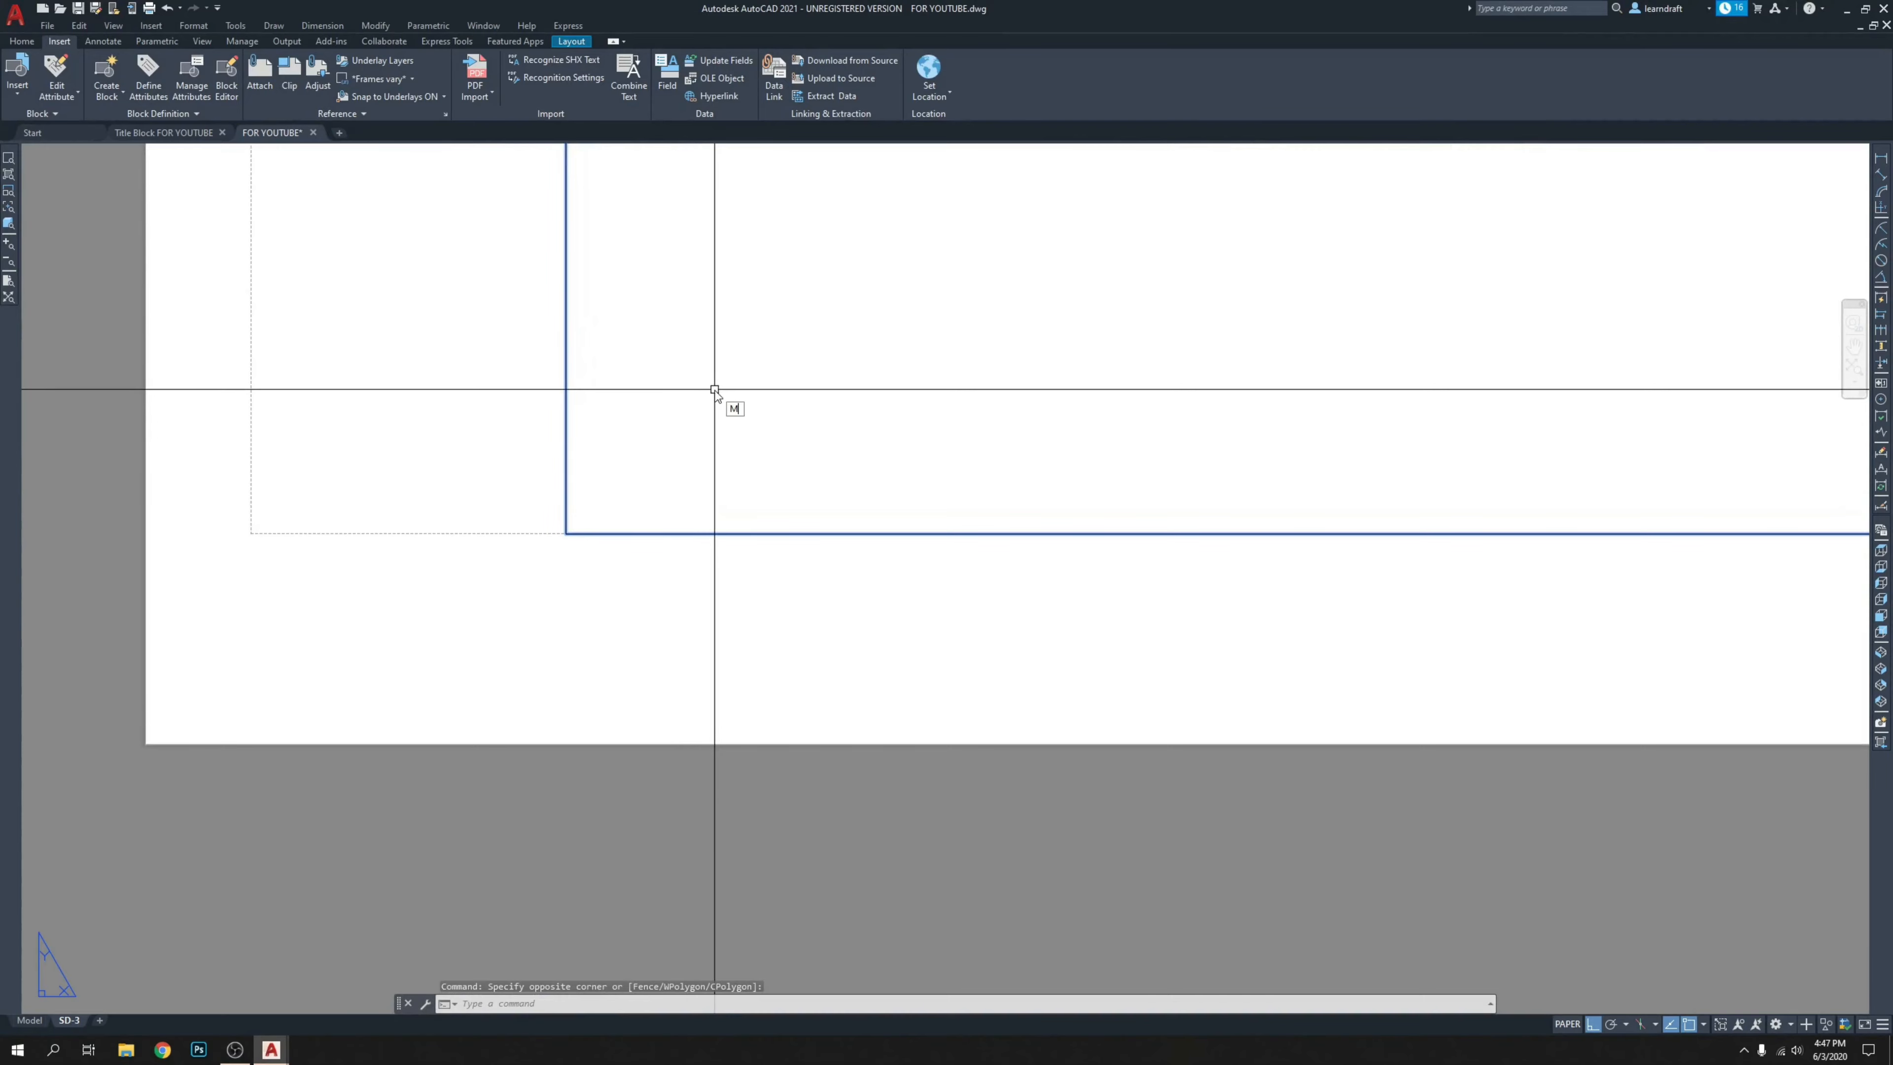
pyautogui.press('Return')
pyautogui.click(735, 359)
pyautogui.scroll(-8, 730, 417)
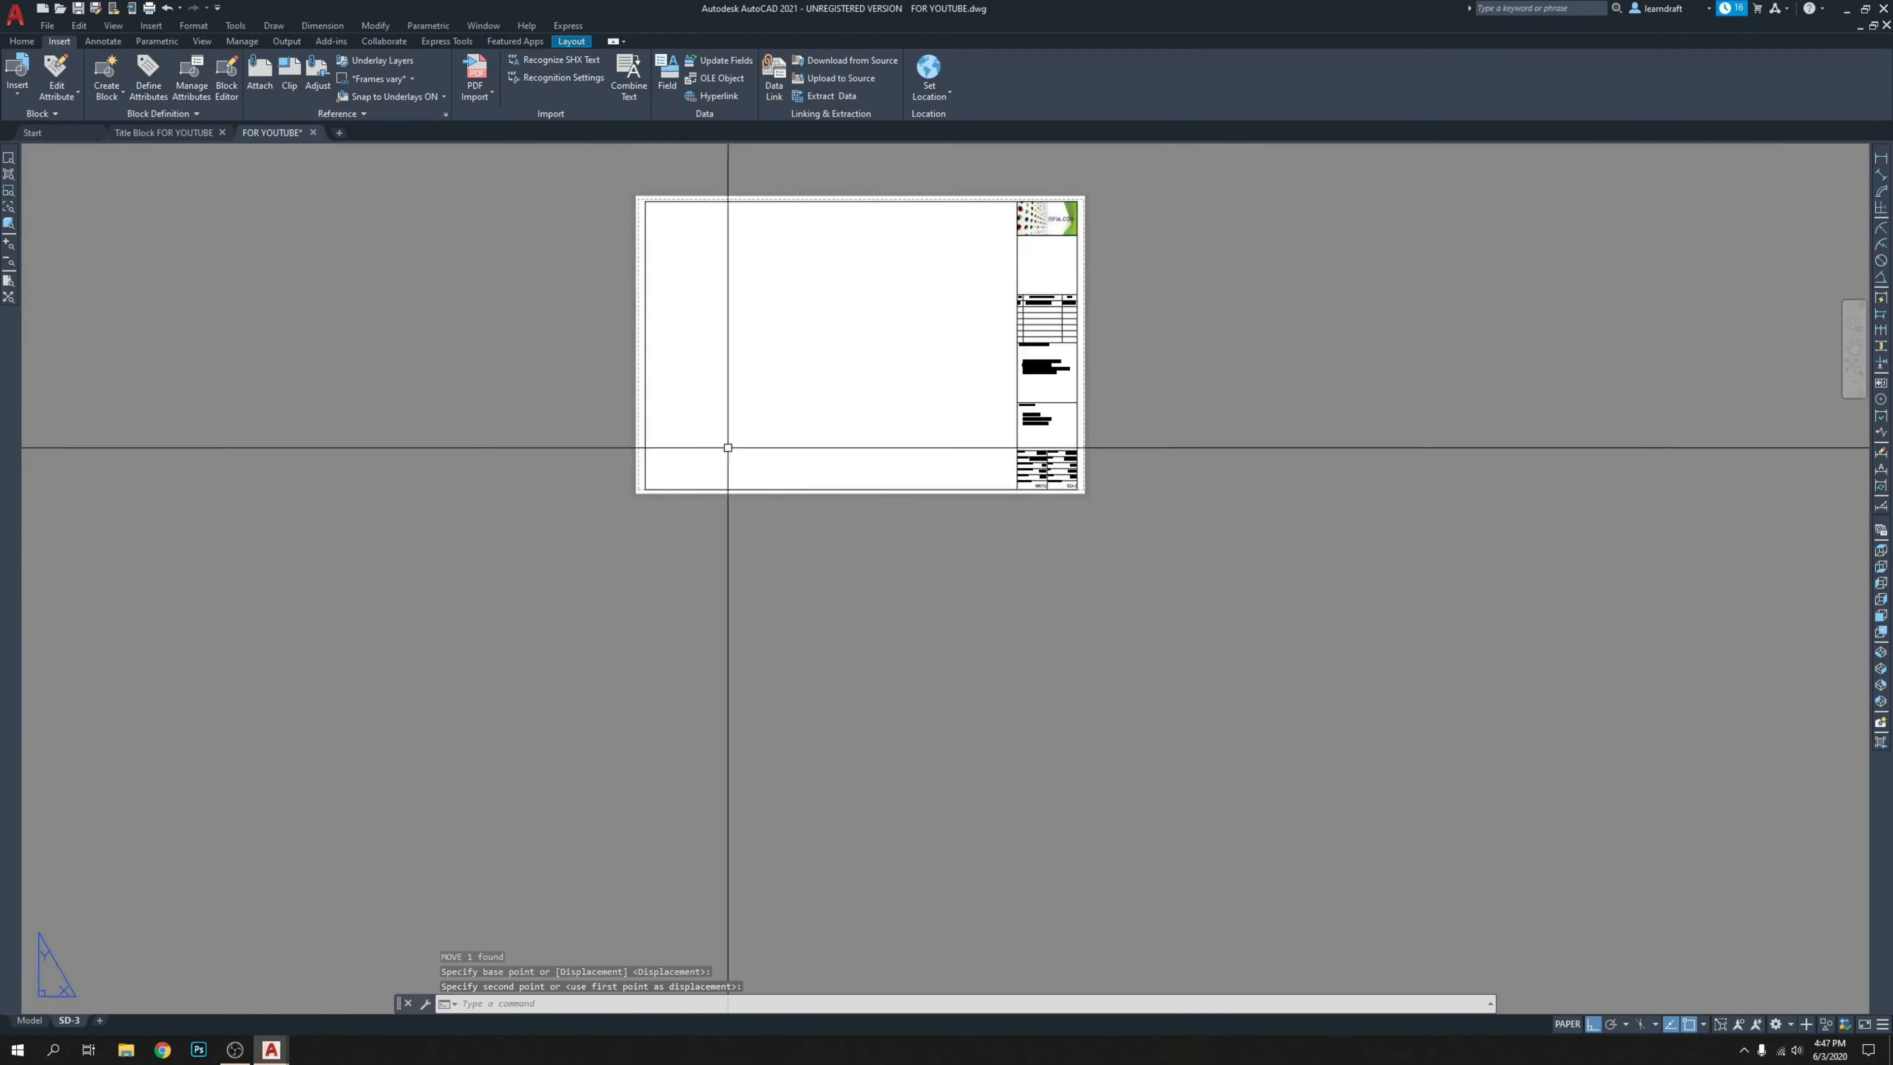
# Move the title block up a little more, using the gap at the sheet's upper-left corner as reference.
pyautogui.scroll(8, 645, 183)
pyautogui.click(662, 329)
pyautogui.scroll(4, 657, 346)
pyautogui.press('Return')
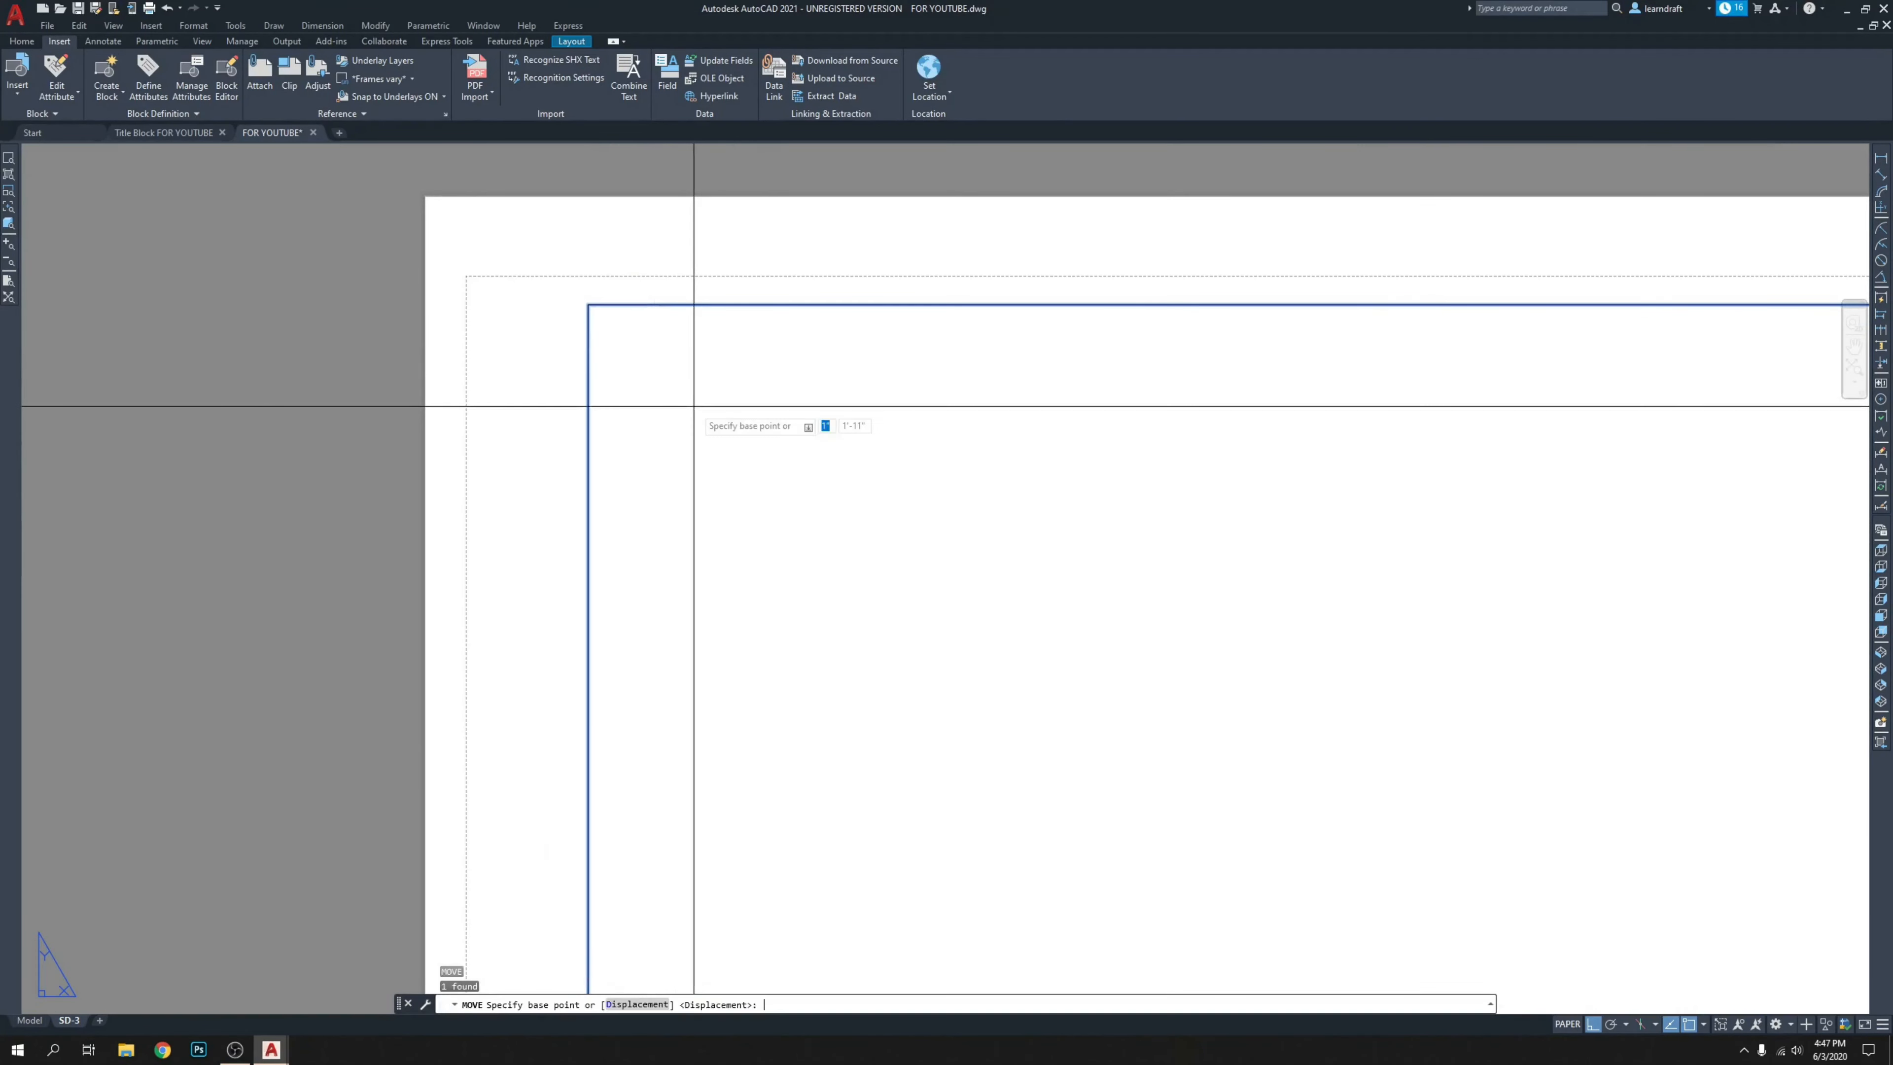
pyautogui.click(693, 406)
pyautogui.click(696, 394)
pyautogui.scroll(-10, 623, 271)
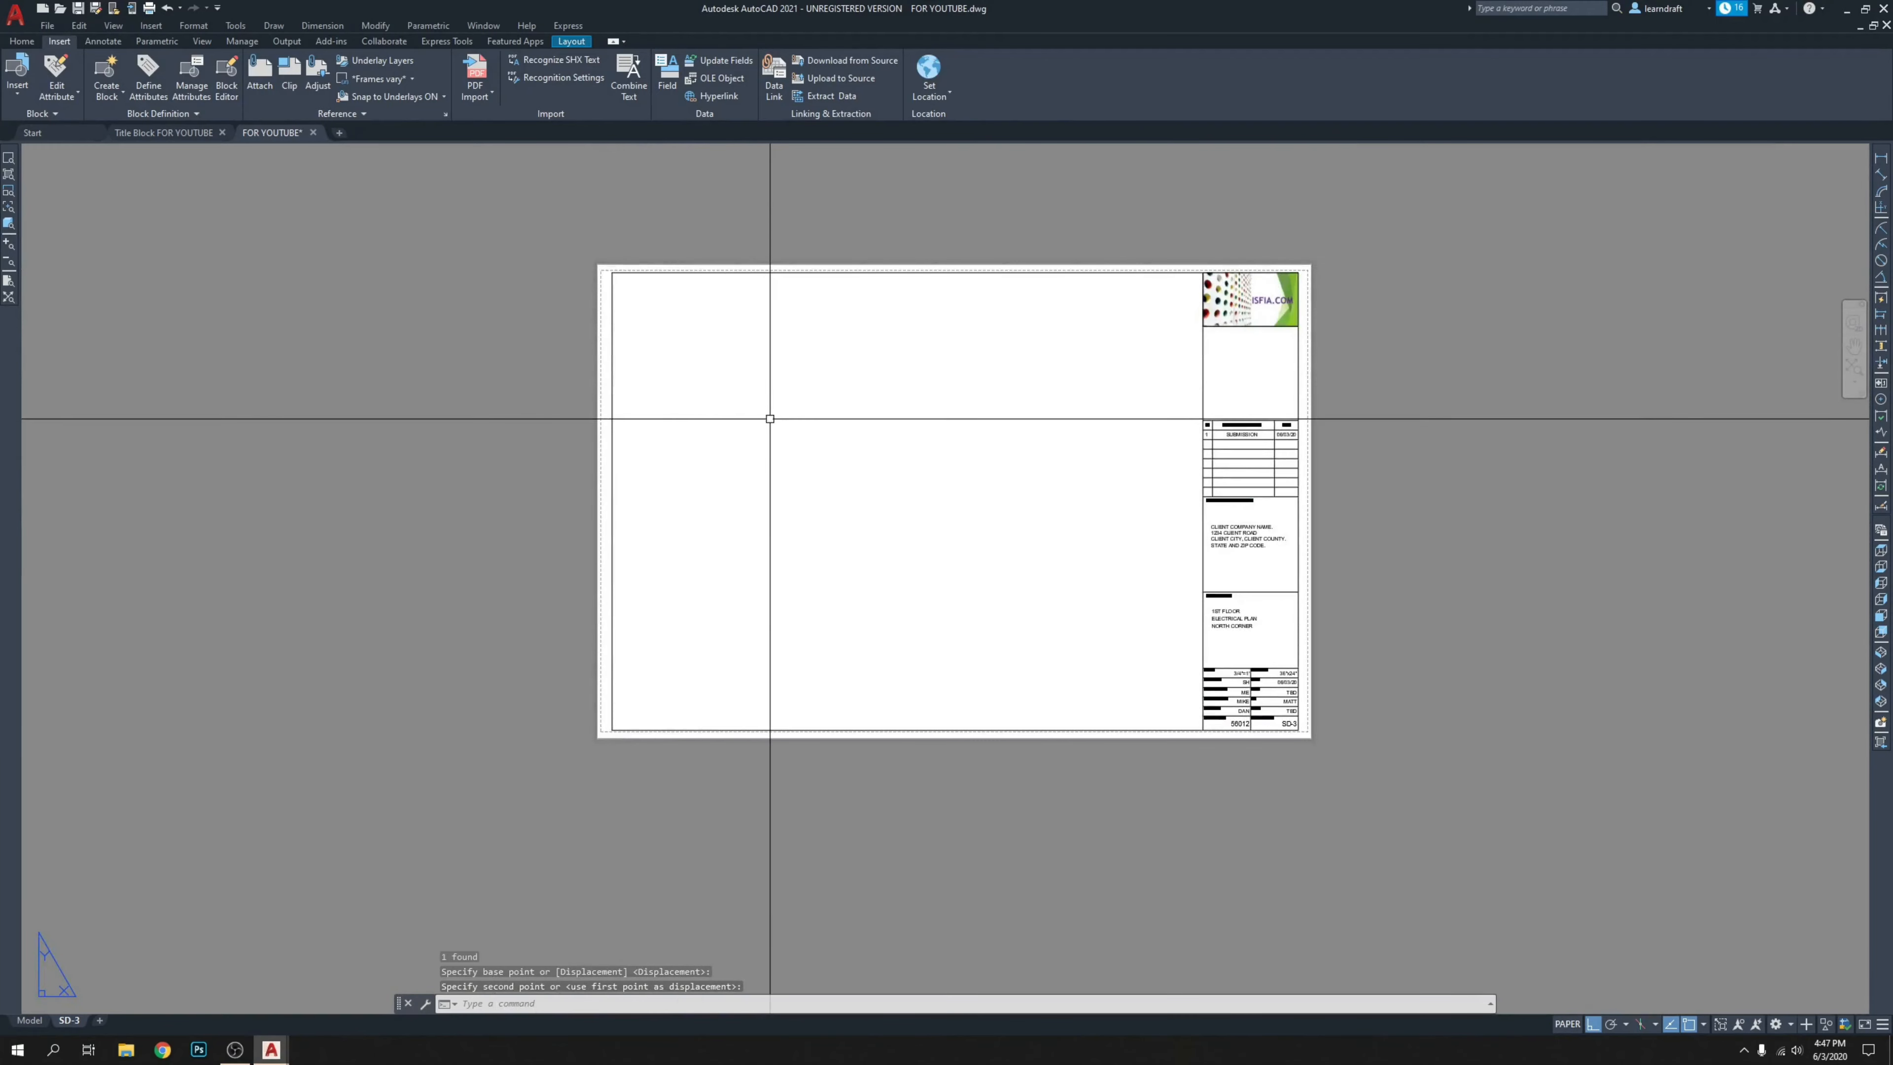
pyautogui.scroll(4, 770, 418)
pyautogui.moveTo(764, 428); pyautogui.dragTo(757, 441, button='middle')
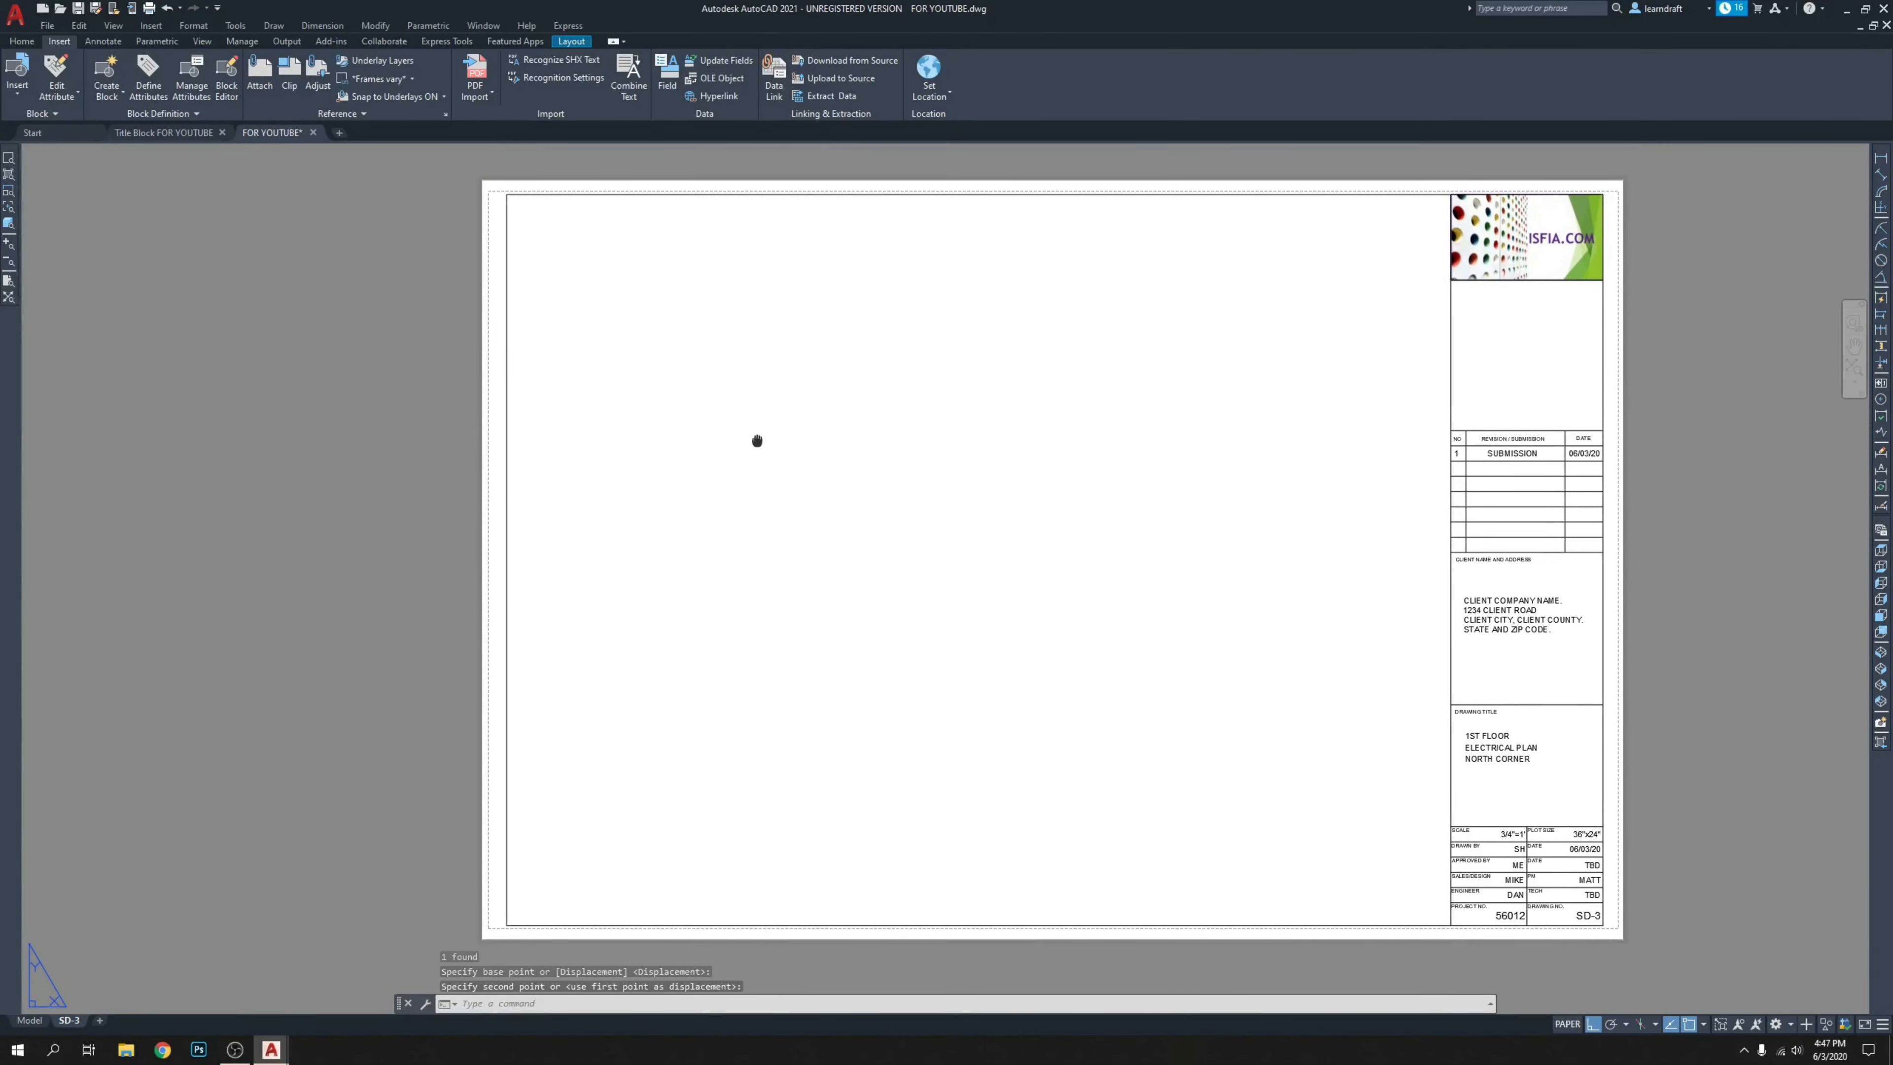
# Make a final small upward adjustment of the title block so its border sits centered on the sheet.
pyautogui.scroll(8, 507, 191)
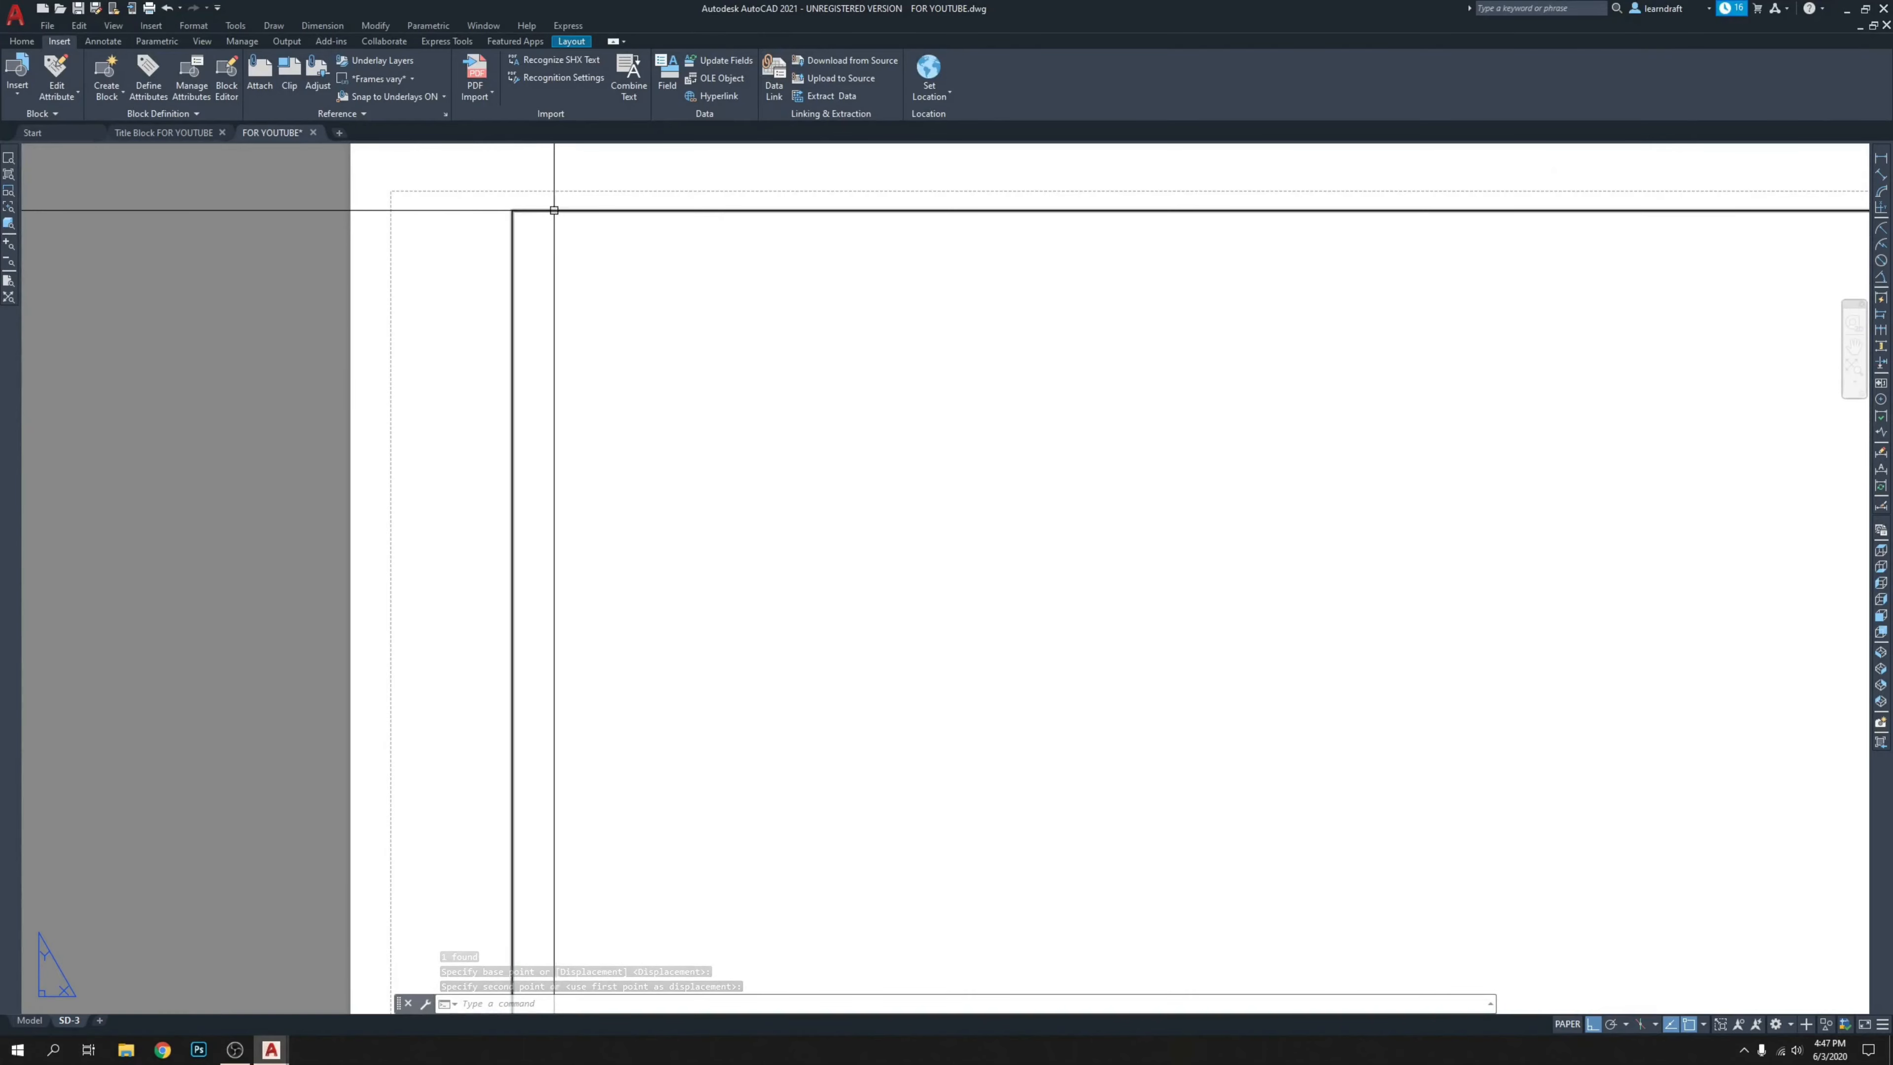
pyautogui.scroll(3, 522, 196)
pyautogui.click(554, 236)
pyautogui.write('m')
pyautogui.press('space')
pyautogui.click(580, 304)
pyautogui.click(581, 295)
pyautogui.scroll(-5, 526, 255)
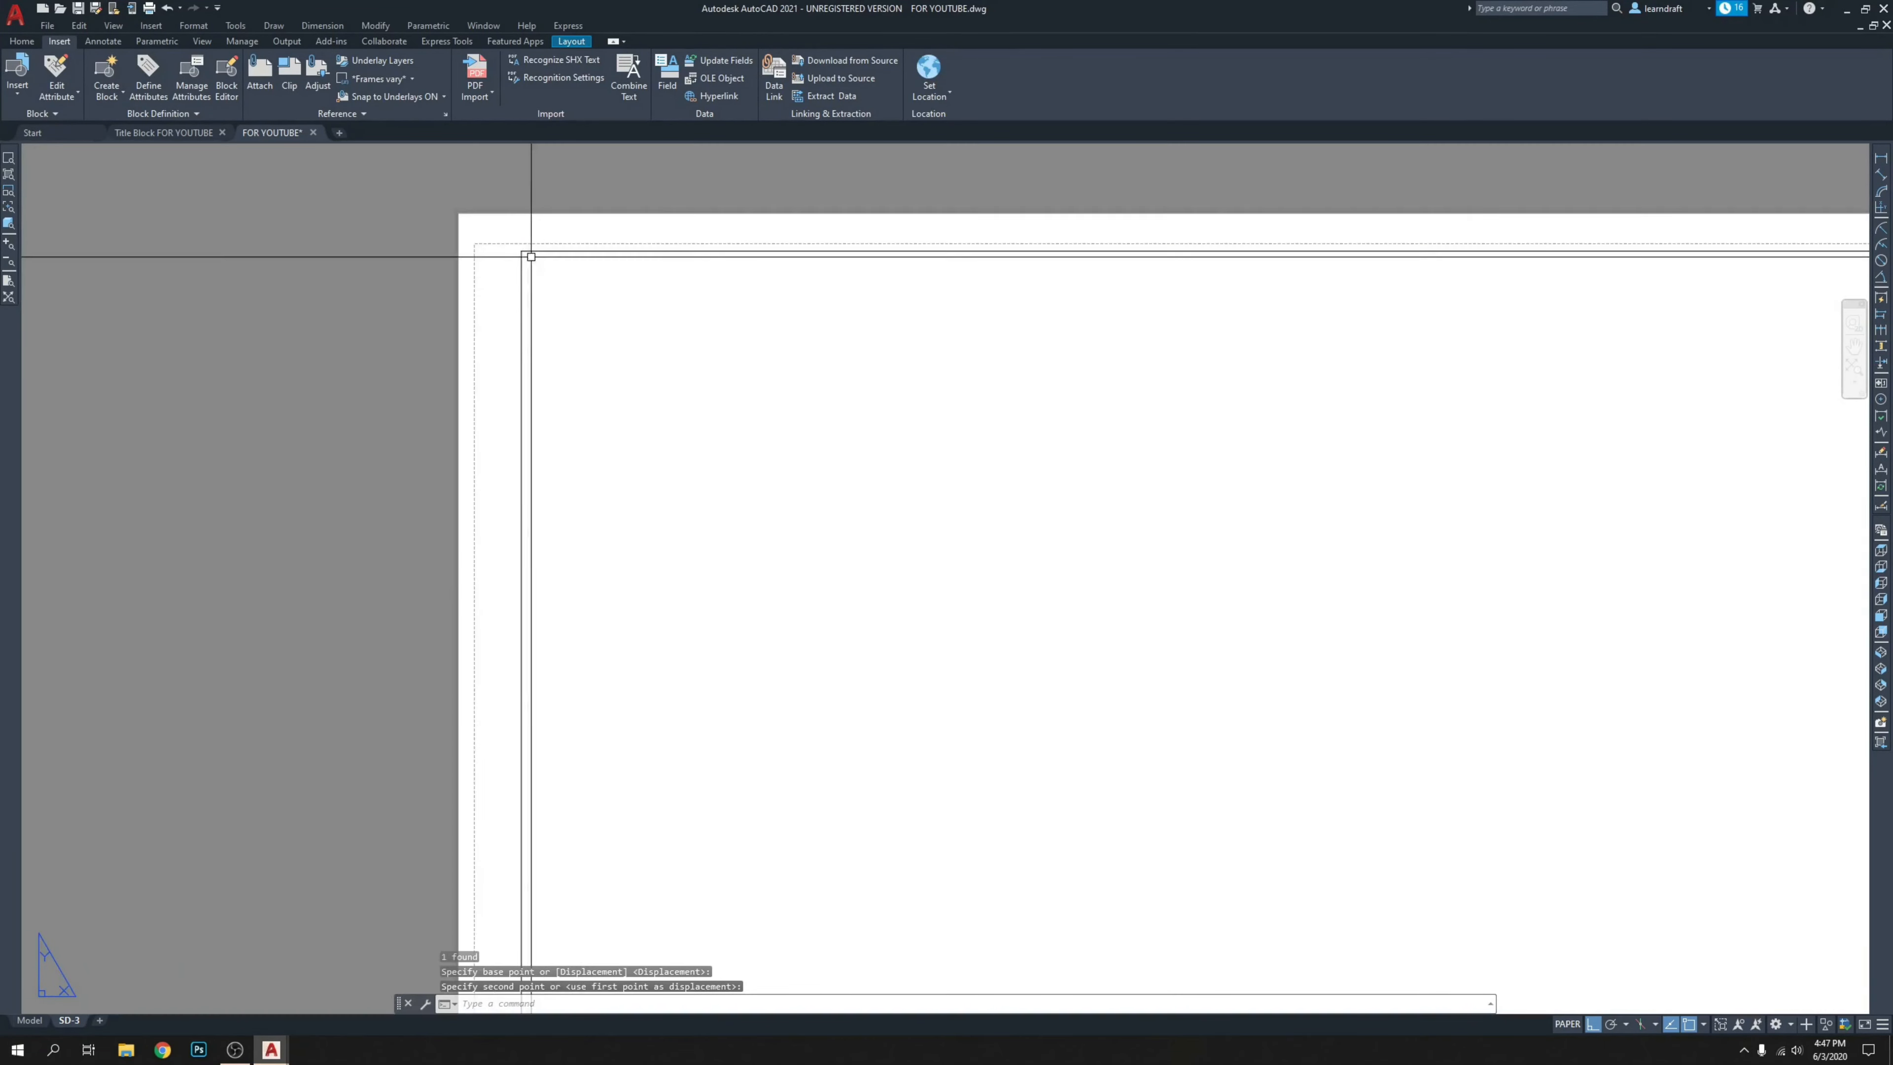
pyautogui.scroll(-5, 531, 257)
pyautogui.scroll(-2, 1018, 325)
pyautogui.scroll(2, 1310, 288)
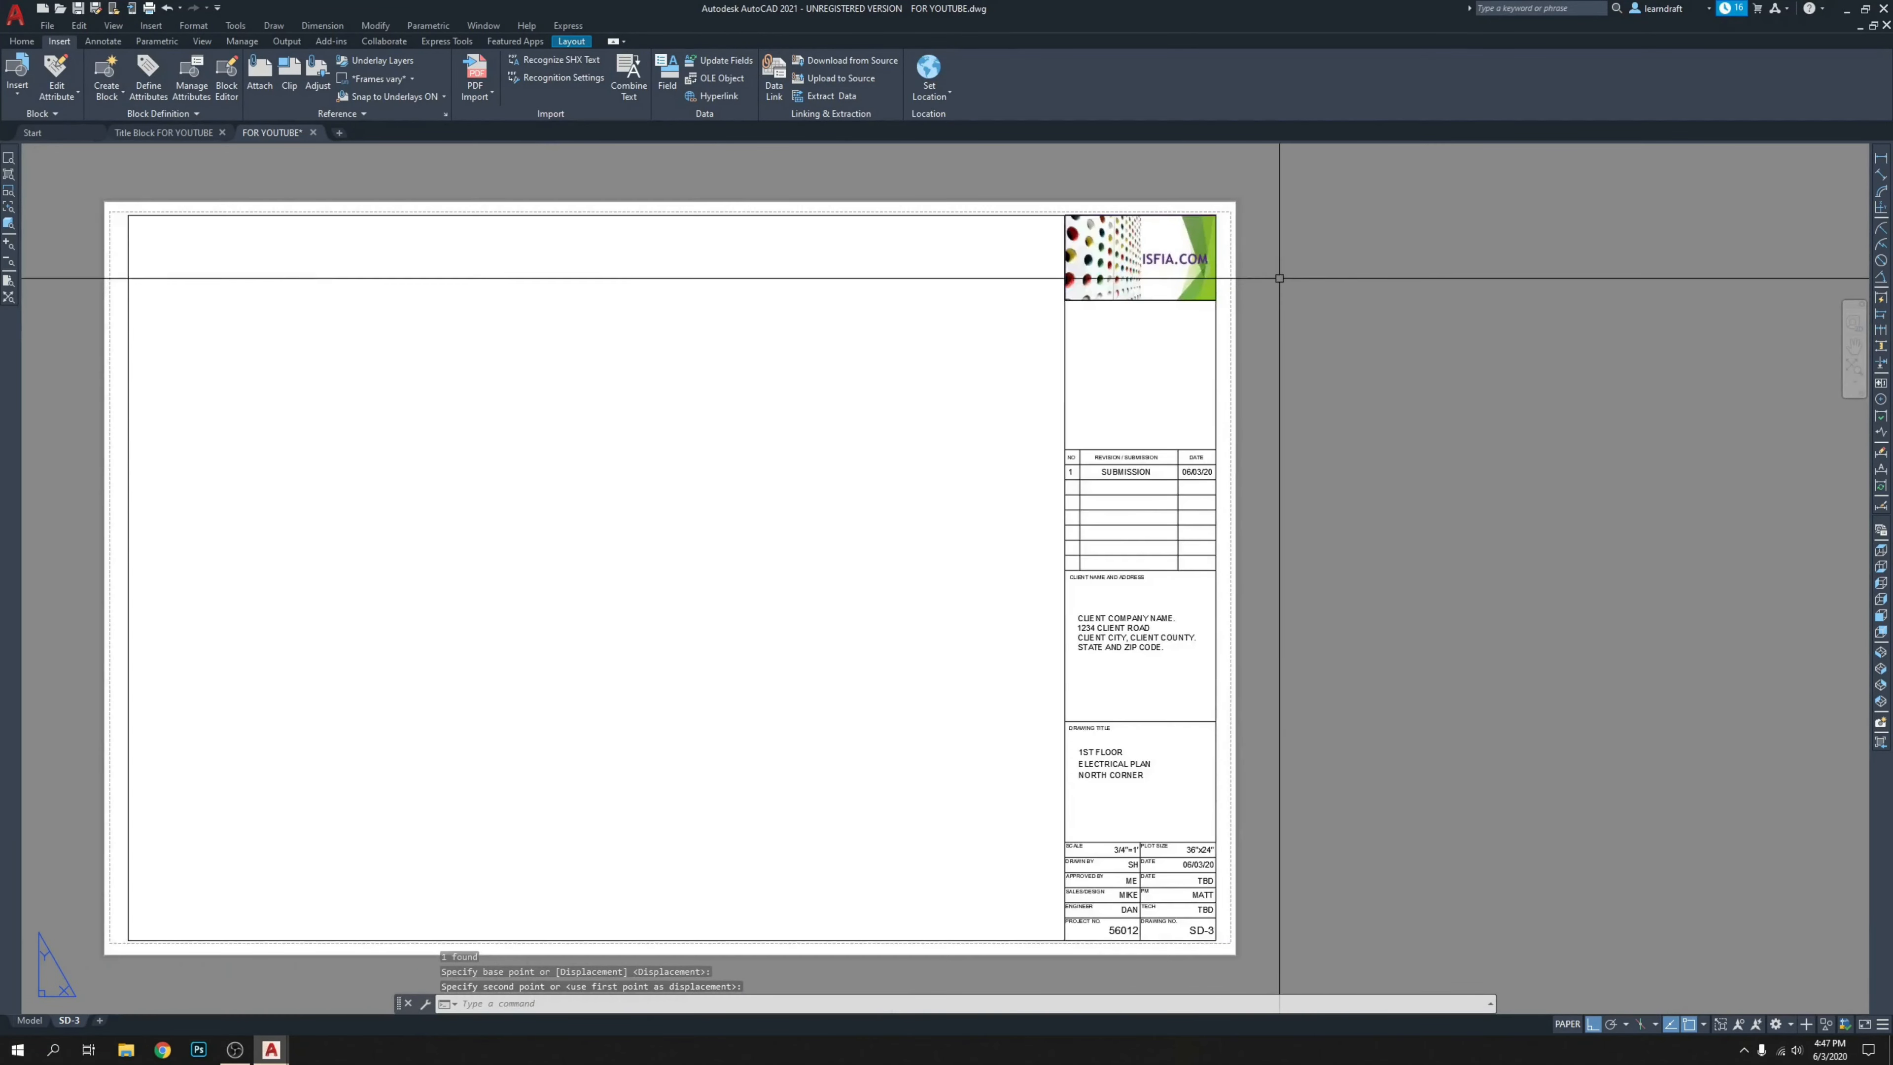
pyautogui.scroll(-3, 1282, 276)
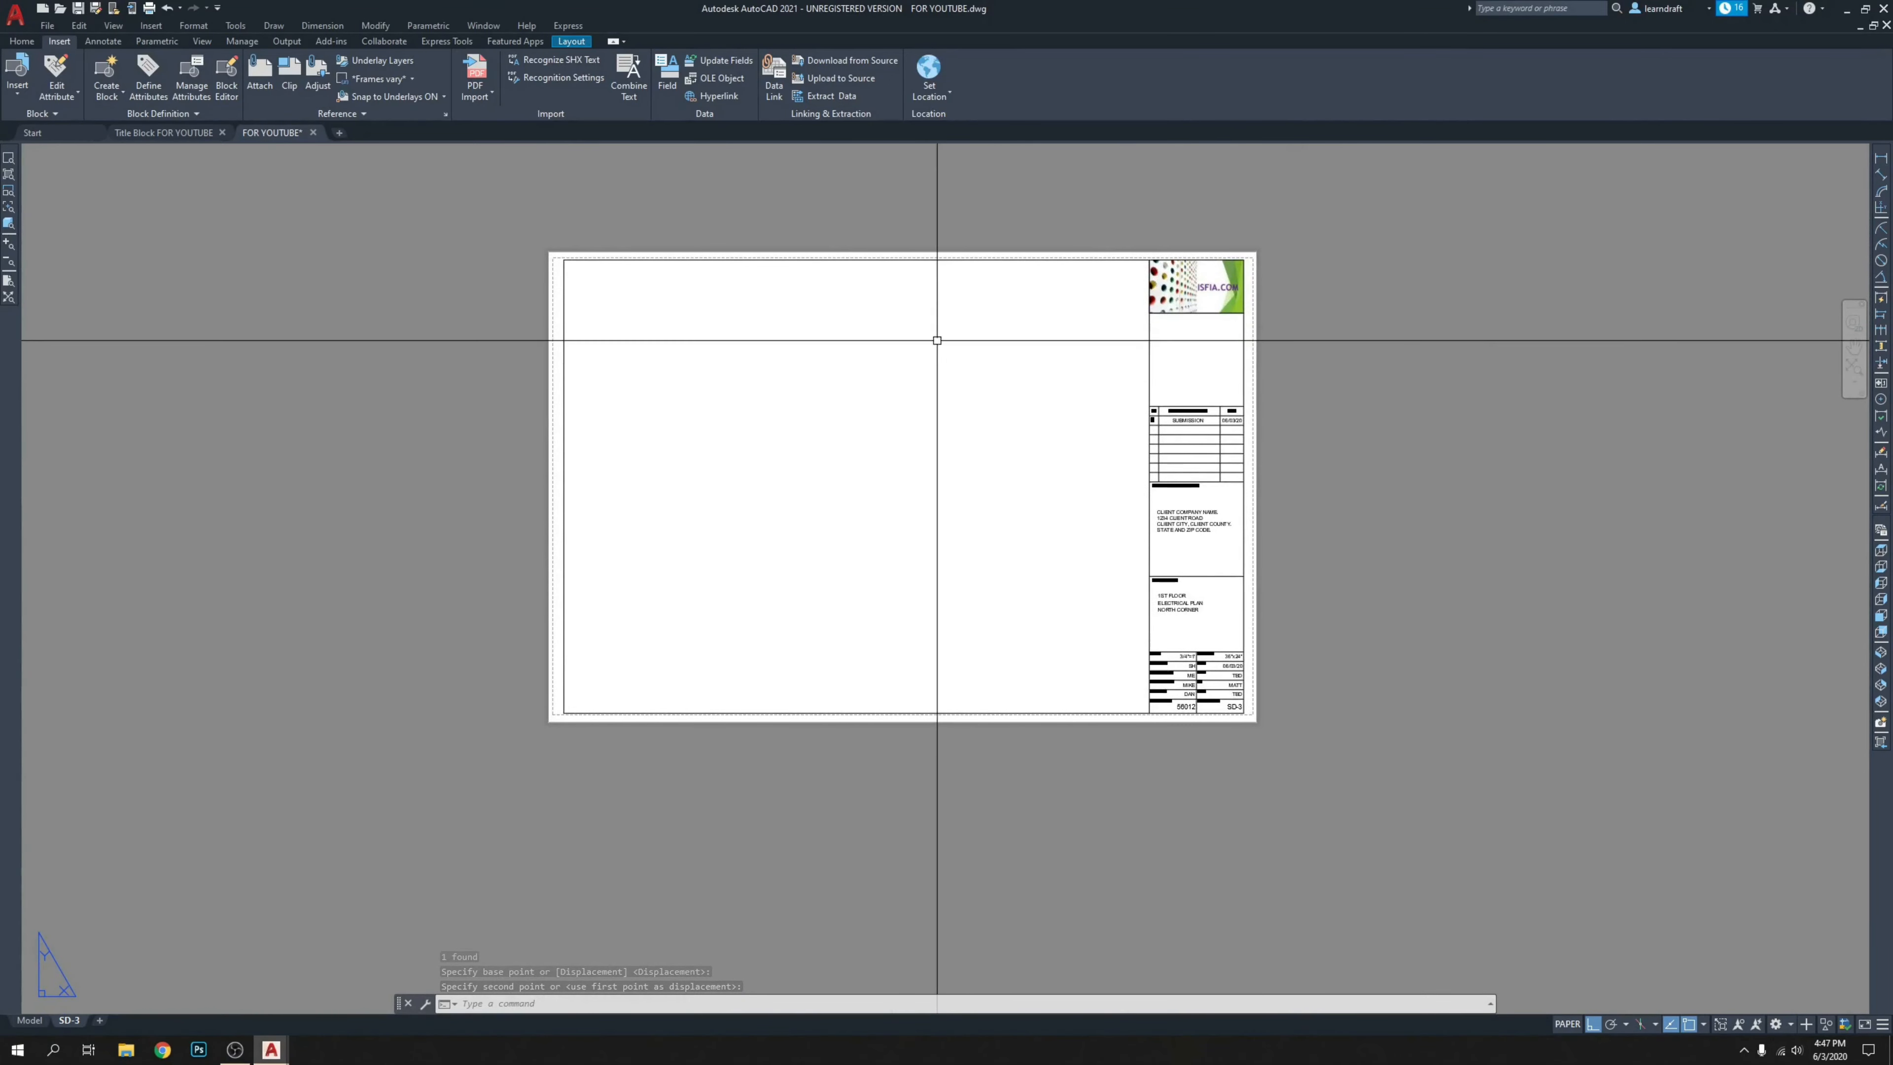
pyautogui.moveTo(936, 340); pyautogui.dragTo(927, 382, button='middle')
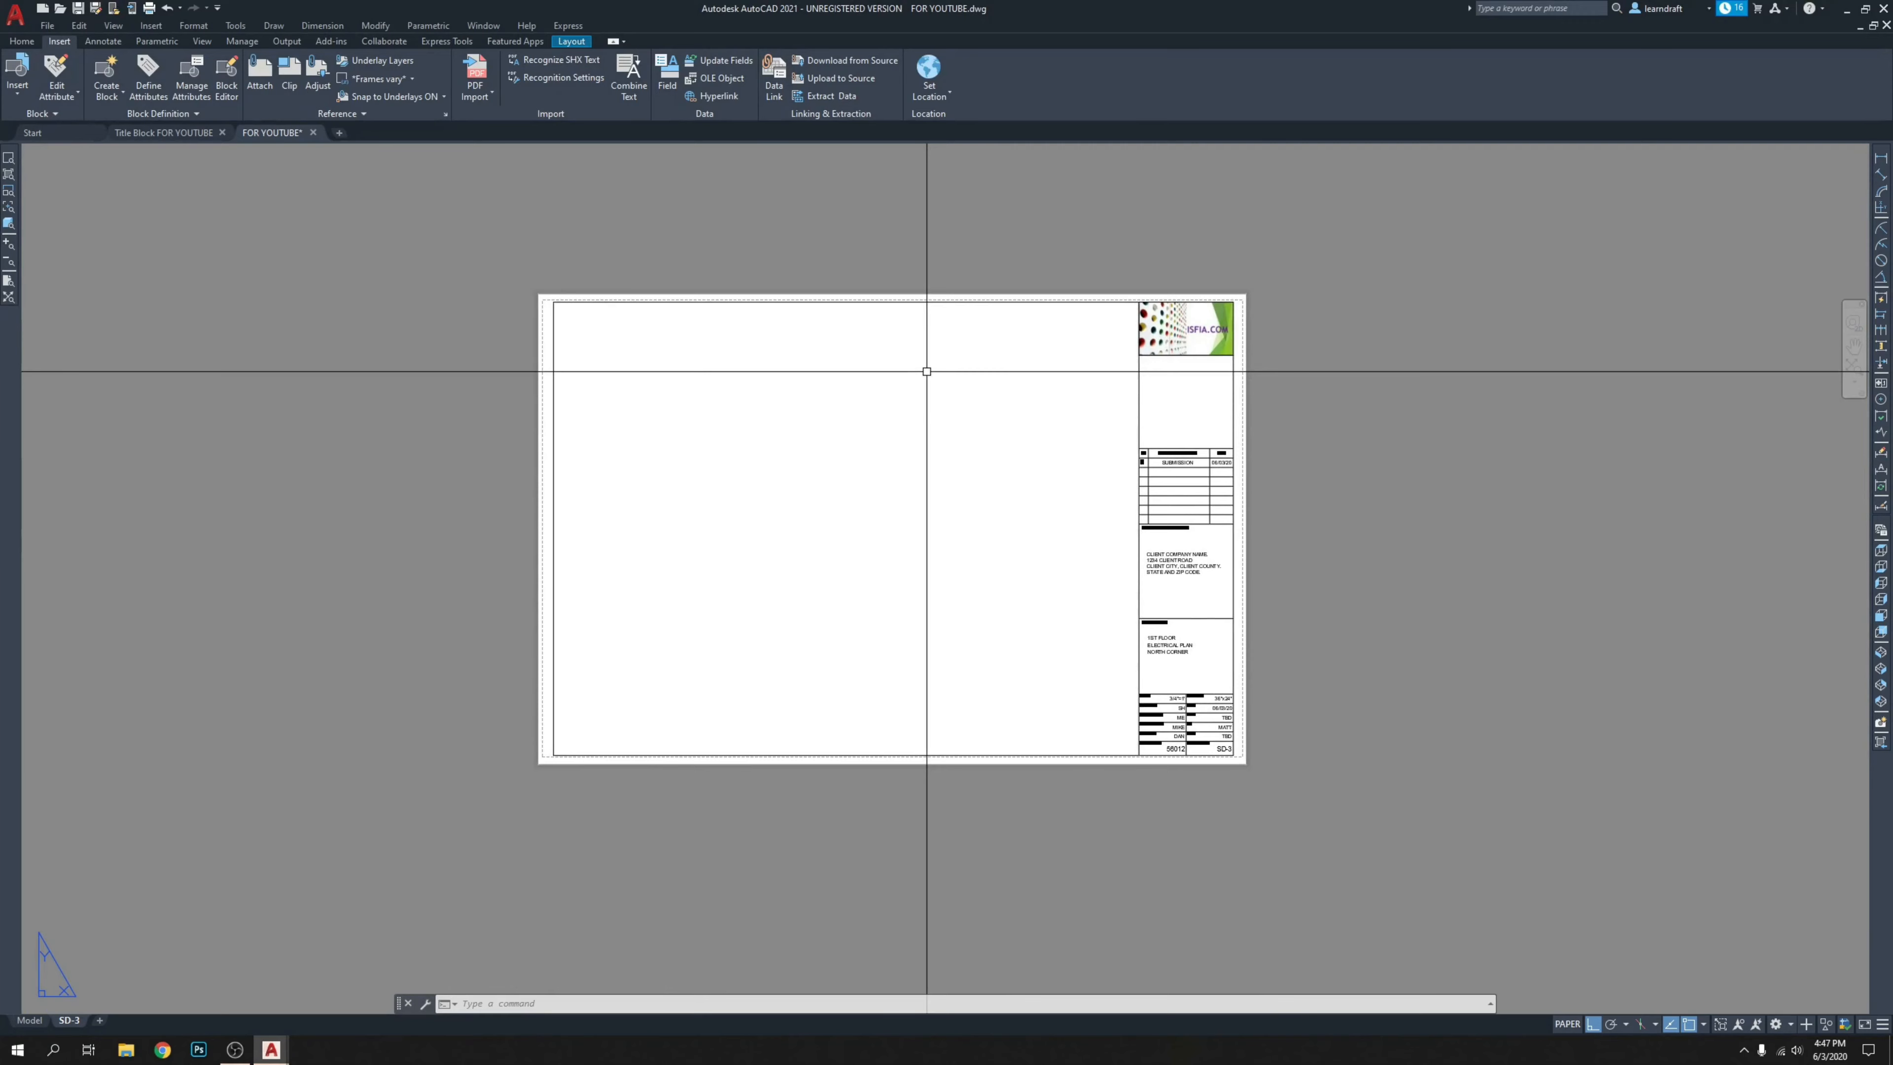
# Create a single viewport spanning the title block's empty drawing area, from its lower-left to its upper-right corner.
pyautogui.click(799, 347)
pyautogui.click(1061, 699)
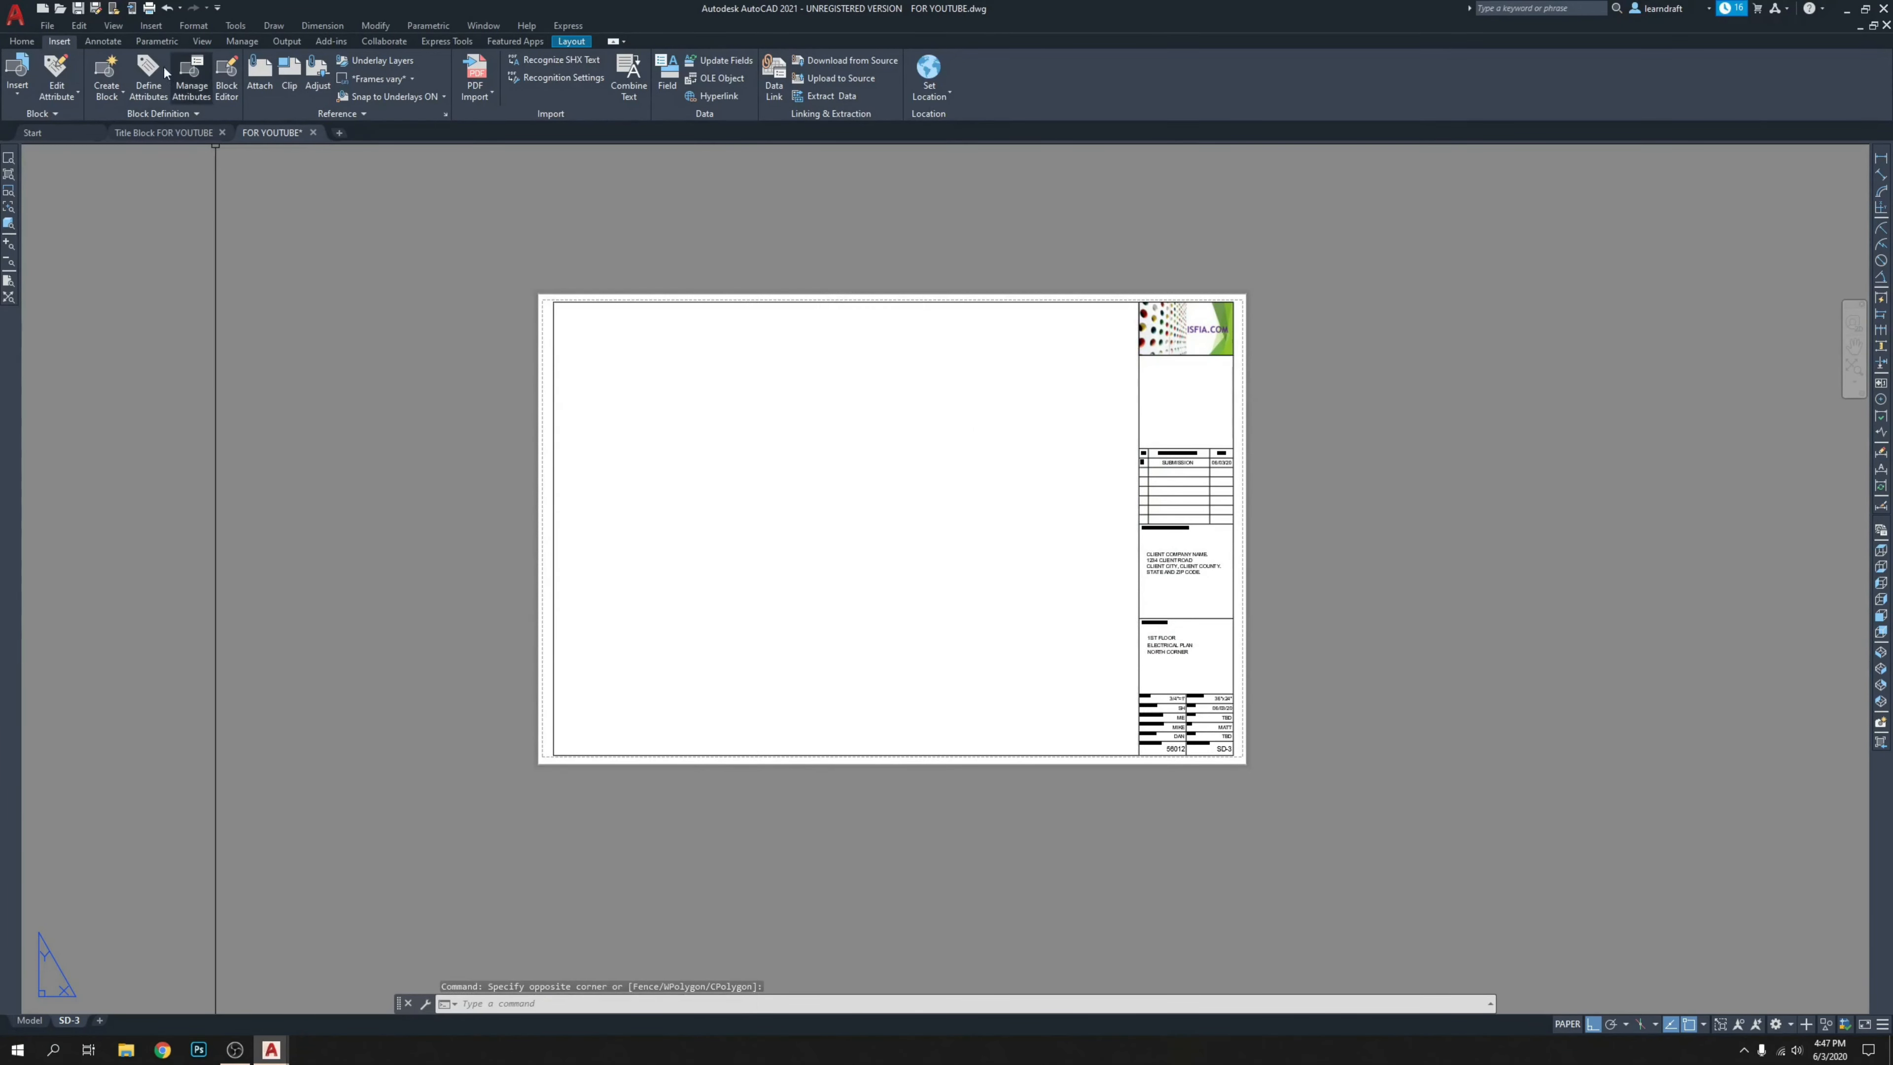
pyautogui.click(115, 26)
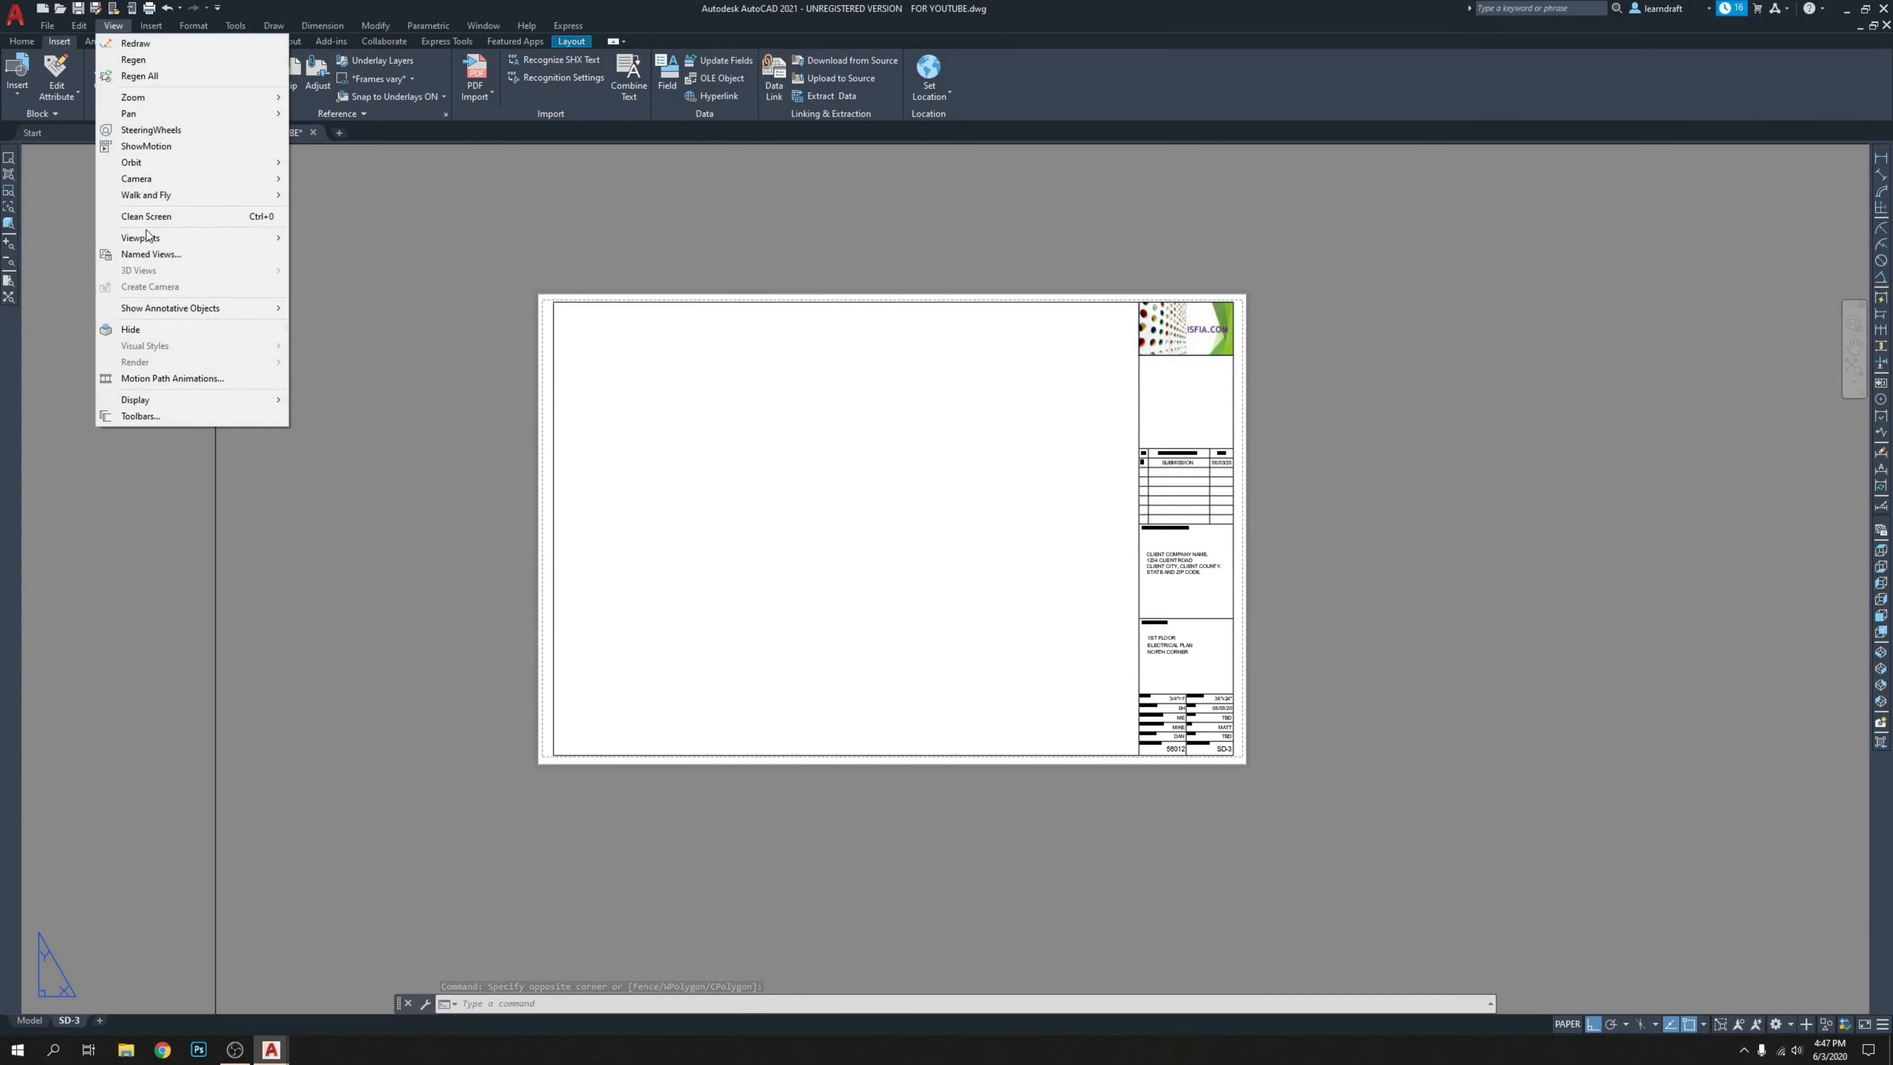
pyautogui.moveTo(167, 238)
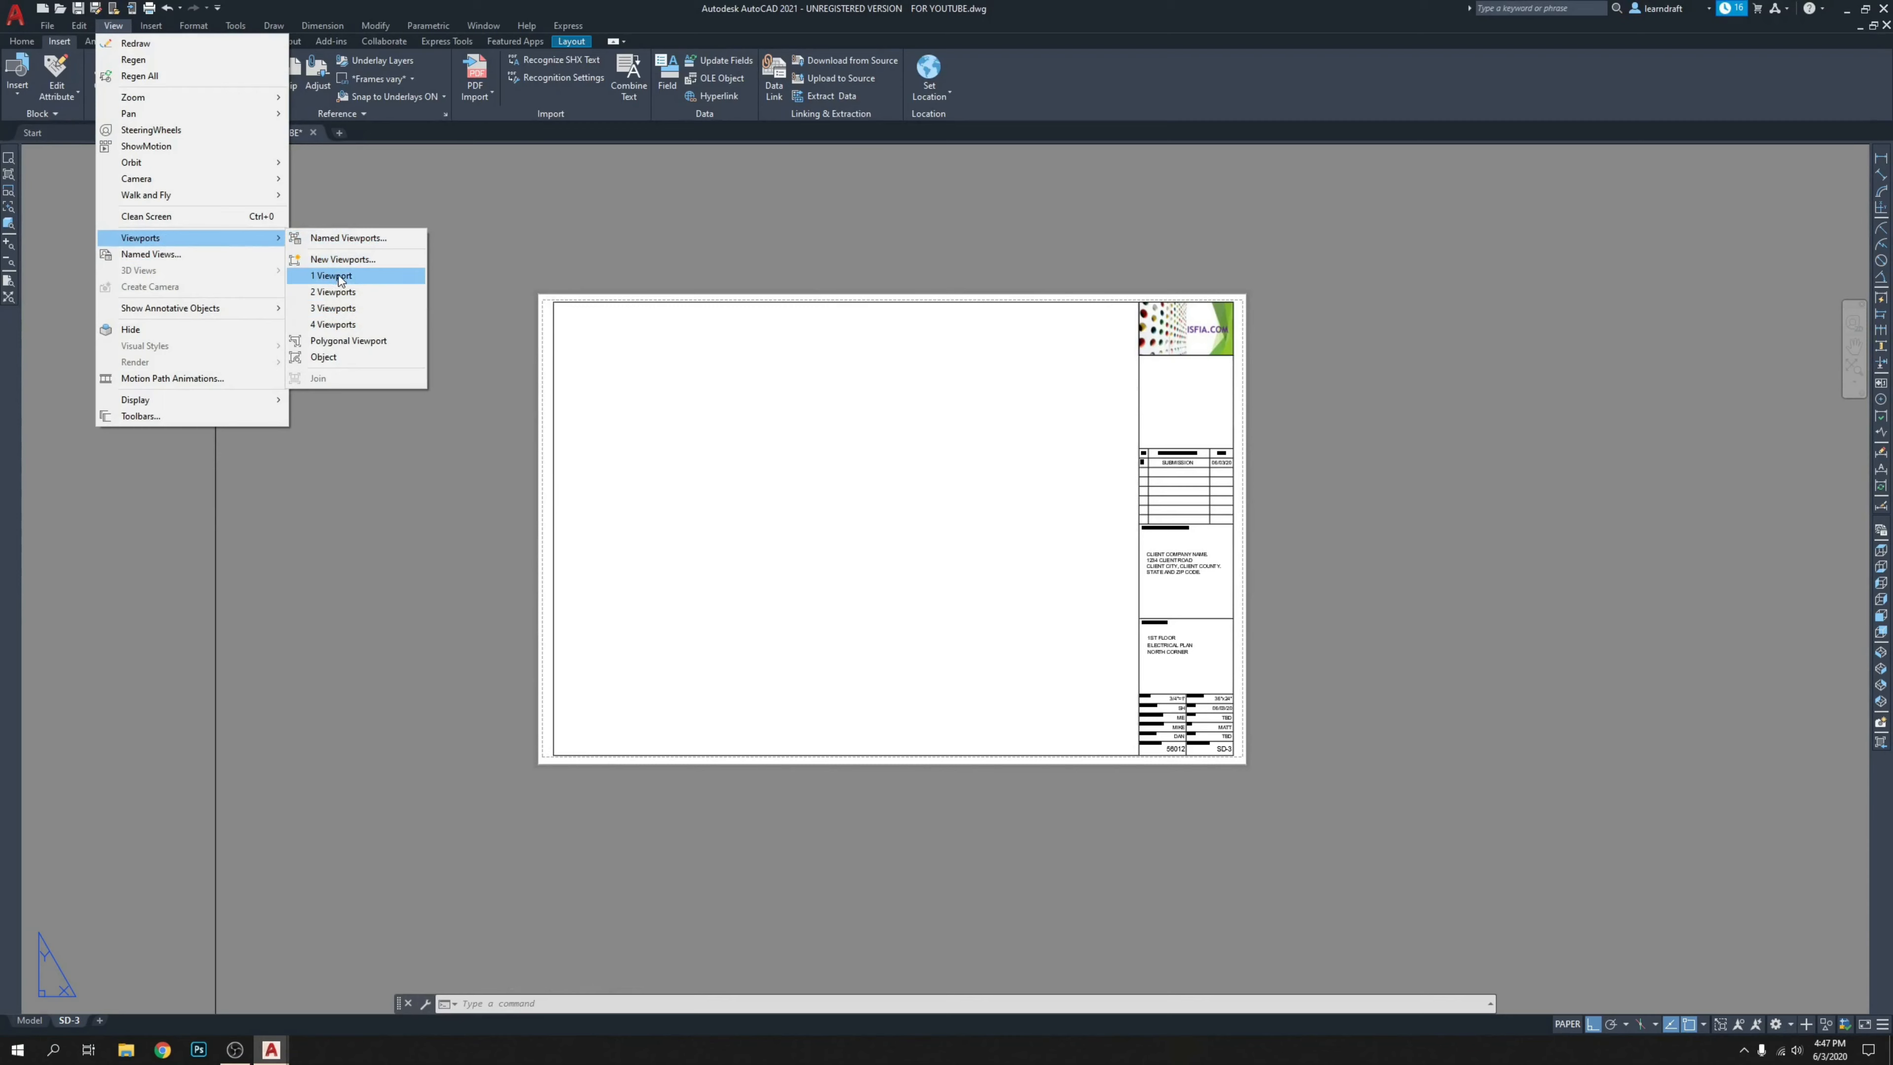
pyautogui.click(363, 259)
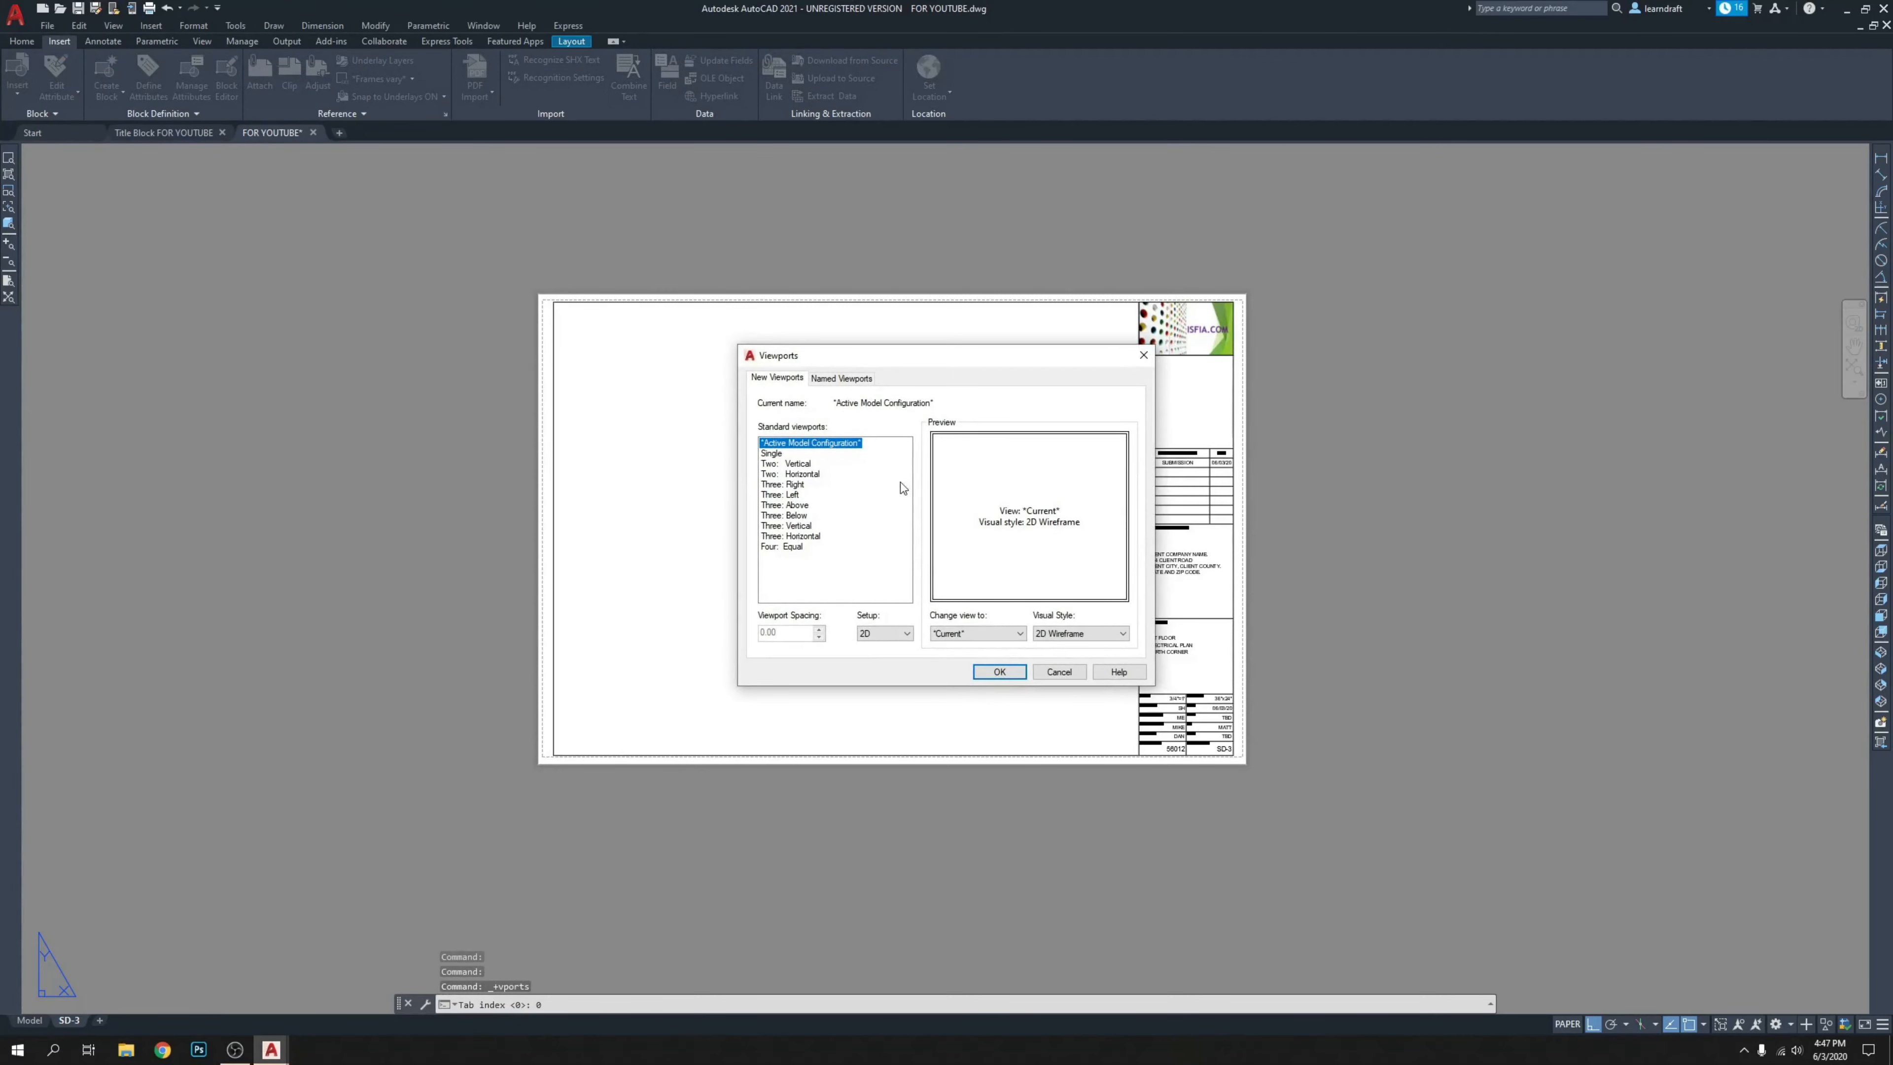
pyautogui.click(772, 454)
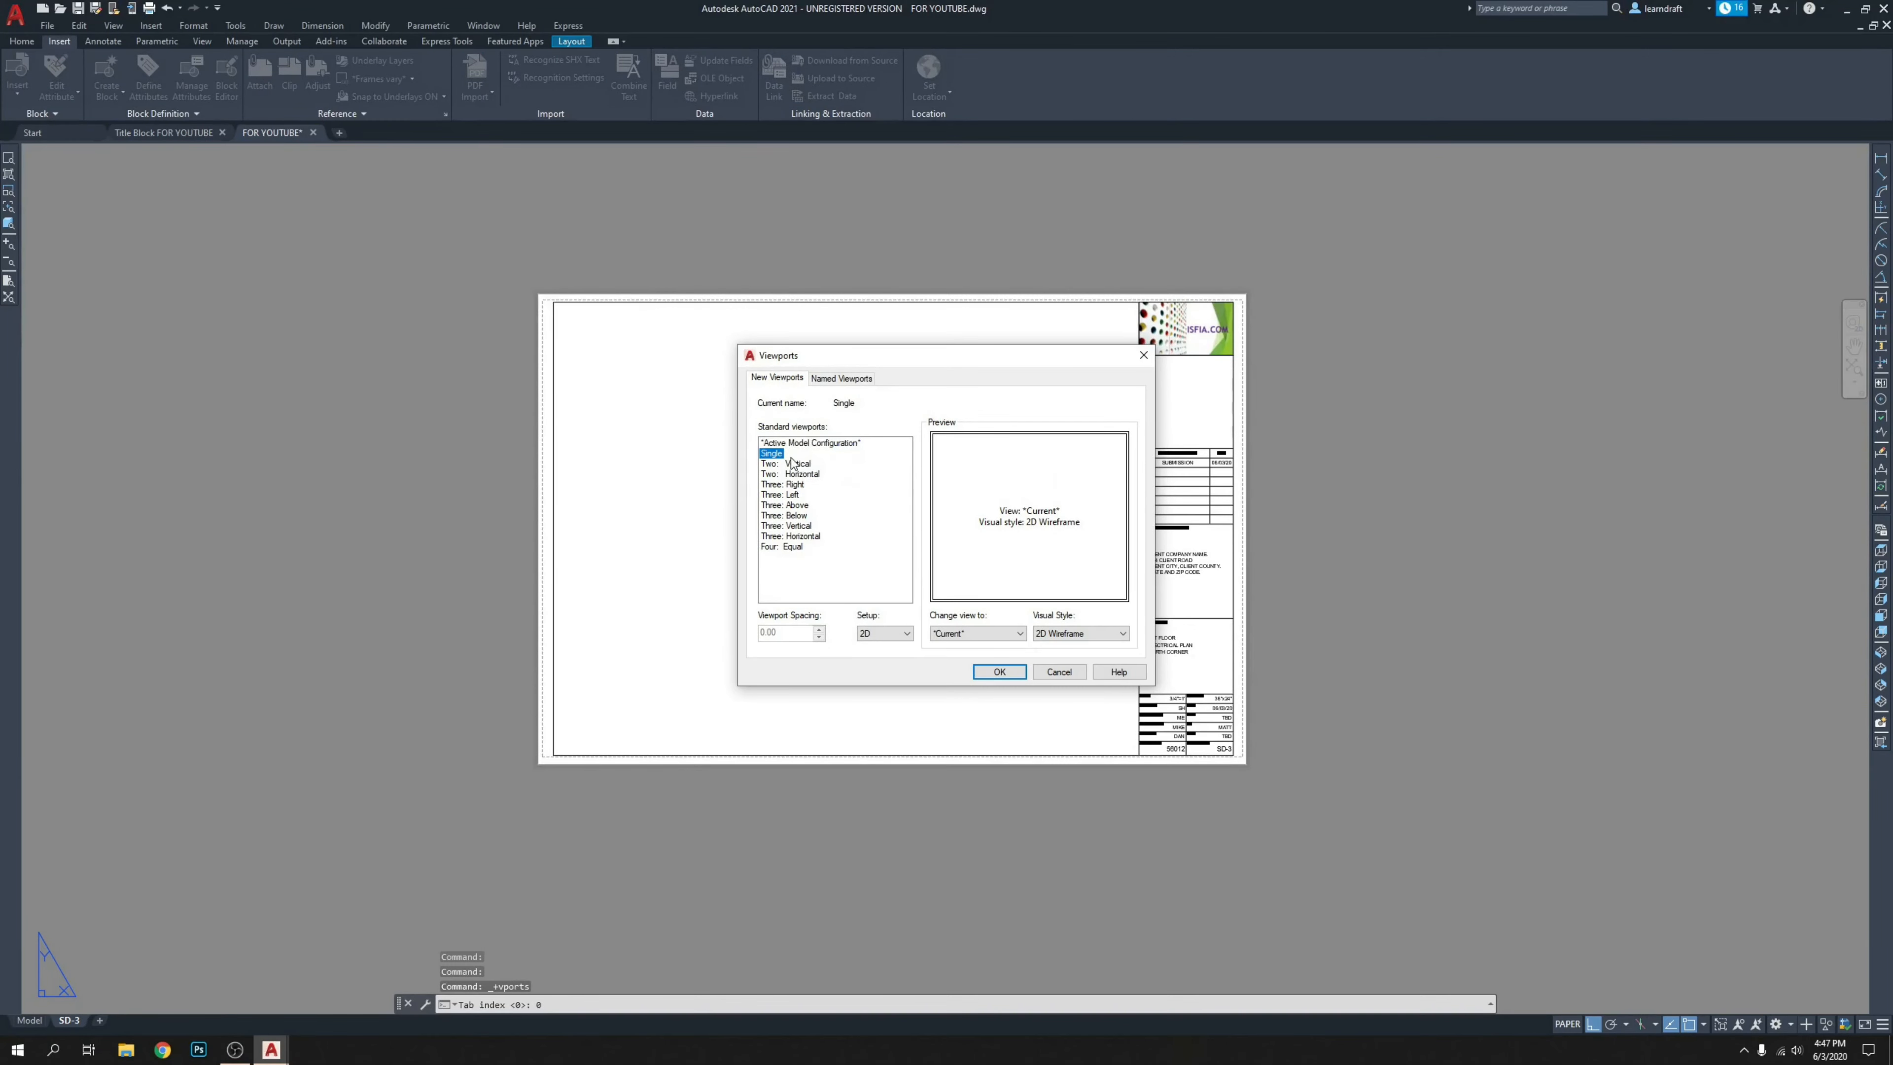
pyautogui.click(999, 672)
pyautogui.click(553, 755)
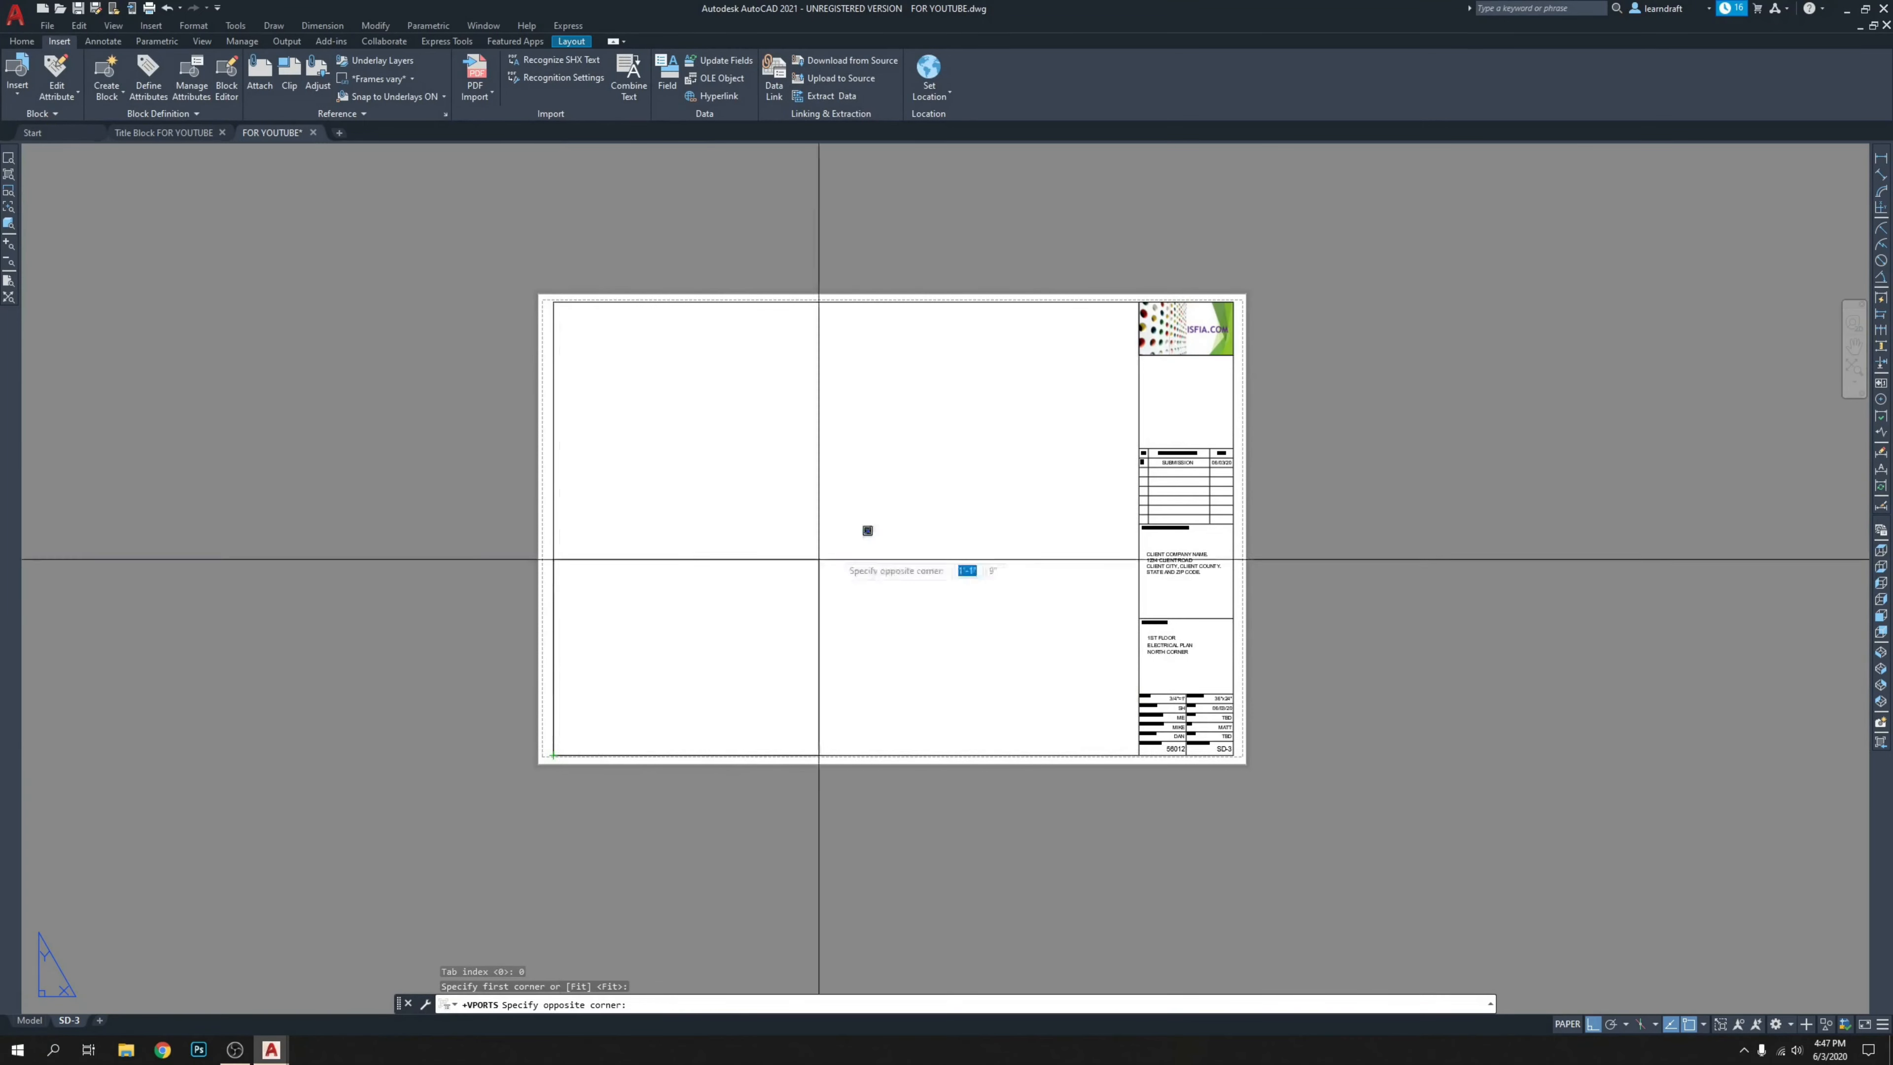
pyautogui.click(1235, 303)
pyautogui.scroll(4, 1109, 314)
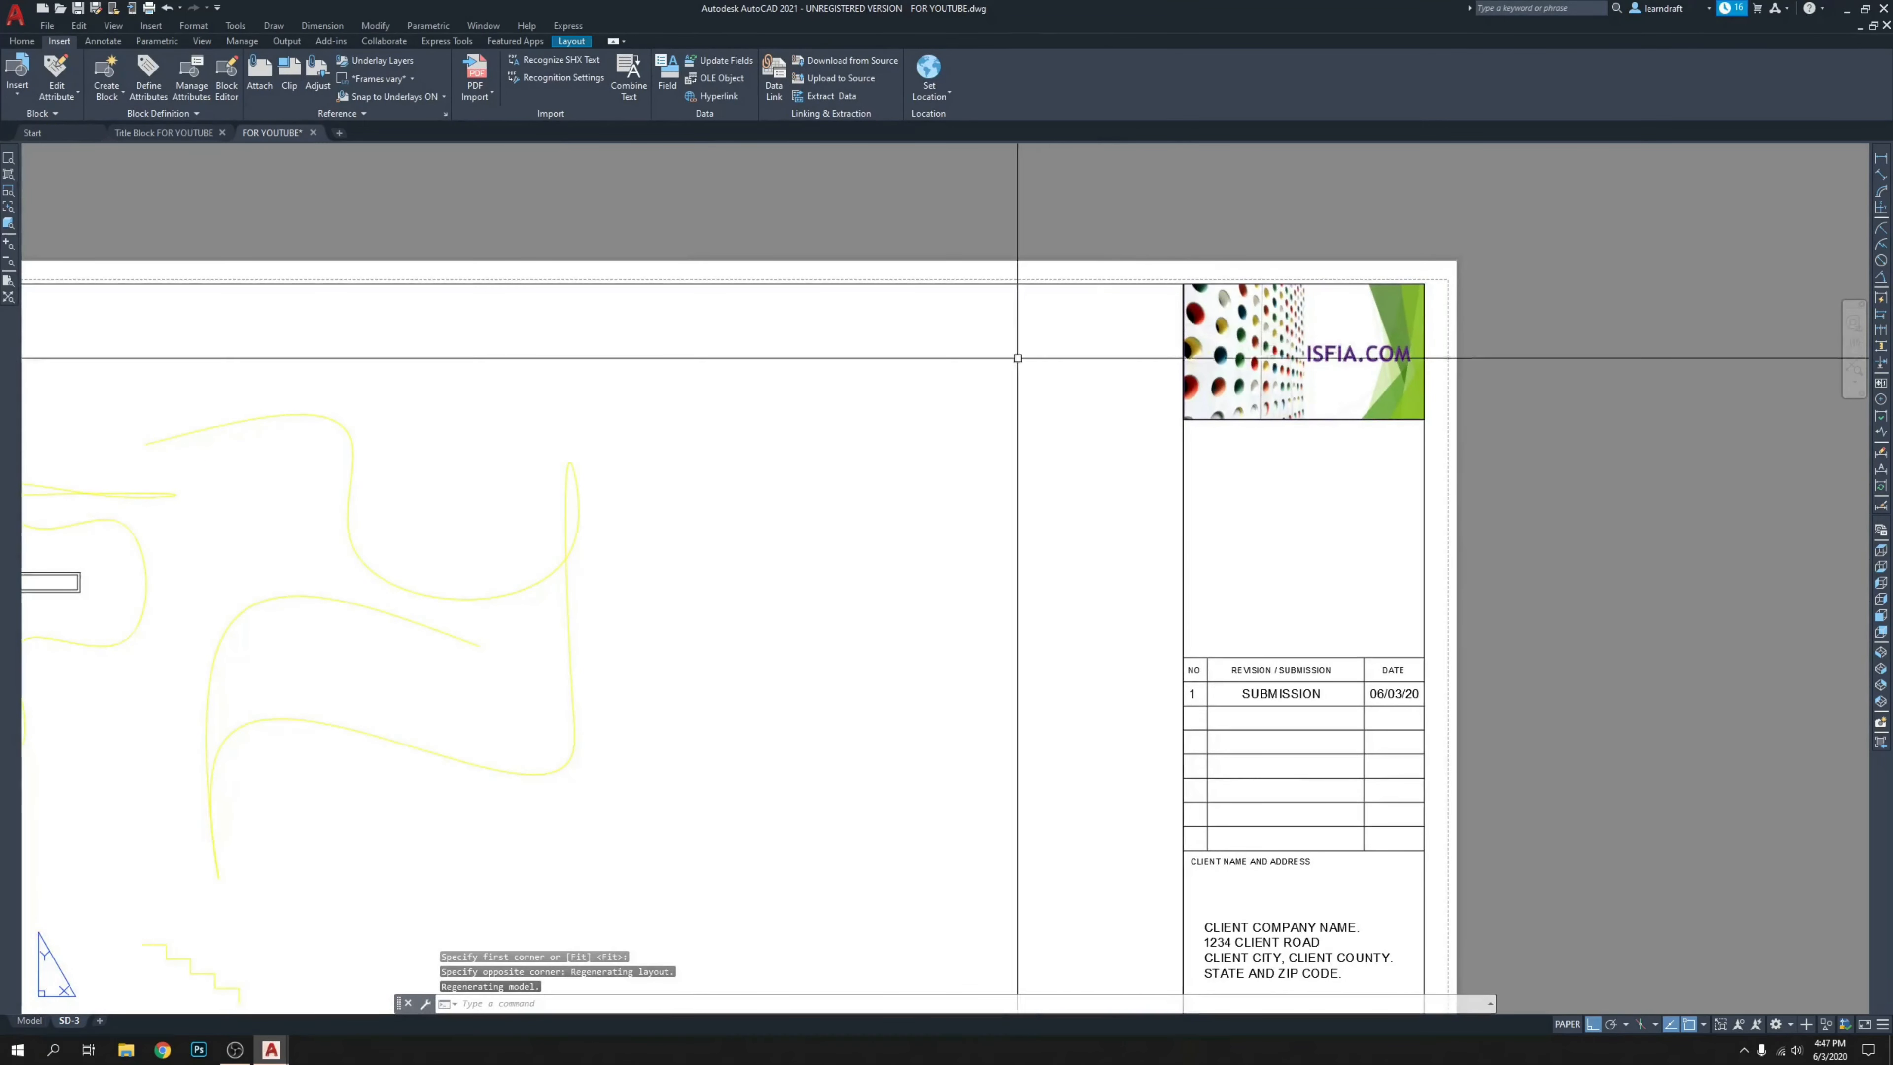
pyautogui.scroll(-4, 1018, 362)
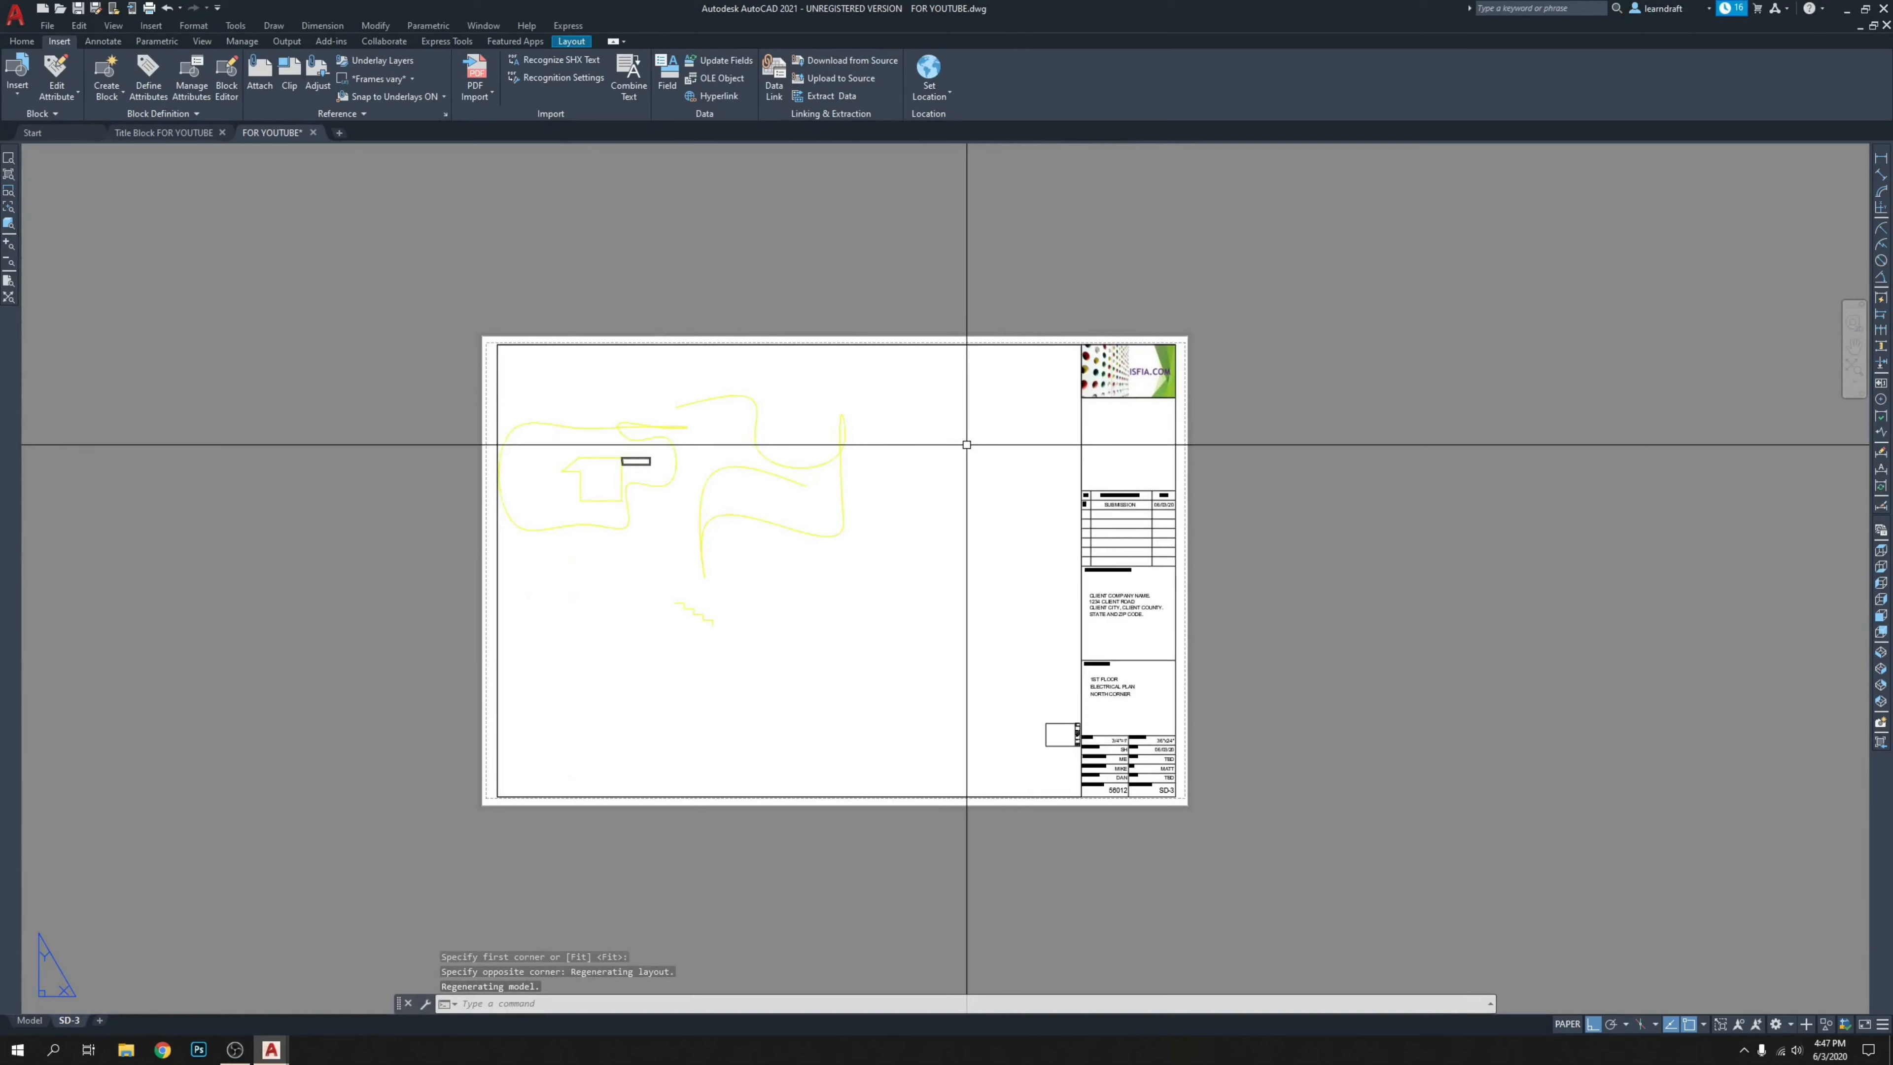
pyautogui.click(942, 458)
pyautogui.click(914, 531)
pyautogui.scroll(-2, 812, 543)
pyautogui.scroll(2, 741, 510)
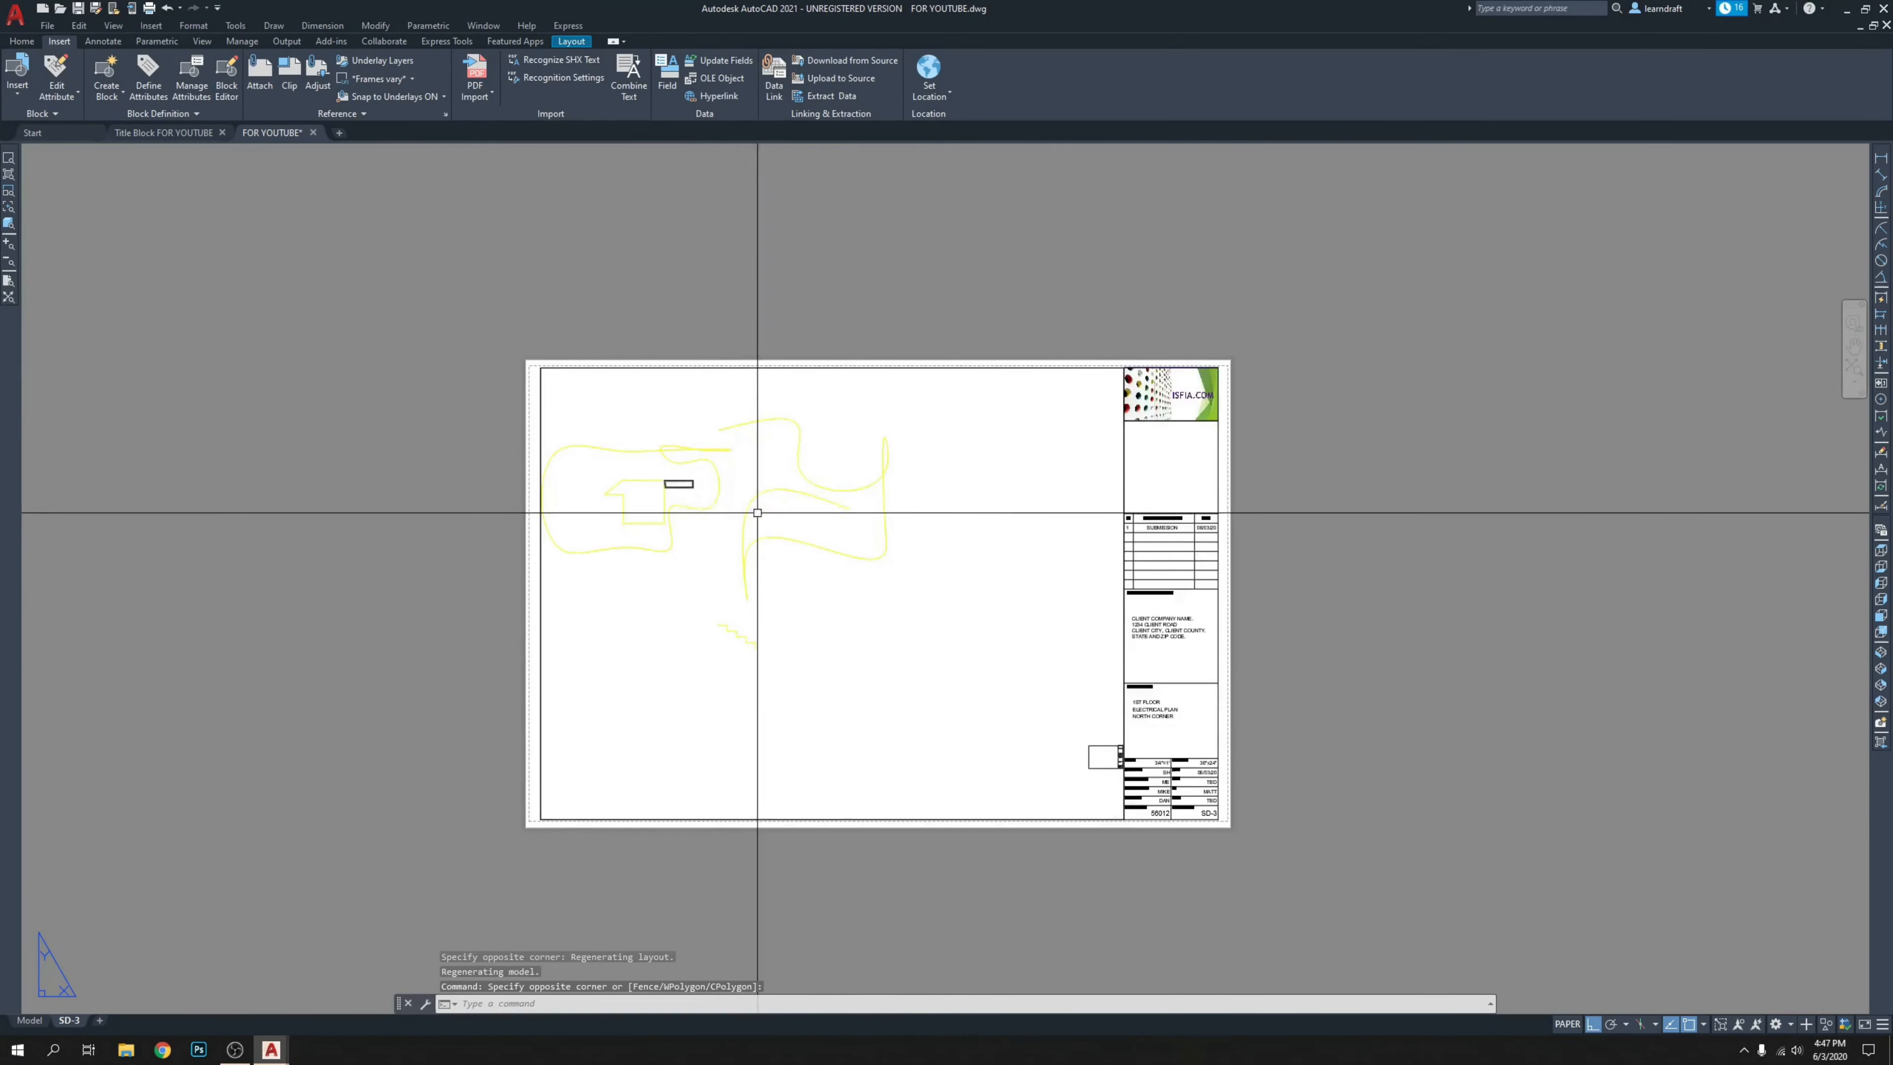
pyautogui.press('Escape')
# Activate the viewport and change the color of all model objects shown in it to red (237,31,36).
pyautogui.doubleClick(984, 440)
pyautogui.scroll(-3, 913, 526)
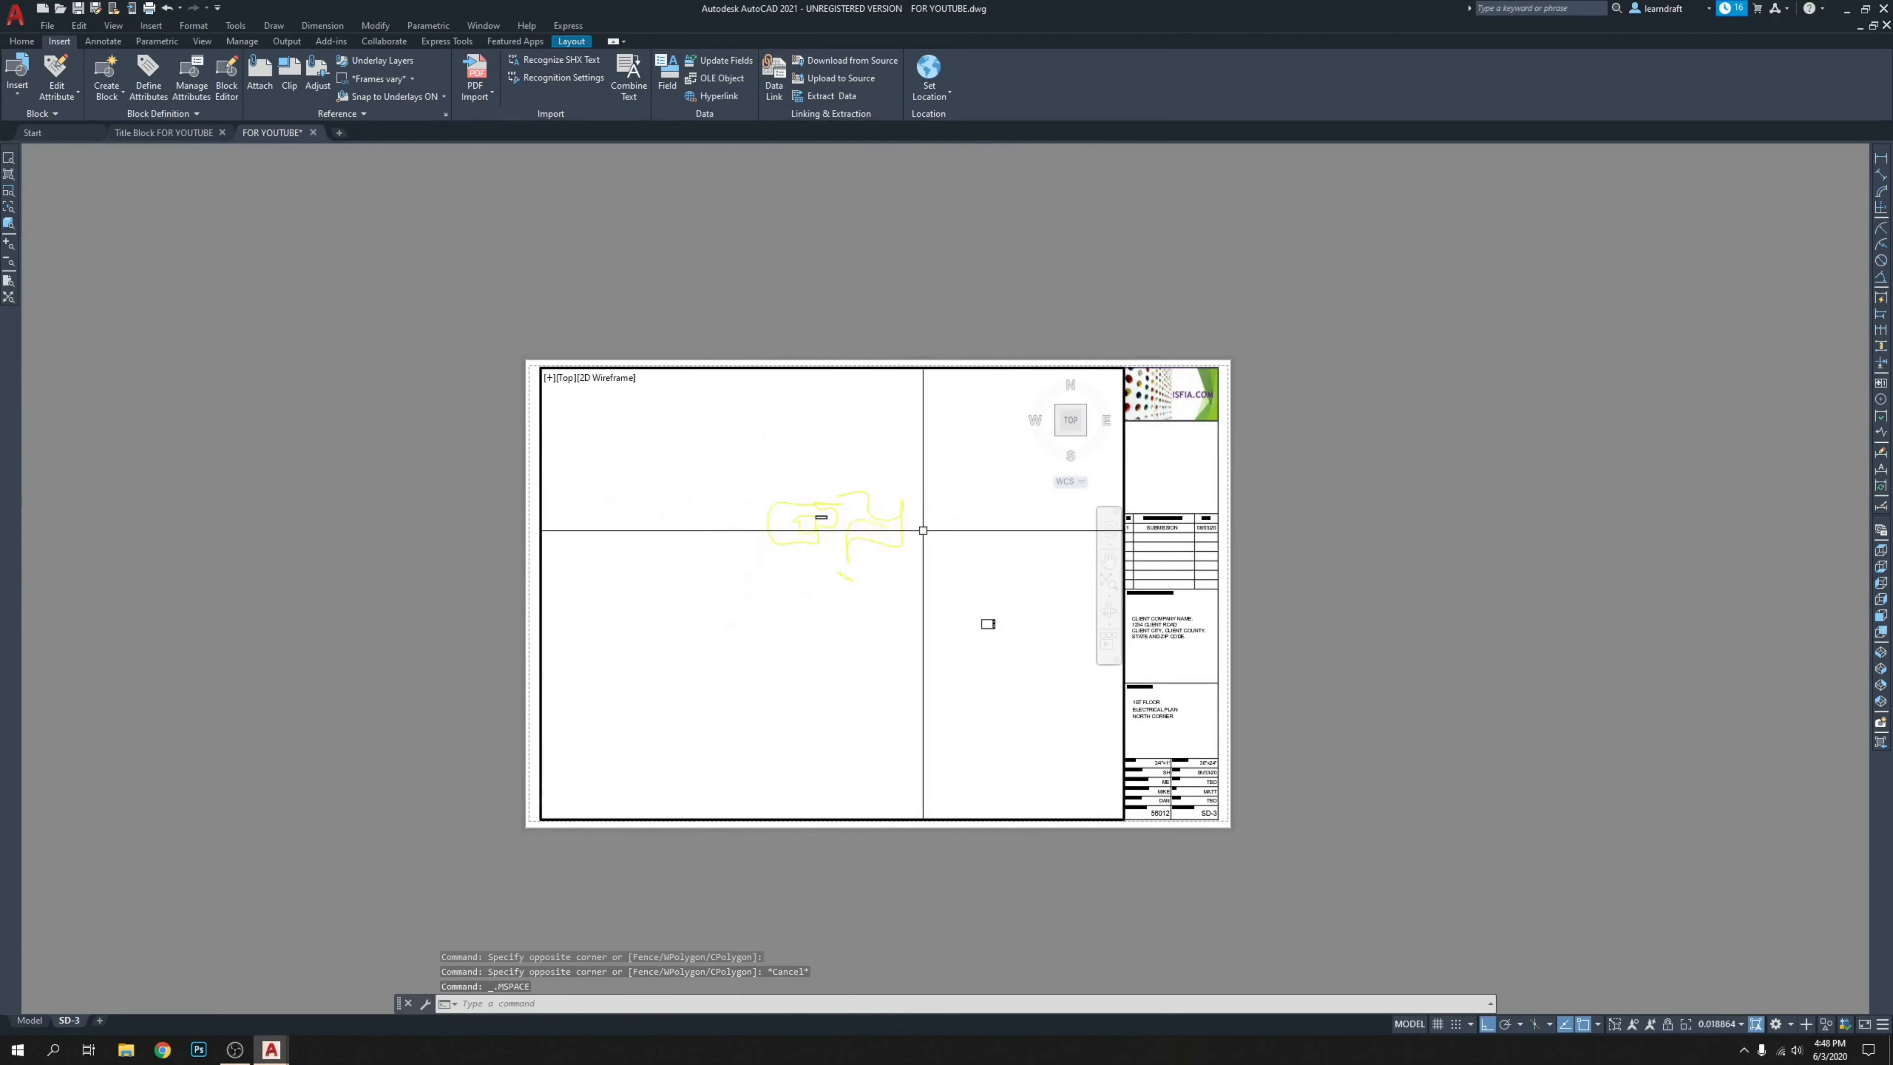
pyautogui.click(680, 748)
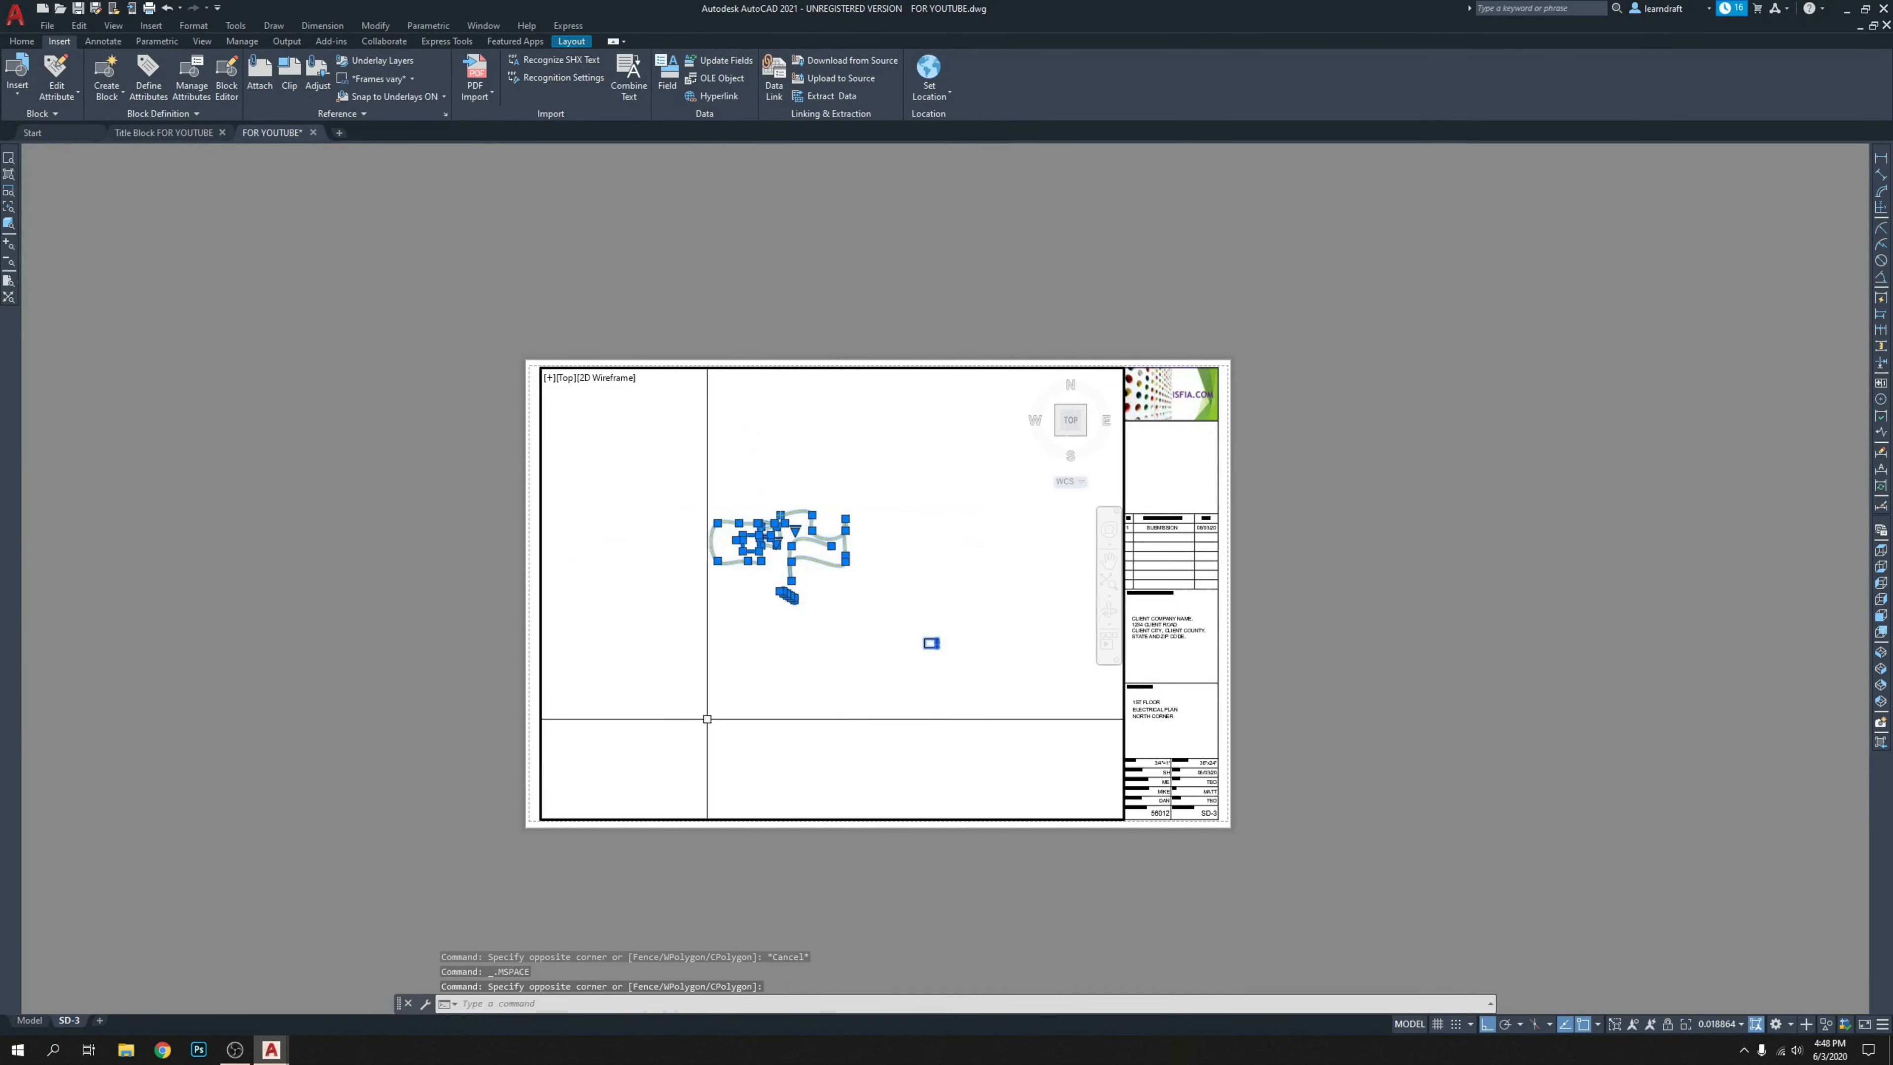
pyautogui.click(21, 42)
pyautogui.click(947, 59)
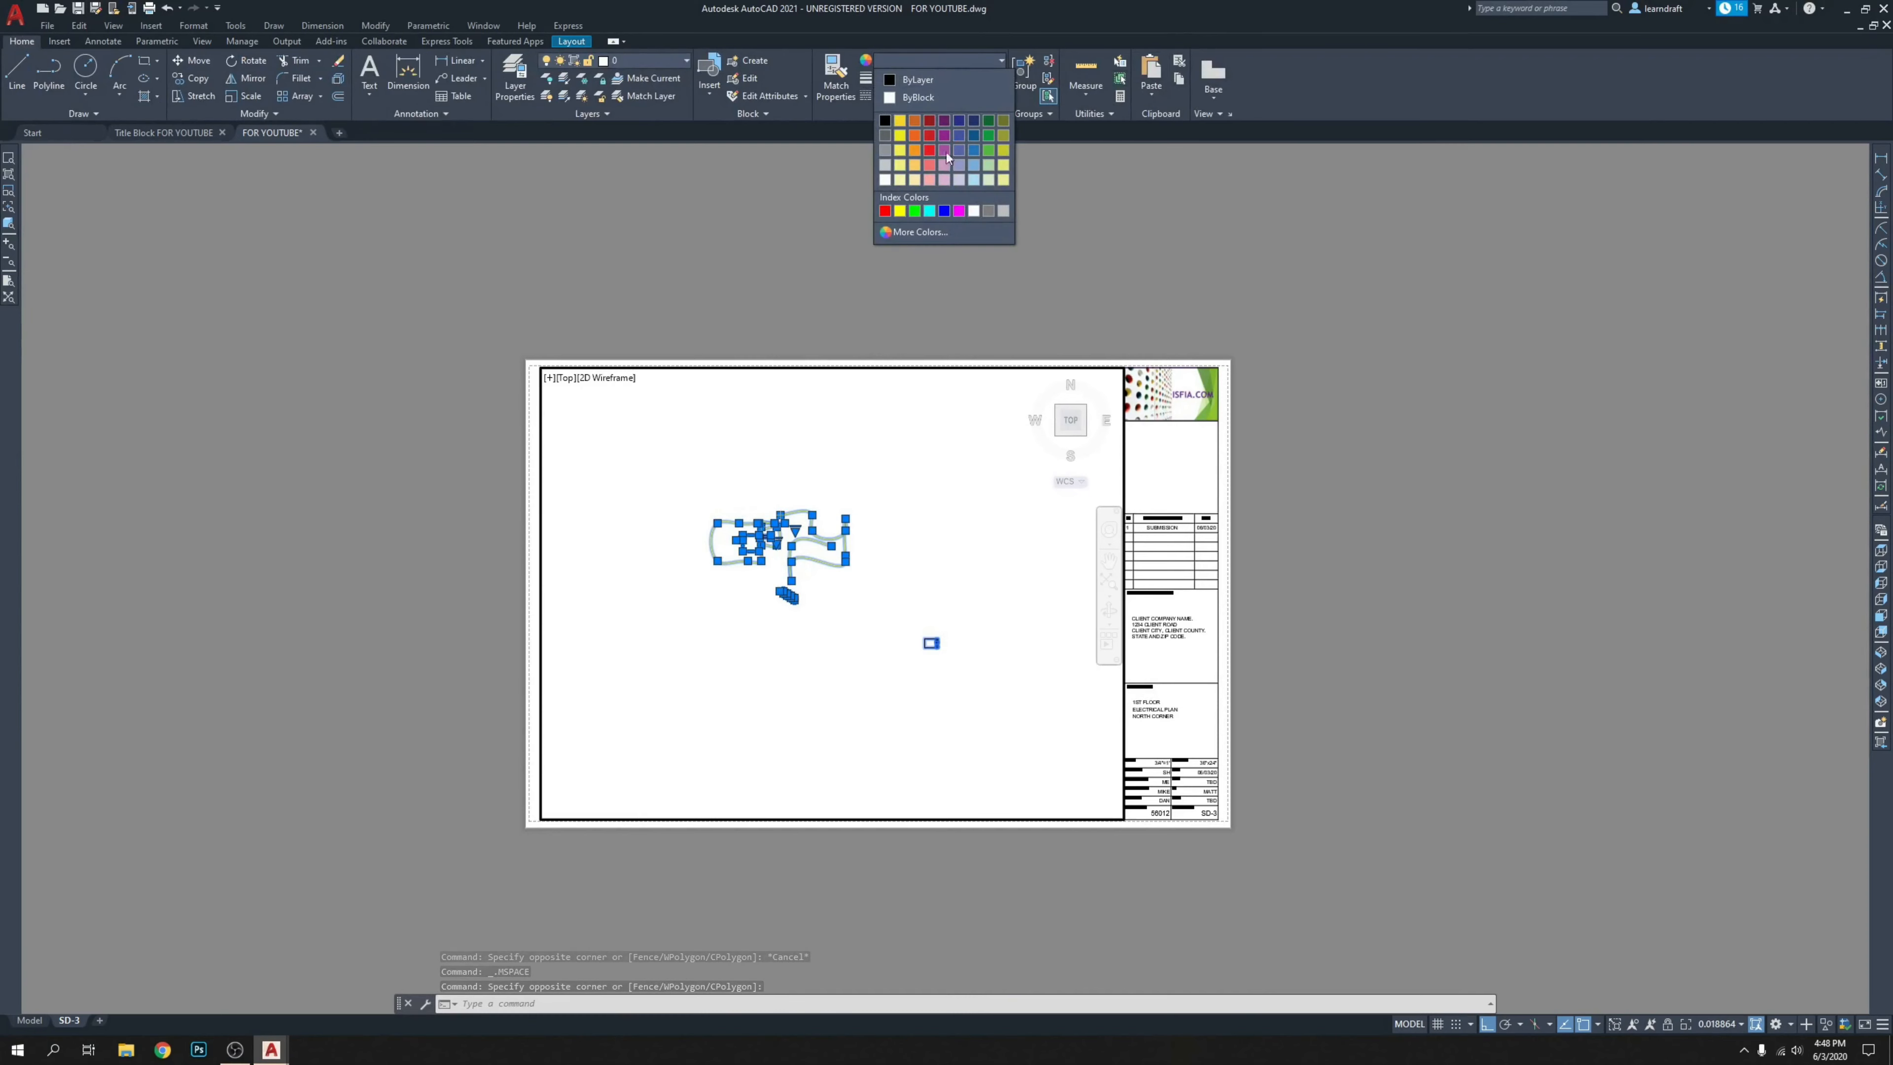
pyautogui.click(931, 149)
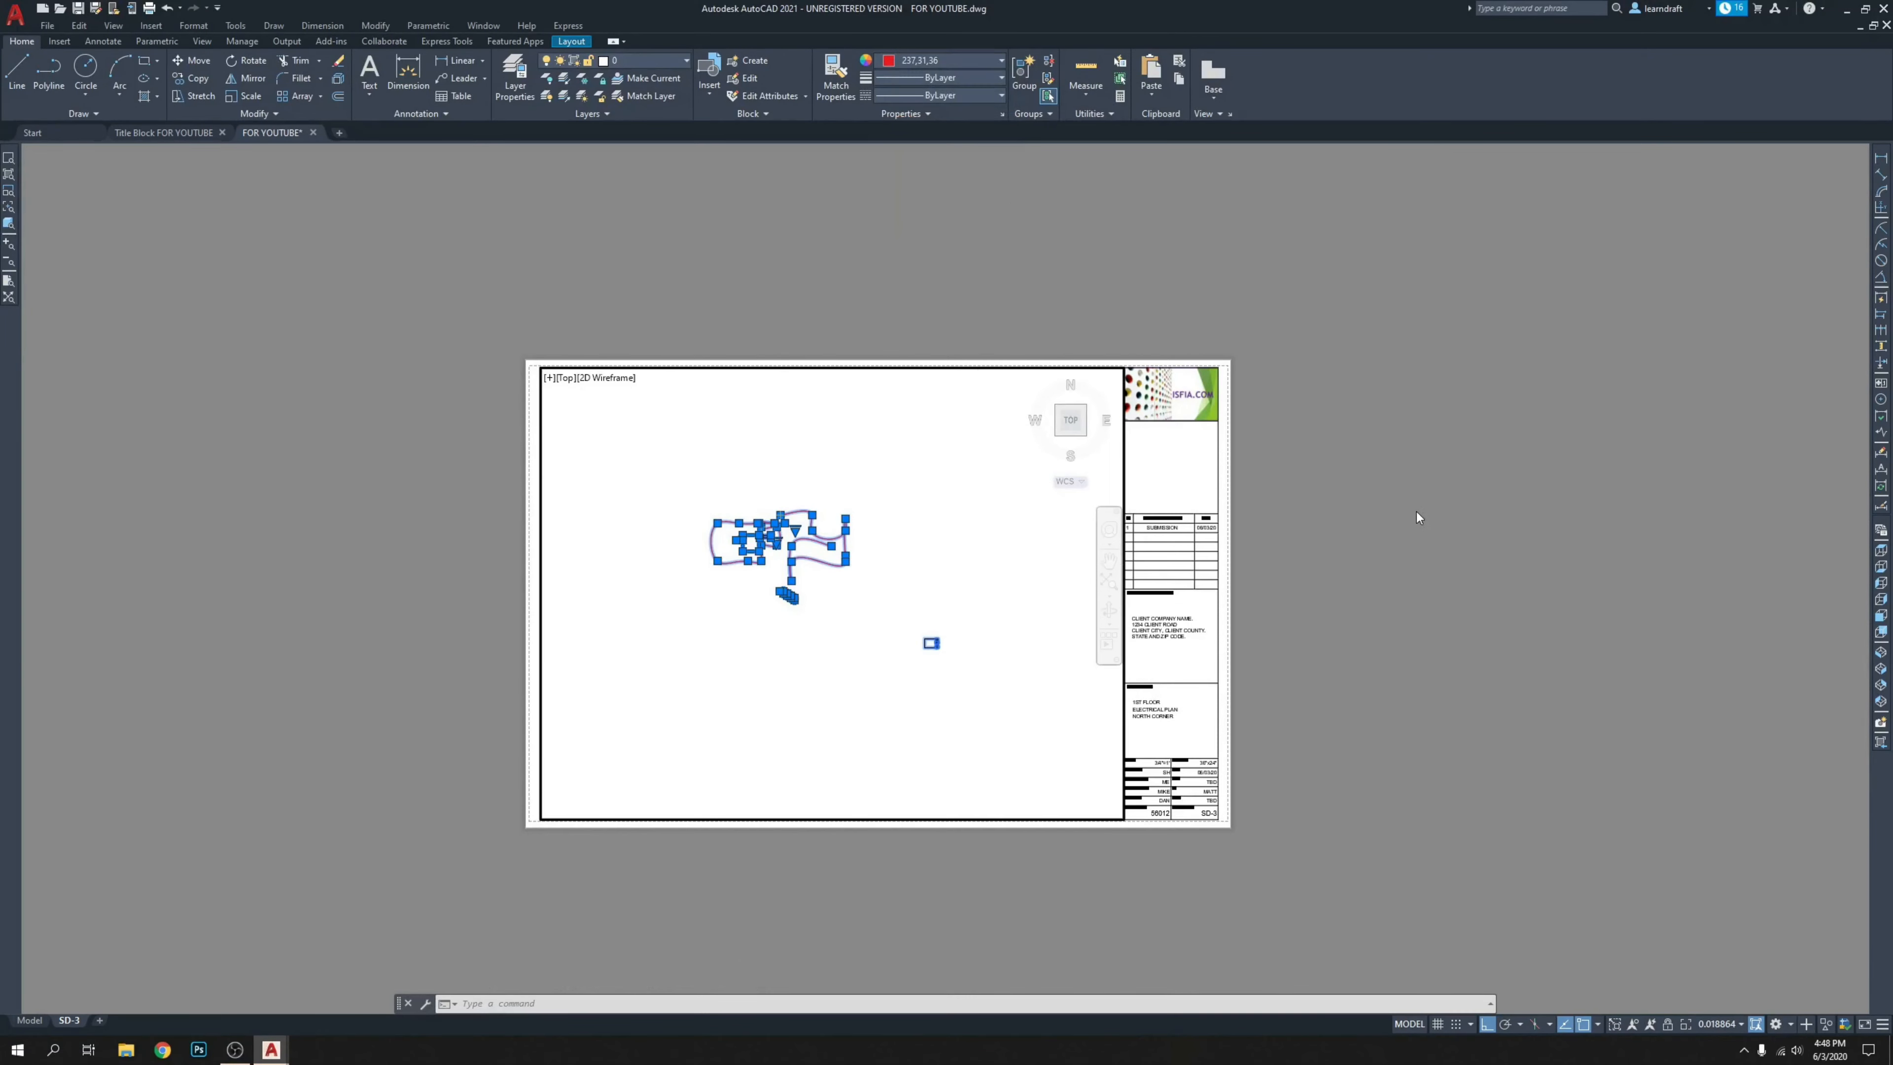
pyautogui.press('Escape')
# Try the scales 1/8" = 1'-0" and 1" = 1'-0" on the active viewport.
pyautogui.scroll(5, 819, 504)
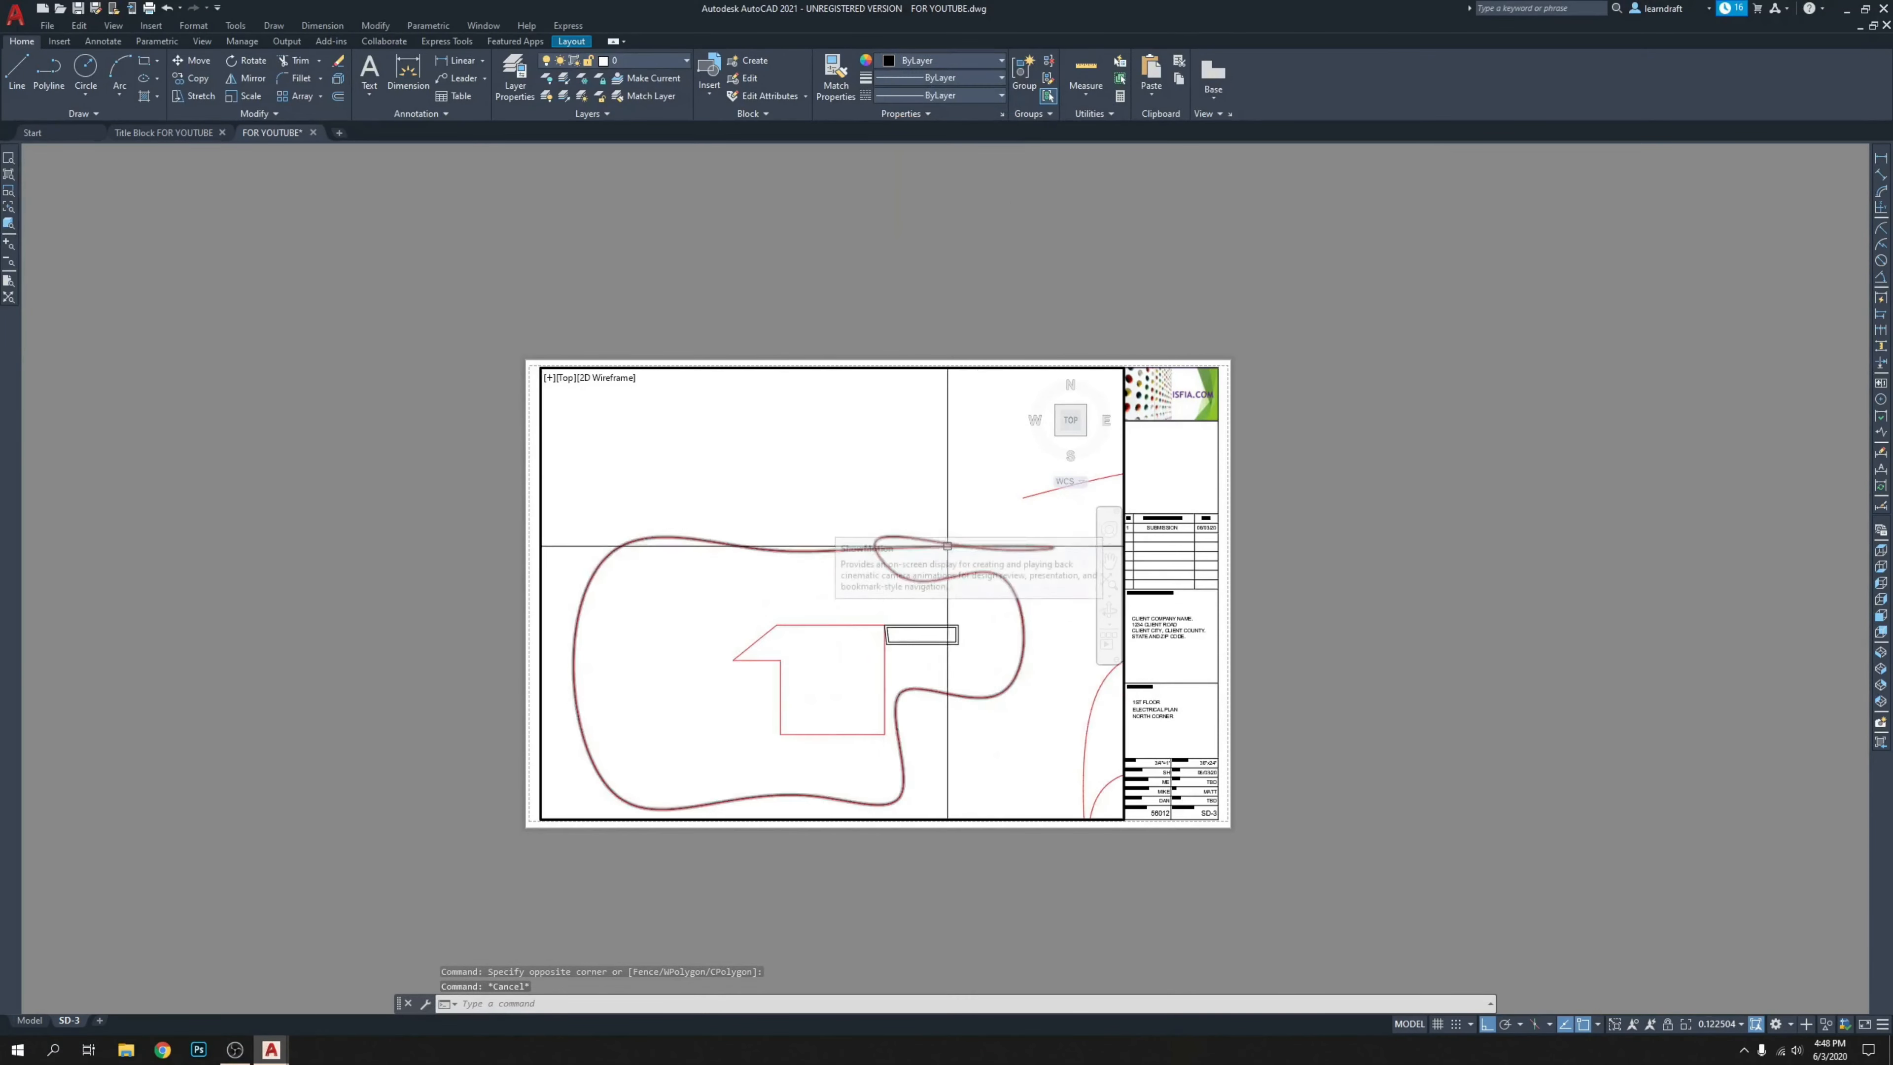
pyautogui.moveTo(819, 504); pyautogui.dragTo(854, 427, button='middle')
pyautogui.scroll(2, 830, 451)
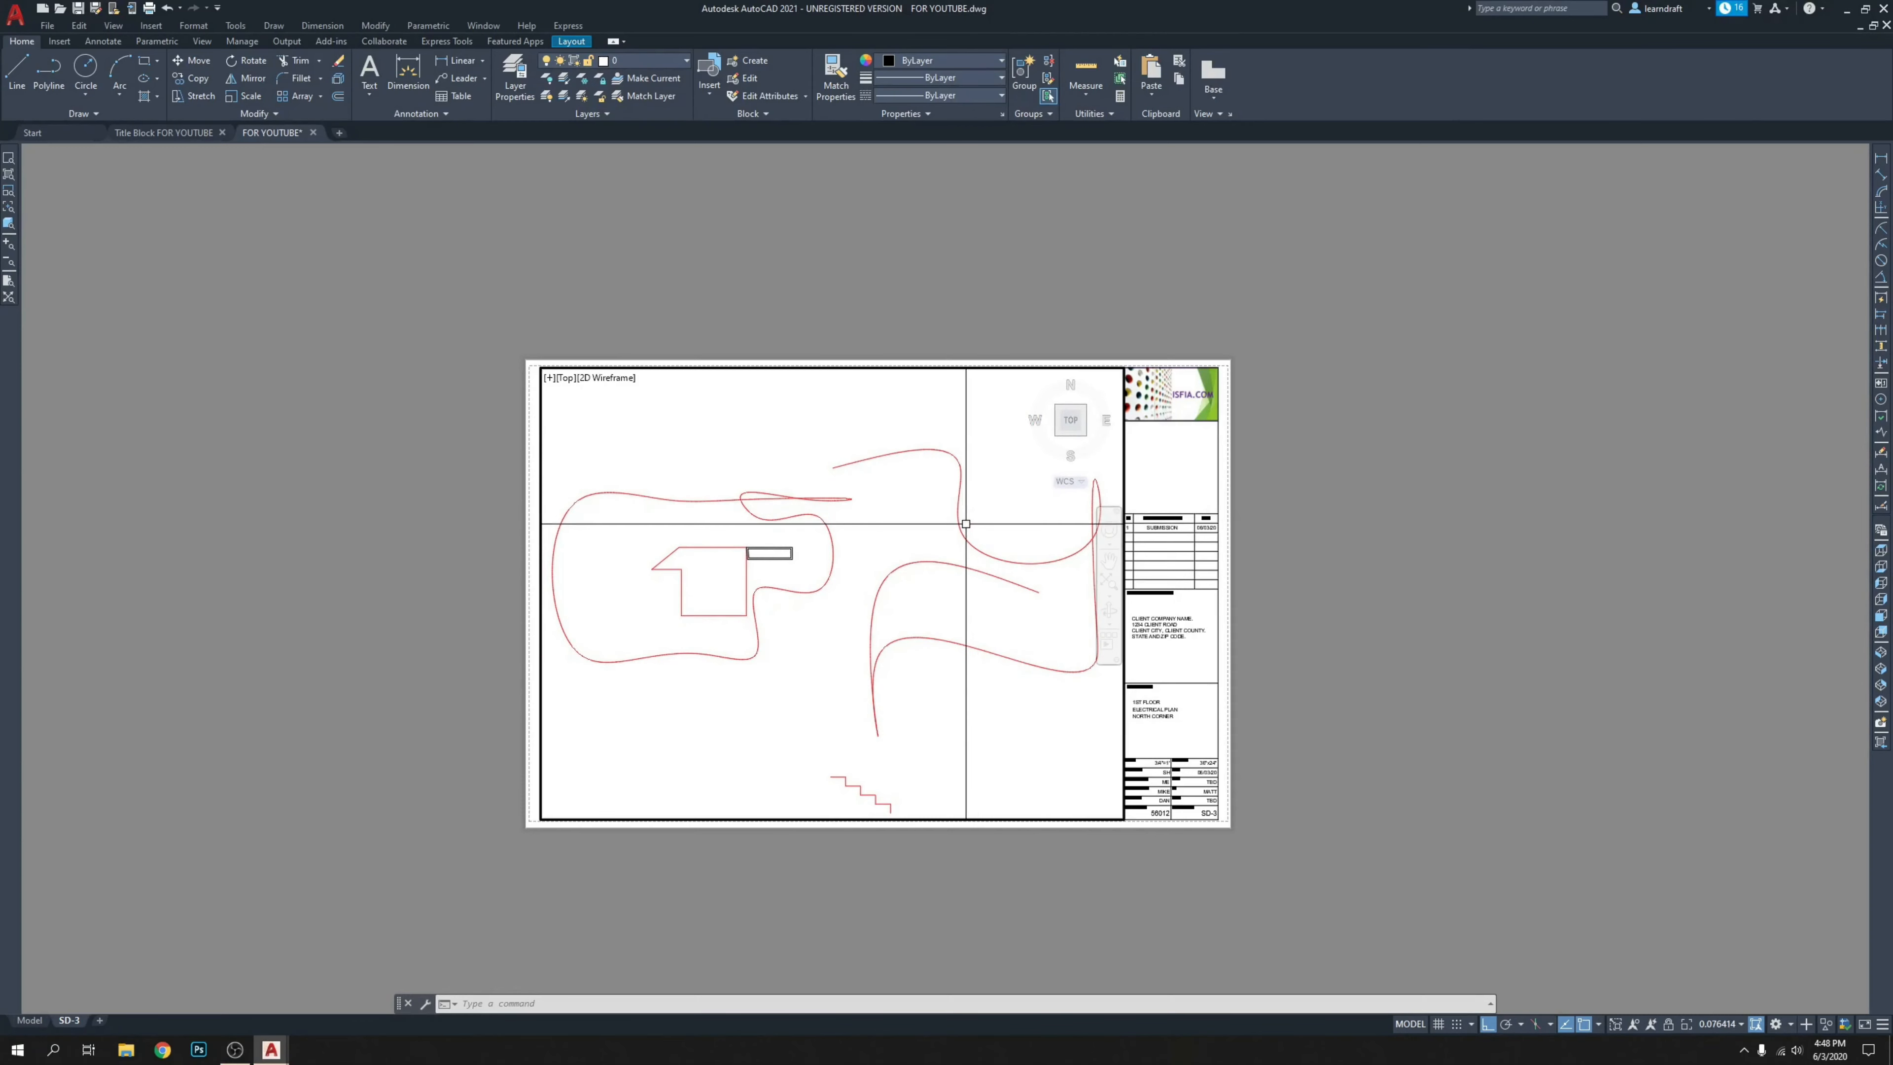
pyautogui.click(1741, 1025)
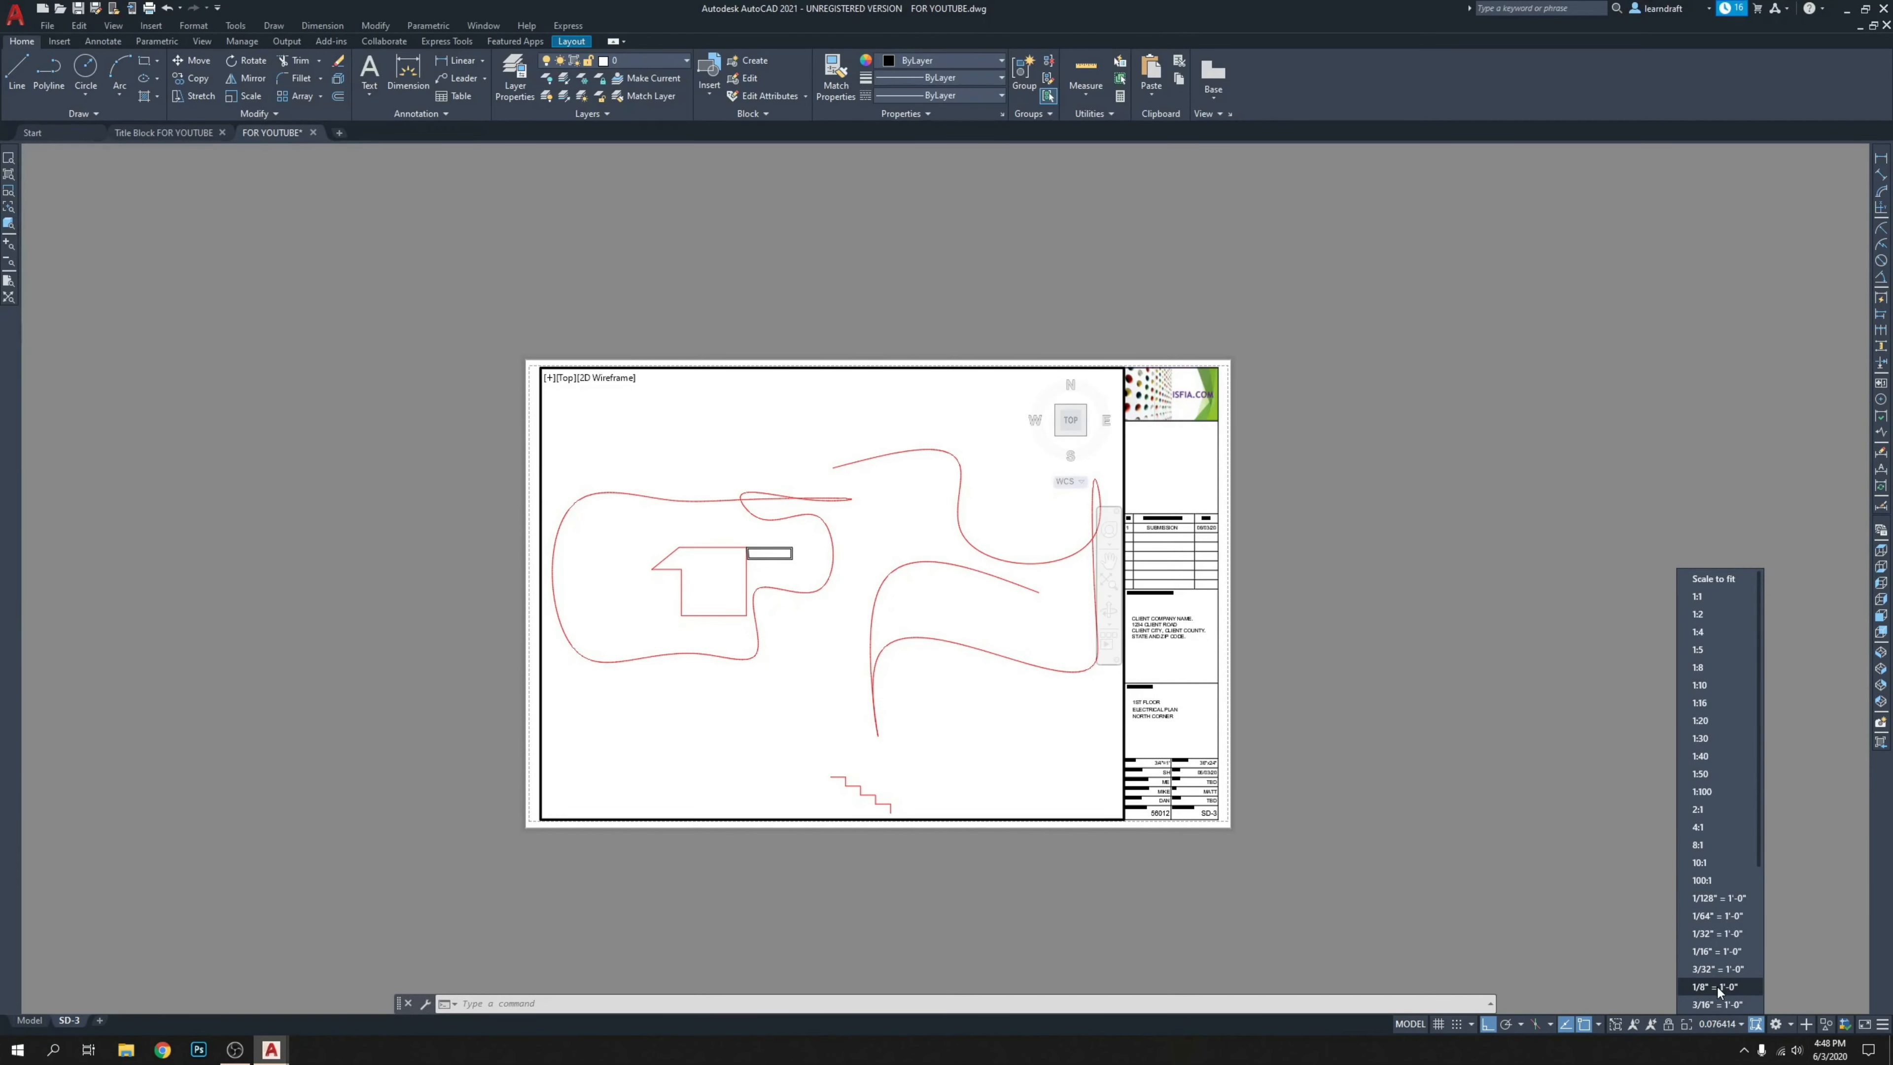
pyautogui.click(1717, 986)
pyautogui.click(1730, 1025)
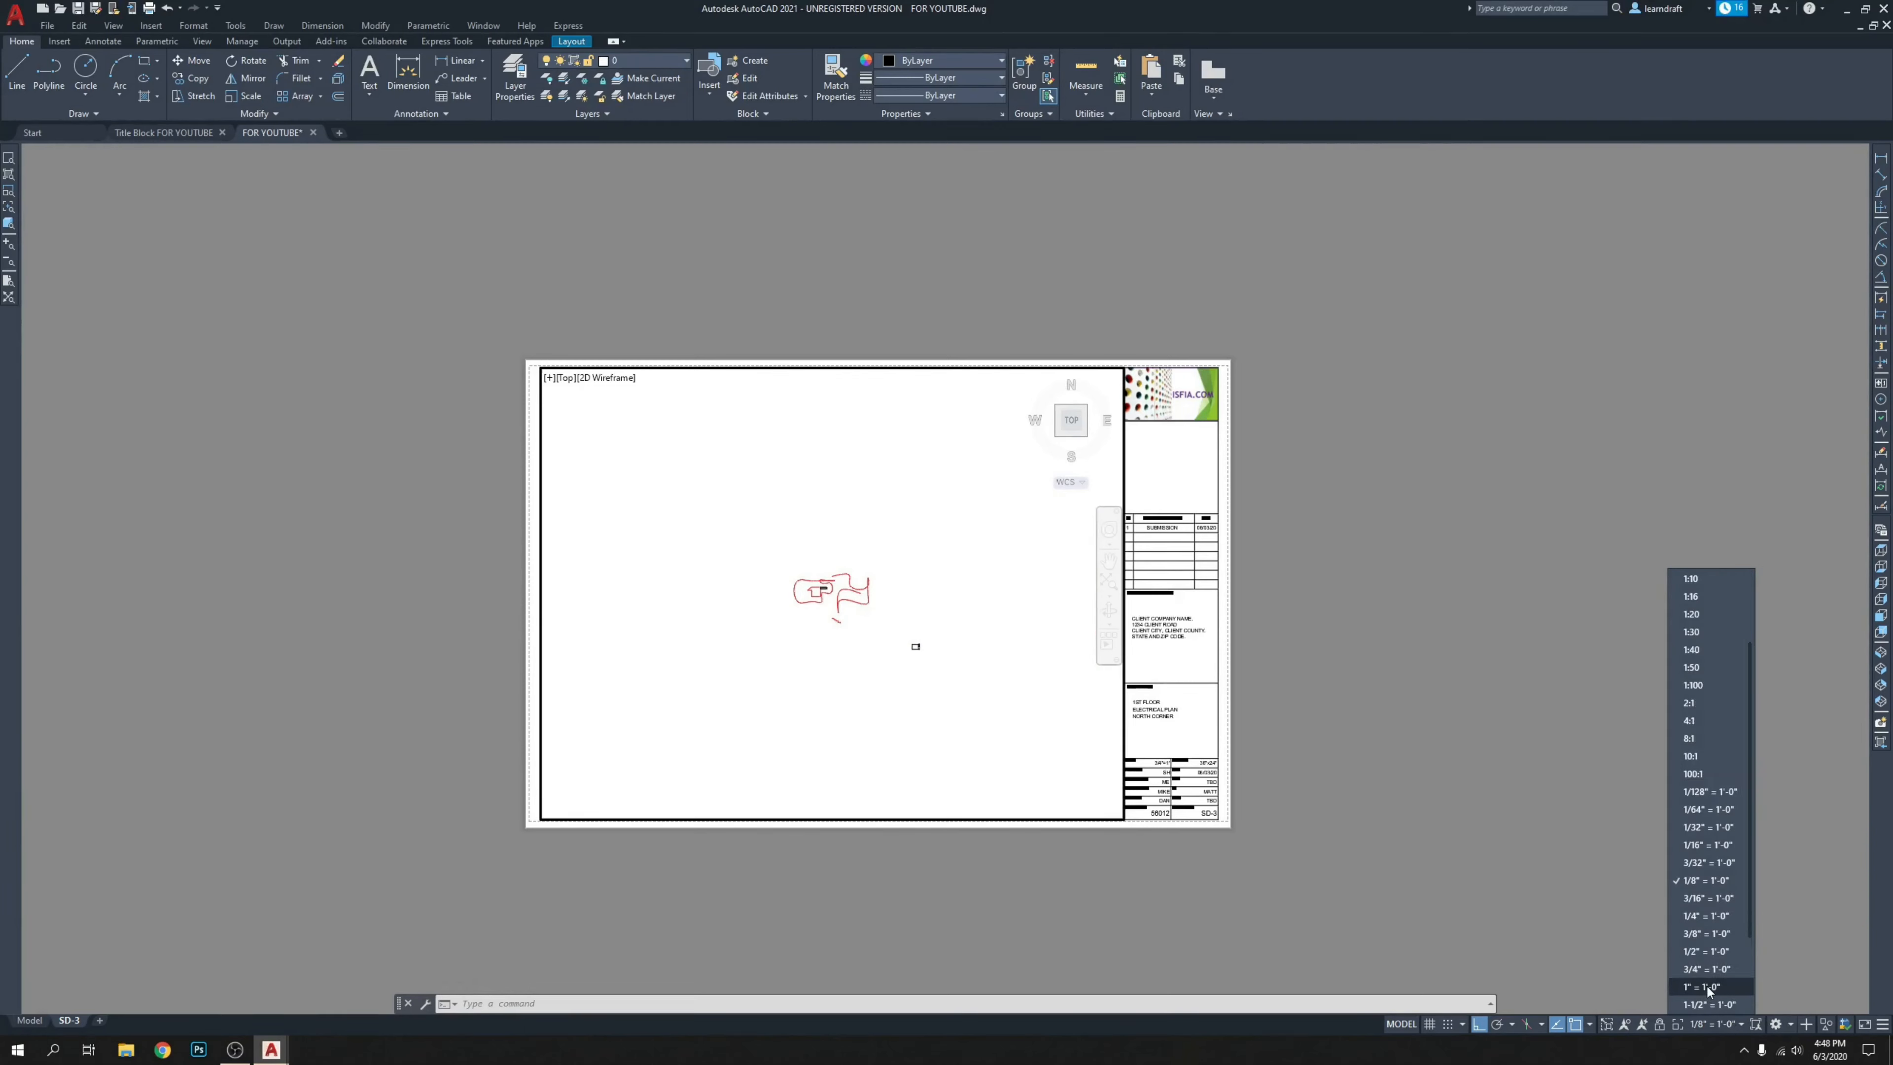
pyautogui.click(1706, 987)
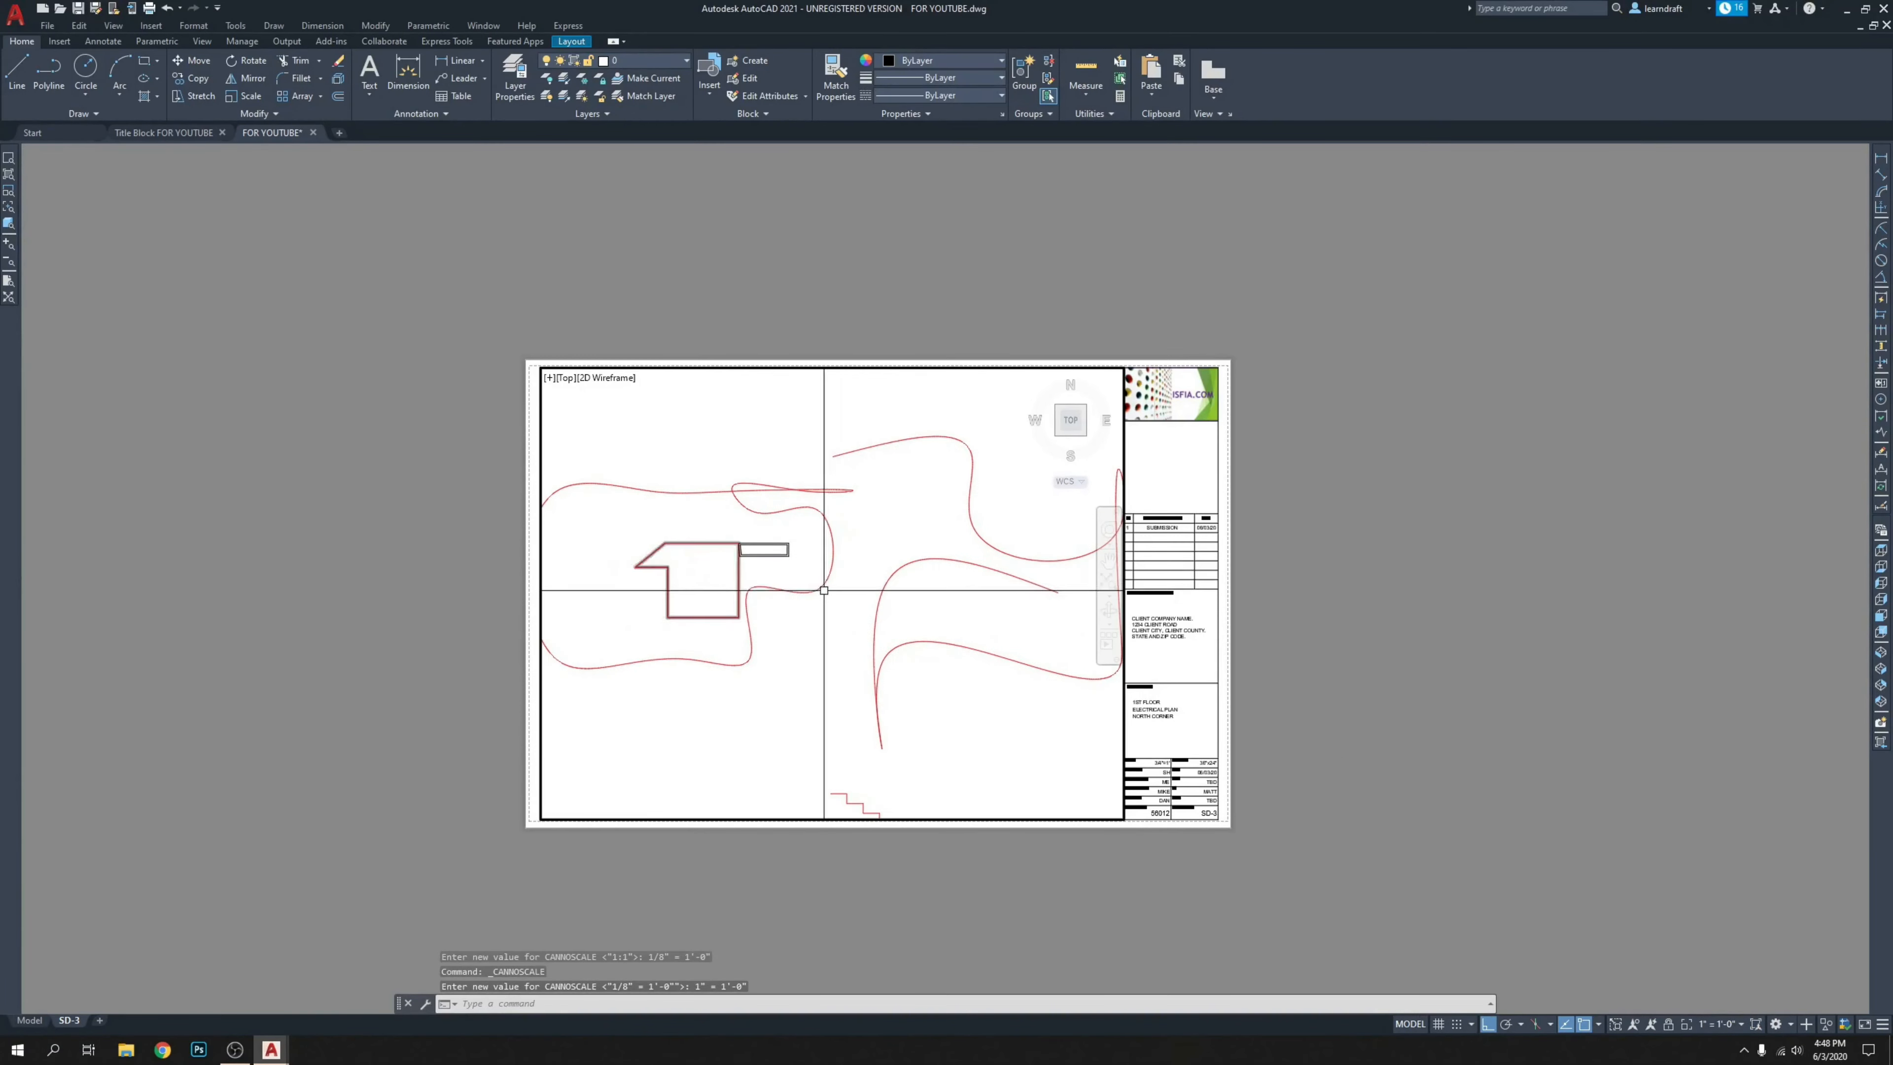
# Set the viewport scale to 3/4" = 1'-0", center the drawing in the viewport, and return to paper space.
pyautogui.click(1725, 1027)
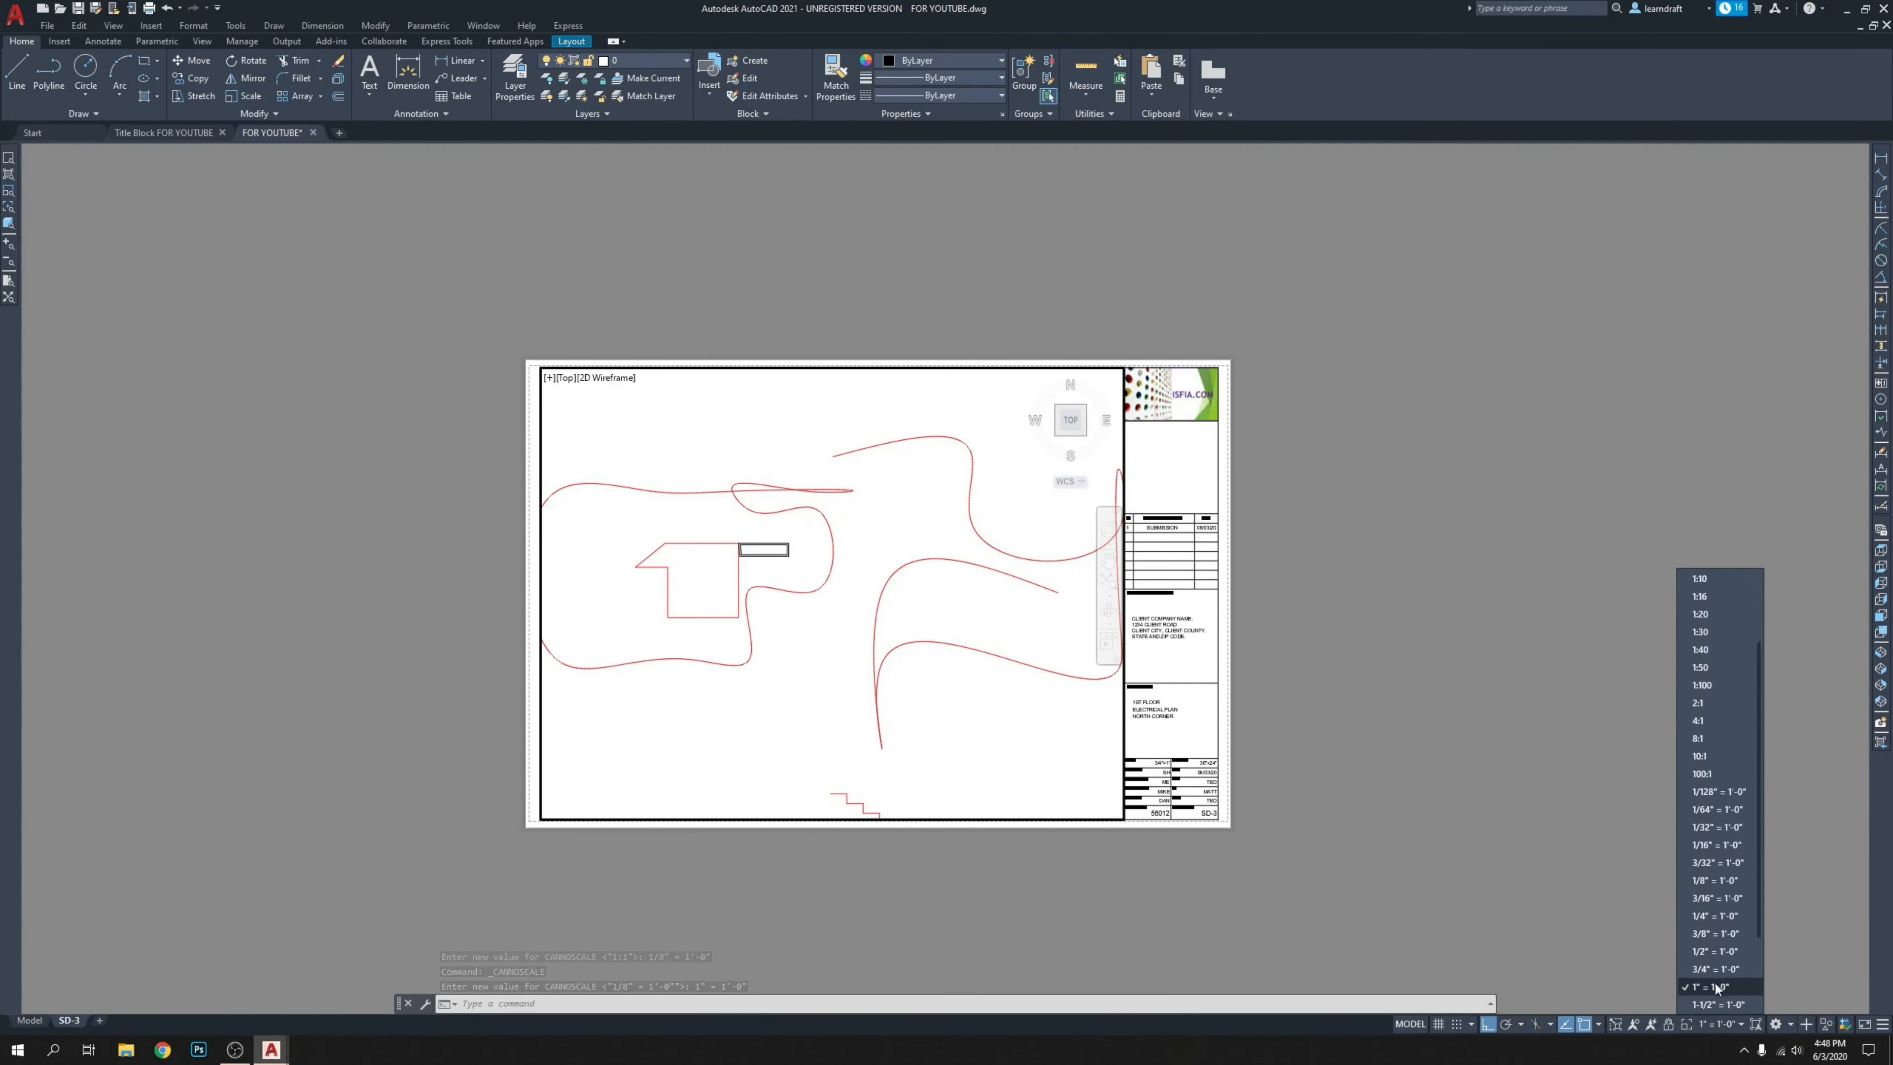
pyautogui.click(1714, 969)
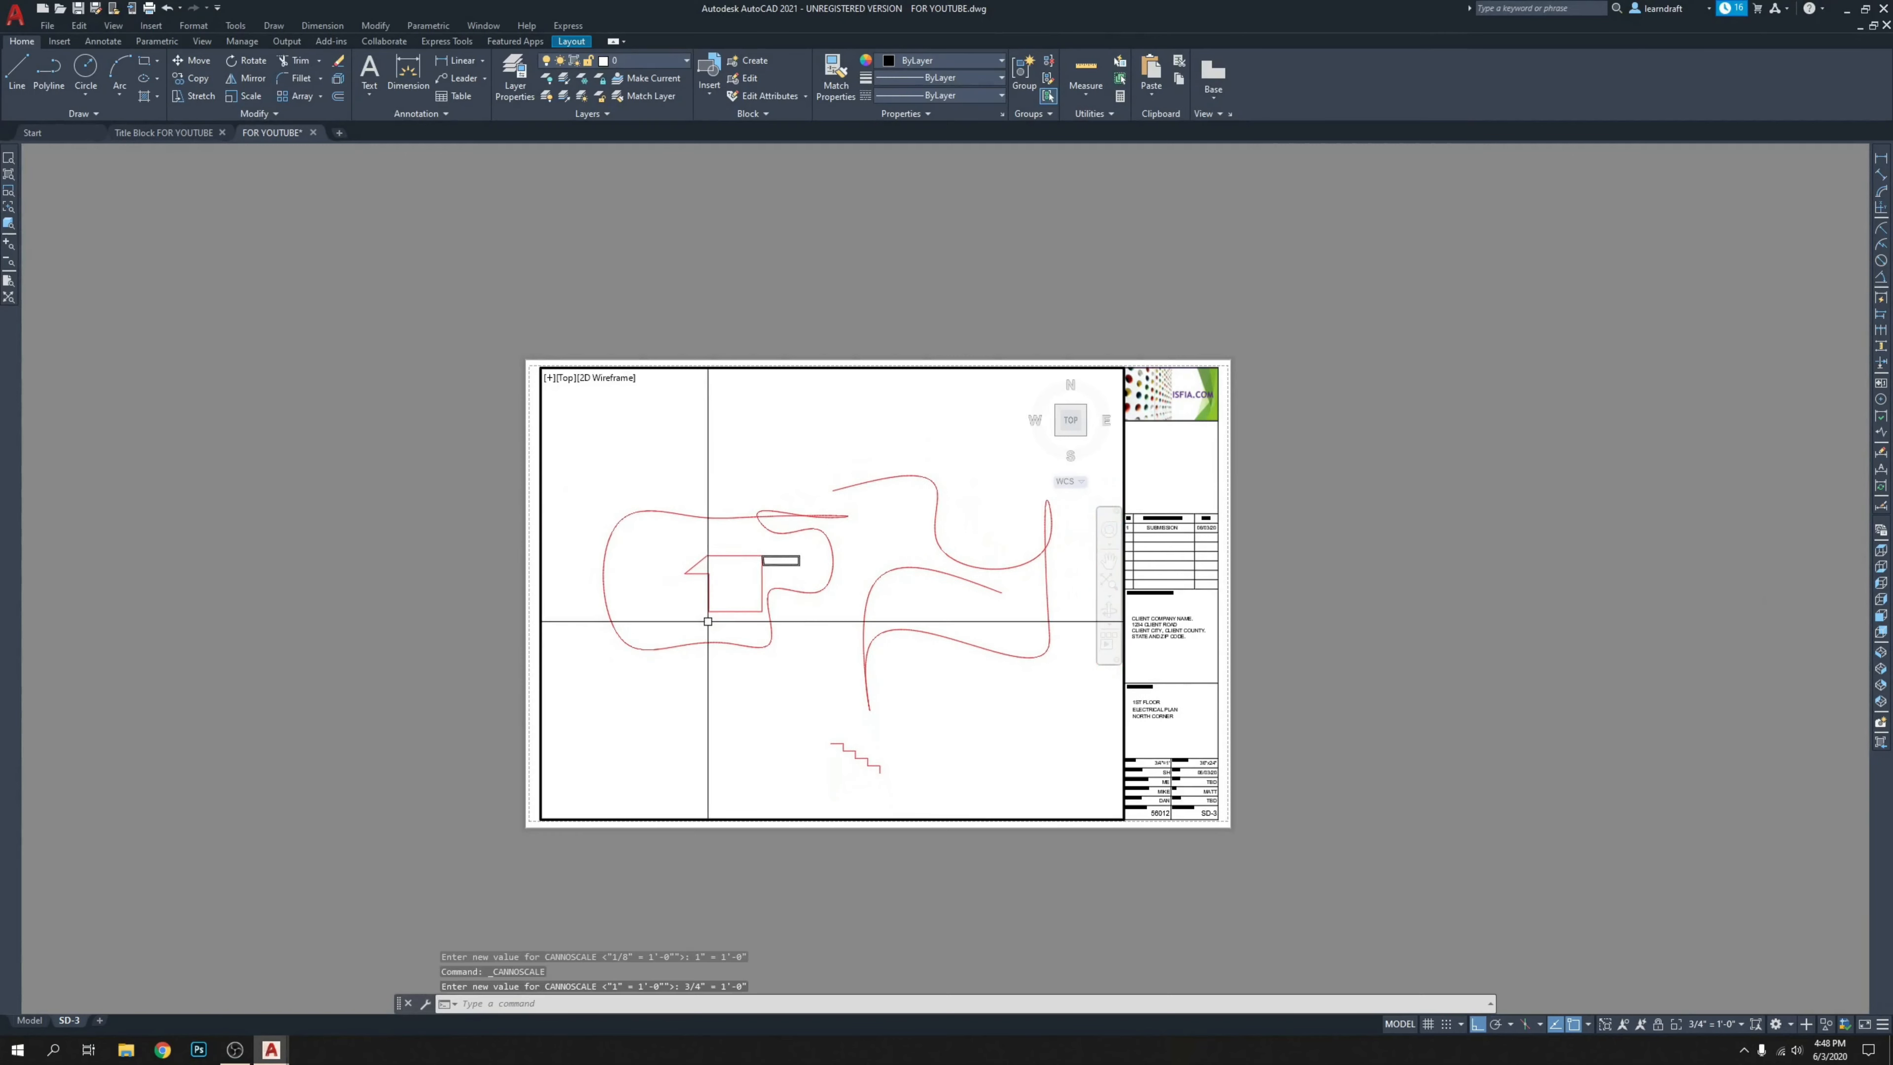
pyautogui.moveTo(859, 628); pyautogui.dragTo(858, 624, button='middle')
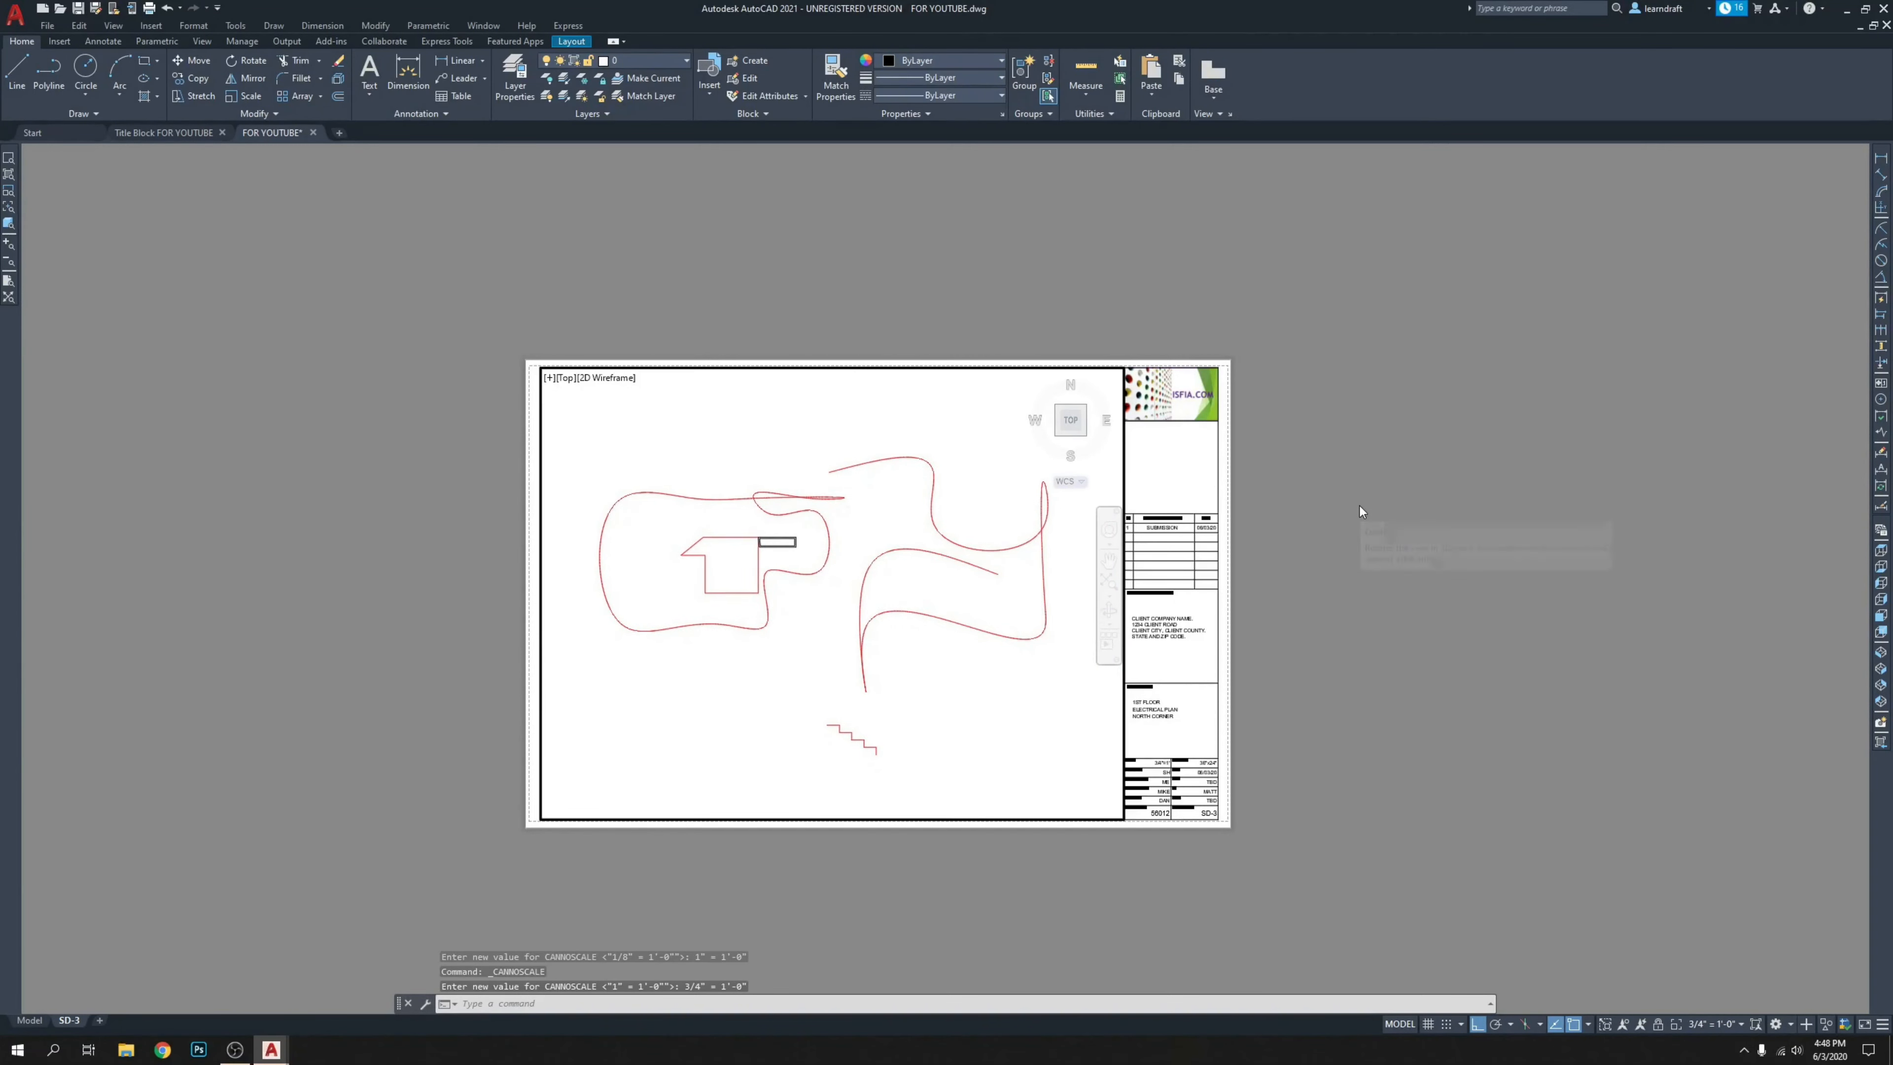
pyautogui.doubleClick(1279, 500)
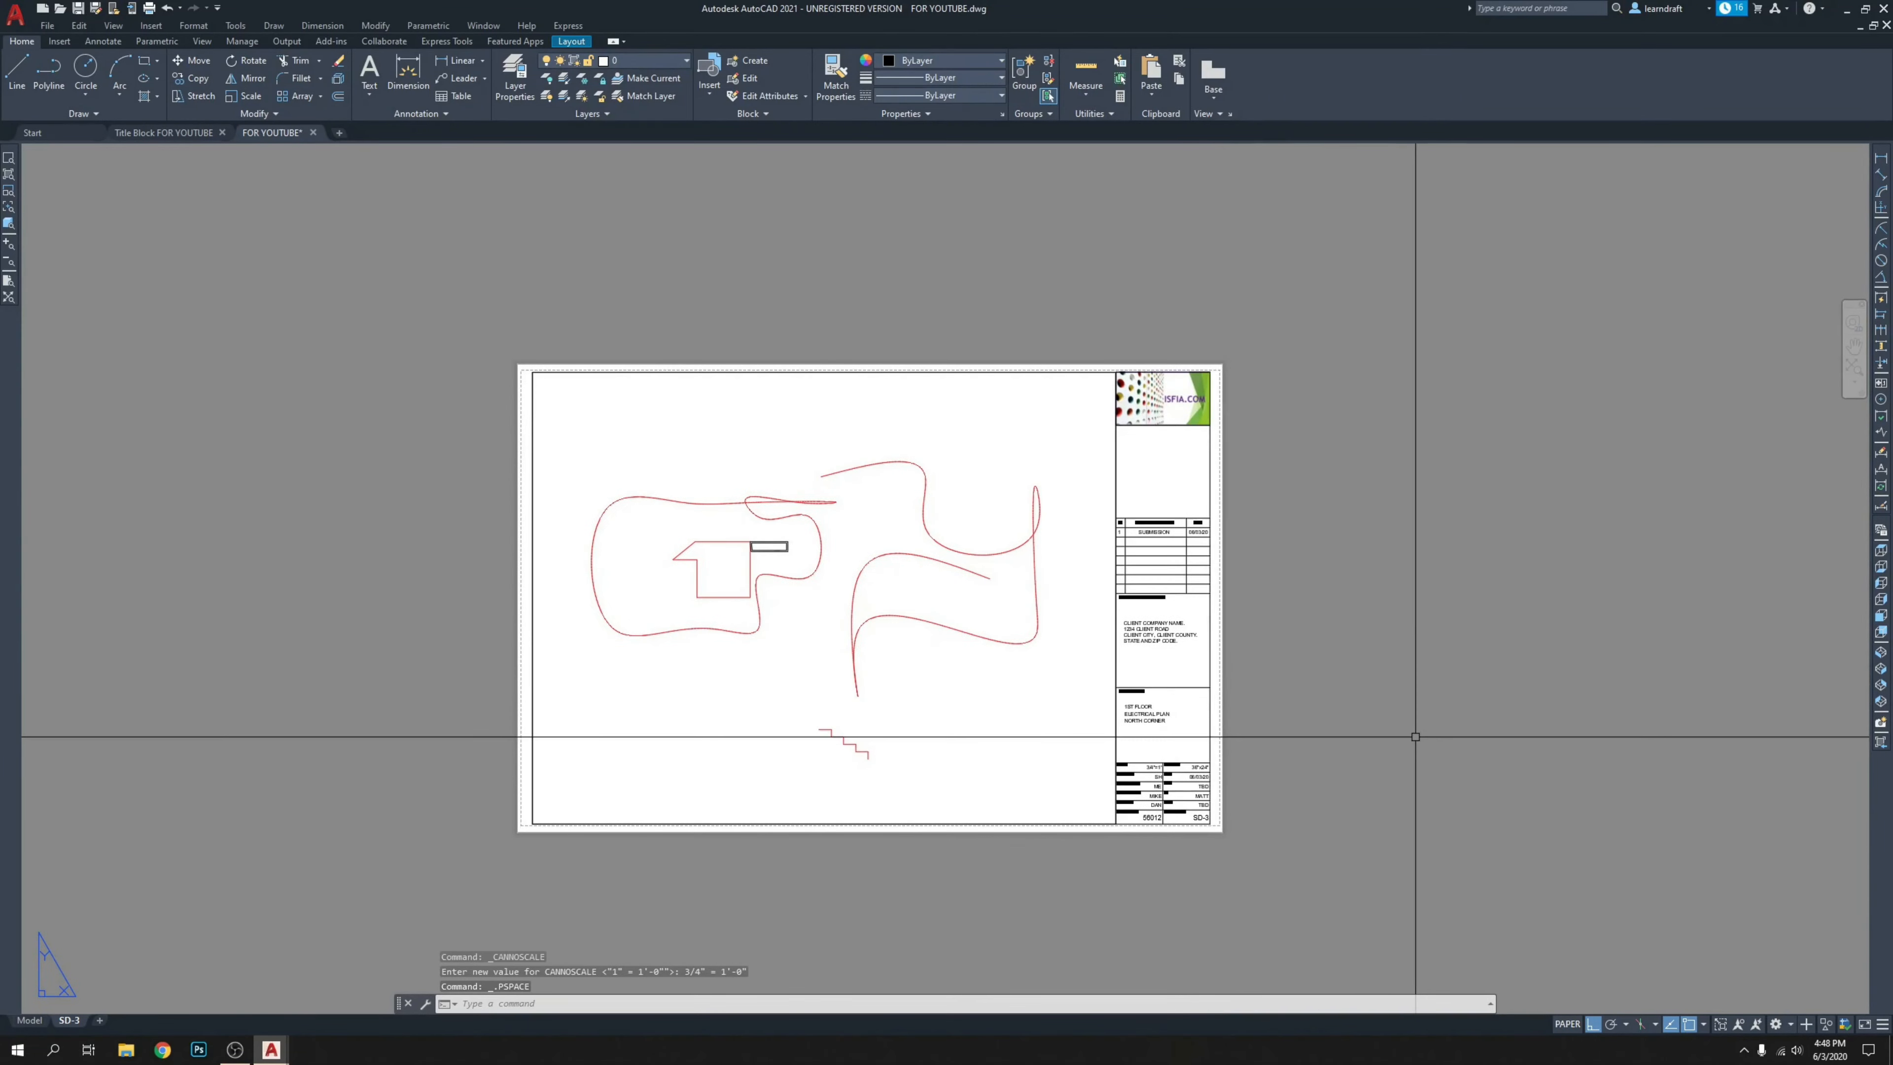
# Reactivate the viewport, lock its display, and test that panning no longer shifts the model inside it.
pyautogui.scroll(4, 1146, 718)
pyautogui.moveTo(1177, 672); pyautogui.dragTo(1197, 633, button='middle')
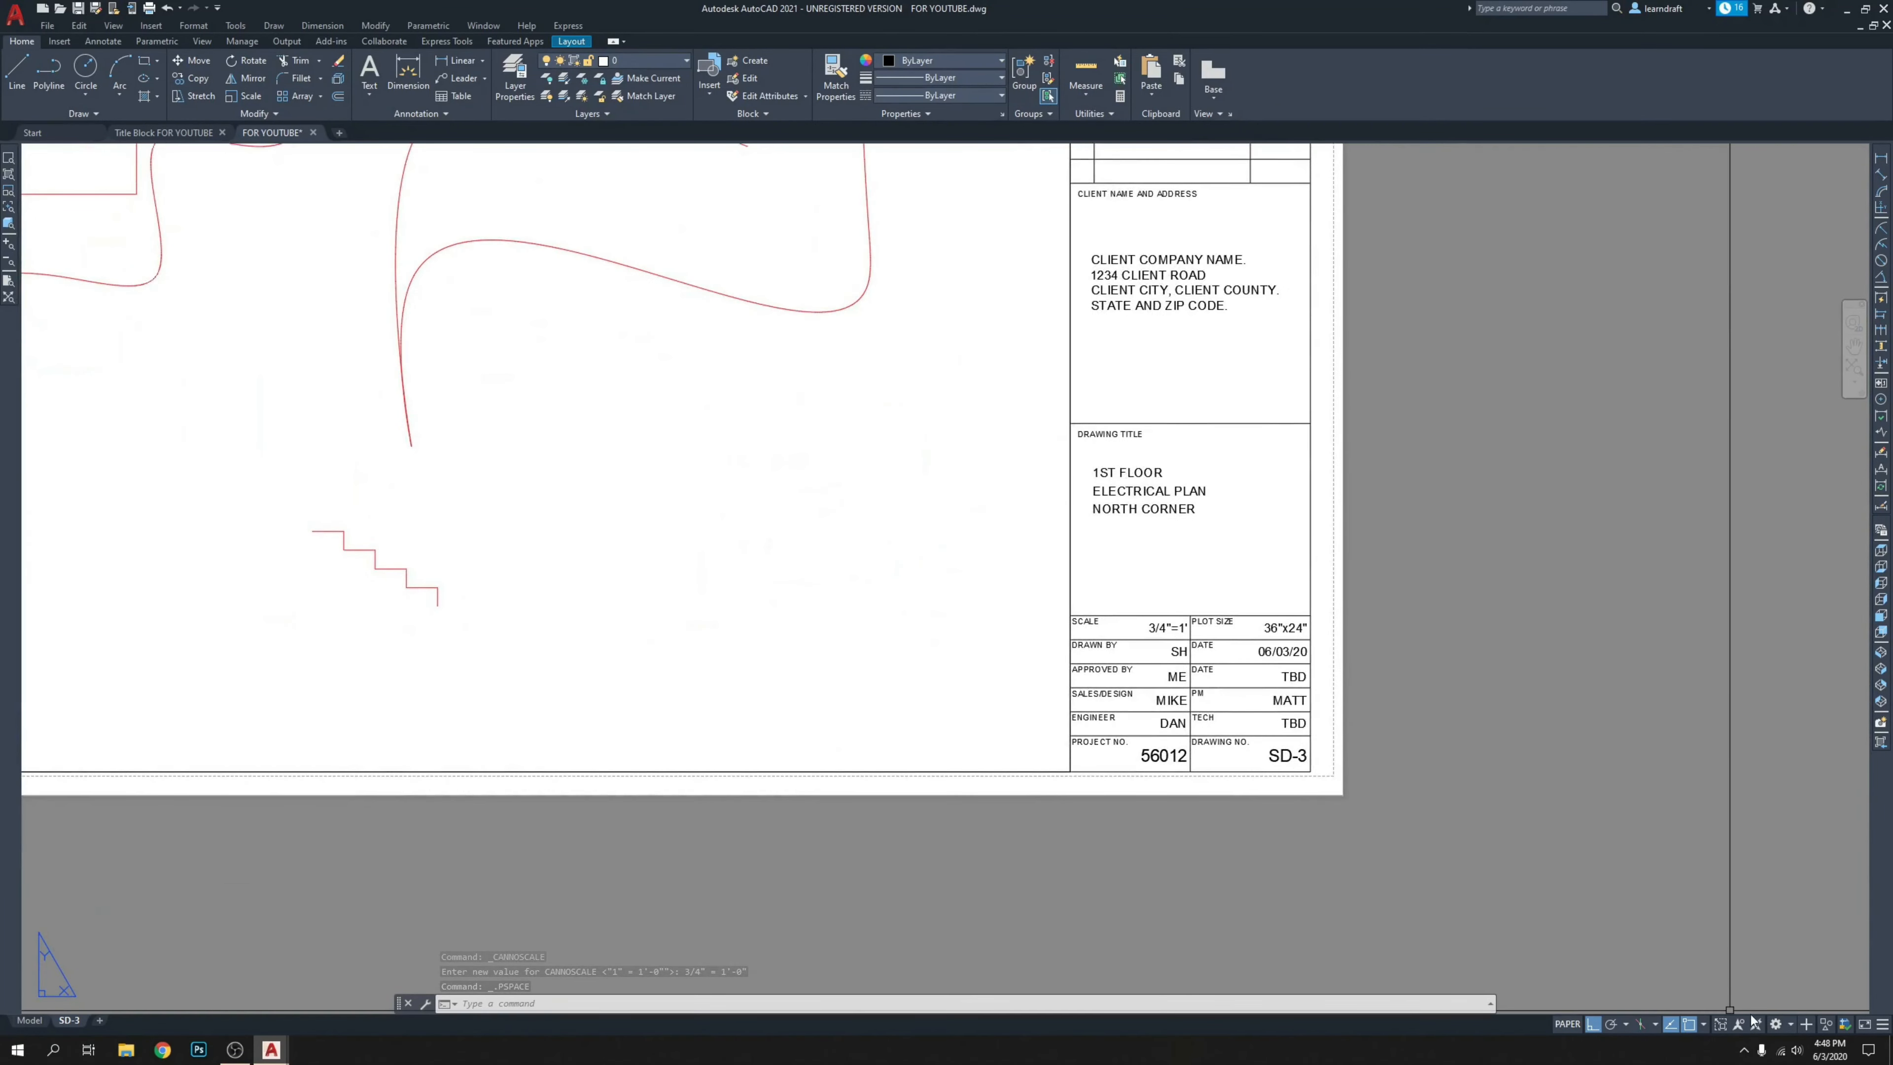
pyautogui.doubleClick(936, 678)
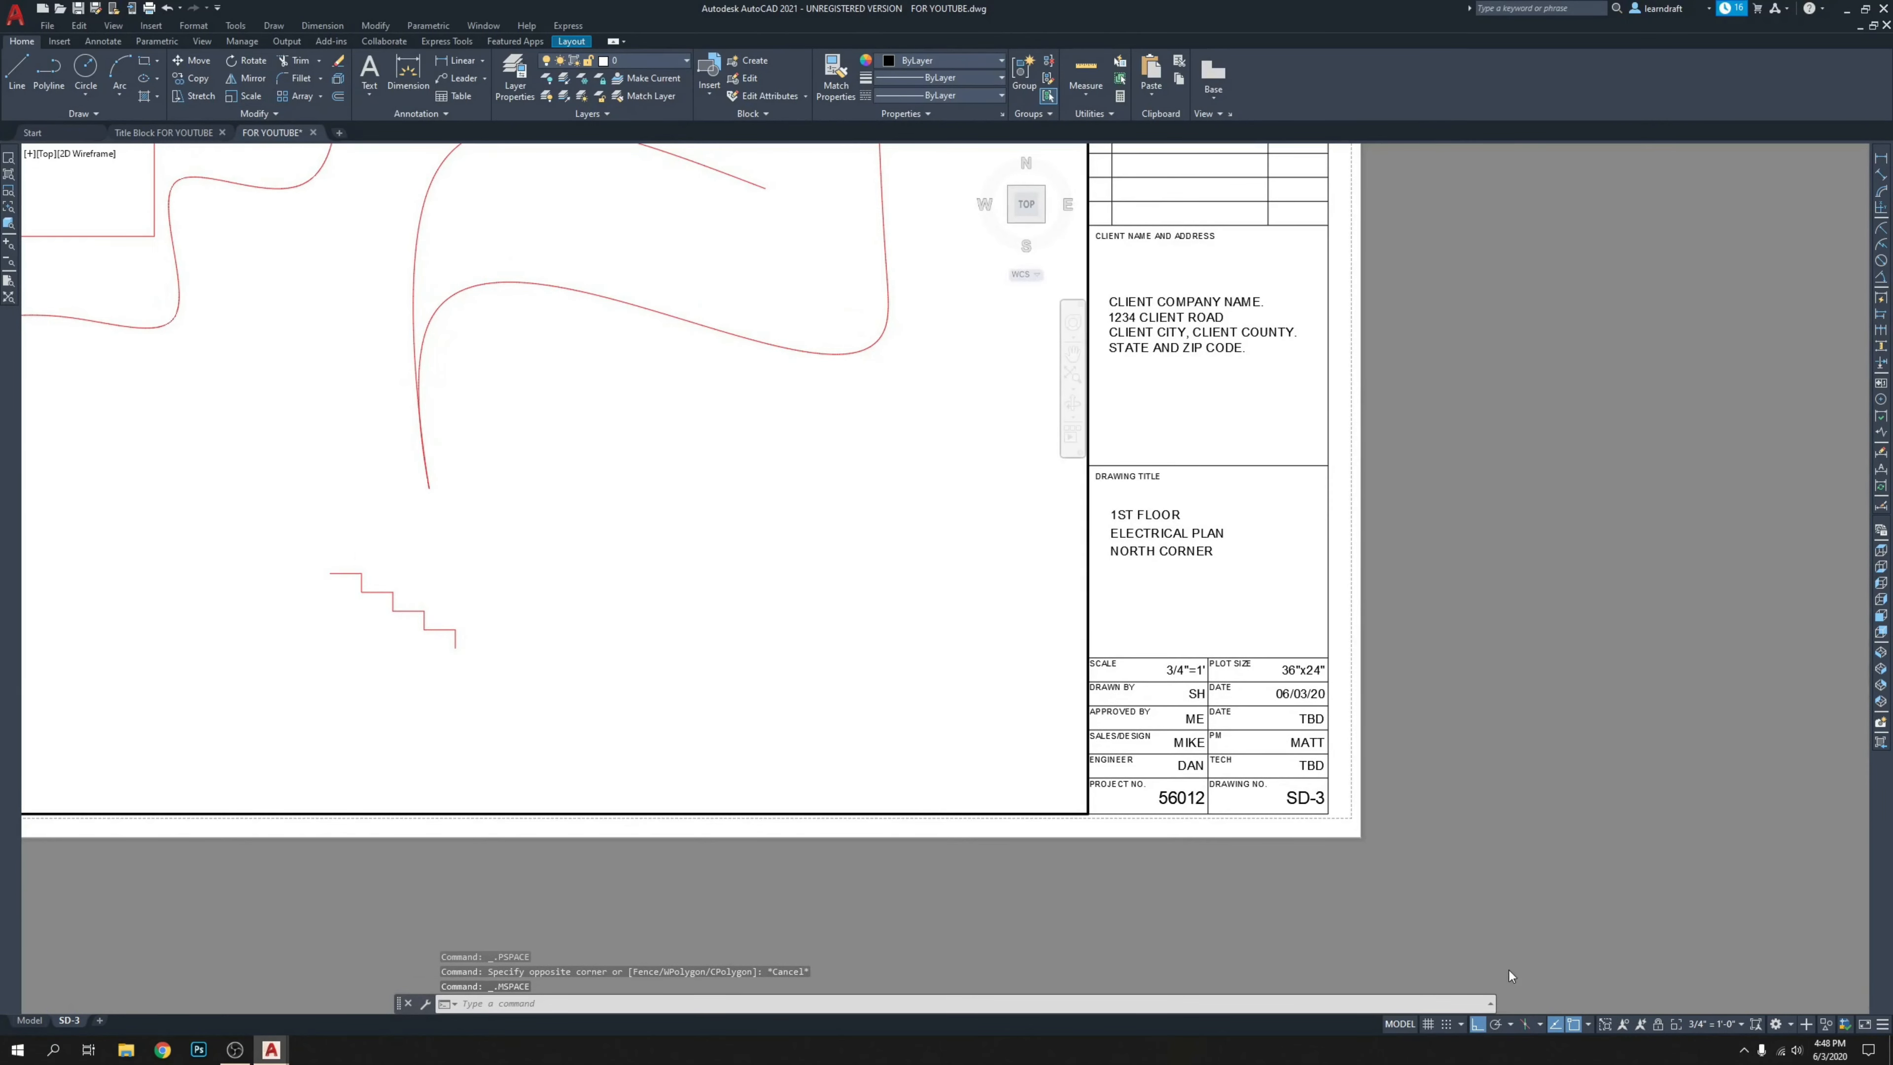
pyautogui.click(1657, 1025)
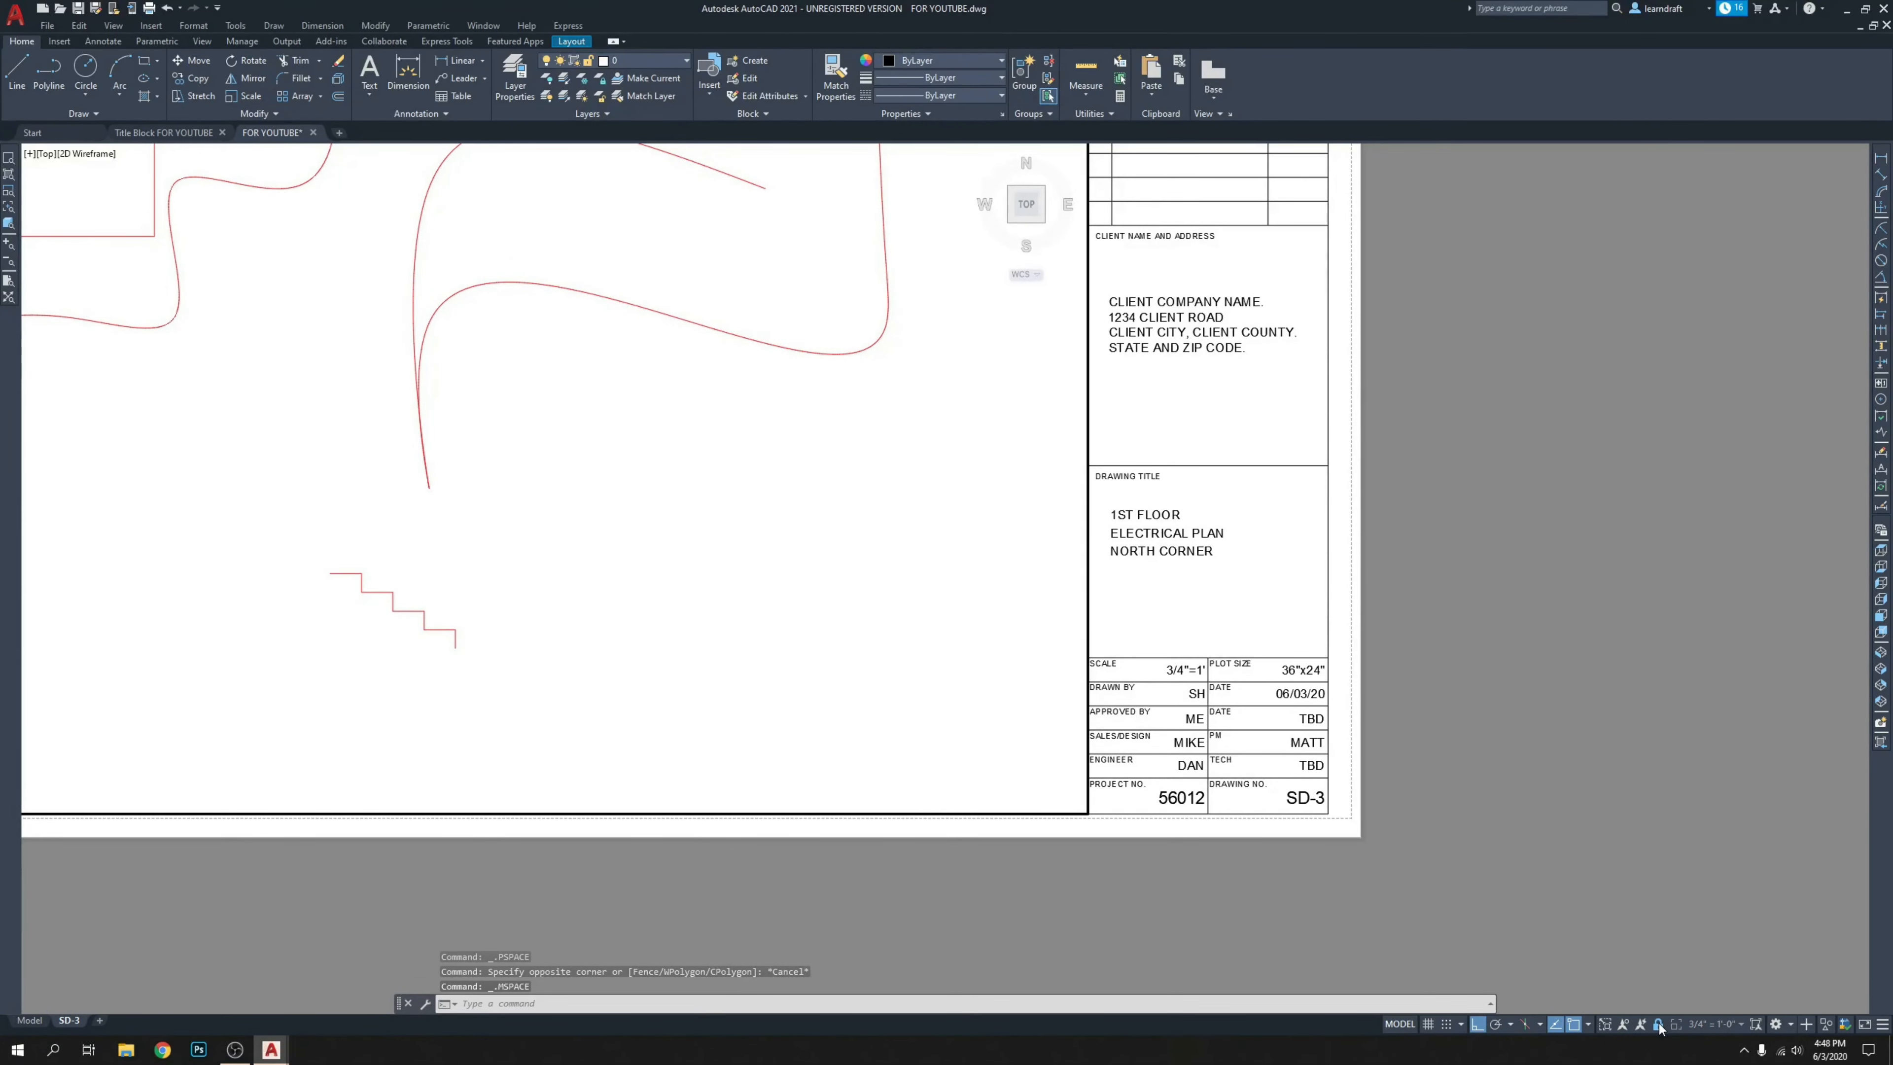
pyautogui.click(828, 572)
pyautogui.click(703, 631)
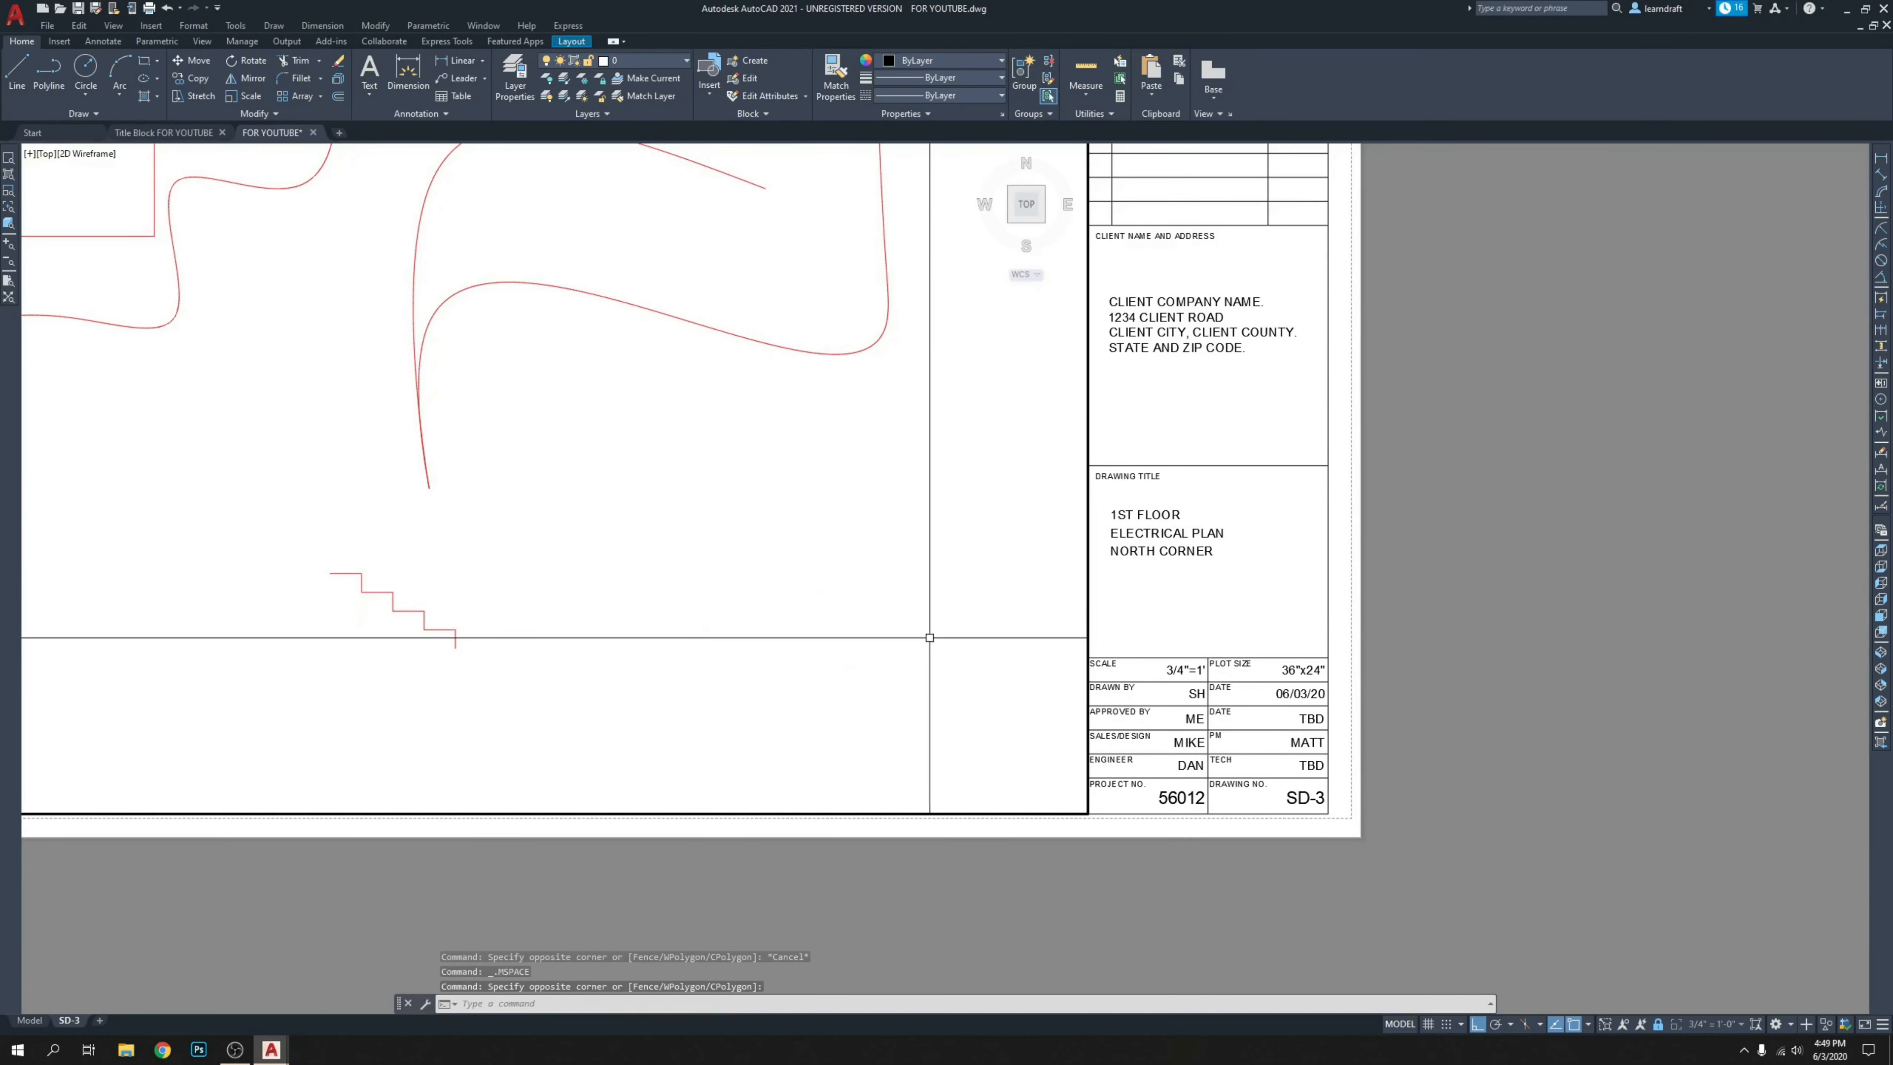
pyautogui.moveTo(996, 610); pyautogui.dragTo(1038, 656, button='middle')
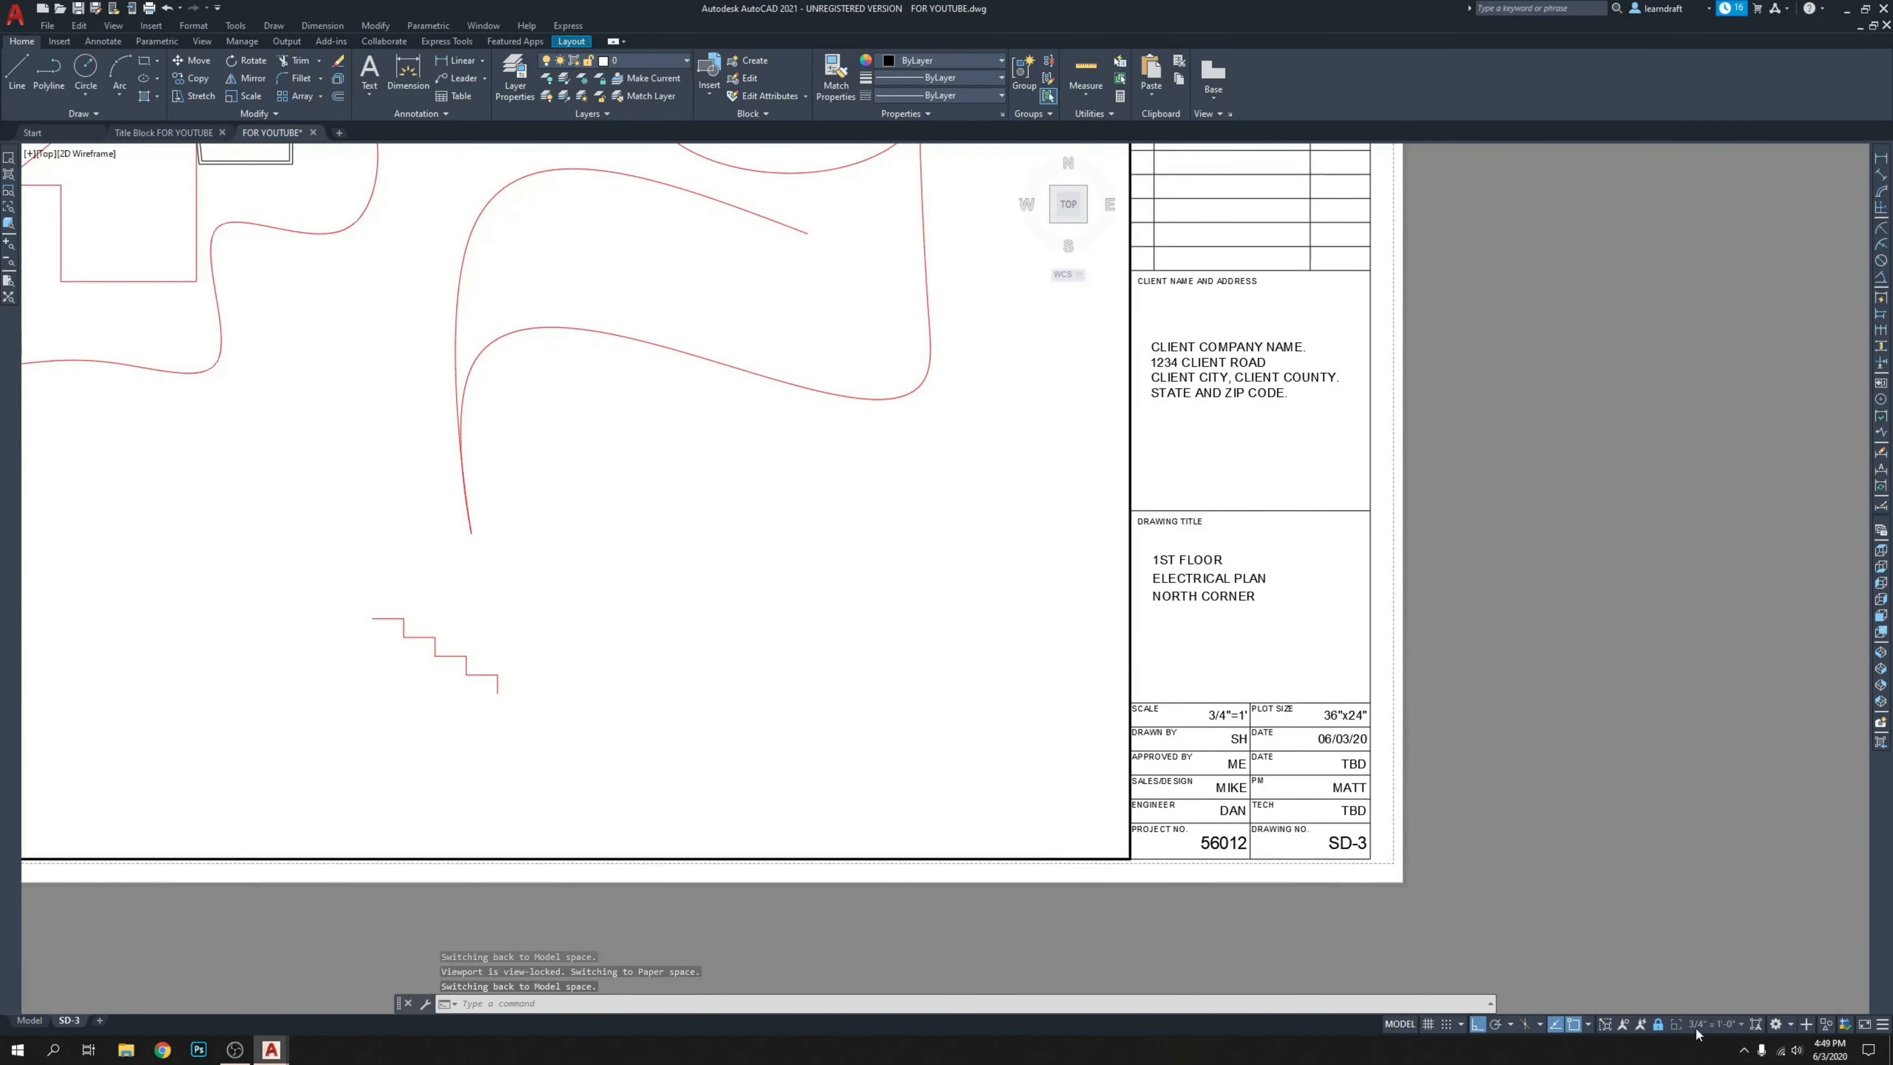
# Compare the title block's scale entry with the viewport scale and return to paper space with the whole sheet in view.
pyautogui.scroll(5, 1207, 686)
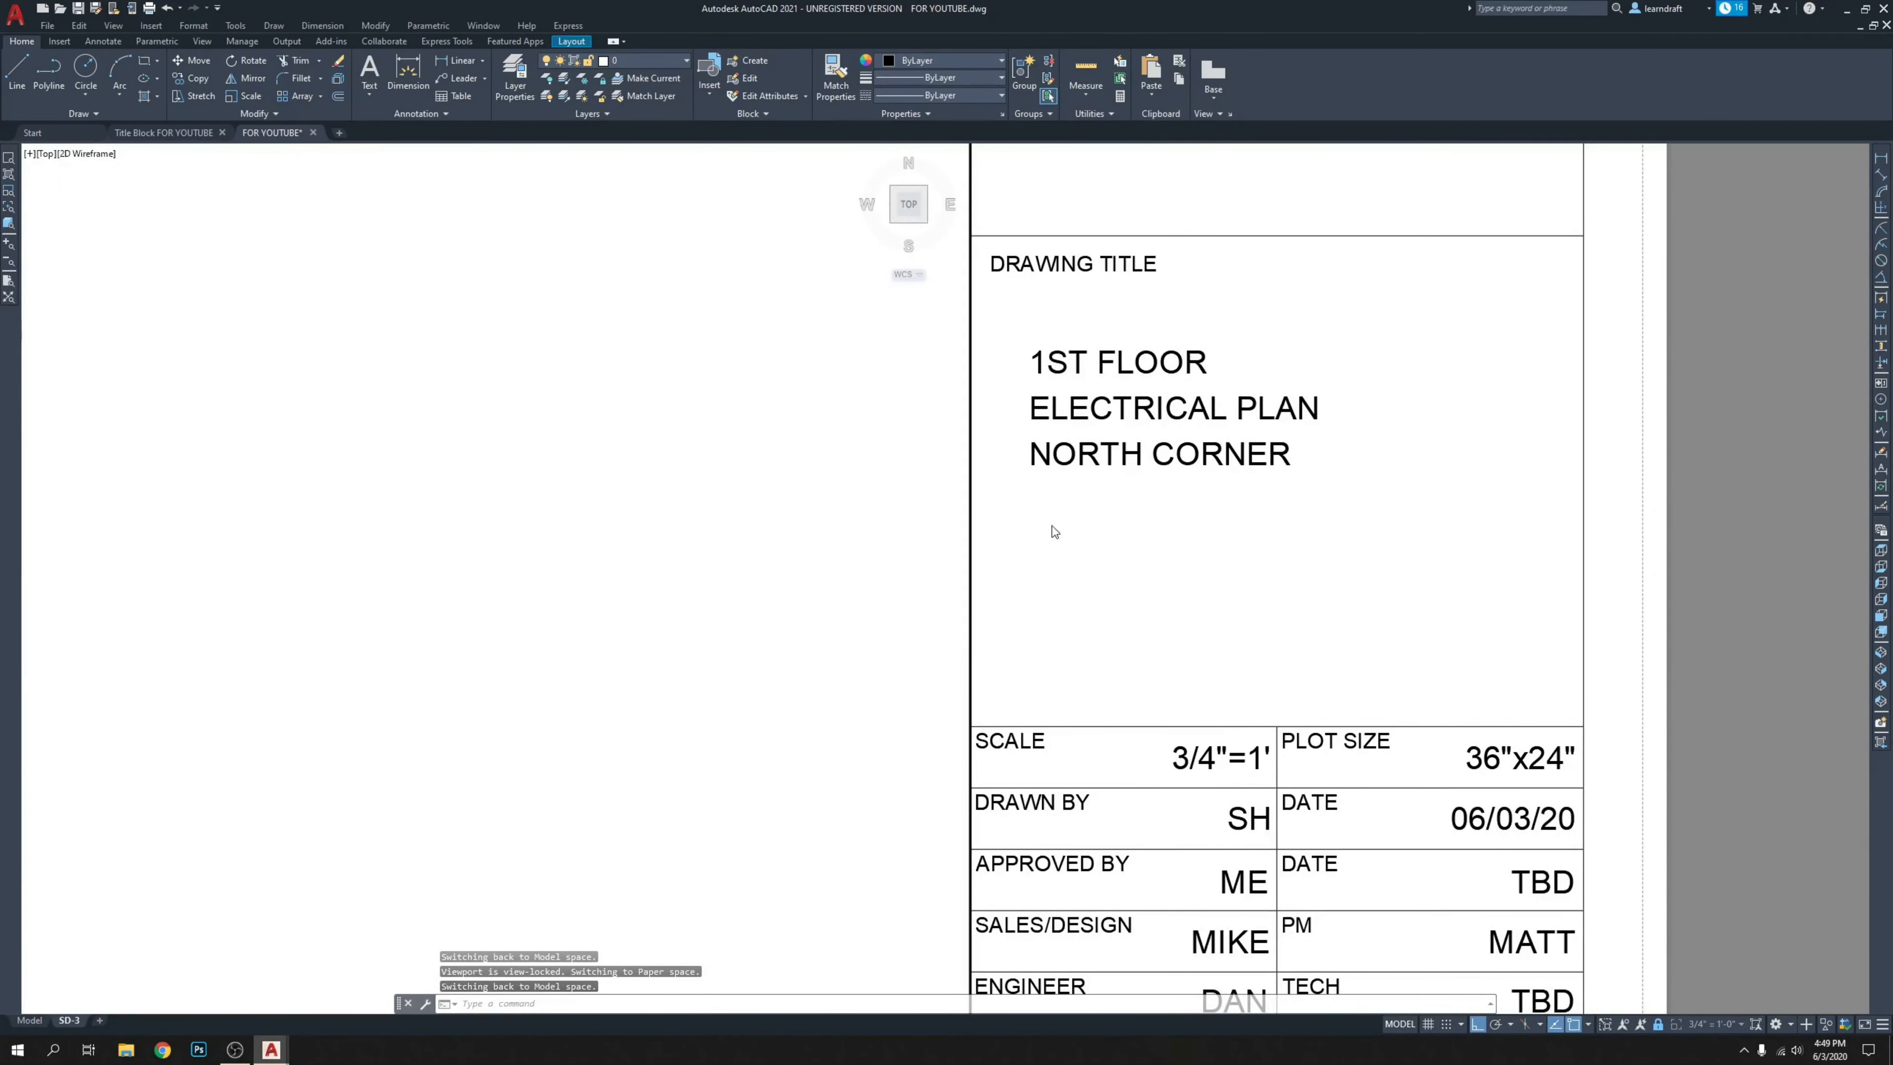
pyautogui.scroll(-4, 1050, 532)
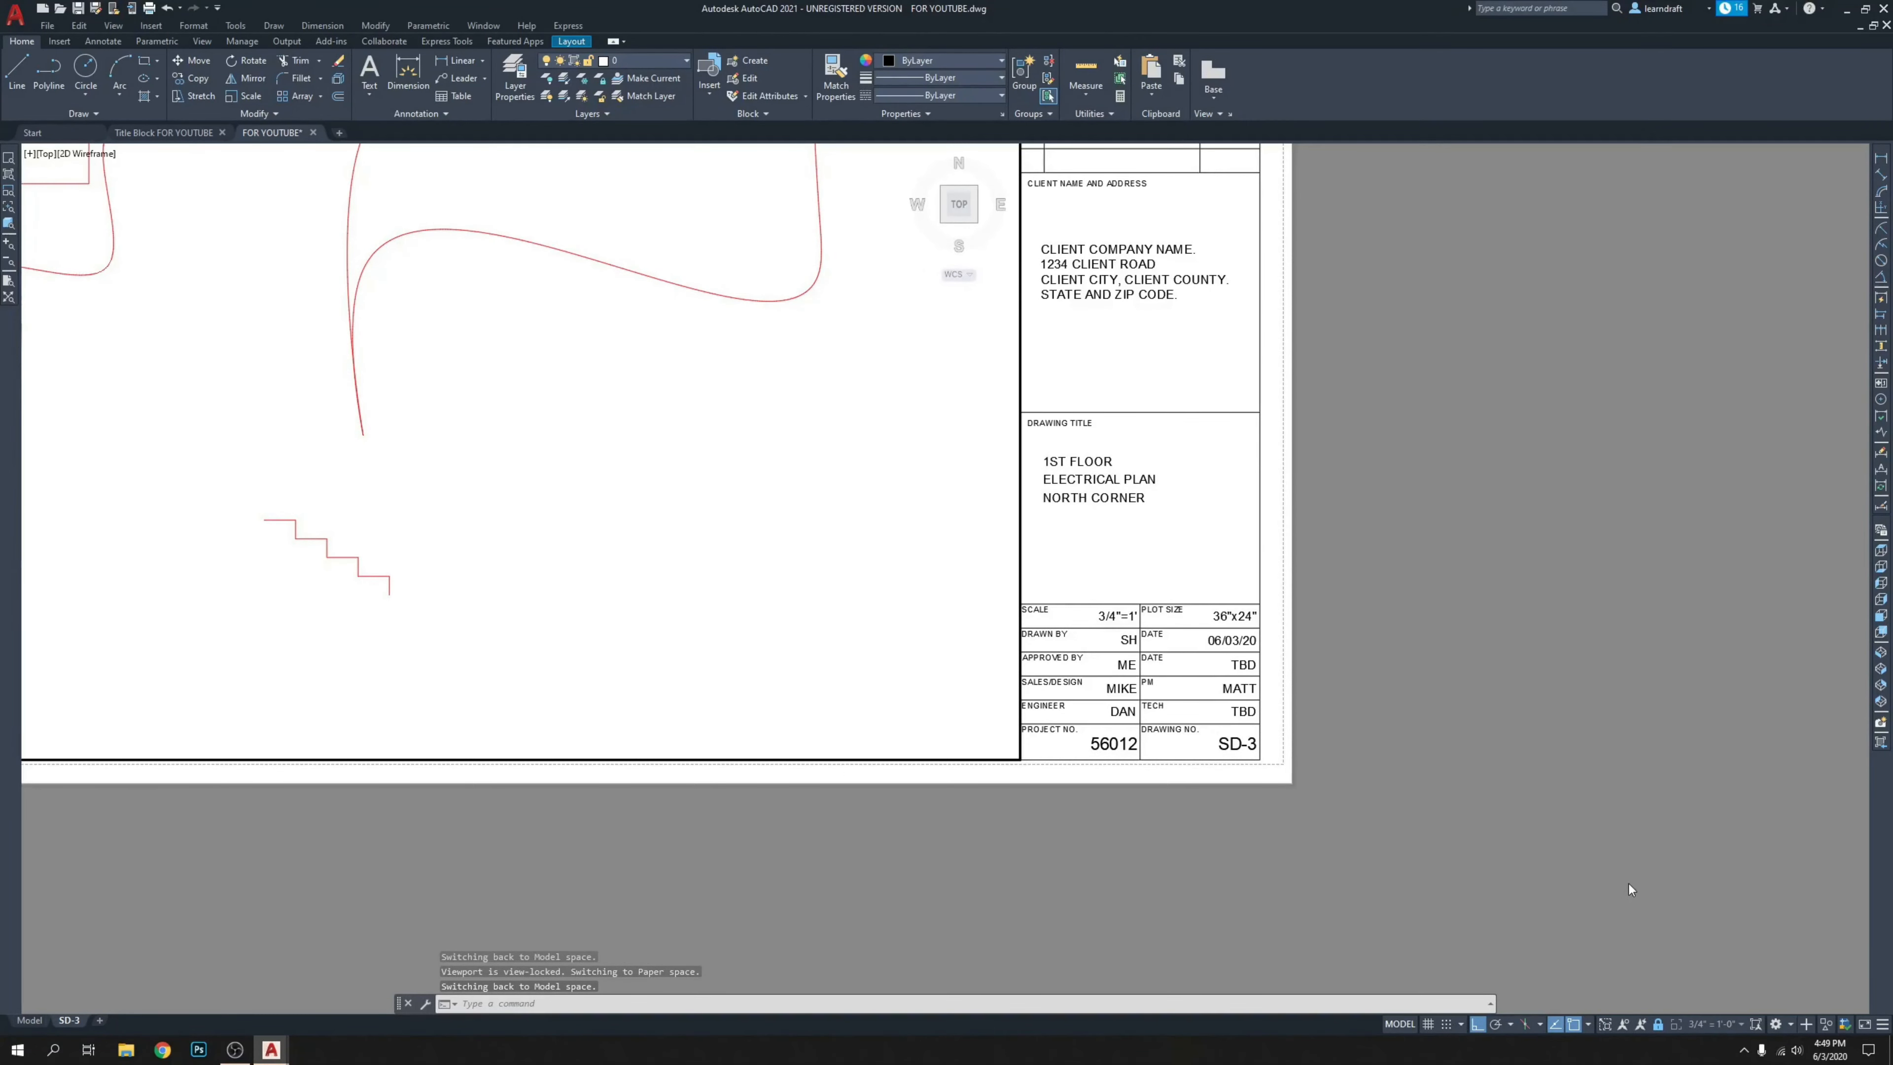
pyautogui.doubleClick(1358, 587)
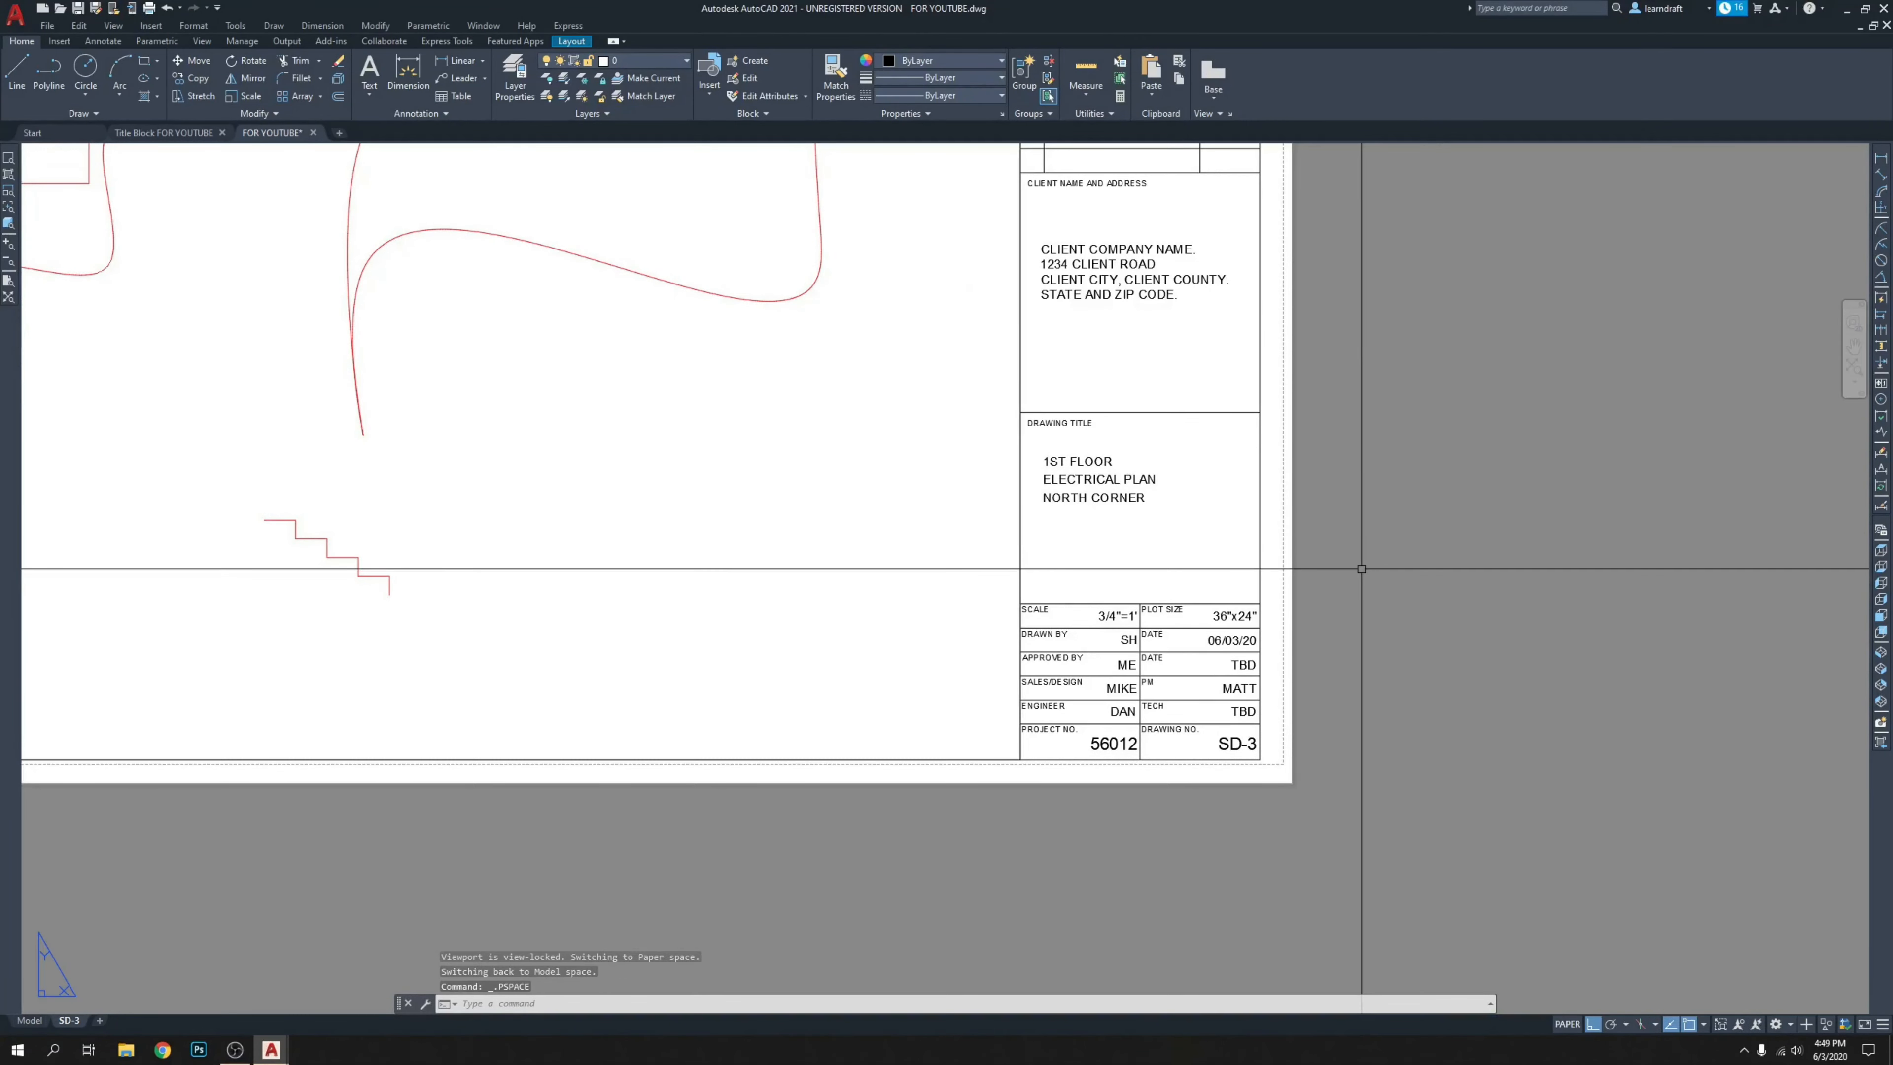
pyautogui.scroll(-5, 1359, 568)
pyautogui.moveTo(1062, 441); pyautogui.dragTo(977, 499, button='middle')
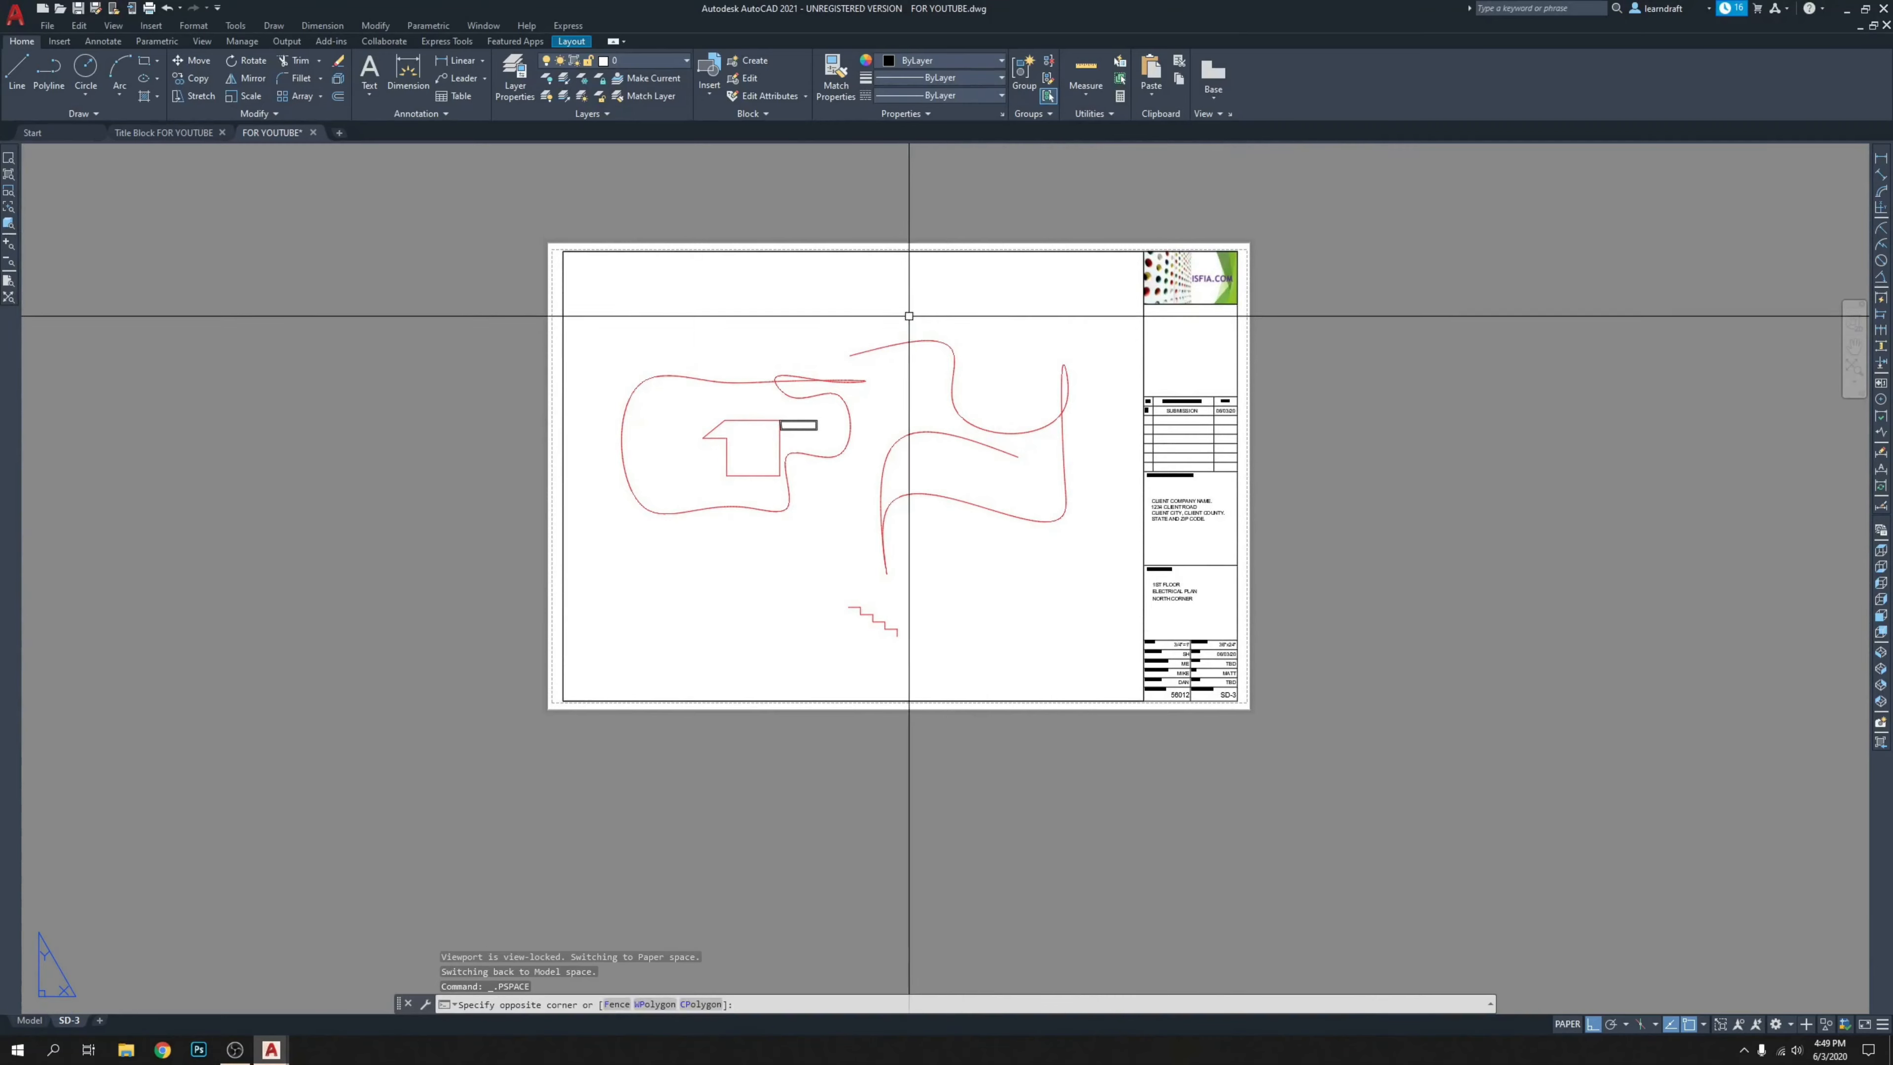
pyautogui.click(1259, 376)
pyautogui.moveTo(1327, 413); pyautogui.dragTo(1308, 404, button='middle')
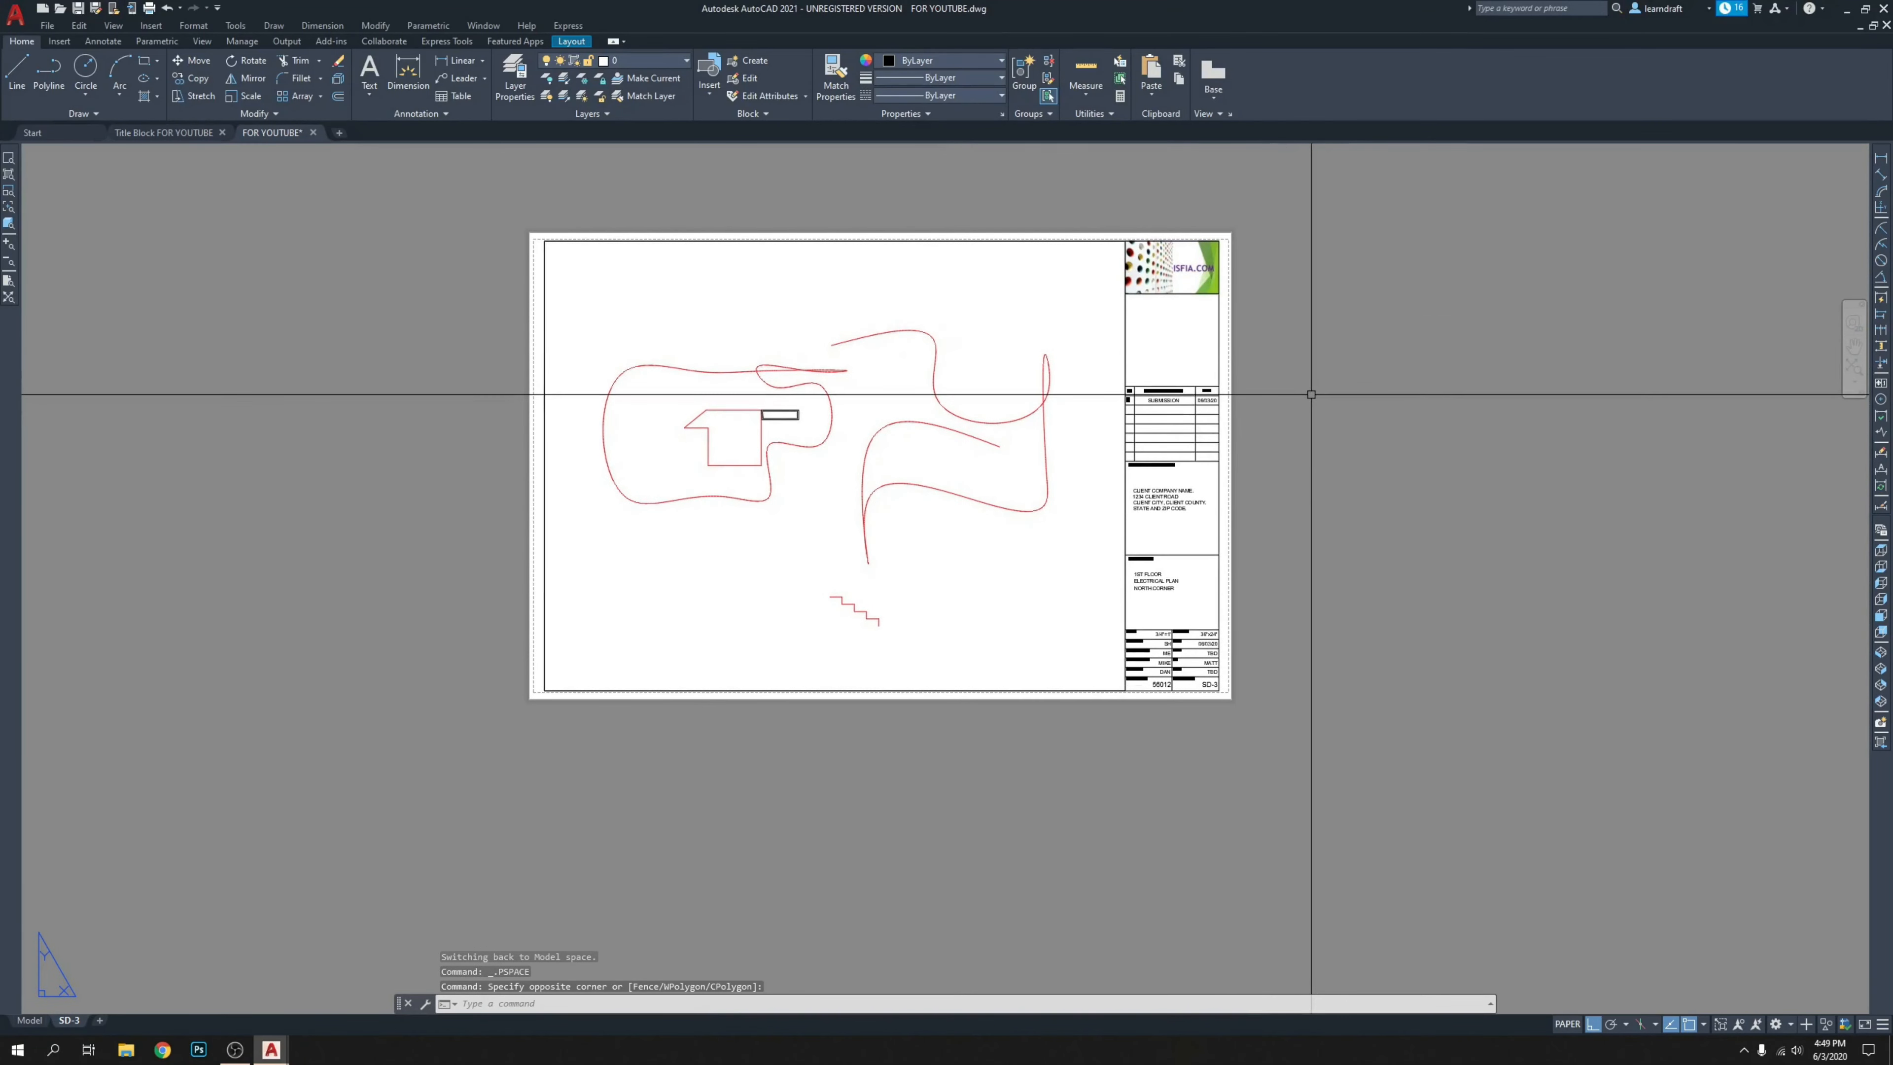
# Save the drawing and preview the SD-3 plot using the 36 X 24 page setup.
pyautogui.hotkey('ctrl', 's')
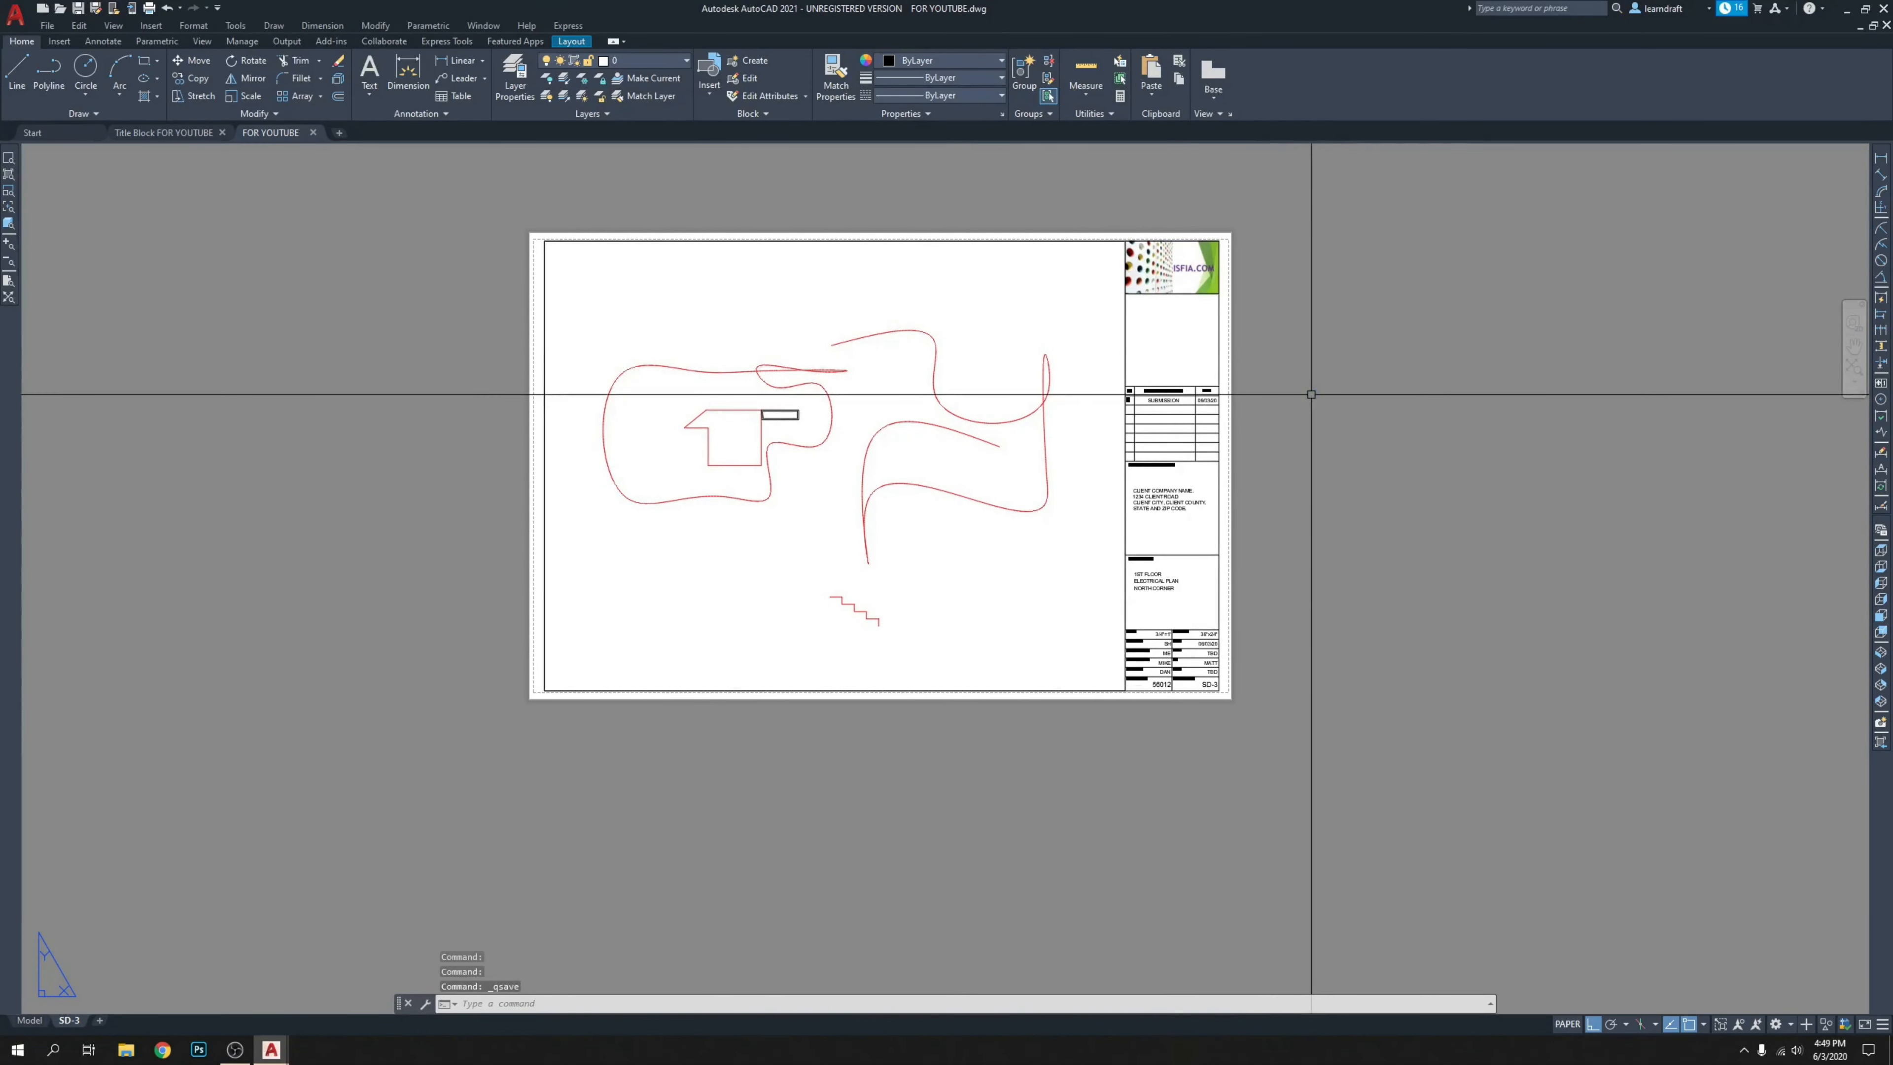
pyautogui.hotkey('ctrl', 'p')
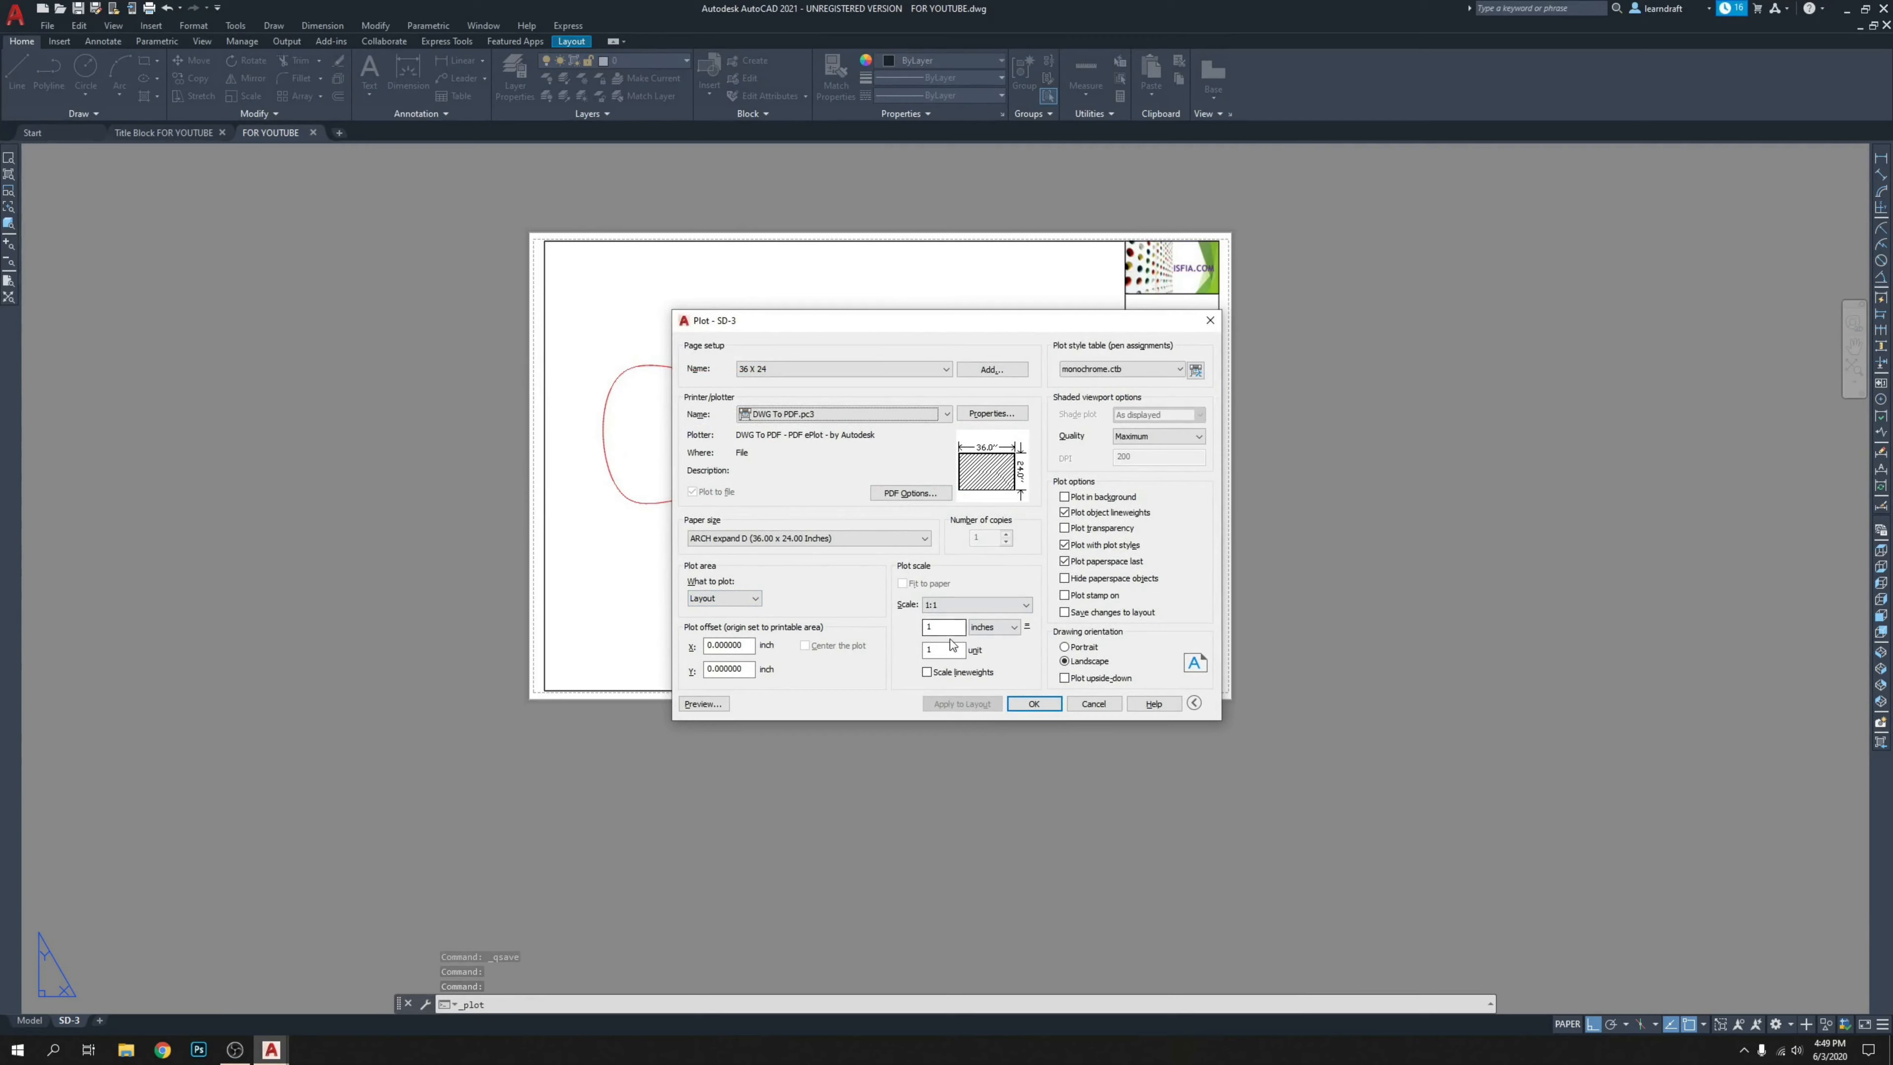
pyautogui.click(702, 703)
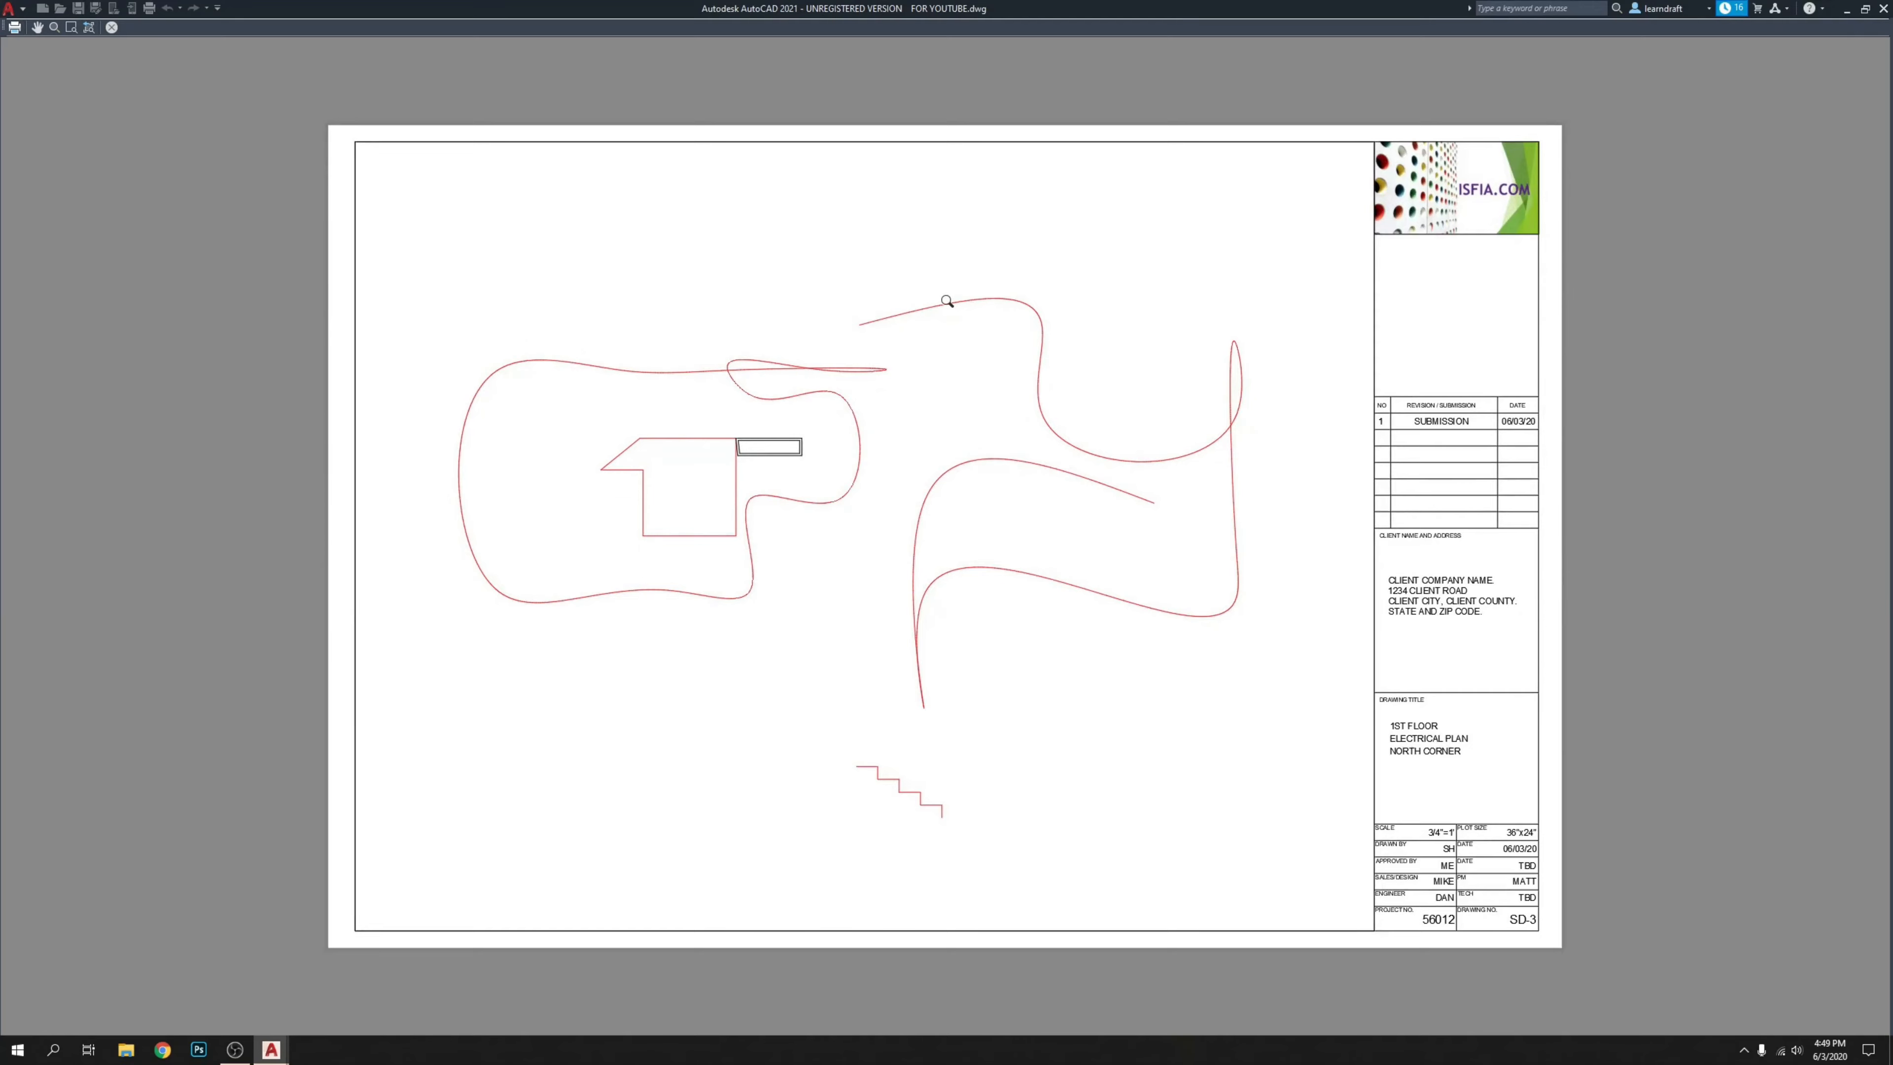
# Close the preview and plot the SD-3 layout to FOR YOUTUBE-SD-3.pdf in the AutoCAD 2021 Tutorials folder on New Volume (D:).
pyautogui.press('Escape')
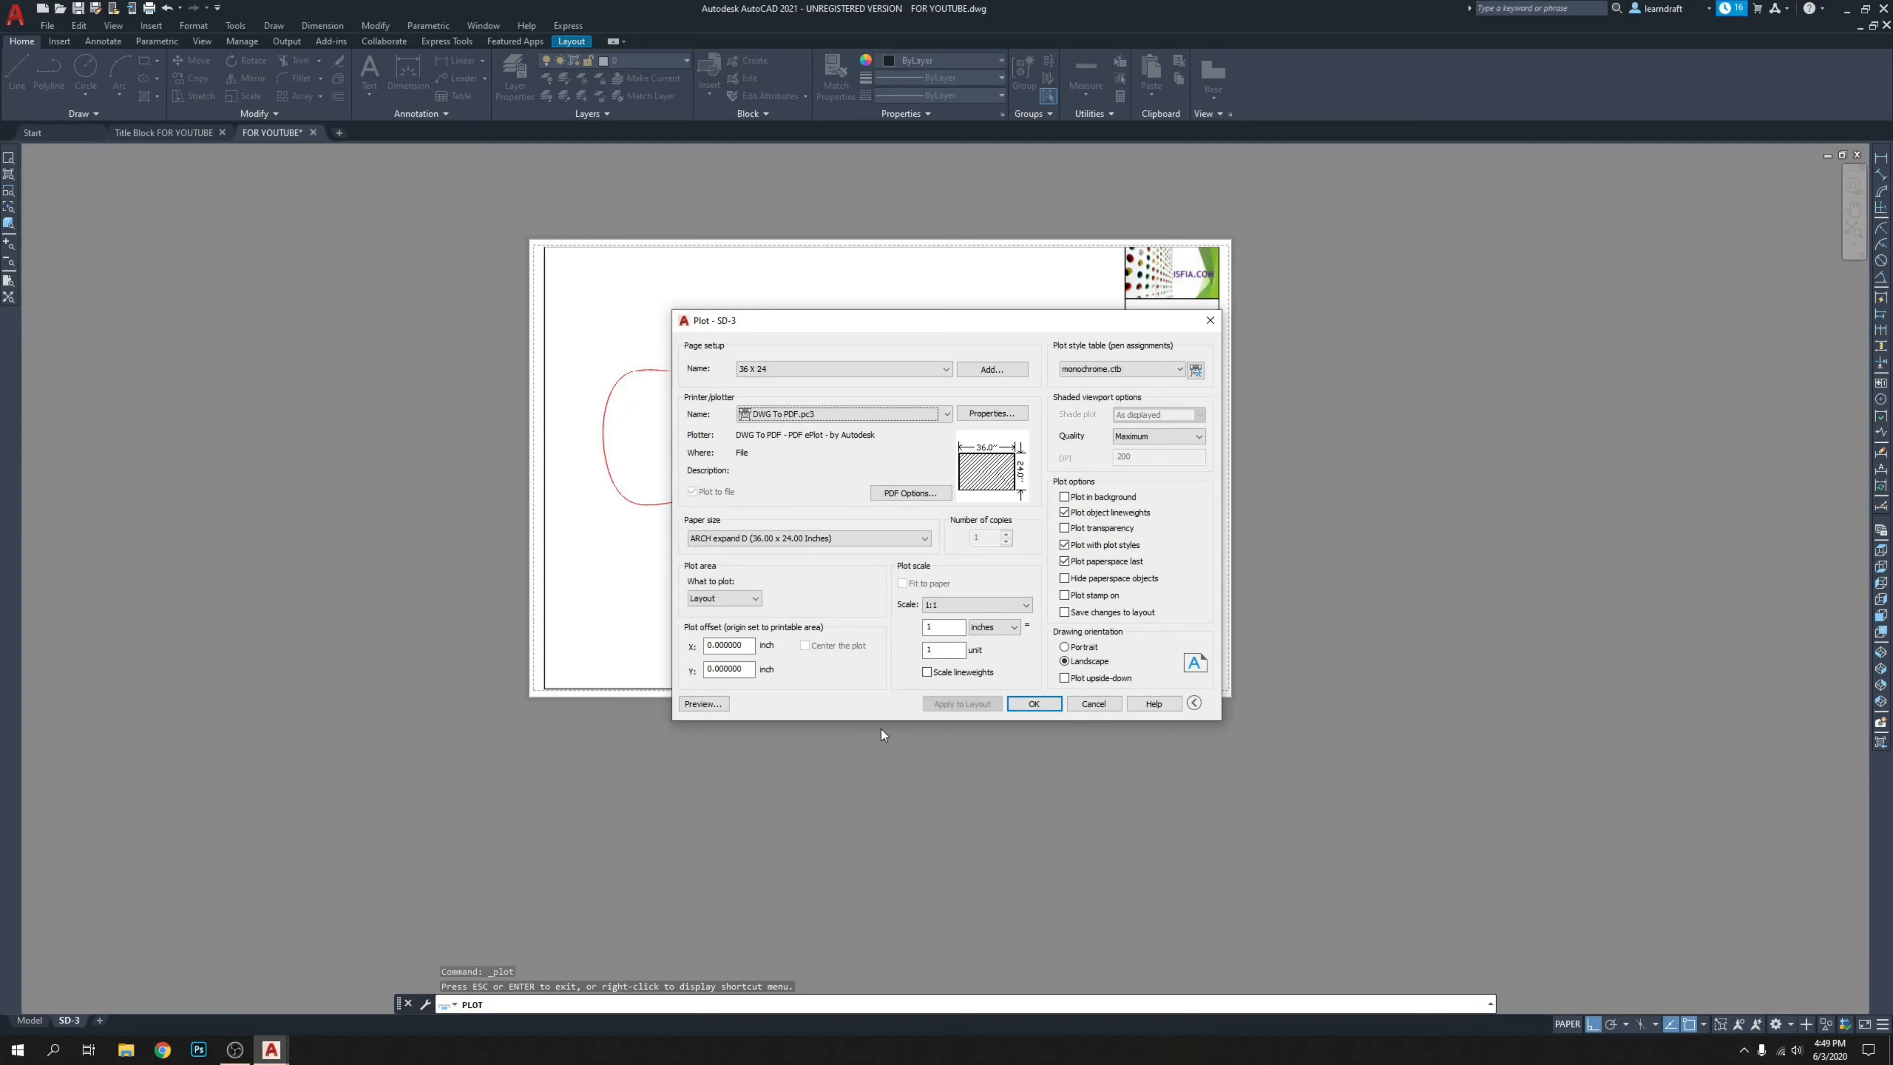
pyautogui.click(1033, 703)
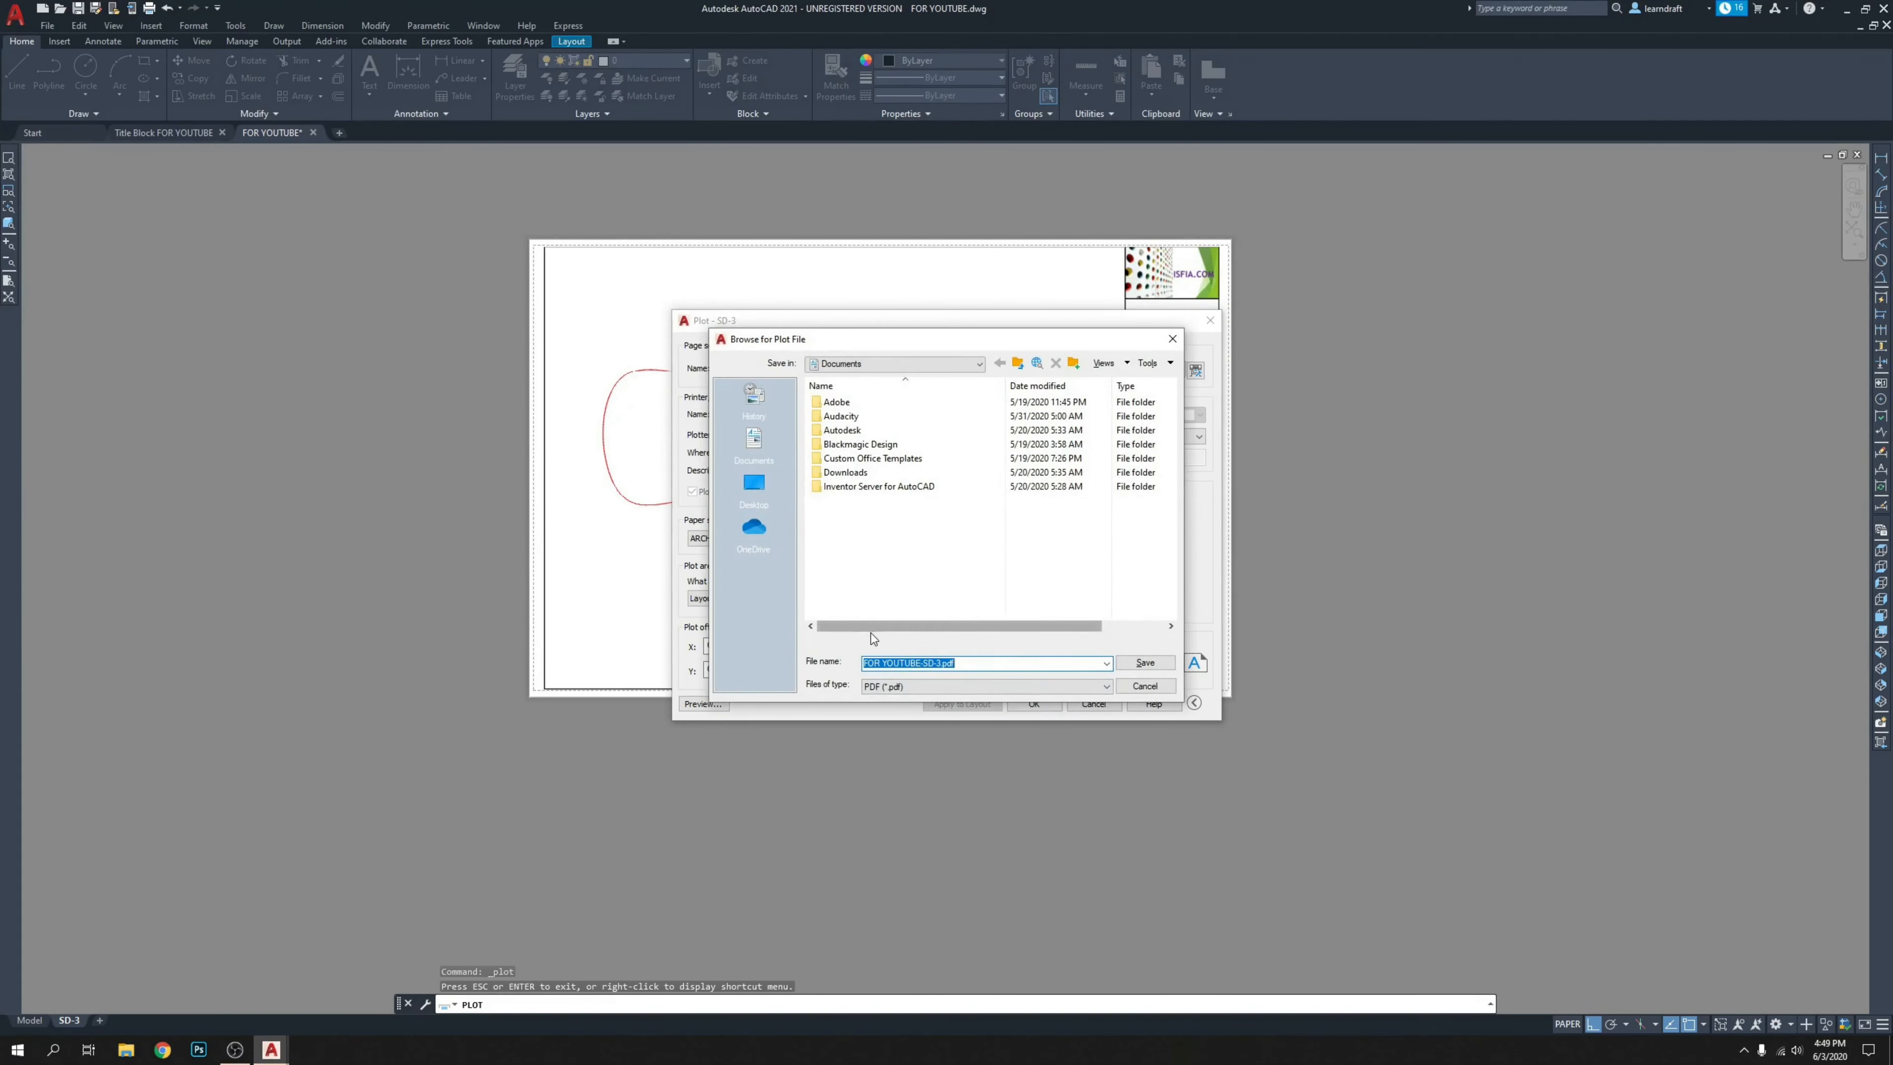
pyautogui.click(920, 363)
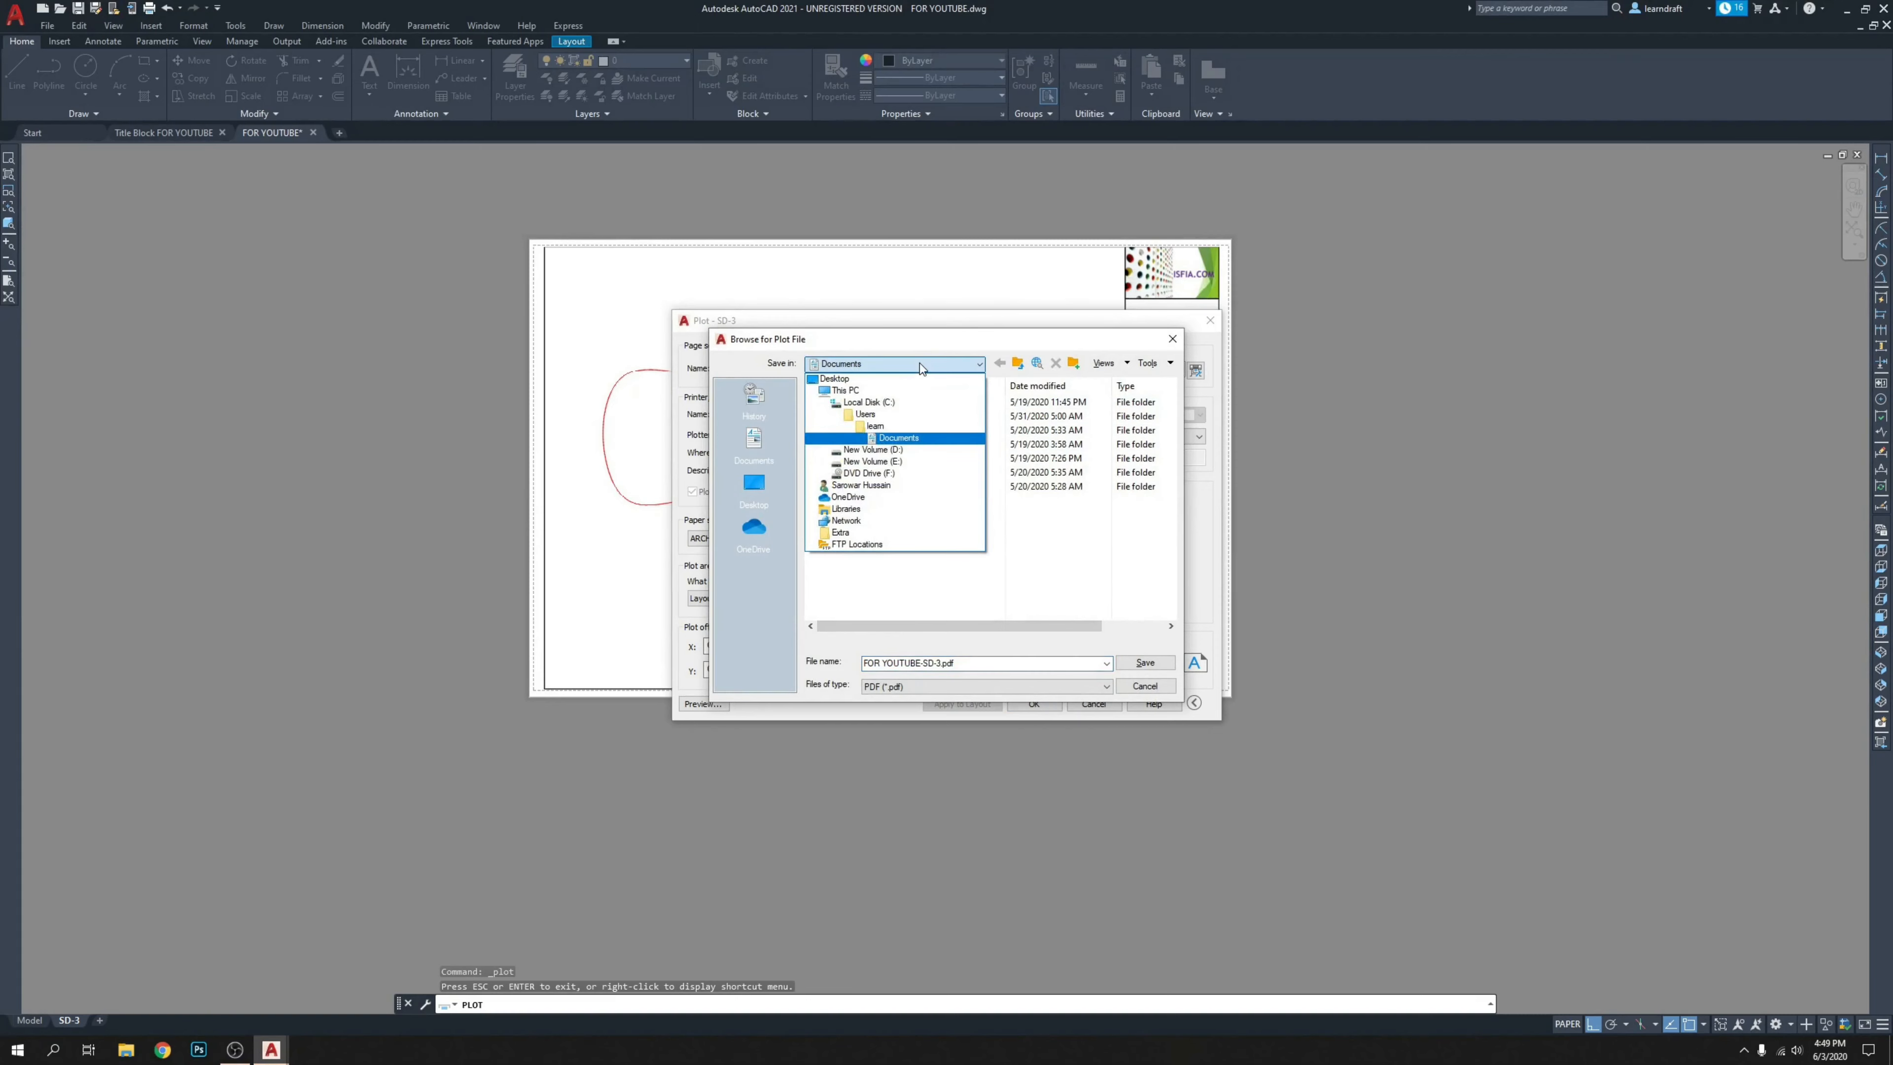
pyautogui.click(896, 452)
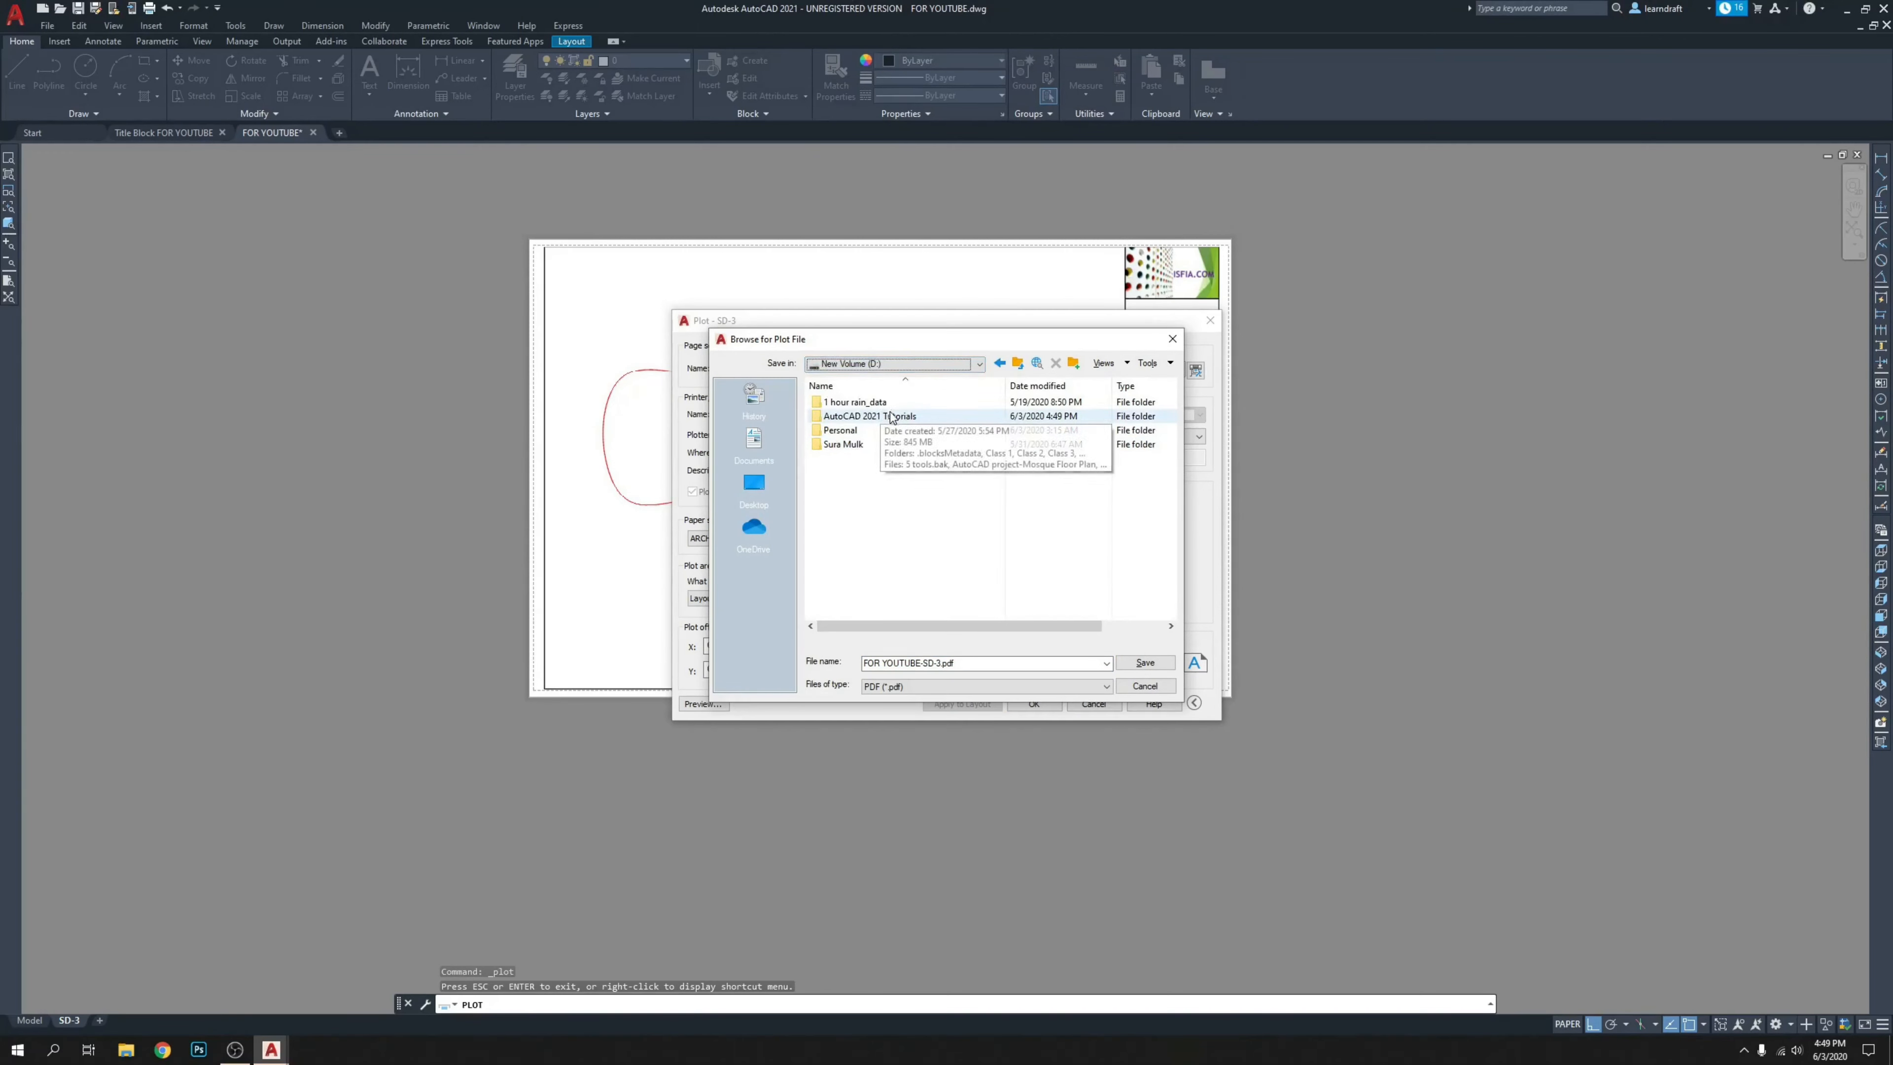
pyautogui.click(884, 416)
pyautogui.doubleClick(883, 415)
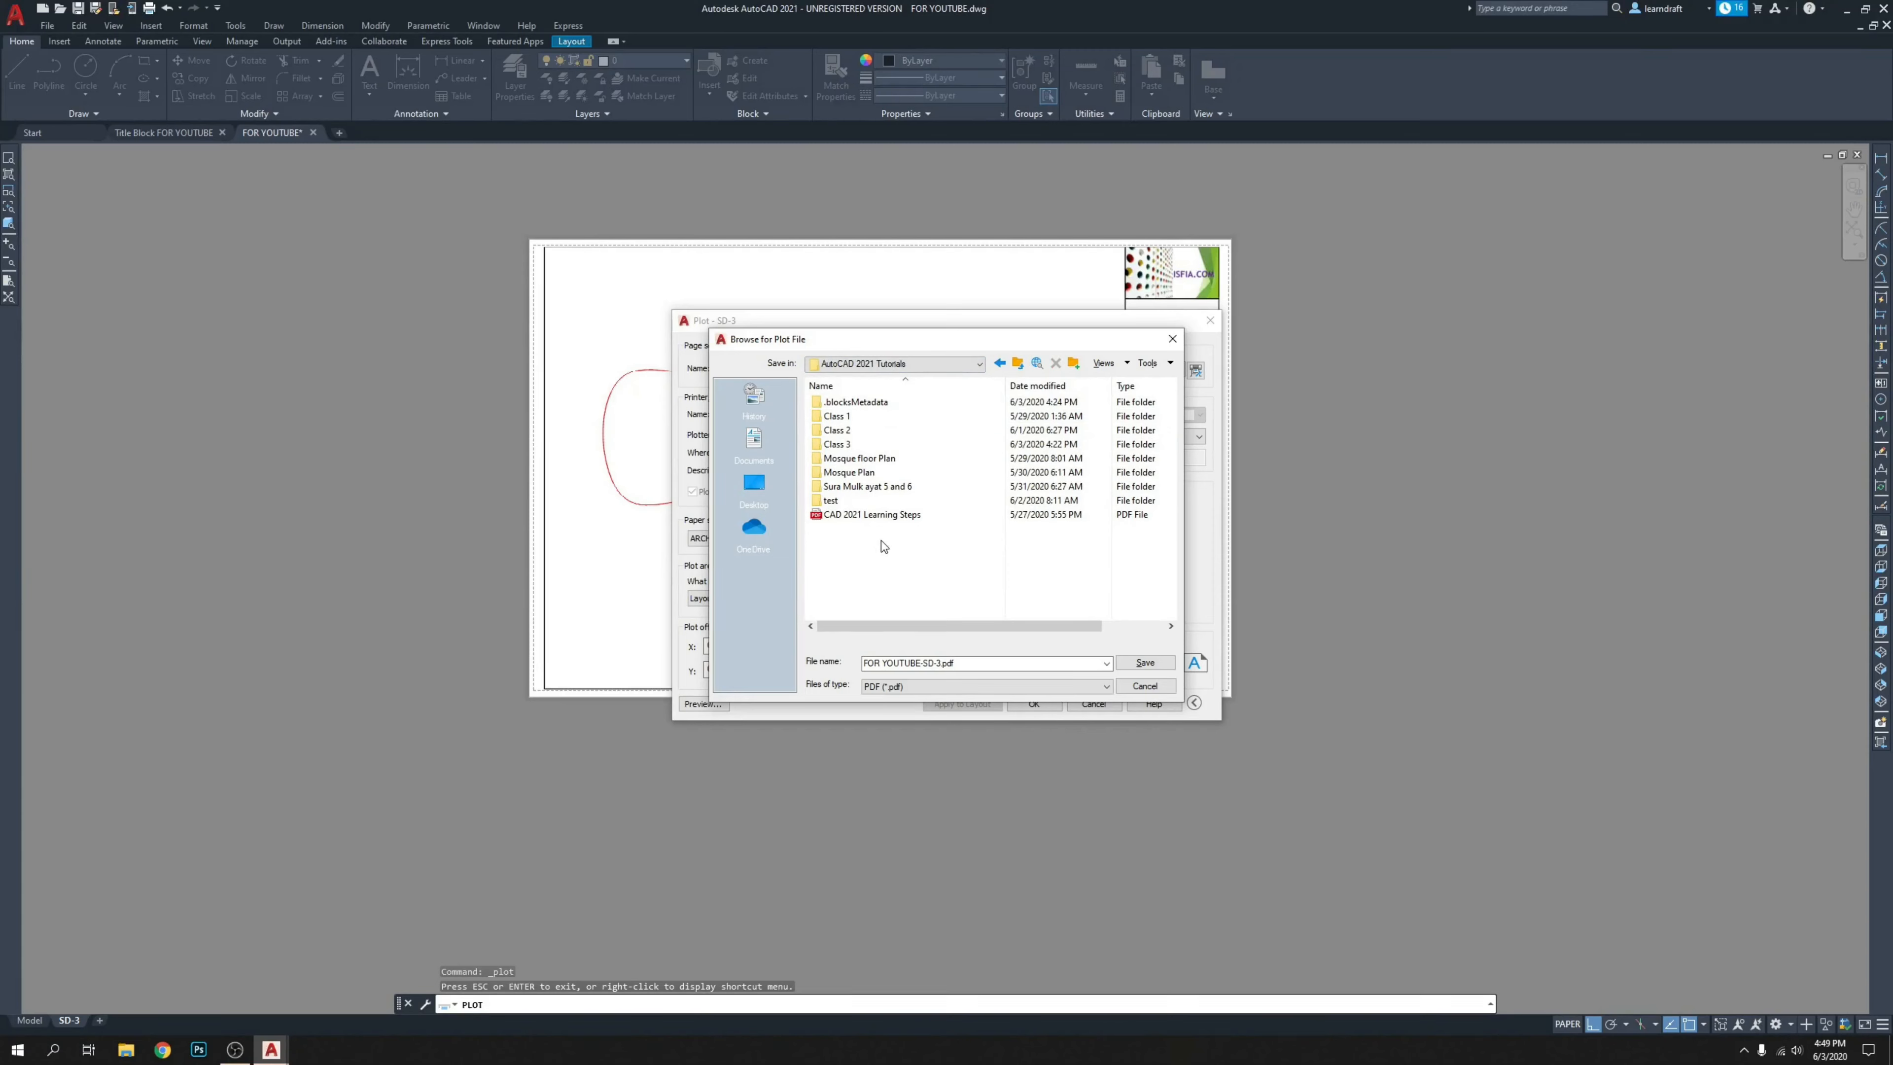
pyautogui.doubleClick(853, 501)
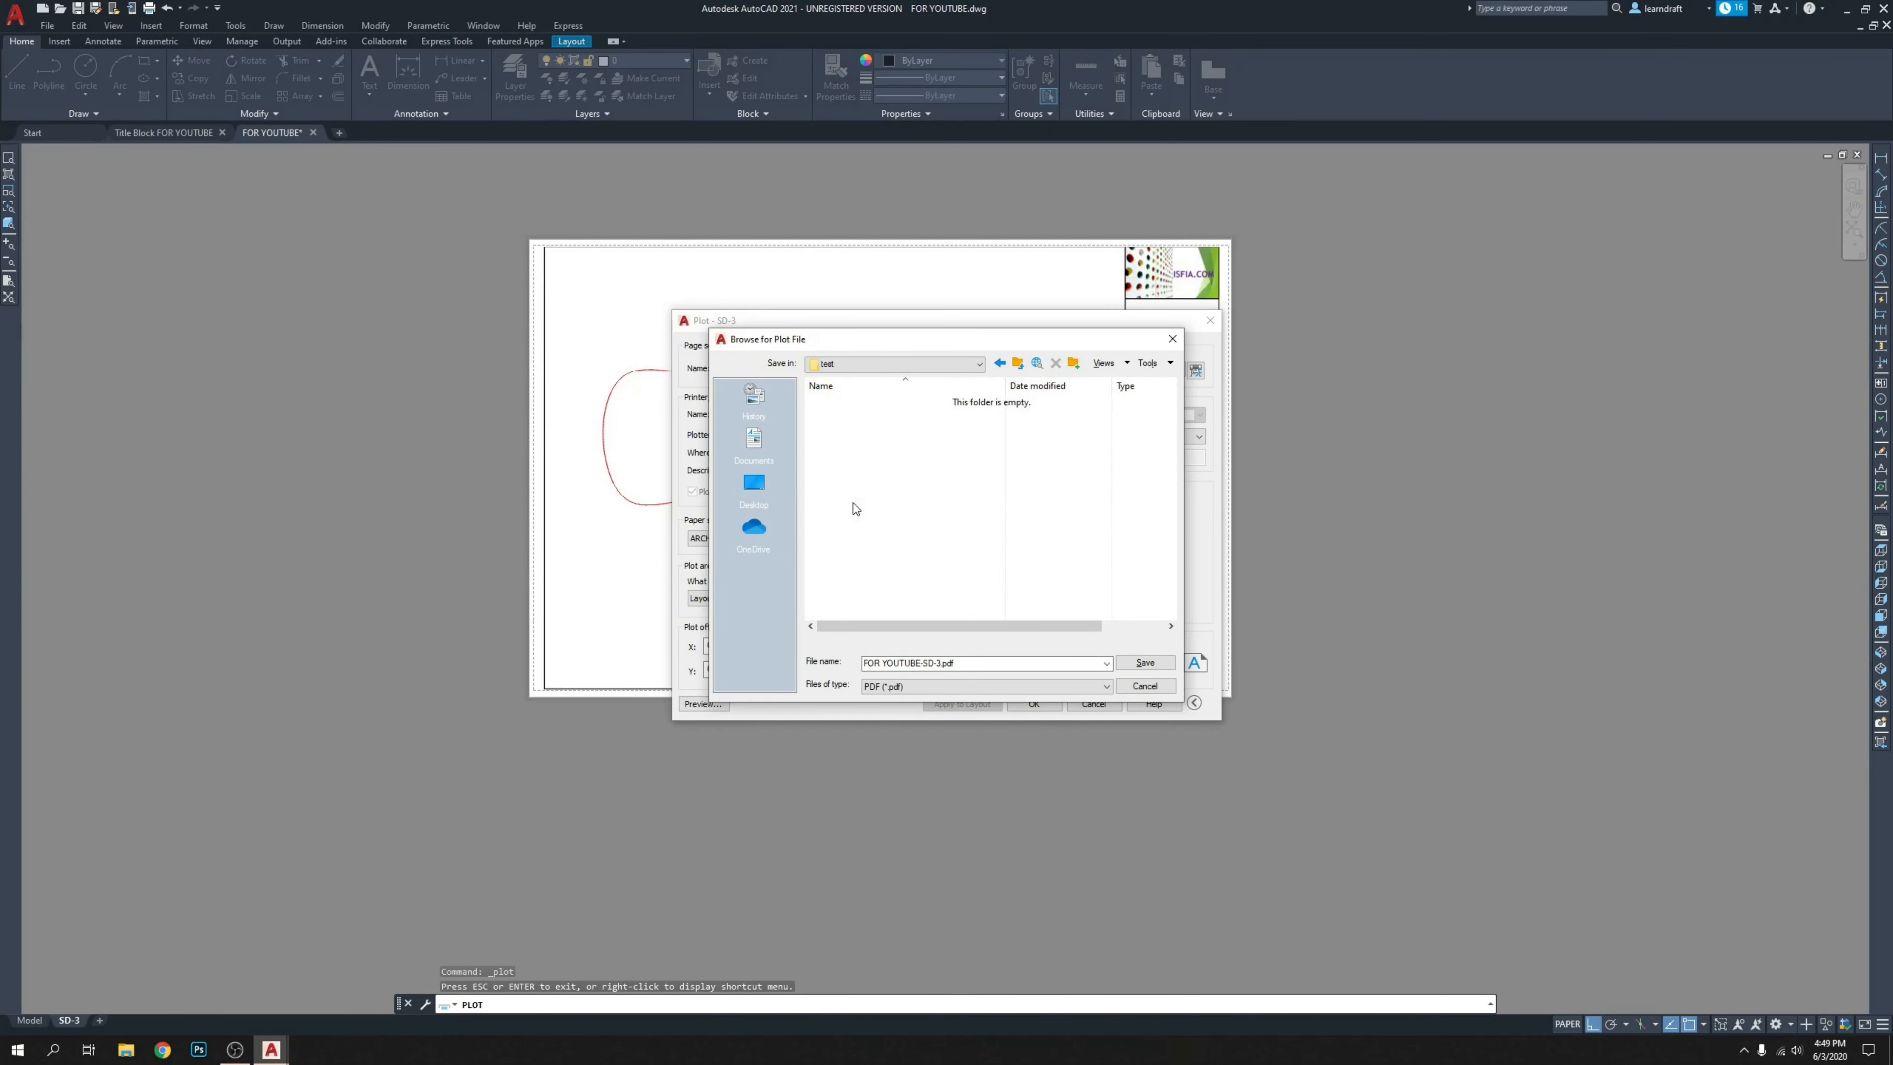
pyautogui.click(999, 362)
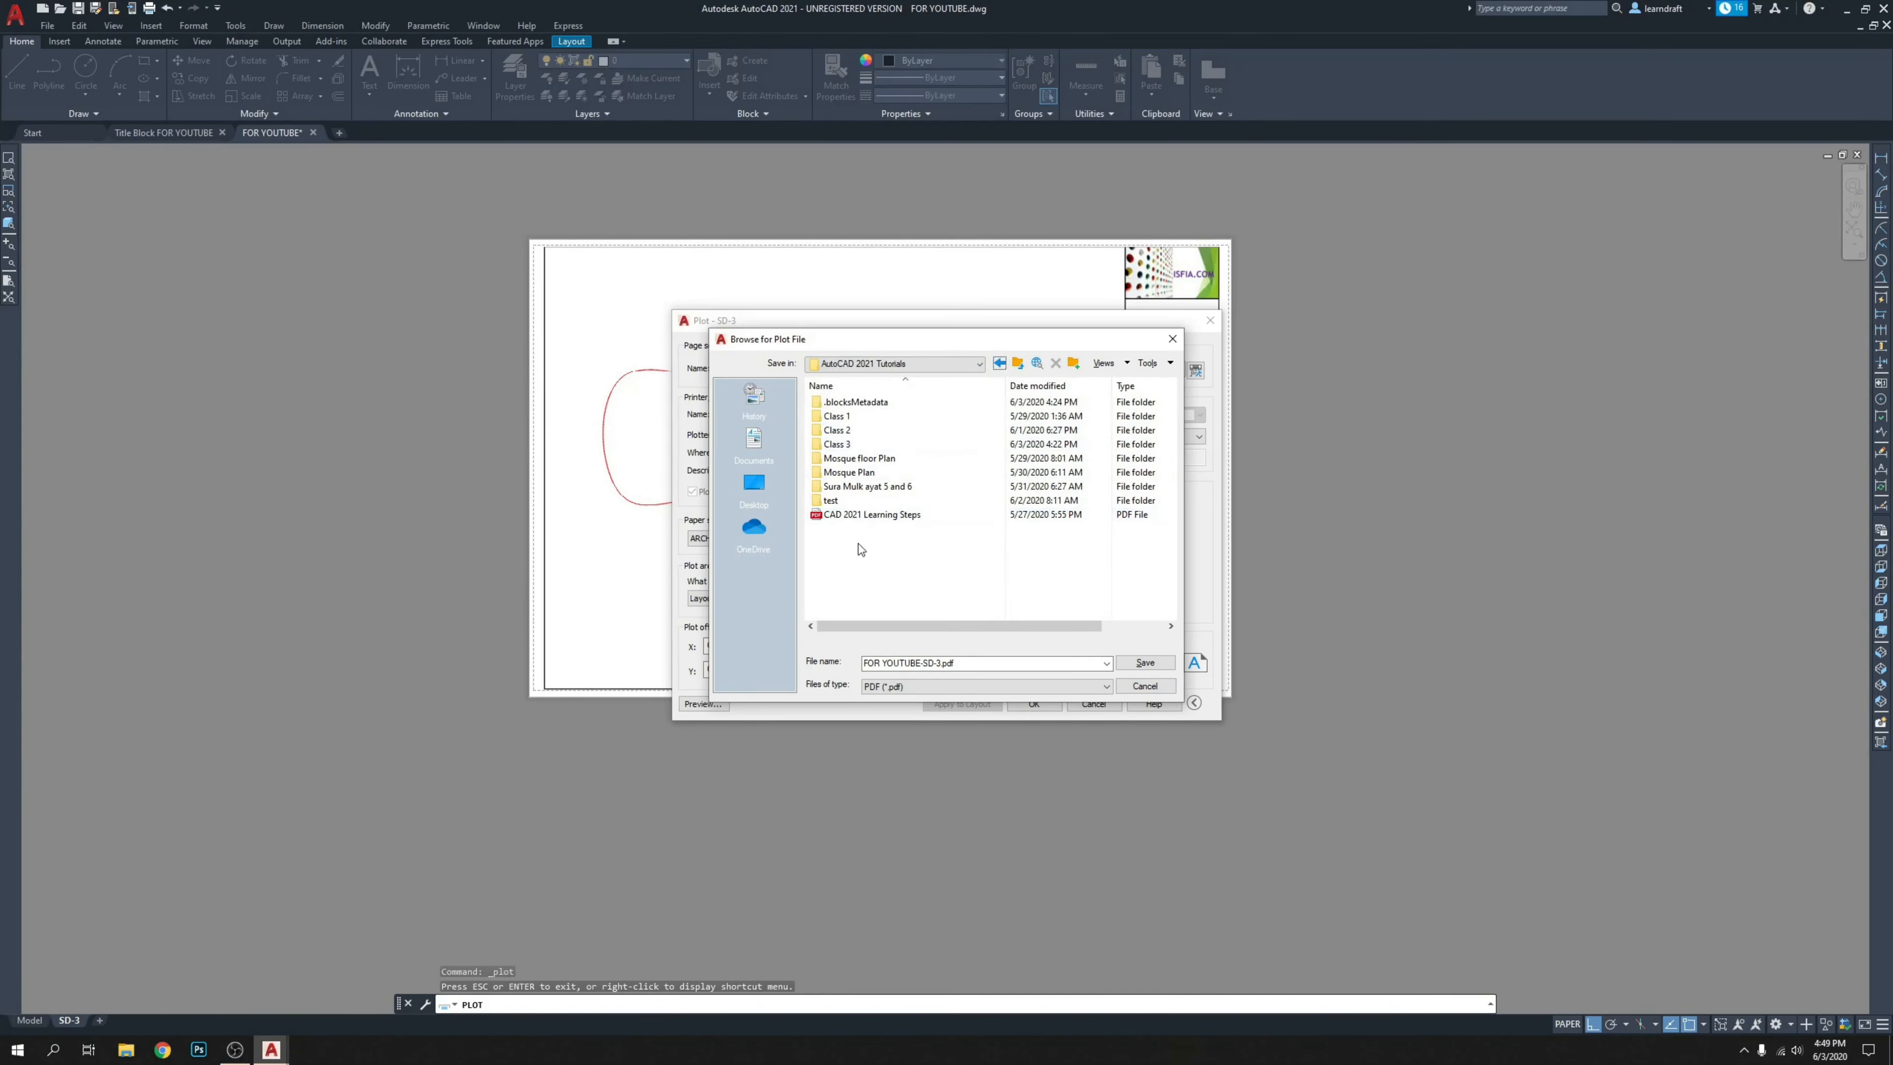
pyautogui.click(1144, 663)
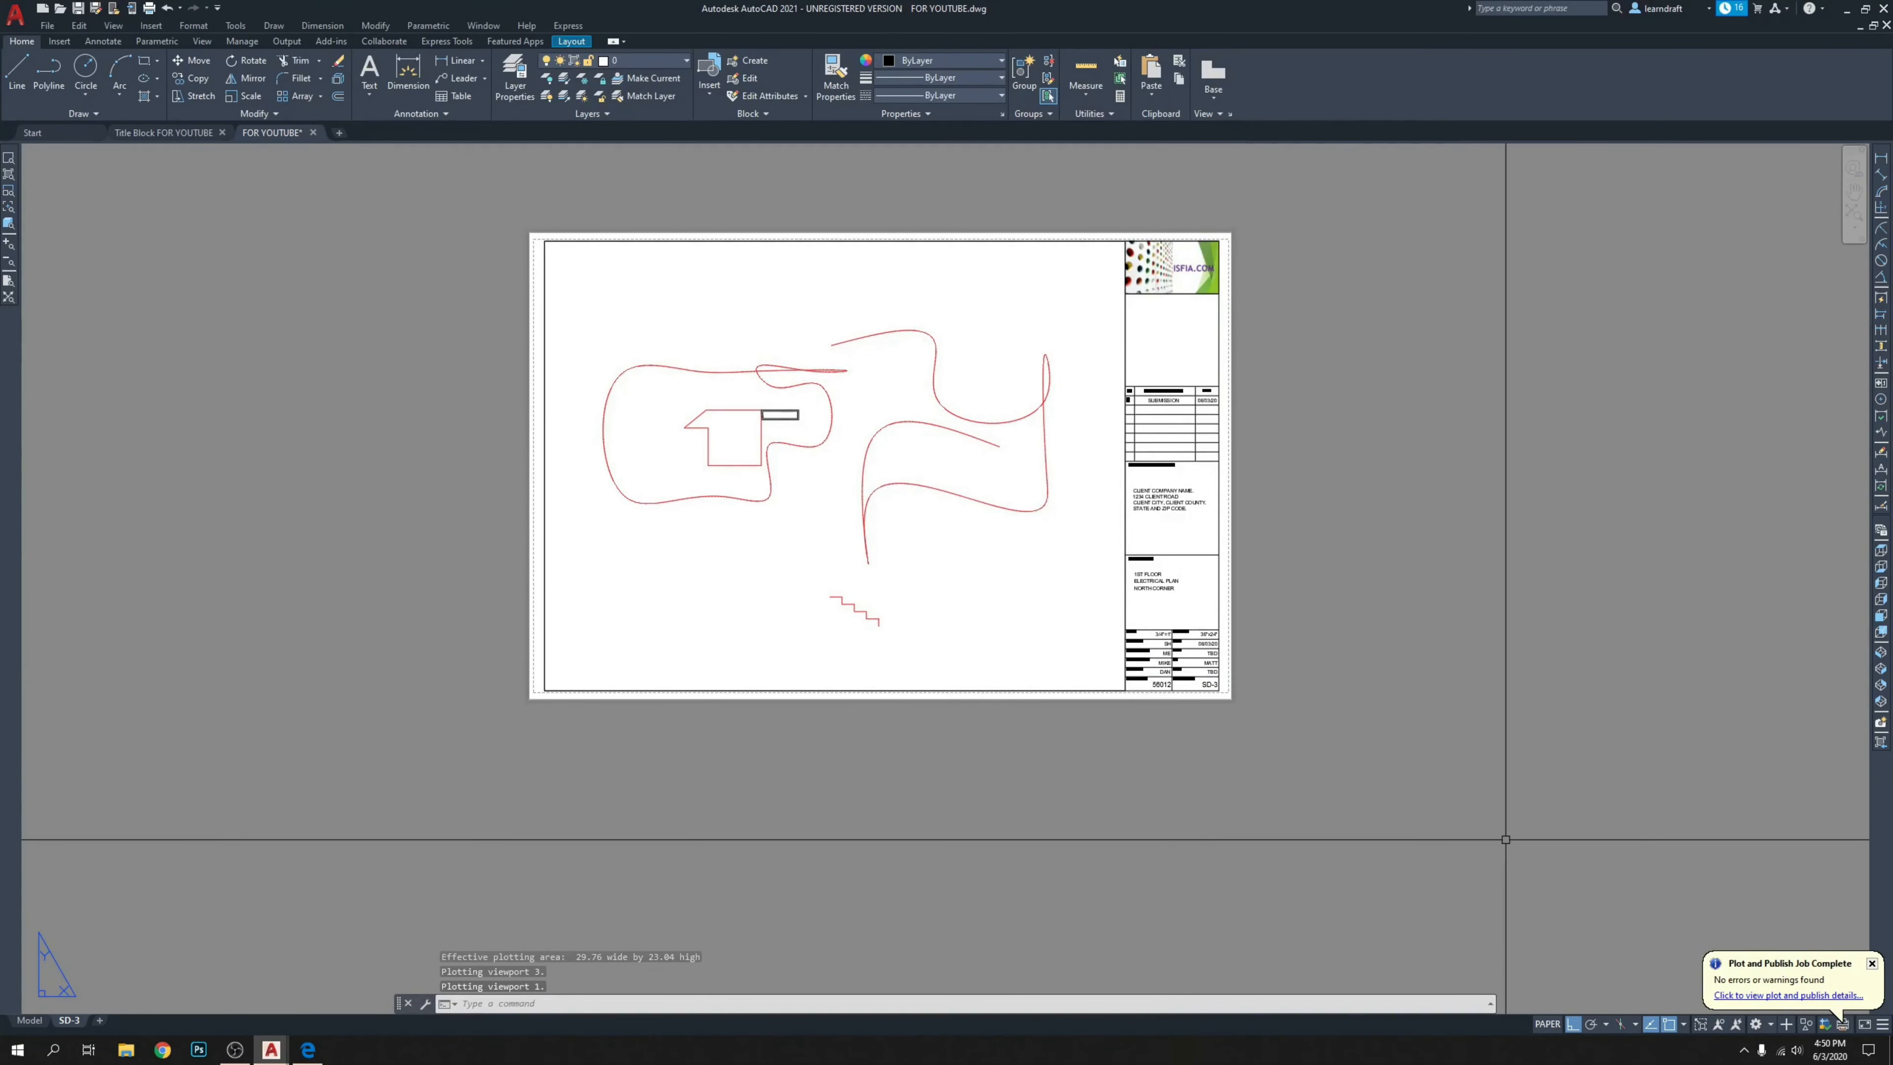
# Switch to Microsoft Edge, examine the plotted PDF's linework and title block entries at higher magnification, and close the file.
pyautogui.click(309, 1051)
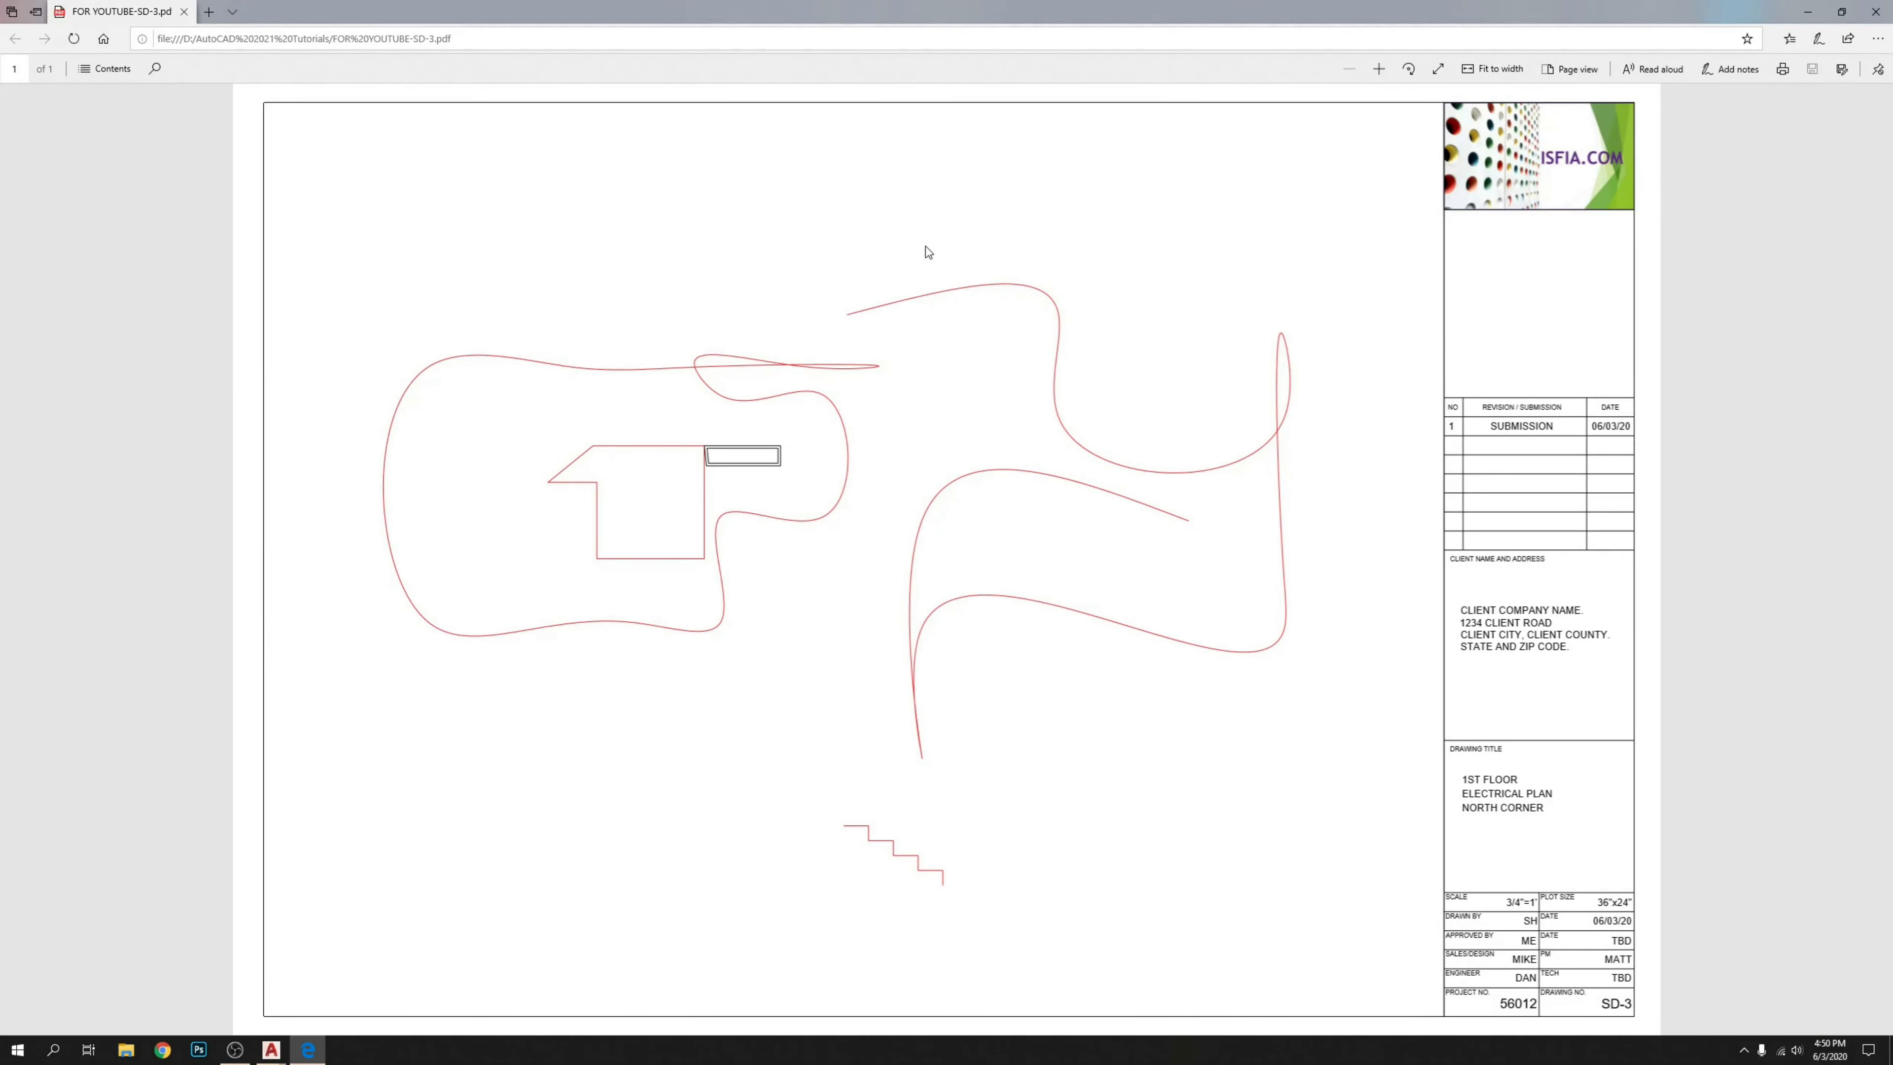
pyautogui.click(1379, 69)
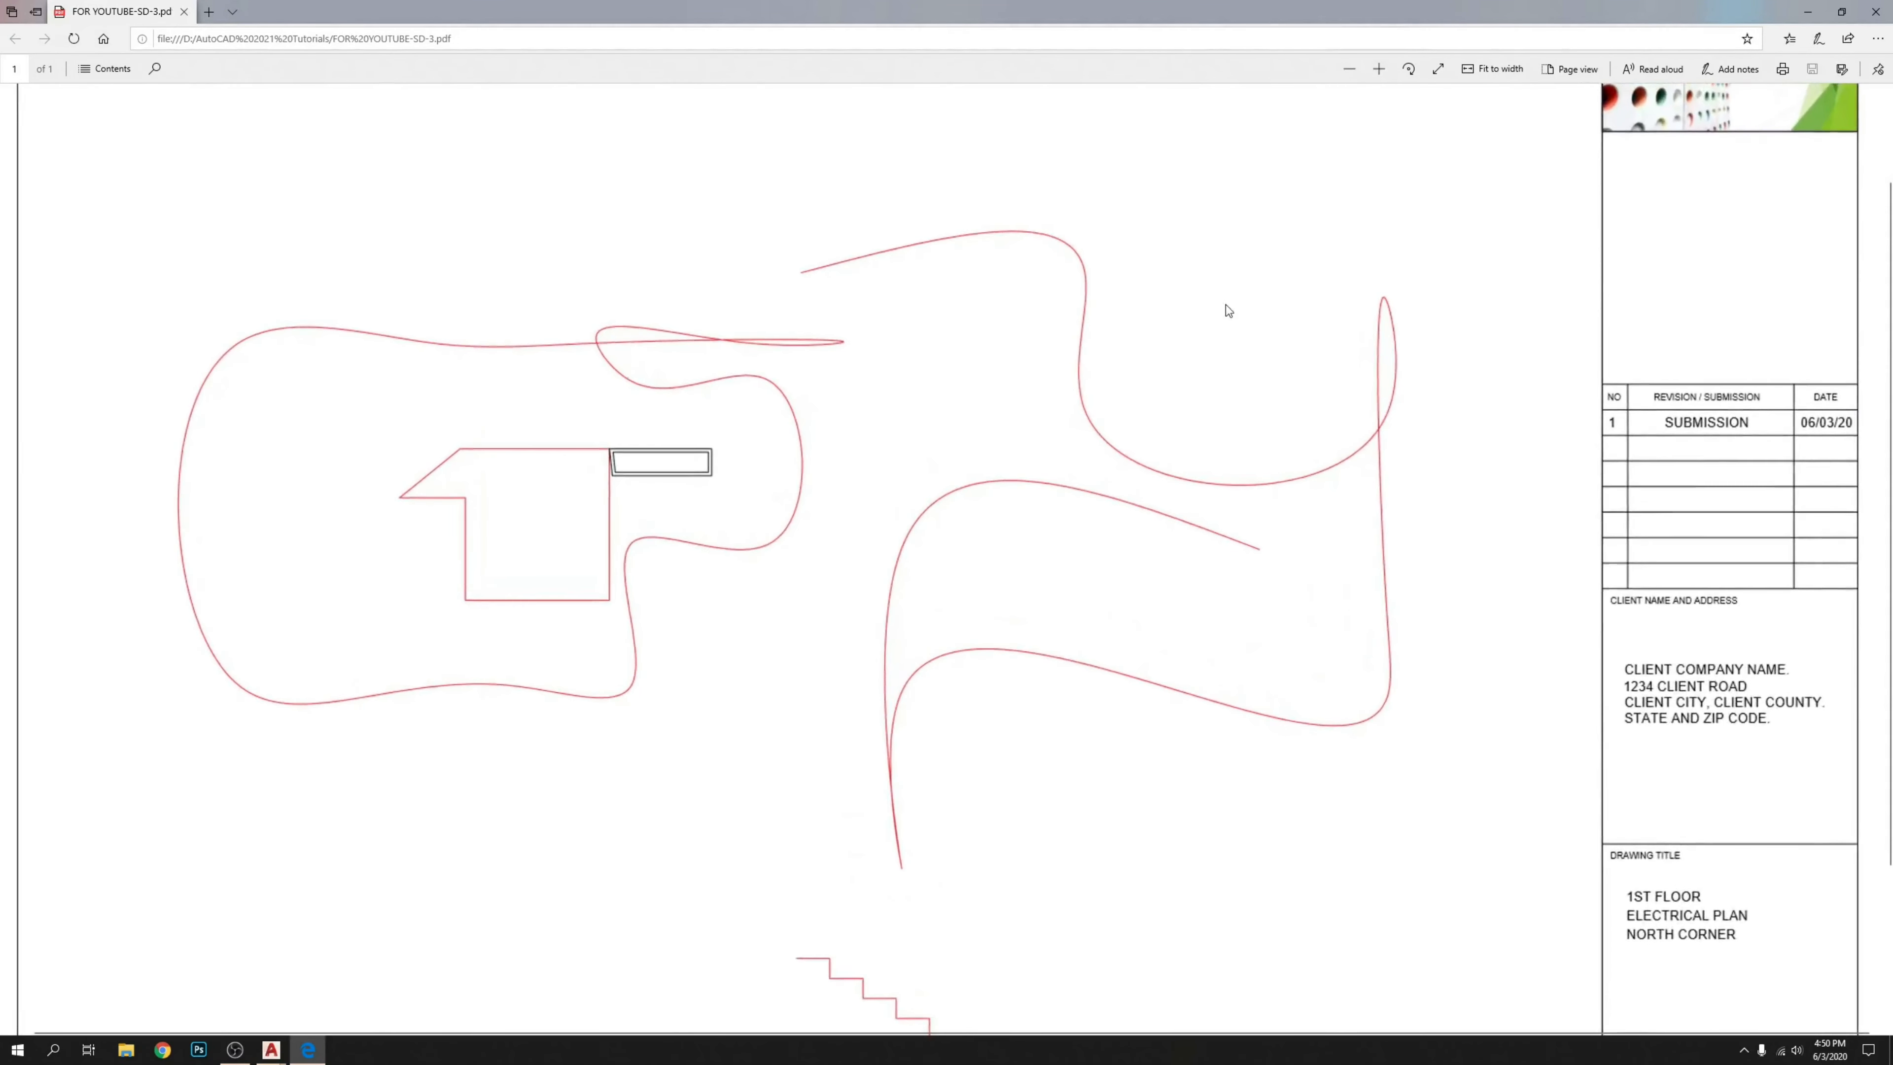
pyautogui.click(1379, 68)
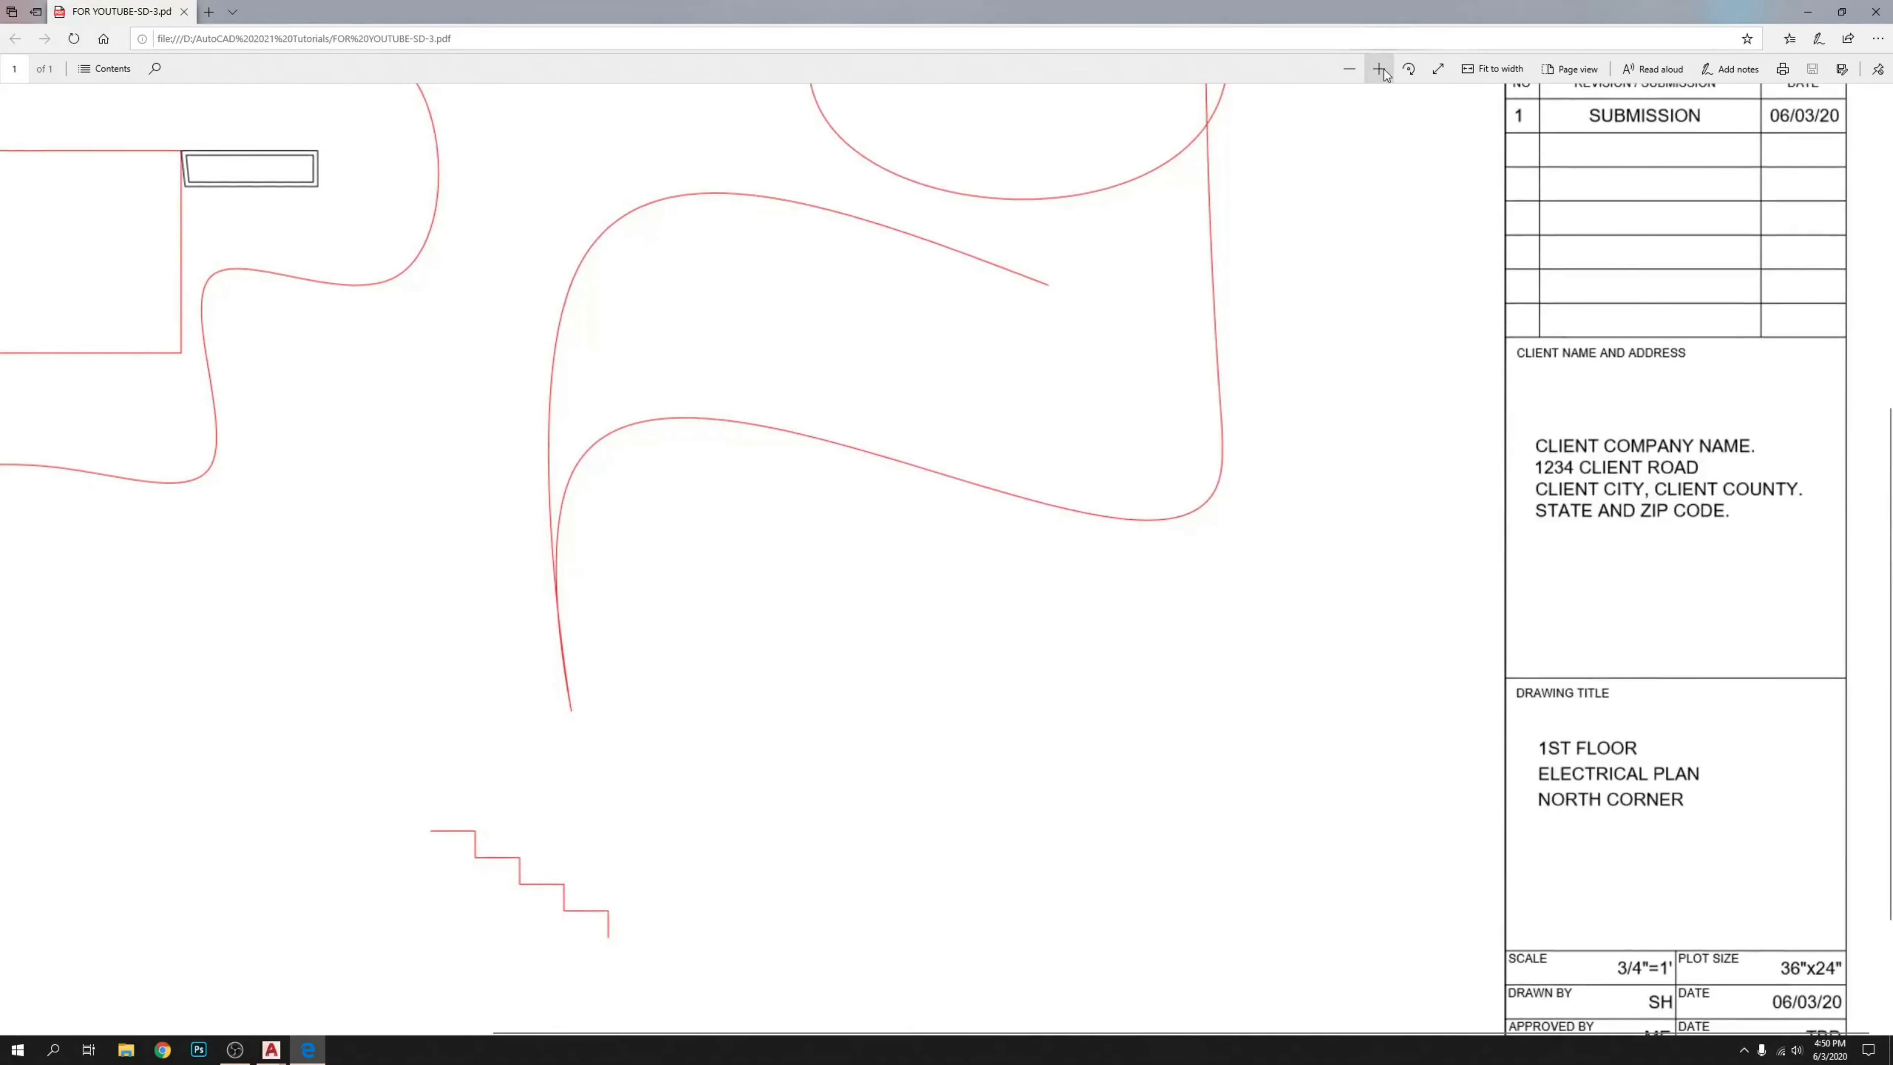
pyautogui.scroll(-3, 1169, 328)
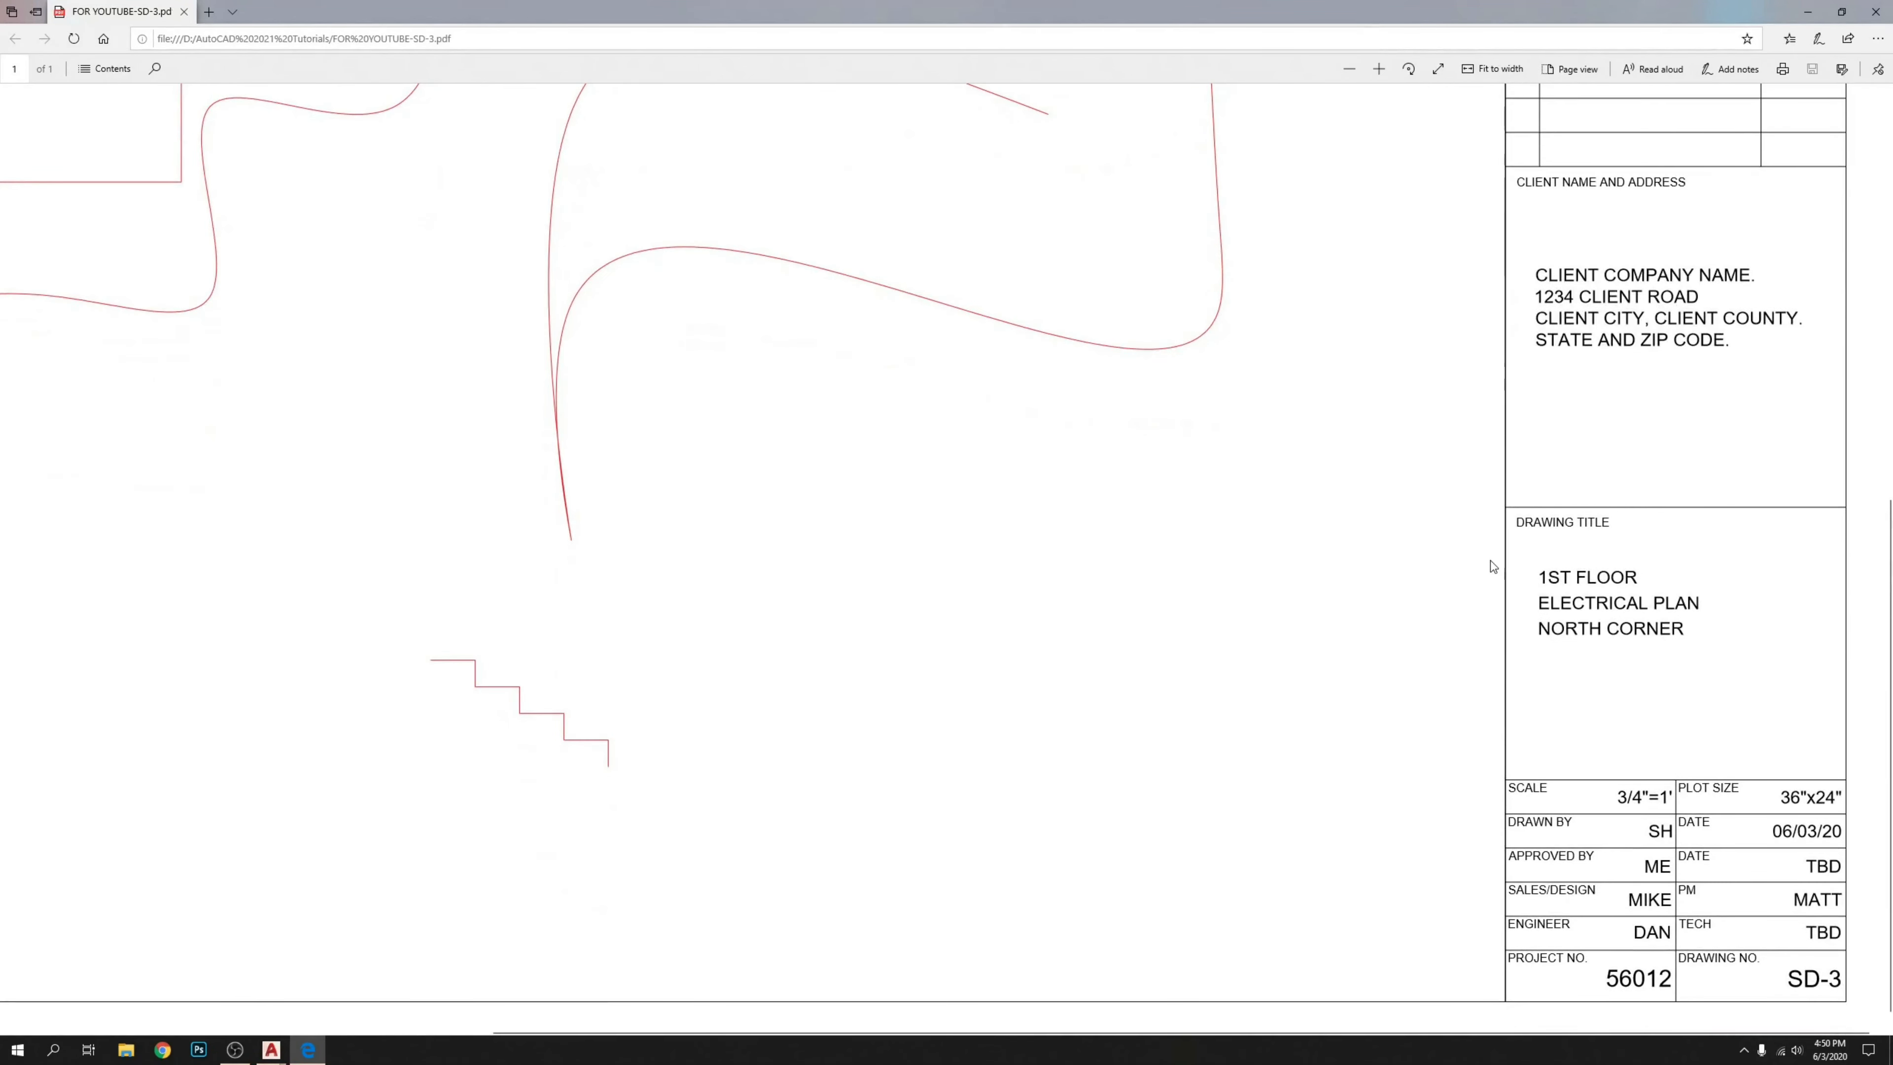
pyautogui.scroll(10, 1527, 373)
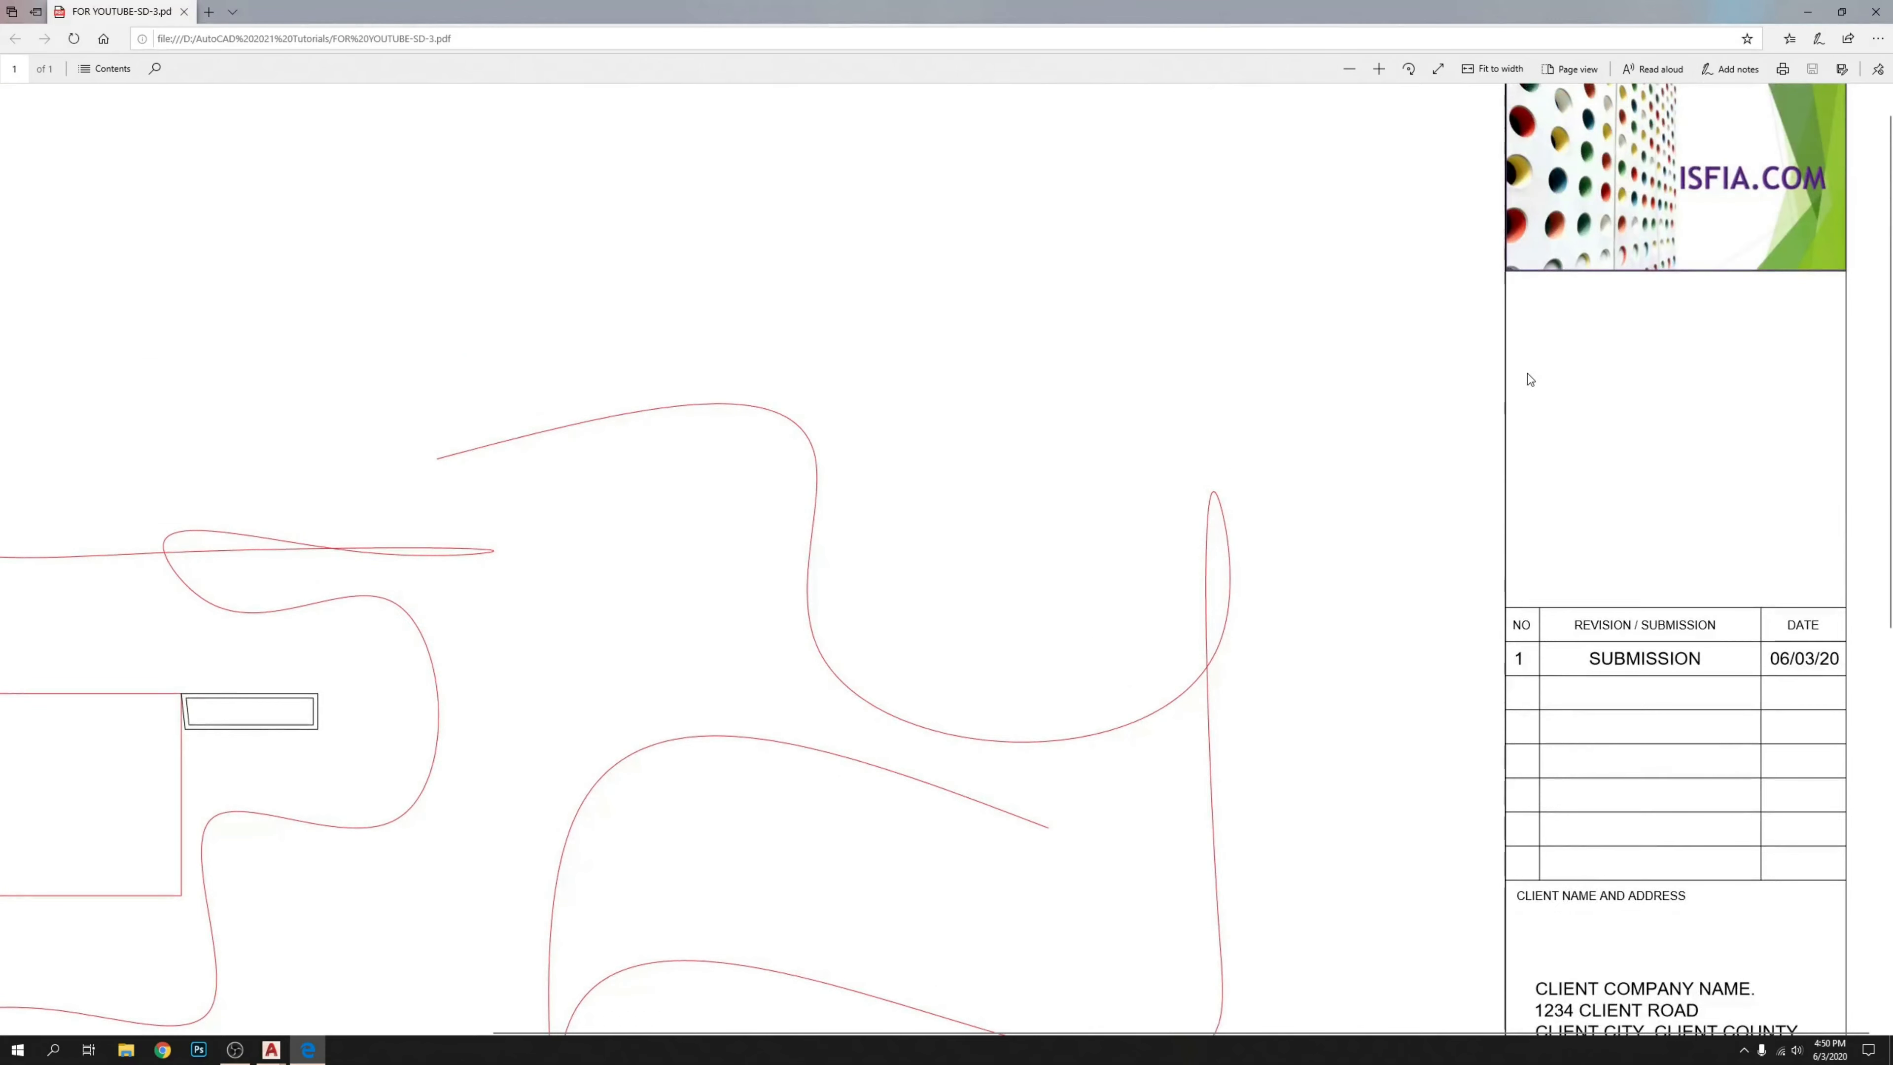
pyautogui.scroll(1, 1525, 374)
pyautogui.scroll(-10, 1526, 374)
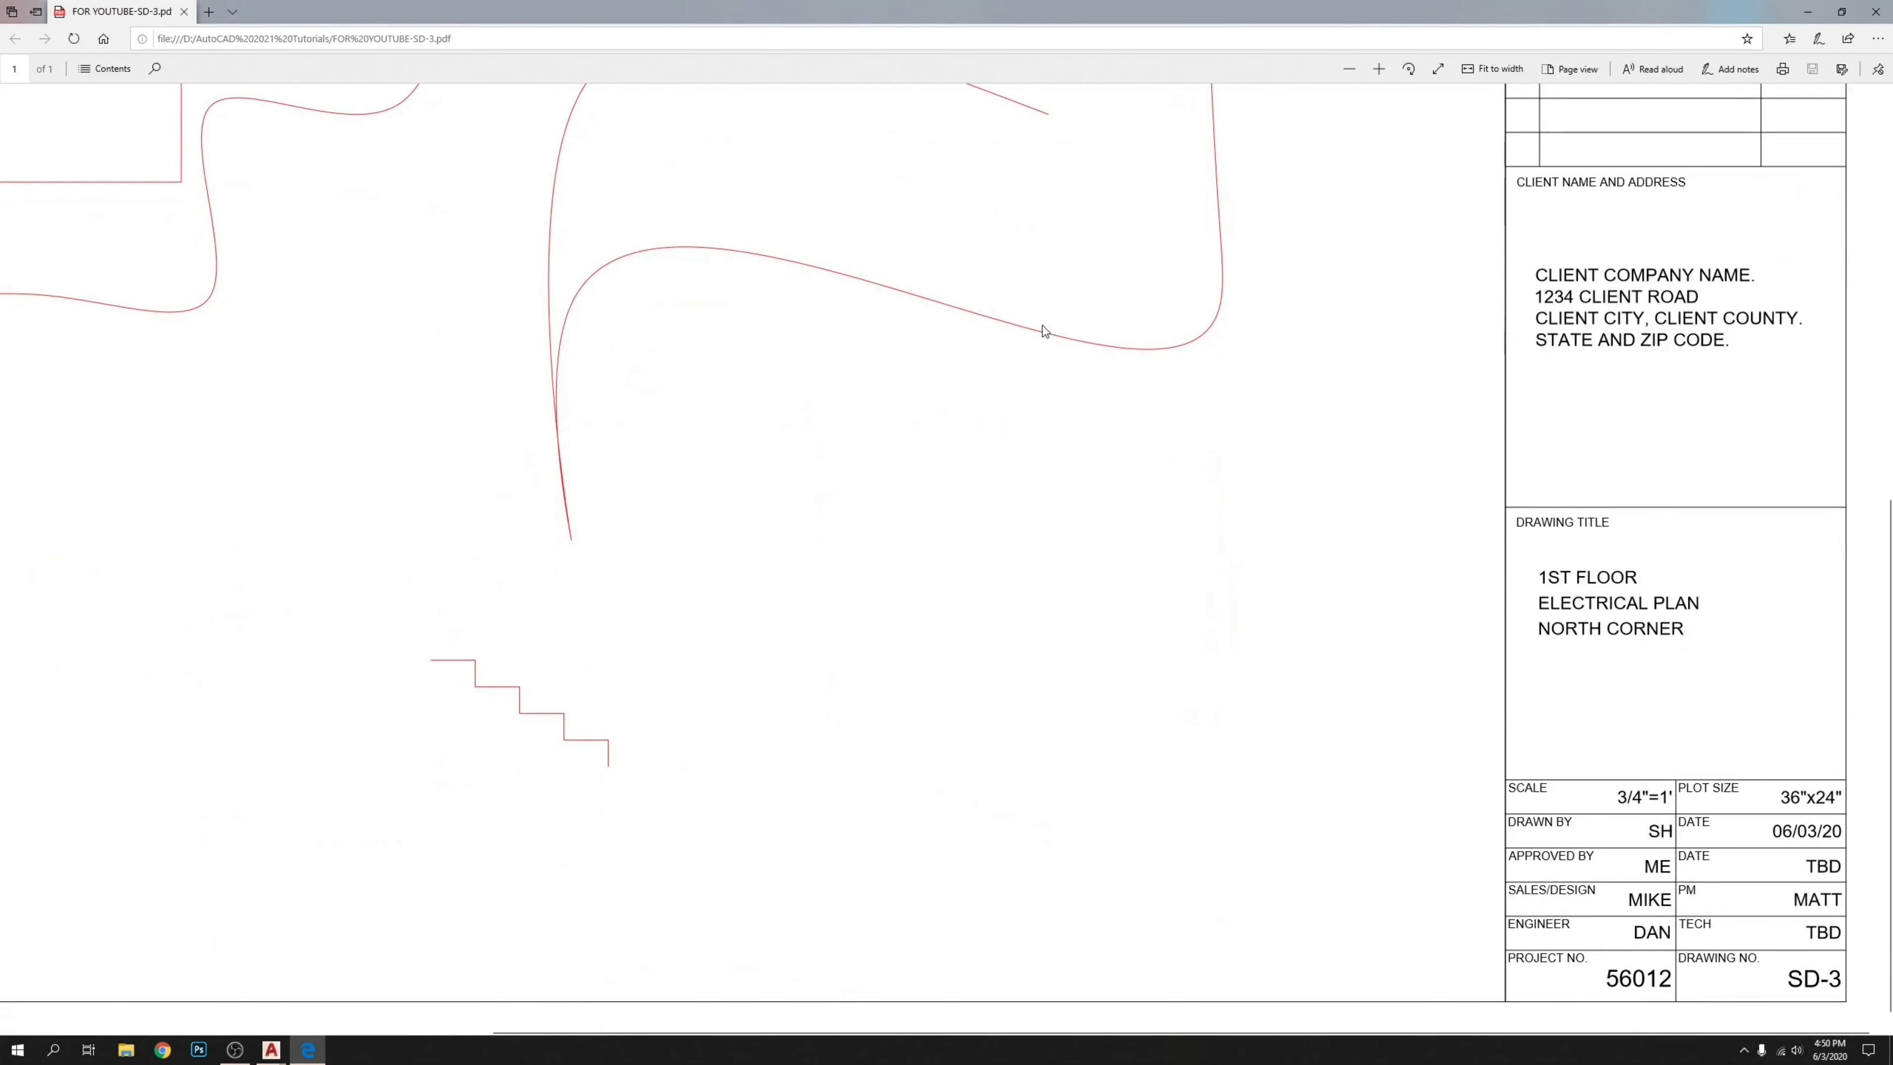
pyautogui.scroll(10, 1051, 326)
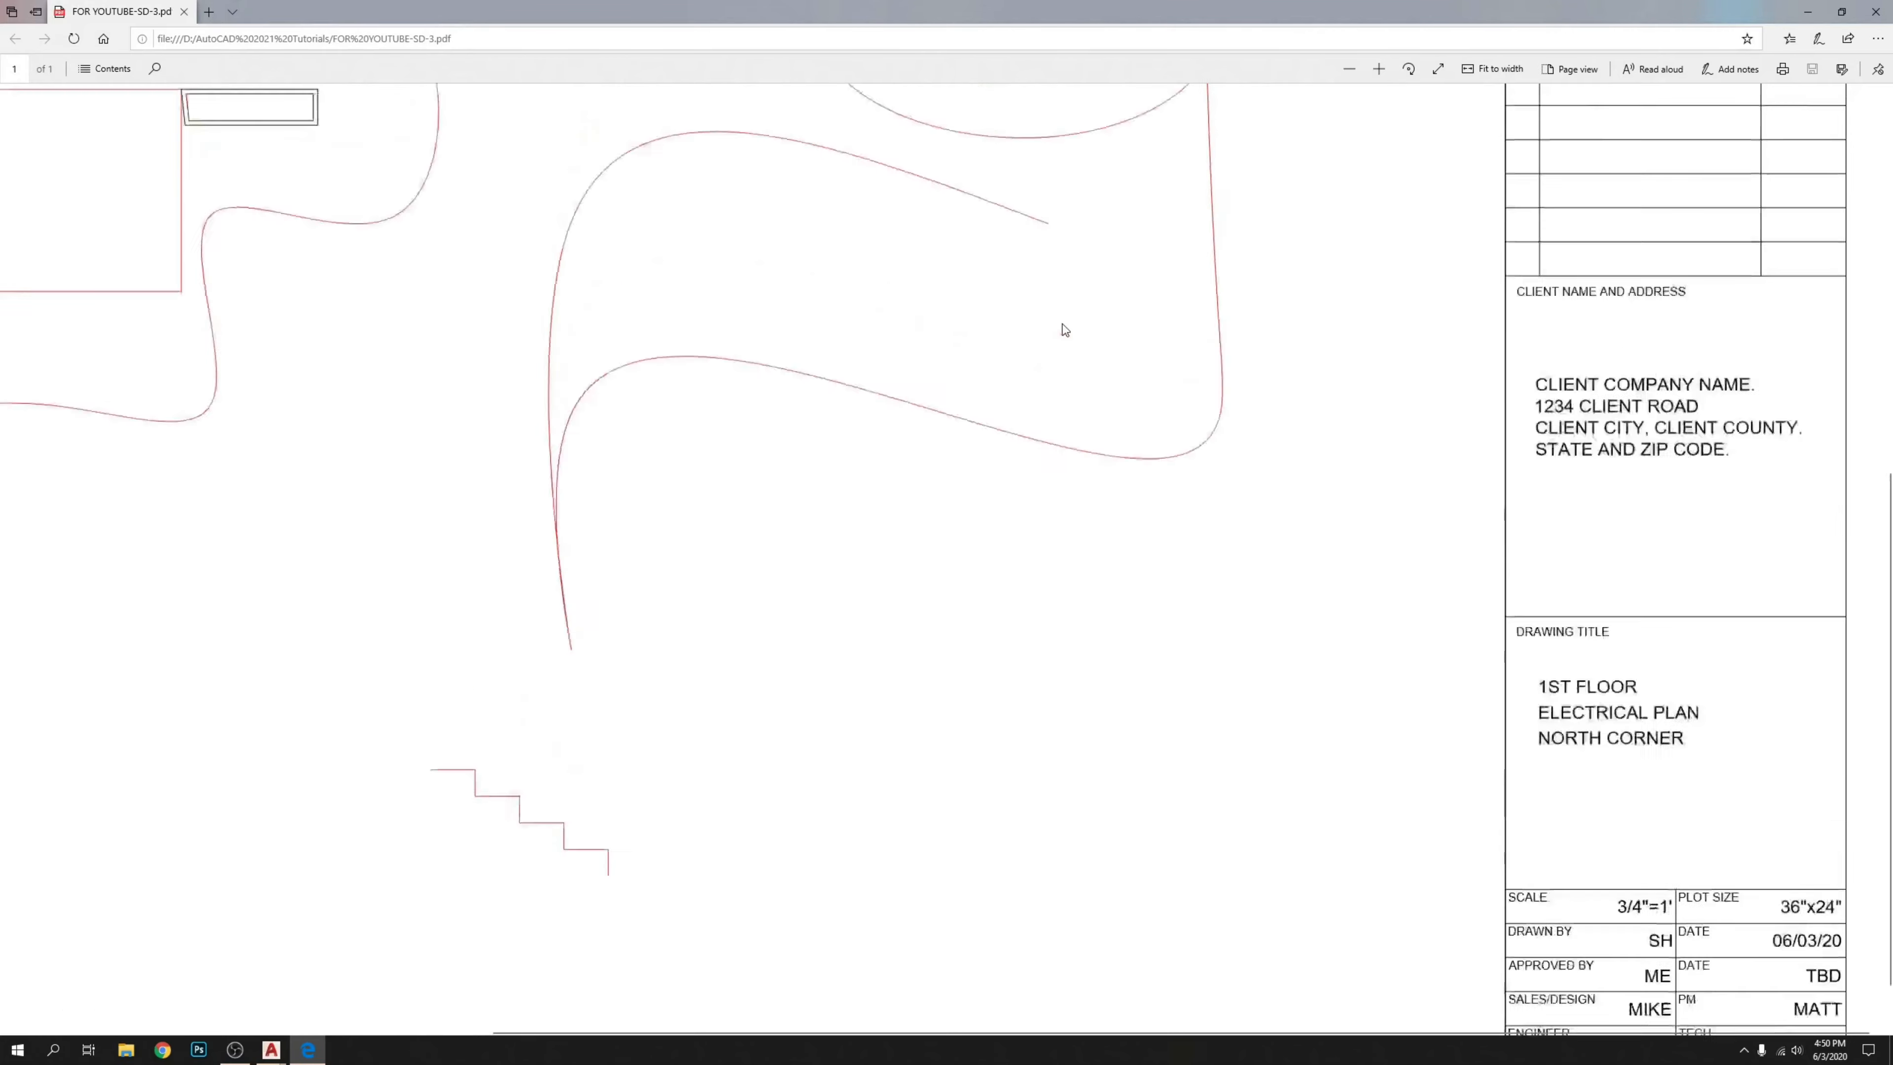
pyautogui.click(1879, 11)
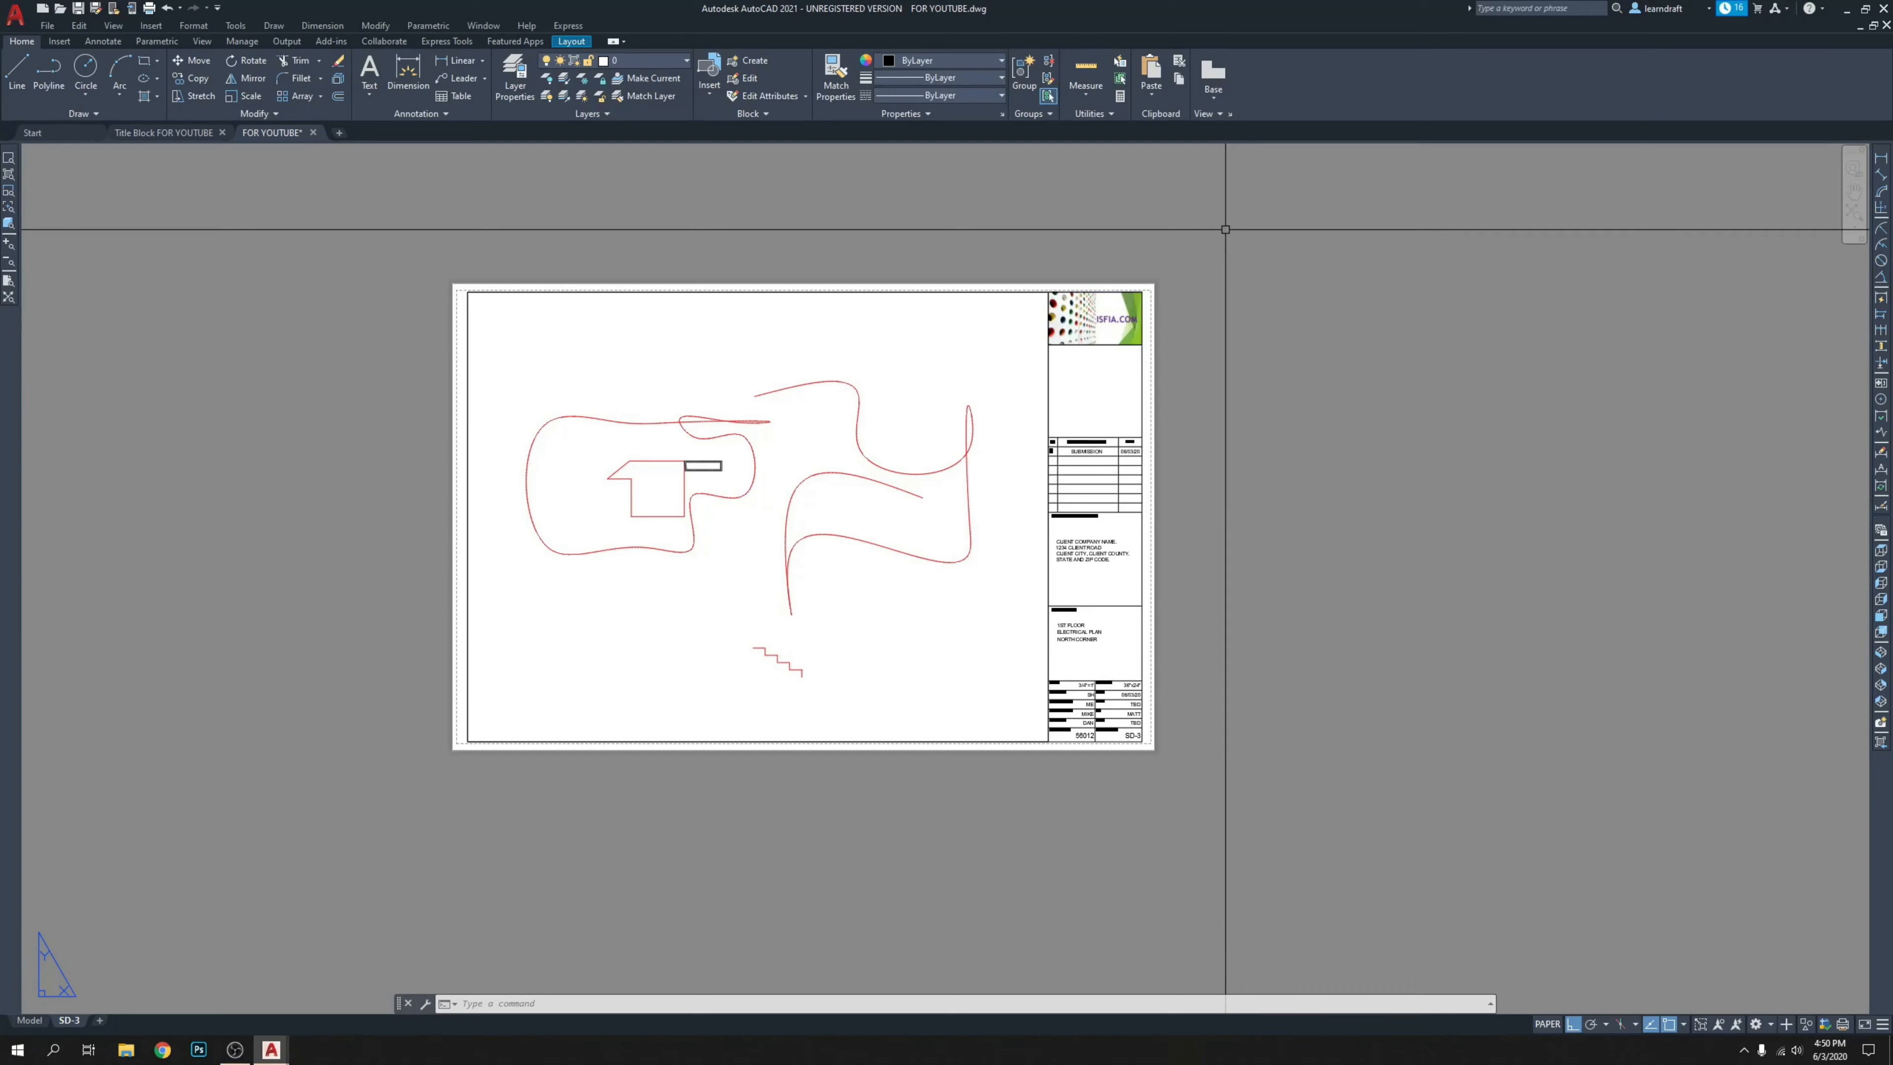
# Preview the SD-3 plot again with the 36 X 24 page setup and exit without plotting.
pyautogui.hotkey('ctrl', 'p')
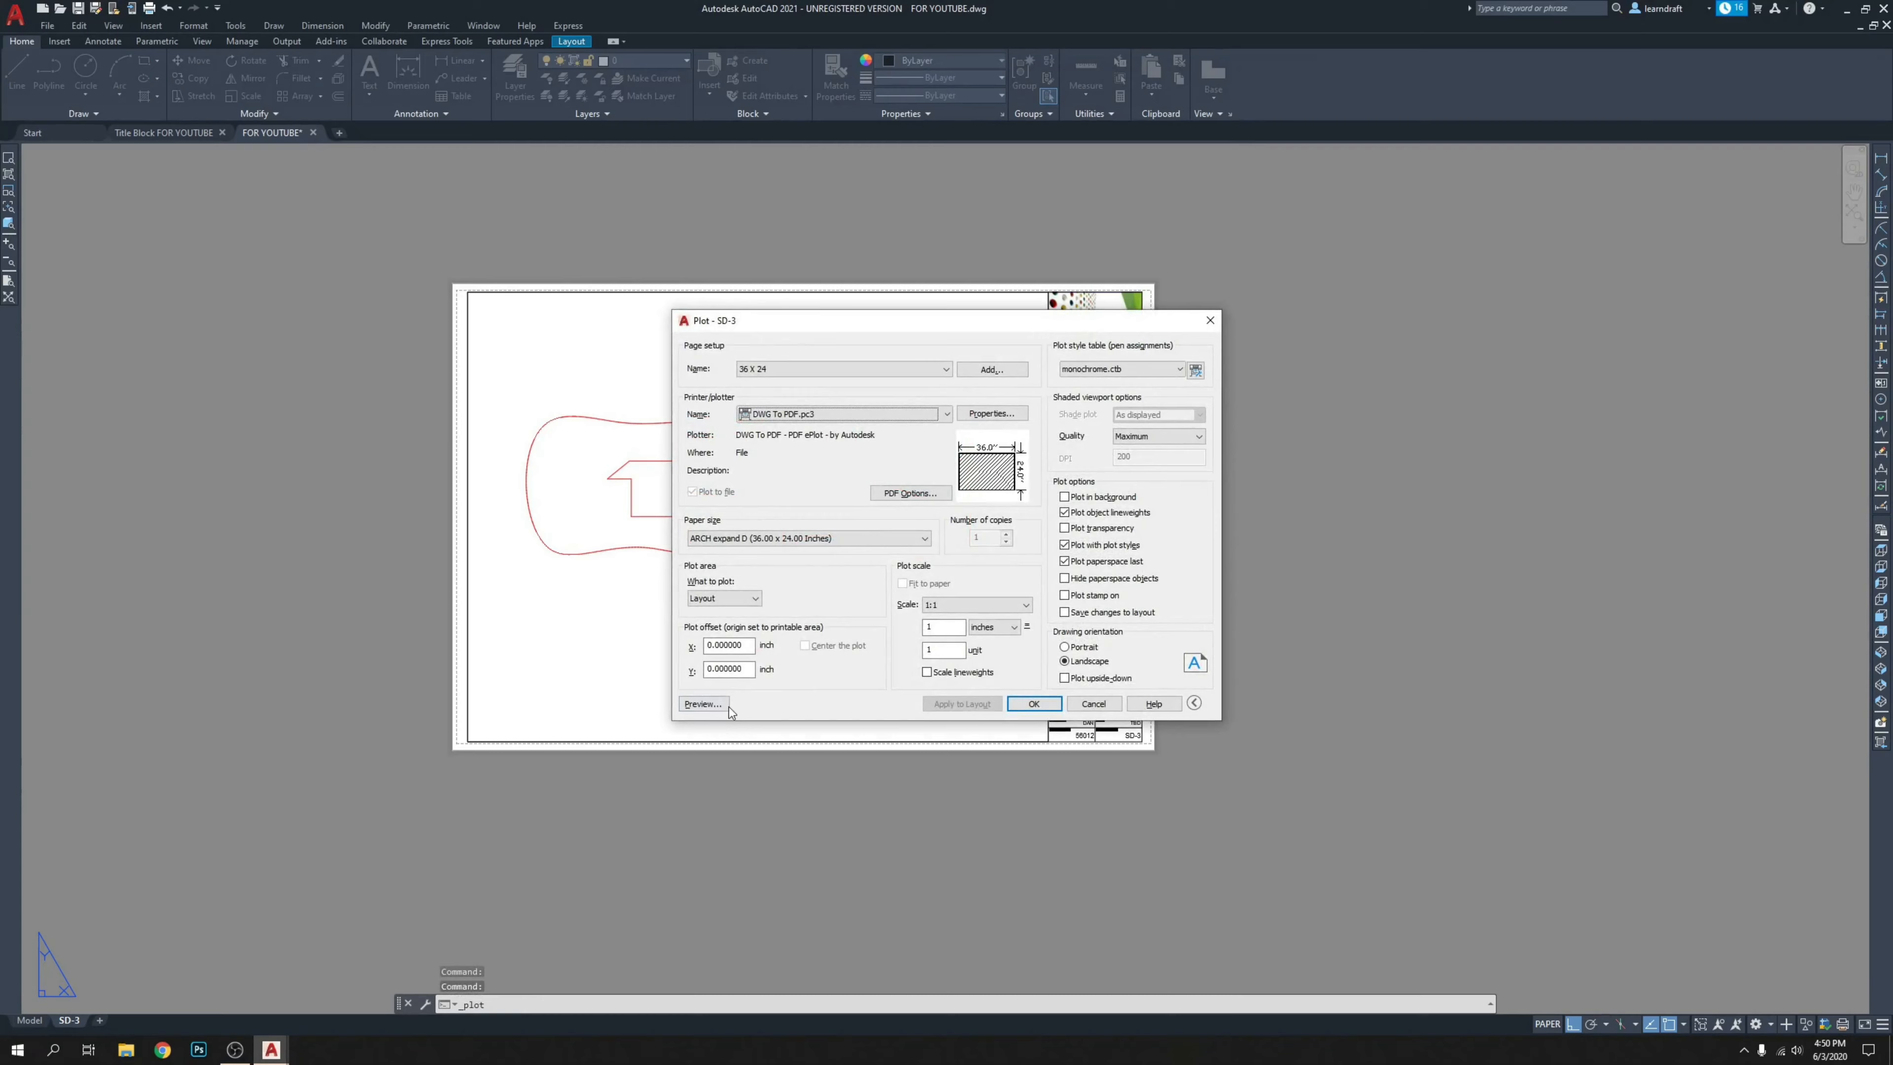
pyautogui.click(710, 703)
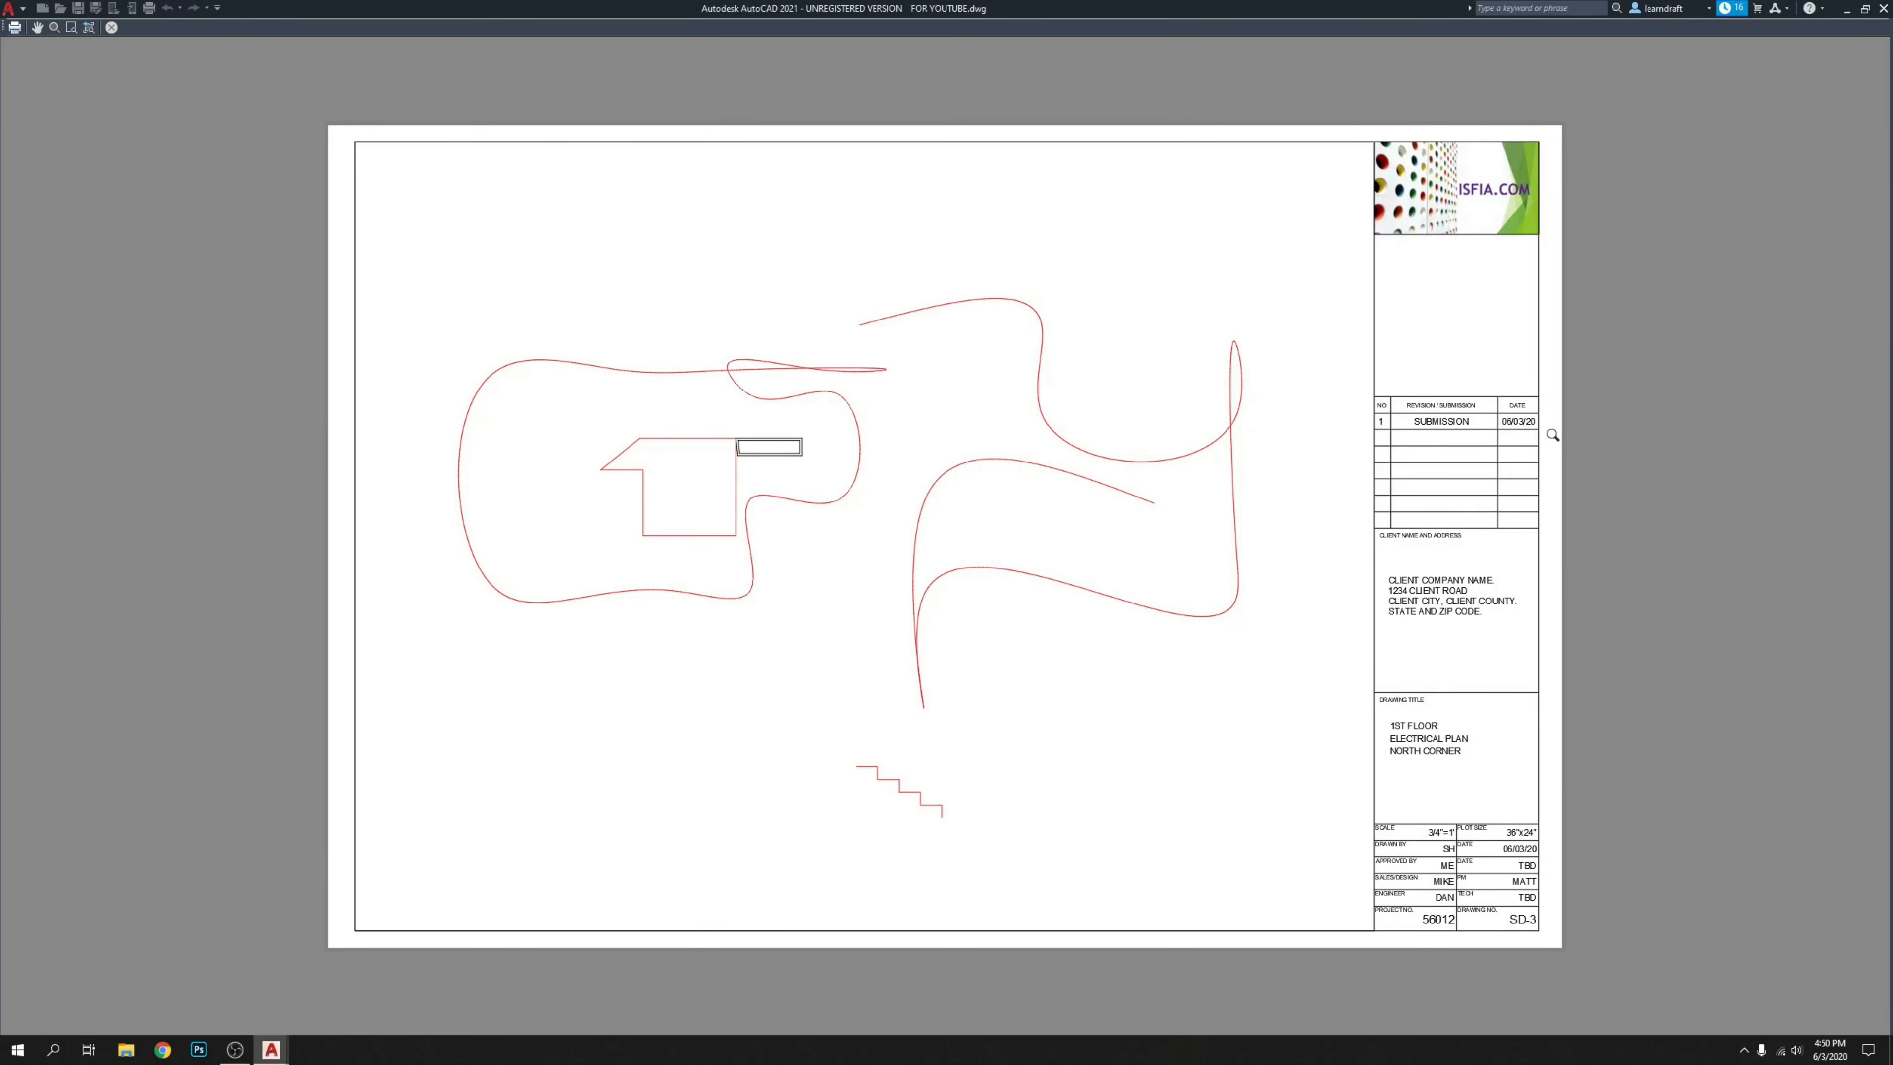
pyautogui.press('Escape')
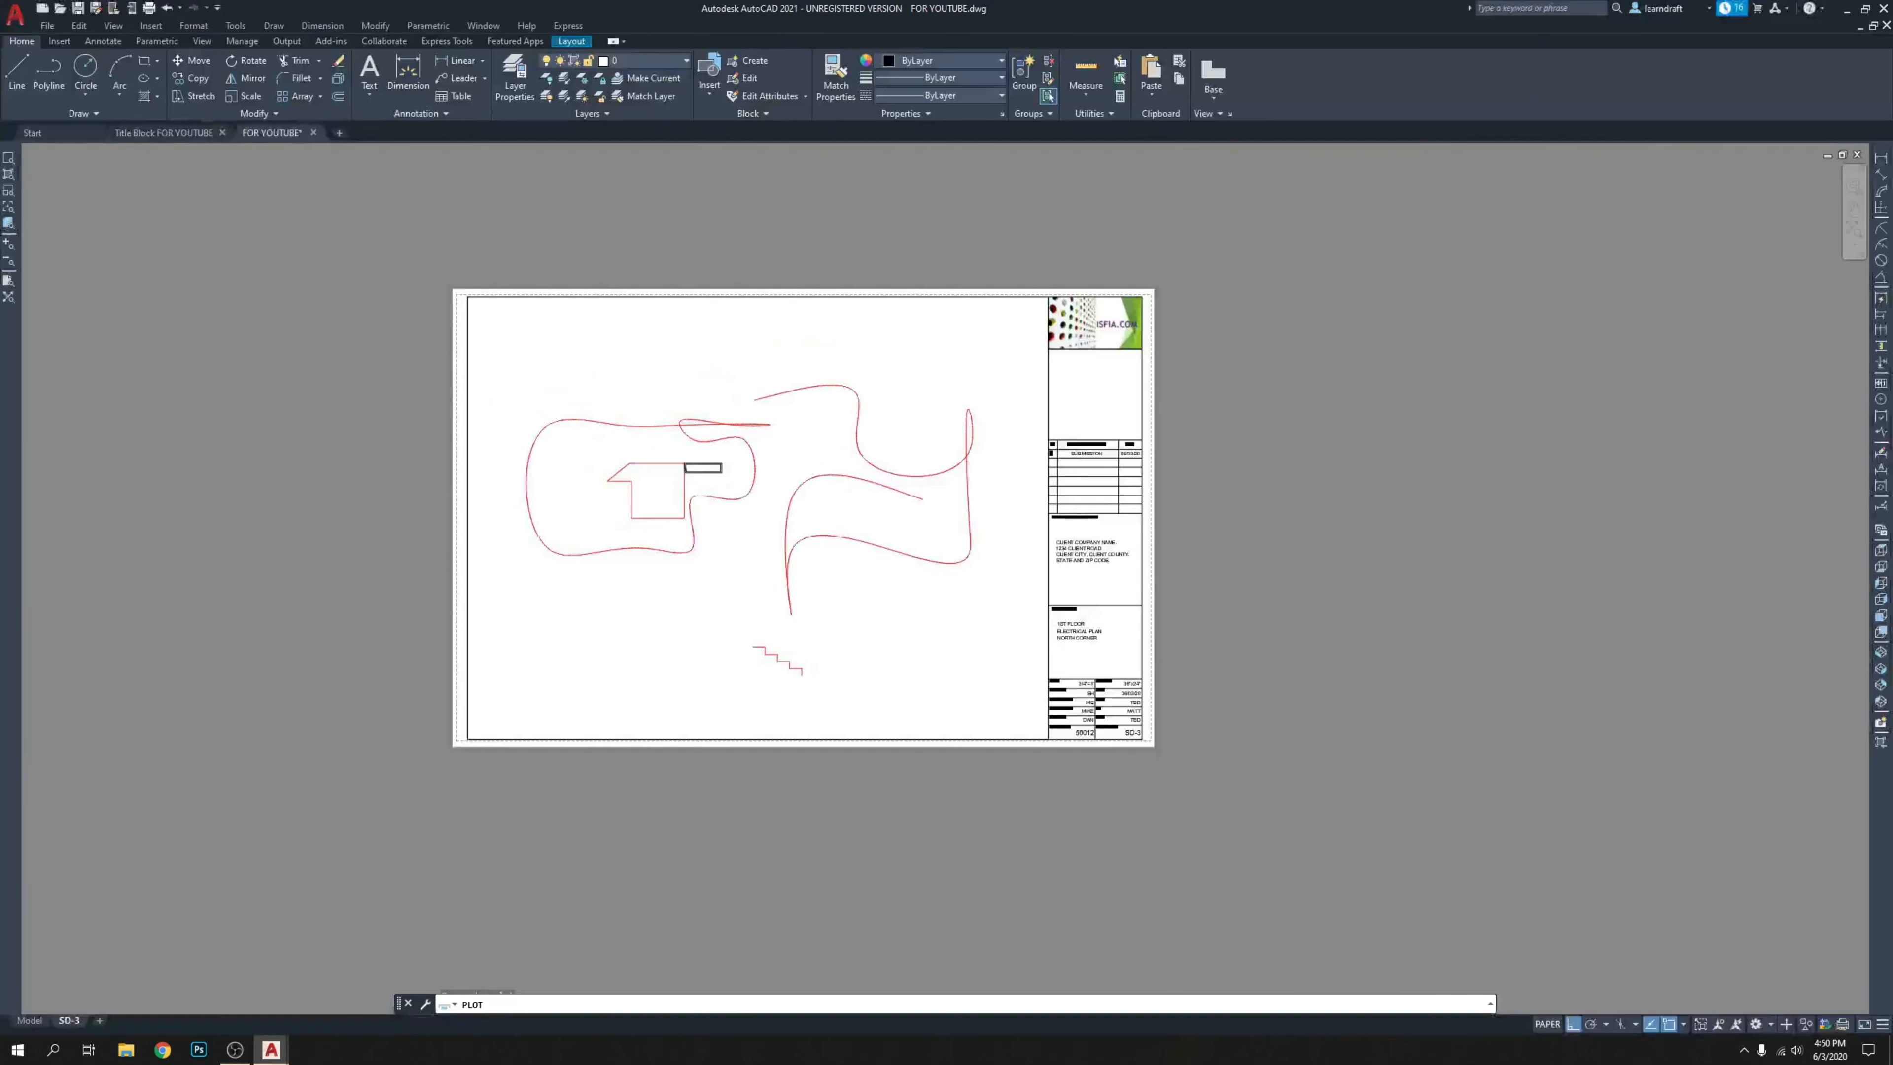
# Move the locked viewport slightly to the left on the SD-3 sheet.
pyautogui.scroll(8, 441, 259)
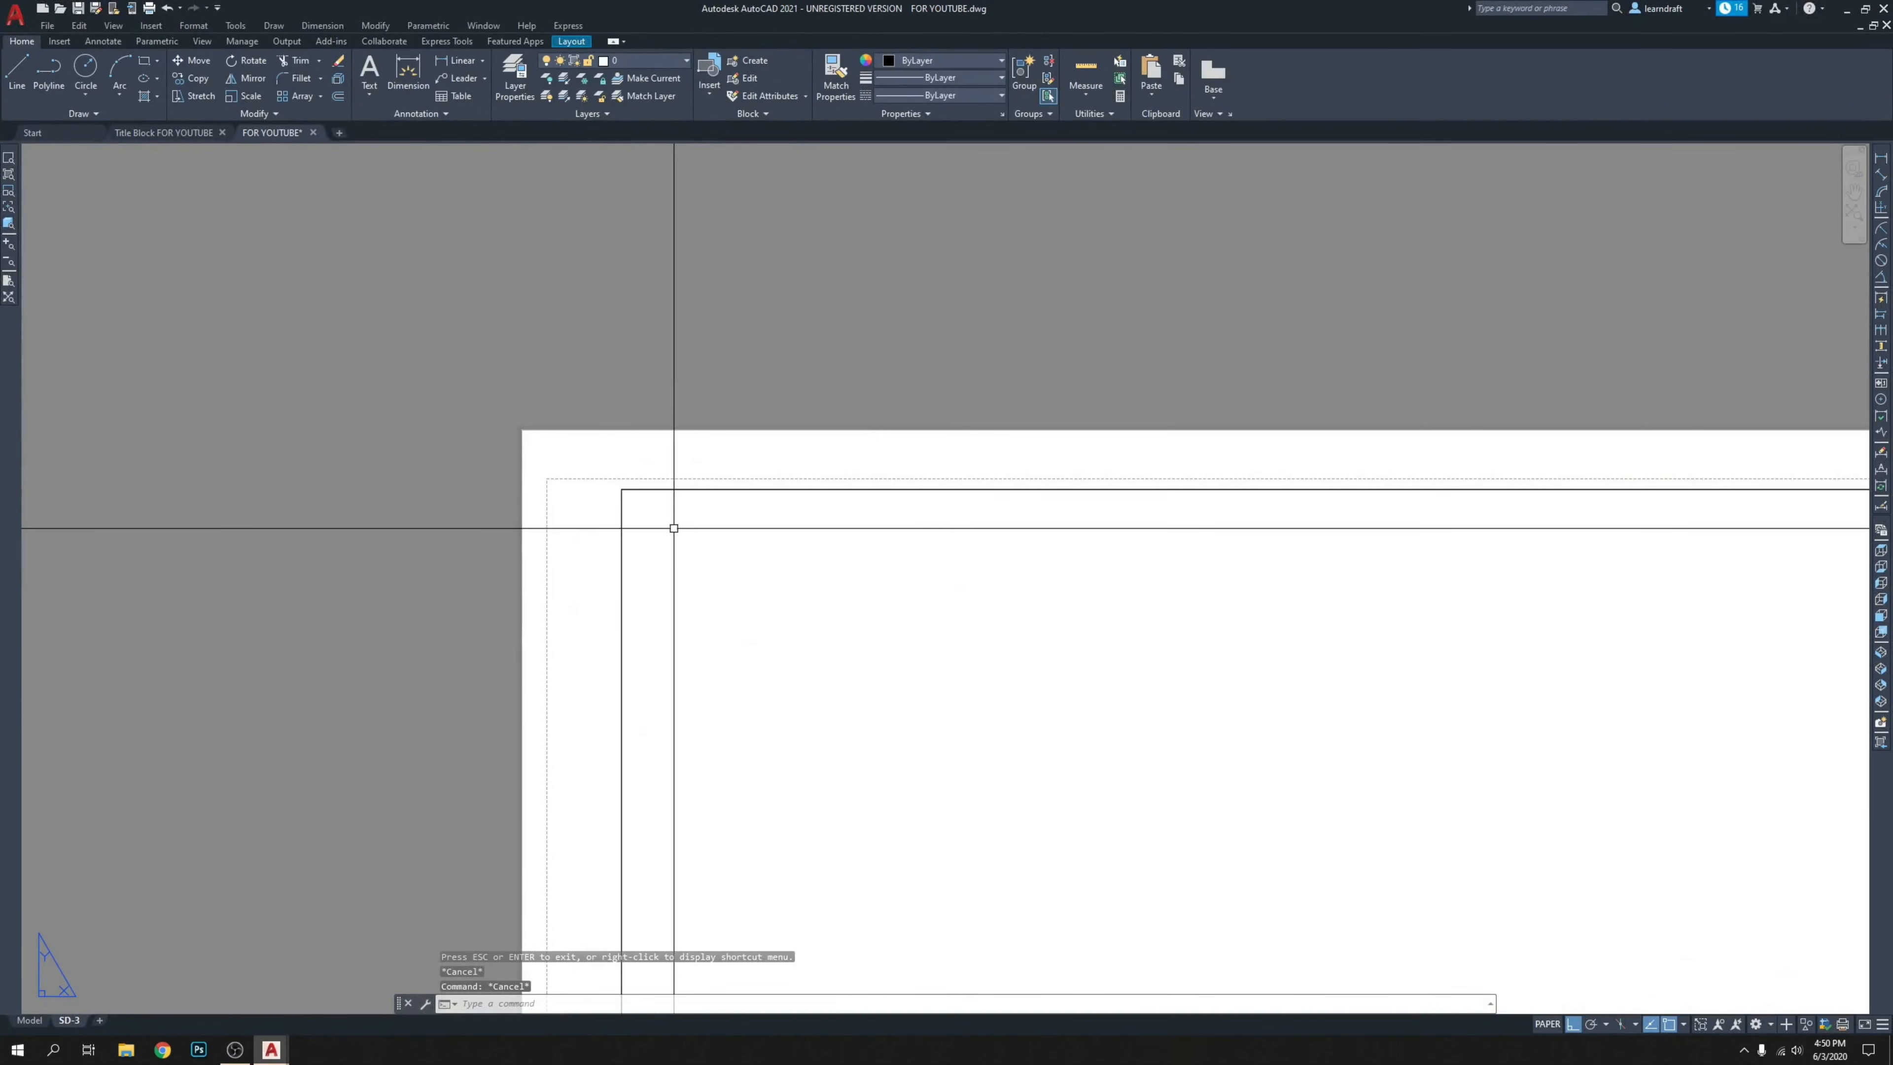
pyautogui.click(642, 489)
pyautogui.scroll(4, 553, 453)
pyautogui.scroll(2, 556, 461)
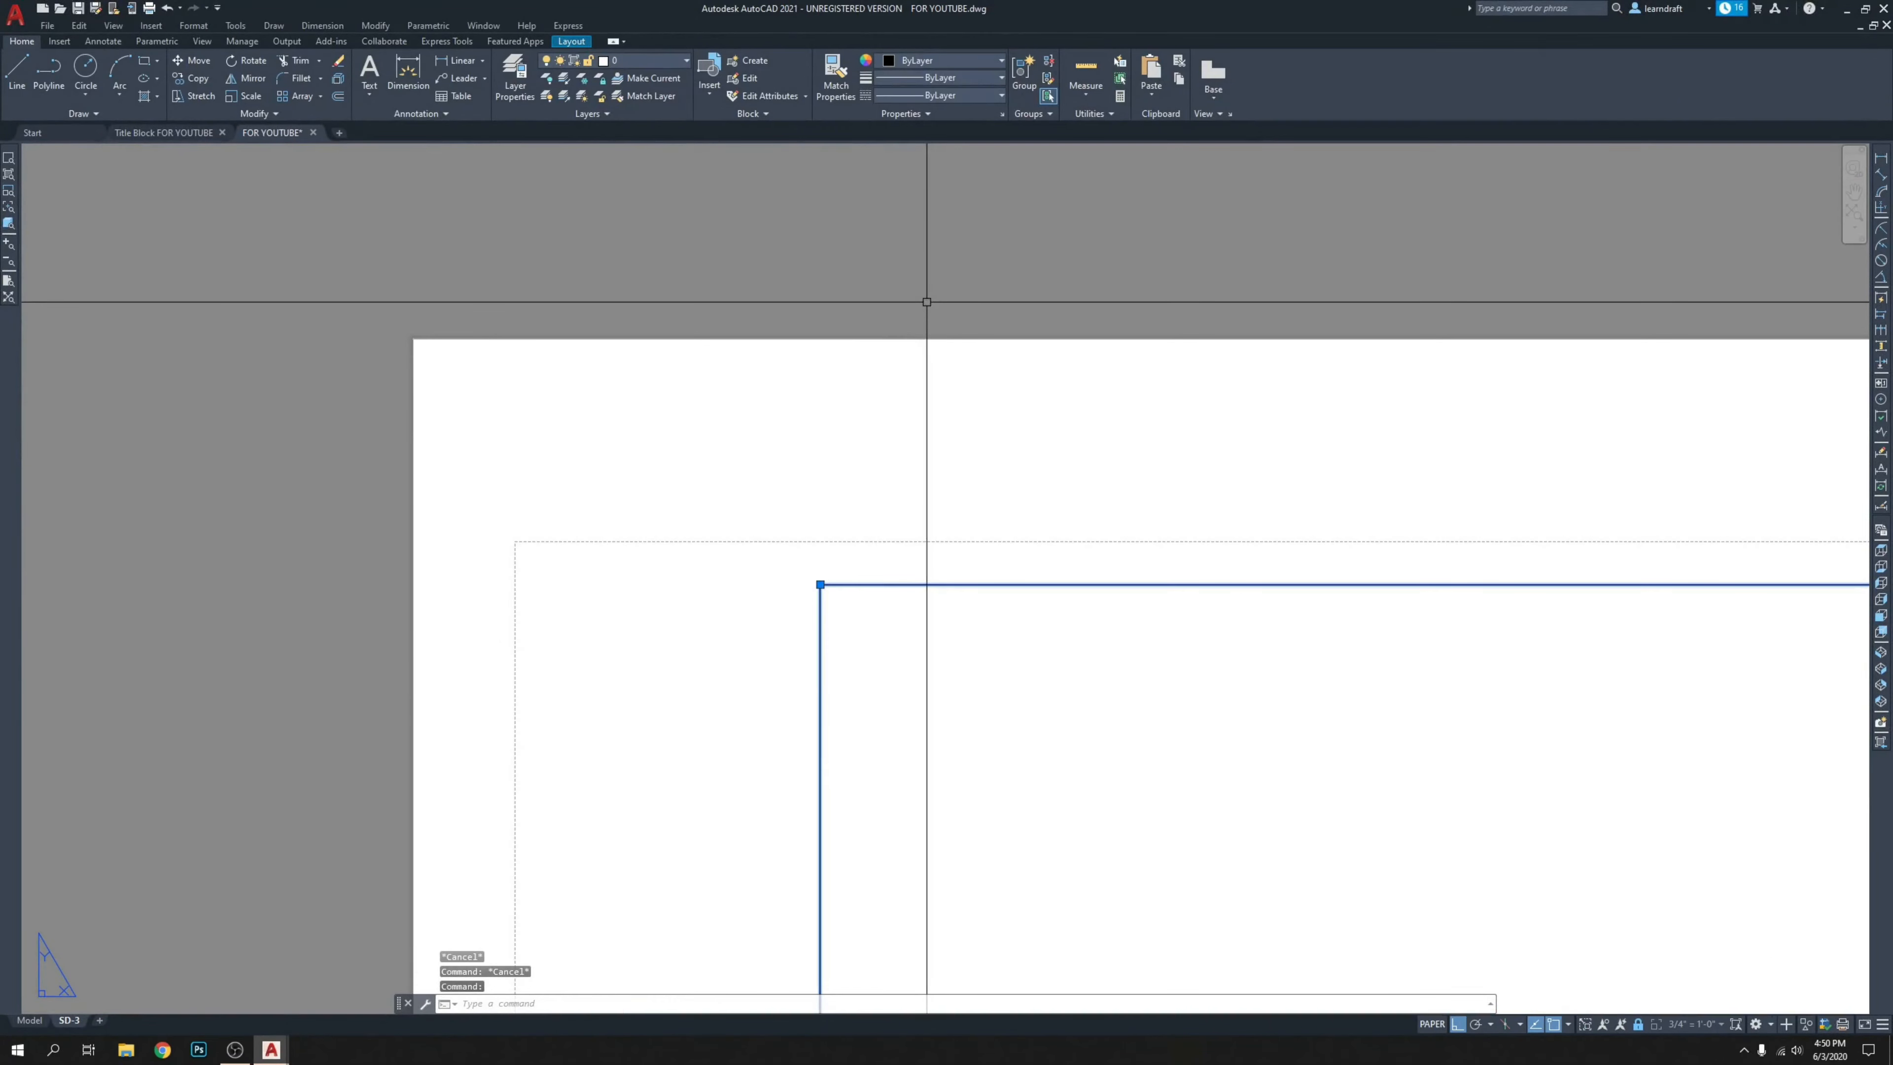
pyautogui.write('m')
pyautogui.press('Return')
pyautogui.click(950, 286)
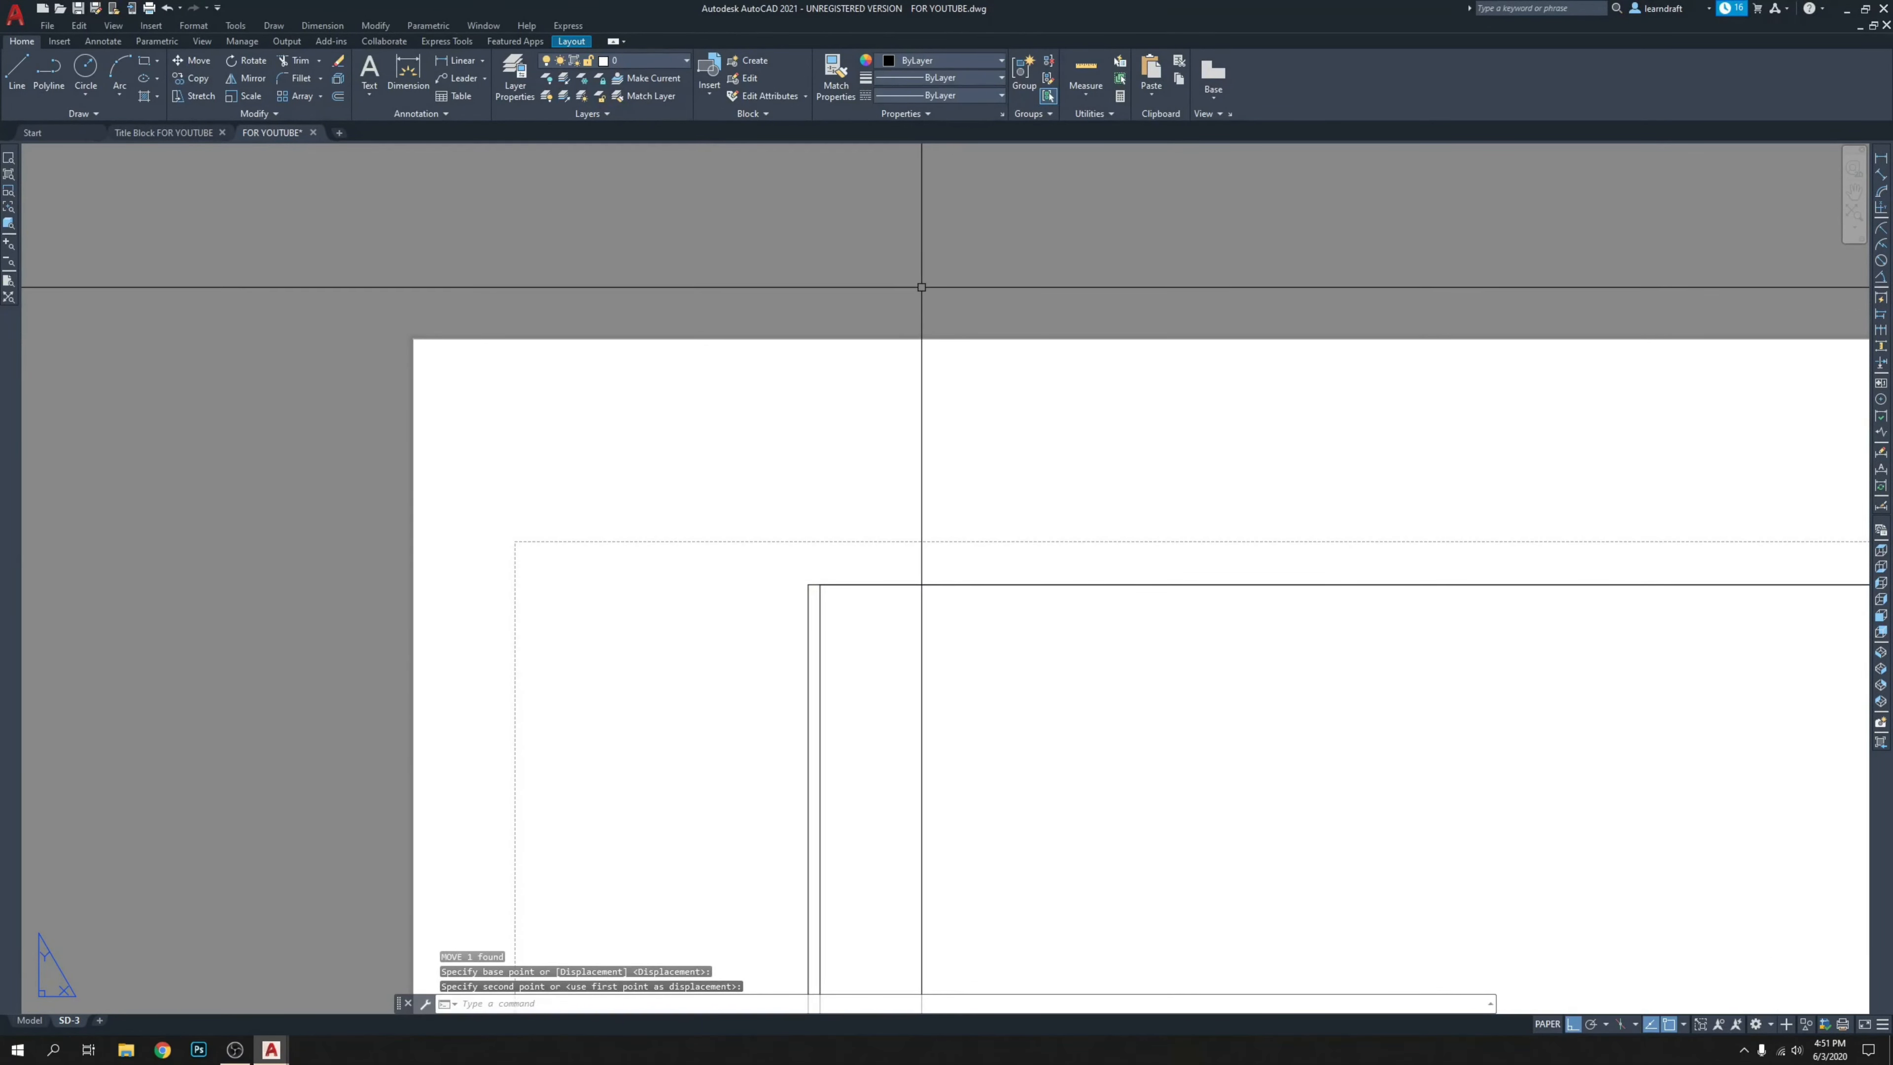
# Move the title block left so its upper-left border corner meets the viewport's upper-left corner.
pyautogui.click(820, 587)
pyautogui.scroll(4, 819, 602)
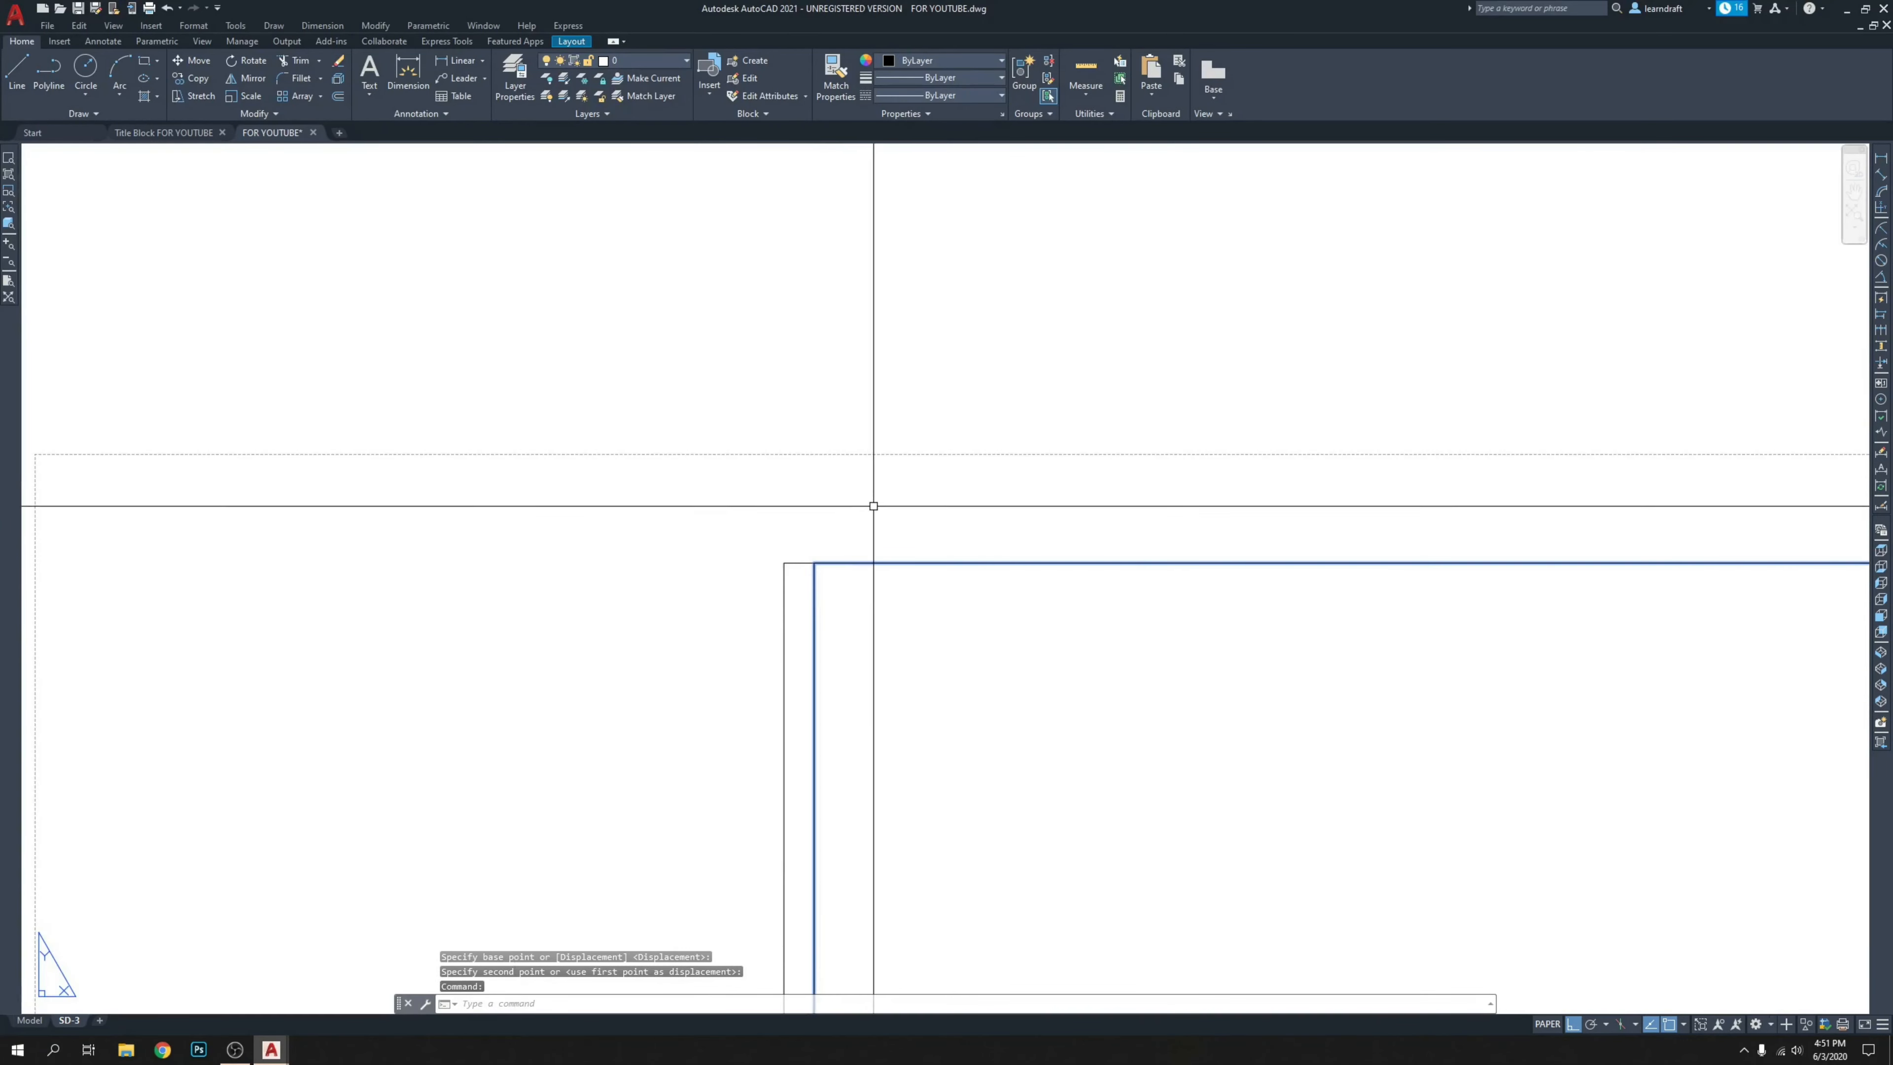
pyautogui.write('m')
pyautogui.press('Return')
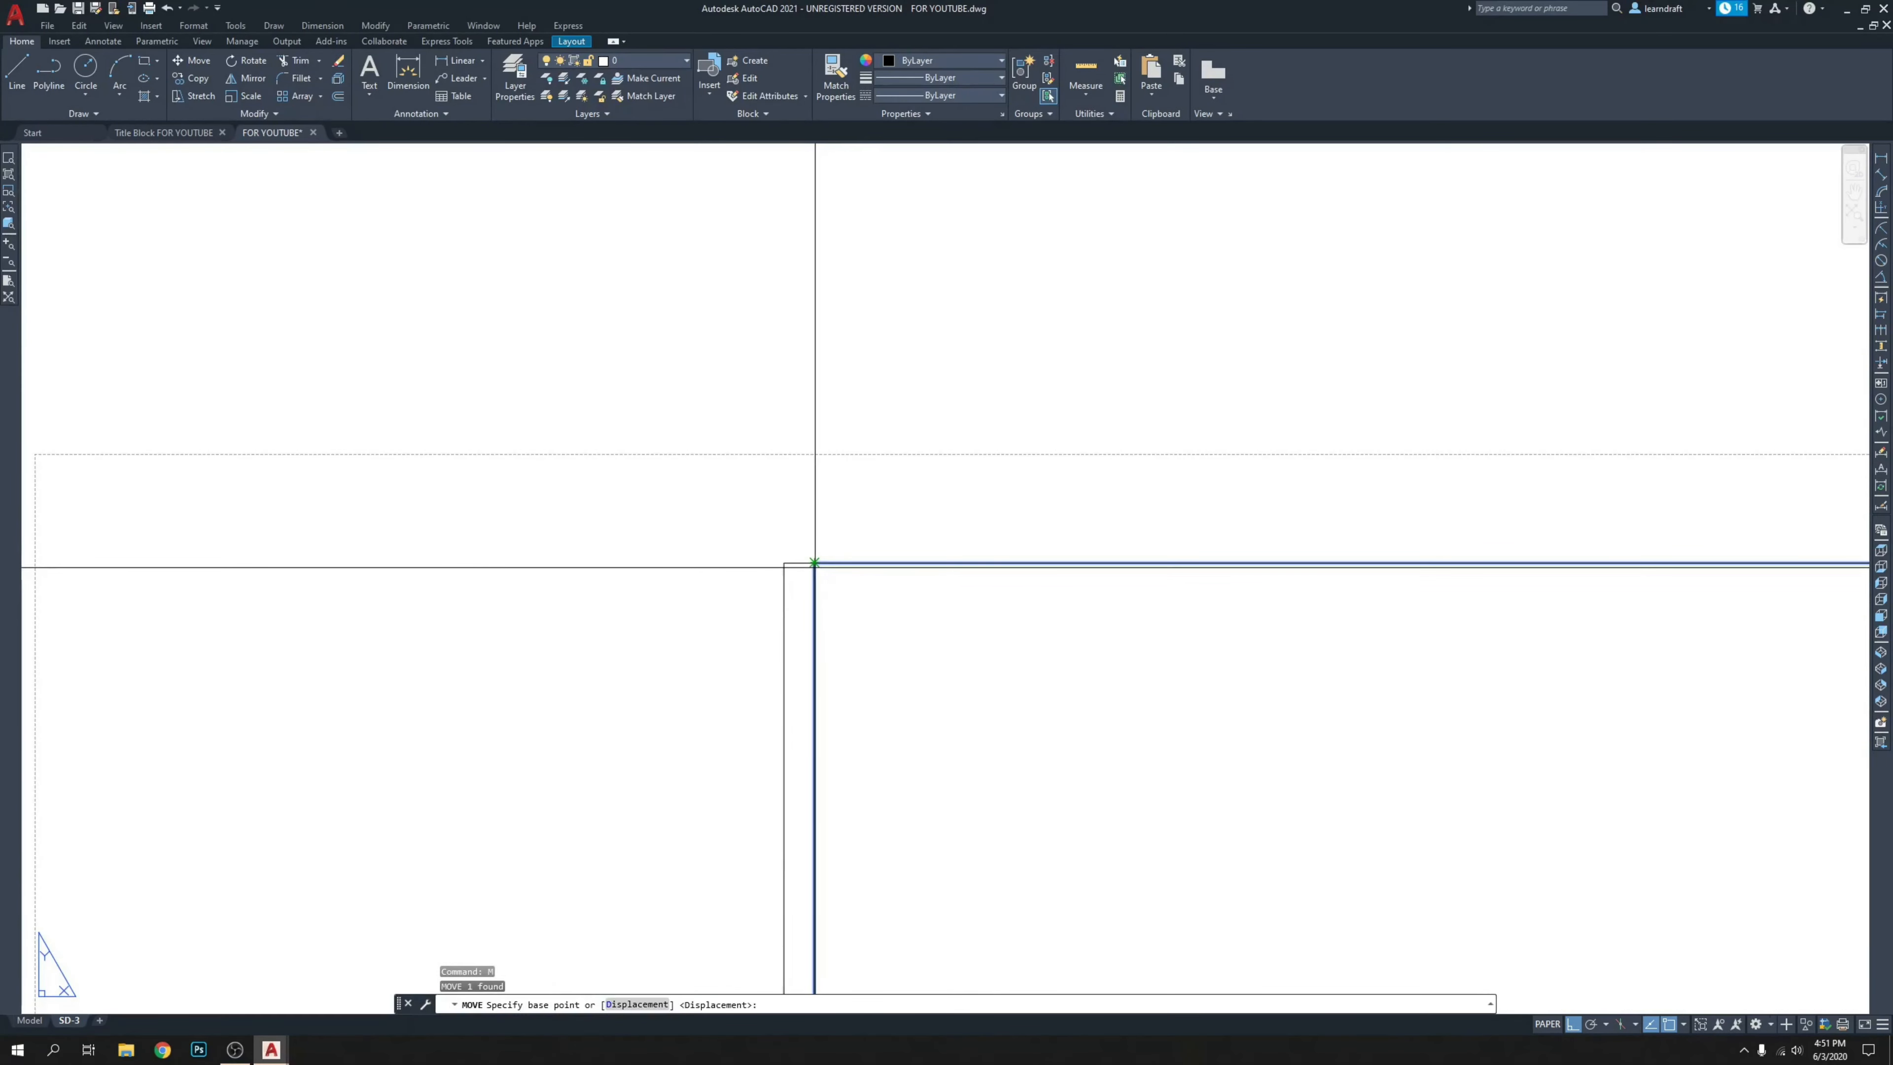
pyautogui.click(813, 563)
pyautogui.click(784, 563)
pyautogui.scroll(-6, 817, 535)
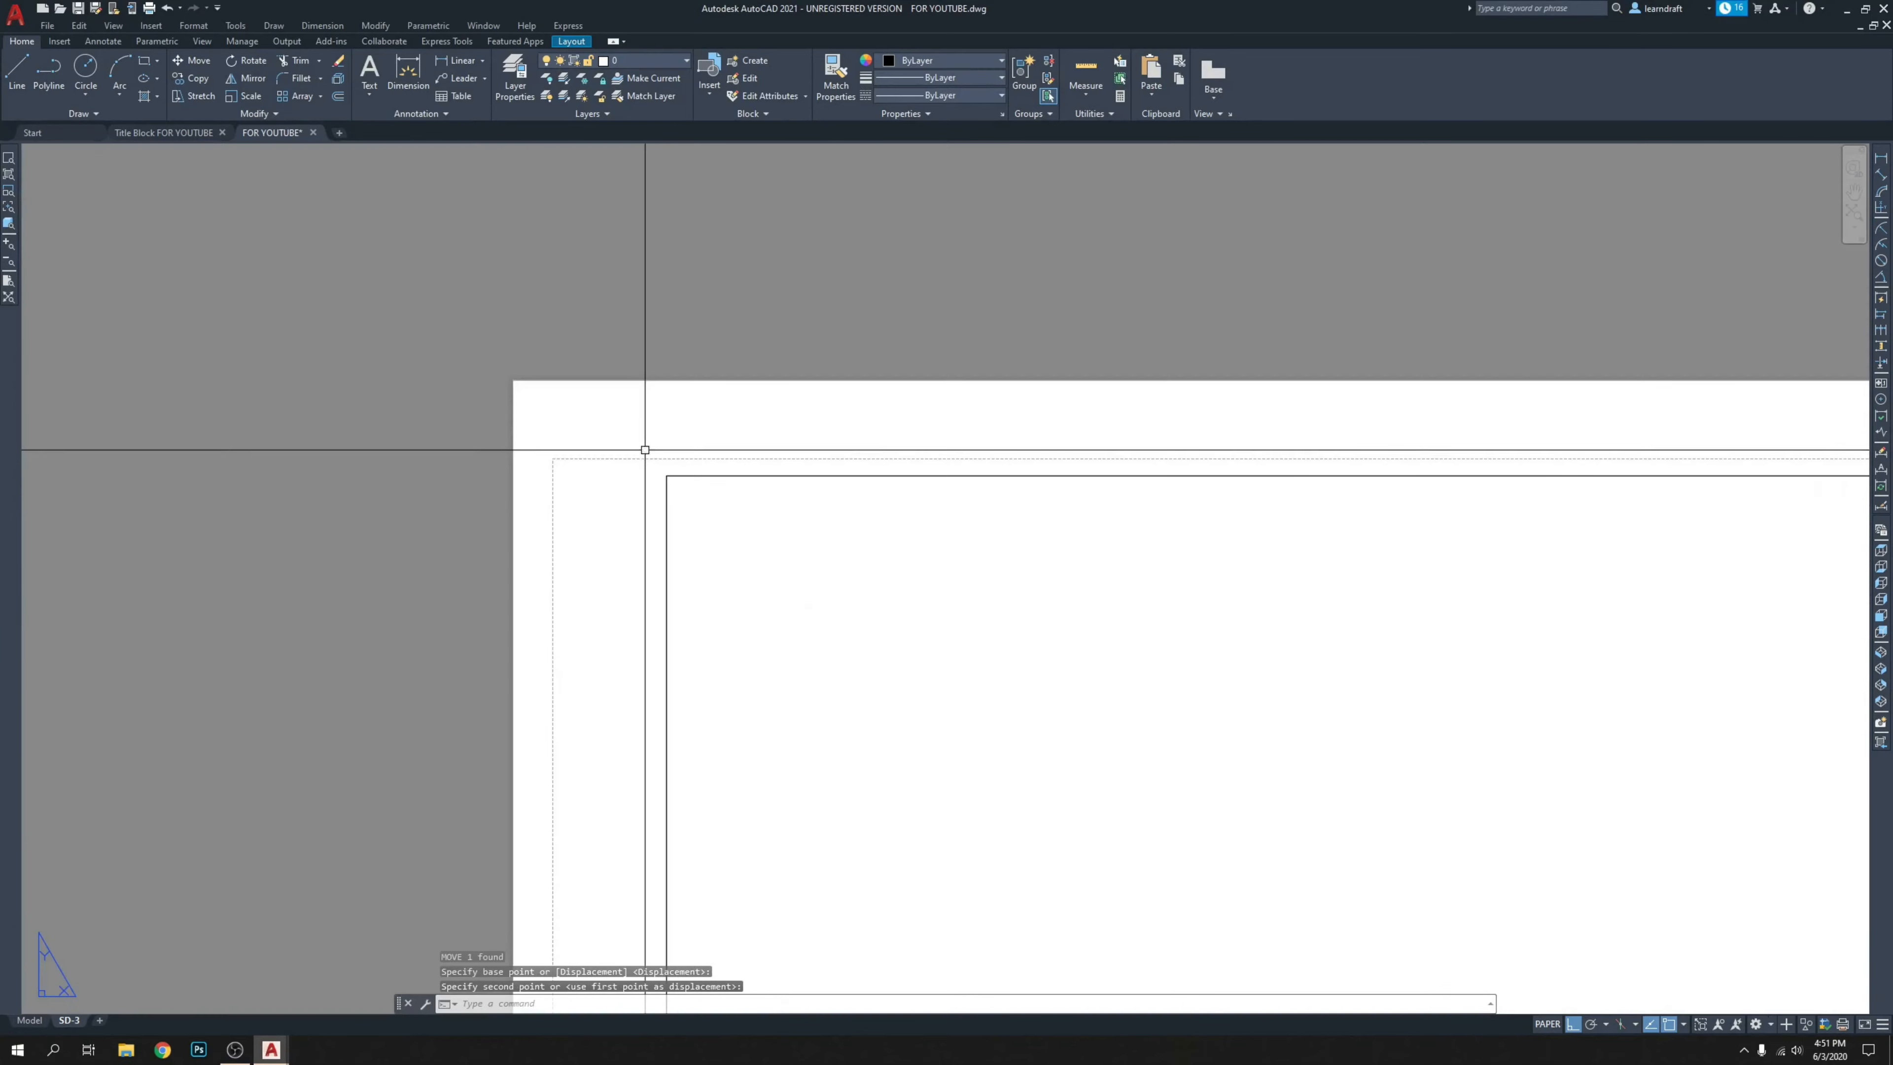
# Save the drawing, check the SD-3 plot preview without plotting, and save again.
pyautogui.scroll(2, 1077, 537)
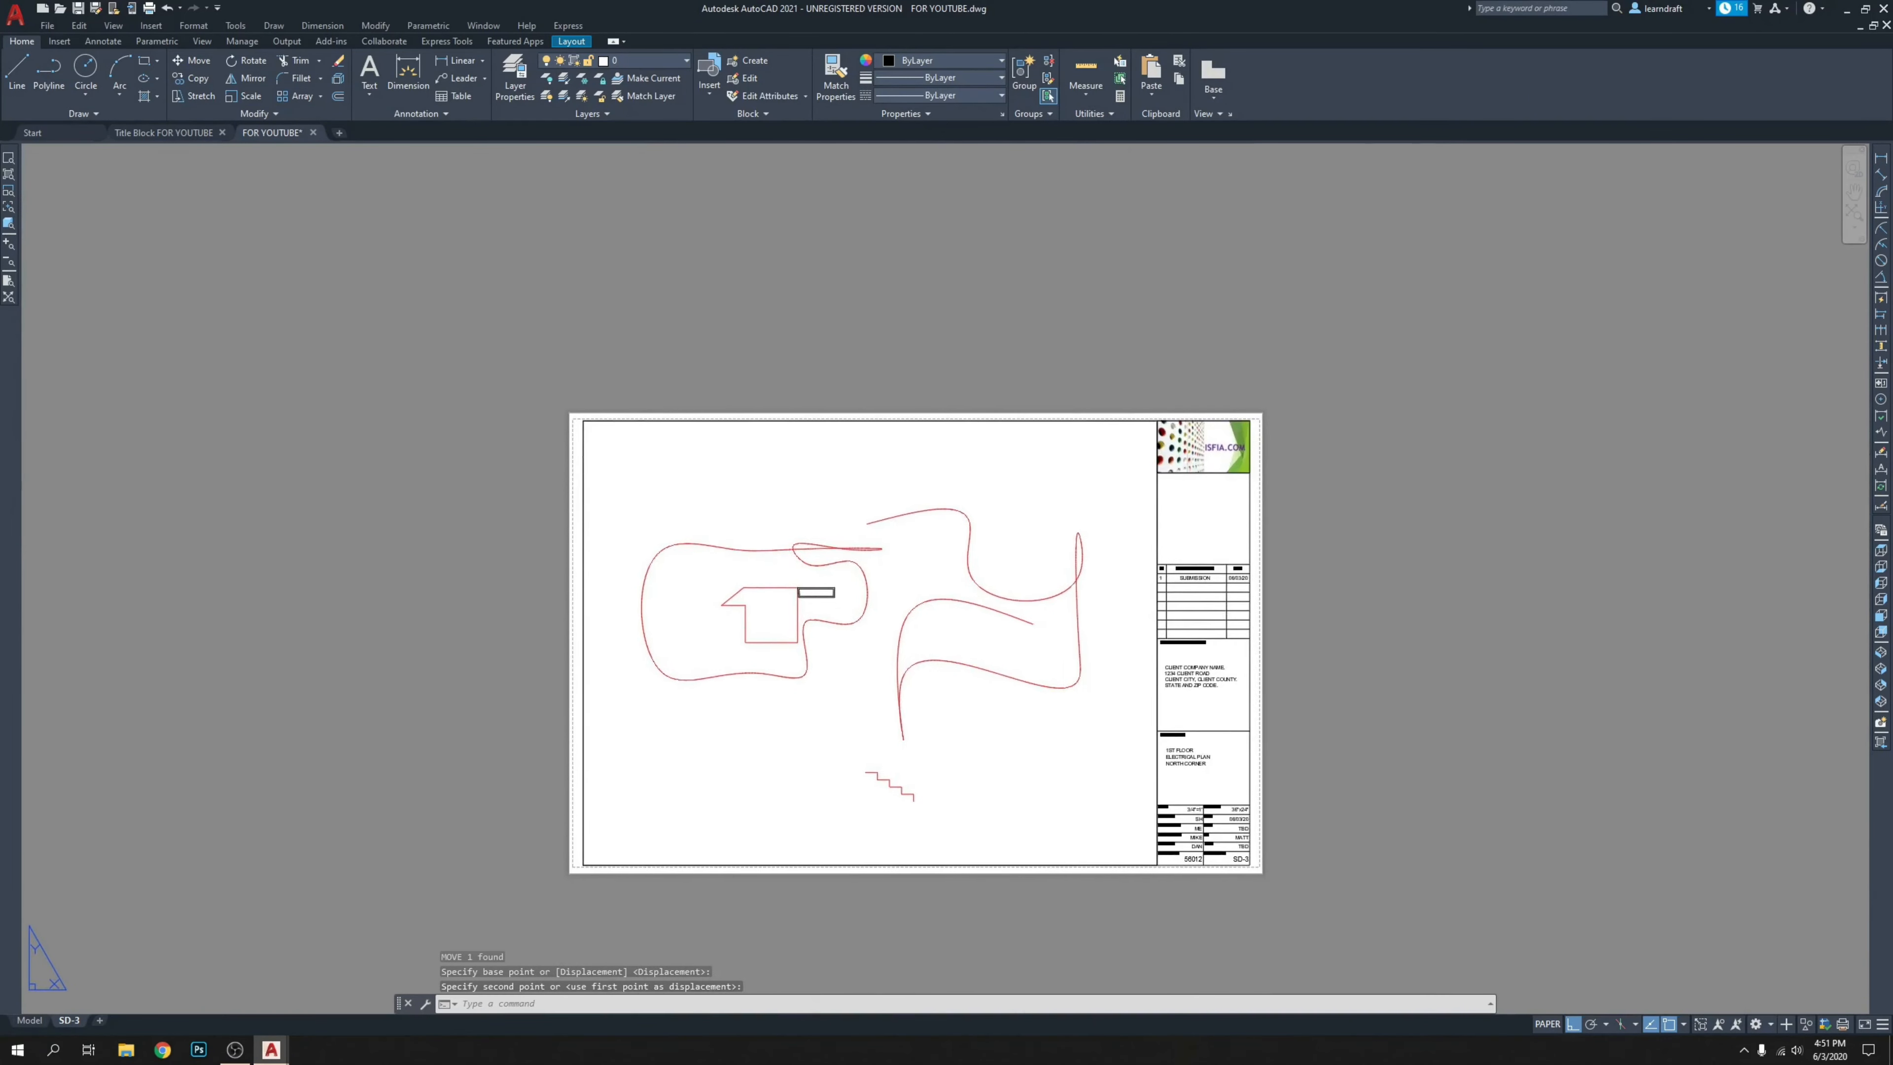
pyautogui.hotkey('ctrl', 's')
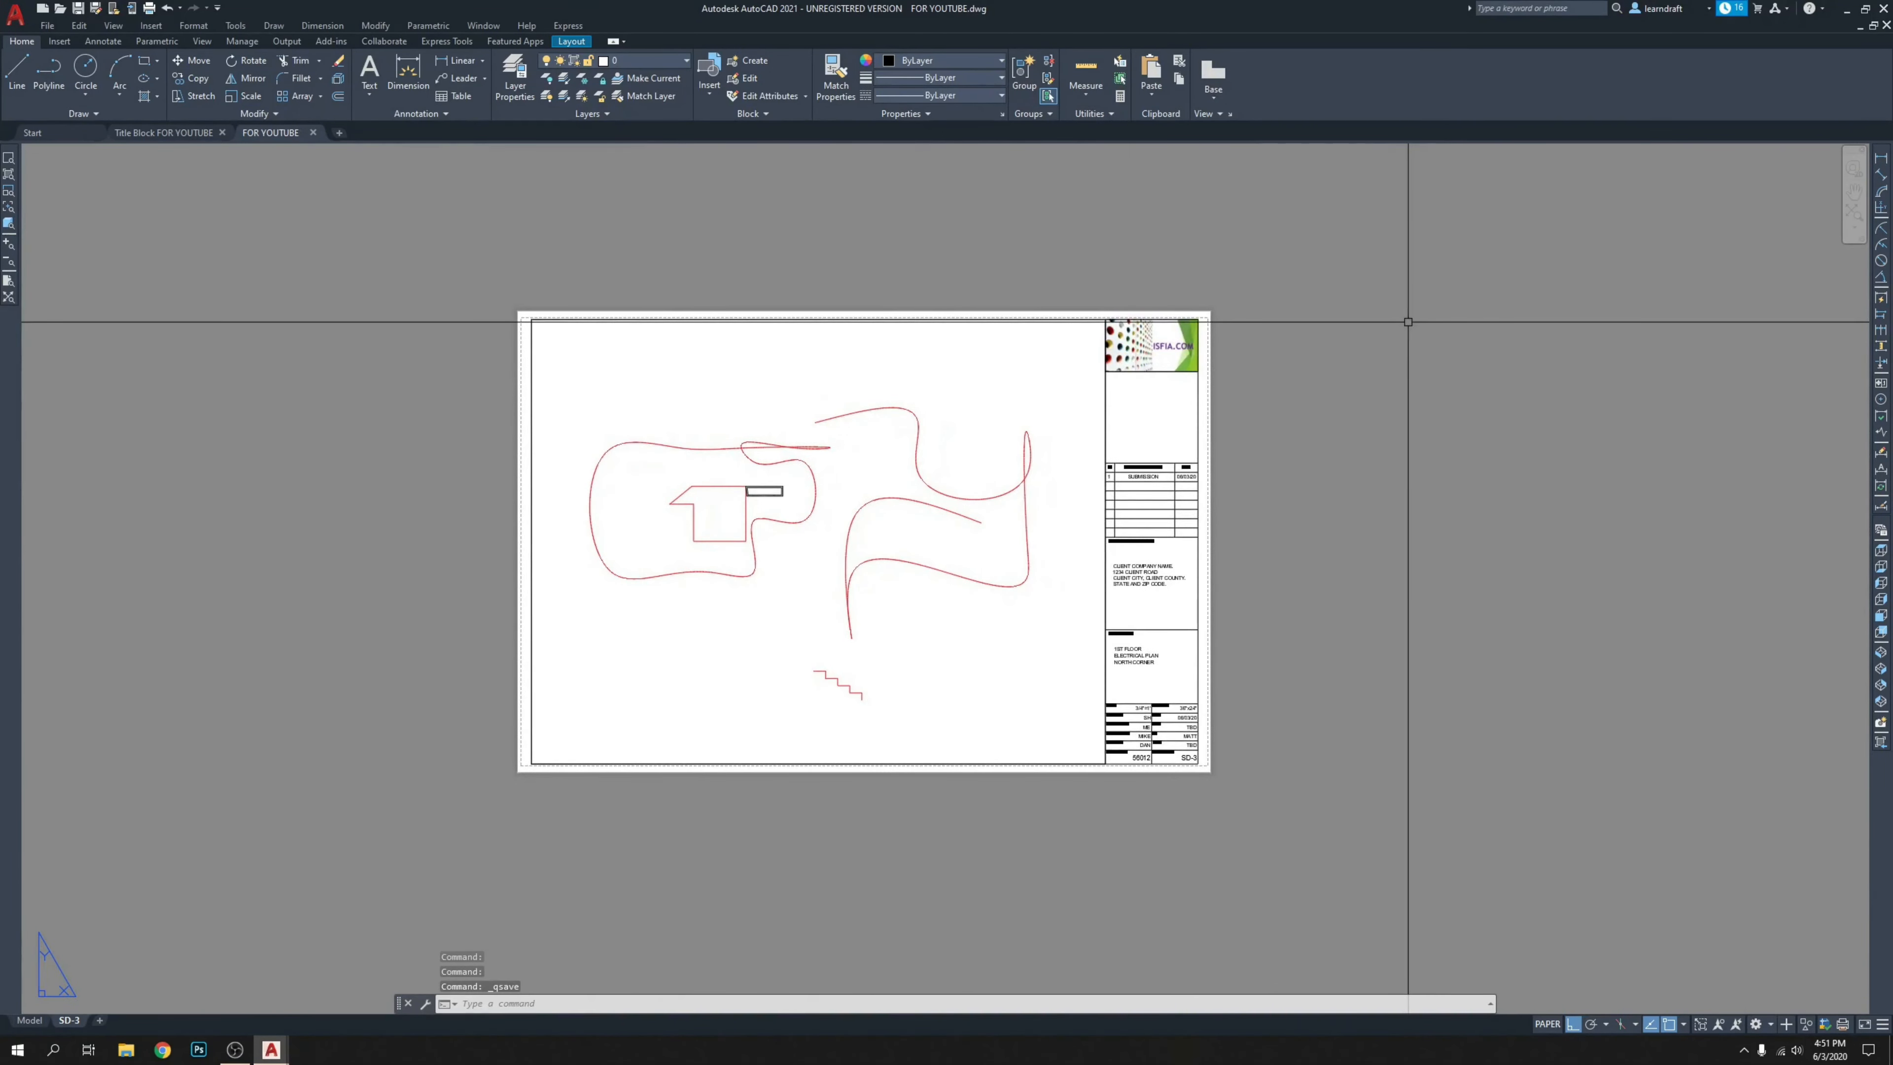
pyautogui.hotkey('ctrl', 'p')
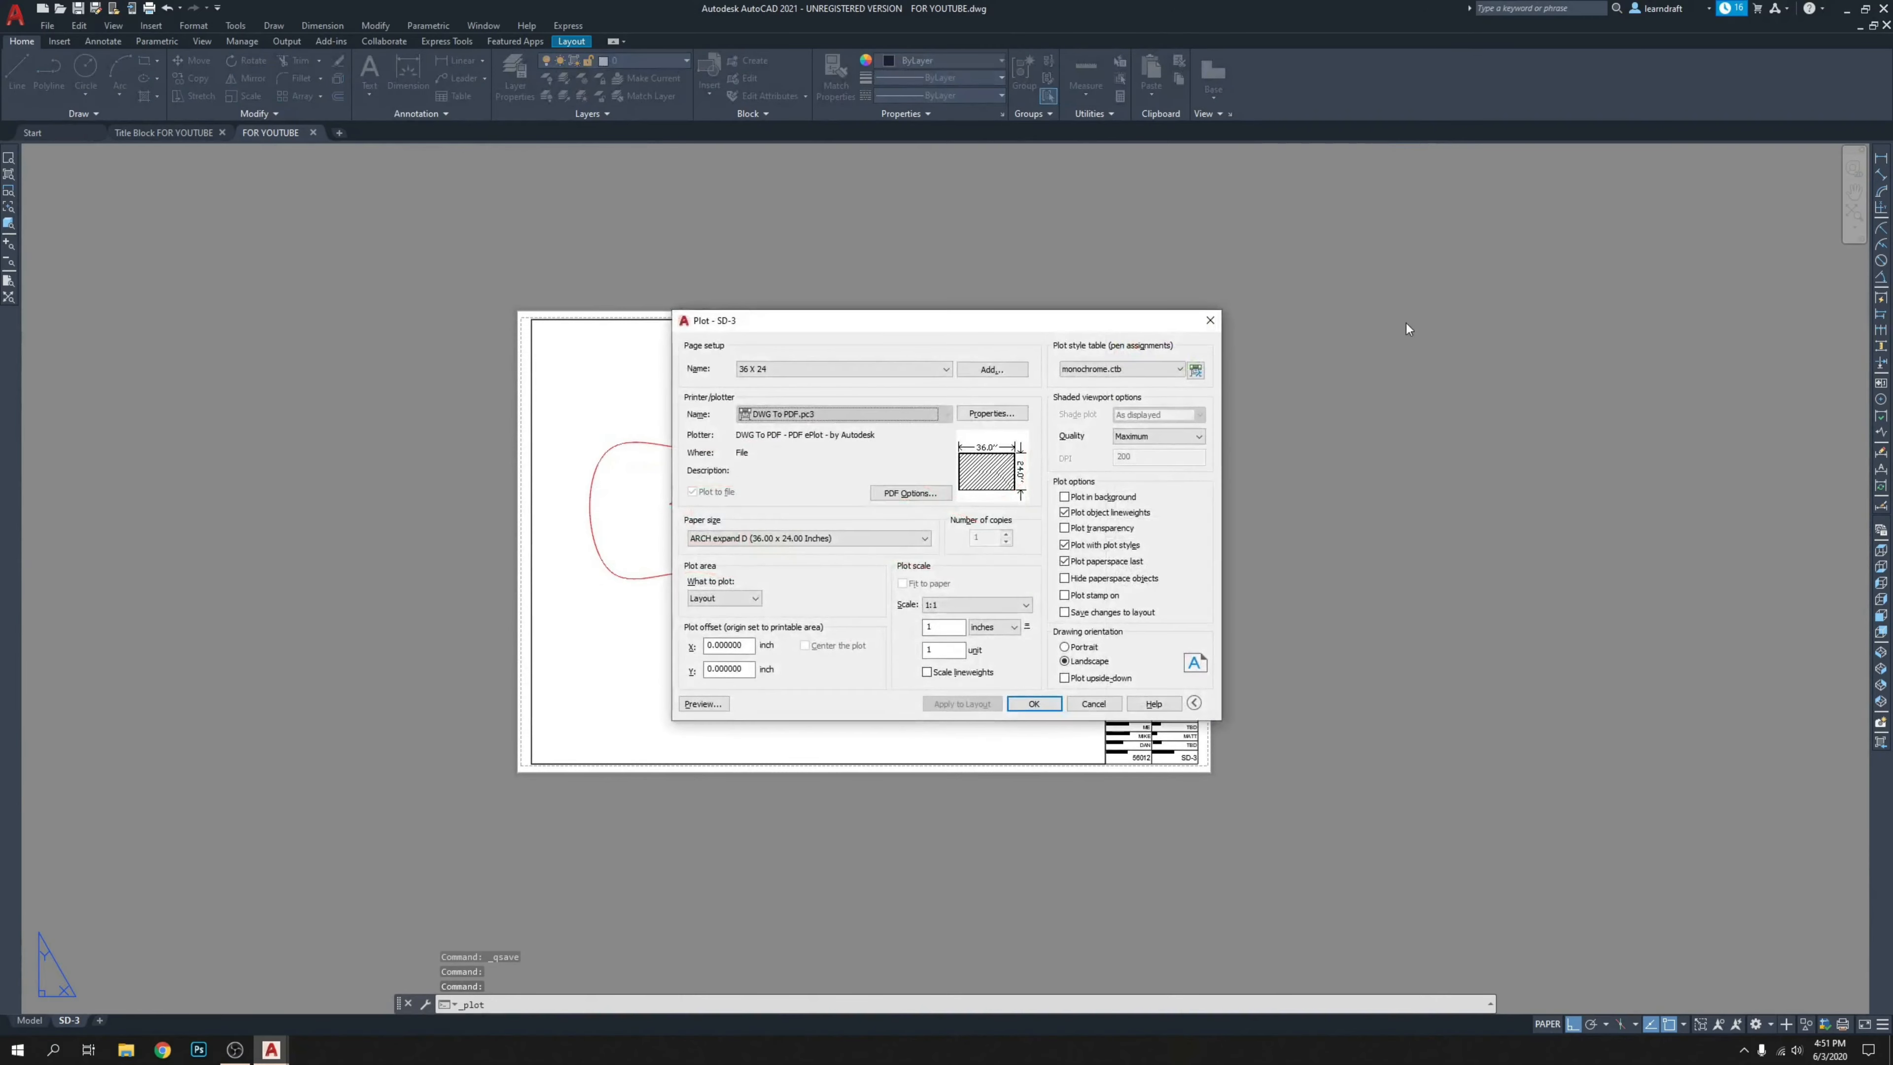
pyautogui.click(704, 704)
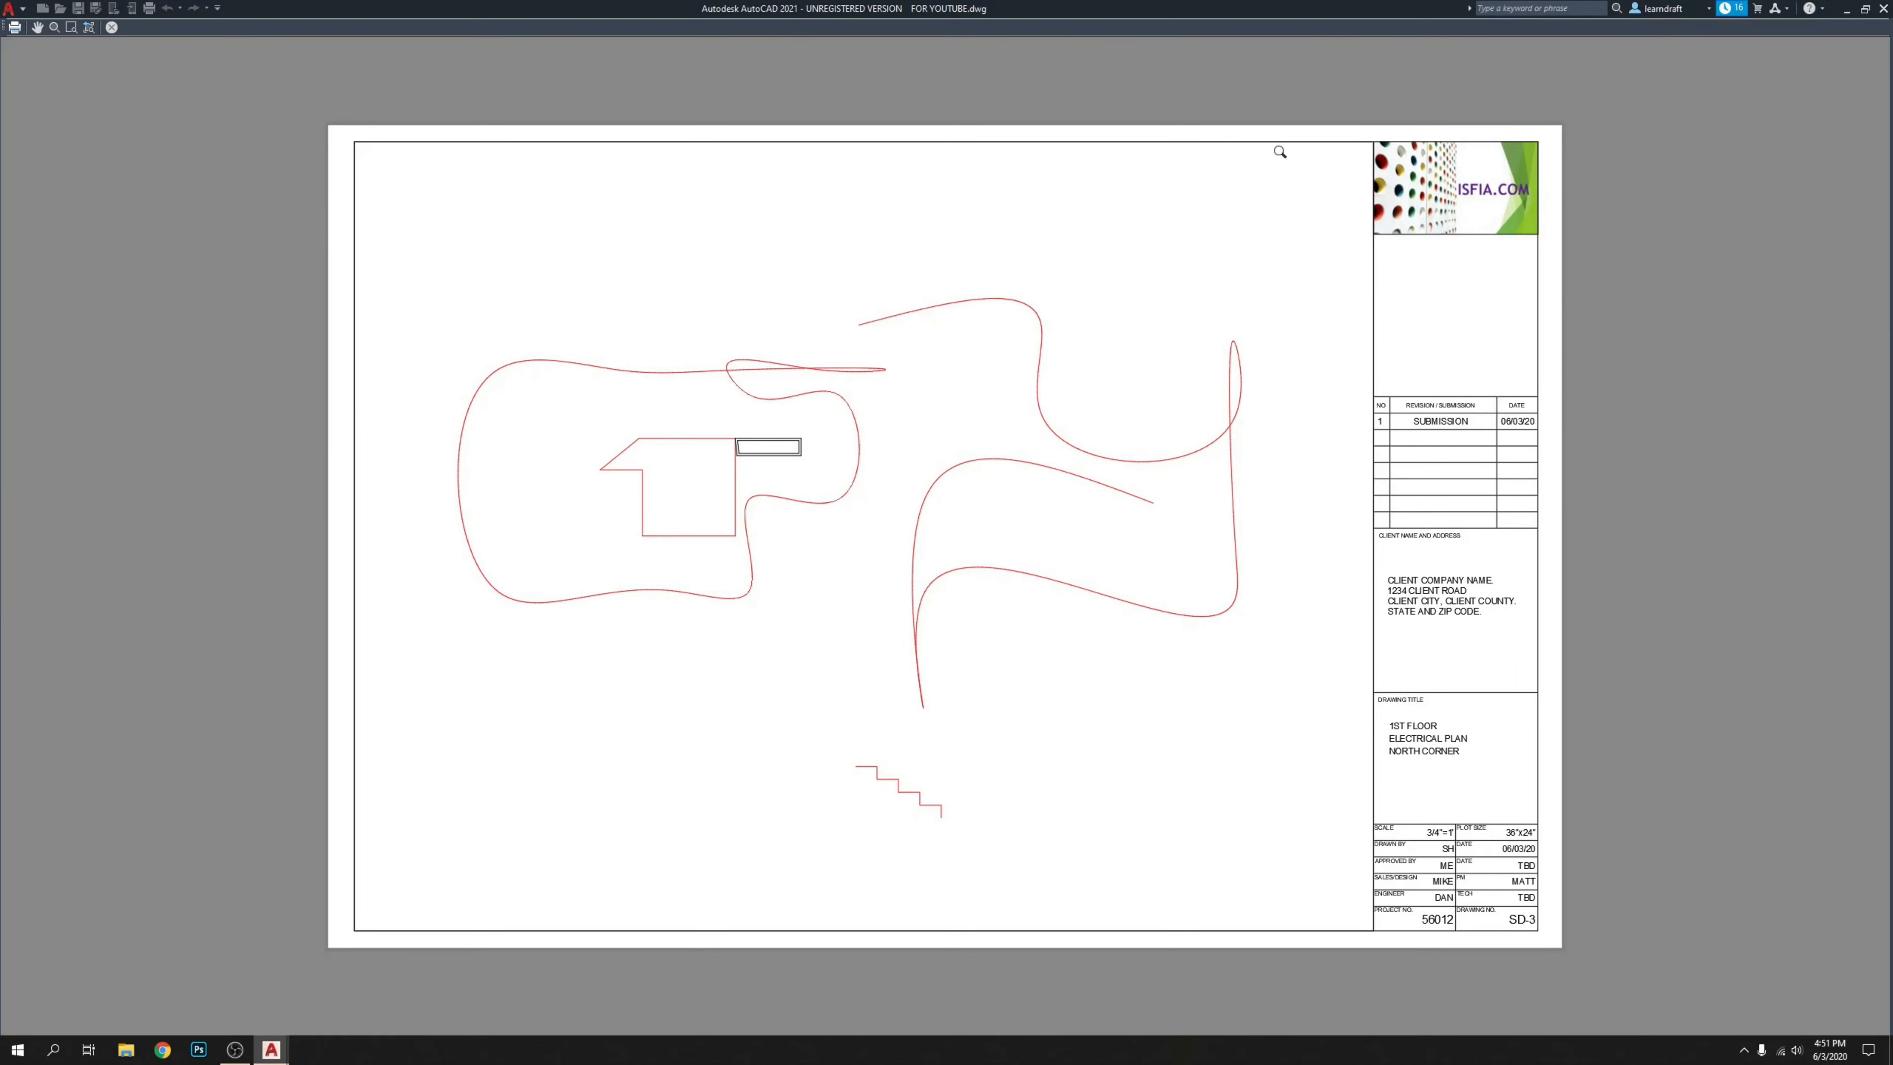
pyautogui.press('Escape')
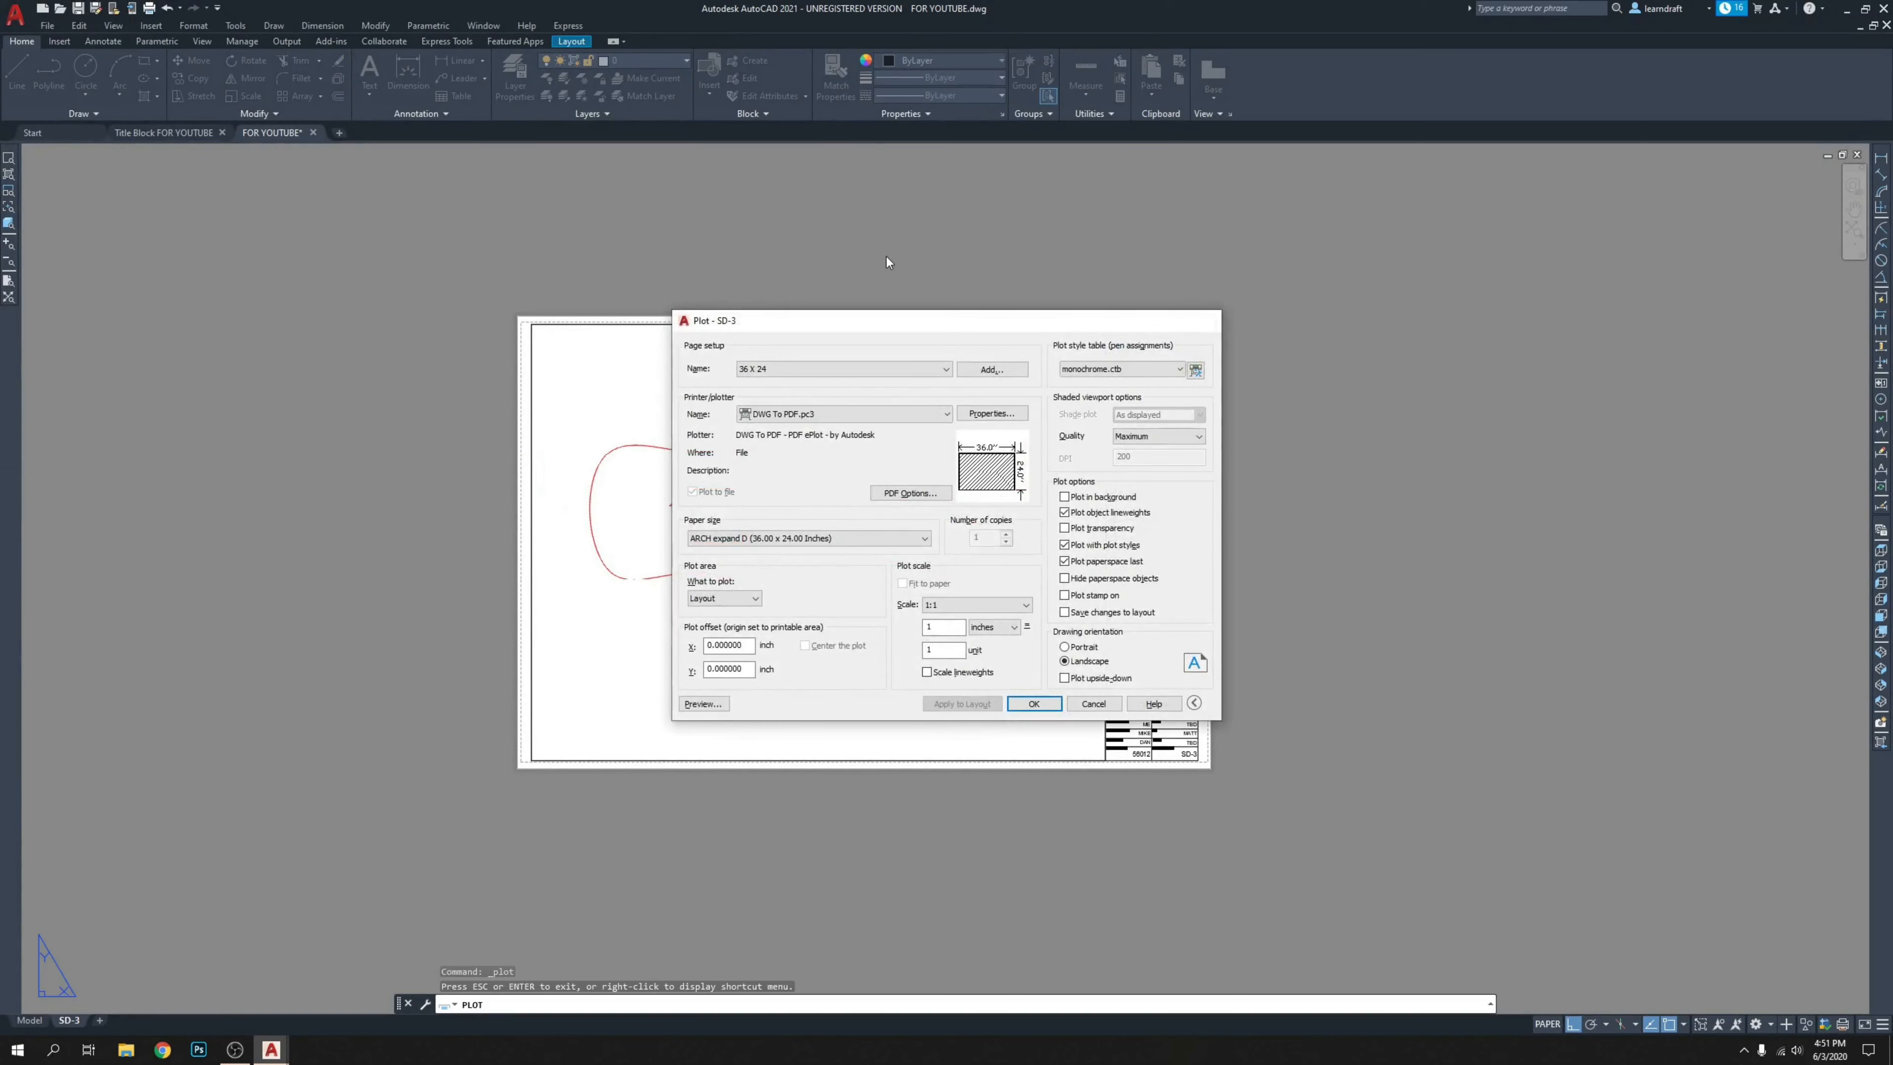
pyautogui.press('Escape')
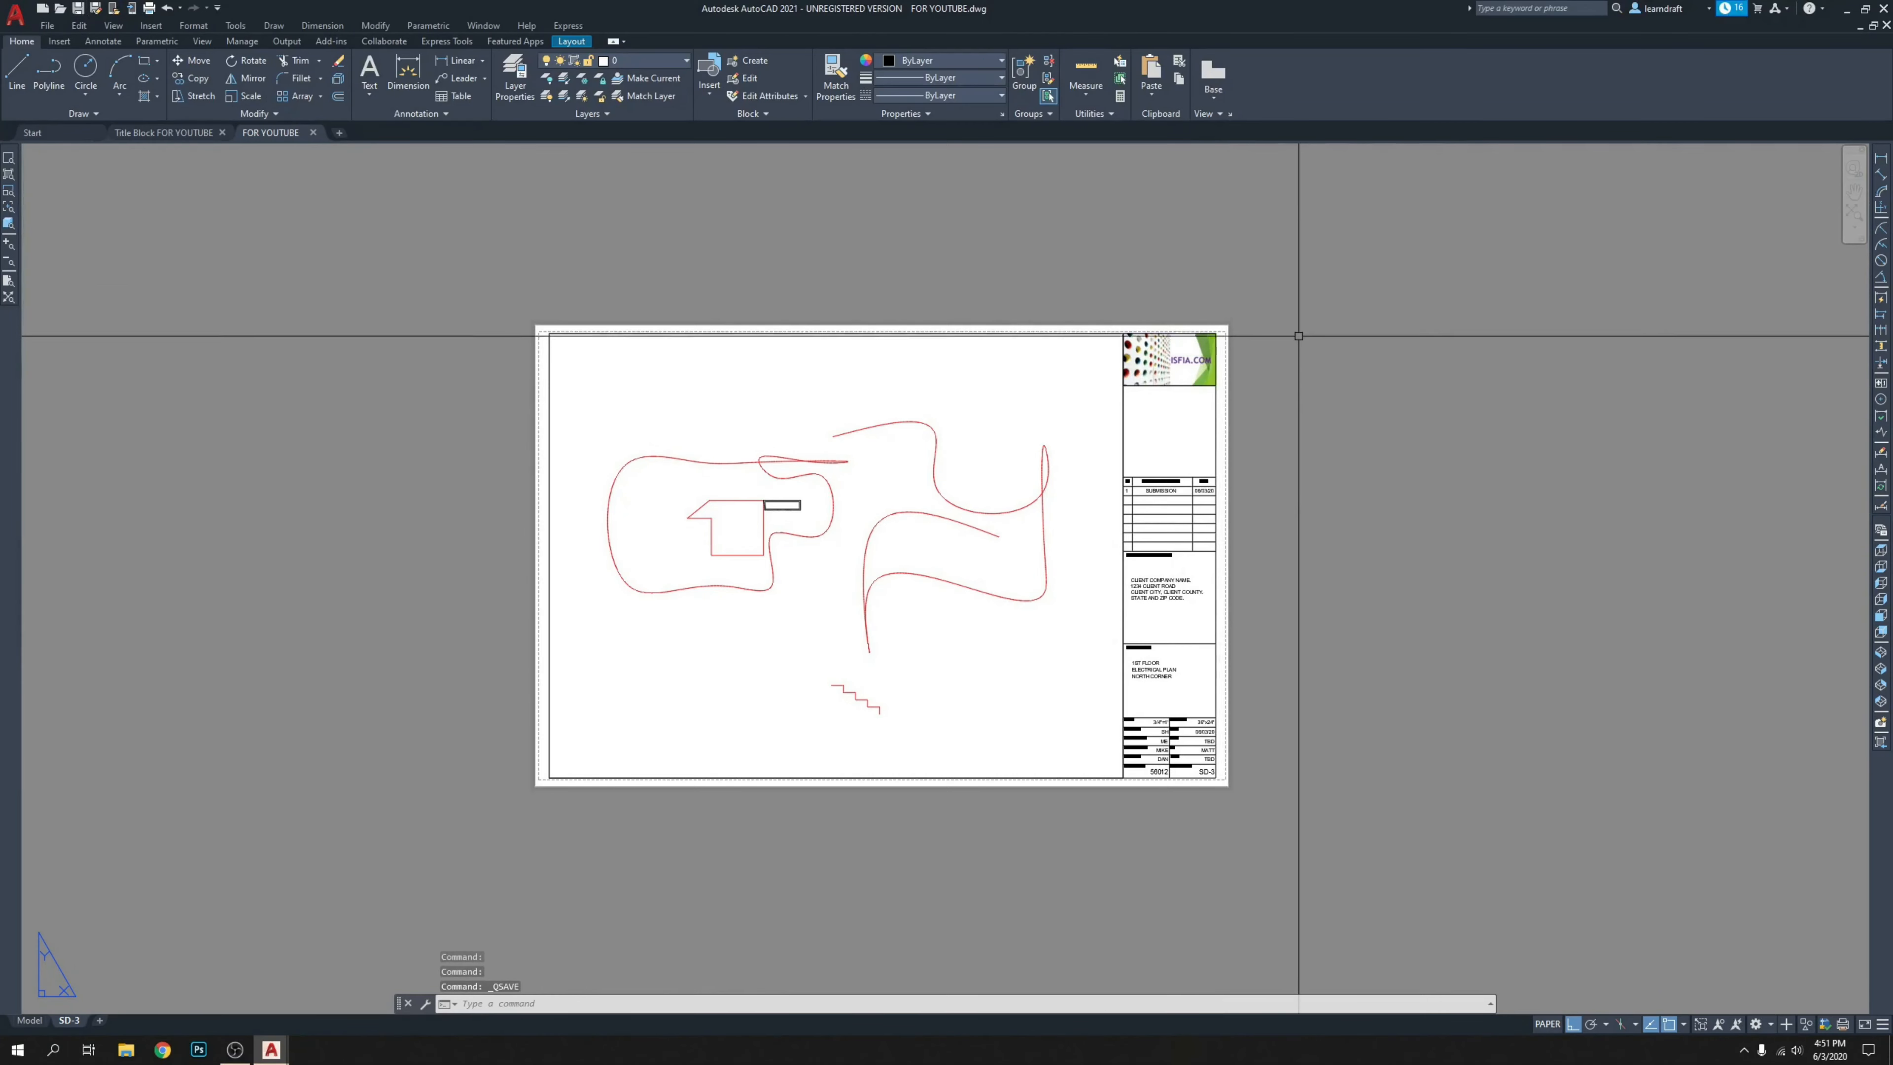
pyautogui.hotkey('ctrl', 's')
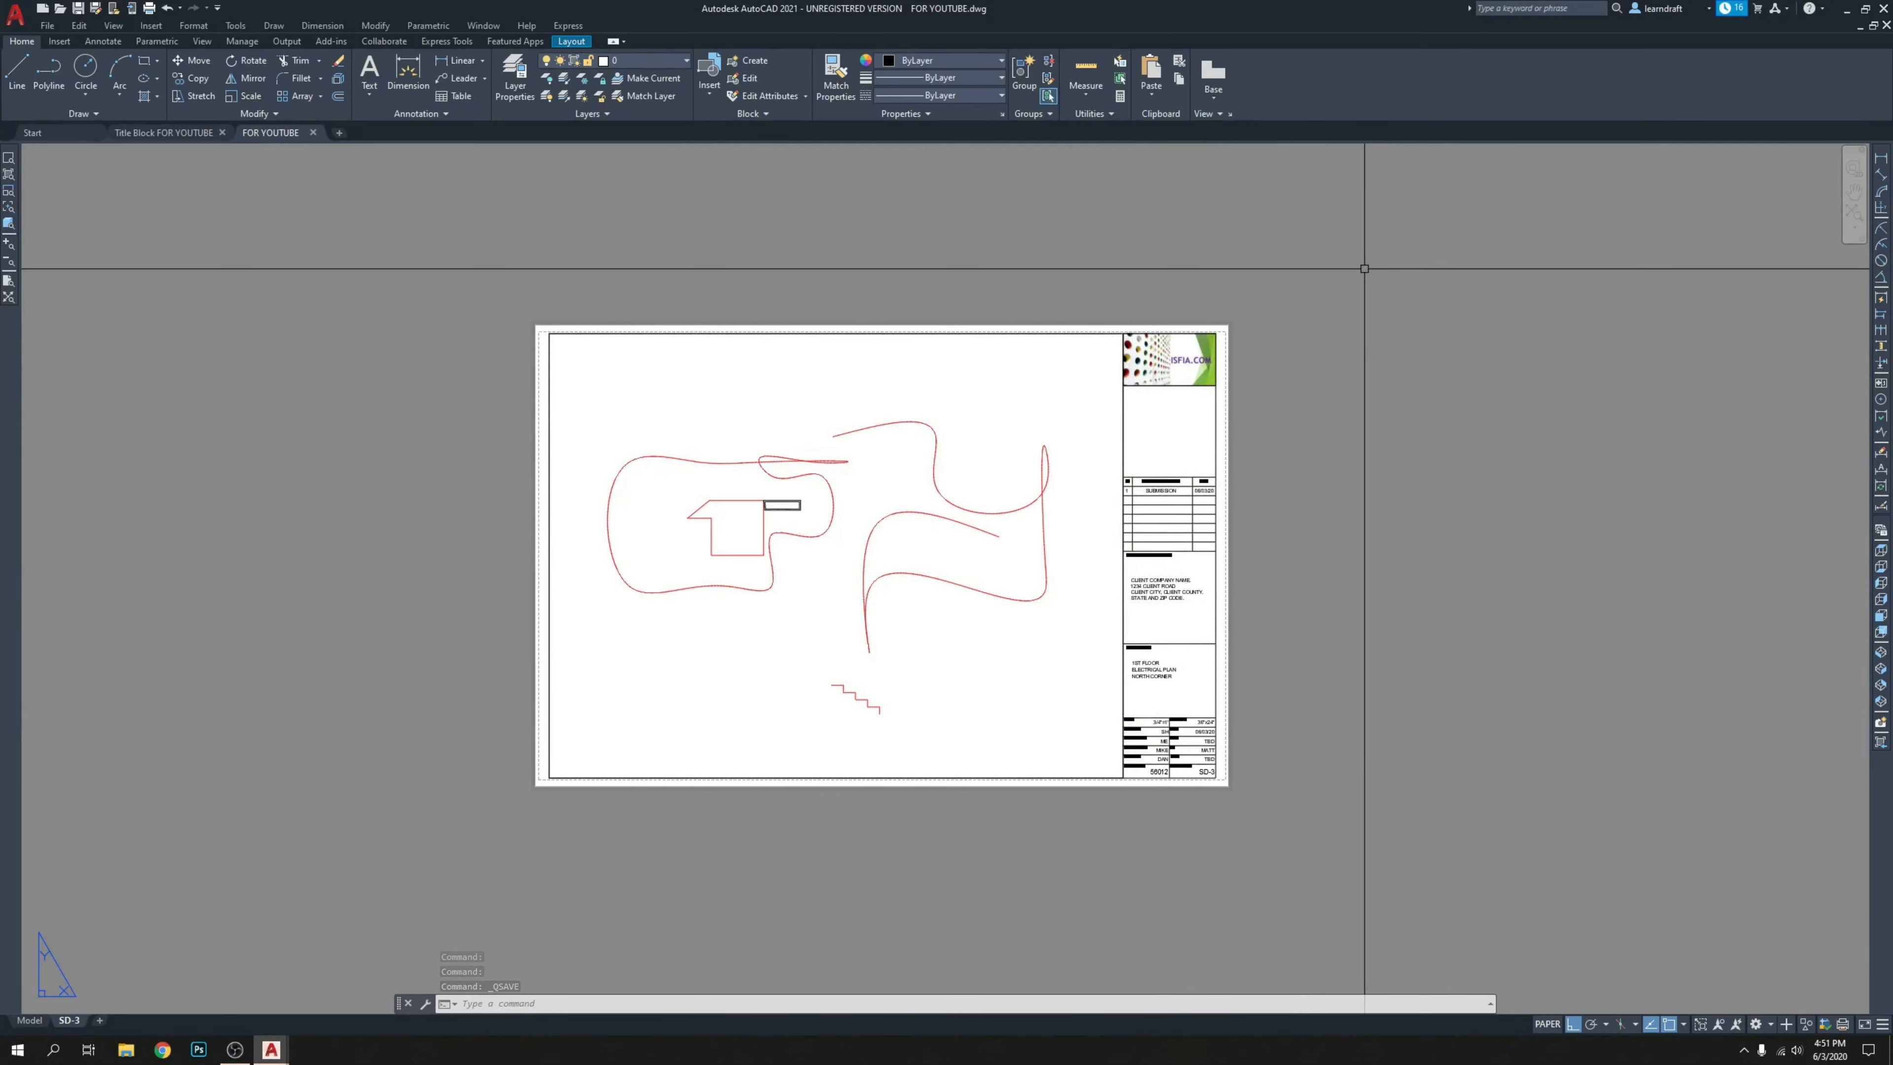
pyautogui.scroll(8, 1248, 333)
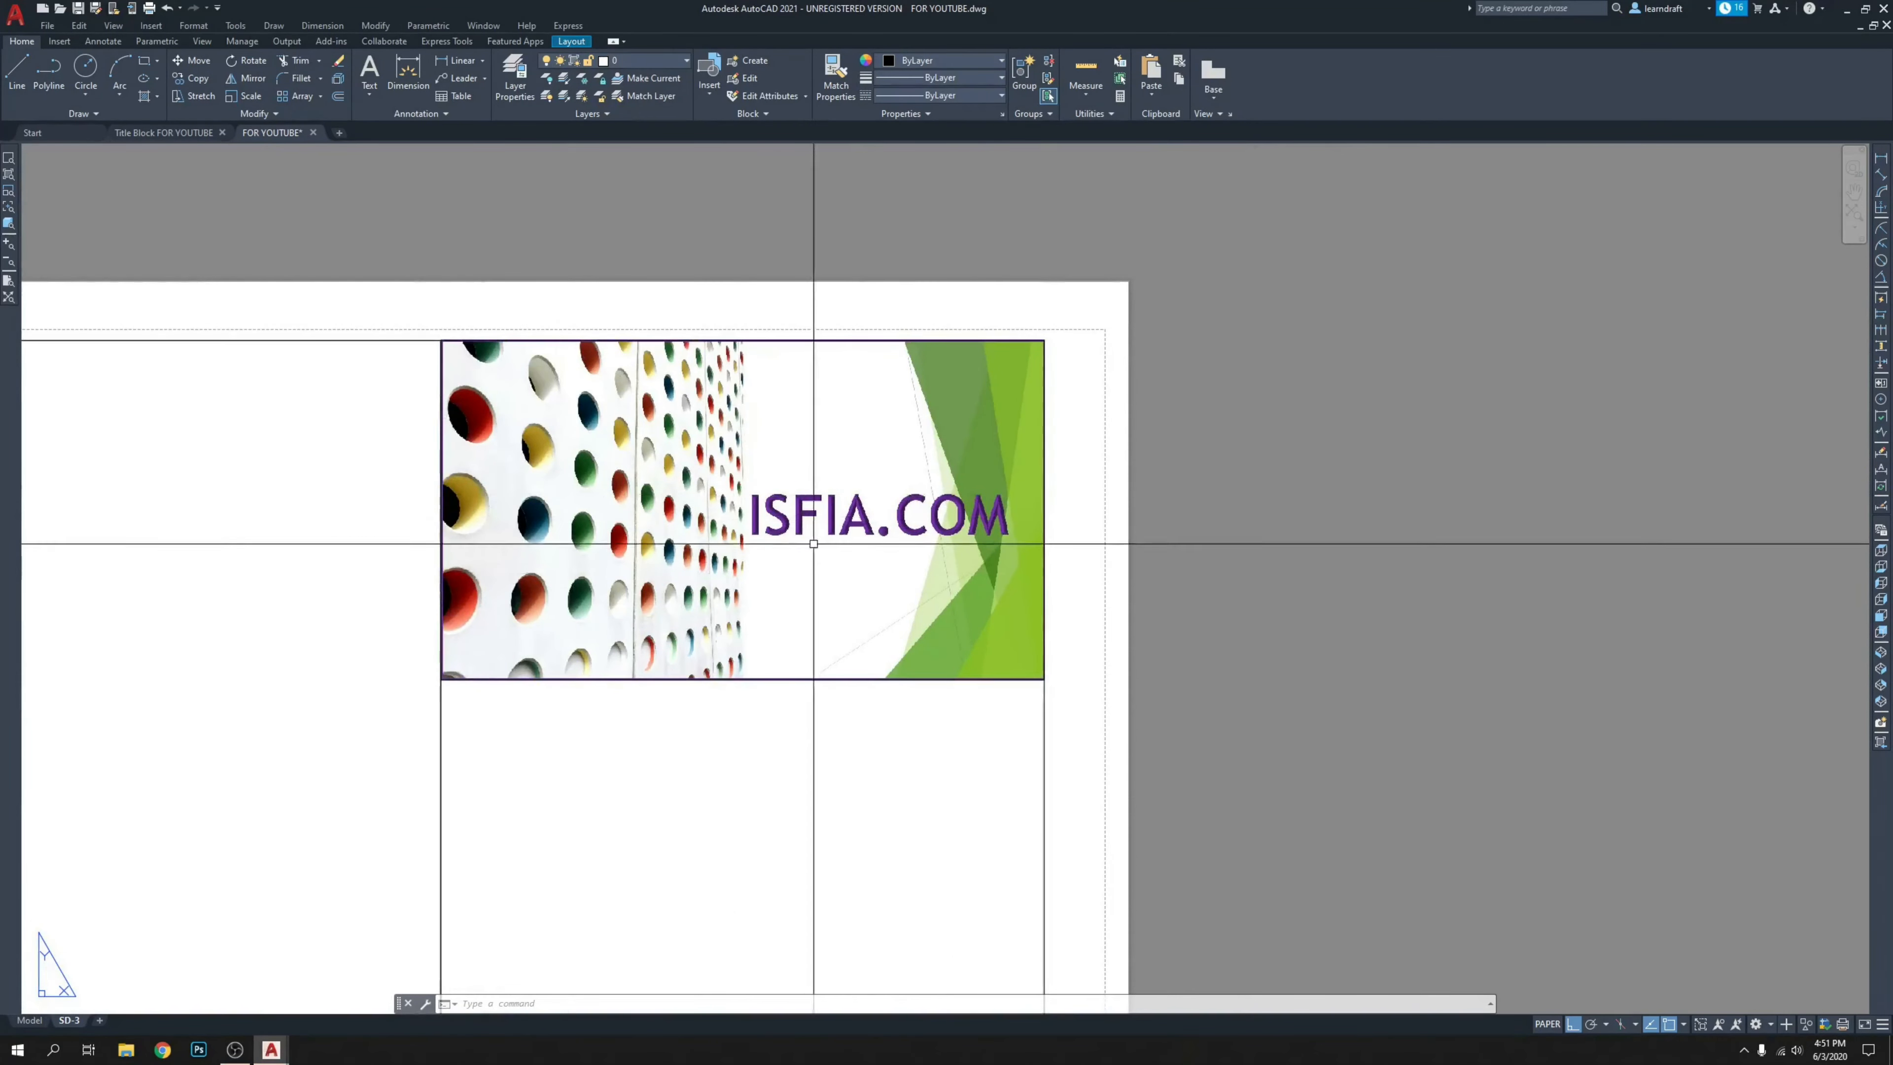
pyautogui.scroll(2, 850, 486)
pyautogui.scroll(-6, 989, 423)
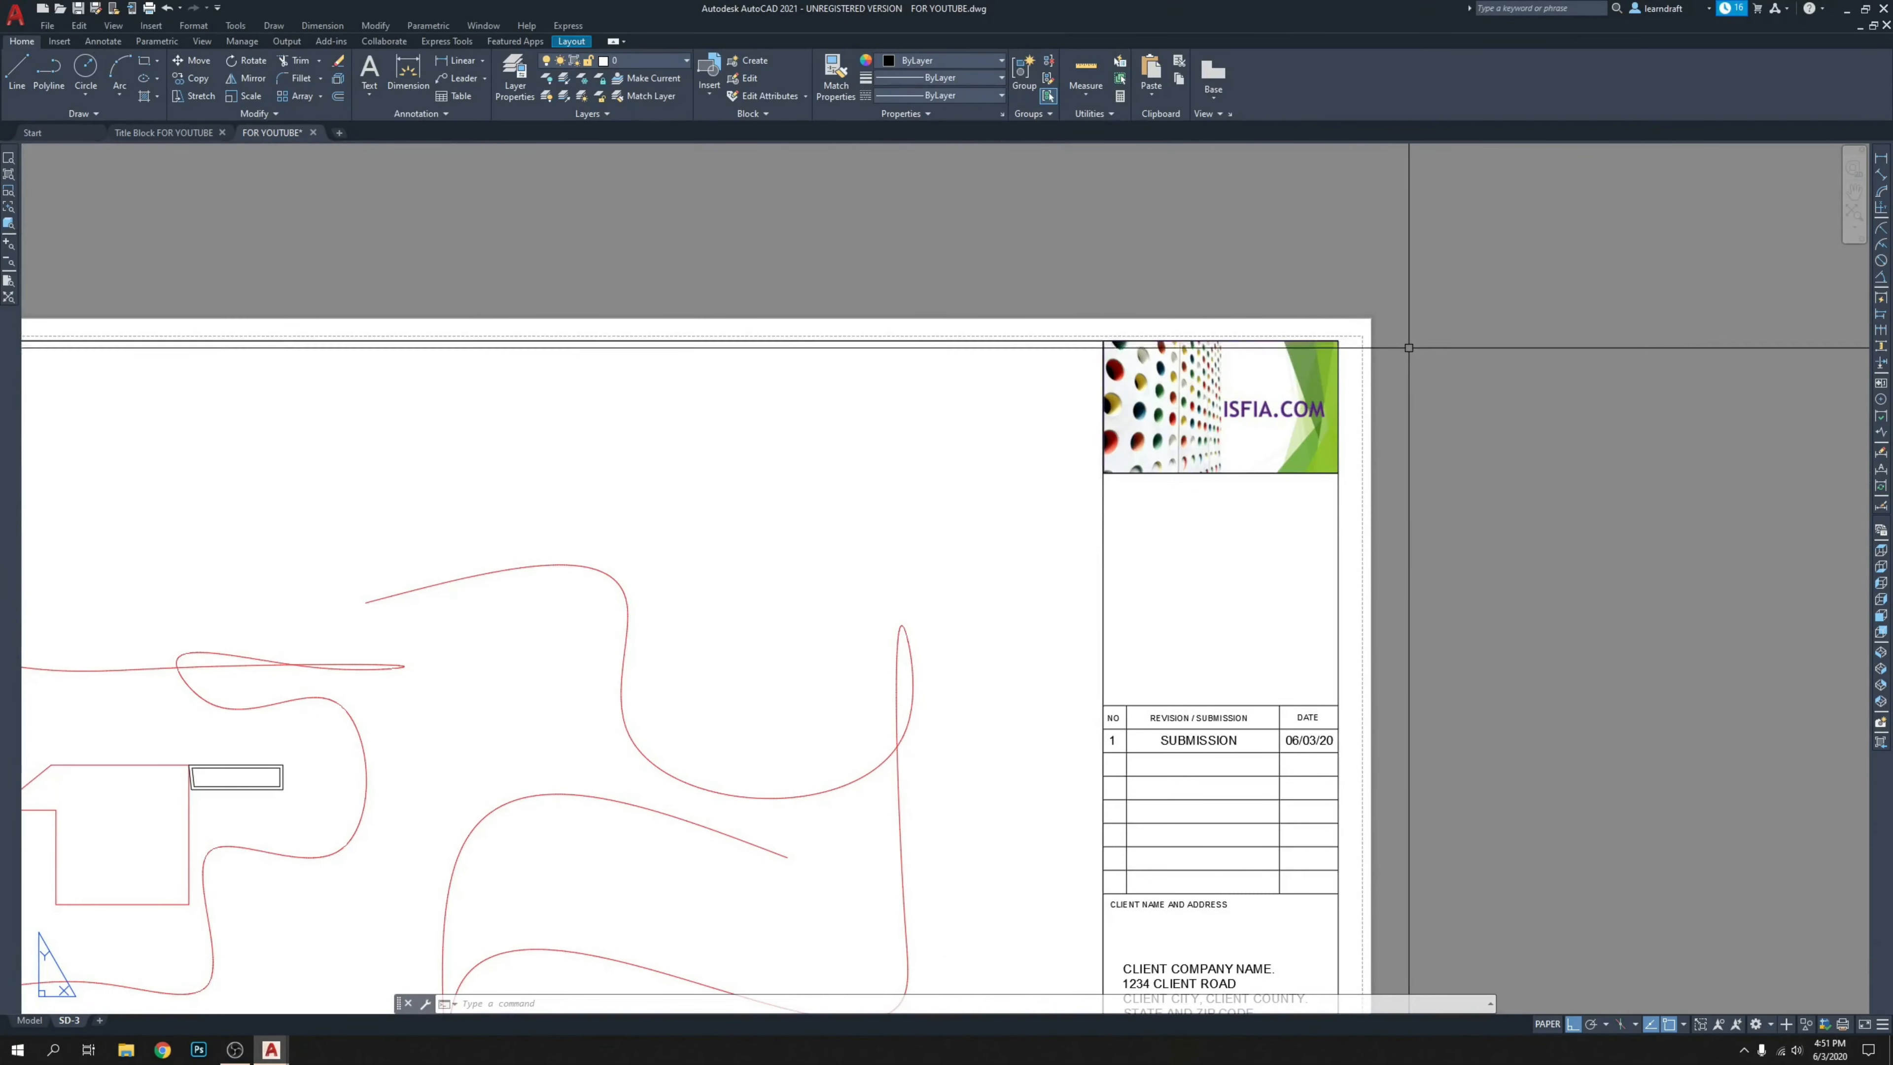
pyautogui.scroll(-2, 1408, 335)
pyautogui.moveTo(976, 256); pyautogui.dragTo(967, 182, button='middle')
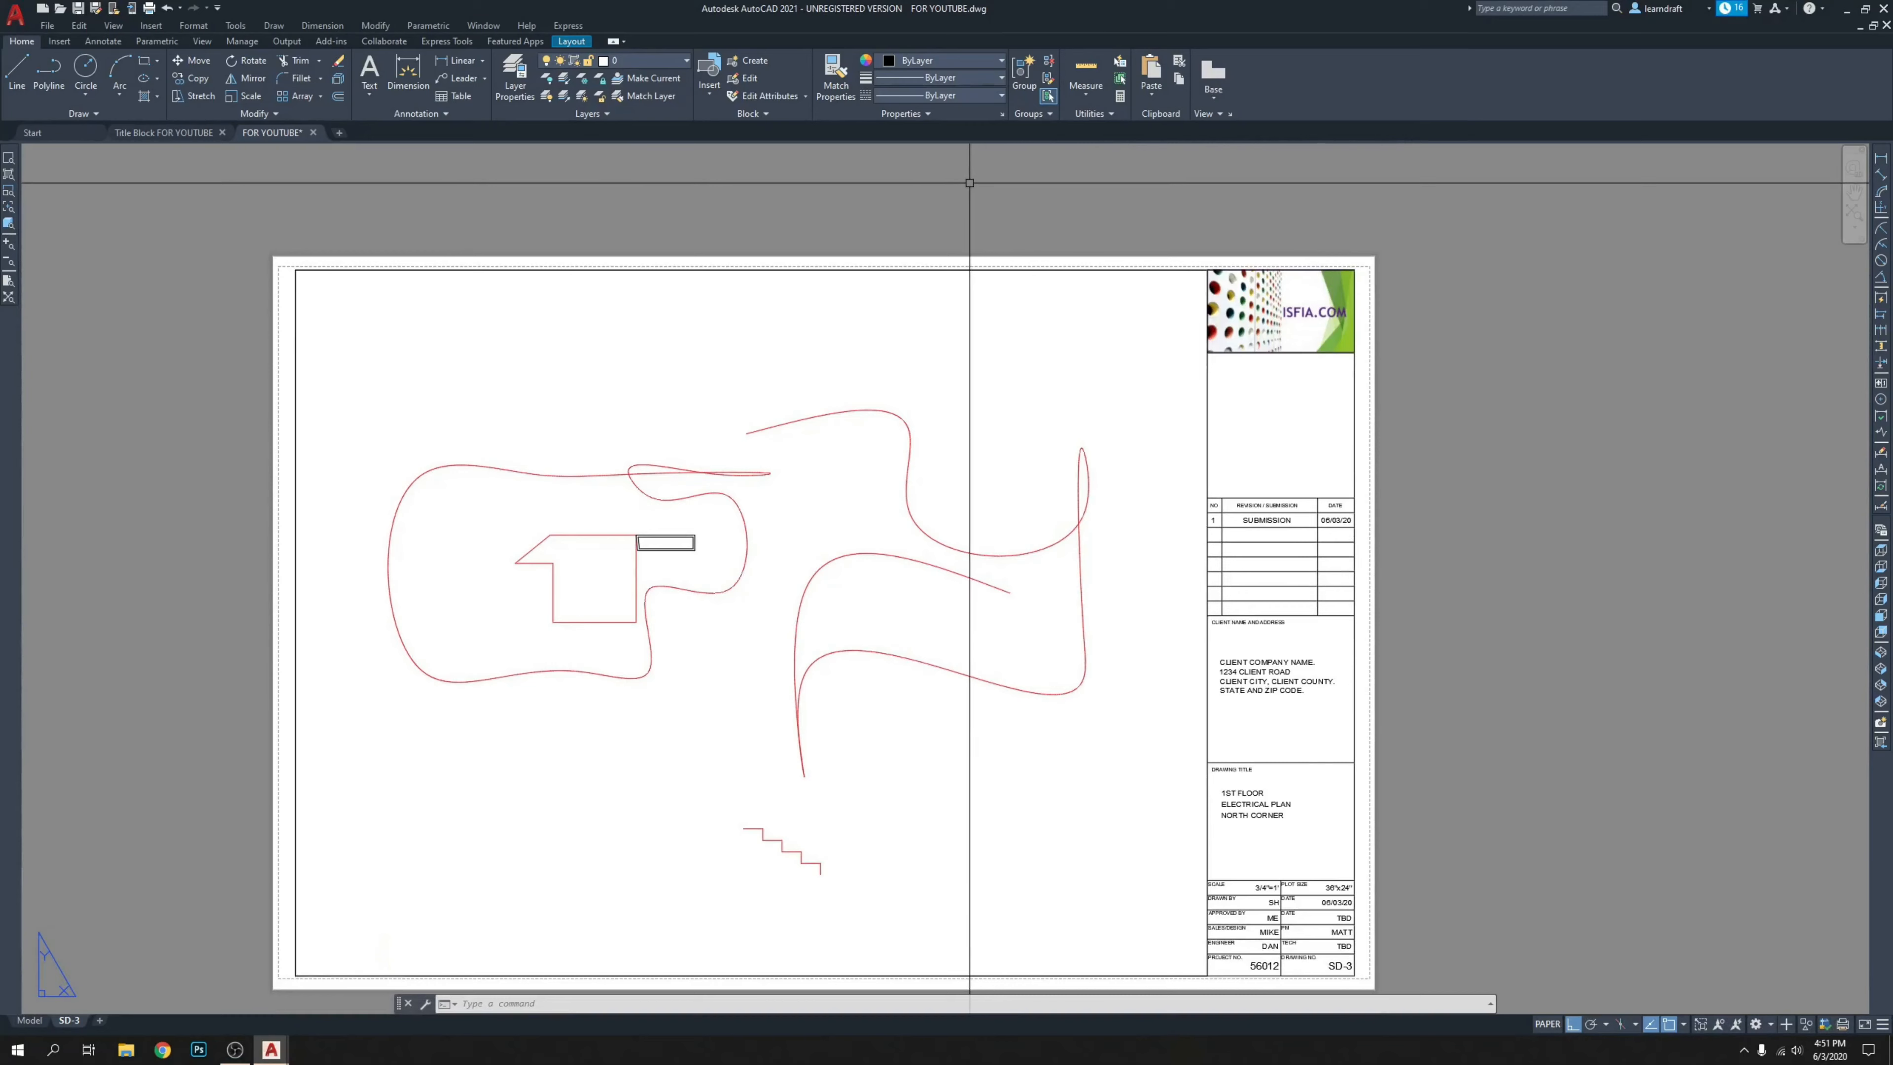